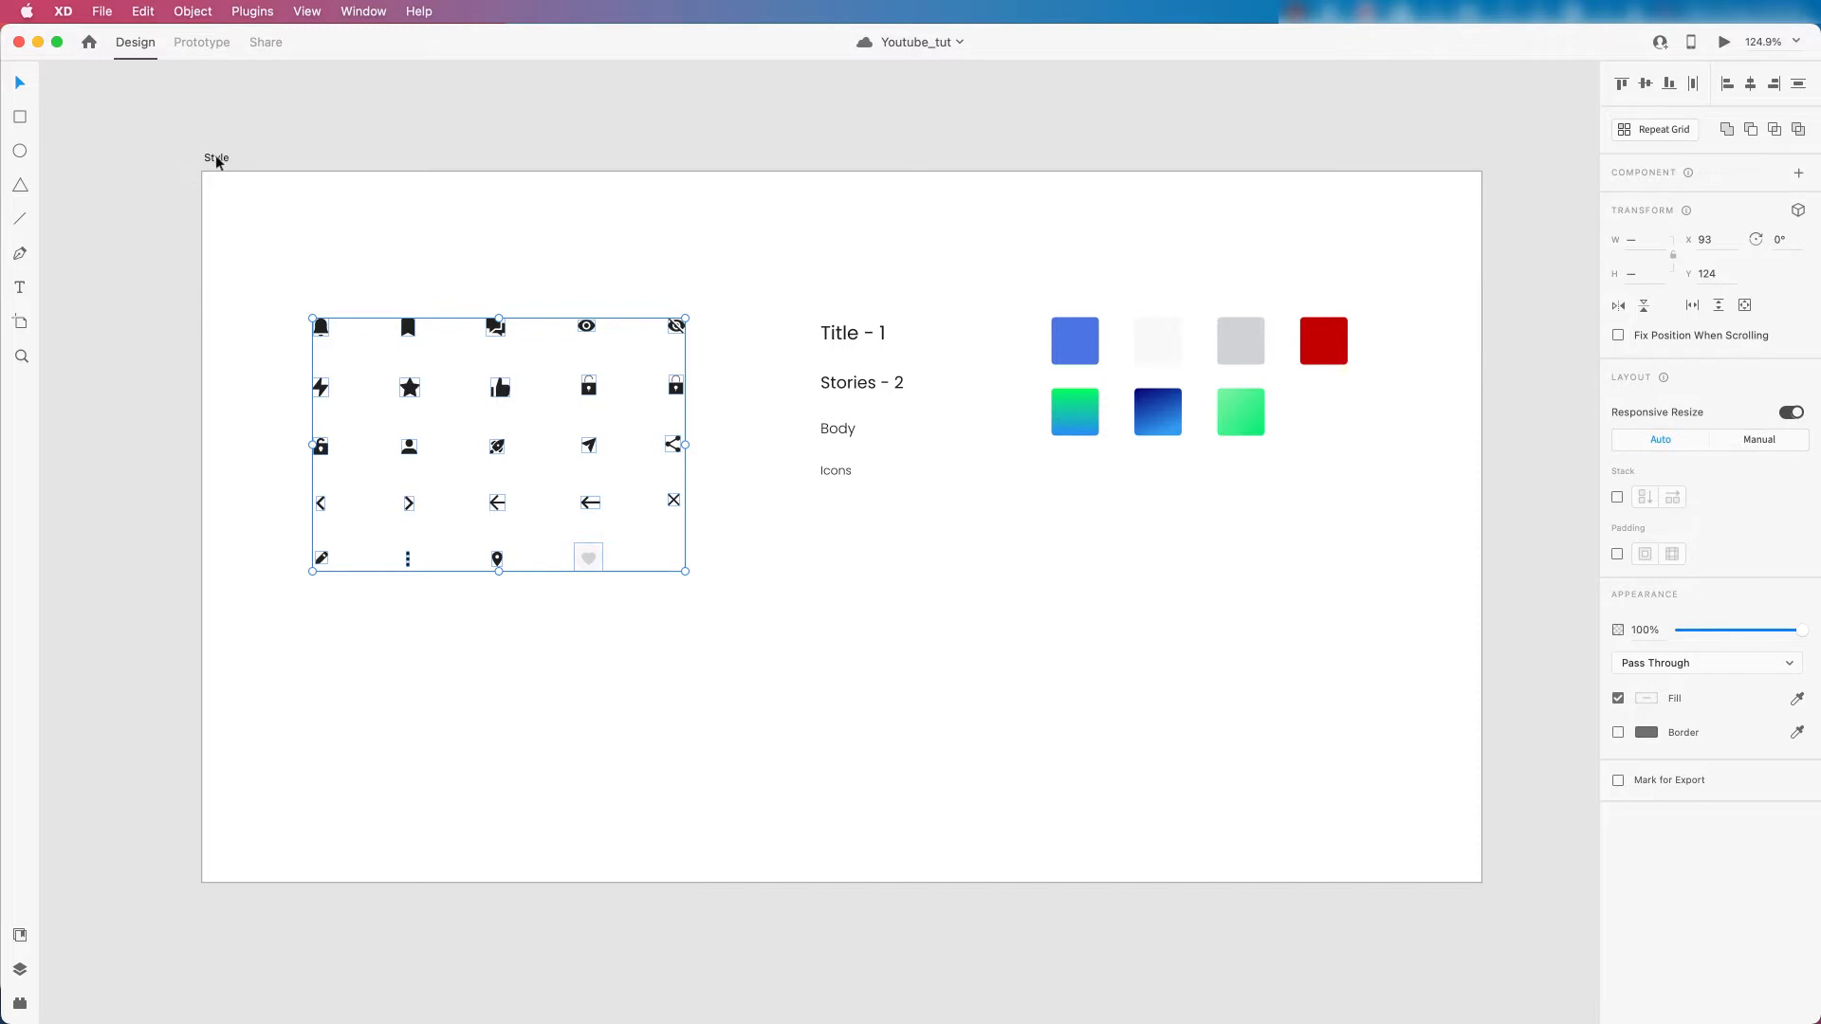
# Examine the icon set and the text samples on the Style artboard by selecting each group.
pyautogui.moveTo(171, 279); pyautogui.dragTo(714, 599)
pyautogui.click(841, 393)
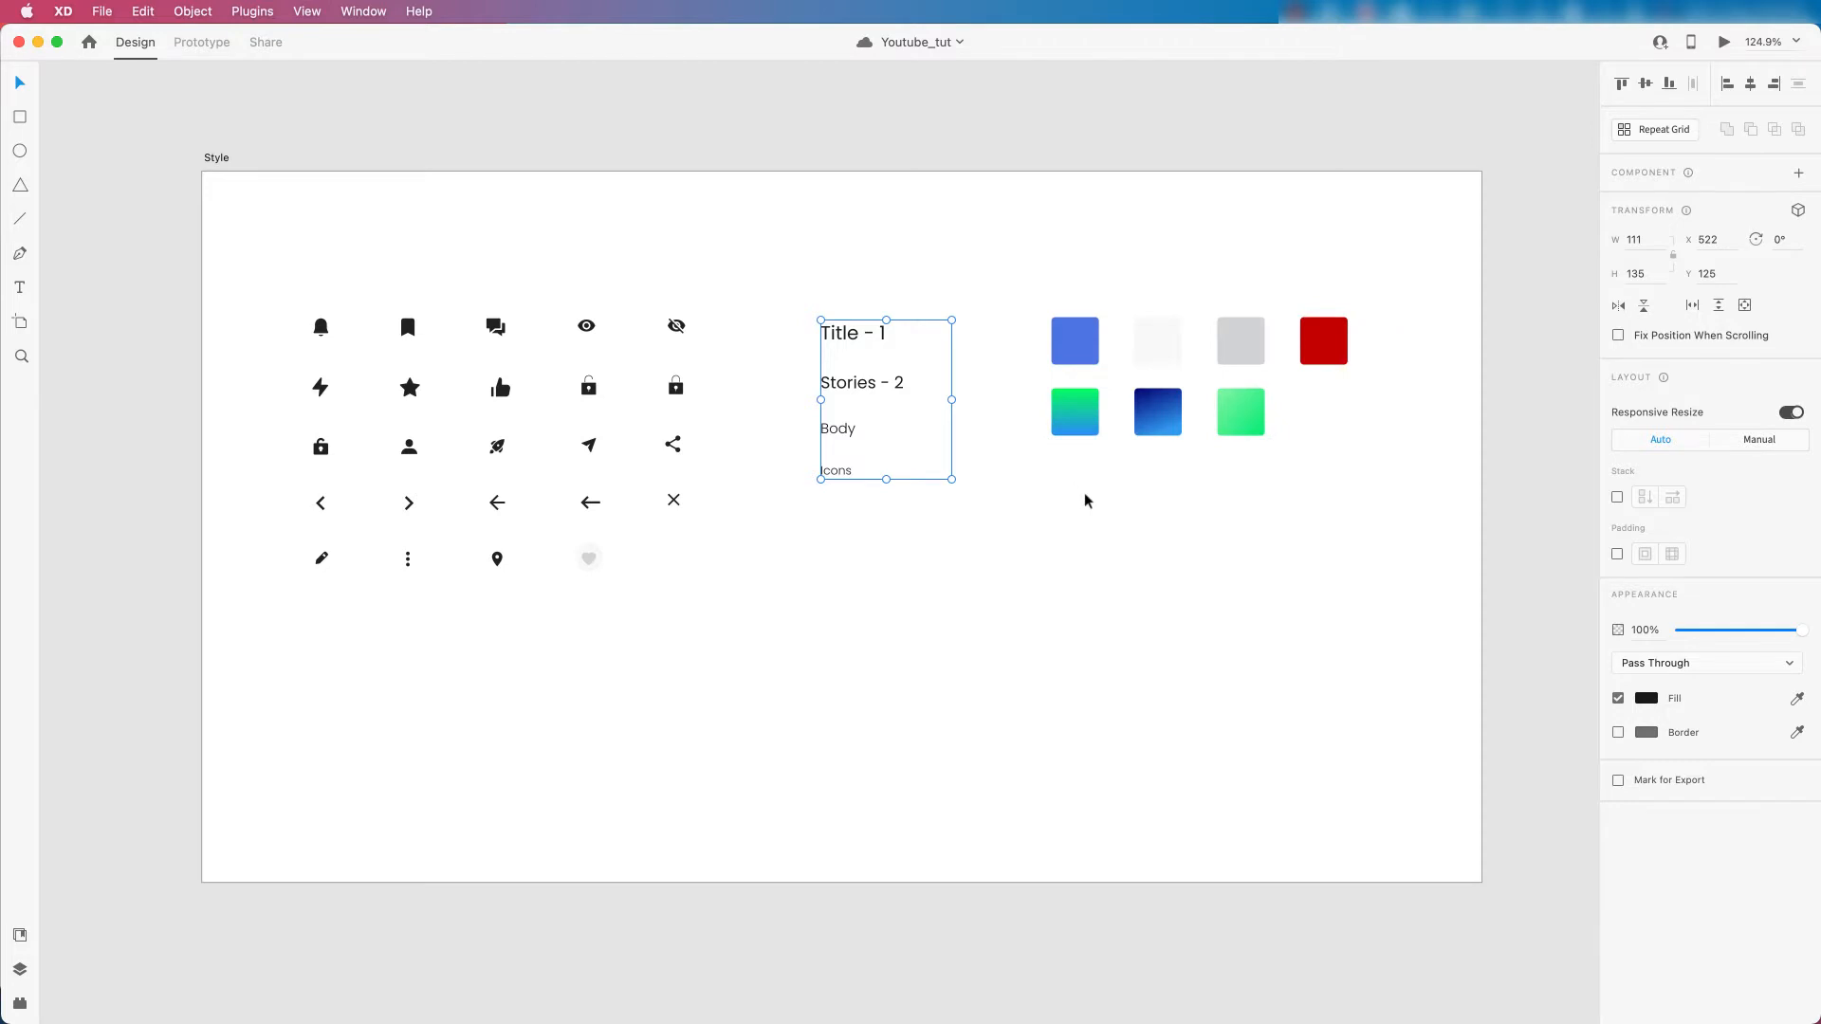
pyautogui.scroll(-1, 1037, 479)
pyautogui.click(542, 262)
pyautogui.moveTo(544, 258); pyautogui.dragTo(690, 253)
pyautogui.moveTo(807, 262); pyautogui.dragTo(636, 253)
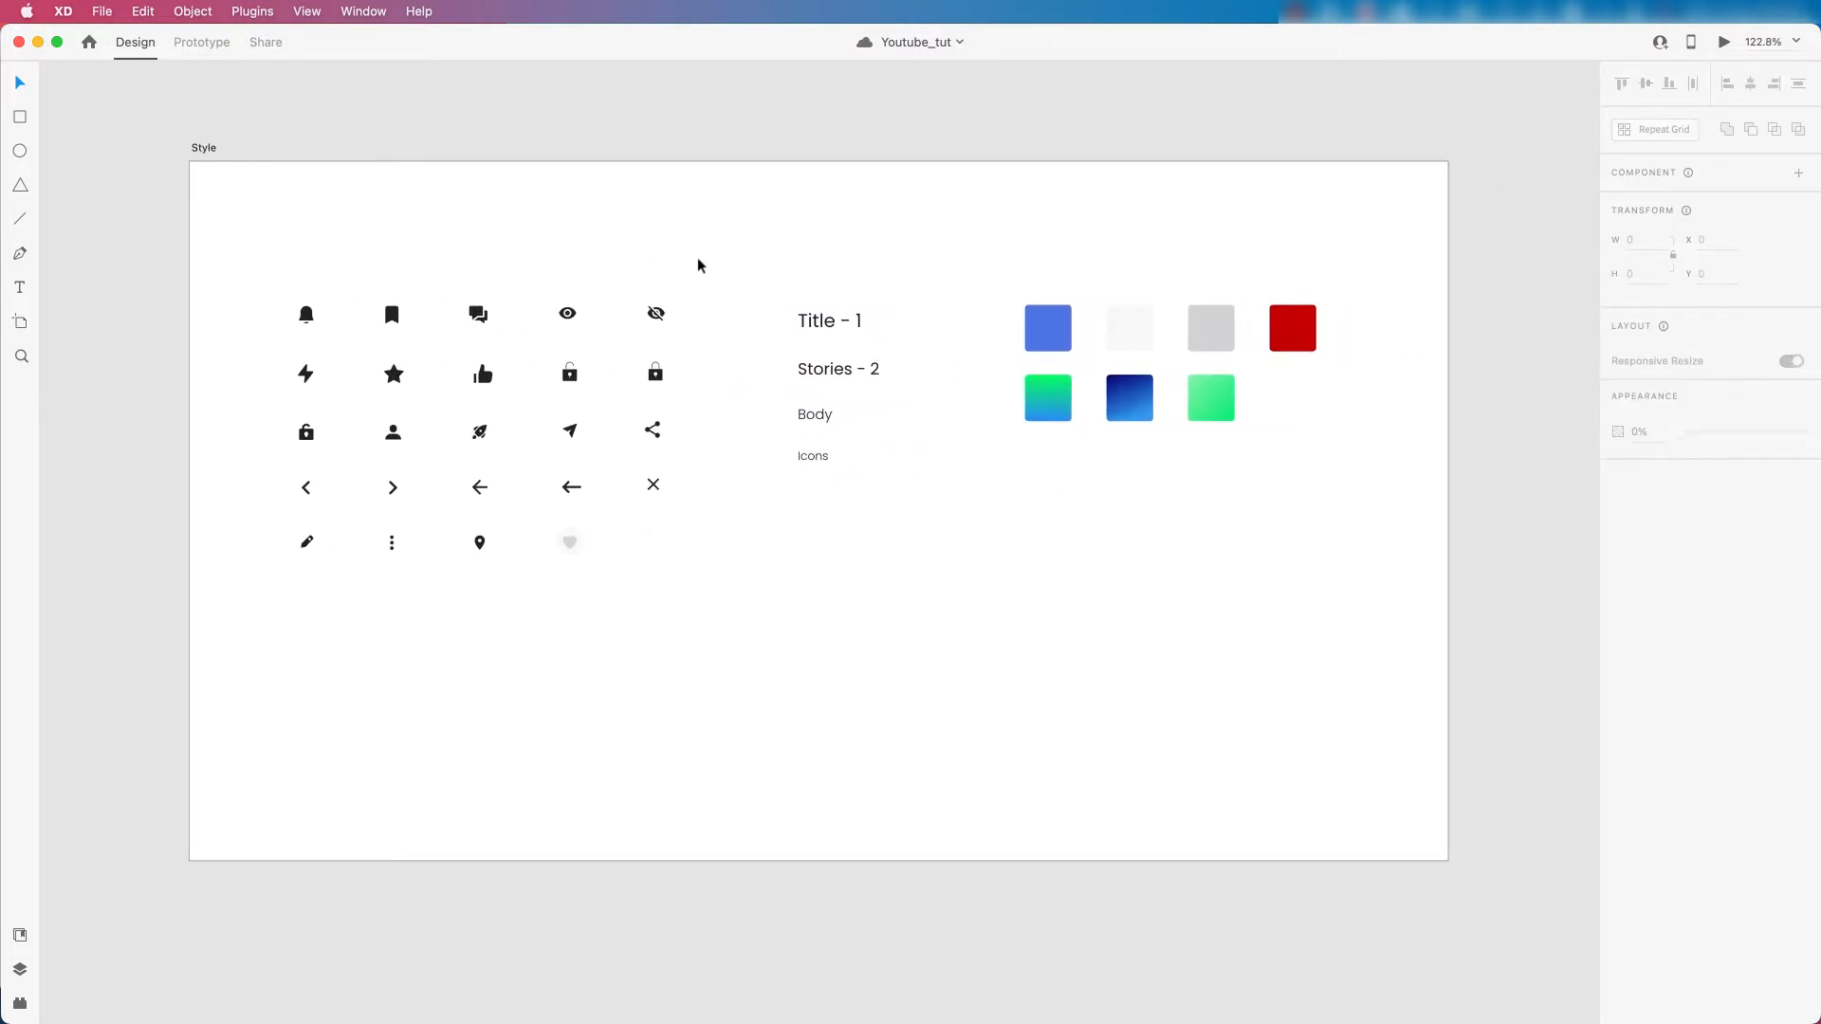
pyautogui.scroll(2, 768, 318)
pyautogui.click(819, 319)
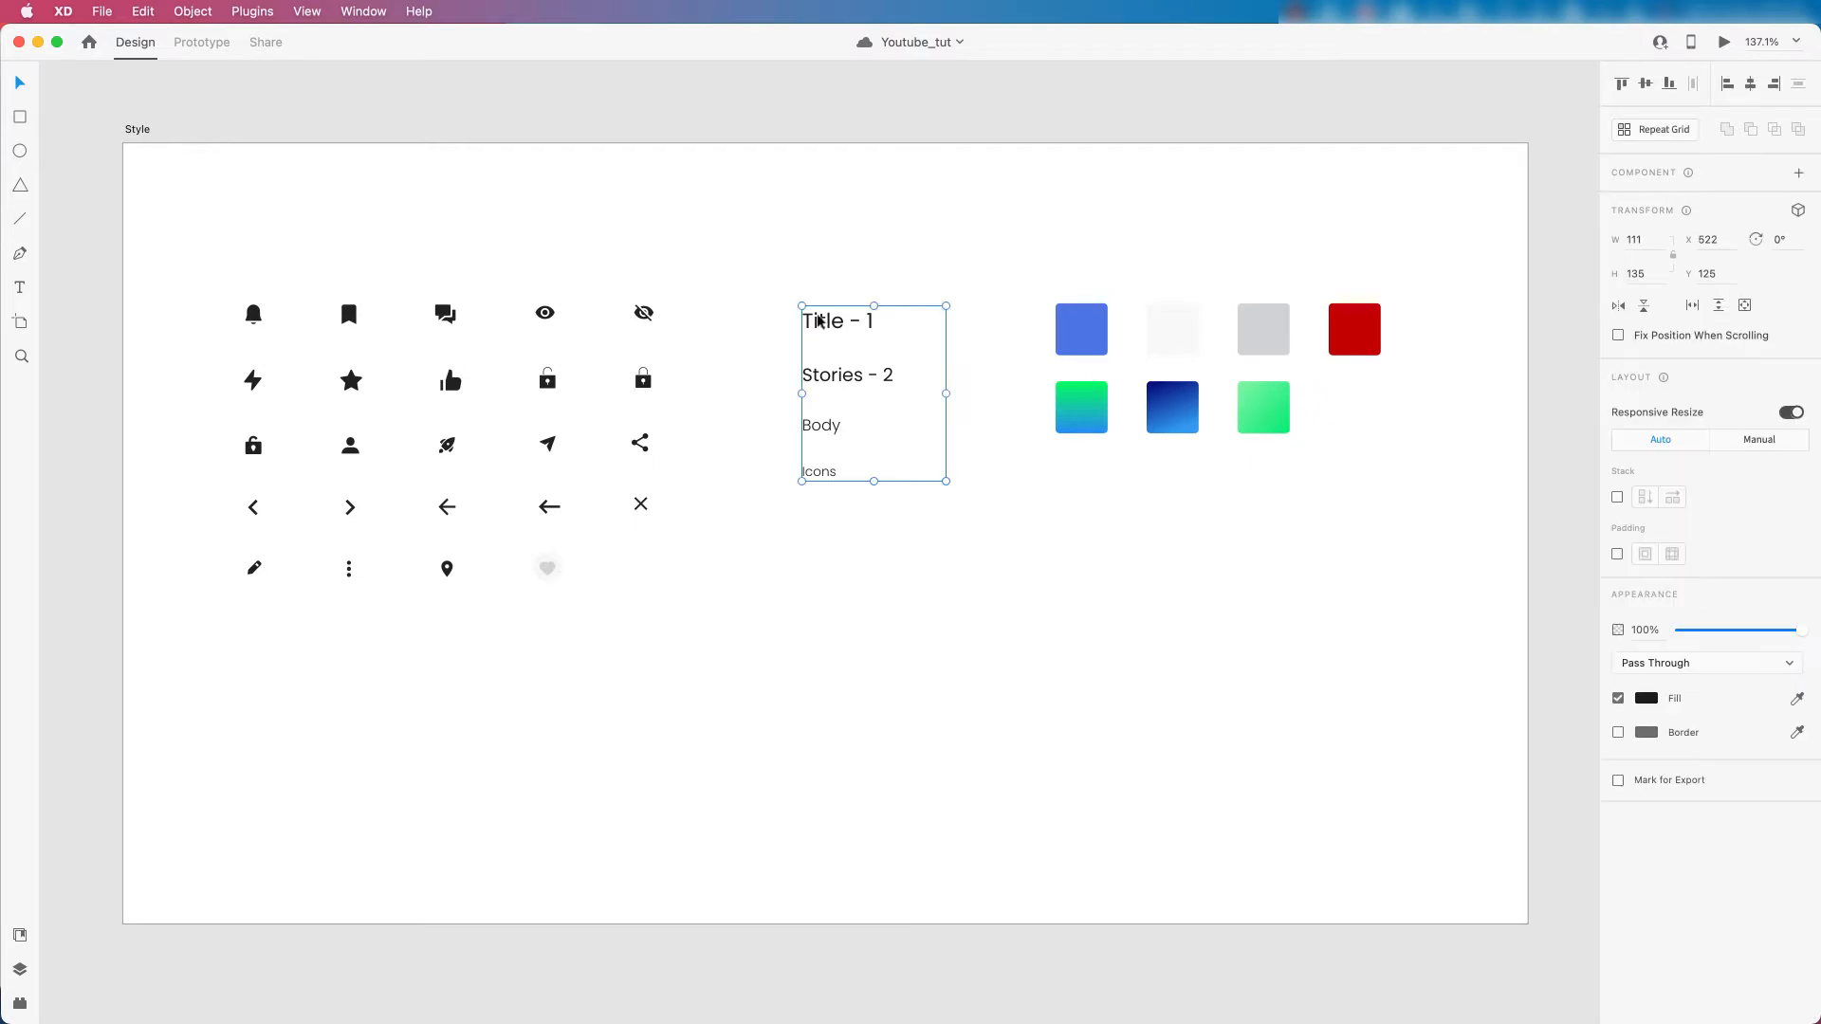
# Show the document assets and add the blue swatch's fill from the Style artboard as a color asset.
pyautogui.click(20, 937)
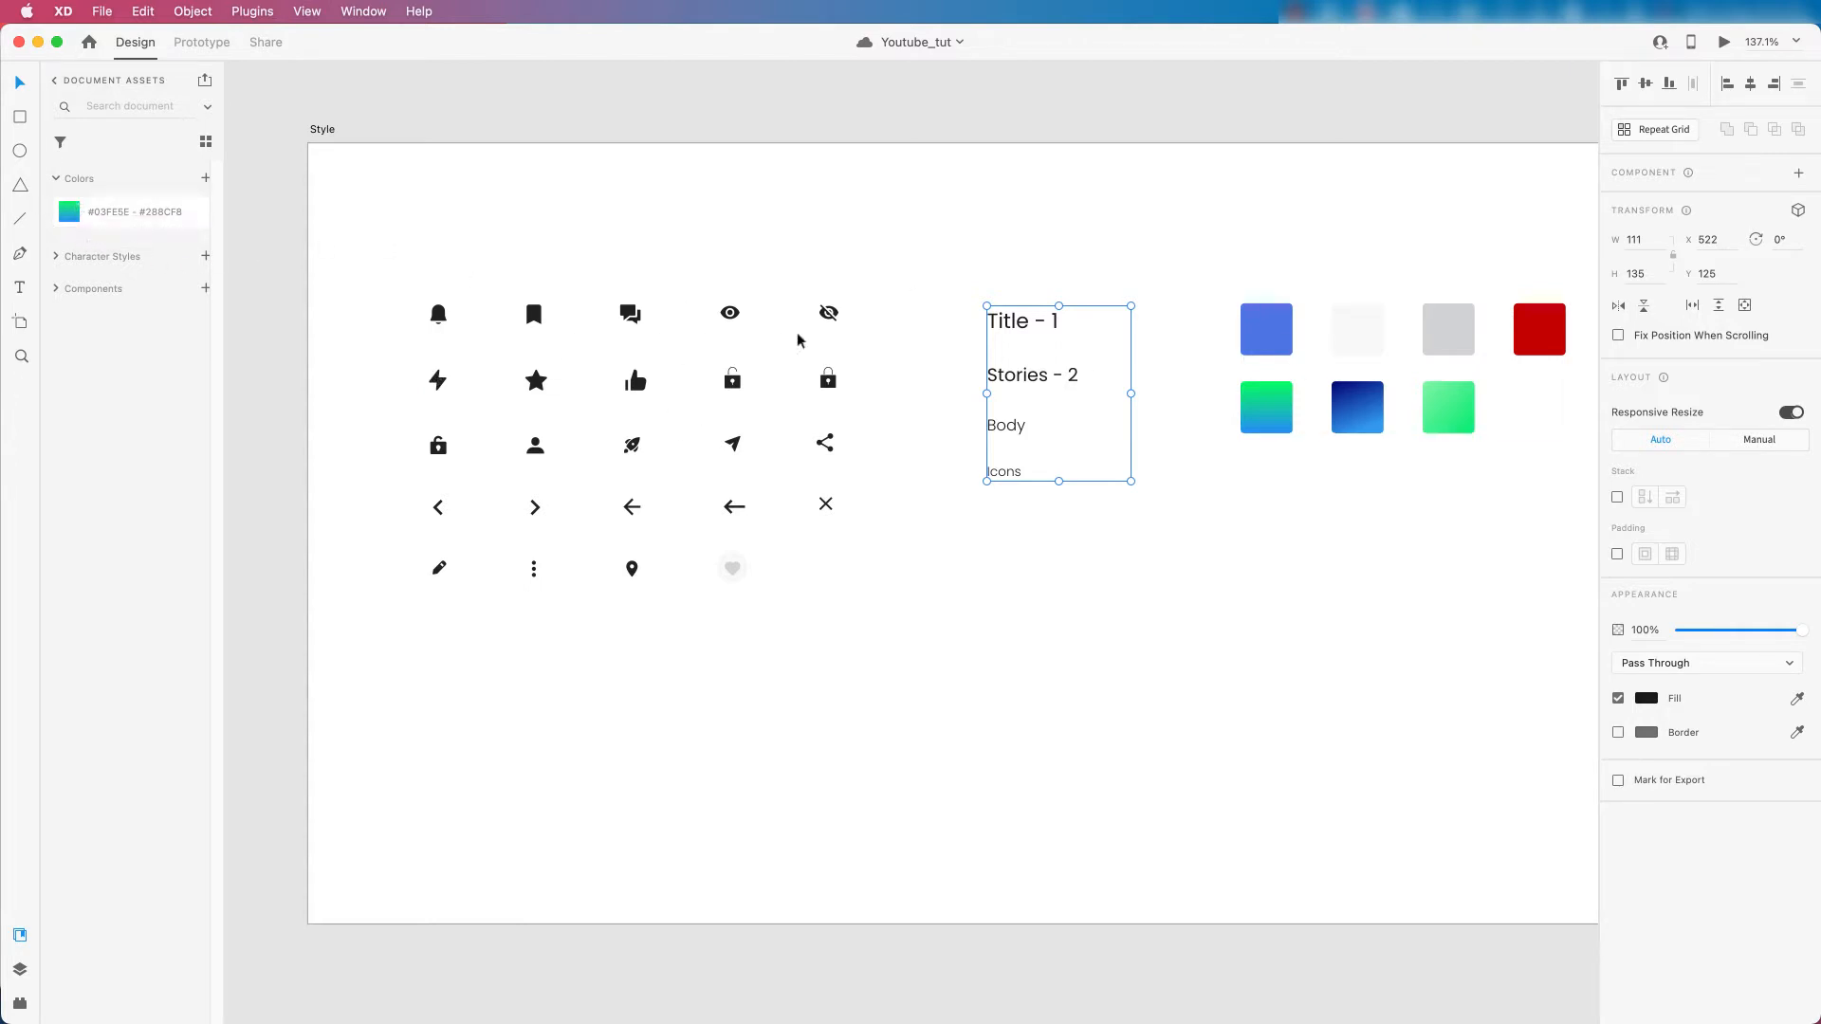
pyautogui.scroll(-1, 796, 341)
pyautogui.scroll(-5, 797, 342)
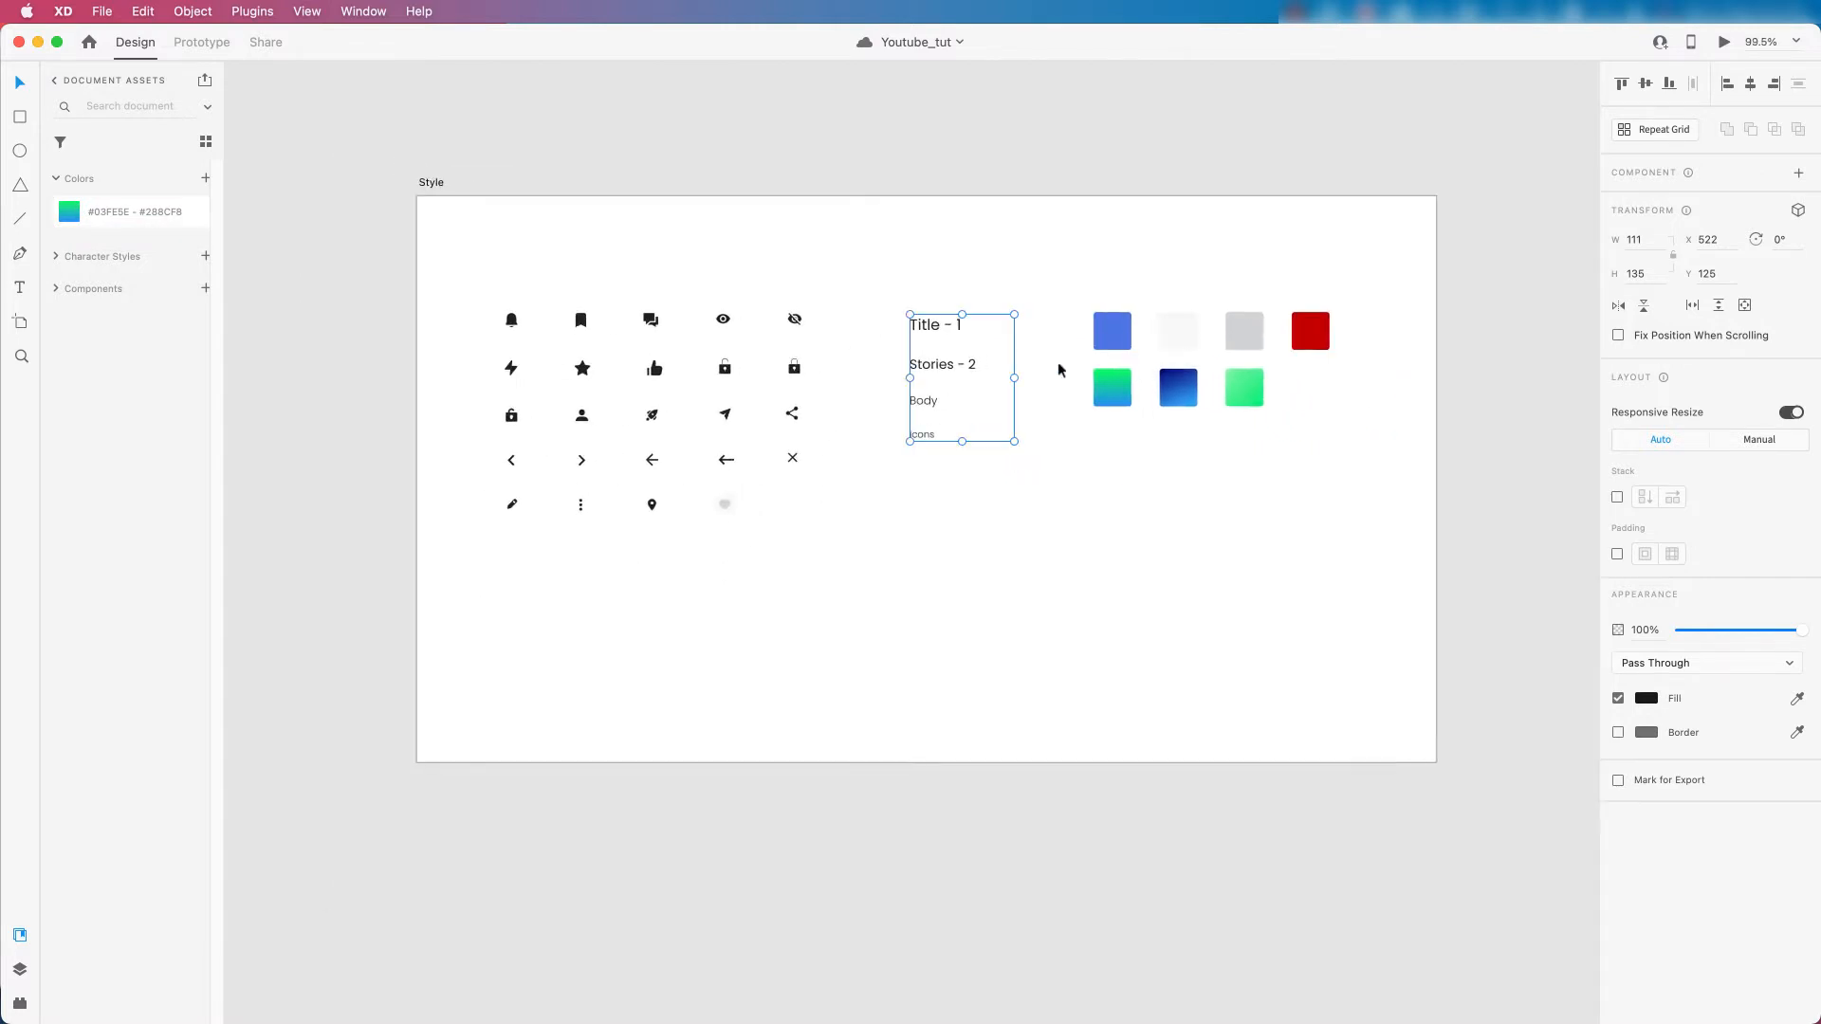
pyautogui.click(424, 183)
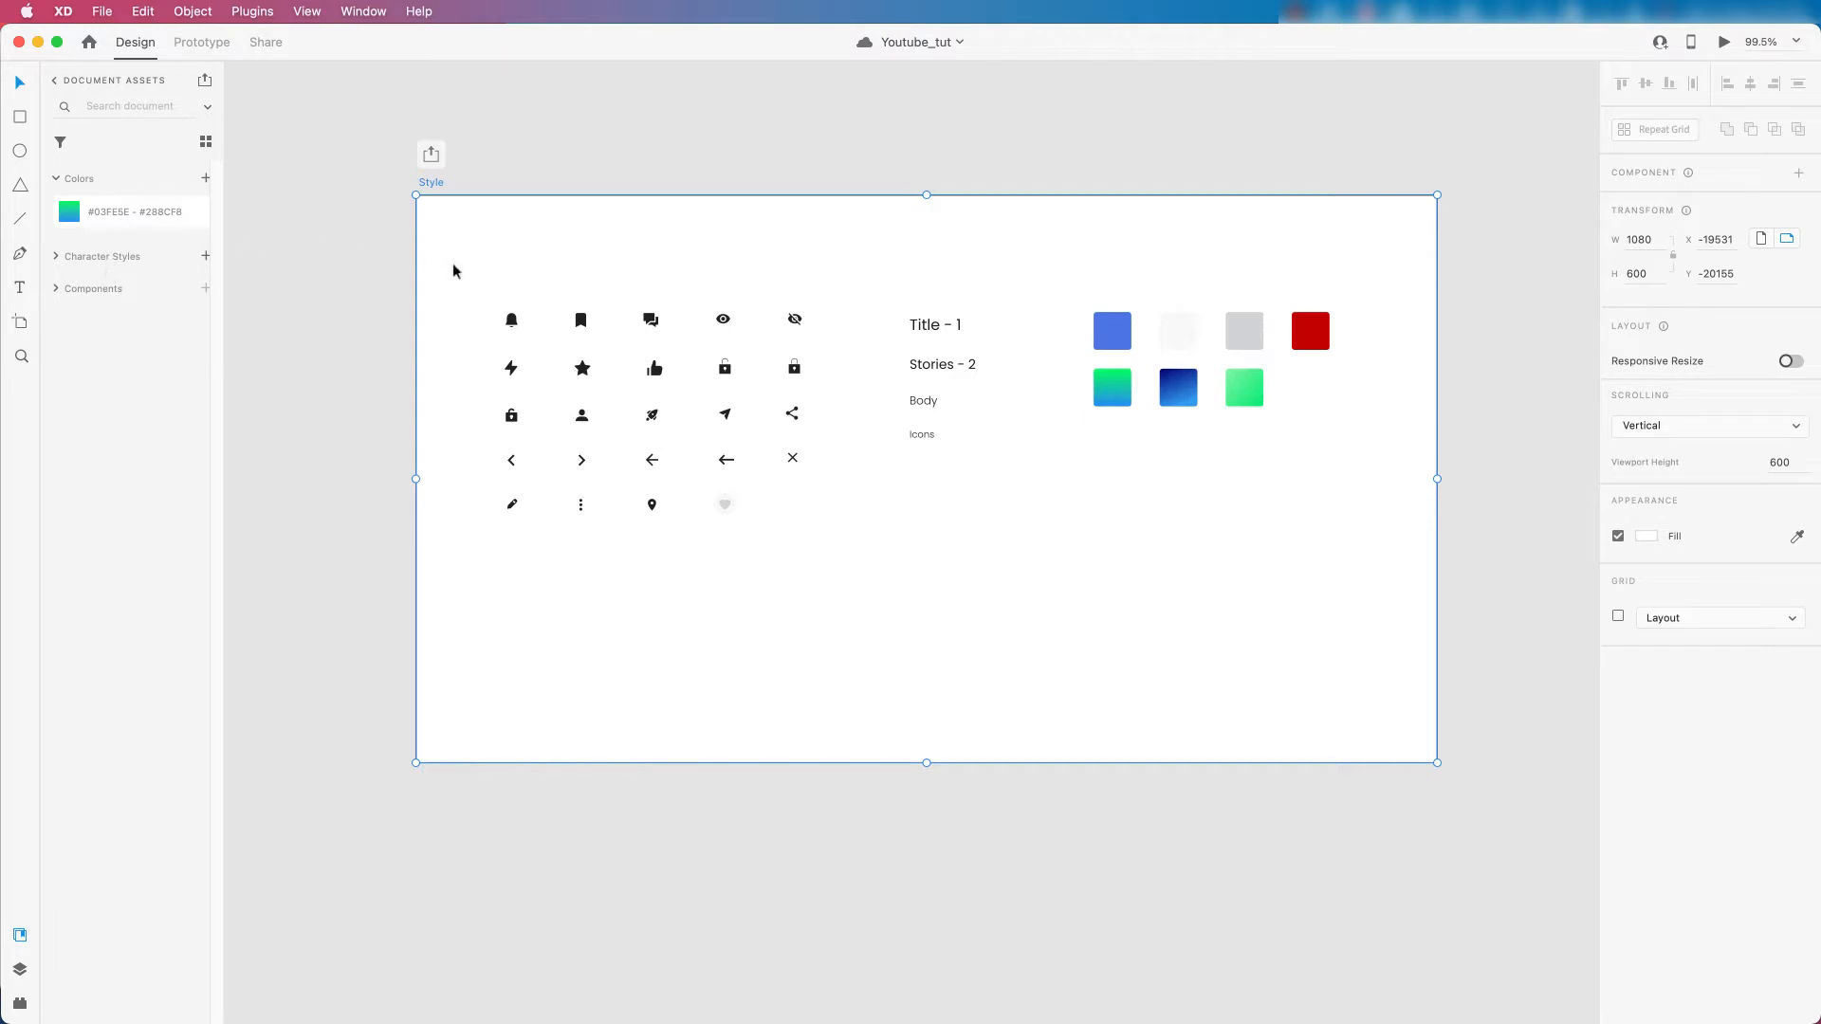
pyautogui.doubleClick(1112, 337)
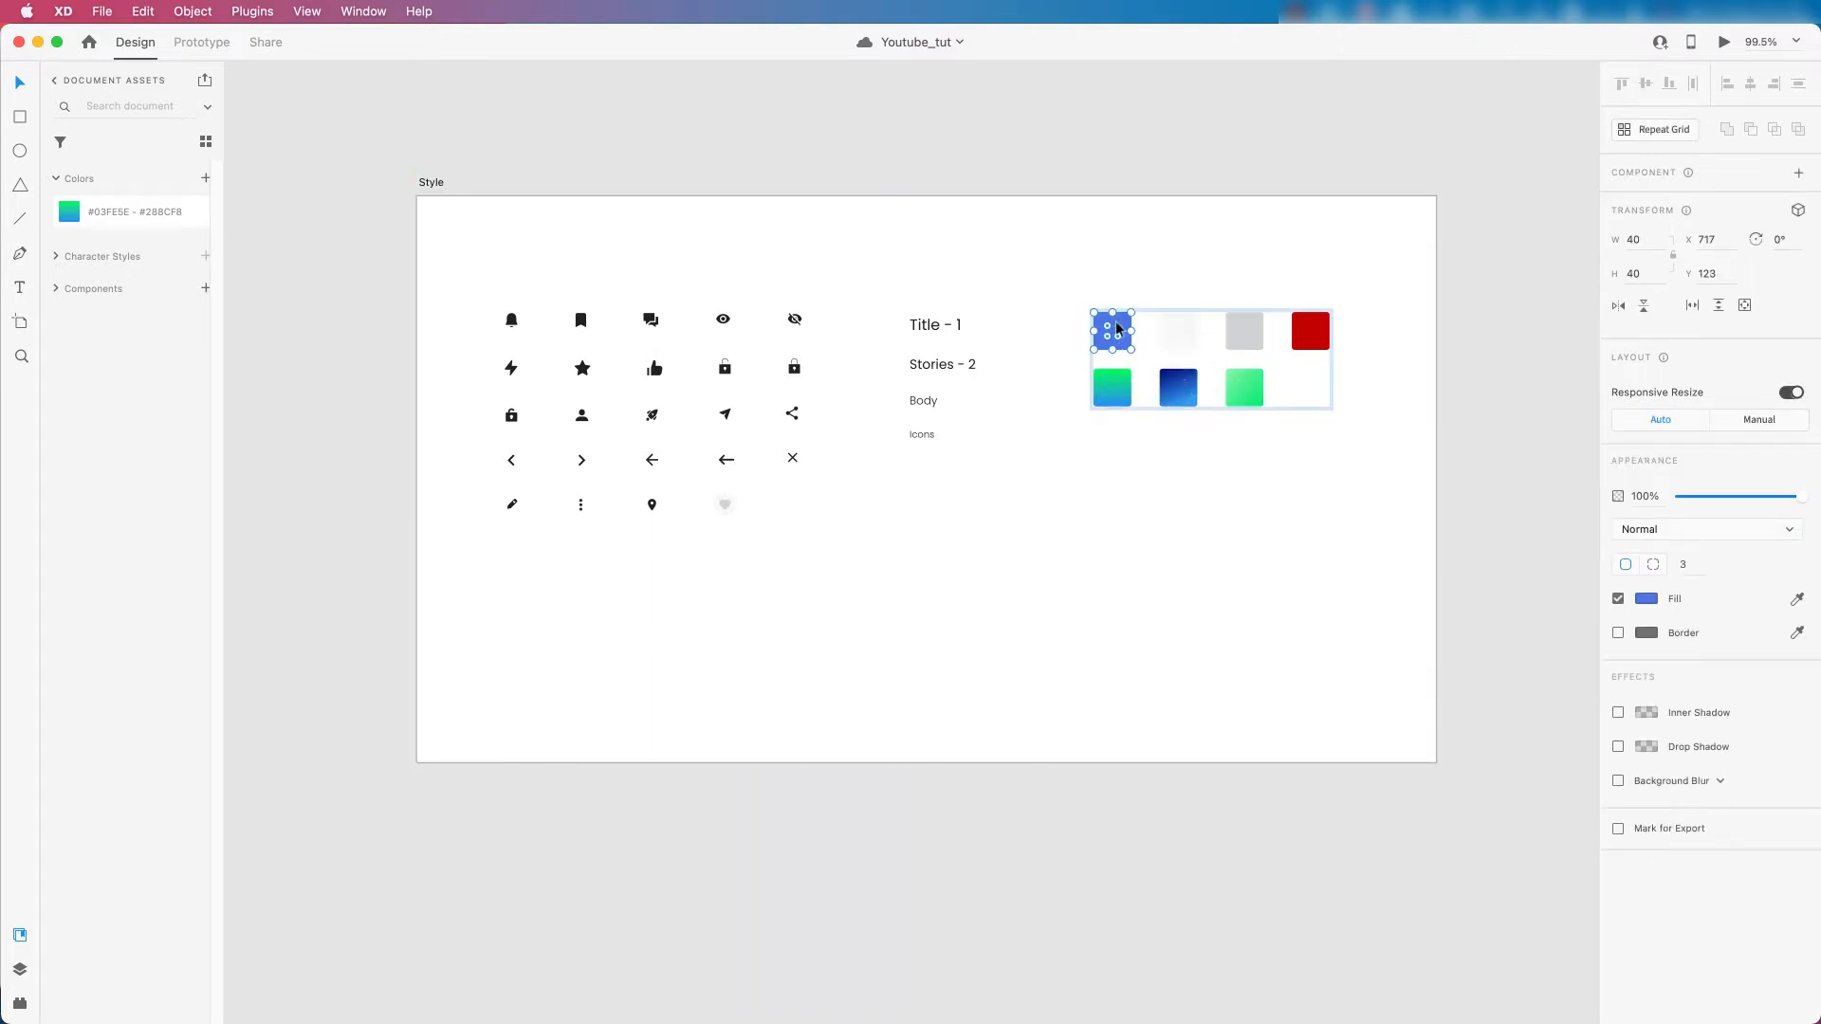
pyautogui.rightClick(1117, 323)
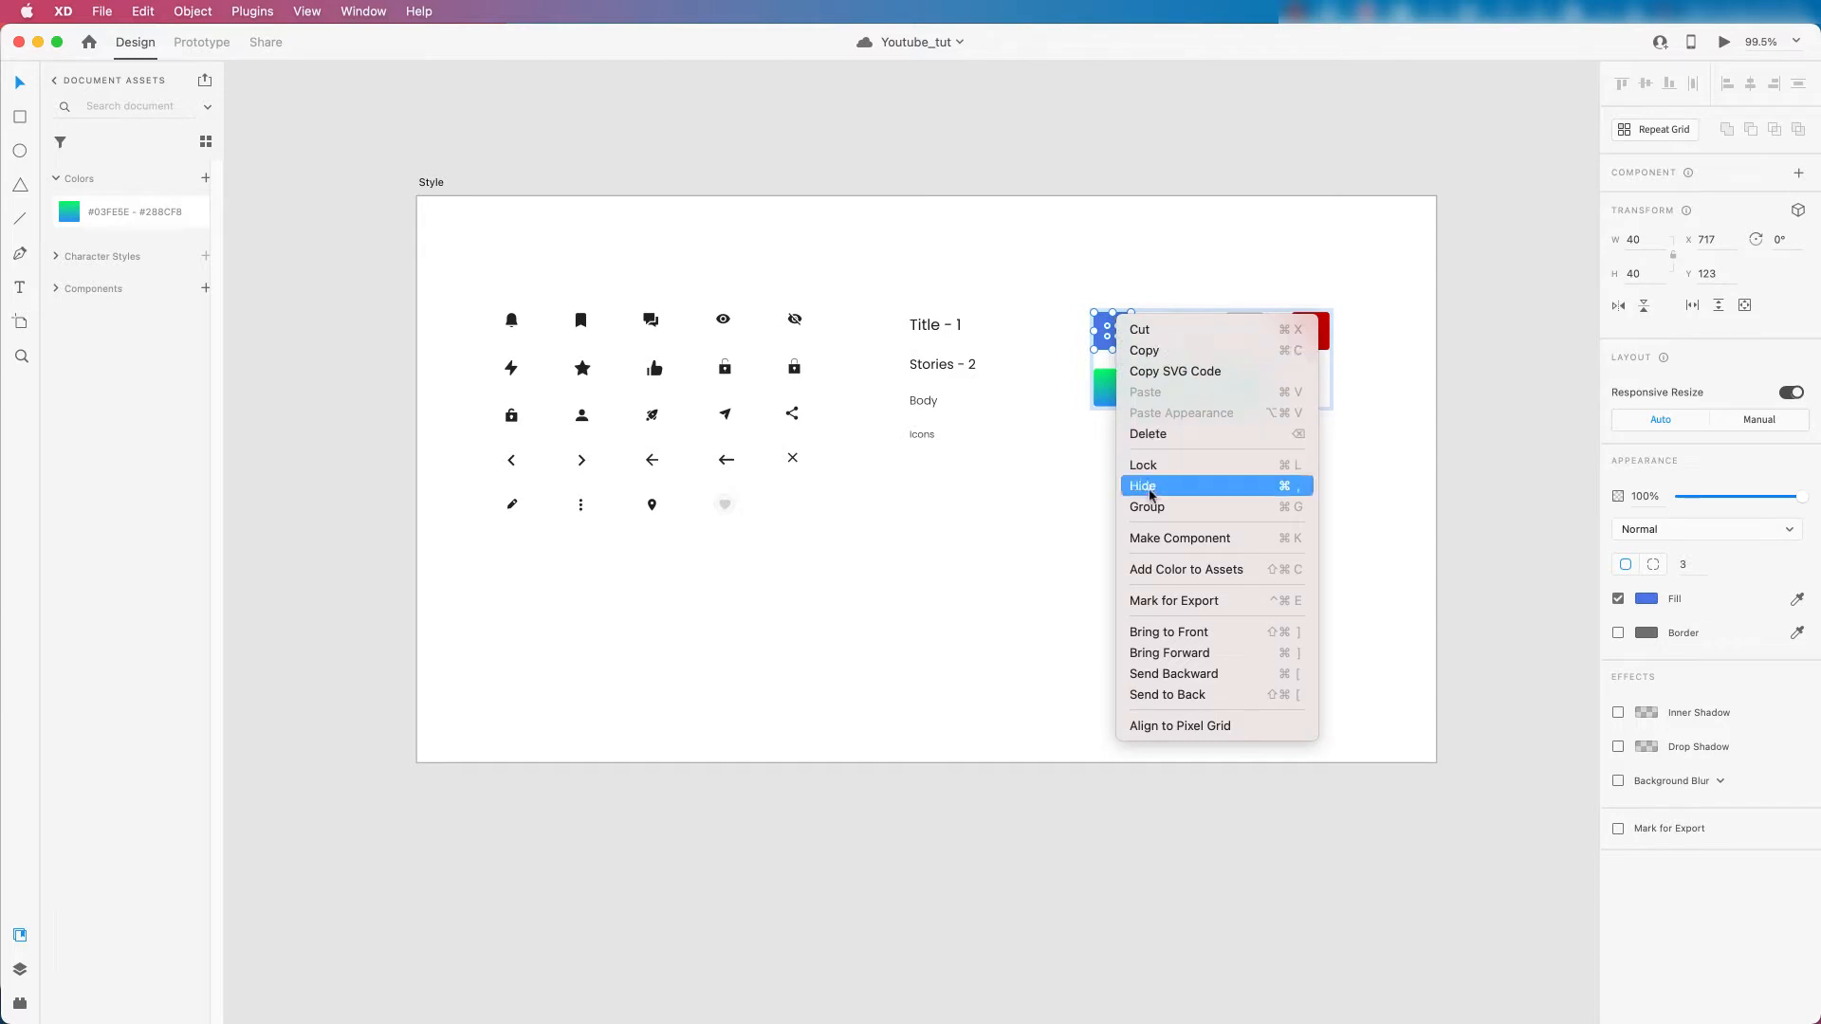
pyautogui.click(1166, 574)
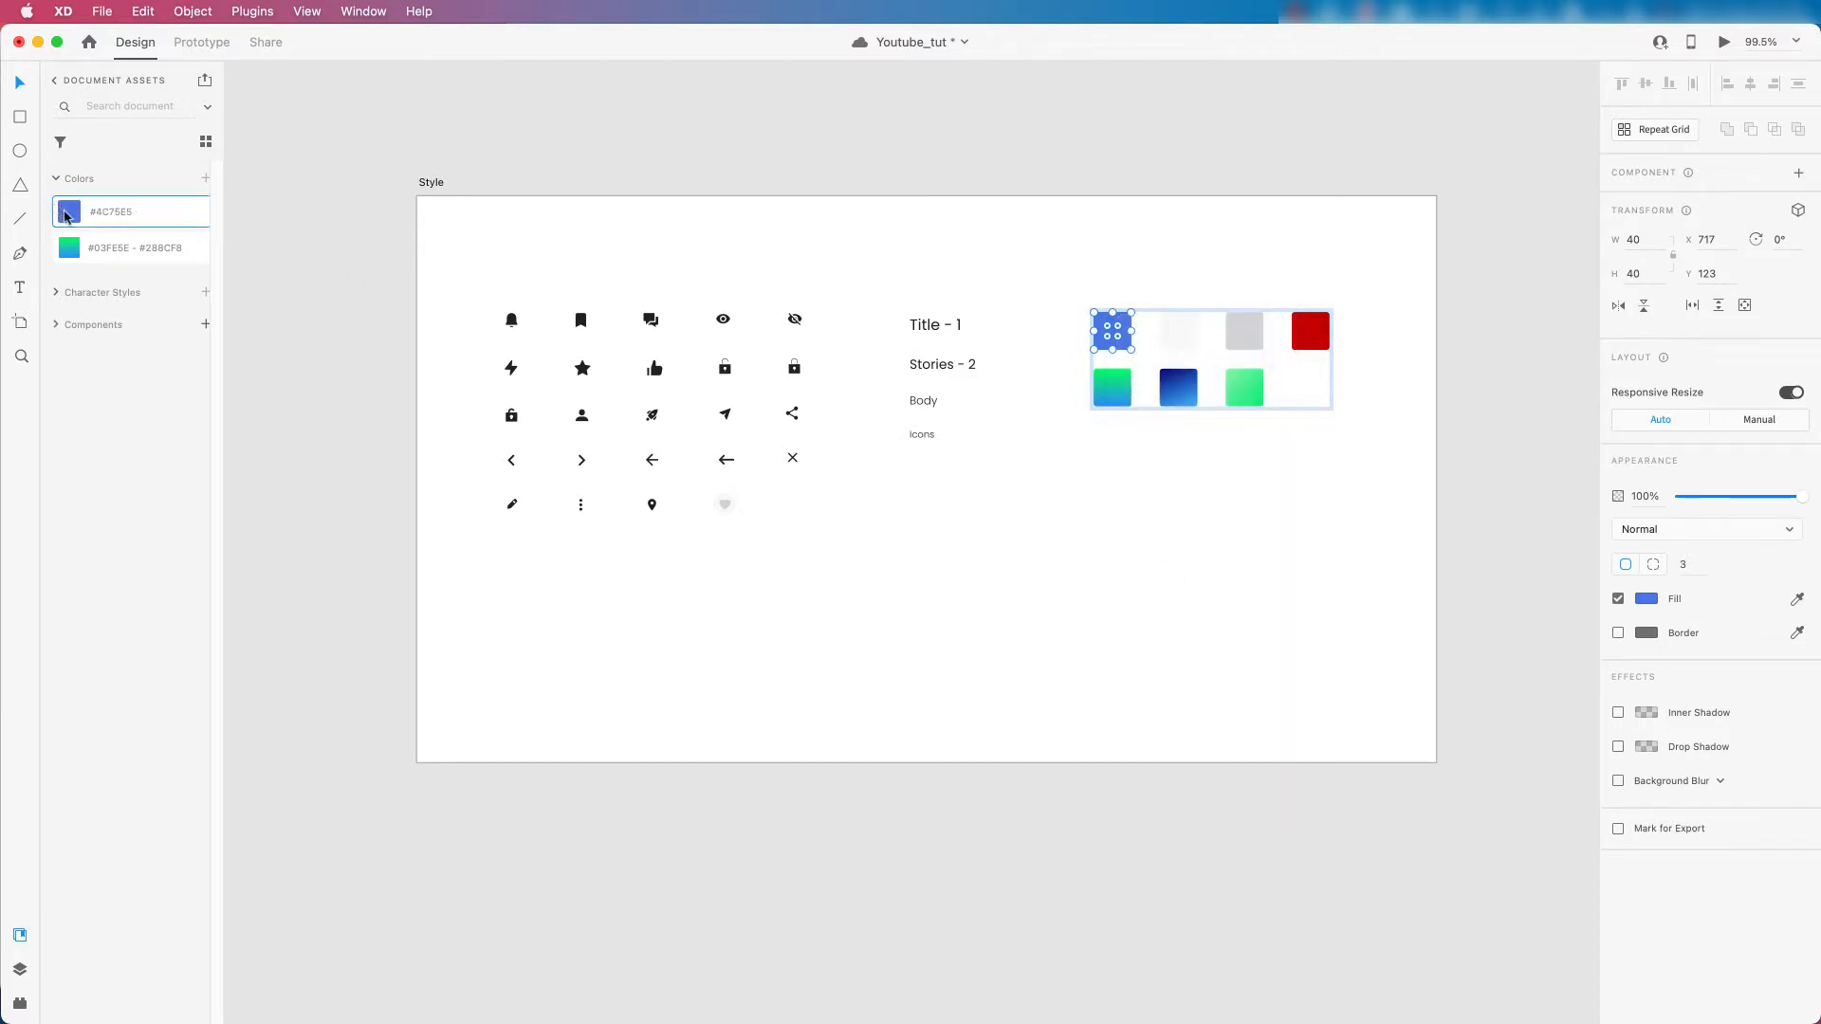
pyautogui.moveTo(66, 216)
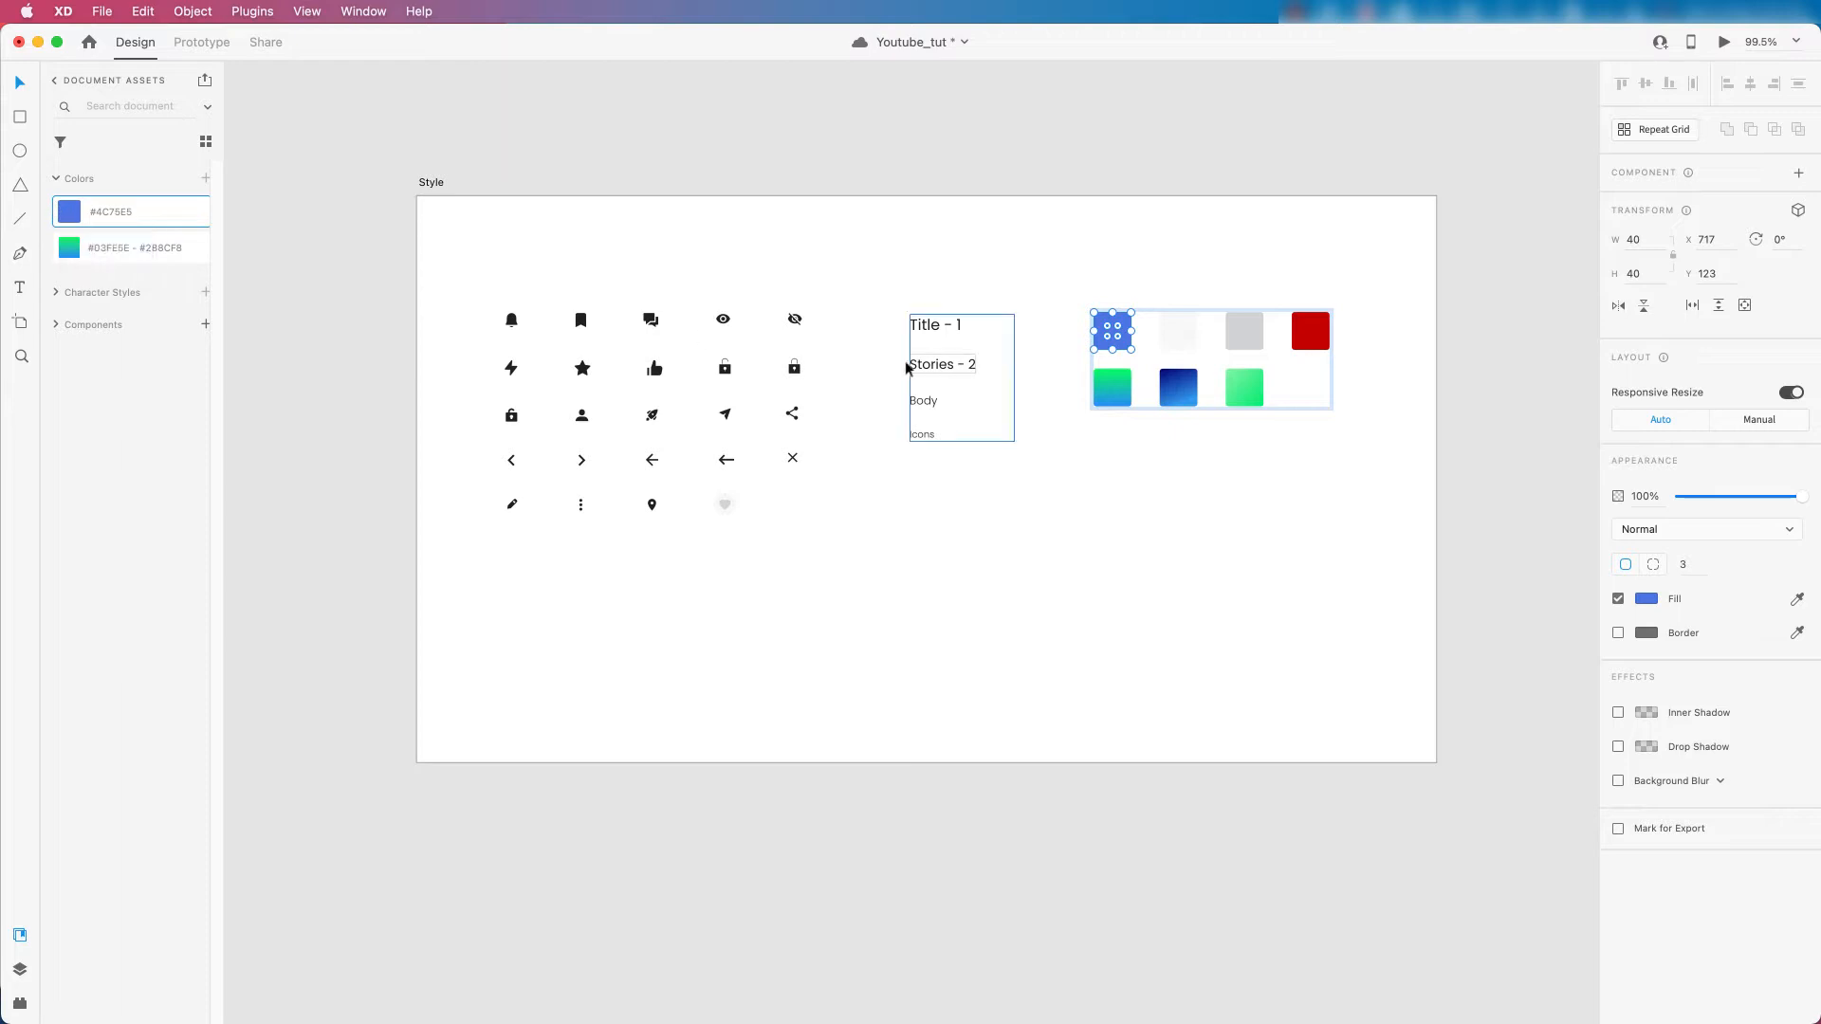
# Add the off-white swatch's fill, beside the blue swatch, to the color assets.
pyautogui.click(1190, 340)
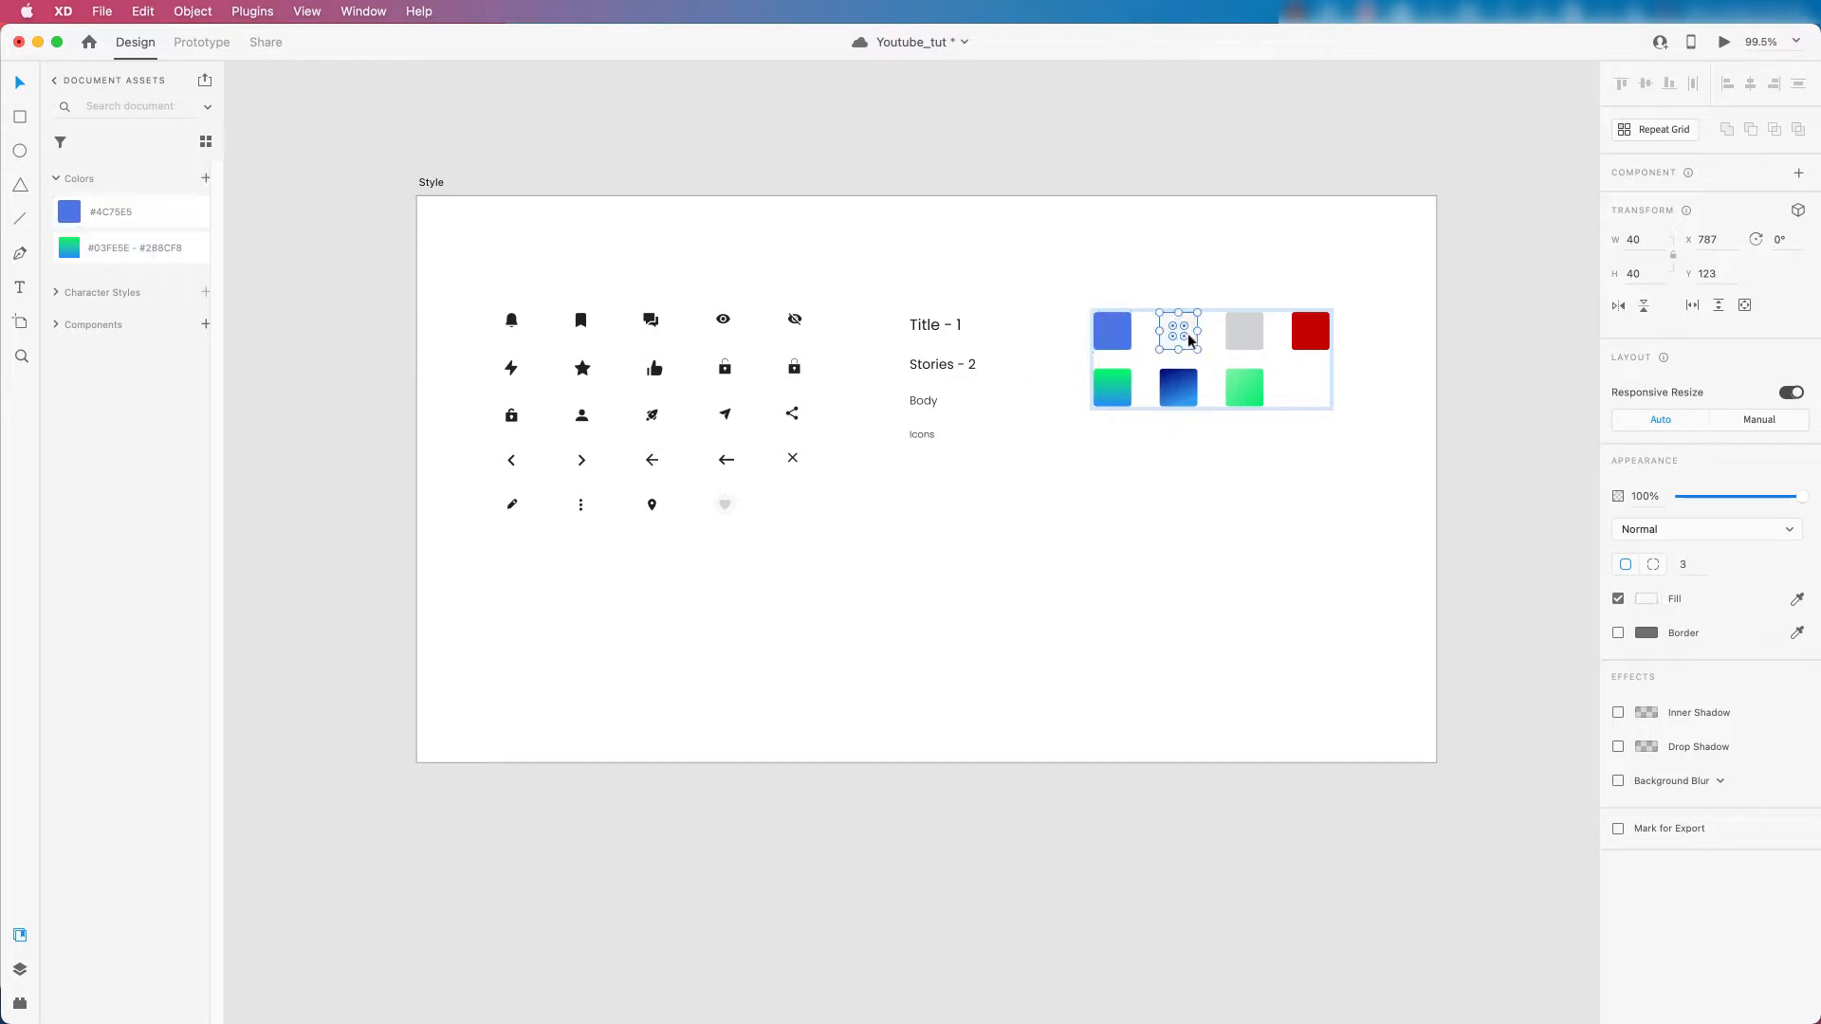
pyautogui.rightClick(1190, 337)
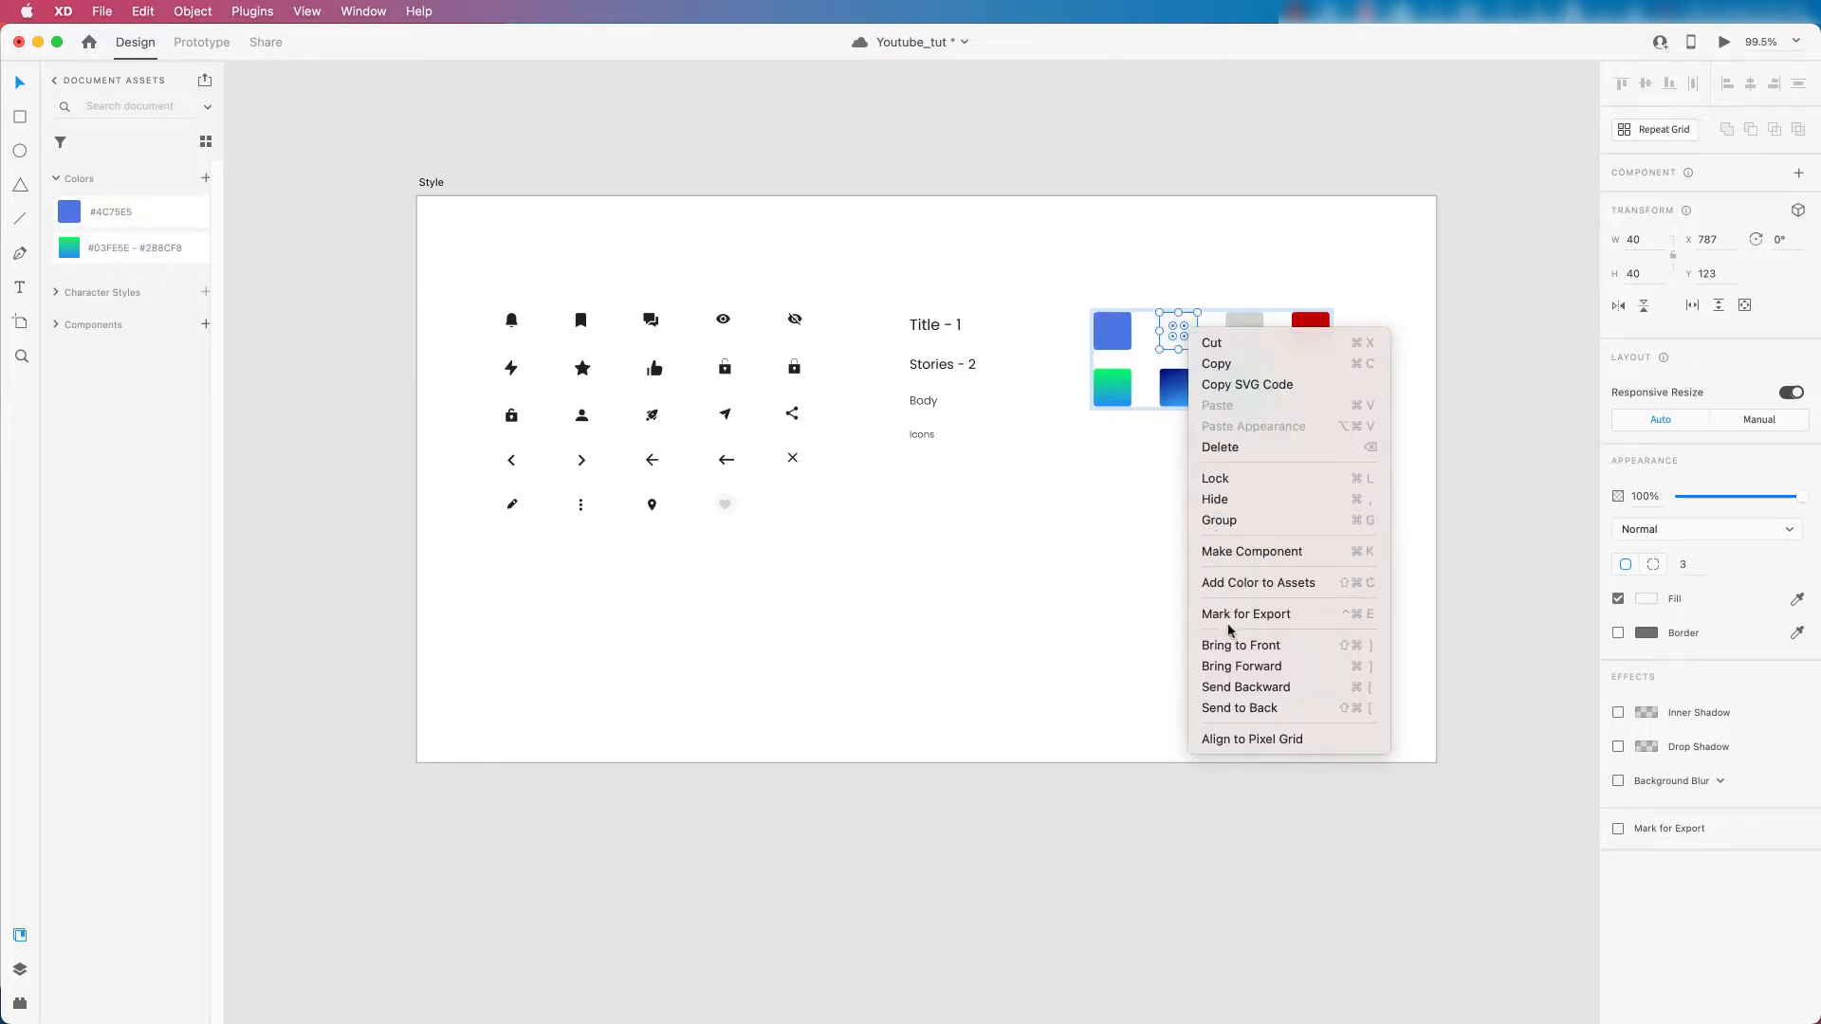
pyautogui.click(1239, 583)
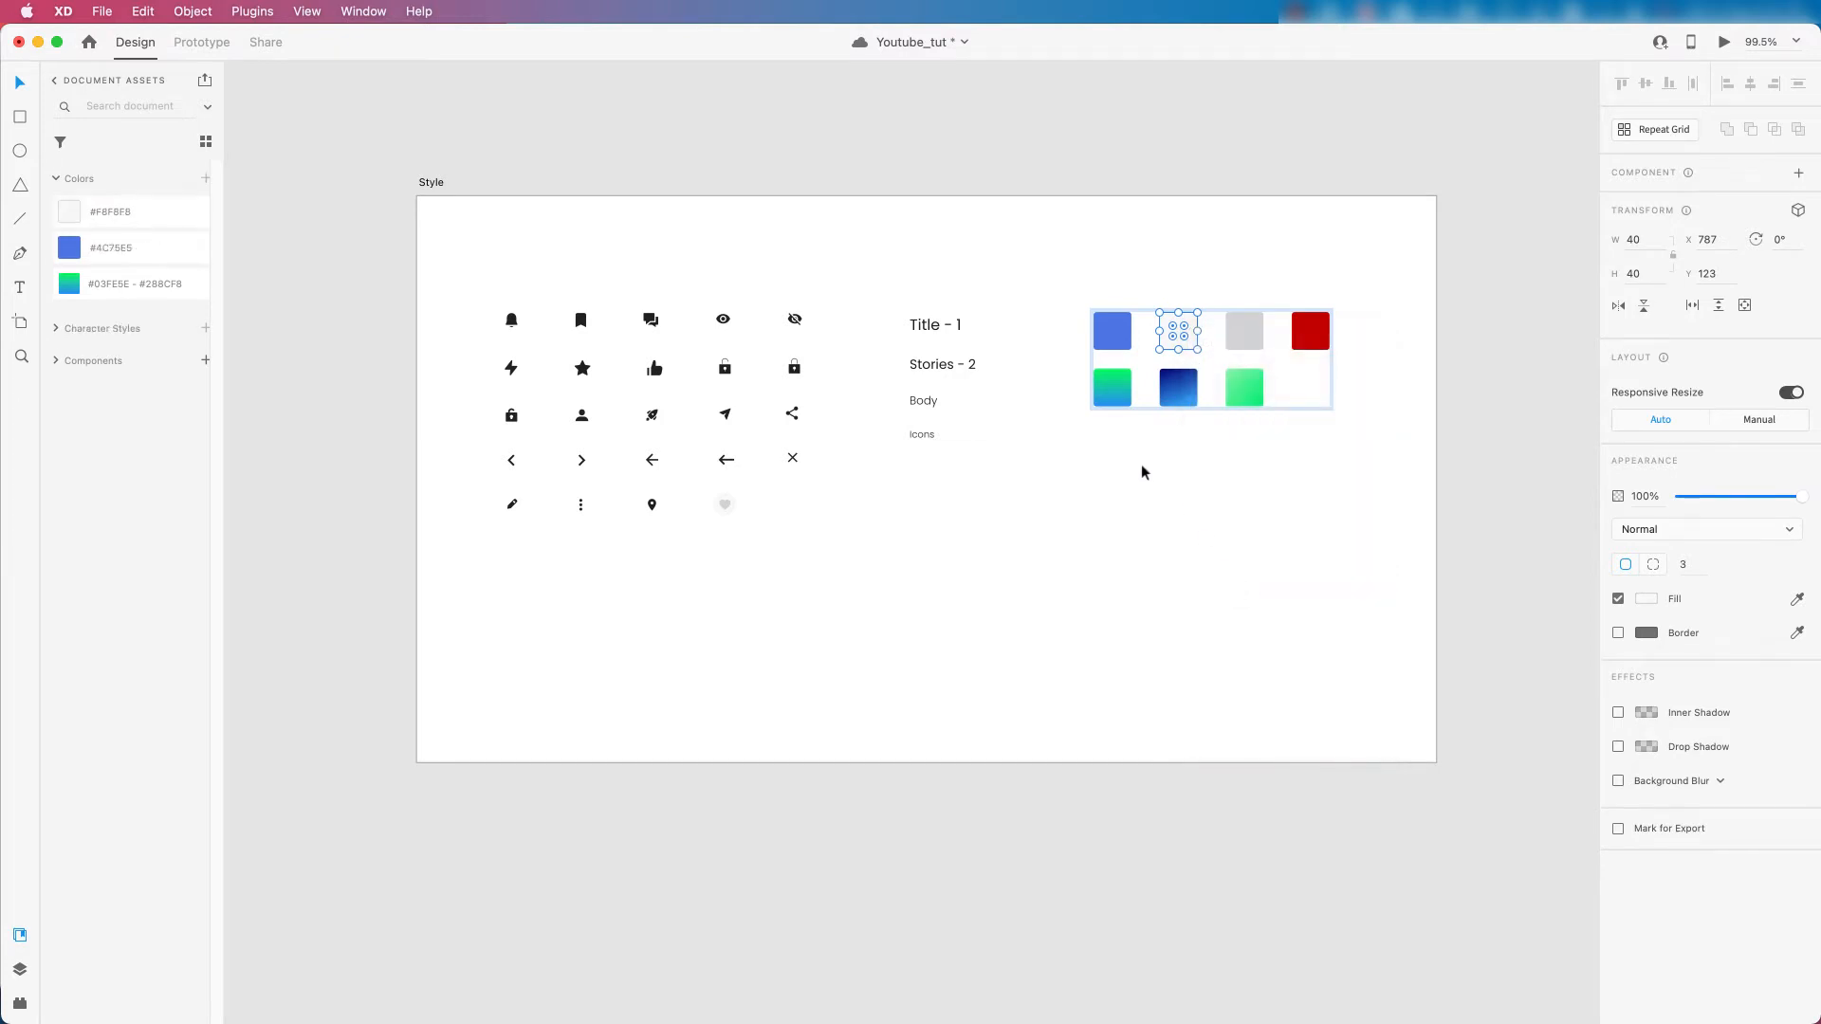
# Add the "Title - 1" and "Stories - 2" text samples to the assets as character styles.
pyautogui.doubleClick(929, 326)
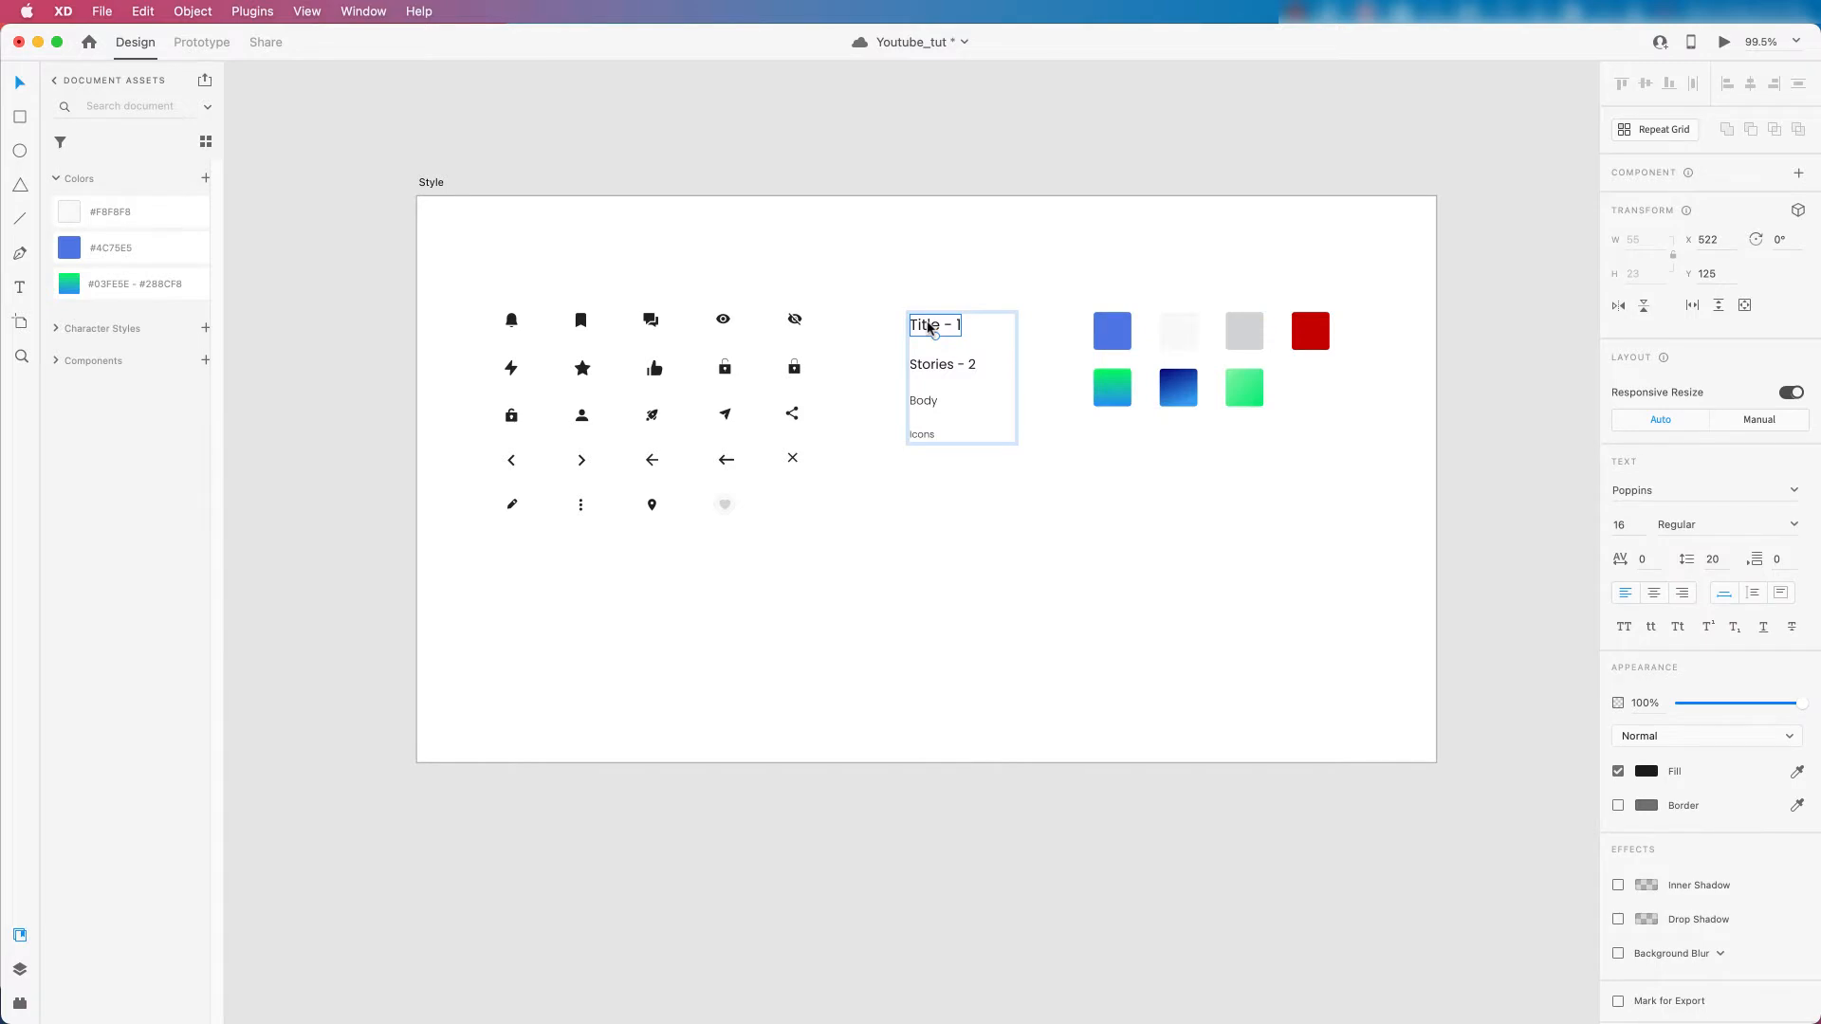
pyautogui.rightClick(931, 328)
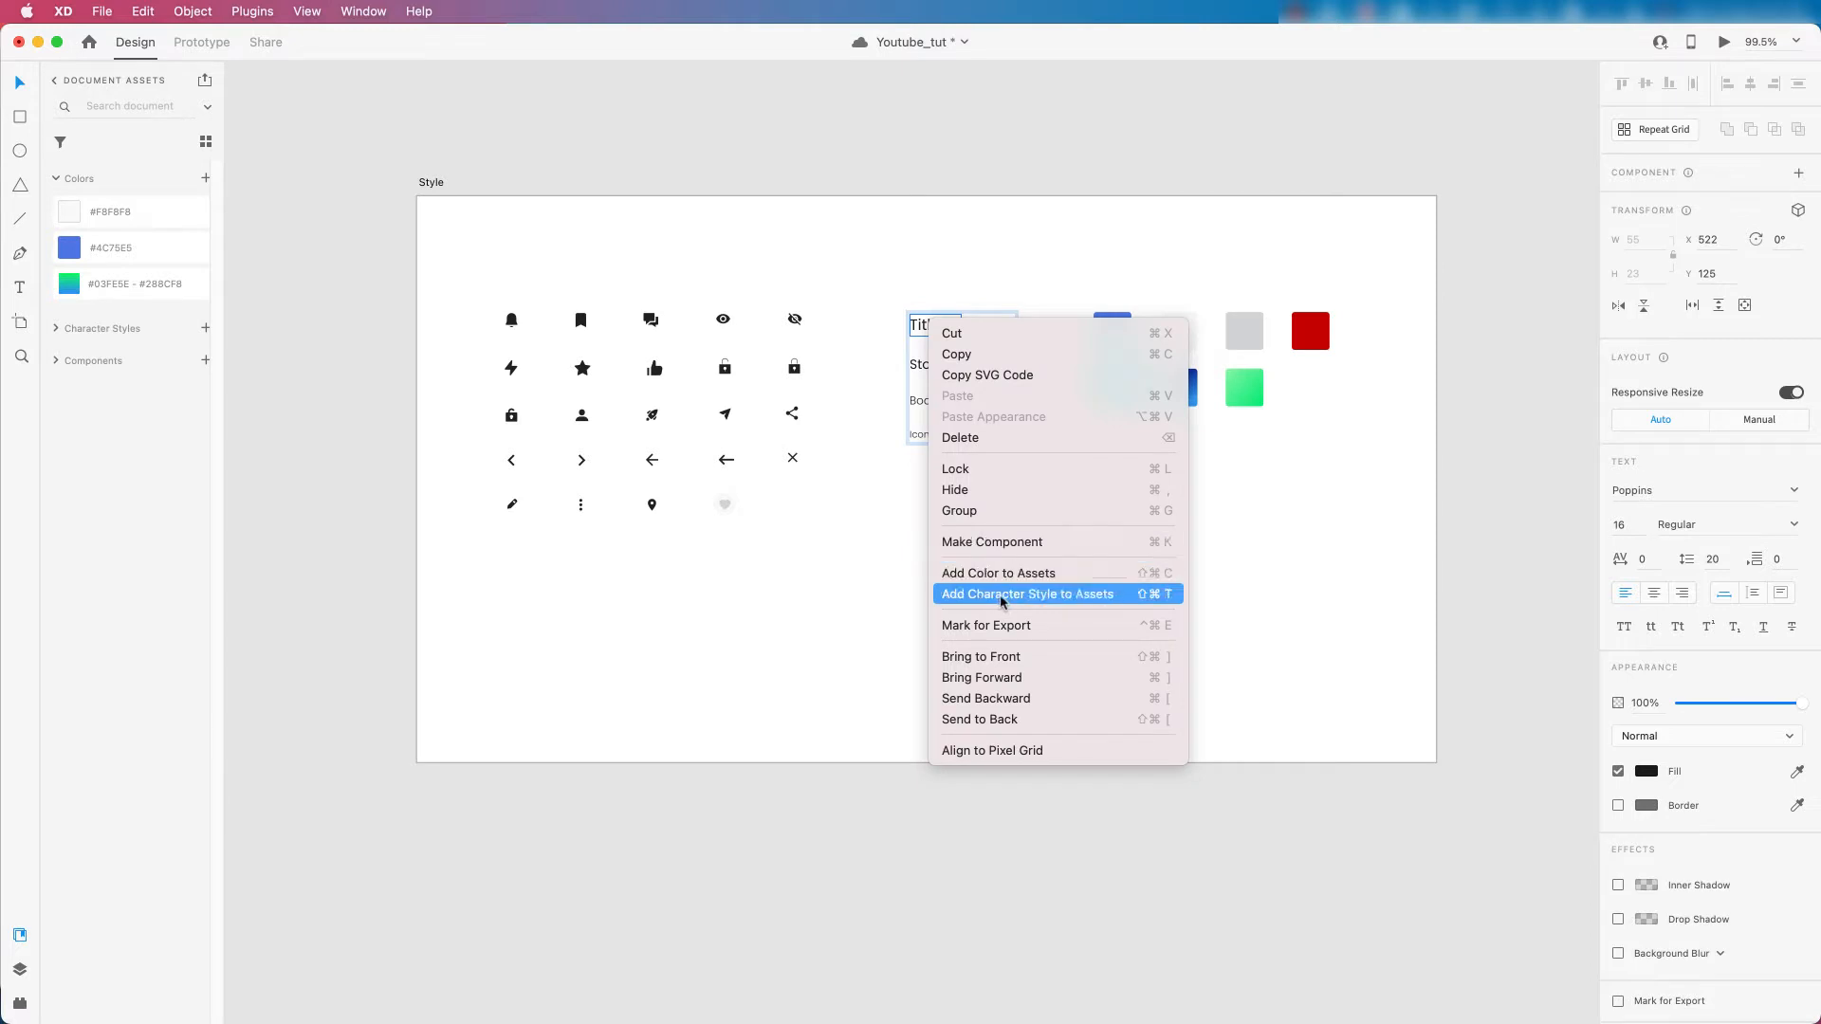
pyautogui.click(1064, 594)
pyautogui.click(948, 367)
pyautogui.rightClick(935, 368)
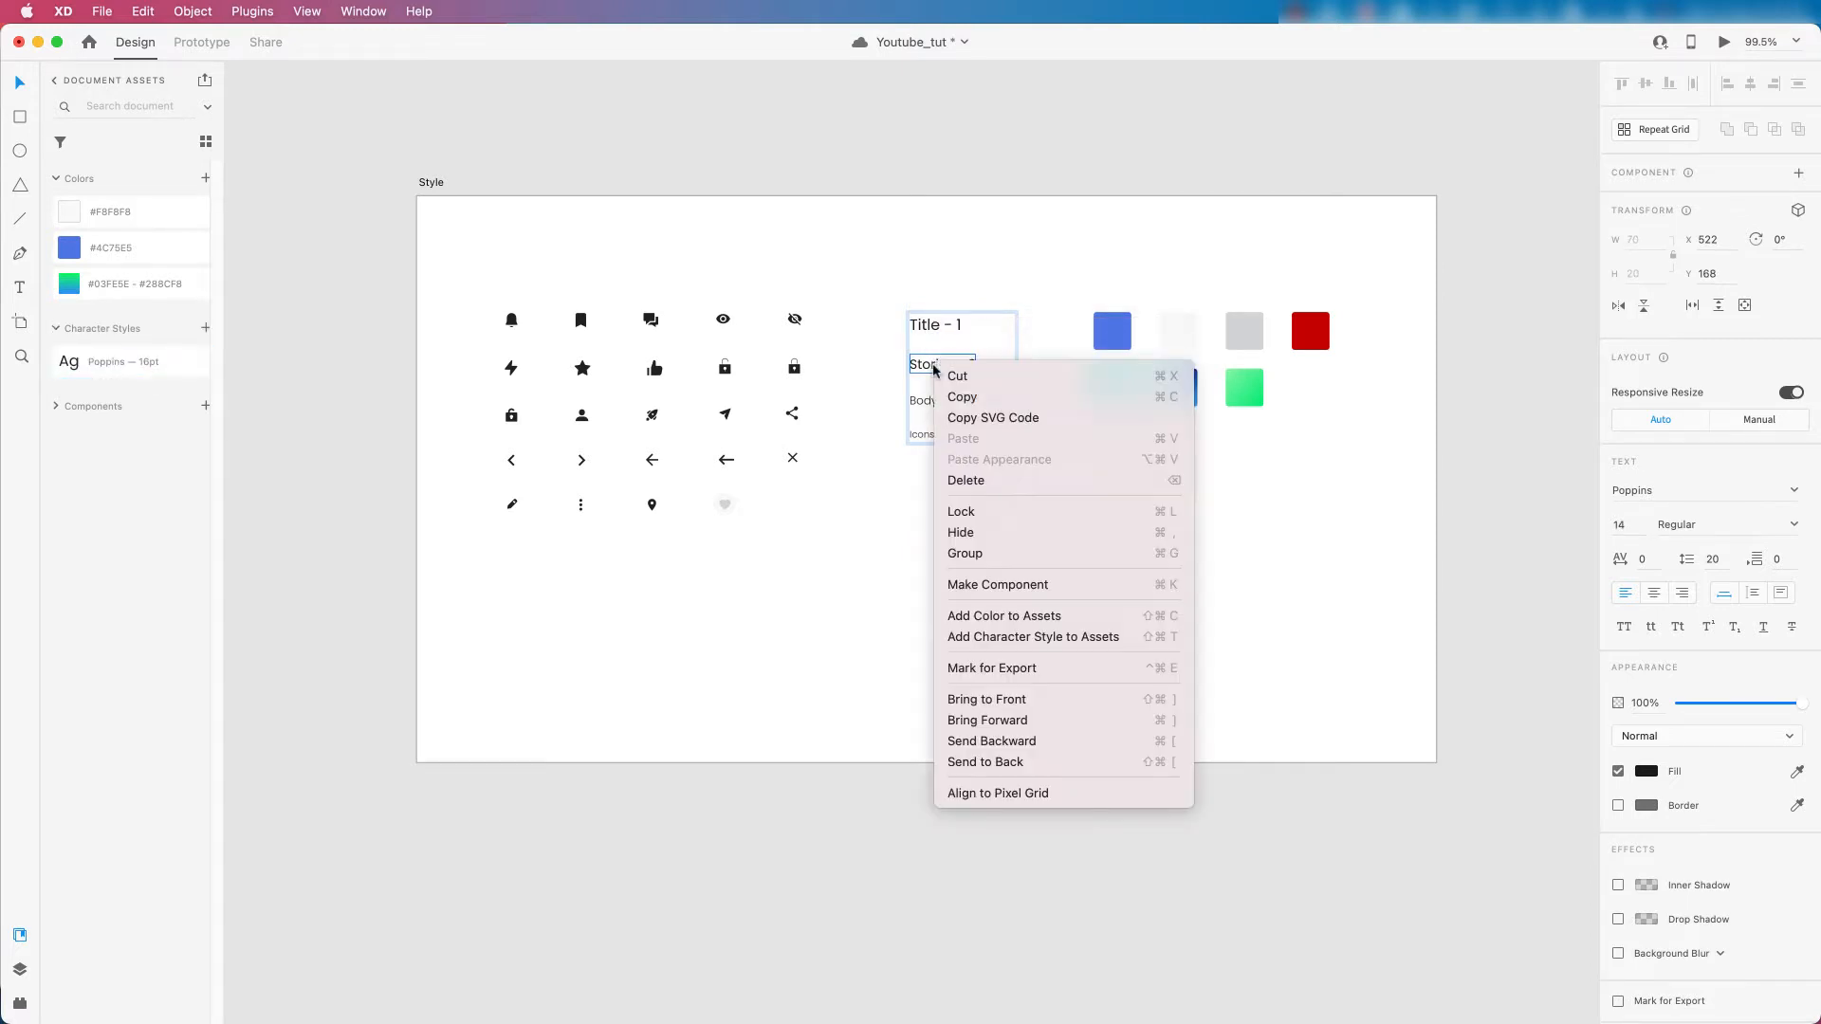
pyautogui.click(1053, 642)
# Add the "Body" and "Icons" text samples to the assets as character styles.
pyautogui.click(920, 398)
pyautogui.rightClick(920, 395)
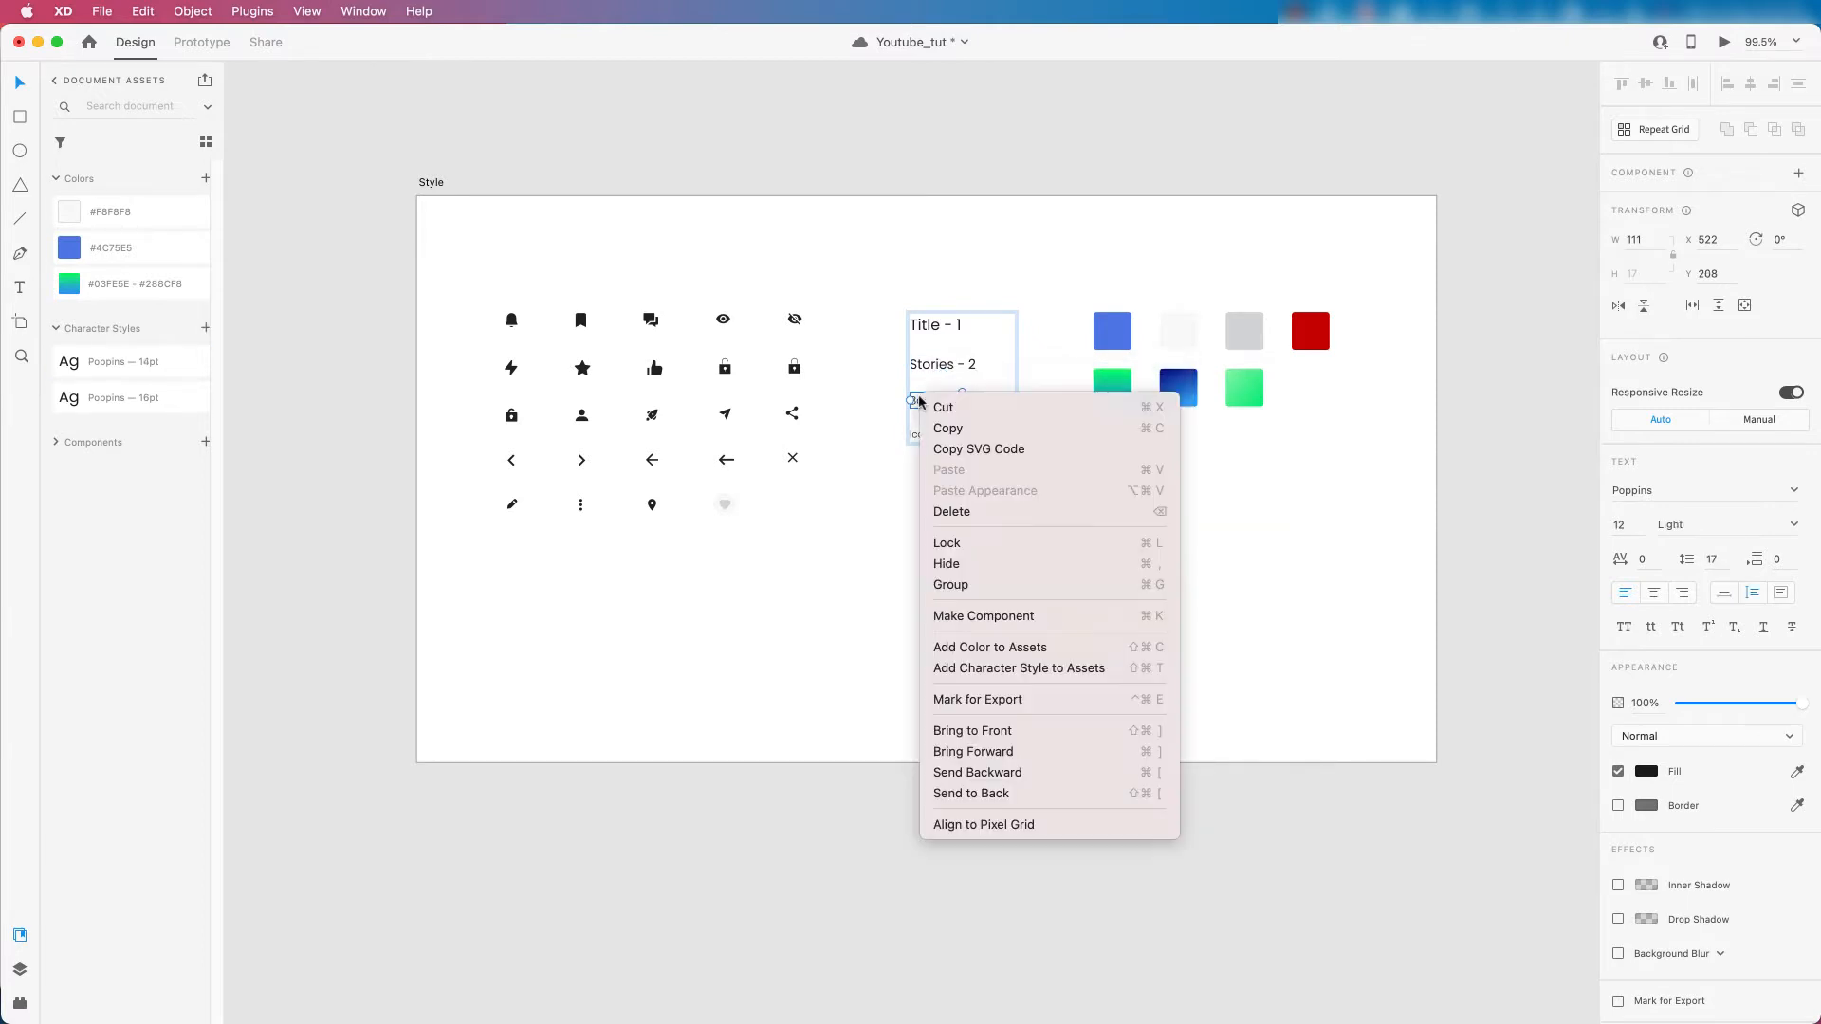
pyautogui.click(968, 669)
pyautogui.click(916, 436)
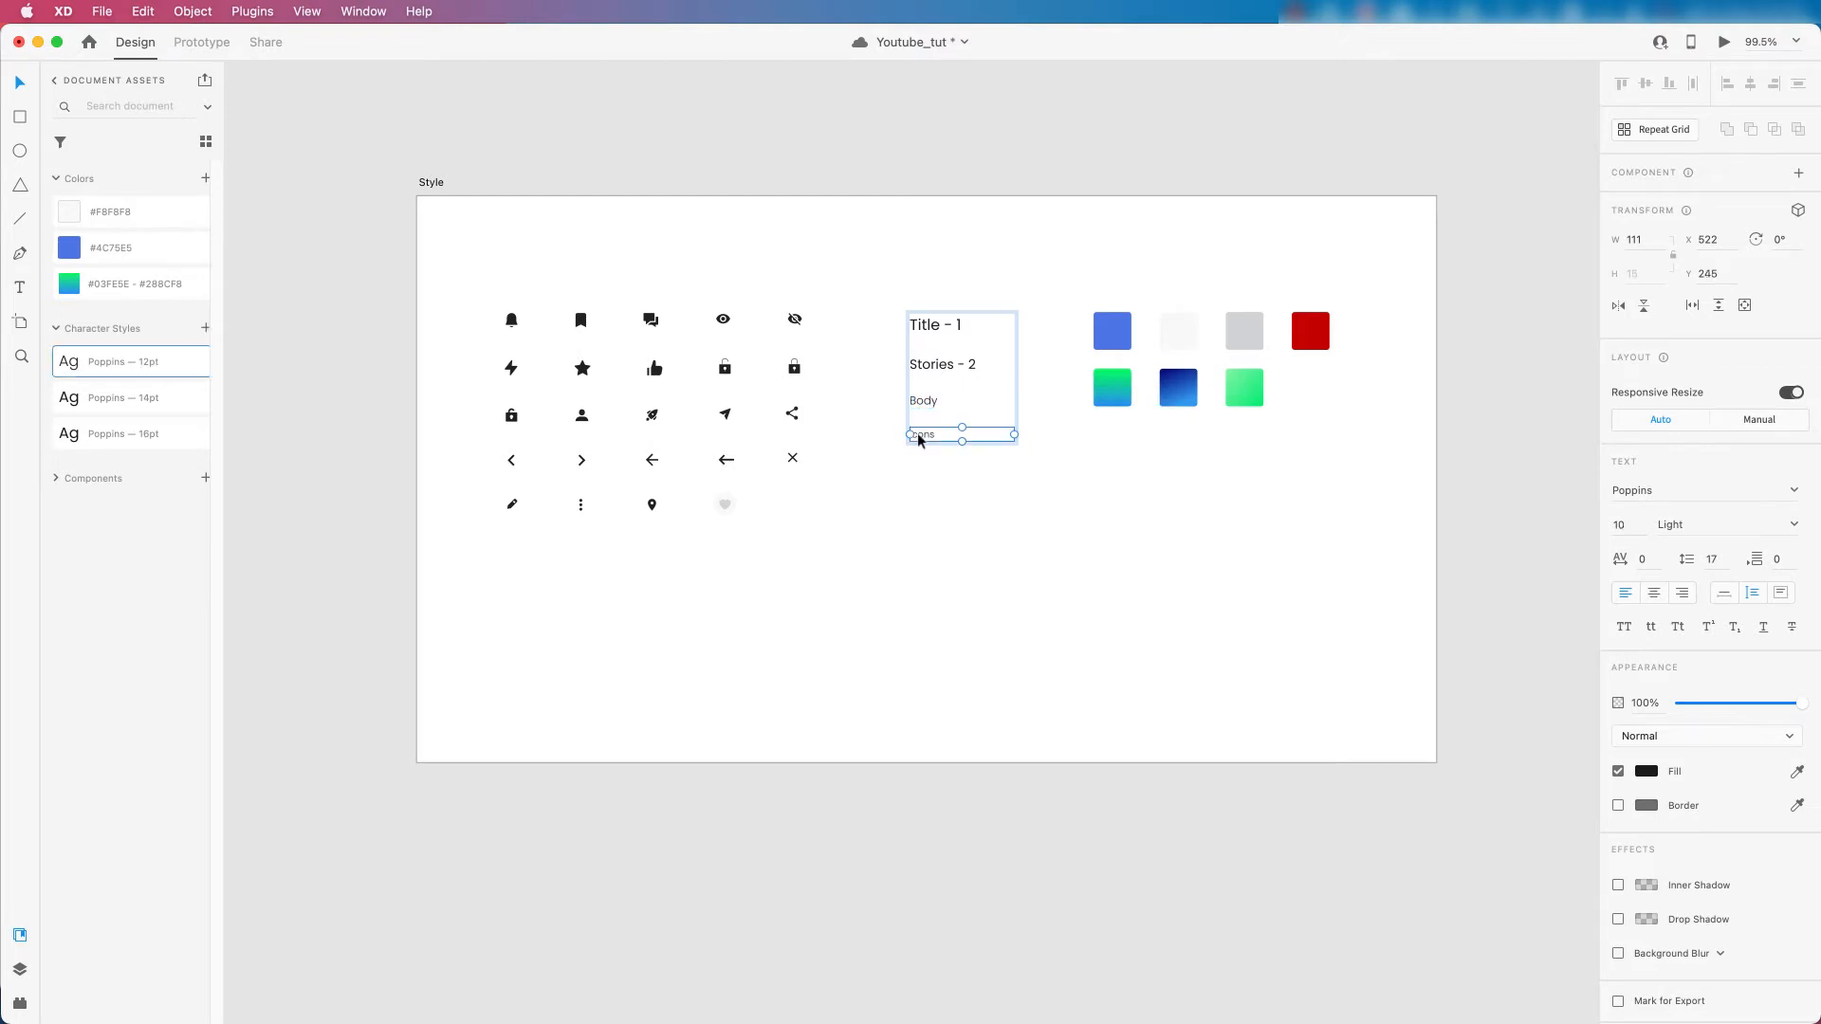
pyautogui.rightClick(922, 438)
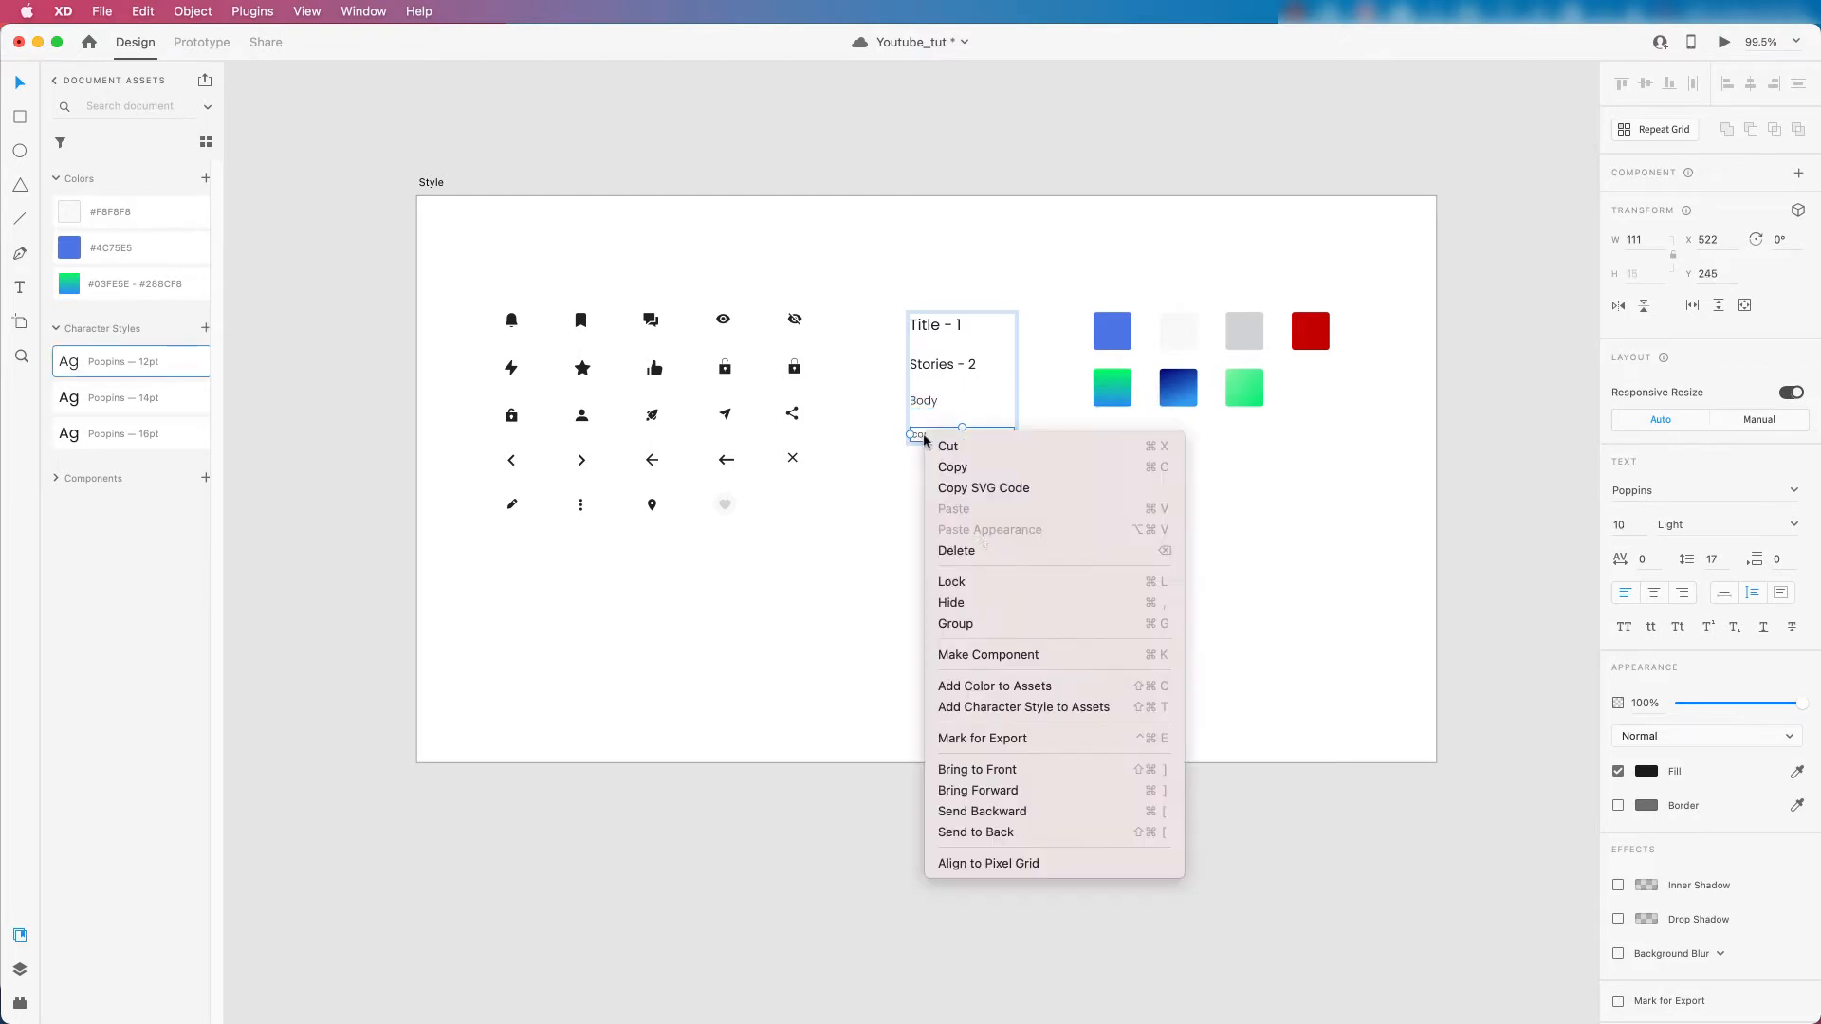
pyautogui.click(1036, 709)
# Try turning the bell icon in the icon set into a component.
pyautogui.scroll(-1, 868, 503)
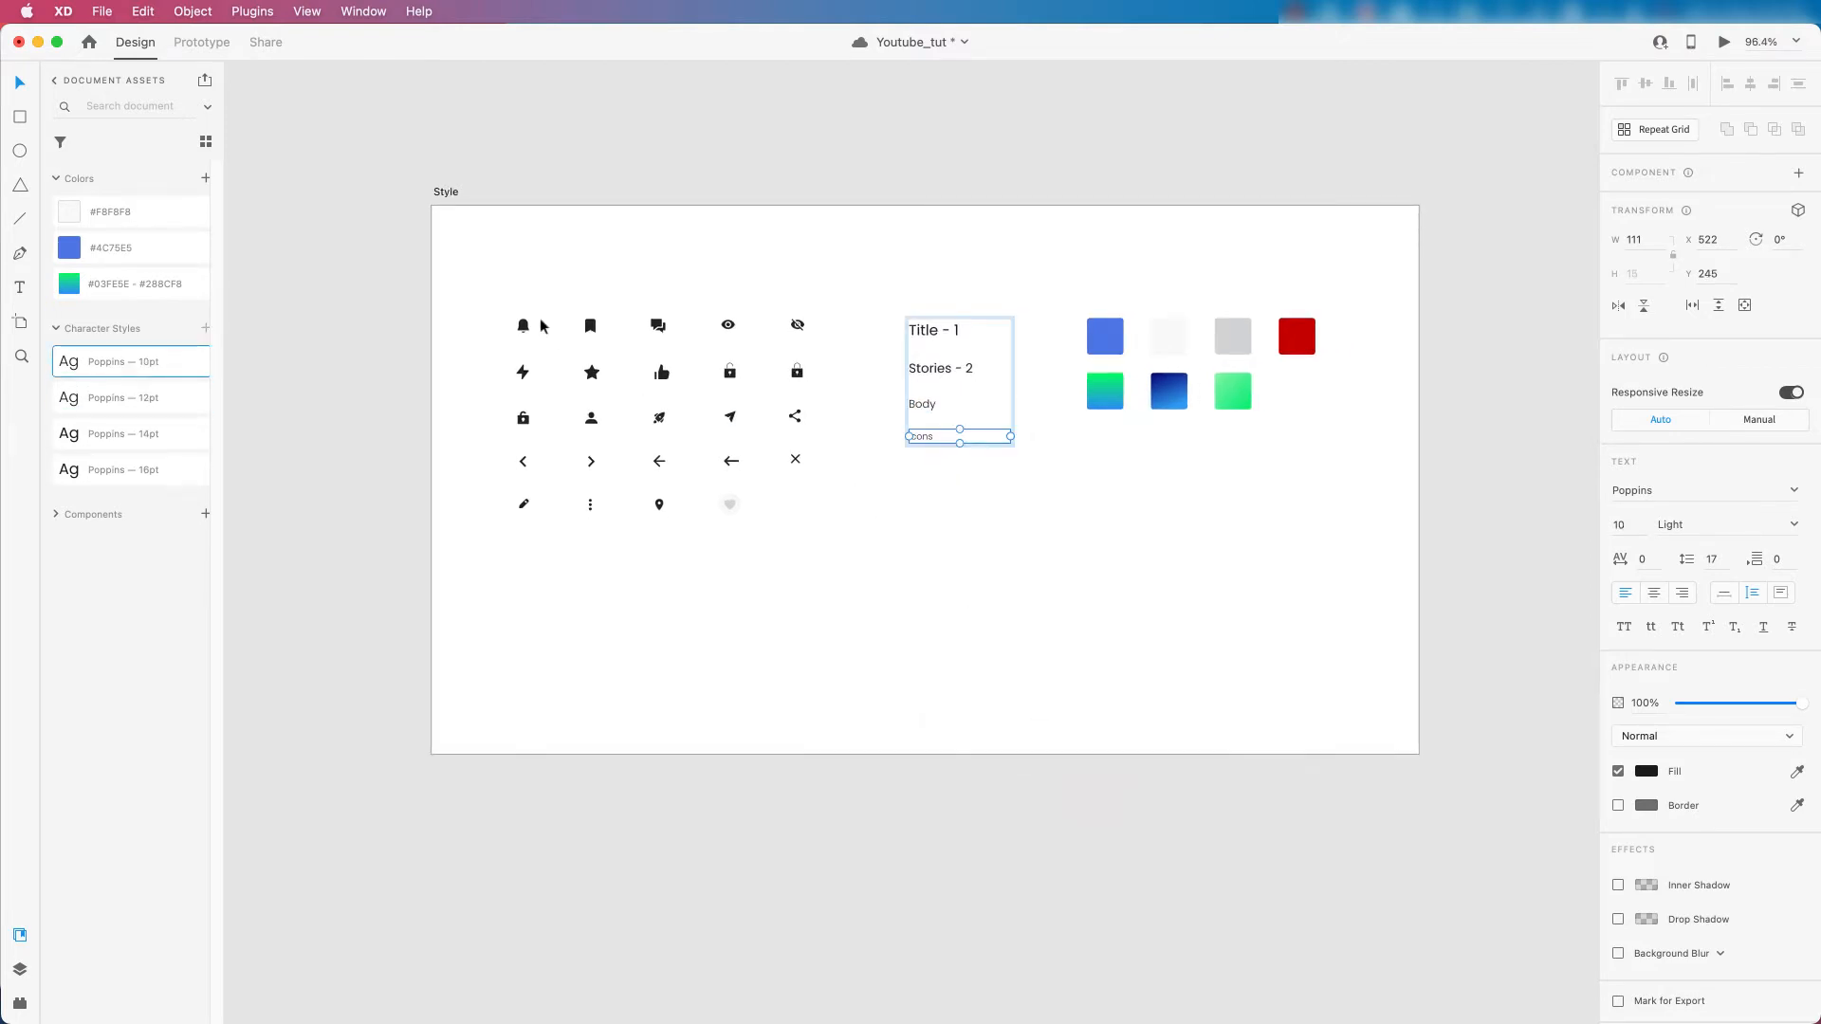
pyautogui.moveTo(351, 286); pyautogui.dragTo(817, 541)
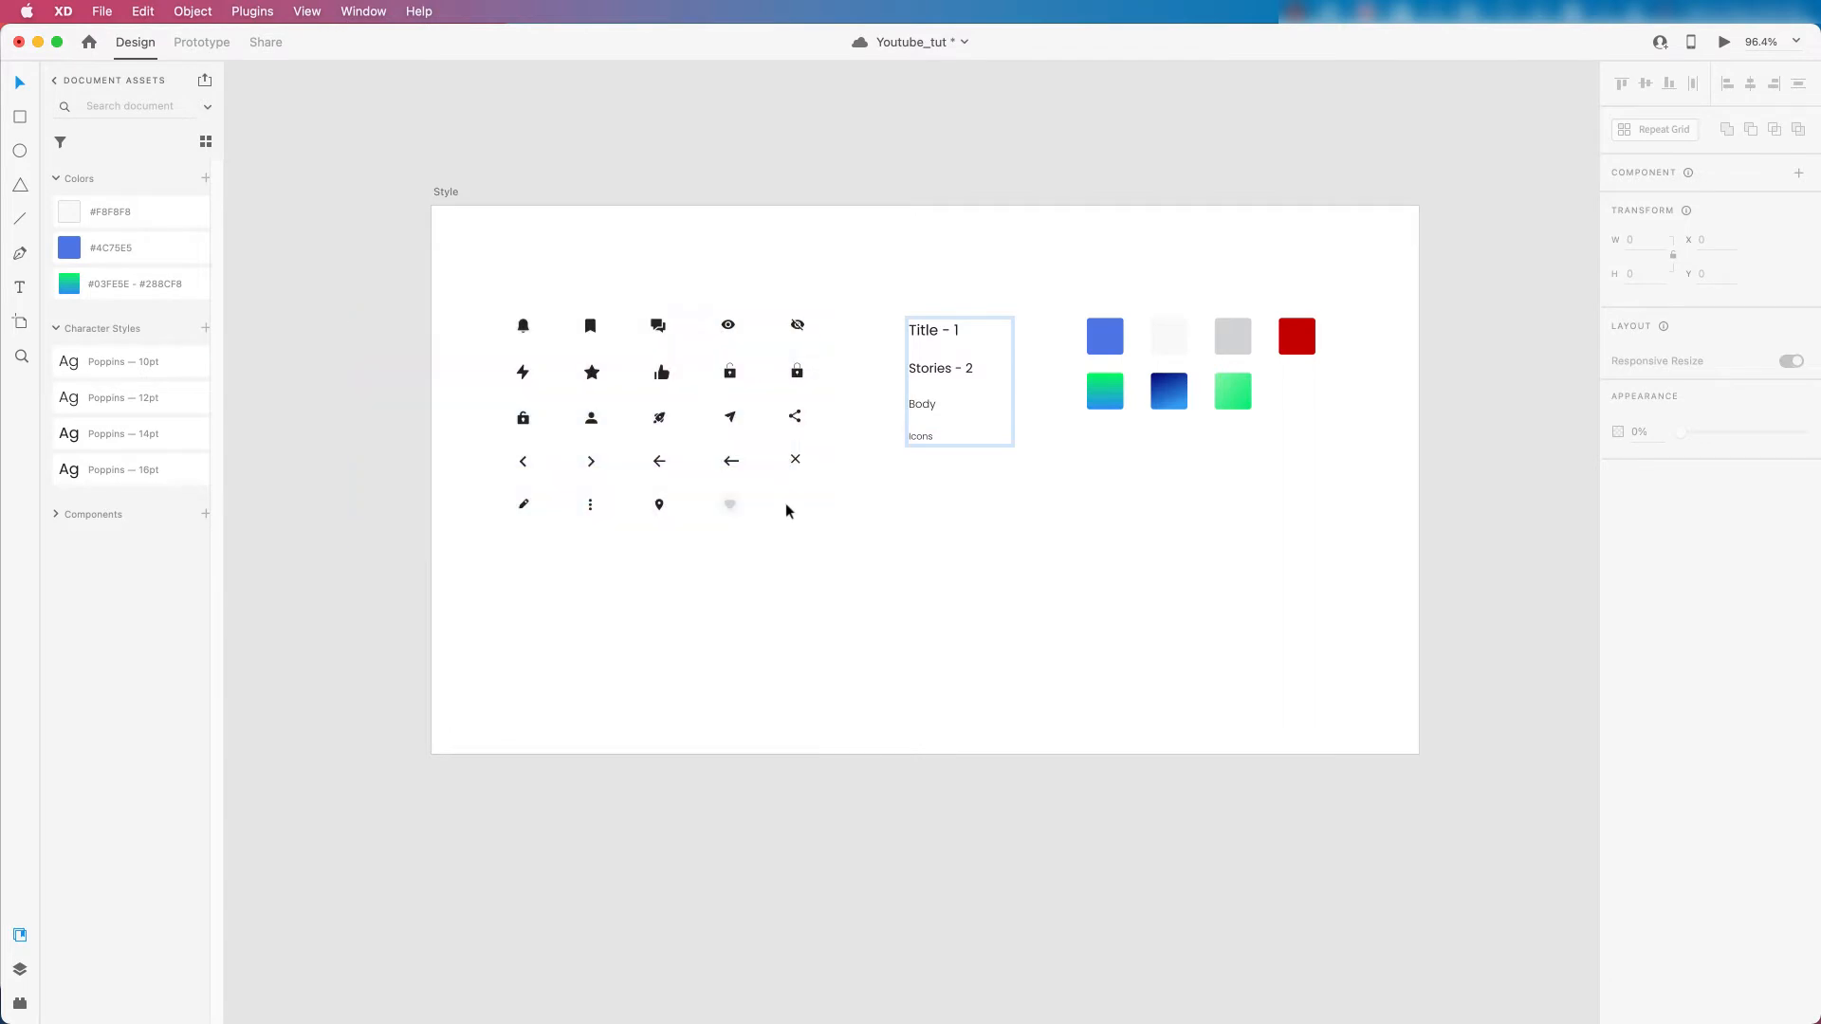
pyautogui.click(523, 326)
pyautogui.moveTo(370, 287); pyautogui.dragTo(846, 539)
pyautogui.click(692, 545)
pyautogui.click(527, 332)
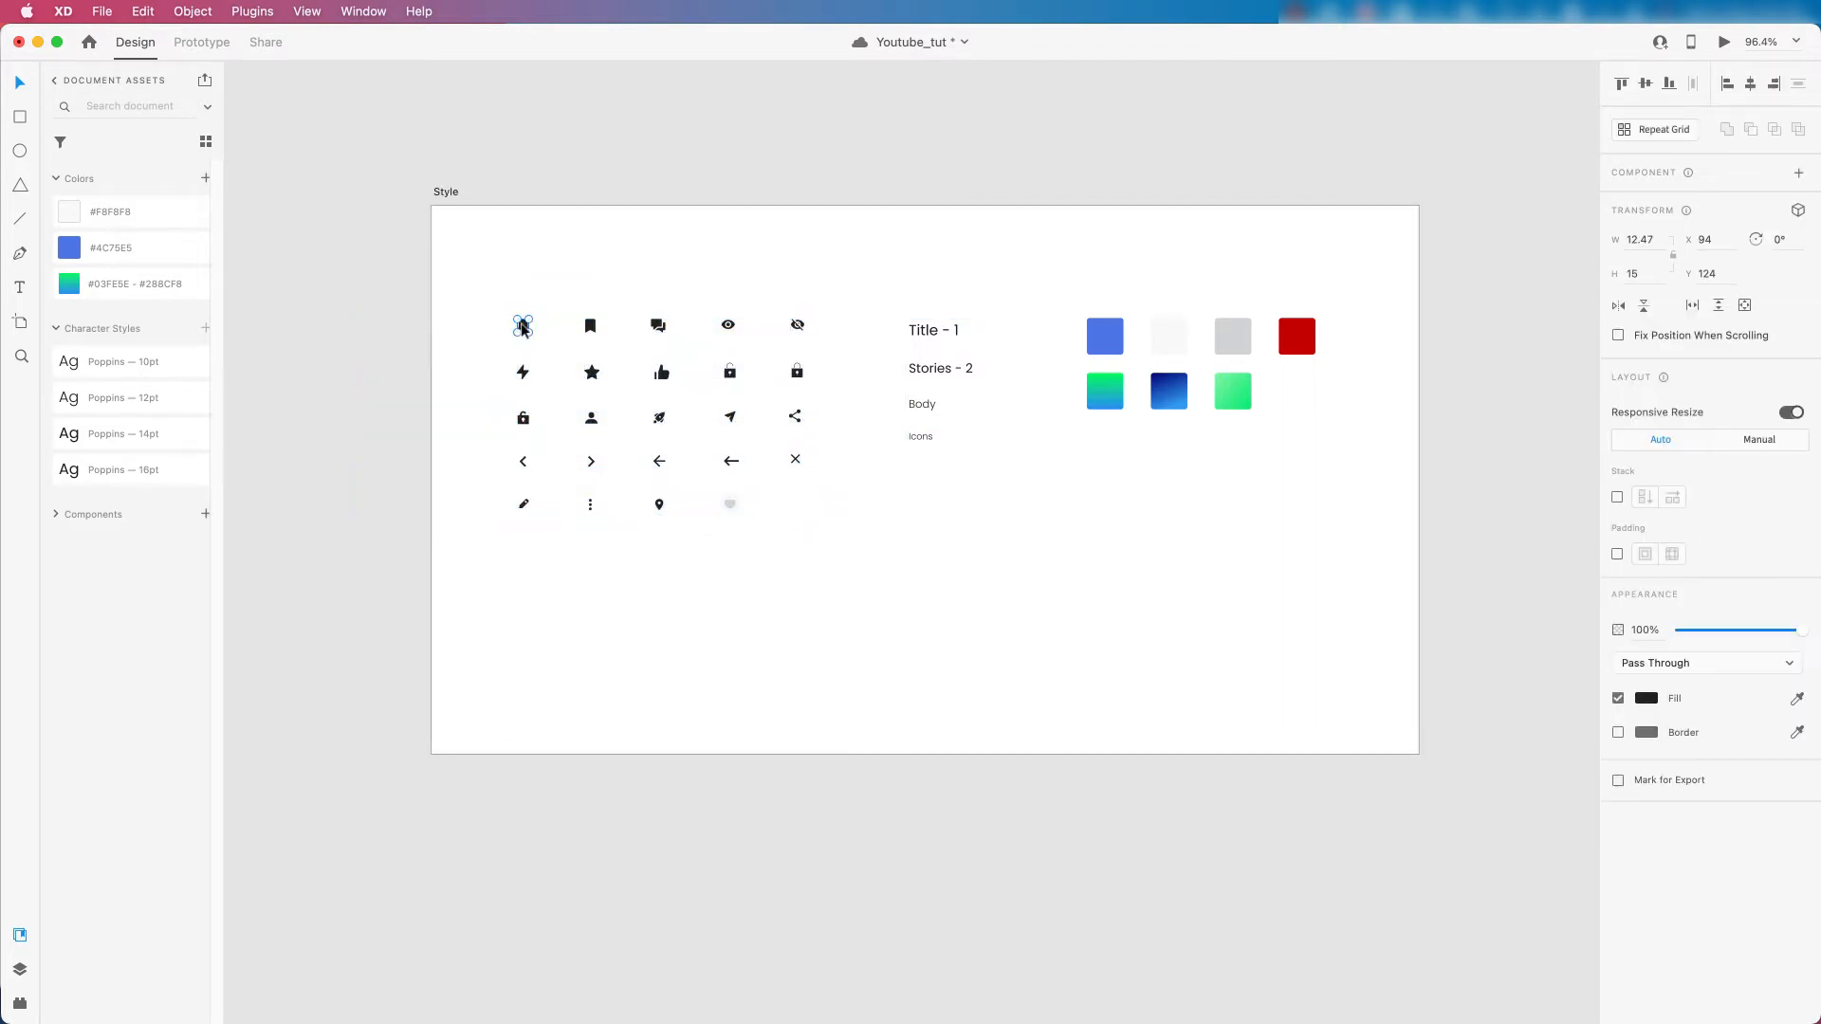
pyautogui.rightClick(522, 323)
pyautogui.click(603, 564)
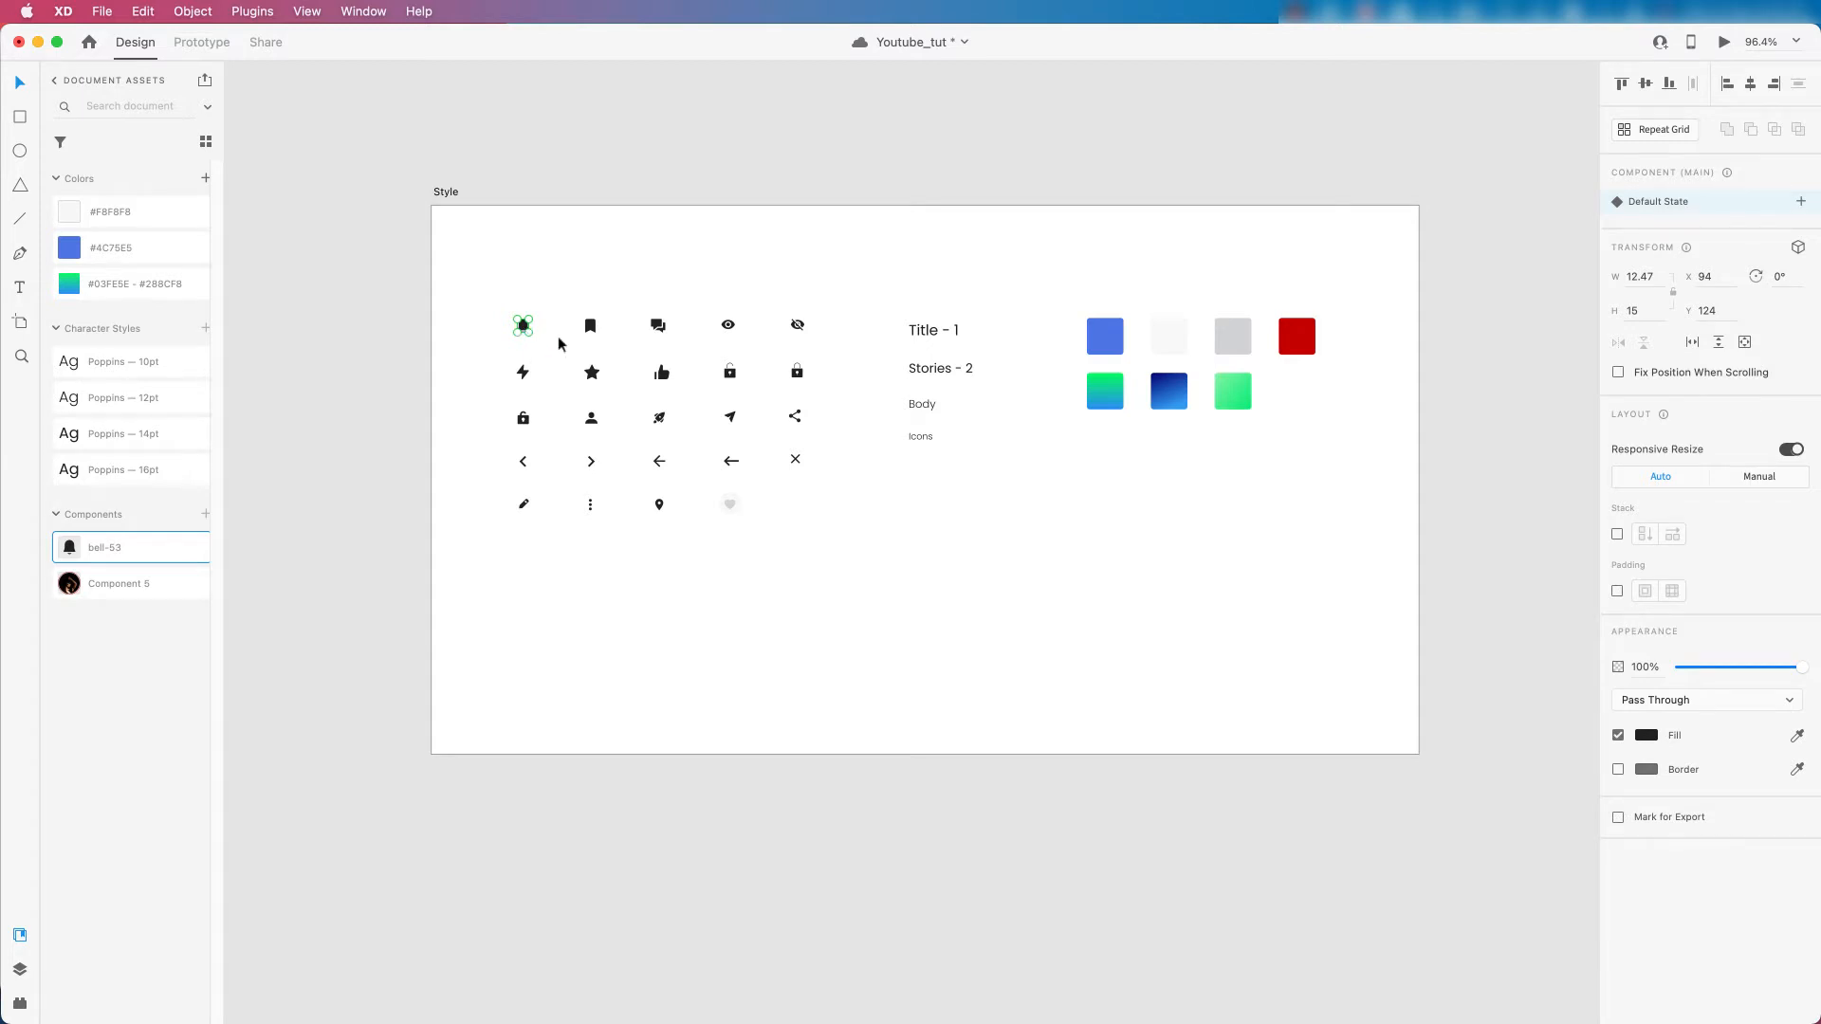
pyautogui.press('super+shift+g')
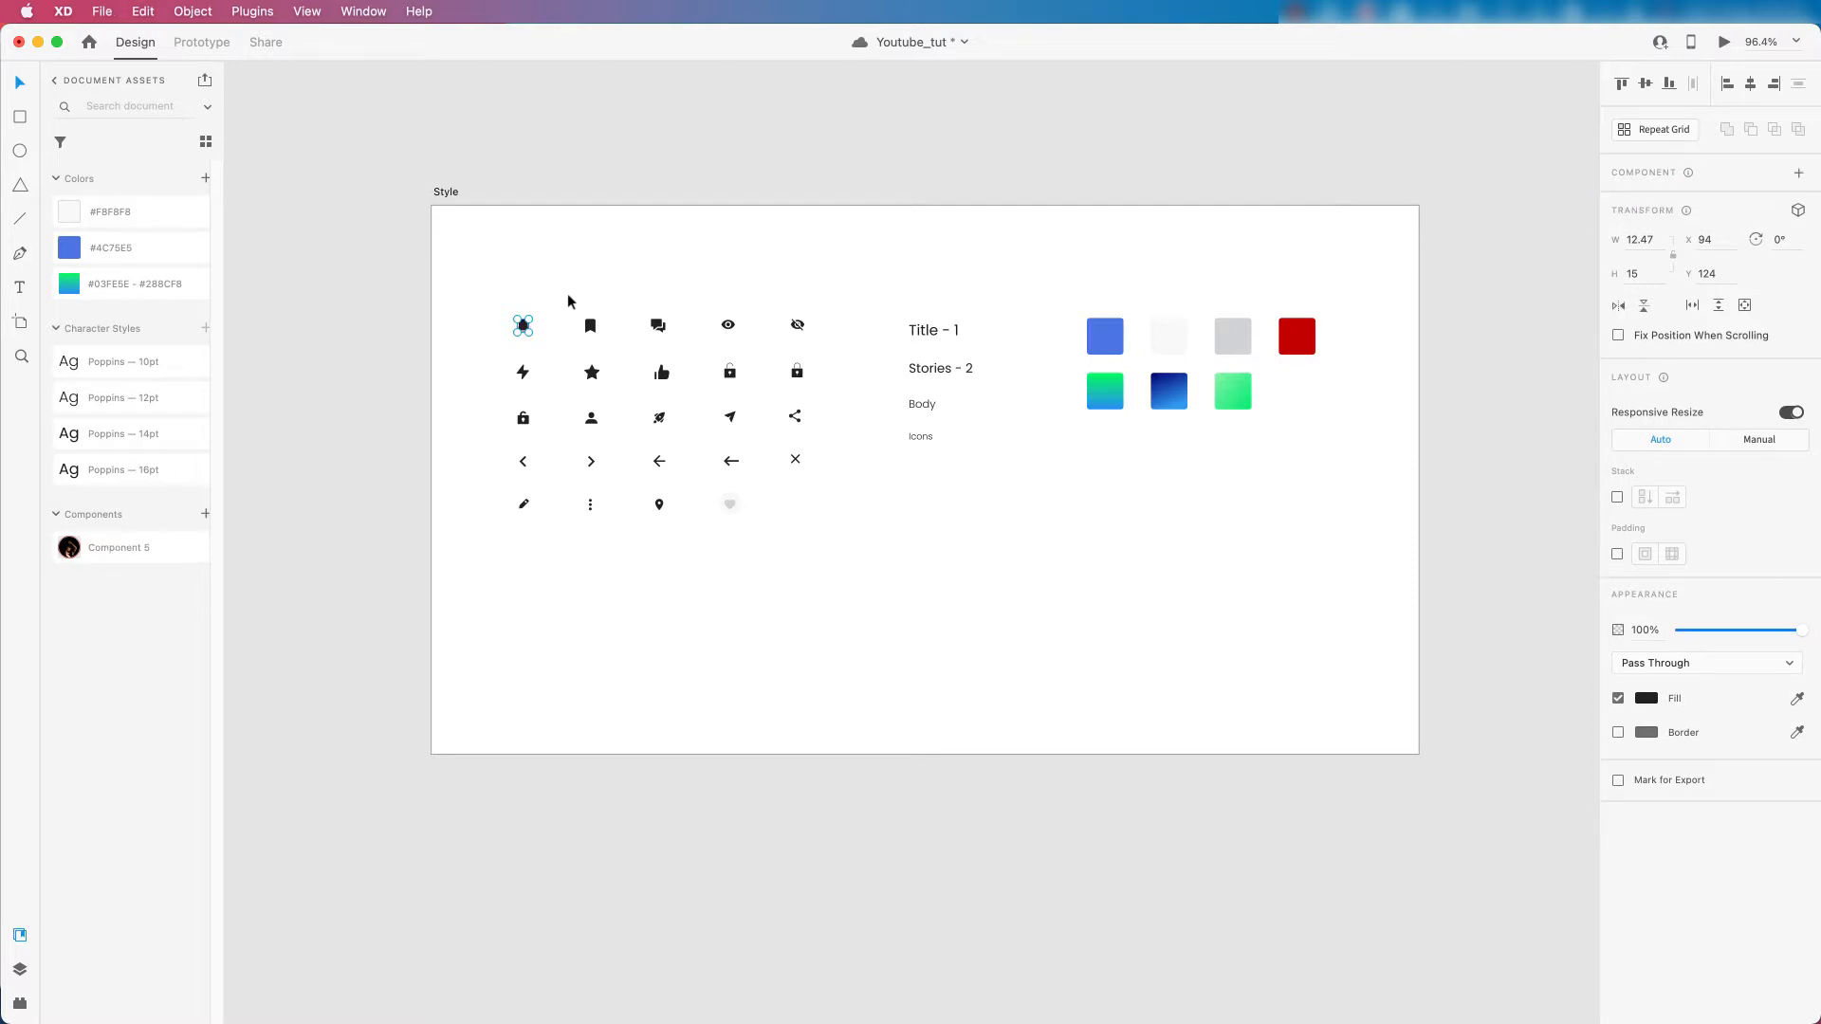
# Examine the whole icon set on the Style artboard up close, including the bell icon.
pyautogui.click(567, 298)
pyautogui.moveTo(360, 286); pyautogui.dragTo(833, 580)
pyautogui.scroll(4, 815, 397)
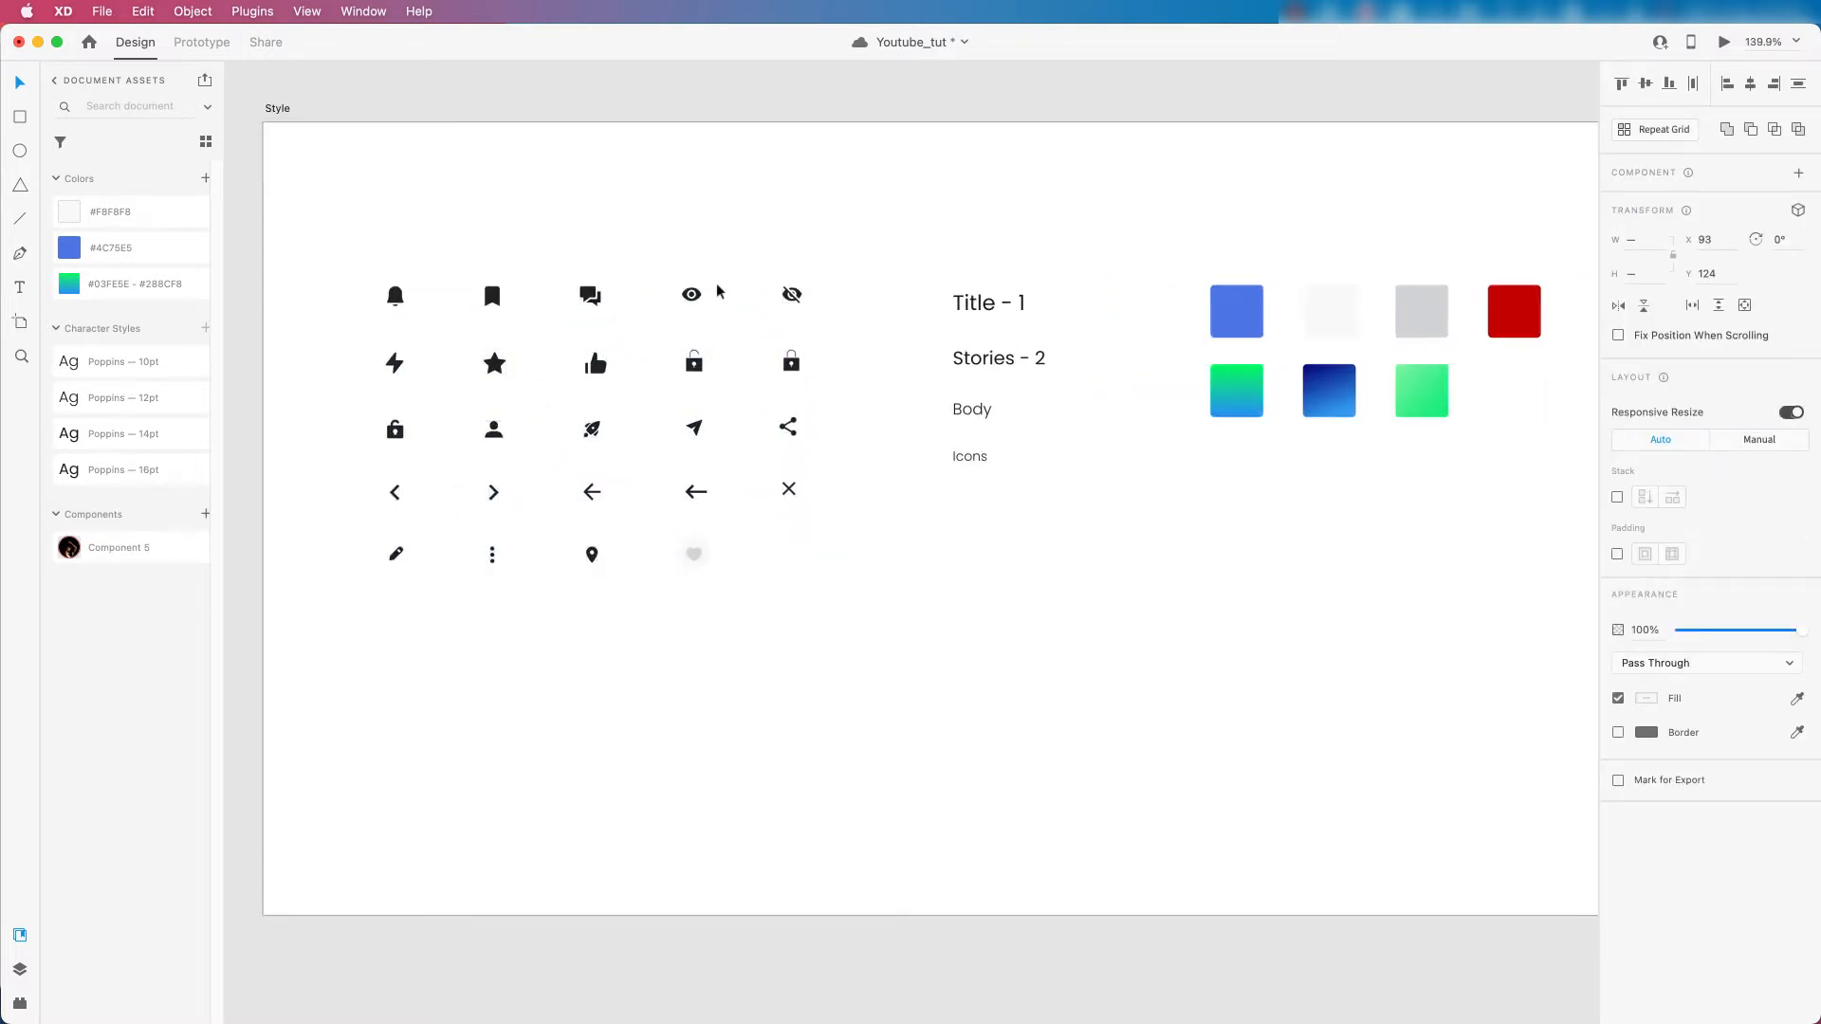
pyautogui.scroll(-1, 719, 292)
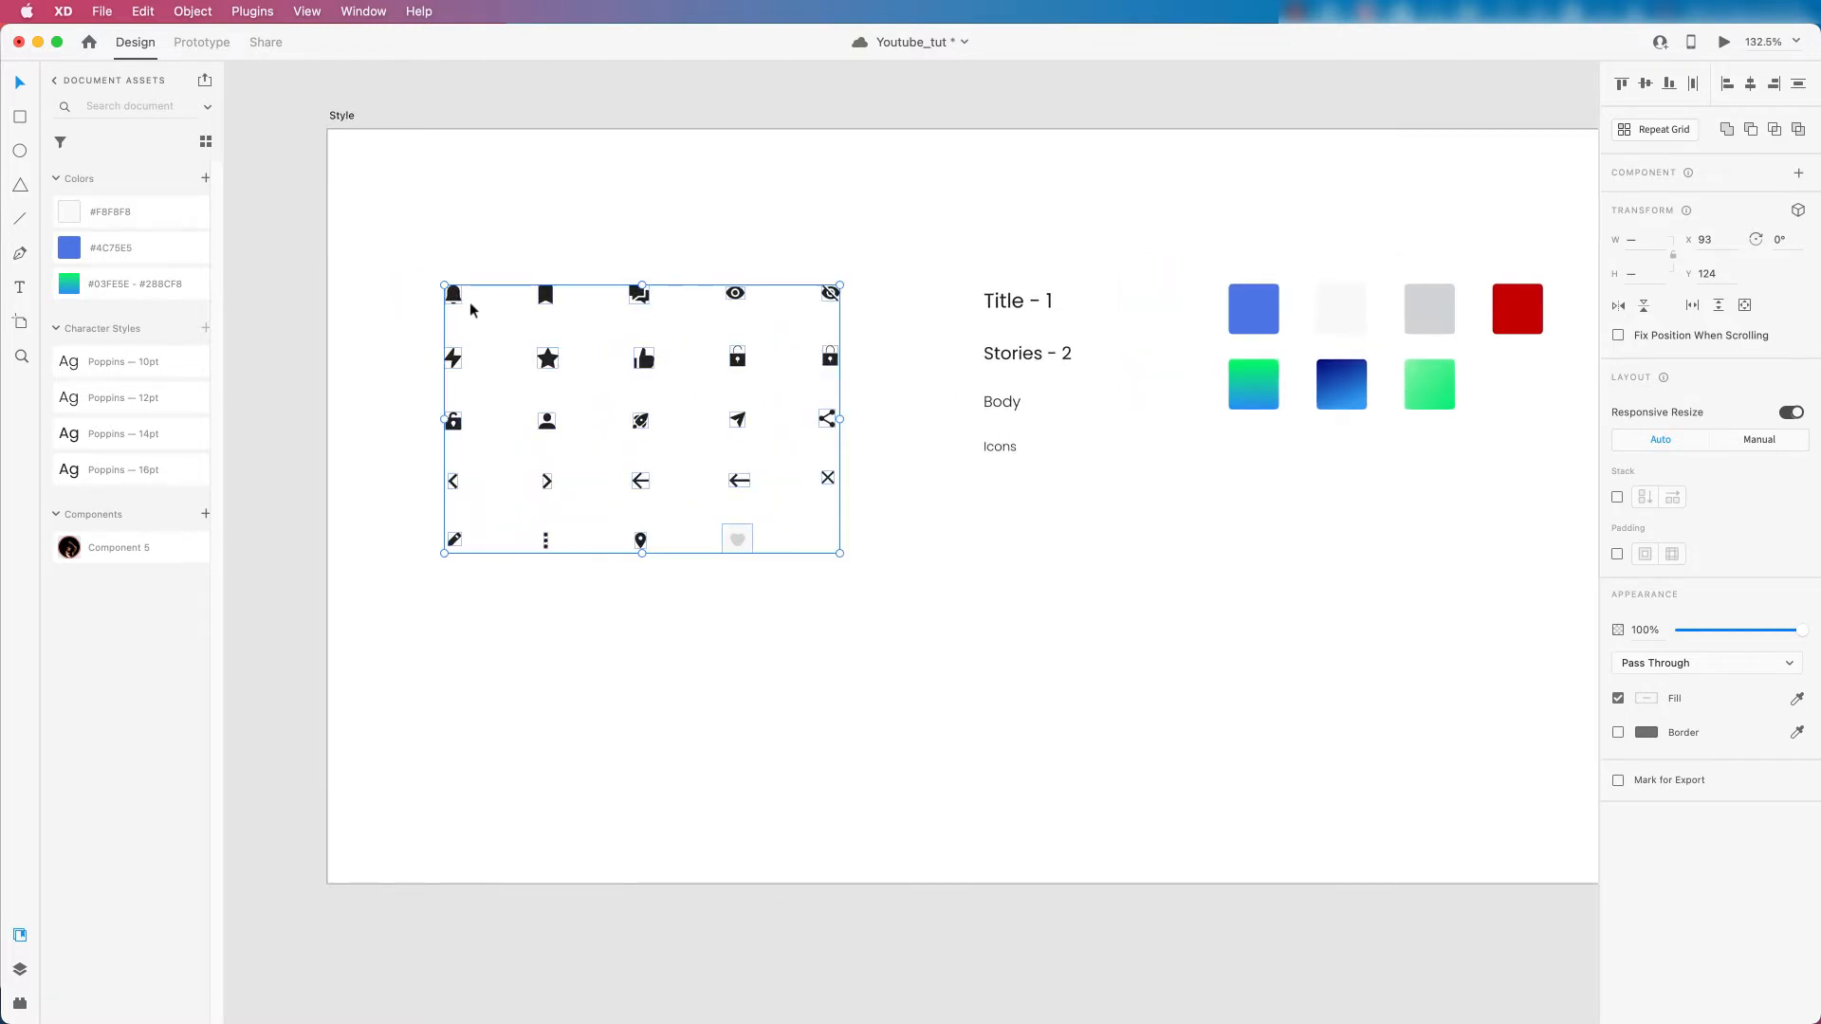
pyautogui.scroll(-1, 528, 299)
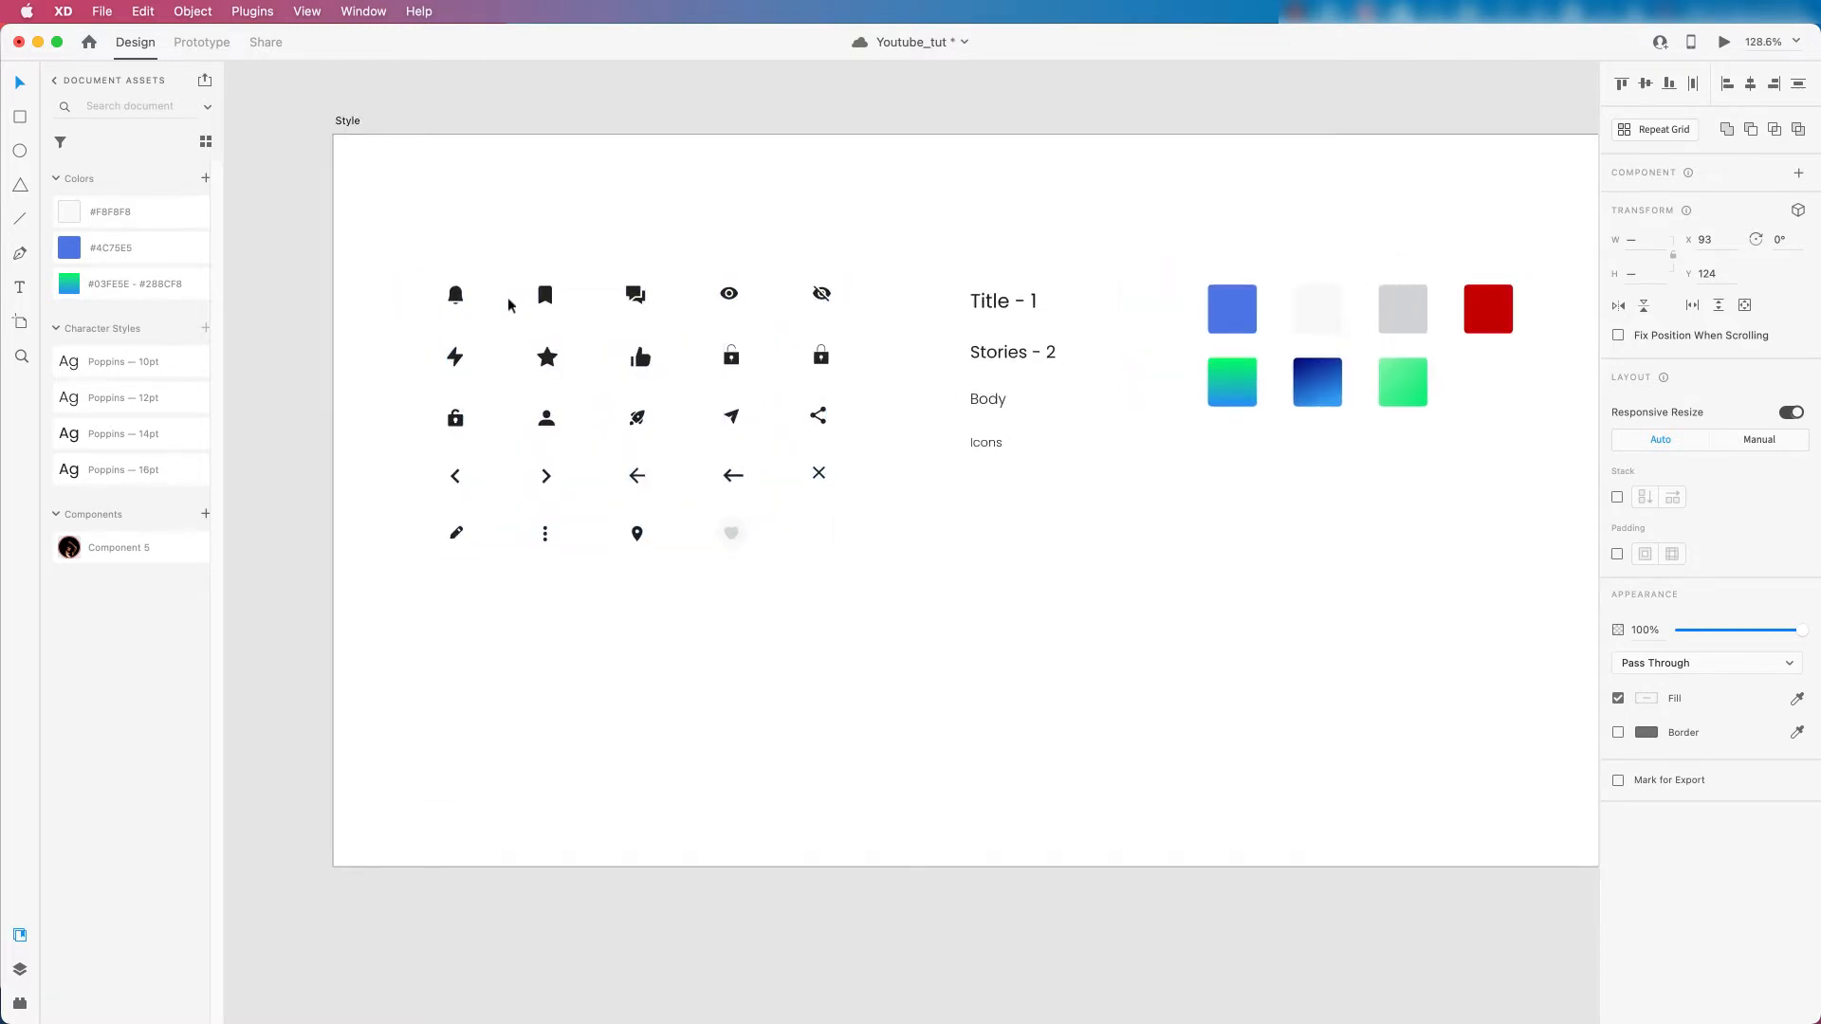
pyautogui.scroll(-1, 484, 305)
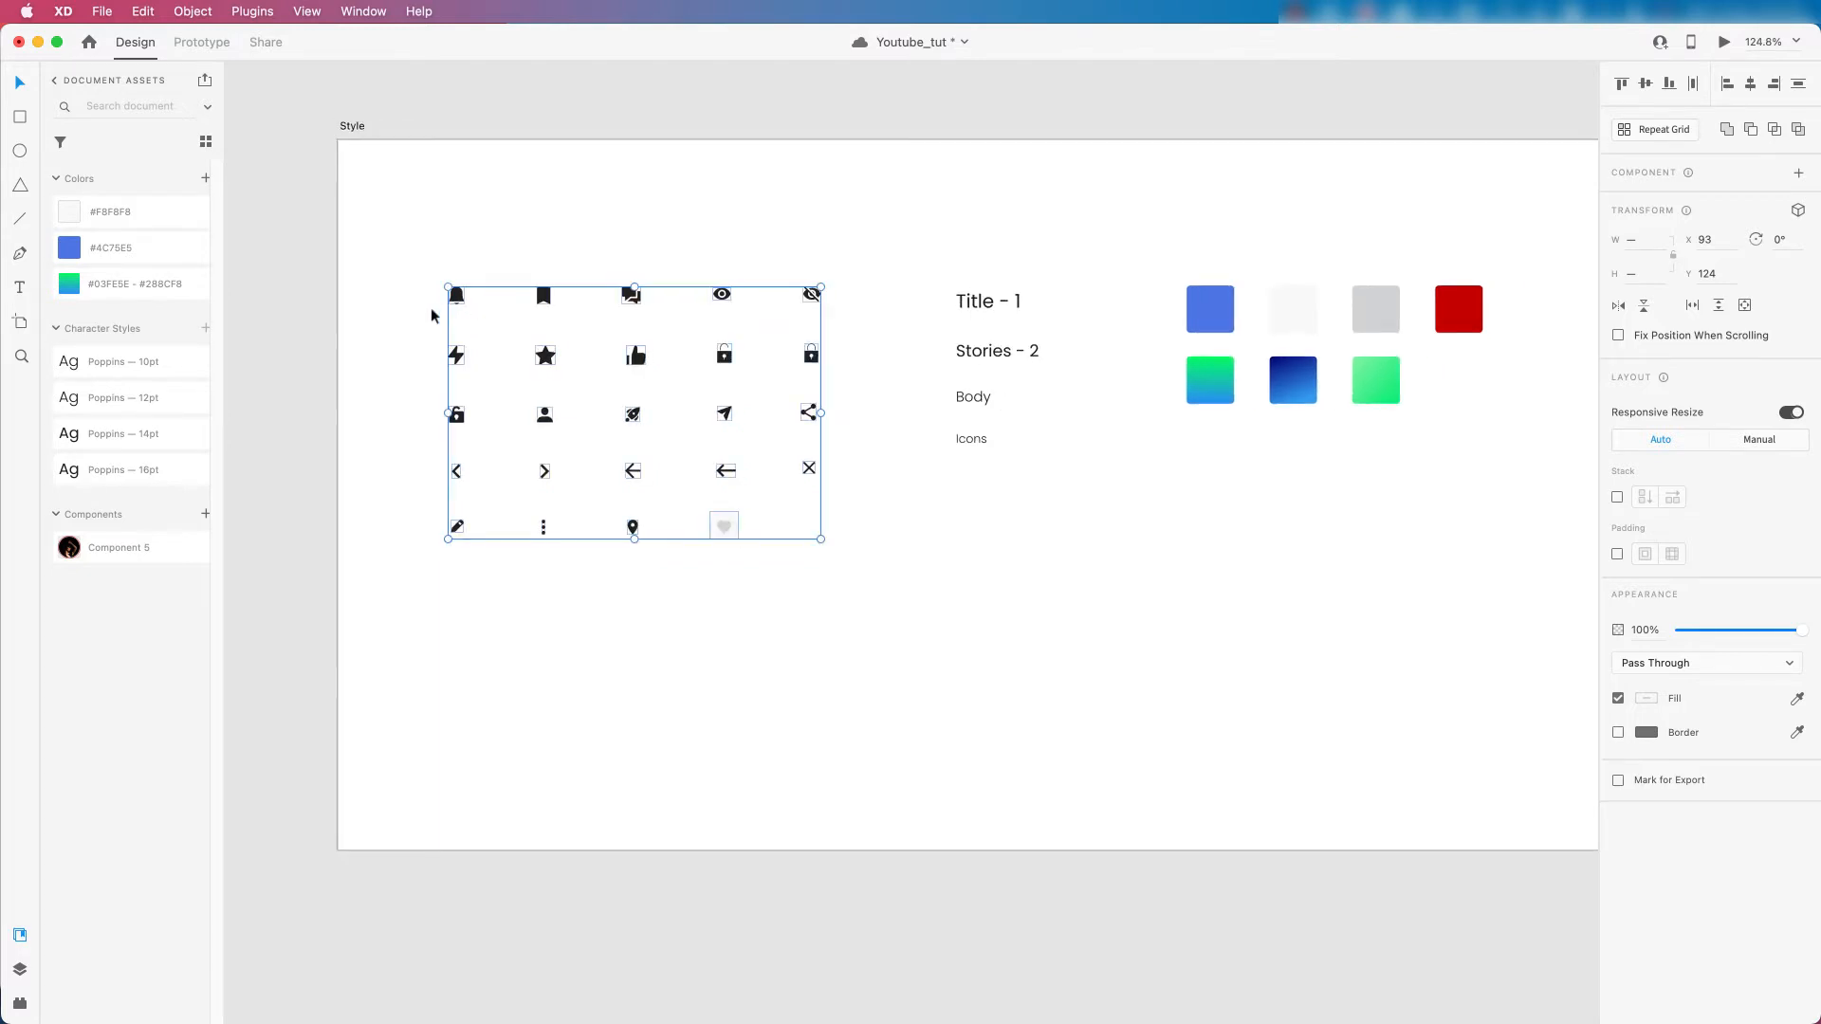
pyautogui.click(478, 259)
pyautogui.doubleClick(455, 296)
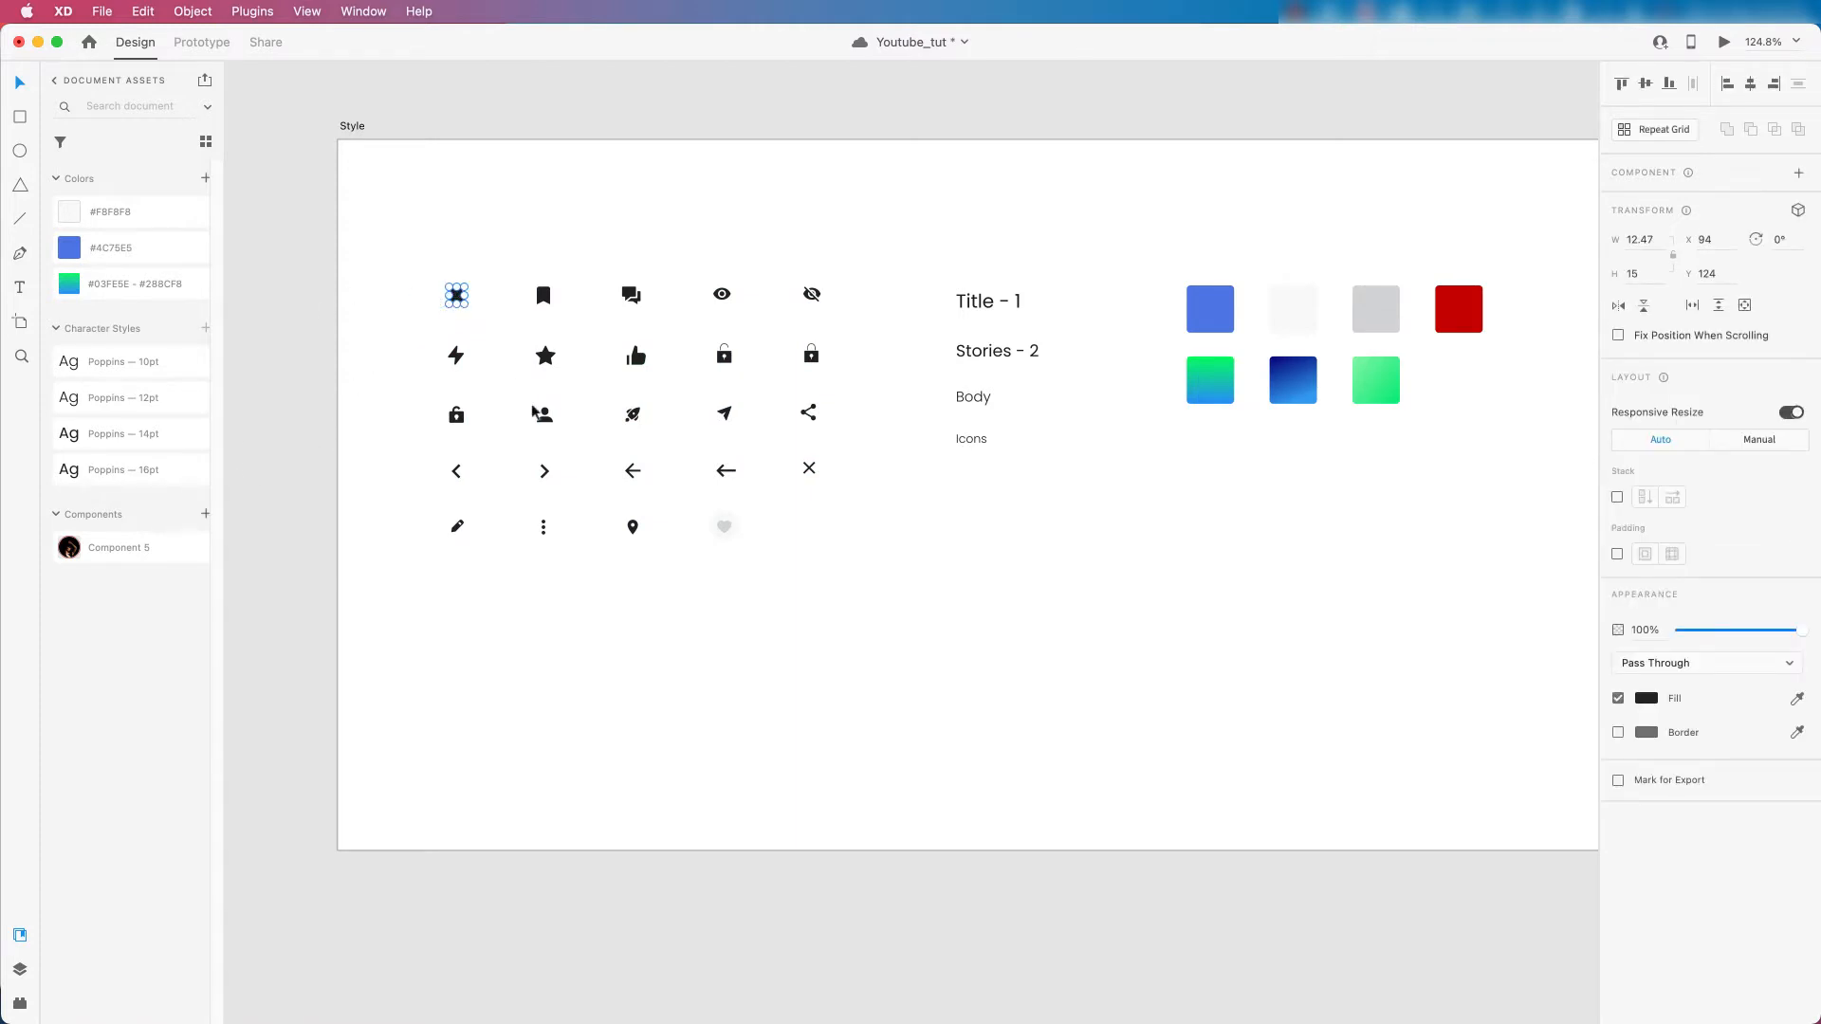
pyautogui.scroll(-3, 796, 461)
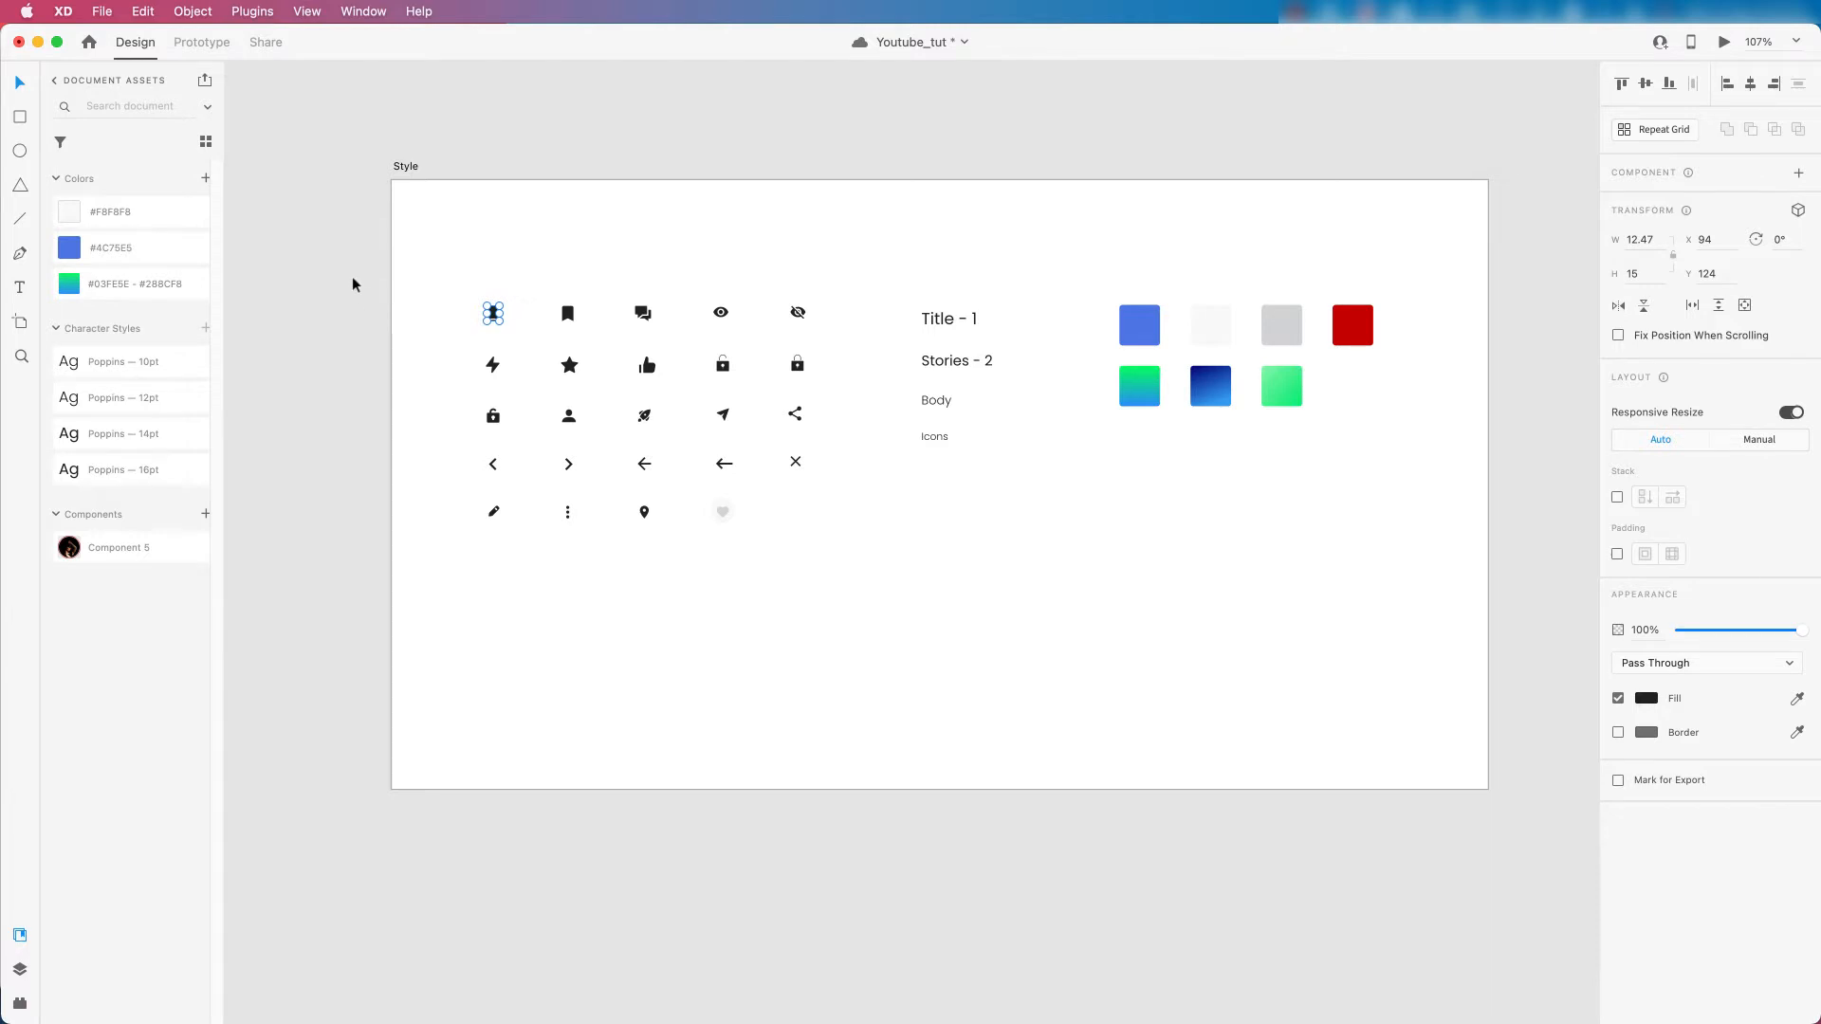
# Create an iPhone X, XS, 11 Pro artboard on the empty canvas and move it to about X -21009, Y -17986.
pyautogui.scroll(-3, 628, 389)
pyautogui.scroll(2, 802, 383)
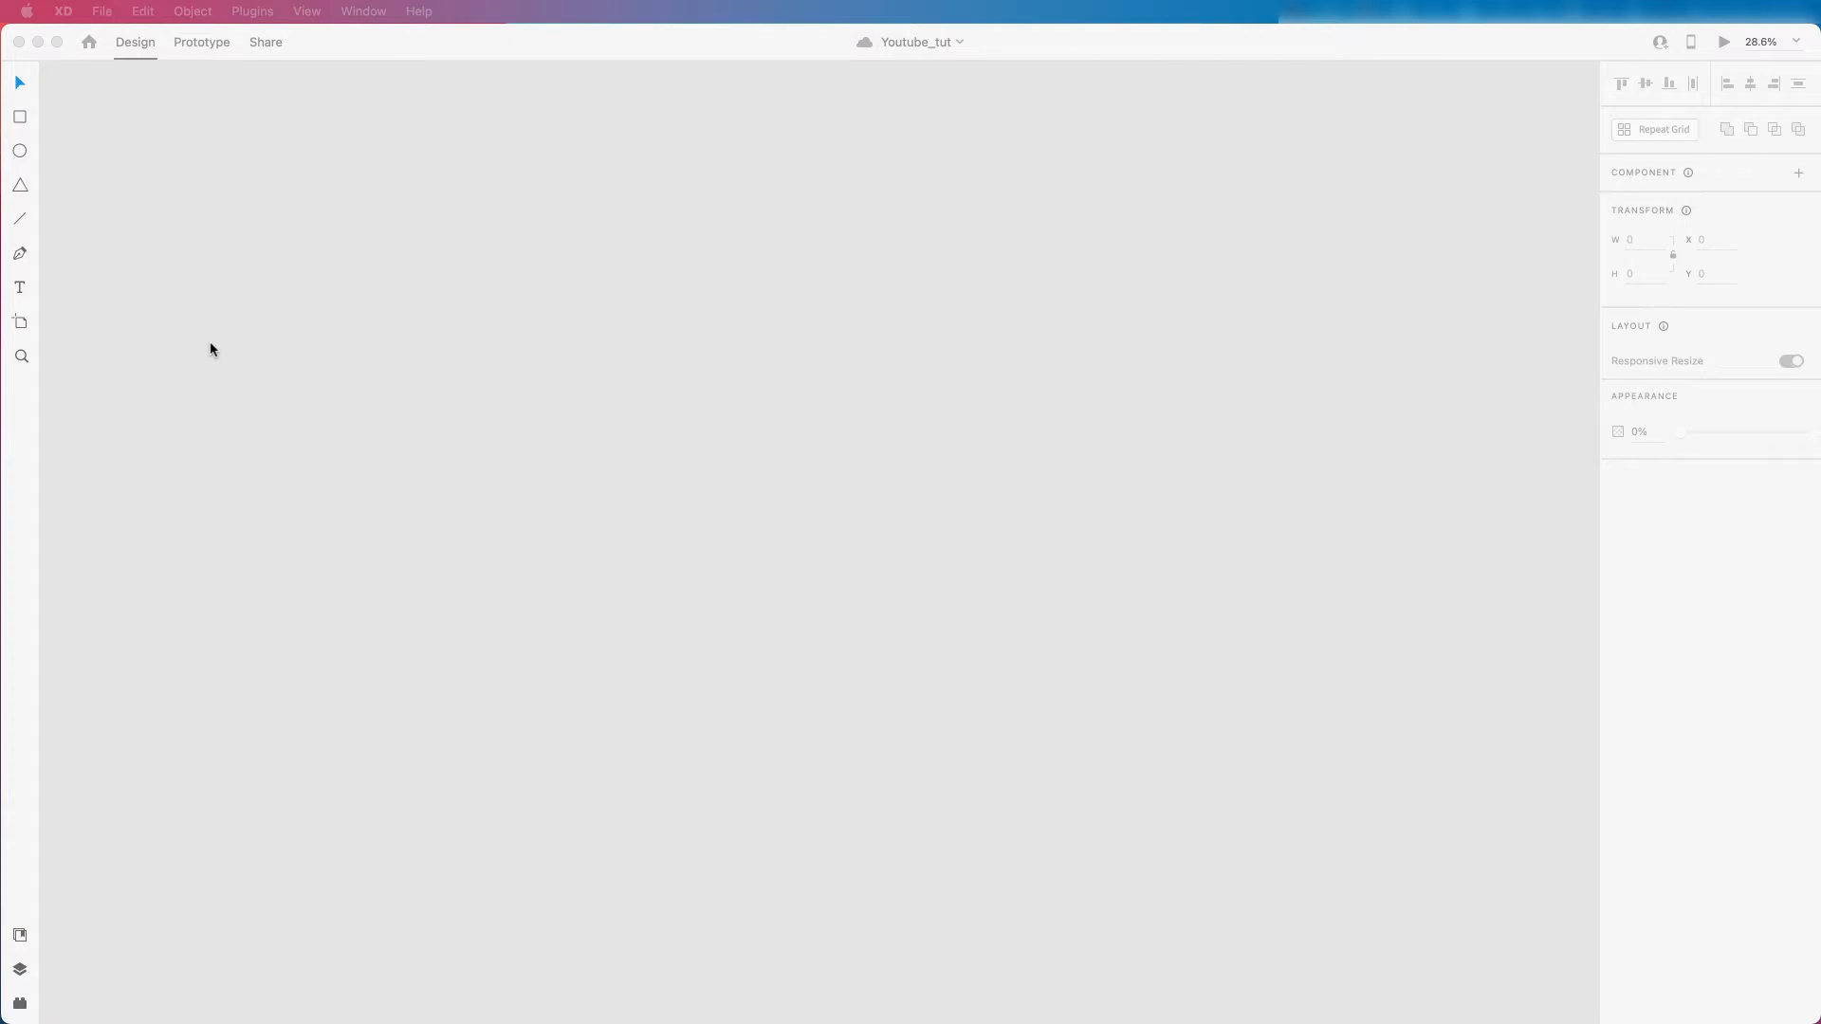
pyautogui.click(20, 323)
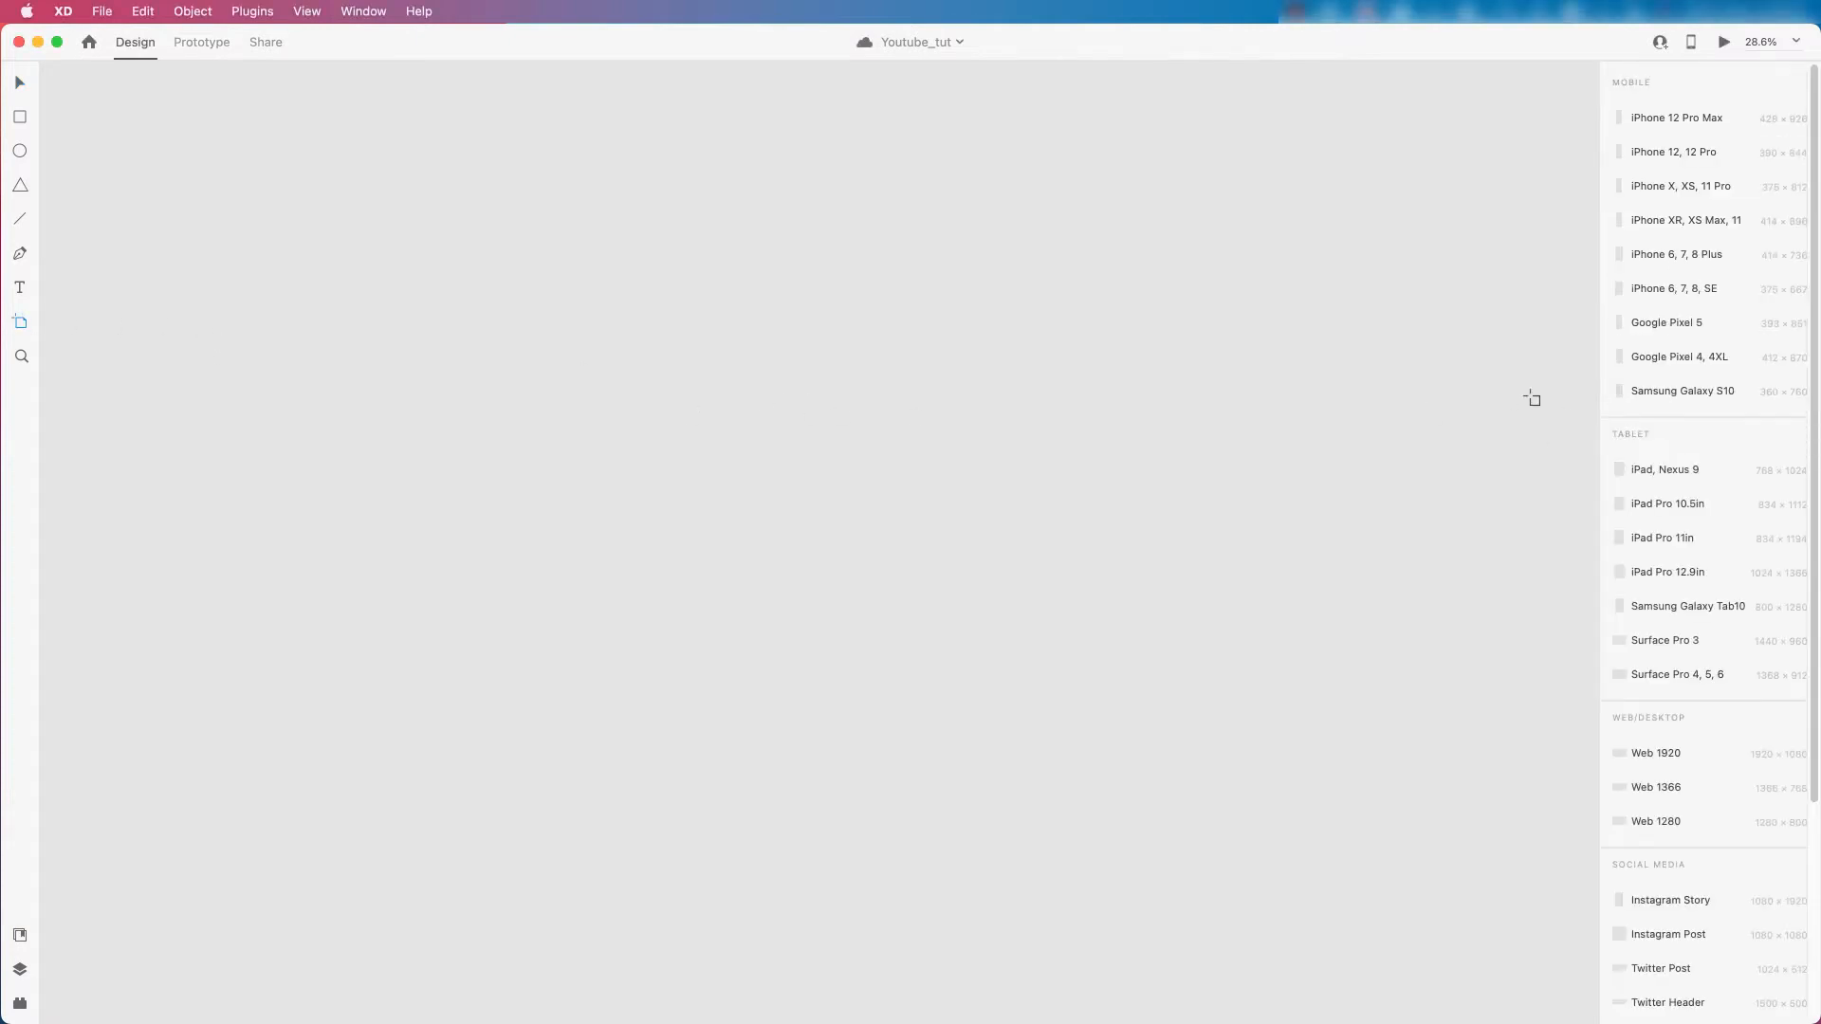
pyautogui.click(1673, 193)
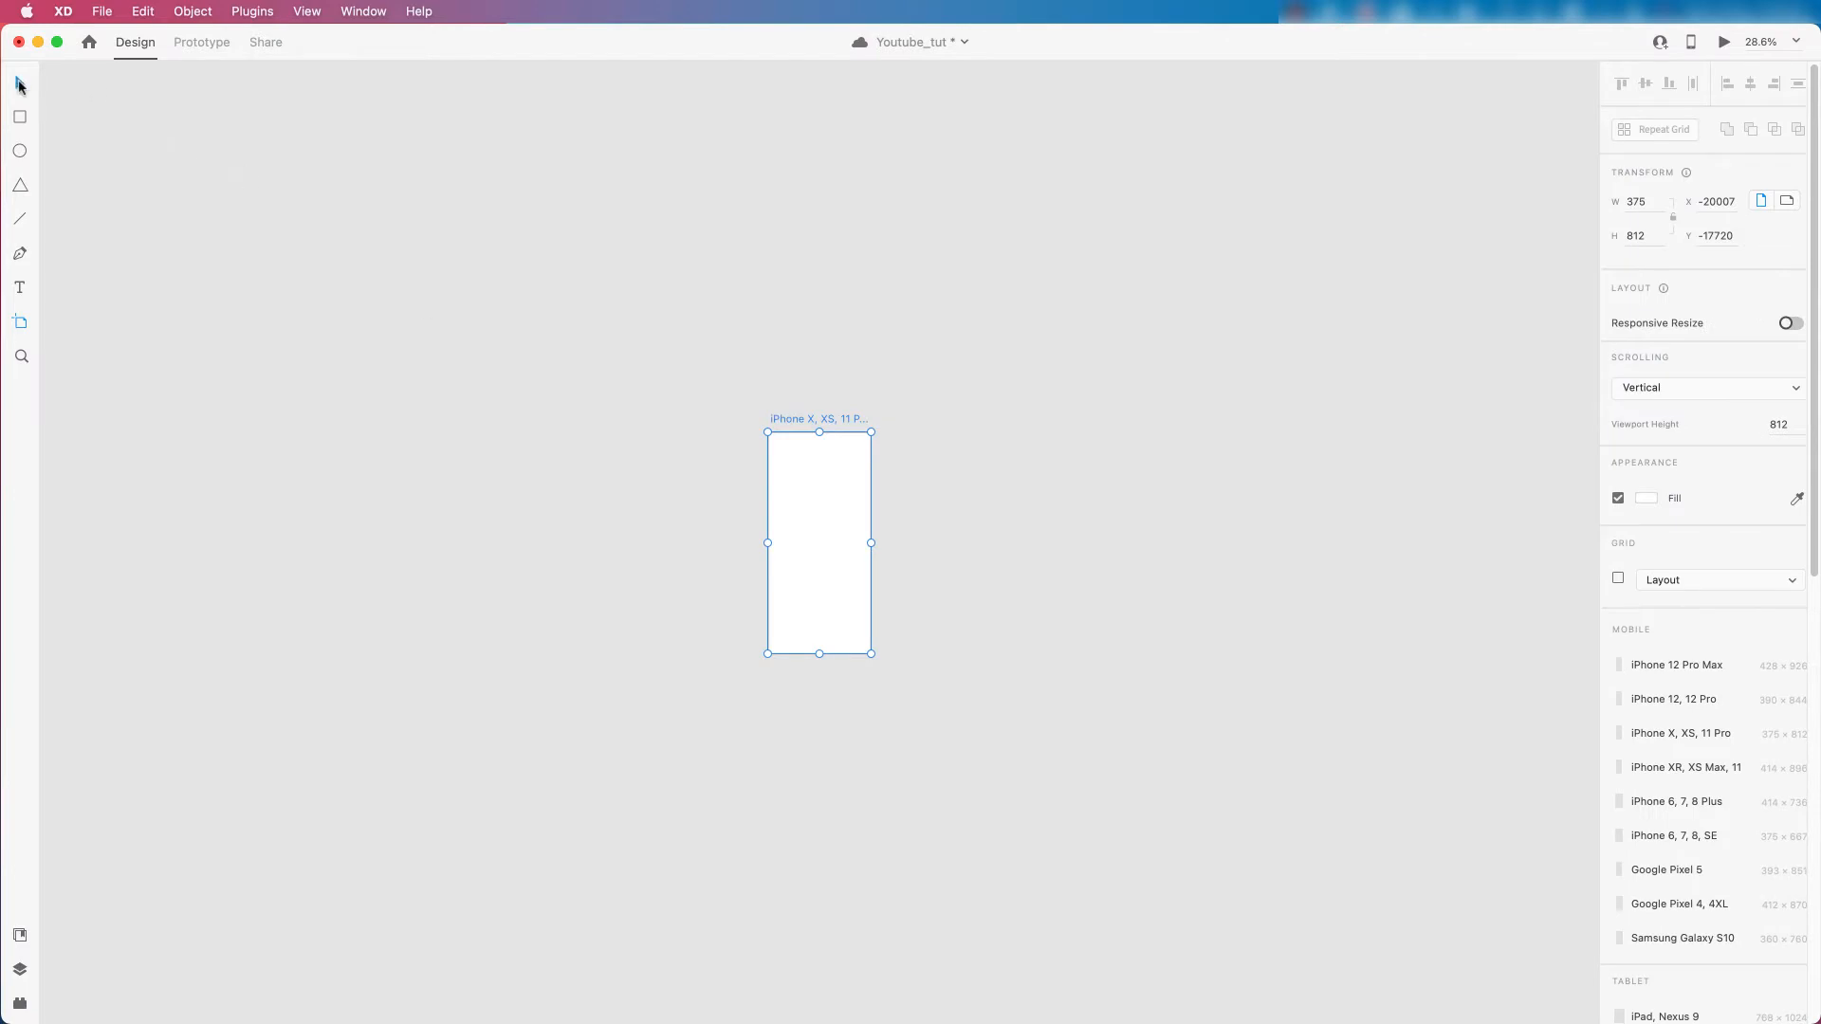
pyautogui.click(20, 85)
pyautogui.moveTo(797, 415); pyautogui.dragTo(524, 344)
pyautogui.scroll(5, 486, 398)
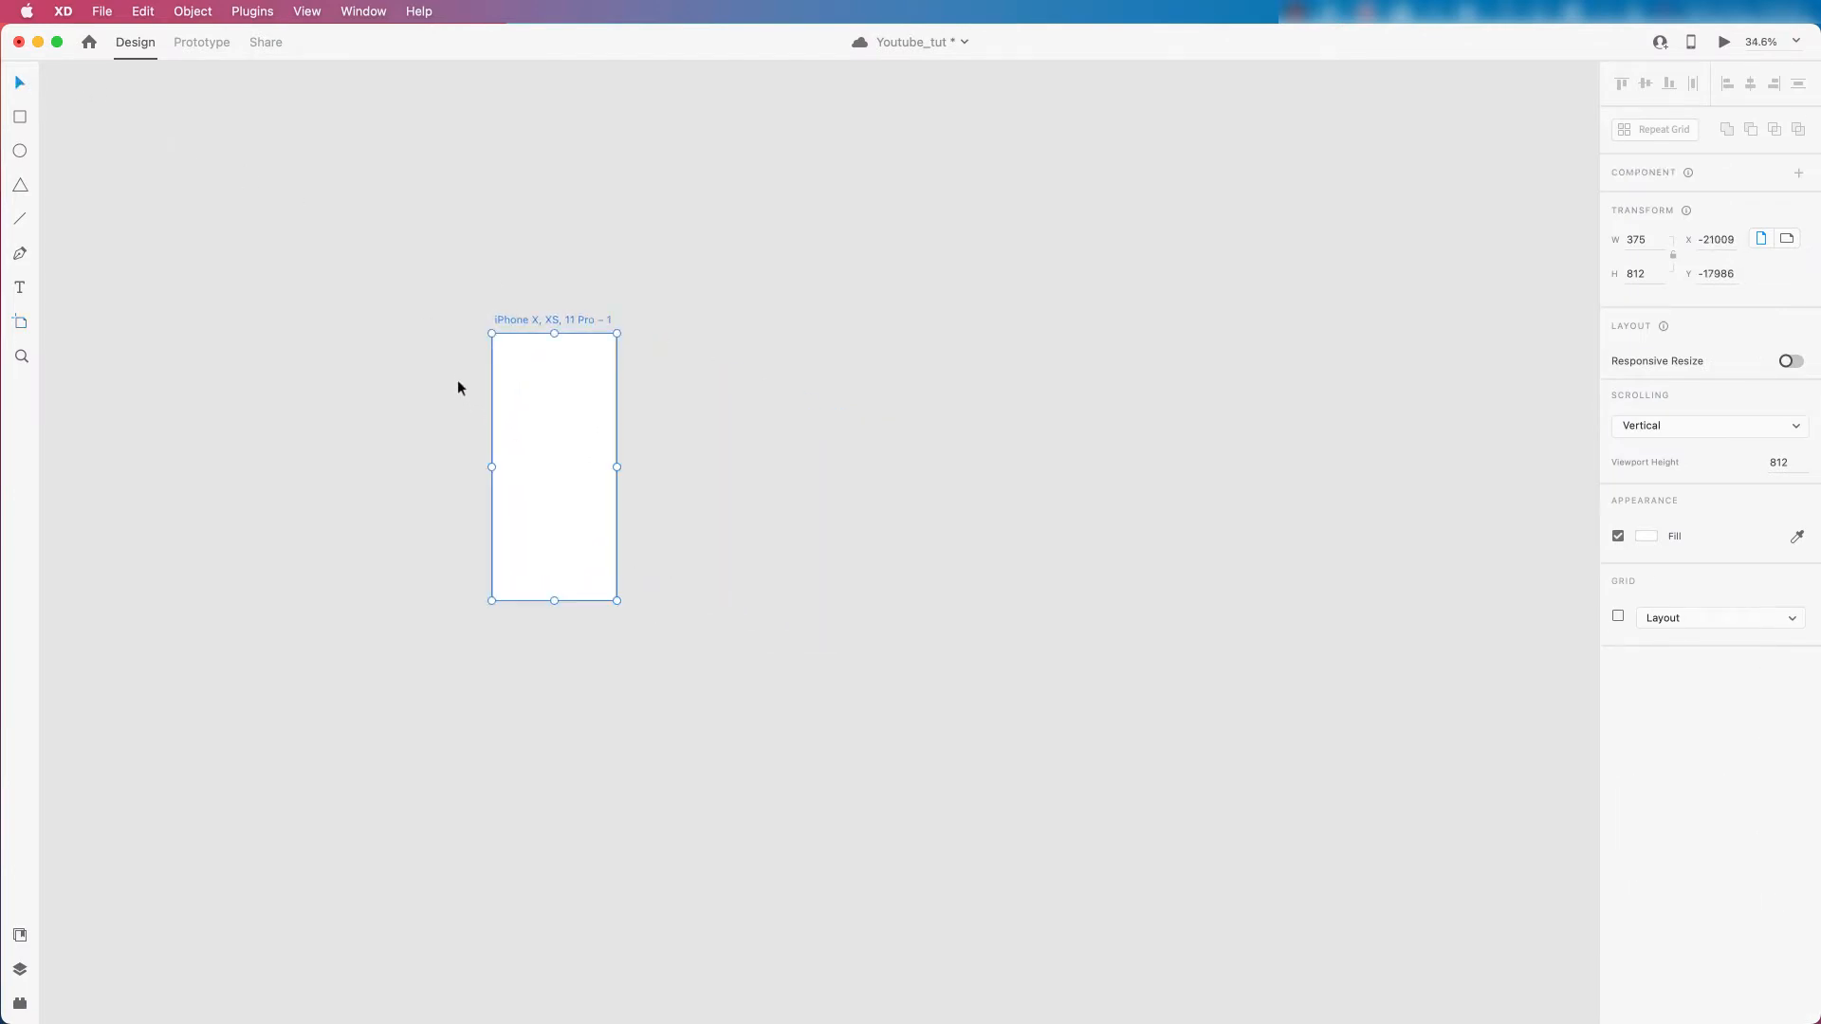
pyautogui.click(618, 427)
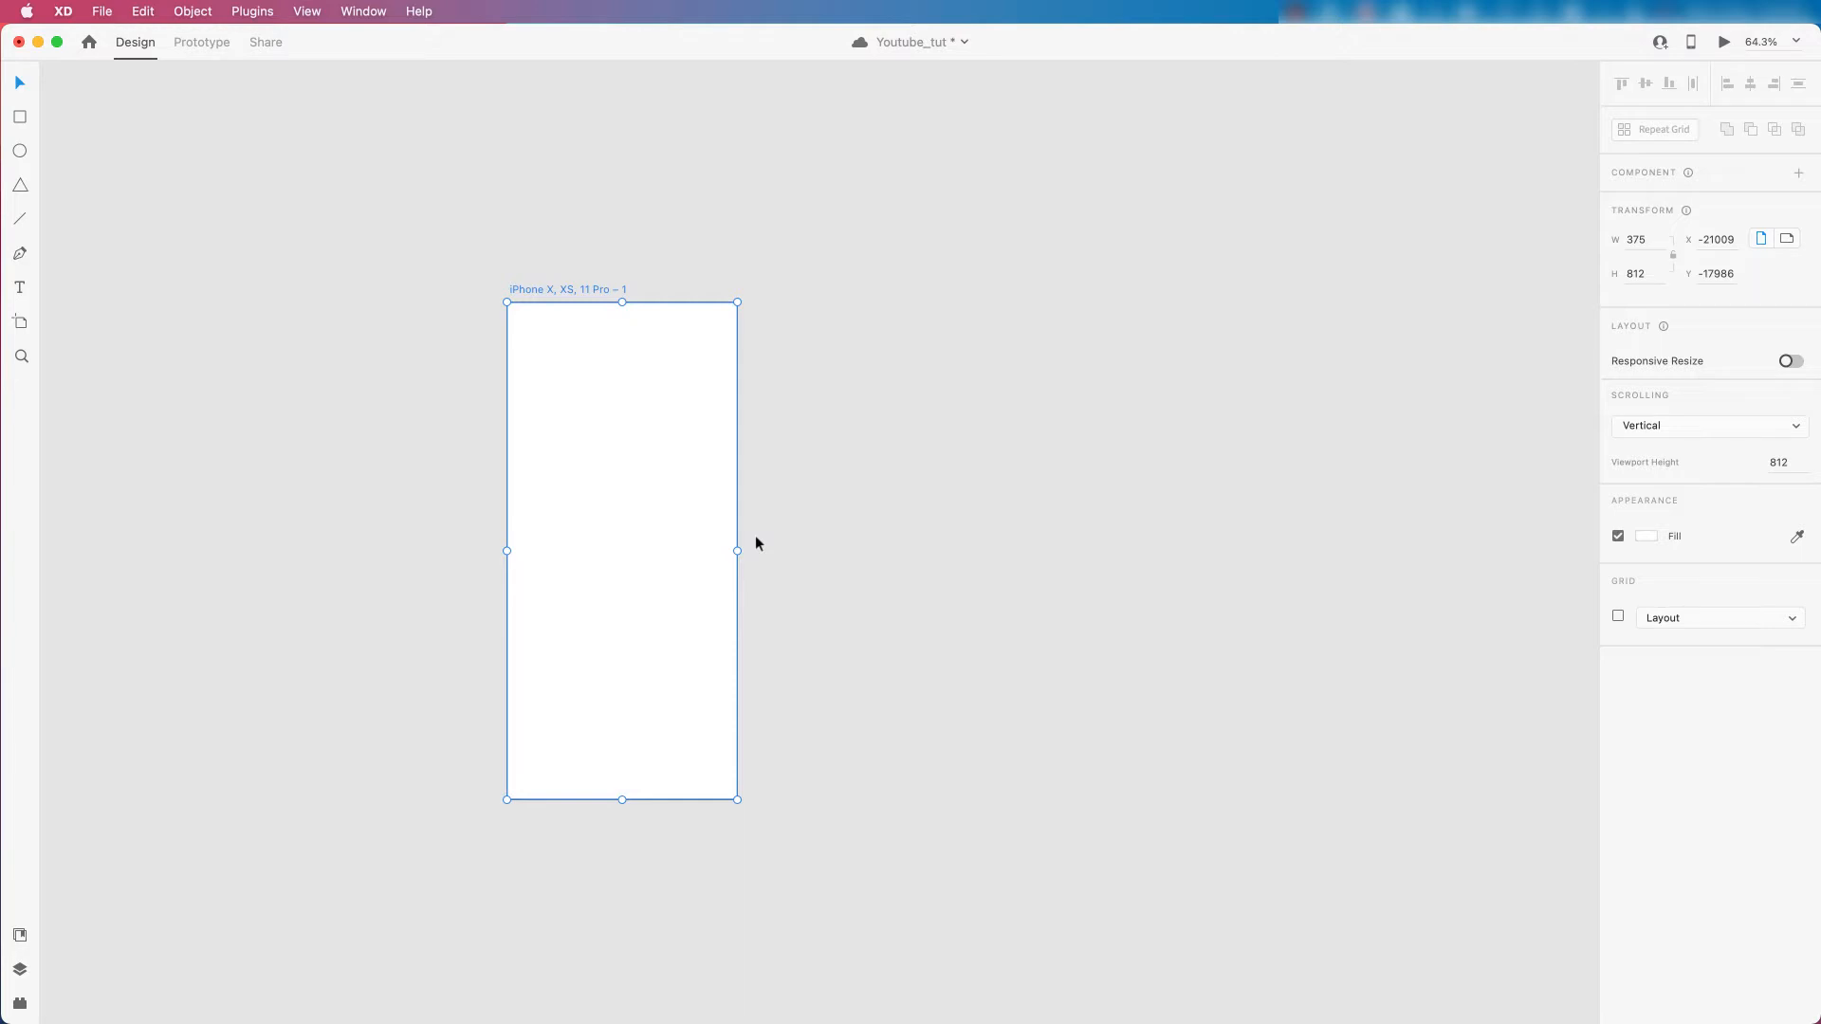
# Save the document and deselect the iPhone X artboard.
pyautogui.press('cmd+s')
pyautogui.click(862, 494)
pyautogui.moveTo(857, 503); pyautogui.dragTo(834, 496)
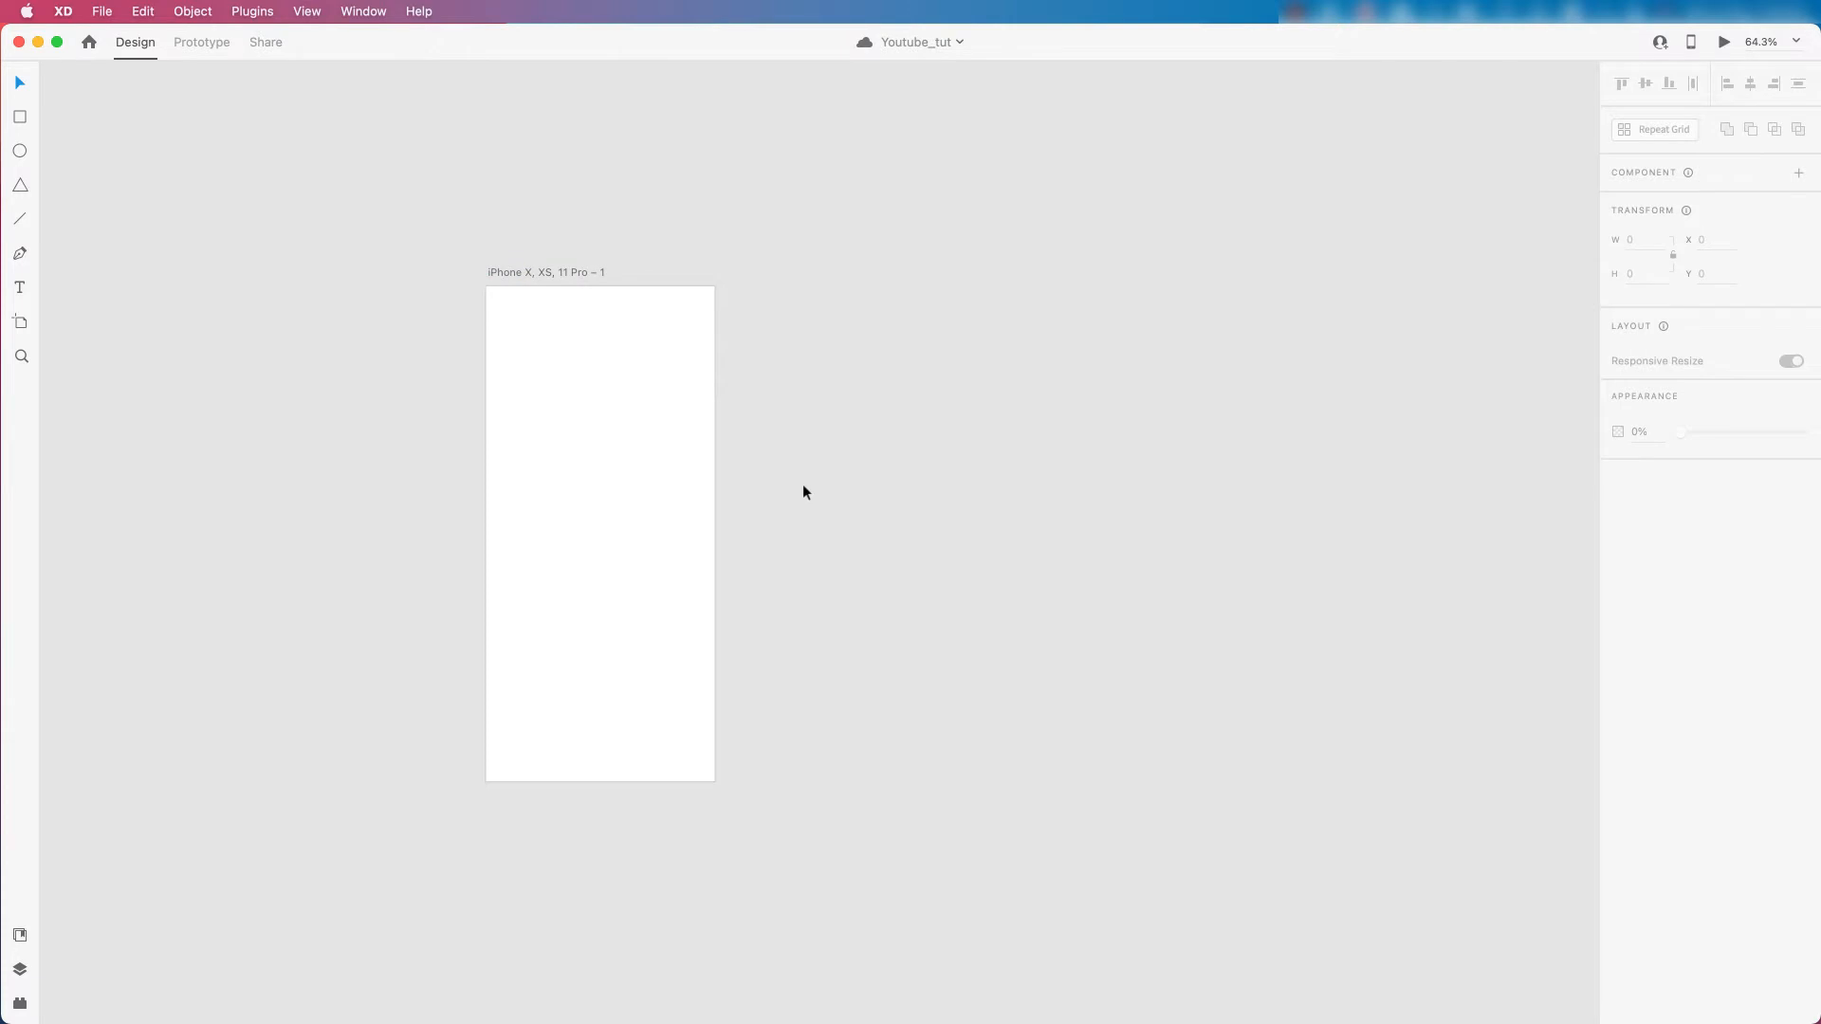
pyautogui.moveTo(684, 502); pyautogui.dragTo(811, 517)
pyautogui.scroll(1, 811, 517)
pyautogui.scroll(1, 811, 522)
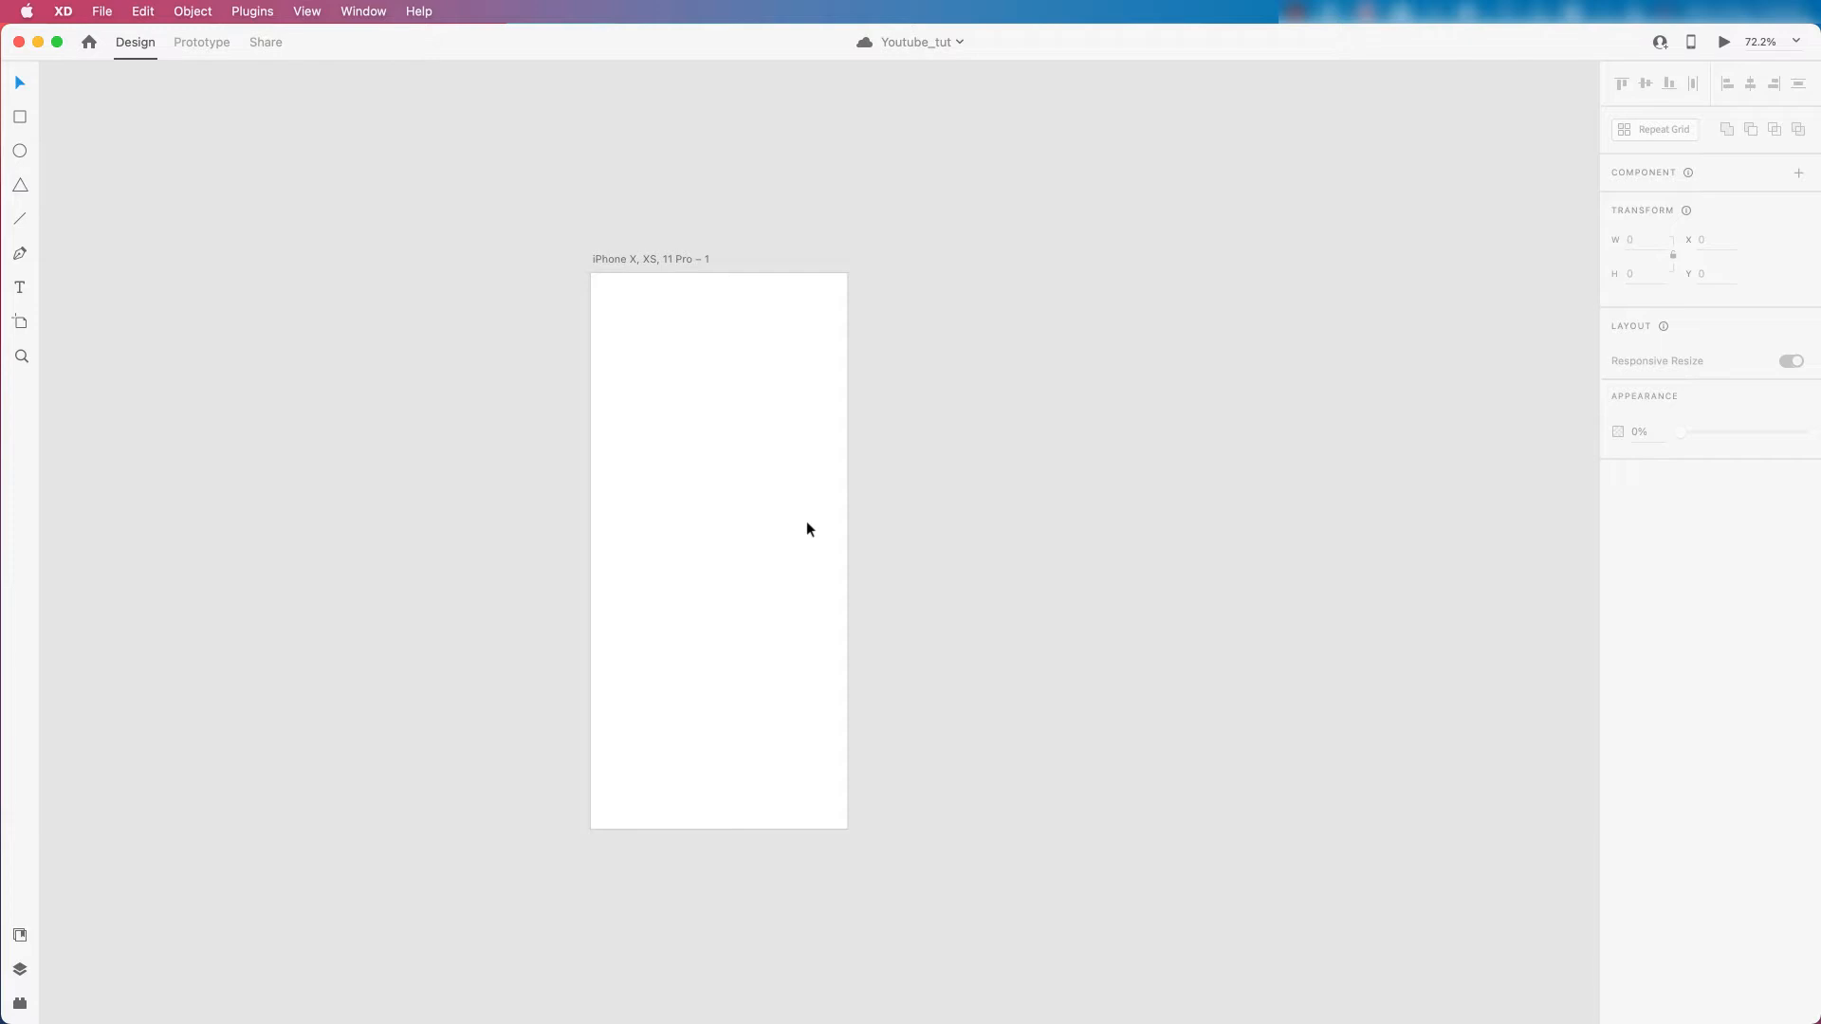
pyautogui.click(20, 117)
pyautogui.moveTo(583, 273); pyautogui.dragTo(848, 330)
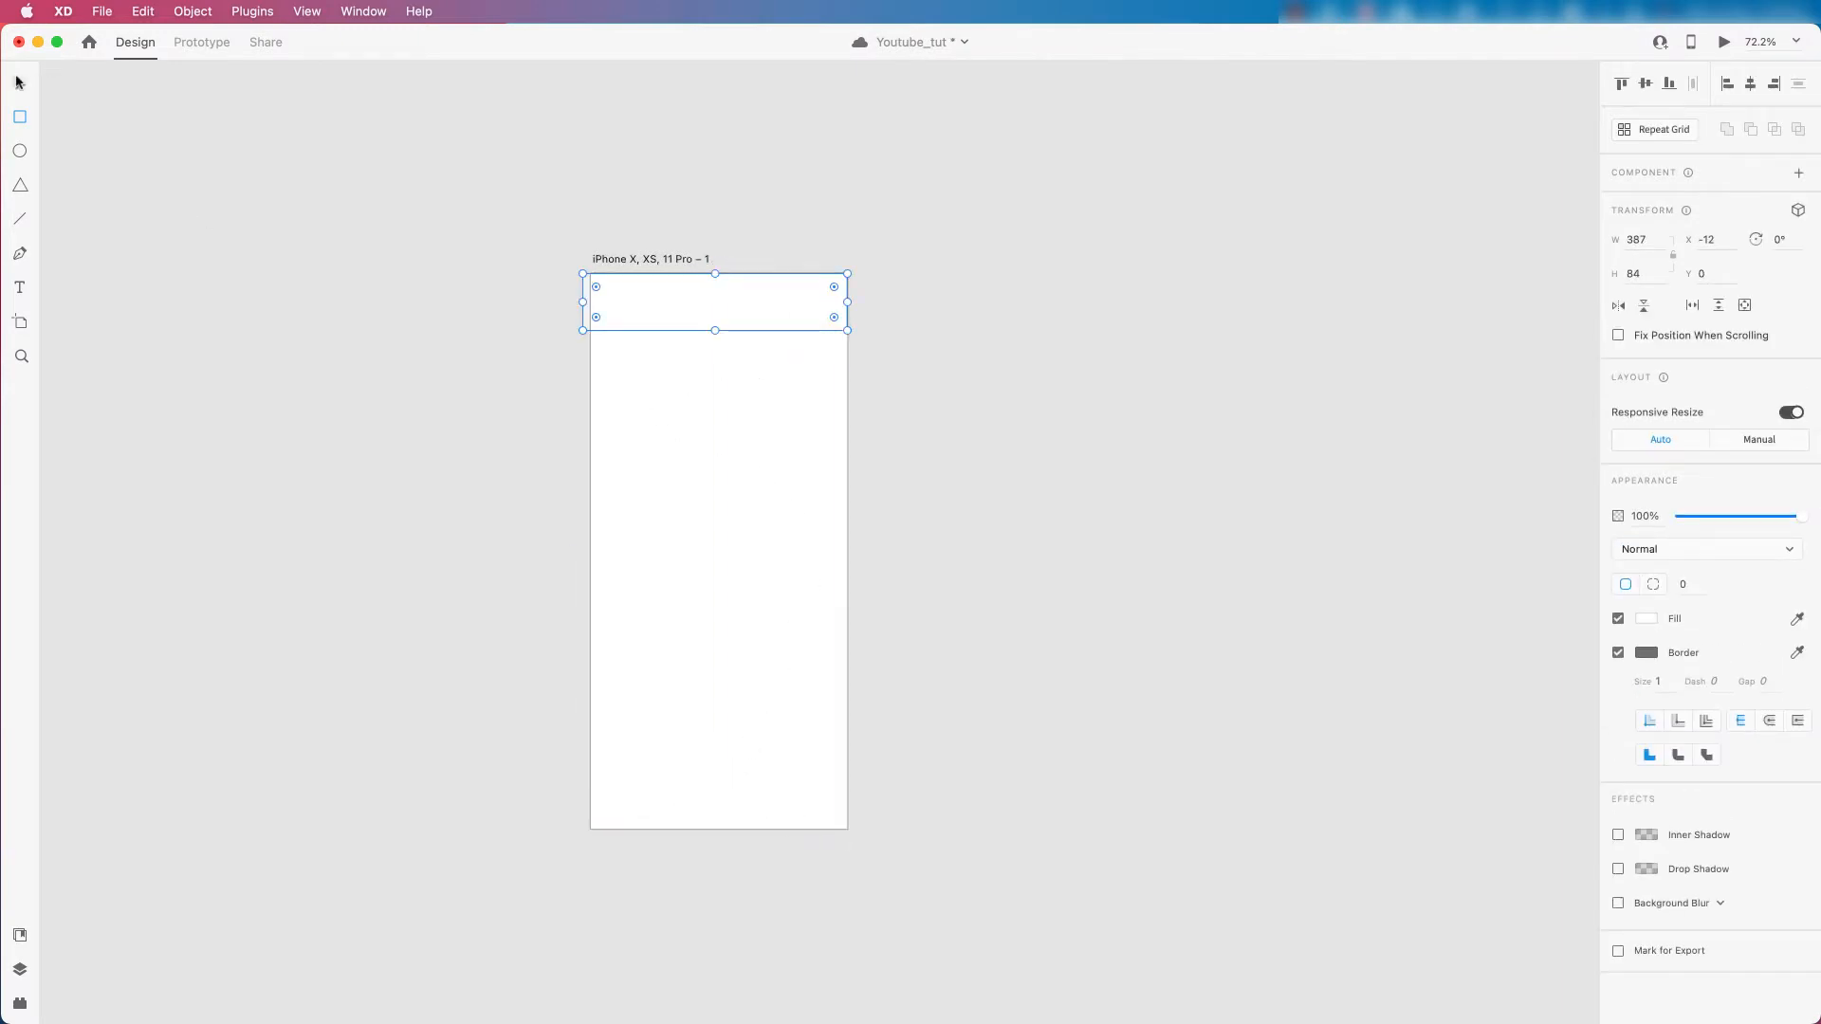
pyautogui.click(21, 86)
pyautogui.moveTo(584, 301); pyautogui.dragTo(590, 300)
pyautogui.press('Delete')
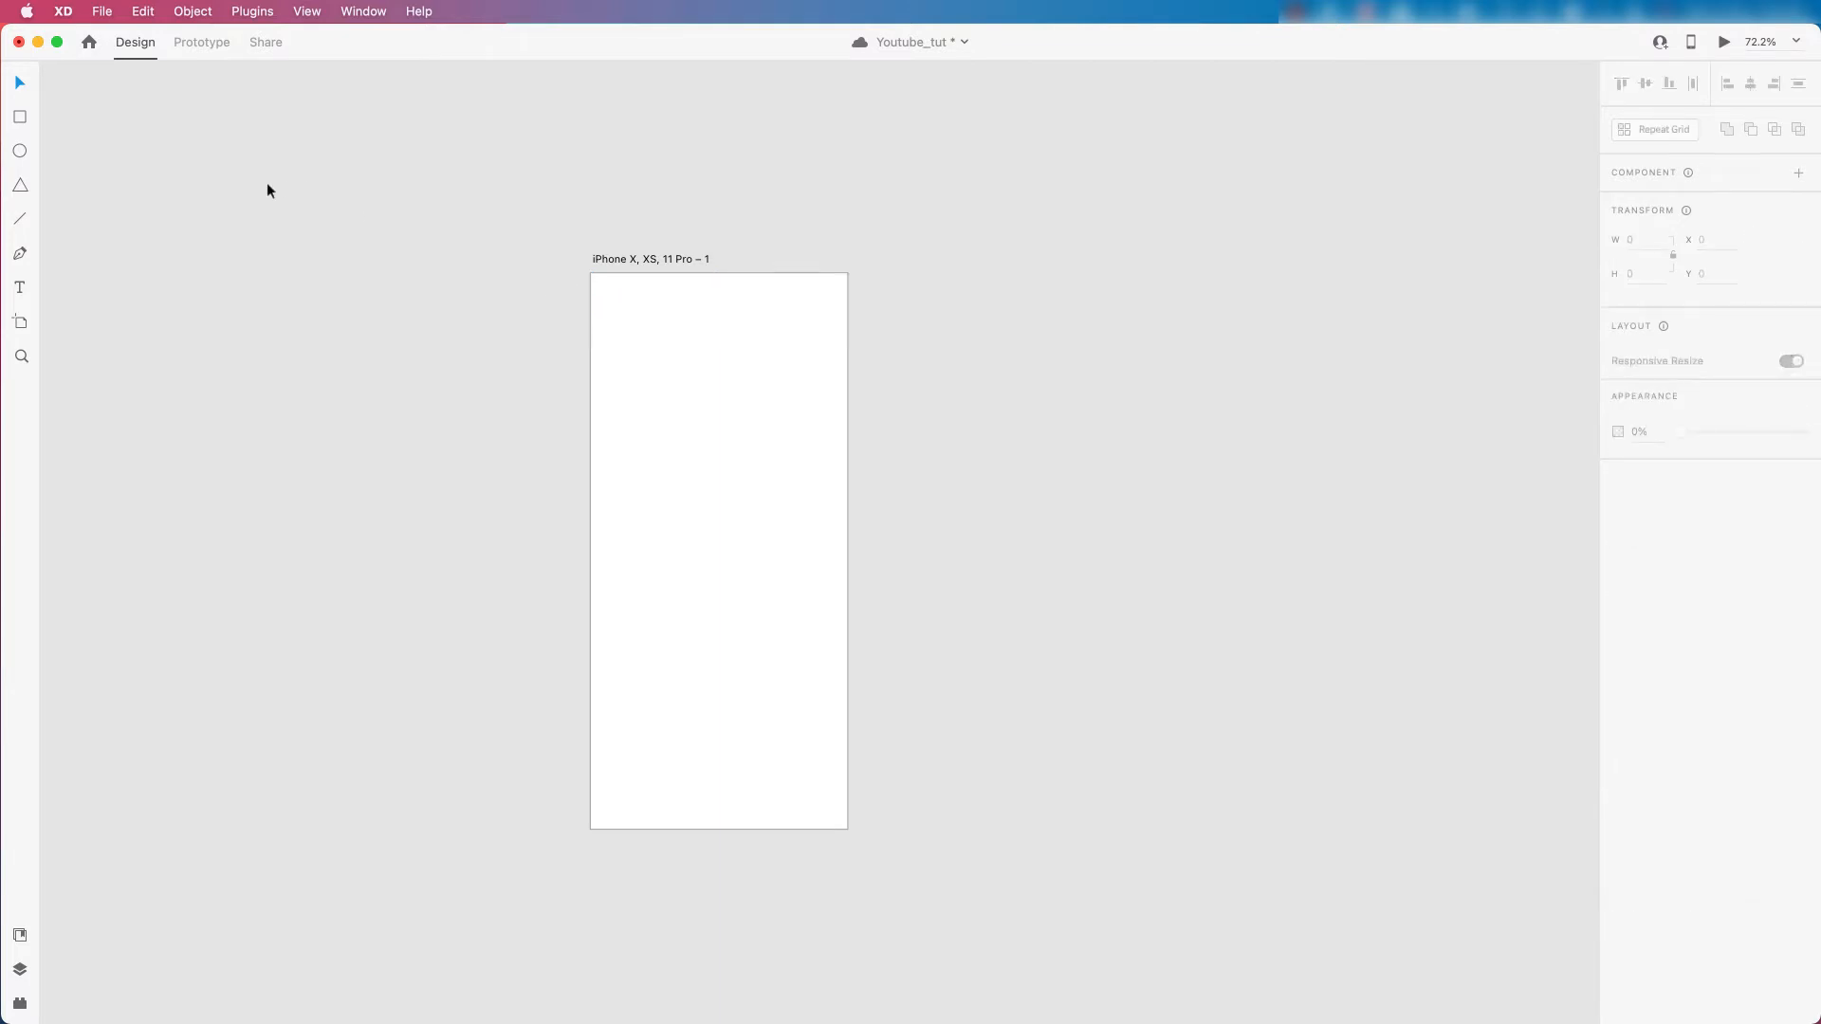
# Save the document and draw a header rectangle about 375 × 69 px across the top of the artboard, starting at X 0, Y 0.
pyautogui.scroll(1, 694, 304)
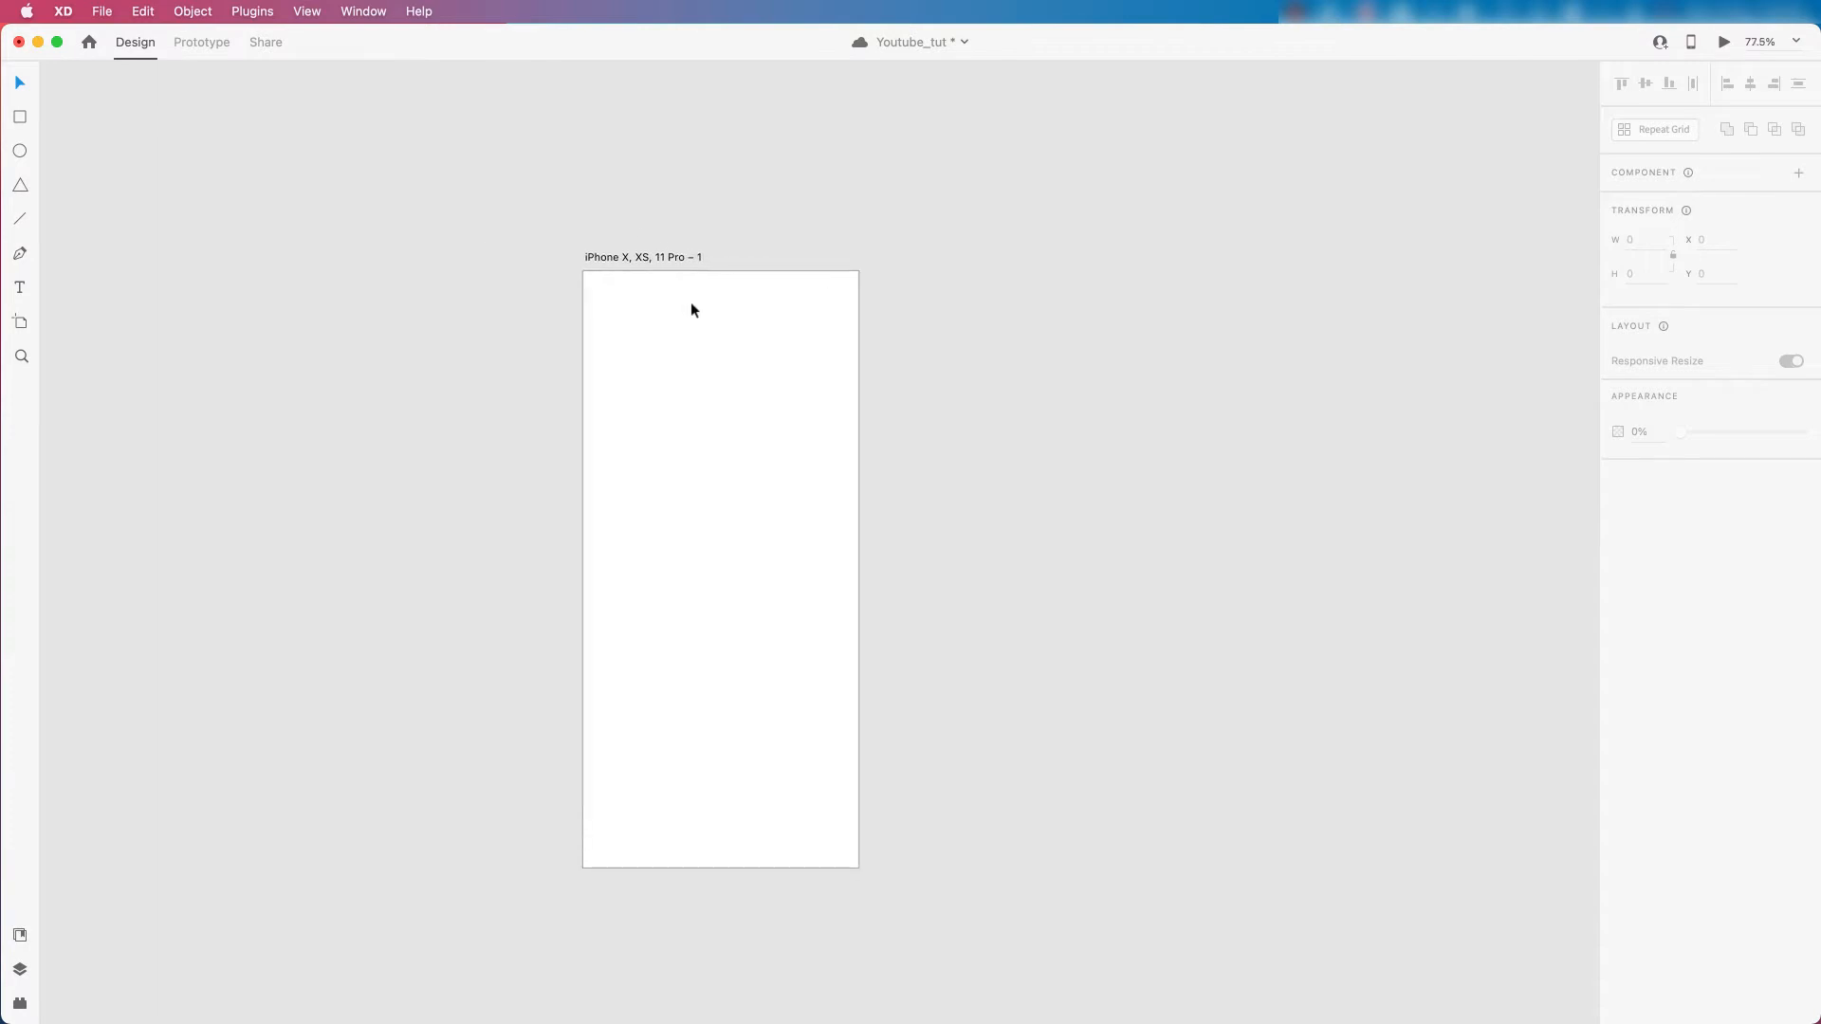
pyautogui.moveTo(917, 351); pyautogui.dragTo(871, 311)
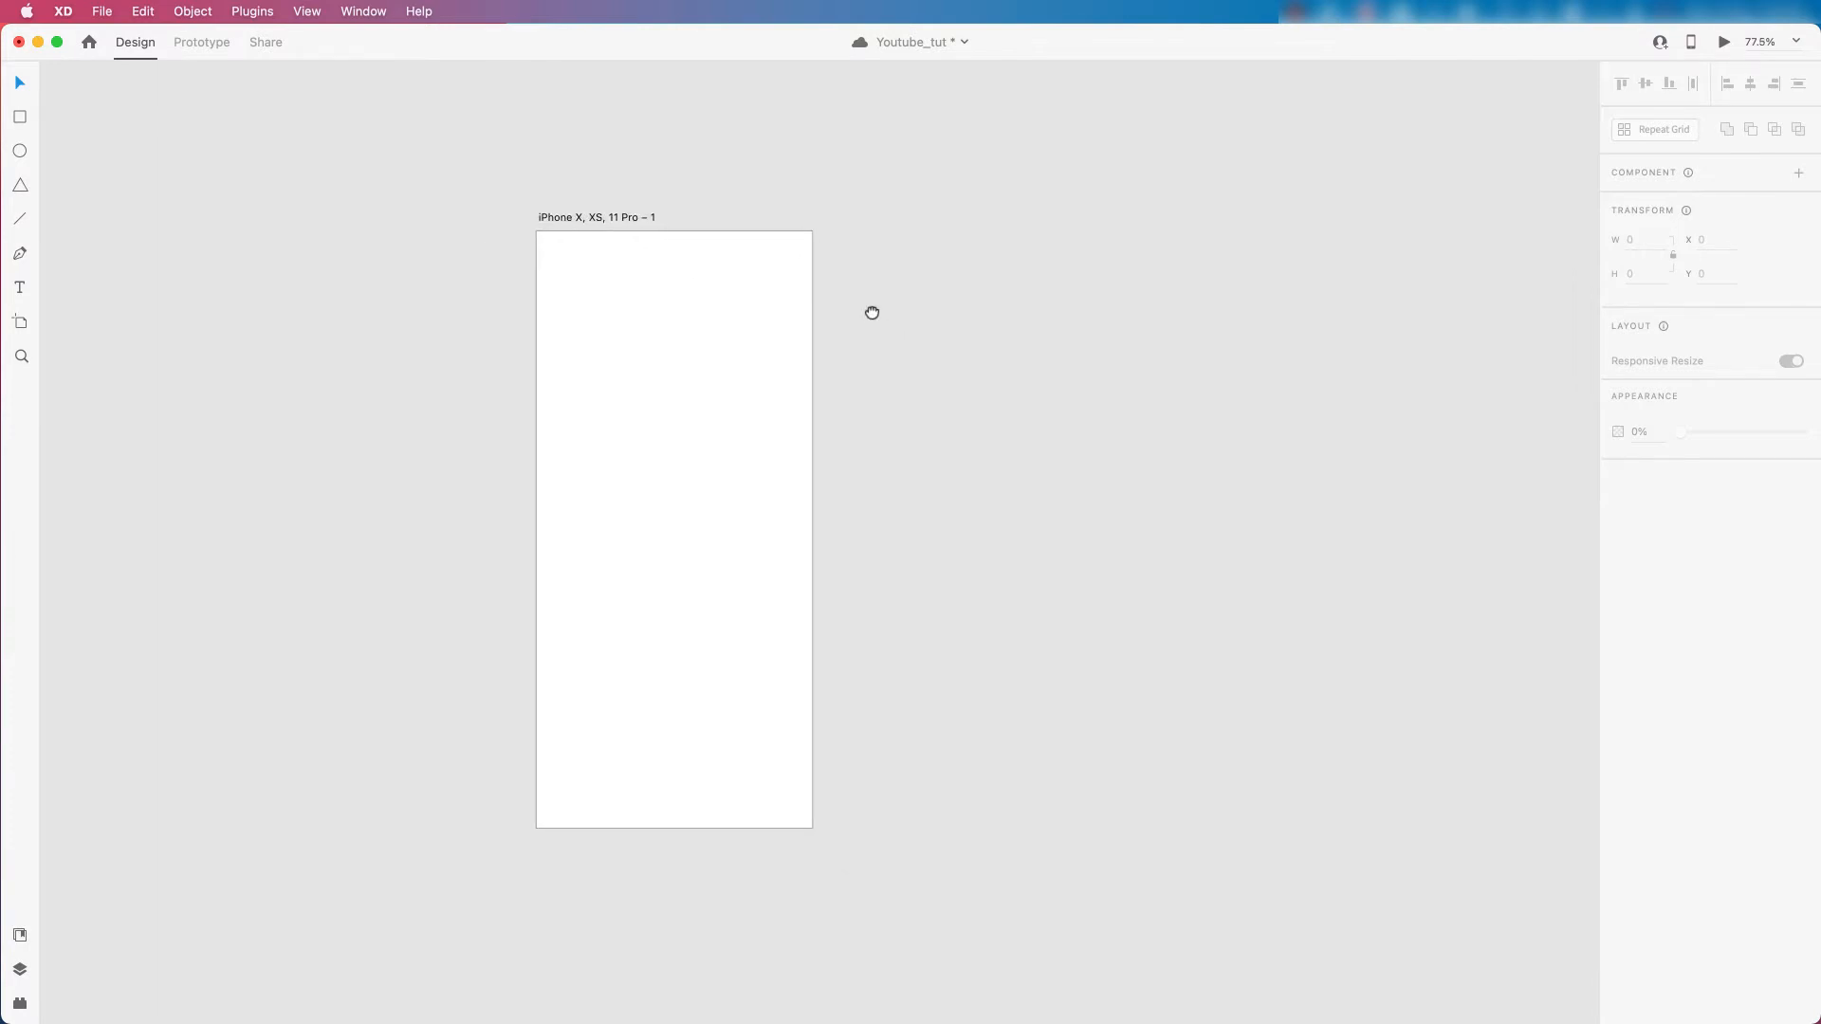
pyautogui.scroll(1, 572, 296)
pyautogui.moveTo(630, 299); pyautogui.dragTo(737, 298)
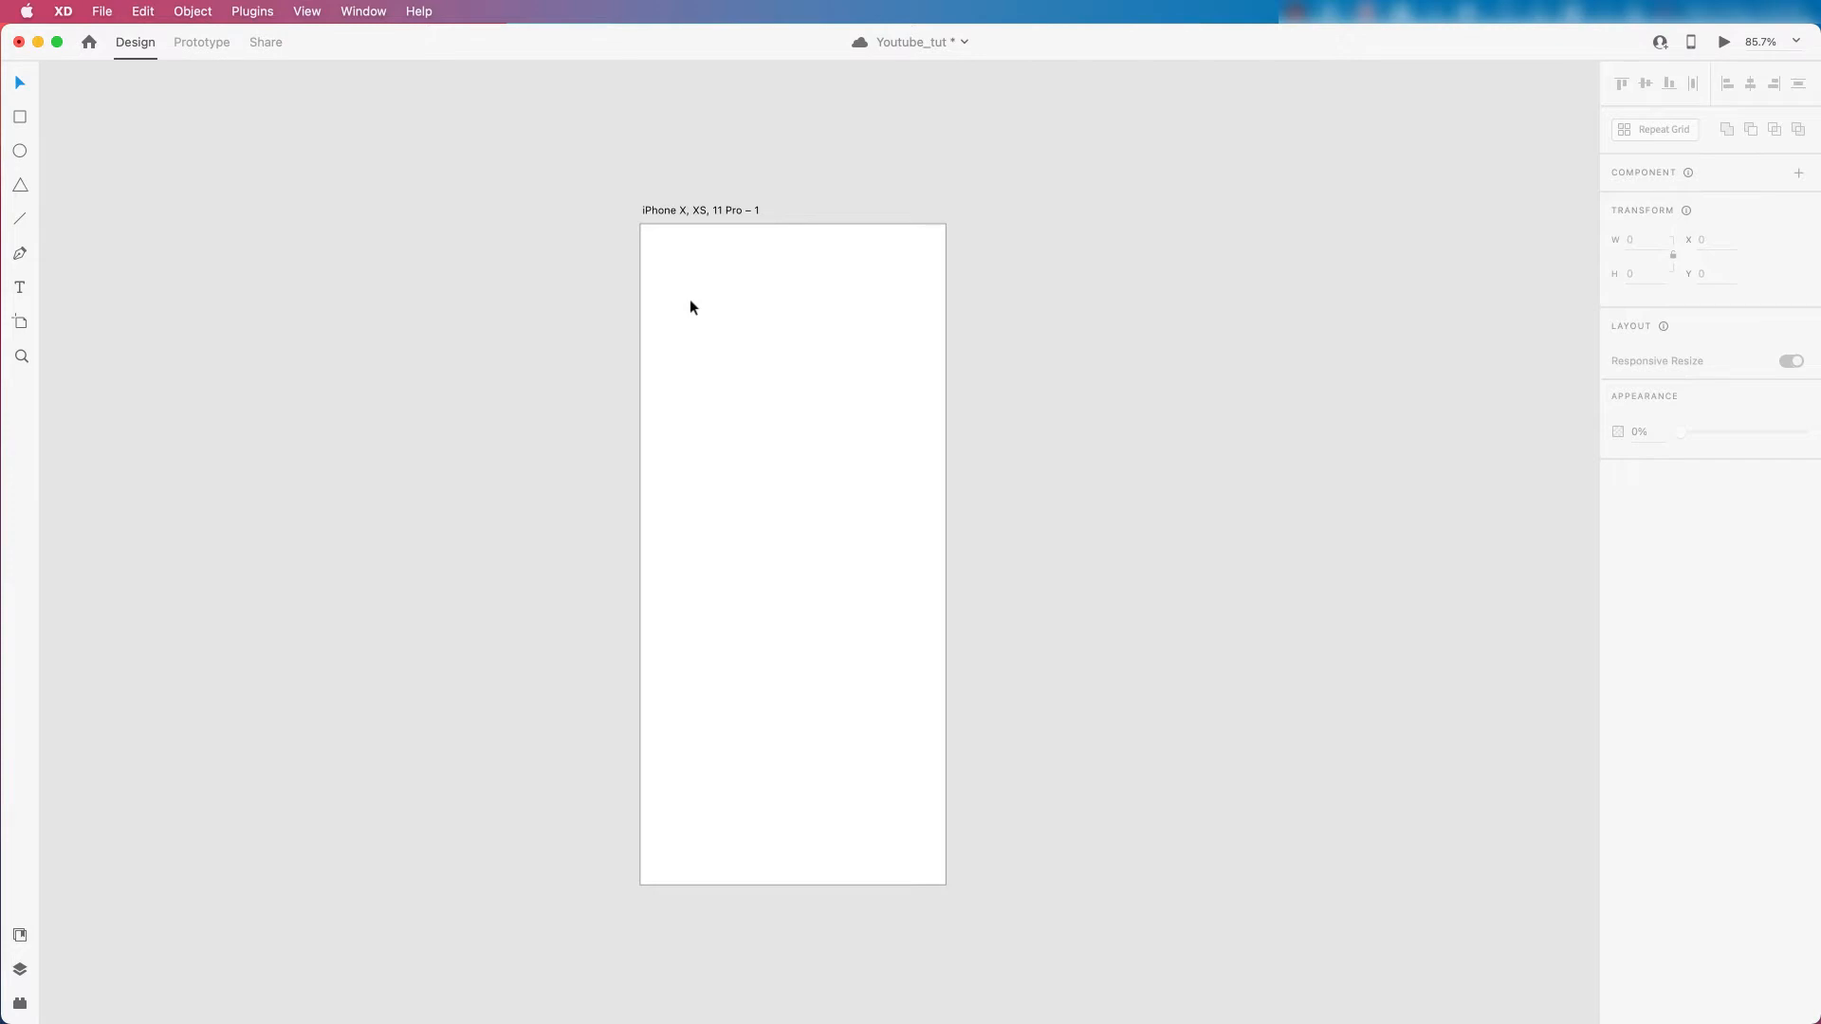
pyautogui.press('super+s')
pyautogui.click(20, 117)
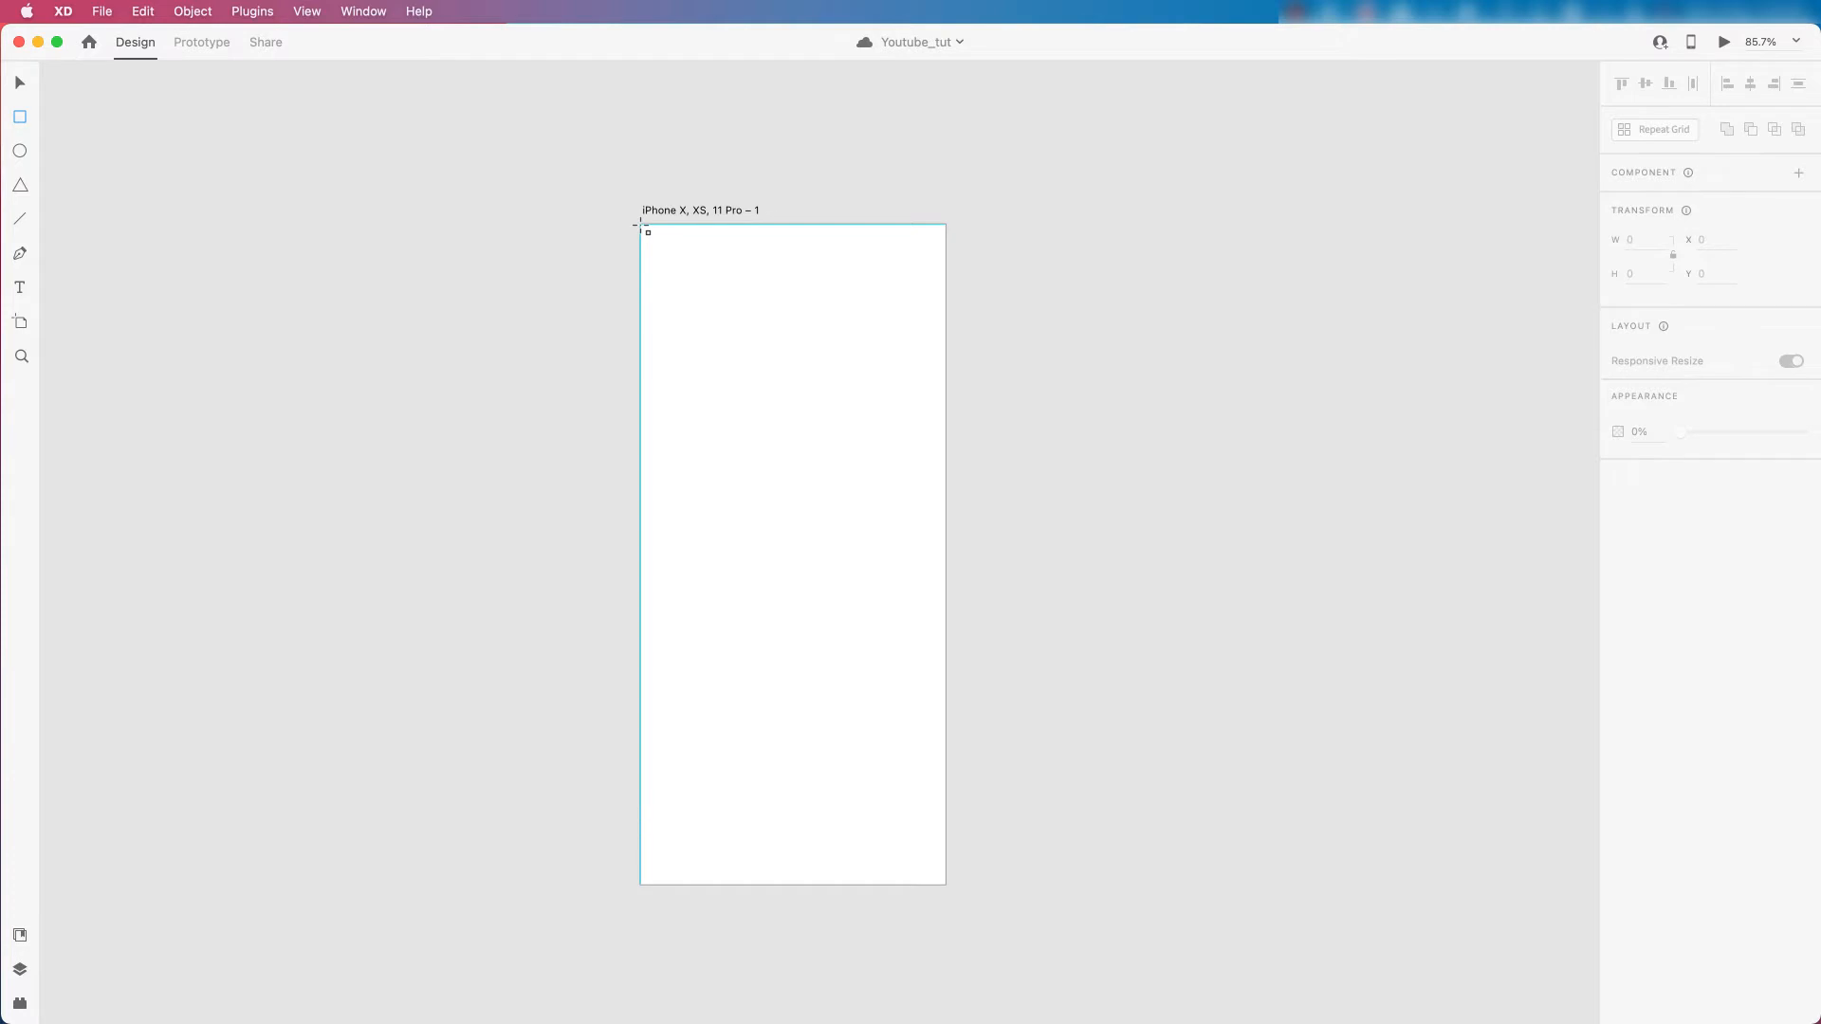
pyautogui.moveTo(641, 225); pyautogui.dragTo(945, 280)
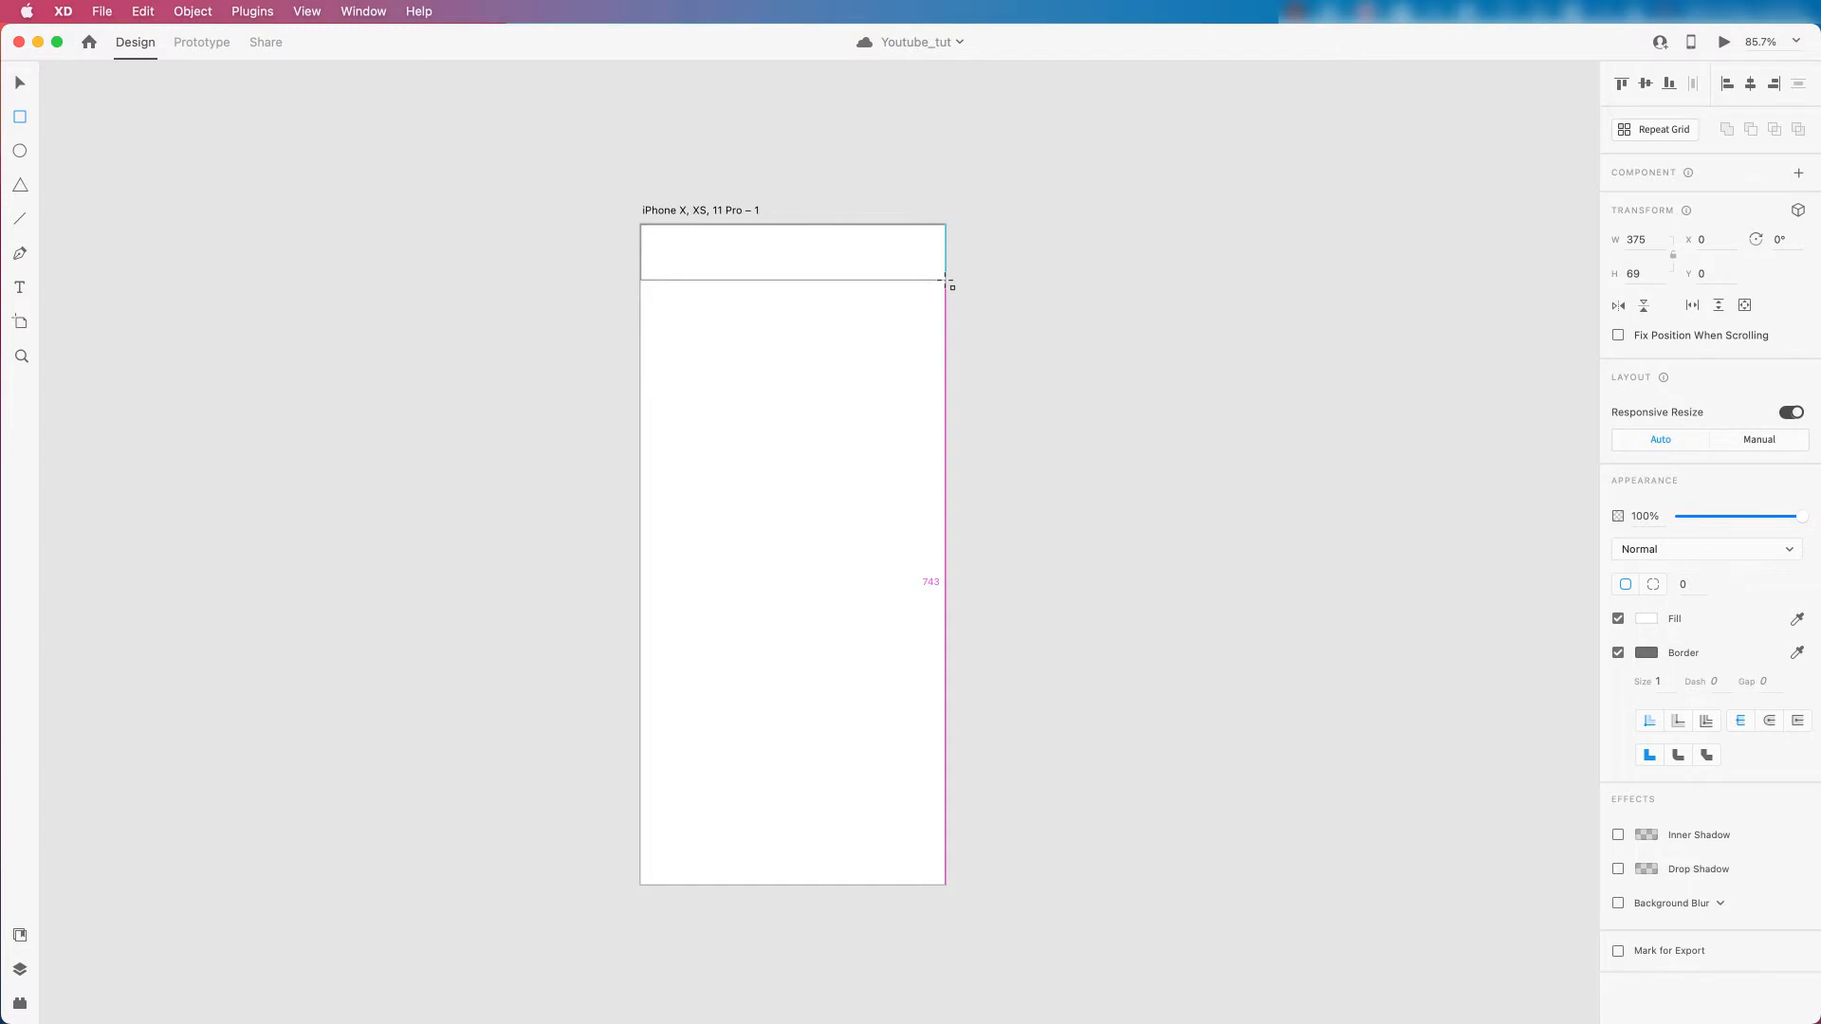
pyautogui.moveTo(946, 281); pyautogui.dragTo(945, 281)
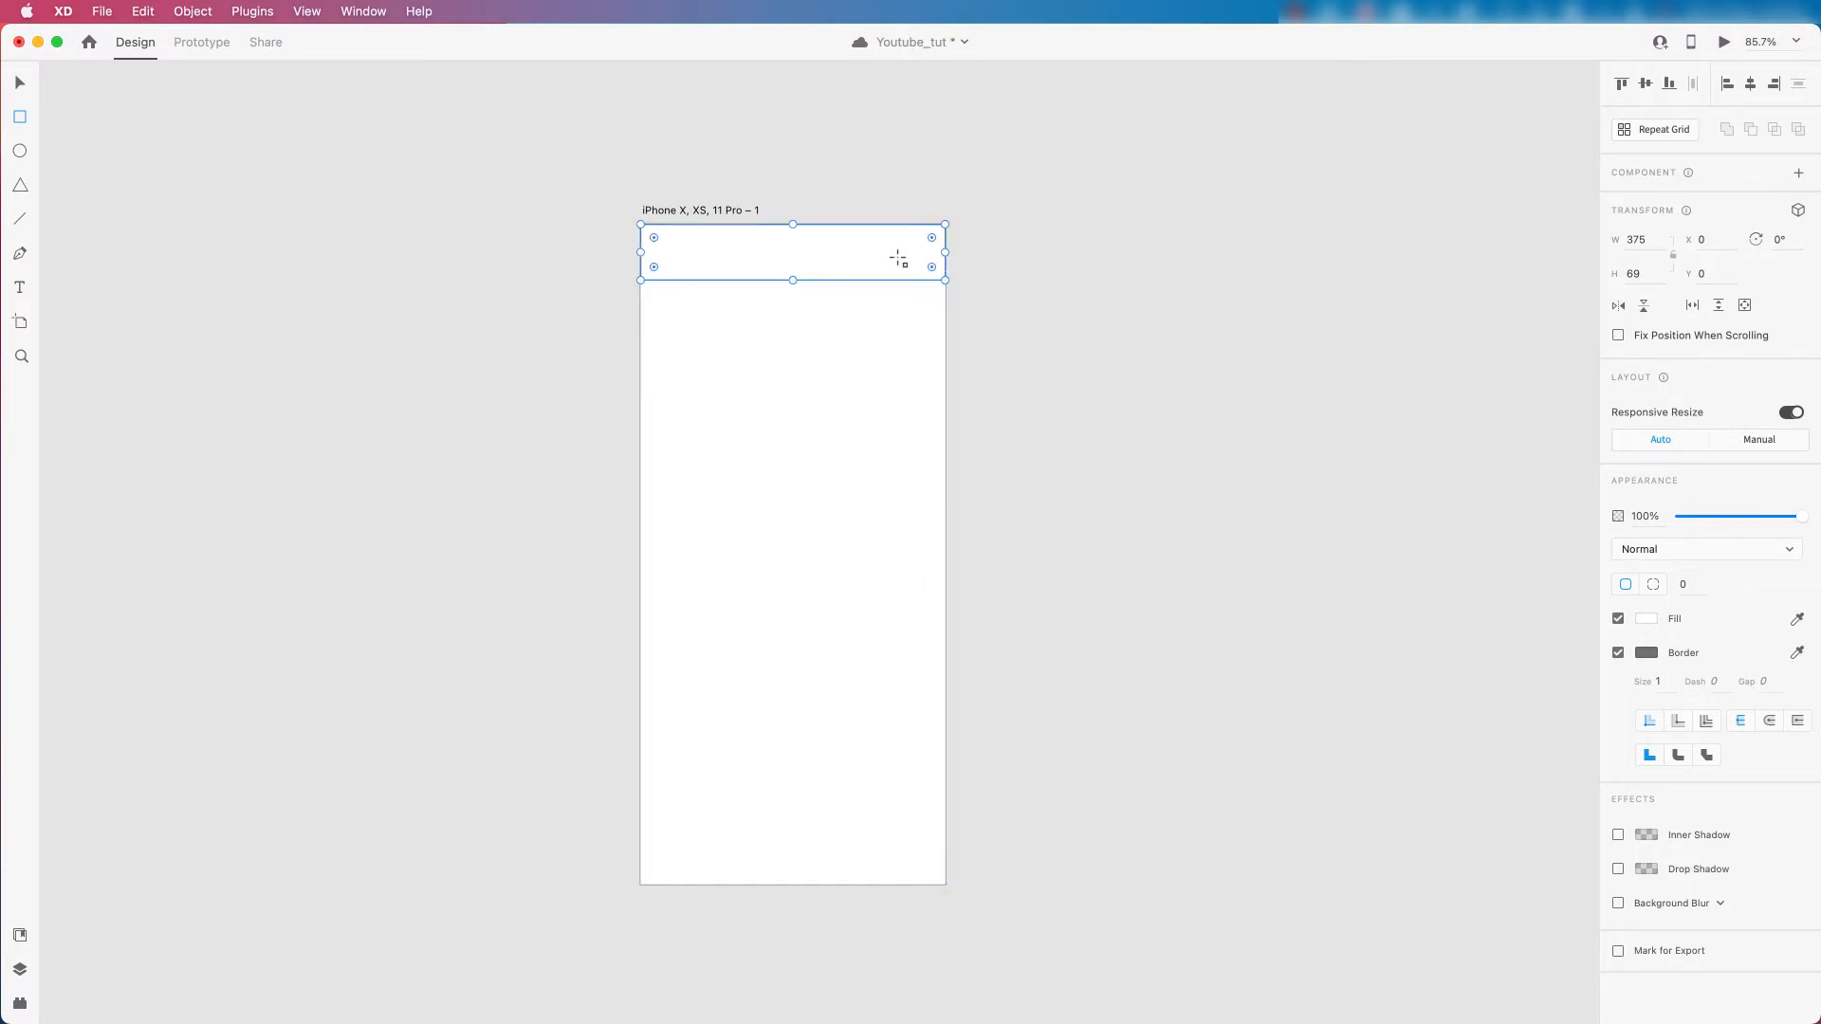
# Set the header rectangle's height to 90 px.
pyautogui.click(1644, 274)
pyautogui.write('88')
pyautogui.press('Return')
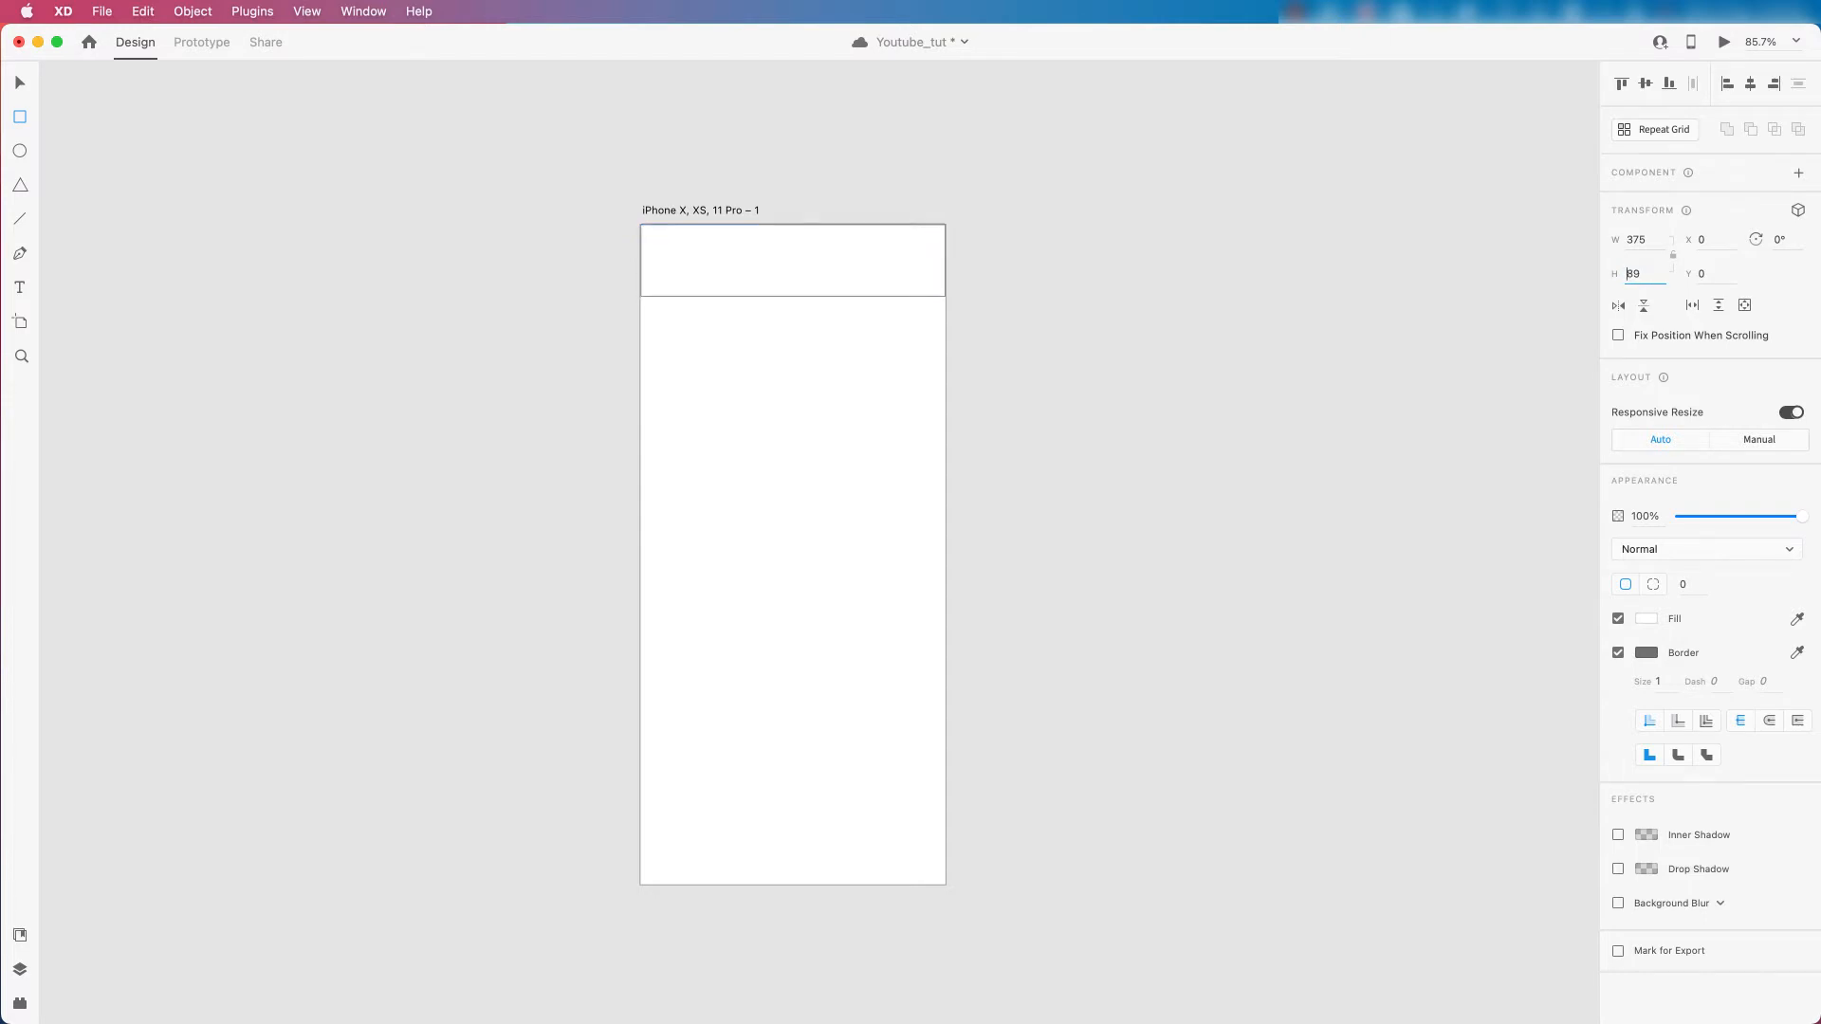
pyautogui.press('Up')
pyautogui.press('Up')
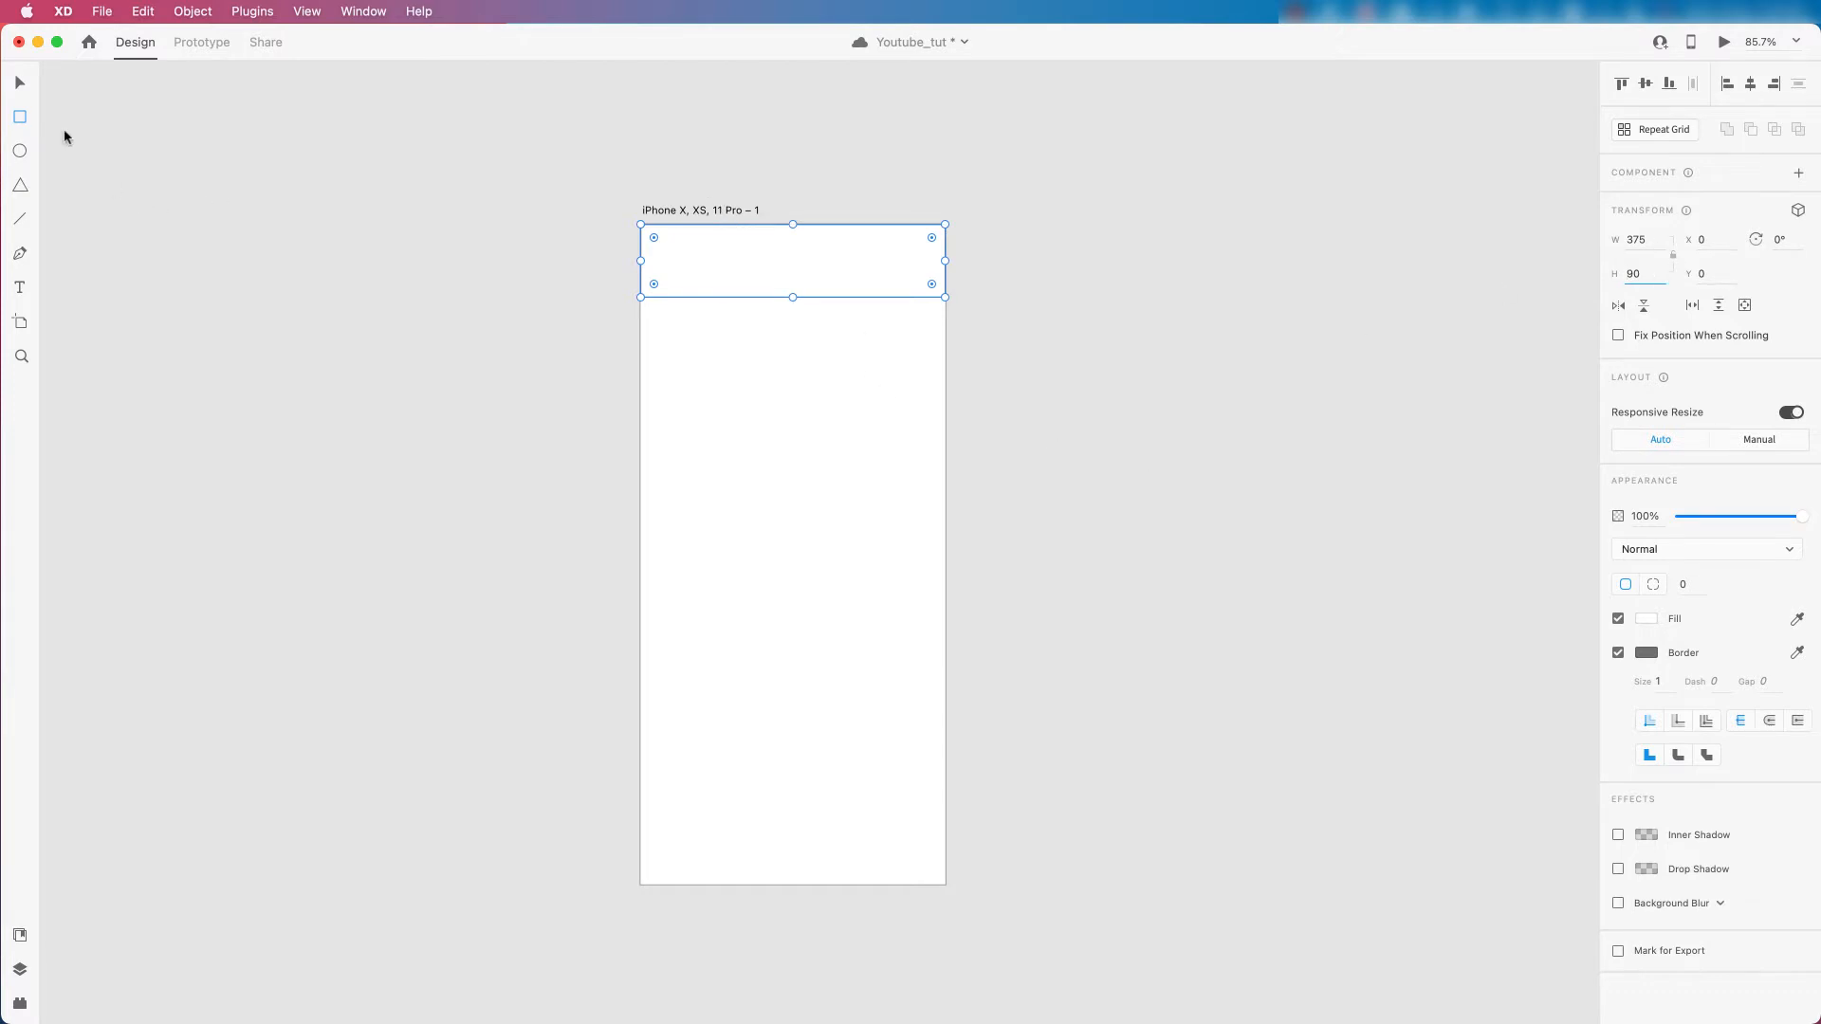
pyautogui.click(31, 85)
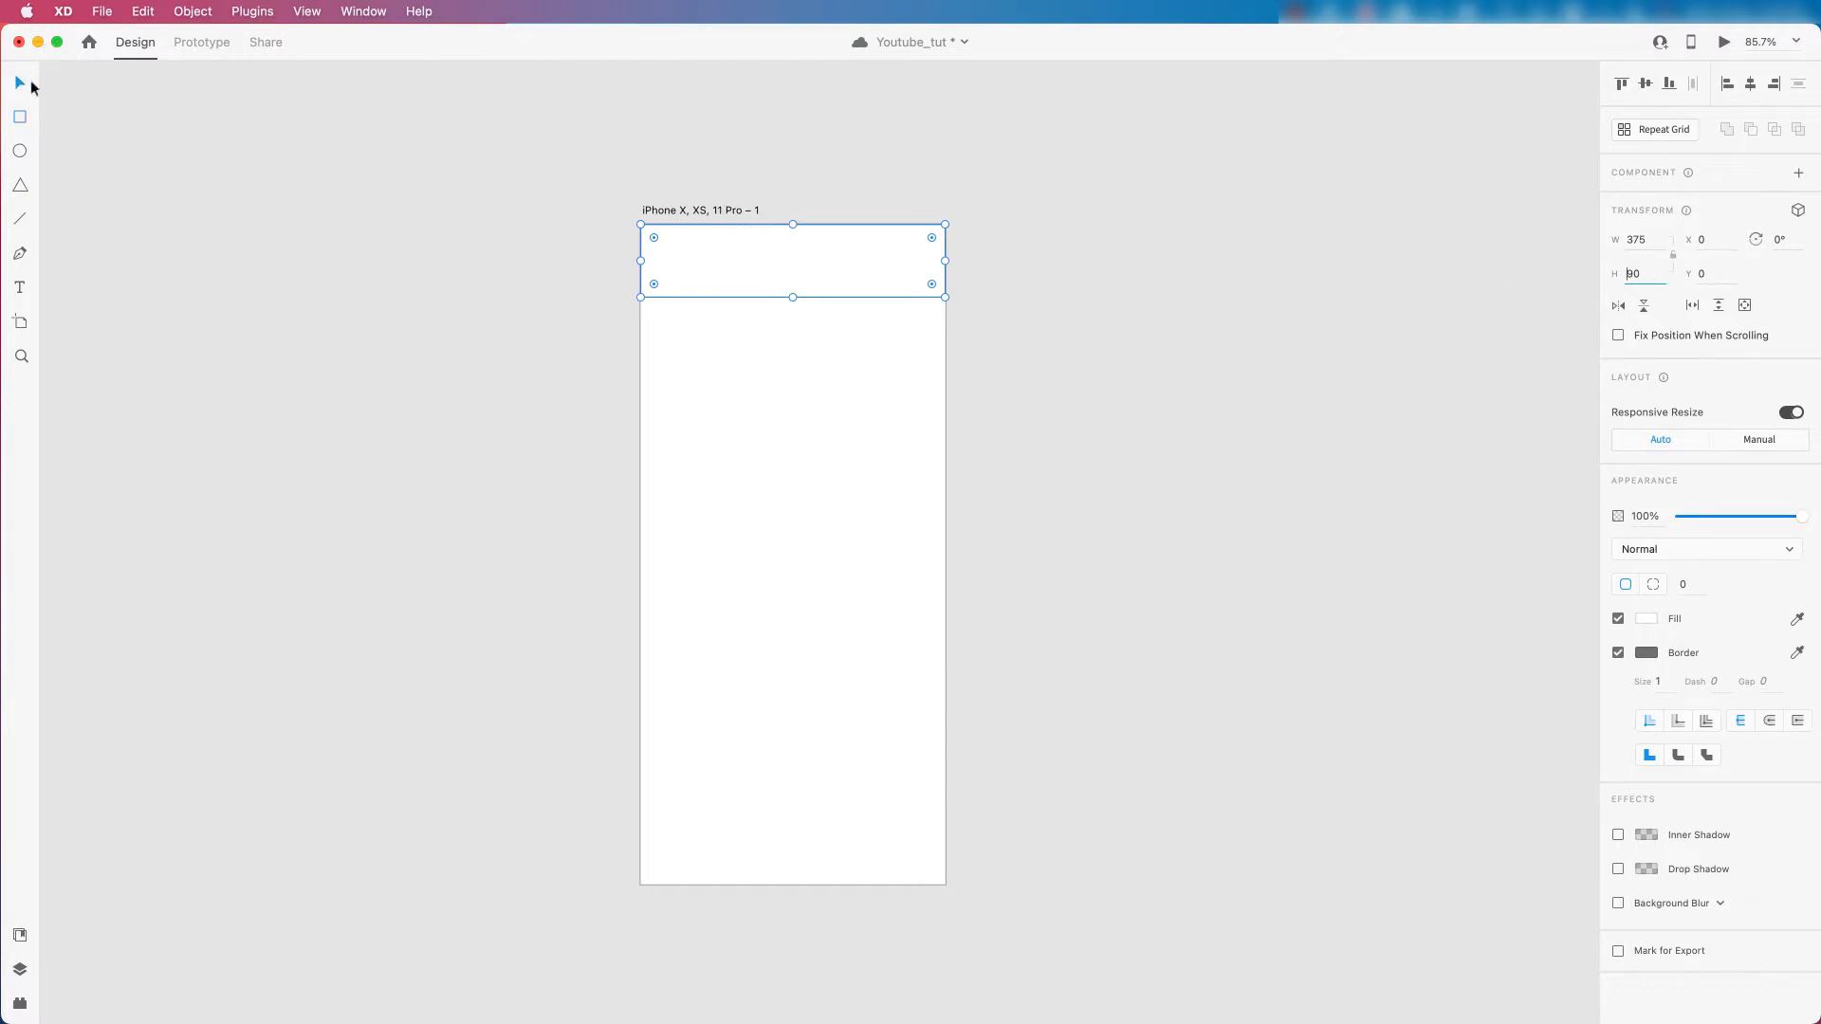
# Clear the selection and save the document with the resized header rectangle.
pyautogui.click(666, 209)
pyautogui.moveTo(818, 264)
pyautogui.mouseDown()
pyautogui.moveTo(816, 281)
pyautogui.moveTo(817, 266)
pyautogui.mouseUp()
pyautogui.click(1218, 359)
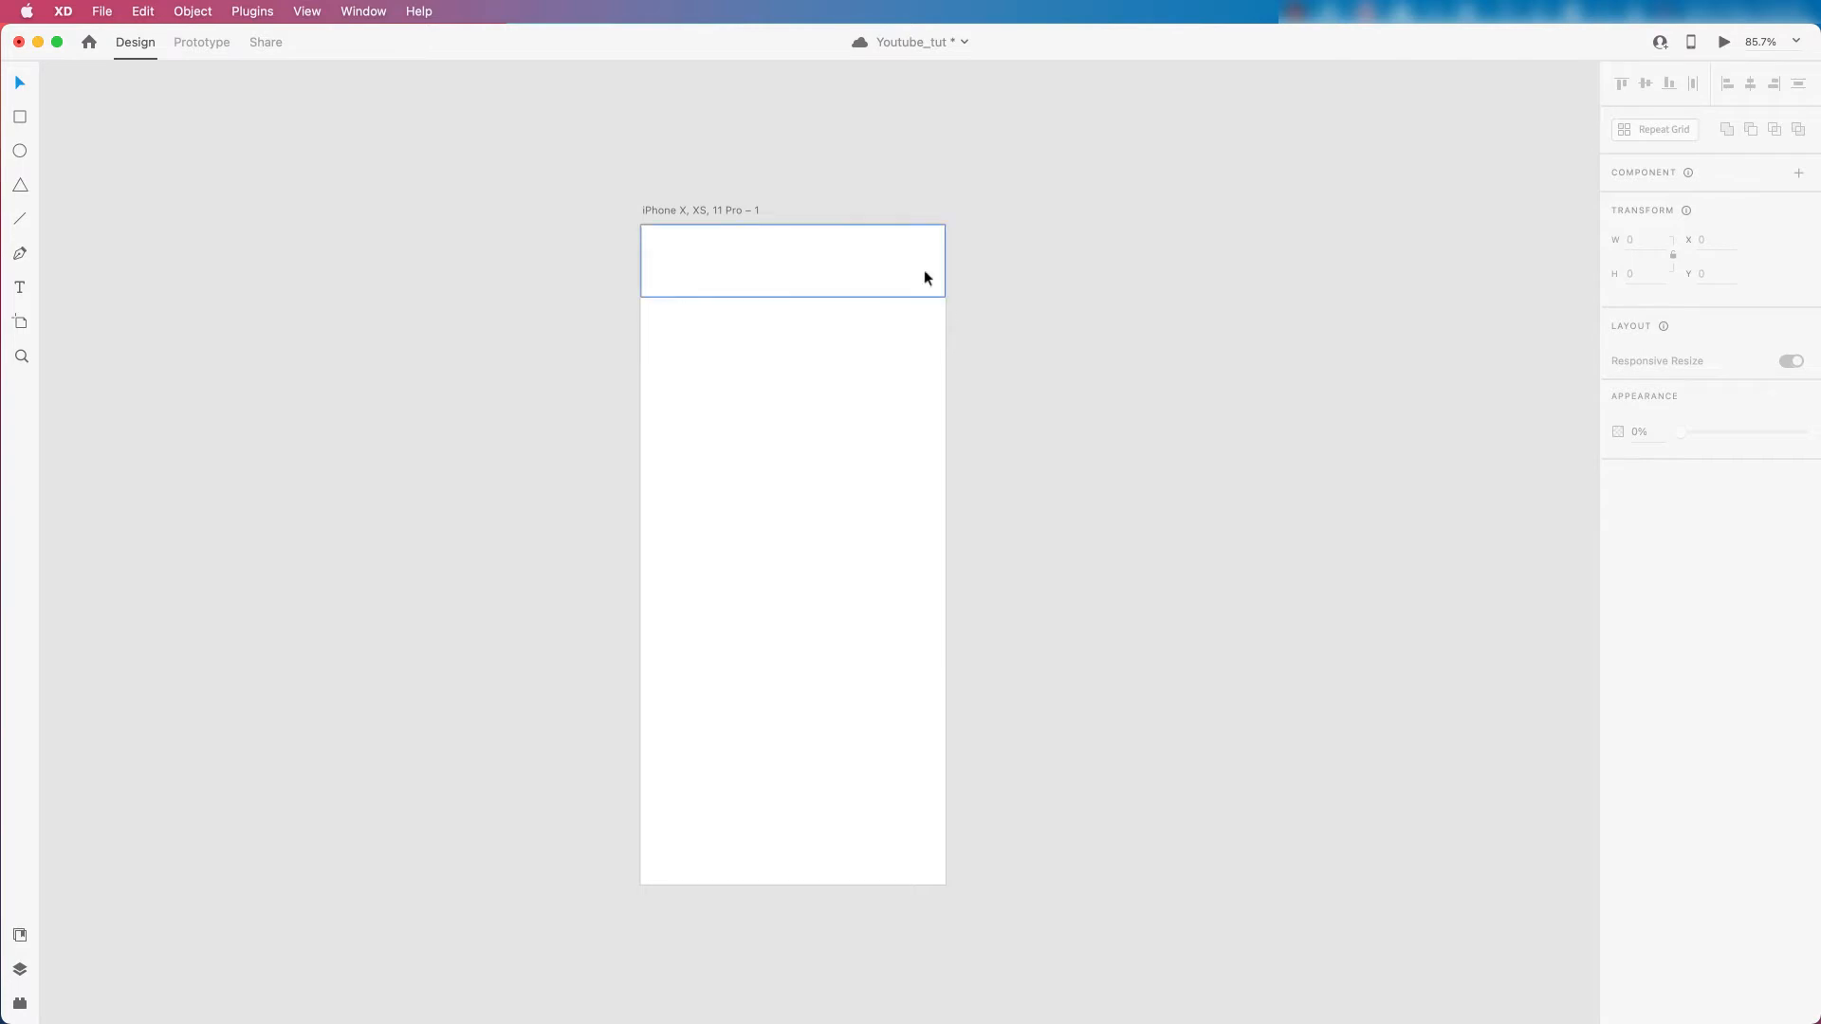
pyautogui.scroll(3, 822, 185)
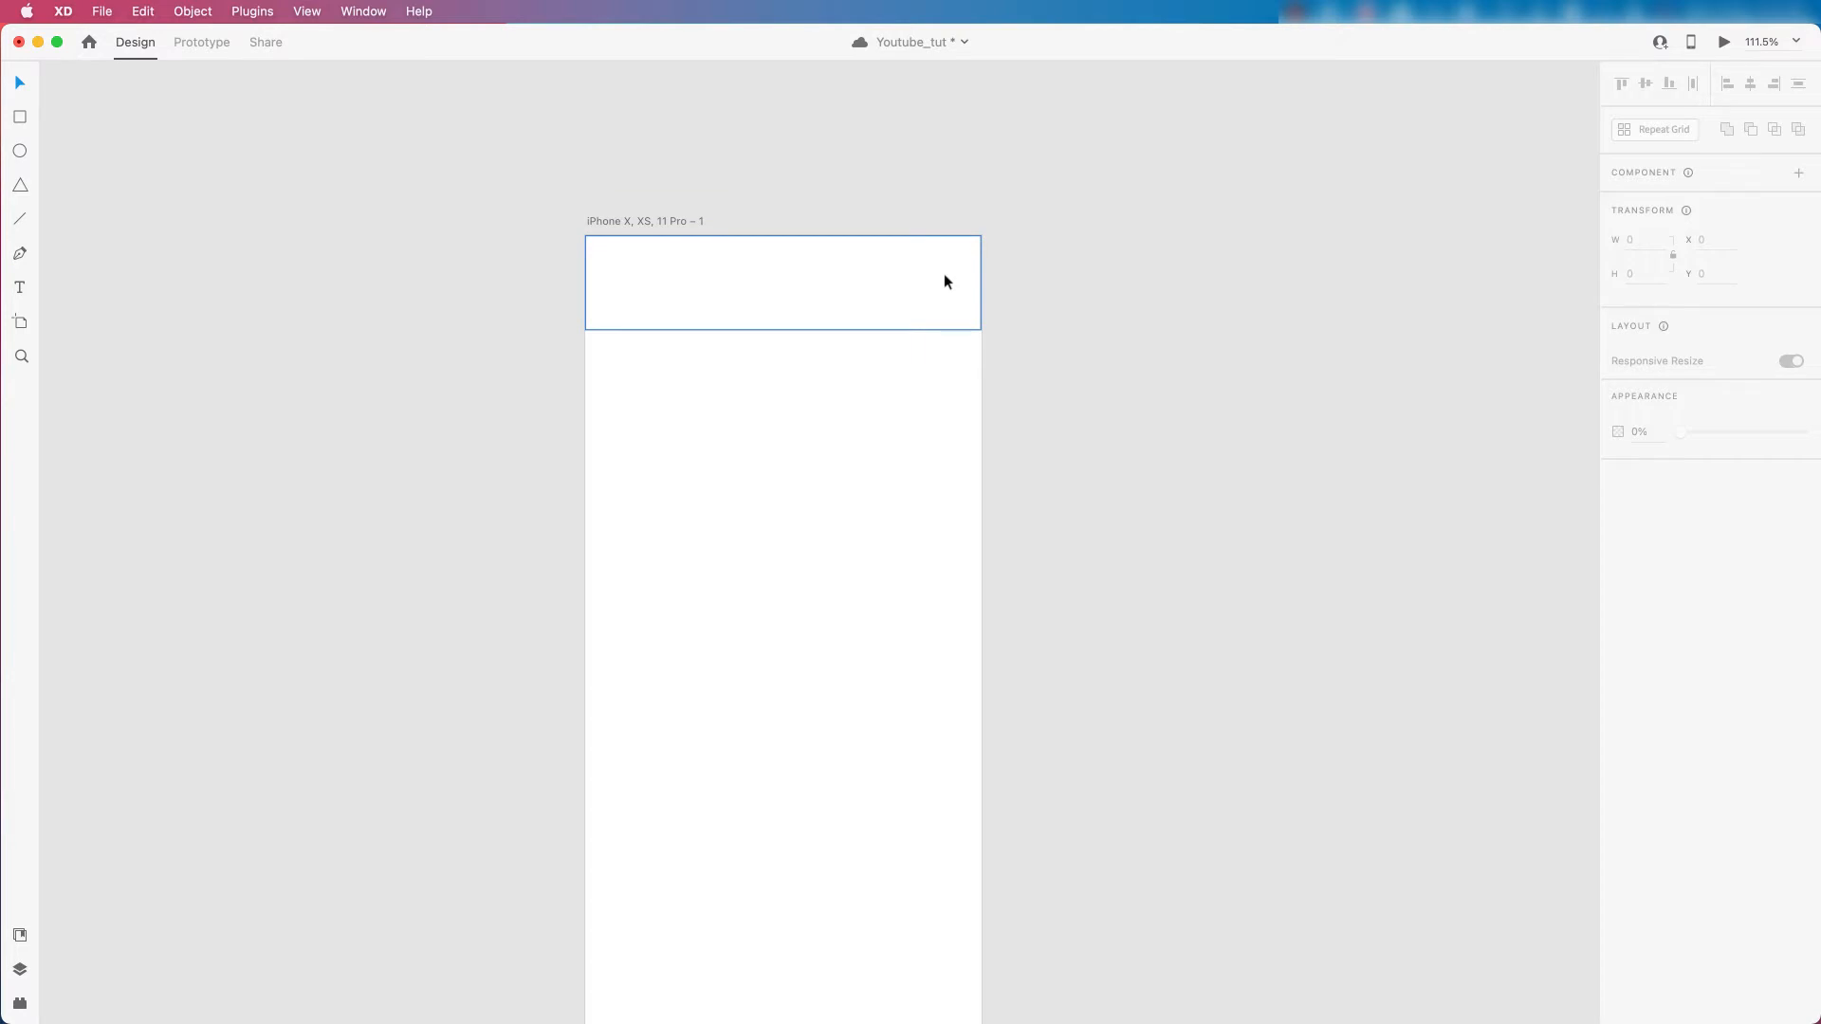
pyautogui.press('super+s')
pyautogui.scroll(-3, 645, 275)
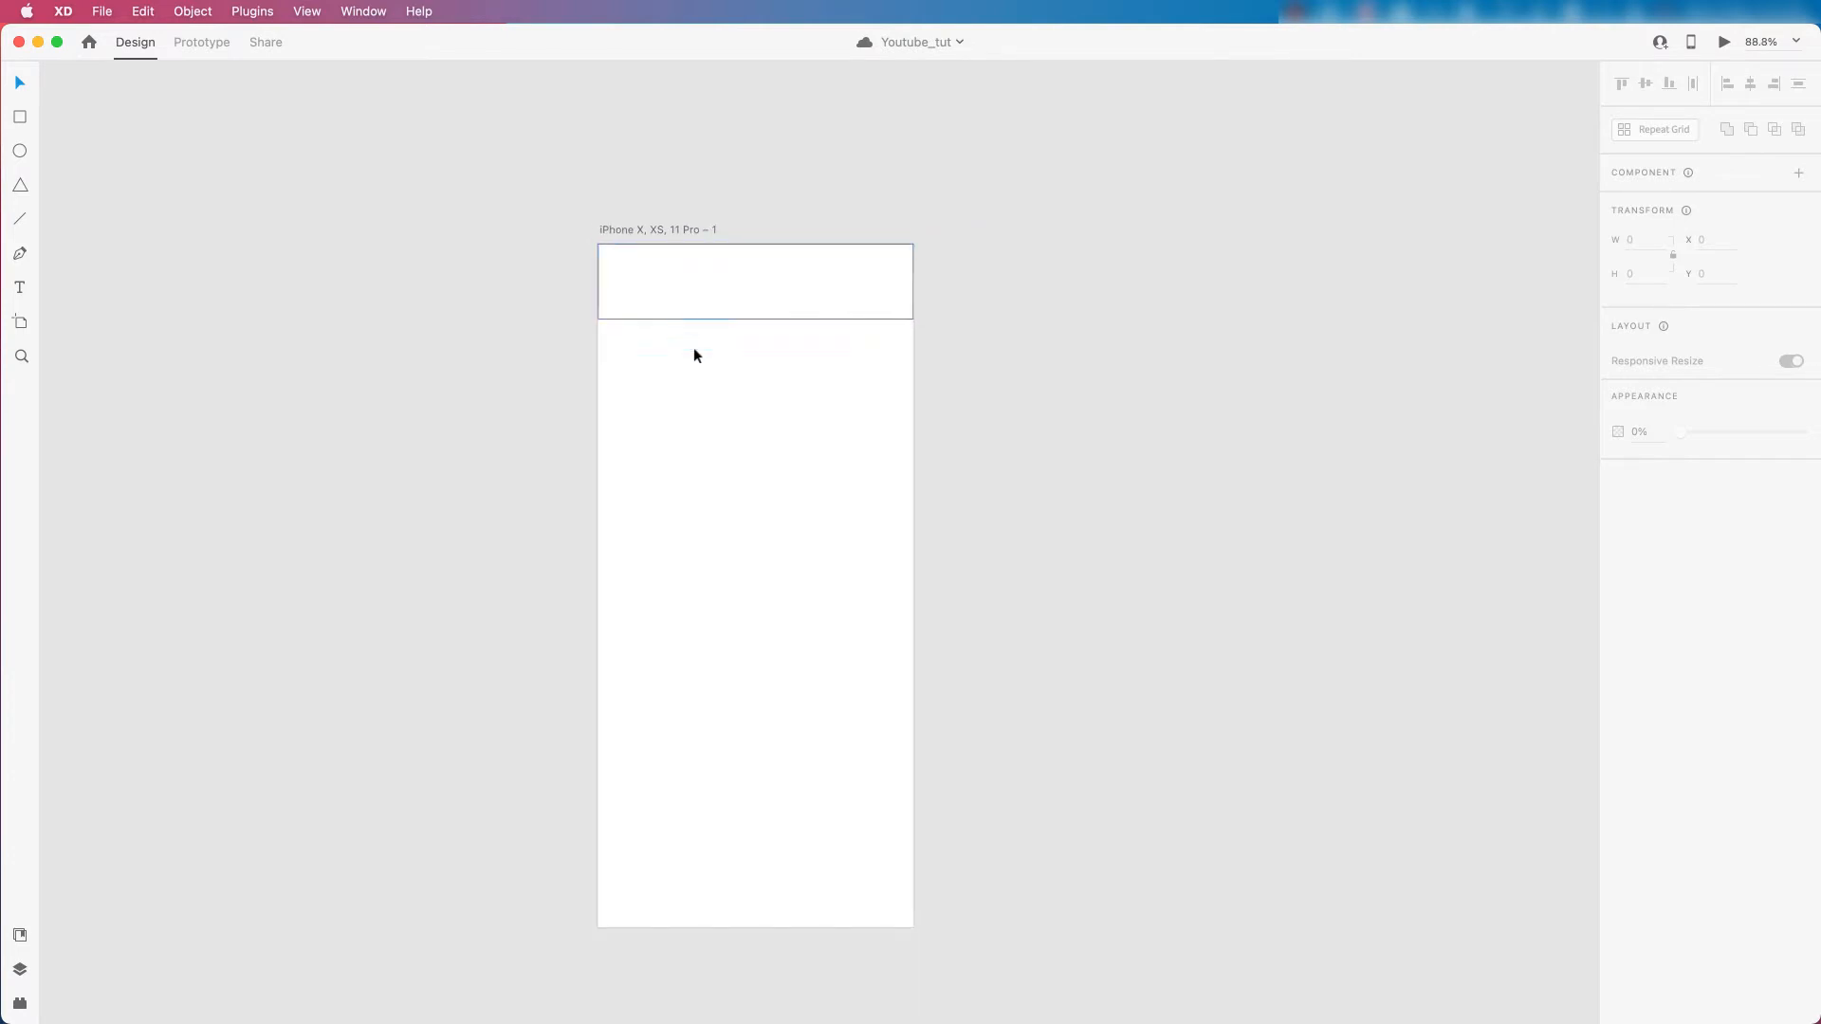
# Draw a circle about 38 × 38 px in the left part of the header at about X 32, Y 21, and save the document.
pyautogui.click(20, 154)
pyautogui.moveTo(641, 279); pyautogui.dragTo(663, 285)
pyautogui.click(20, 82)
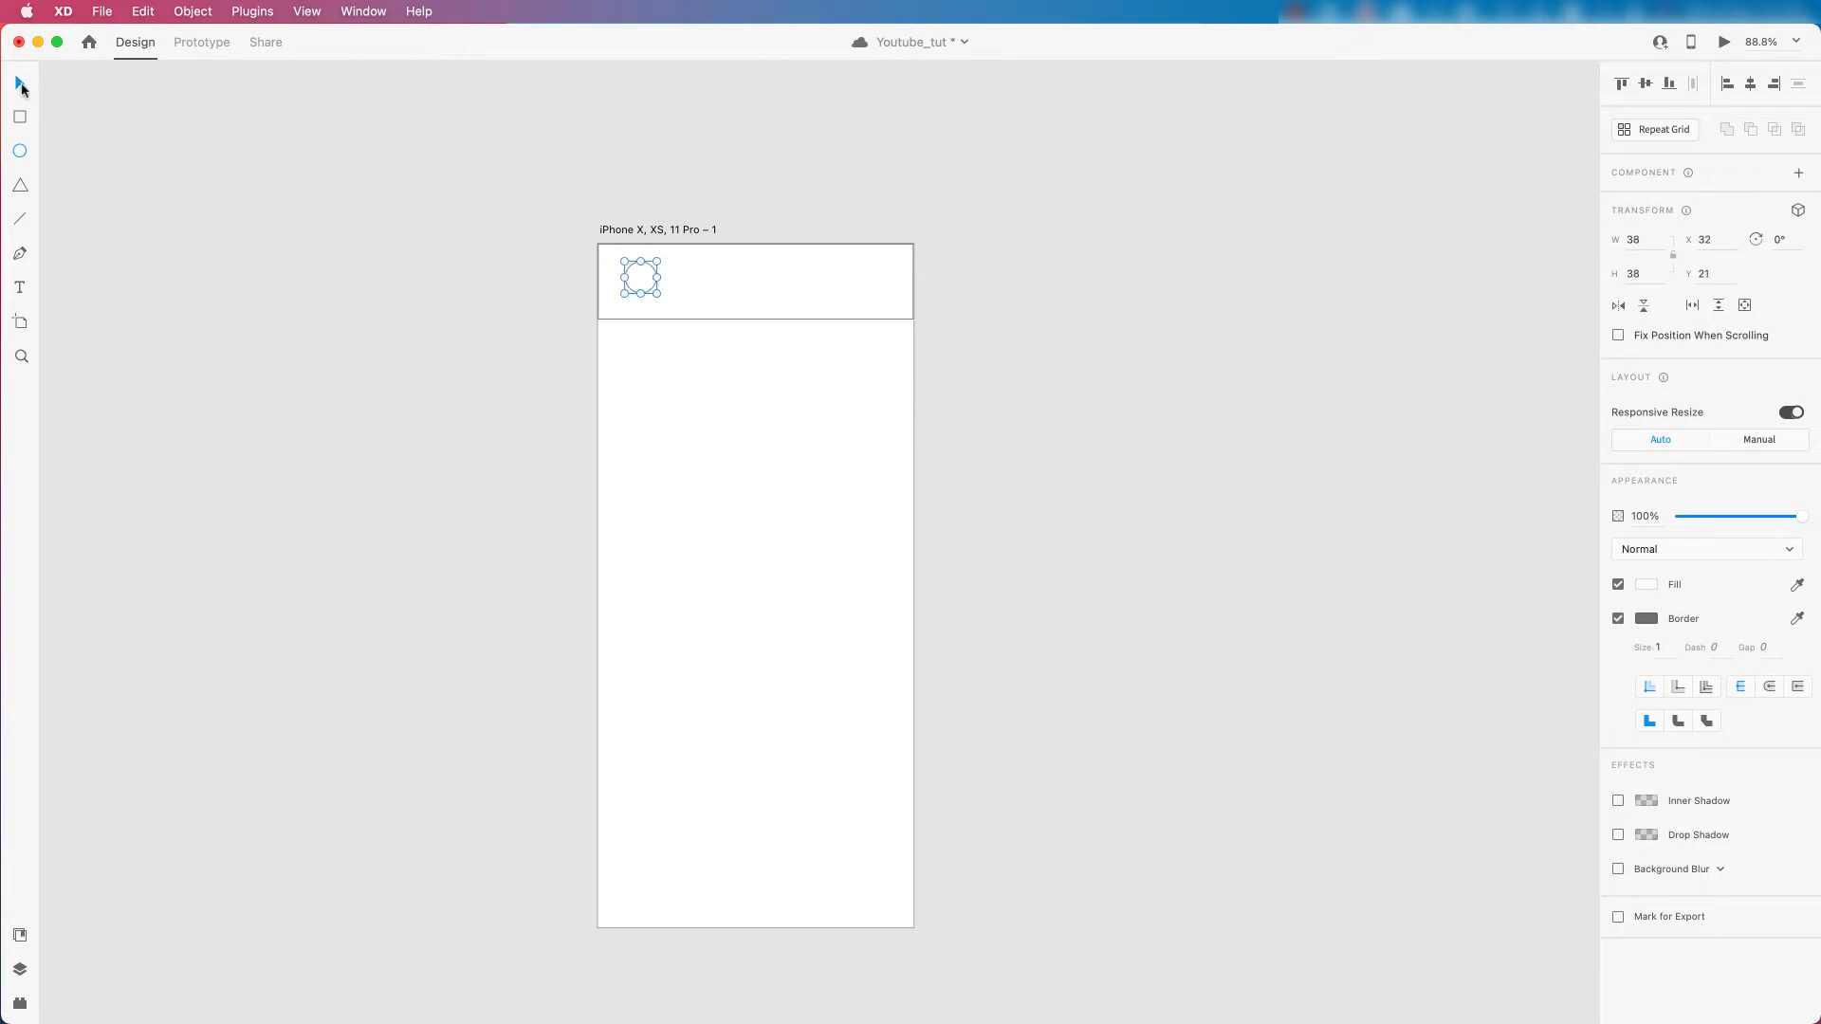
pyautogui.click(662, 228)
pyautogui.scroll(2, 652, 314)
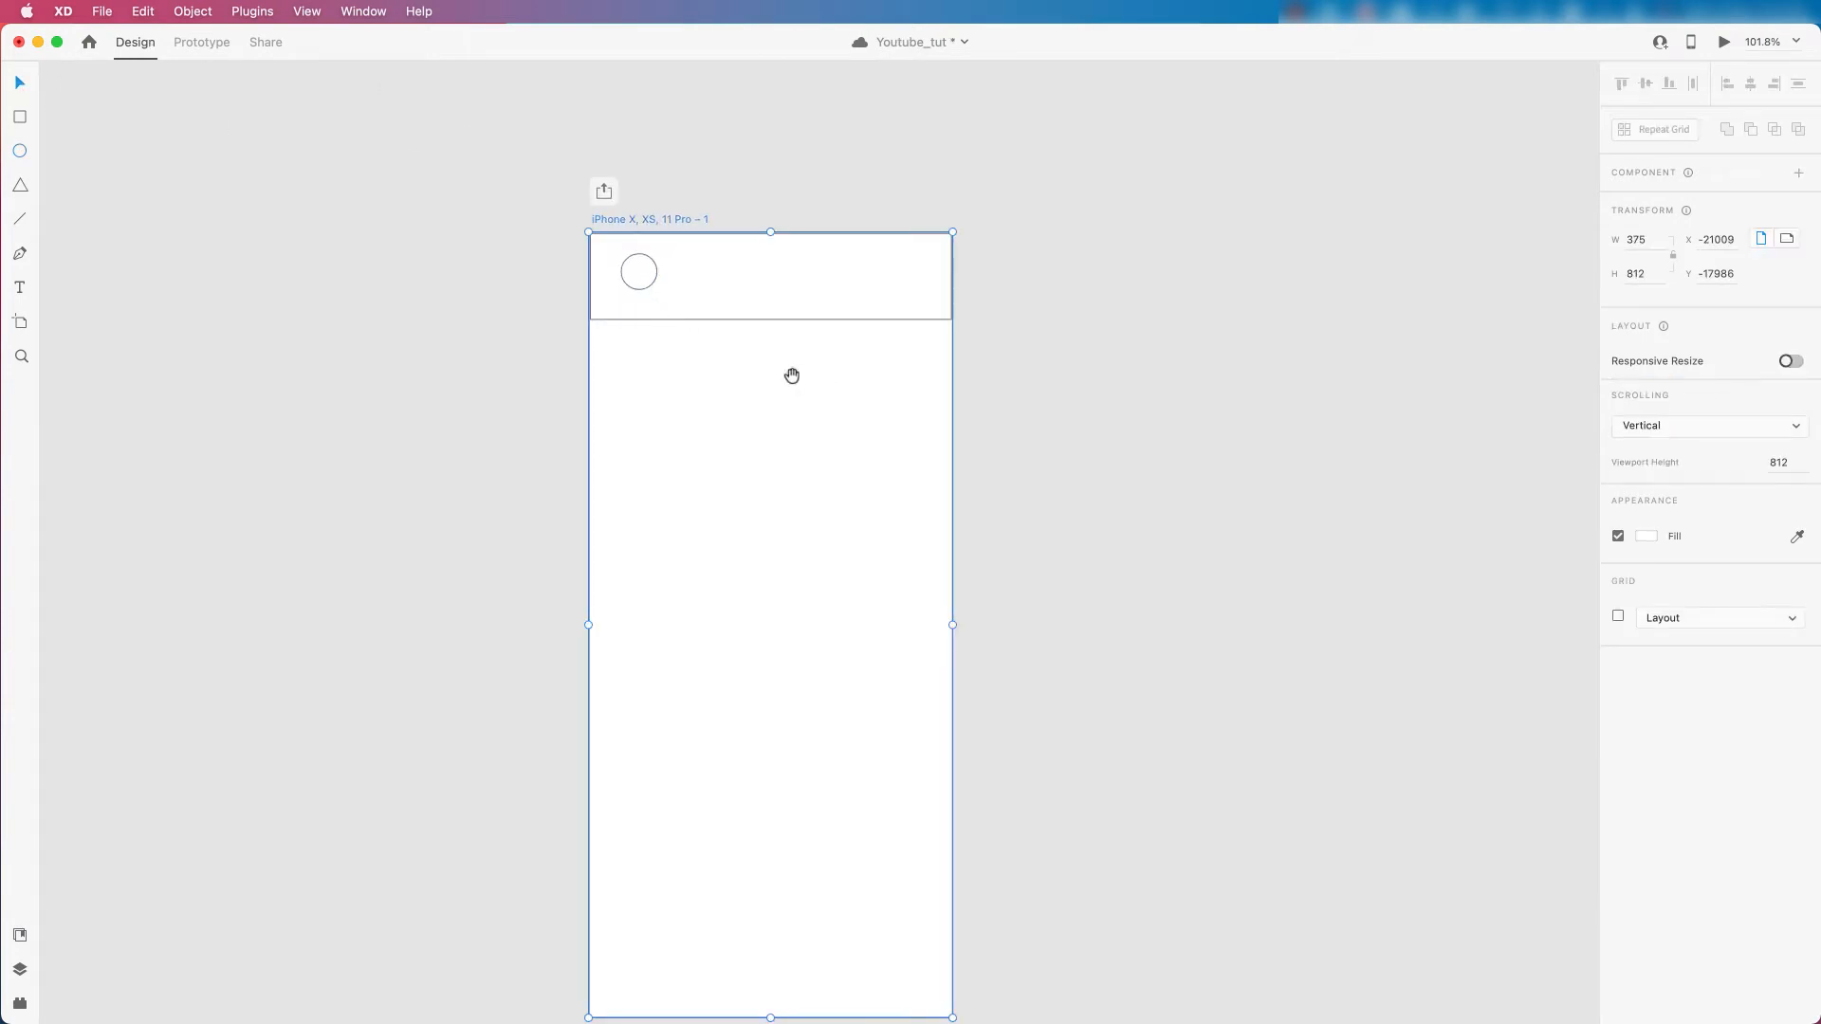
pyautogui.moveTo(795, 375); pyautogui.dragTo(761, 346)
pyautogui.click(715, 253)
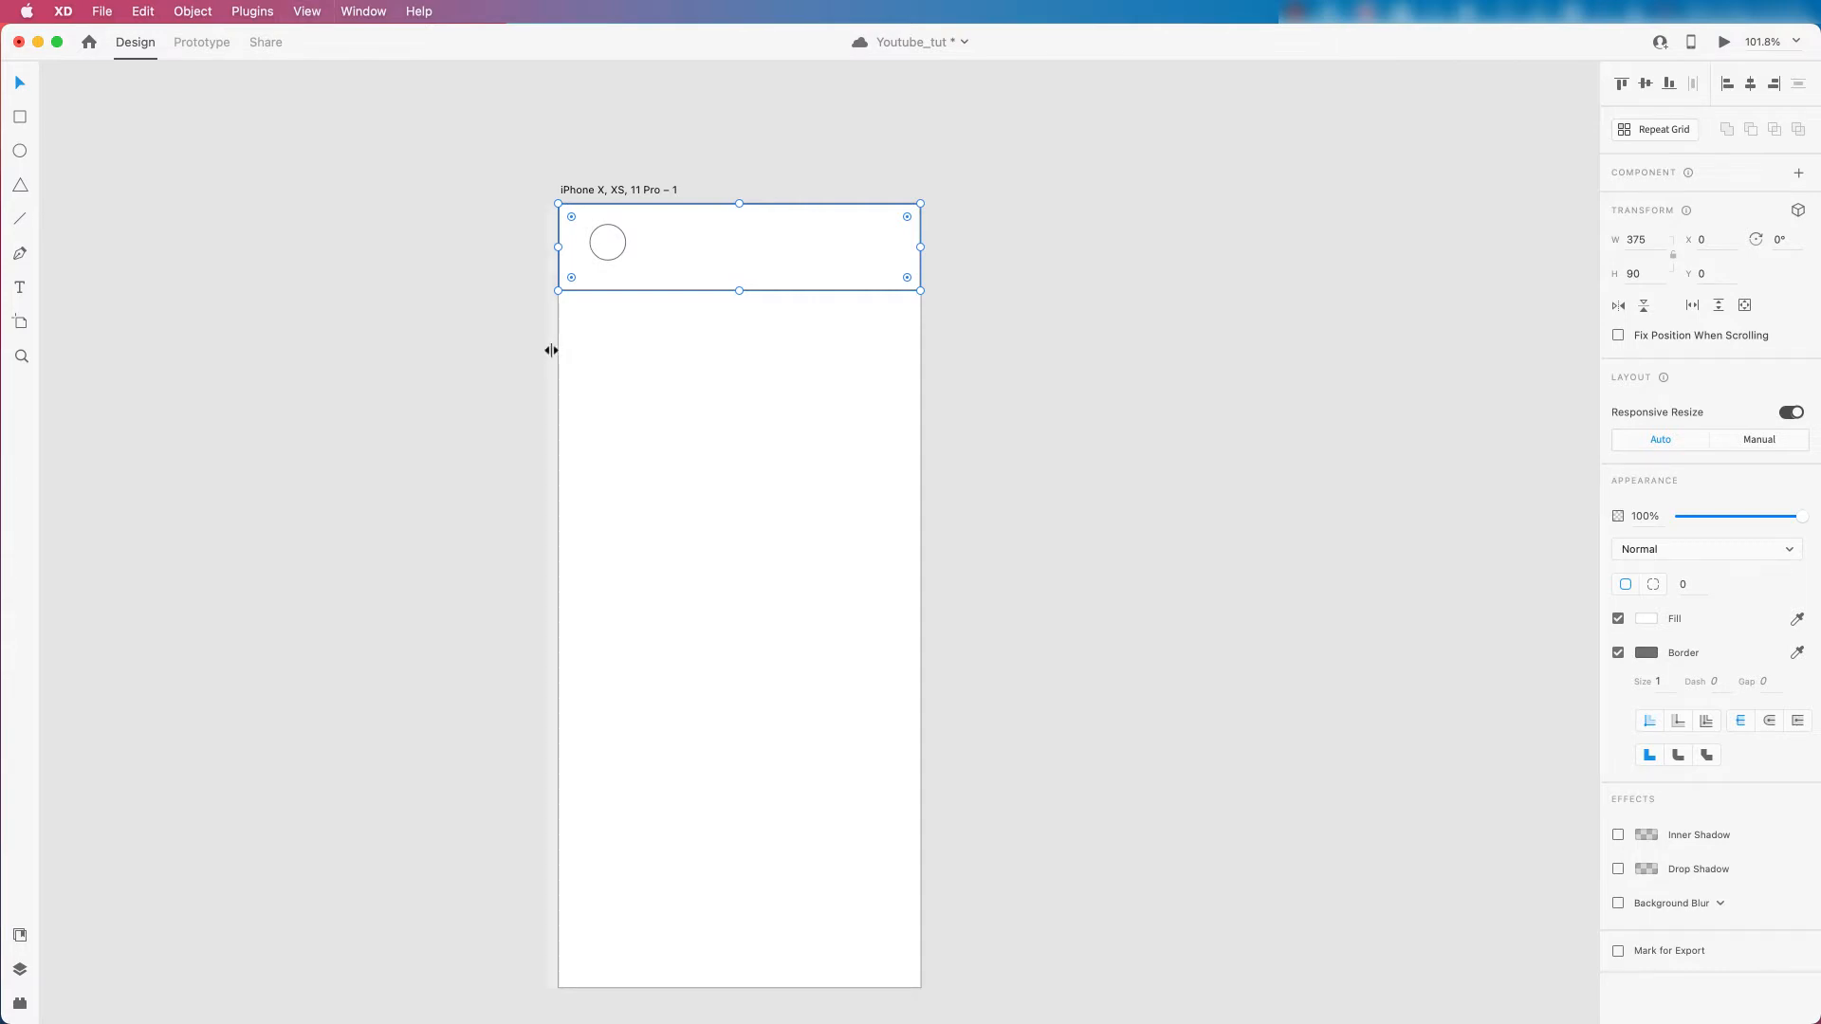
pyautogui.press('super+s')
# Add vertical guides about 30 px inside the artboard's left and right edges, and move the circle to X 50, Y 26.
pyautogui.moveTo(551, 350); pyautogui.dragTo(583, 350)
pyautogui.click(599, 250)
pyautogui.moveTo(584, 266); pyautogui.dragTo(587, 268)
pyautogui.moveTo(556, 391); pyautogui.dragTo(889, 419)
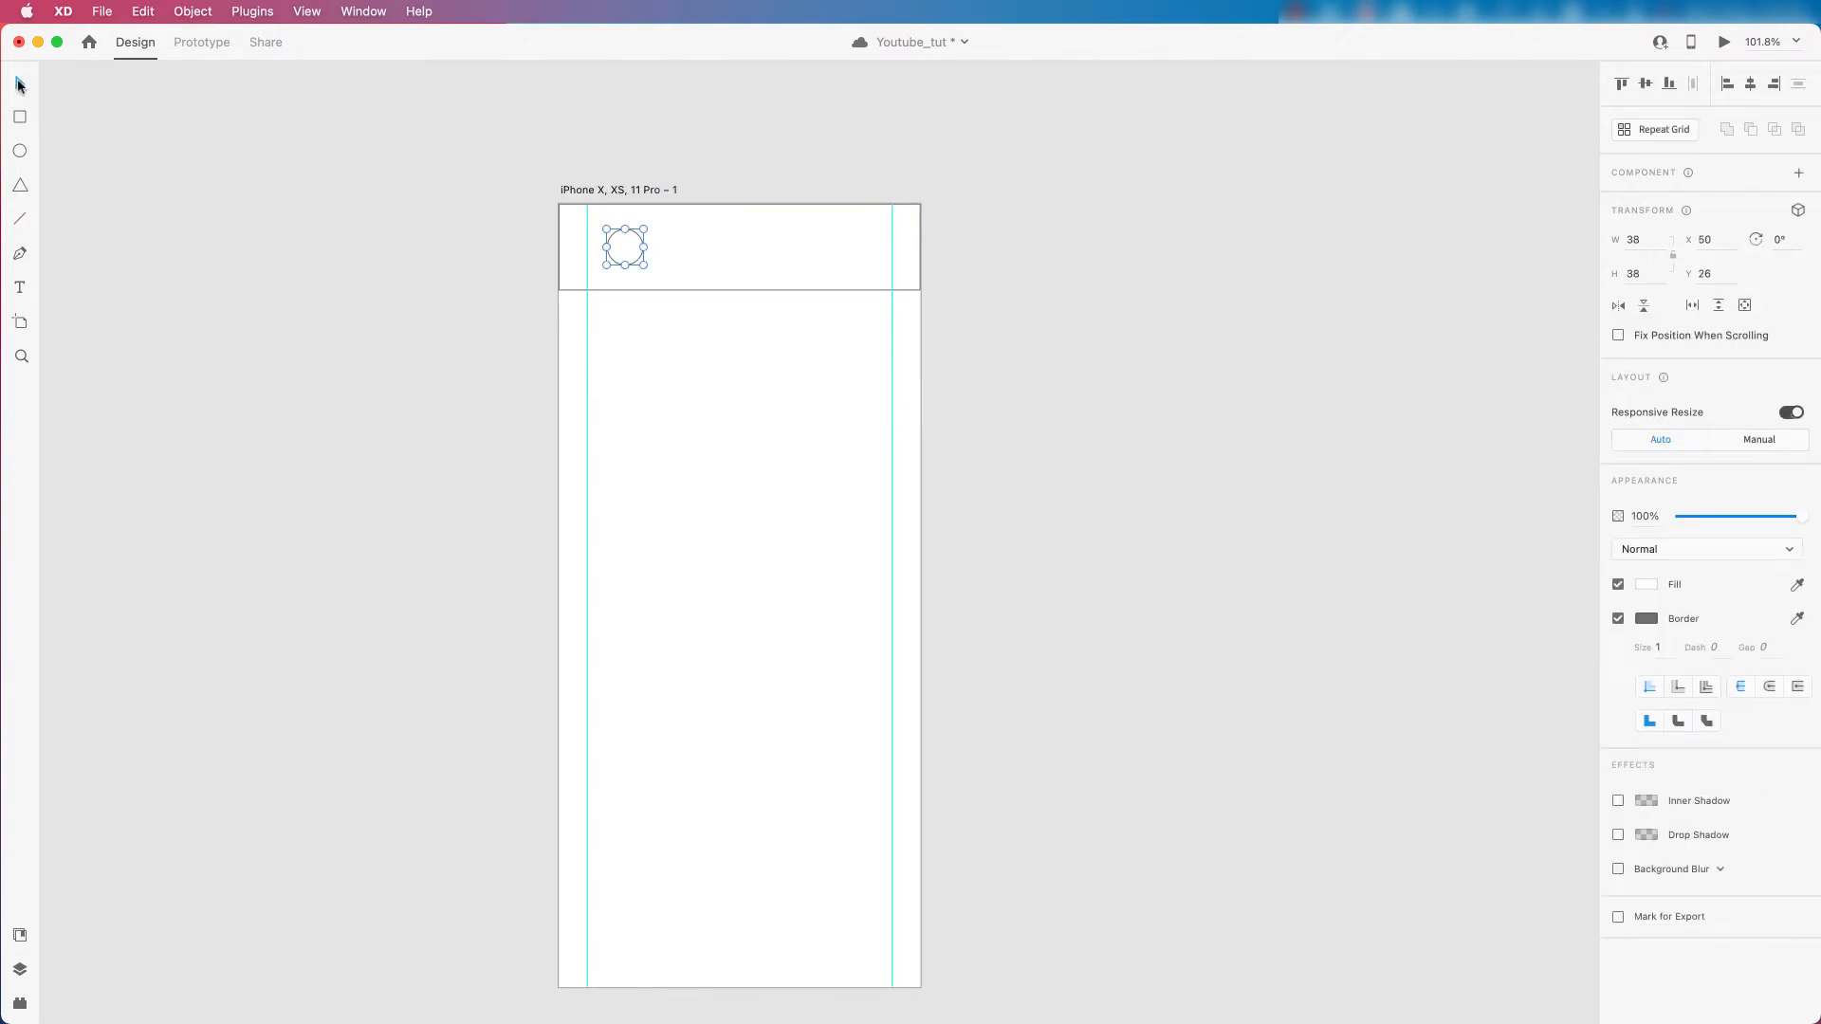
# Move the header circle against the left guide at X 30, Y 26.
pyautogui.moveTo(628, 247); pyautogui.dragTo(615, 248)
pyautogui.click(663, 254)
pyautogui.click(605, 242)
# Draw a thin horizontal rectangle about 17 × 3 px inside the header circle at X 40, Y 40.
pyautogui.scroll(1, 600, 180)
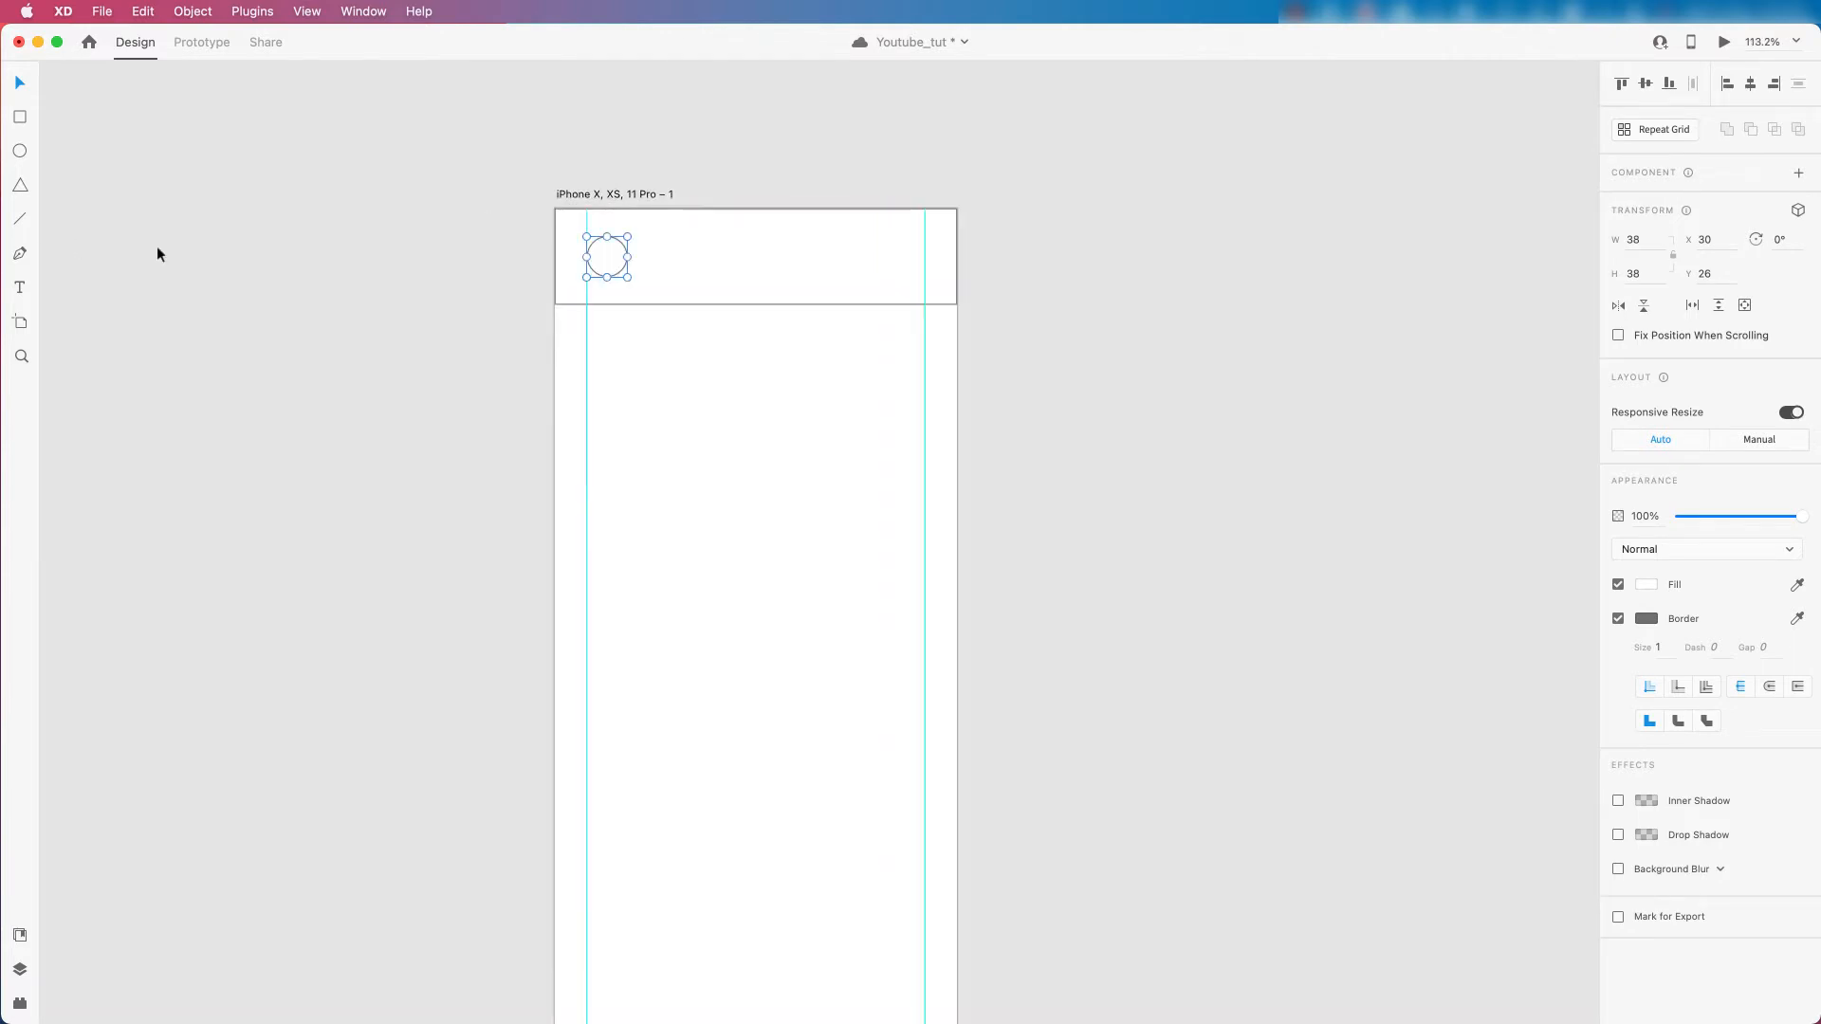
pyautogui.click(20, 116)
pyautogui.scroll(5, 601, 244)
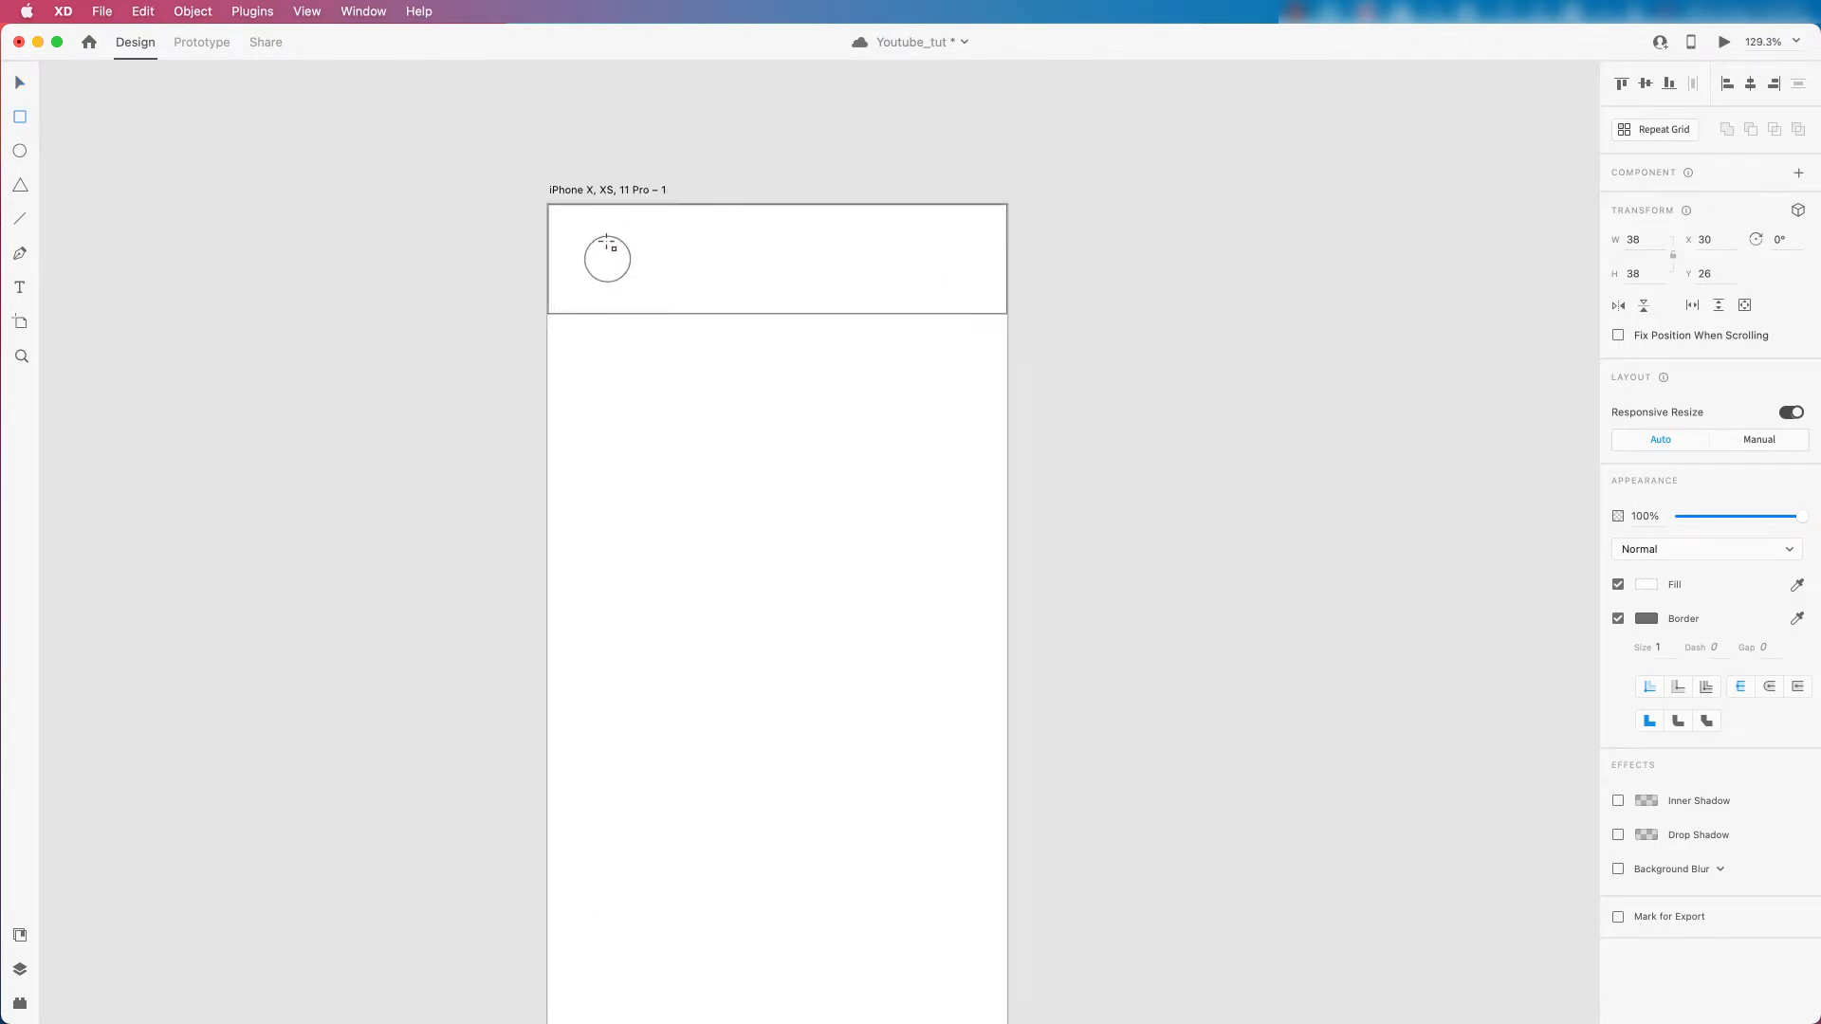
pyautogui.scroll(1, 627, 205)
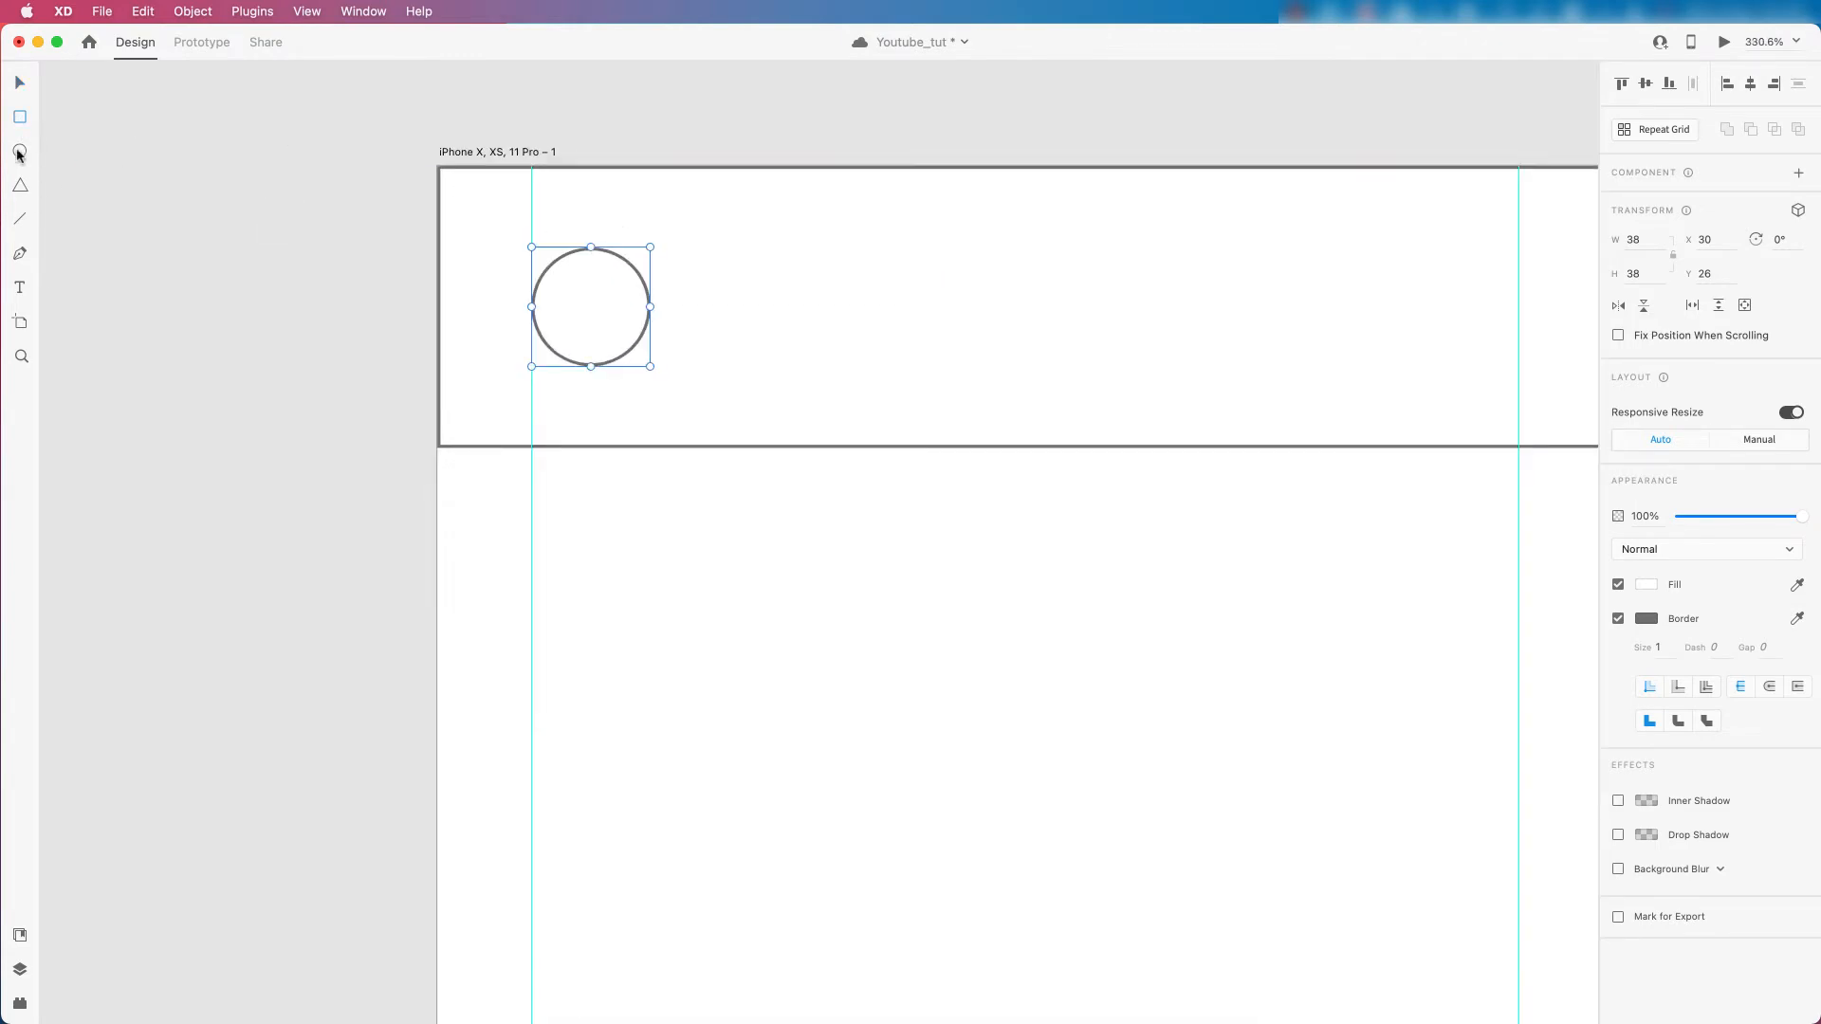
pyautogui.moveTo(563, 294); pyautogui.dragTo(617, 299)
pyautogui.click(22, 85)
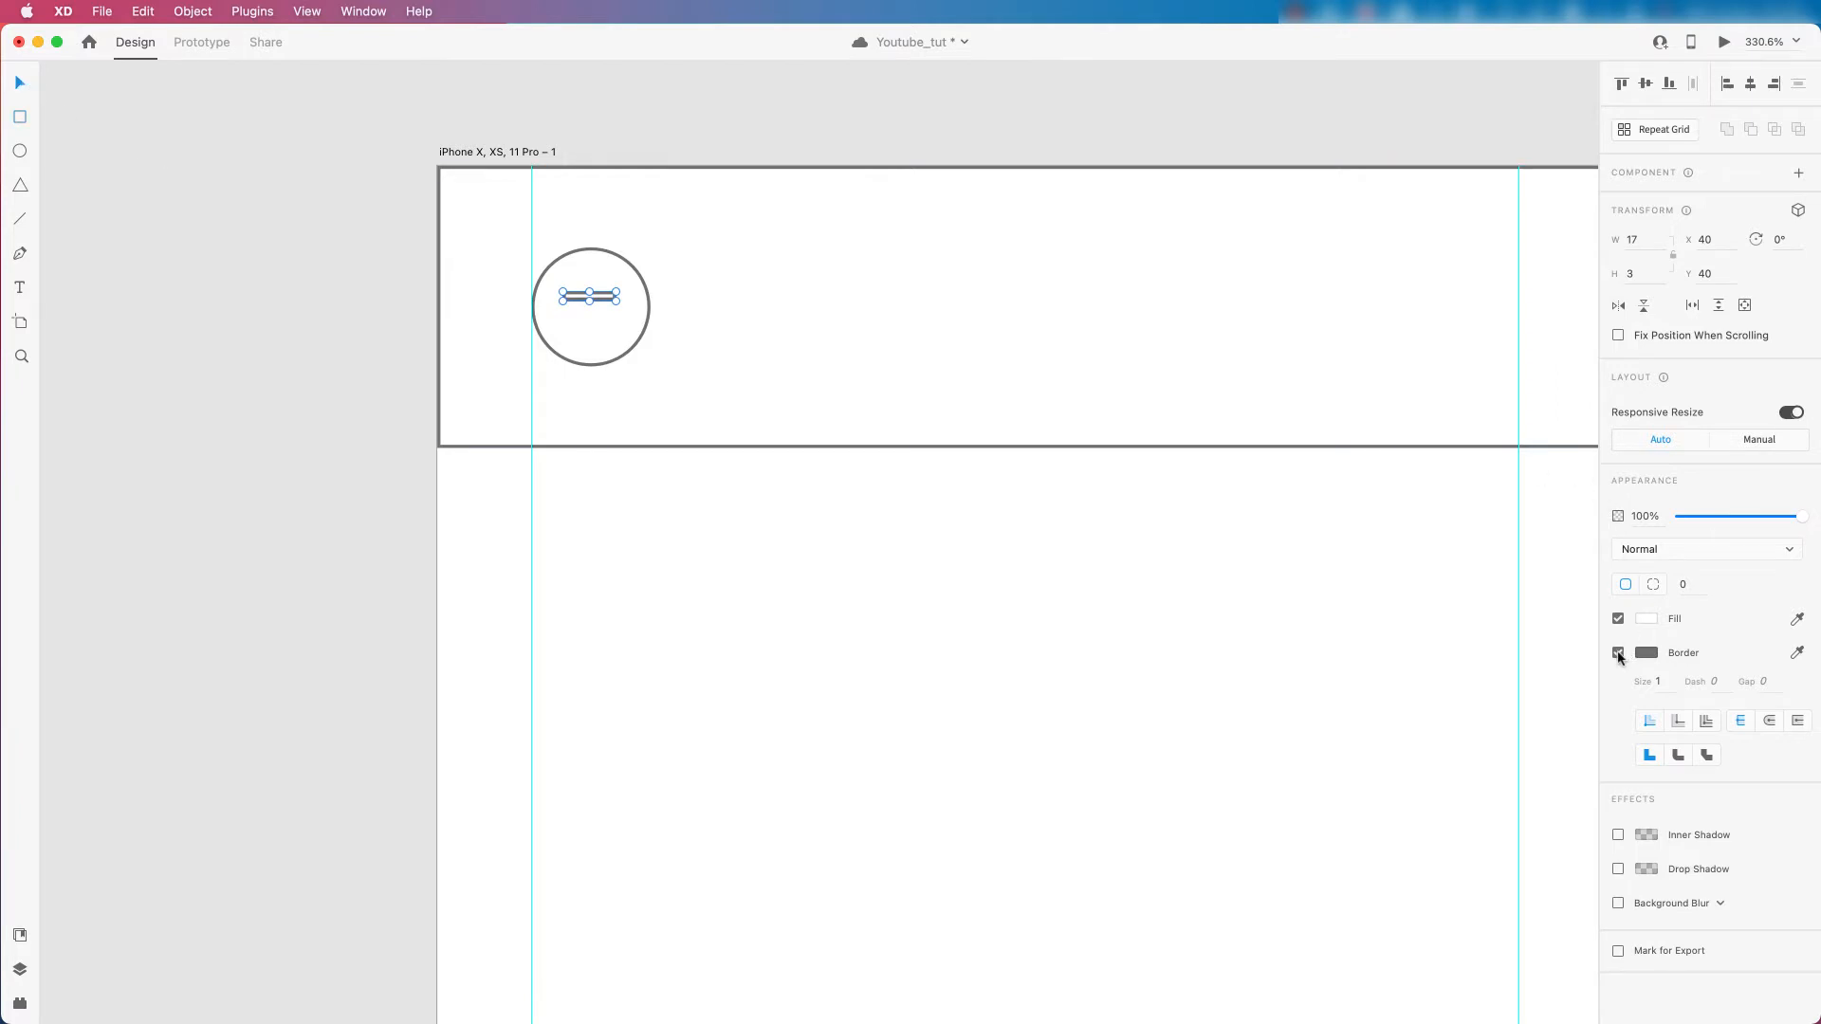
# Style the small bar with no border, a #1B1B1B fill and a corner radius of 10.
pyautogui.click(1619, 653)
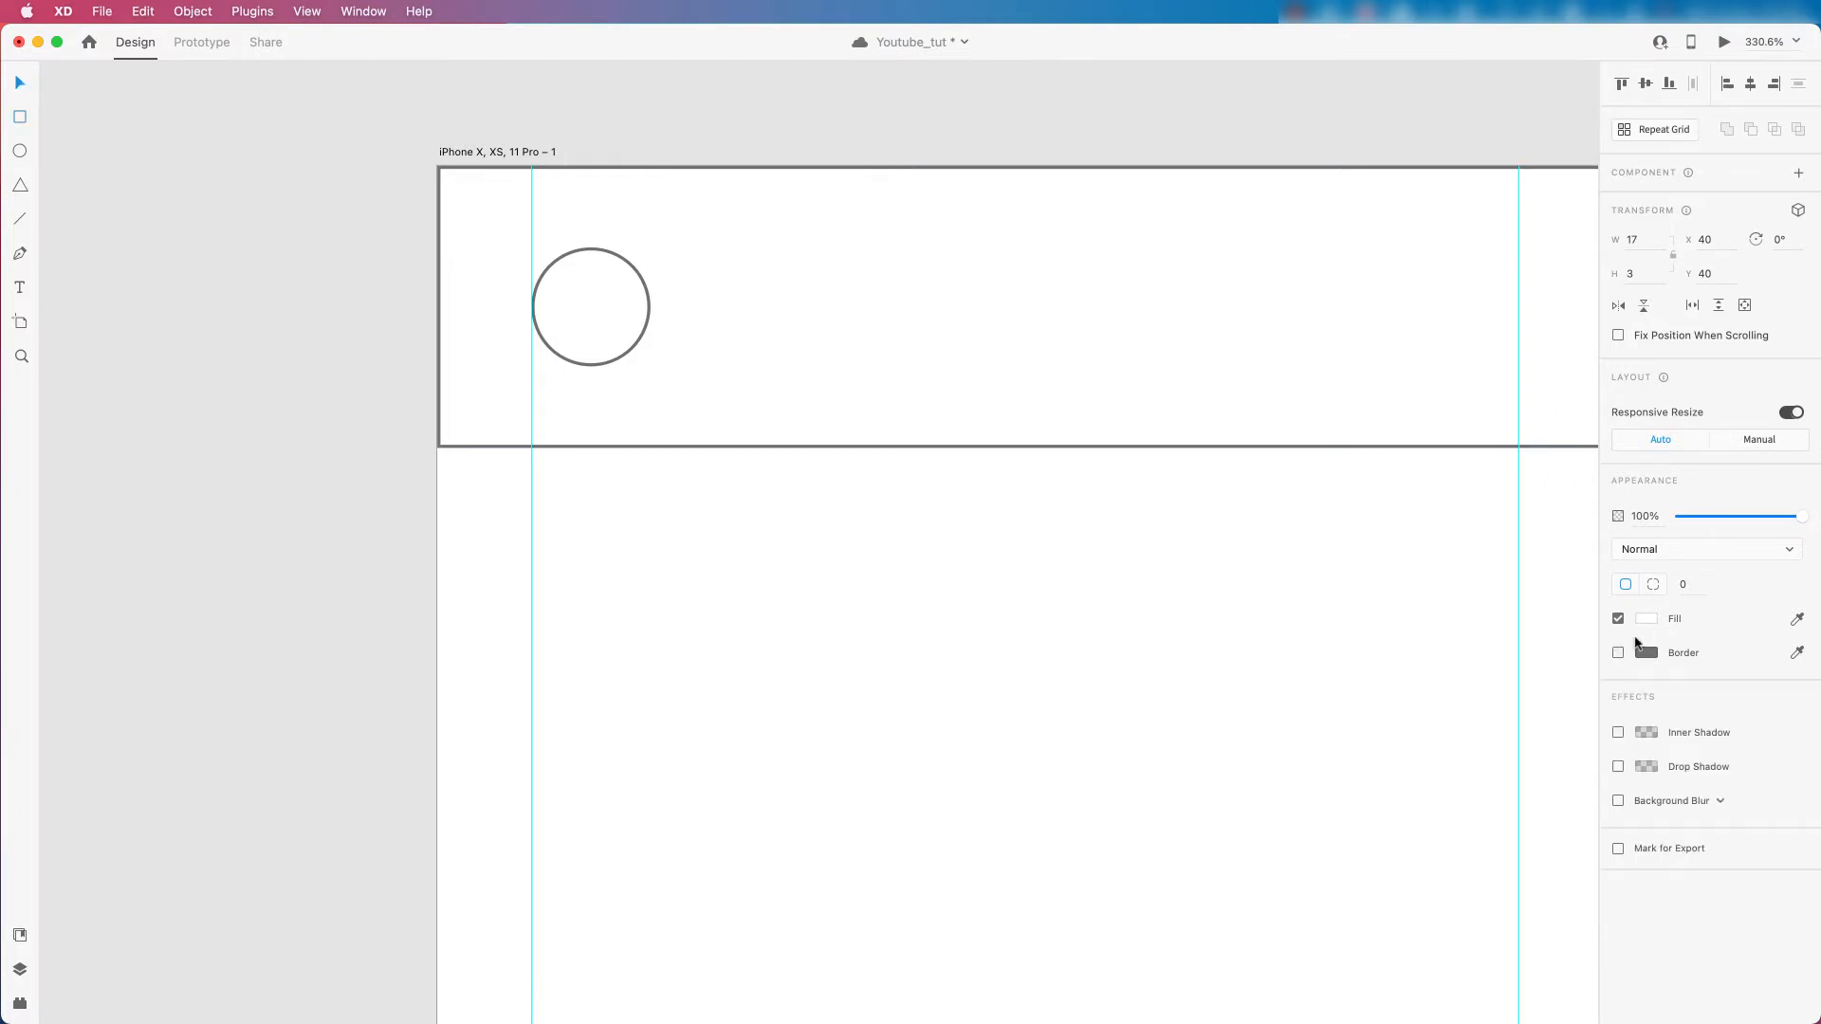
pyautogui.click(1647, 619)
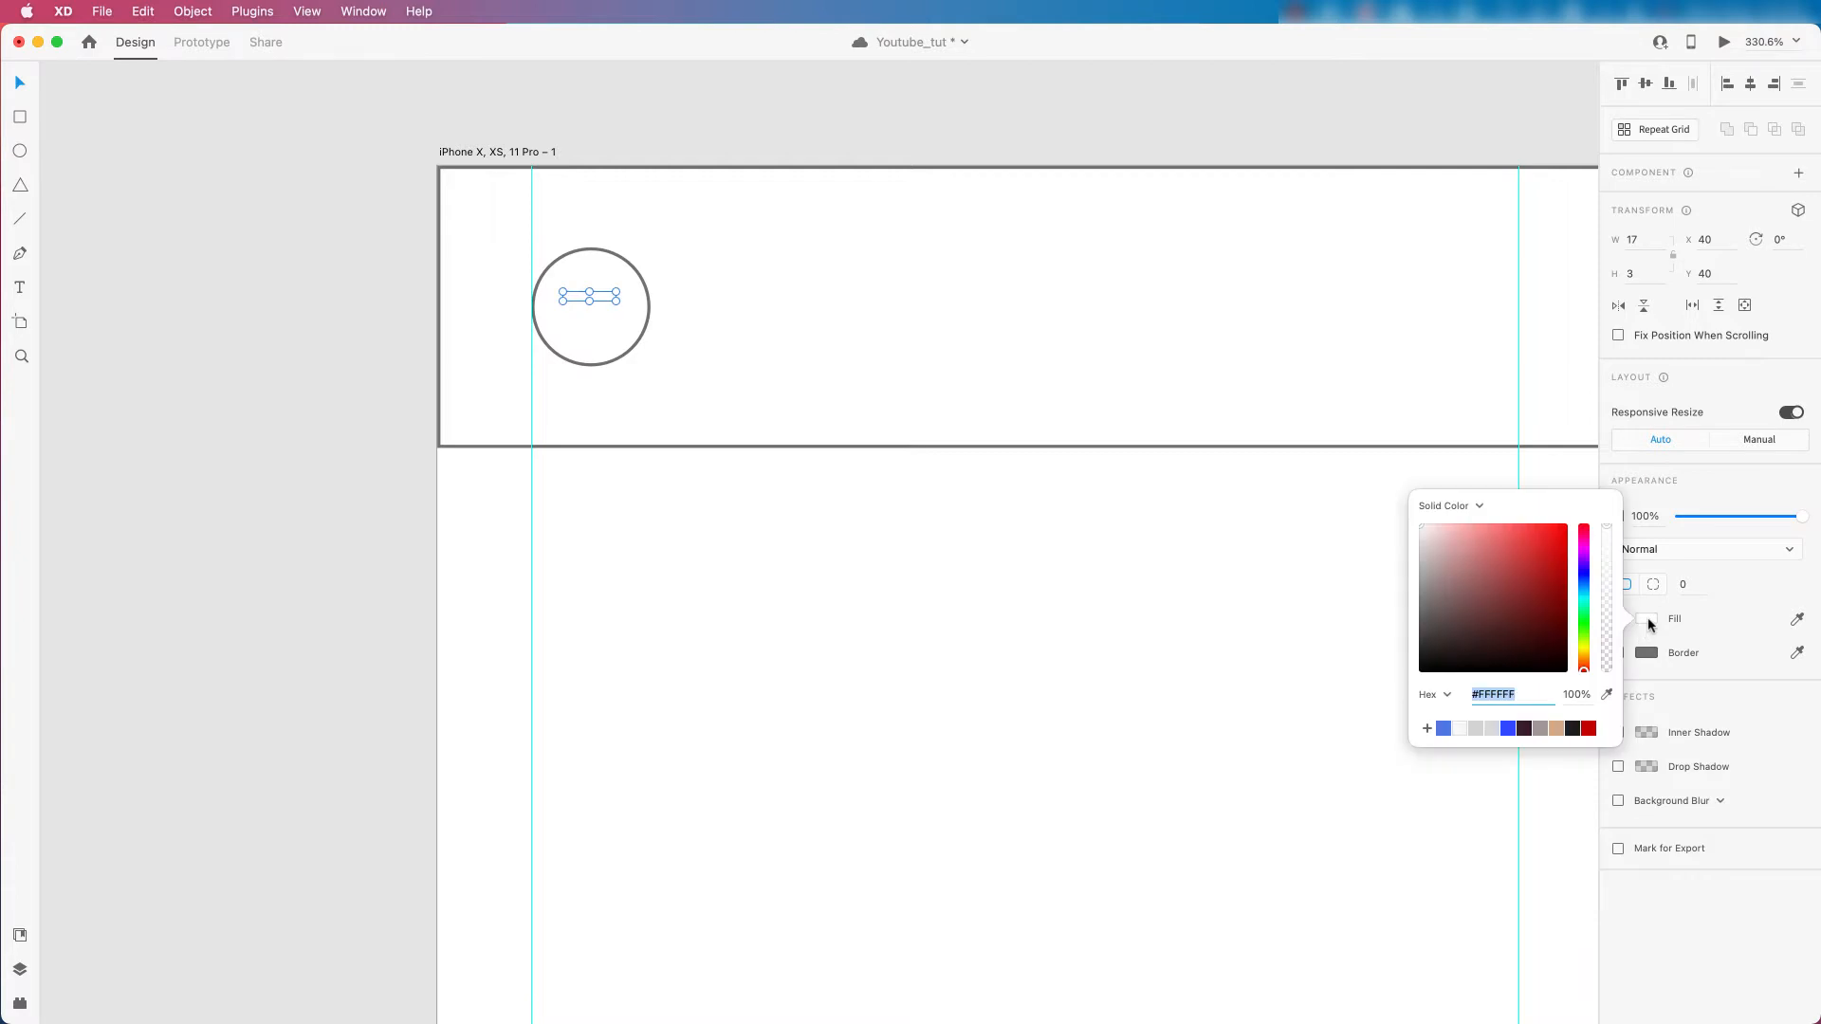
pyautogui.click(1575, 729)
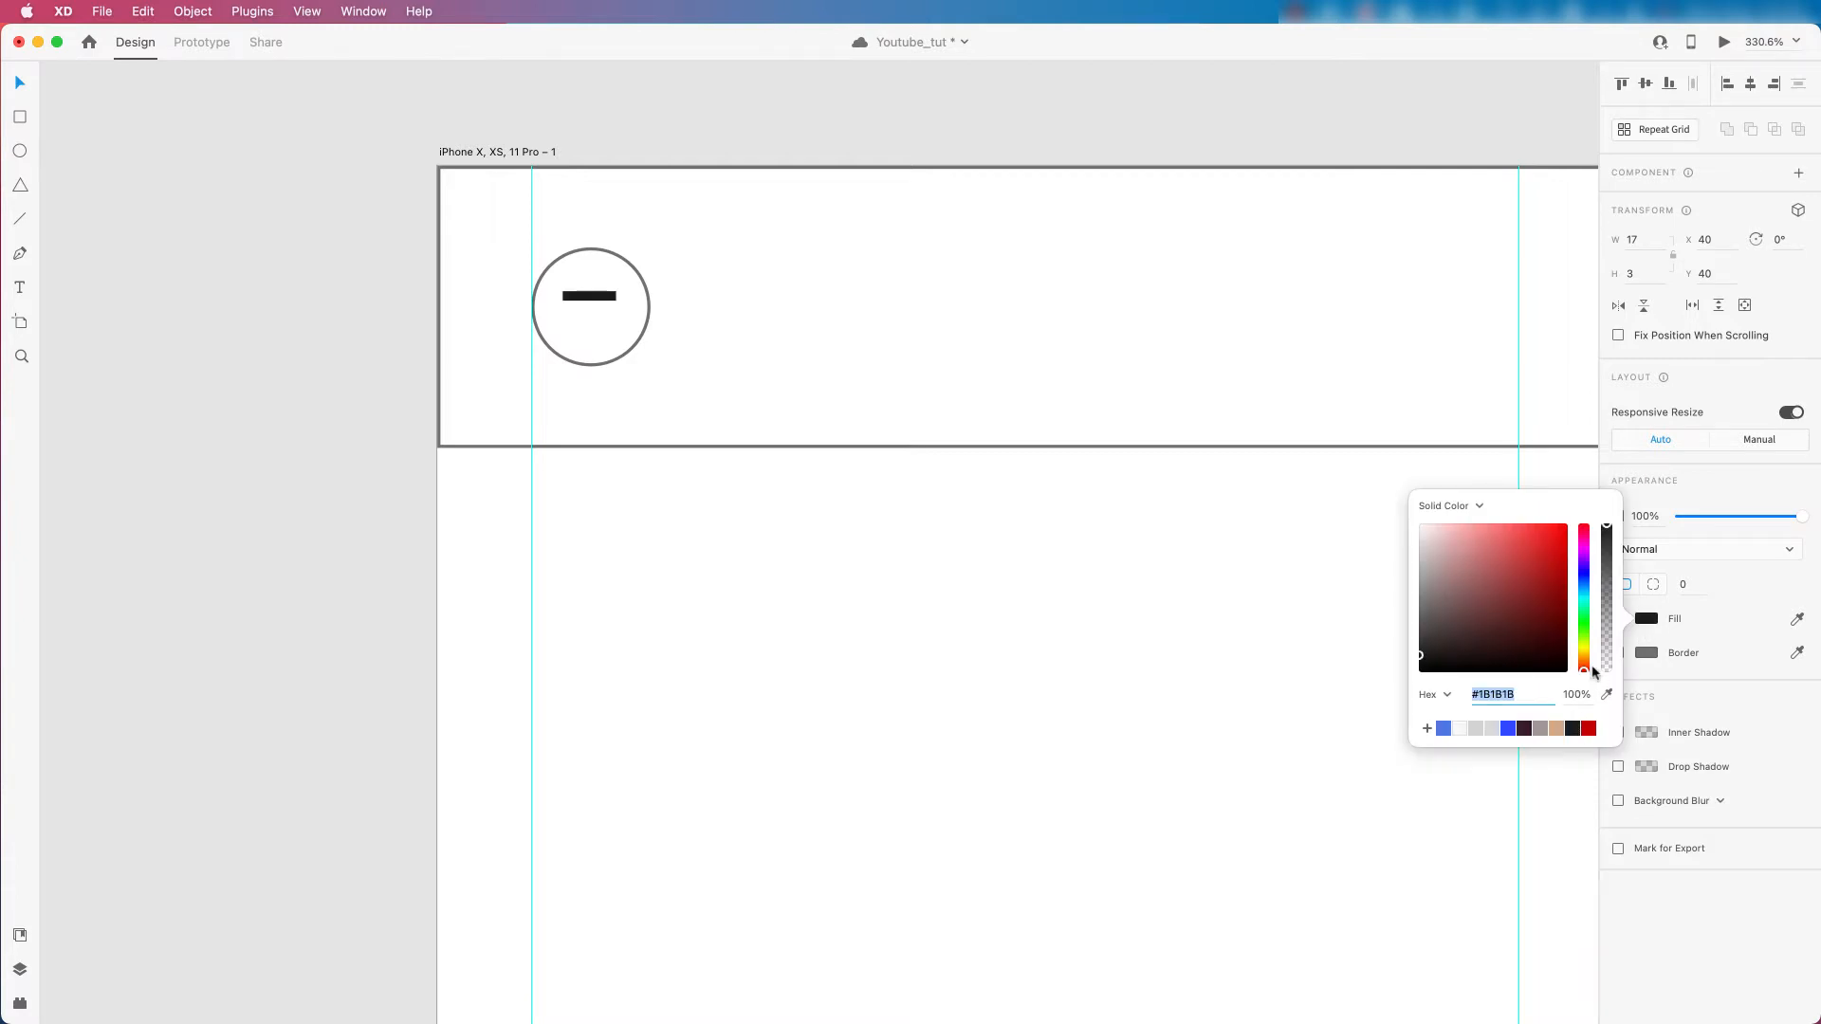
pyautogui.click(1699, 588)
pyautogui.write('10')
pyautogui.press('Return')
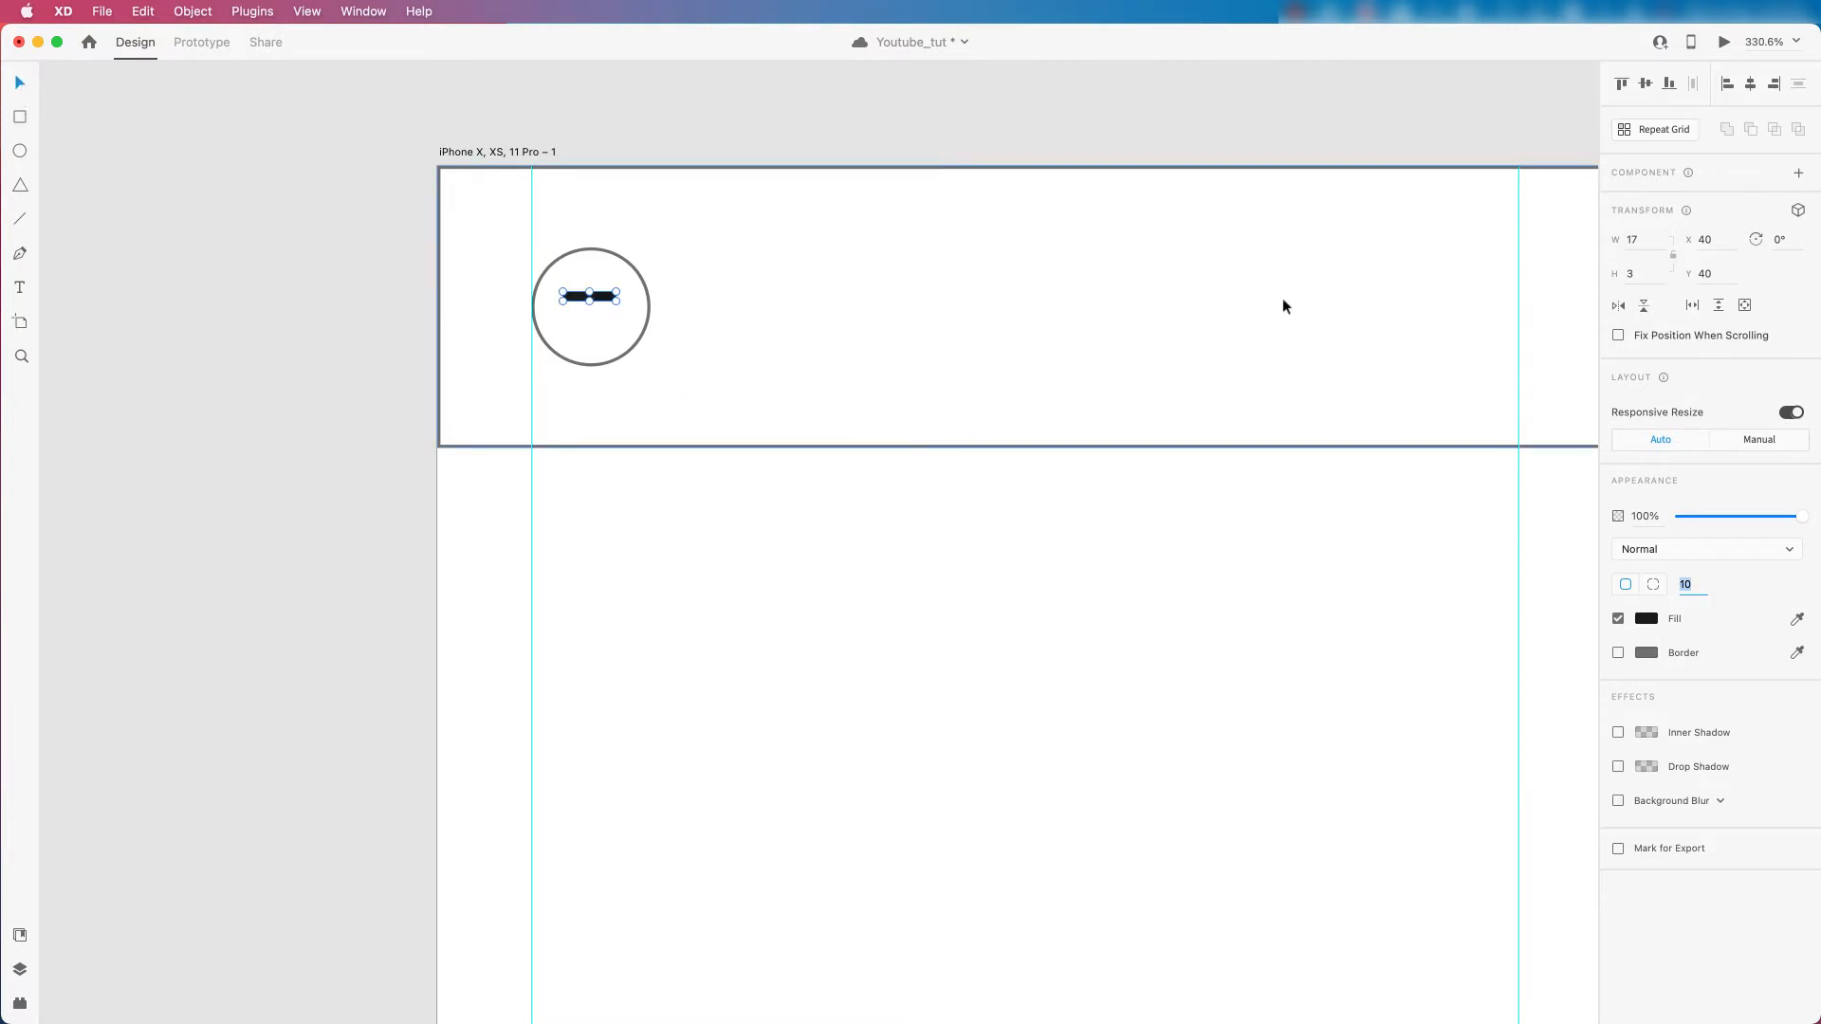
# Set the bar's height to 2 px and duplicate it just below the original at Y 45.
pyautogui.click(1649, 273)
pyautogui.write('2')
pyautogui.moveTo(609, 297); pyautogui.dragTo(610, 316)
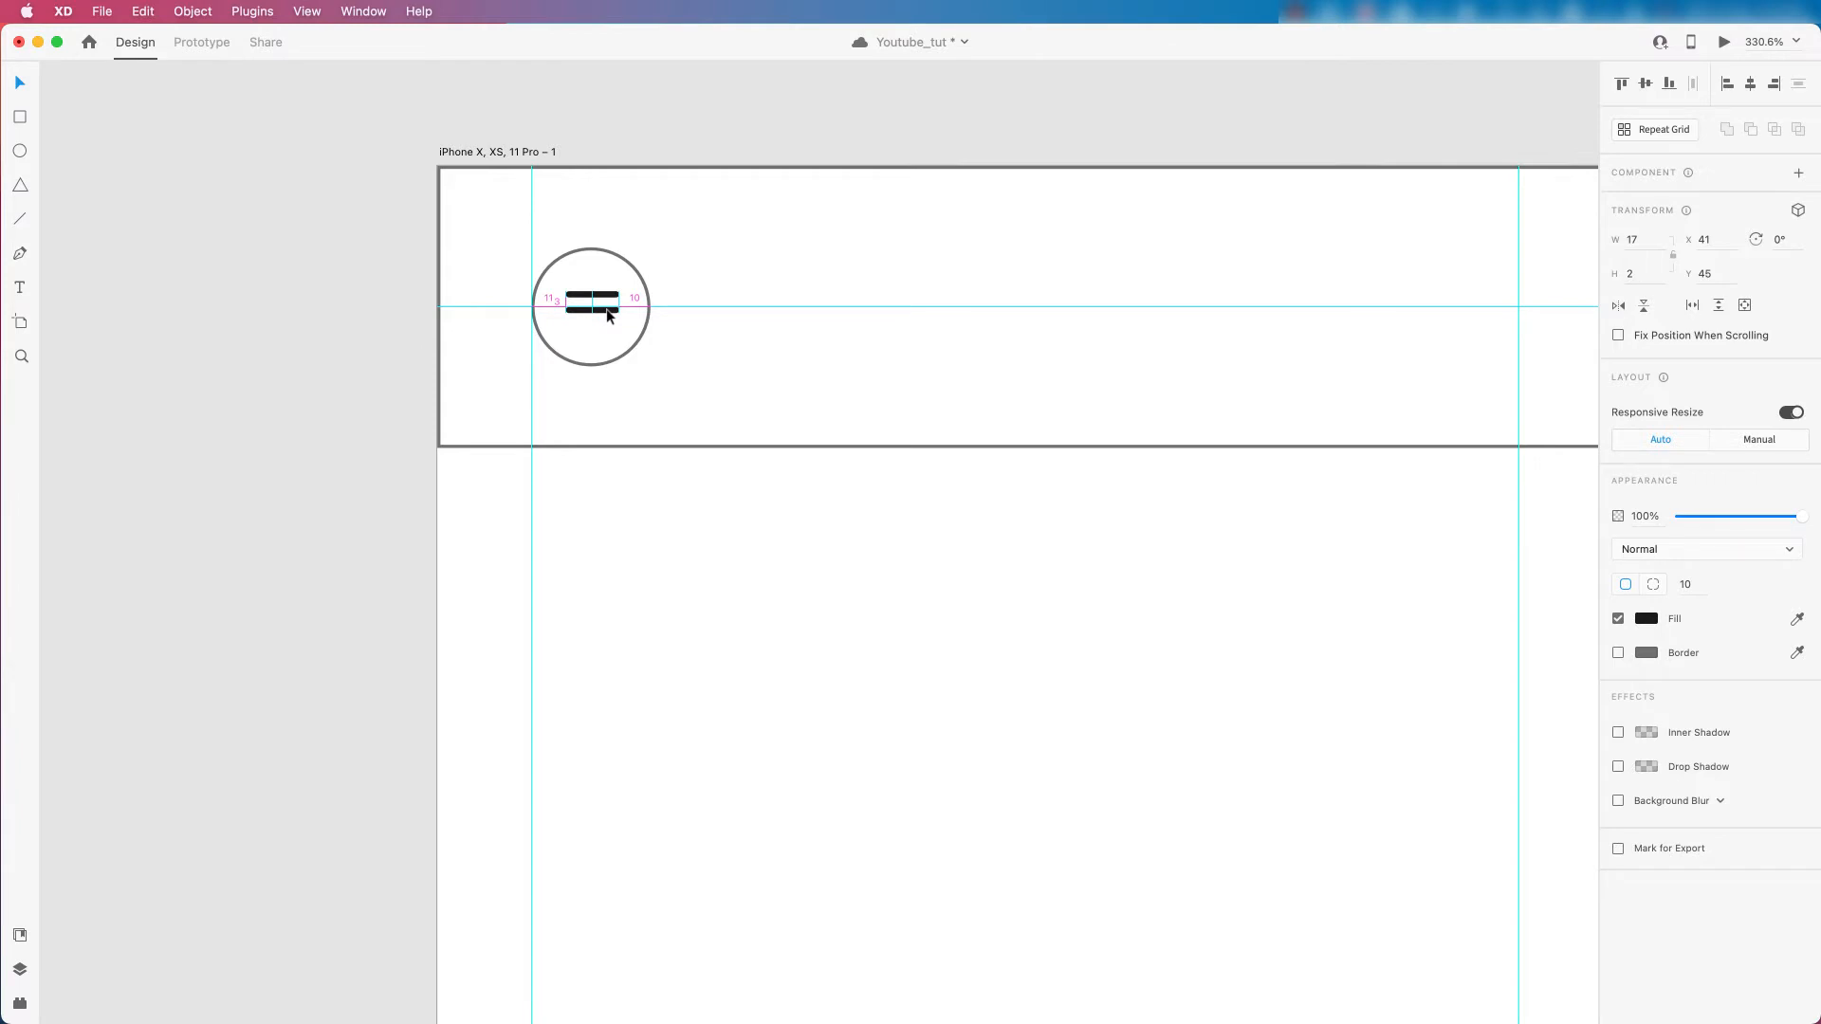
# Group the two bars with the pair at X 41, Y 42 and center them in the circle.
pyautogui.moveTo(609, 316); pyautogui.dragTo(602, 307)
pyautogui.press('Up')
pyautogui.press('Up')
pyautogui.press('Up')
pyautogui.press('Up')
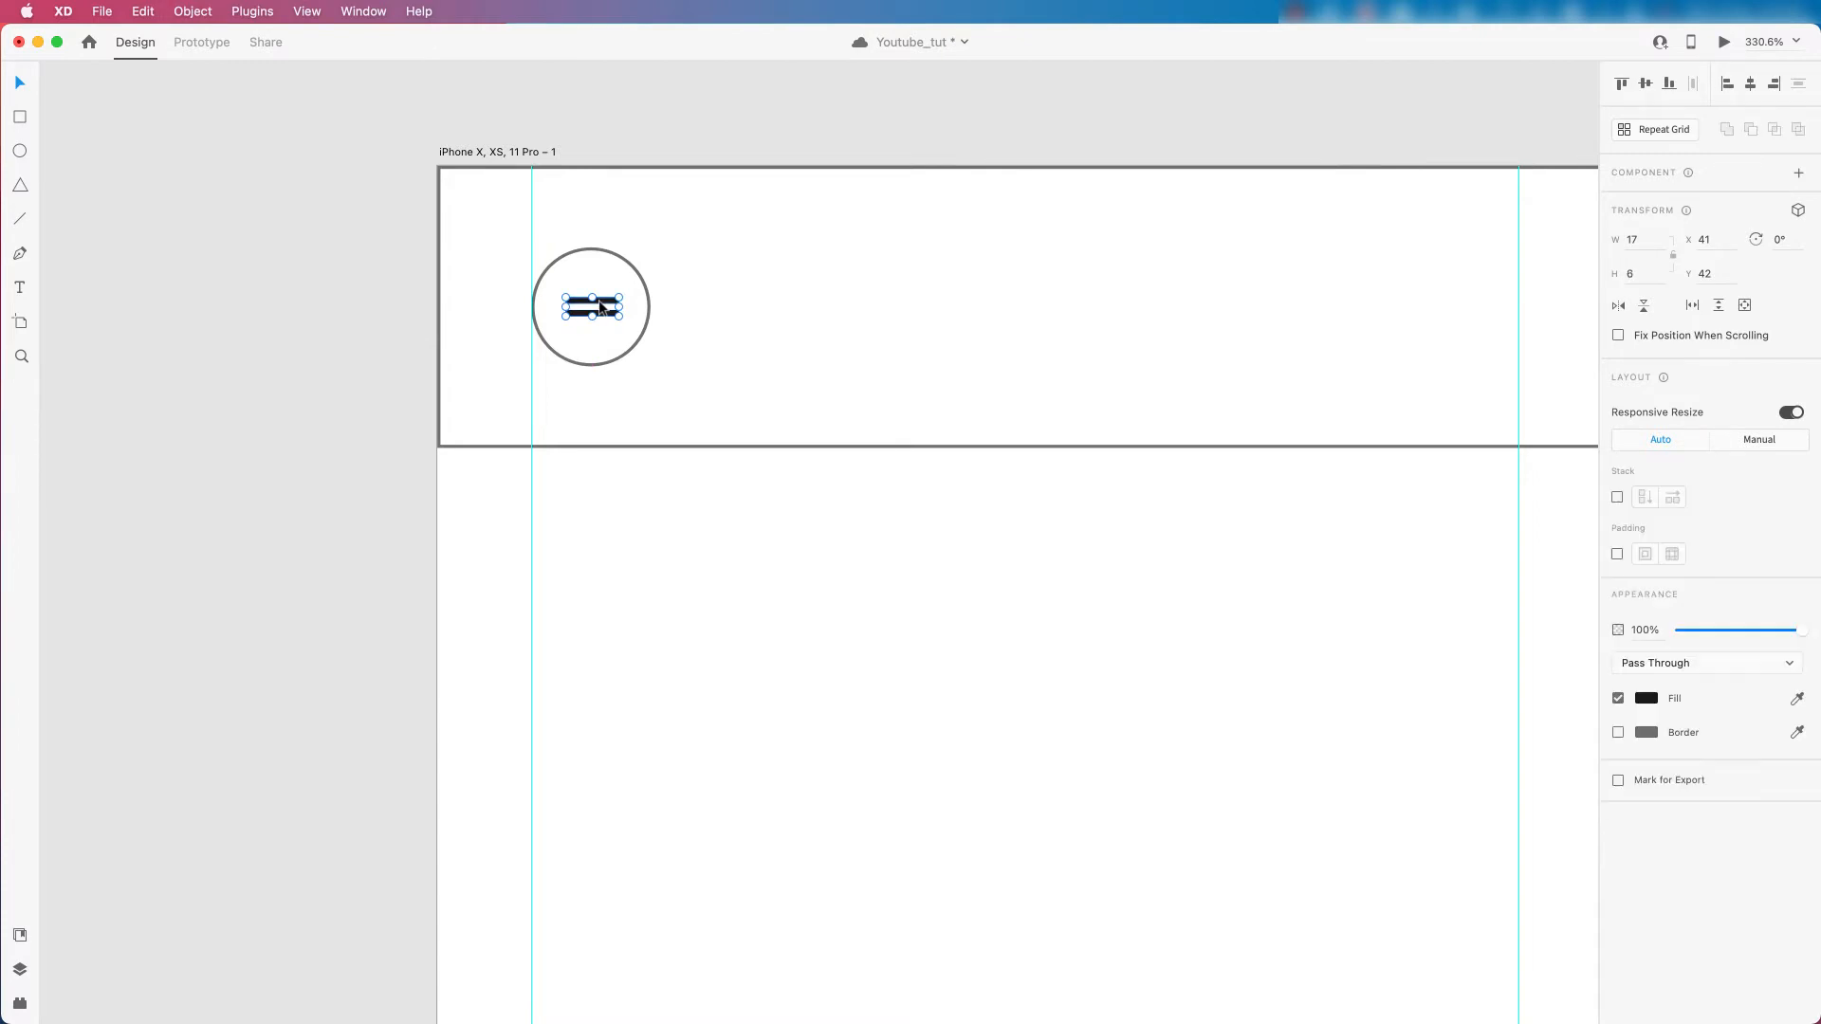
pyautogui.keyDown('shift'); pyautogui.click(619, 285); pyautogui.keyUp('shift')
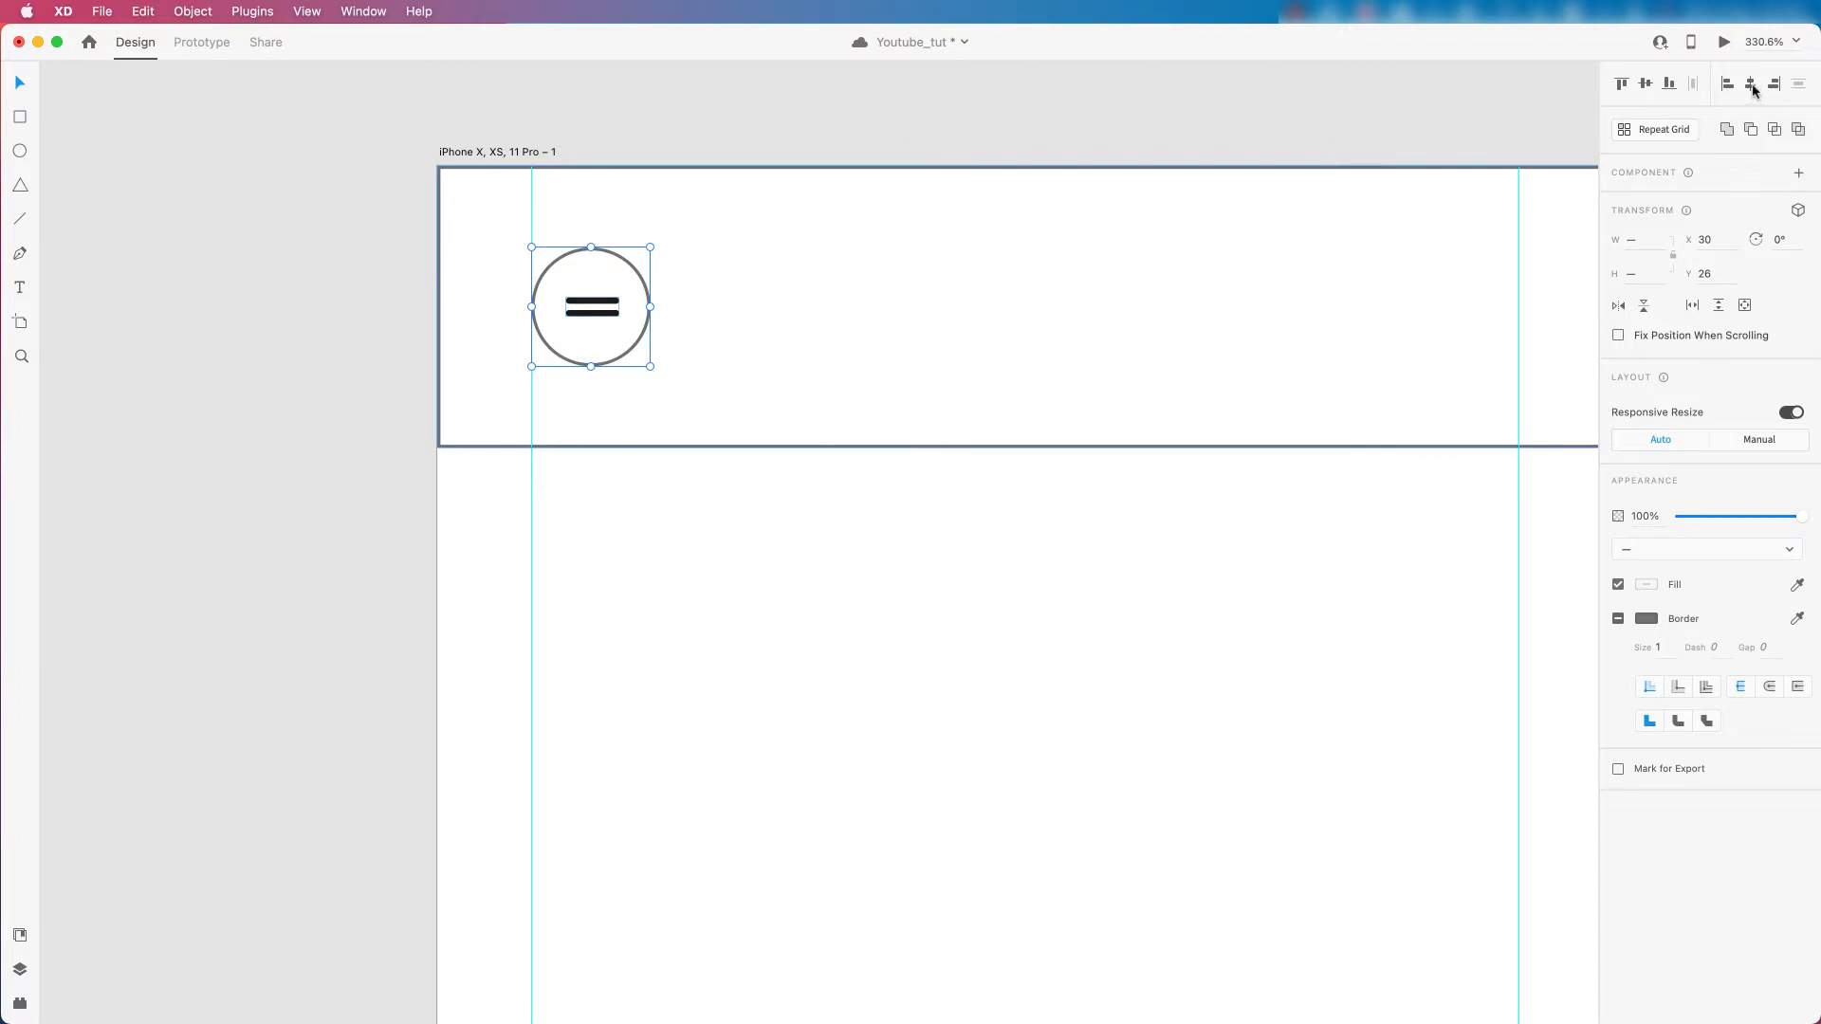
pyautogui.click(904, 313)
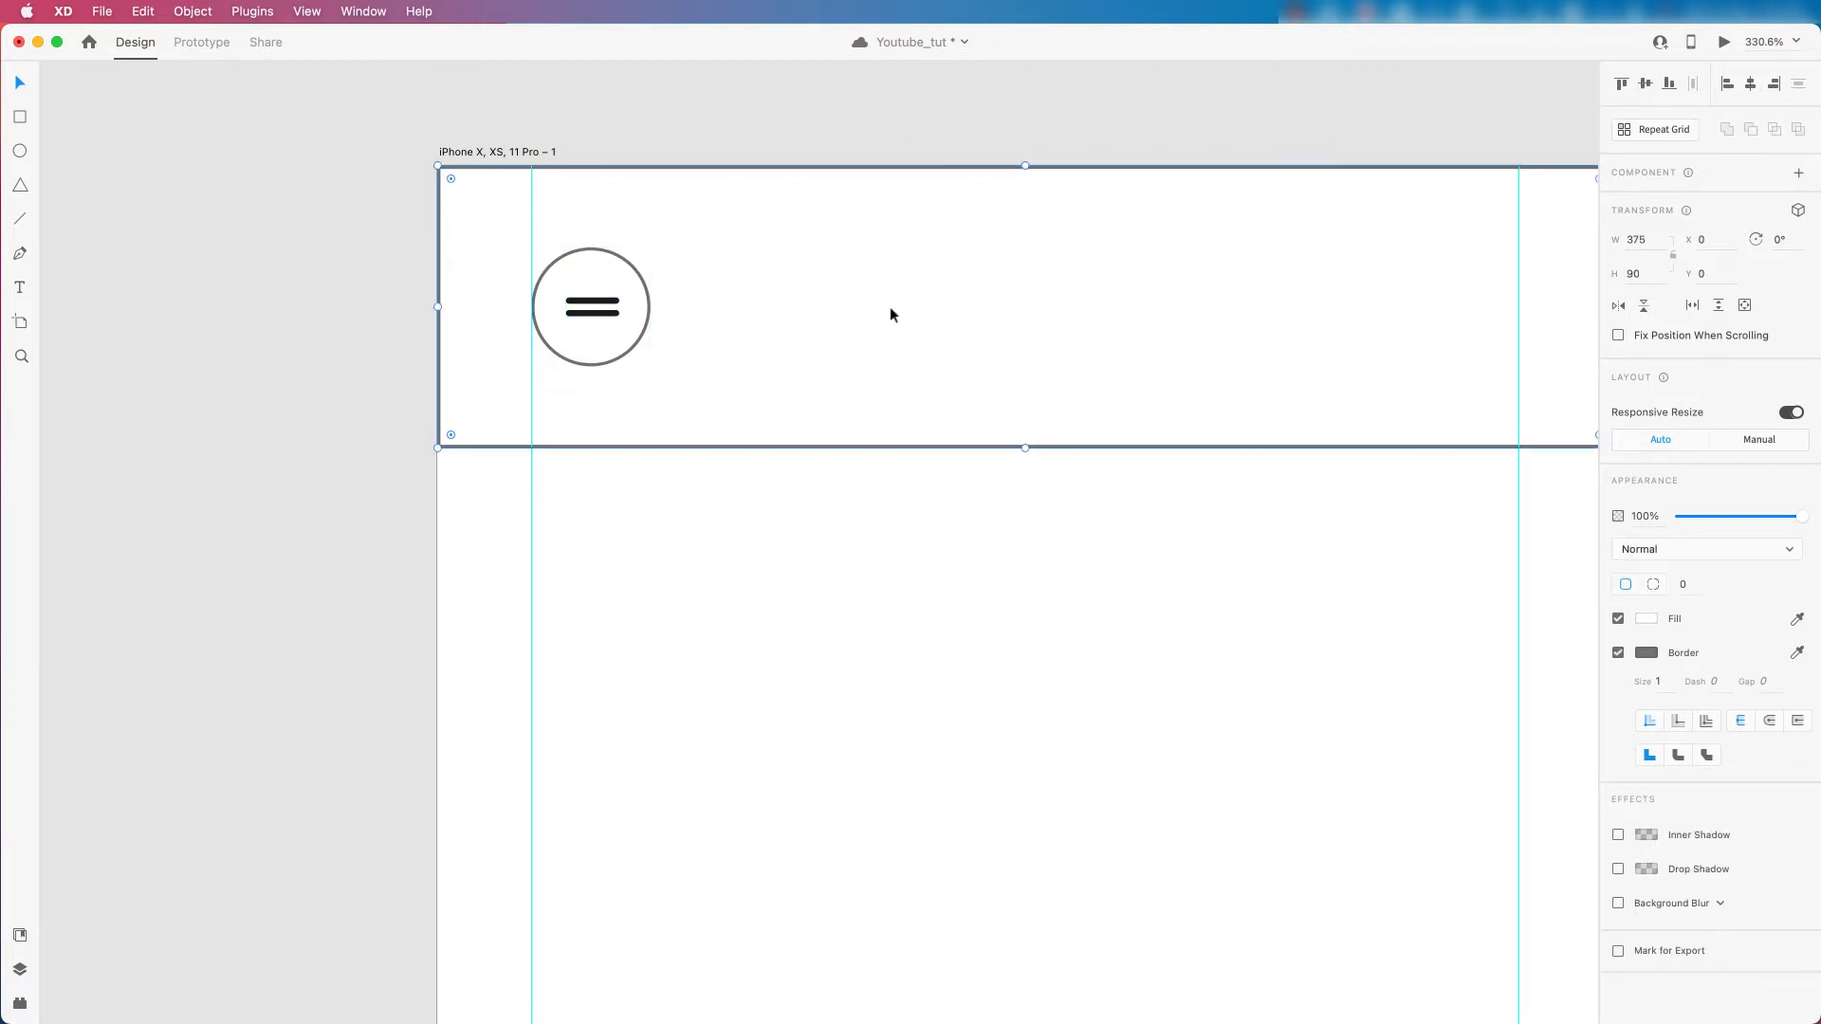
# Shorten the lower bar of the menu icon to about 13 px wide, keeping its left end aligned with the upper bar.
pyautogui.click(598, 270)
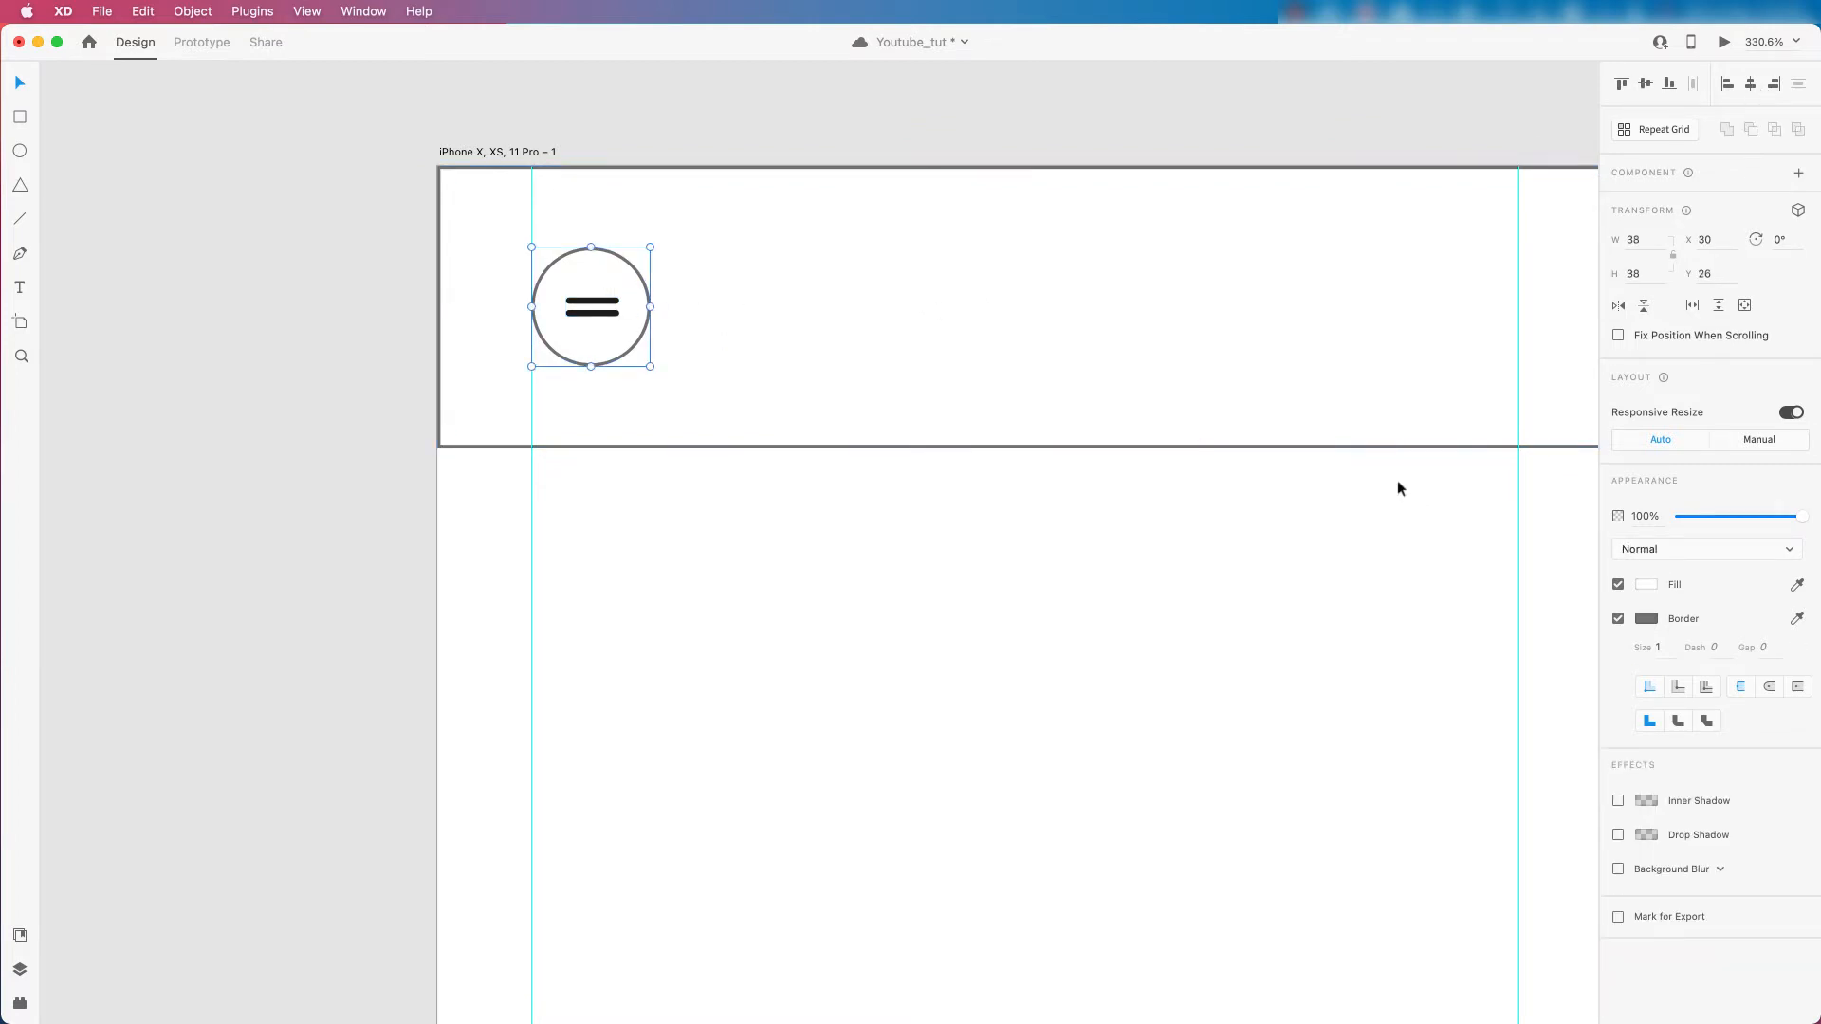
pyautogui.scroll(5, 599, 299)
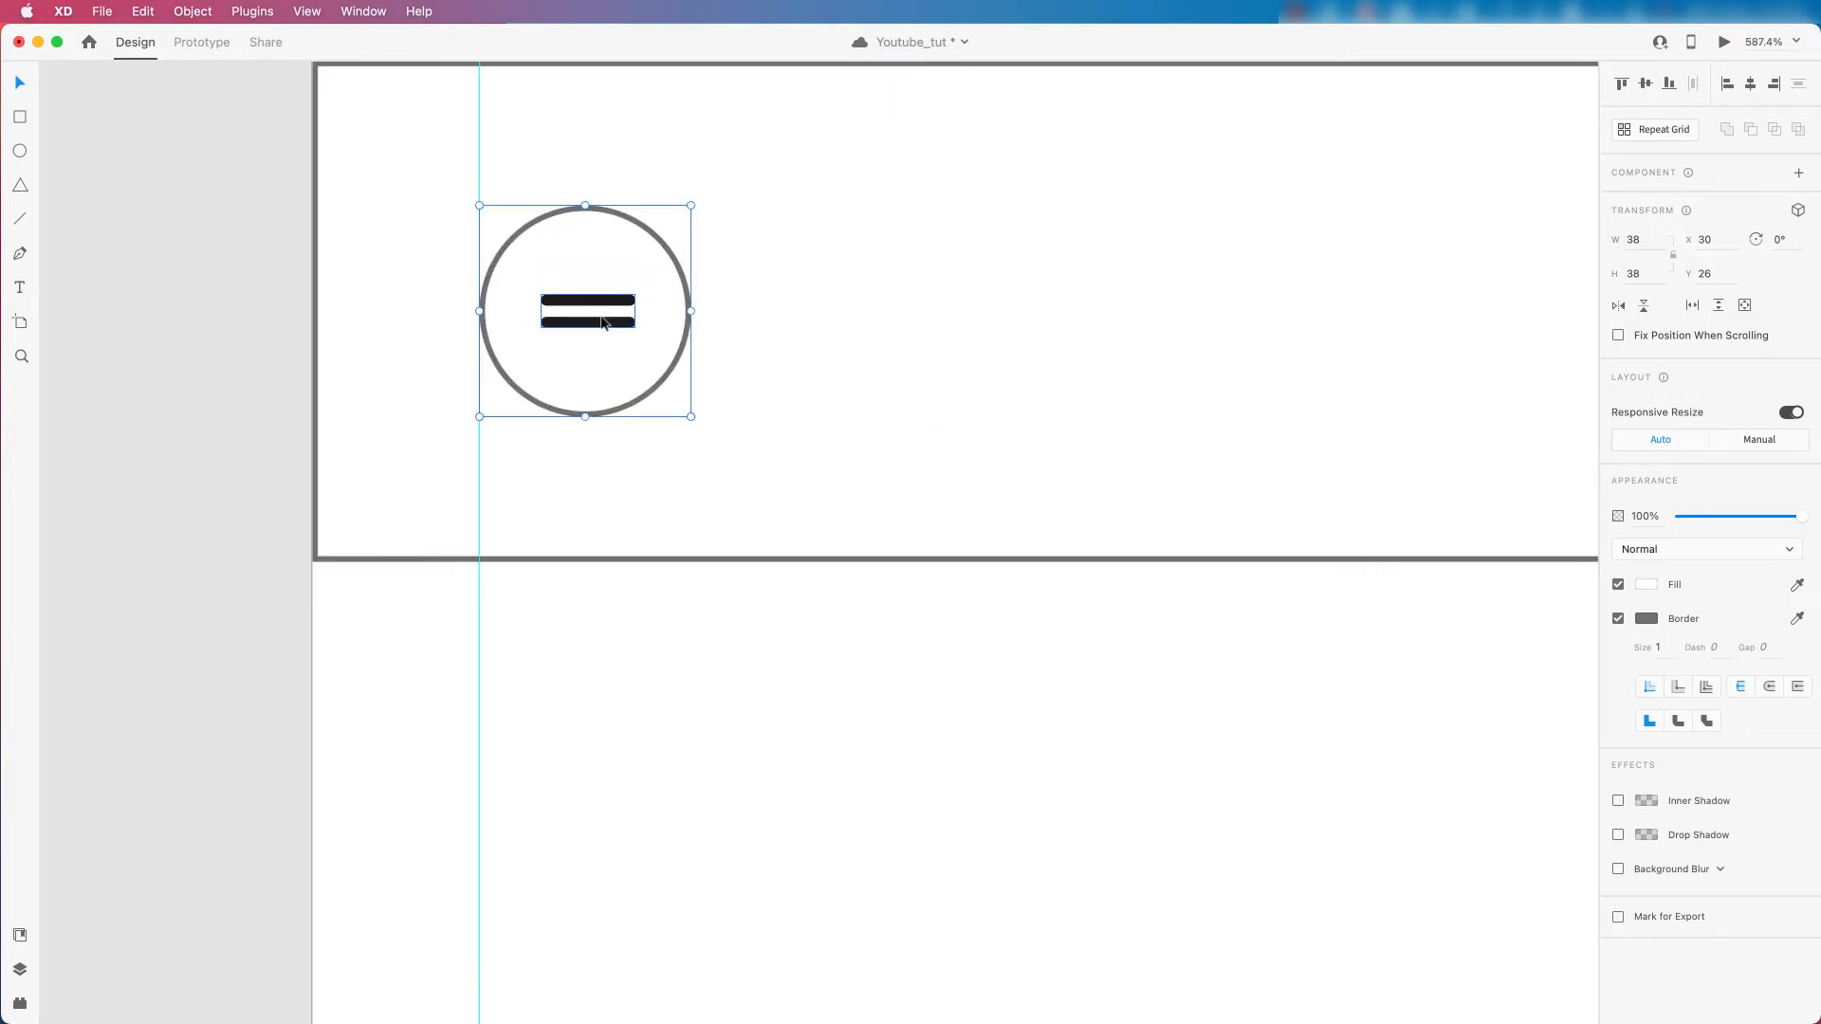
pyautogui.click(601, 321)
pyautogui.doubleClick(607, 323)
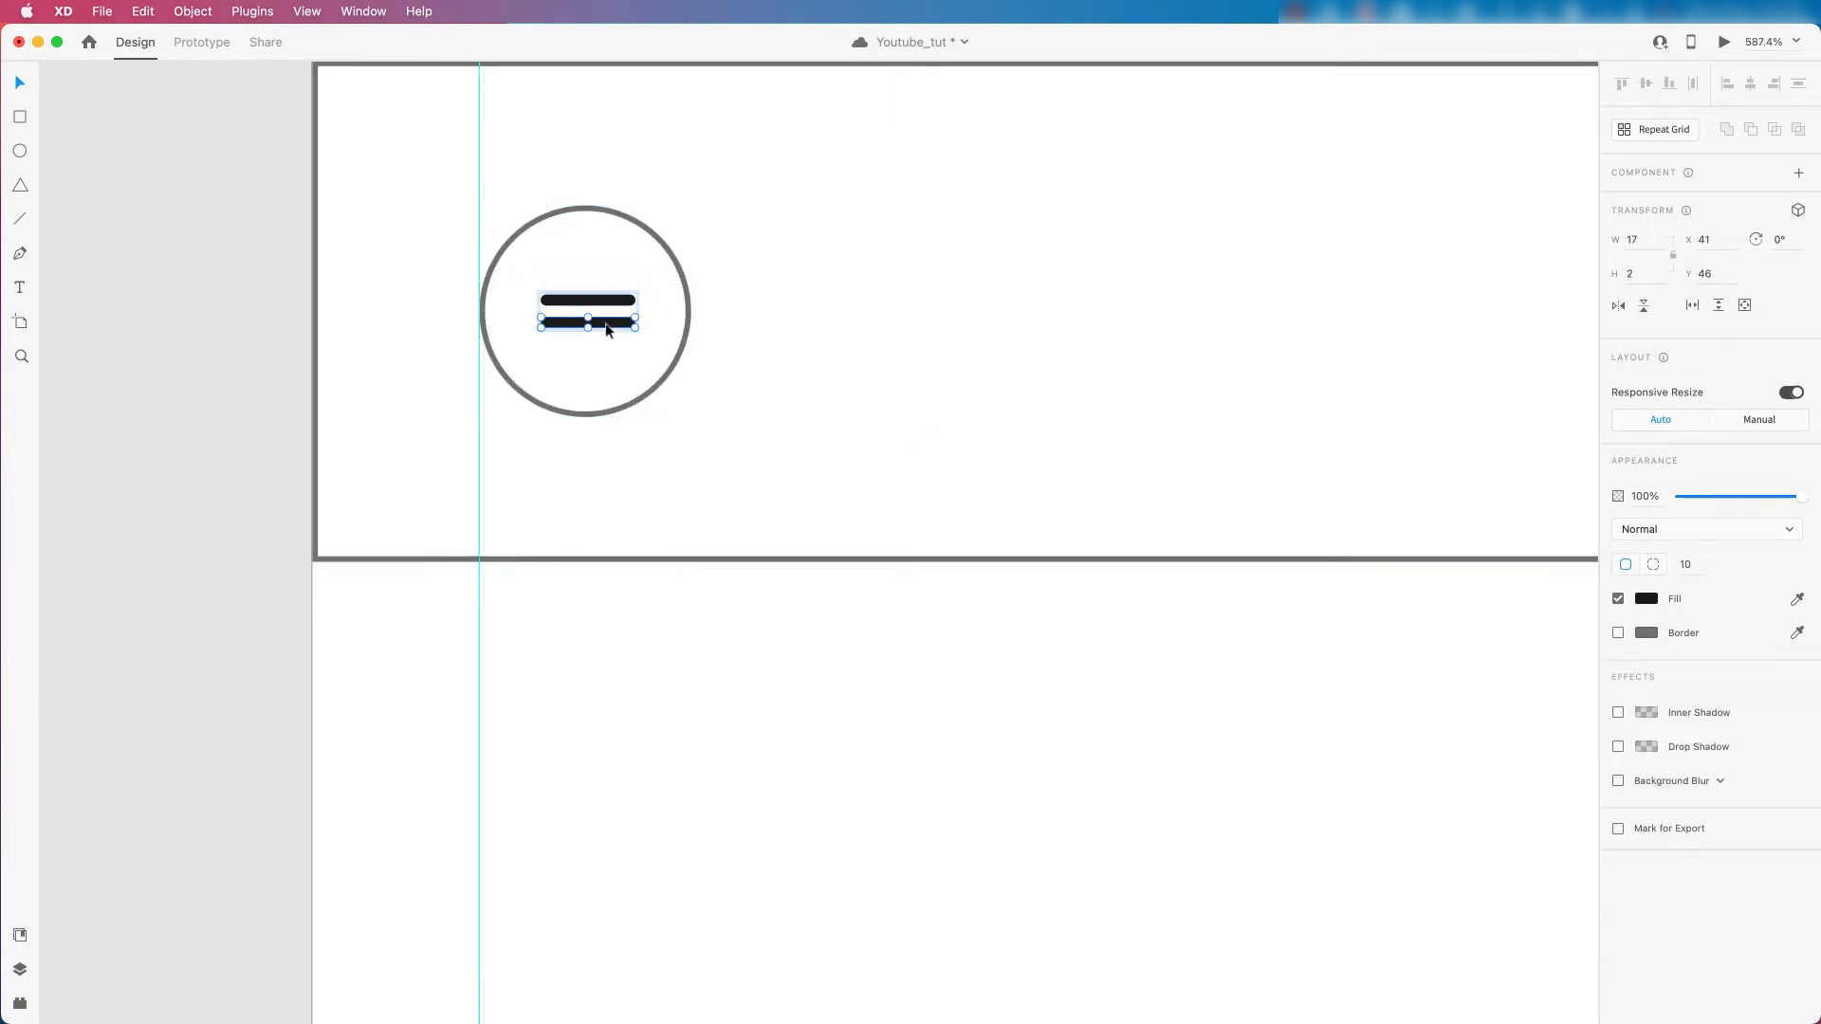
pyautogui.scroll(3, 638, 323)
pyautogui.moveTo(650, 334); pyautogui.dragTo(615, 333)
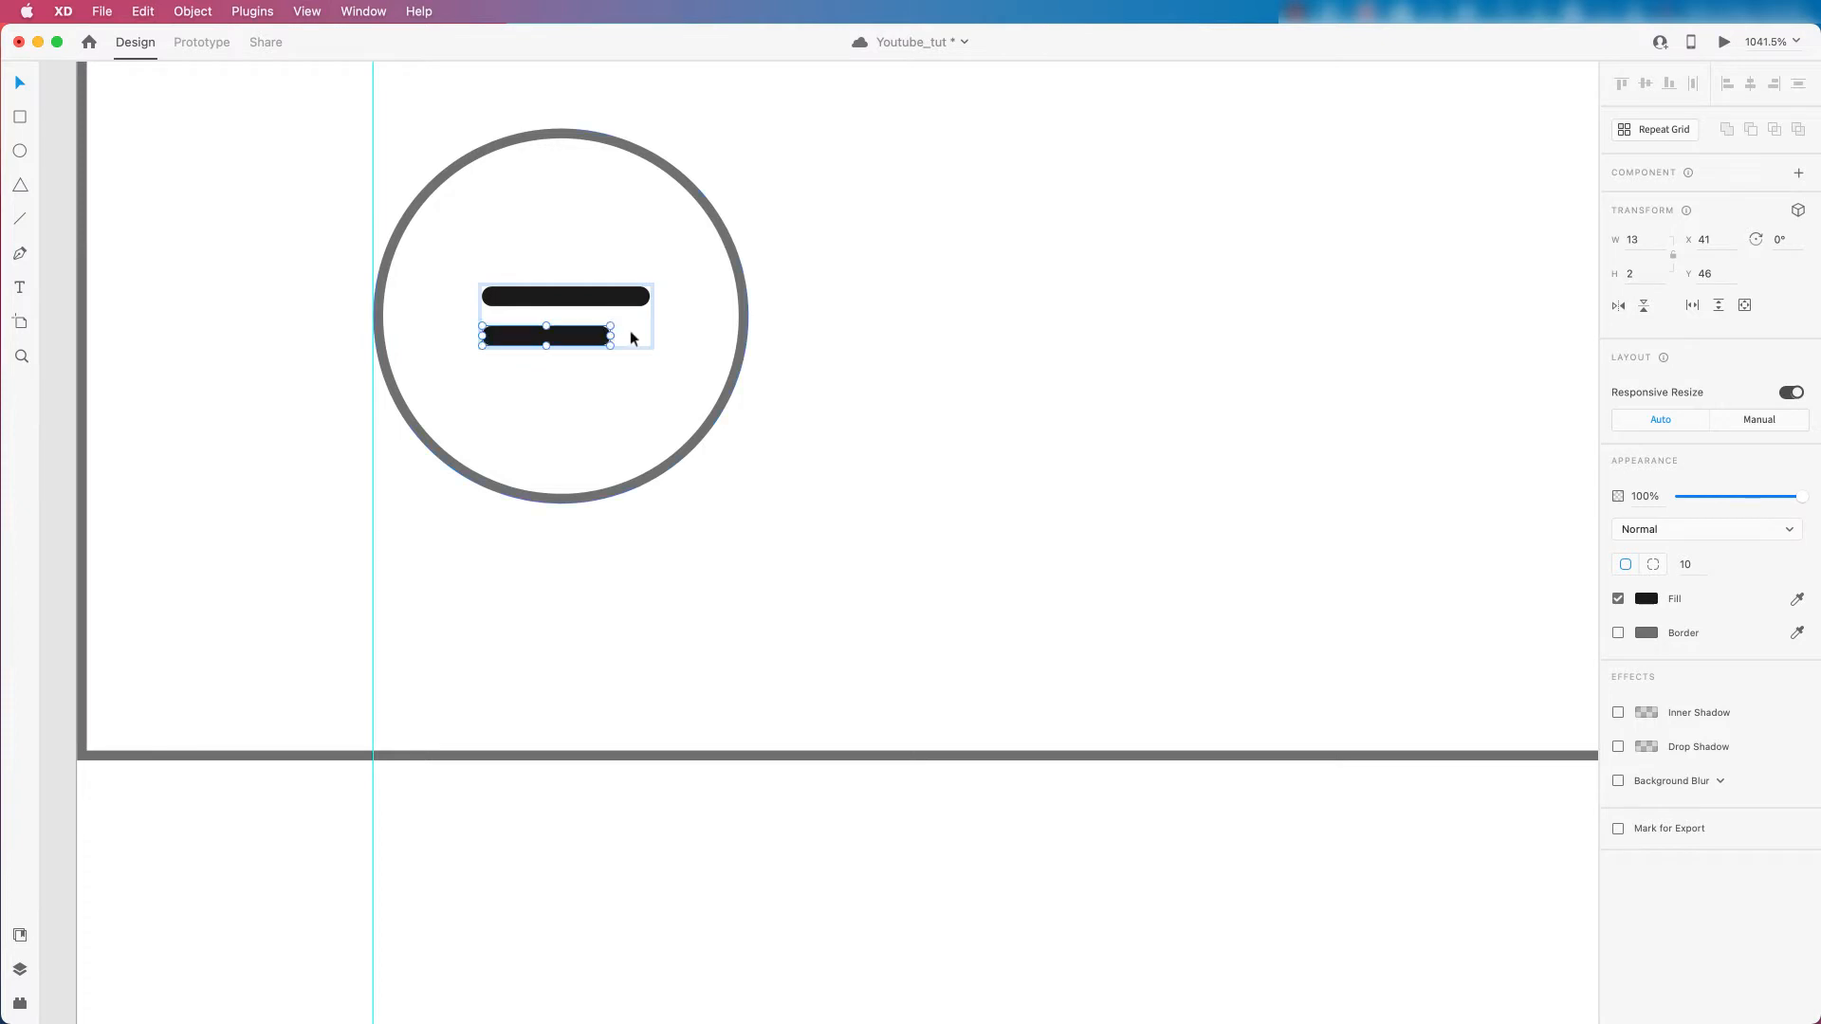
pyautogui.click(860, 327)
pyautogui.scroll(-5, 760, 327)
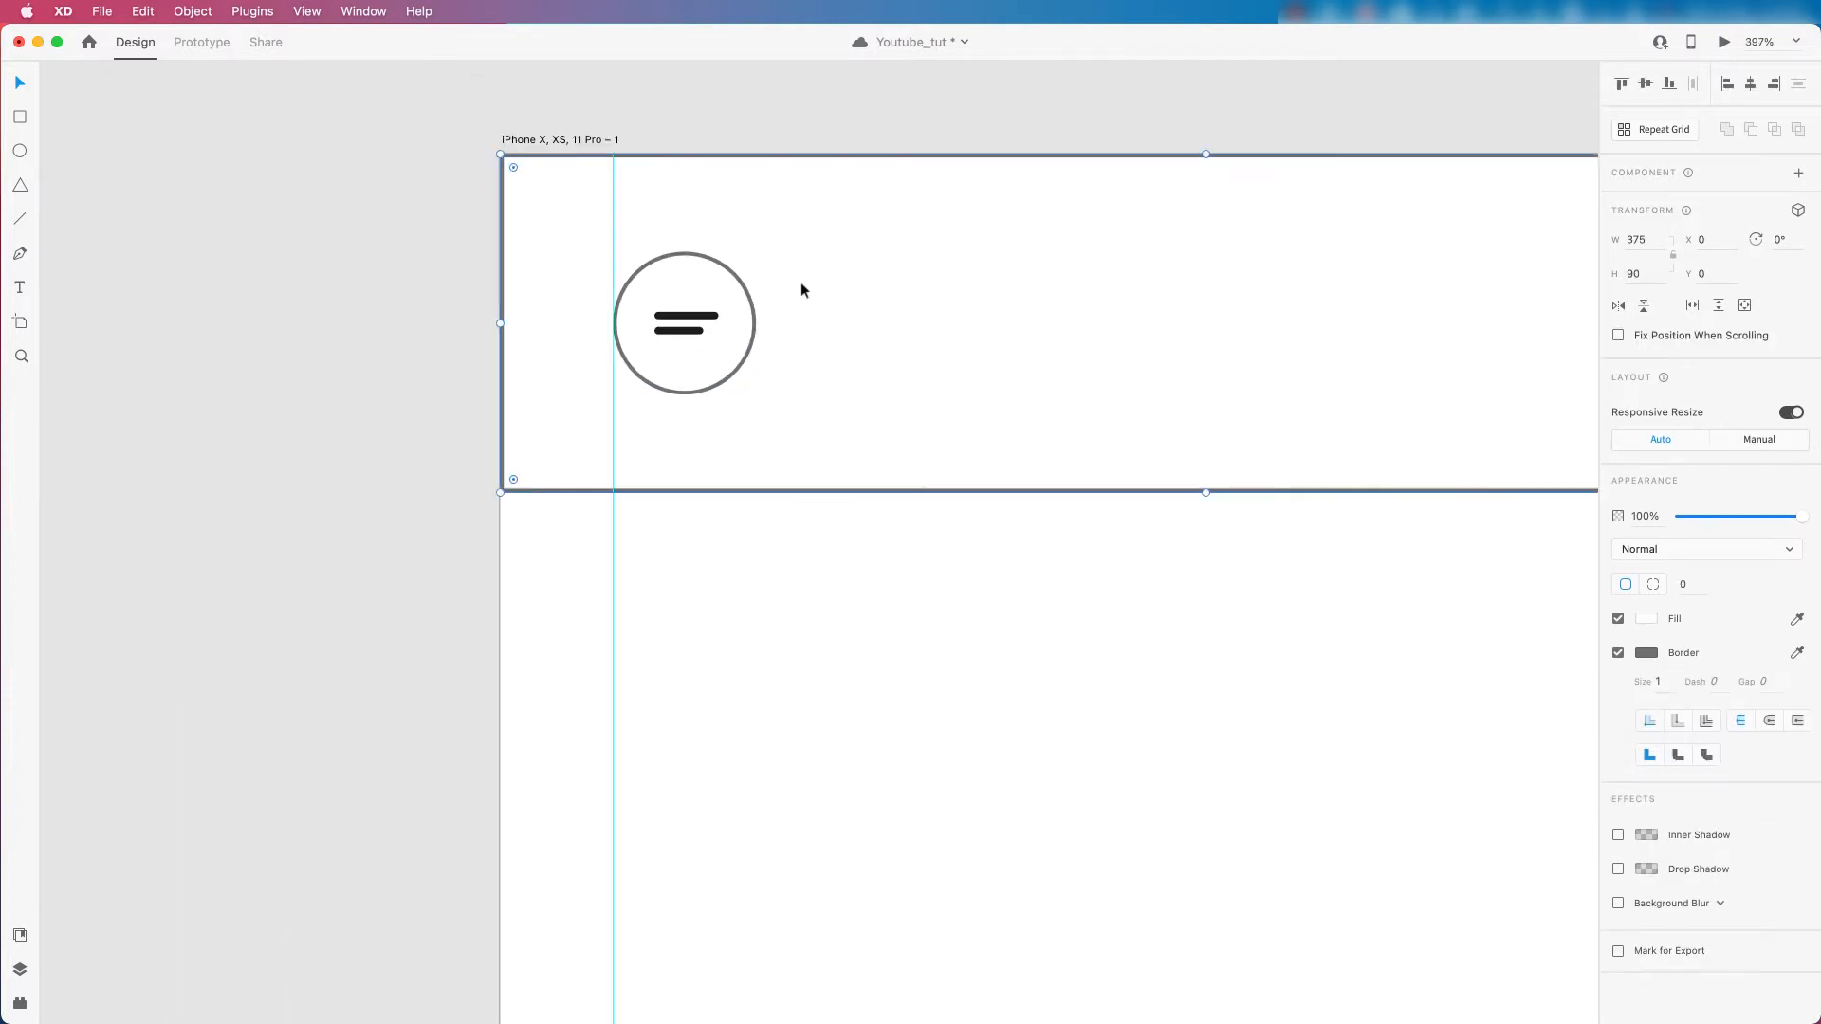
# Group the two menu bars with the surrounding header circle.
pyautogui.scroll(-1, 925, 294)
pyautogui.click(1020, 147)
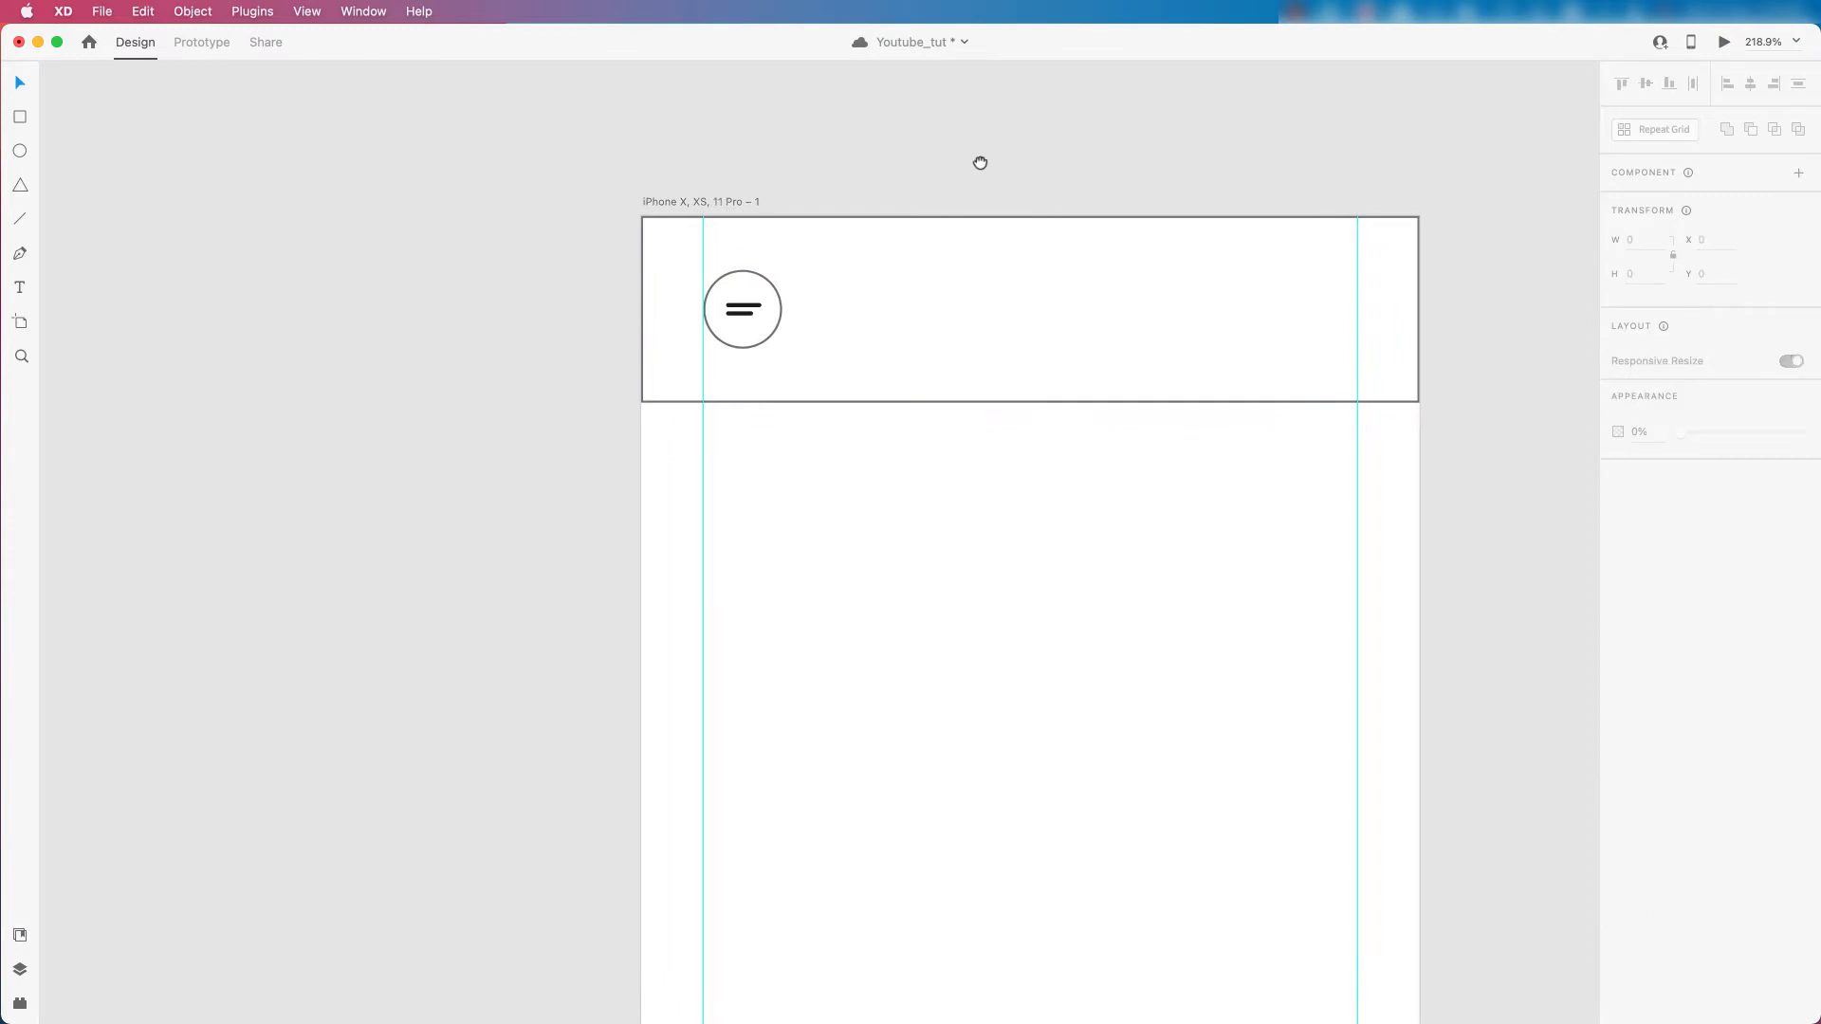
pyautogui.moveTo(1004, 162); pyautogui.dragTo(847, 163)
pyautogui.scroll(2, 610, 297)
pyautogui.click(594, 315)
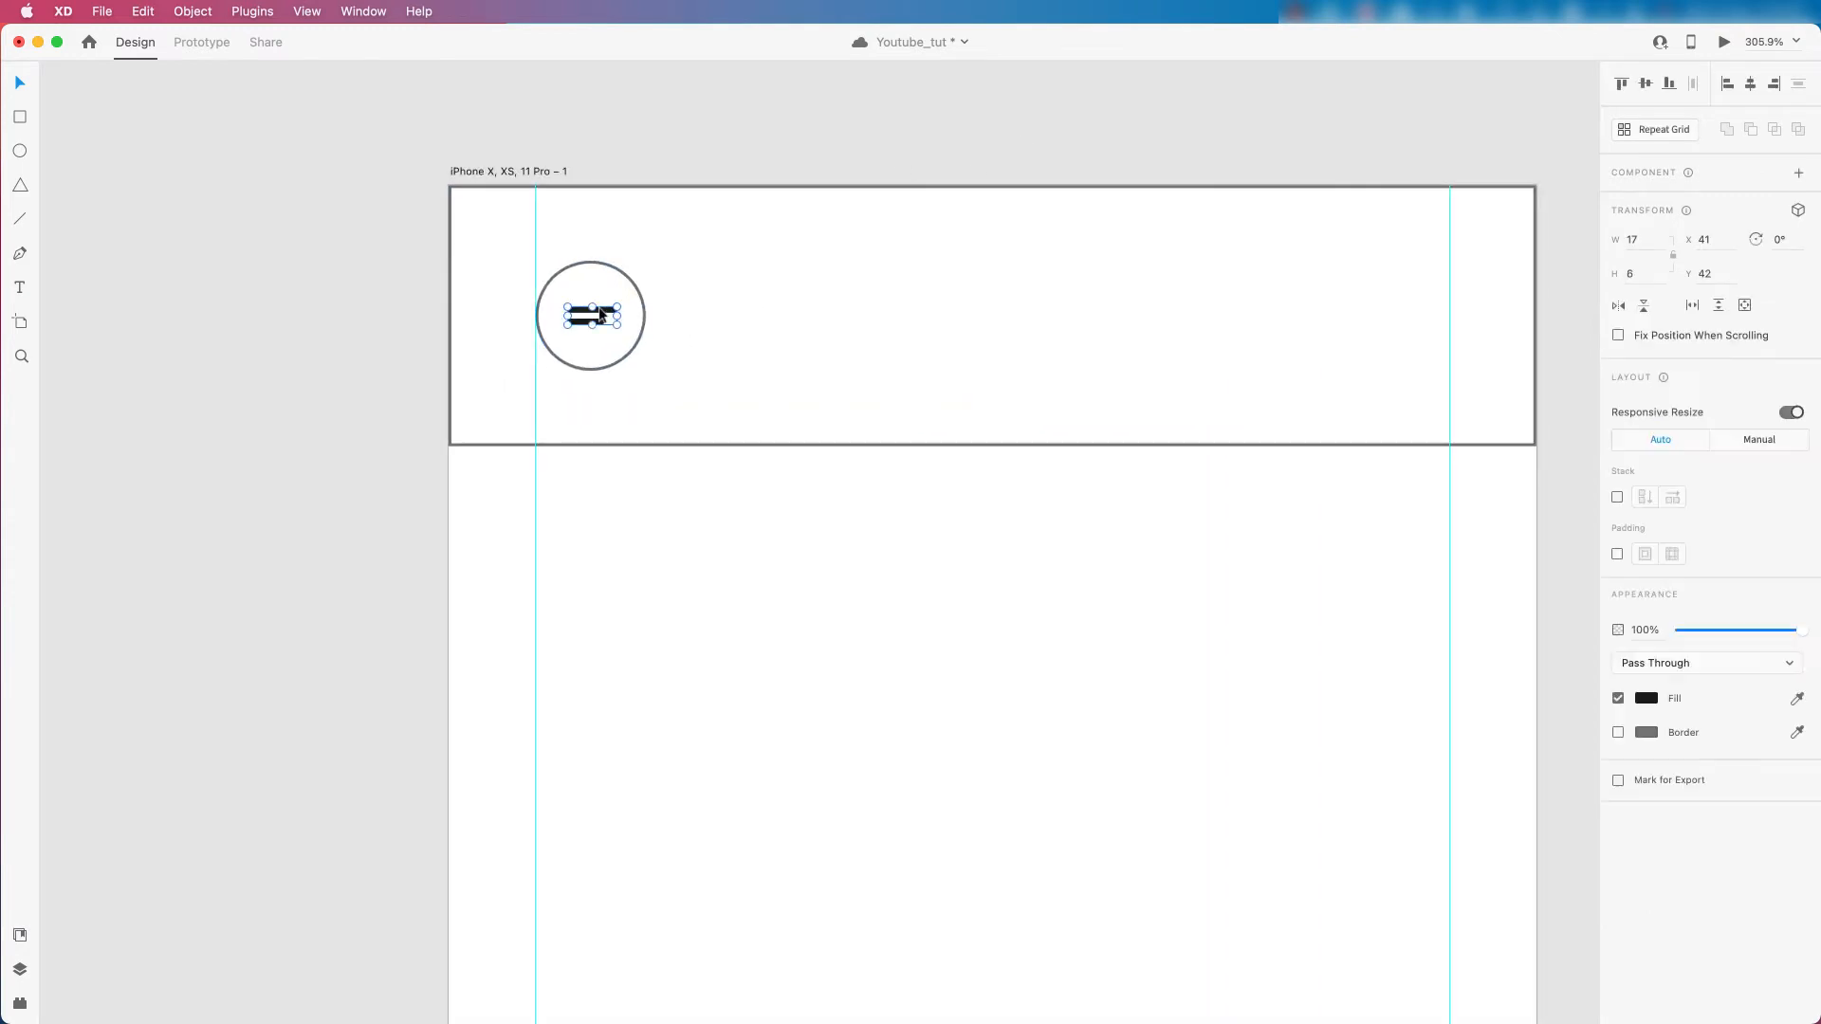
pyautogui.keyDown('shift'); pyautogui.click(600, 288); pyautogui.keyUp('shift')
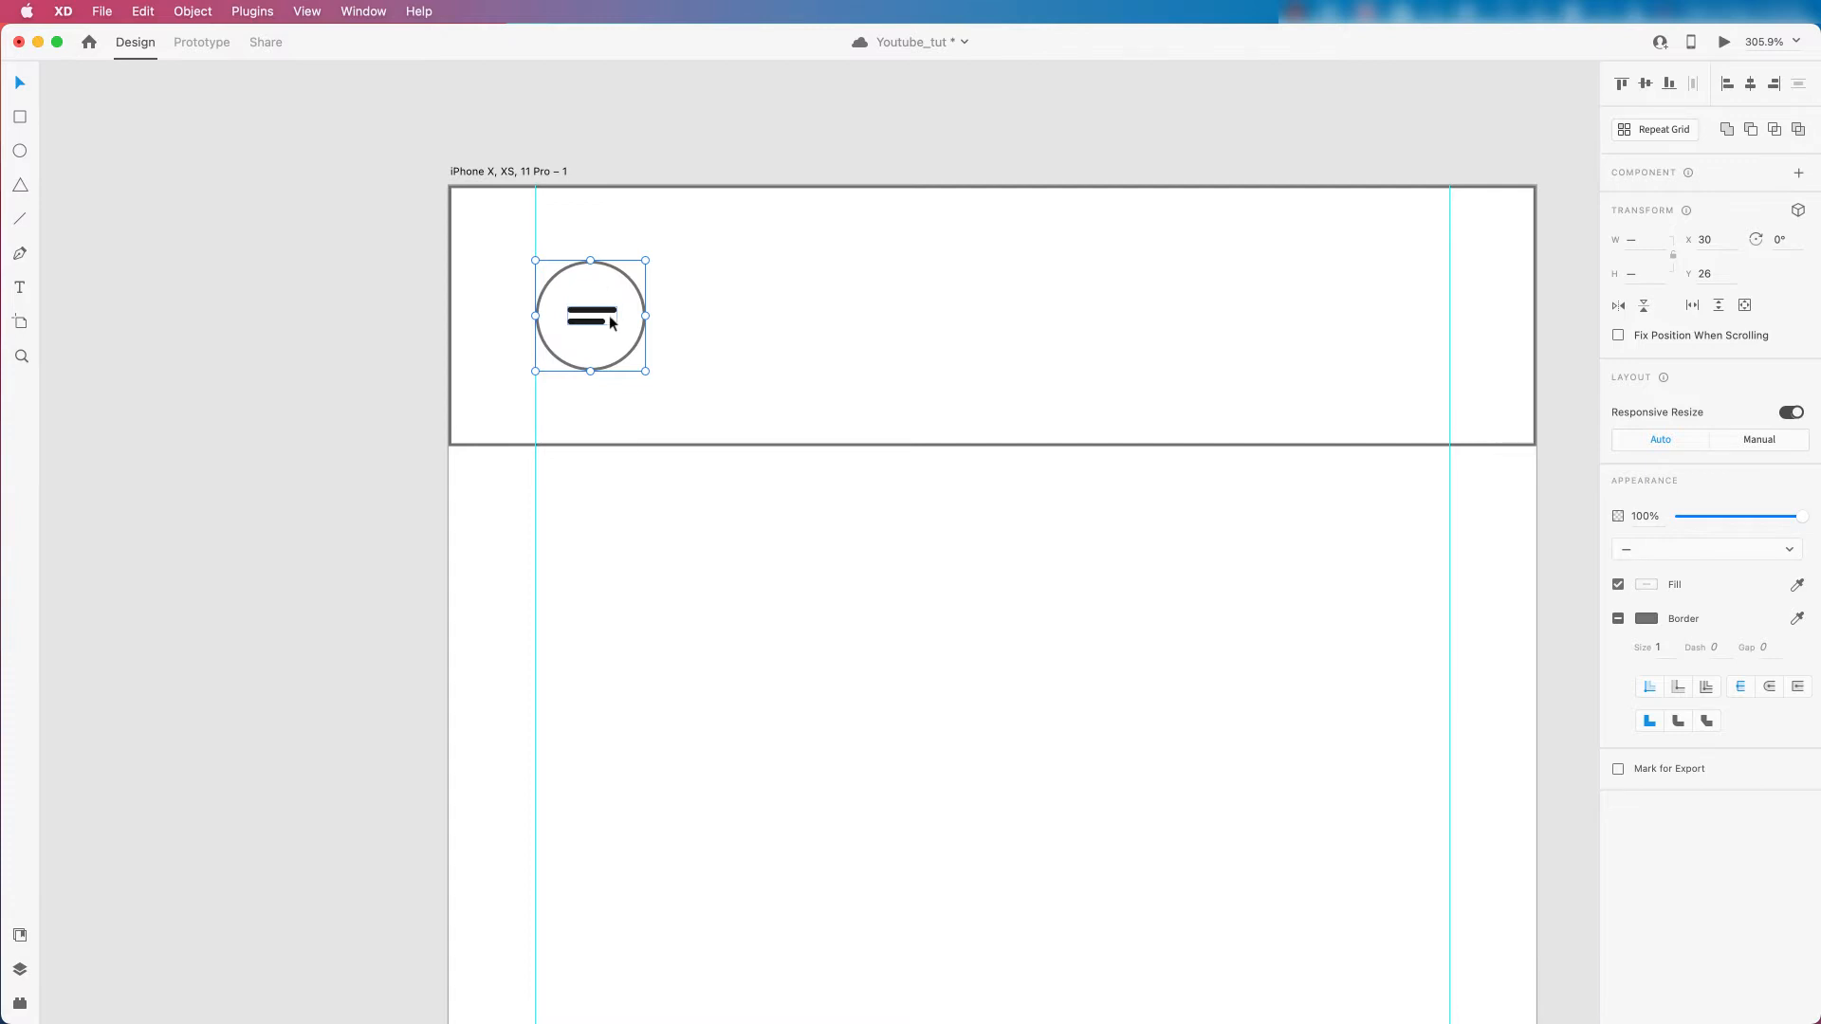
pyautogui.press('super+g')
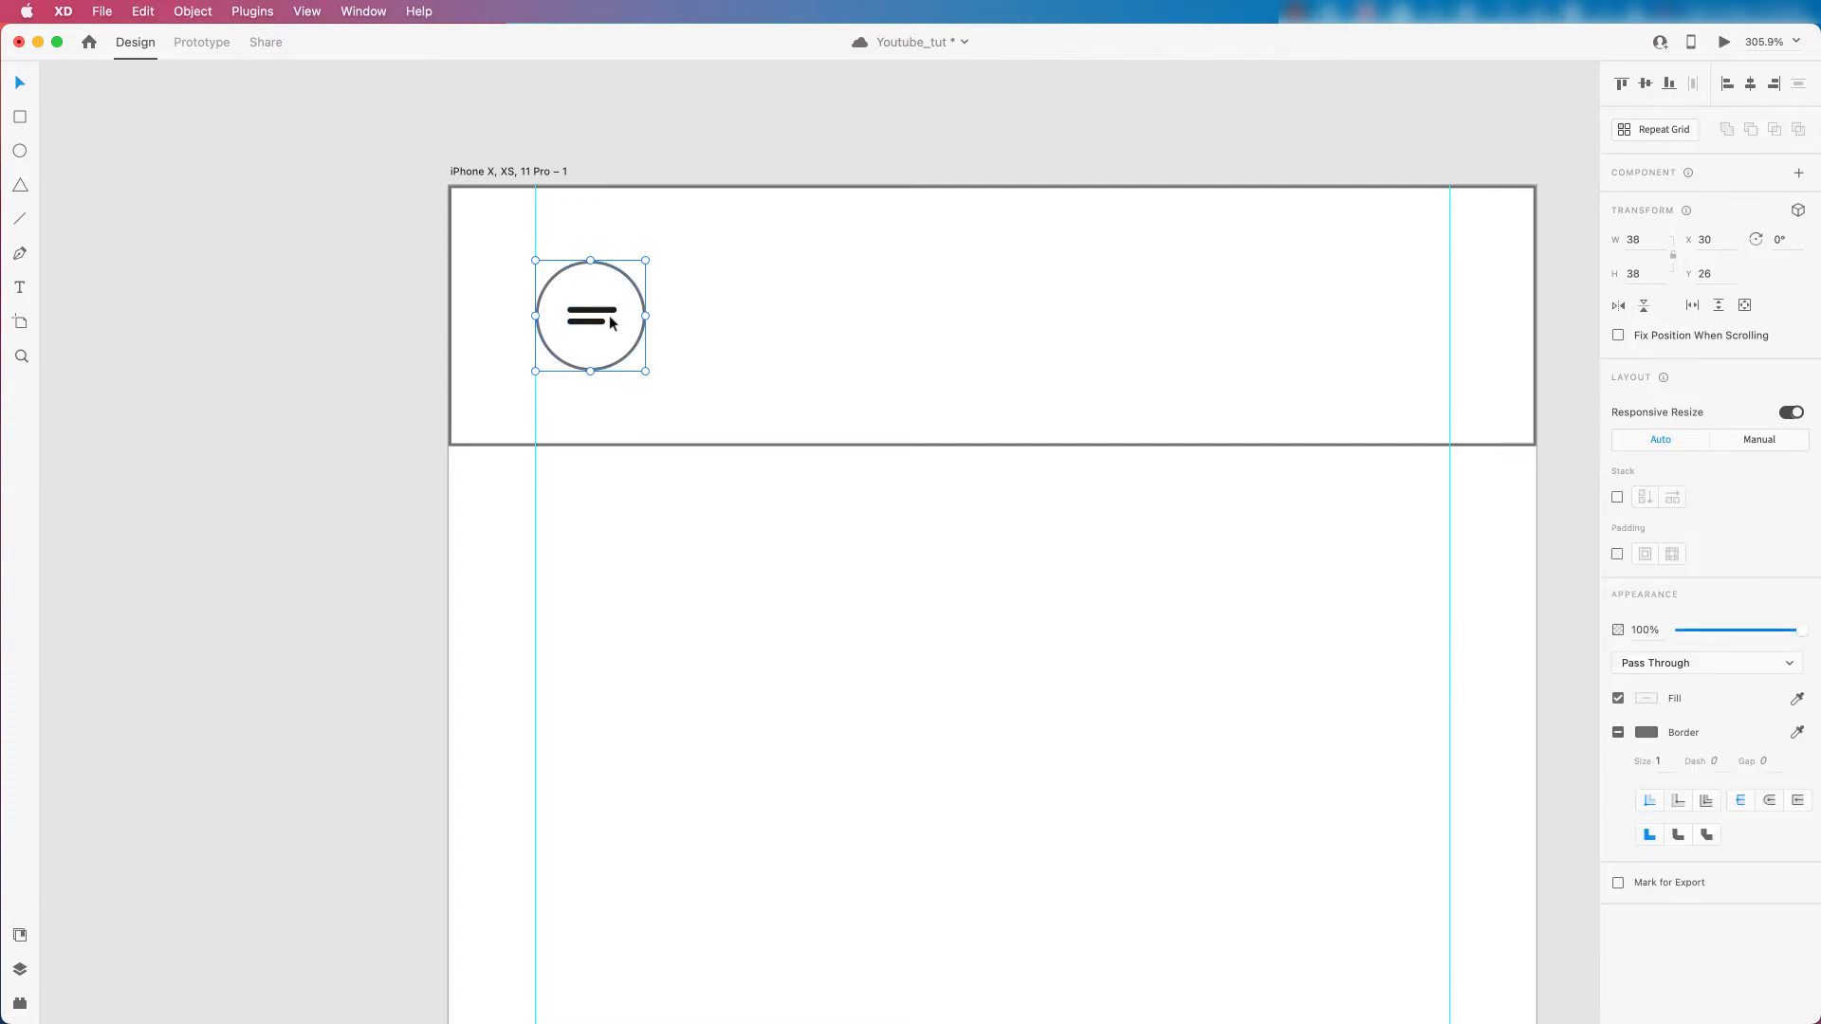
pyautogui.click(767, 302)
pyautogui.click(595, 319)
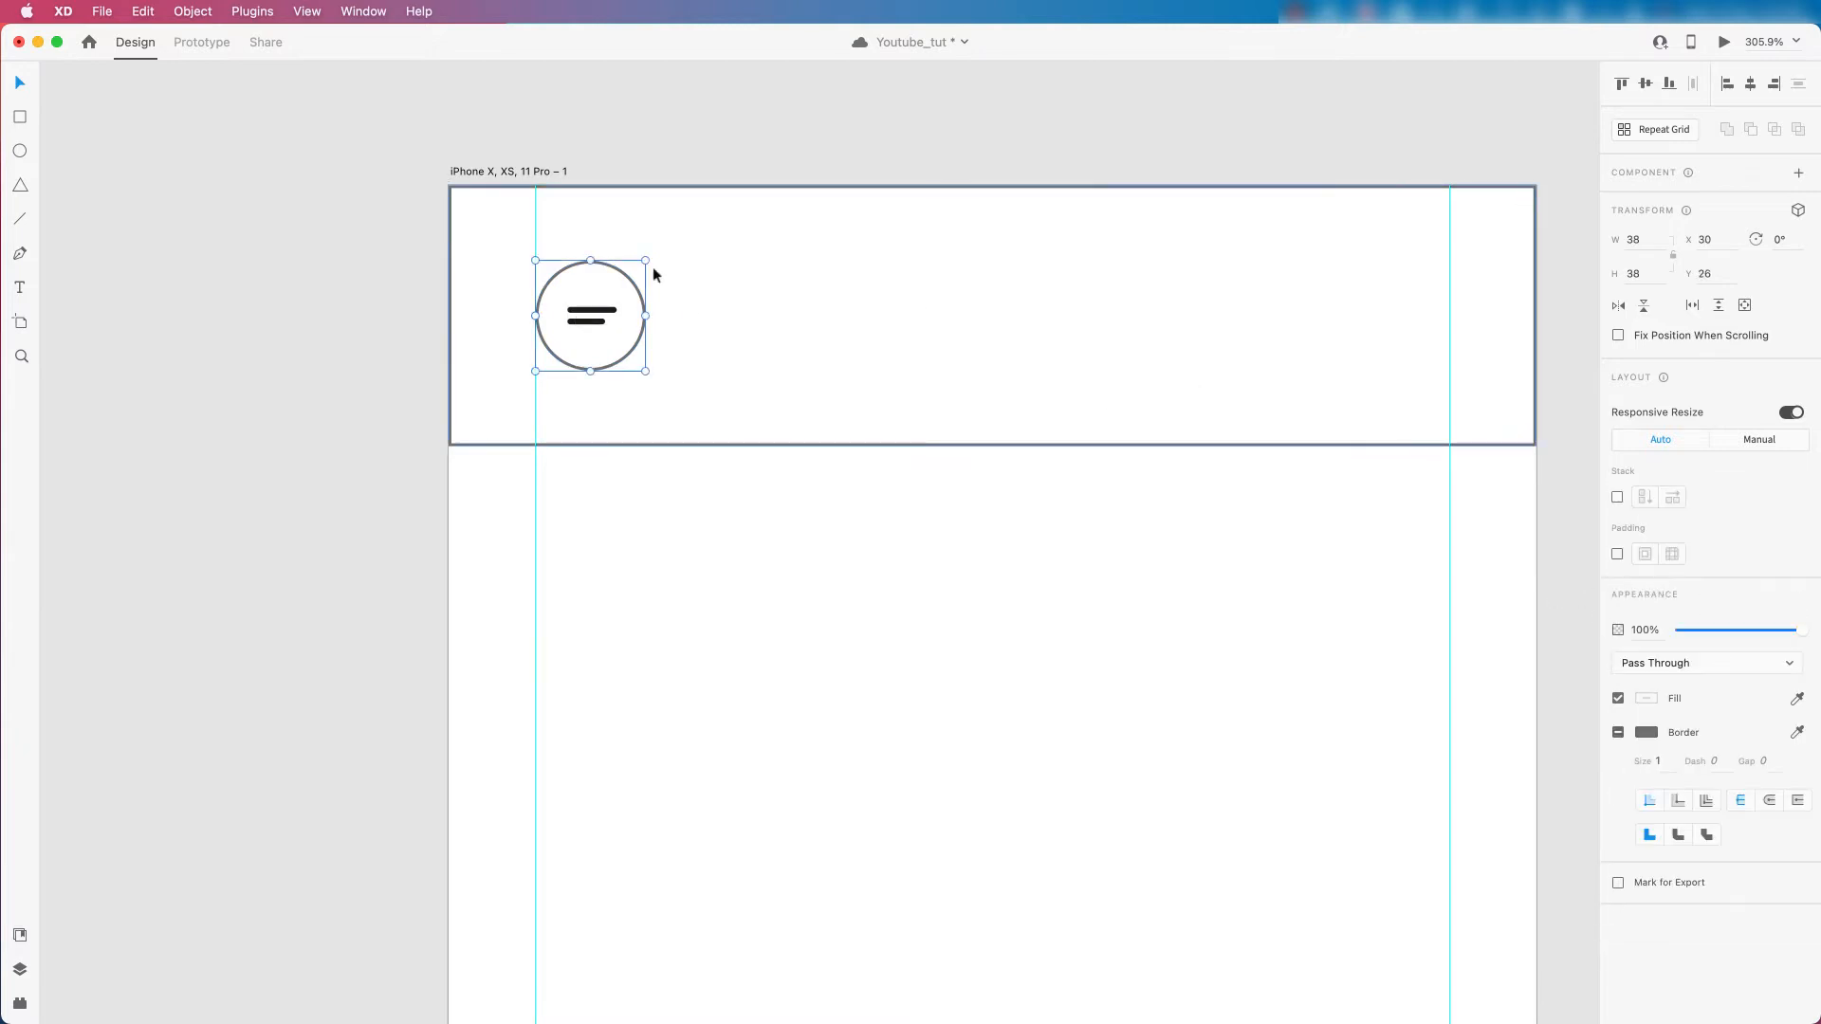
# Remove the border from the circle inside the menu icon group and set its opacity to 0%.
pyautogui.doubleClick(605, 279)
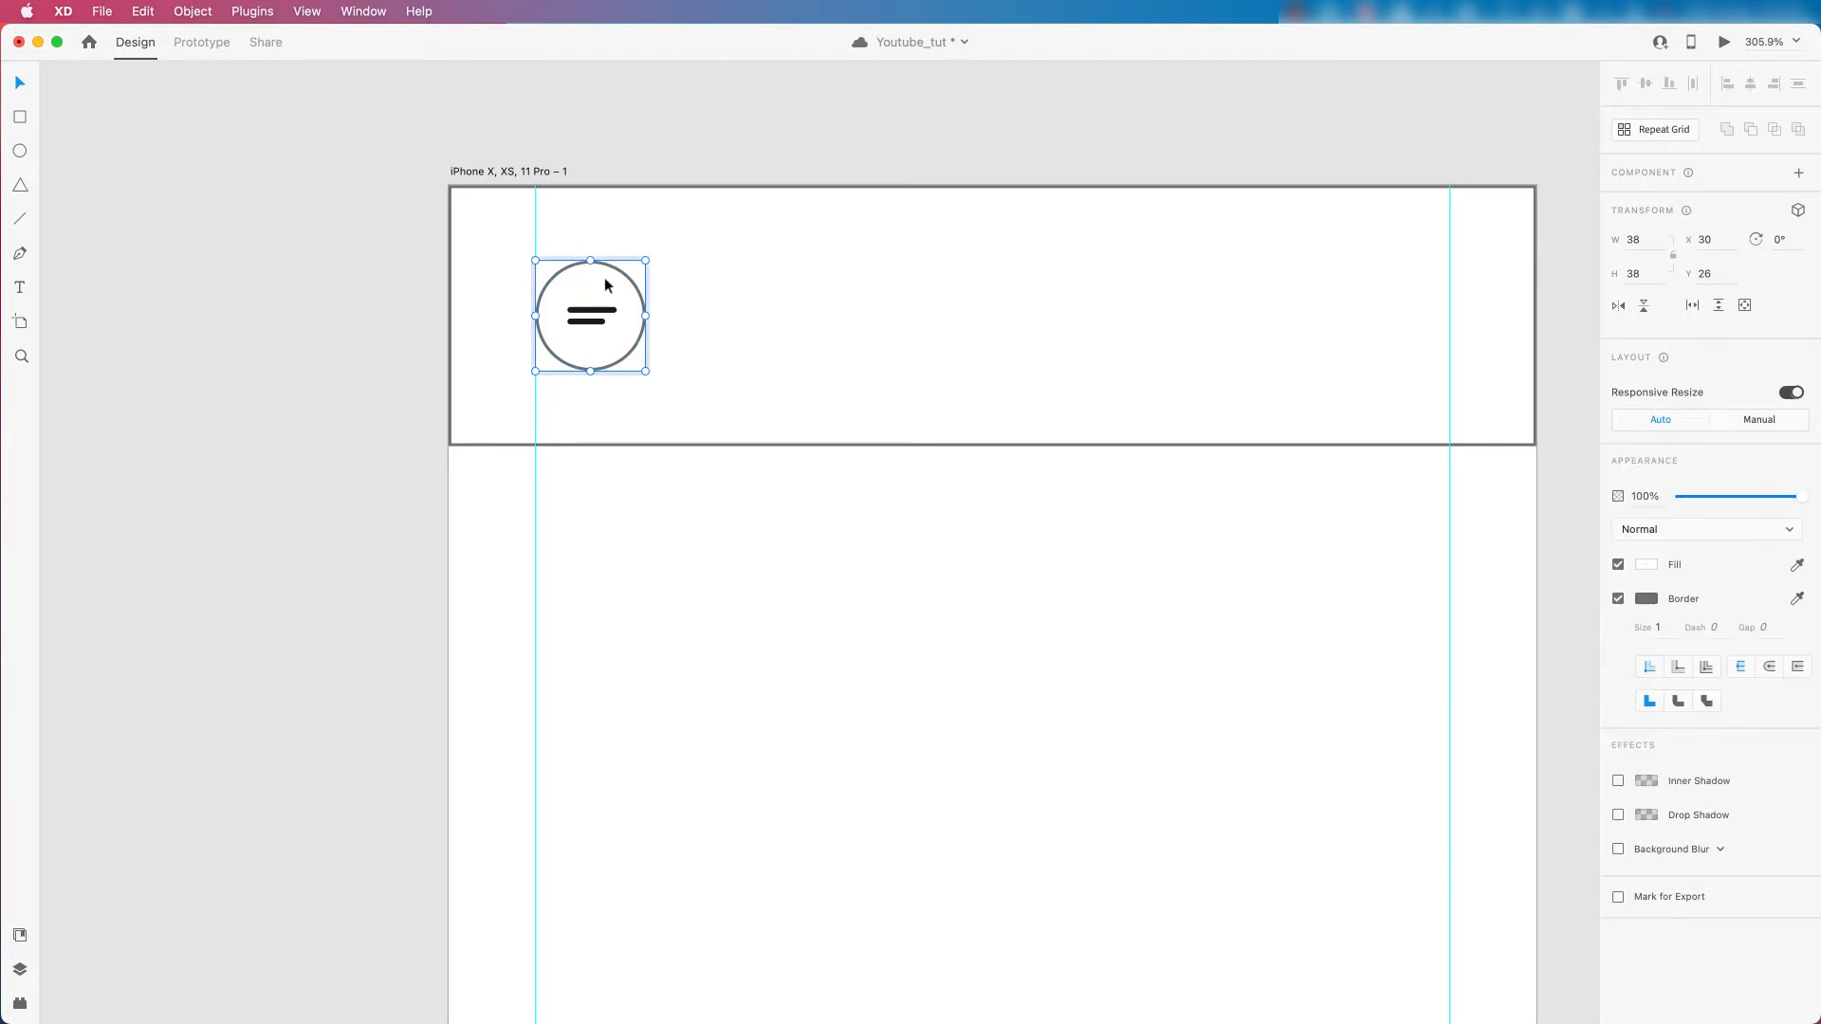
pyautogui.scroll(-3, 607, 285)
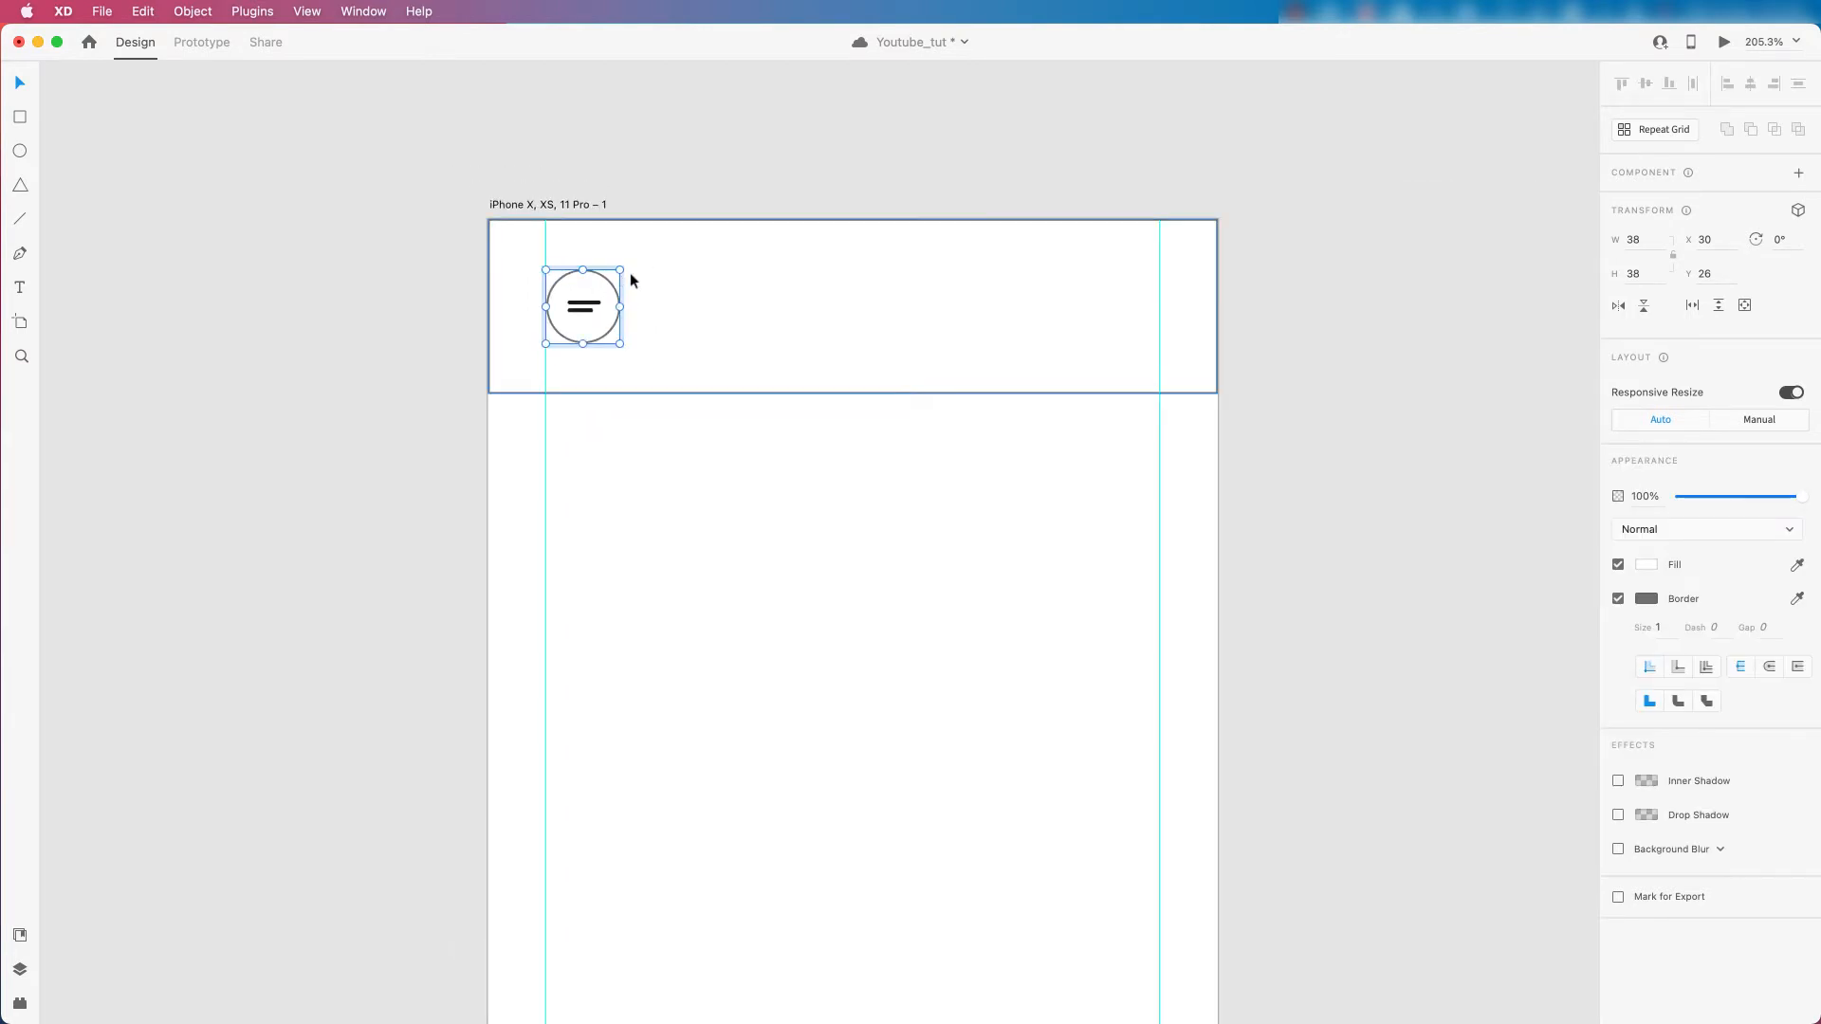
pyautogui.scroll(1, 630, 271)
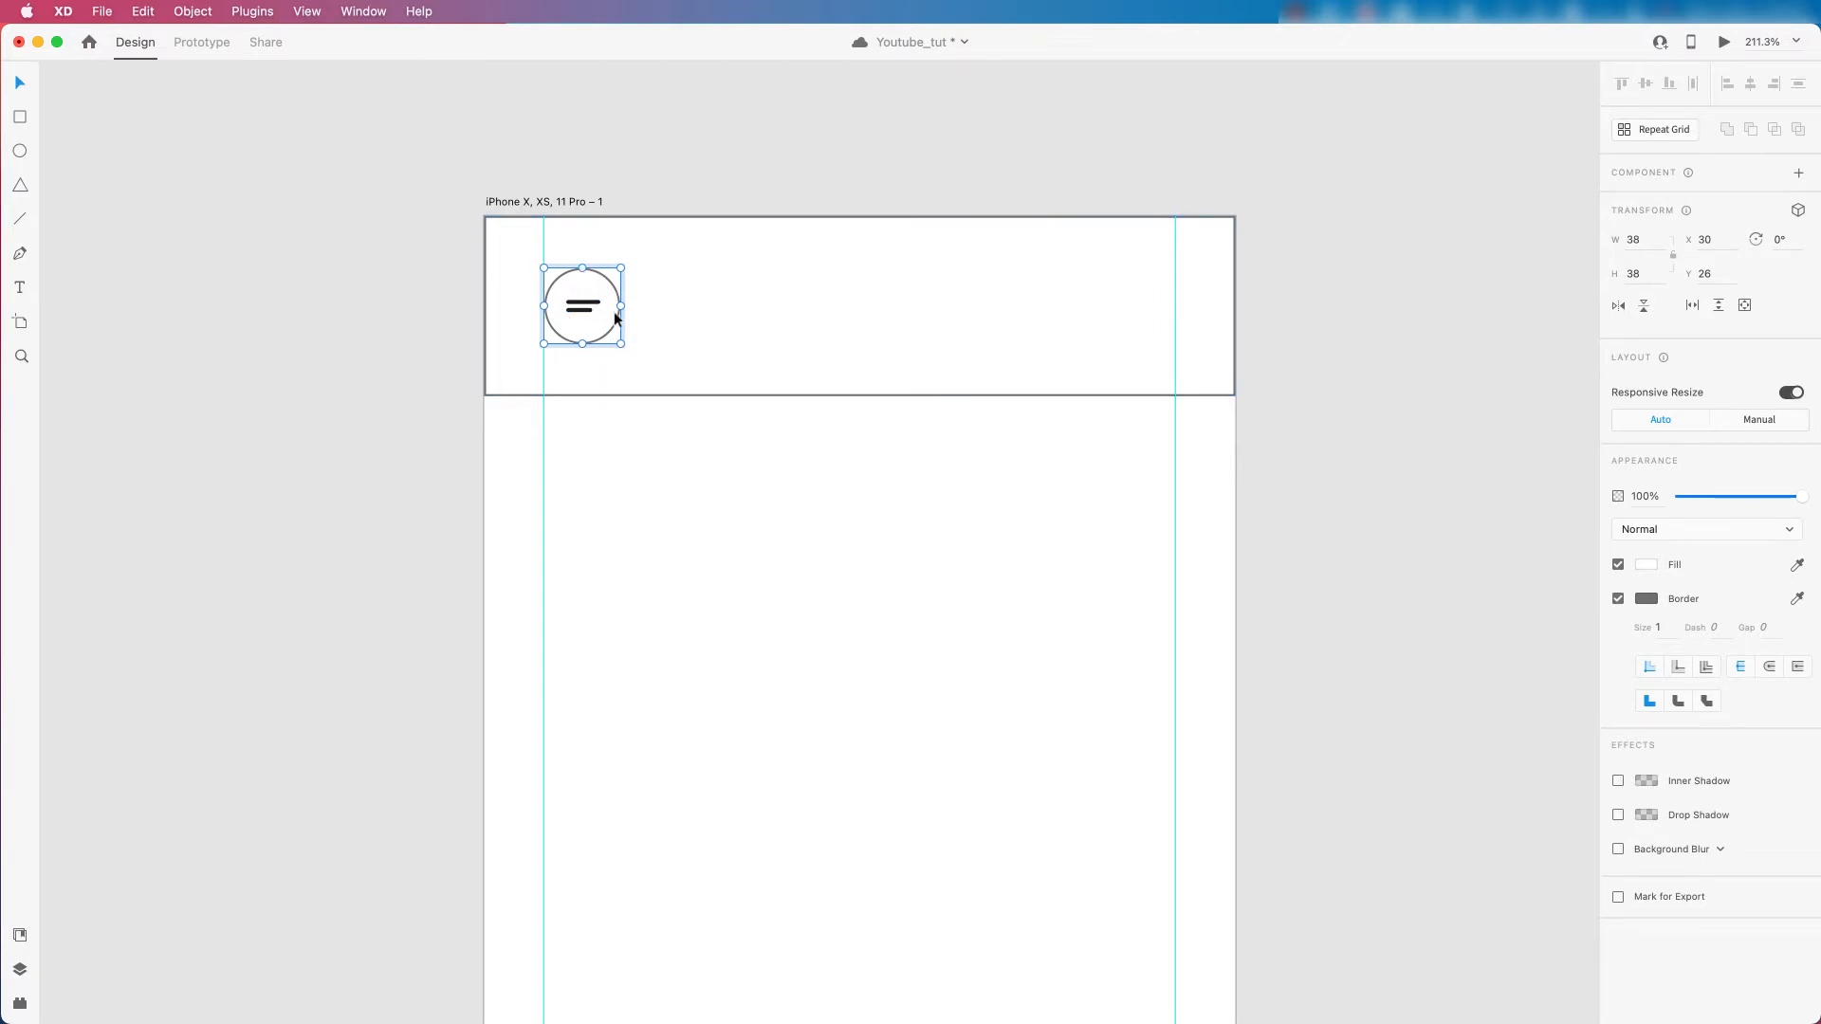
pyautogui.scroll(3, 598, 306)
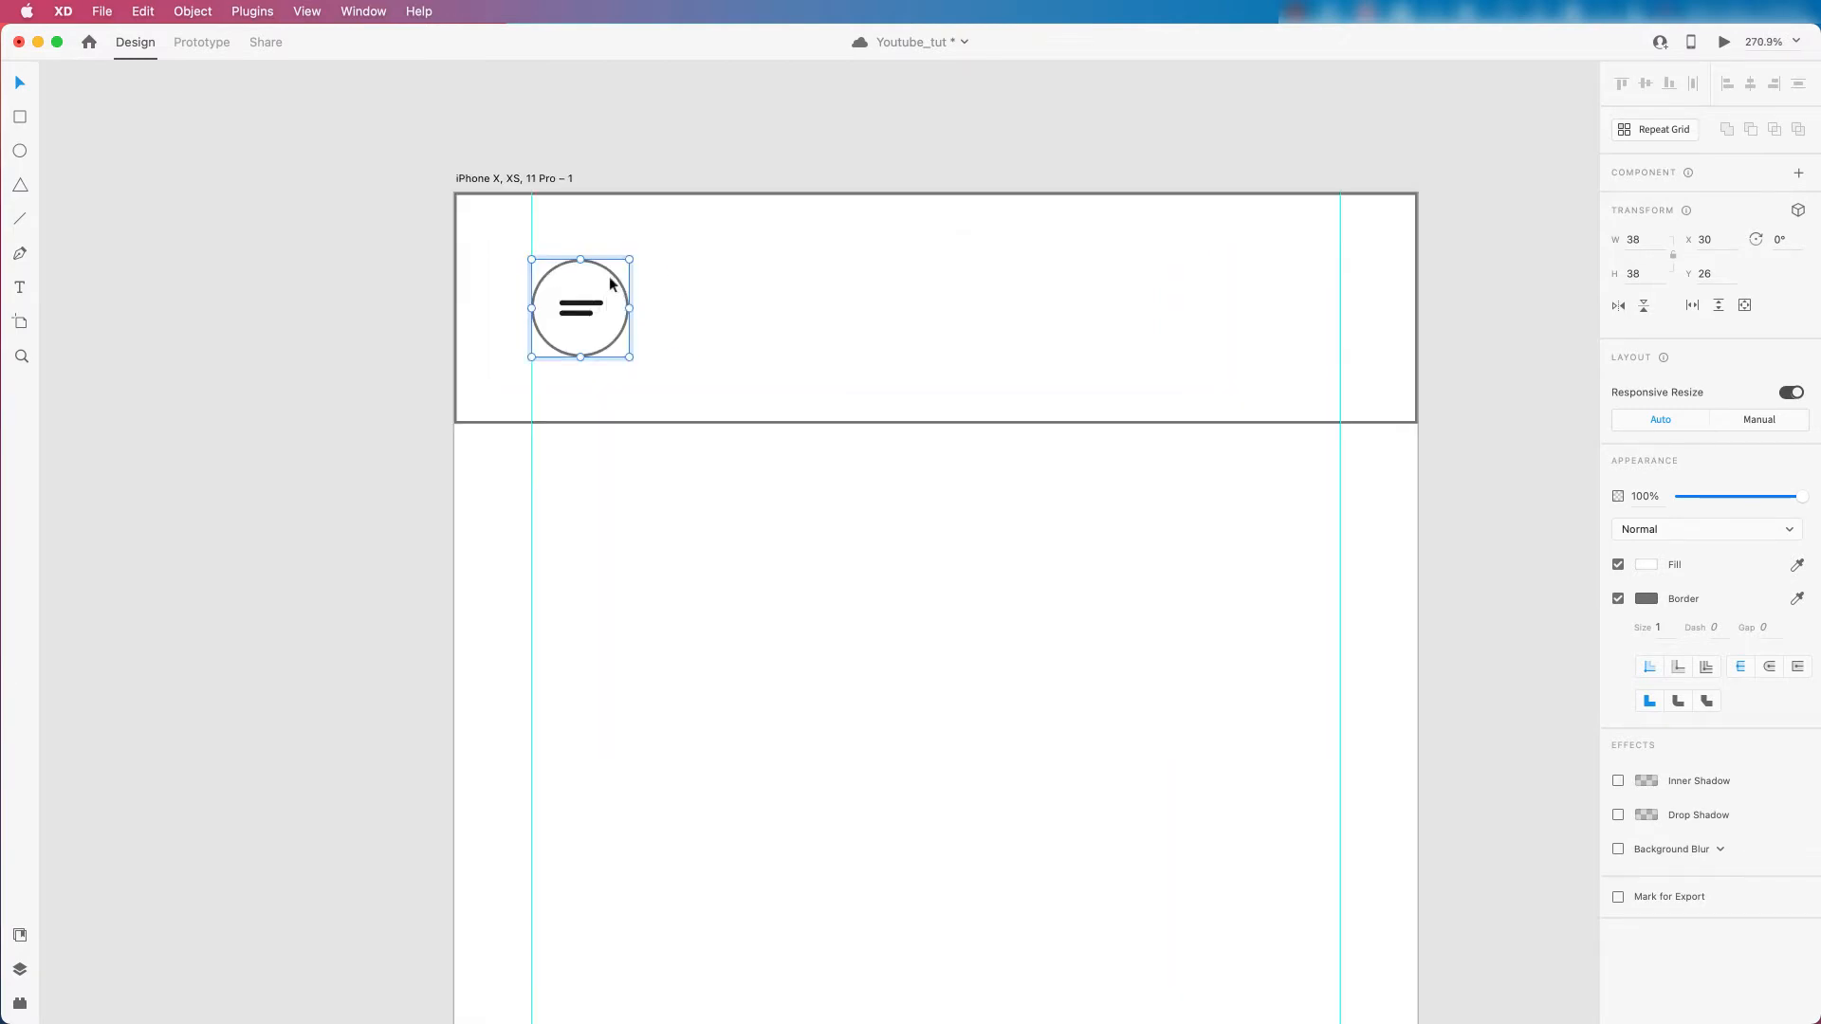
pyautogui.click(1618, 598)
pyautogui.moveTo(1697, 498); pyautogui.dragTo(1655, 496)
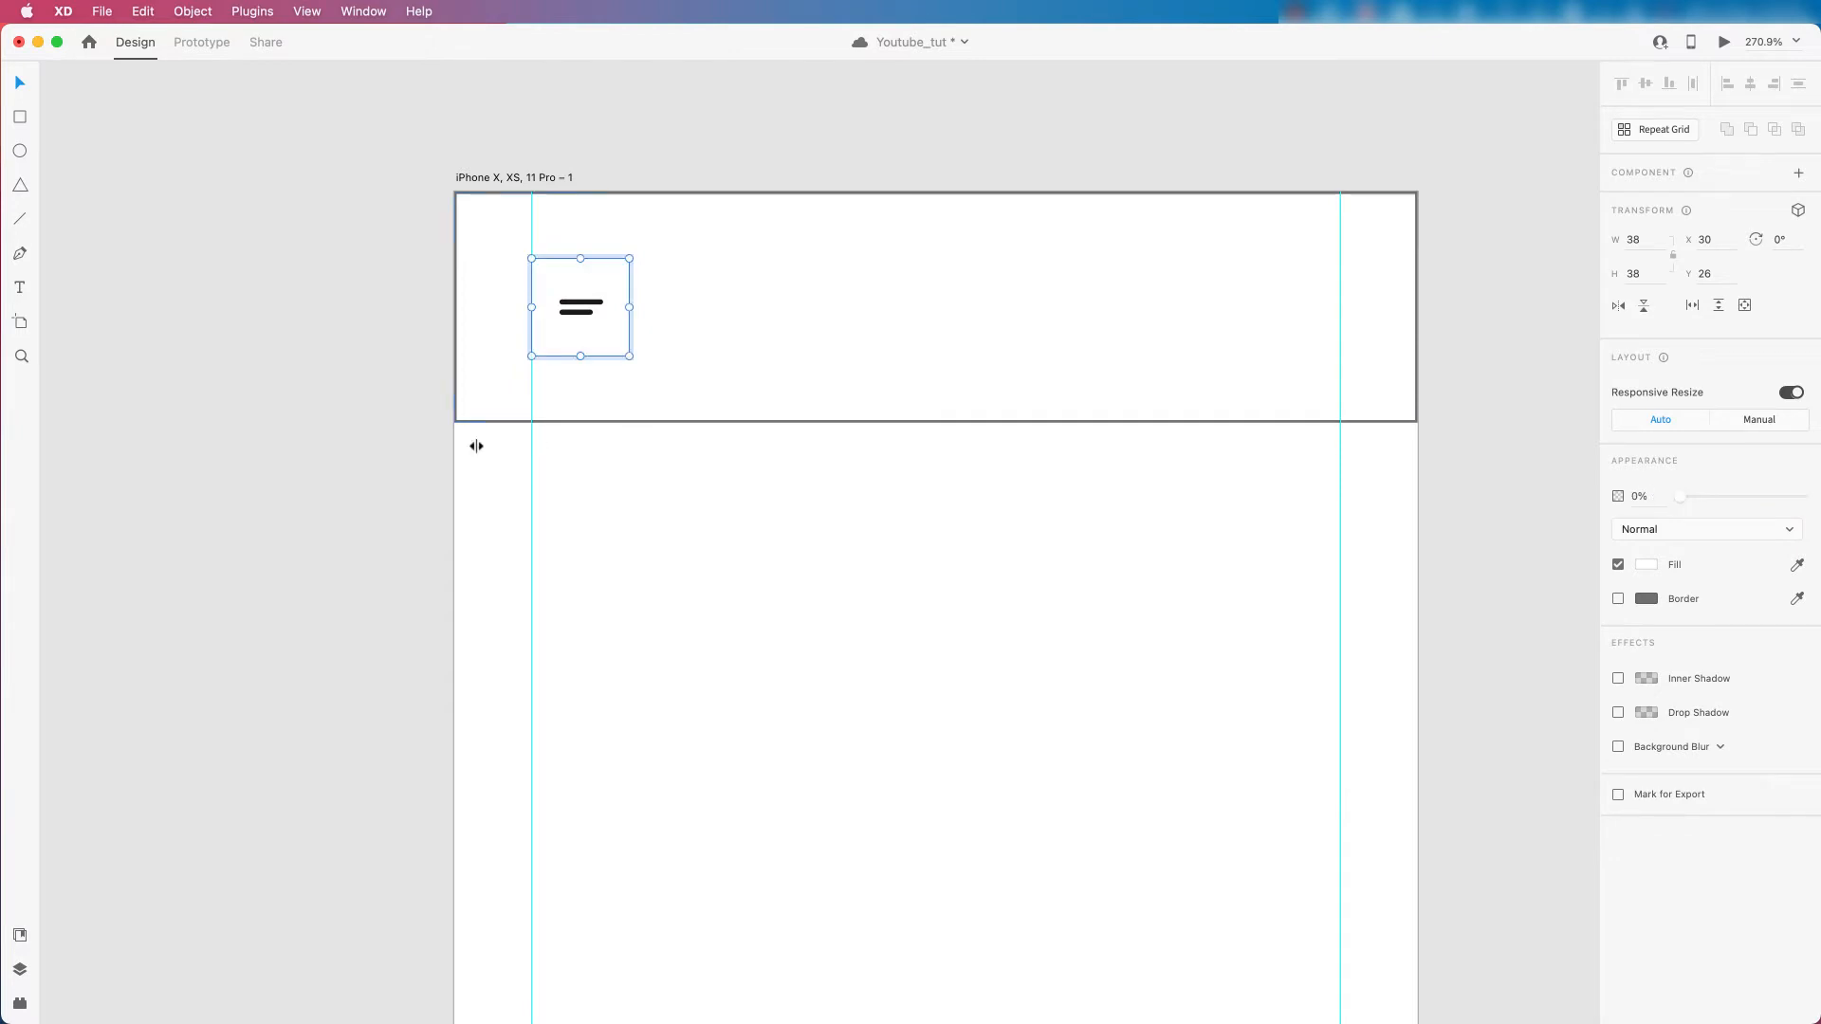
pyautogui.click(317, 301)
pyautogui.scroll(-5, 555, 323)
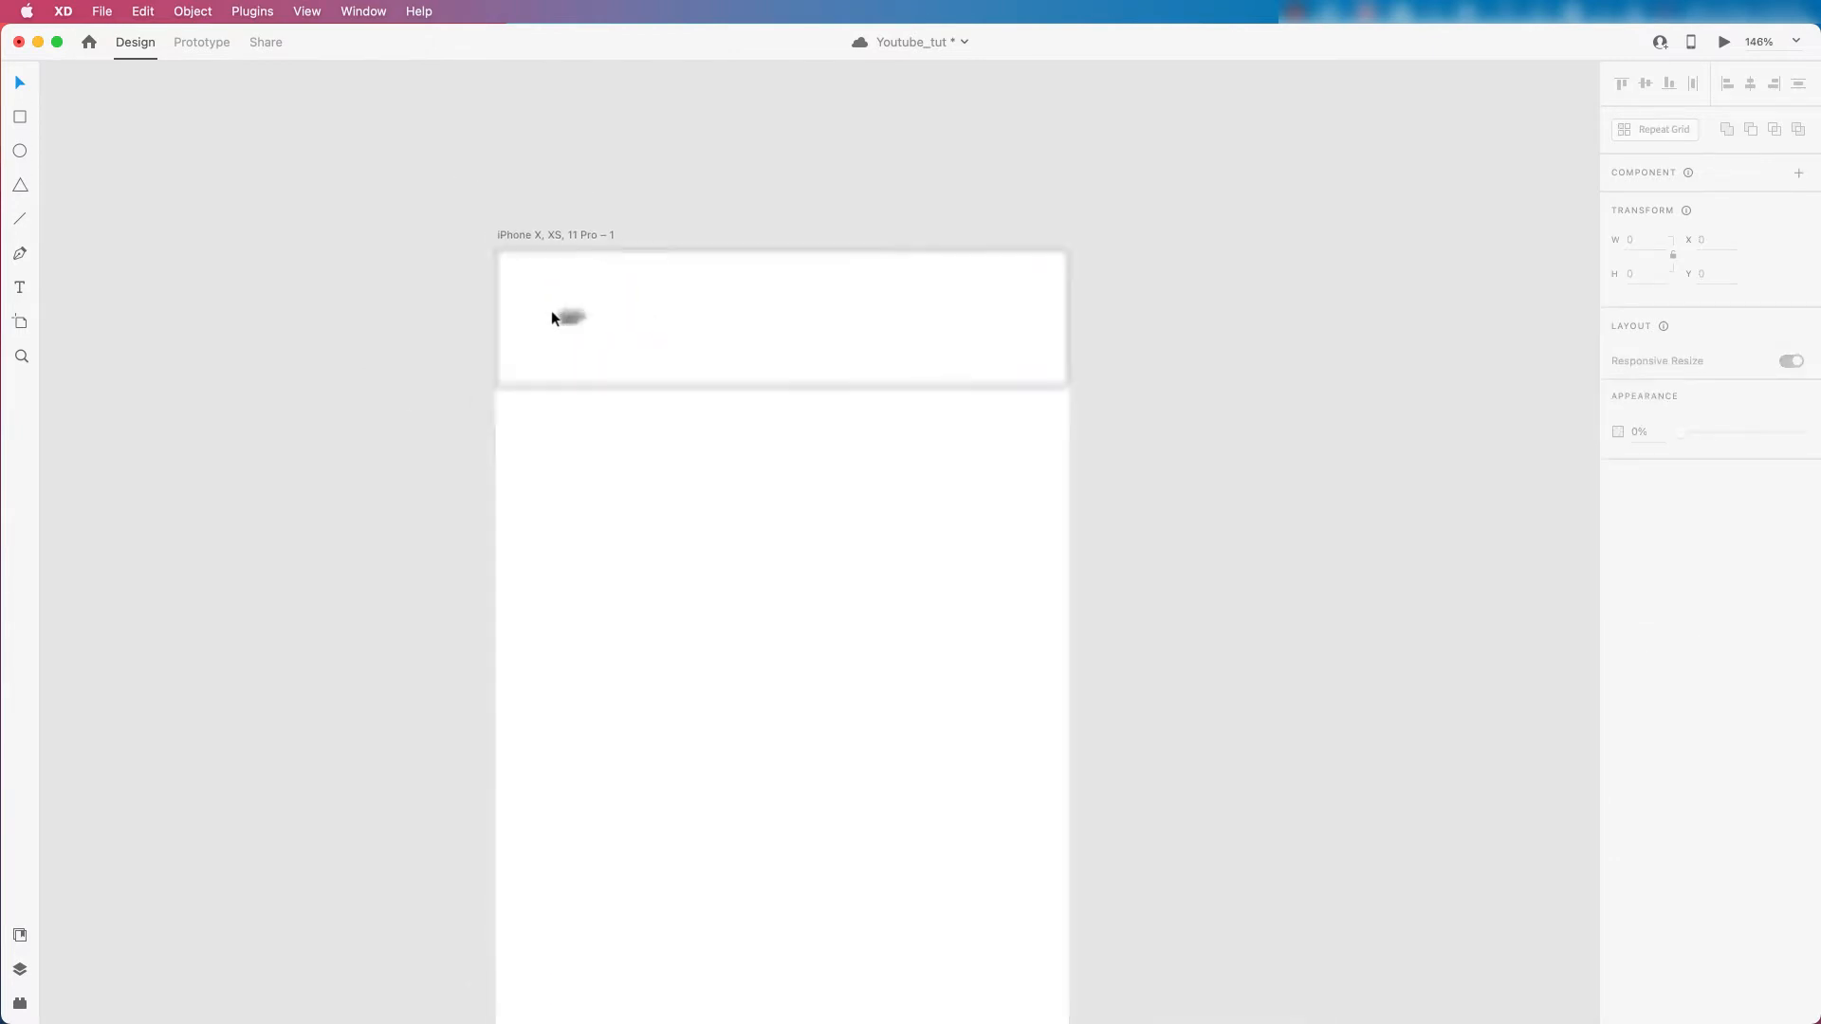
# Duplicate the menu icon group toward the header's right side at about X 254, Y 26, and delete the bars from the copy.
pyautogui.click(567, 318)
pyautogui.scroll(3, 563, 350)
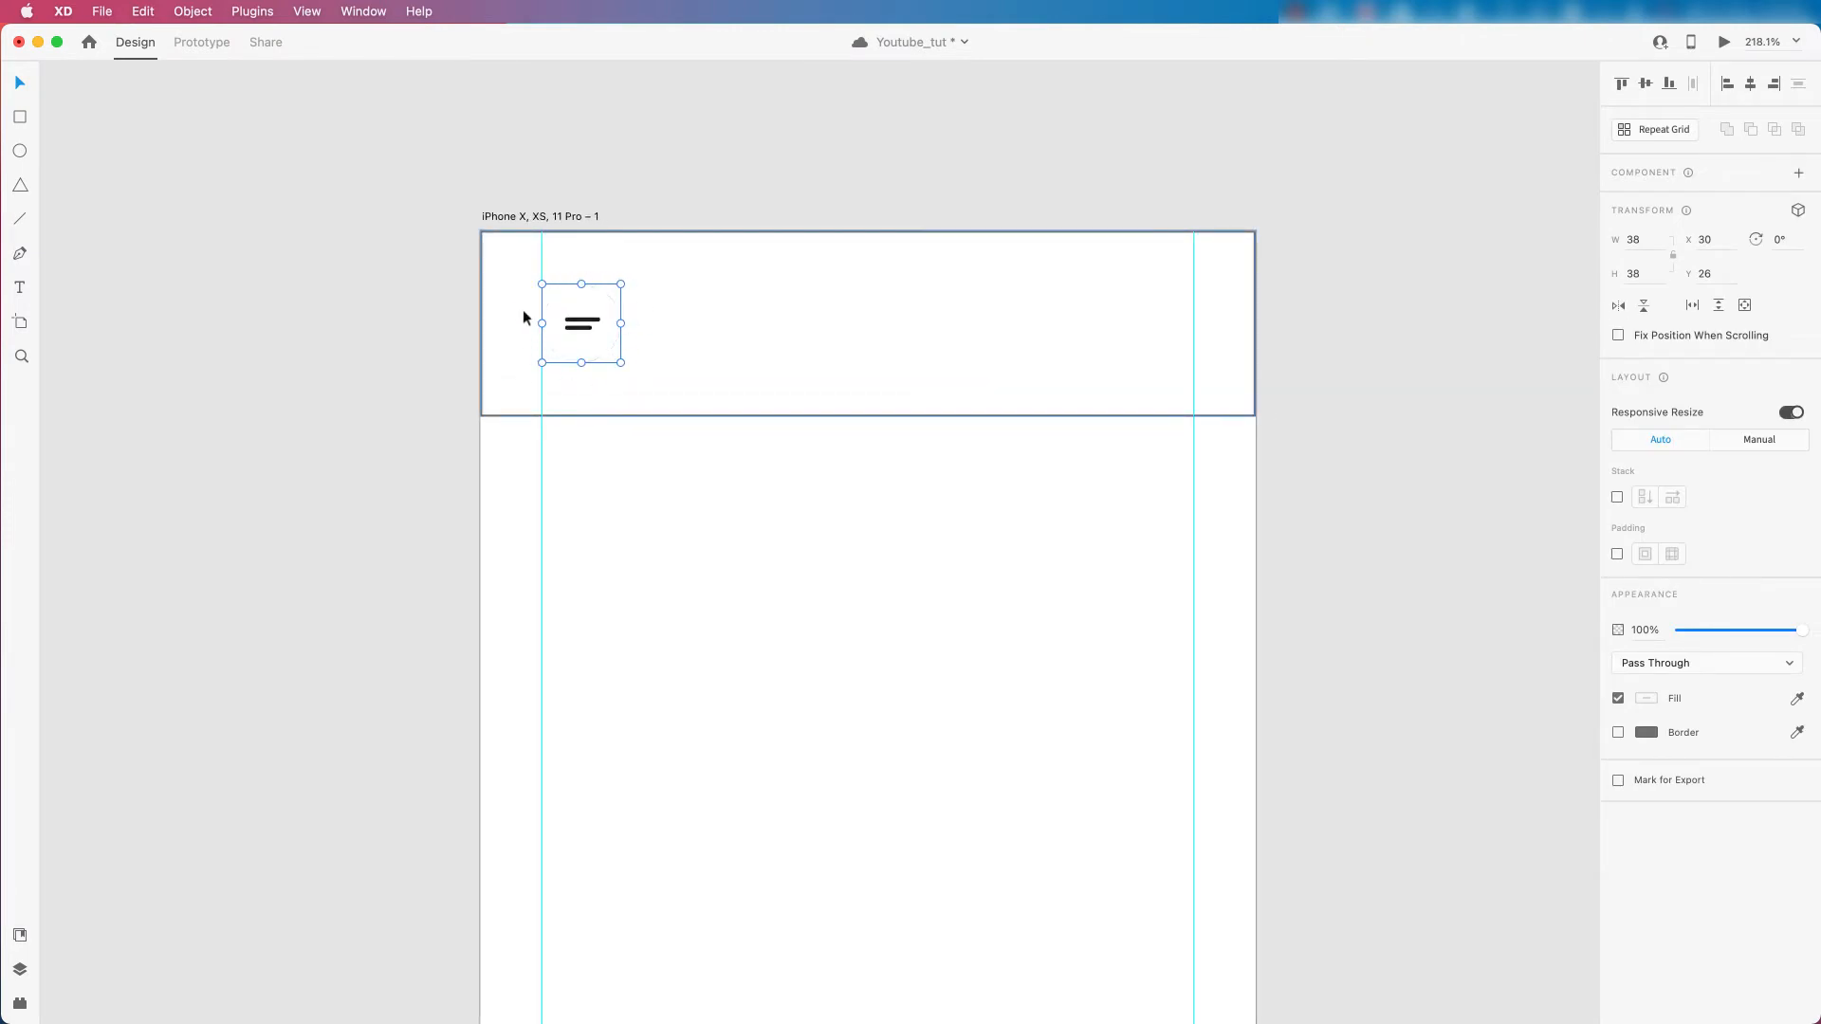
pyautogui.scroll(-3, 653, 401)
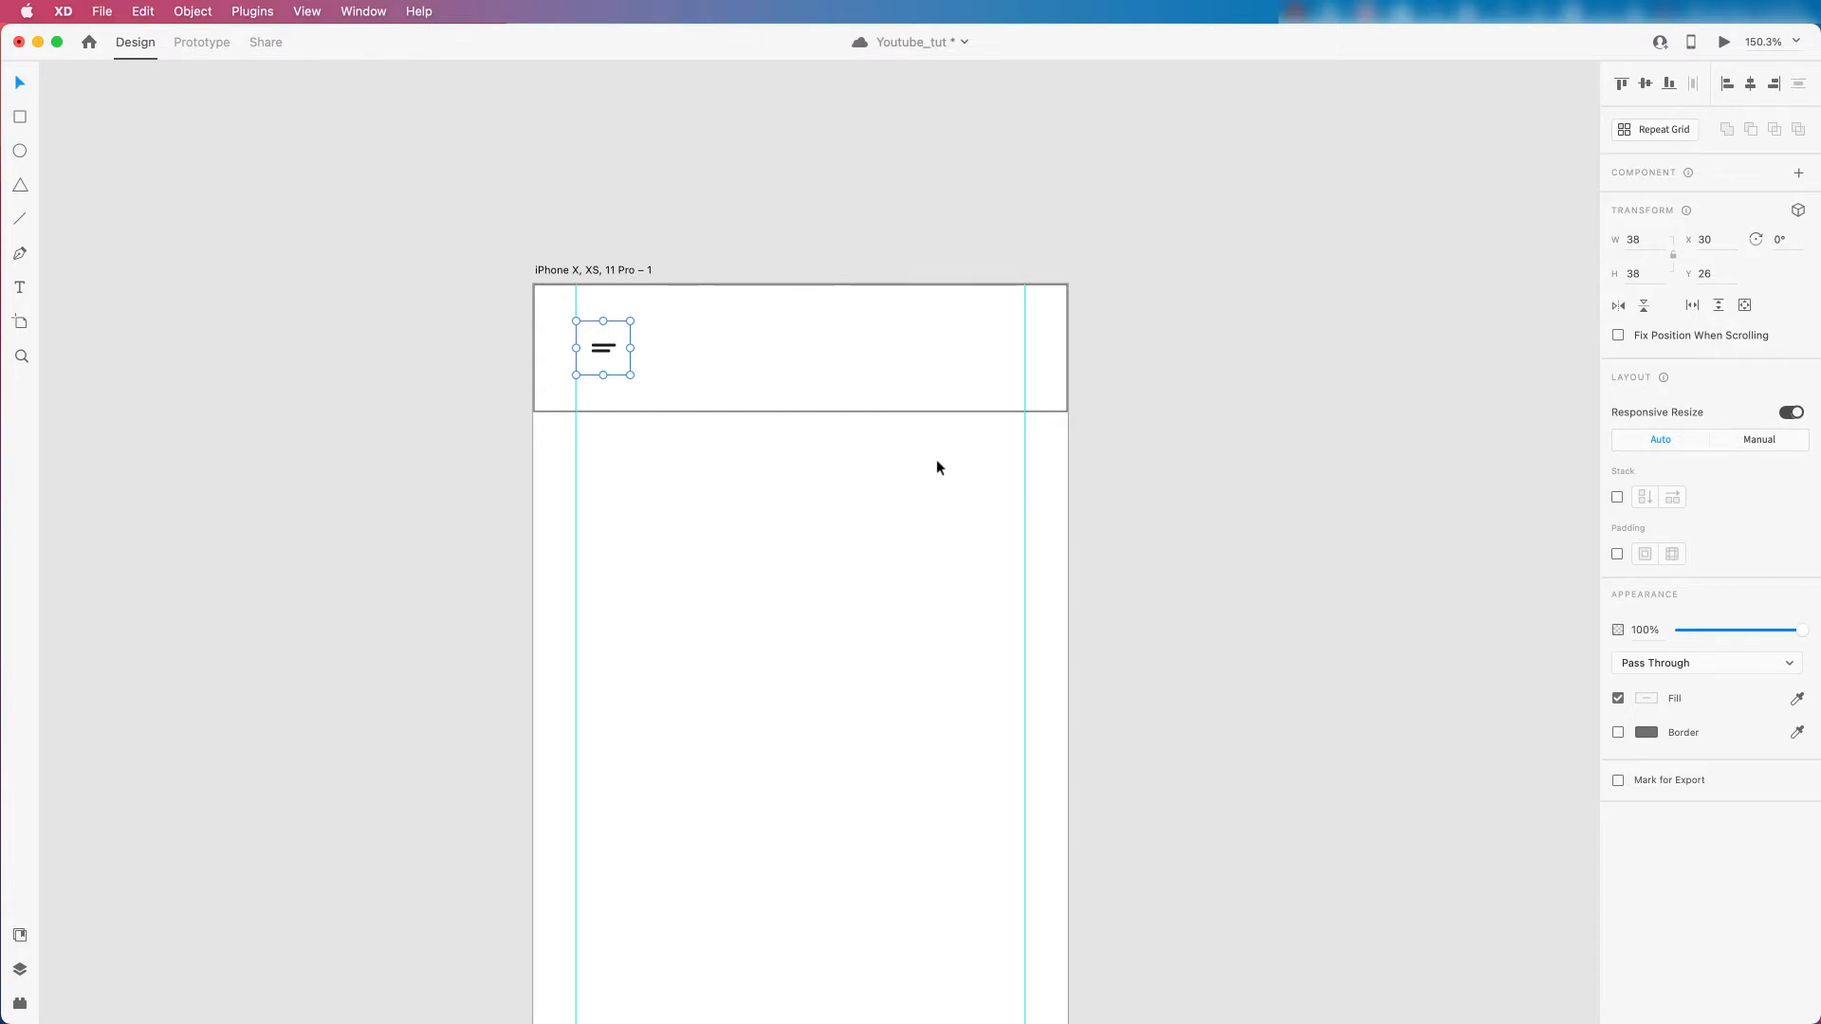
pyautogui.moveTo(612, 350); pyautogui.dragTo(927, 346)
pyautogui.scroll(2, 934, 345)
pyautogui.doubleClick(914, 347)
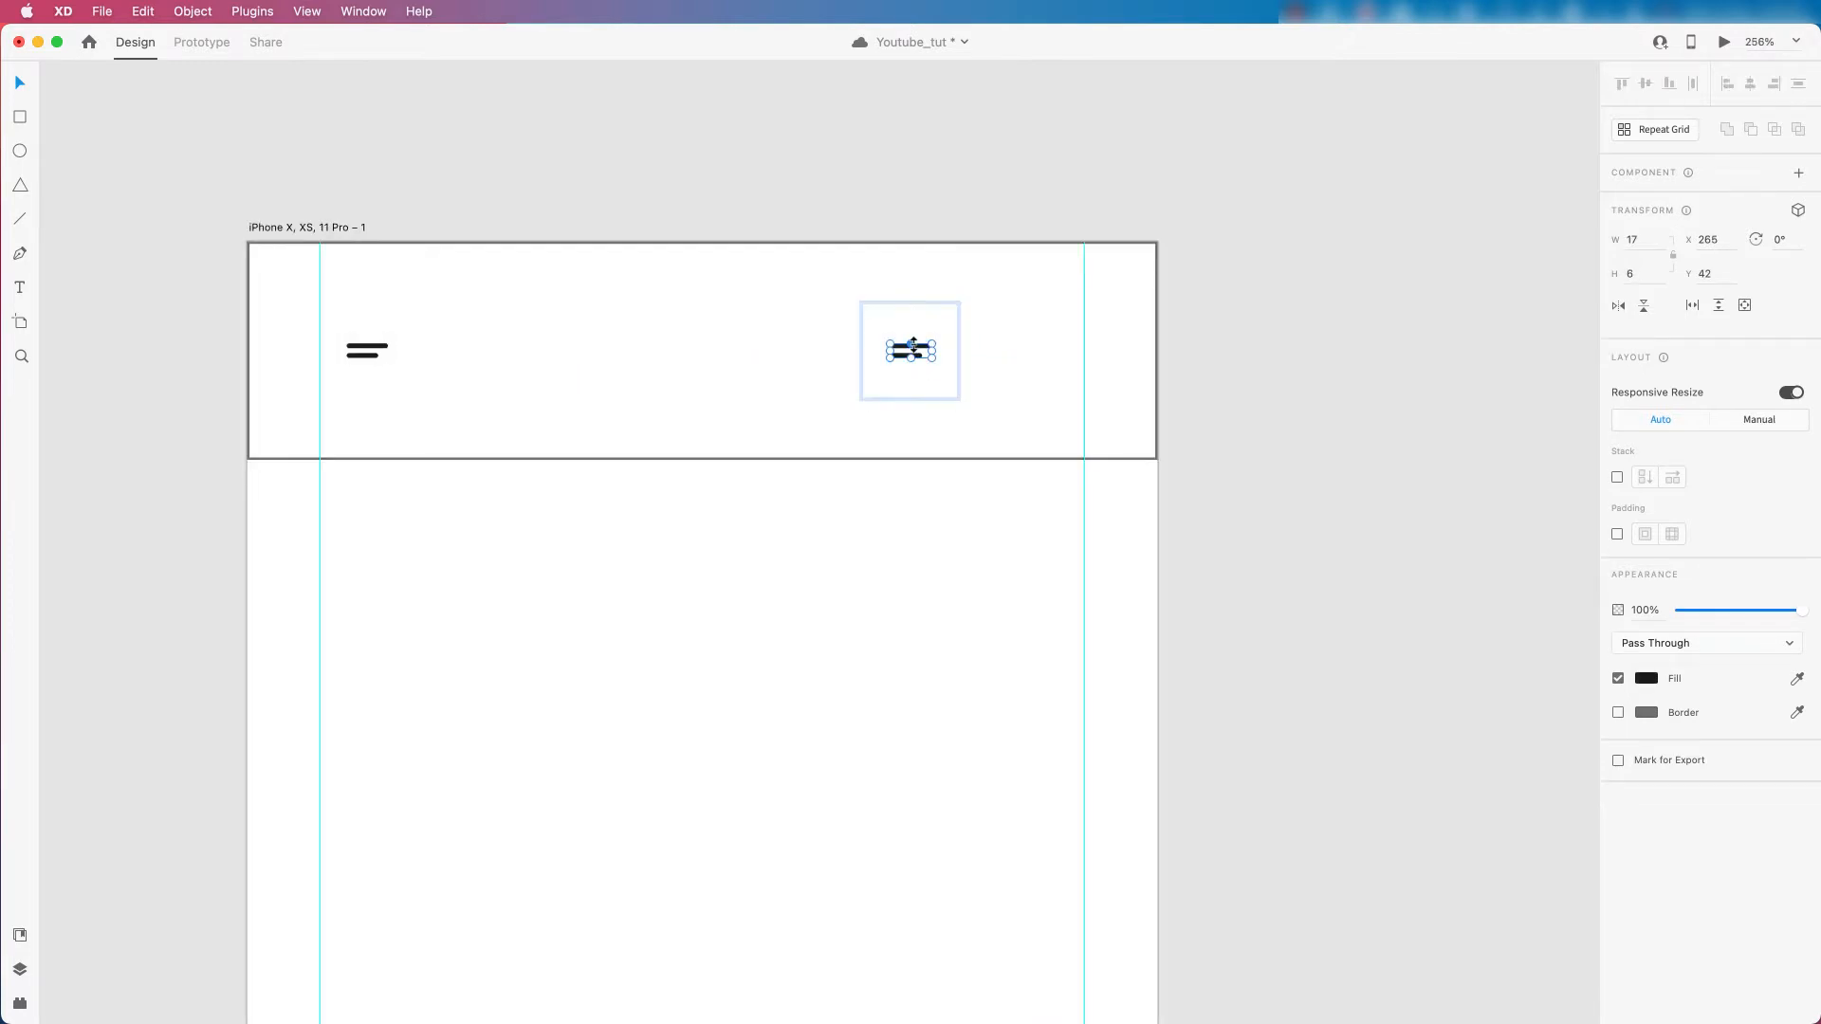
pyautogui.press('BackSpace')
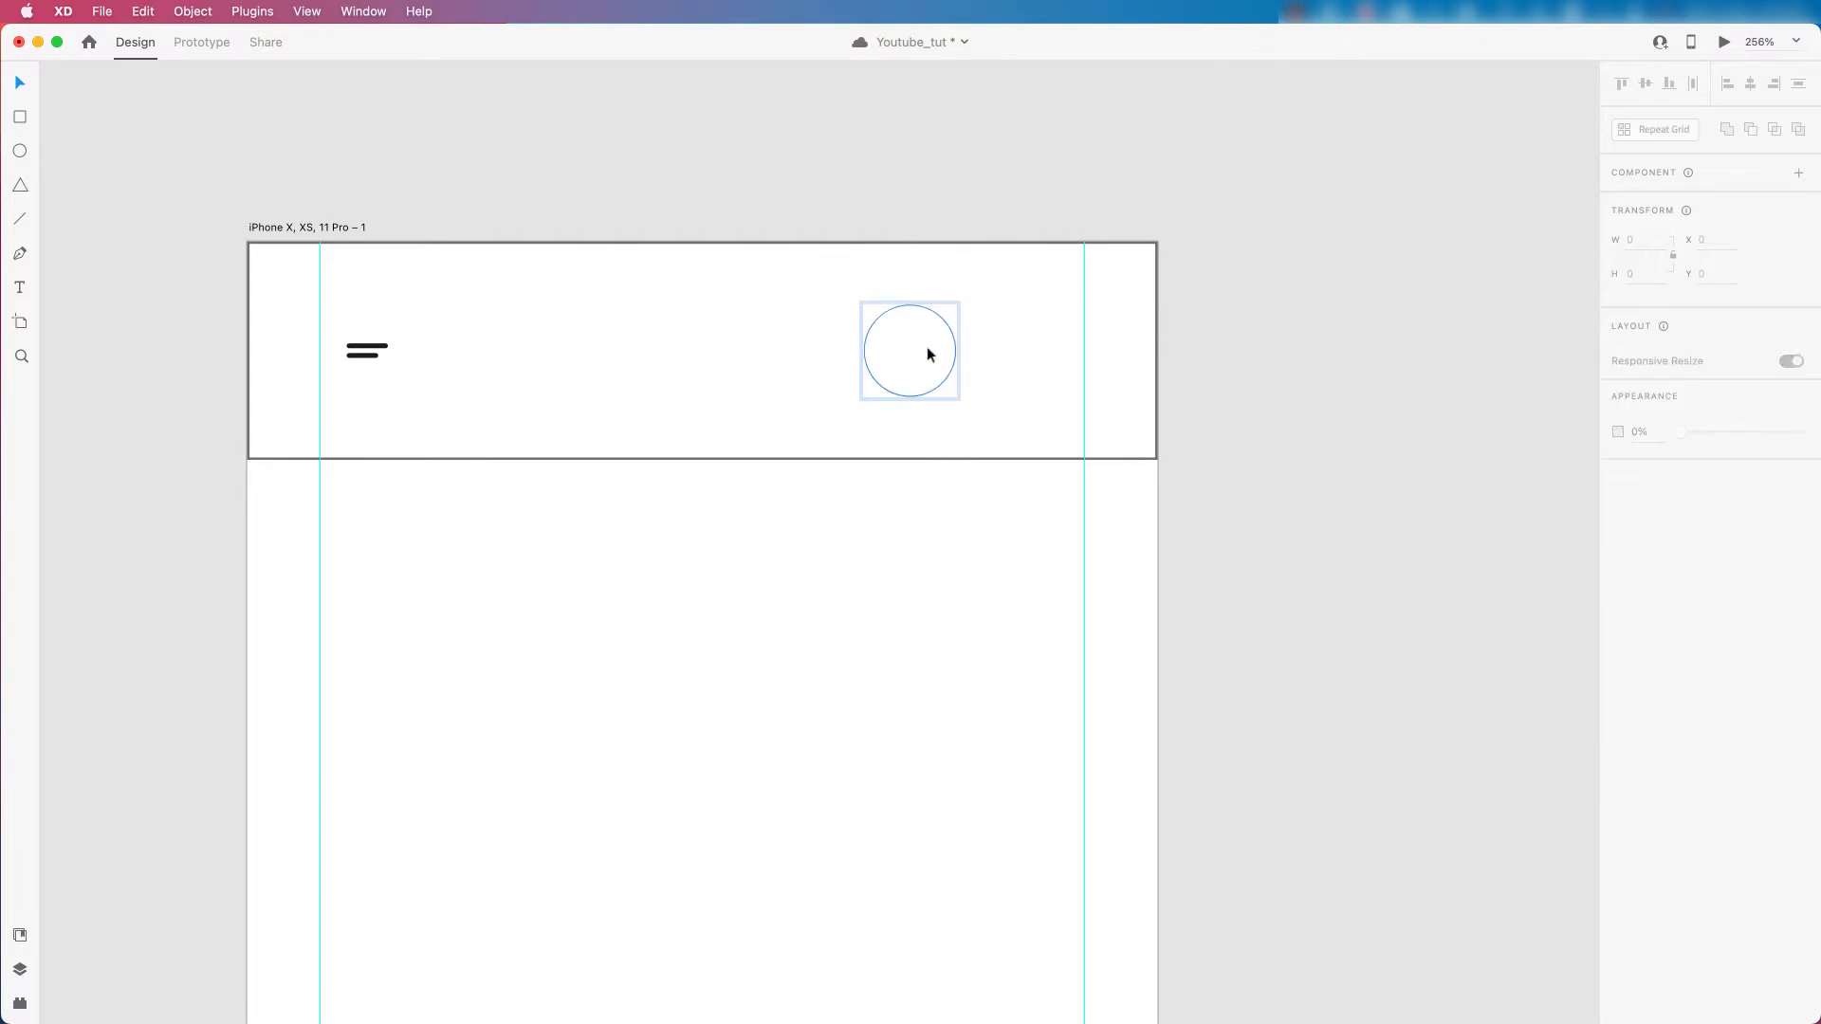
pyautogui.click(891, 361)
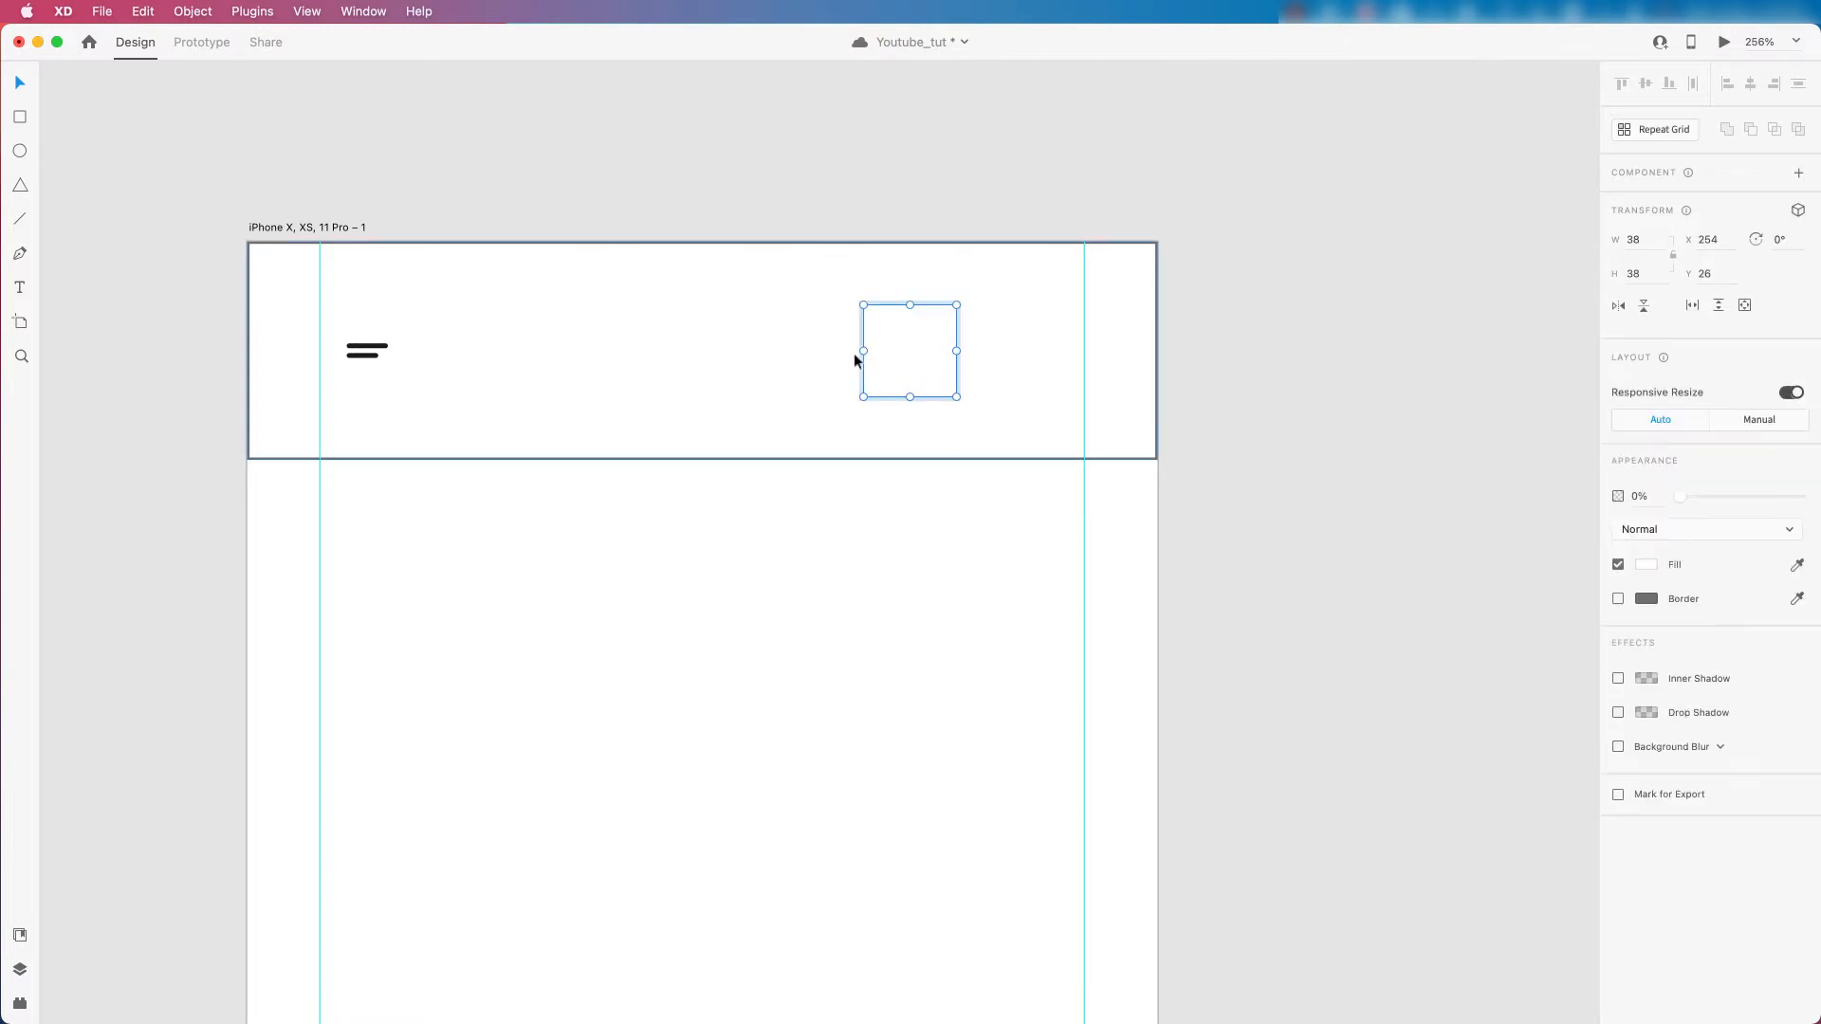
# Copy the chat bubbles icon from the icon set on the Style artboard.
pyautogui.scroll(-5, 854, 361)
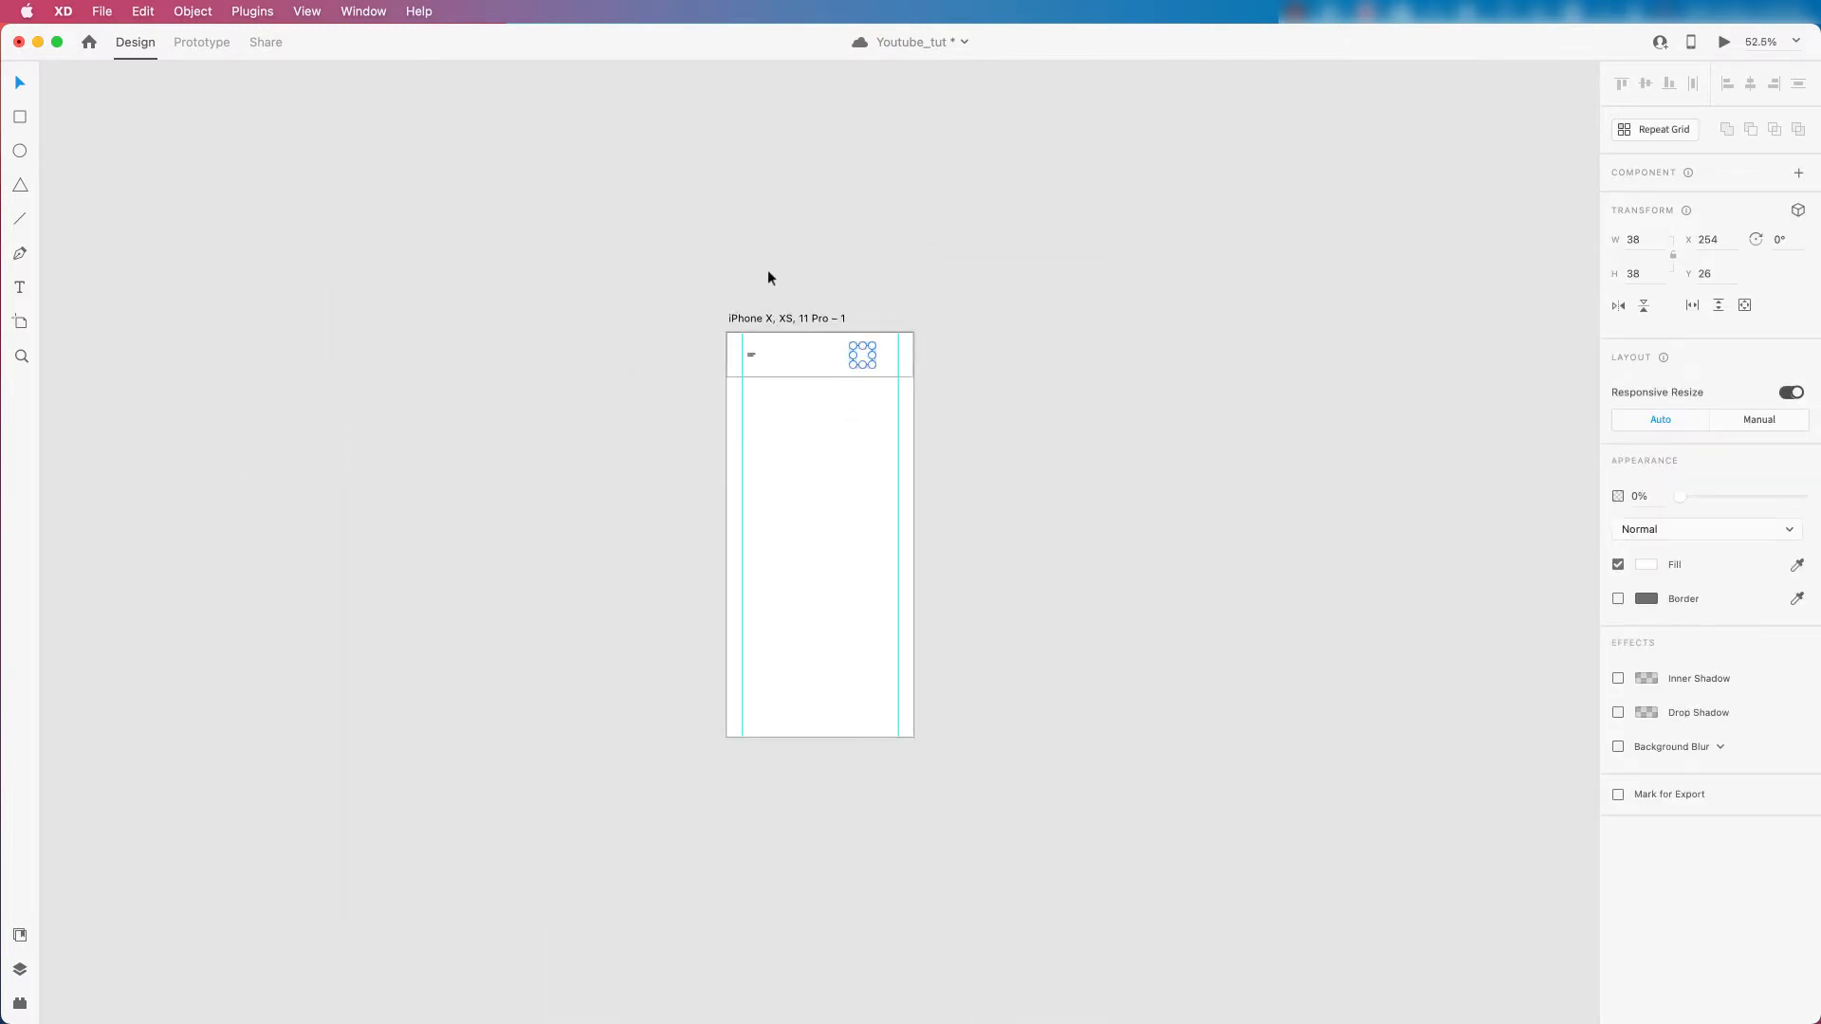
pyautogui.scroll(-2, 768, 270)
pyautogui.click(903, 224)
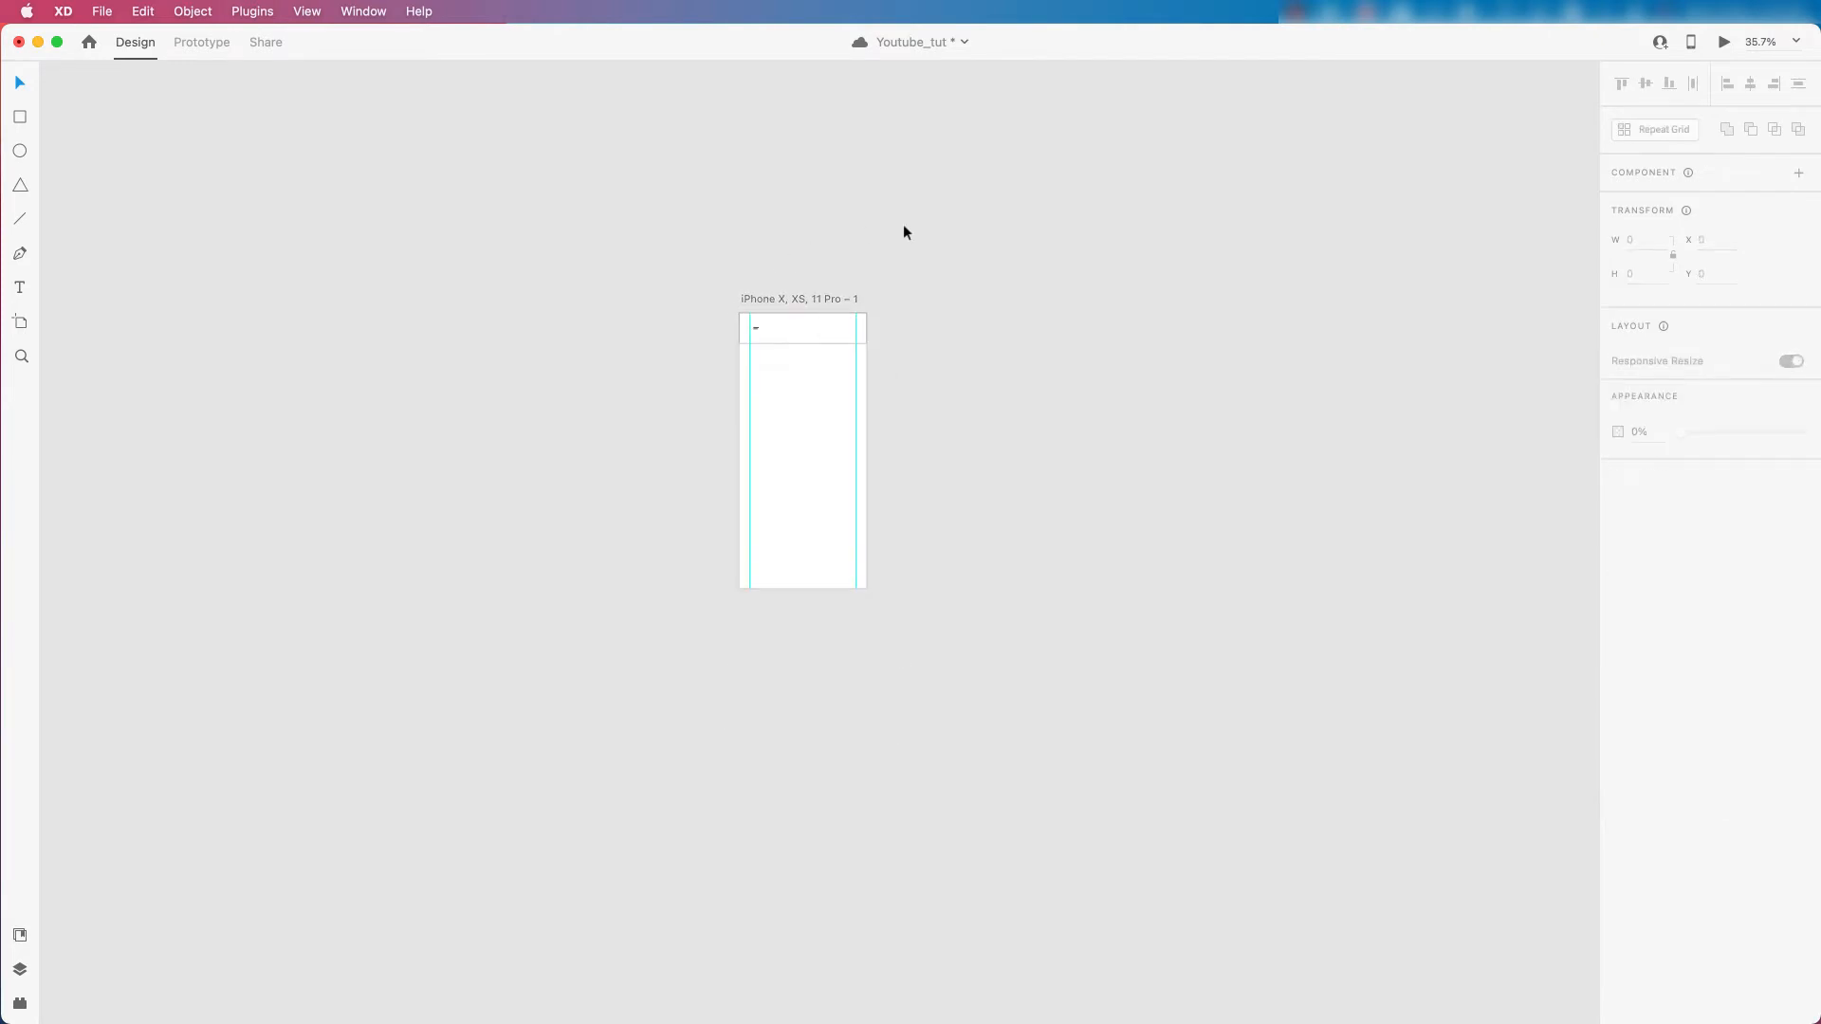
pyautogui.moveTo(903, 225); pyautogui.dragTo(652, 507)
pyautogui.moveTo(749, 344); pyautogui.dragTo(641, 549)
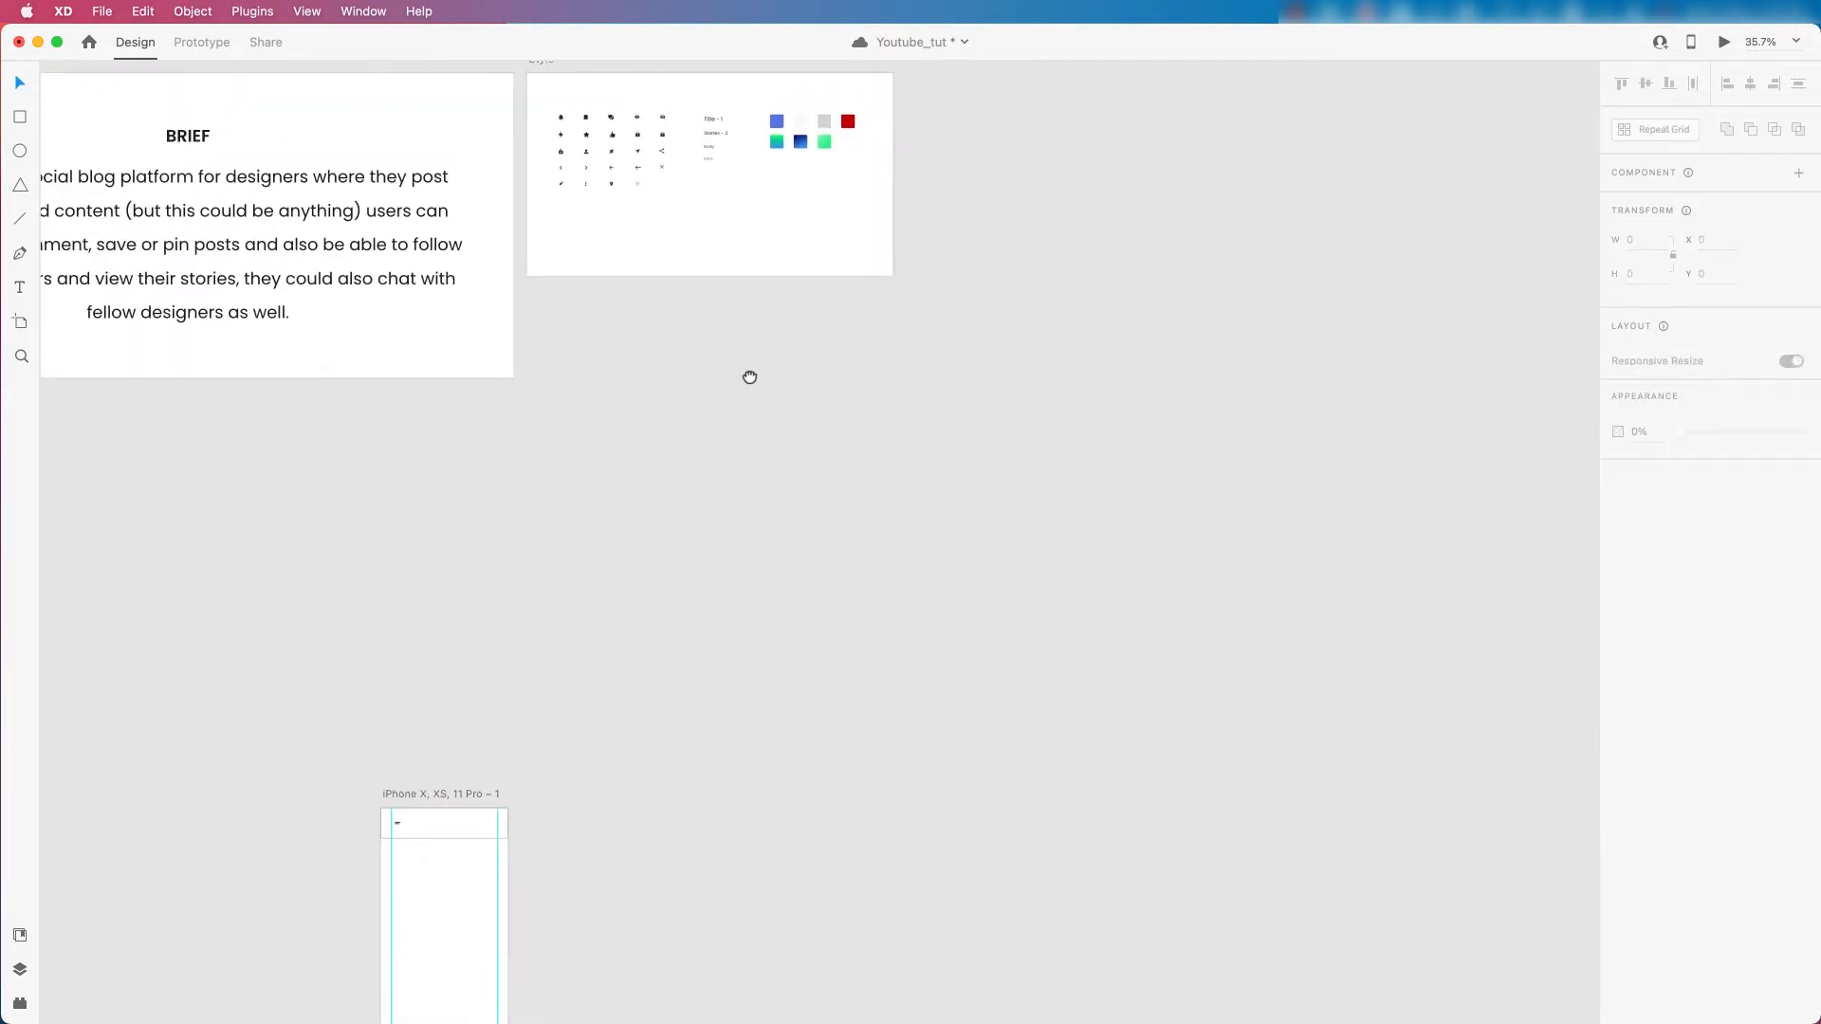
pyautogui.scroll(2, 749, 361)
pyautogui.scroll(6, 616, 313)
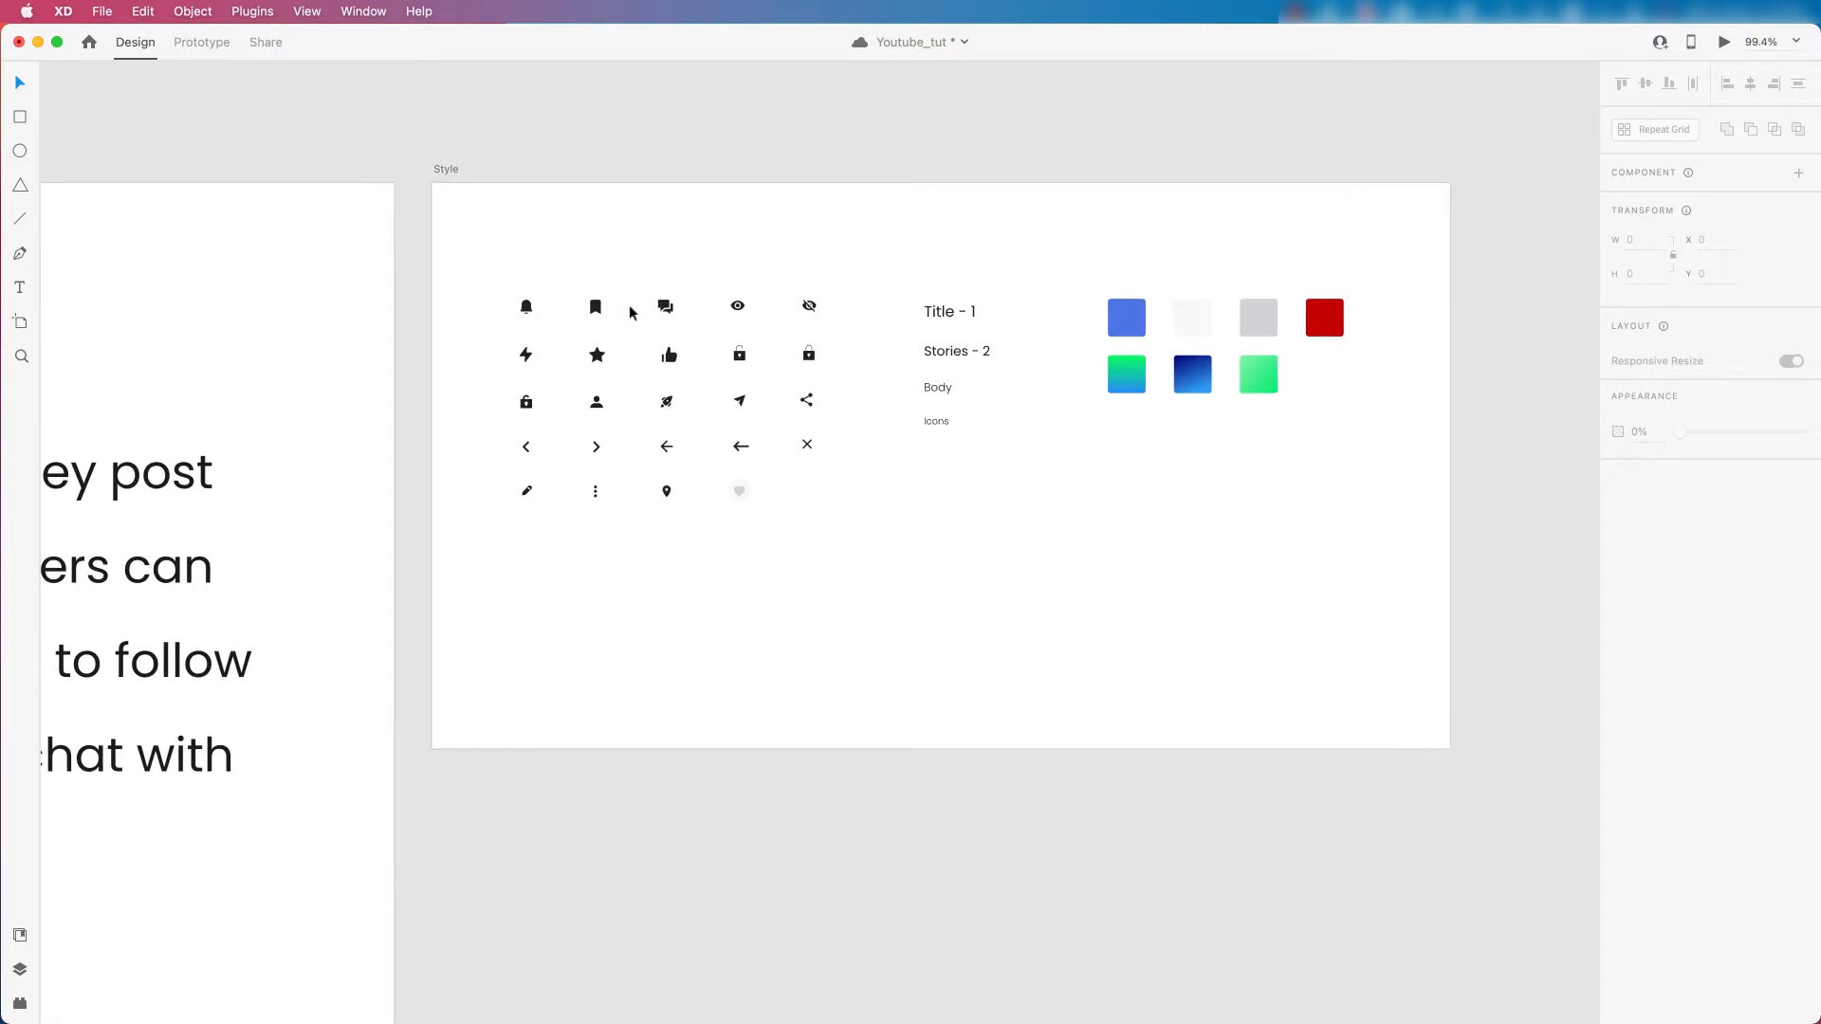
pyautogui.scroll(1, 662, 365)
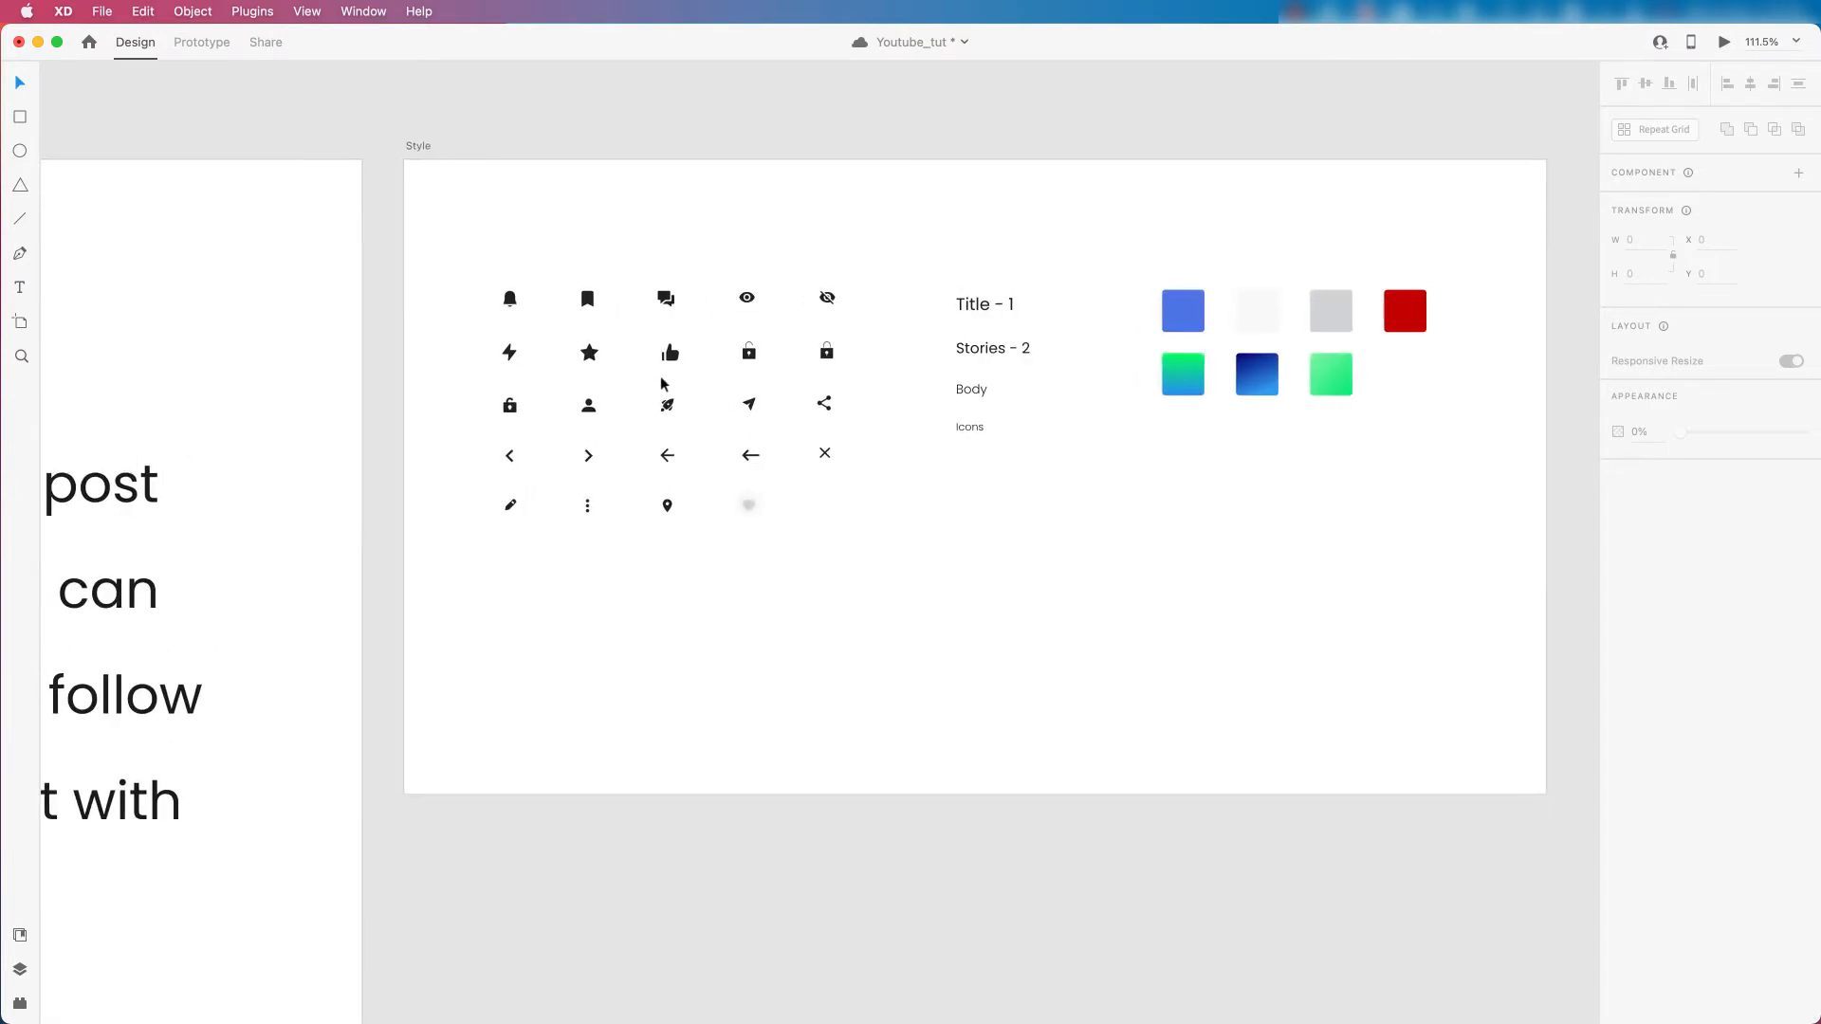
pyautogui.scroll(1, 626, 345)
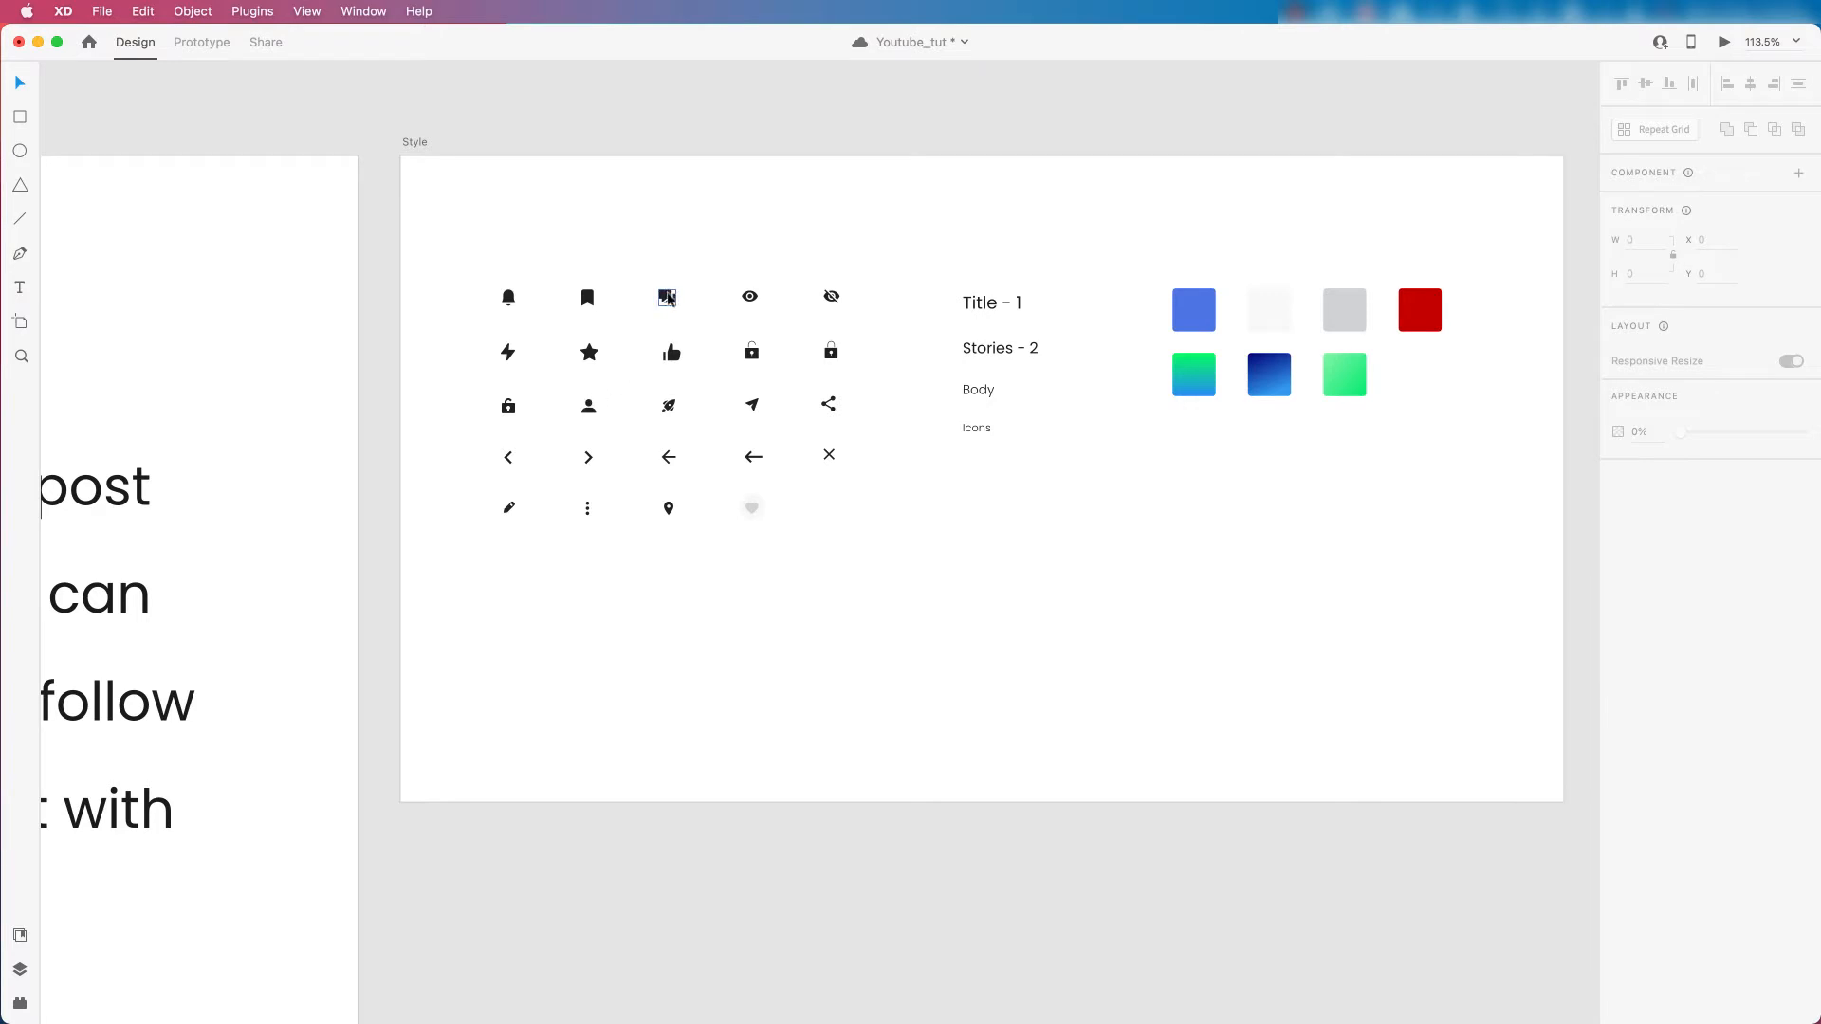
pyautogui.click(668, 300)
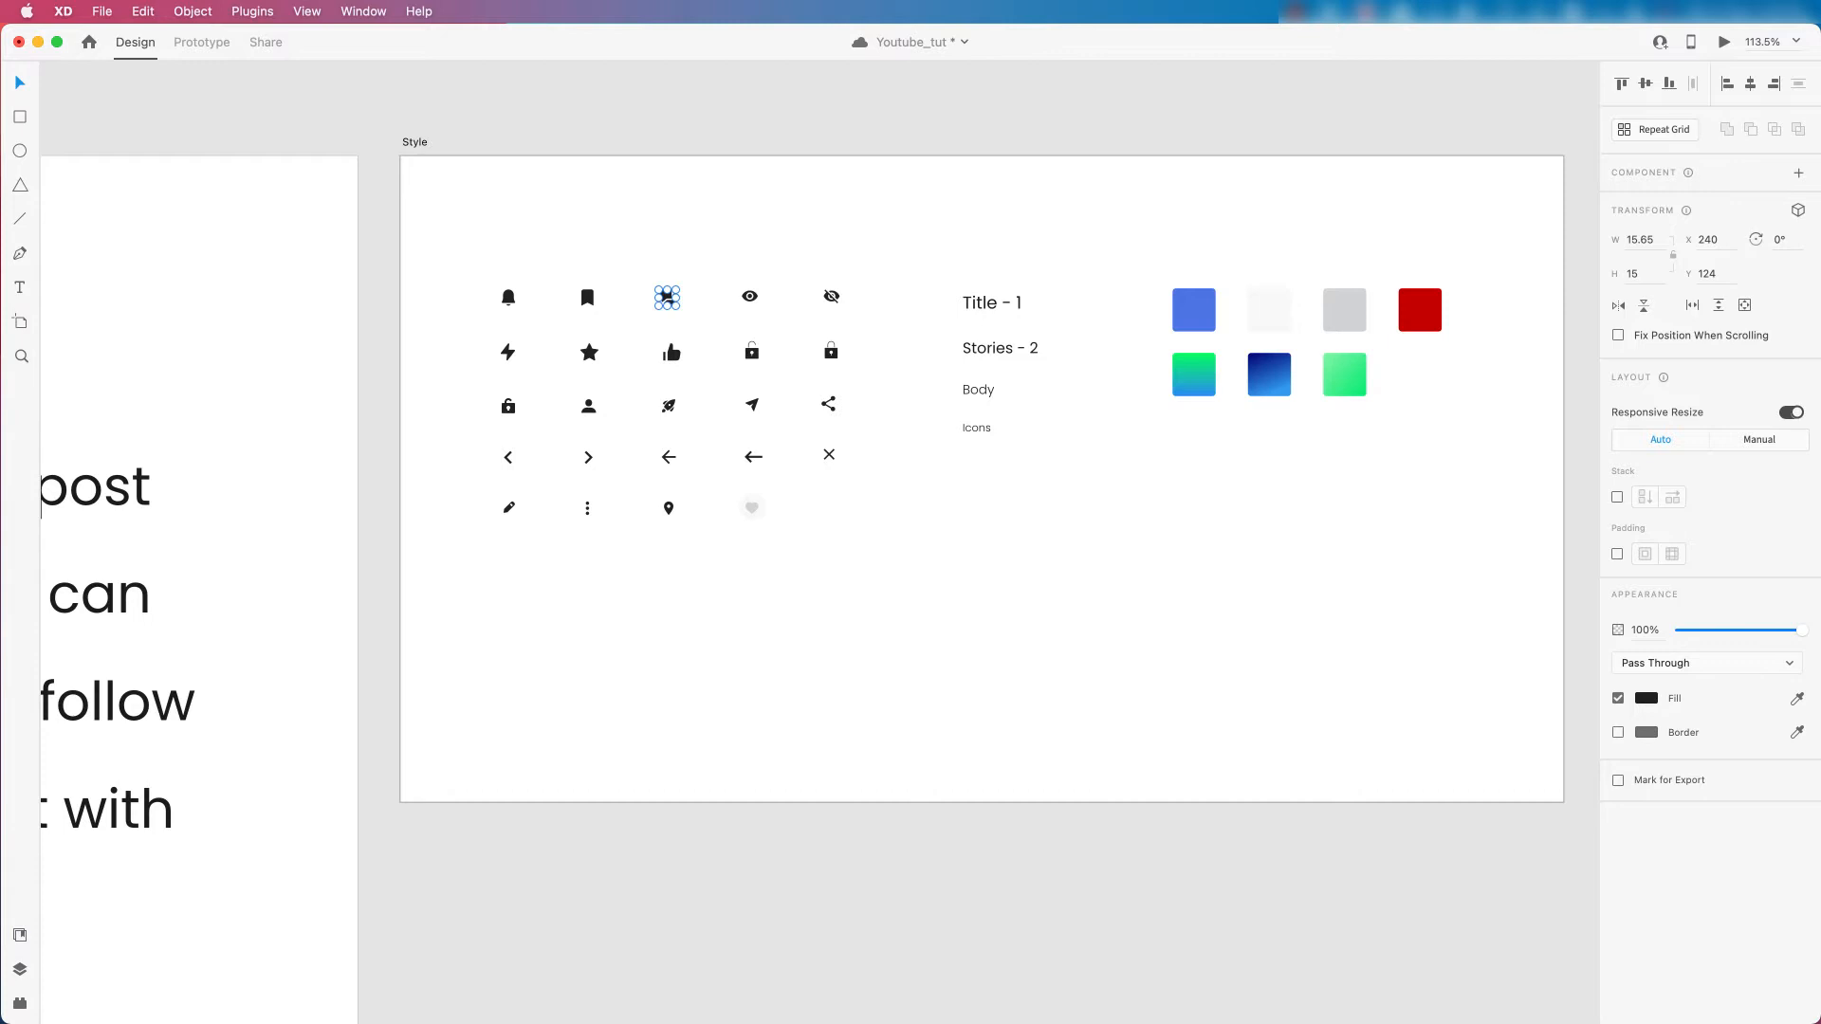
pyautogui.click(406, 610)
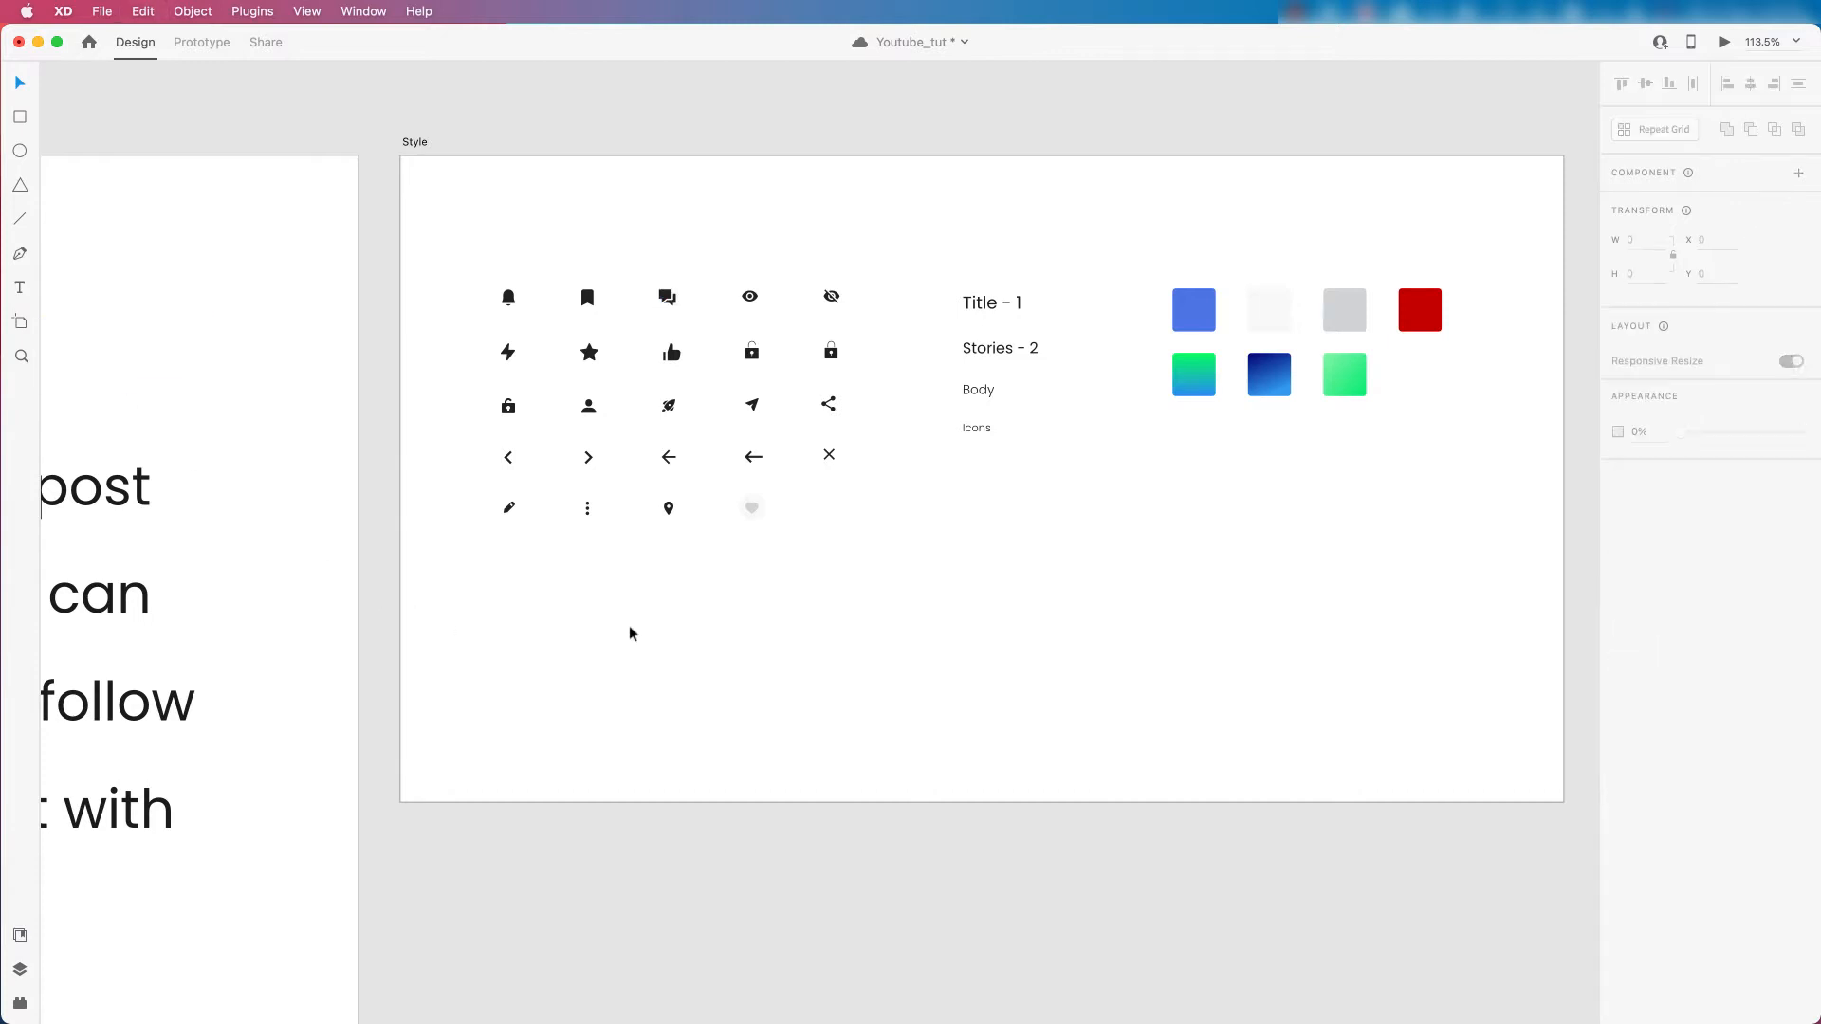
# Try the copied chat icon inside the invisible circle on the header's right side, and delete it from the group.
pyautogui.scroll(-5, 608, 635)
pyautogui.scroll(-10, 635, 785)
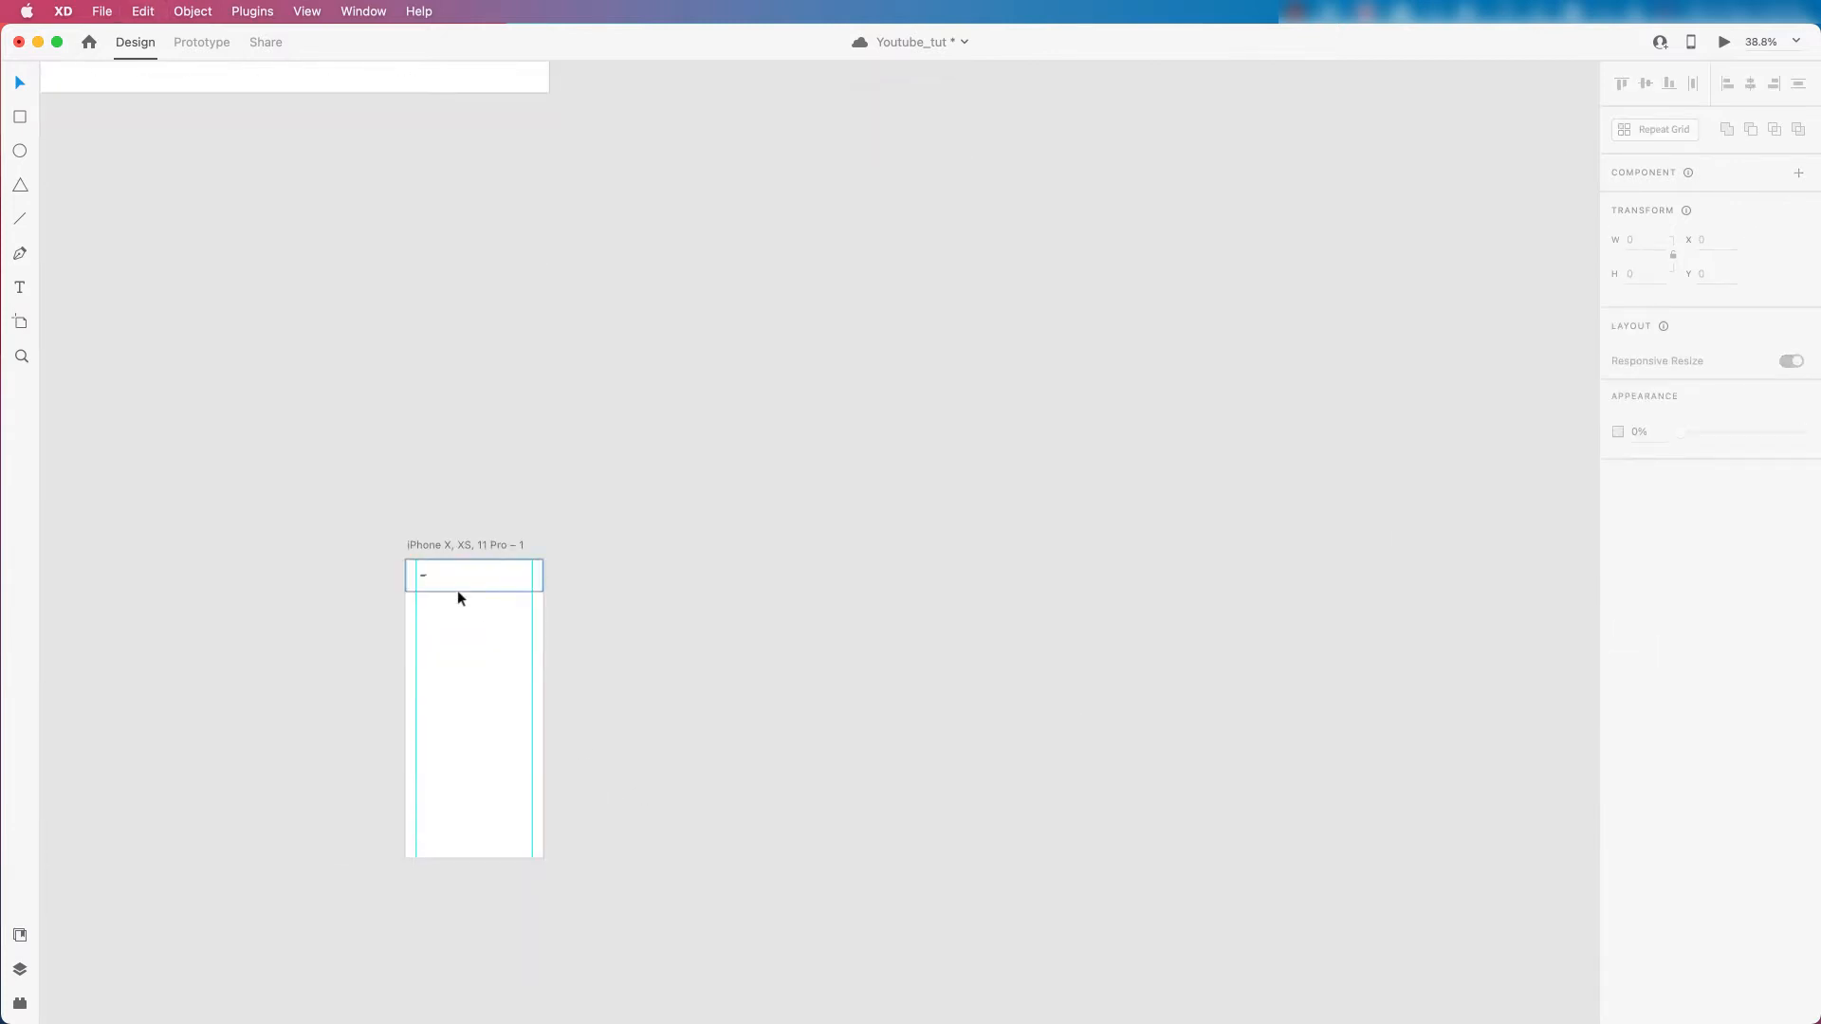
pyautogui.scroll(6, 457, 592)
pyautogui.click(643, 554)
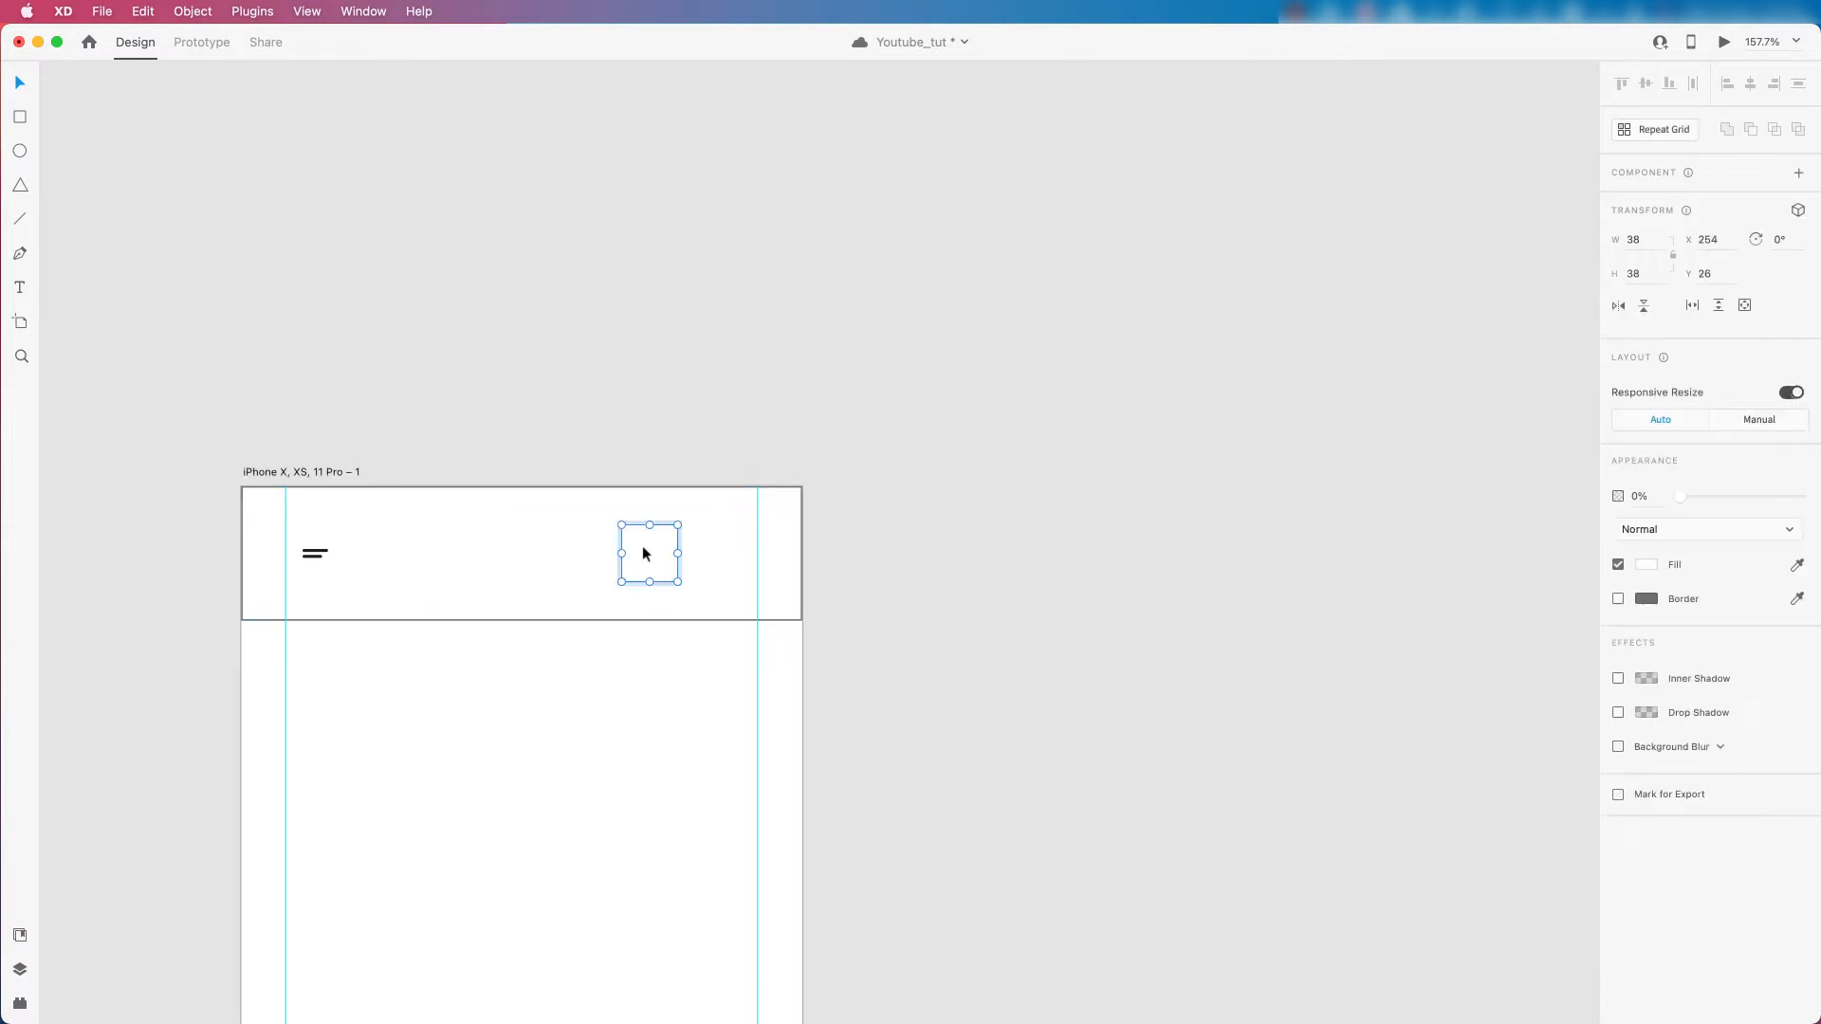
pyautogui.press('super+v')
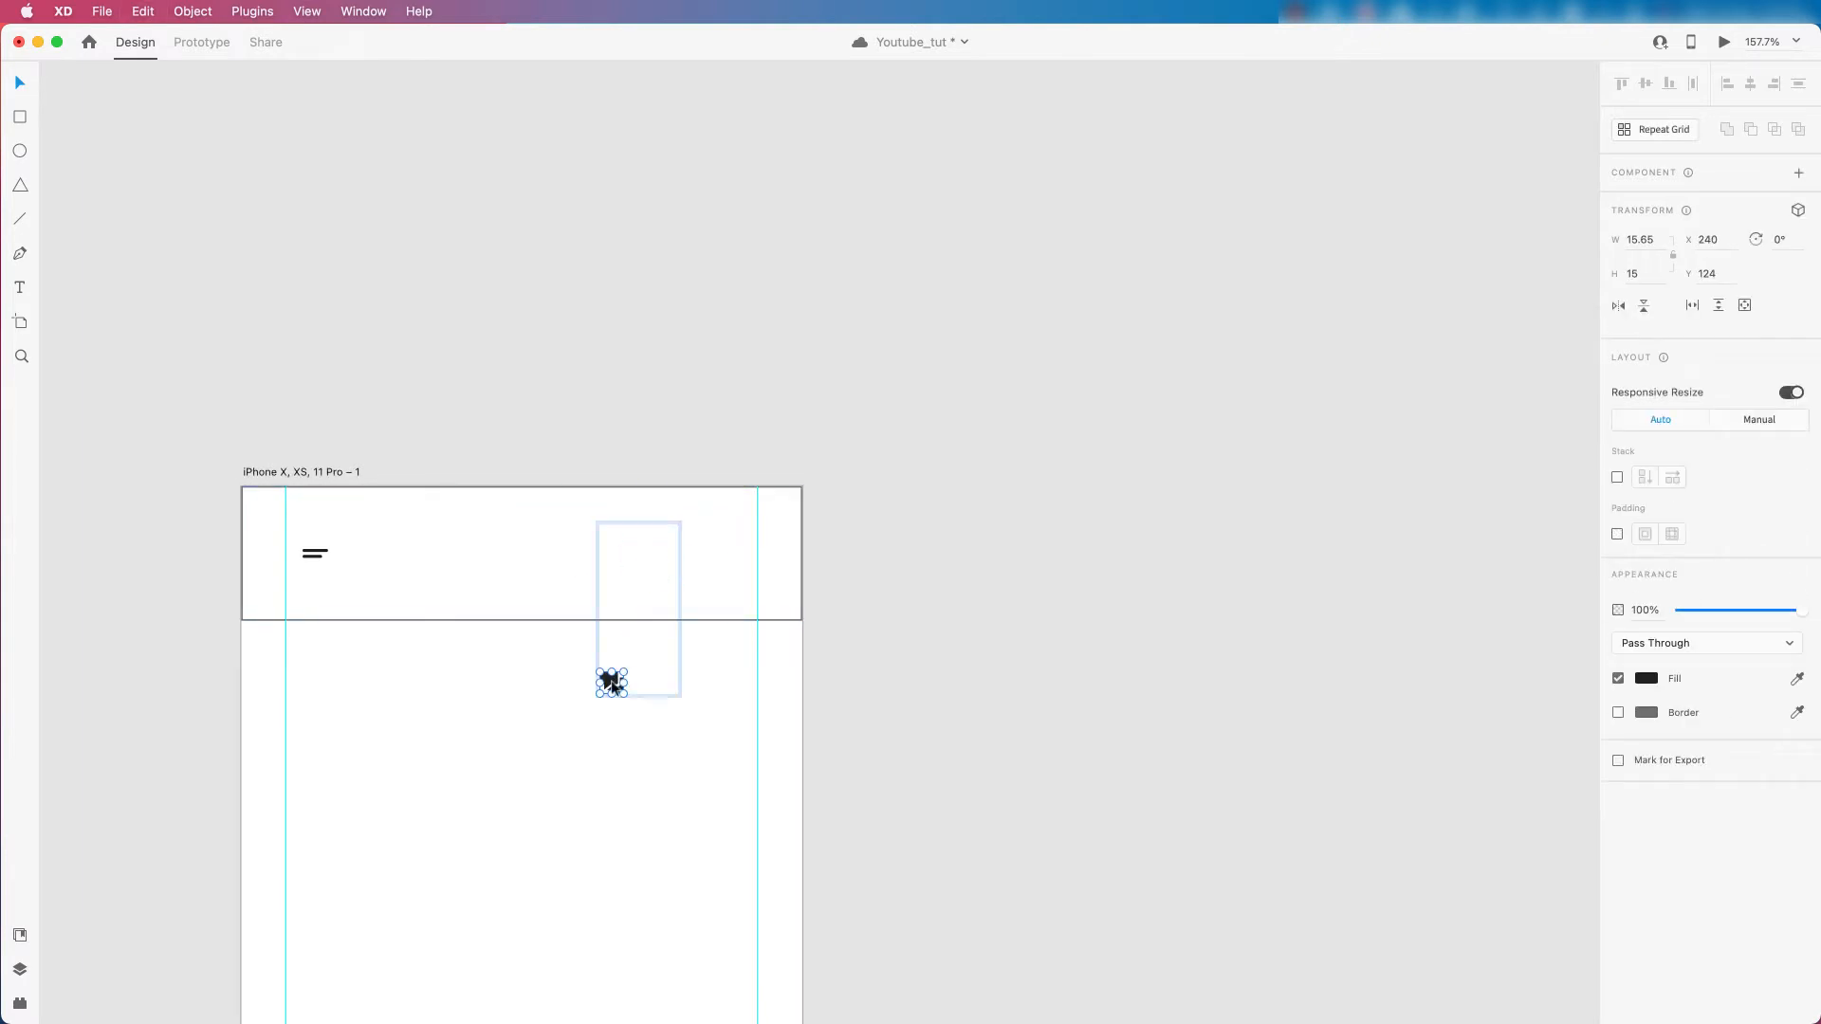
pyautogui.moveTo(612, 684); pyautogui.dragTo(651, 561)
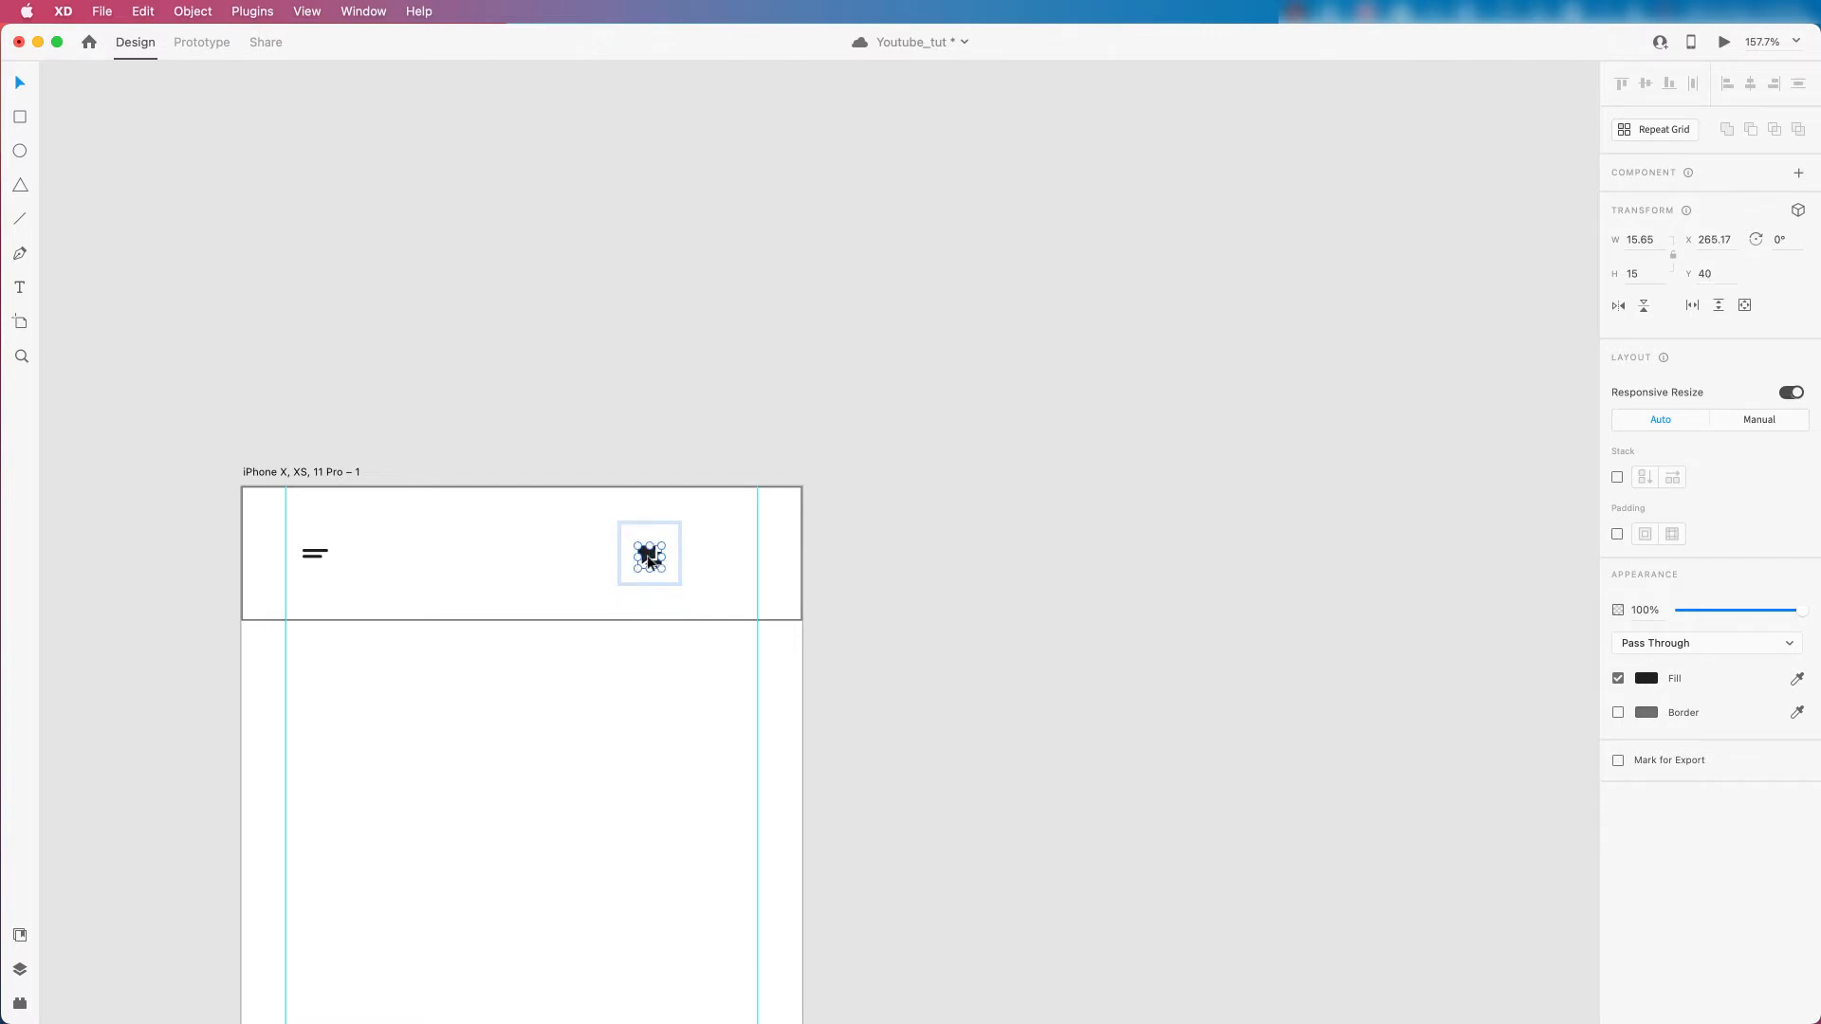
pyautogui.press('BackSpace')
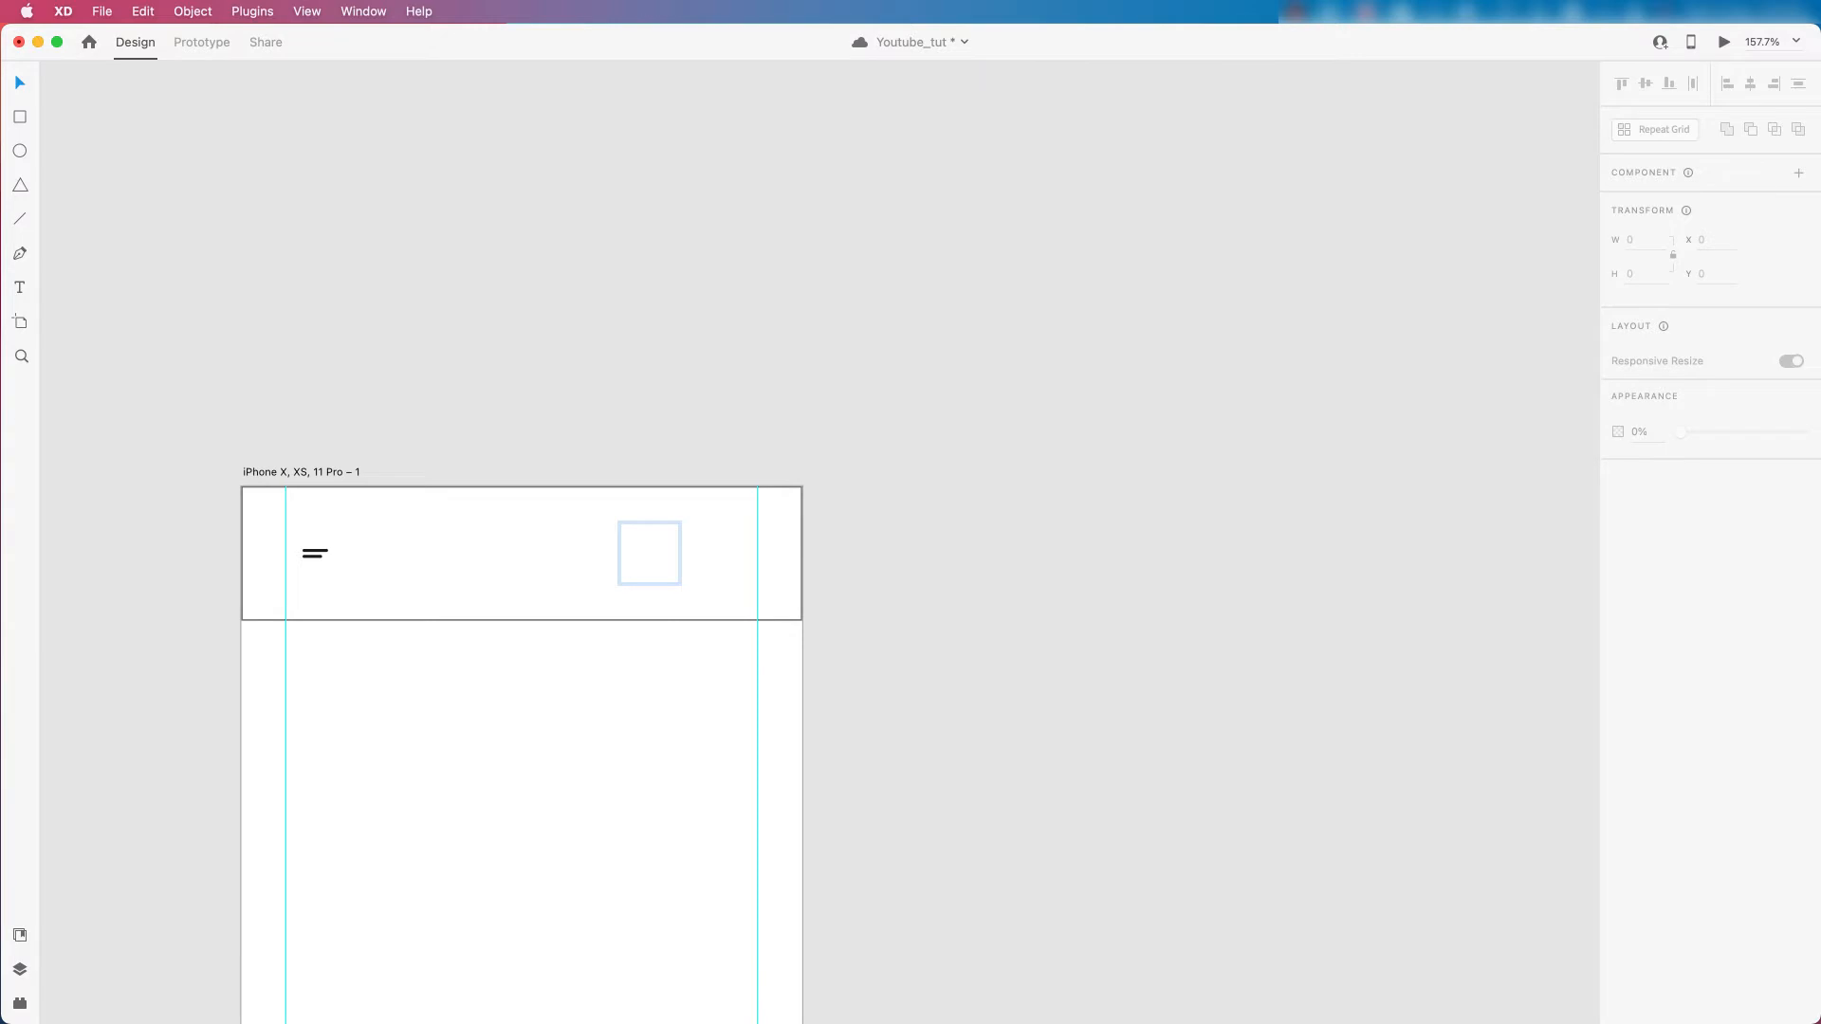
pyautogui.press('super+Tab')
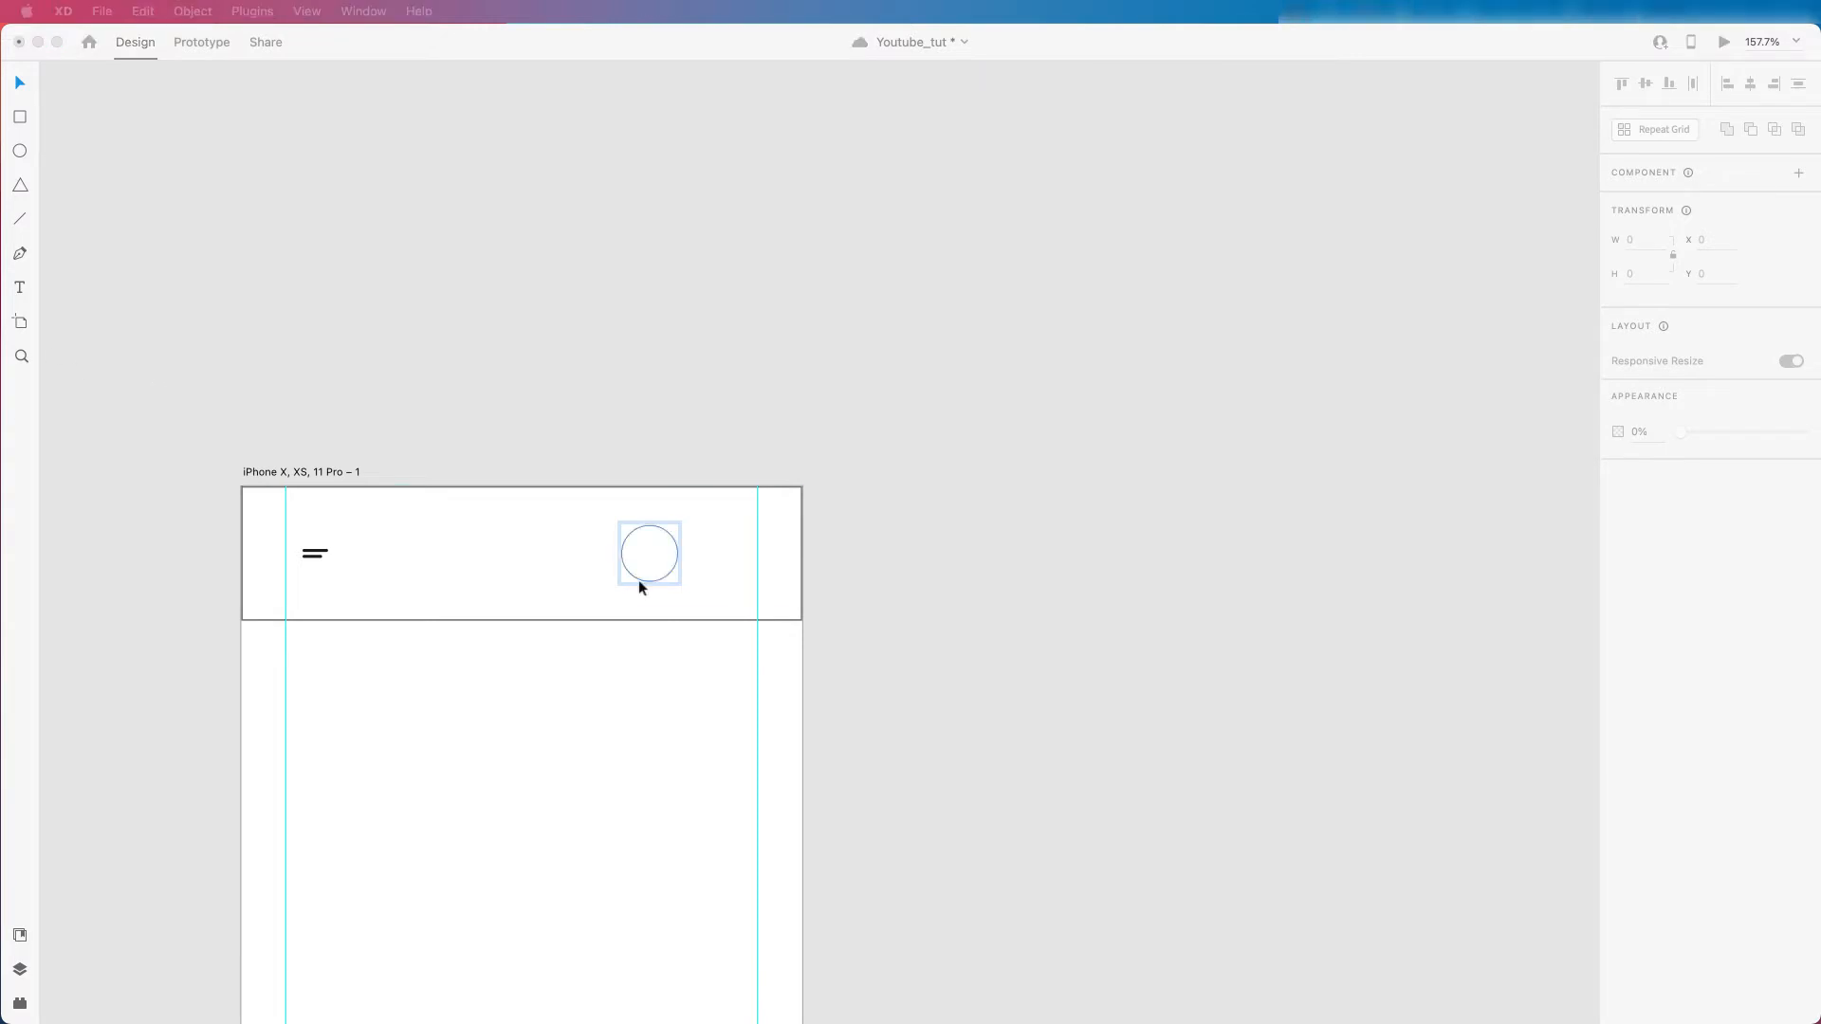
# Restore the deleted chat icon and center it inside the invisible circle placed at X 202, Y 33.
pyautogui.click(649, 570)
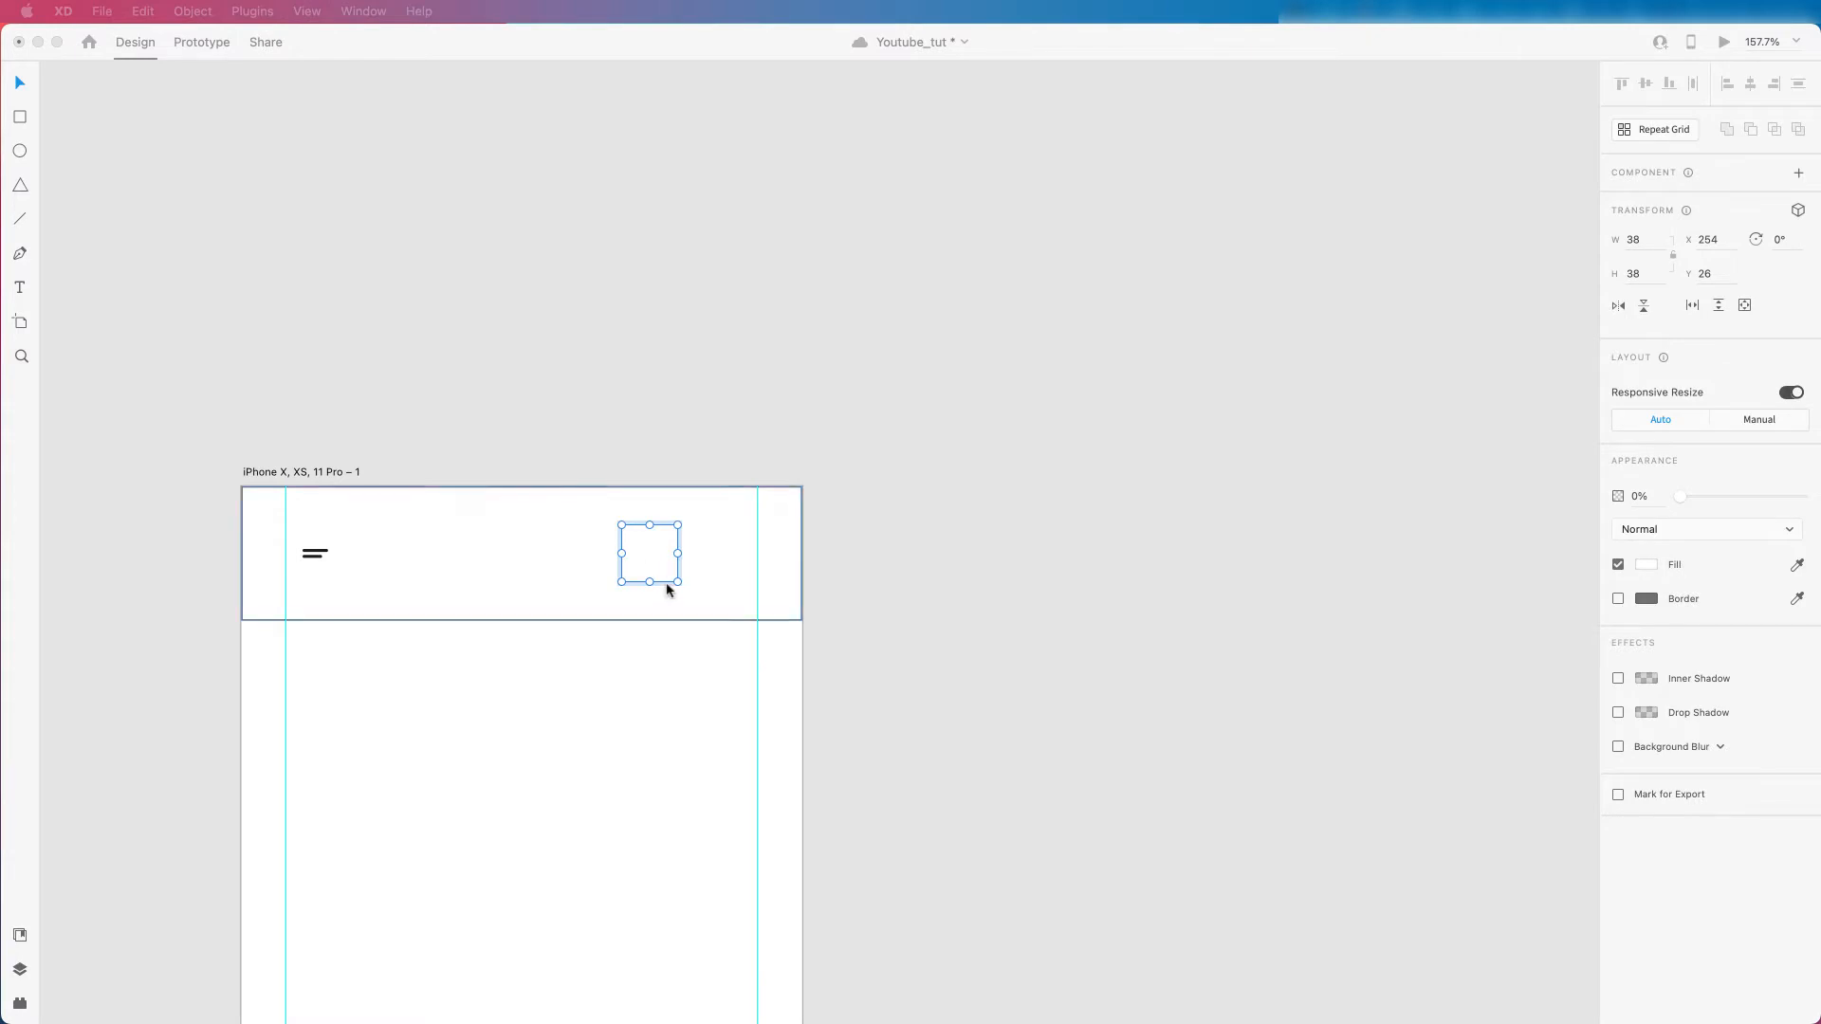
pyautogui.scroll(-5, 645, 574)
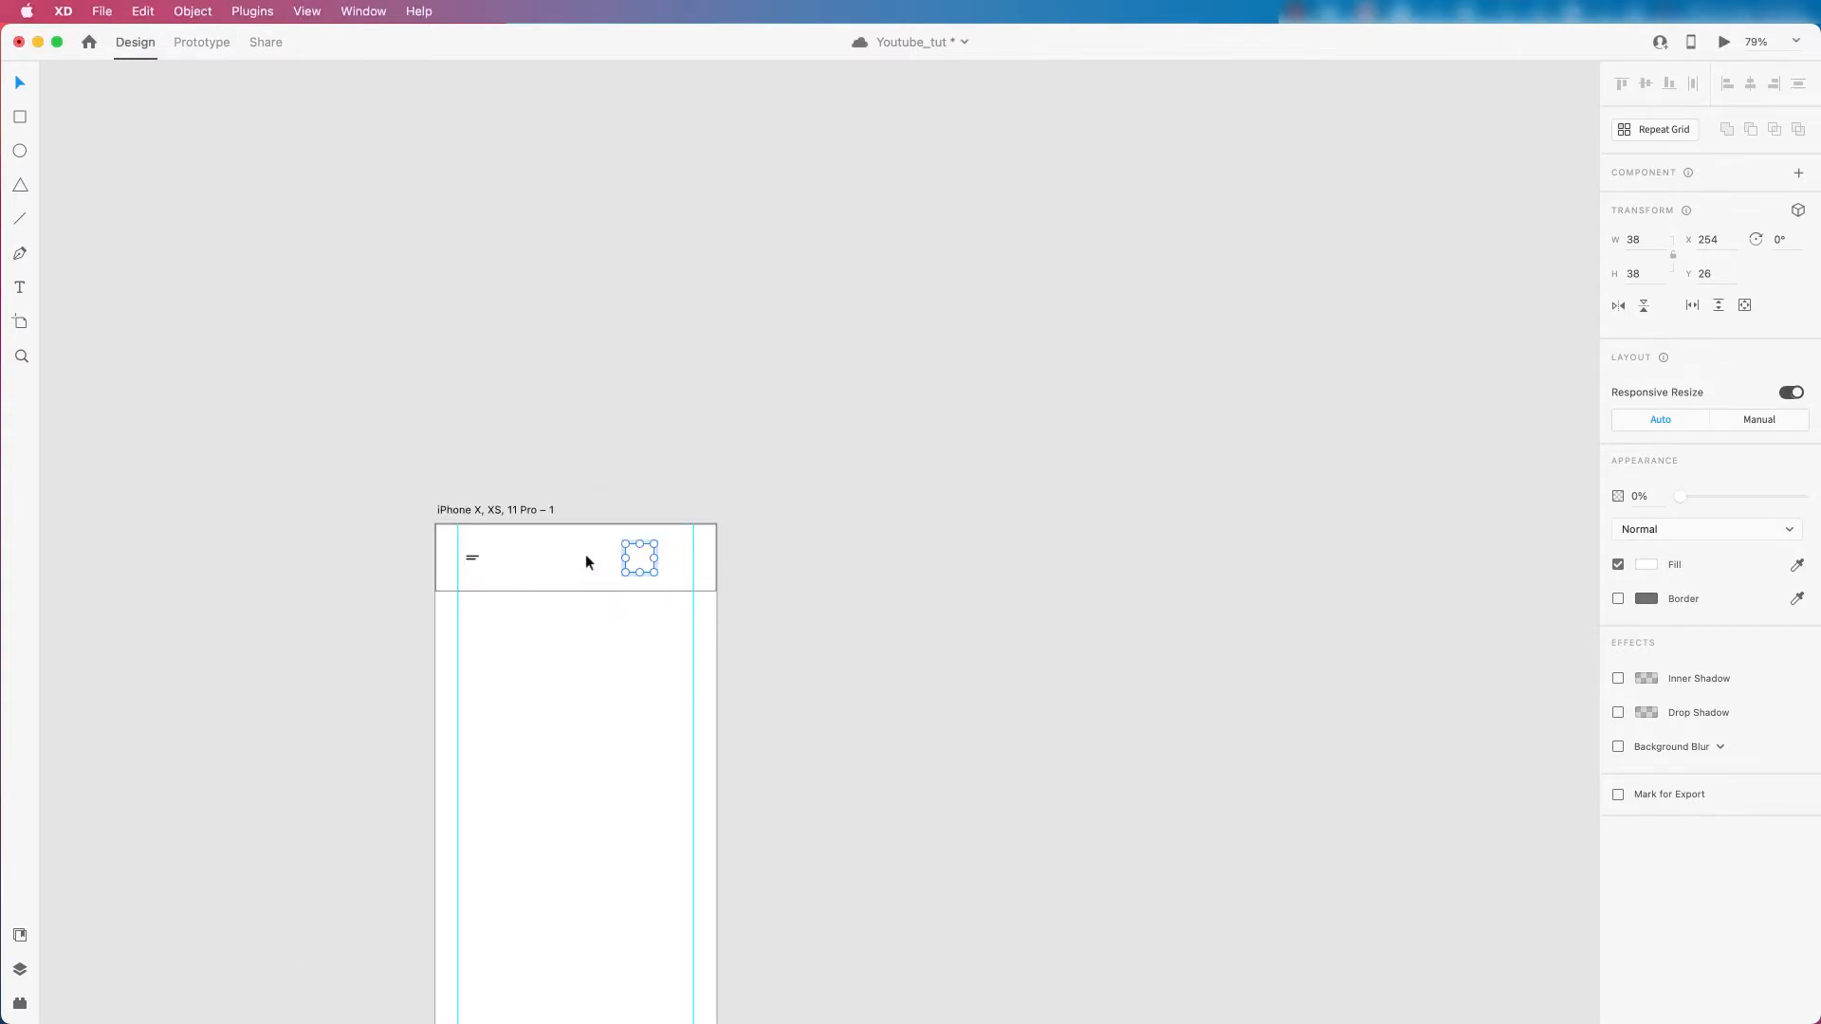
pyautogui.scroll(7, 595, 571)
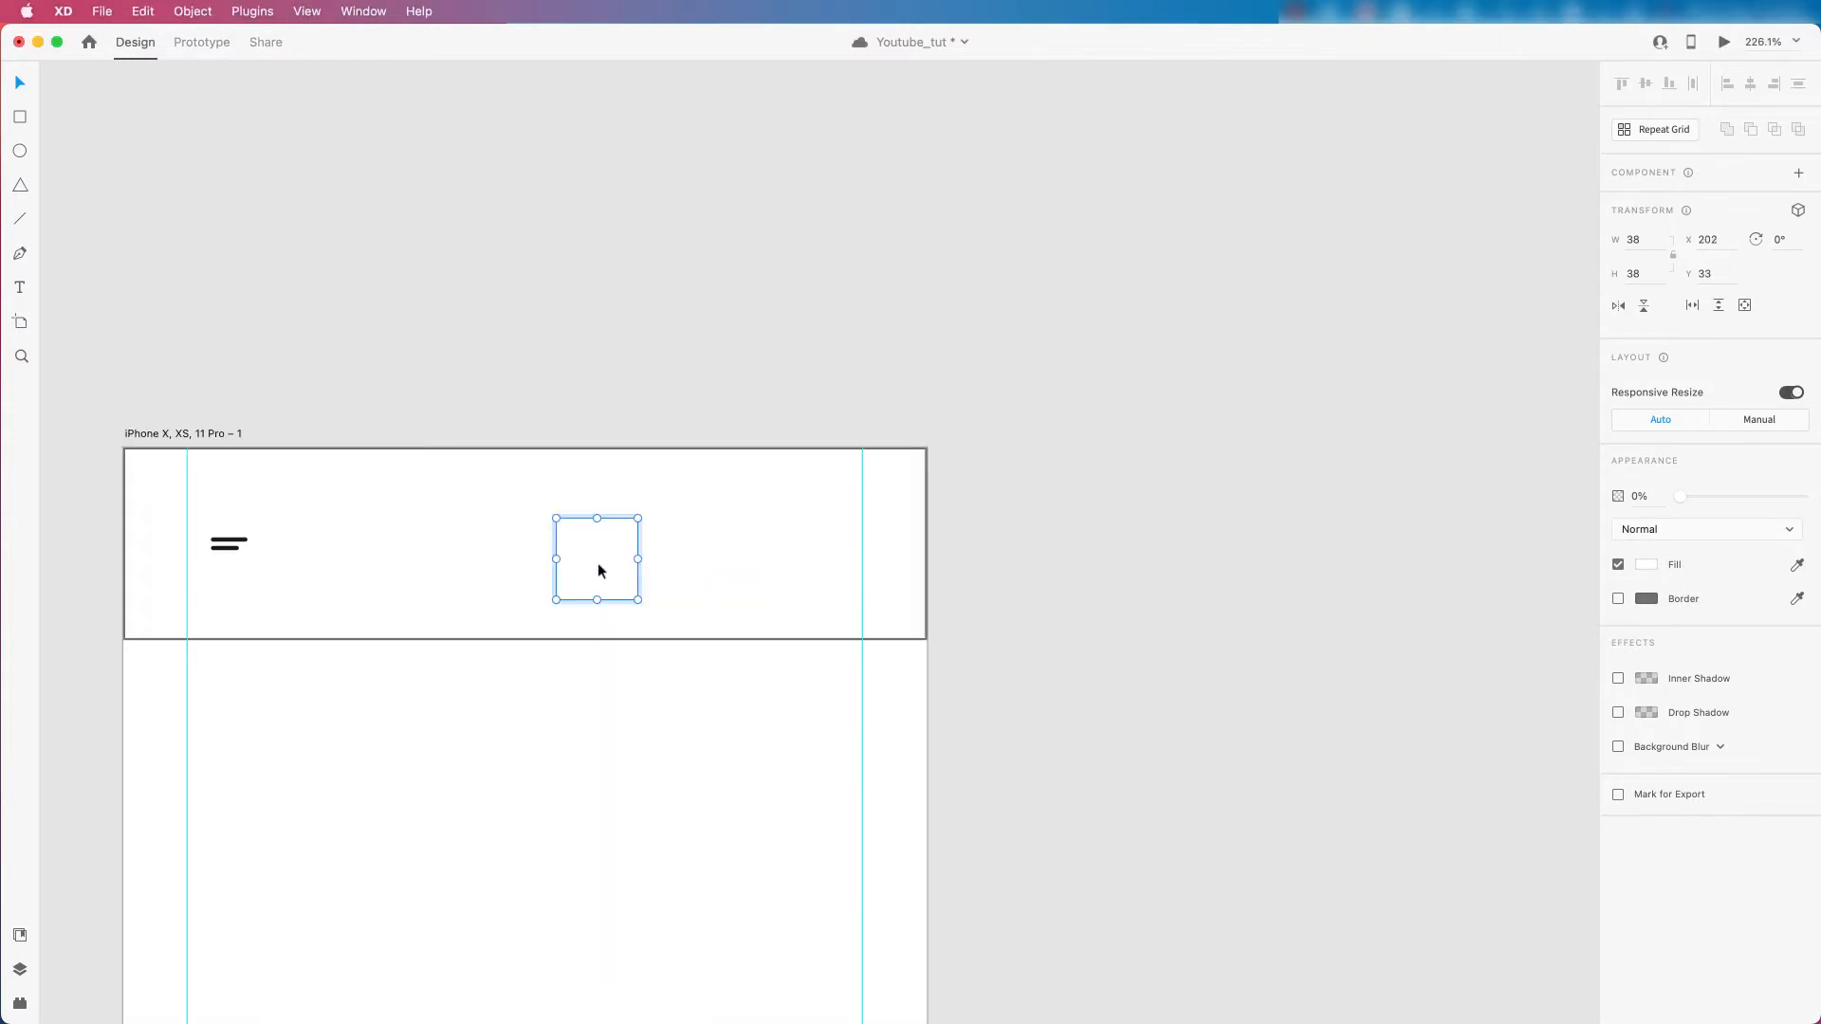
pyautogui.press('super+z')
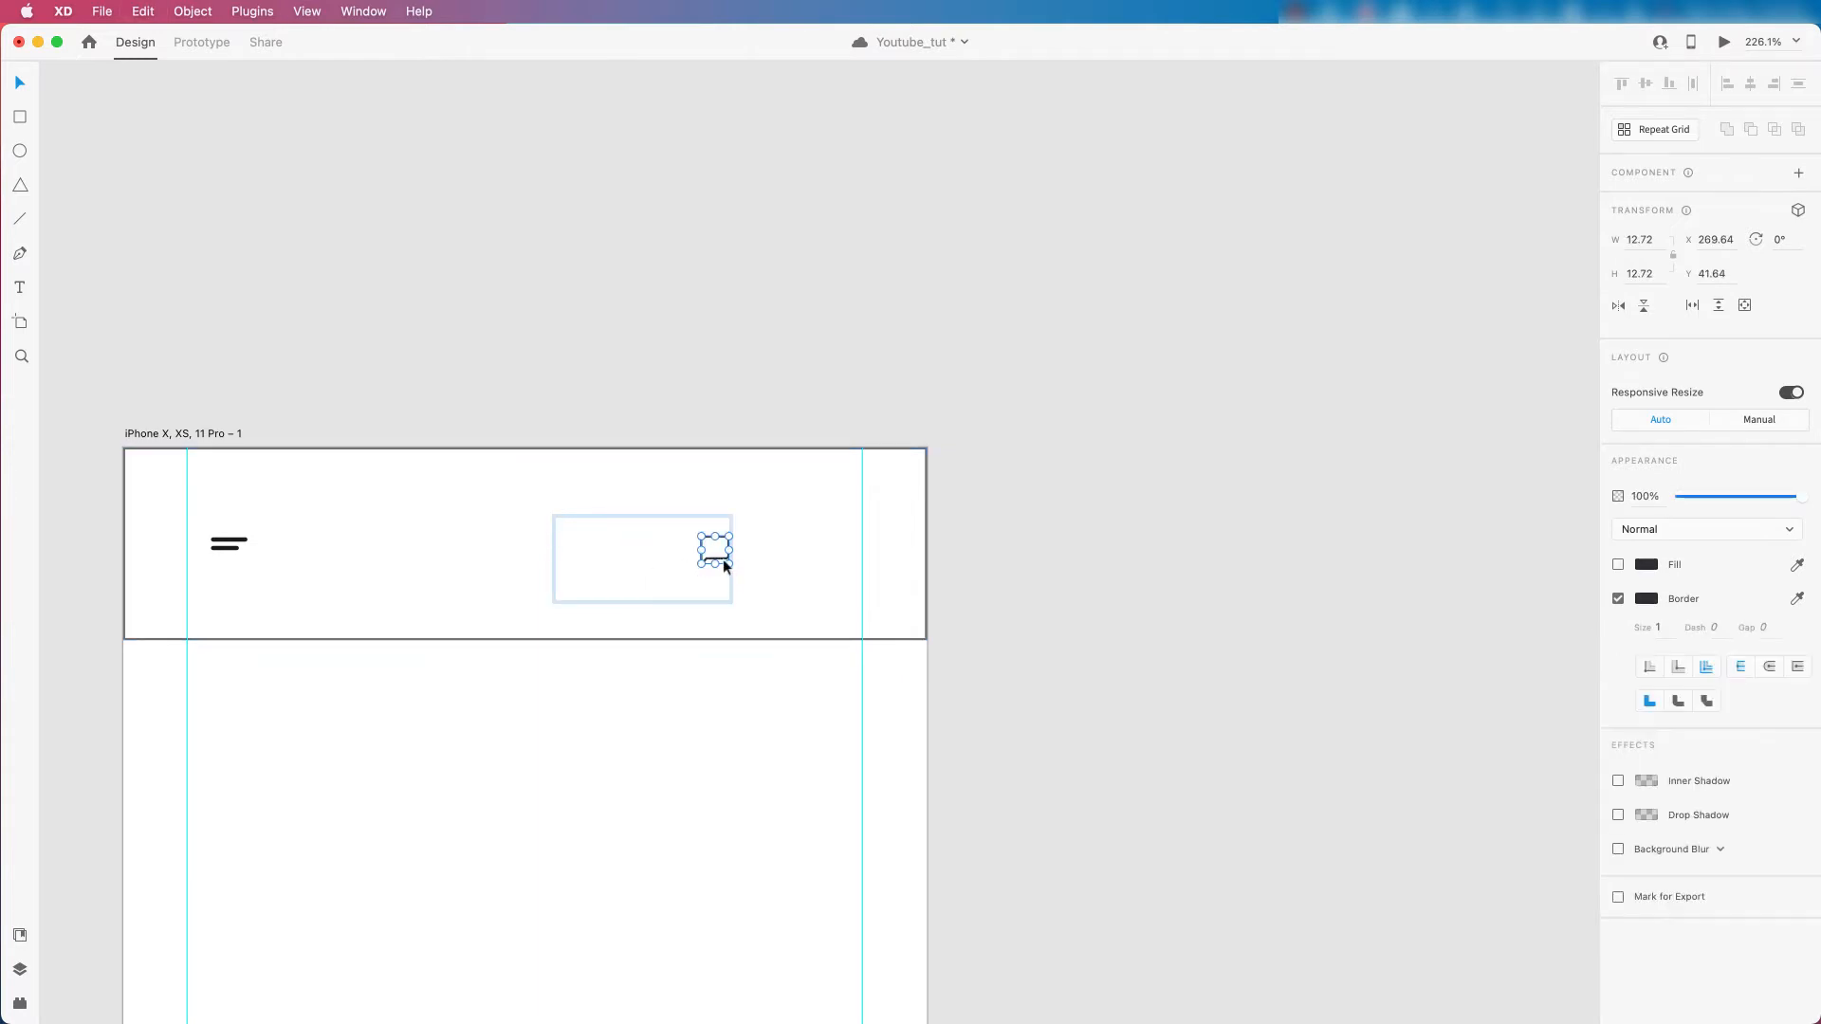
pyautogui.moveTo(721, 556); pyautogui.dragTo(605, 559)
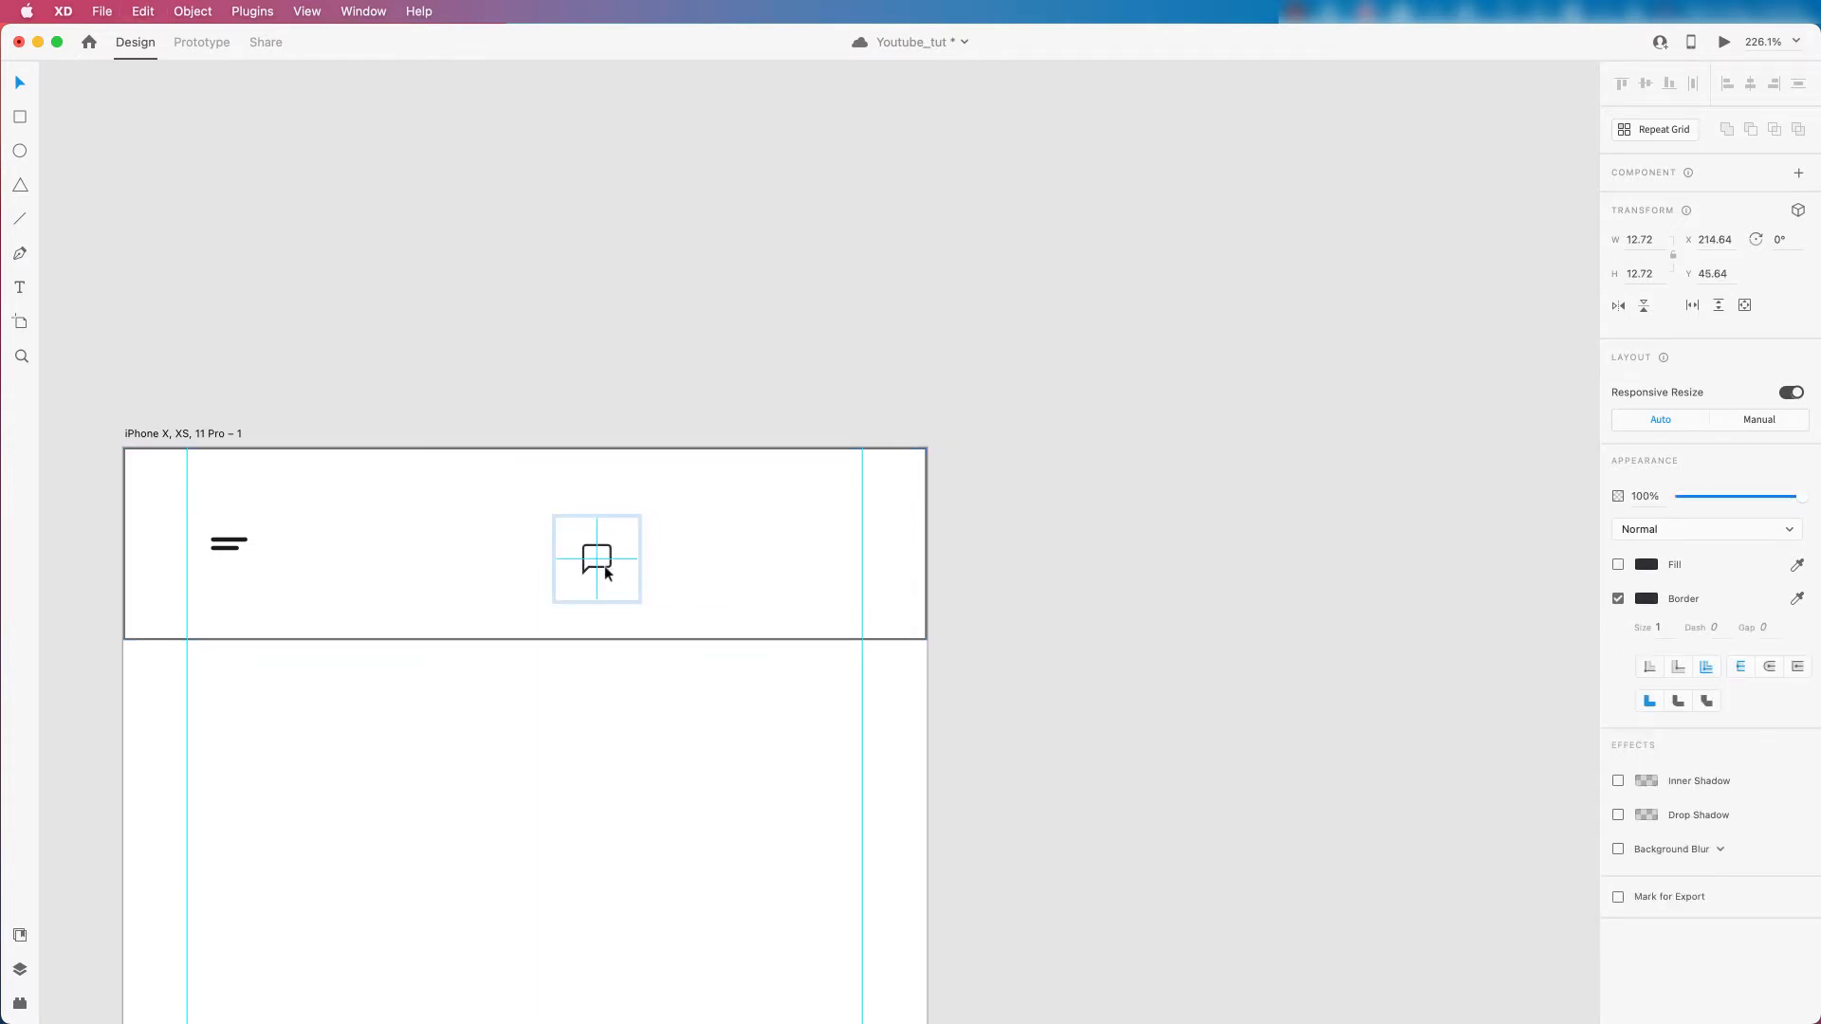
# Check the circle around the chat icon at full opacity with its border enabled, and return its opacity to 0%.
pyautogui.click(622, 553)
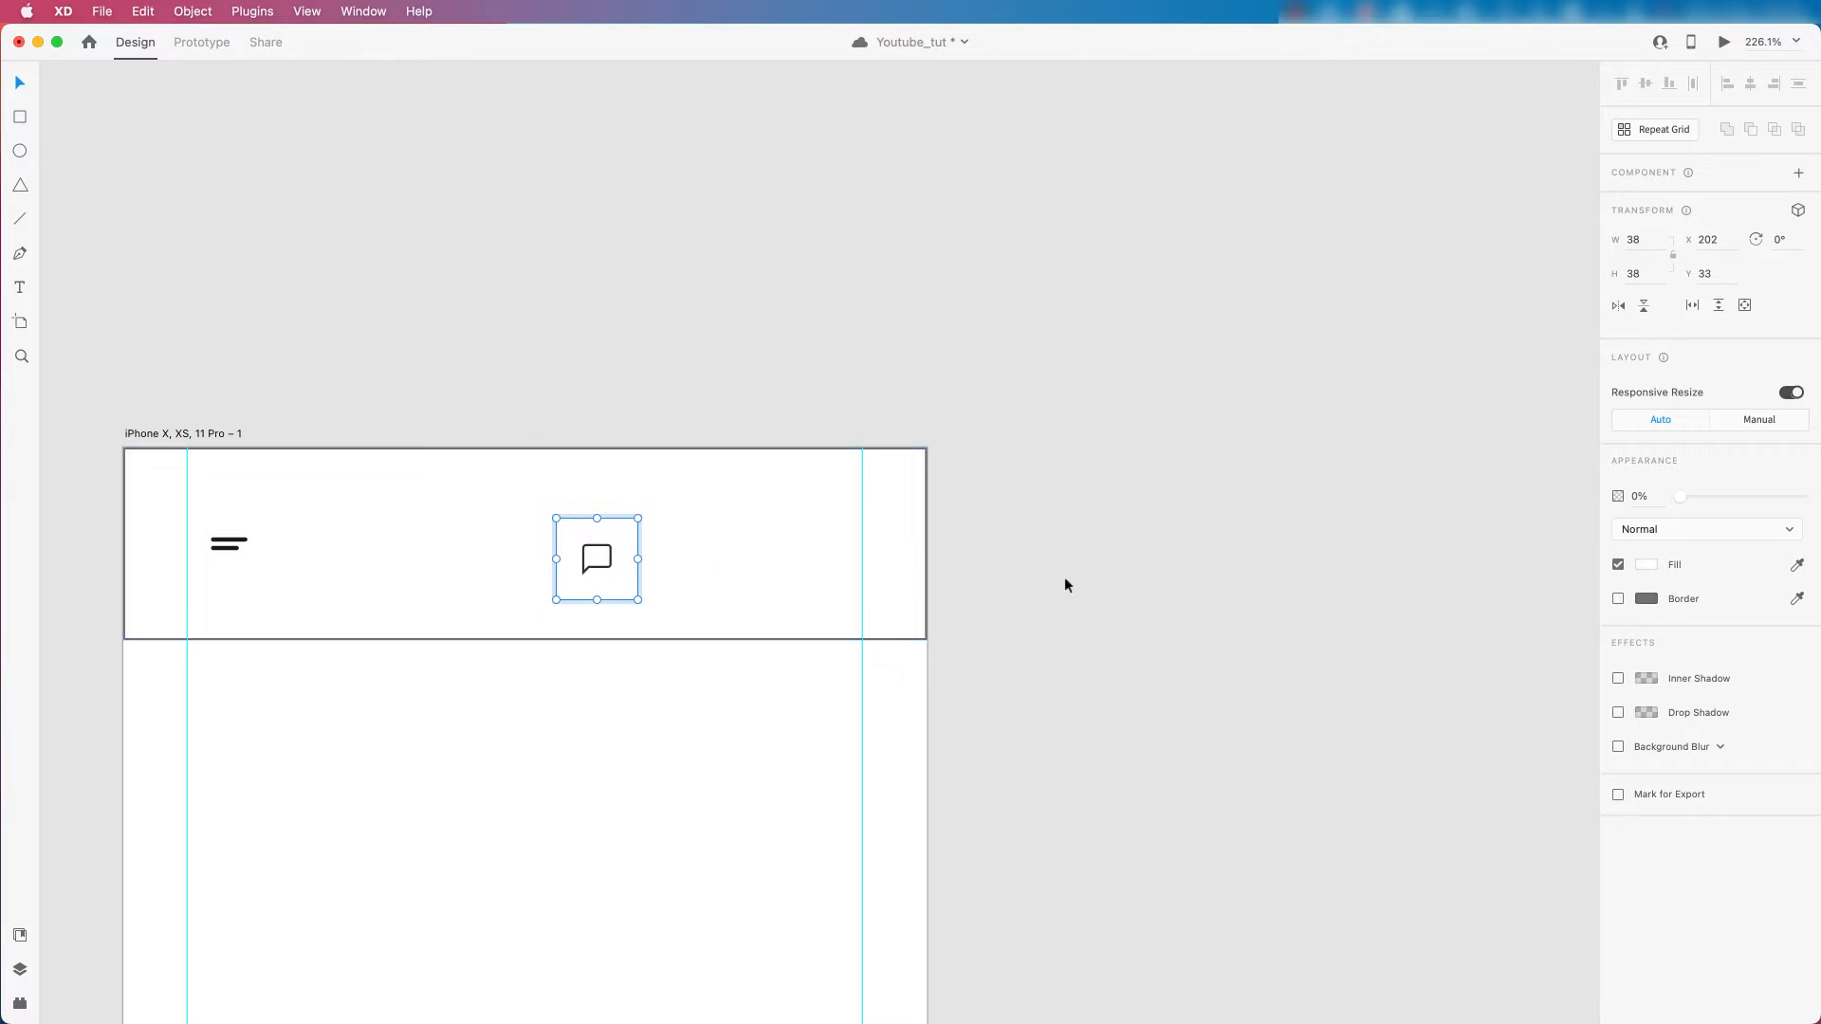
pyautogui.moveTo(1735, 496); pyautogui.dragTo(1805, 496)
pyautogui.click(1618, 599)
pyautogui.click(1696, 499)
pyautogui.moveTo(1695, 503); pyautogui.dragTo(1585, 508)
pyautogui.click(652, 556)
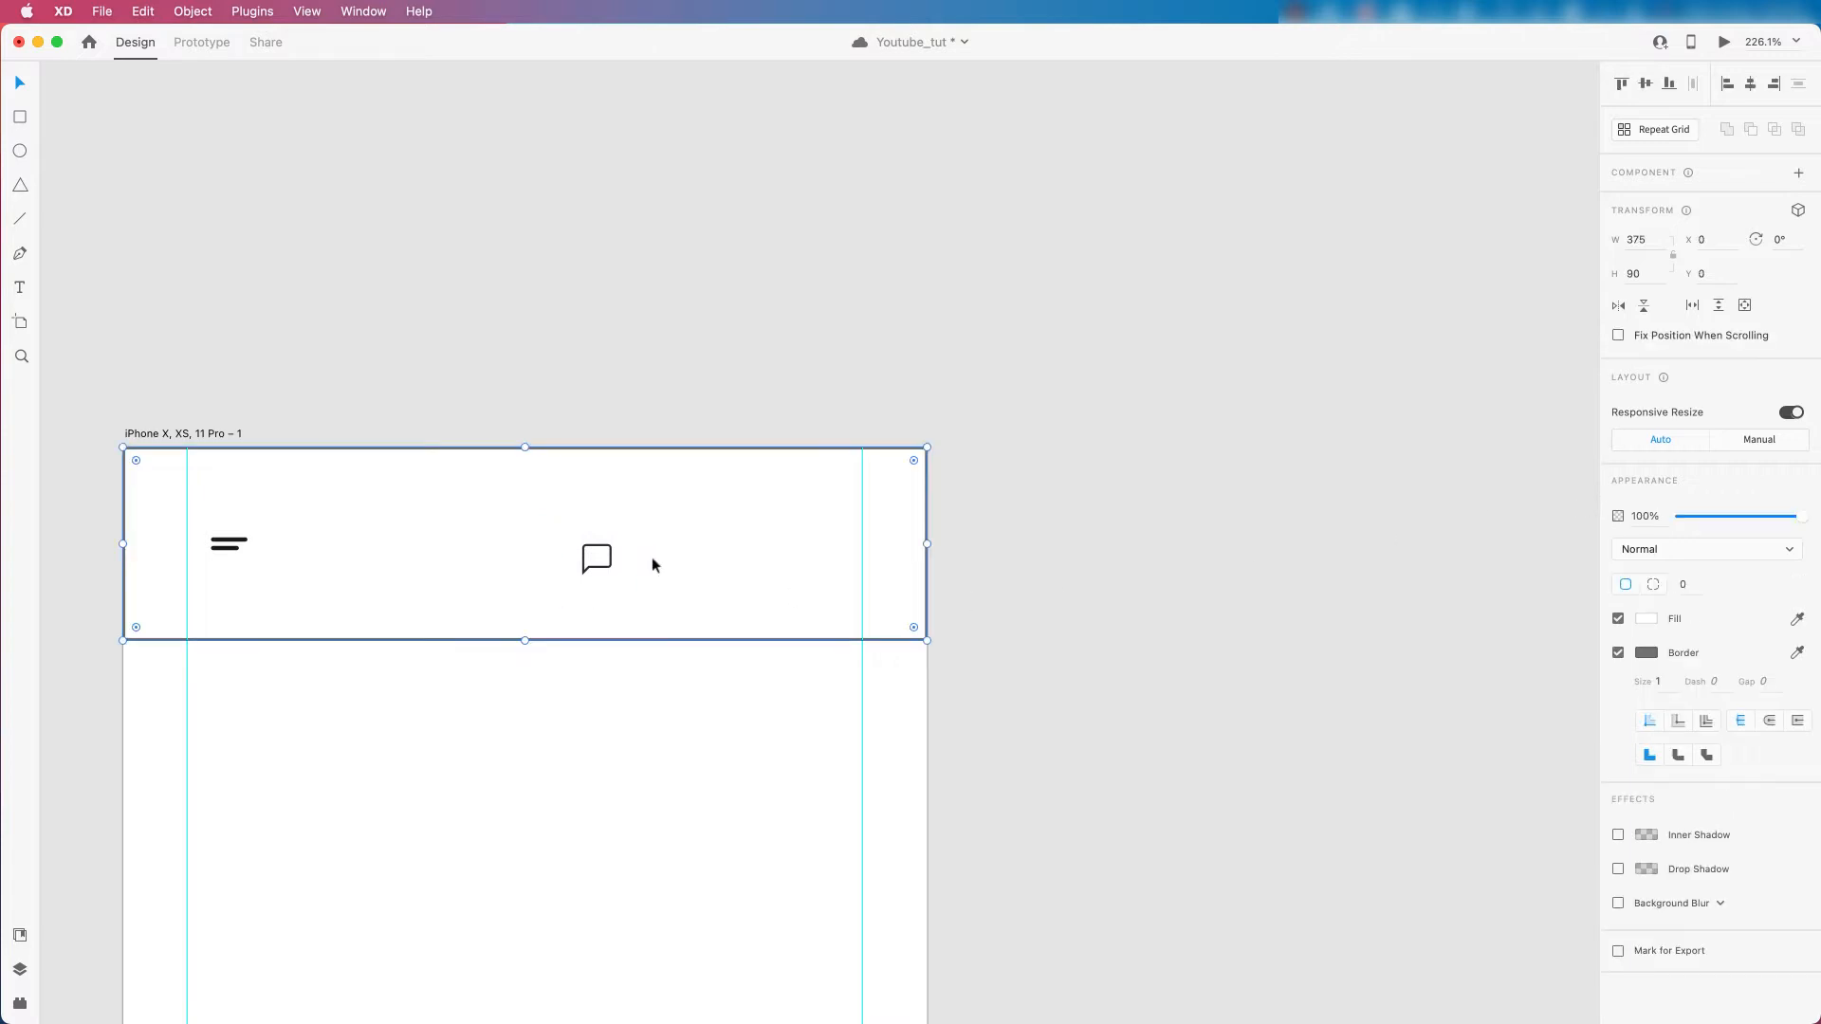
# Move the chat icon group to X 228, Y 26 and set the chat icon's border color to #1B1B1B.
pyautogui.click(586, 564)
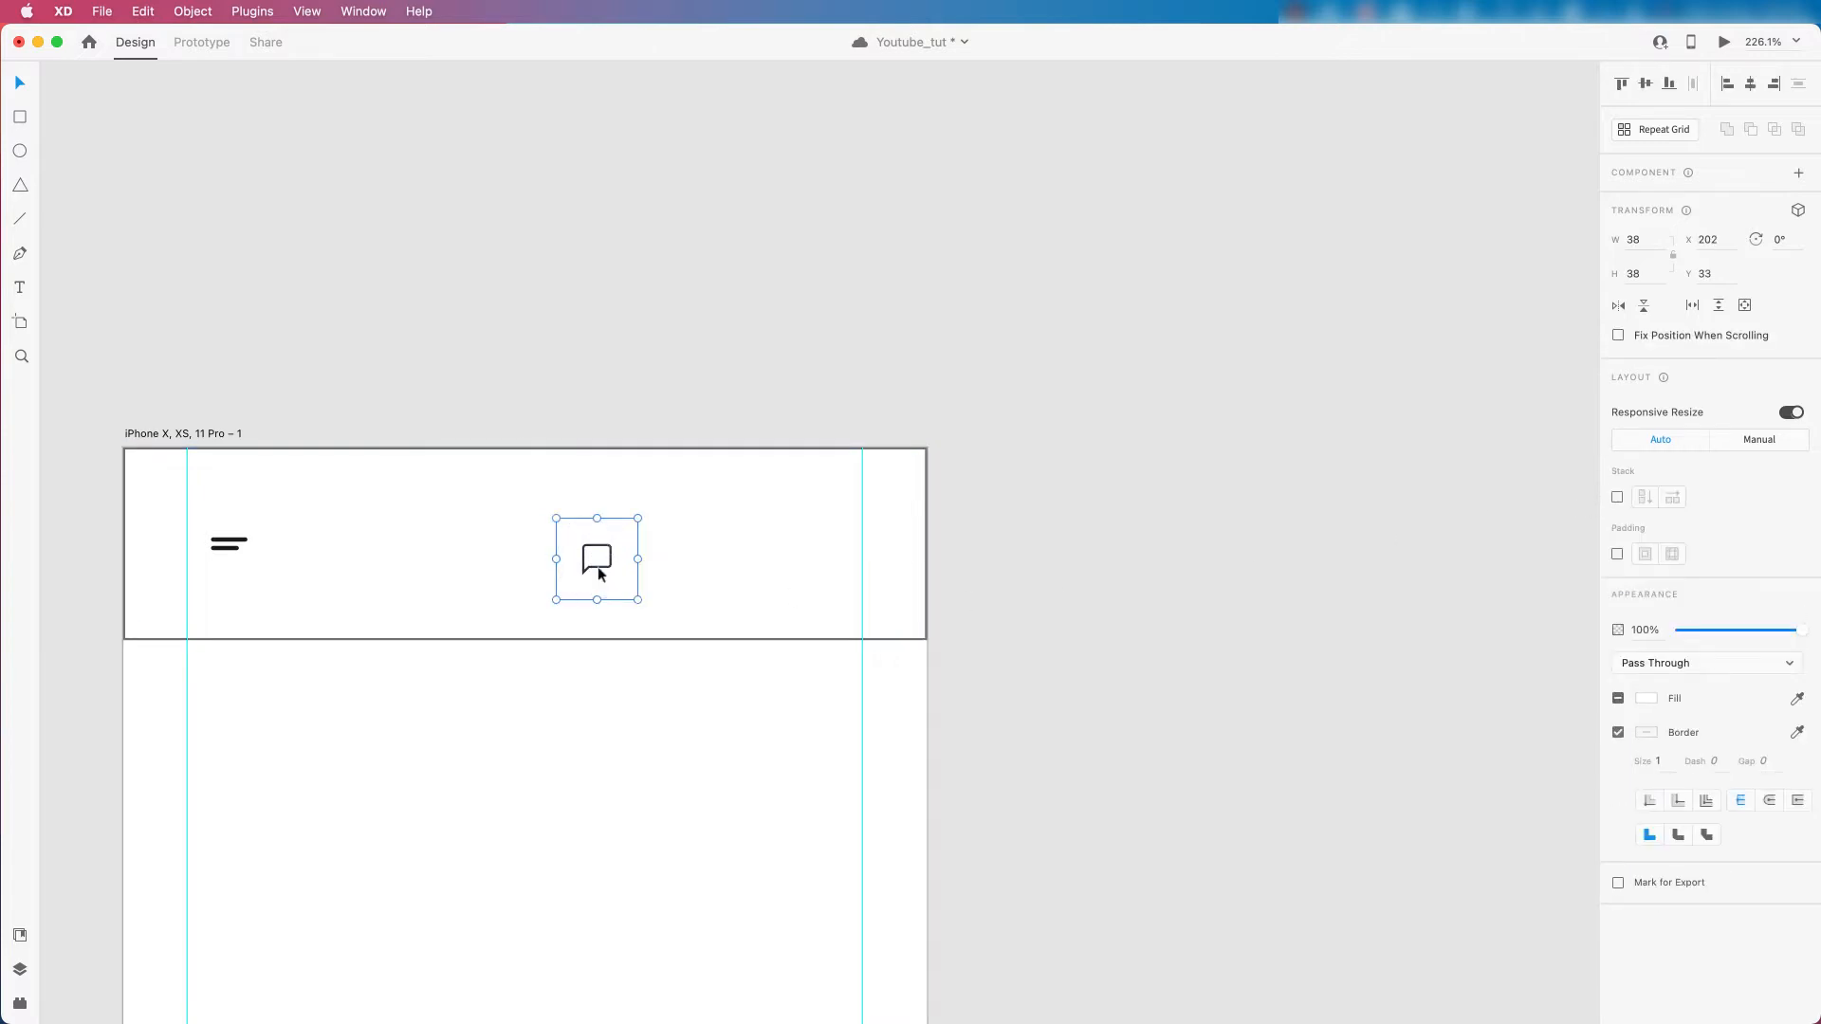
pyautogui.moveTo(600, 565); pyautogui.dragTo(653, 551)
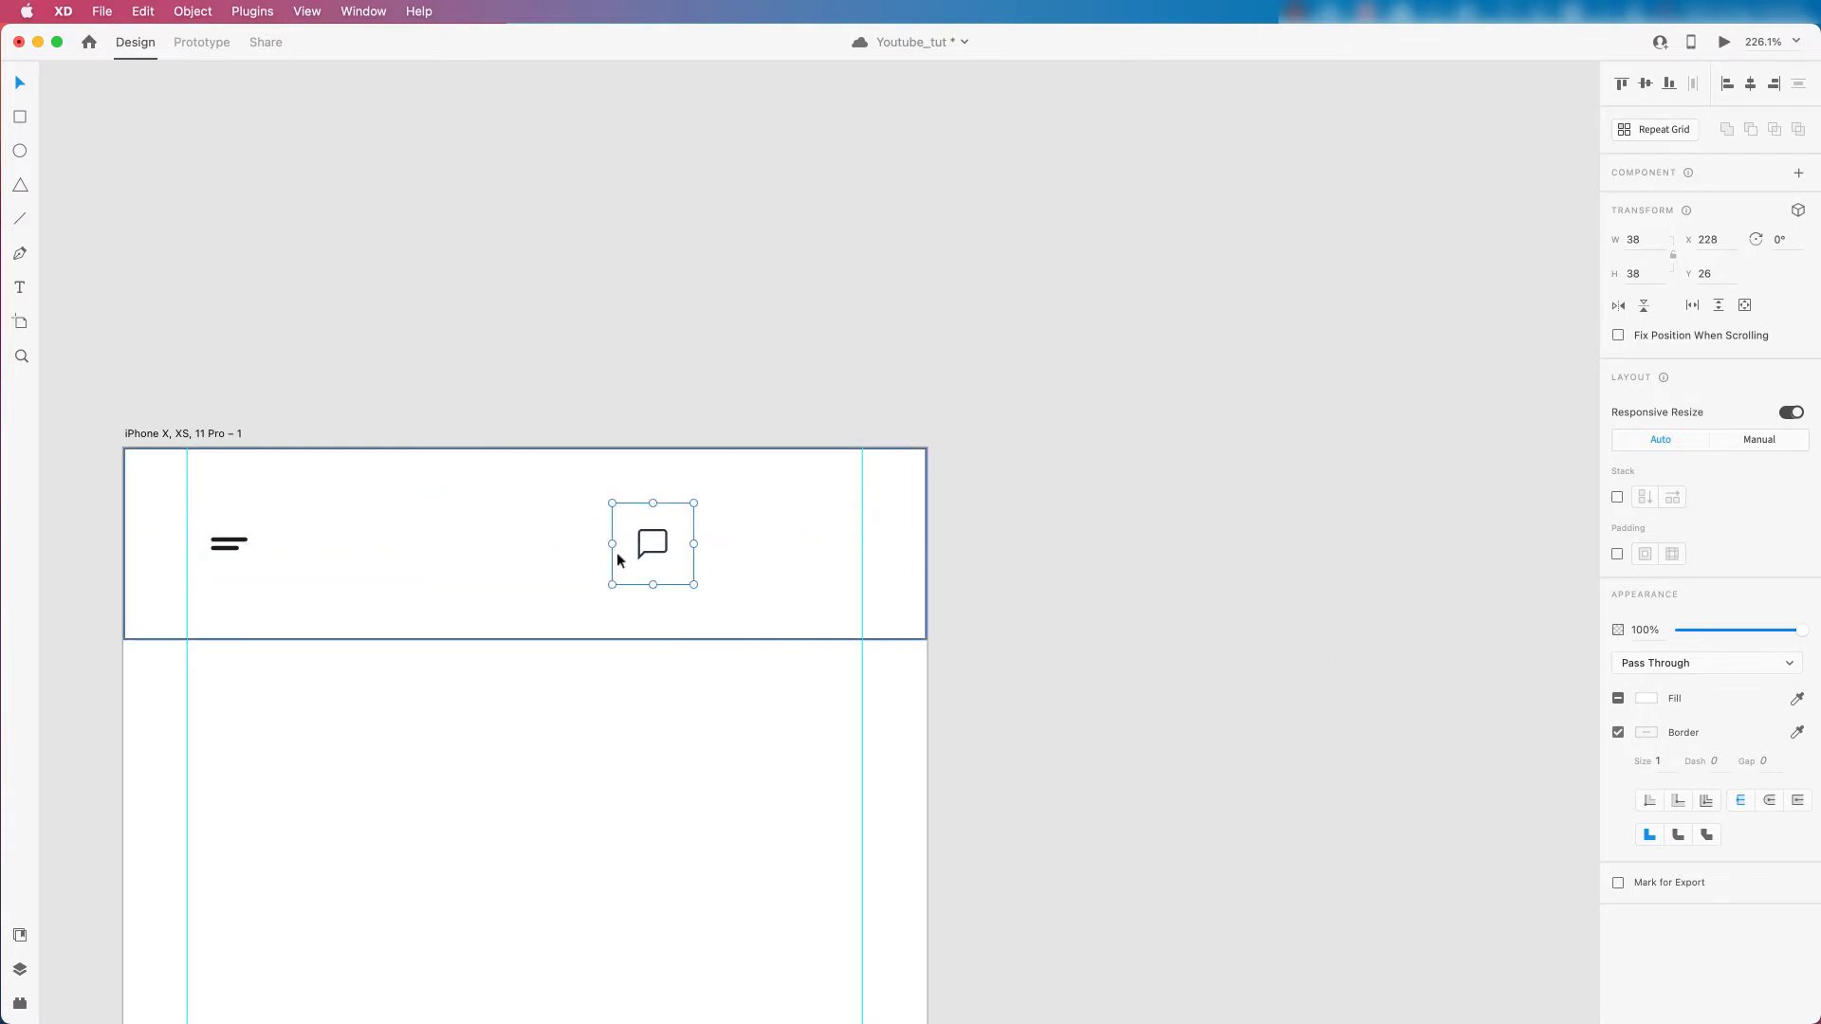
pyautogui.doubleClick(662, 556)
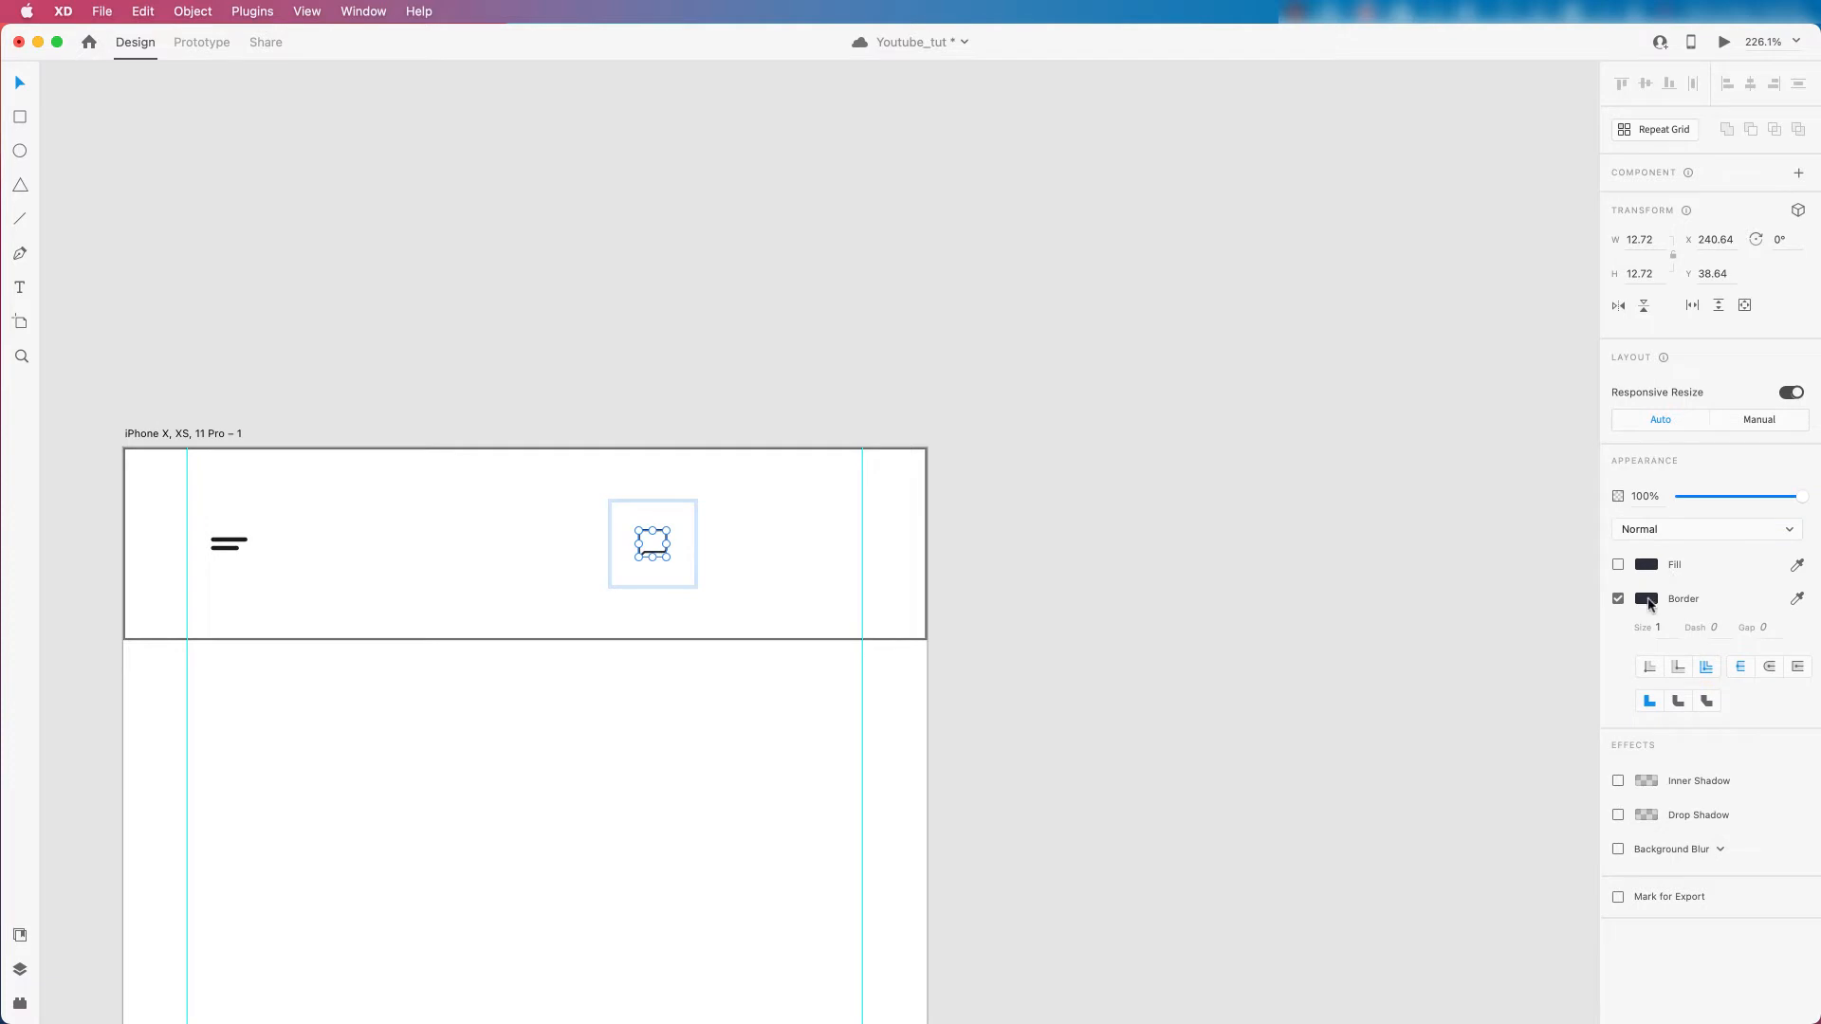
pyautogui.click(1650, 601)
pyautogui.click(1572, 698)
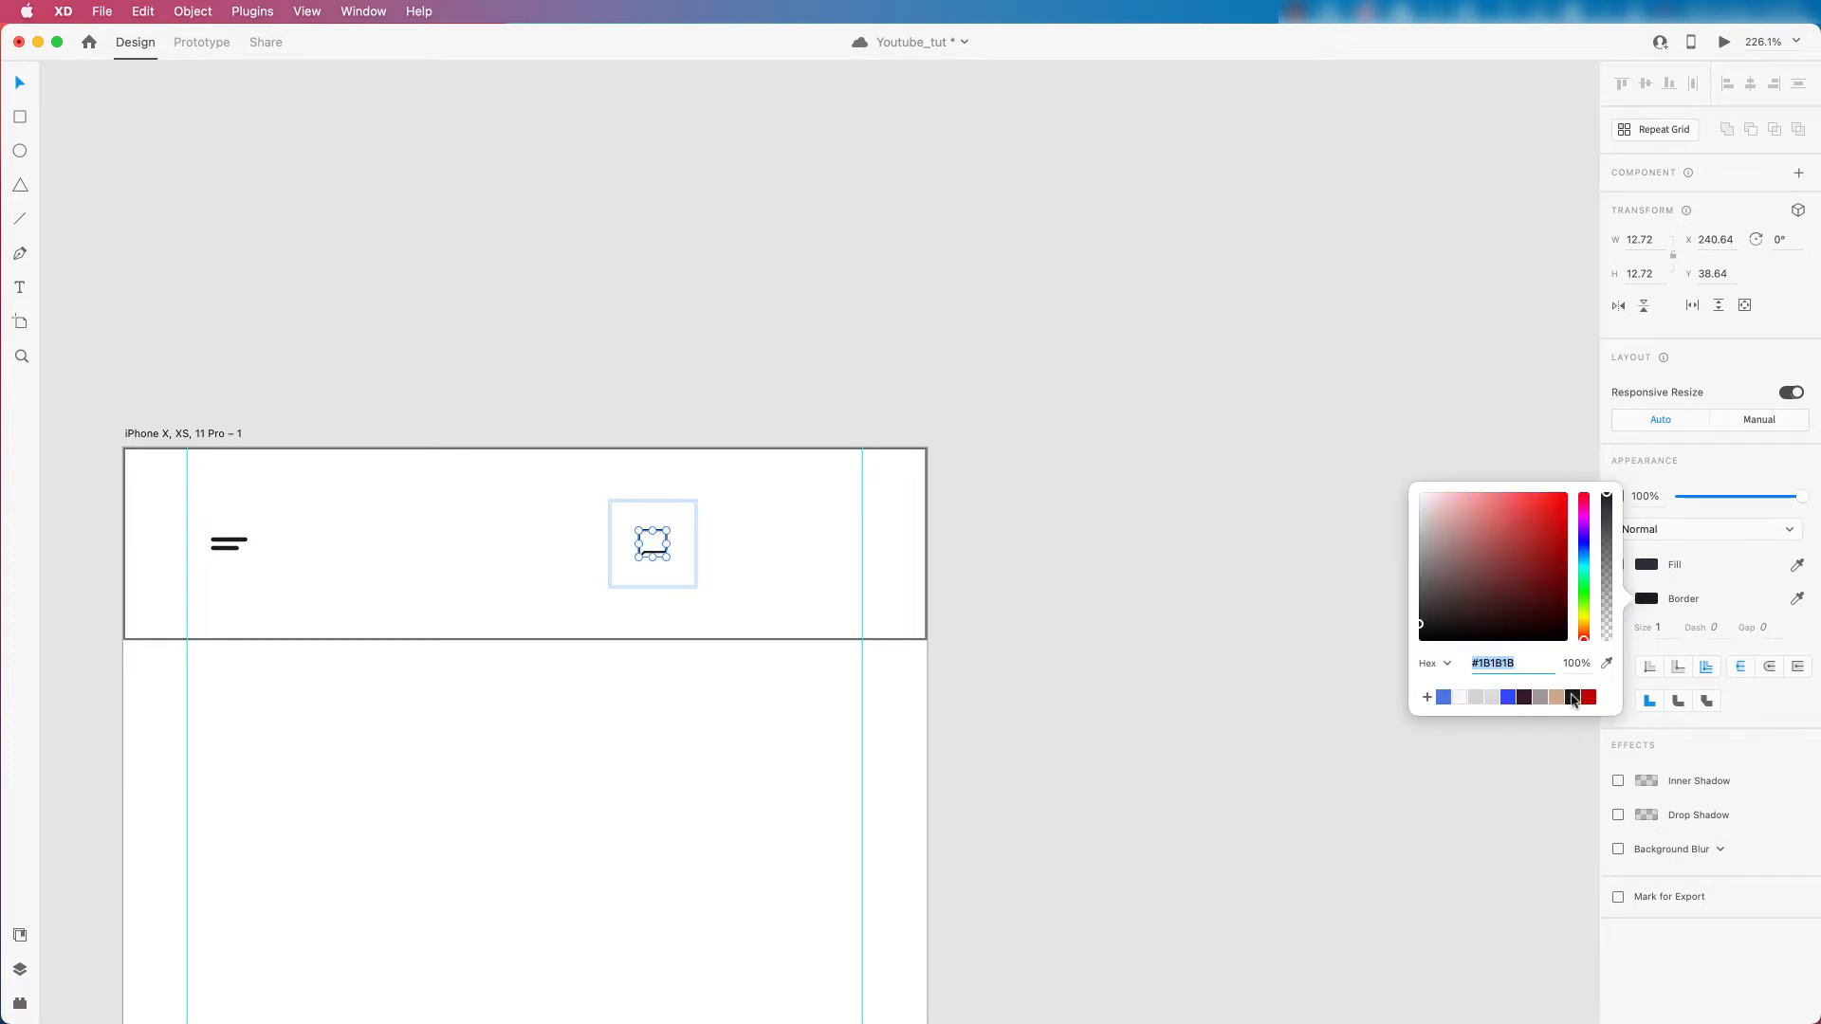
pyautogui.click(828, 560)
pyautogui.click(651, 554)
pyautogui.moveTo(651, 558); pyautogui.dragTo(708, 550)
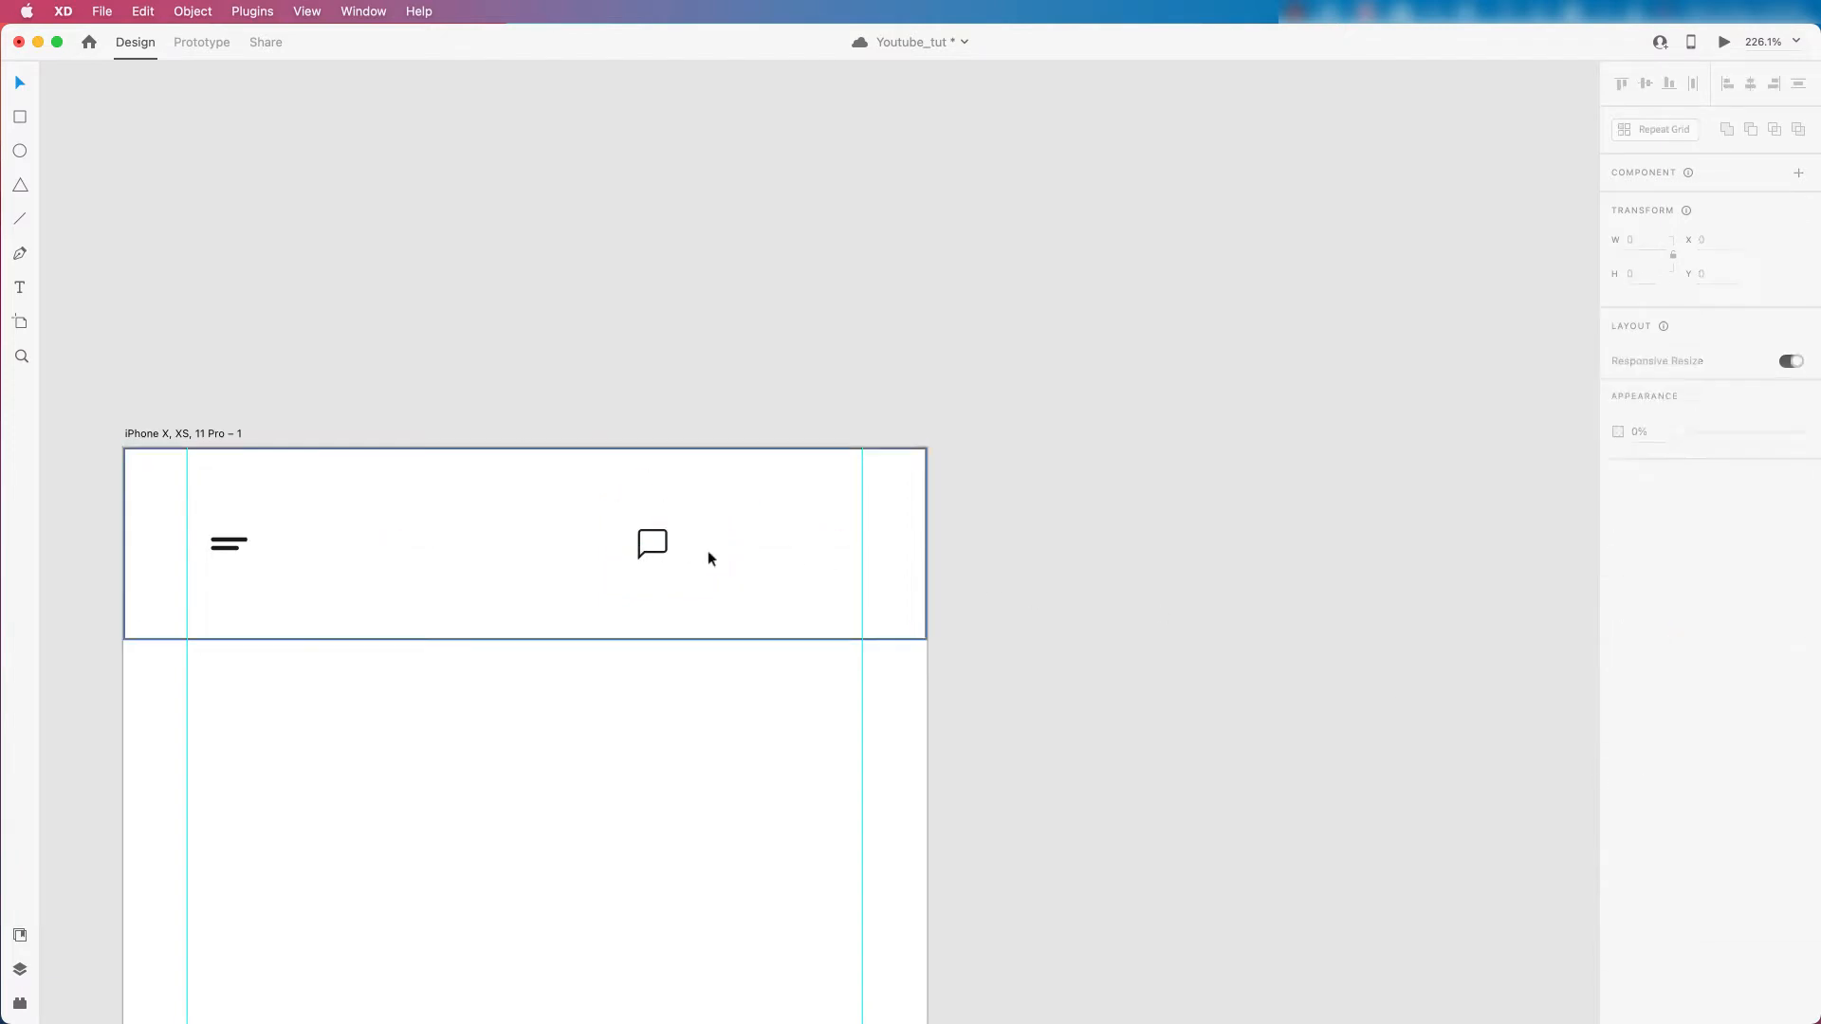
# Draw a 38 by 38 circle beside the chat icon in the header at X 282, Y 26.
pyautogui.scroll(-5, 1323, 594)
pyautogui.scroll(3, 926, 465)
pyautogui.click(917, 600)
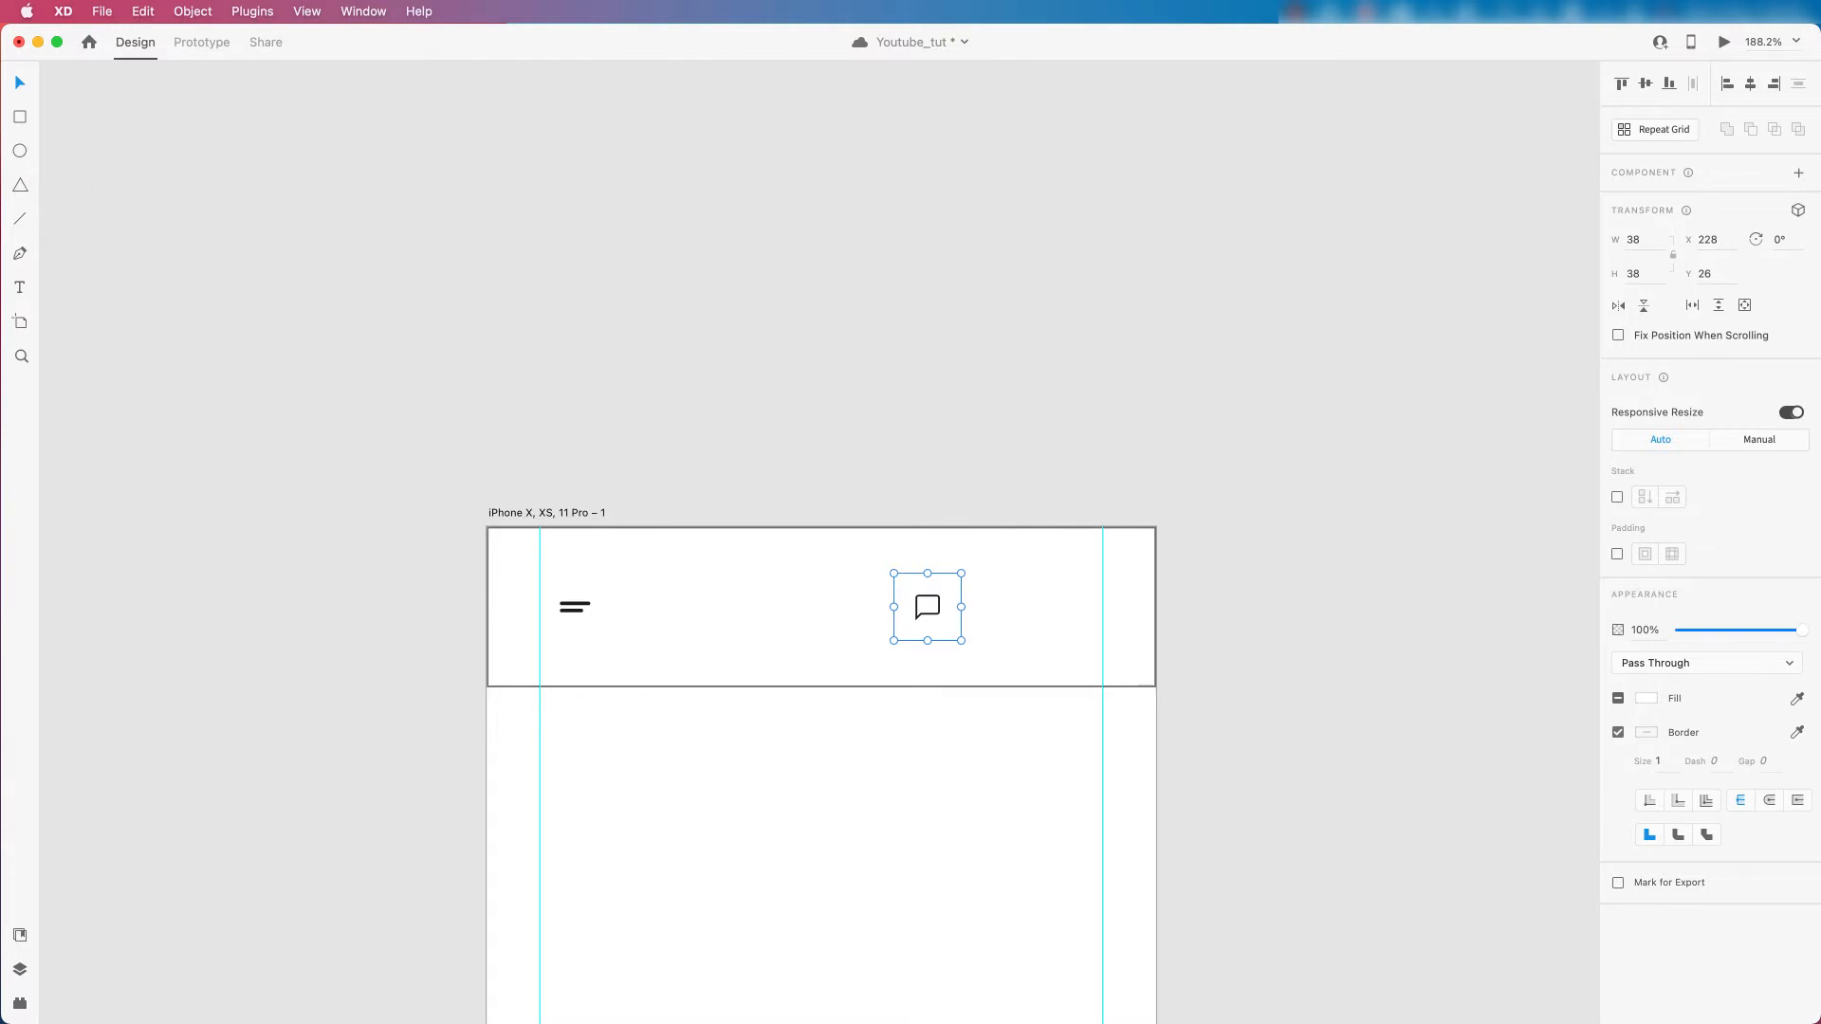
pyautogui.scroll(-5, 1091, 607)
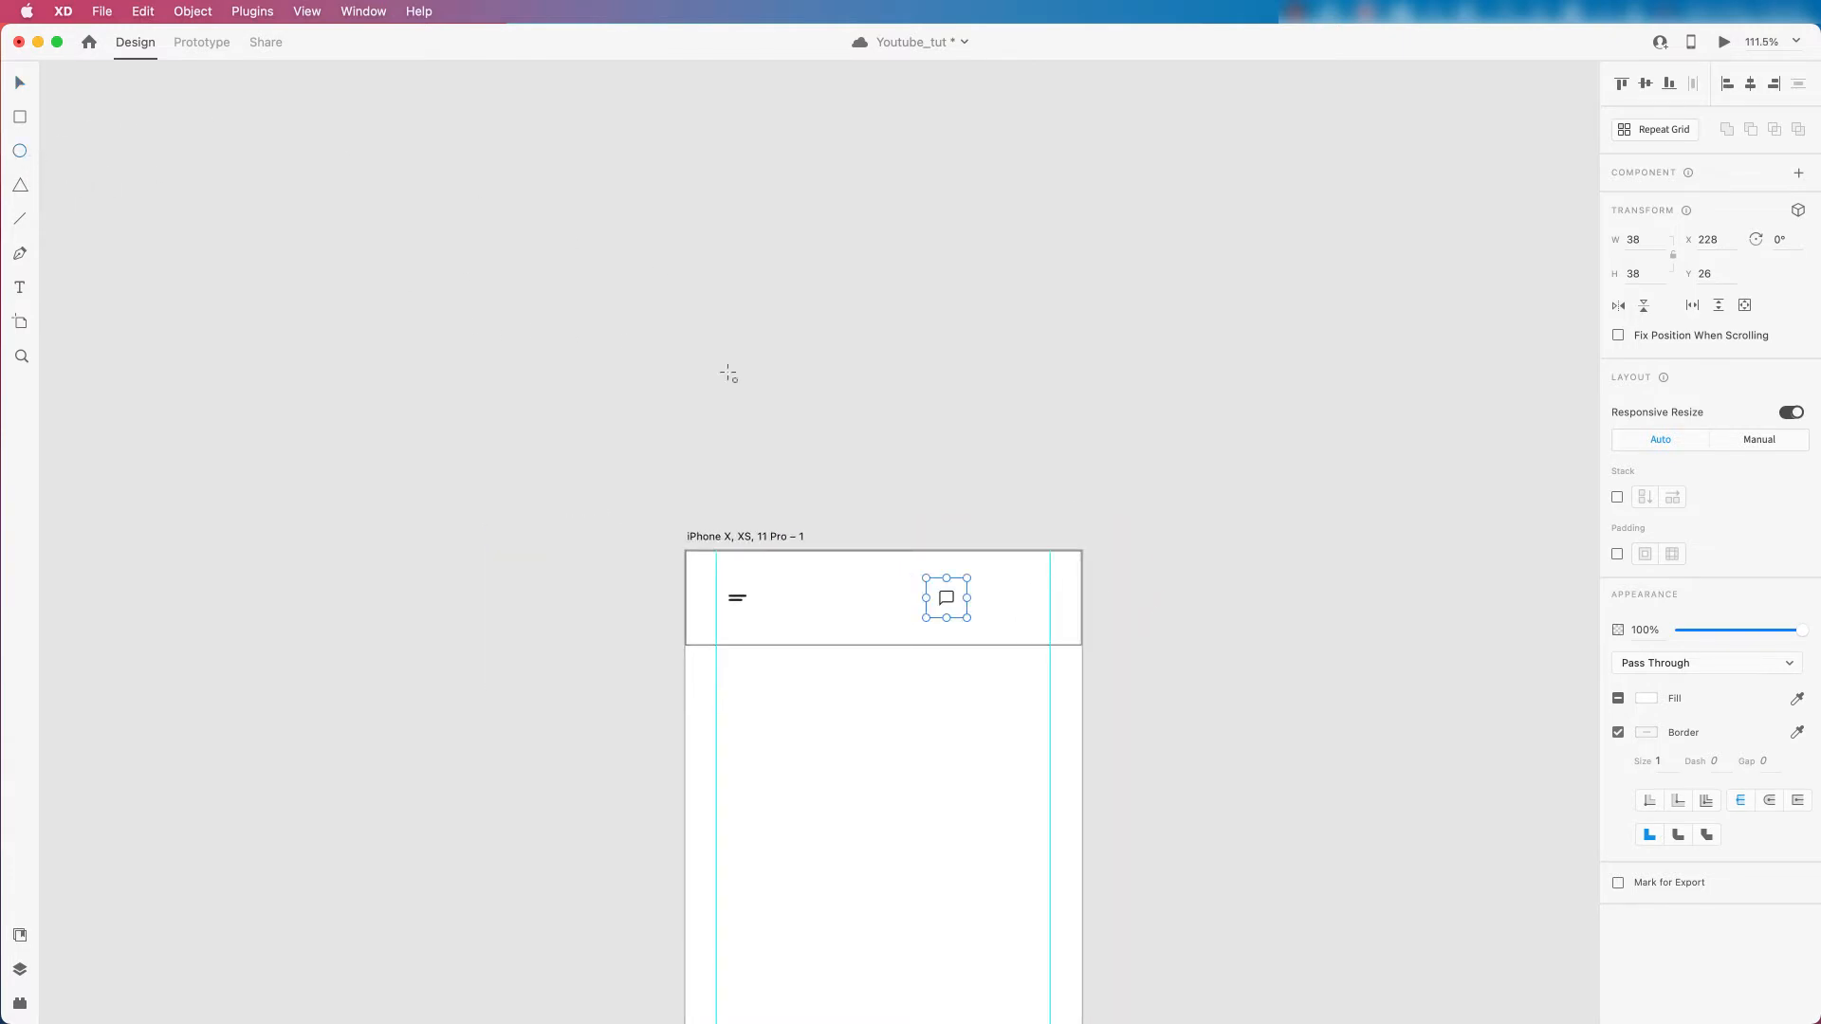
pyautogui.moveTo(992, 586); pyautogui.dragTo(1028, 627)
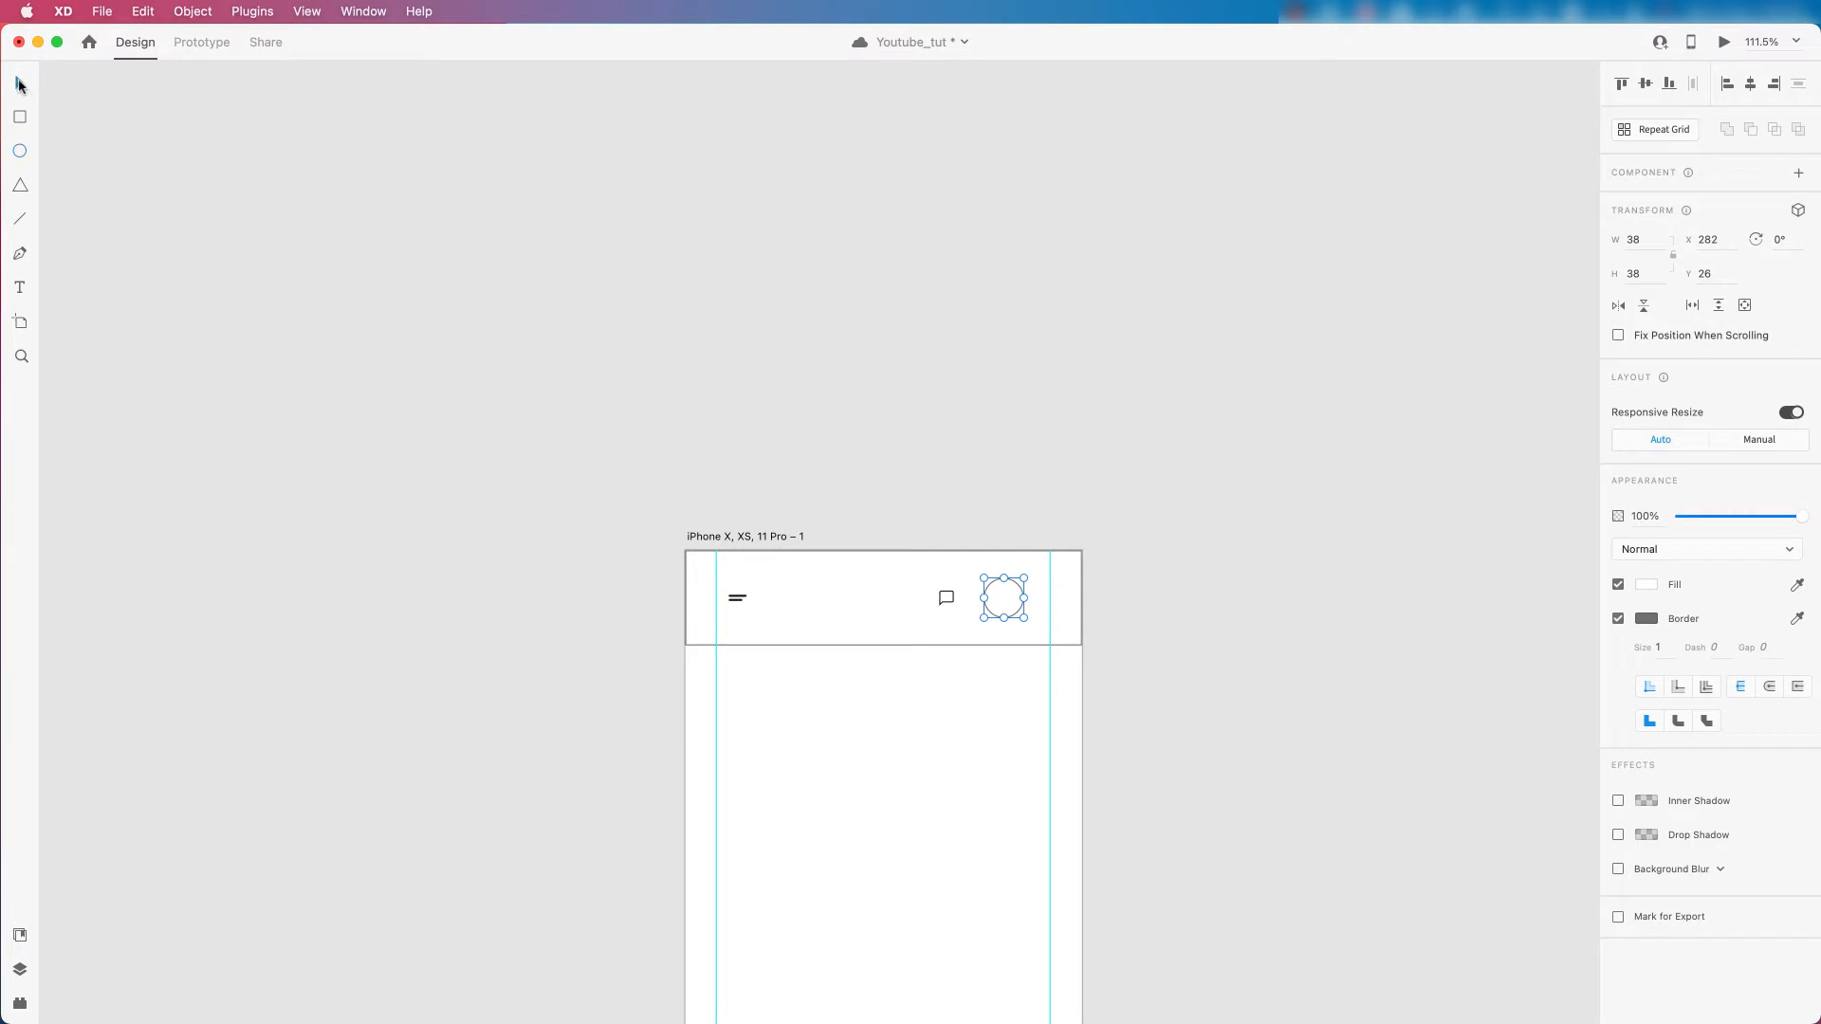
# Set the new circle's border color to the saved blue #4C75E5.
pyautogui.click(1647, 618)
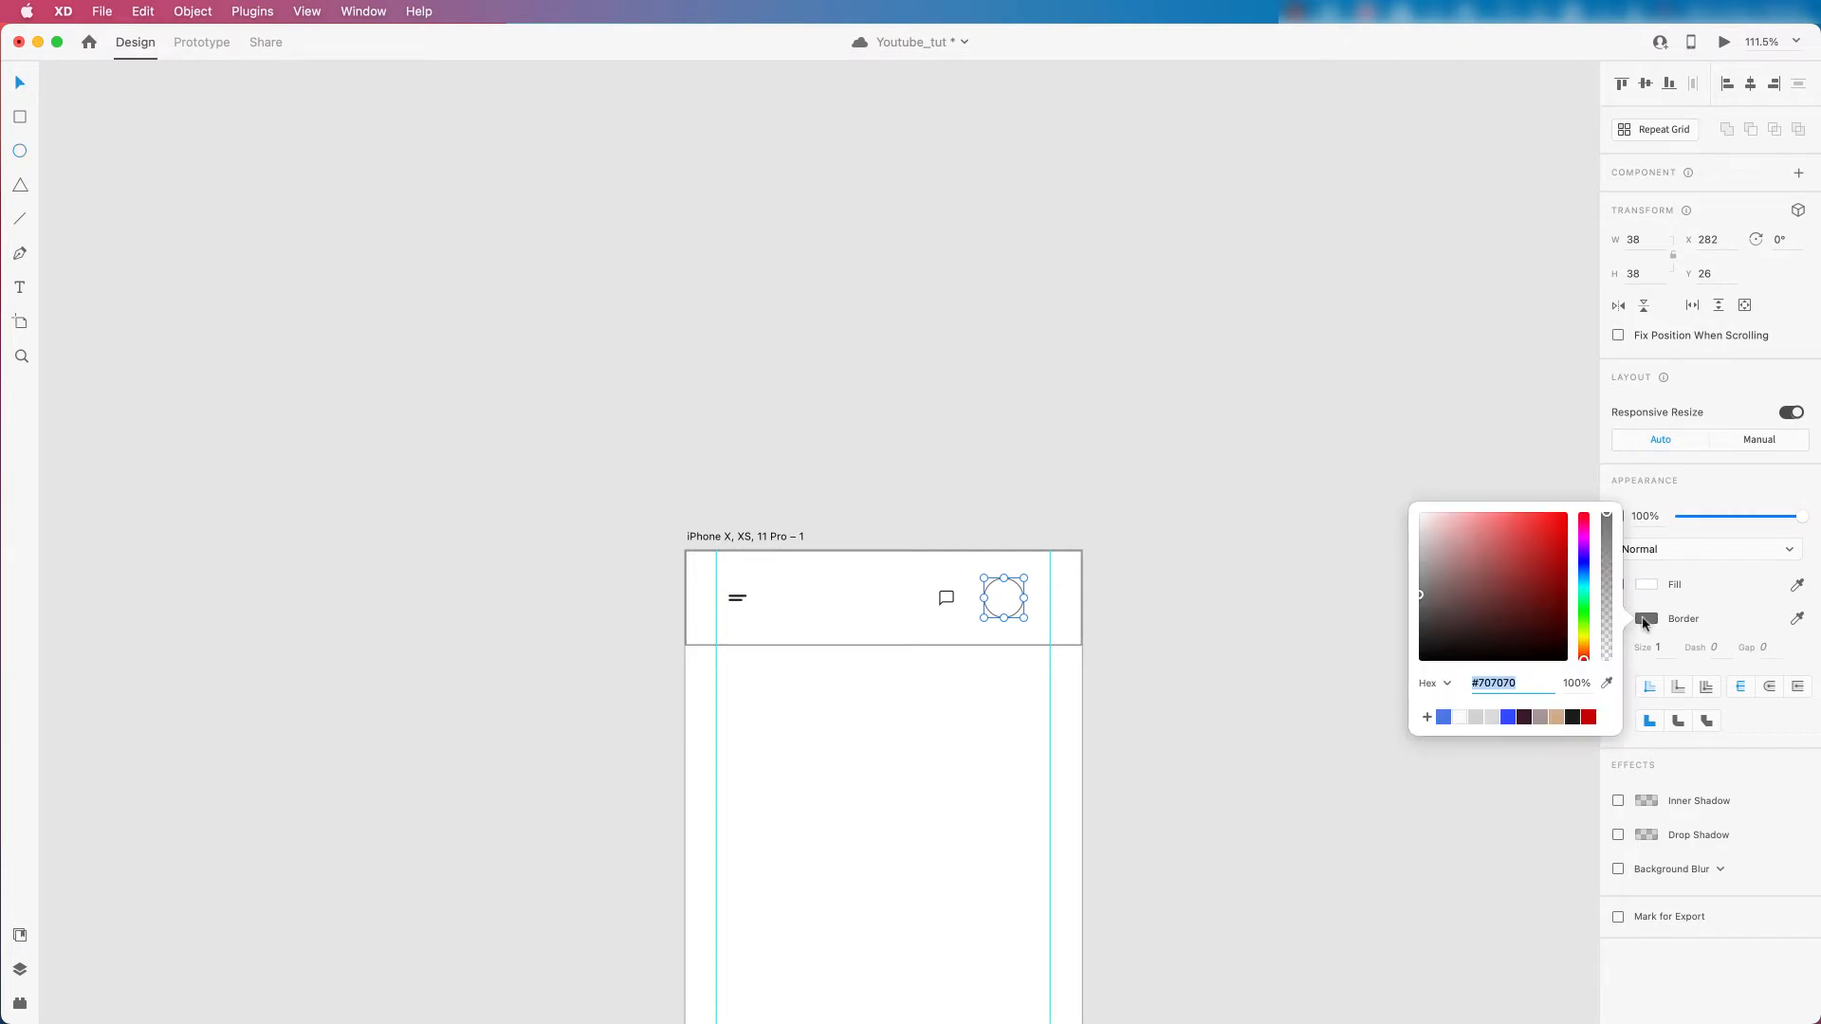
pyautogui.click(1510, 718)
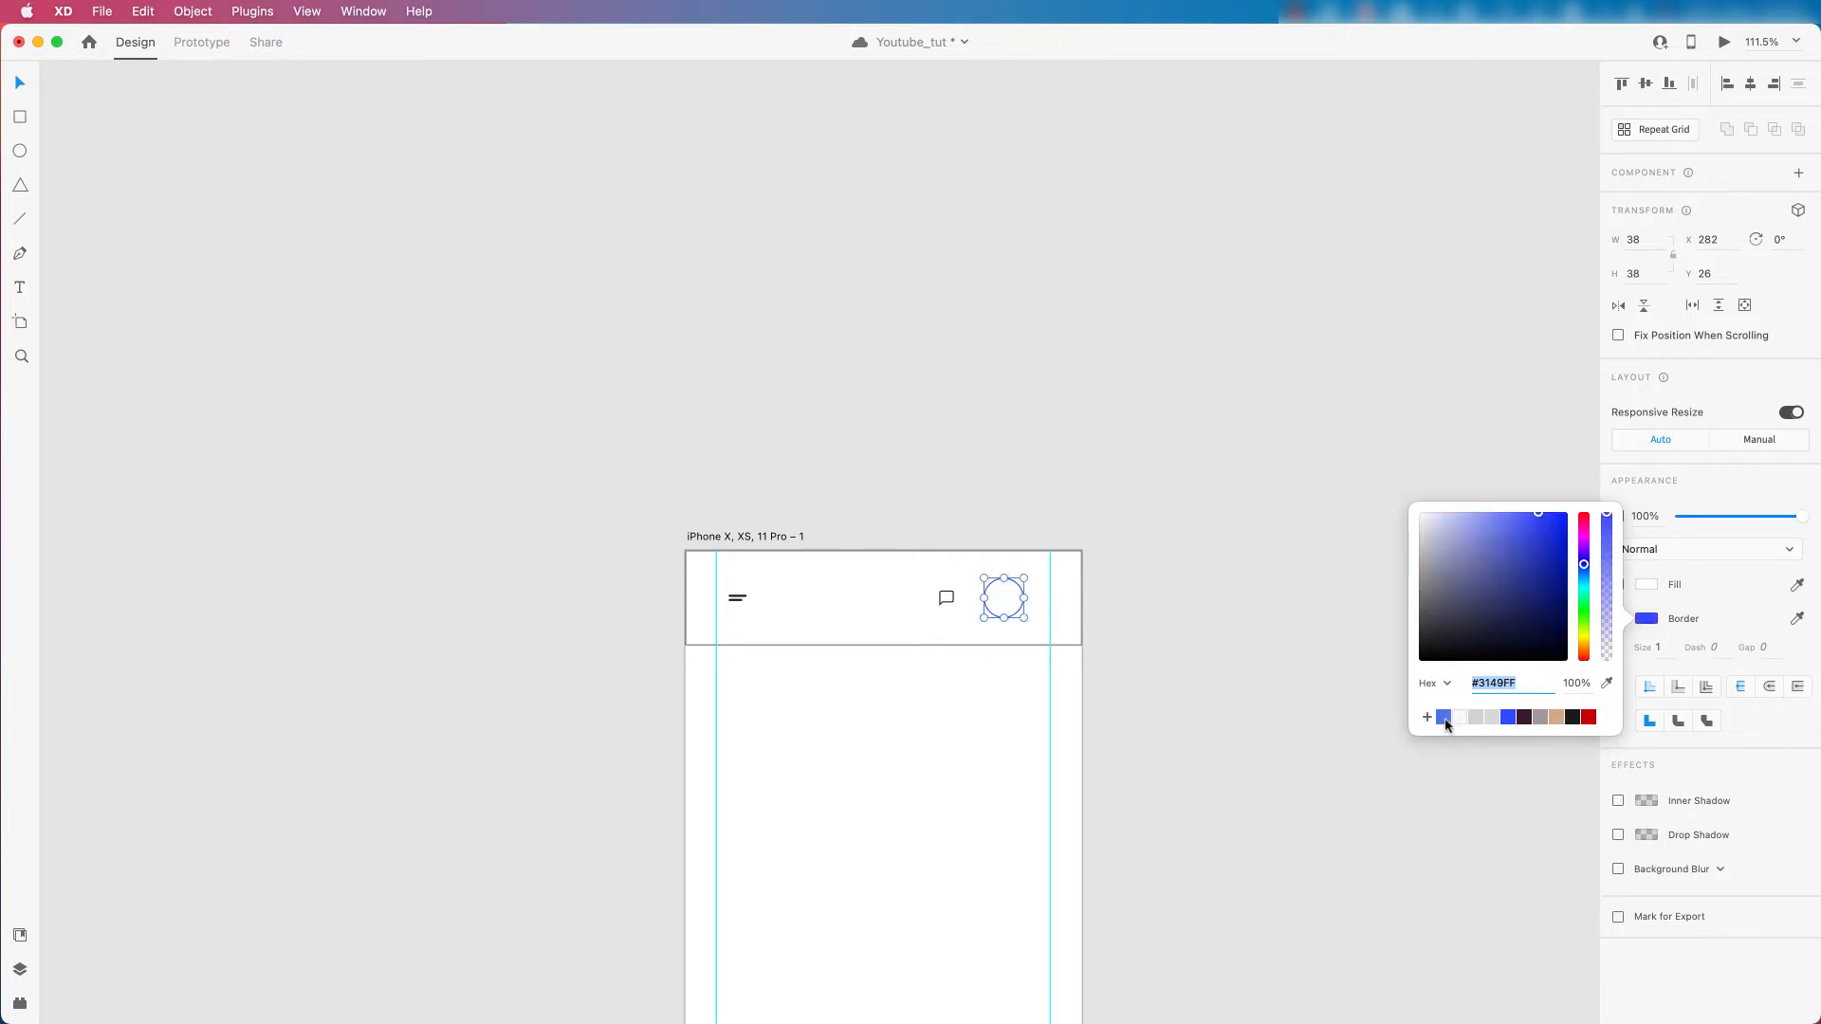
pyautogui.click(1444, 718)
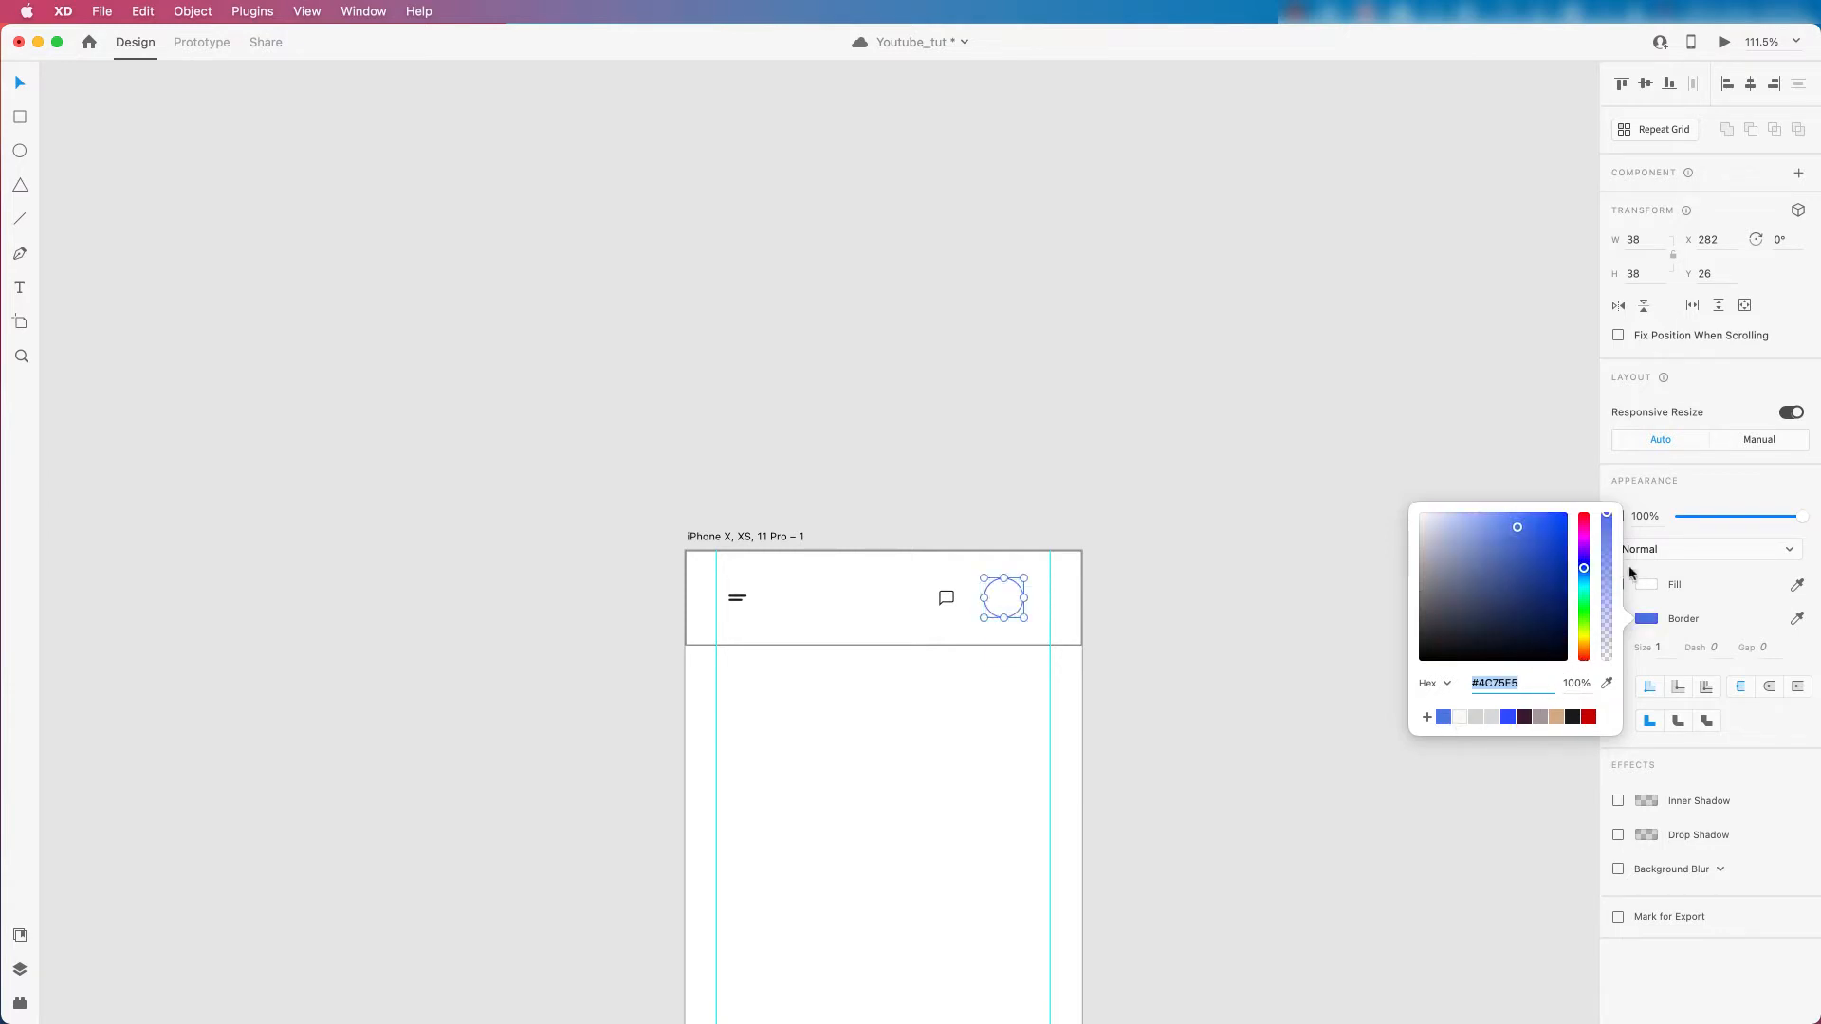
pyautogui.scroll(5, 1051, 600)
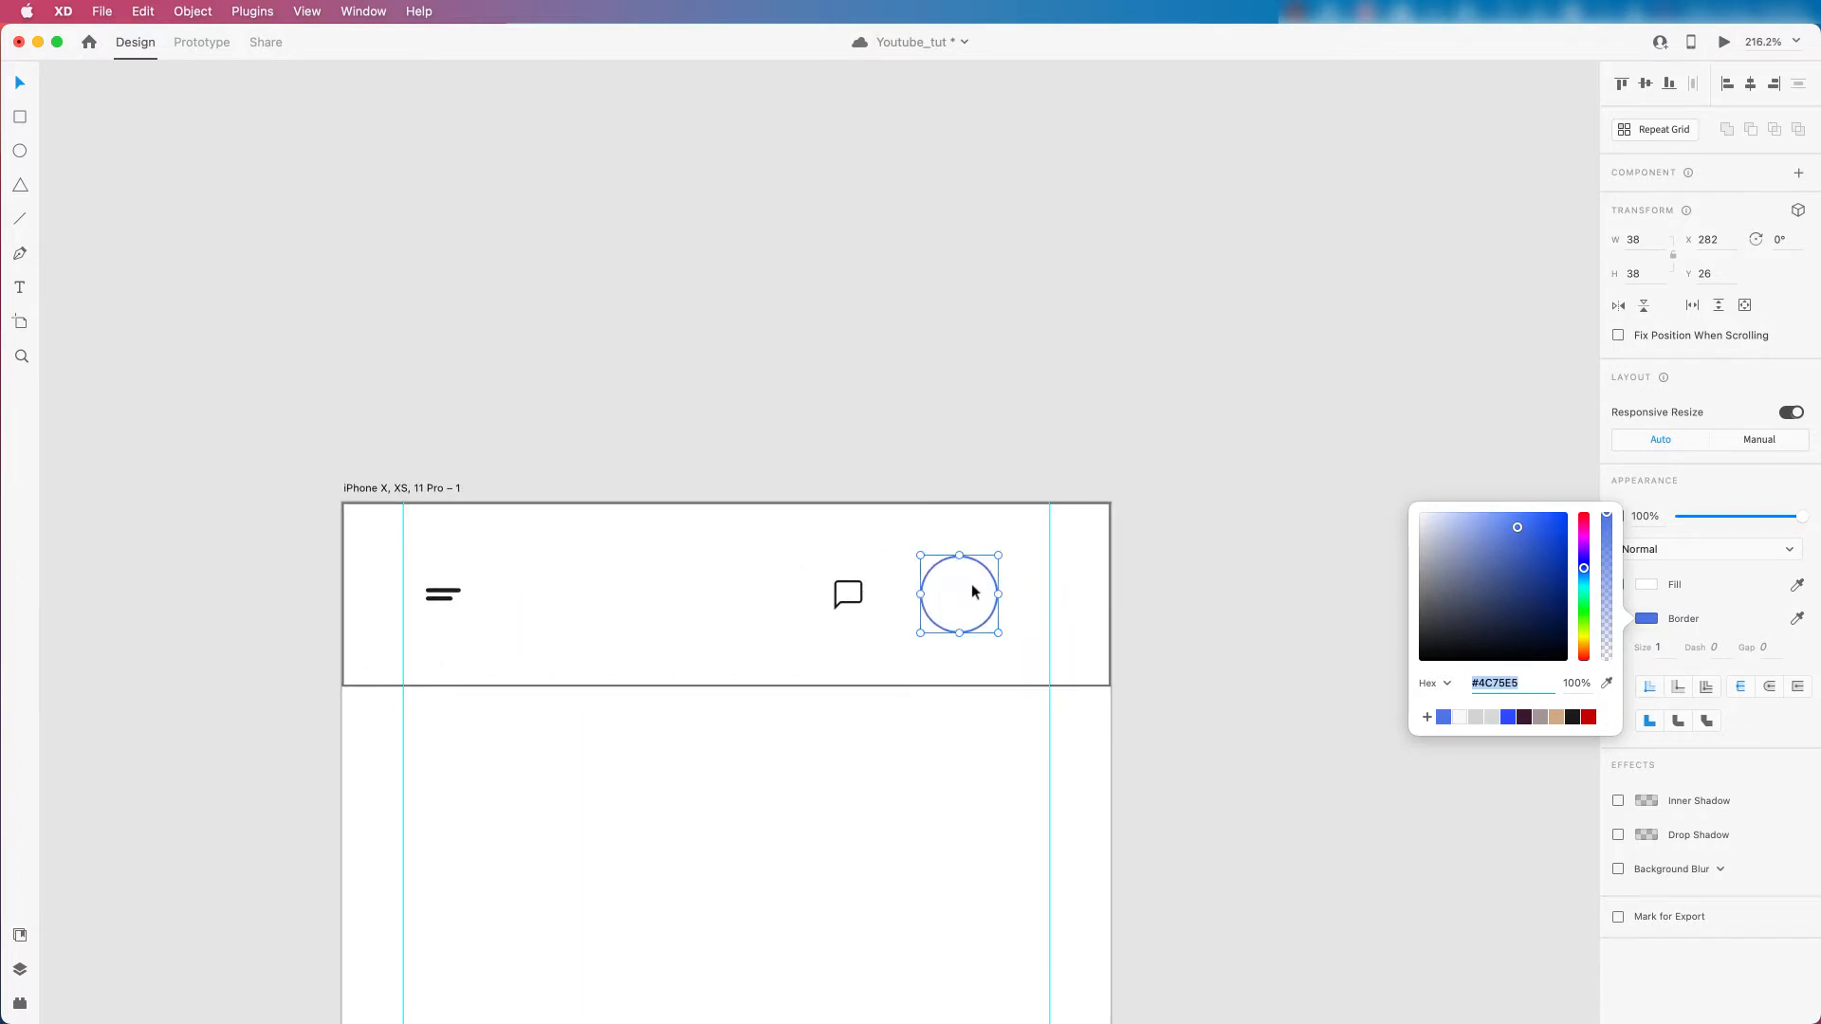
pyautogui.click(1008, 589)
# Duplicate the blue-bordered circle in place, undoing the copy's accidental shift off the original.
pyautogui.click(989, 593)
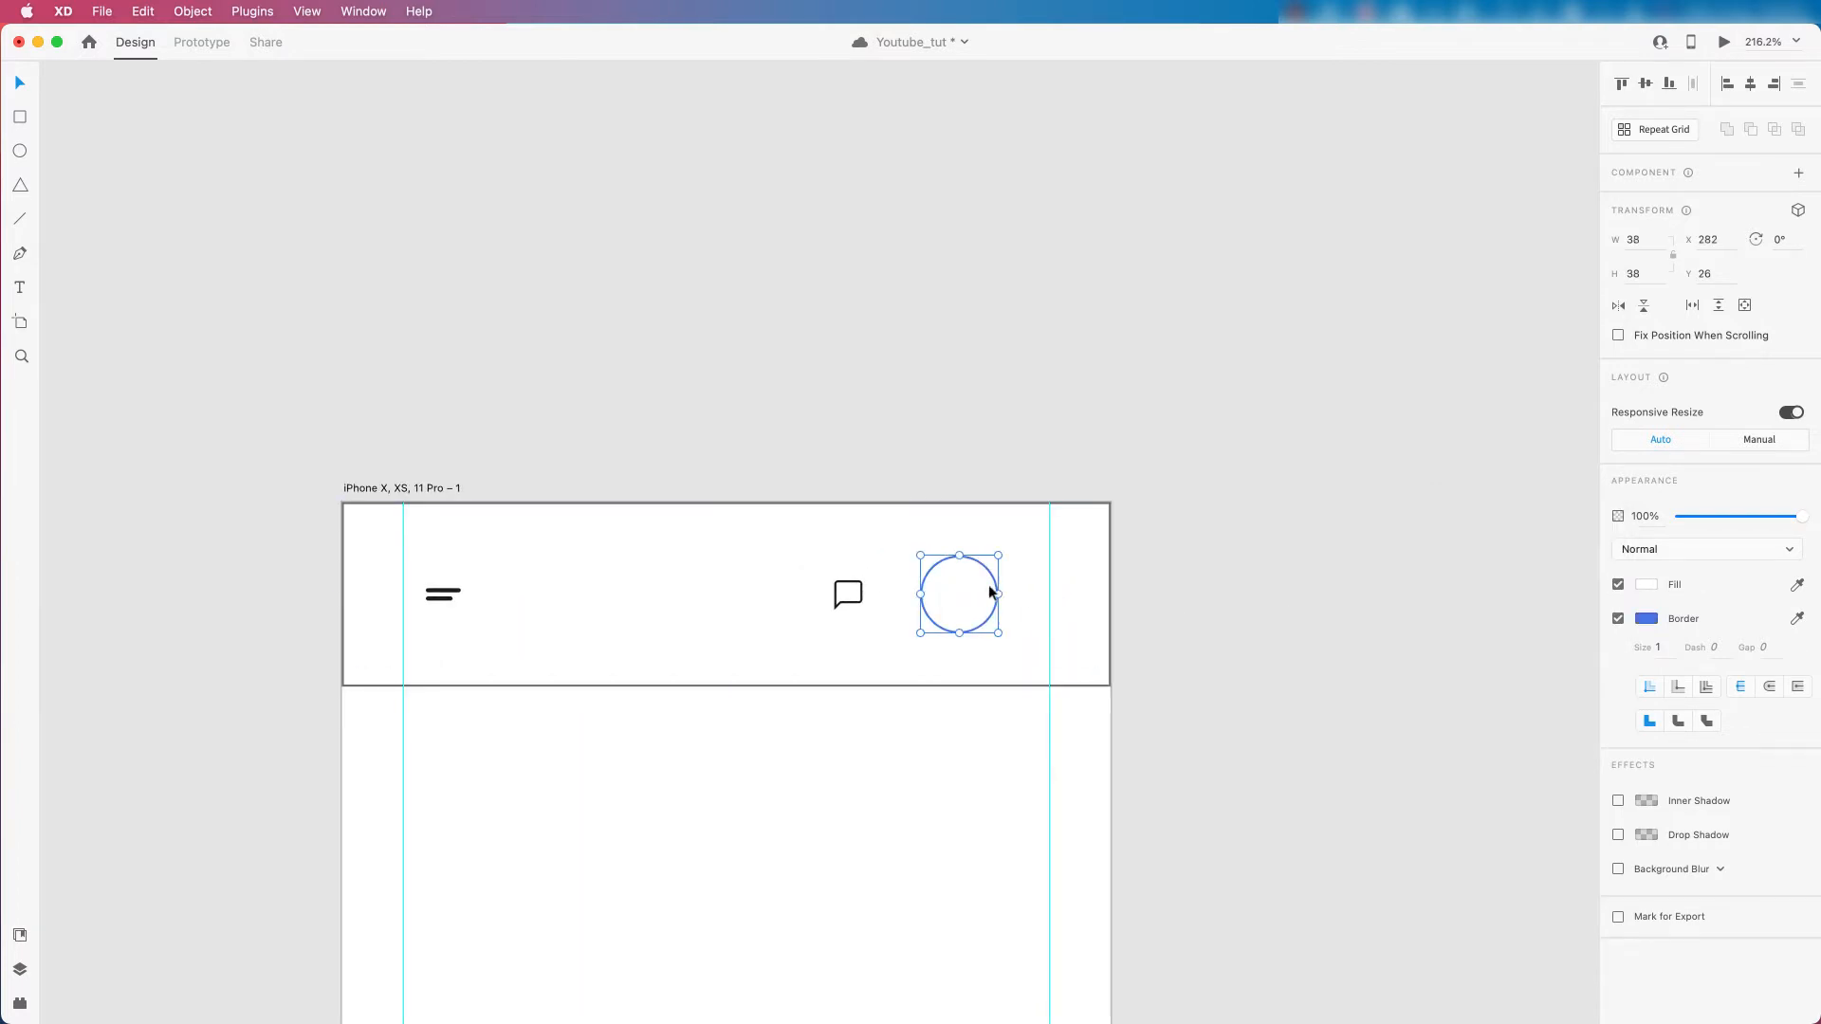
pyautogui.rightClick(978, 586)
pyautogui.click(953, 586)
pyautogui.rightClick(953, 585)
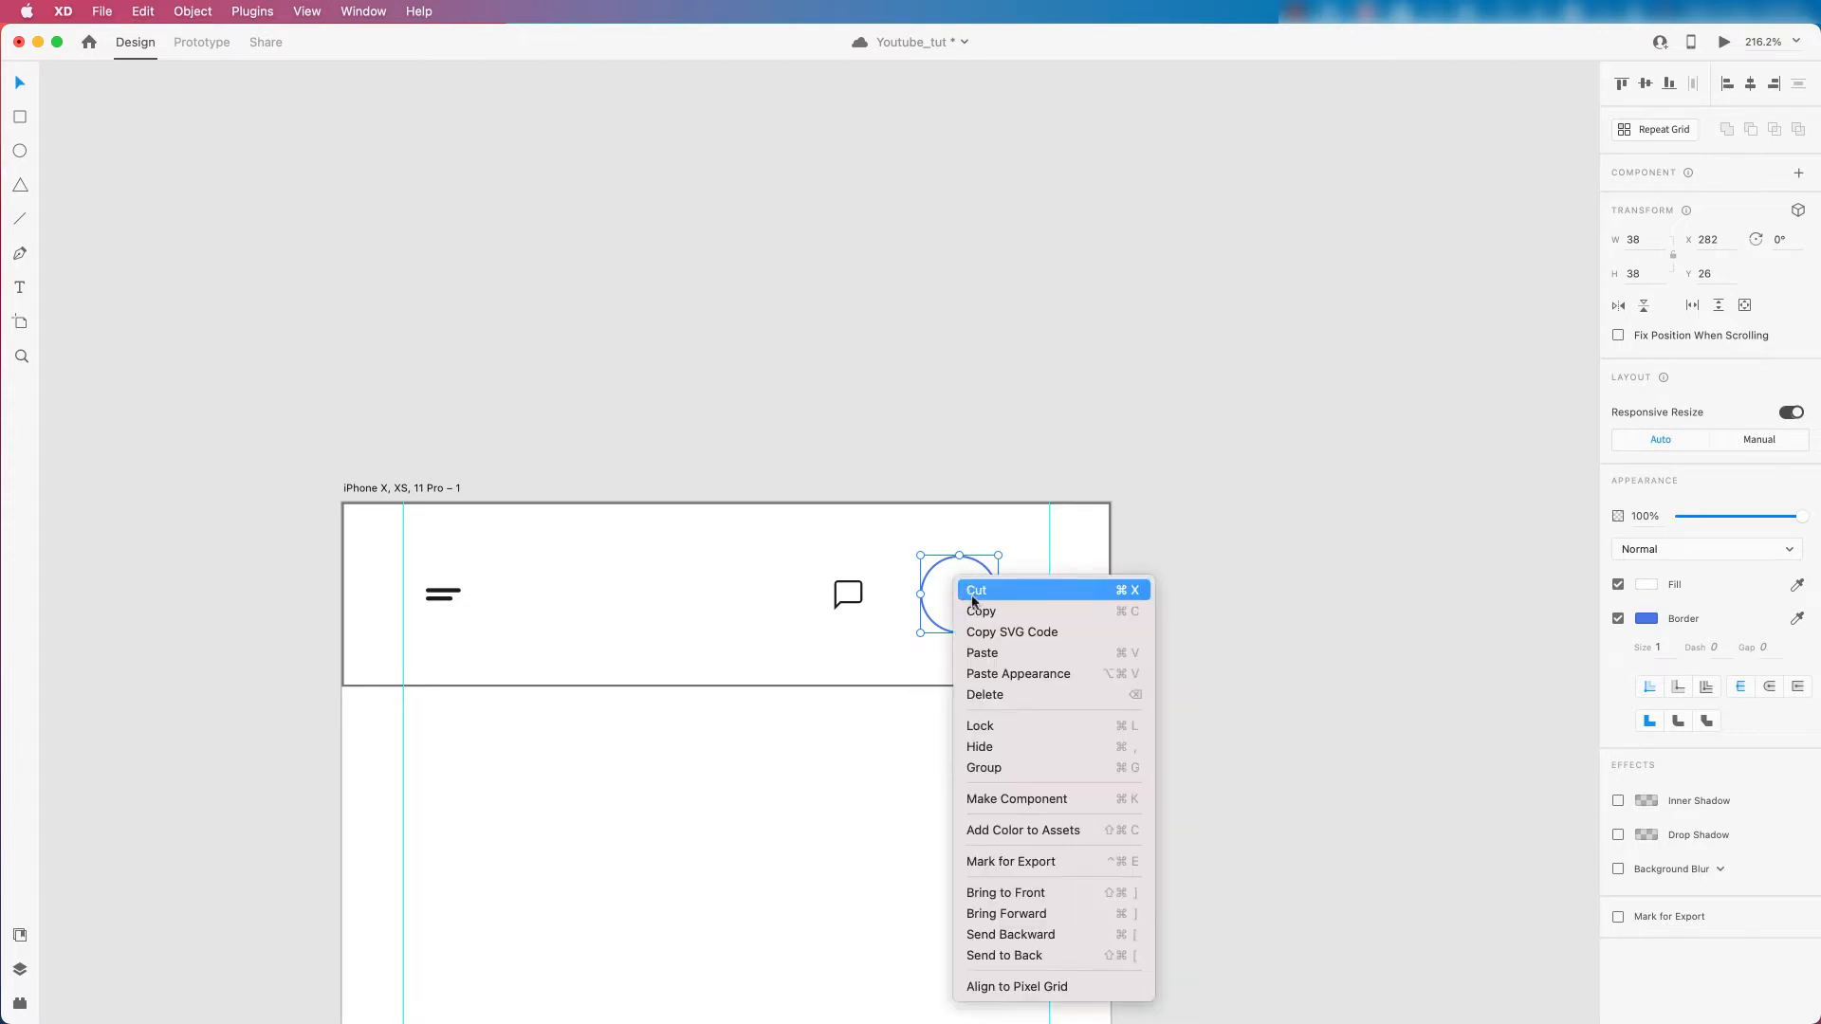
pyautogui.click(981, 643)
pyautogui.moveTo(971, 591); pyautogui.dragTo(1011, 589)
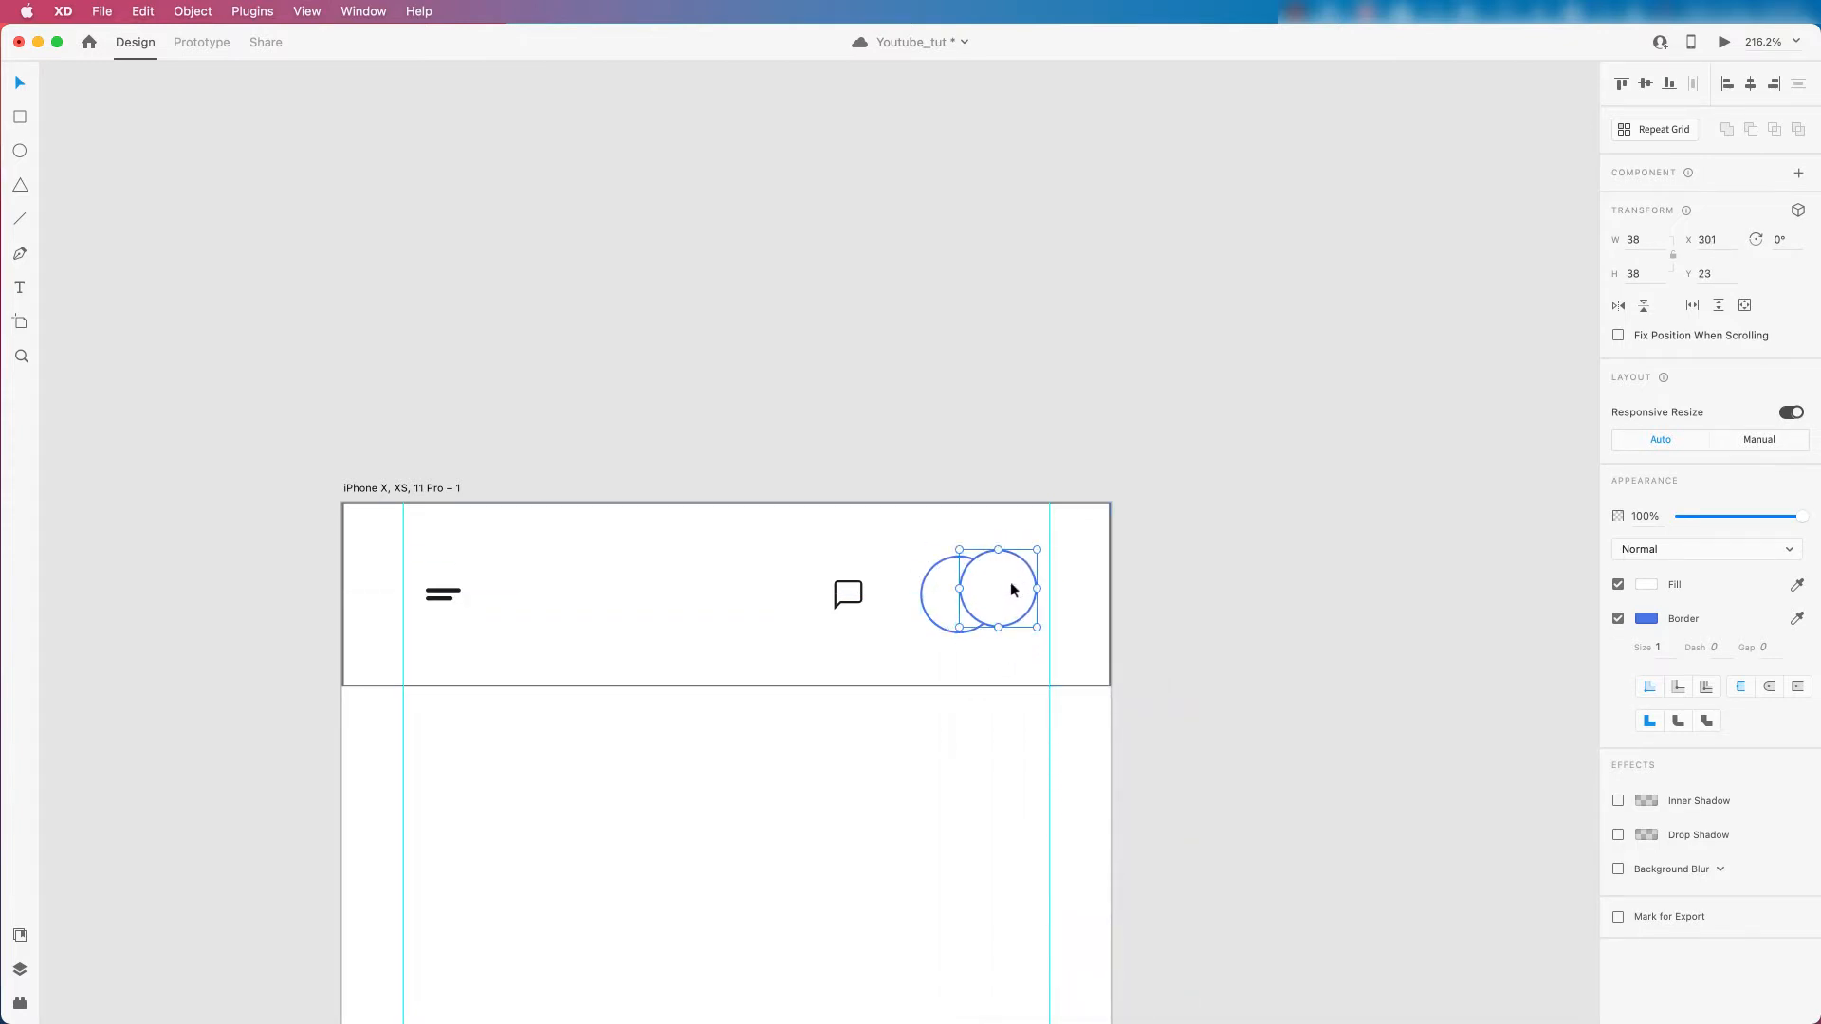
pyautogui.press('super+z')
# Shrink the copied circle about its center to 36 by 36, remove its border, and fill it with #1B1B1B.
pyautogui.press('alt')
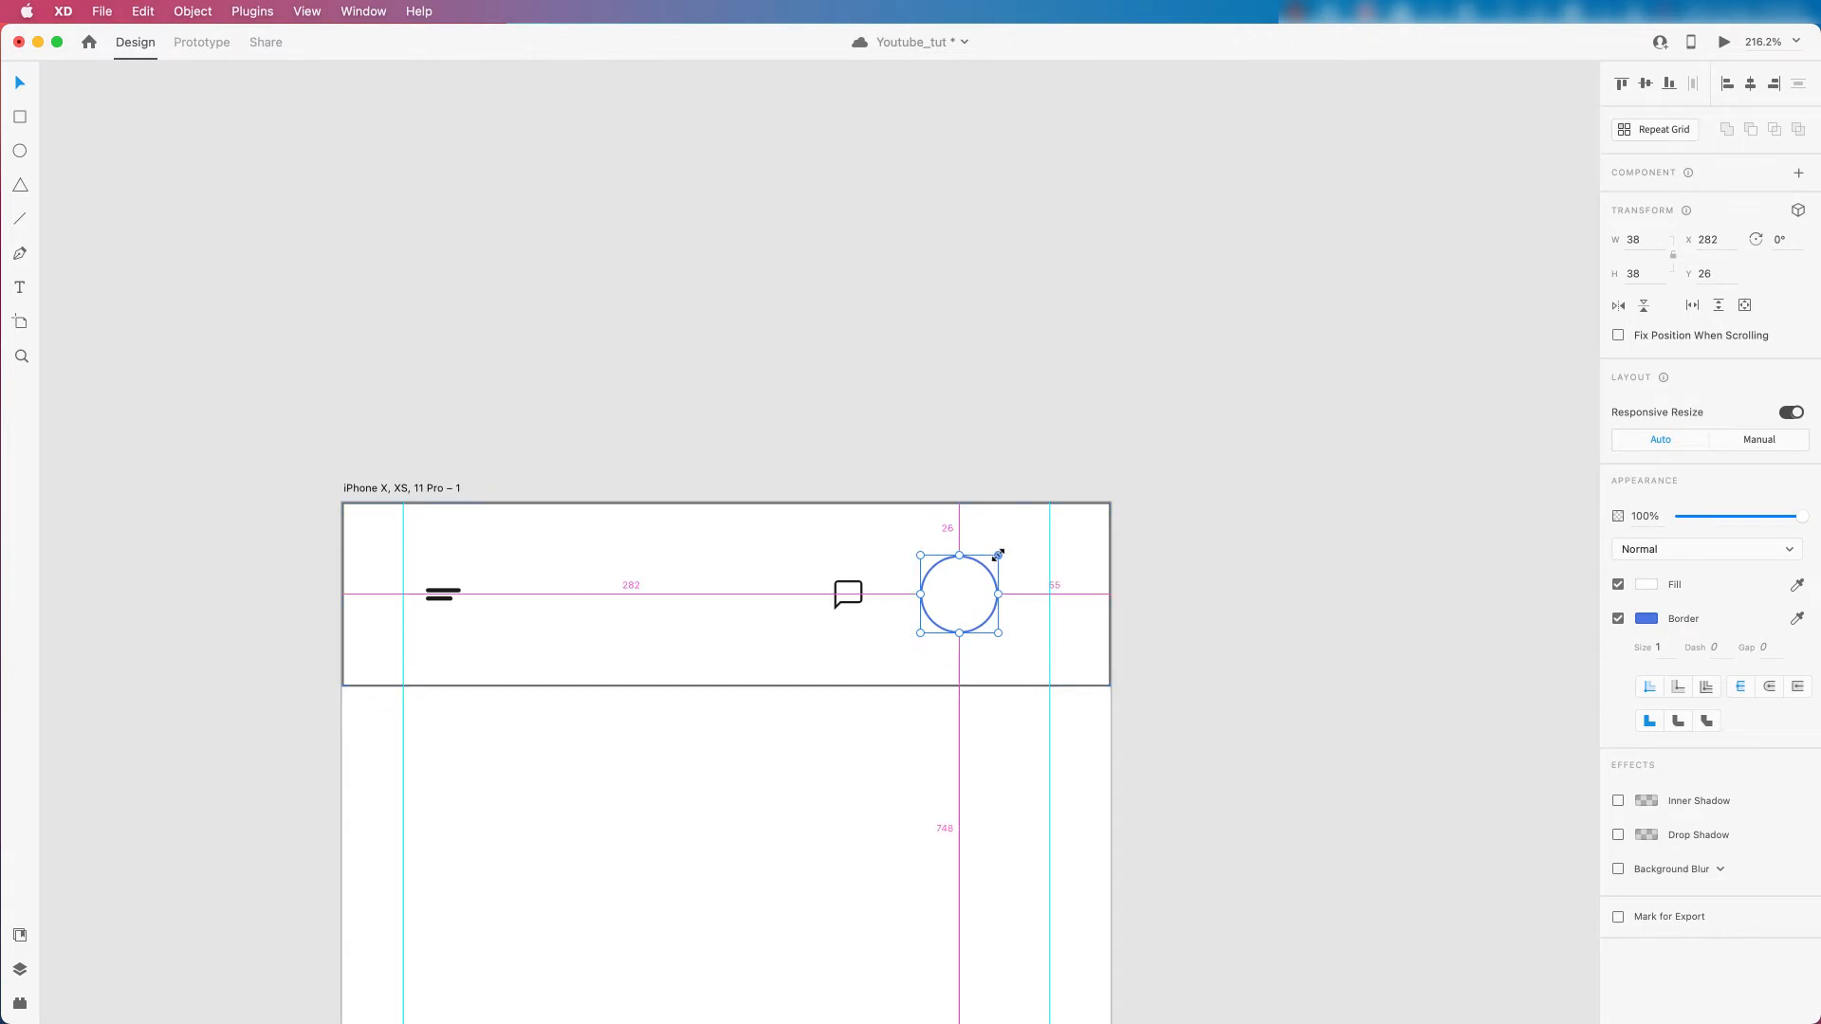
pyautogui.moveTo(996, 555); pyautogui.dragTo(1022, 528)
pyautogui.scroll(5, 995, 558)
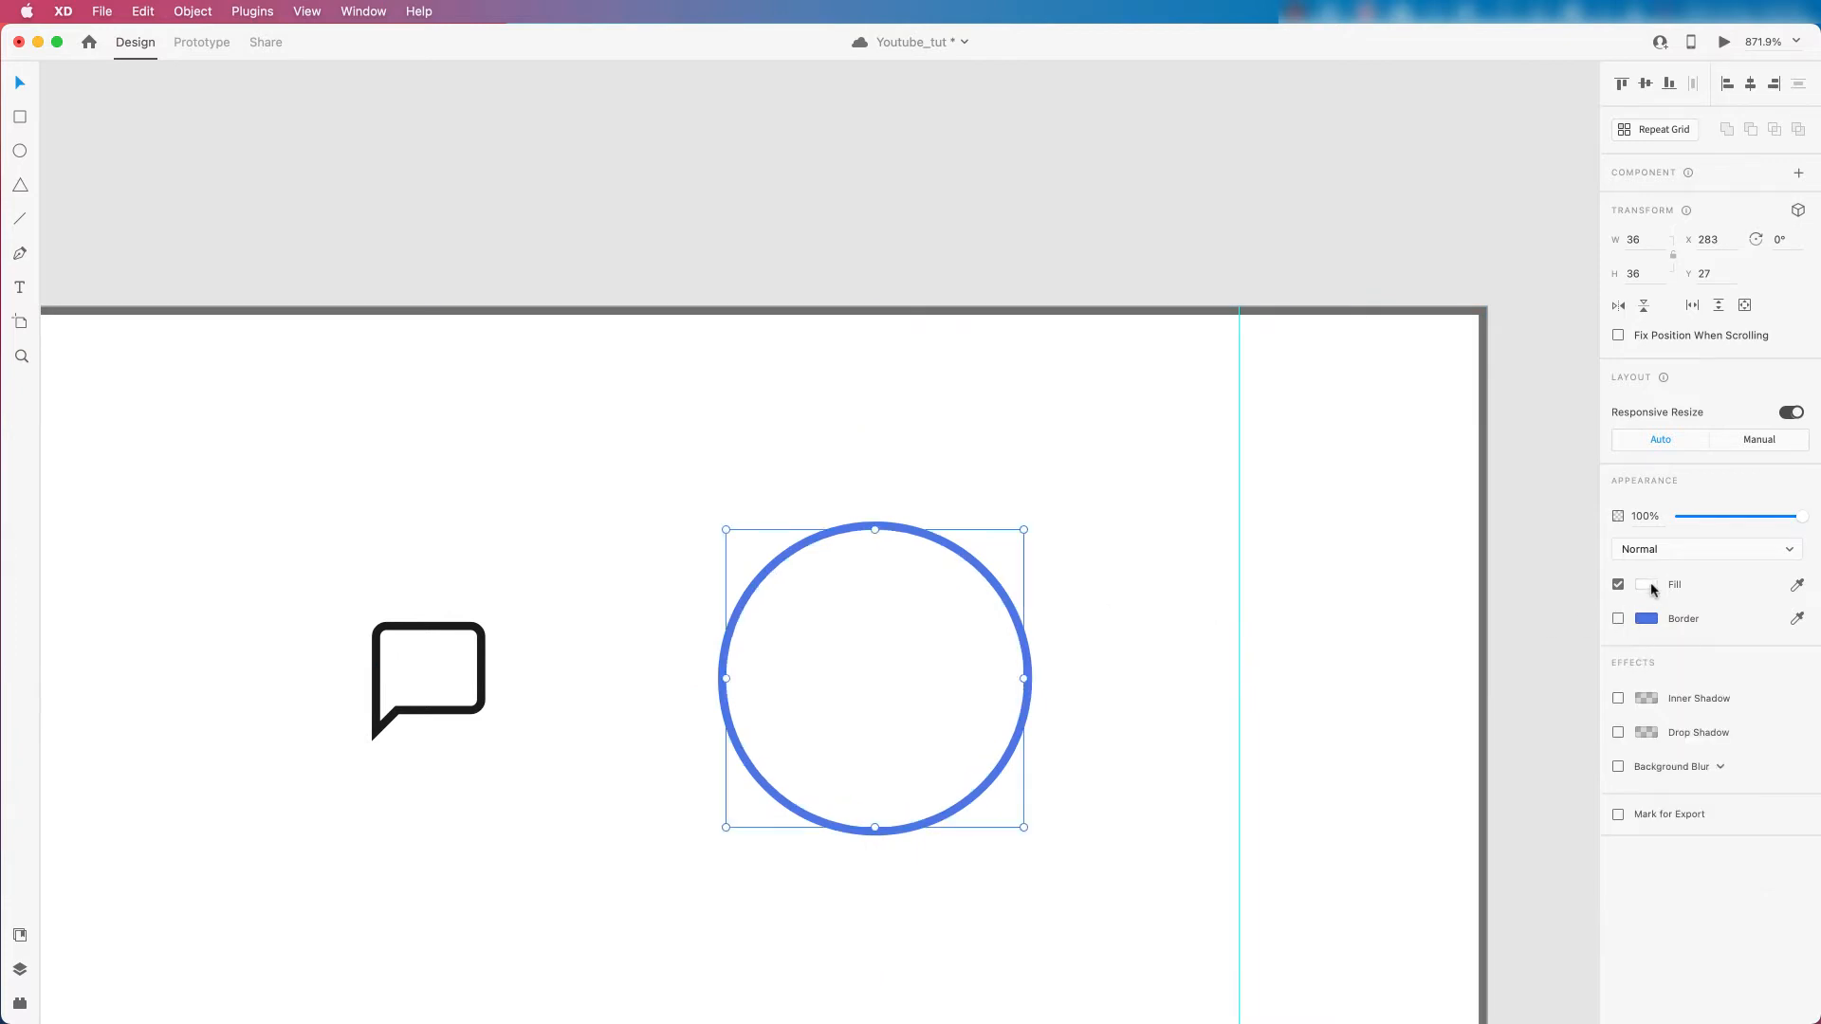
pyautogui.click(1648, 585)
pyautogui.click(1572, 694)
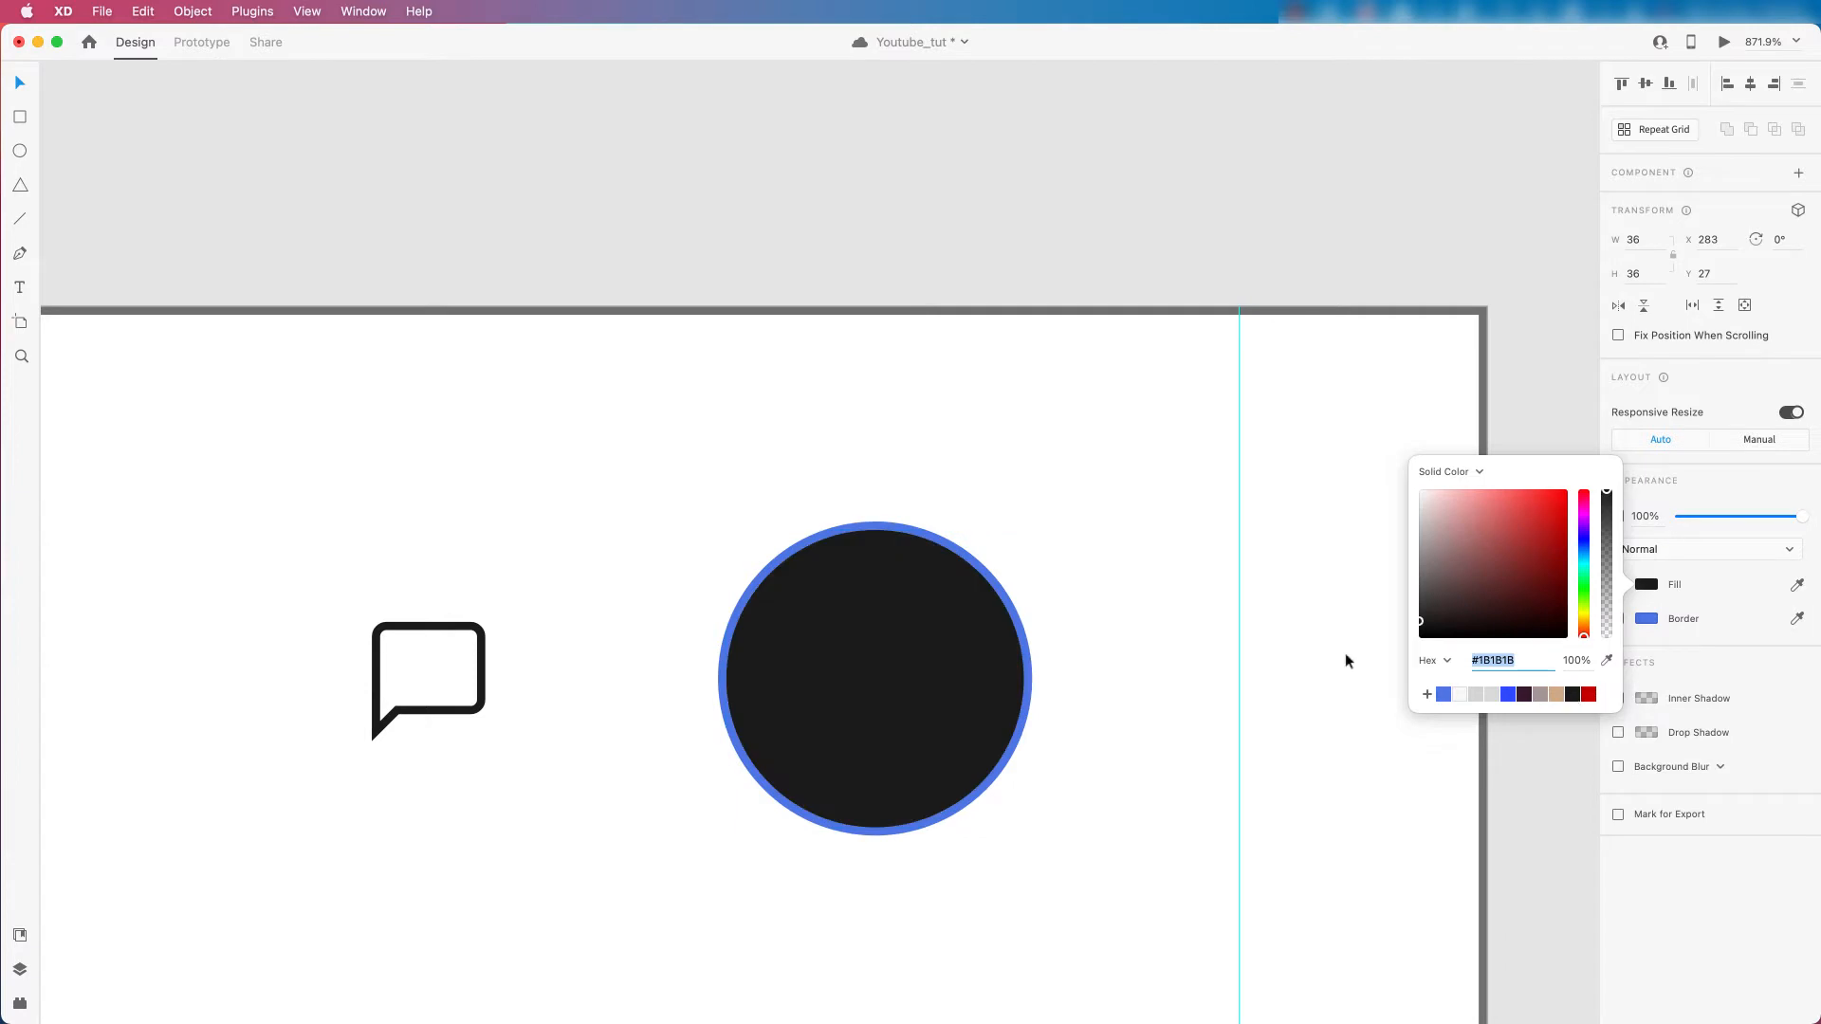
pyautogui.scroll(-5, 1180, 550)
pyautogui.scroll(-5, 1176, 549)
pyautogui.scroll(3, 1262, 563)
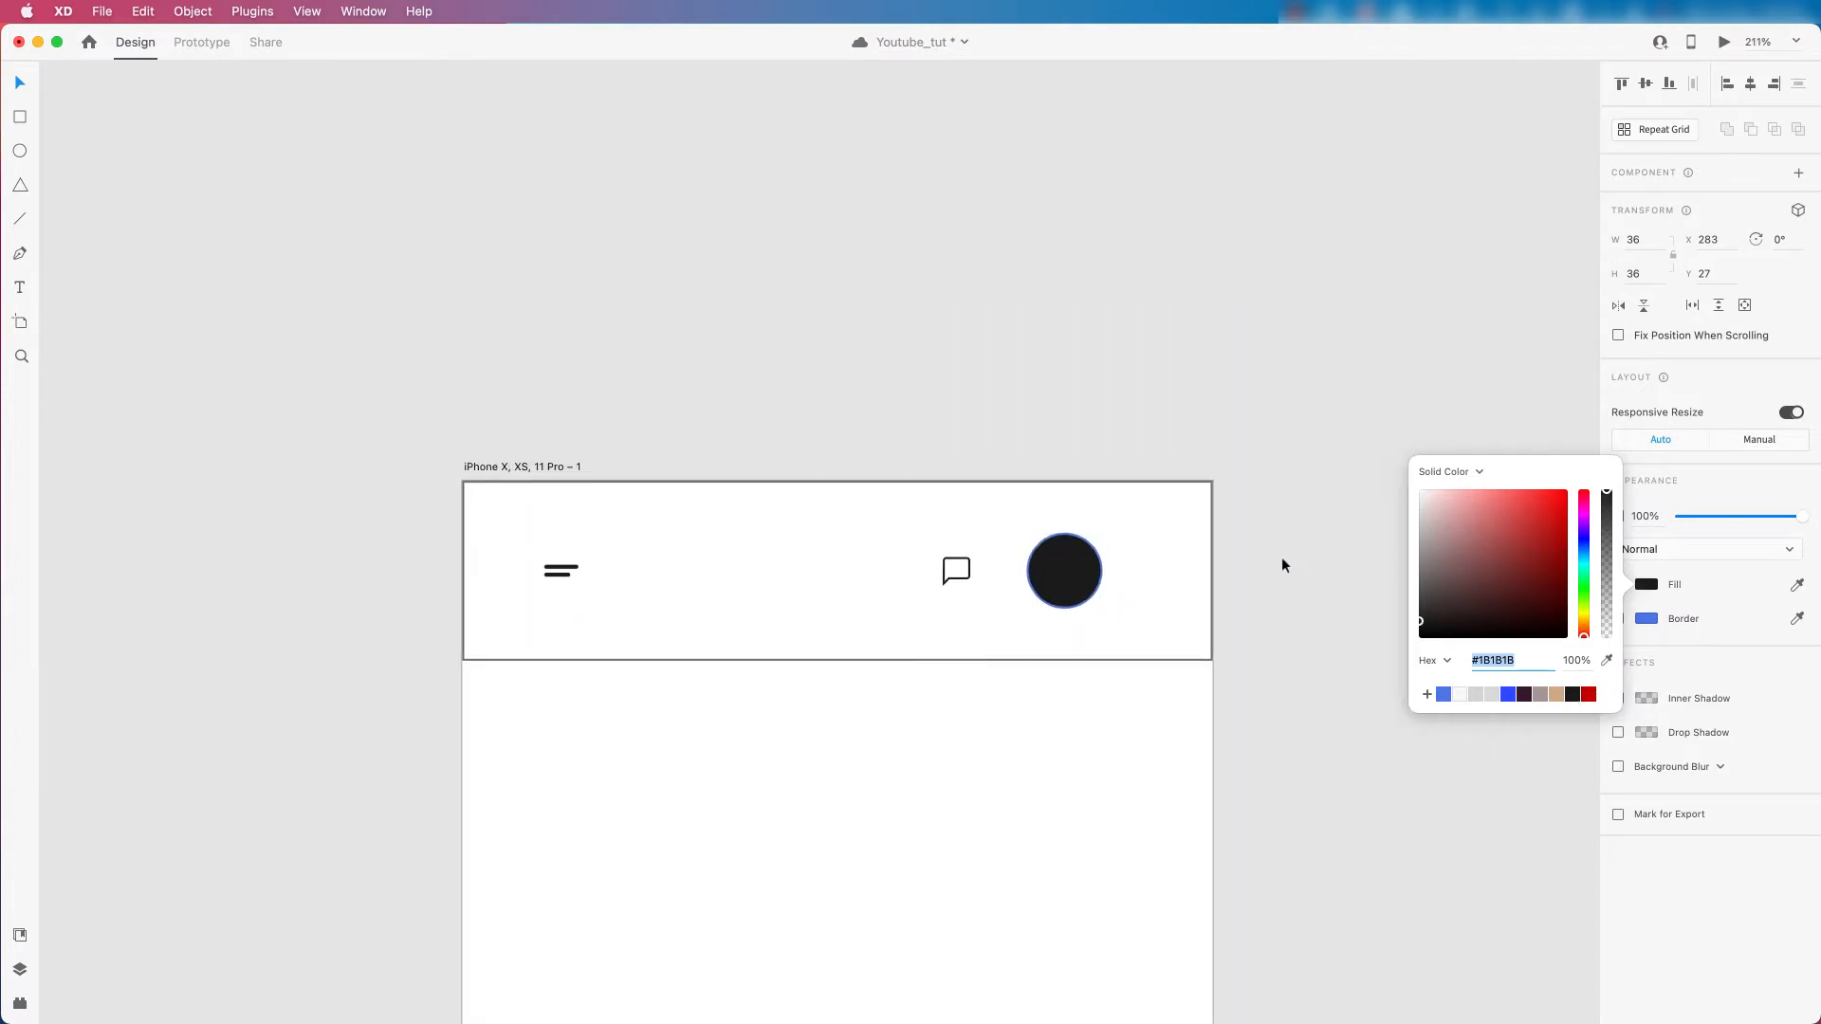
pyautogui.click(1282, 558)
# Group the black circle with its blue outline circle and place the group against the header's right guide at X 307, Y 26.
pyautogui.scroll(5, 1180, 590)
pyautogui.click(984, 524)
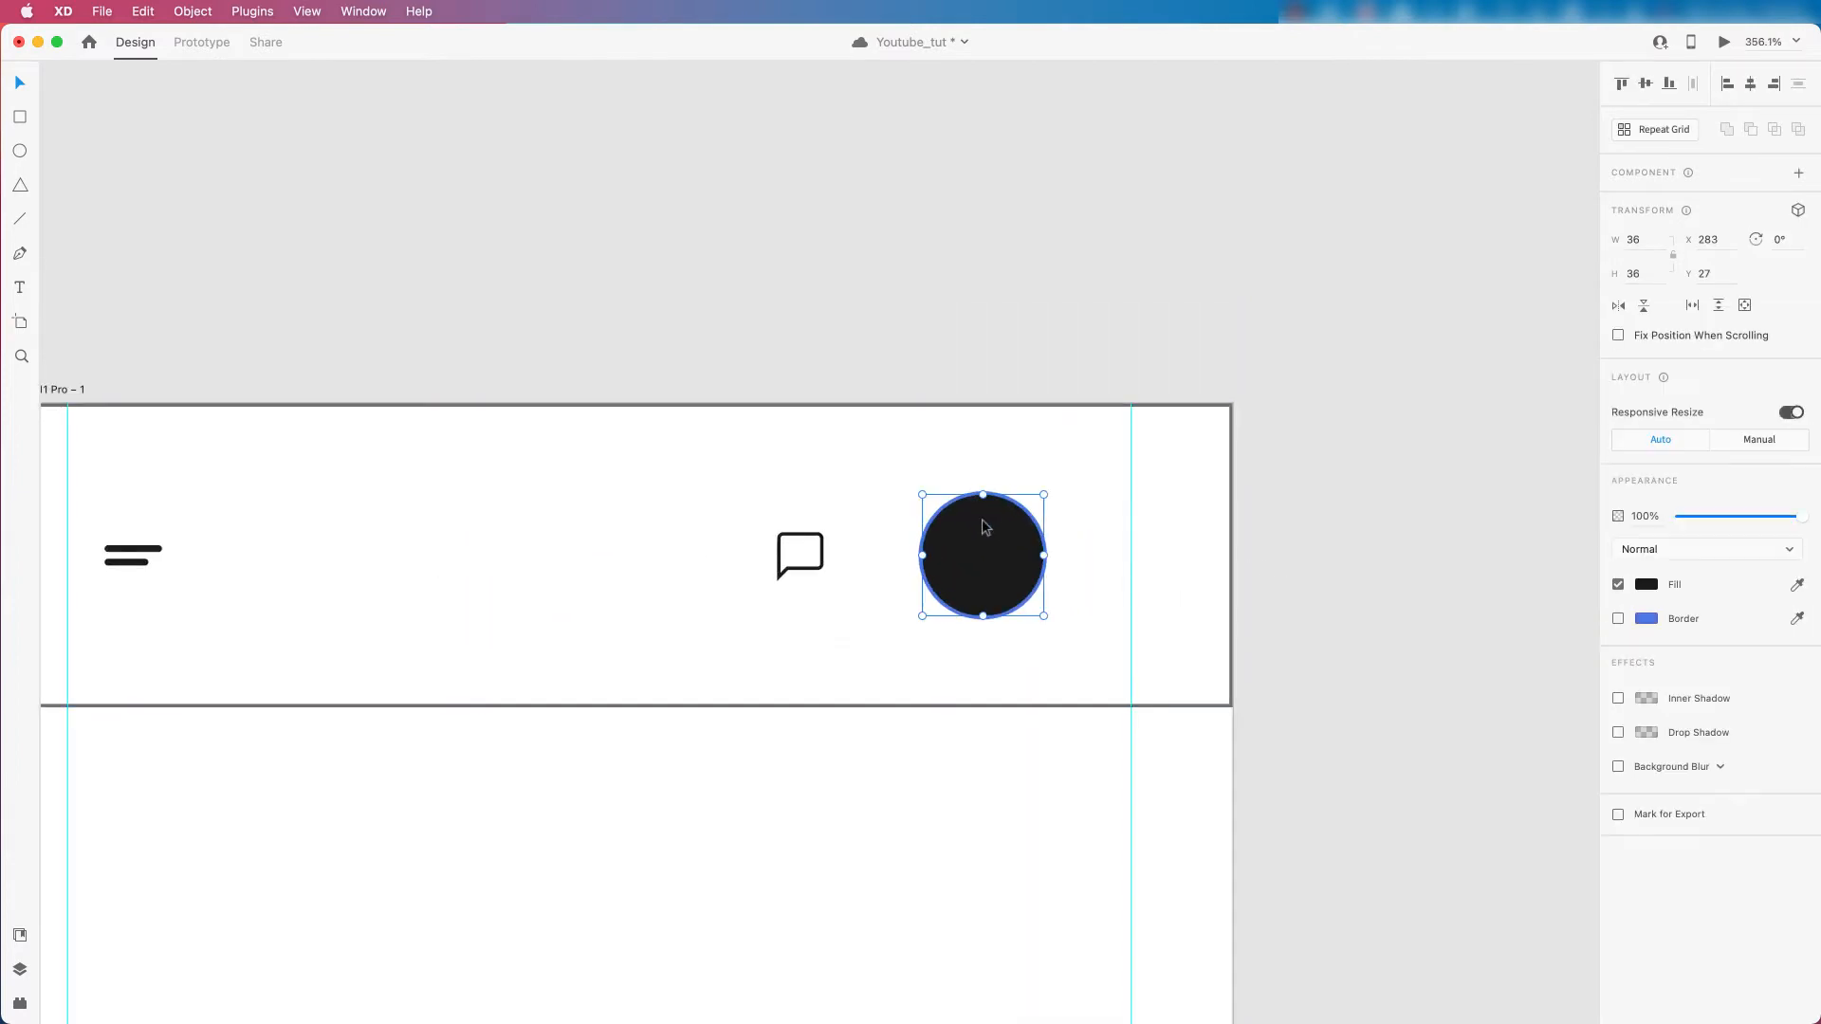
pyautogui.keyDown('shift'); pyautogui.click(993, 495); pyautogui.keyUp('shift')
pyautogui.moveTo(962, 370); pyautogui.dragTo(1001, 542)
pyautogui.keyDown('shift'); pyautogui.click(1050, 492); pyautogui.keyUp('shift')
pyautogui.press('super+g')
pyautogui.press('Up')
pyautogui.press('Up')
pyautogui.press('Up')
pyautogui.moveTo(989, 557); pyautogui.dragTo(1076, 560)
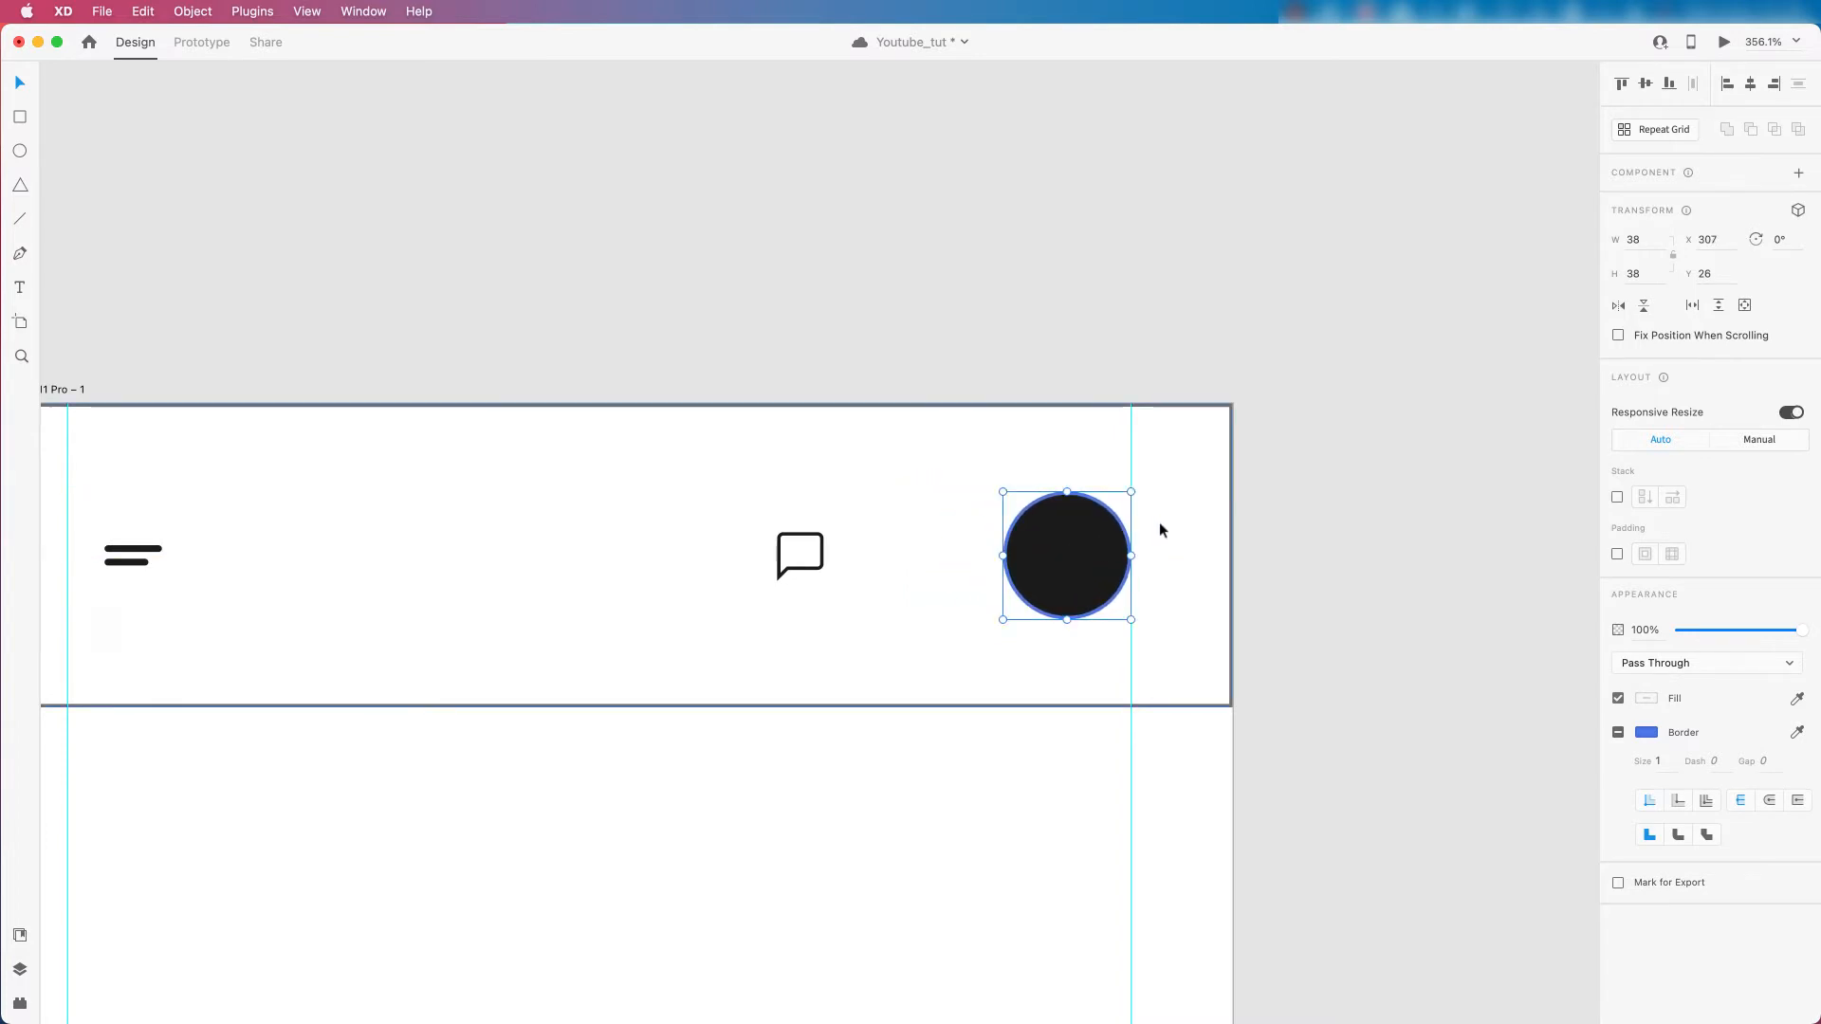
# Select the black inner circle of the header's profile-picture group and open the User Profile plugin.
pyautogui.scroll(-5, 1159, 521)
pyautogui.scroll(3, 1151, 571)
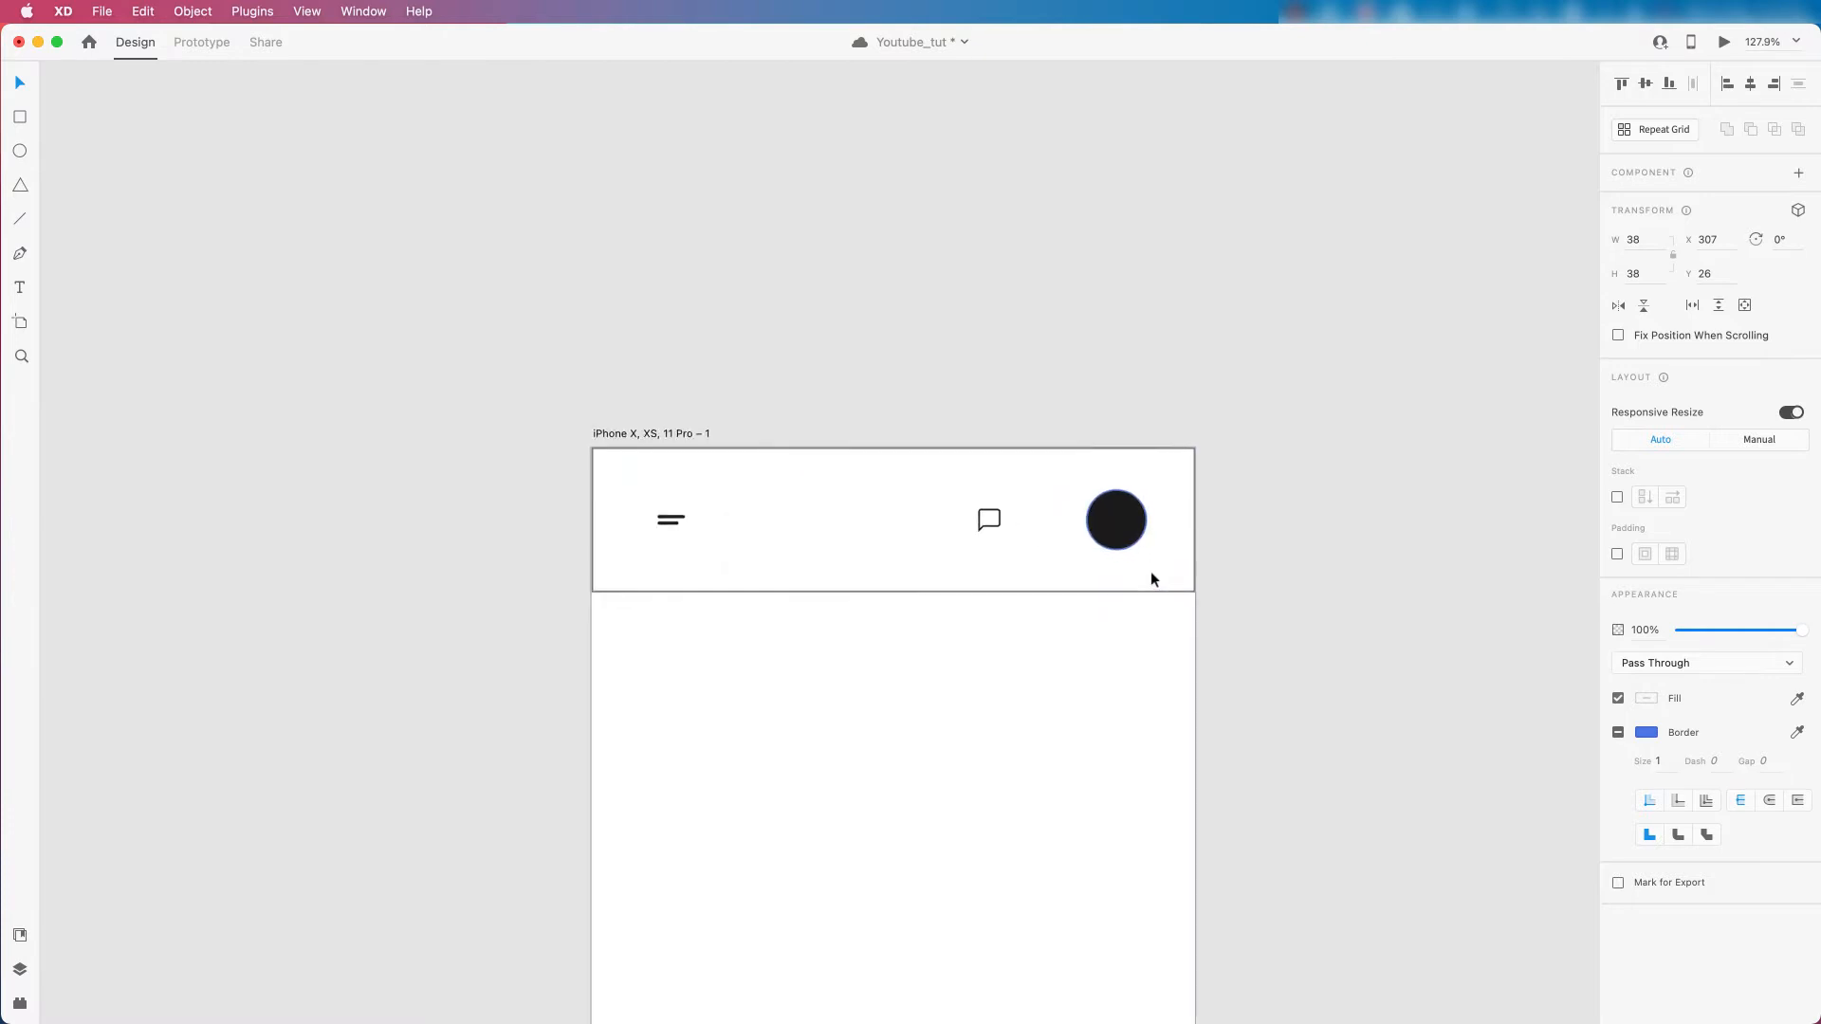
pyautogui.scroll(1, 1080, 537)
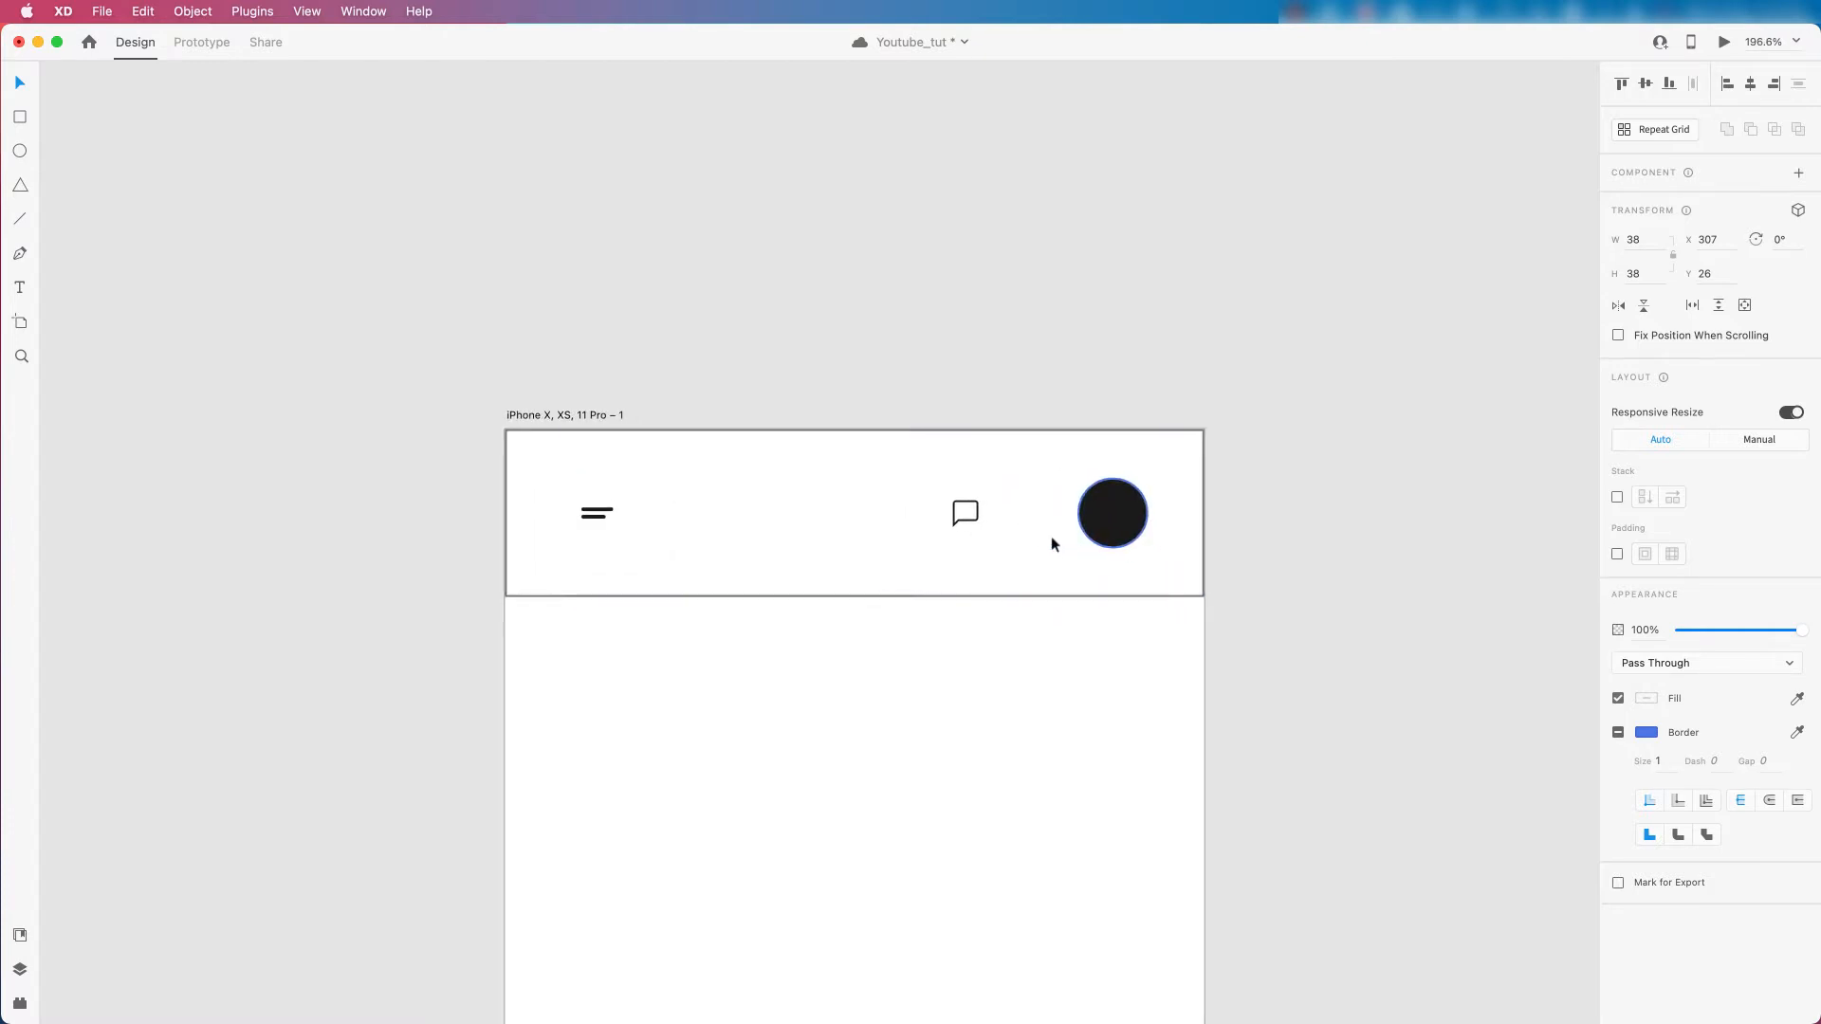
pyautogui.click(1148, 313)
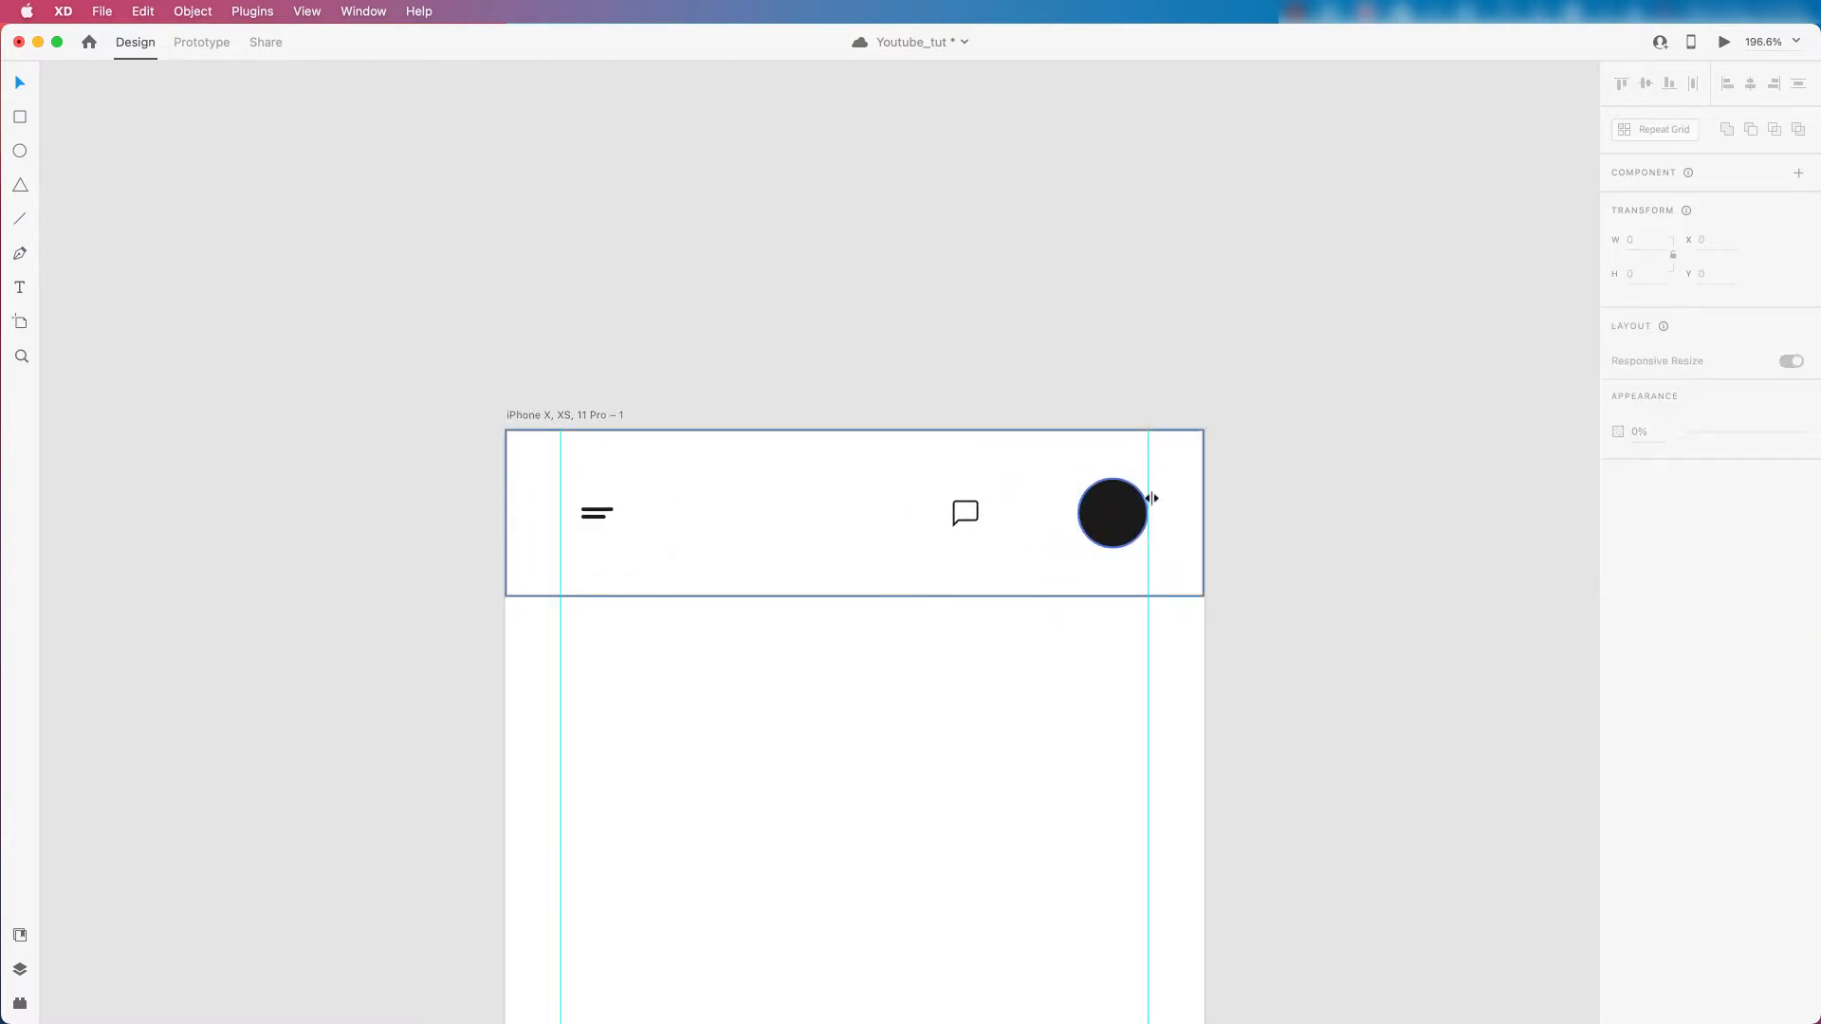
pyautogui.click(1123, 510)
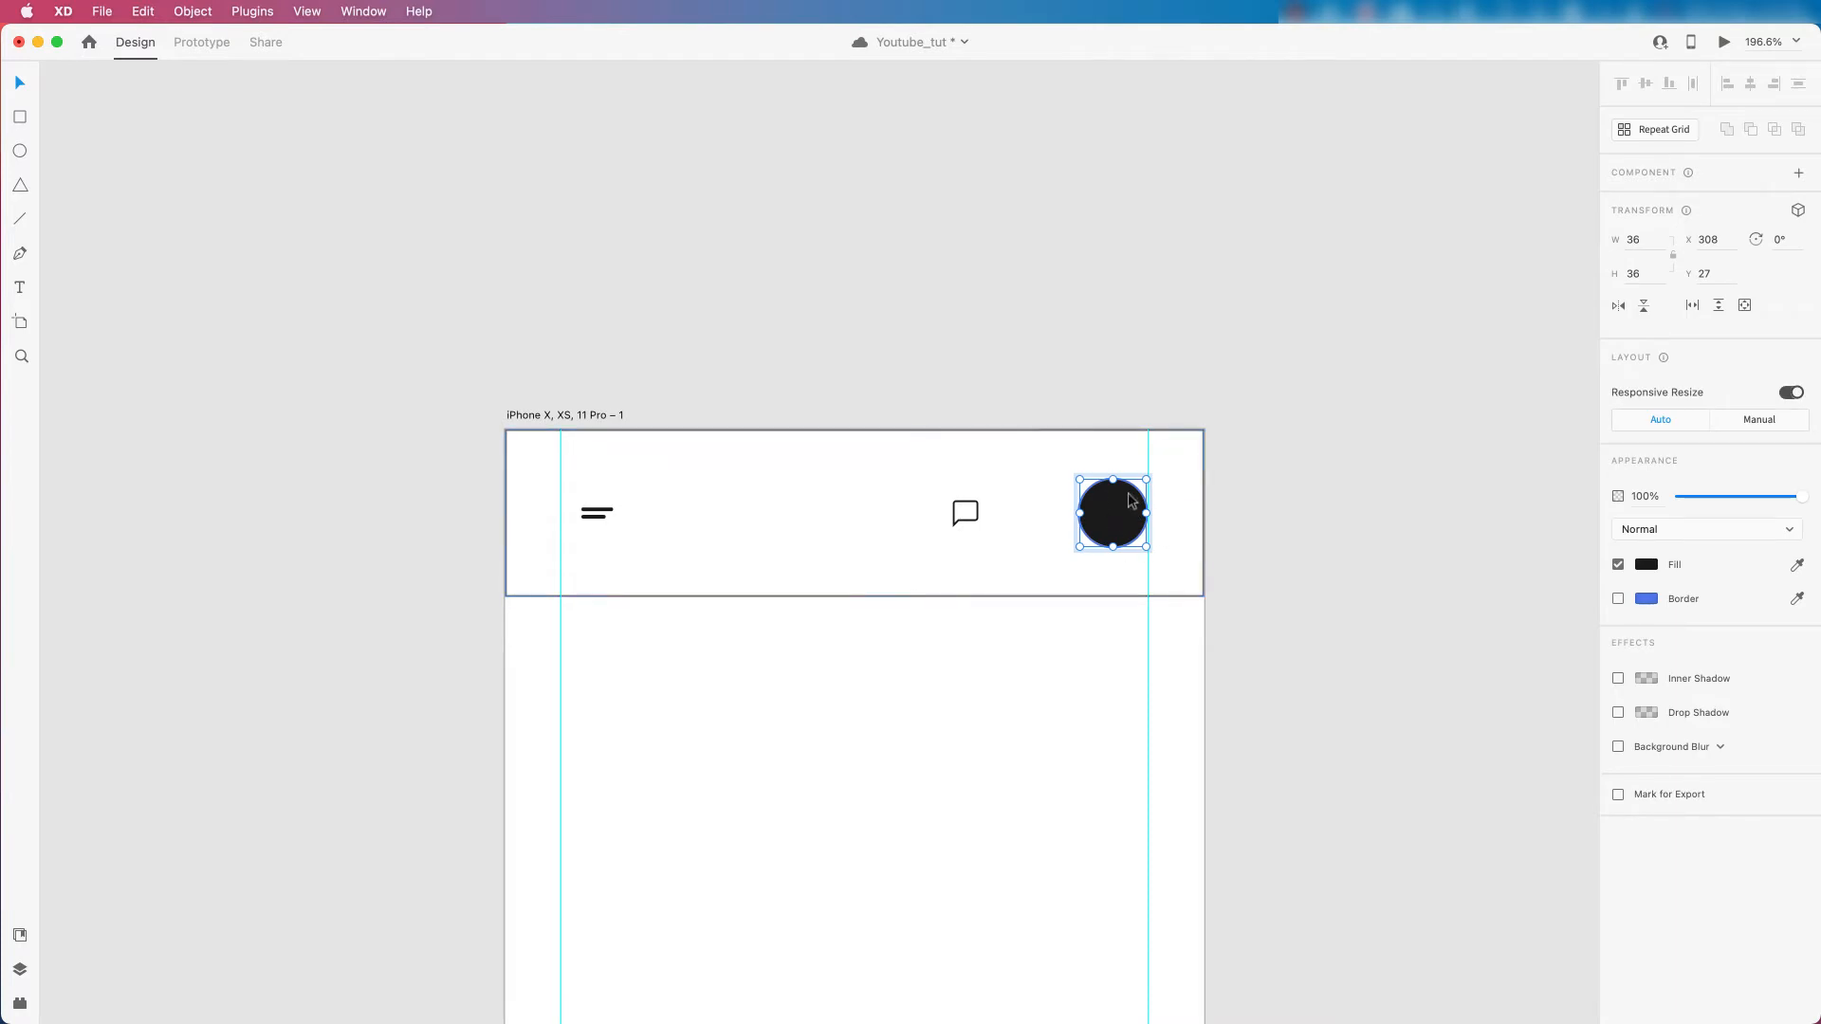
pyautogui.scroll(-5, 987, 442)
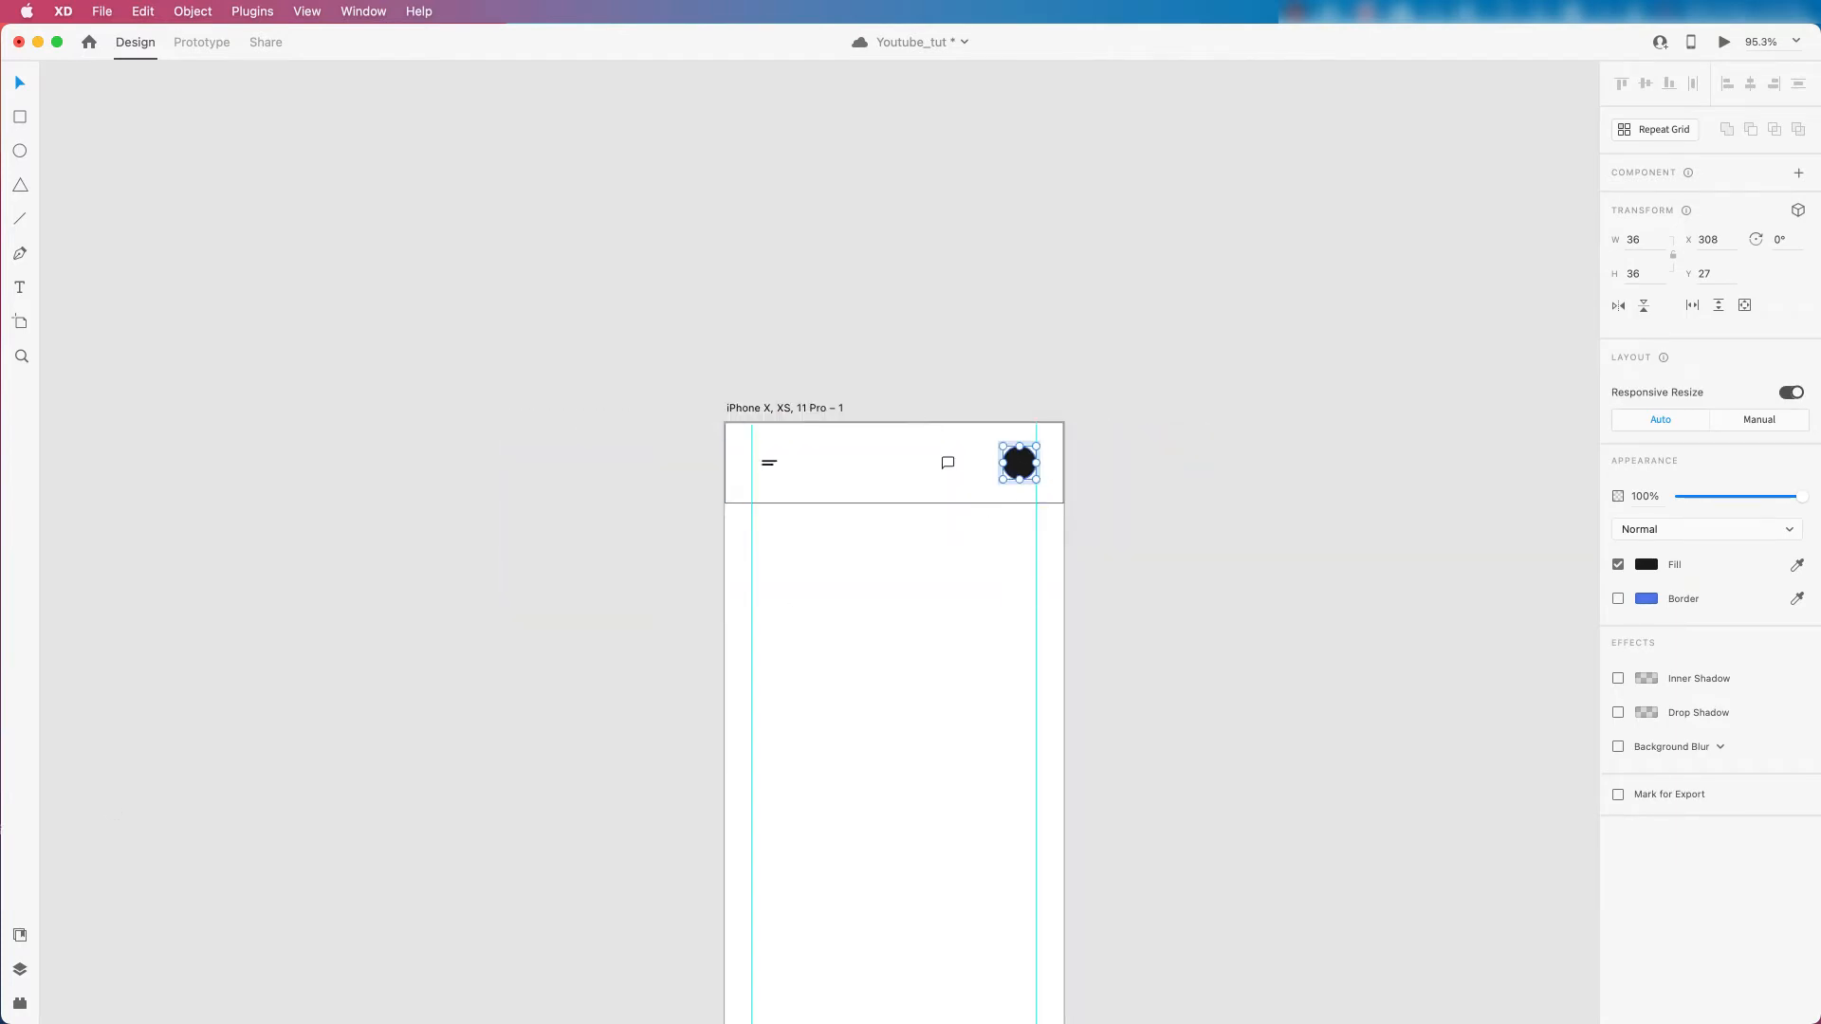
pyautogui.click(19, 937)
pyautogui.click(19, 937)
pyautogui.click(19, 1003)
pyautogui.scroll(-5, 113, 756)
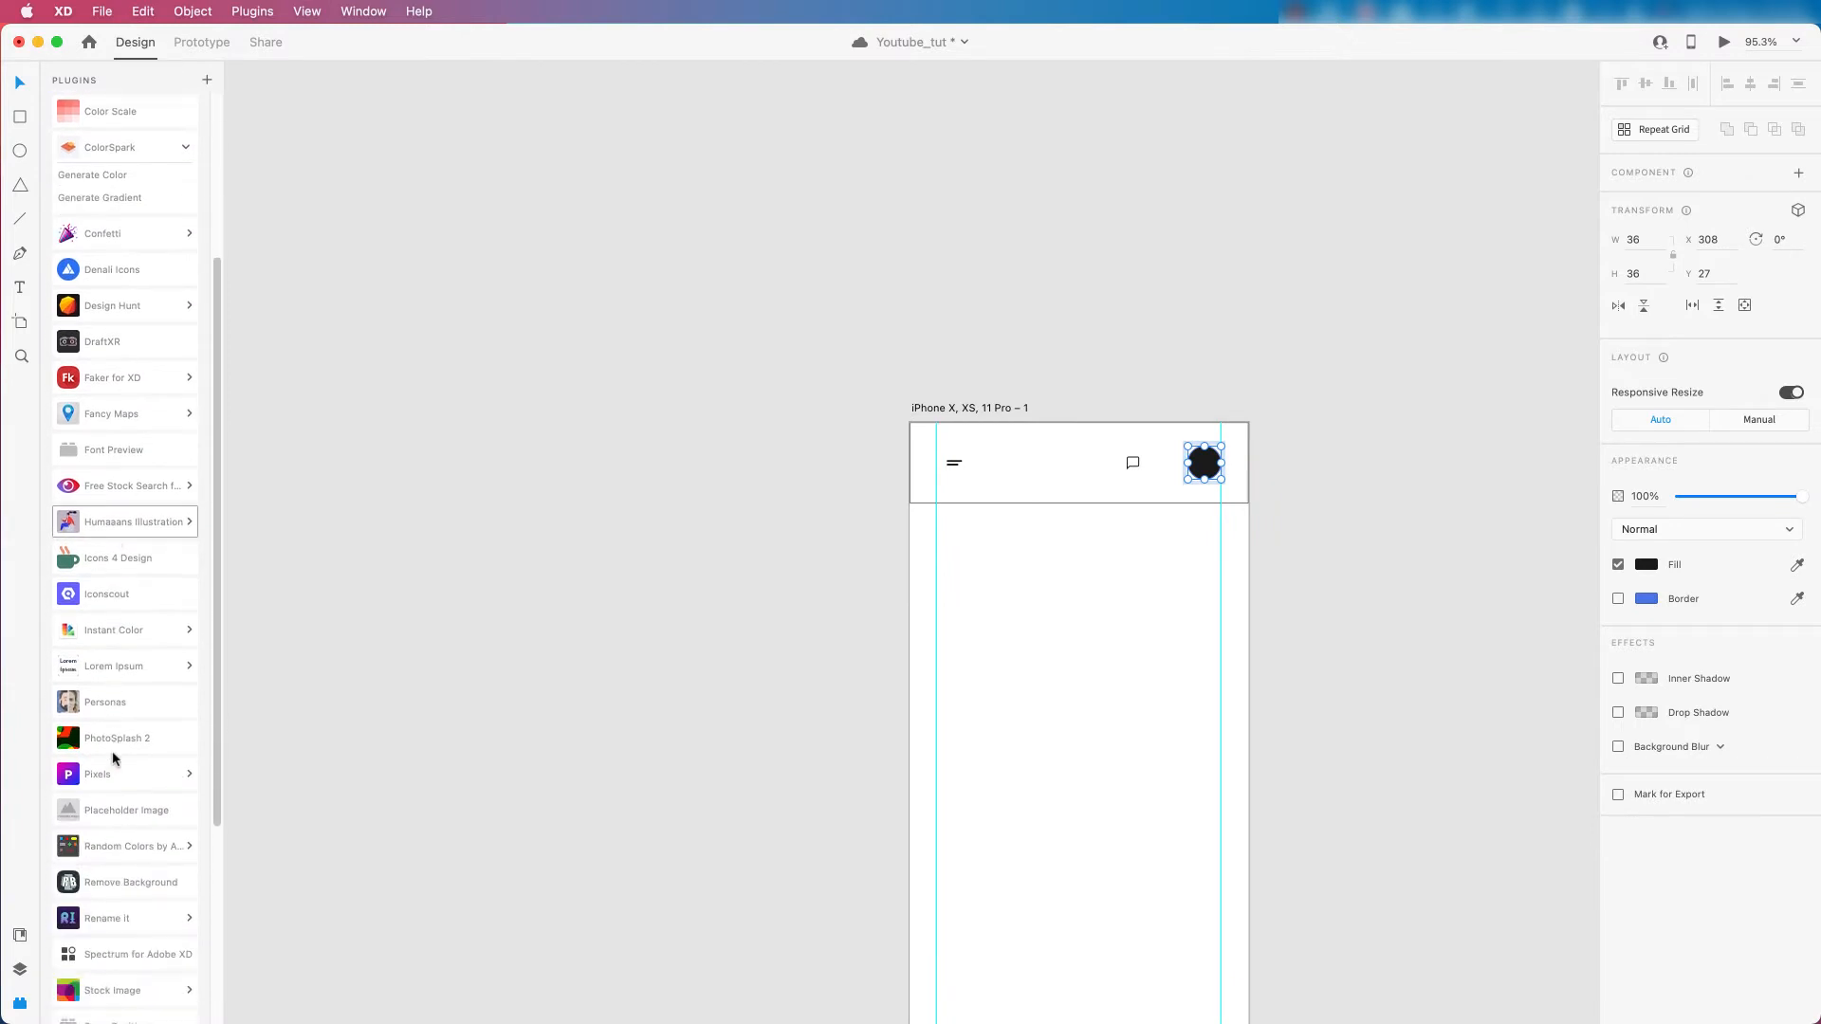
pyautogui.scroll(-1, 114, 756)
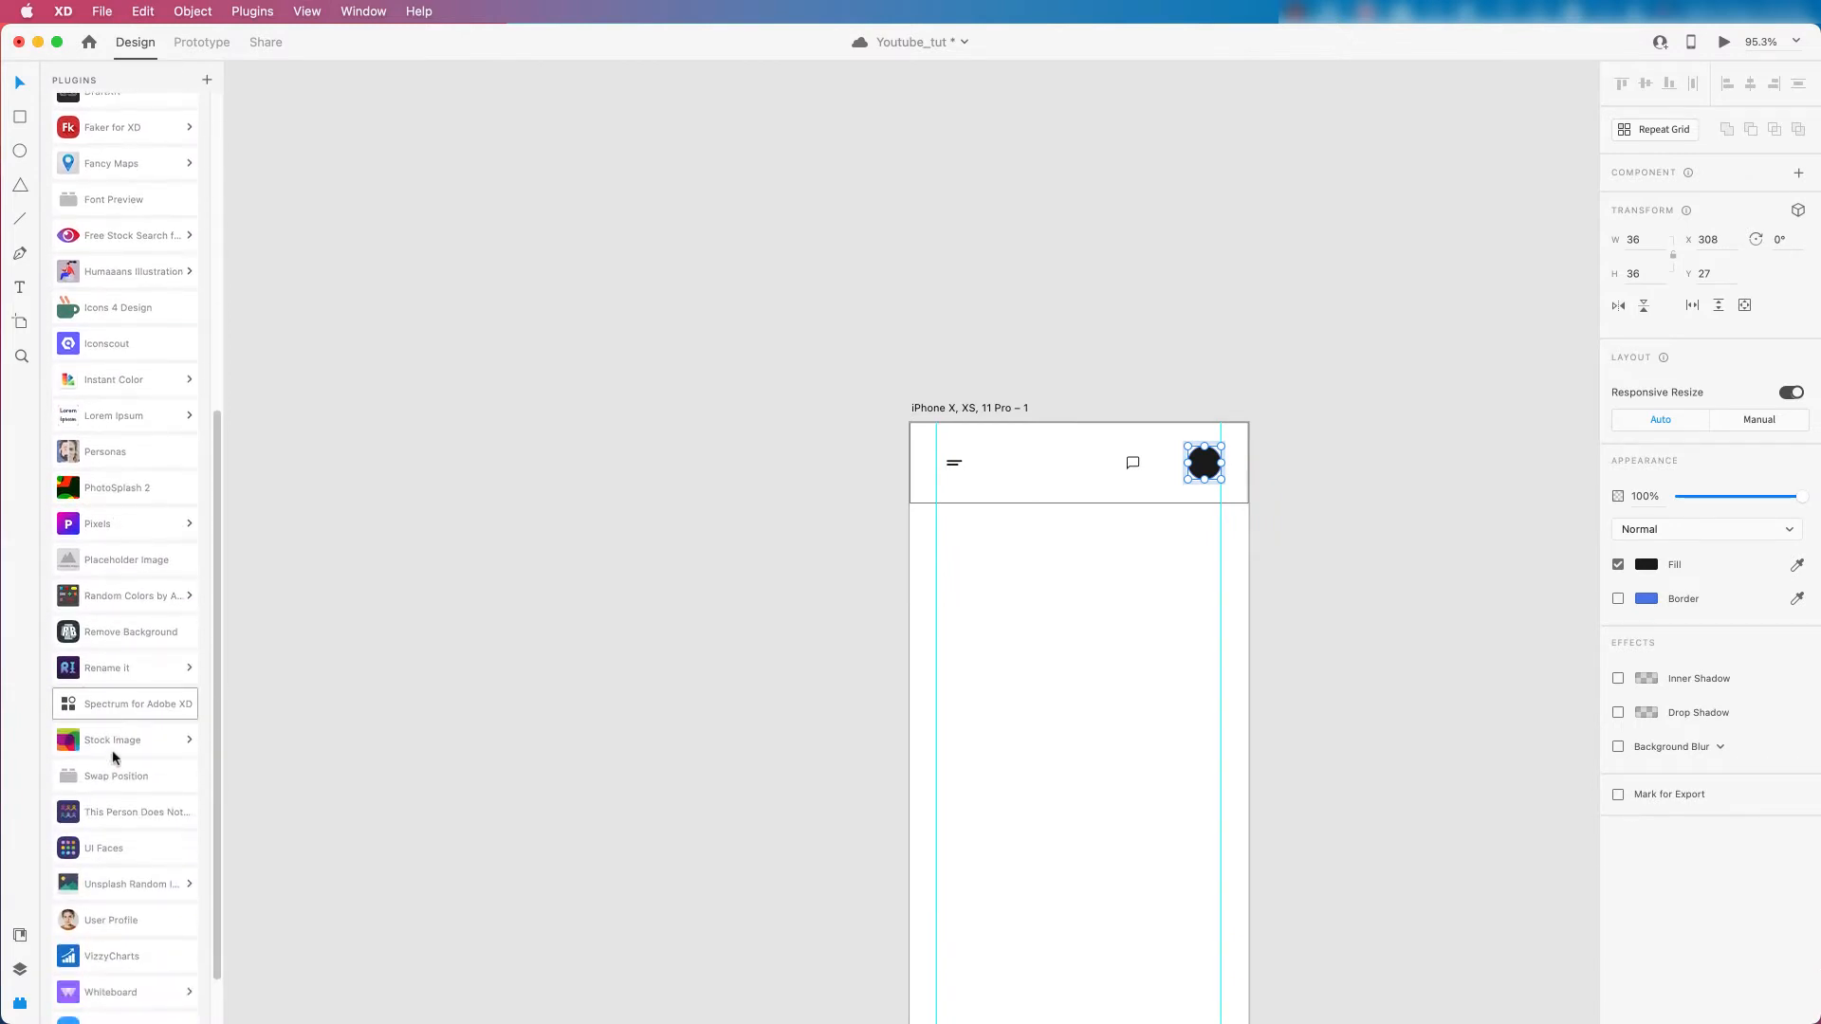
pyautogui.scroll(-2, 114, 768)
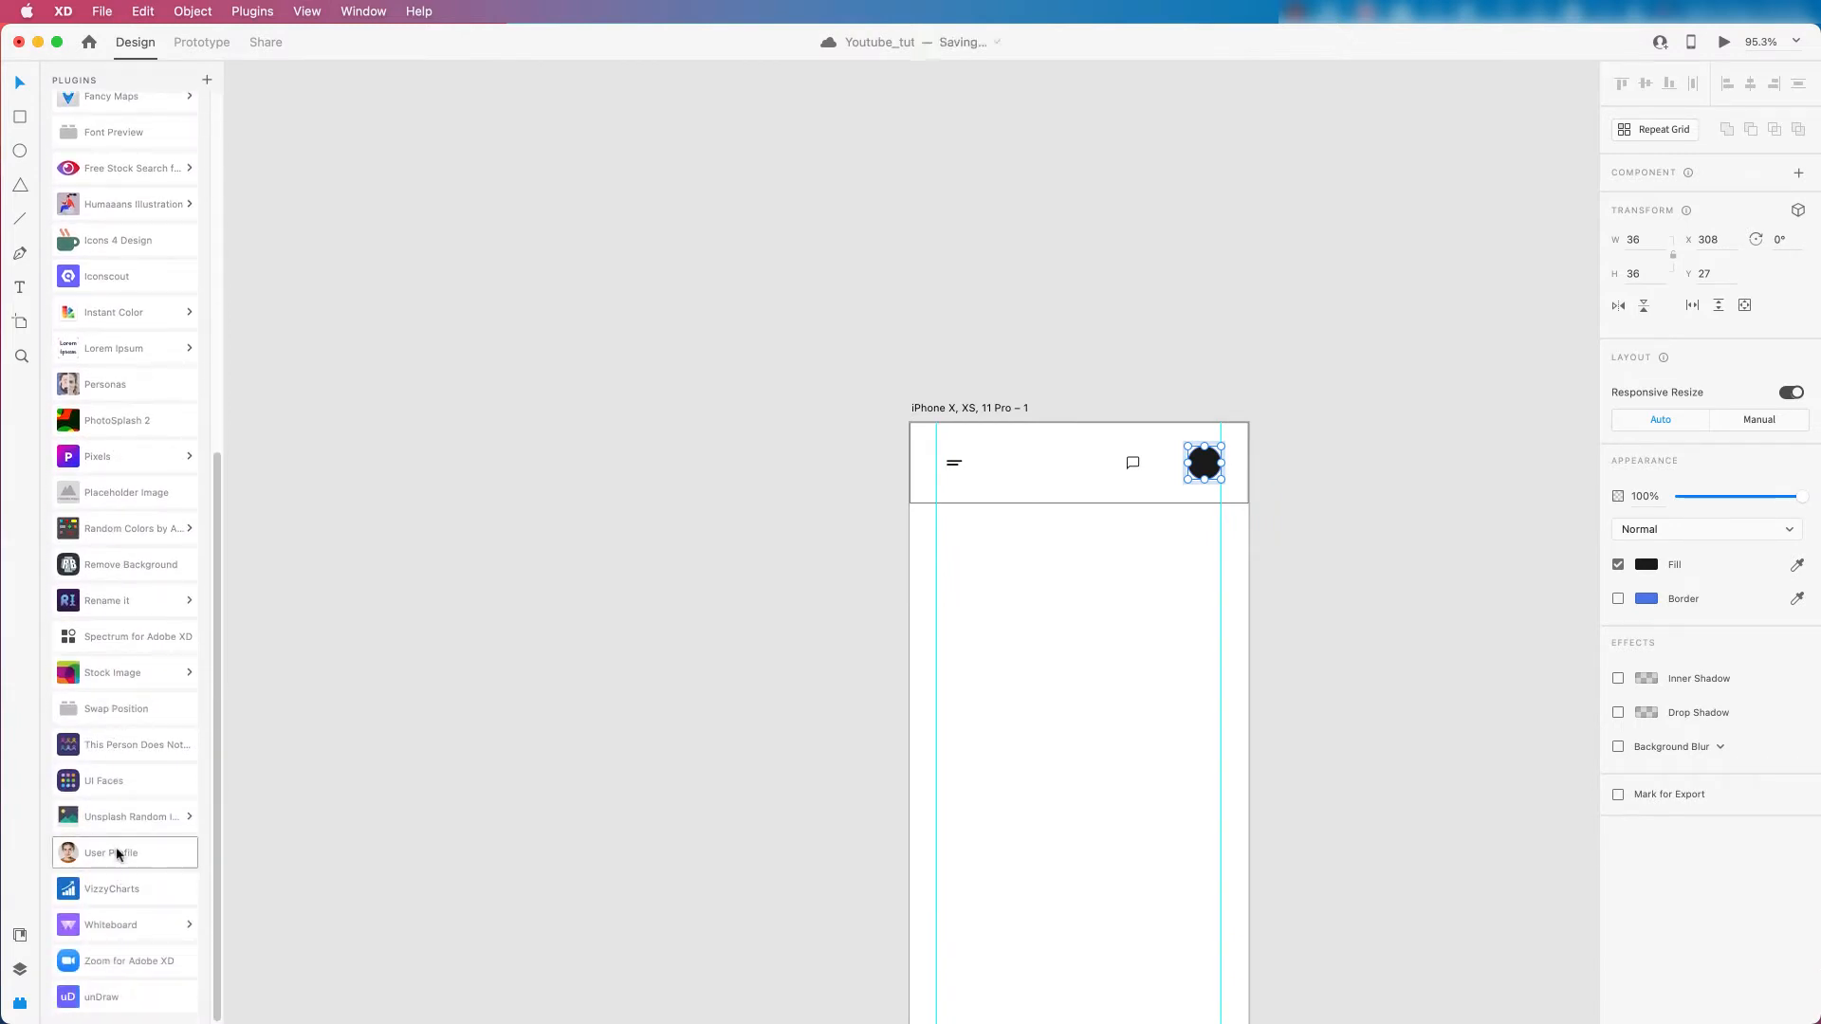
pyautogui.scroll(5, 1359, 498)
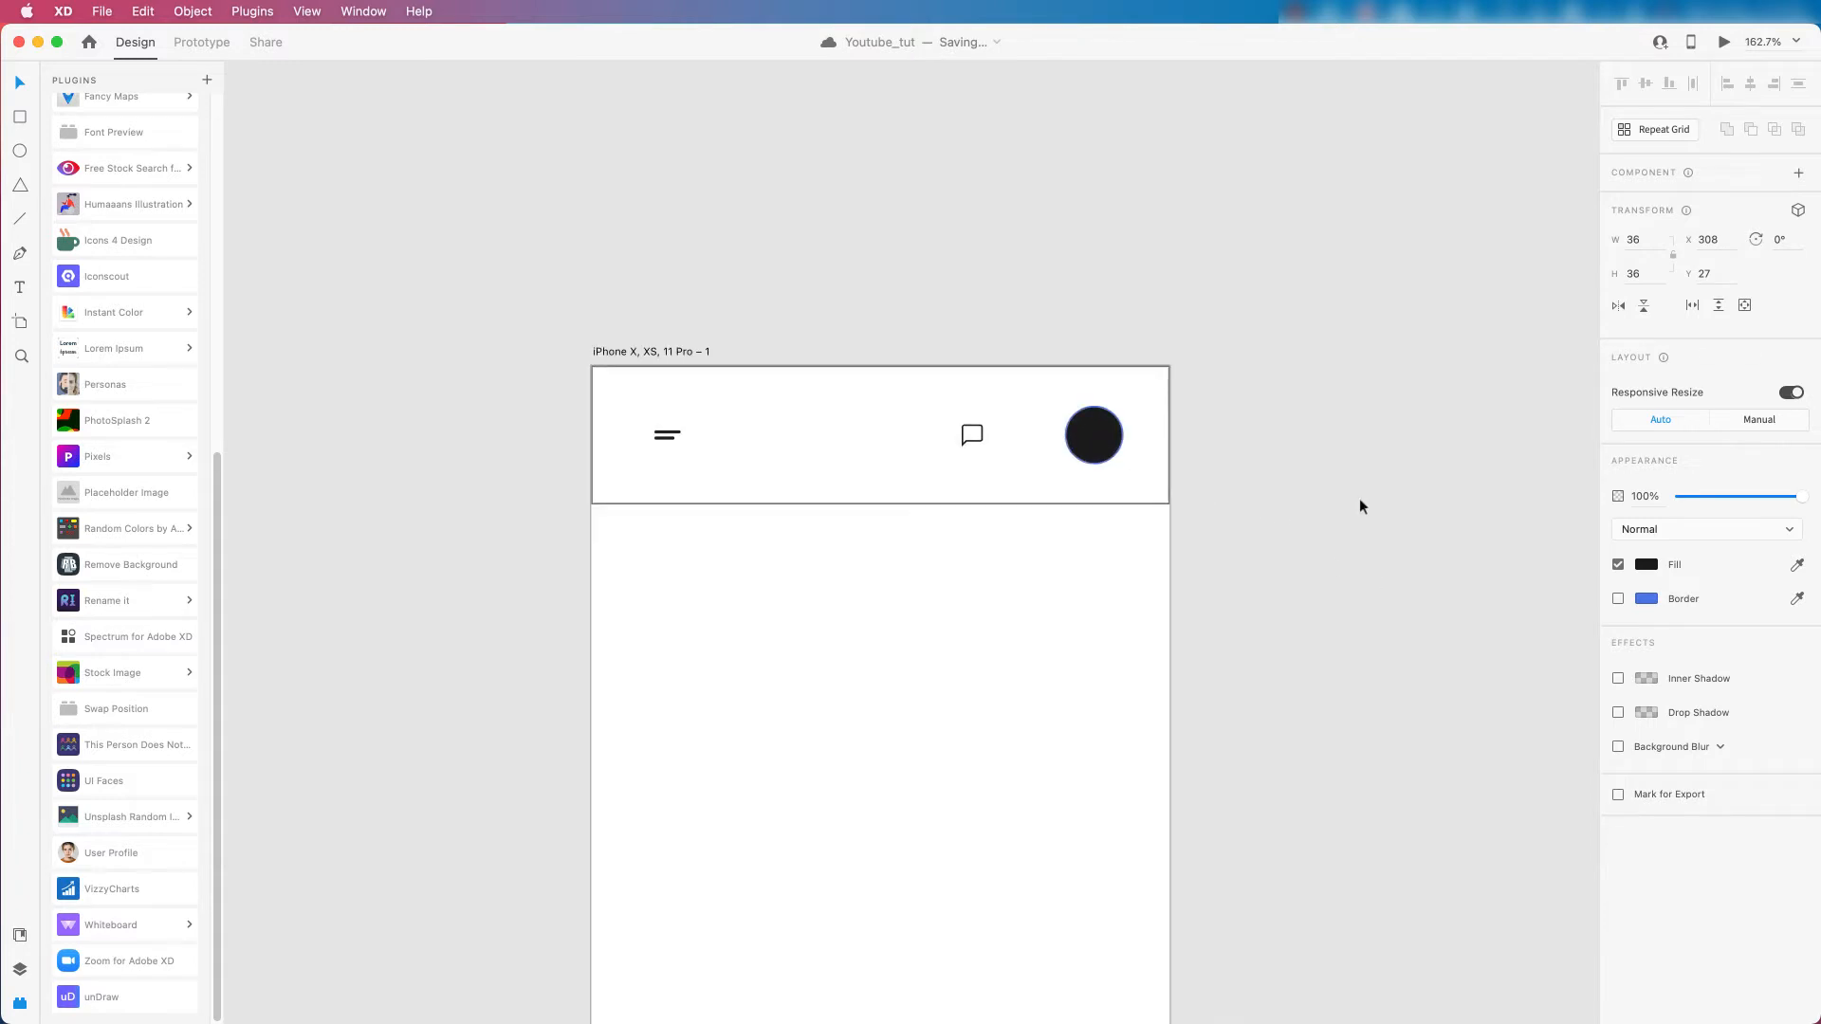
pyautogui.click(1091, 429)
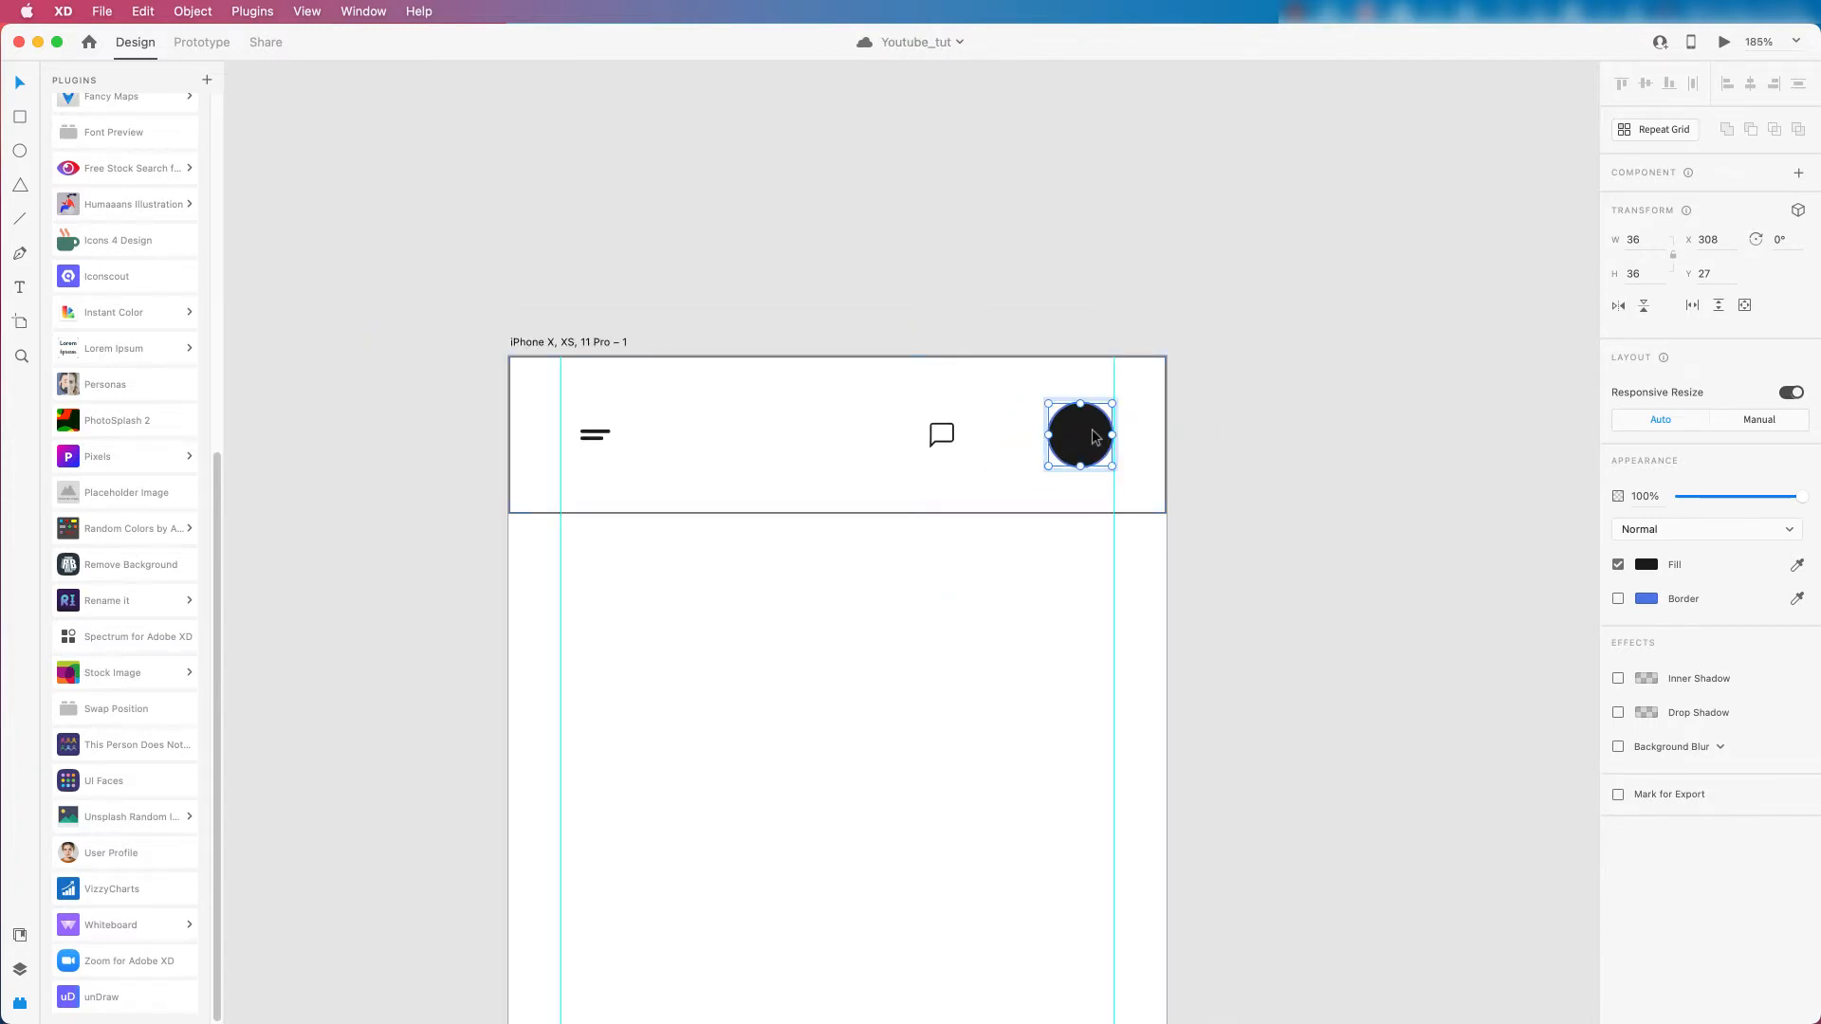
pyautogui.scroll(1, 1090, 429)
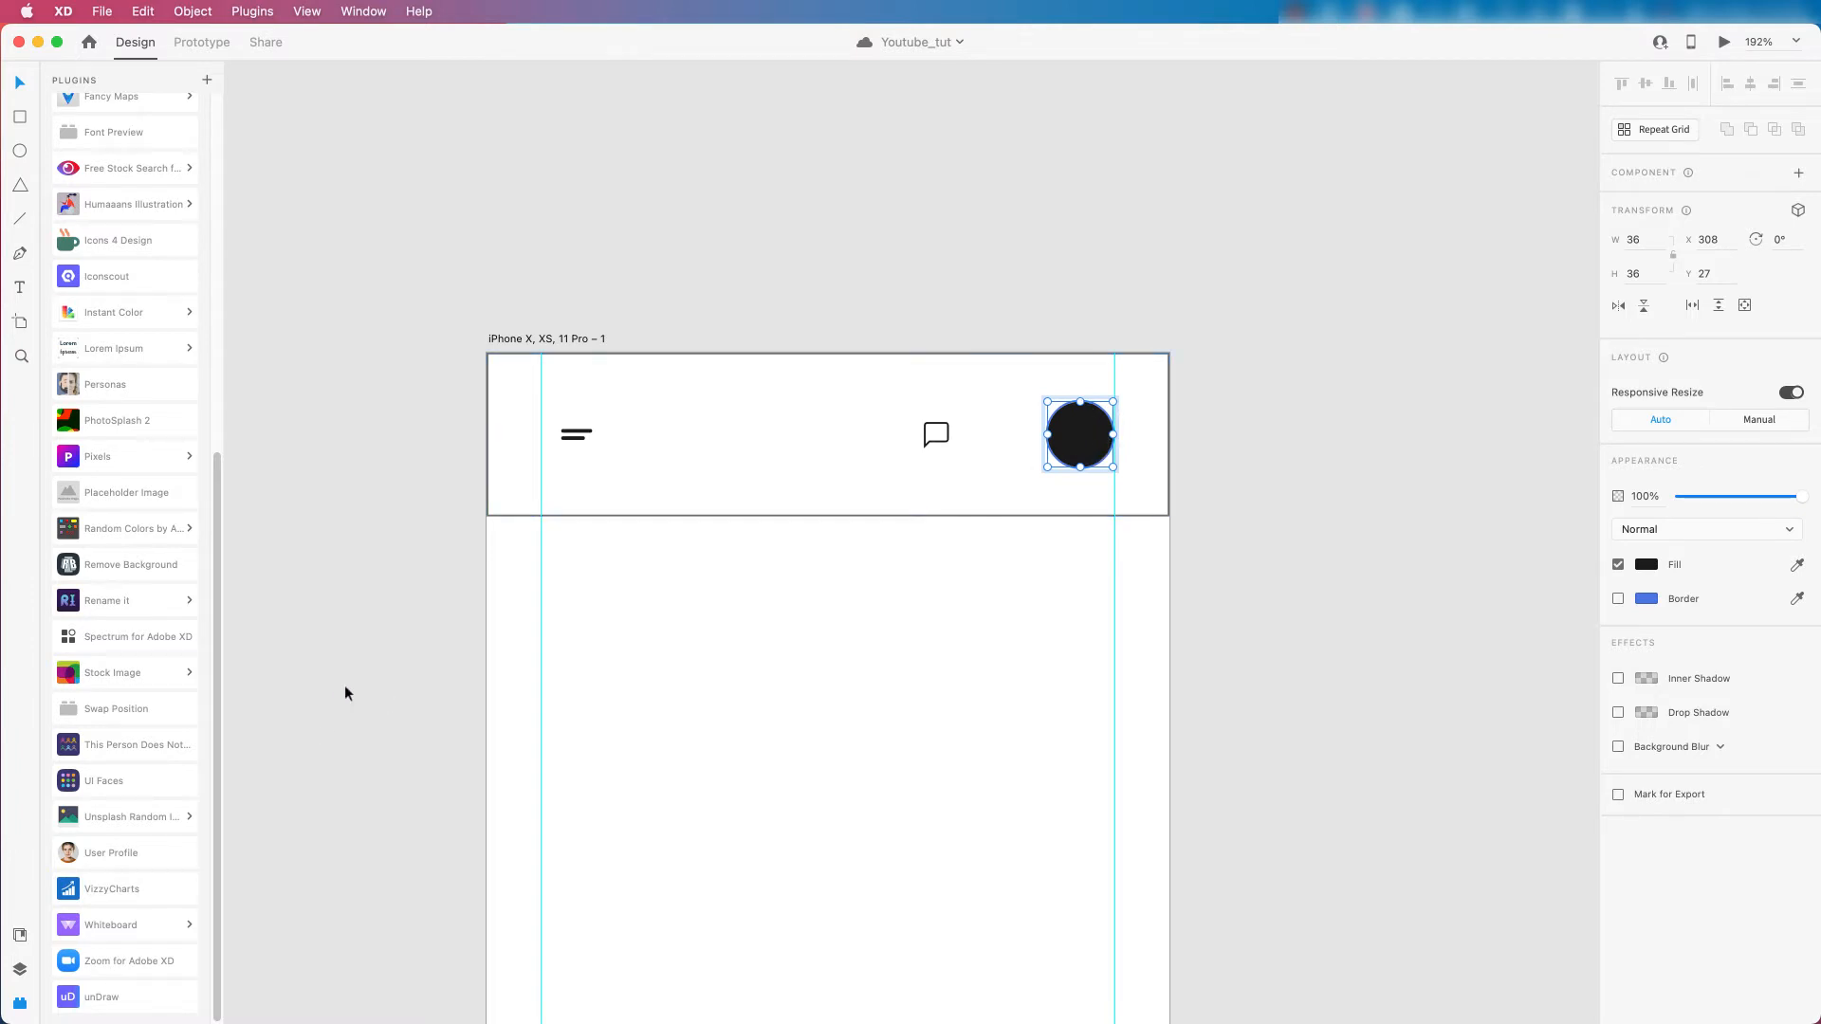
pyautogui.click(106, 859)
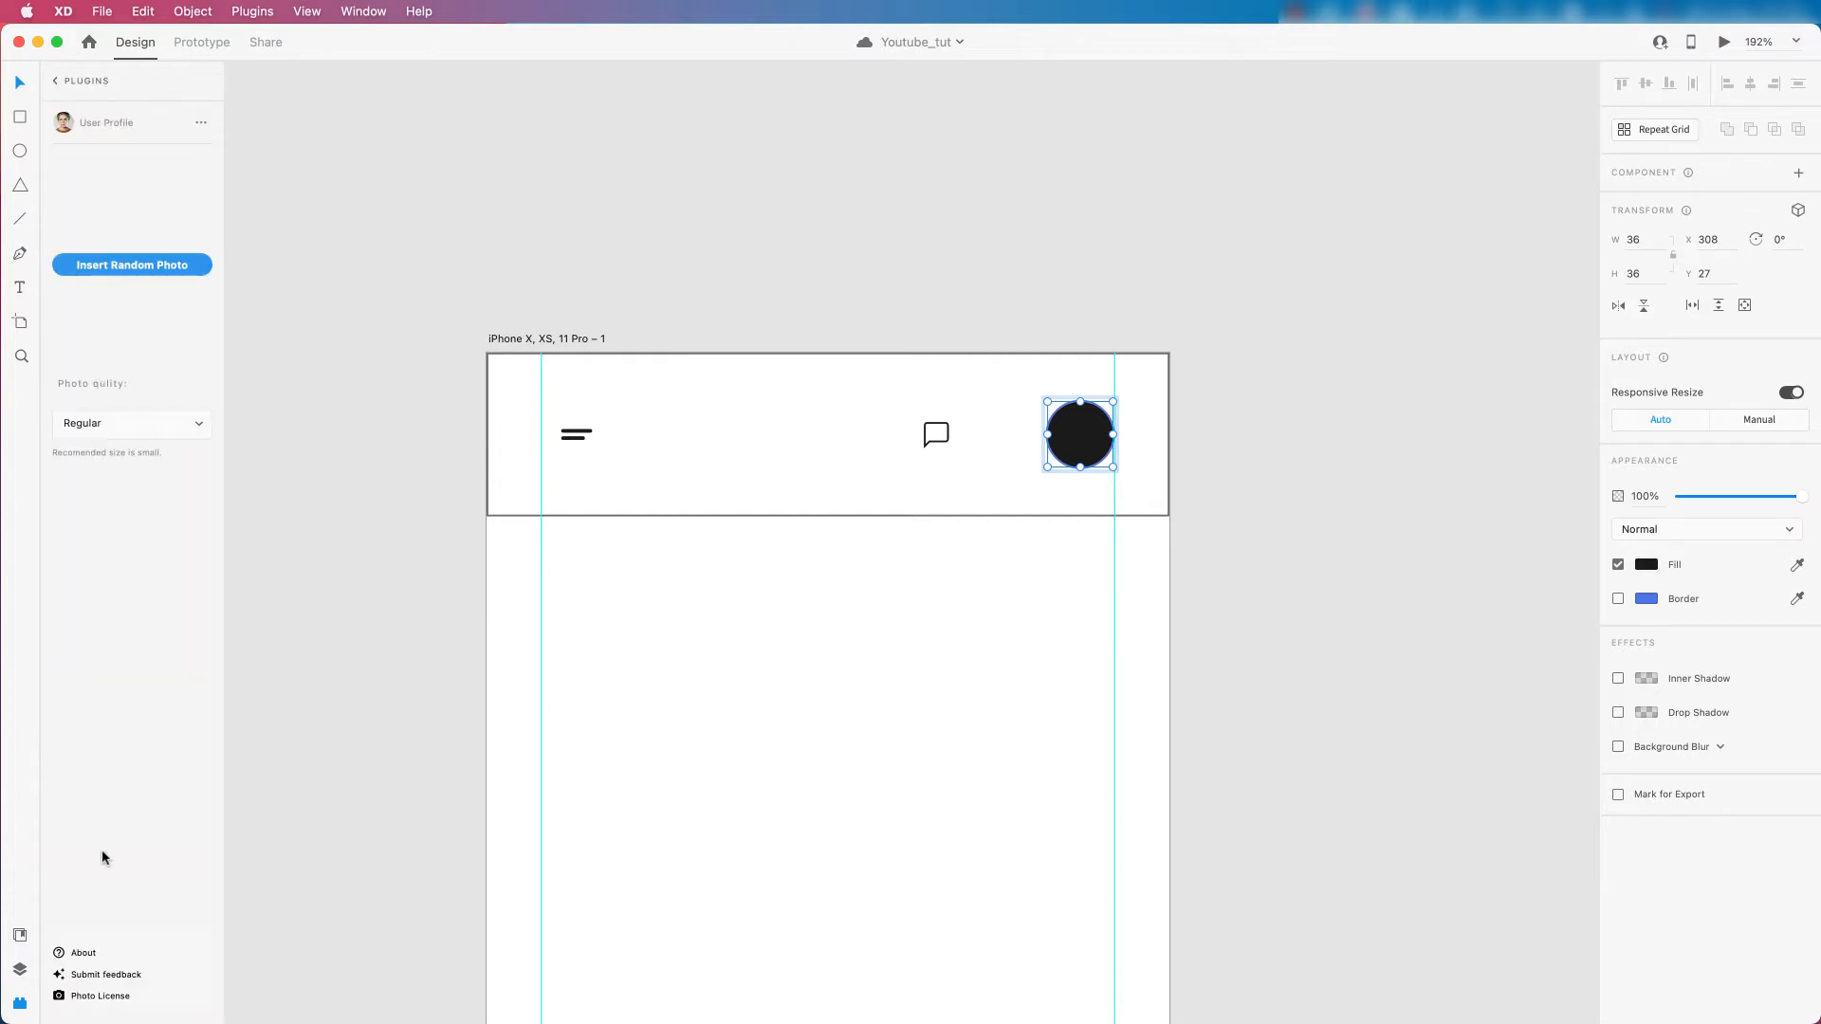
# Fill the selected inner circle with a random photo at Regular quality and leave the plugin.
pyautogui.click(87, 267)
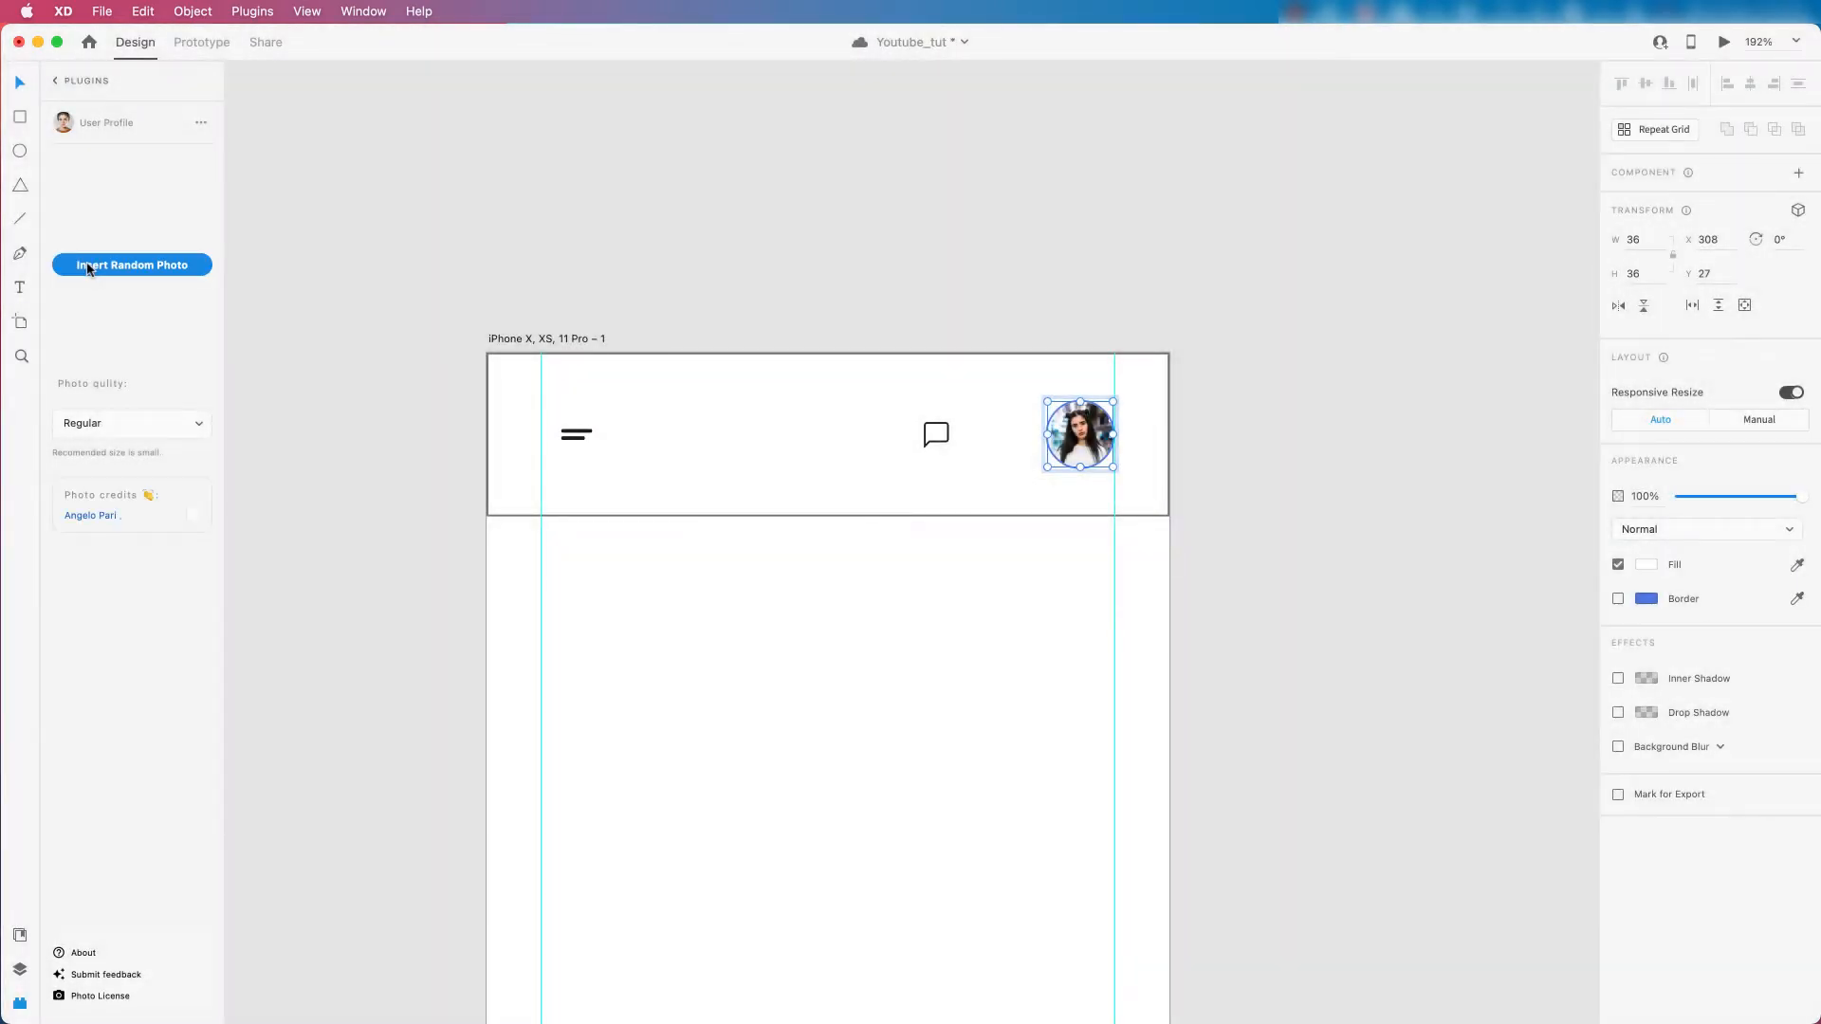
pyautogui.scroll(5, 1109, 431)
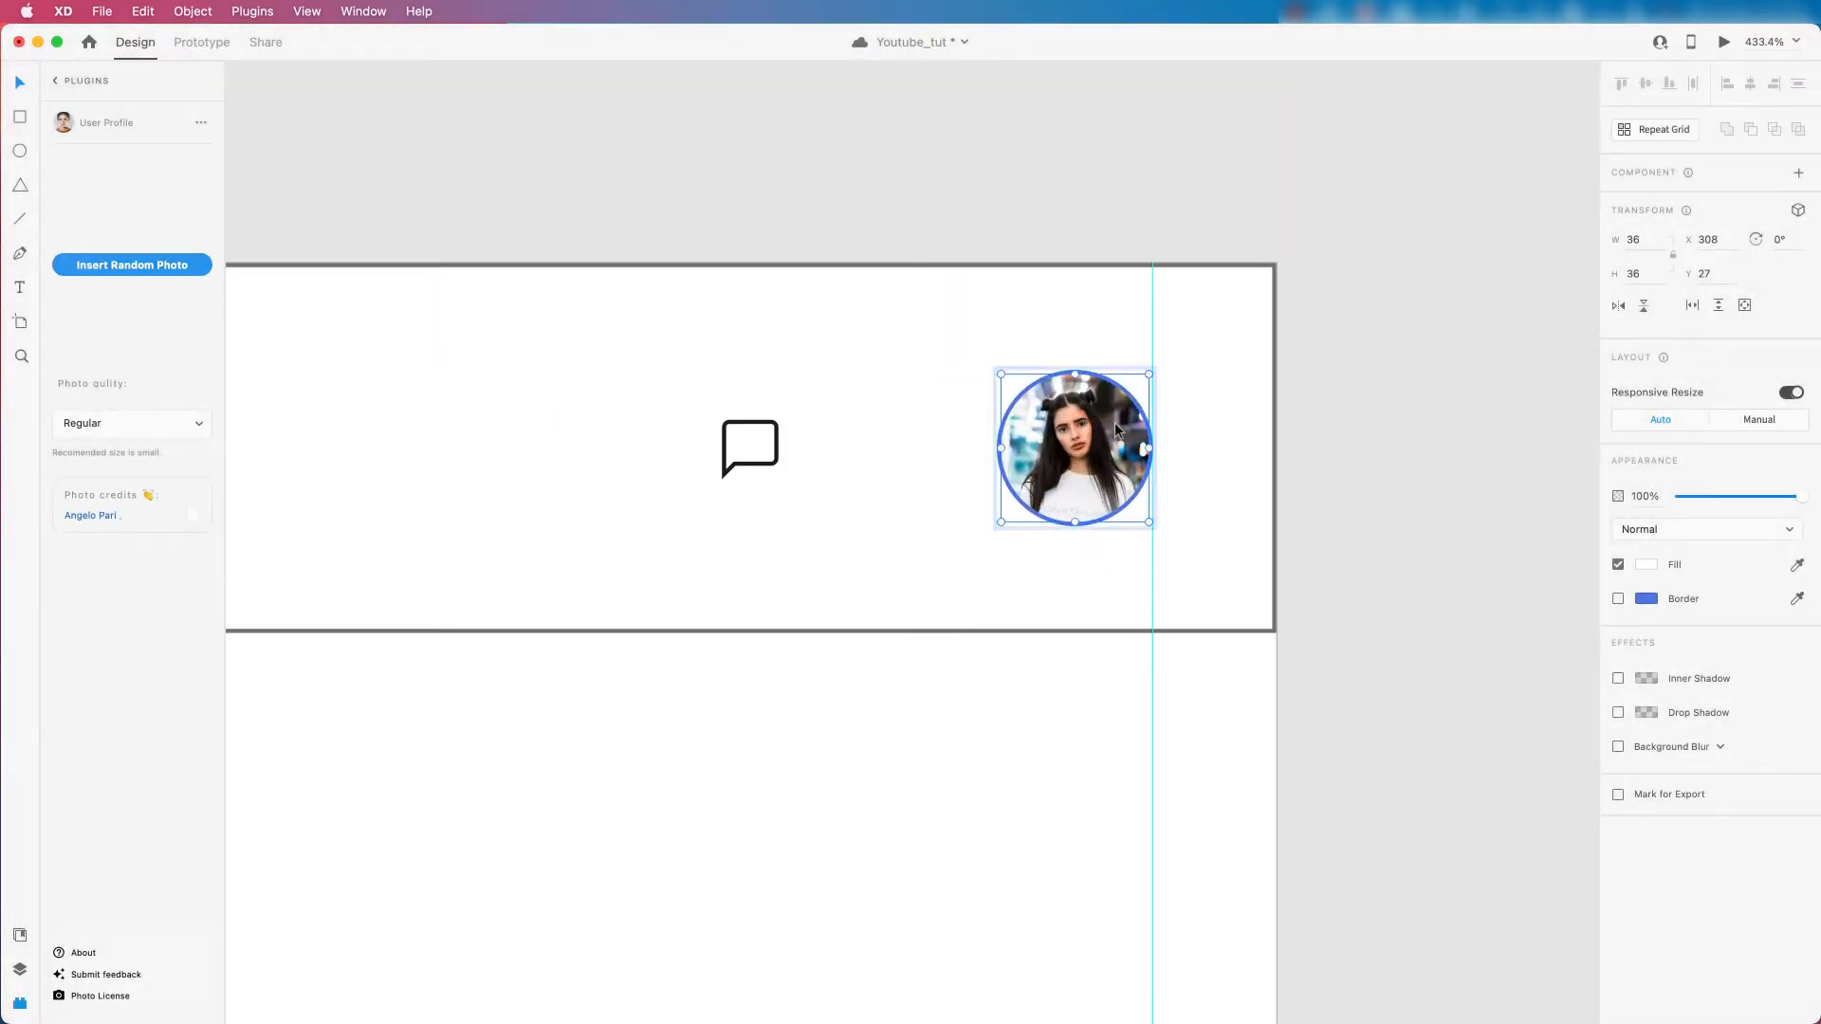
pyautogui.scroll(-5, 1117, 432)
pyautogui.click(666, 420)
pyautogui.scroll(-5, 609, 424)
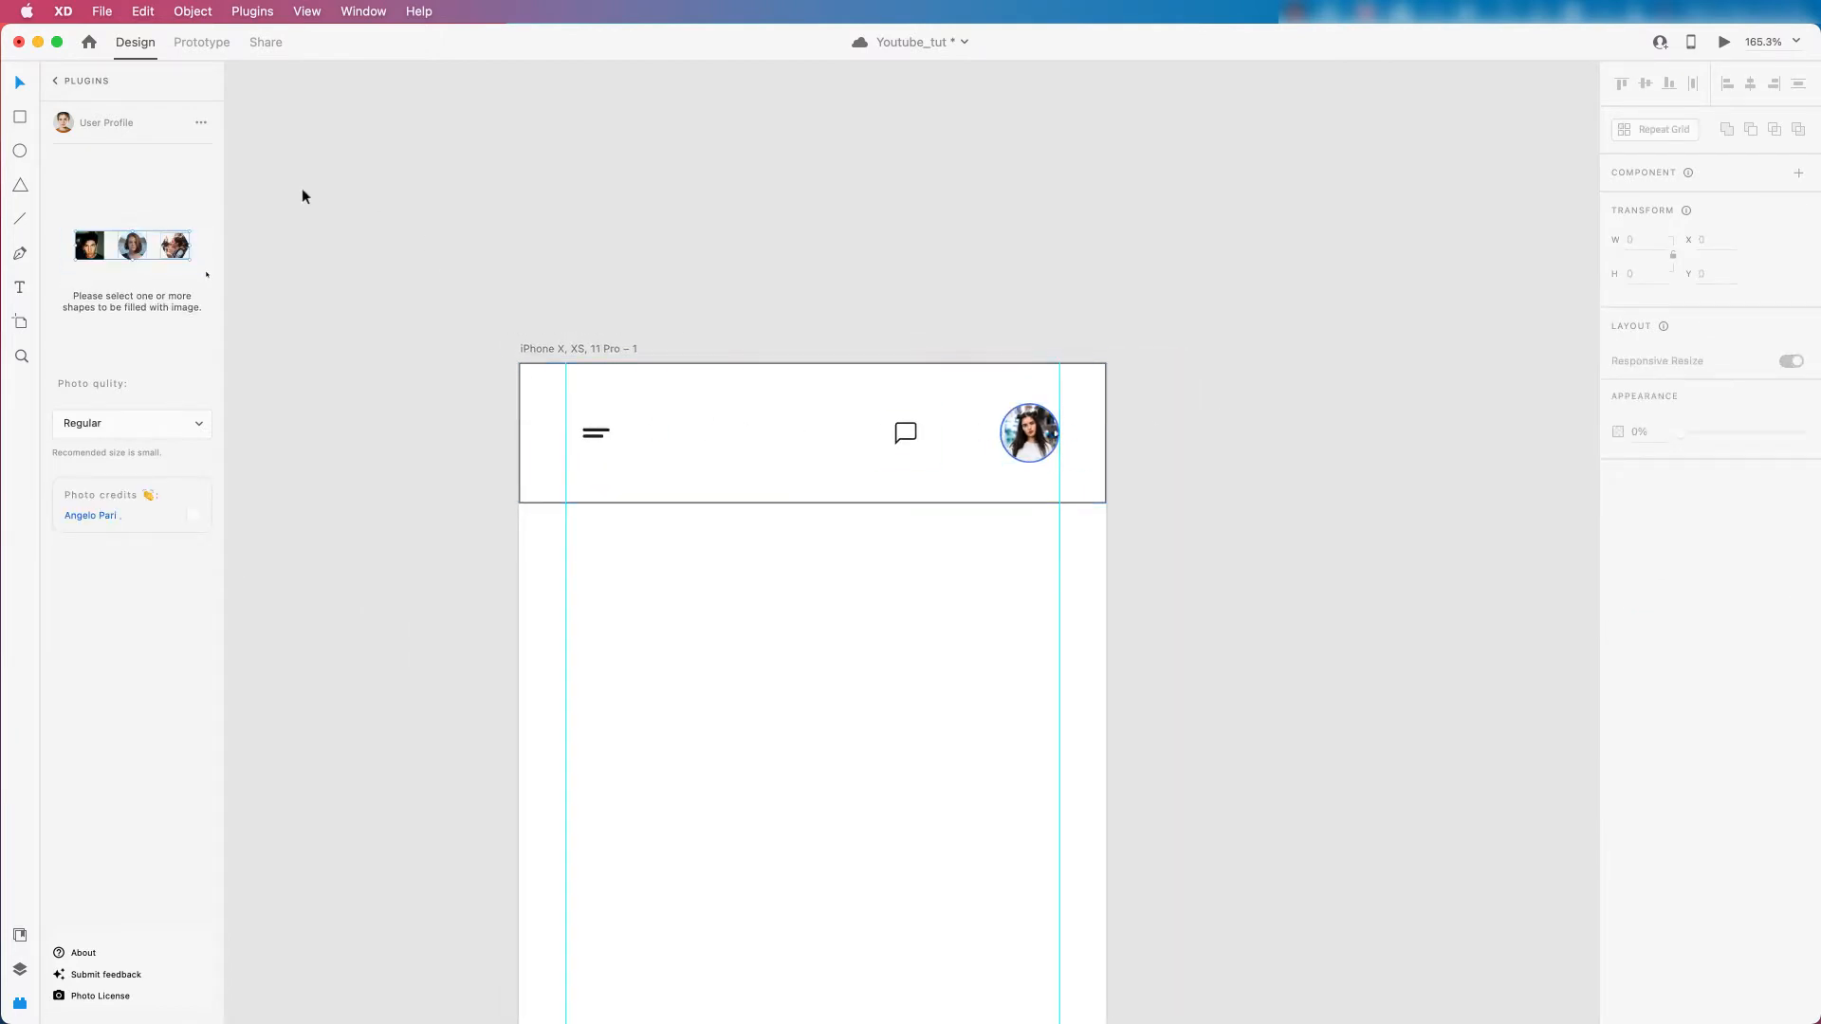
pyautogui.click(54, 84)
# Move the chat icon group horizontally to X 259, Y 26, leaving a gap of 10 to the profile picture.
pyautogui.scroll(4, 1090, 484)
pyautogui.click(858, 435)
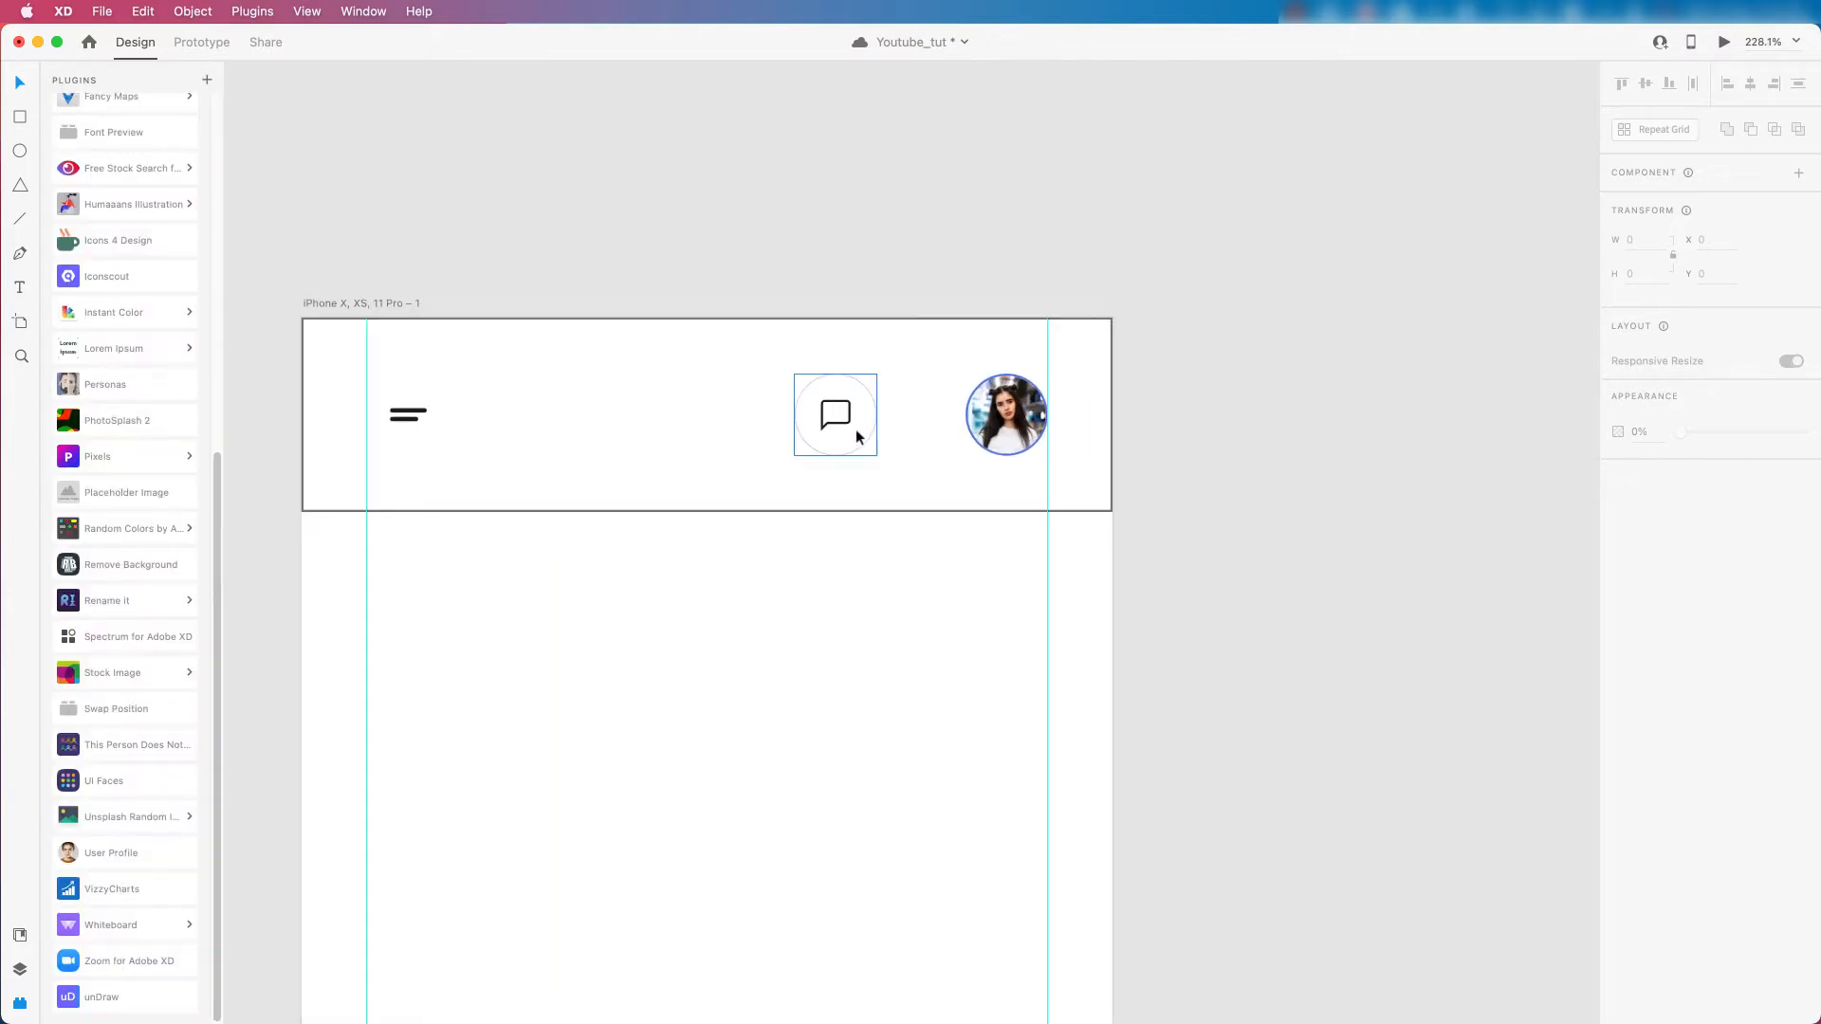
pyautogui.moveTo(841, 433); pyautogui.dragTo(922, 432)
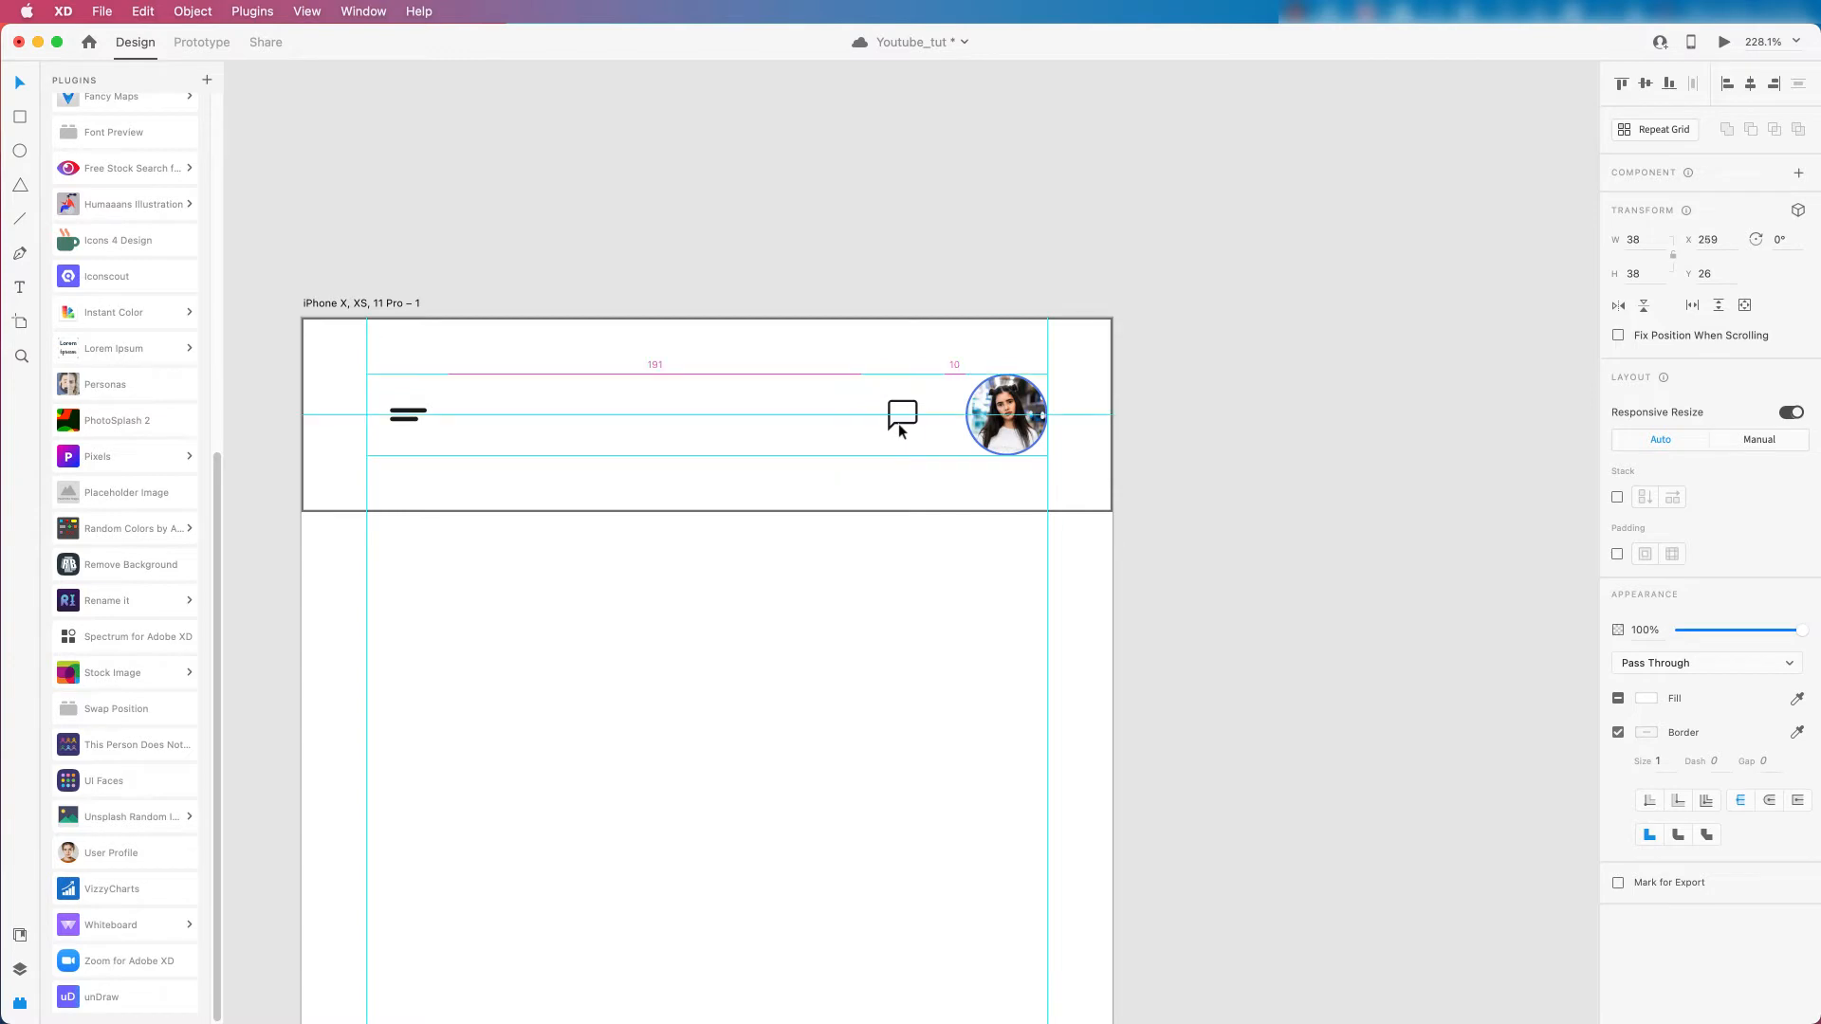
pyautogui.click(1287, 440)
pyautogui.scroll(-5, 1152, 465)
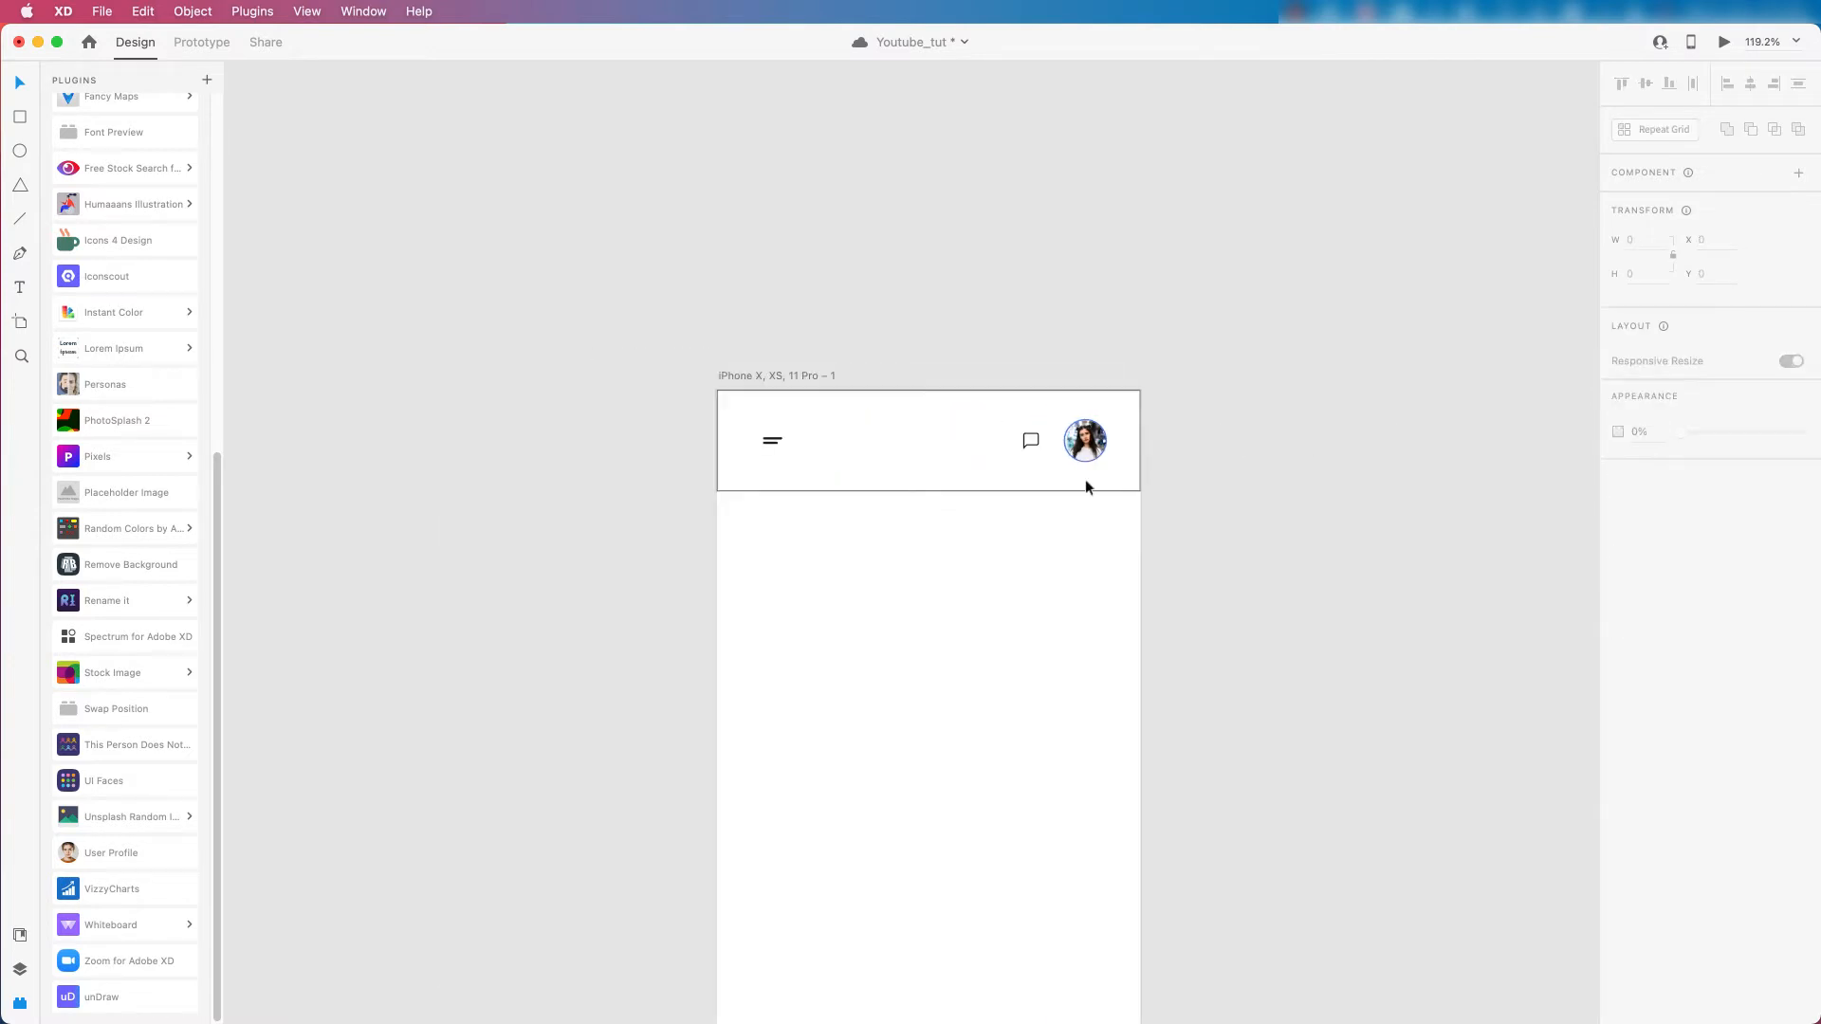
# Remove the border from the 375 by 90 header background rectangle.
pyautogui.click(975, 479)
pyautogui.click(1618, 654)
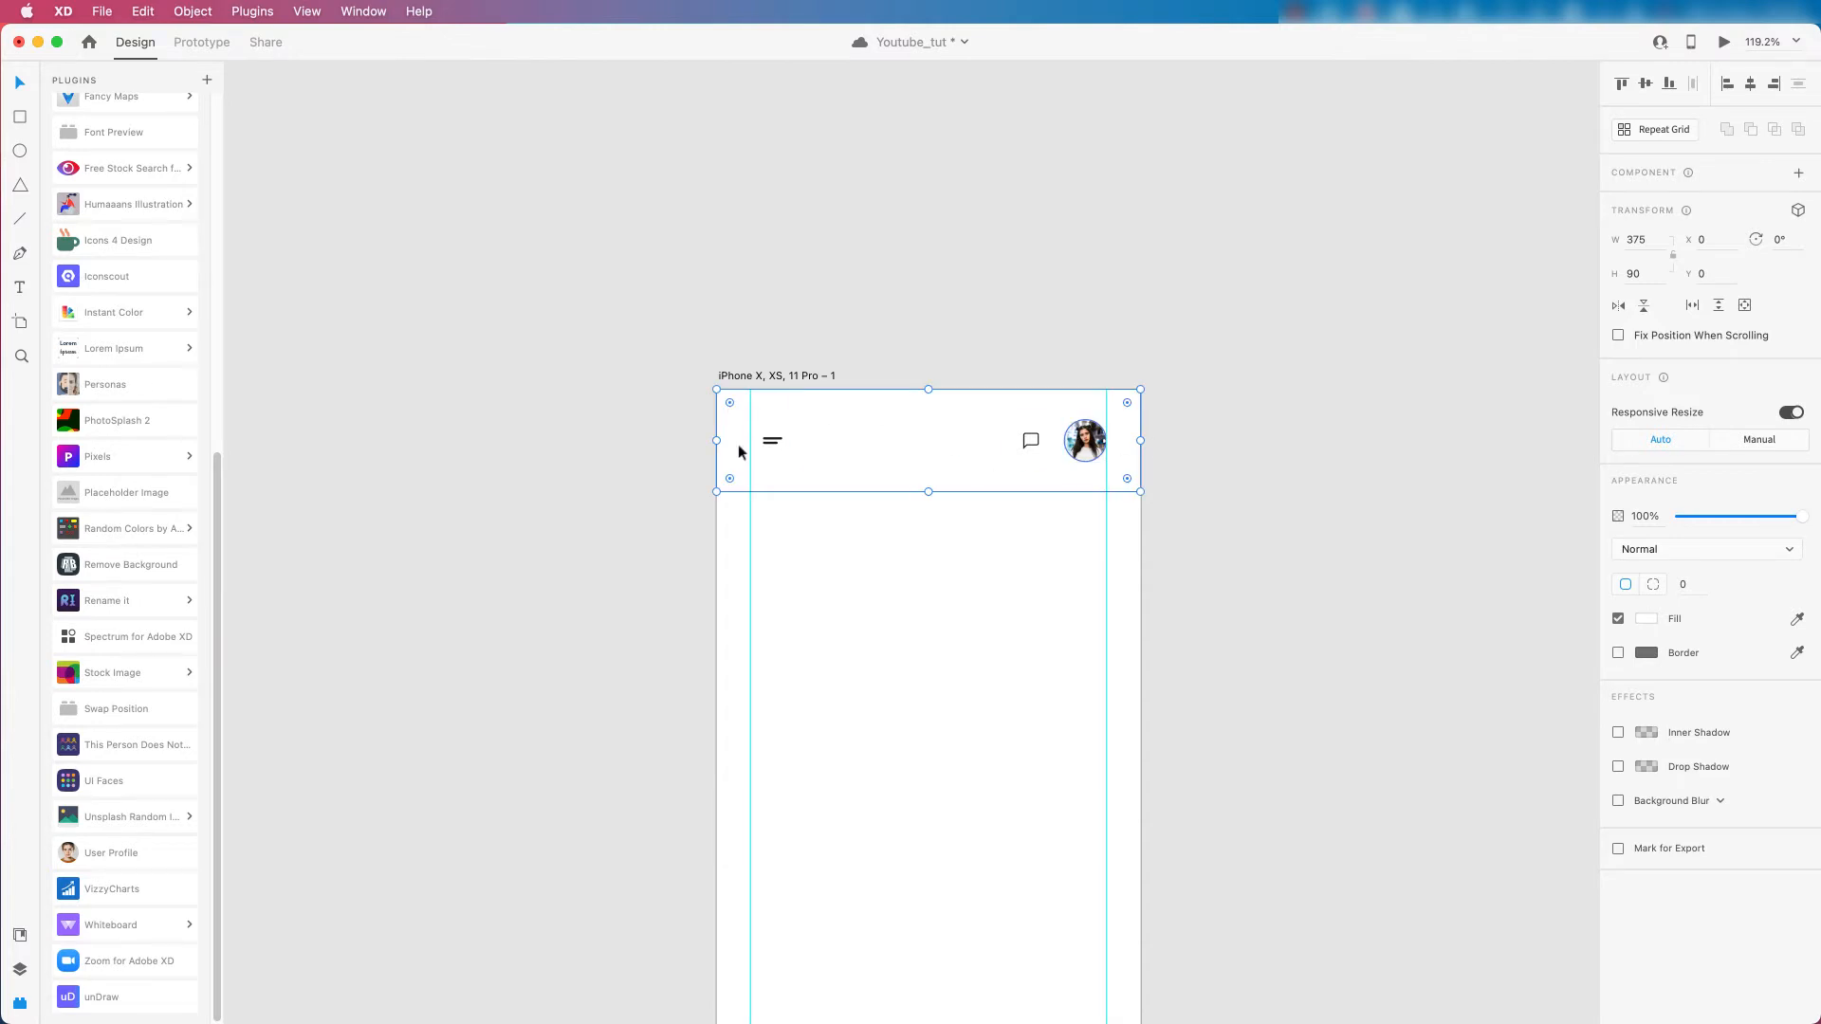
pyautogui.scroll(-3, 741, 453)
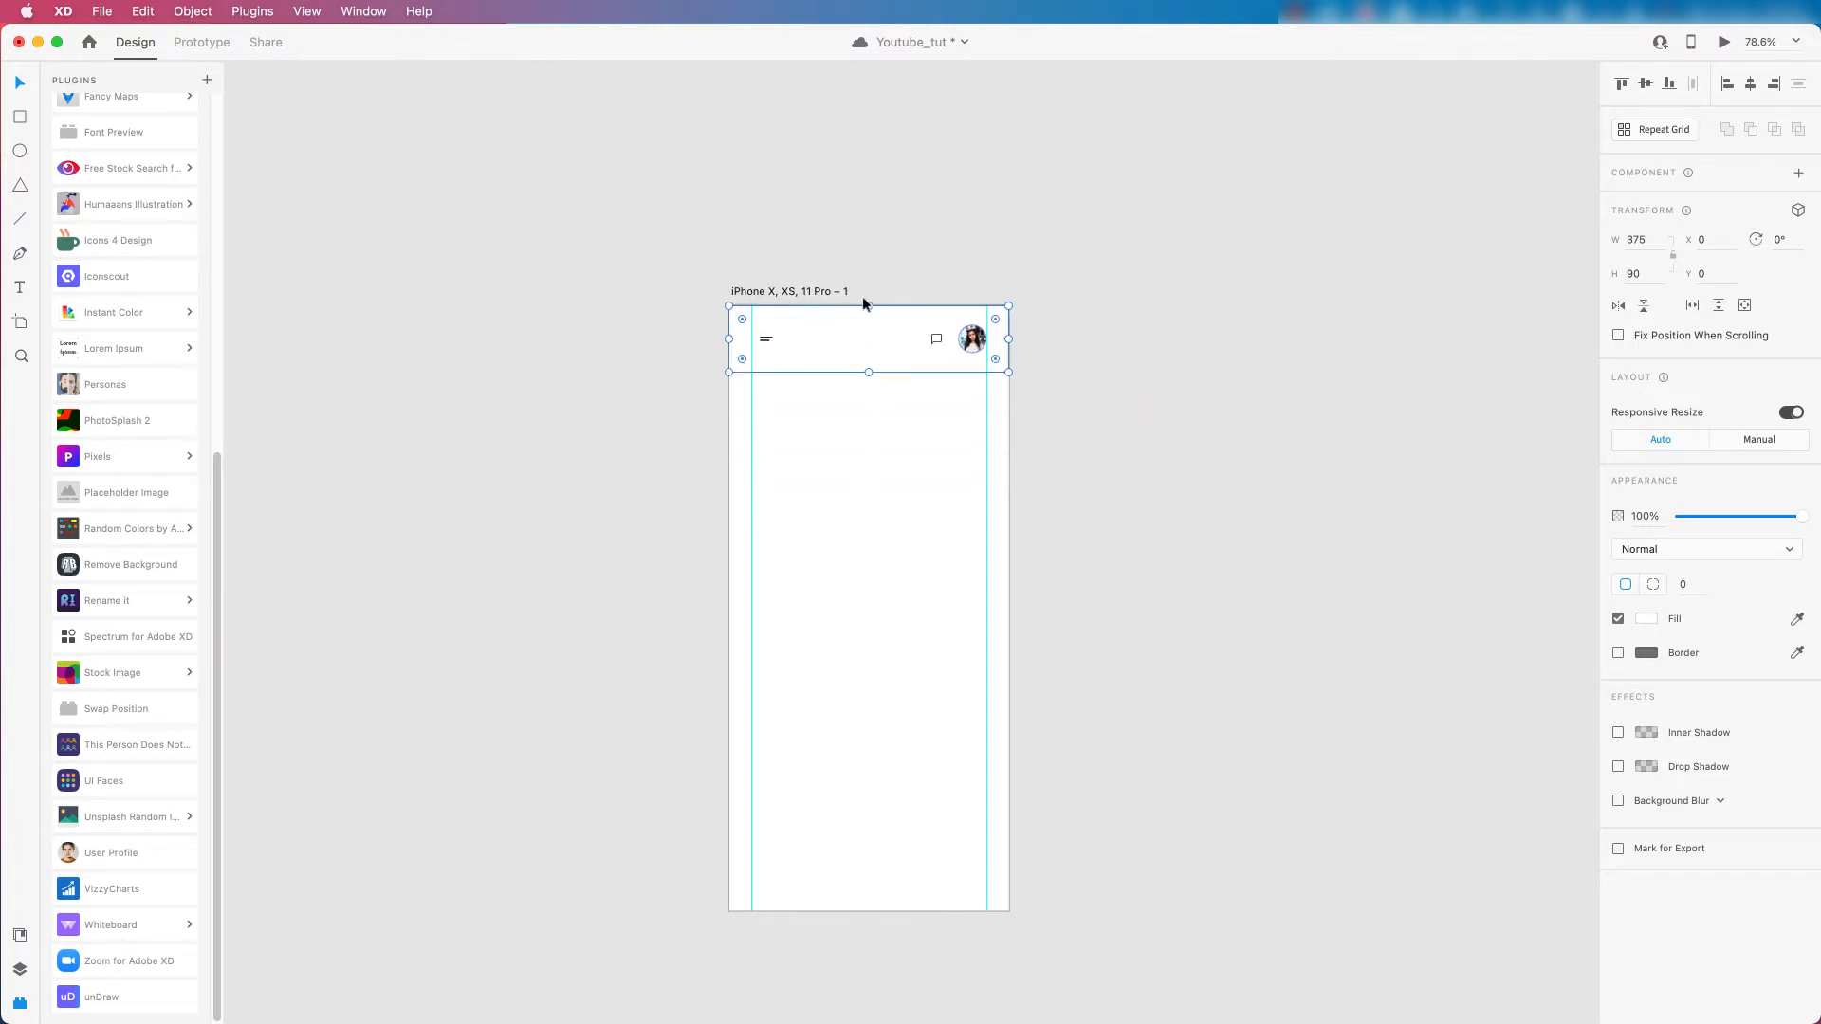
# Group the menu icon, chat icon, profile picture and header background rectangle together.
pyautogui.scroll(3, 853, 351)
pyautogui.click(721, 328)
pyautogui.keyDown('shift'); pyautogui.click(983, 330); pyautogui.keyUp('shift')
pyautogui.keyDown('shift'); pyautogui.click(1037, 330); pyautogui.keyUp('shift')
pyautogui.keyDown('shift'); pyautogui.click(998, 286); pyautogui.keyUp('shift')
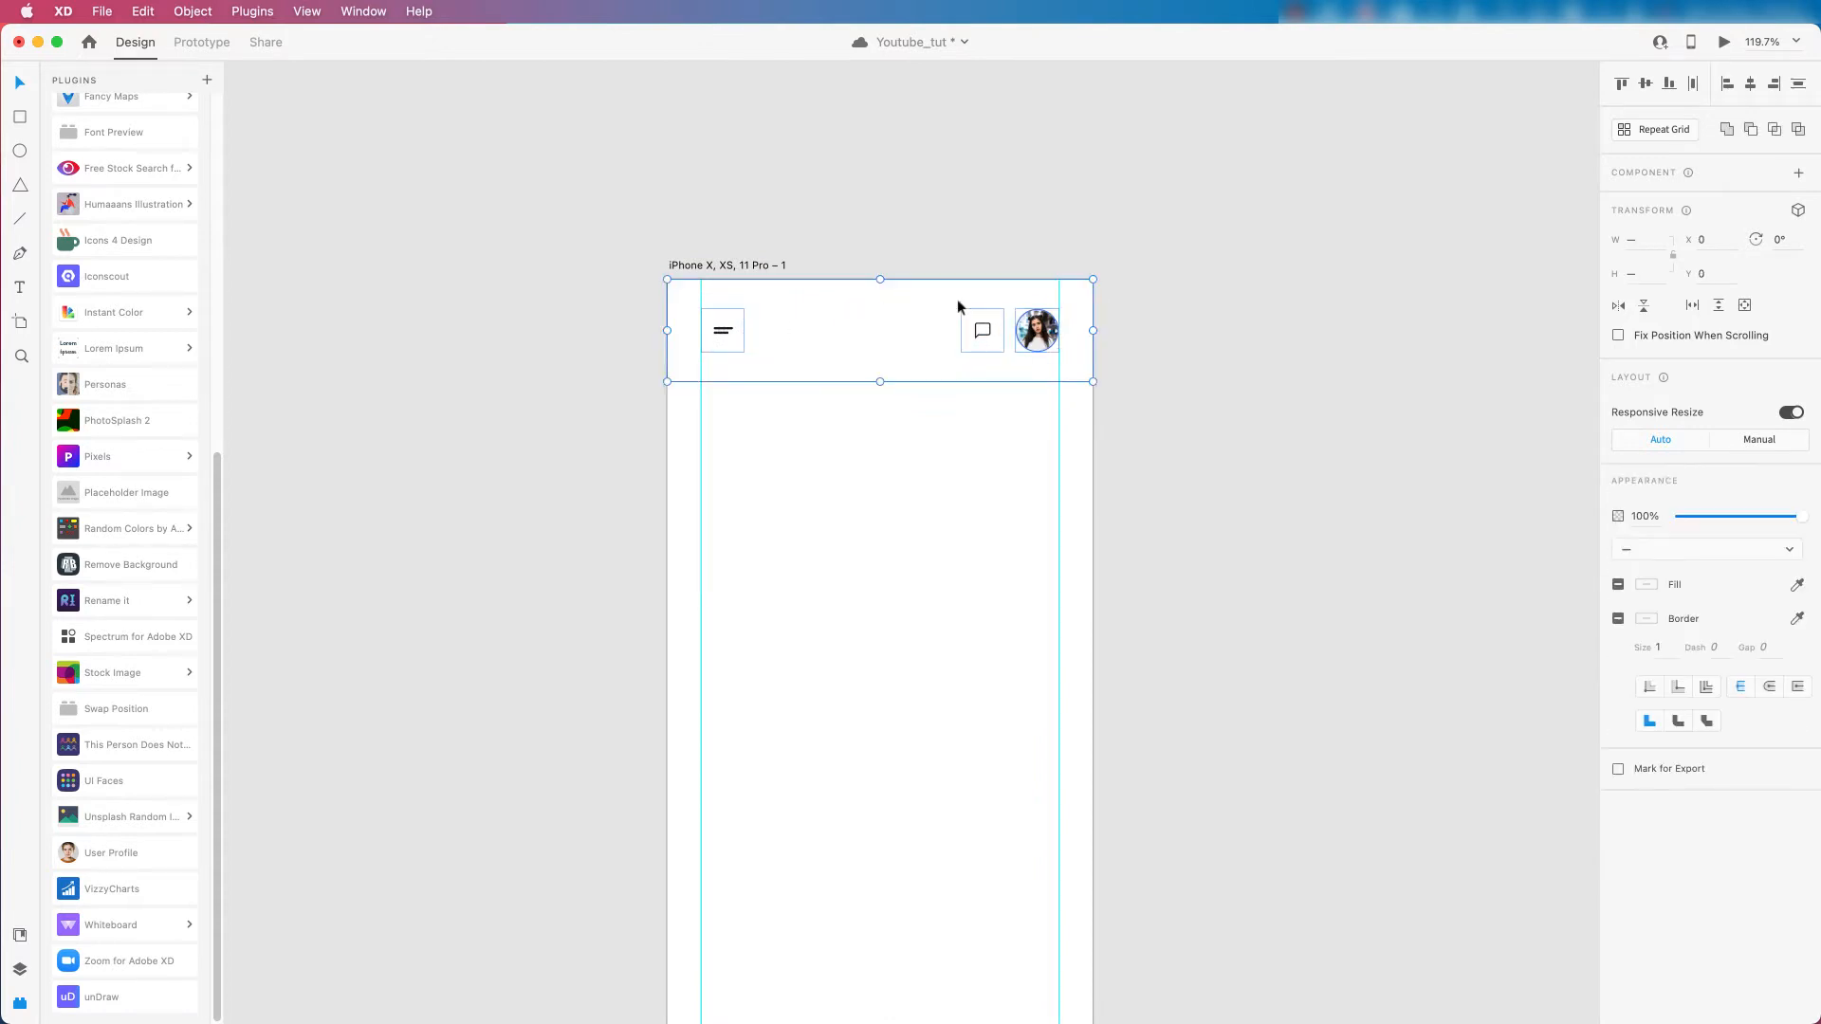
pyautogui.press('super+g')
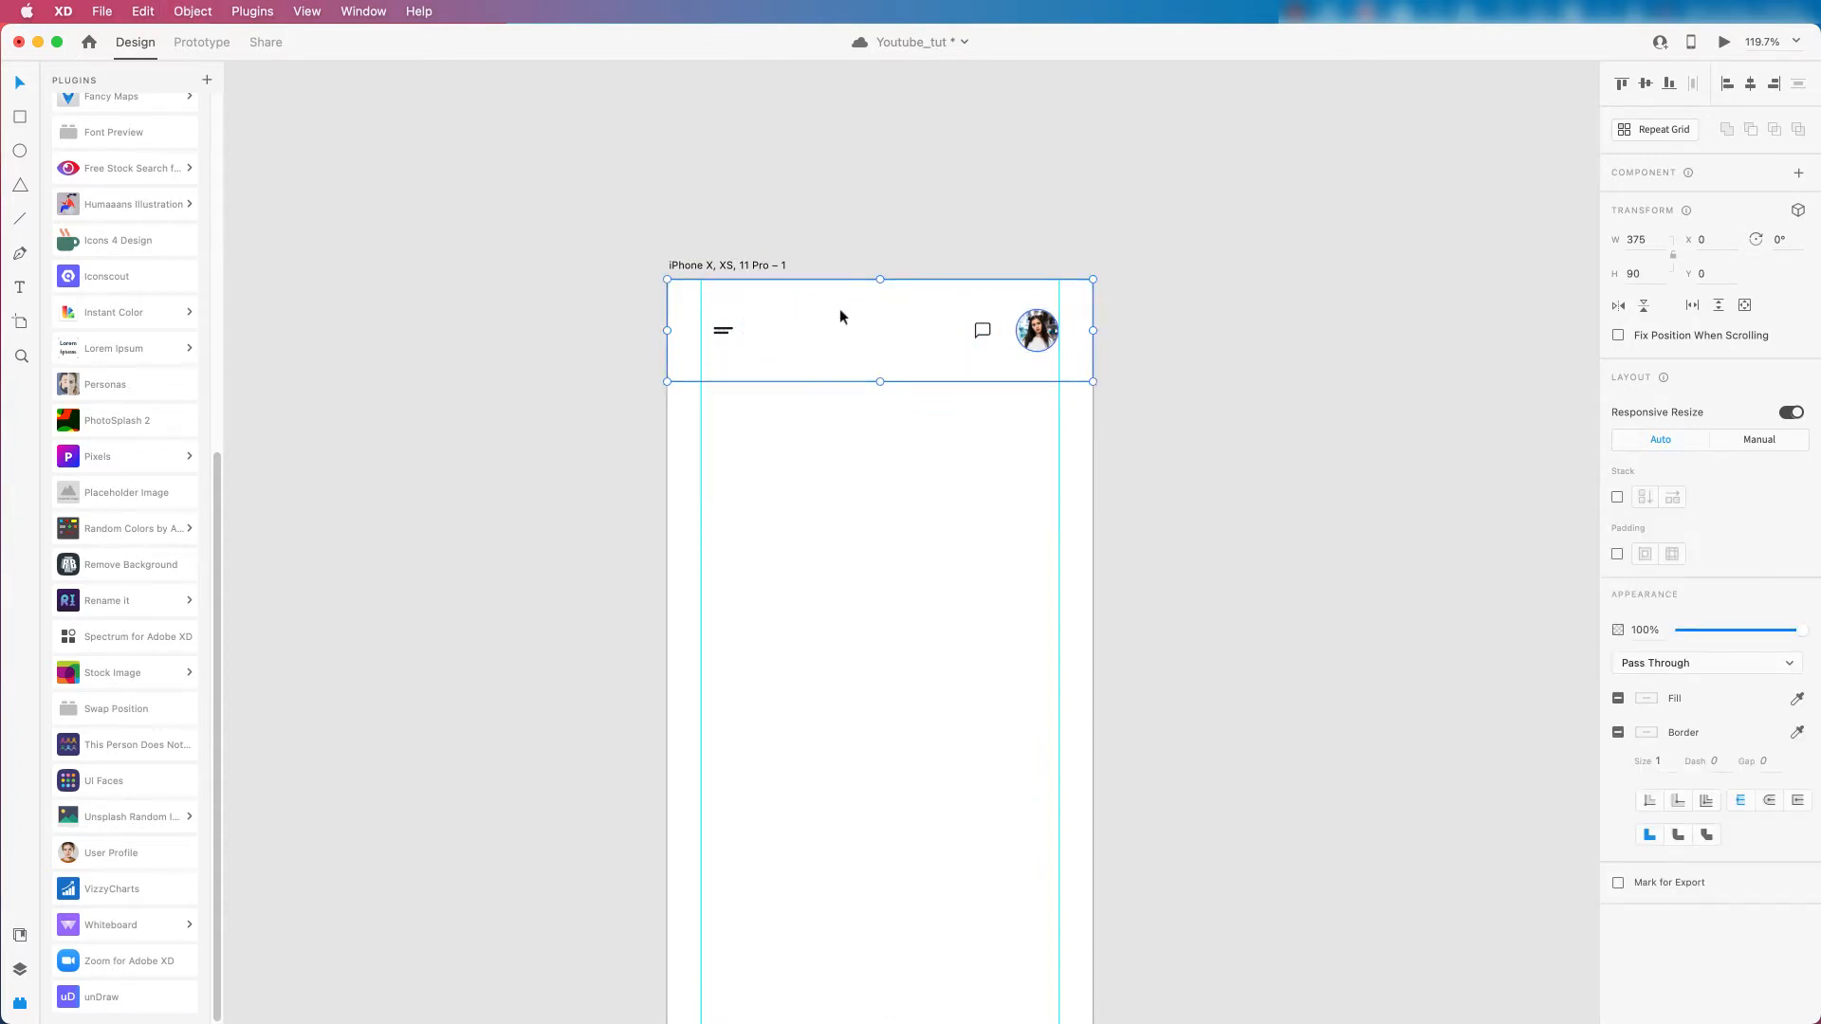
# Rename the header group layer as top_nav and deselect it.
pyautogui.click(19, 937)
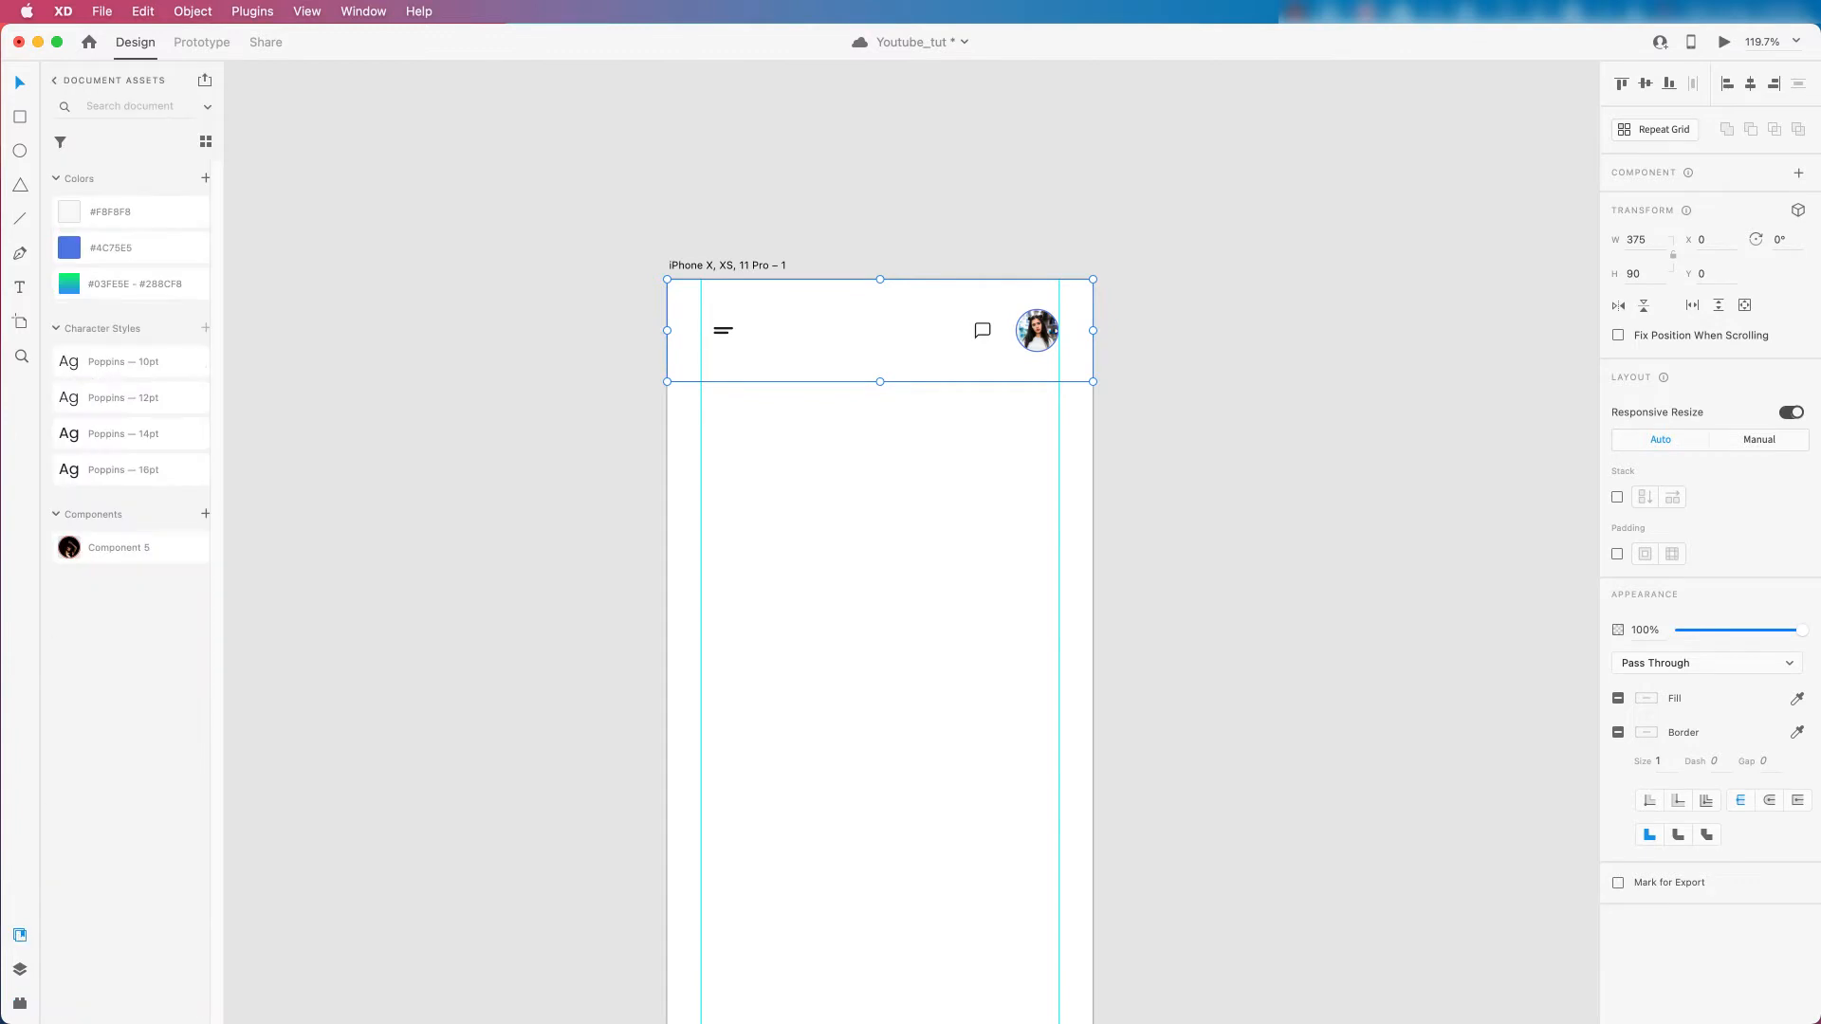
pyautogui.click(21, 969)
pyautogui.doubleClick(79, 154)
pyautogui.write('top')
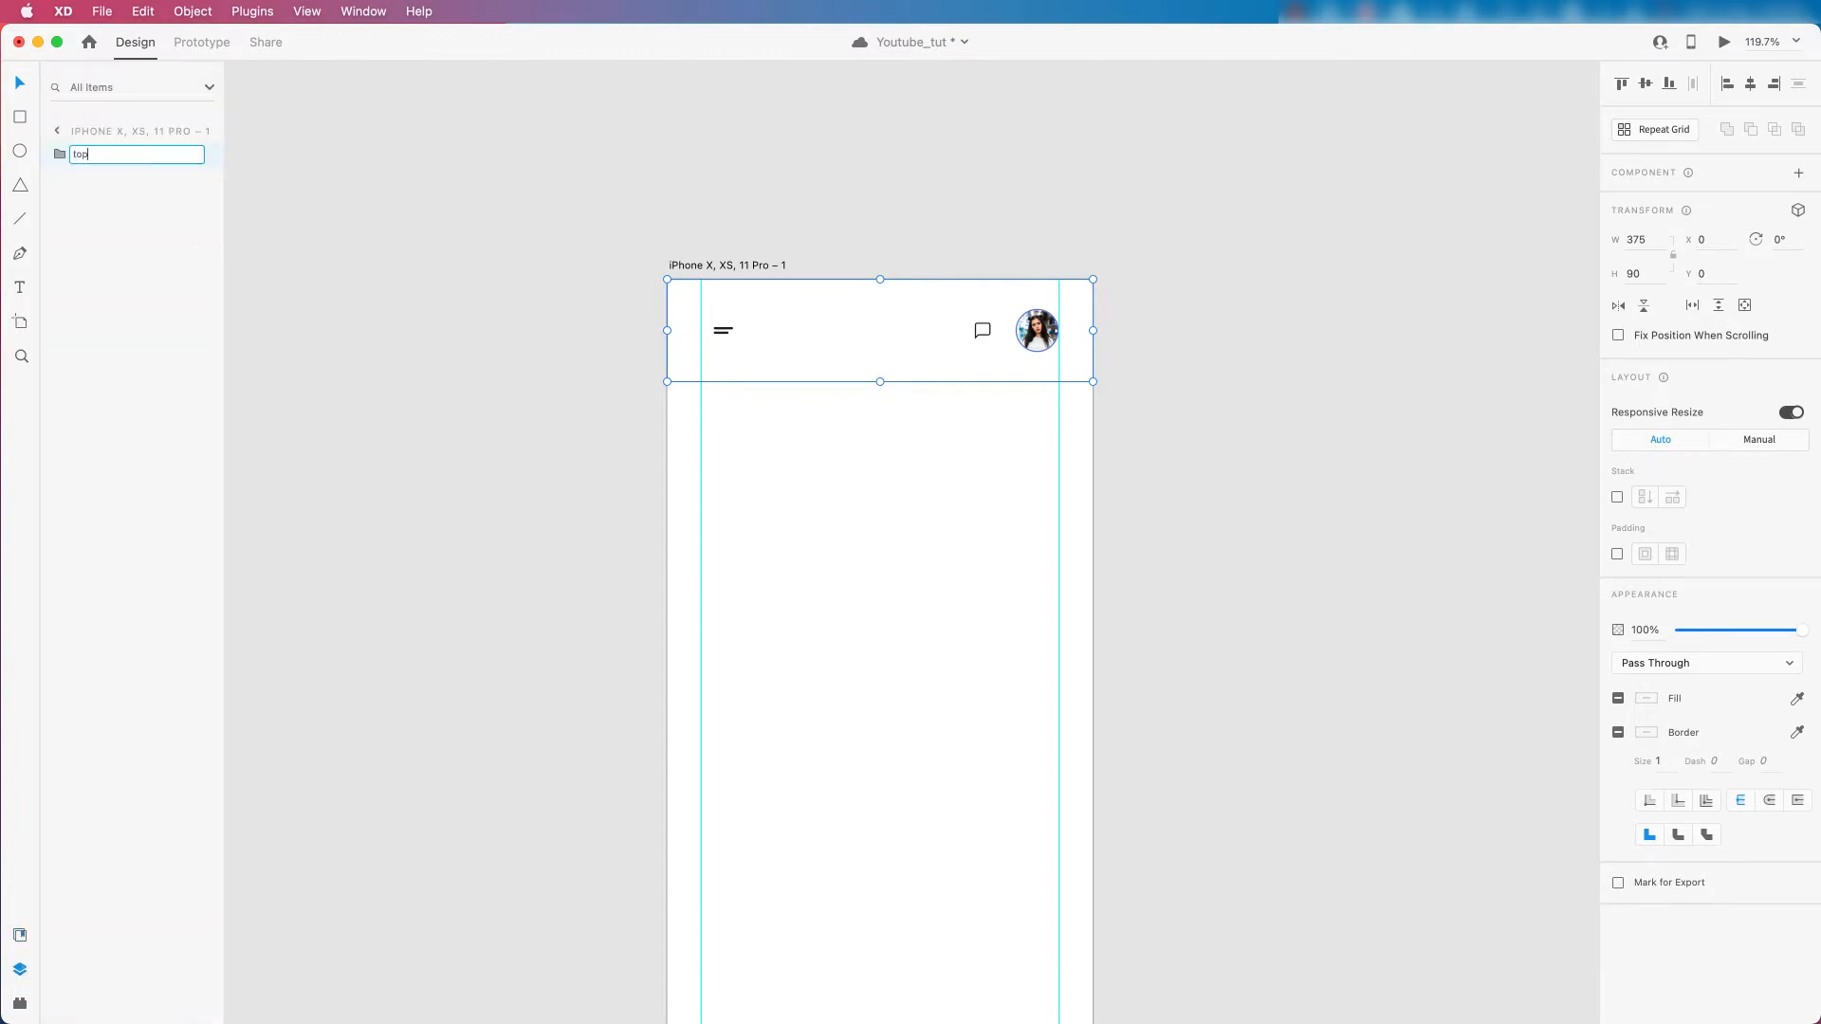
pyautogui.write('_nav')
pyautogui.press('Return')
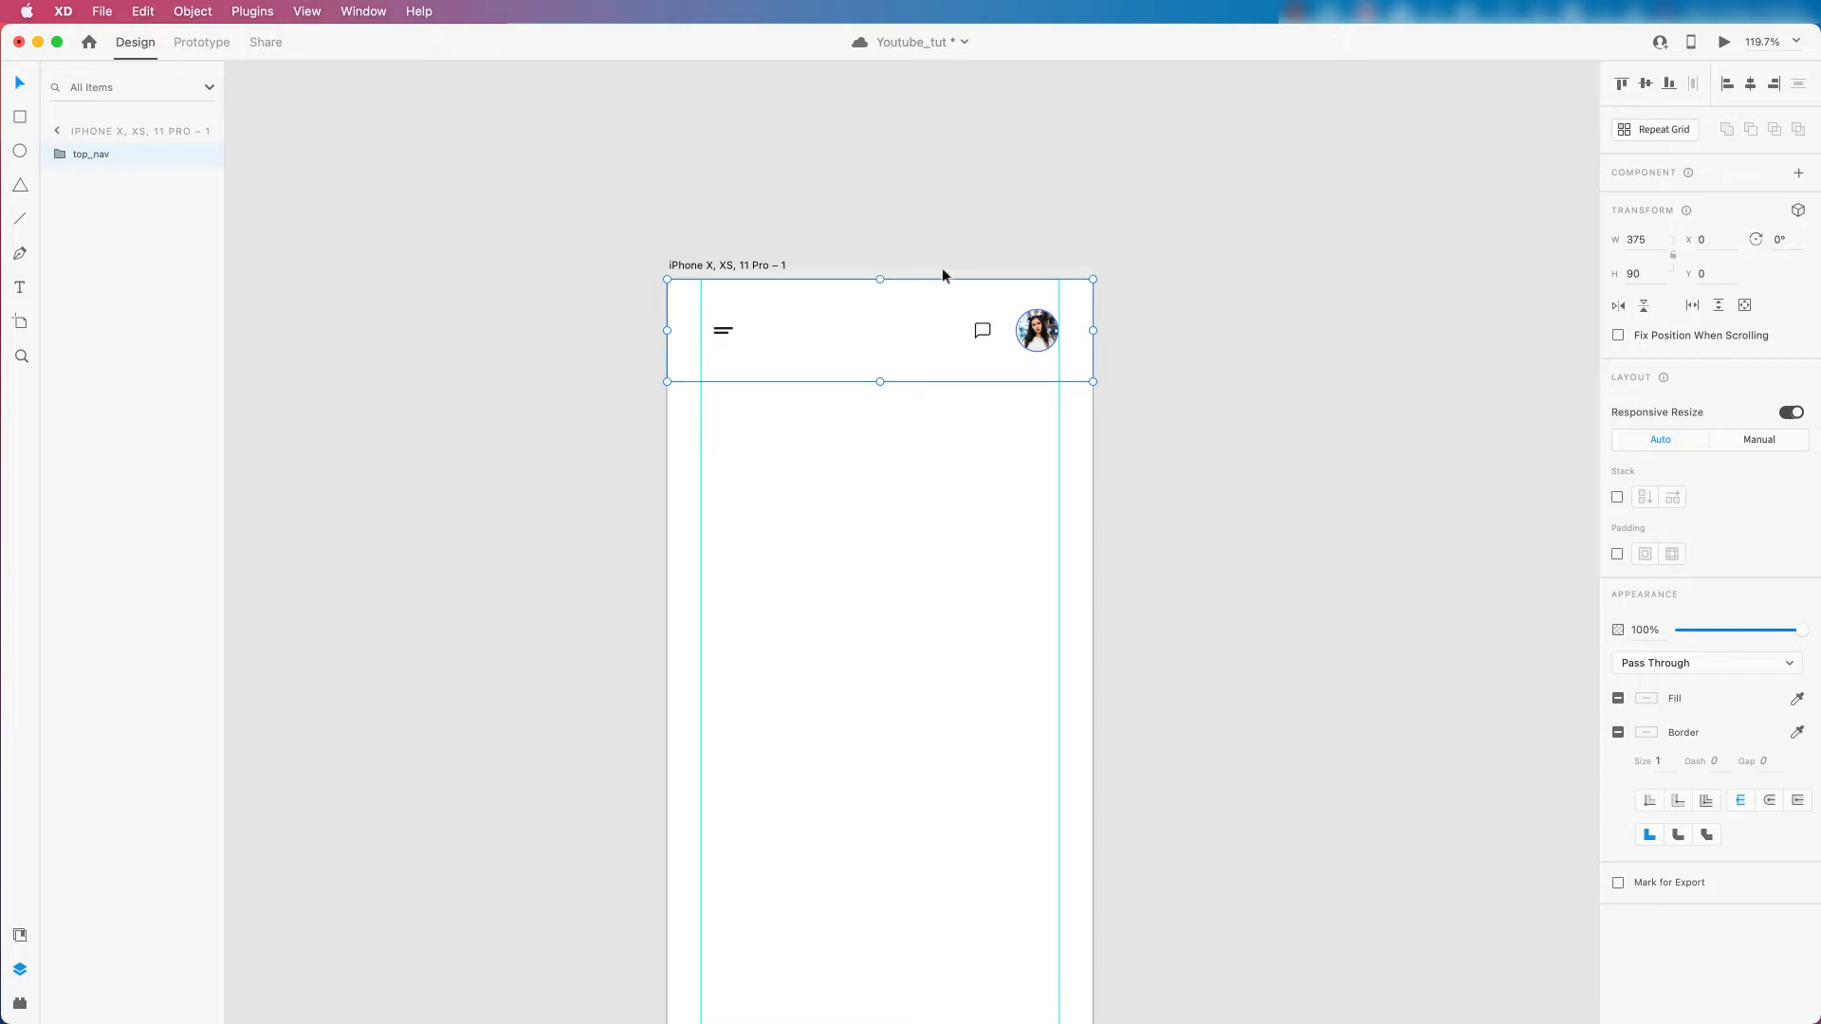
pyautogui.click(925, 197)
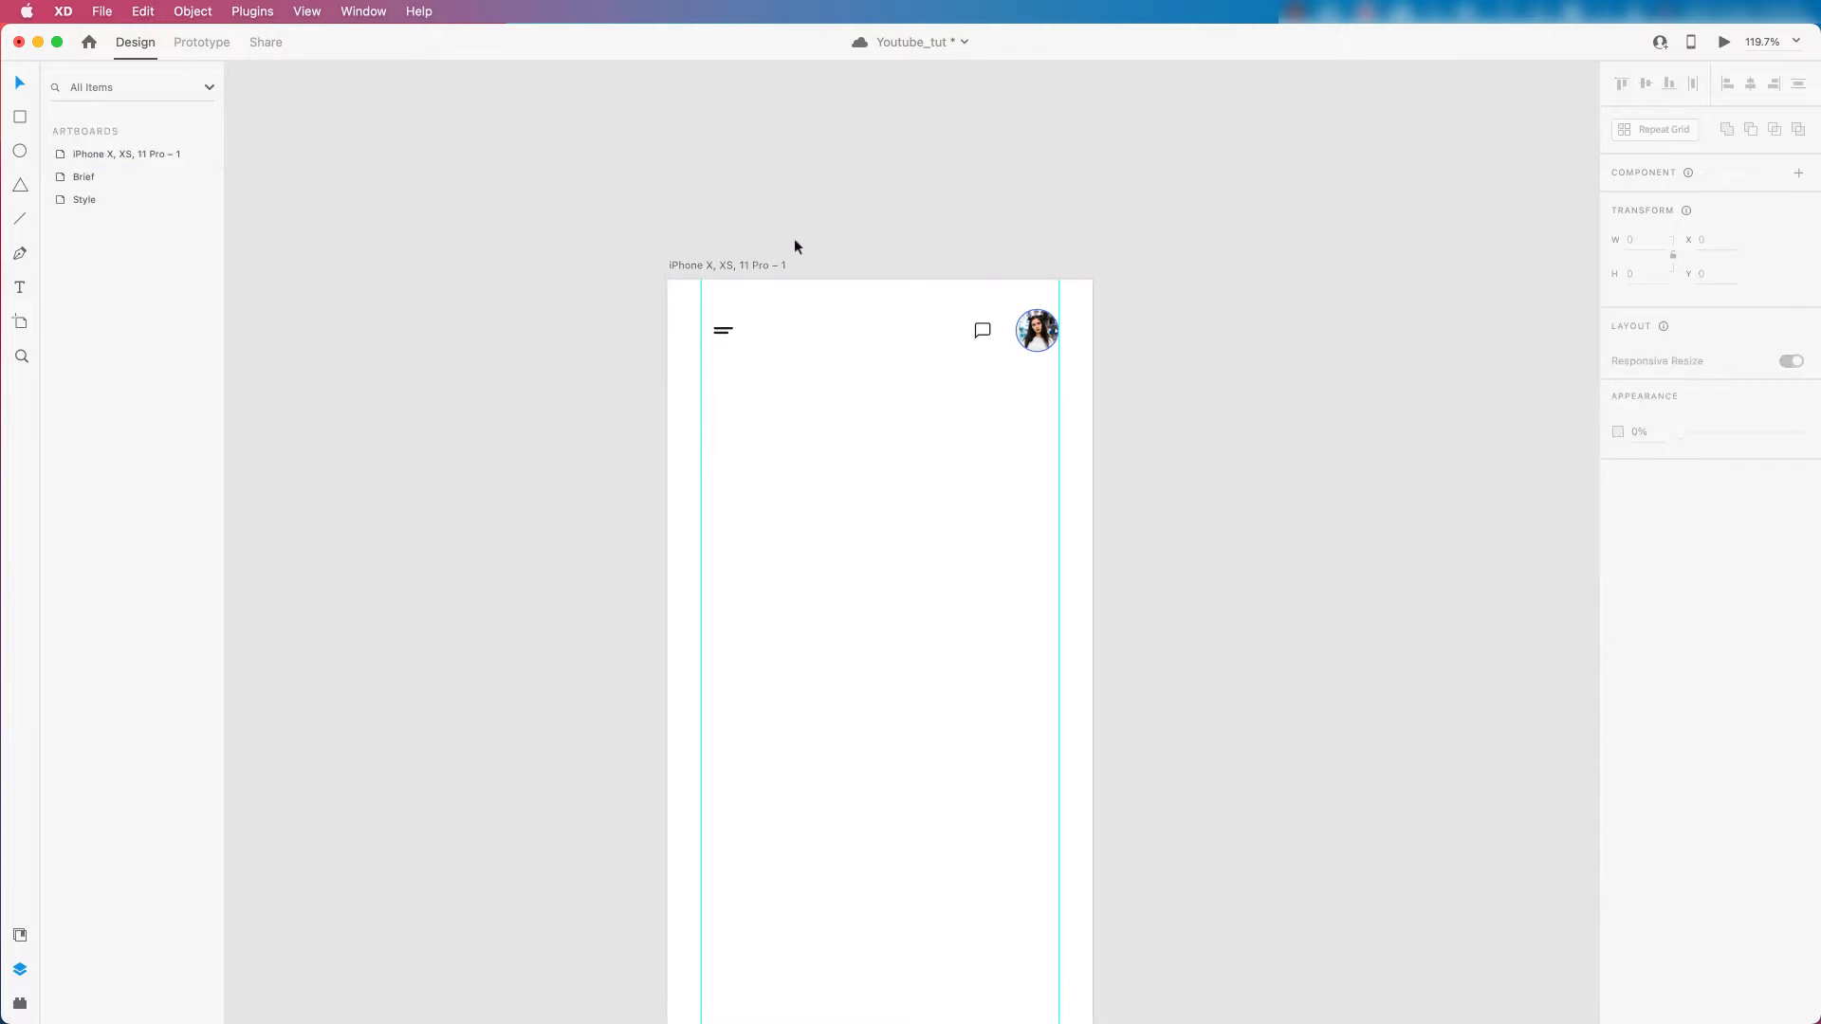
# Save the document with the top_nav group selected.
pyautogui.scroll(2, 895, 358)
pyautogui.click(731, 332)
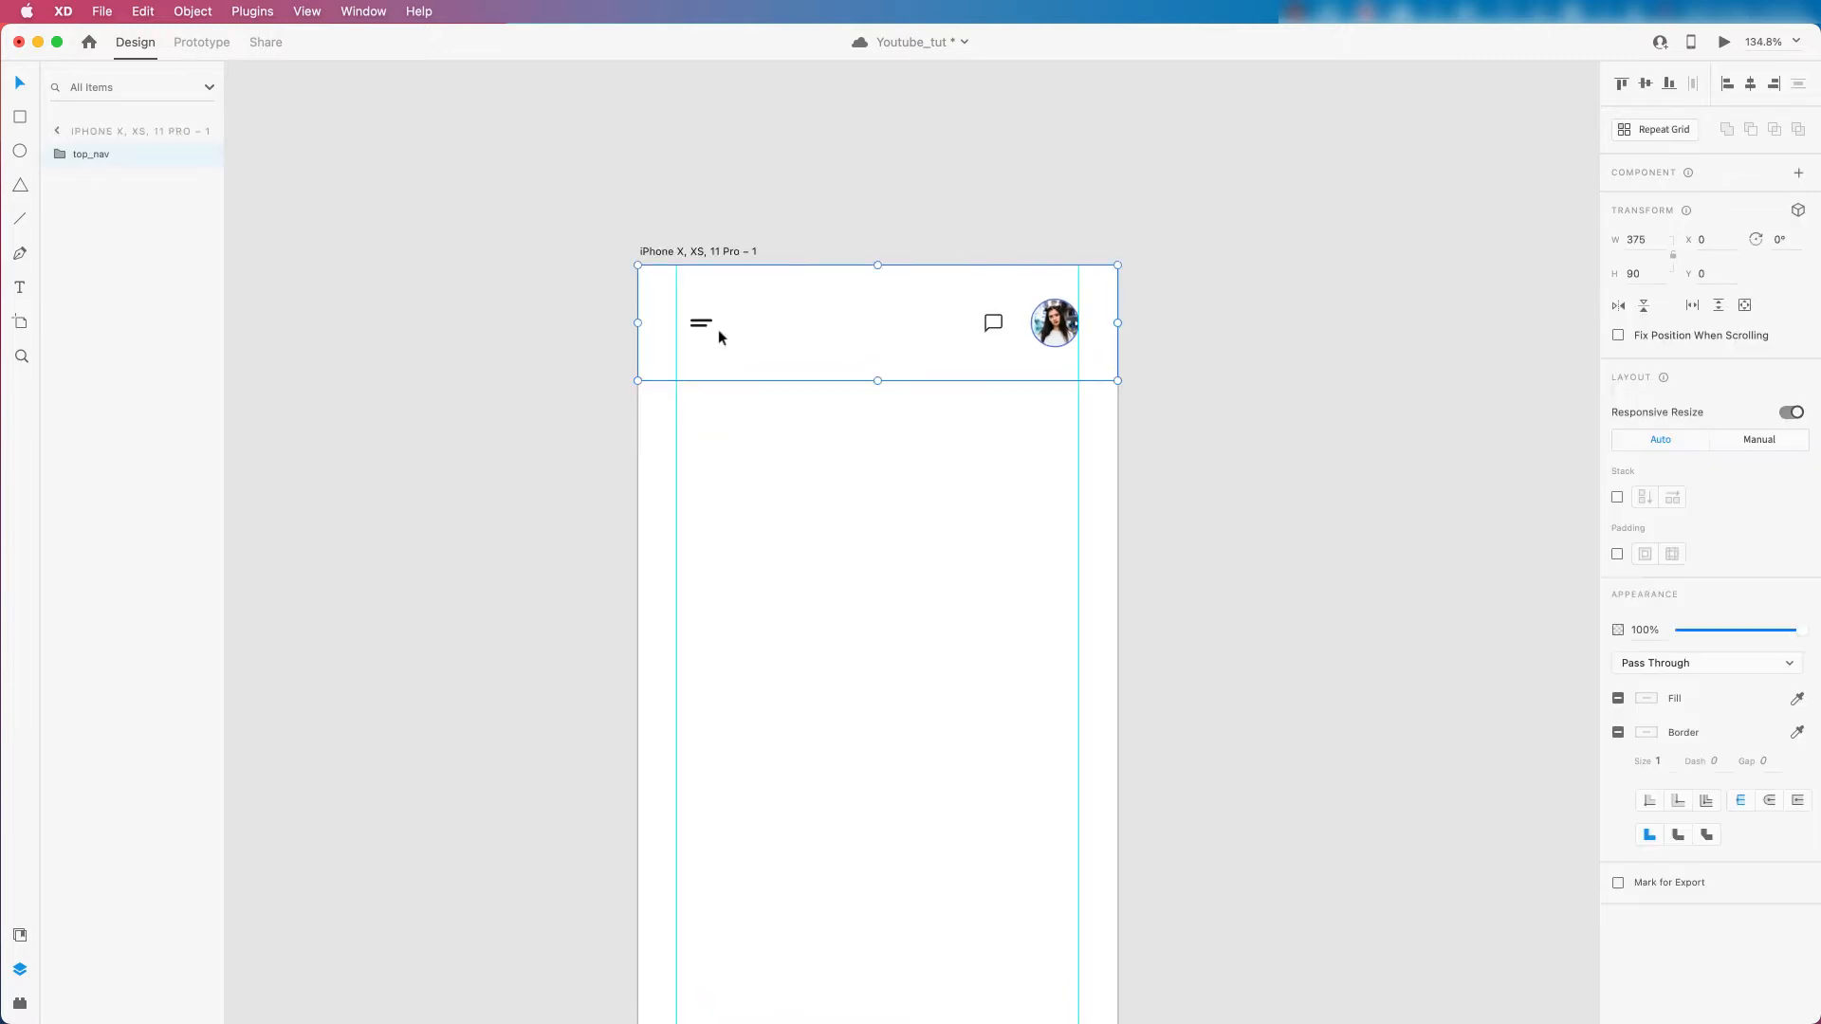
pyautogui.scroll(-3, 719, 329)
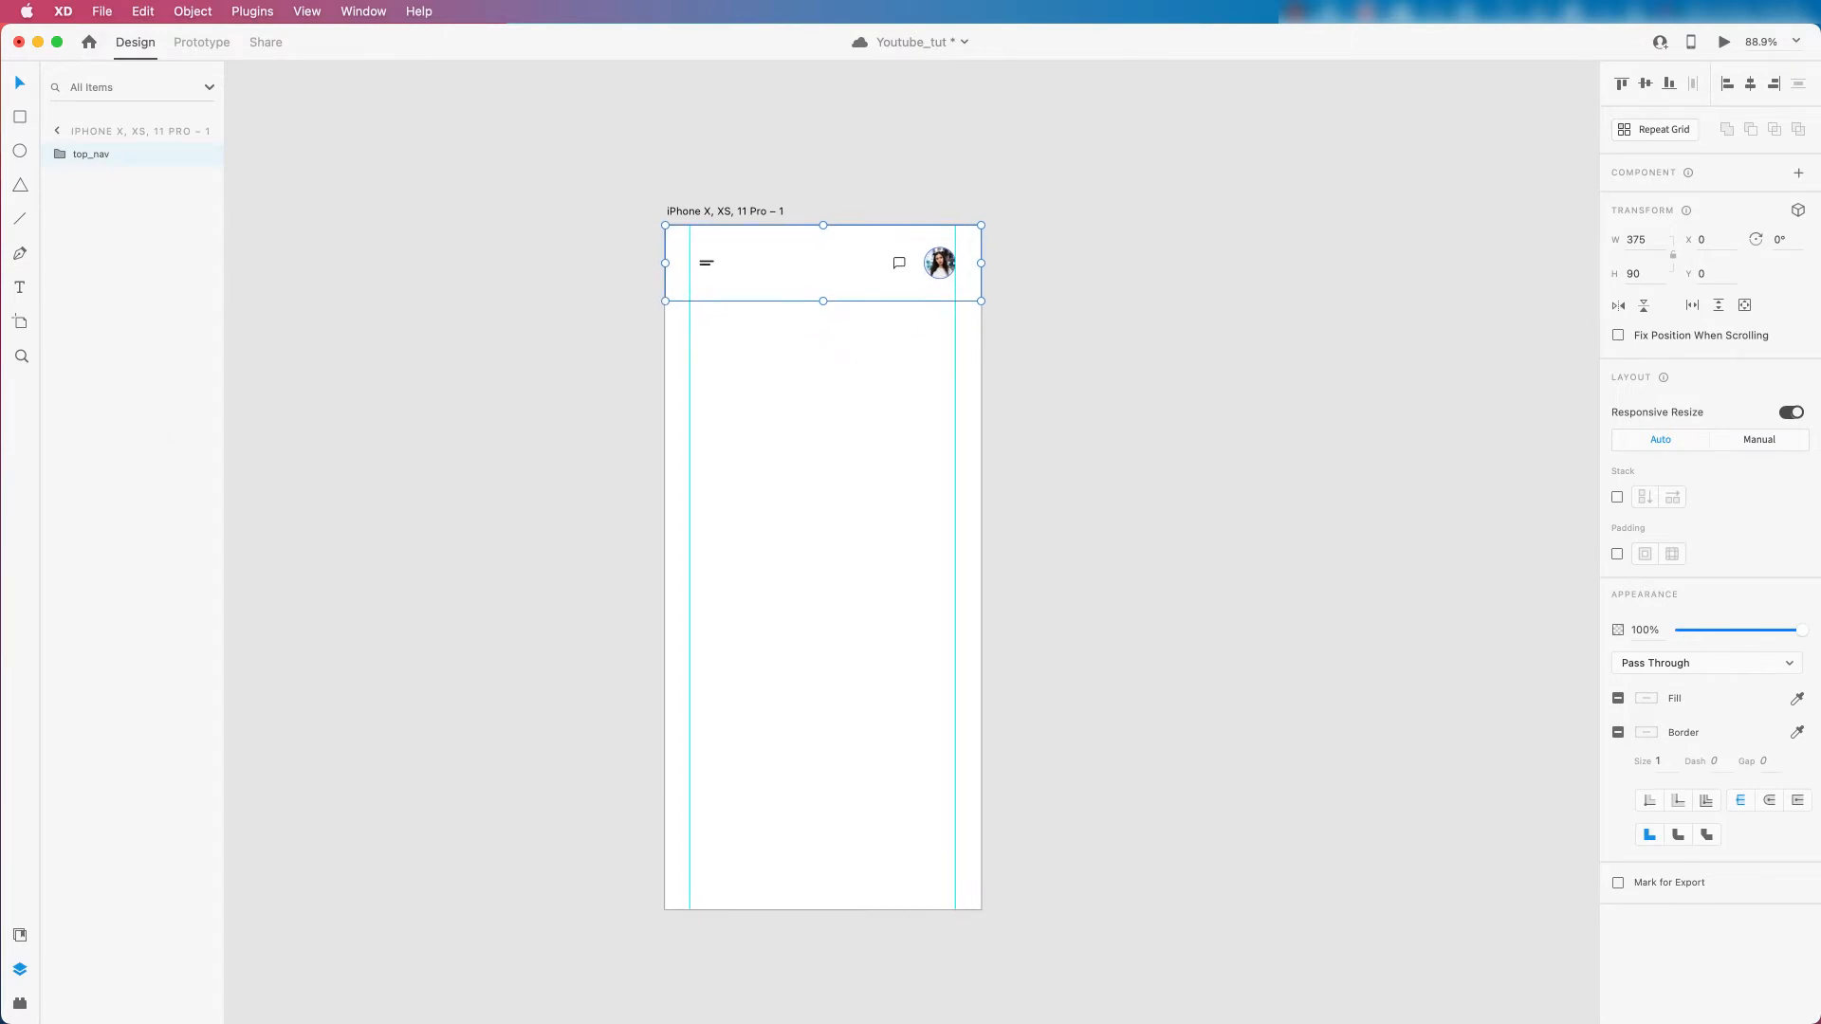
pyautogui.scroll(3, 815, 264)
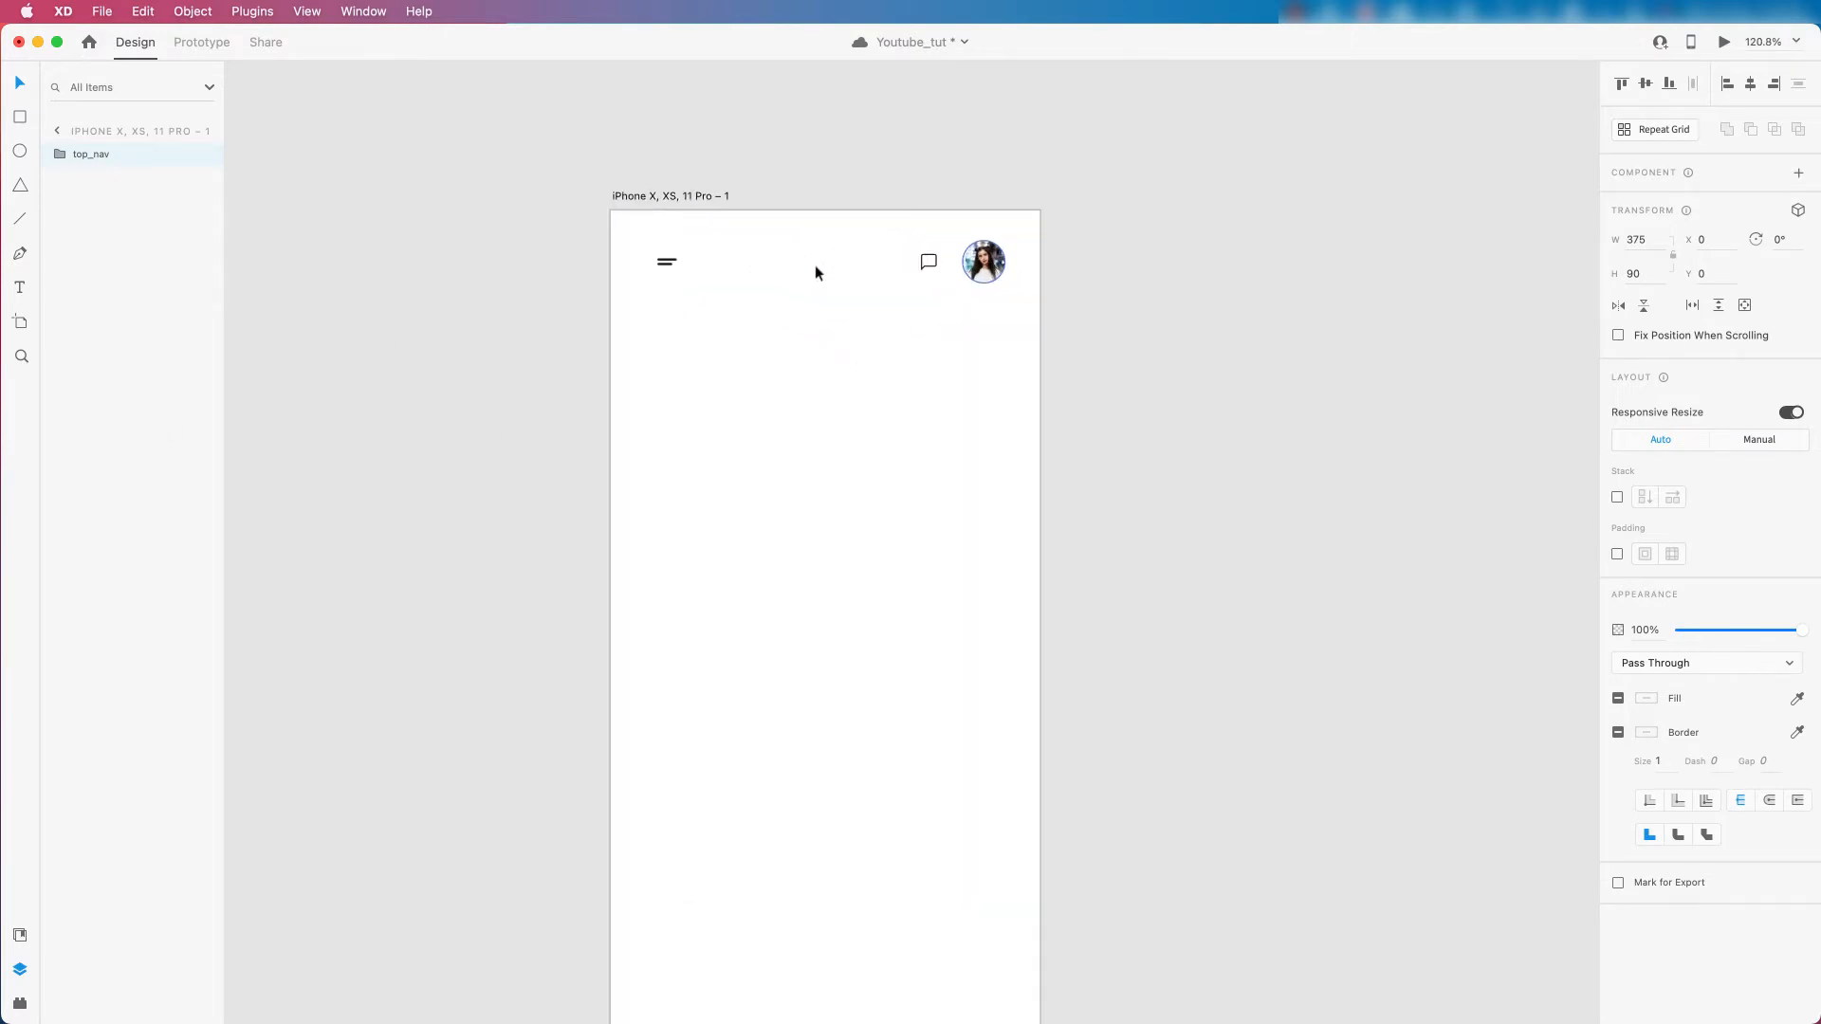
pyautogui.scroll(-2, 756, 325)
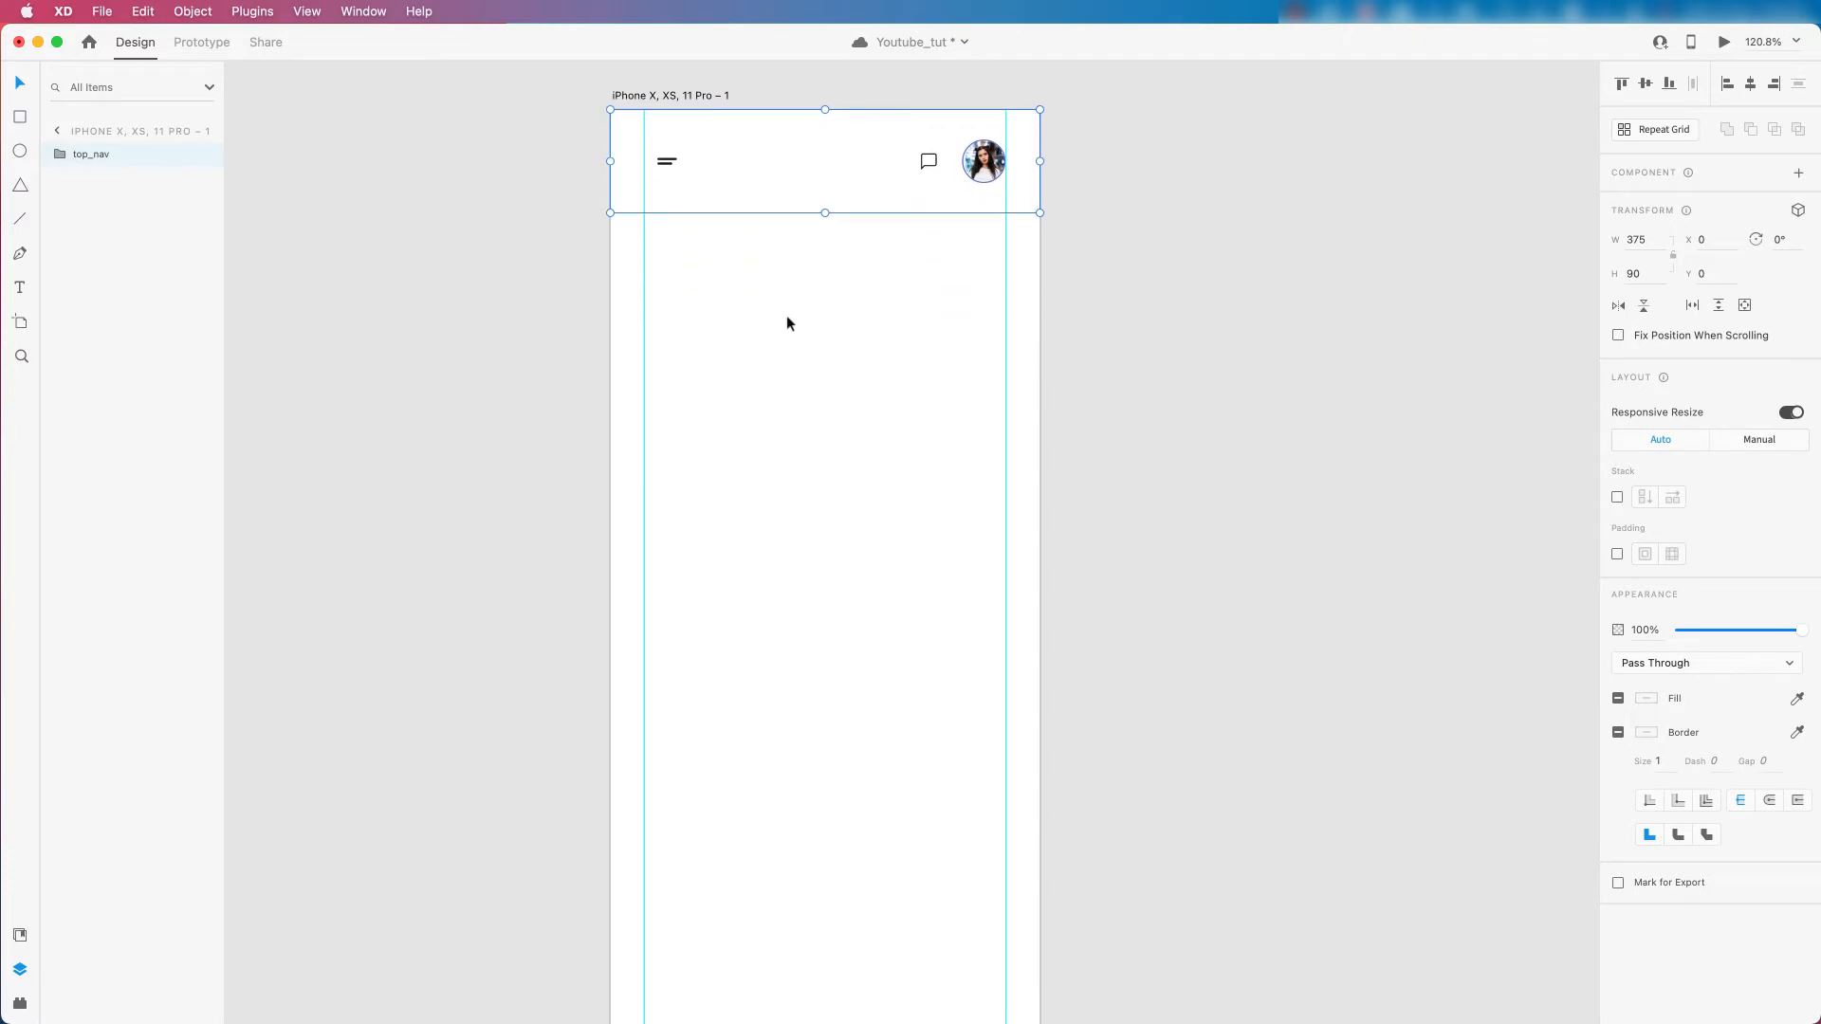
pyautogui.scroll(-2, 837, 316)
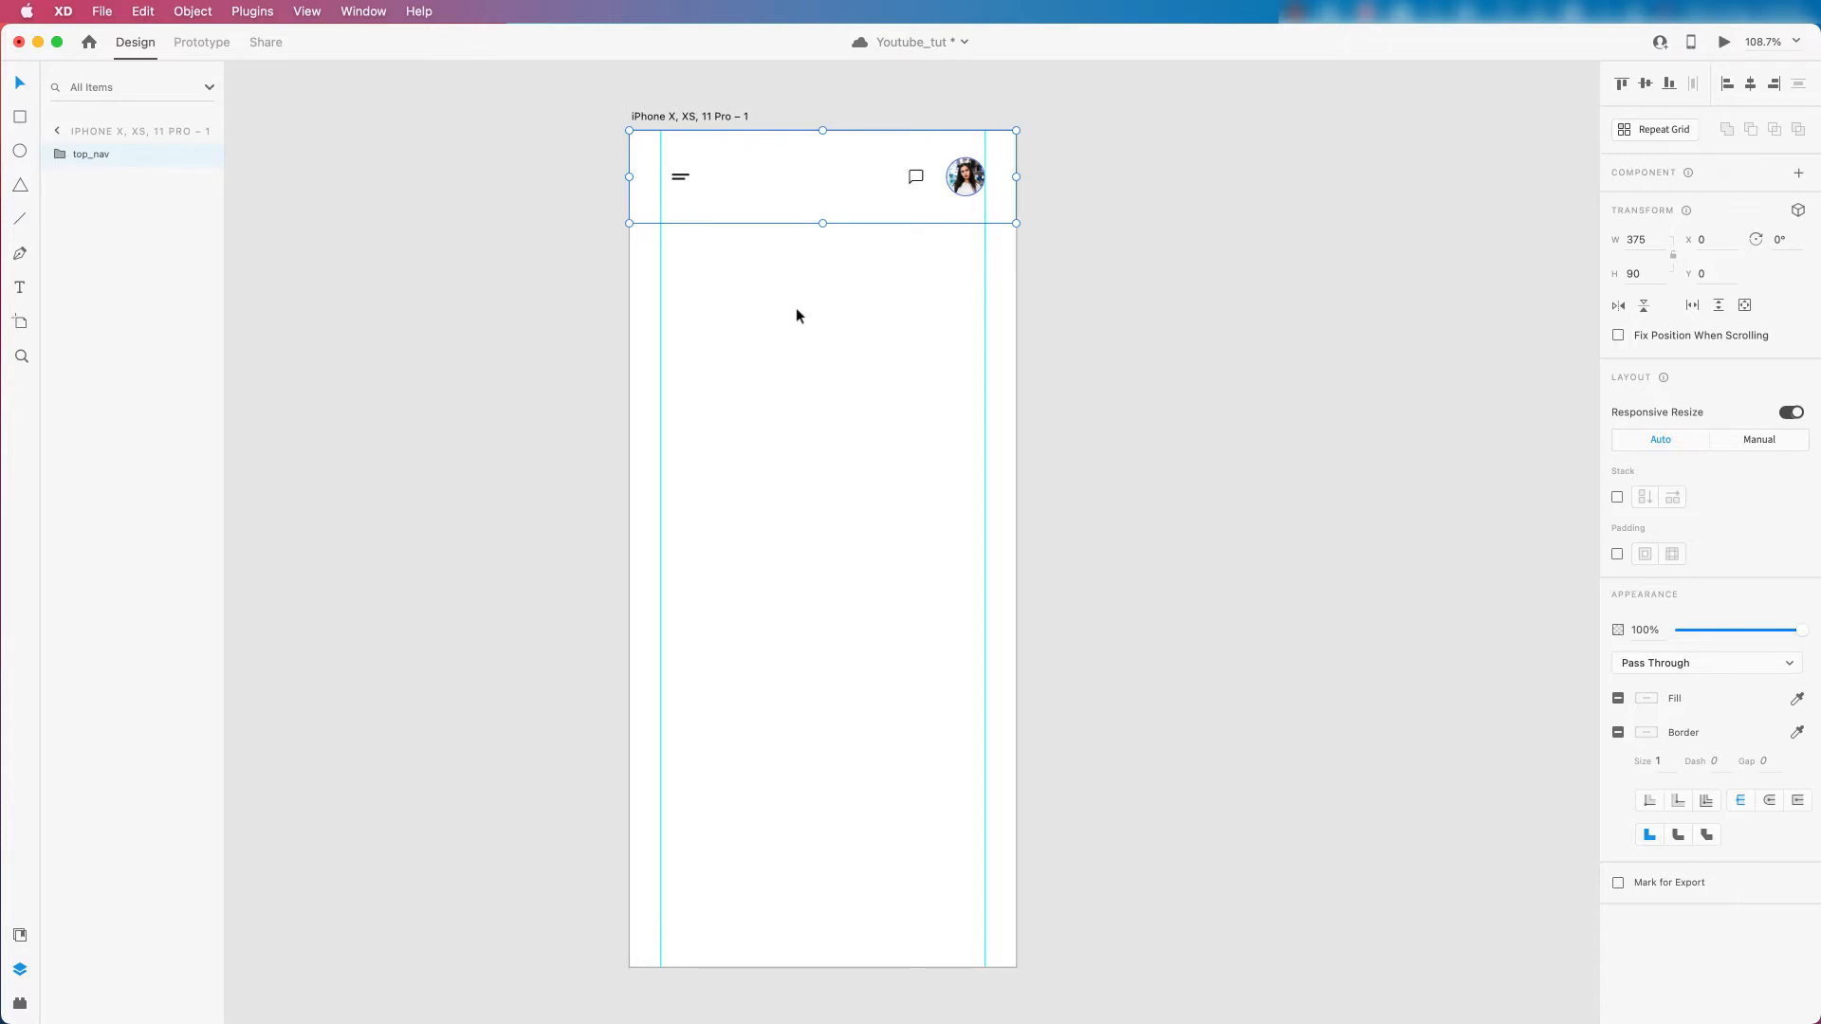
pyautogui.press('super+s')
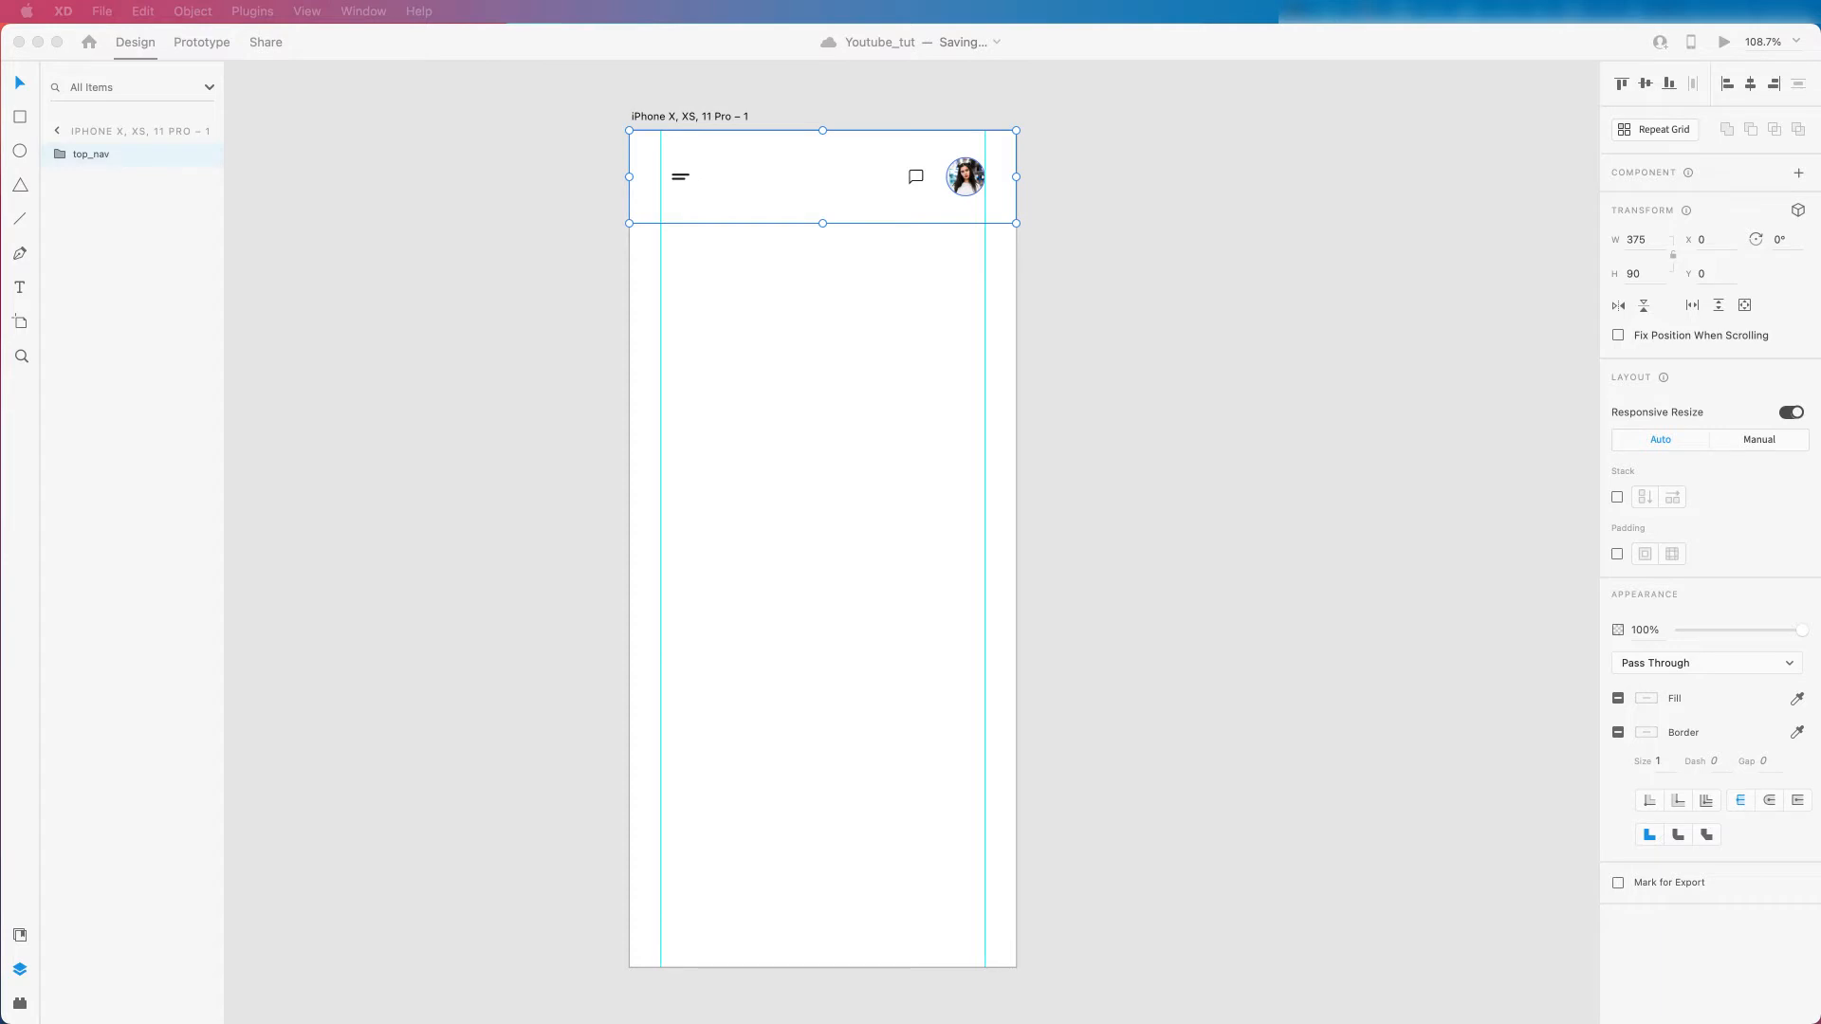
# Draw a circle about 60 by 60 below the header near the left guide, at about X 45, Y 123.
pyautogui.scroll(-1, 566, 260)
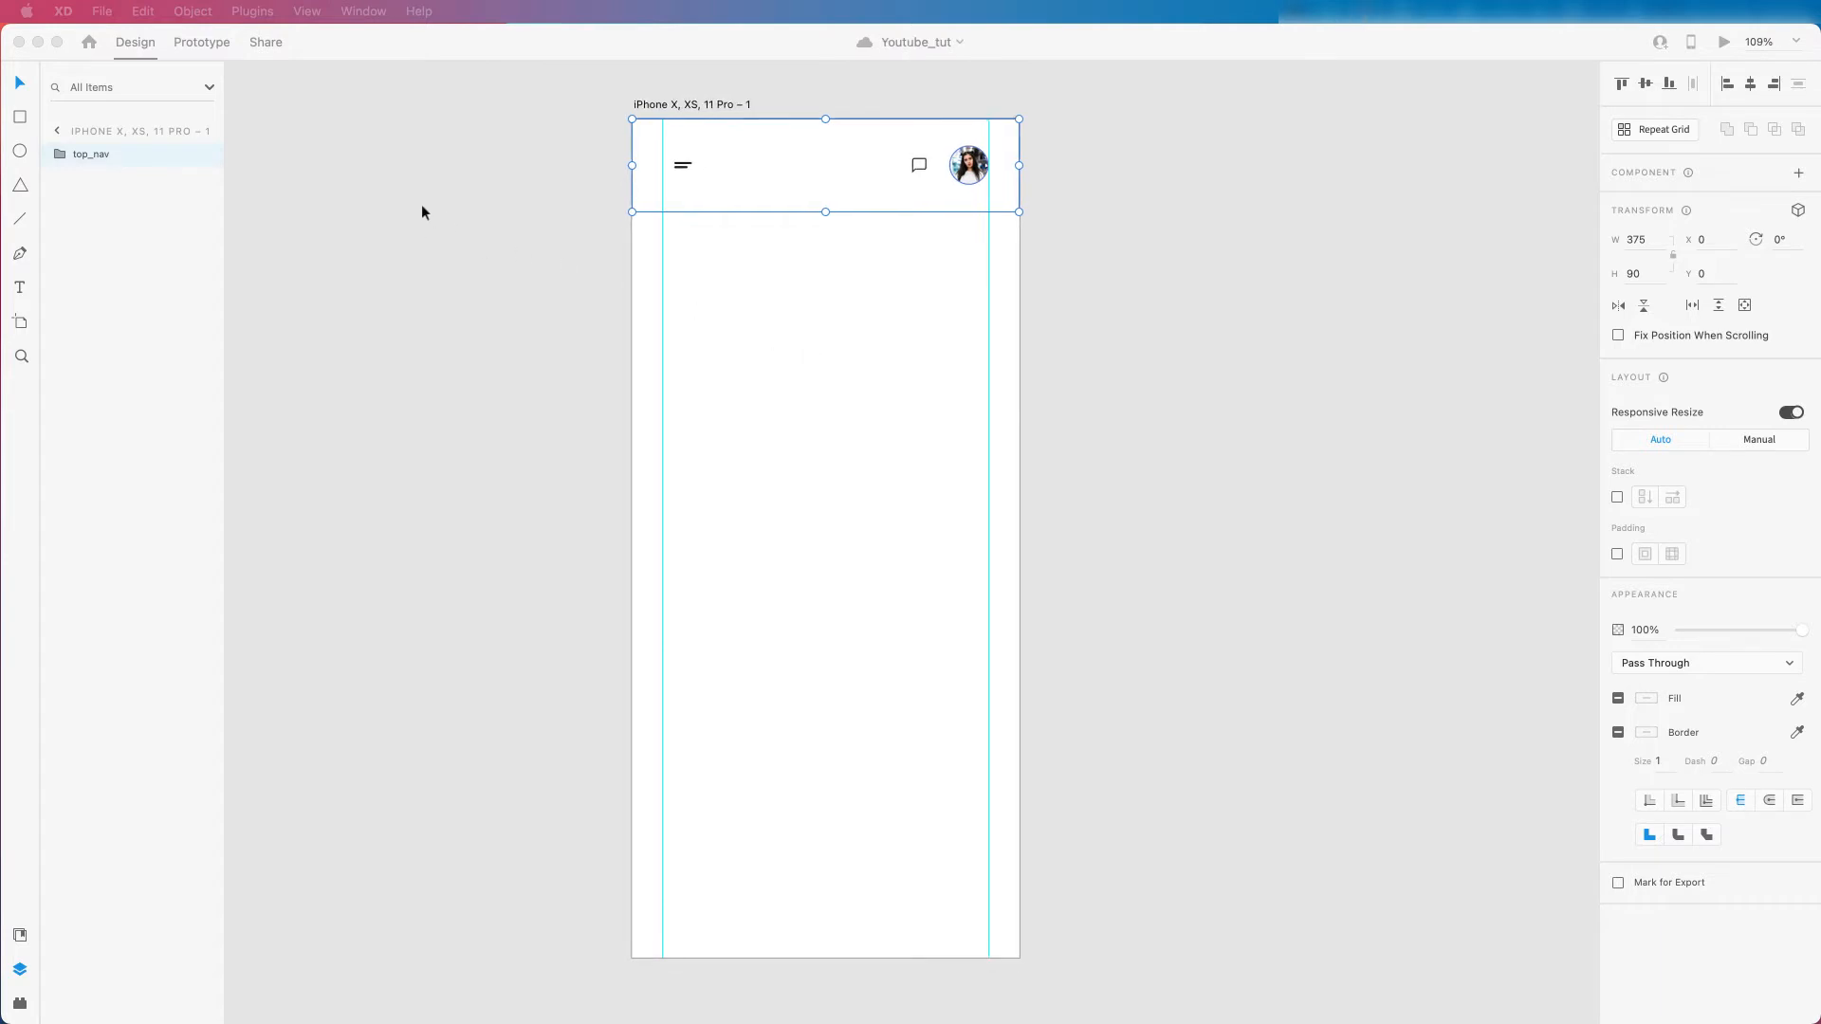
pyautogui.click(22, 153)
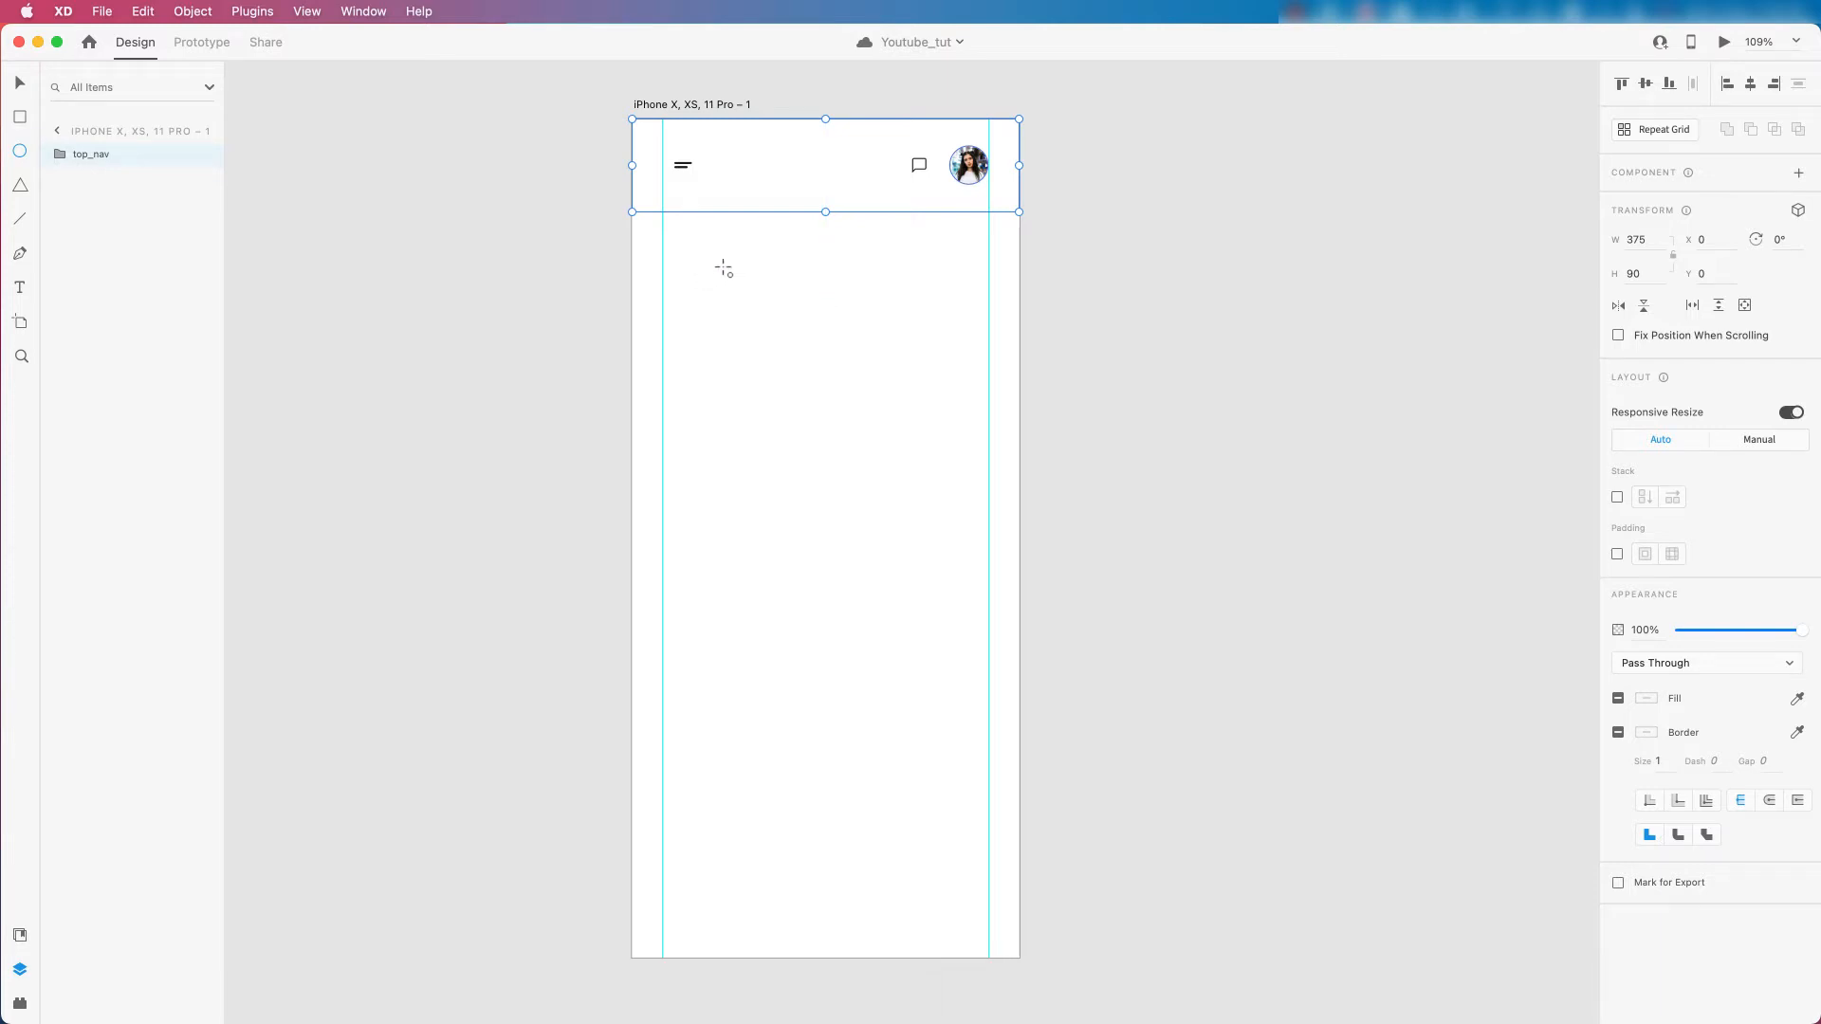
pyautogui.moveTo(709, 277); pyautogui.dragTo(745, 310)
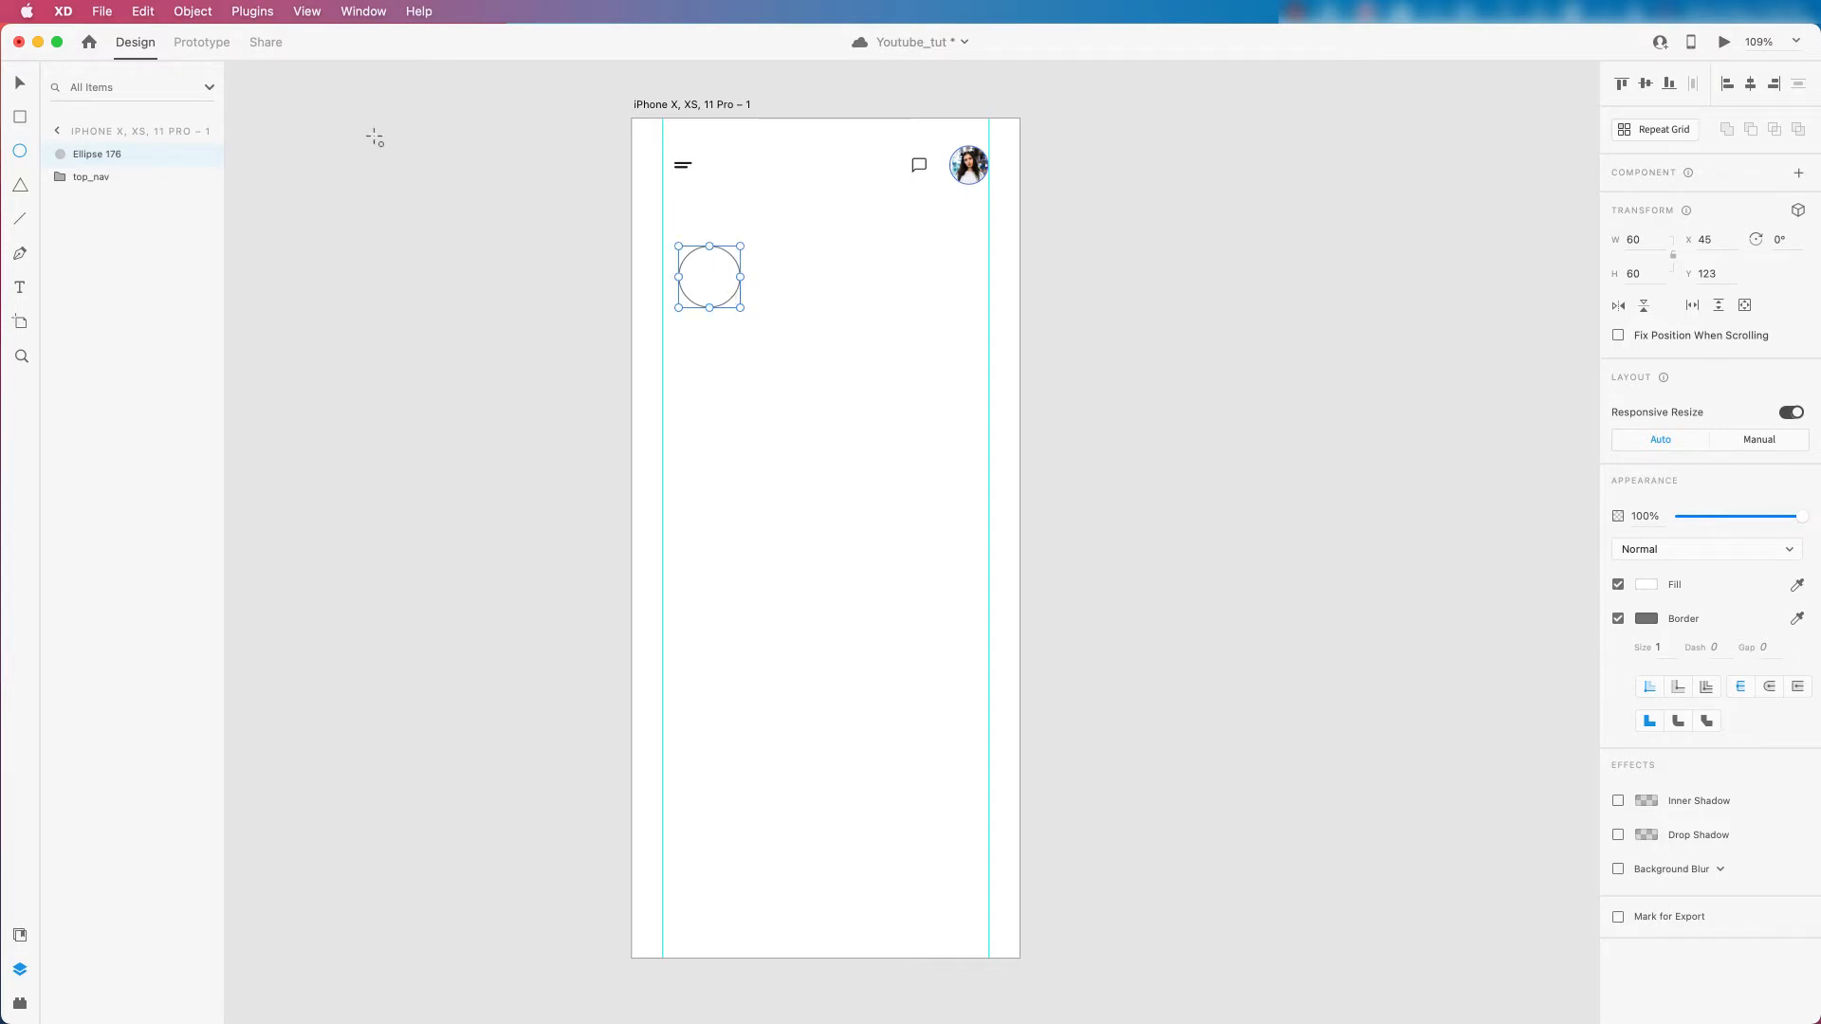
# Move the circle up against the left guide, to X 30, Y 100.
pyautogui.press('v')
pyautogui.moveTo(733, 281); pyautogui.dragTo(714, 257)
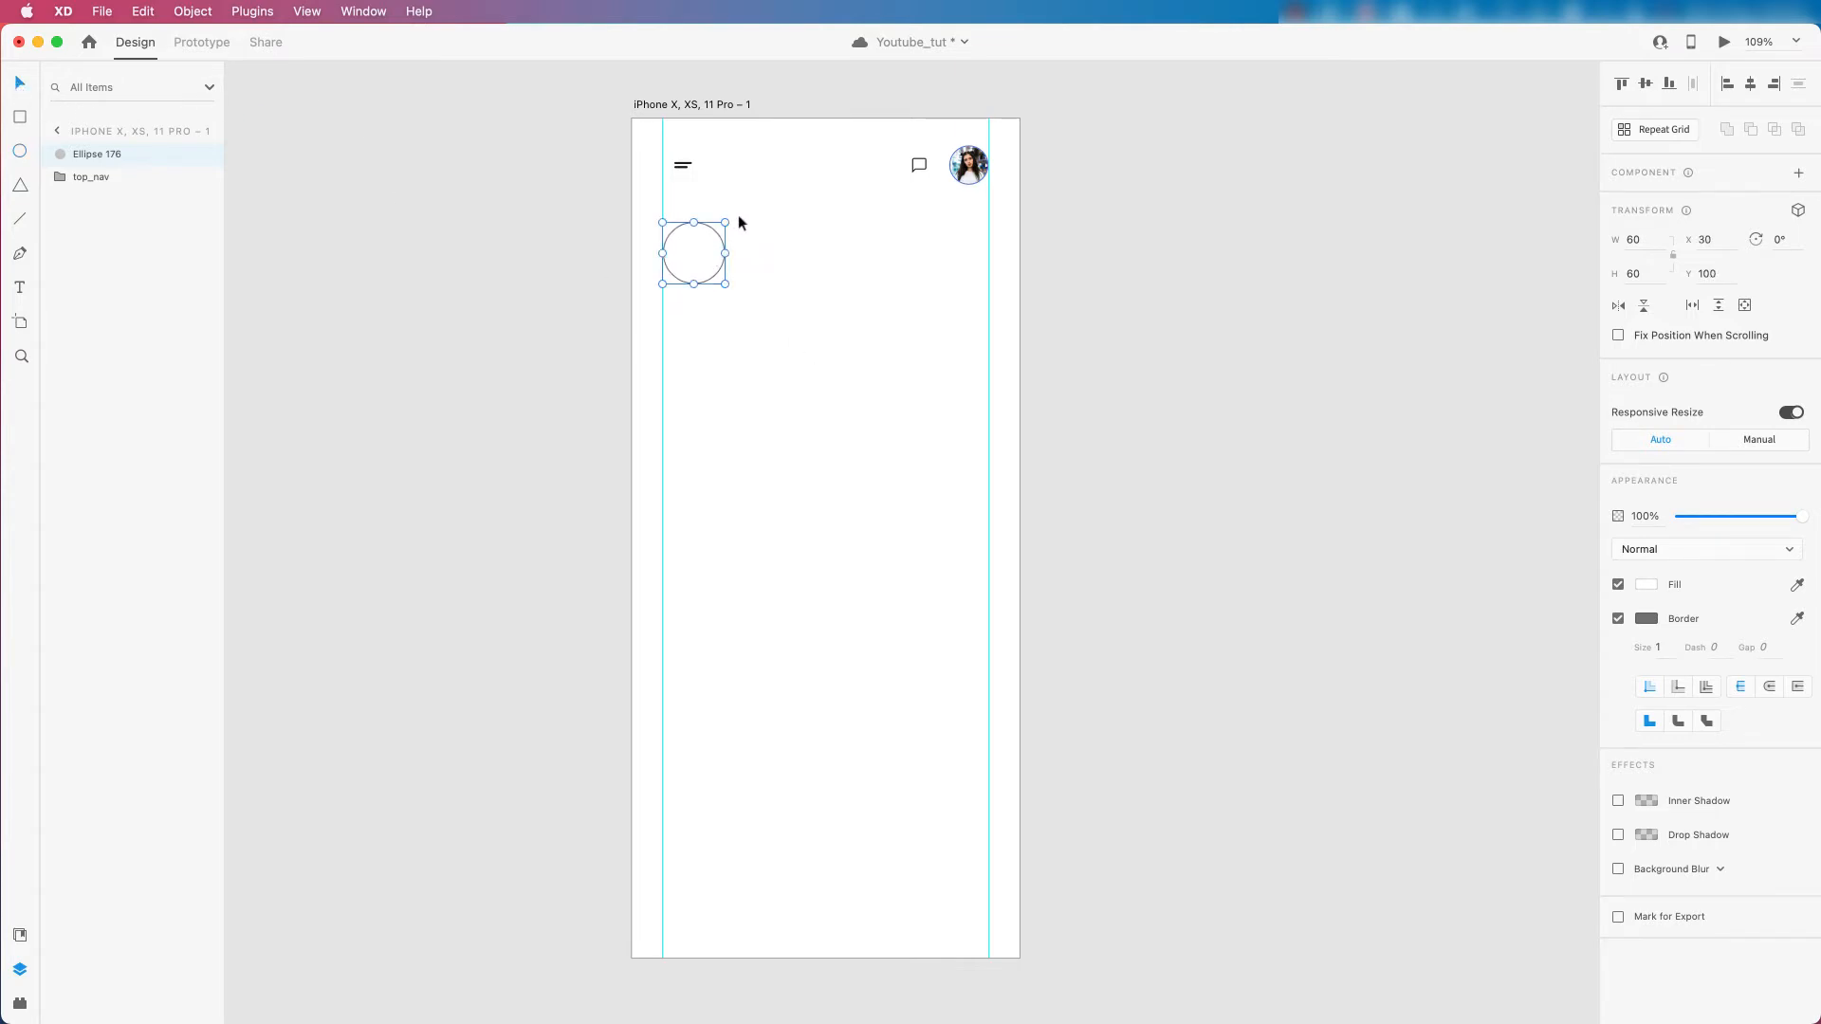
pyautogui.scroll(2, 722, 189)
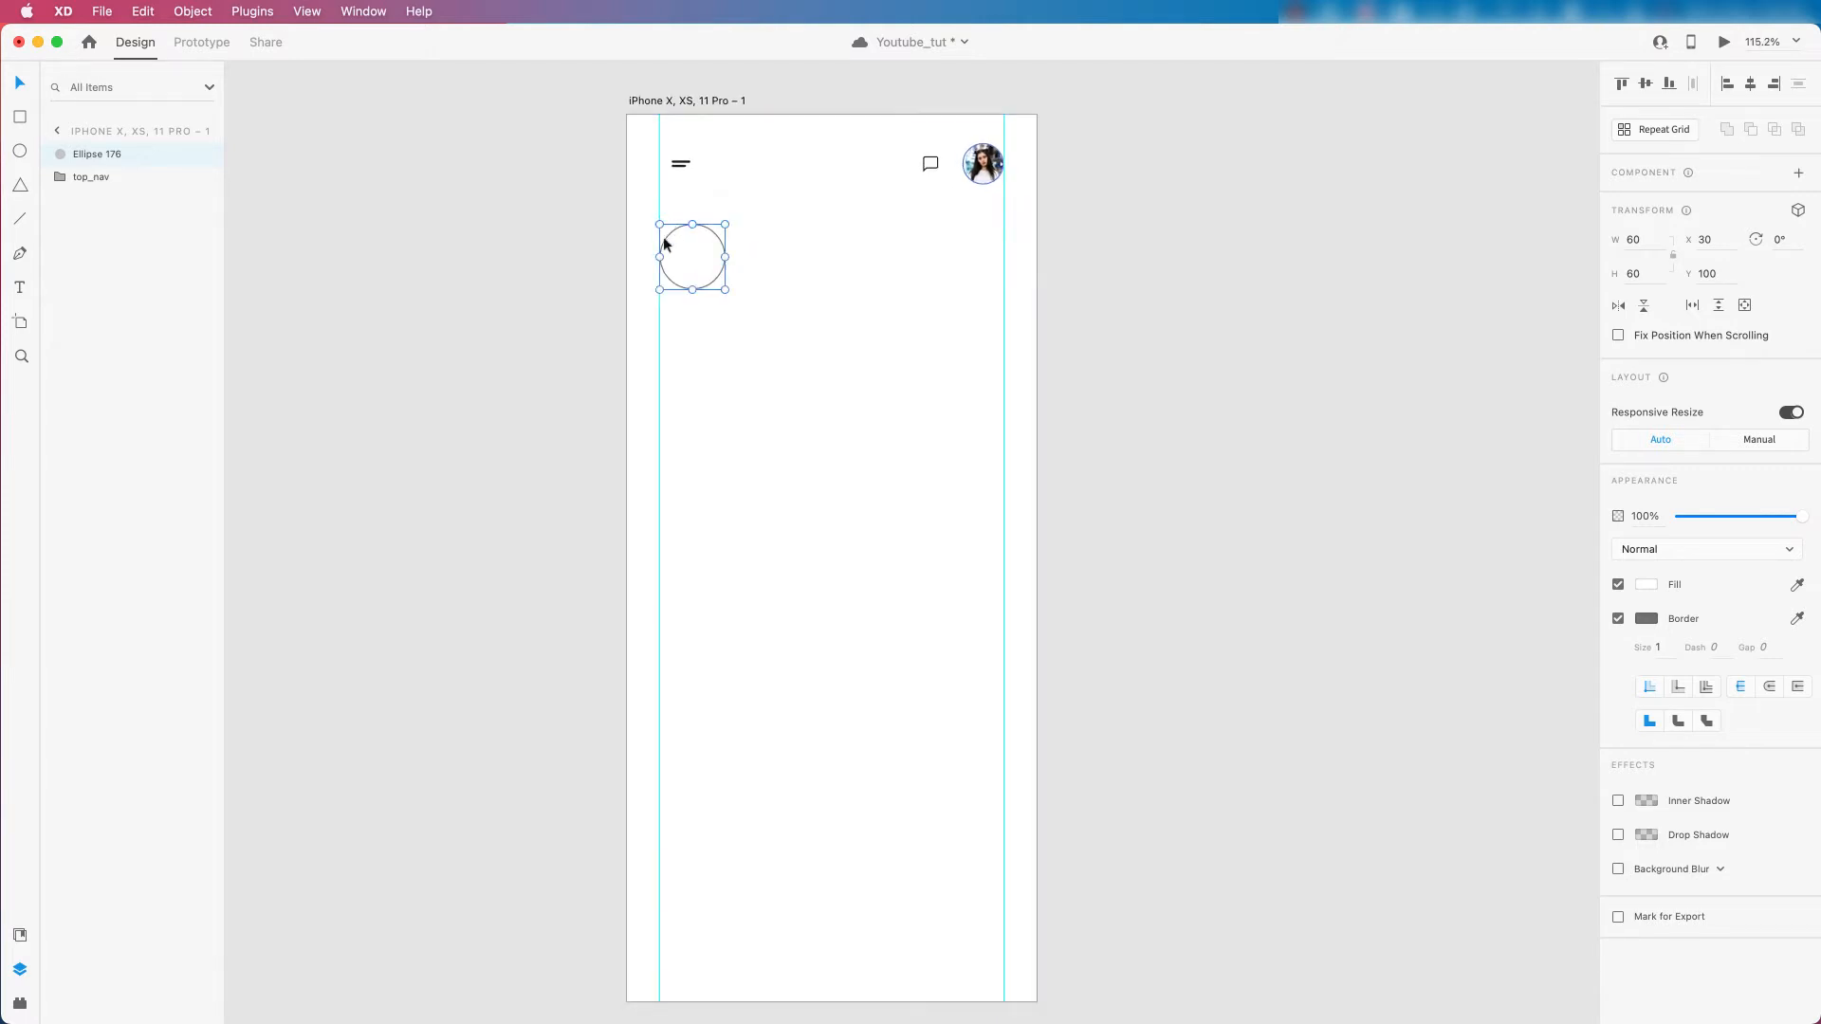
# Fill the circle with the saved #03FE5E - #288CF8 gradient from the document assets and remove its border.
pyautogui.click(19, 937)
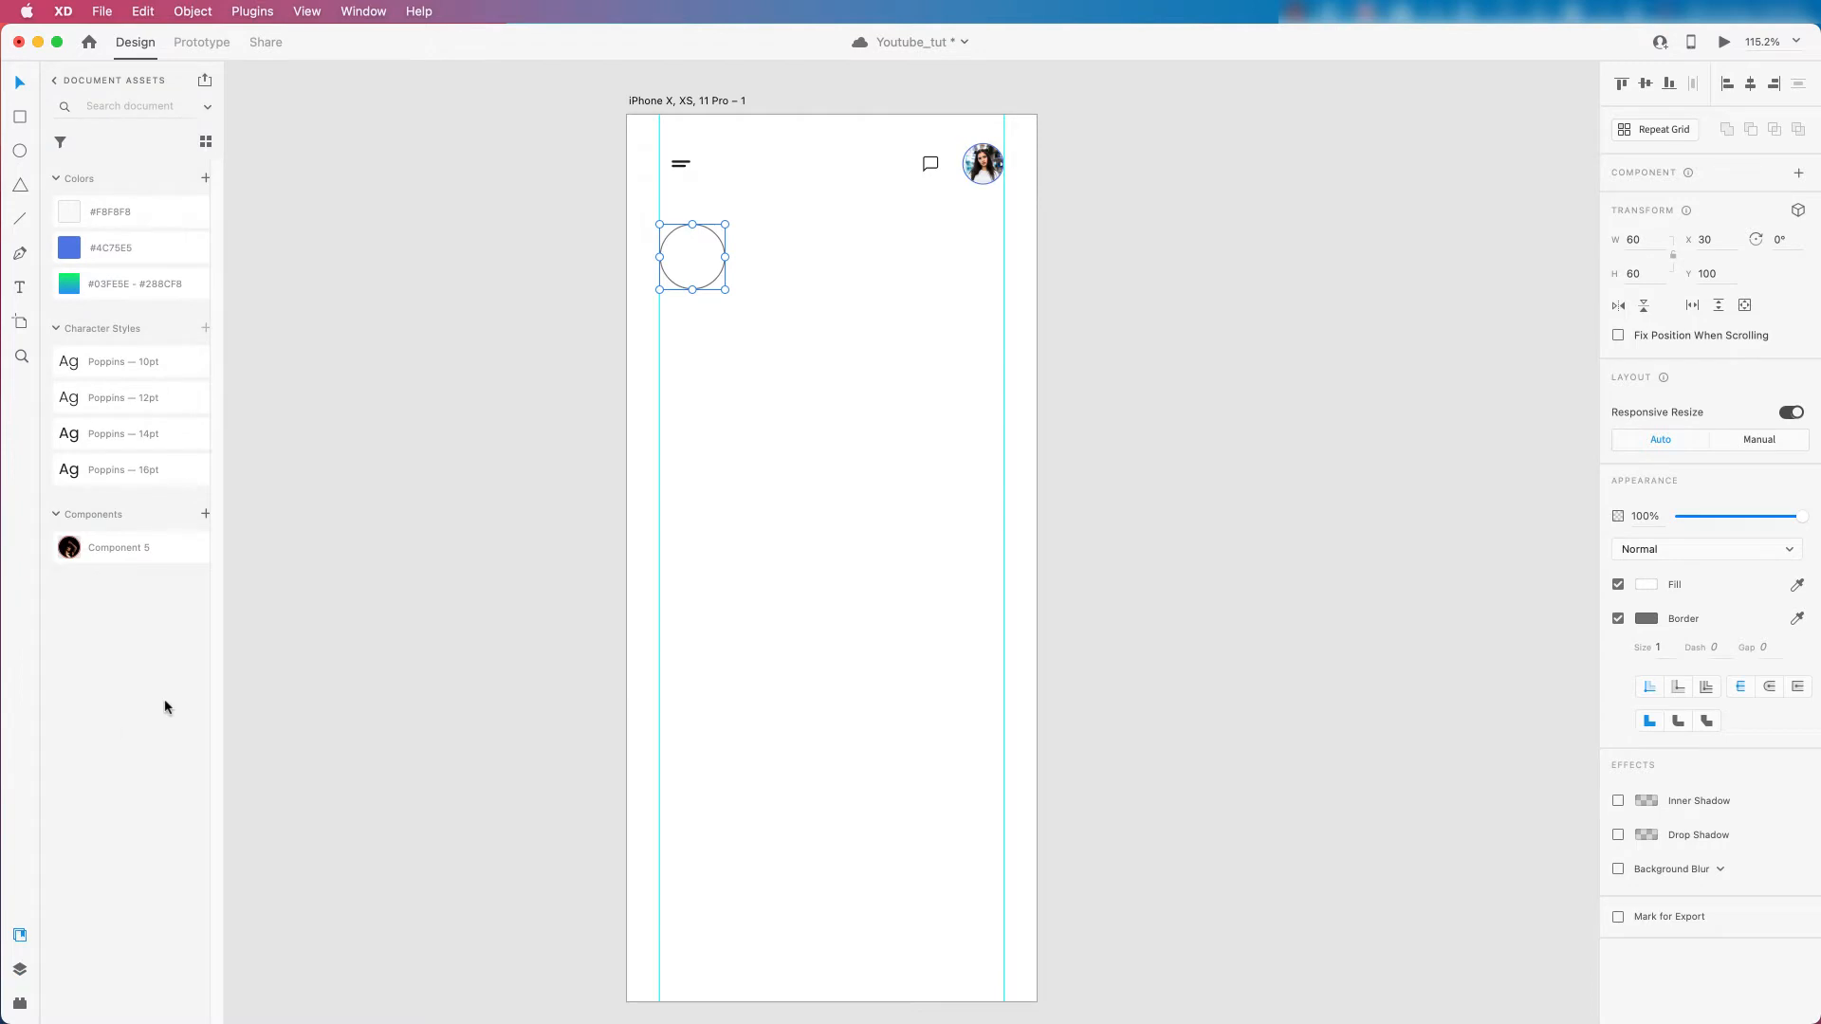
pyautogui.moveTo(219, 648); pyautogui.dragTo(286, 653)
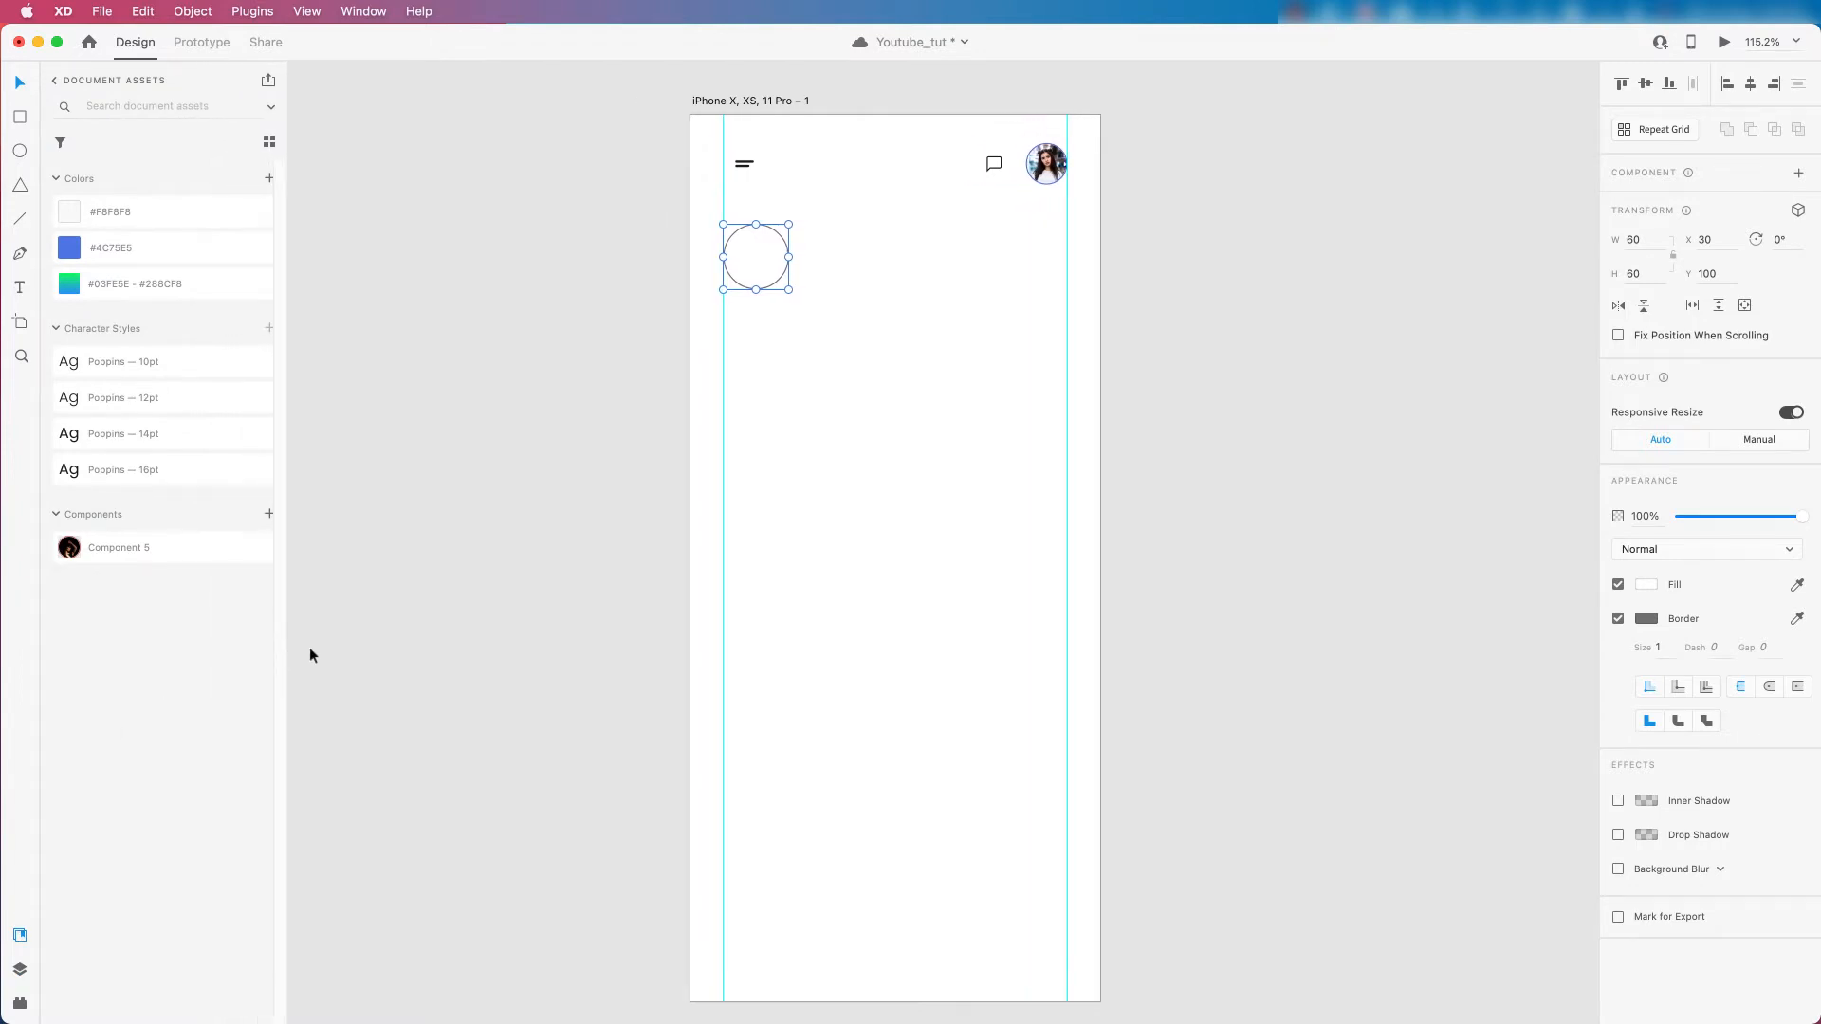
pyautogui.click(834, 305)
pyautogui.click(754, 251)
pyautogui.click(98, 285)
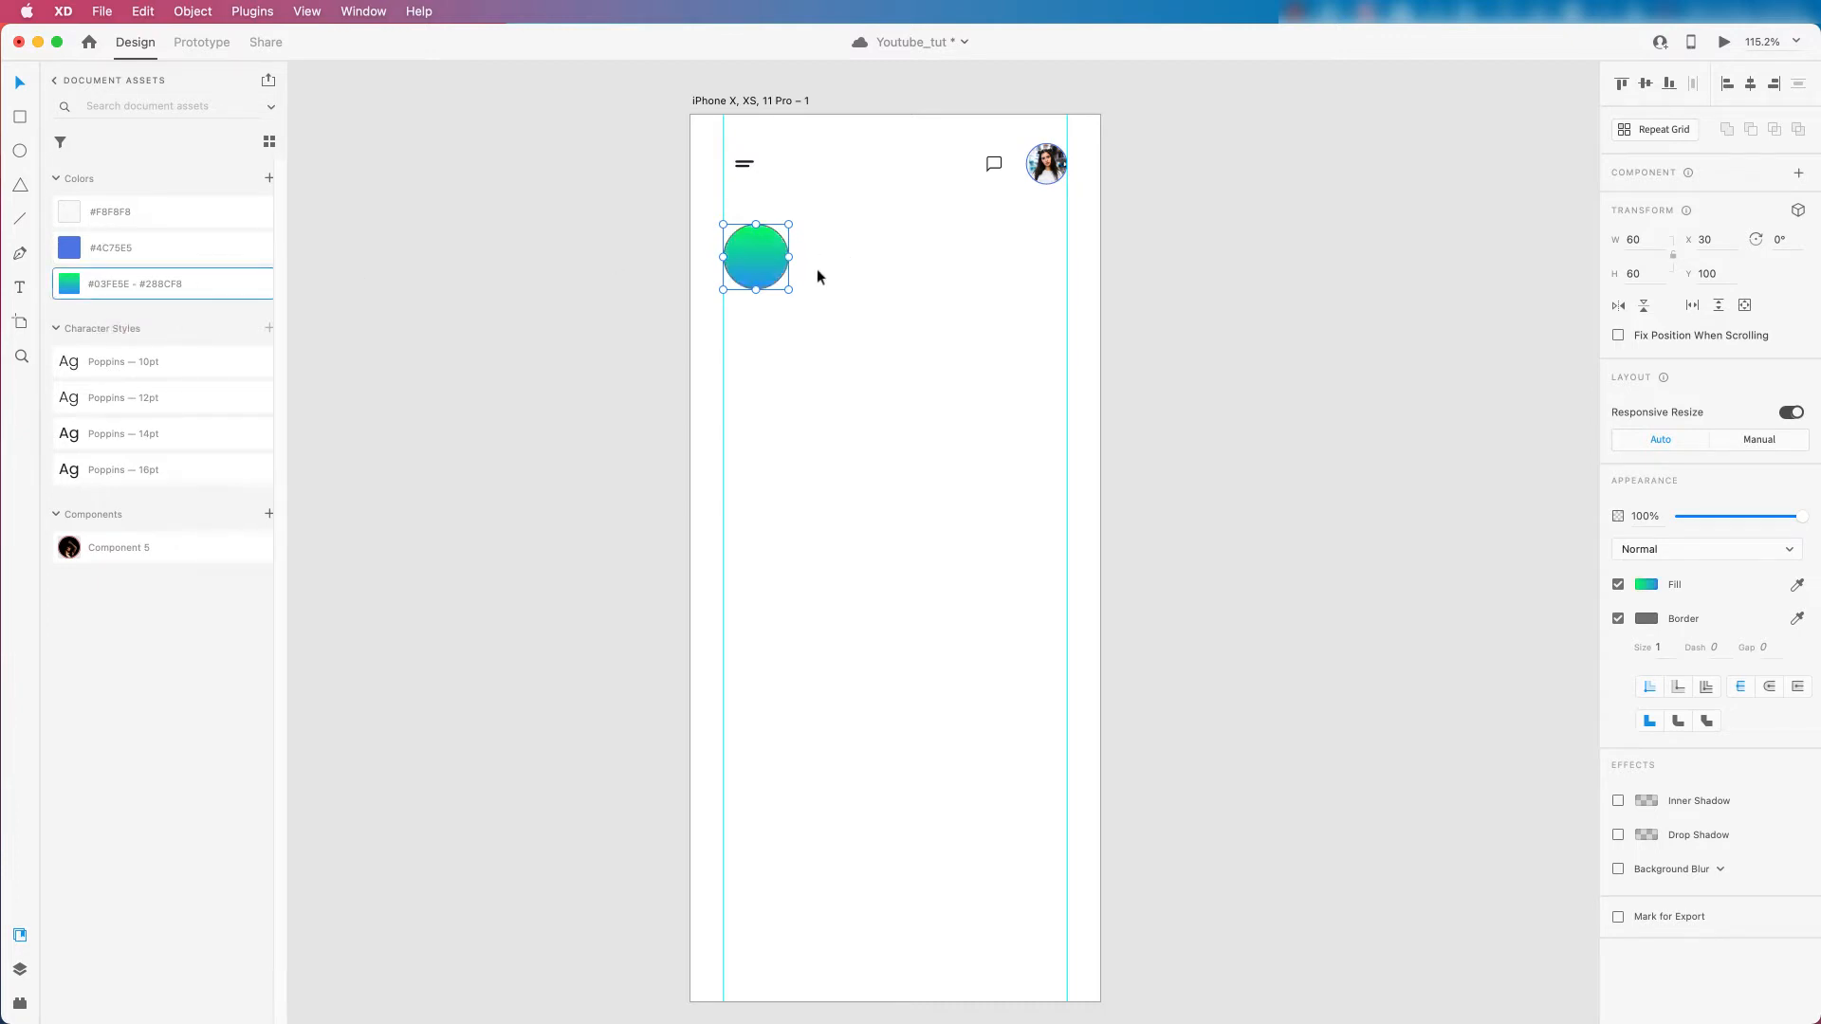
pyautogui.click(1618, 619)
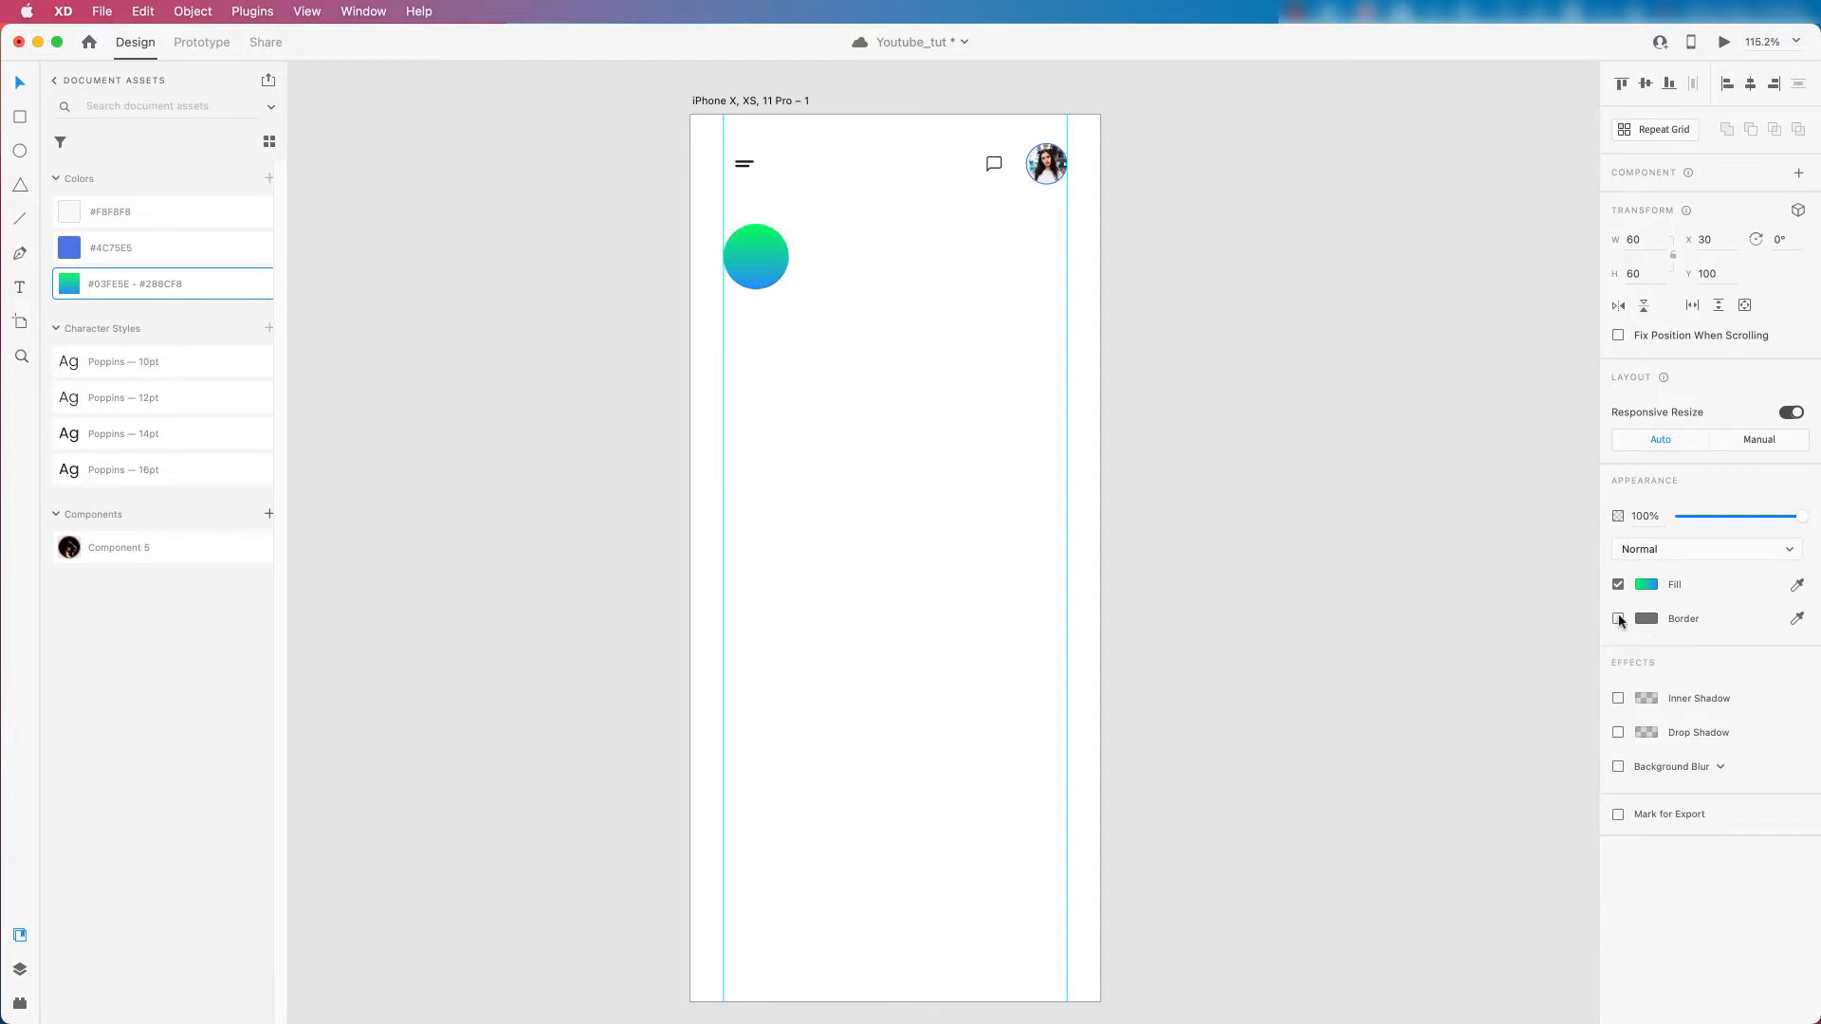
# Angle the circle's linear gradient diagonally, with green at its upper left and blue at its lower right.
pyautogui.click(1646, 584)
pyautogui.moveTo(761, 230); pyautogui.dragTo(760, 287)
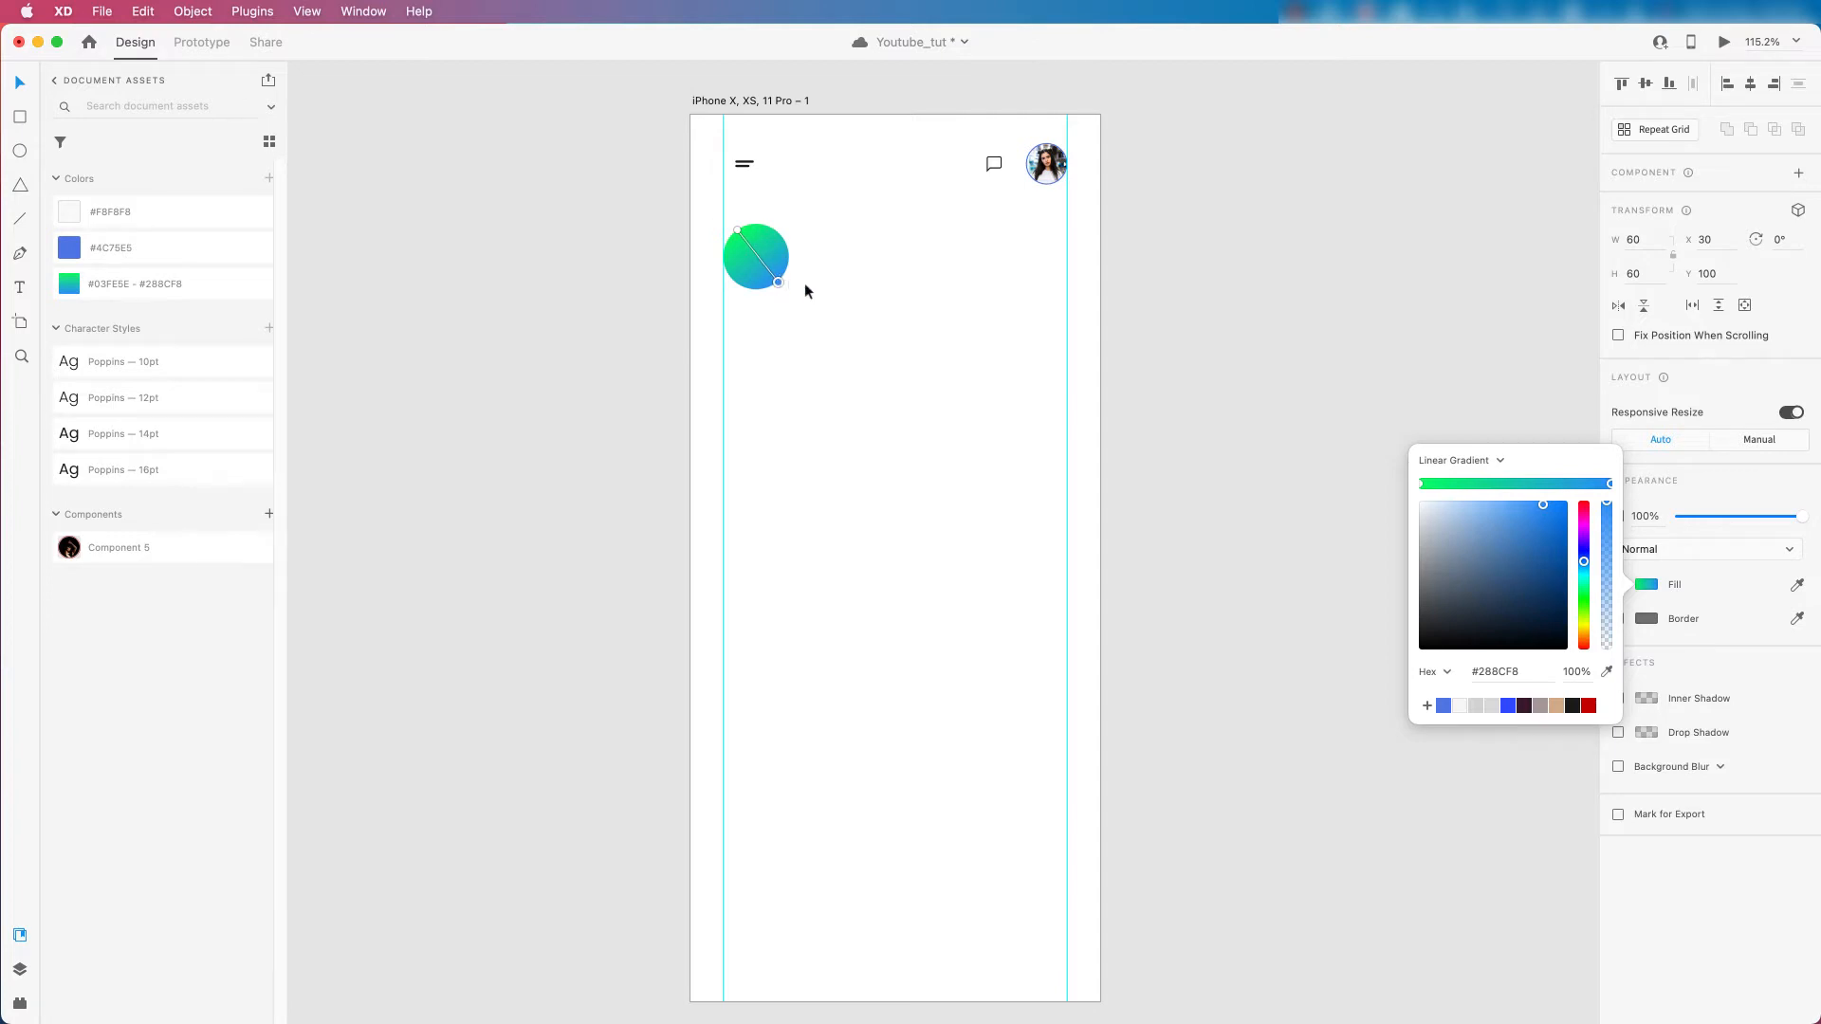
pyautogui.press('Escape')
pyautogui.scroll(5, 784, 205)
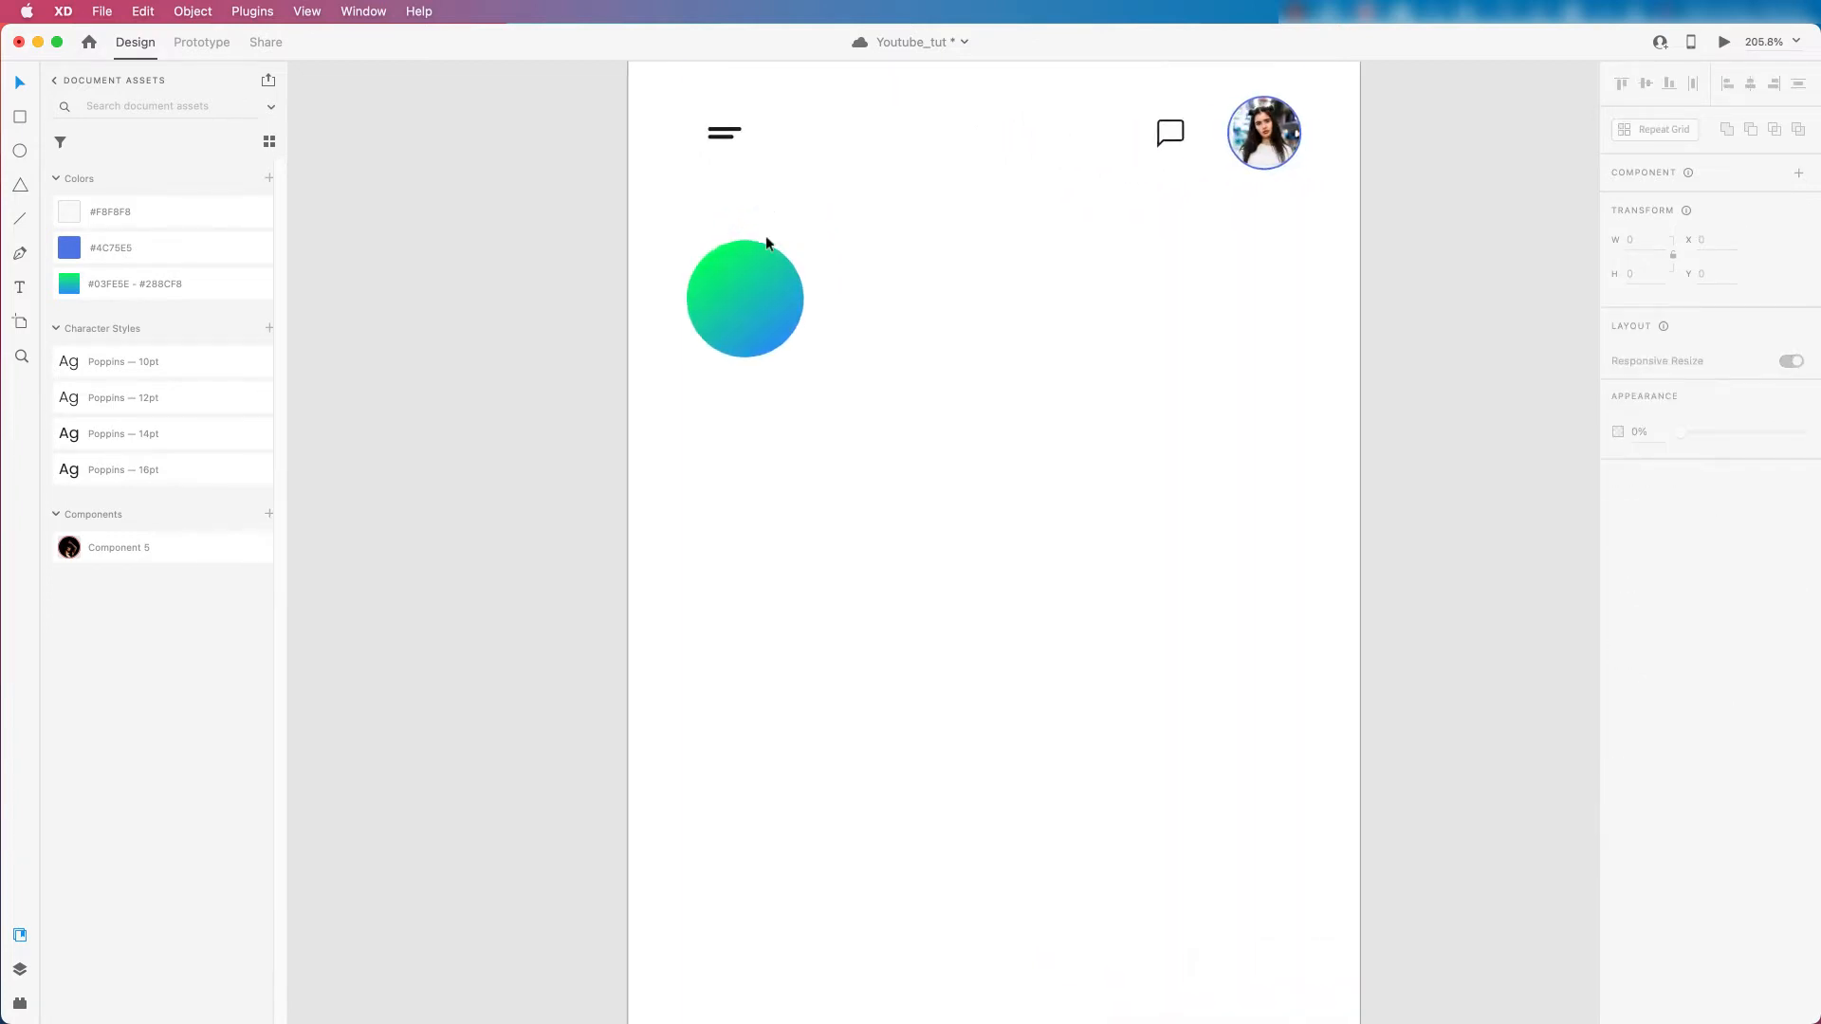
pyautogui.scroll(1, 1026, 446)
pyautogui.scroll(-2, 918, 398)
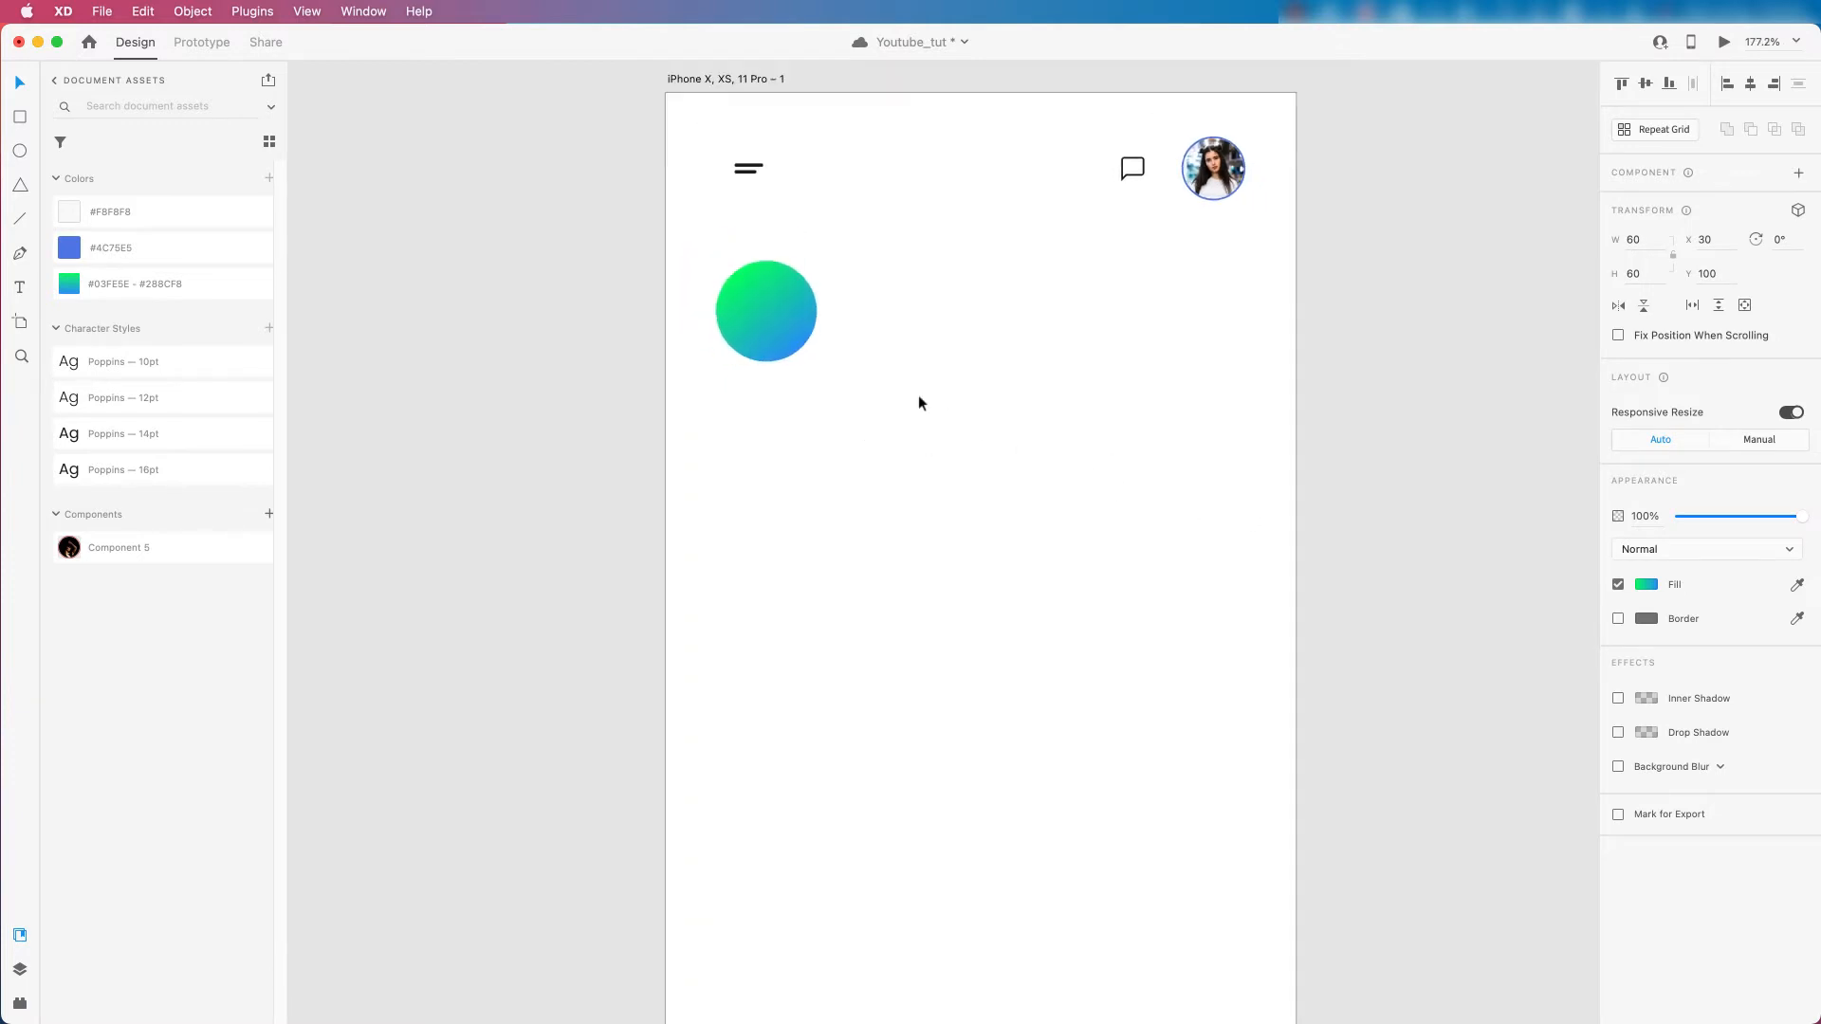
# Duplicate the gradient circle in place and move the copy to the right of the original at the same height.
pyautogui.rightClick(765, 300)
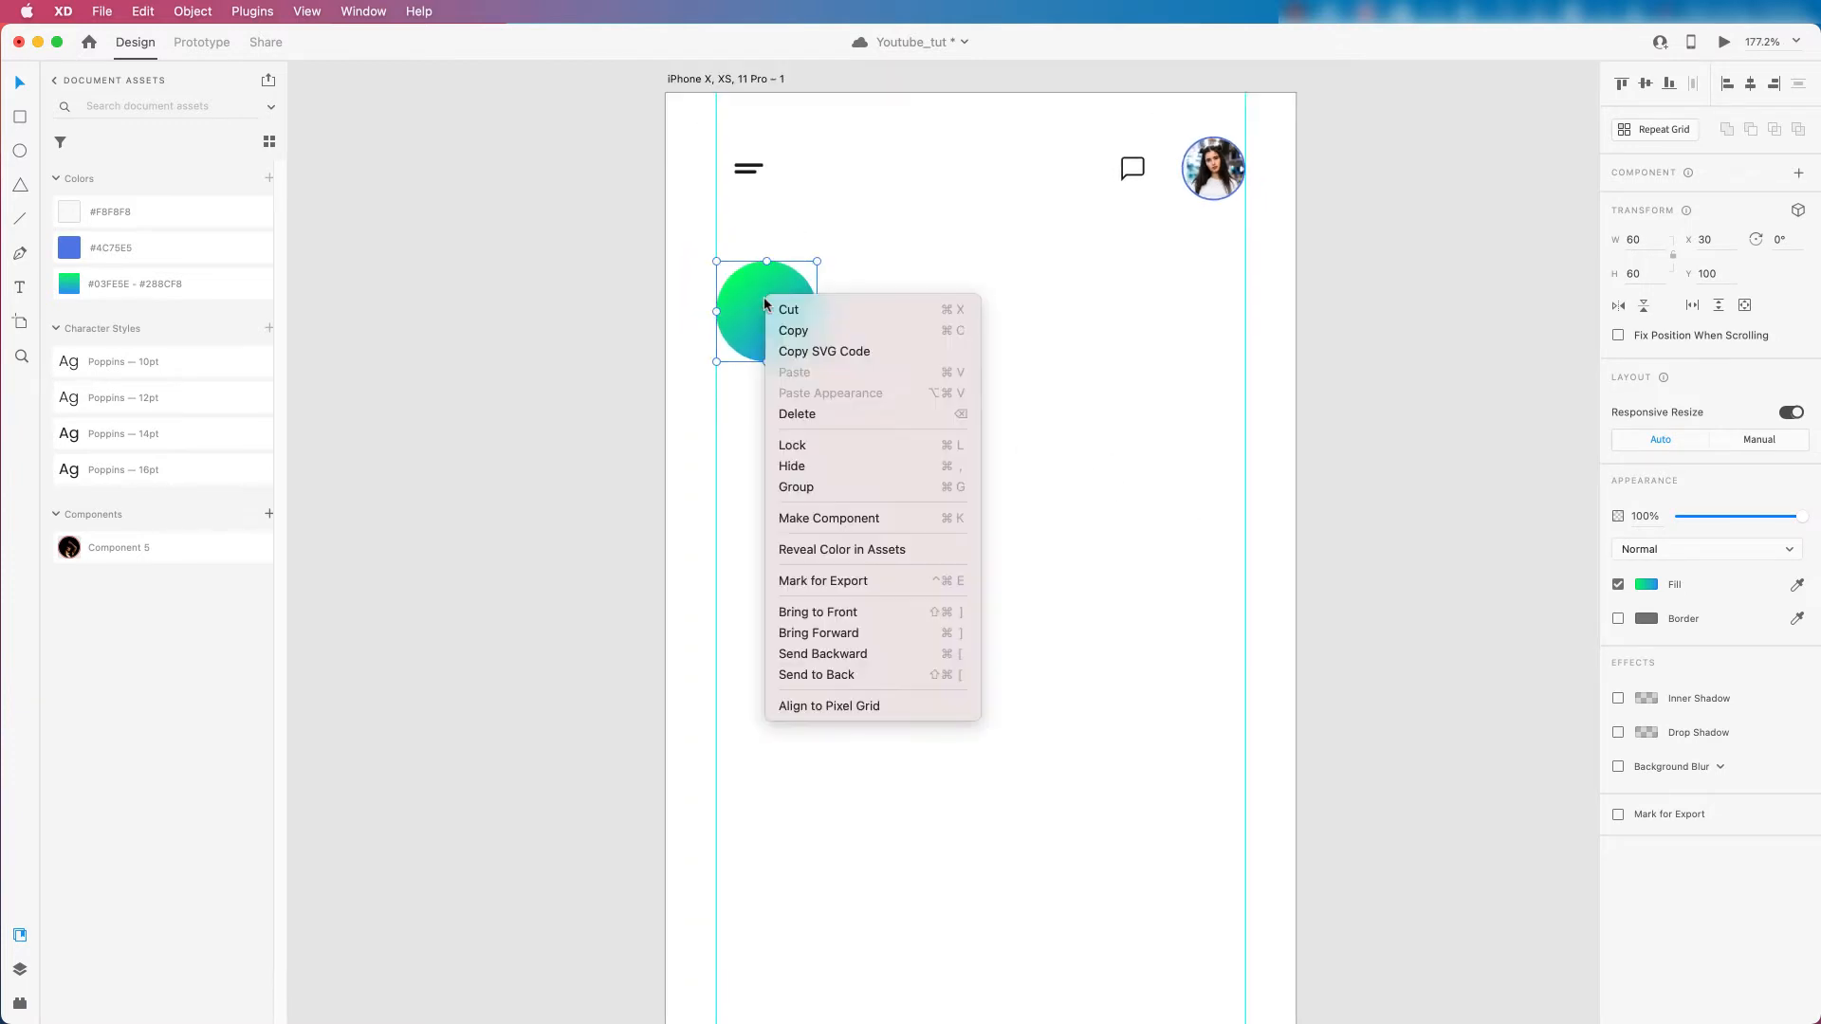
pyautogui.click(790, 329)
pyautogui.rightClick(770, 311)
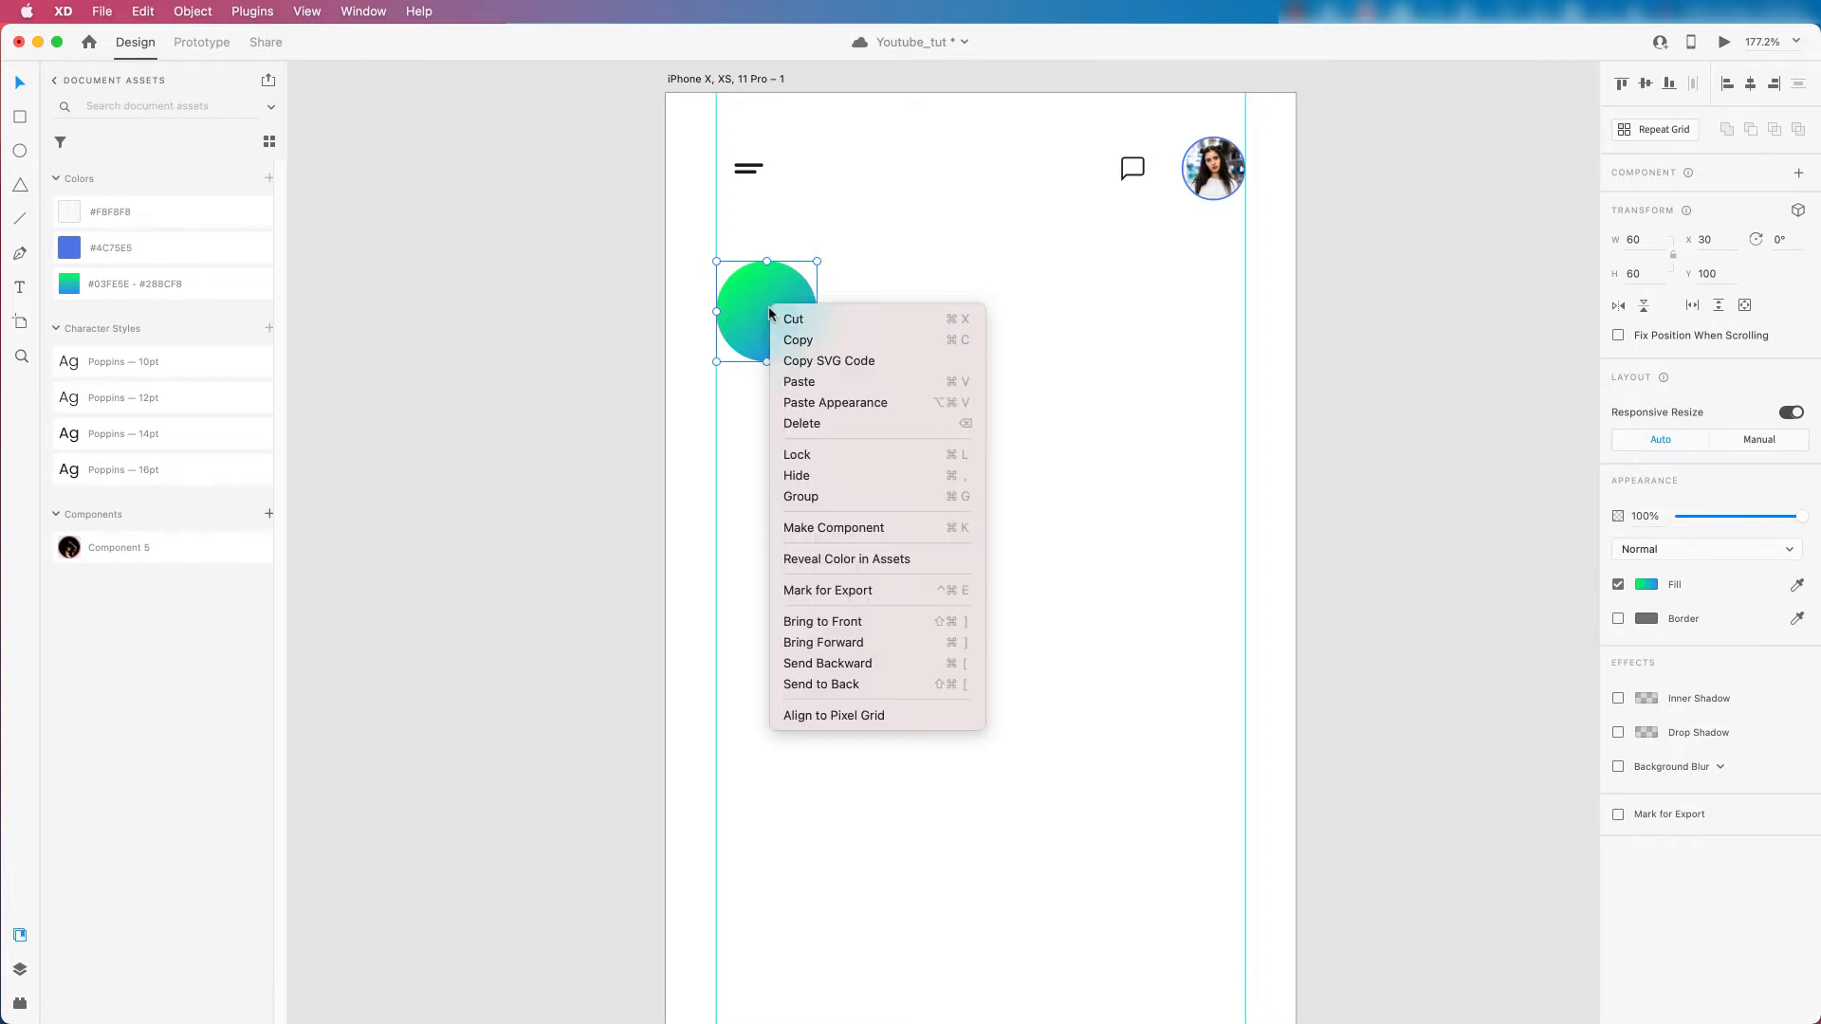
pyautogui.click(814, 381)
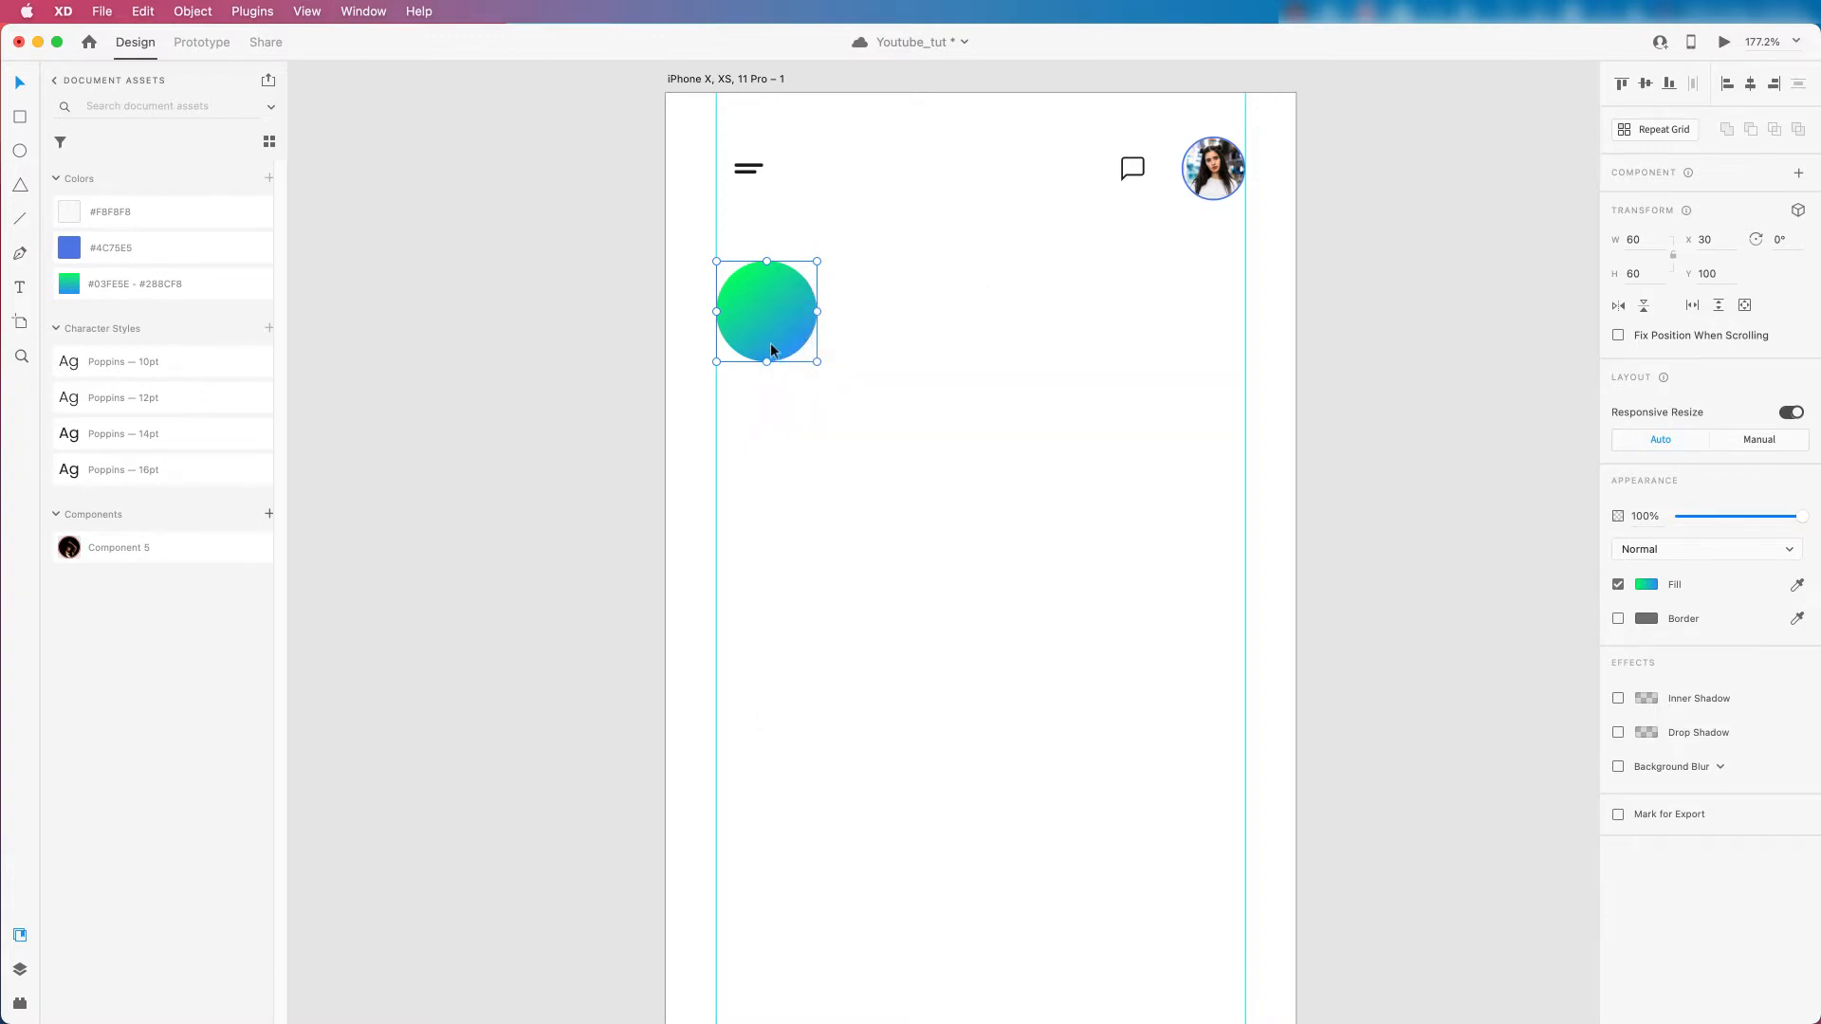
pyautogui.moveTo(760, 327); pyautogui.dragTo(877, 332)
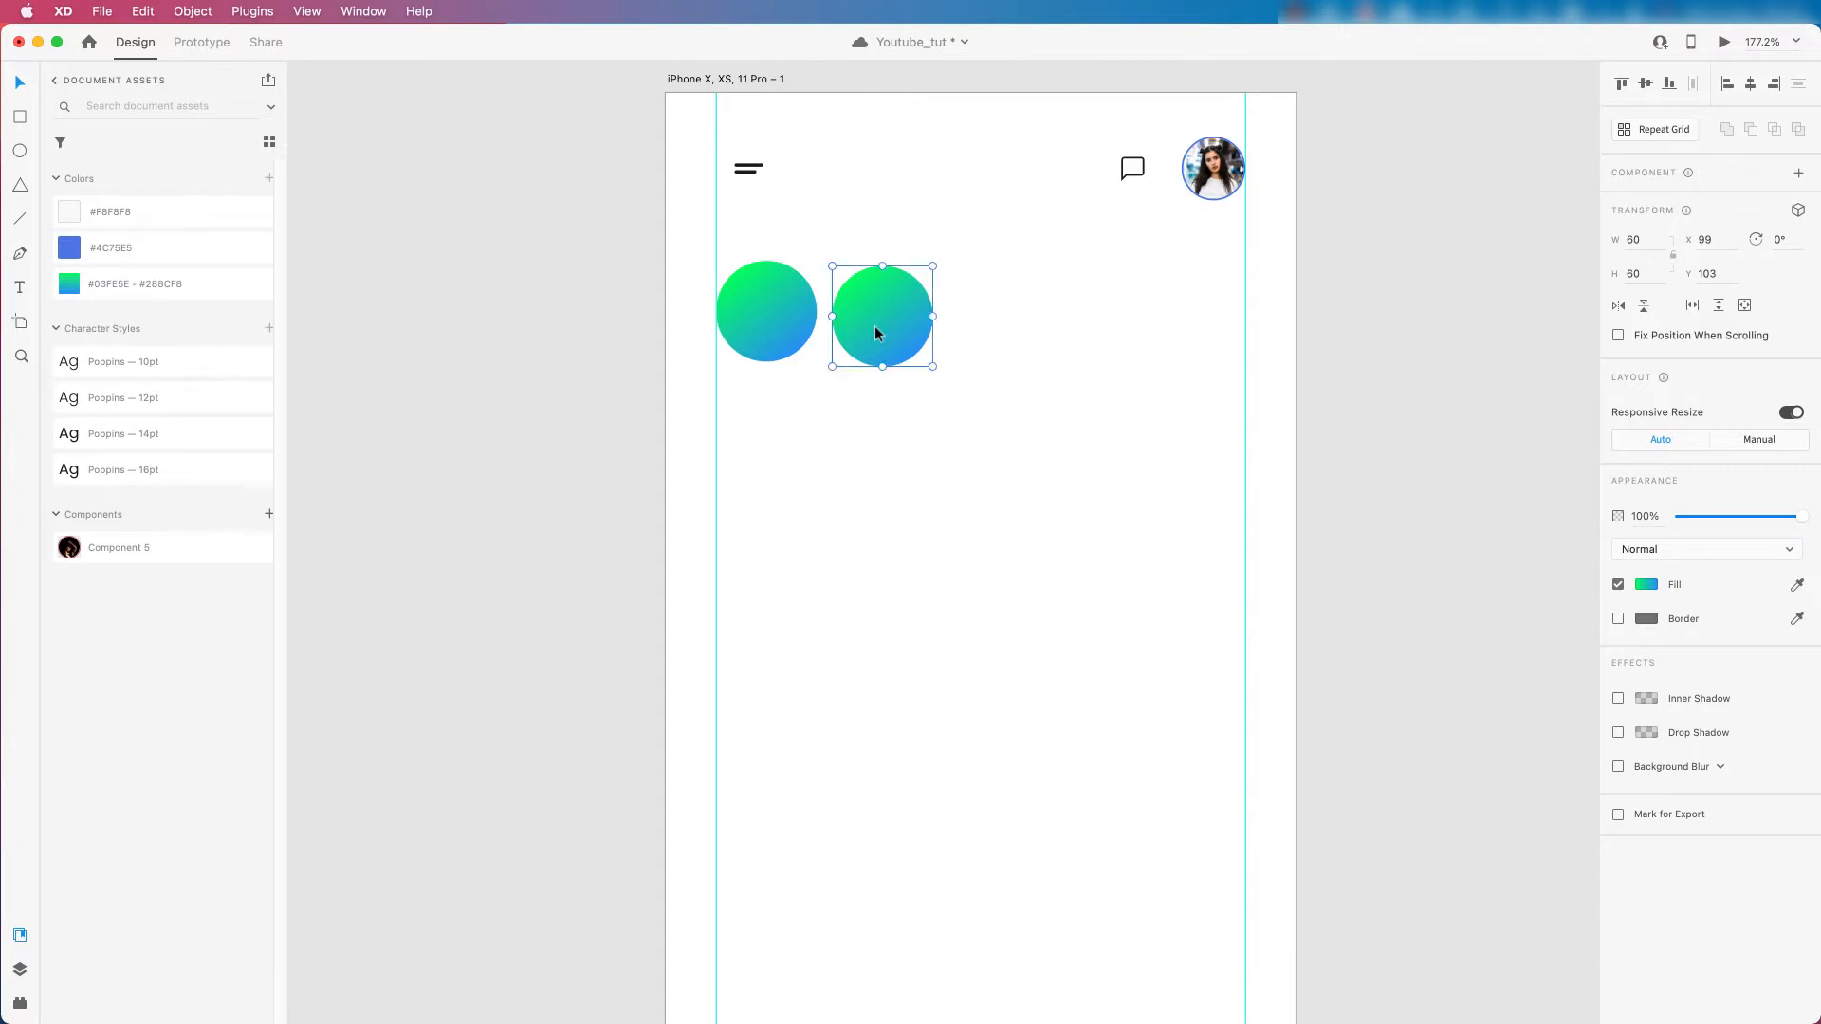
pyautogui.press('super+z')
pyautogui.scroll(-2, 781, 592)
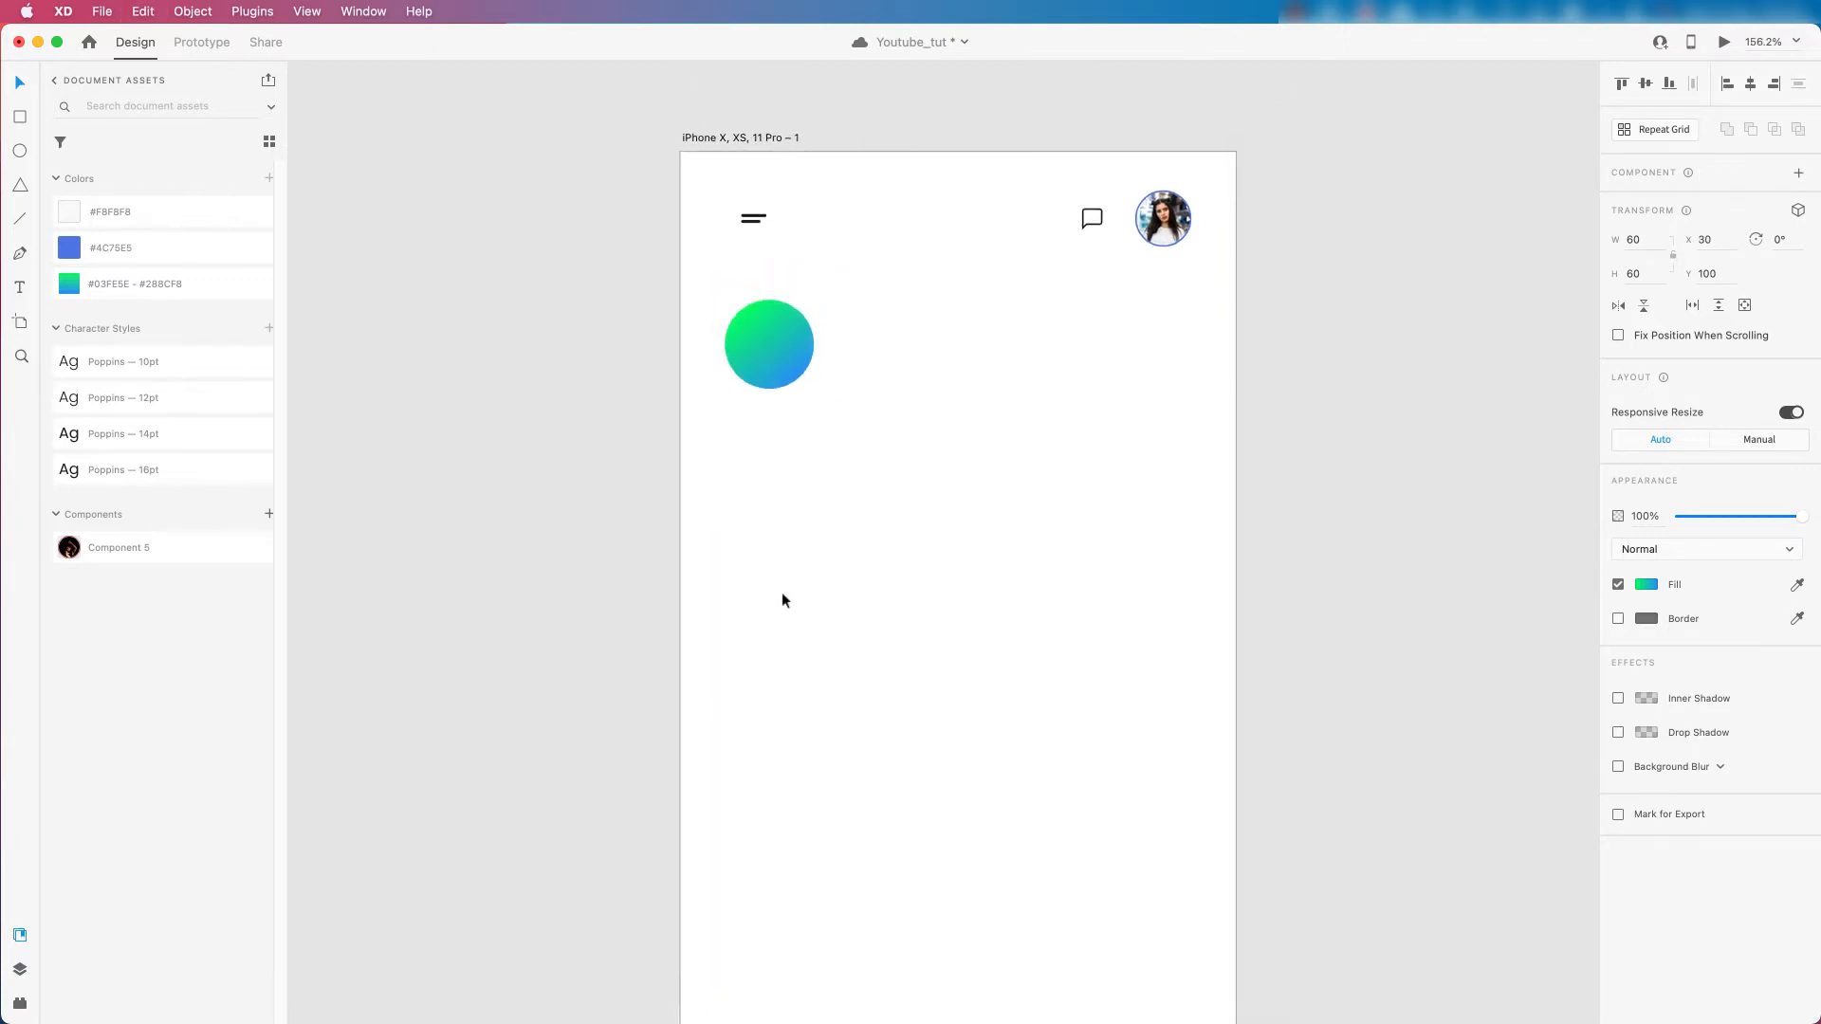
pyautogui.click(20, 972)
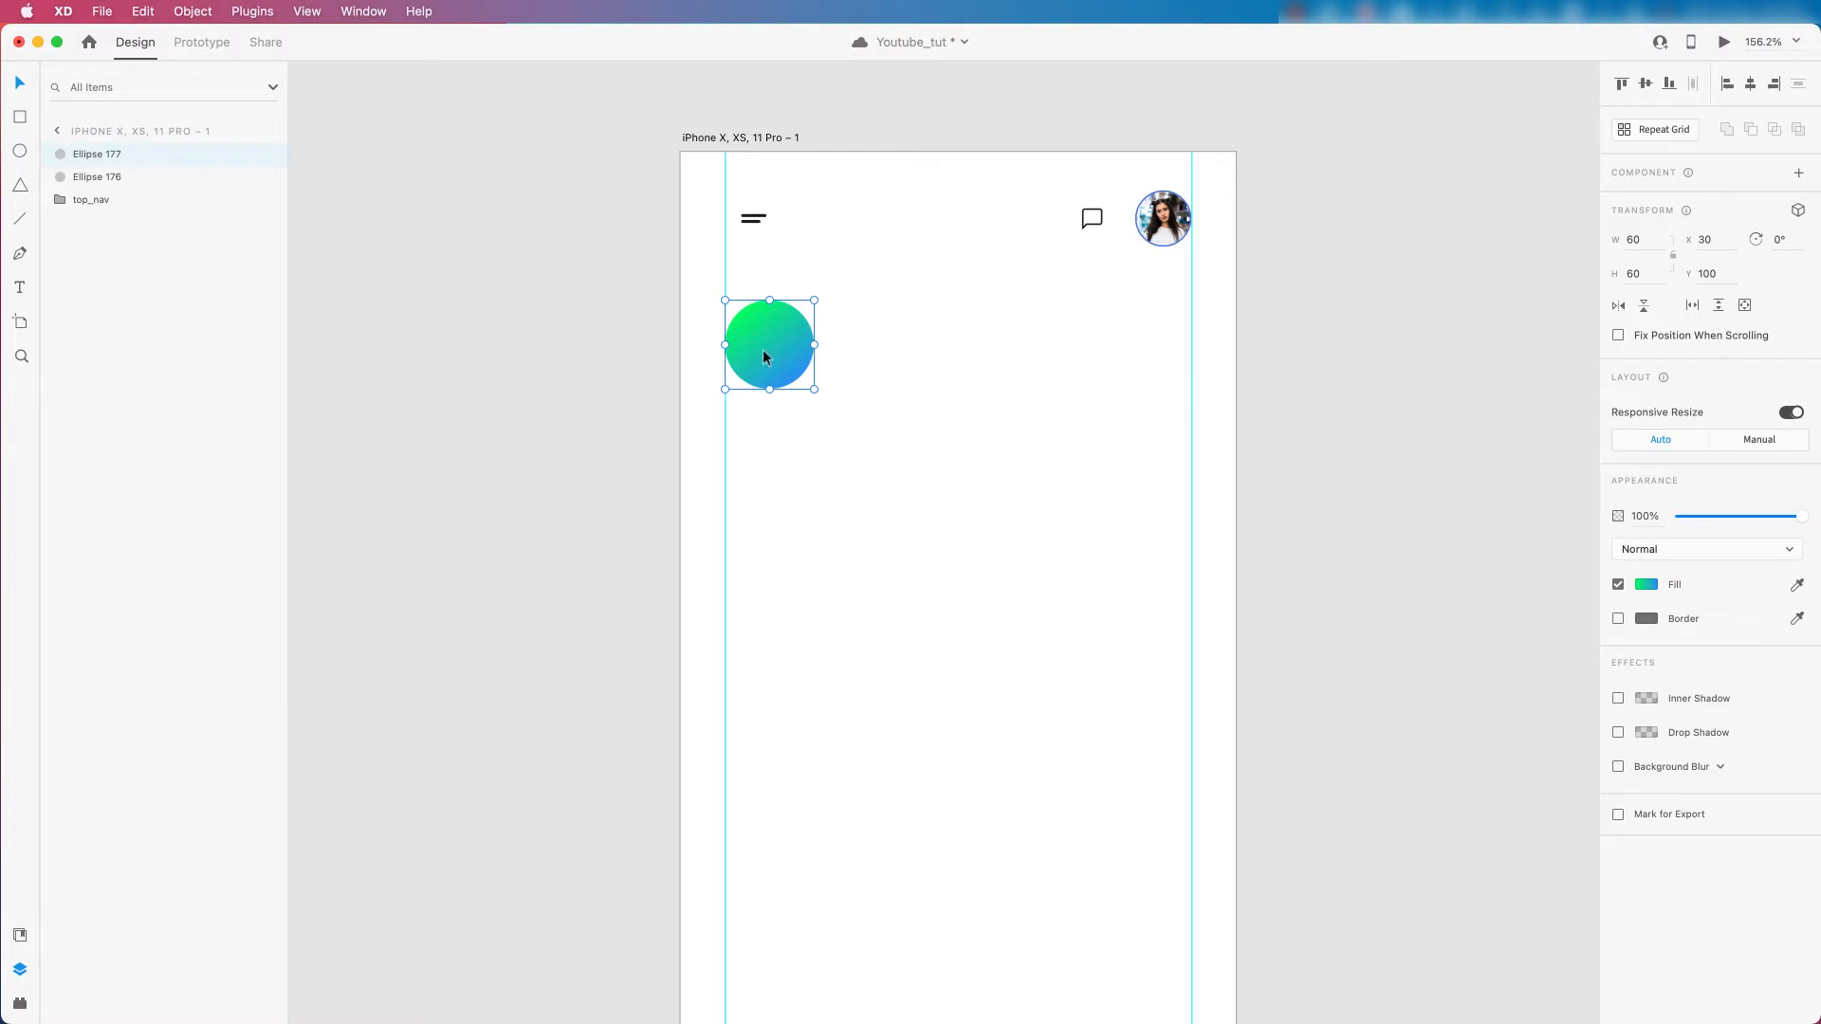
pyautogui.moveTo(765, 347); pyautogui.dragTo(898, 350)
# Apply an Object Blur of 30 to the original circle at the left guide.
pyautogui.click(761, 330)
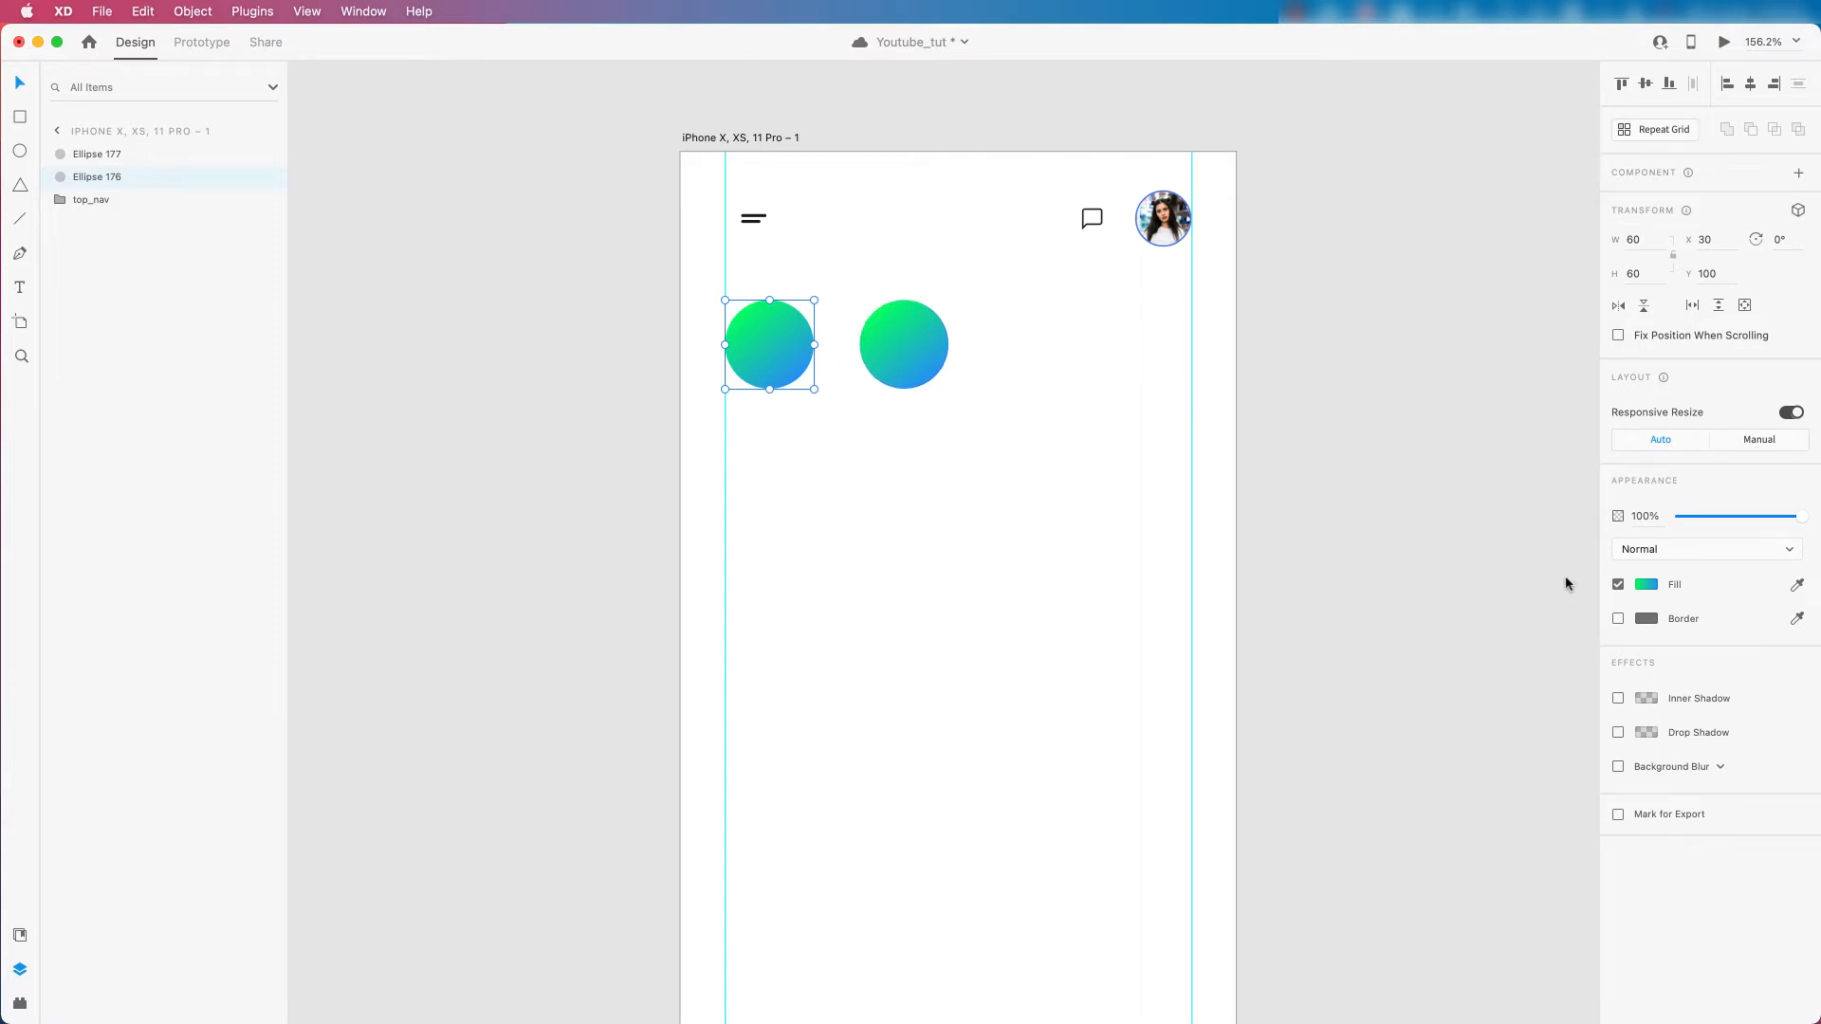
pyautogui.click(1682, 766)
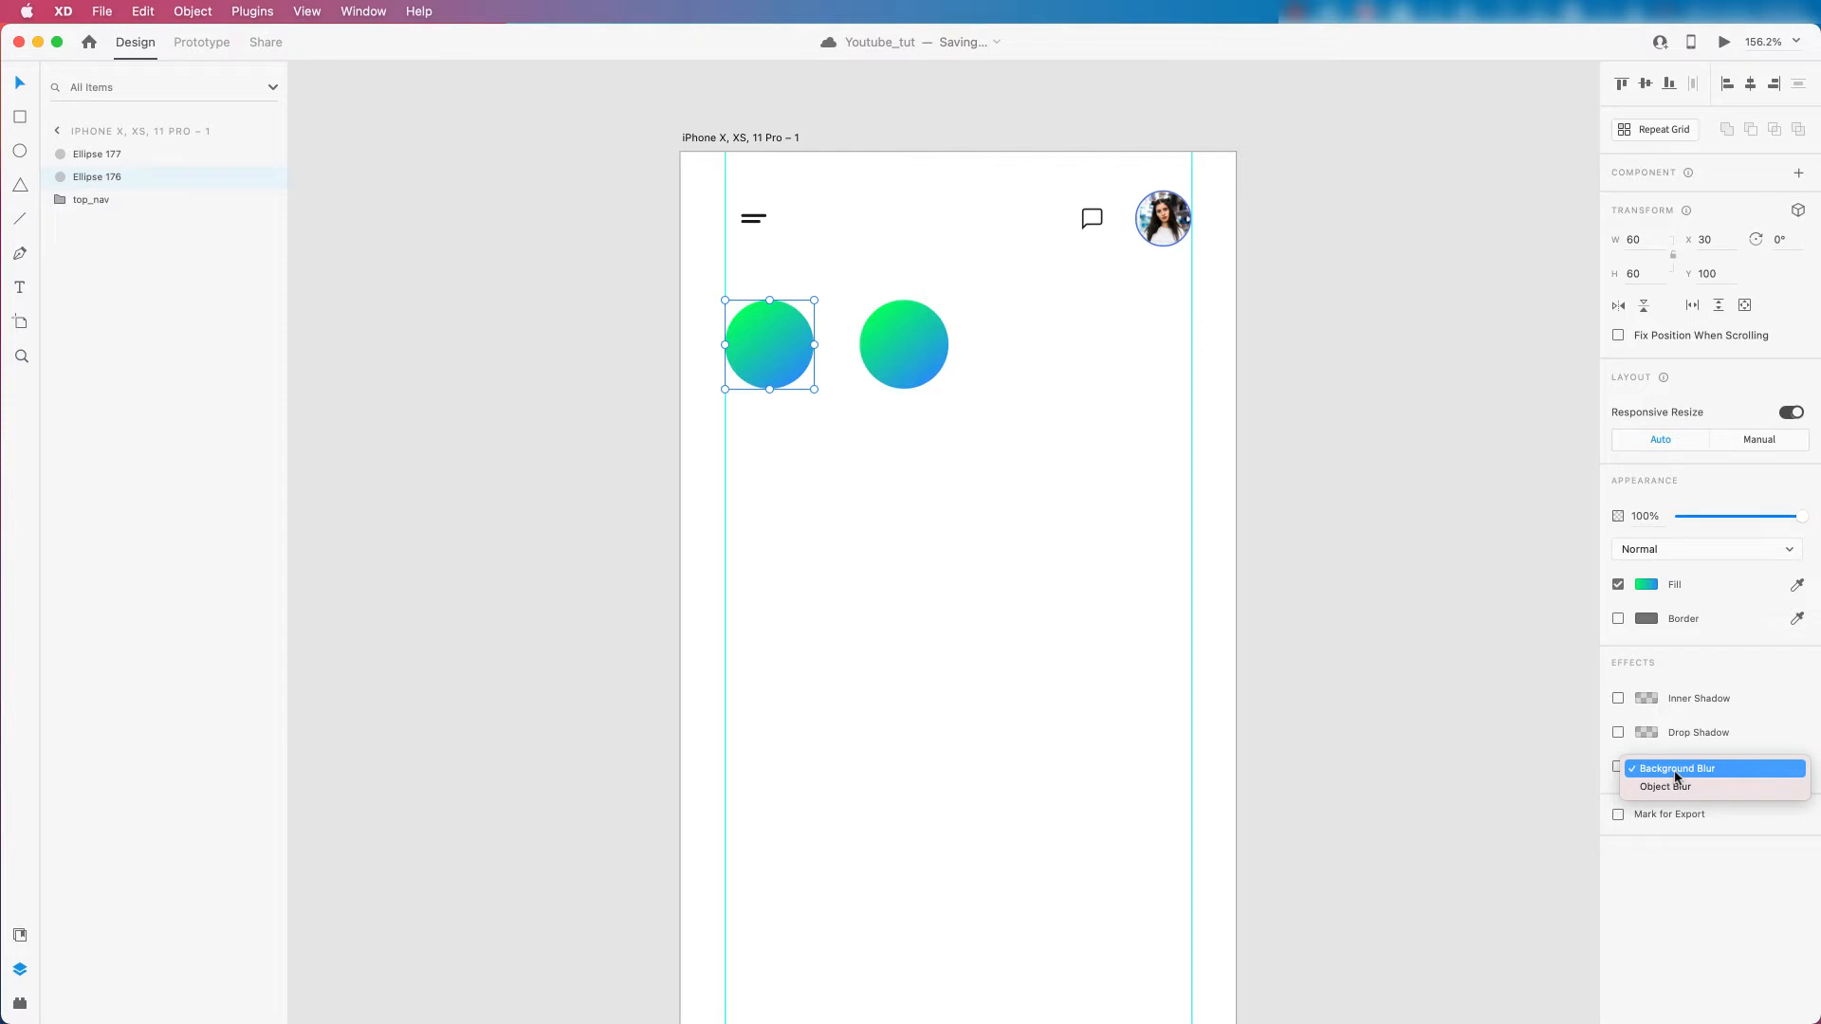
pyautogui.click(1675, 770)
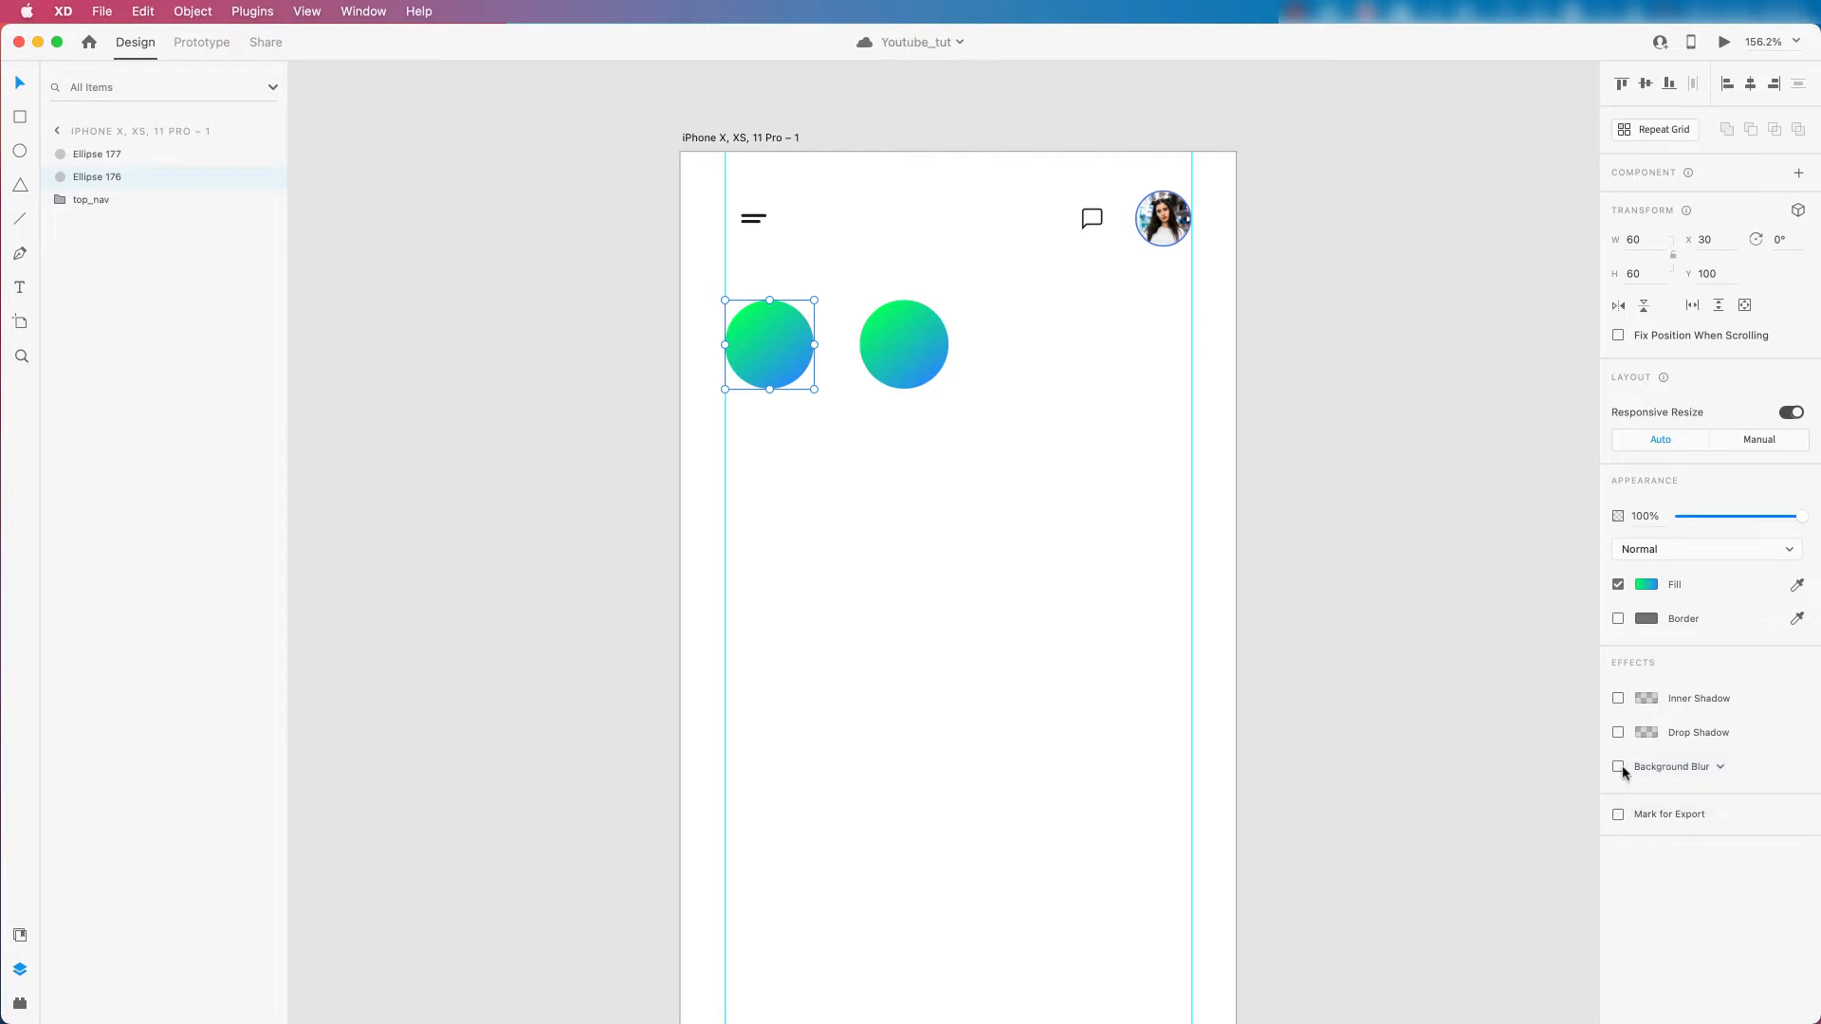
pyautogui.click(1619, 767)
pyautogui.click(1660, 767)
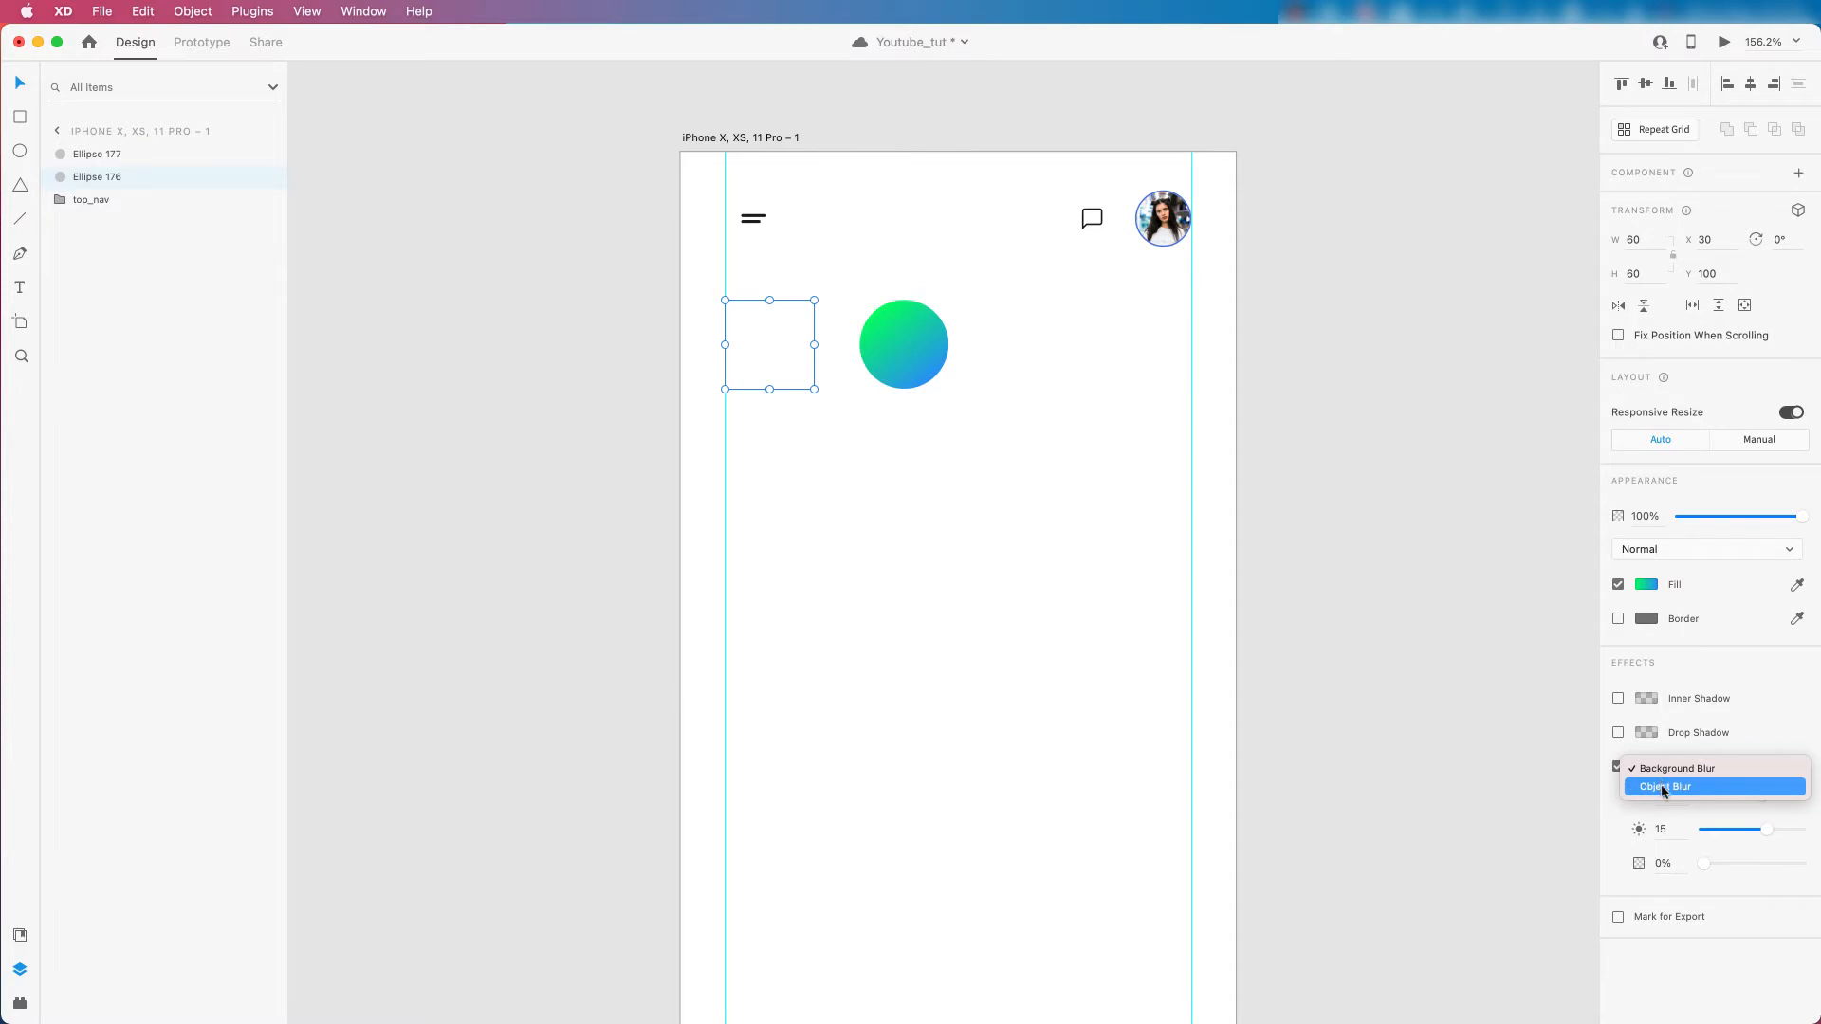
pyautogui.click(1663, 788)
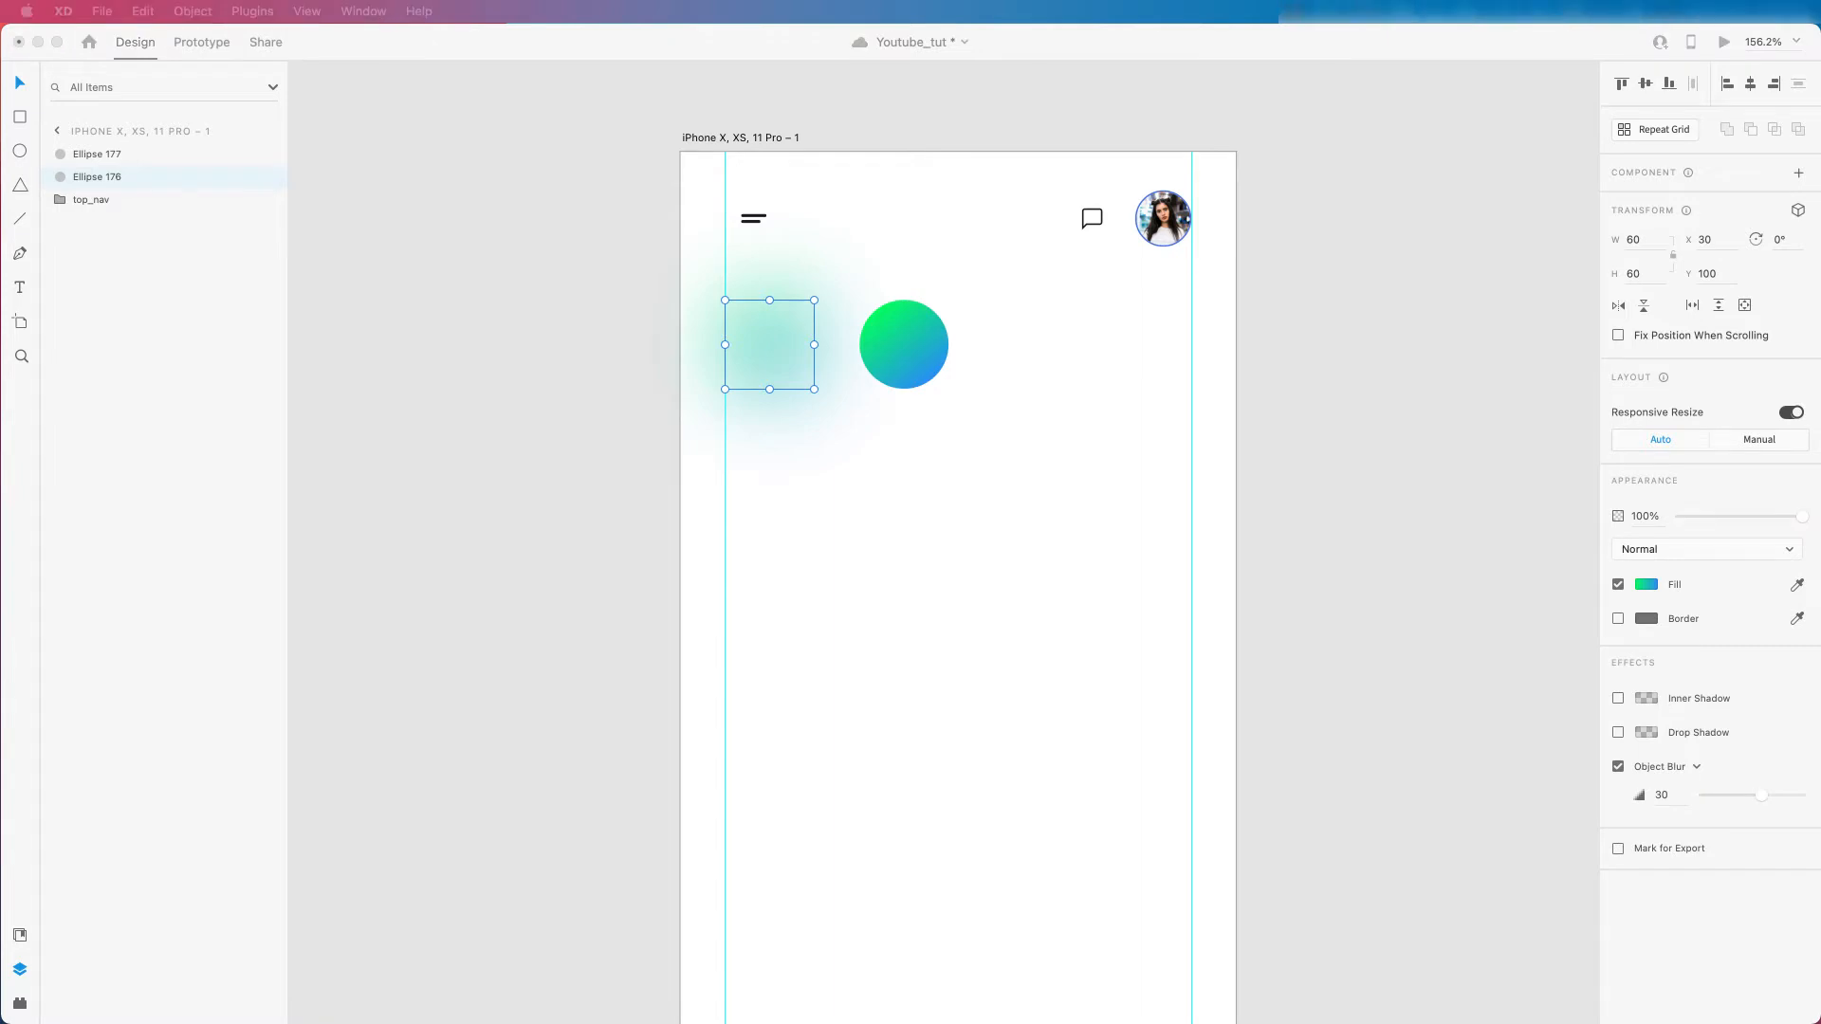
# Shrink the blurred circle around its center to about 38 by 38 and place the sharp circle over it at X 30, Y 100.
pyautogui.click(813, 333)
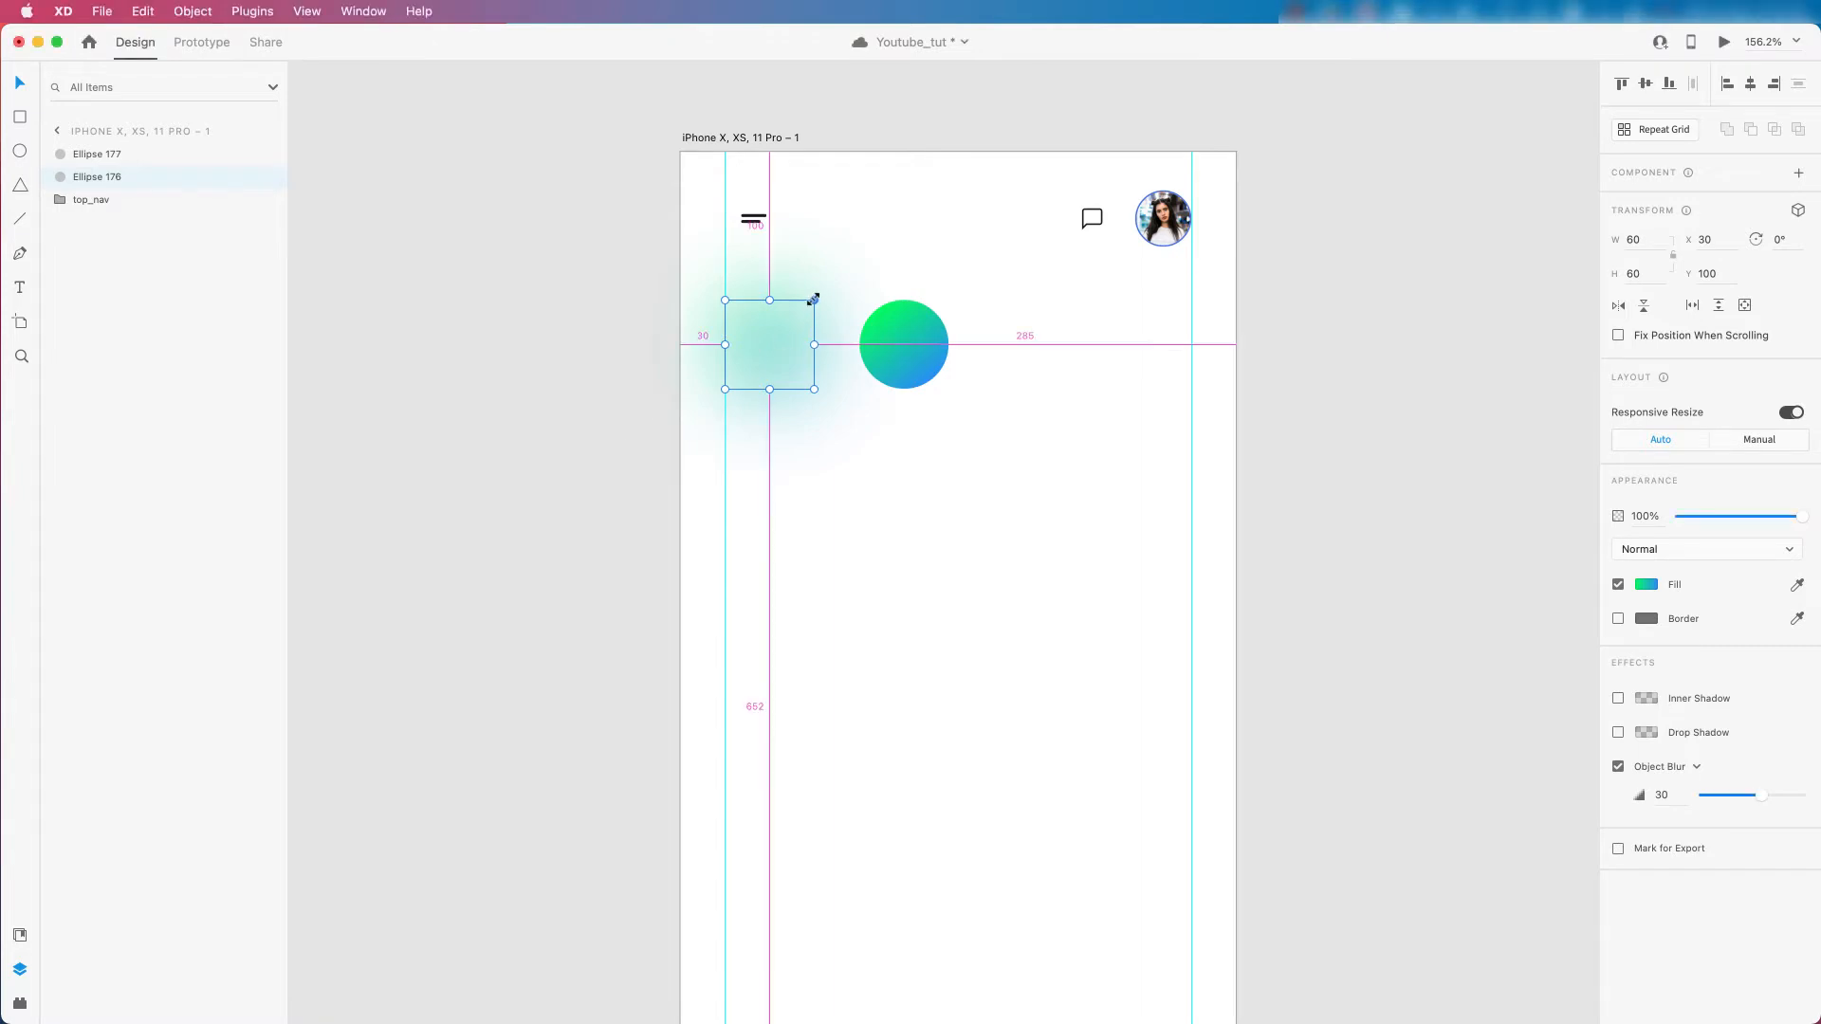
pyautogui.moveTo(813, 300); pyautogui.dragTo(797, 316)
pyautogui.moveTo(914, 338); pyautogui.dragTo(778, 339)
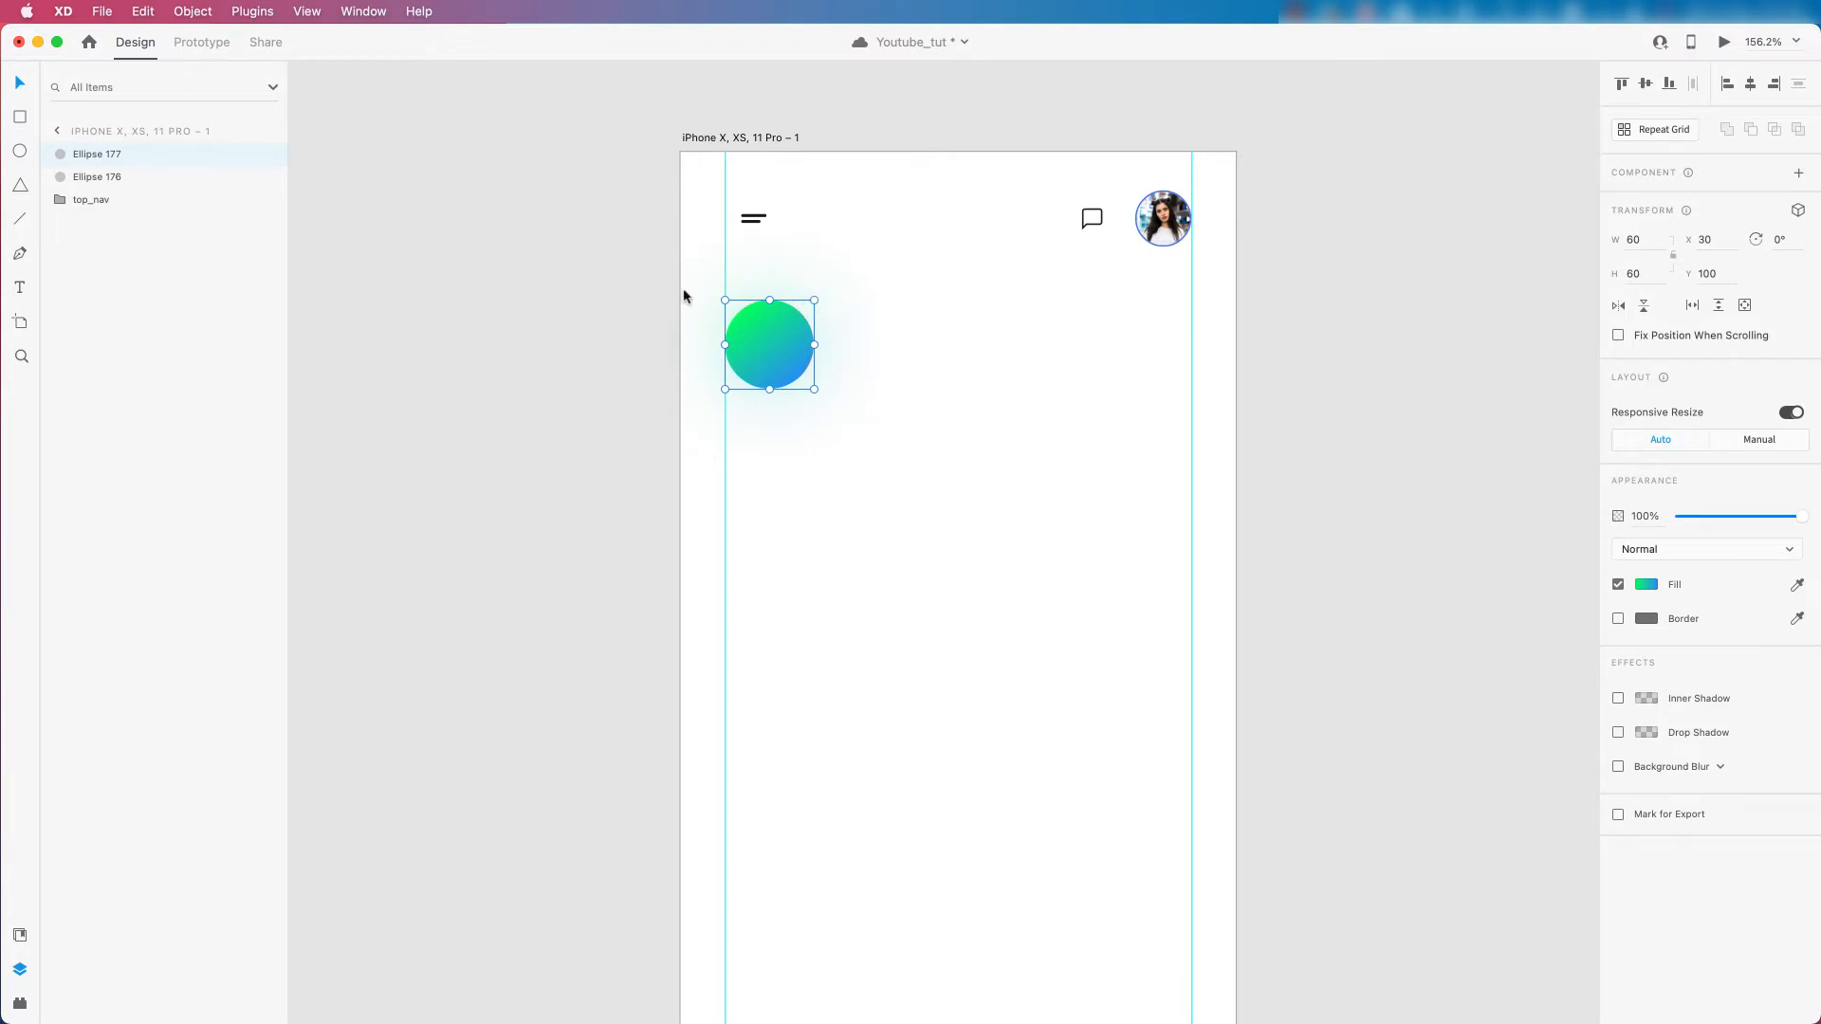
# Rename the blurred circle's layer as shadow and shrink that circle around its center to about 34 by 34.
pyautogui.click(97, 177)
pyautogui.doubleClick(89, 177)
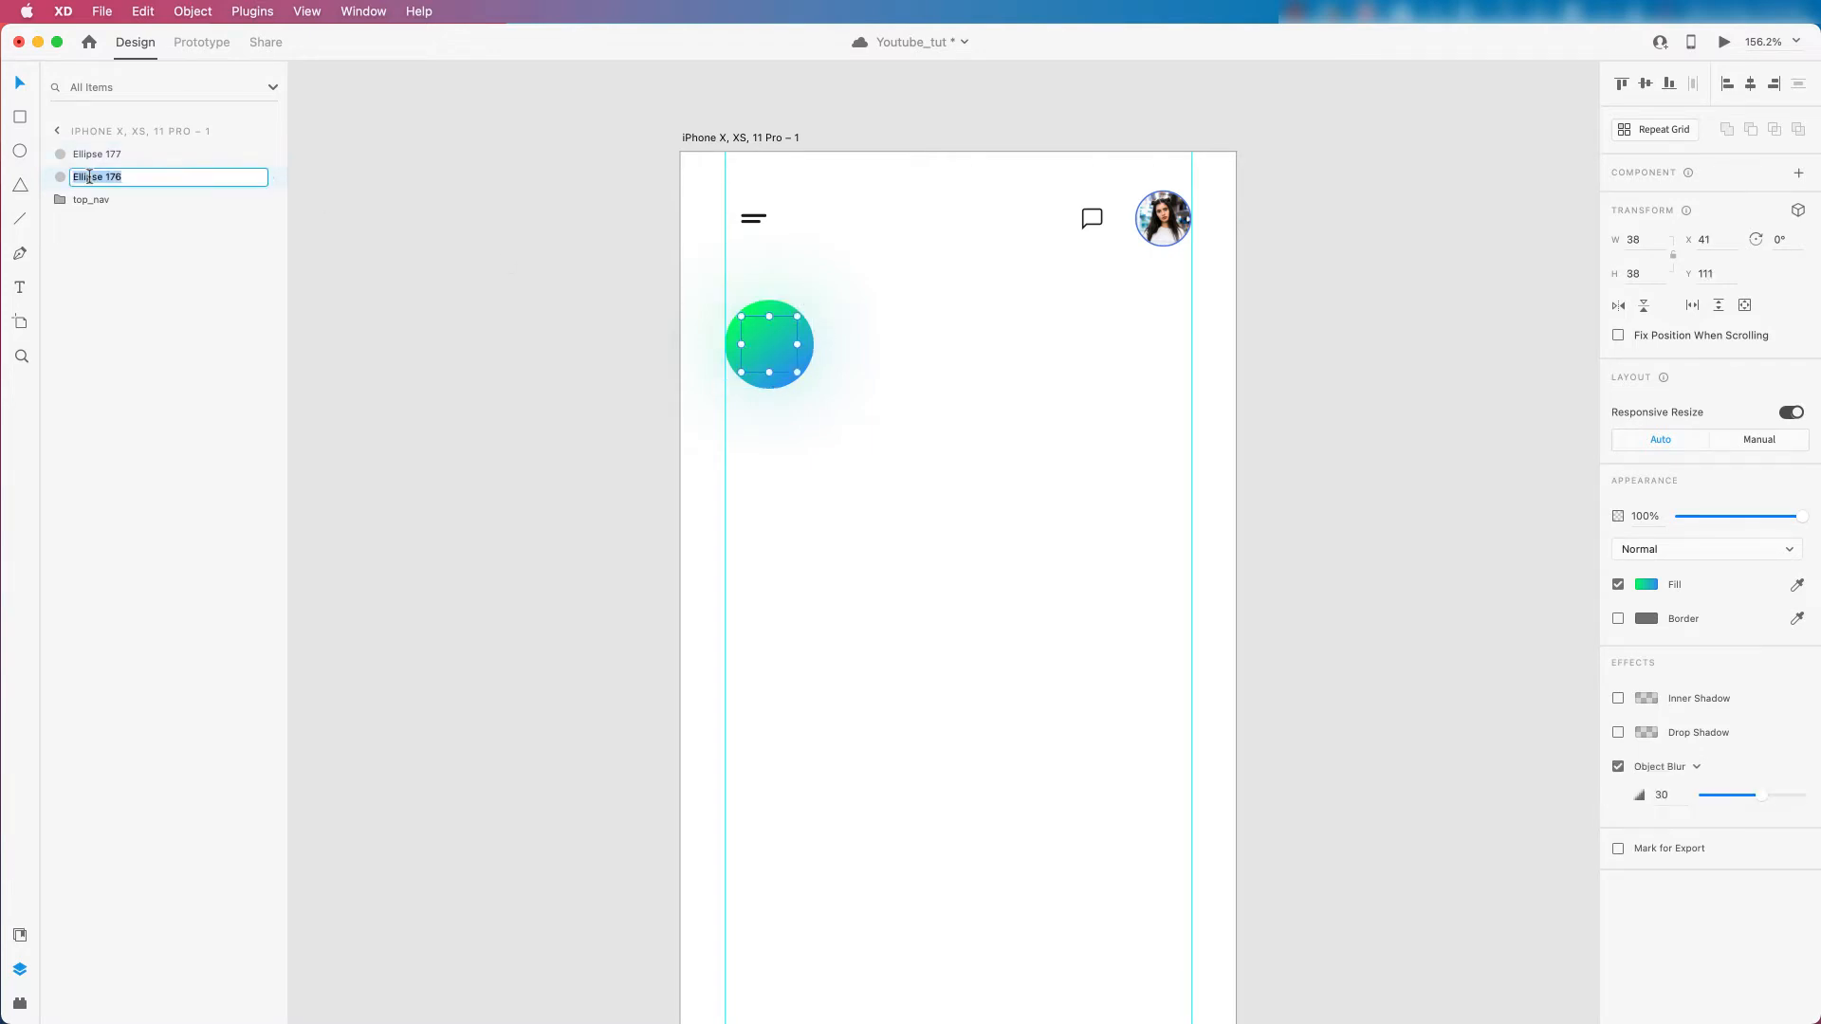
pyautogui.write('shadow')
pyautogui.press('Return')
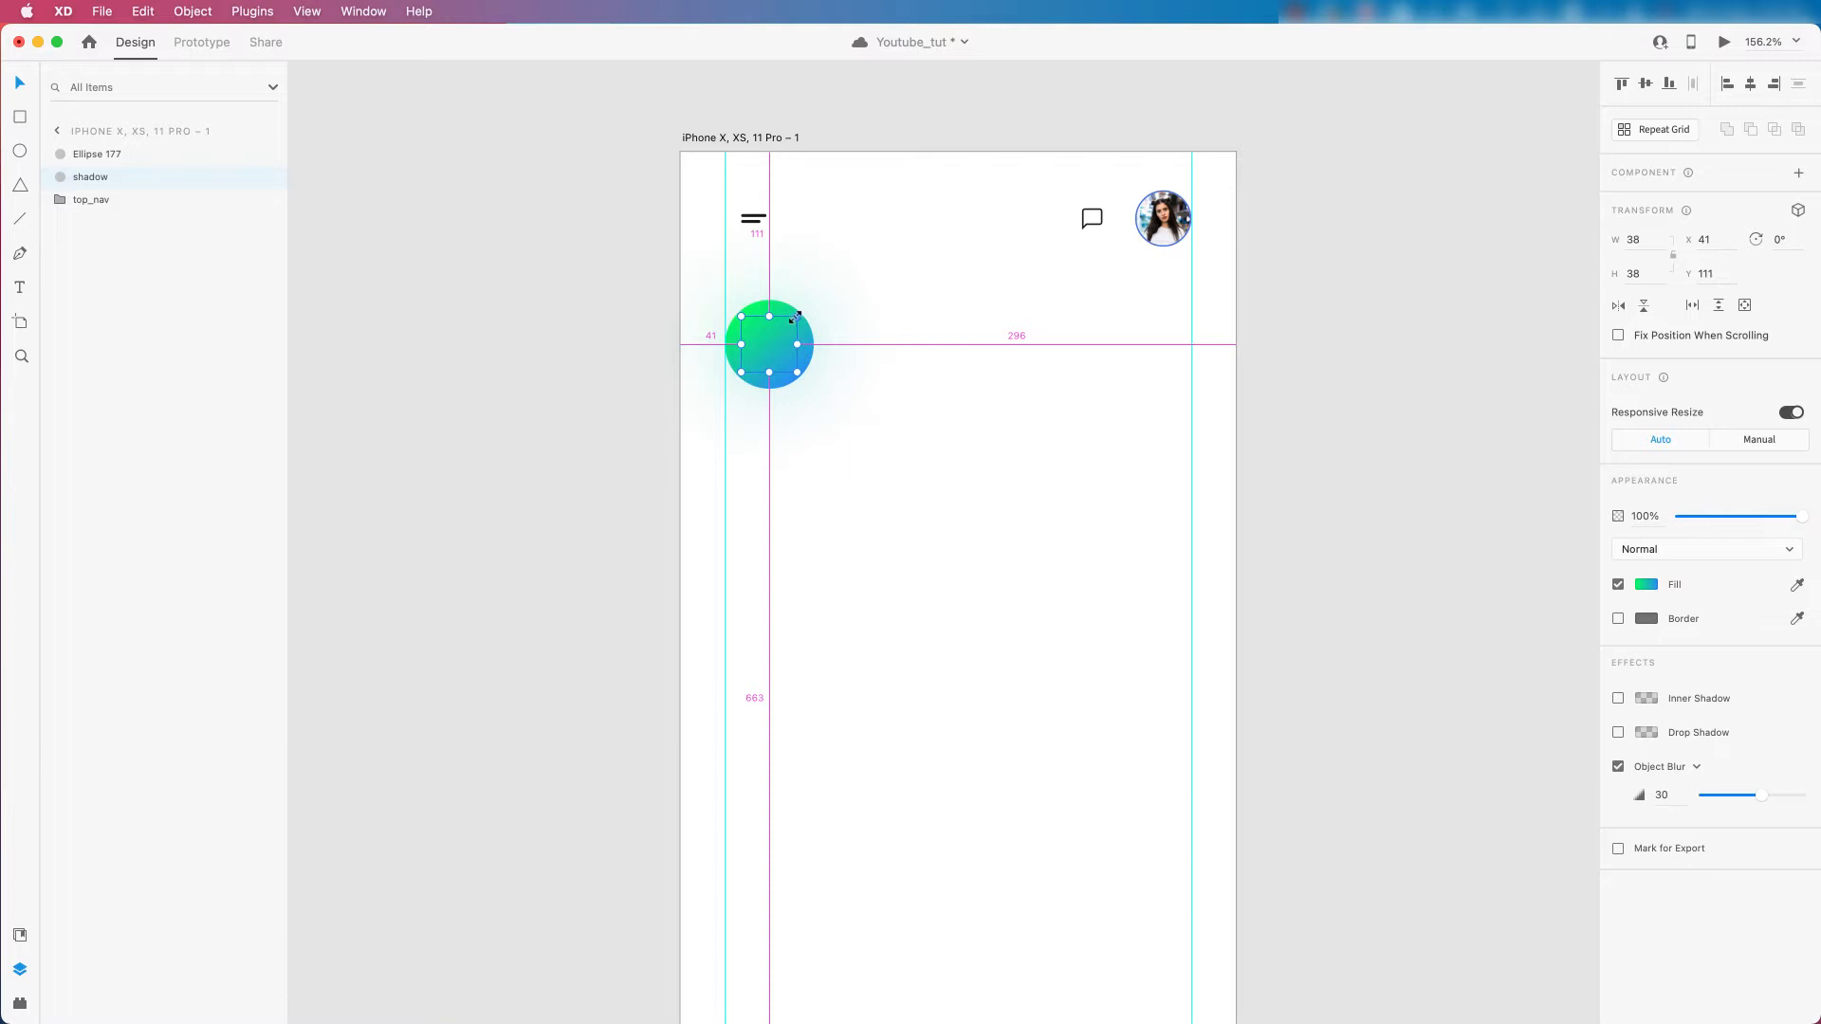
pyautogui.moveTo(795, 317); pyautogui.dragTo(791, 320)
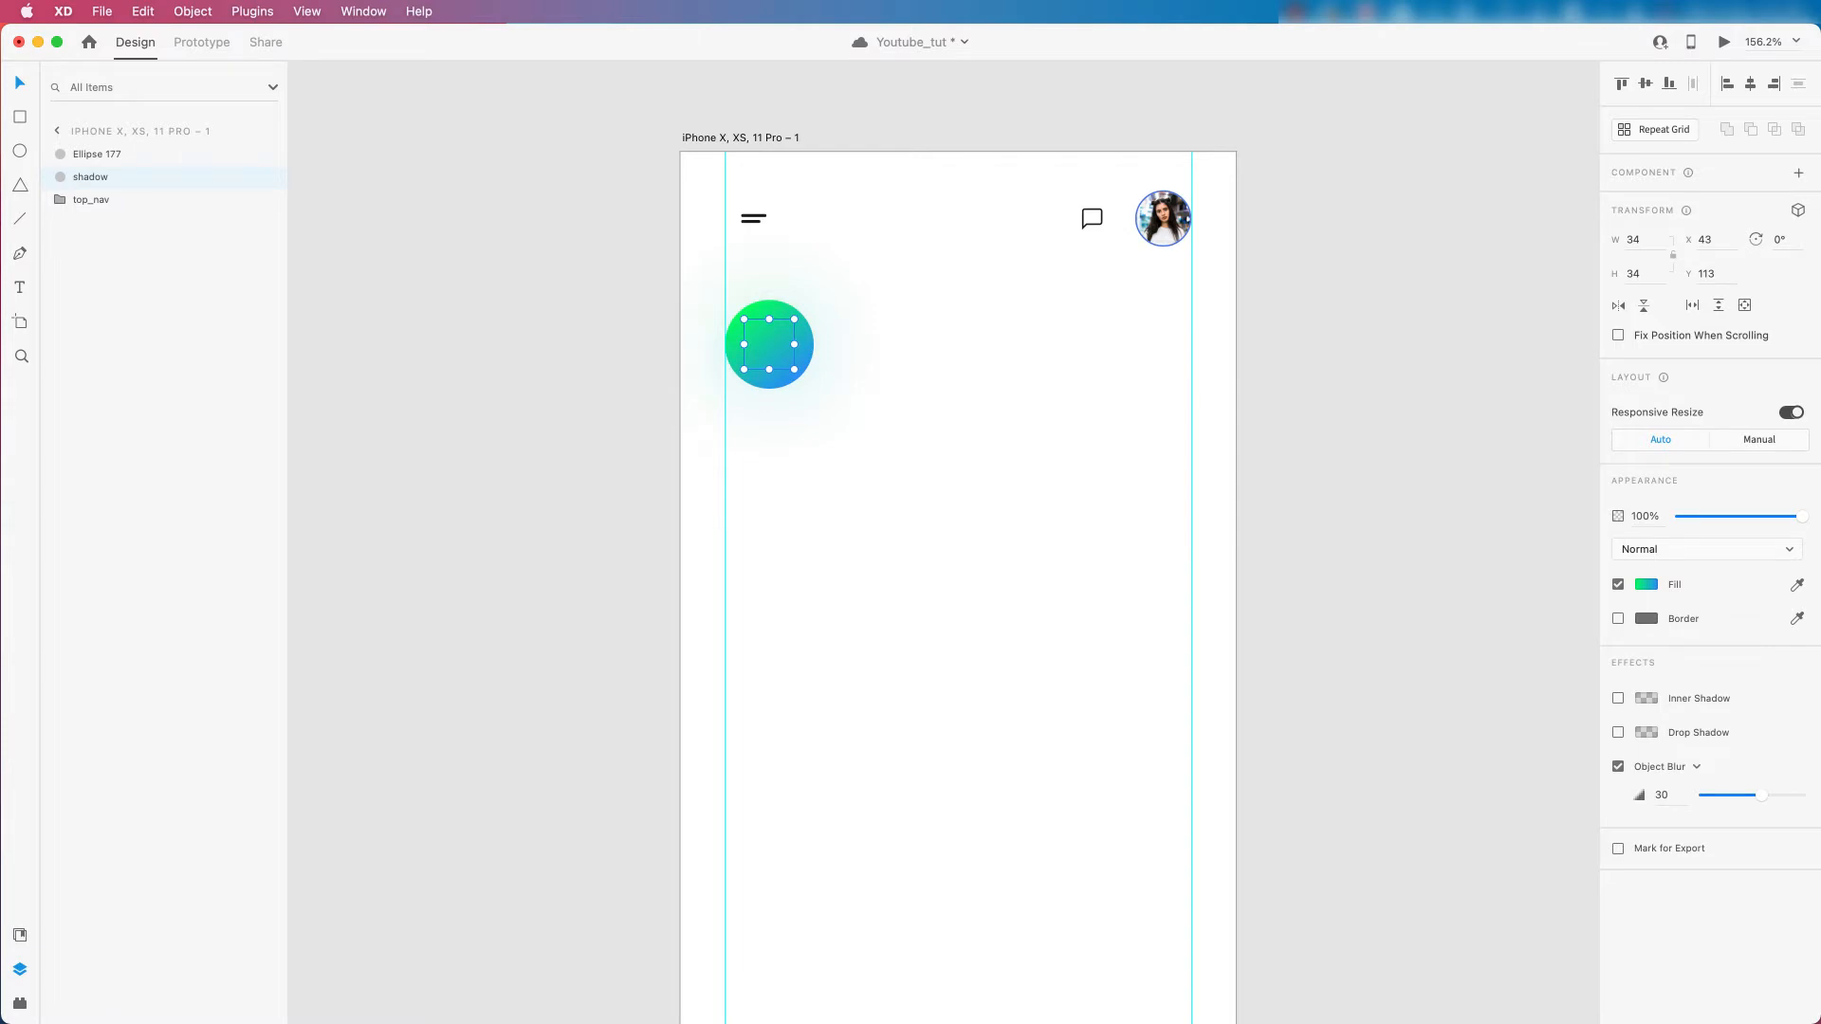
# Set the shadow circle's opacity to 50% and its Object Blur to 15.
pyautogui.press('super+Tab')
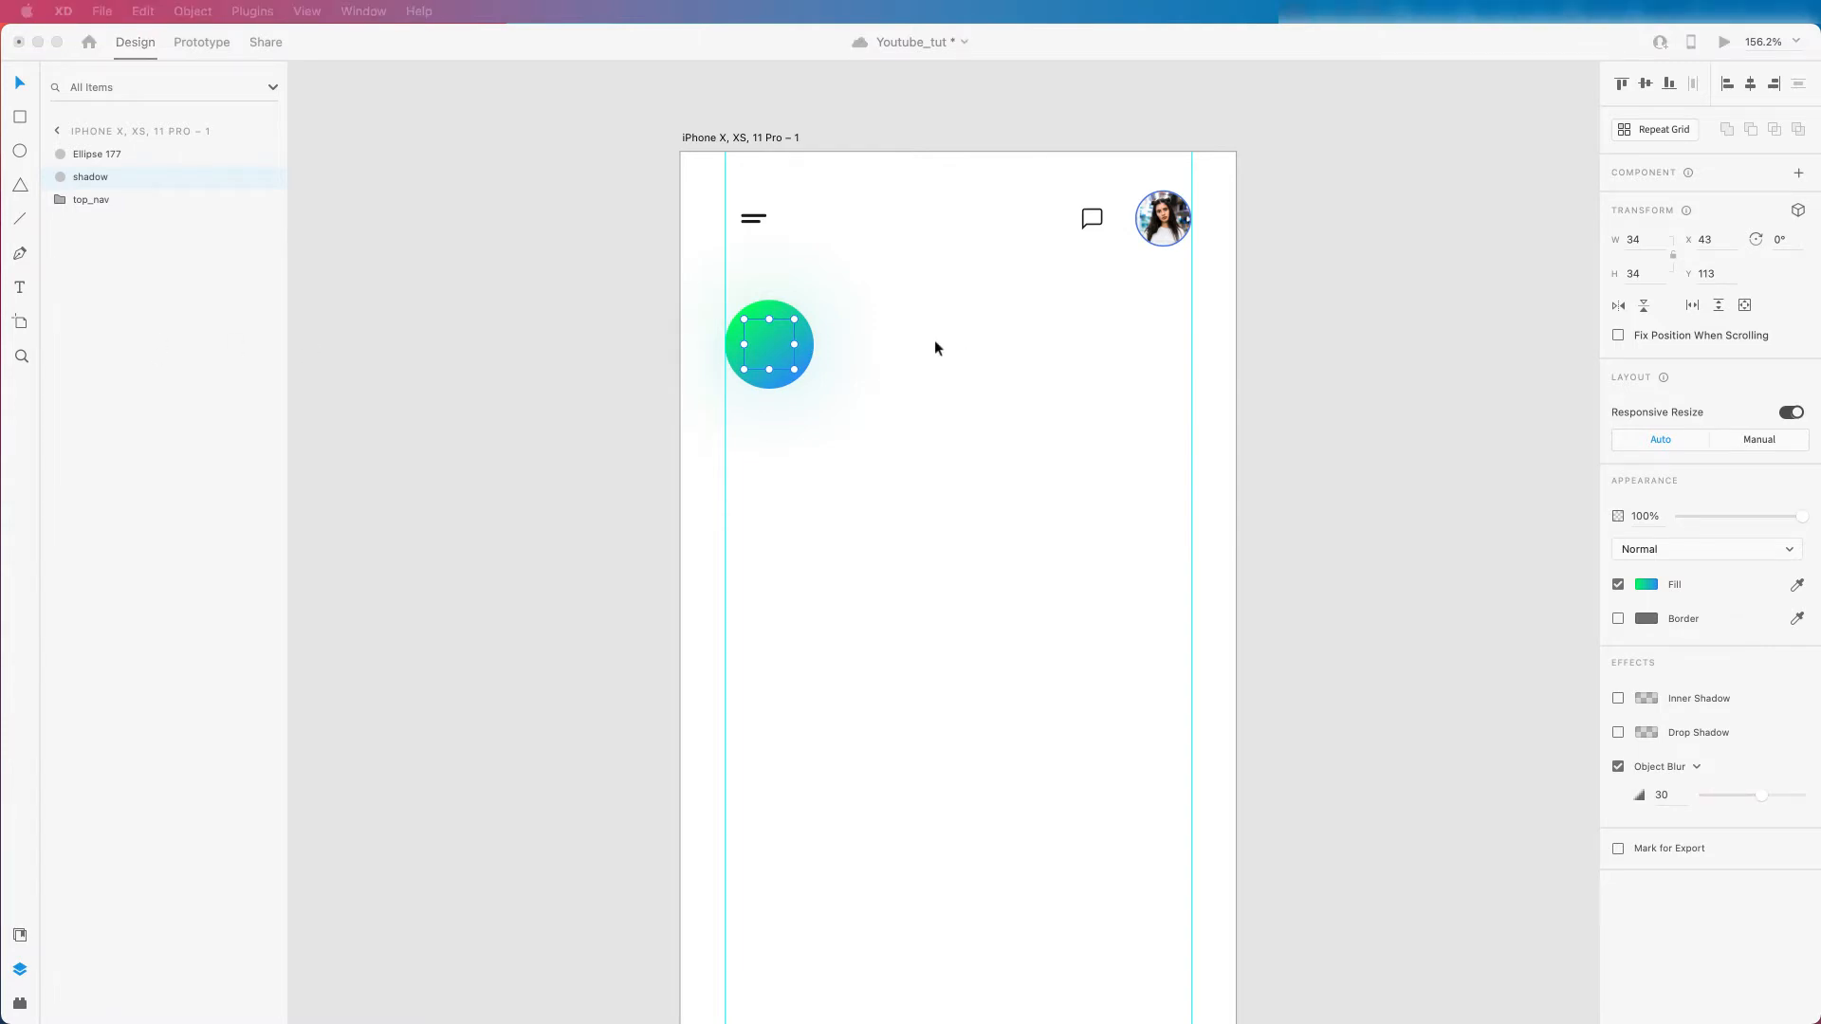
pyautogui.click(96, 156)
pyautogui.click(94, 165)
pyautogui.click(91, 178)
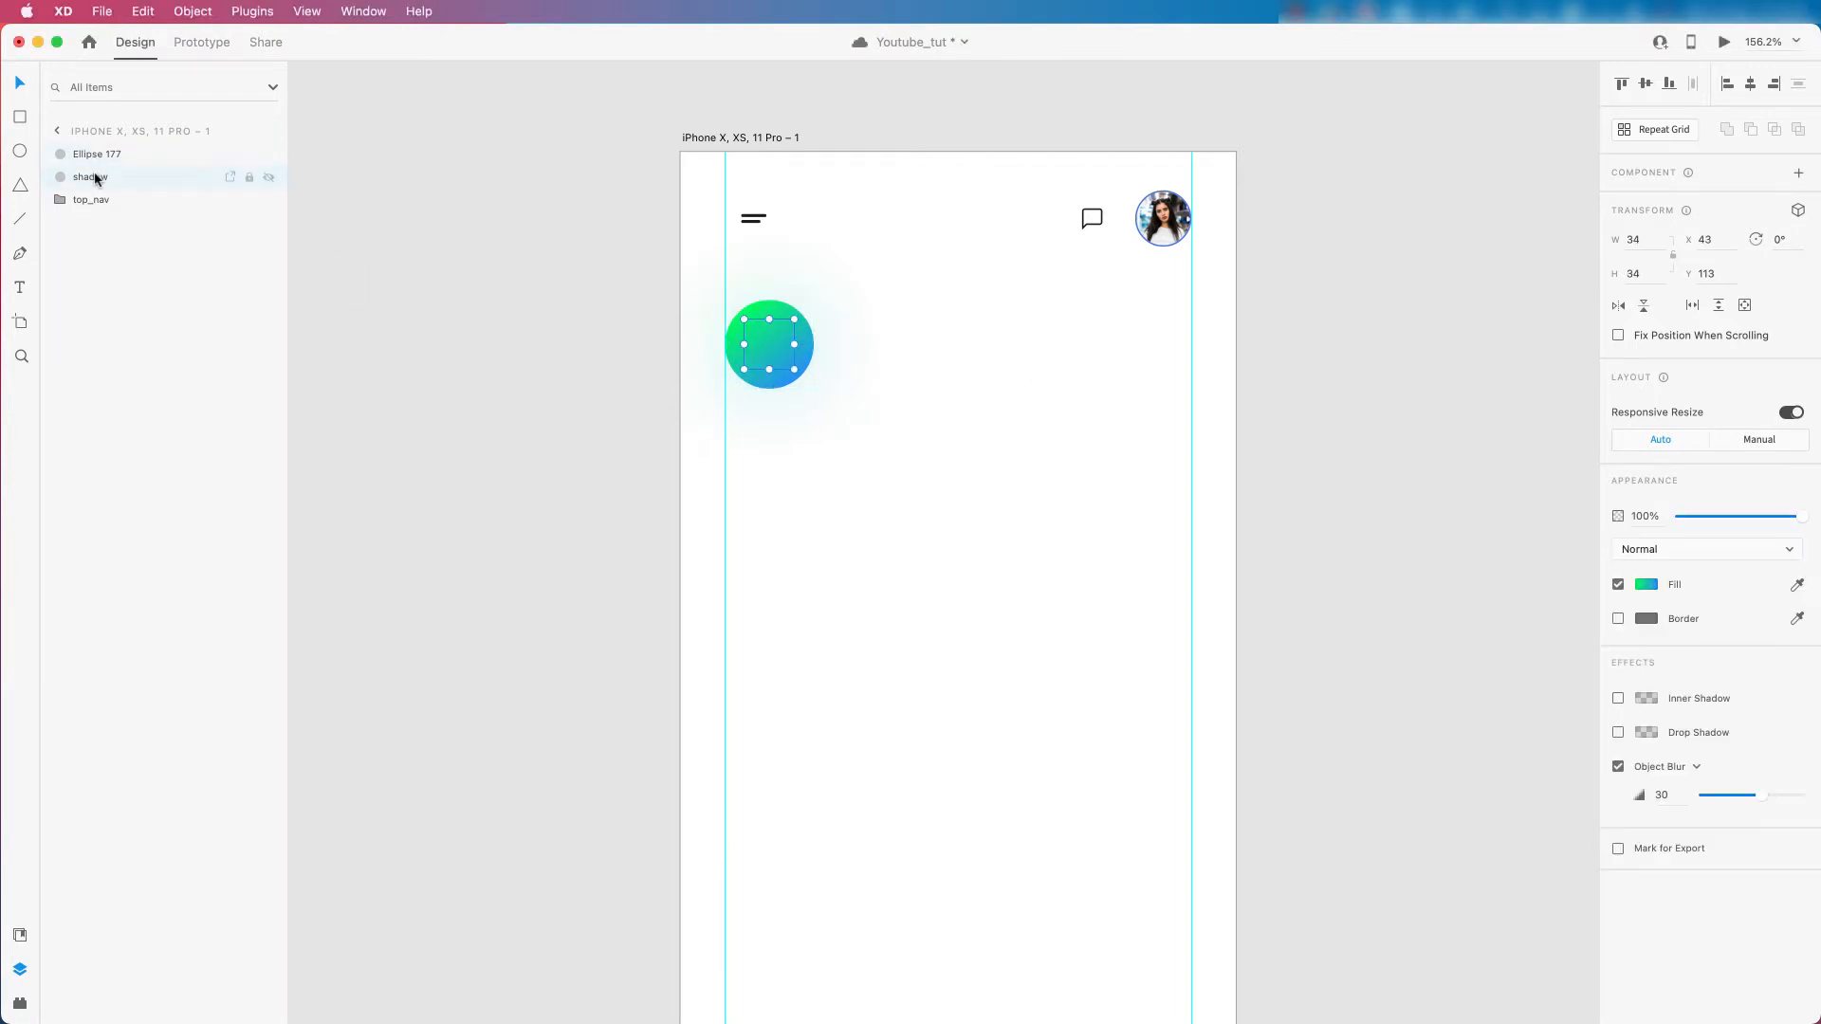
pyautogui.click(1735, 518)
pyautogui.moveTo(1761, 800); pyautogui.dragTo(1731, 793)
# Enlarge the shadow circle around its center to about 42 by 42.
pyautogui.press('alt')
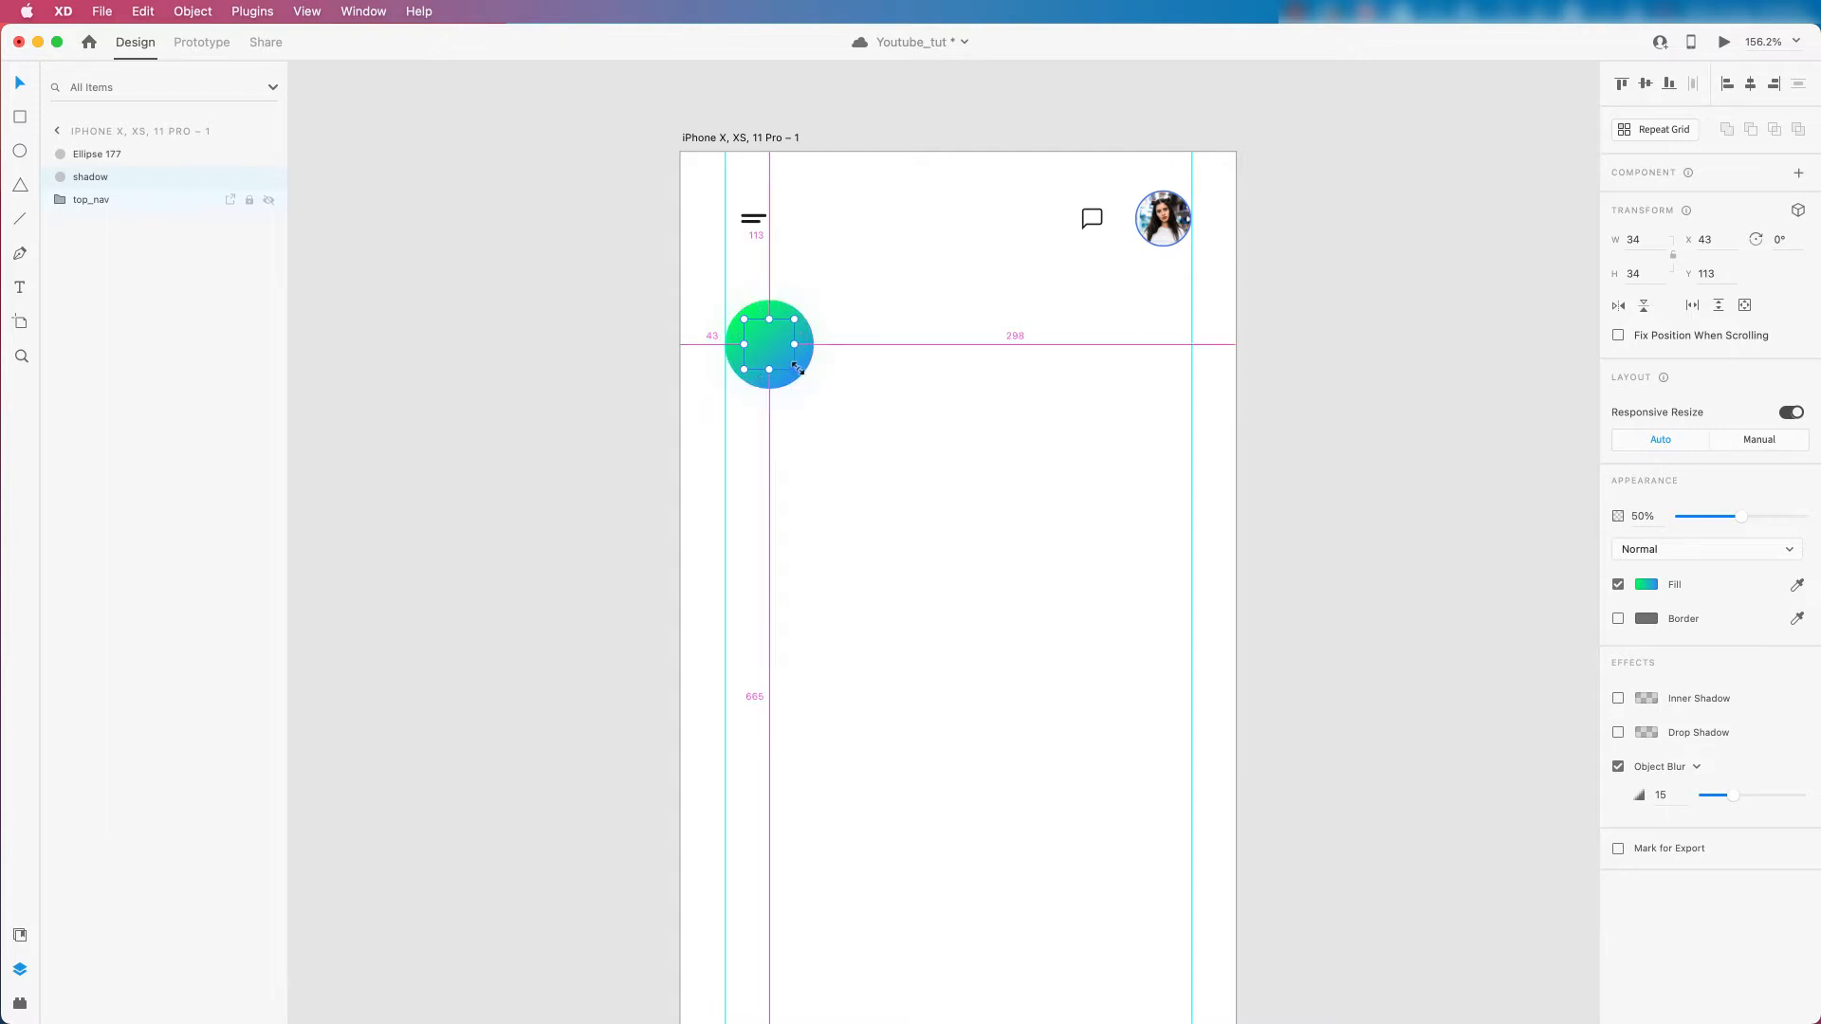
pyautogui.moveTo(797, 368); pyautogui.dragTo(805, 378)
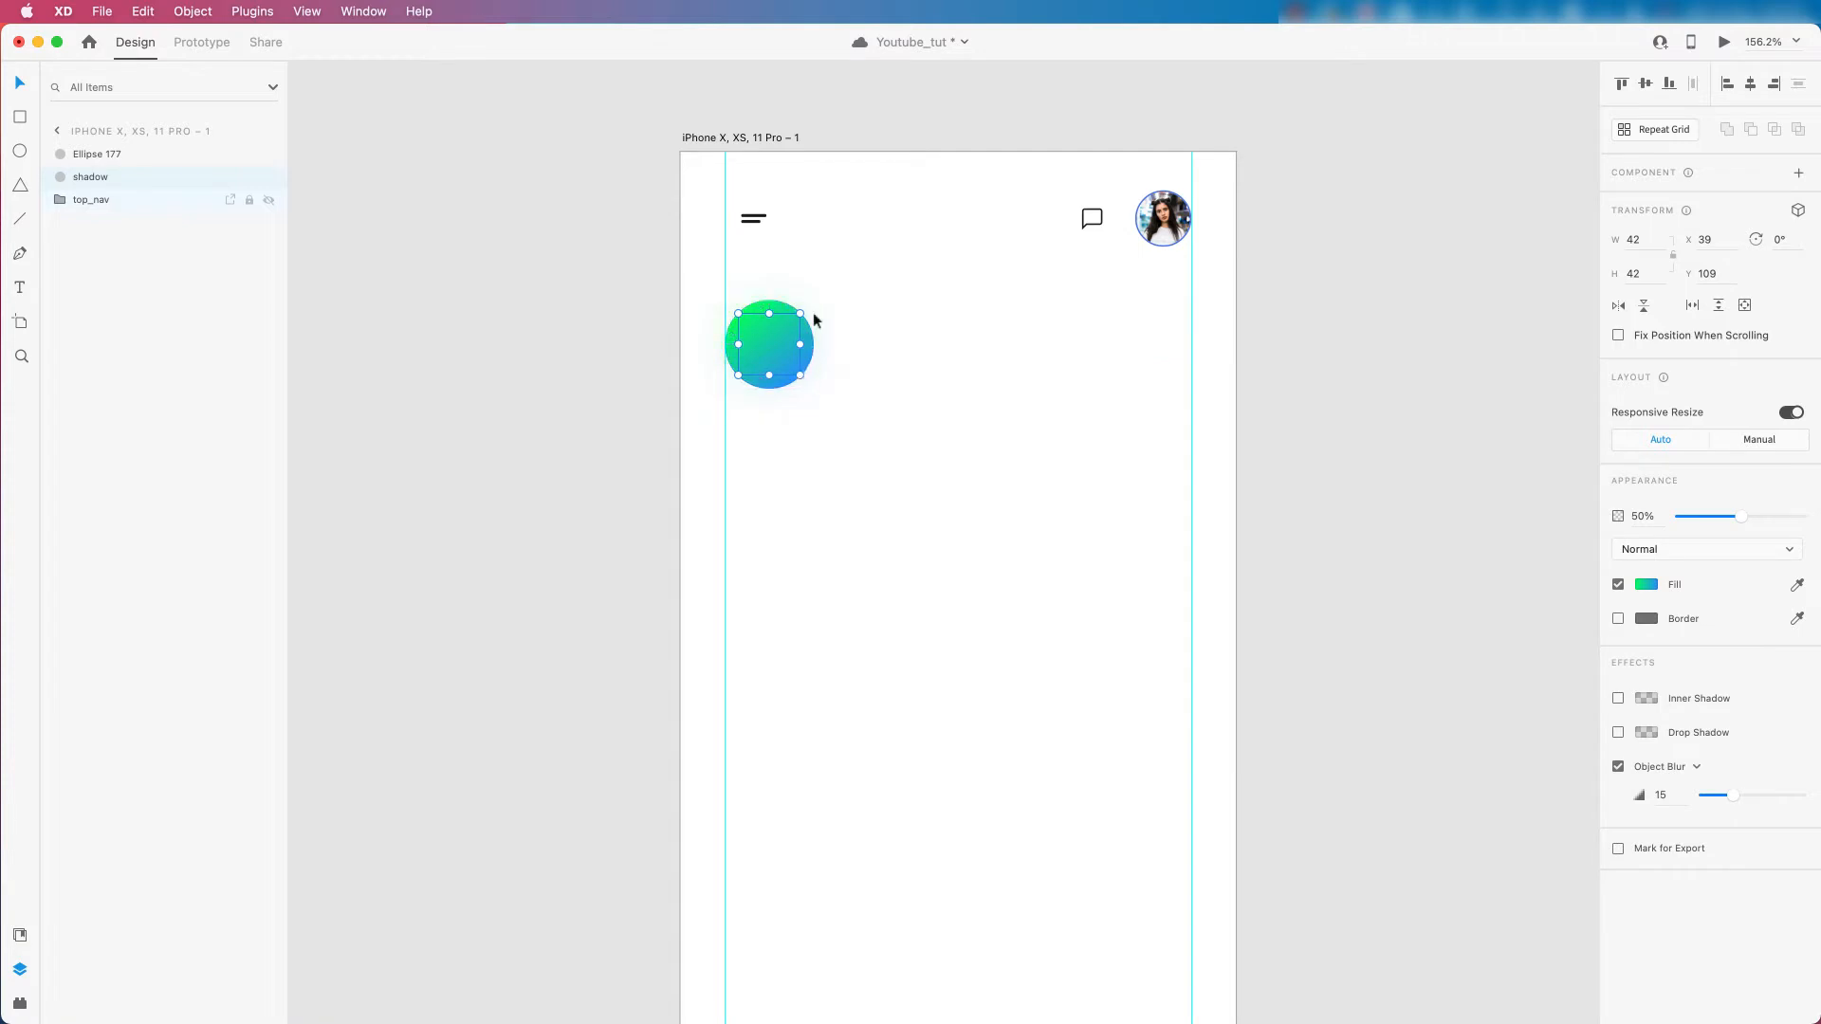
pyautogui.scroll(3, 770, 311)
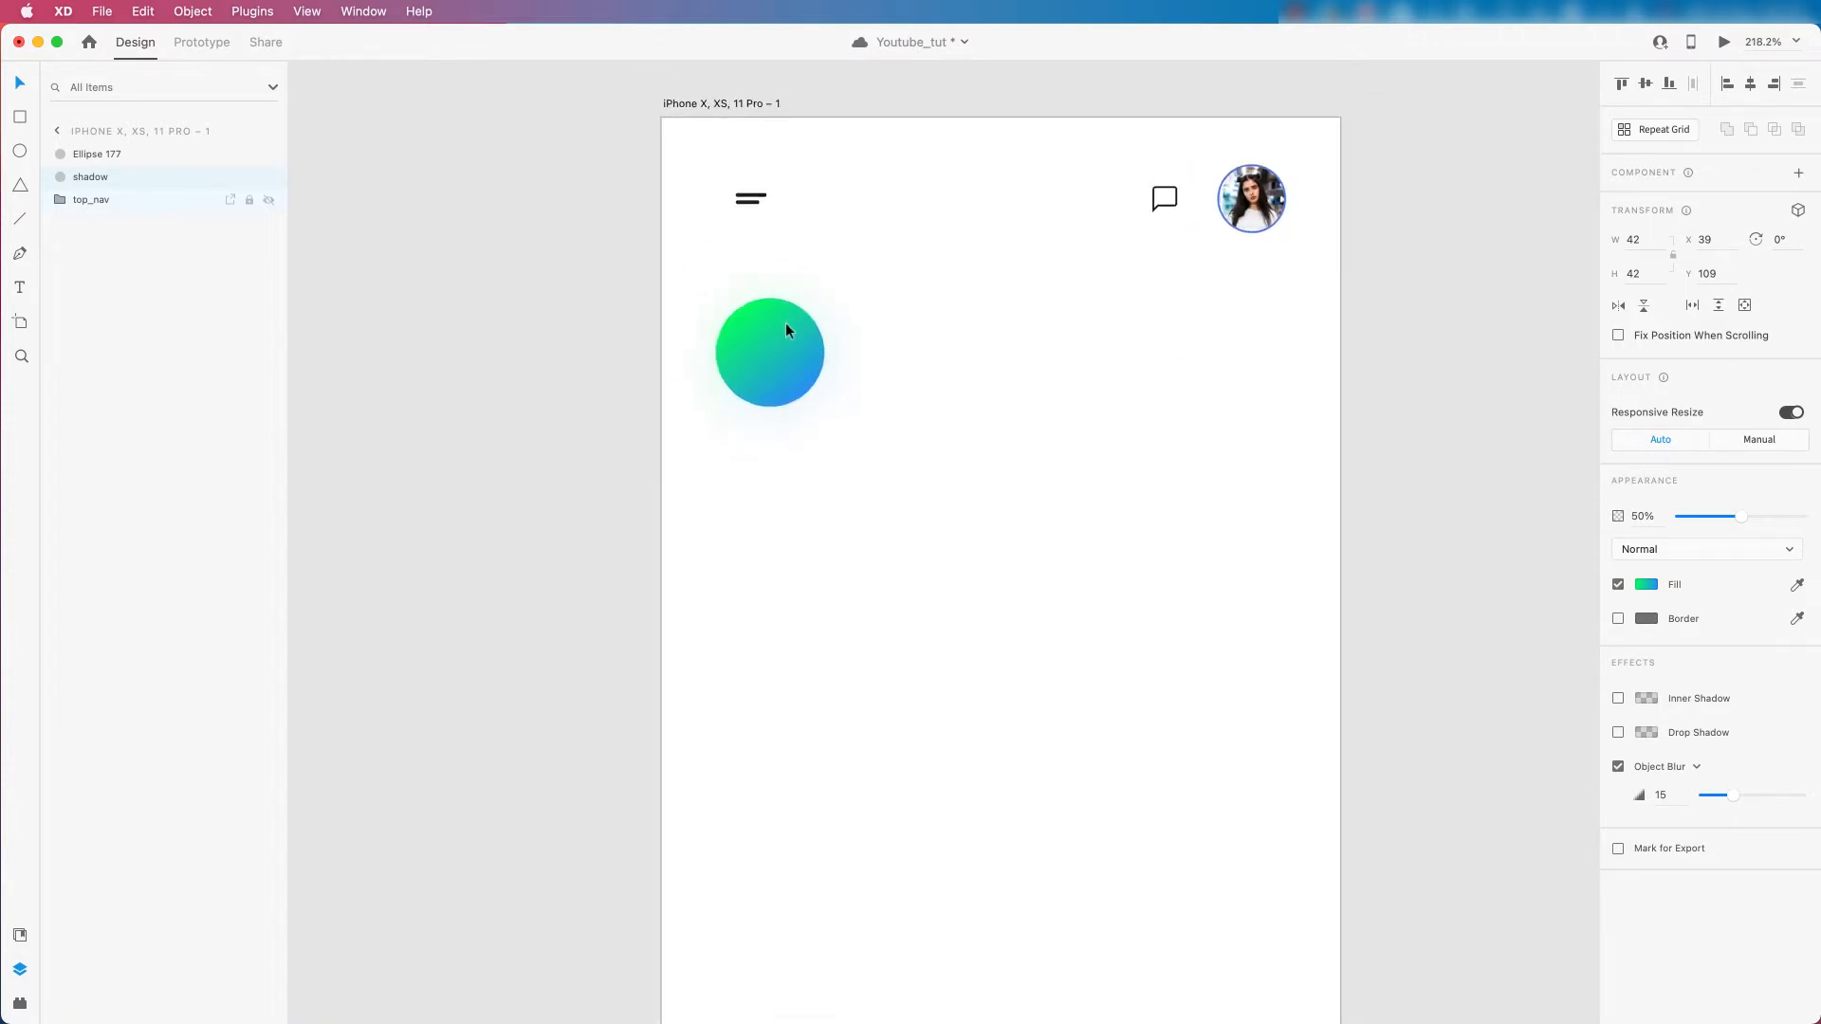
pyautogui.scroll(1, 780, 322)
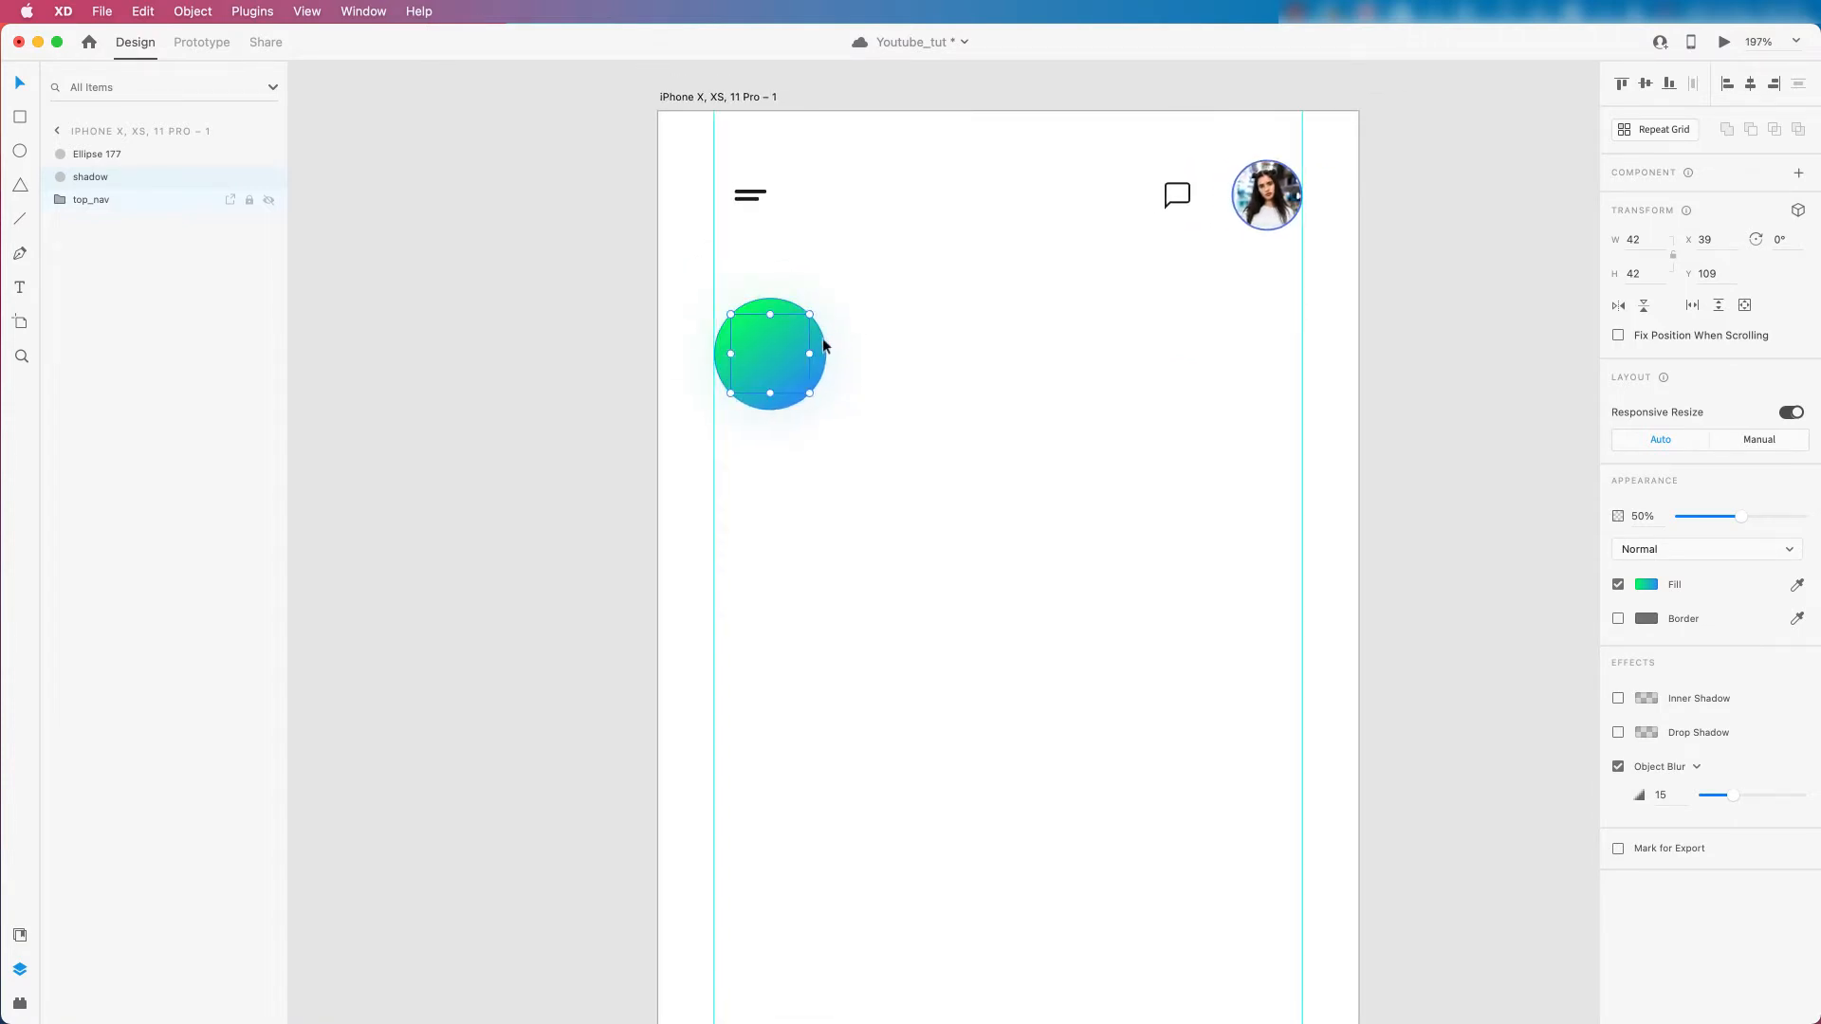
# Add a drop shadow to the sharp gradient circle and sample its color #21A2DB from the blue part of the gradient.
pyautogui.click(817, 335)
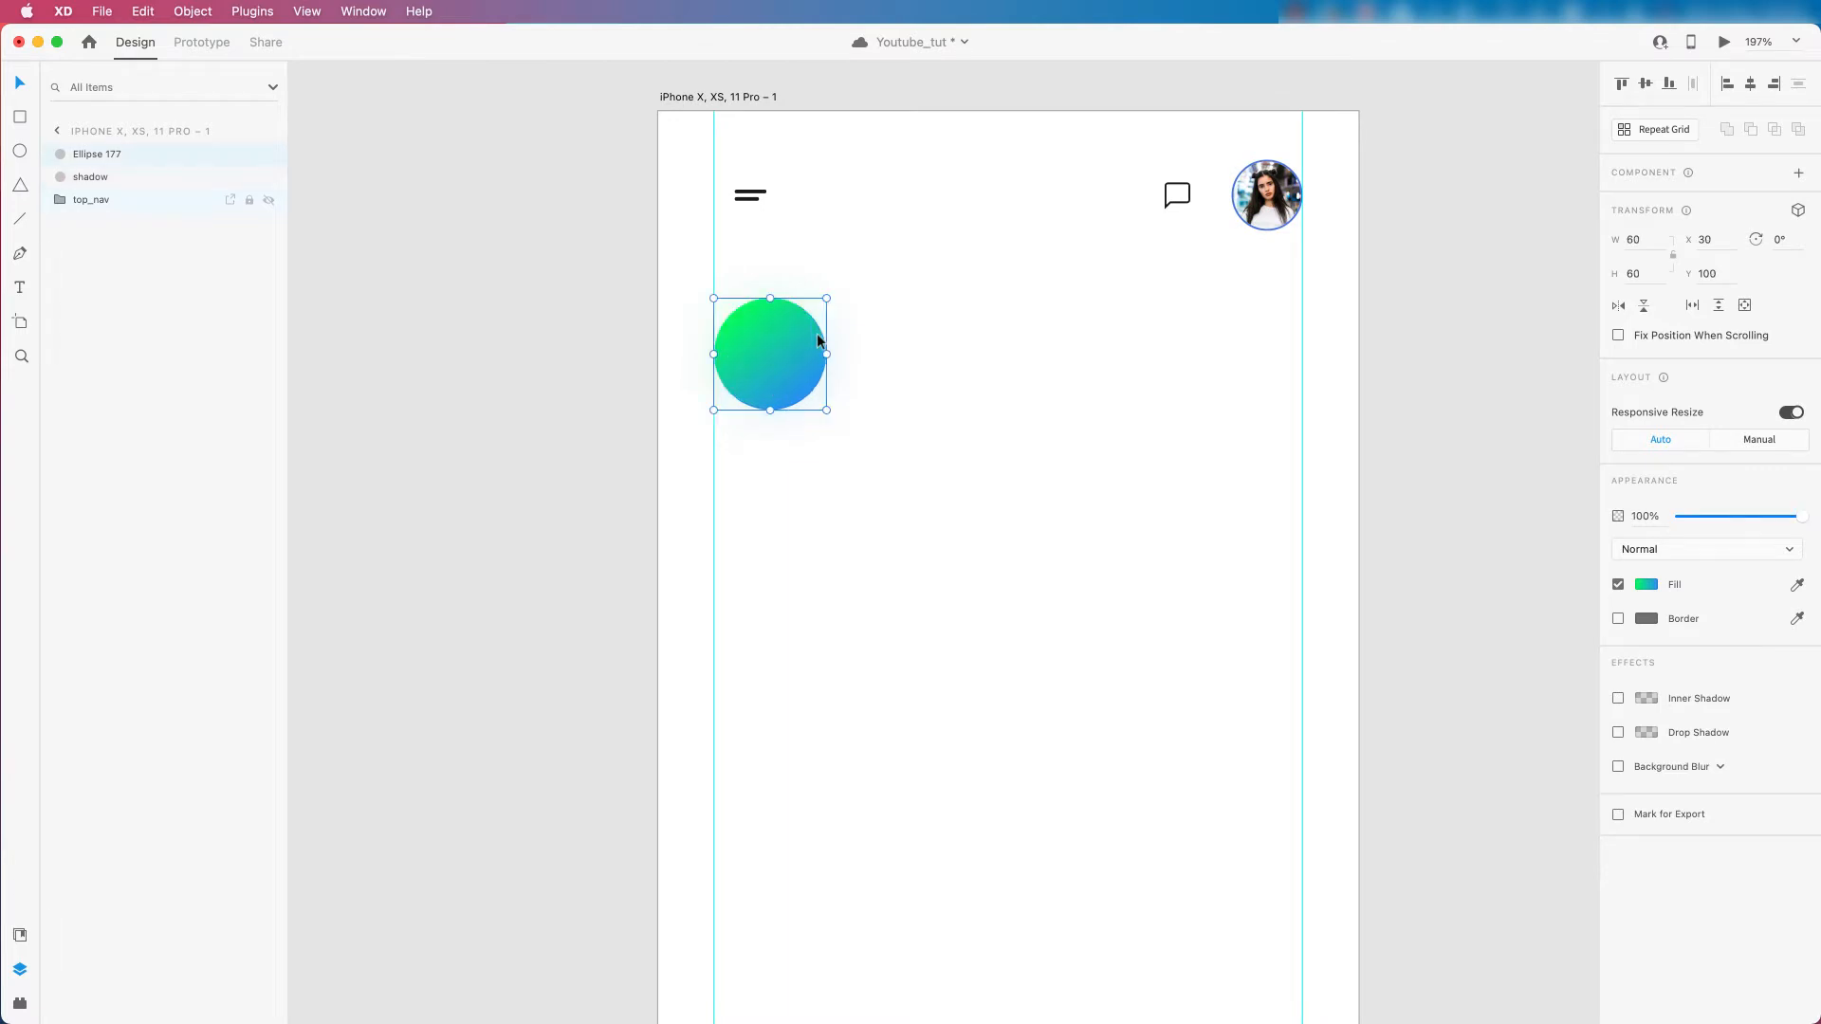
pyautogui.click(1618, 733)
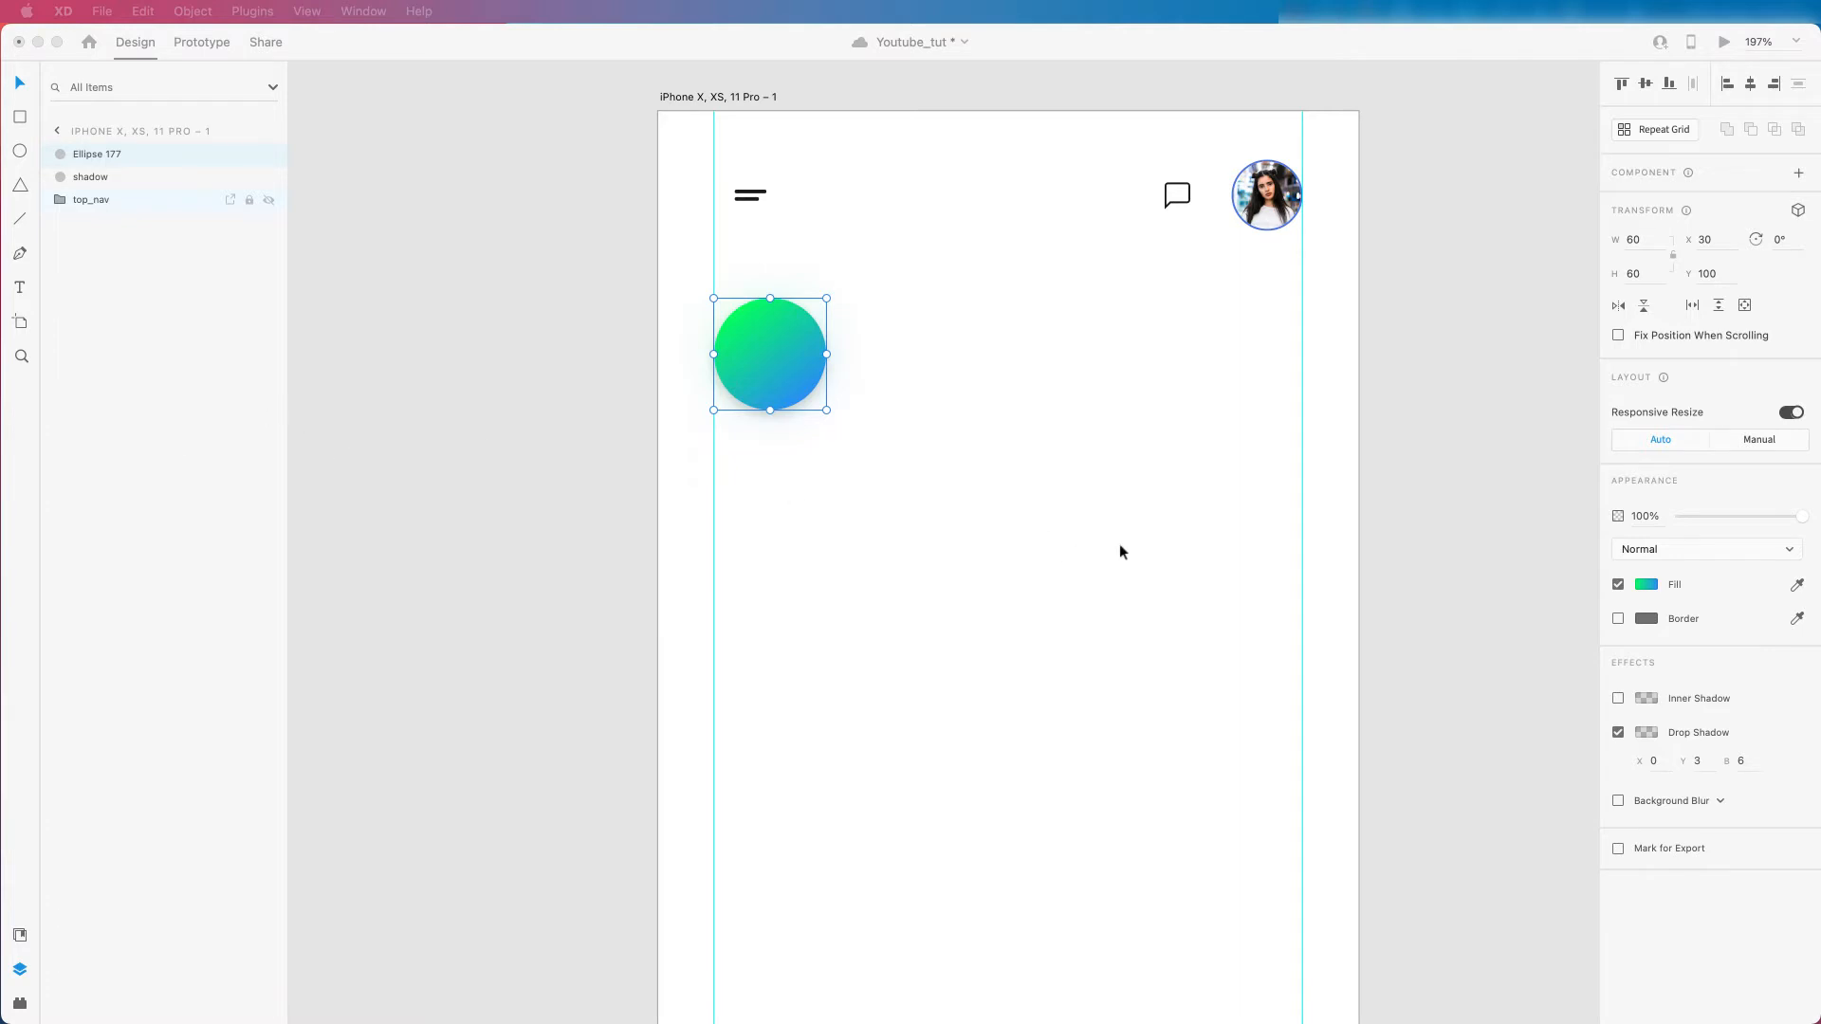
pyautogui.click(1647, 733)
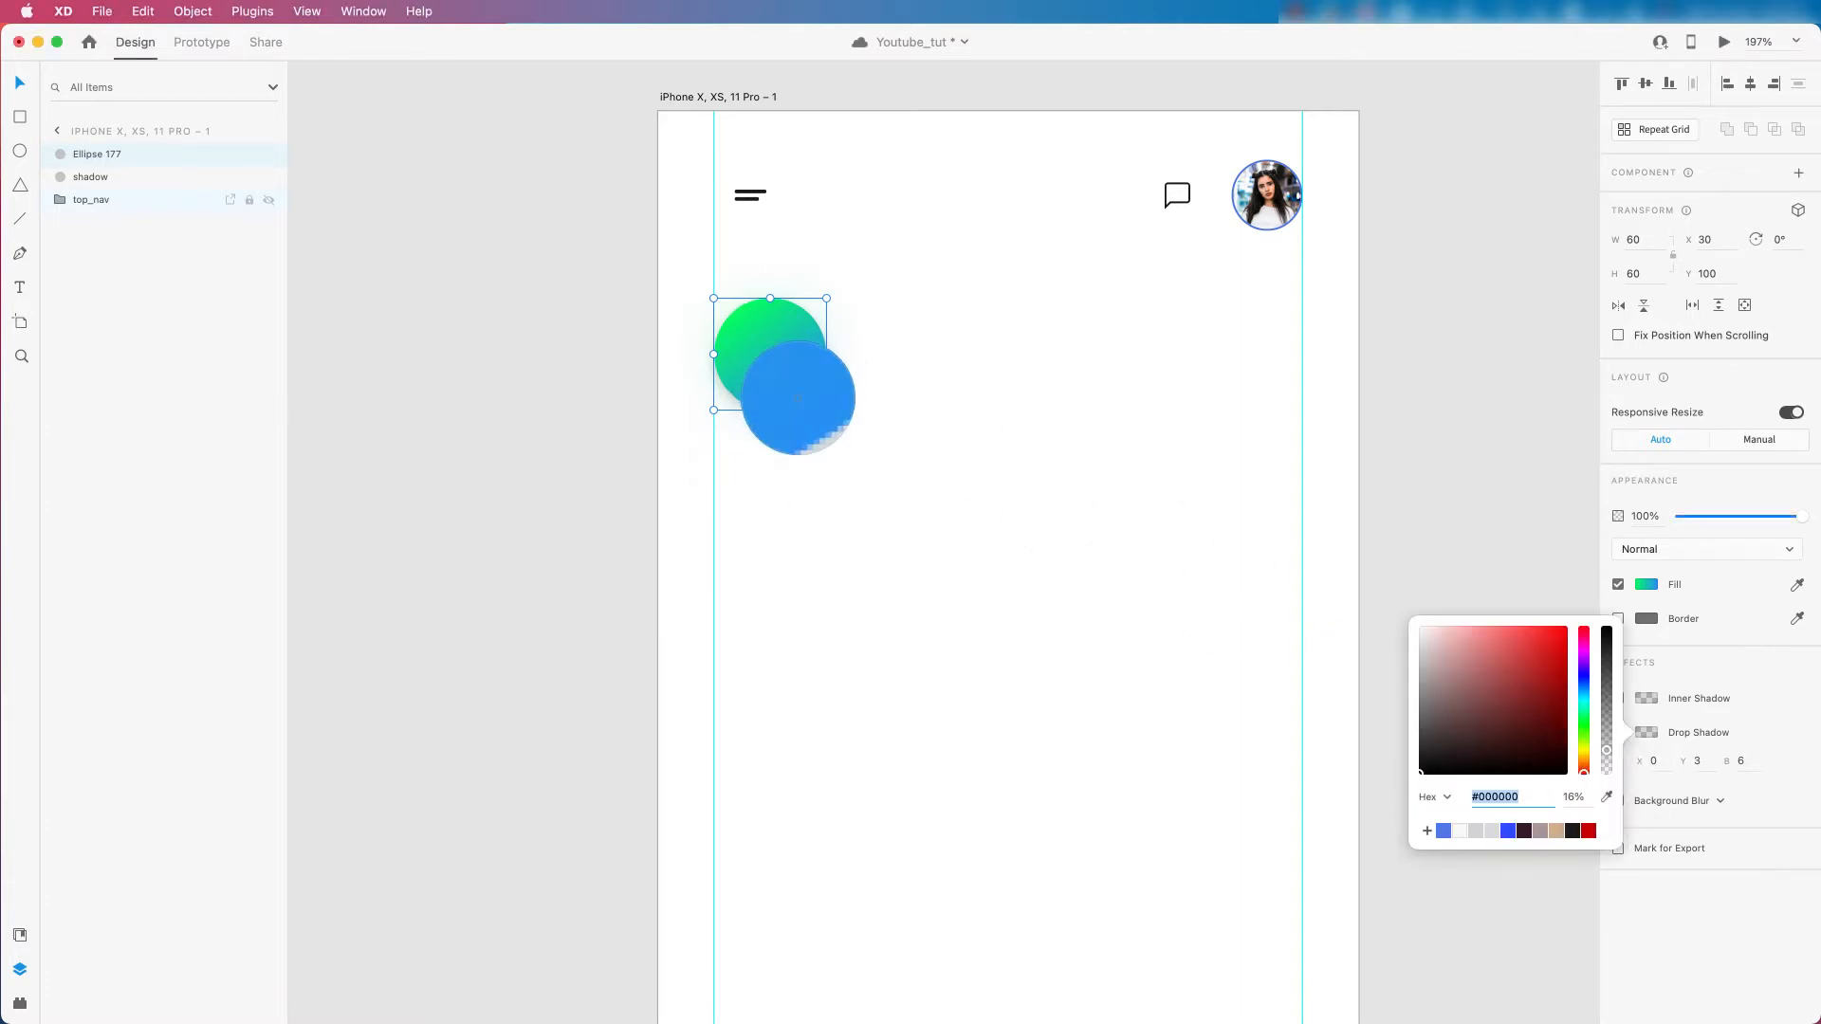
pyautogui.click(792, 382)
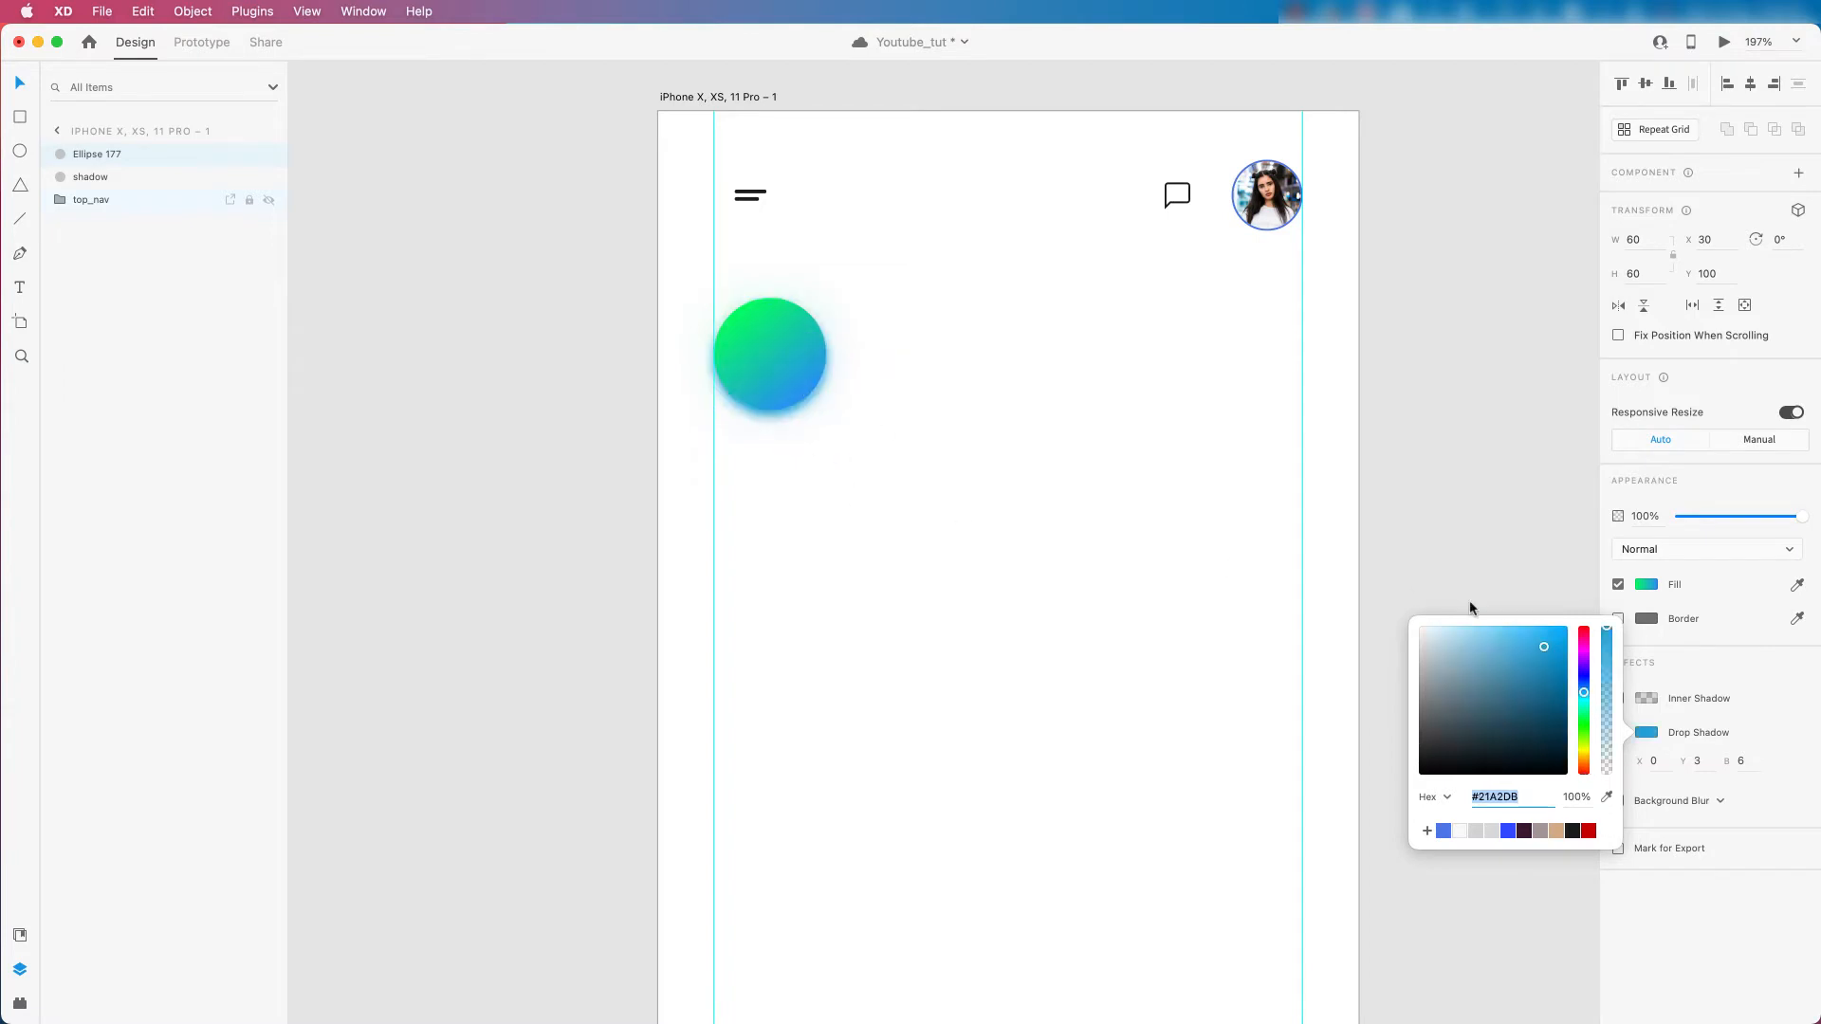
# Reduce the gradient circle's drop shadow color opacity to 30%.
pyautogui.moveTo(1605, 762); pyautogui.dragTo(1601, 733)
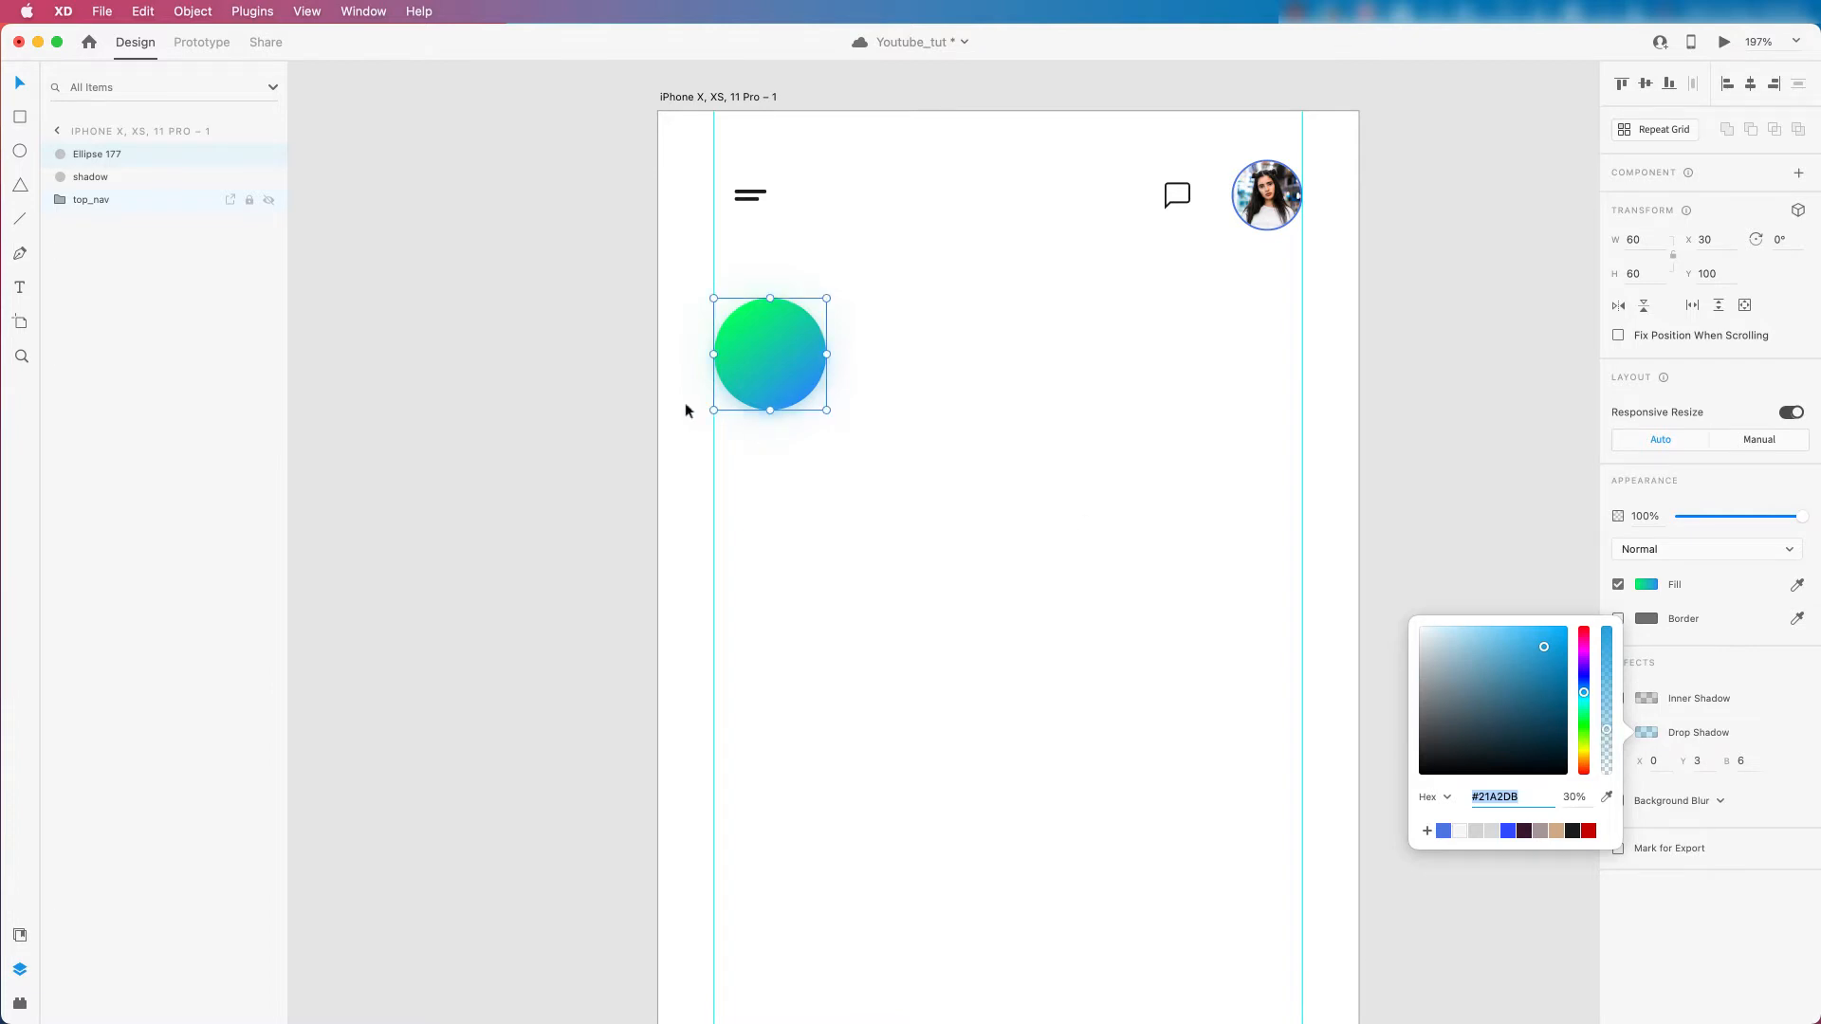
pyautogui.scroll(-3, 531, 385)
pyautogui.scroll(1, 564, 320)
pyautogui.scroll(1, 569, 326)
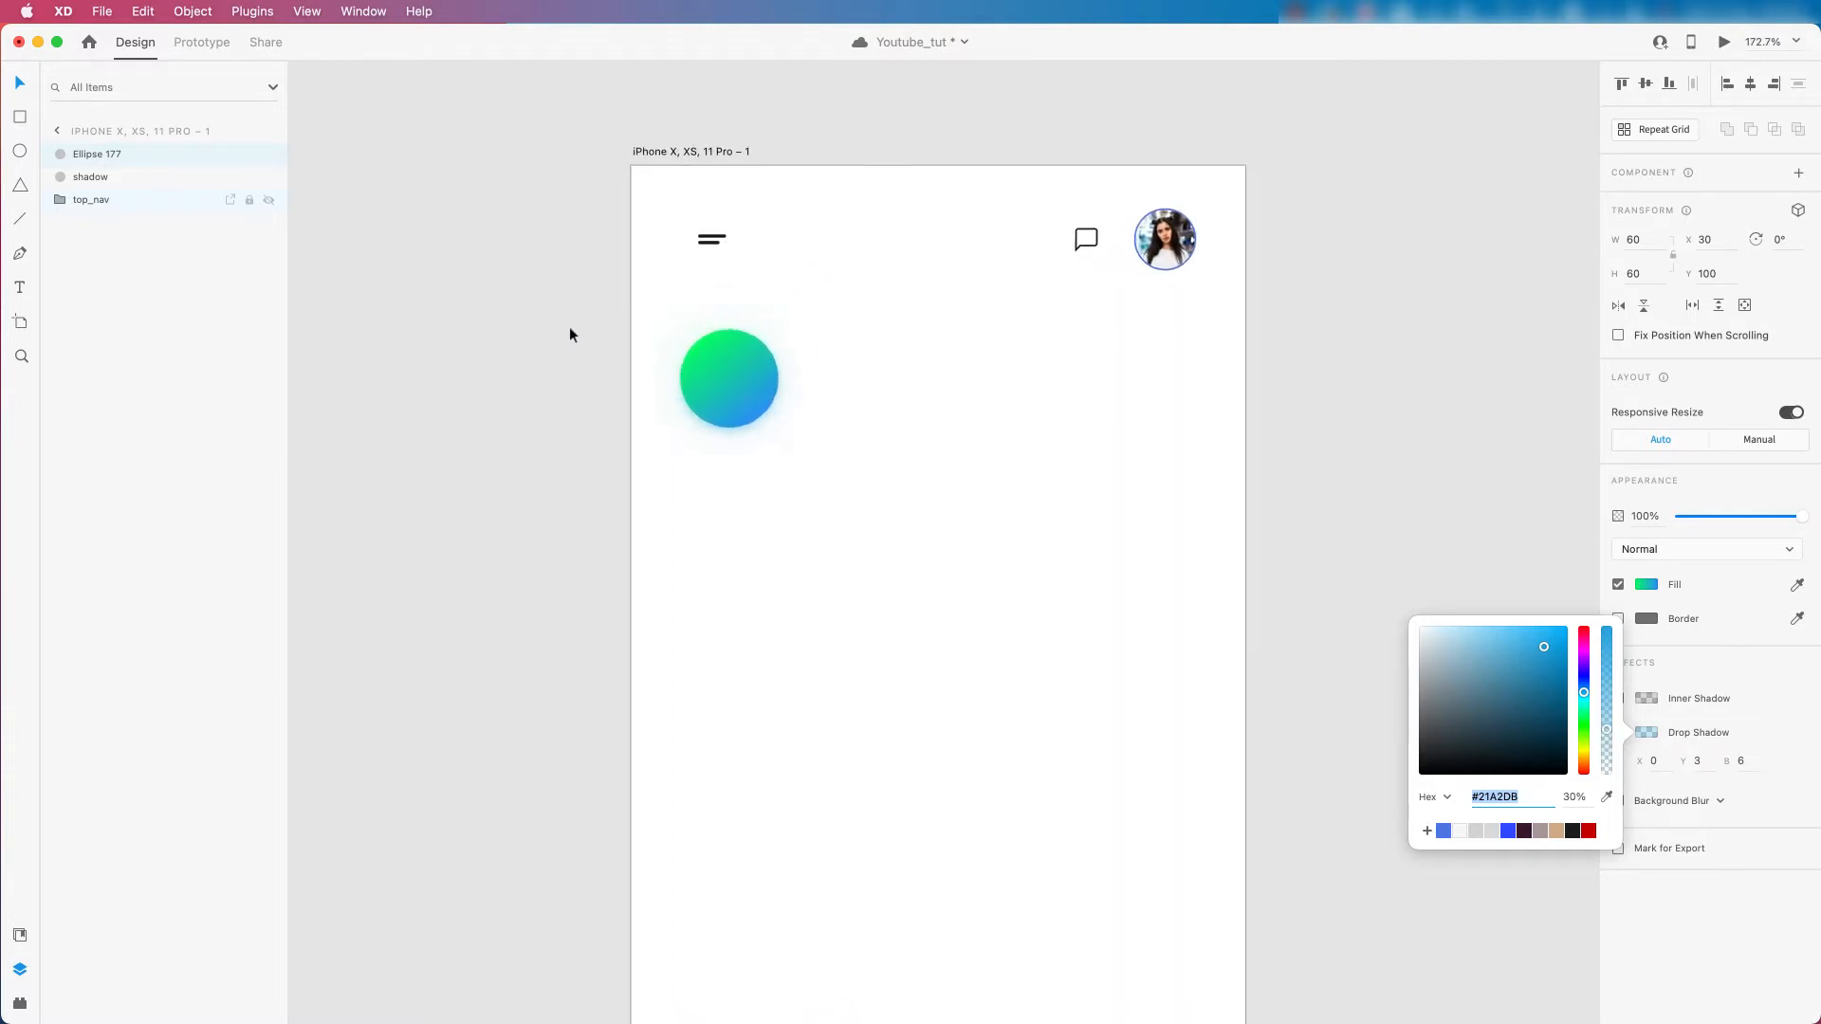
# Group the gradient circle together with its blurred shadow circle.
pyautogui.scroll(-3, 699, 339)
pyautogui.scroll(2, 590, 344)
pyautogui.moveTo(559, 333); pyautogui.dragTo(712, 400)
pyautogui.press('super+g')
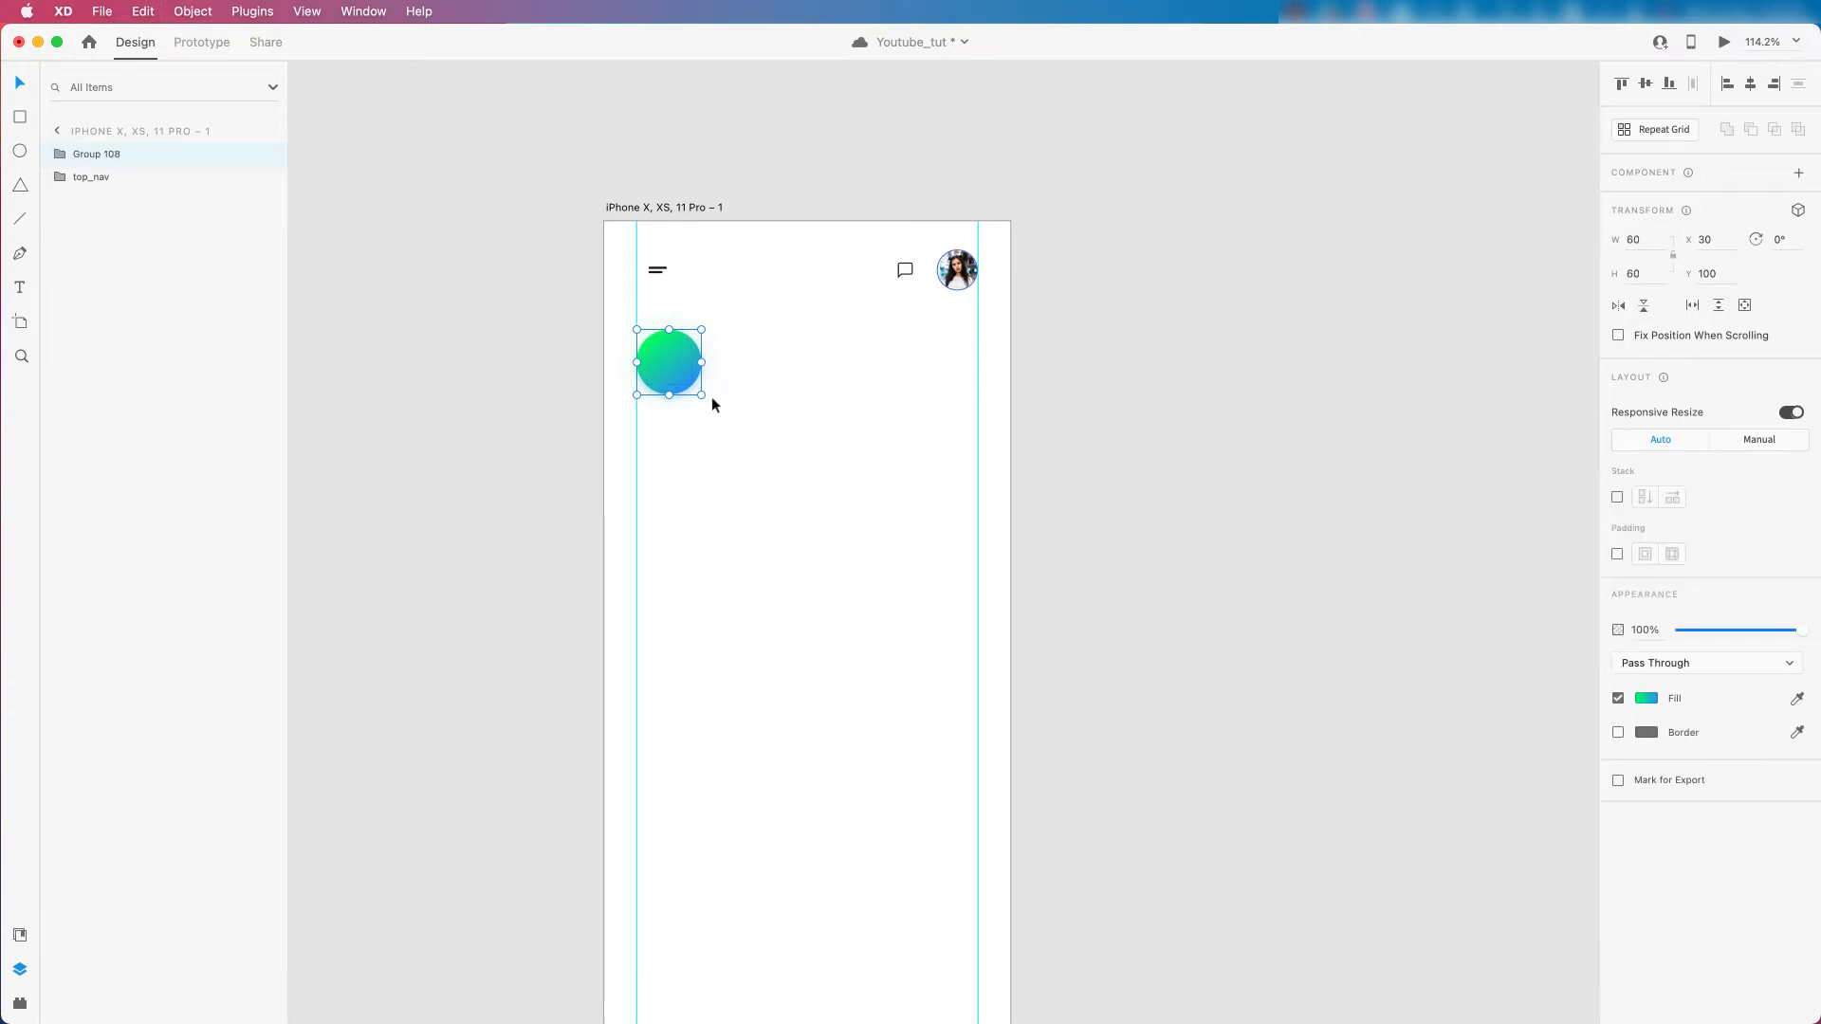
# Examine the grouped gradient circle and its soft shadow on the artboard close up and from afar.
pyautogui.scroll(-3, 834, 423)
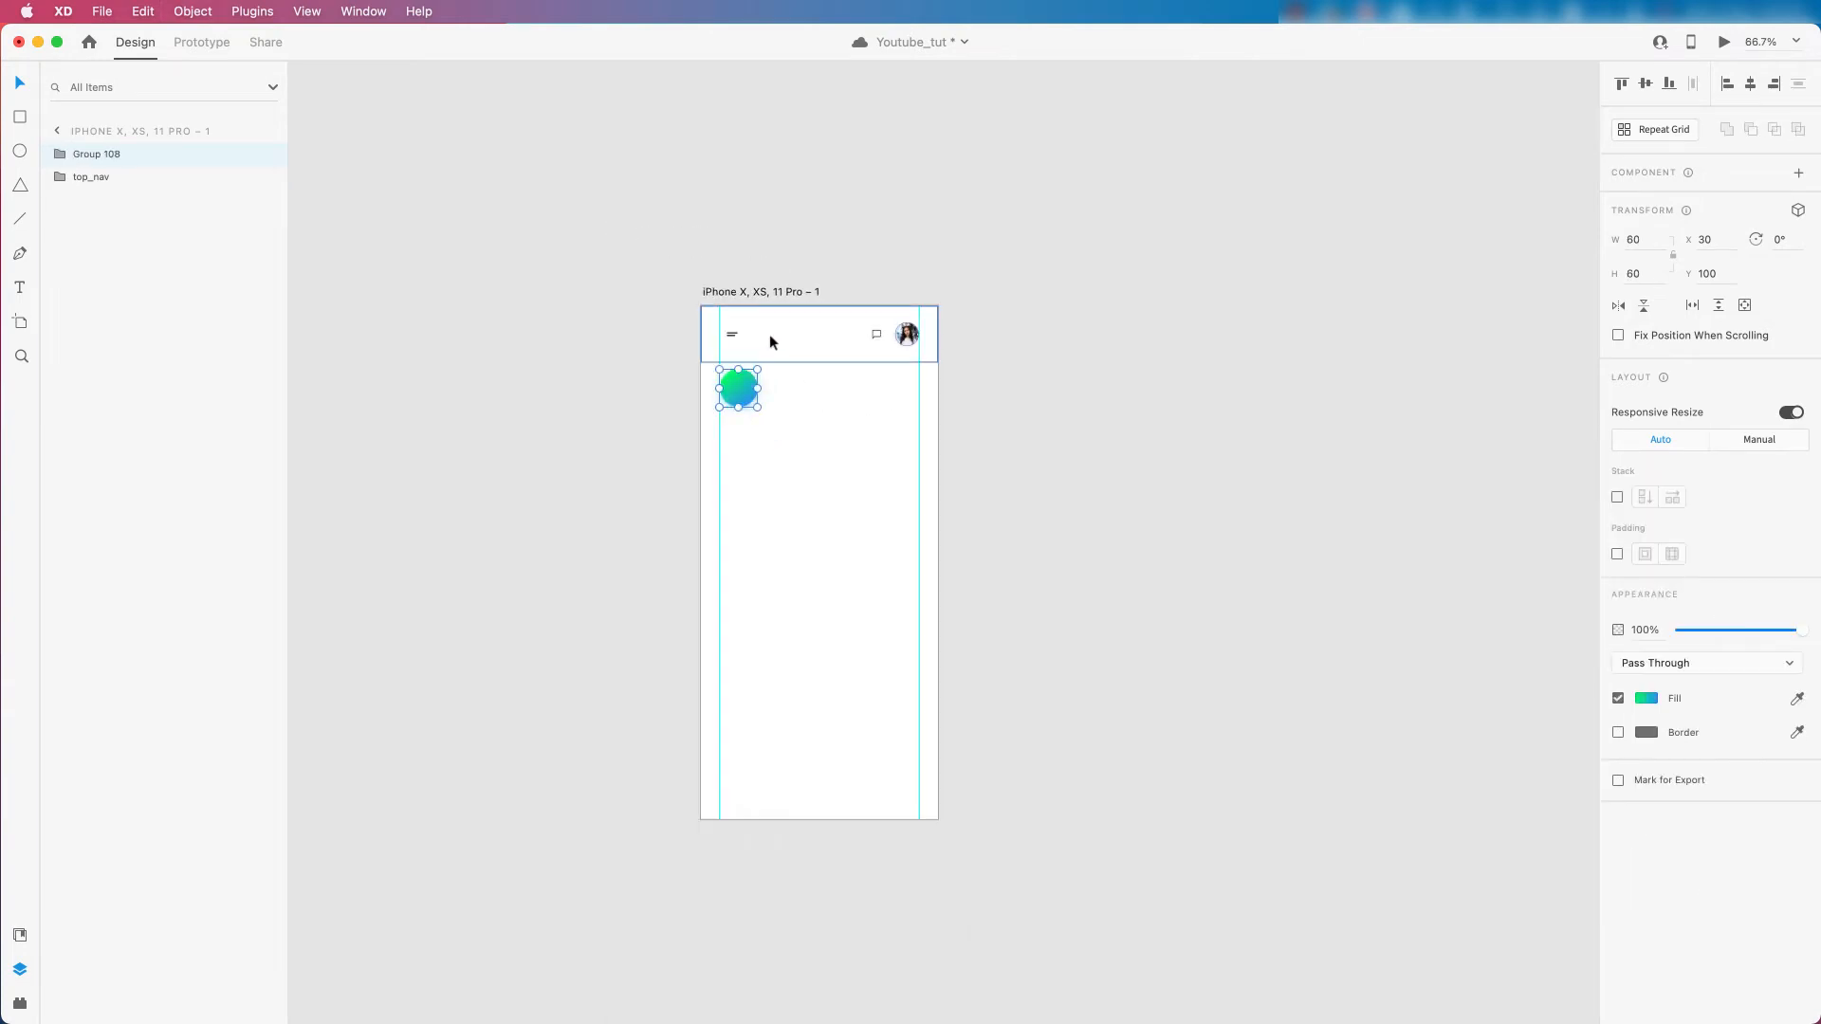
pyautogui.scroll(5, 766, 360)
pyautogui.click(718, 384)
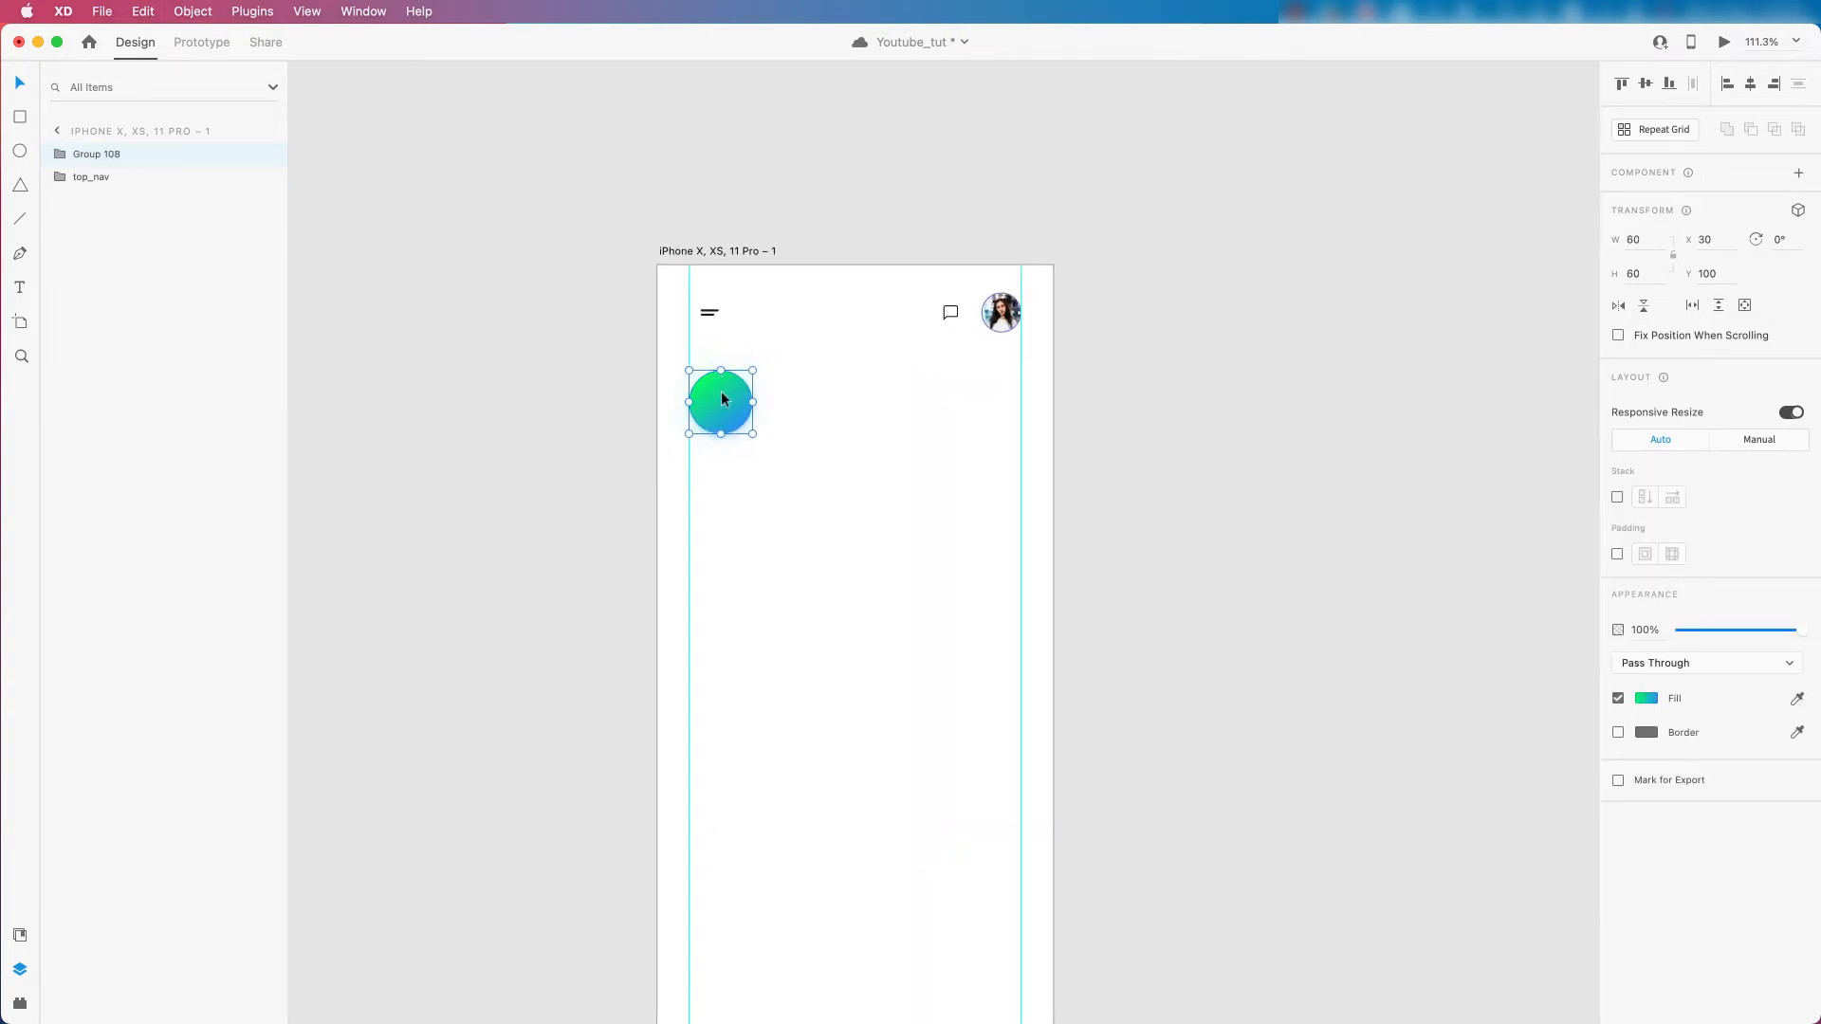
pyautogui.scroll(-3, 735, 406)
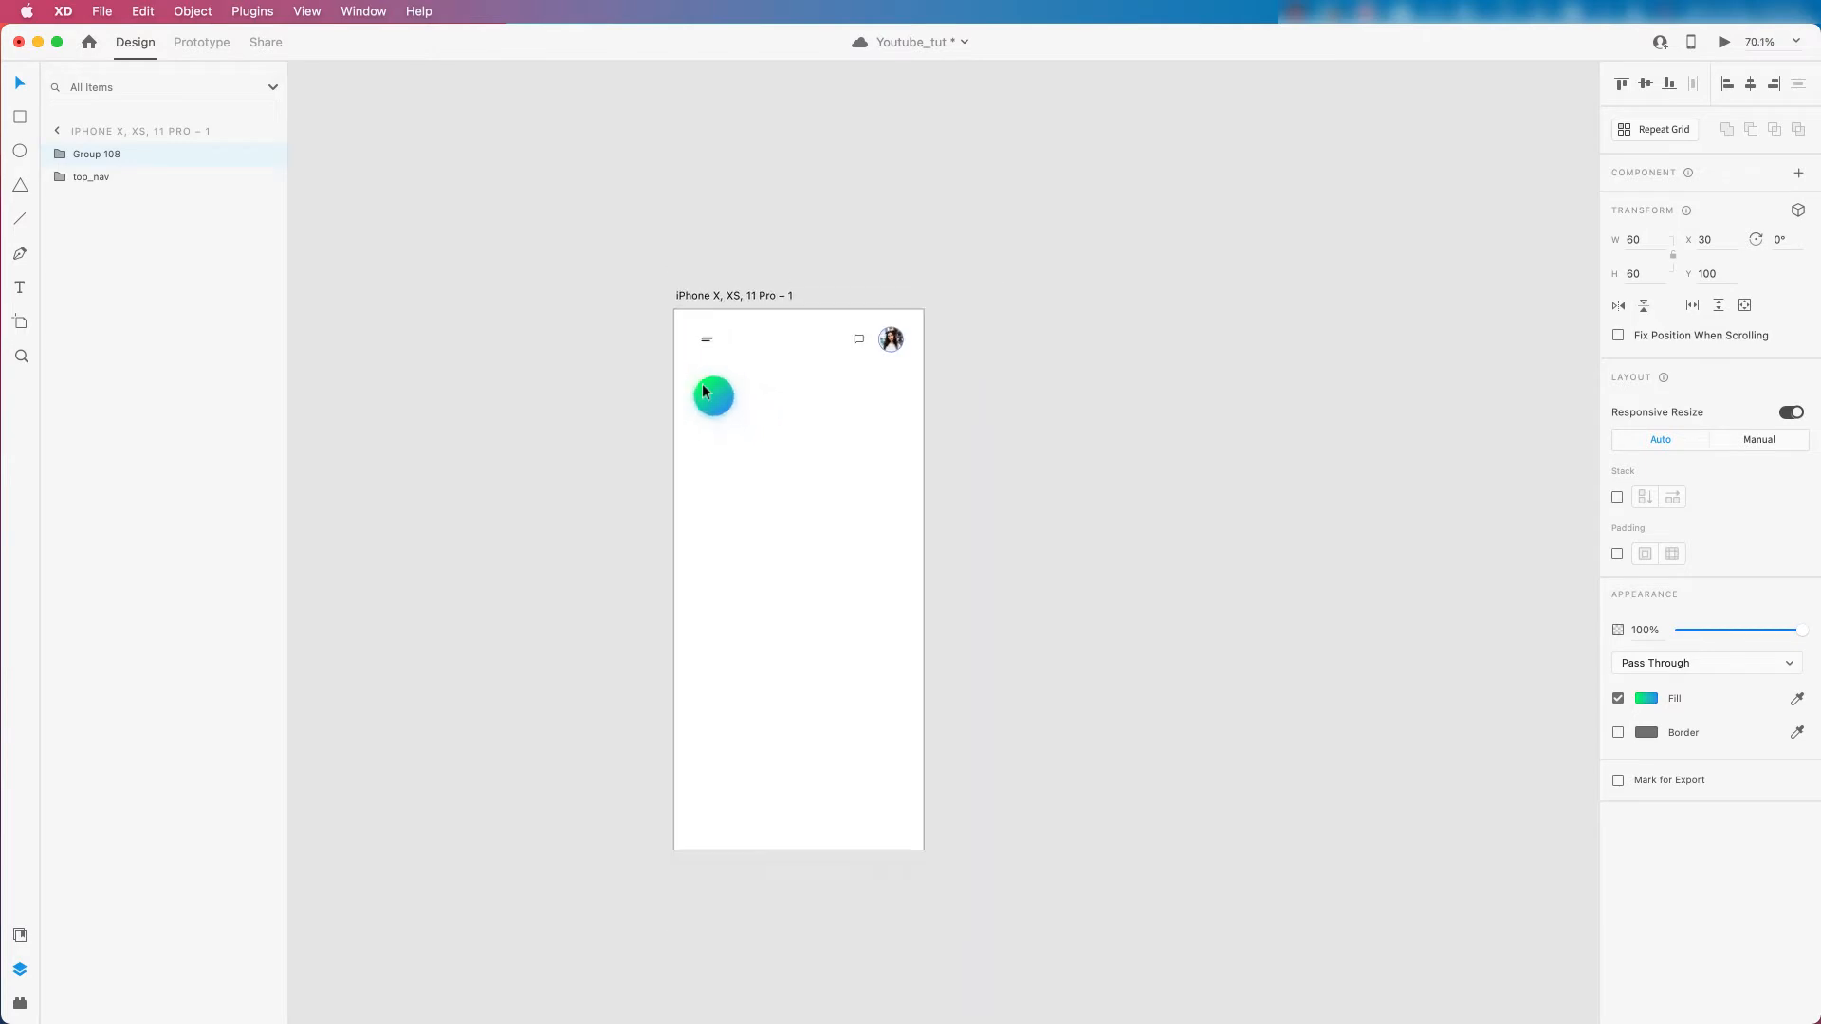
pyautogui.press('space')
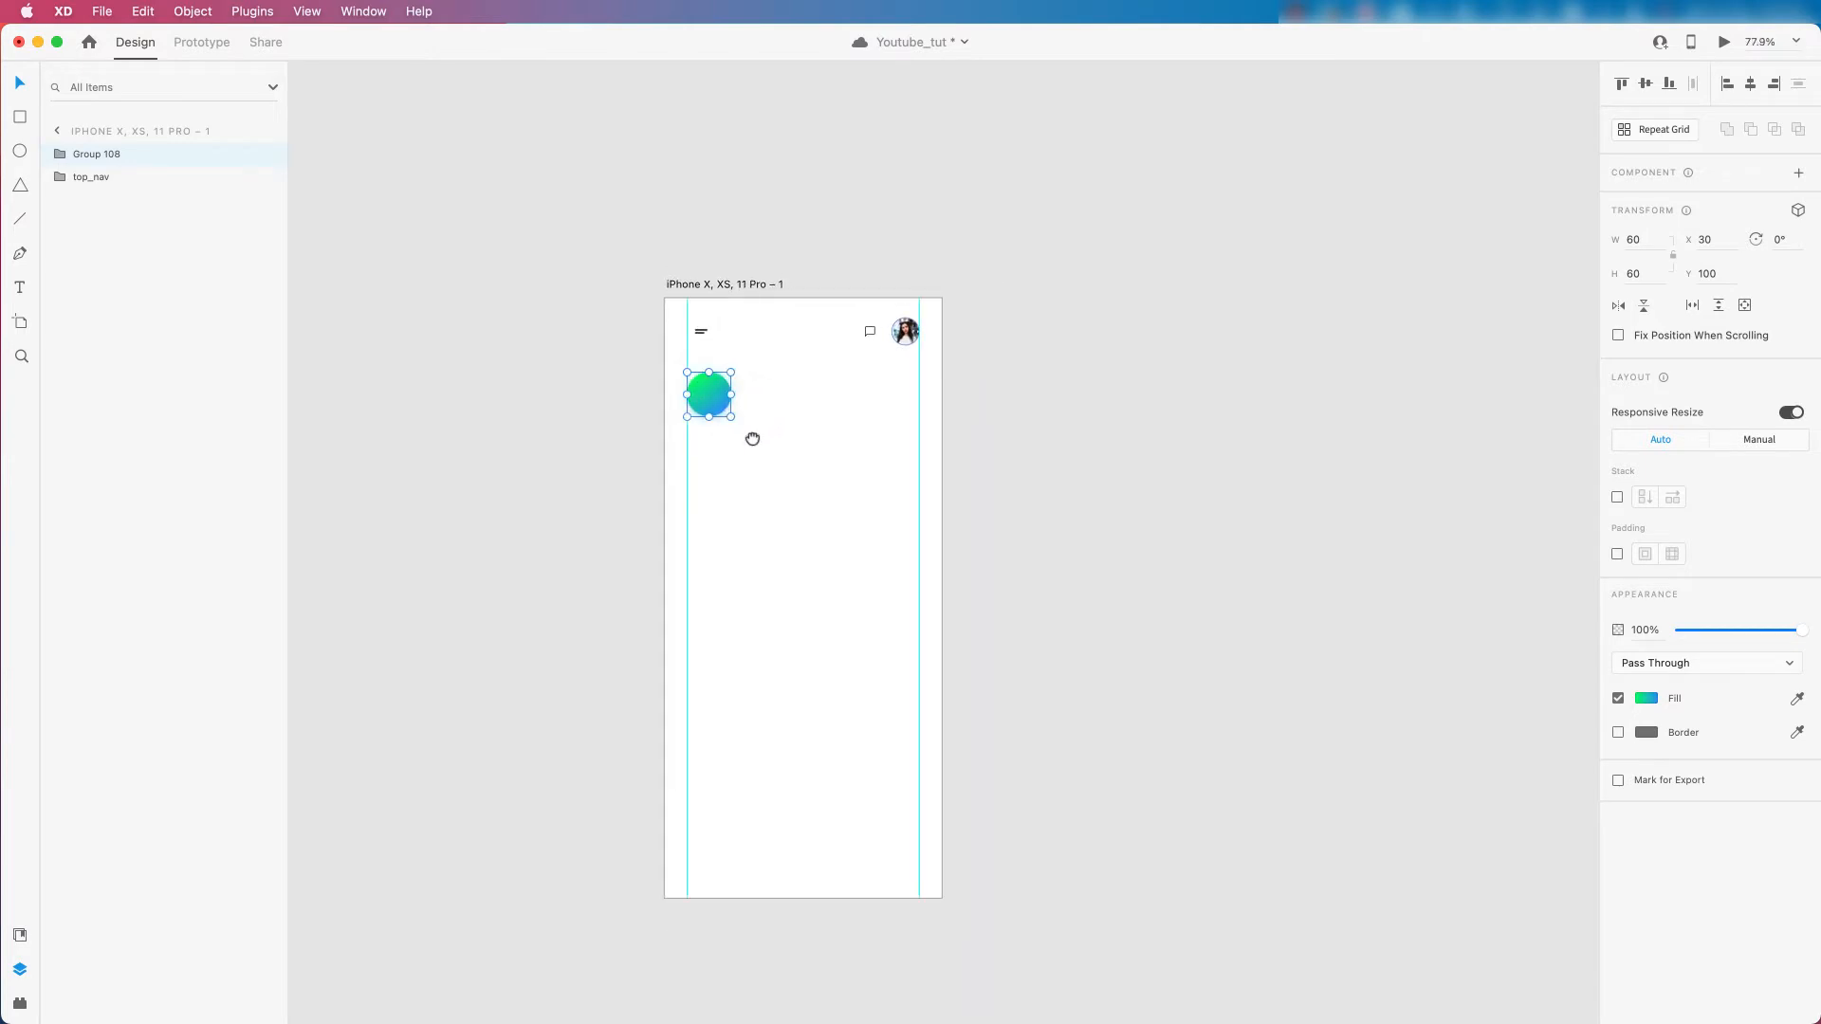
pyautogui.moveTo(752, 435); pyautogui.dragTo(731, 414)
pyautogui.scroll(1, 704, 347)
pyautogui.scroll(3, 704, 348)
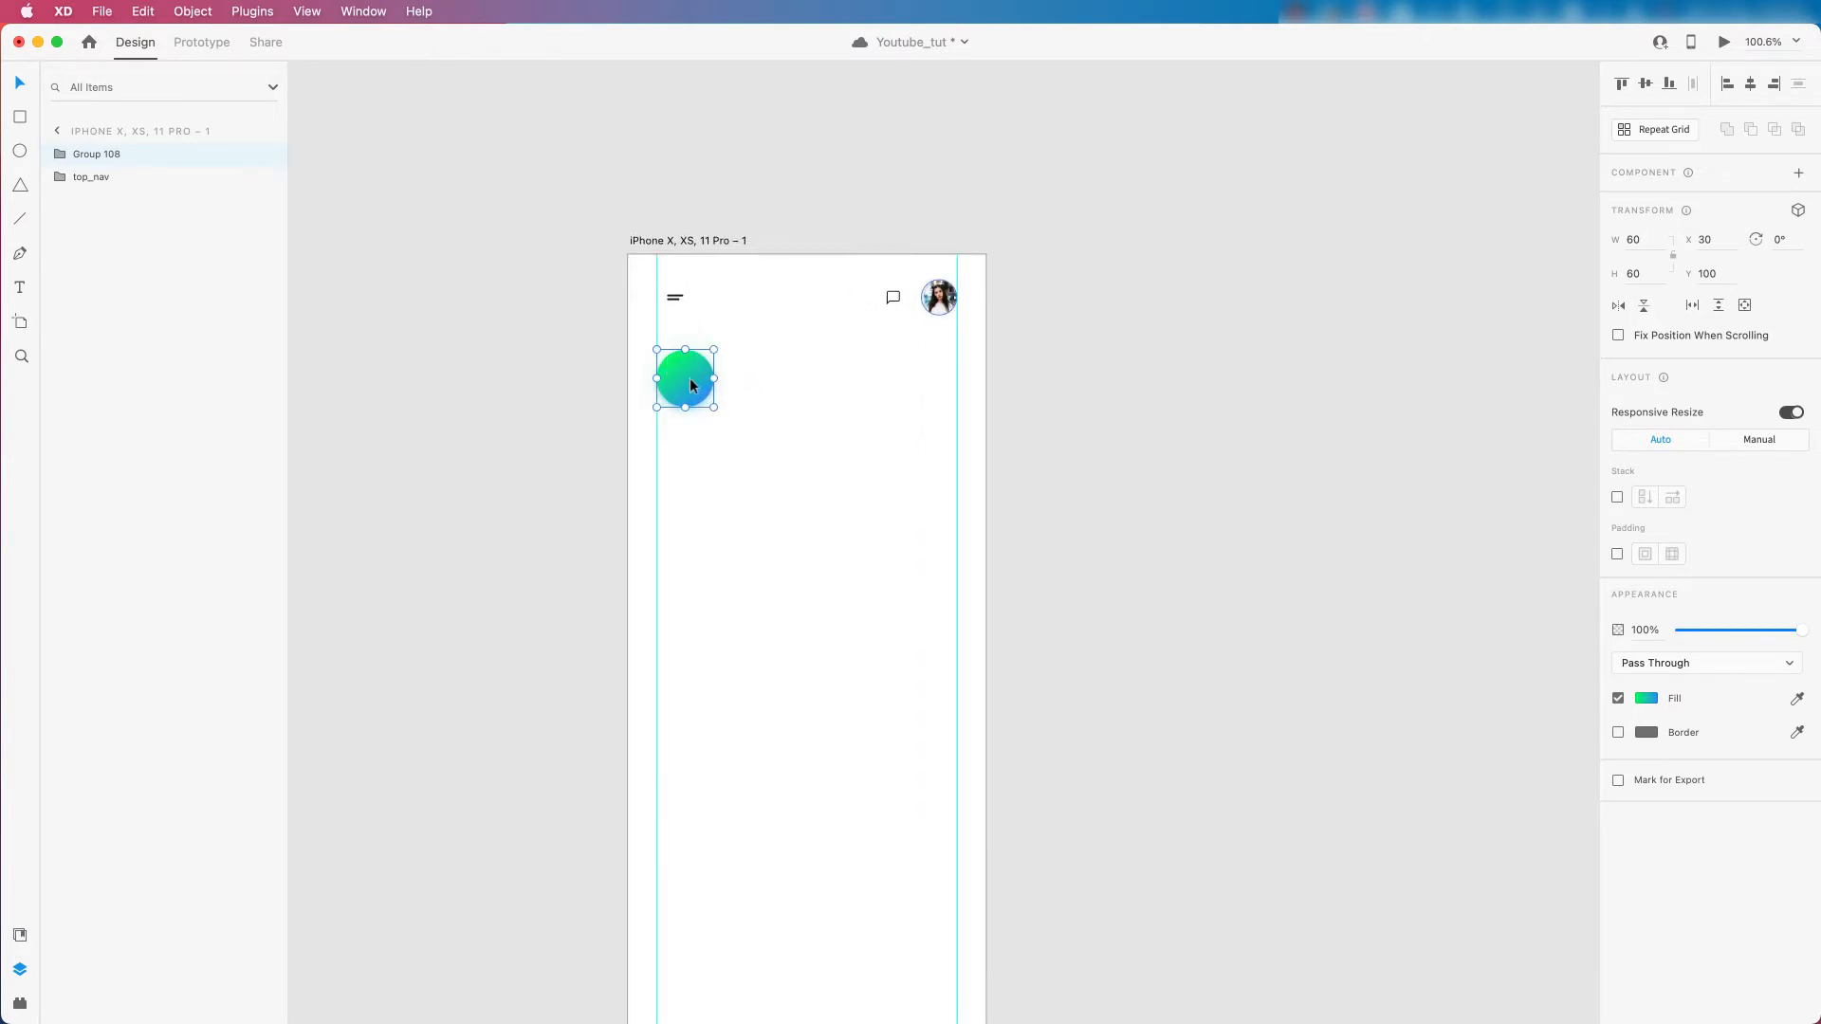
pyautogui.scroll(-6, 702, 385)
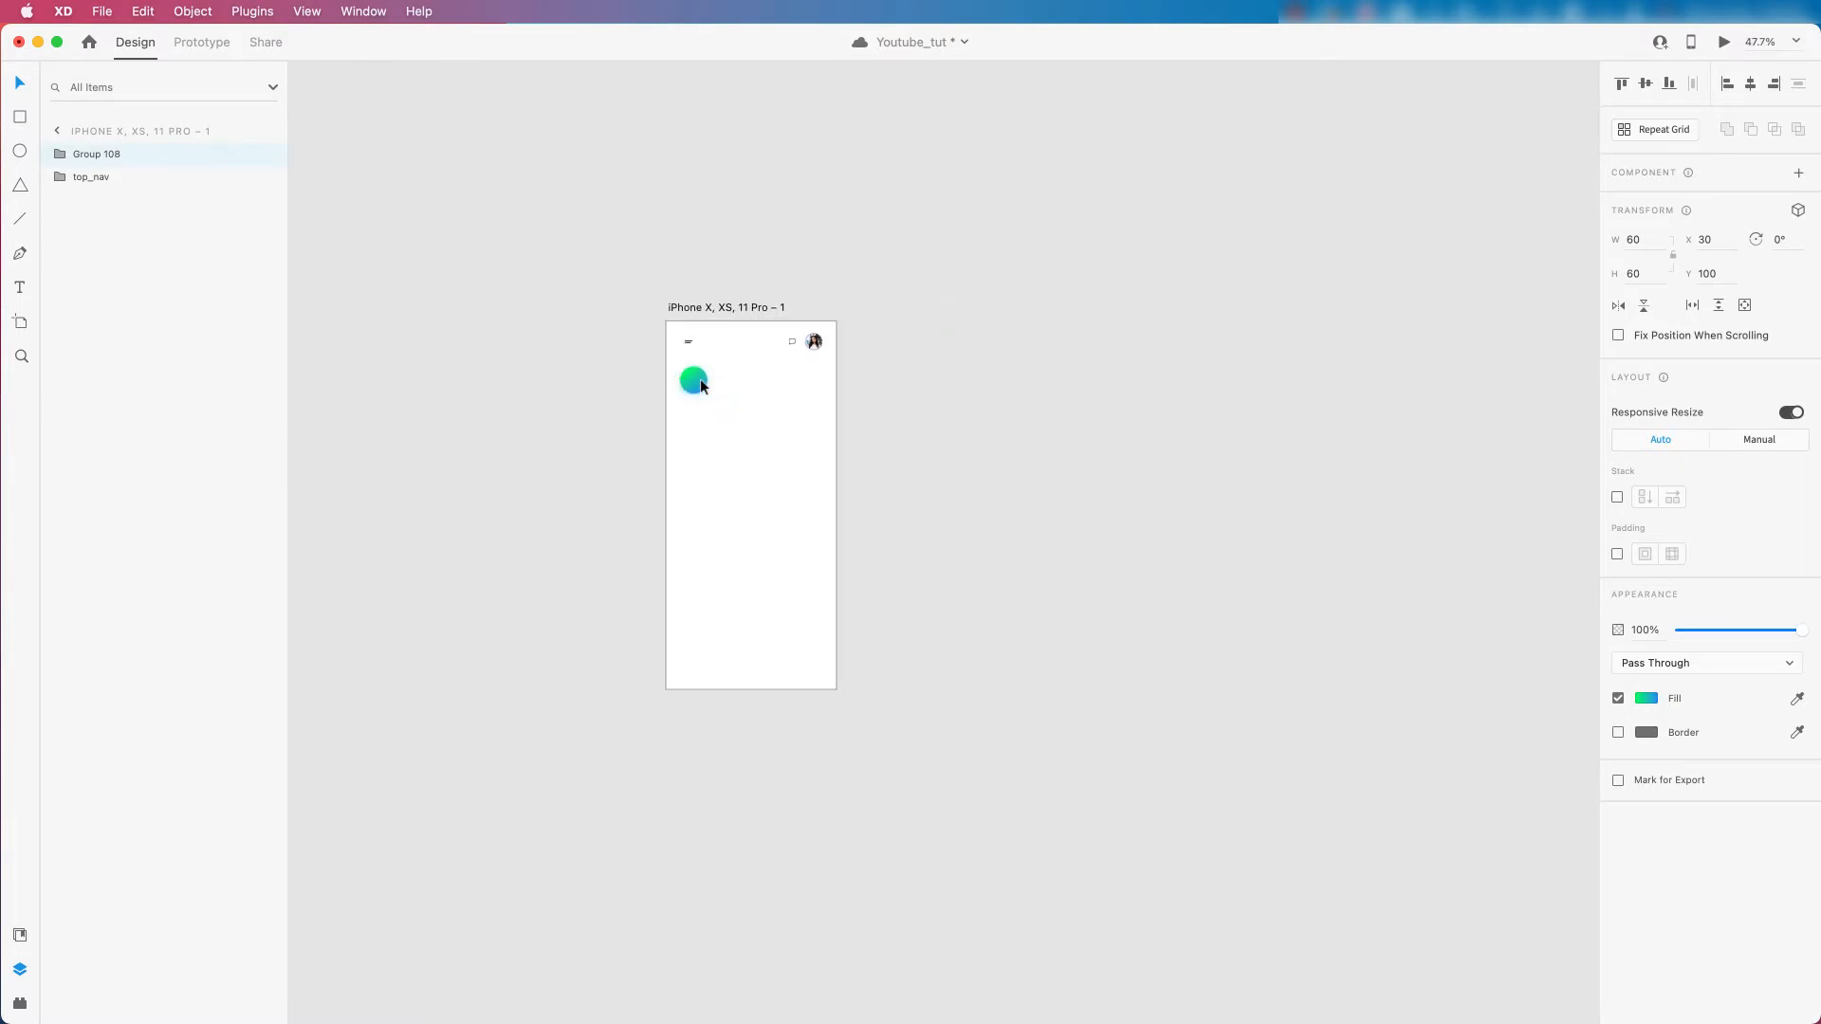
# Copy the close icon ic_close_24px from the Style artboard.
pyautogui.scroll(-5, 689, 341)
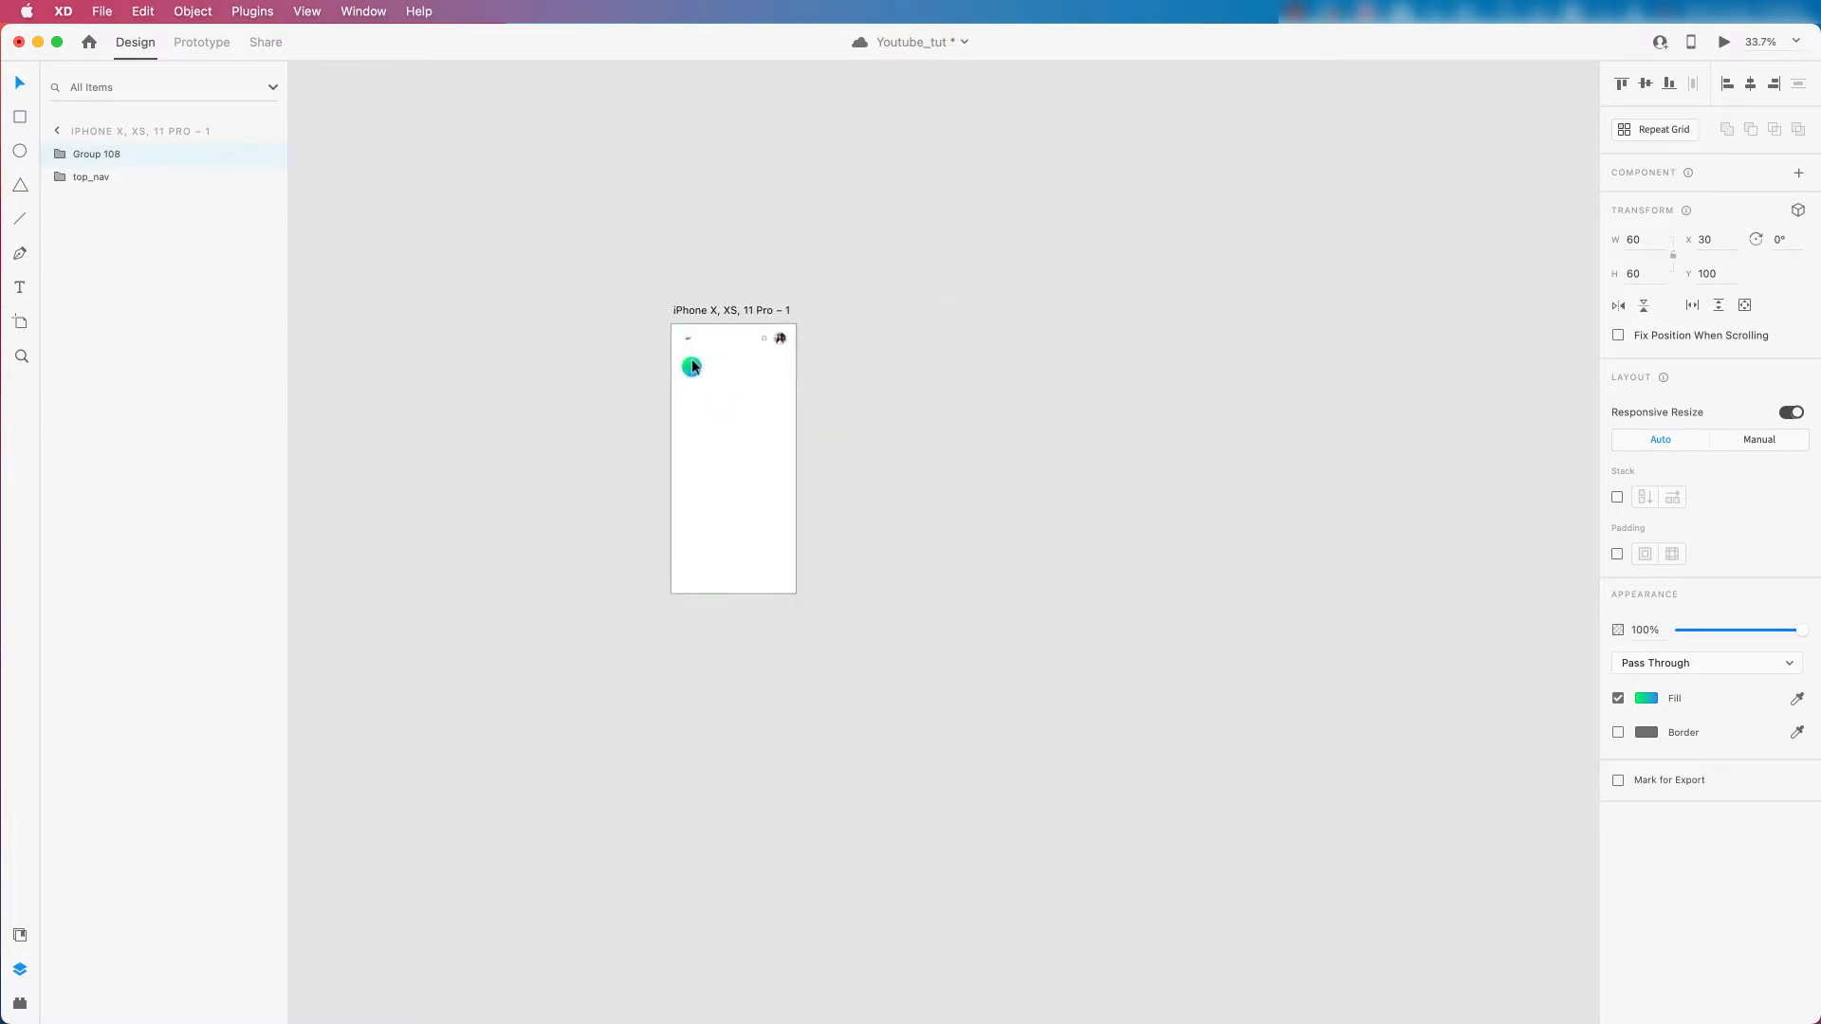
pyautogui.scroll(5, 747, 313)
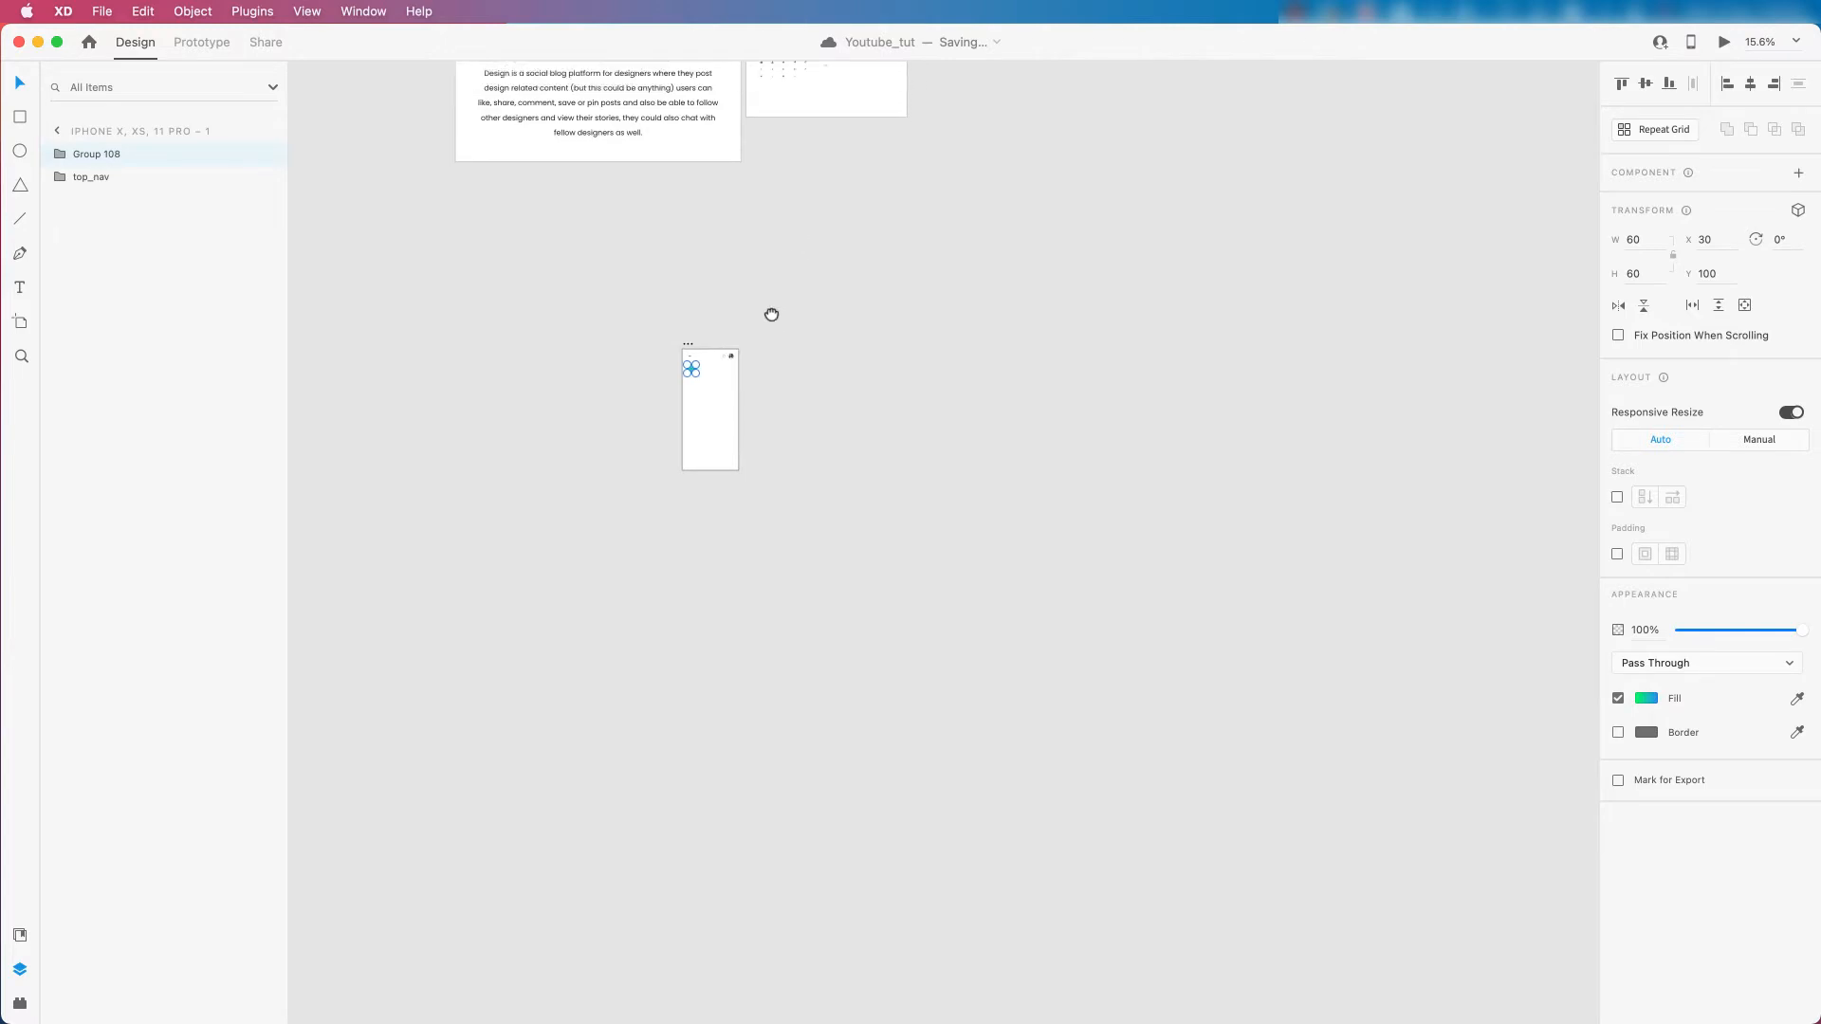
pyautogui.scroll(10, 725, 309)
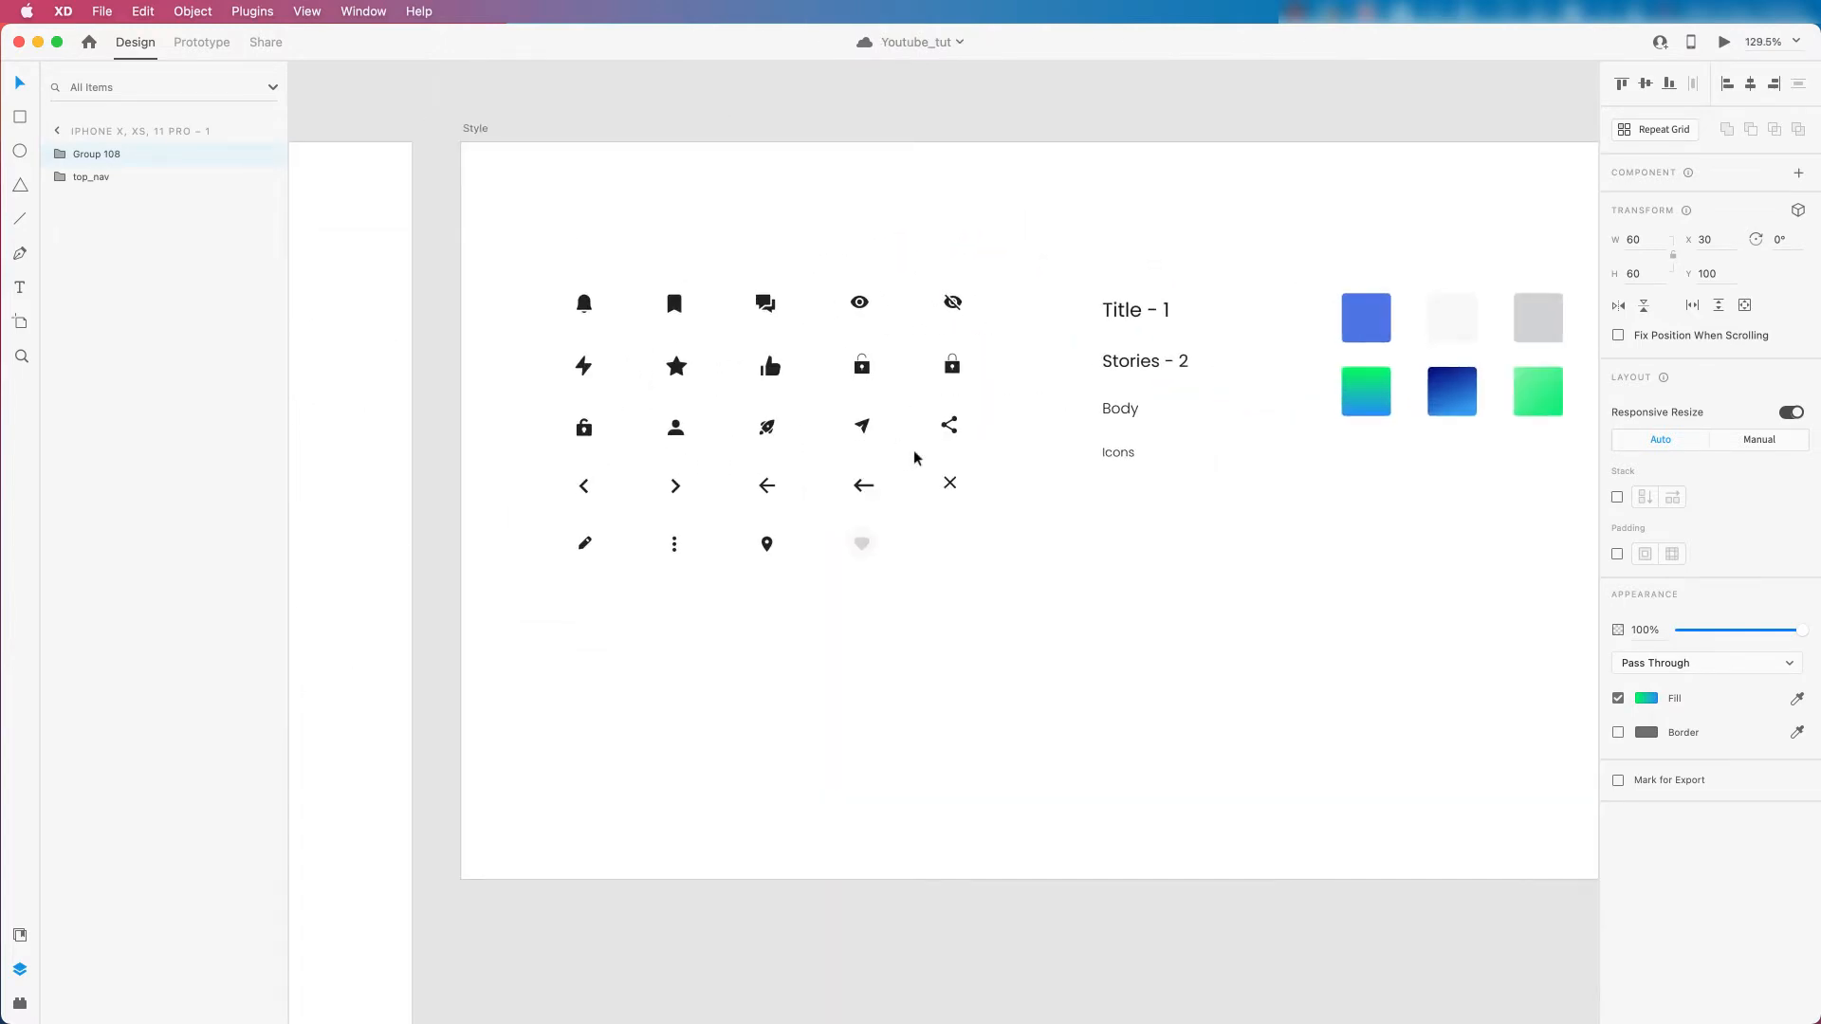
pyautogui.click(951, 485)
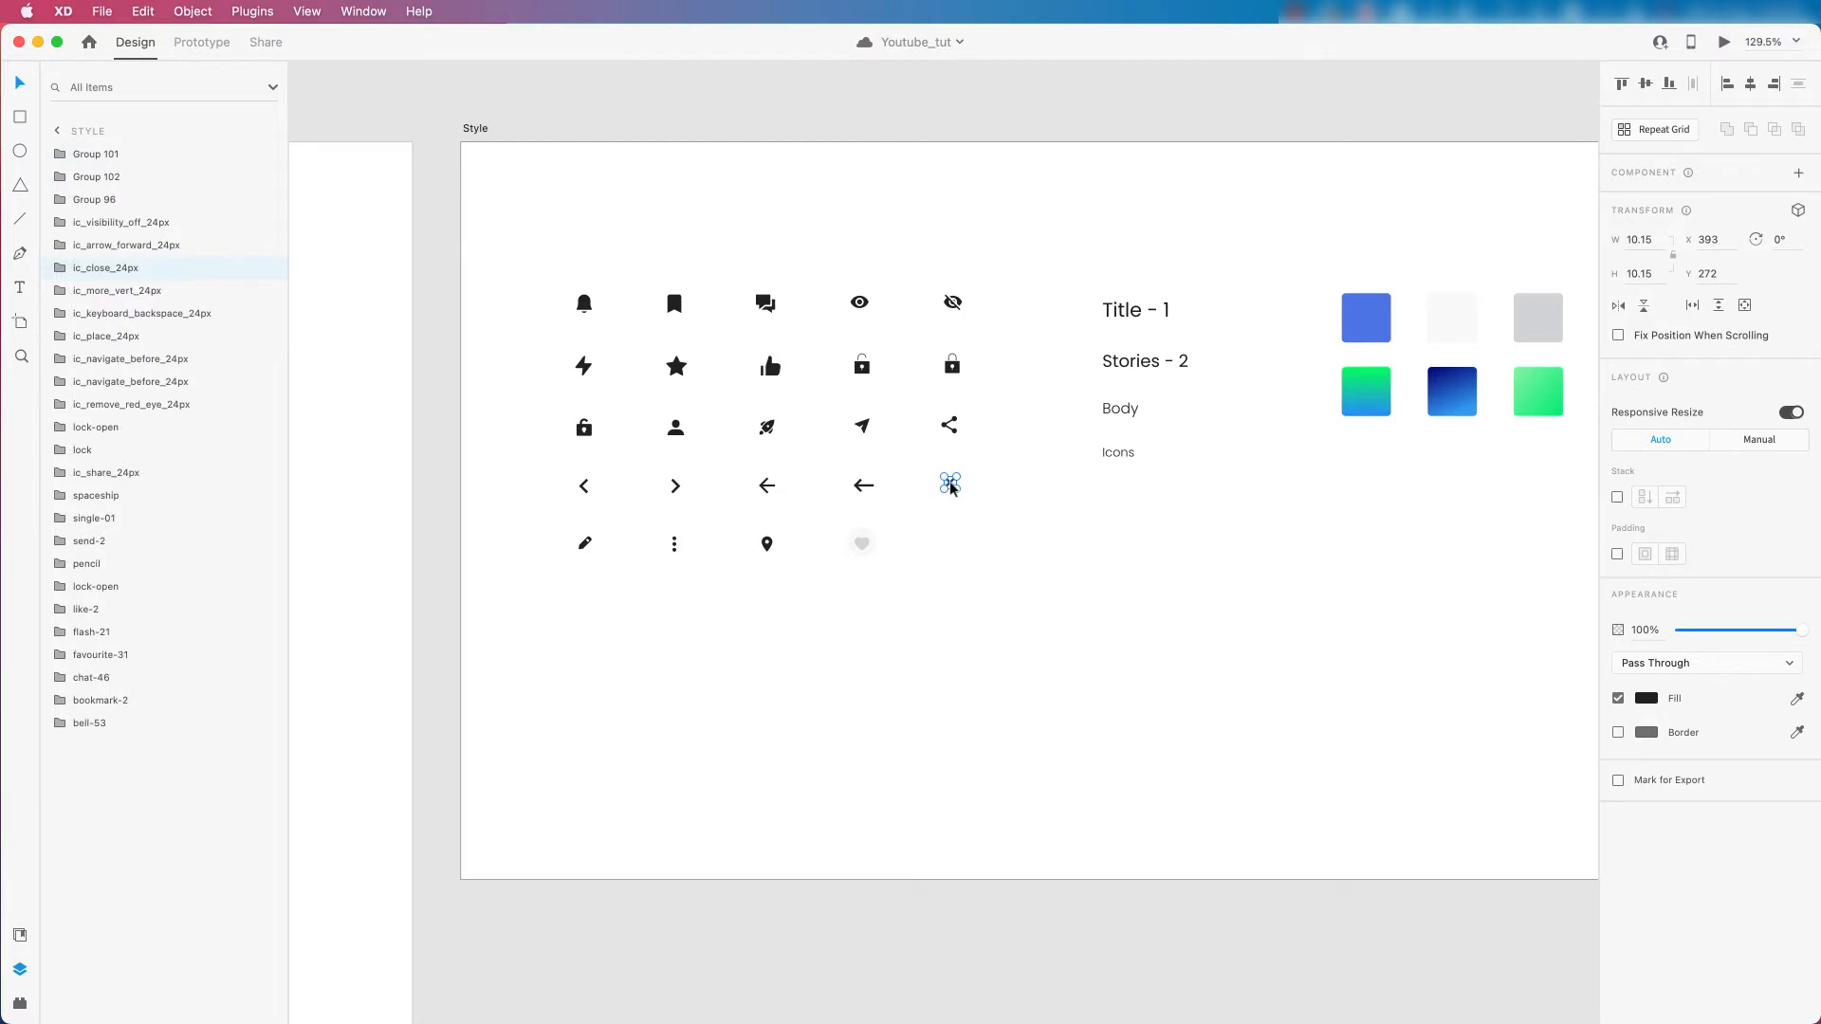
pyautogui.scroll(-10, 965, 470)
pyautogui.scroll(4, 701, 660)
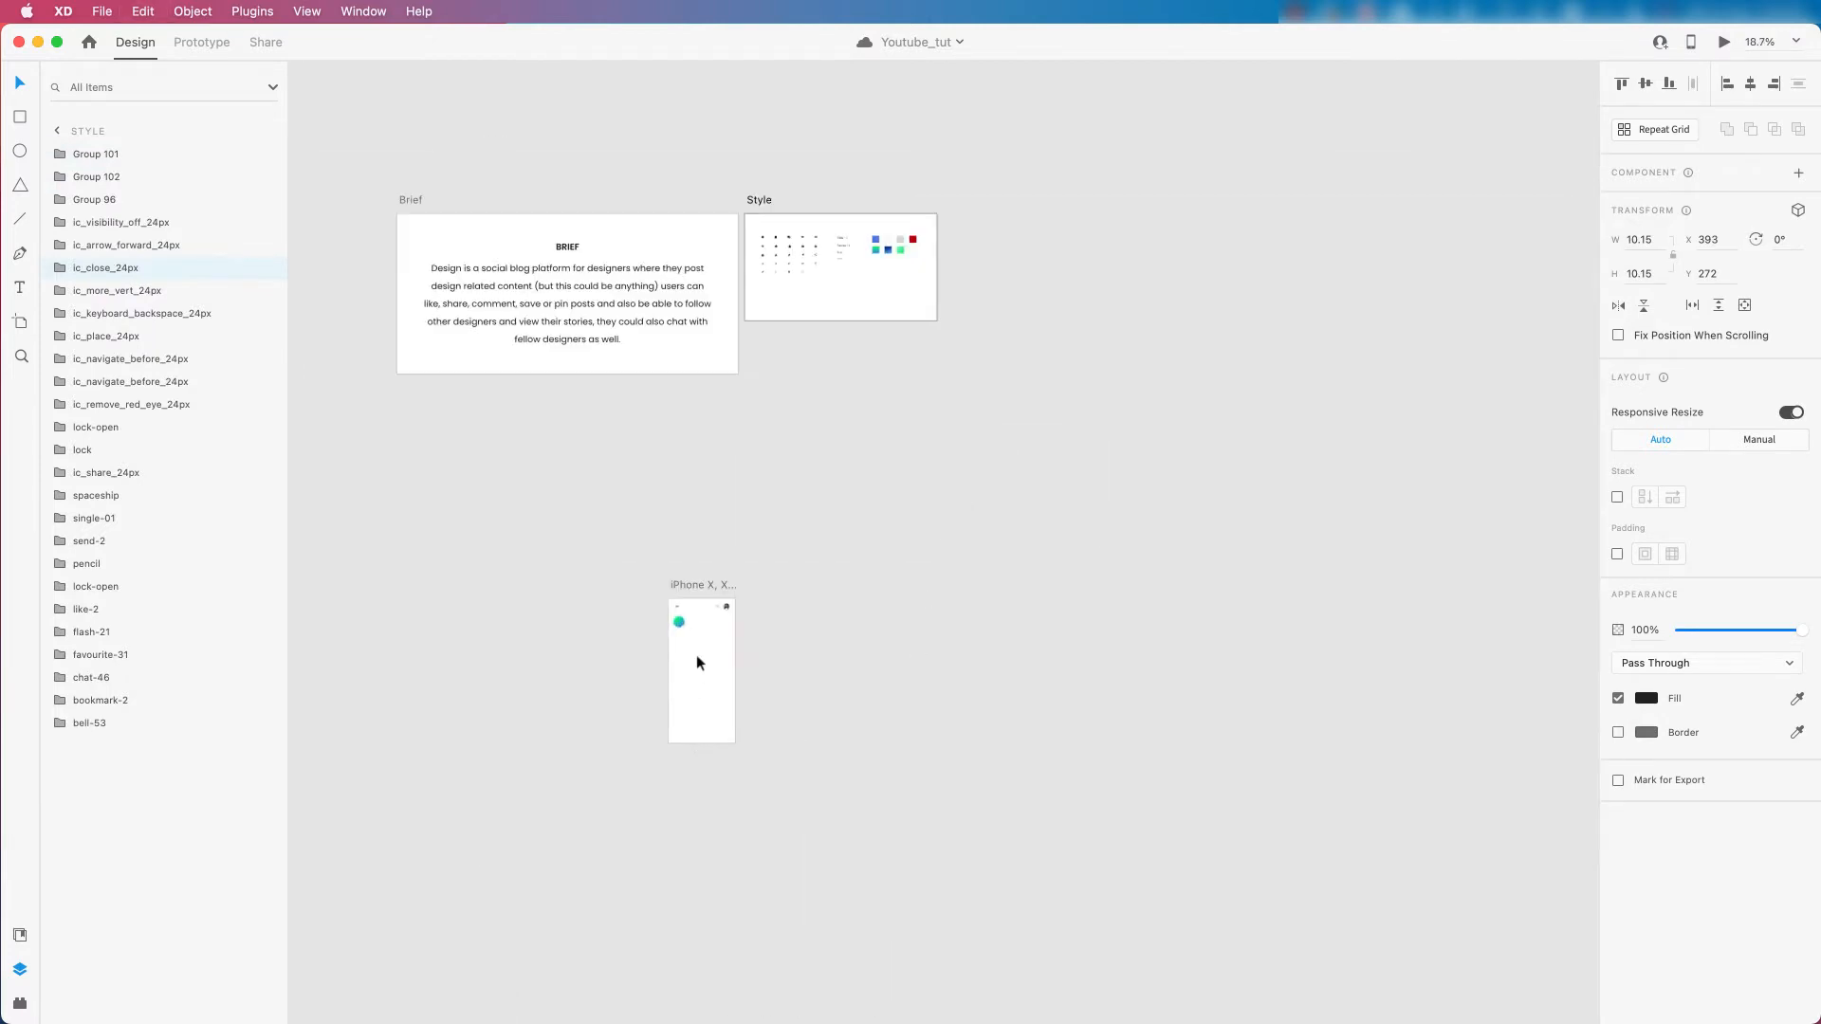
# Paste the close icon into the gradient circle's group and center it on the circle, rotated to -43° as a plus sign.
pyautogui.scroll(10, 697, 665)
pyautogui.click(744, 629)
pyautogui.doubleClick(741, 628)
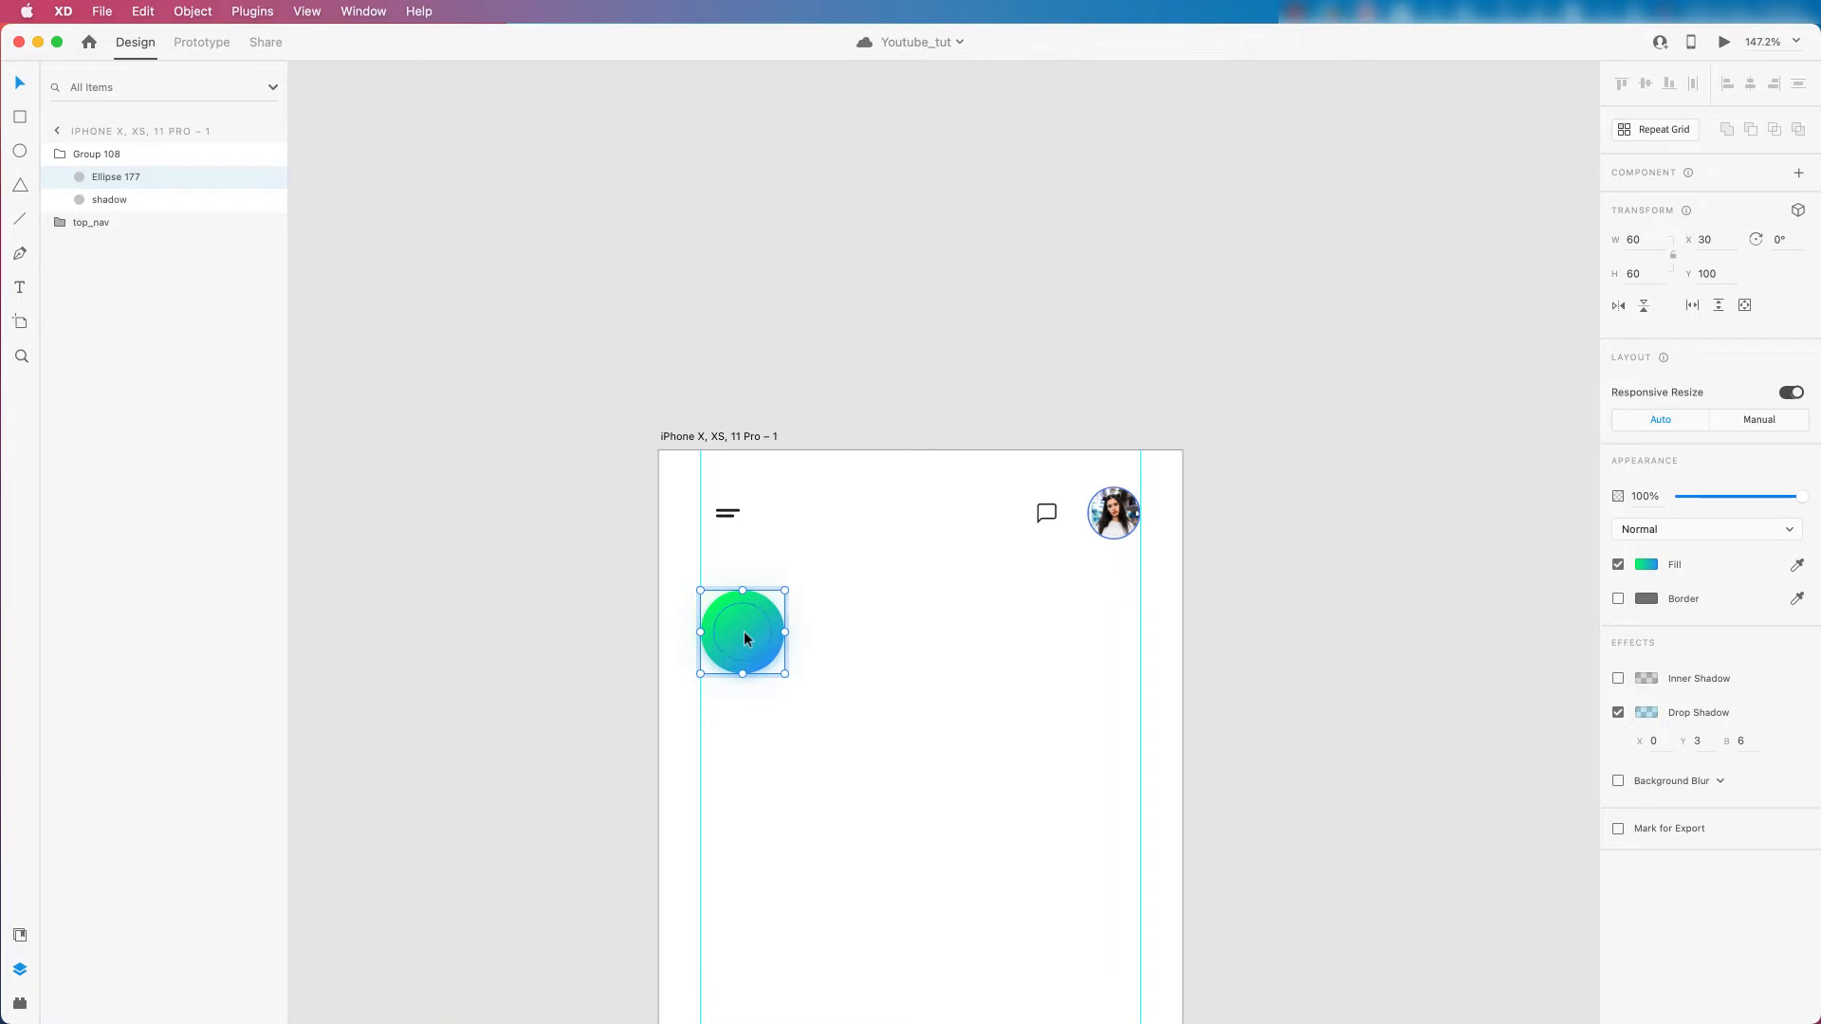
pyautogui.rightClick(746, 628)
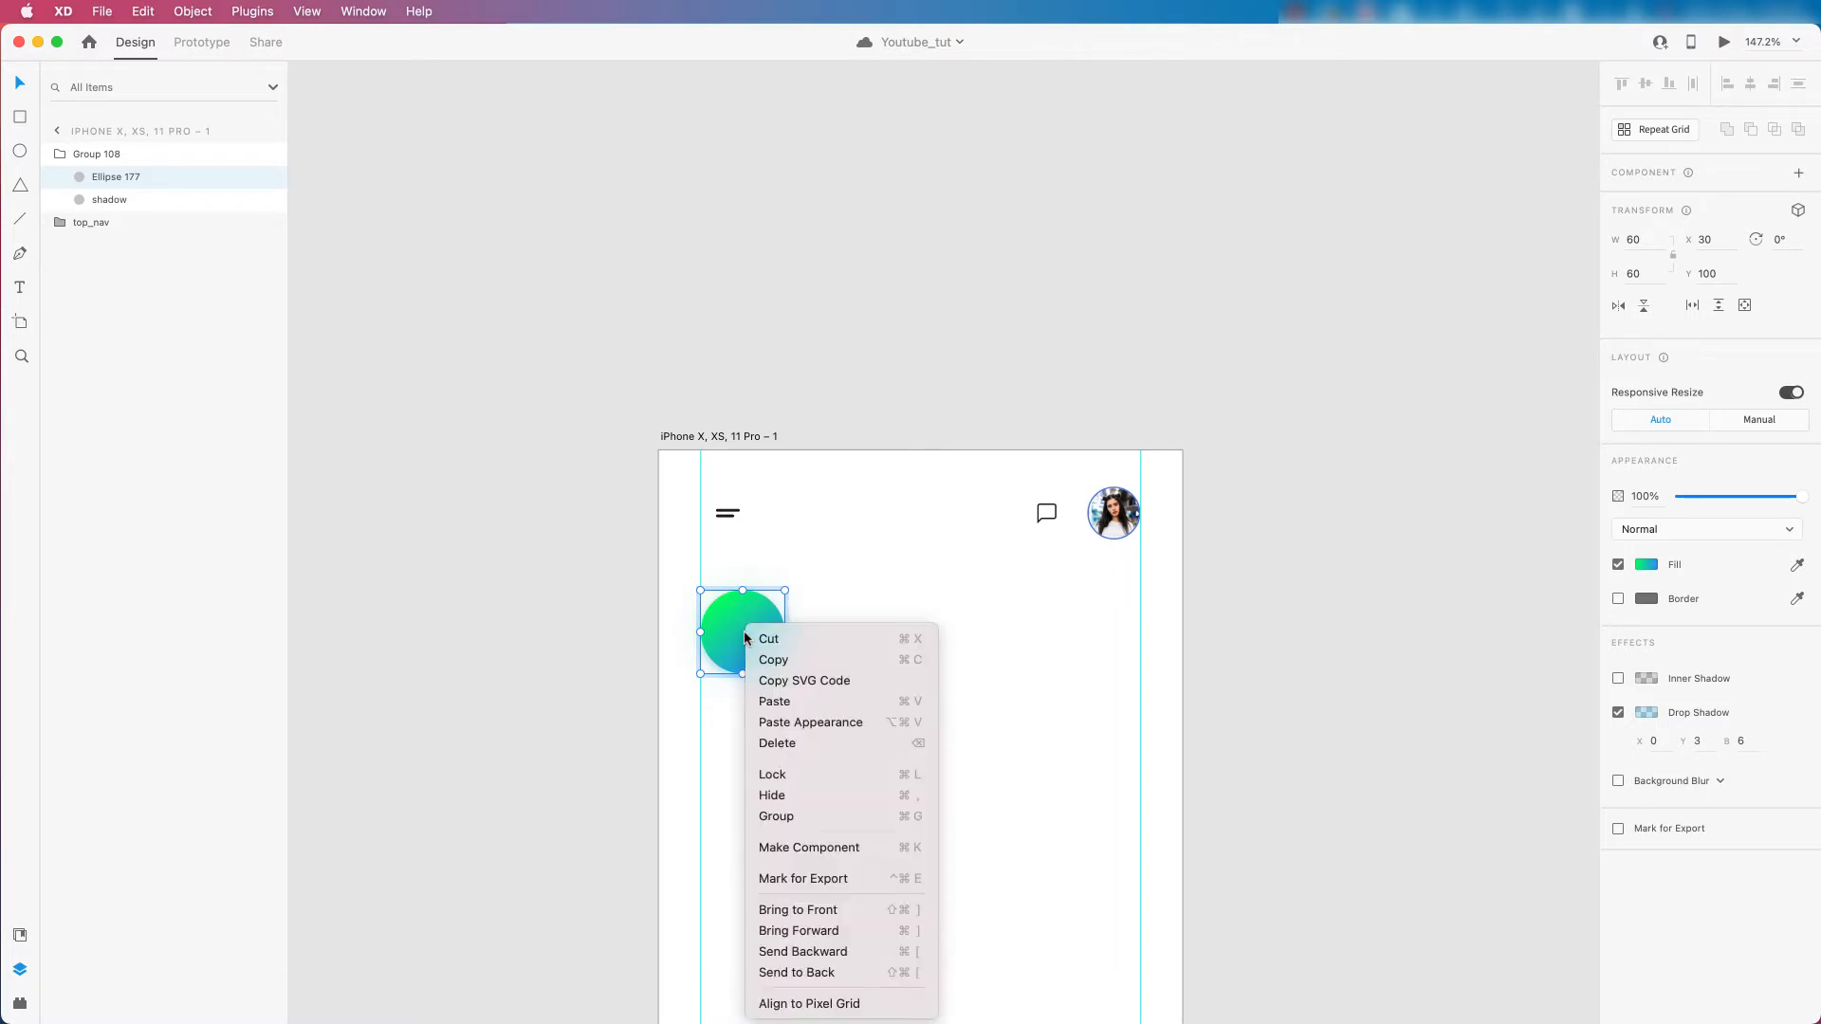
pyautogui.click(774, 701)
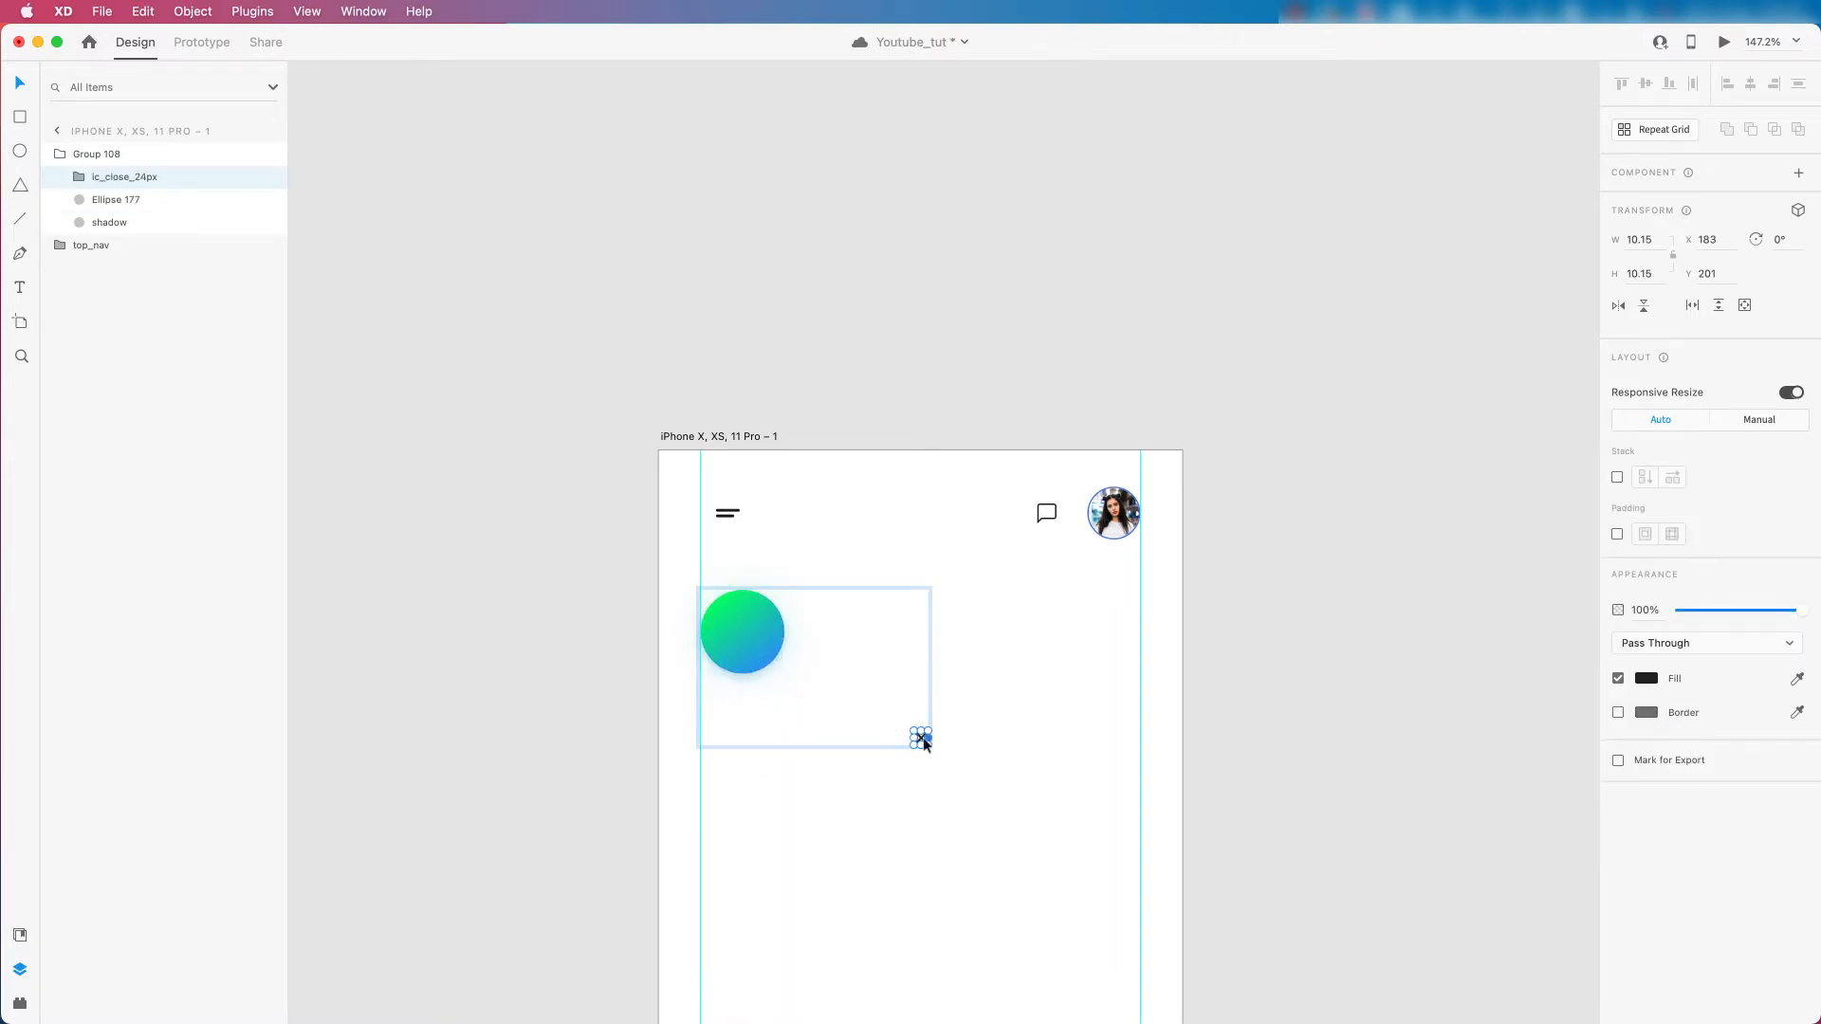
pyautogui.scroll(5, 891, 732)
pyautogui.moveTo(952, 744); pyautogui.dragTo(613, 525)
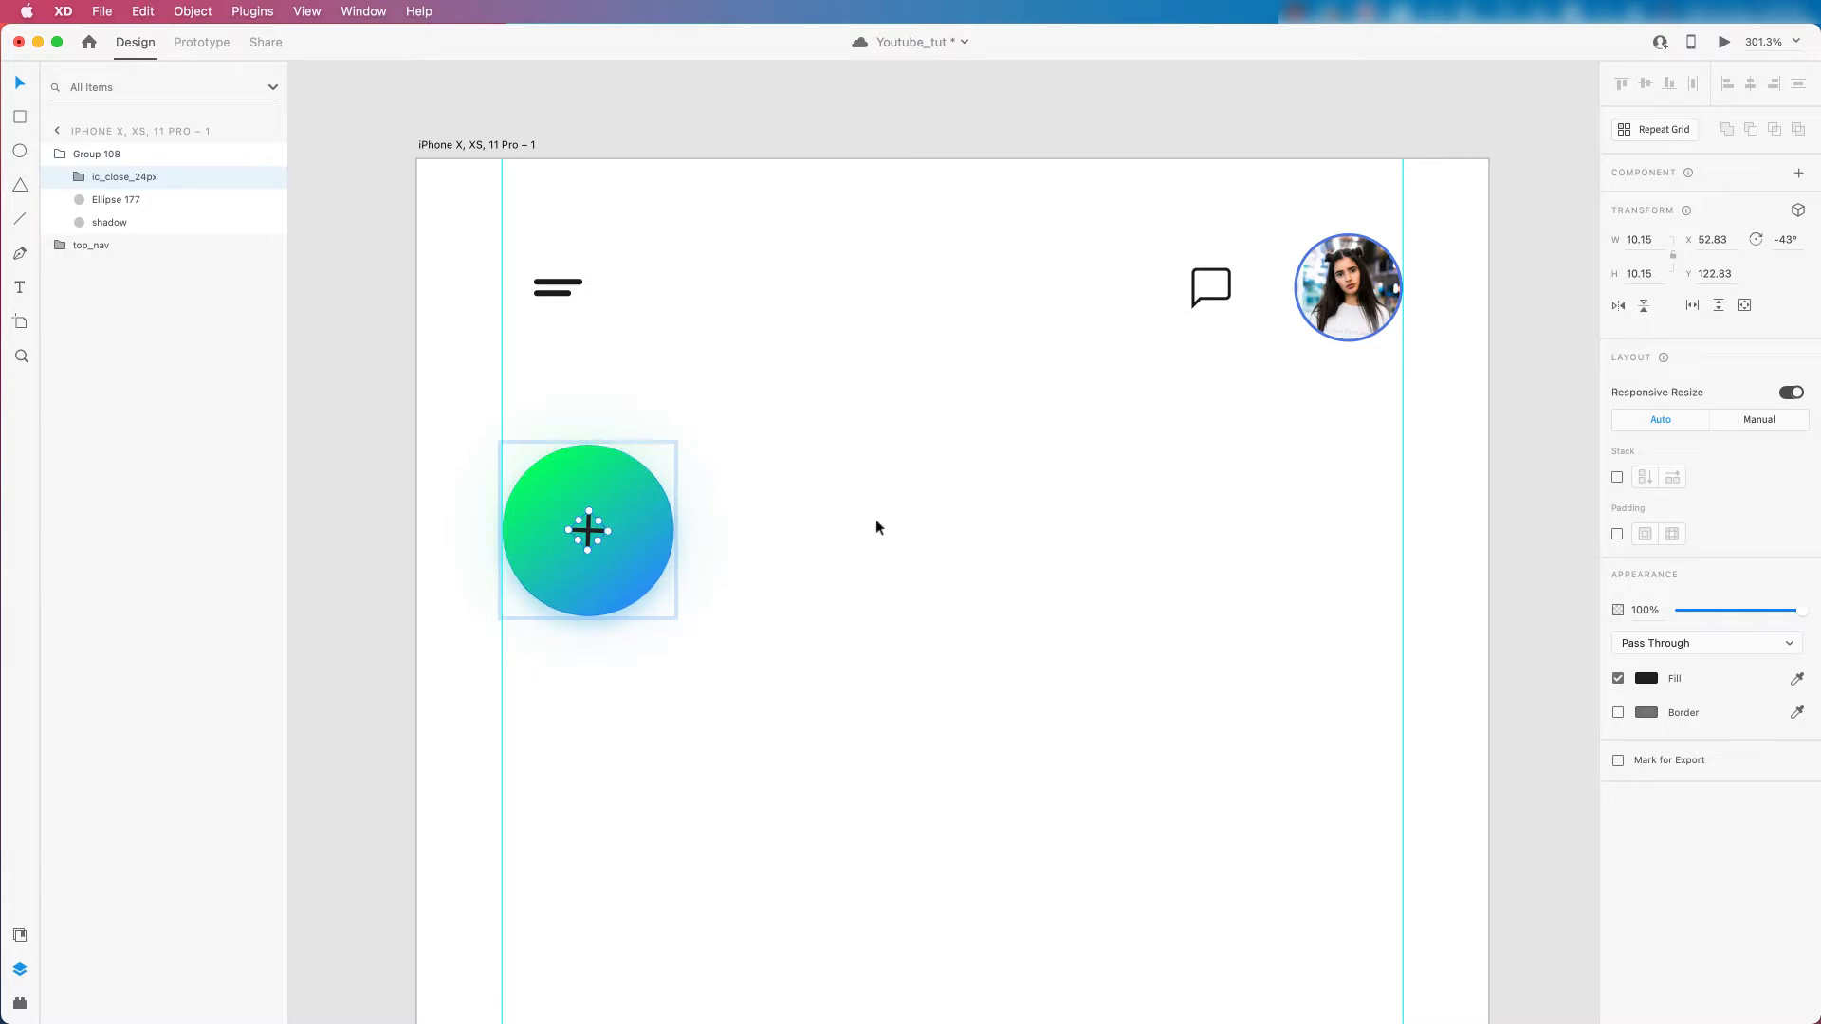
# Set the plus icon's fill color to white, #FFFFFF.
pyautogui.click(1646, 679)
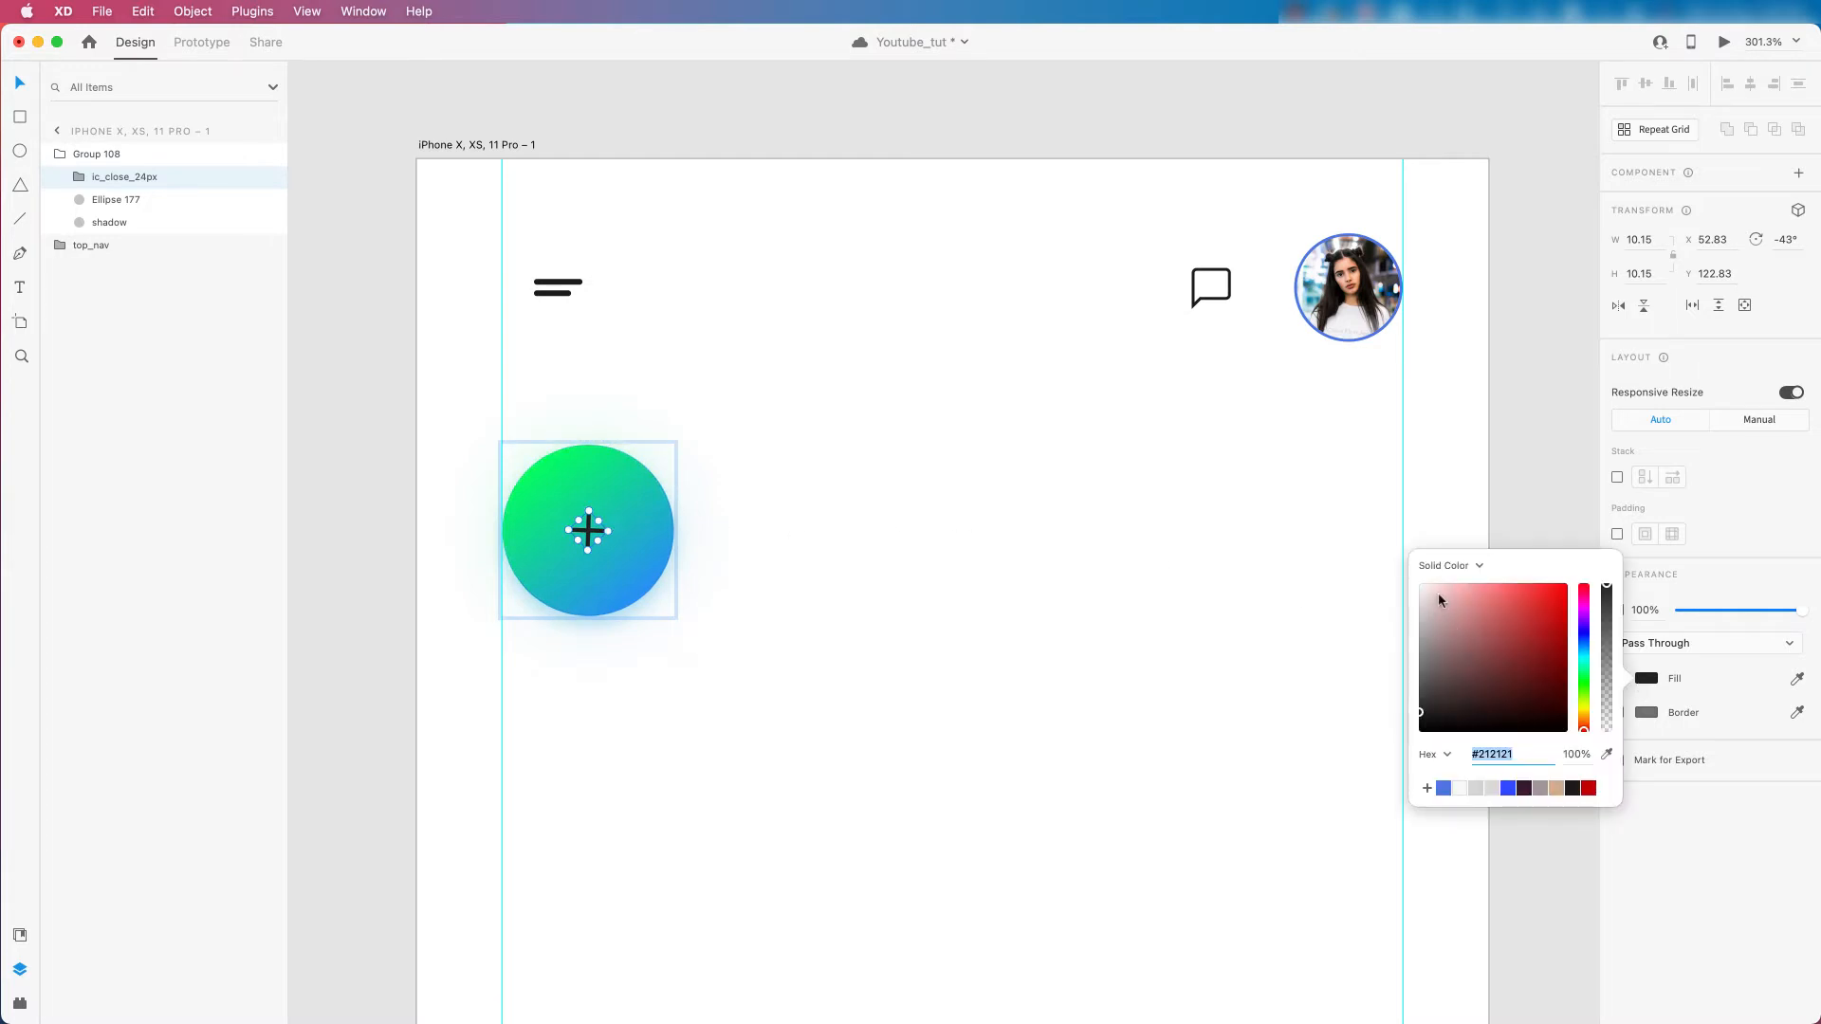
pyautogui.write('ffffff')
pyautogui.press('Return')
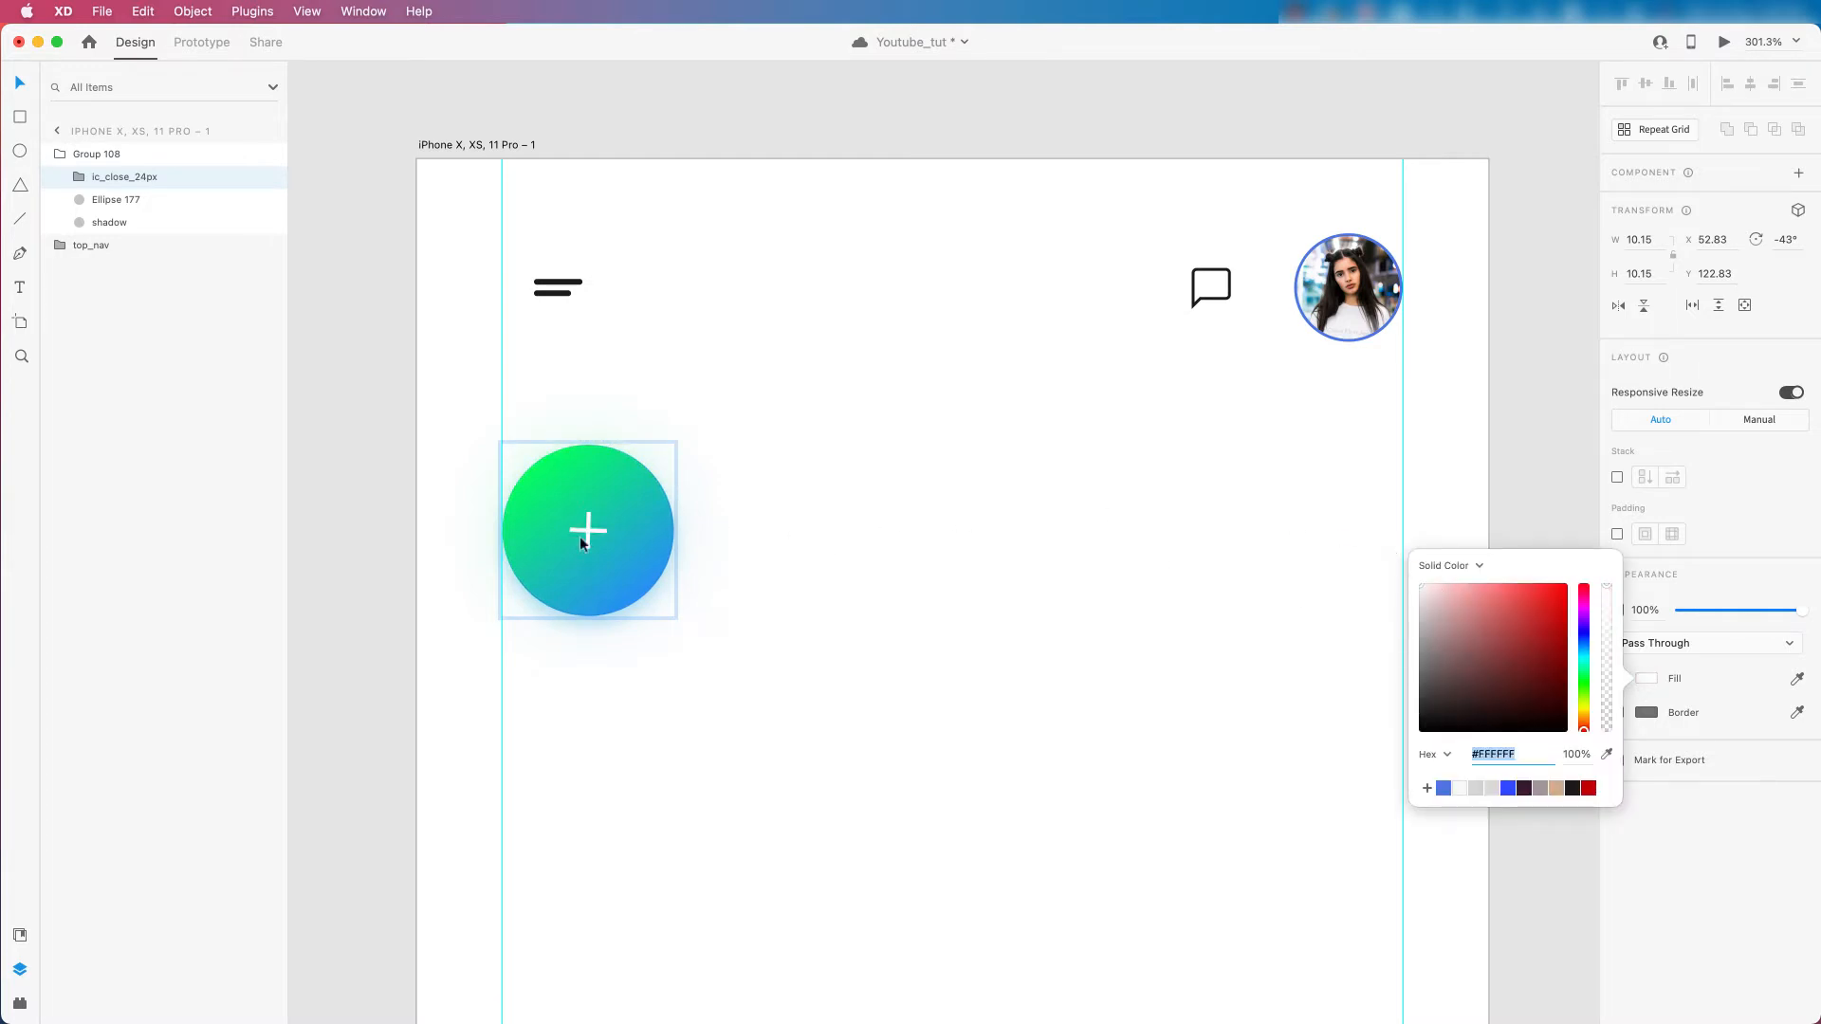
pyautogui.click(854, 518)
pyautogui.scroll(-5, 784, 537)
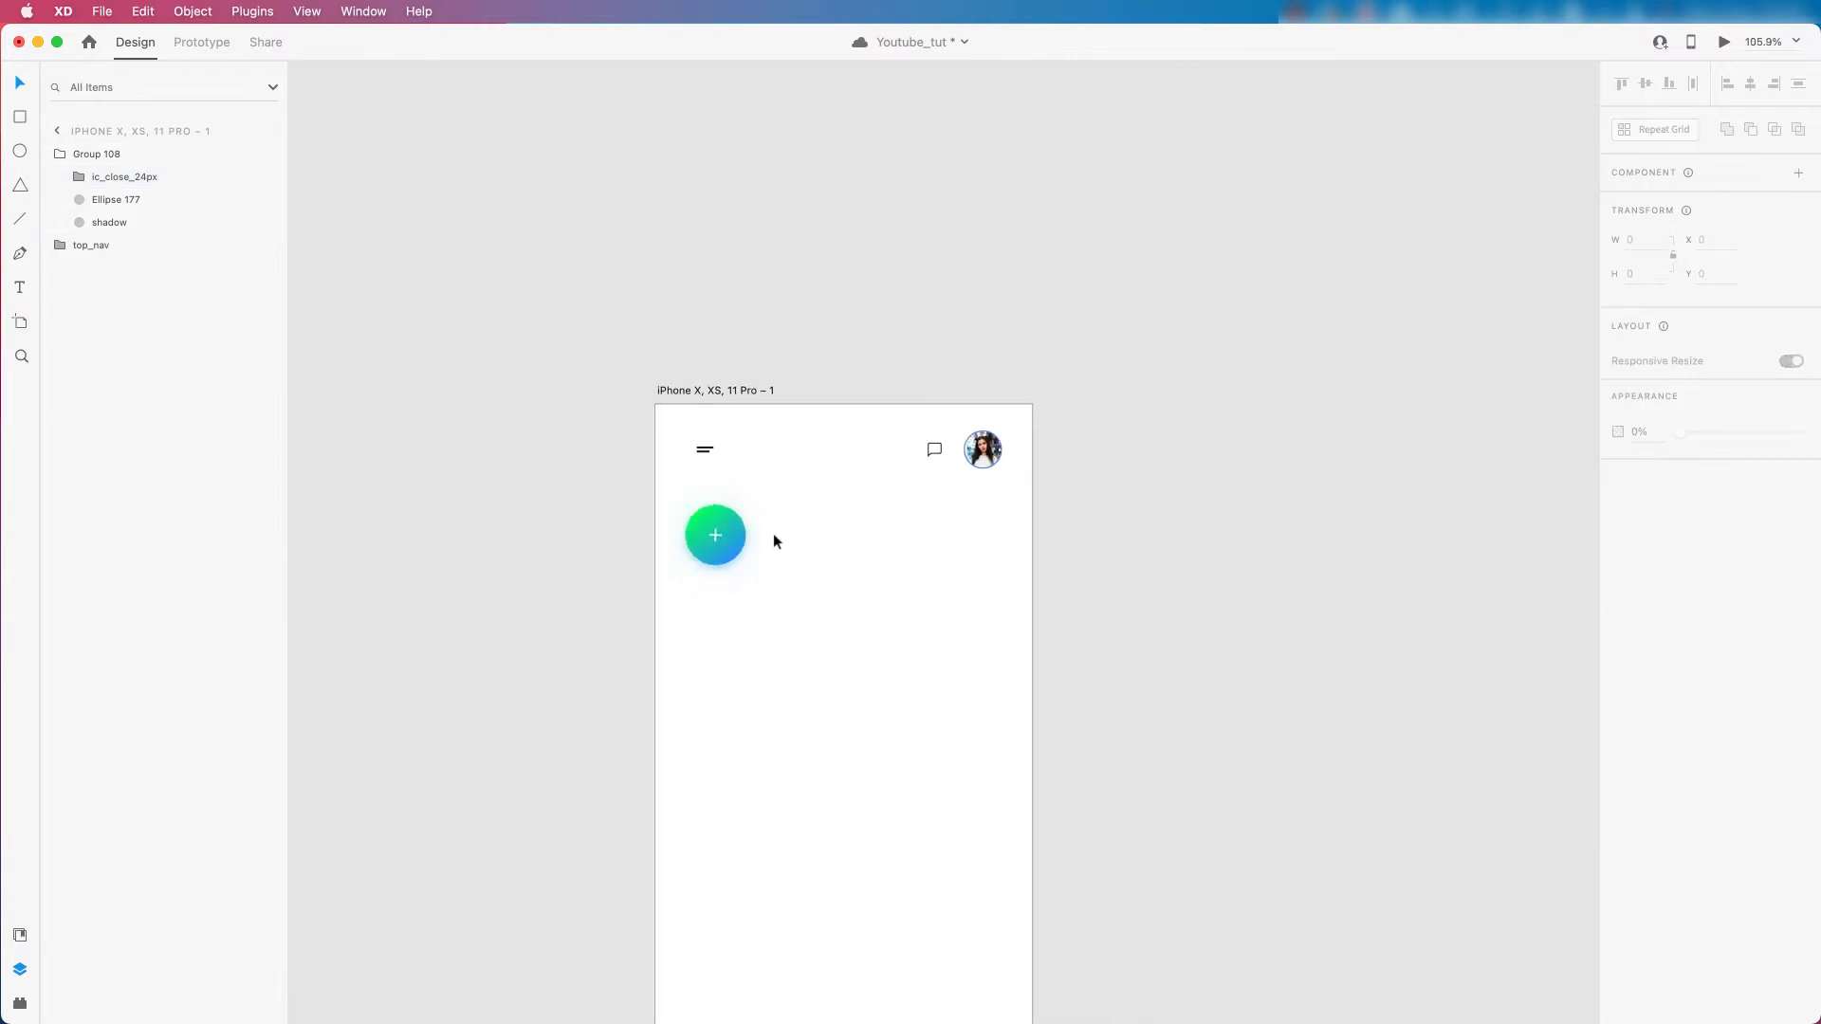
pyautogui.scroll(-5, 742, 537)
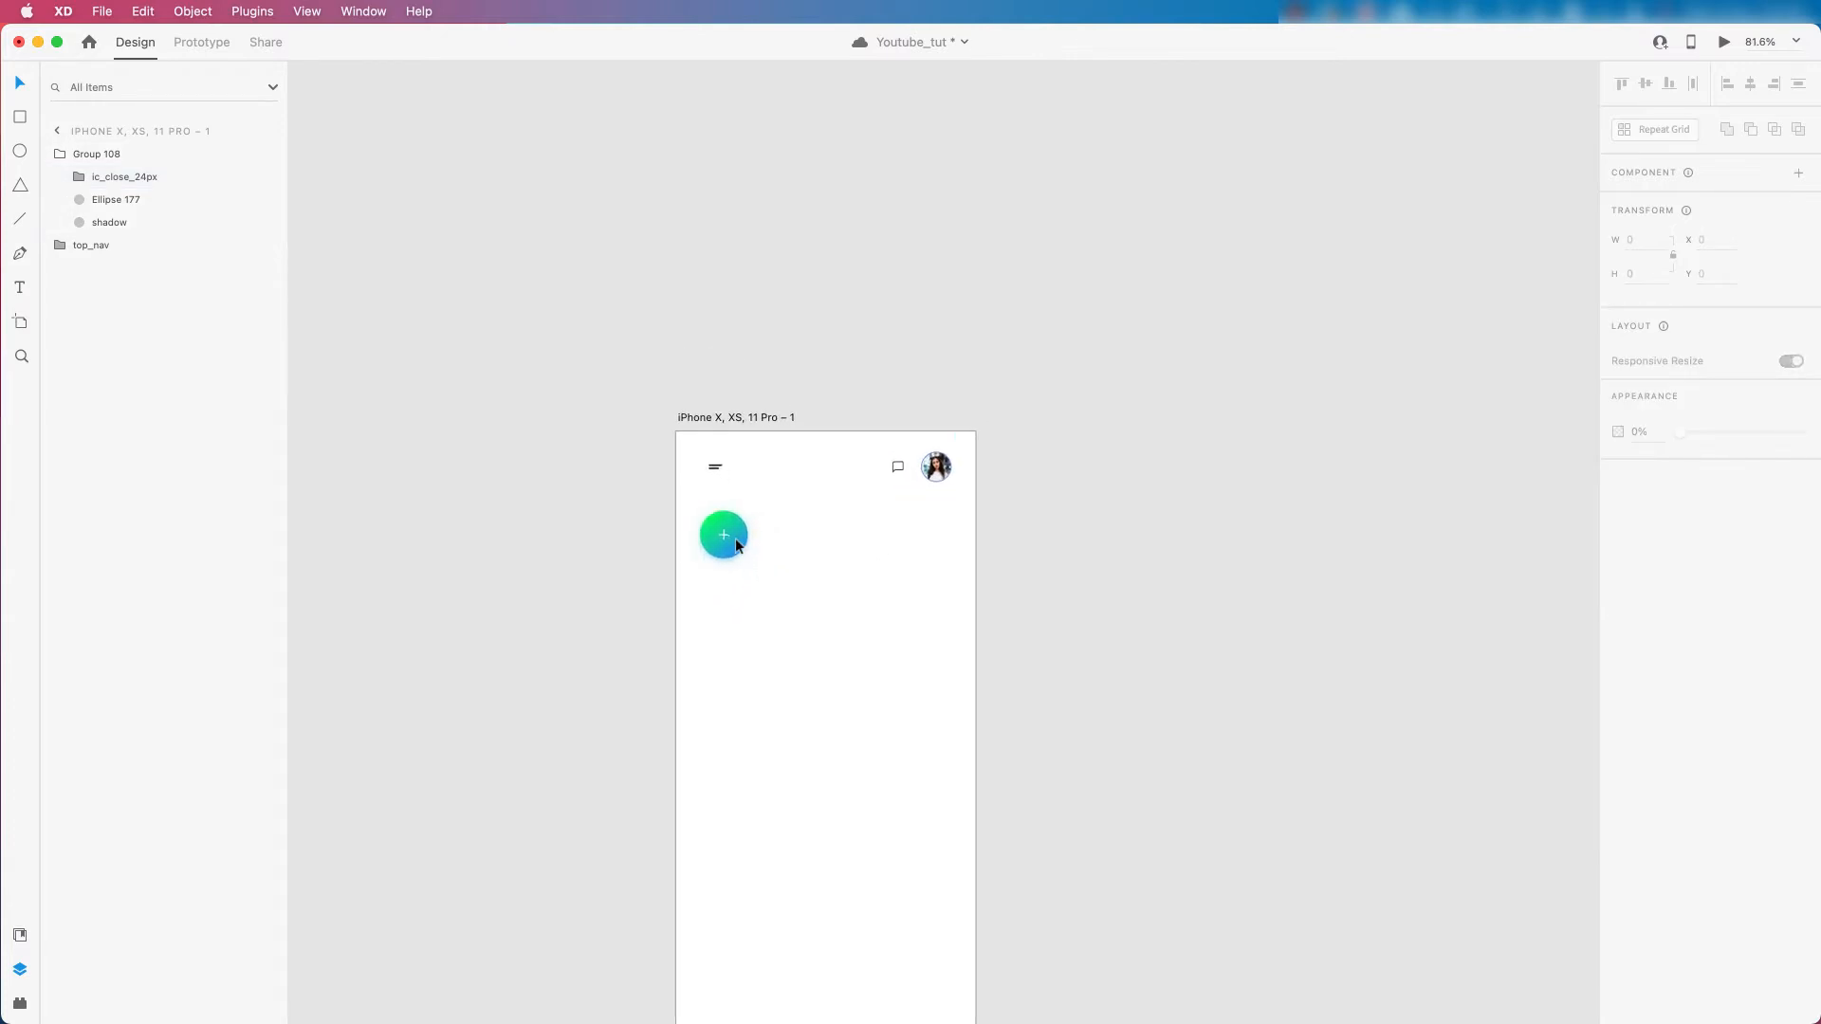
pyautogui.click(93, 199)
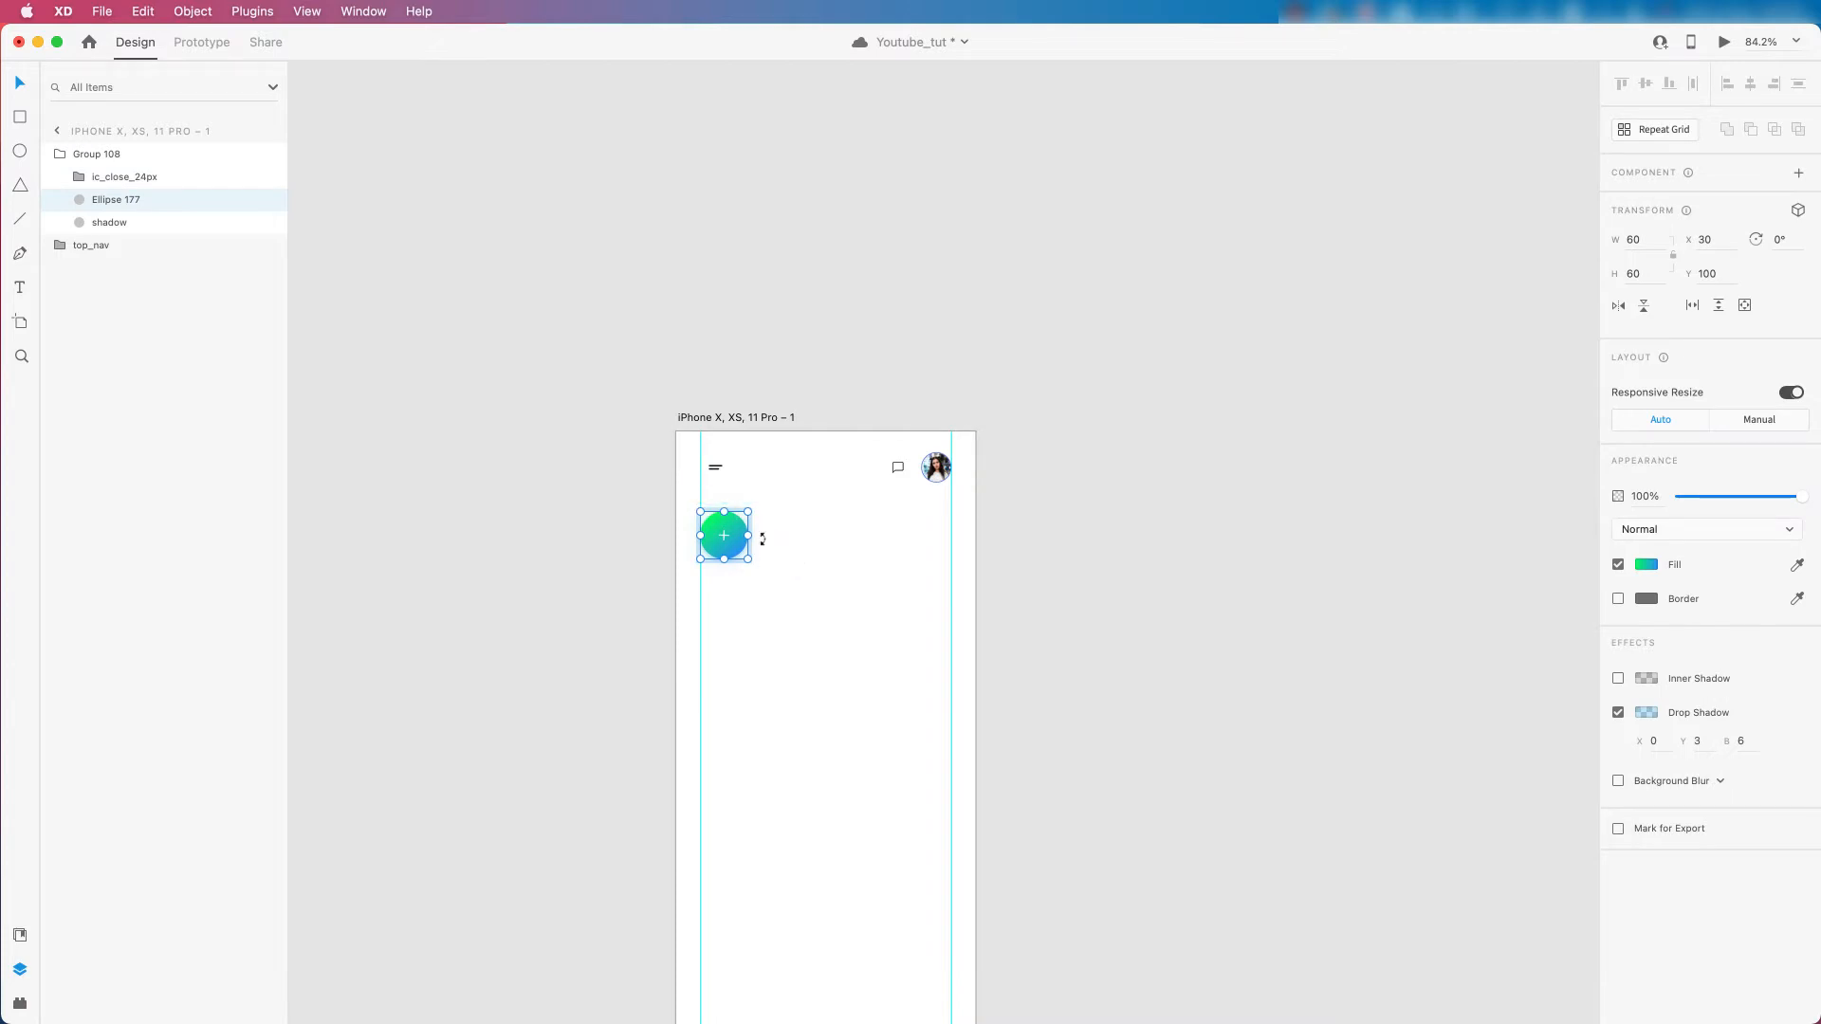
pyautogui.scroll(-2, 753, 538)
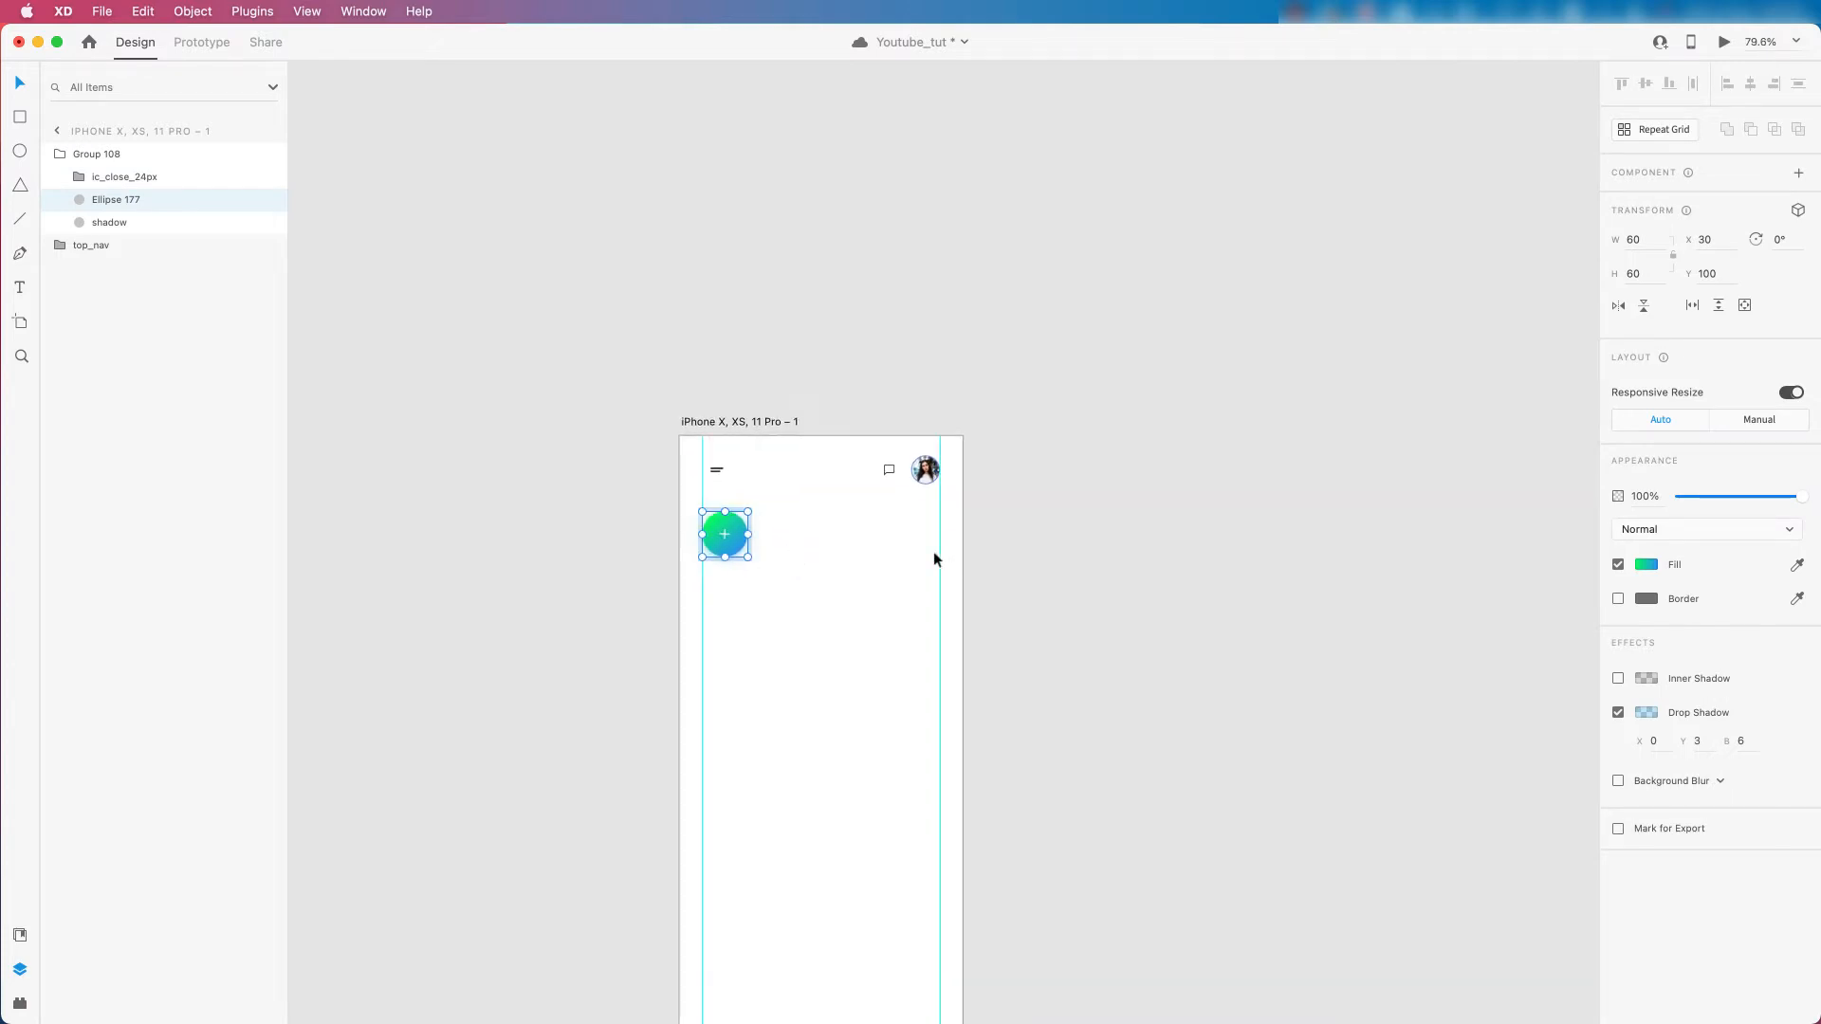
pyautogui.scroll(3, 736, 511)
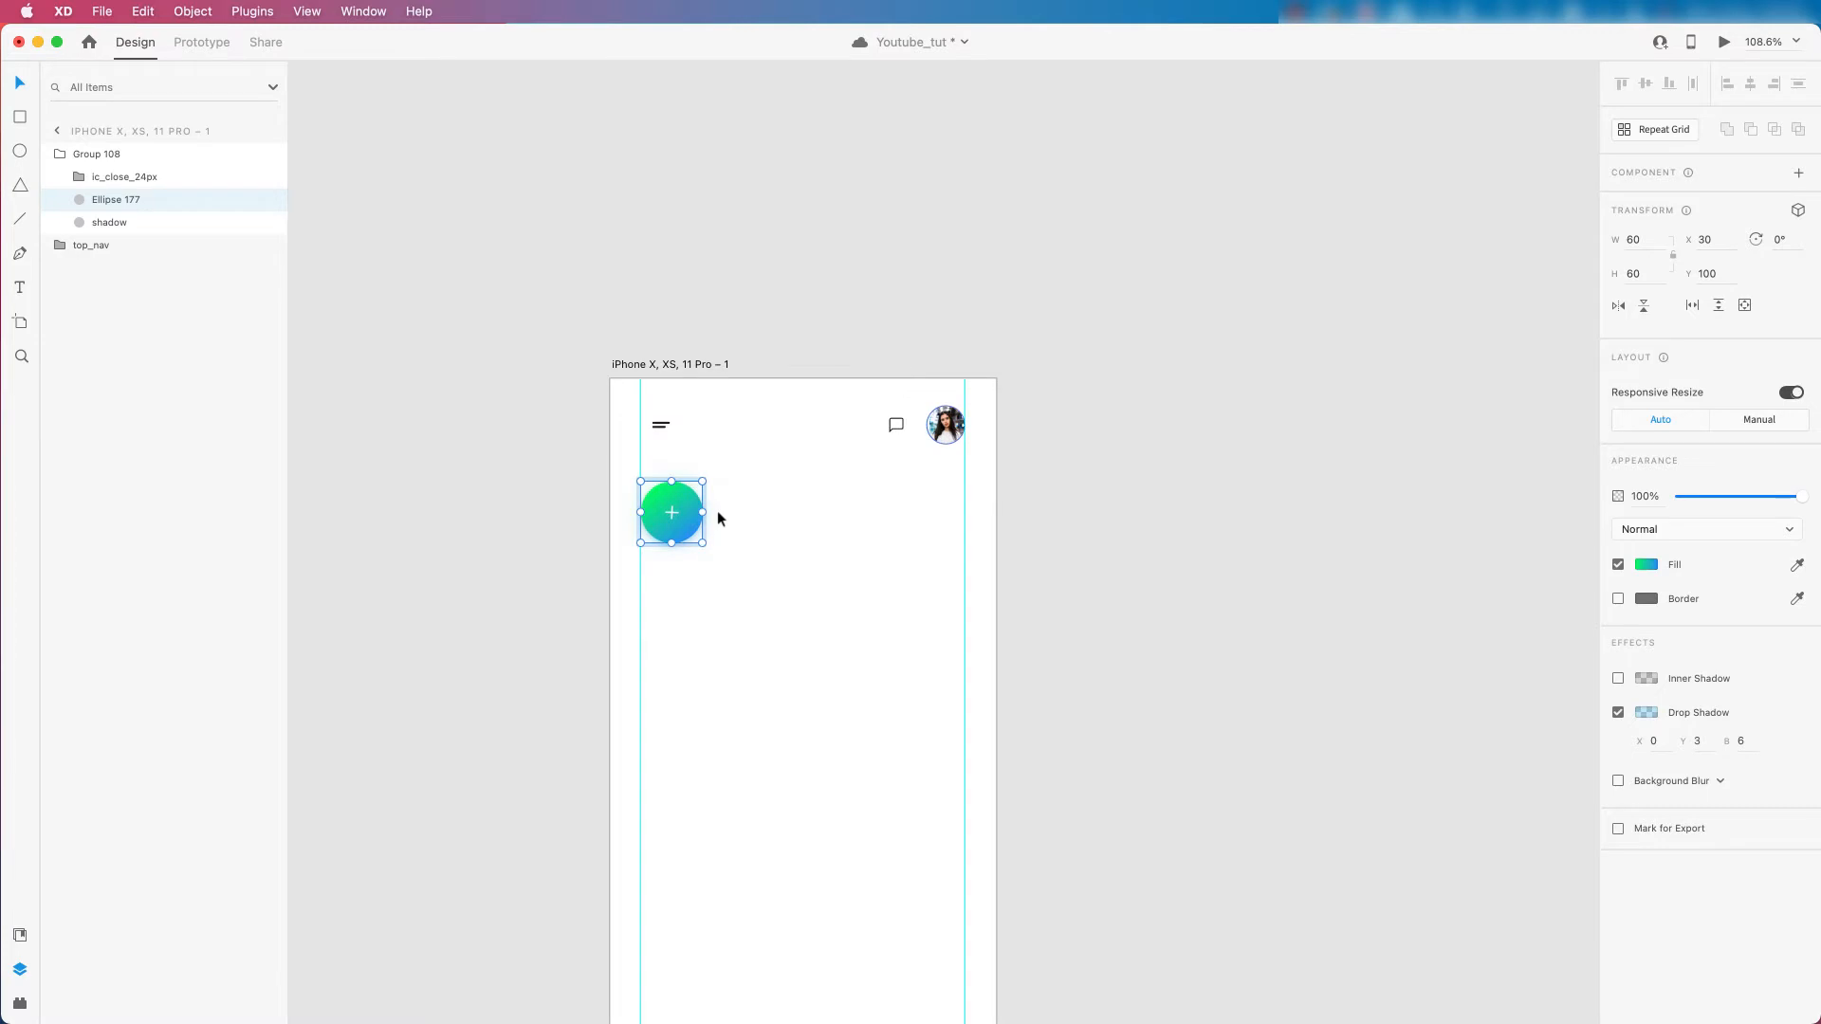
pyautogui.click(736, 507)
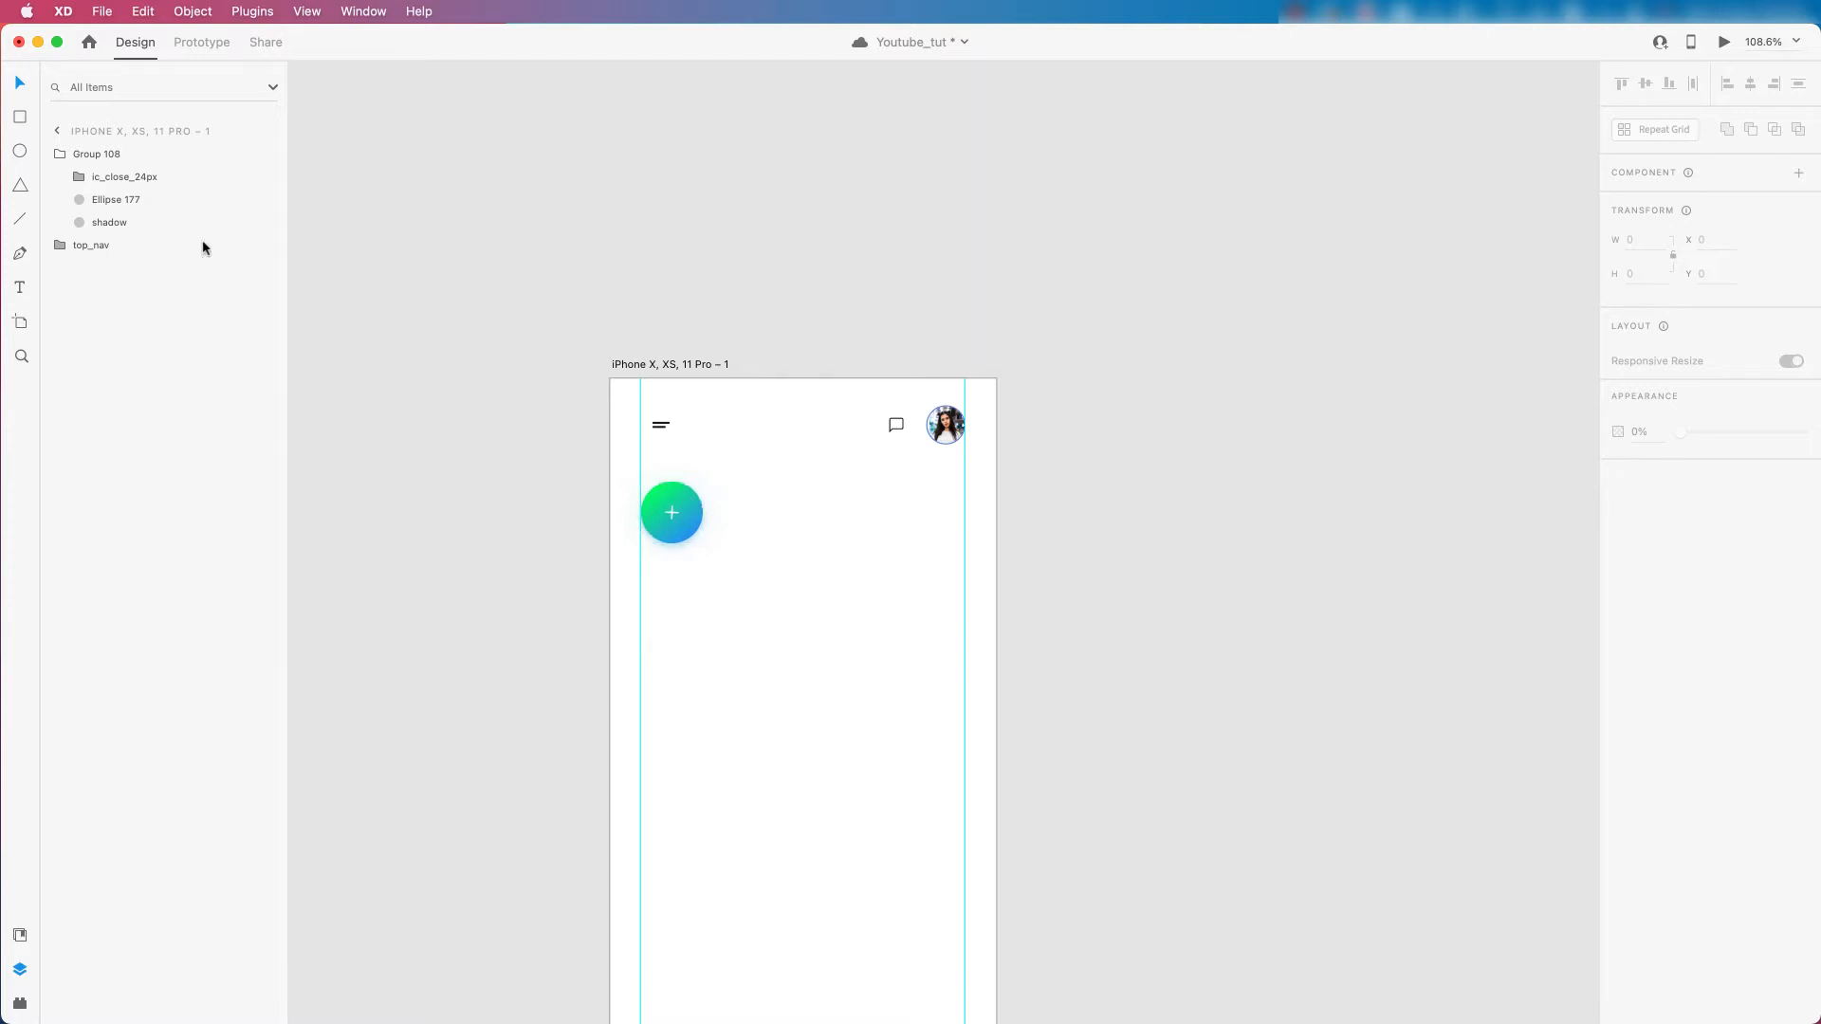
pyautogui.click(106, 202)
pyautogui.click(107, 202)
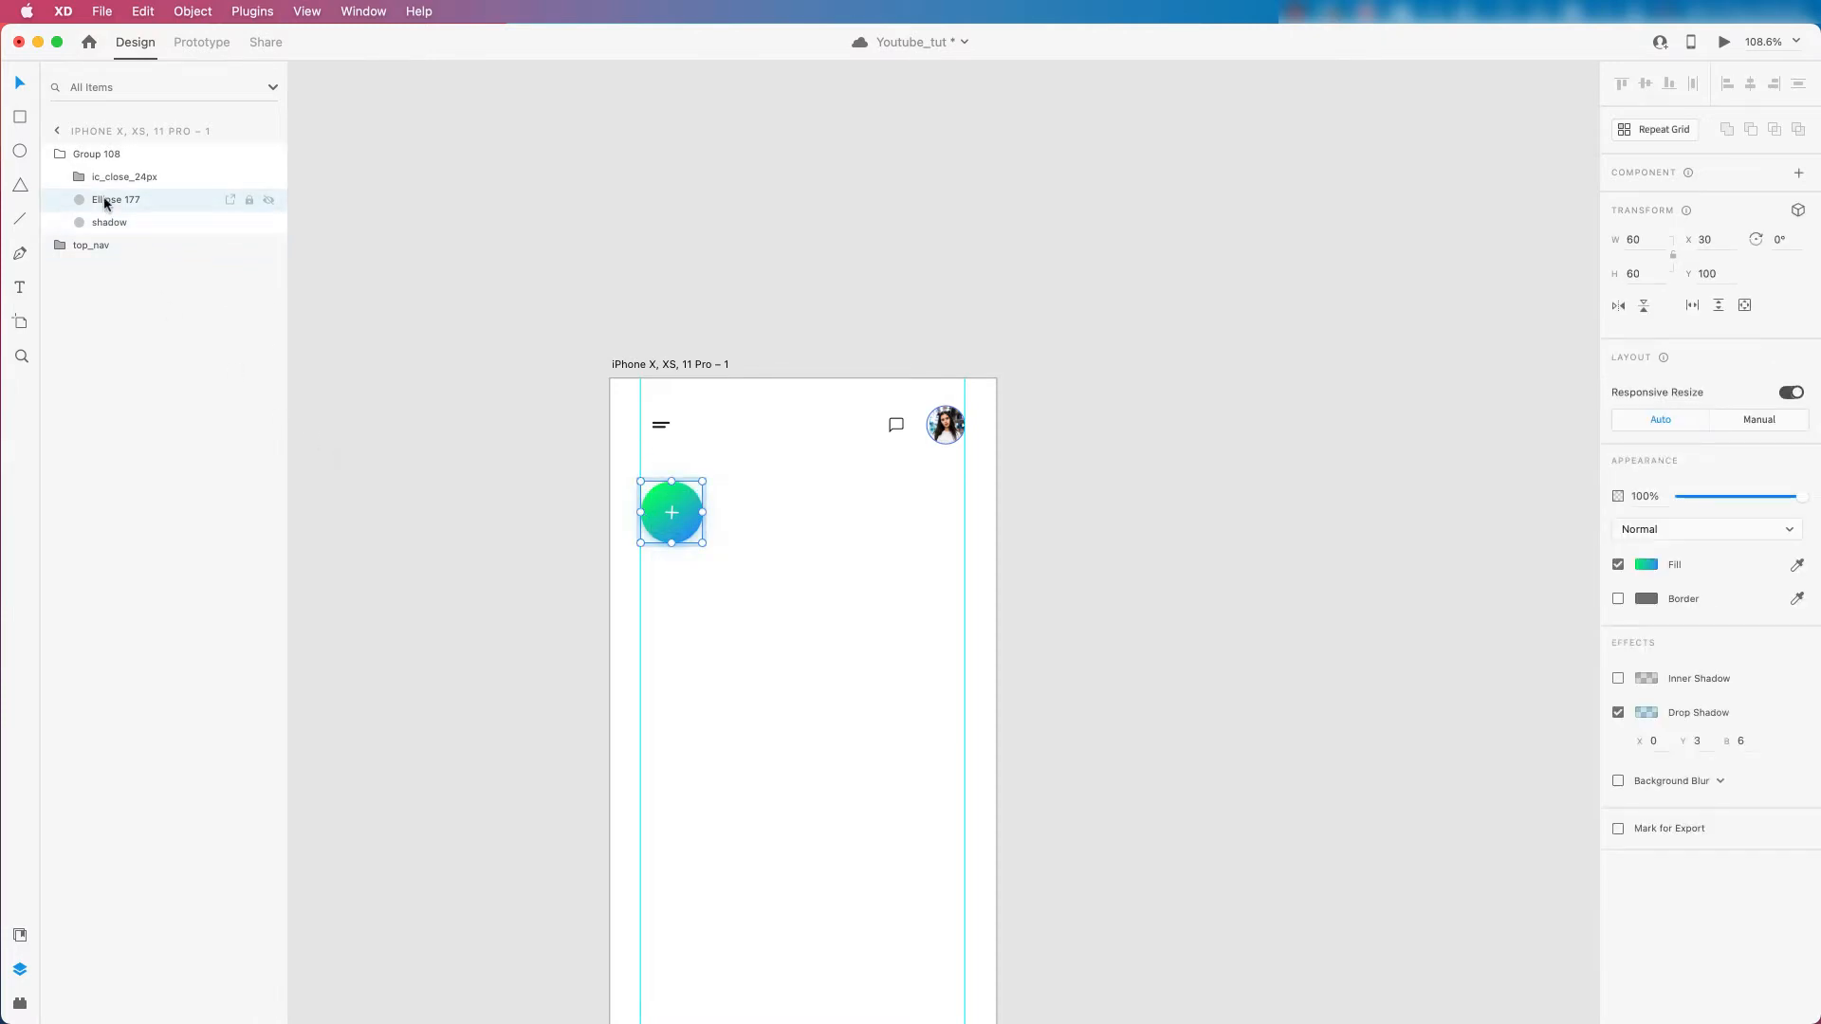
# Draw a 60 by 60 circle beside the gradient circle, level with it at X 105, Y 100.
pyautogui.click(21, 151)
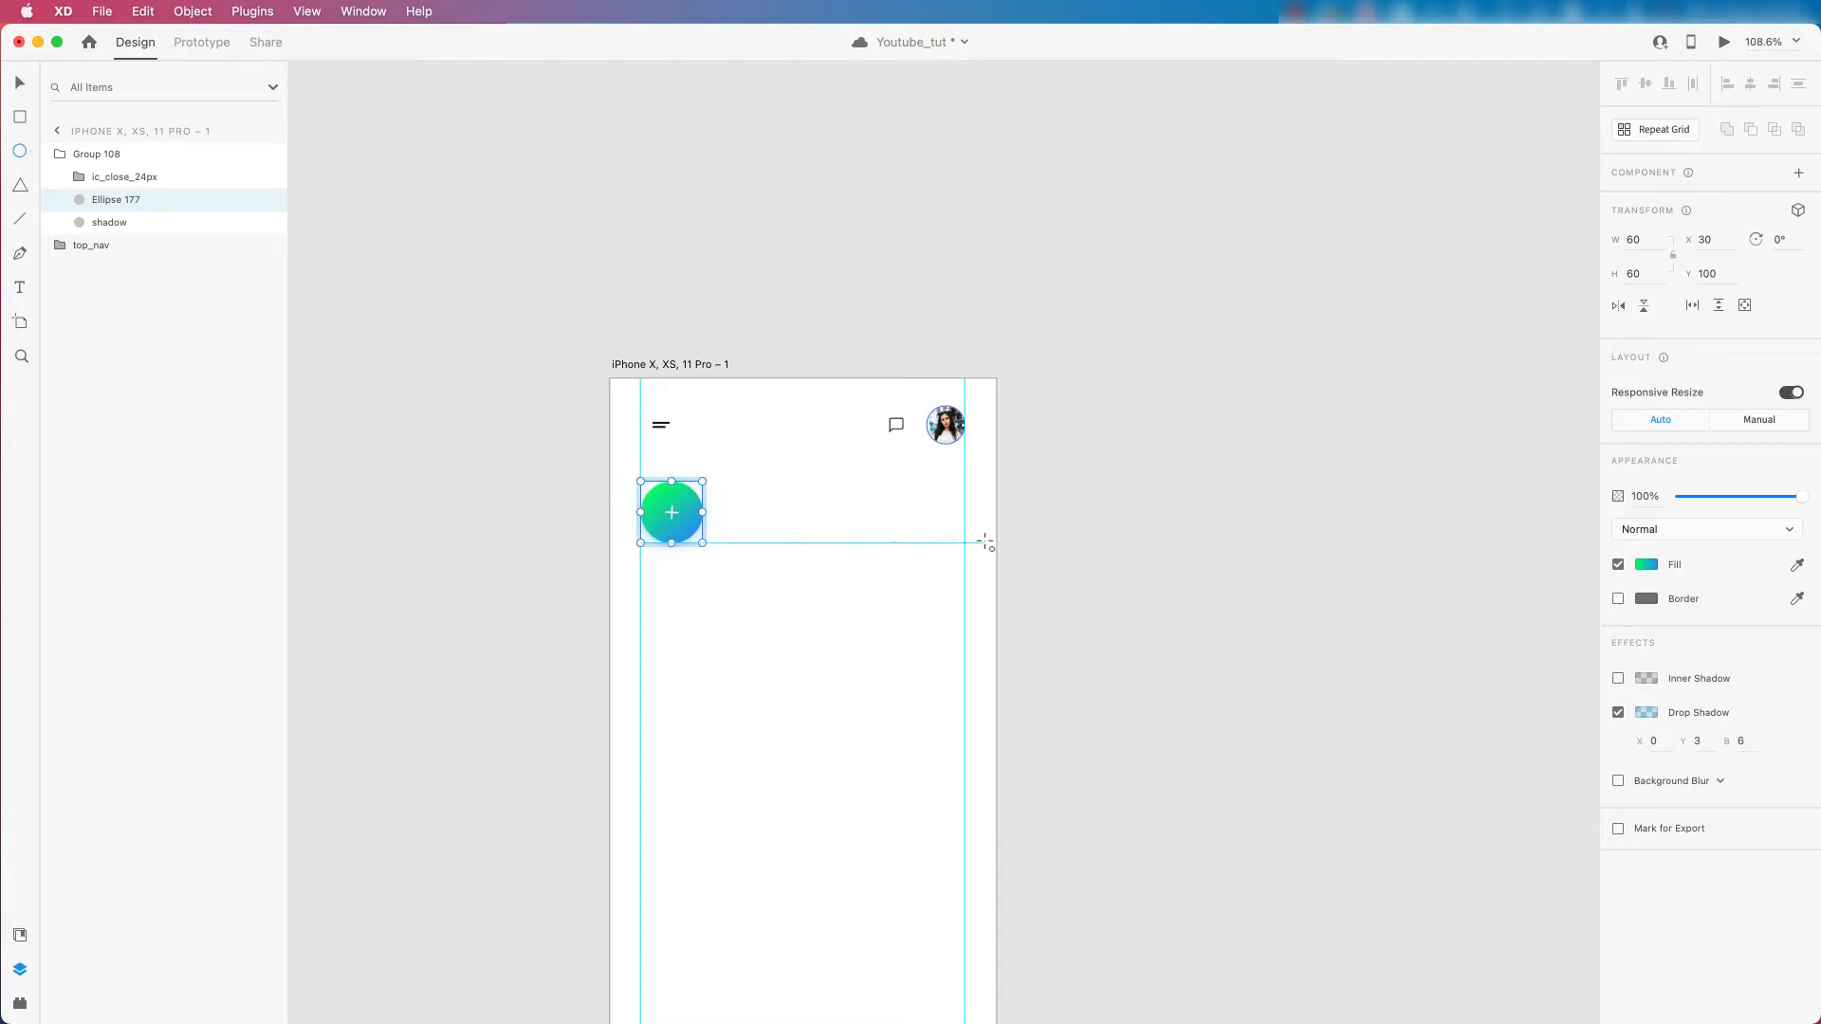
pyautogui.press('v')
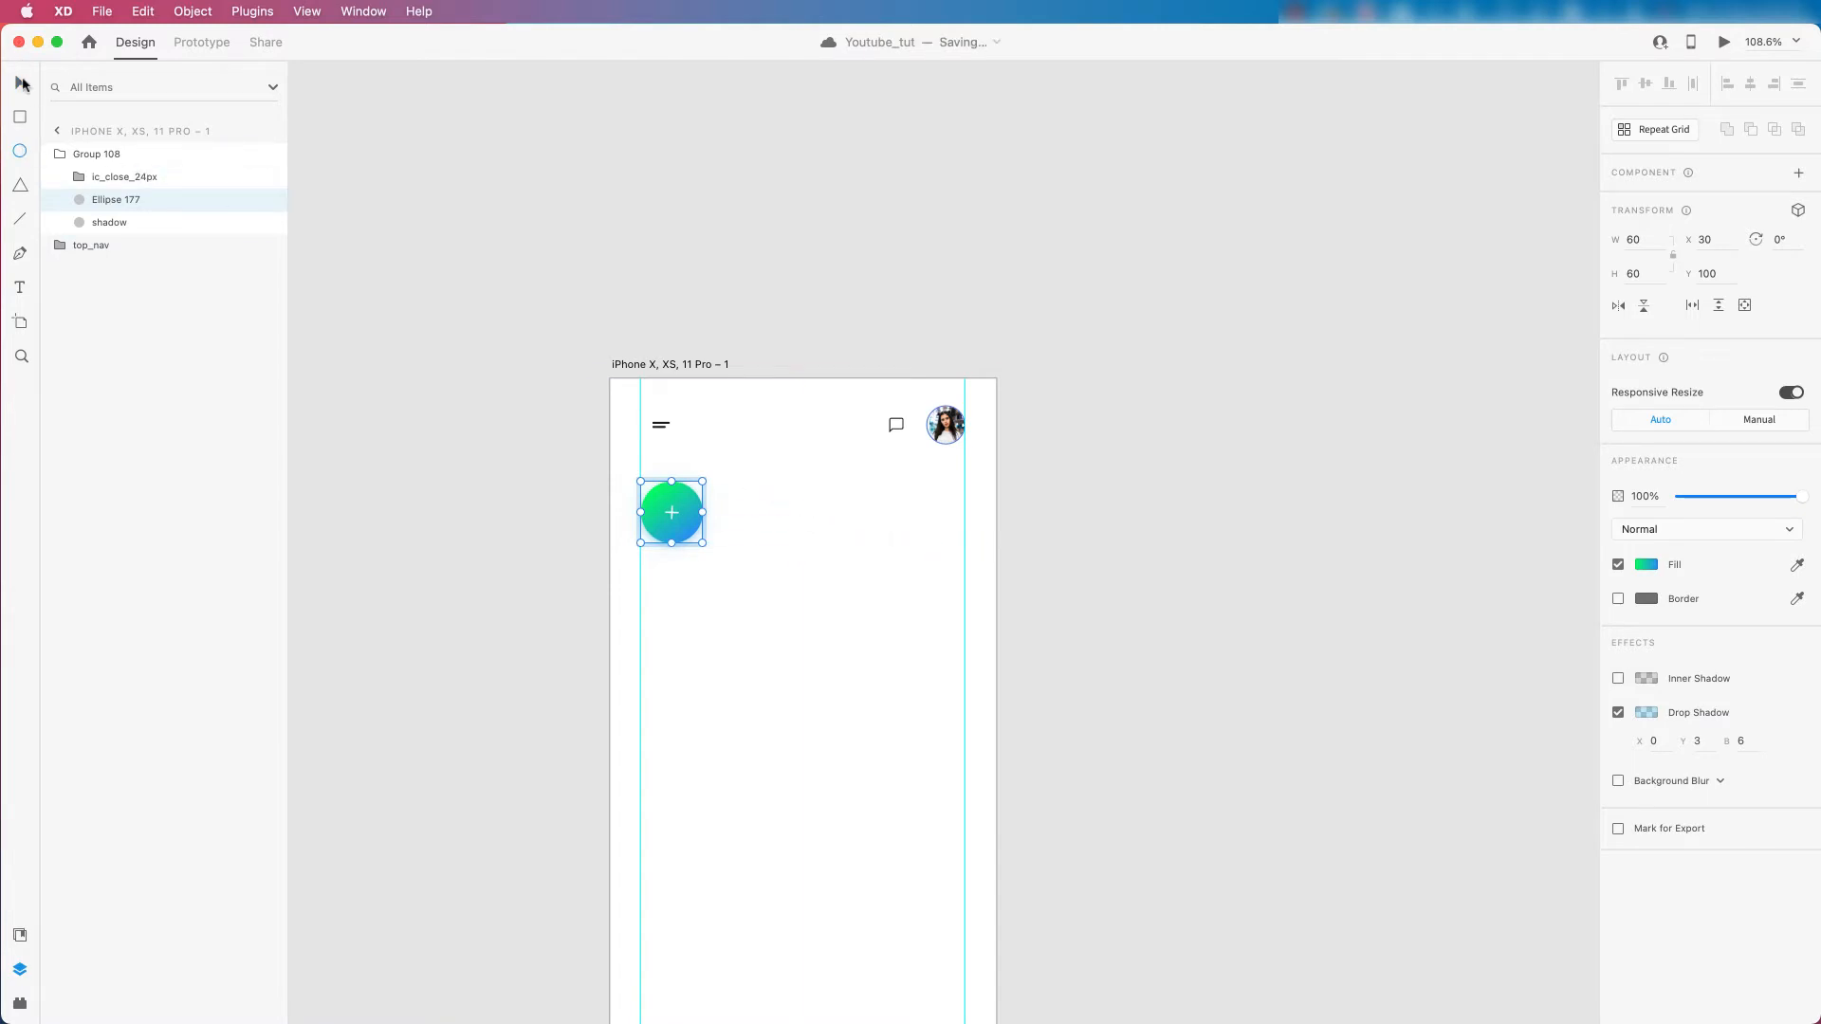
pyautogui.click(793, 531)
pyautogui.click(21, 151)
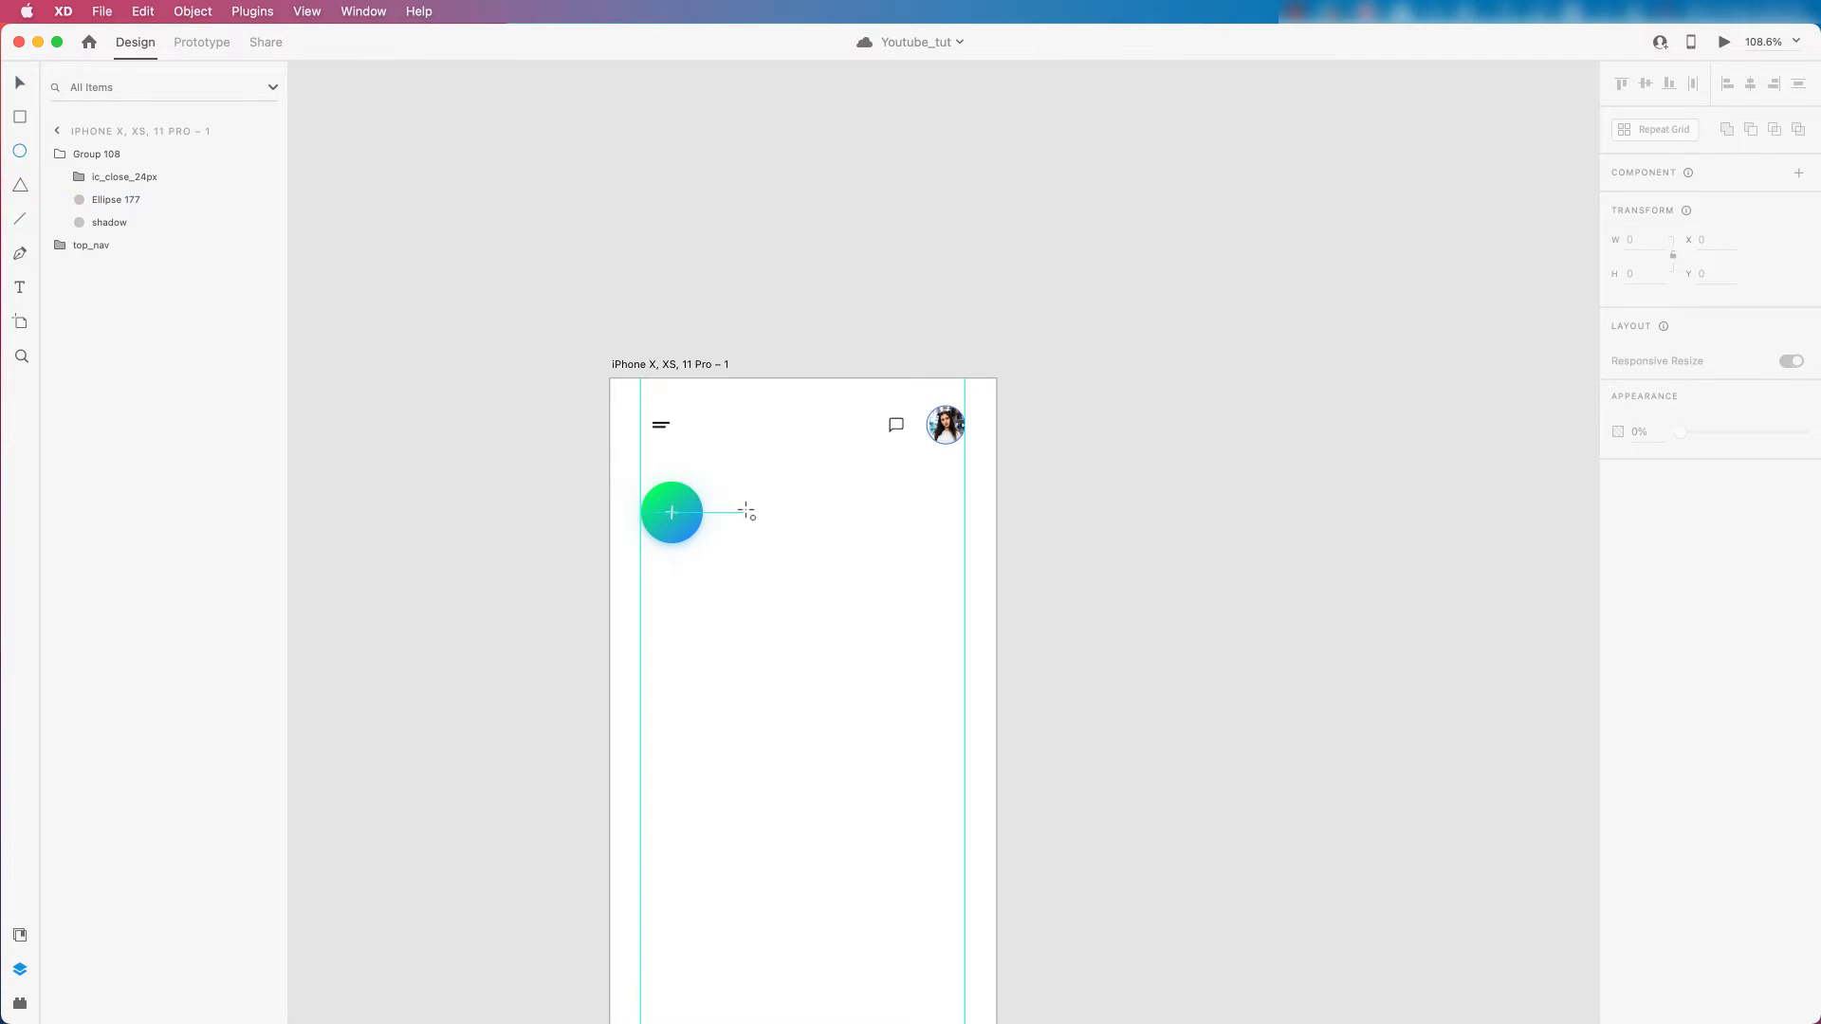
pyautogui.moveTo(749, 513); pyautogui.dragTo(782, 543)
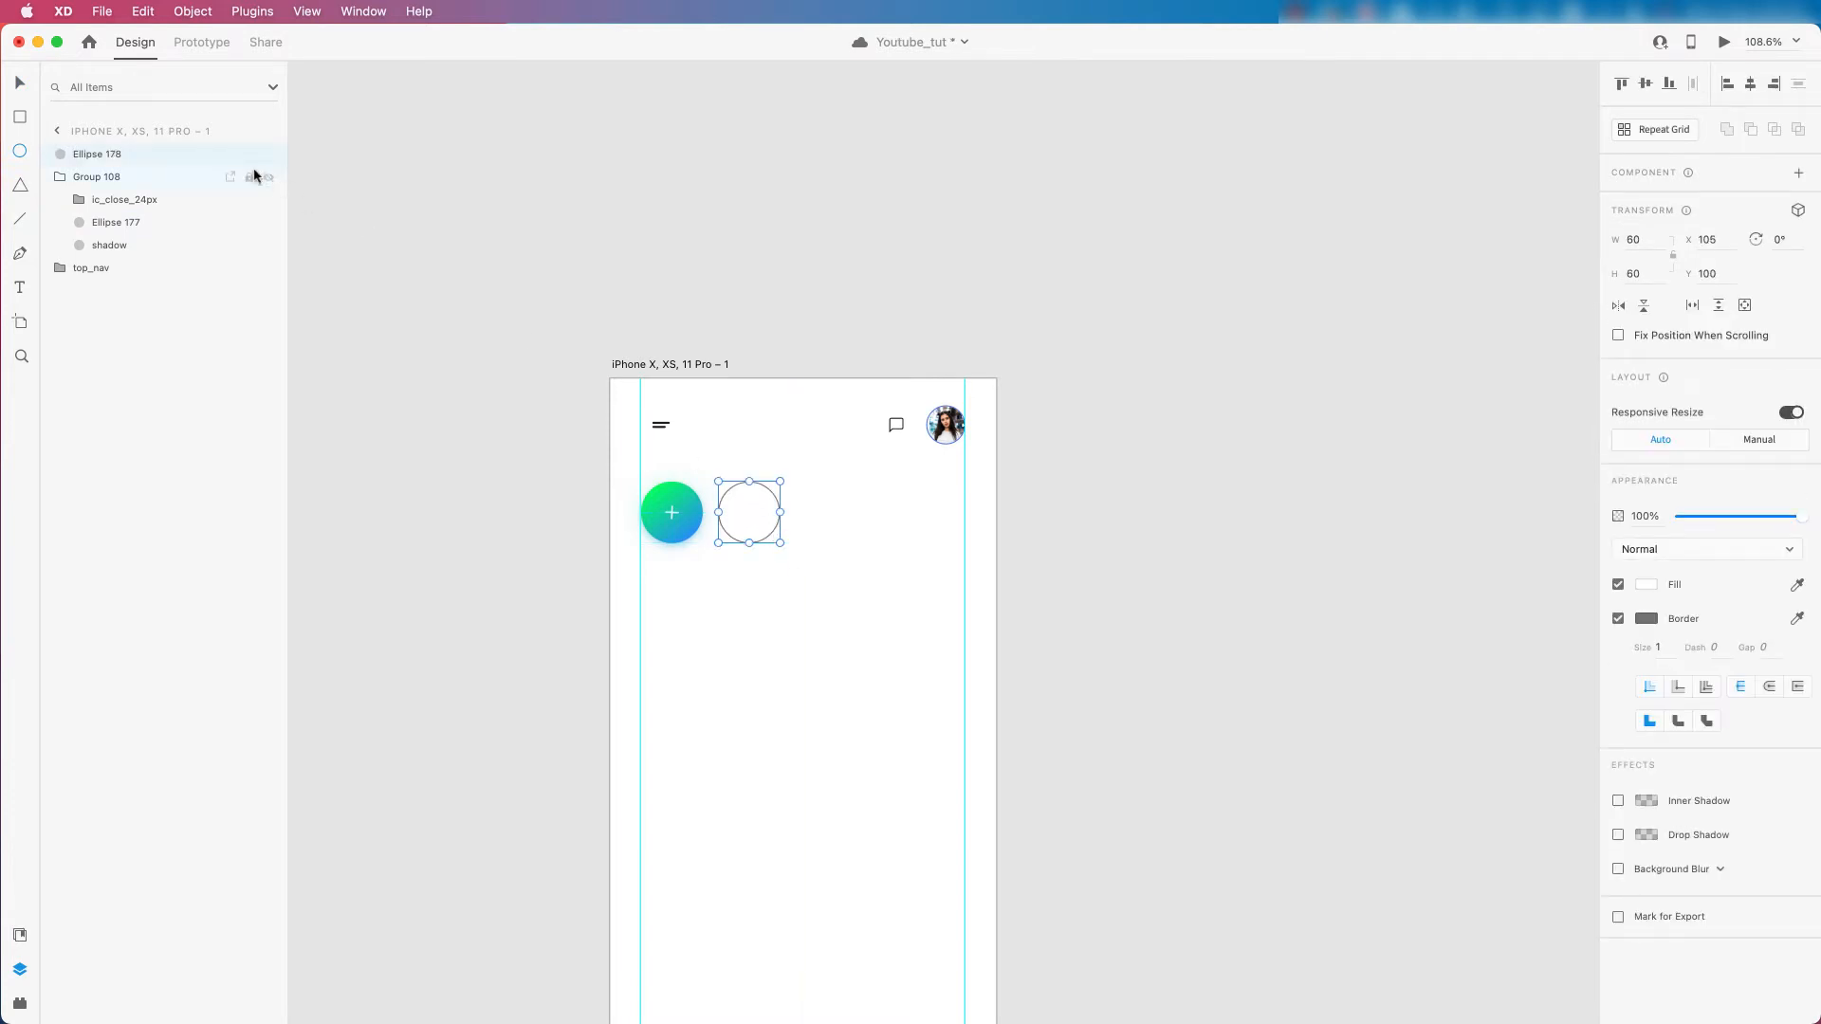
# Move the new outlined circle to X 110 while keeping it level with the gradient circle, and save the document.
pyautogui.click(20, 84)
pyautogui.moveTo(764, 511); pyautogui.dragTo(768, 511)
pyautogui.scroll(1, 767, 511)
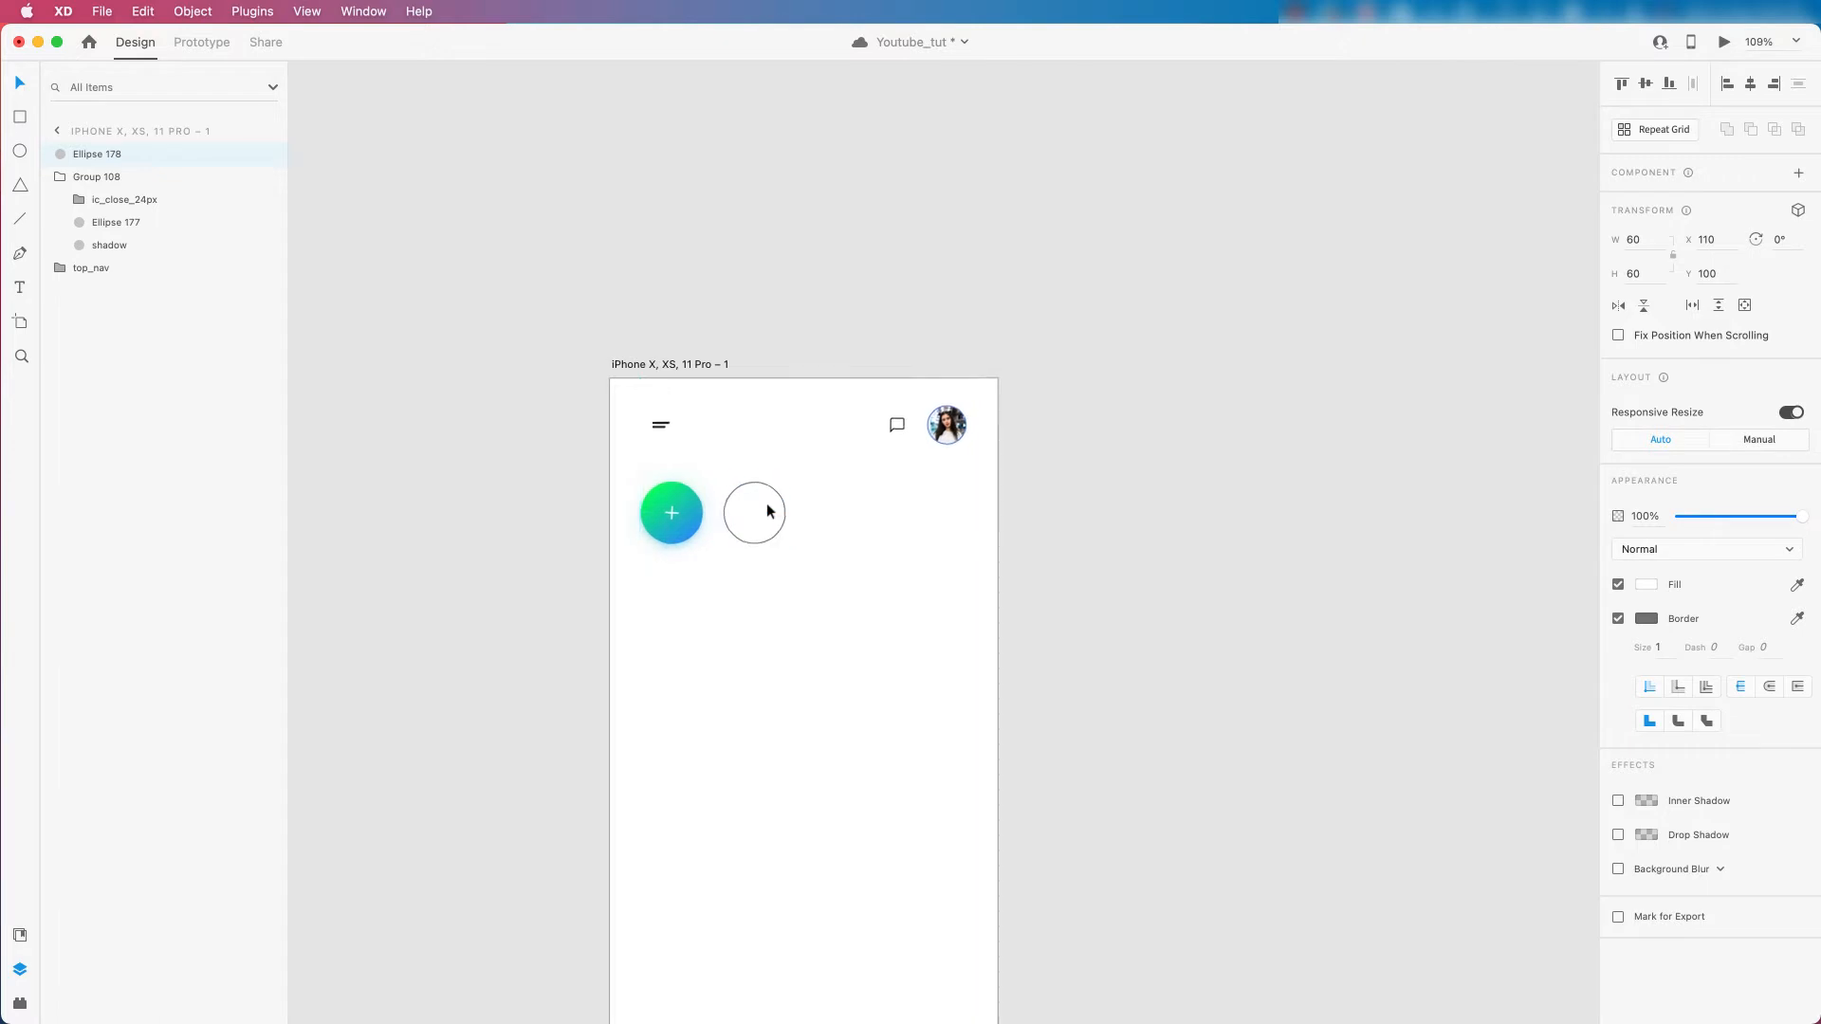
pyautogui.moveTo(844, 514); pyautogui.dragTo(834, 389)
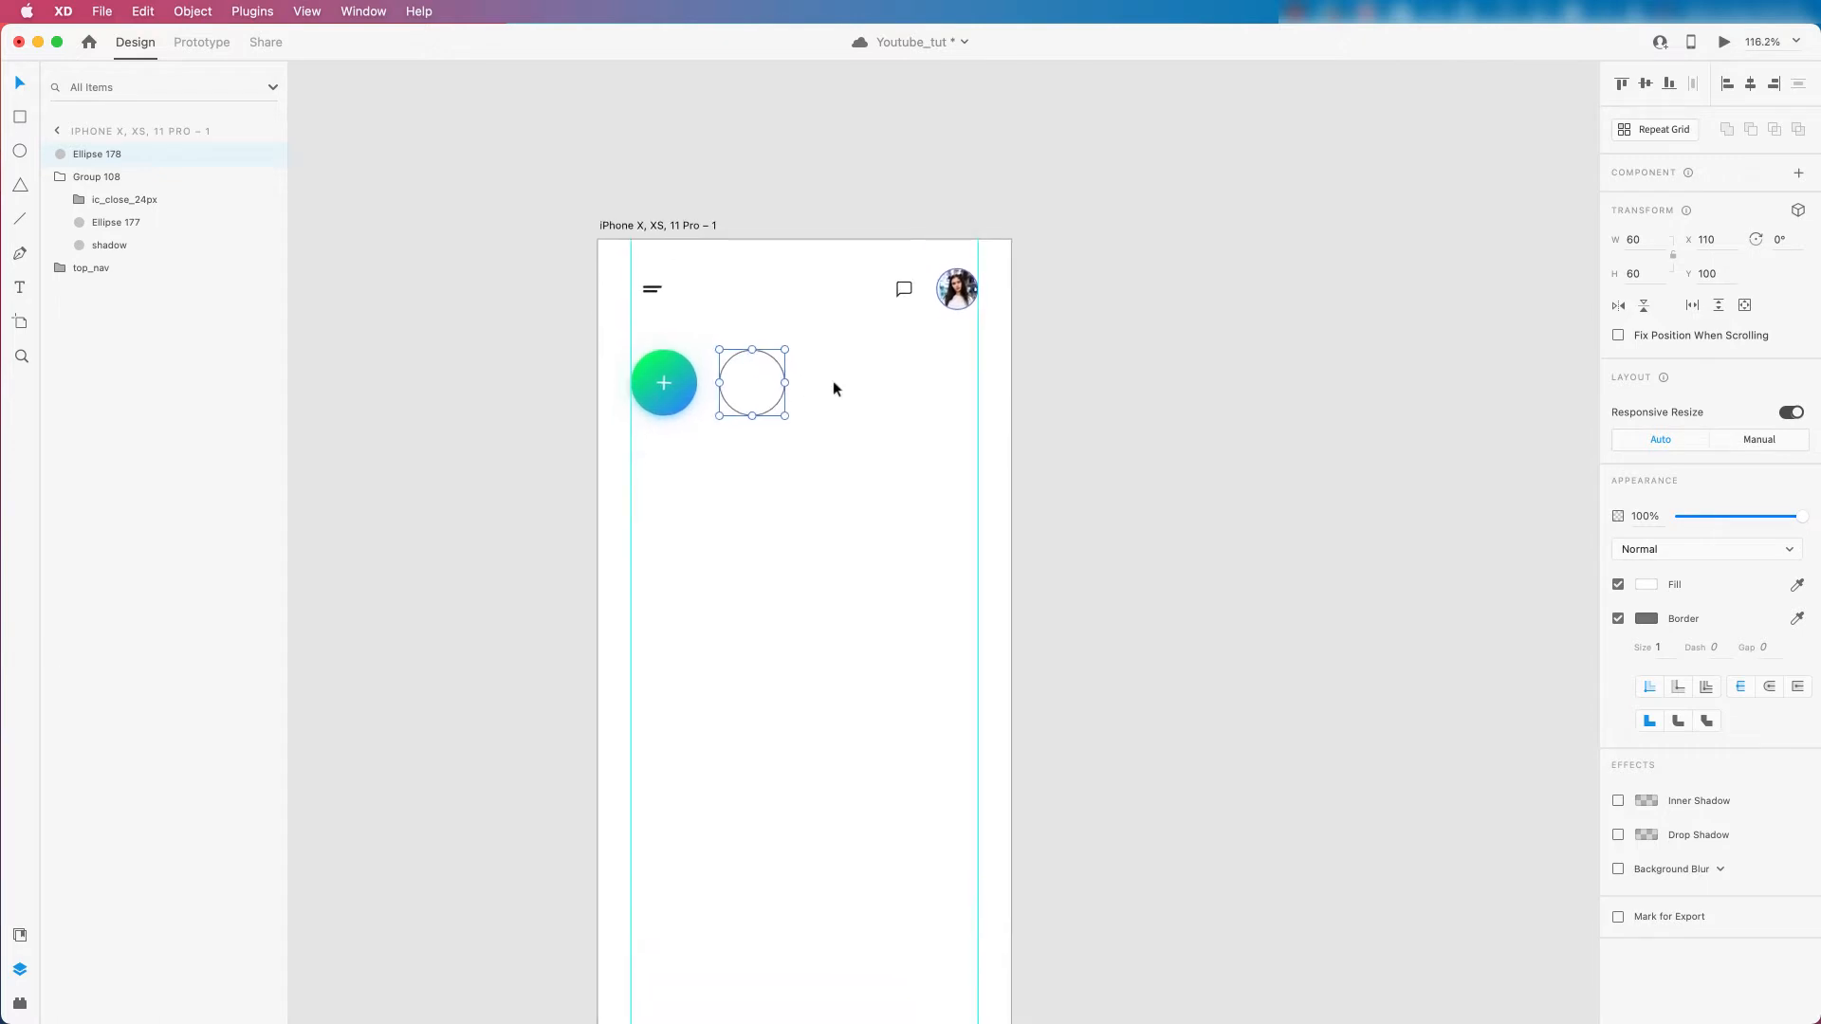
pyautogui.scroll(5, 794, 328)
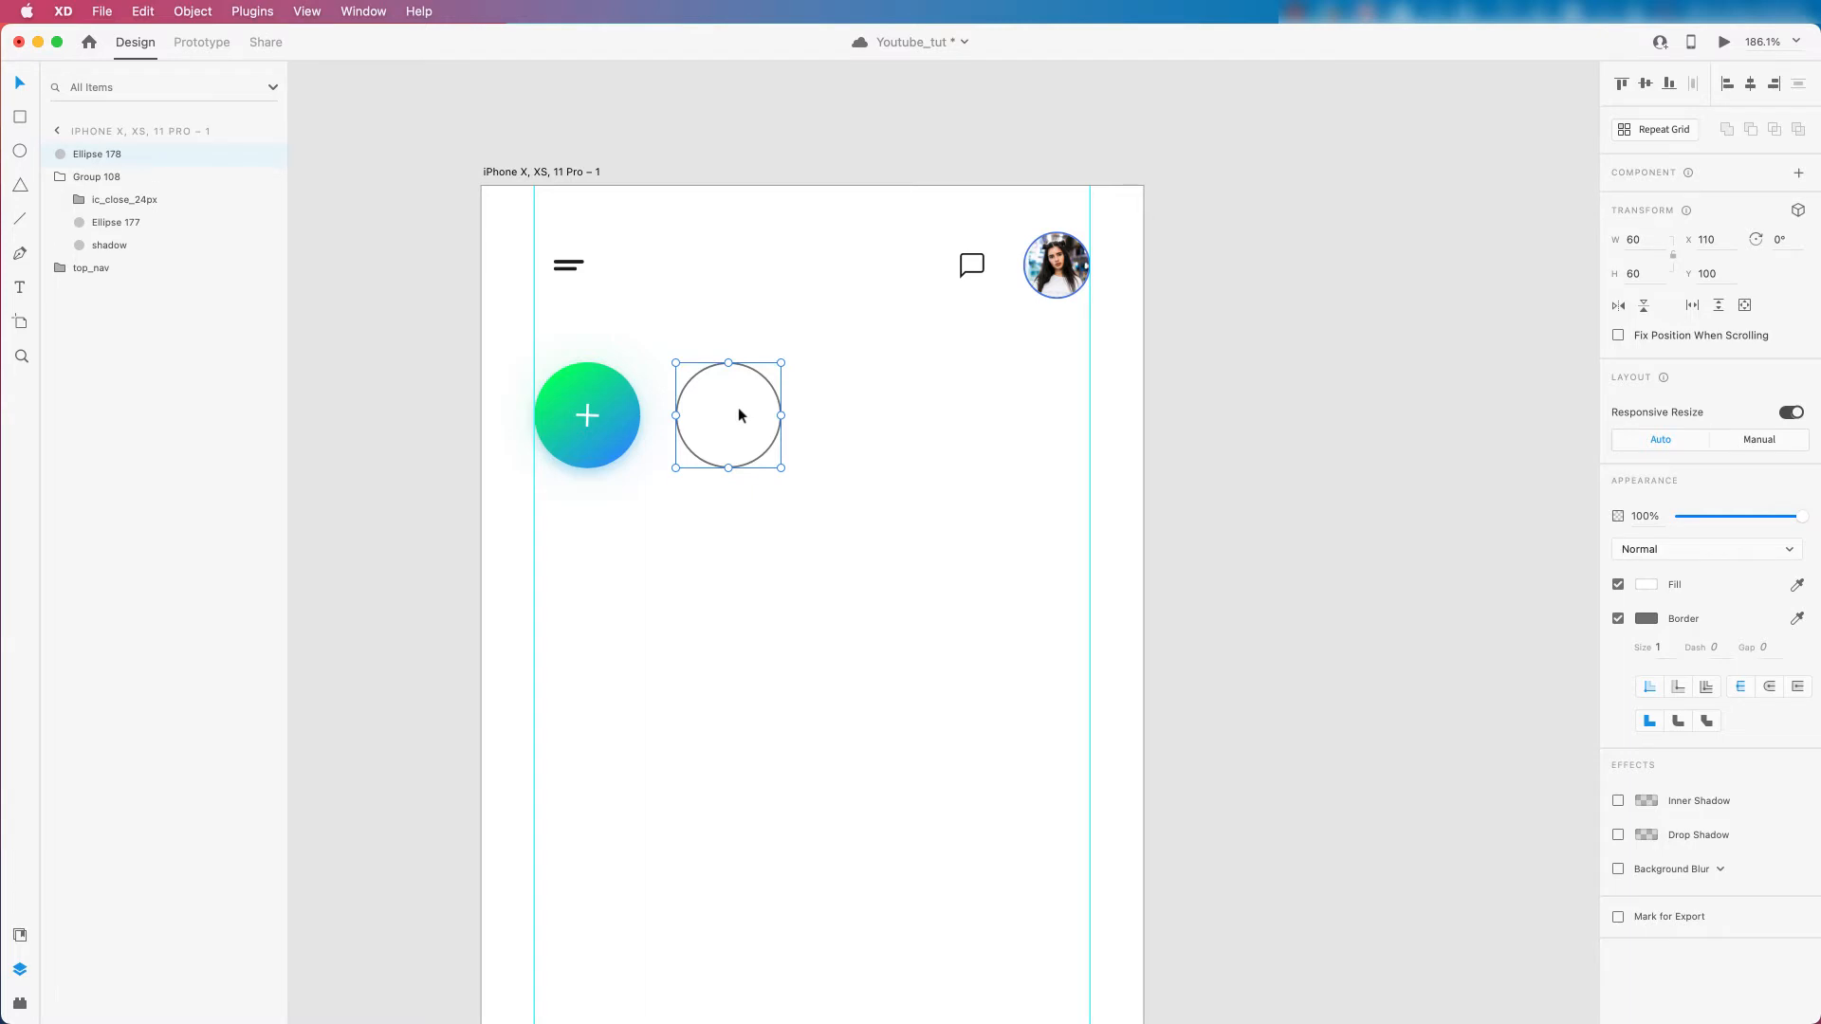
pyautogui.press('super+s')
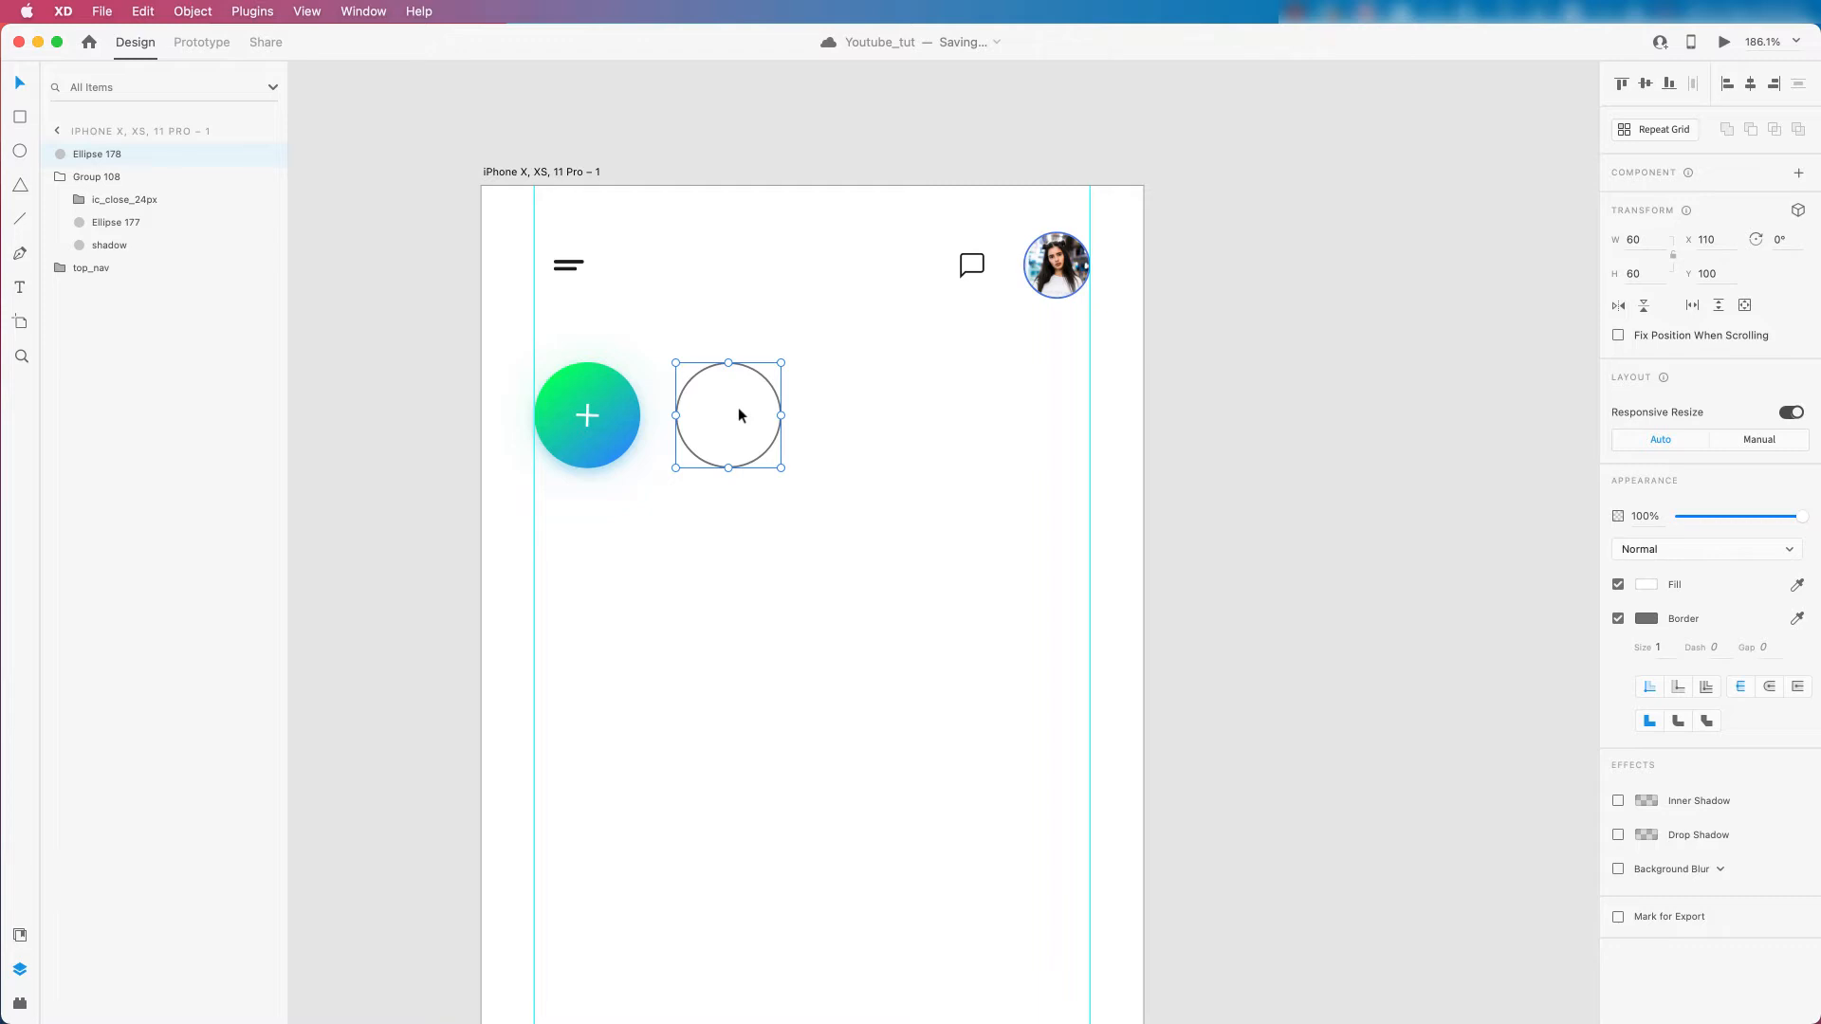
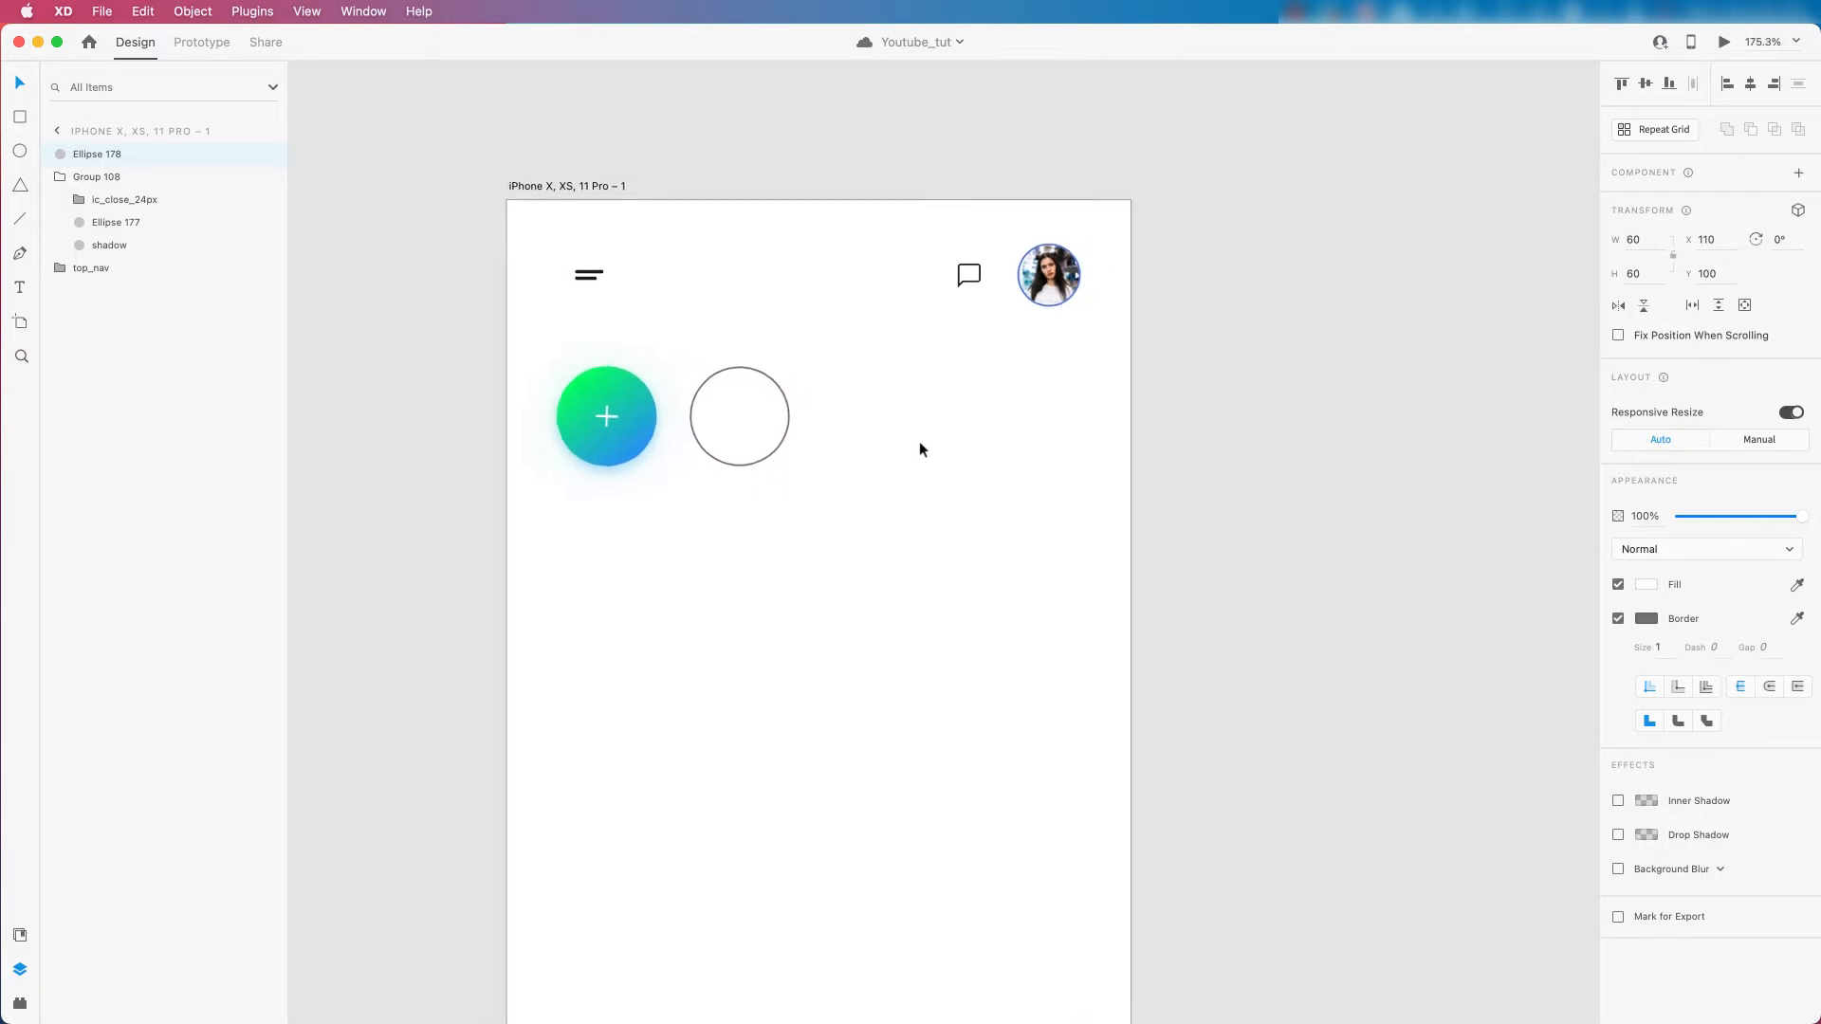
# Duplicate the 60 by 60 outlined circle in place and shrink the copy to 56 by 56 around the same center.
pyautogui.scroll(3, 668, 377)
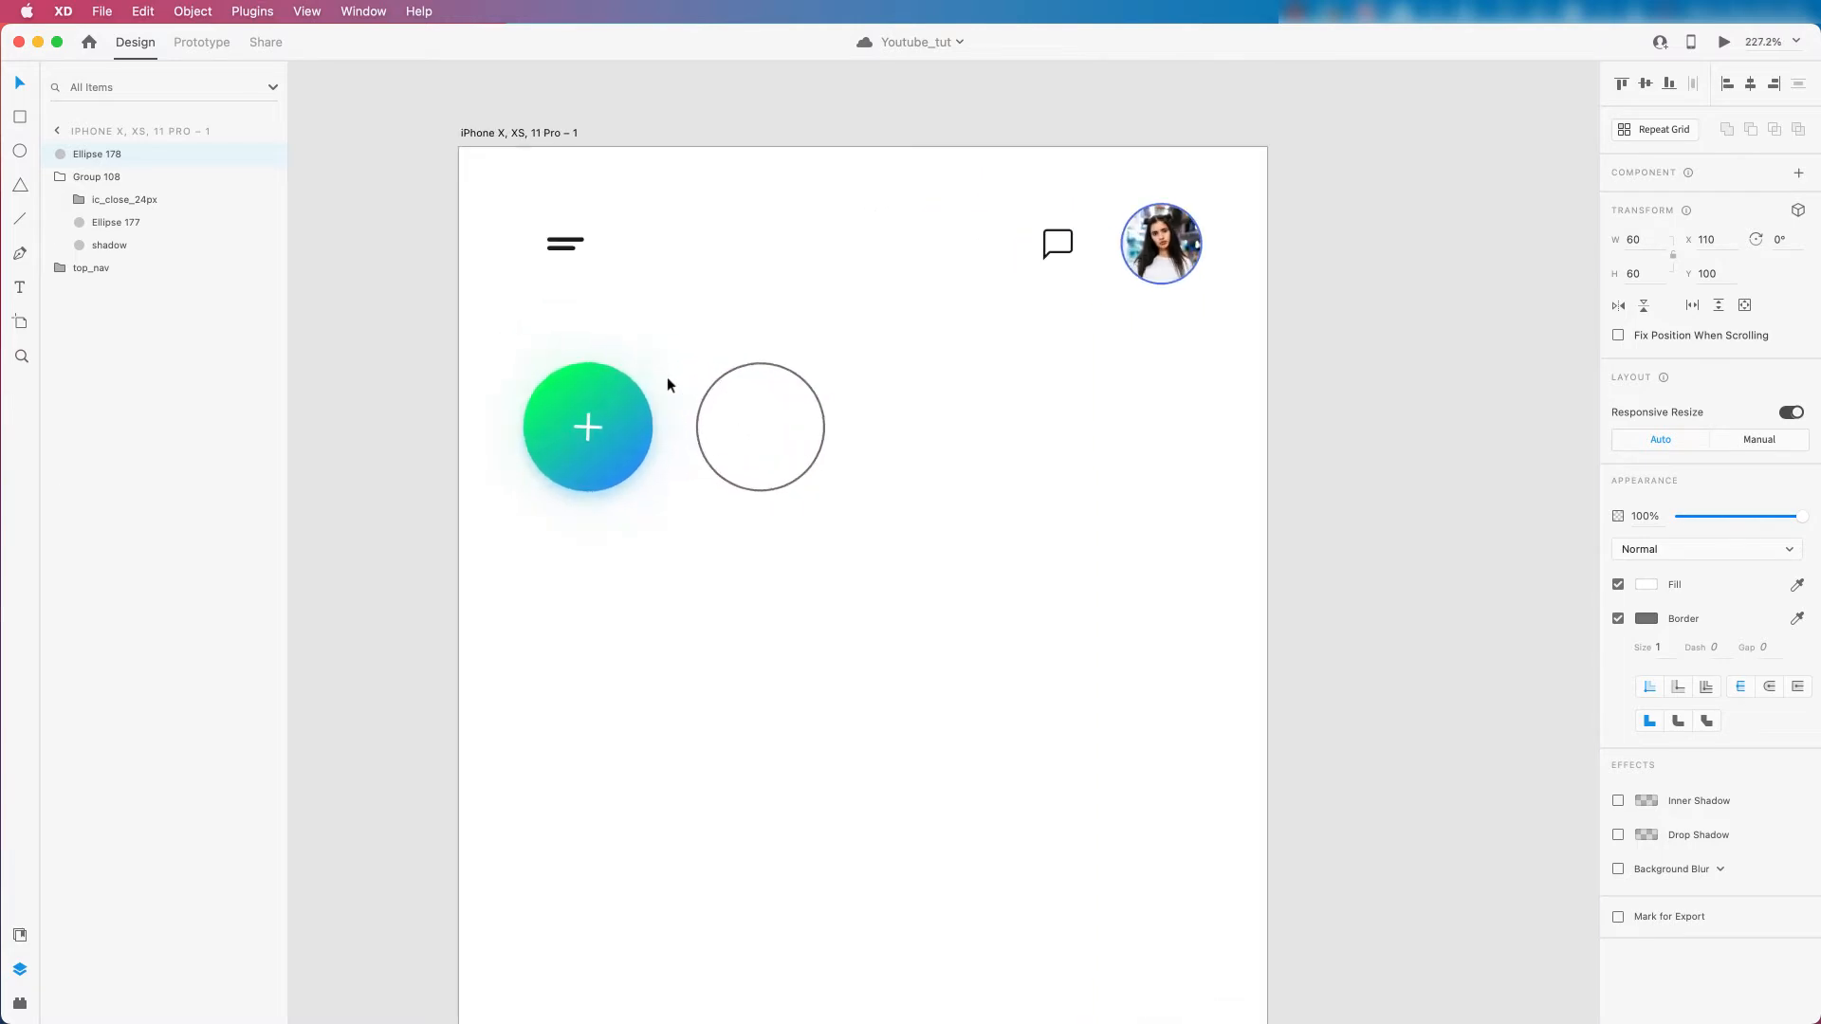
pyautogui.rightClick(770, 409)
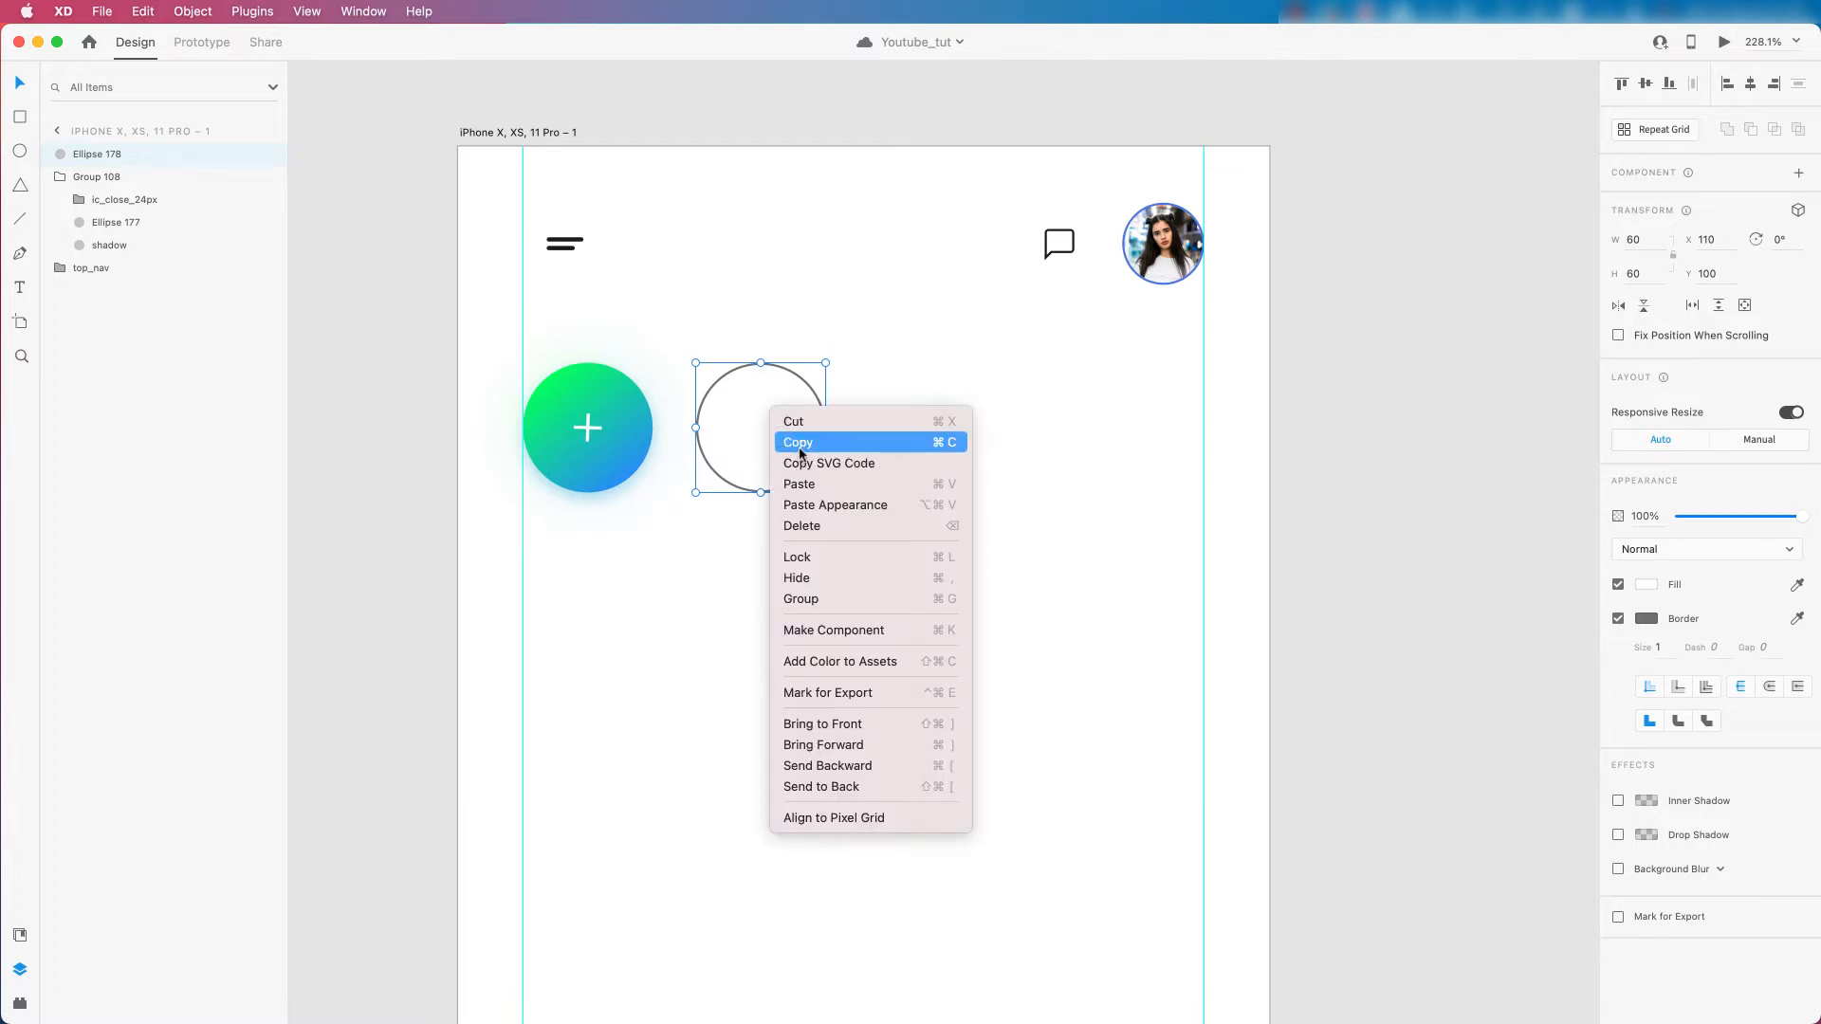
pyautogui.click(800, 445)
pyautogui.rightClick(781, 416)
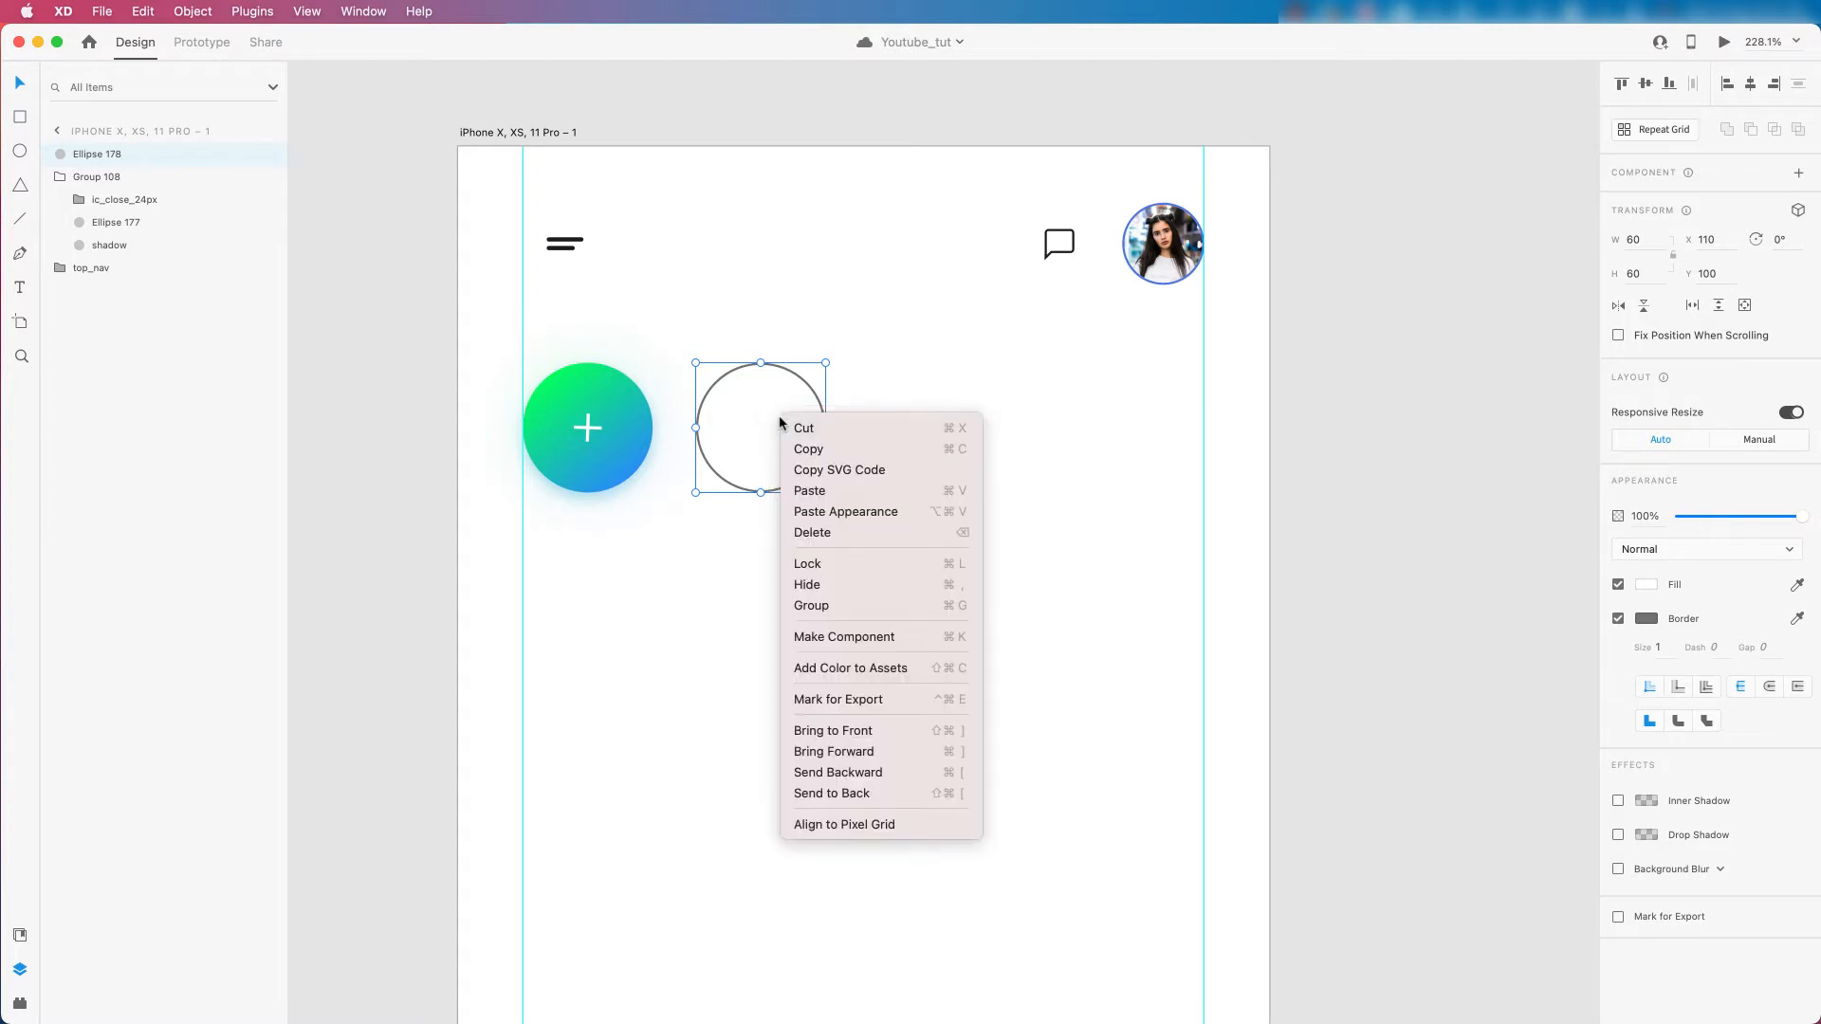
pyautogui.click(810, 491)
pyautogui.moveTo(792, 415); pyautogui.dragTo(929, 394)
pyautogui.press('super+z')
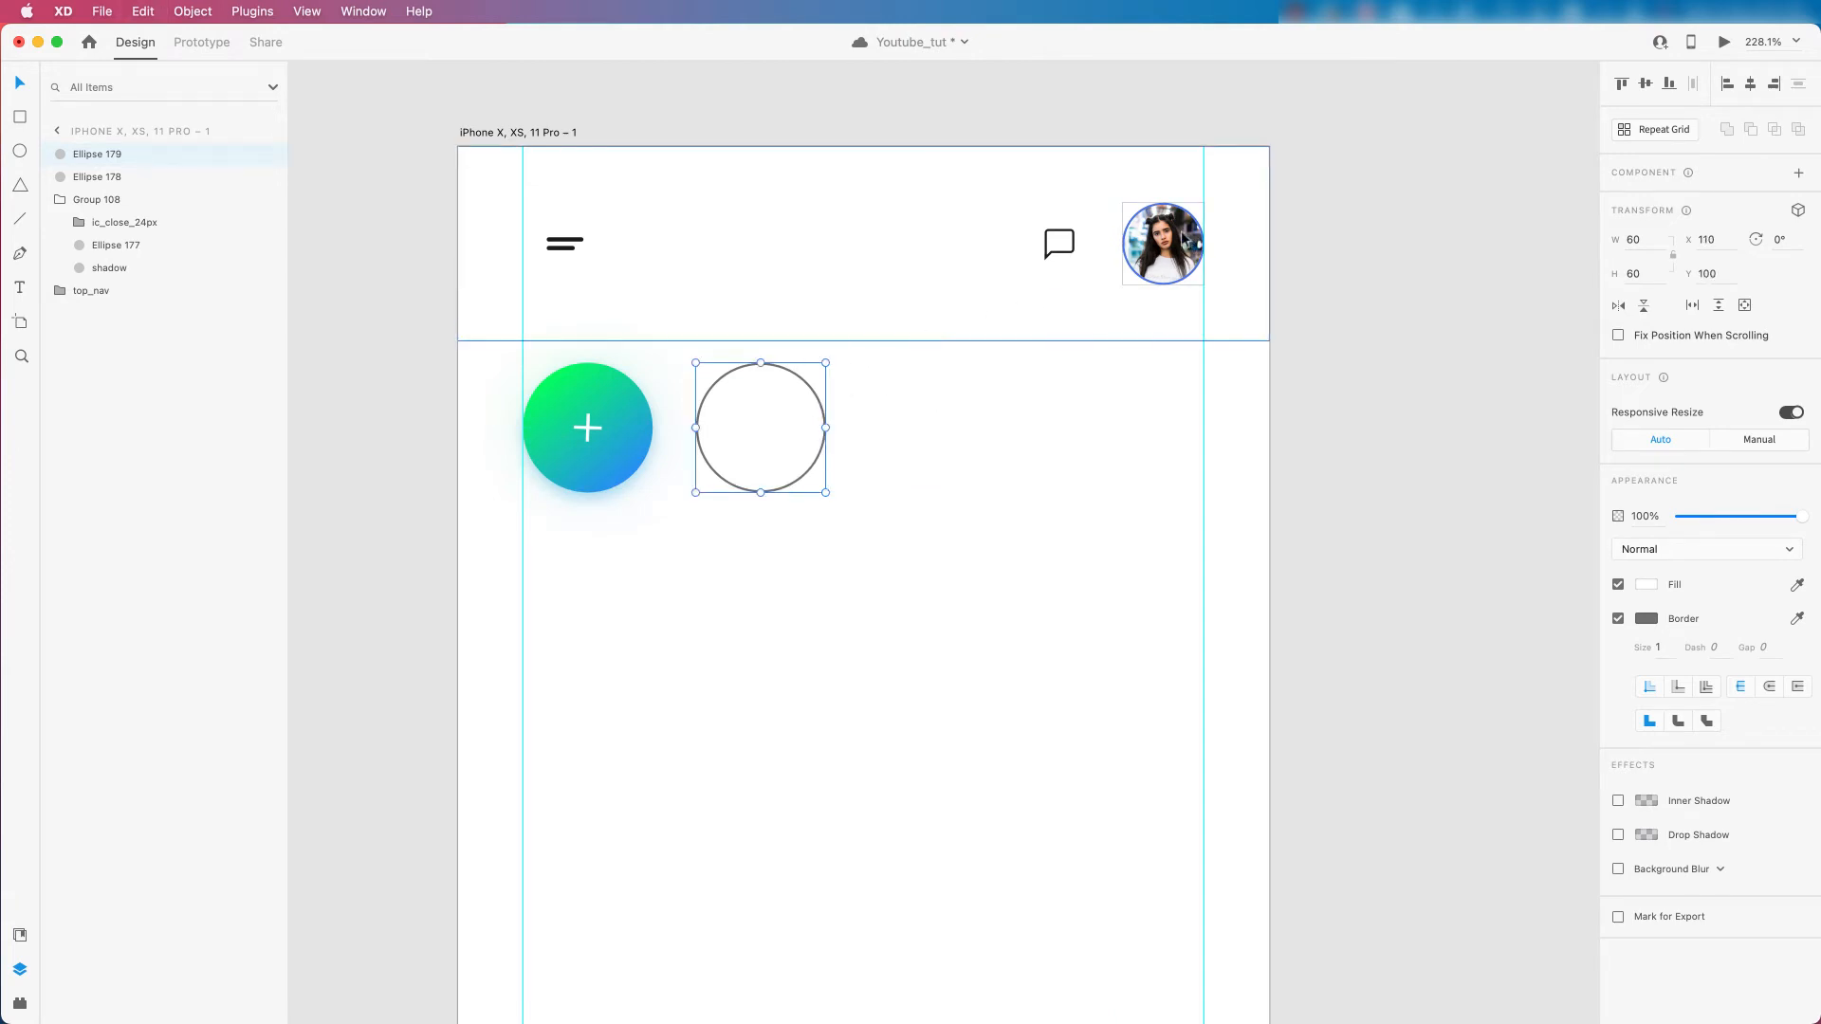
pyautogui.press('alt')
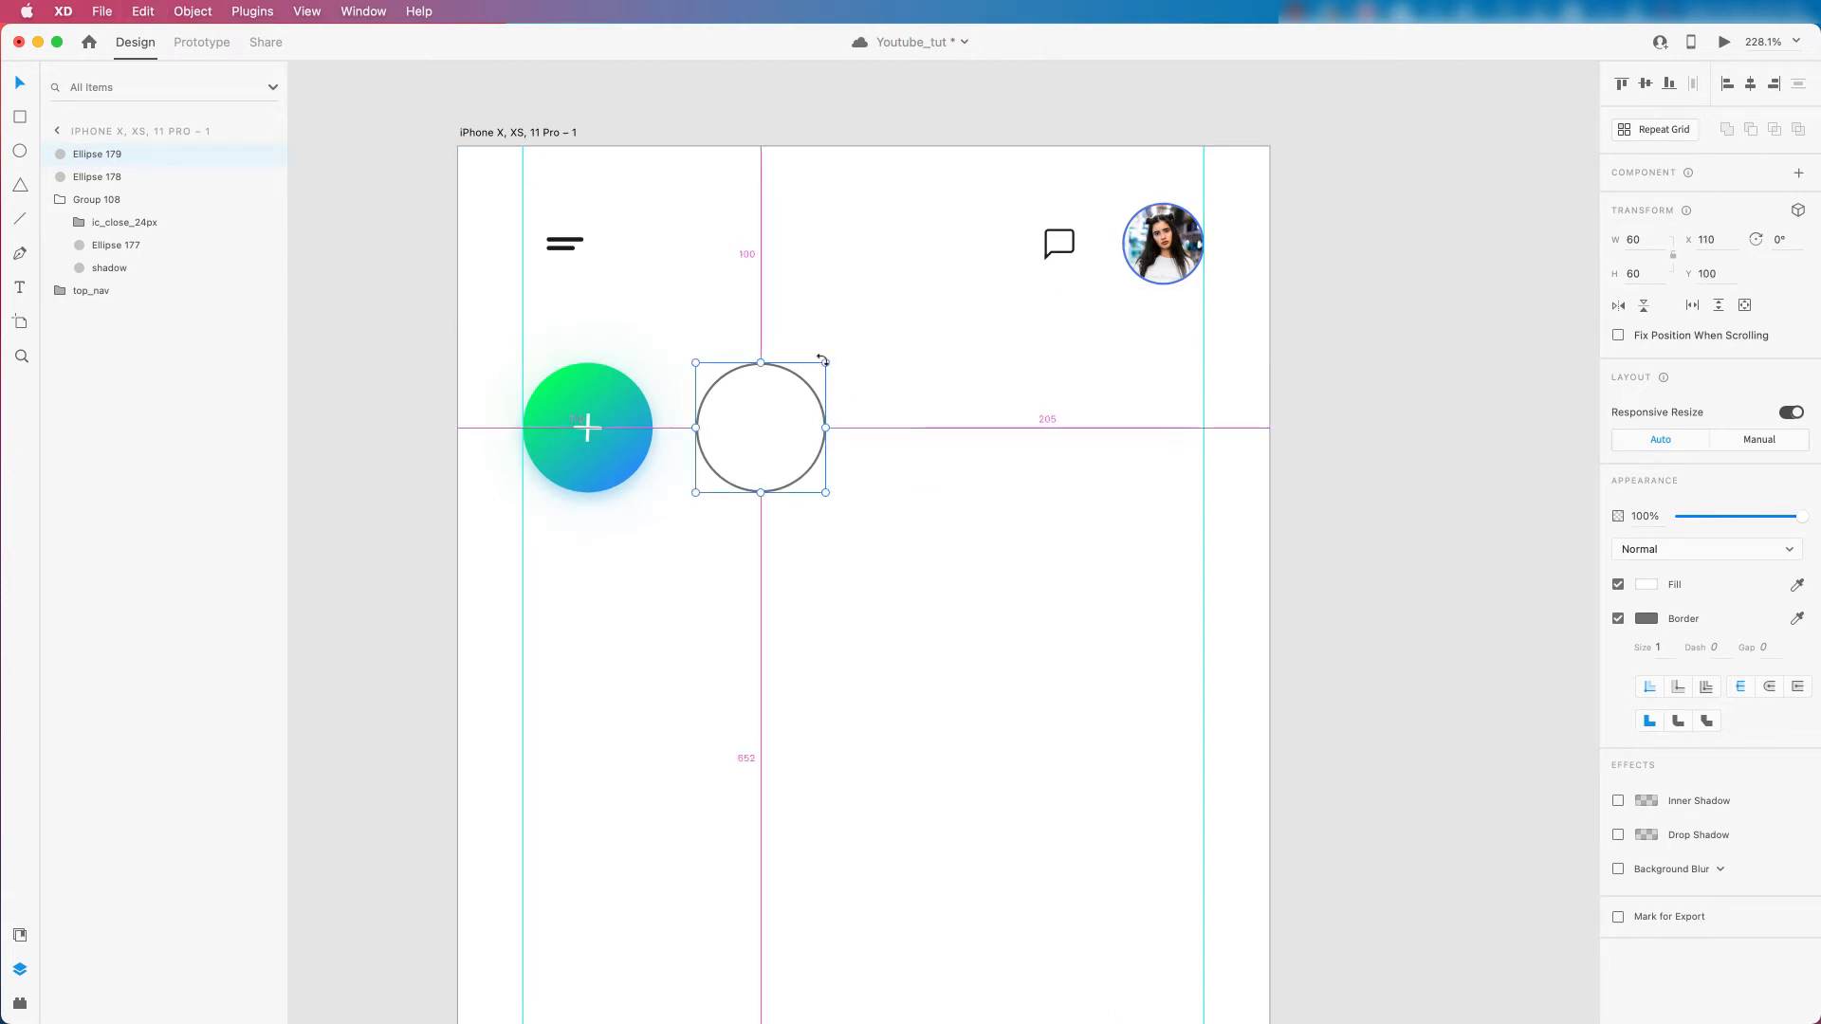
pyautogui.moveTo(825, 362); pyautogui.dragTo(817, 362)
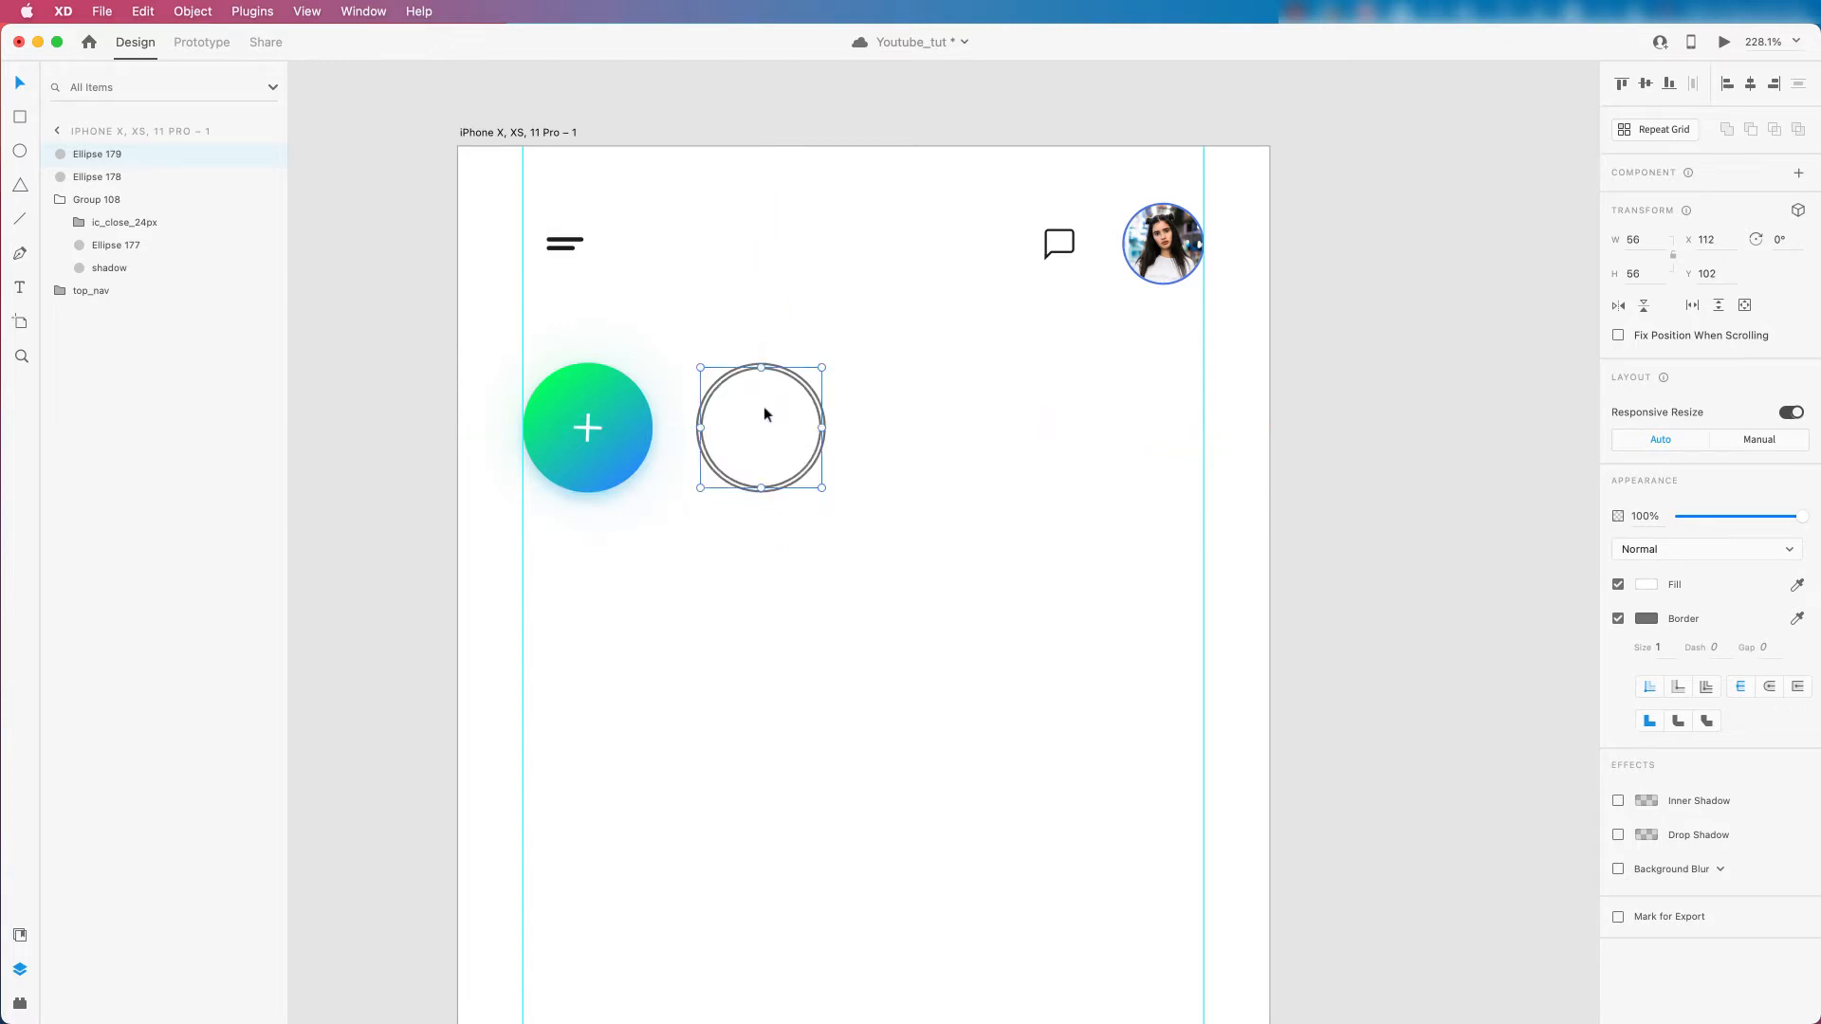
pyautogui.scroll(3, 710, 370)
pyautogui.click(952, 419)
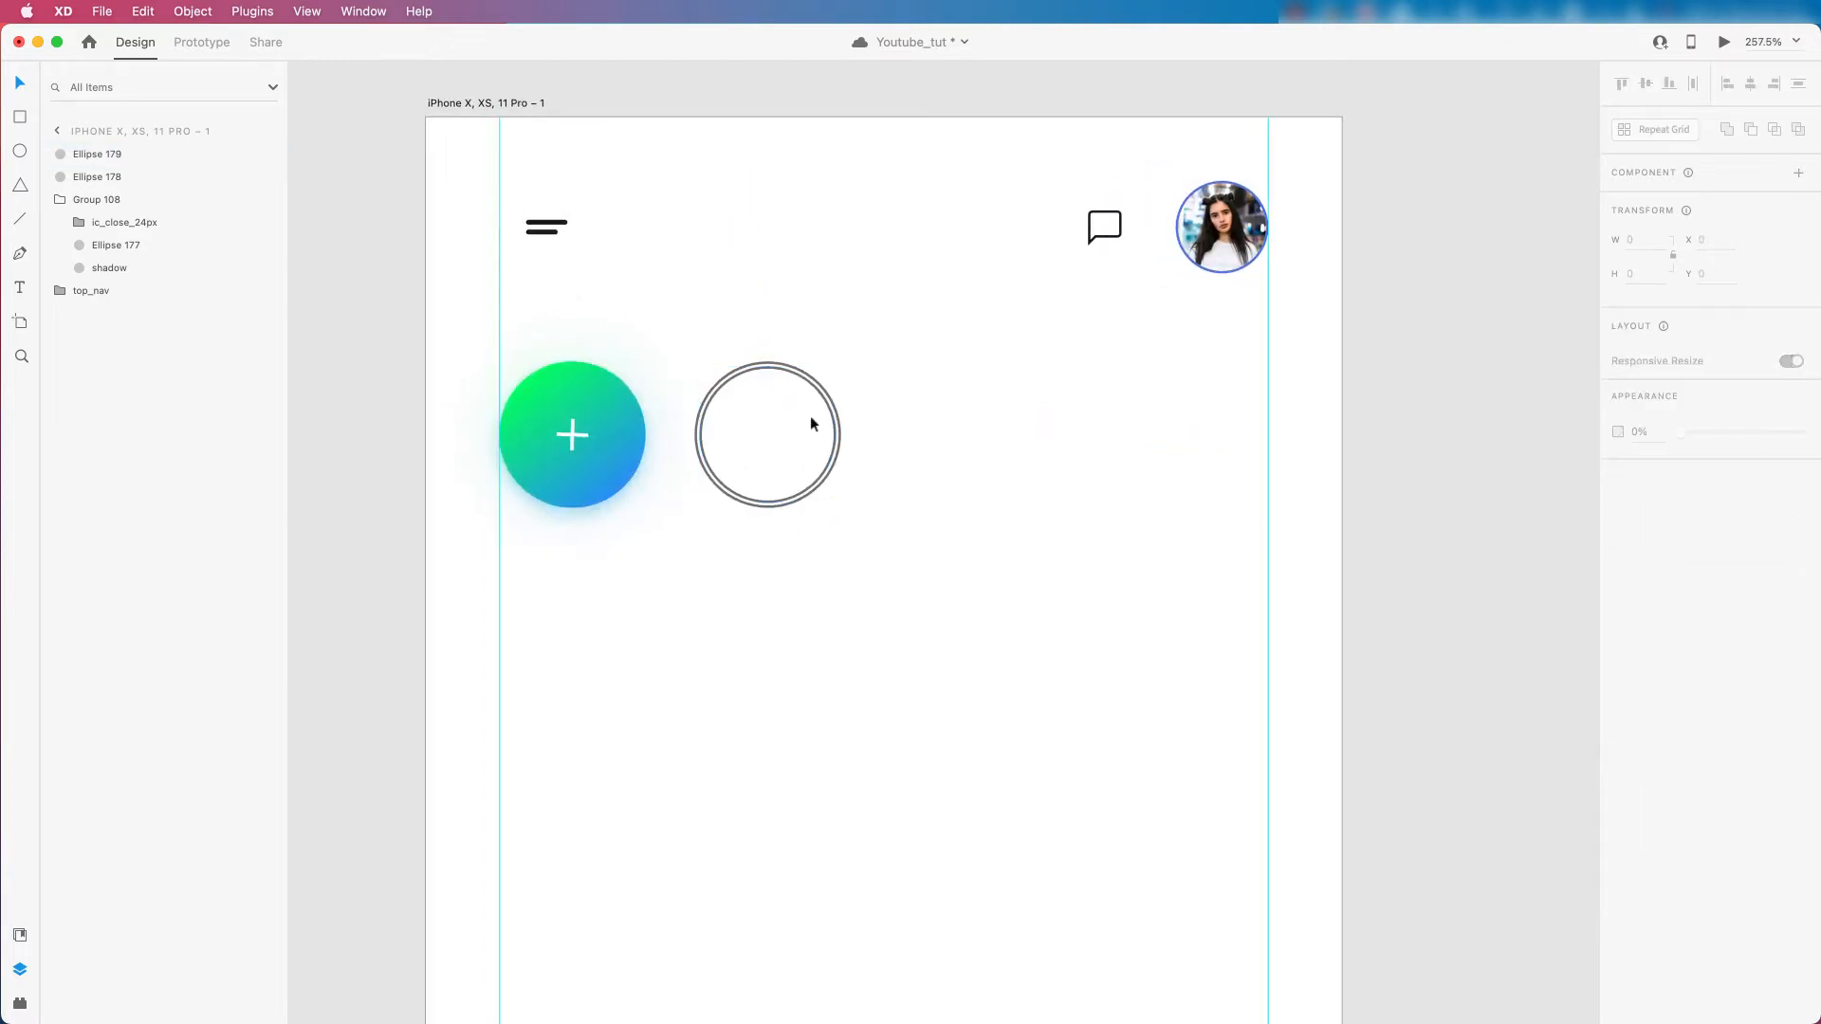
# Remove the outer 60 by 60 circle's fill and set its border to the saved red color.
pyautogui.click(799, 418)
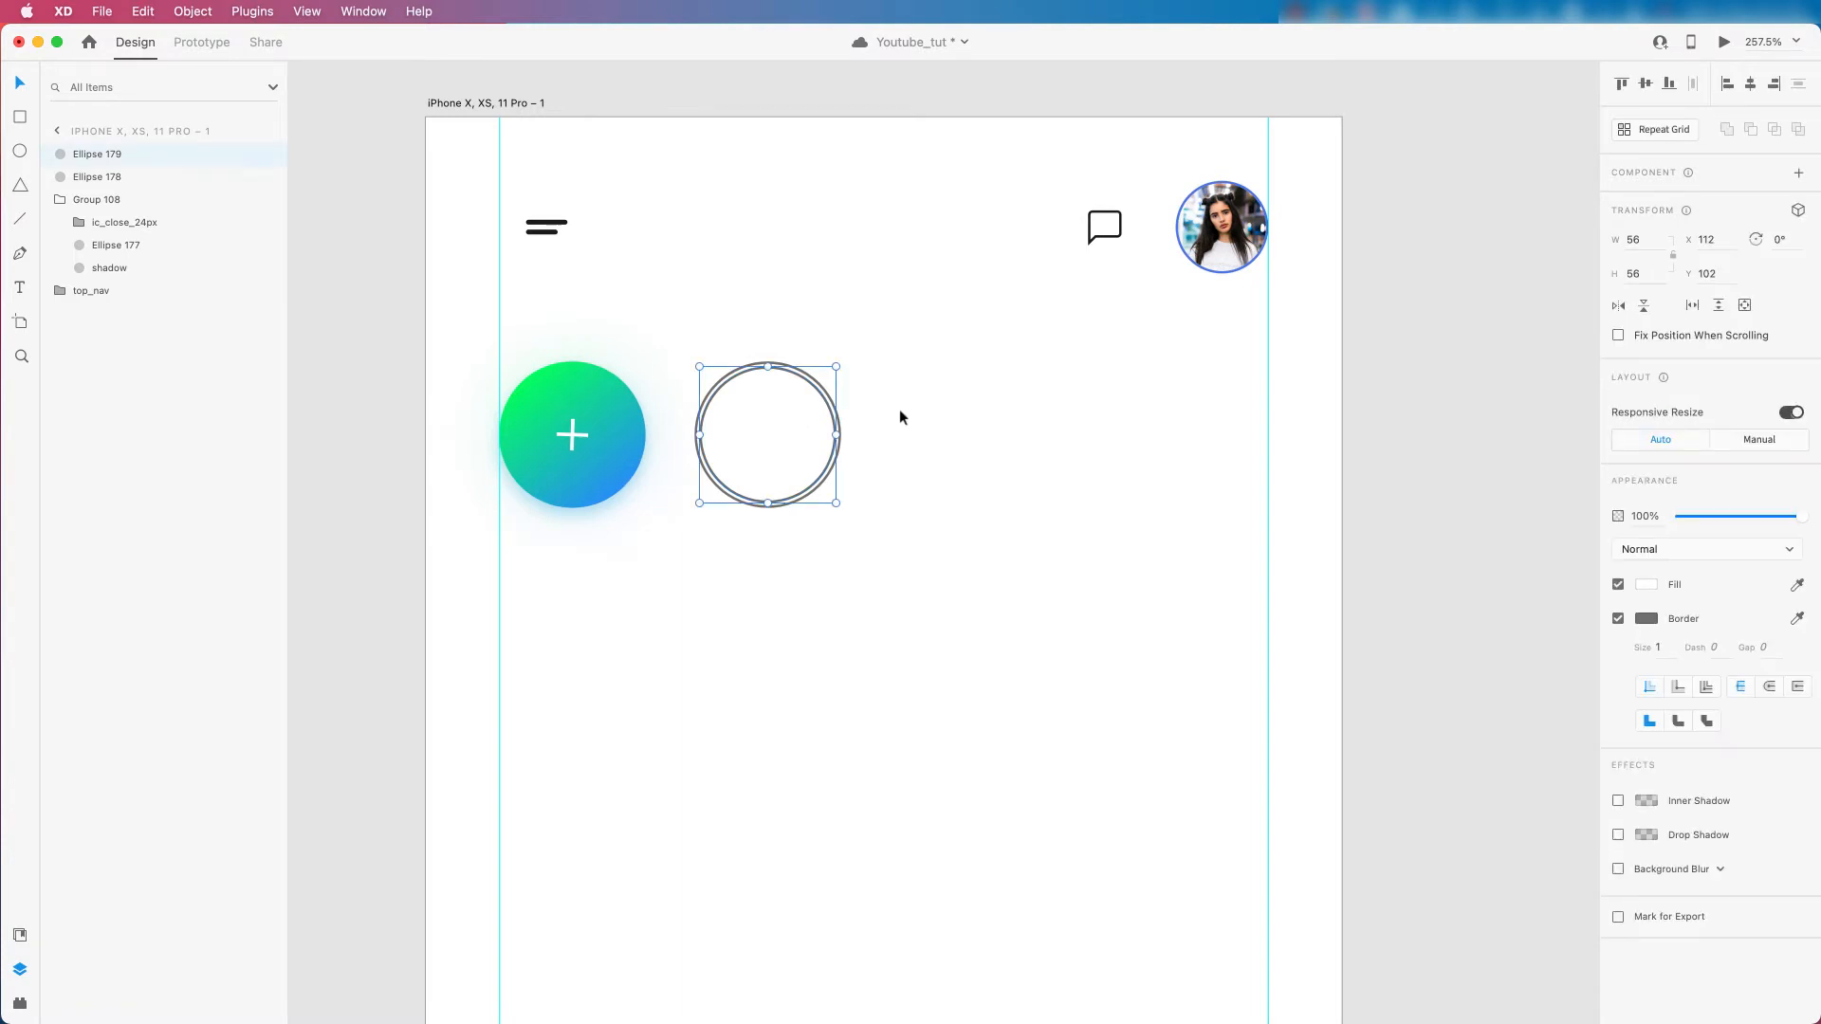
pyautogui.click(784, 365)
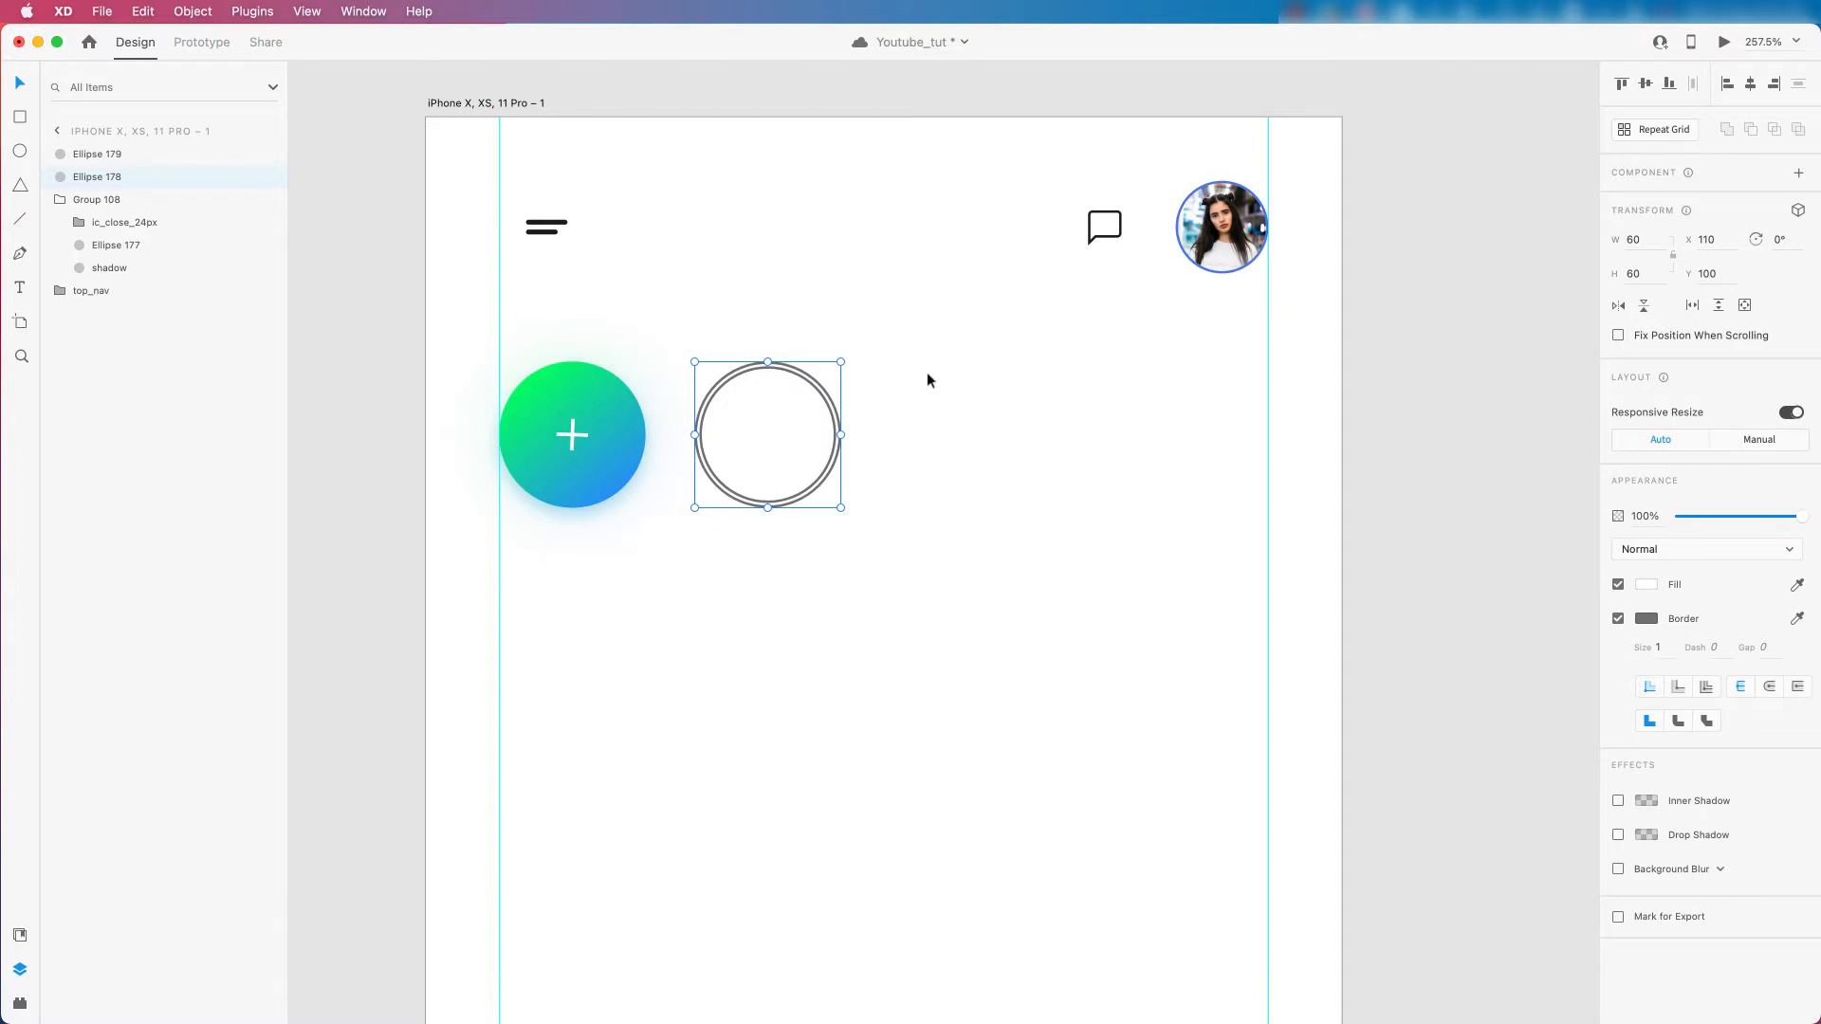
pyautogui.scroll(3, 744, 363)
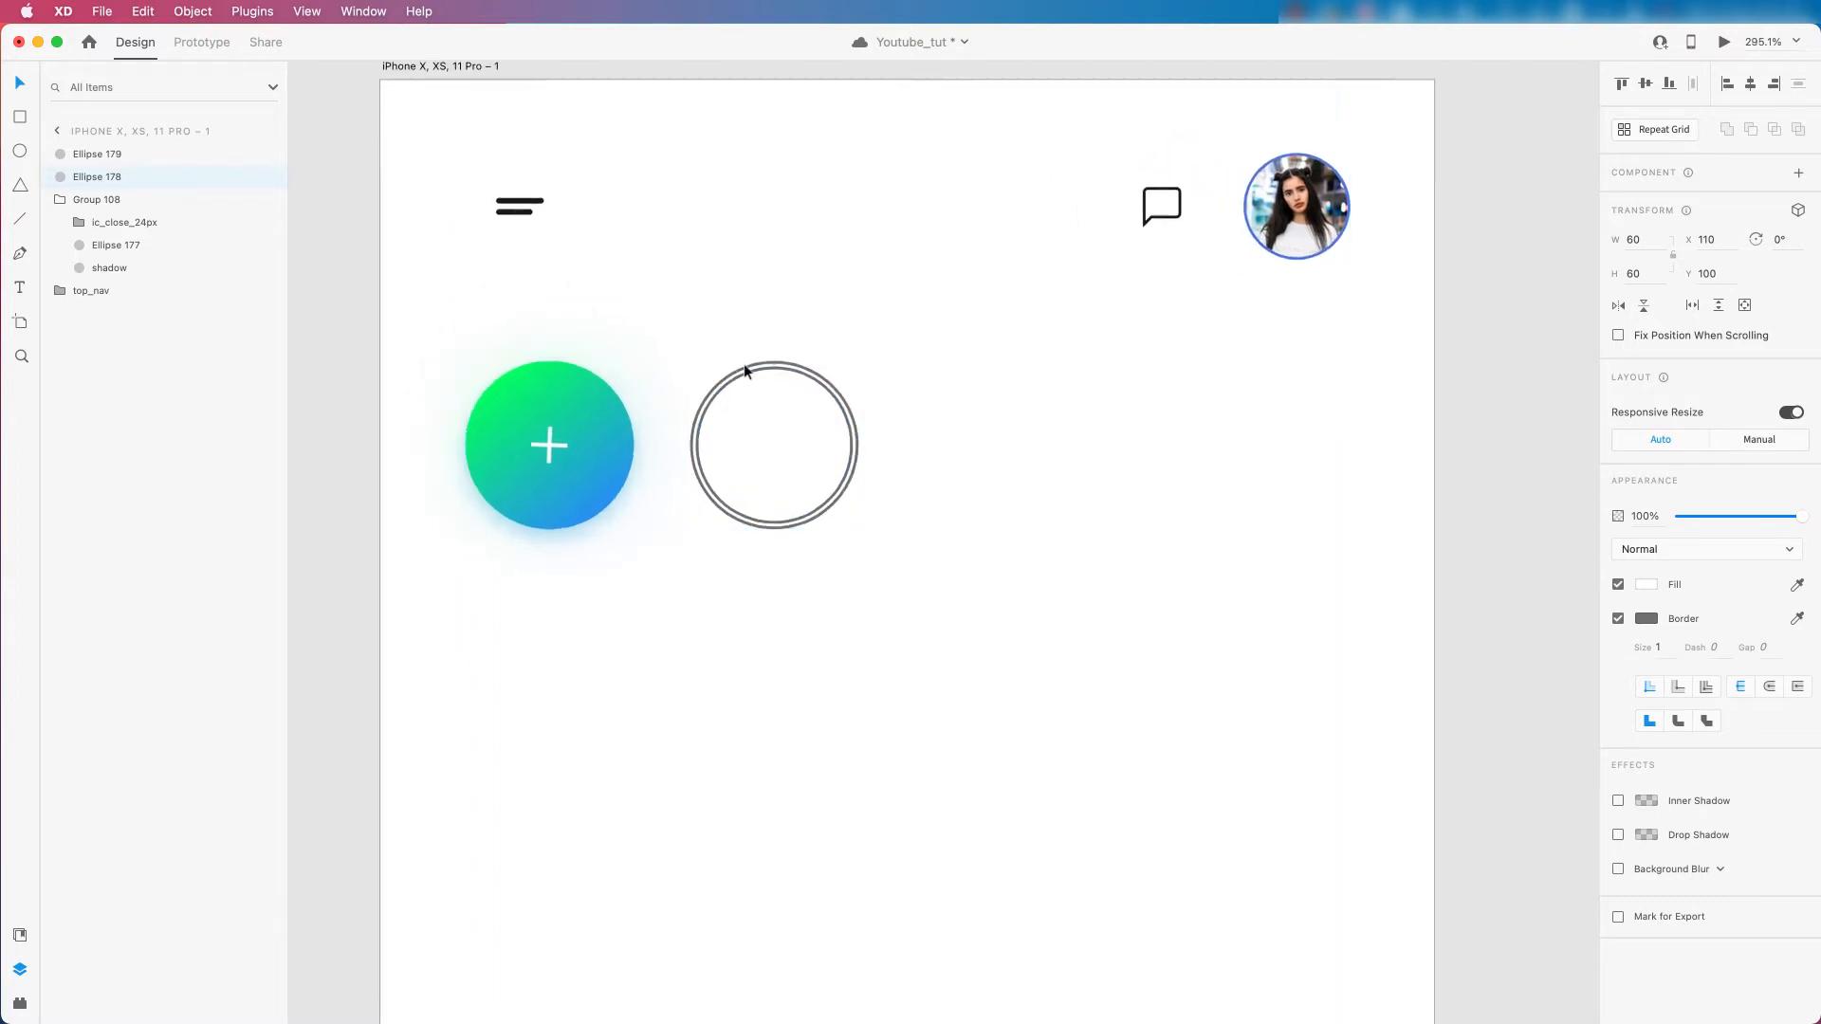
pyautogui.click(1618, 586)
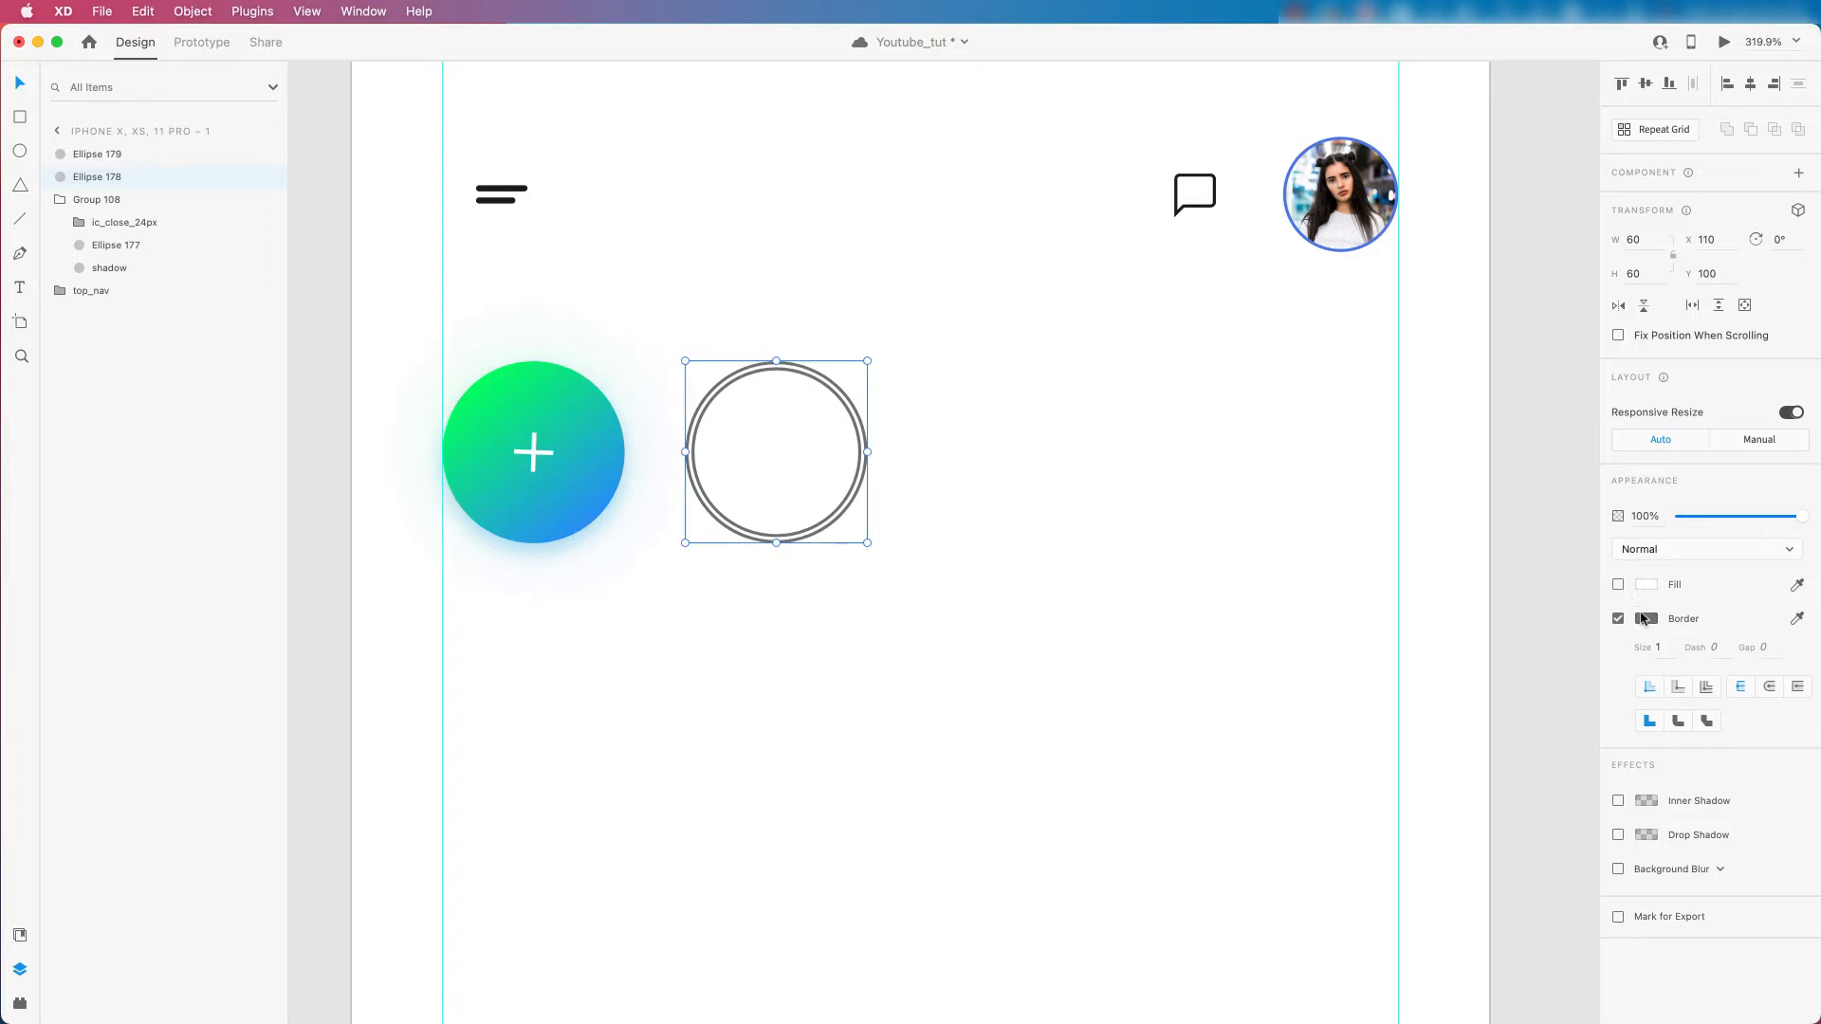
pyautogui.click(1645, 620)
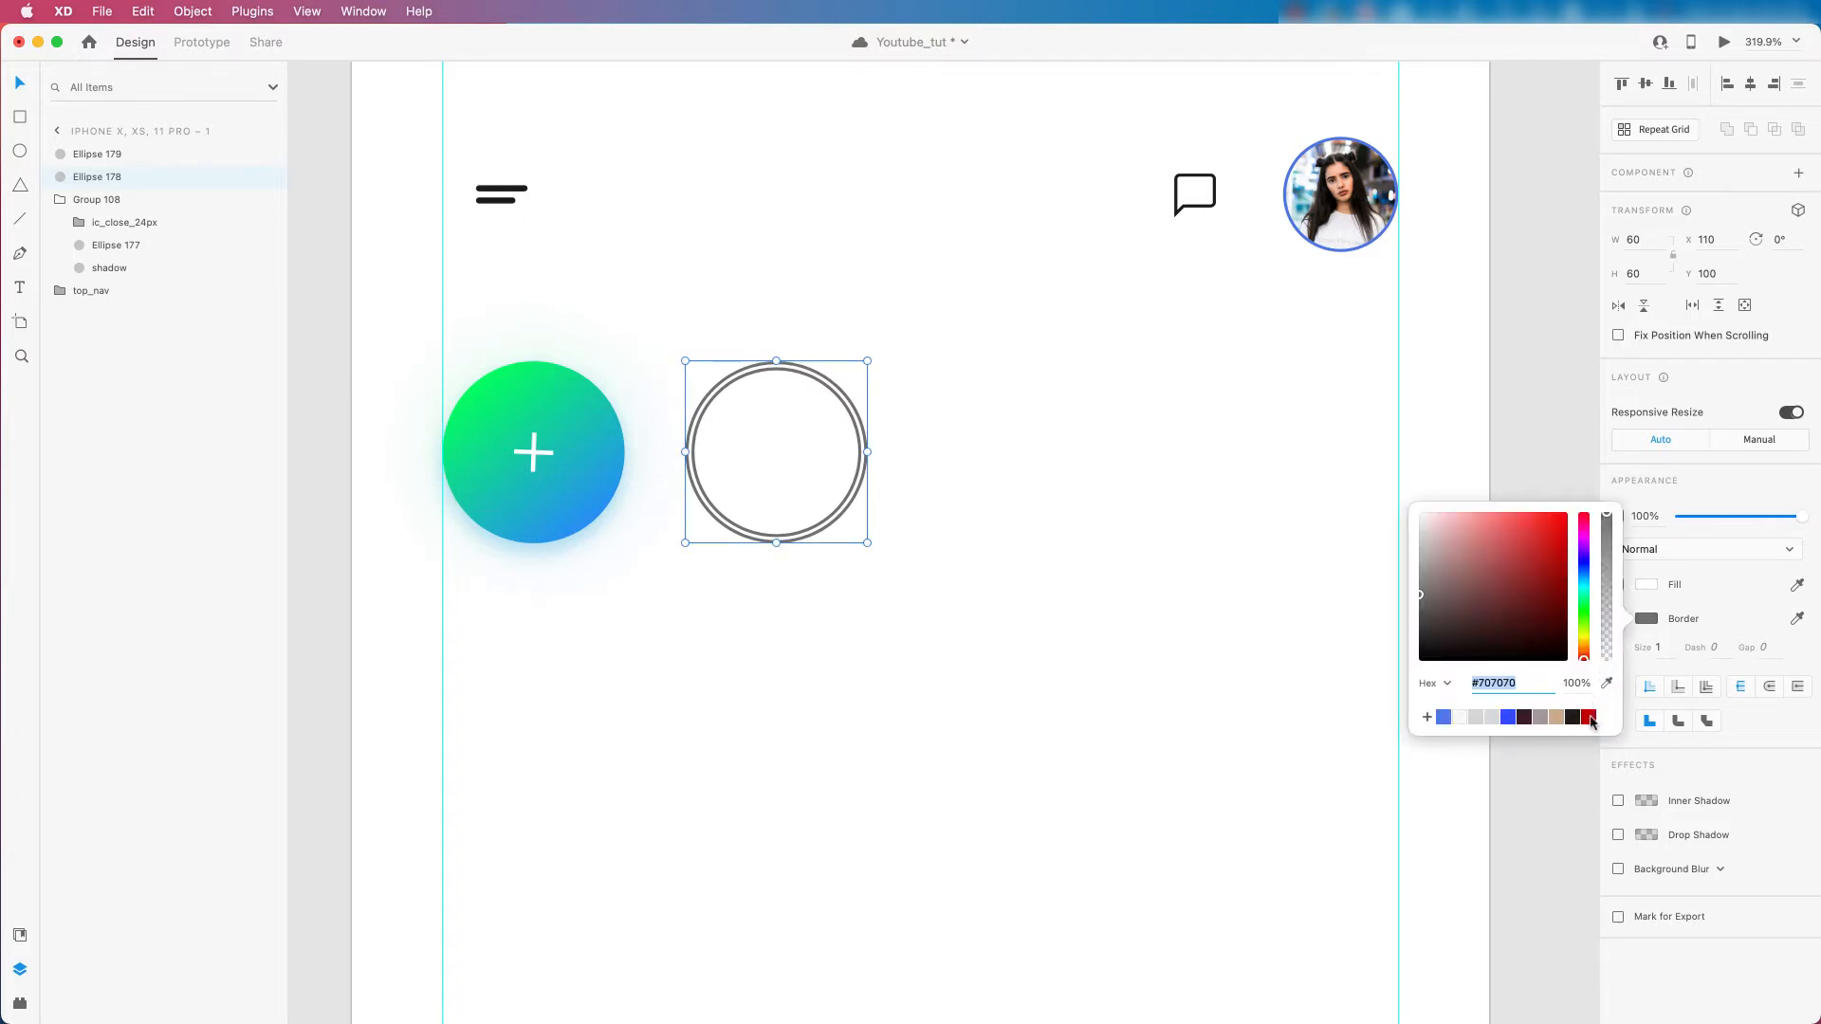
pyautogui.click(1589, 717)
pyautogui.scroll(2, 786, 419)
# Fill the inner 56 by 56 circle with #1B1B1B and turn off its border.
pyautogui.click(784, 418)
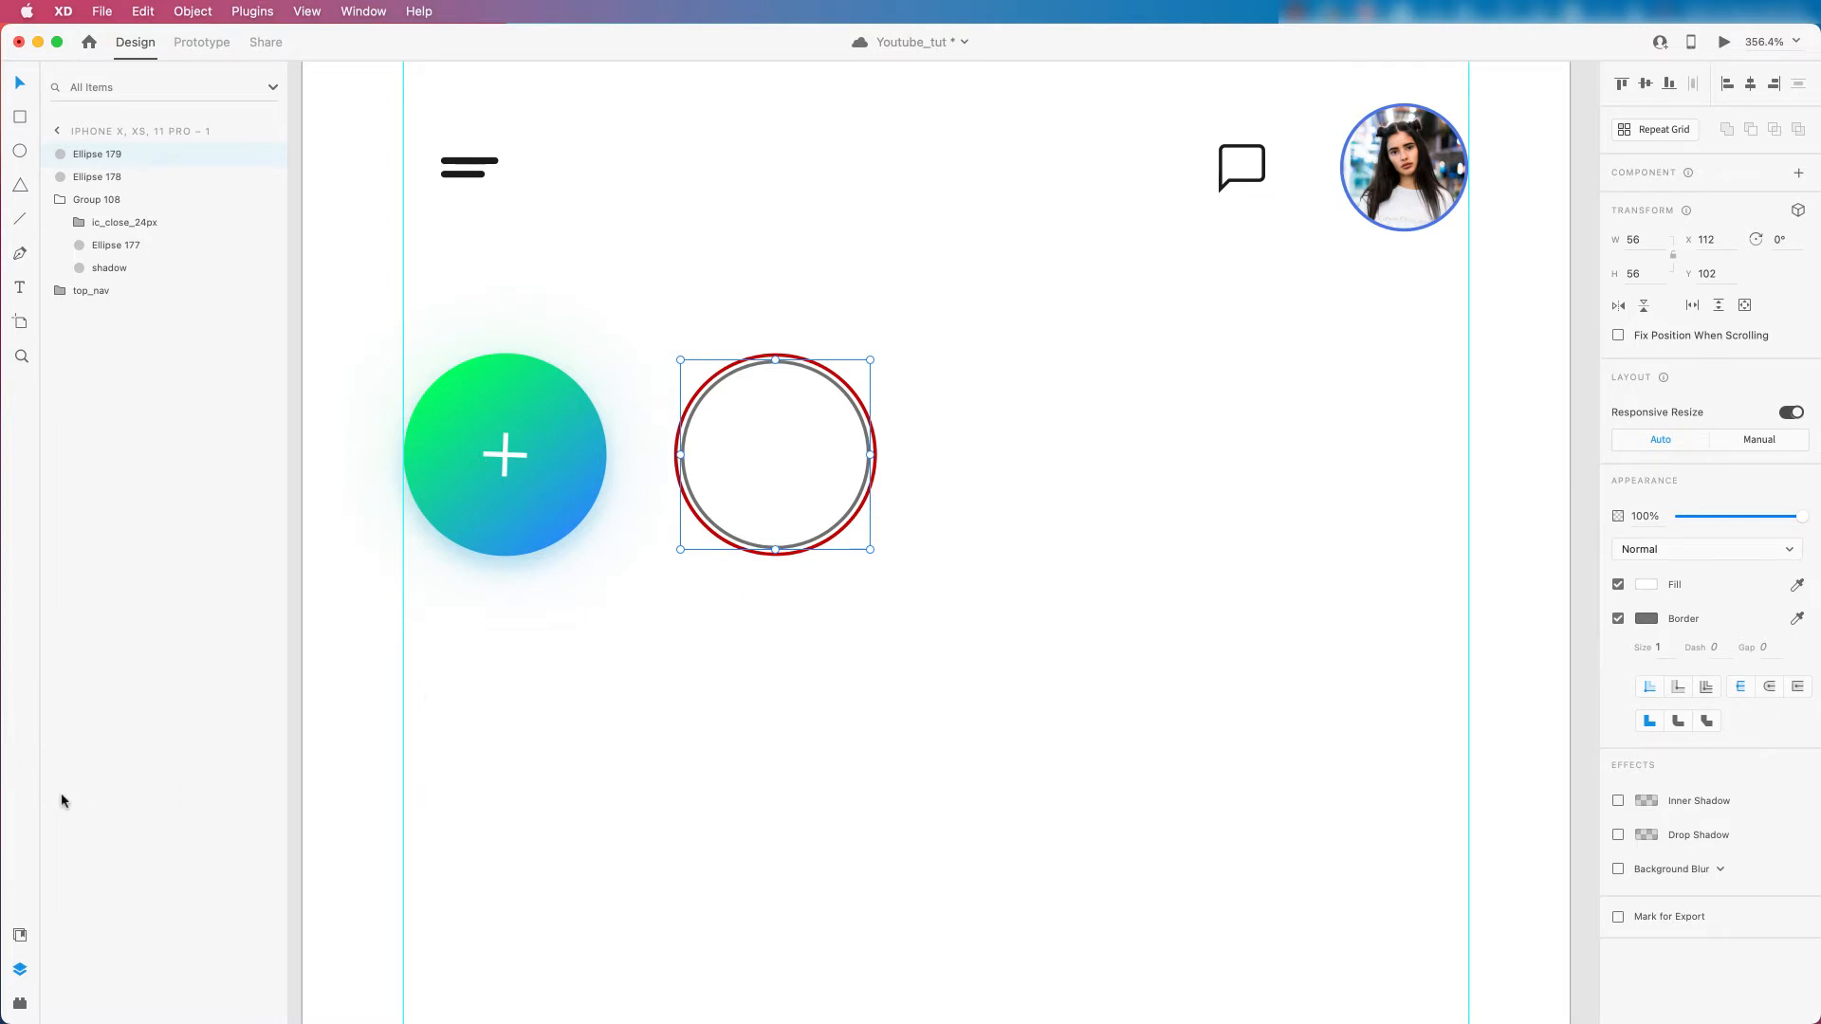
pyautogui.click(20, 969)
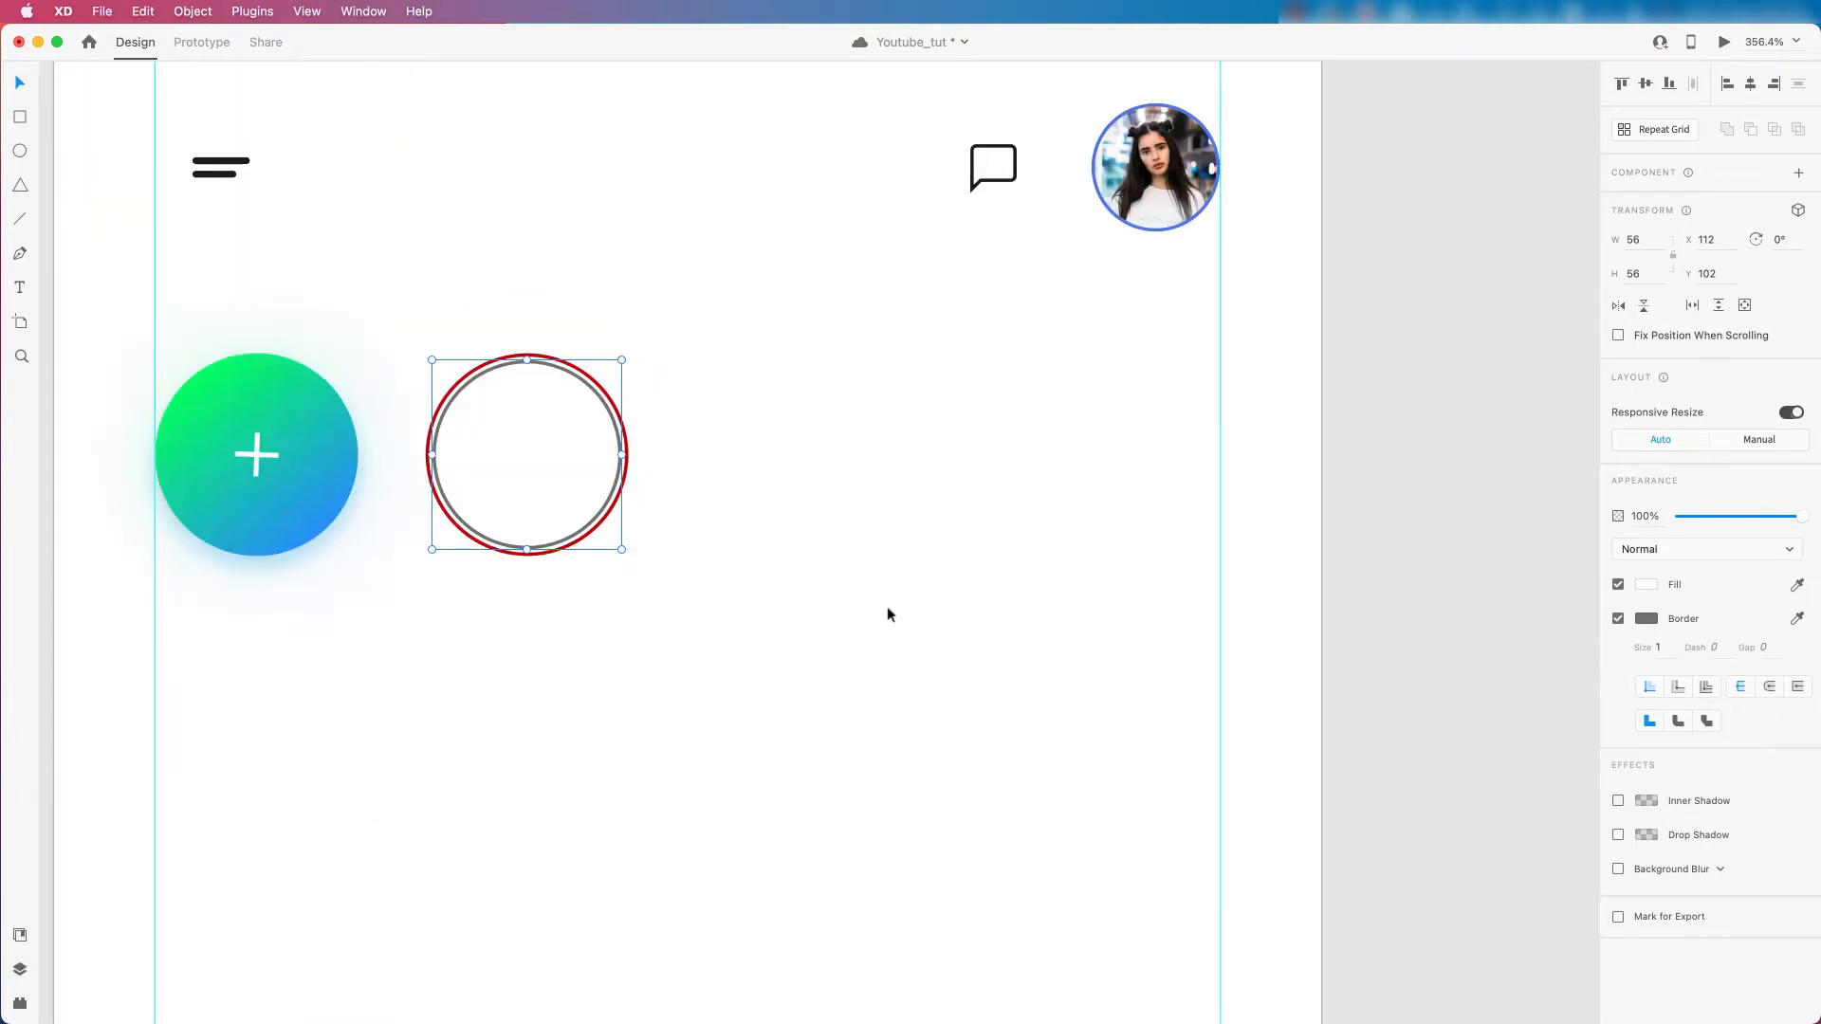
pyautogui.moveTo(819, 608); pyautogui.dragTo(1085, 581)
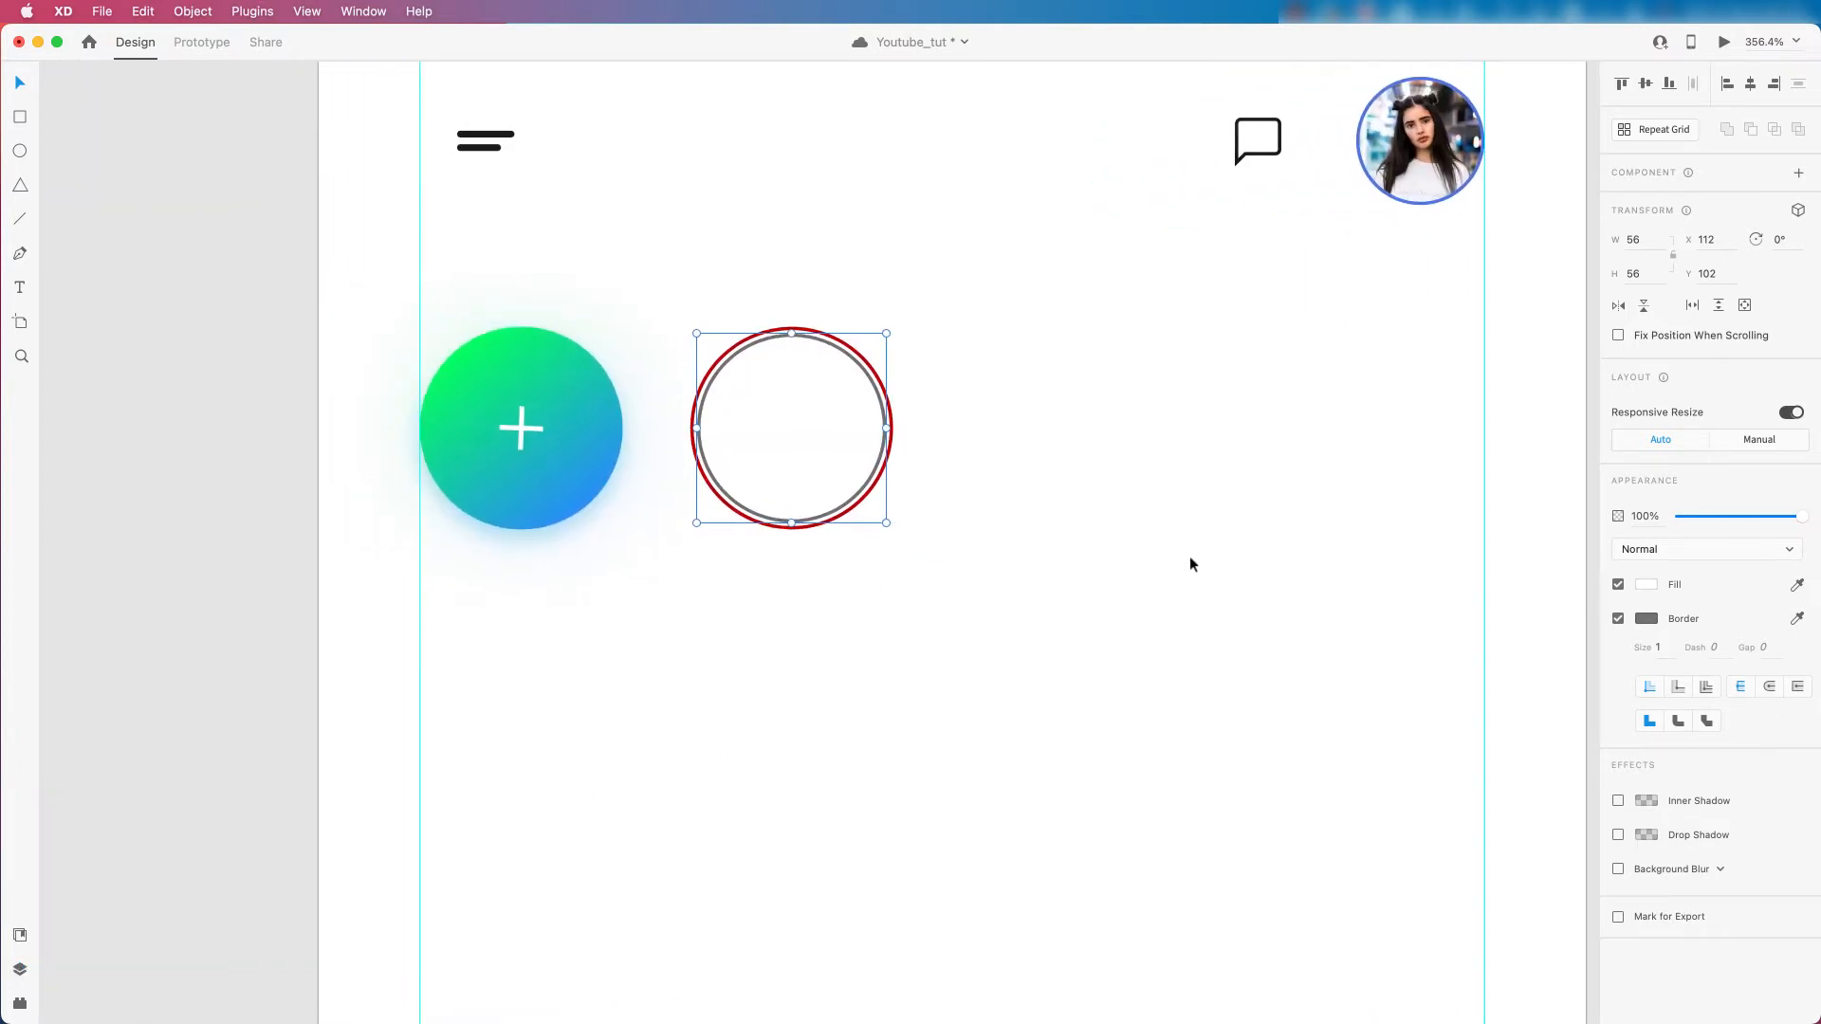
pyautogui.click(1647, 618)
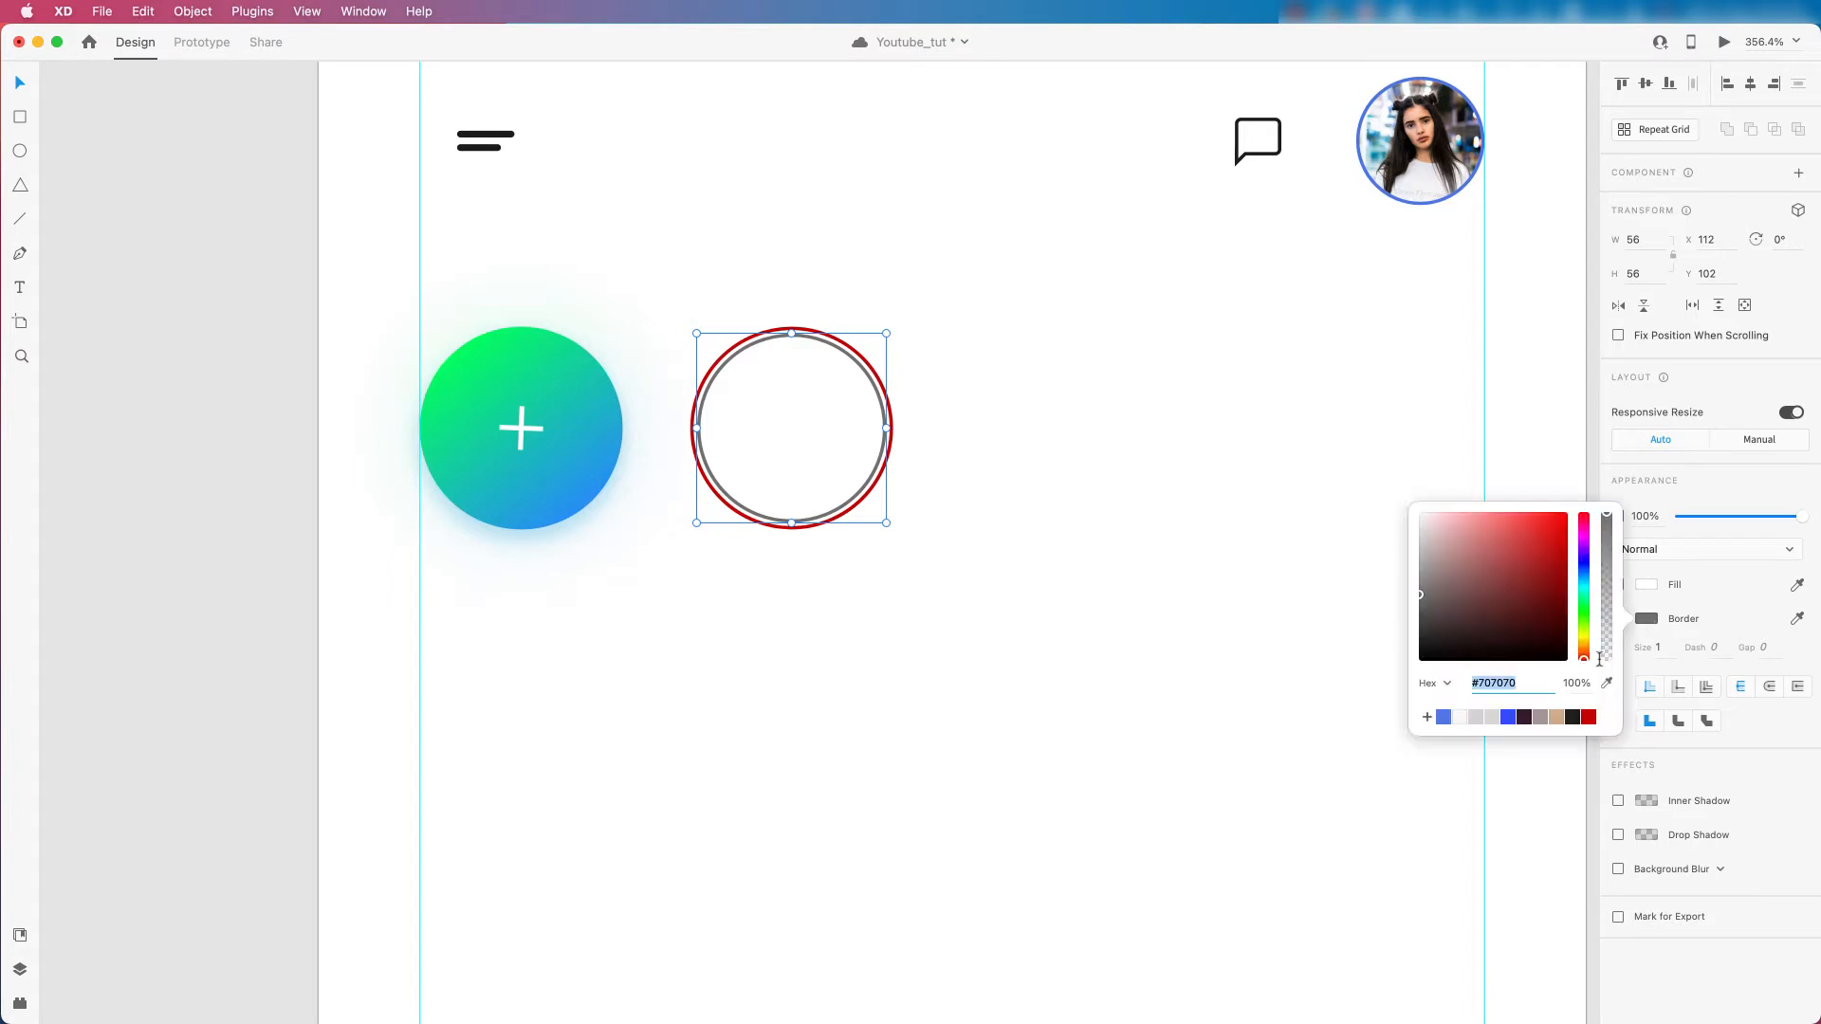
pyautogui.click(1573, 717)
pyautogui.click(1649, 618)
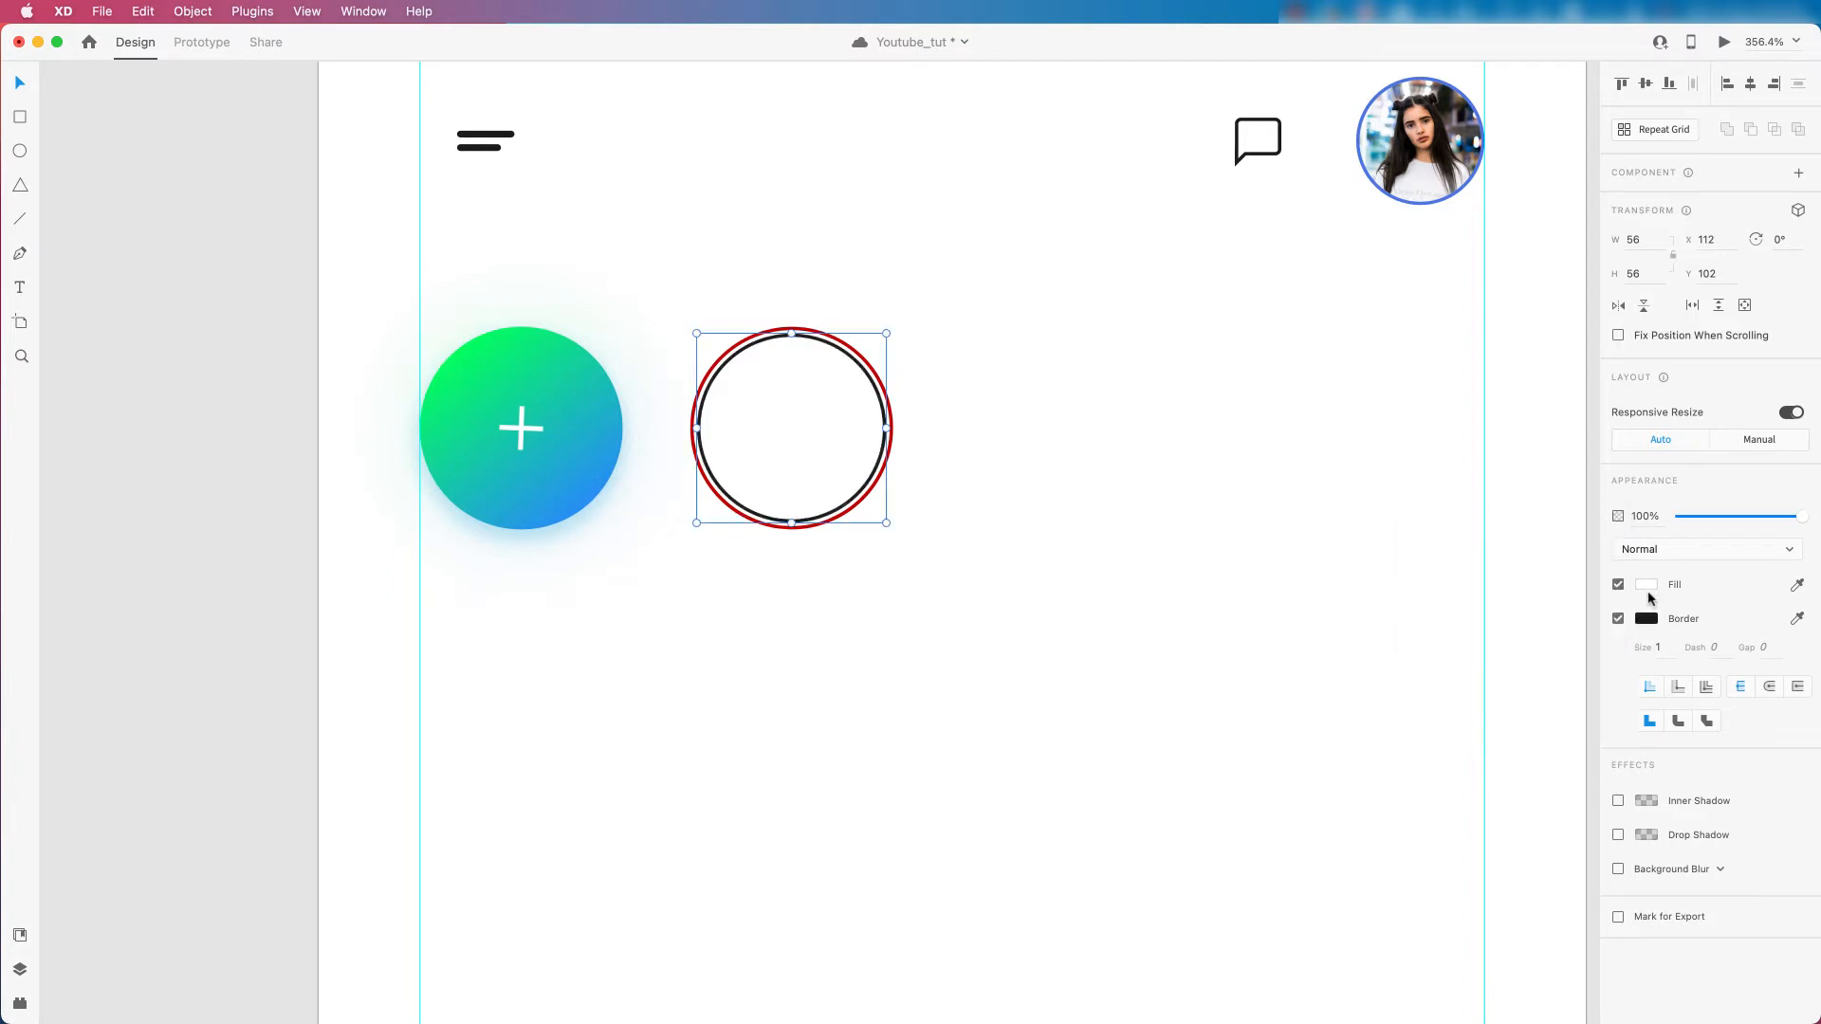
pyautogui.click(1646, 584)
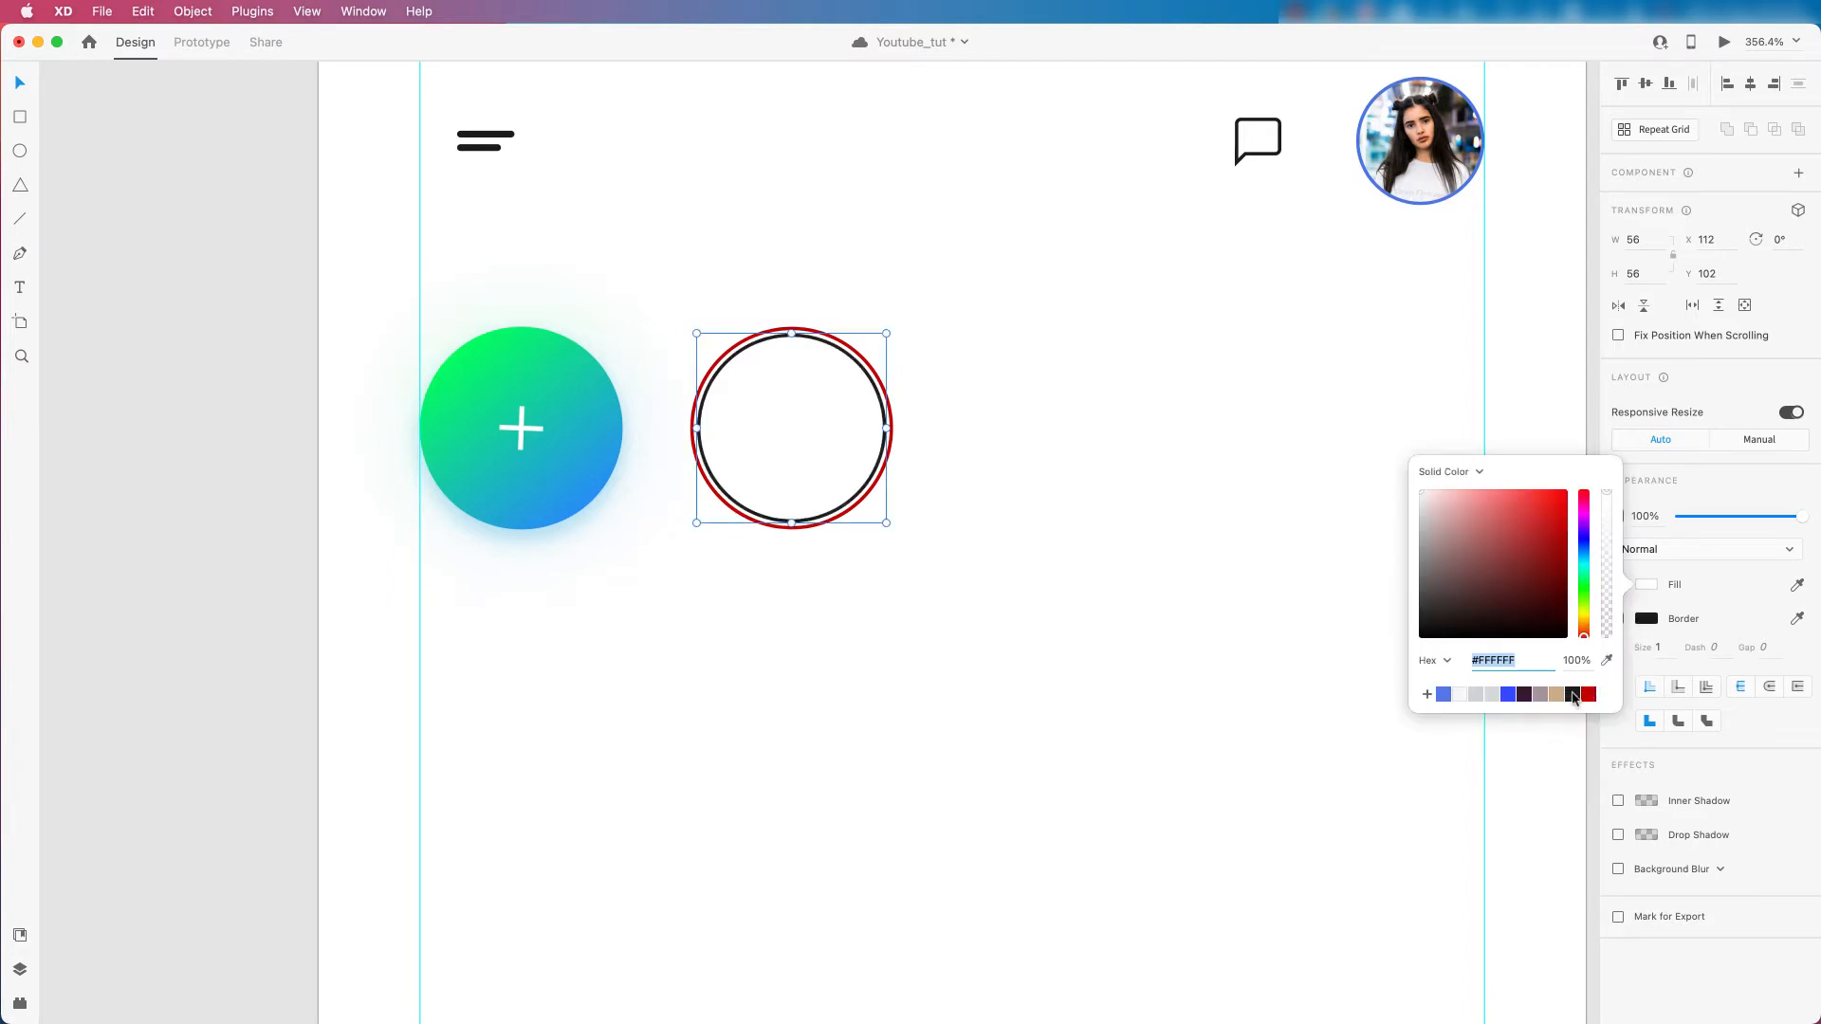
pyautogui.click(1573, 693)
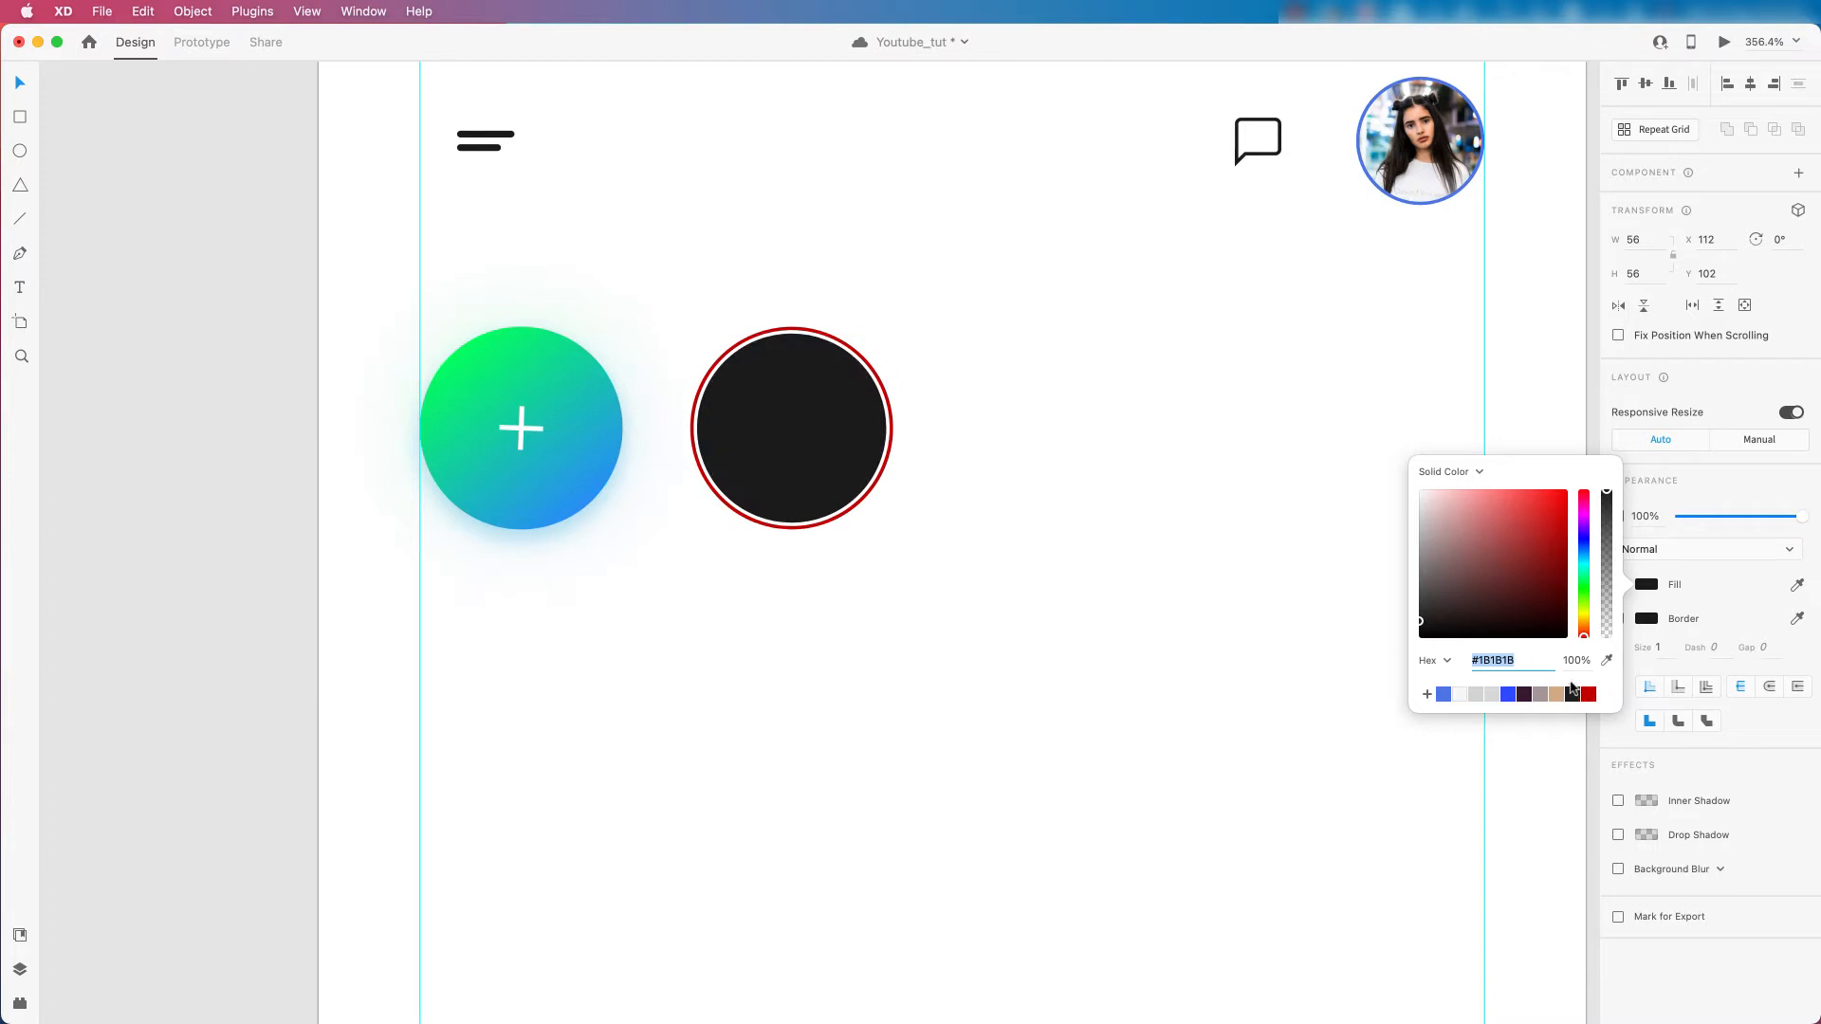
pyautogui.click(1681, 617)
pyautogui.click(1619, 618)
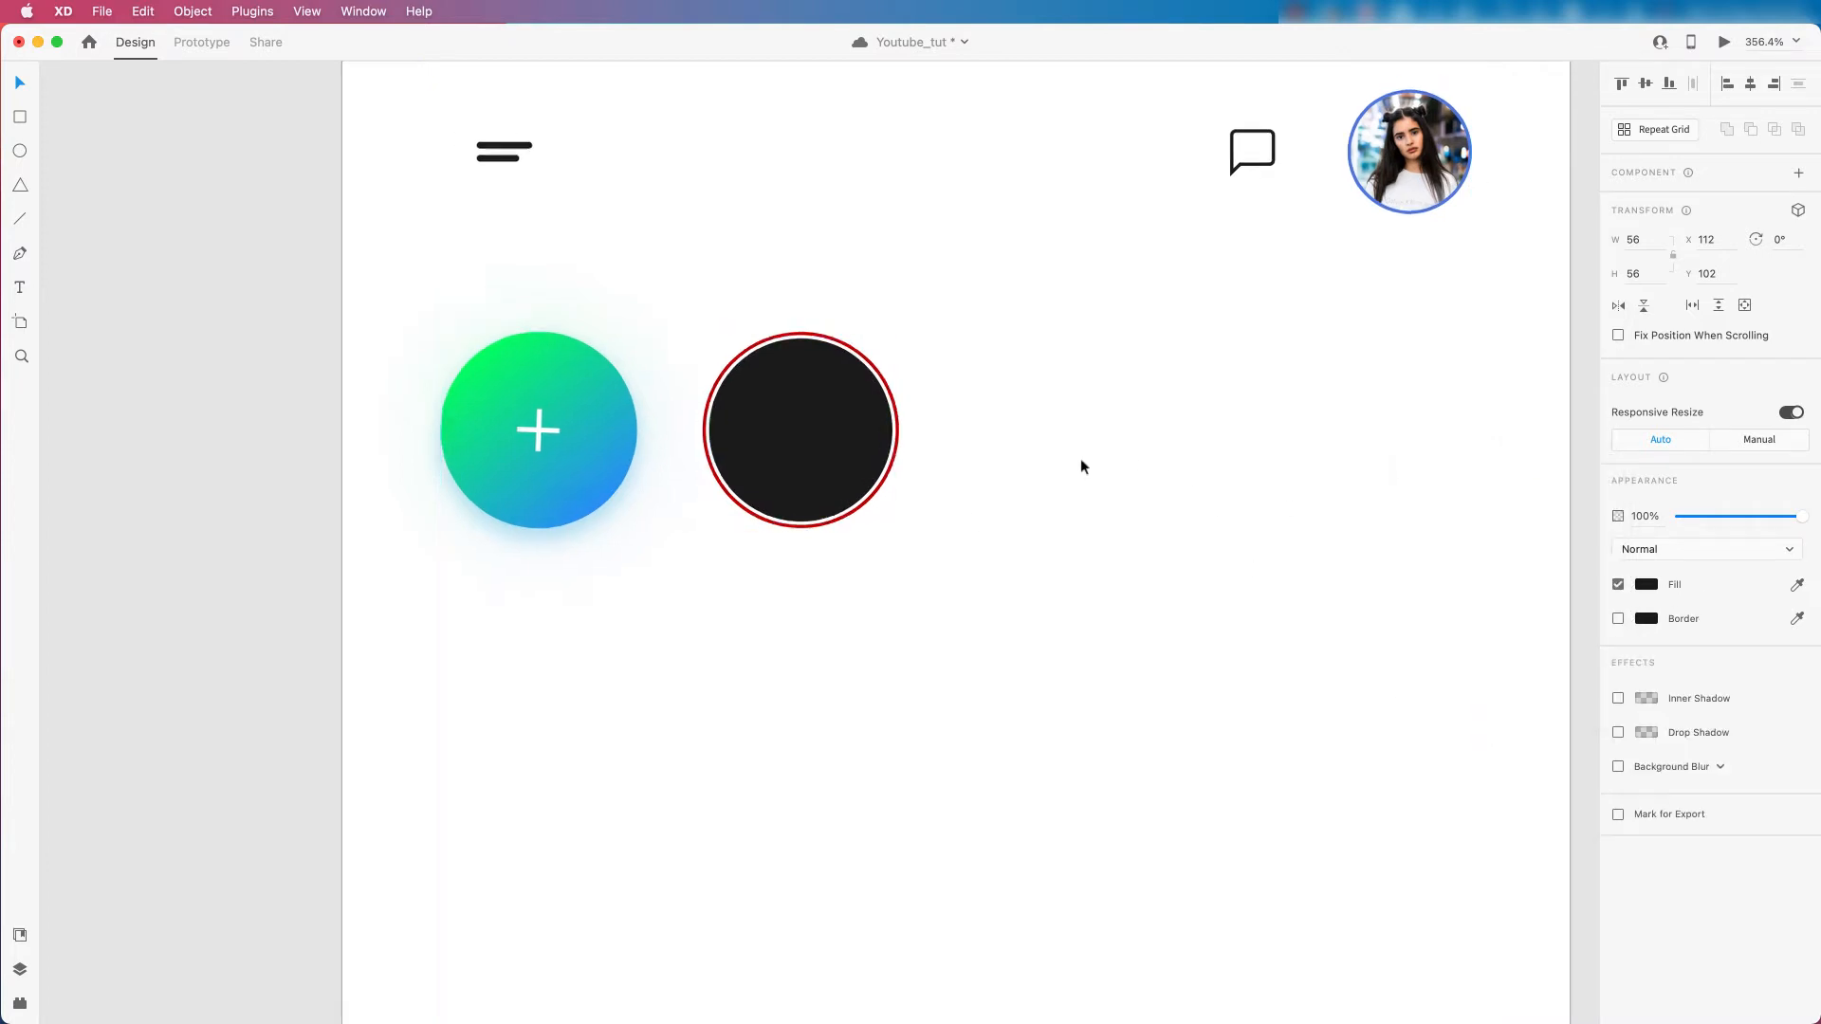
# Fill the inner circle with a random portrait from the User Profile plugin, swapping the first photo for a second one.
pyautogui.scroll(-5, 1014, 471)
pyautogui.scroll(-4, 933, 484)
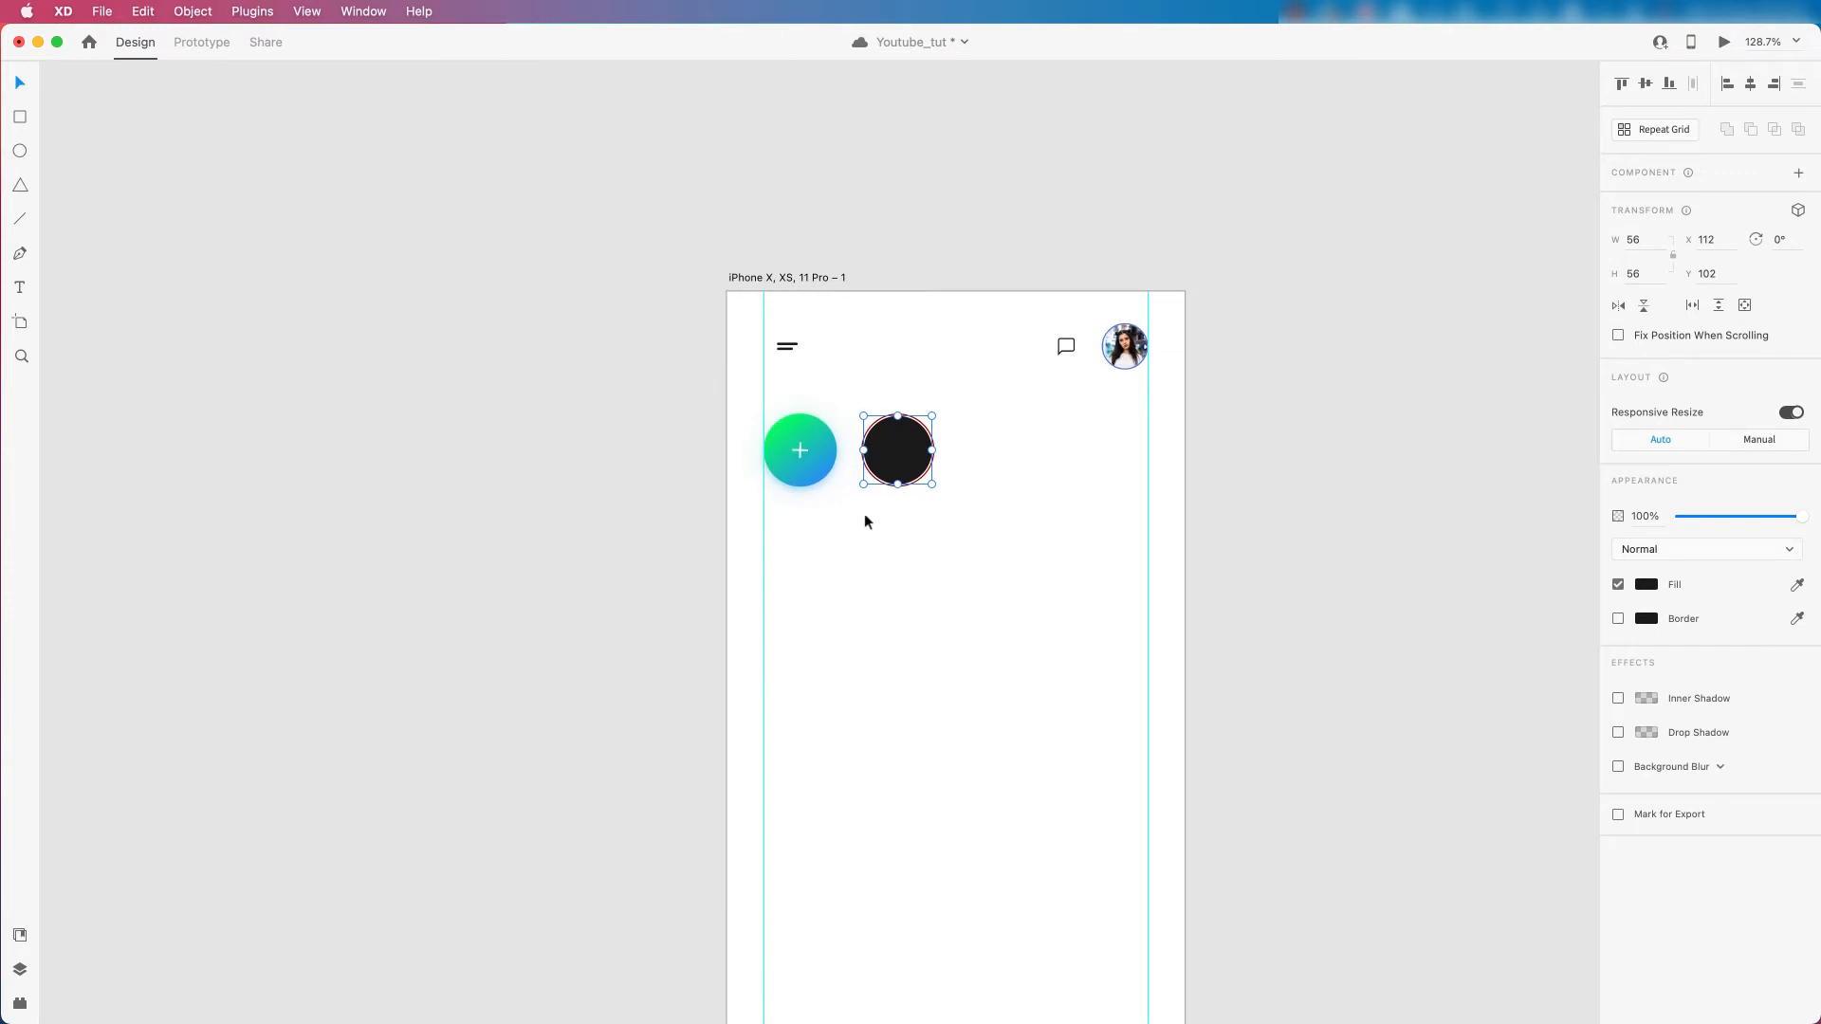
pyautogui.scroll(-1, 934, 452)
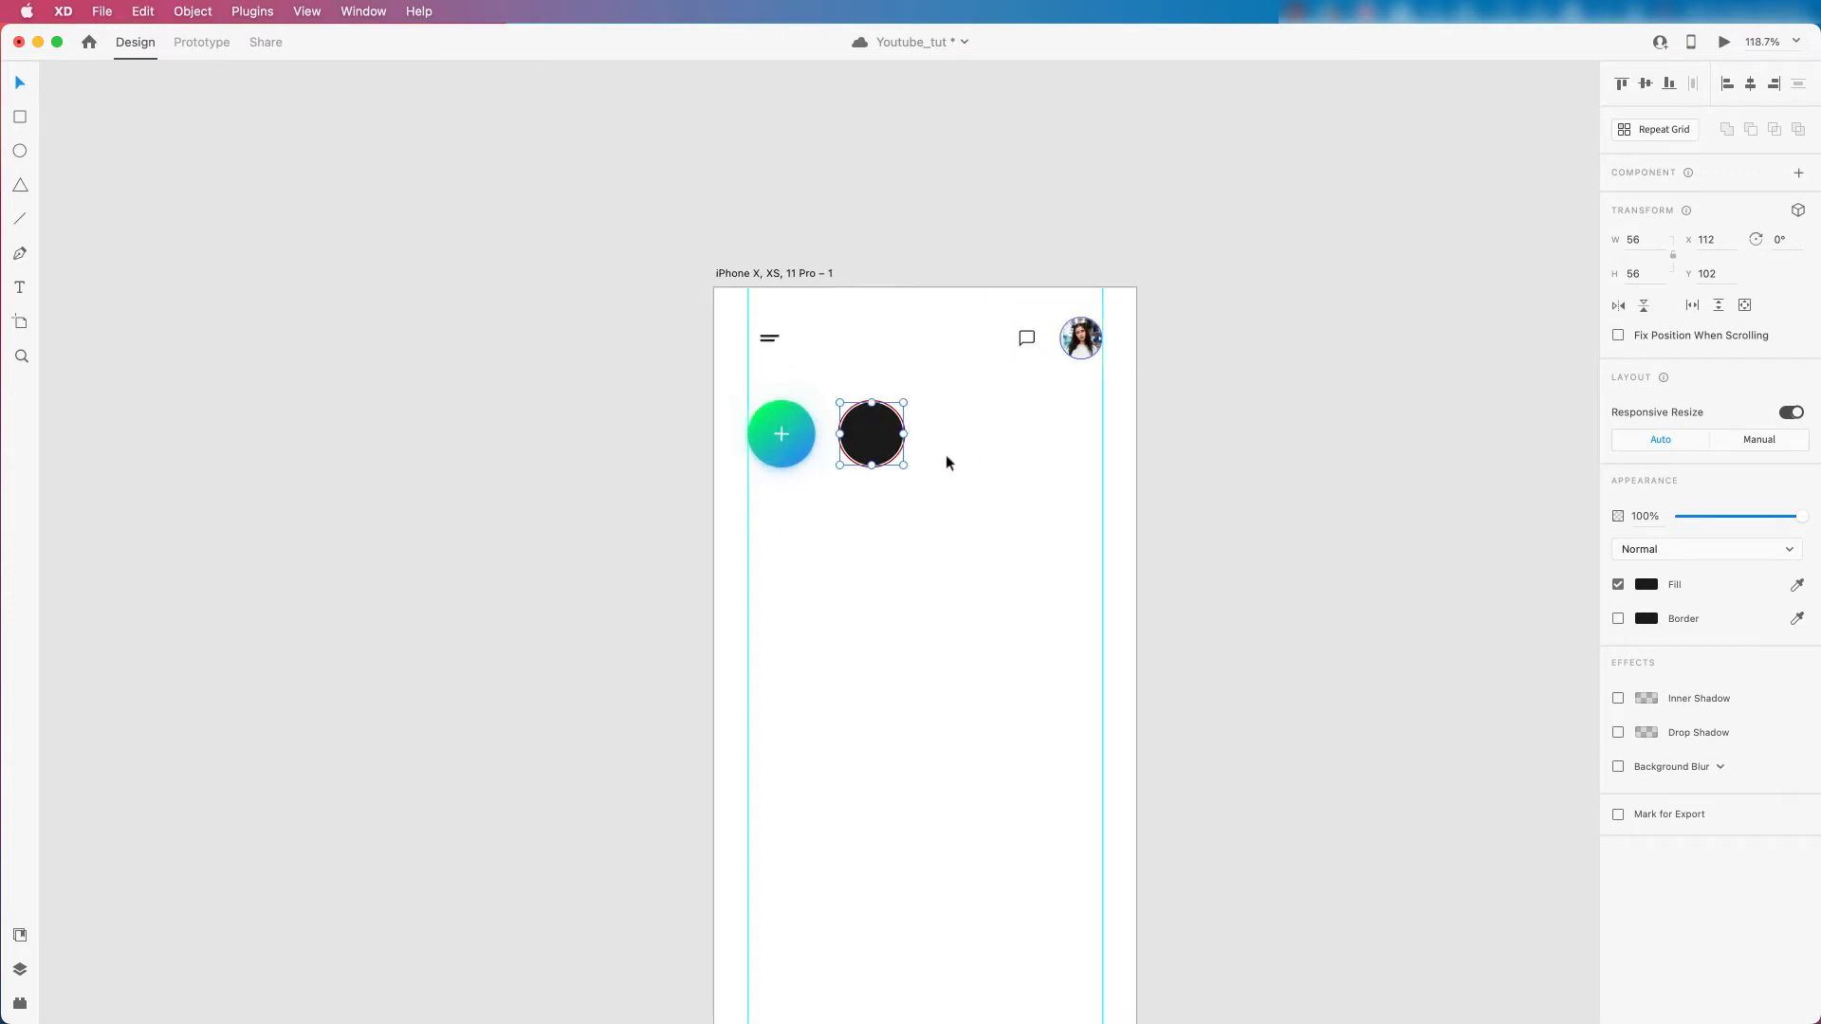
pyautogui.click(21, 940)
pyautogui.click(20, 1004)
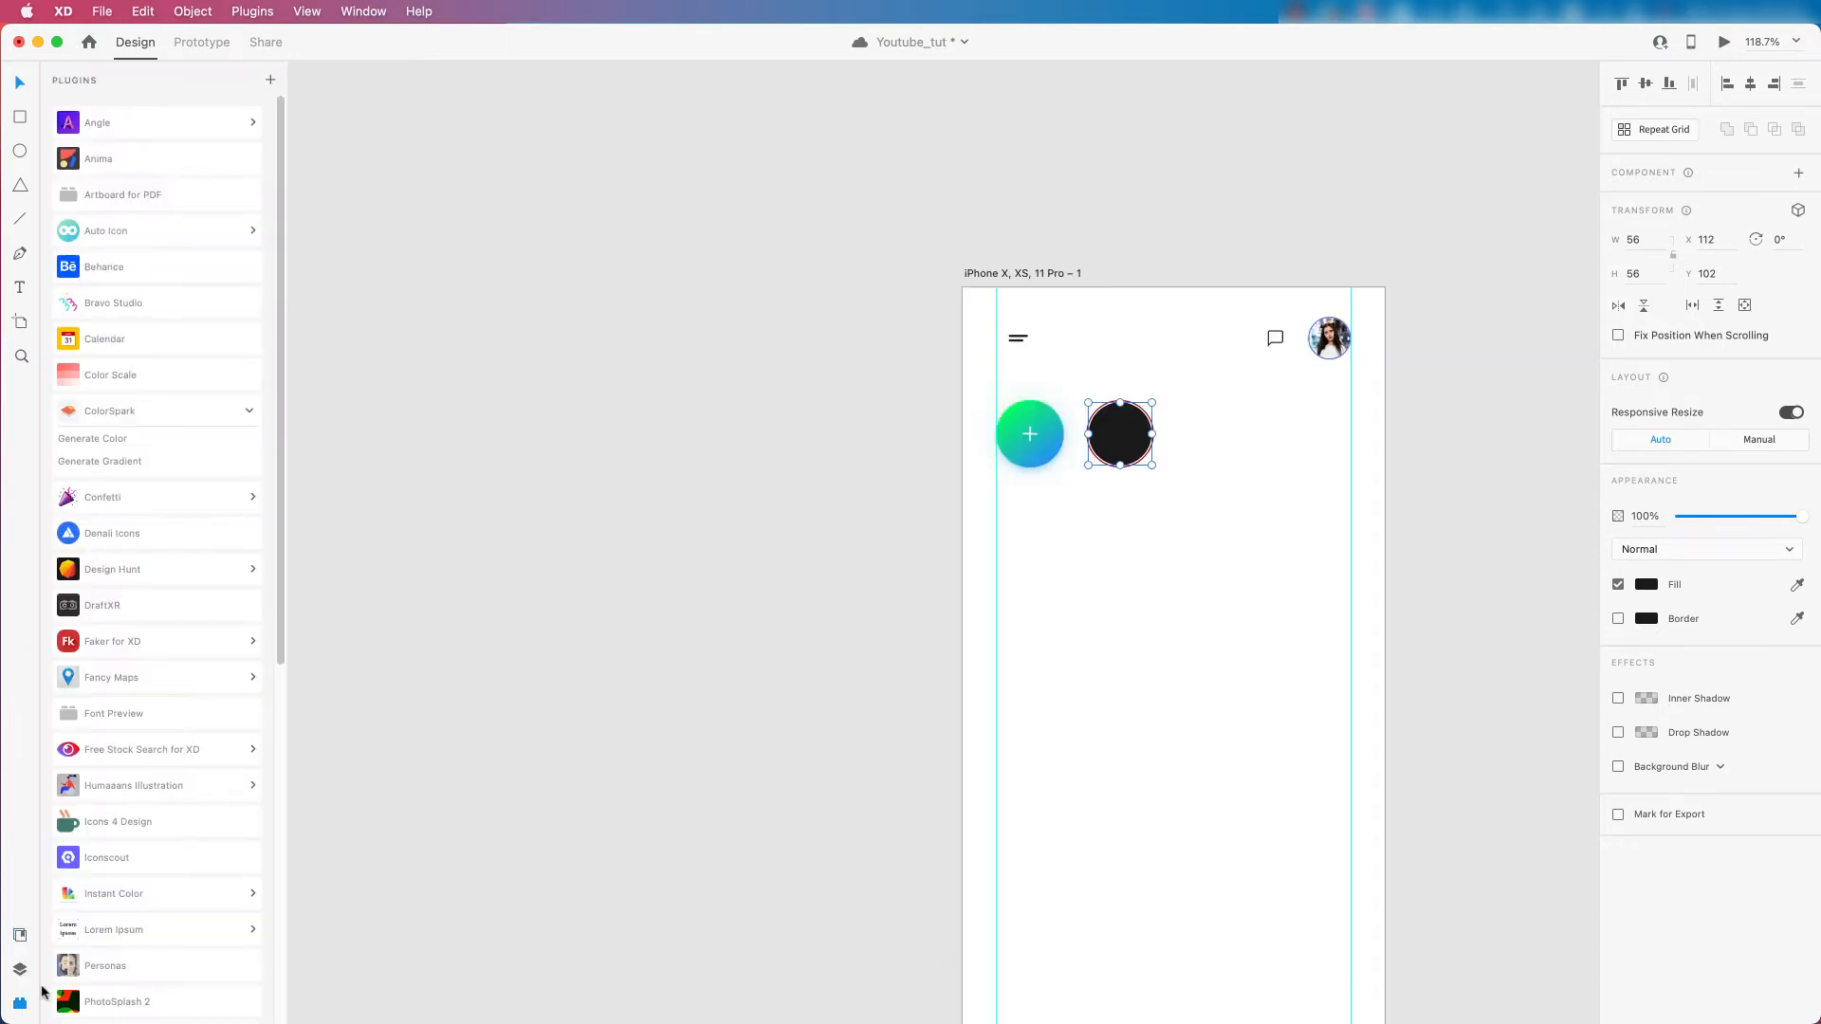
pyautogui.scroll(-10, 180, 833)
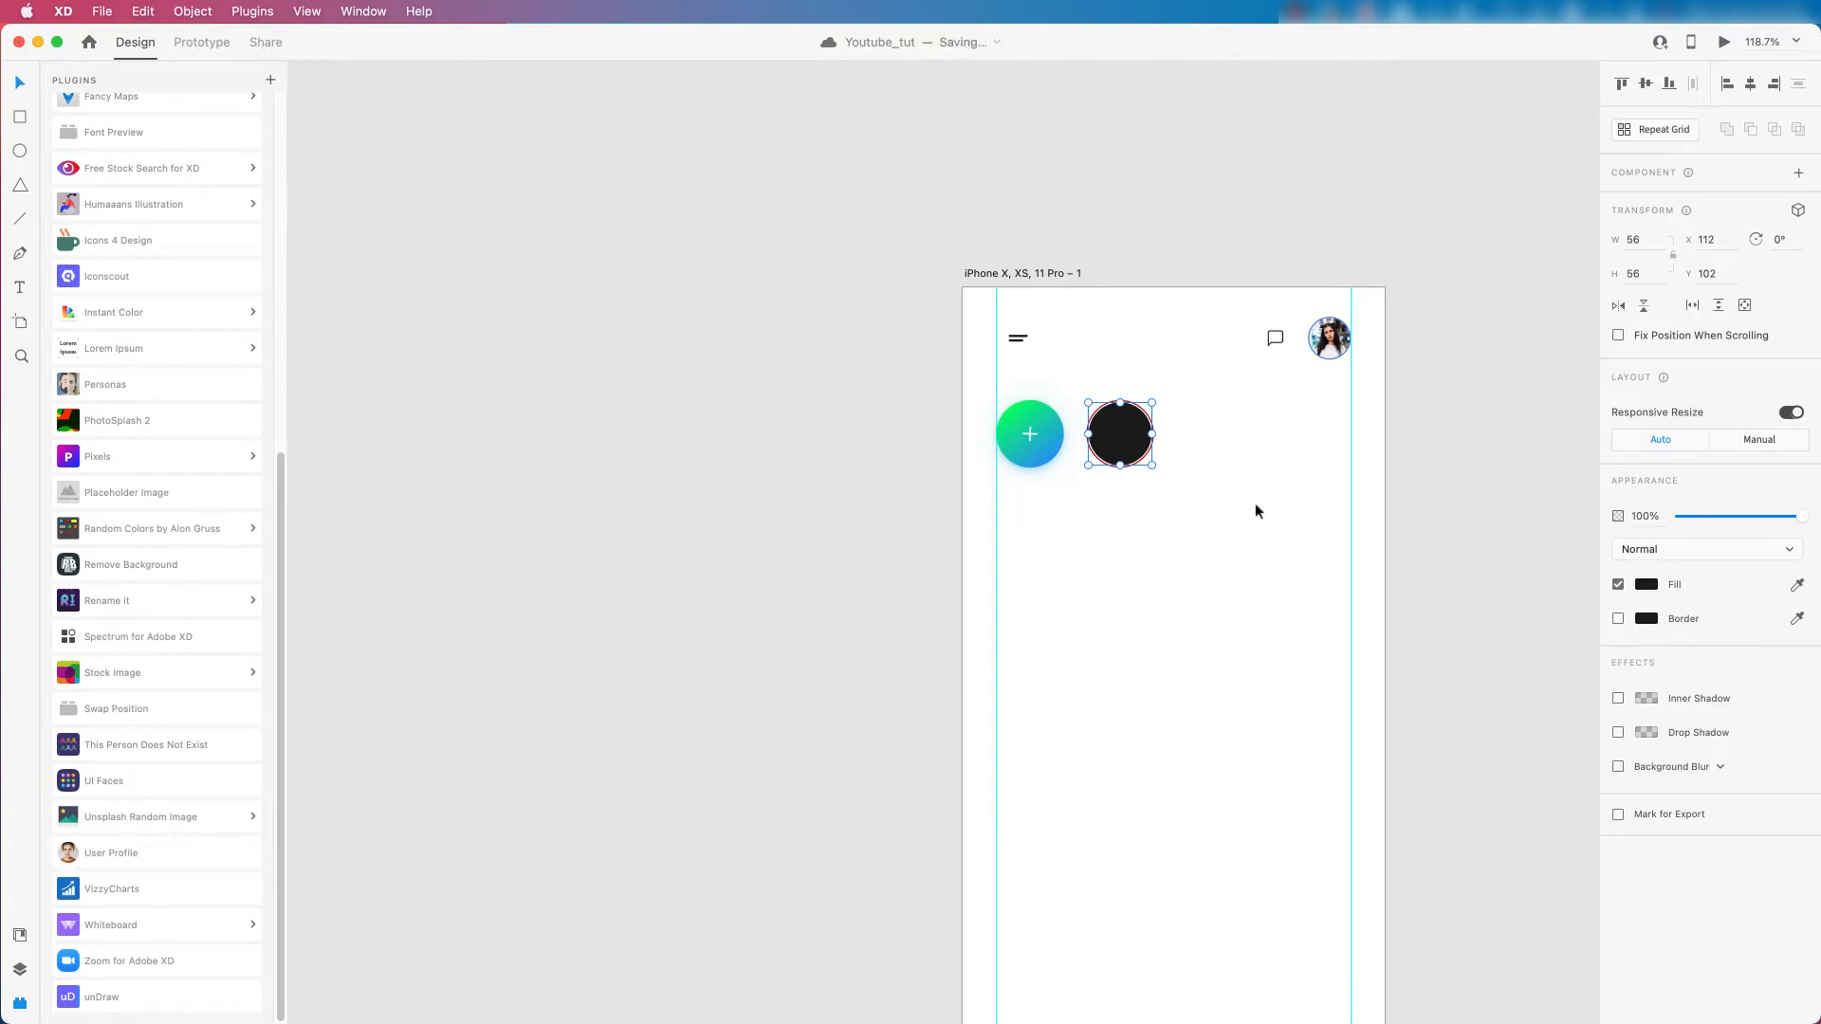
pyautogui.moveTo(1129, 444); pyautogui.dragTo(1157, 440)
pyautogui.press('super+z')
pyautogui.click(116, 857)
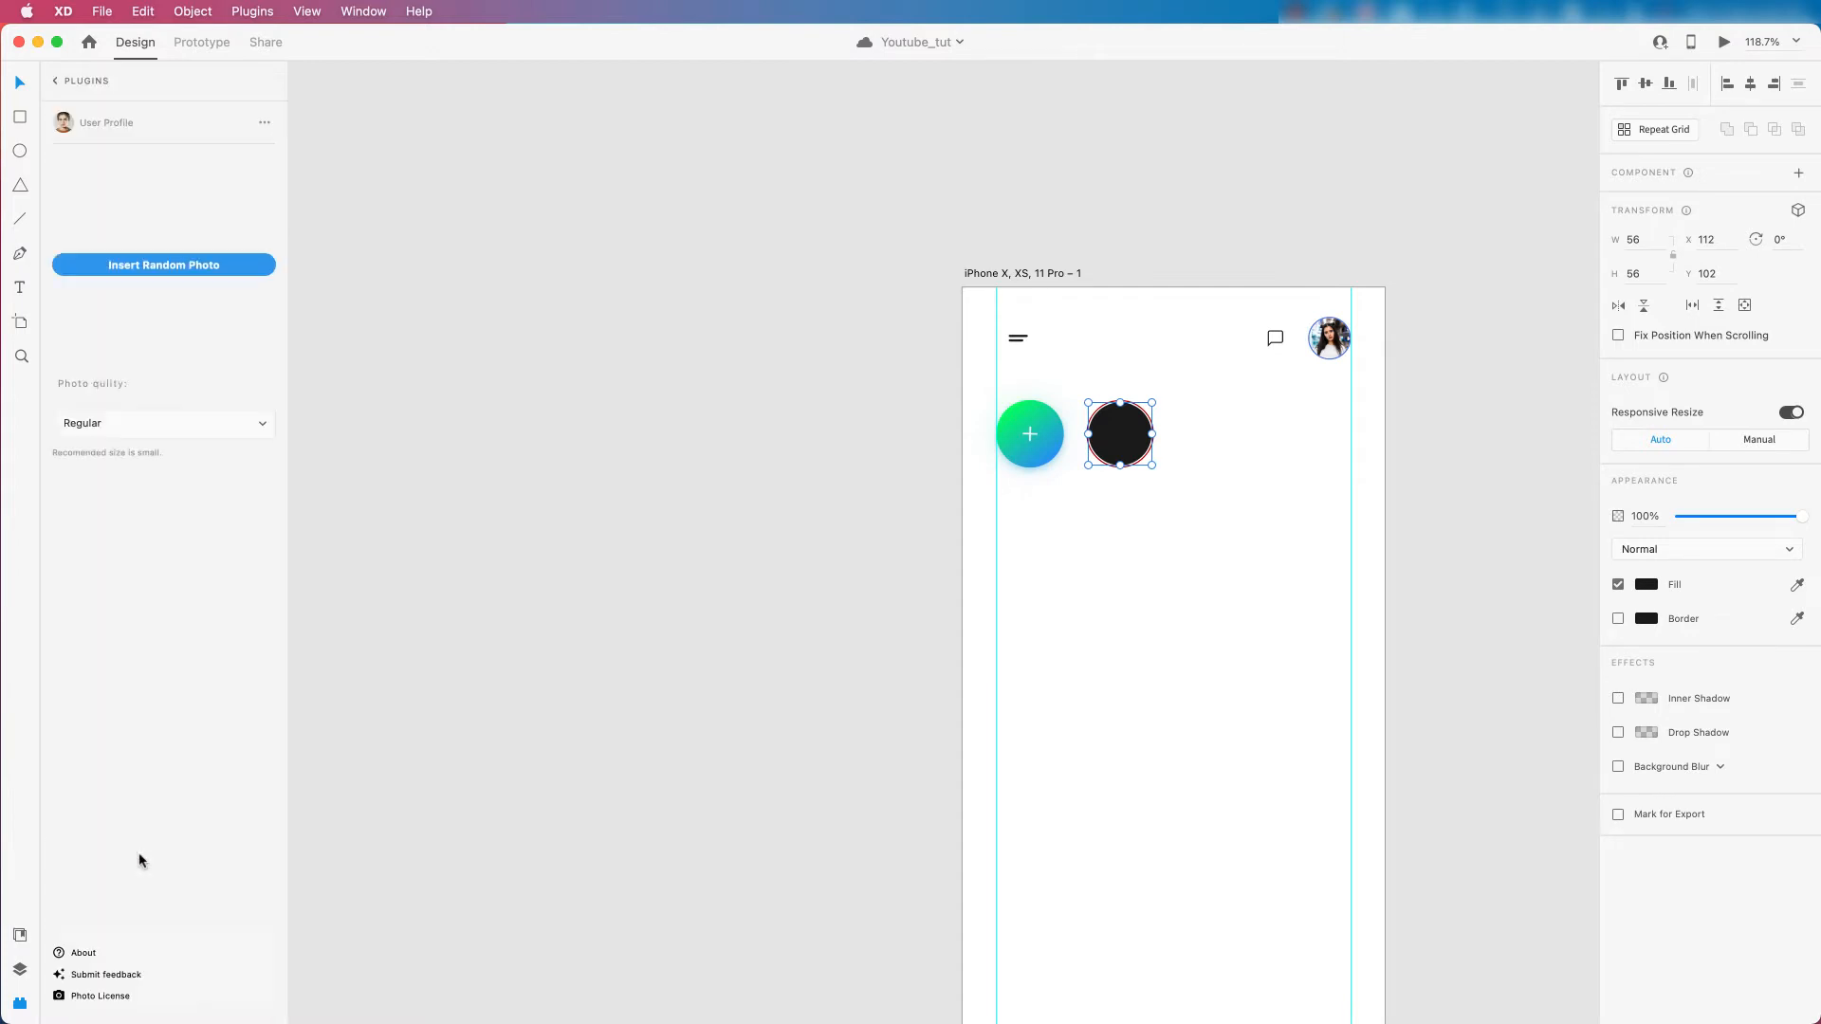
pyautogui.click(188, 268)
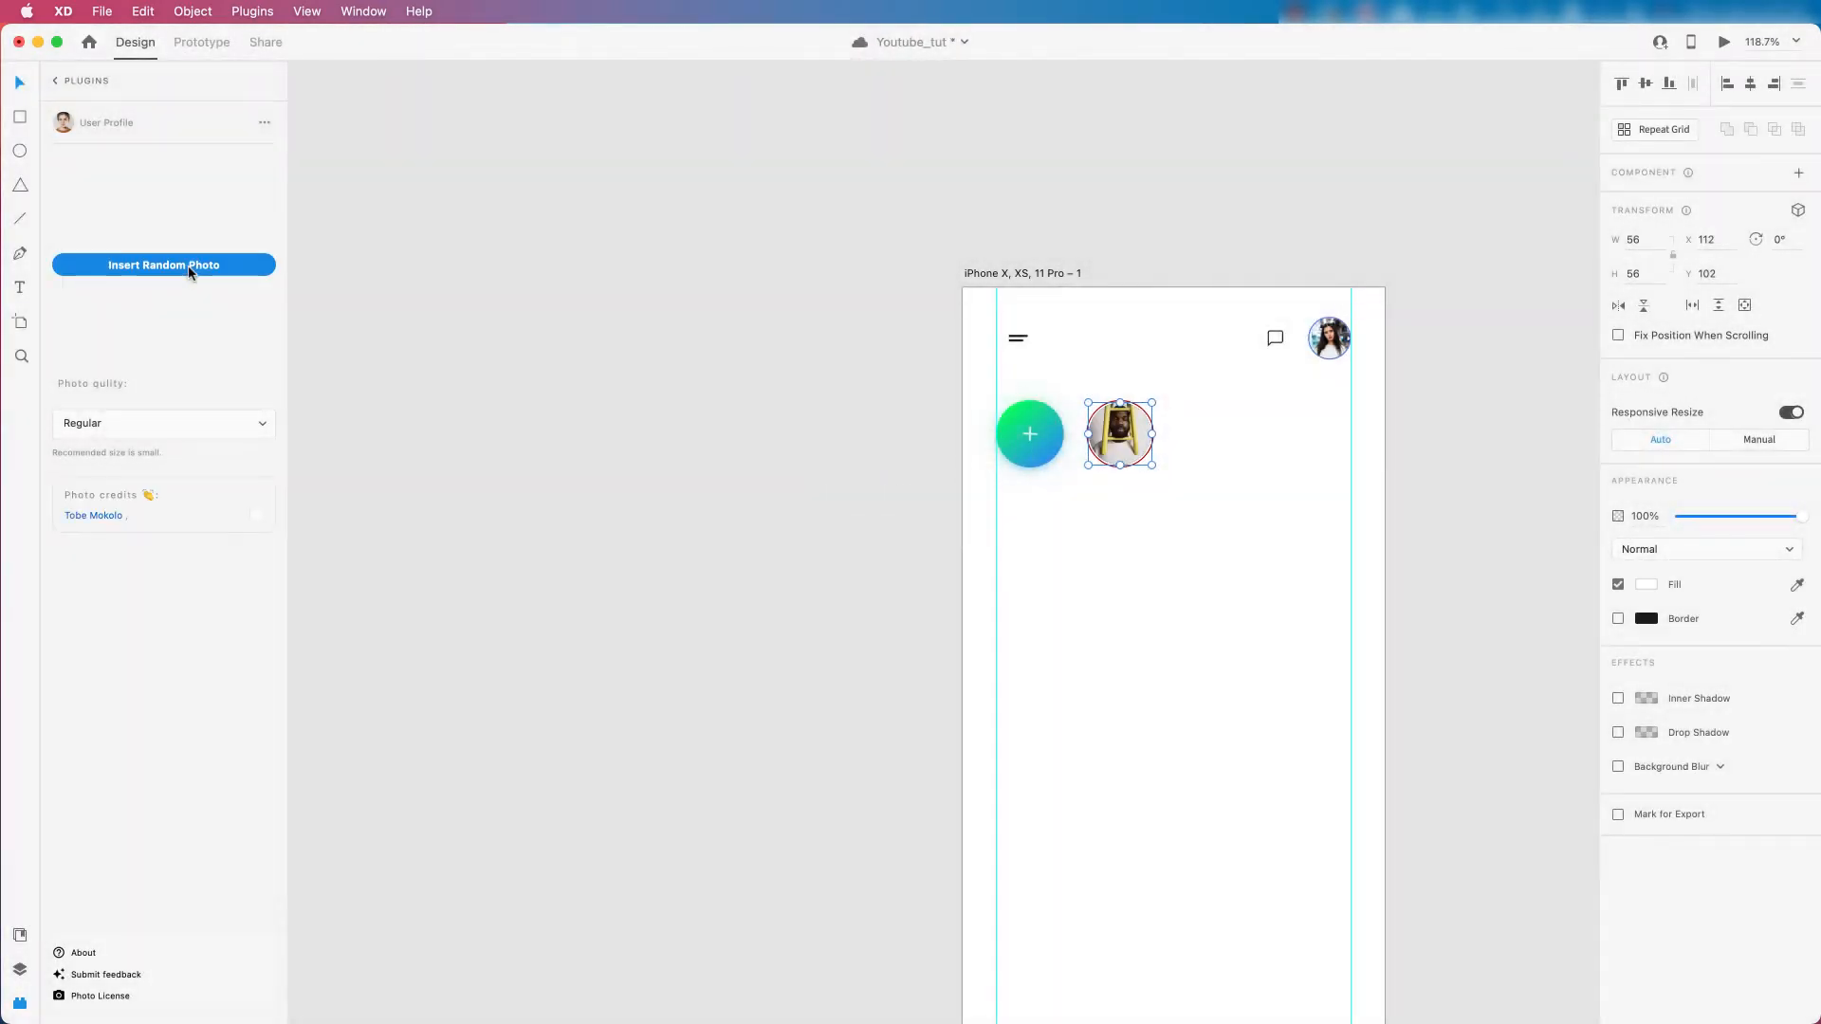
pyautogui.click(189, 268)
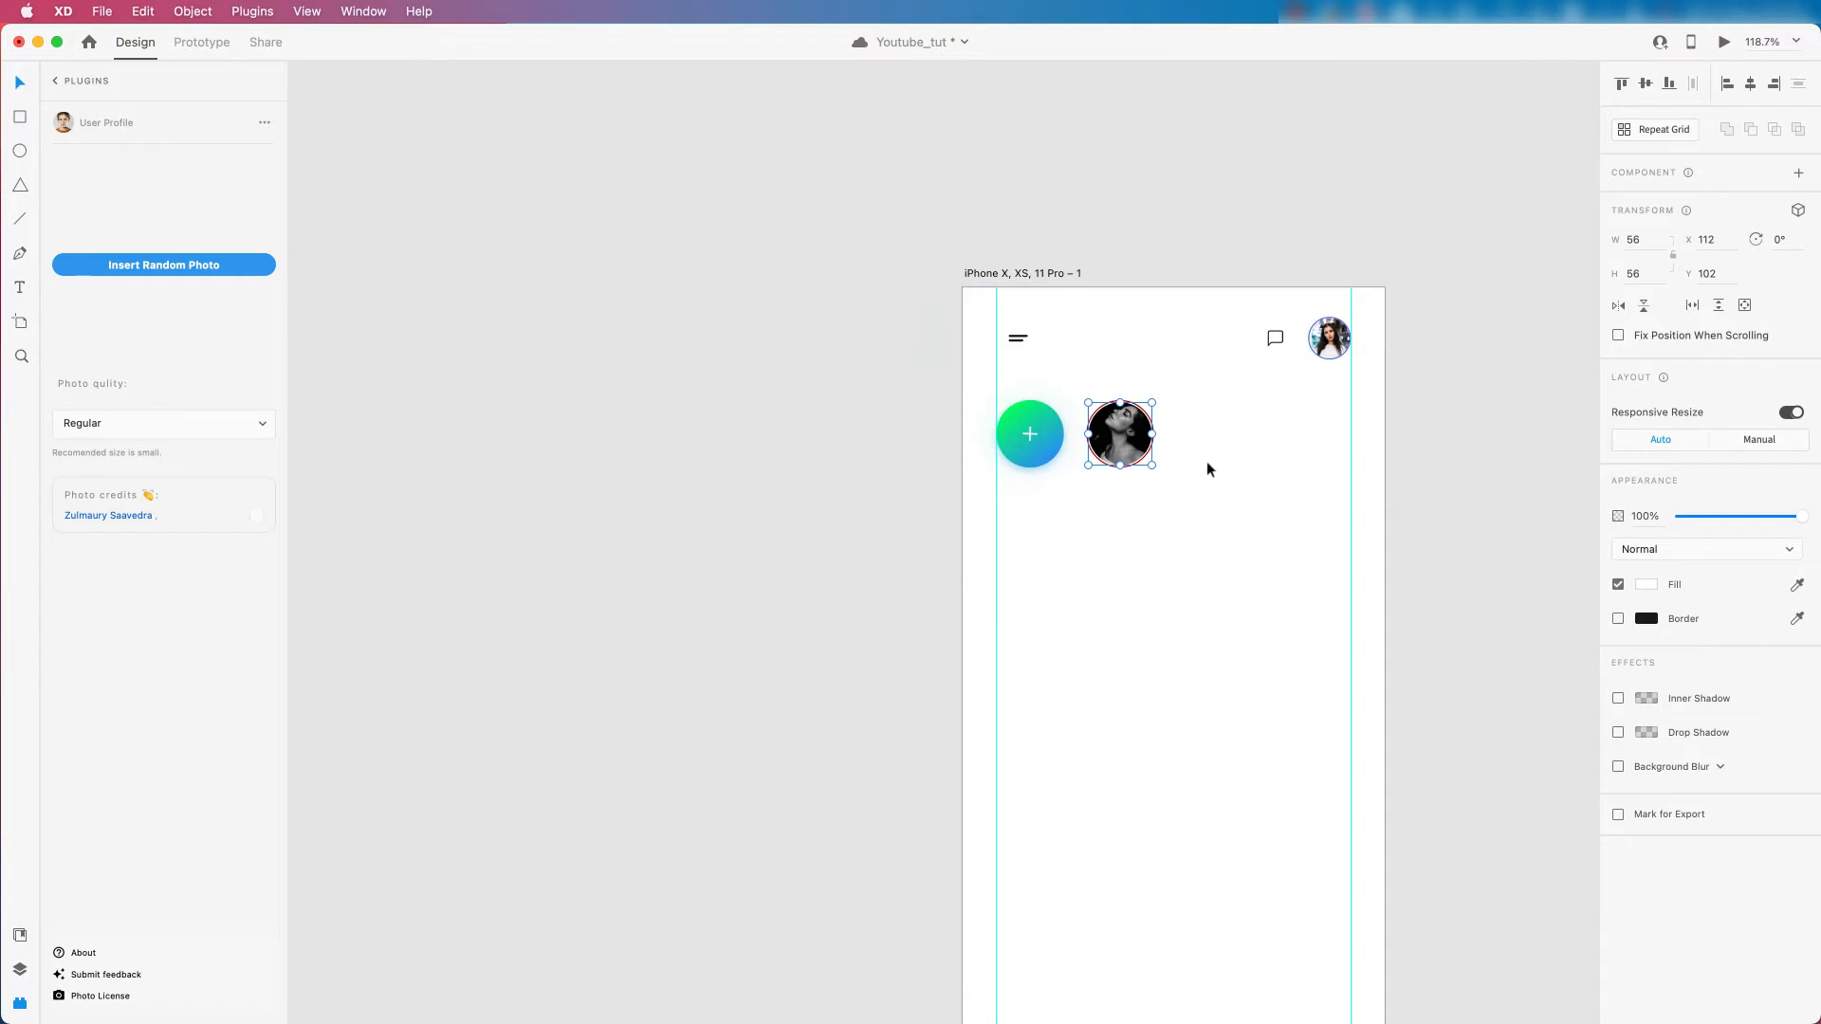
pyautogui.click(1247, 477)
# Group the portrait circle with the red ring around it.
pyautogui.moveTo(1247, 477); pyautogui.dragTo(920, 482)
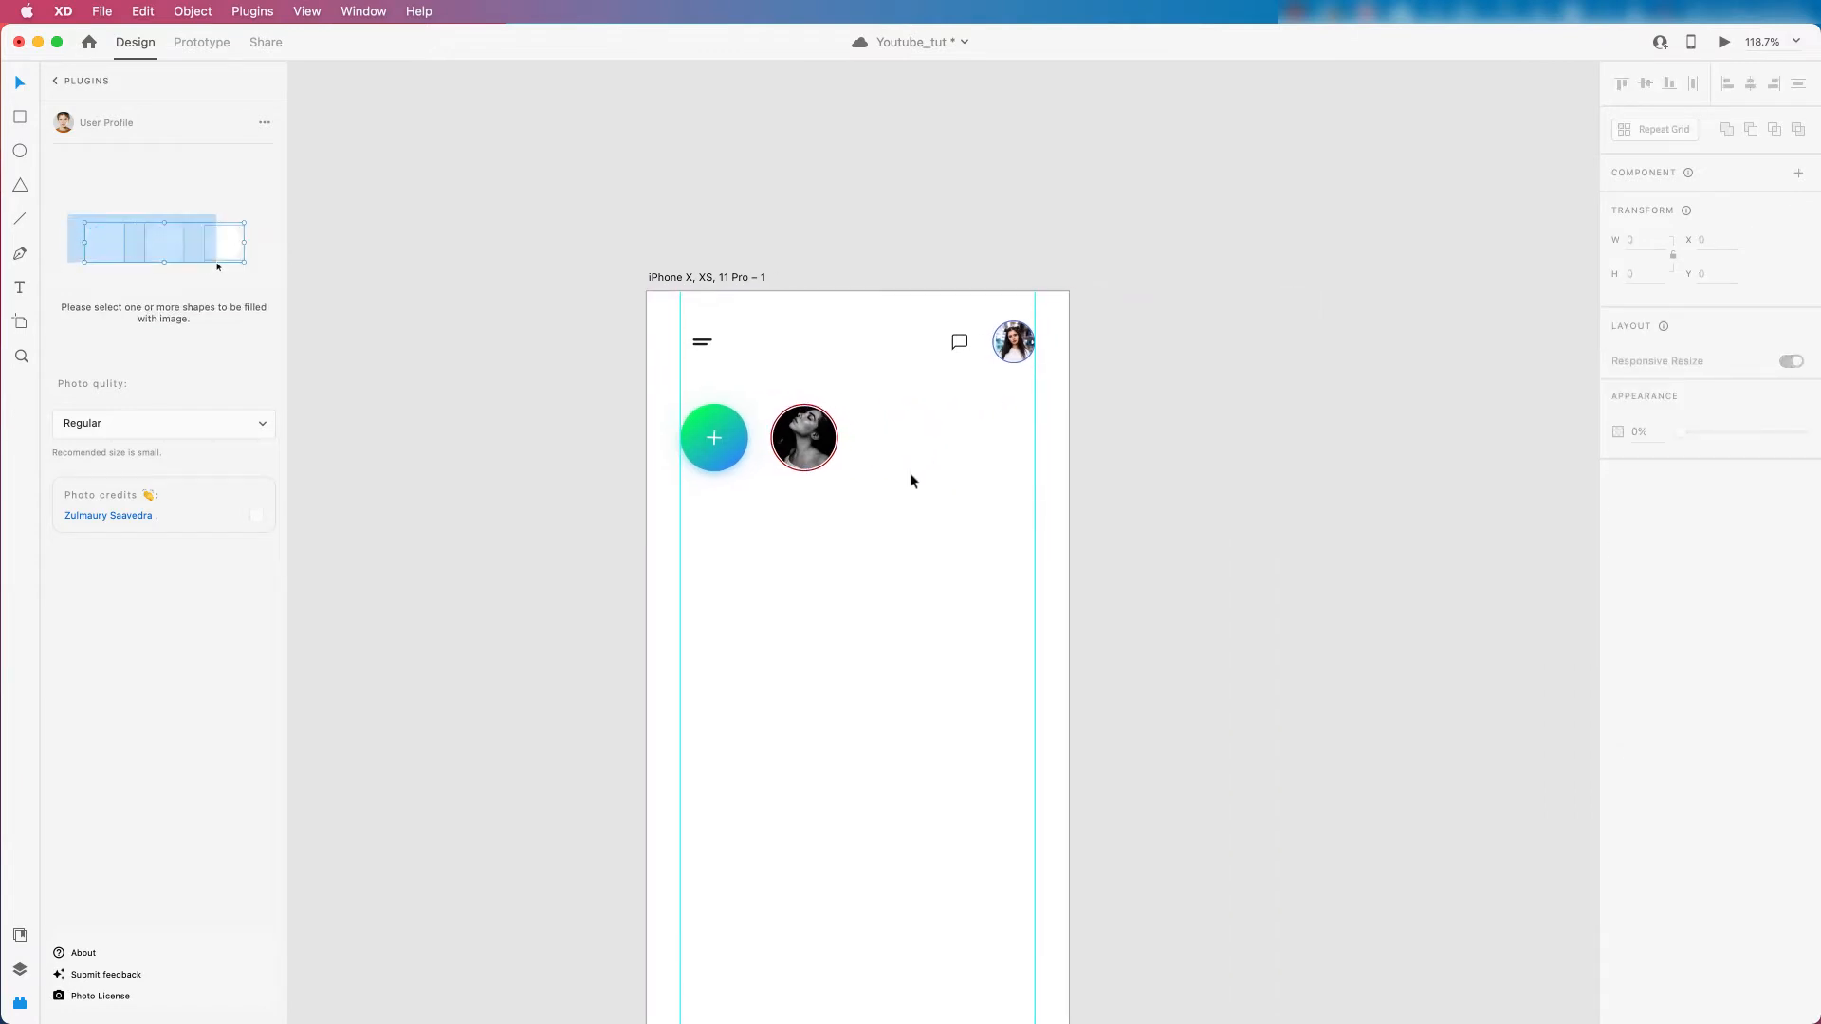
pyautogui.scroll(2, 795, 433)
pyautogui.scroll(4, 792, 426)
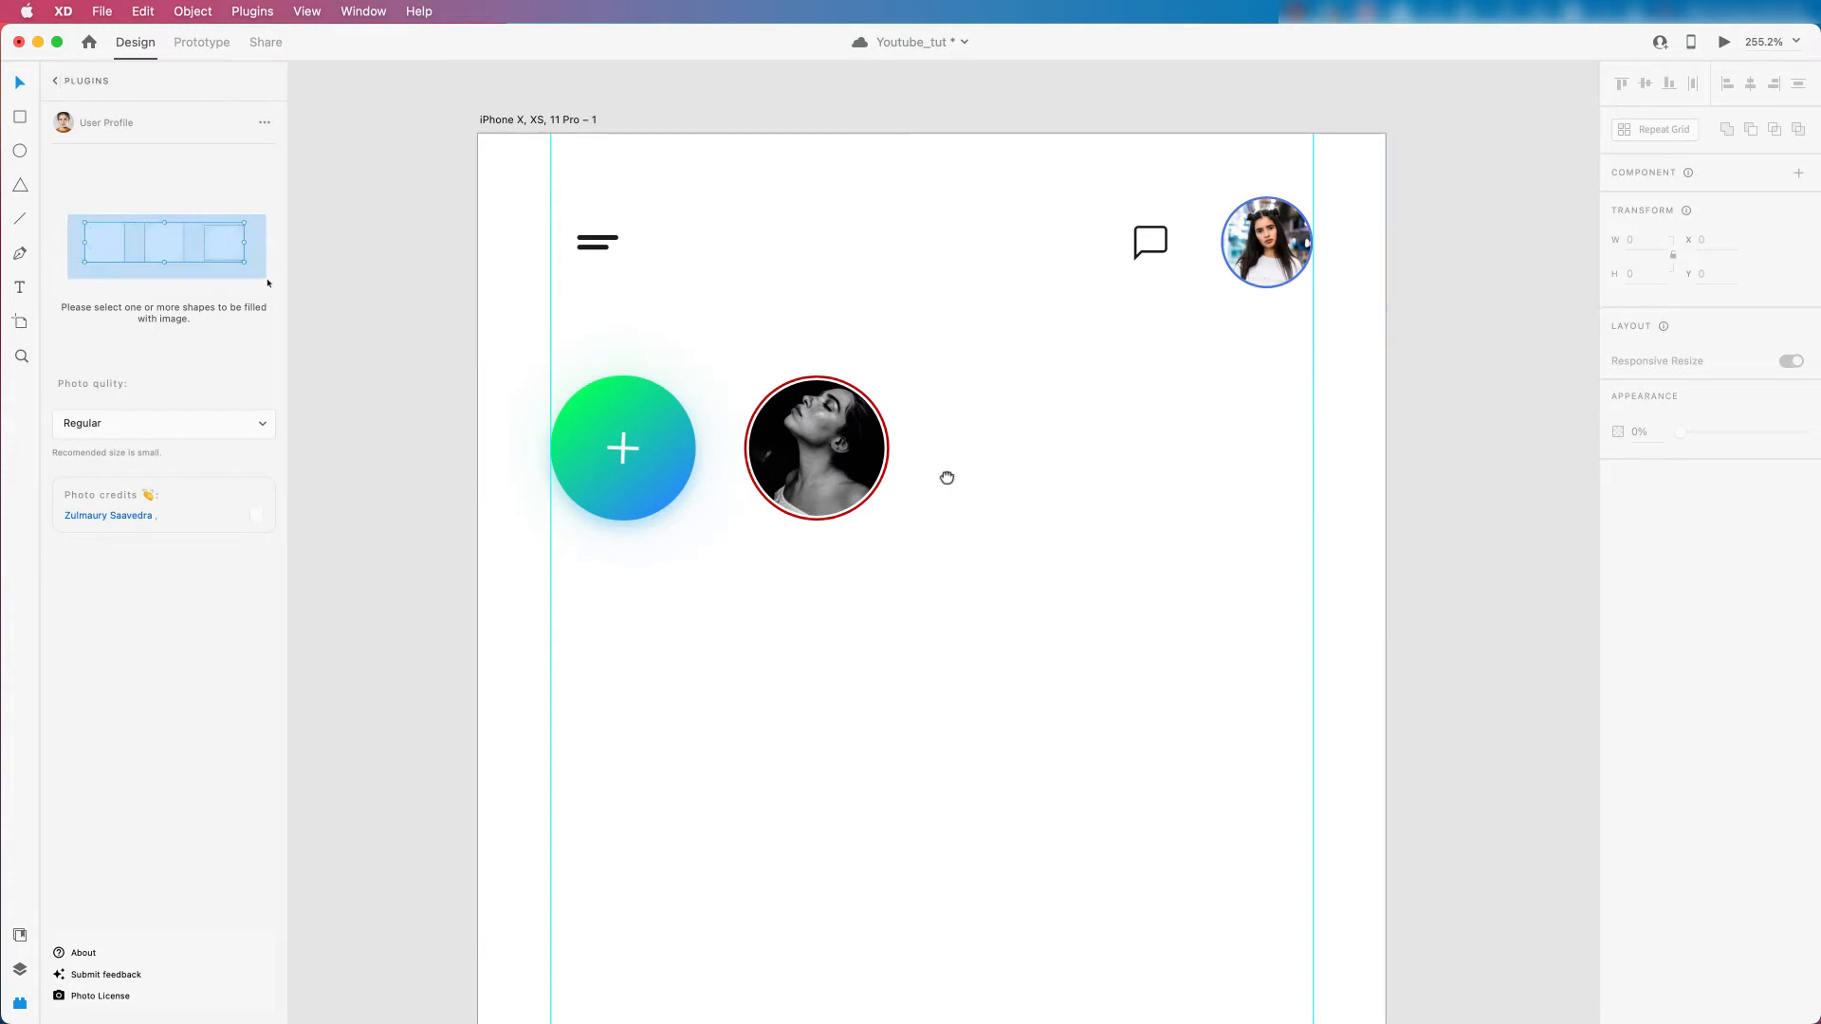
pyautogui.moveTo(947, 475); pyautogui.dragTo(1006, 475)
pyautogui.click(899, 410)
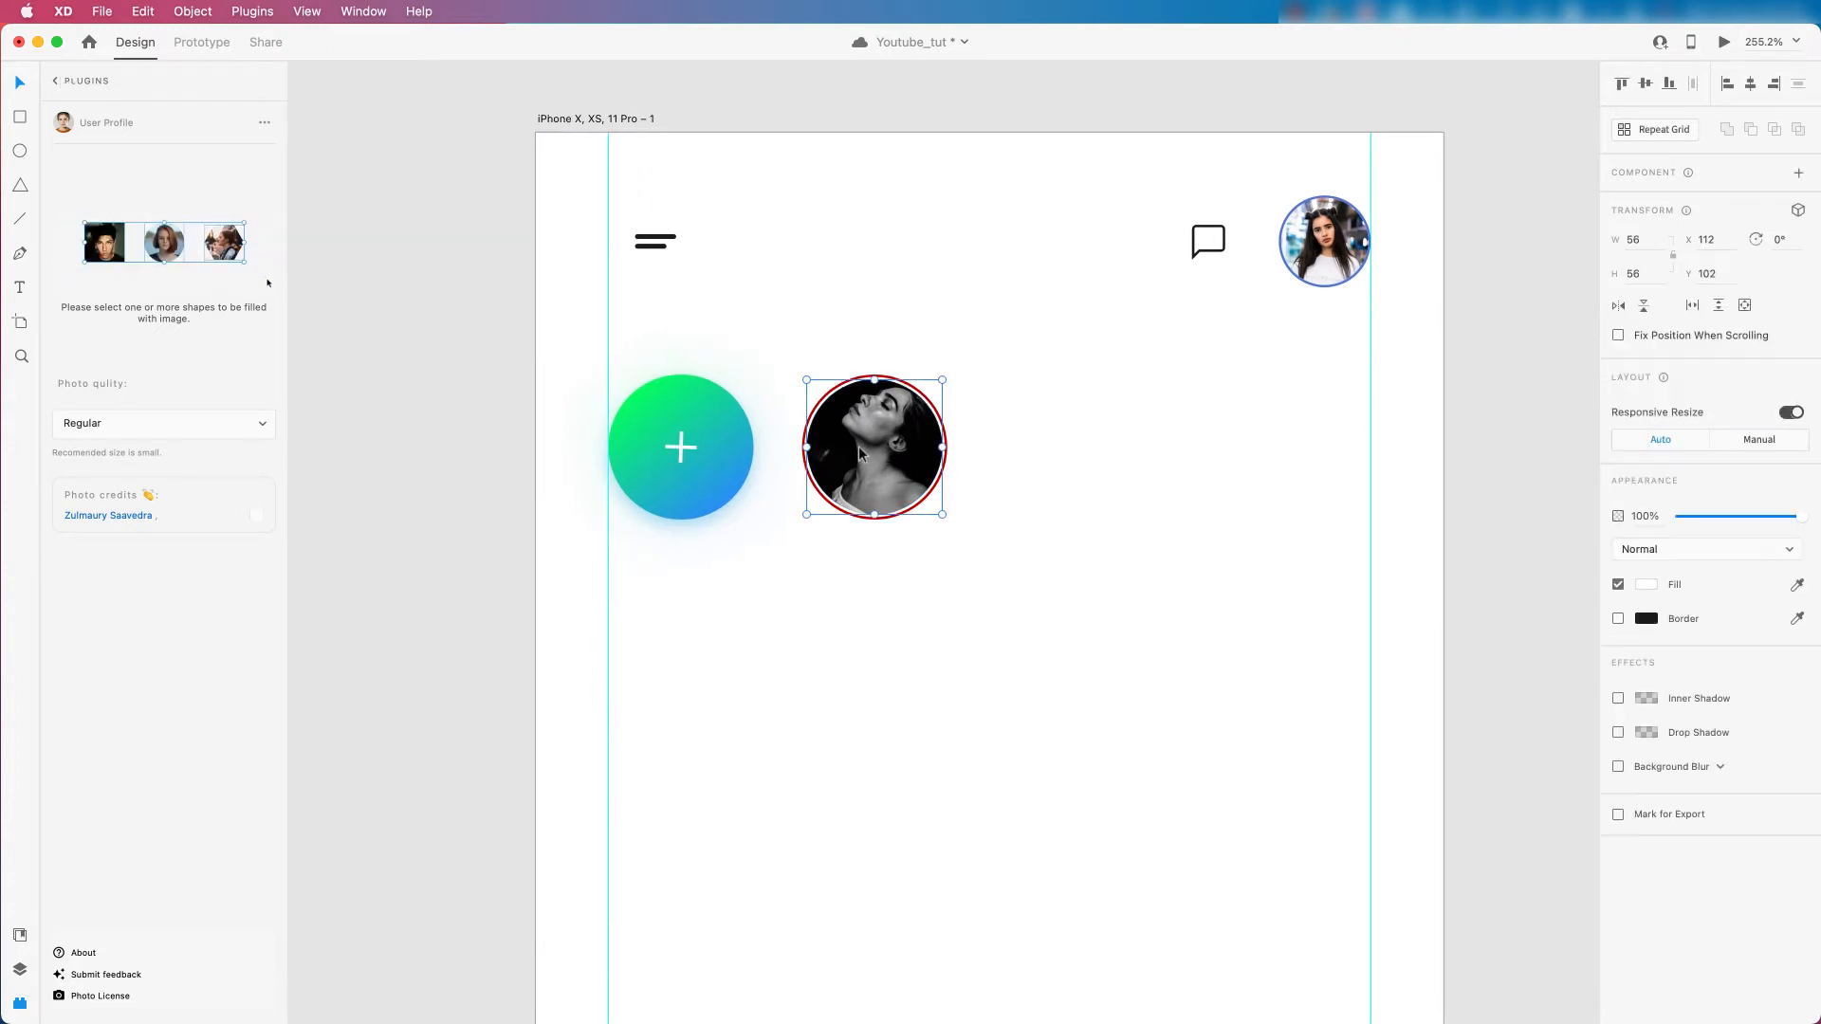
pyautogui.keyDown('shift'); pyautogui.click(895, 382); pyautogui.keyUp('shift')
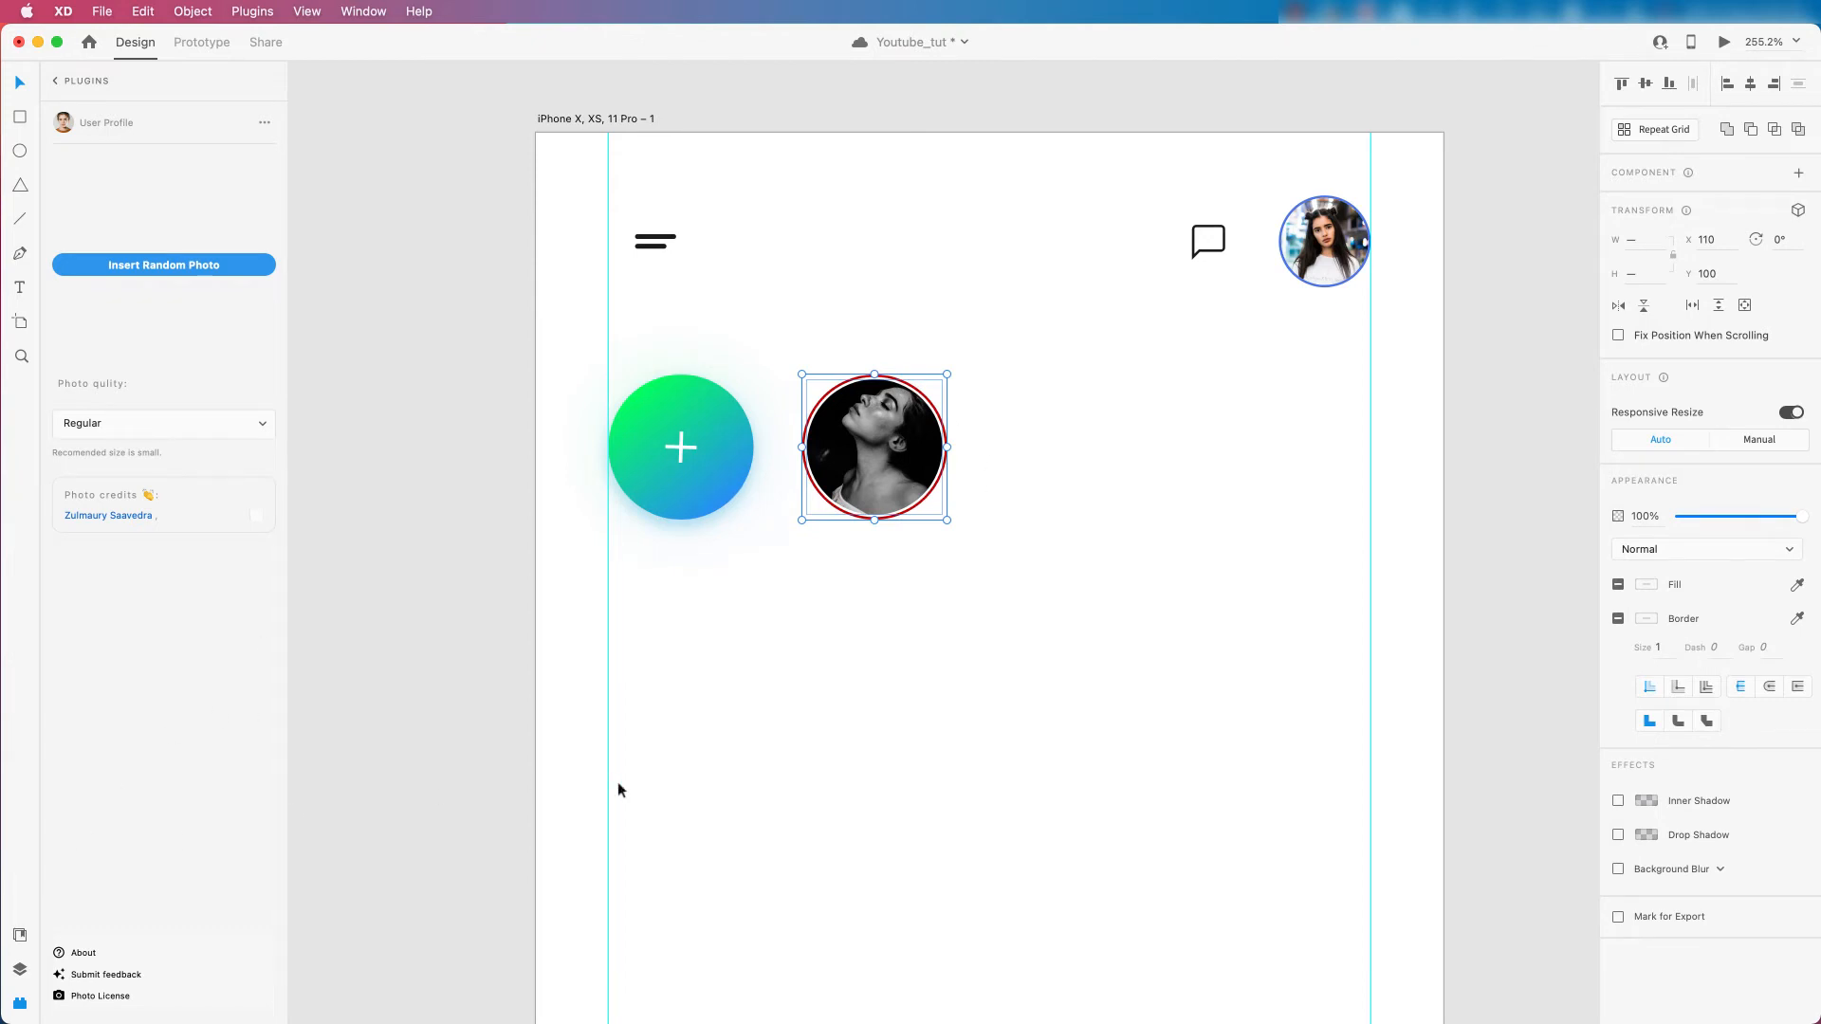
pyautogui.press('super+g')
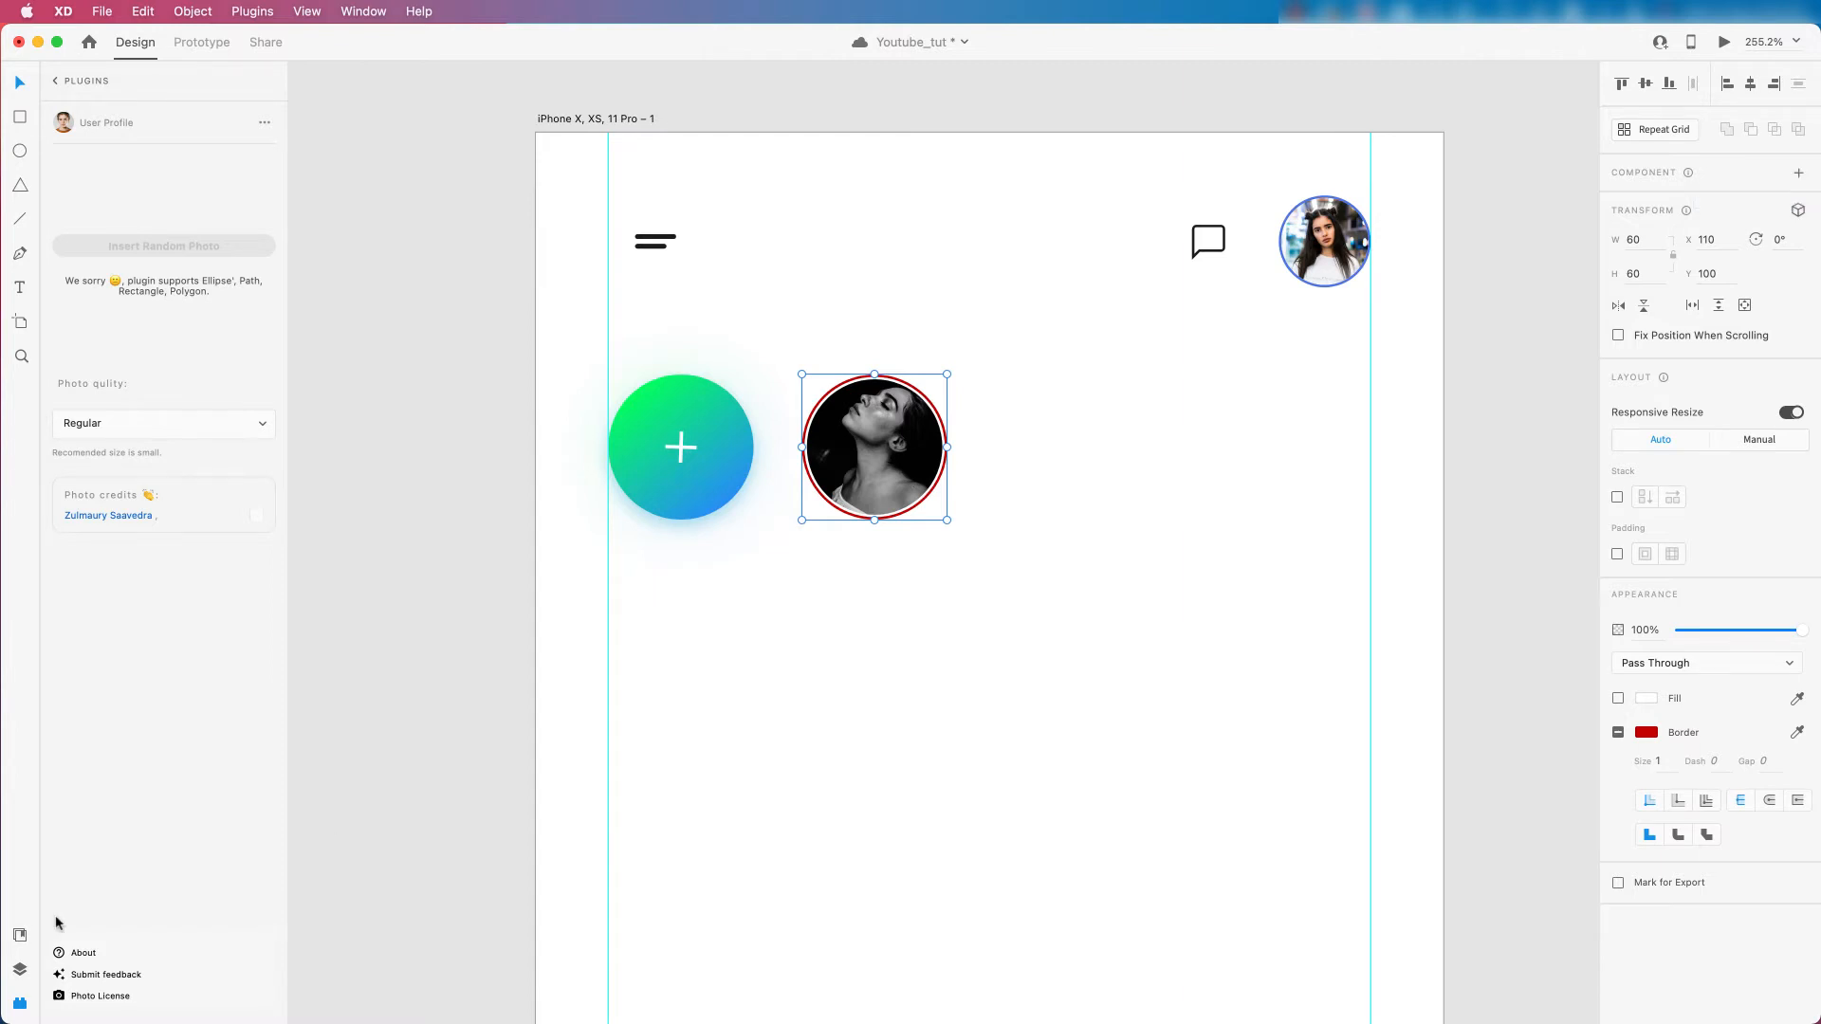
# Rename the portrait and red ring group as "stories" in the layer list.
pyautogui.click(19, 970)
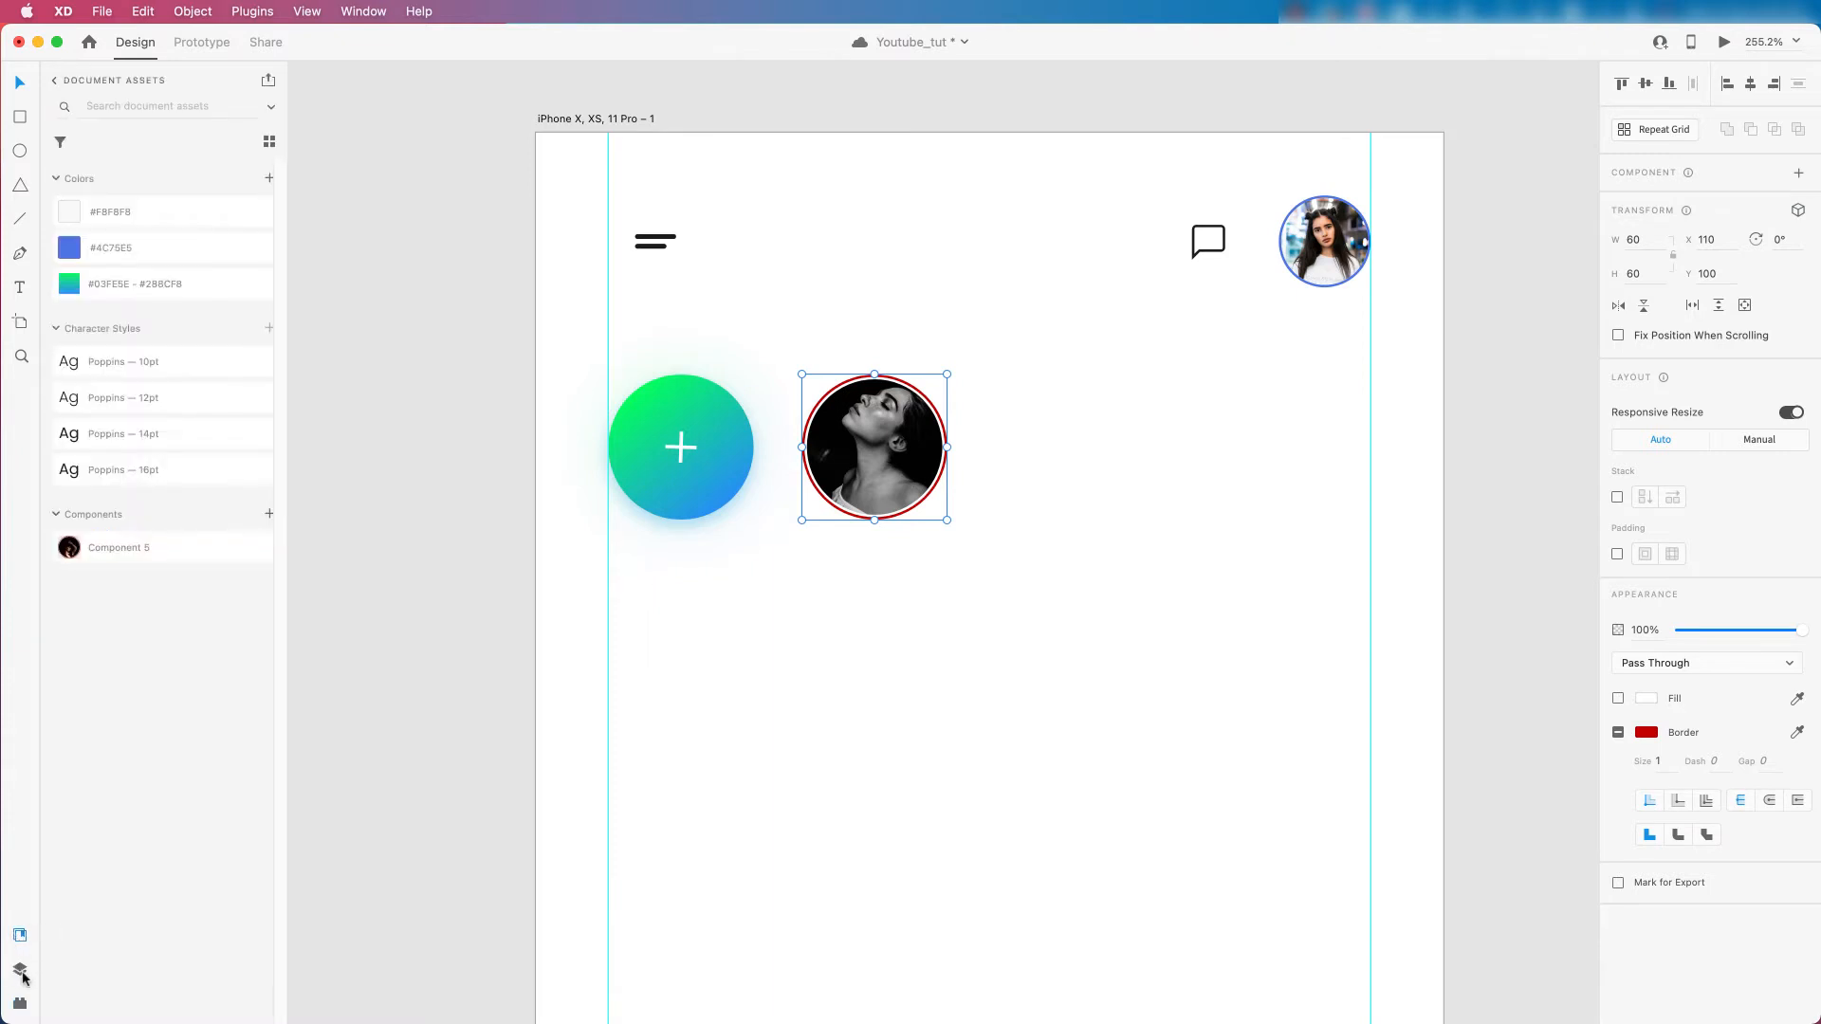
pyautogui.doubleClick(83, 153)
pyautogui.write('I')
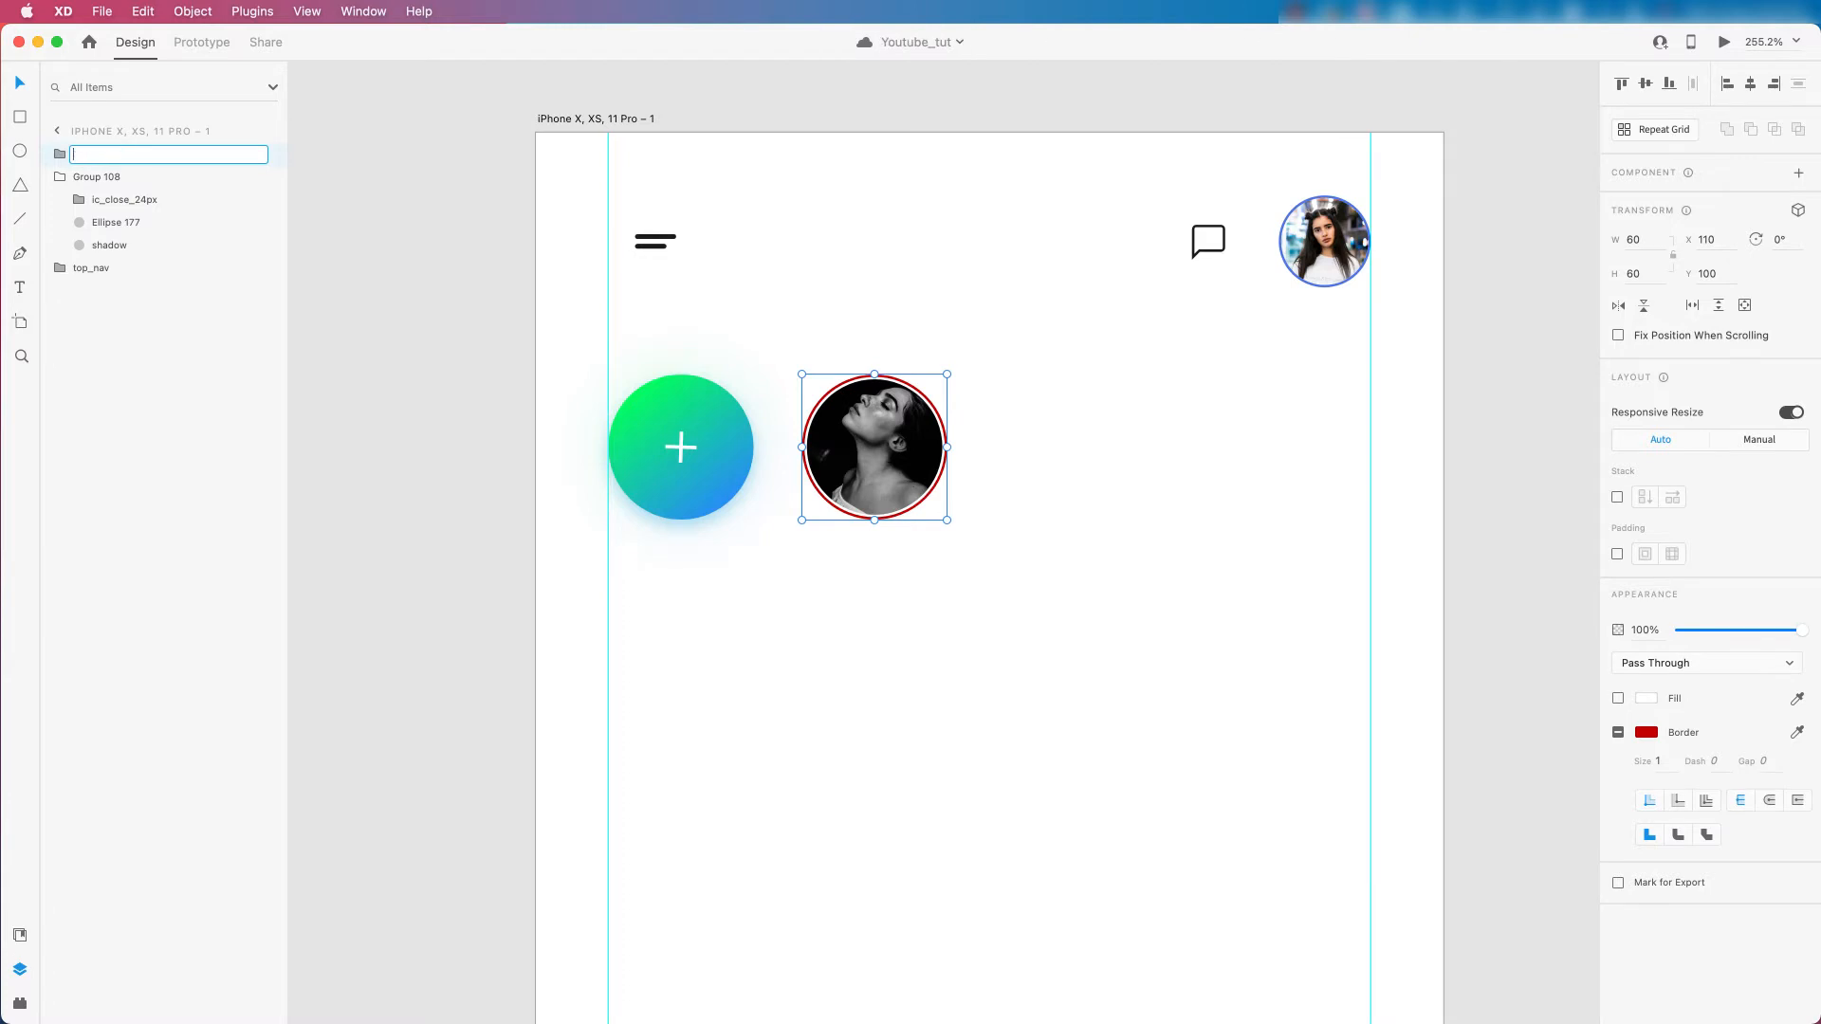
pyautogui.write('tories')
pyautogui.press('Return')
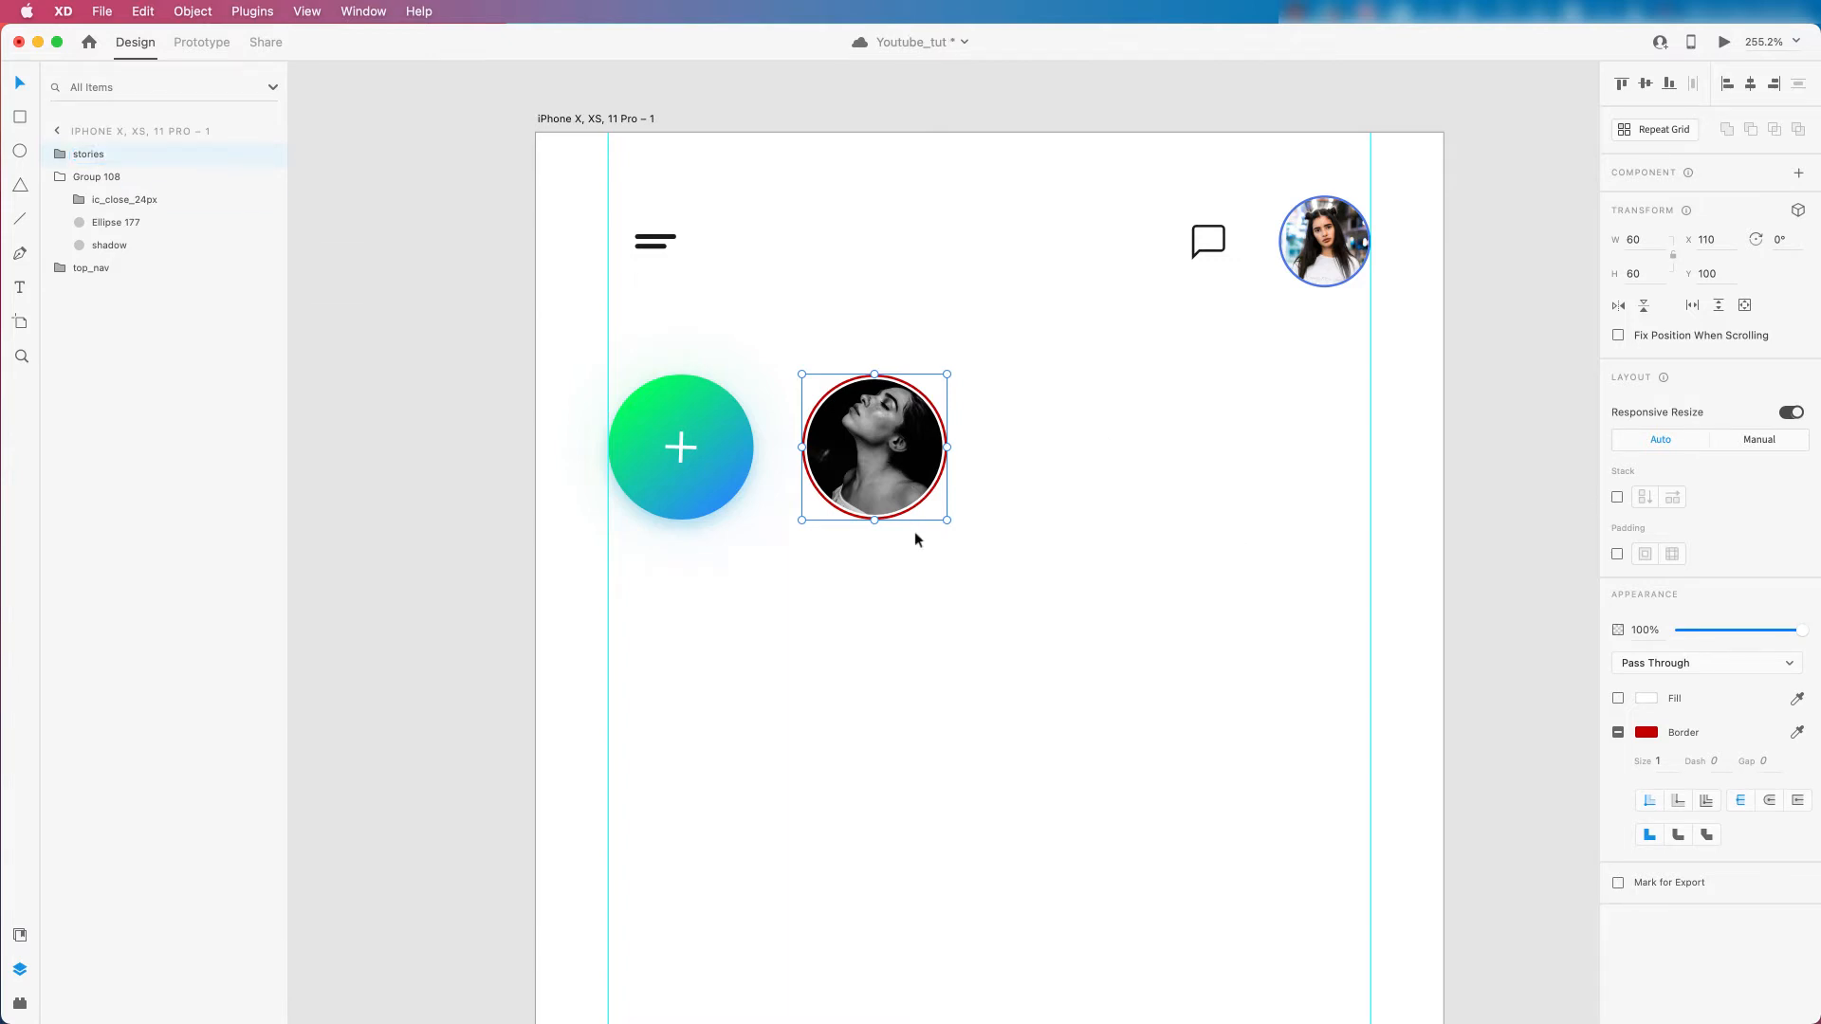
# Turn the stories group into a component and save the document.
pyautogui.click(1799, 173)
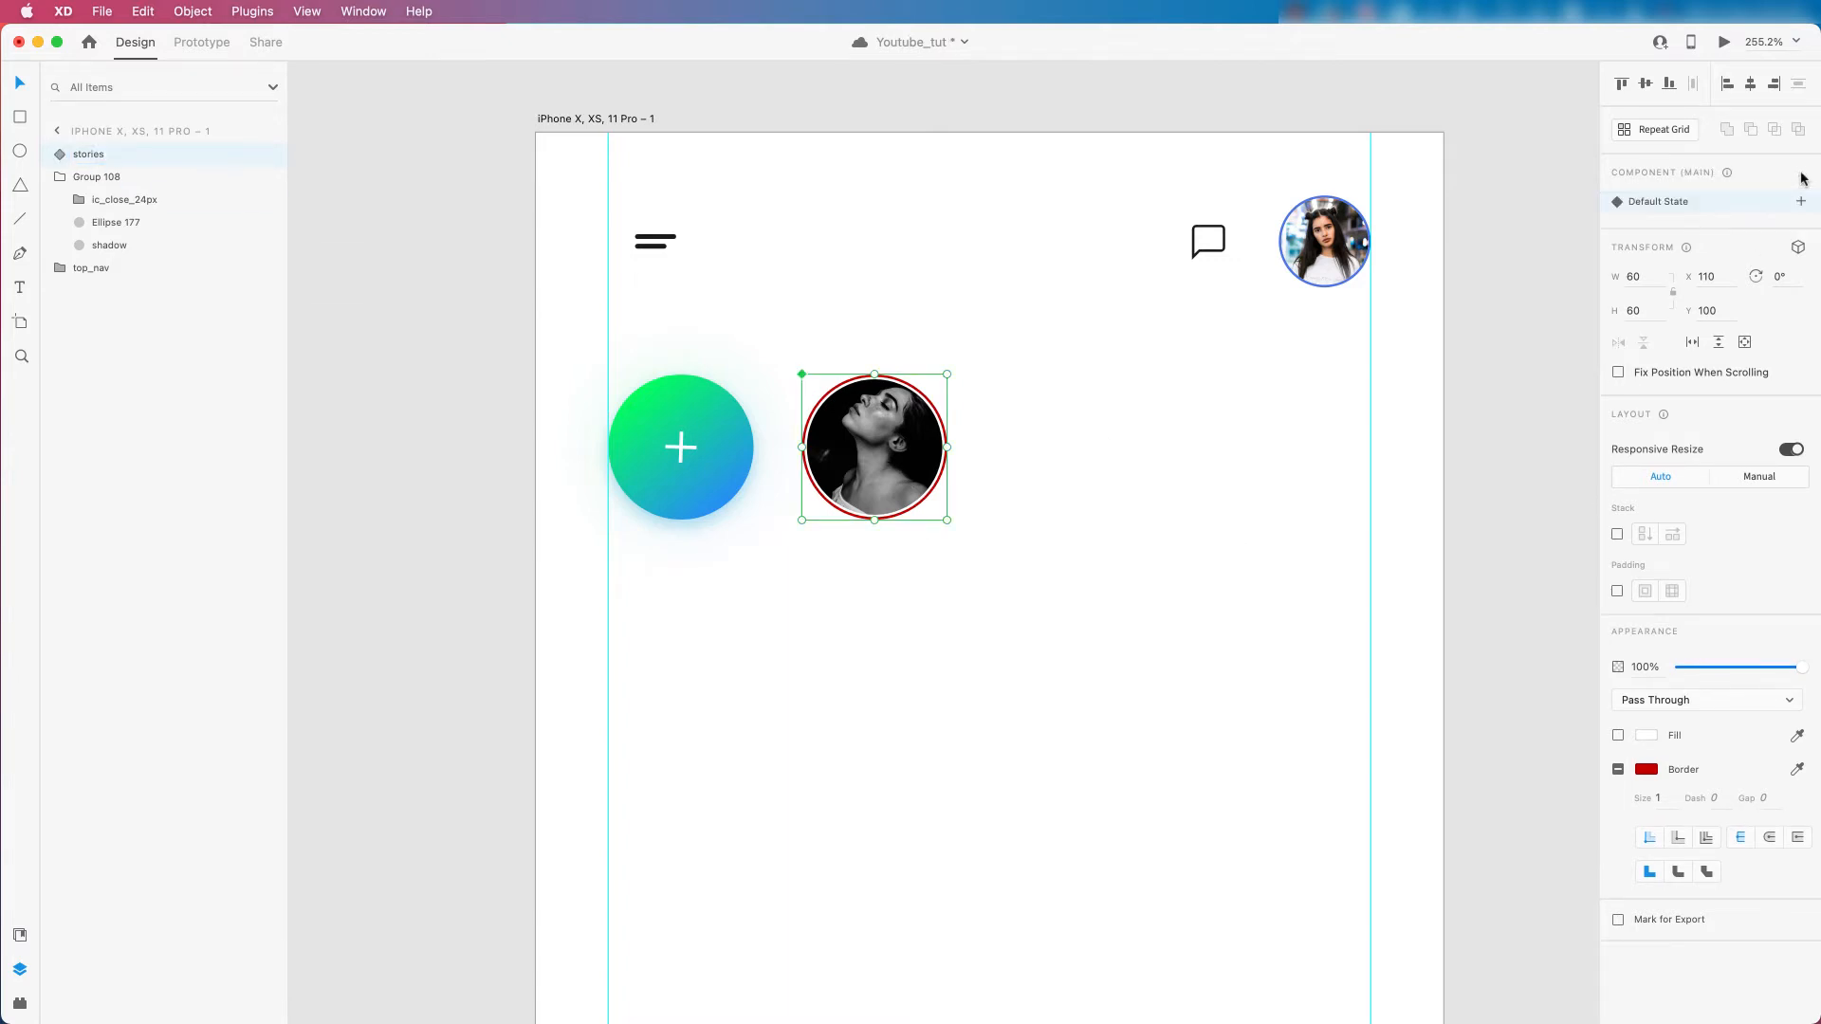
pyautogui.click(1270, 499)
pyautogui.scroll(-3, 1313, 491)
pyautogui.scroll(2, 964, 417)
pyautogui.click(924, 422)
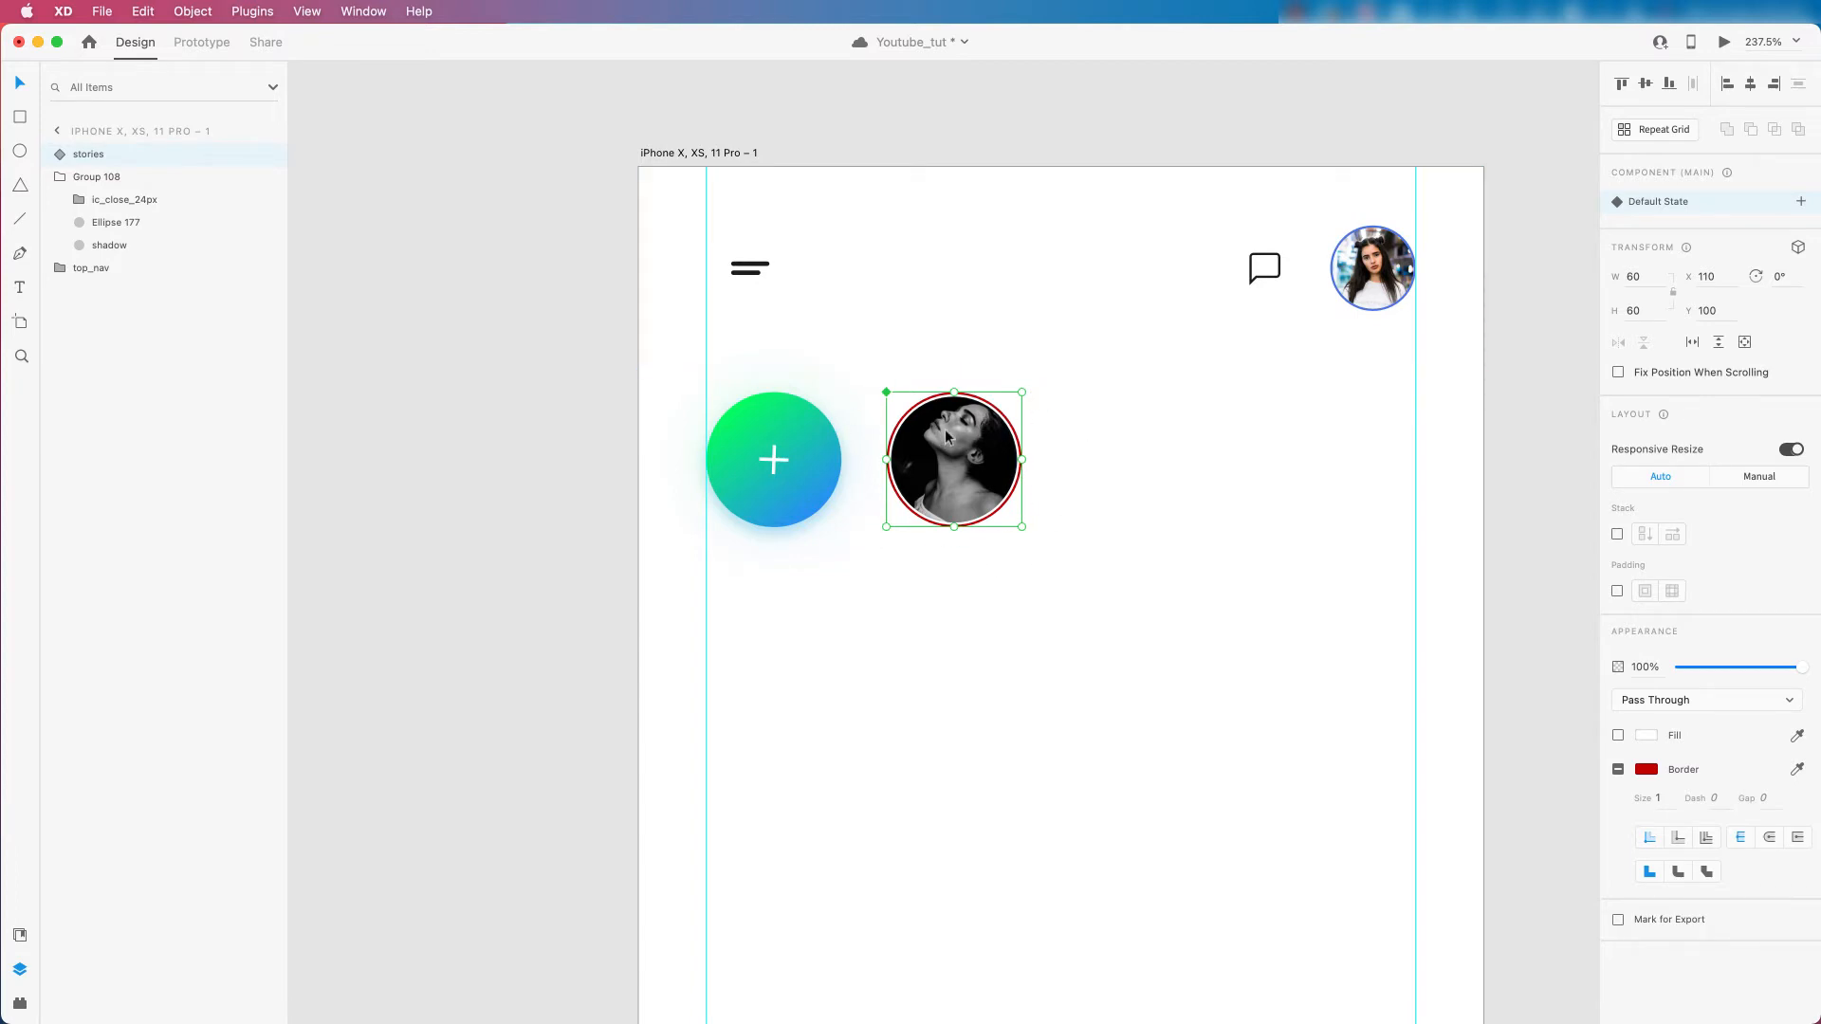
pyautogui.scroll(2, 969, 435)
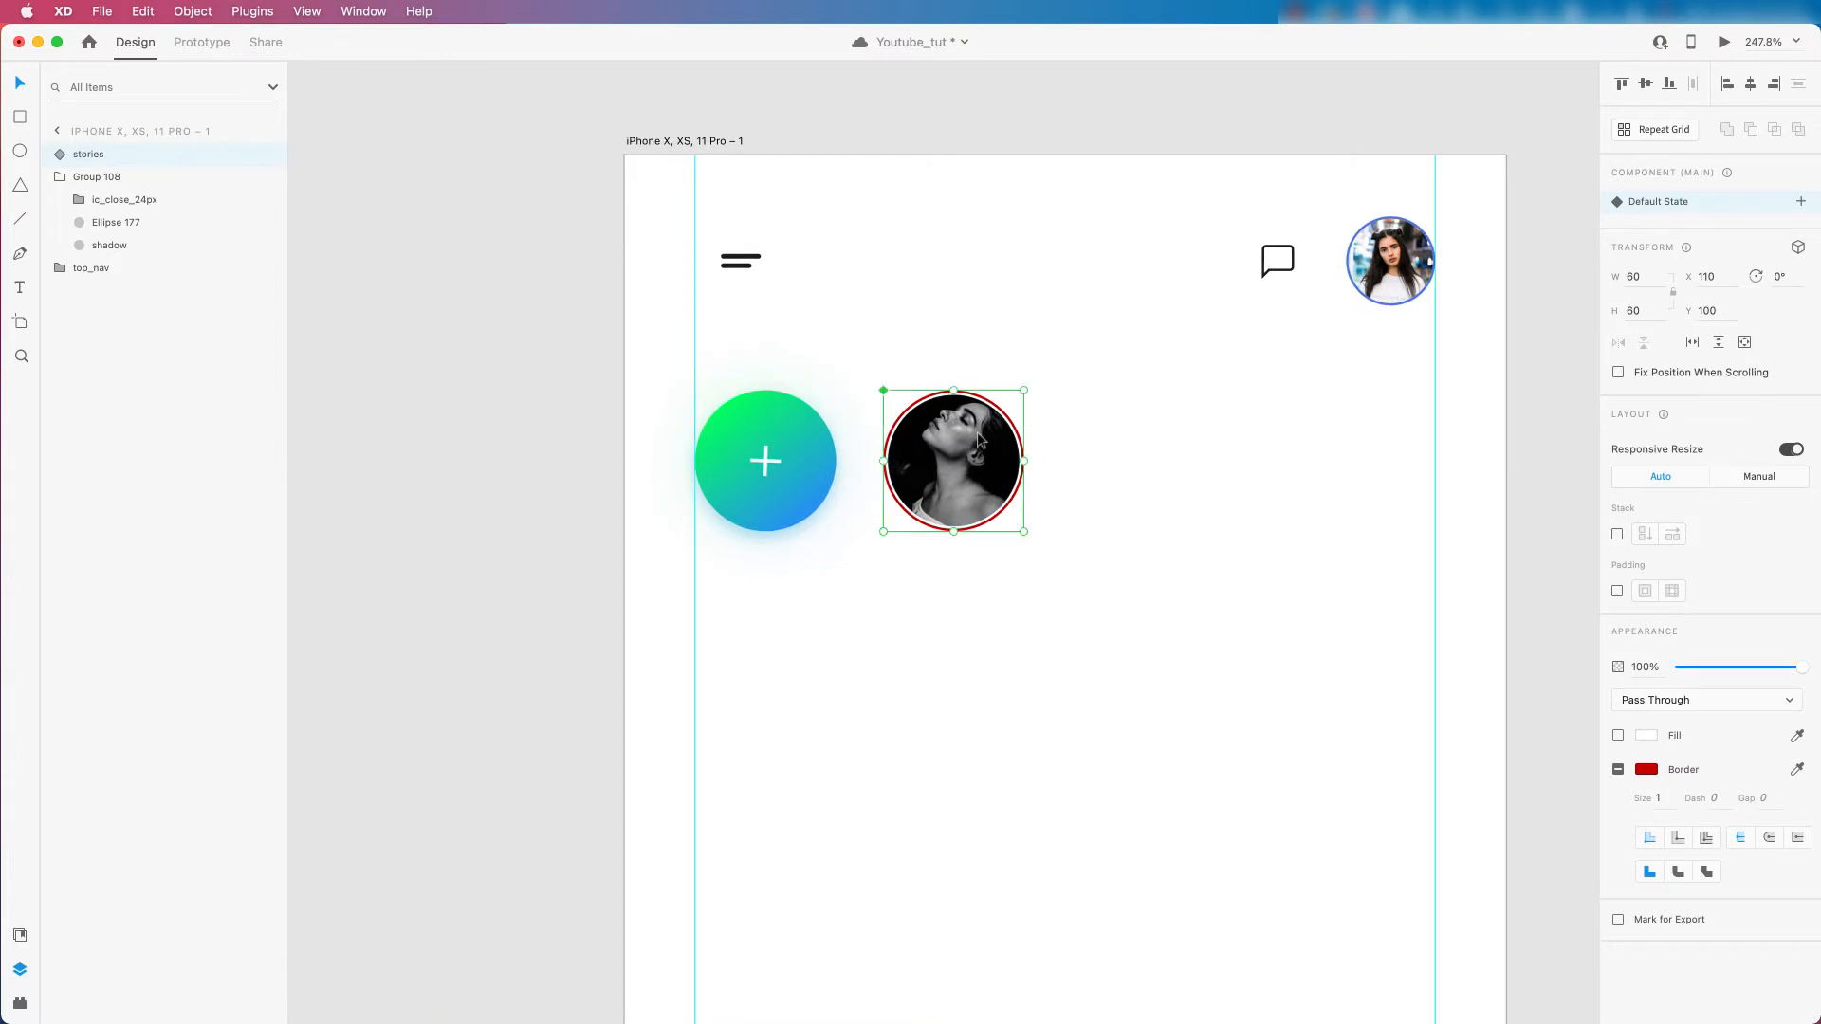
pyautogui.click(914, 403)
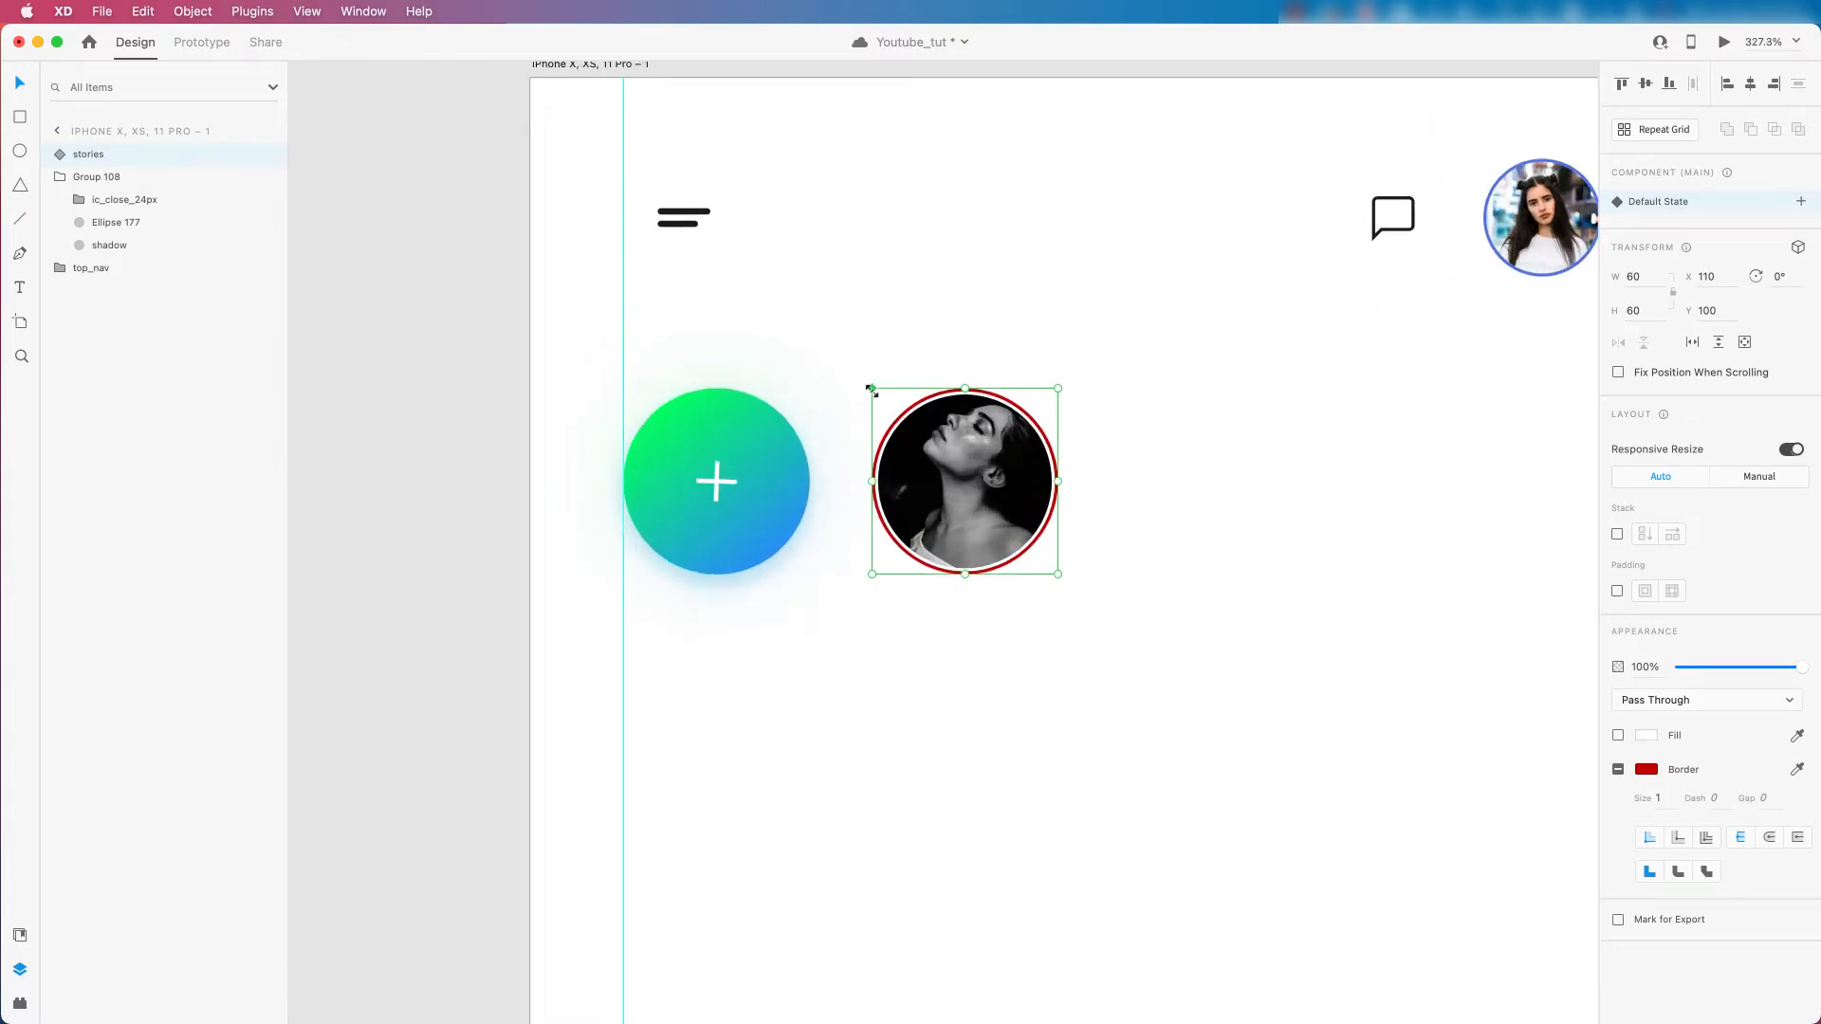
pyautogui.press('super+s')
# Duplicate the stories component to its right in the same row, placing the copy at X 181, Y 100.
pyautogui.press('alt')
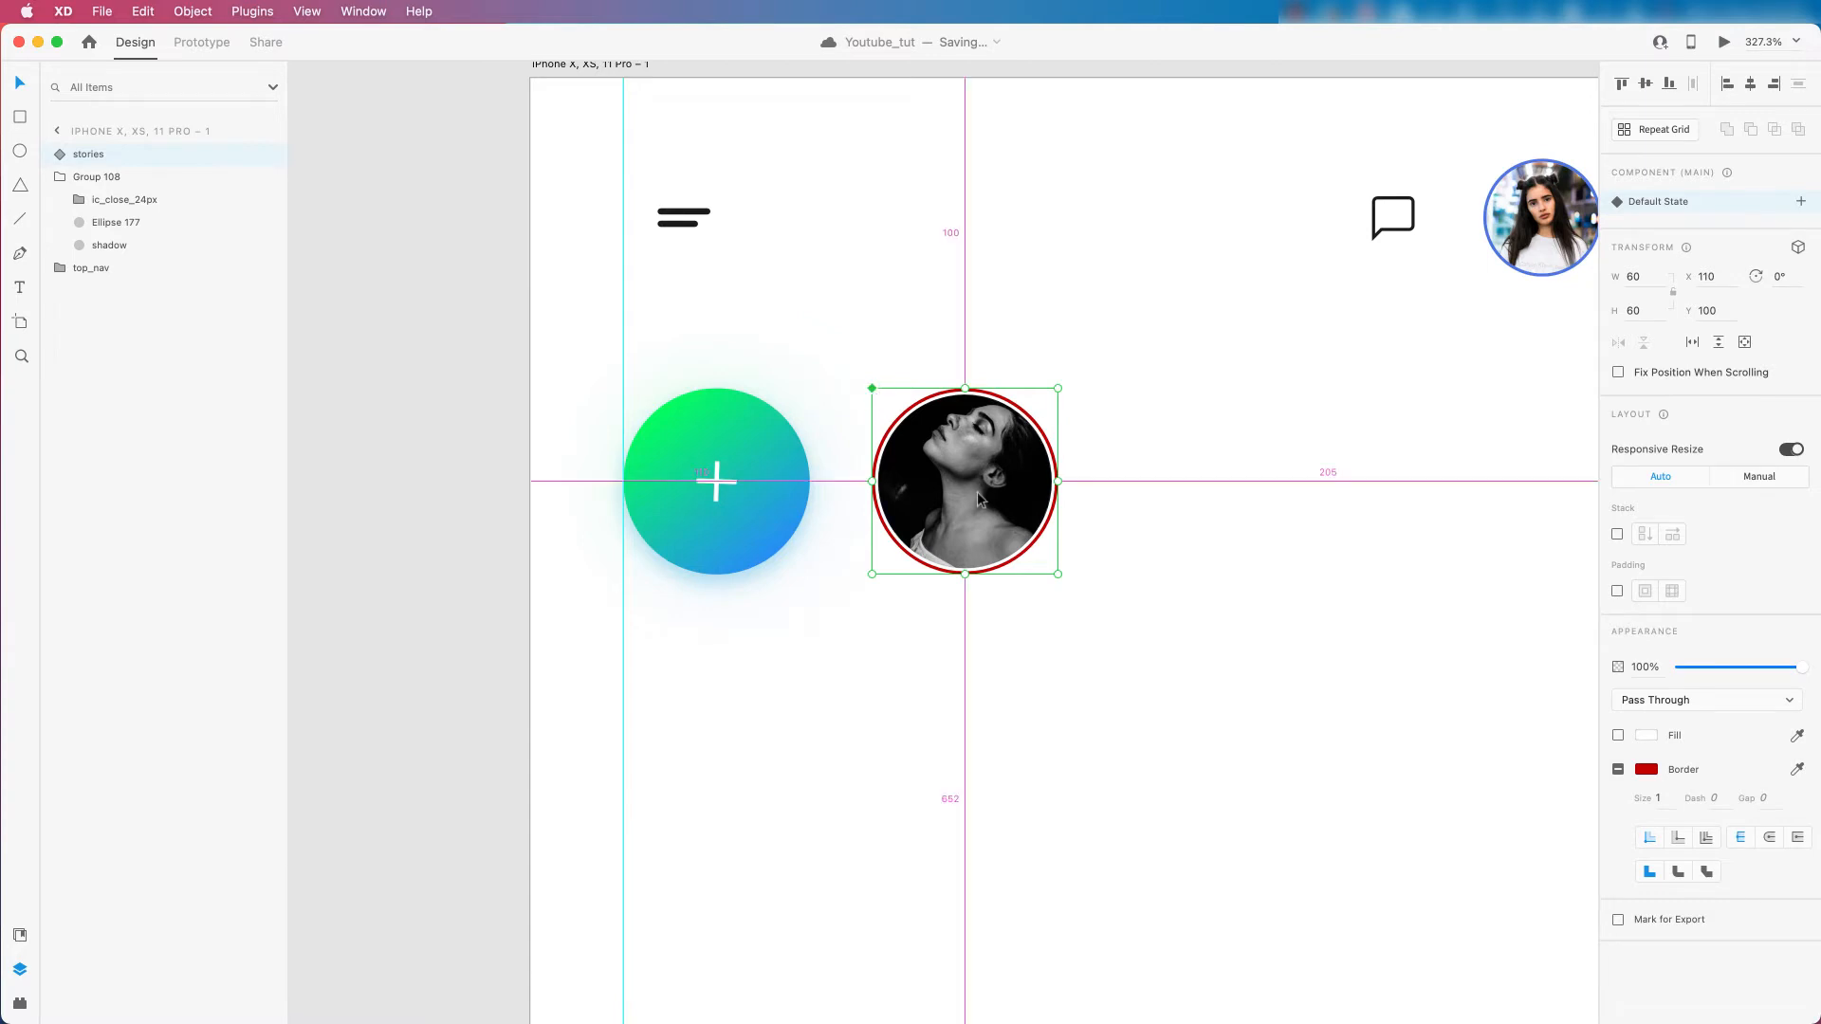
pyautogui.moveTo(966, 484); pyautogui.dragTo(1179, 498)
pyautogui.keyDown('shift'); pyautogui.click(1001, 487); pyautogui.keyUp('shift')
pyautogui.press('Tab')
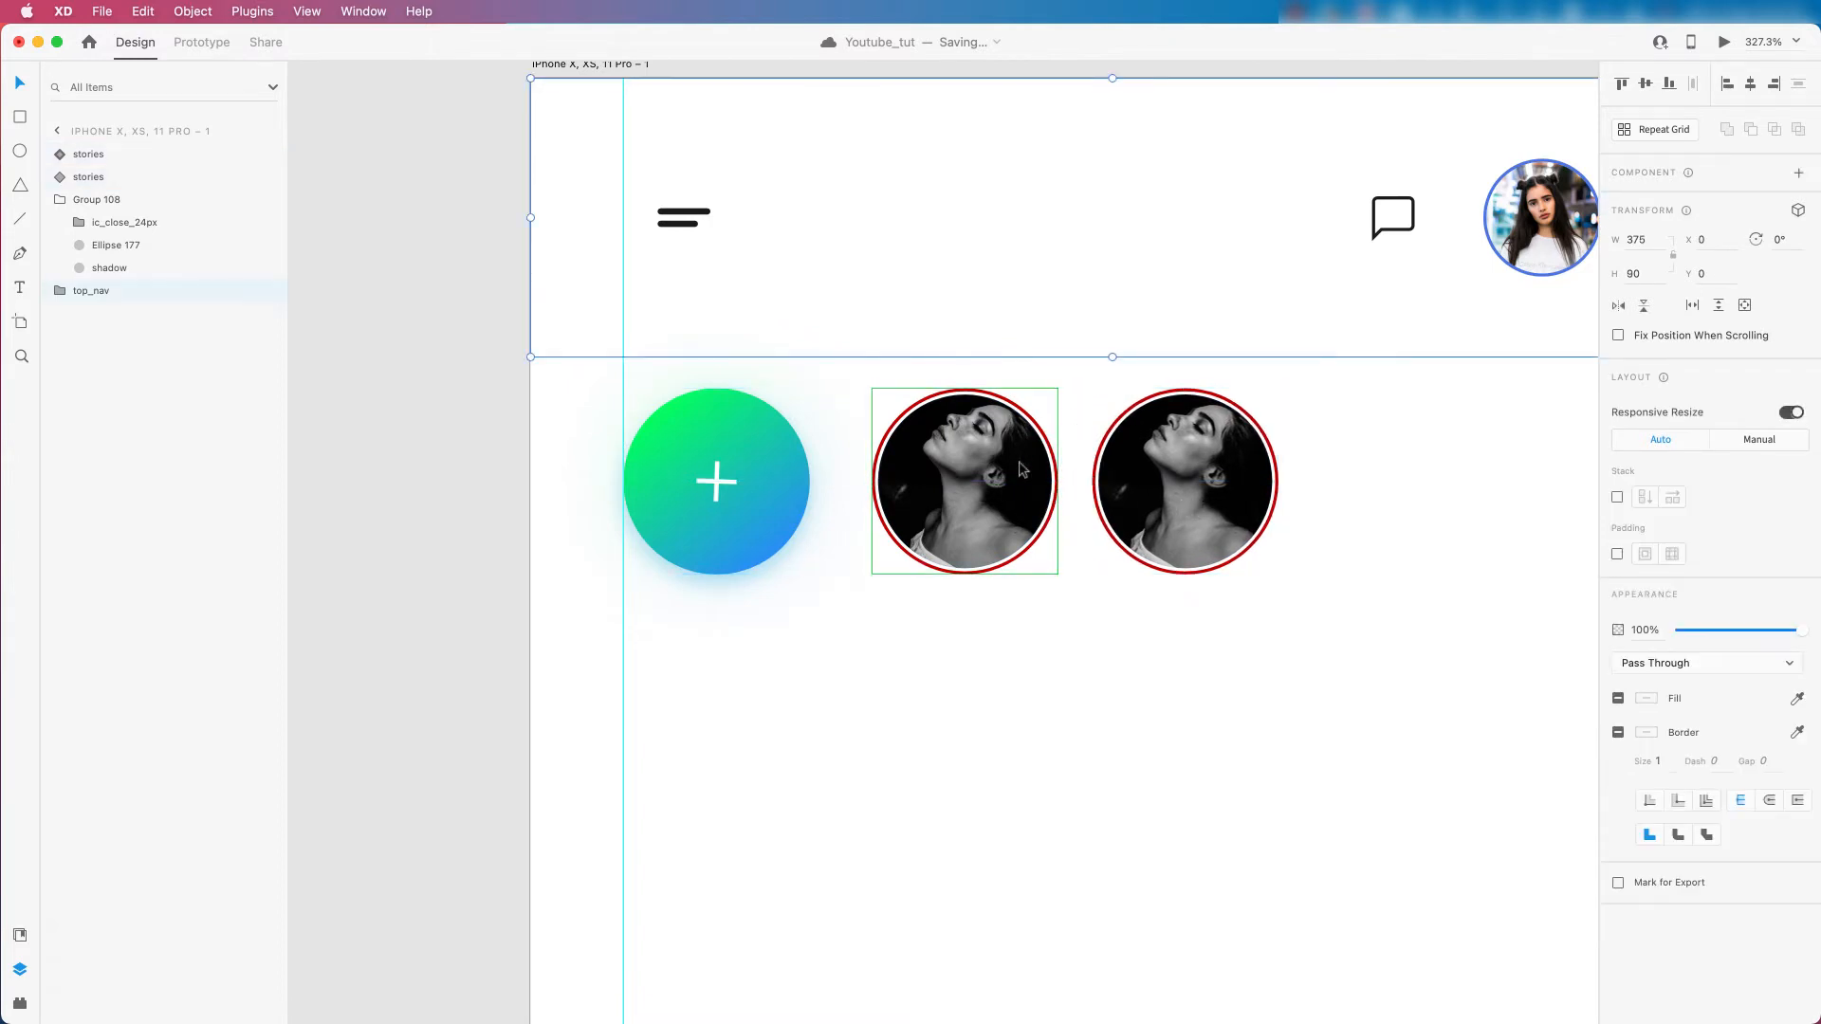
pyautogui.click(1015, 474)
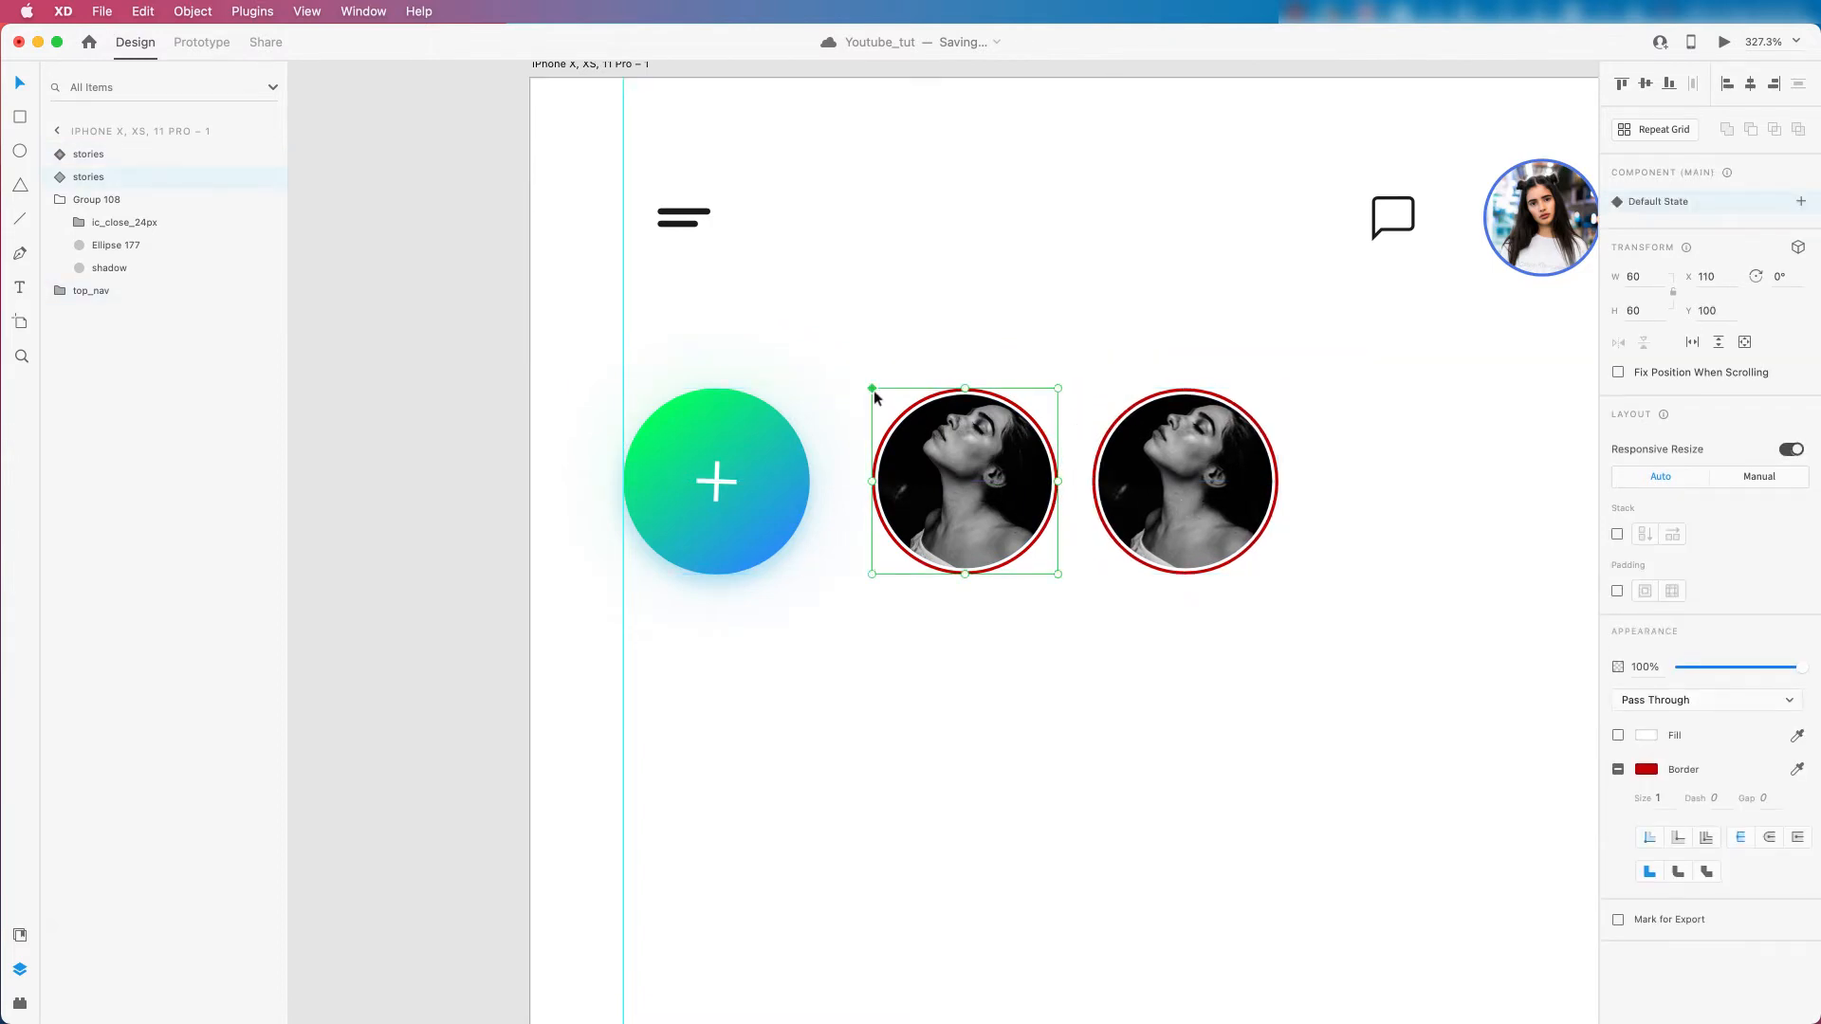
pyautogui.click(1129, 431)
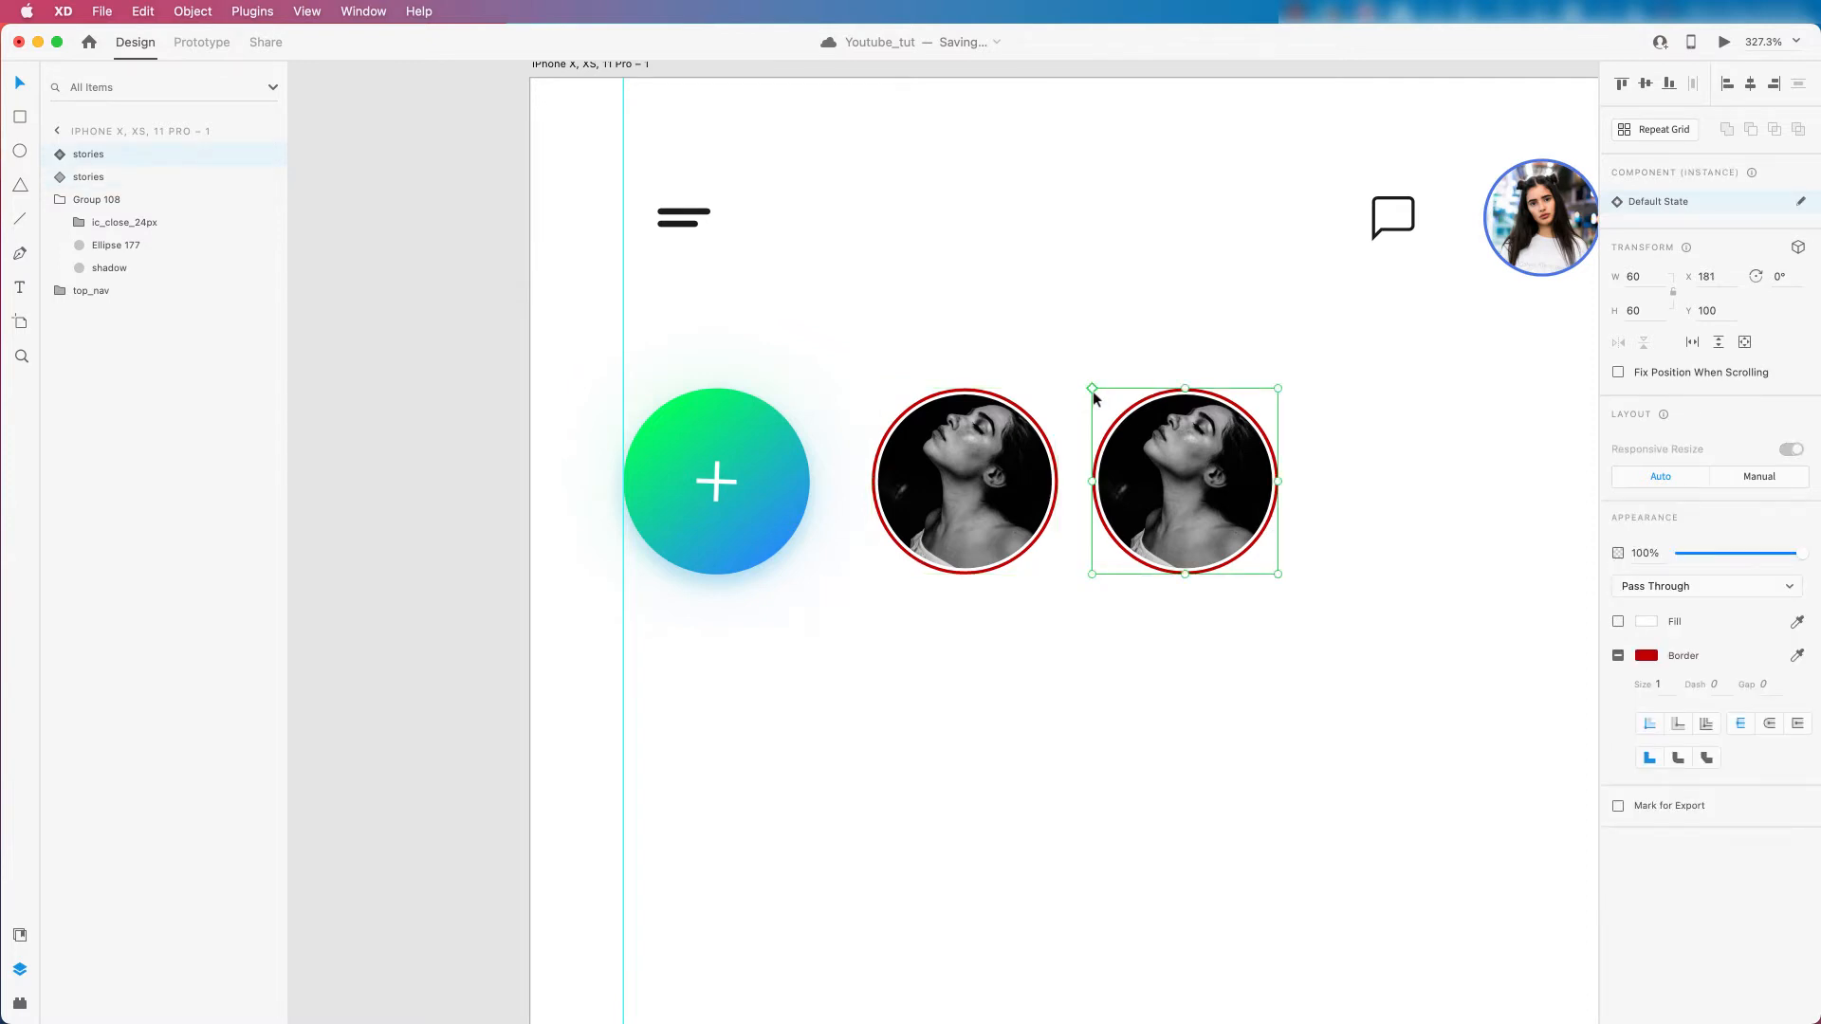
# Move the main stories component off the artboard onto the empty pasteboard, above and left of it.
pyautogui.scroll(-3, 965, 475)
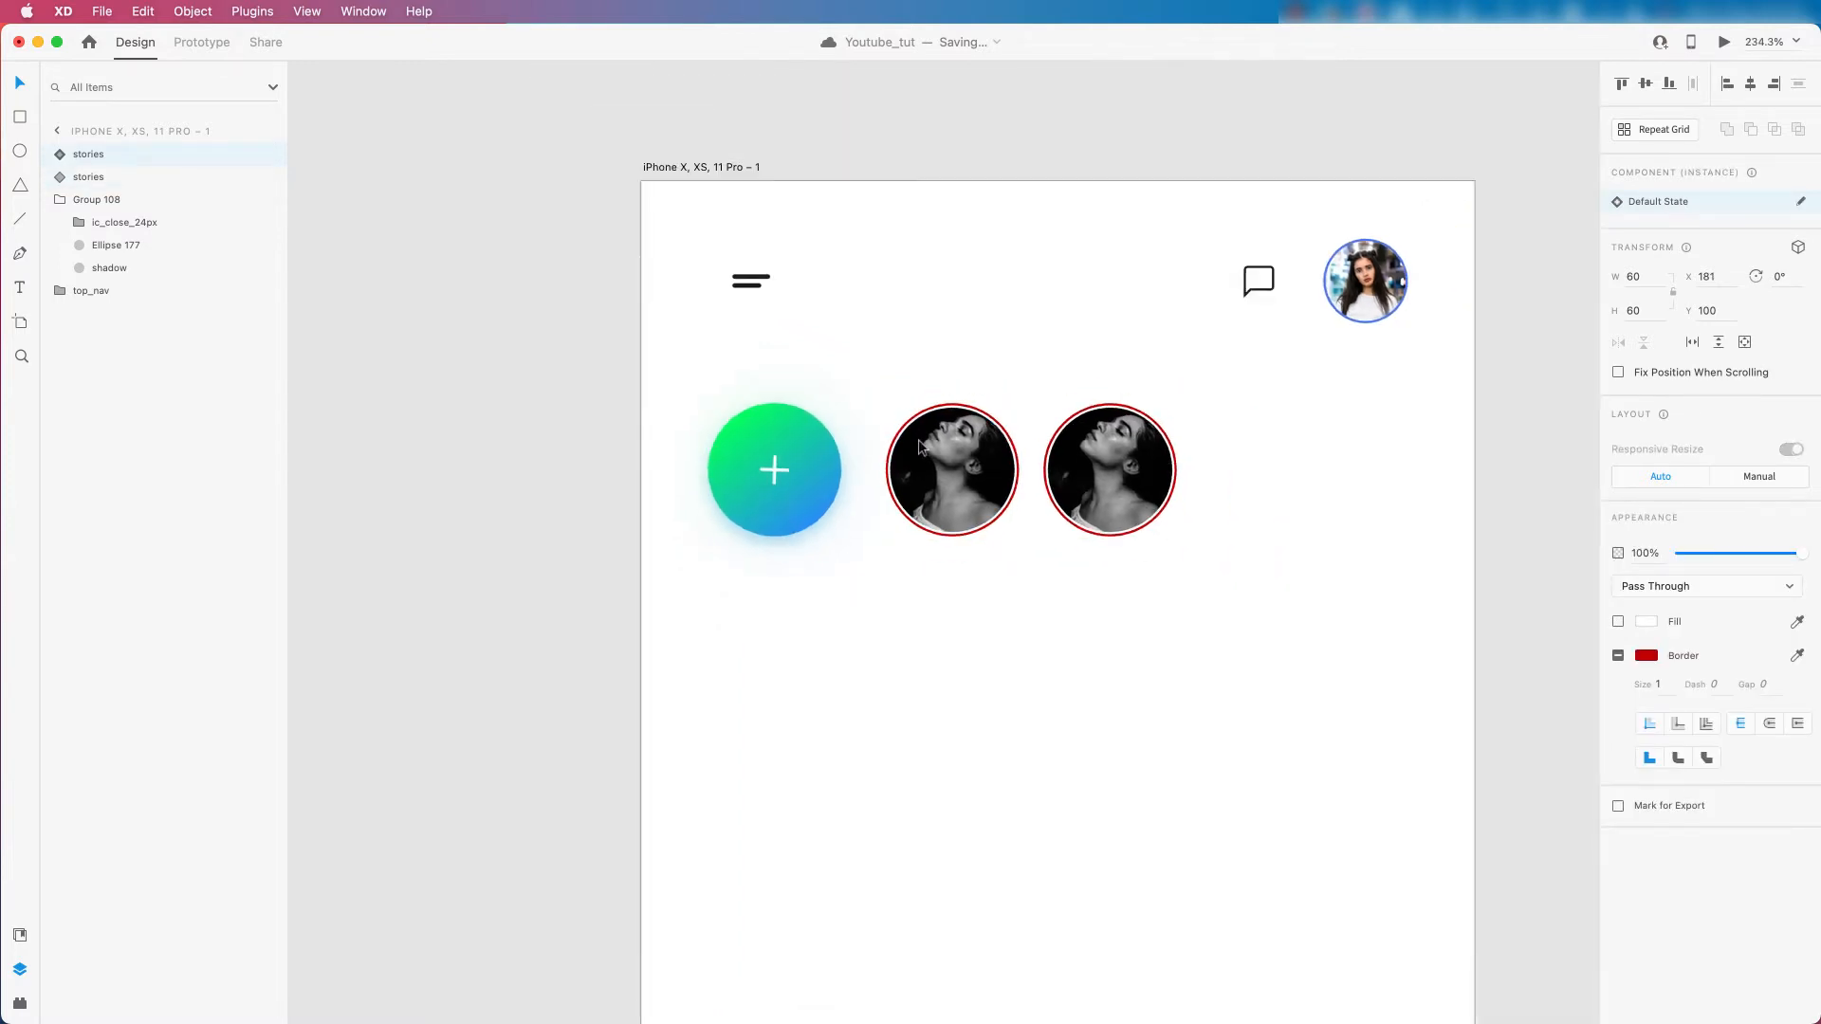
pyautogui.click(967, 472)
pyautogui.scroll(-2, 991, 456)
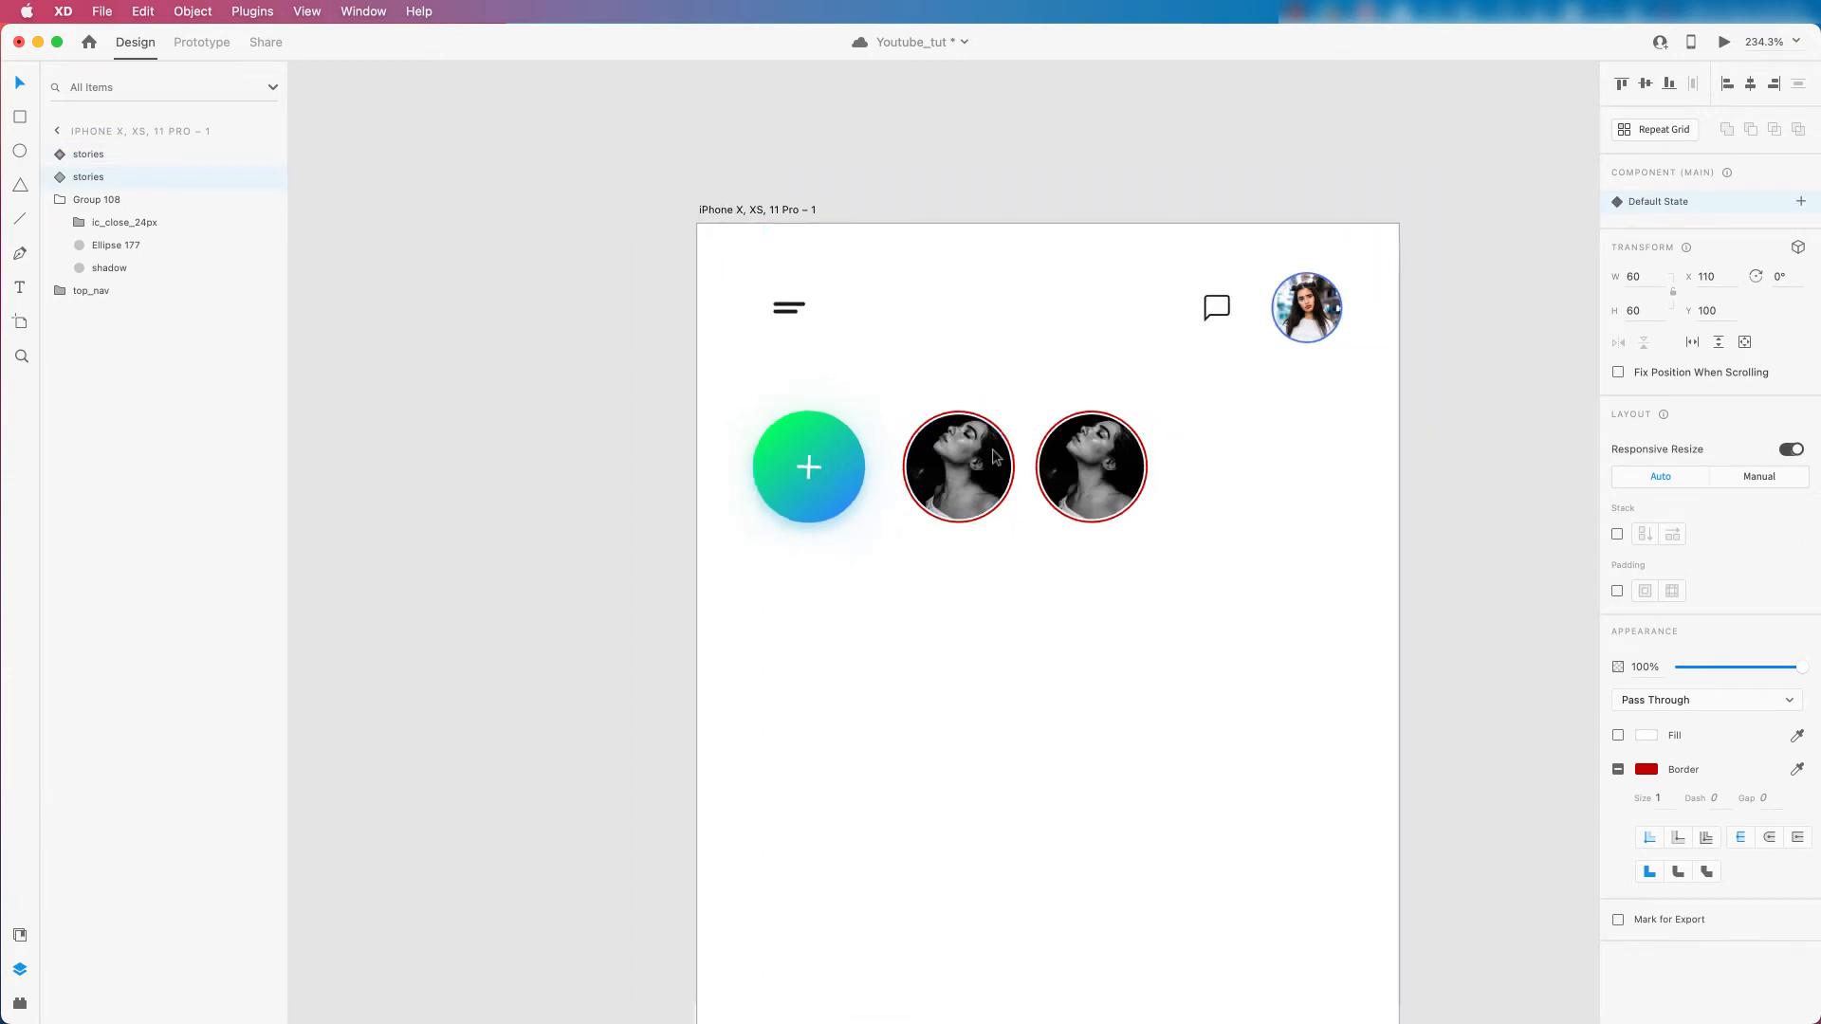
pyautogui.scroll(-2, 993, 457)
pyautogui.moveTo(988, 463); pyautogui.dragTo(493, 214)
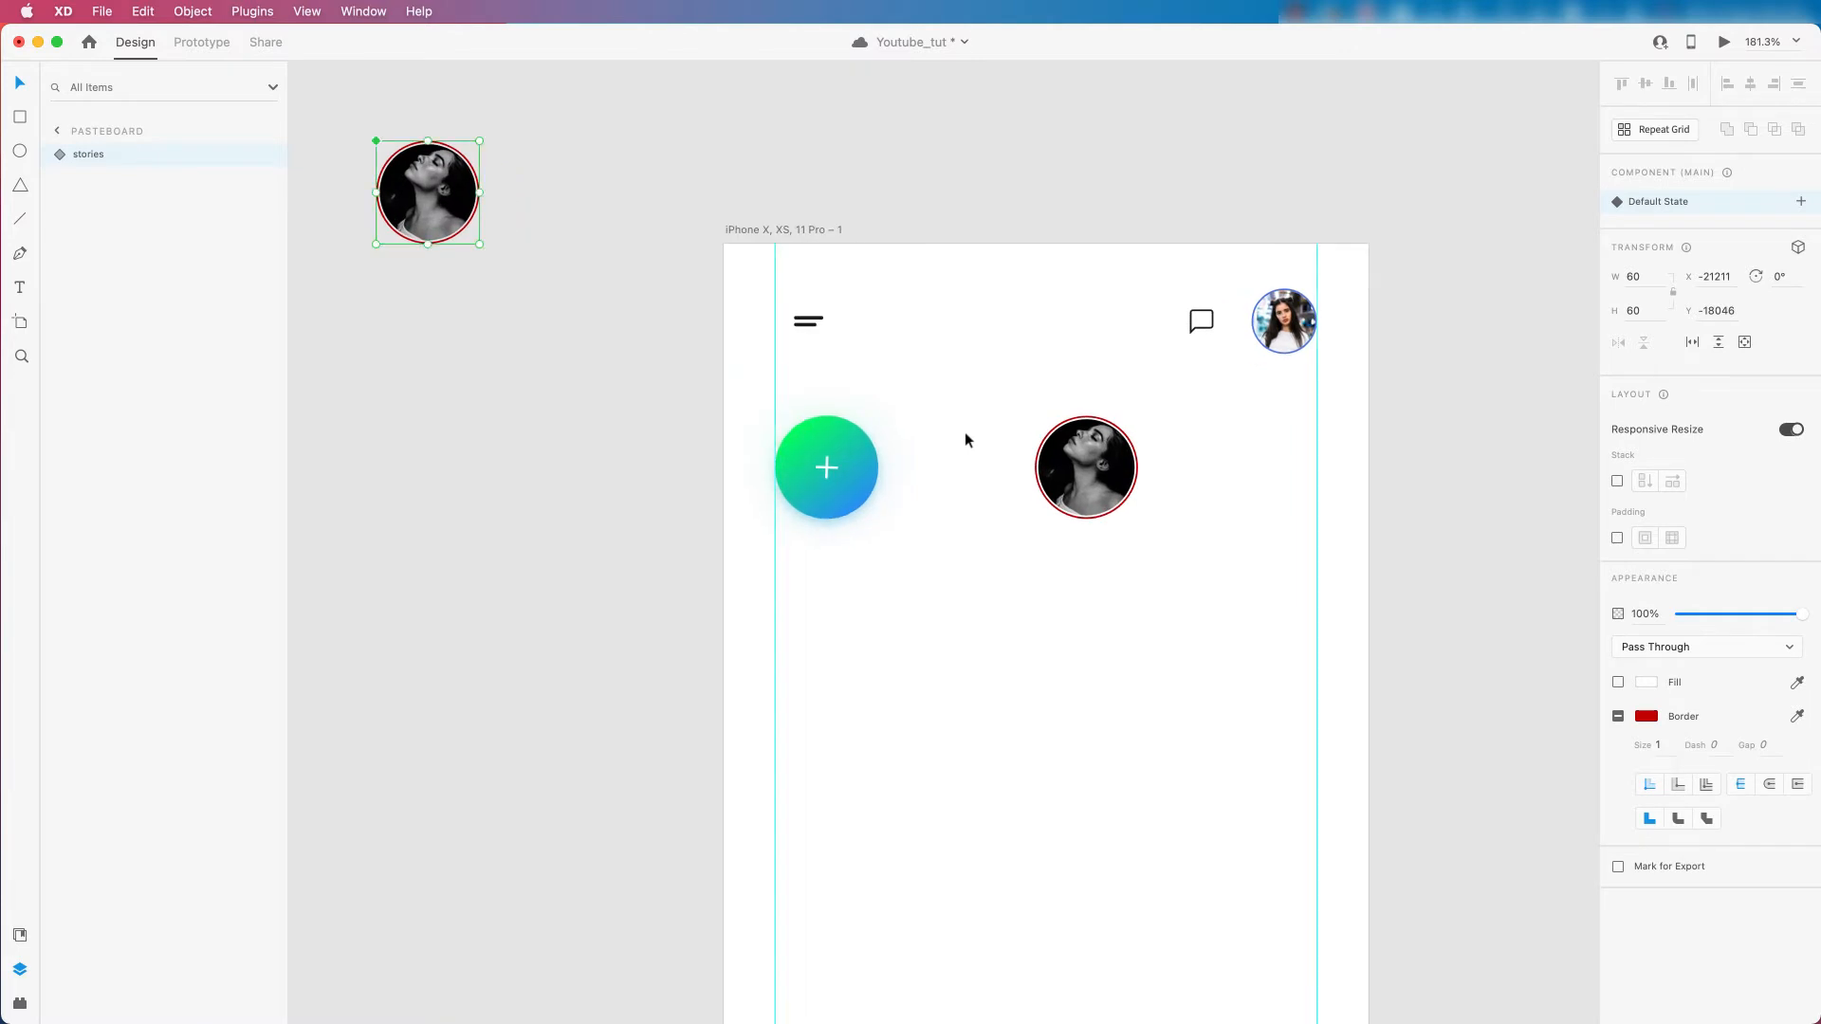
# Move the stories instance beside the green add button, to X 110, Y 100.
pyautogui.scroll(2, 966, 436)
pyautogui.click(1157, 492)
pyautogui.moveTo(1138, 487); pyautogui.dragTo(972, 491)
pyautogui.scroll(-3, 950, 508)
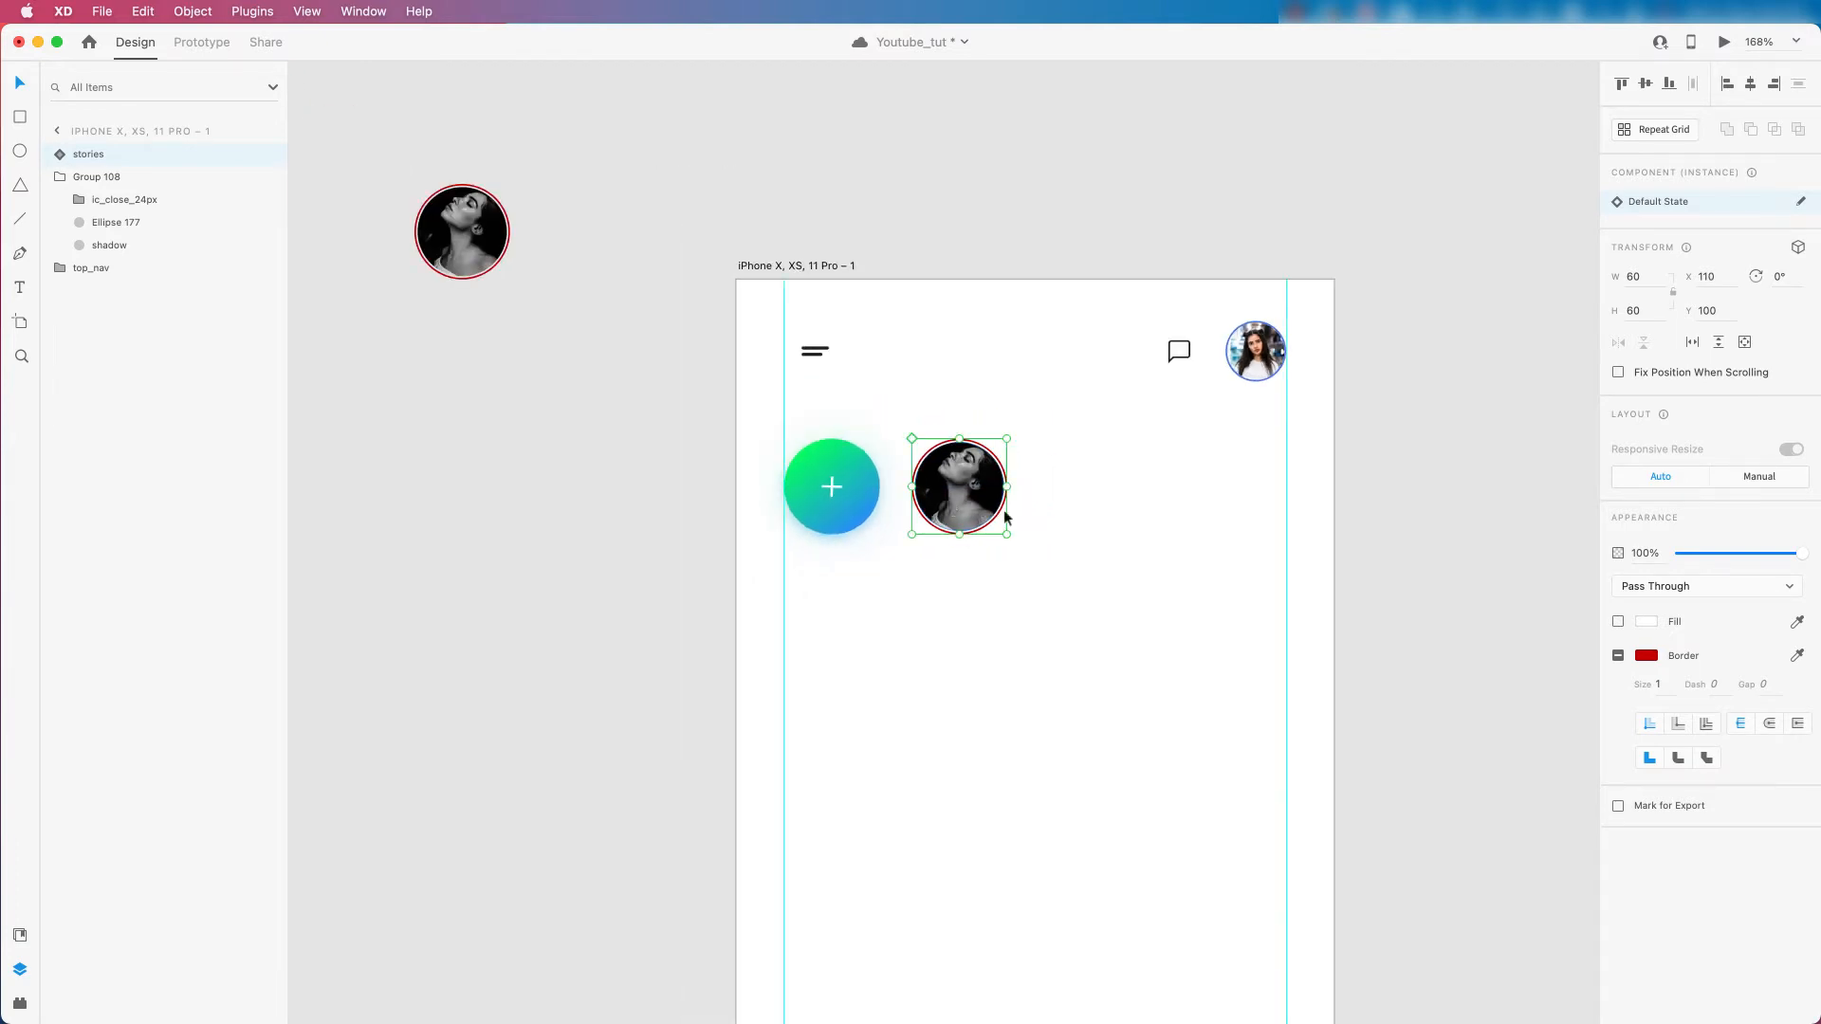
pyautogui.scroll(-3, 1001, 491)
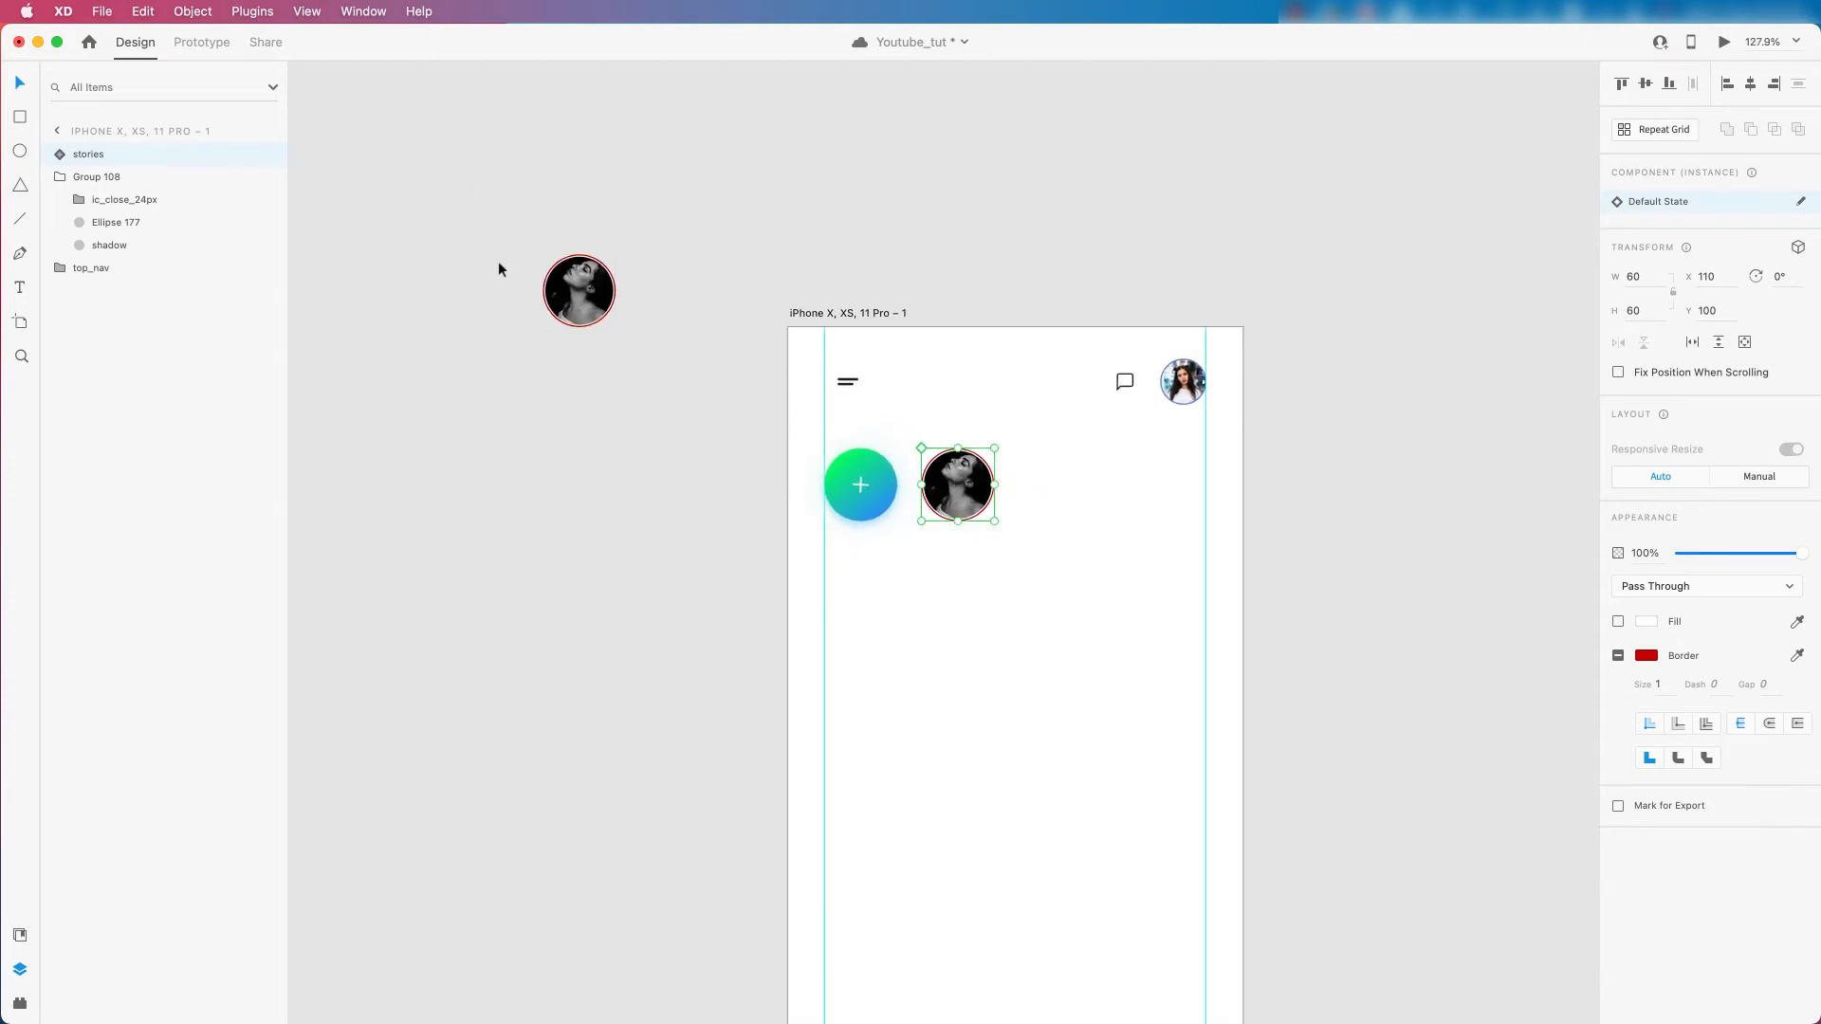
# Save the document and add a new state named "seen" to the main stories component.
pyautogui.scroll(10, 518, 269)
pyautogui.click(831, 367)
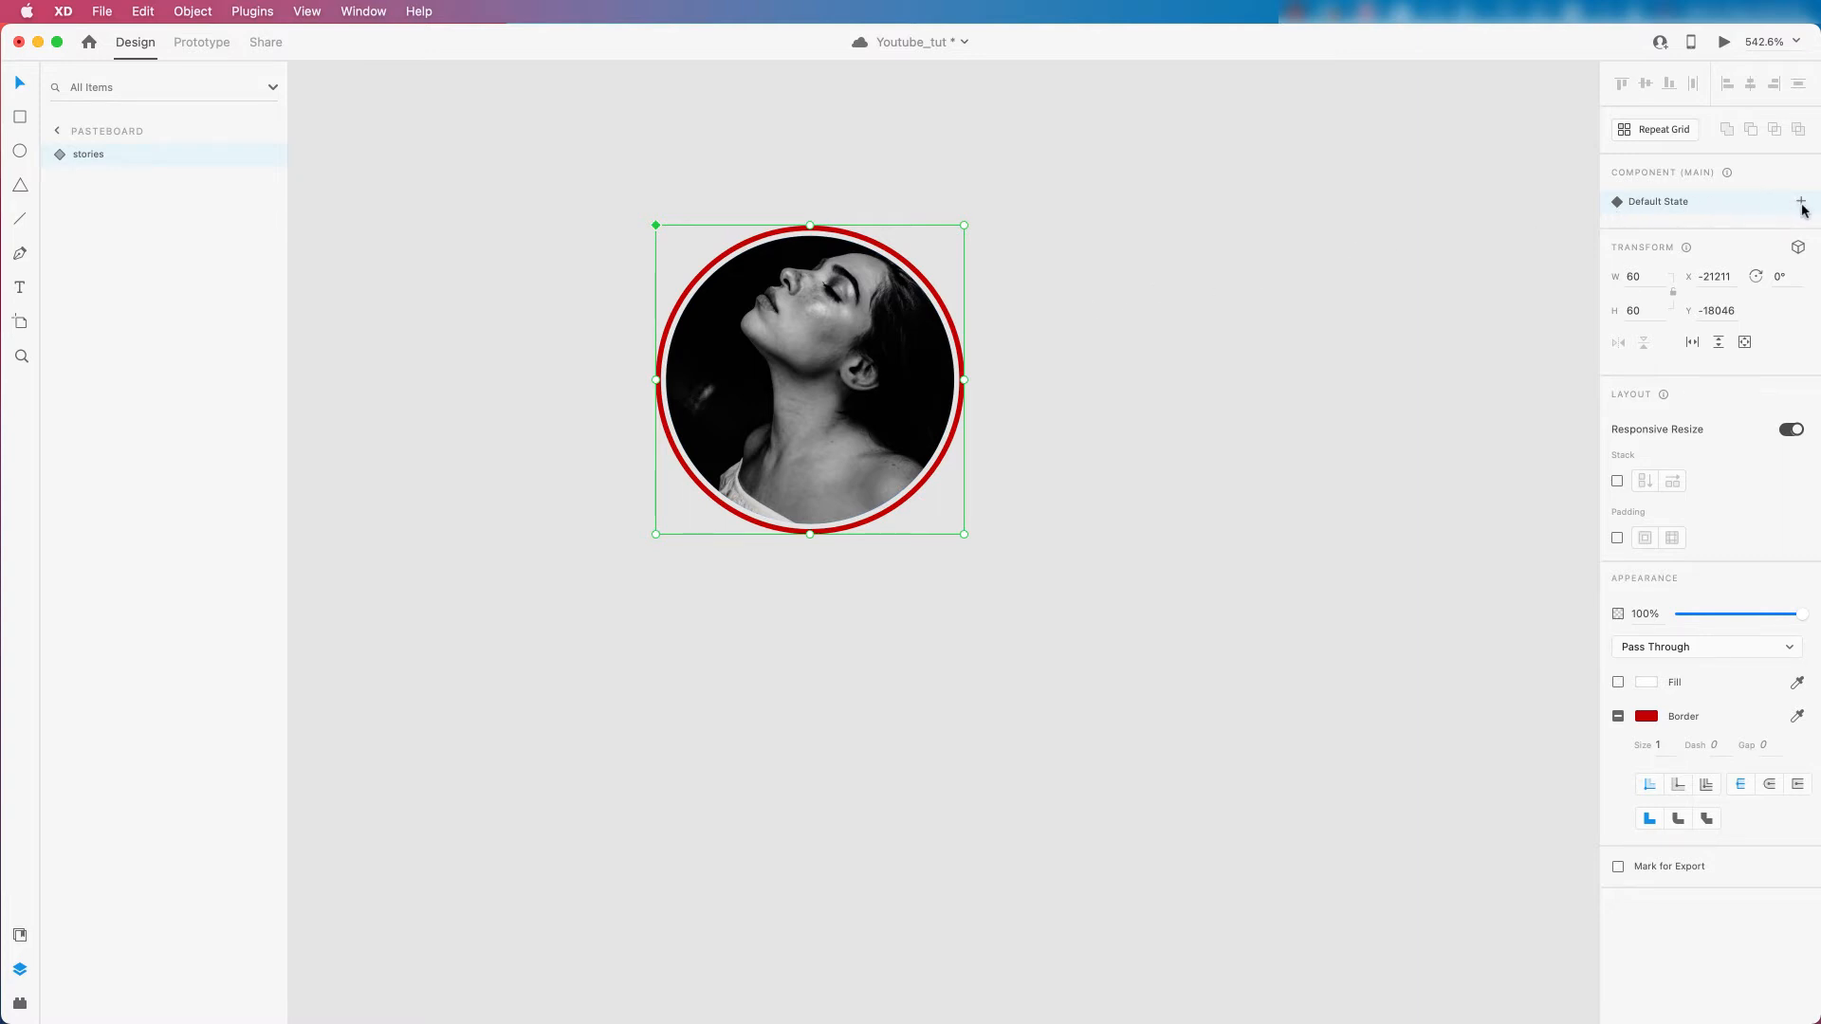
pyautogui.press('super+s')
pyautogui.click(1803, 204)
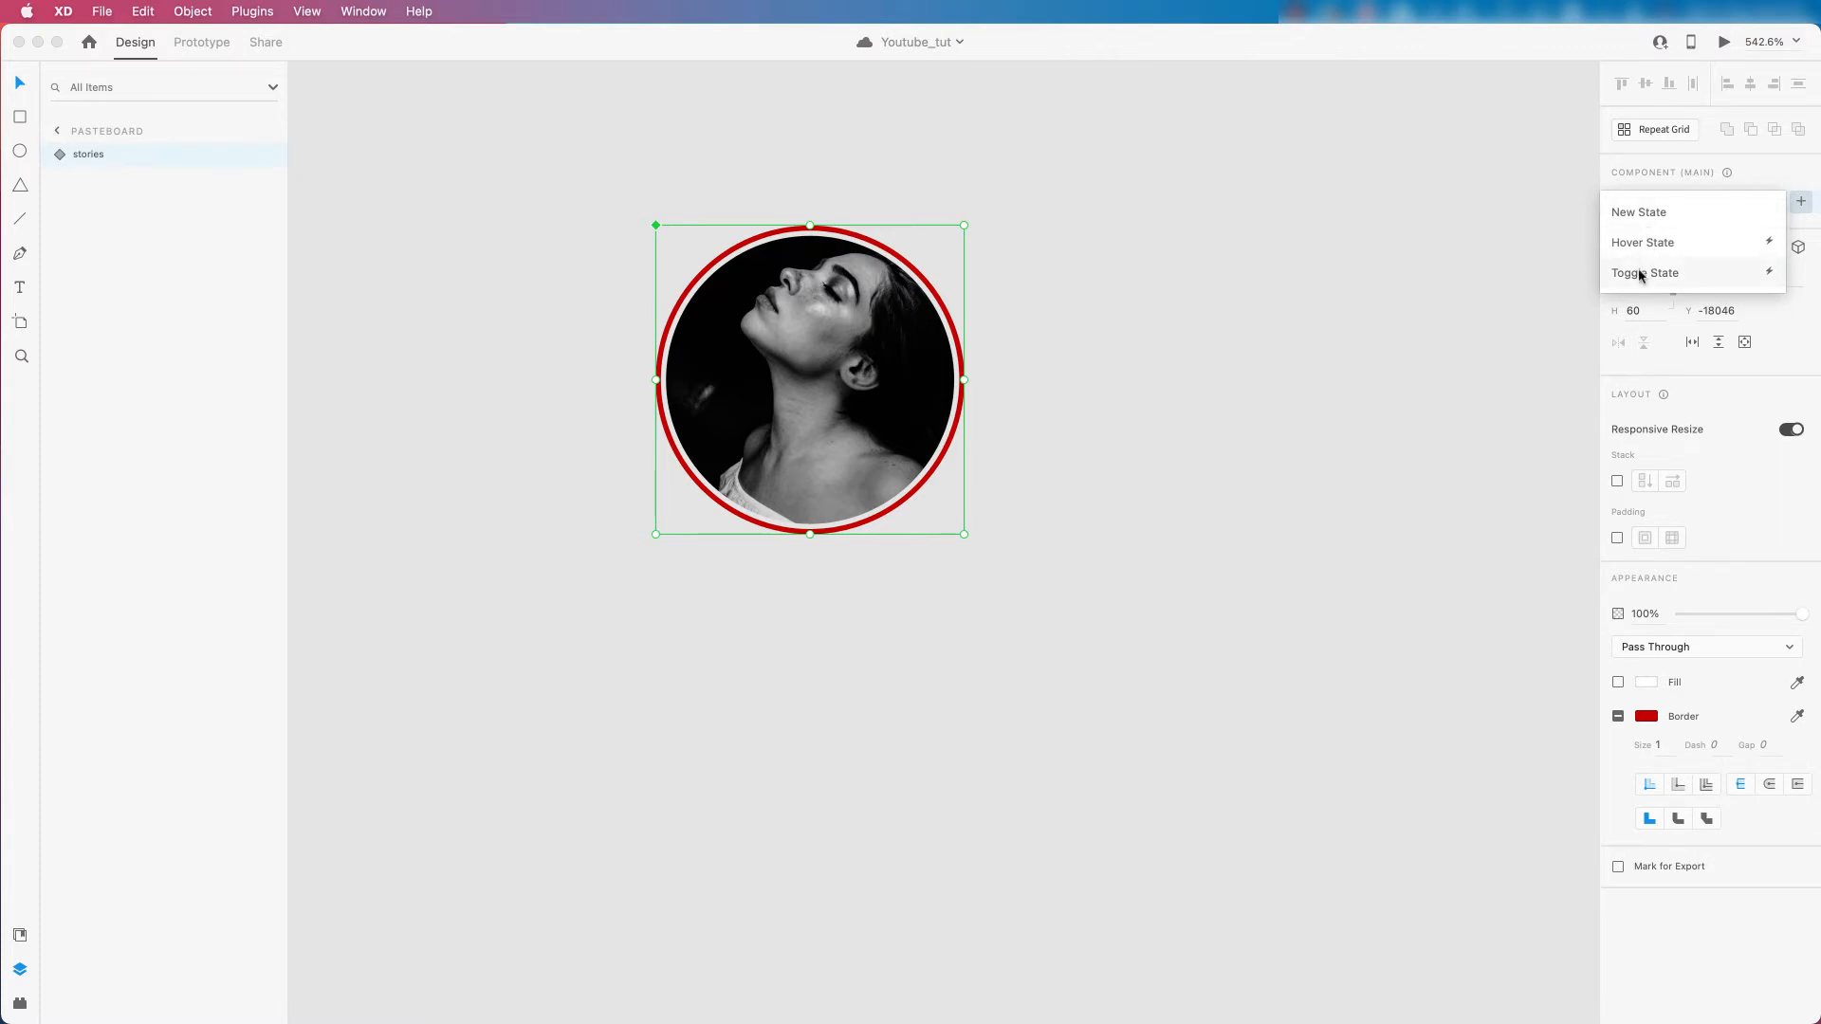
pyautogui.click(1638, 210)
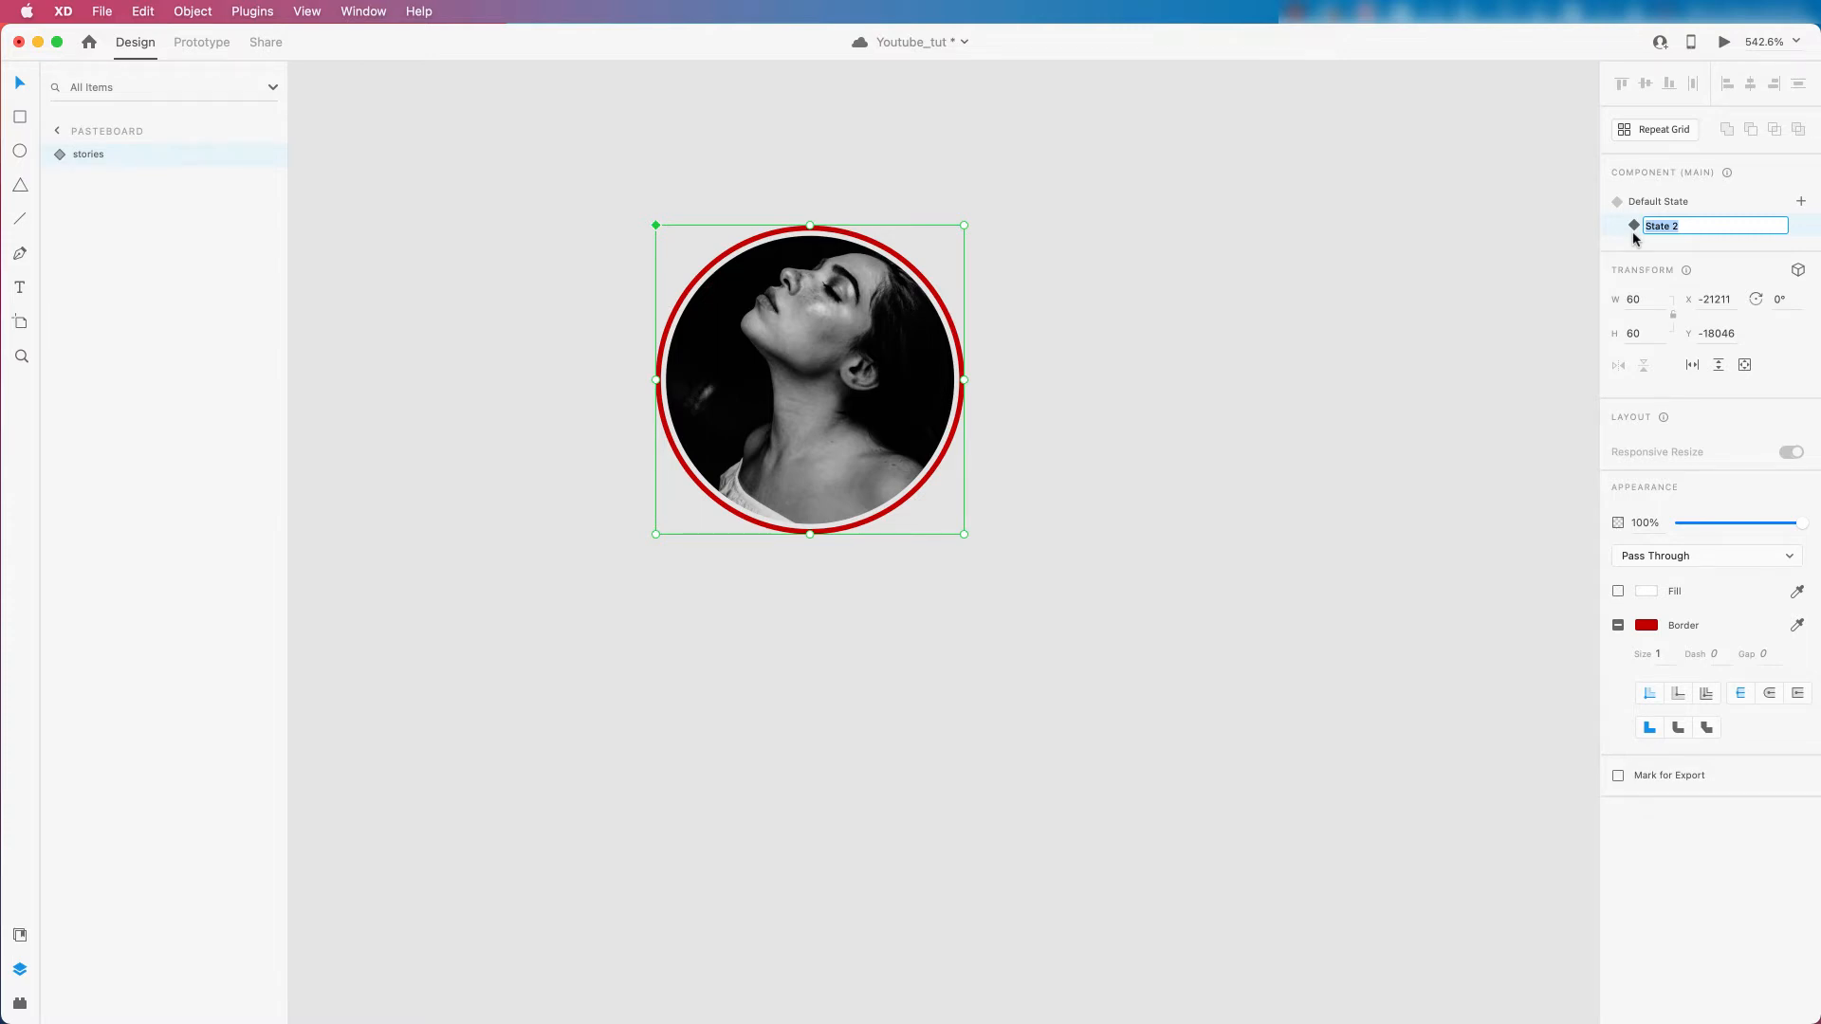
pyautogui.write('seen')
pyautogui.press('Return')
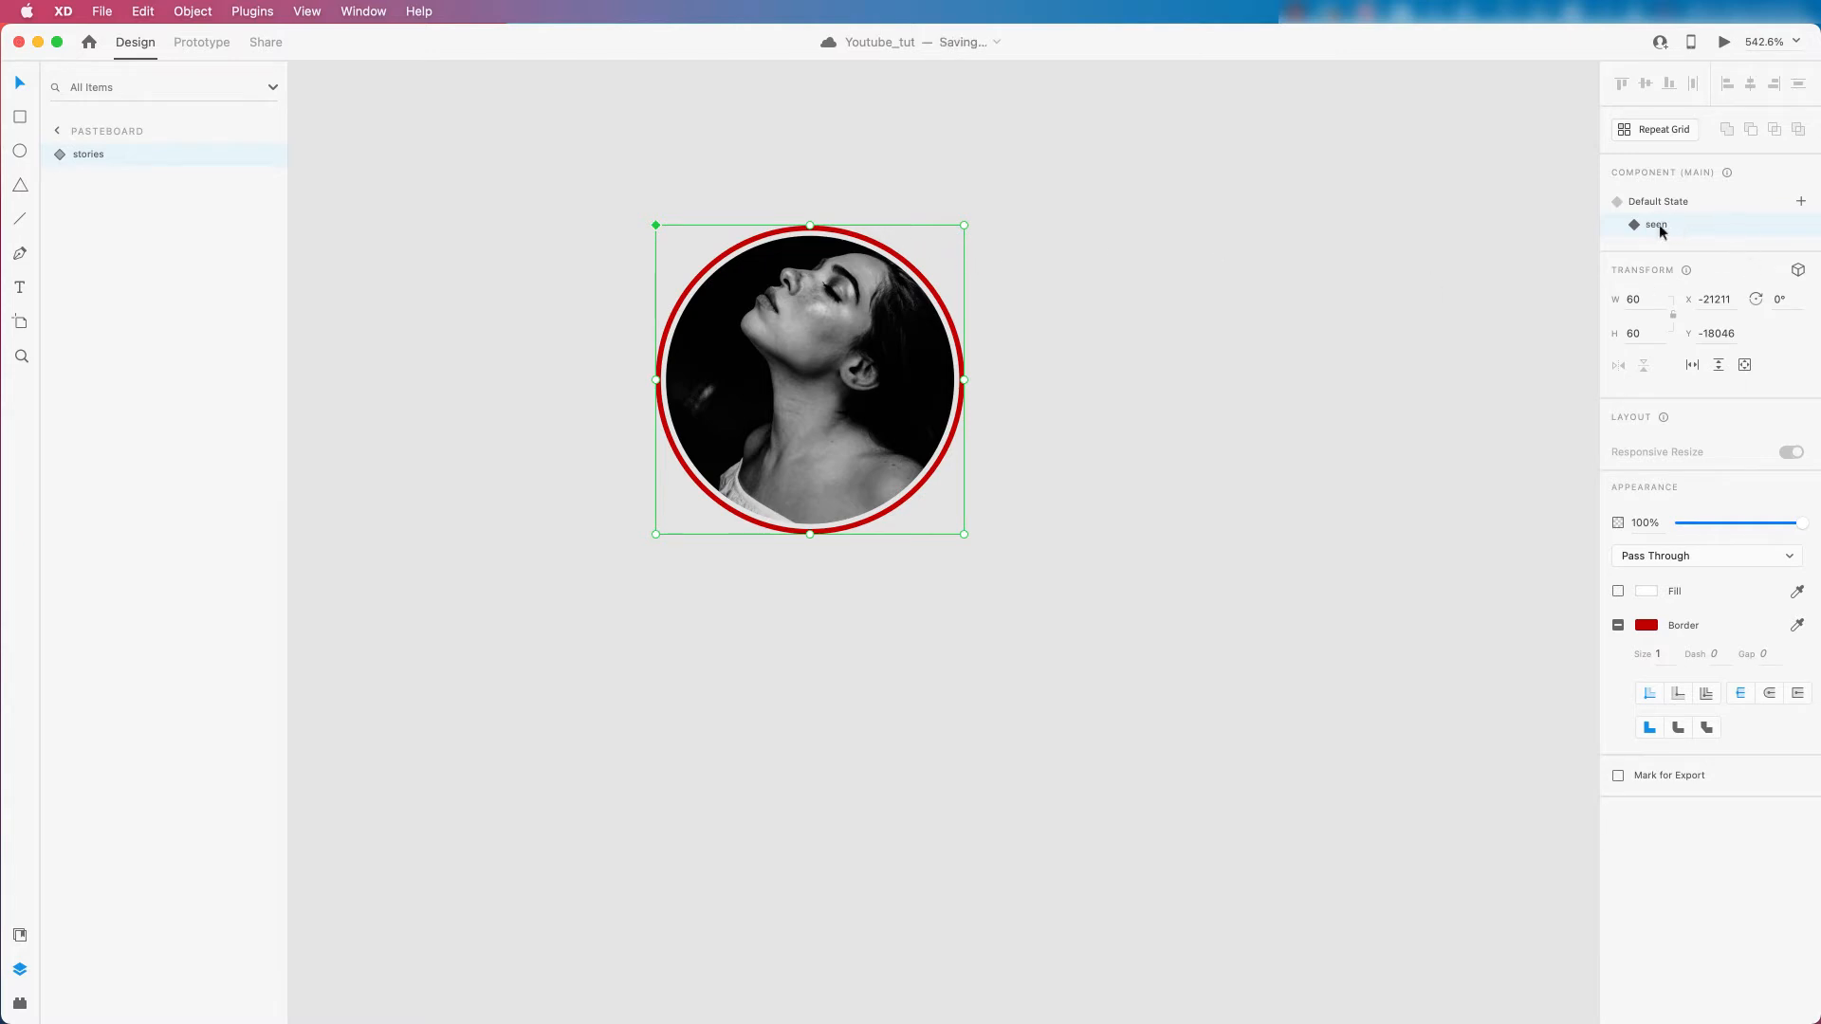
# Set the red ring's opacity to 0% in the component's seen state.
pyautogui.doubleClick(857, 244)
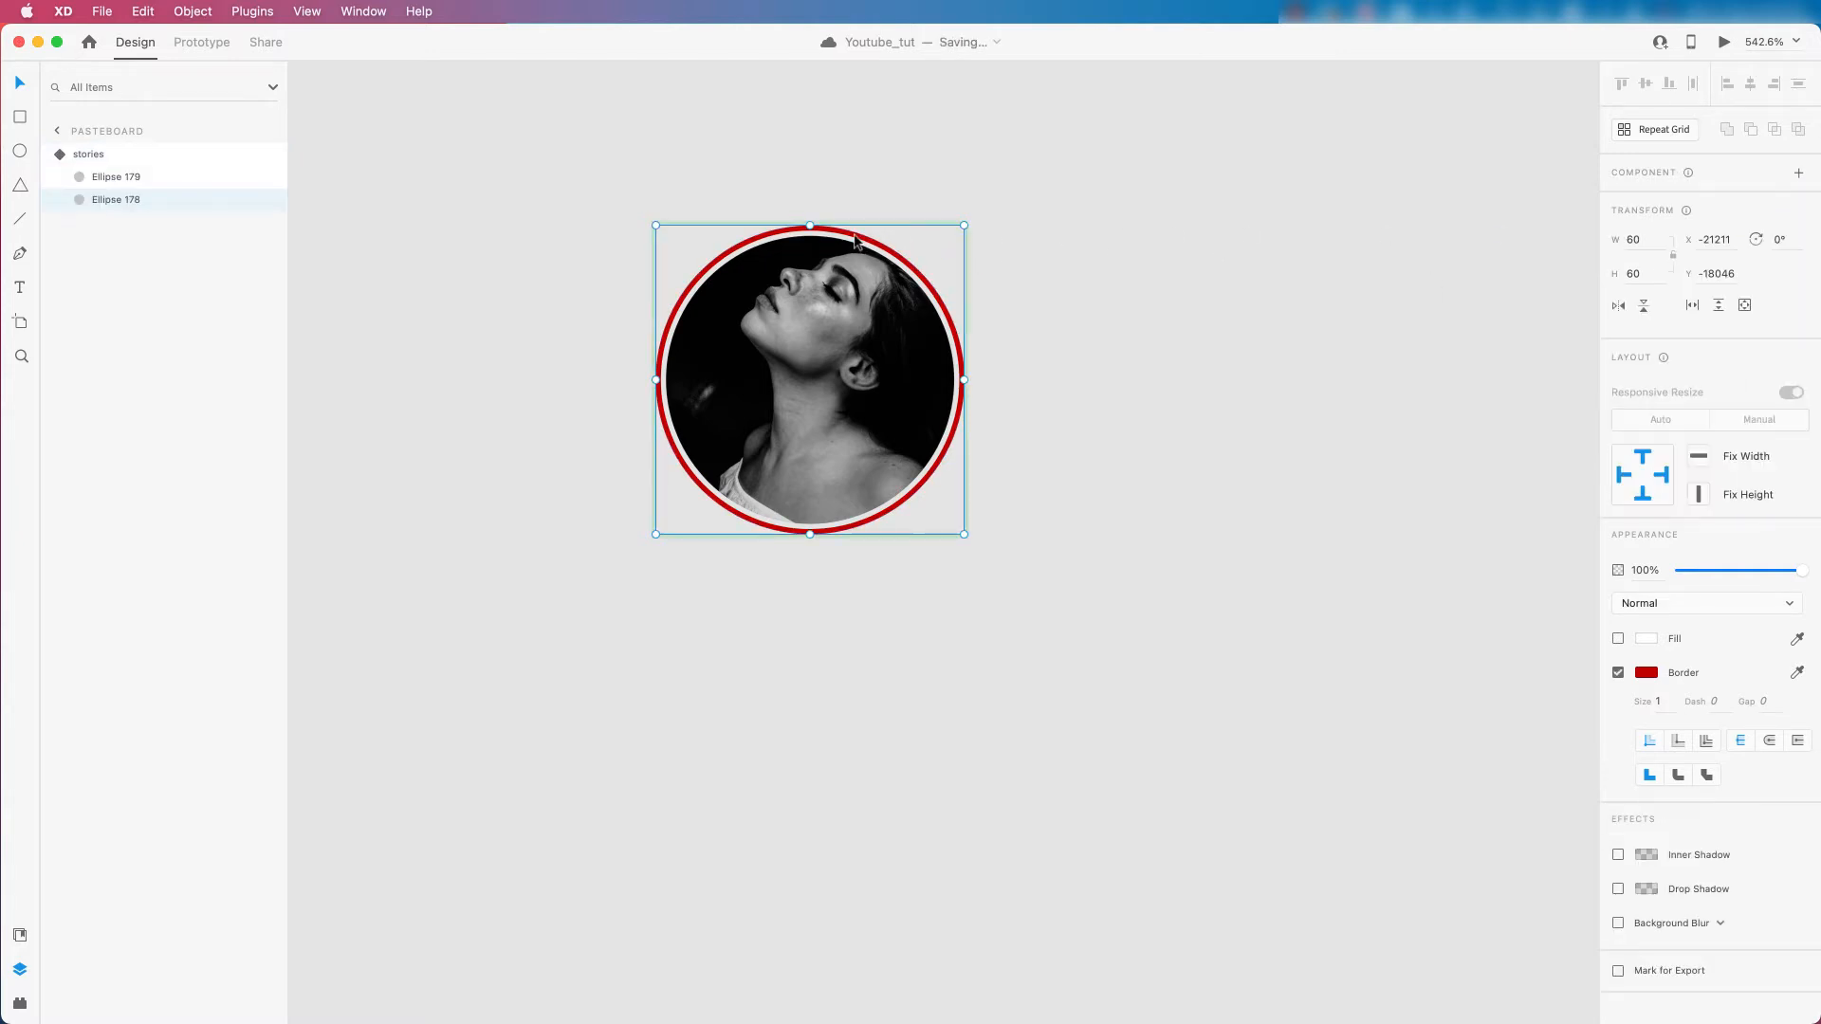
pyautogui.moveTo(1736, 573); pyautogui.dragTo(1666, 573)
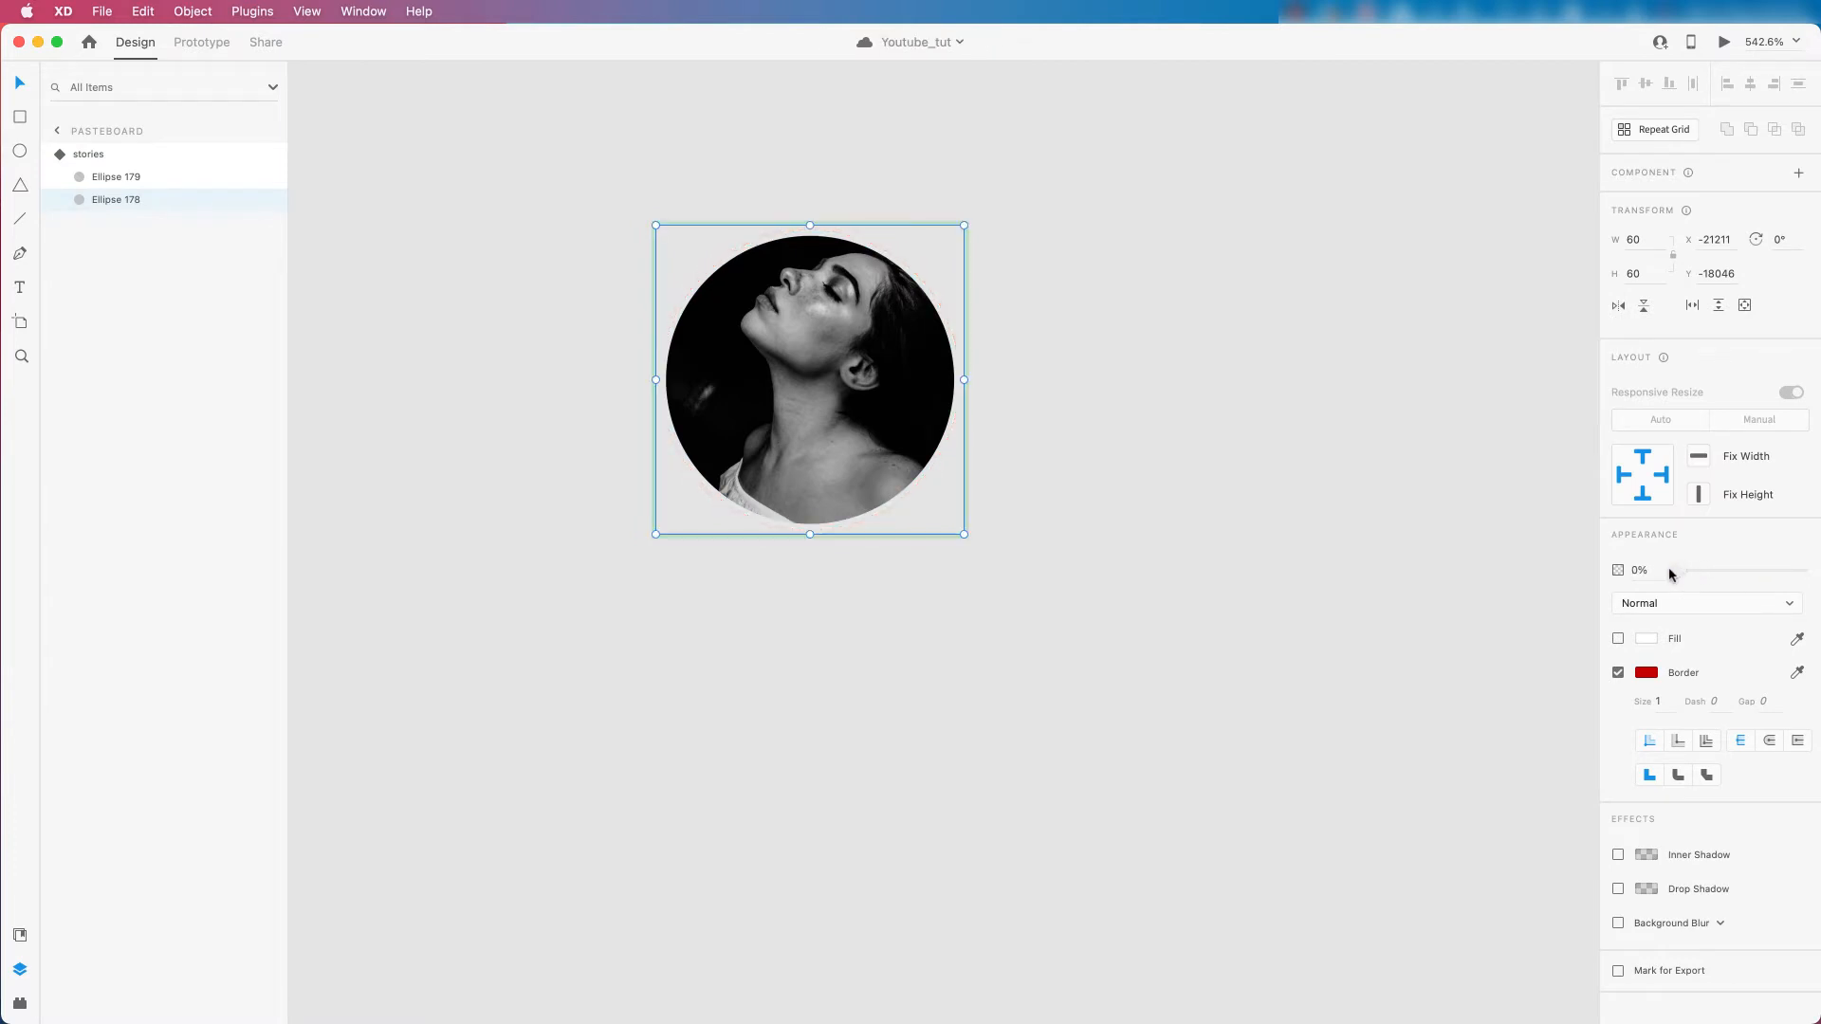
pyautogui.click(1059, 438)
pyautogui.click(810, 391)
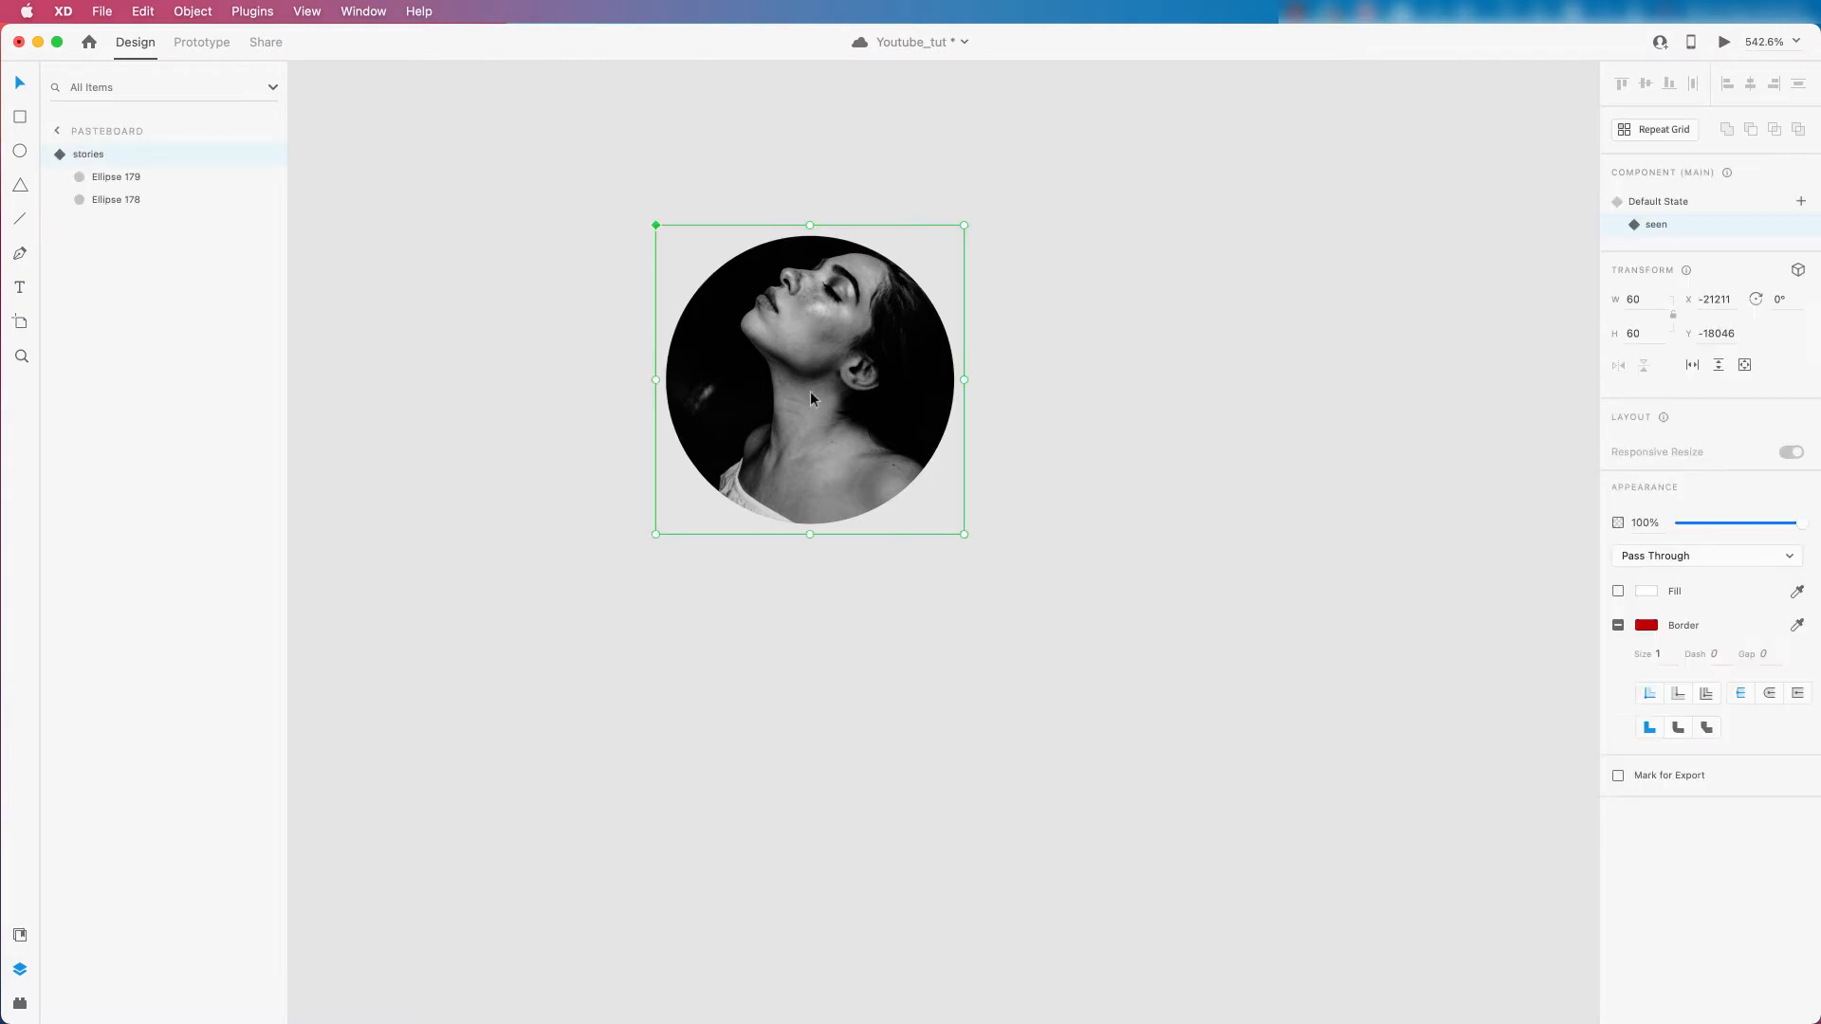
# Compare the main component's Default State and seen state, and examine the stories instance on the artboard.
pyautogui.click(1662, 203)
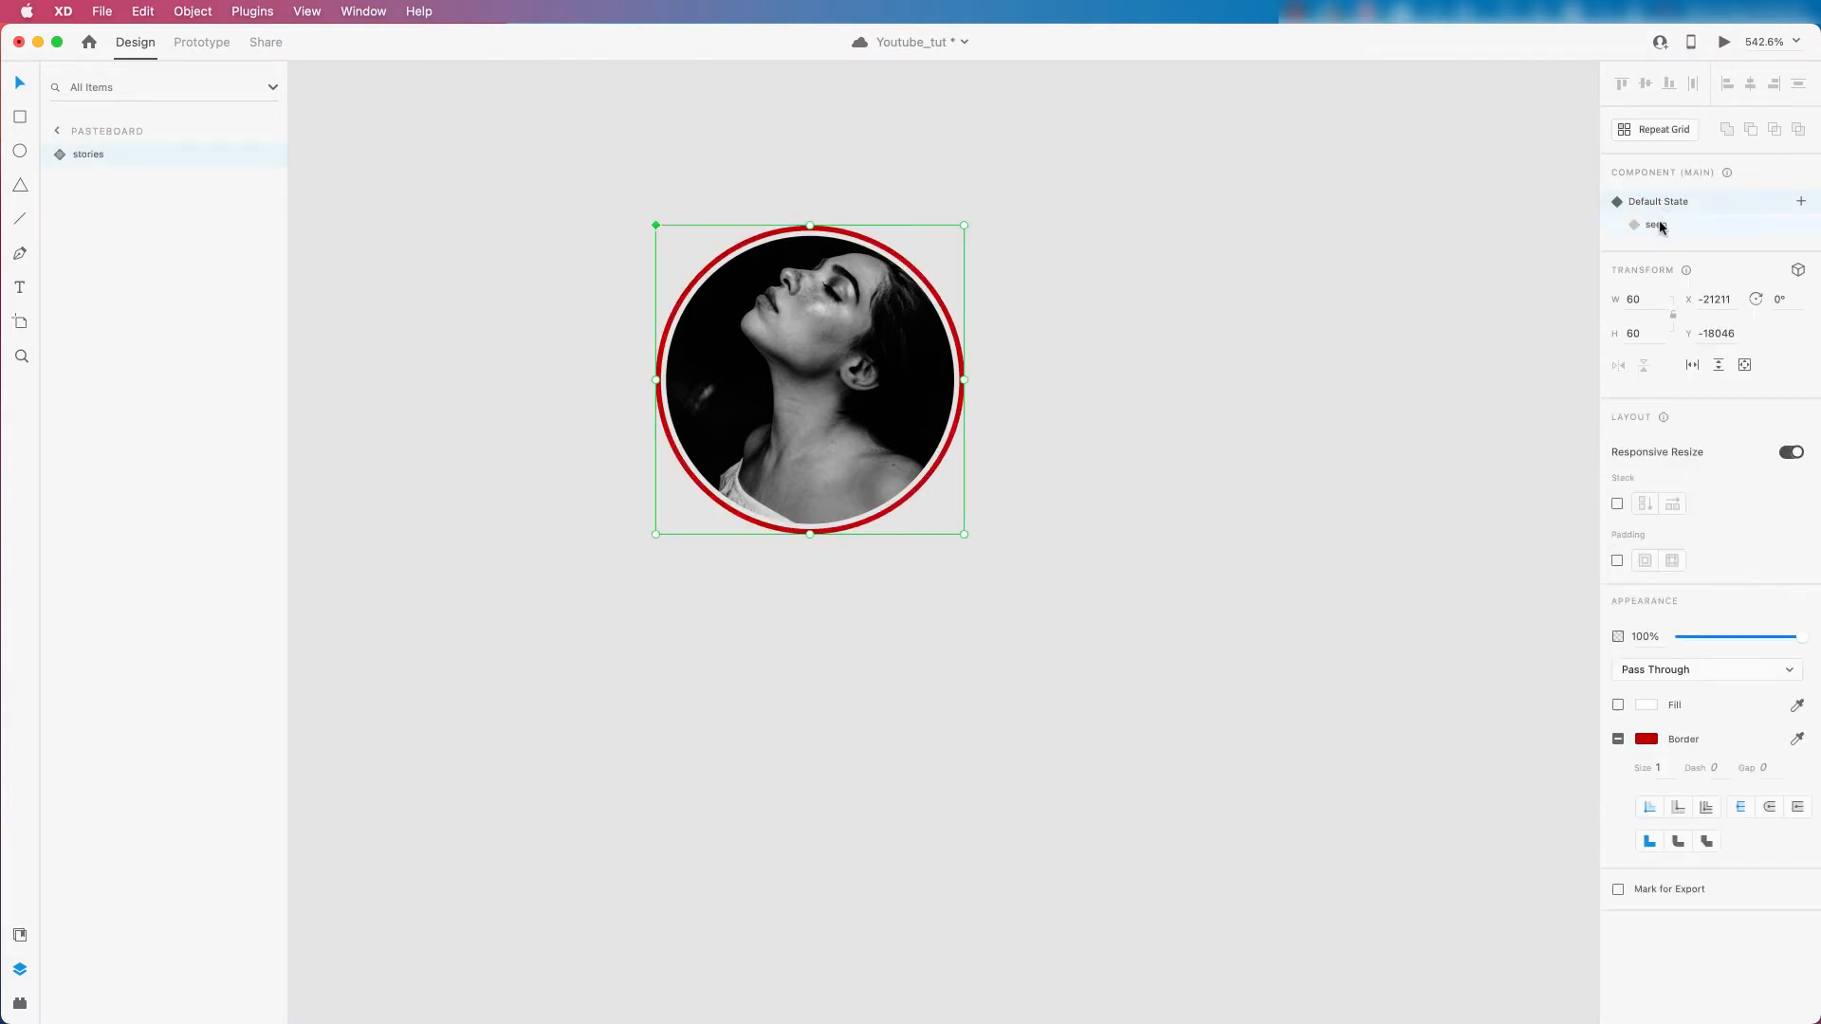
pyautogui.click(1660, 227)
pyautogui.press('super+0')
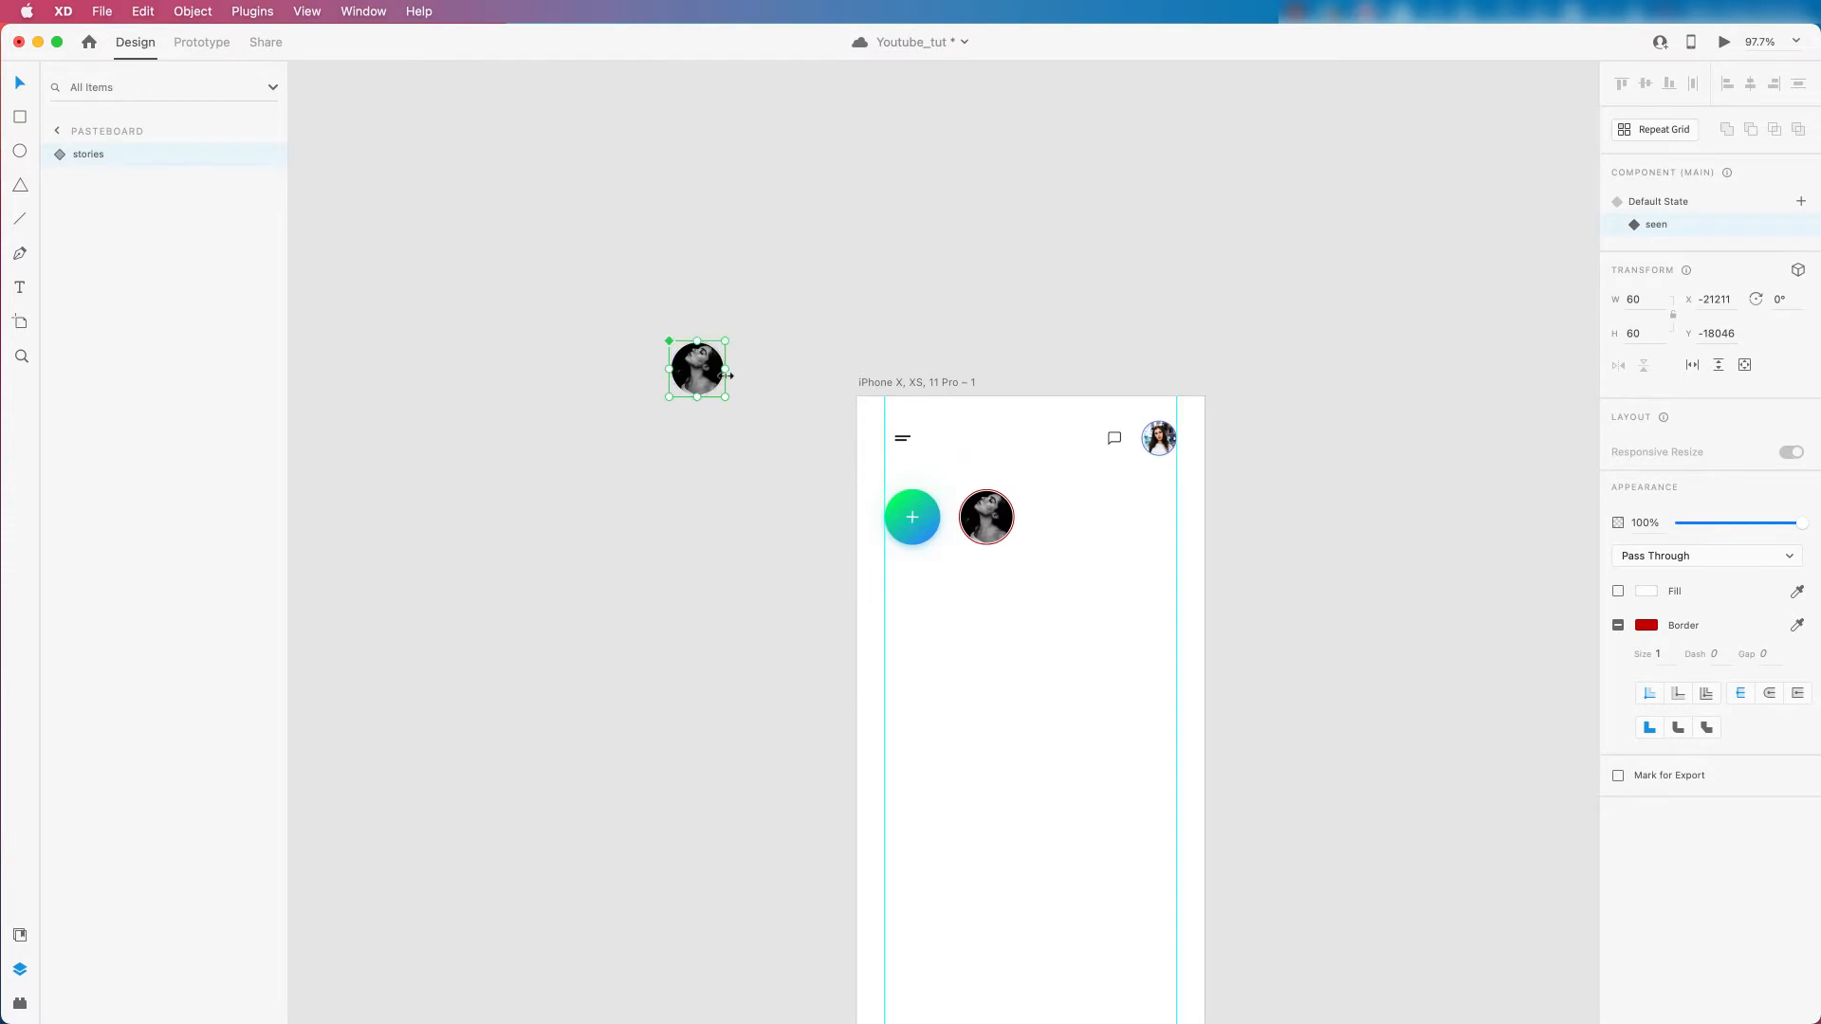
pyautogui.scroll(5, 680, 363)
pyautogui.scroll(-8, 668, 351)
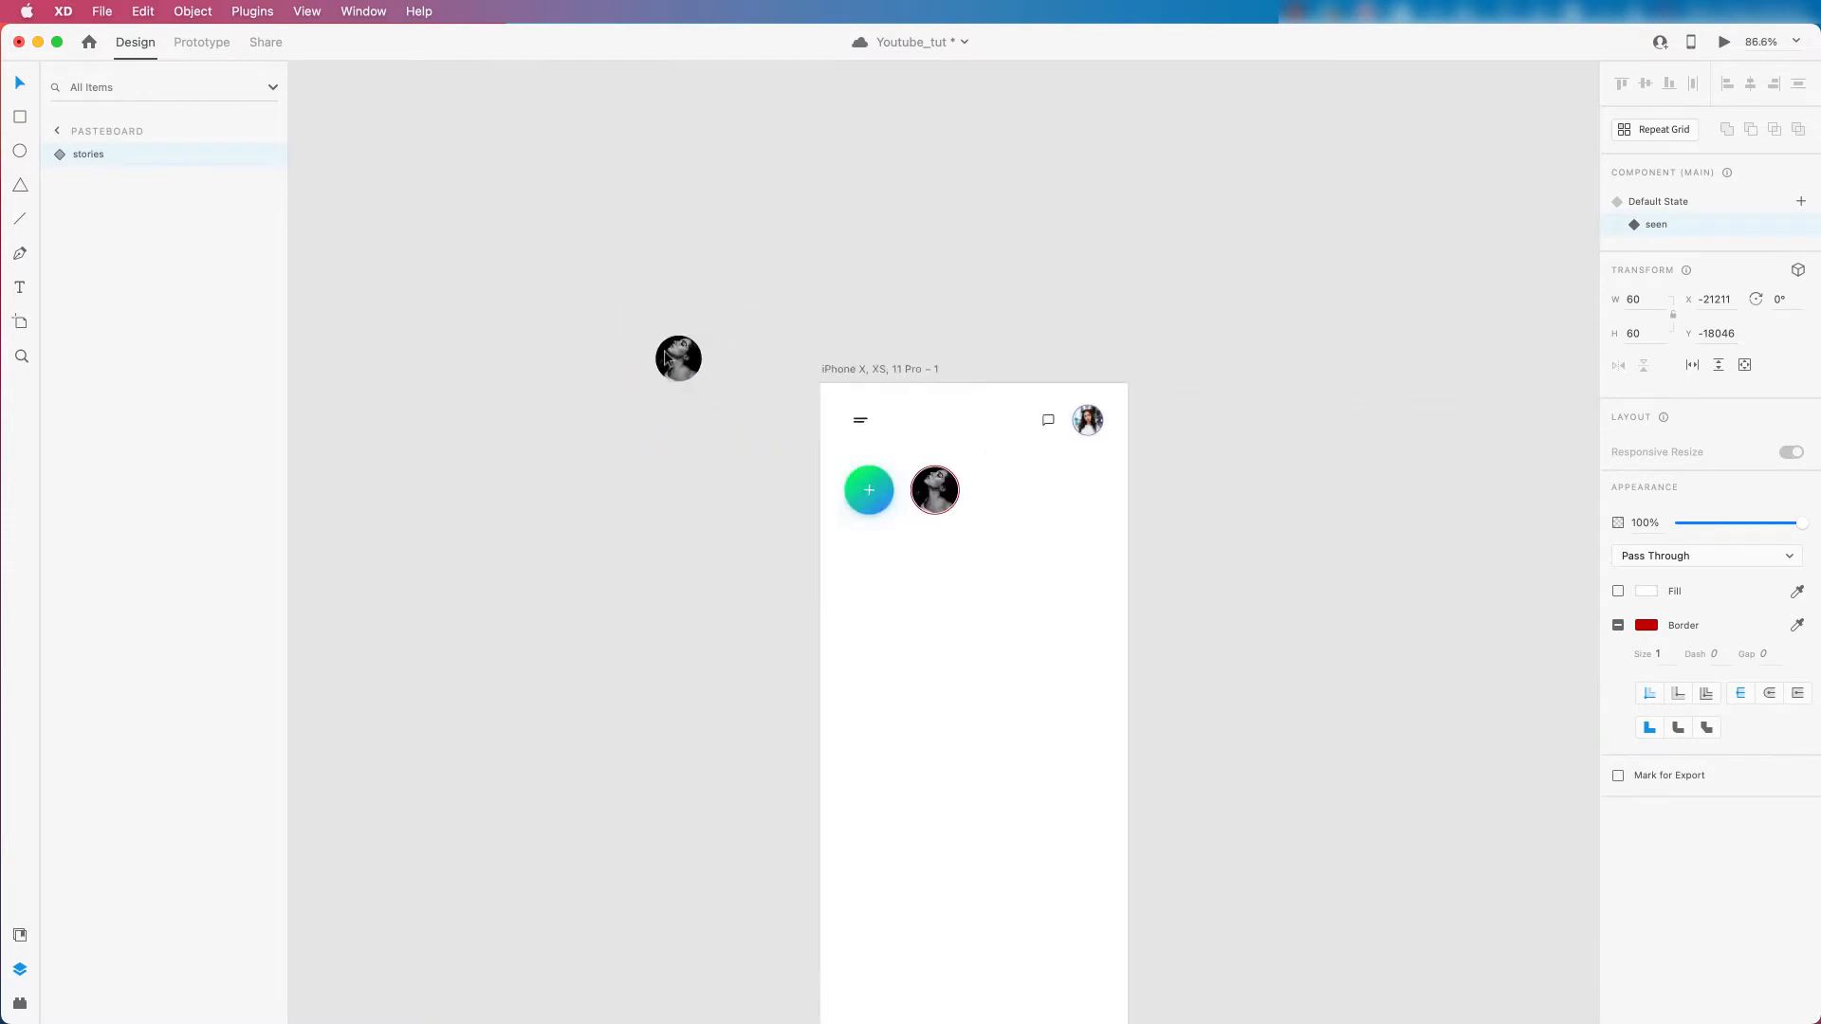
pyautogui.scroll(6, 982, 491)
pyautogui.click(920, 461)
pyautogui.scroll(-3, 921, 461)
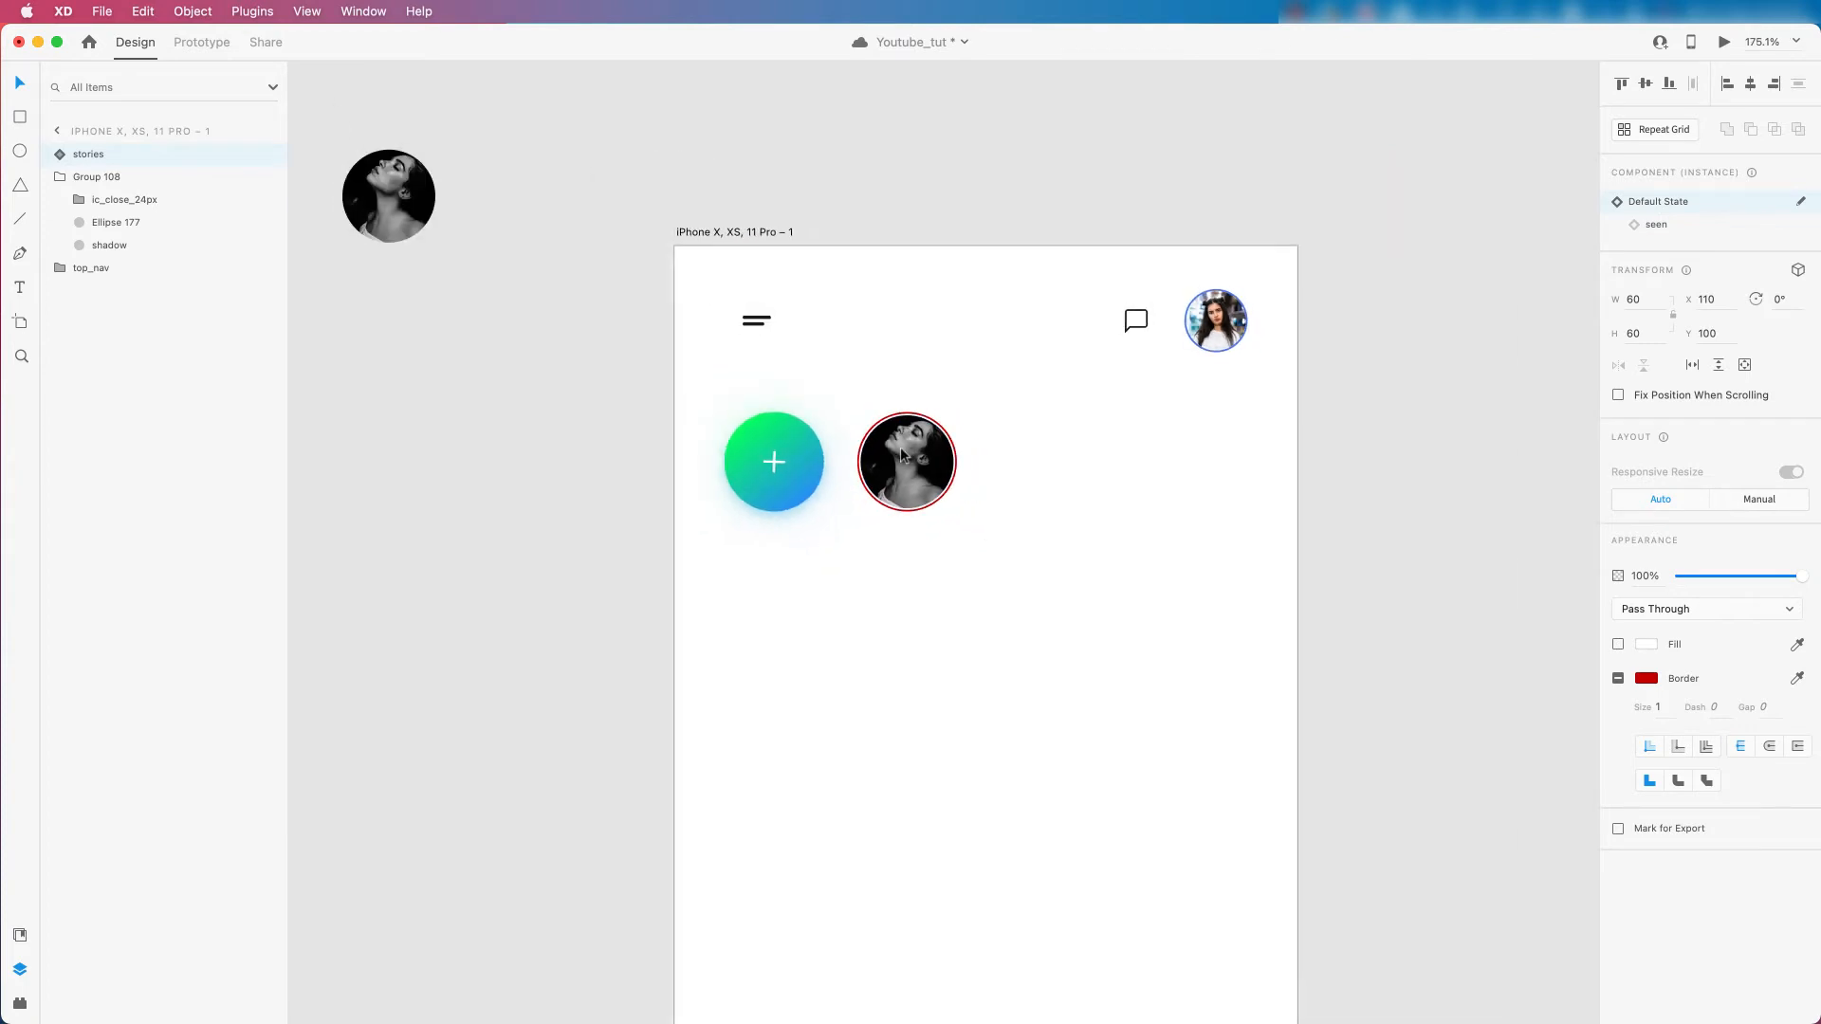
pyautogui.scroll(3, 944, 466)
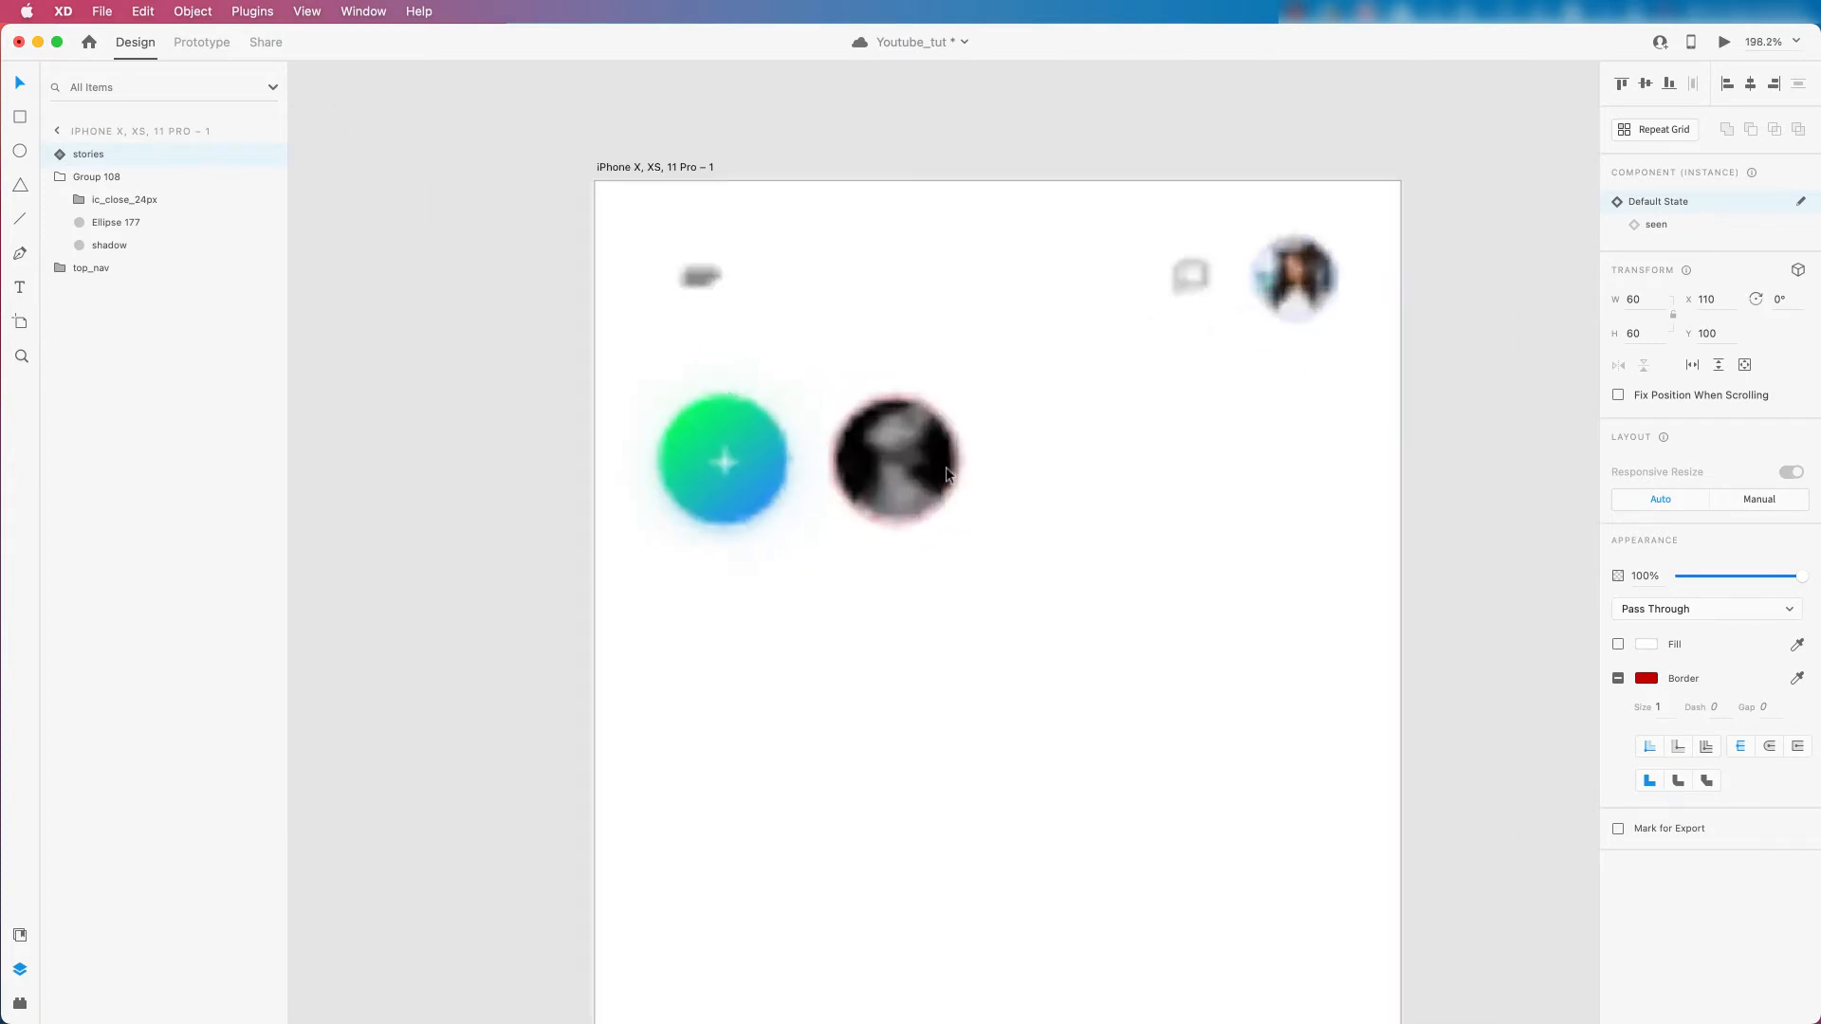
pyautogui.scroll(-2, 944, 466)
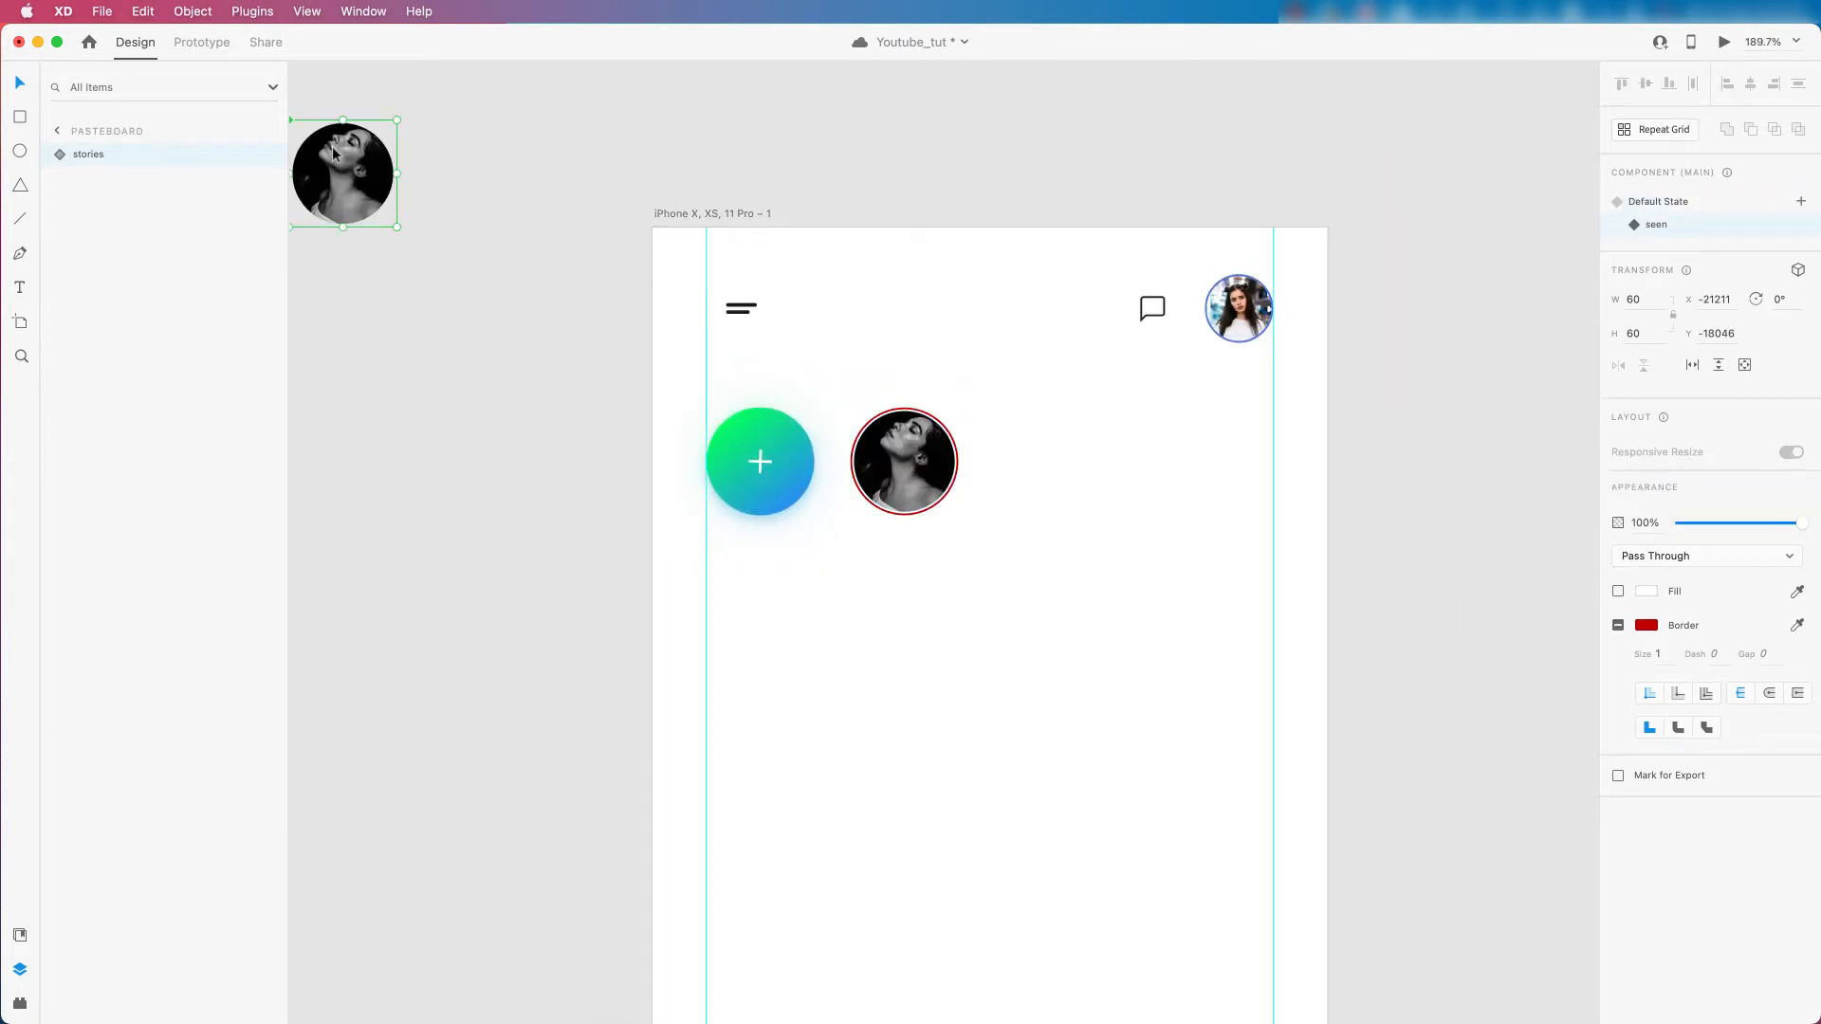
# Duplicate the stories instance three times along the row at equal spacing, with the last copy at X 350, Y 100.
pyautogui.moveTo(958, 460); pyautogui.dragTo(1323, 474)
pyautogui.press('super+d')
pyautogui.press('super+d')
pyautogui.scroll(-5, 1170, 456)
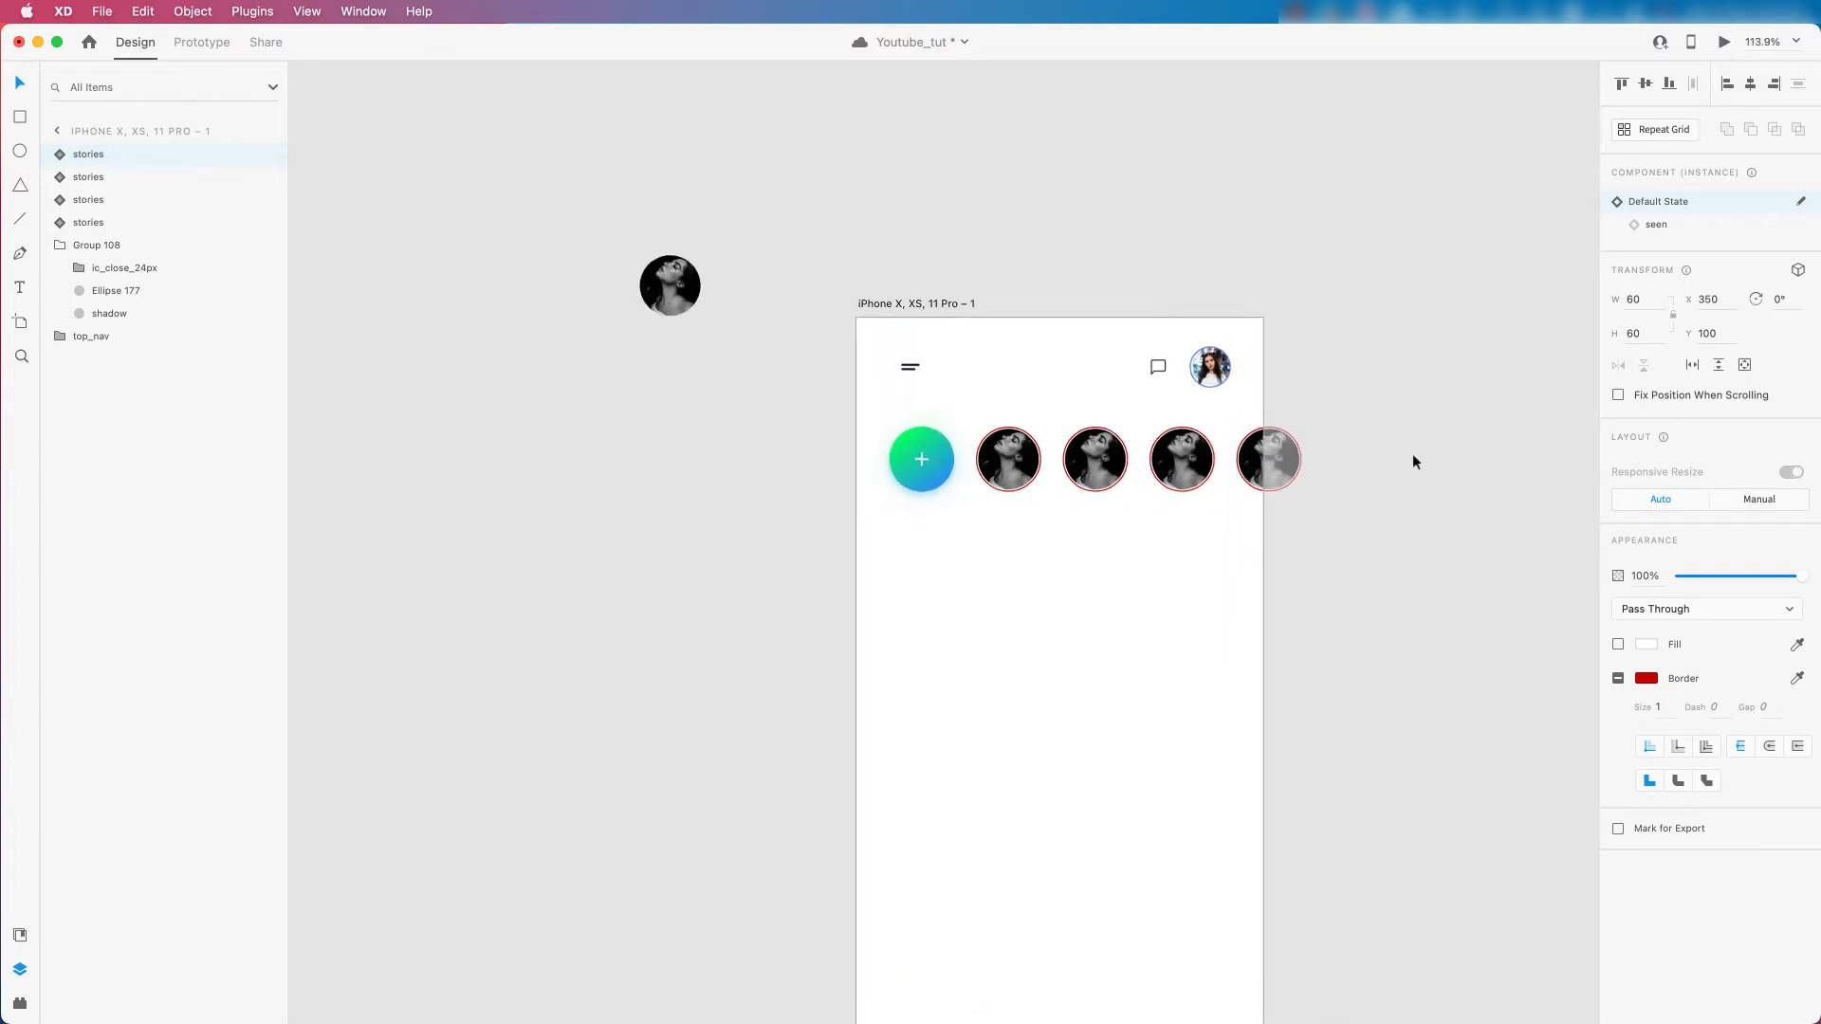
pyautogui.scroll(5, 1375, 460)
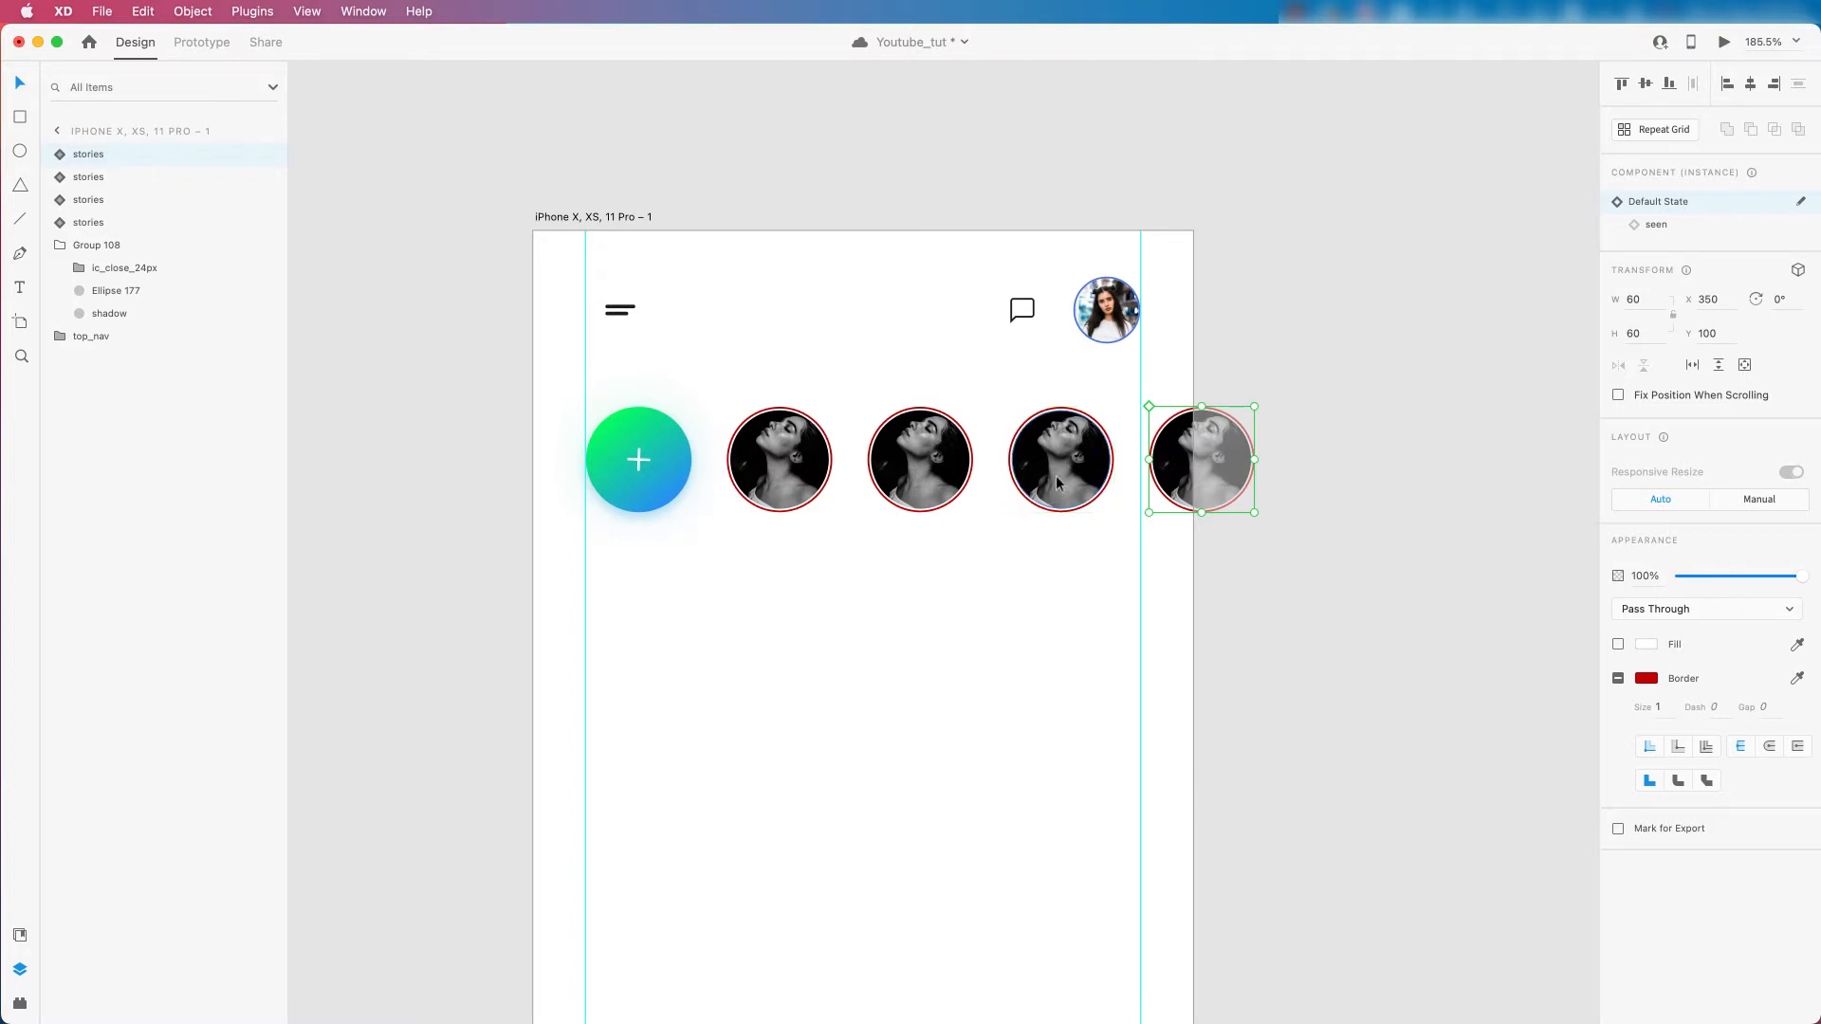
pyautogui.scroll(-5, 1059, 486)
pyautogui.scroll(5, 1035, 459)
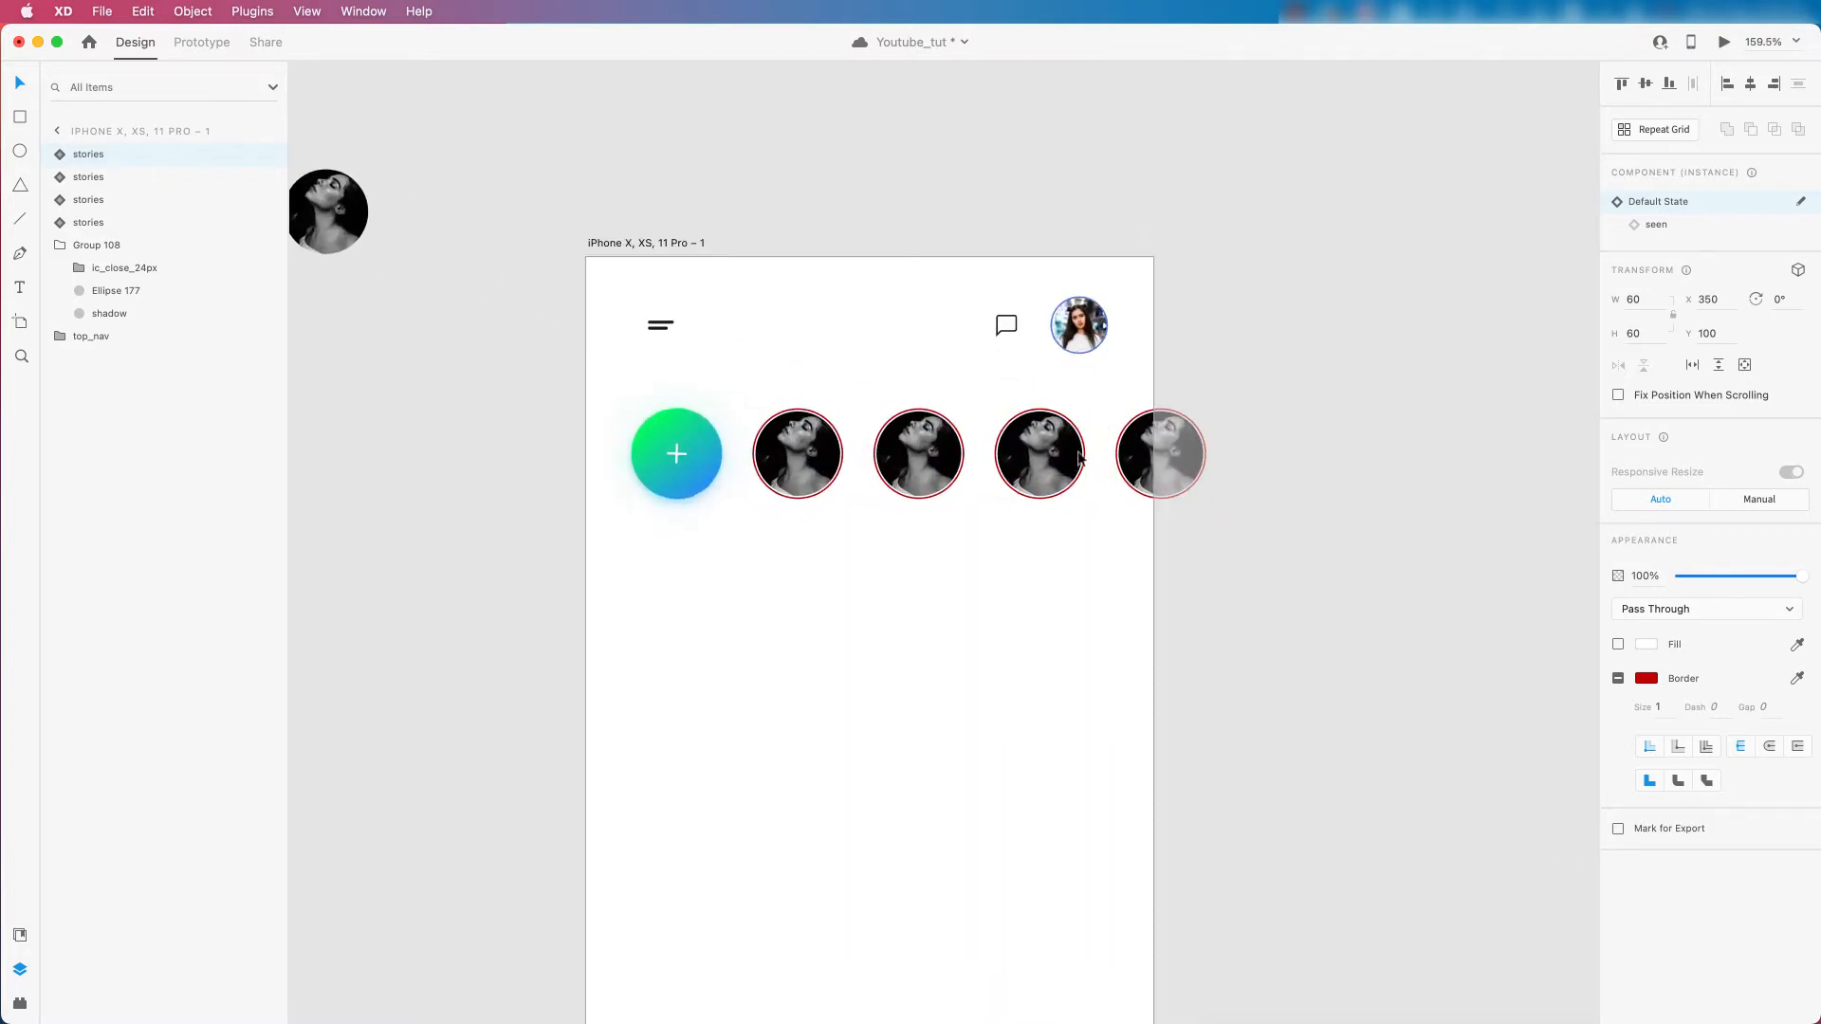
# Switch the first two stories instances in the row, next to the green add button, to the seen state.
pyautogui.click(832, 453)
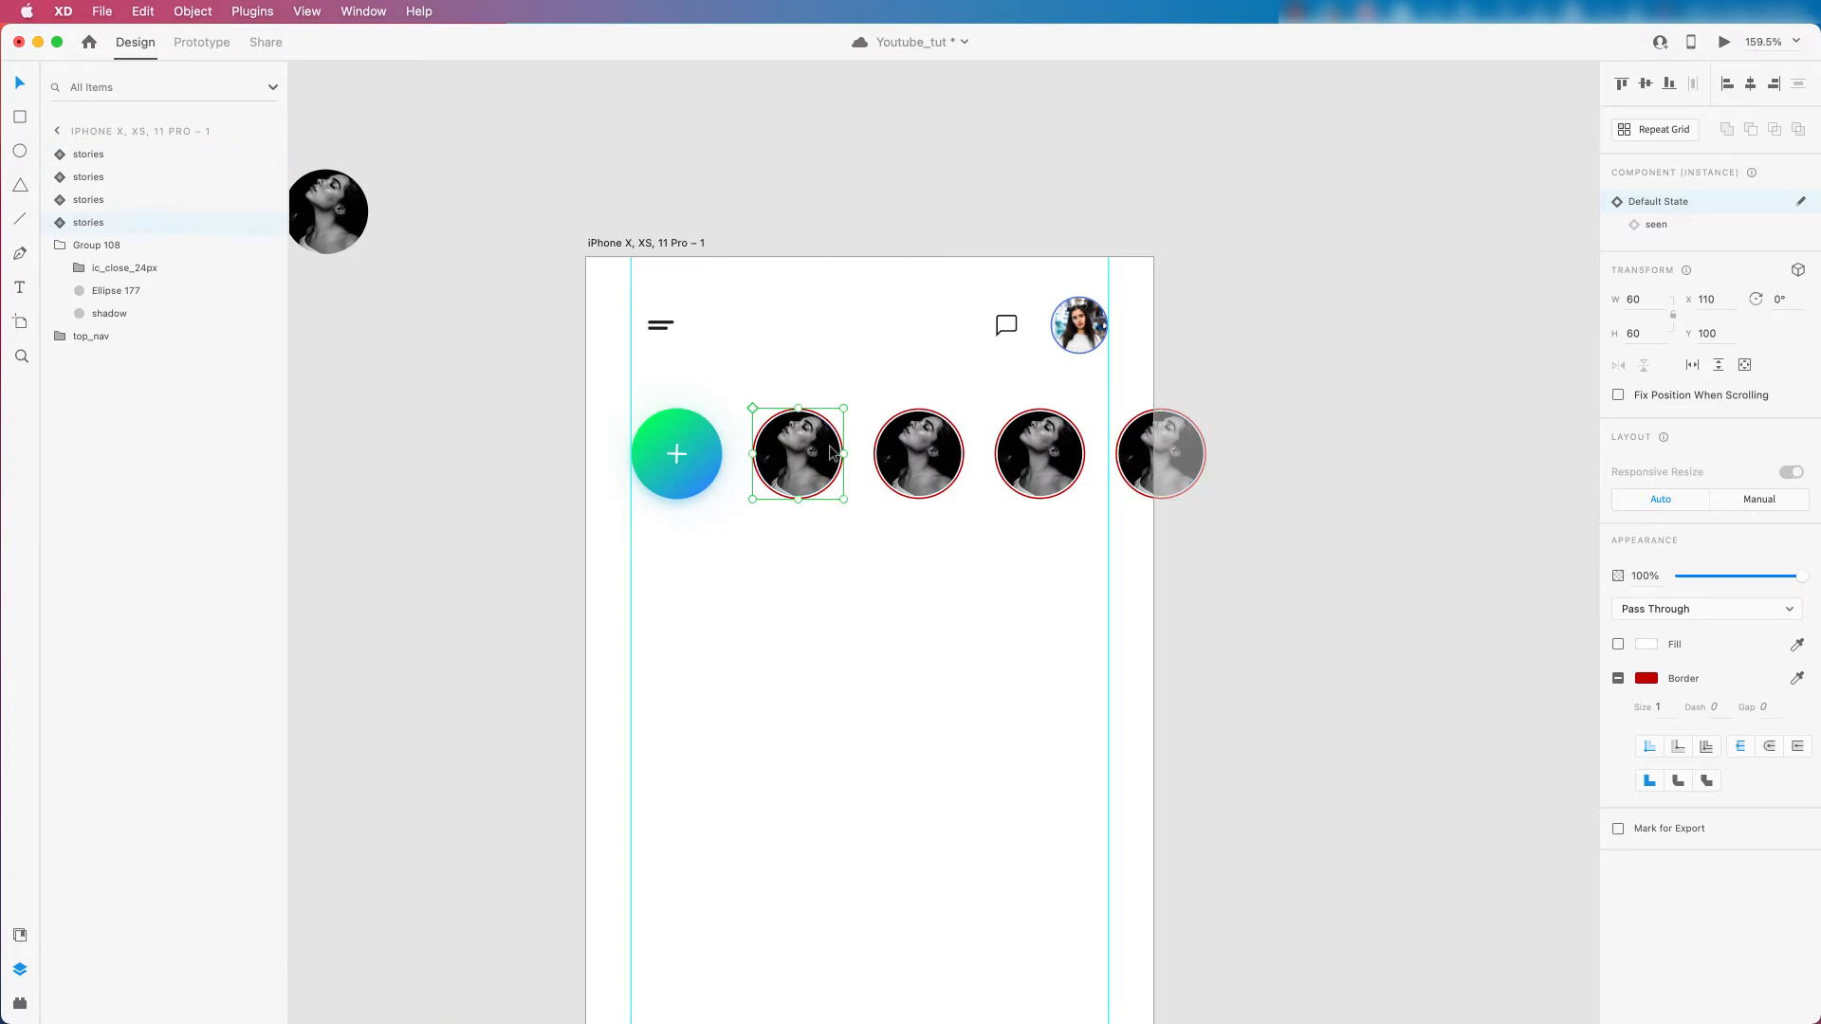
pyautogui.keyDown('shift'); pyautogui.click(915, 451); pyautogui.keyUp('shift')
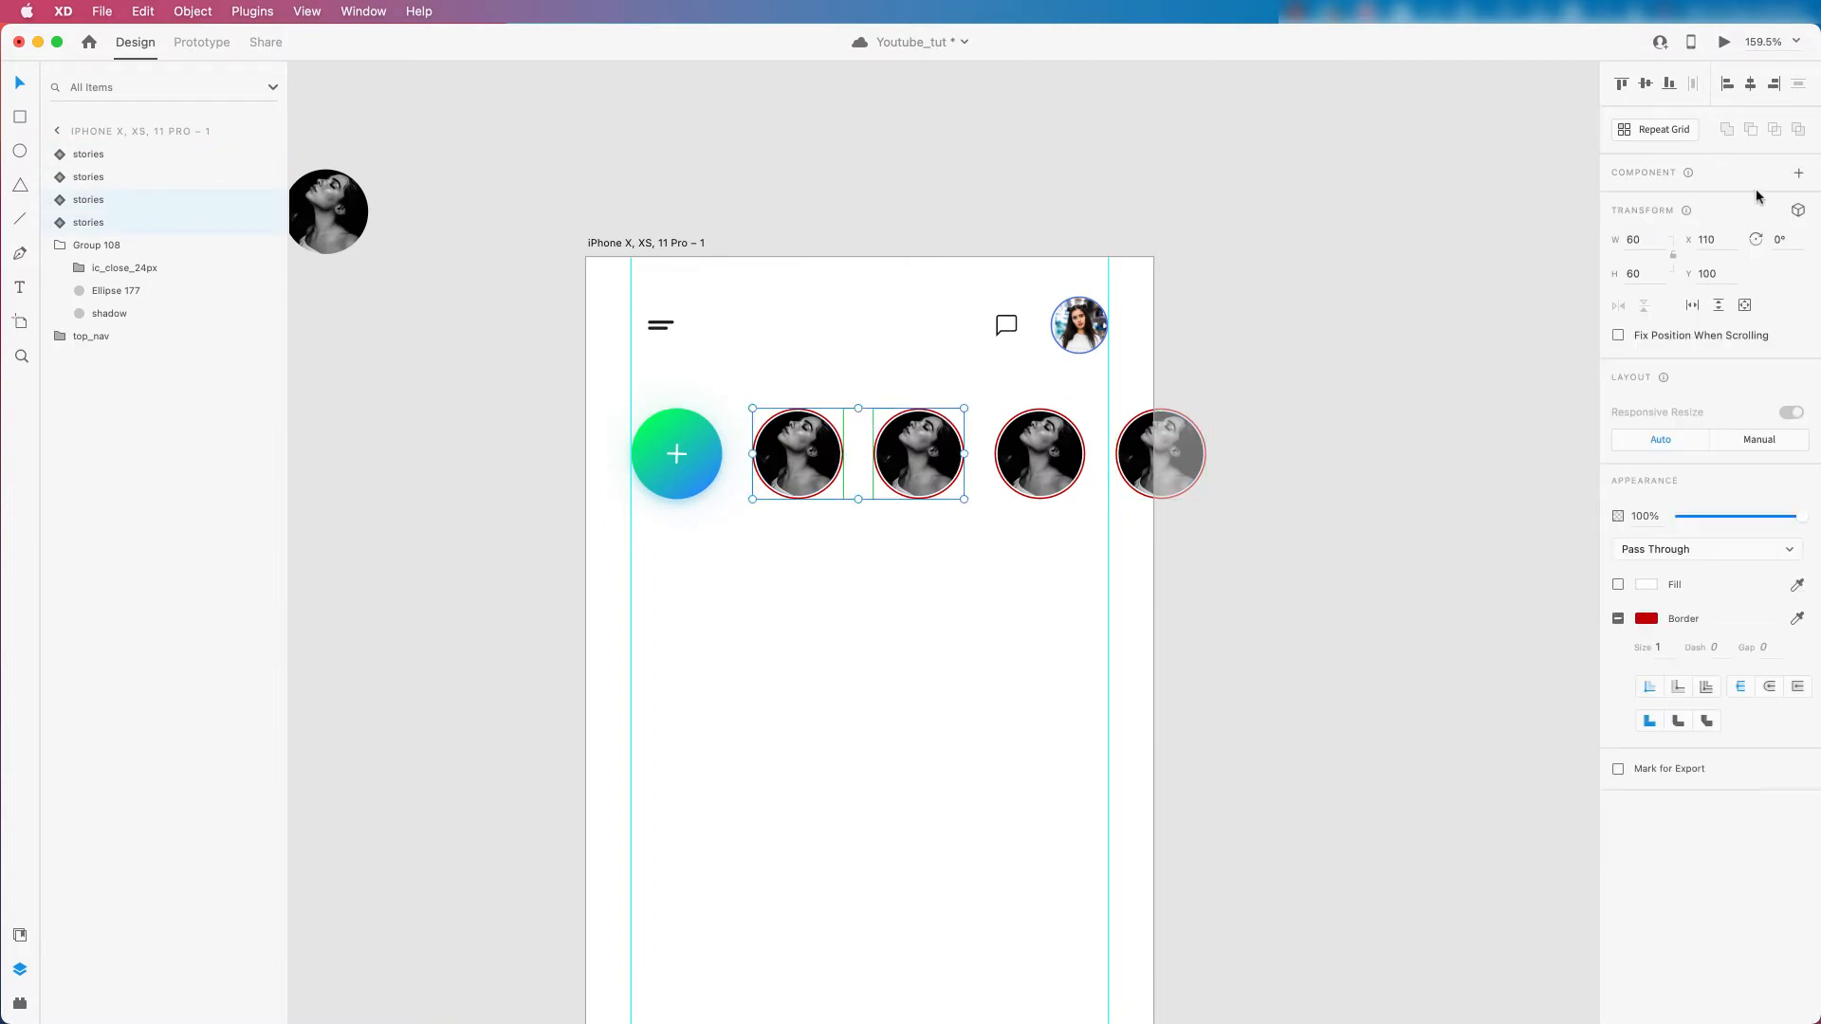
pyautogui.click(1392, 347)
pyautogui.click(952, 458)
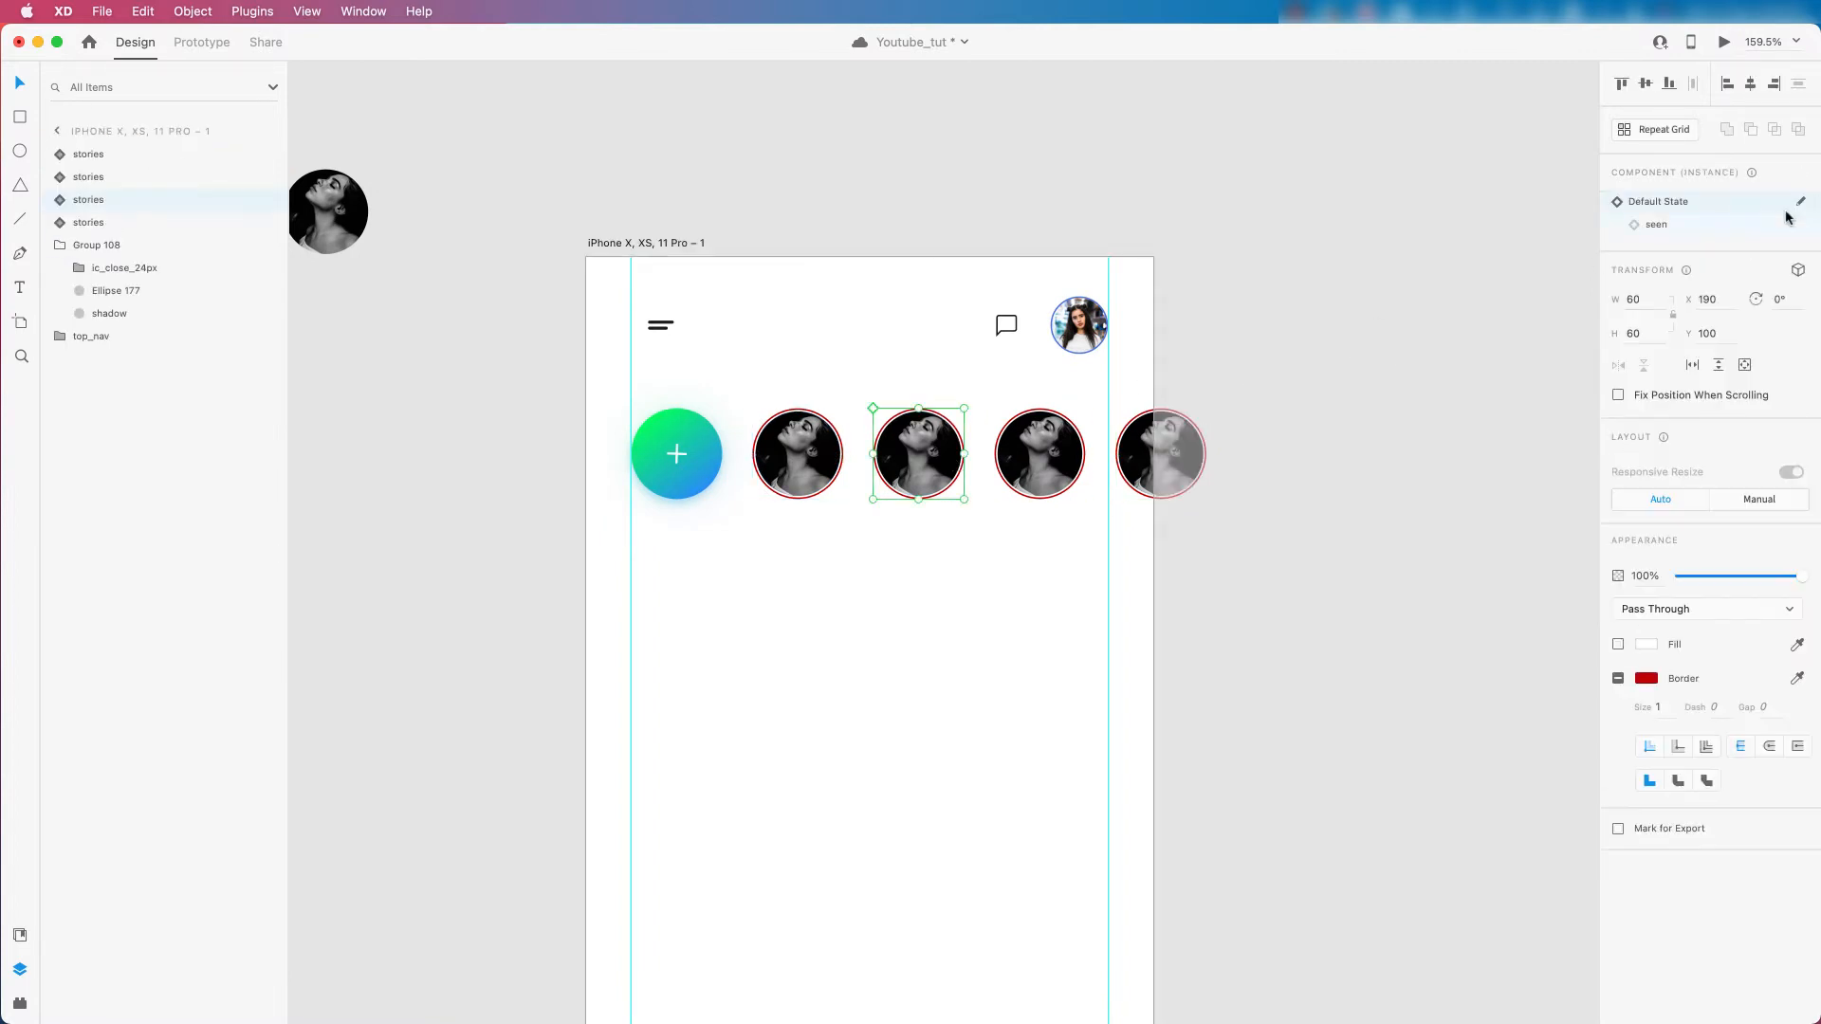
pyautogui.click(1656, 225)
pyautogui.click(799, 463)
pyautogui.click(1660, 226)
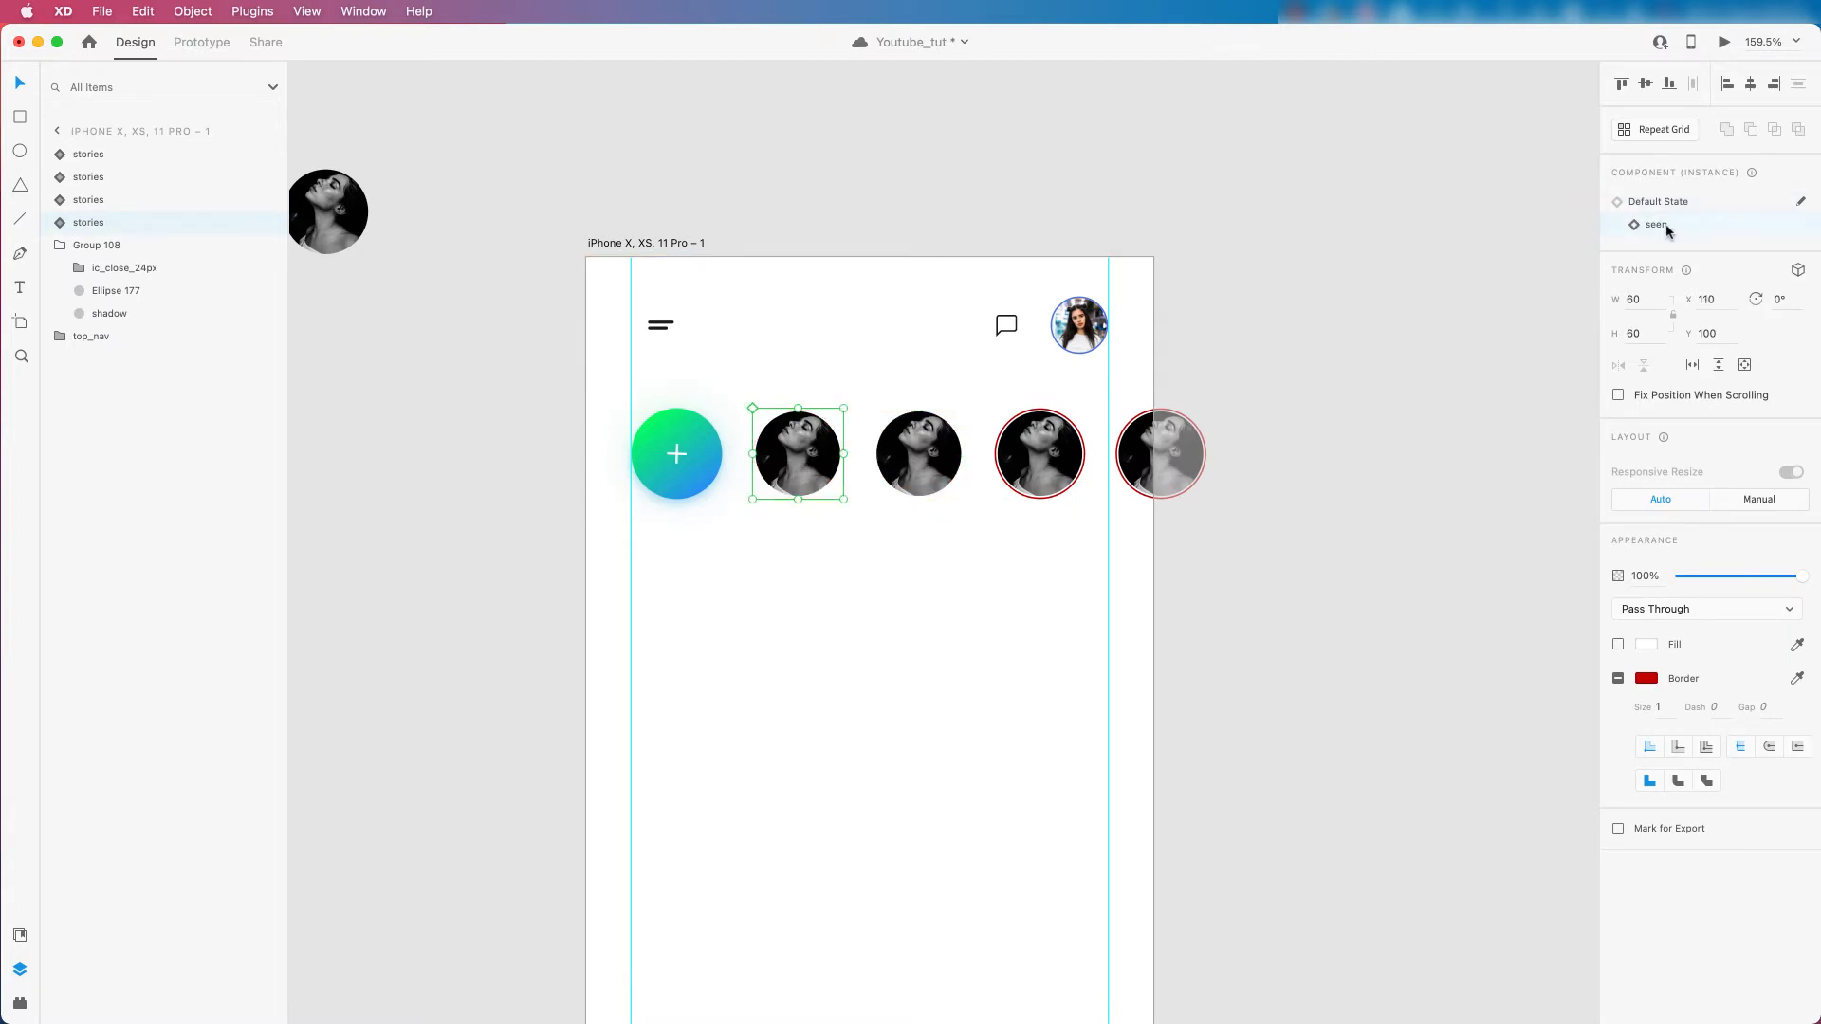
pyautogui.click(1396, 406)
# Hide the artboard's vertical guides to show the stories row without them.
pyautogui.scroll(2, 859, 446)
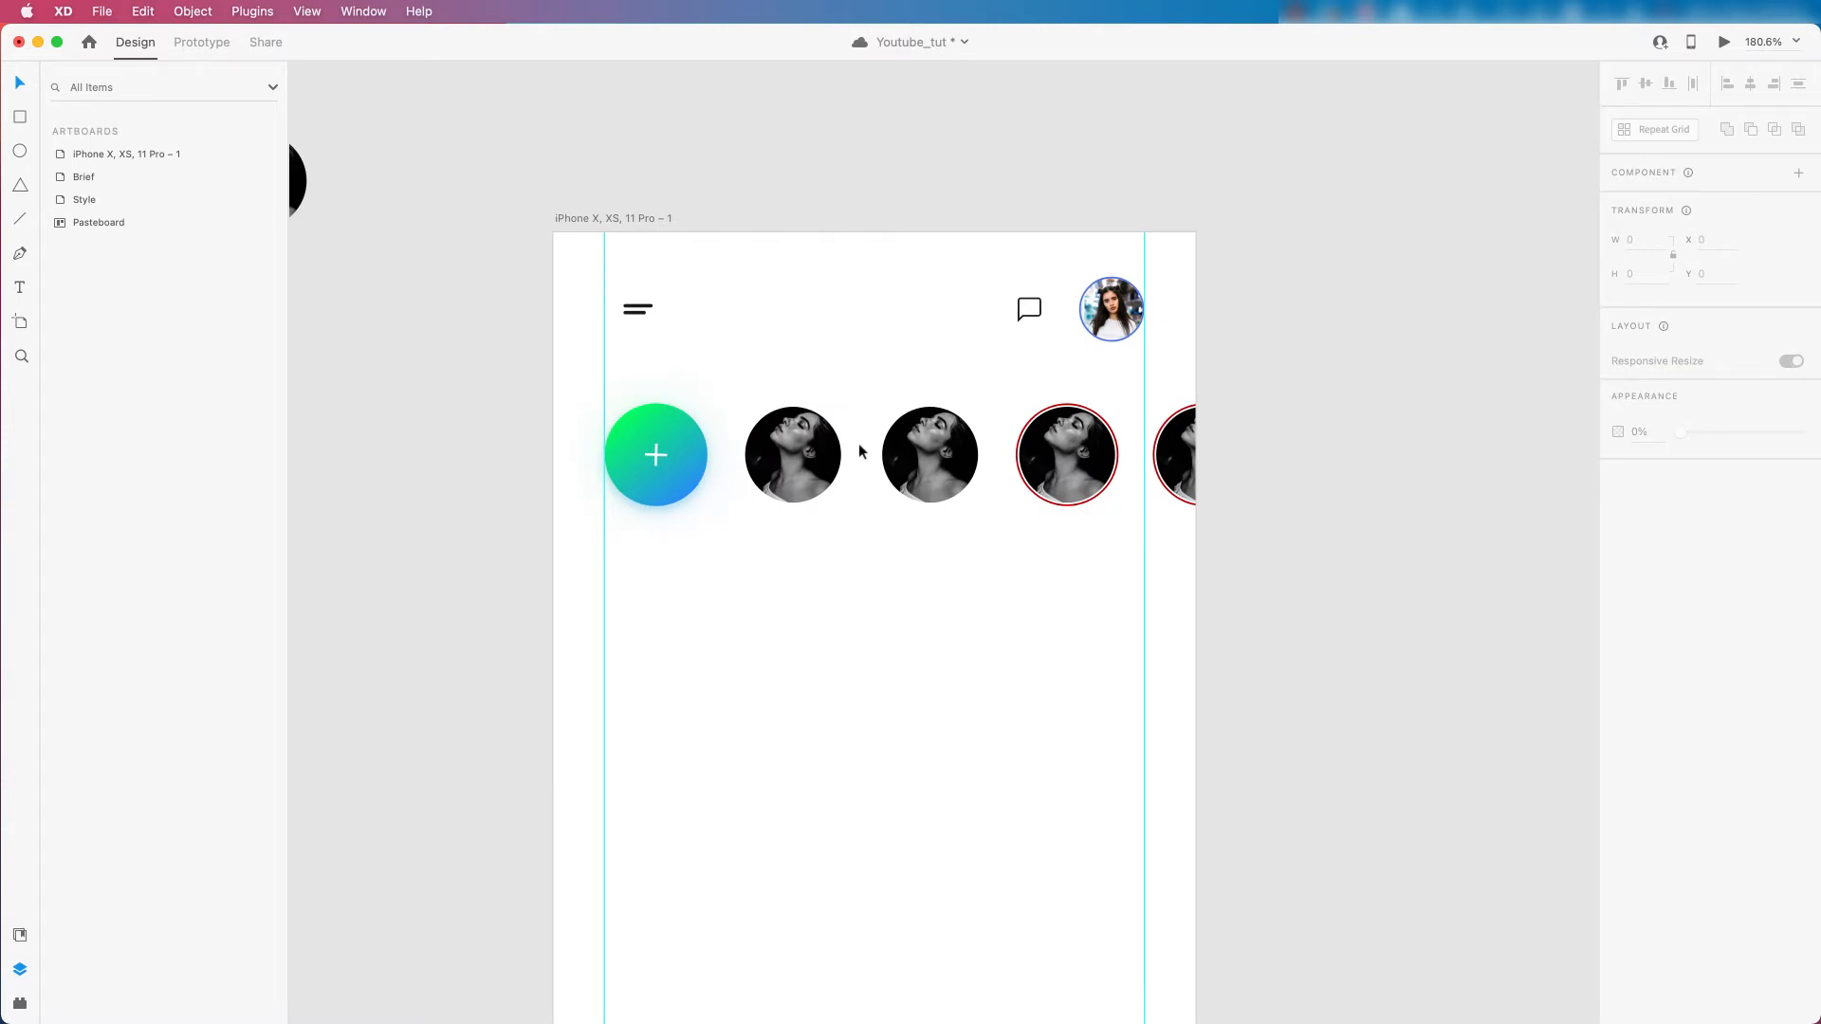
pyautogui.press('super+semicolon')
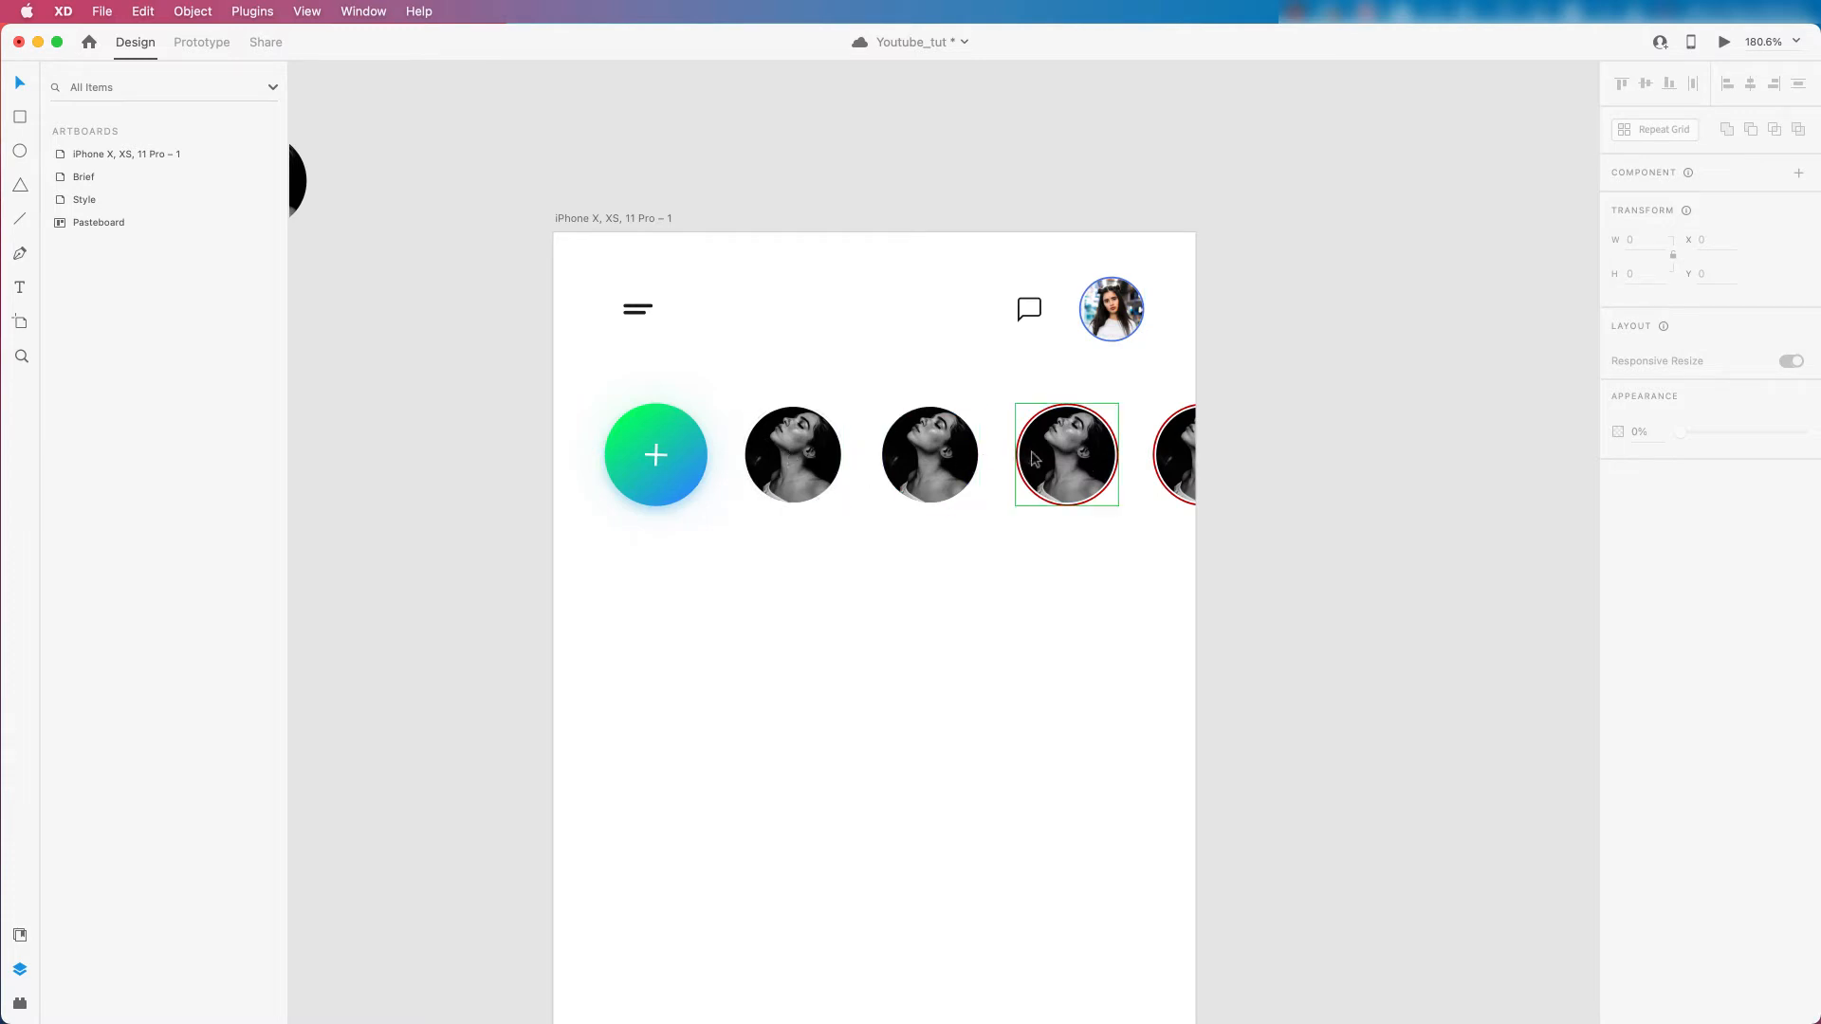
pyautogui.scroll(-2, 1043, 457)
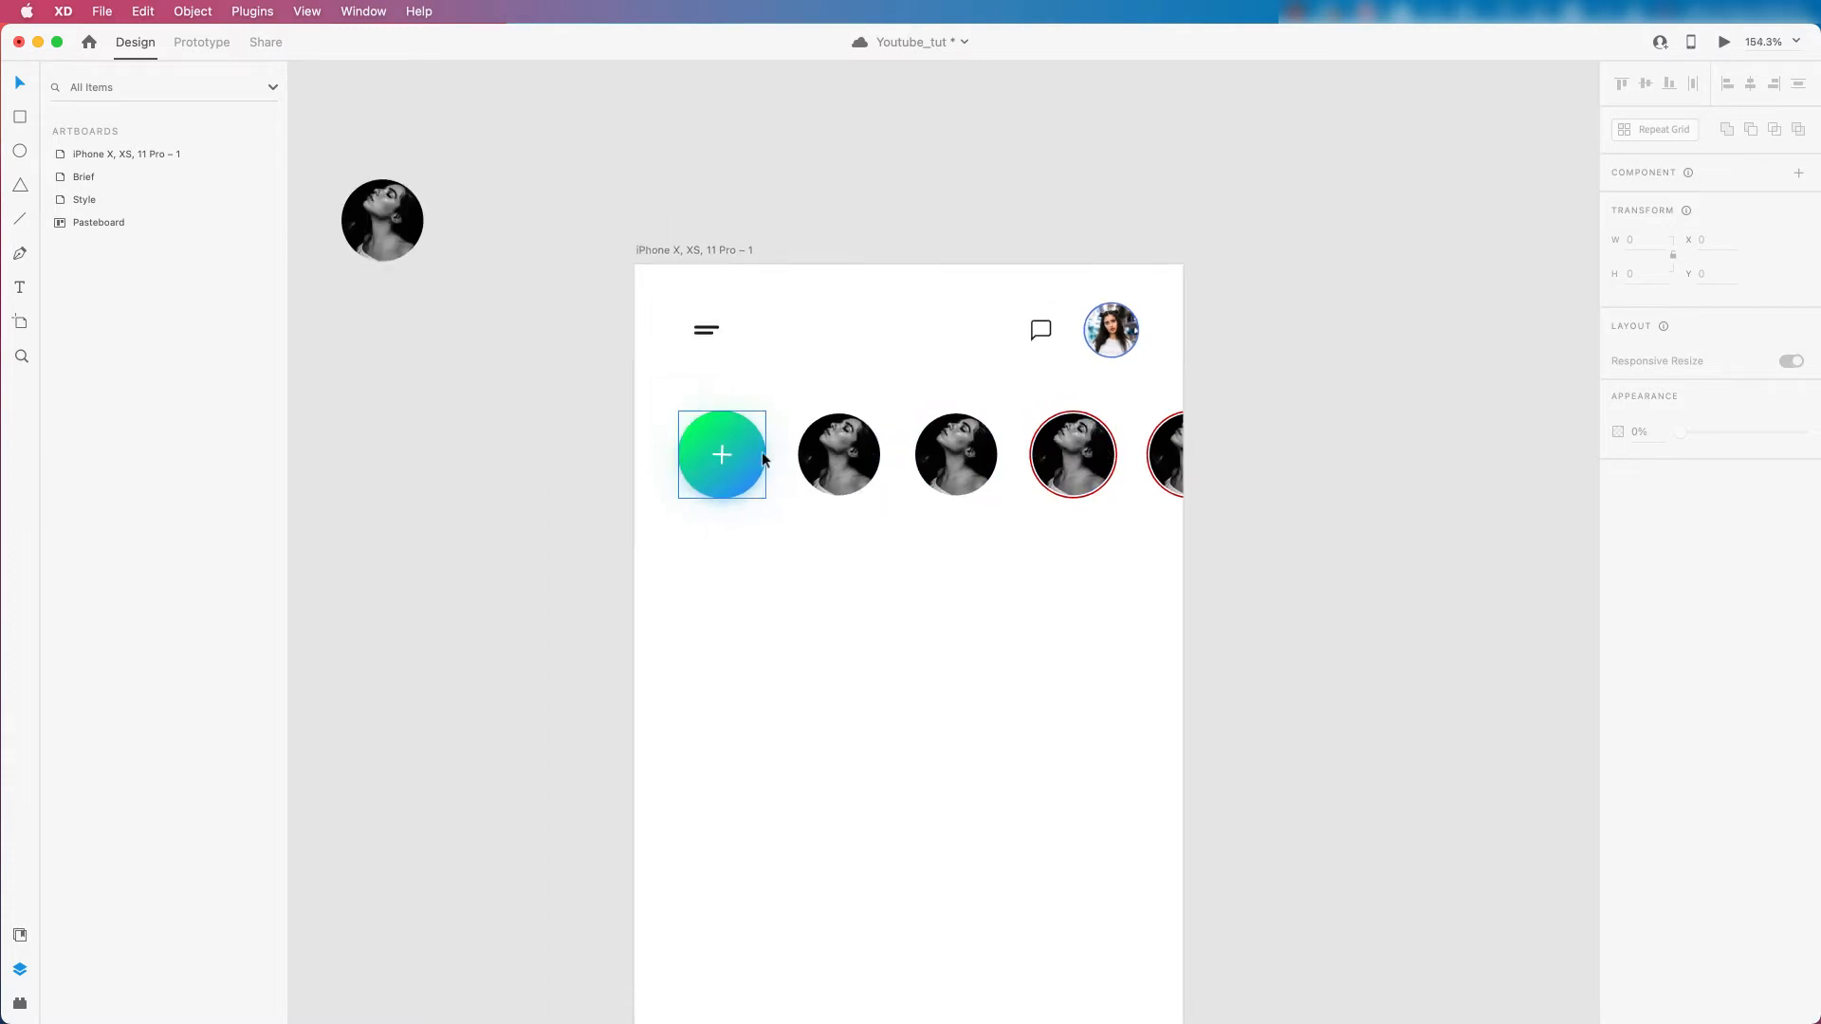
pyautogui.scroll(3, 837, 453)
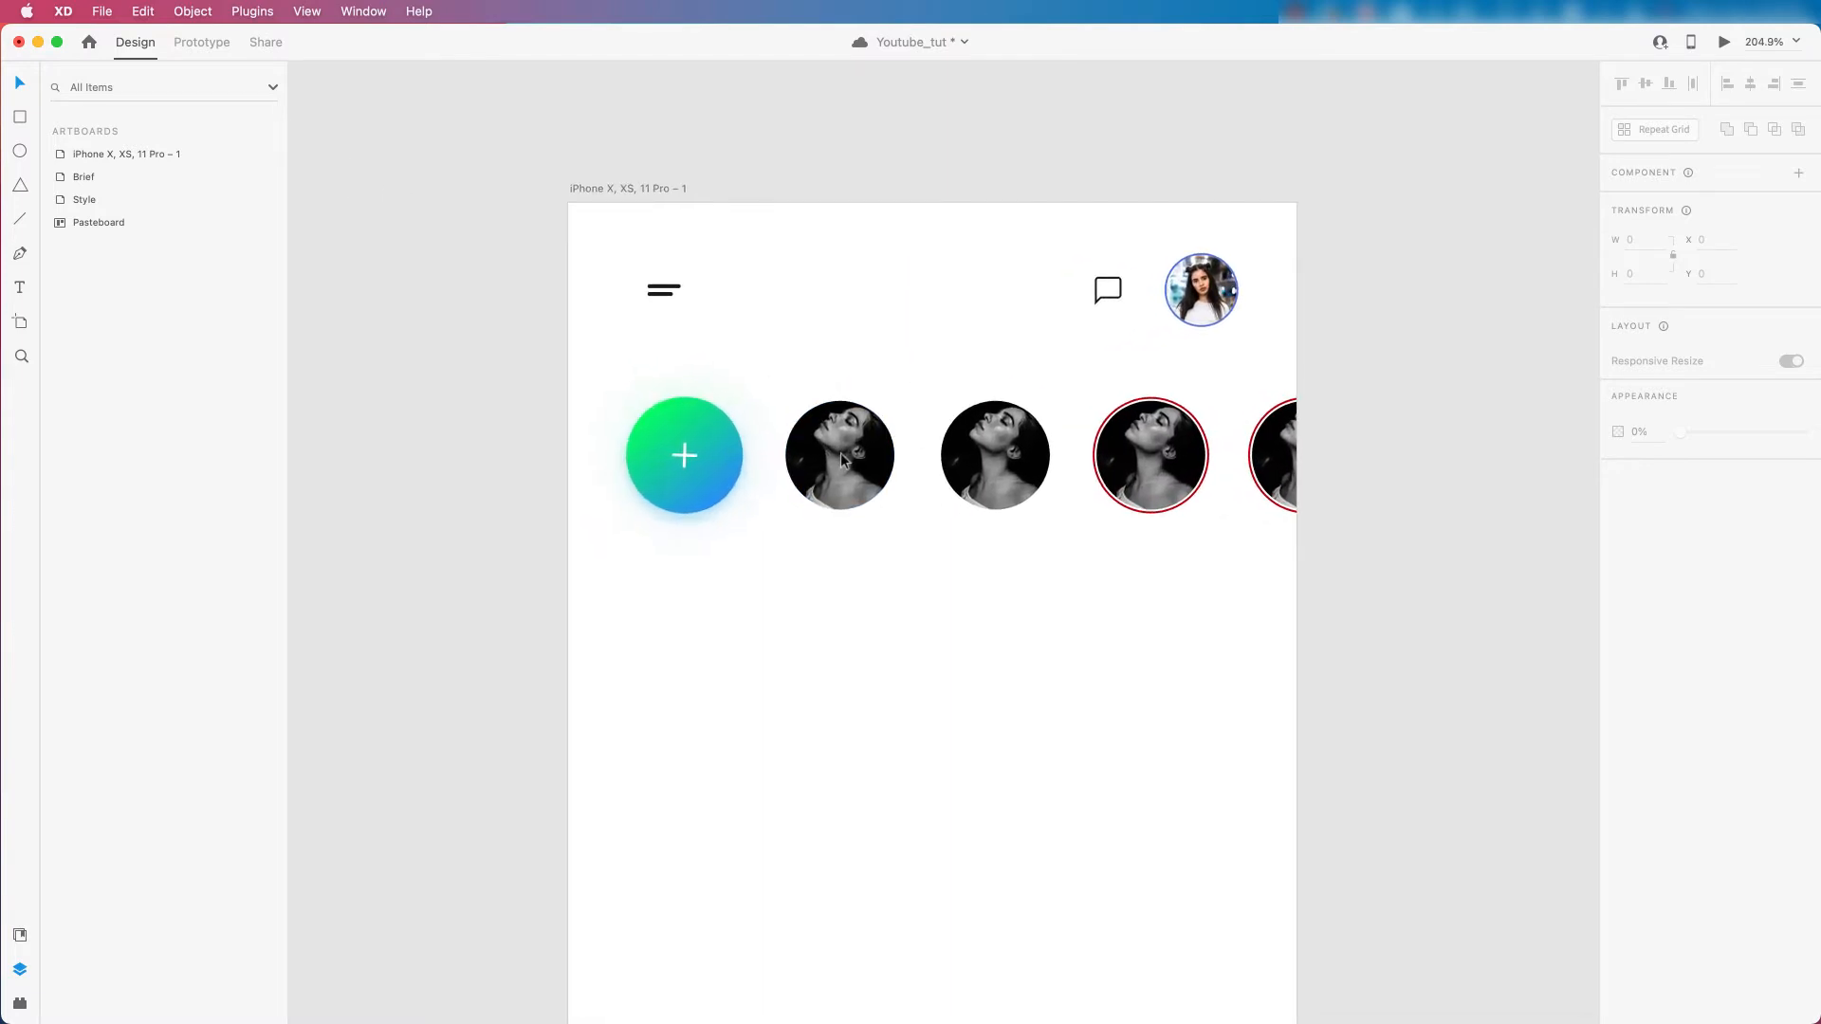
pyautogui.doubleClick(841, 460)
pyautogui.scroll(-1, 1013, 458)
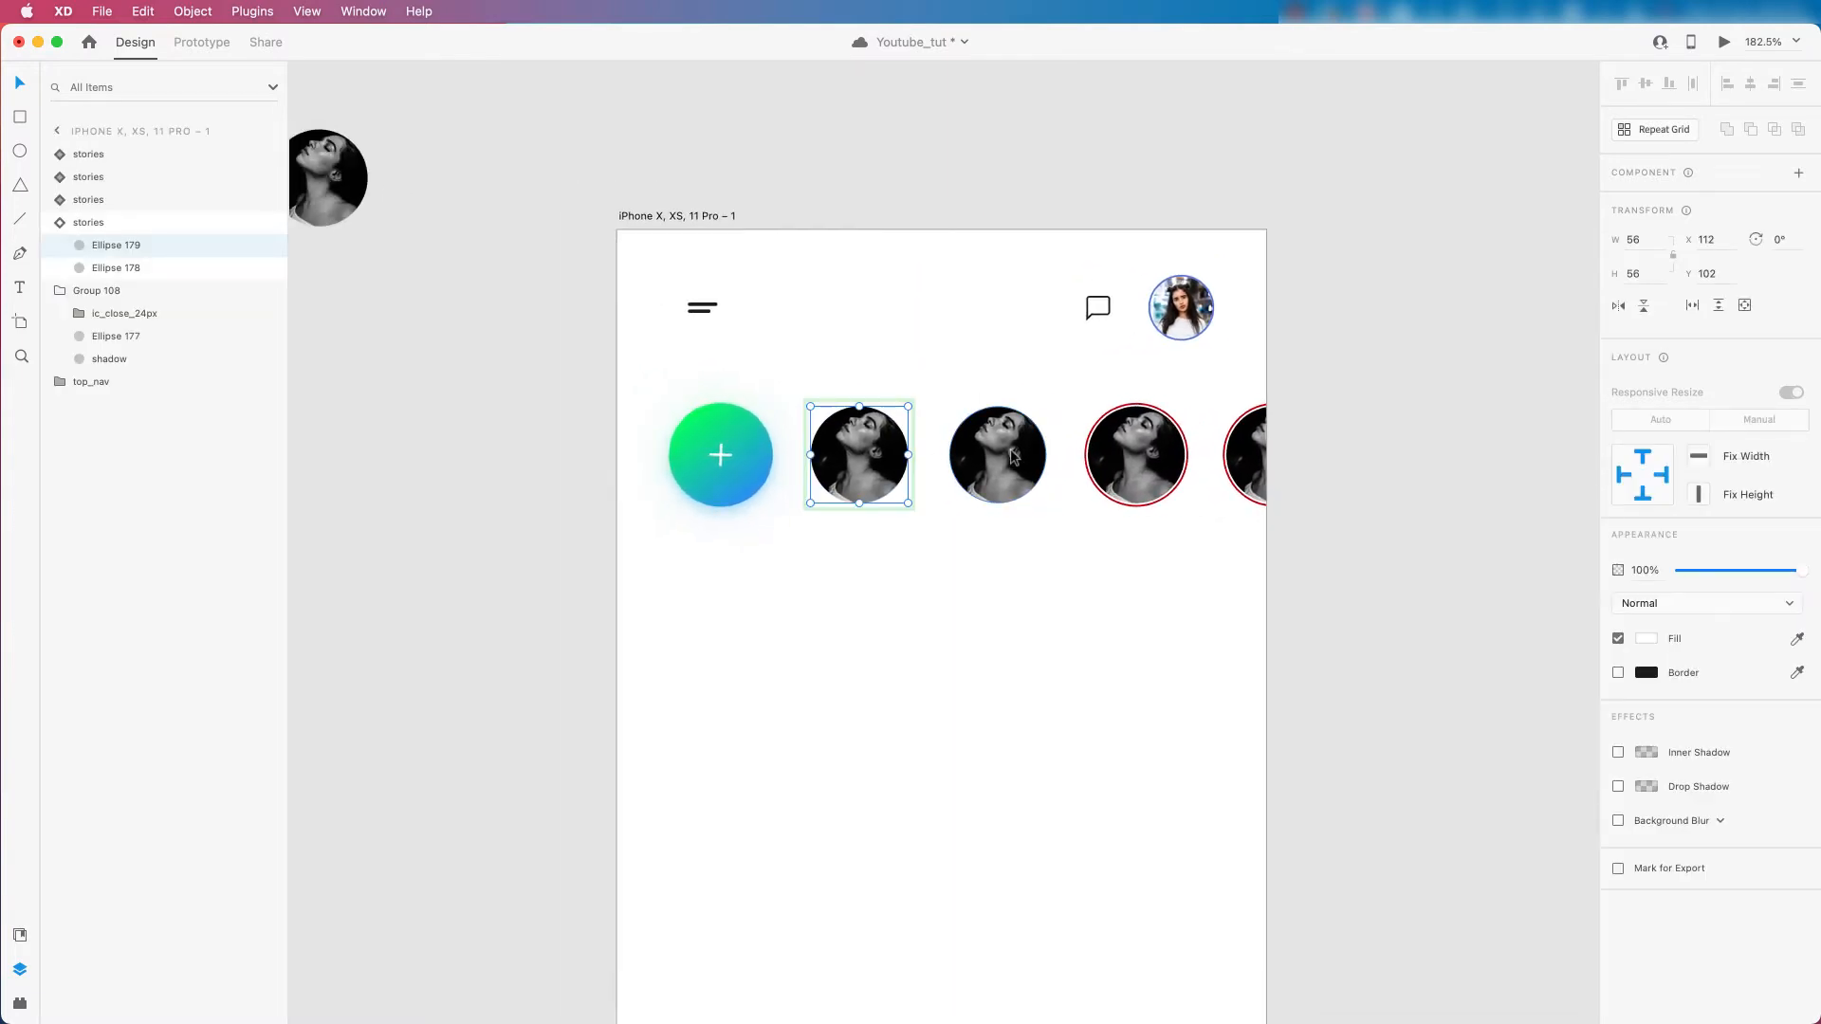
pyautogui.keyDown('shift'); pyautogui.click(986, 458); pyautogui.keyUp('shift')
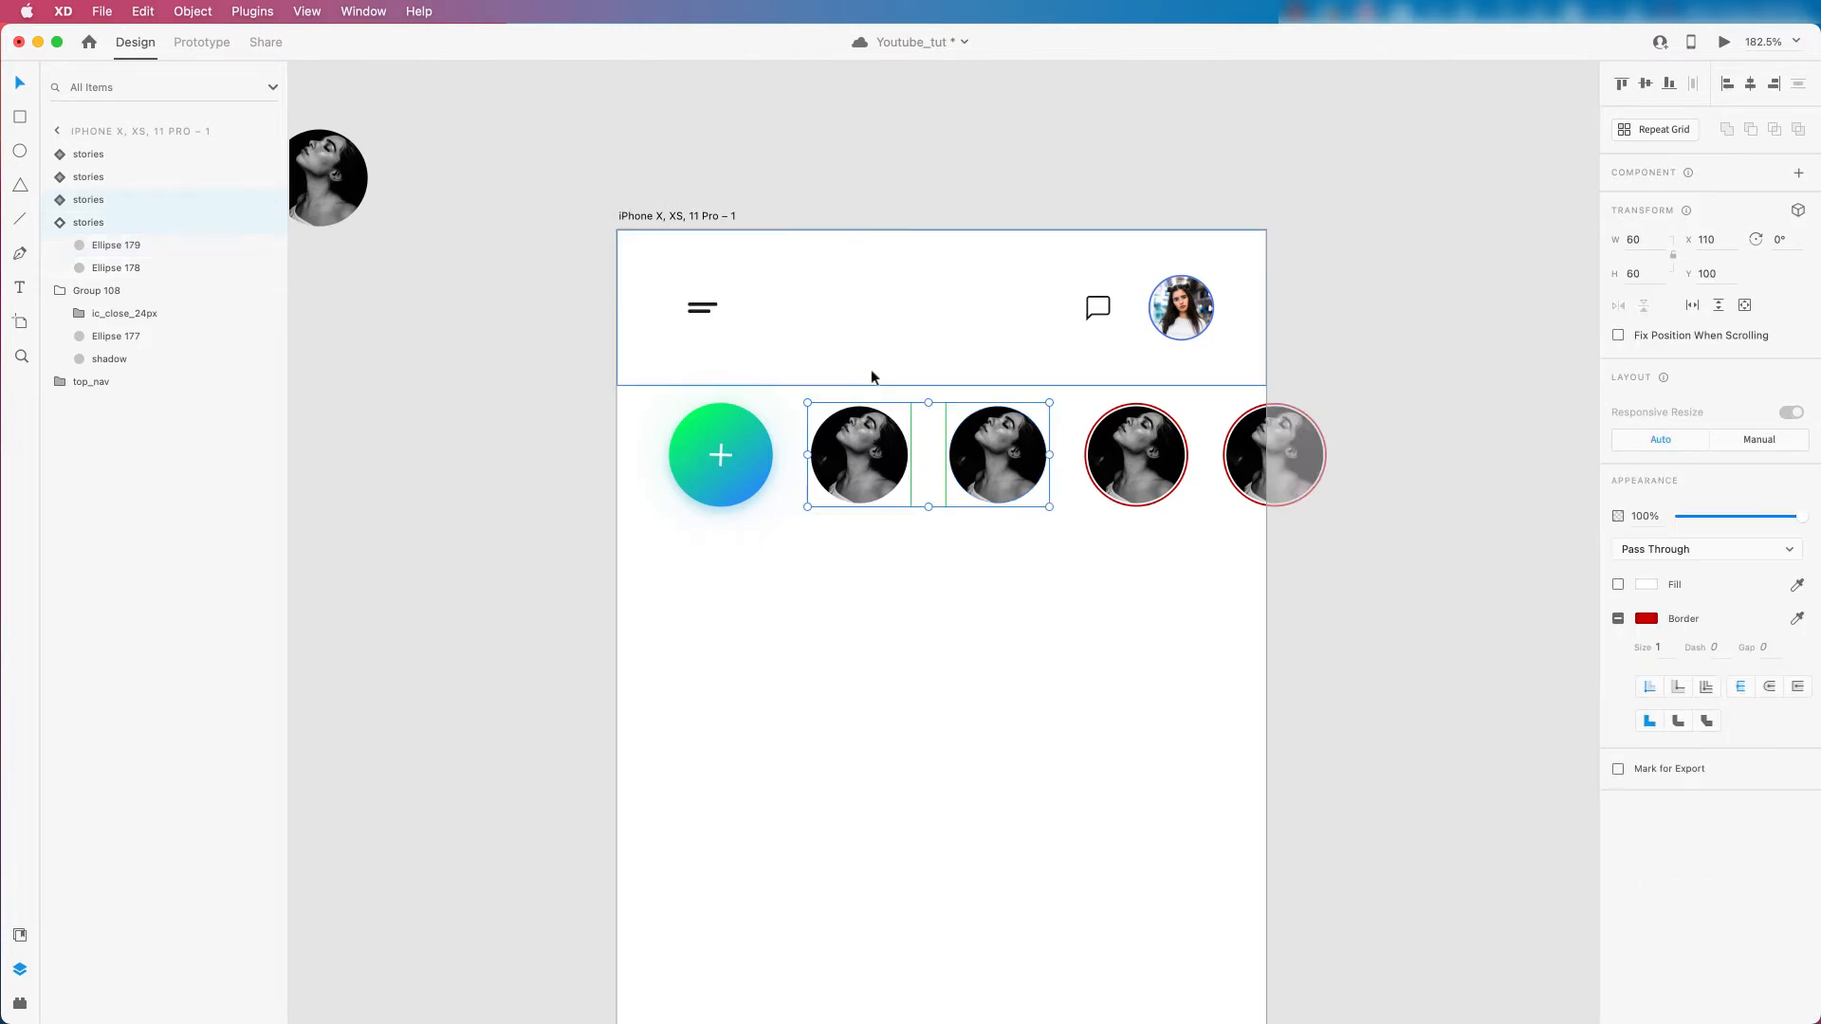
pyautogui.doubleClick(860, 442)
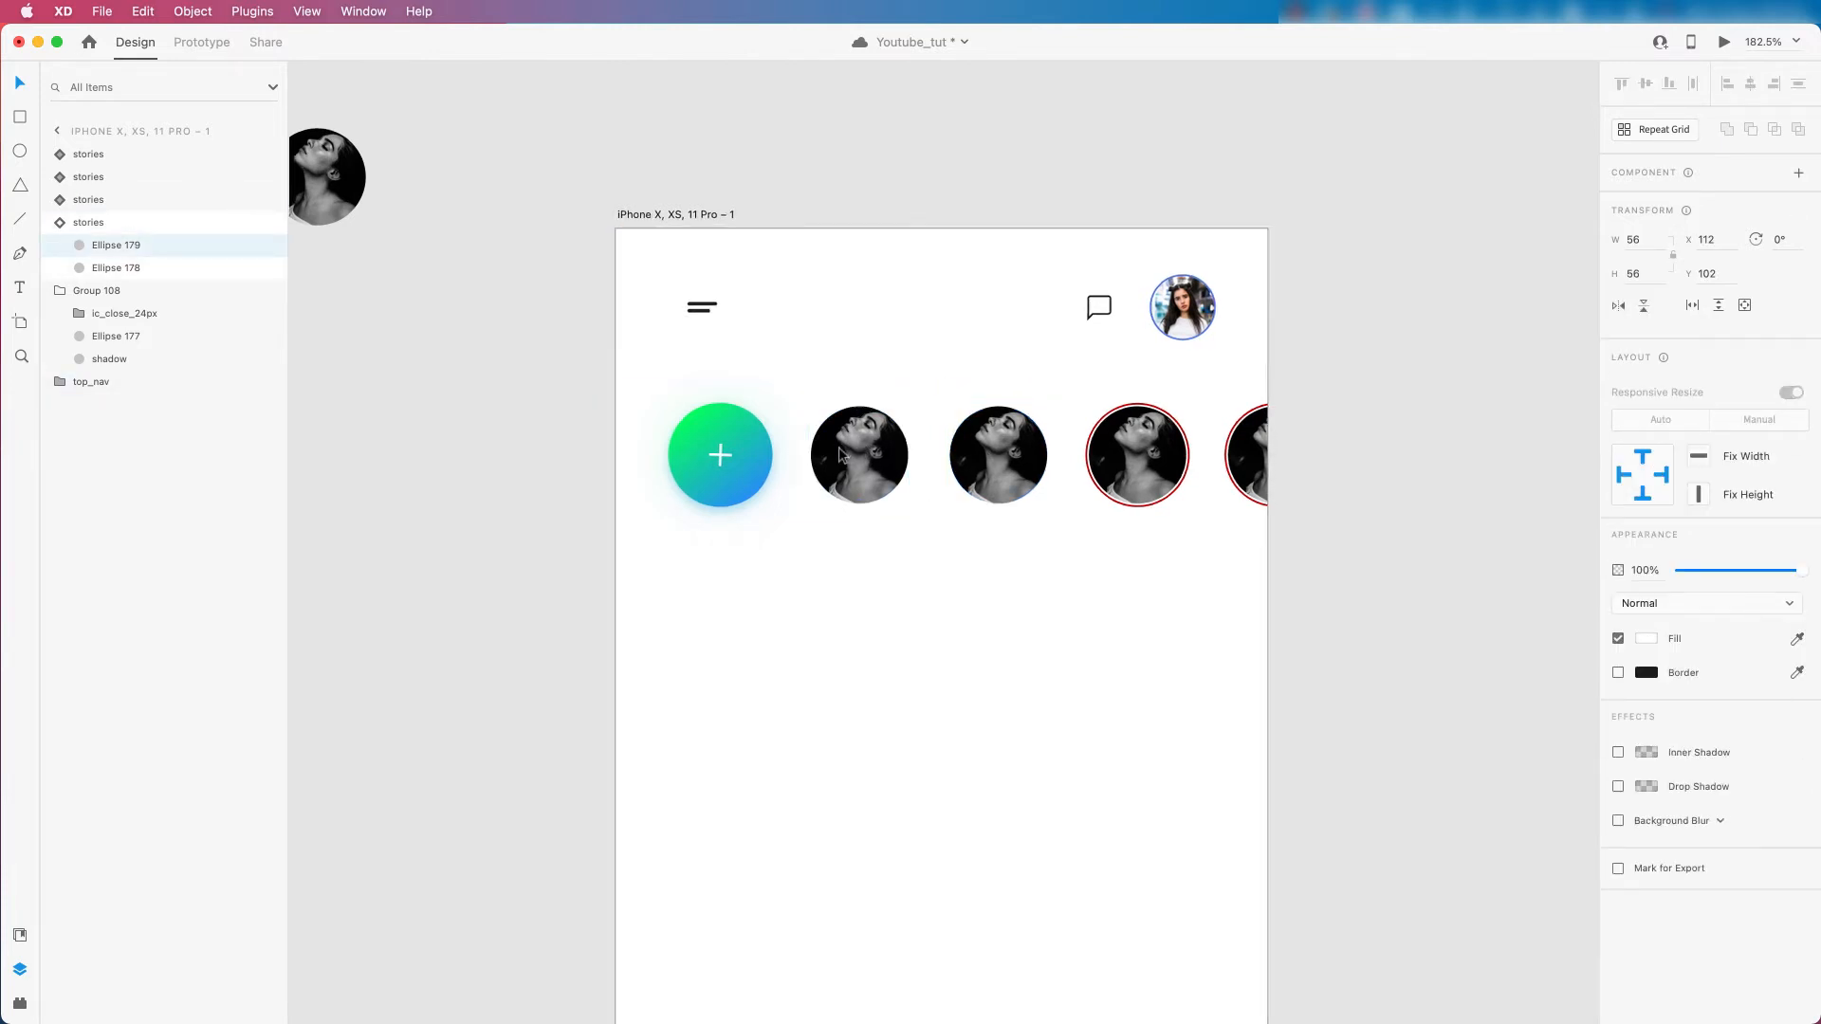
pyautogui.scroll(3, 841, 453)
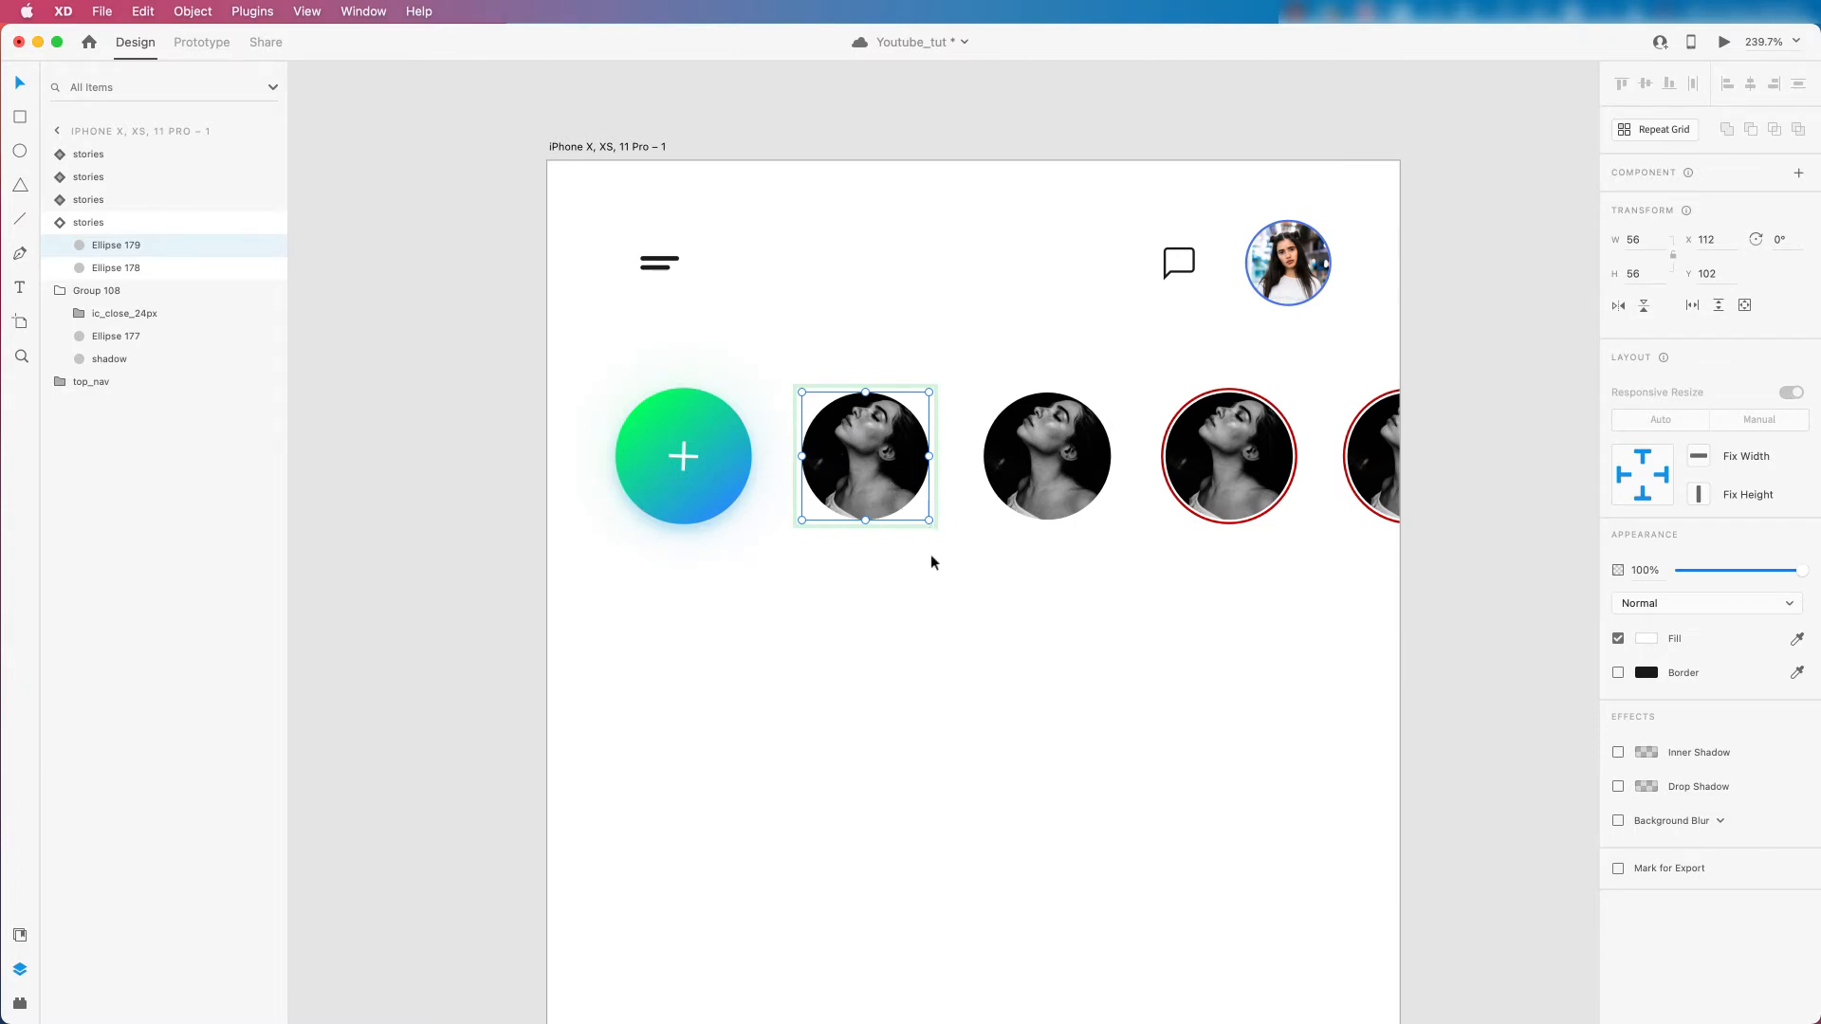
pyautogui.click(908, 584)
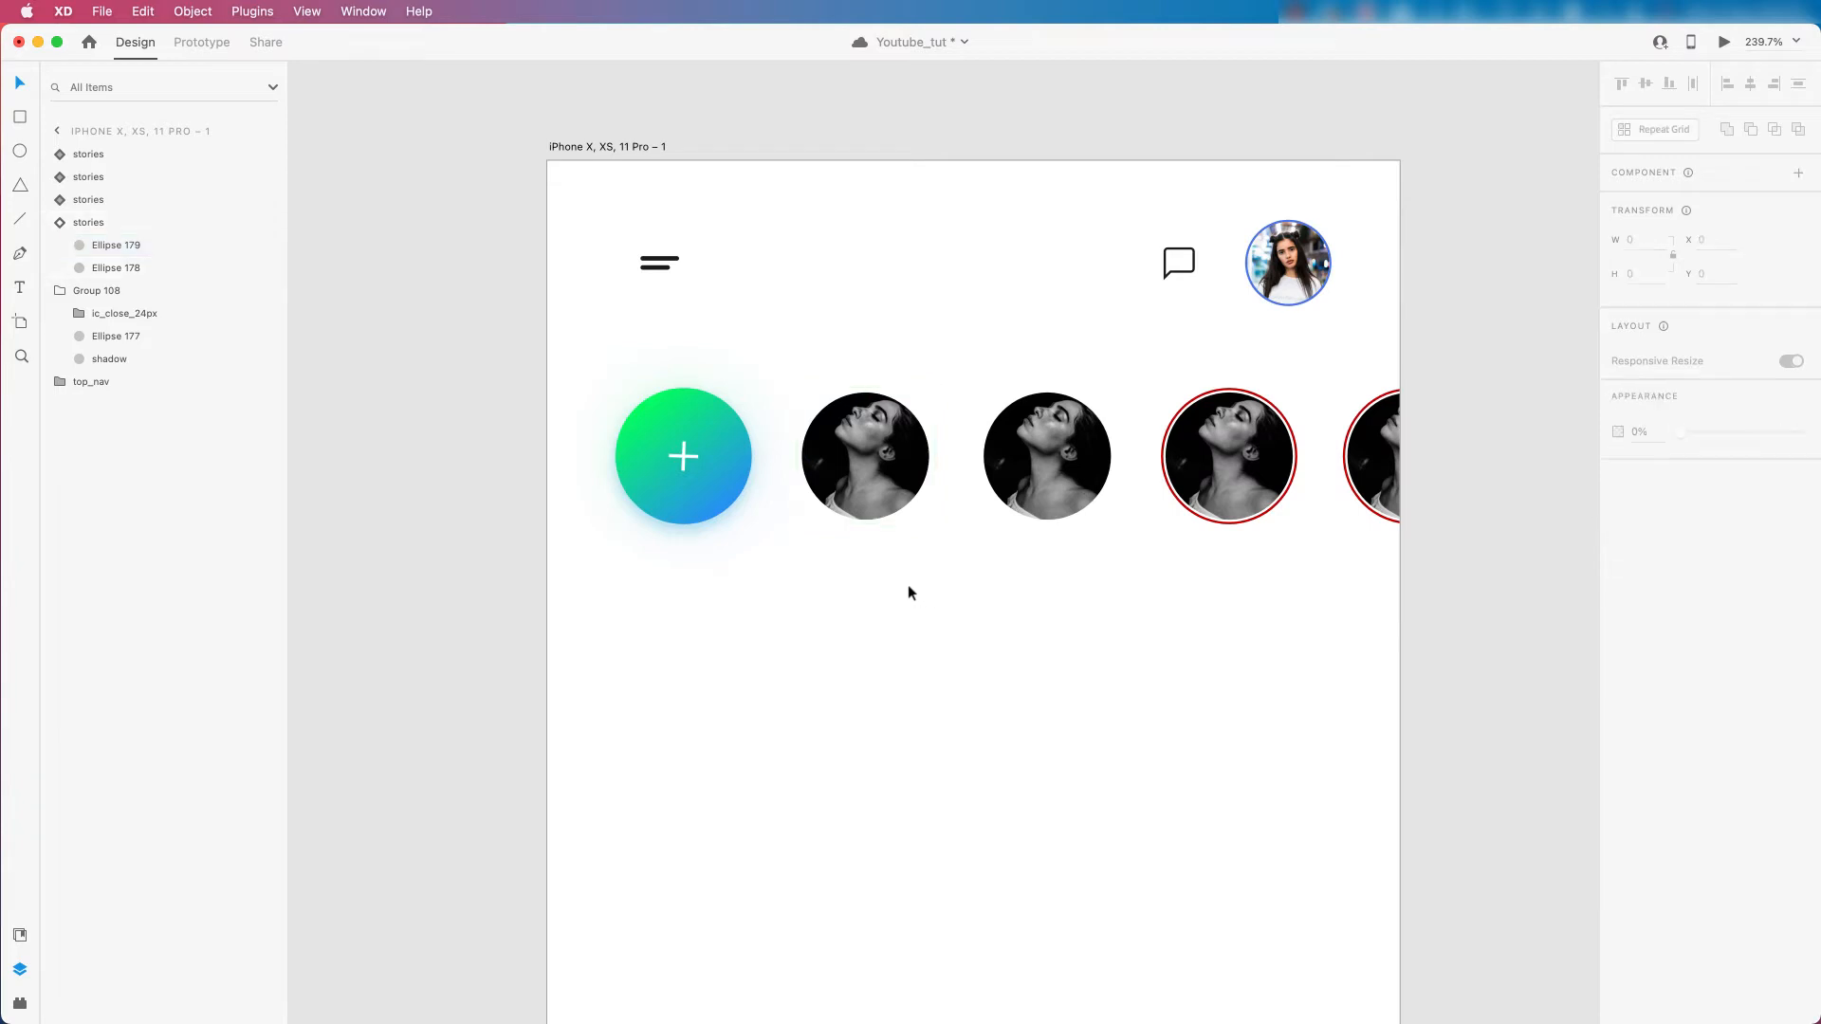
pyautogui.click(856, 422)
pyautogui.moveTo(878, 424); pyautogui.dragTo(918, 428)
pyautogui.press('super+z')
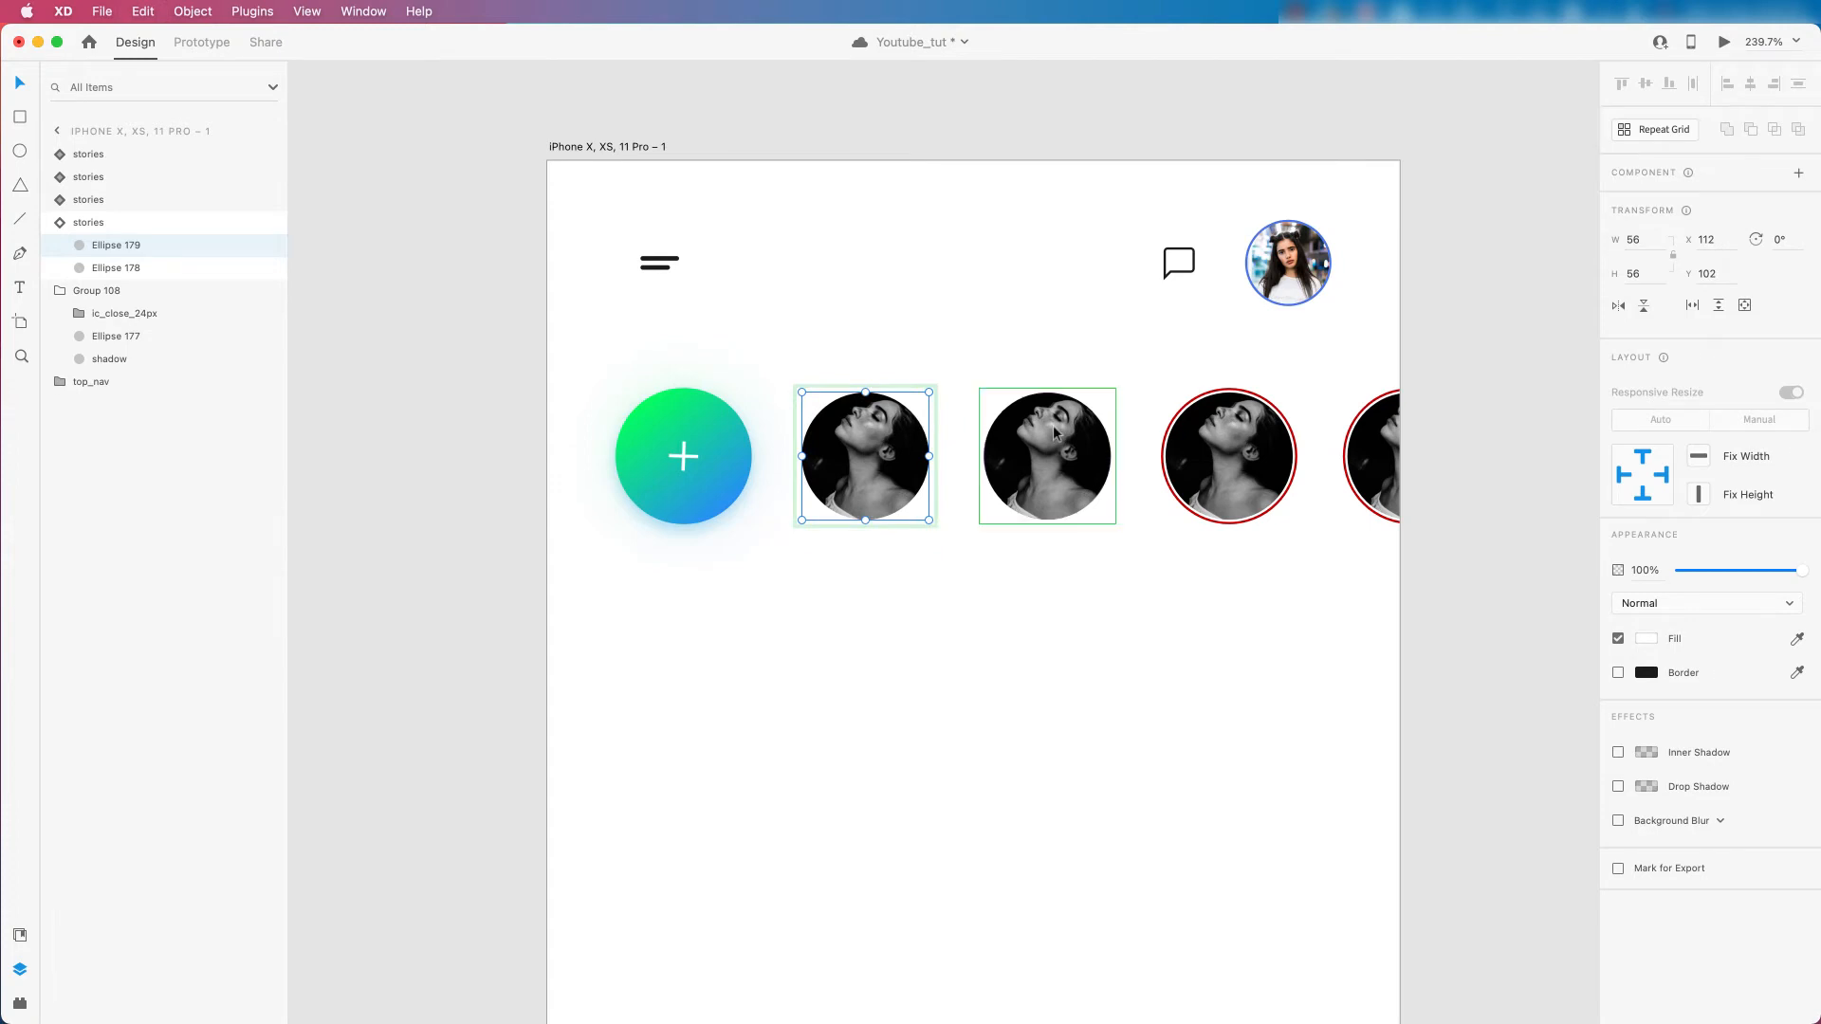
# Fill the portrait circle inside the first stories instance with a random photo from the User Profile plugin.
pyautogui.click(1243, 434)
pyautogui.moveTo(1242, 434)
pyautogui.mouseDown()
pyautogui.moveTo(1281, 455)
pyautogui.moveTo(1249, 402)
pyautogui.moveTo(1235, 430)
pyautogui.mouseUp()
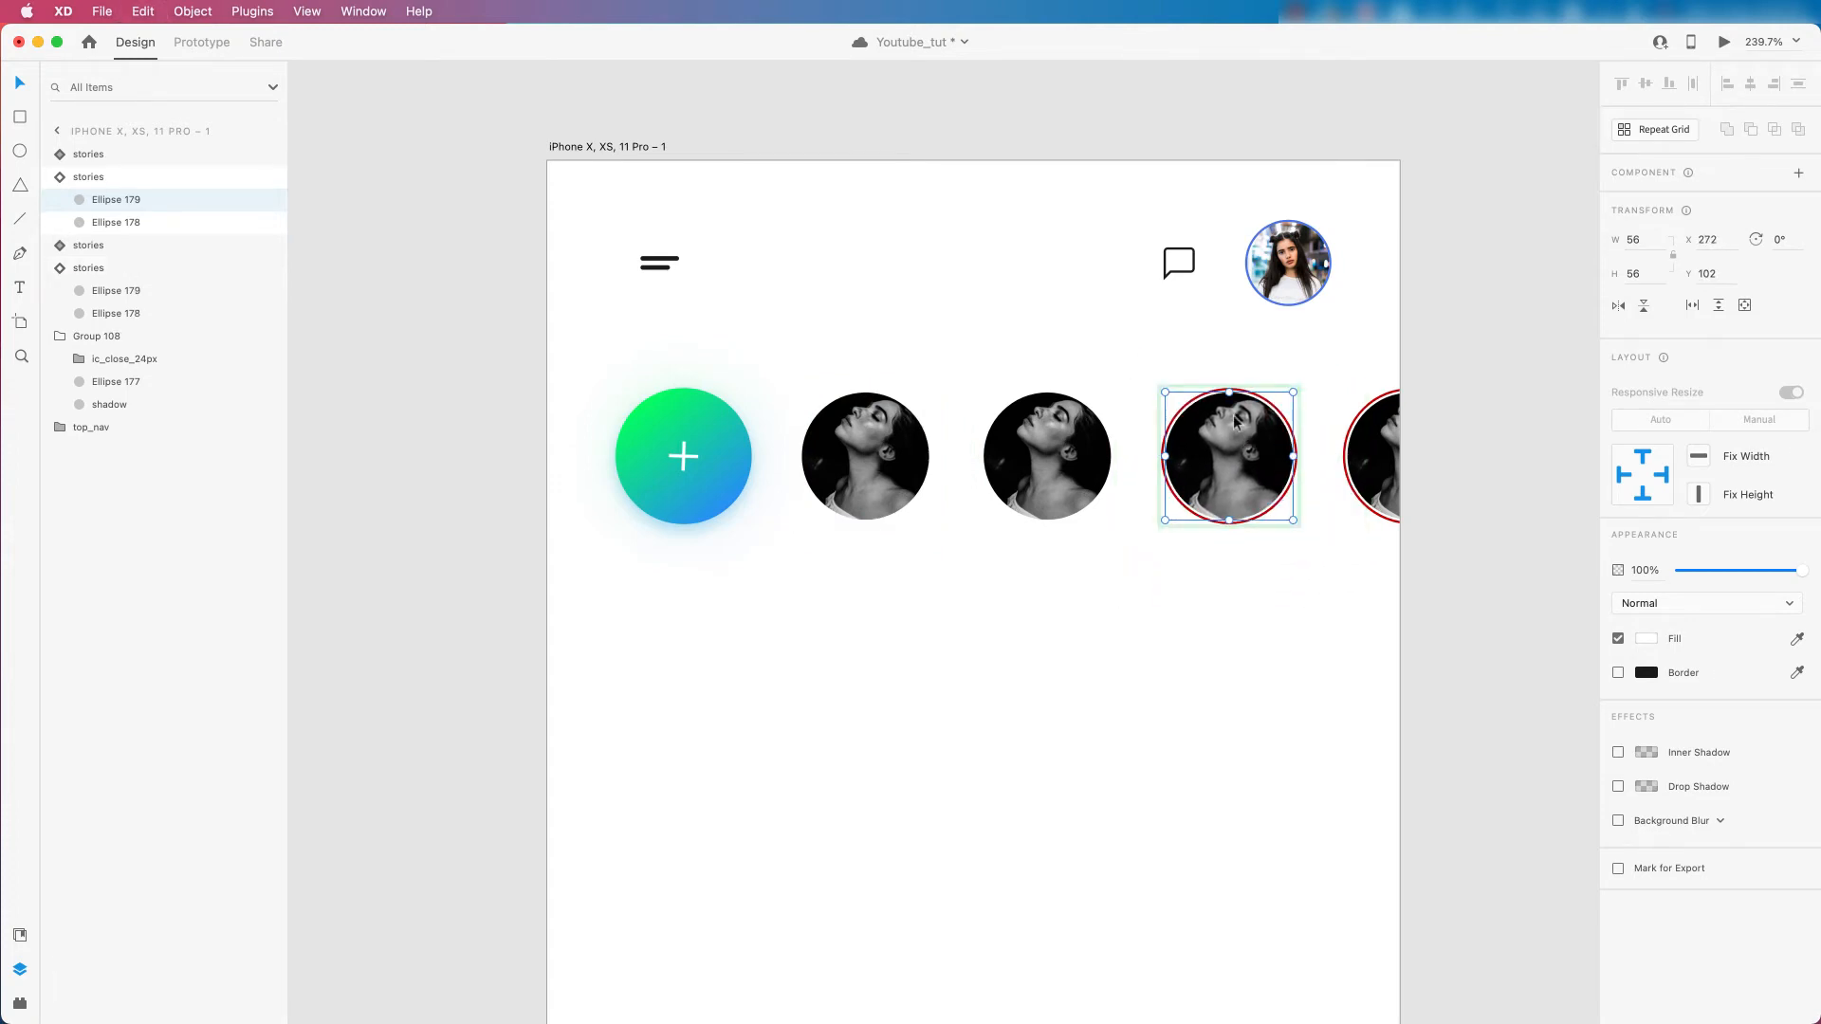
pyautogui.click(847, 448)
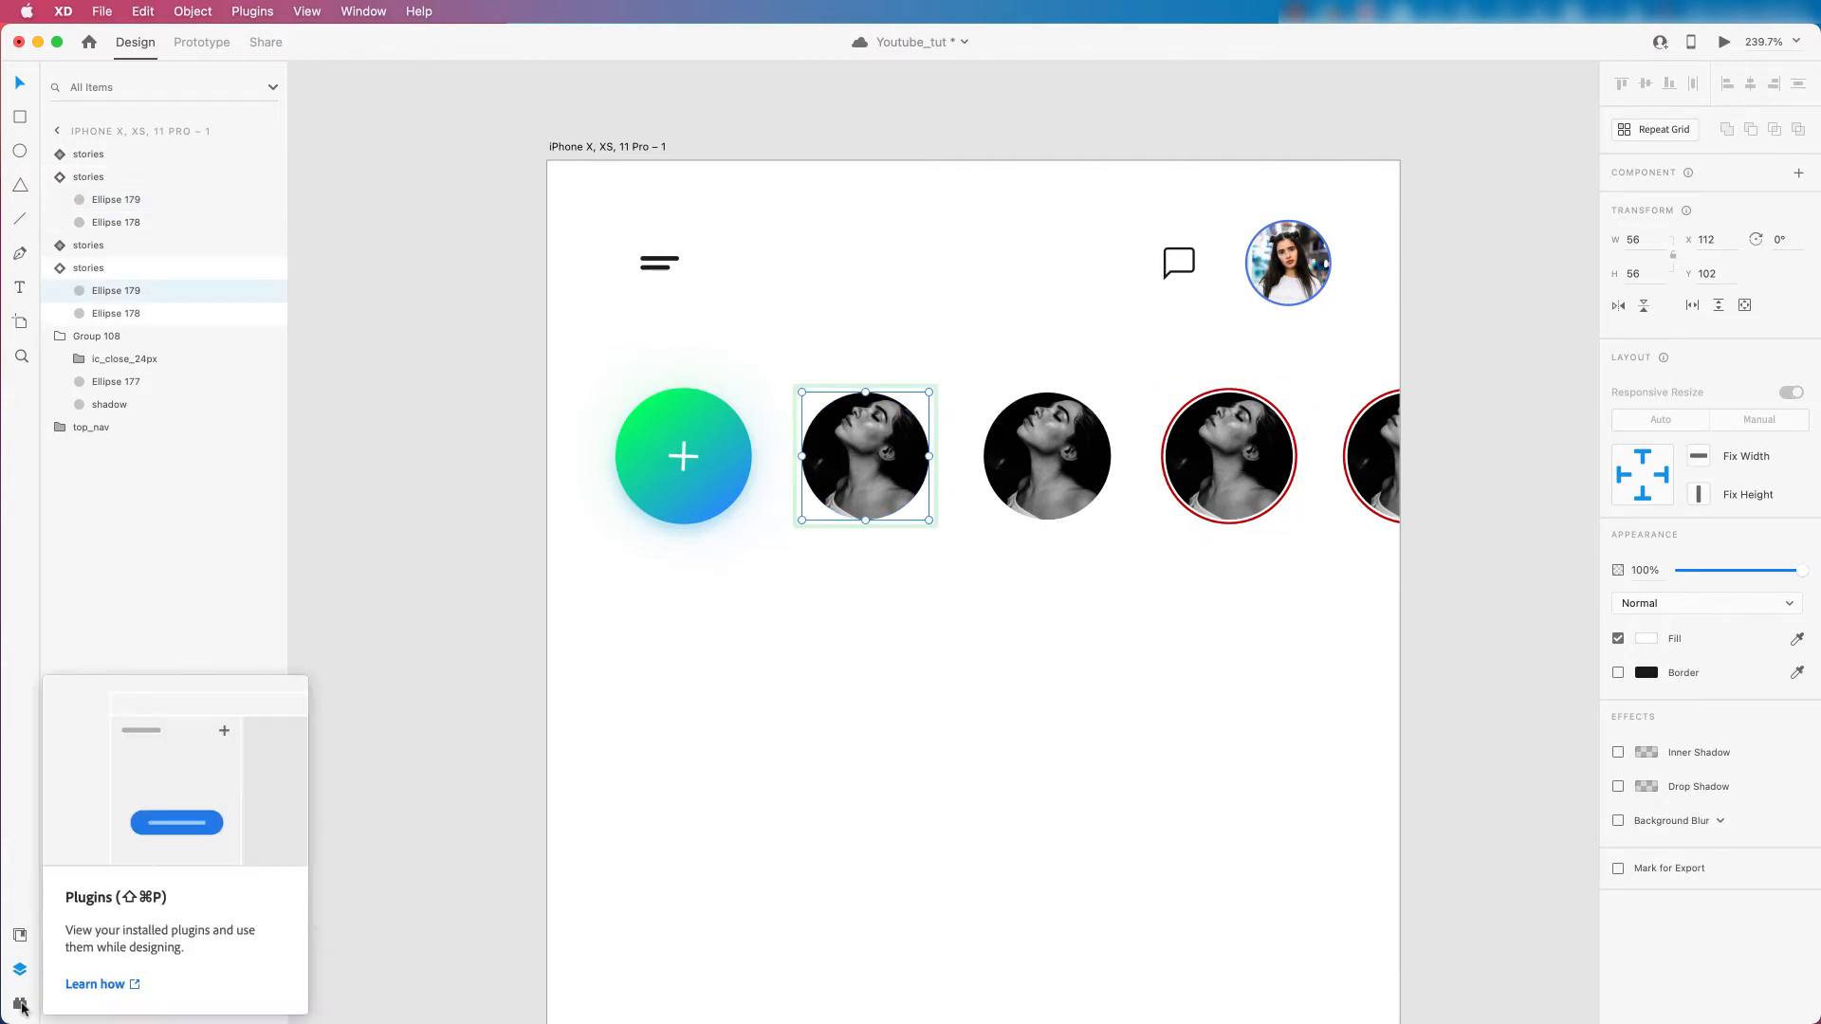
pyautogui.click(19, 1005)
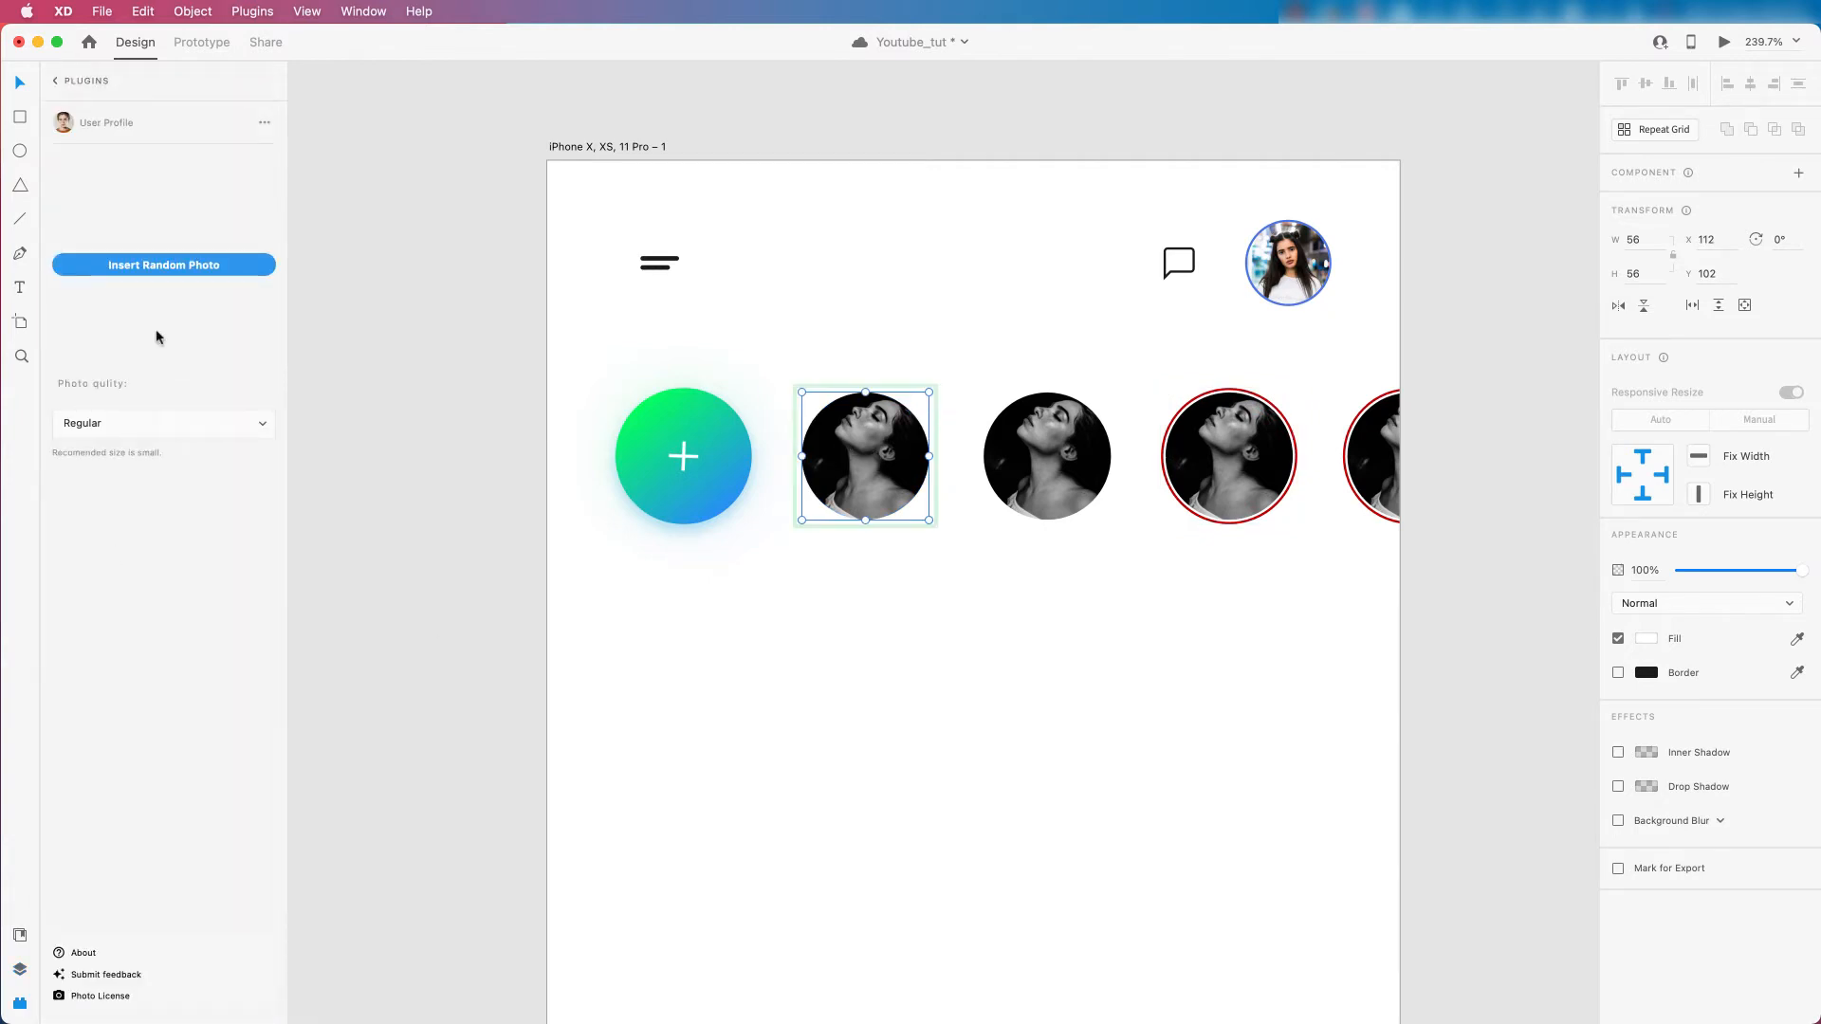
pyautogui.click(146, 267)
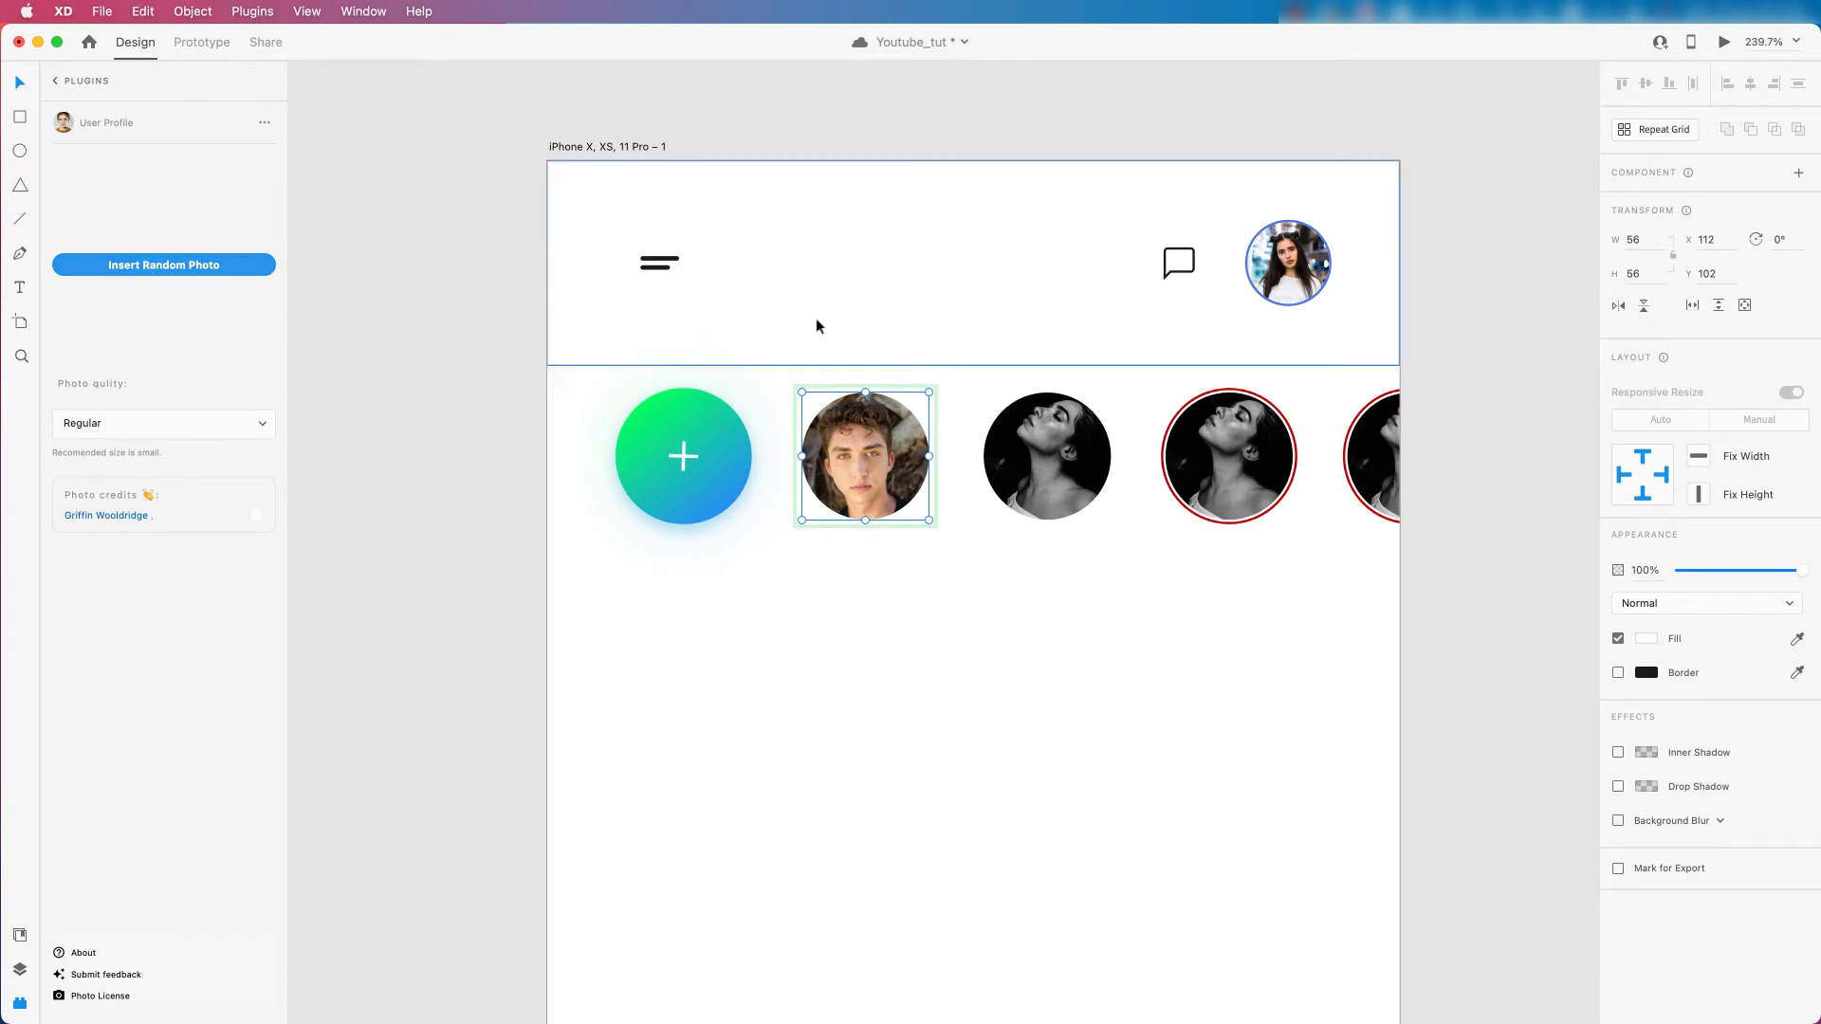
# Select the portrait circle inside the third stories instance, the first one with a red ring.
pyautogui.click(1259, 461)
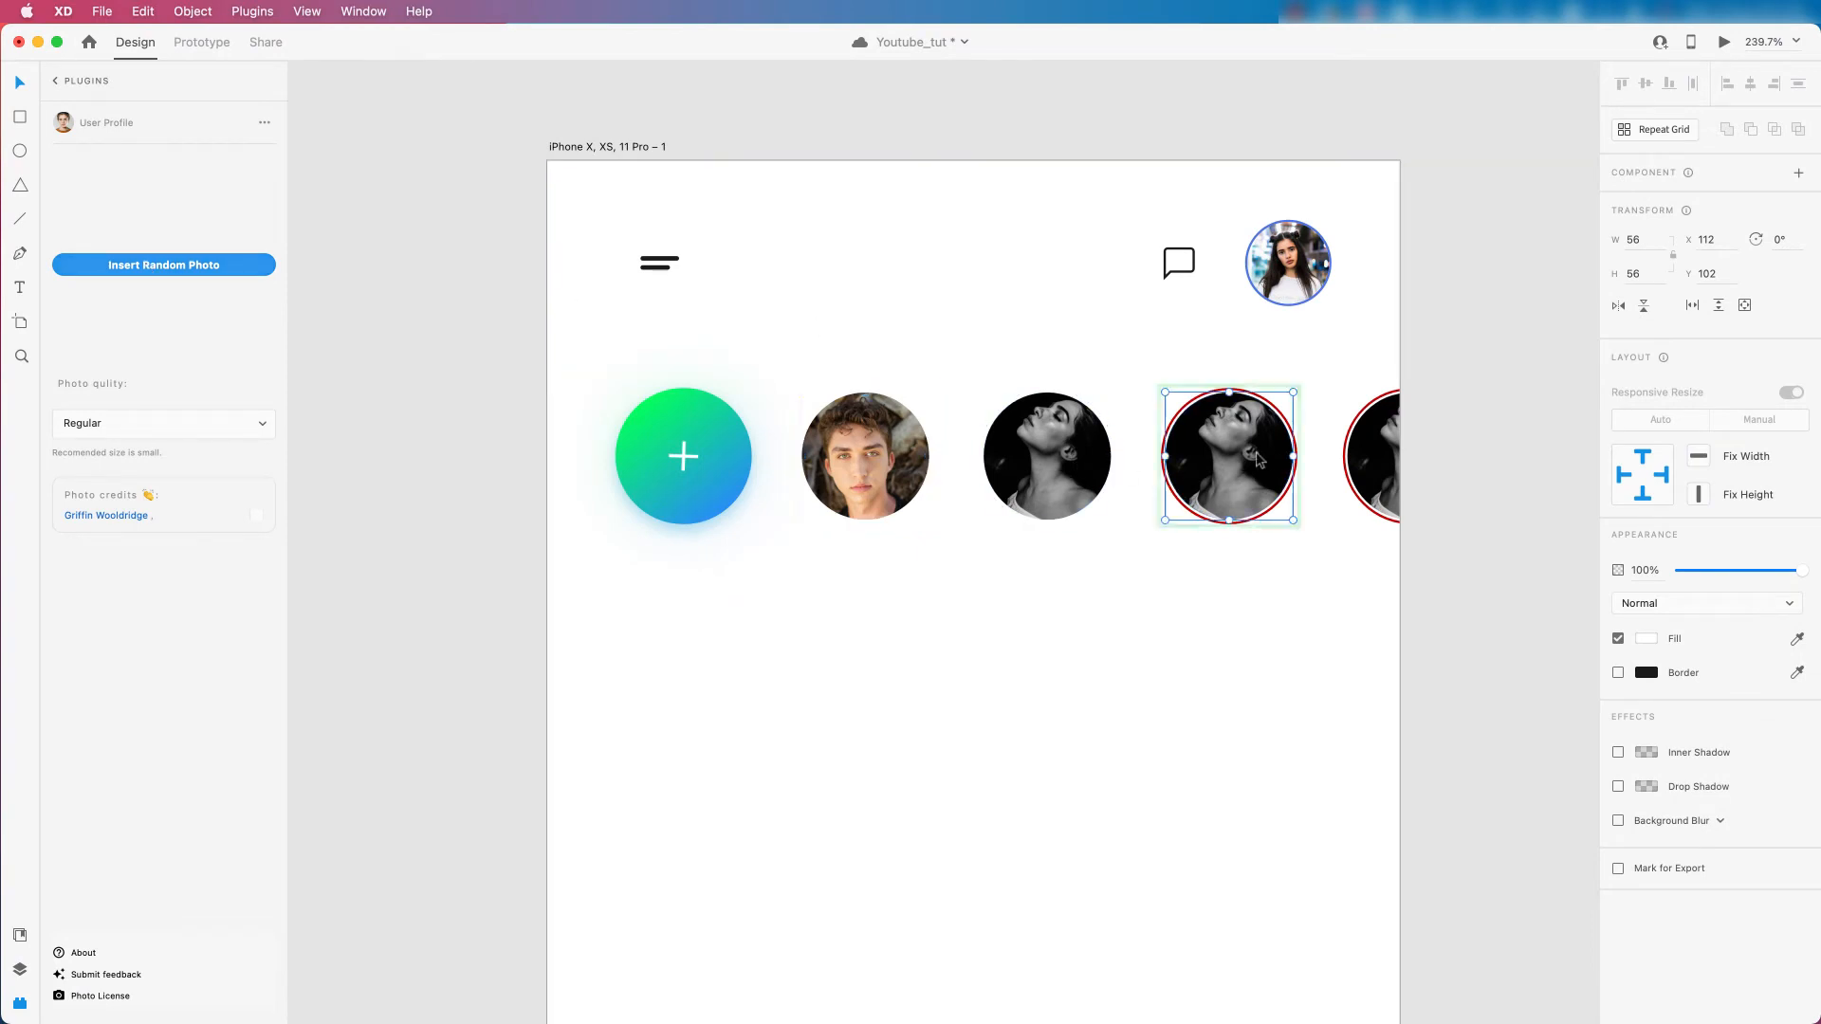
# Fill the third and fourth photo circles in the stories row with random profile photos.
pyautogui.click(145, 266)
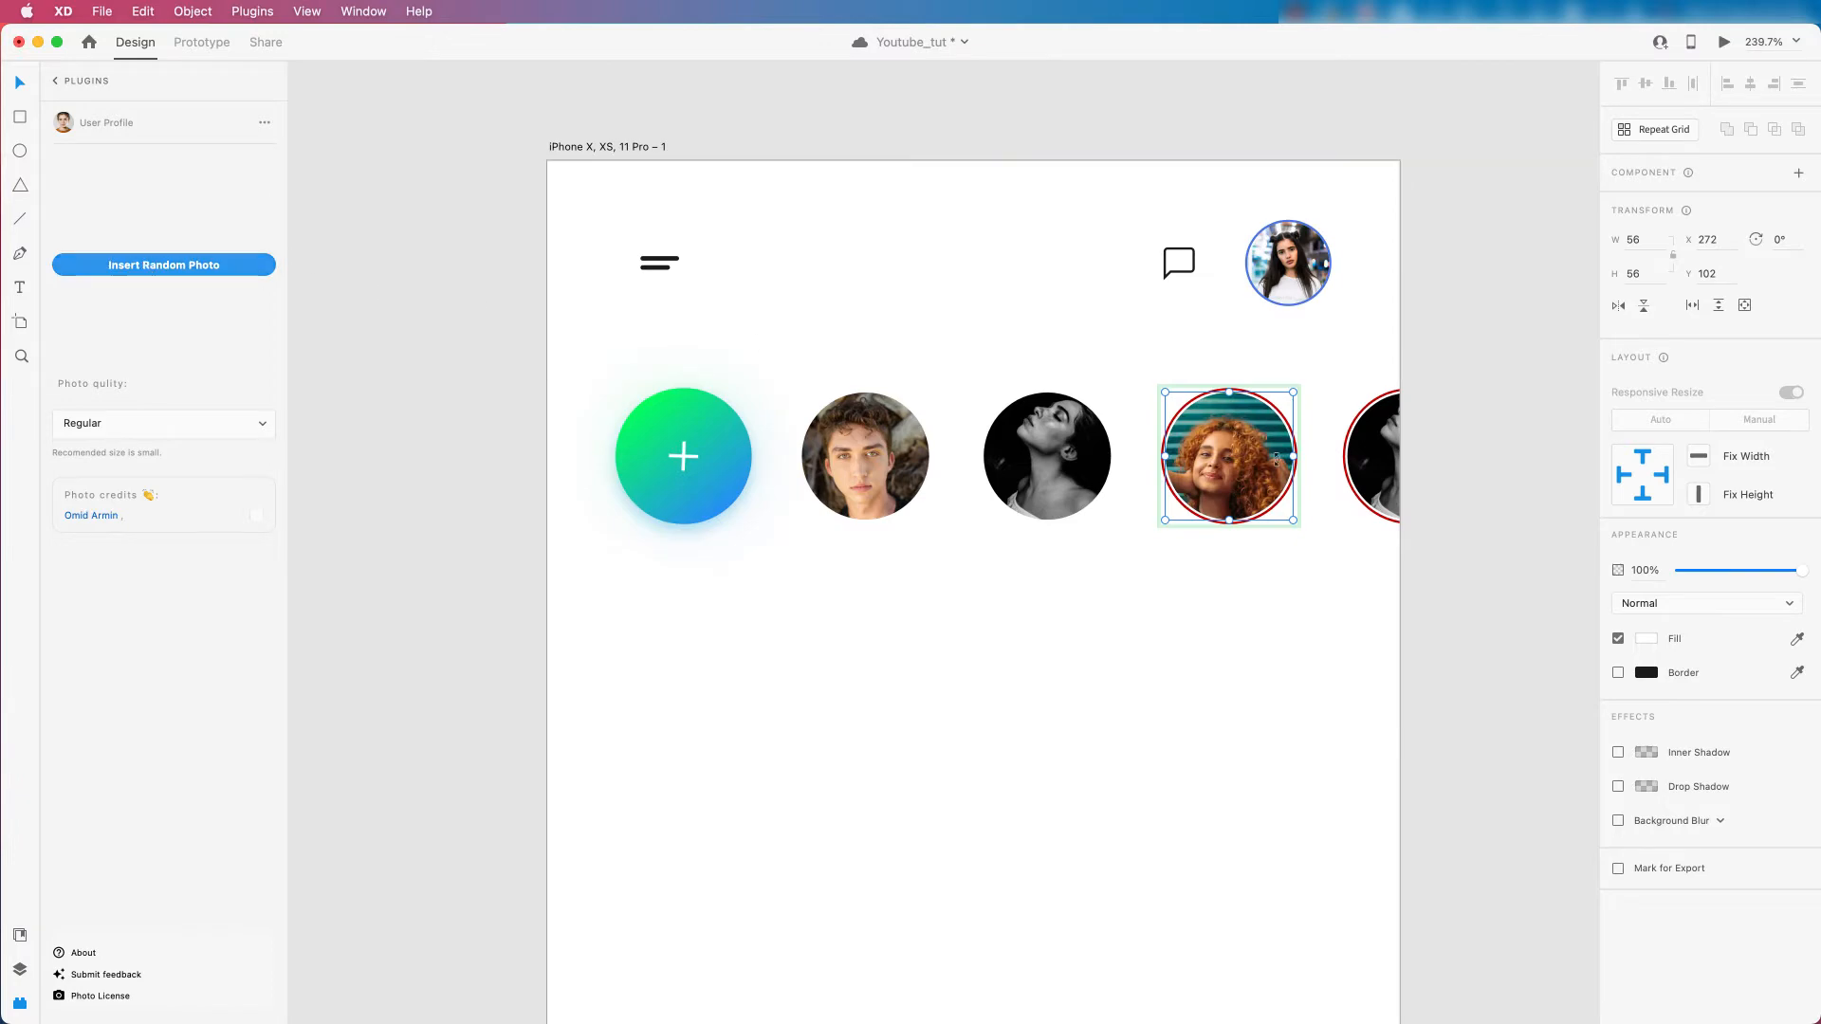
pyautogui.click(1386, 462)
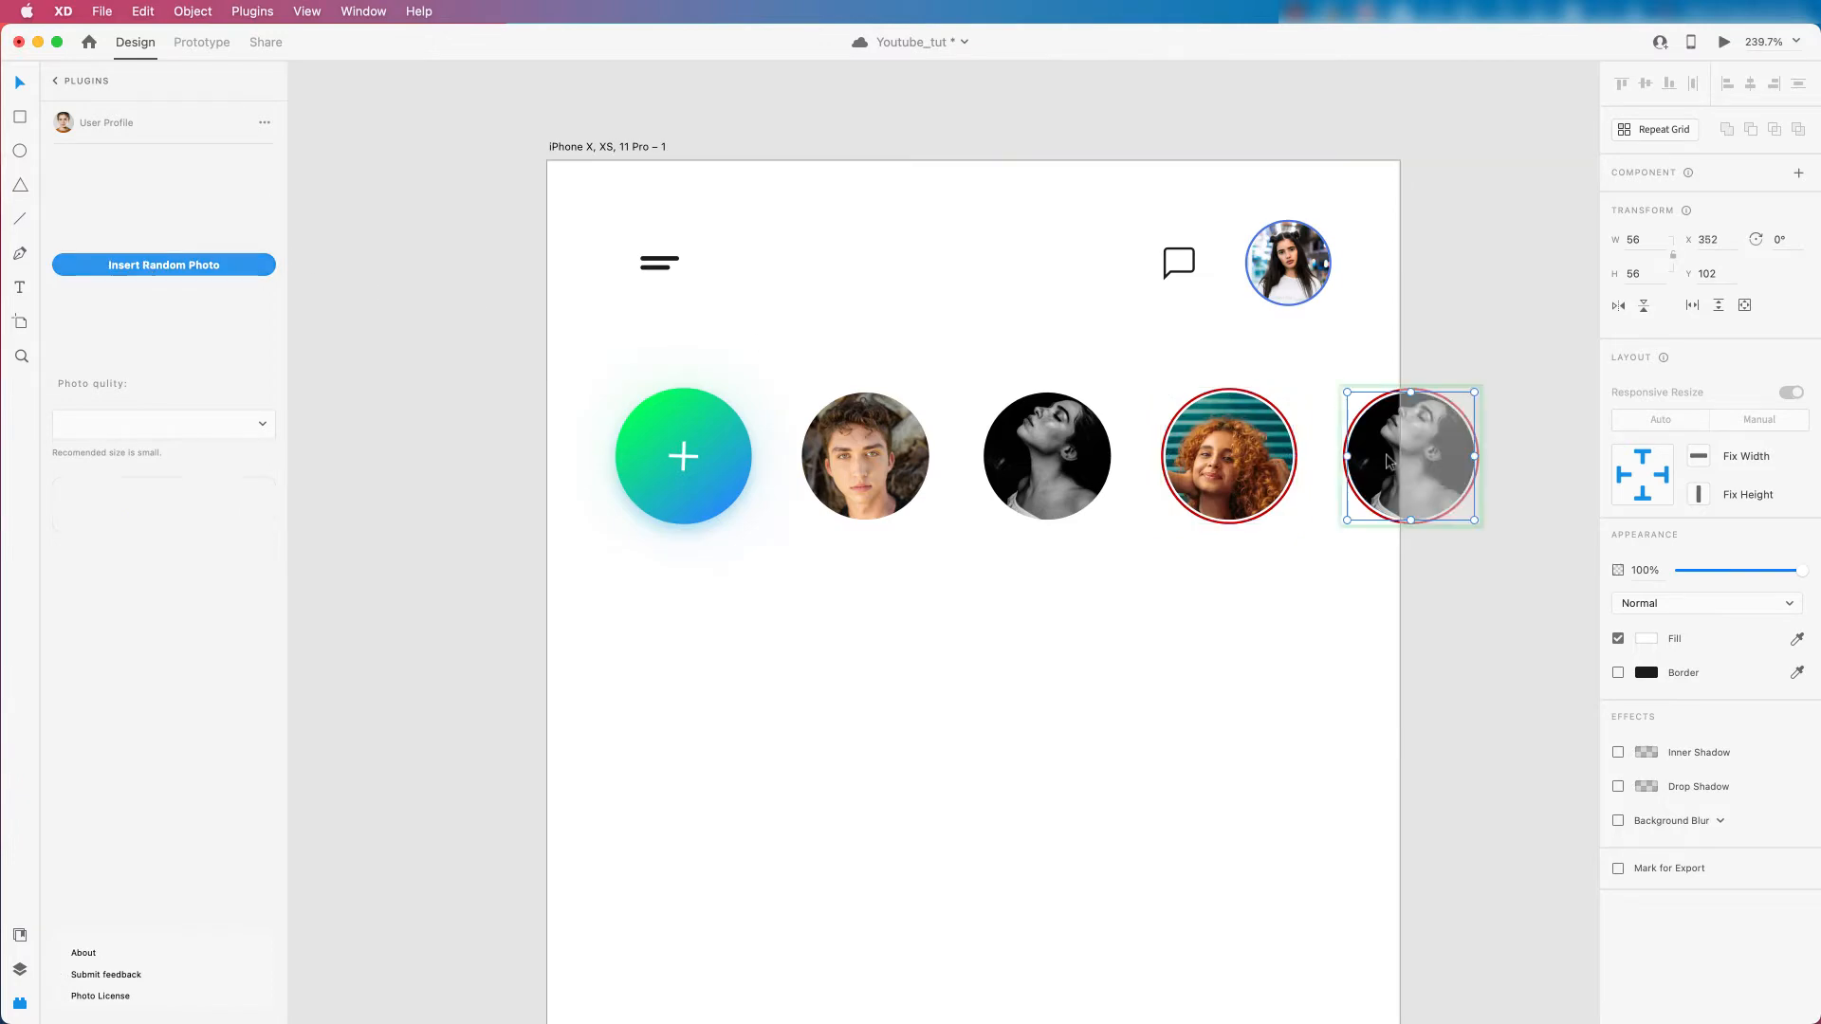
pyautogui.click(180, 268)
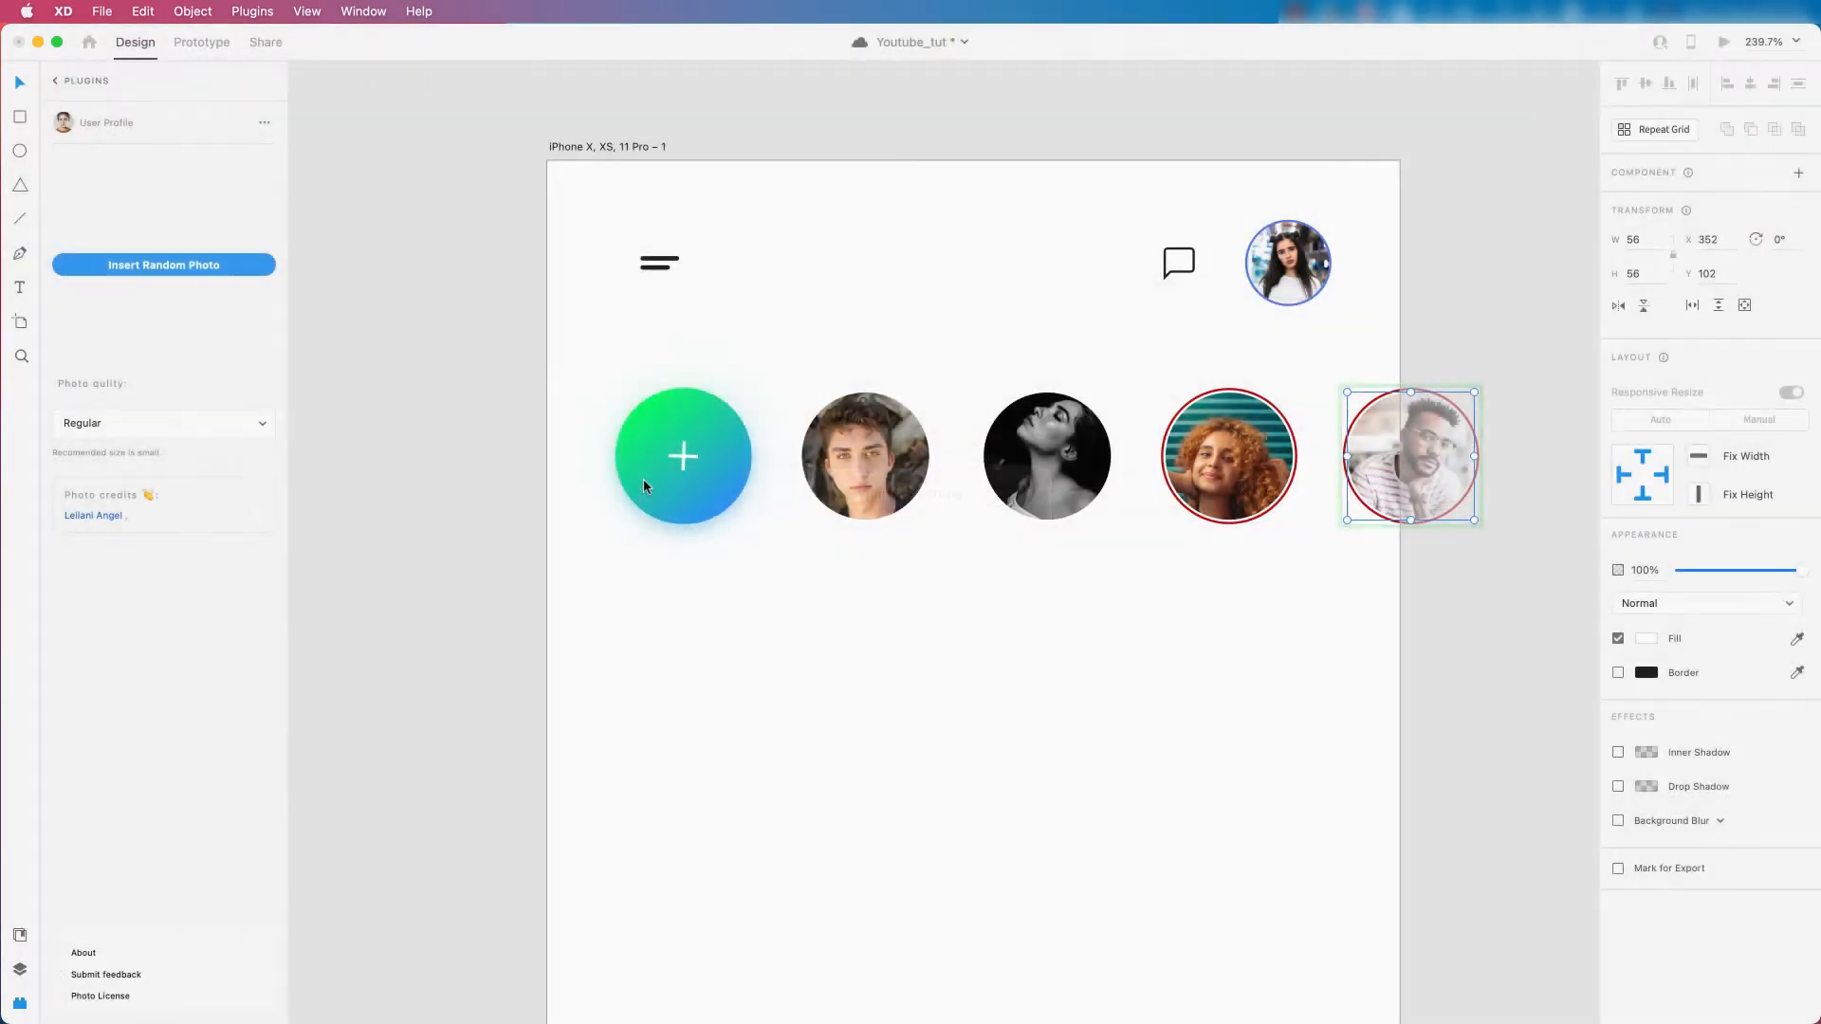
# Duplicate the last photo circle in the stories row to its right, keeping the 20 px spacing.
pyautogui.scroll(-3, 569, 470)
pyautogui.press('Escape')
pyautogui.scroll(2, 1121, 453)
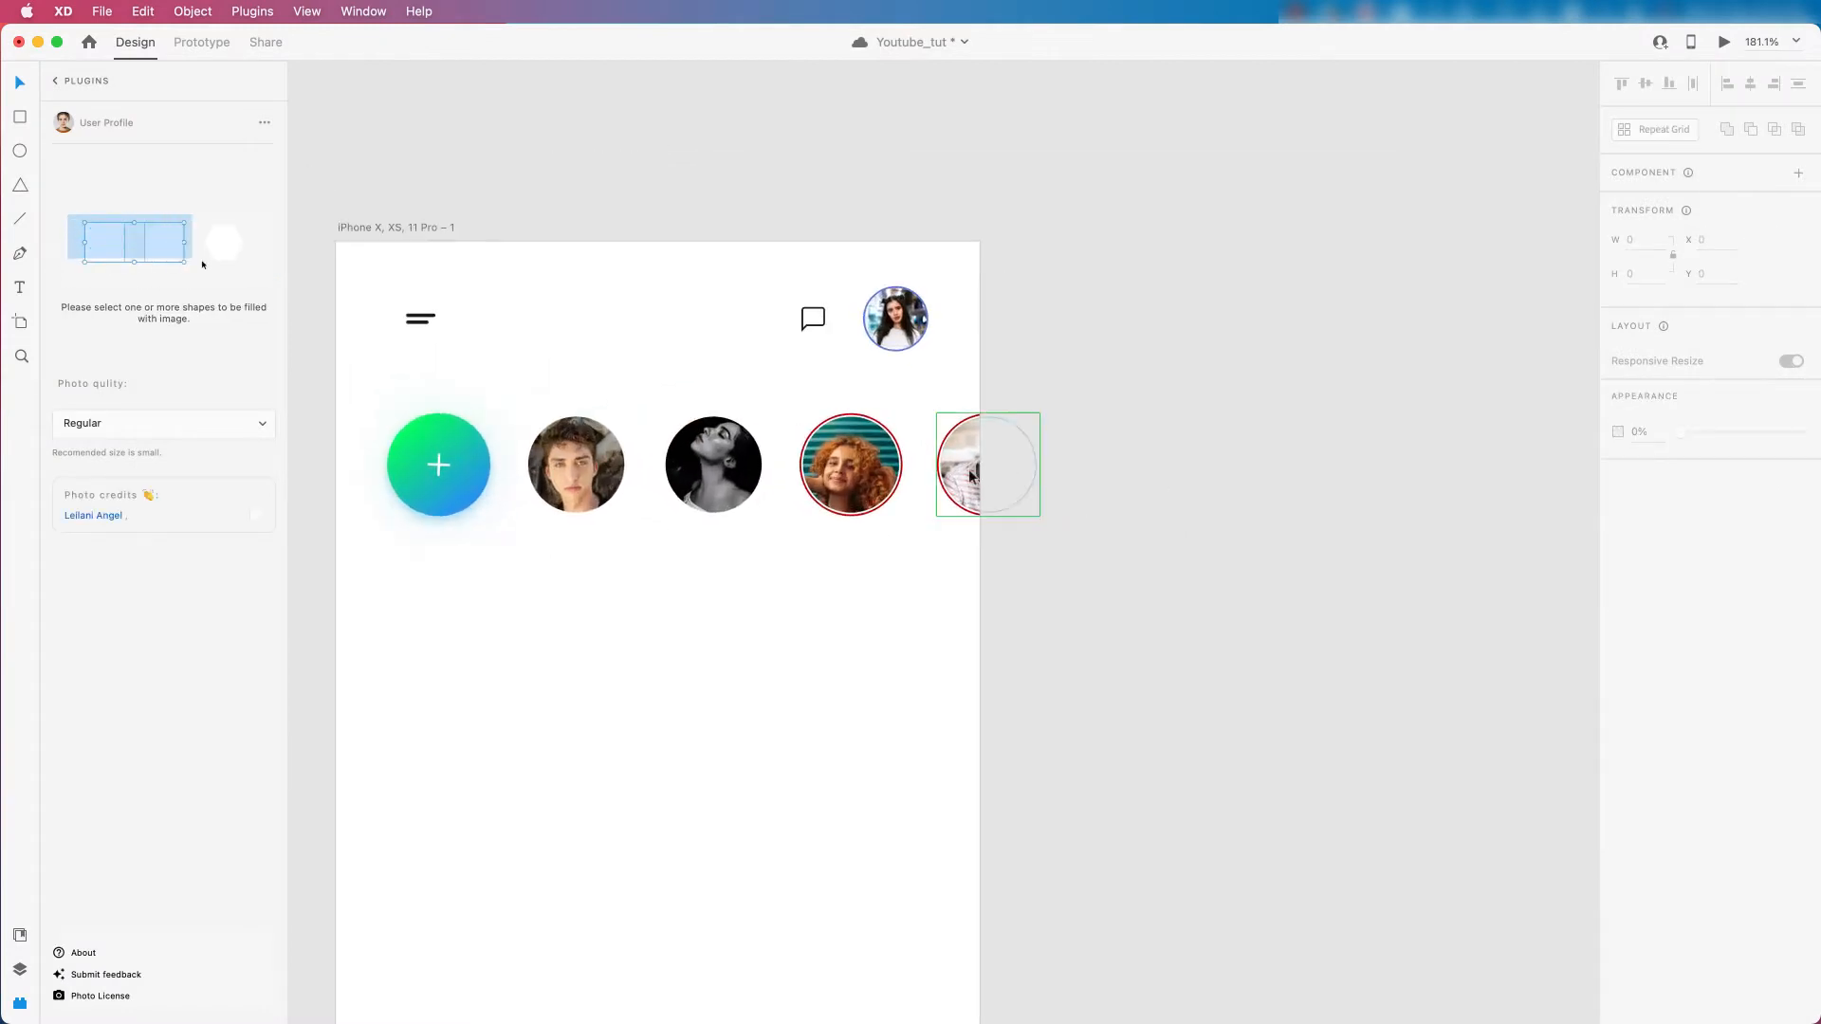
pyautogui.keyDown('alt'); pyautogui.moveTo(956, 461); pyautogui.dragTo(1089, 463); pyautogui.keyUp('alt')
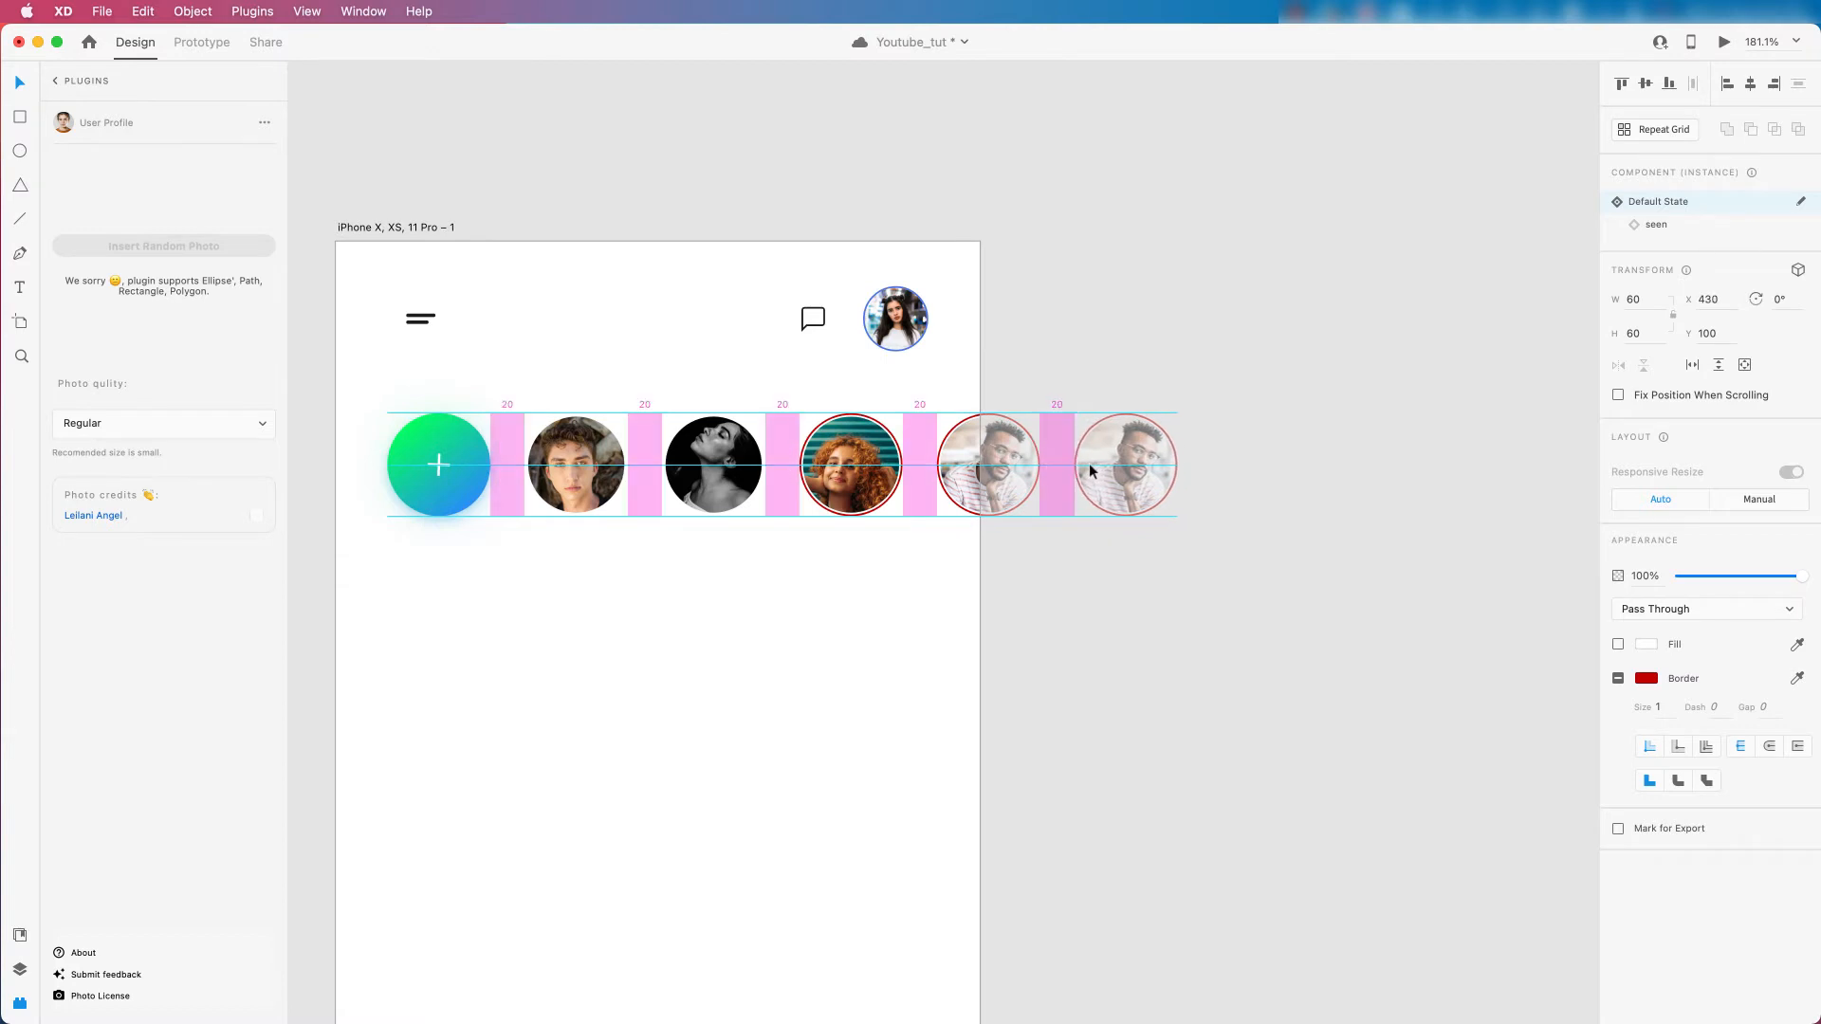
# Group the five photo circles of the stories row, leaving out the green plus circle.
pyautogui.keyDown('shift'); pyautogui.click(976, 463); pyautogui.keyUp('shift')
pyautogui.keyDown('shift'); pyautogui.click(889, 462); pyautogui.keyUp('shift')
pyautogui.keyDown('shift'); pyautogui.click(715, 453); pyautogui.keyUp('shift')
pyautogui.keyDown('shift'); pyautogui.click(582, 461); pyautogui.keyUp('shift')
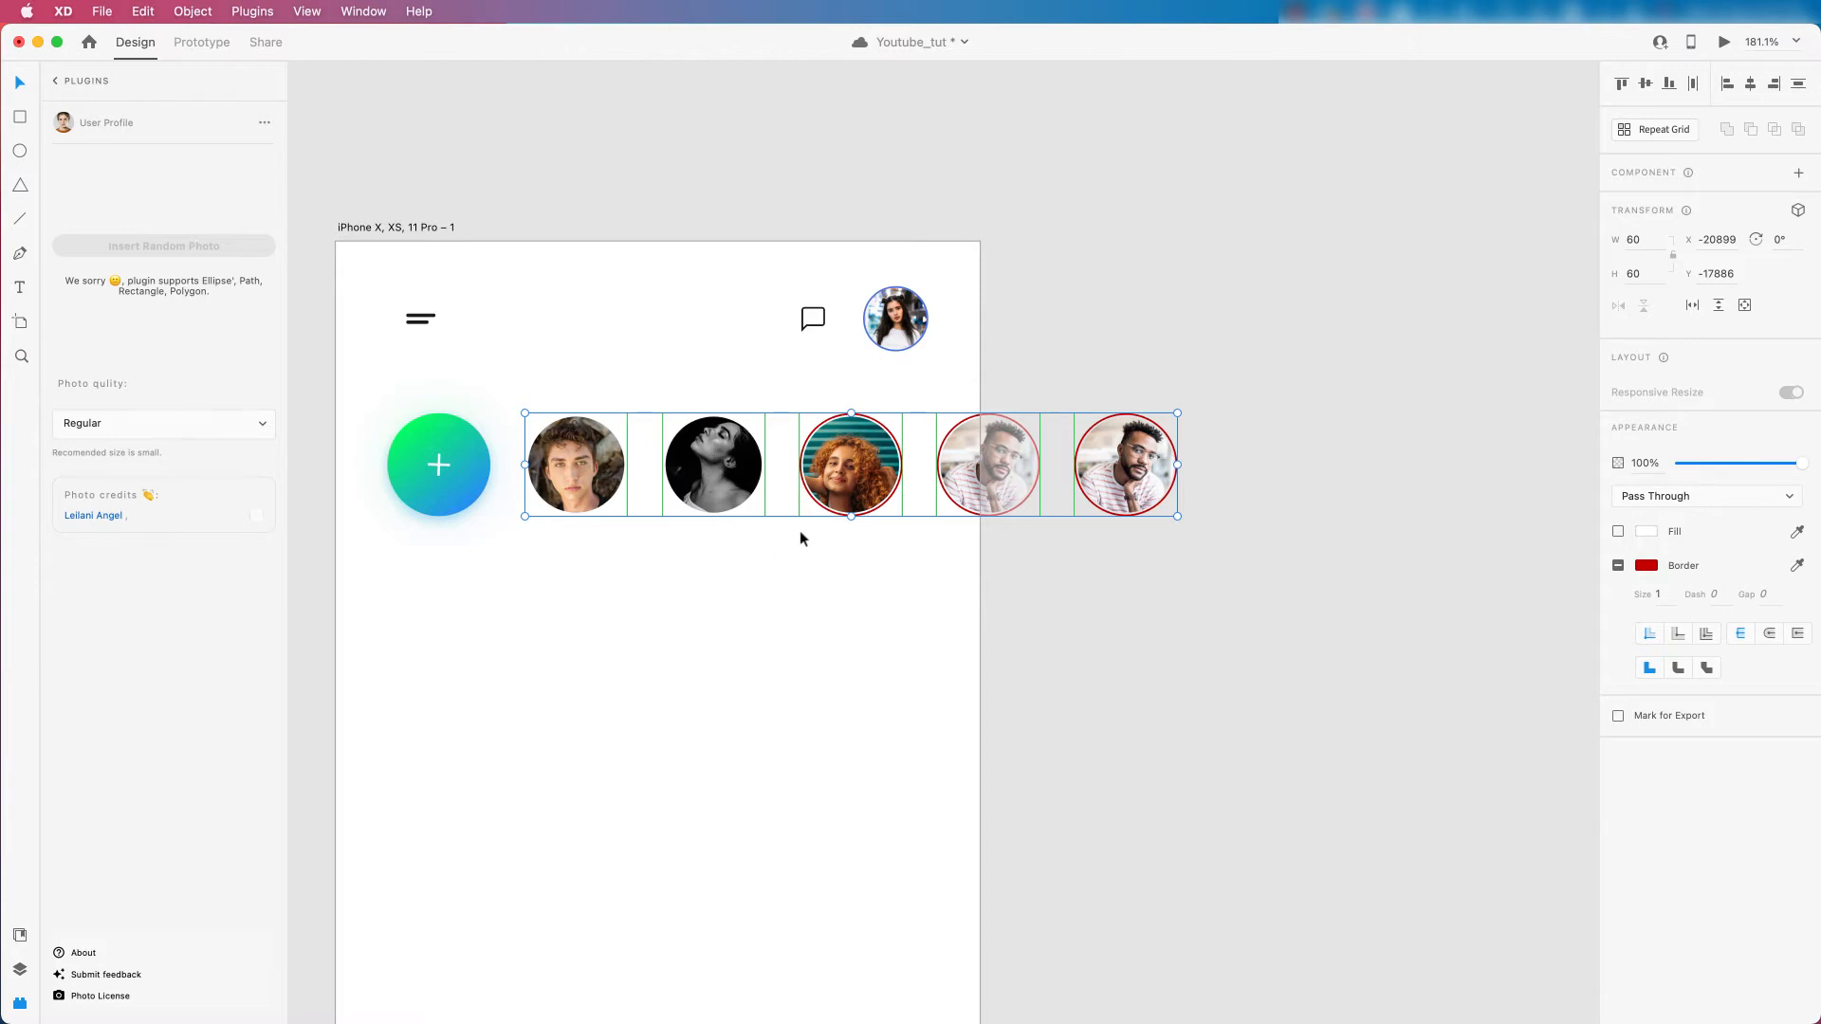
pyautogui.press('super+g')
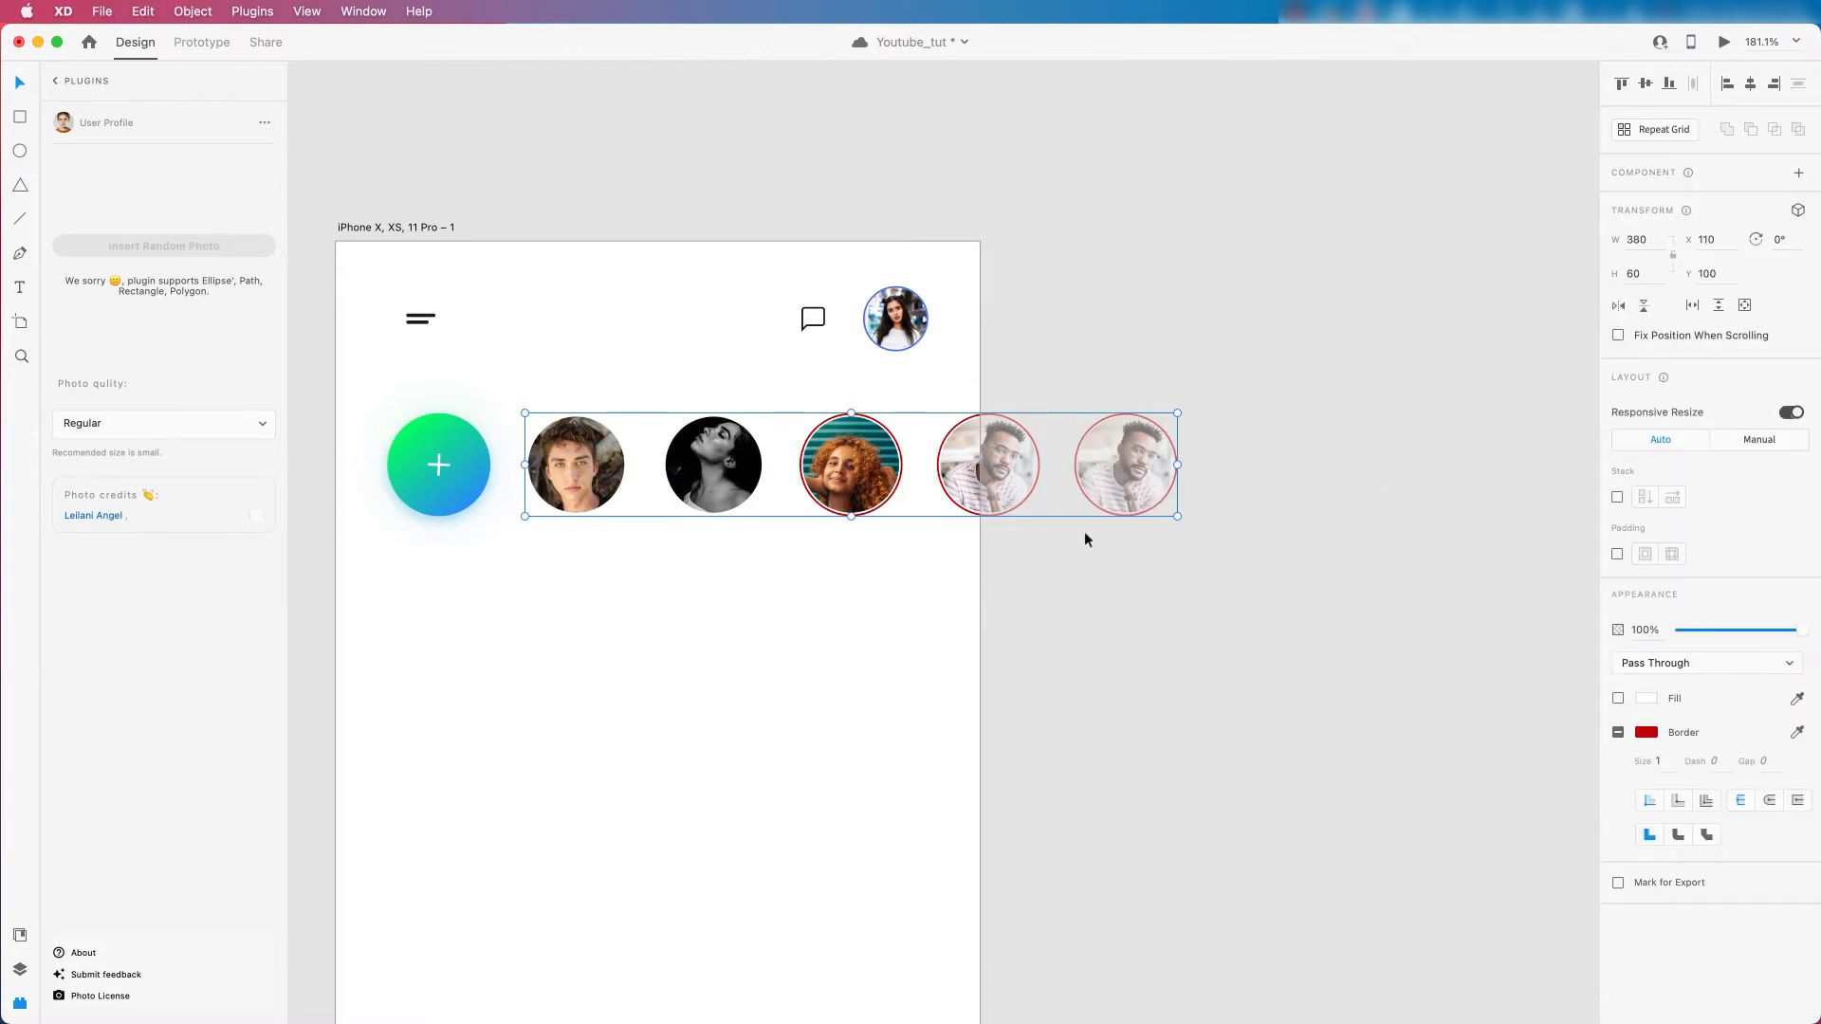
pyautogui.scroll(-3, 1082, 534)
pyautogui.scroll(3, 683, 453)
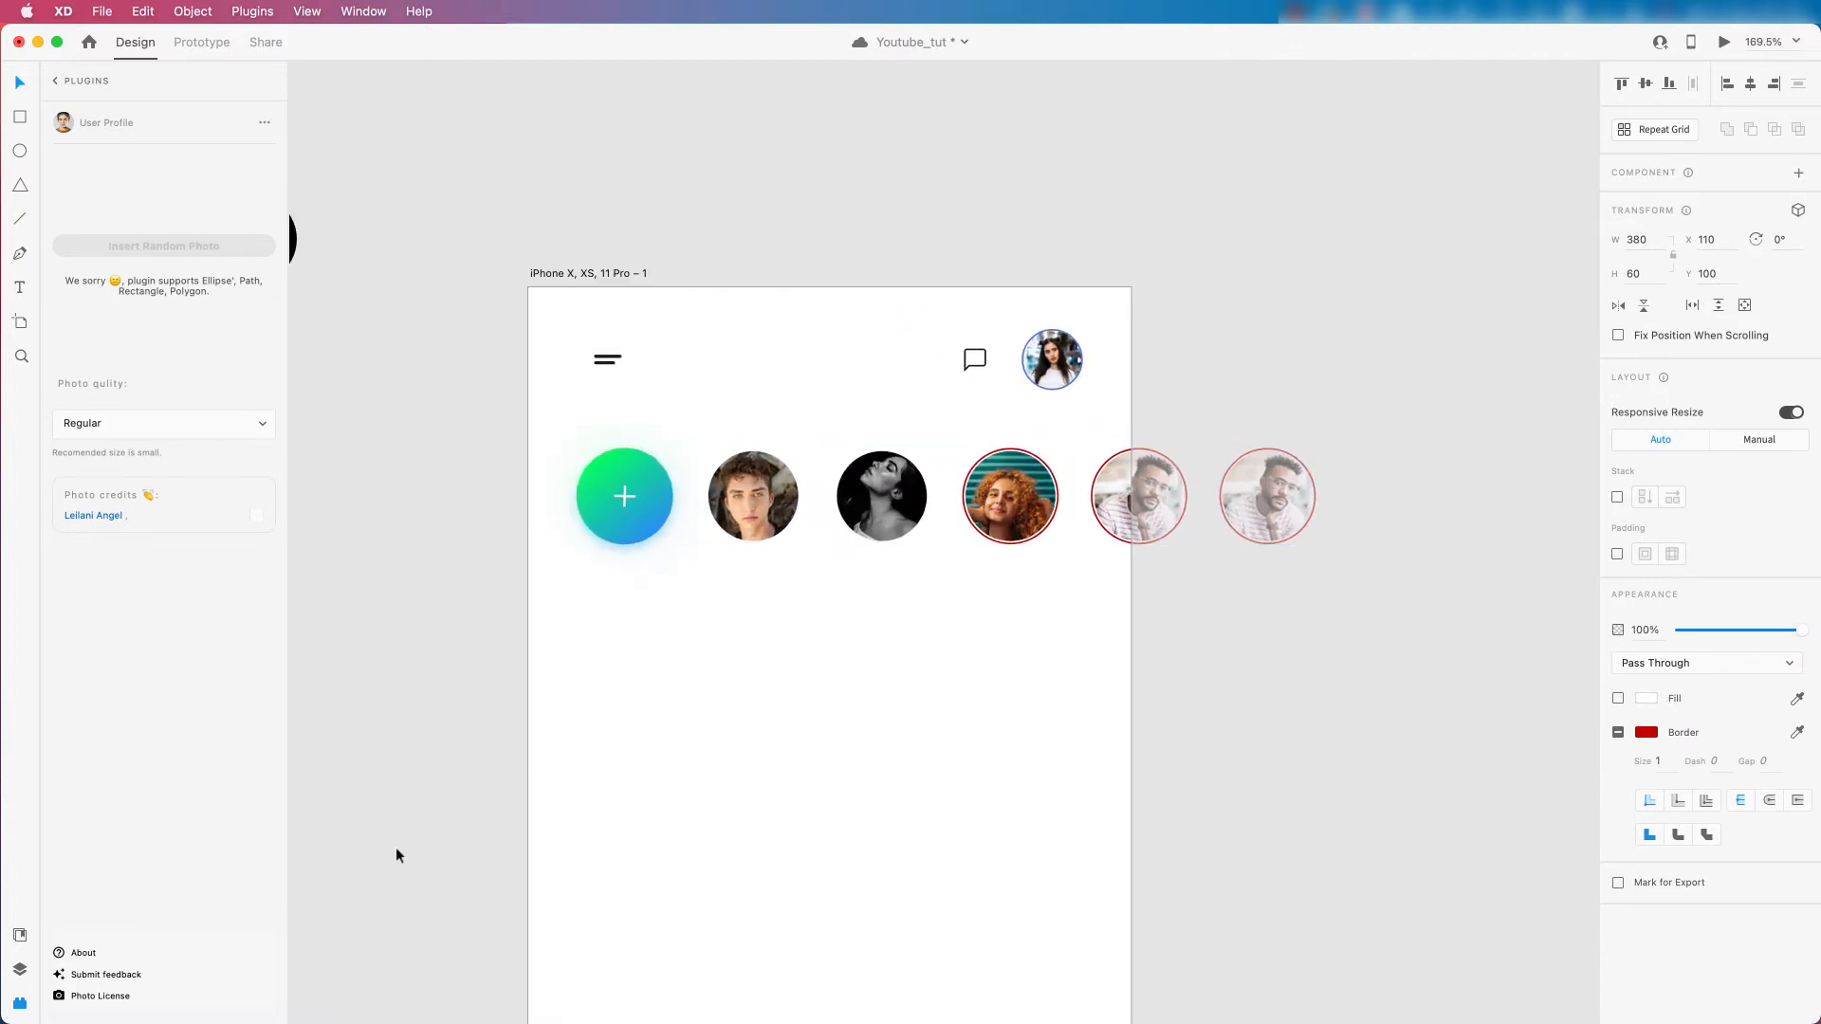
# Close the User Profile plugin and convert the group of photo circles into a horizontal scroll group.
pyautogui.click(20, 1003)
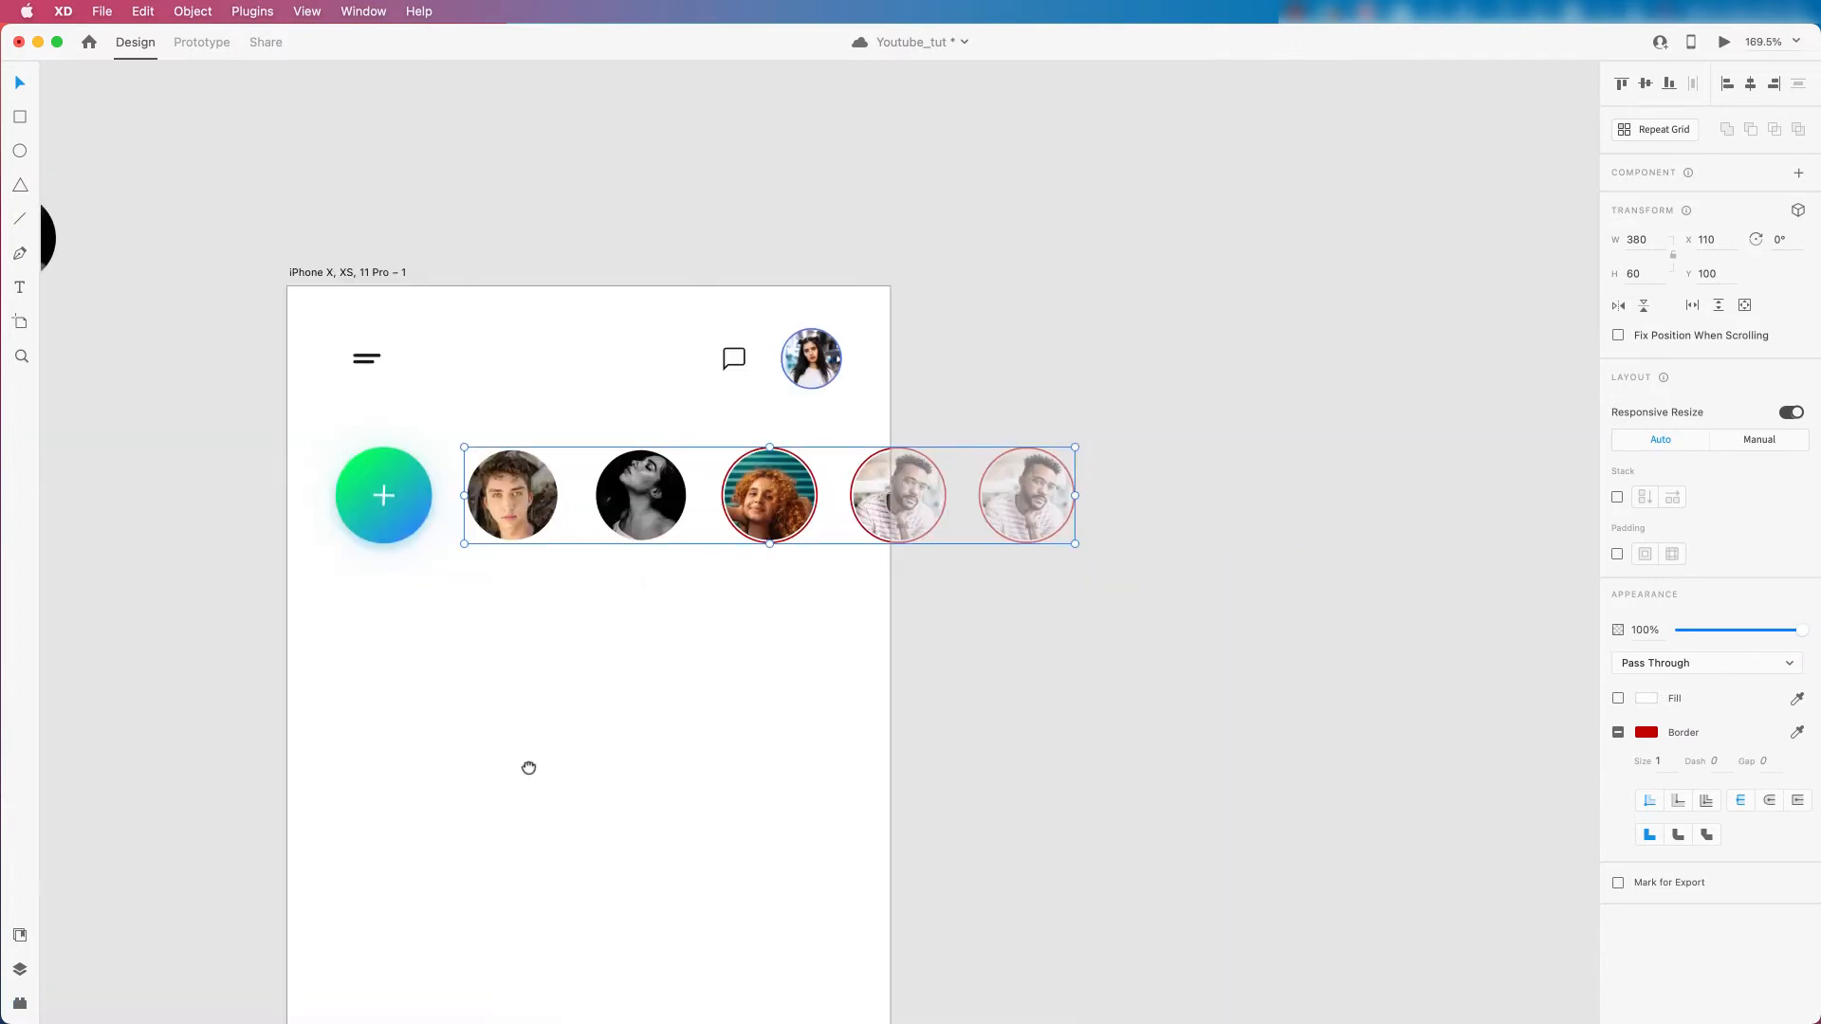
pyautogui.moveTo(513, 768); pyautogui.dragTo(813, 698)
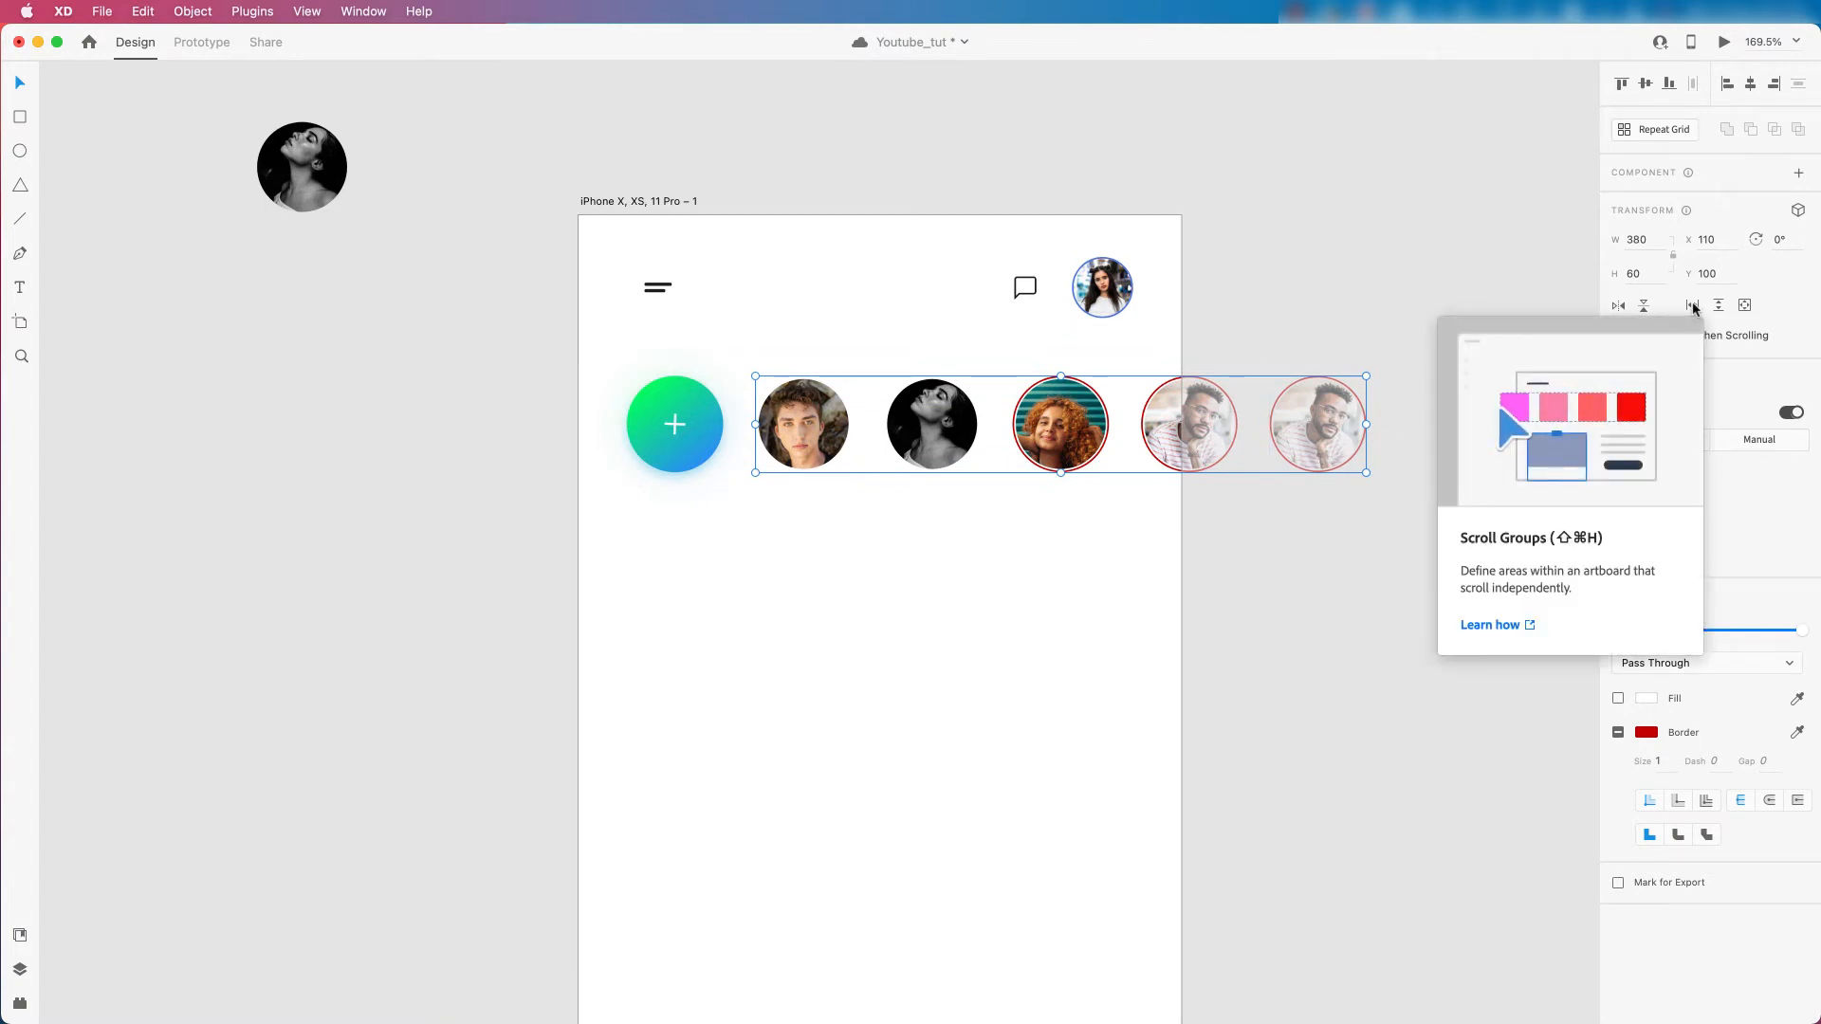
pyautogui.scroll(2, 1000, 415)
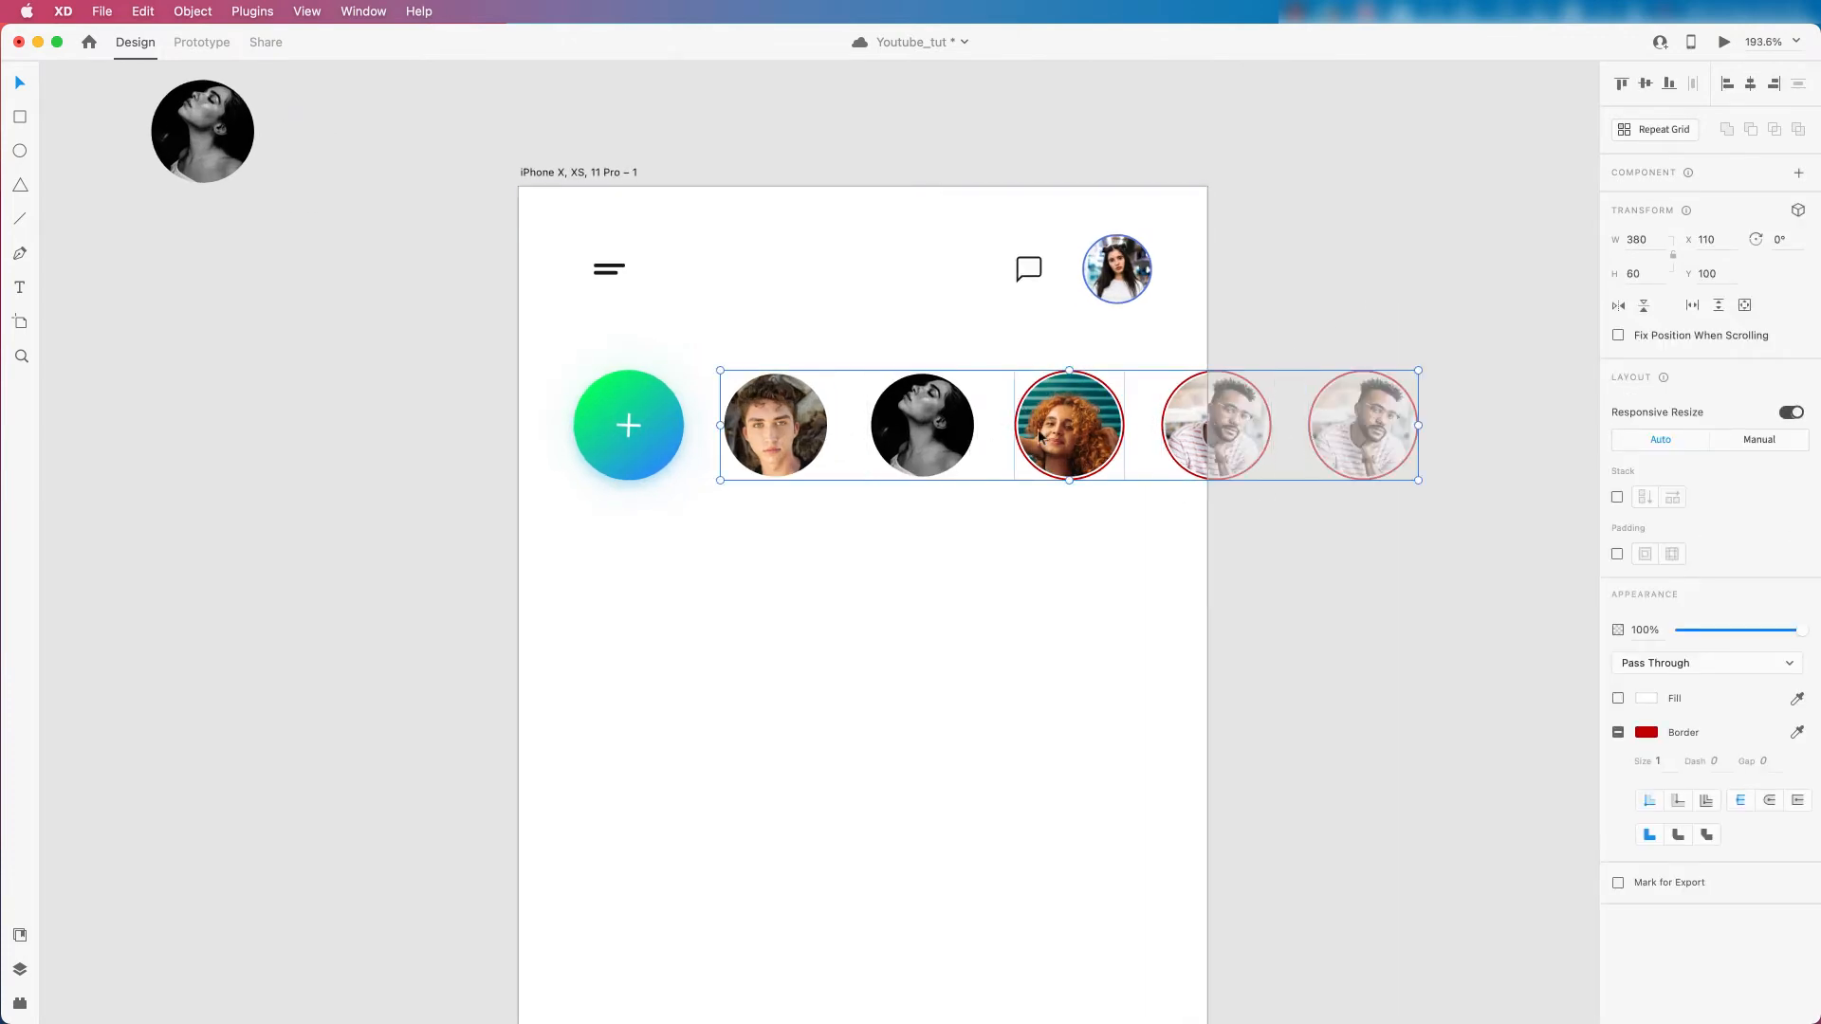
pyautogui.scroll(-2, 778, 414)
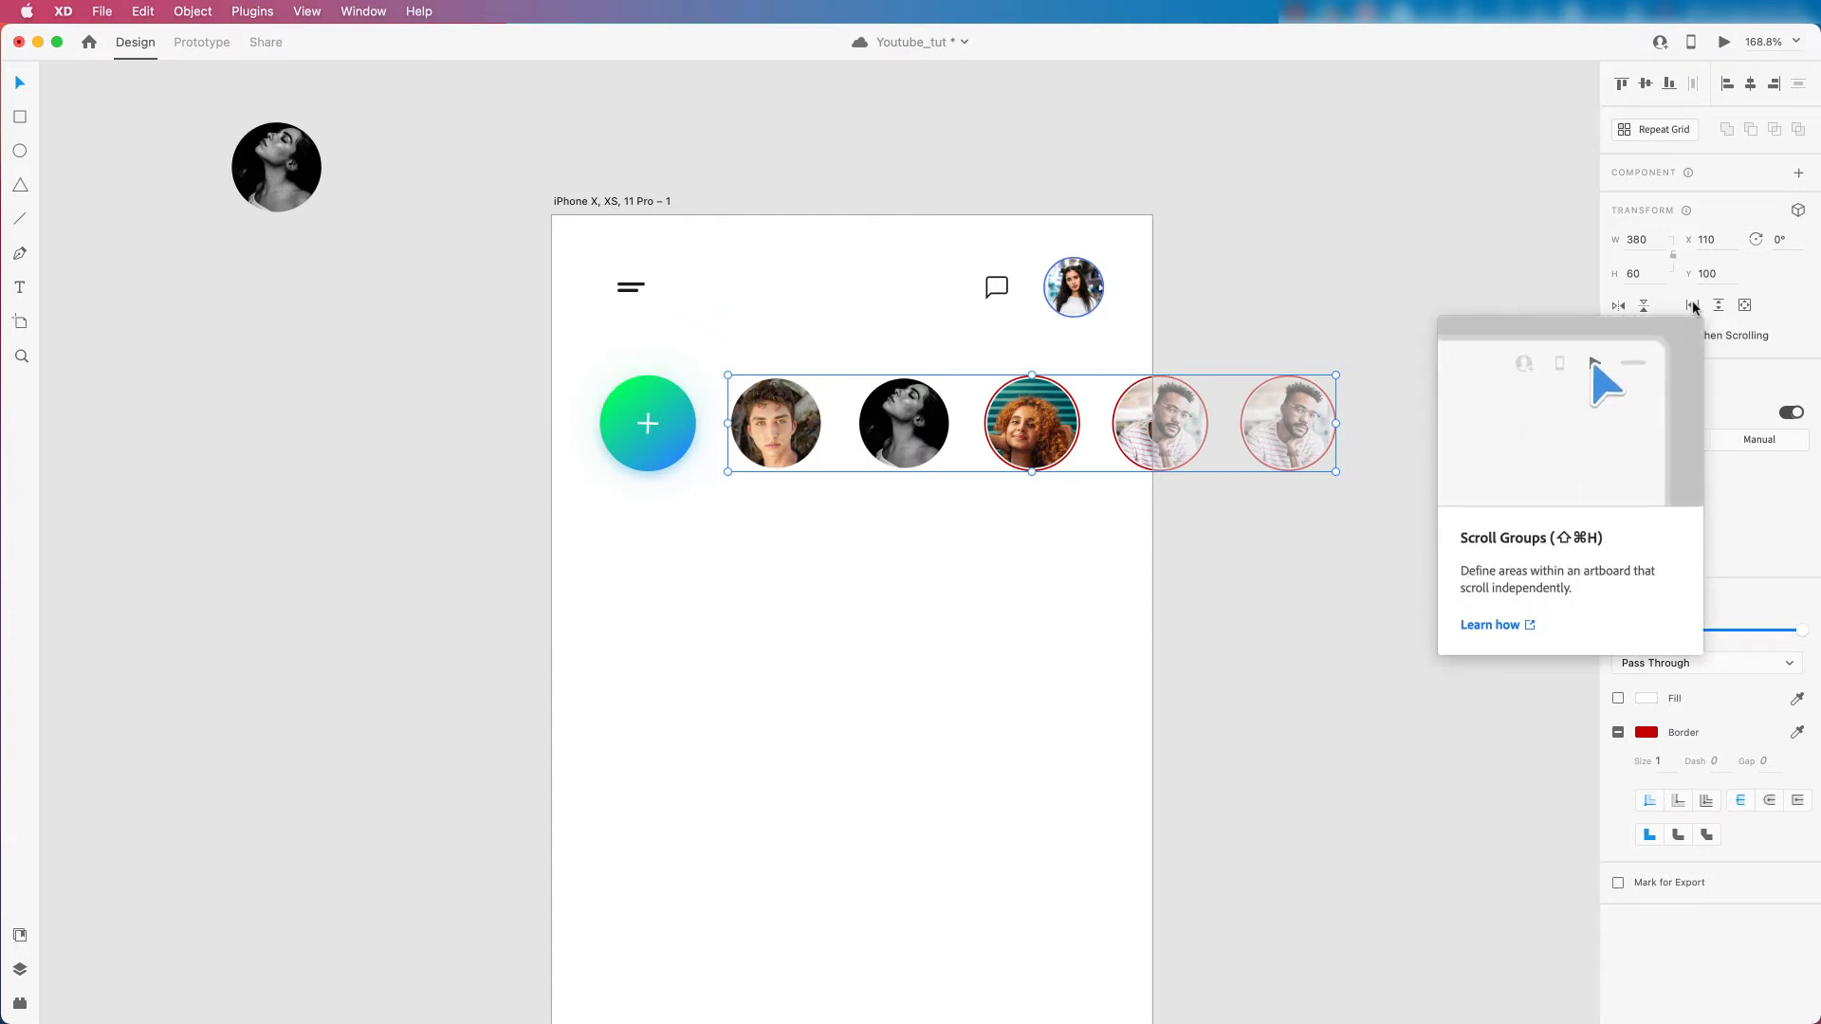
pyautogui.click(953, 482)
pyautogui.click(1015, 434)
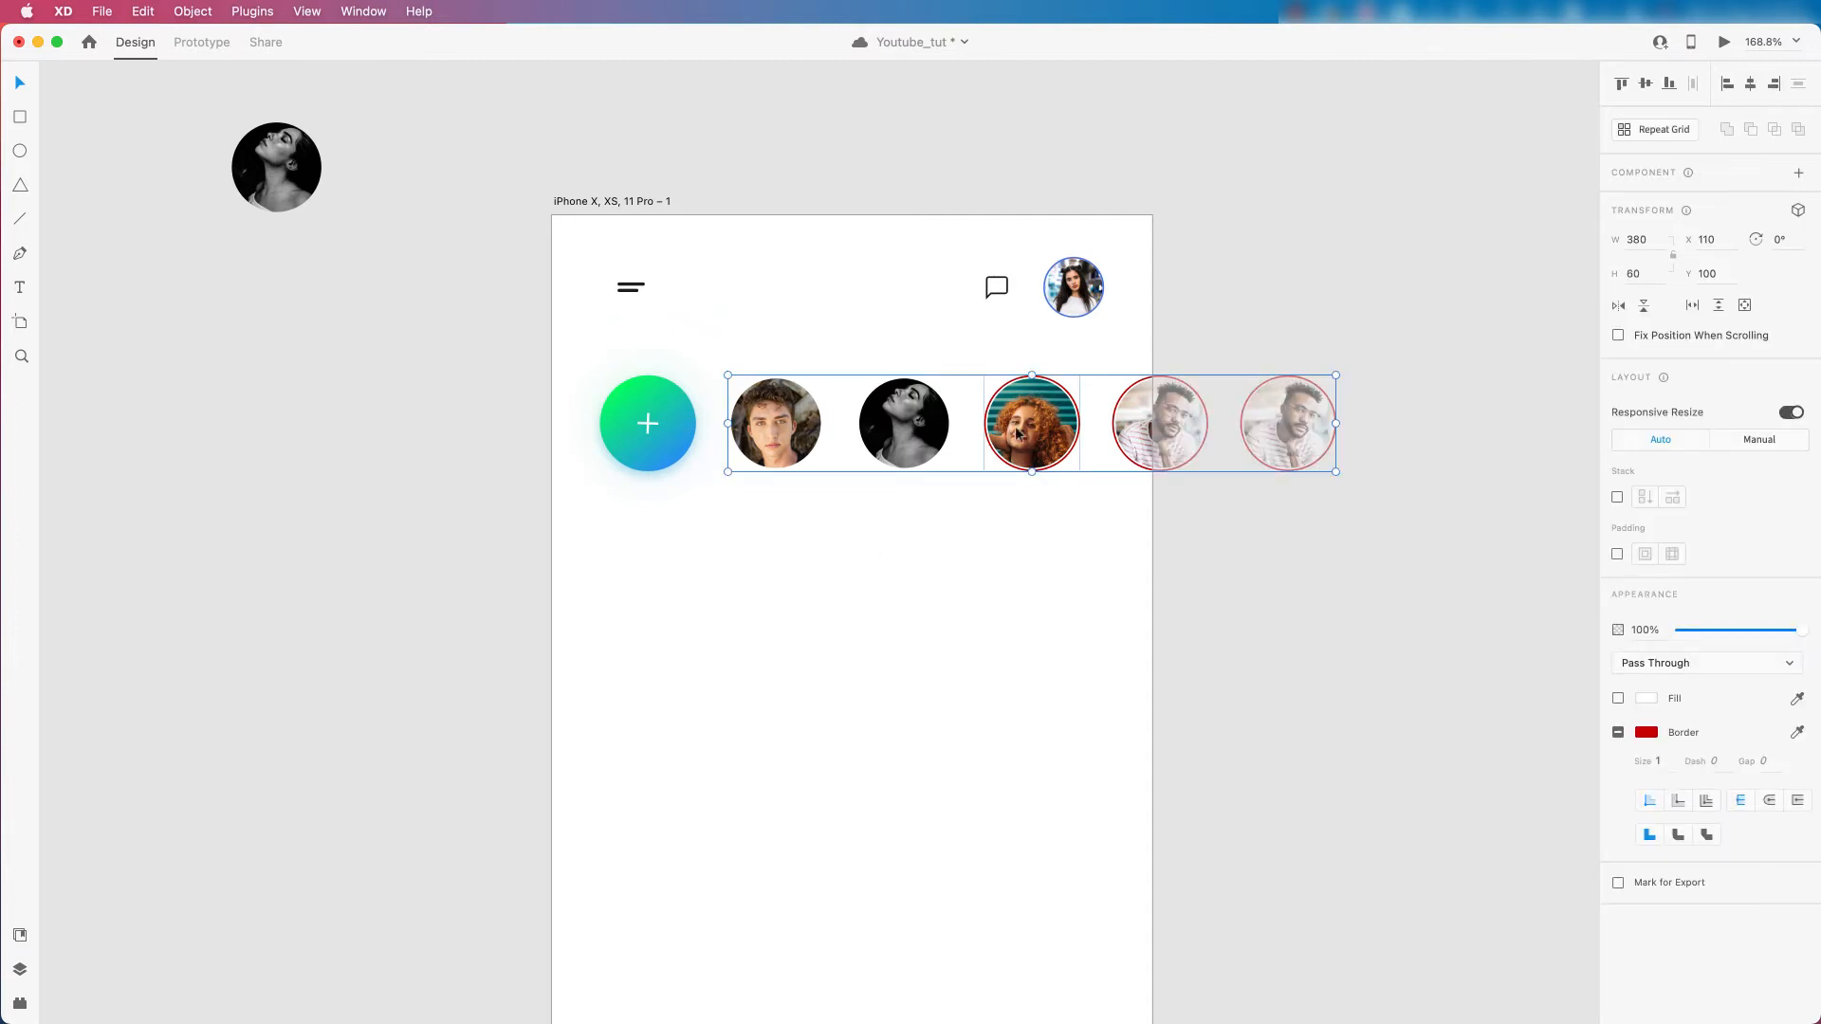
pyautogui.click(1692, 305)
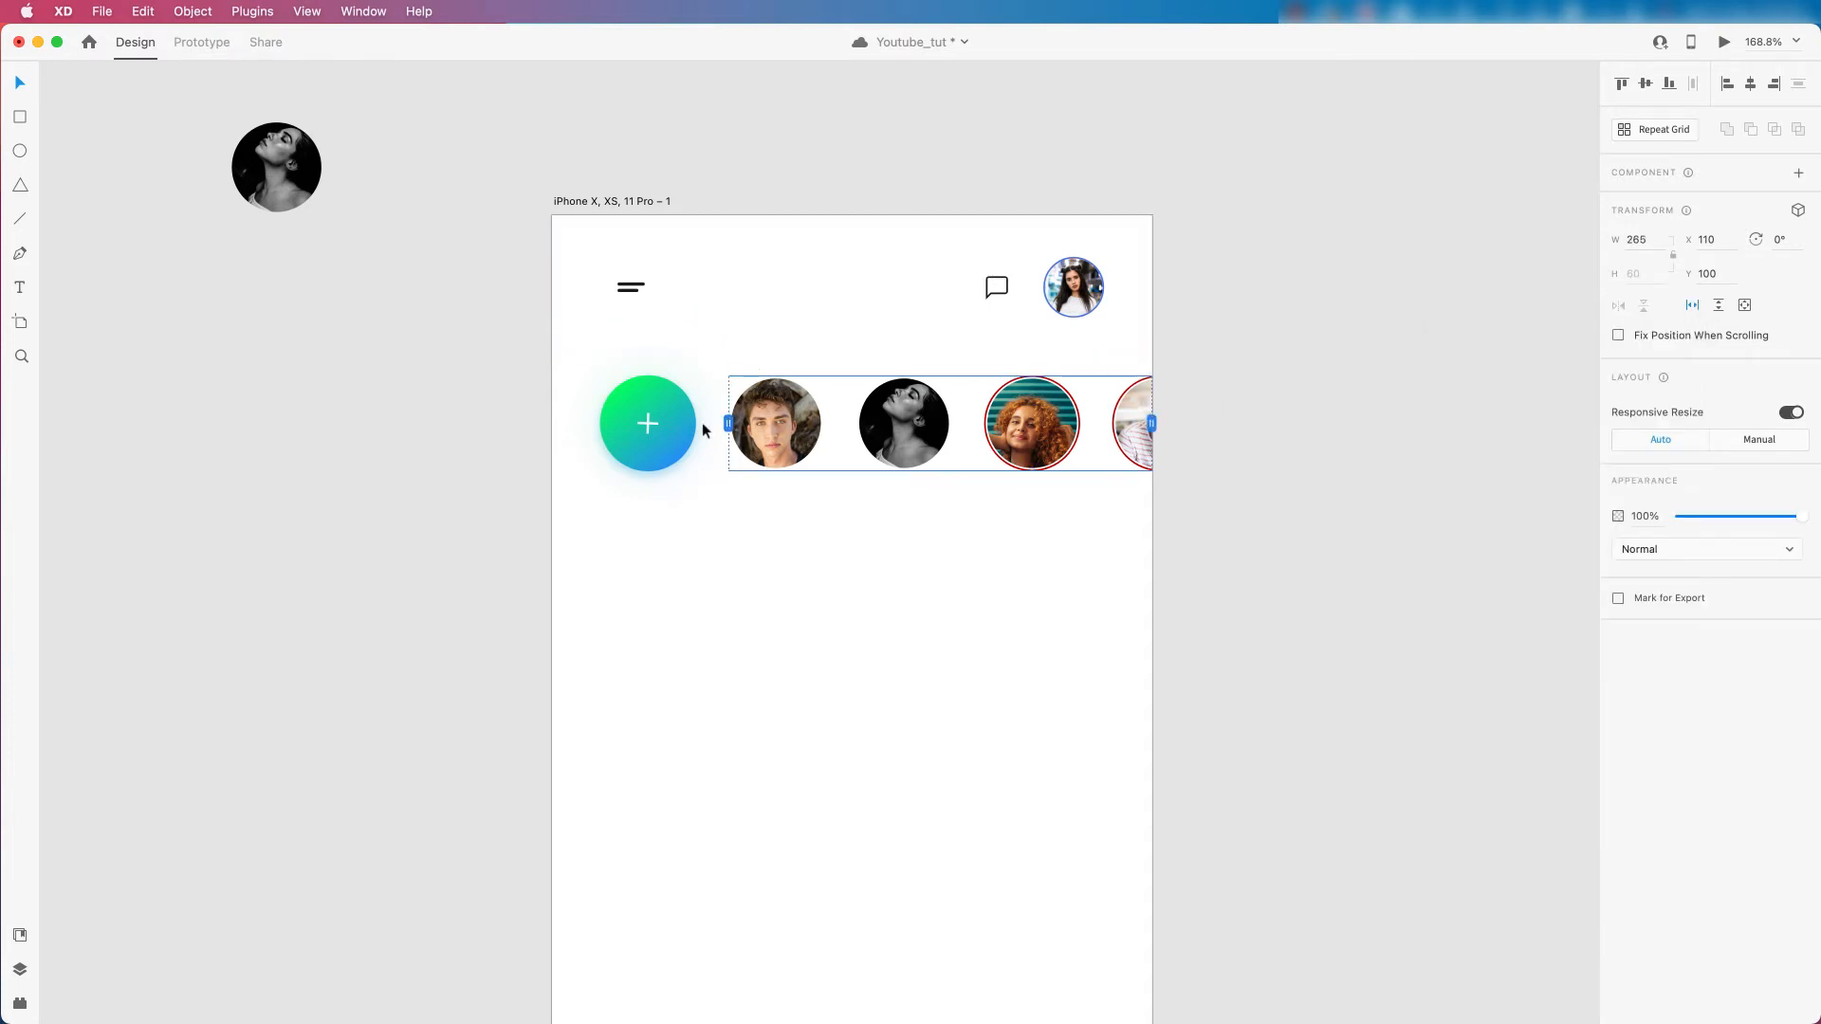
pyautogui.scroll(3, 726, 422)
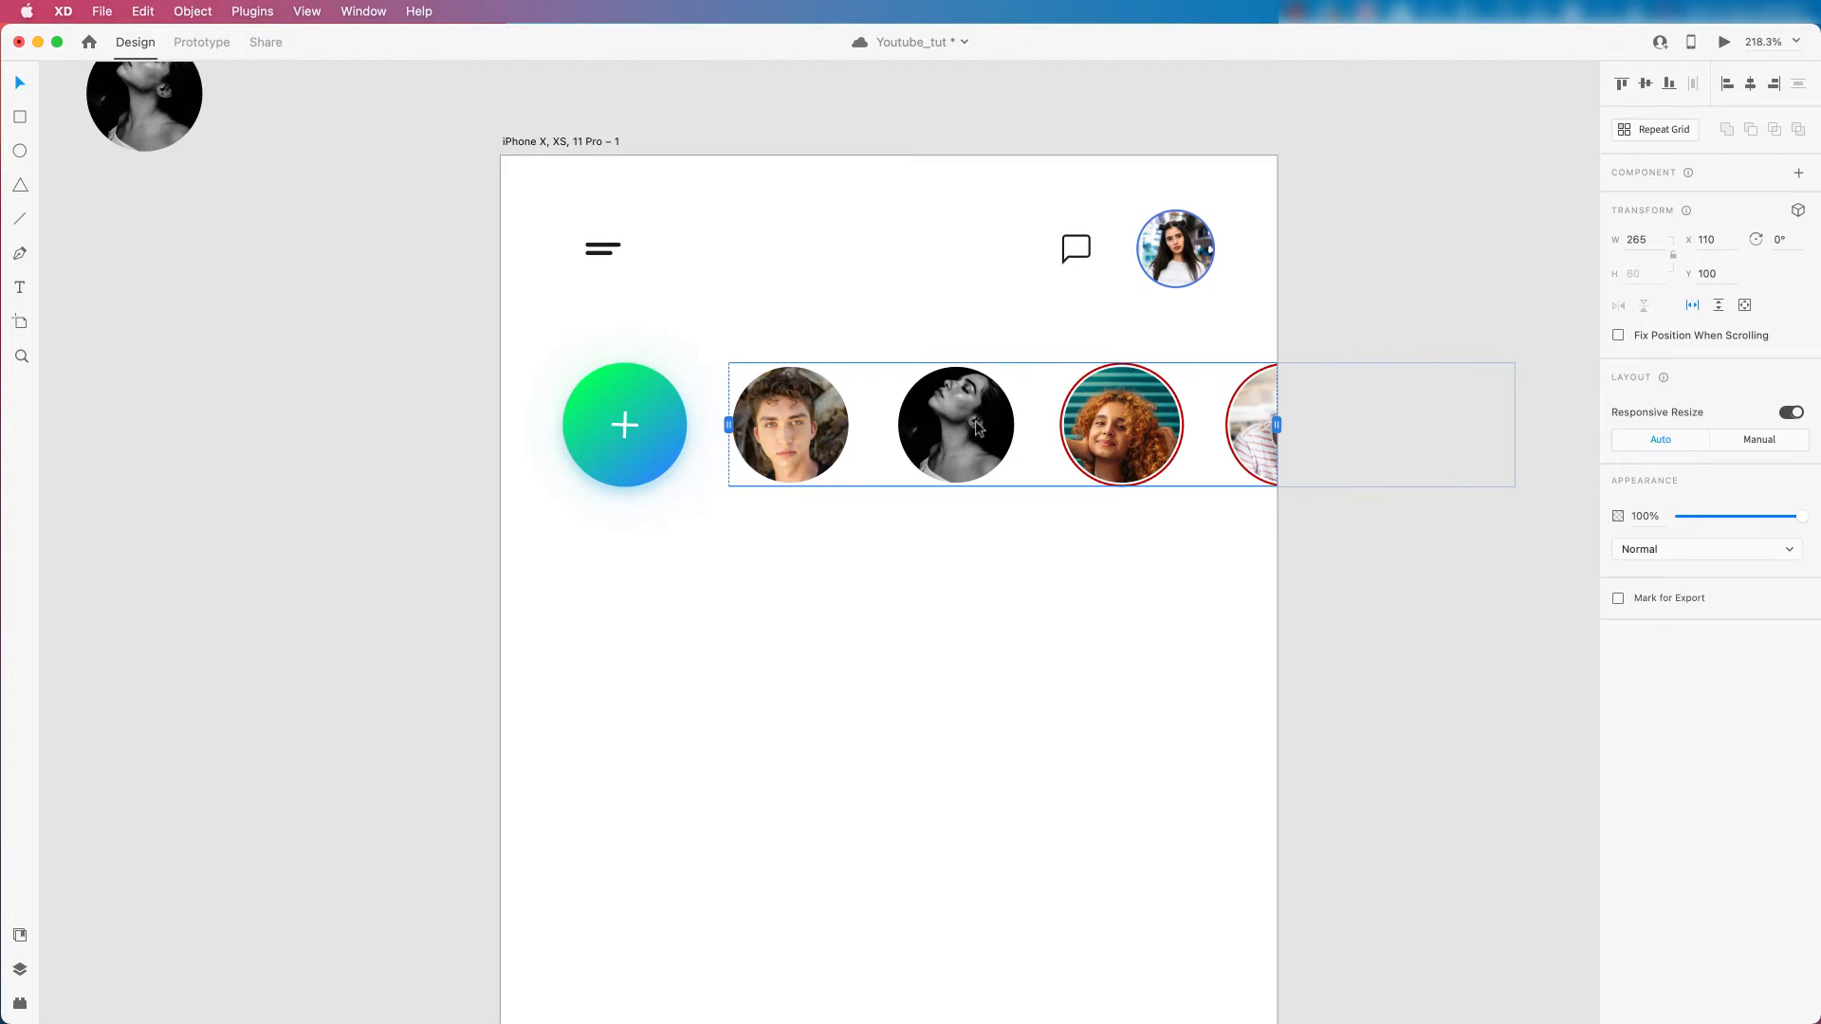
# Preview the iPhone artboard and test swiping the stories row sideways, closing the preview when done.
pyautogui.click(548, 142)
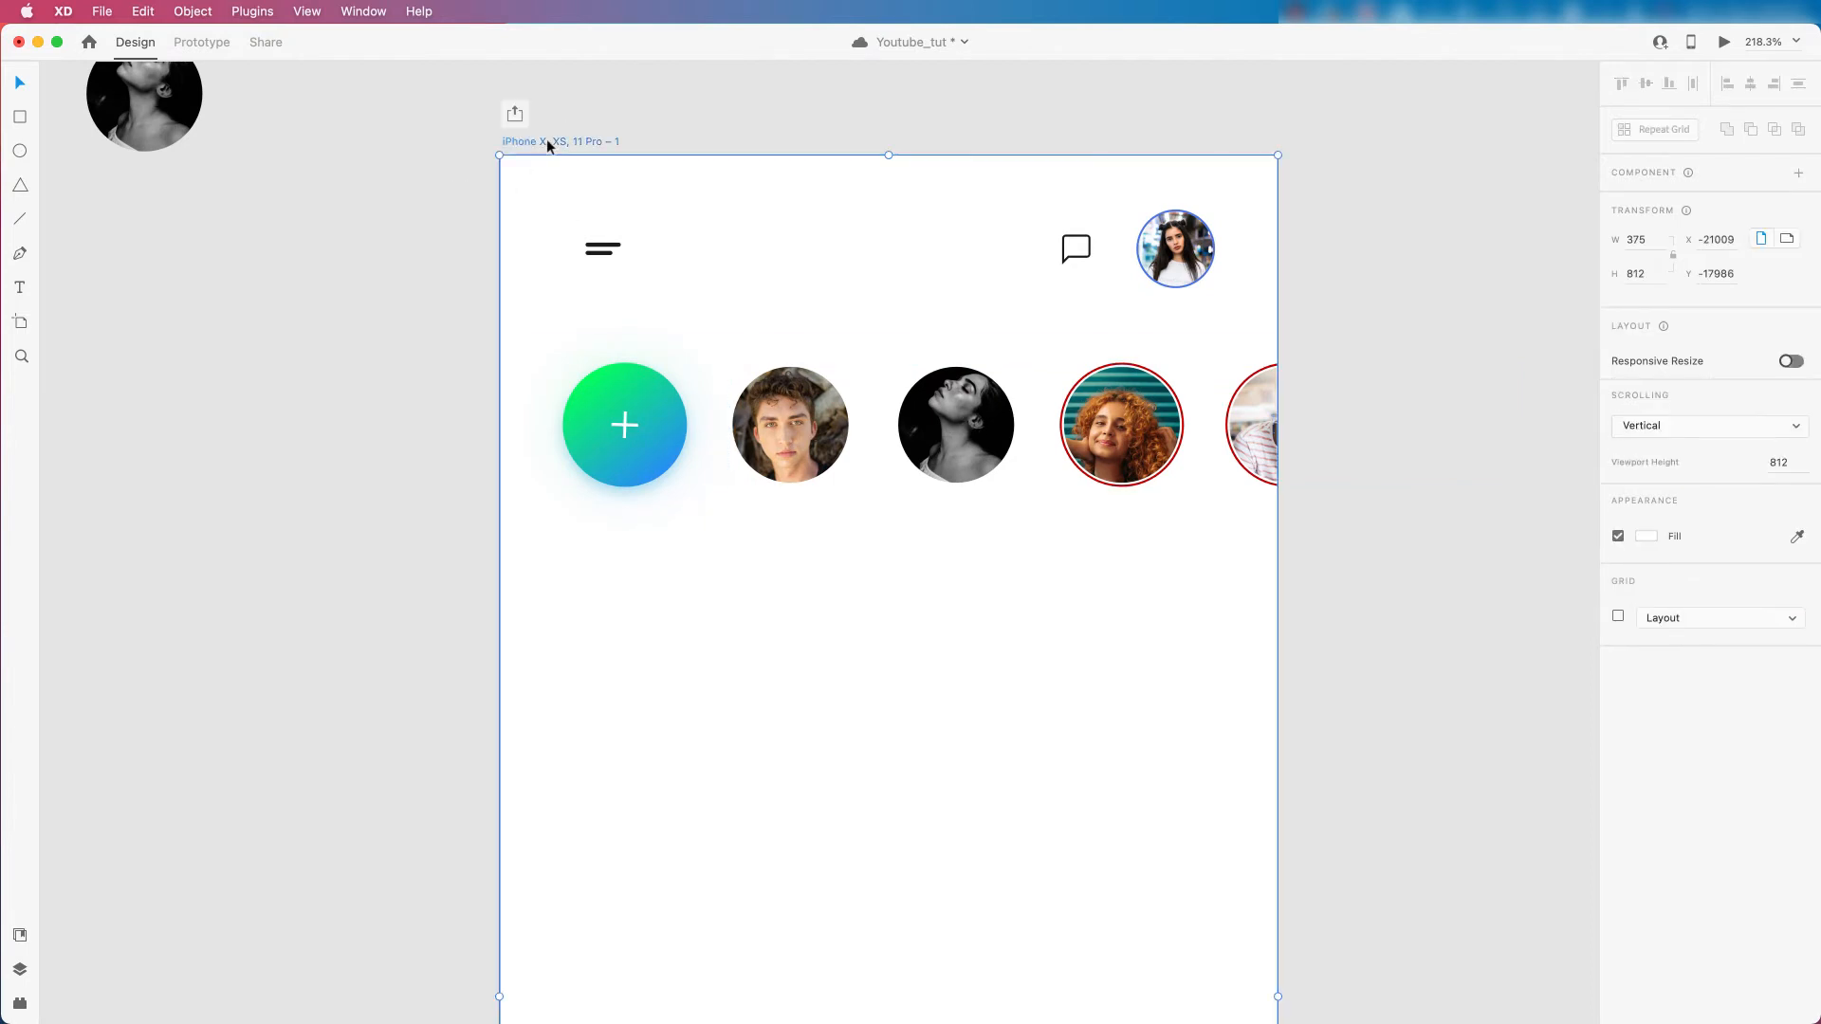
pyautogui.click(1725, 42)
pyautogui.moveTo(252, 124); pyautogui.dragTo(1028, 187)
pyautogui.moveTo(1055, 339)
pyautogui.mouseDown()
pyautogui.moveTo(933, 338)
pyautogui.moveTo(1071, 342)
pyautogui.mouseUp()
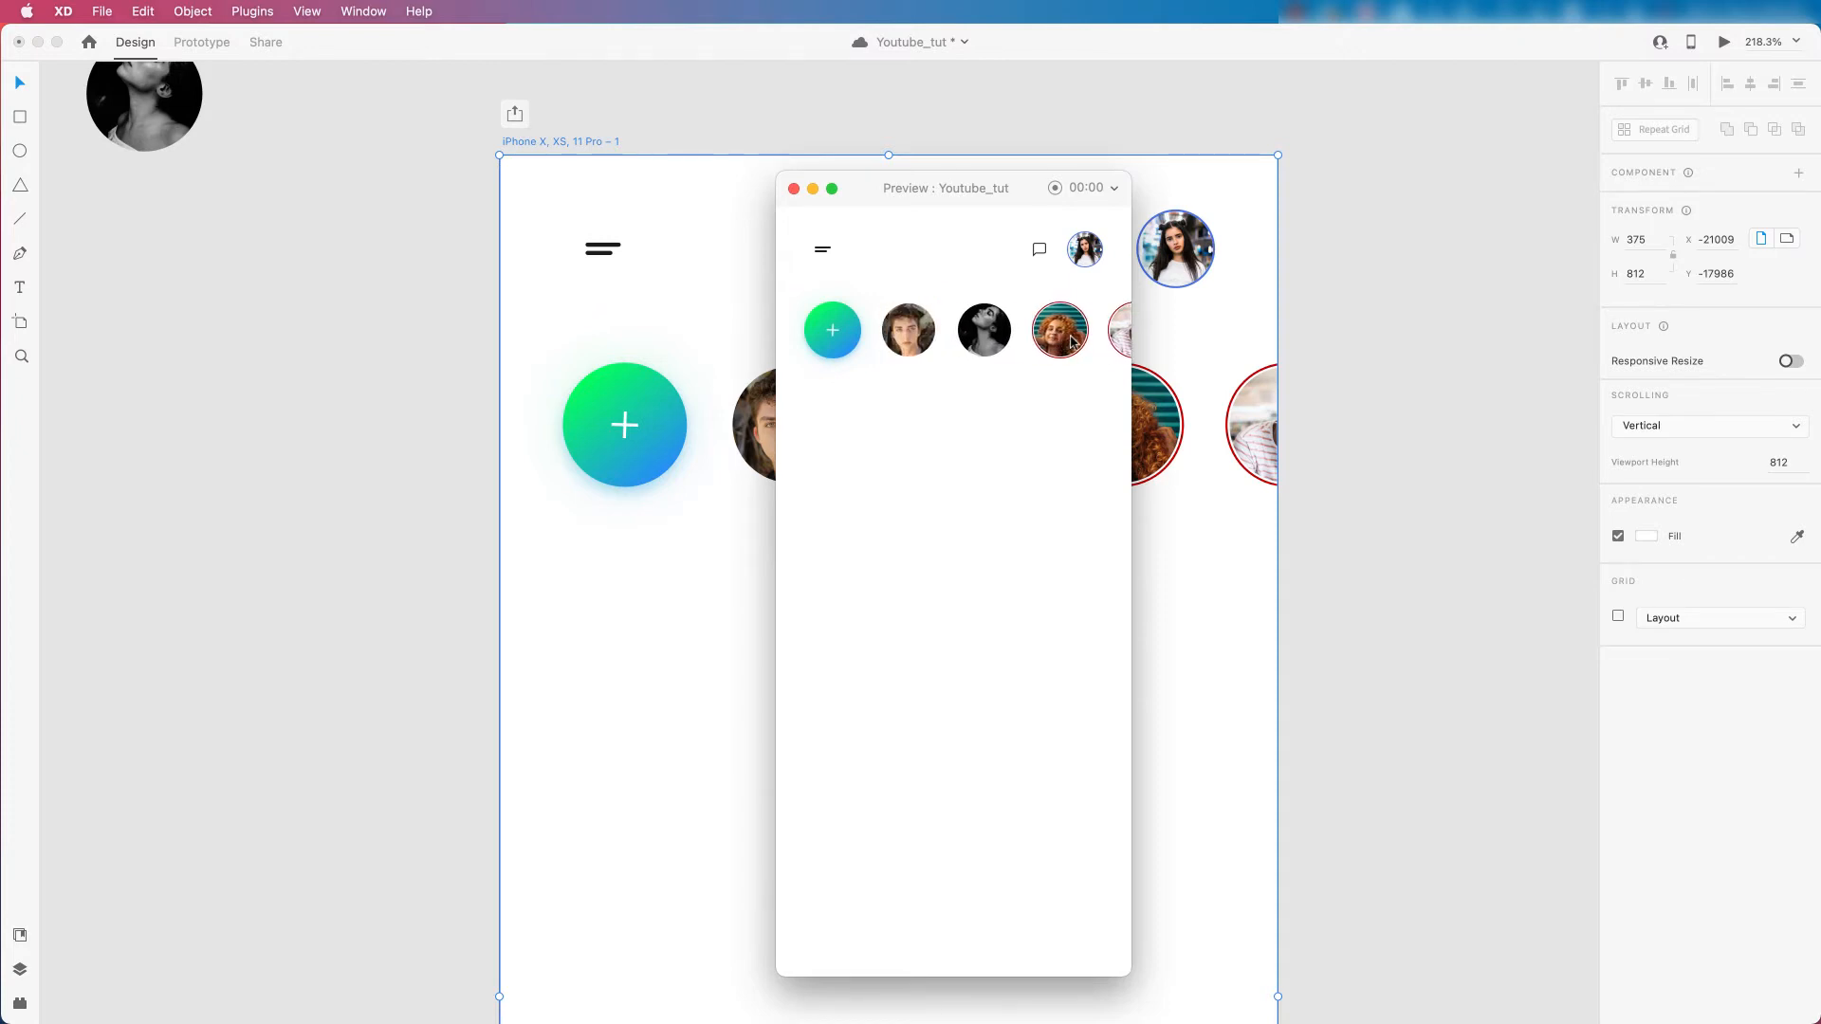
pyautogui.click(793, 191)
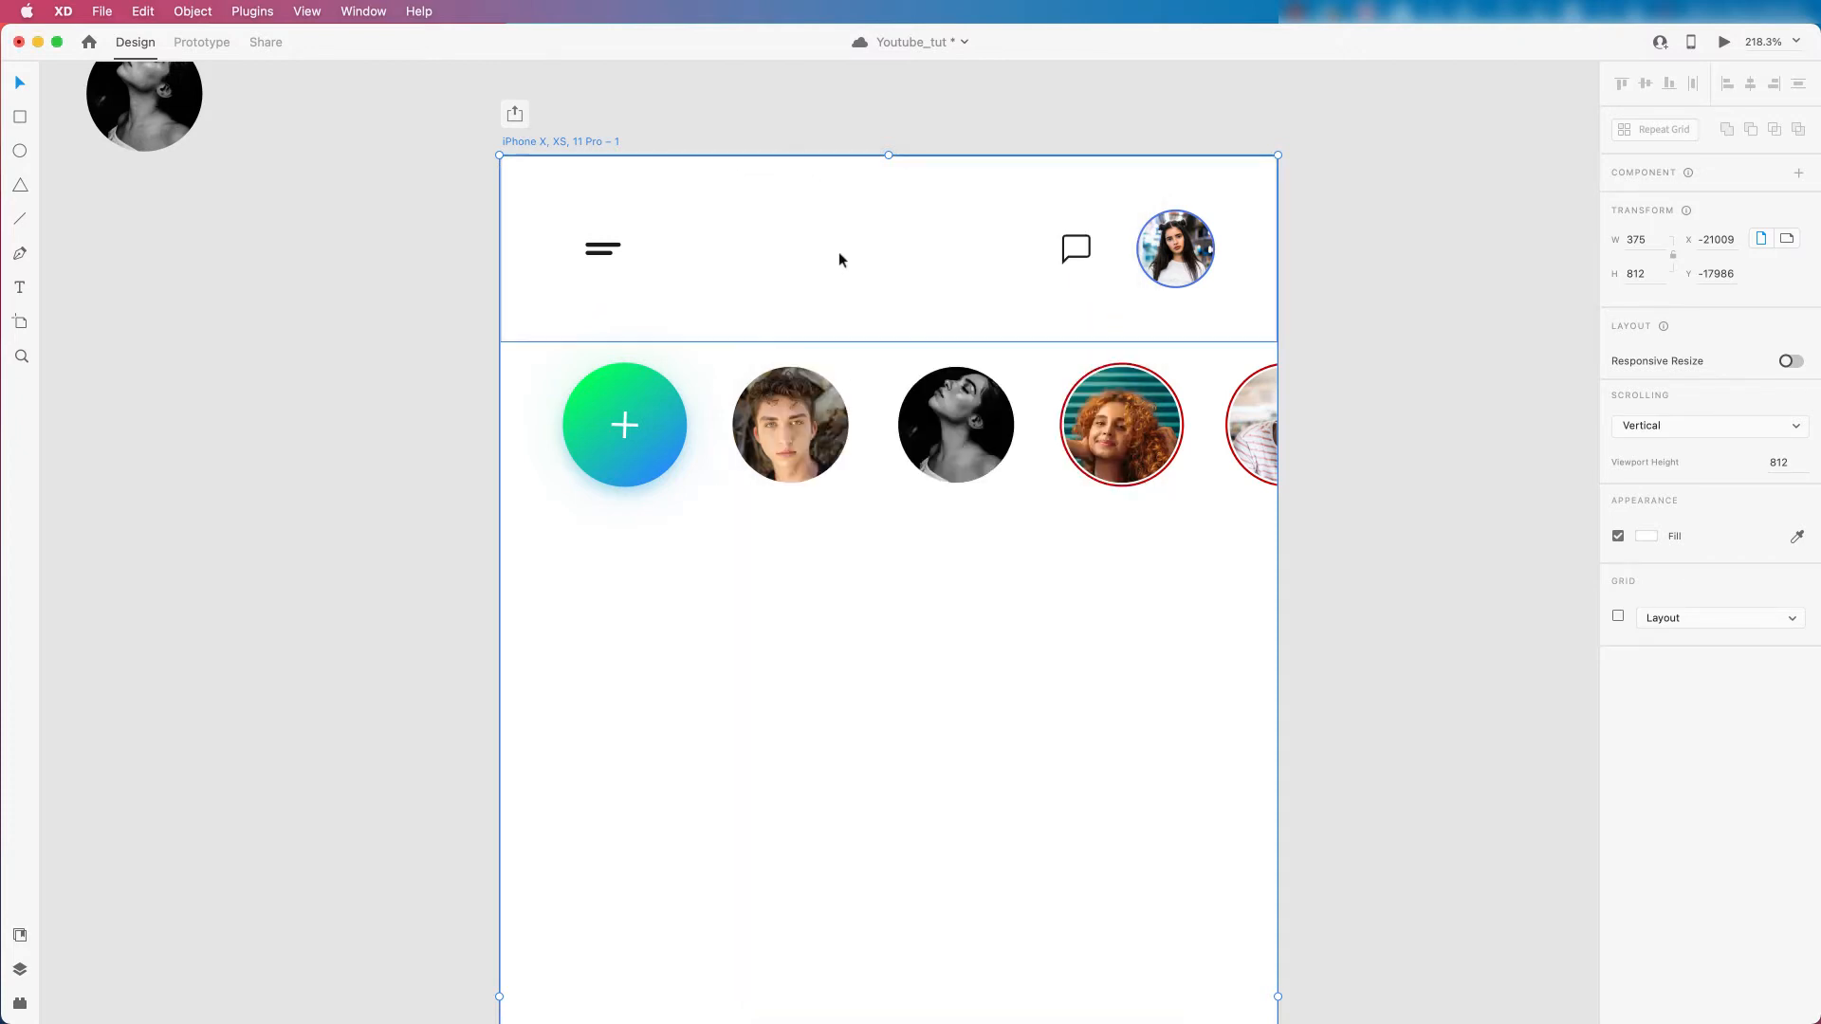
# Extend the left edge of the stories scroll area about 10 px toward the green plus circle.
pyautogui.scroll(-5, 786, 332)
pyautogui.scroll(-3, 754, 384)
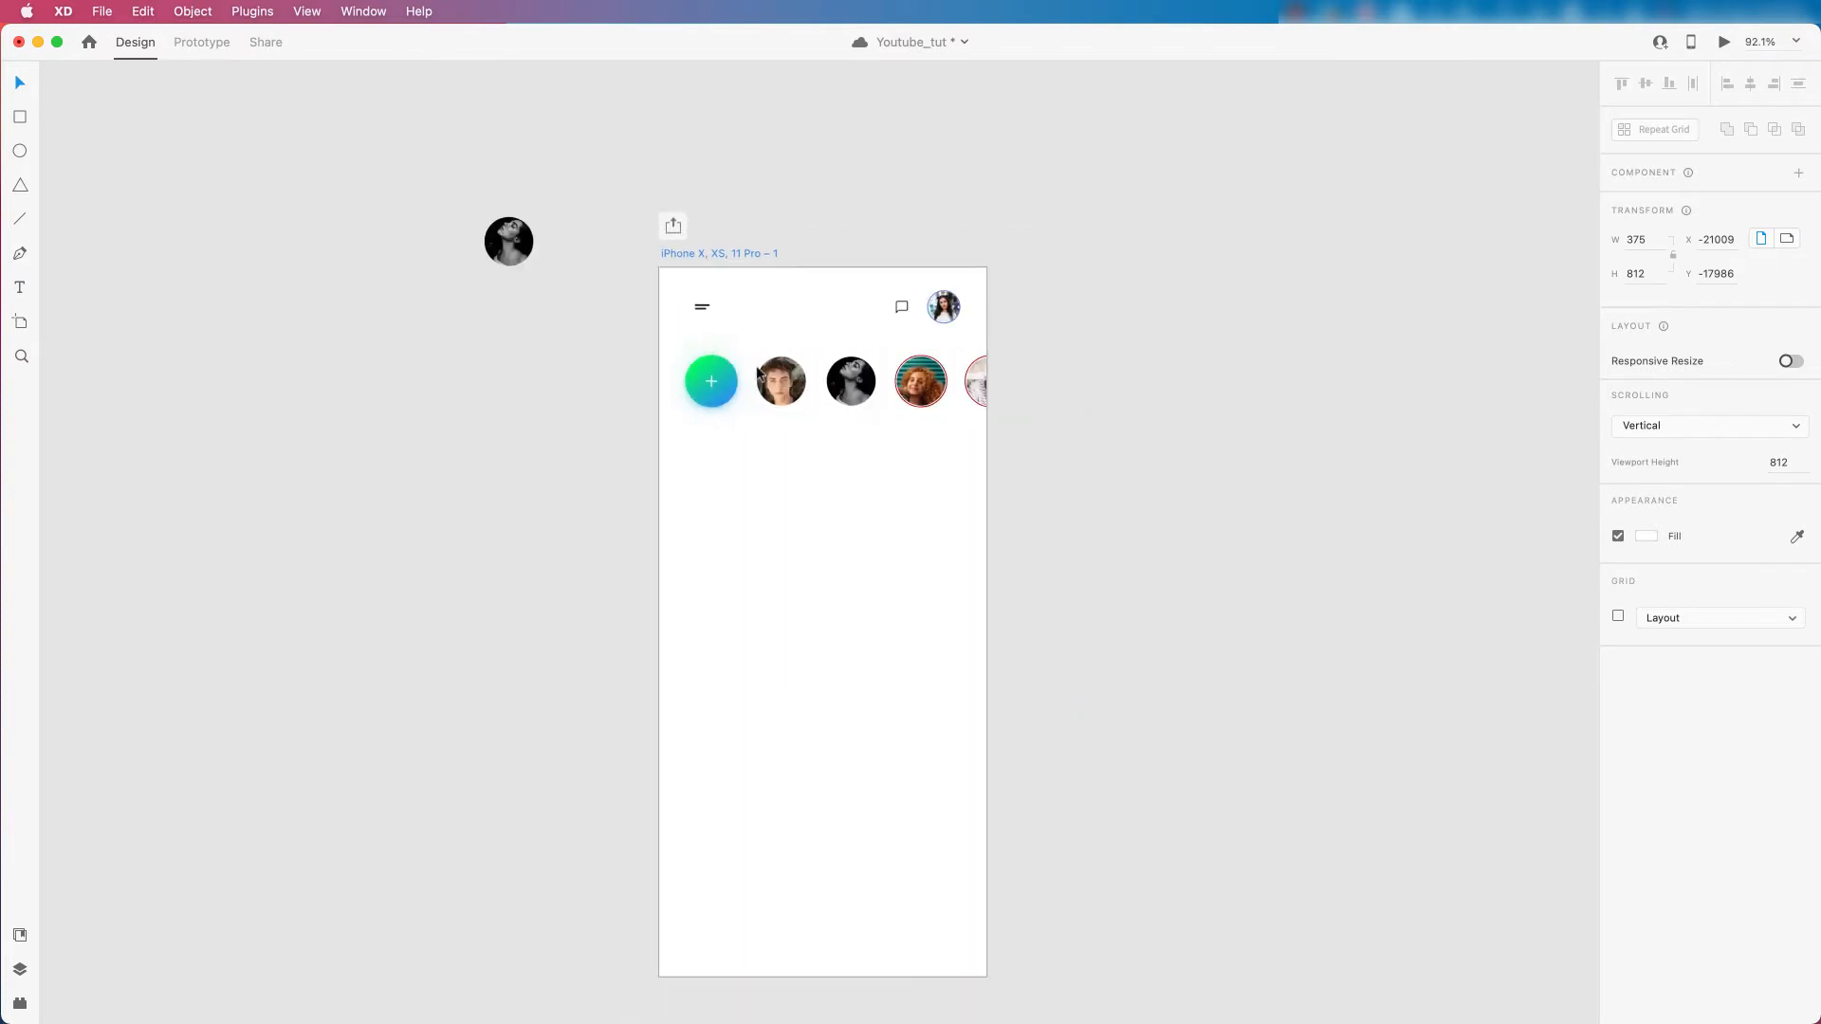
pyautogui.scroll(5, 737, 388)
pyautogui.click(789, 379)
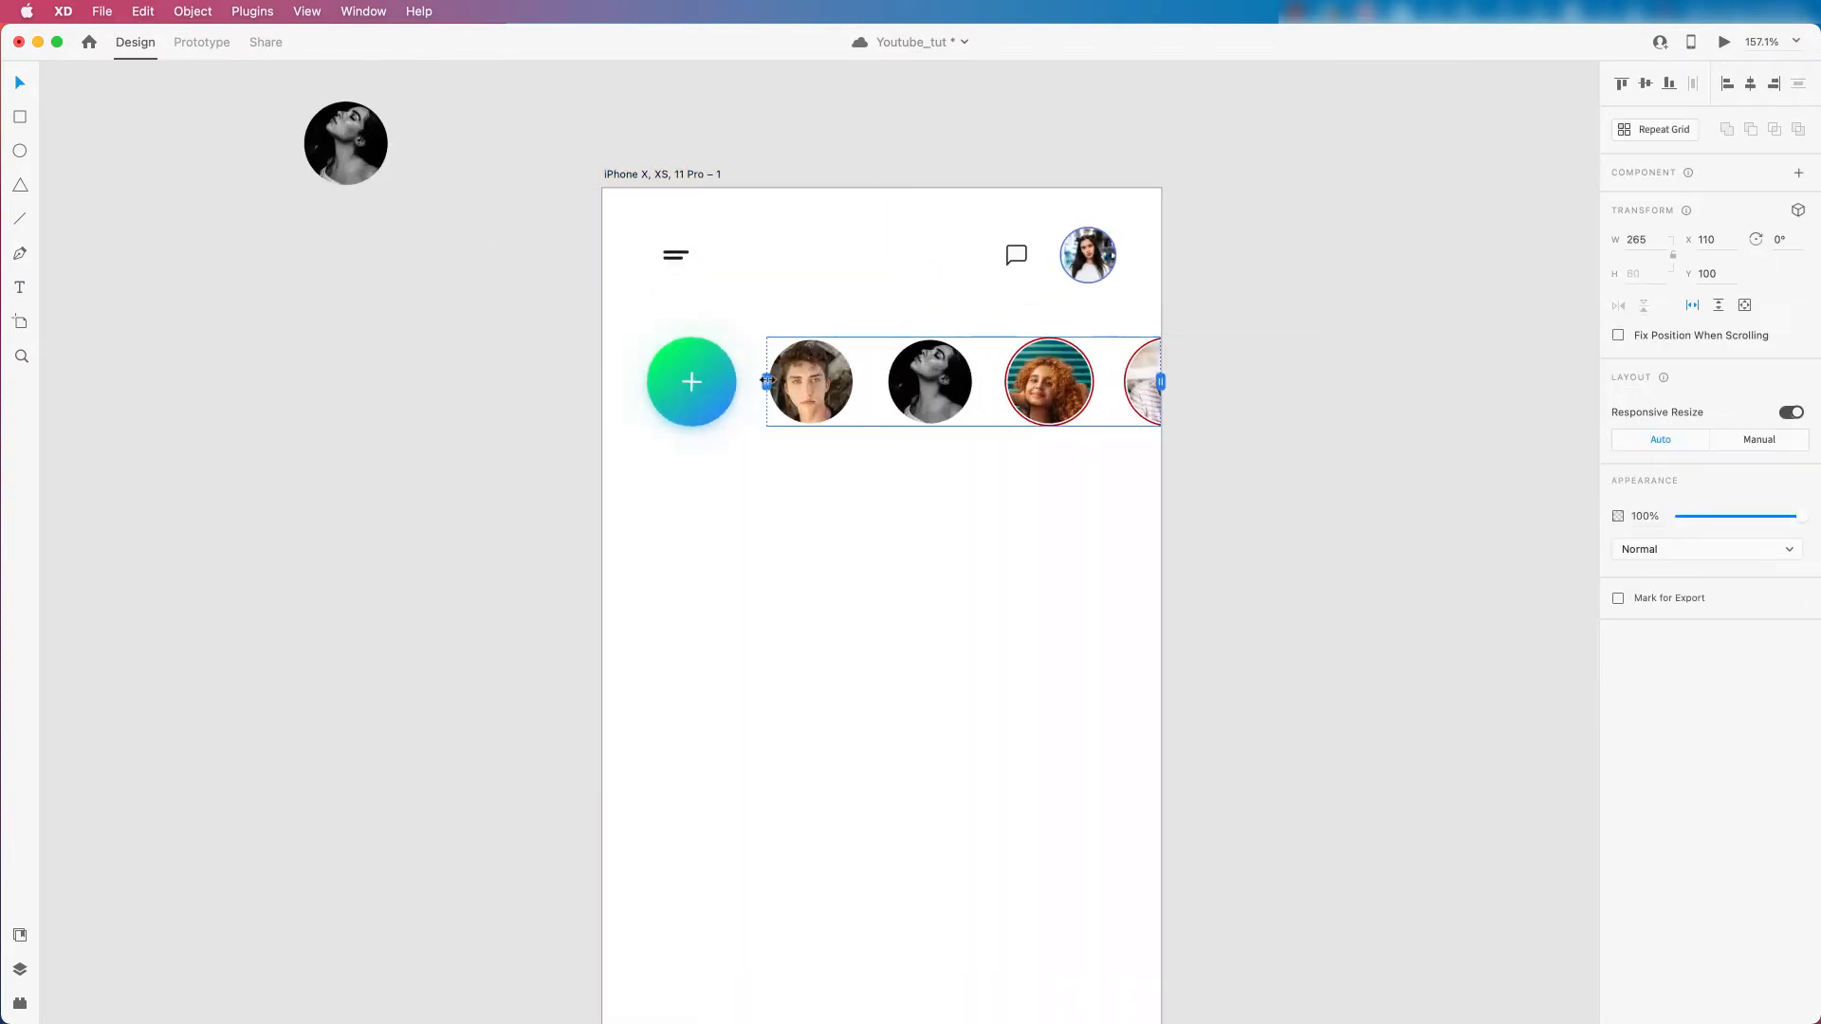
pyautogui.moveTo(765, 382); pyautogui.dragTo(749, 381)
# Try shifting the photo circles left inside the scroll group and undo the move.
pyautogui.doubleClick(944, 382)
pyautogui.moveTo(944, 383)
pyautogui.mouseDown()
pyautogui.moveTo(773, 382)
pyautogui.moveTo(912, 380)
pyautogui.mouseUp()
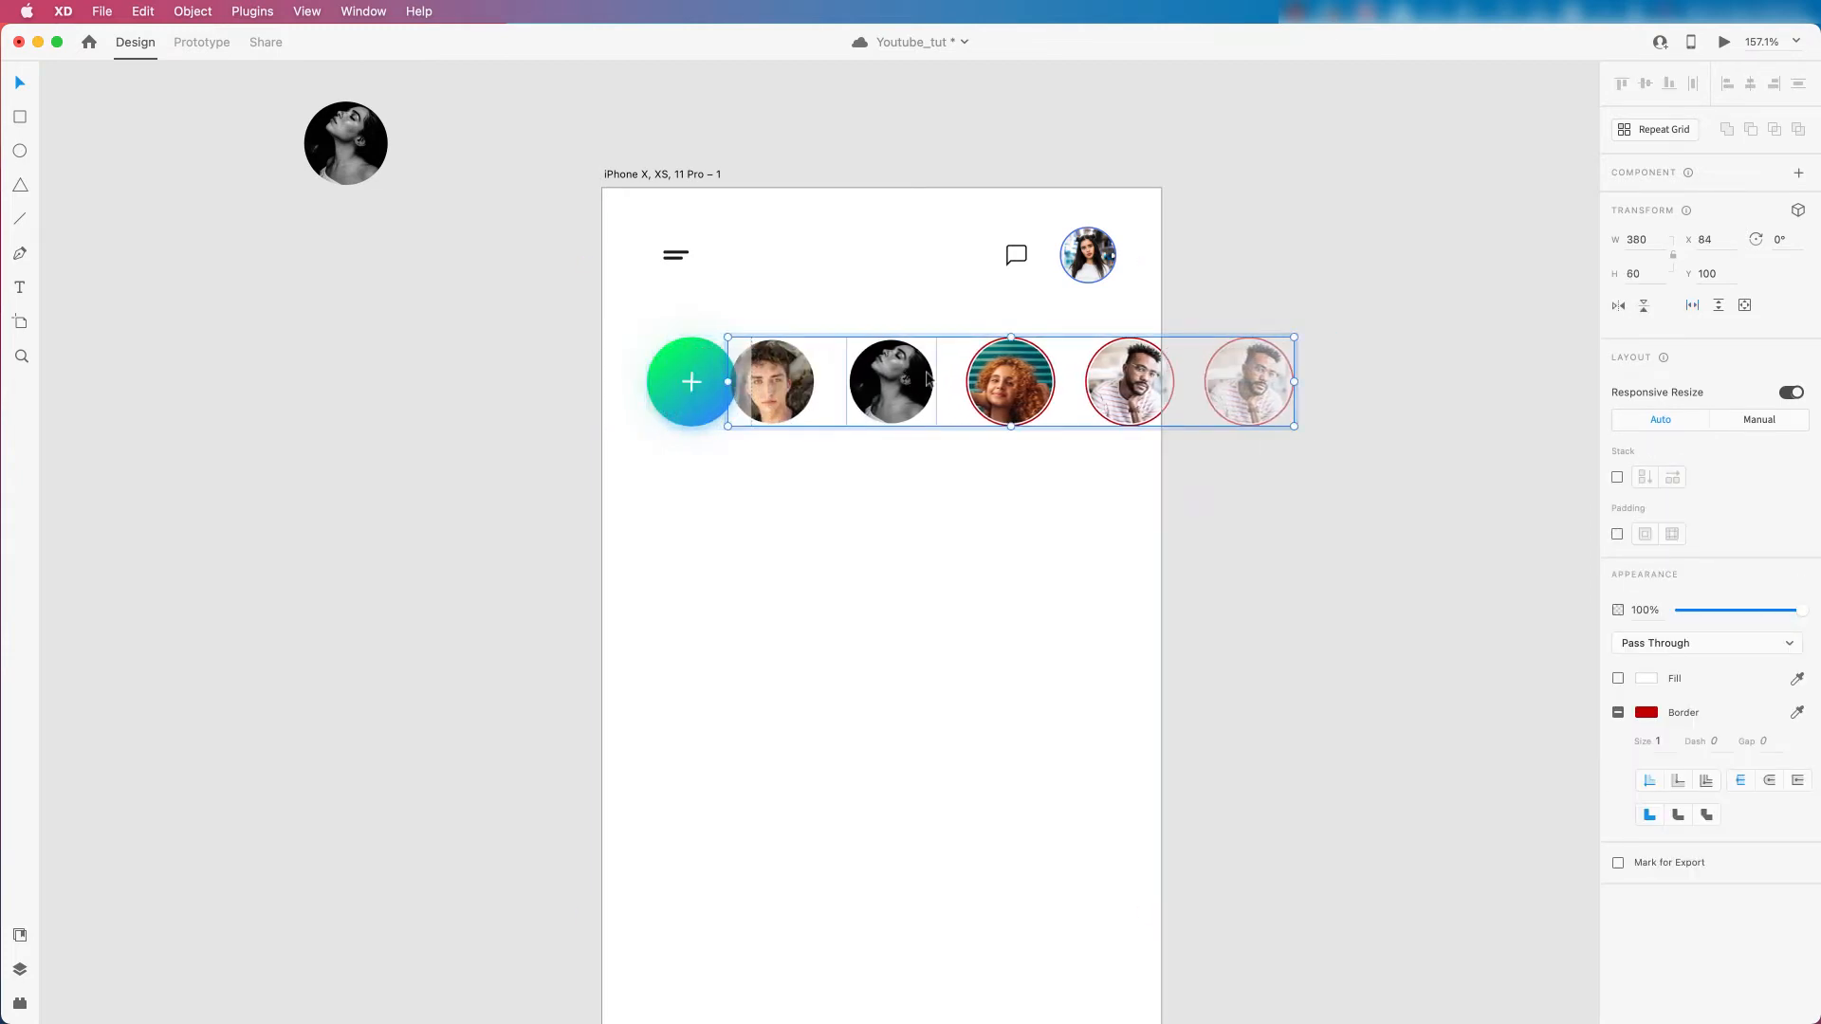
pyautogui.press('super+z')
pyautogui.click(1239, 468)
pyautogui.scroll(-3, 740, 400)
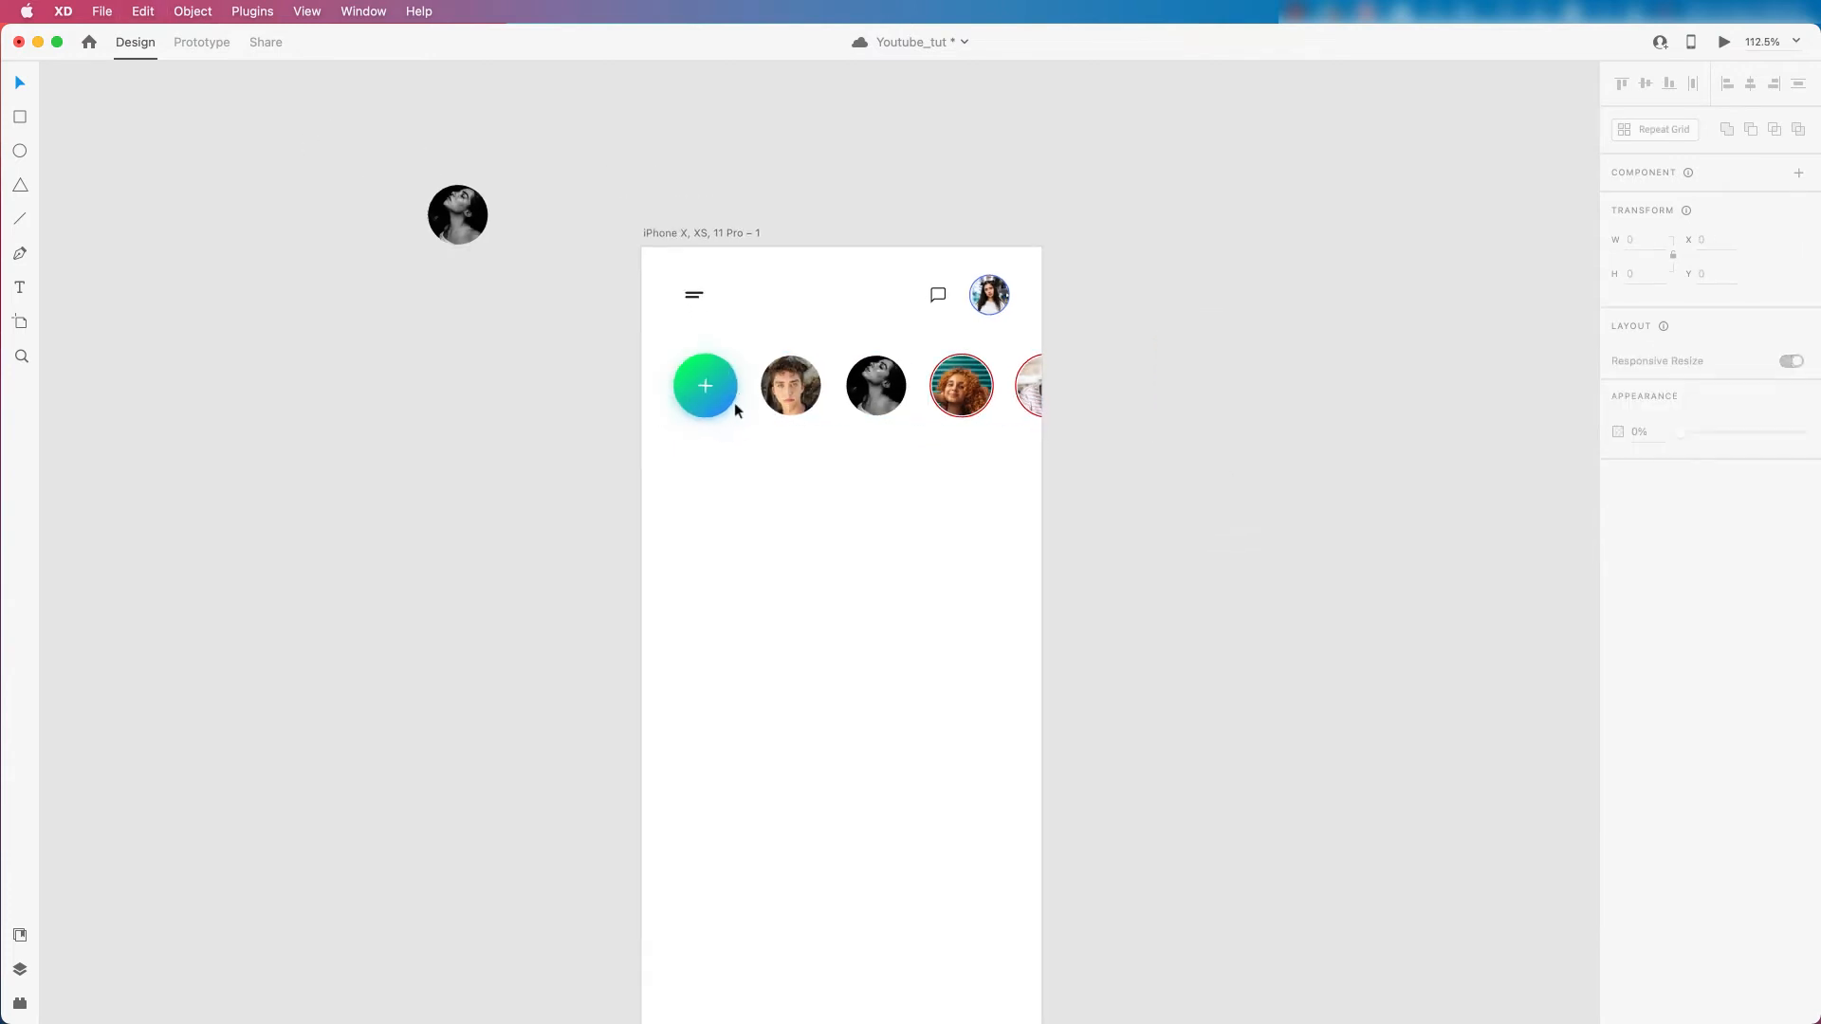
# Group the green plus circle with the scrolling photo row and move the group down to Y 117.
pyautogui.scroll(-5, 740, 400)
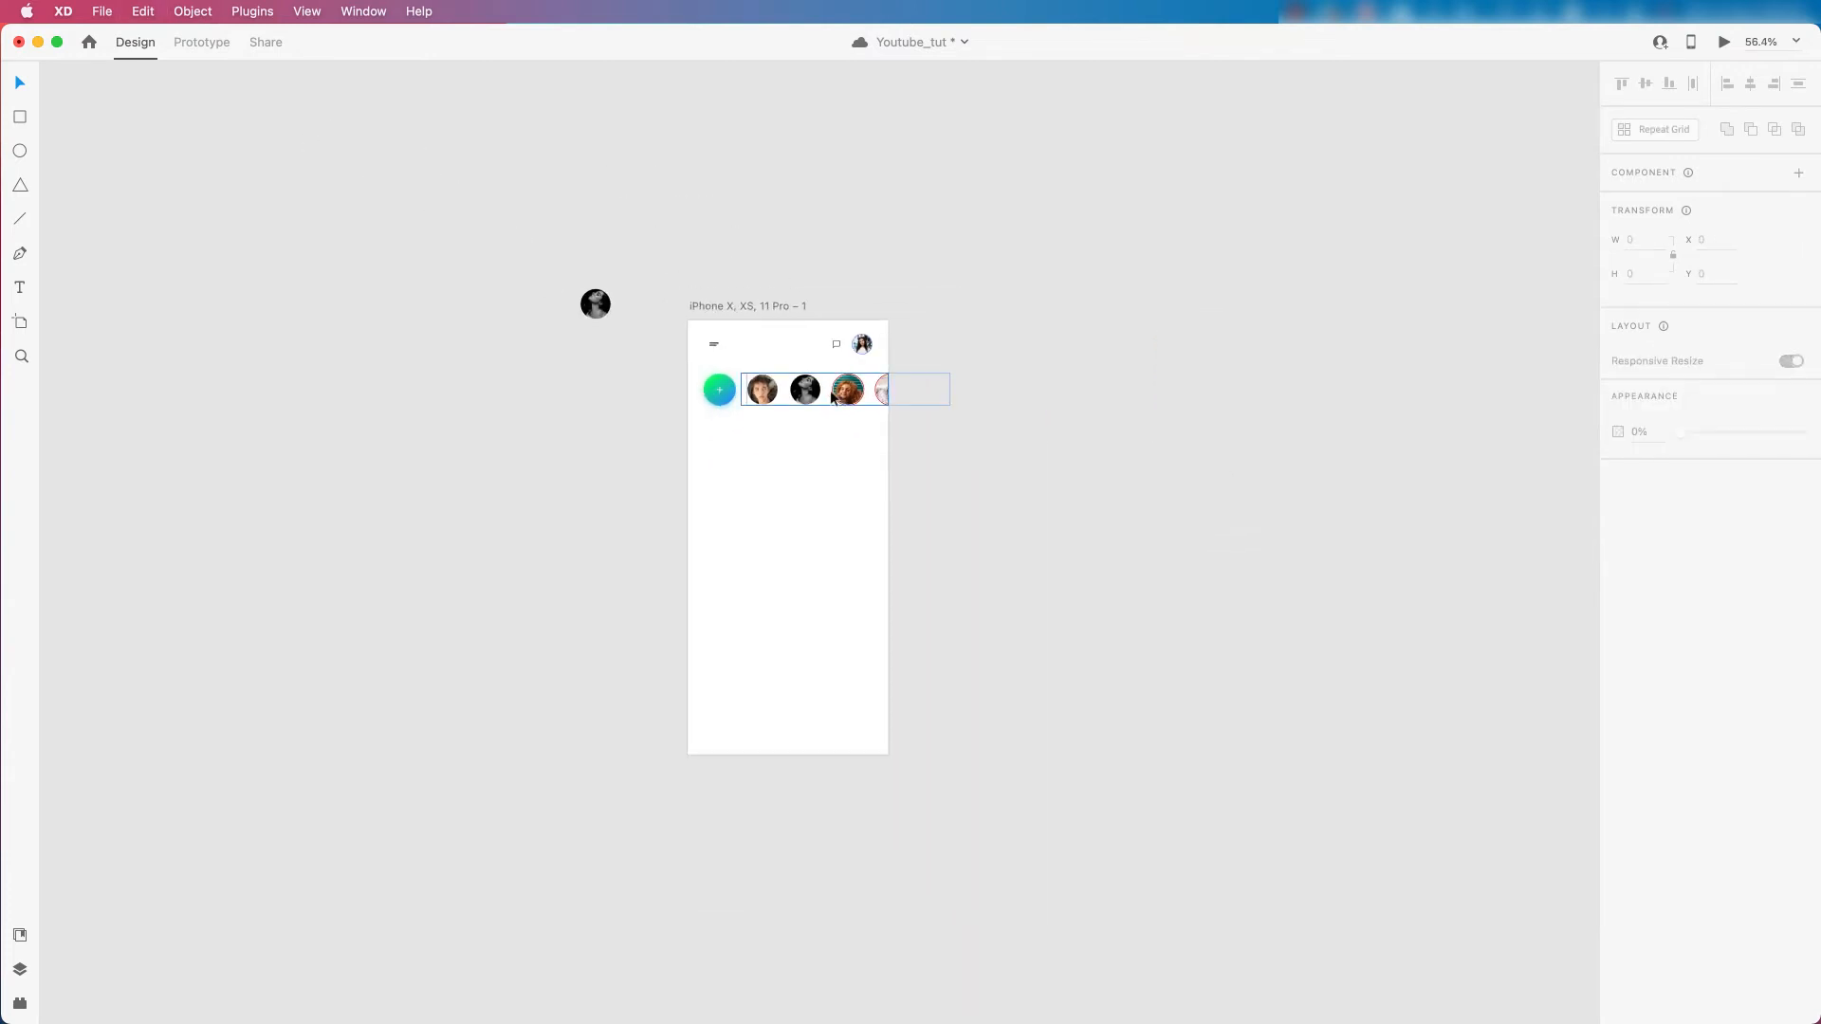
pyautogui.scroll(5, 832, 397)
pyautogui.click(625, 391)
pyautogui.keyDown('shift'); pyautogui.click(625, 391); pyautogui.keyUp('shift')
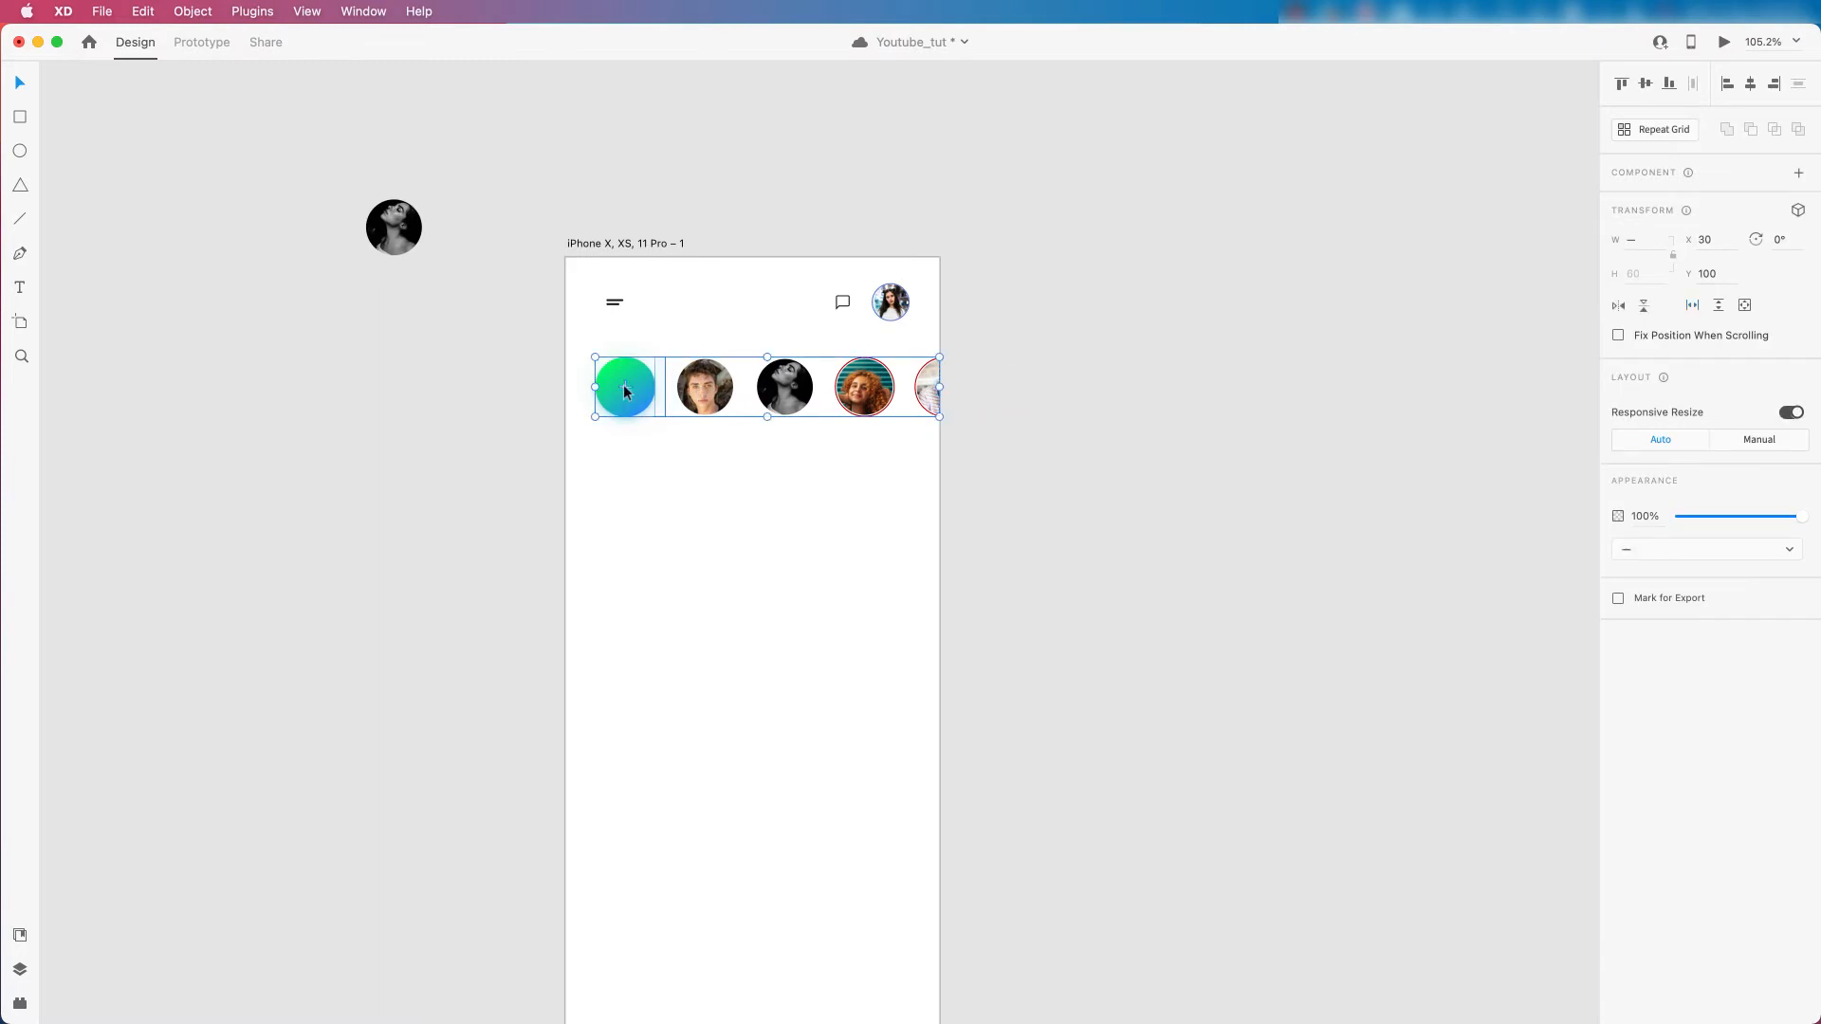
pyautogui.press('super+g')
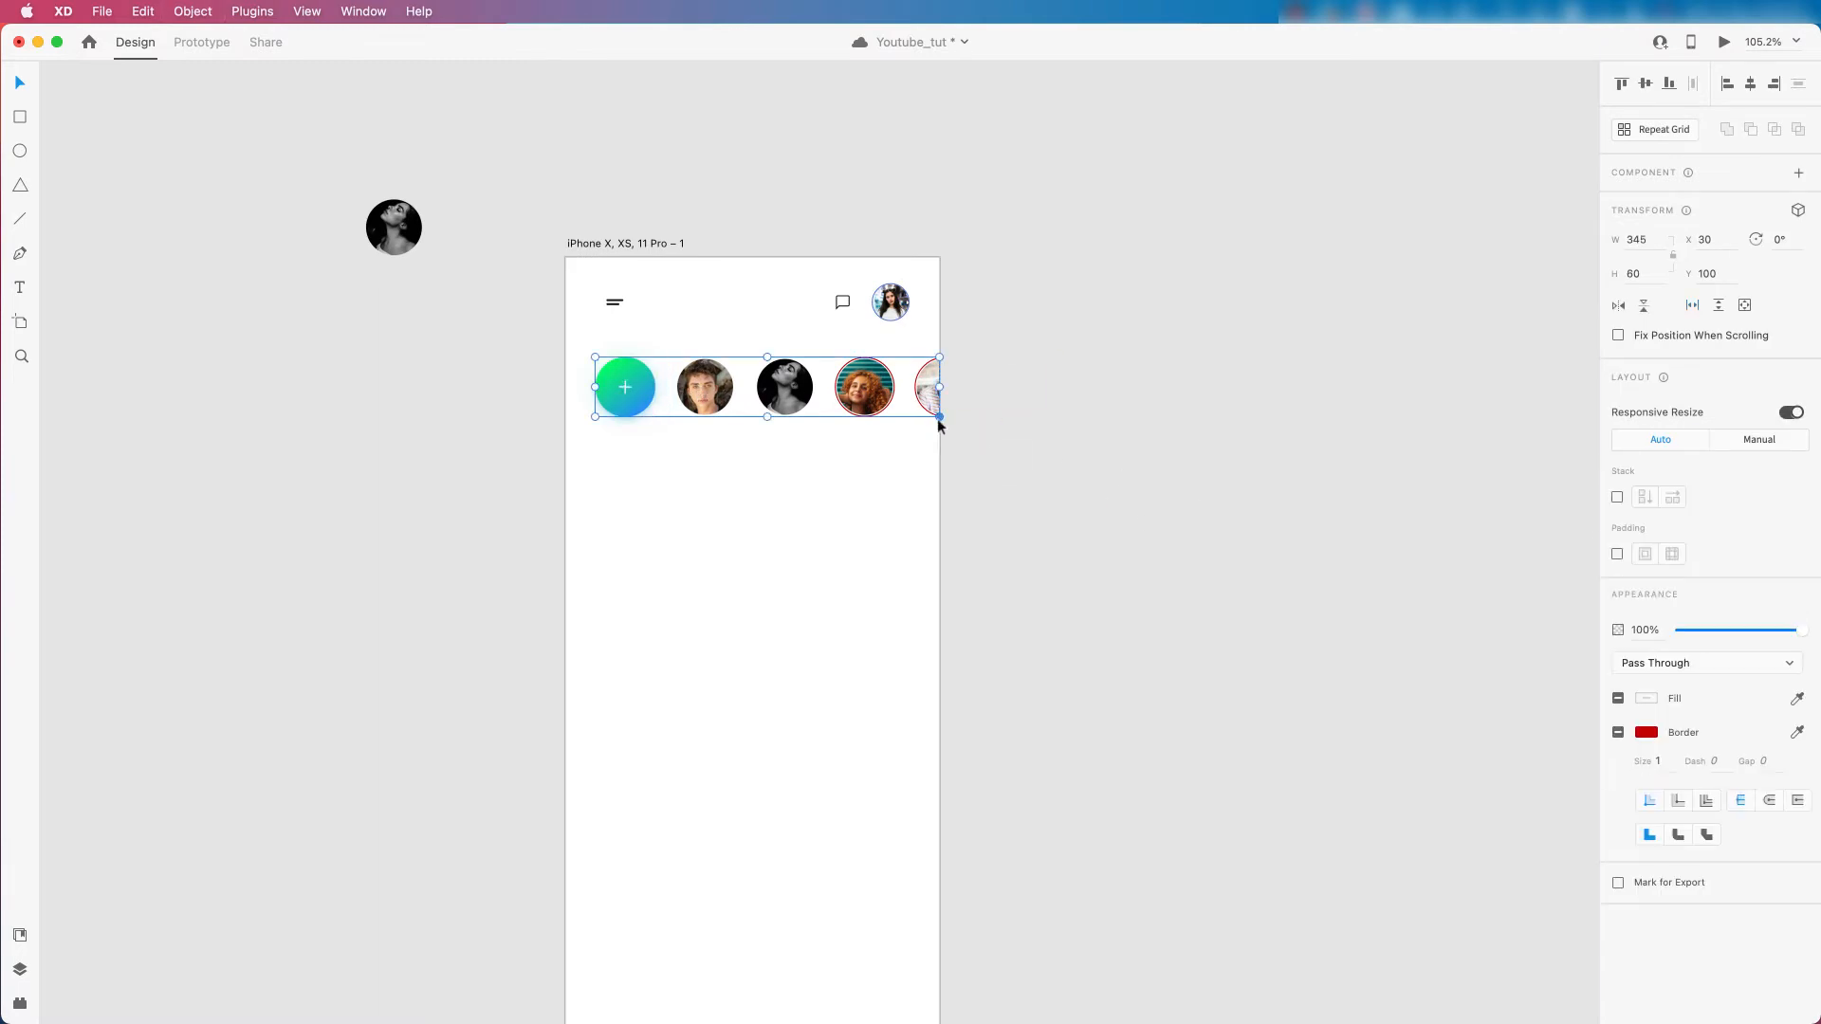
pyautogui.scroll(2, 593, 252)
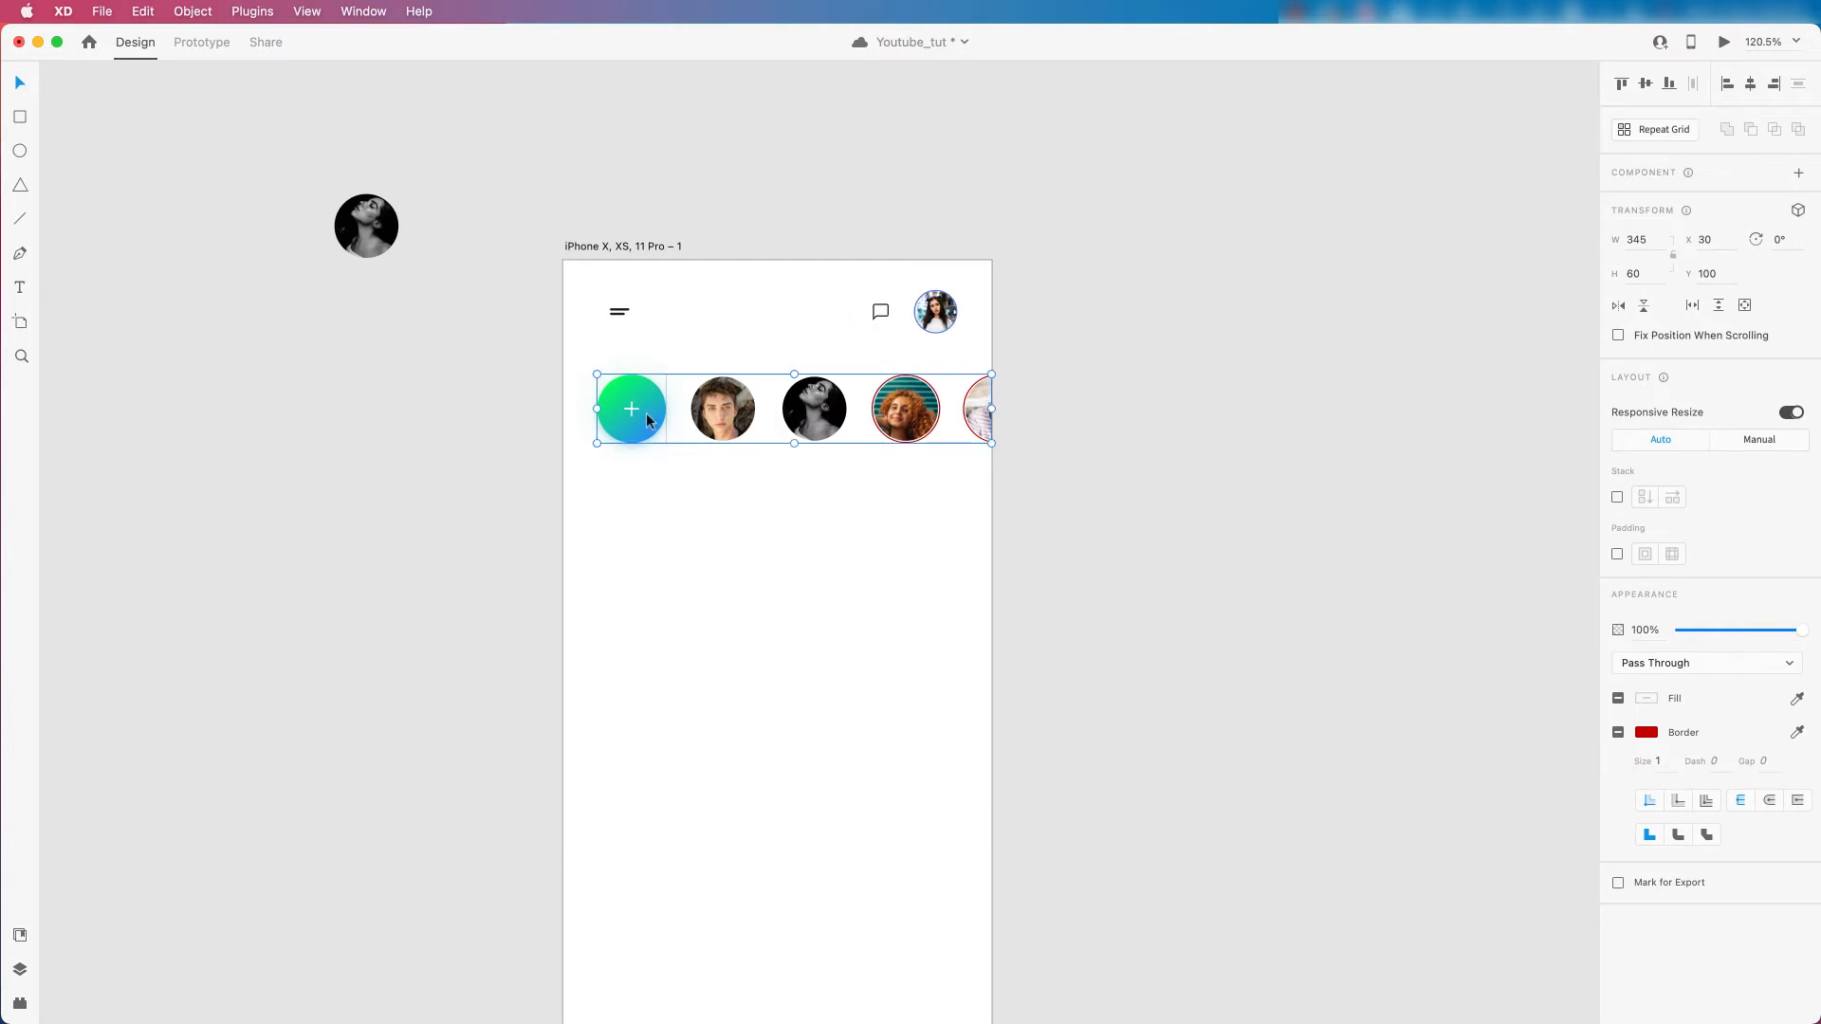
pyautogui.moveTo(648, 418); pyautogui.dragTo(648, 437)
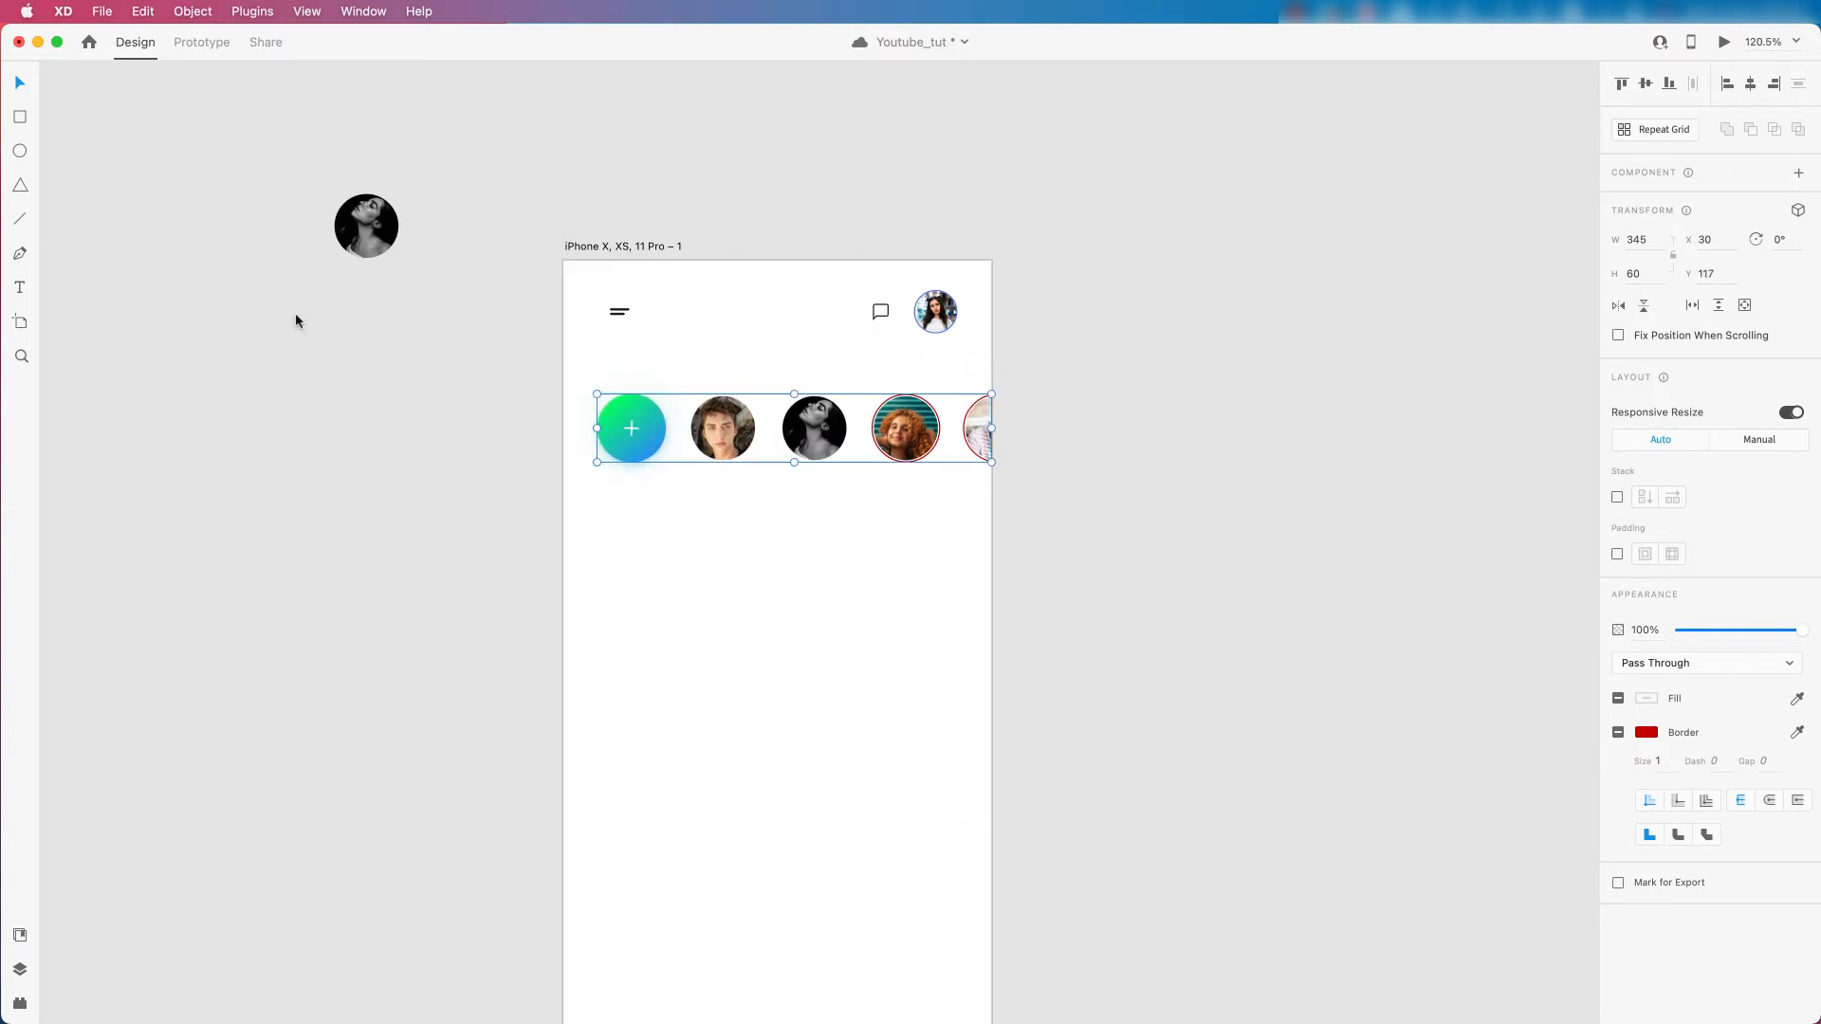
# Add the text "Stories" above the circles and align its left edge with the plus circle at X 30.
pyautogui.click(21, 290)
pyautogui.click(602, 371)
pyautogui.write('St')
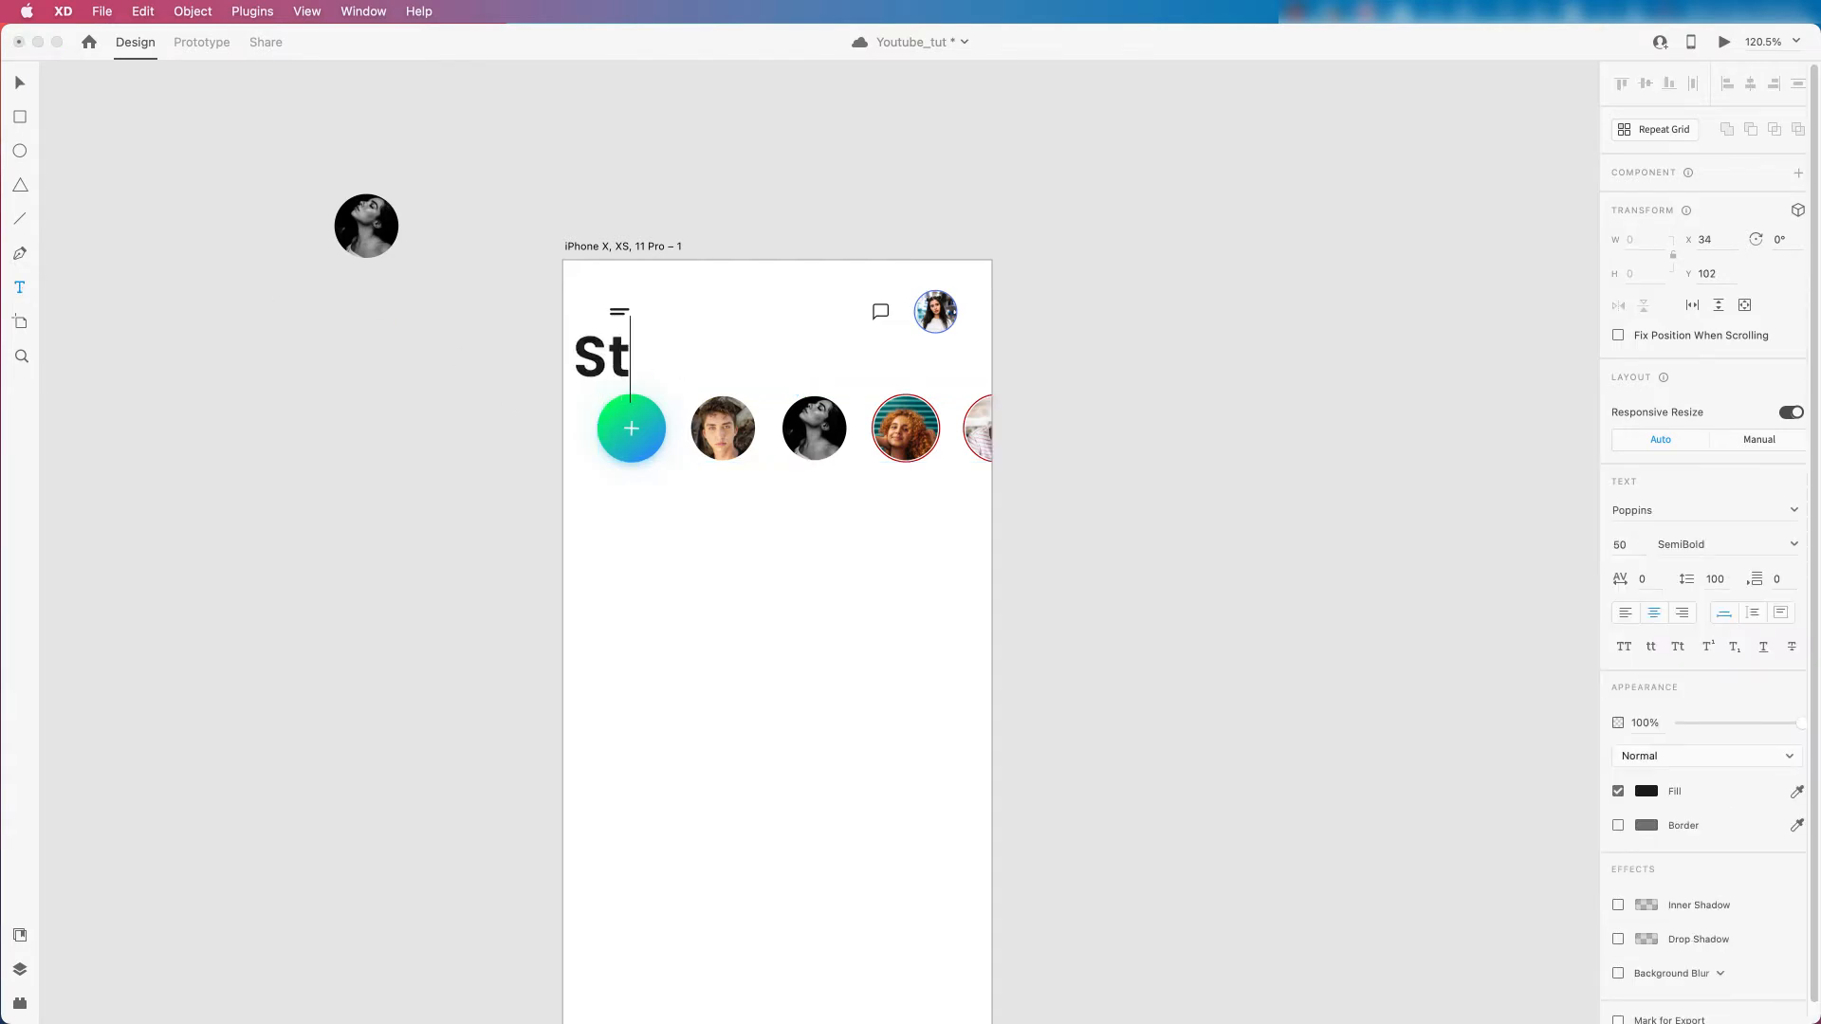
pyautogui.write('ories')
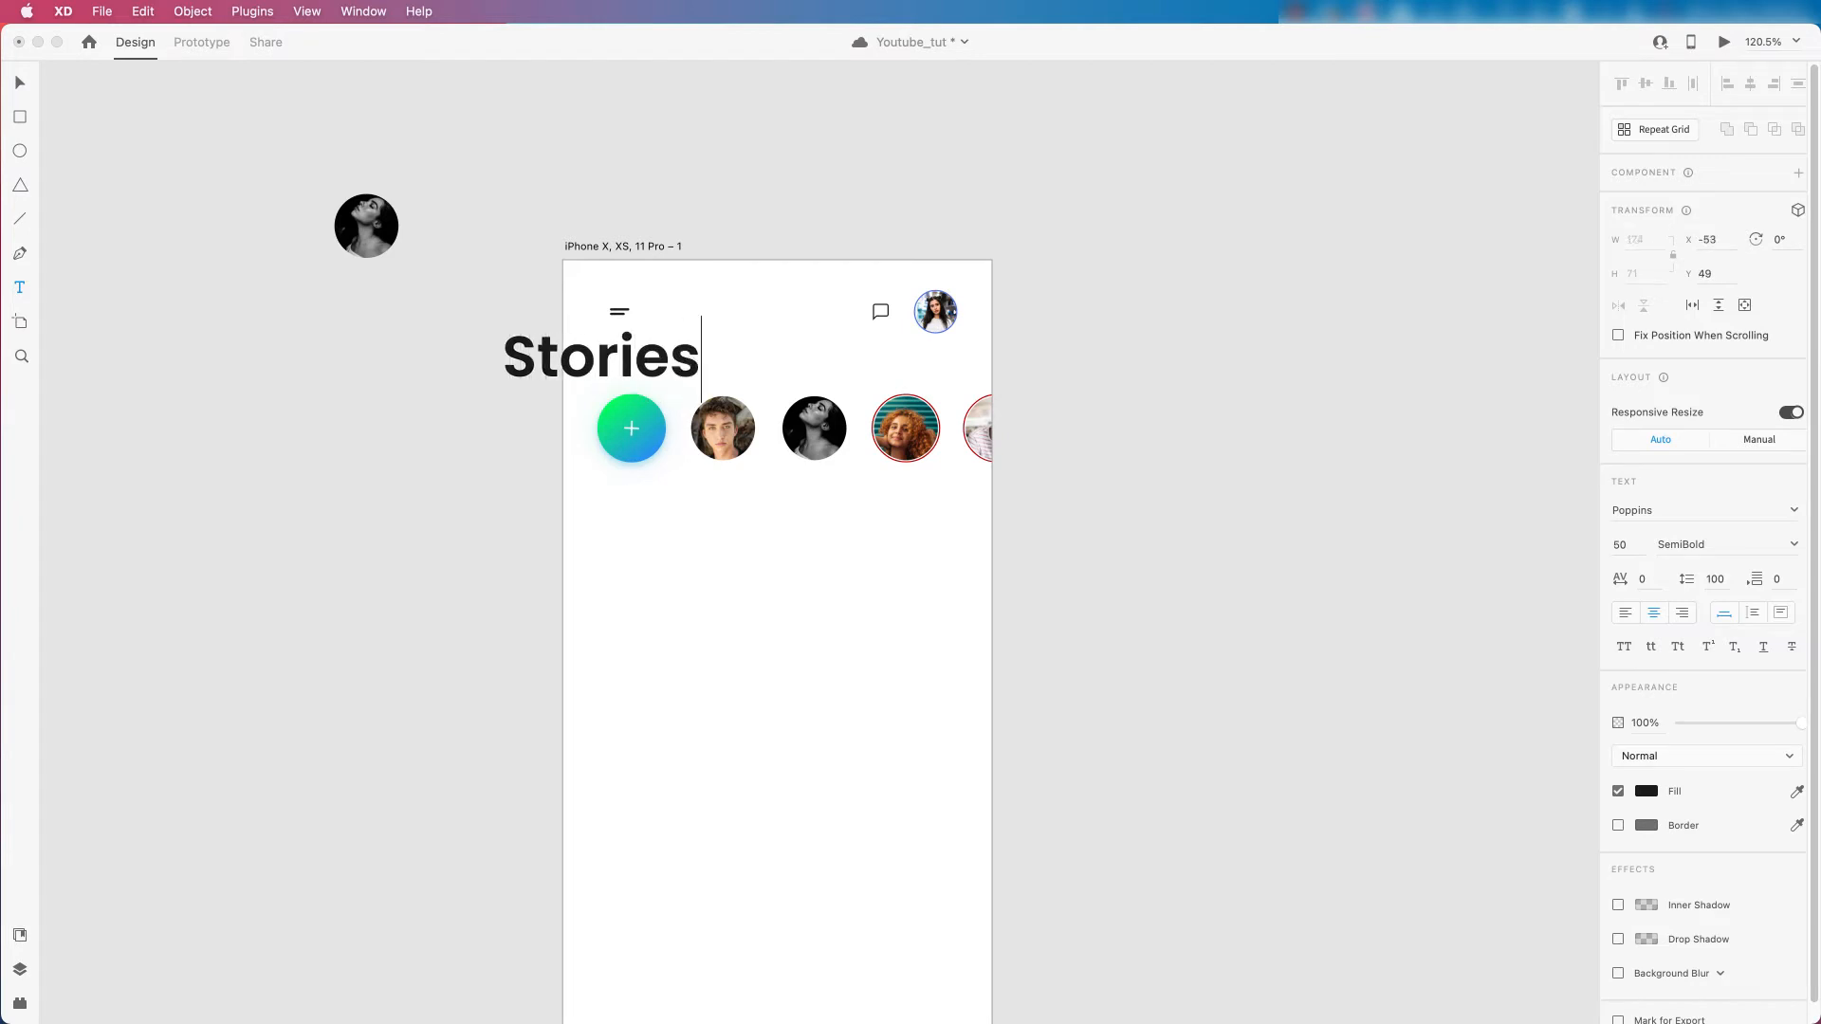
pyautogui.press('Escape')
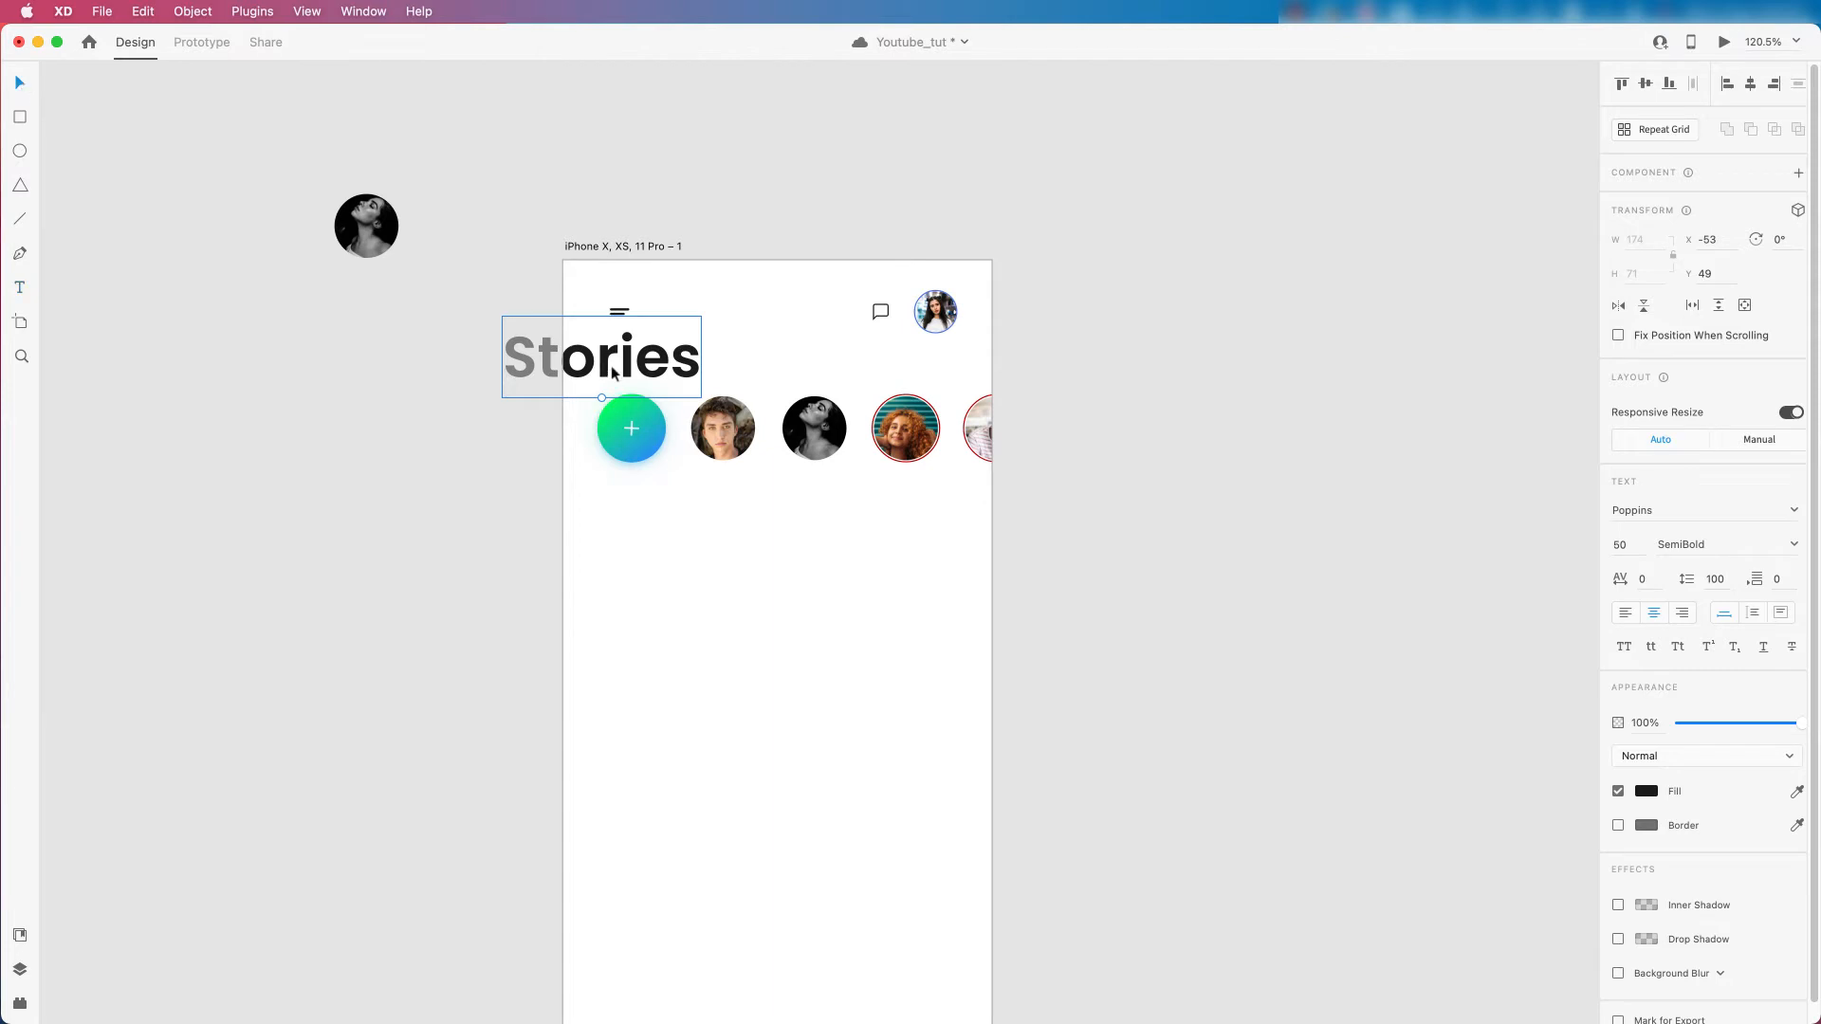
pyautogui.moveTo(610, 365); pyautogui.dragTo(702, 375)
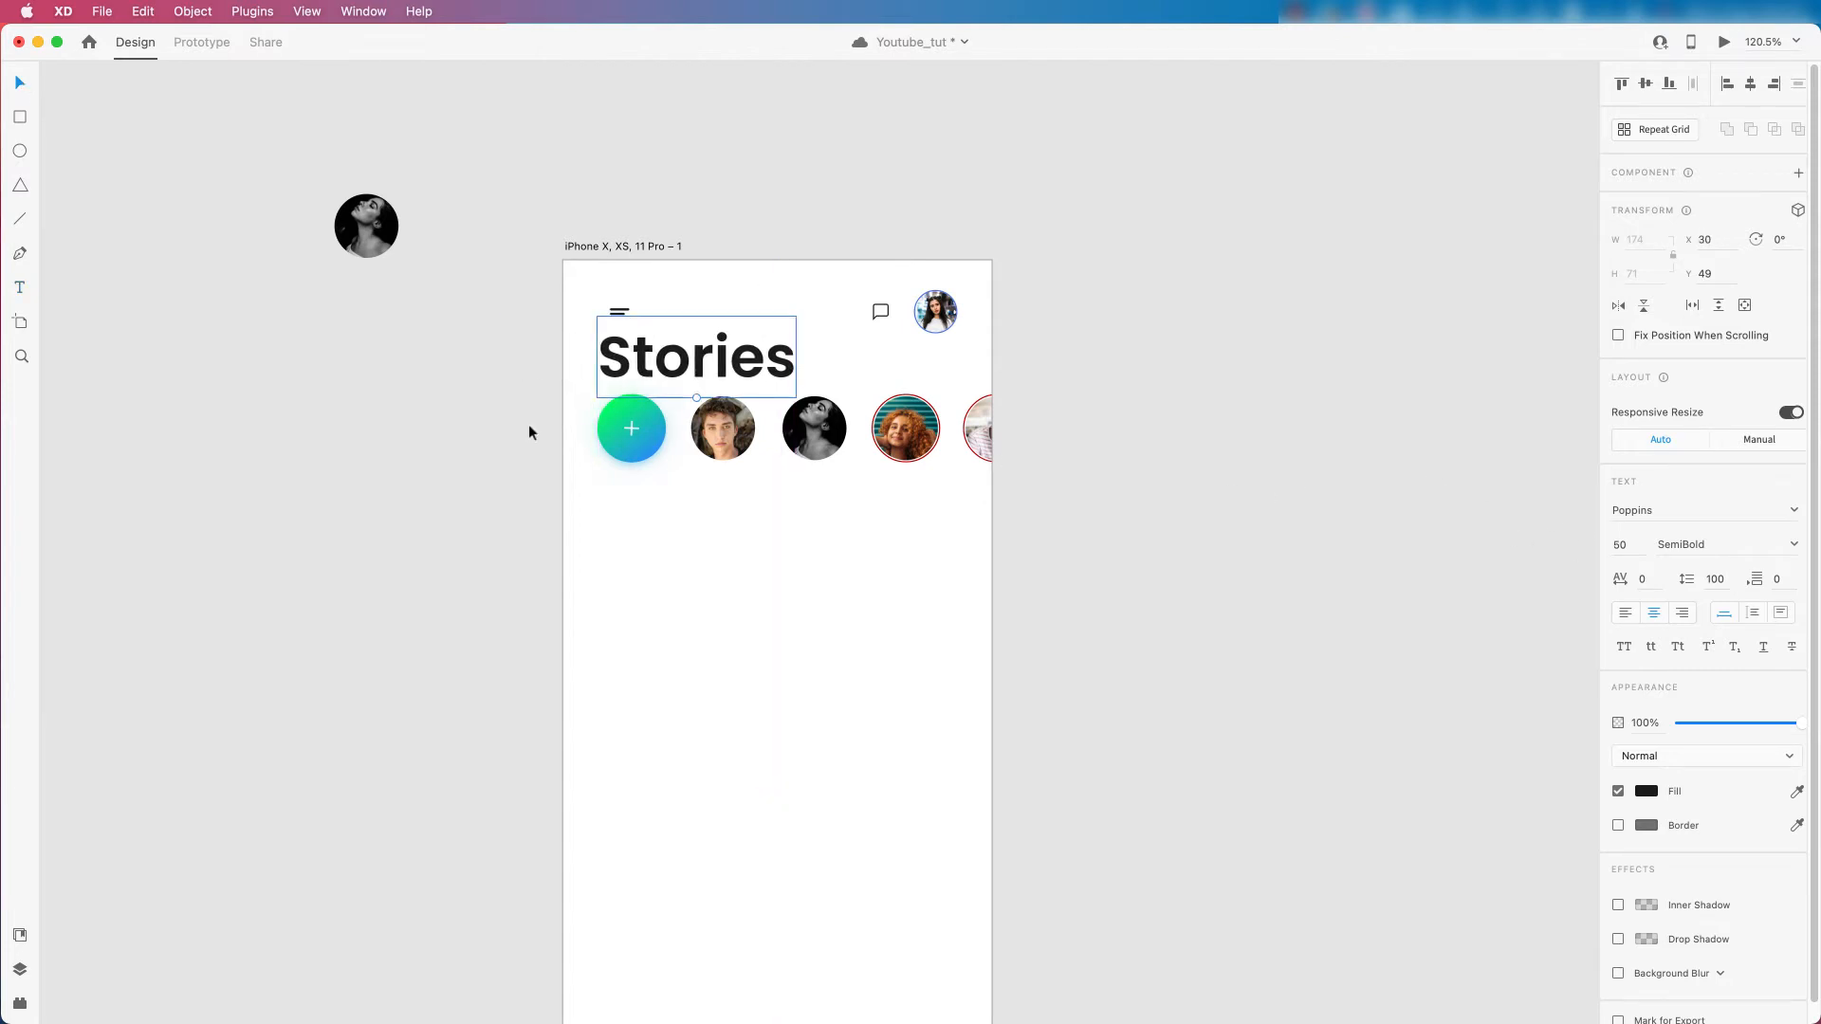
# Apply the Poppins 14pt character style to the Stories heading and reposition it at X 30, Y 82.
pyautogui.click(23, 936)
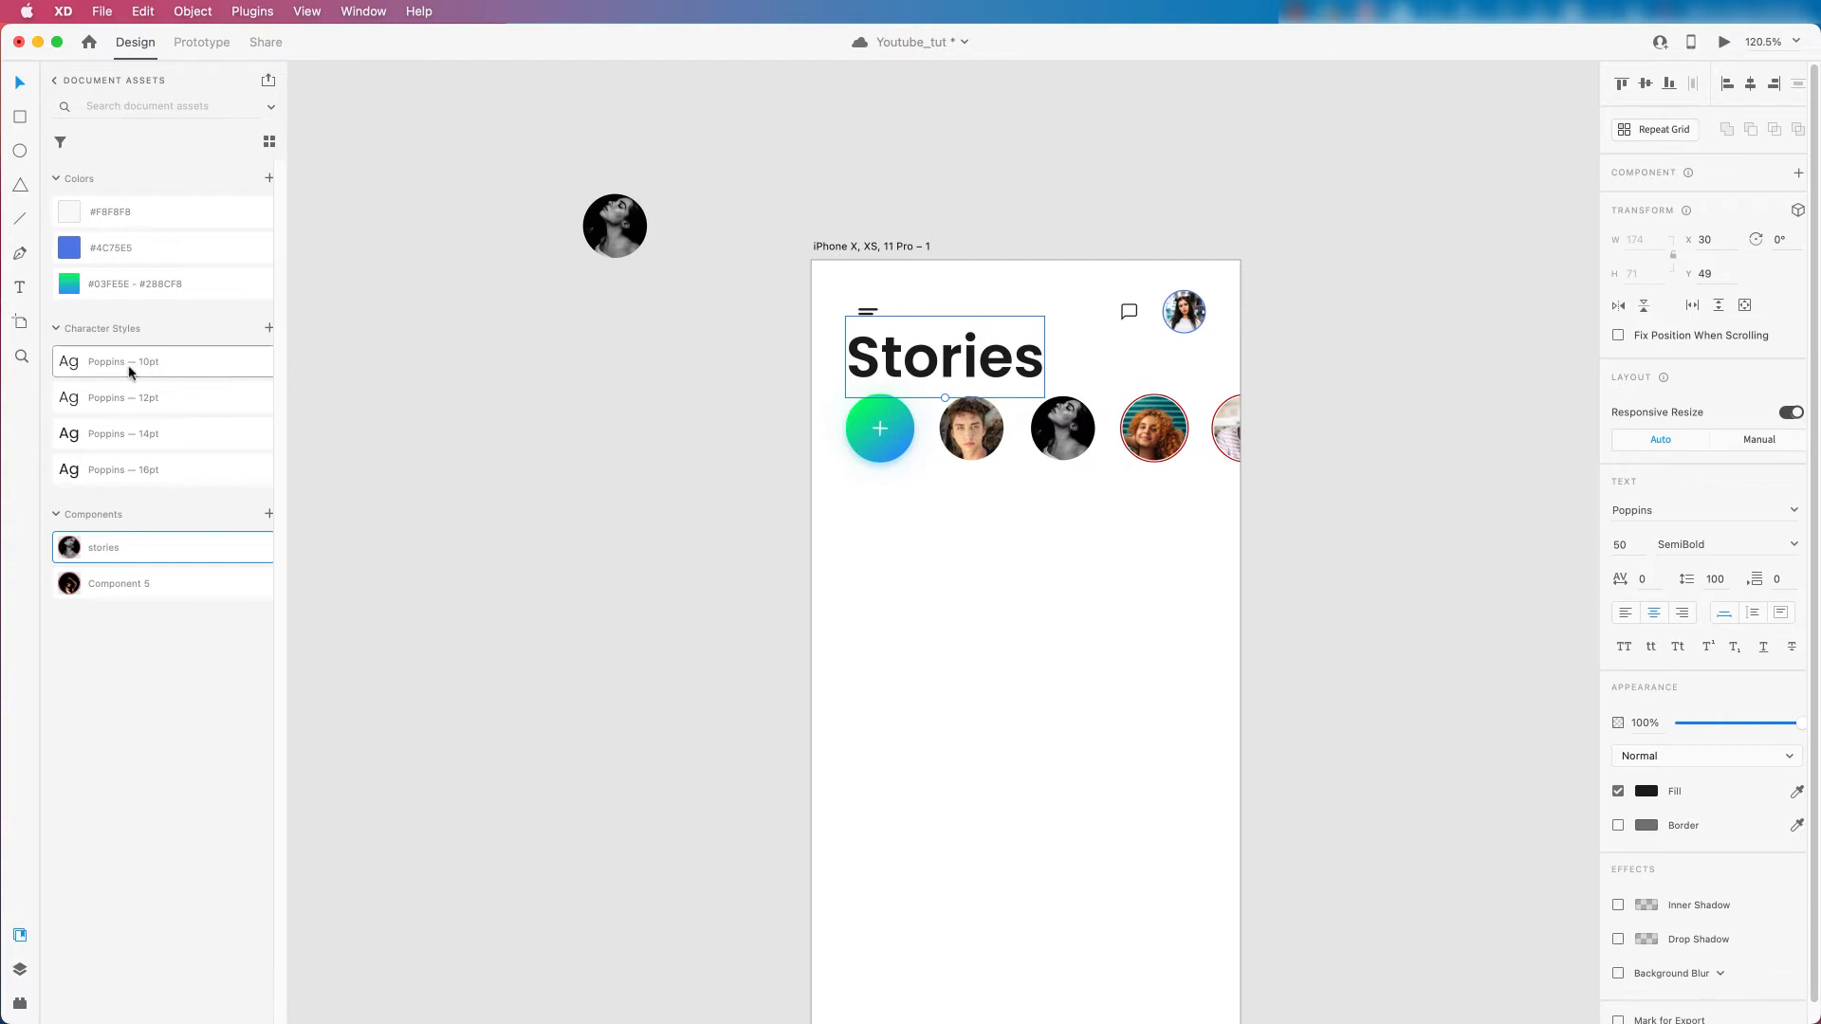
pyautogui.click(140, 431)
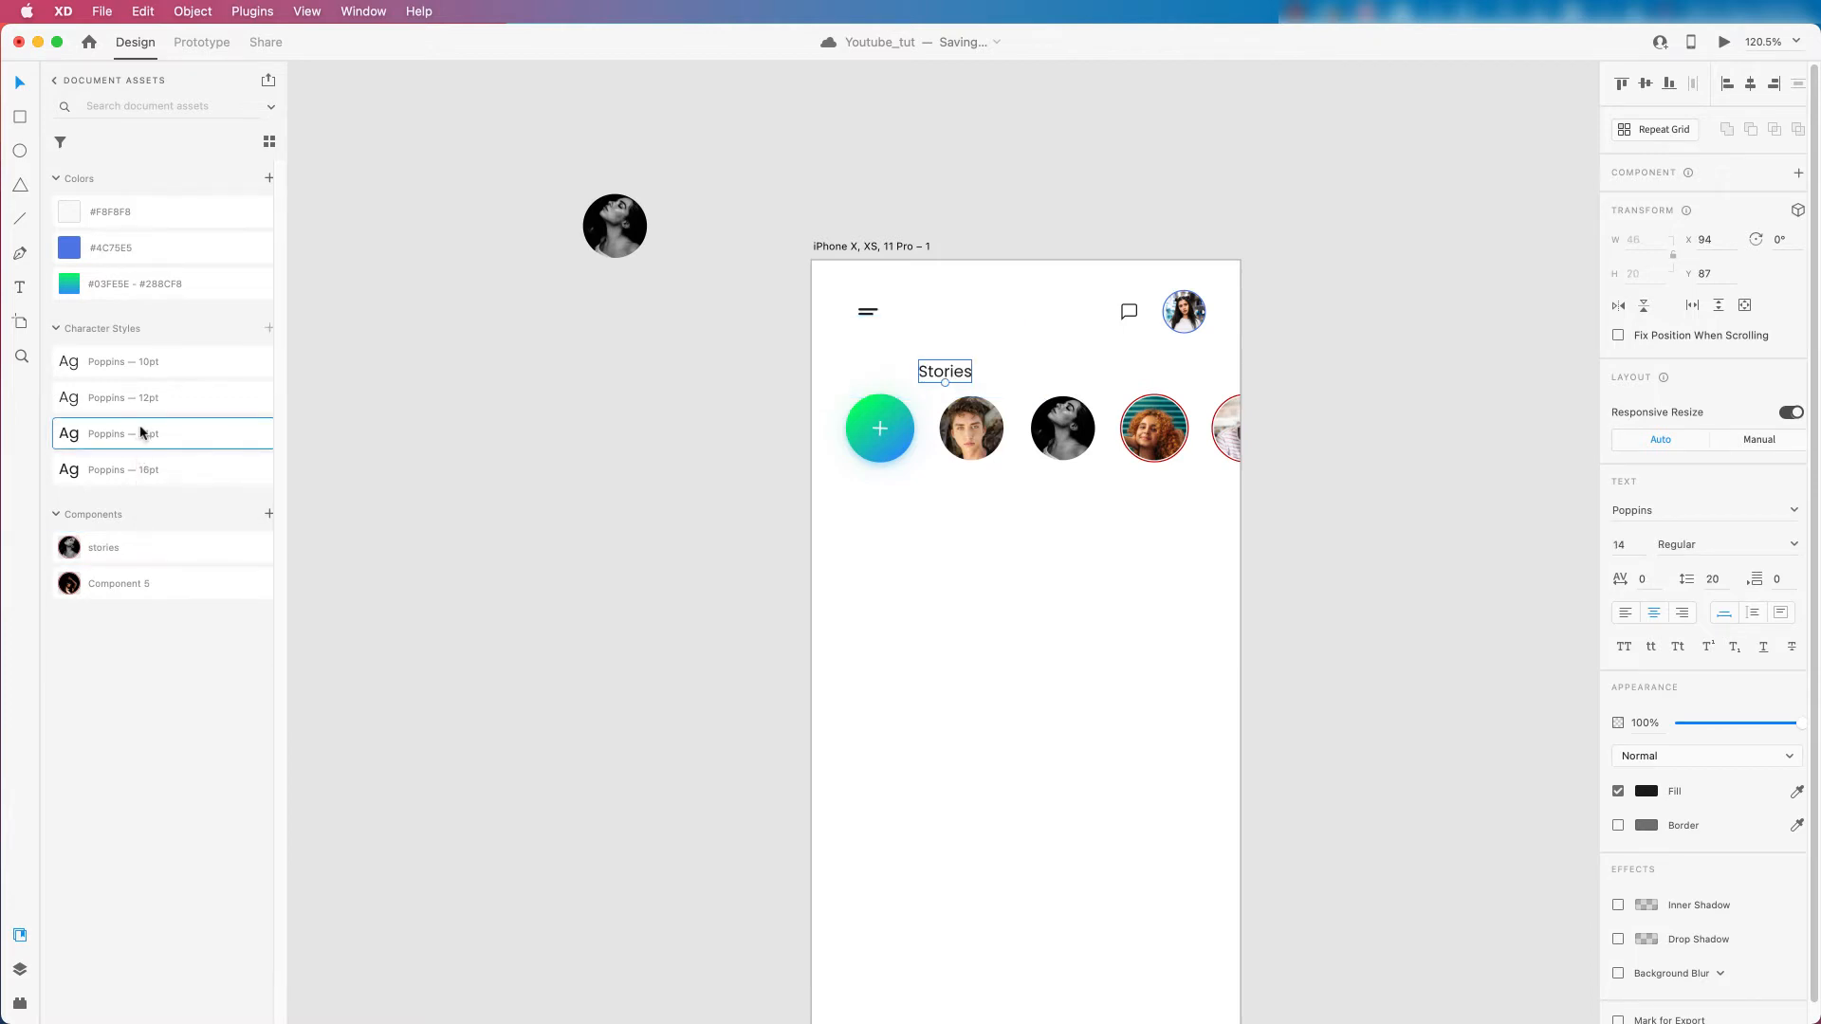
pyautogui.moveTo(942, 376); pyautogui.dragTo(868, 377)
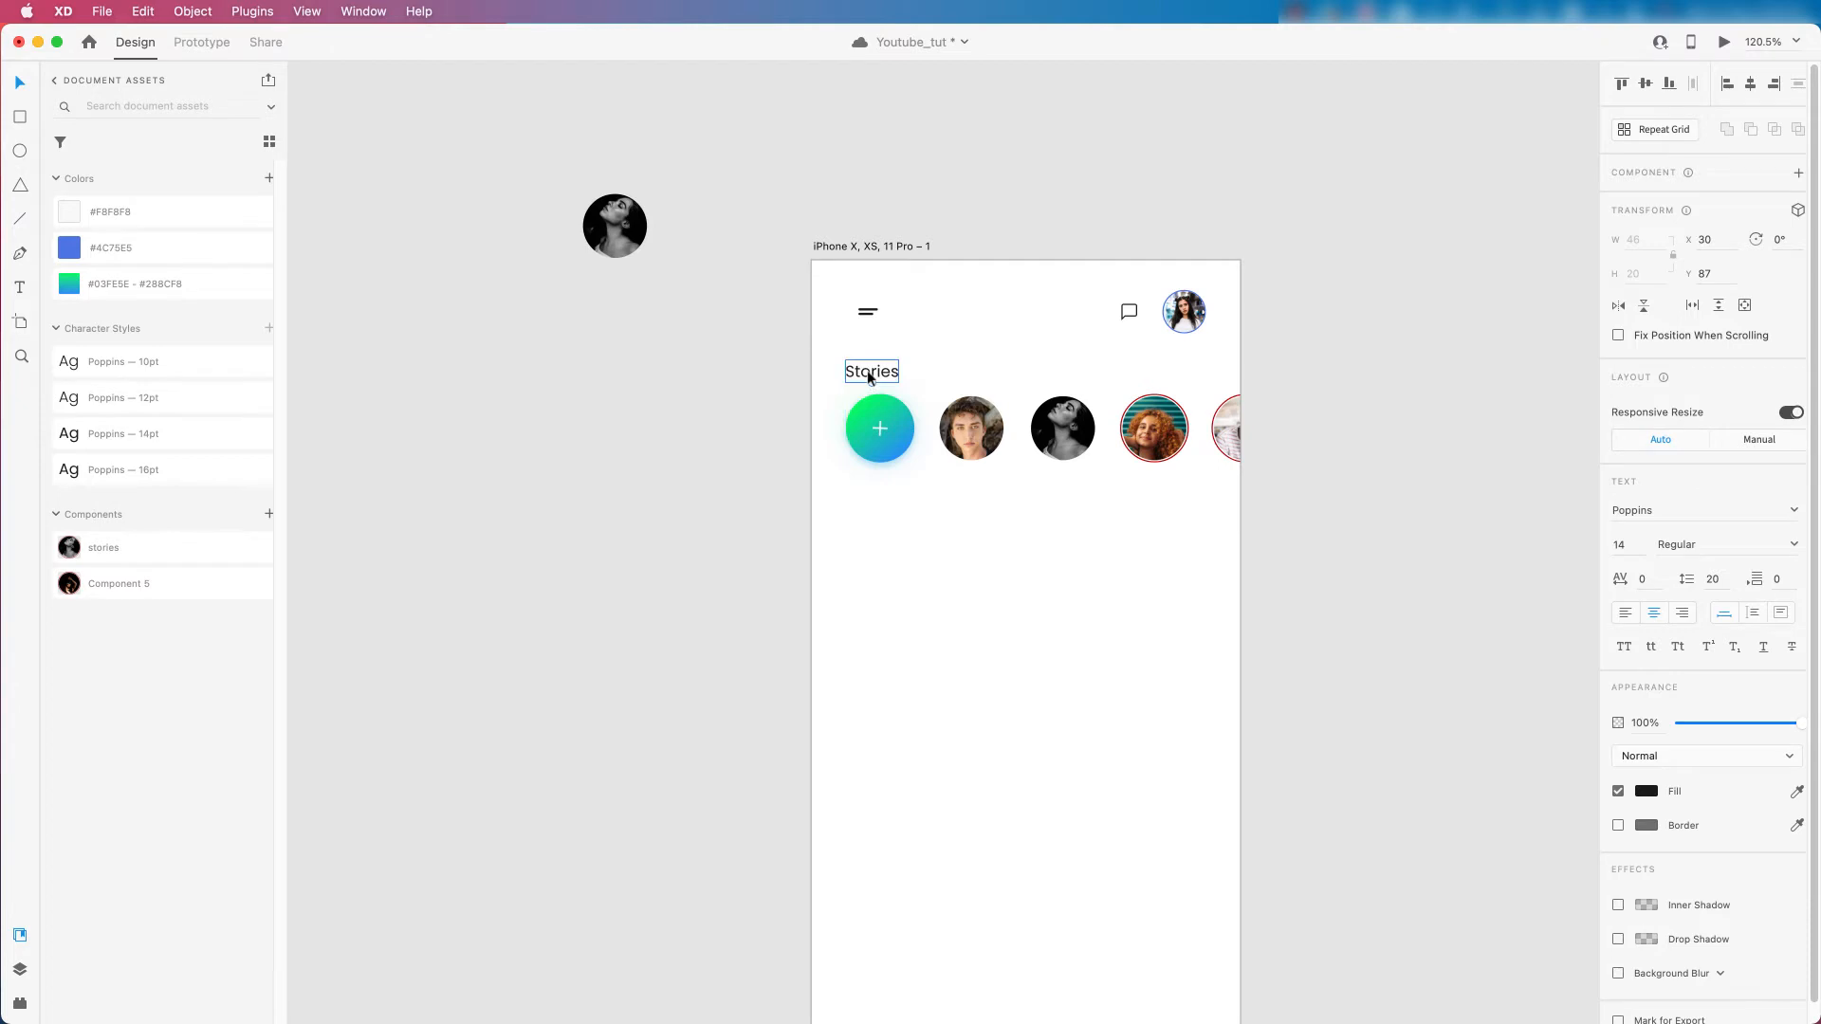
pyautogui.press('Up')
pyautogui.press('Up')
pyautogui.press('Up')
pyautogui.press('Up')
pyautogui.press('Up')
pyautogui.scroll(-5, 890, 396)
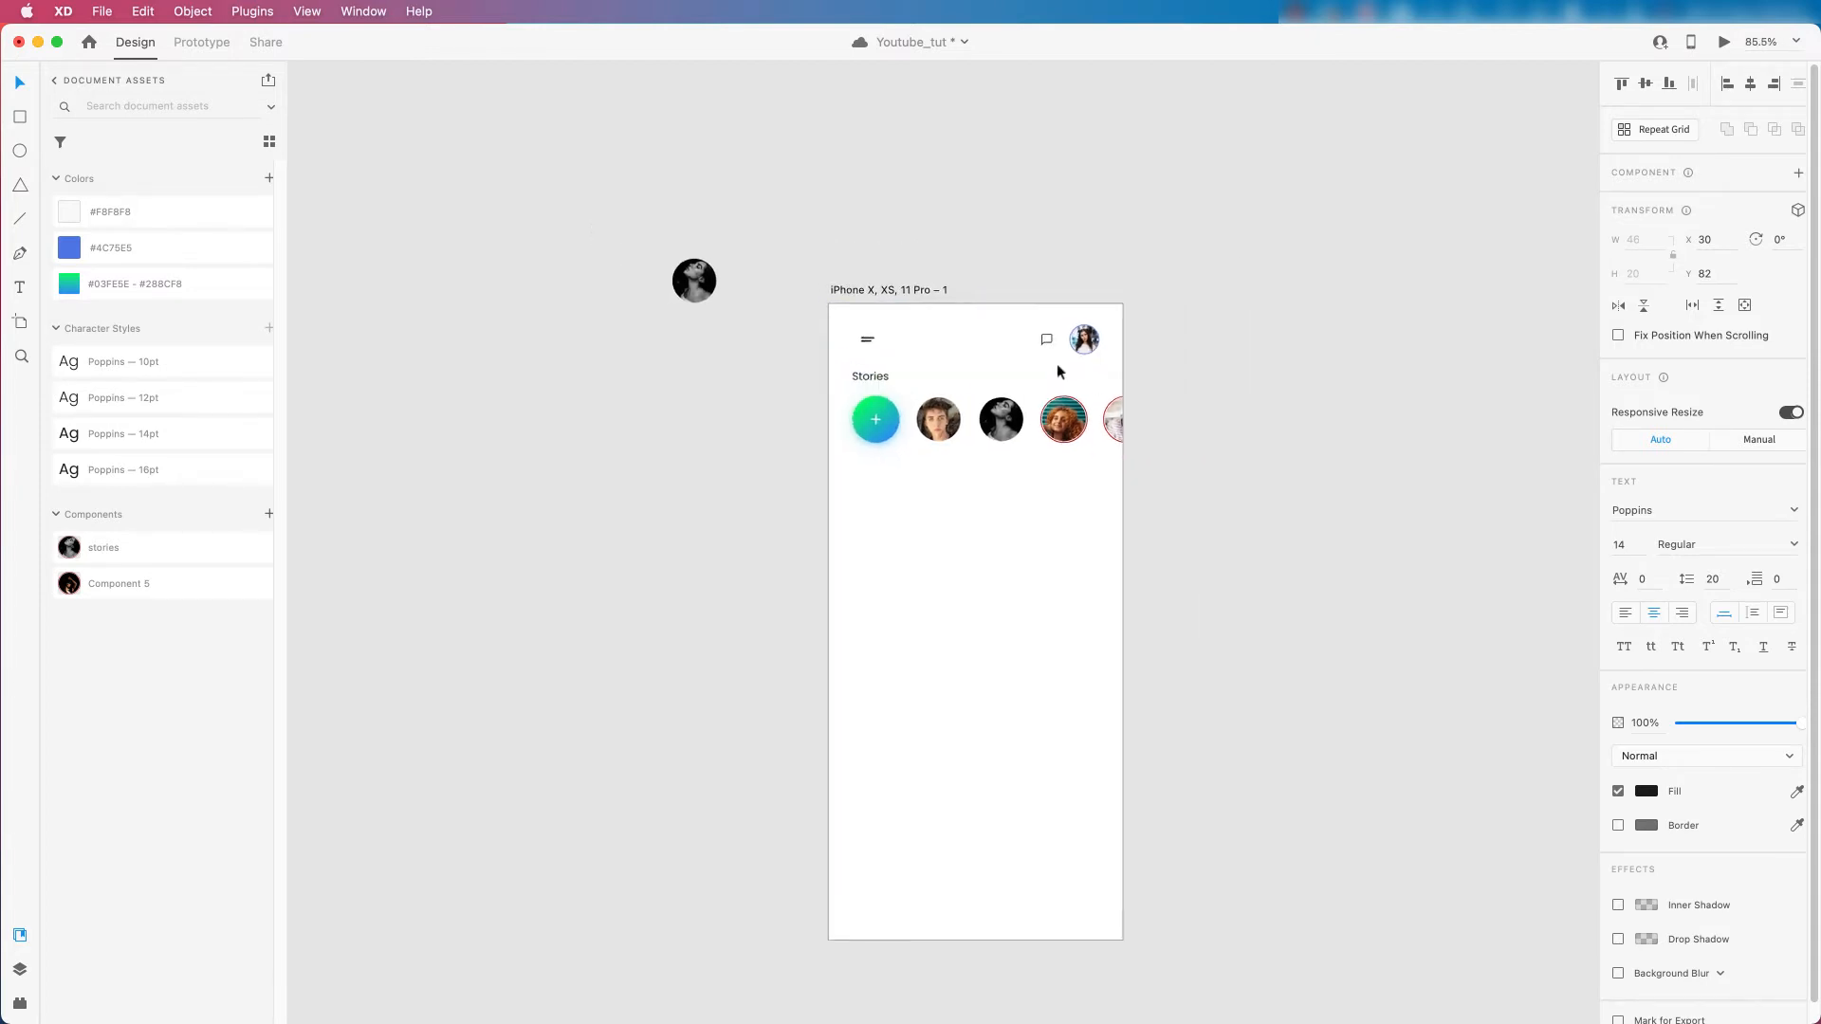
# Move the Stories heading and the story circles row down together, placing the heading at Y 100.
pyautogui.scroll(2, 878, 396)
pyautogui.keyDown('shift'); pyautogui.click(880, 431); pyautogui.keyUp('shift')
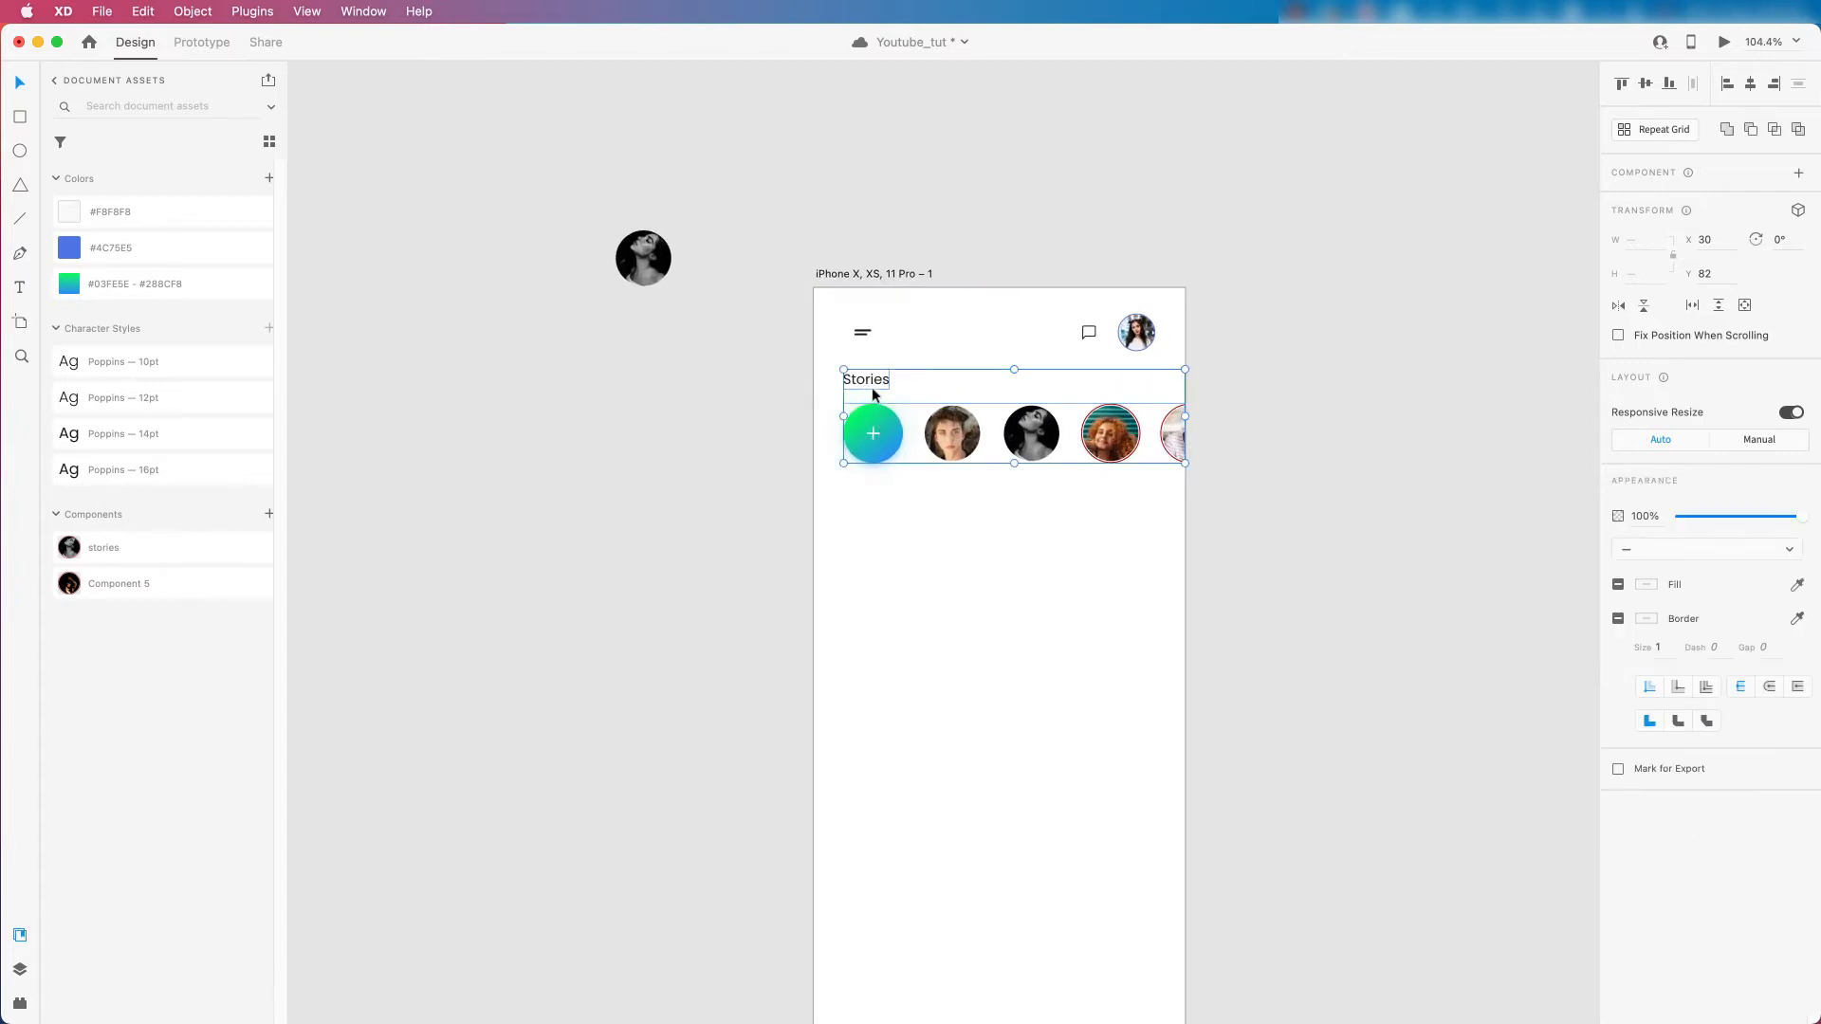
pyautogui.moveTo(873, 387); pyautogui.dragTo(873, 406)
pyautogui.click(1278, 400)
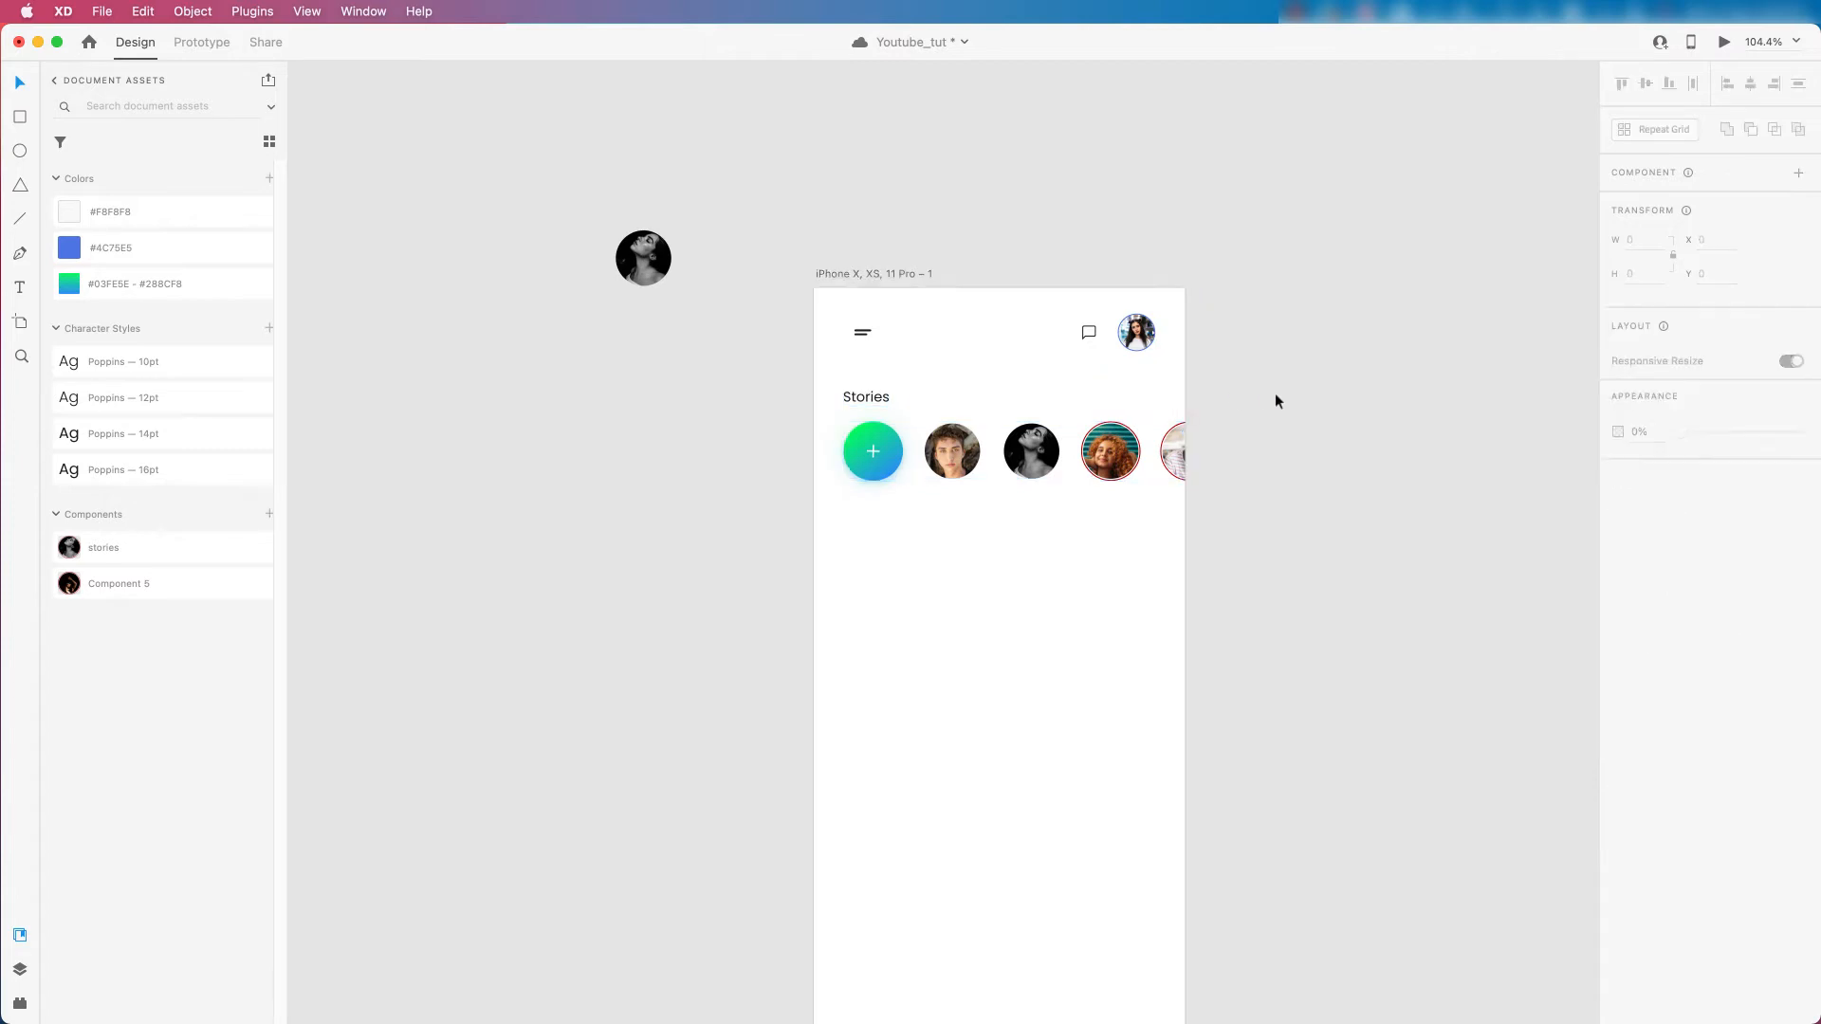
# Delete the leftover black-and-white story component lying outside the artboard.
pyautogui.scroll(-4, 788, 446)
pyautogui.scroll(4, 1105, 433)
pyautogui.scroll(-4, 768, 450)
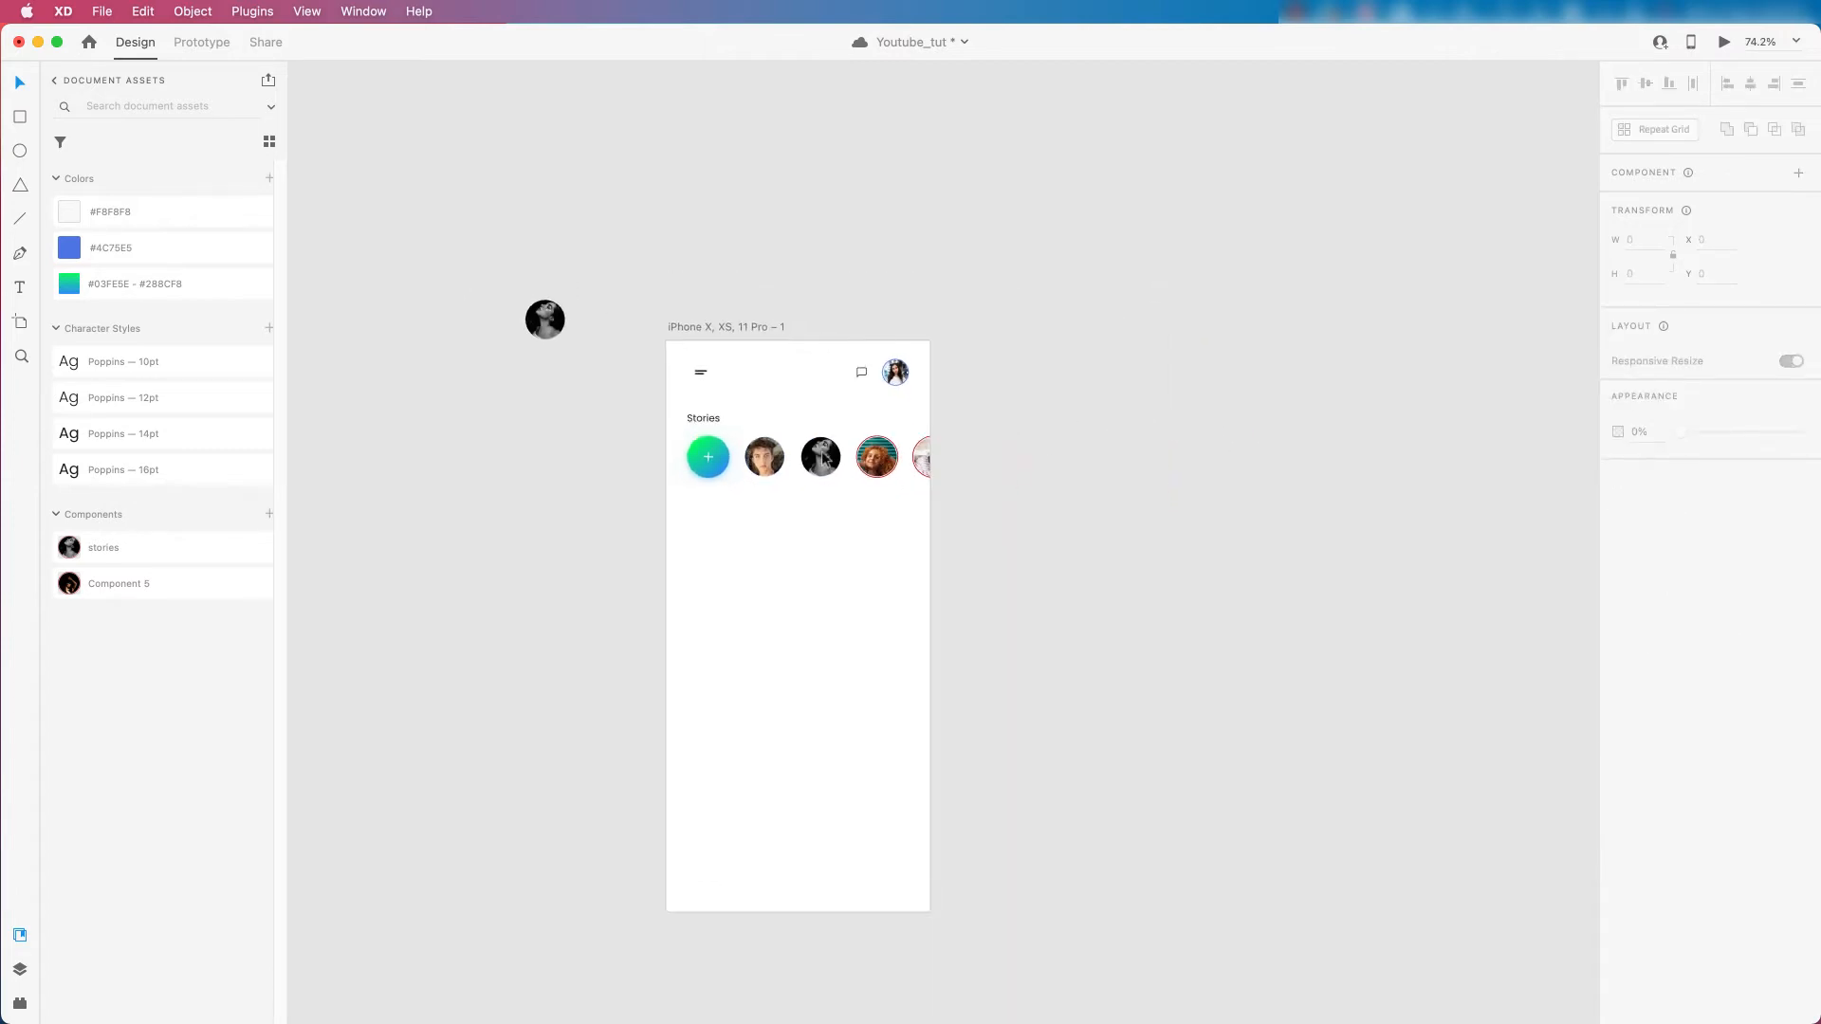
pyautogui.scroll(1, 815, 501)
pyautogui.click(517, 316)
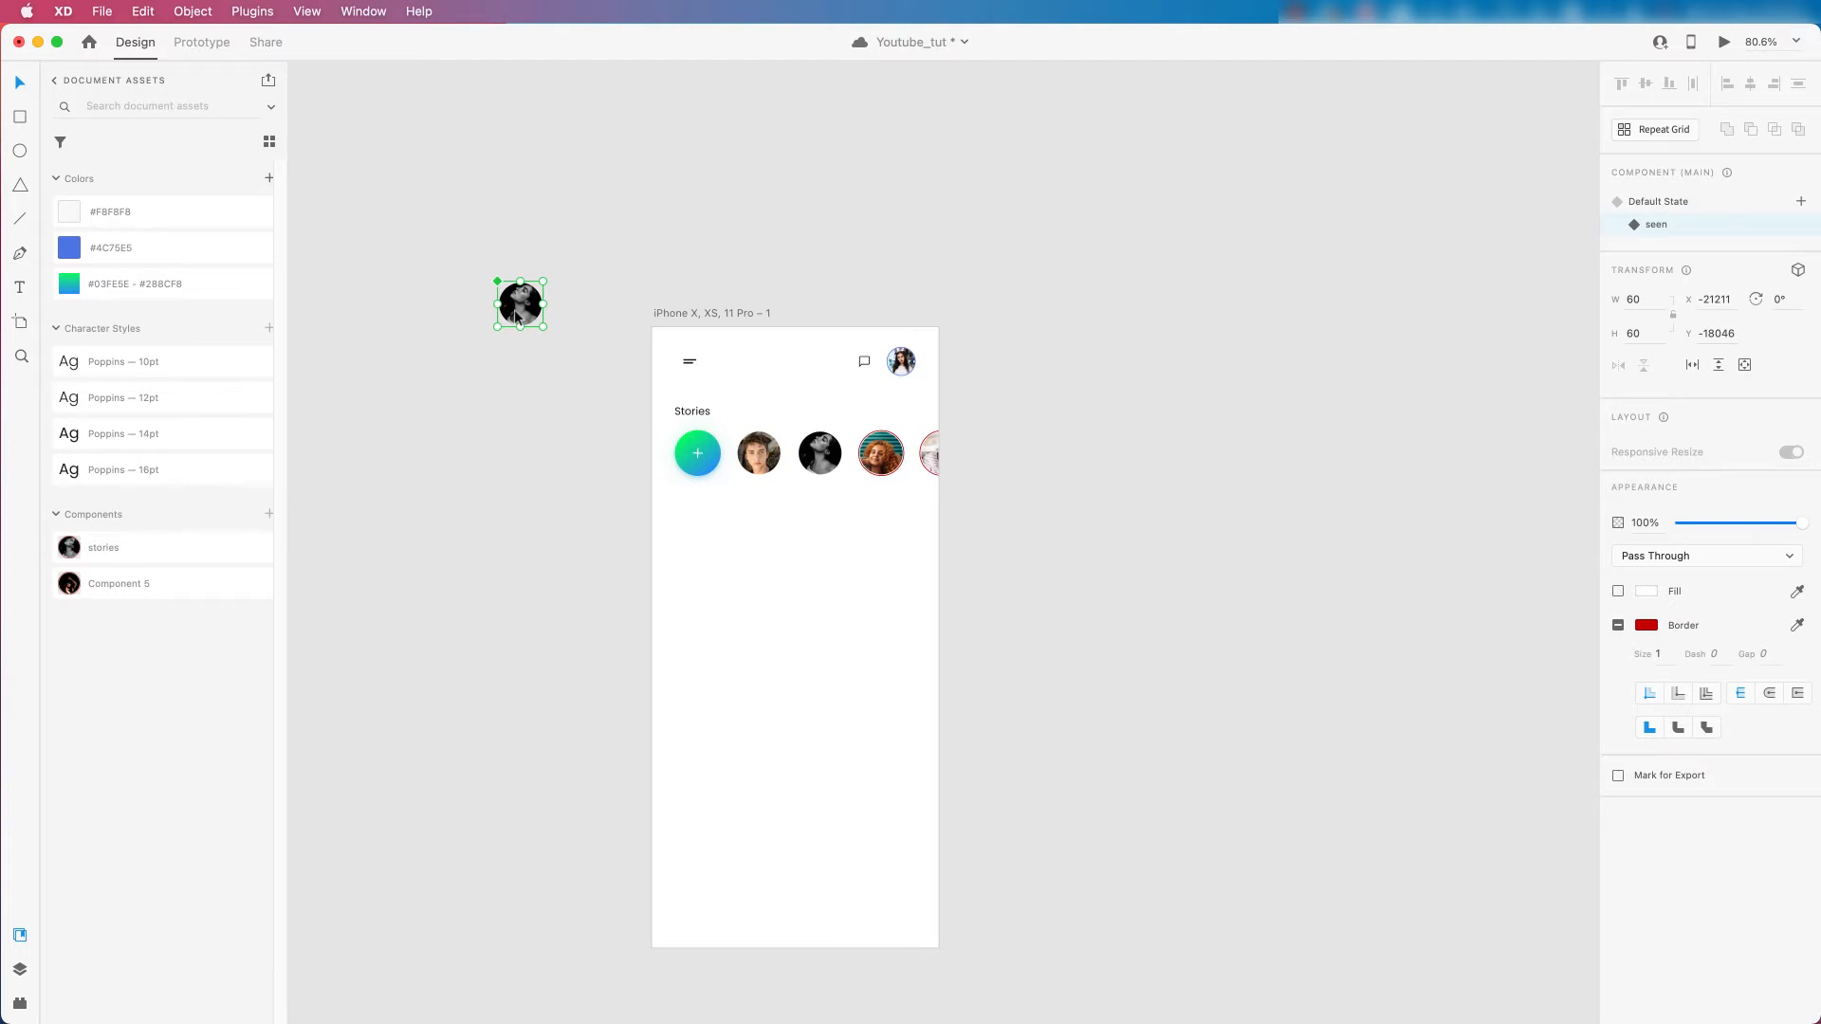
pyautogui.press('Delete')
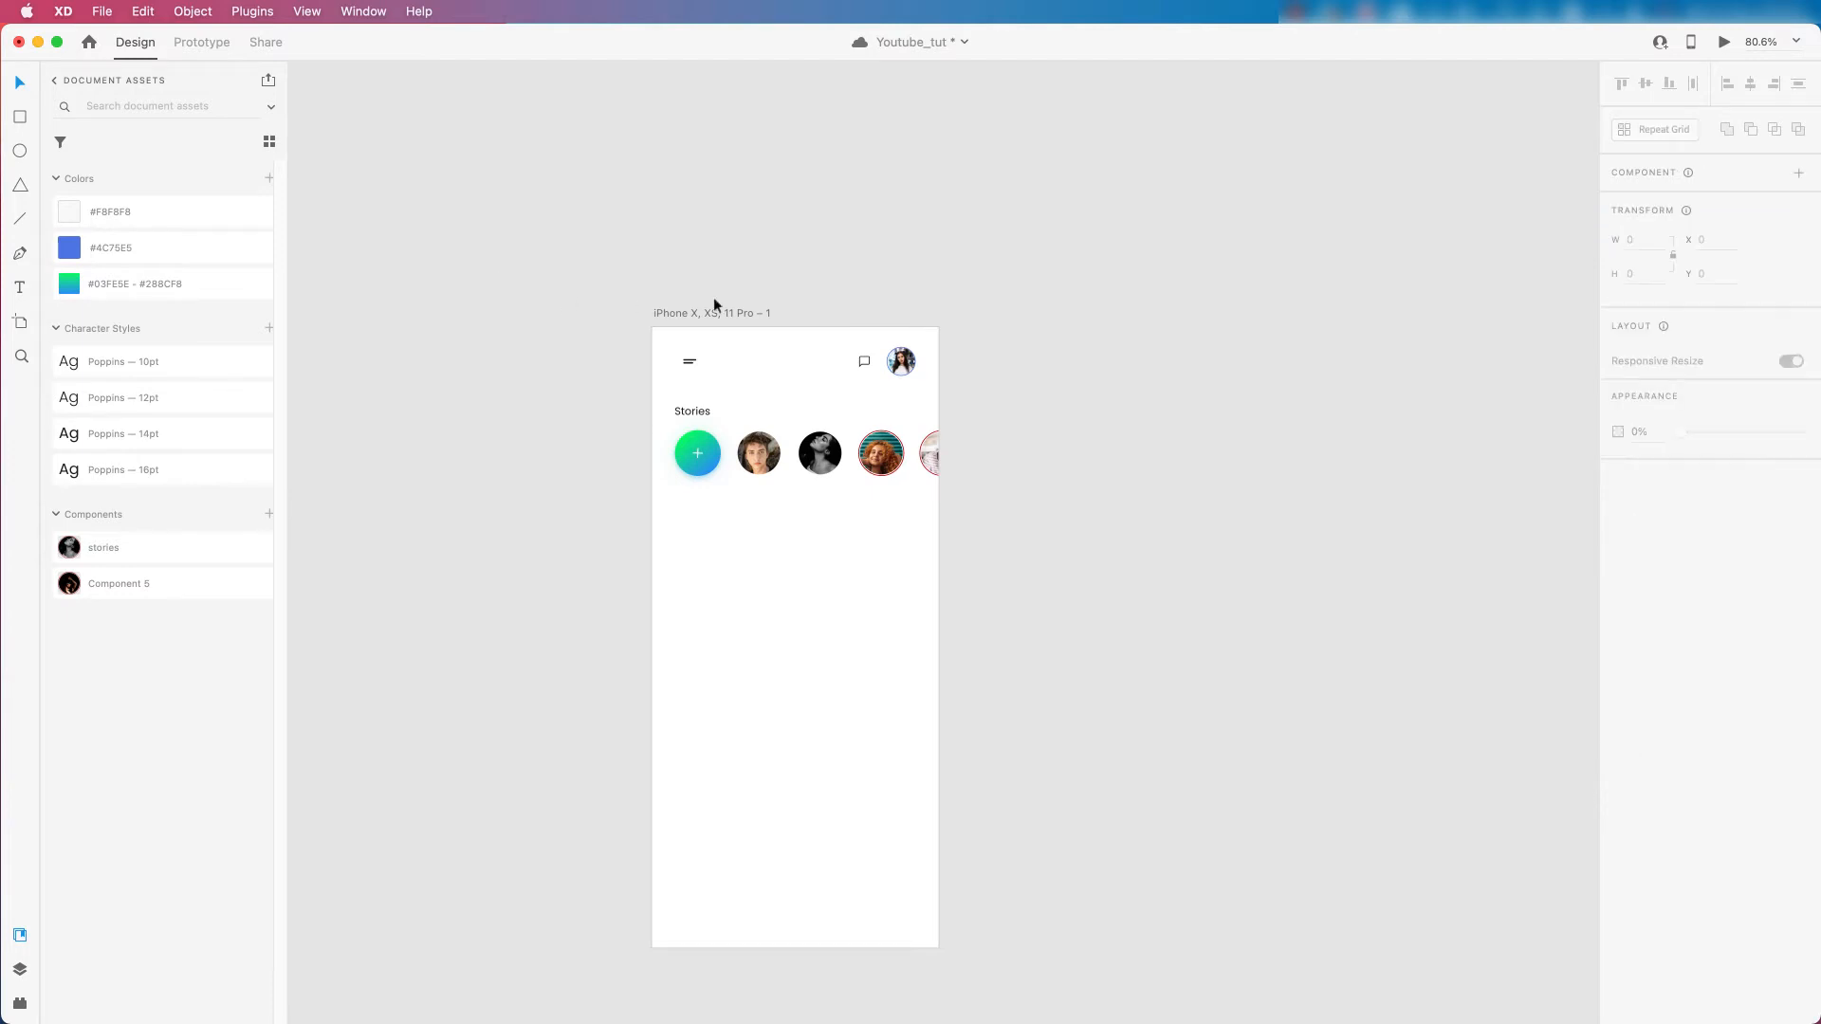
# Duplicate the Stories heading to the opposite end of its line at X 299, Y 100.
pyautogui.click(739, 462)
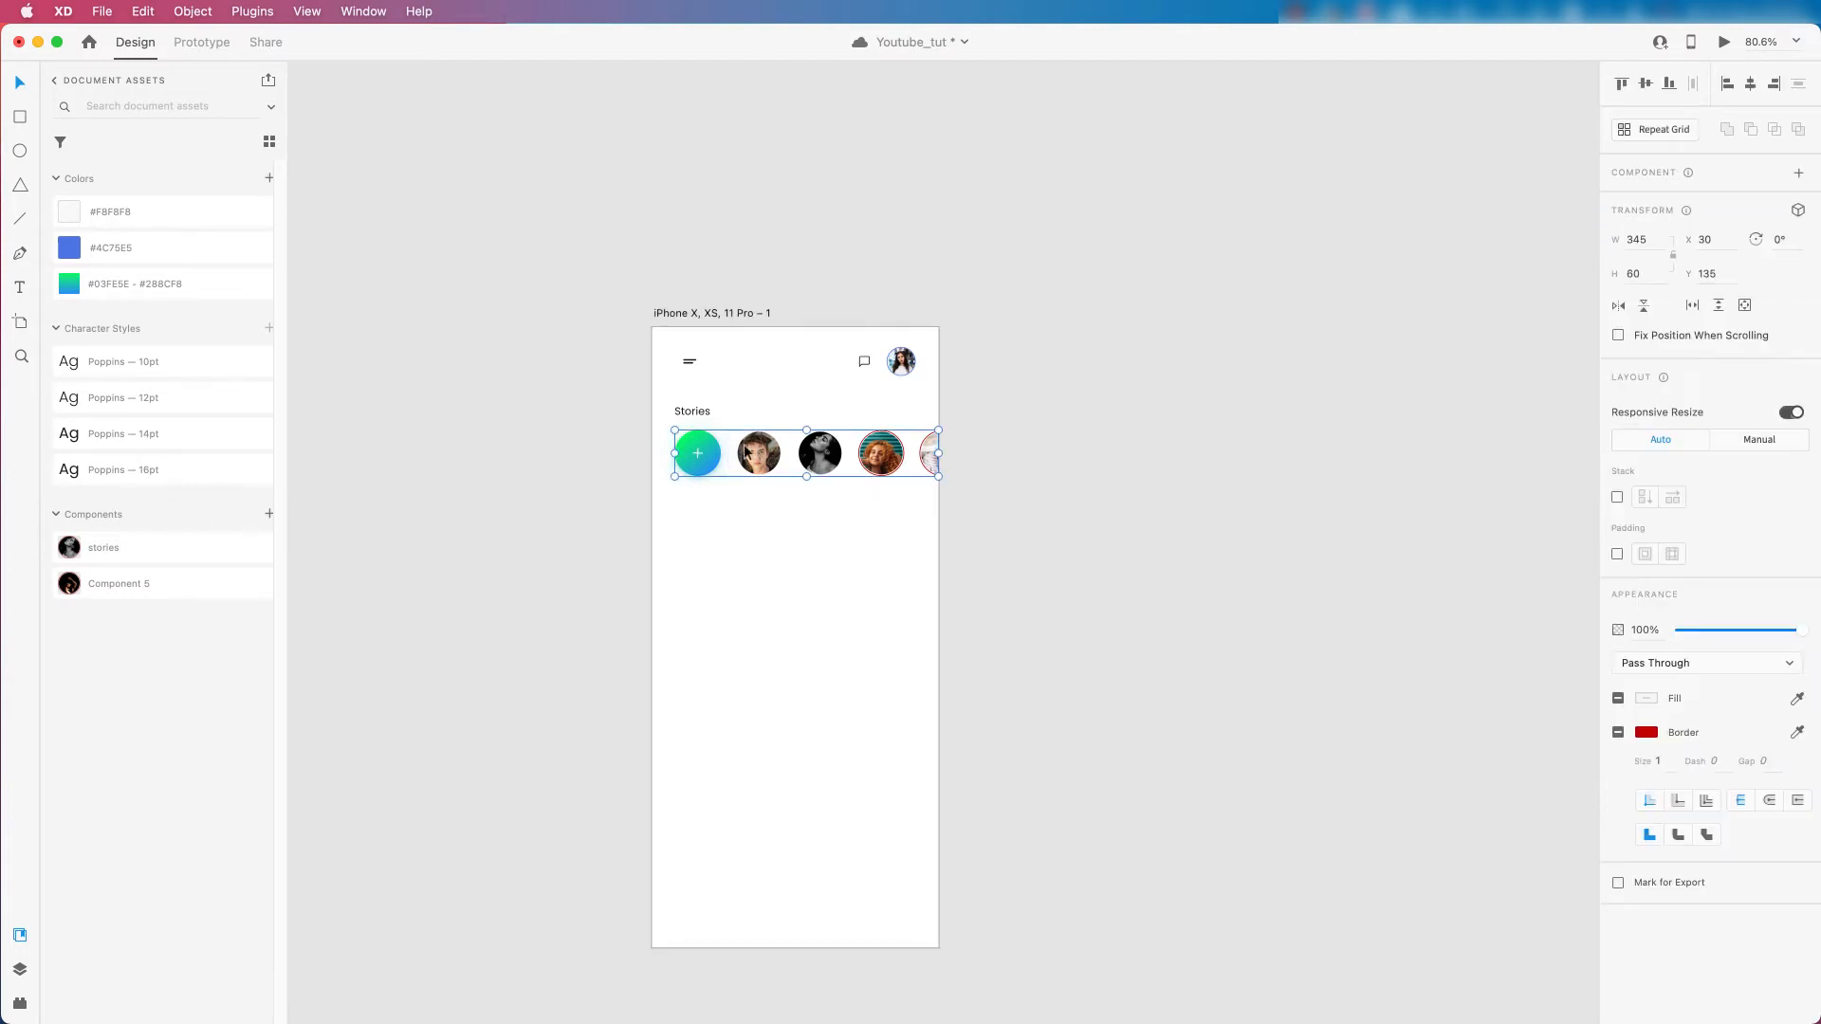
pyautogui.scroll(4, 739, 462)
pyautogui.scroll(-4, 739, 462)
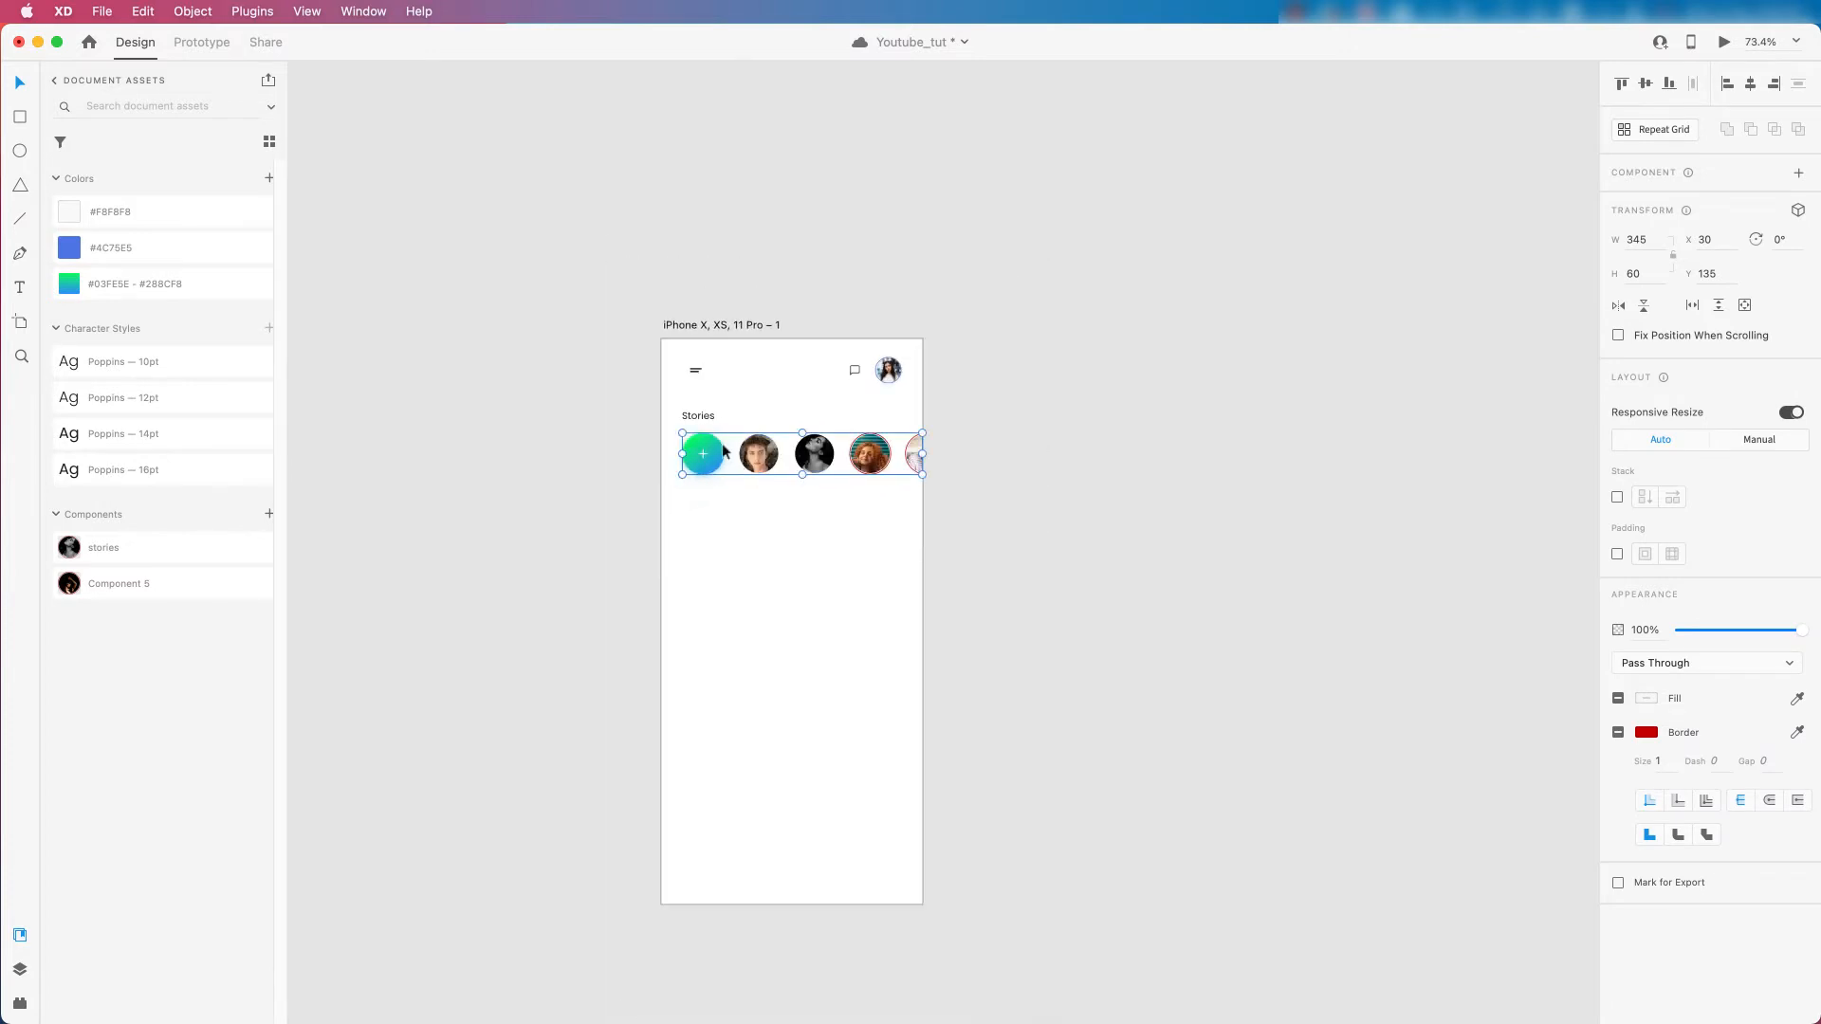
pyautogui.click(699, 418)
pyautogui.press('alt')
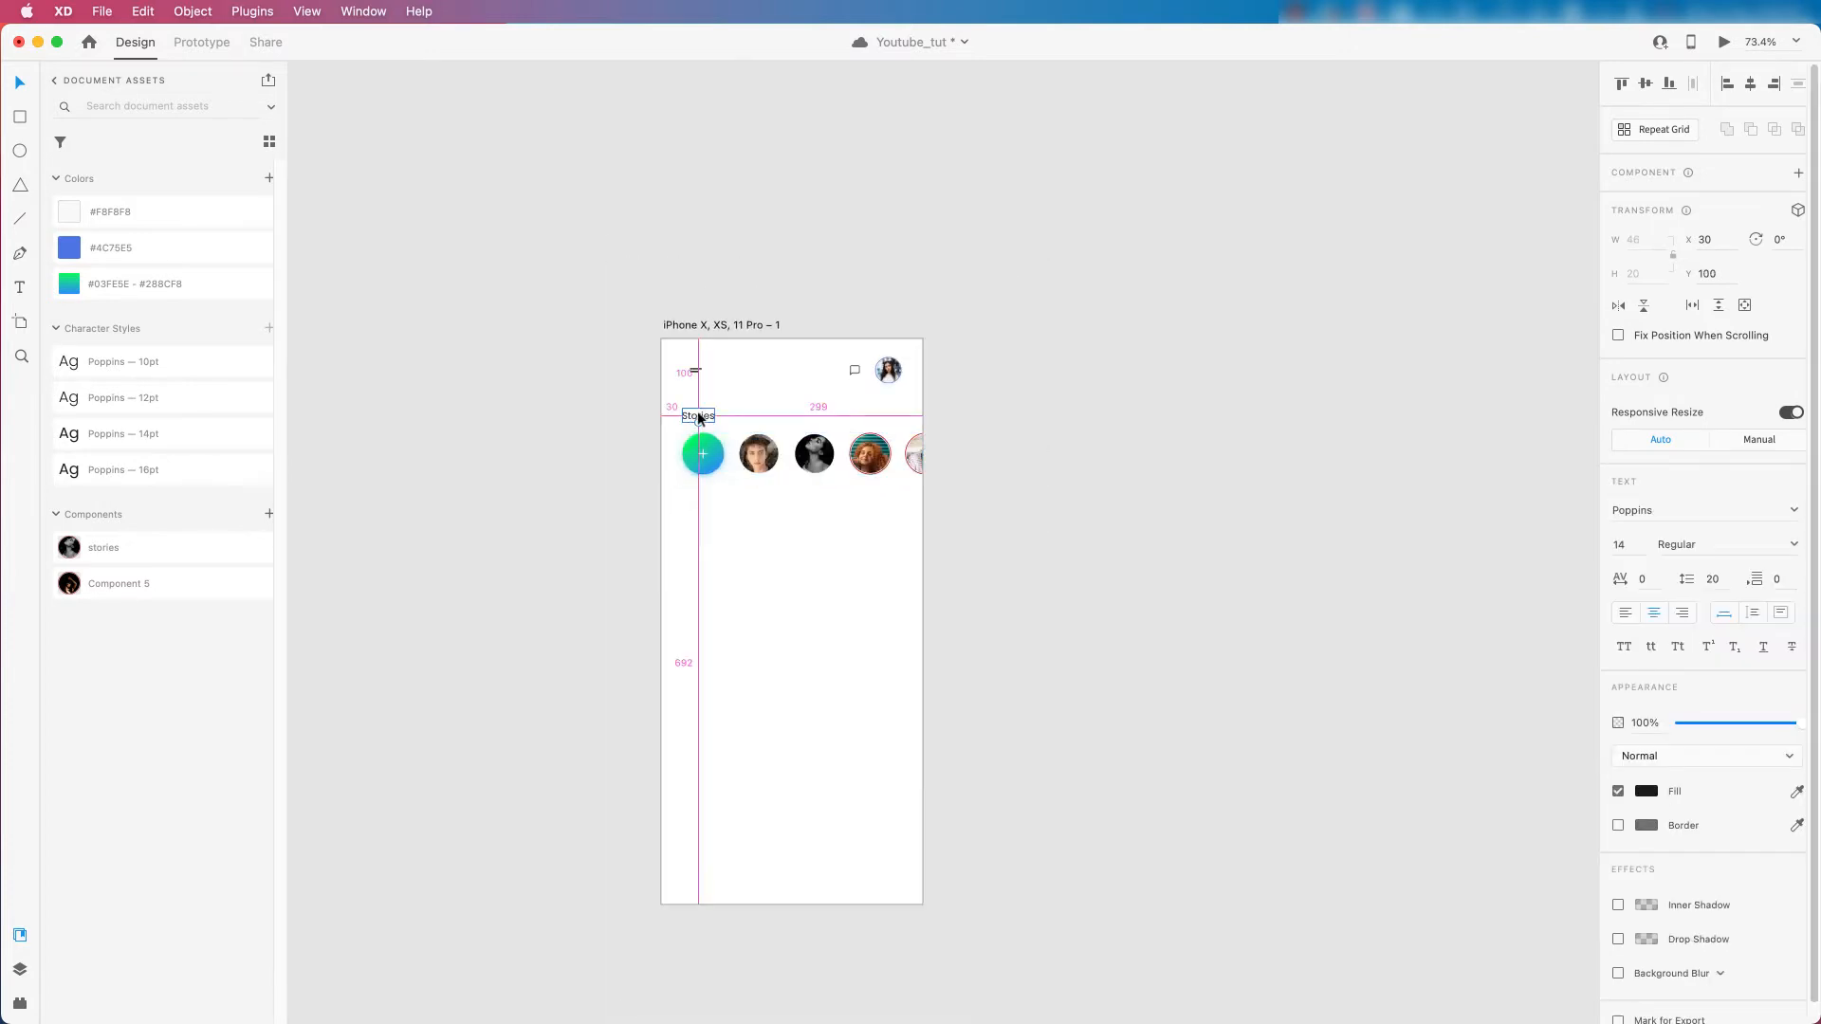
pyautogui.moveTo(696, 419); pyautogui.dragTo(883, 419)
pyautogui.scroll(5, 883, 418)
pyautogui.scroll(-3, 875, 419)
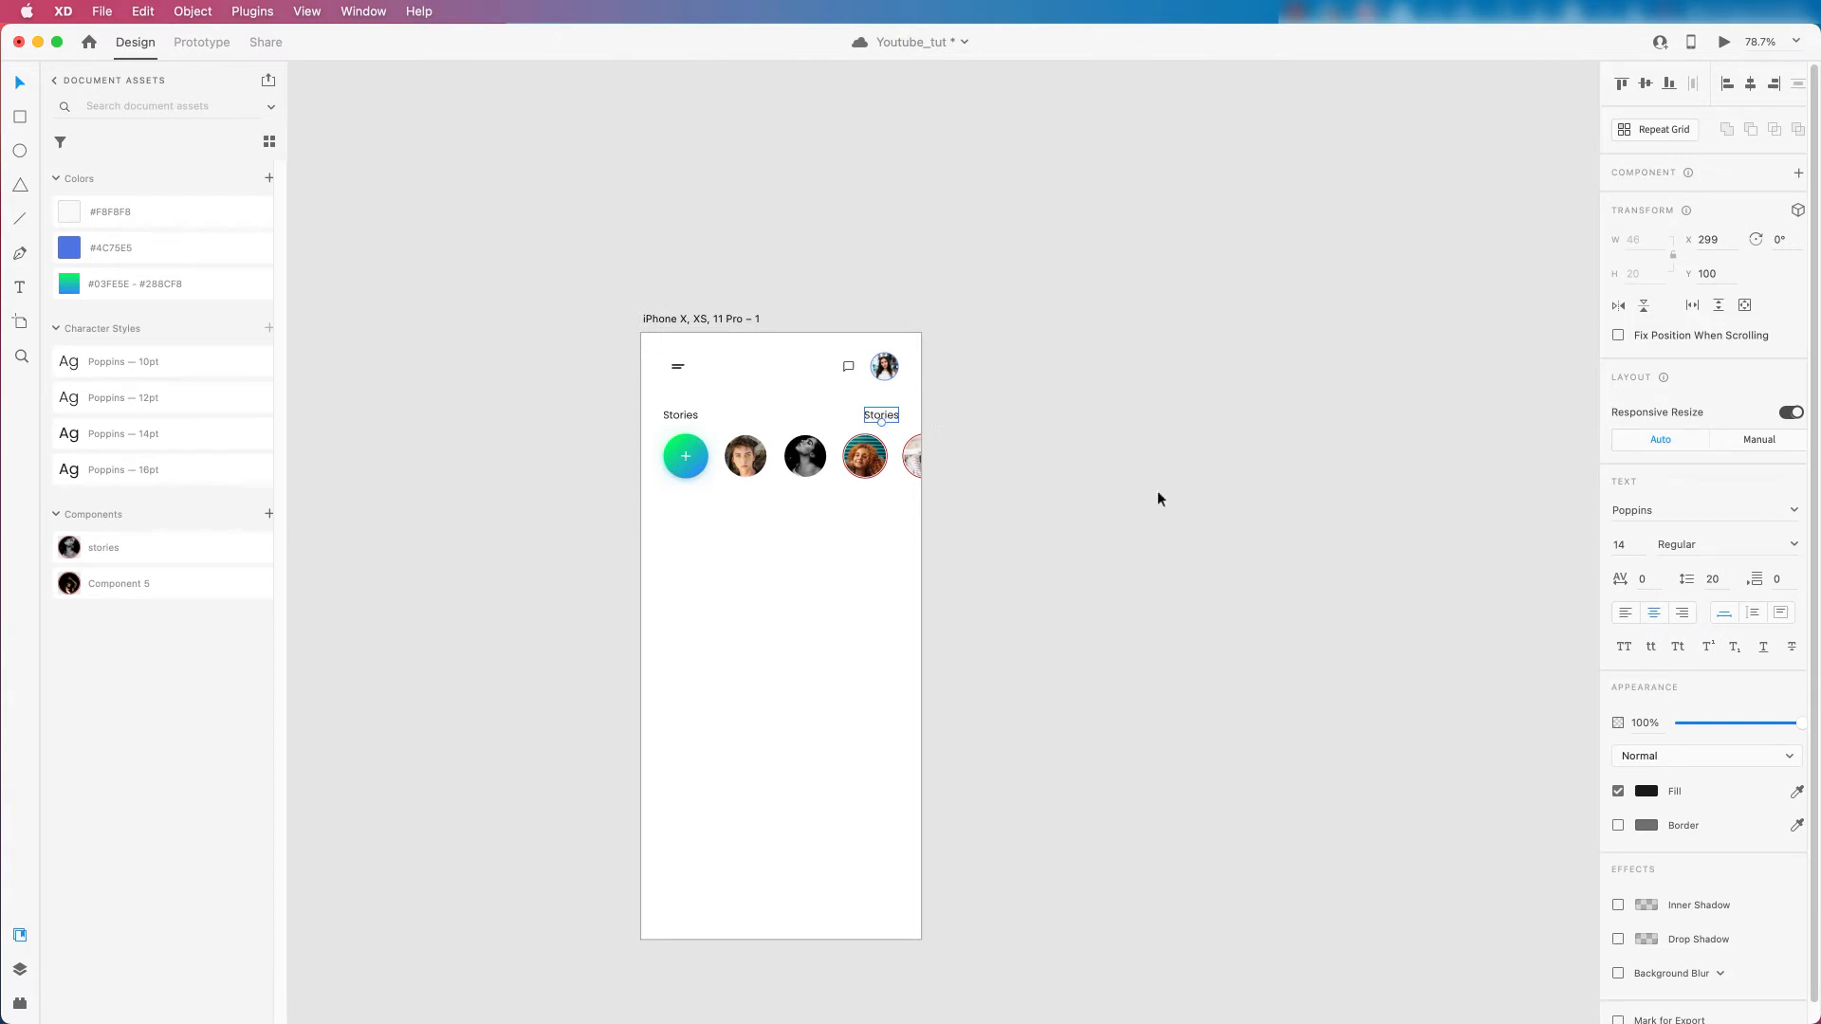
# Save the document, then right-align the duplicated heading and change its text to "See All".
pyautogui.scroll(3, 697, 391)
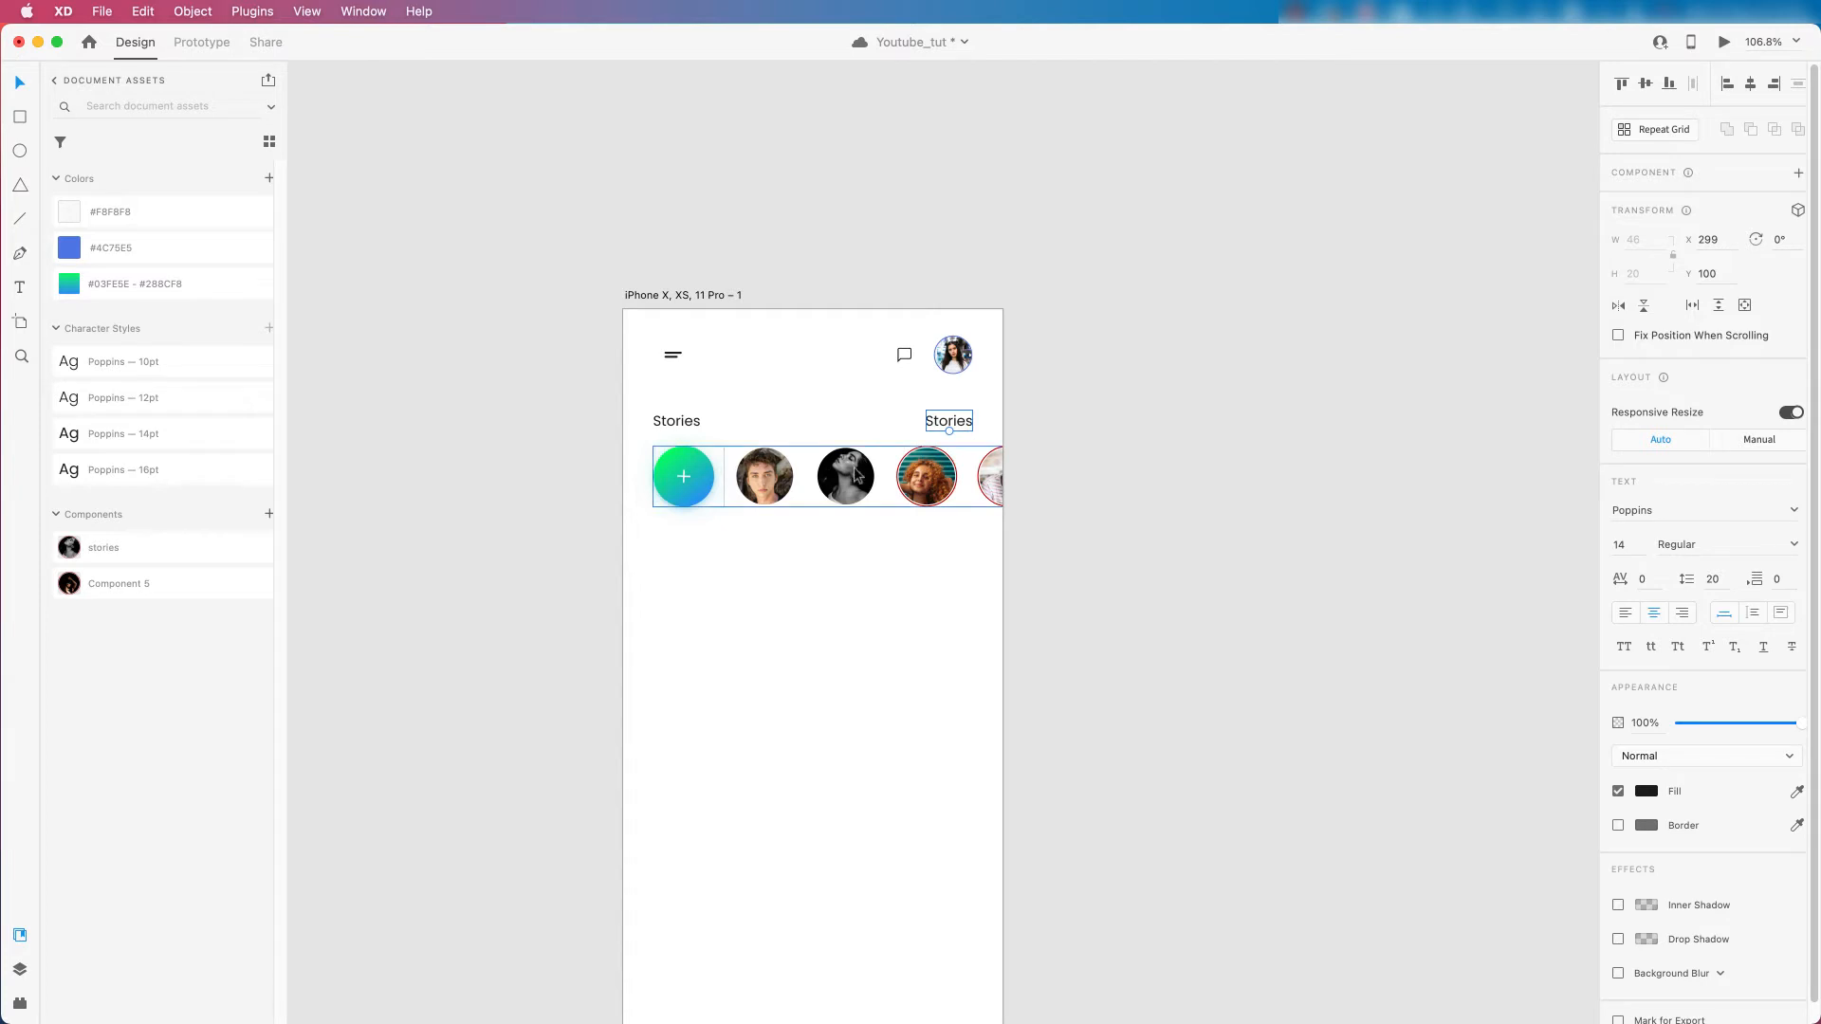
pyautogui.press('super+s')
pyautogui.click(1681, 612)
pyautogui.doubleClick(939, 424)
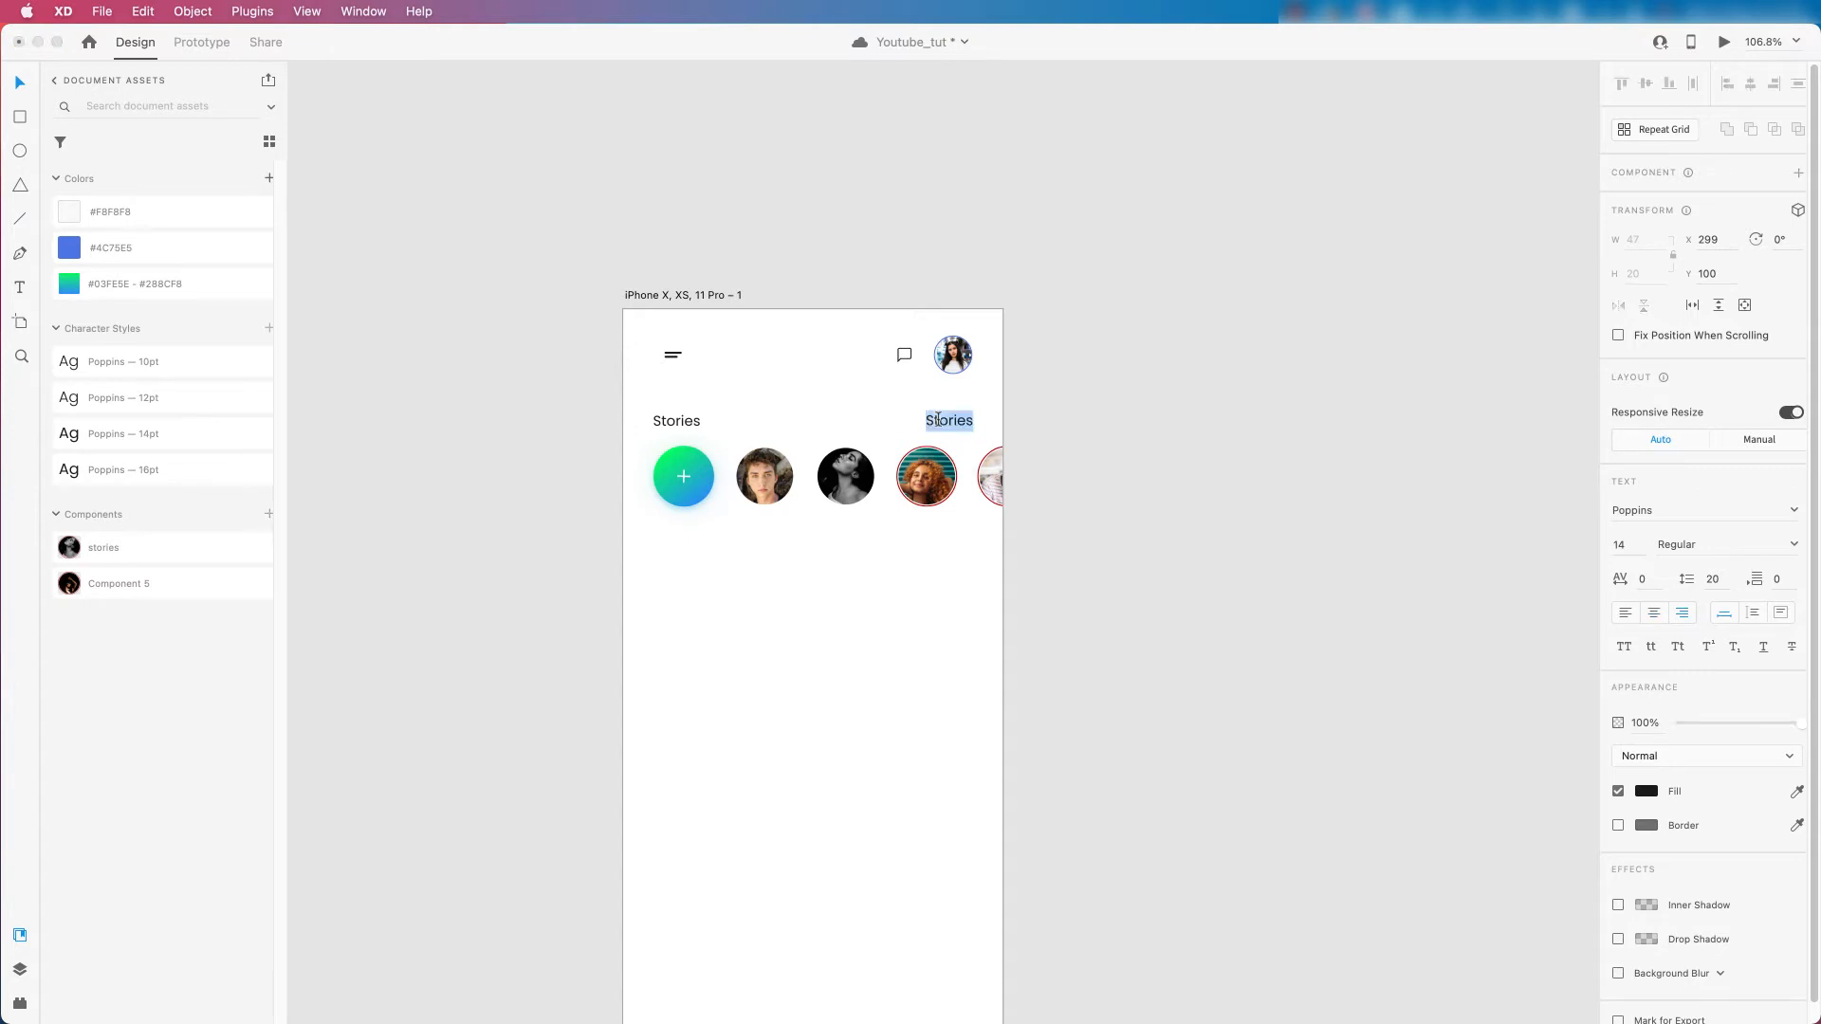
pyautogui.write('See All')
pyautogui.press('Escape')
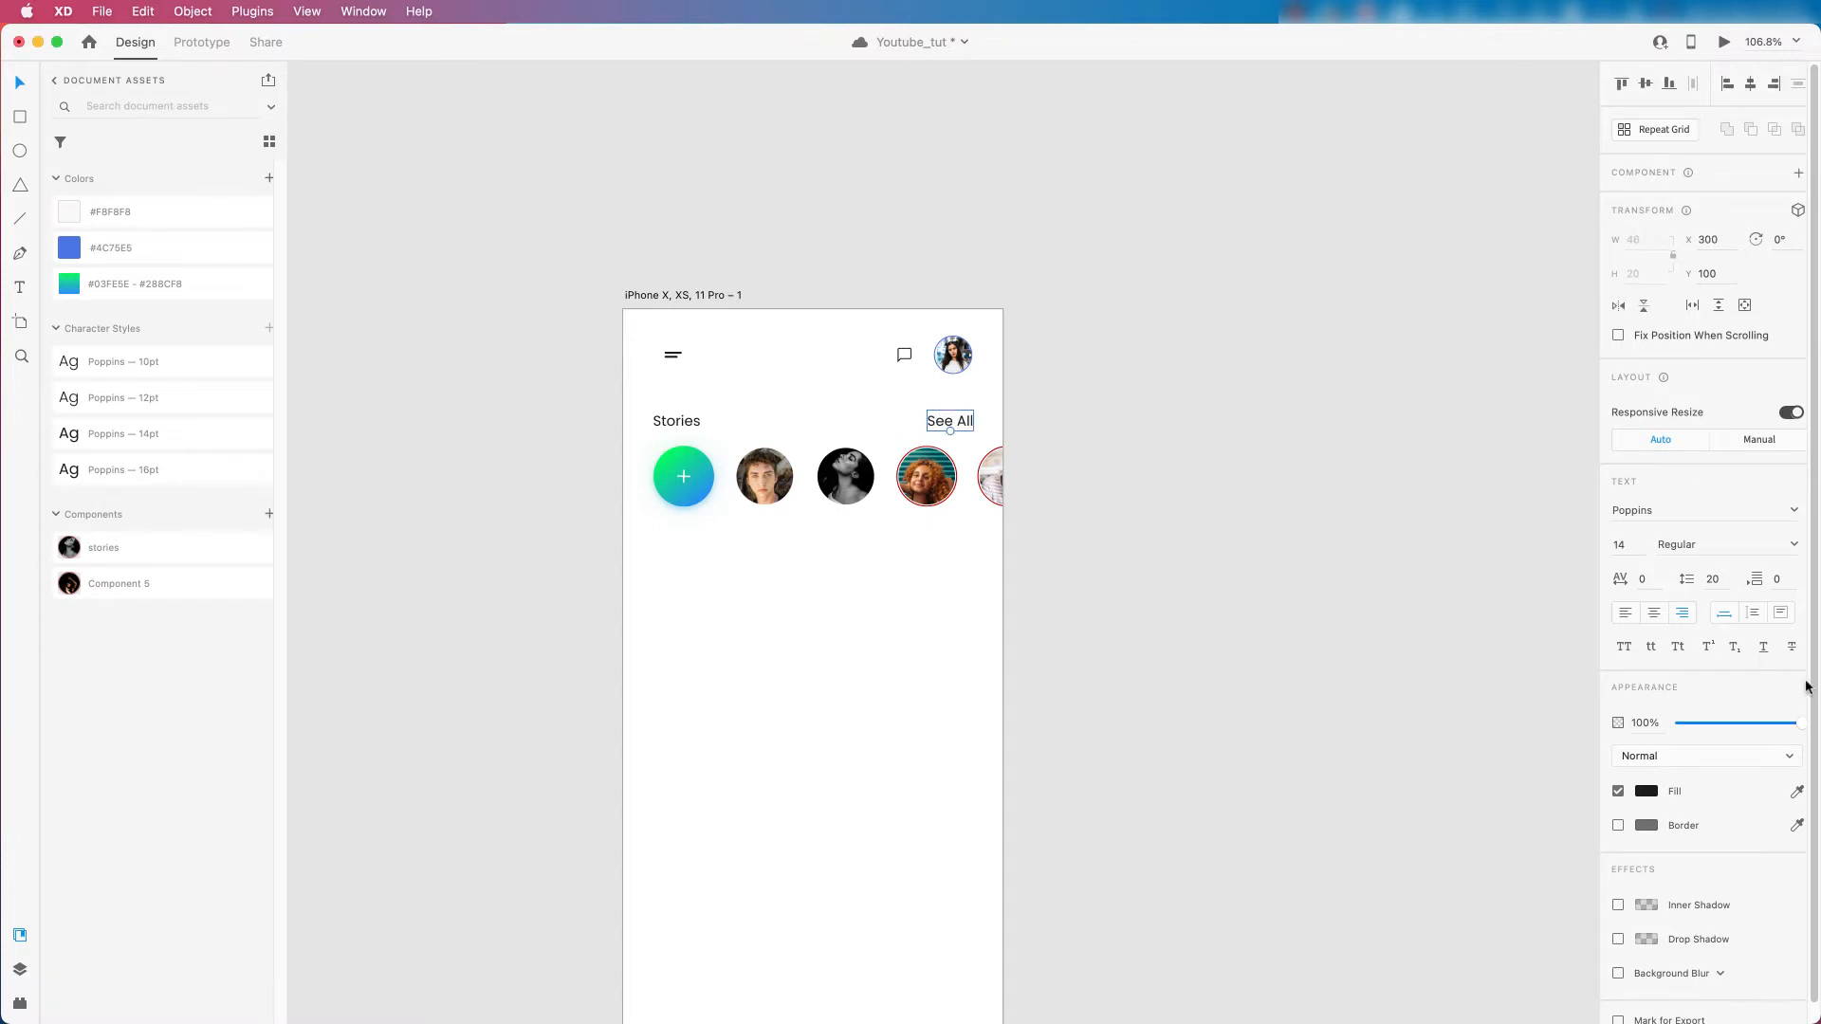
# Change the fill of the "See All" text to the saved light grey swatch.
pyautogui.click(1648, 792)
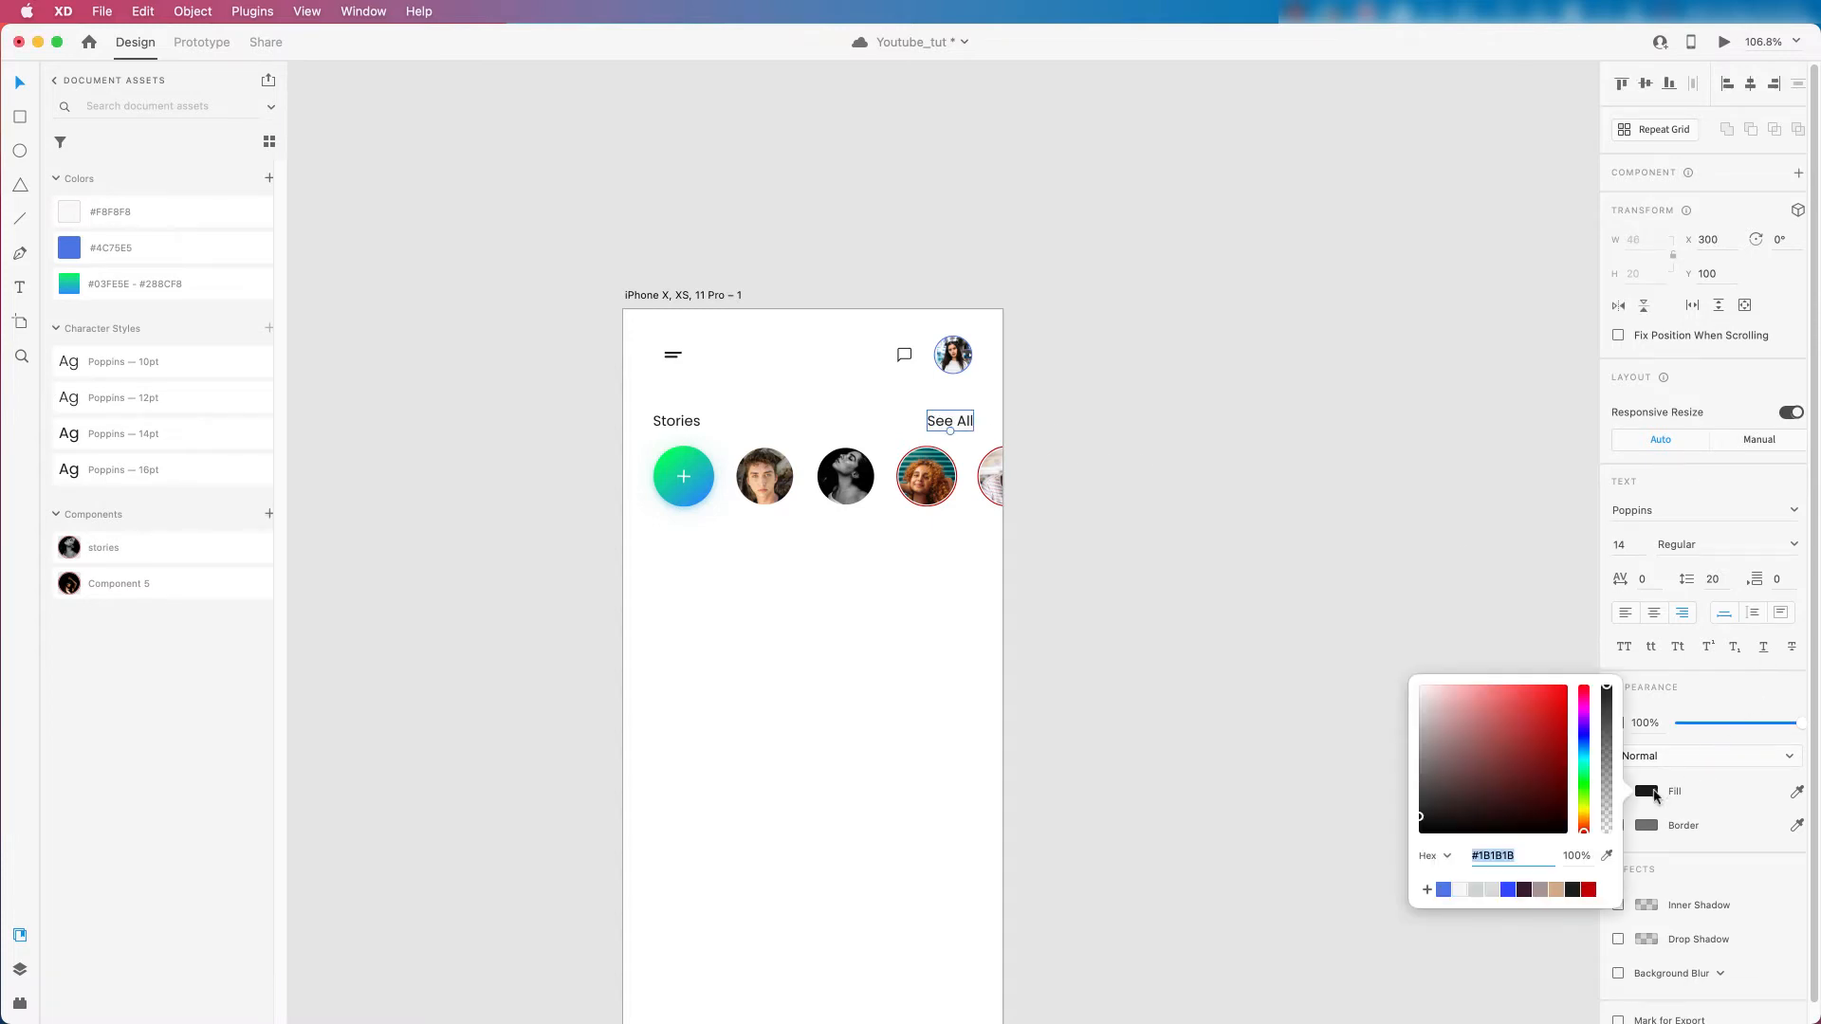
pyautogui.click(1476, 891)
pyautogui.click(1163, 572)
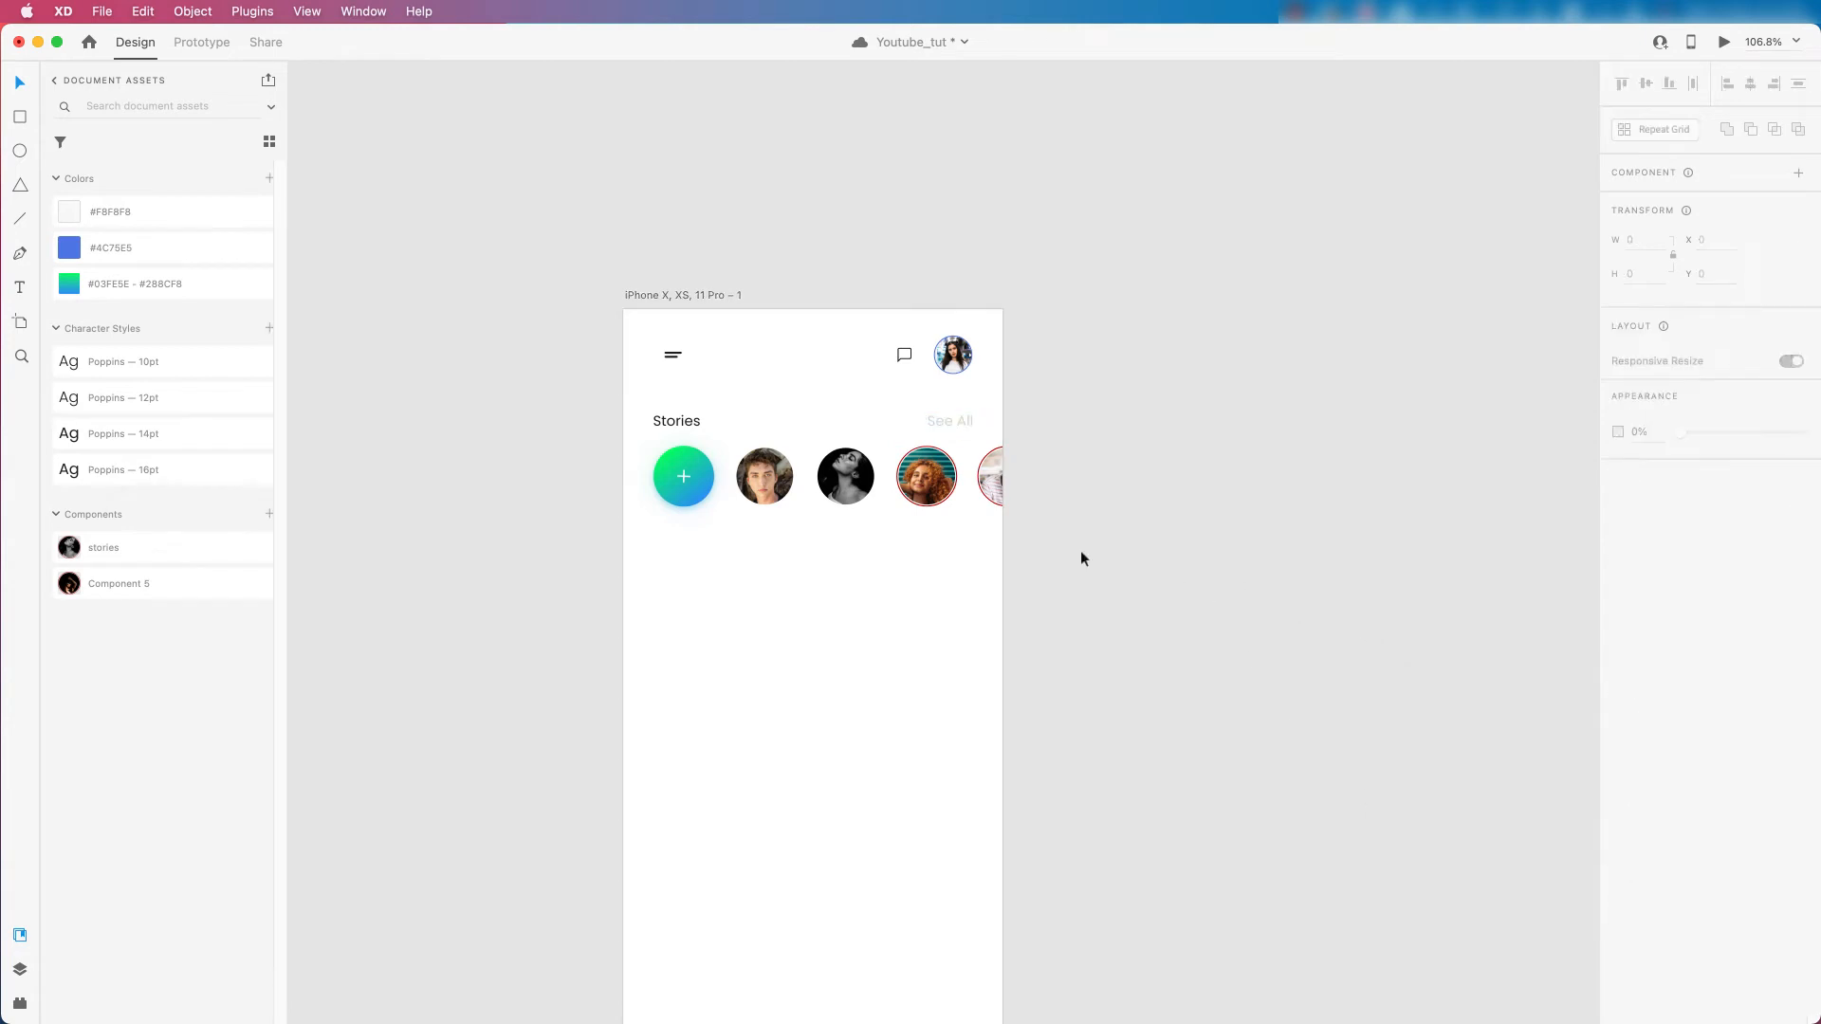
# Group the story circles row with the "See All" text and the Stories heading.
pyautogui.scroll(-2, 927, 508)
pyautogui.scroll(-3, 970, 432)
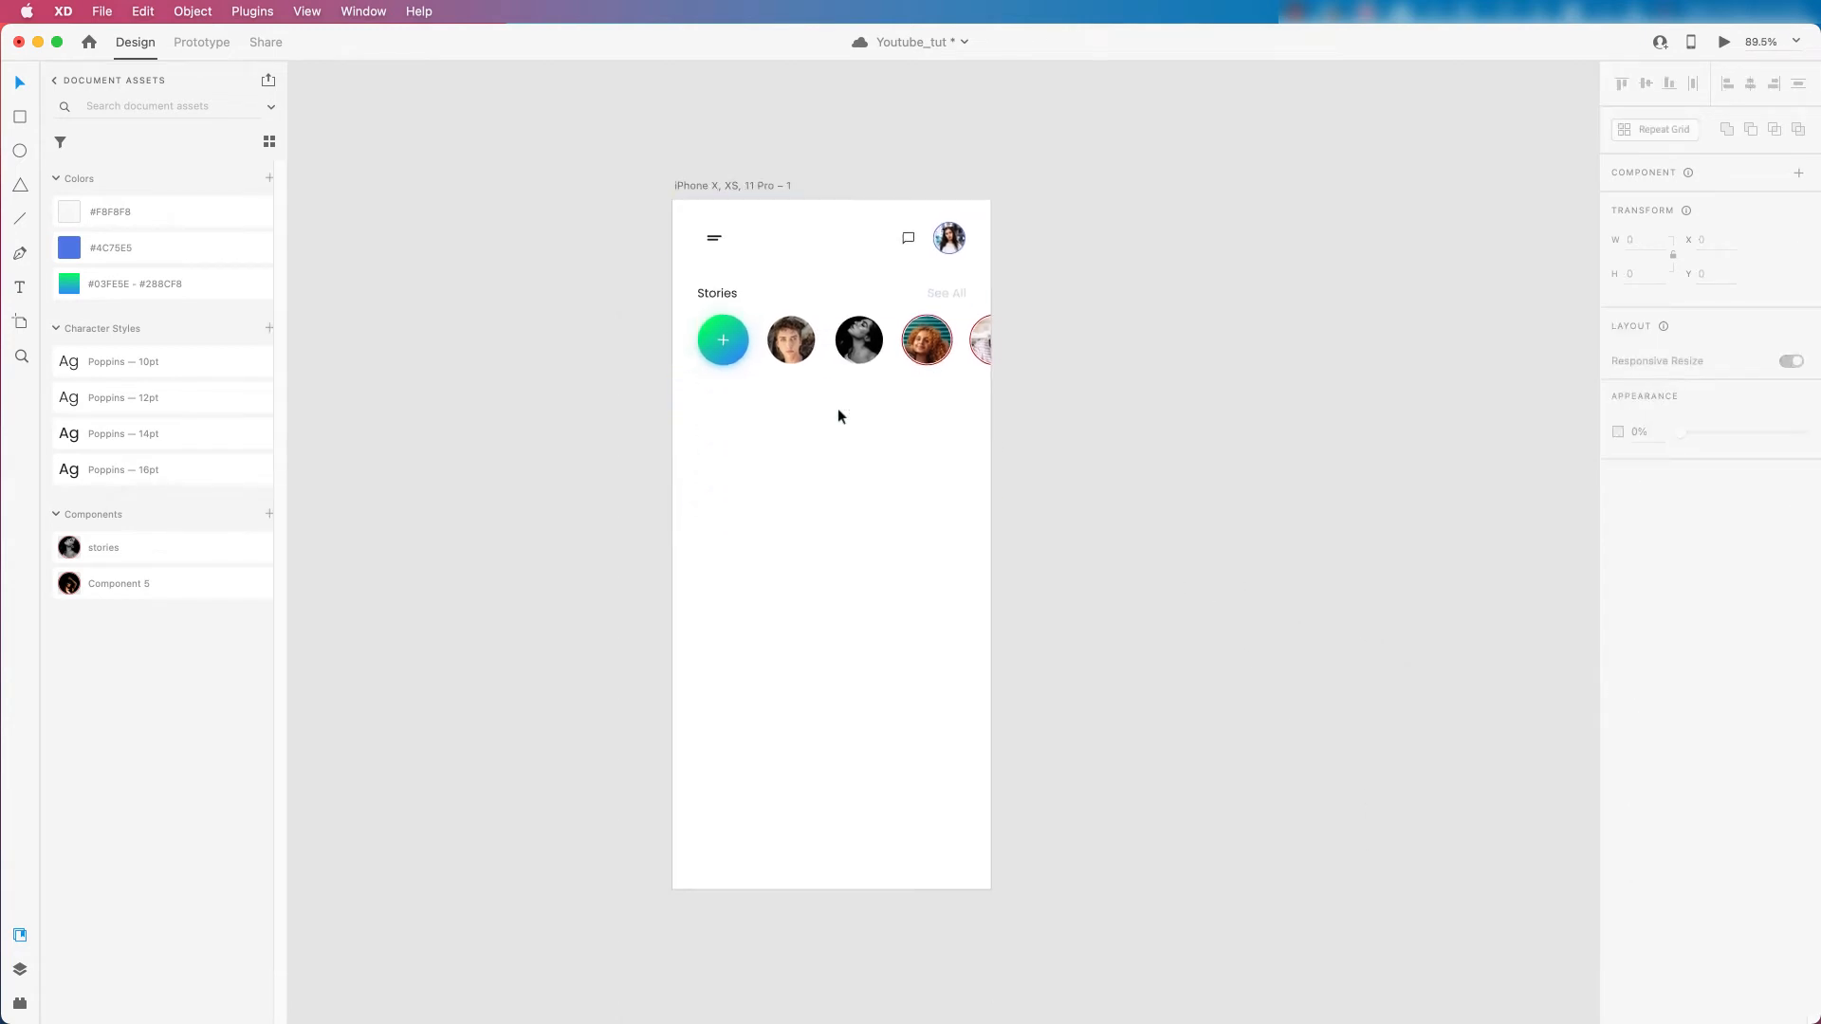
pyautogui.scroll(2, 934, 294)
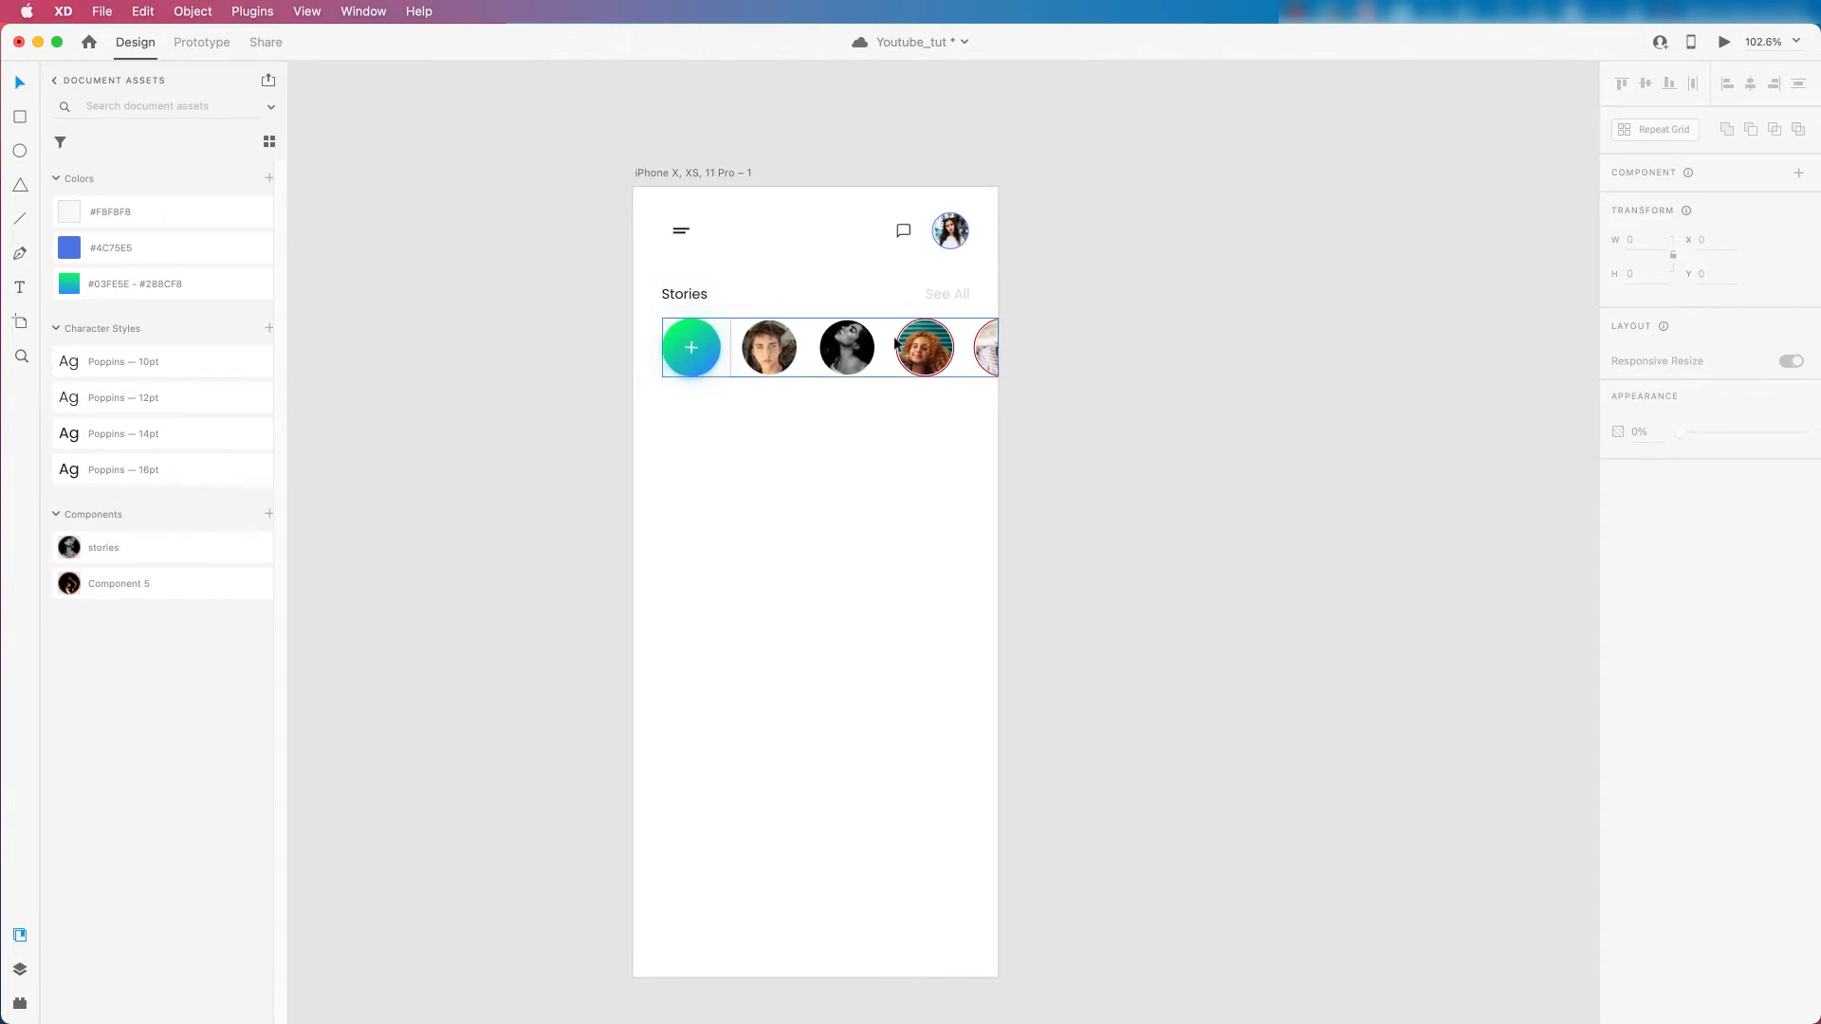
pyautogui.click(896, 344)
pyautogui.keyDown('shift'); pyautogui.click(947, 294); pyautogui.keyUp('shift')
pyautogui.keyDown('shift'); pyautogui.click(705, 298); pyautogui.keyUp('shift')
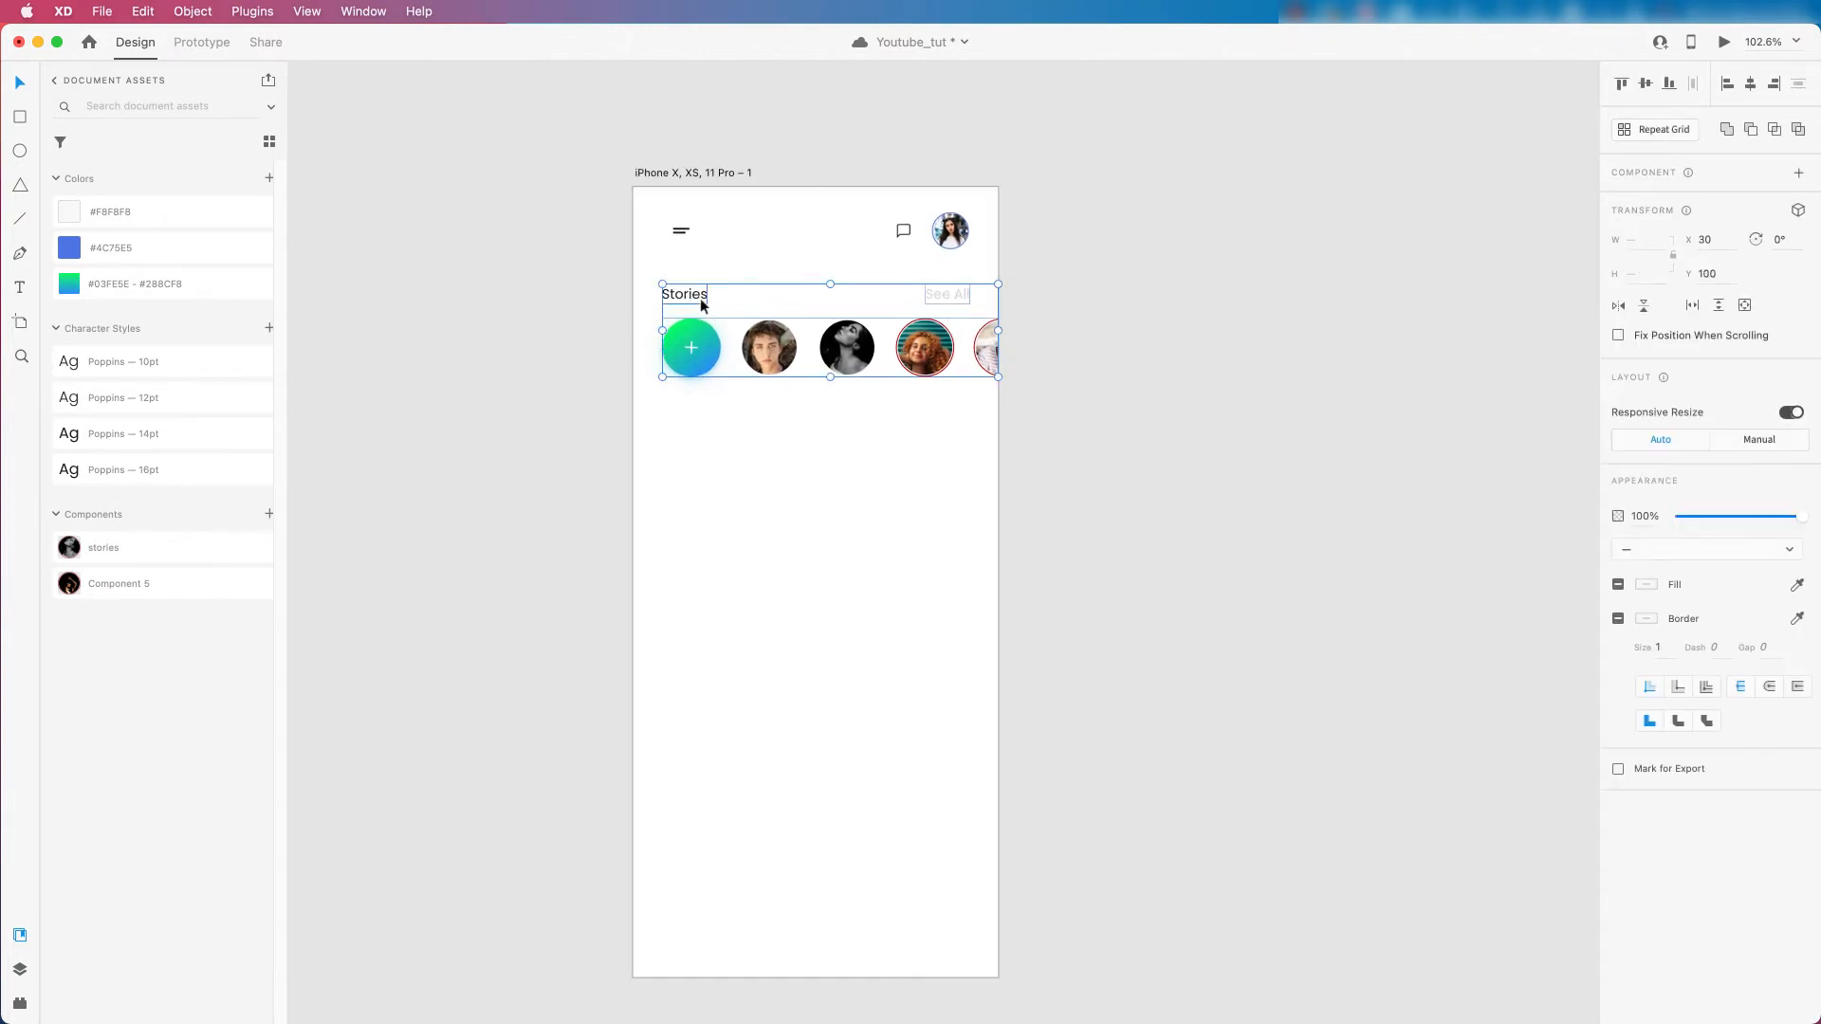
pyautogui.press('super+g')
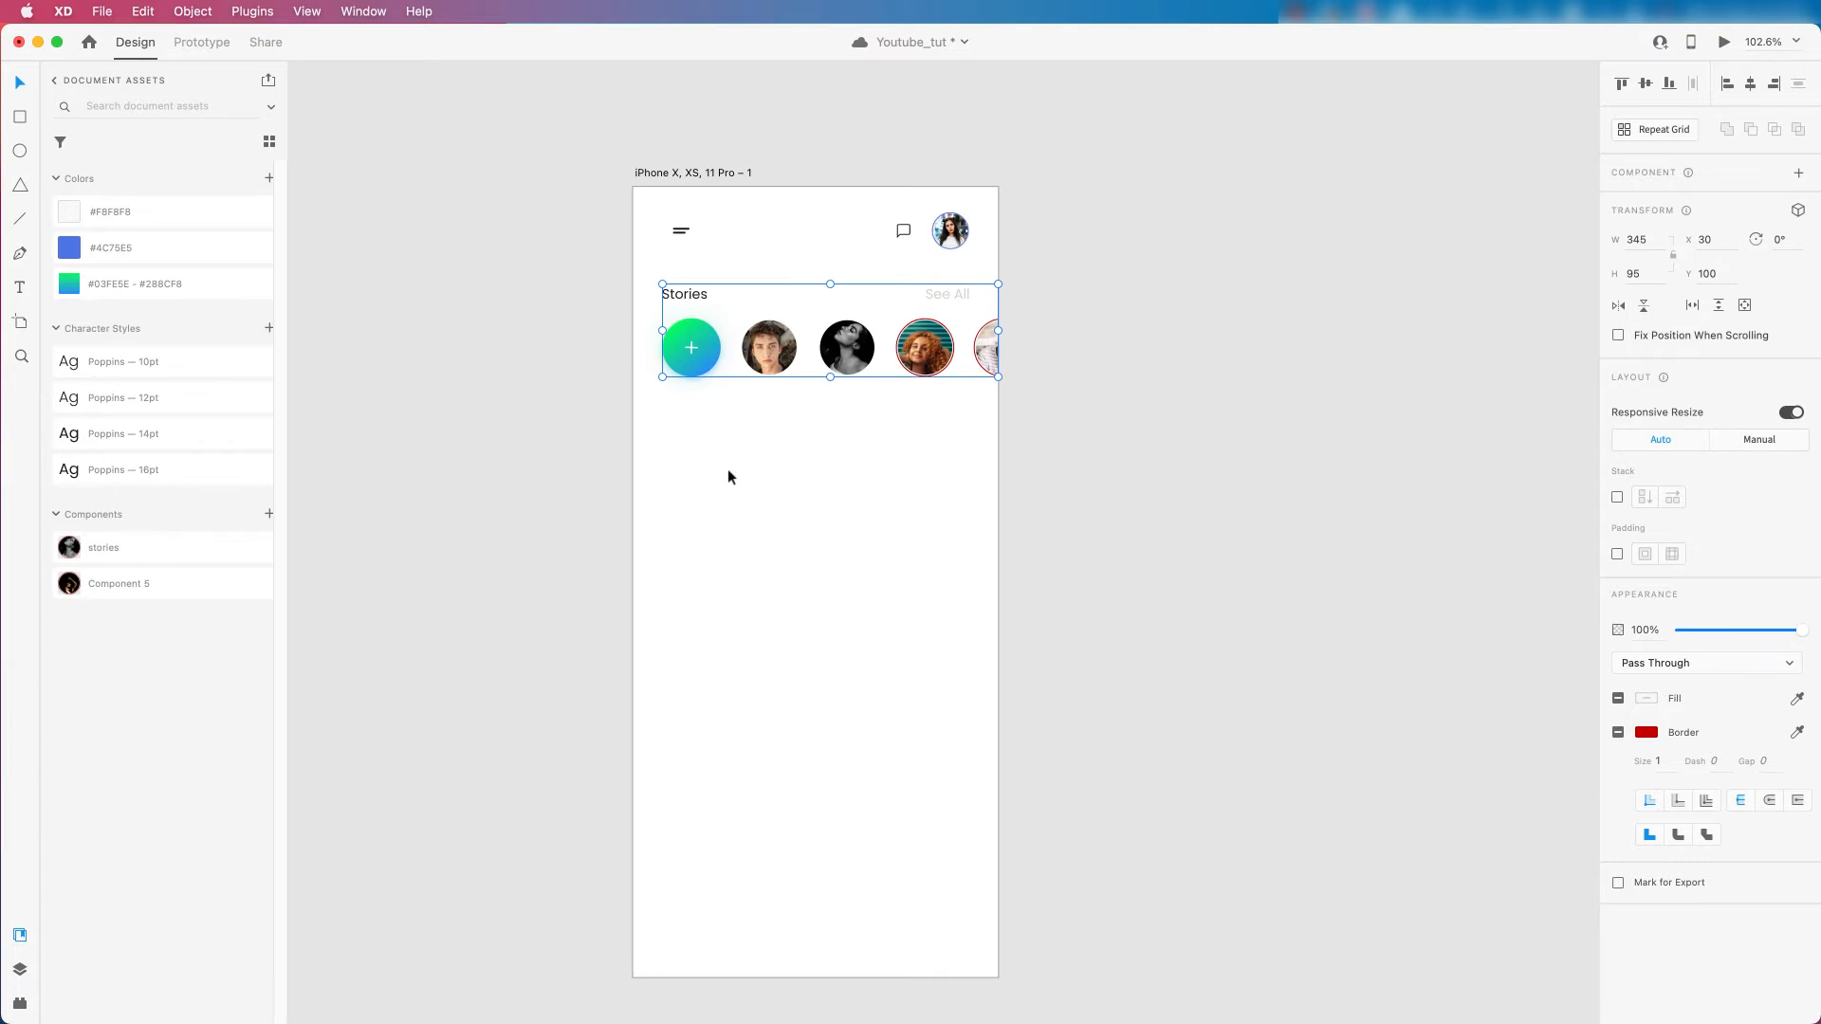
pyautogui.scroll(-3, 892, 441)
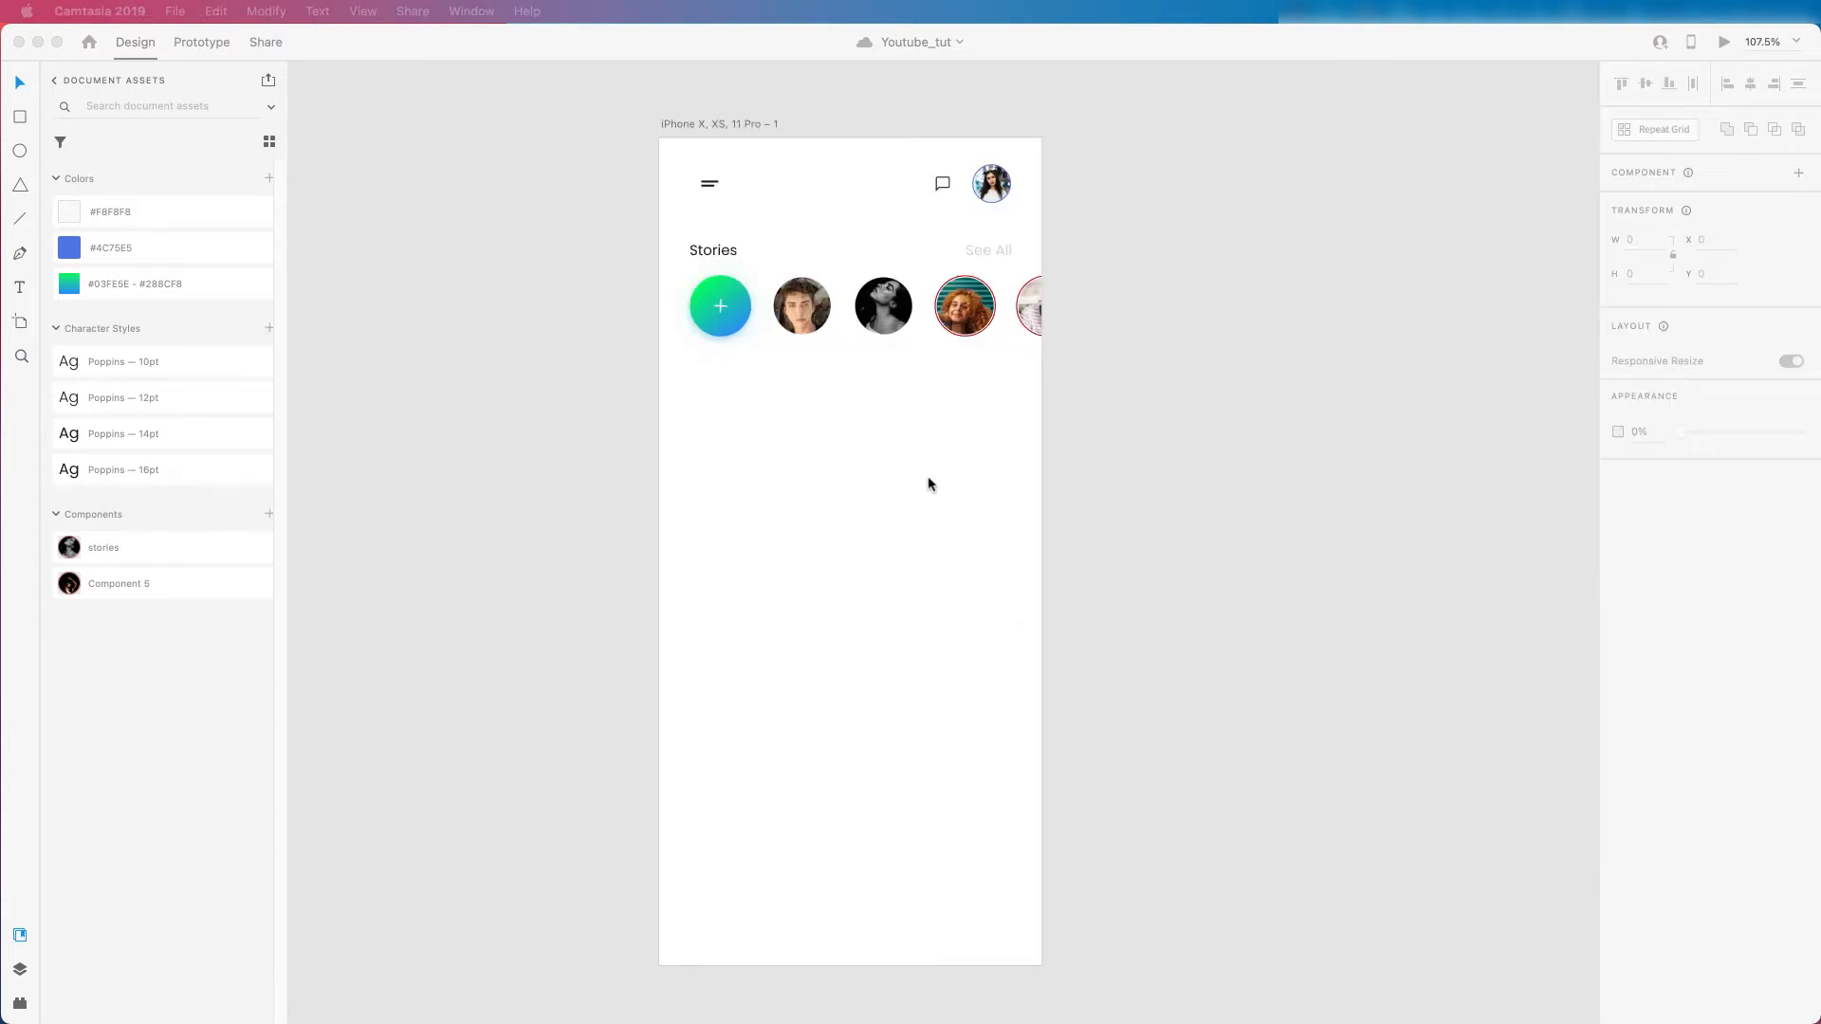
pyautogui.click(873, 421)
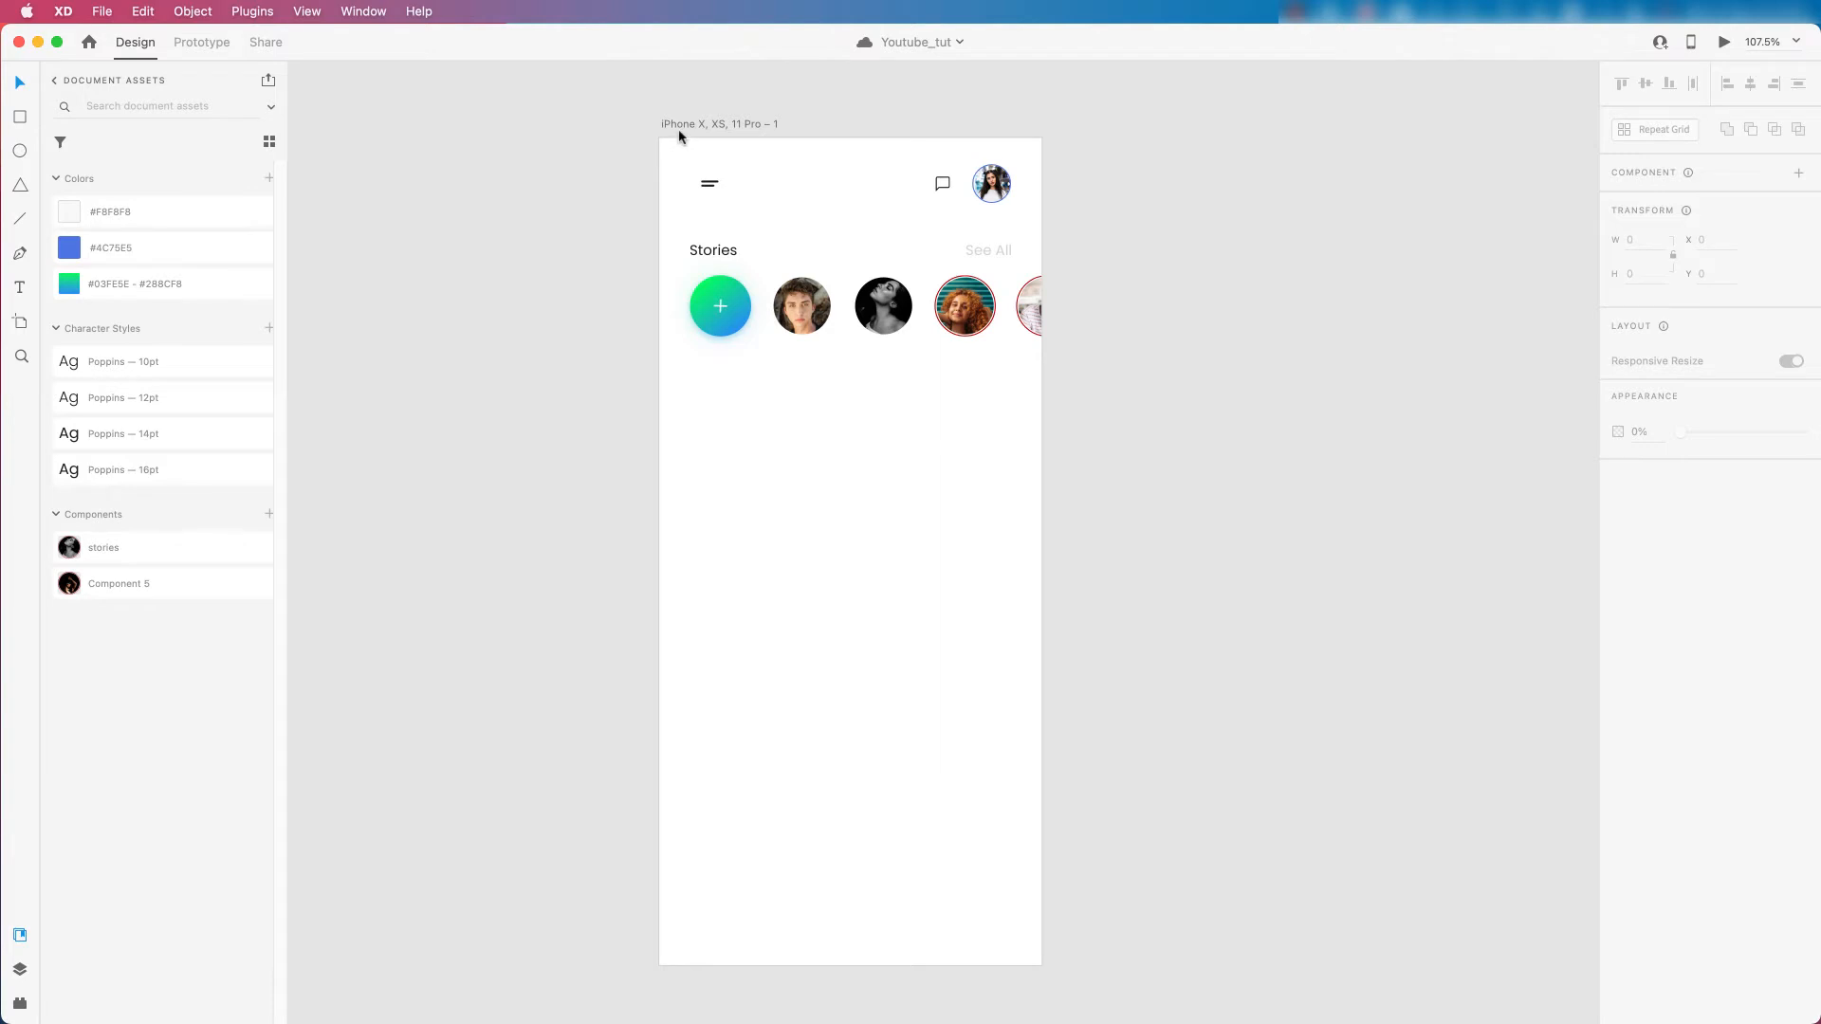
# Show the guides and draw a rectangle about 315 by 170 between them, placed at Y 249 below the stories row.
pyautogui.press('super+semicolon')
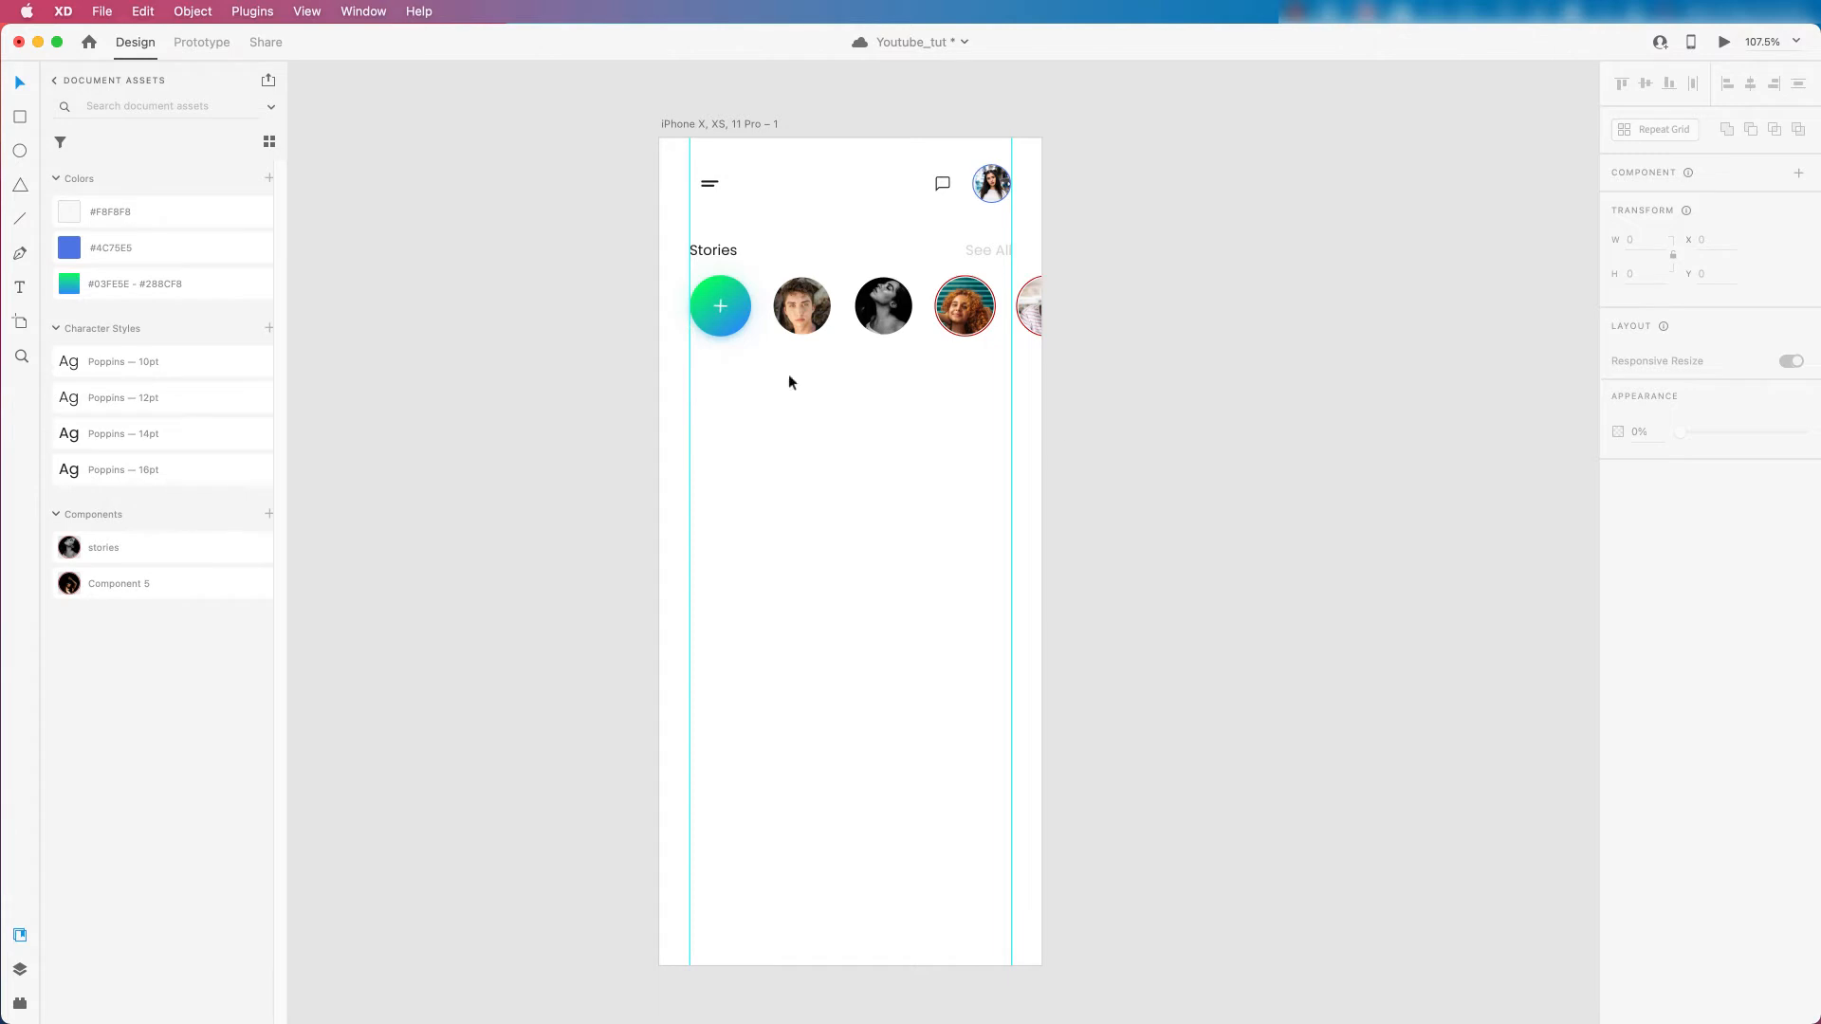
pyautogui.click(21, 119)
pyautogui.moveTo(690, 371)
pyautogui.mouseDown()
pyautogui.moveTo(736, 451)
pyautogui.moveTo(1013, 546)
pyautogui.mouseUp()
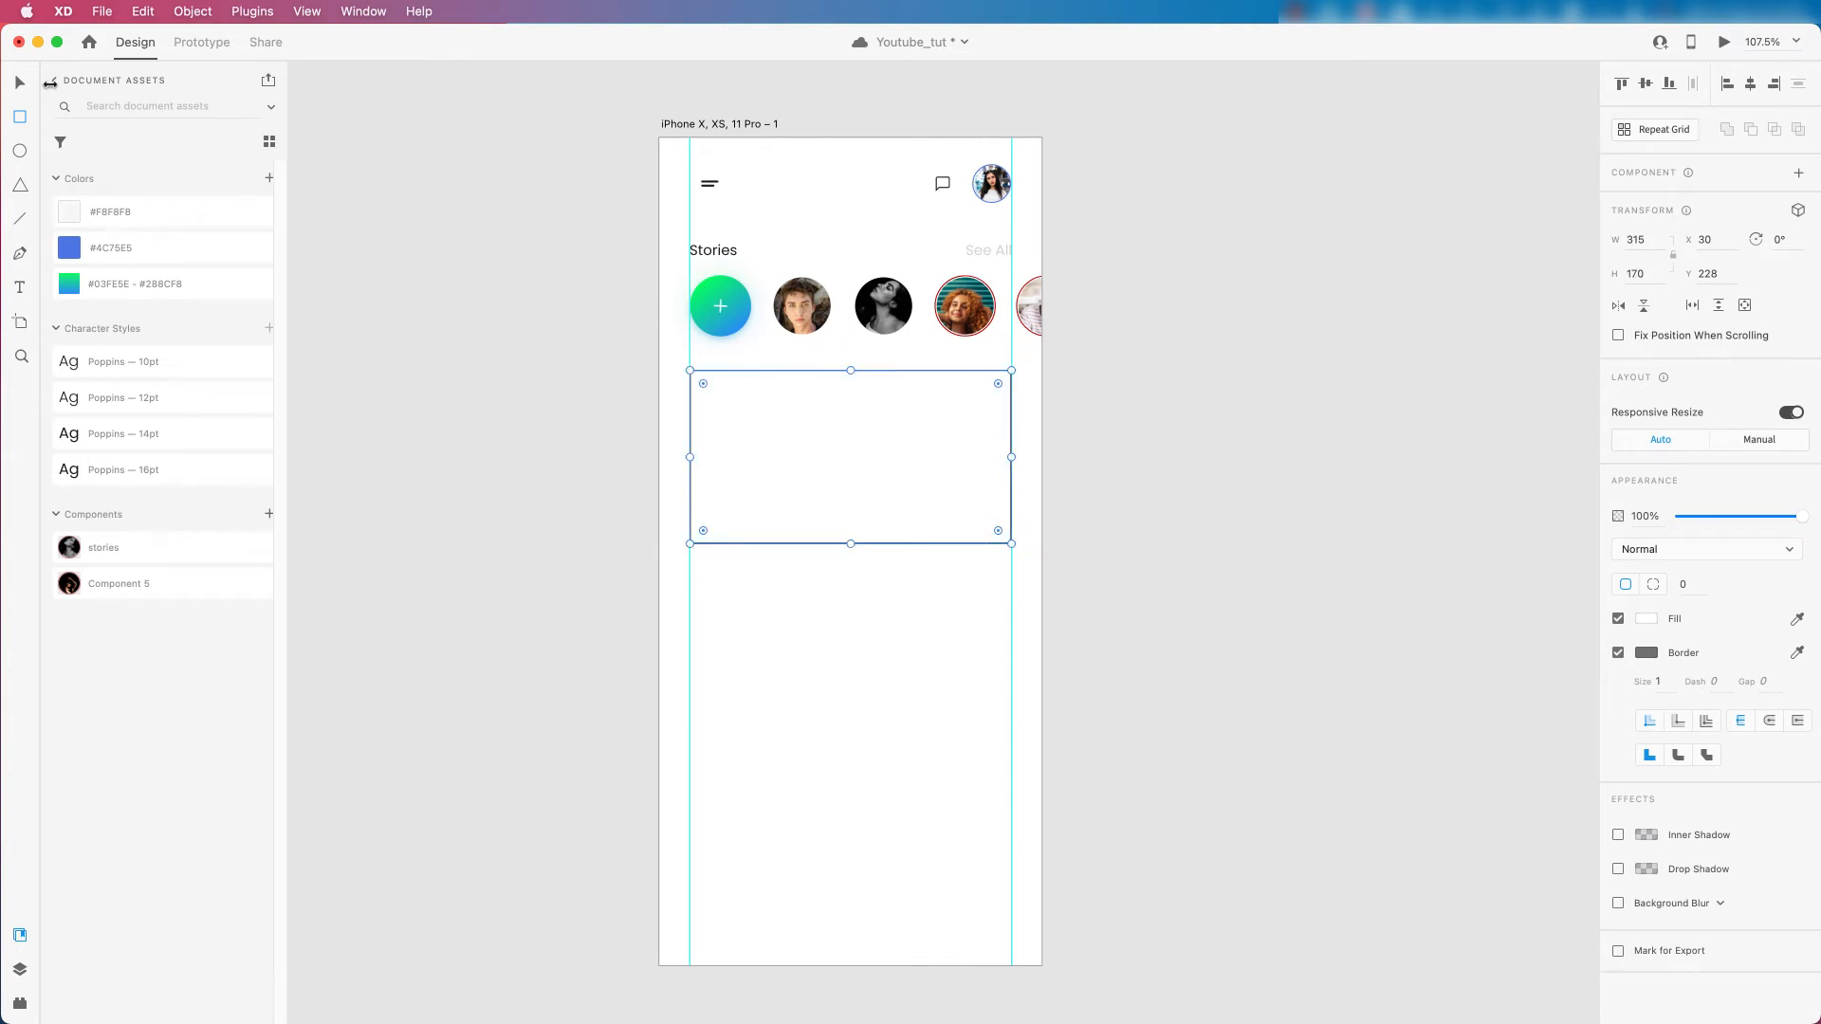
pyautogui.click(17, 81)
pyautogui.moveTo(839, 484); pyautogui.dragTo(840, 495)
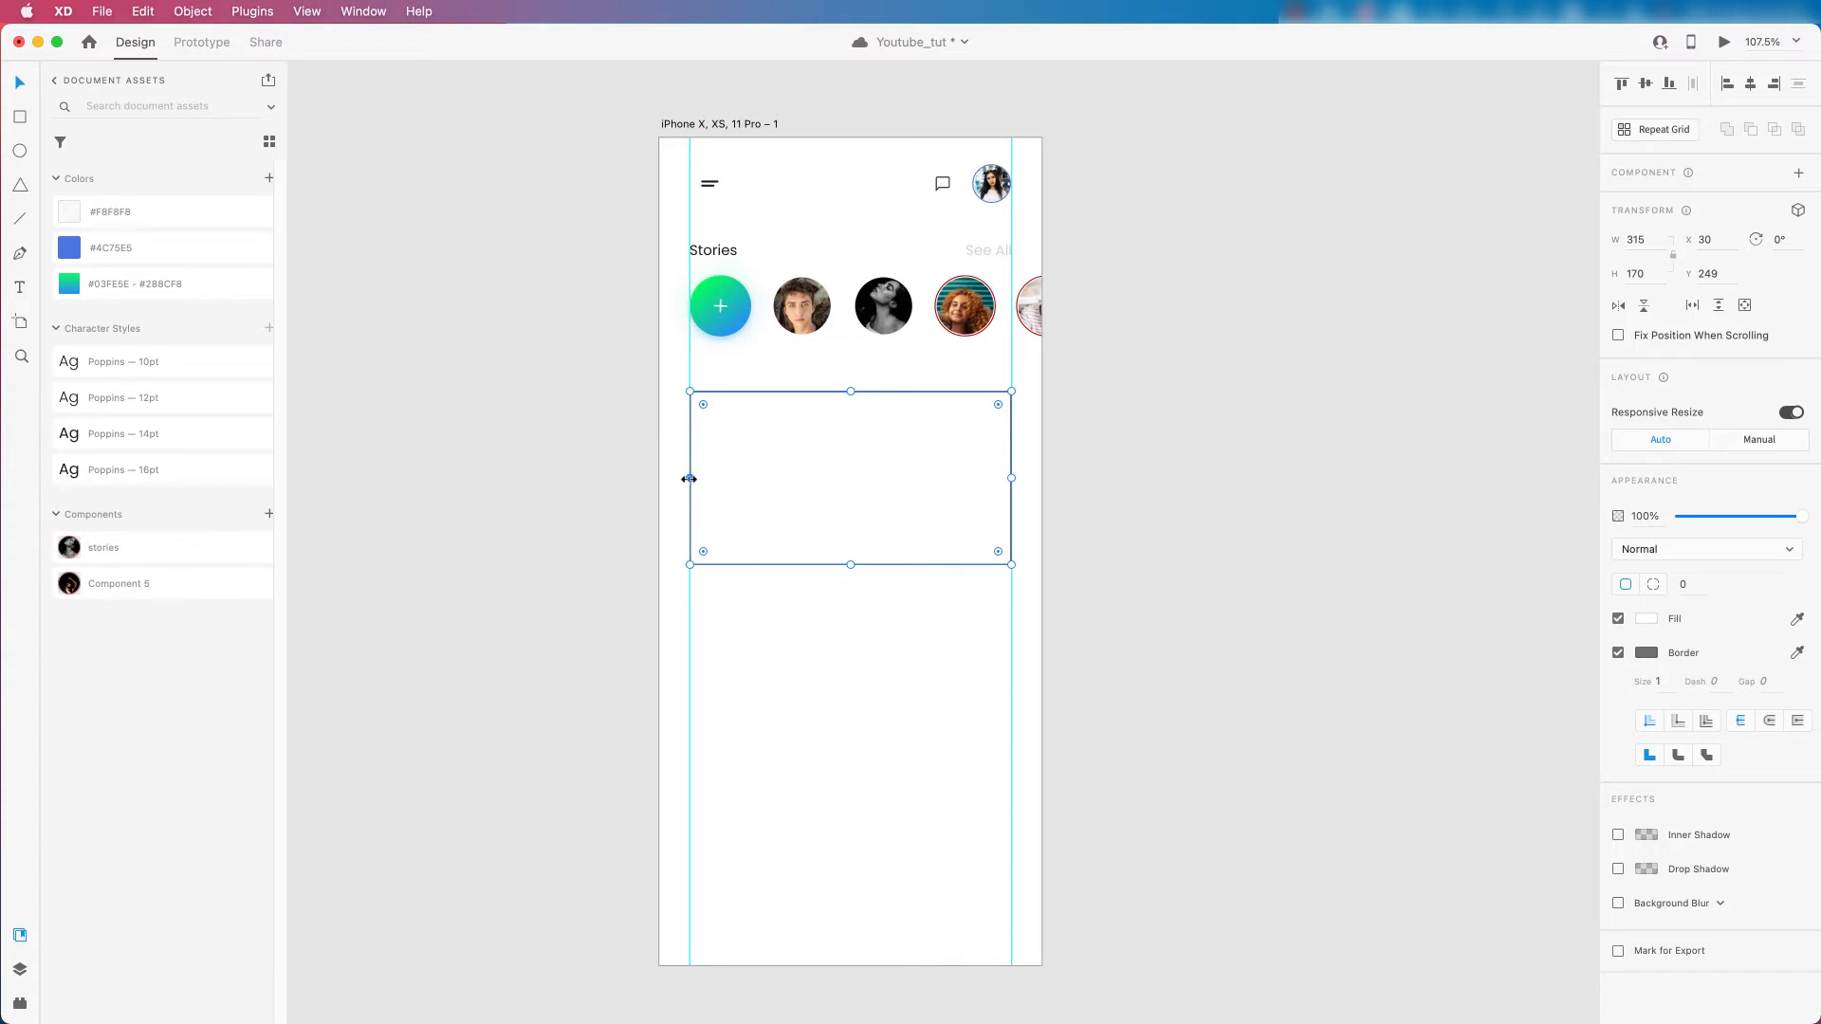
# Narrow the rectangle to a width of 250 and keep its right edge on the right guide at X 95.
pyautogui.moveTo(691, 479); pyautogui.dragTo(767, 486)
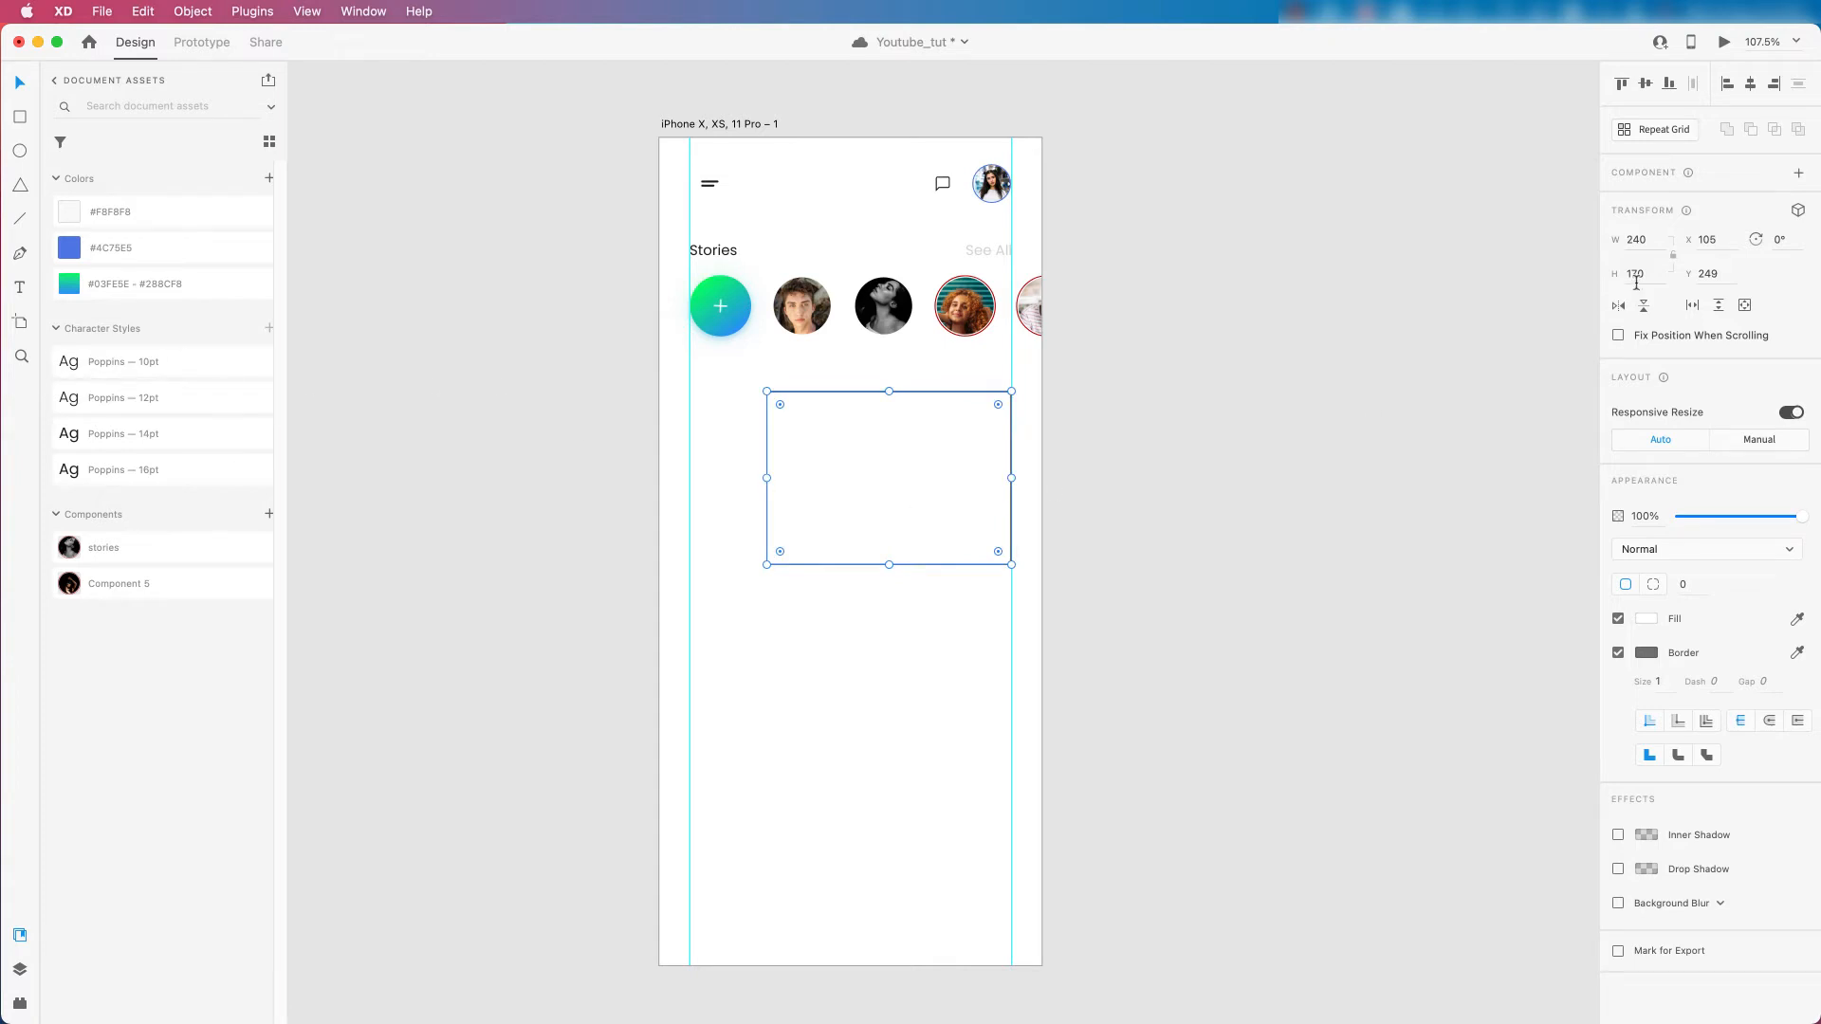
pyautogui.click(1648, 240)
pyautogui.write('250')
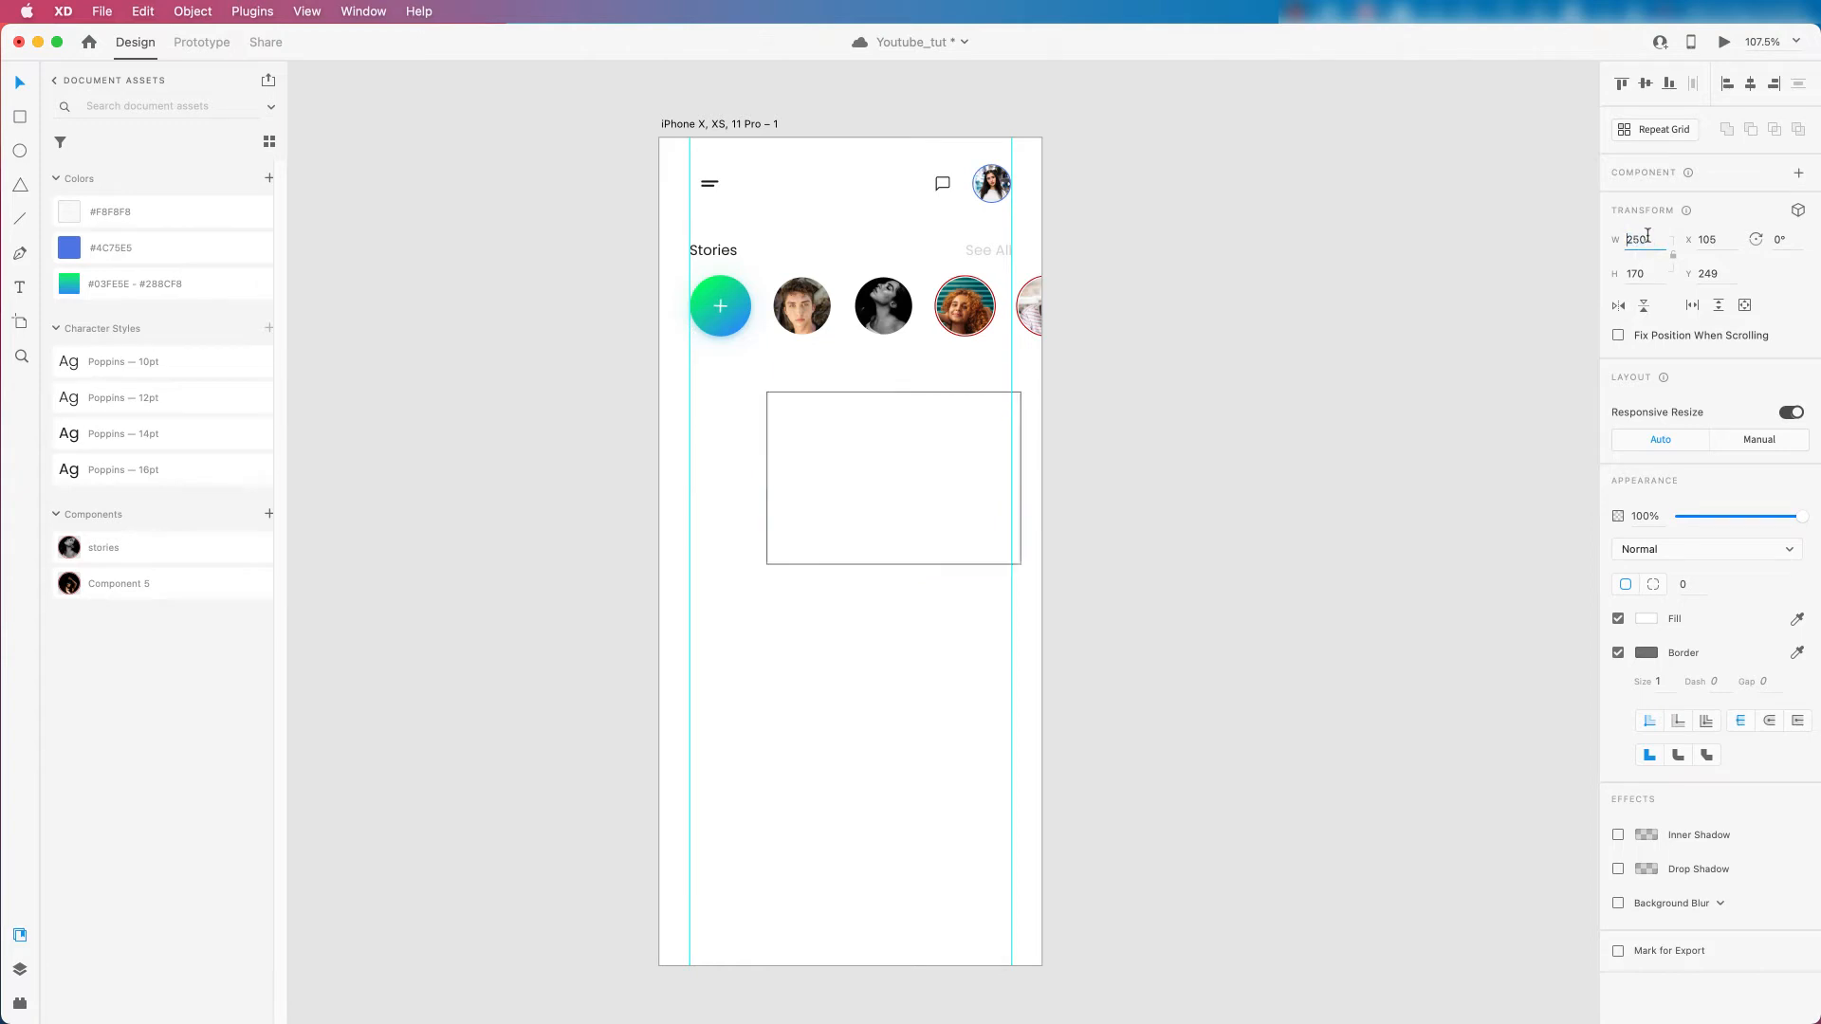
pyautogui.press('Return')
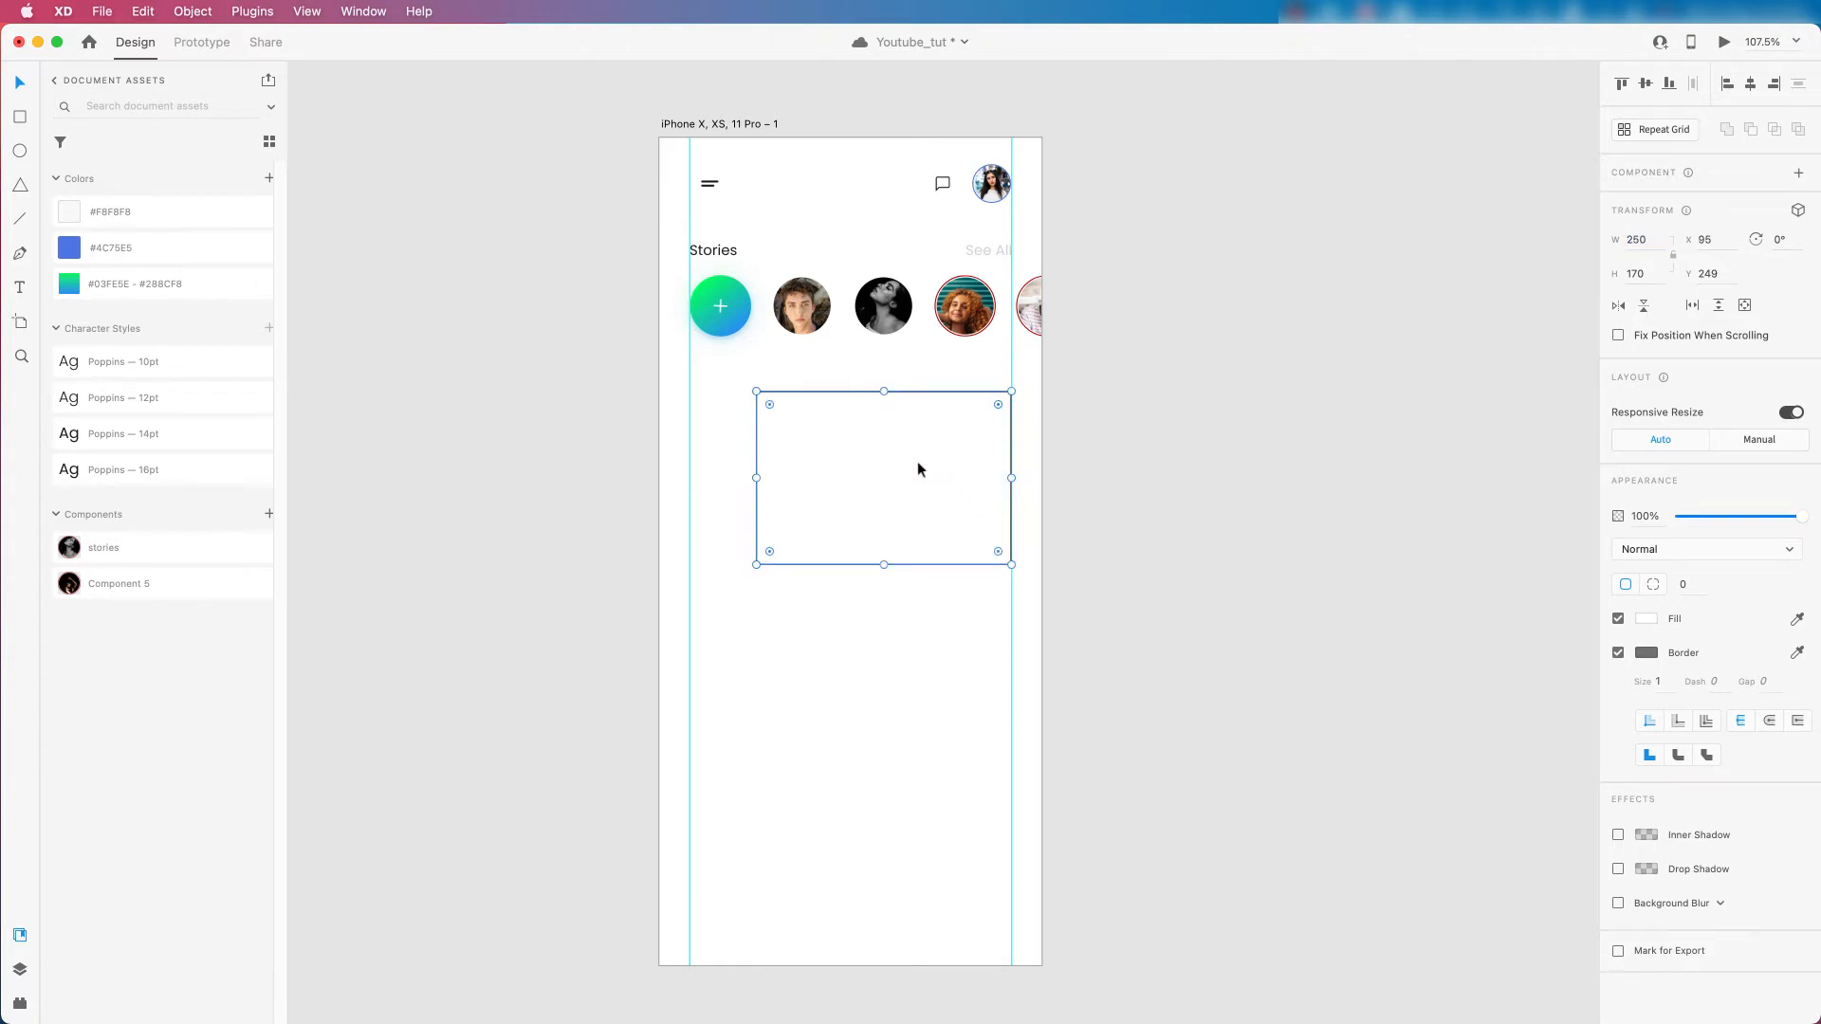
# Duplicate the rectangle in place and shorten the copy from its bottom edge to a height of 110.
pyautogui.scroll(-2, 1074, 468)
pyautogui.scroll(4, 978, 478)
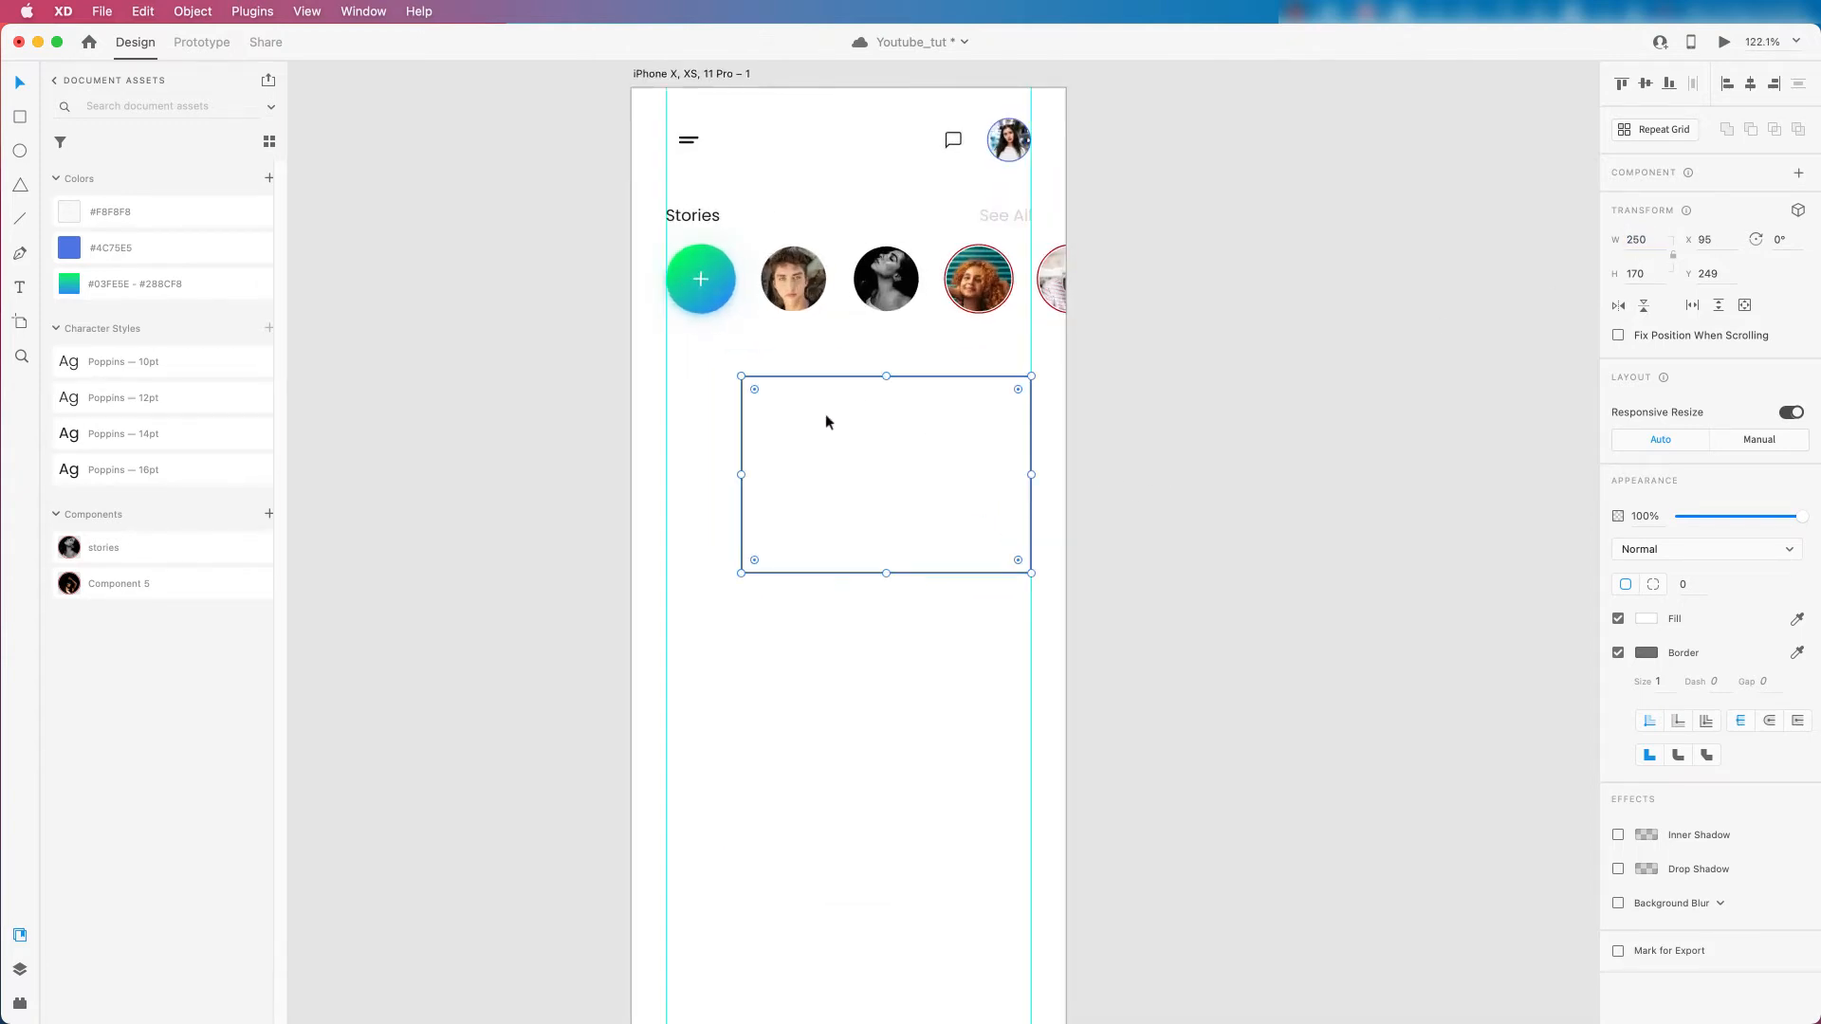
pyautogui.rightClick(876, 473)
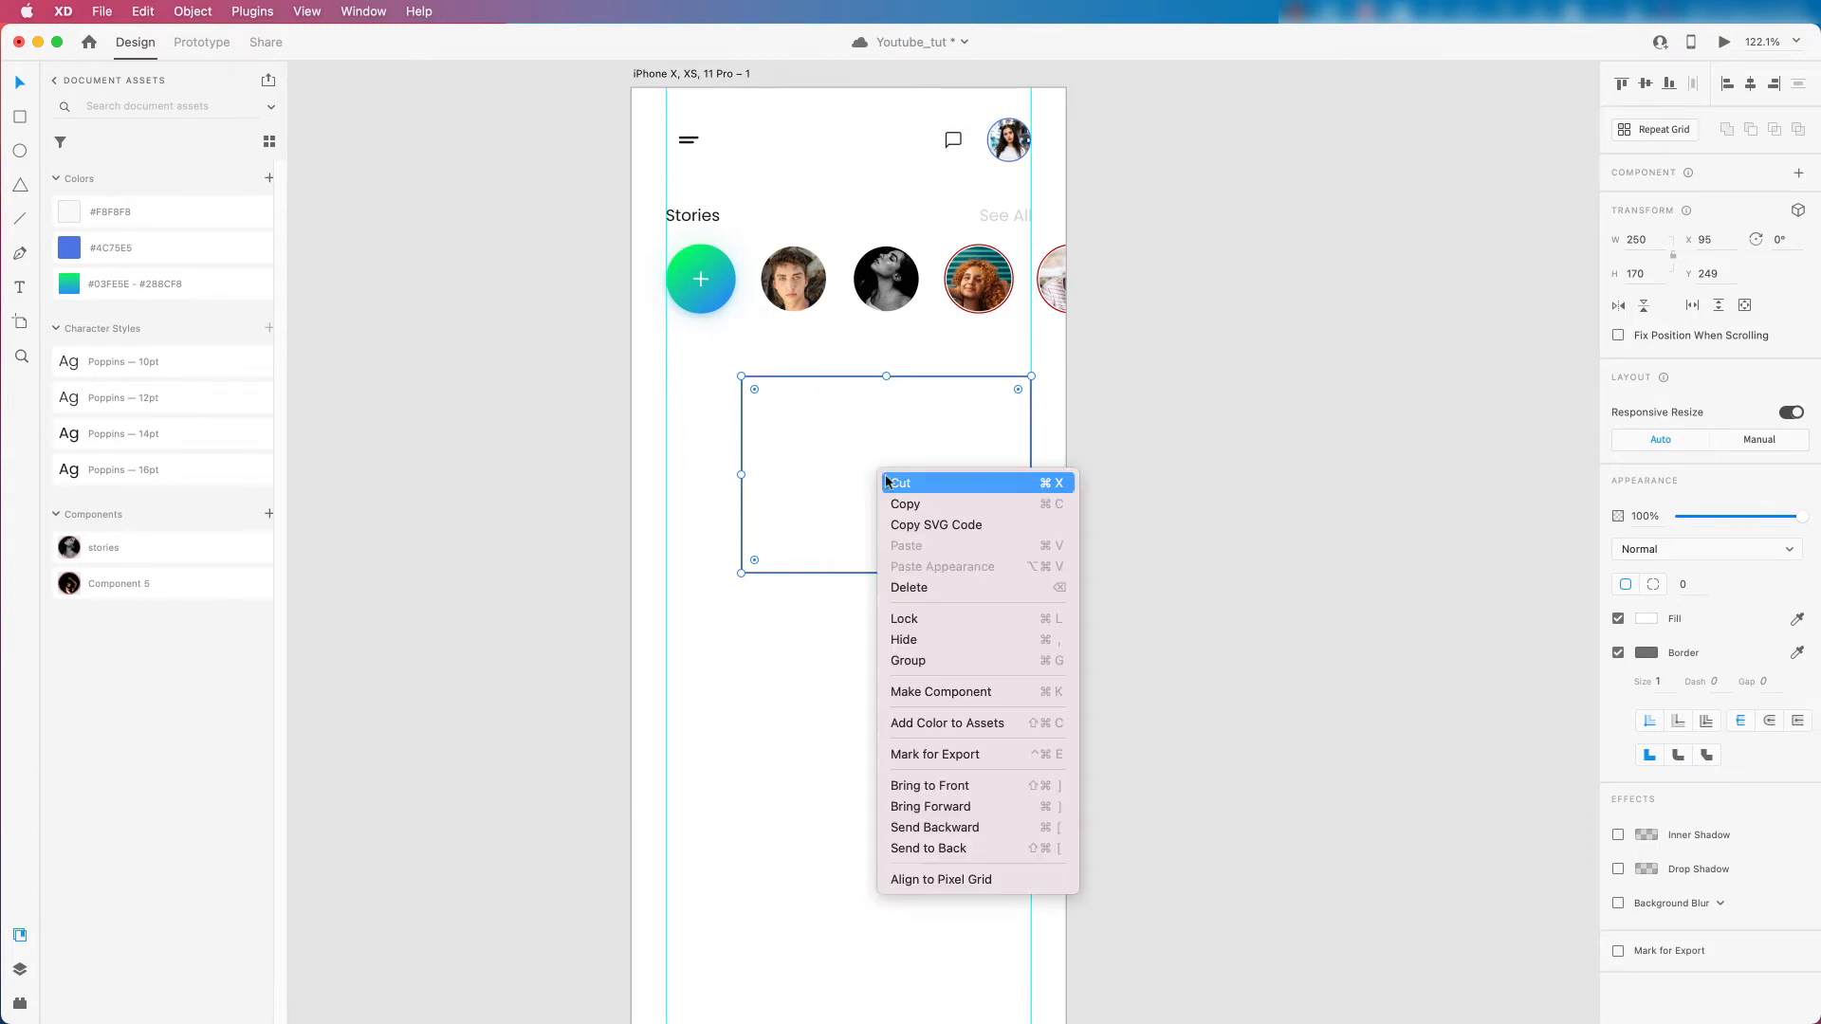
pyautogui.rightClick(847, 406)
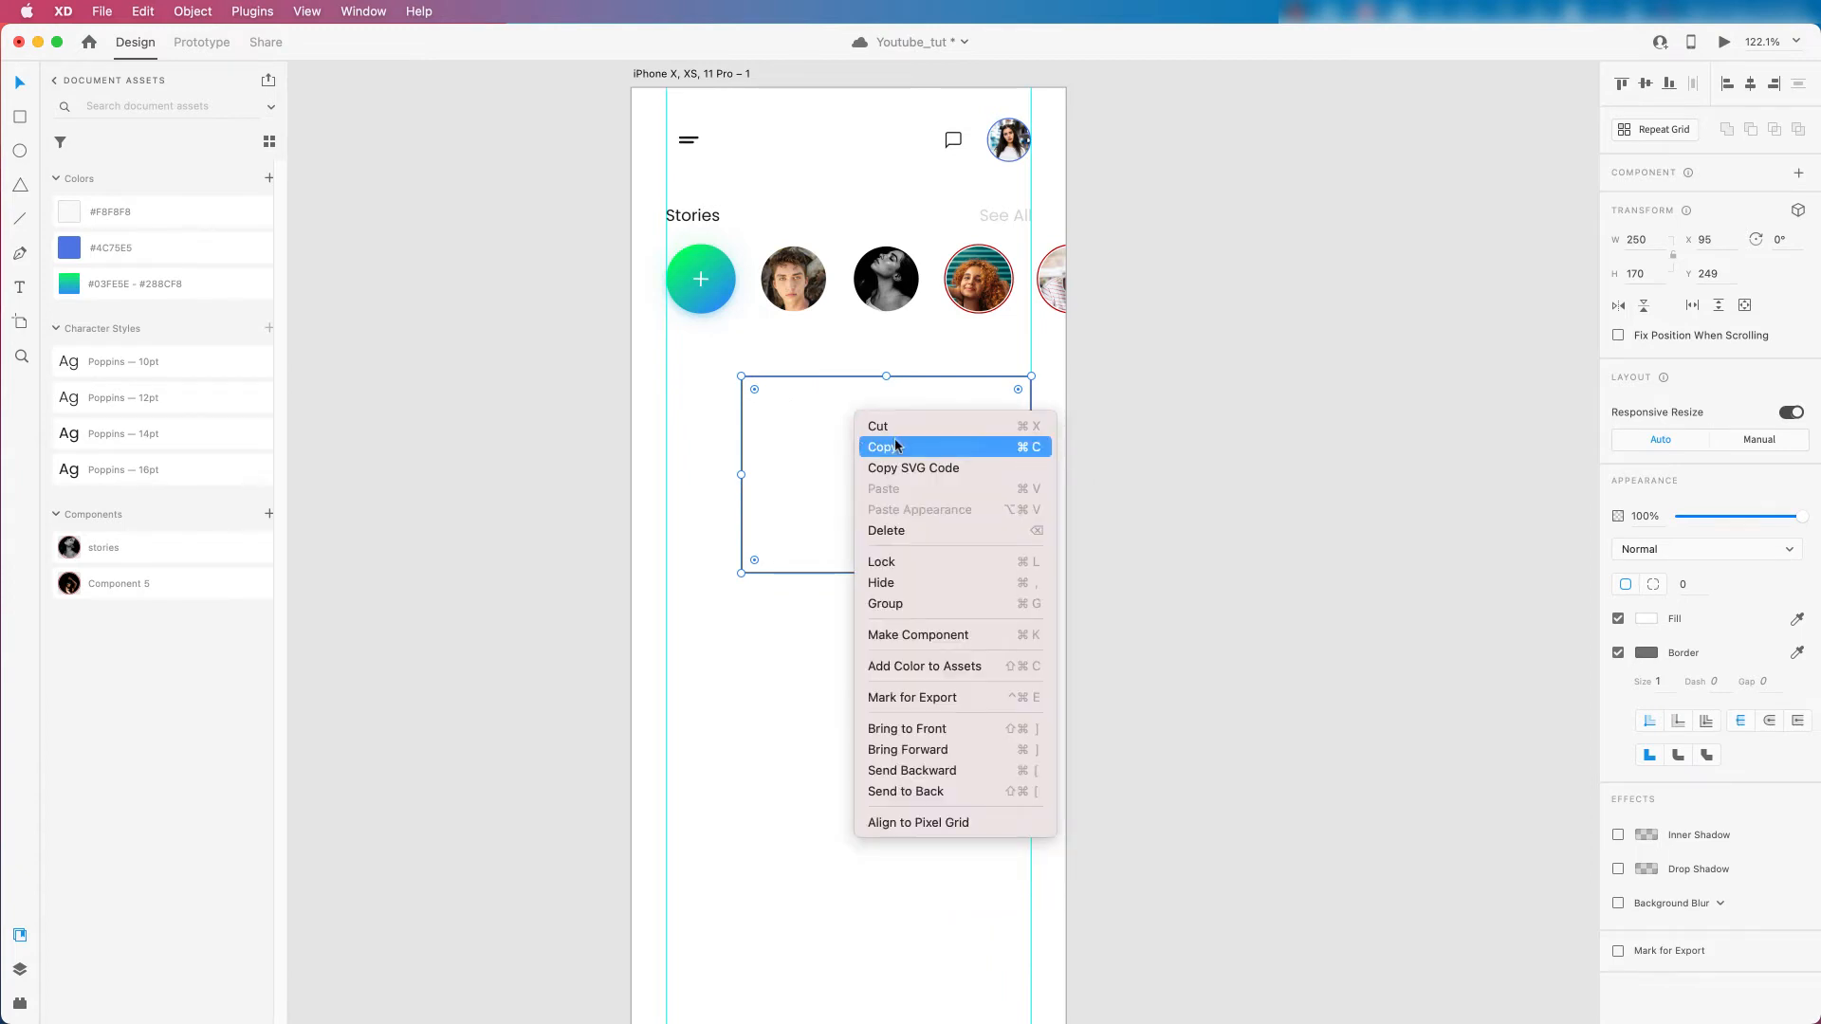
pyautogui.click(895, 534)
pyautogui.press('super+z')
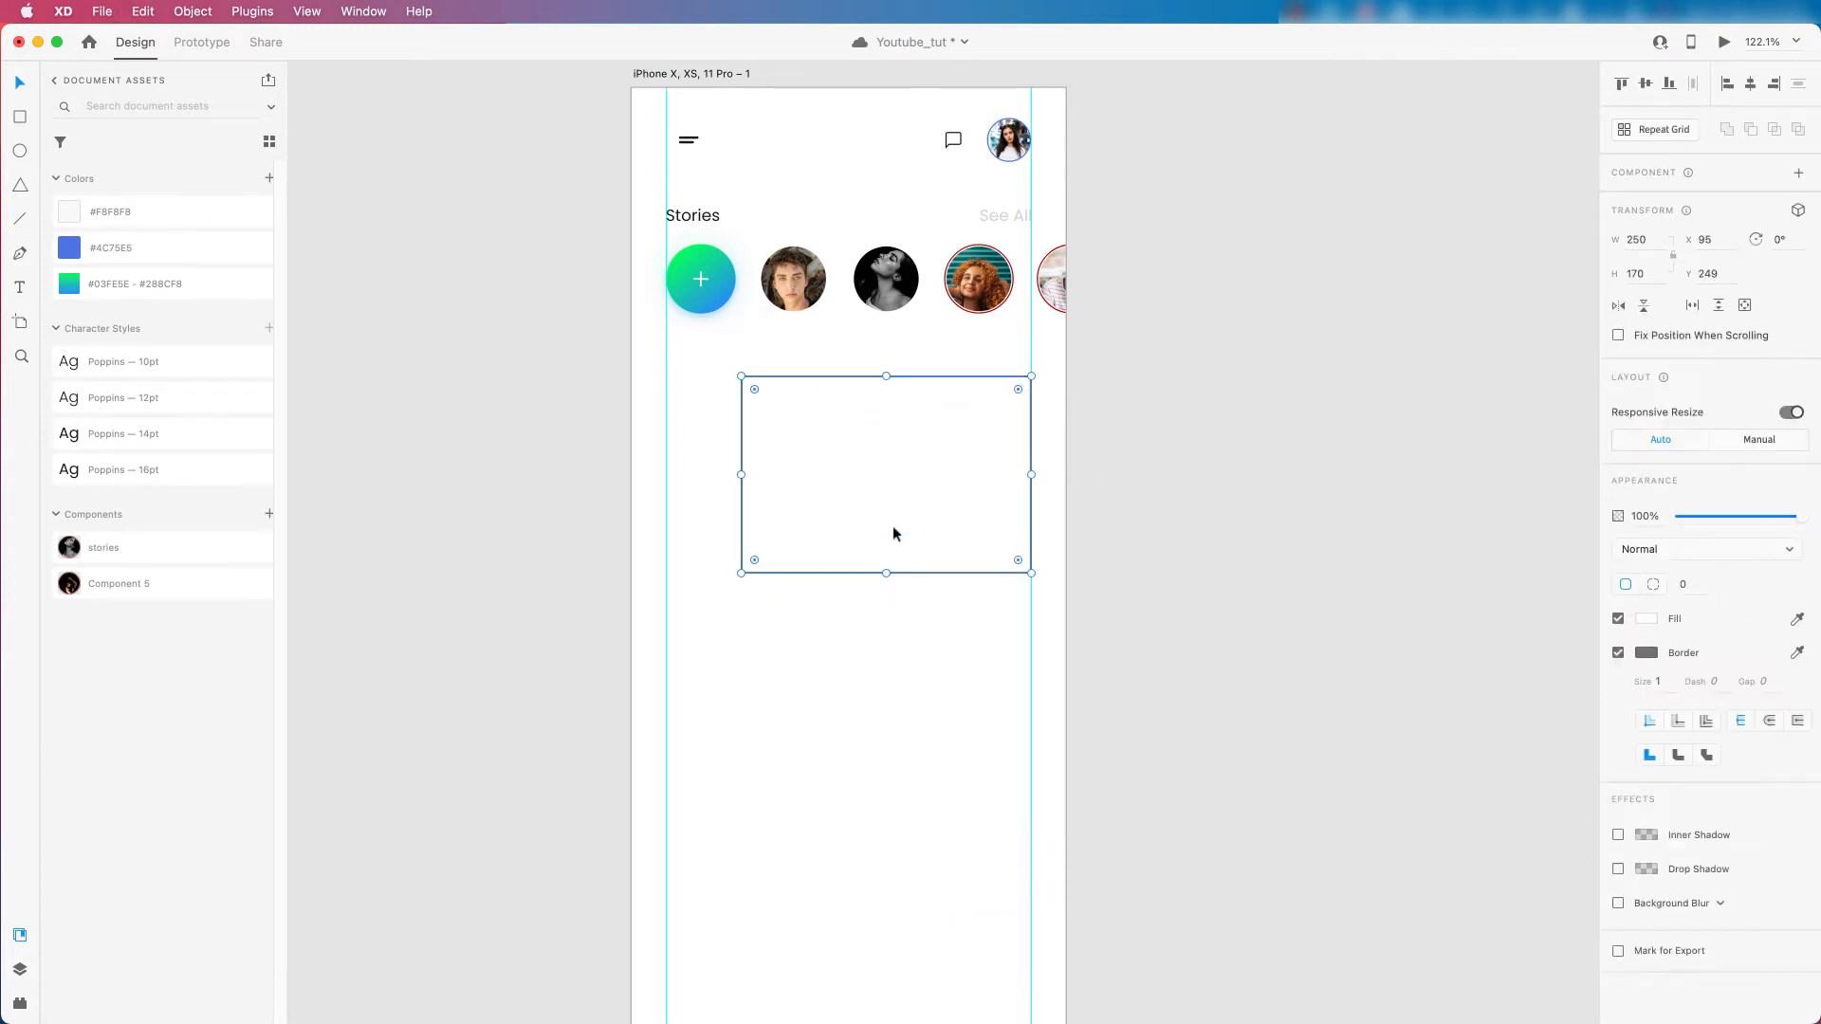
pyautogui.rightClick(854, 424)
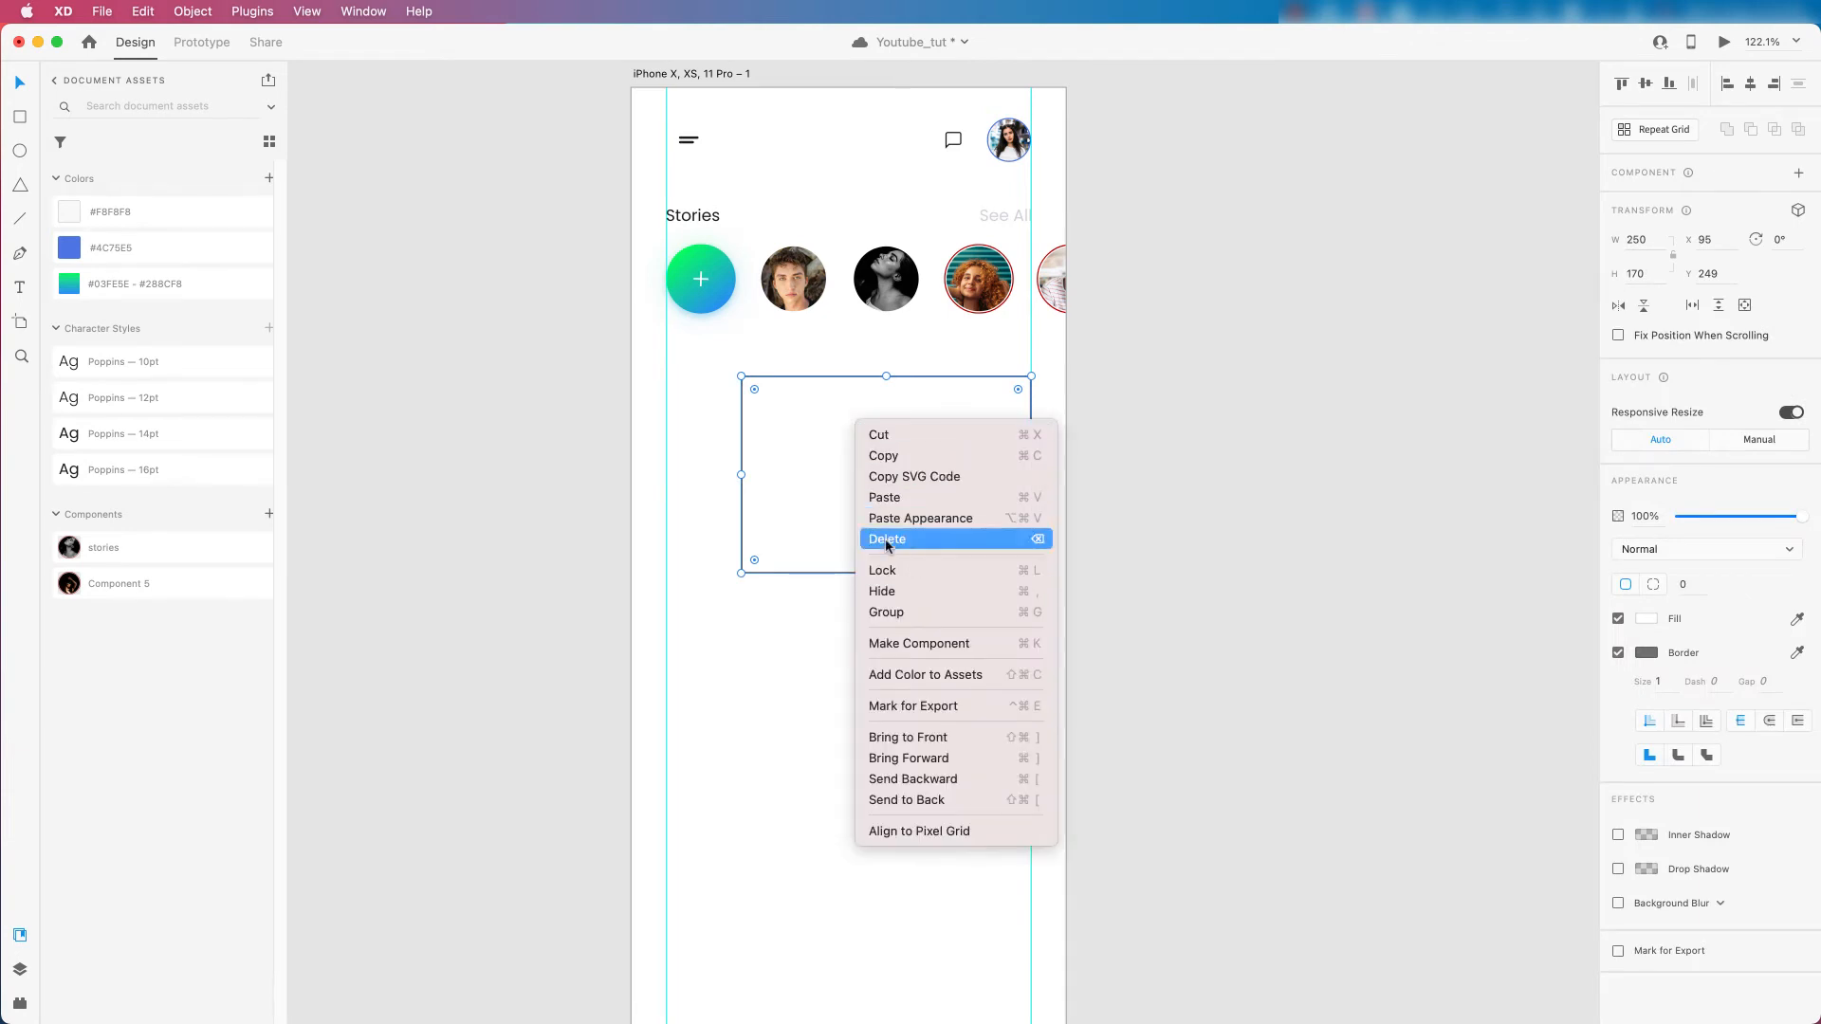
pyautogui.click(880, 491)
pyautogui.moveTo(886, 494)
pyautogui.mouseDown()
pyautogui.moveTo(760, 538)
pyautogui.moveTo(882, 540)
pyautogui.moveTo(882, 483)
pyautogui.moveTo(886, 504)
pyautogui.mouseUp()
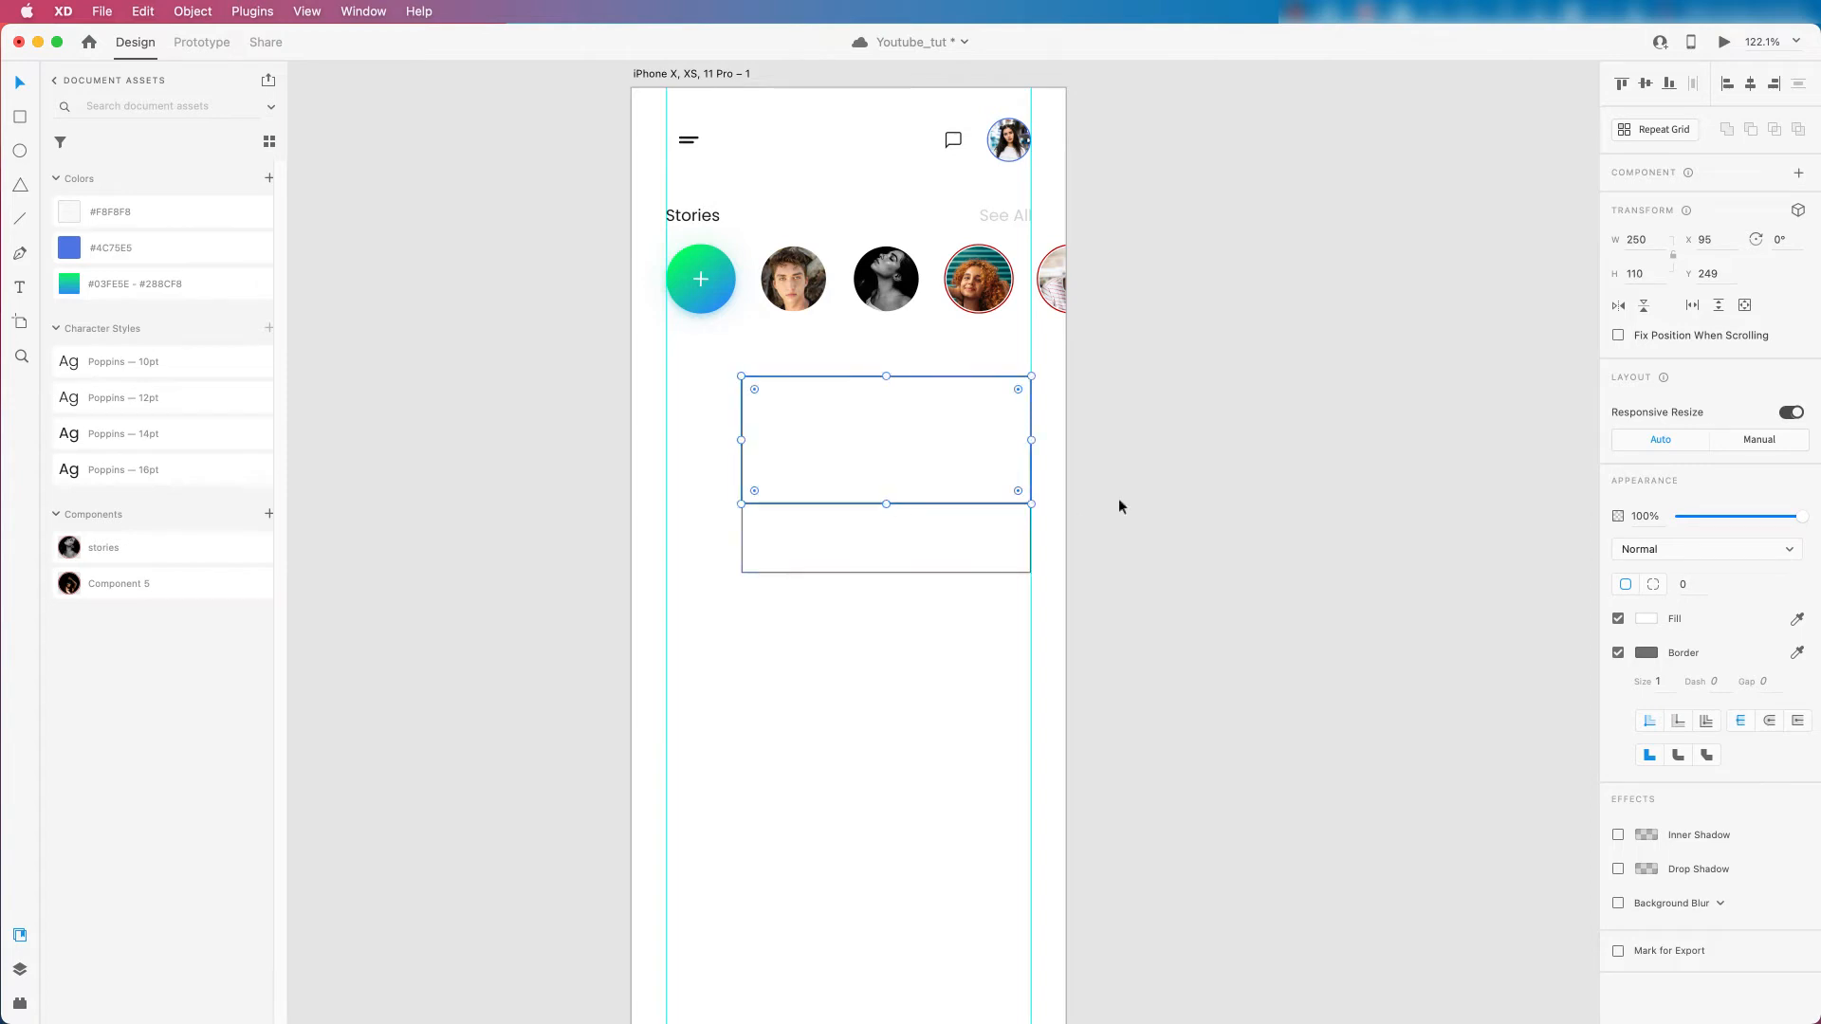
# Set the height of the taller rear rectangle to 200 and select the shorter rectangle in front.
pyautogui.click(924, 562)
pyautogui.click(1653, 275)
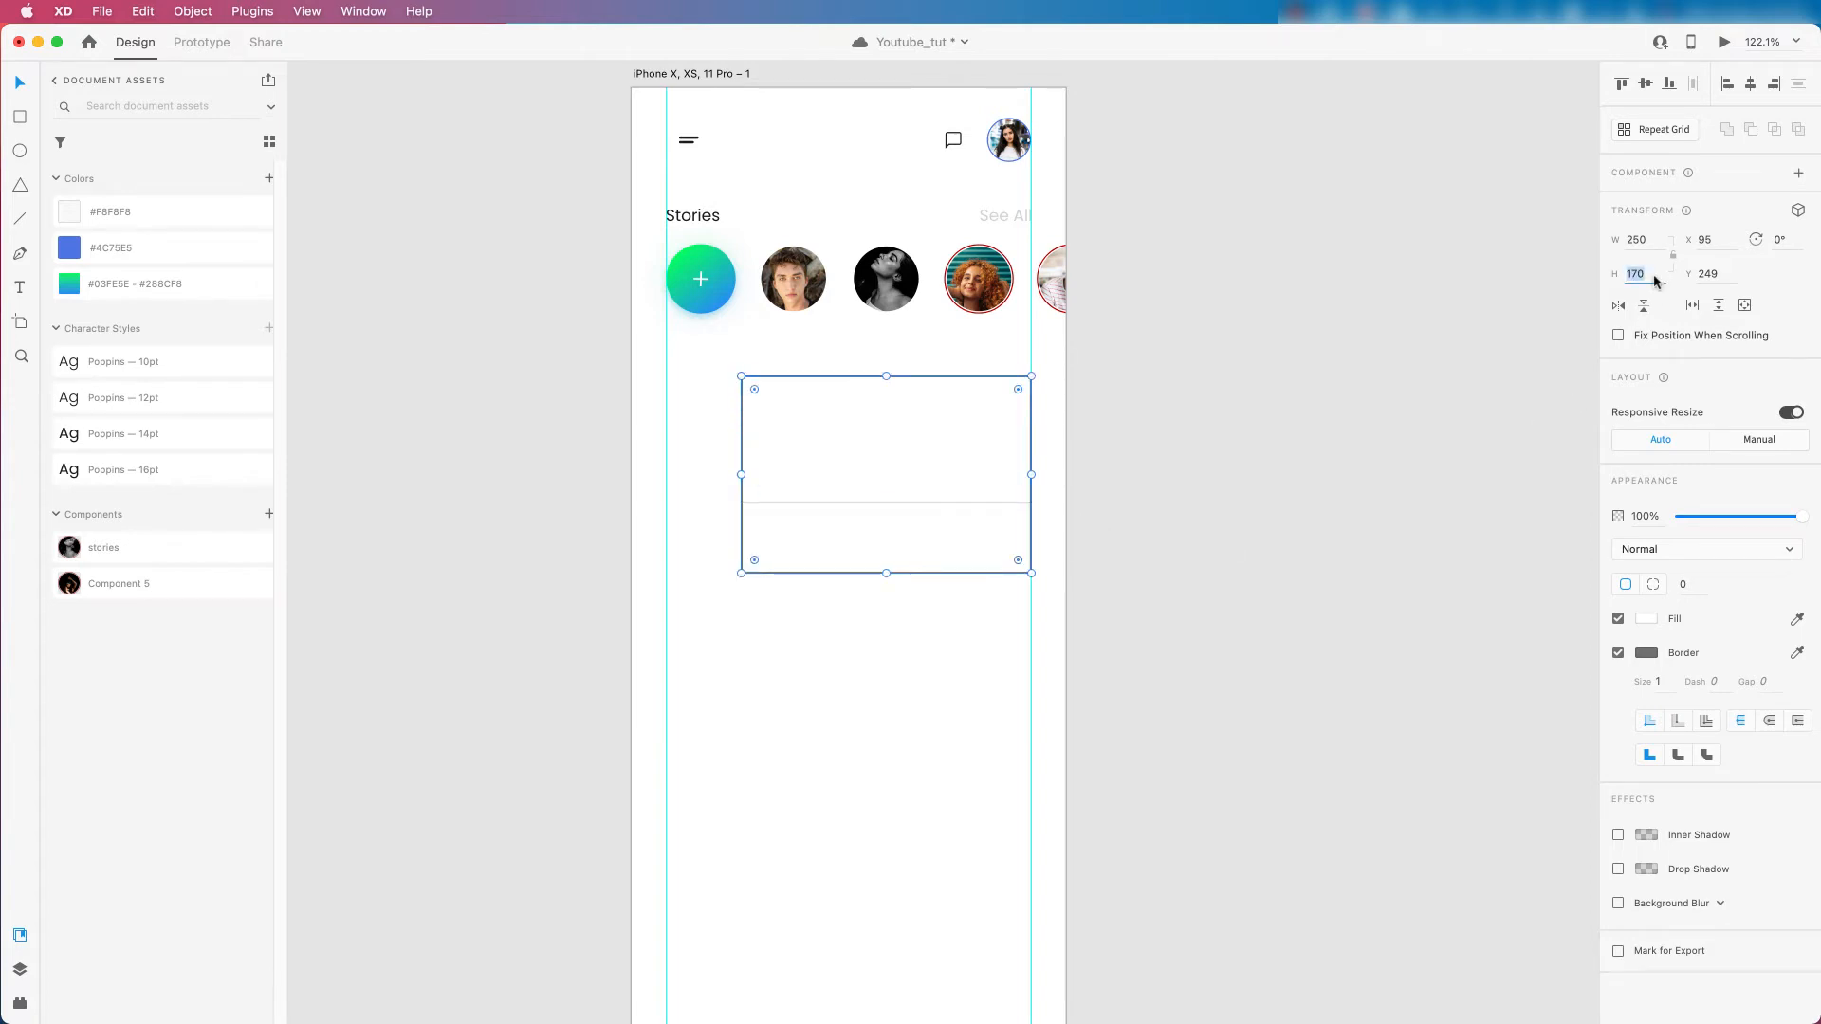
pyautogui.write('190')
pyautogui.press('Return')
pyautogui.hotkey('shift', 'Up')
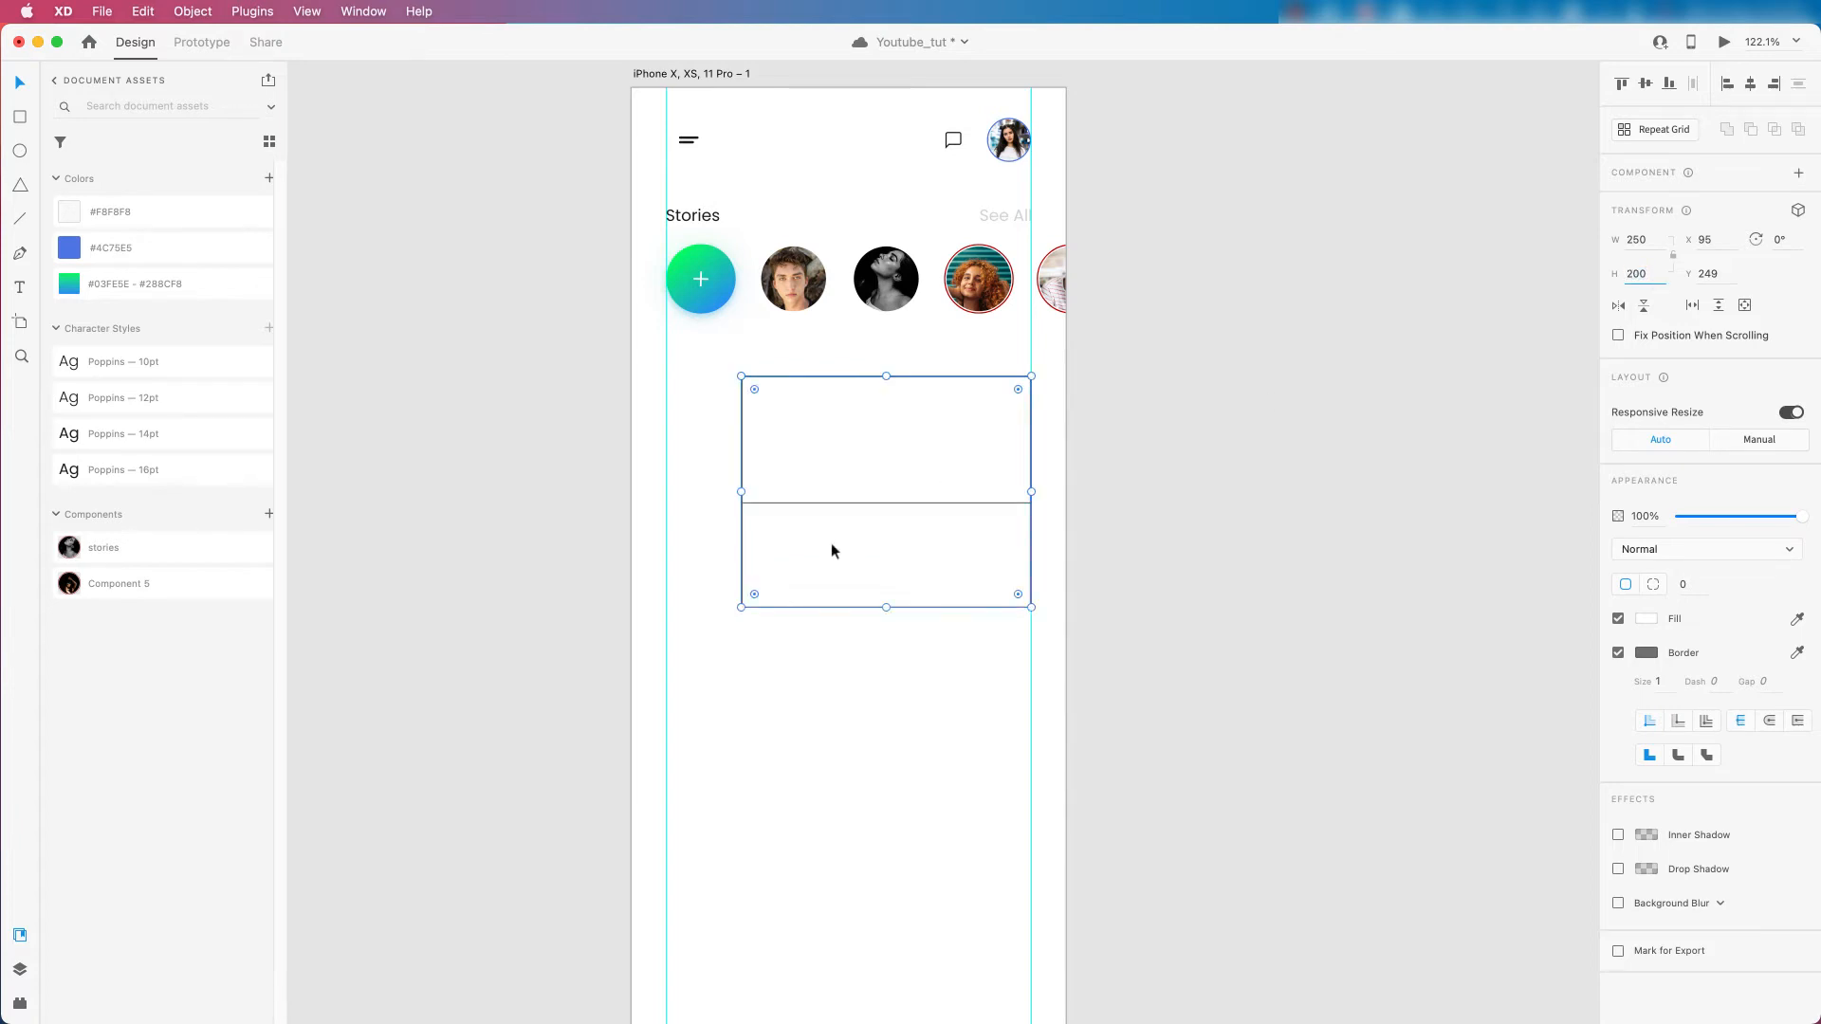
pyautogui.scroll(-3, 835, 548)
pyautogui.click(912, 495)
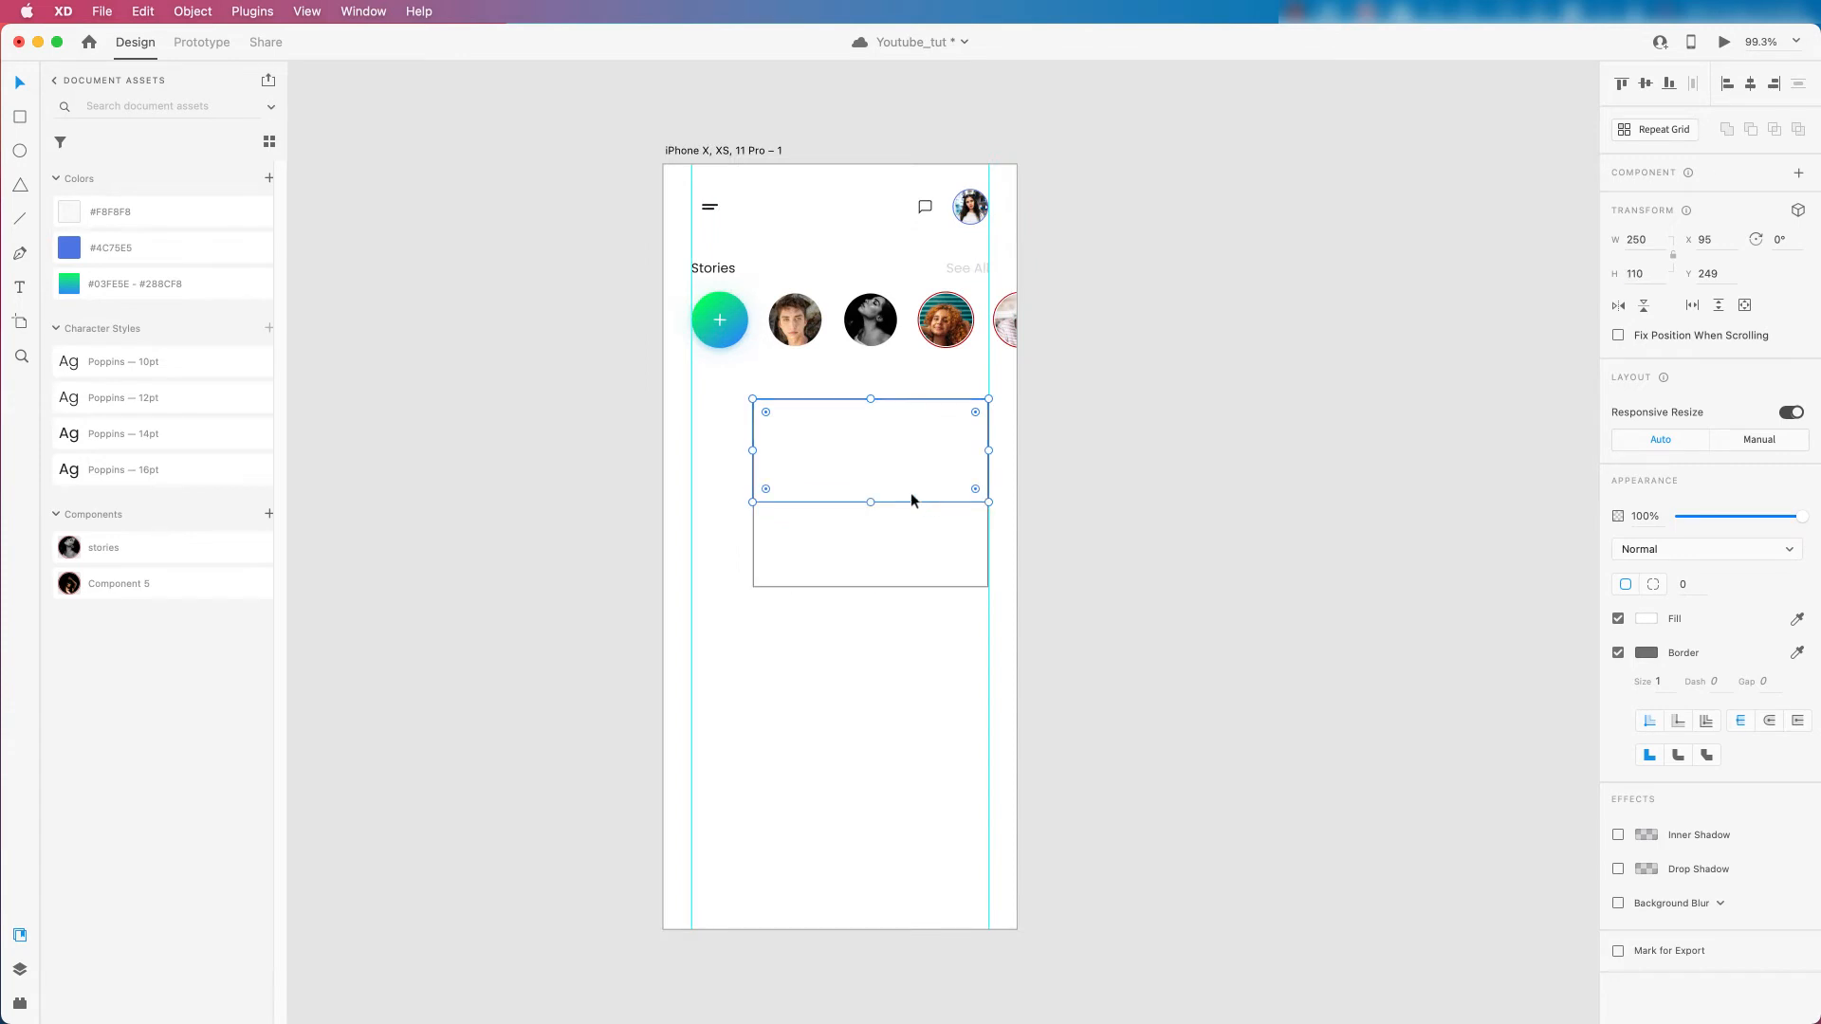
# Set the height of the shorter front rectangle to 120.
pyautogui.click(1635, 274)
pyautogui.write('120')
pyautogui.press('Return')
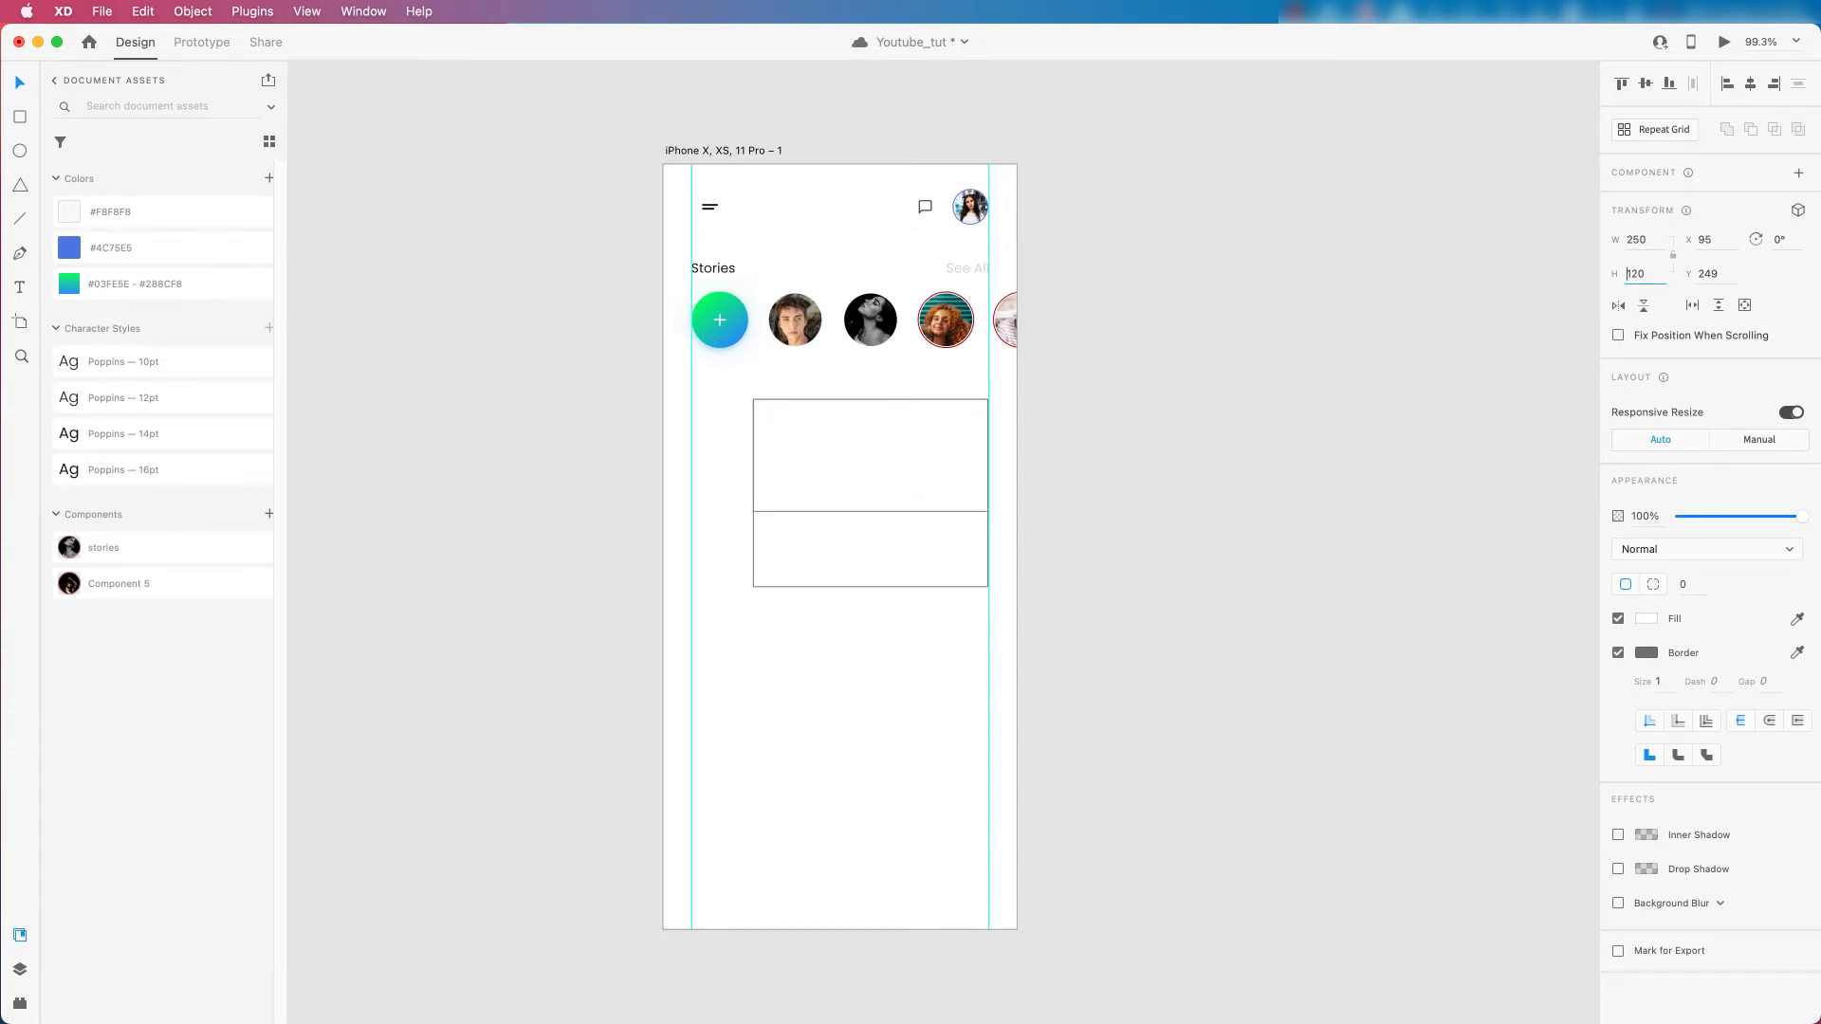
# Round the corners of both card rectangles to a radius of 5.
pyautogui.click(871, 545)
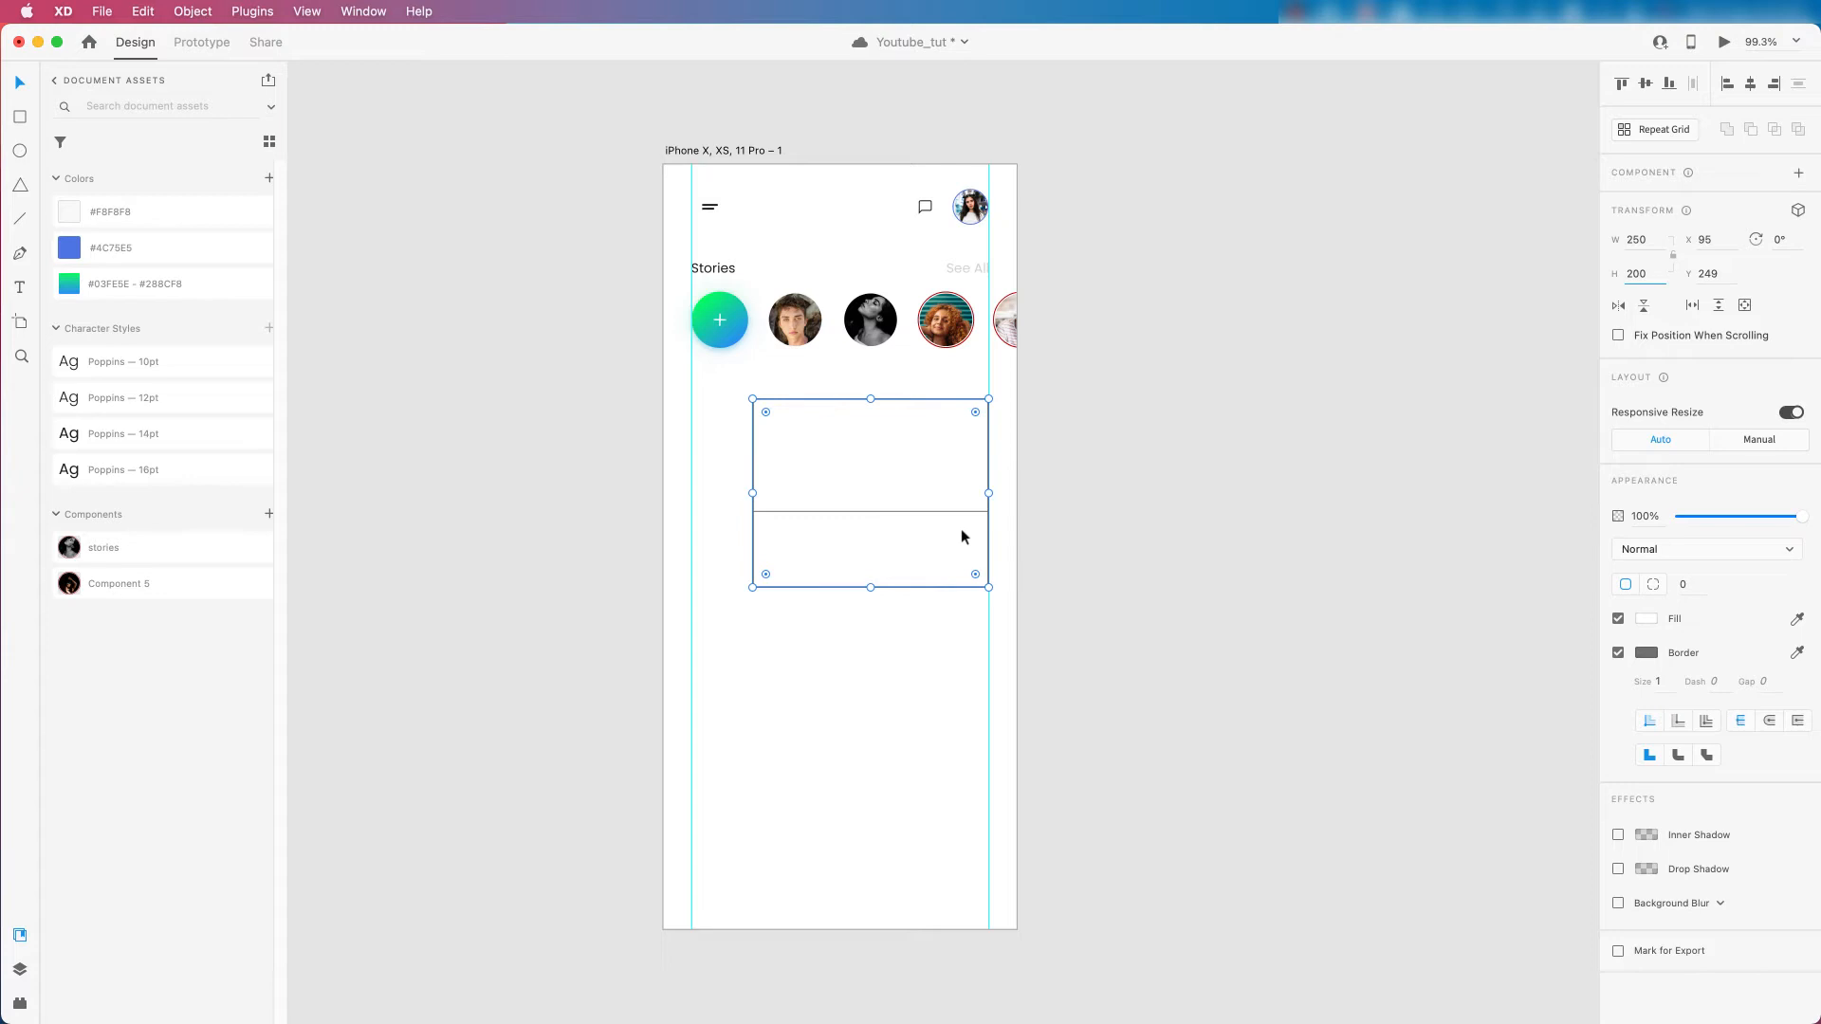
pyautogui.press('alt')
pyautogui.scroll(3, 884, 478)
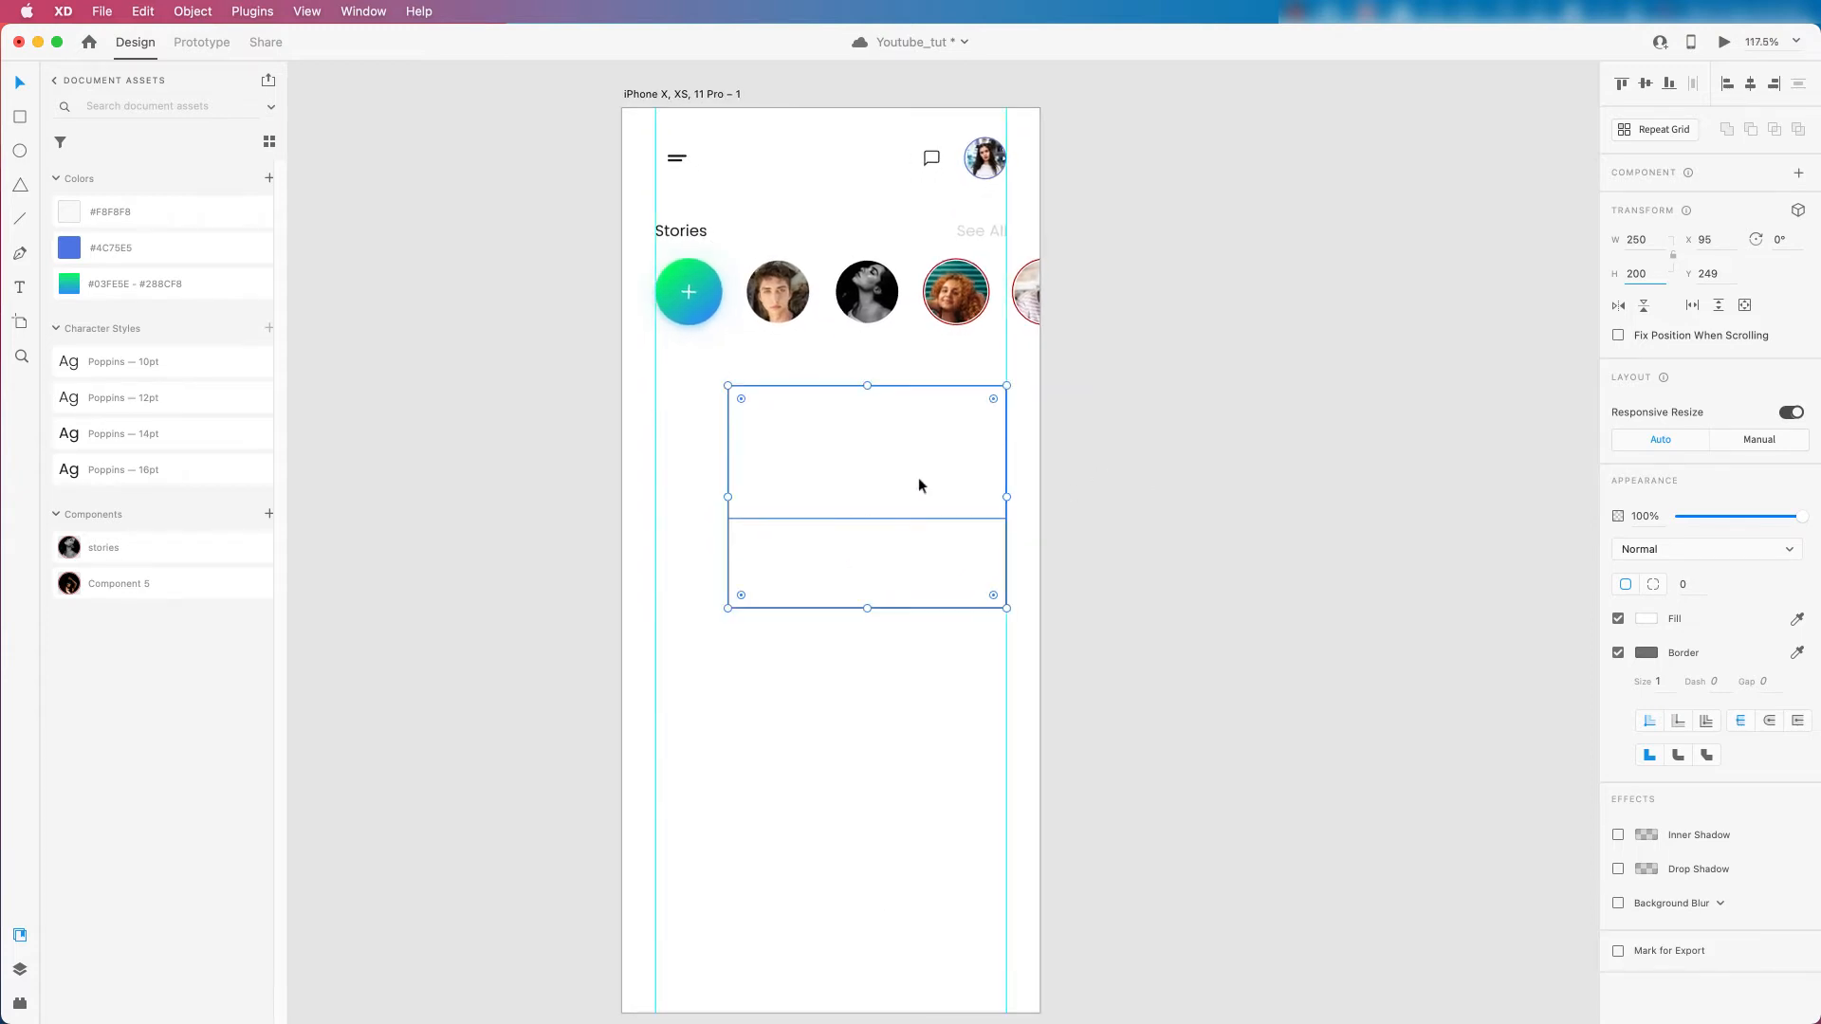
pyautogui.scroll(-1, 919, 478)
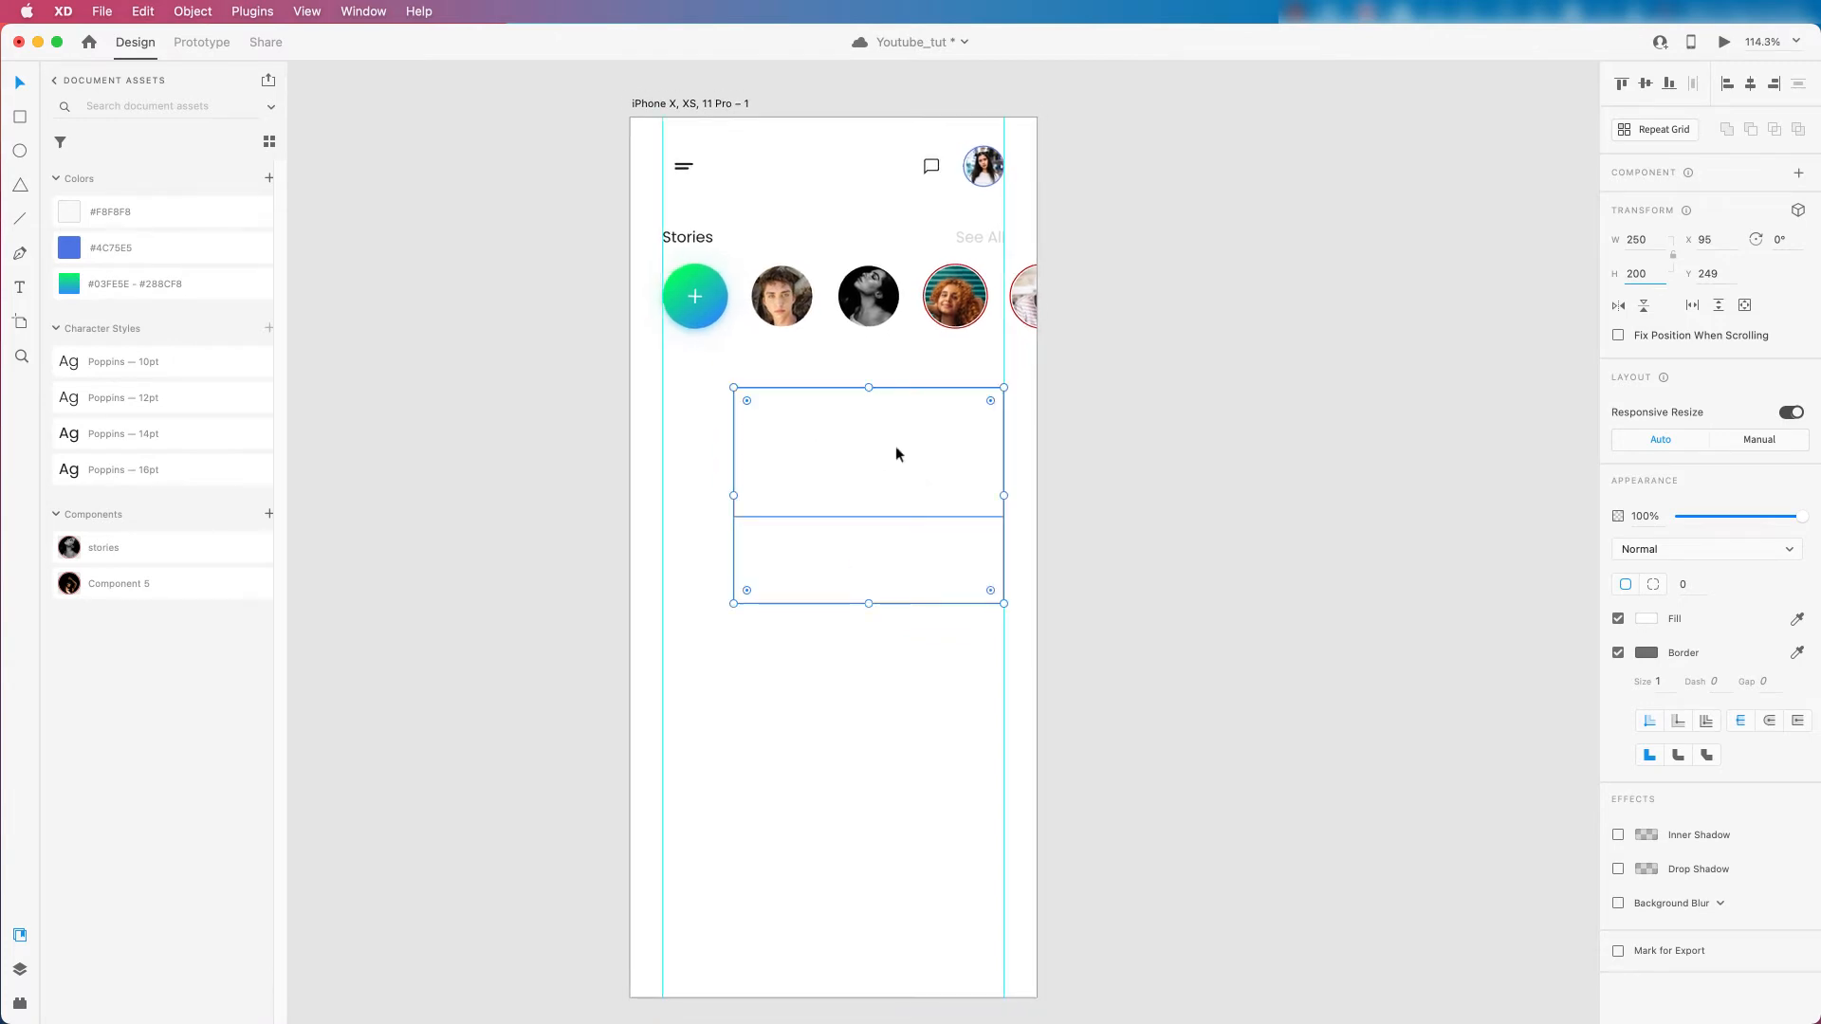
pyautogui.scroll(-2, 890, 470)
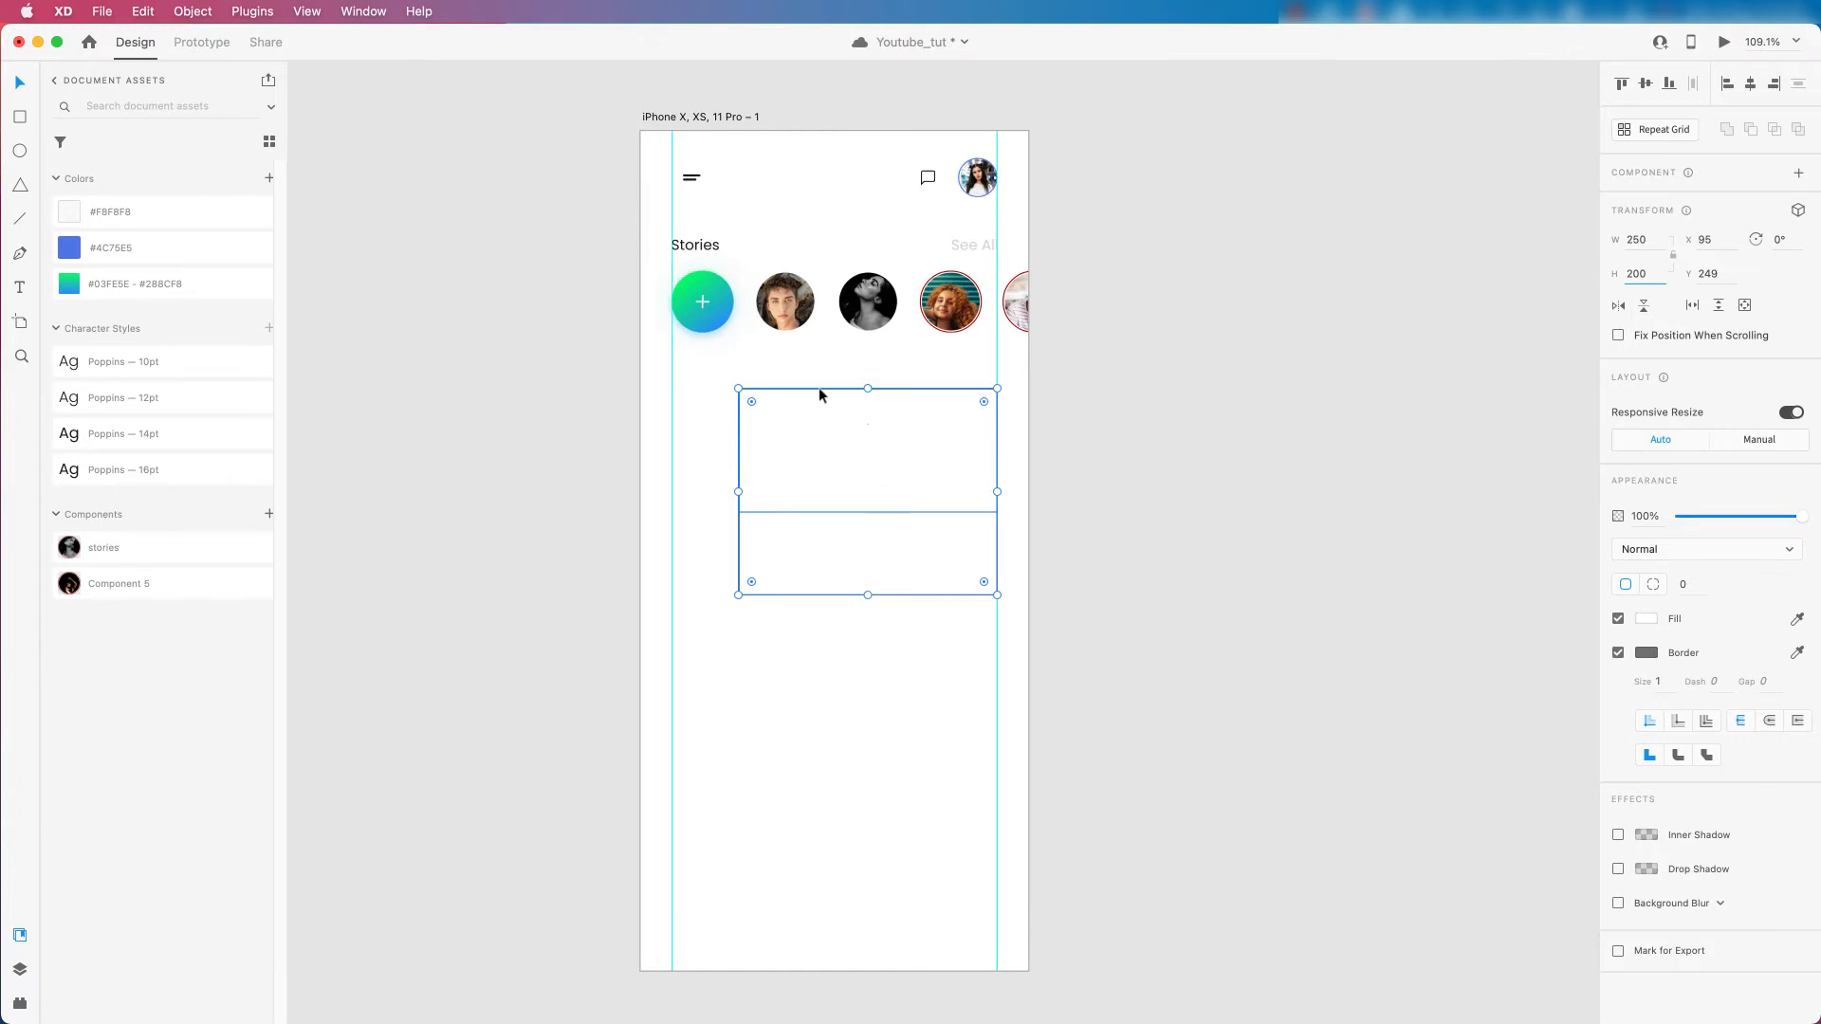
pyautogui.scroll(-2, 819, 387)
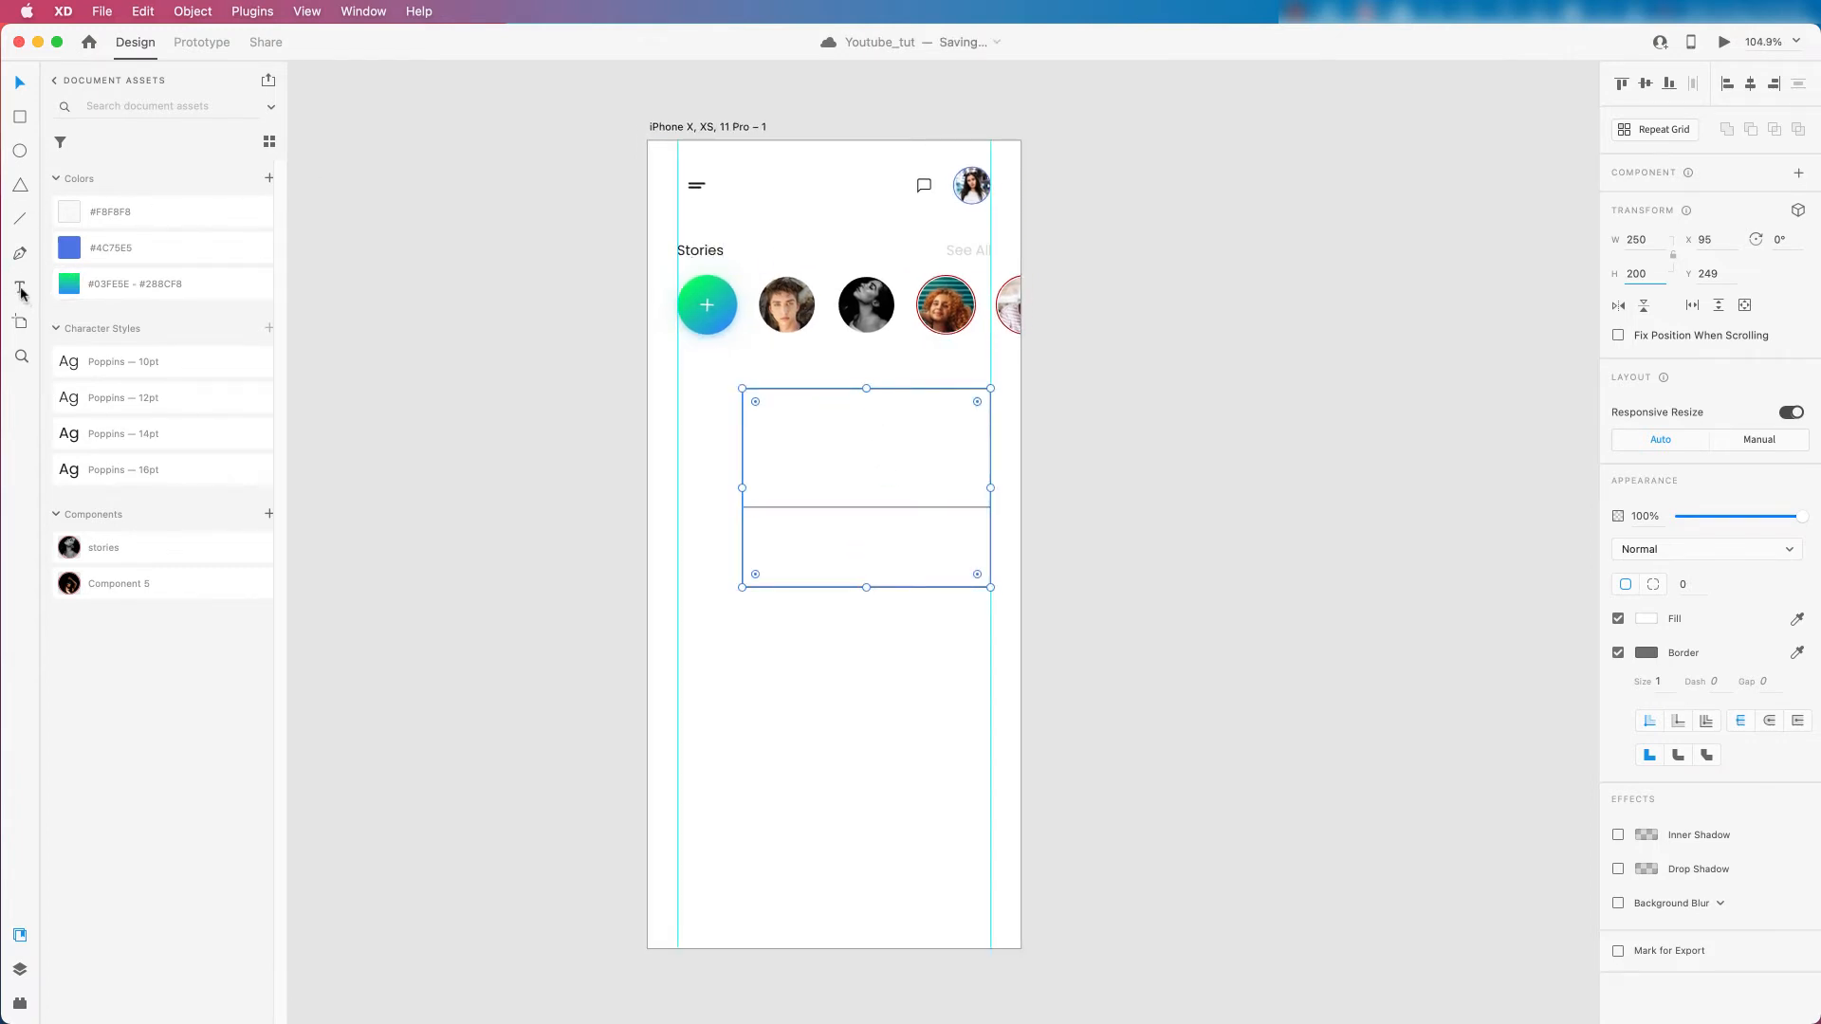
pyautogui.click(907, 636)
pyautogui.click(888, 465)
pyautogui.scroll(3, 890, 561)
pyautogui.click(890, 567)
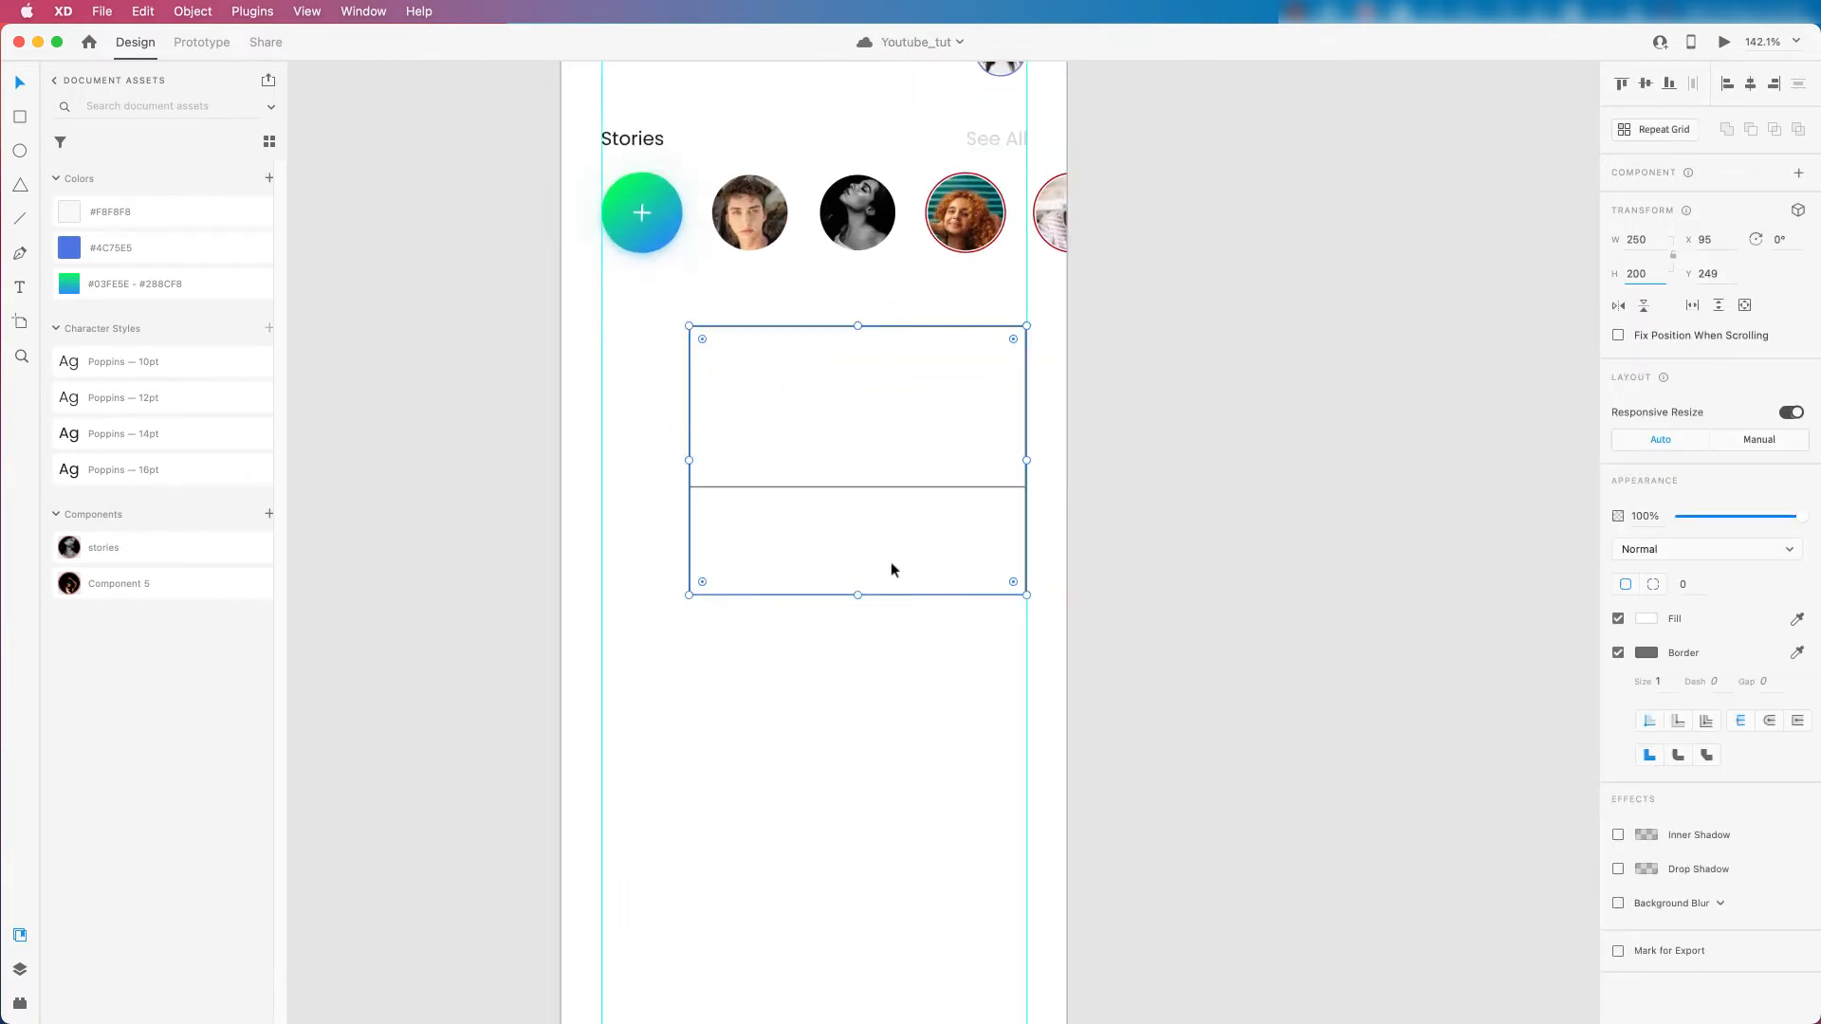
pyautogui.keyDown('shift'); pyautogui.click(888, 398); pyautogui.keyUp('shift')
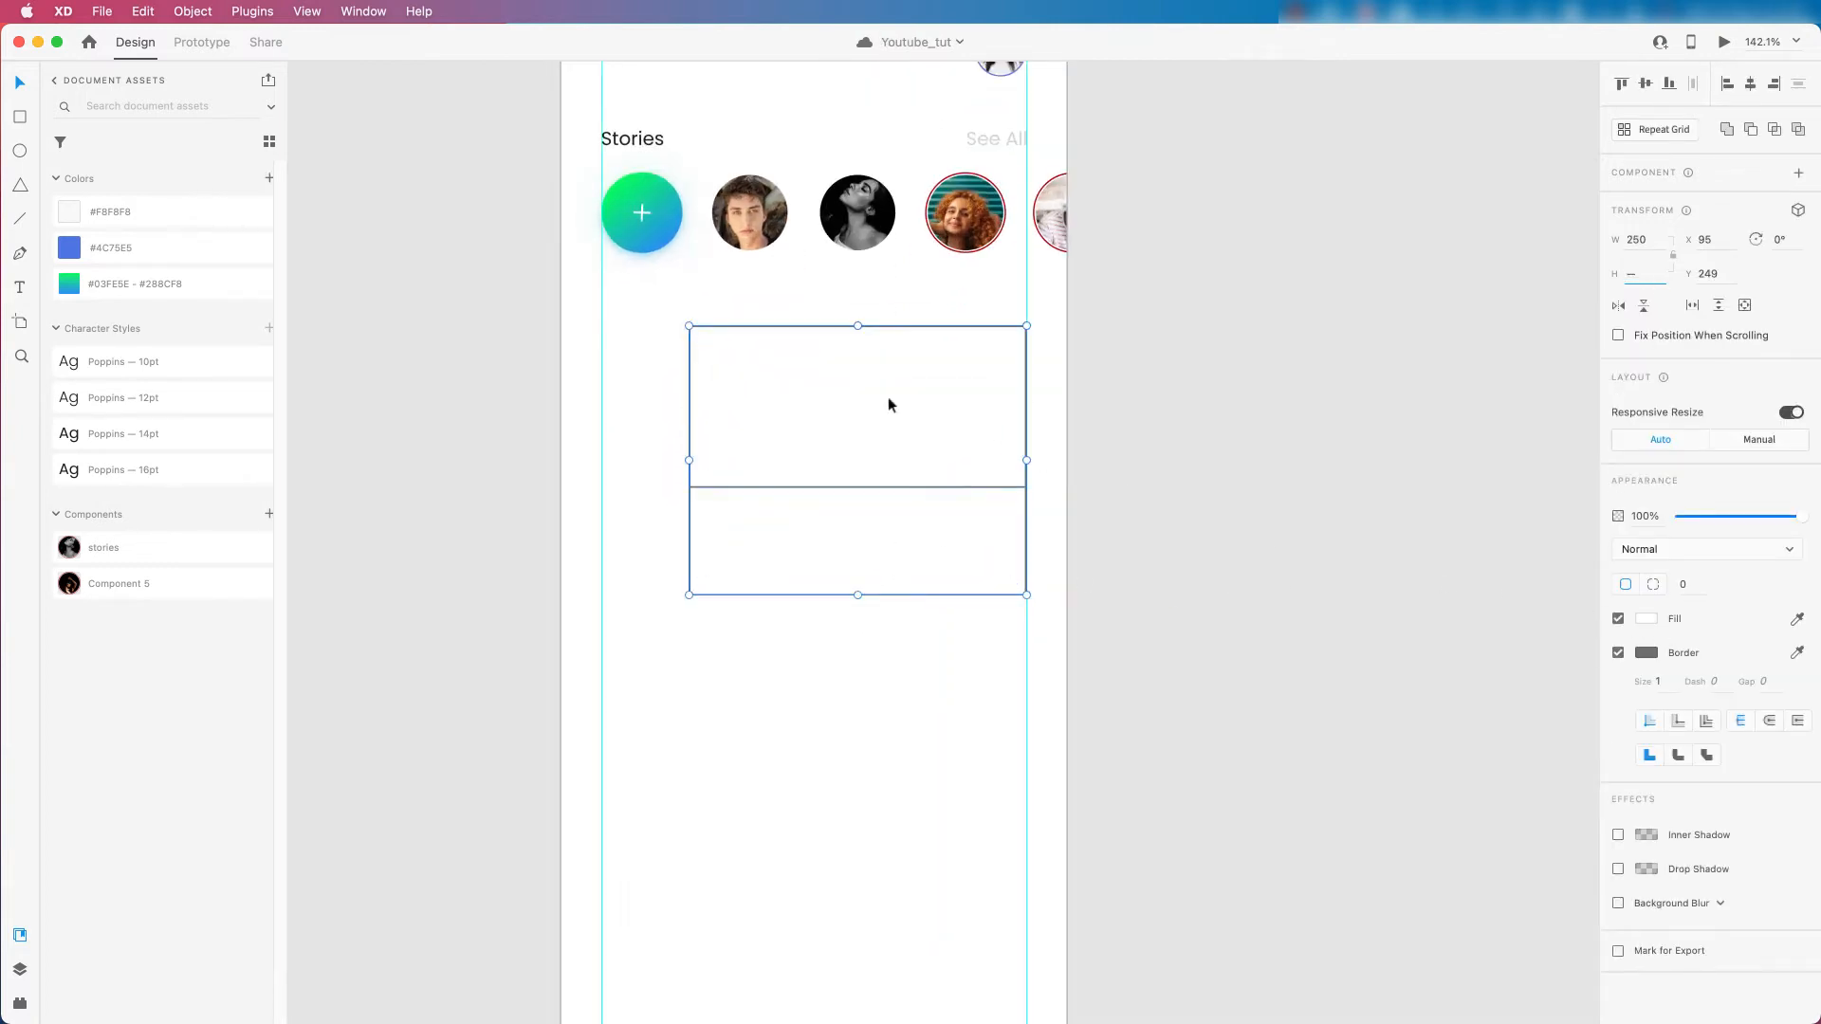
pyautogui.click(1686, 584)
pyautogui.write('2')
pyautogui.click(1233, 468)
# Give the front rectangle individual corner radii, with 5 on the upper two corners and 0 on the lower two.
pyautogui.click(915, 458)
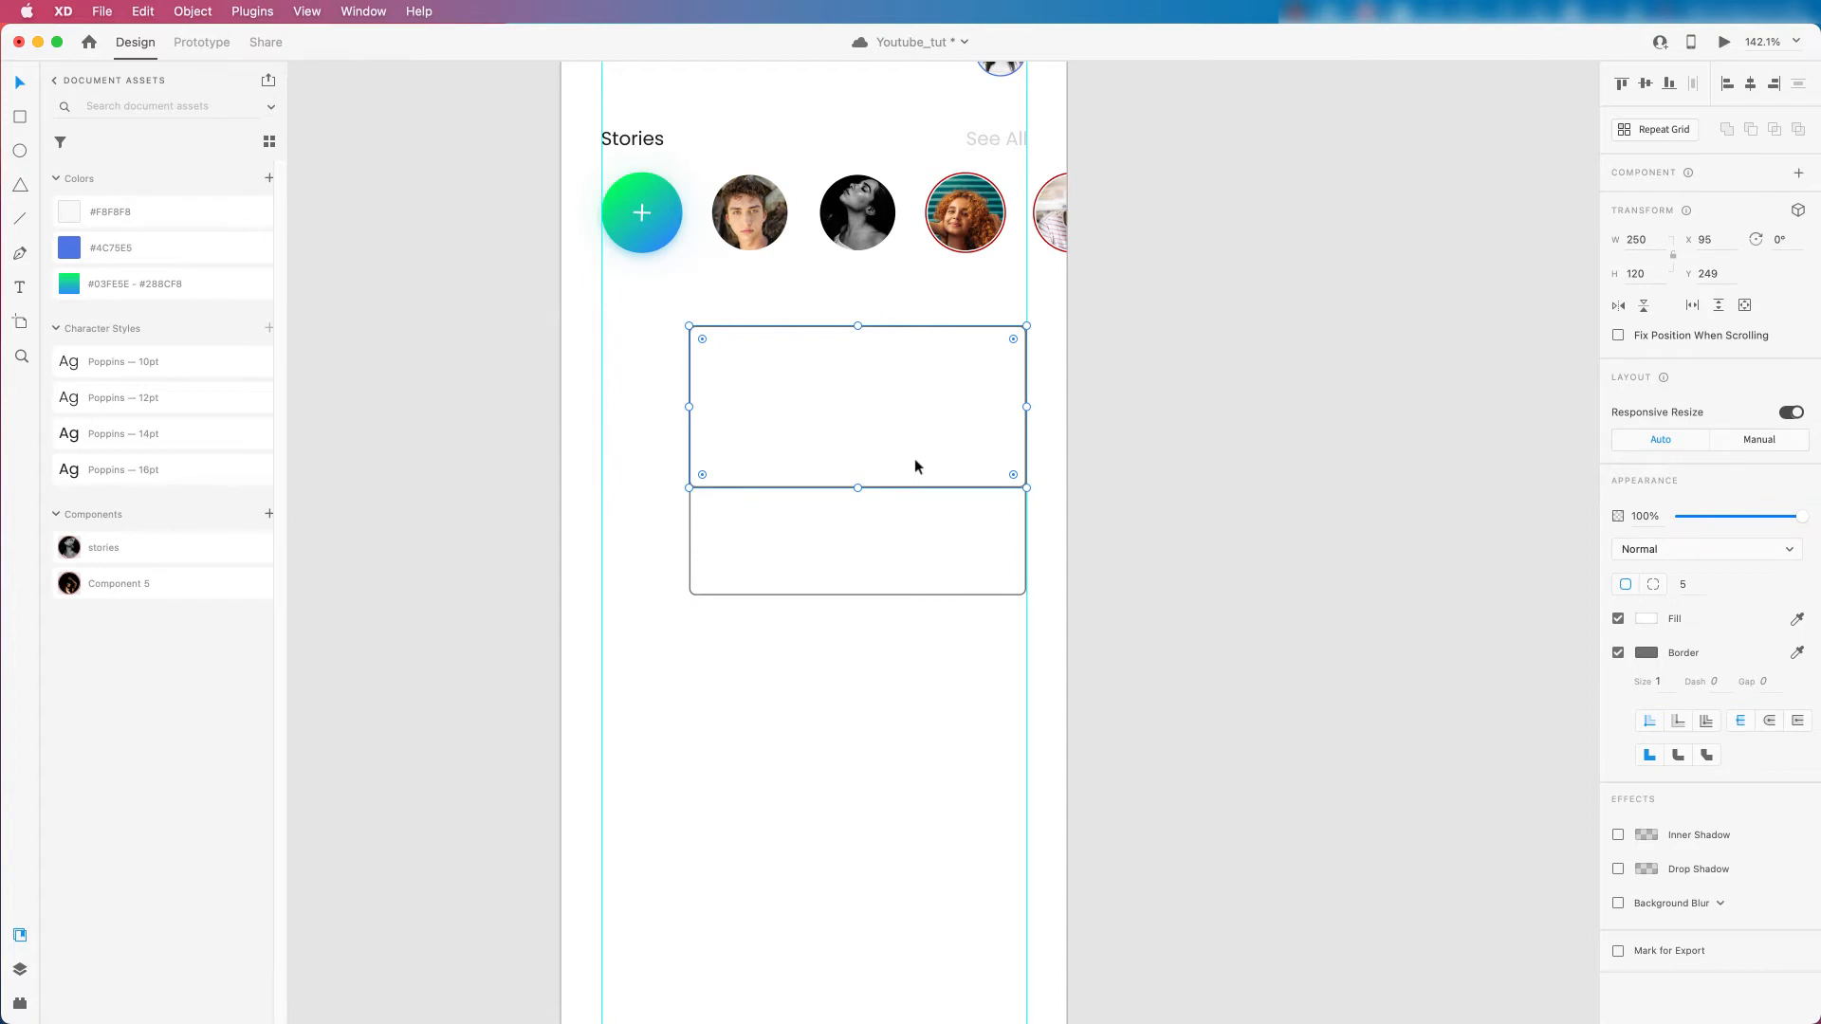
pyautogui.scroll(2, 914, 458)
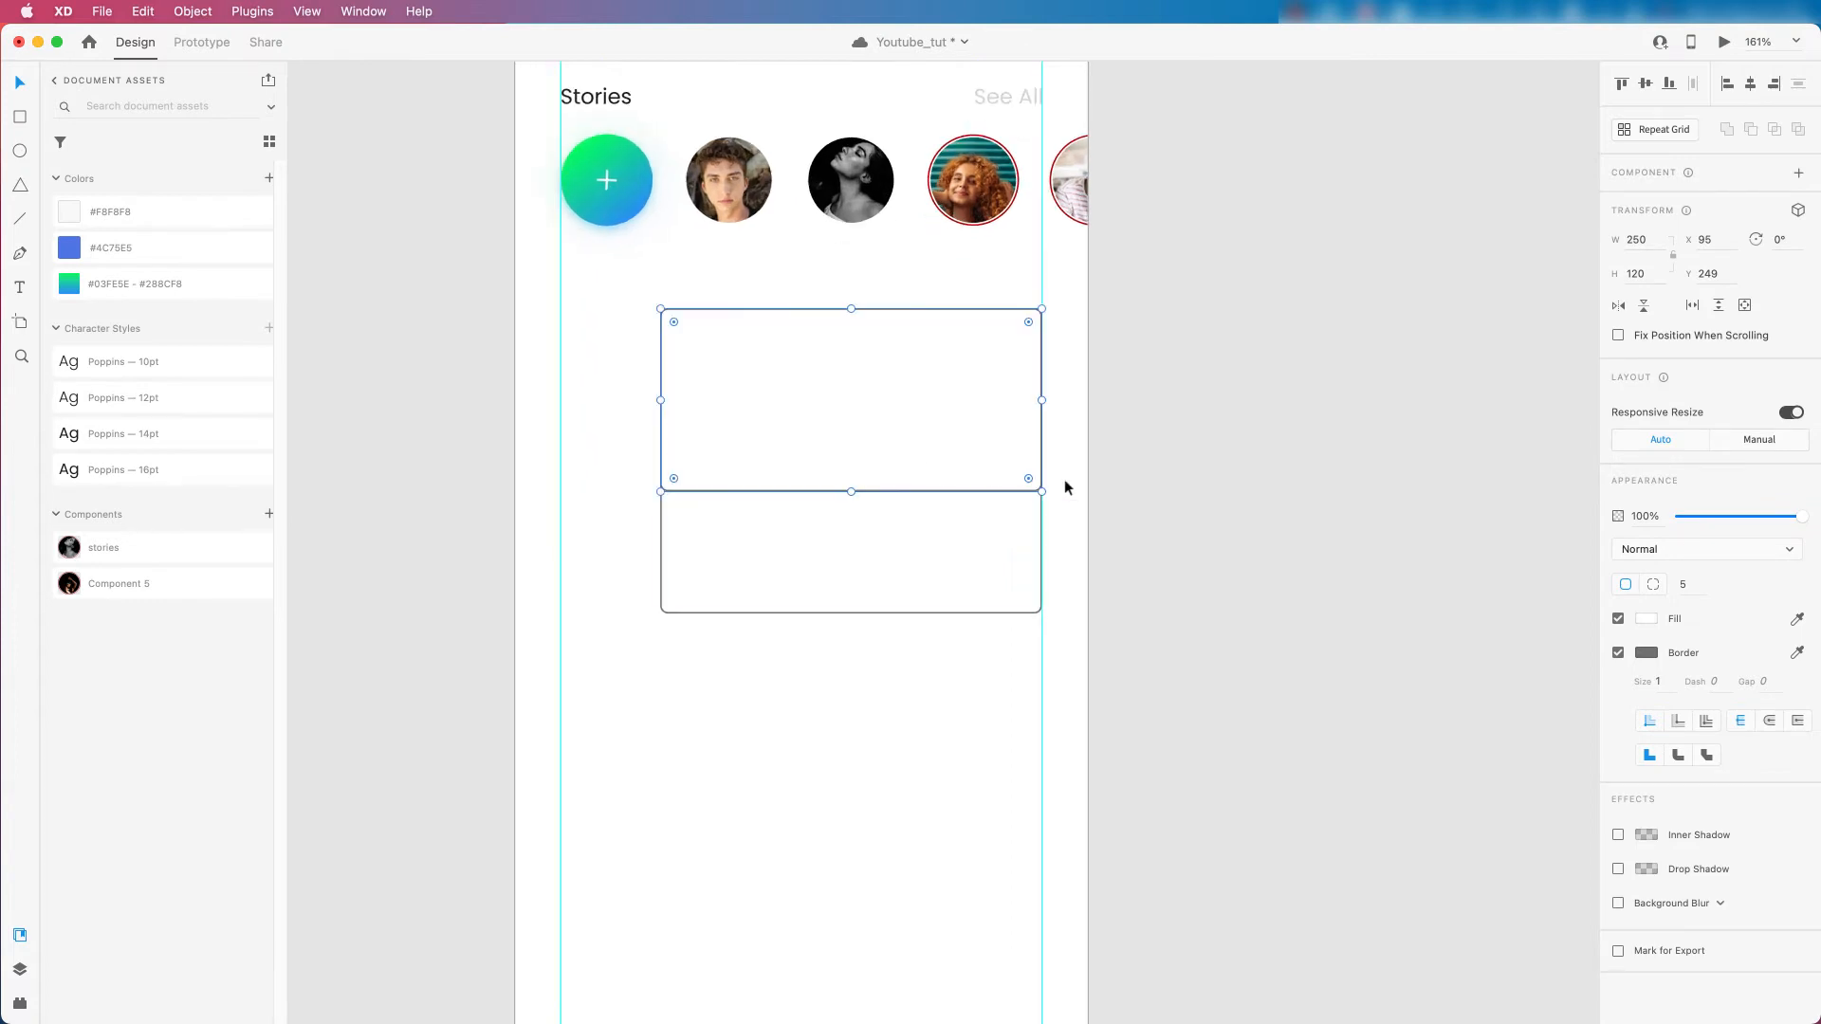
pyautogui.click(1655, 584)
pyautogui.click(1756, 586)
pyautogui.write('0')
pyautogui.press('Tab')
pyautogui.click(1354, 528)
# Remove the front rectangle's border and fill it with the dark color #1B1B1B.
pyautogui.click(909, 480)
pyautogui.click(1619, 653)
pyautogui.click(1645, 618)
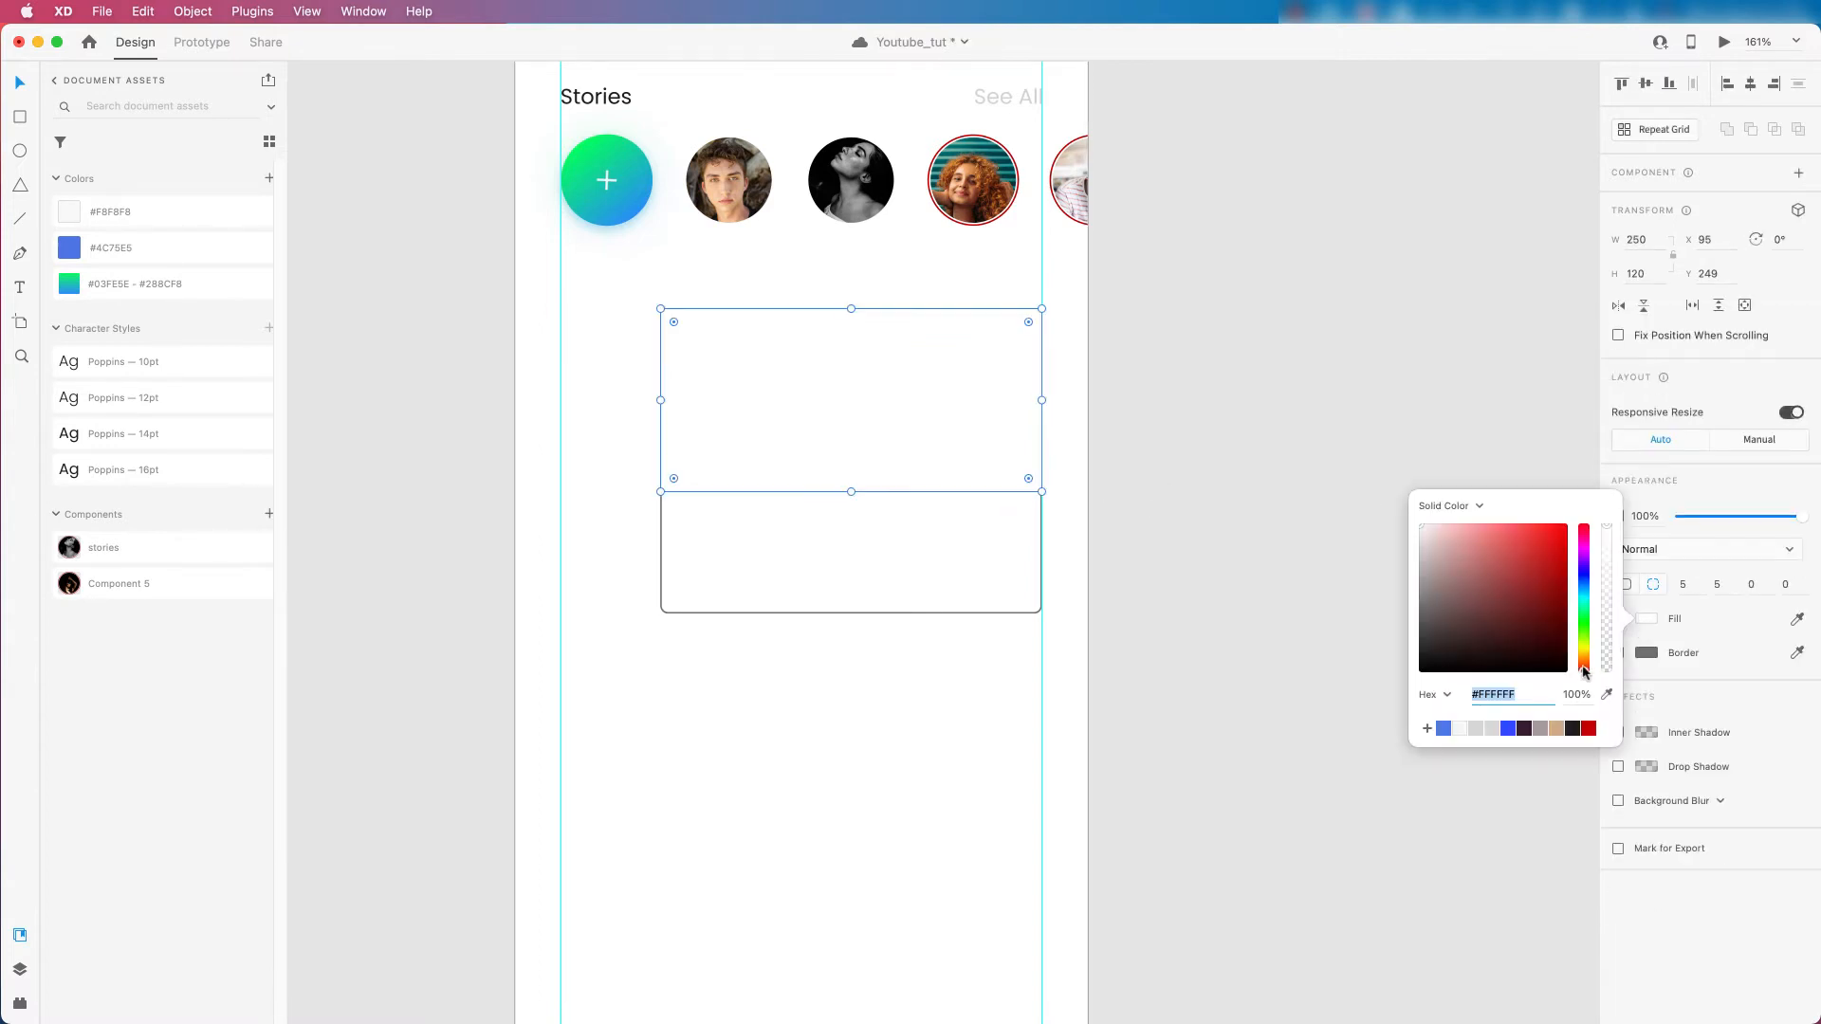
pyautogui.click(1572, 728)
pyautogui.scroll(-5, 1288, 458)
pyautogui.scroll(2, 1209, 468)
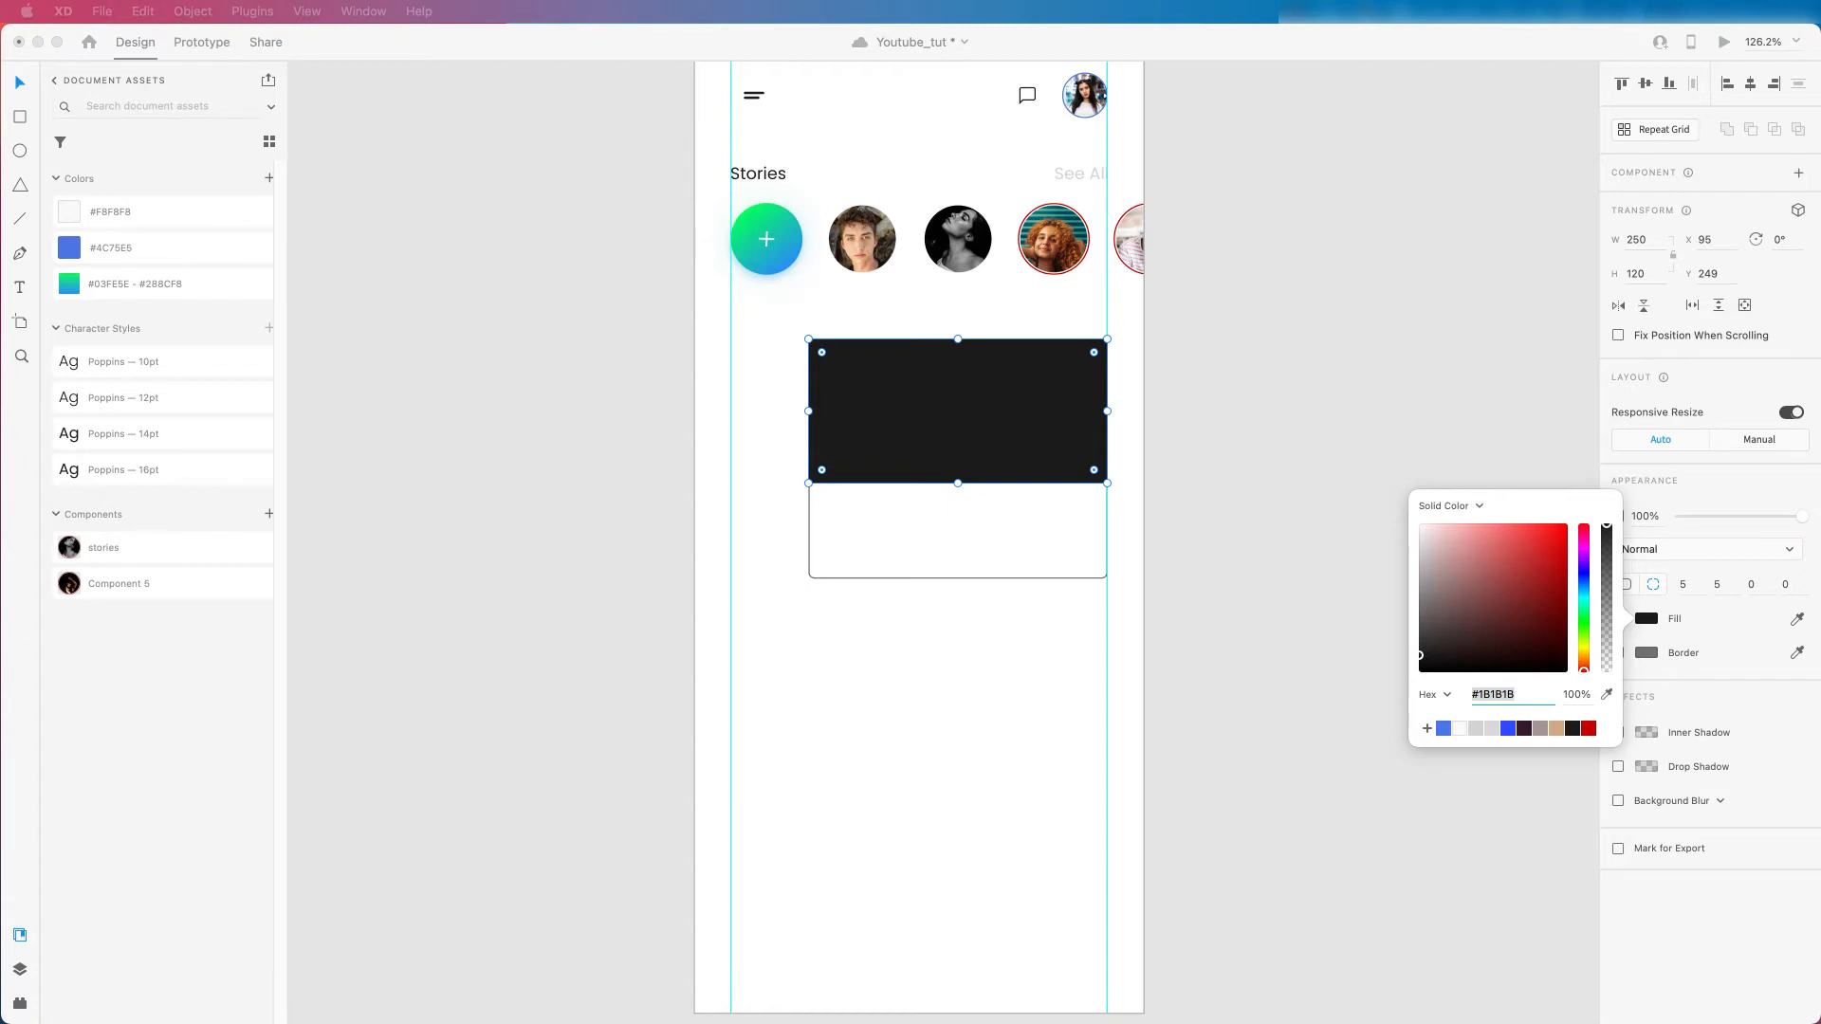
# Fill the front rectangle with the yellow pineapple photo and shift the photo down within its frame.
pyautogui.moveTo(223, 411); pyautogui.dragTo(837, 433)
pyautogui.moveTo(171, 266); pyautogui.dragTo(1096, 410)
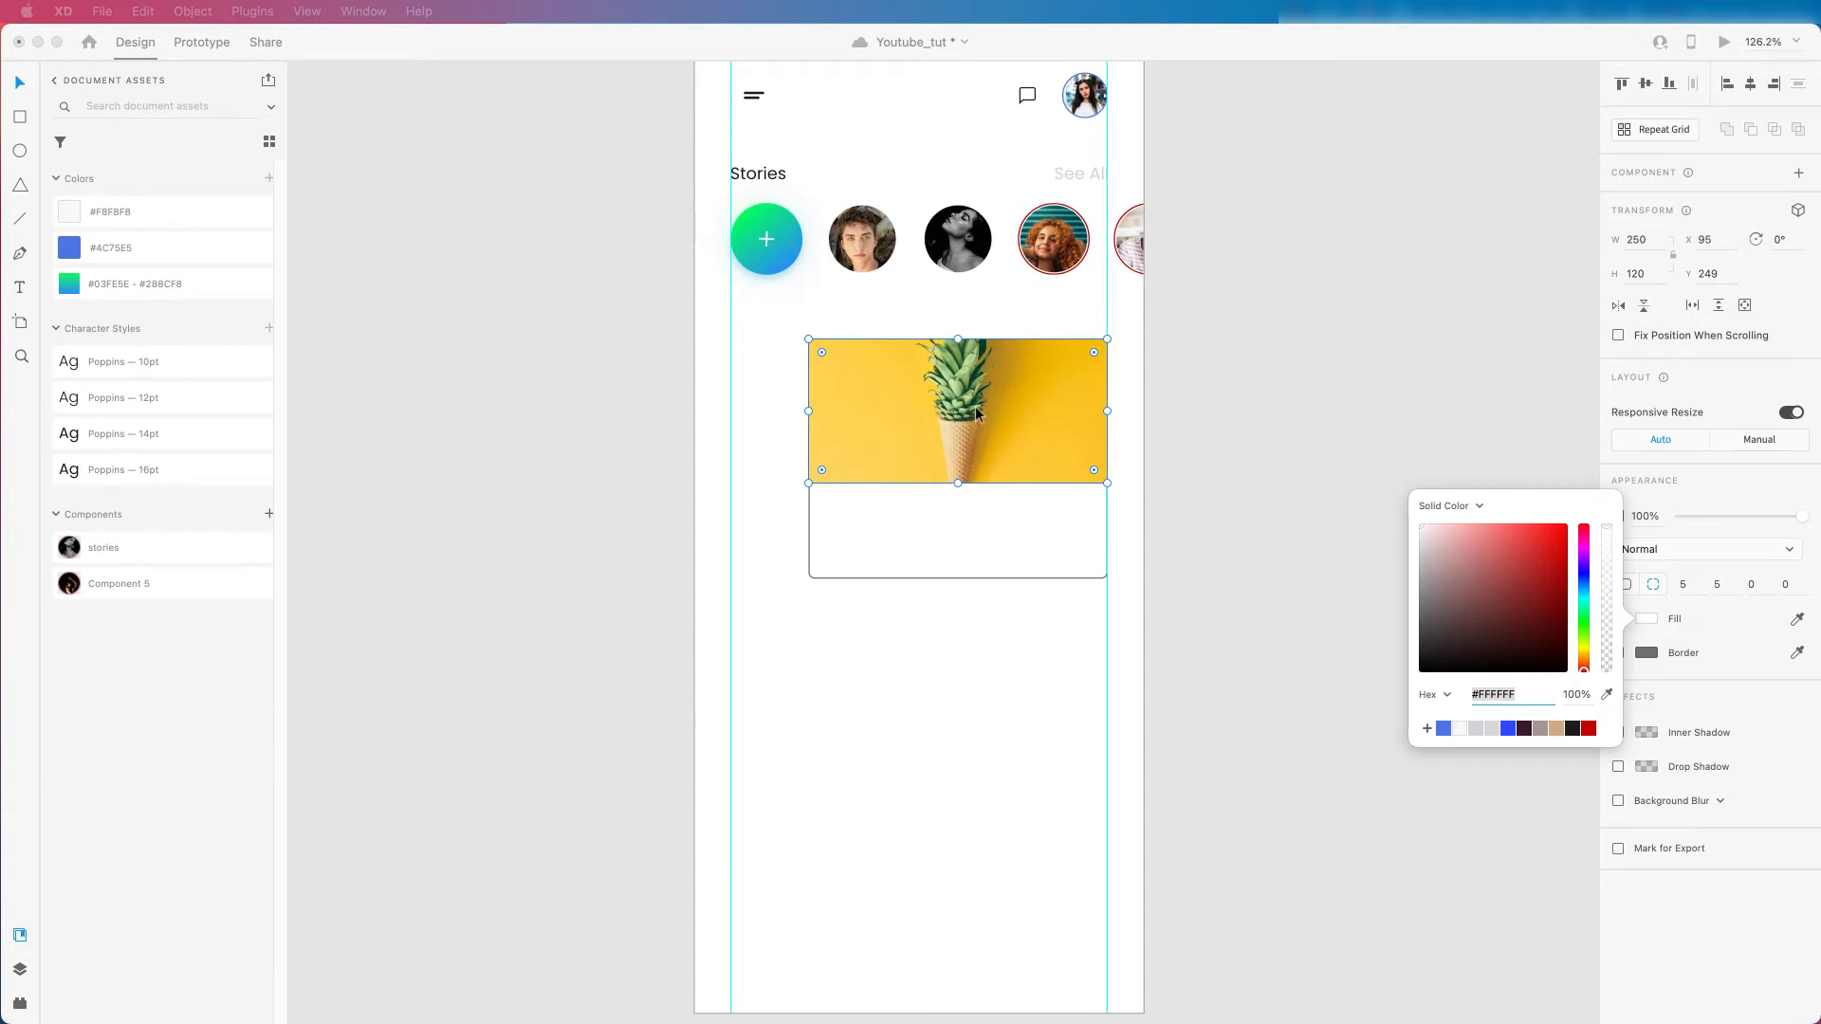
pyautogui.doubleClick(977, 413)
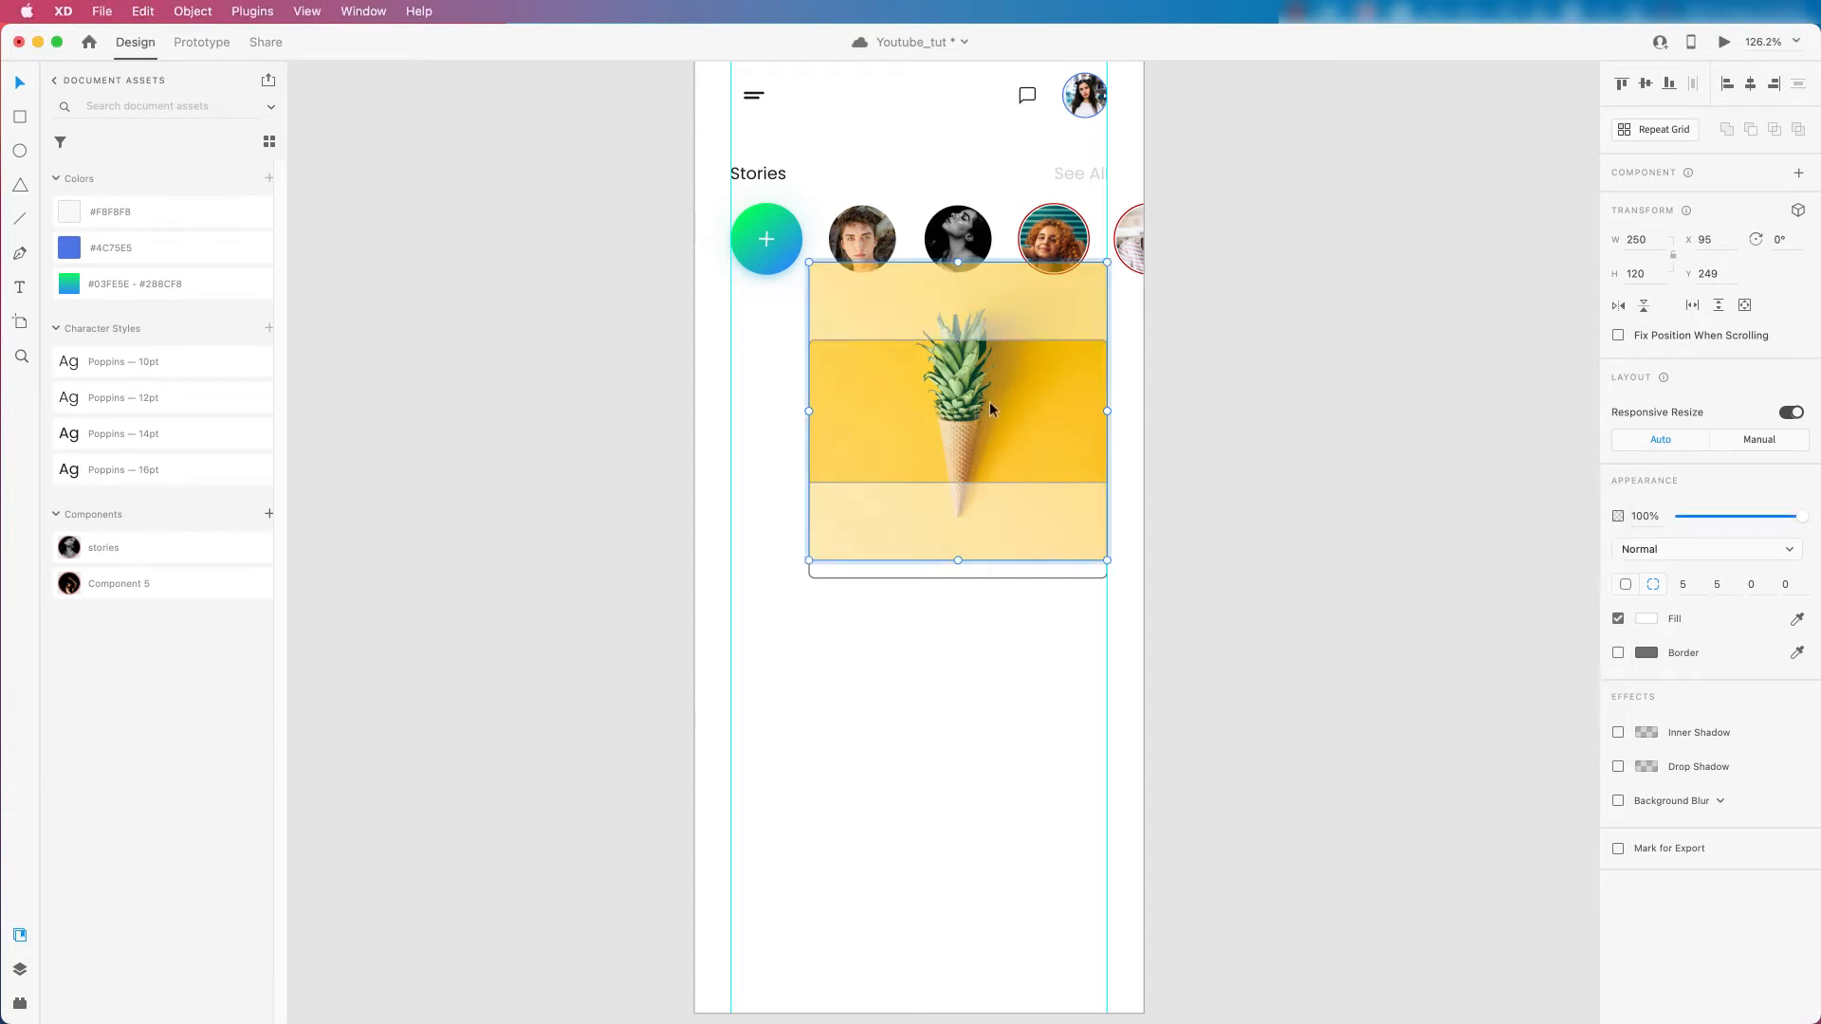
pyautogui.moveTo(963, 415); pyautogui.dragTo(965, 454)
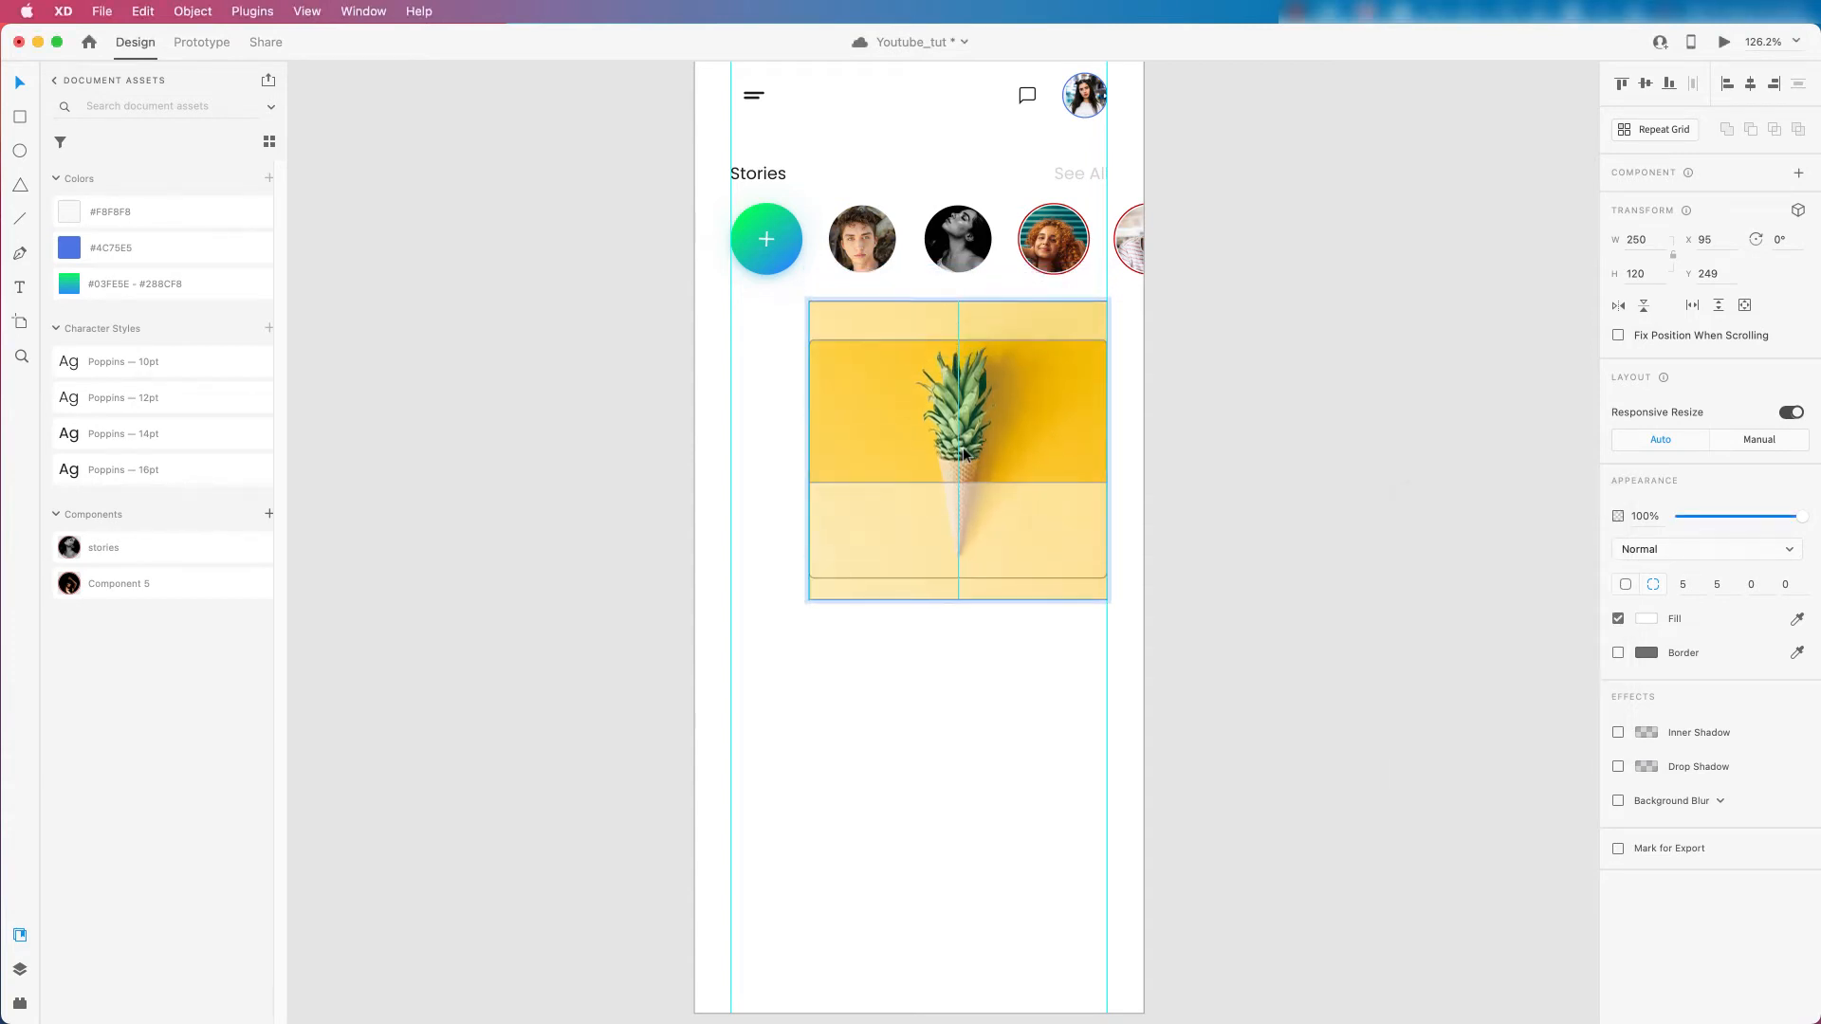
pyautogui.click(1284, 442)
# Copy the Stories heading into the white area of the card below the photo, at X 115 and Y 379.
pyautogui.scroll(-3, 946, 406)
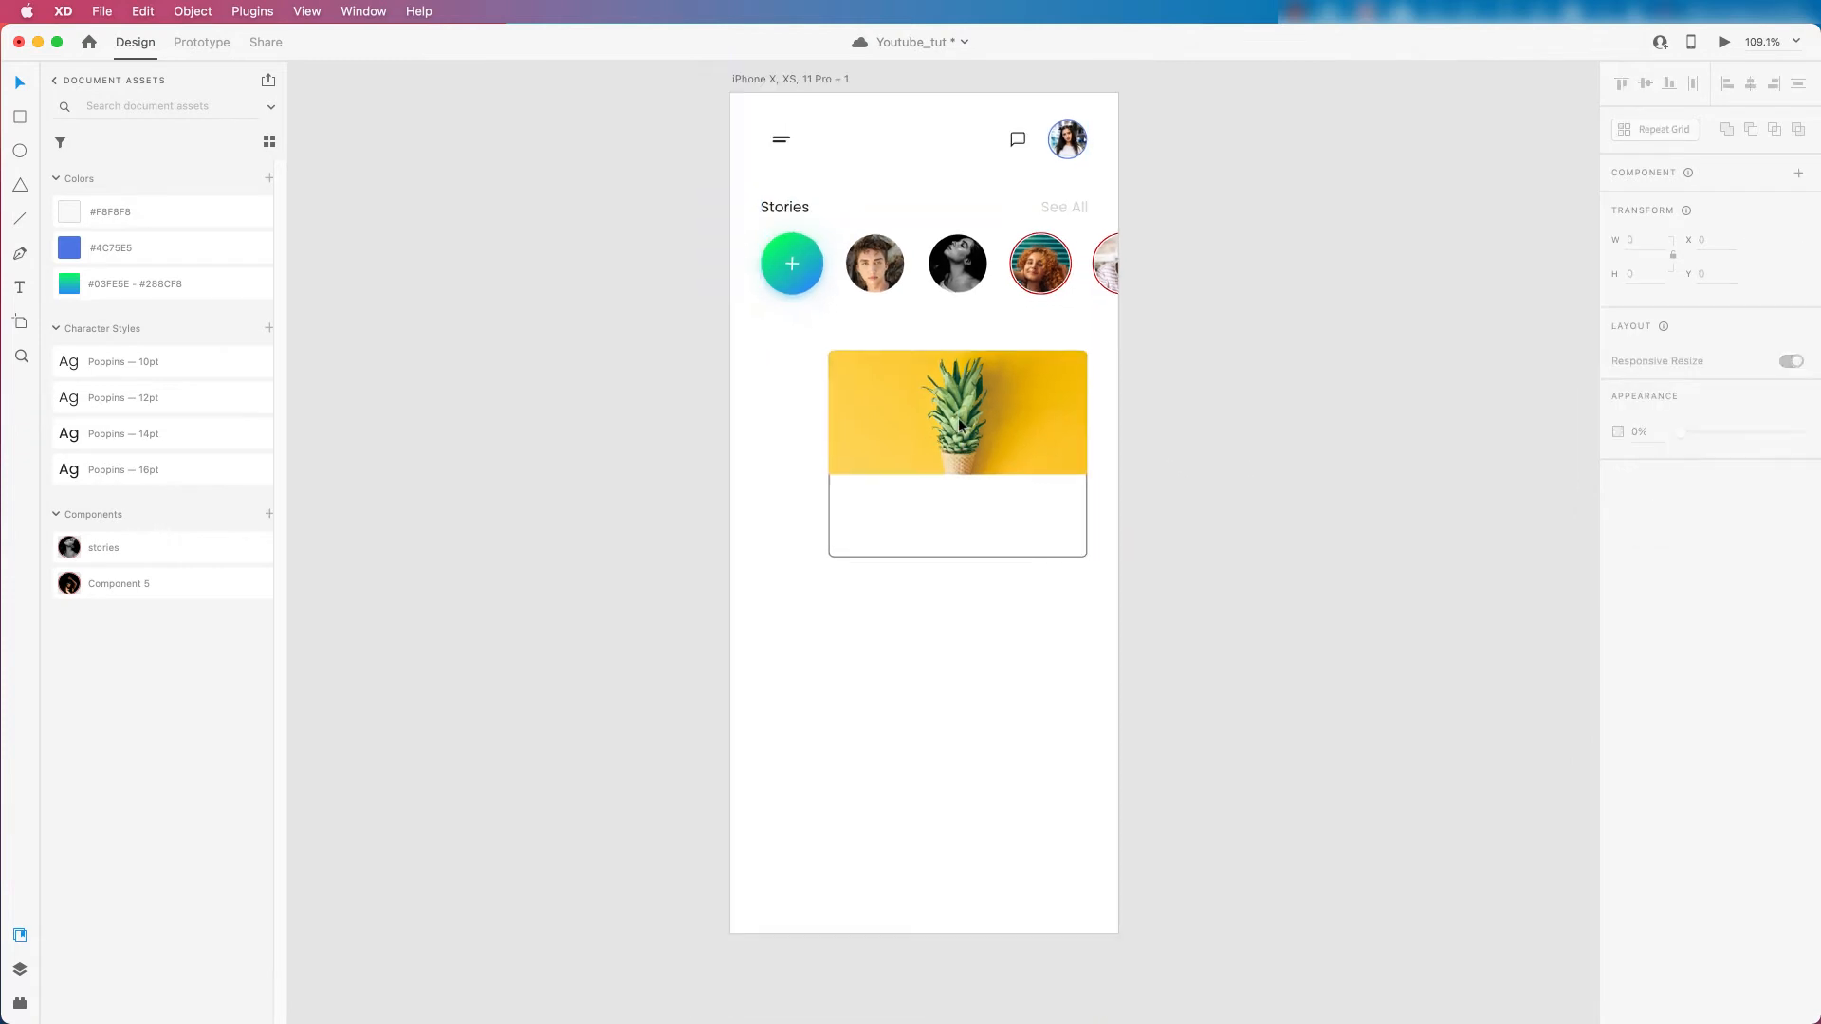
pyautogui.scroll(3, 945, 406)
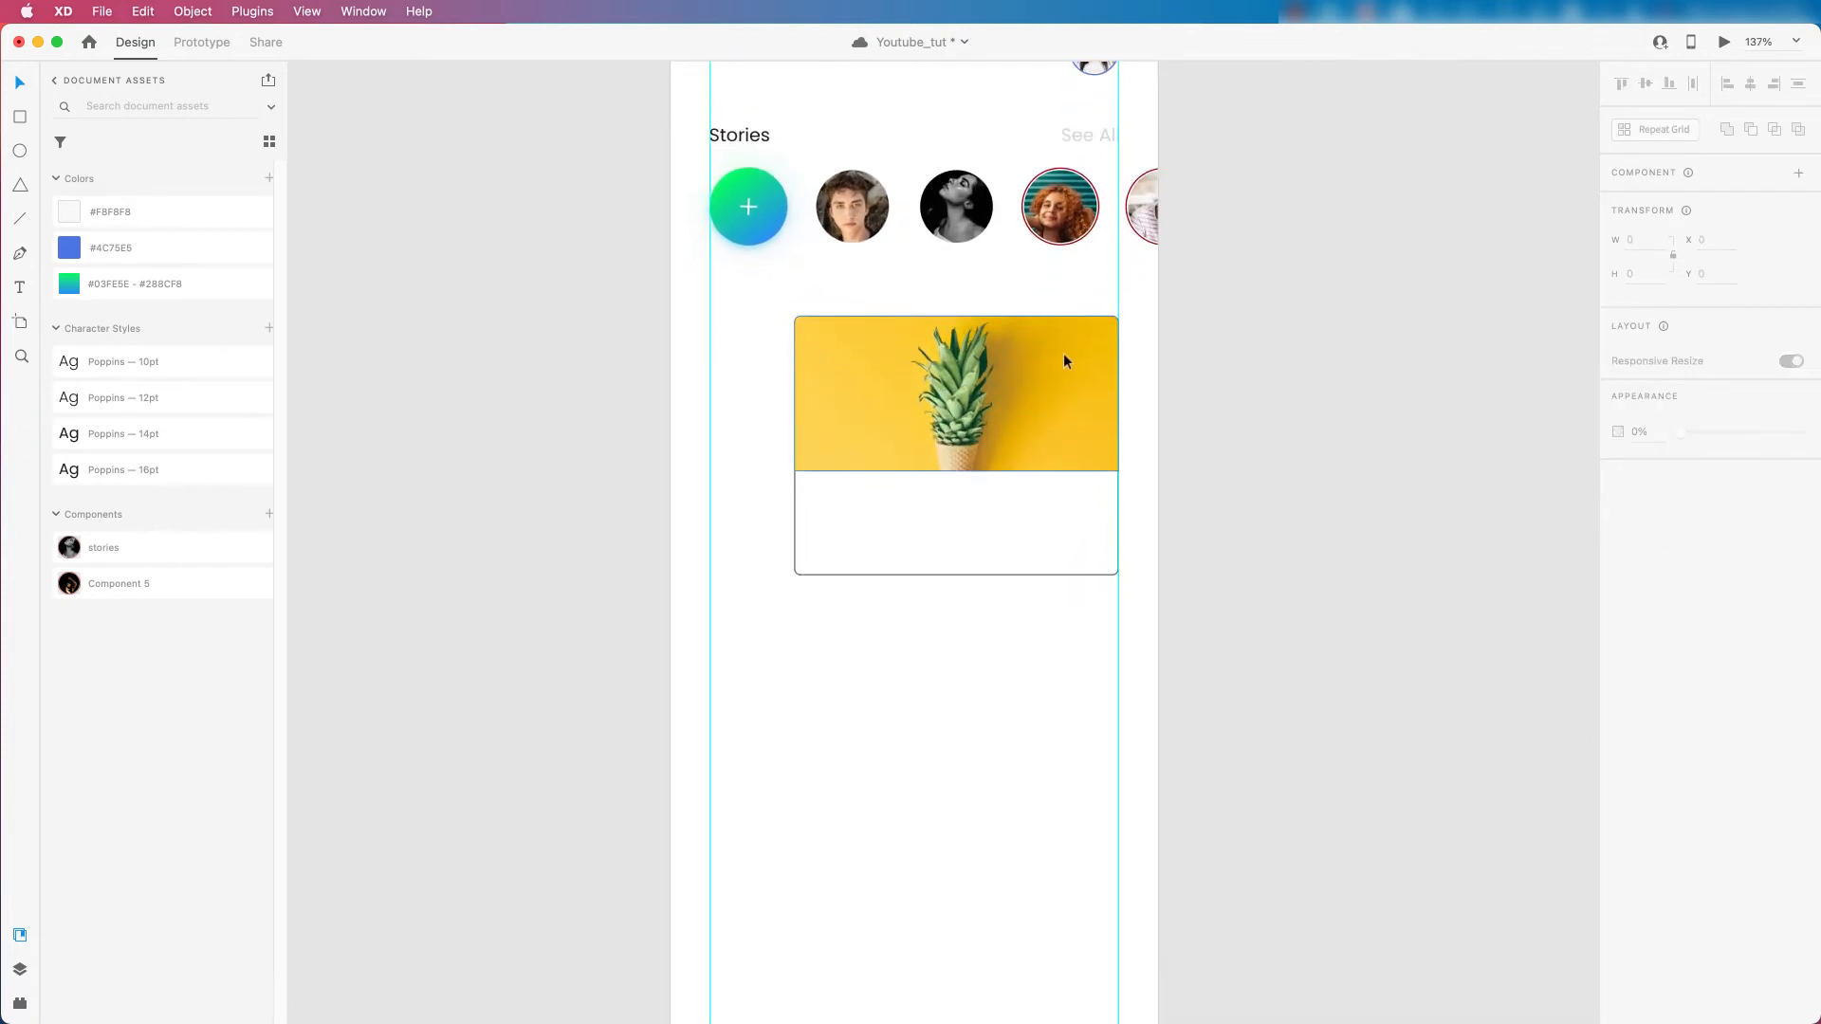
pyautogui.scroll(2, 982, 353)
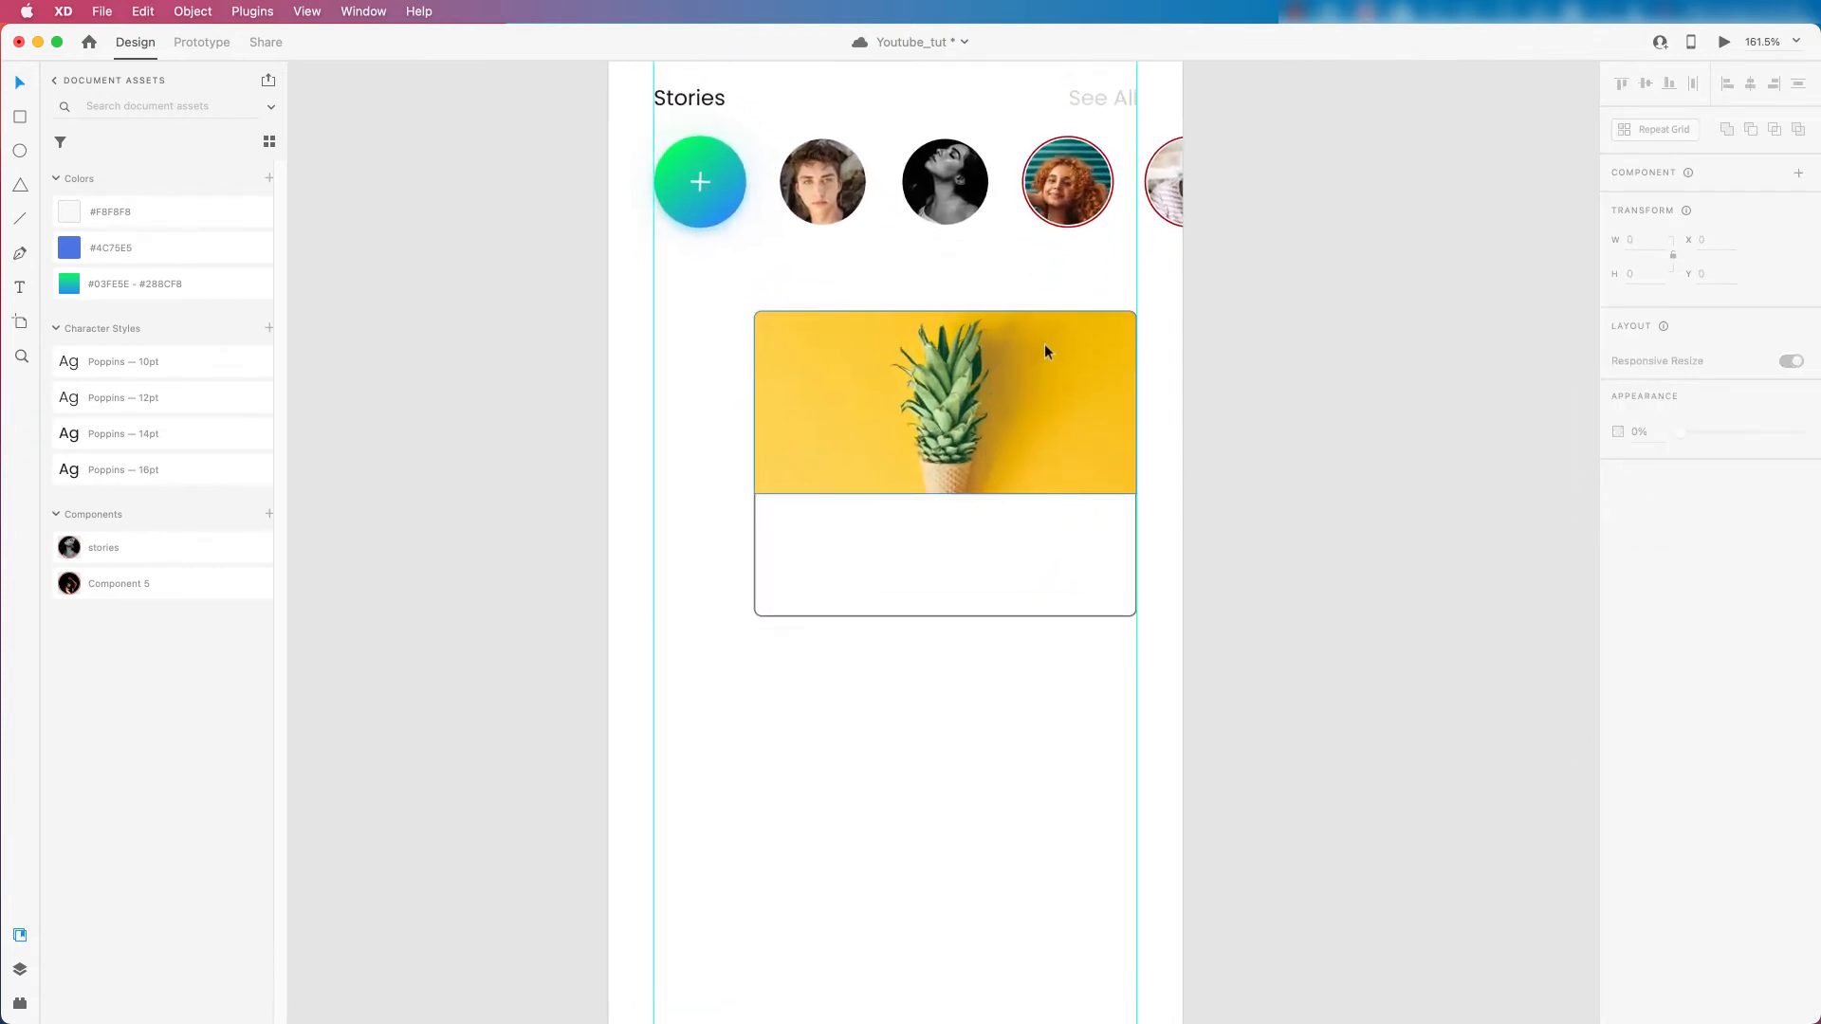
pyautogui.scroll(1, 930, 430)
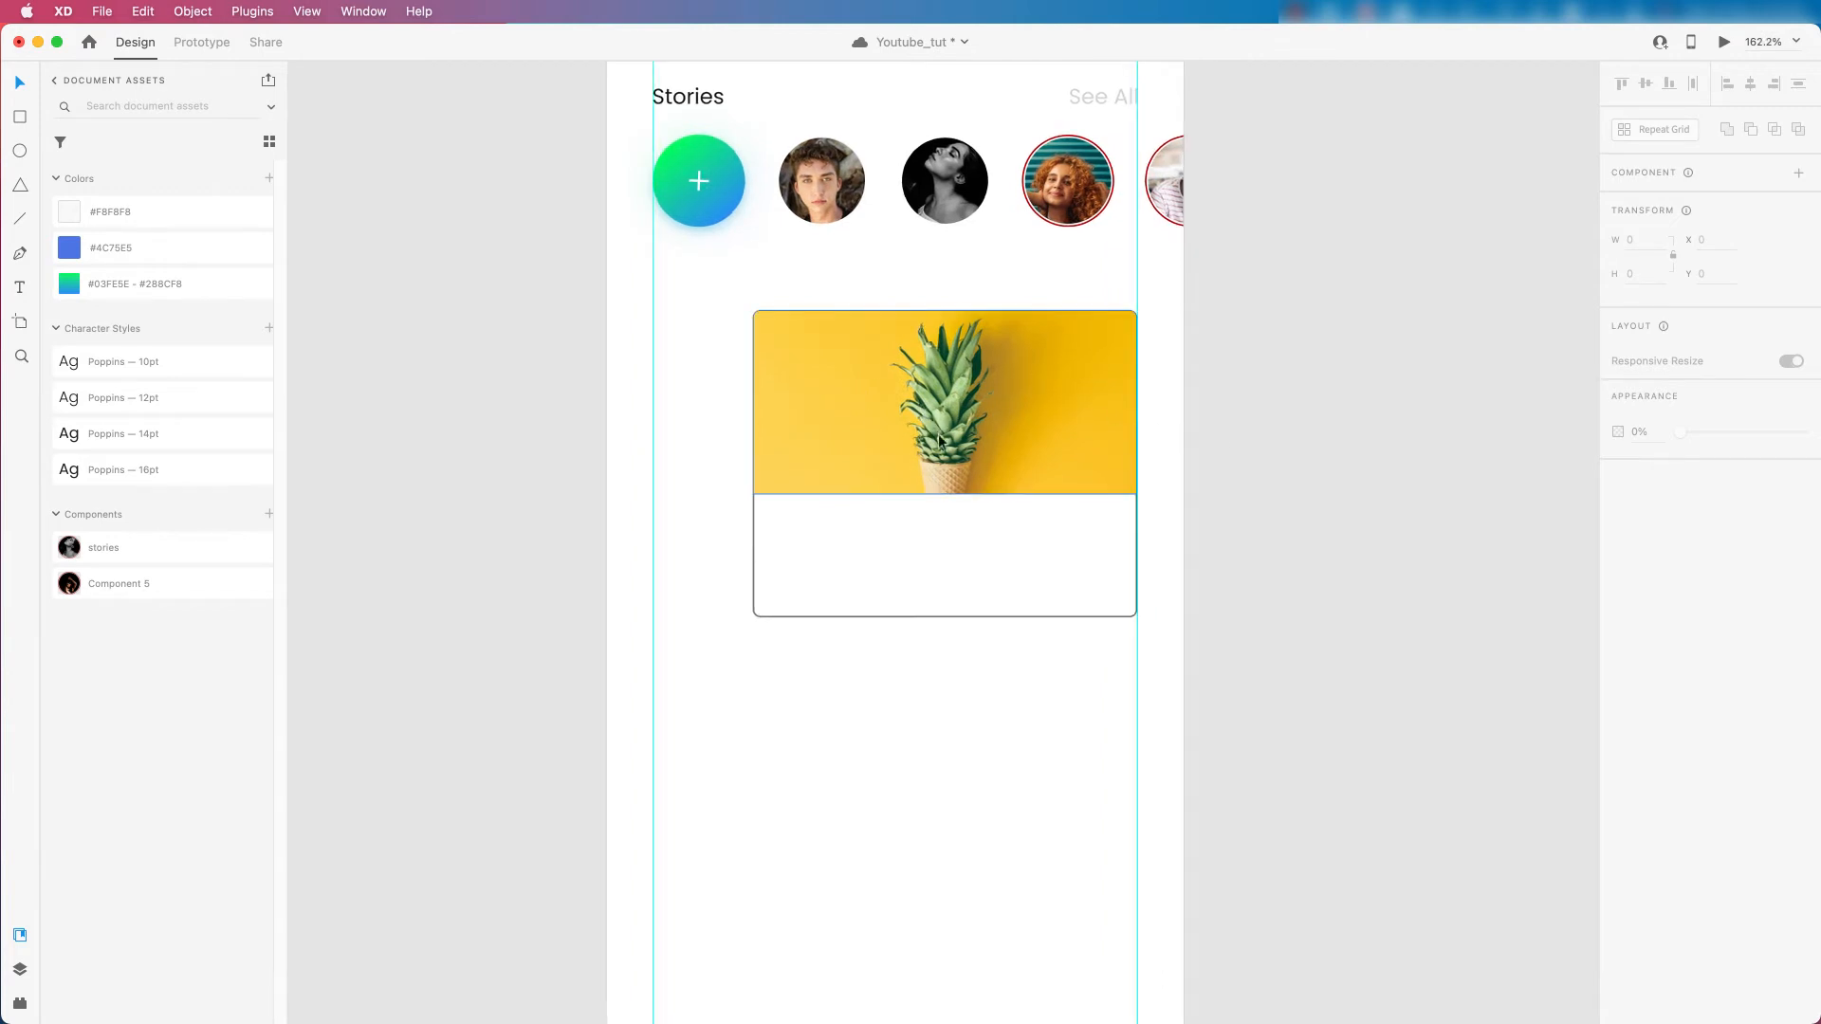
pyautogui.scroll(-2, 802, 323)
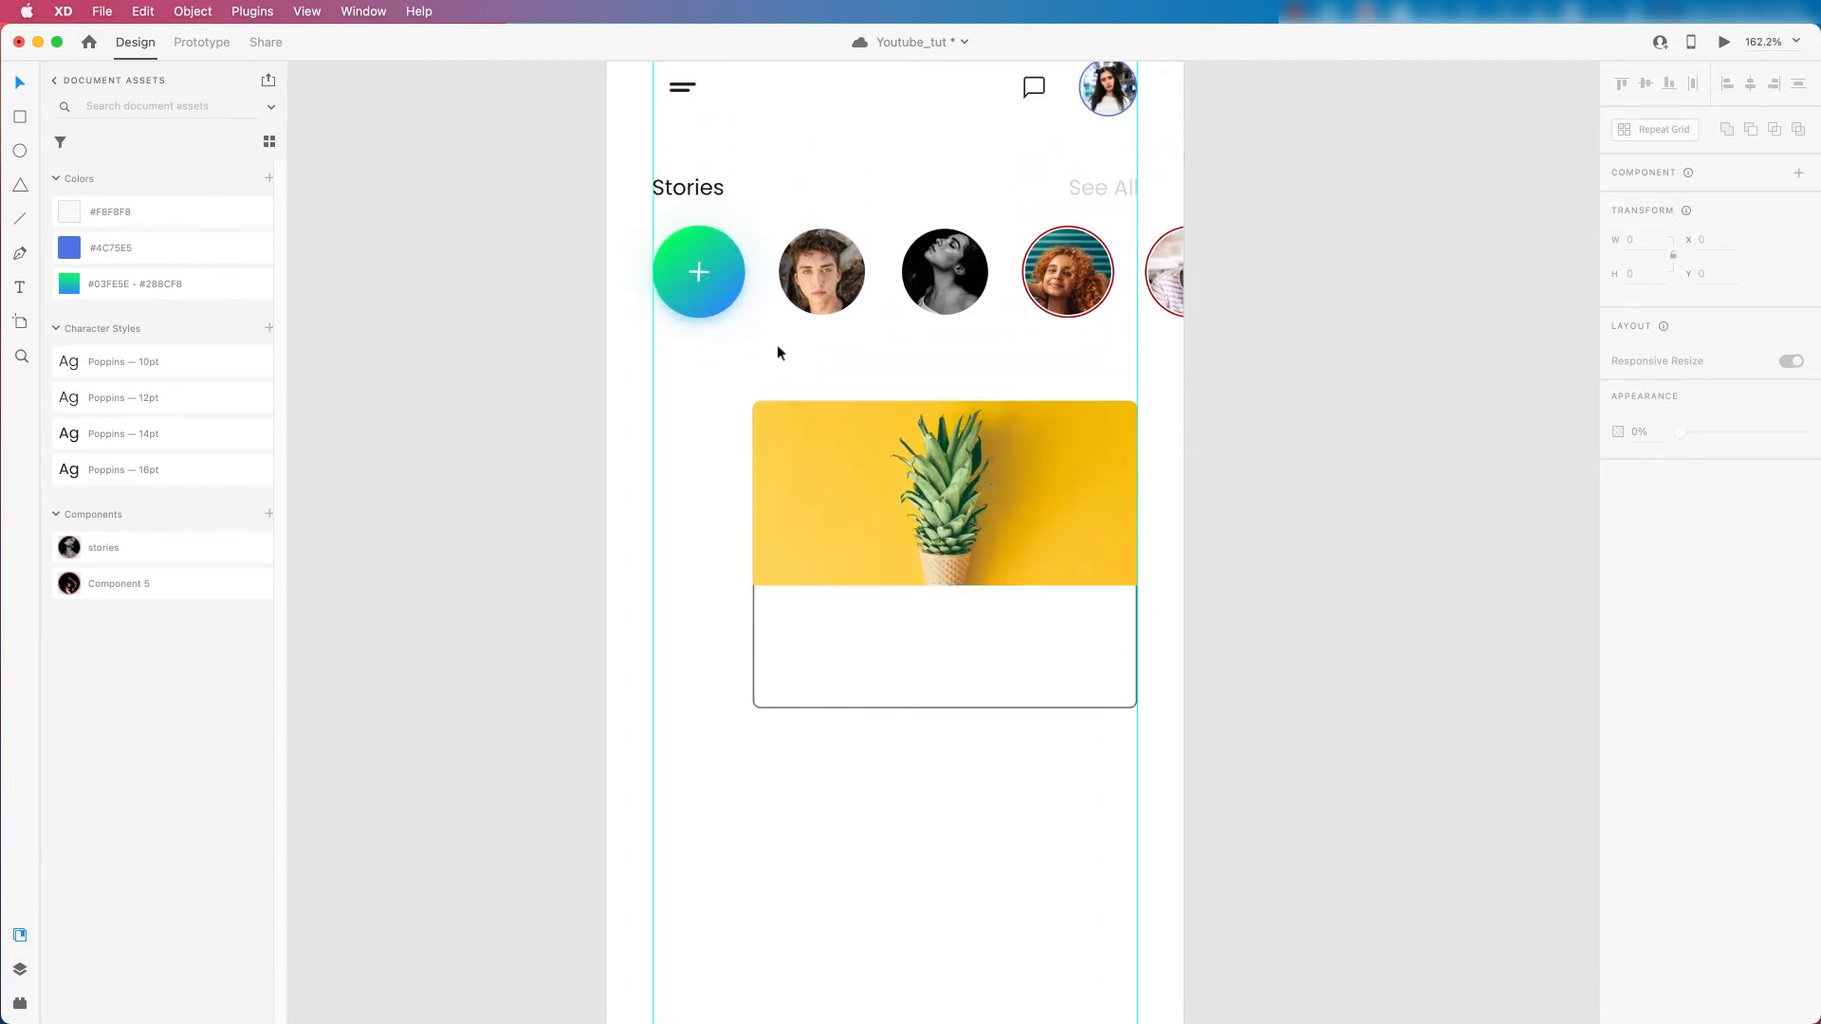
pyautogui.click(698, 207)
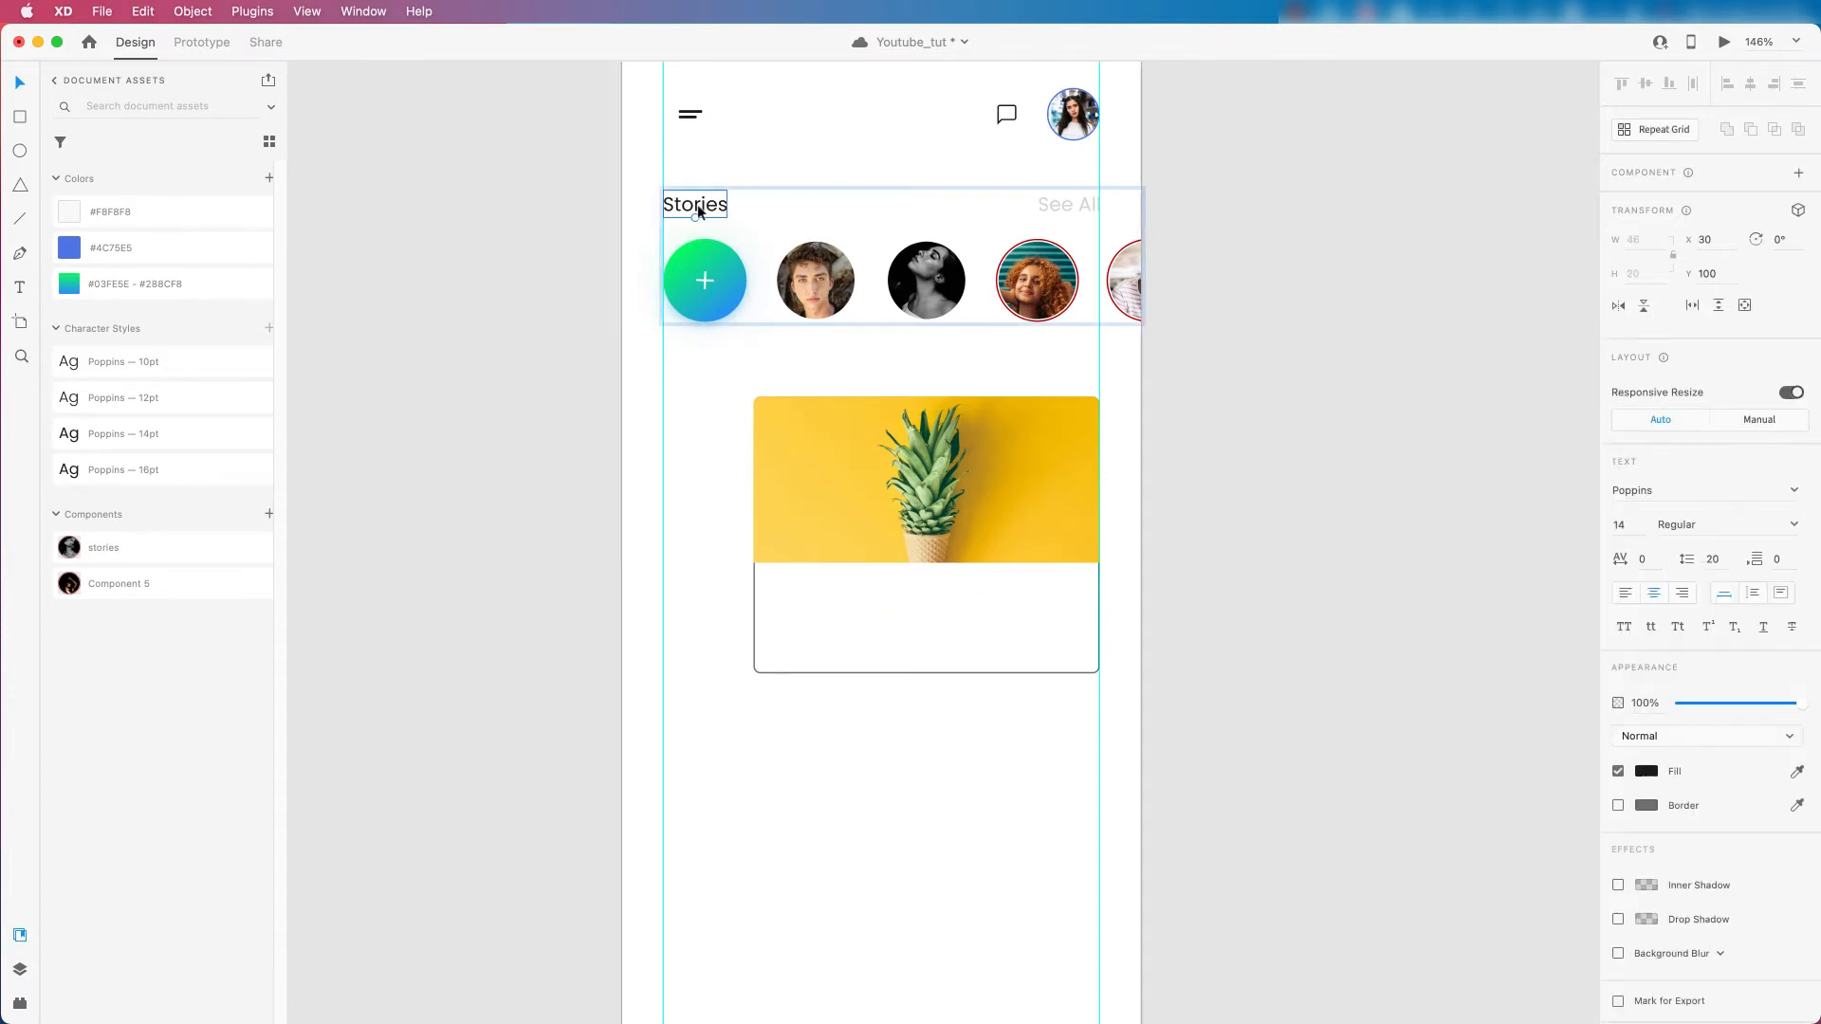
pyautogui.click(1151, 596)
pyautogui.scroll(3, 1025, 593)
pyautogui.scroll(1, 927, 625)
pyautogui.click(770, 603)
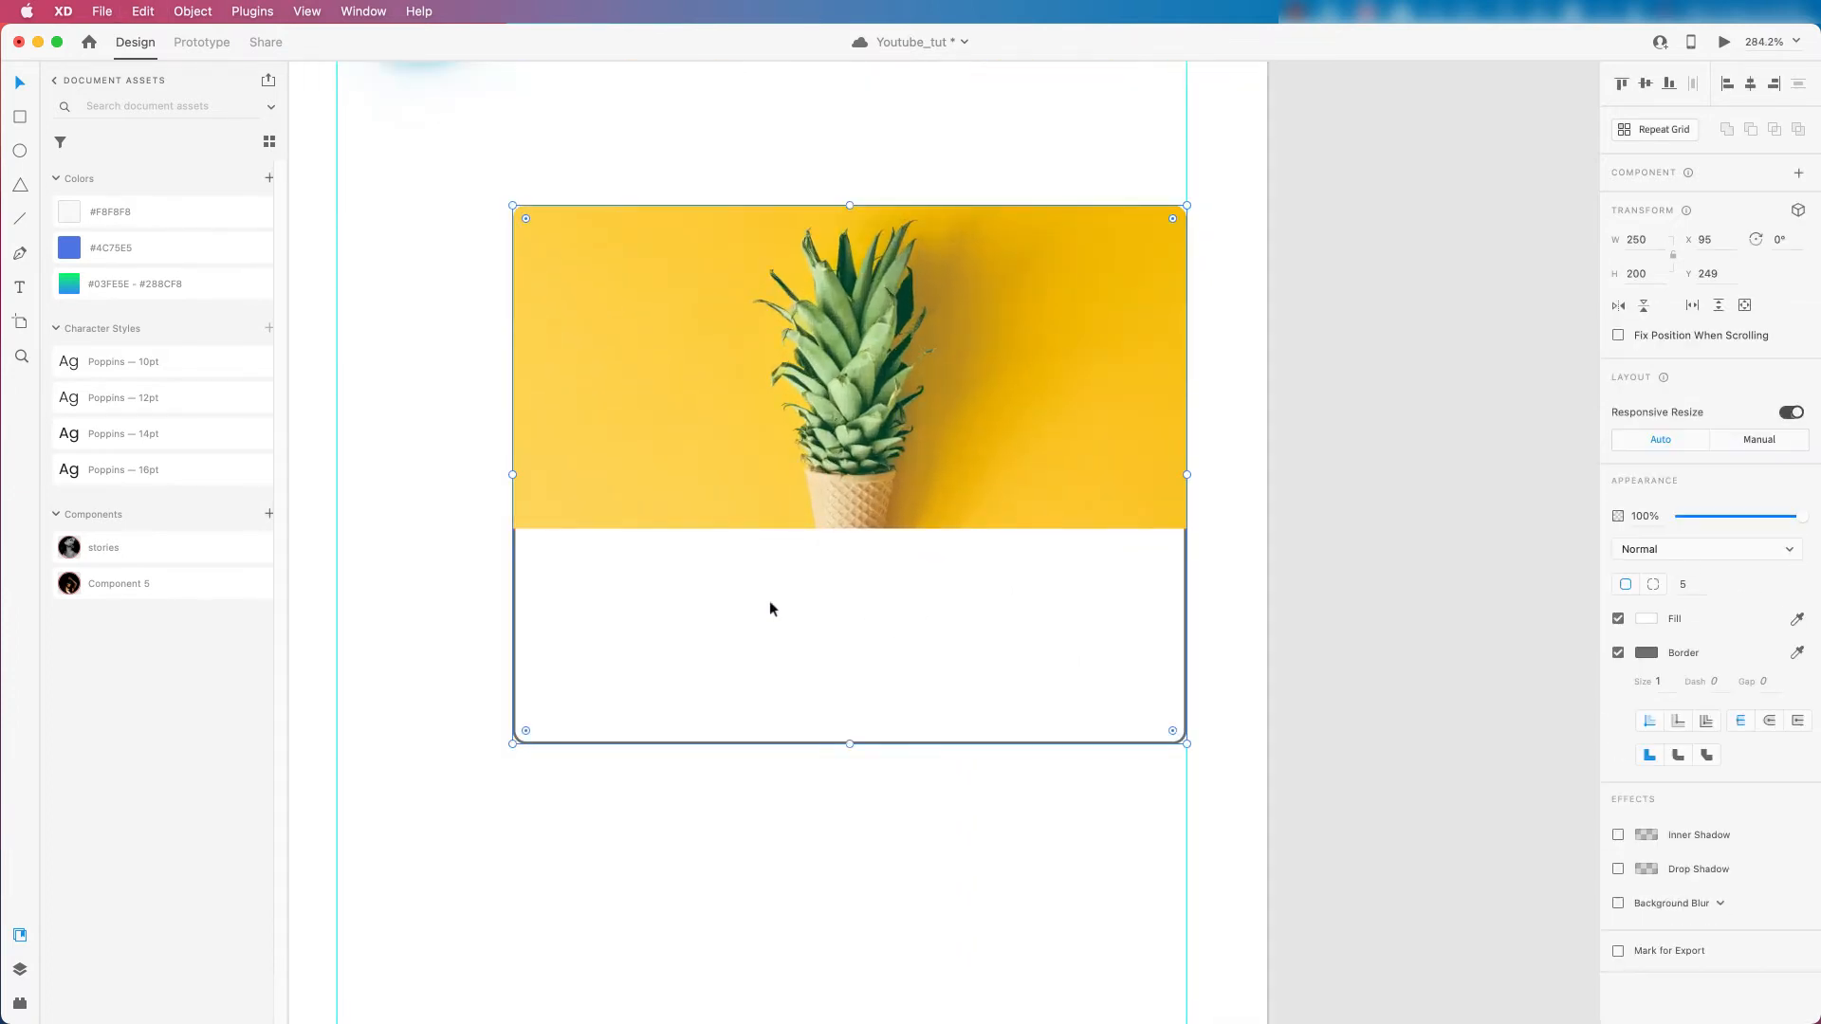
pyautogui.press('super+c')
pyautogui.press('super+v')
pyautogui.moveTo(793, 545); pyautogui.dragTo(641, 593)
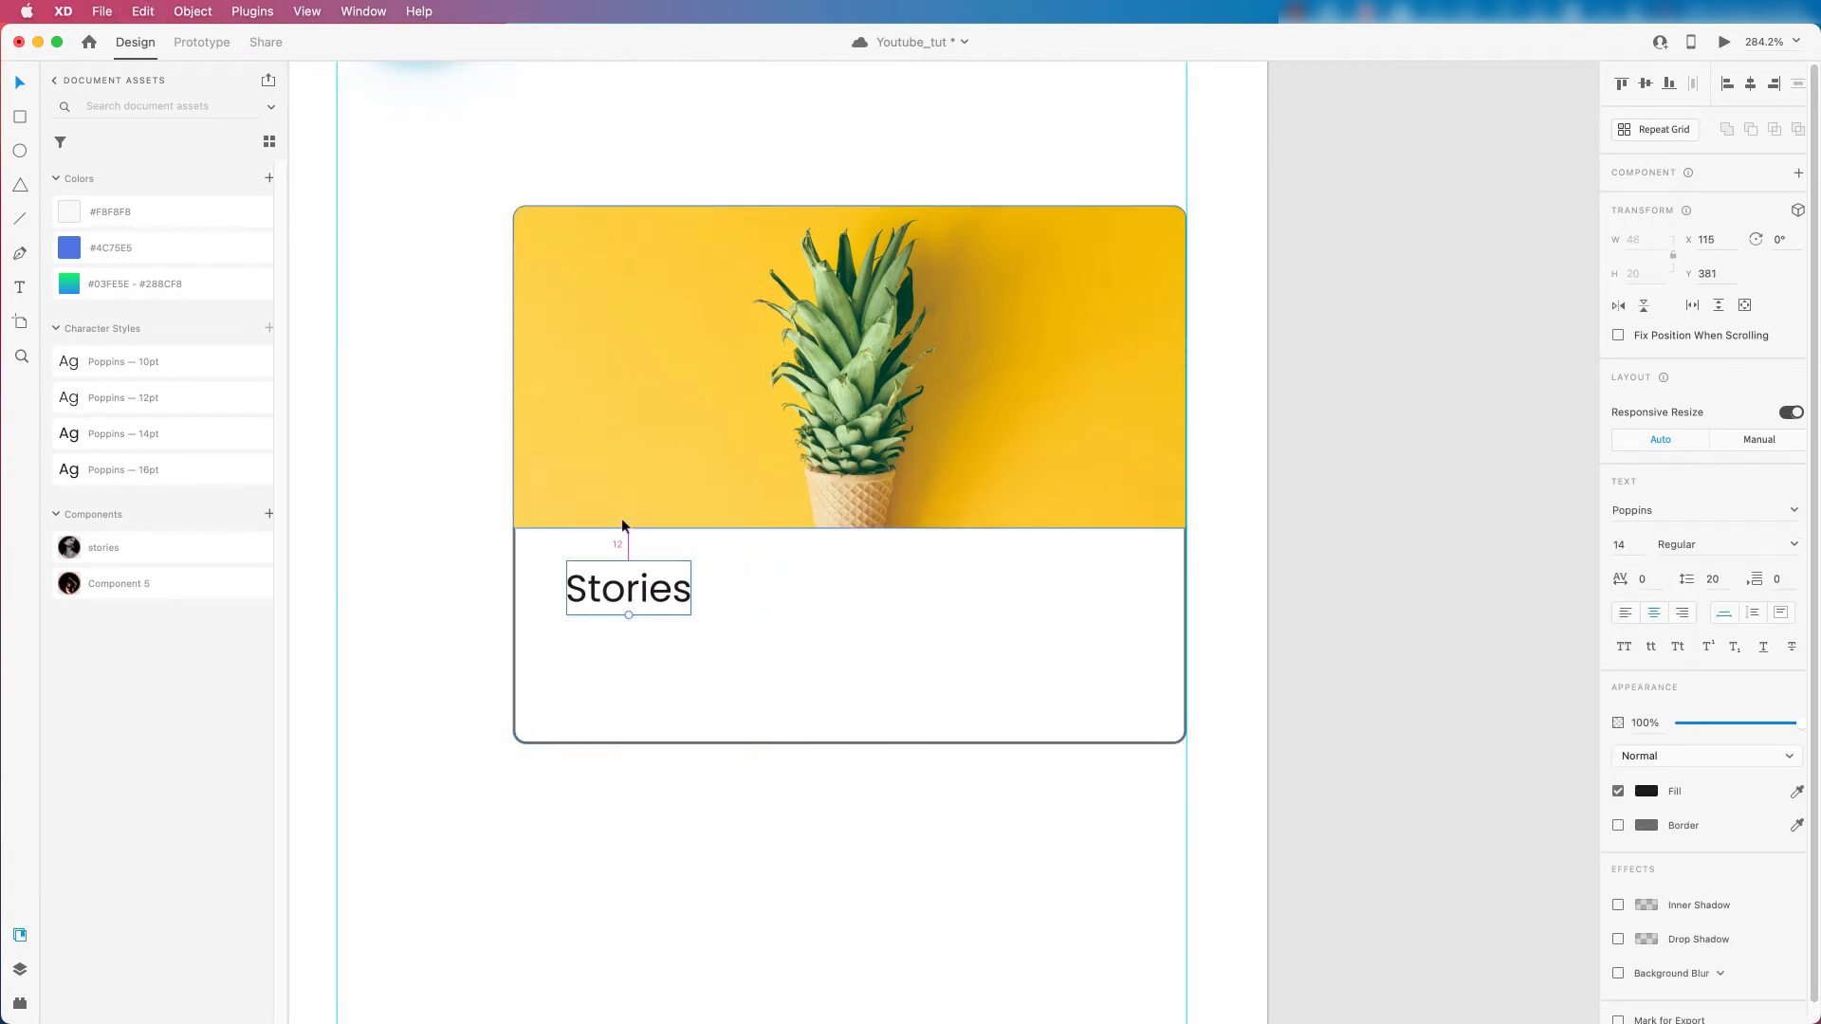
pyautogui.press('Up')
pyautogui.press('Up')
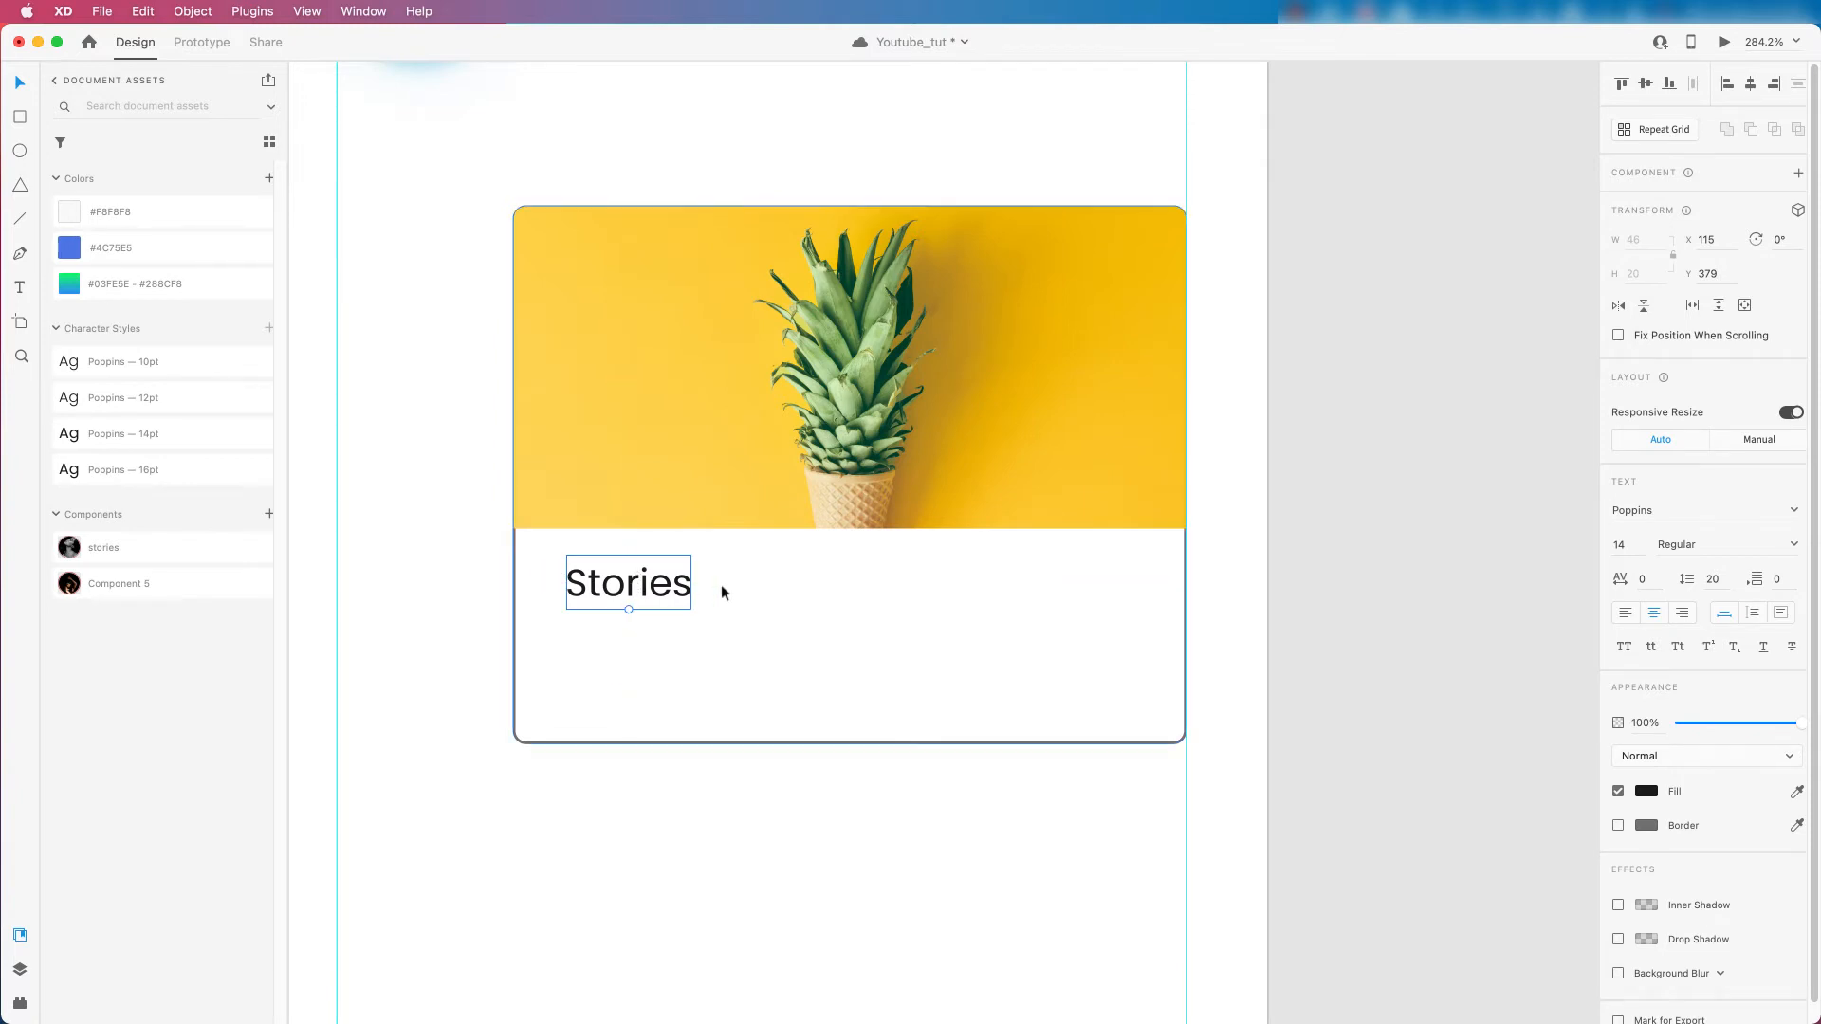
# Set the font size of the card's text to 12 and realign it at X 115.
pyautogui.scroll(-5, 848, 605)
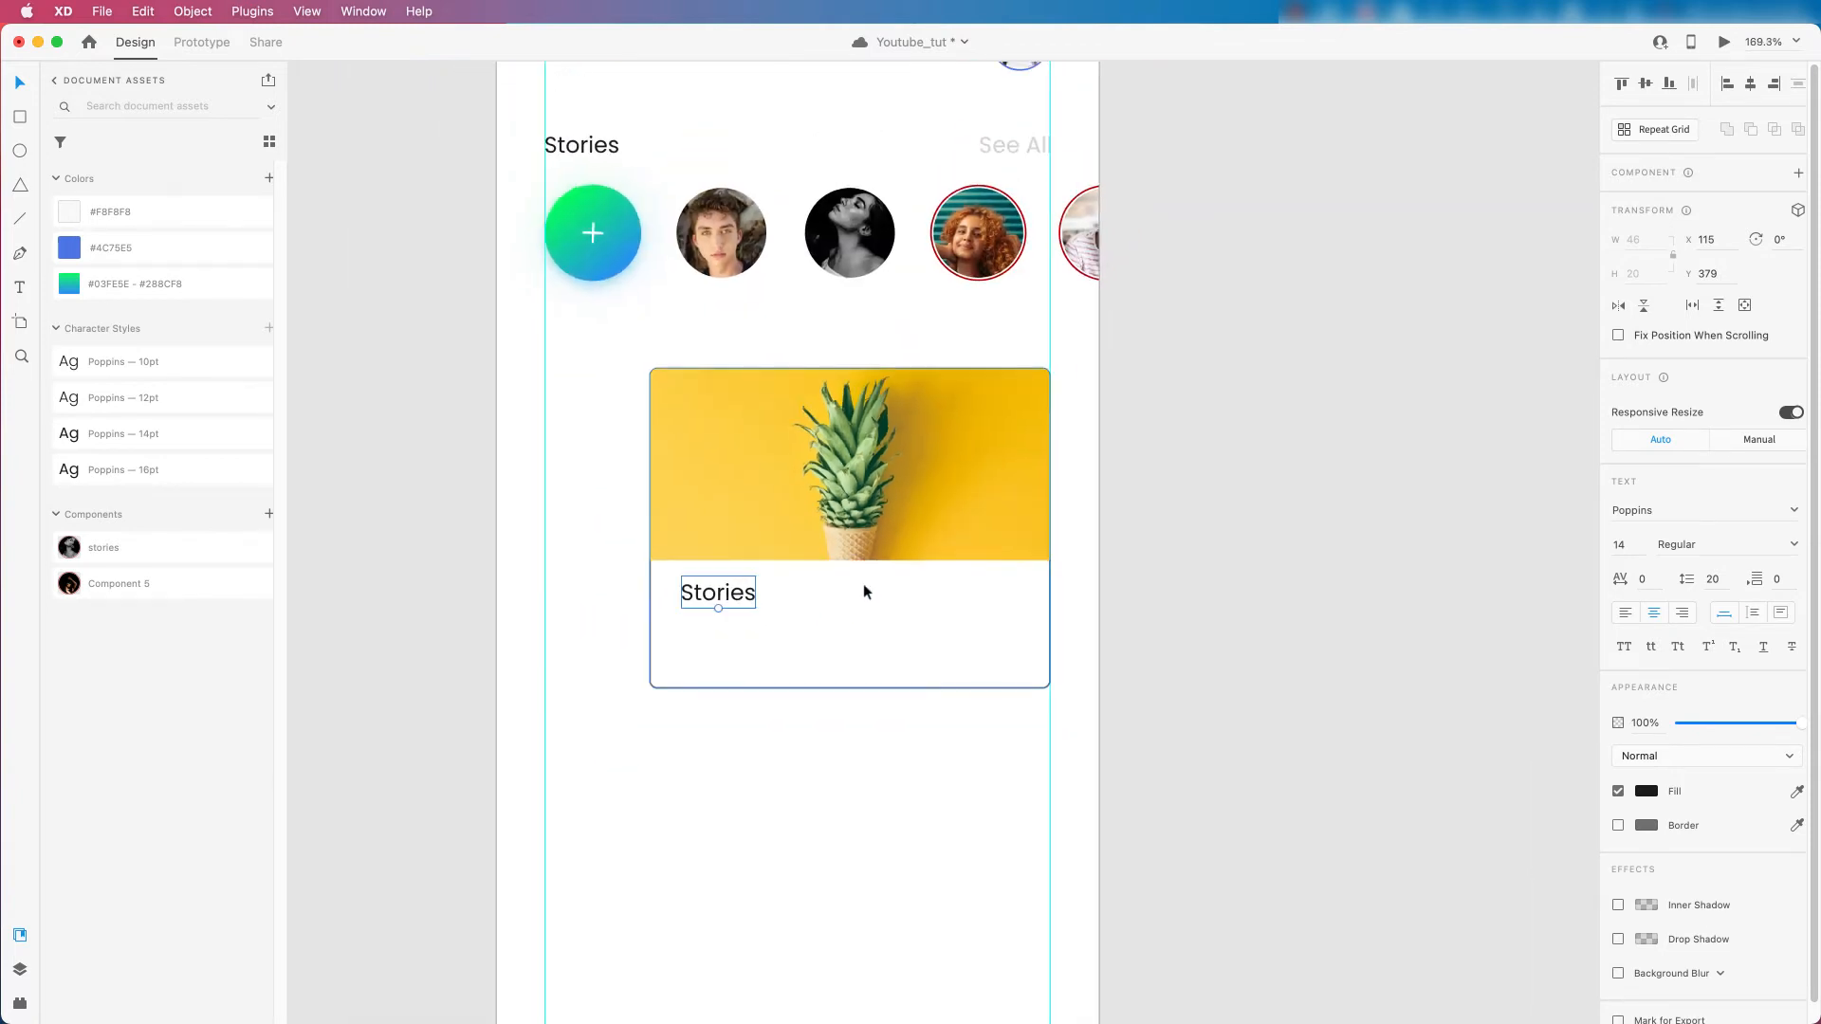
pyautogui.press('super+Tab')
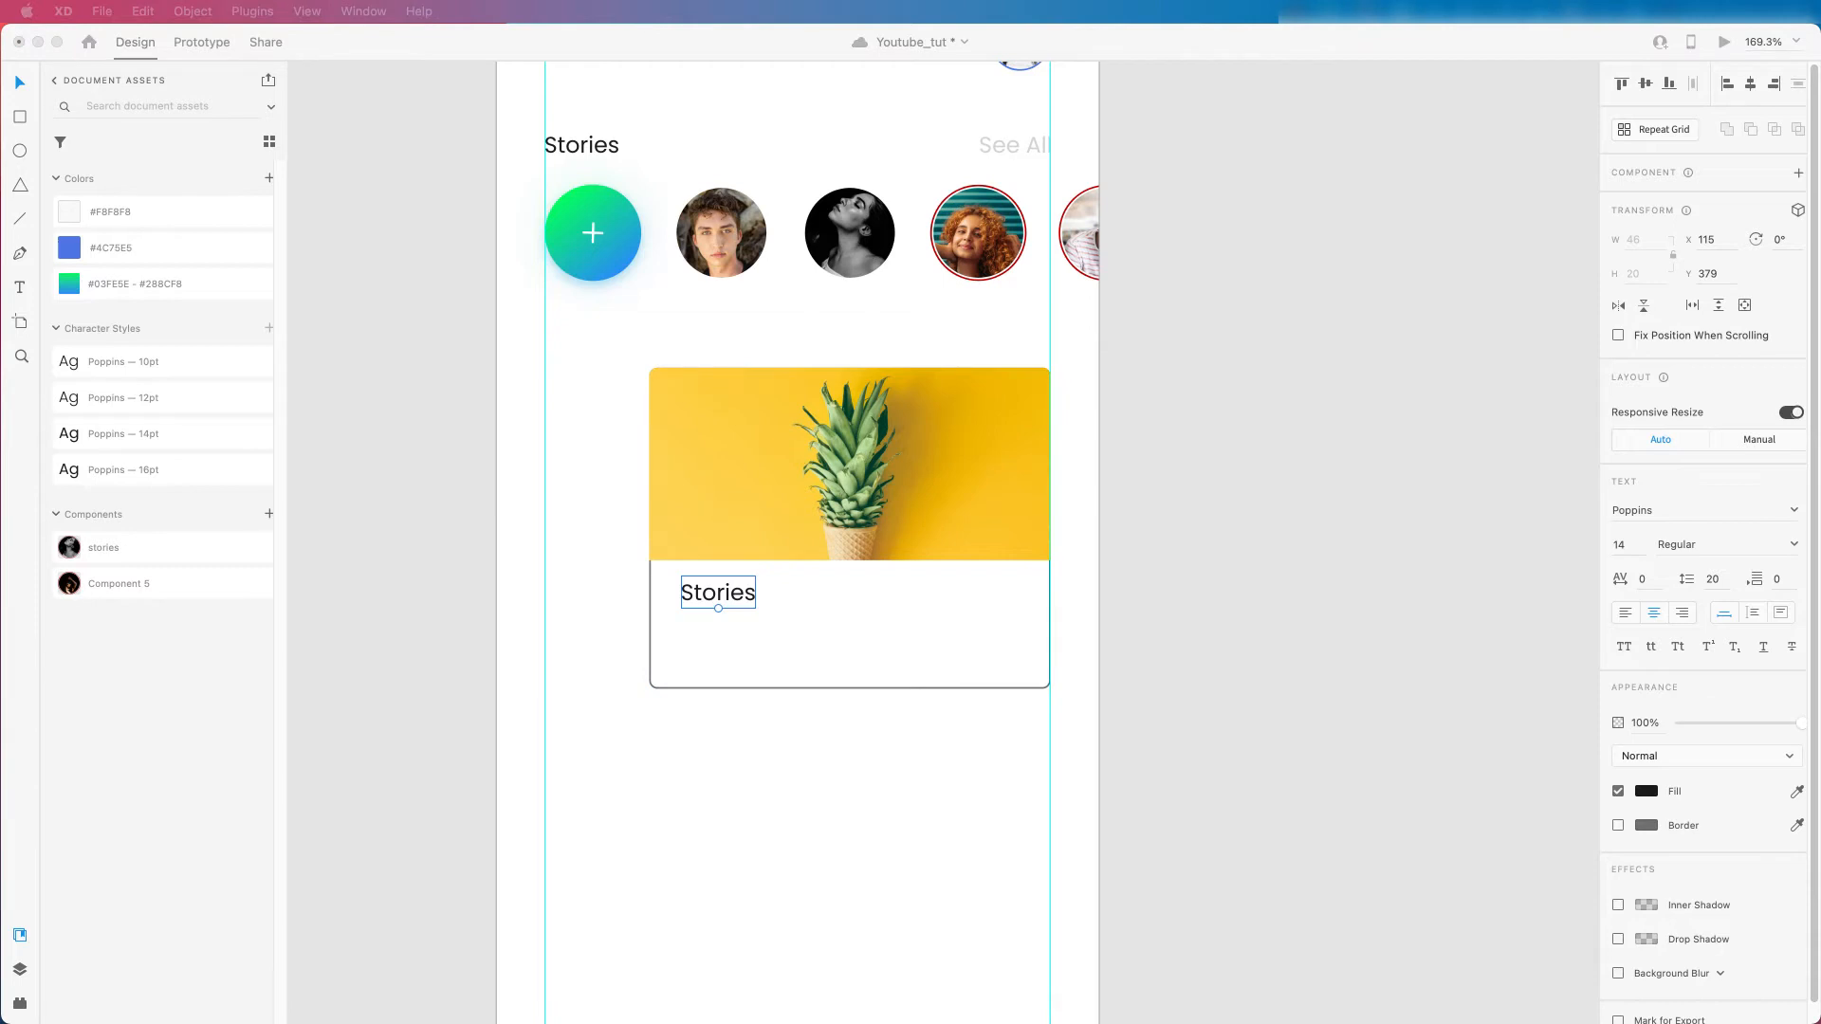
pyautogui.scroll(2, 855, 645)
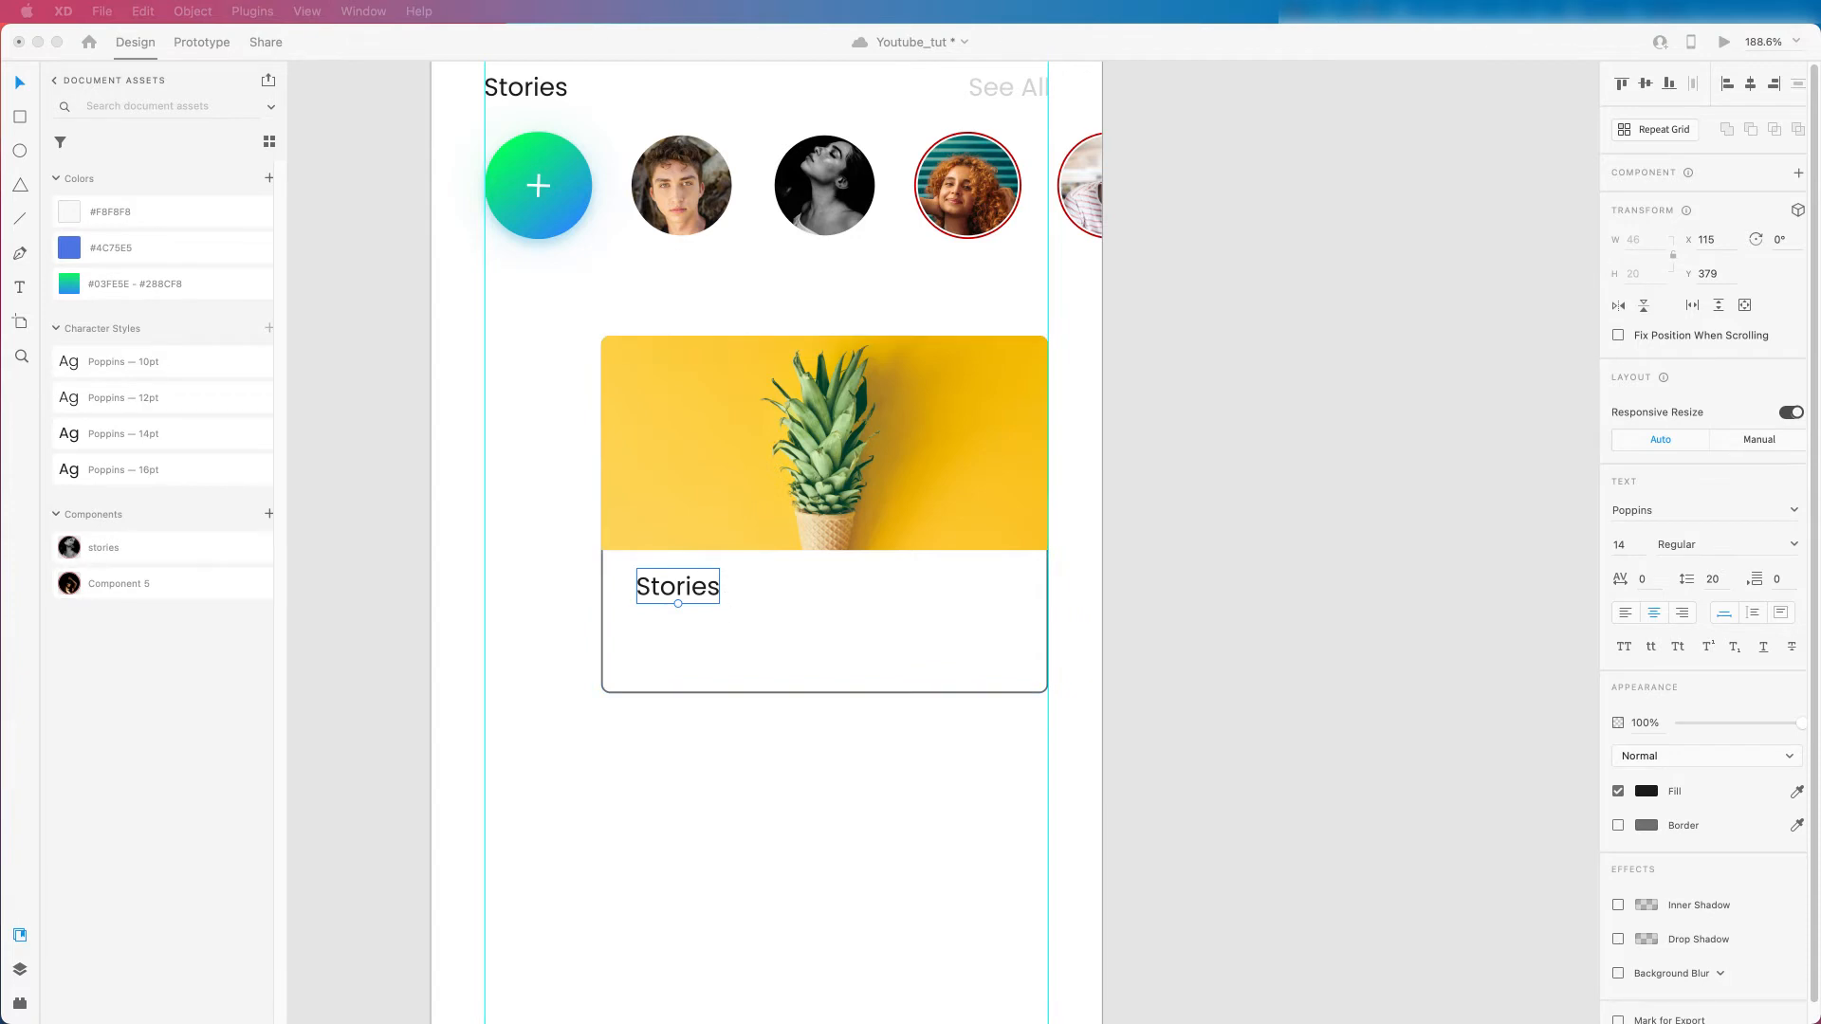
pyautogui.click(691, 586)
pyautogui.click(1642, 547)
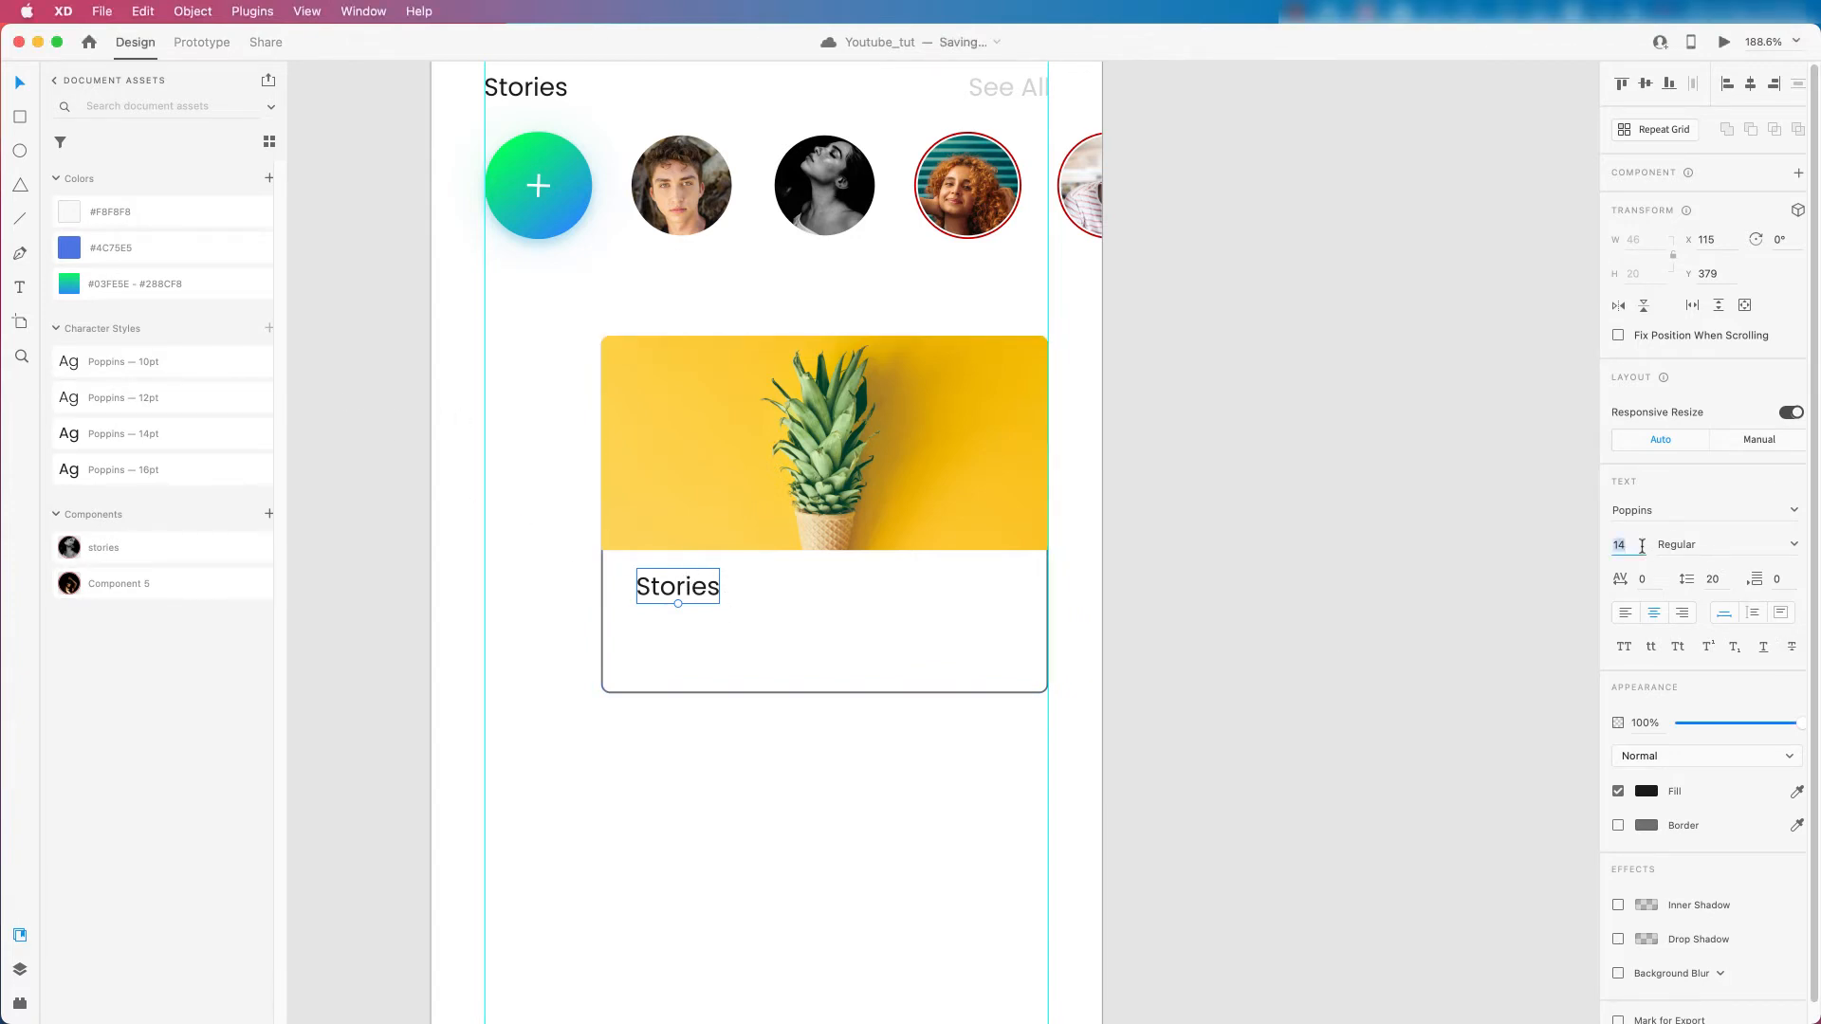
pyautogui.write('12')
pyautogui.press('Return')
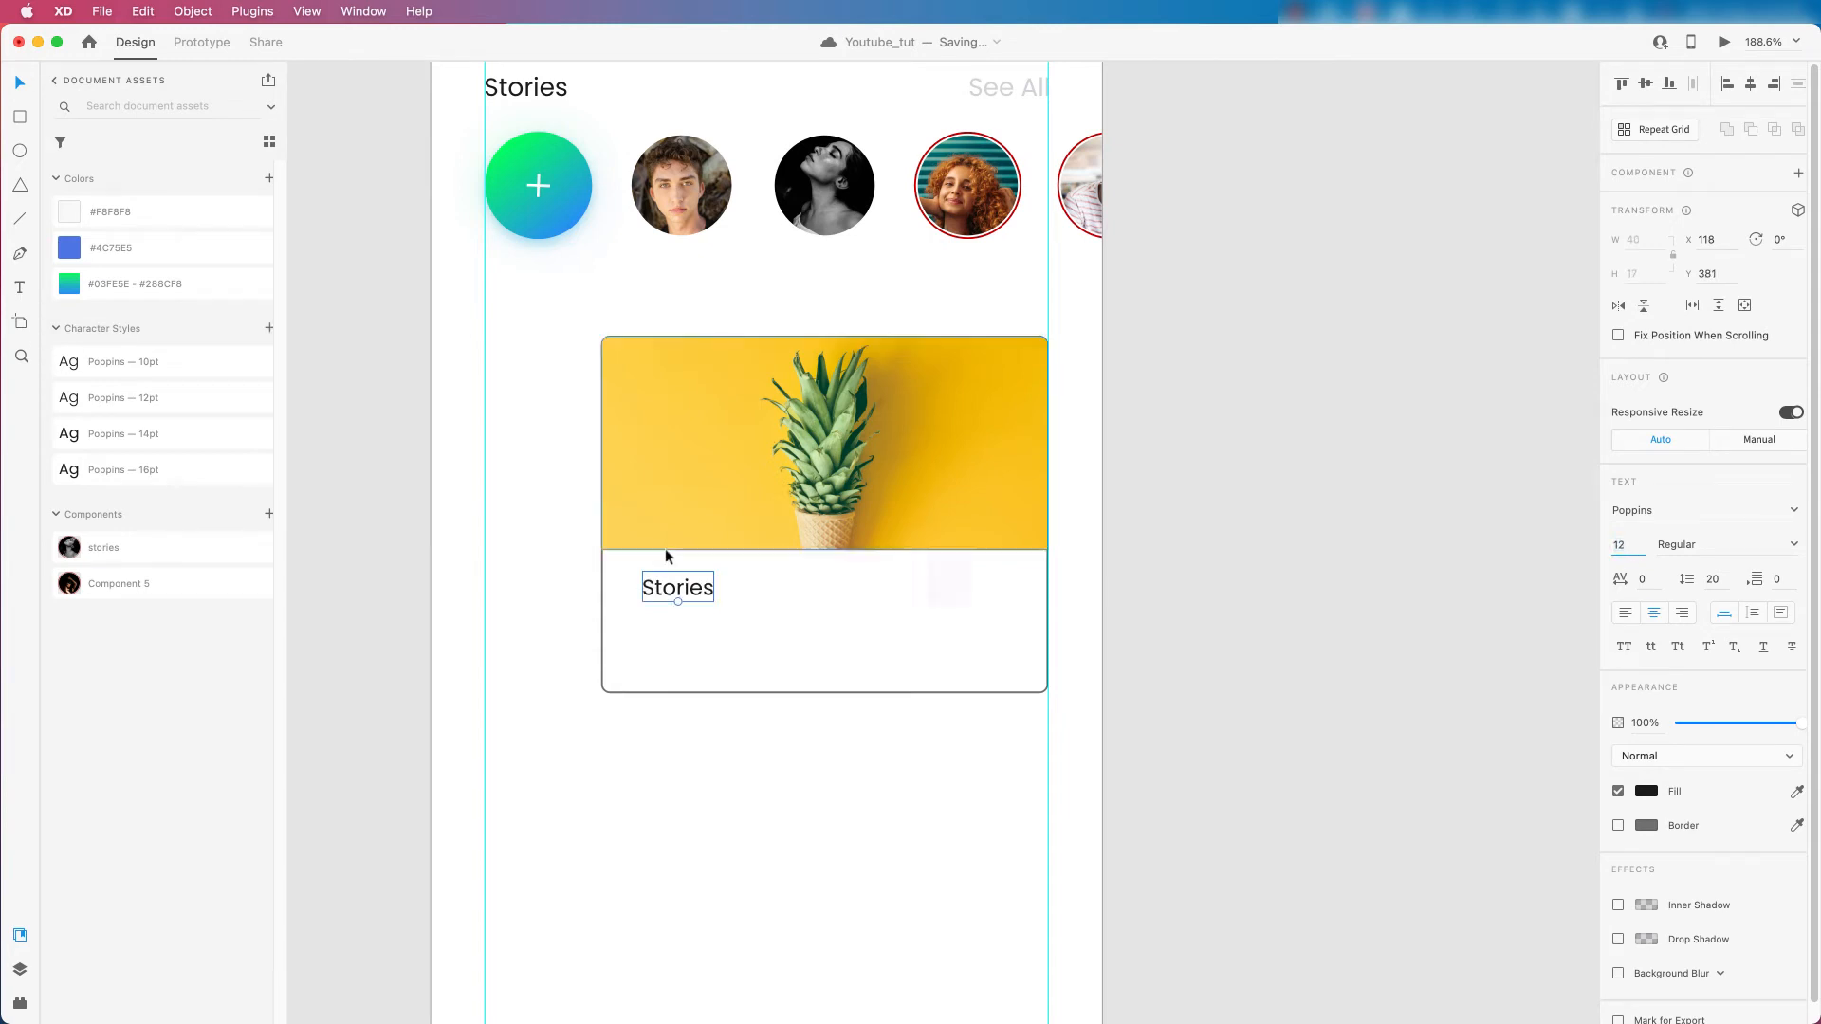
pyautogui.moveTo(676, 588); pyautogui.dragTo(613, 588)
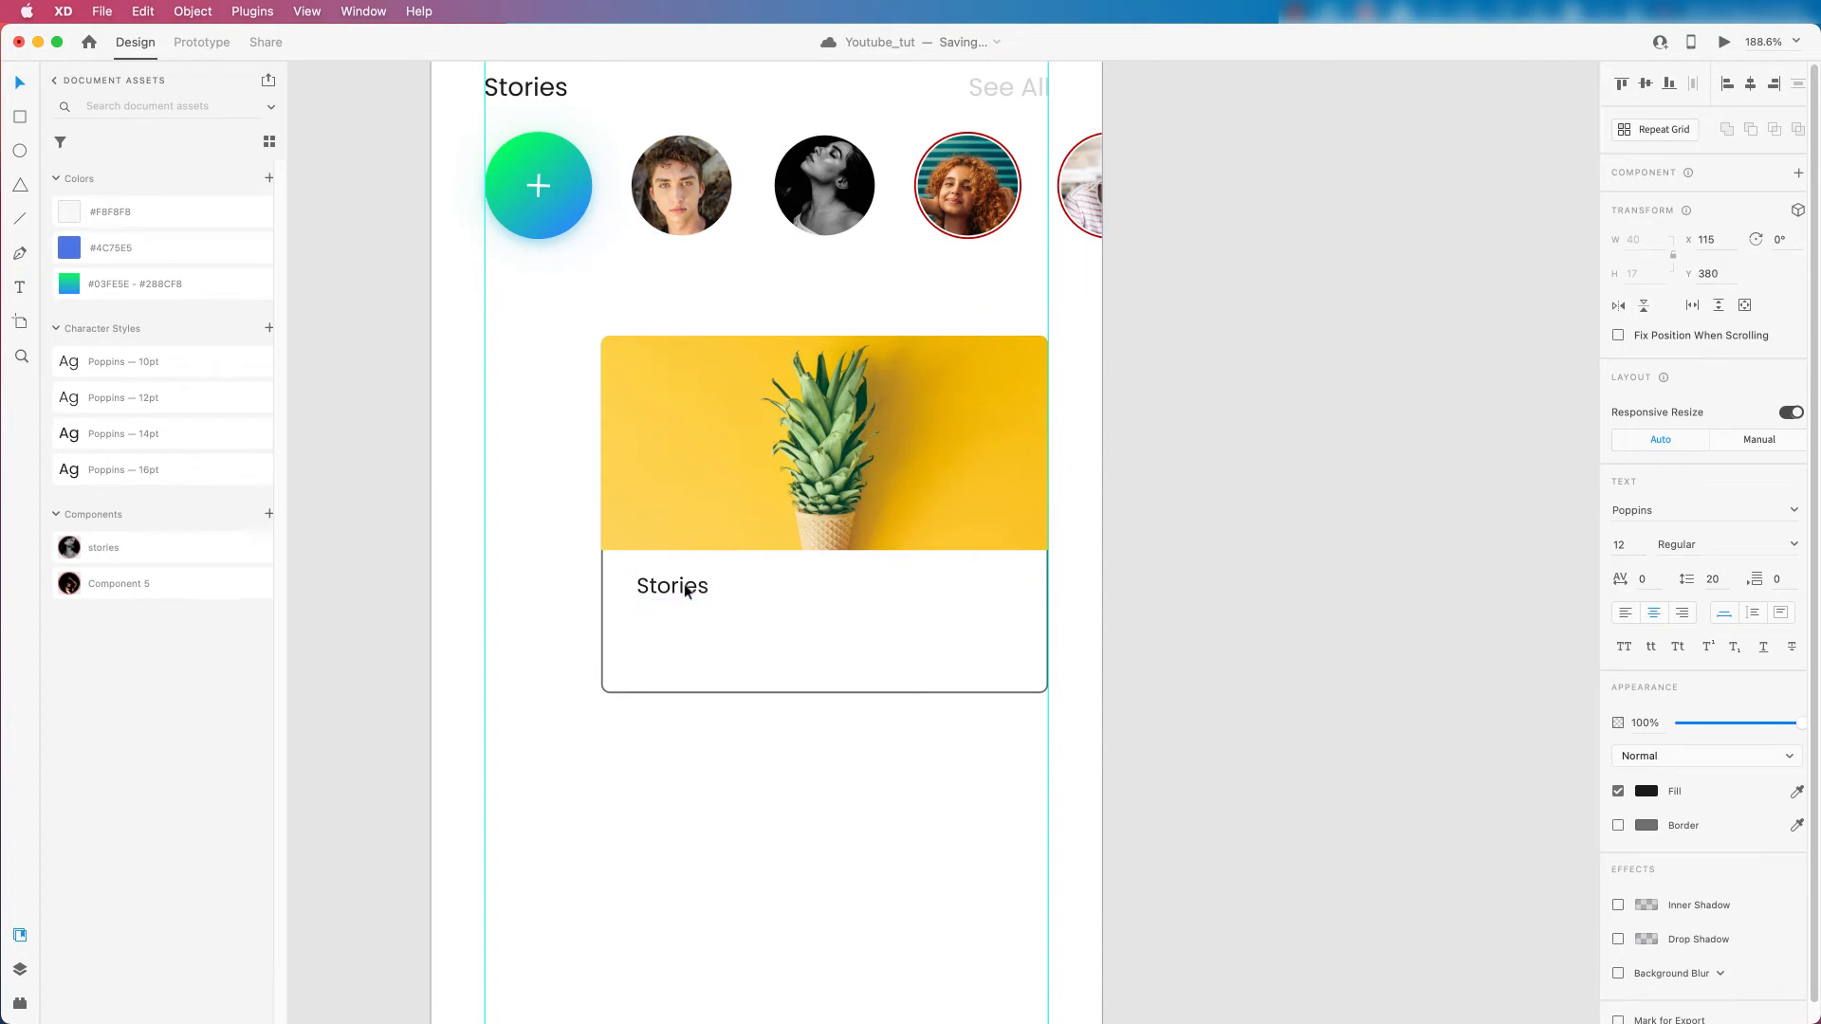
# Replace the card's copied heading text with the poster's first name.
pyautogui.doubleClick(661, 583)
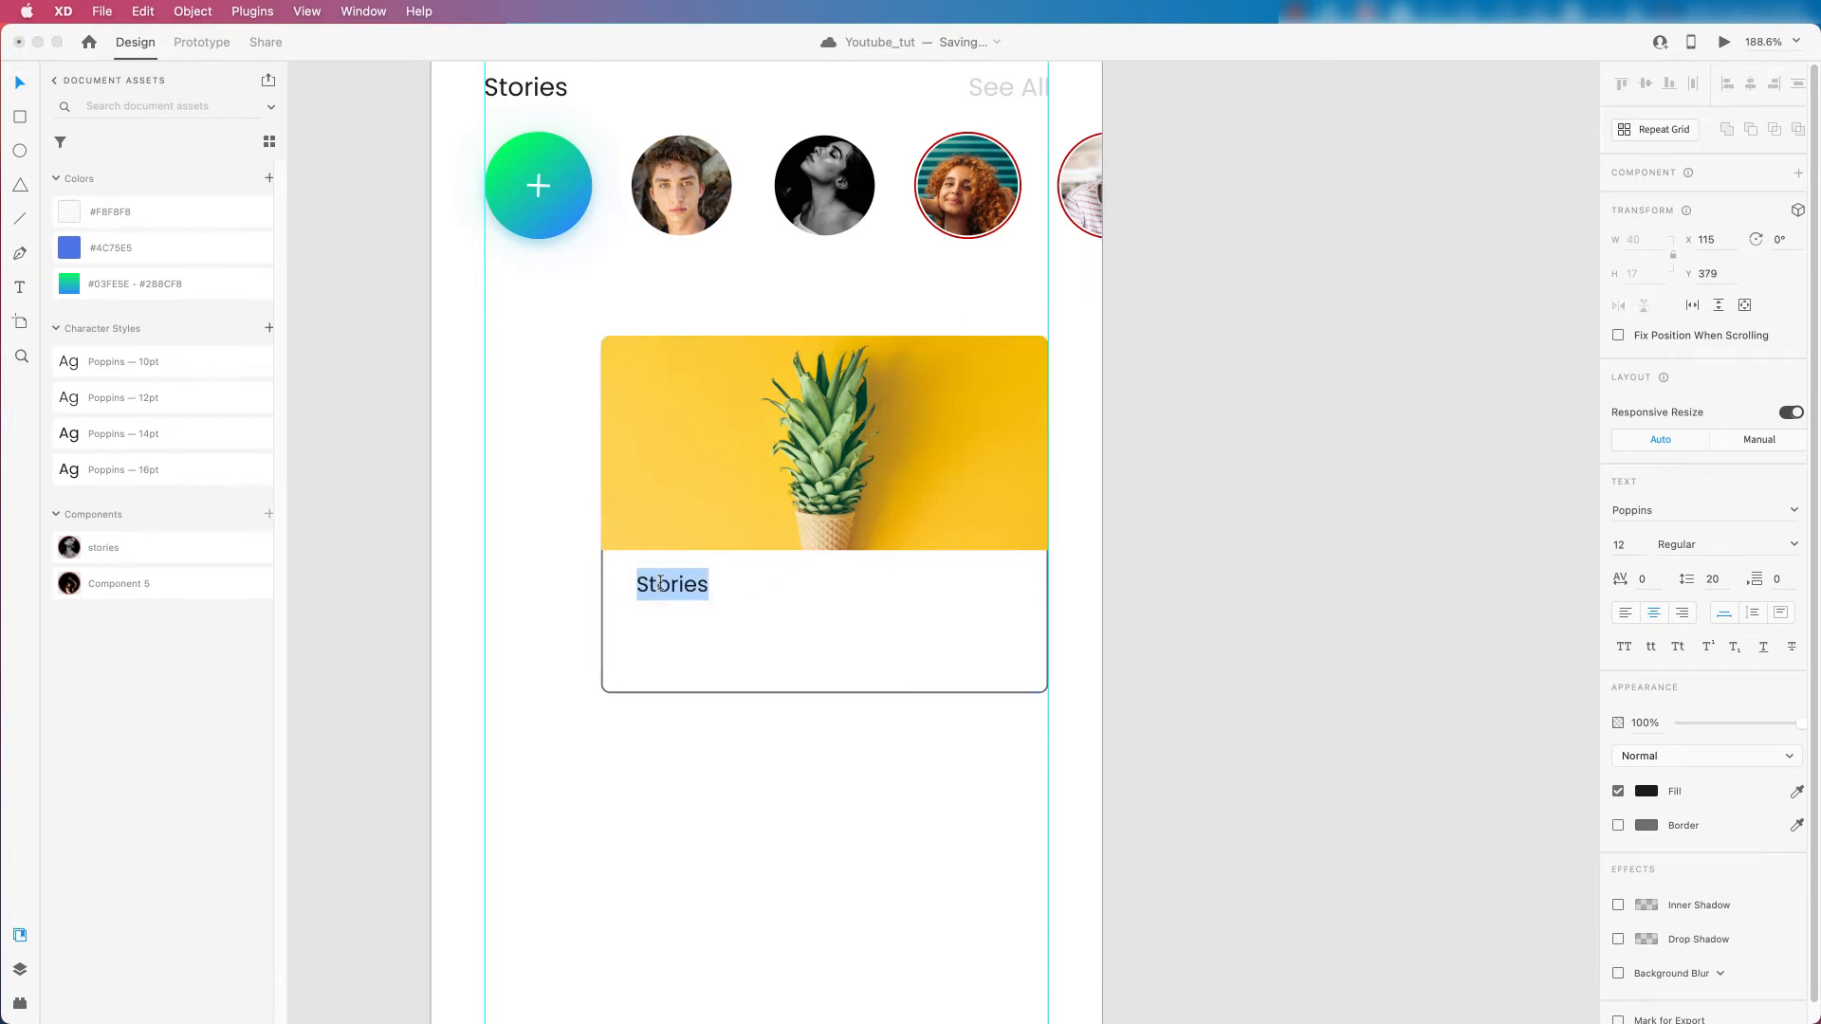
pyautogui.write('James')
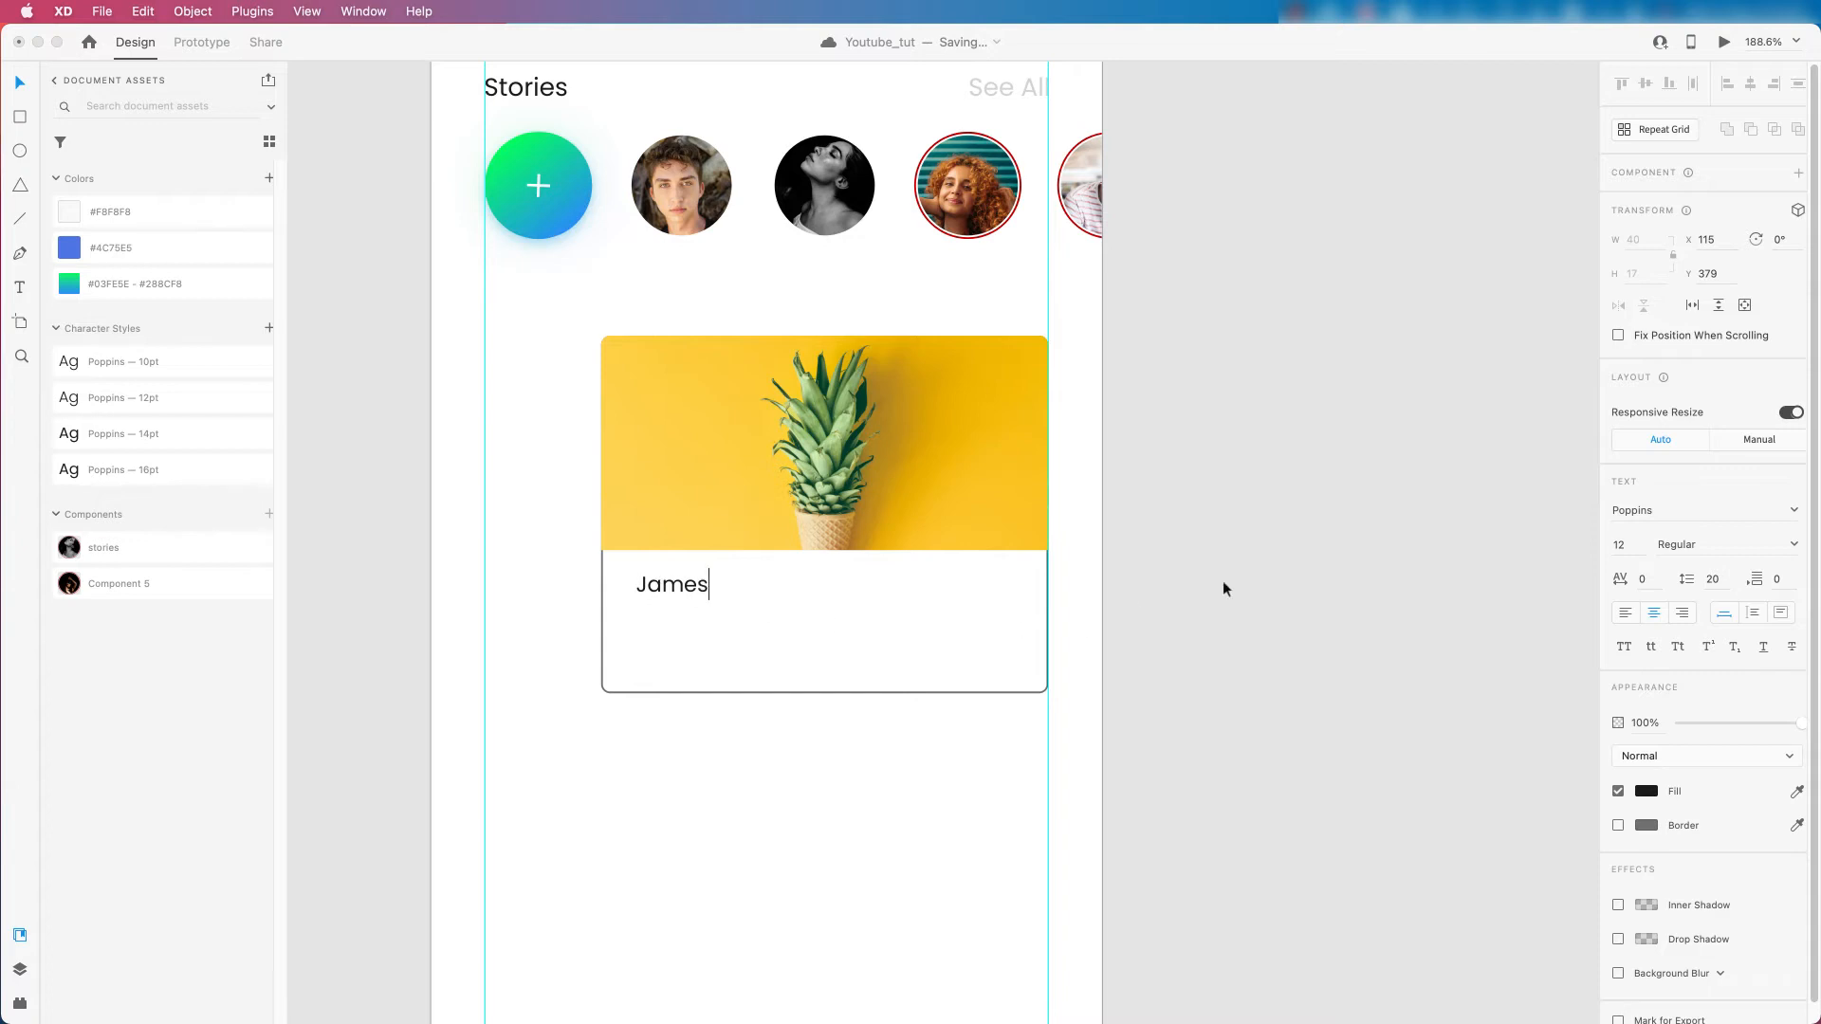
pyautogui.press('Escape')
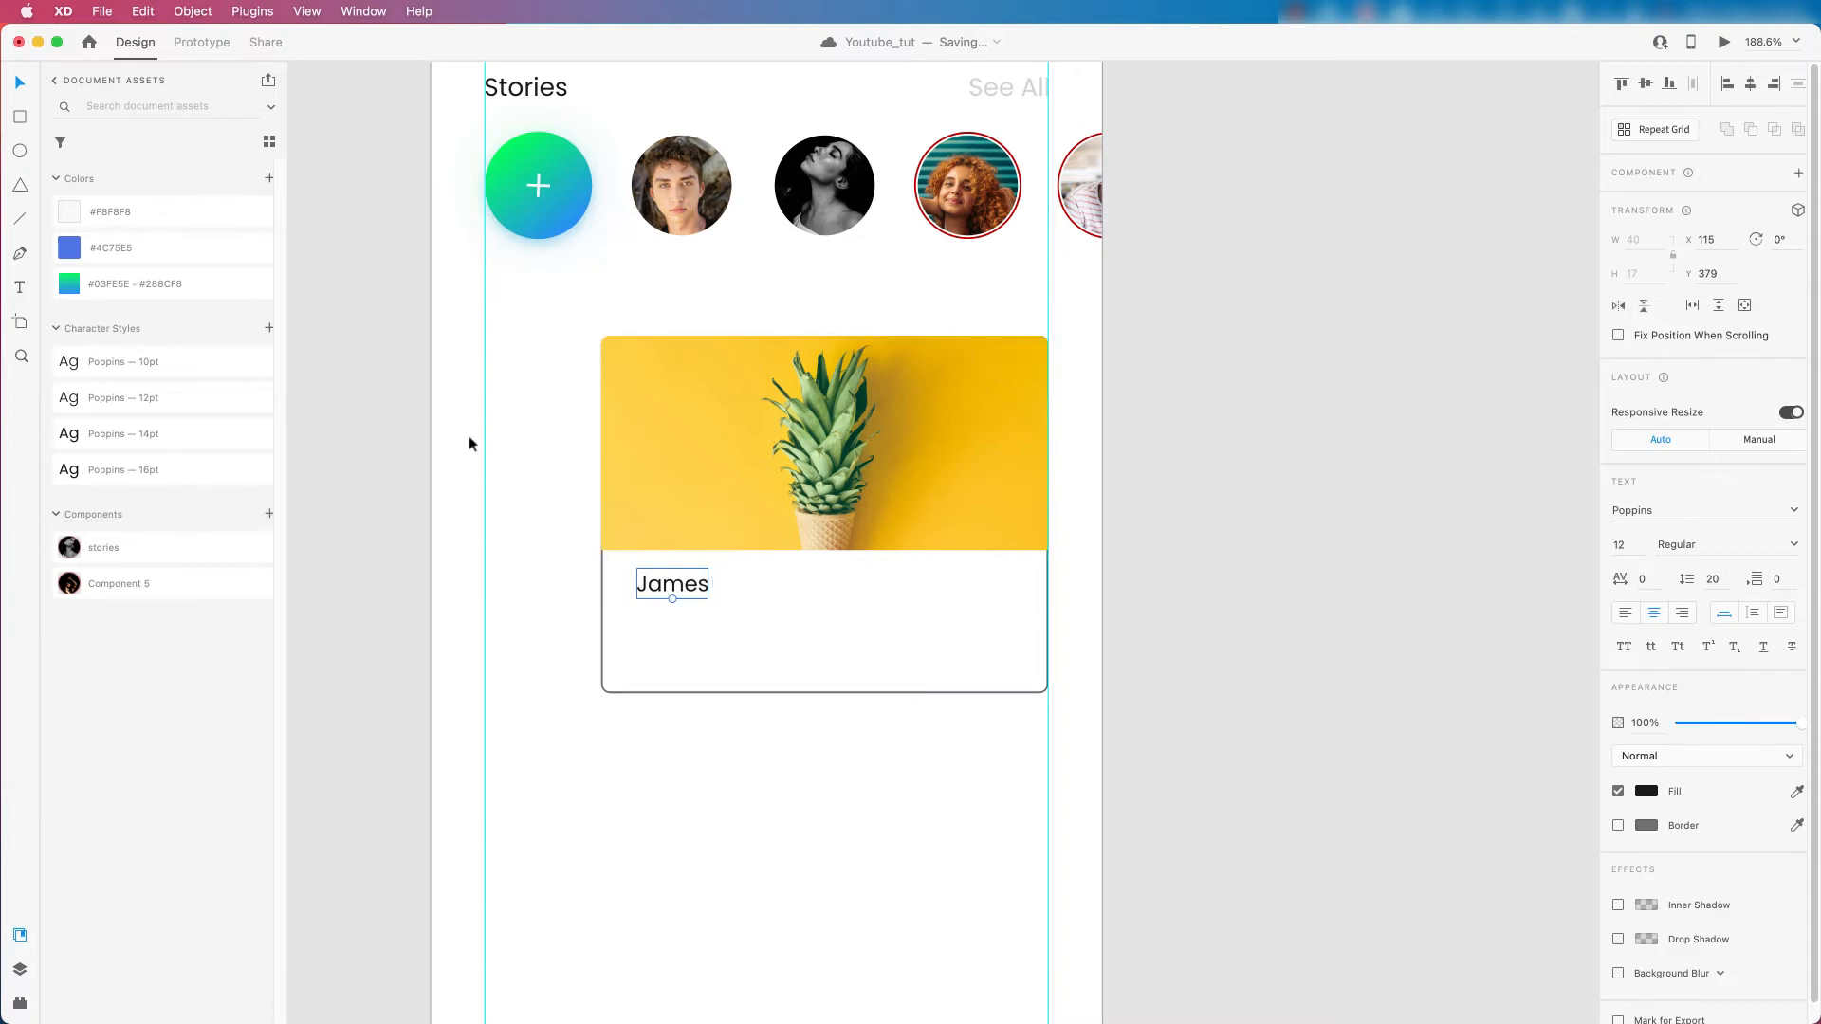
# Duplicate the name text directly beneath the original in the card, at X 115 and Y 398.
pyautogui.moveTo(683, 593); pyautogui.dragTo(683, 621)
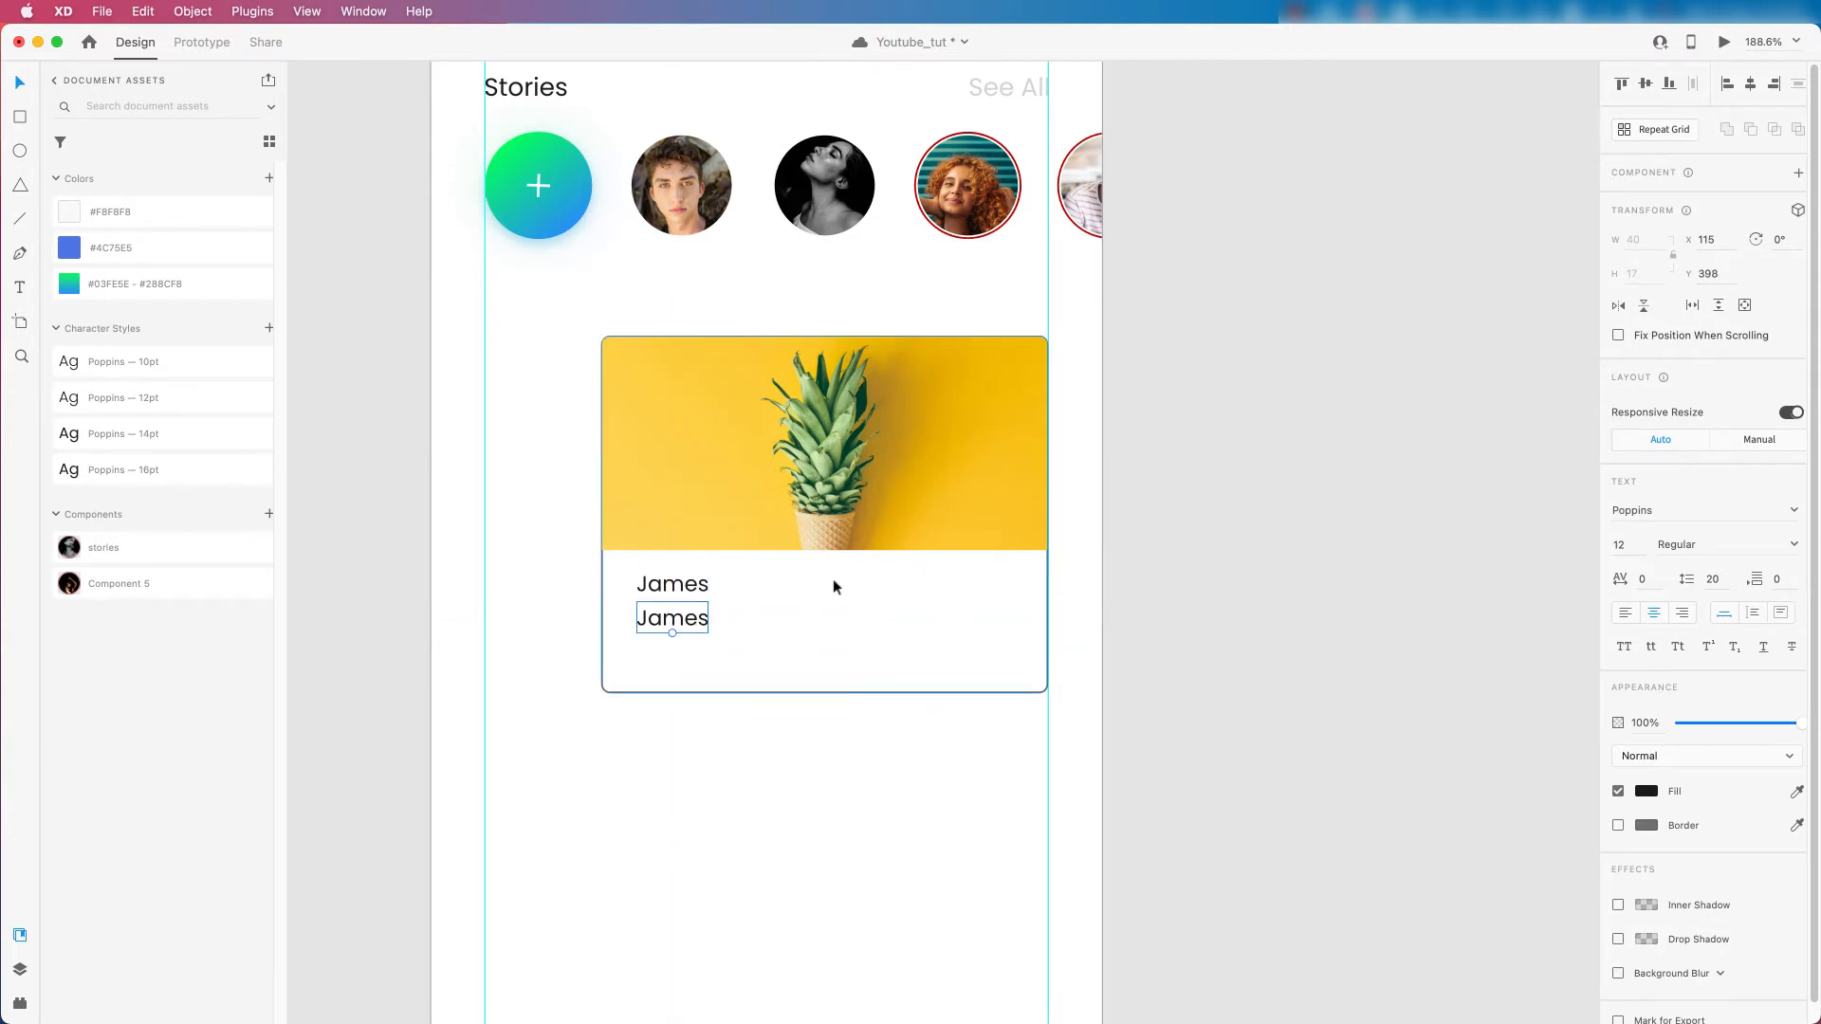
pyautogui.scroll(2, 717, 614)
pyautogui.scroll(2, 666, 622)
pyautogui.scroll(-2, 666, 622)
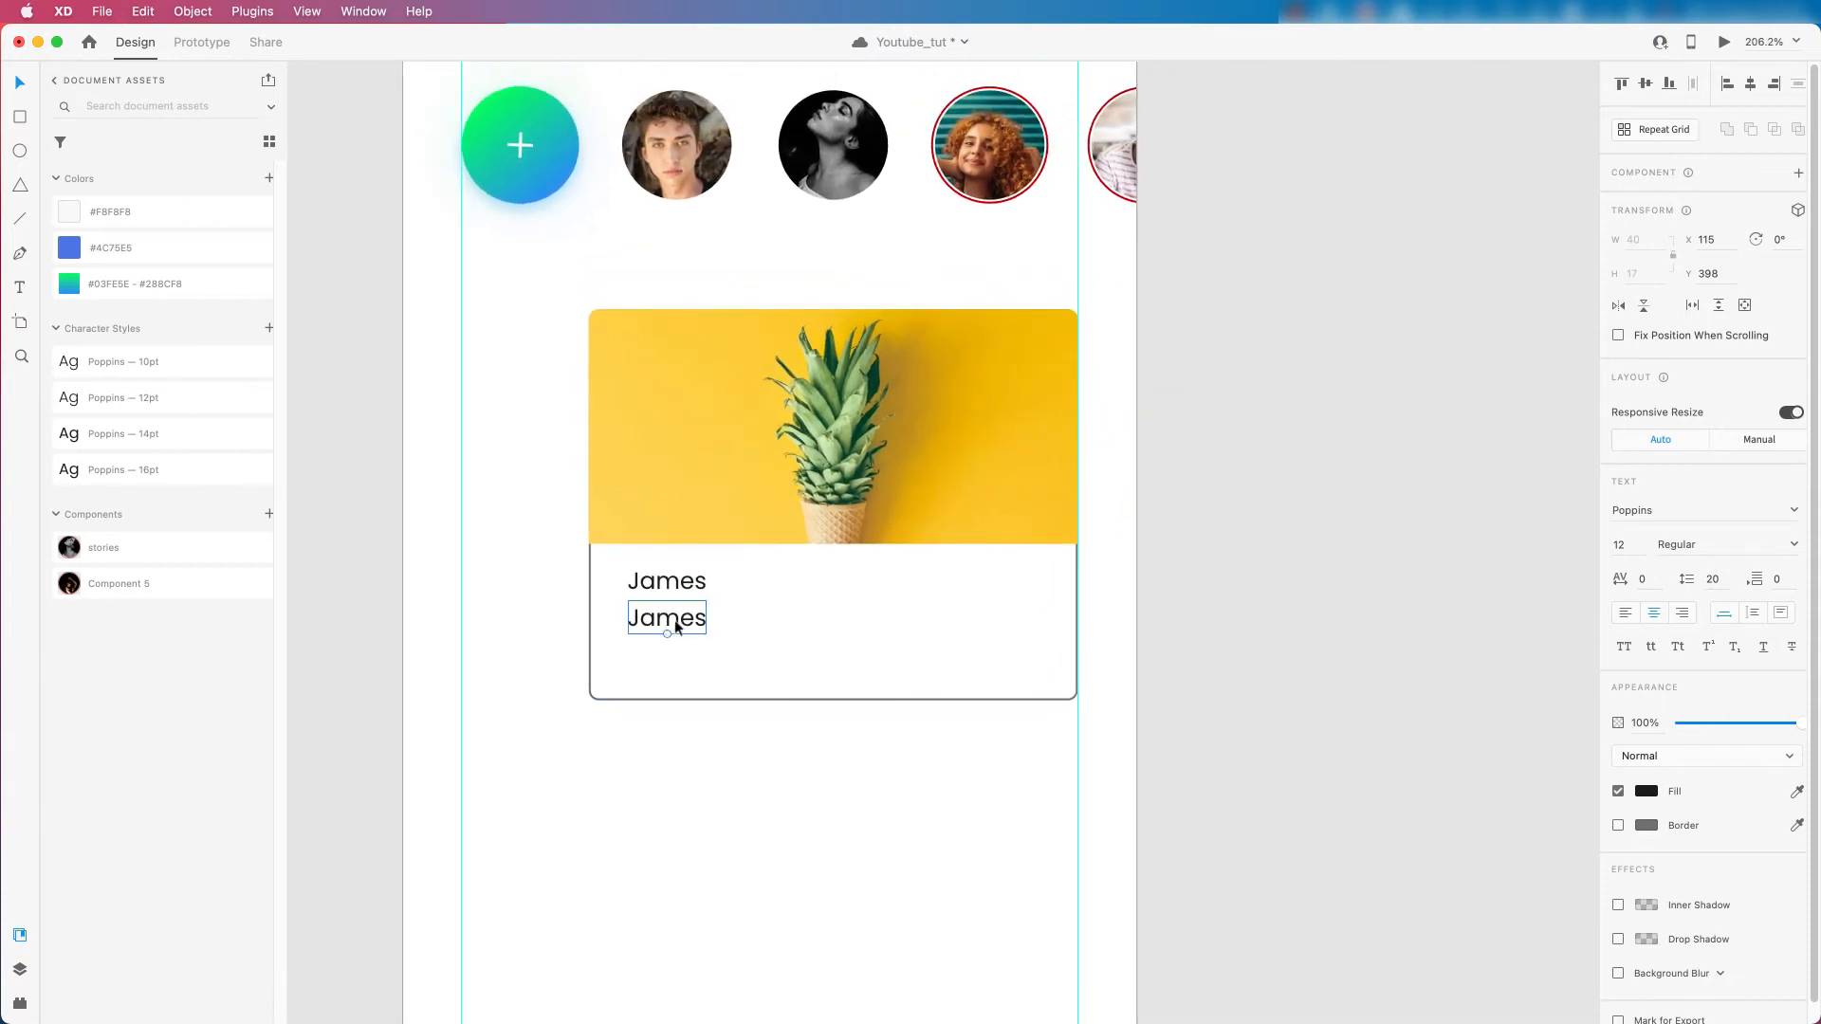
# Convert the card's lower name text to a fixed-size, left-aligned text box 213 wide and 39 high.
pyautogui.click(1783, 618)
pyautogui.moveTo(707, 618); pyautogui.dragTo(1043, 618)
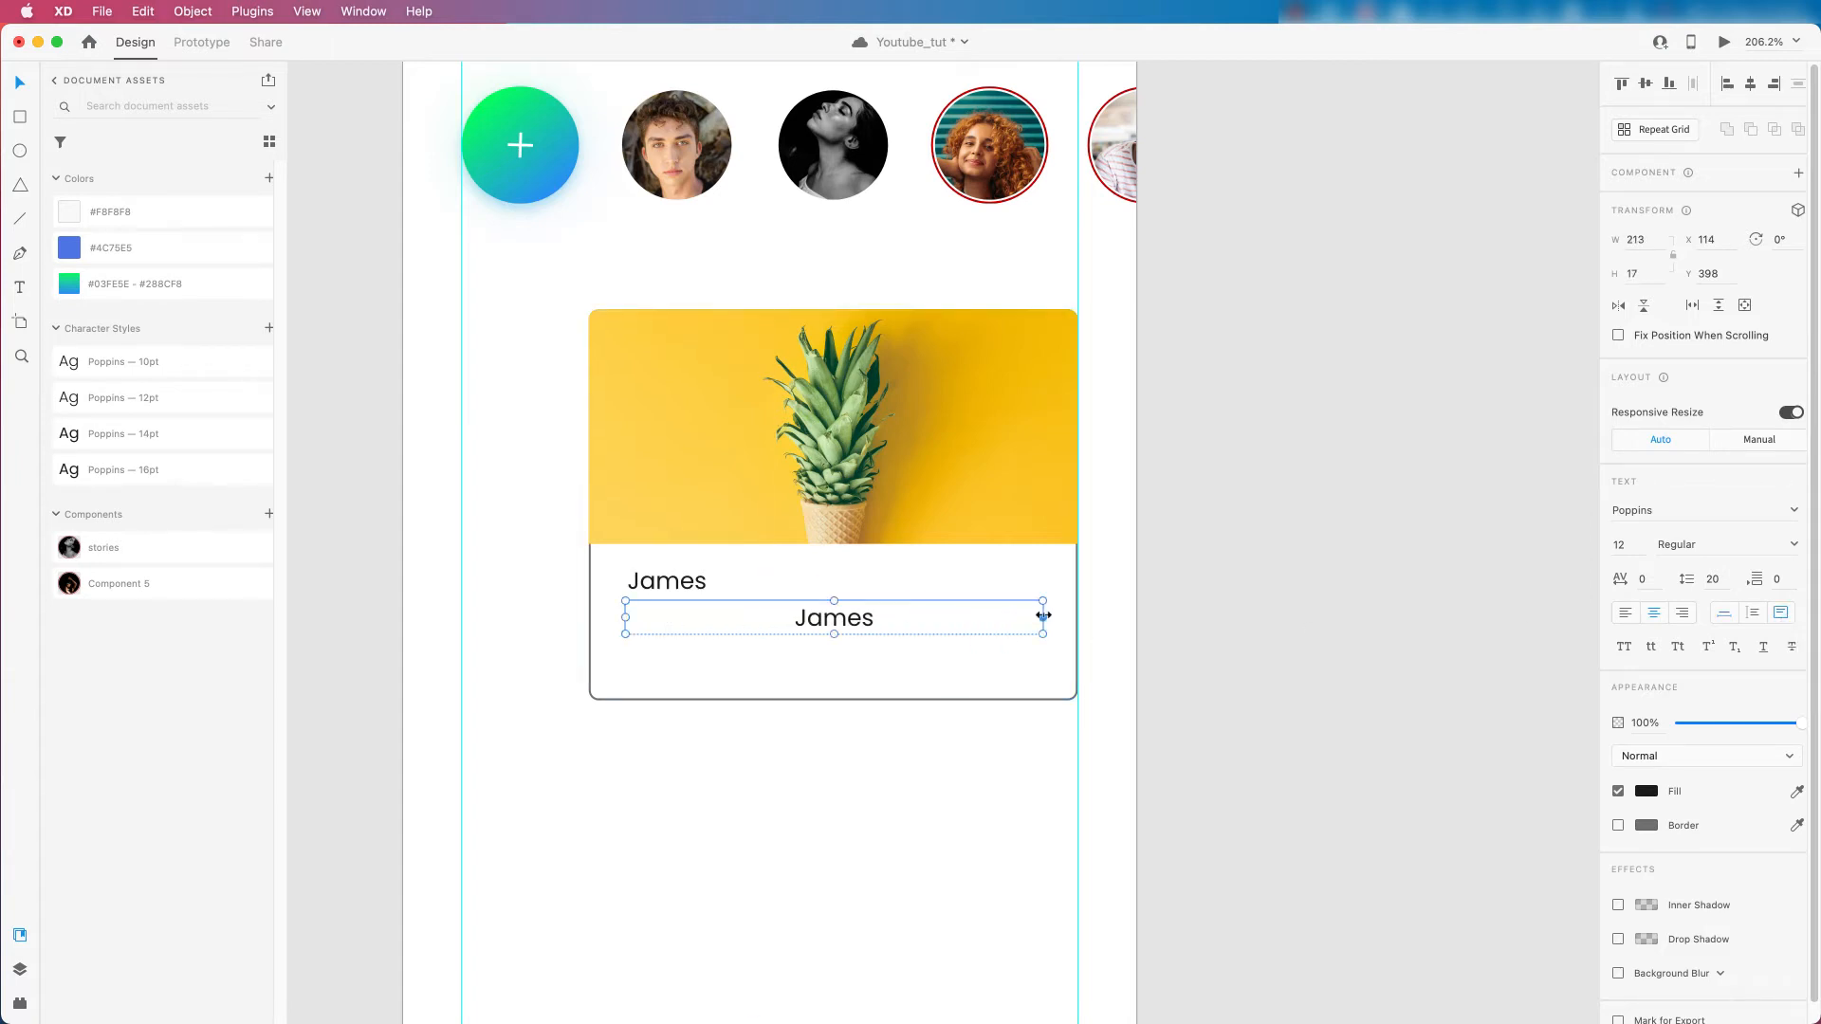
pyautogui.click(1626, 617)
pyautogui.moveTo(835, 634); pyautogui.dragTo(835, 676)
pyautogui.click(1795, 545)
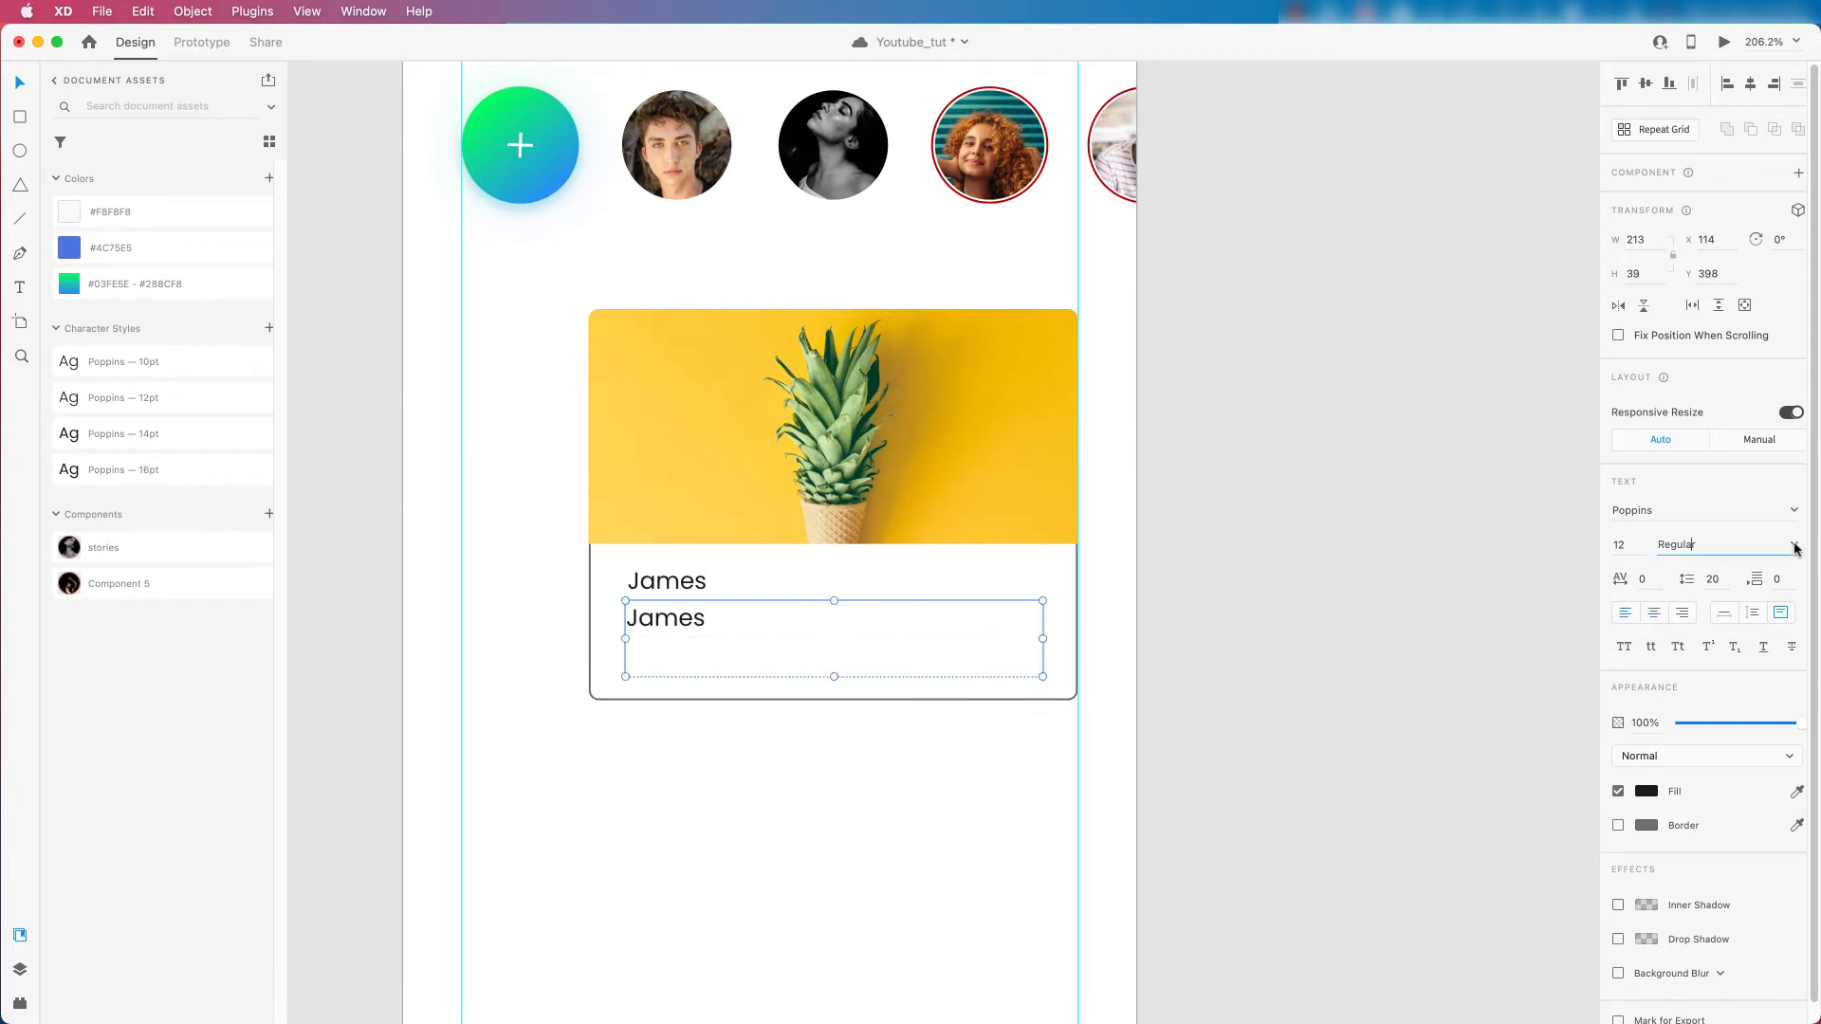
pyautogui.click(1794, 546)
pyautogui.click(613, 588)
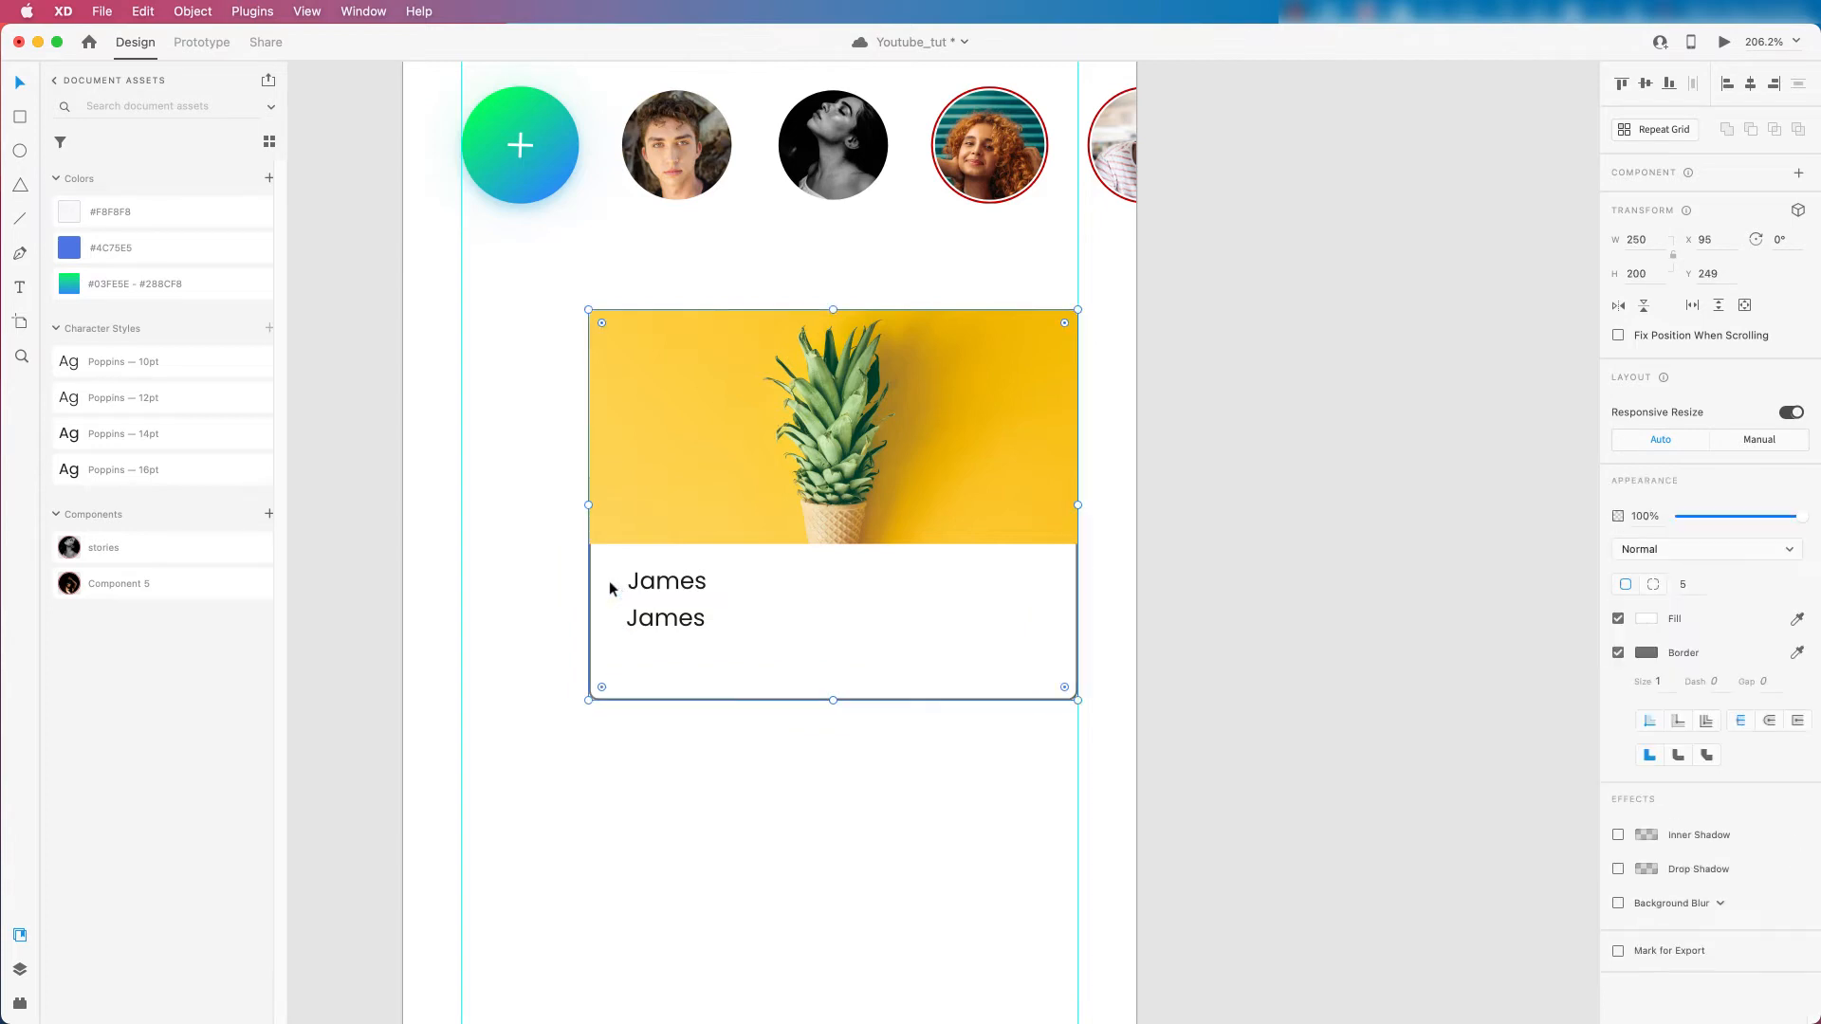
# Fill the card's lower text box with Cicero (English) placeholder text ending in a period, using the Lorem Ipsum plugin.
pyautogui.click(664, 605)
pyautogui.scroll(-3, 781, 618)
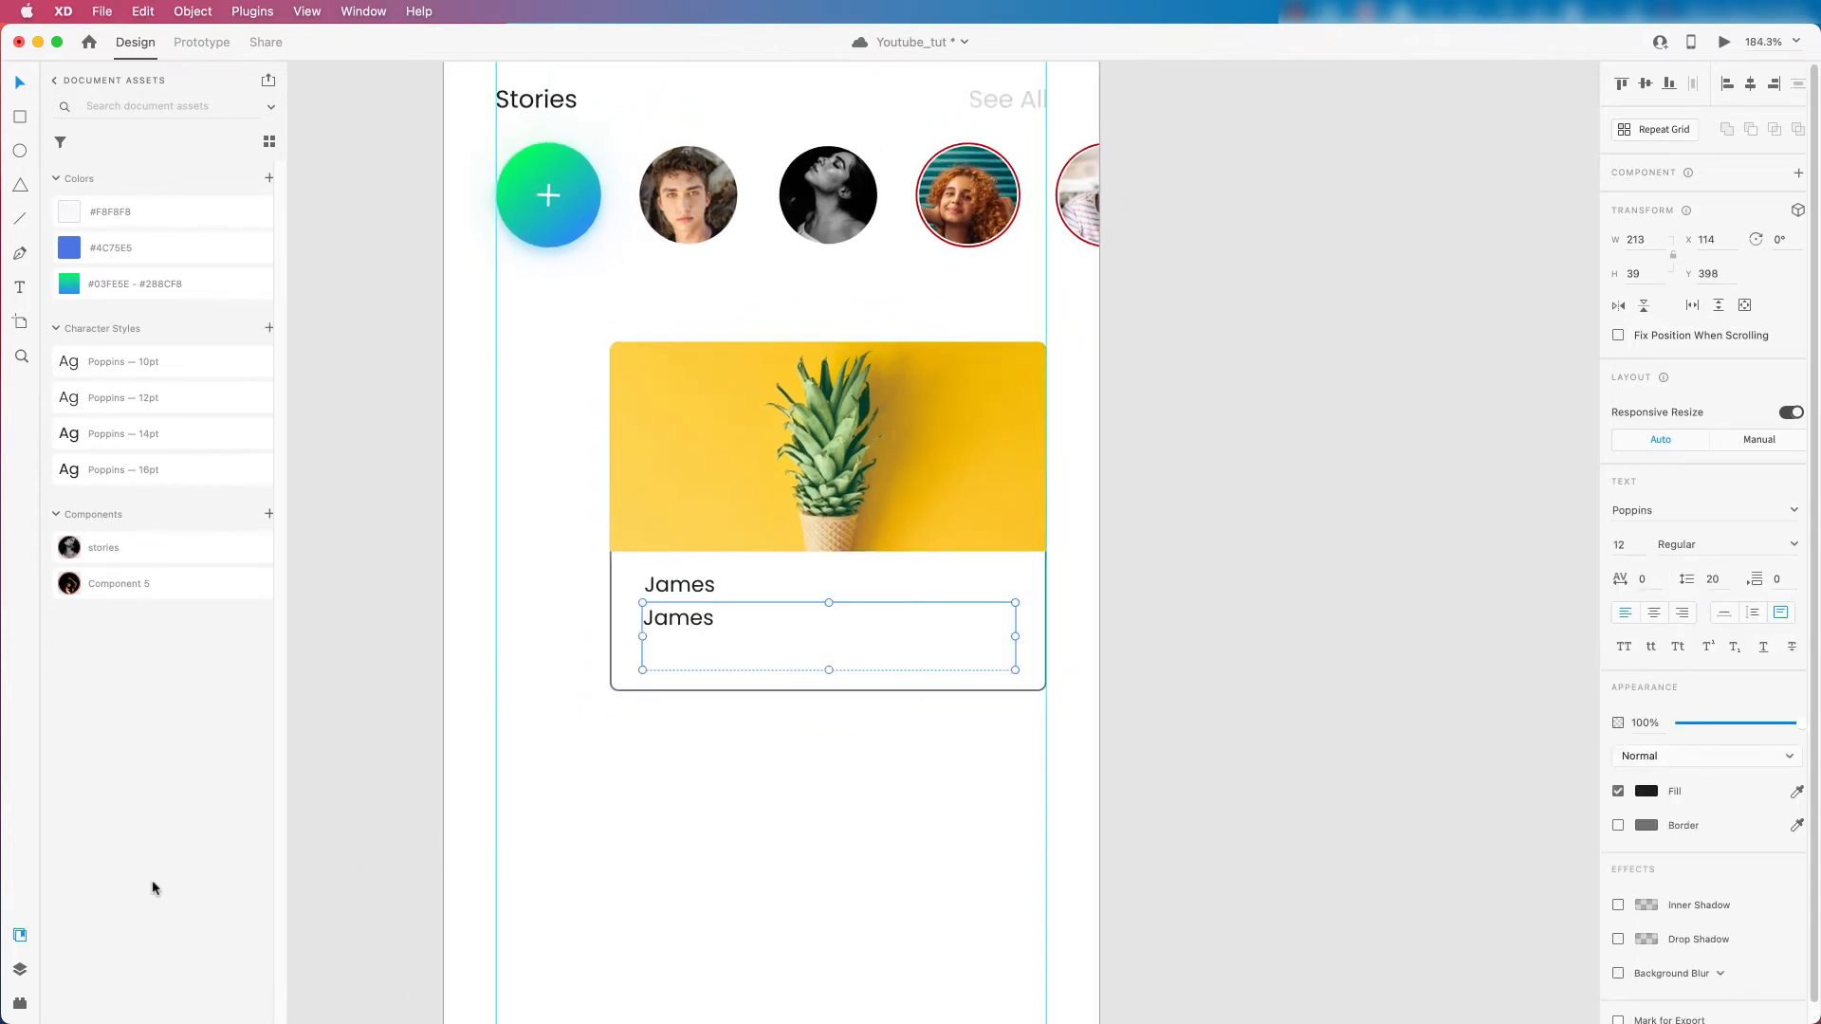
pyautogui.click(20, 1005)
pyautogui.click(20, 1006)
pyautogui.click(20, 1006)
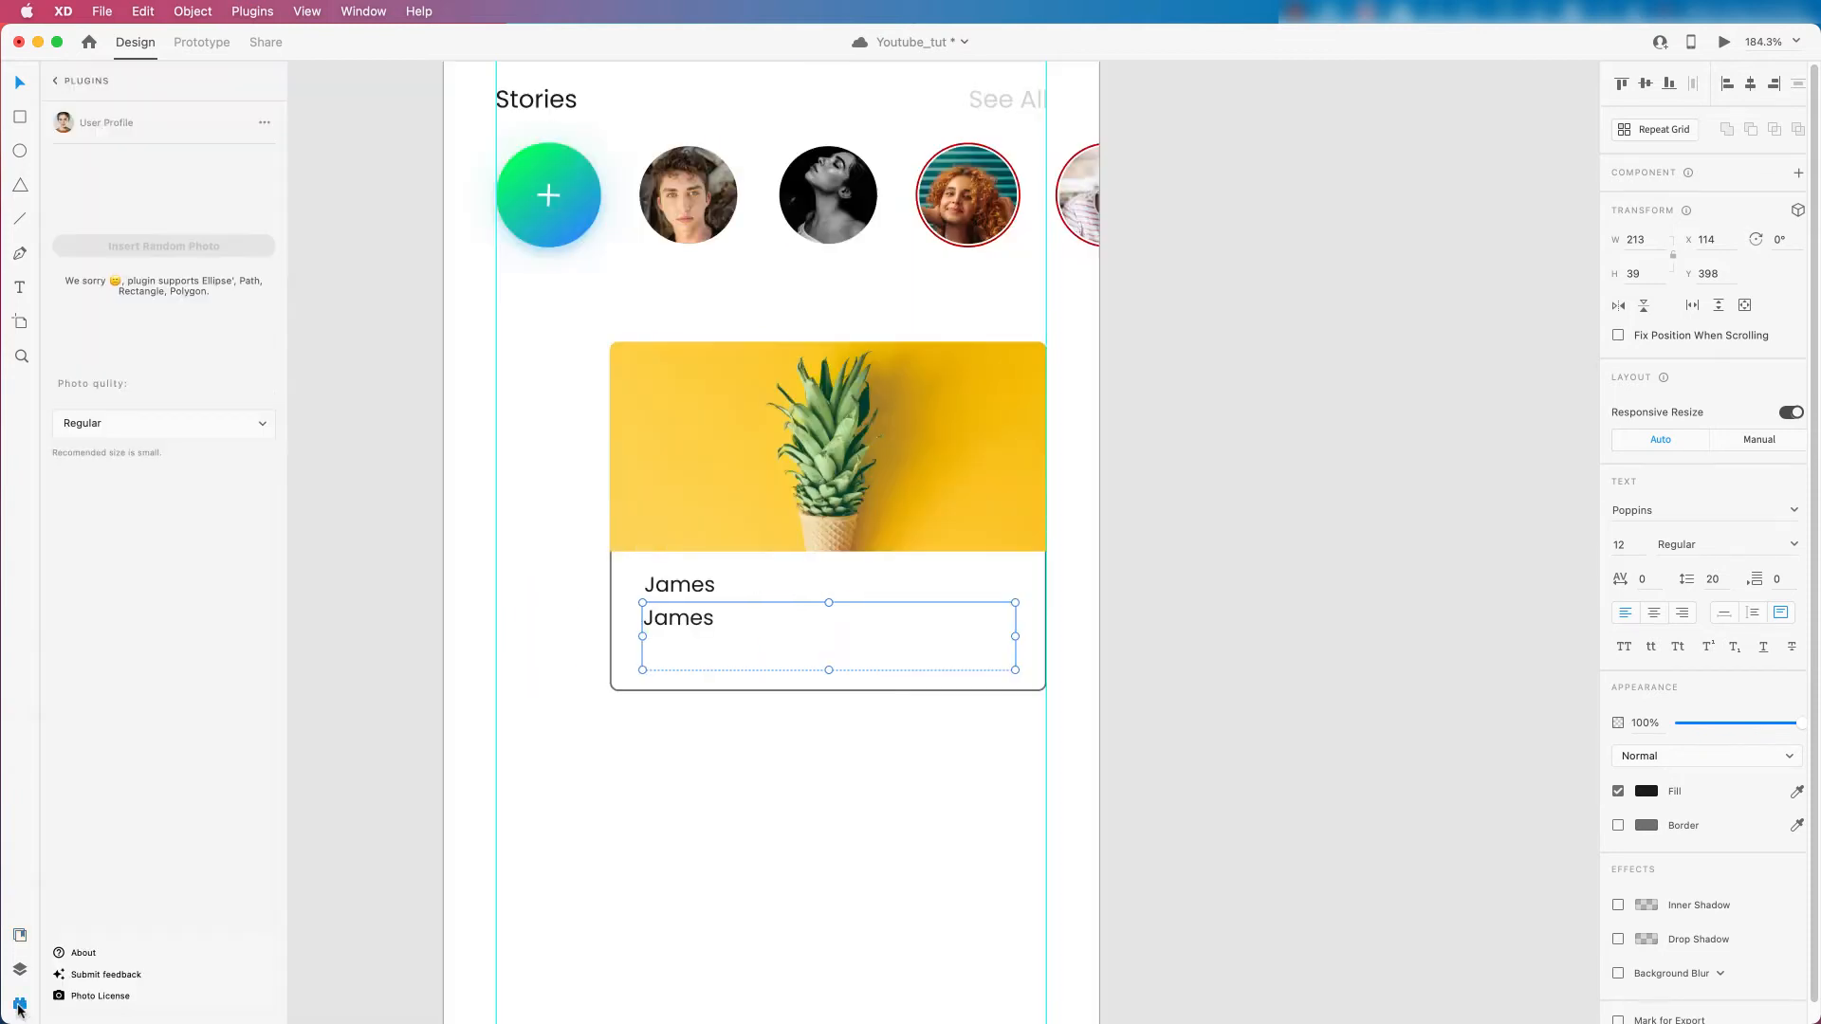
pyautogui.click(57, 84)
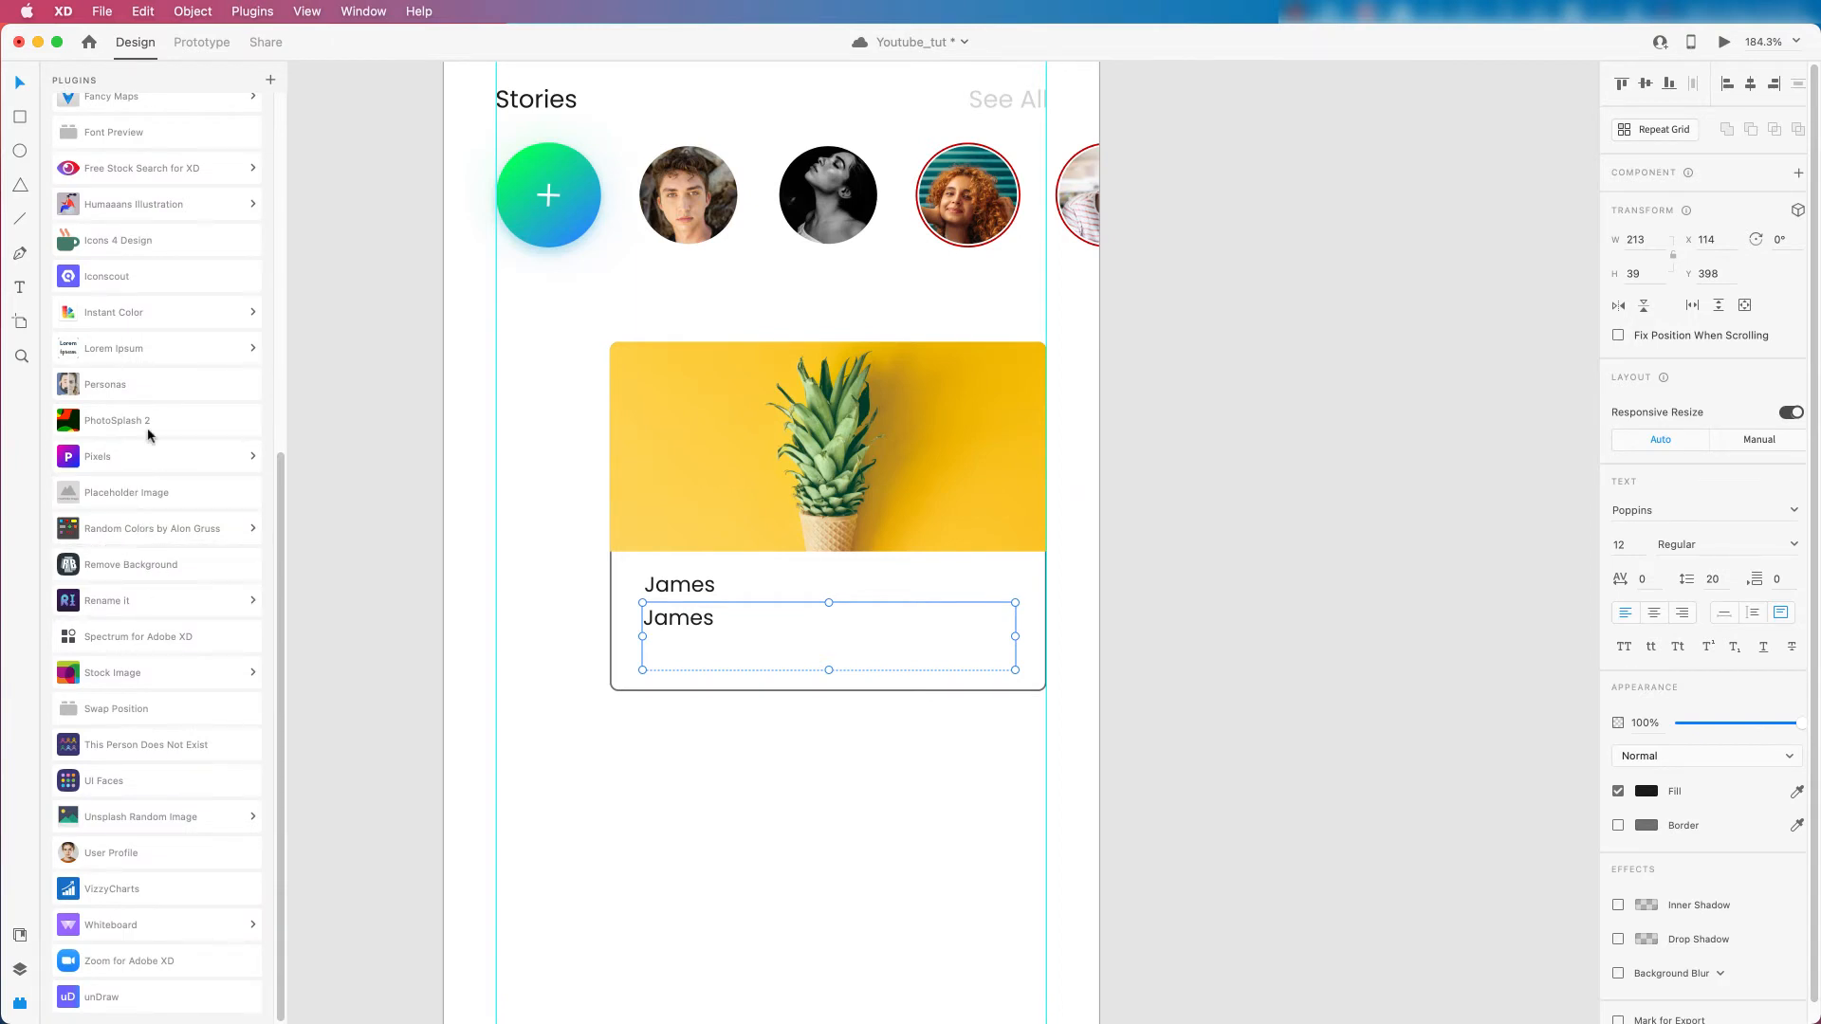
pyautogui.click(121, 351)
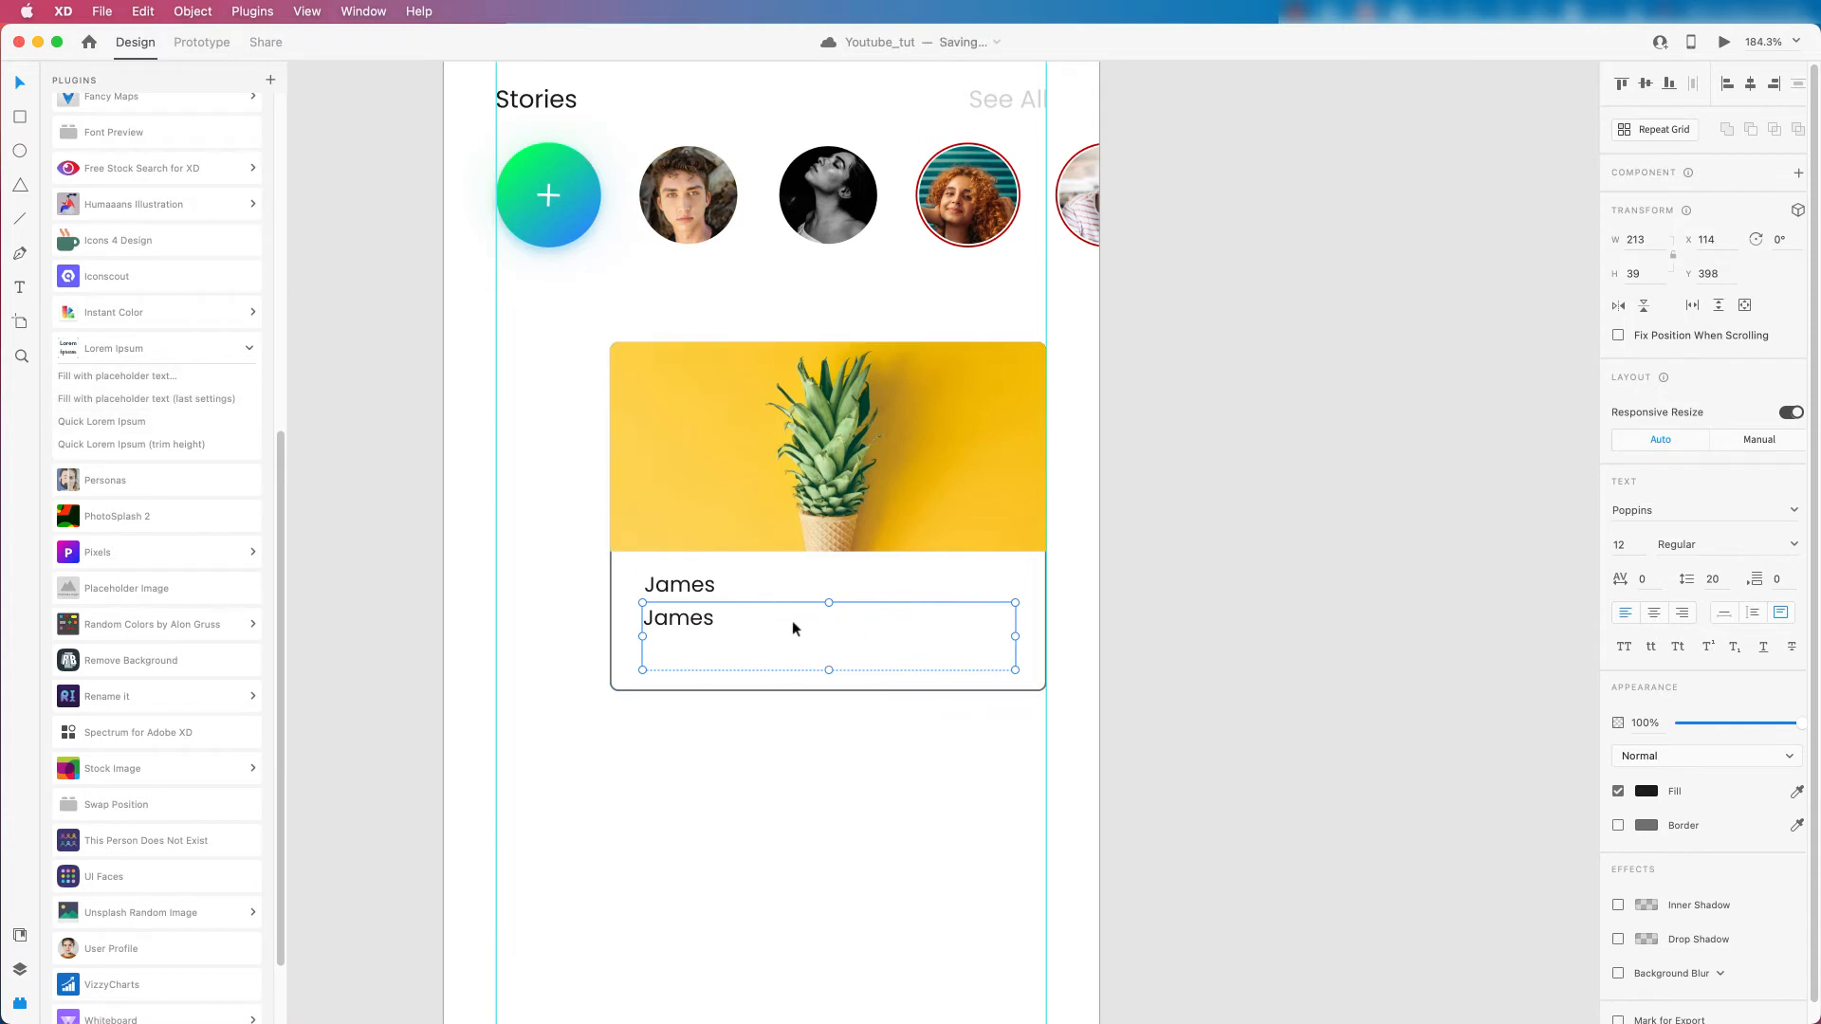
pyautogui.click(88, 377)
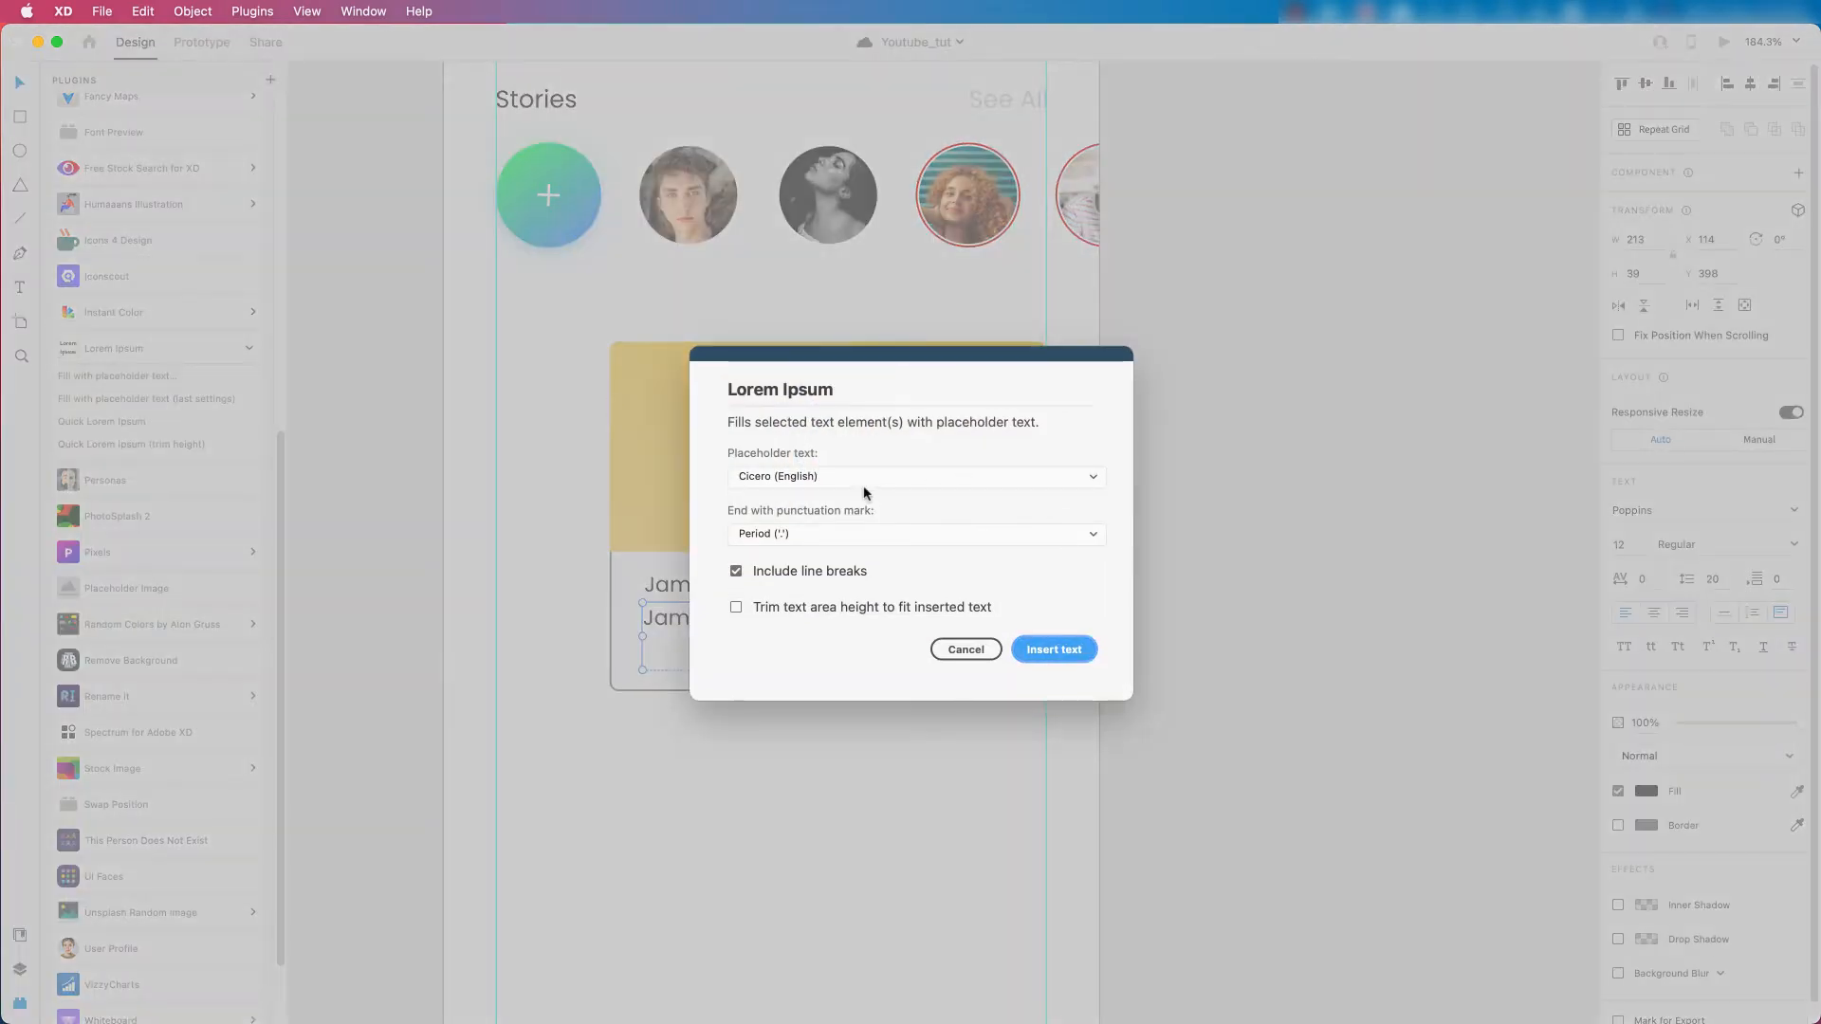
pyautogui.click(959, 478)
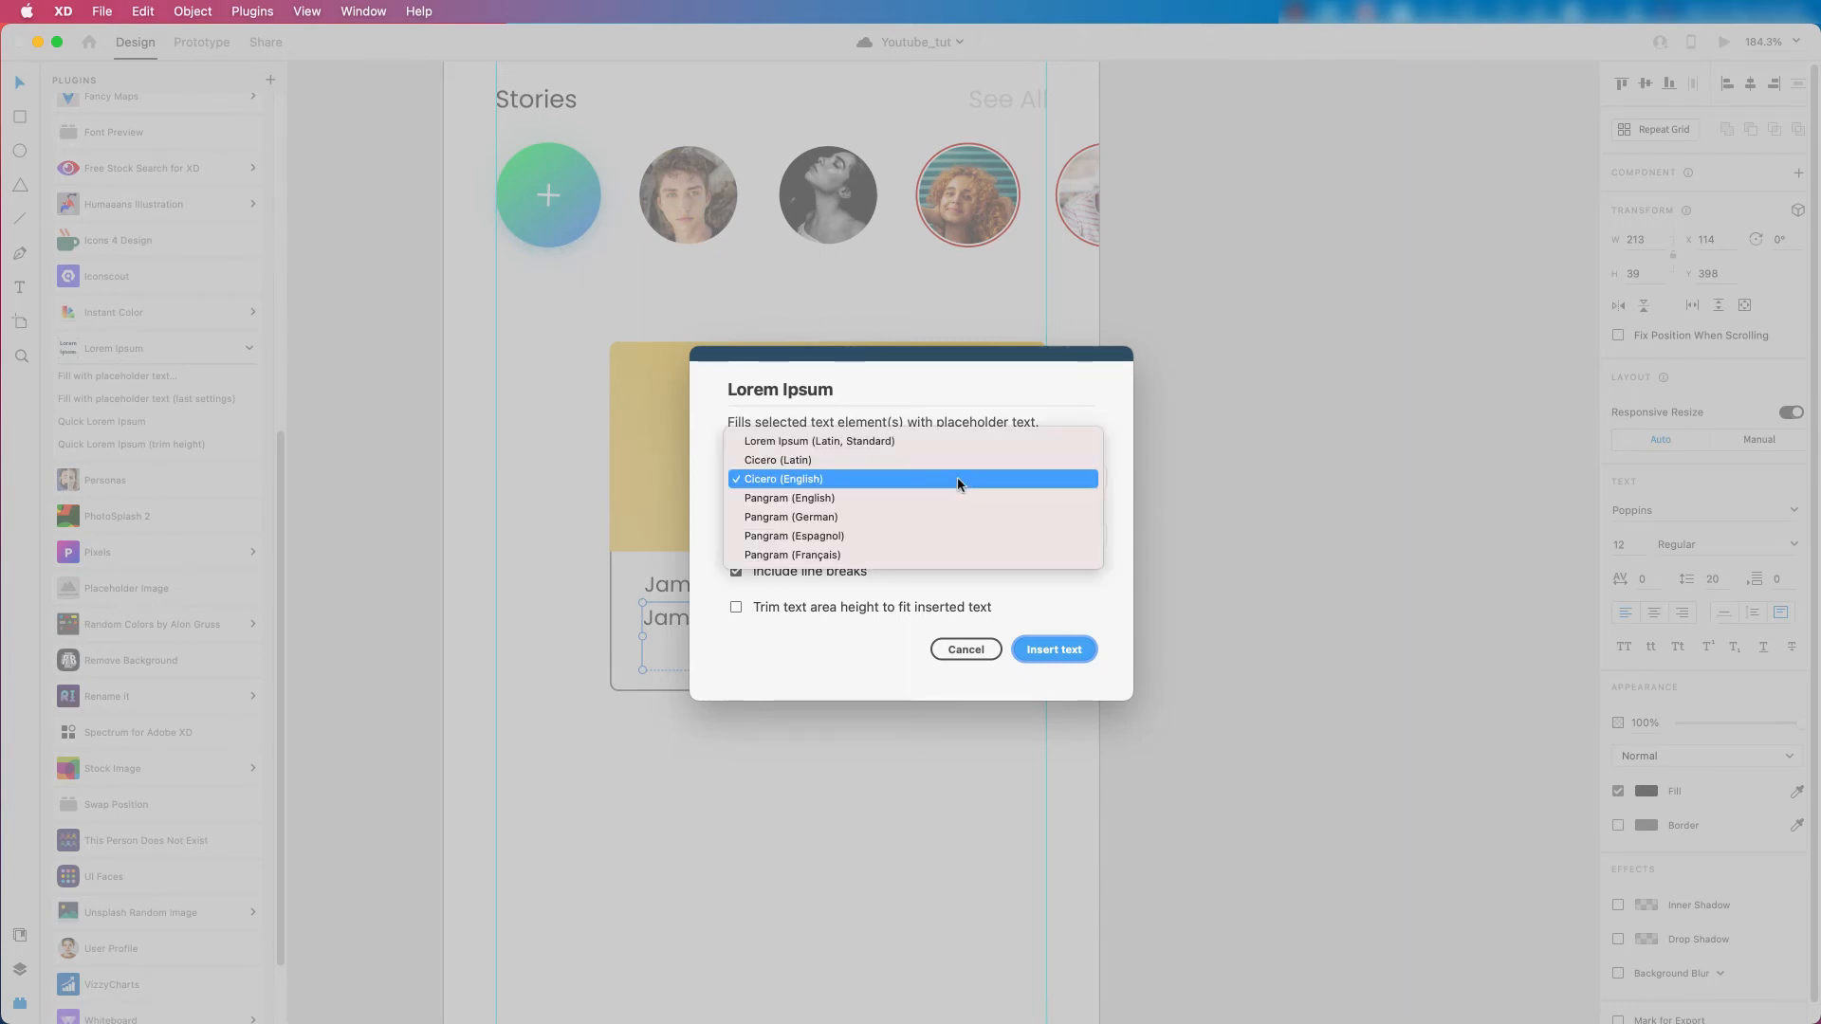
pyautogui.click(835, 480)
pyautogui.click(1055, 650)
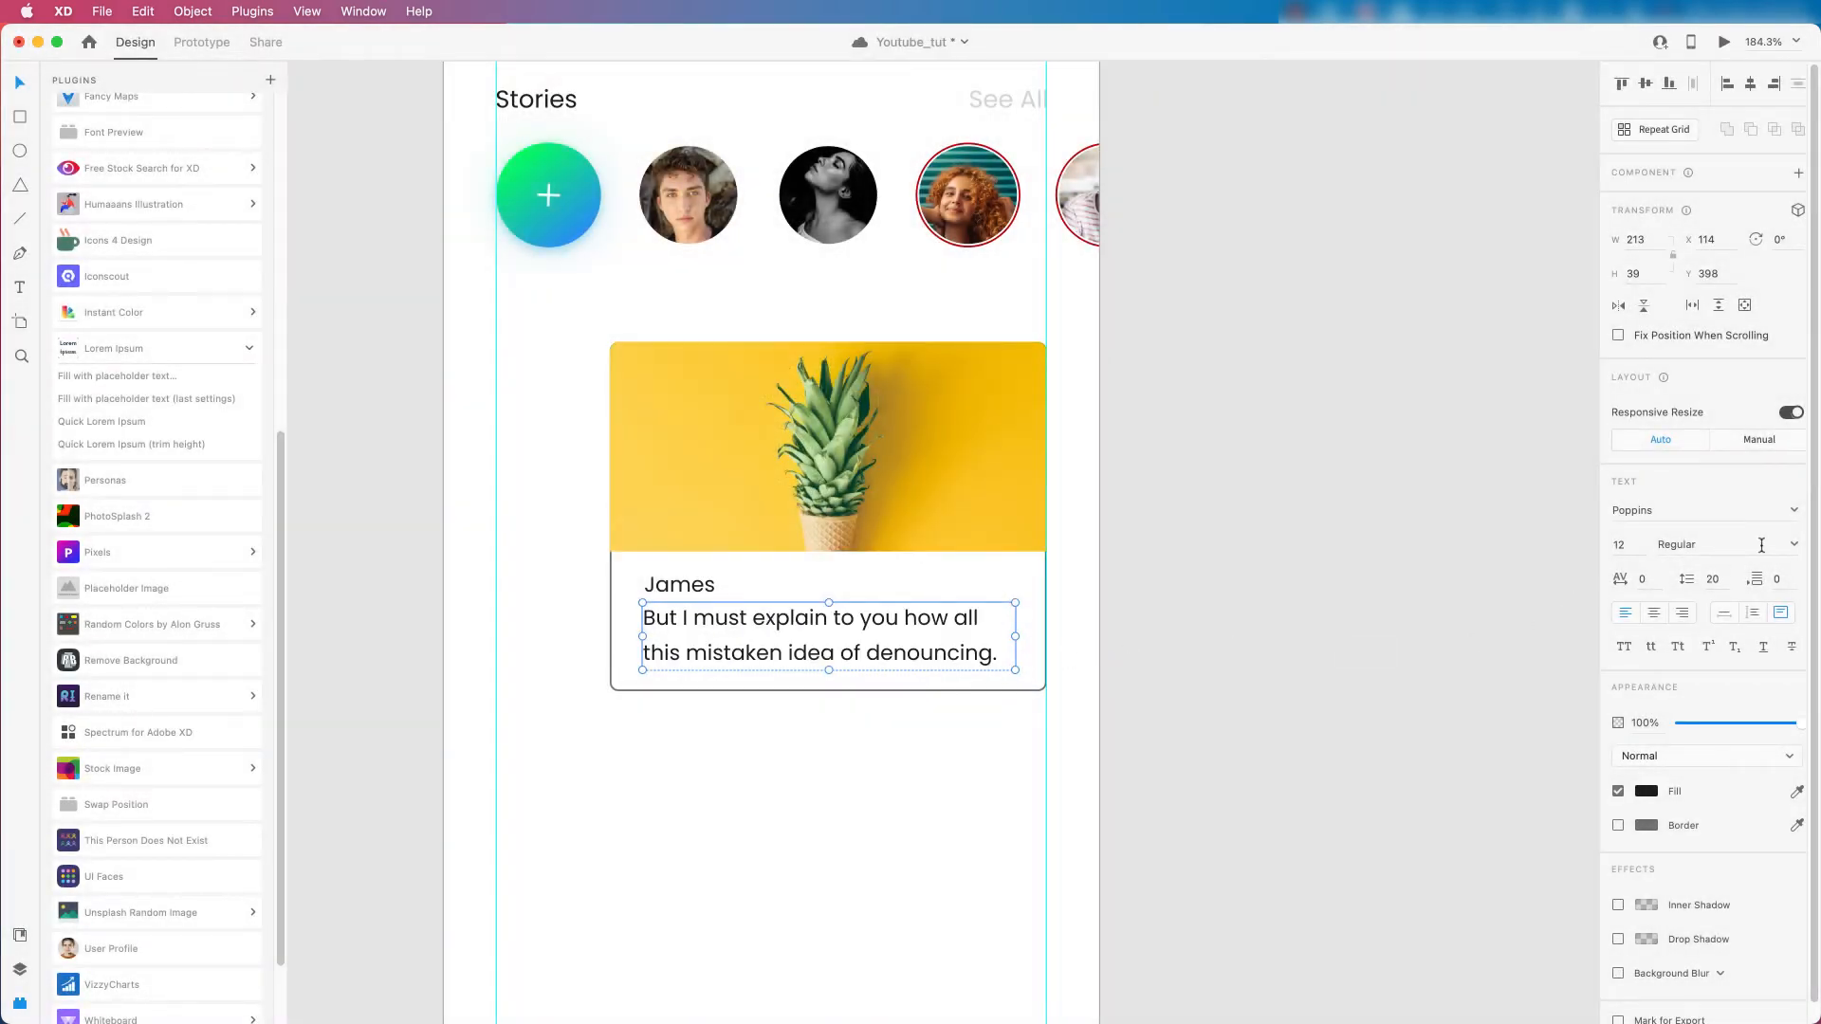
pyautogui.click(1290, 609)
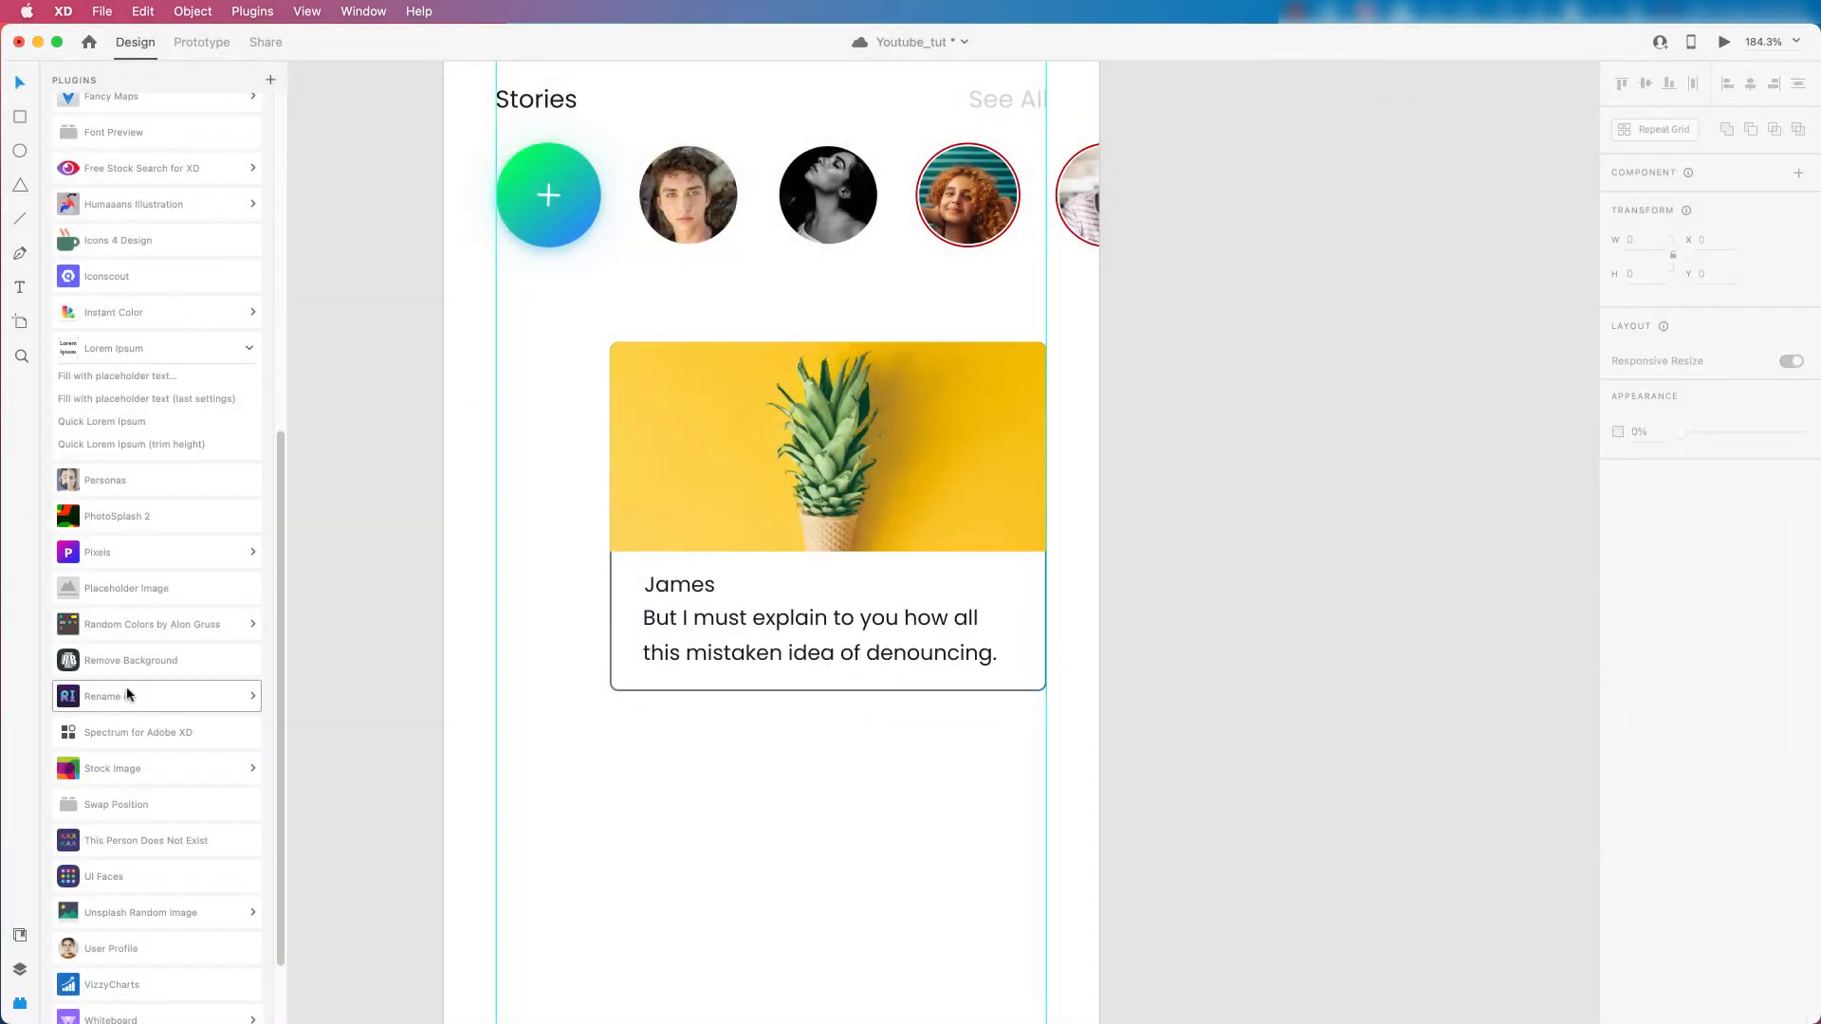
# Apply the Poppins 12pt character style to the card's placeholder text and fit its box height to the text.
pyautogui.click(19, 934)
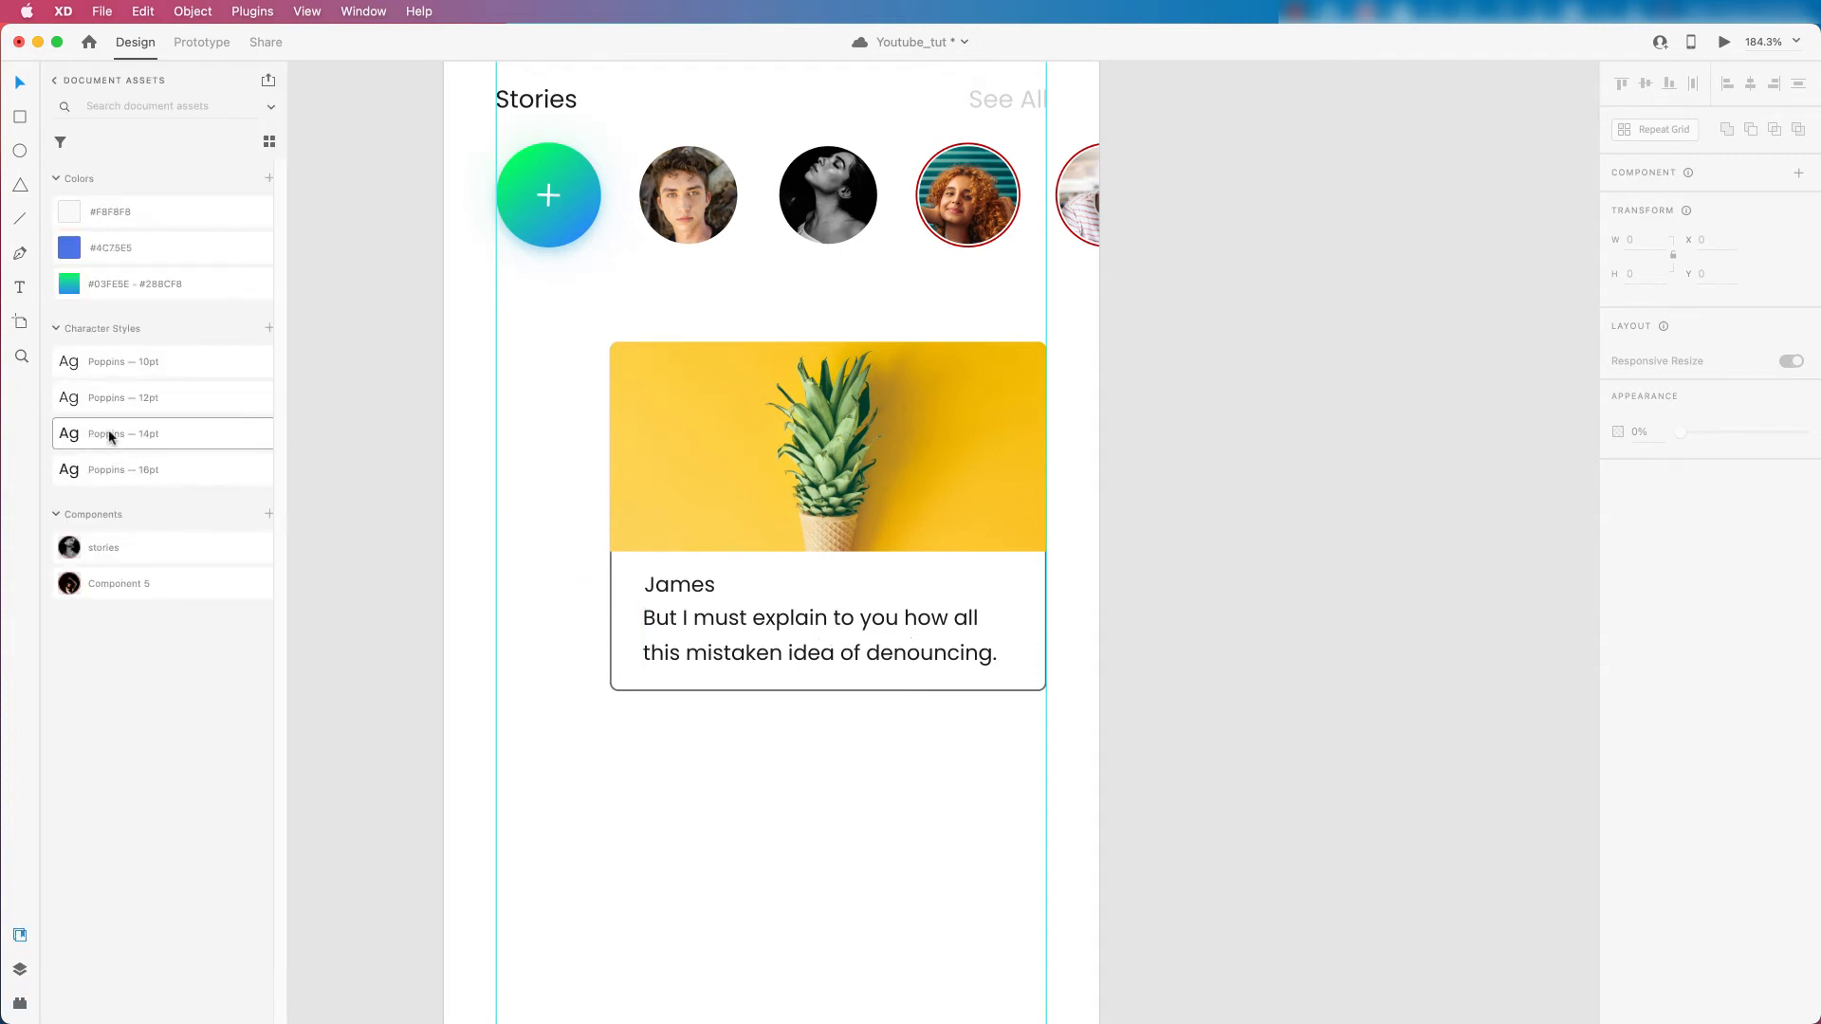
pyautogui.moveTo(117, 405)
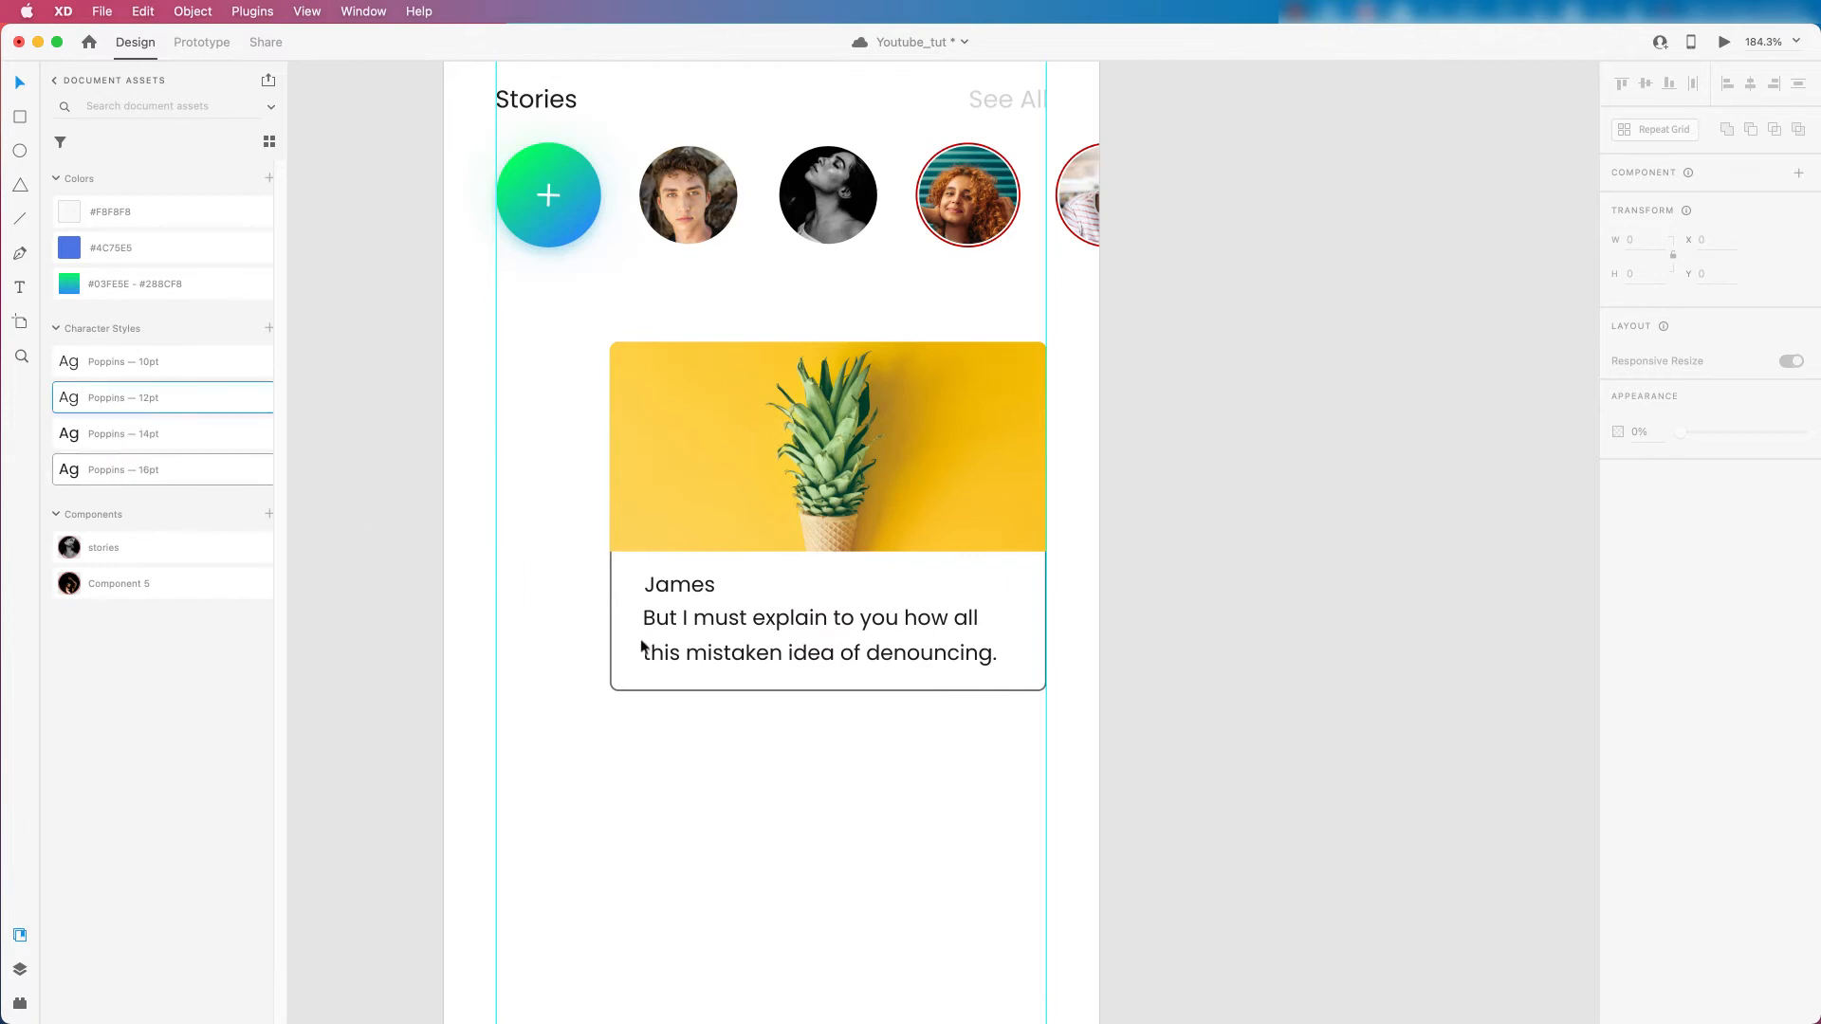
pyautogui.click(782, 620)
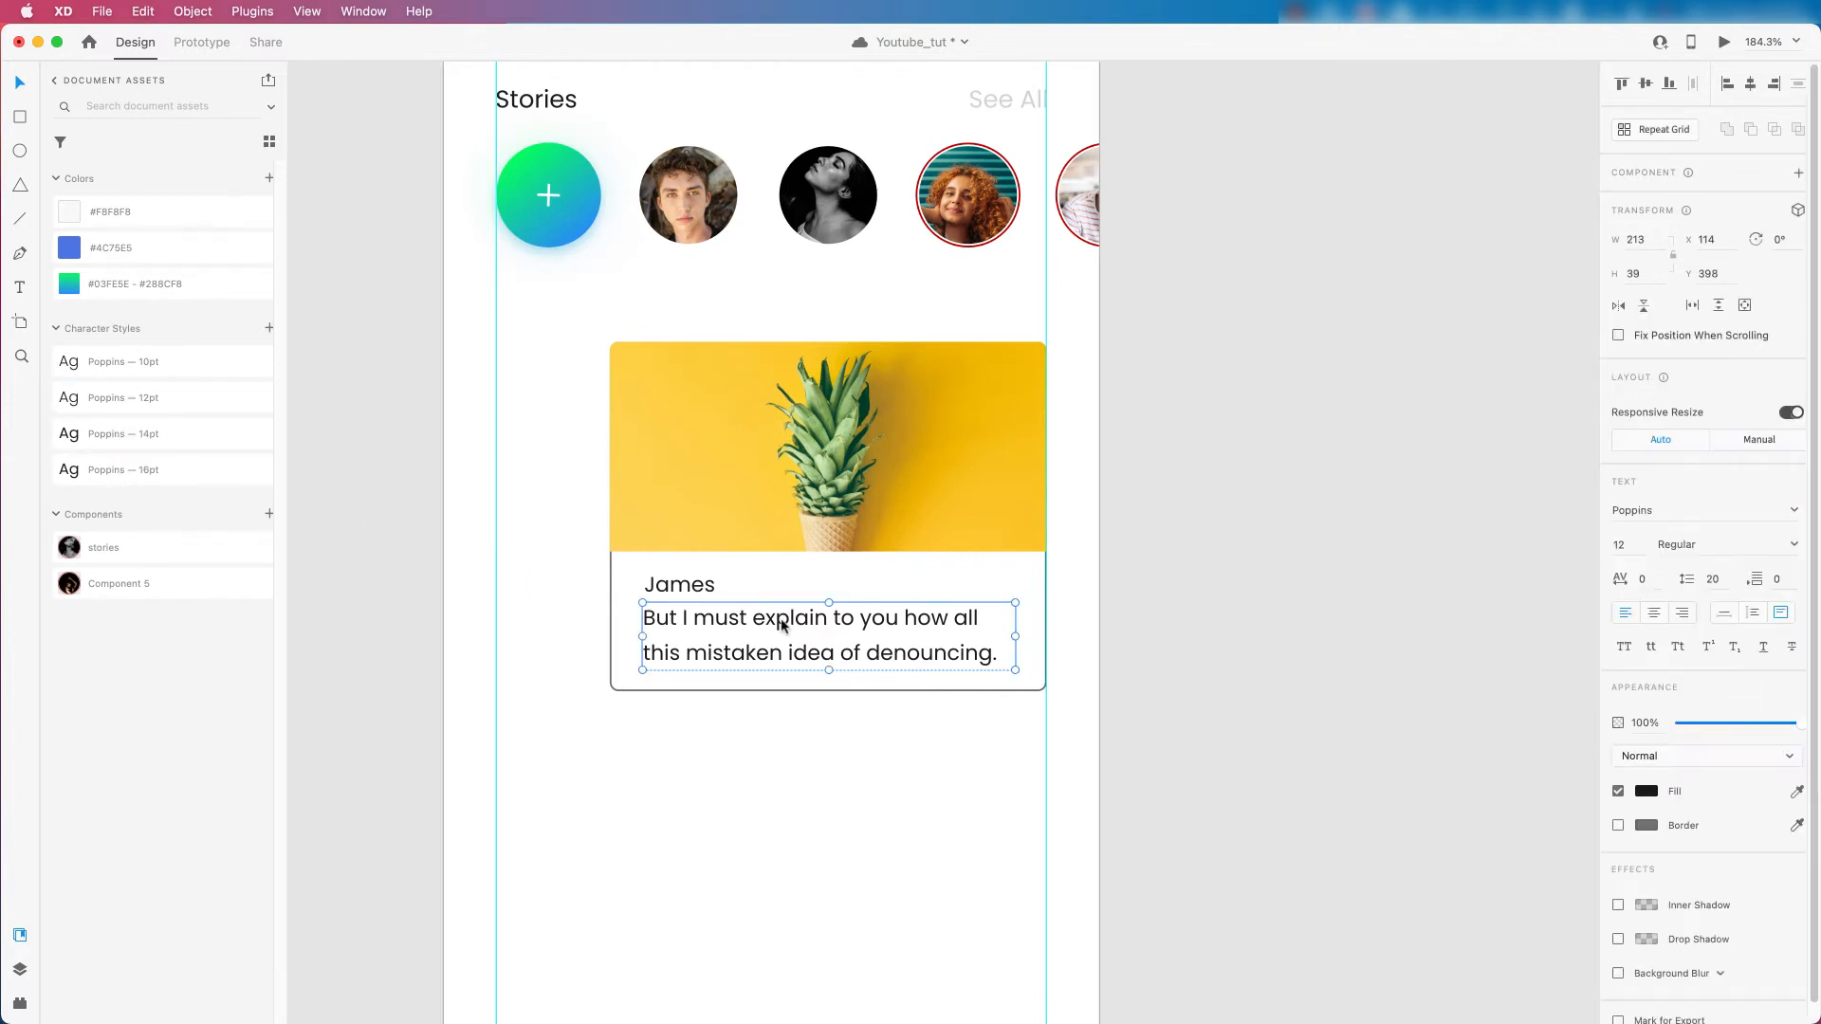
pyautogui.click(119, 399)
pyautogui.doubleClick(830, 669)
pyautogui.click(888, 746)
pyautogui.scroll(-5, 802, 715)
pyautogui.scroll(4, 791, 687)
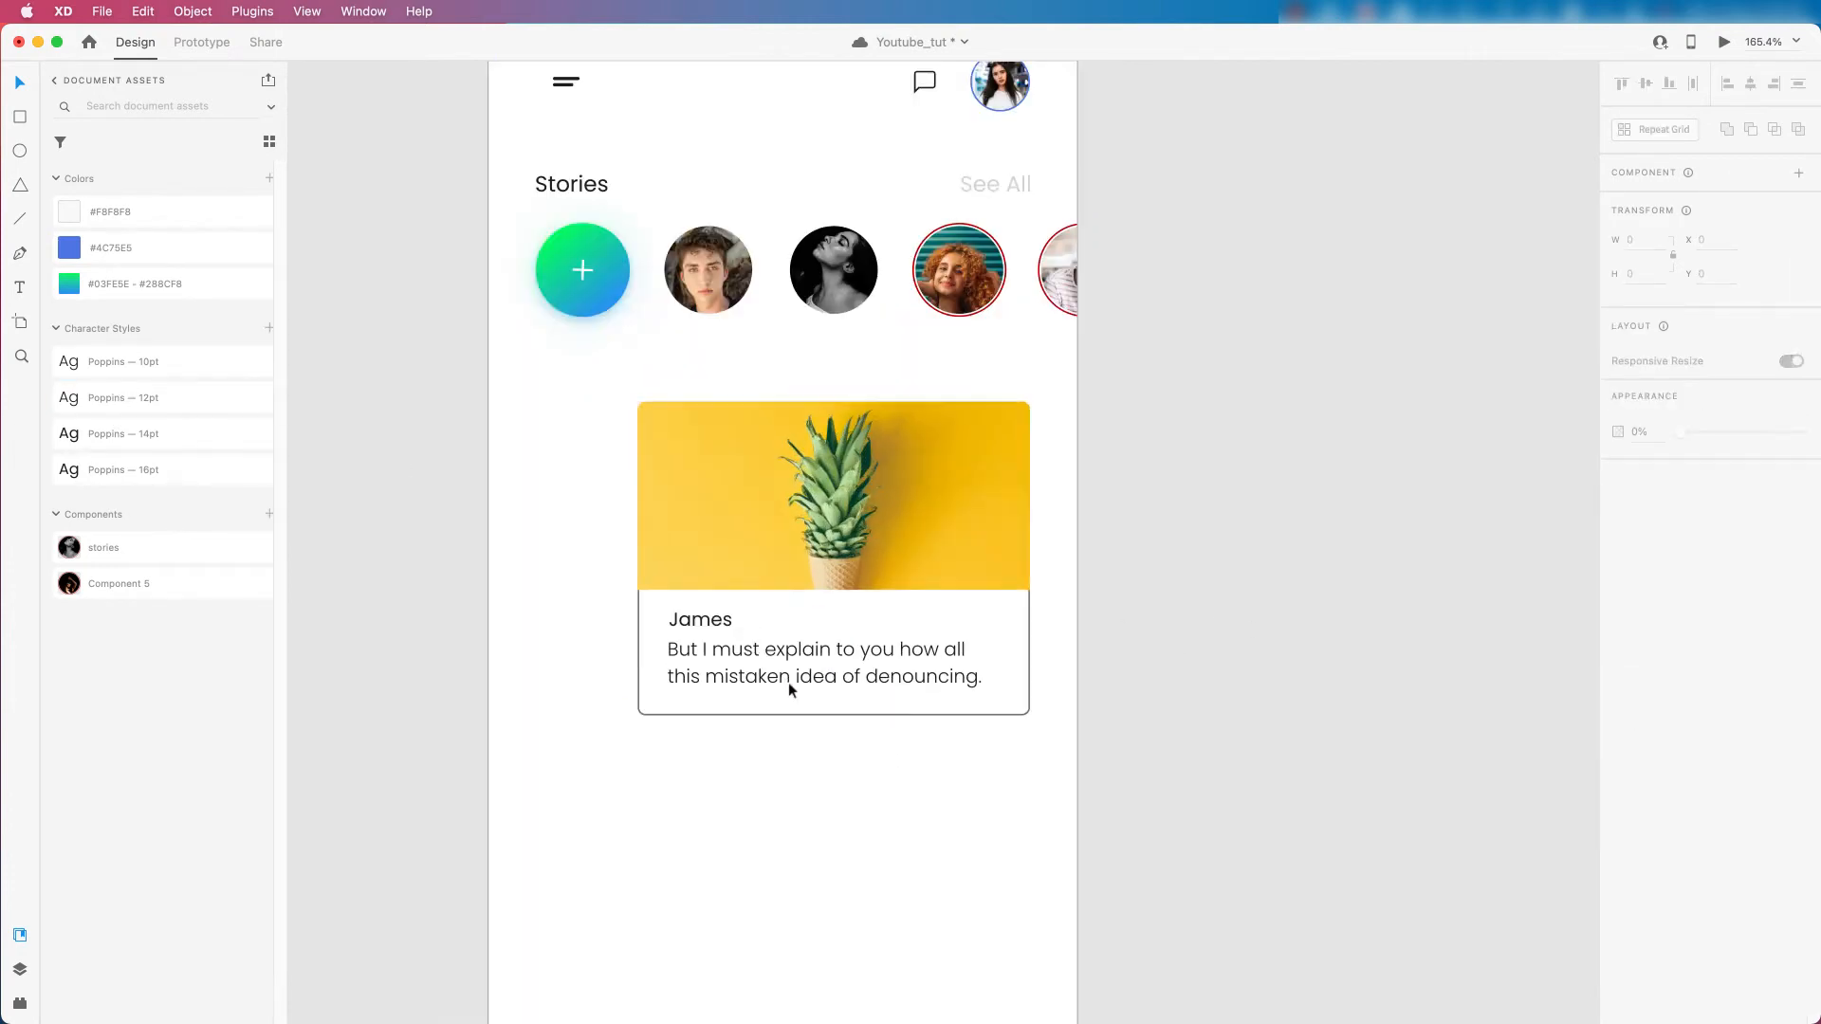
# Remove the border from the post card's background rectangle.
pyautogui.click(1023, 637)
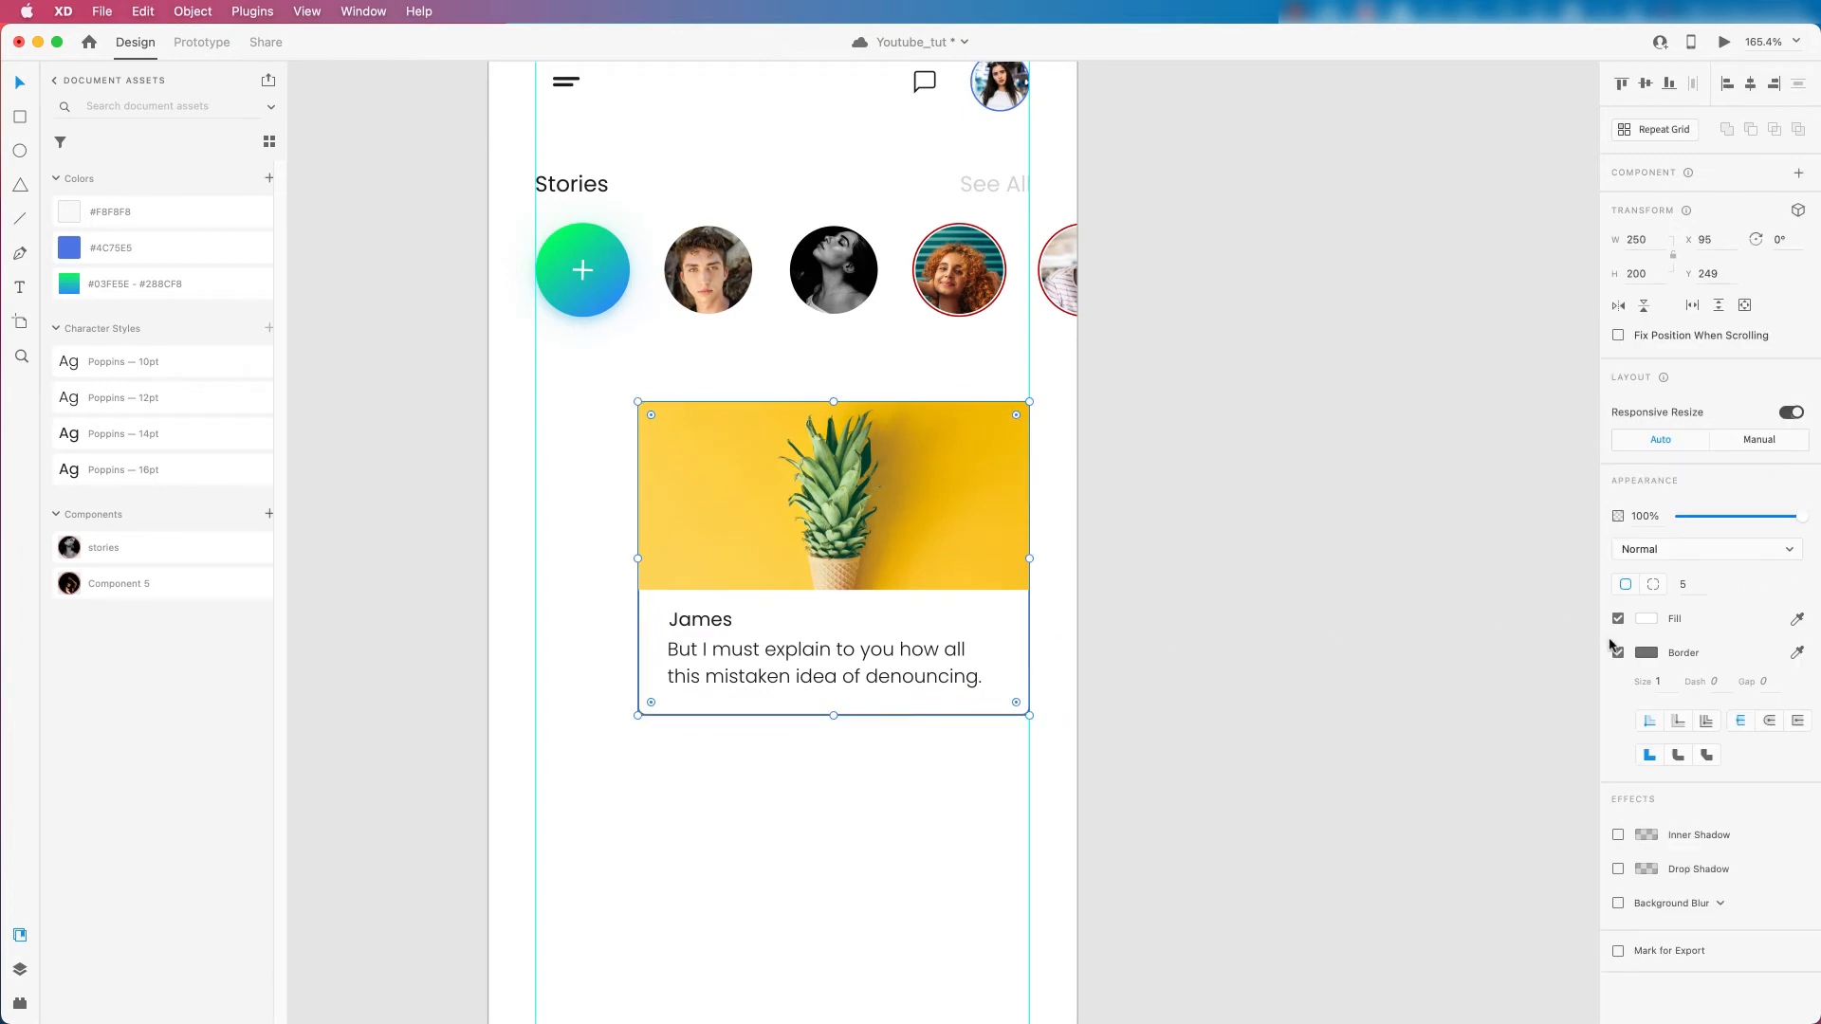
pyautogui.click(1618, 654)
pyautogui.scroll(-3, 936, 691)
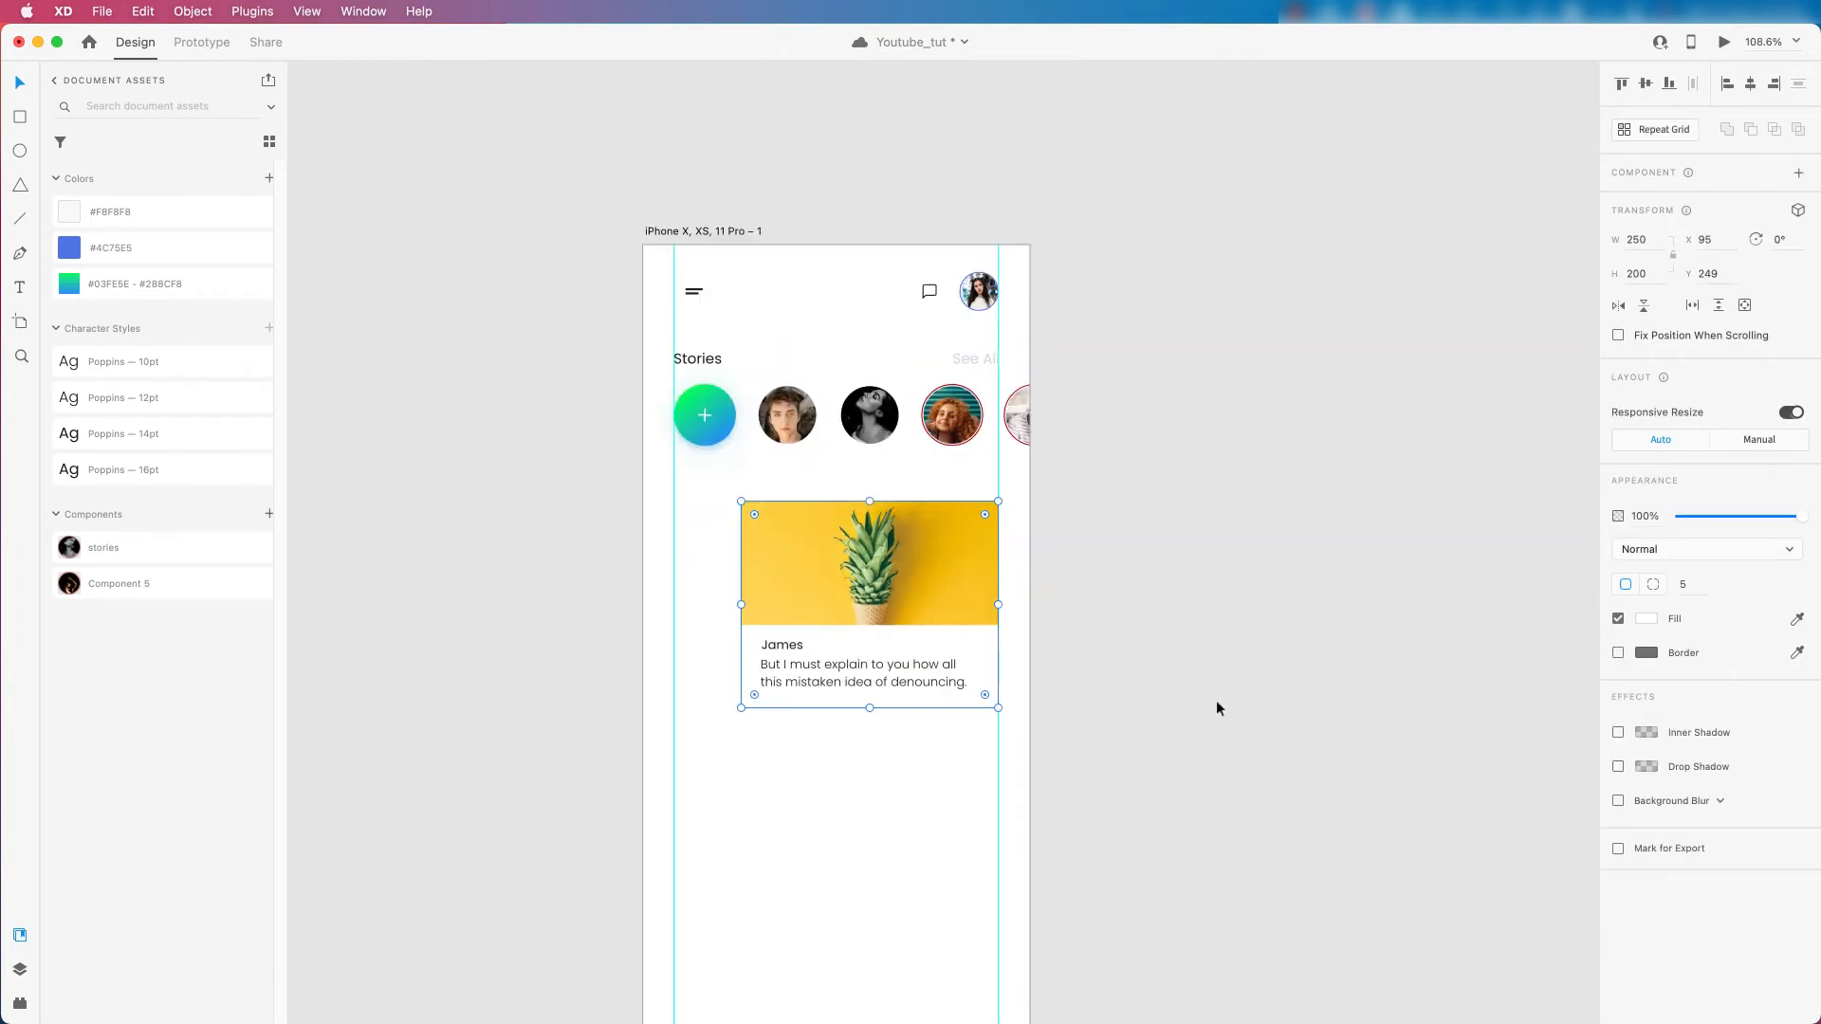
pyautogui.scroll(-1, 909, 662)
pyautogui.scroll(1, 783, 698)
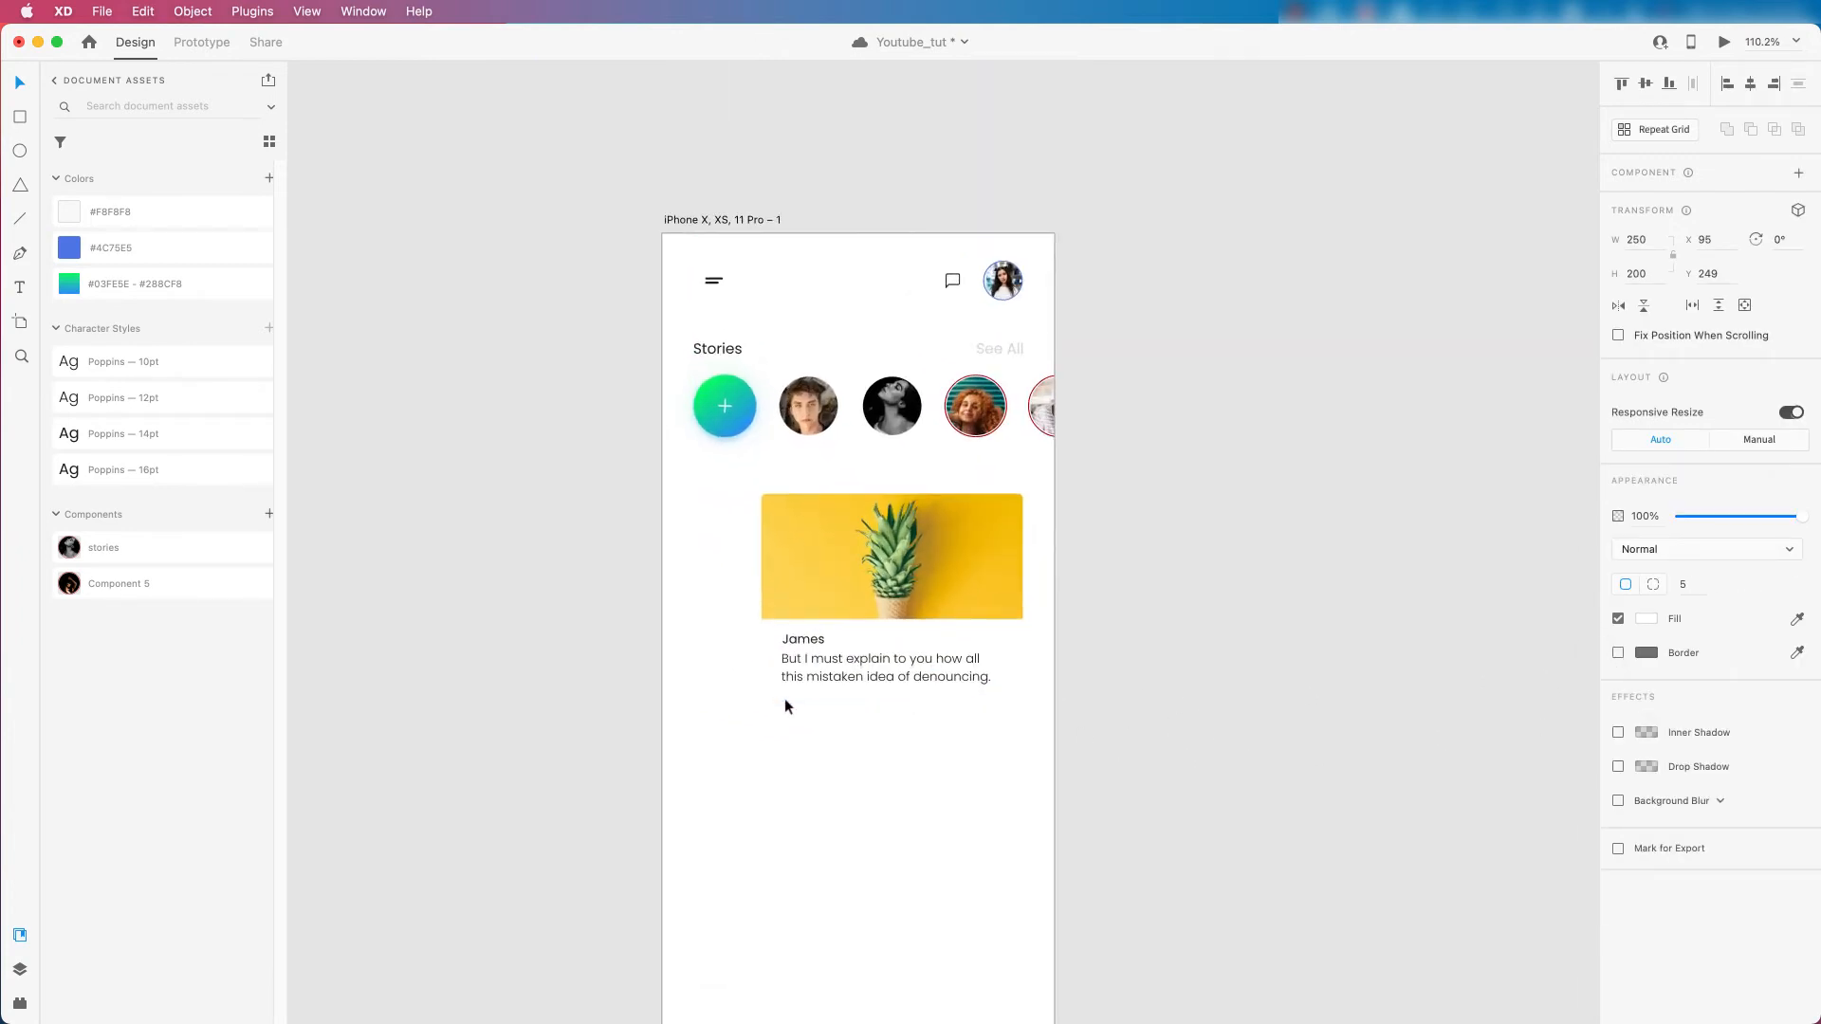
pyautogui.doubleClick(853, 664)
pyautogui.scroll(-1, 897, 671)
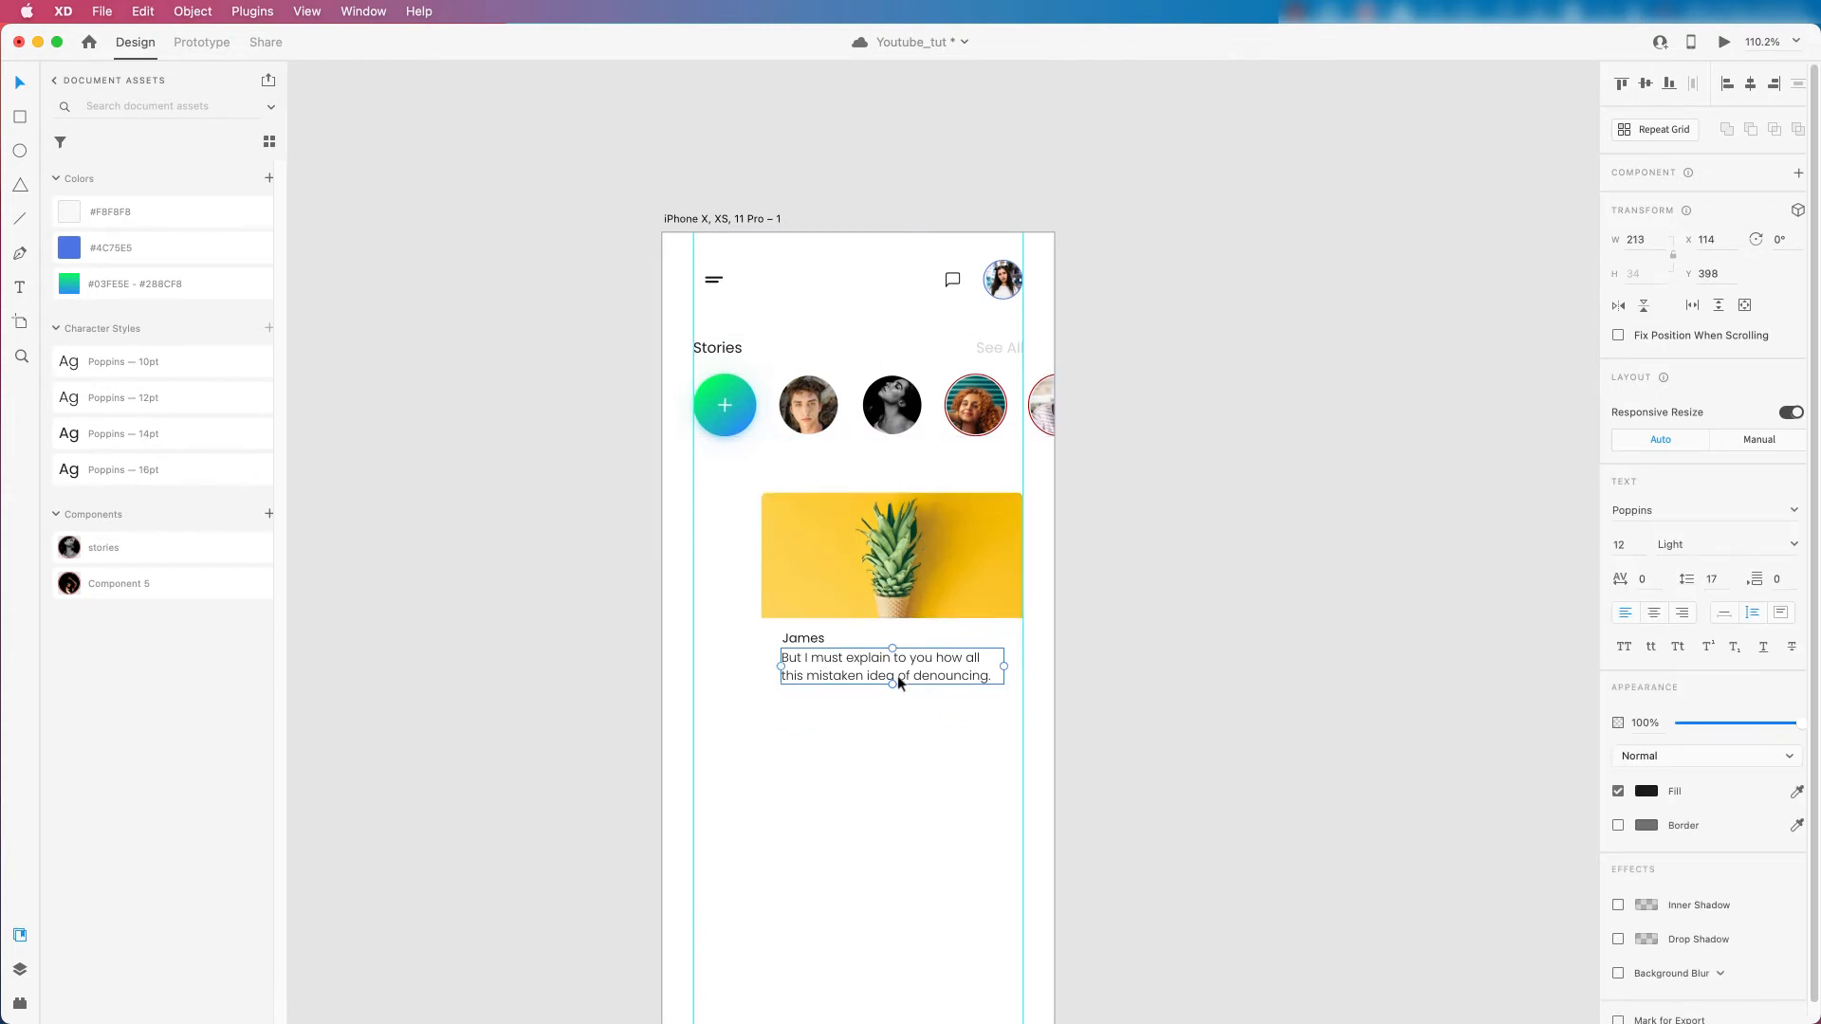
# Set the iPhone artboard's fill colour to #F8F8F8 and save the document.
pyautogui.click(760, 219)
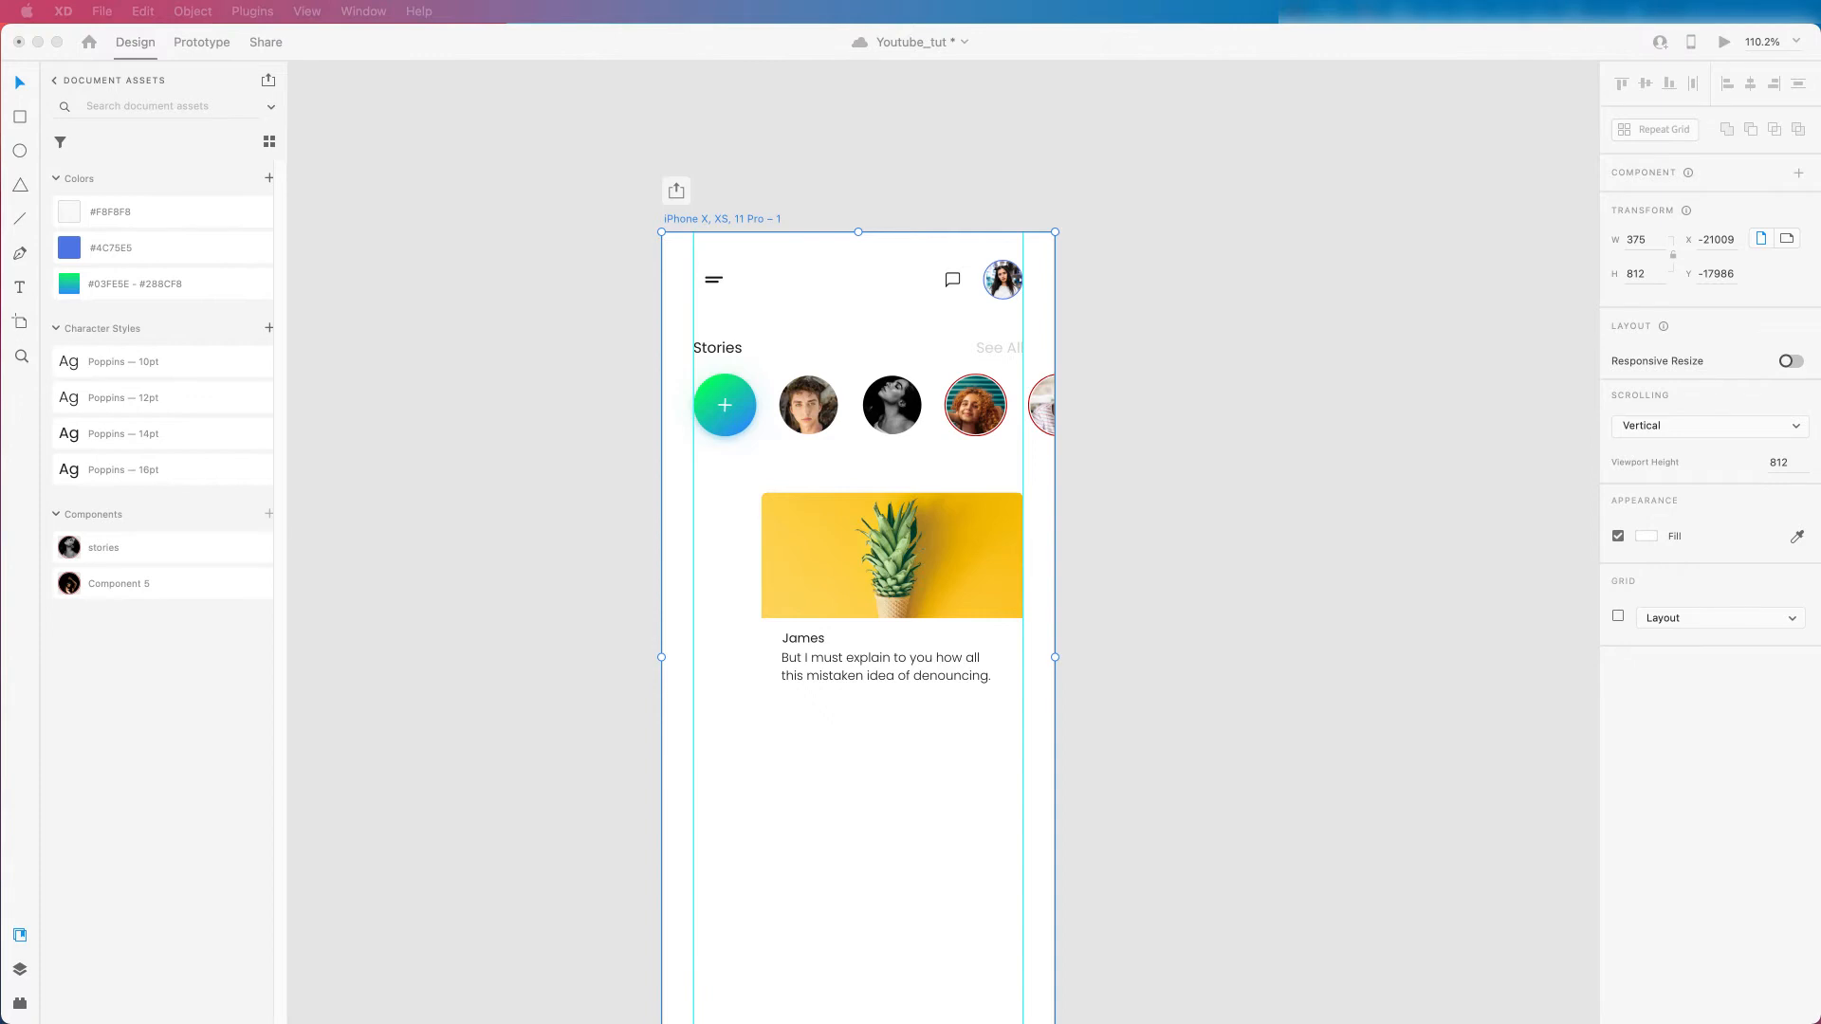
pyautogui.click(1146, 554)
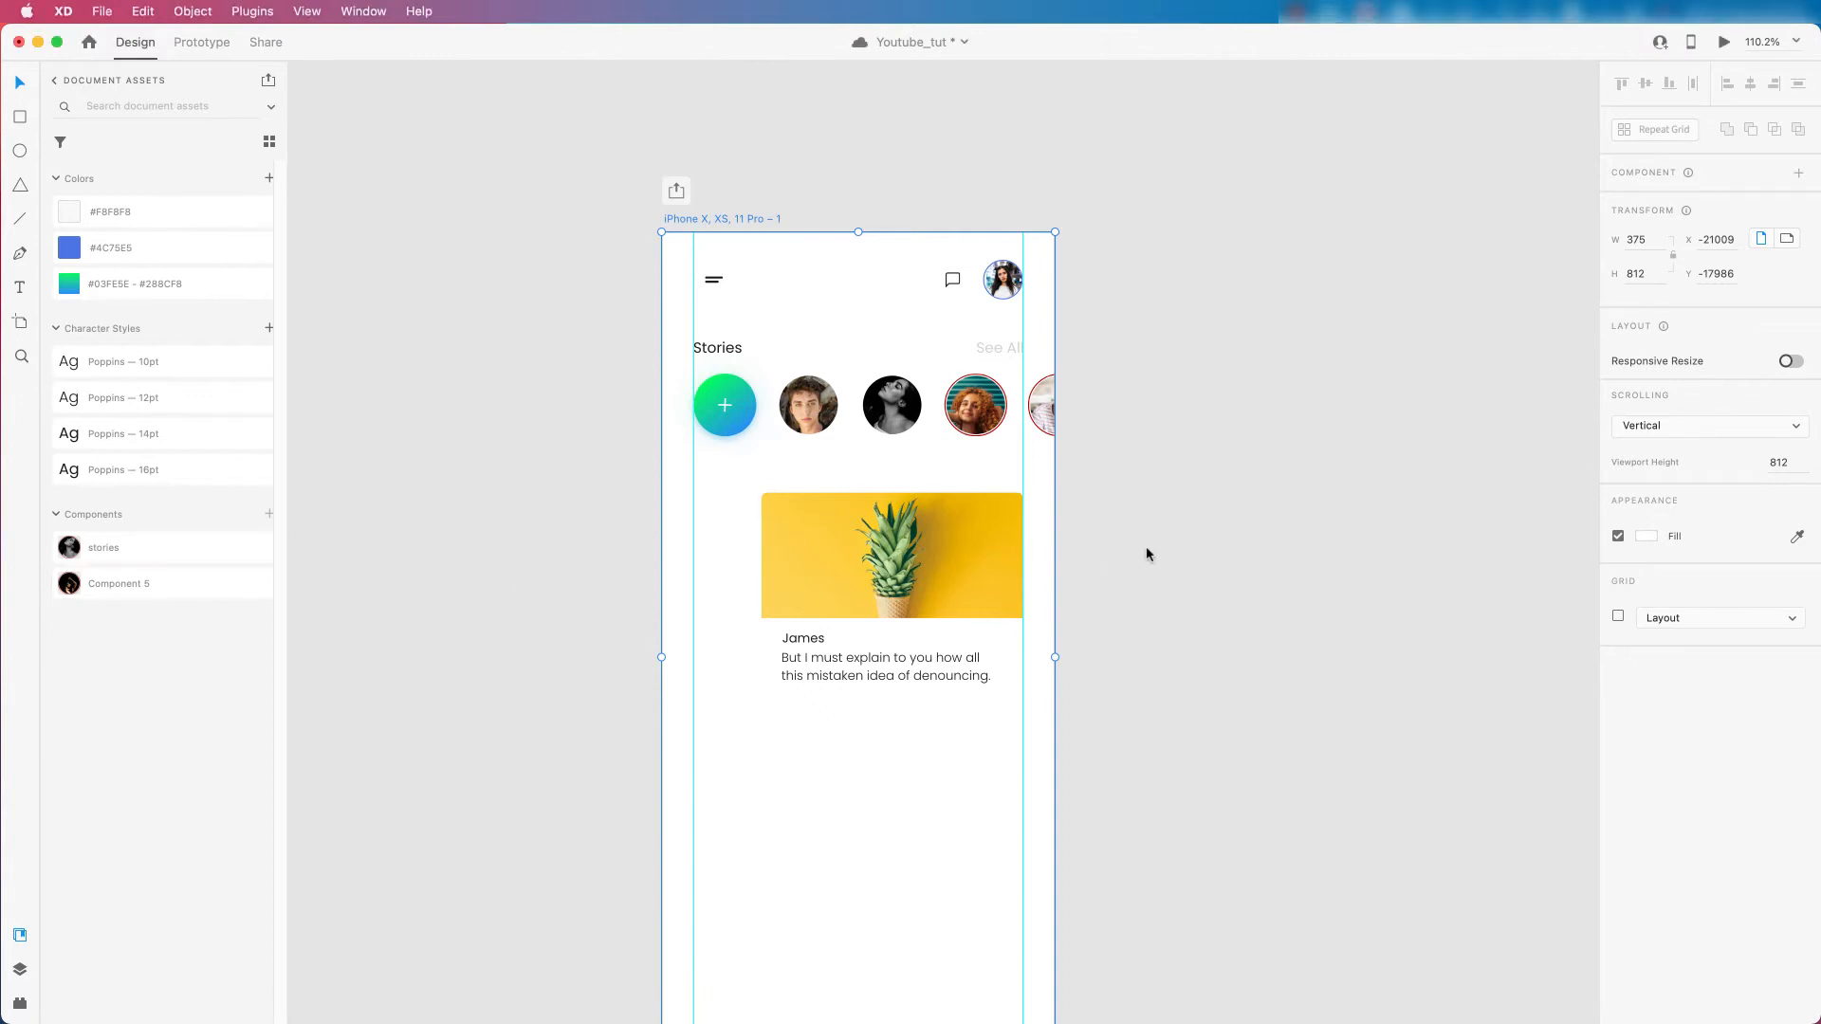
pyautogui.click(1647, 535)
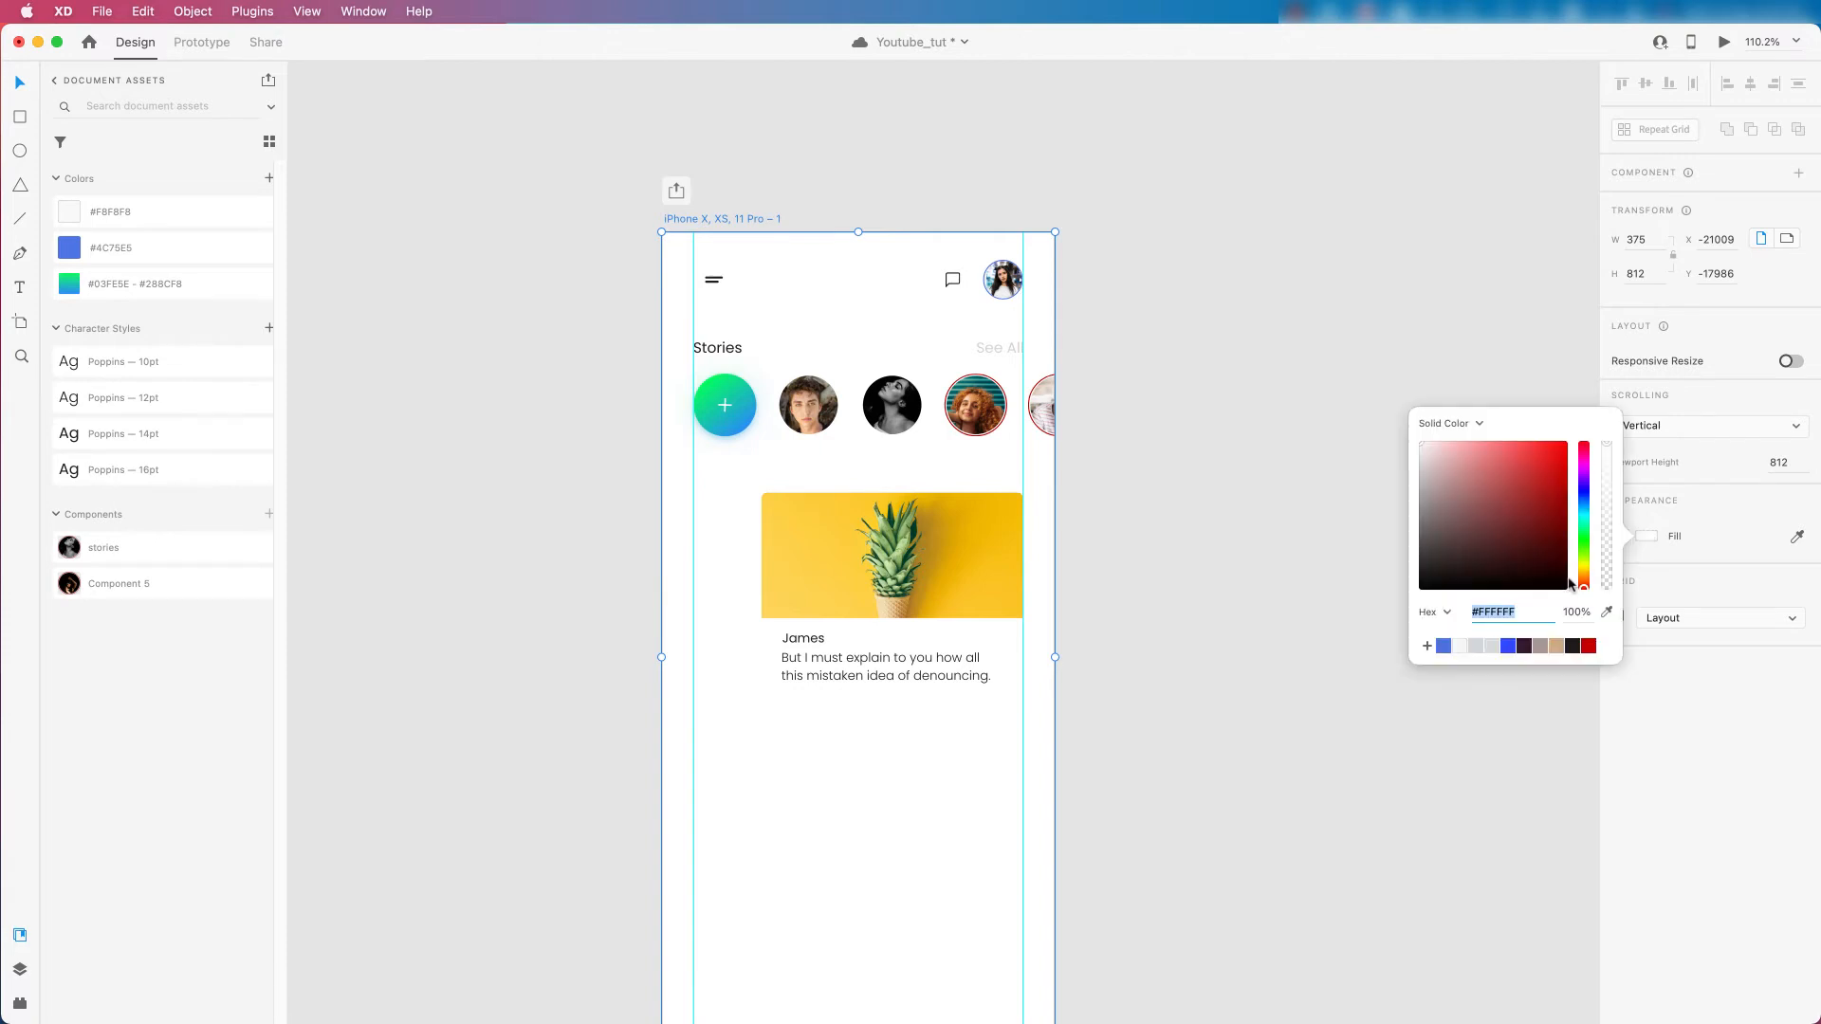
pyautogui.write('#F8F8F8')
pyautogui.press('super+s')
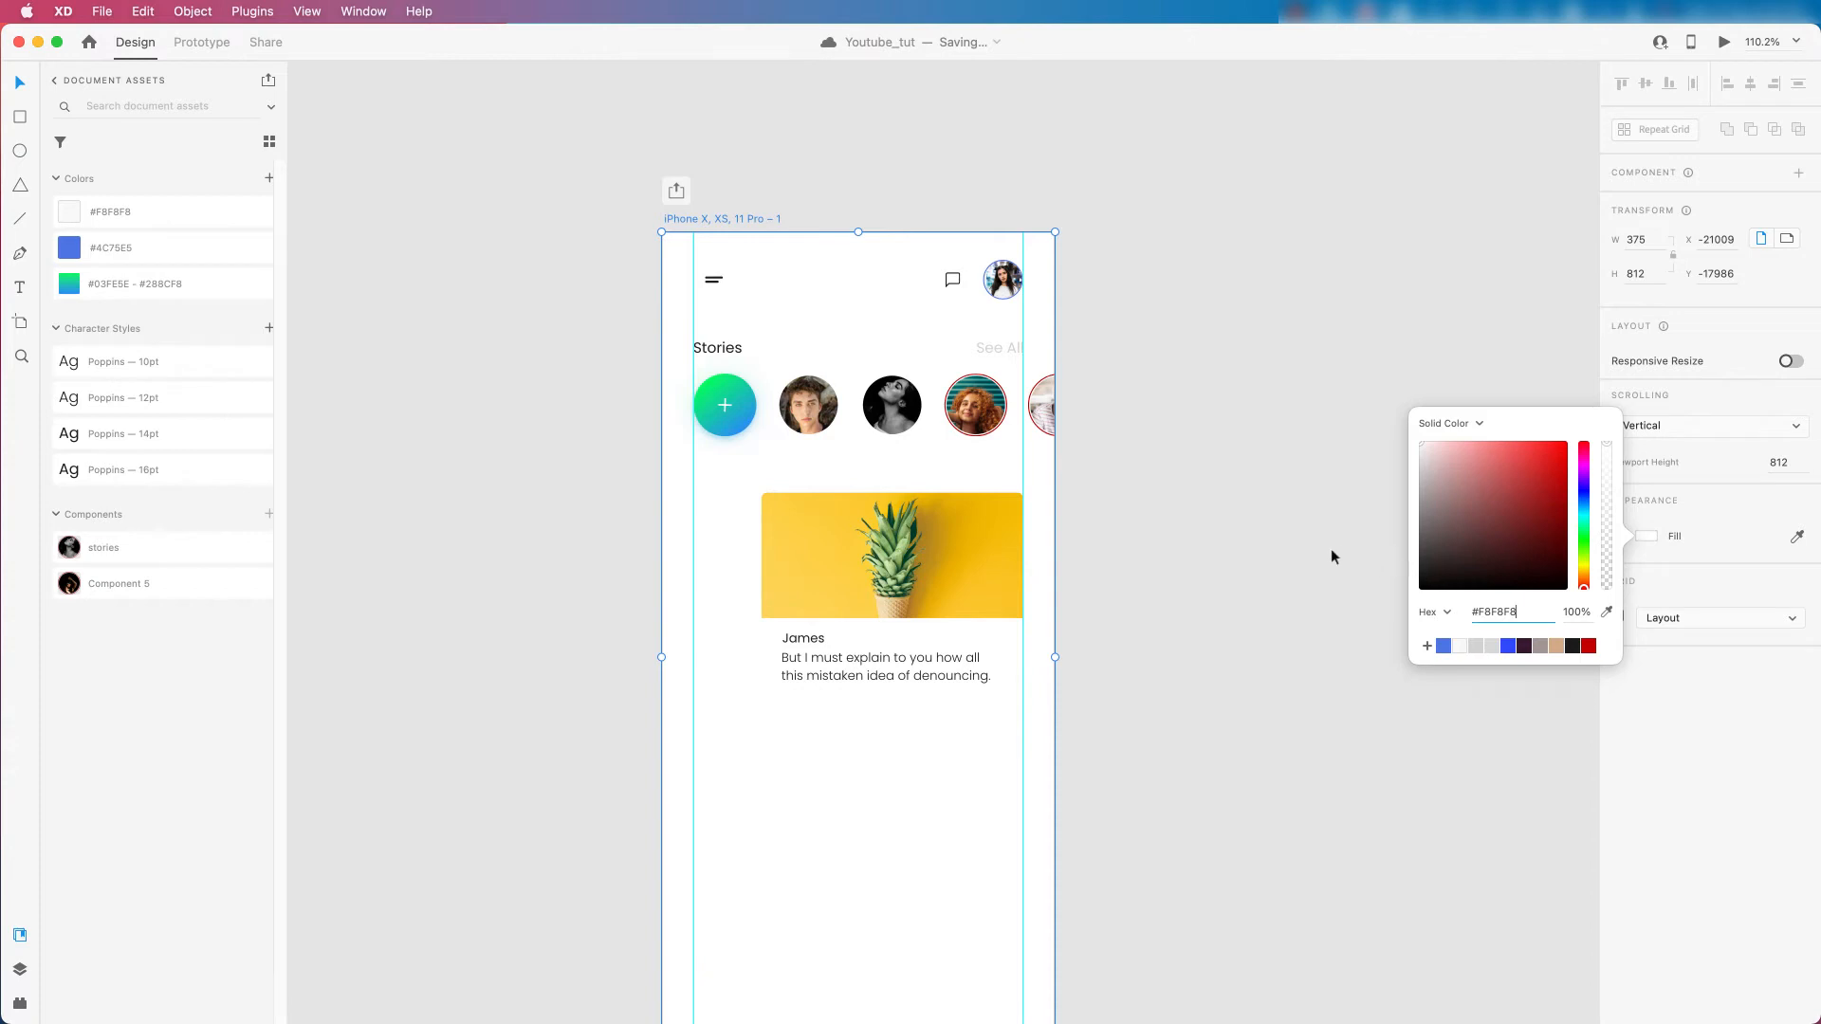
pyautogui.press('Return')
pyautogui.click(1174, 385)
pyautogui.scroll(-3, 940, 459)
pyautogui.scroll(-1, 934, 471)
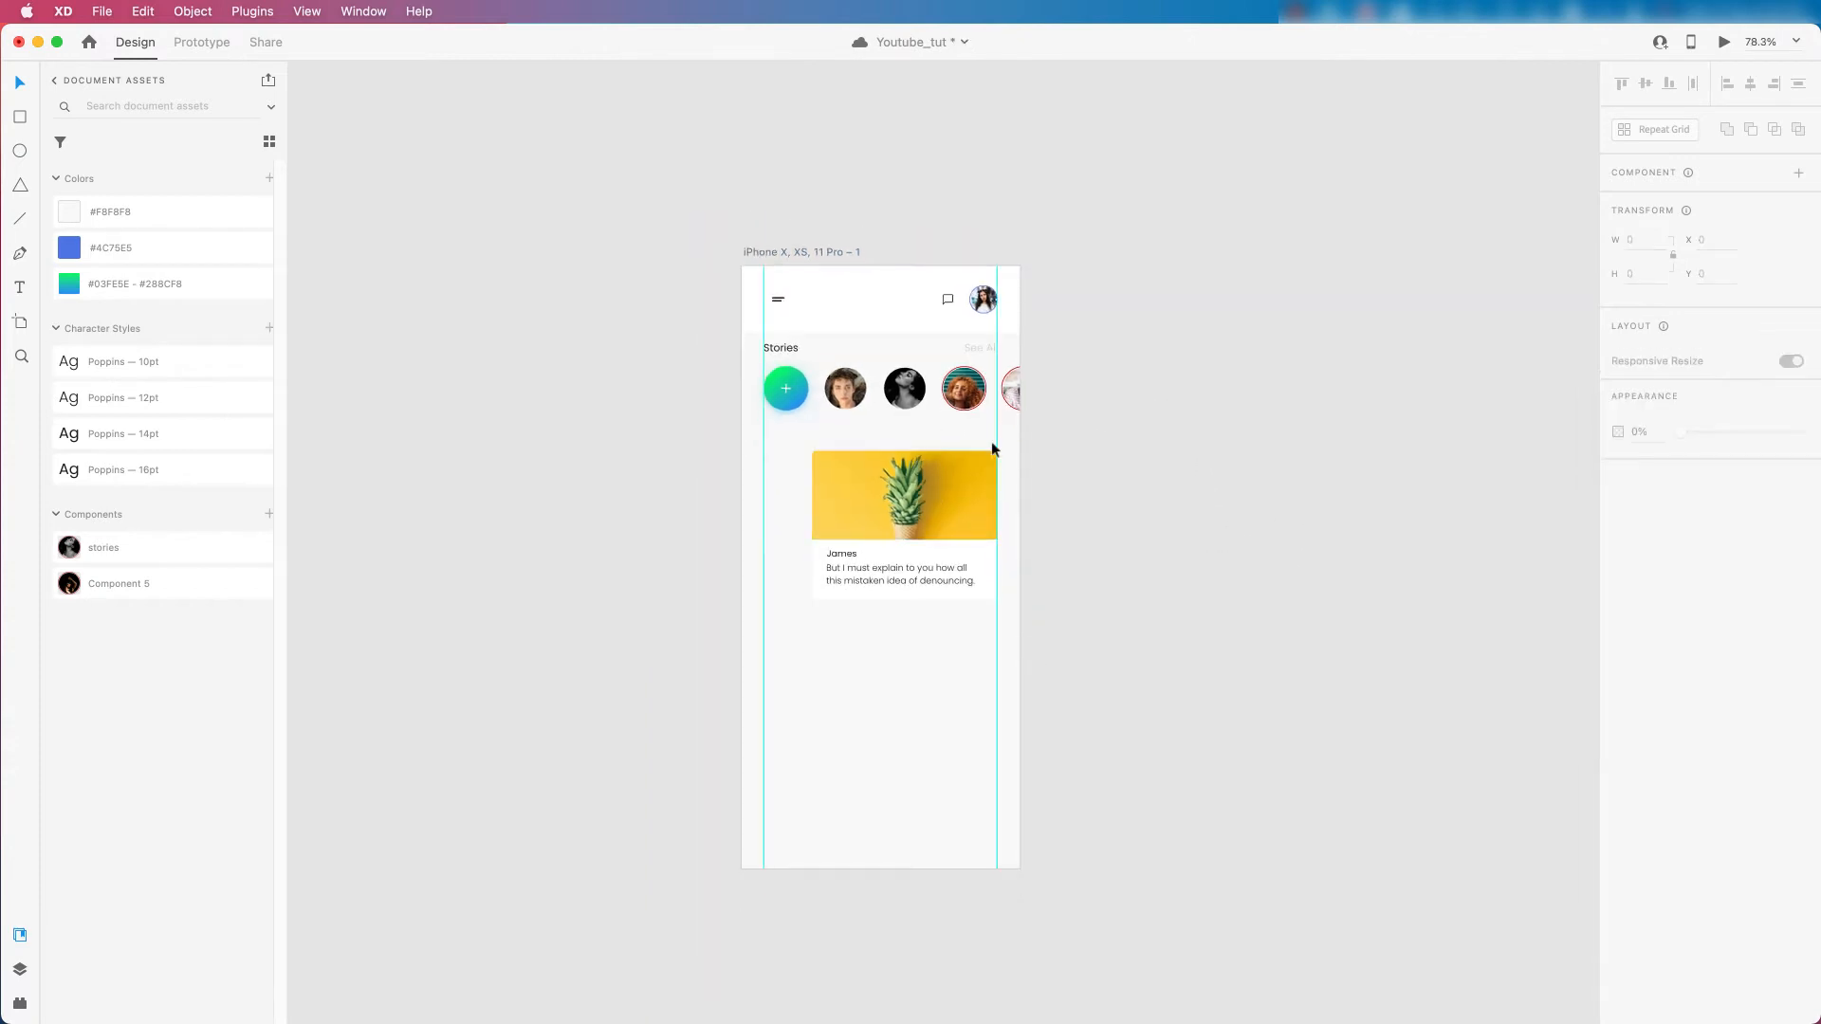
# Lower the opacity of the header bar's background rectangle so the artboard colour shows through.
pyautogui.click(879, 278)
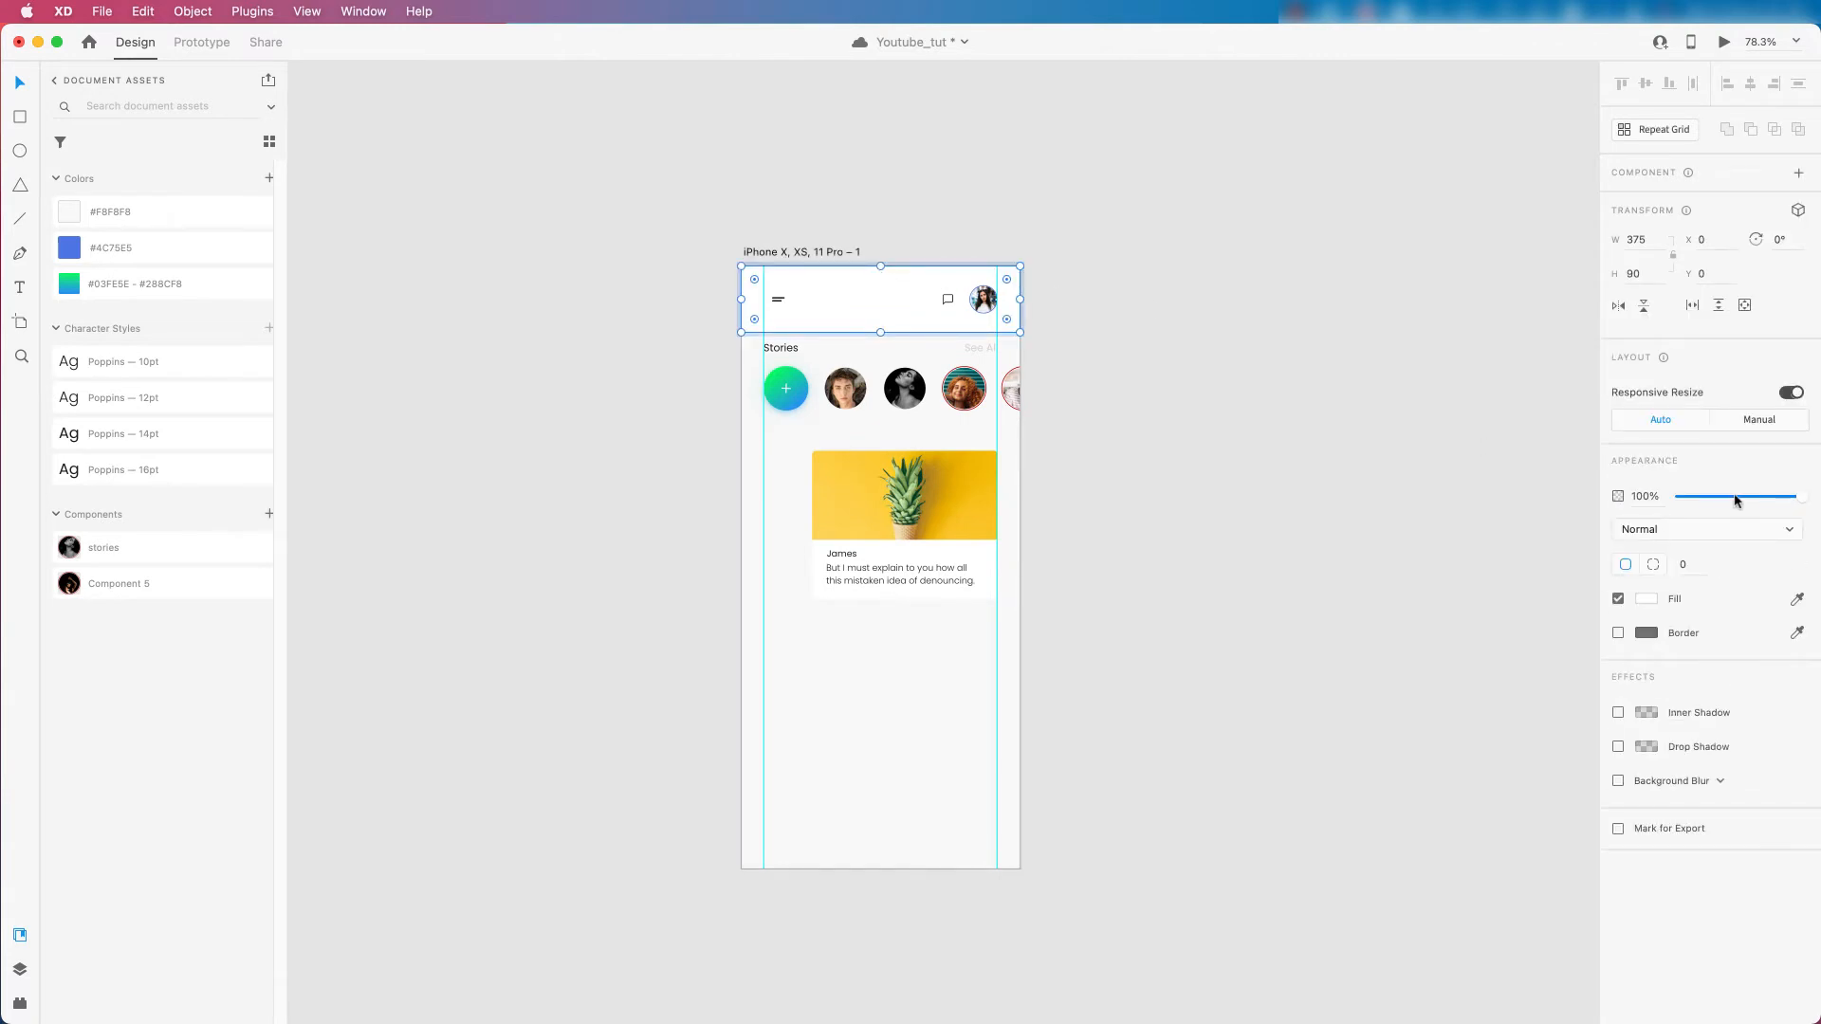
pyautogui.moveTo(1737, 500); pyautogui.dragTo(1646, 496)
pyautogui.click(1233, 389)
pyautogui.scroll(3, 955, 302)
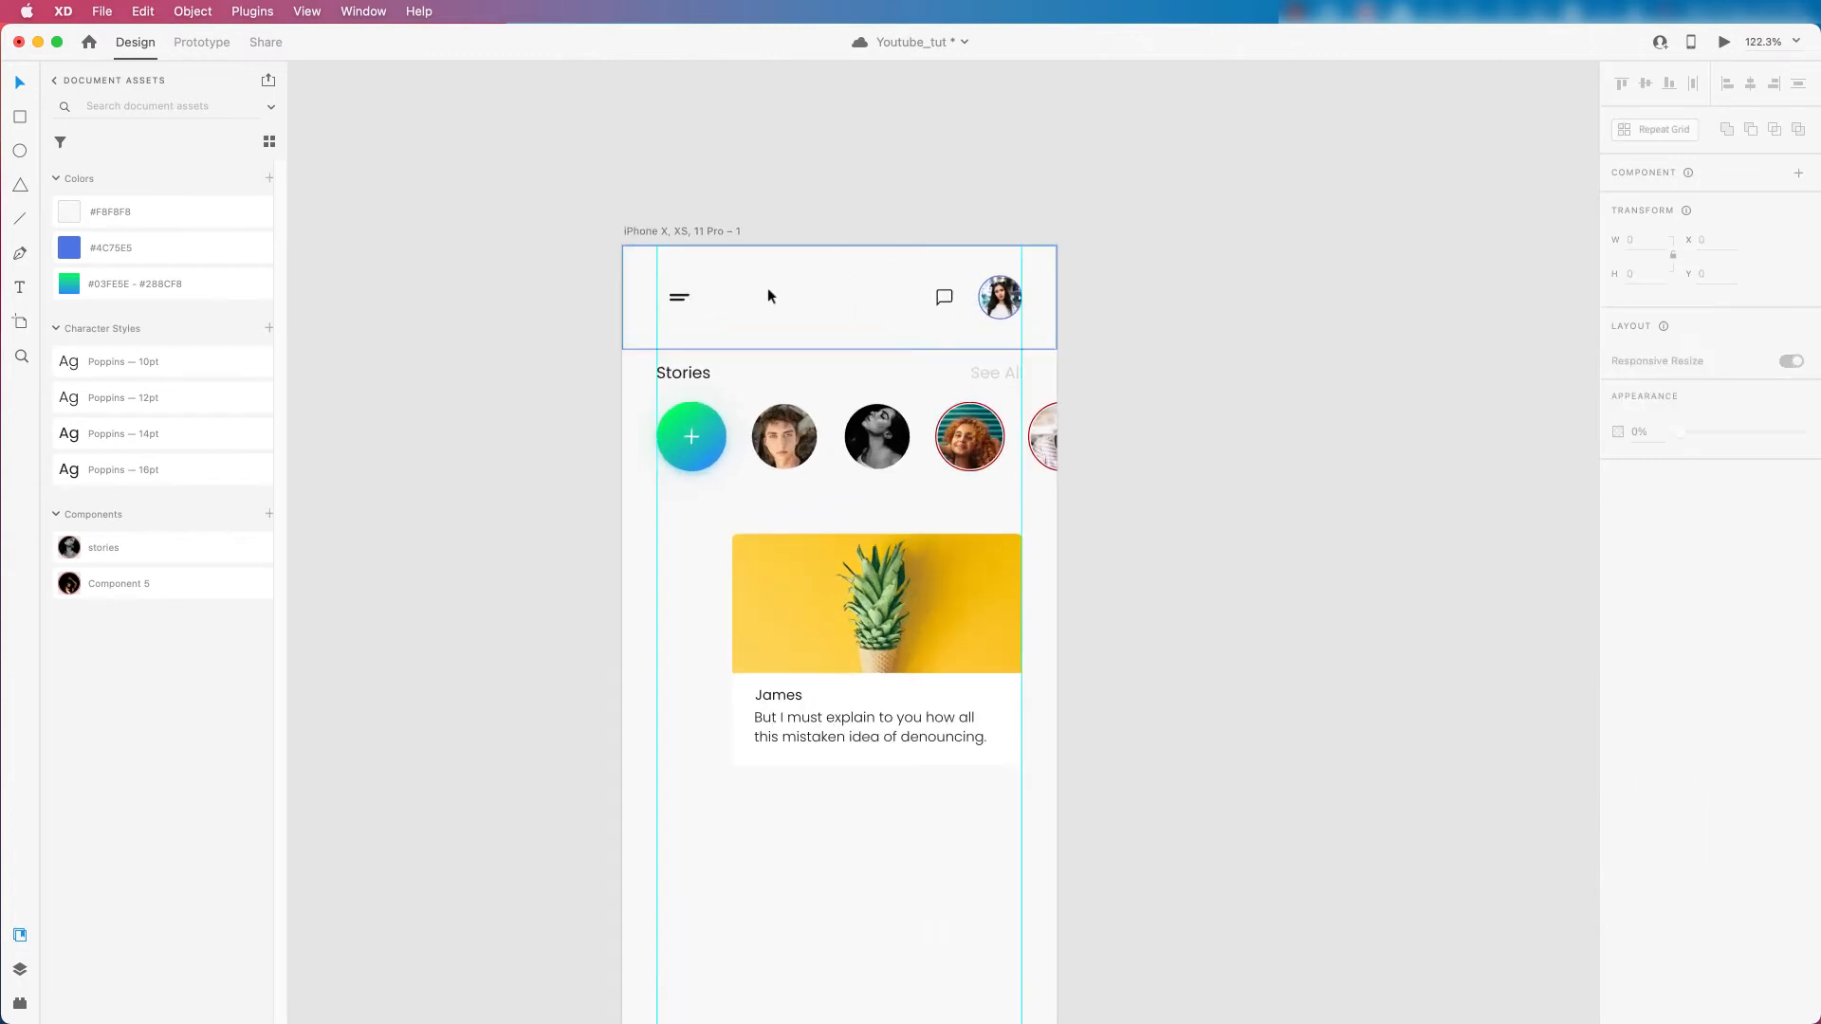
pyautogui.scroll(3, 827, 474)
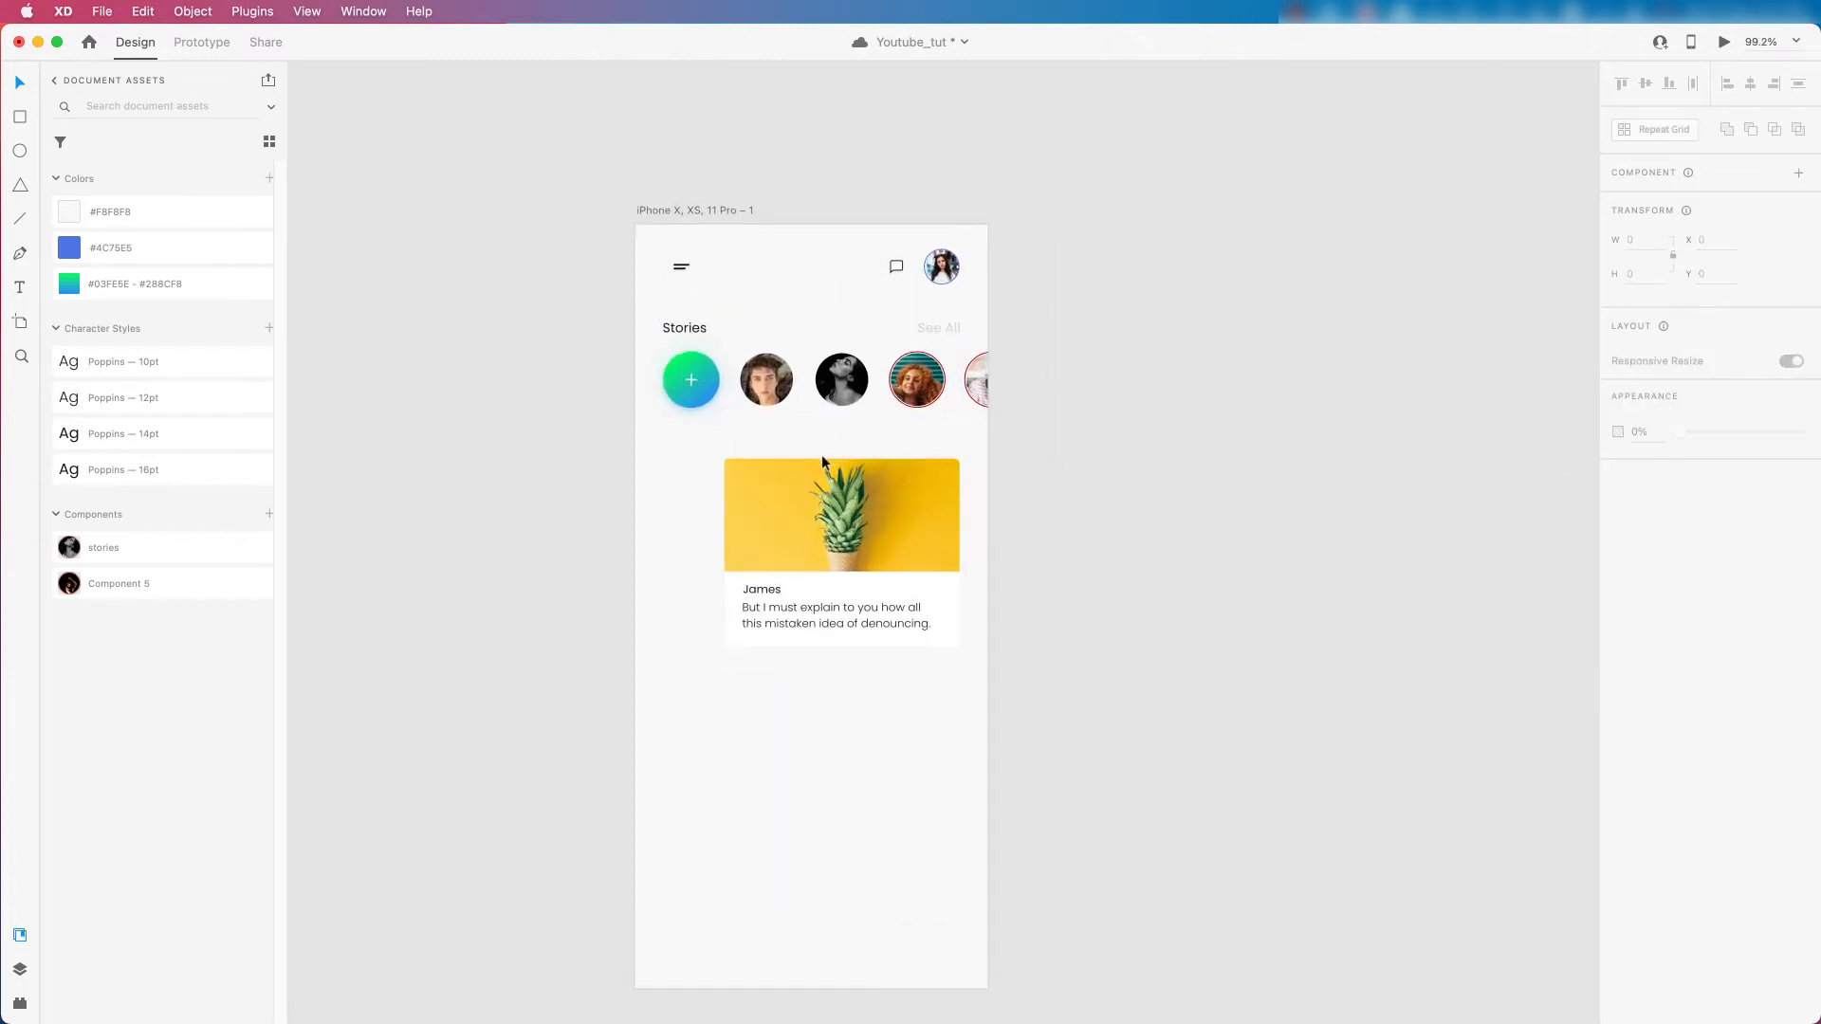
pyautogui.scroll(-3, 821, 321)
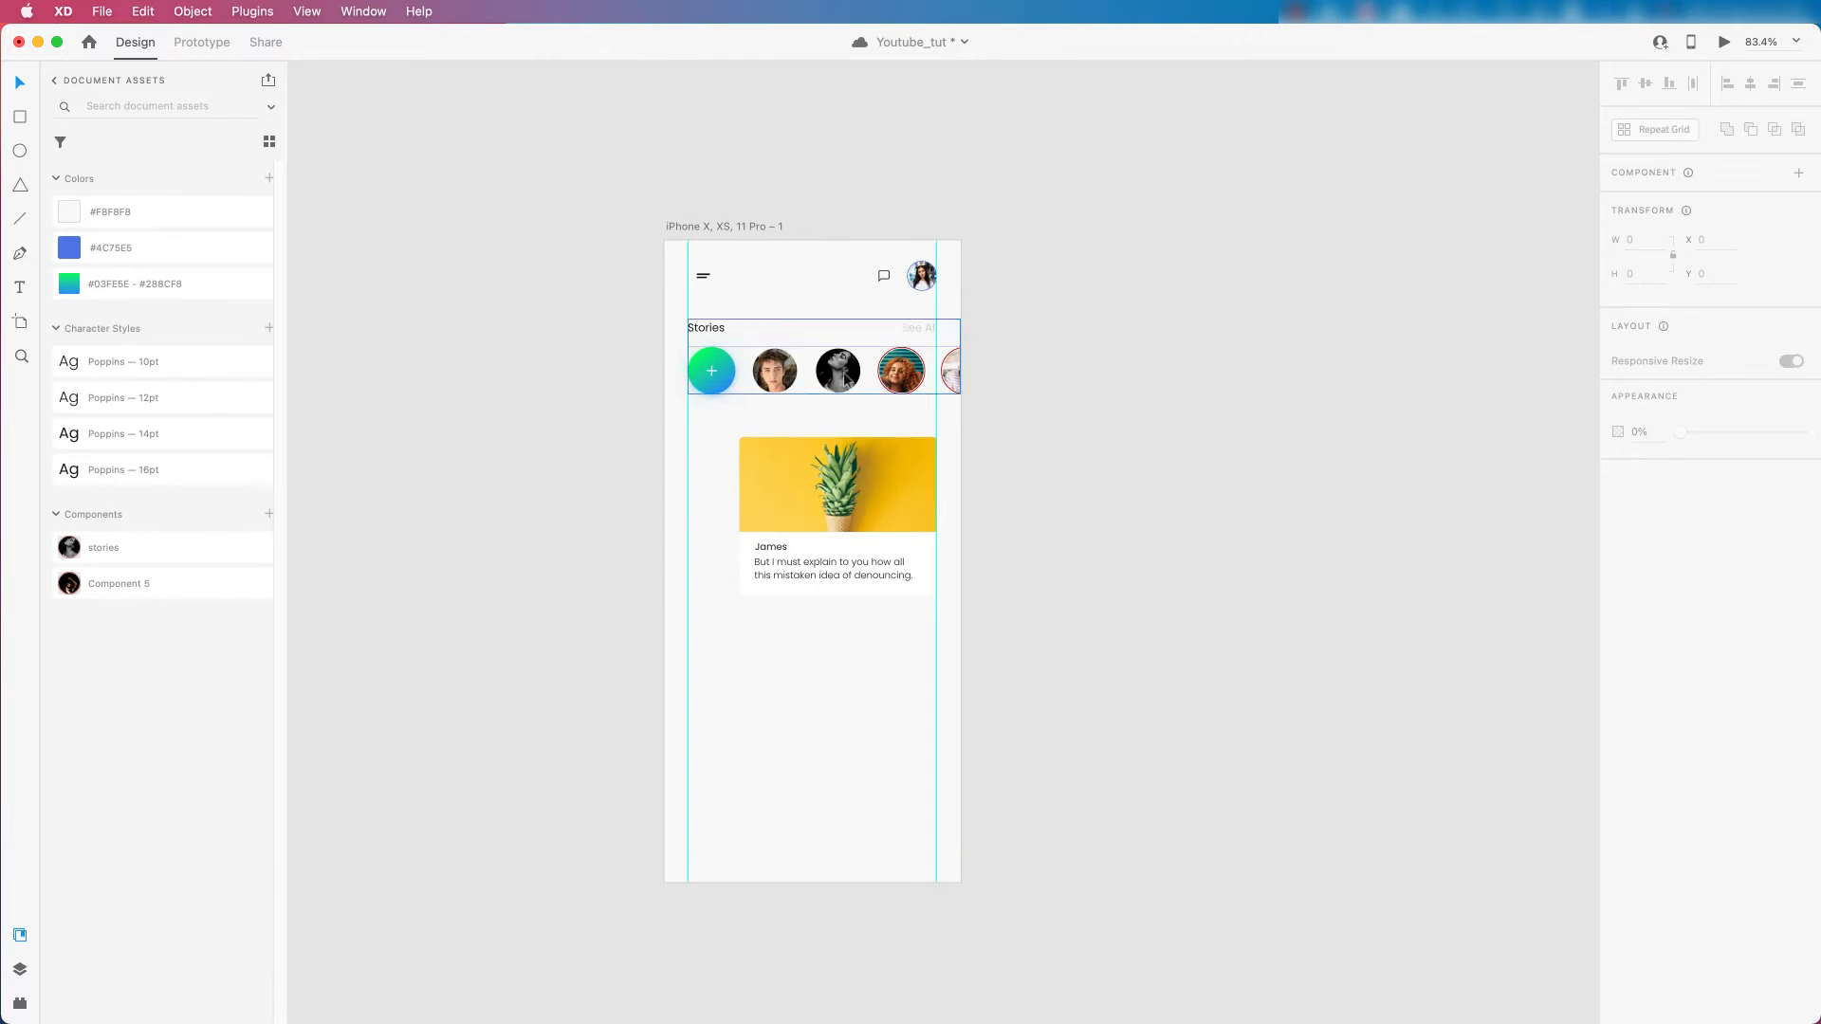
pyautogui.scroll(1, 835, 398)
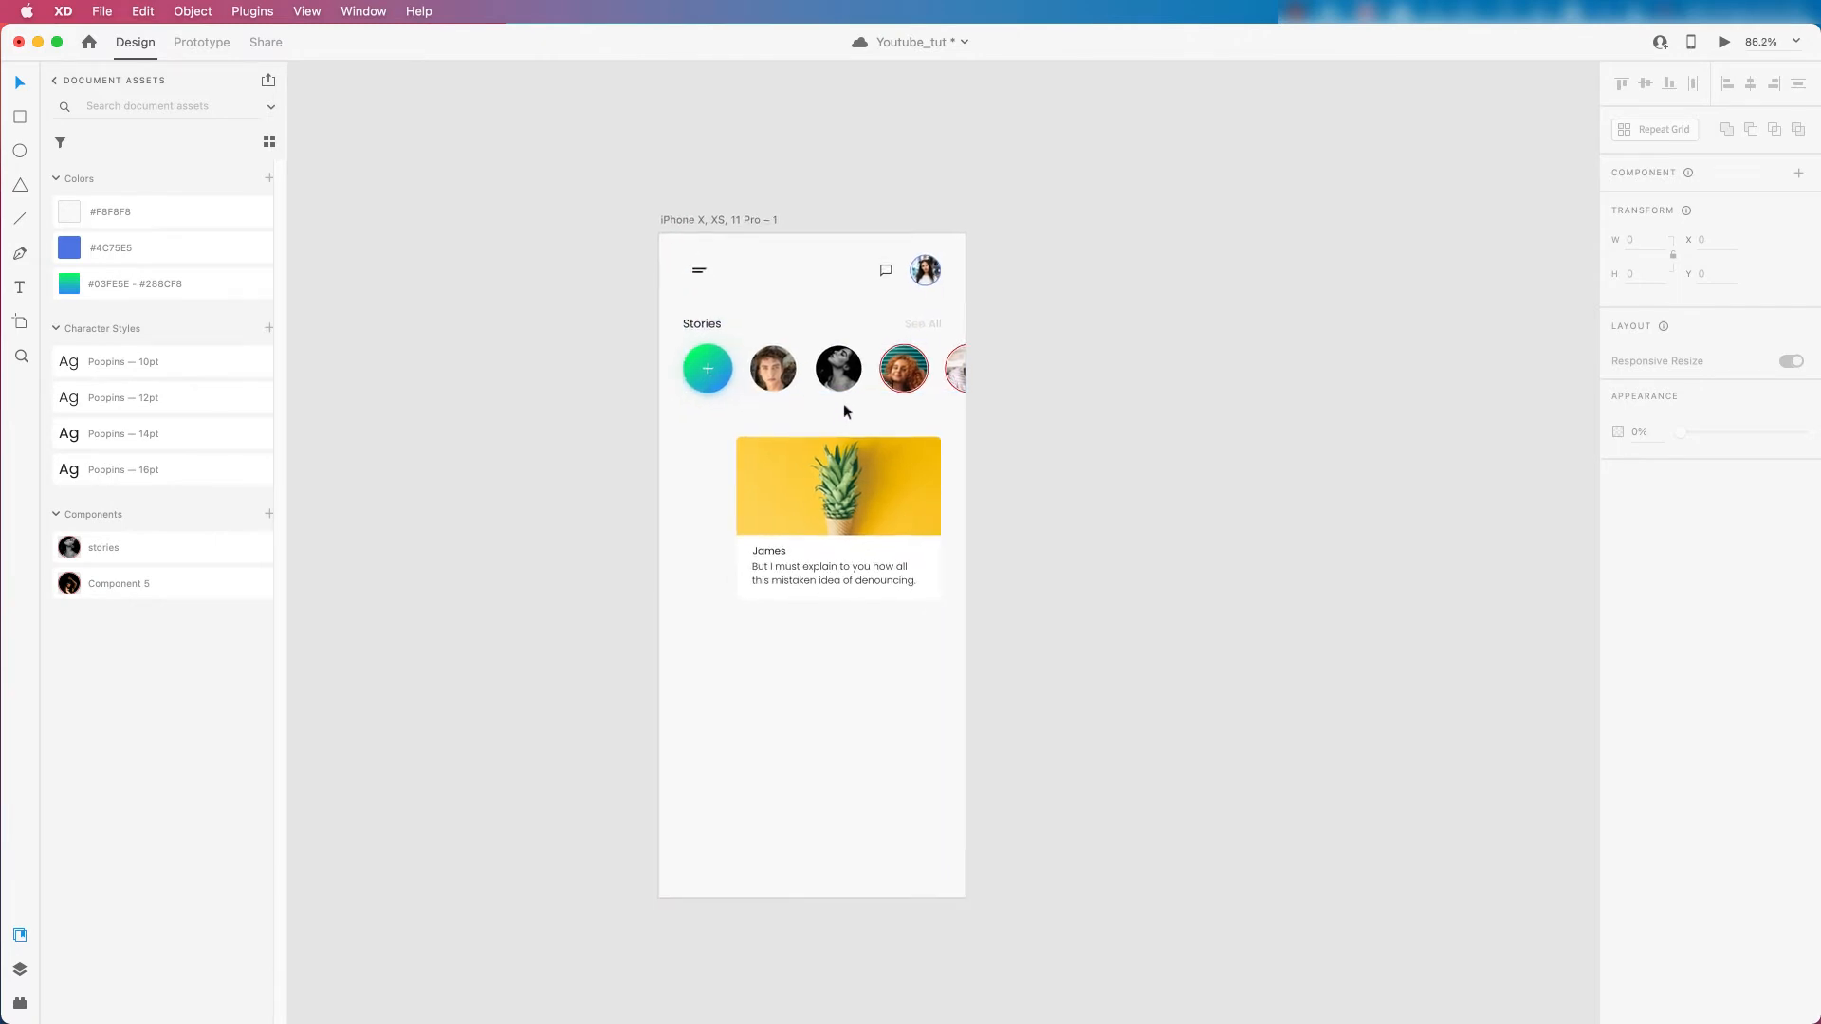
# Restore the artboard's white fill.
pyautogui.click(683, 225)
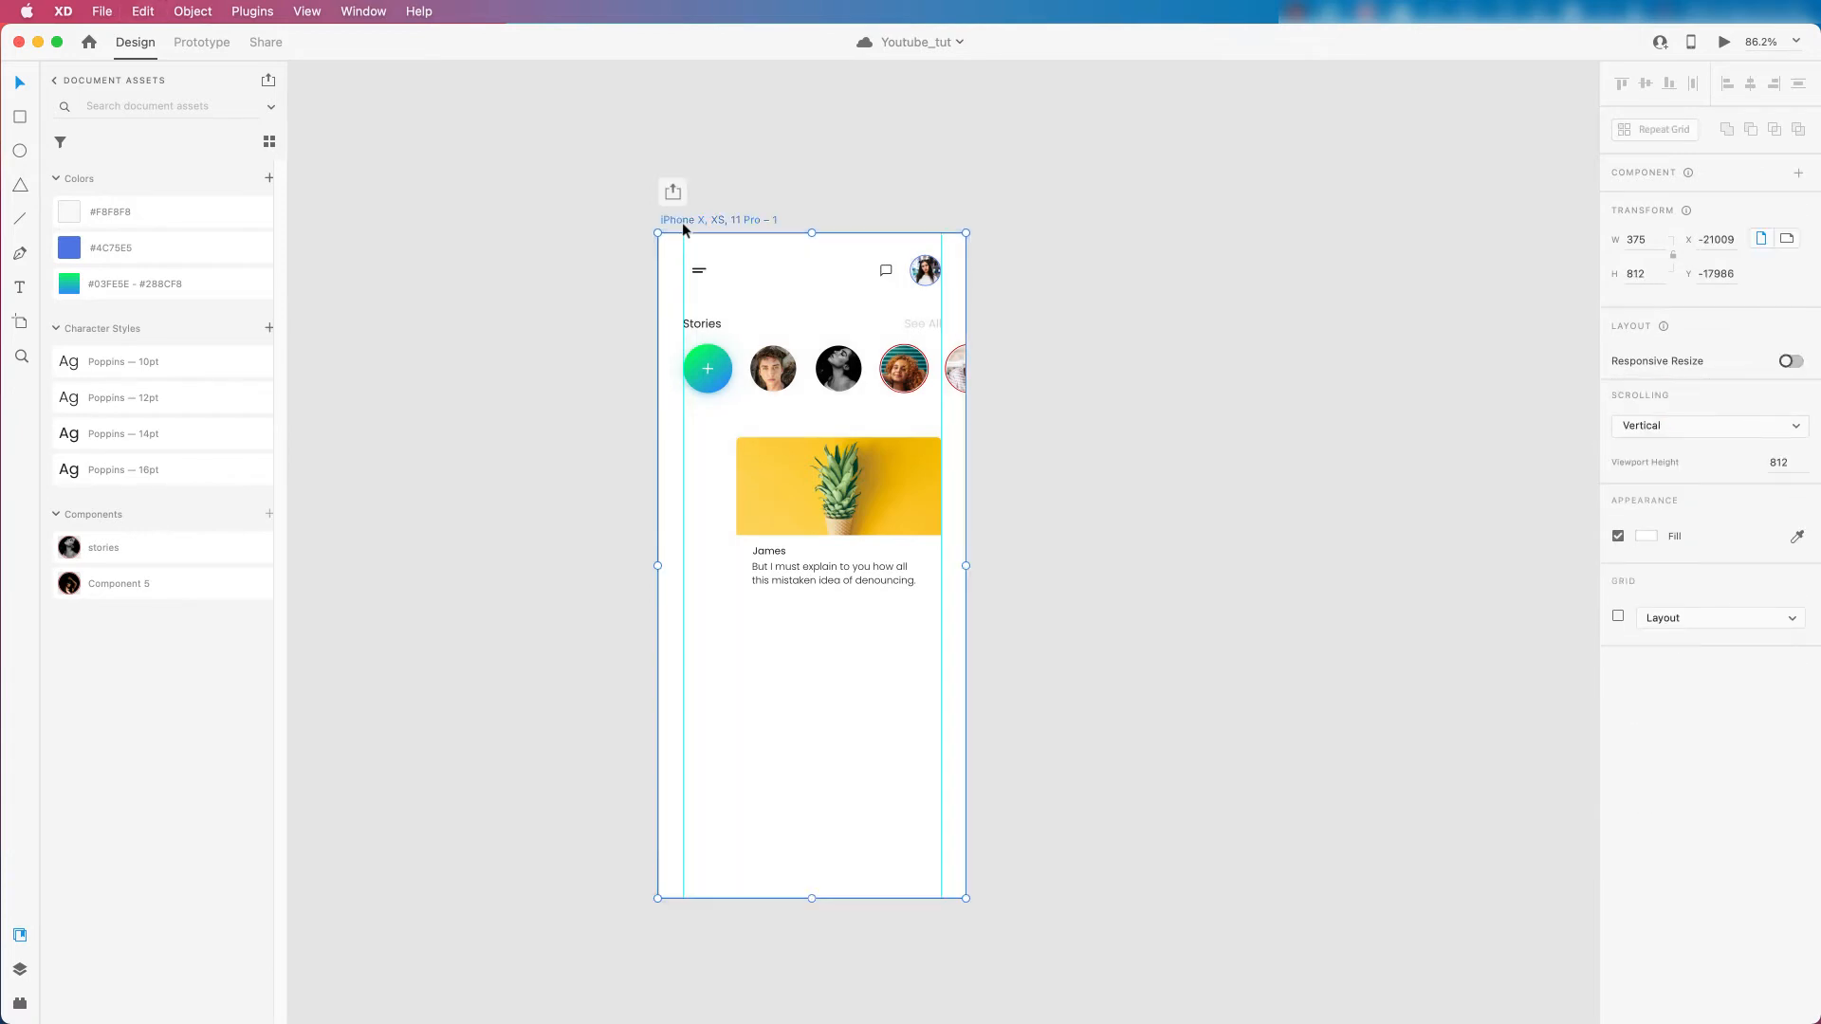
pyautogui.click(1034, 575)
# Add a drop shadow to the post card's background rectangle with Y offset 2 and black at 3% opacity.
pyautogui.scroll(3, 840, 630)
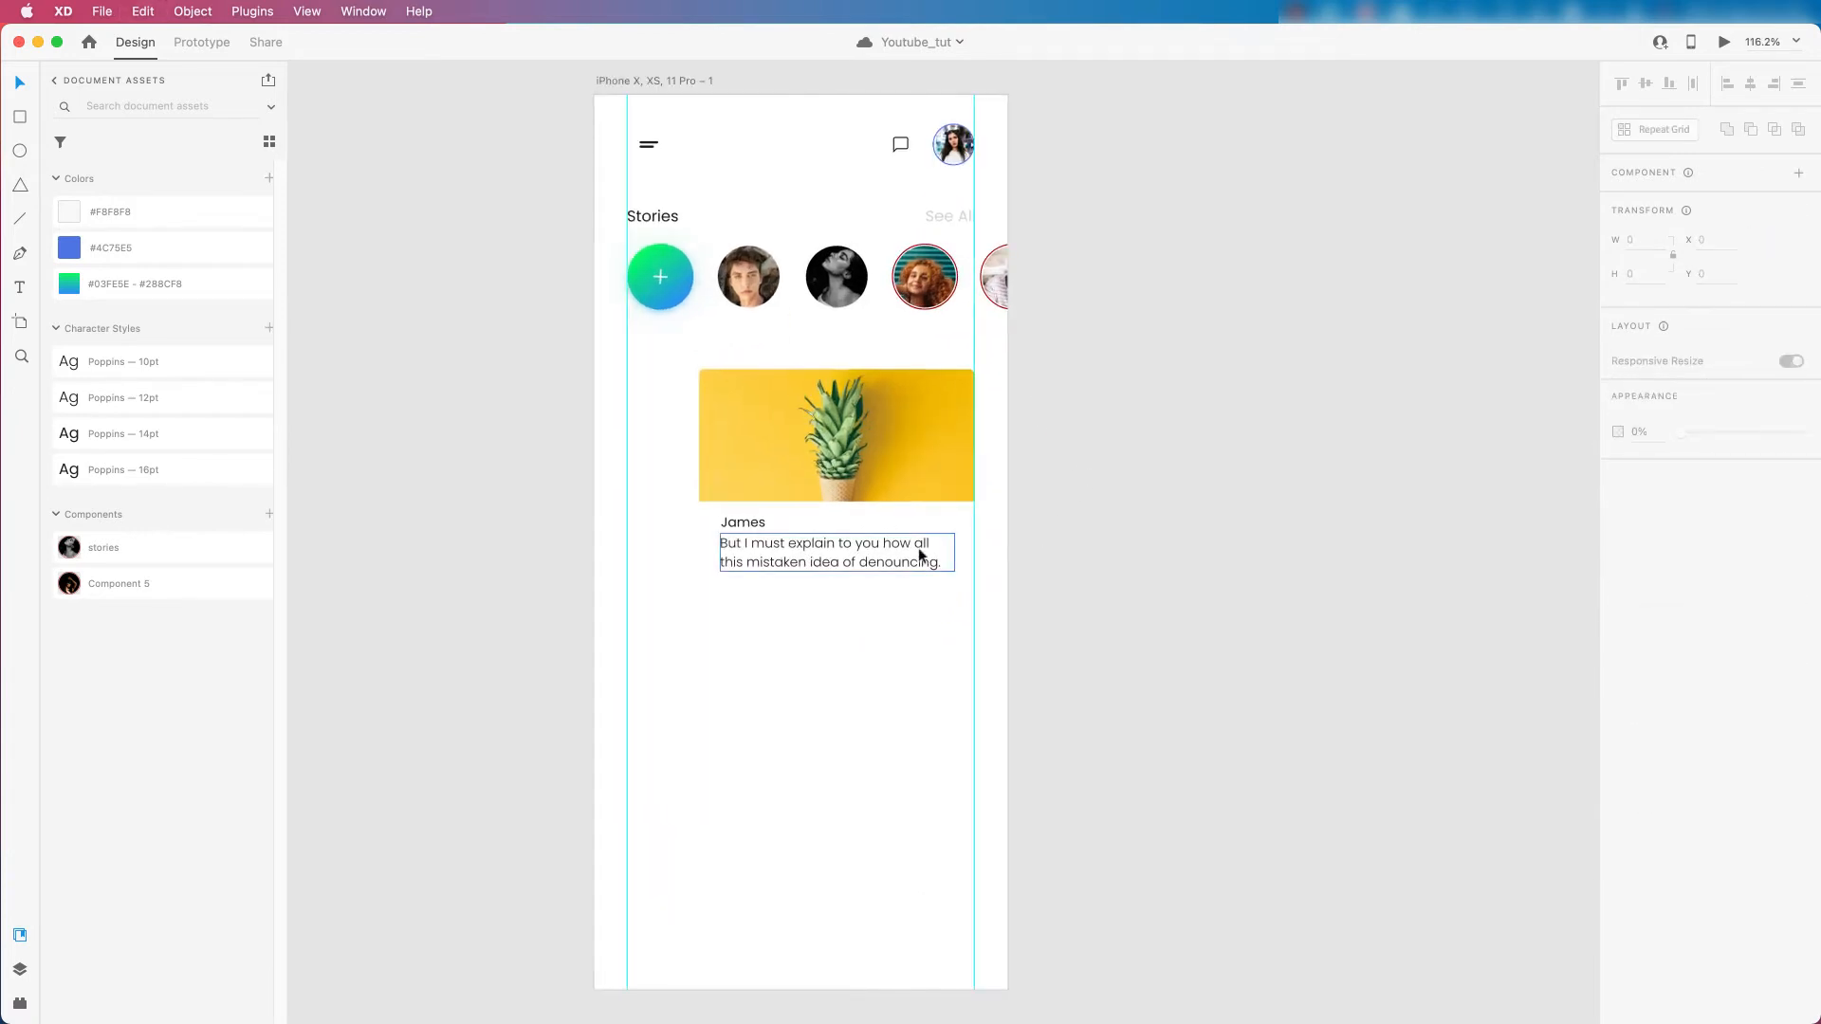
pyautogui.click(952, 515)
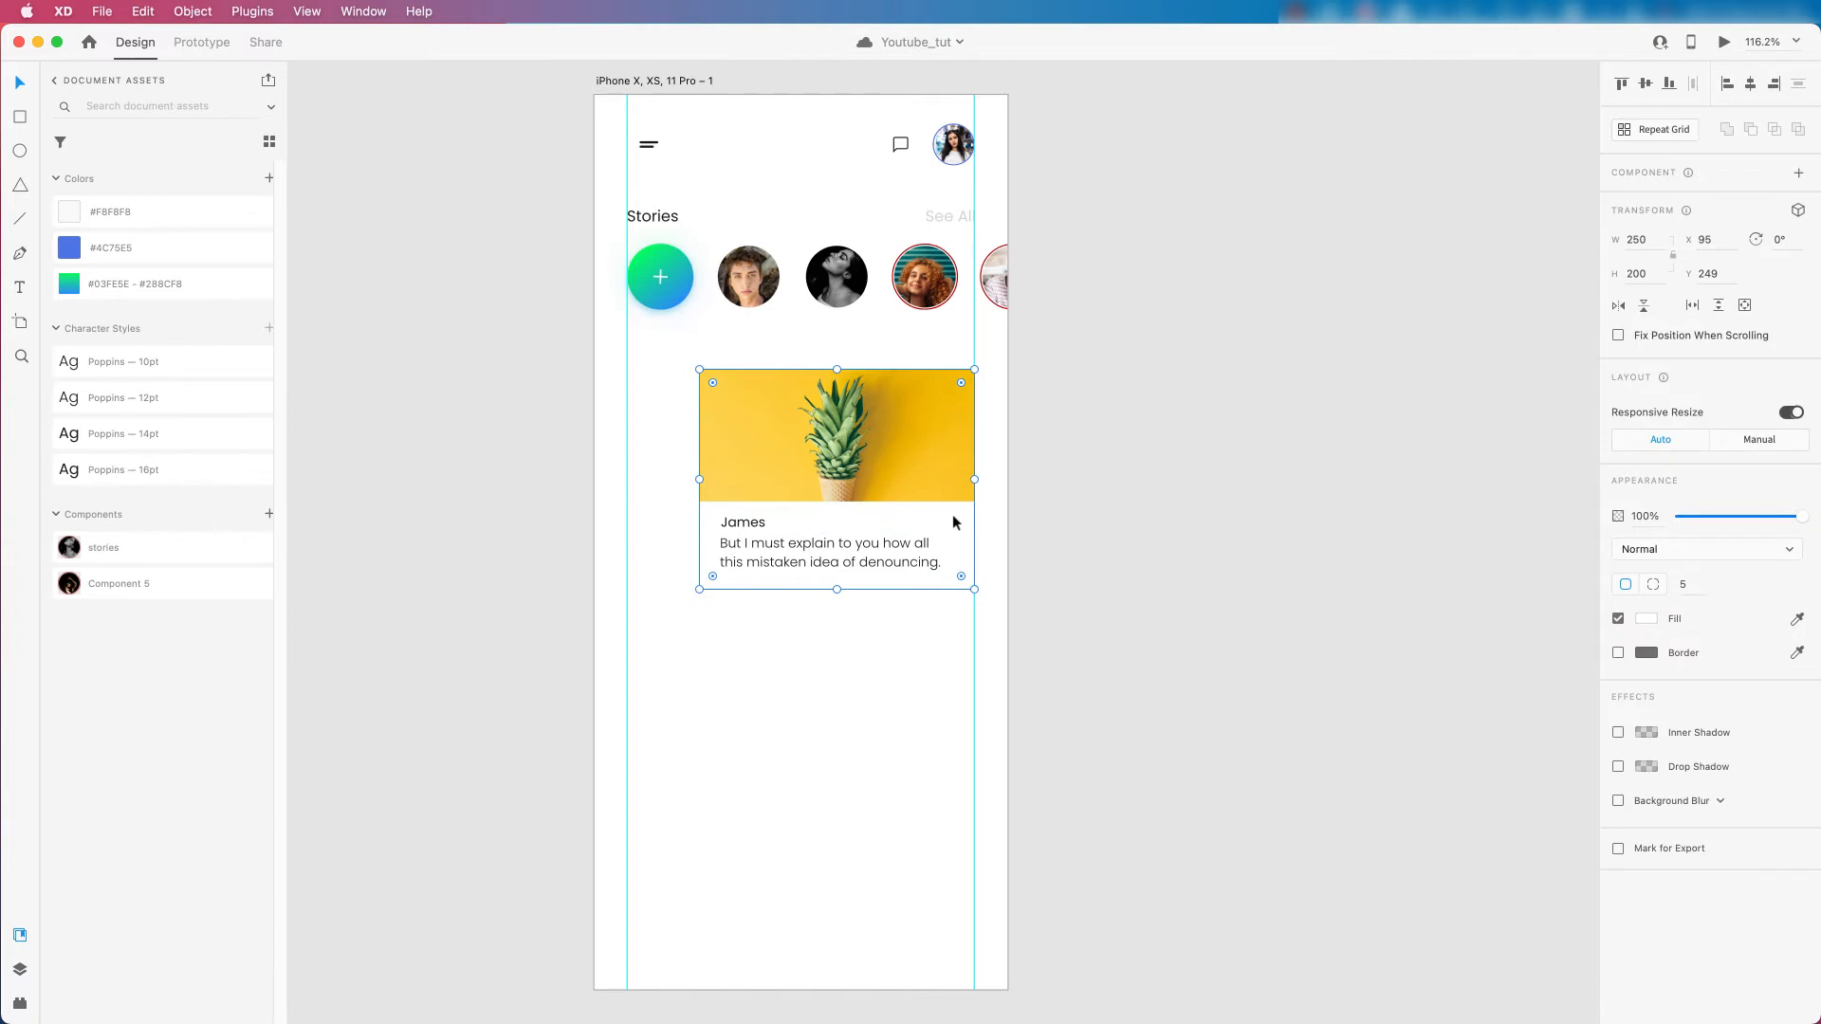
pyautogui.click(1618, 767)
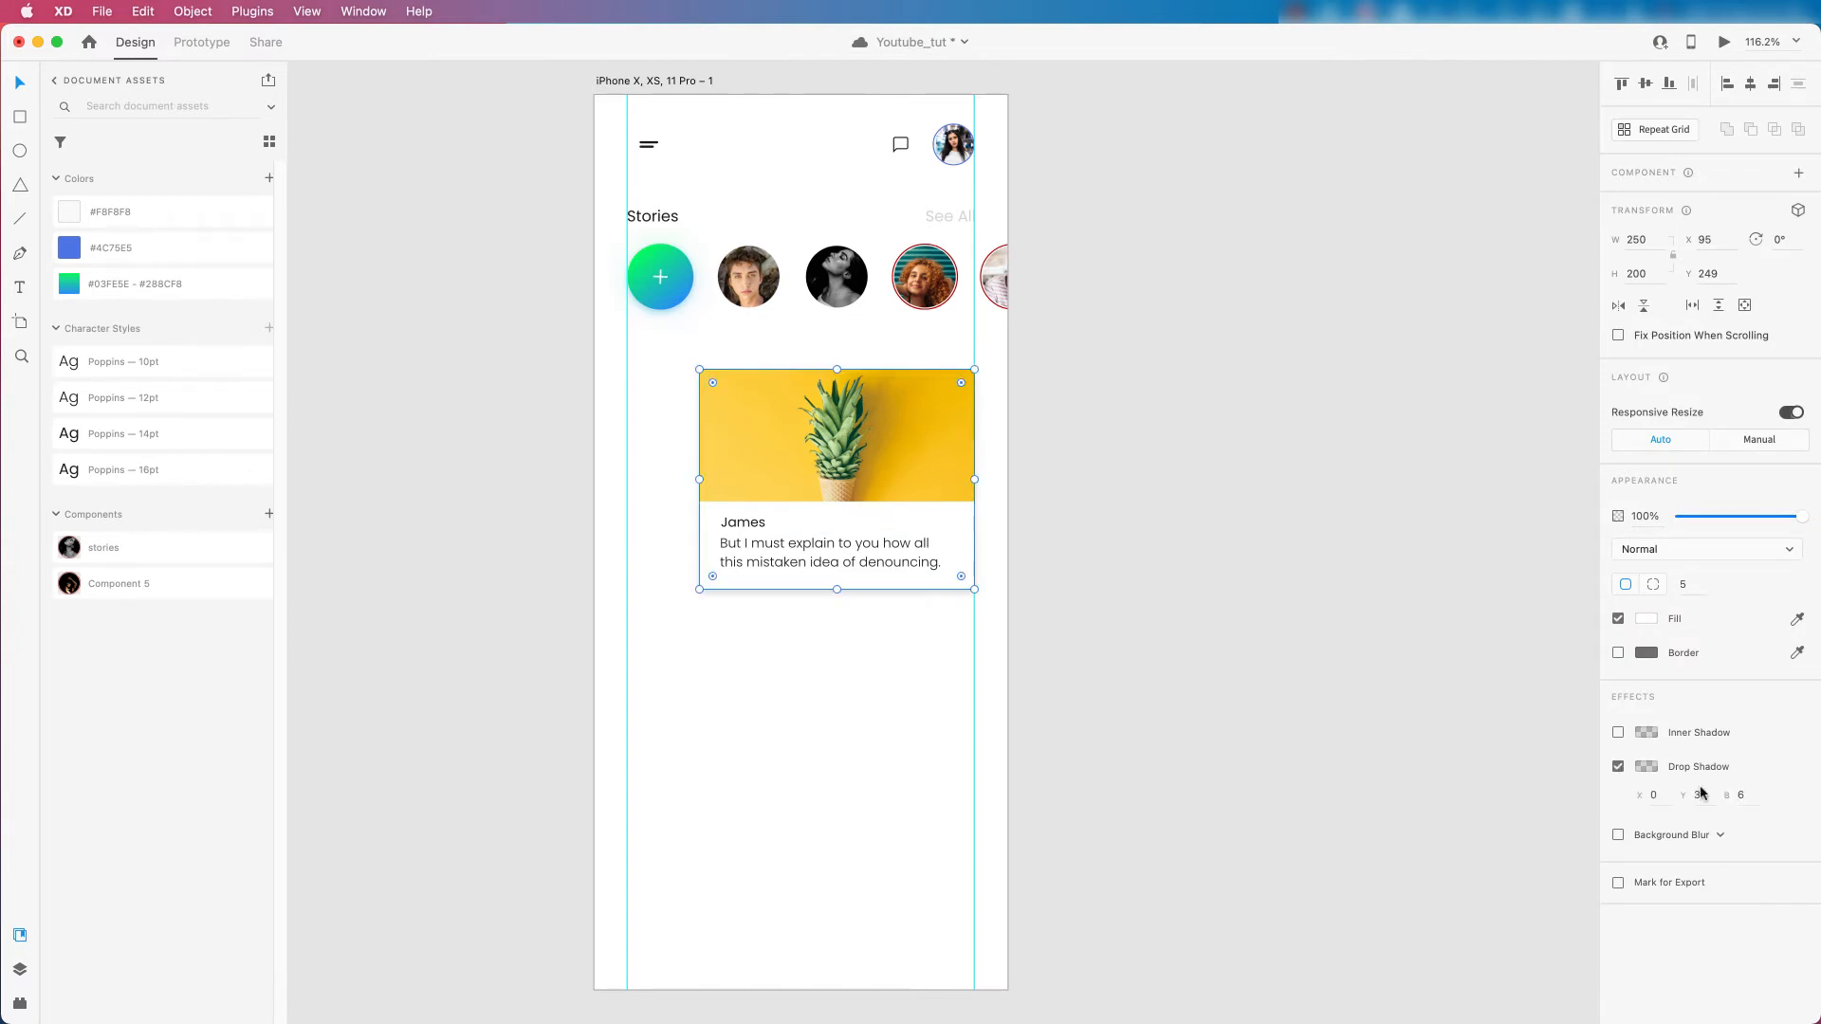
pyautogui.write('2')
pyautogui.press('Return')
pyautogui.click(1646, 767)
pyautogui.moveTo(1609, 789); pyautogui.dragTo(1609, 803)
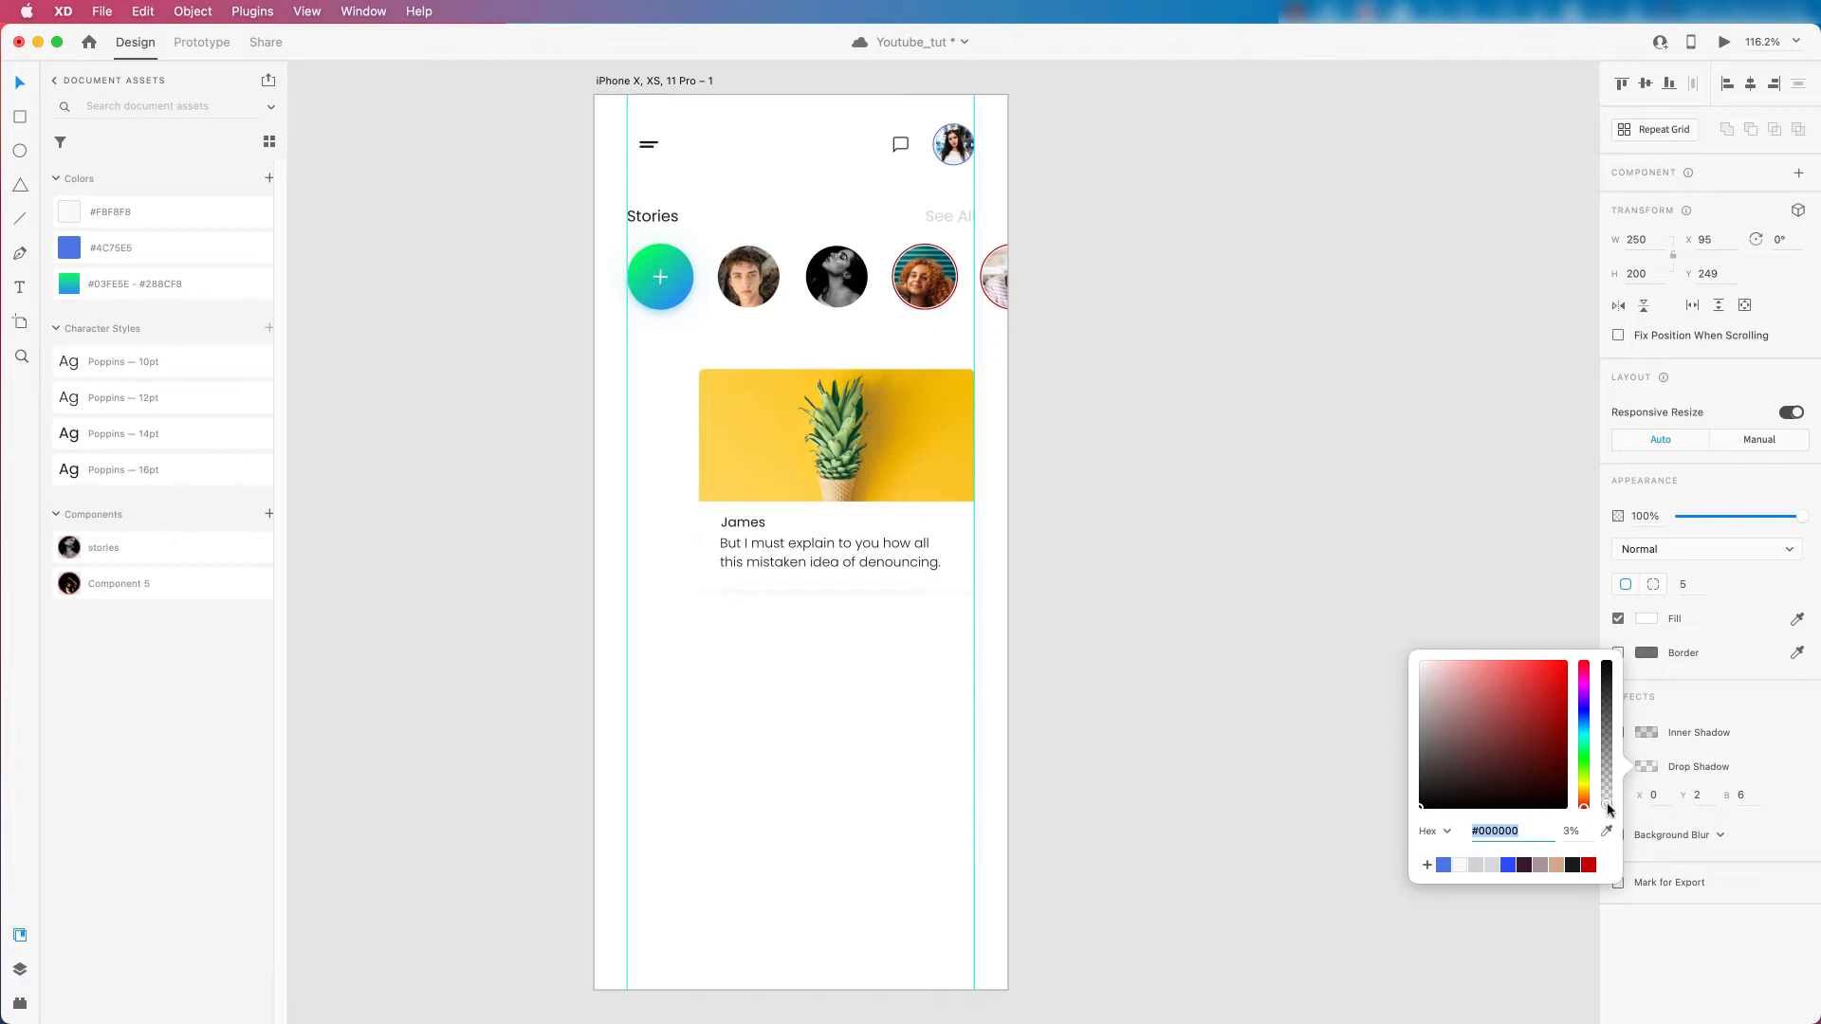
pyautogui.click(845, 544)
pyautogui.scroll(-5, 965, 523)
pyautogui.scroll(5, 867, 519)
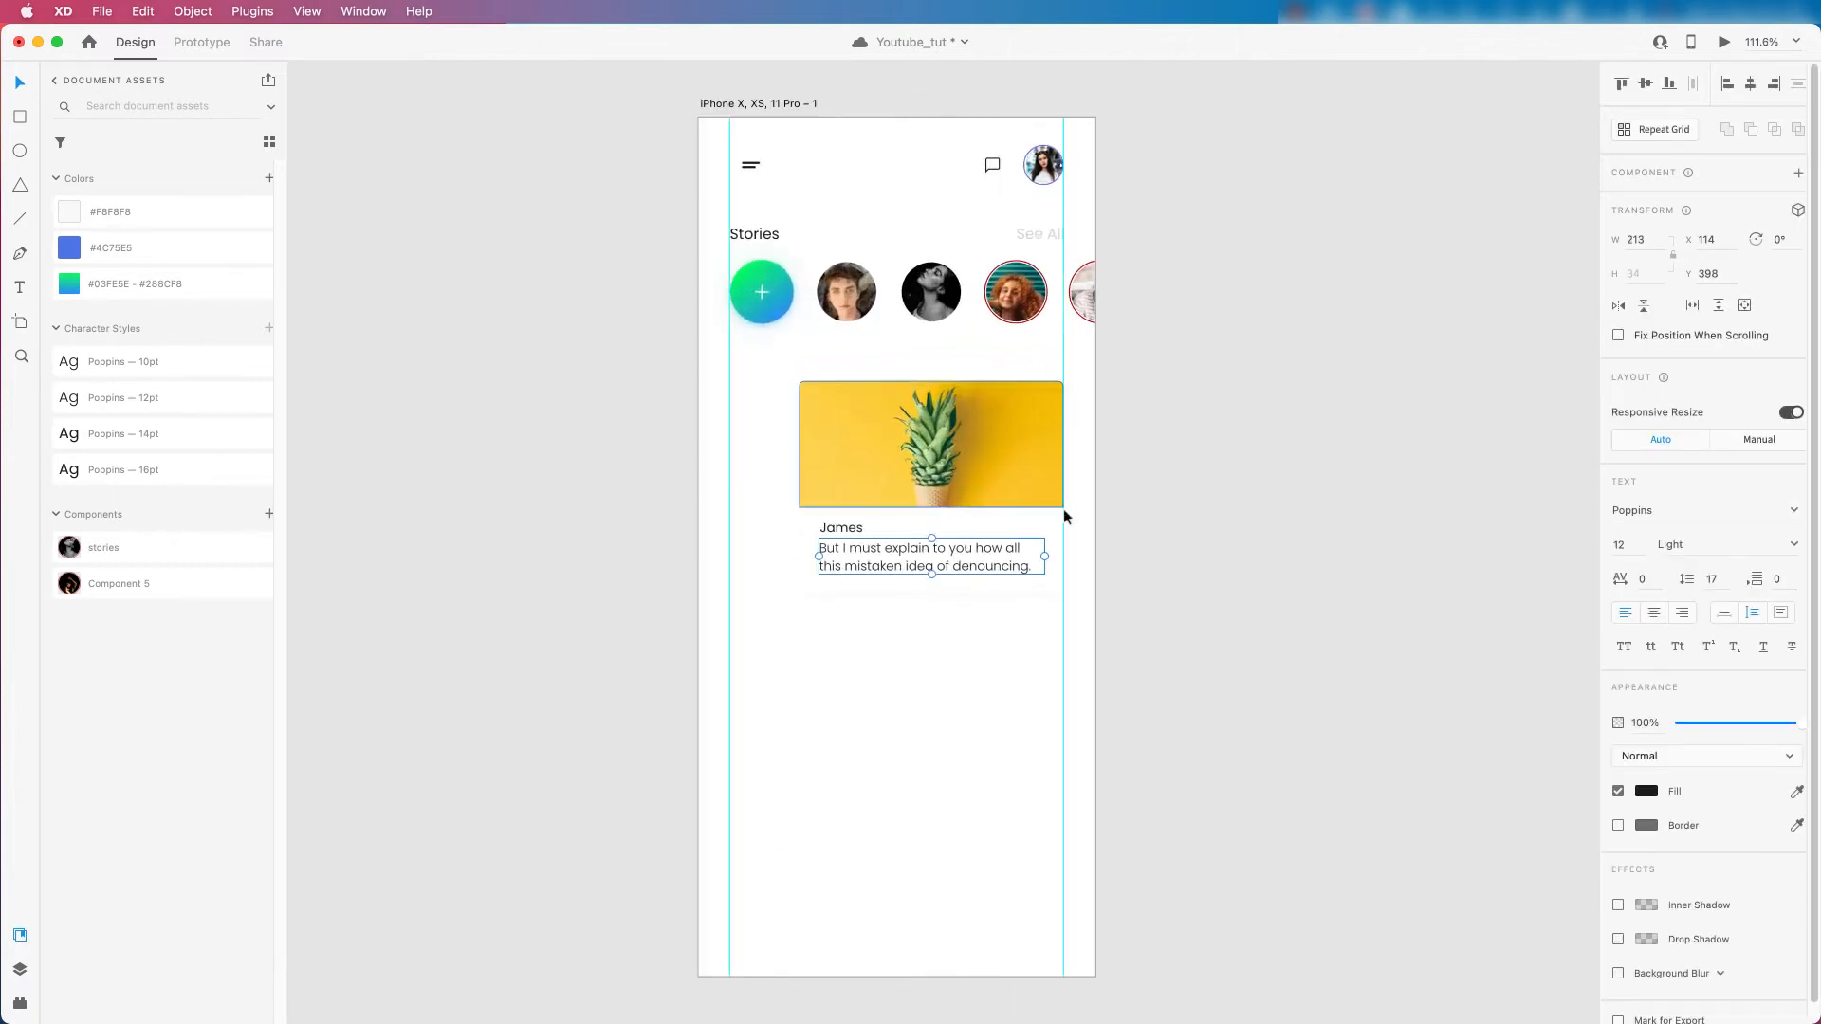
# Group the post card's poster name with its description text and turn the group into a vertical stack.
pyautogui.scroll(-2, 1276, 526)
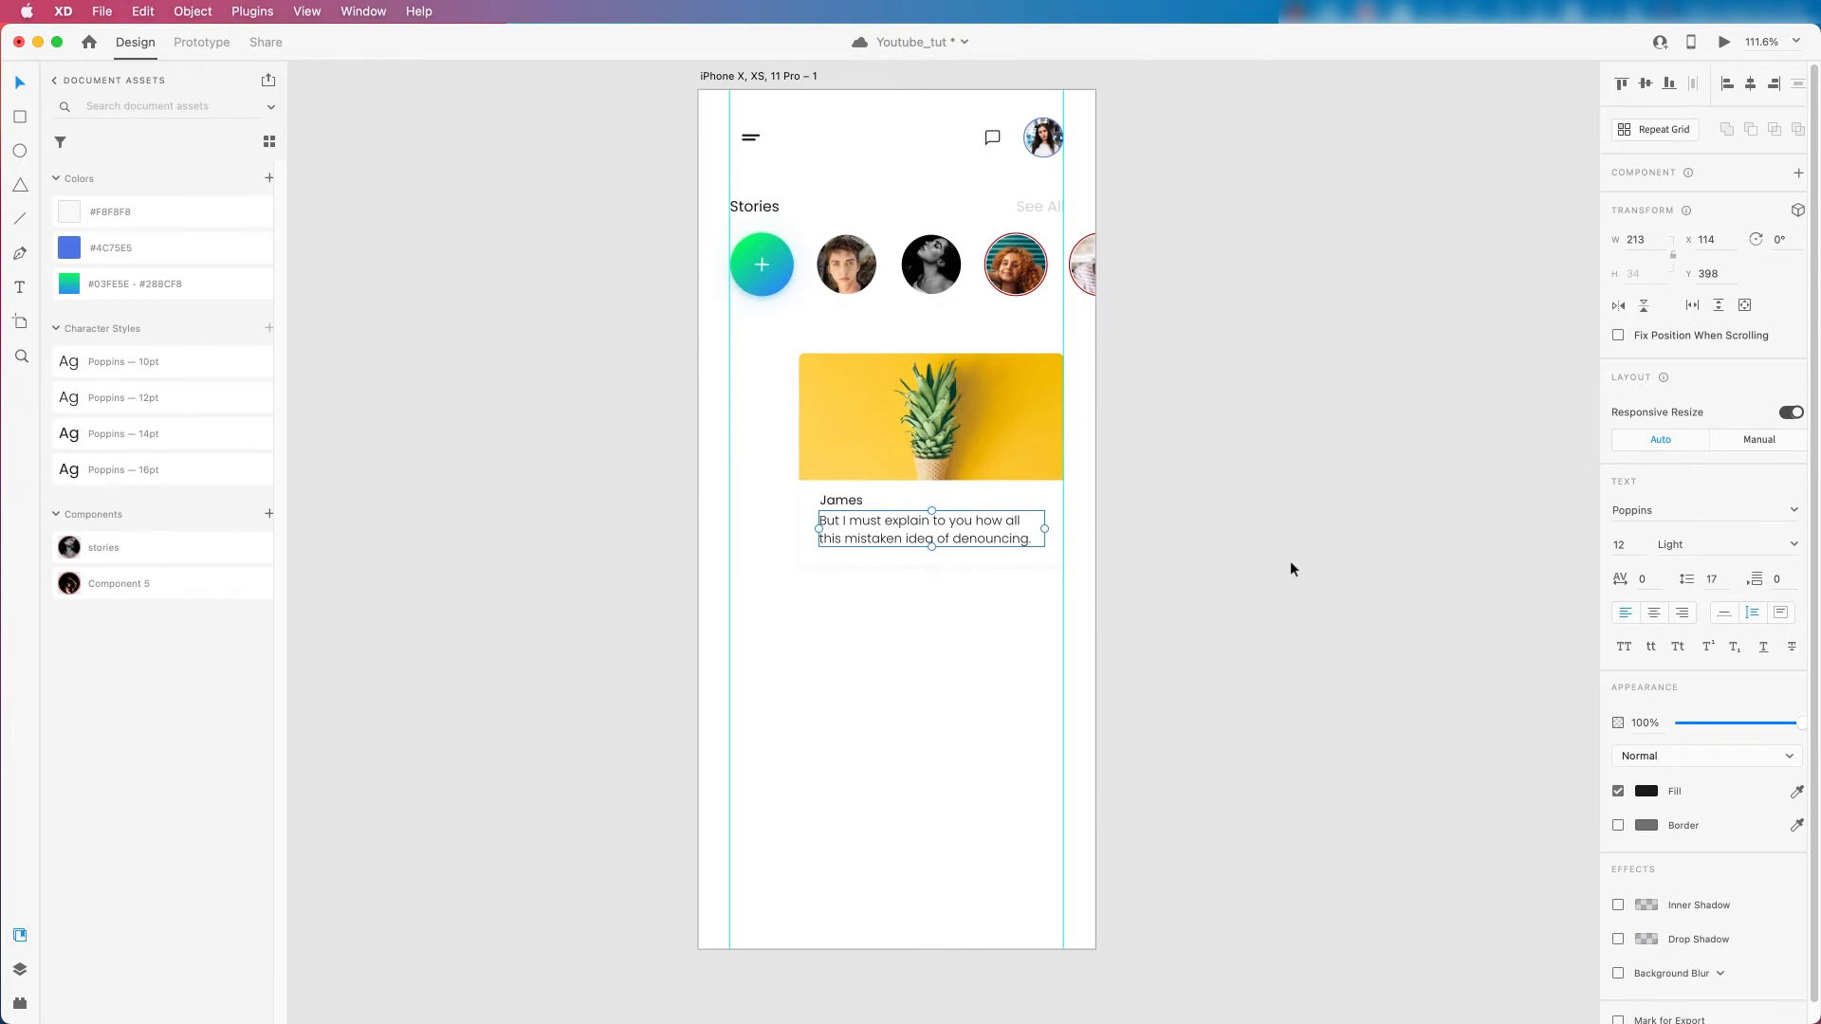
pyautogui.click(1218, 415)
pyautogui.moveTo(1193, 418); pyautogui.dragTo(1138, 447)
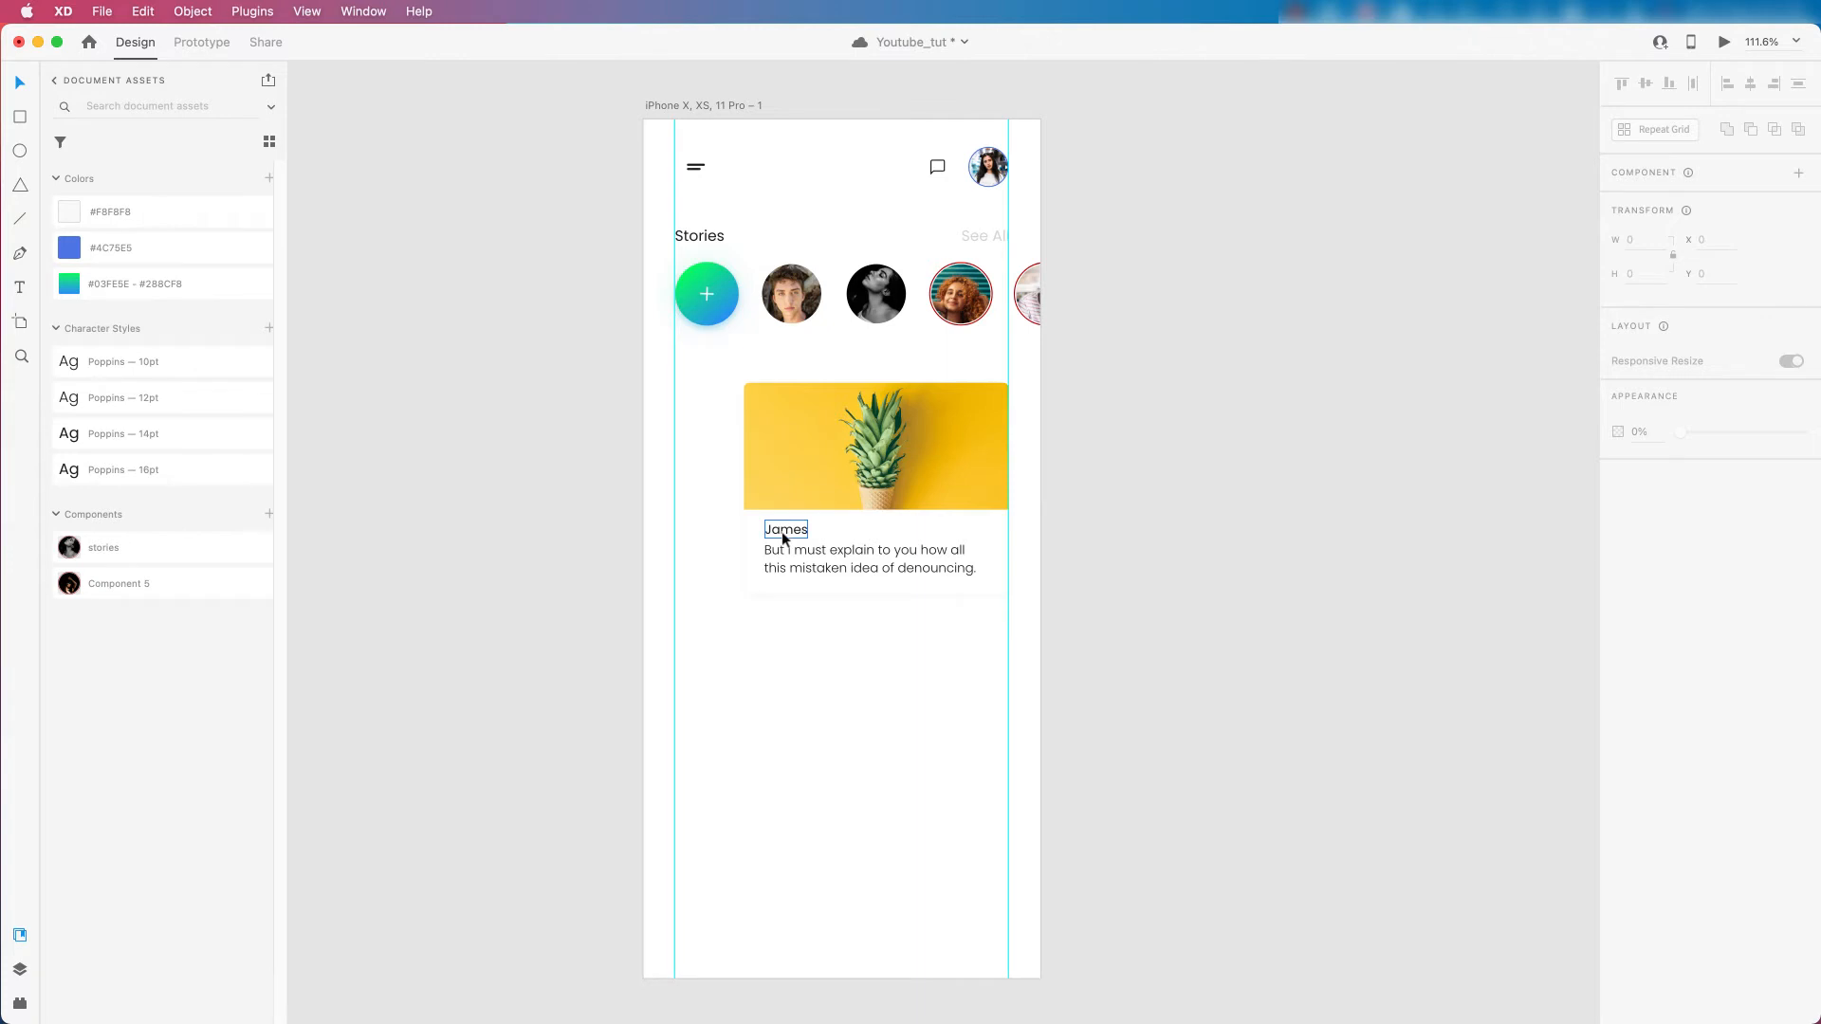
pyautogui.scroll(2, 783, 534)
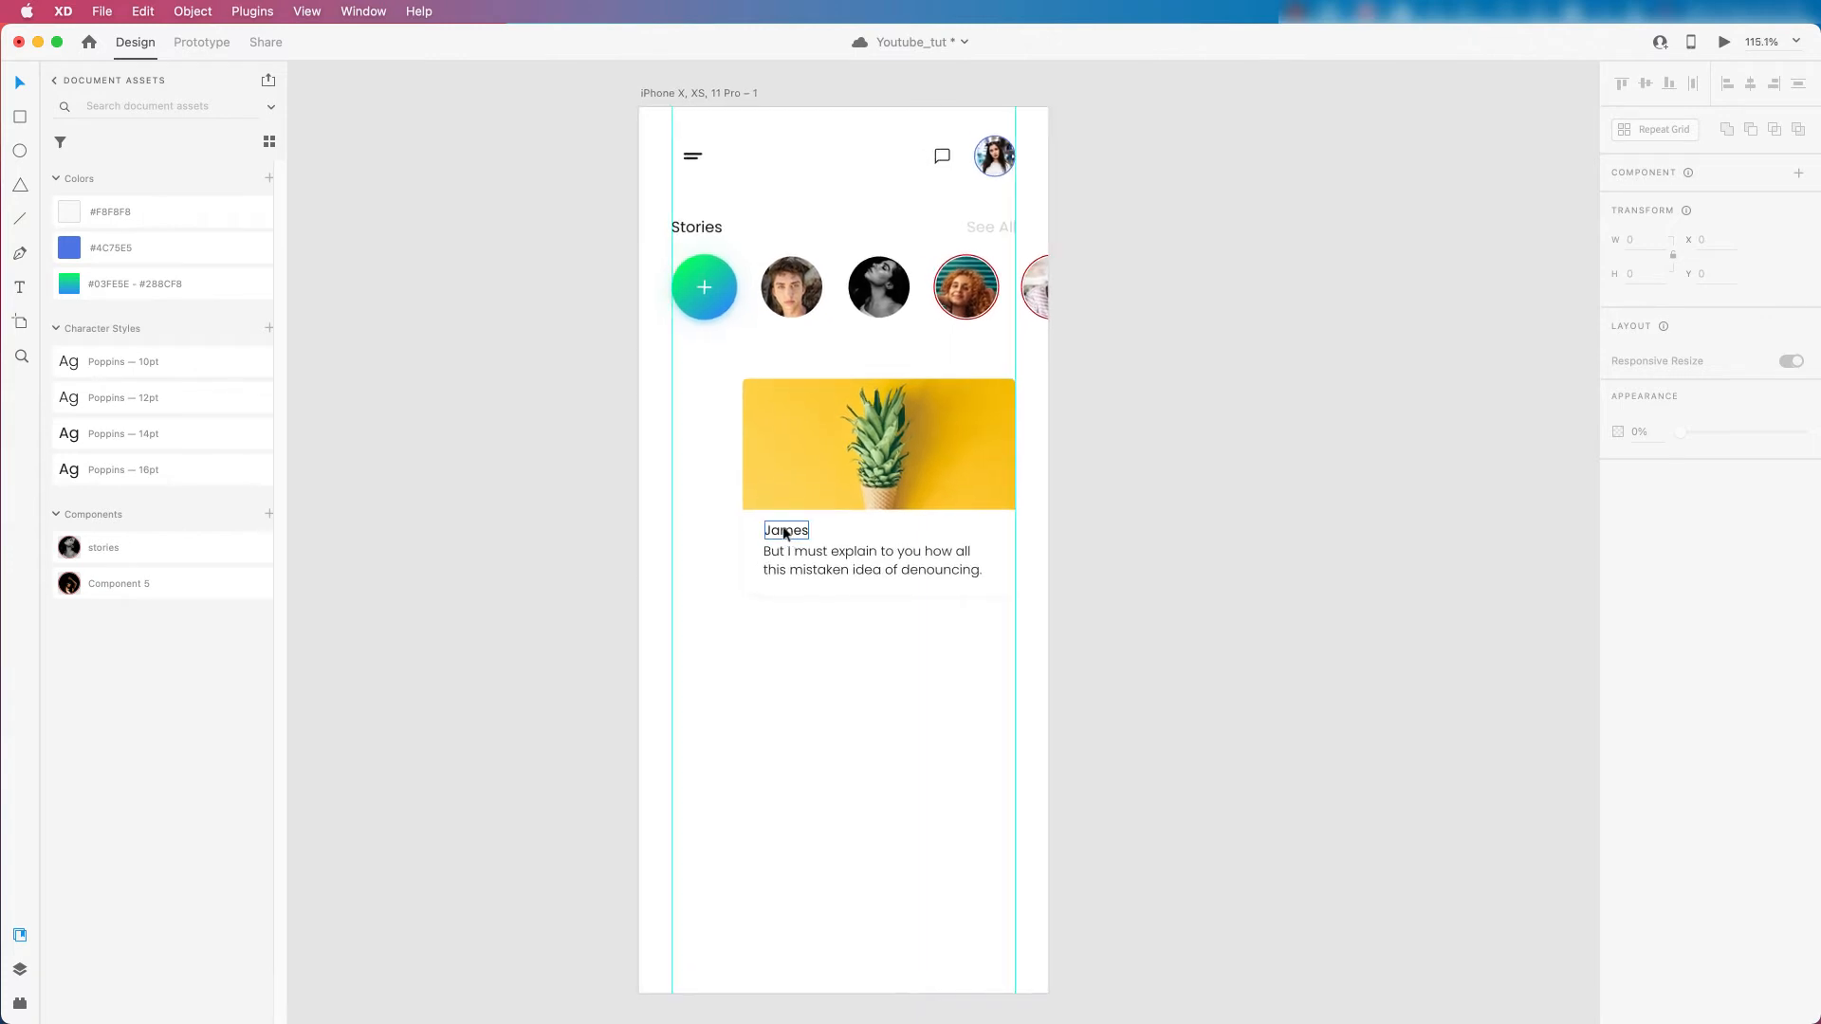
pyautogui.click(787, 534)
pyautogui.keyDown('shift'); pyautogui.click(816, 557); pyautogui.keyUp('shift')
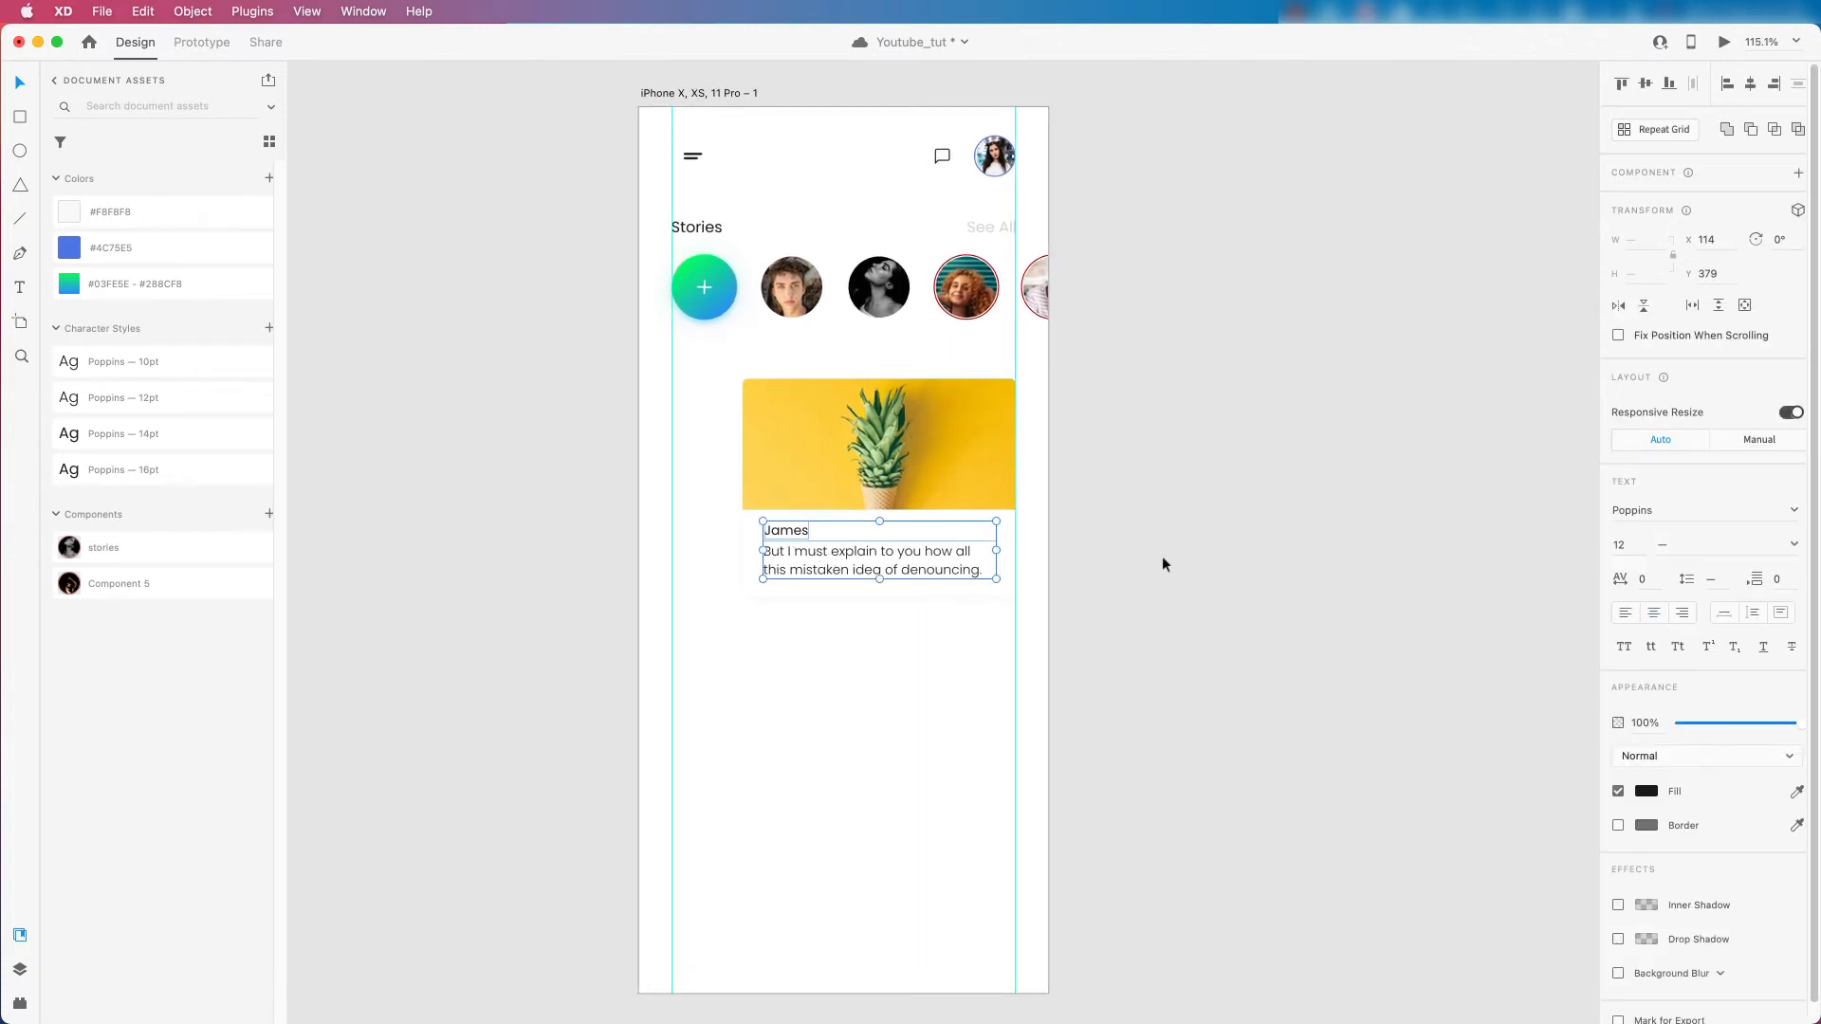
pyautogui.click(1131, 570)
pyautogui.click(787, 531)
pyautogui.click(796, 545)
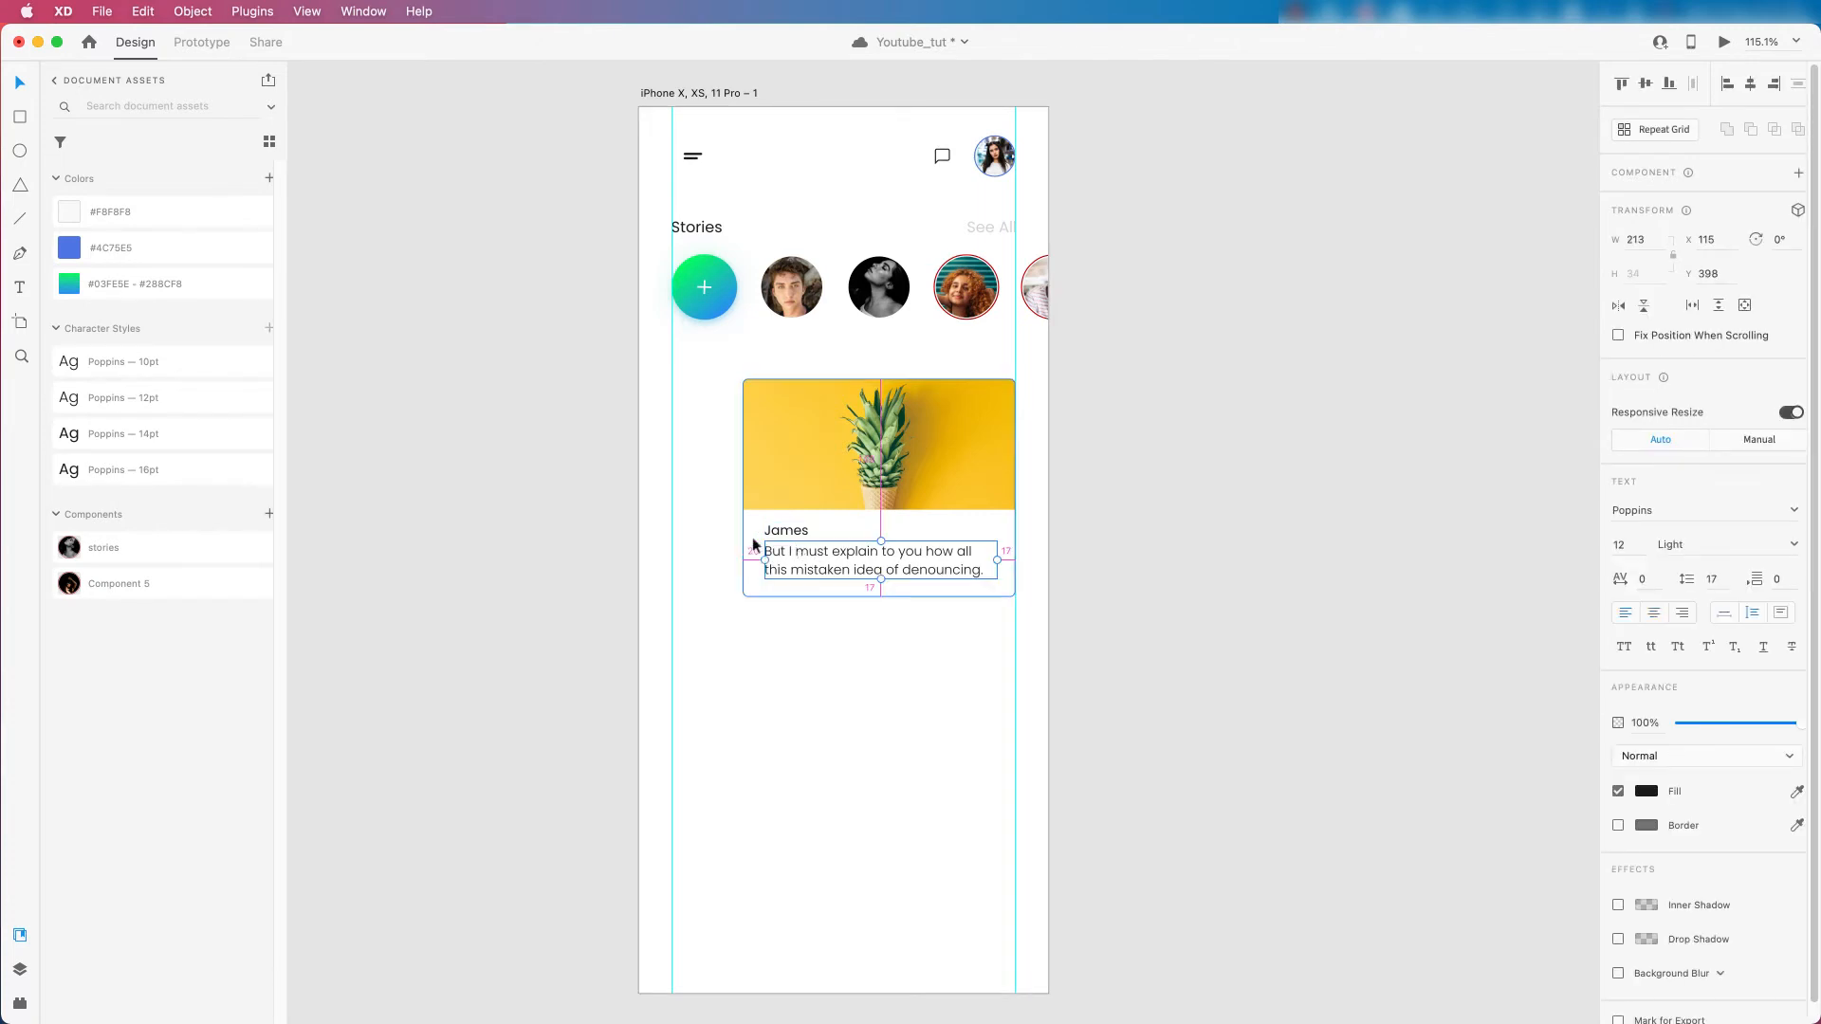
pyautogui.keyDown('shift'); pyautogui.click(787, 532); pyautogui.keyUp('shift')
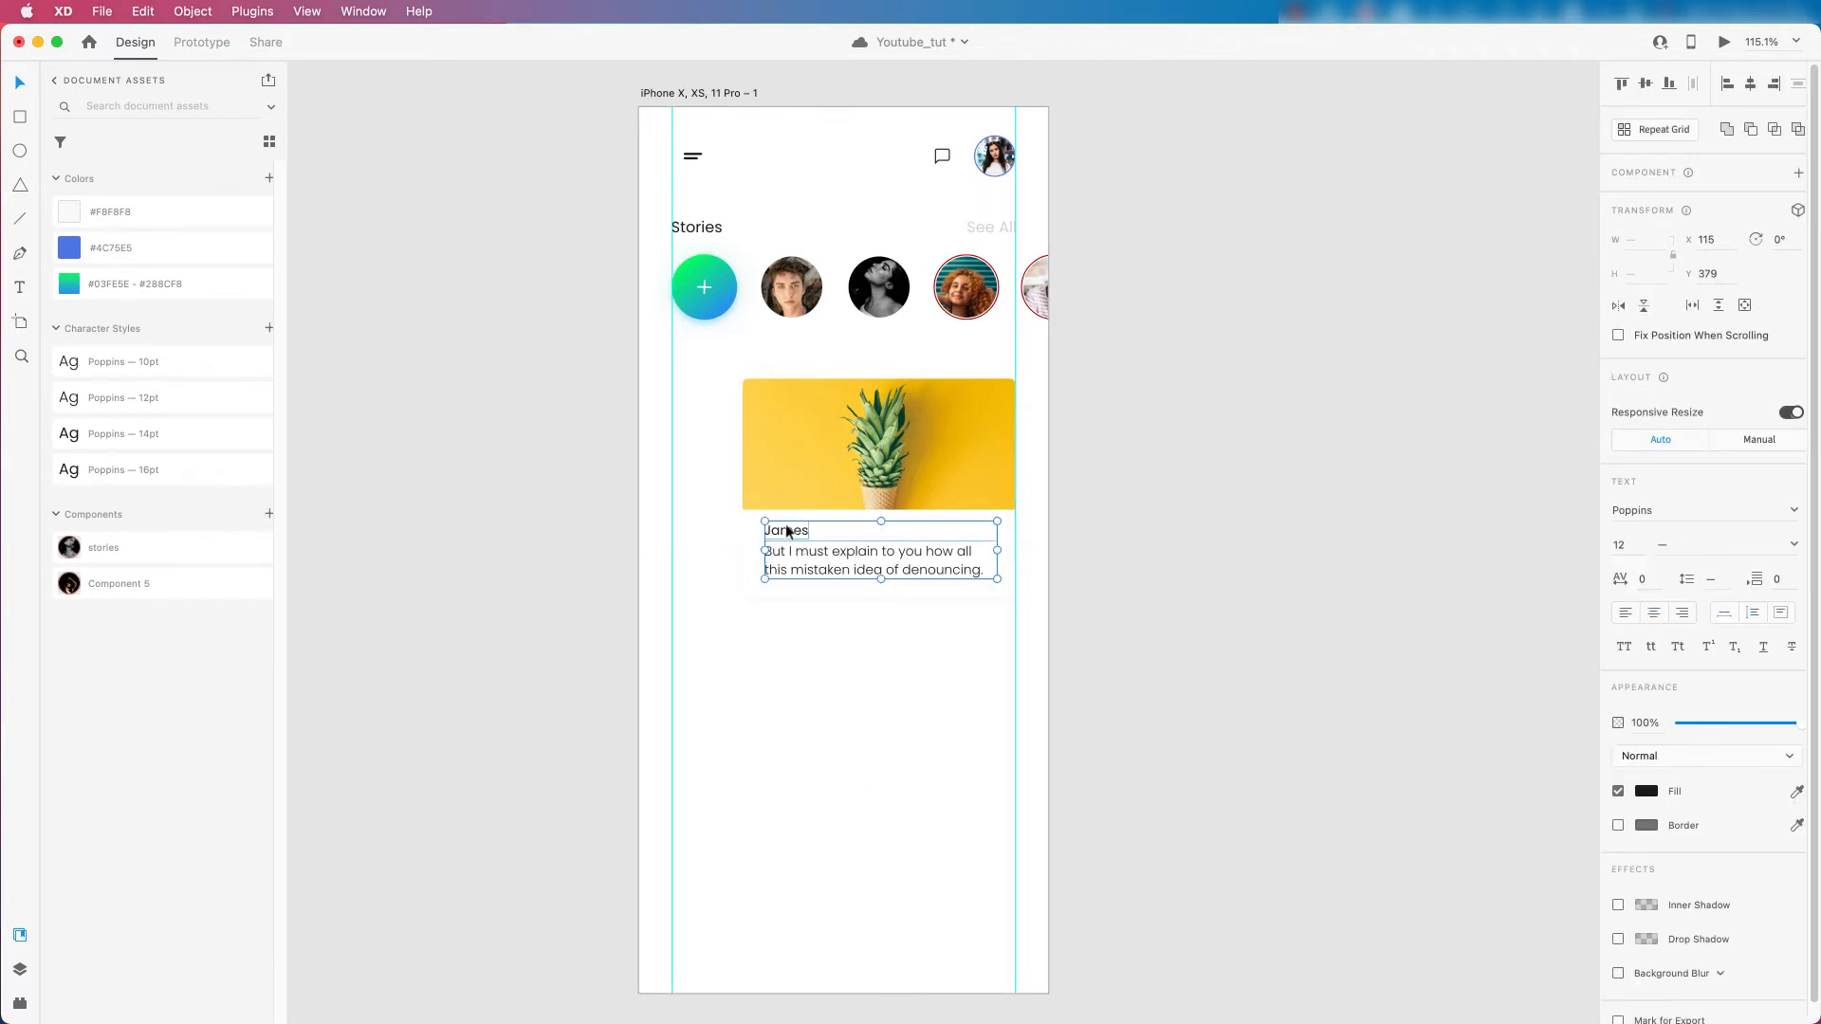
pyautogui.press('super+g')
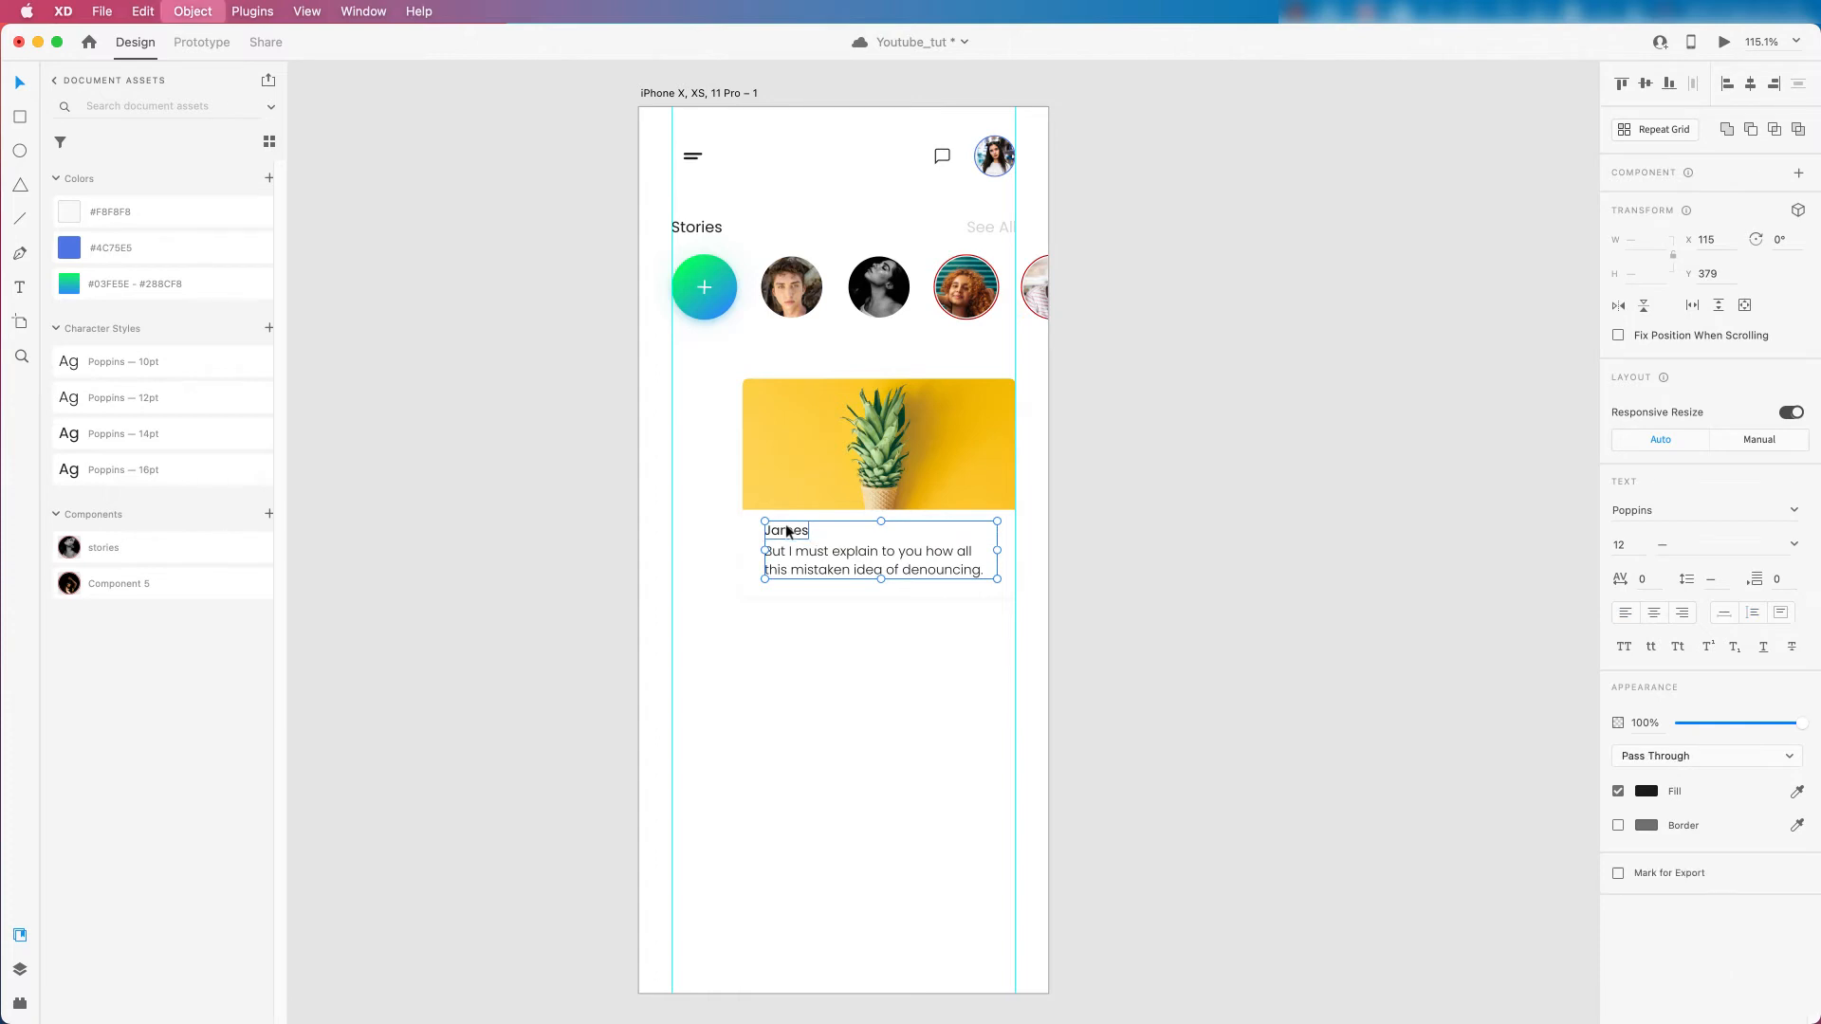
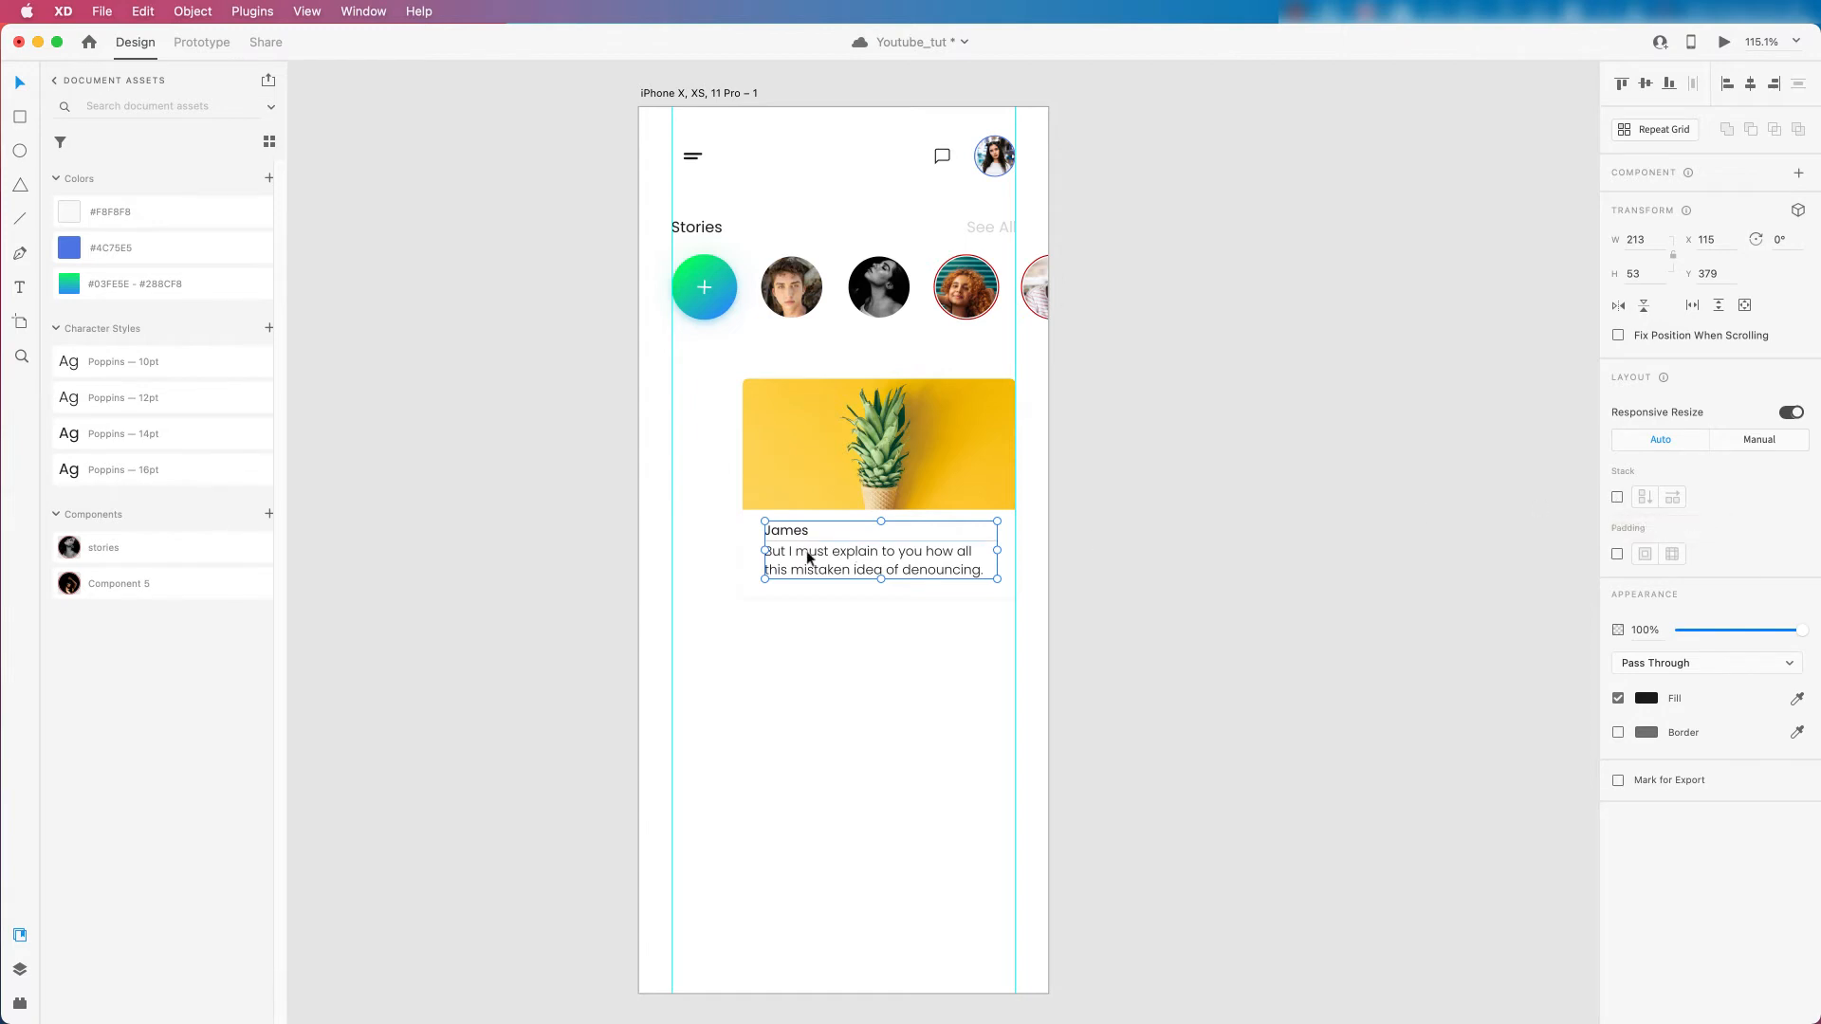
pyautogui.click(1618, 499)
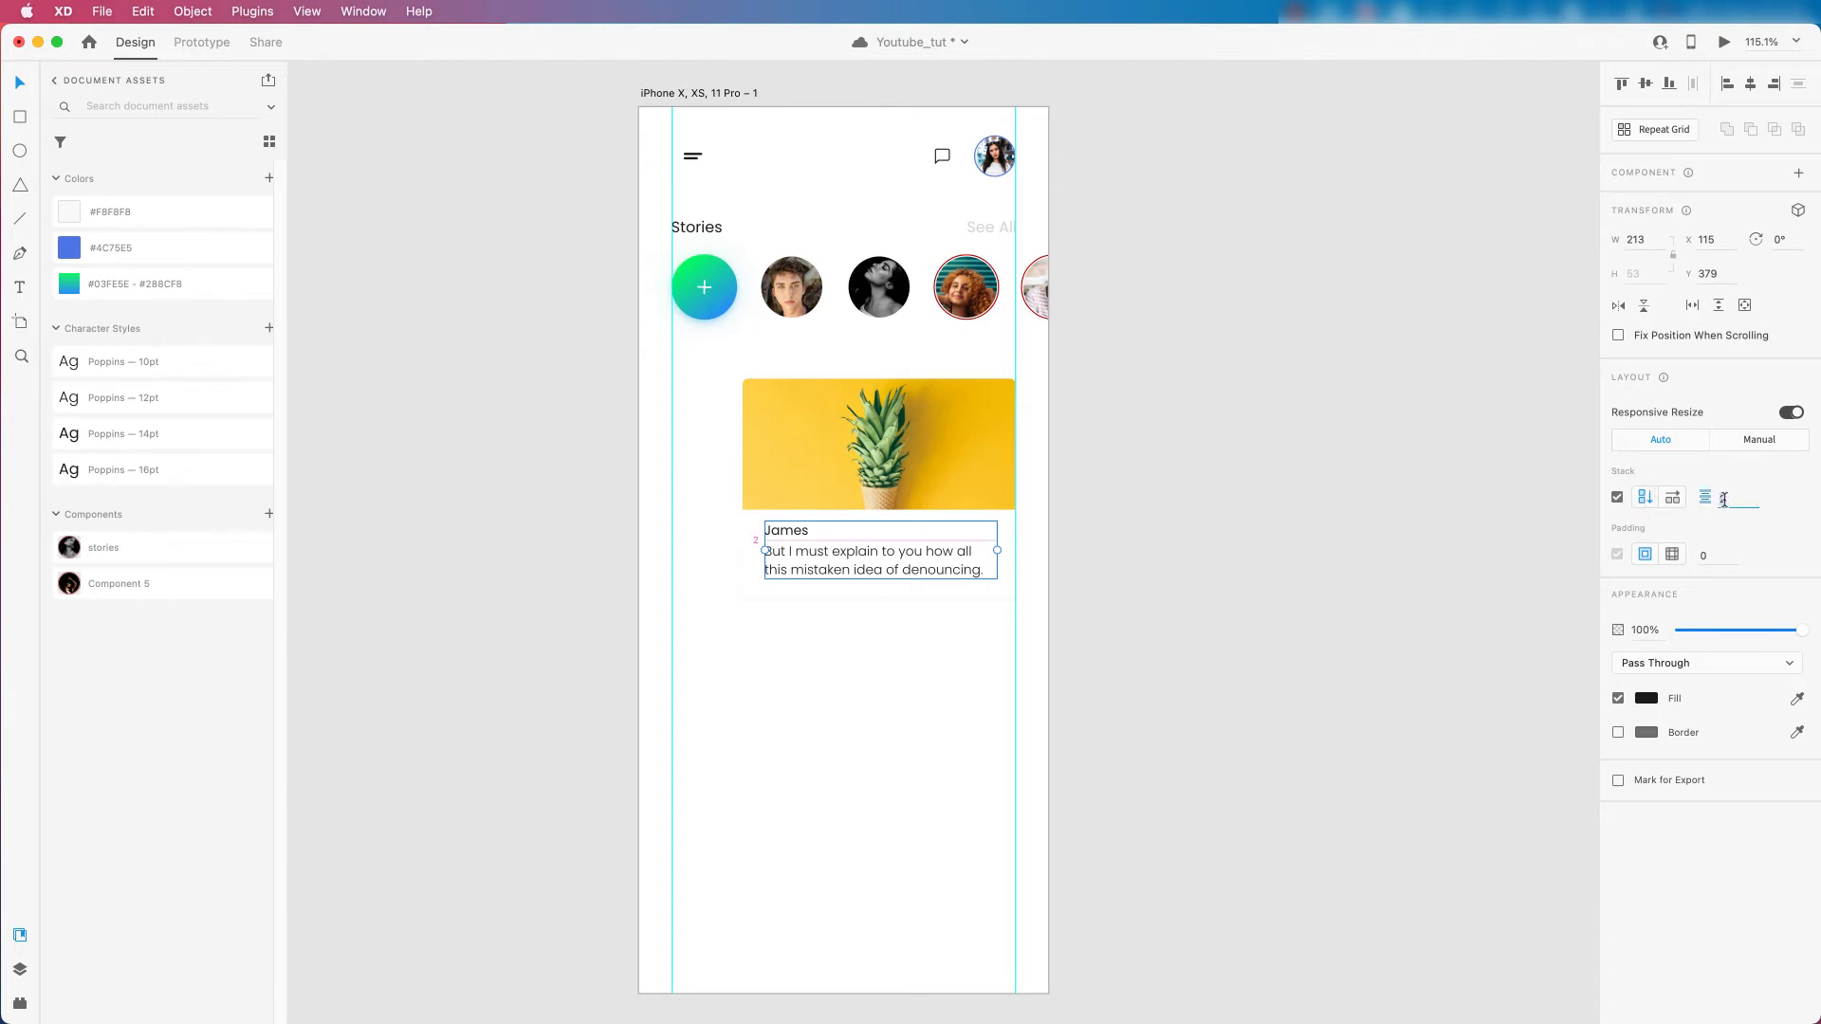
# Try a spacing of 22 between the stacked name and description, and return it to 2.
pyautogui.write('22')
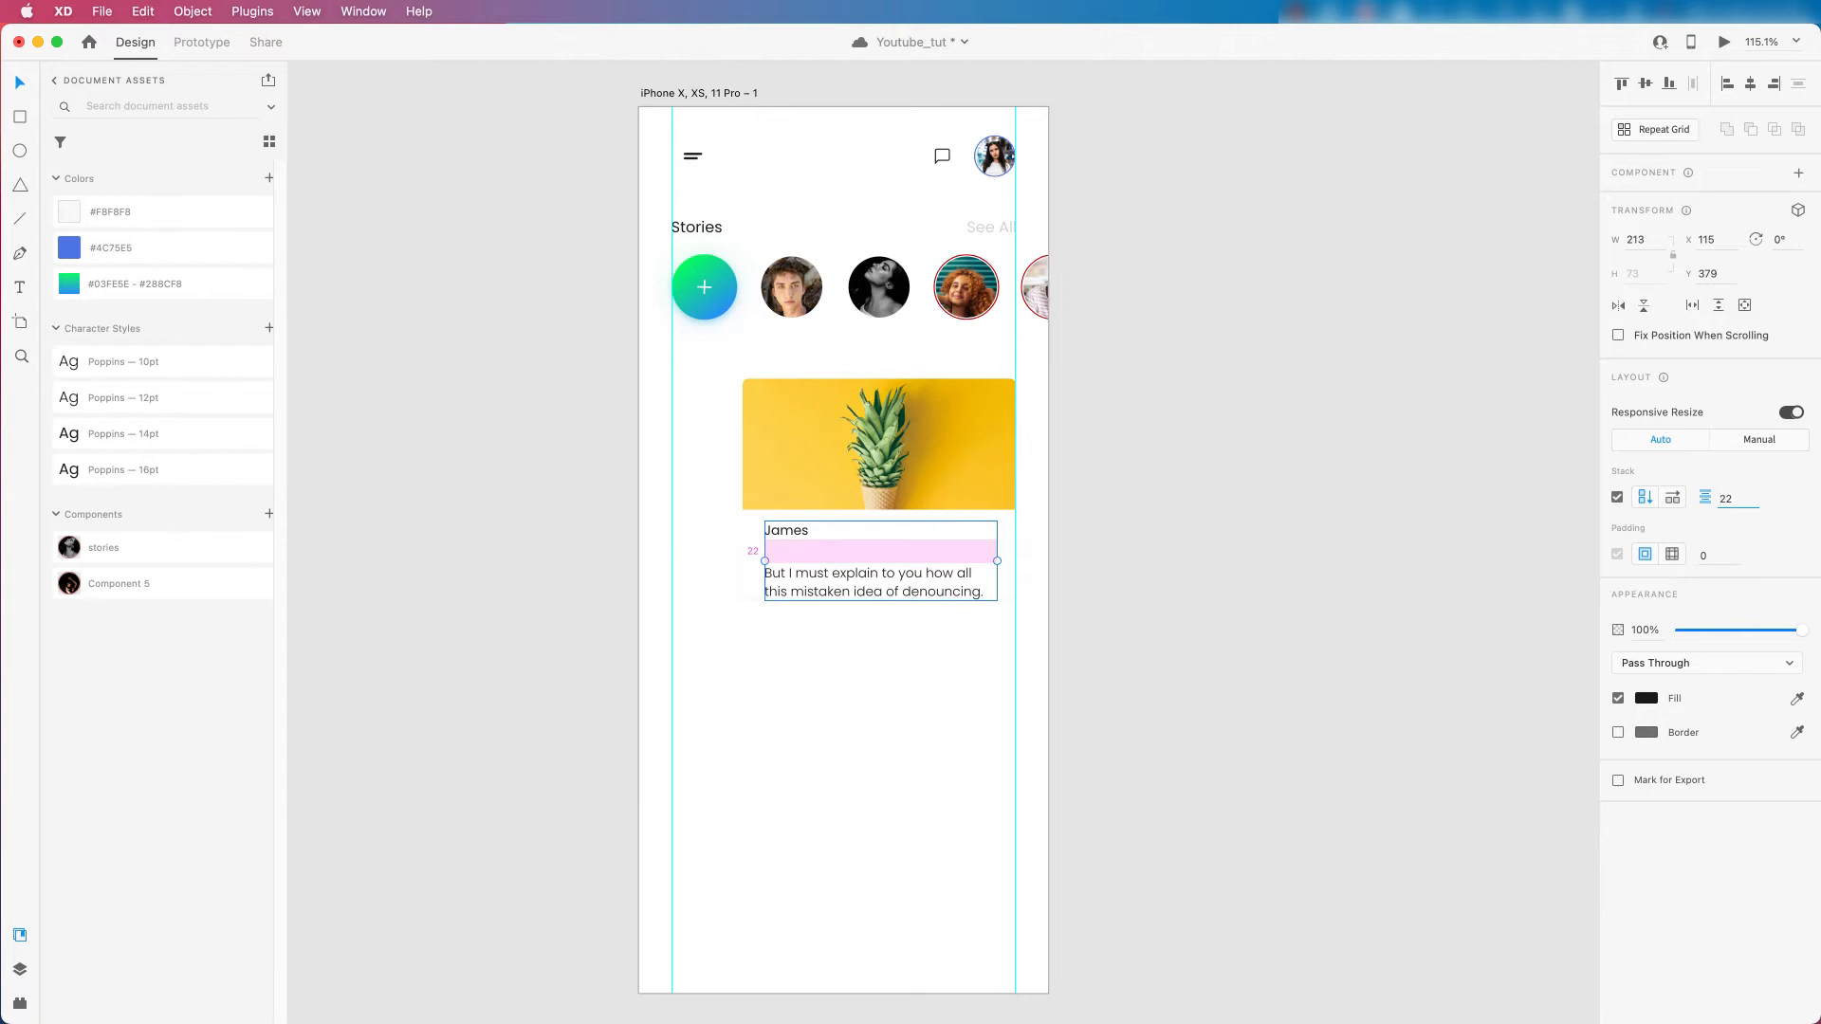
pyautogui.press('BackSpace')
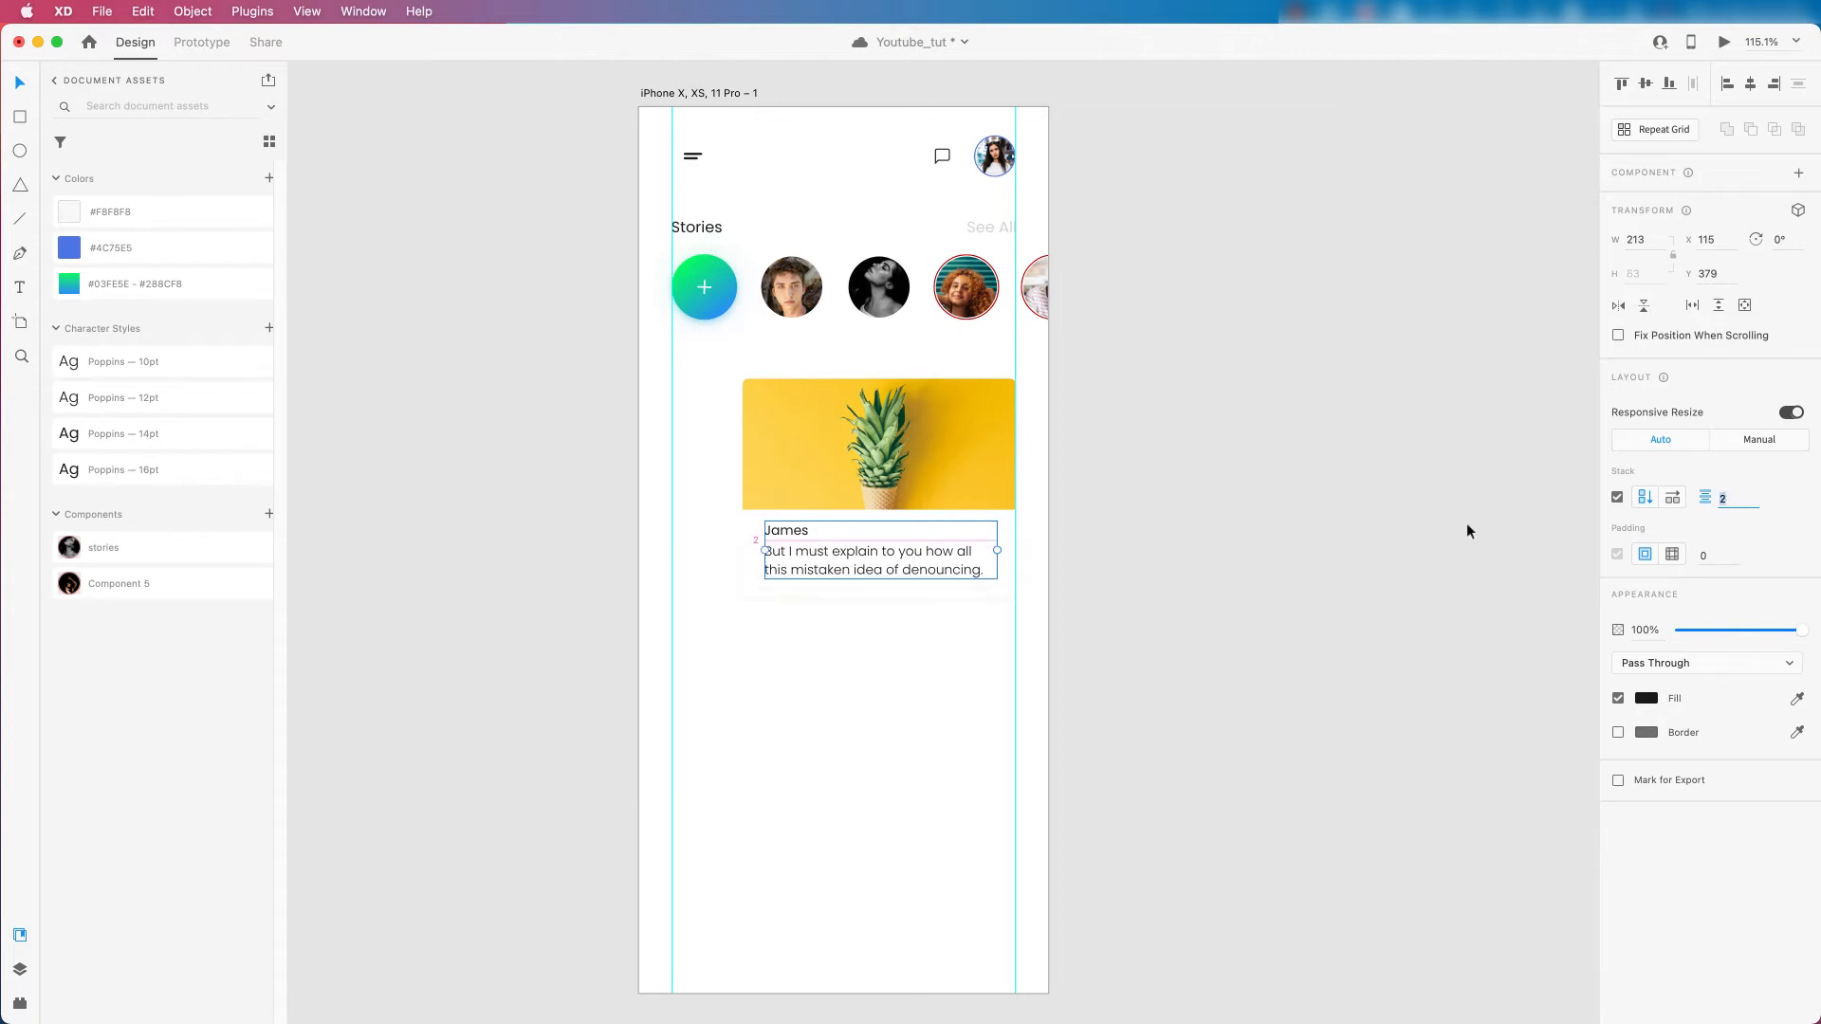
pyautogui.click(851, 618)
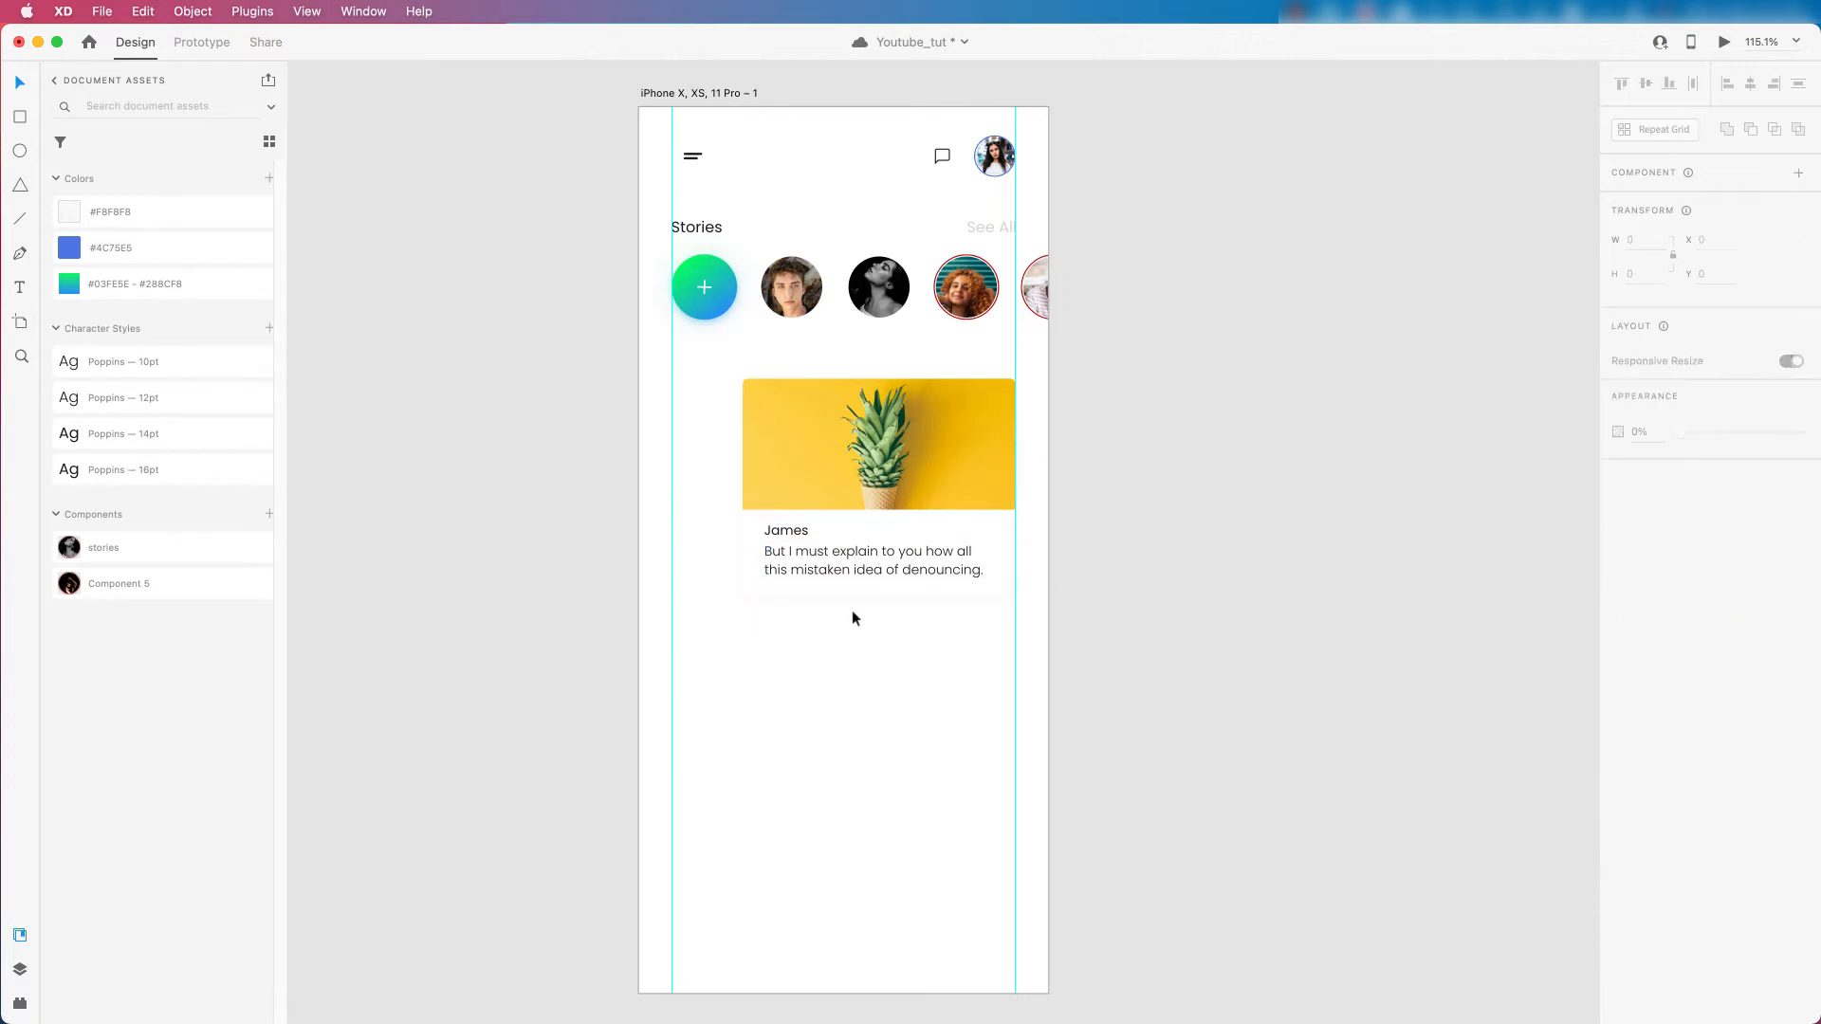
# Duplicate the description text twice inside the stack, placing each copy below the previous one.
pyautogui.doubleClick(823, 569)
pyautogui.moveTo(822, 561); pyautogui.dragTo(817, 594)
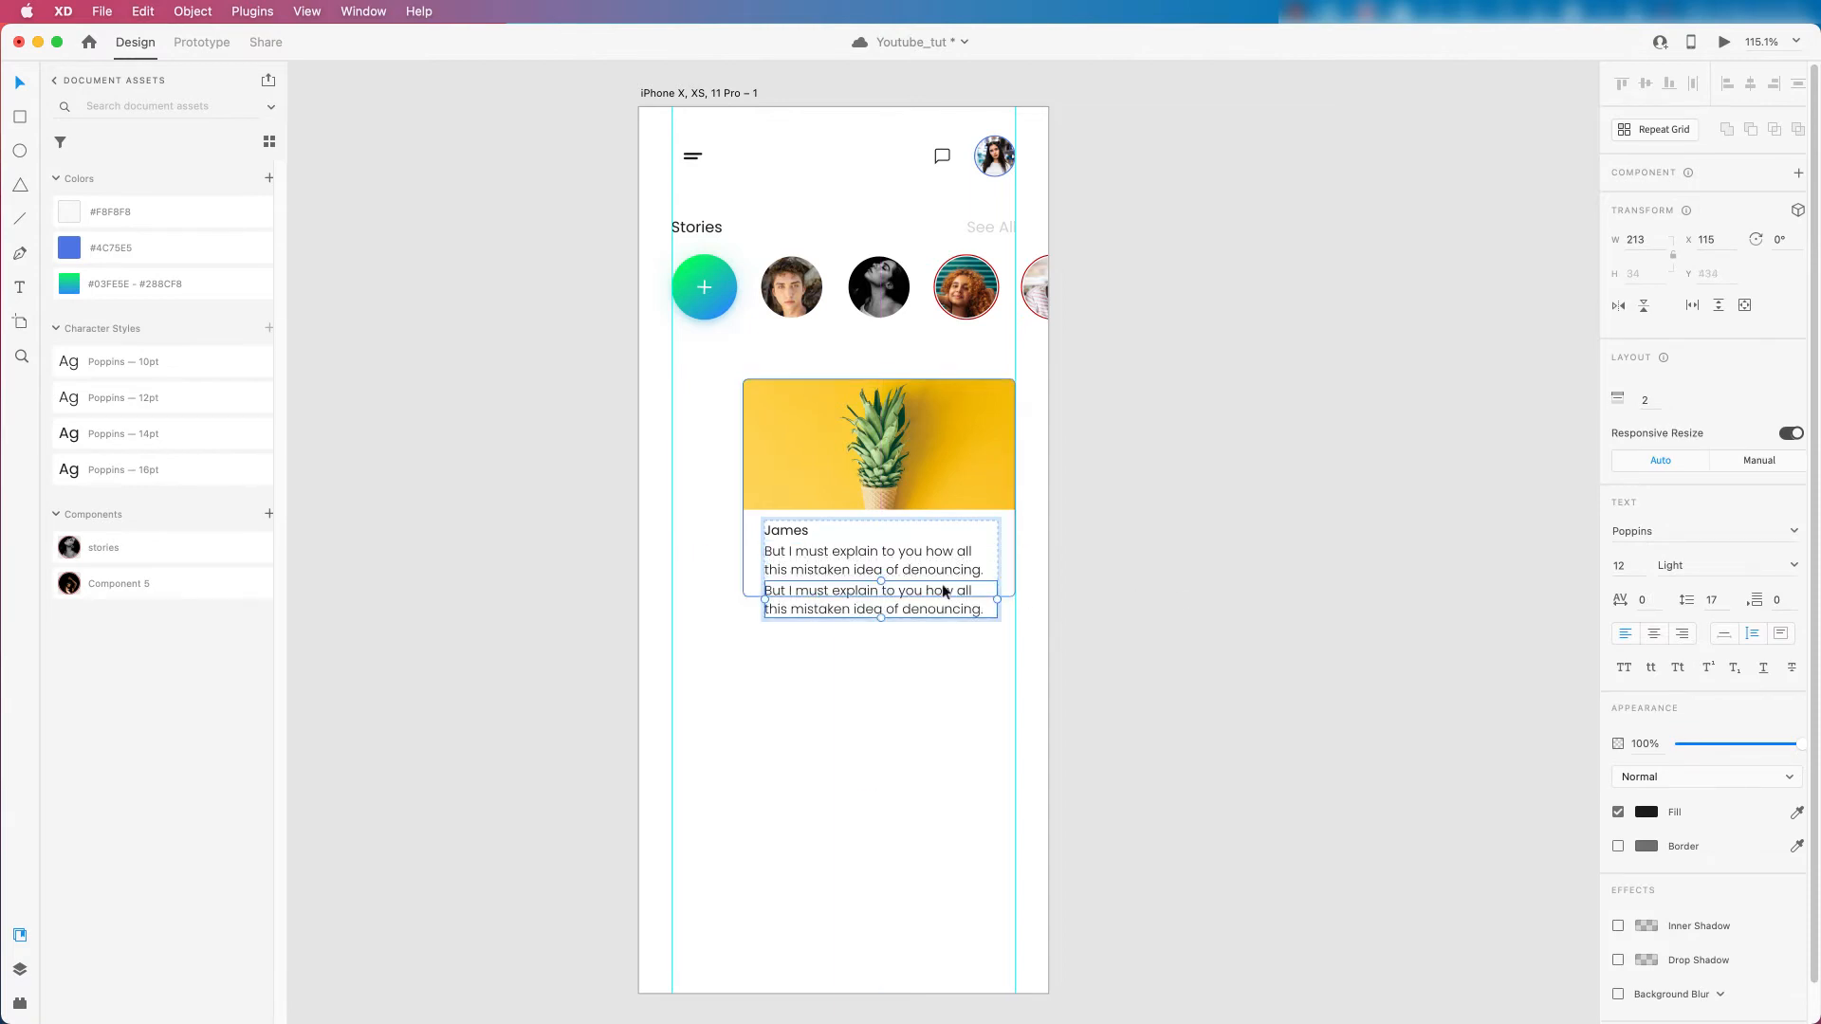
pyautogui.scroll(5, 944, 592)
pyautogui.click(1264, 589)
pyautogui.press('alt')
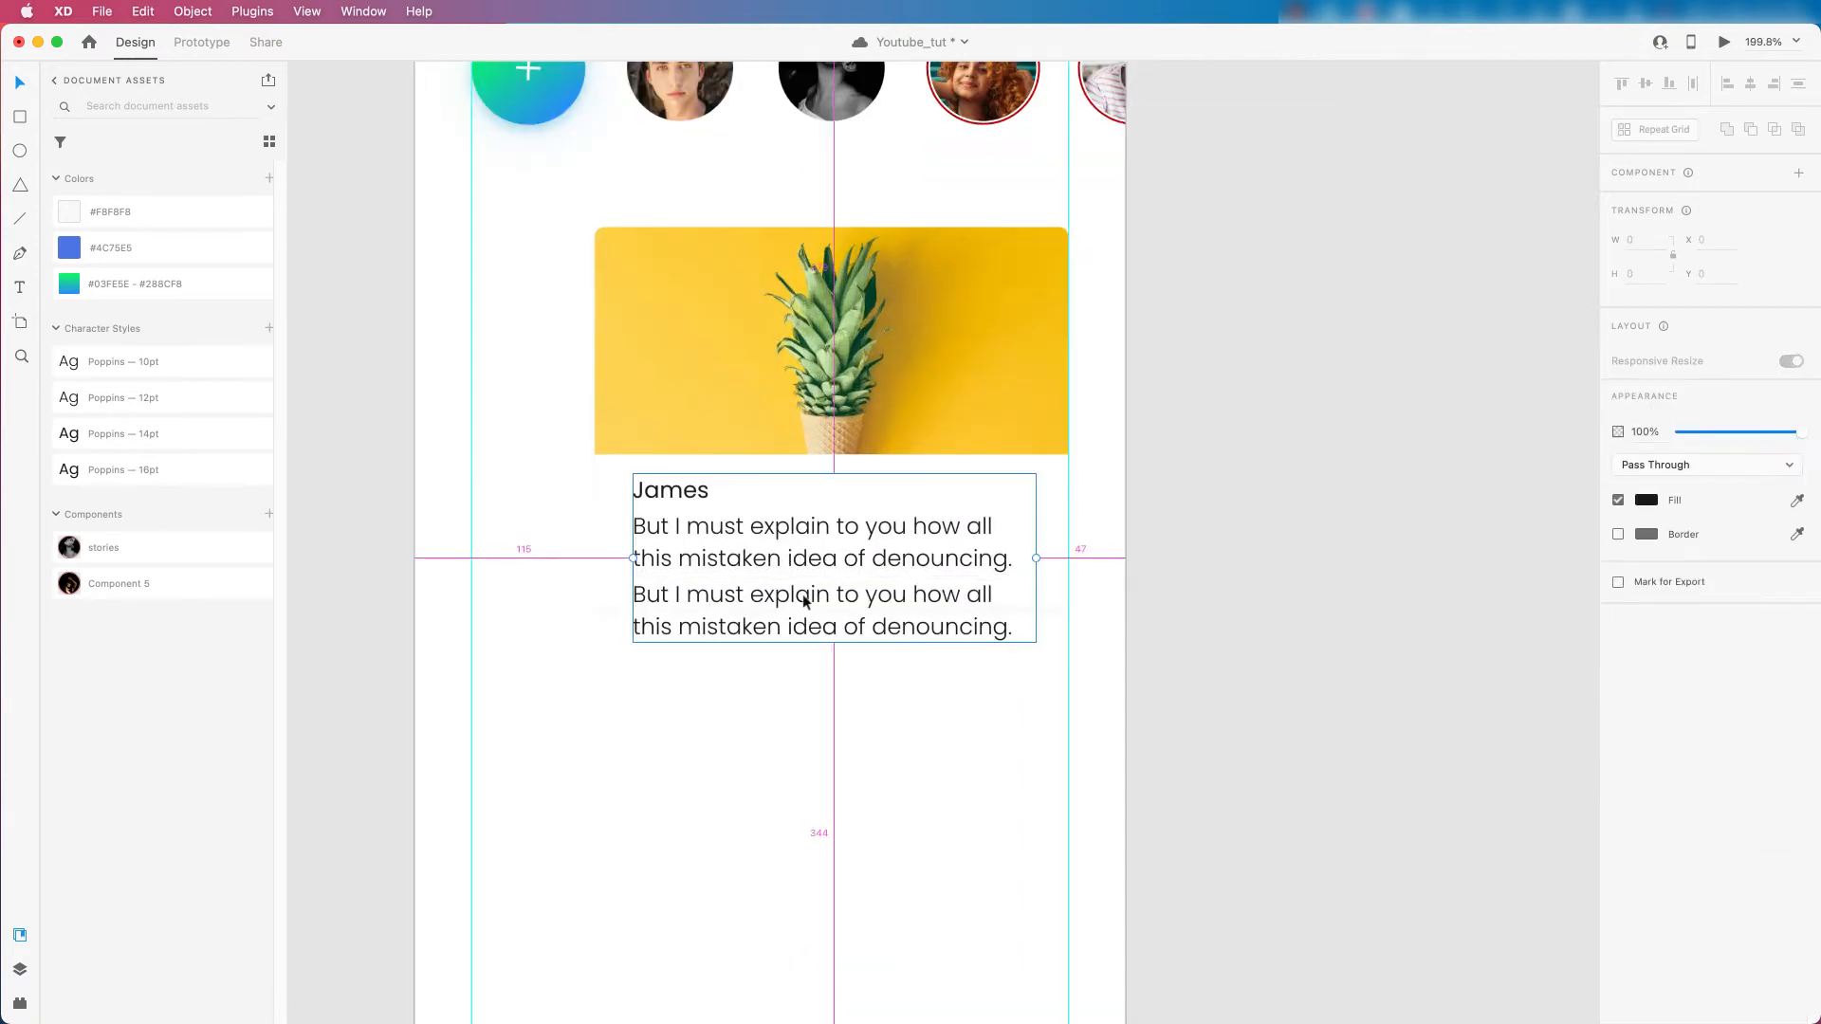
pyautogui.moveTo(803, 602); pyautogui.dragTo(799, 712)
pyautogui.press('super+z')
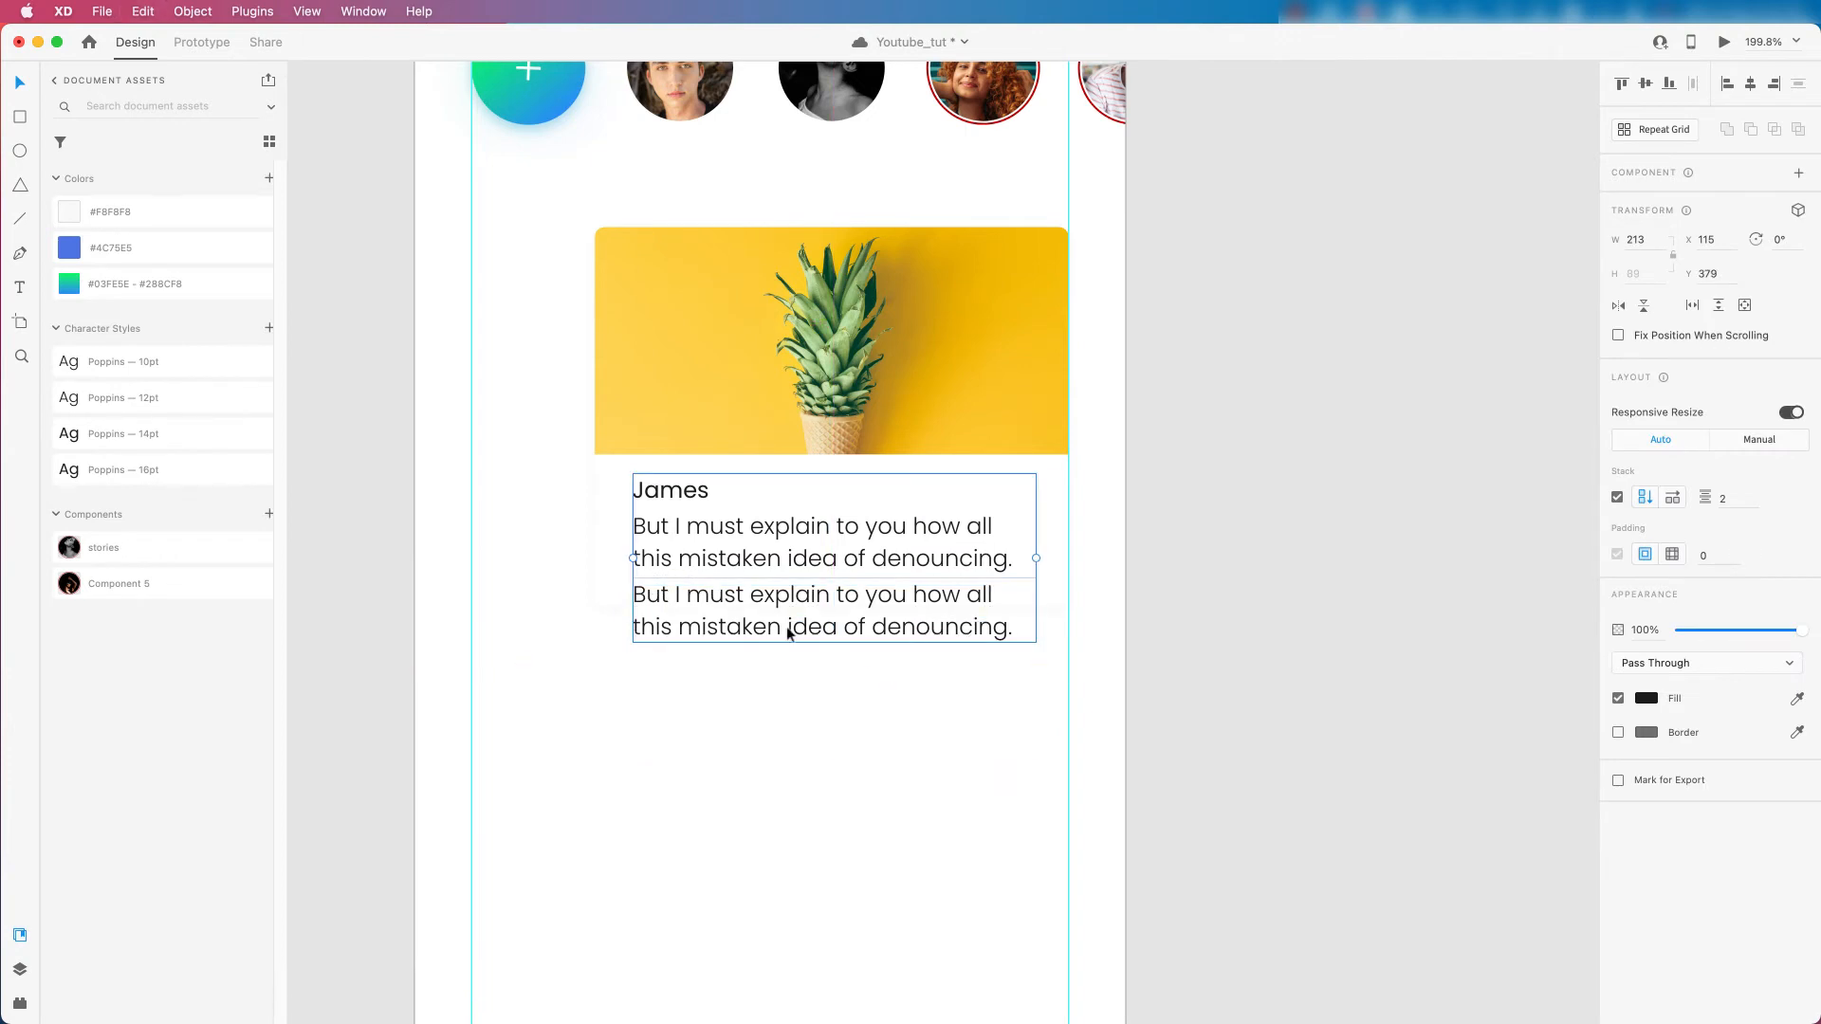
pyautogui.doubleClick(771, 605)
pyautogui.moveTo(766, 601); pyautogui.dragTo(770, 669)
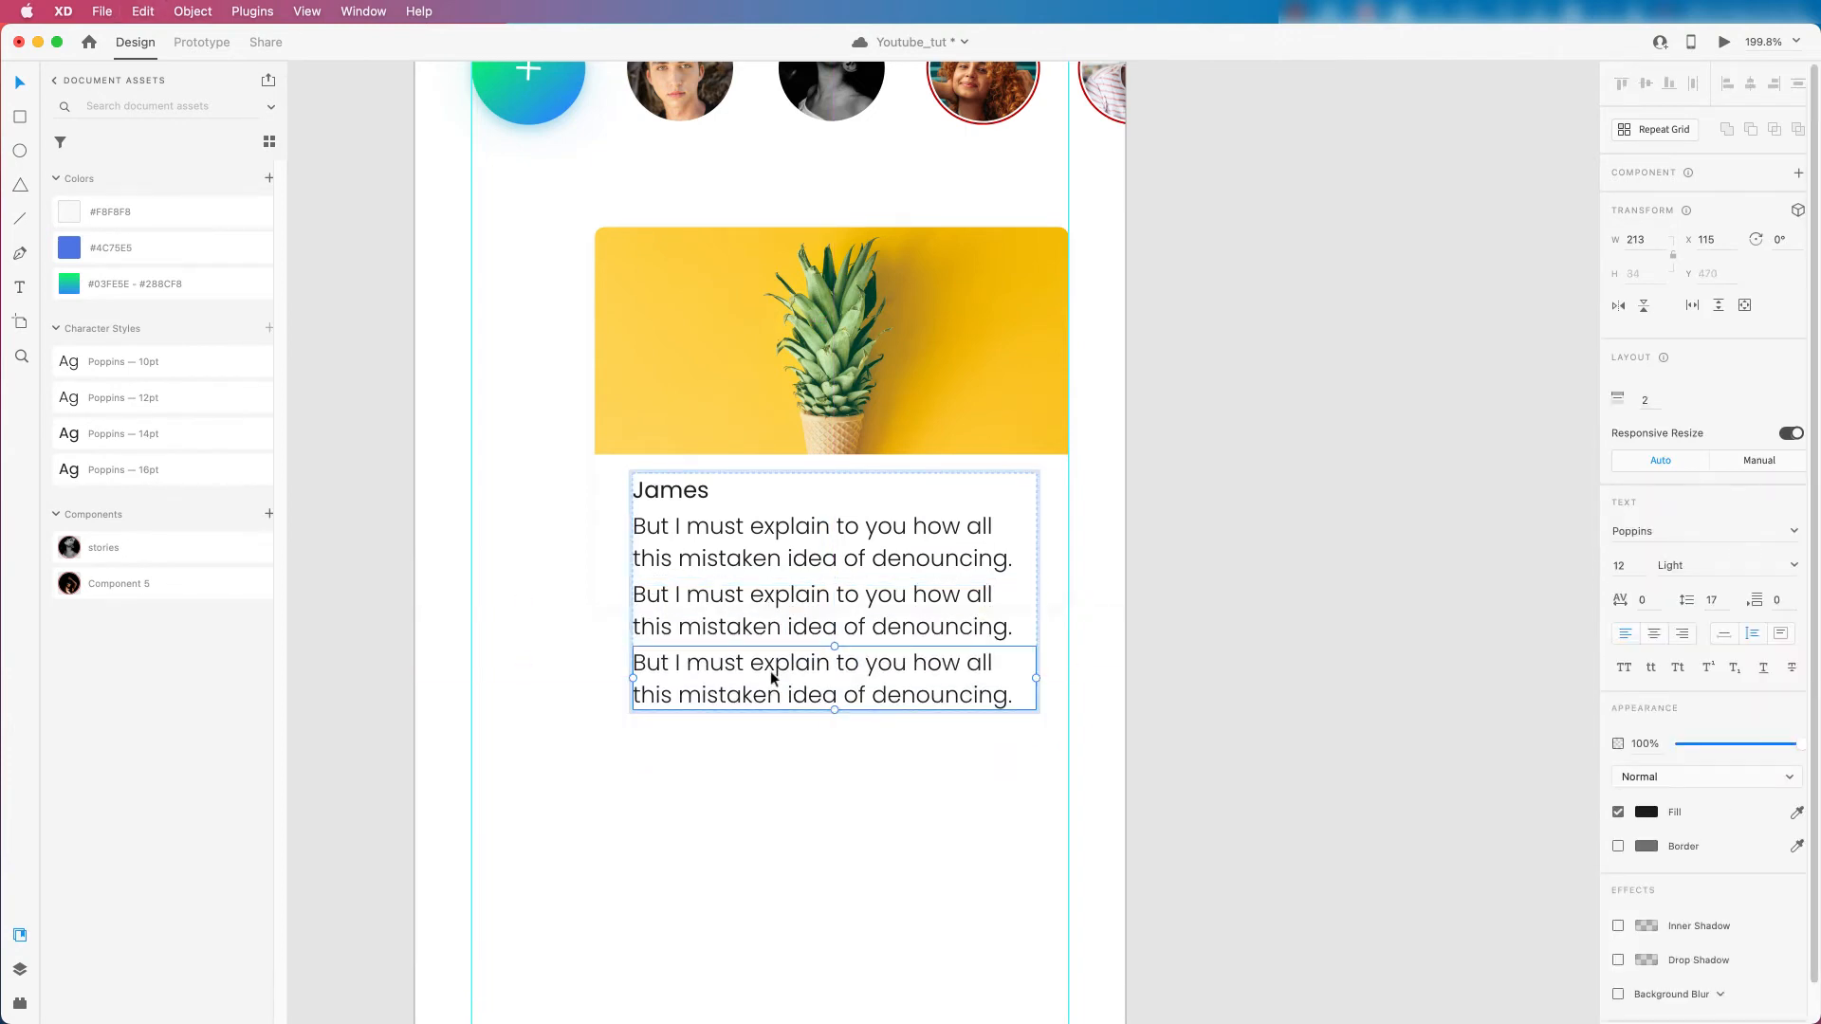
pyautogui.click(1186, 537)
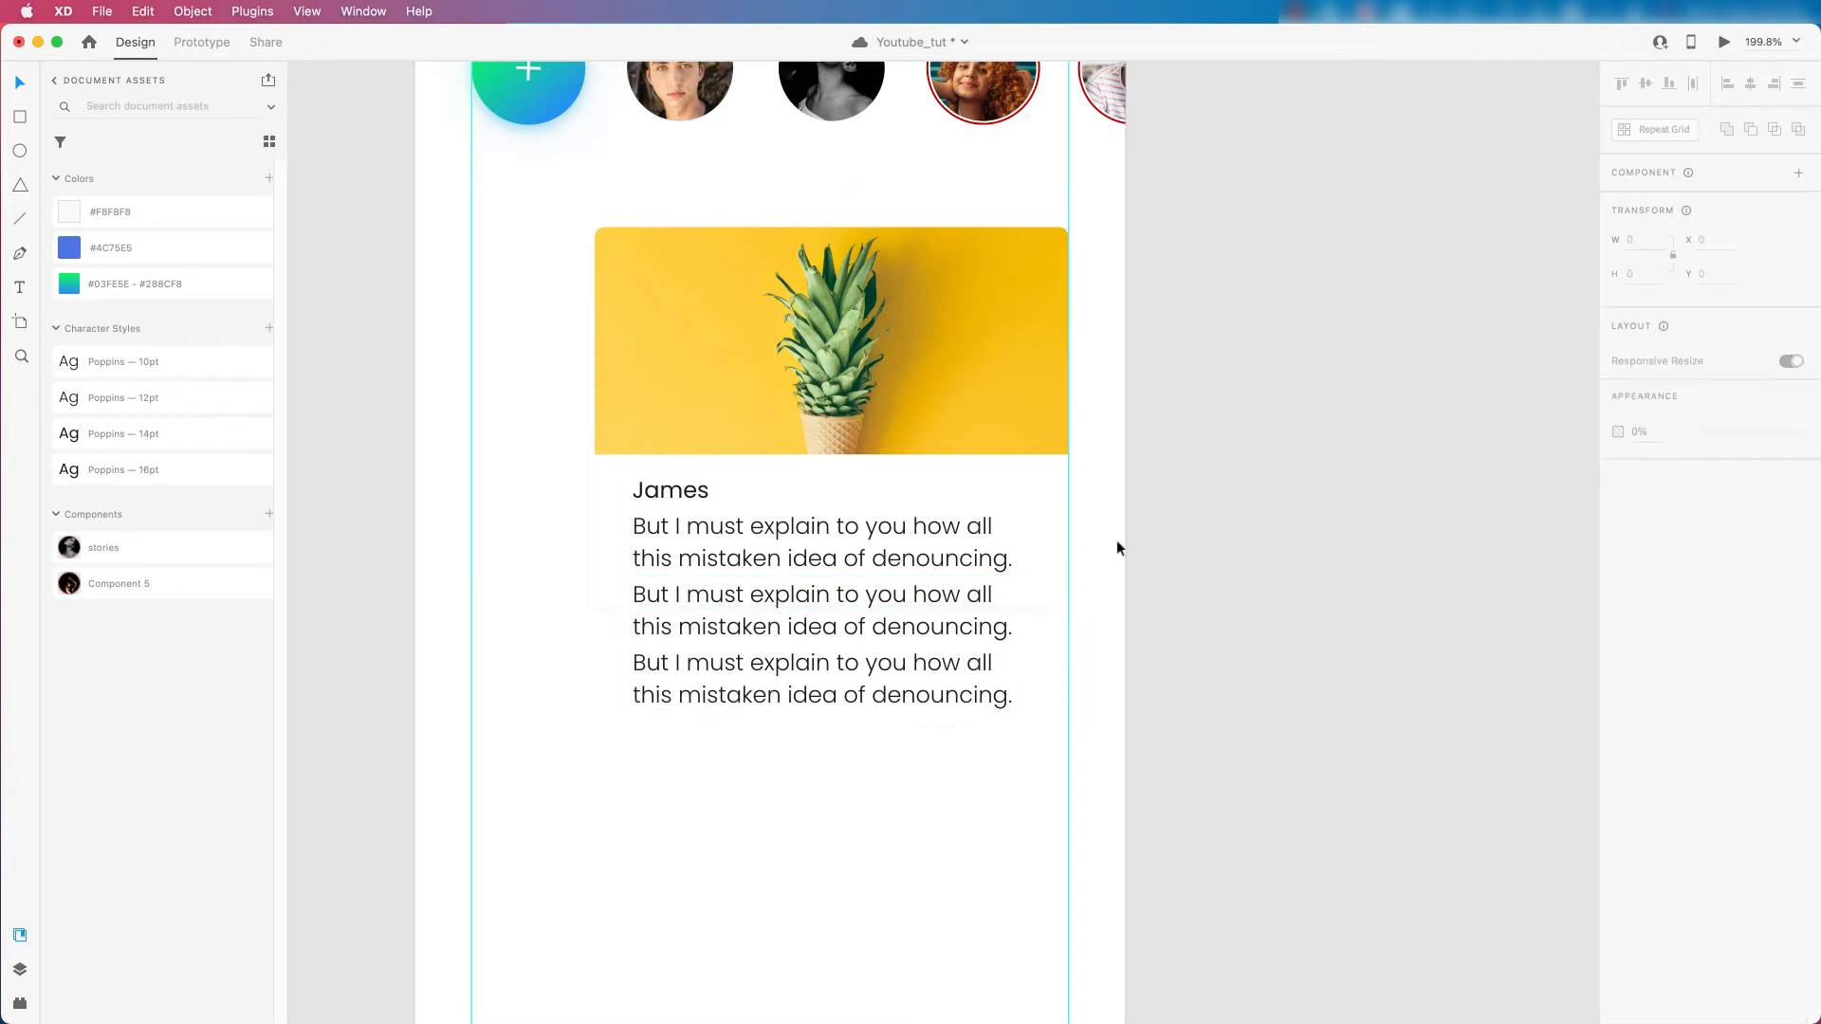
# Set the spacing between all texts in the stack to 12.
pyautogui.click(910, 537)
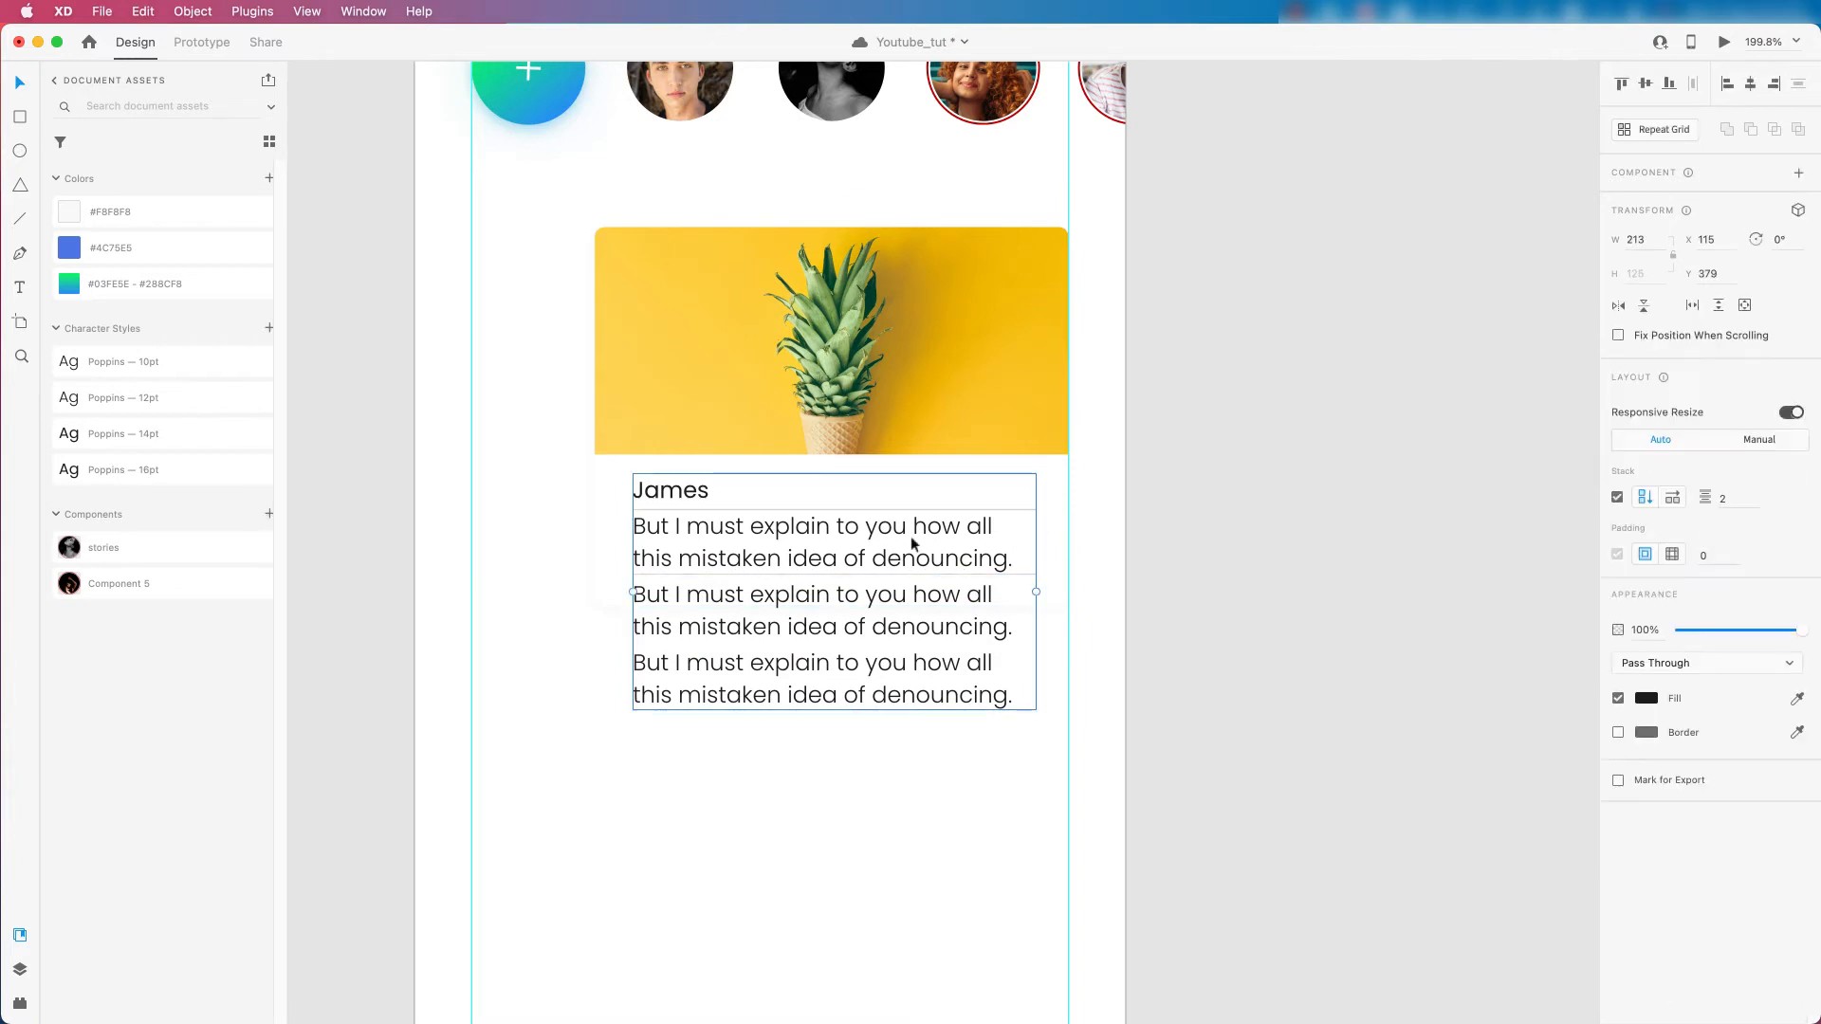
pyautogui.click(1724, 500)
pyautogui.write('12')
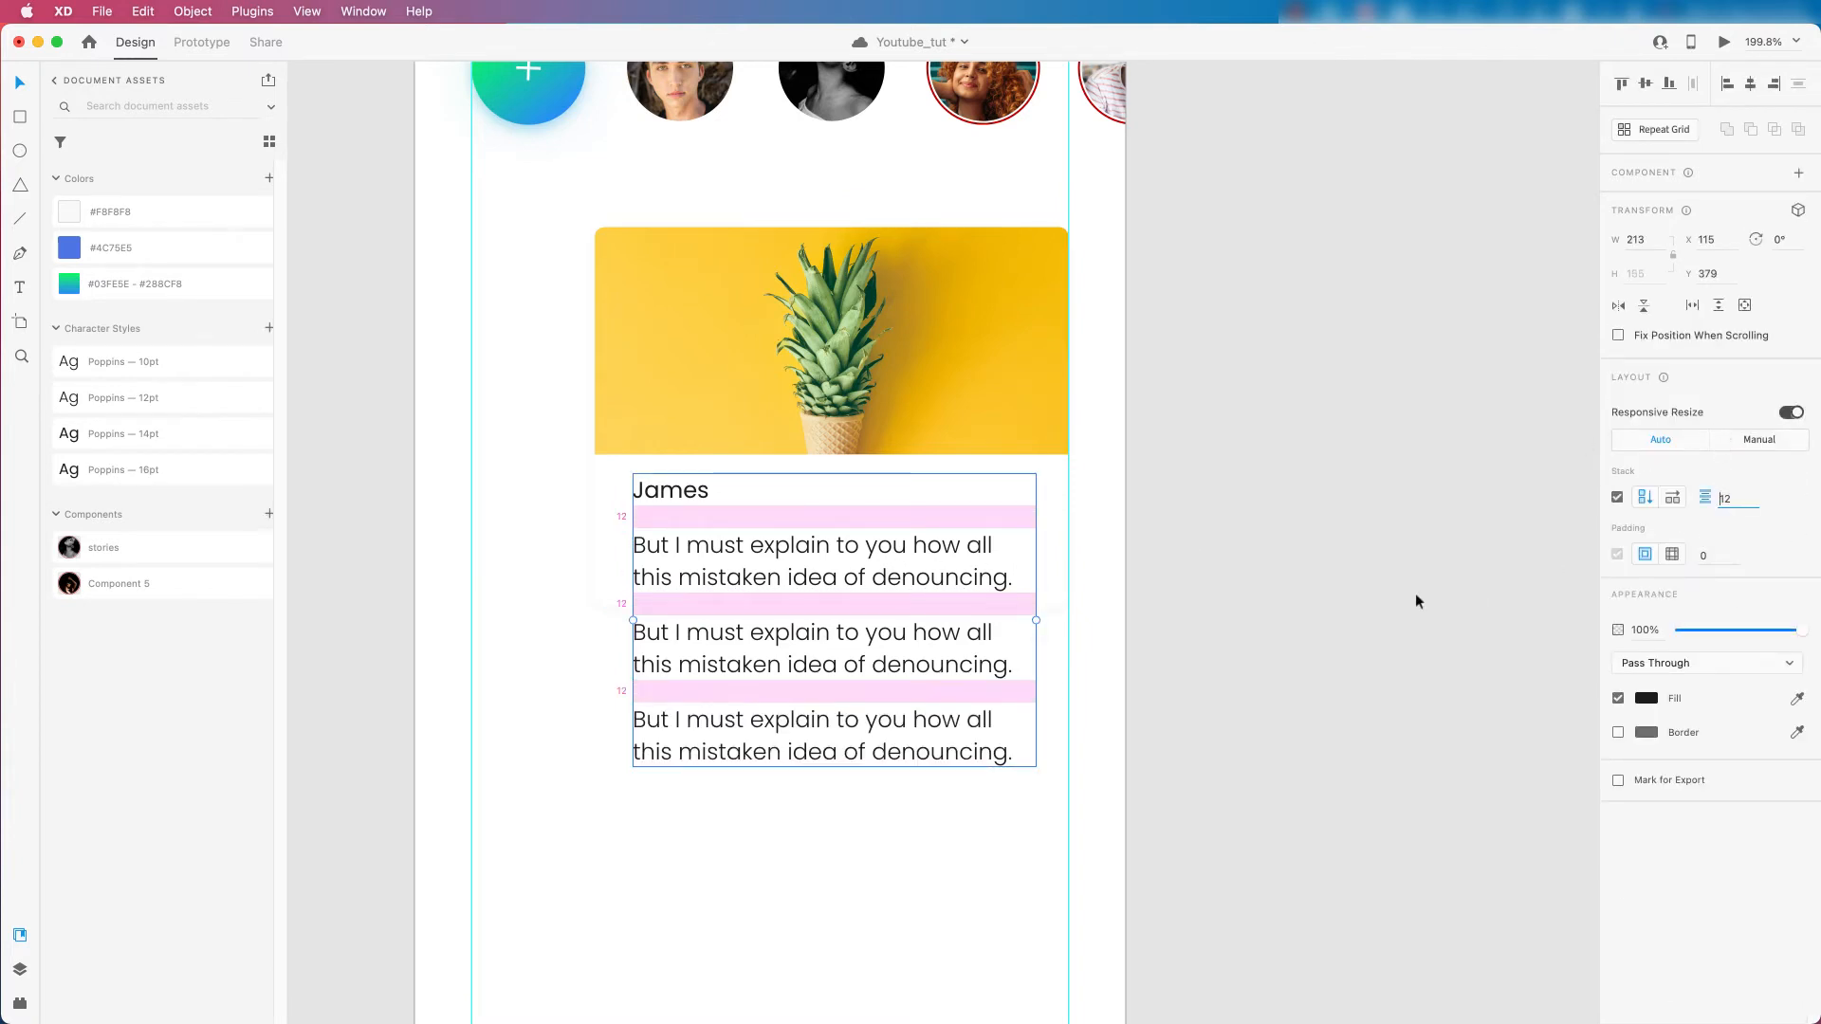
pyautogui.click(1443, 597)
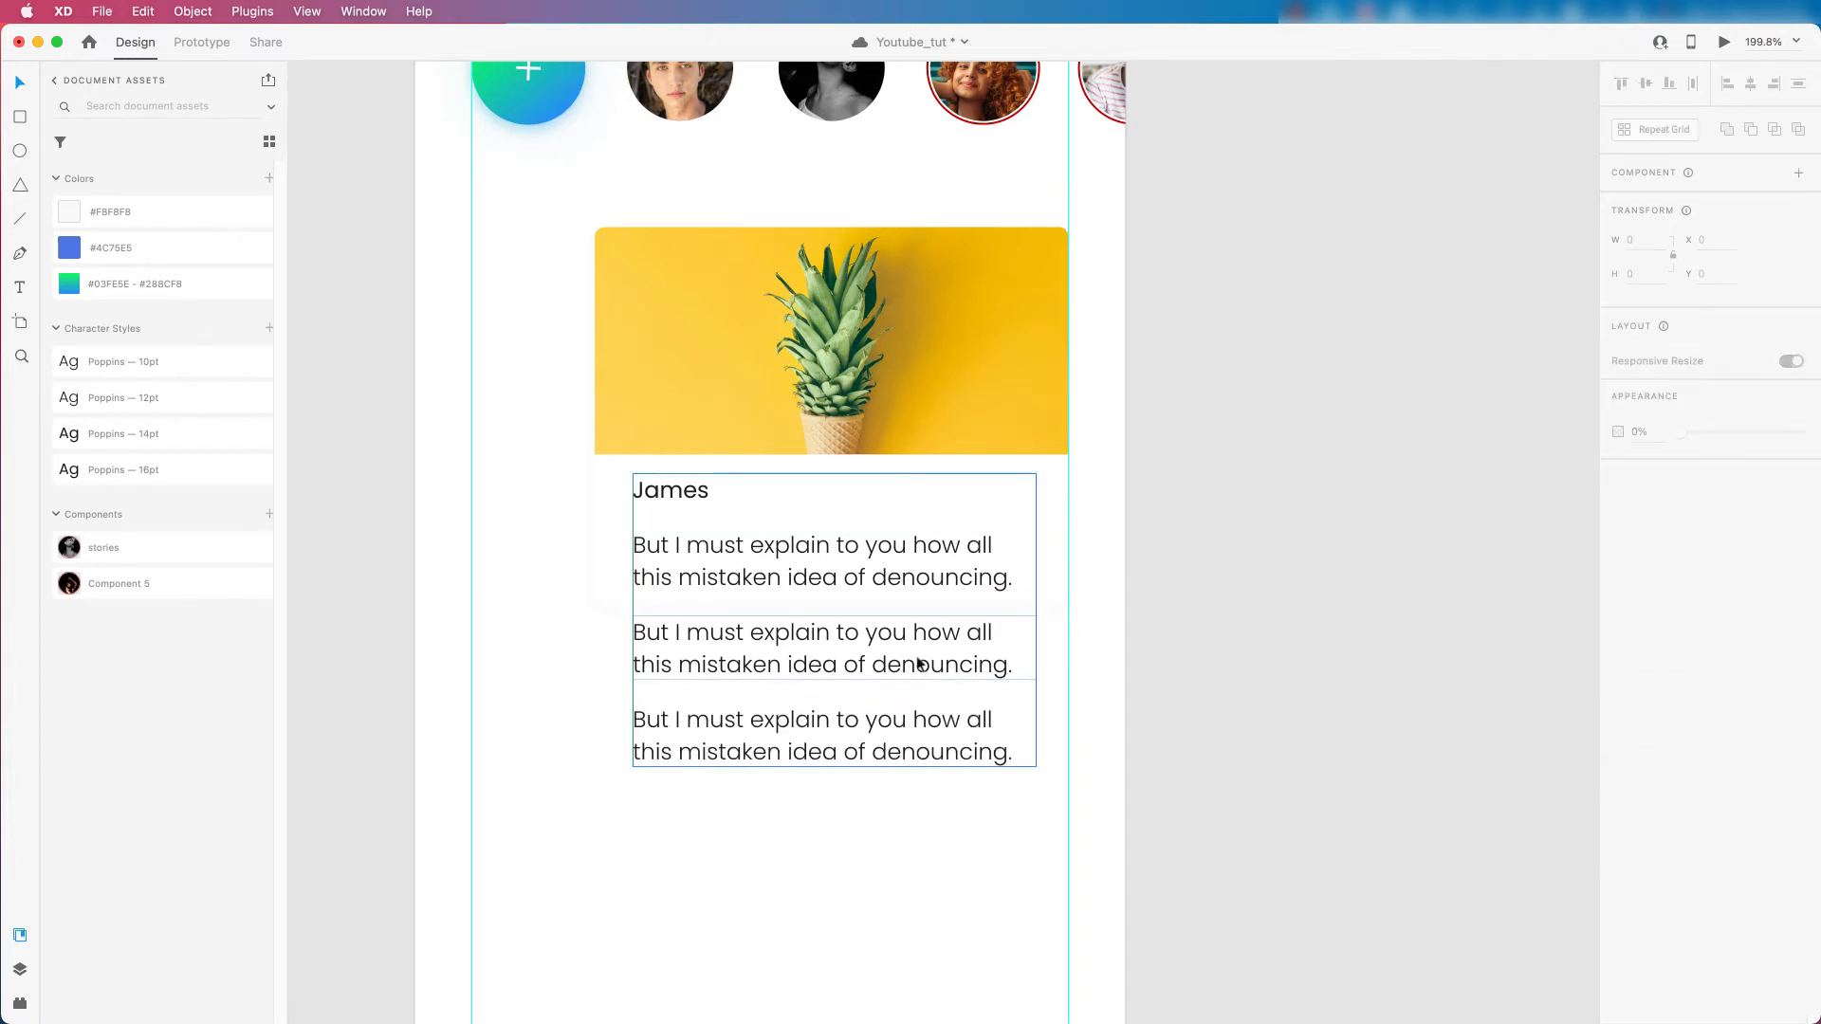
# Delete both duplicated description texts from the stack, keeping only the poster name and the original description.
pyautogui.doubleClick(806, 721)
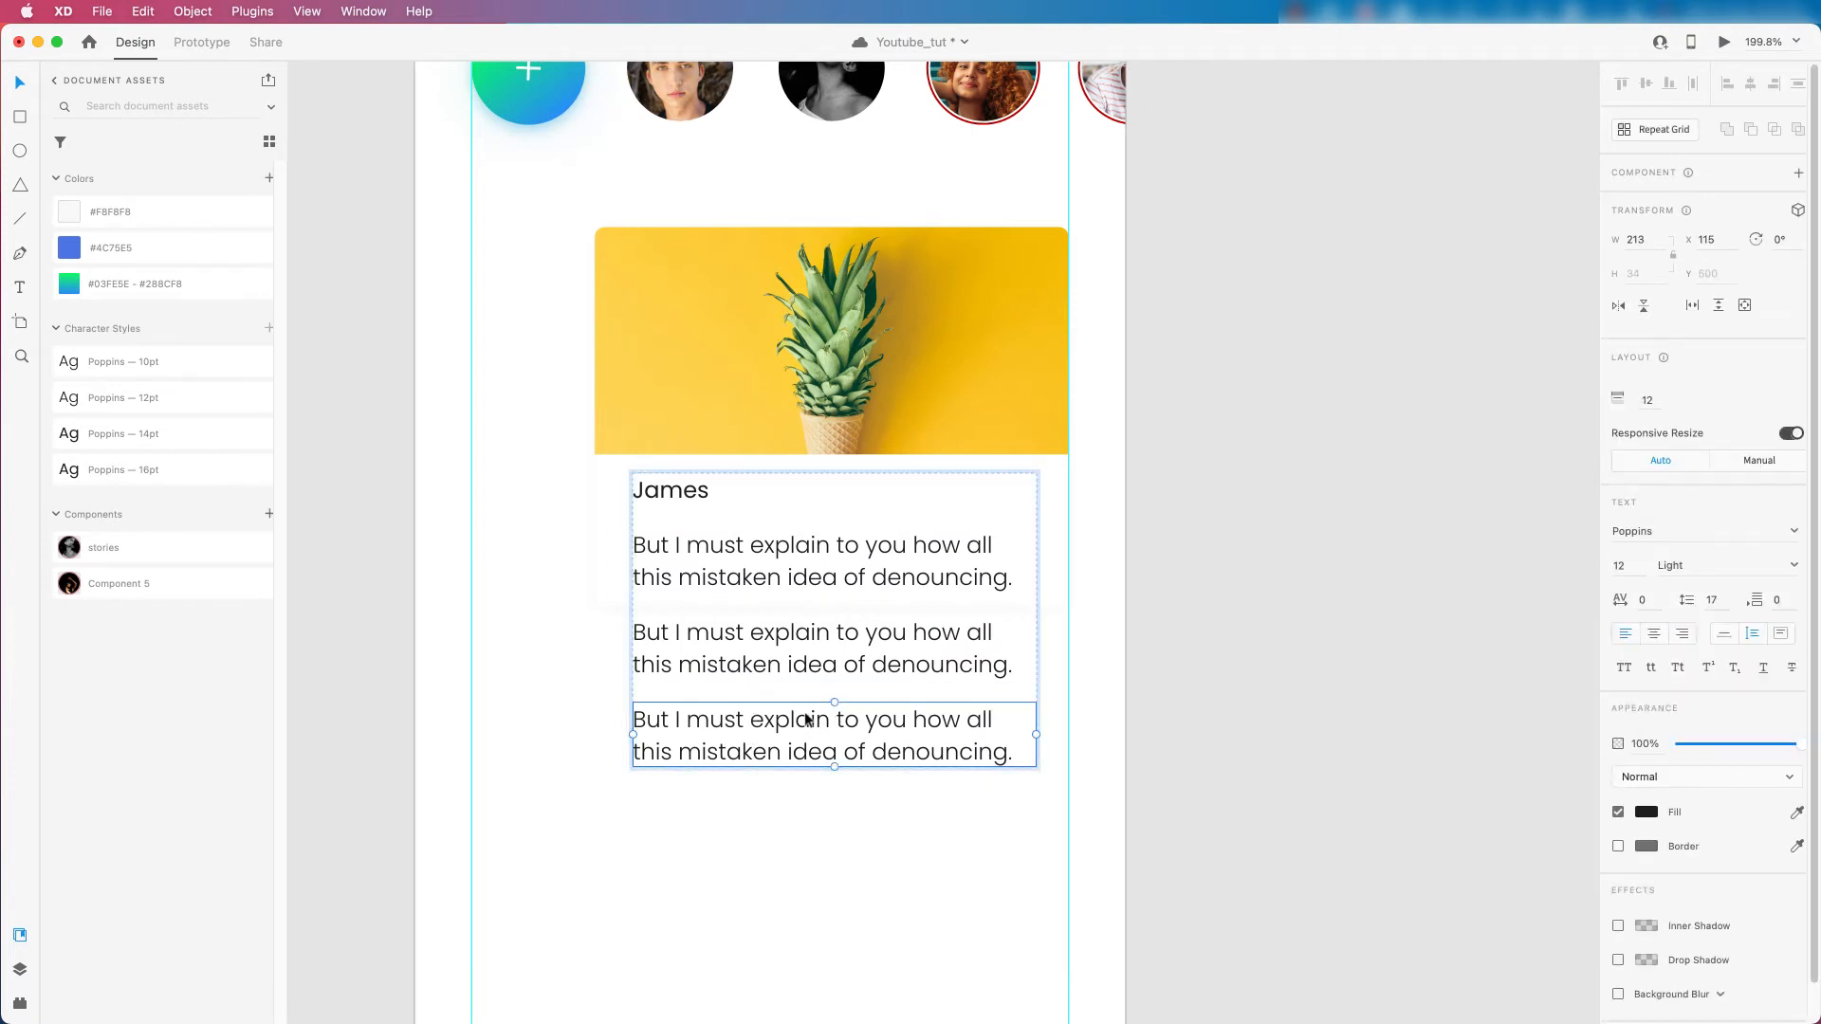
pyautogui.press('Delete')
pyautogui.click(804, 662)
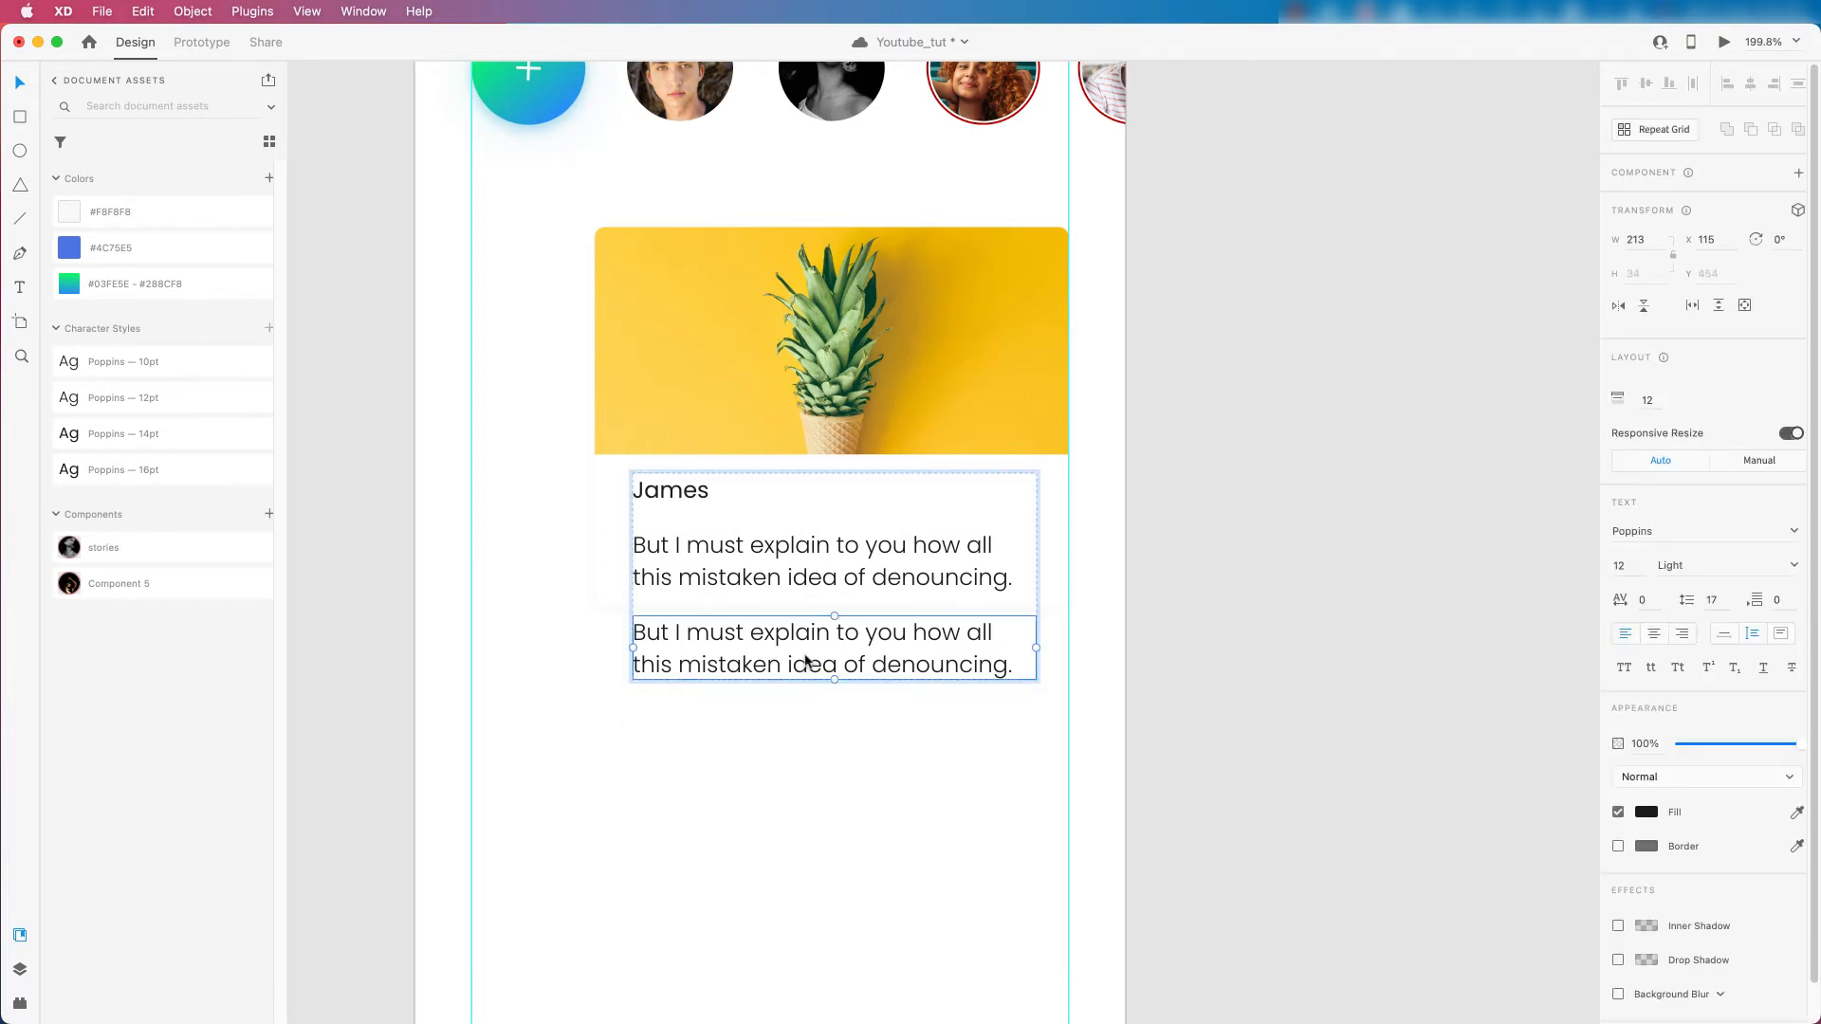
pyautogui.press('Delete')
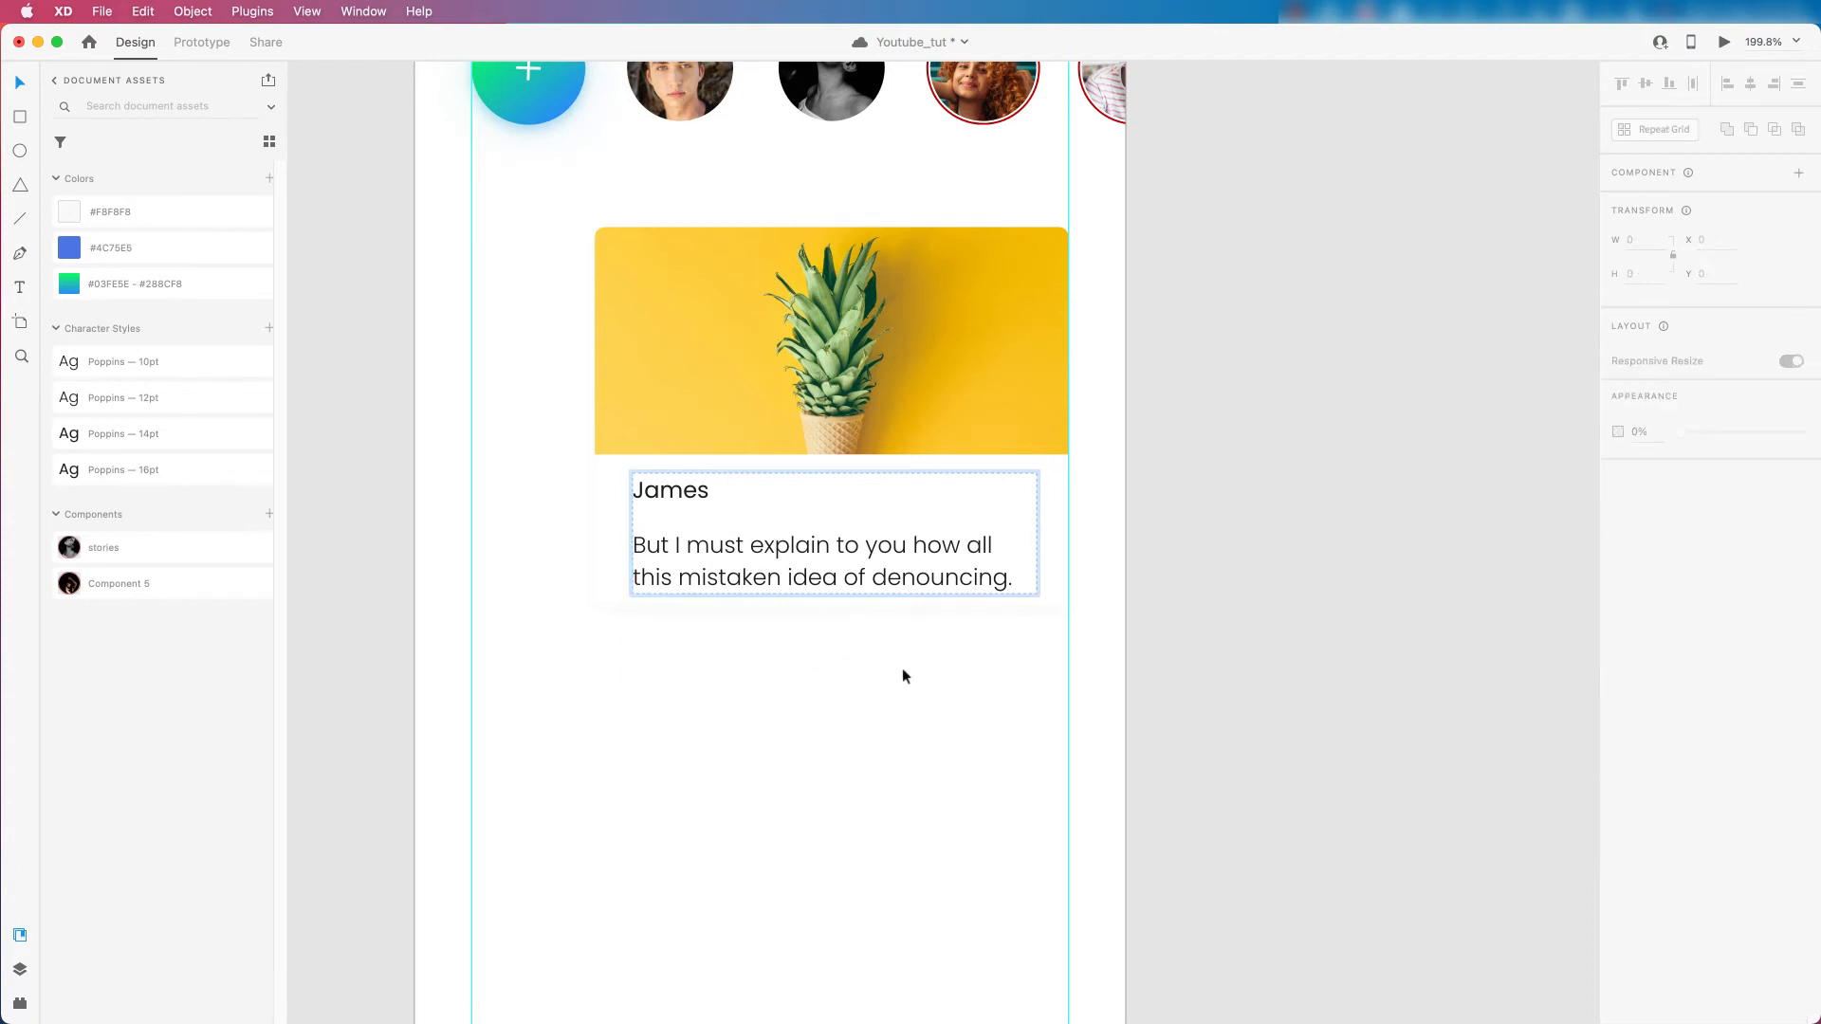
pyautogui.scroll(-3, 770, 607)
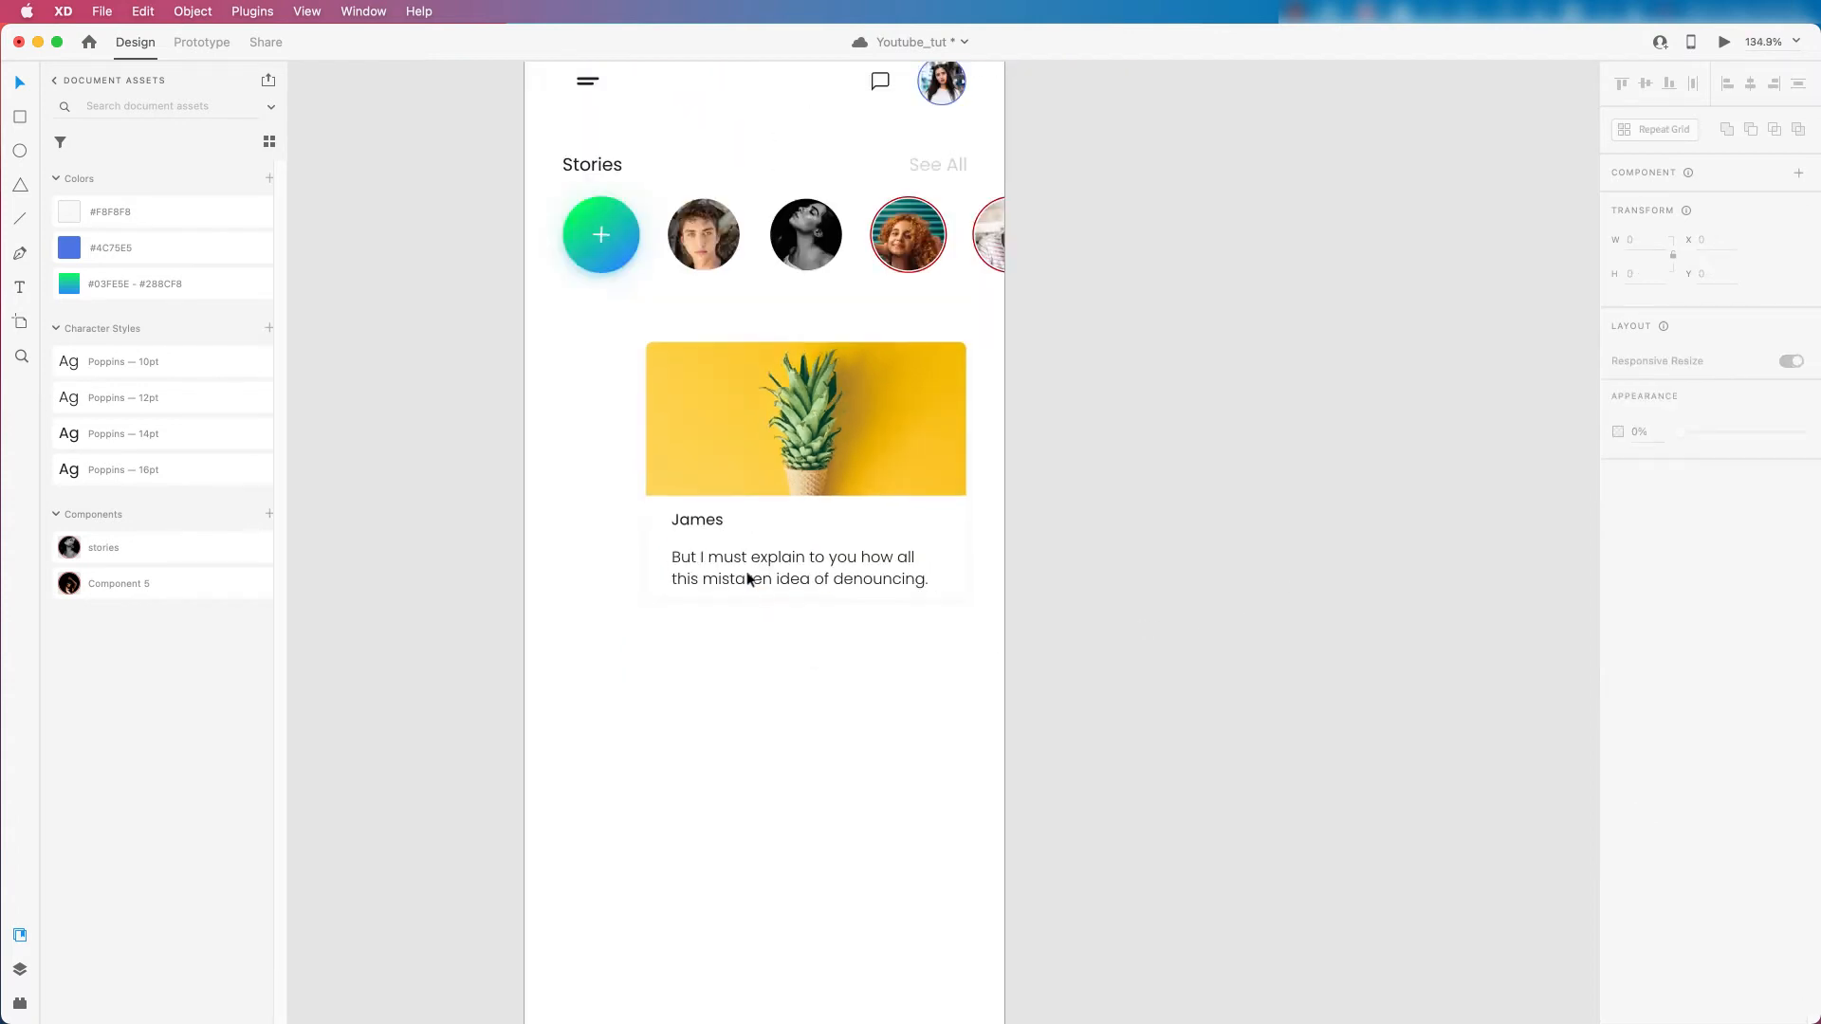
# Set the spacing between the stacked poster name and description to 2.
pyautogui.click(685, 527)
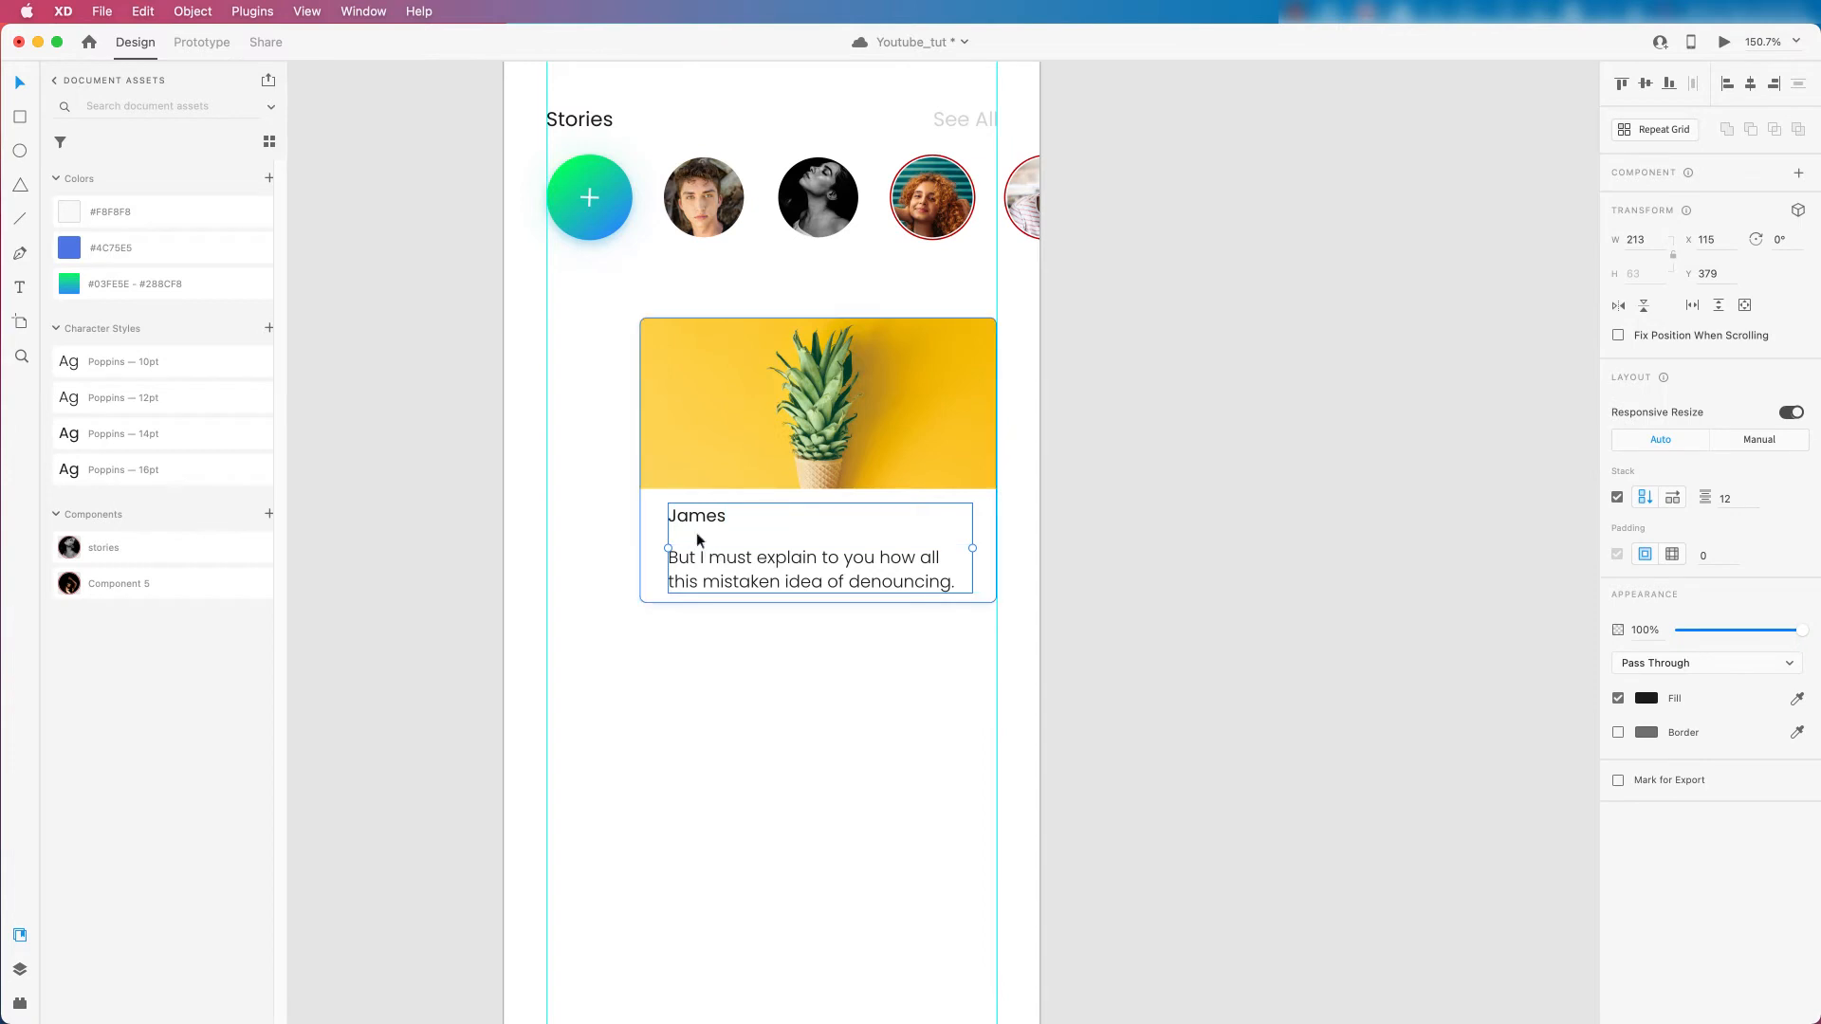
pyautogui.scroll(-2, 797, 541)
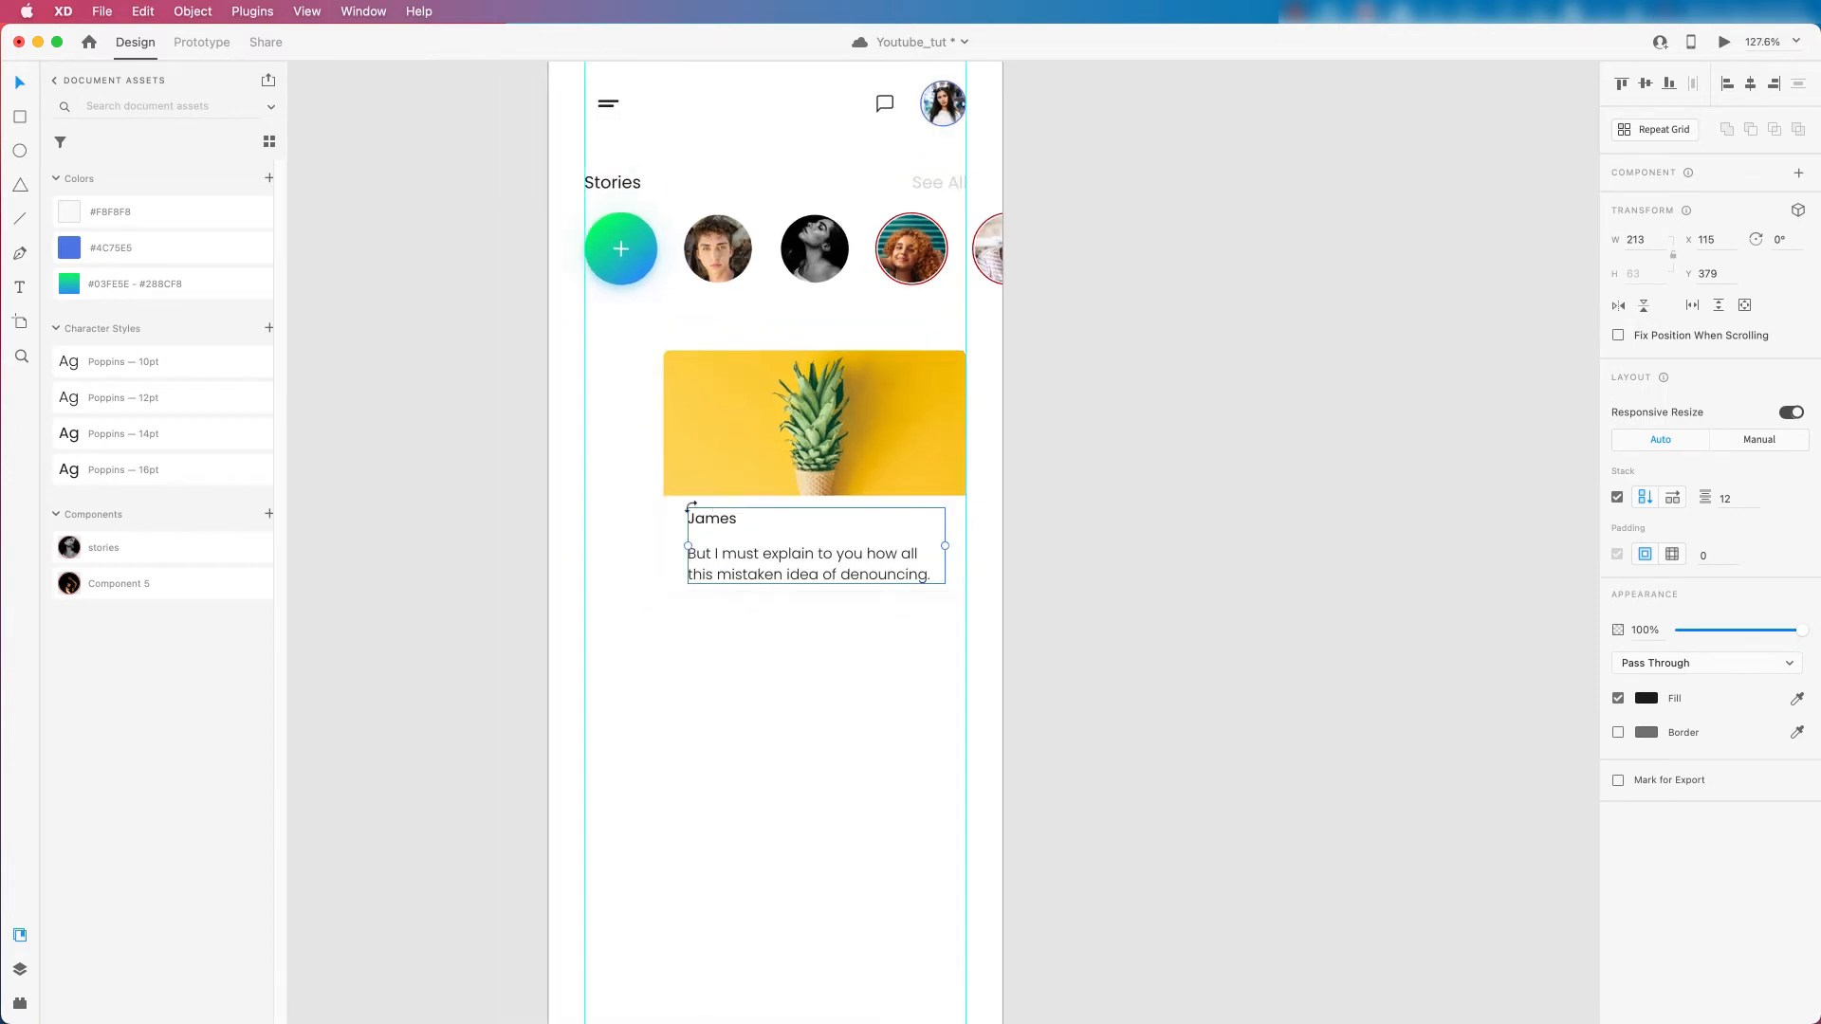
pyautogui.scroll(-3, 597, 476)
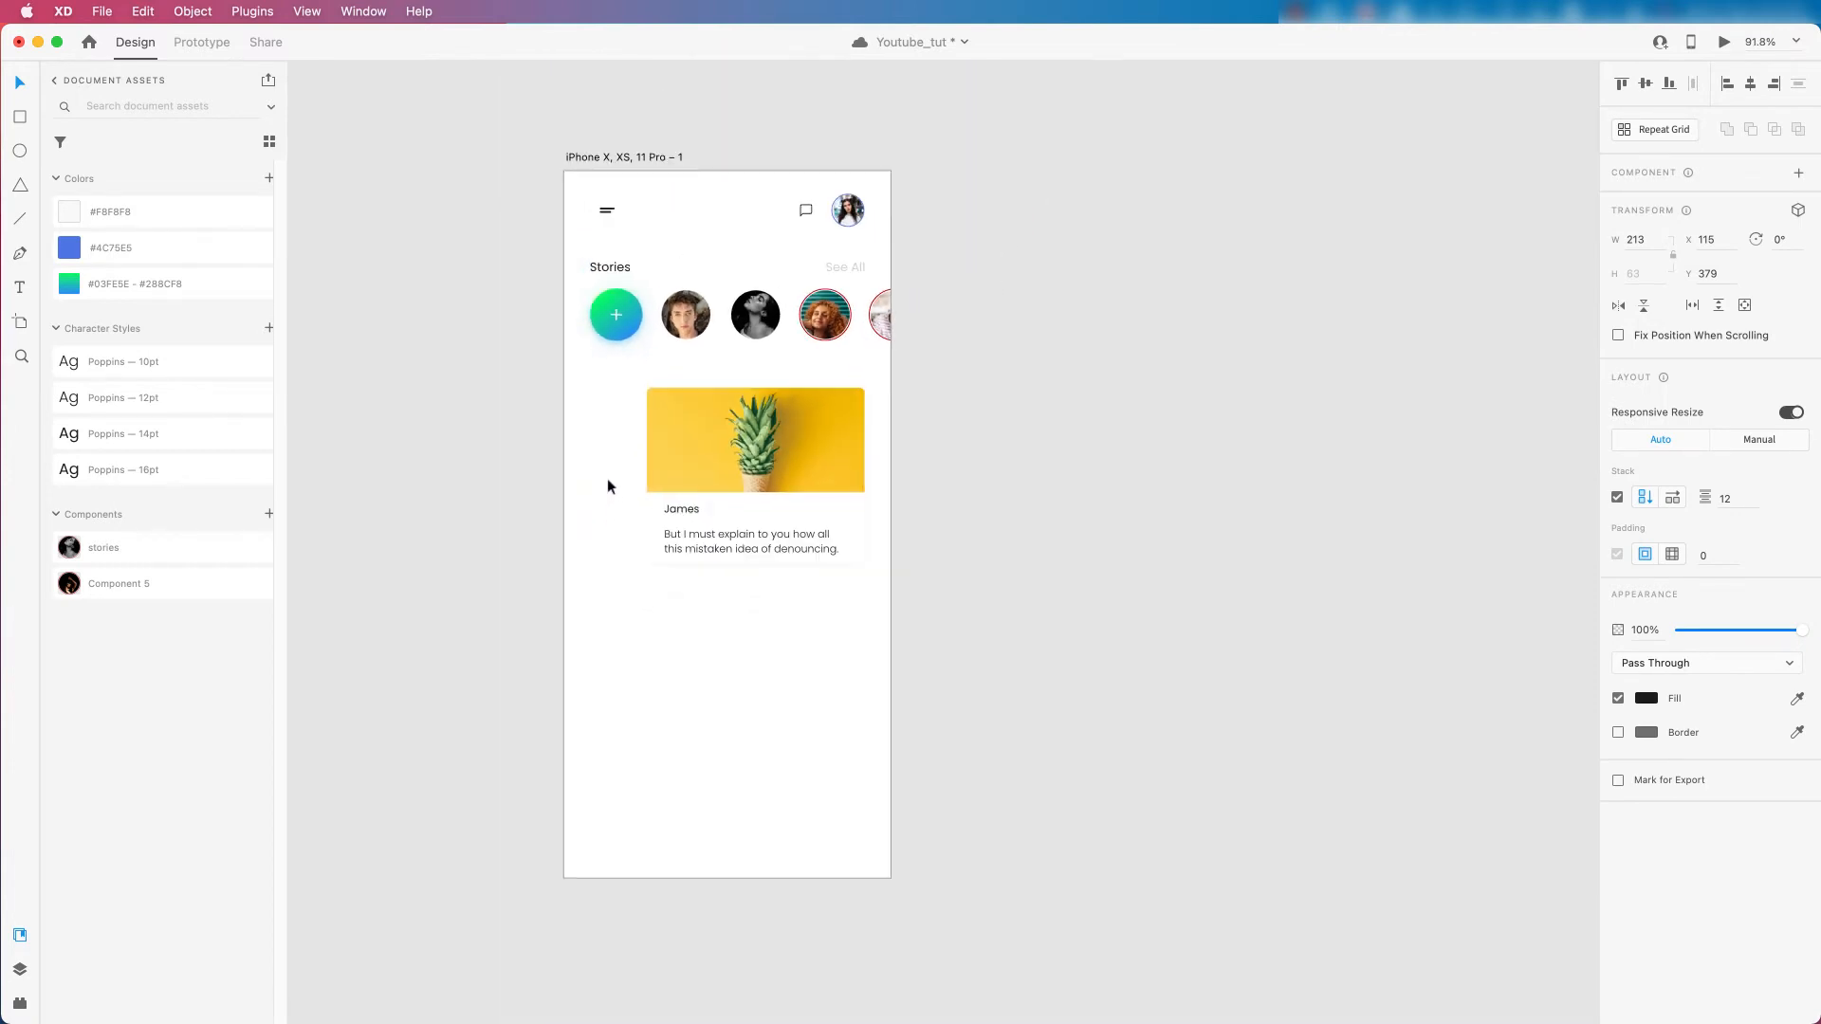
pyautogui.scroll(2, 626, 479)
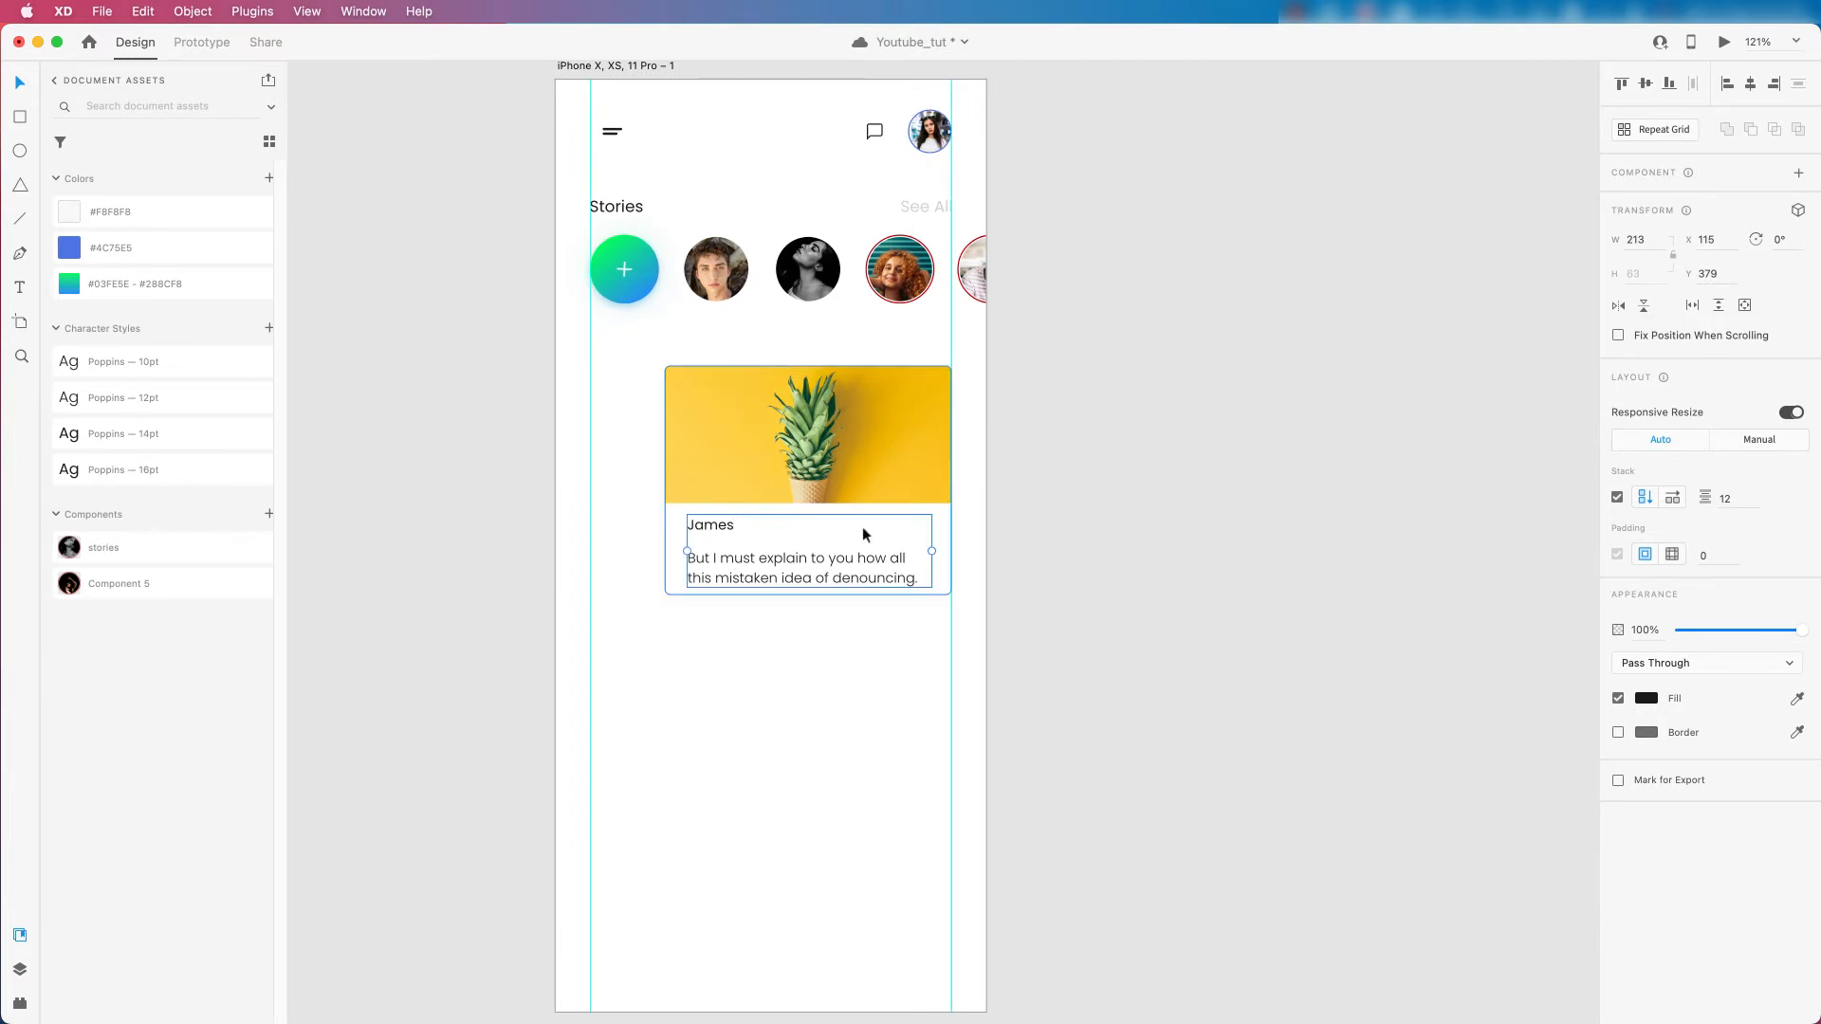
pyautogui.click(1736, 503)
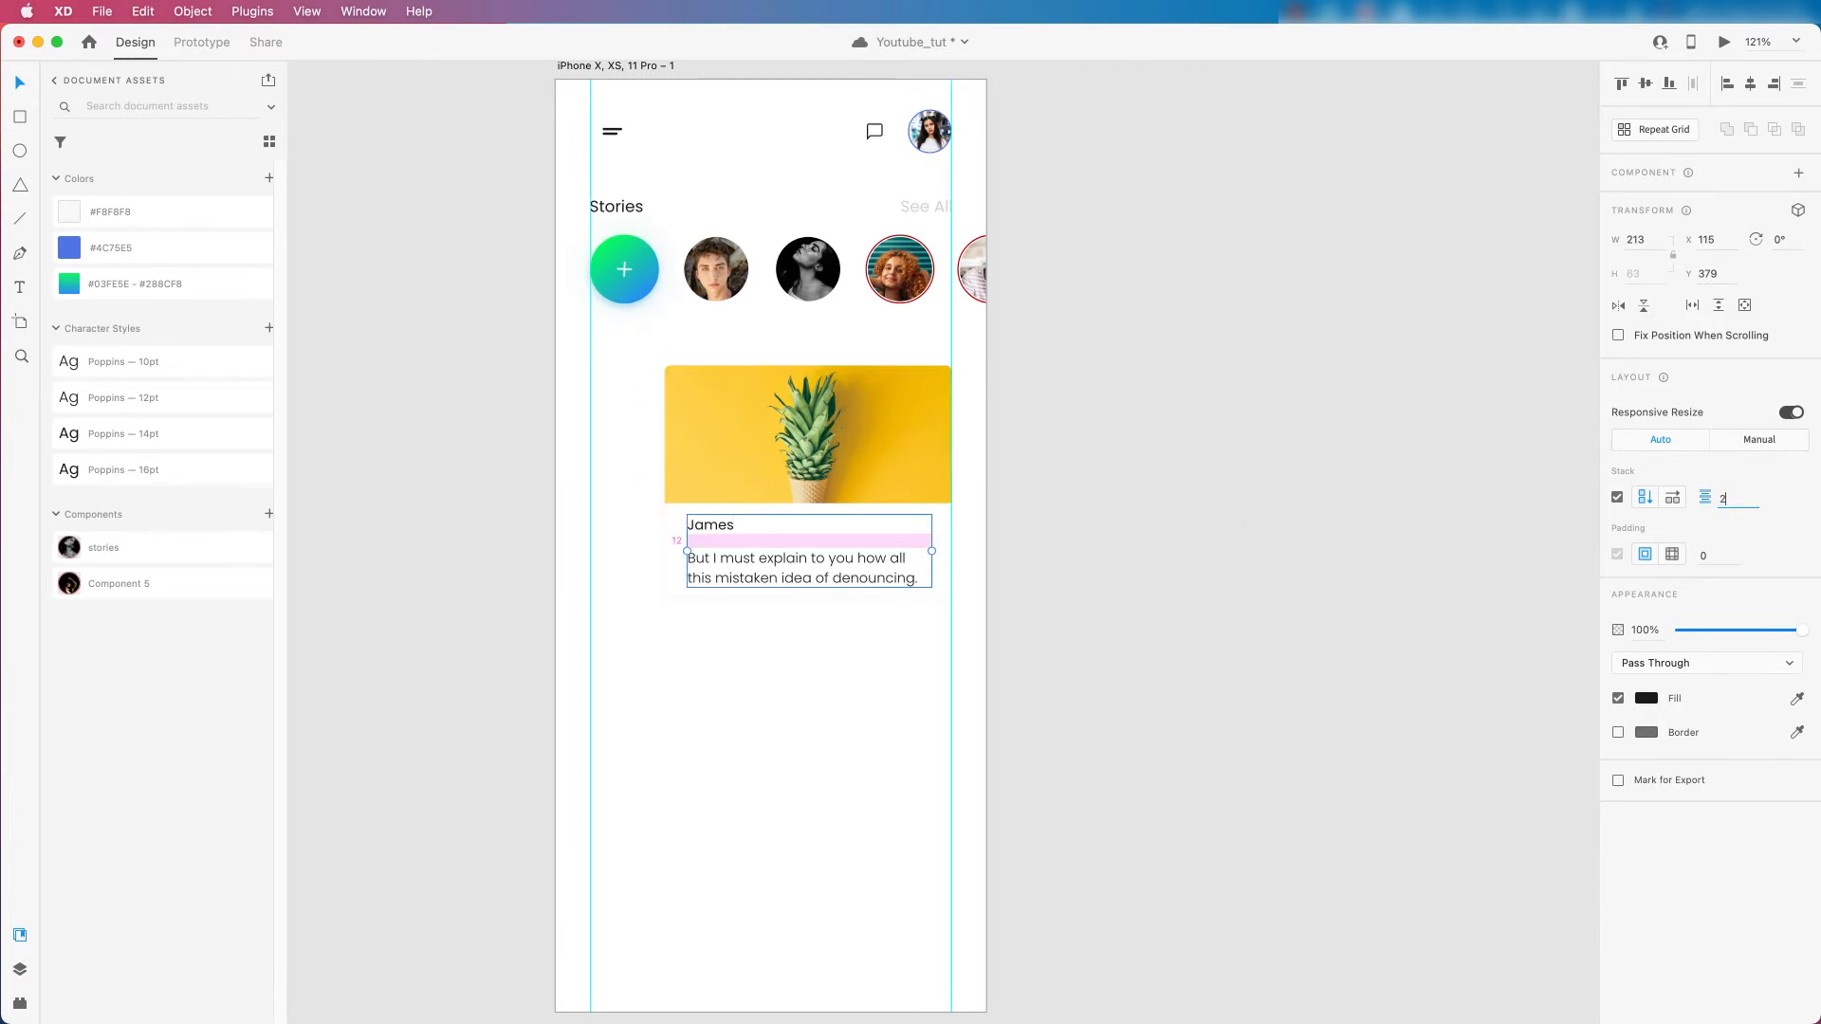
pyautogui.press('Return')
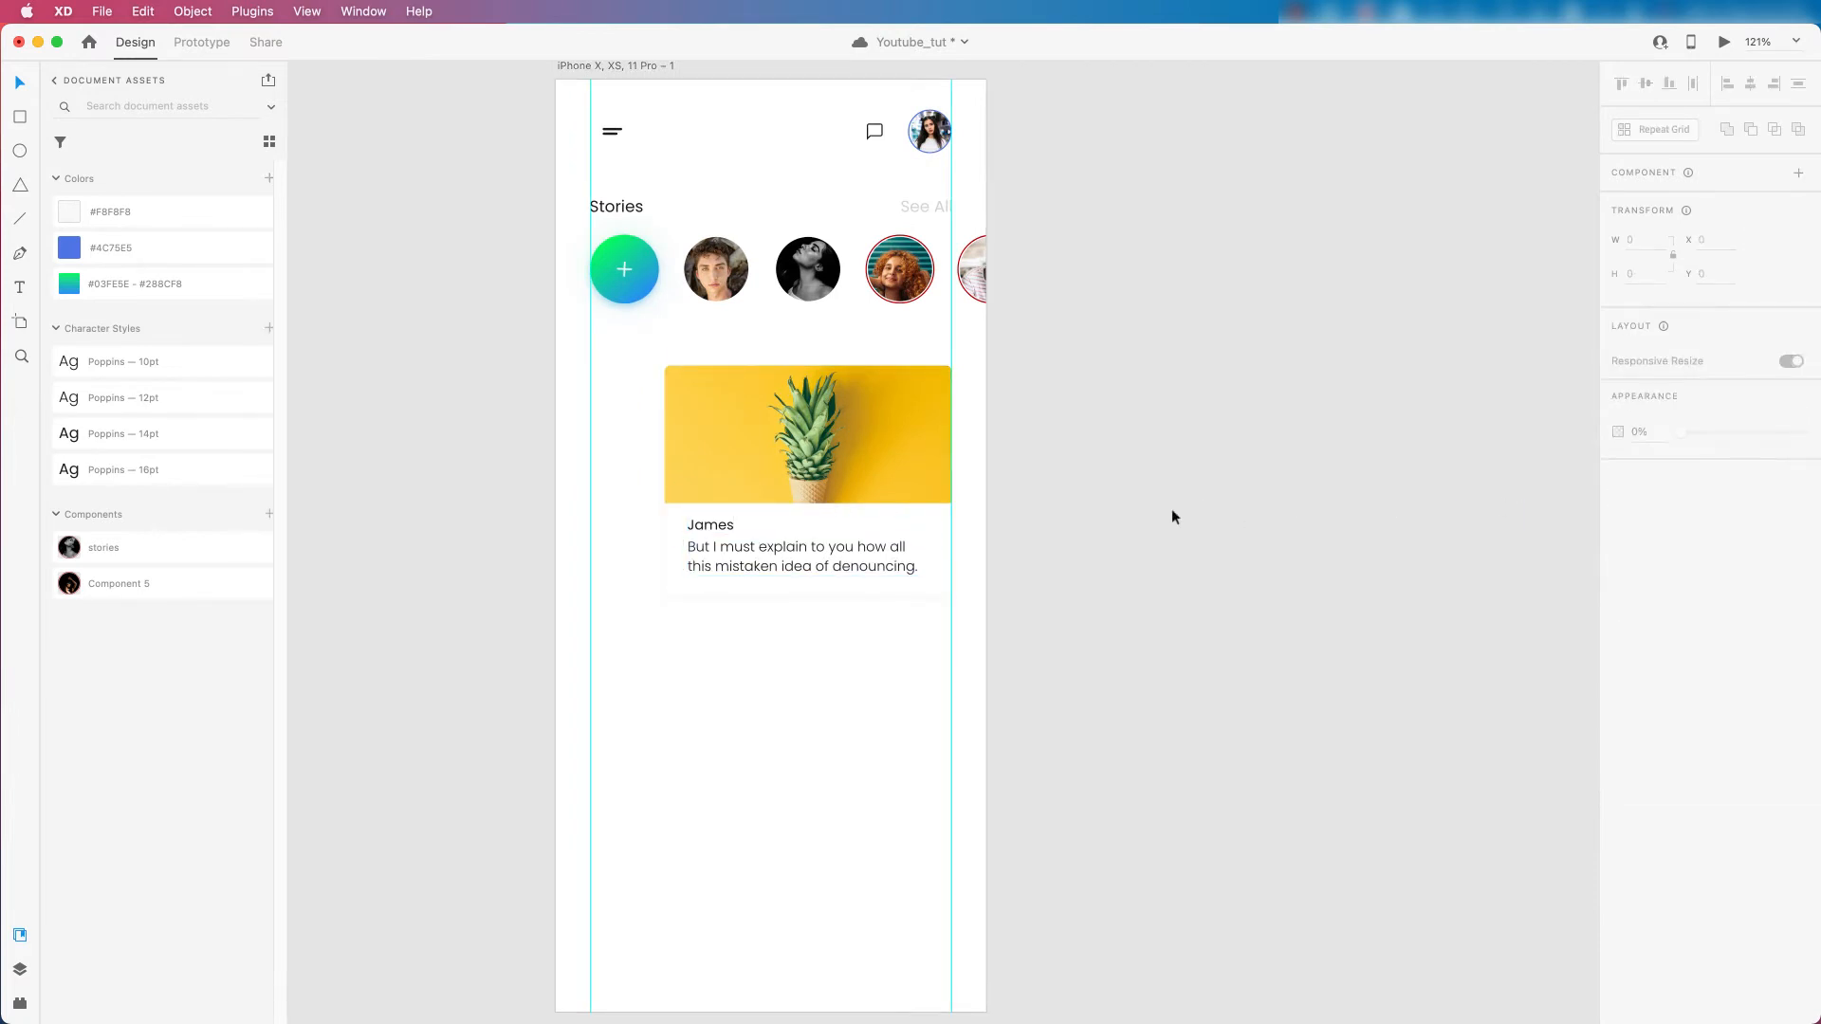
# Group the post card's pineapple photo, text stack and background rectangle into one object.
pyautogui.click(745, 458)
pyautogui.keyDown('shift'); pyautogui.click(693, 528); pyautogui.keyUp('shift')
pyautogui.keyDown('shift'); pyautogui.click(675, 534); pyautogui.keyUp('shift')
pyautogui.press('super+g')
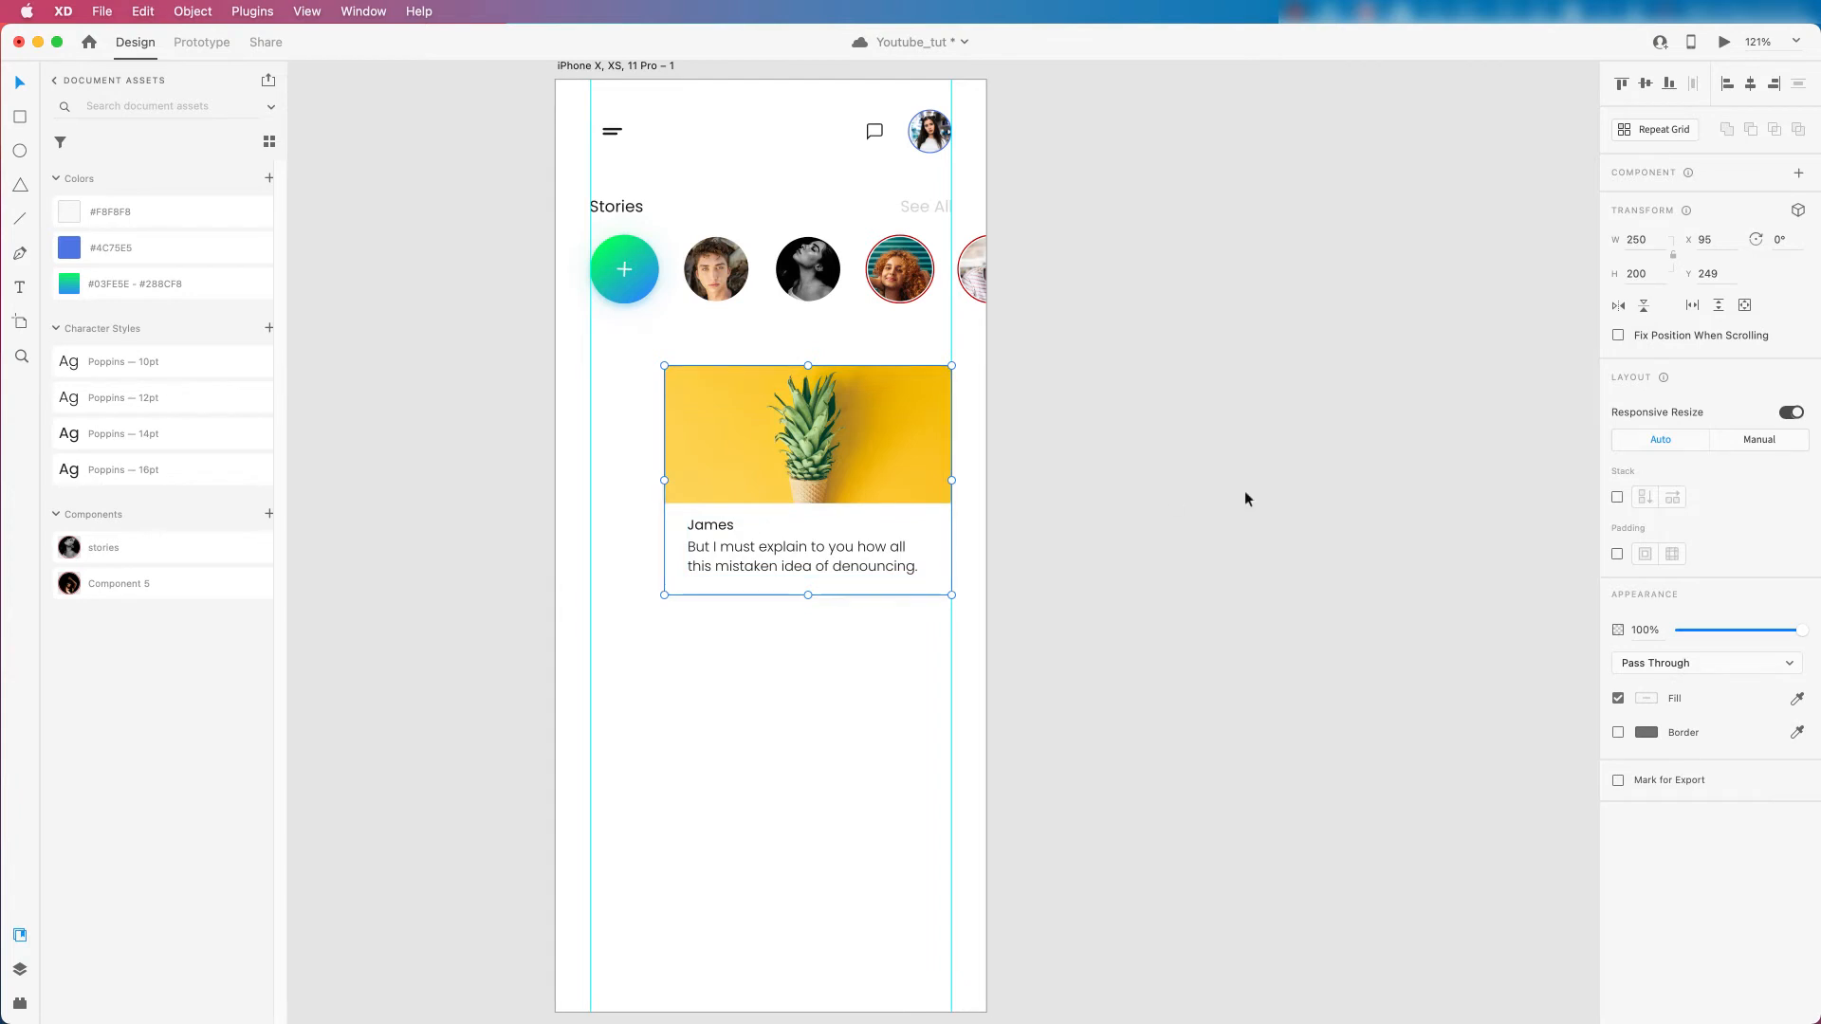
pyautogui.click(1244, 491)
# Try moving the grouped post card diagonally across the artboard and undo the move.
pyautogui.scroll(-1, 939, 480)
pyautogui.scroll(2, 726, 461)
pyautogui.click(748, 465)
pyautogui.moveTo(763, 457); pyautogui.dragTo(836, 517)
pyautogui.press('super+z')
# Draw a 50 × 50 circle beside the post card's upper corner, at X 30 and Y 232 on the left margin guide.
pyautogui.scroll(-4, 1355, 484)
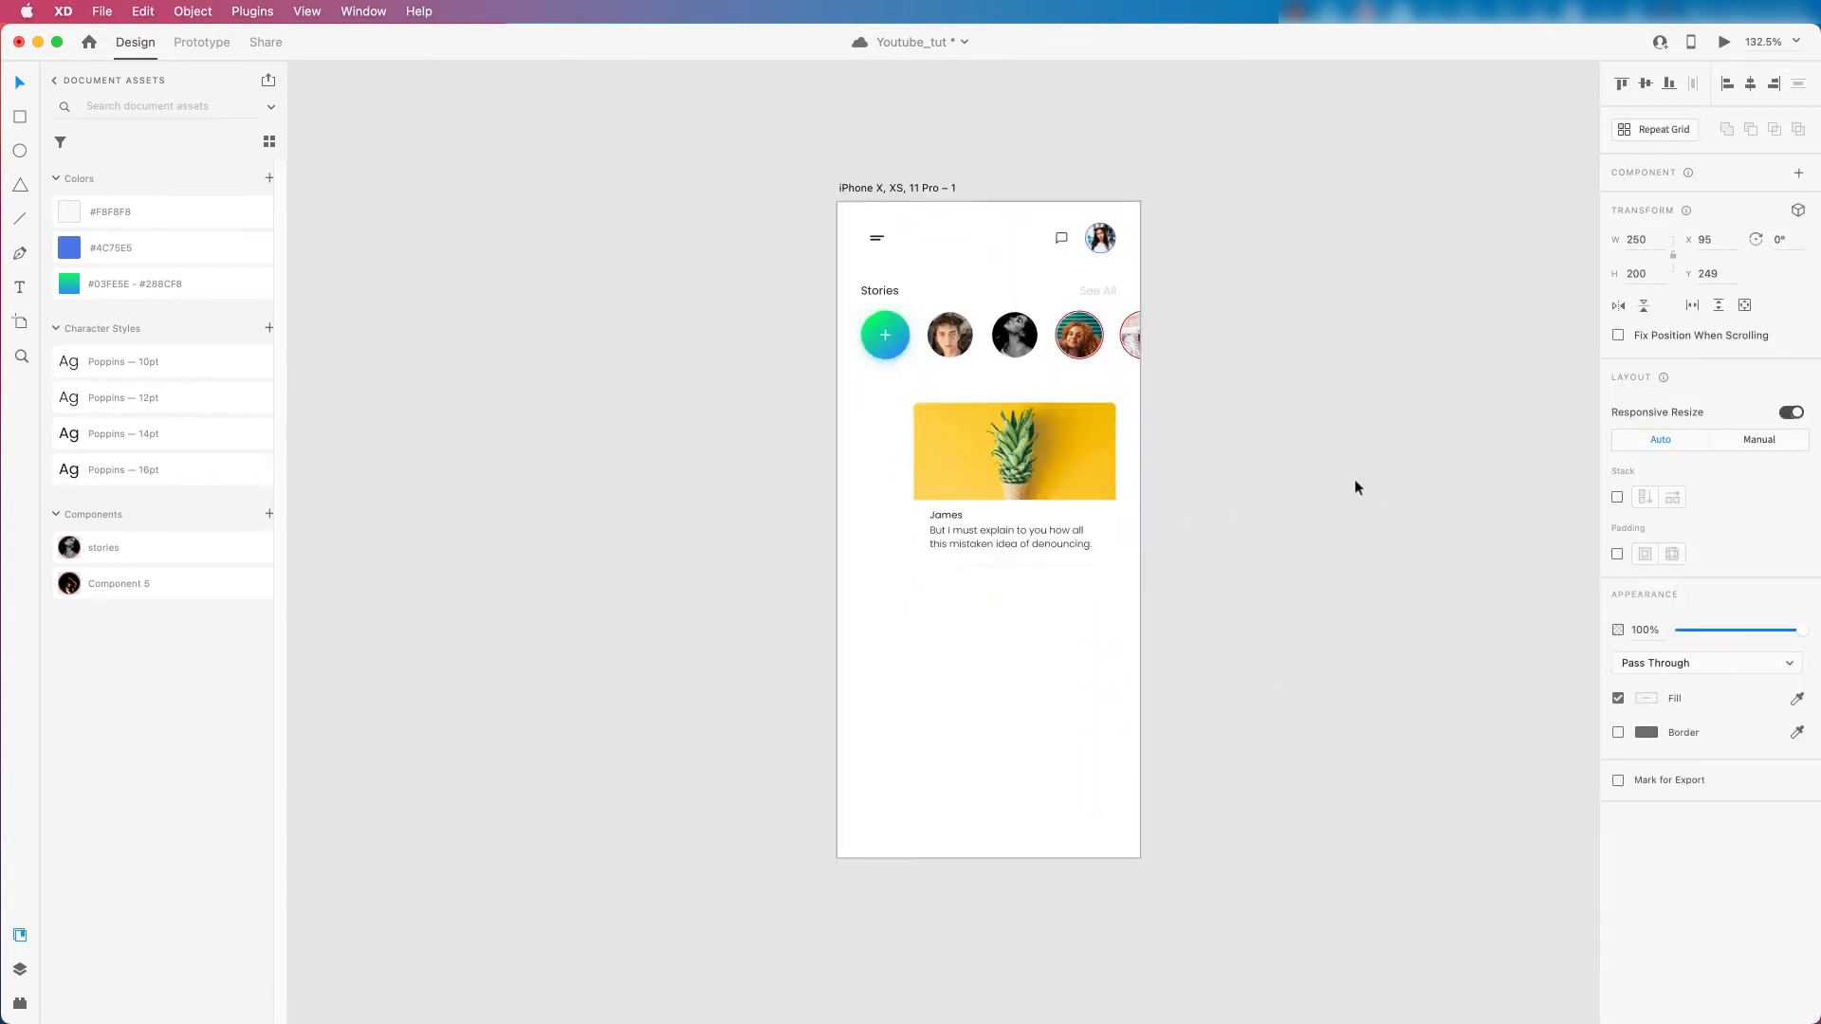
pyautogui.scroll(3, 867, 434)
pyautogui.scroll(1, 1346, 461)
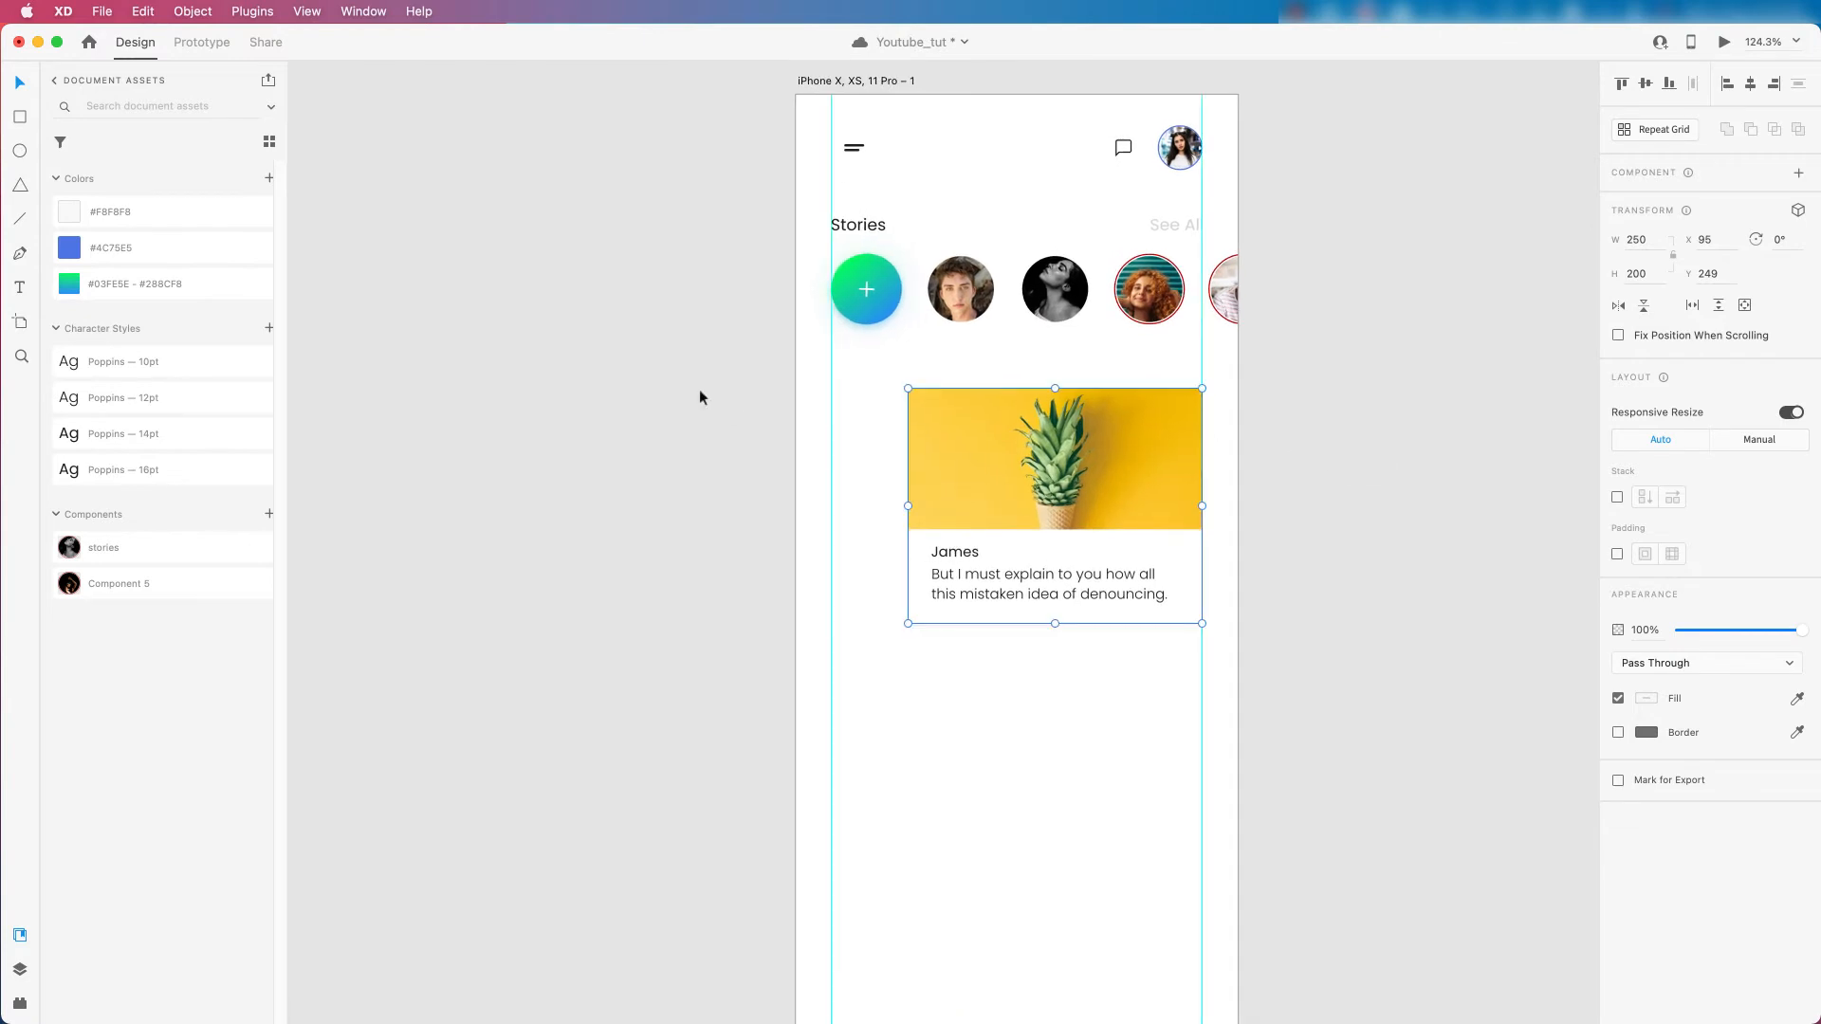
pyautogui.click(20, 154)
pyautogui.moveTo(861, 398); pyautogui.dragTo(887, 434)
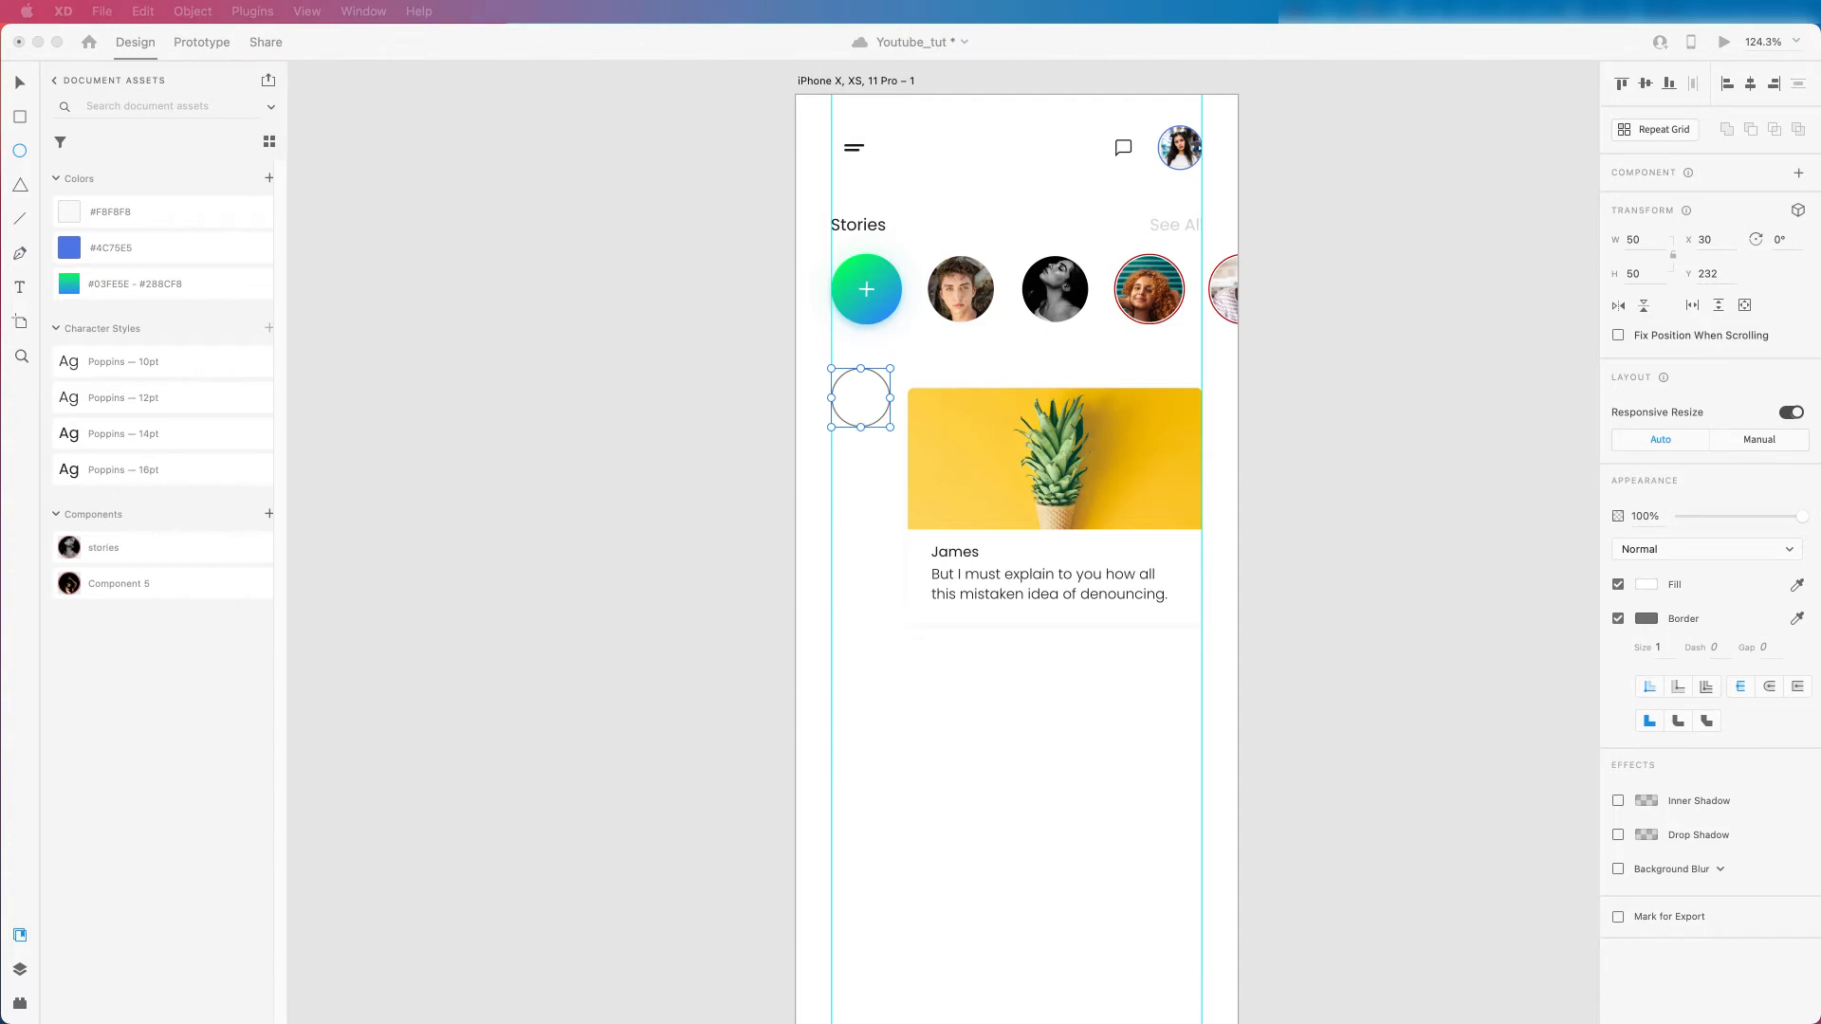
pyautogui.scroll(-2, 790, 404)
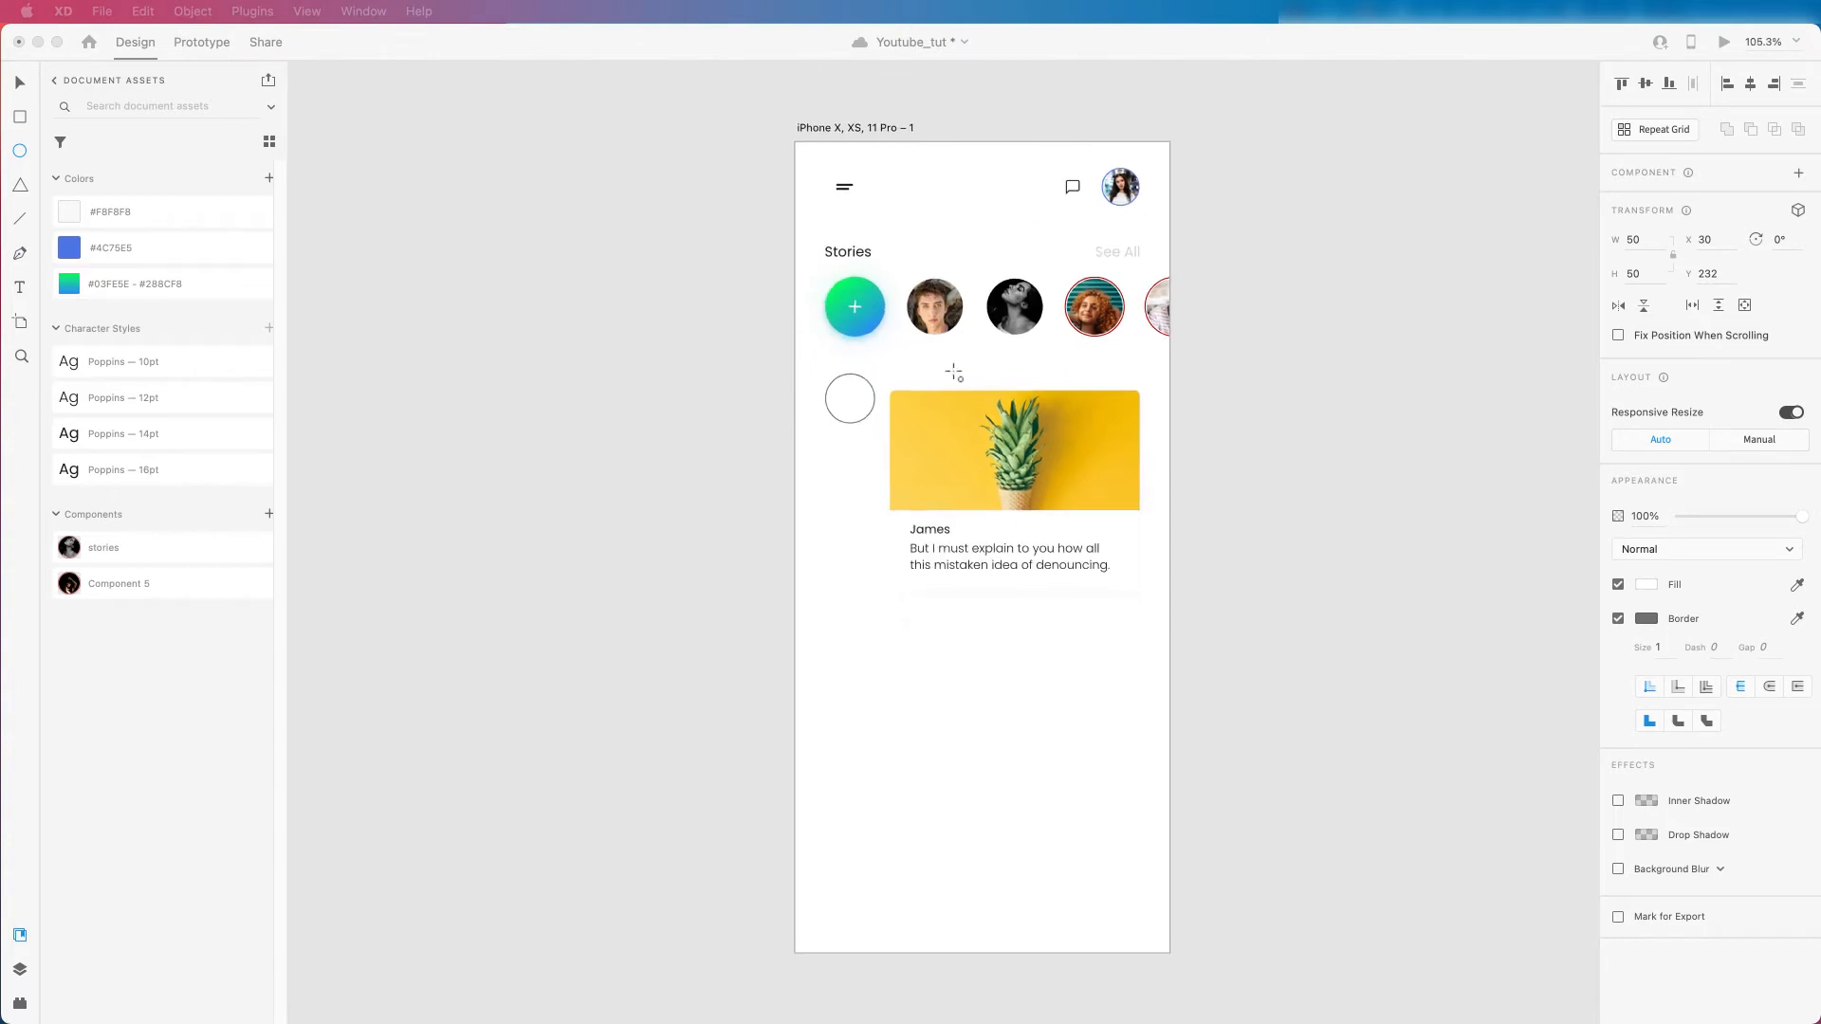
# Move the 50 × 50 circle down to Y 249 so it aligns with the post card's upper edge.
pyautogui.scroll(2, 1034, 408)
pyautogui.click(18, 84)
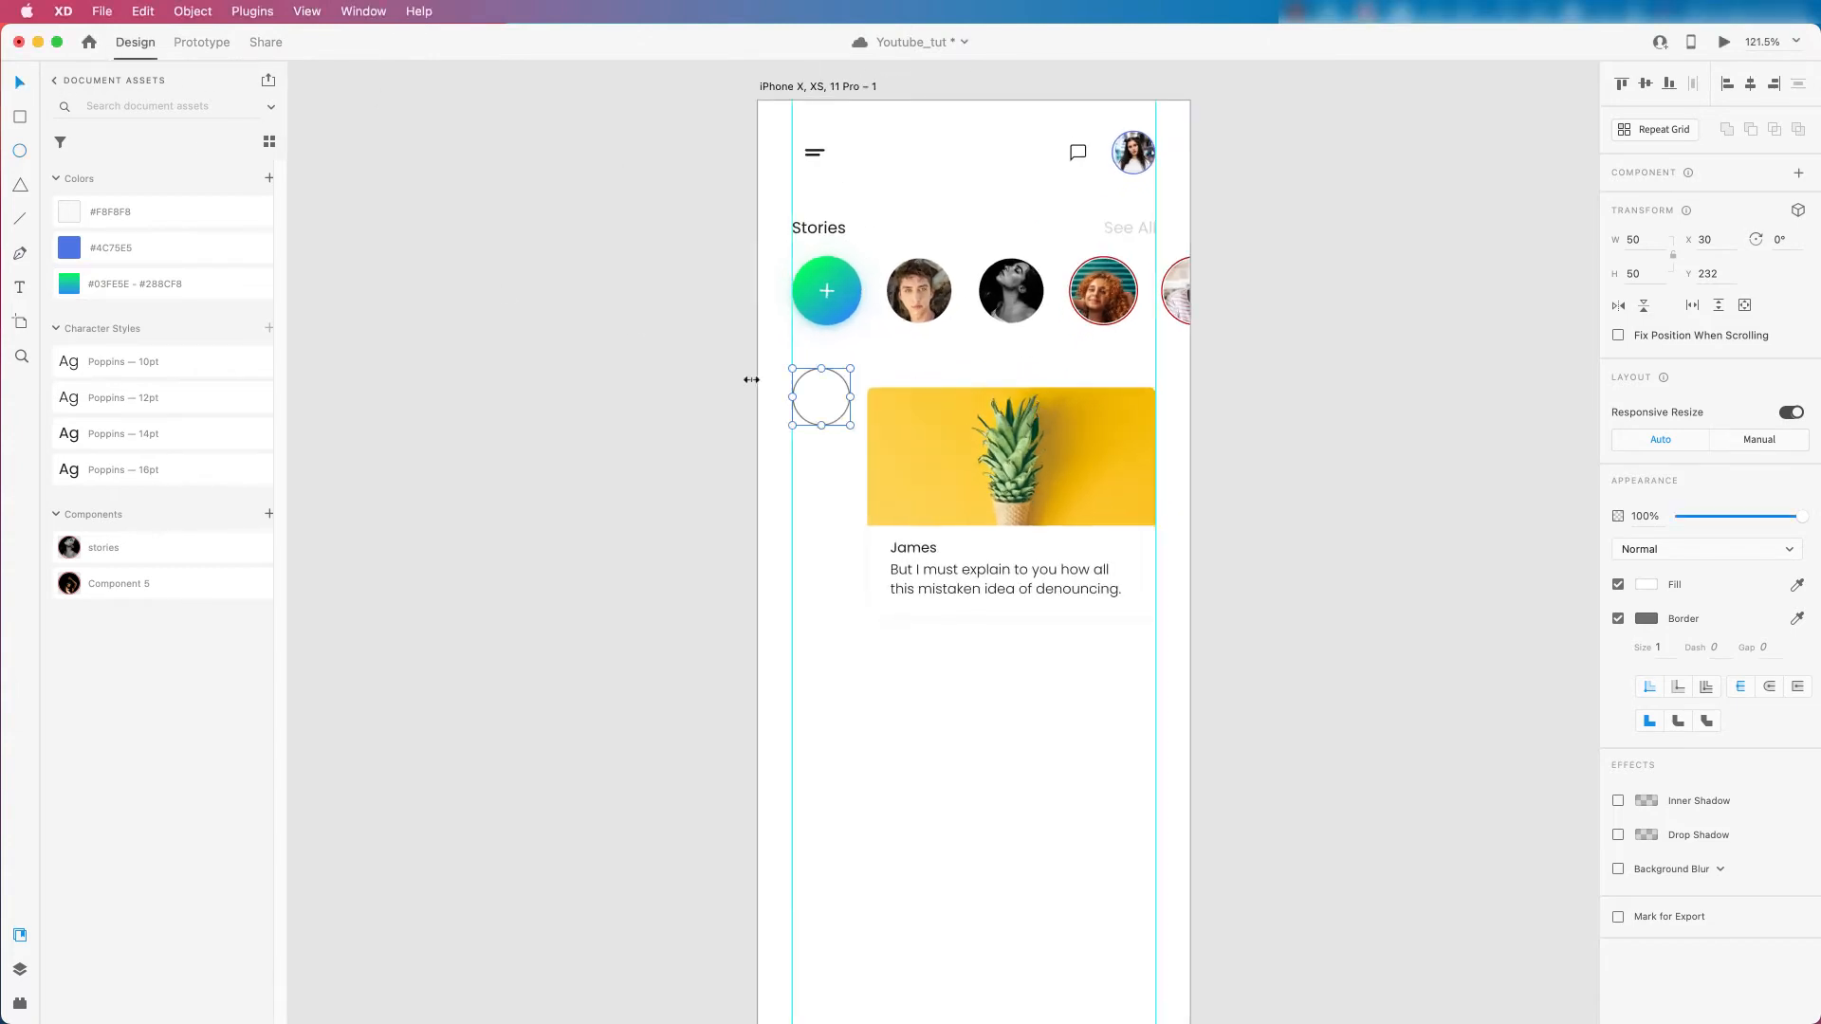
pyautogui.moveTo(823, 408); pyautogui.dragTo(829, 428)
pyautogui.scroll(3, 1199, 441)
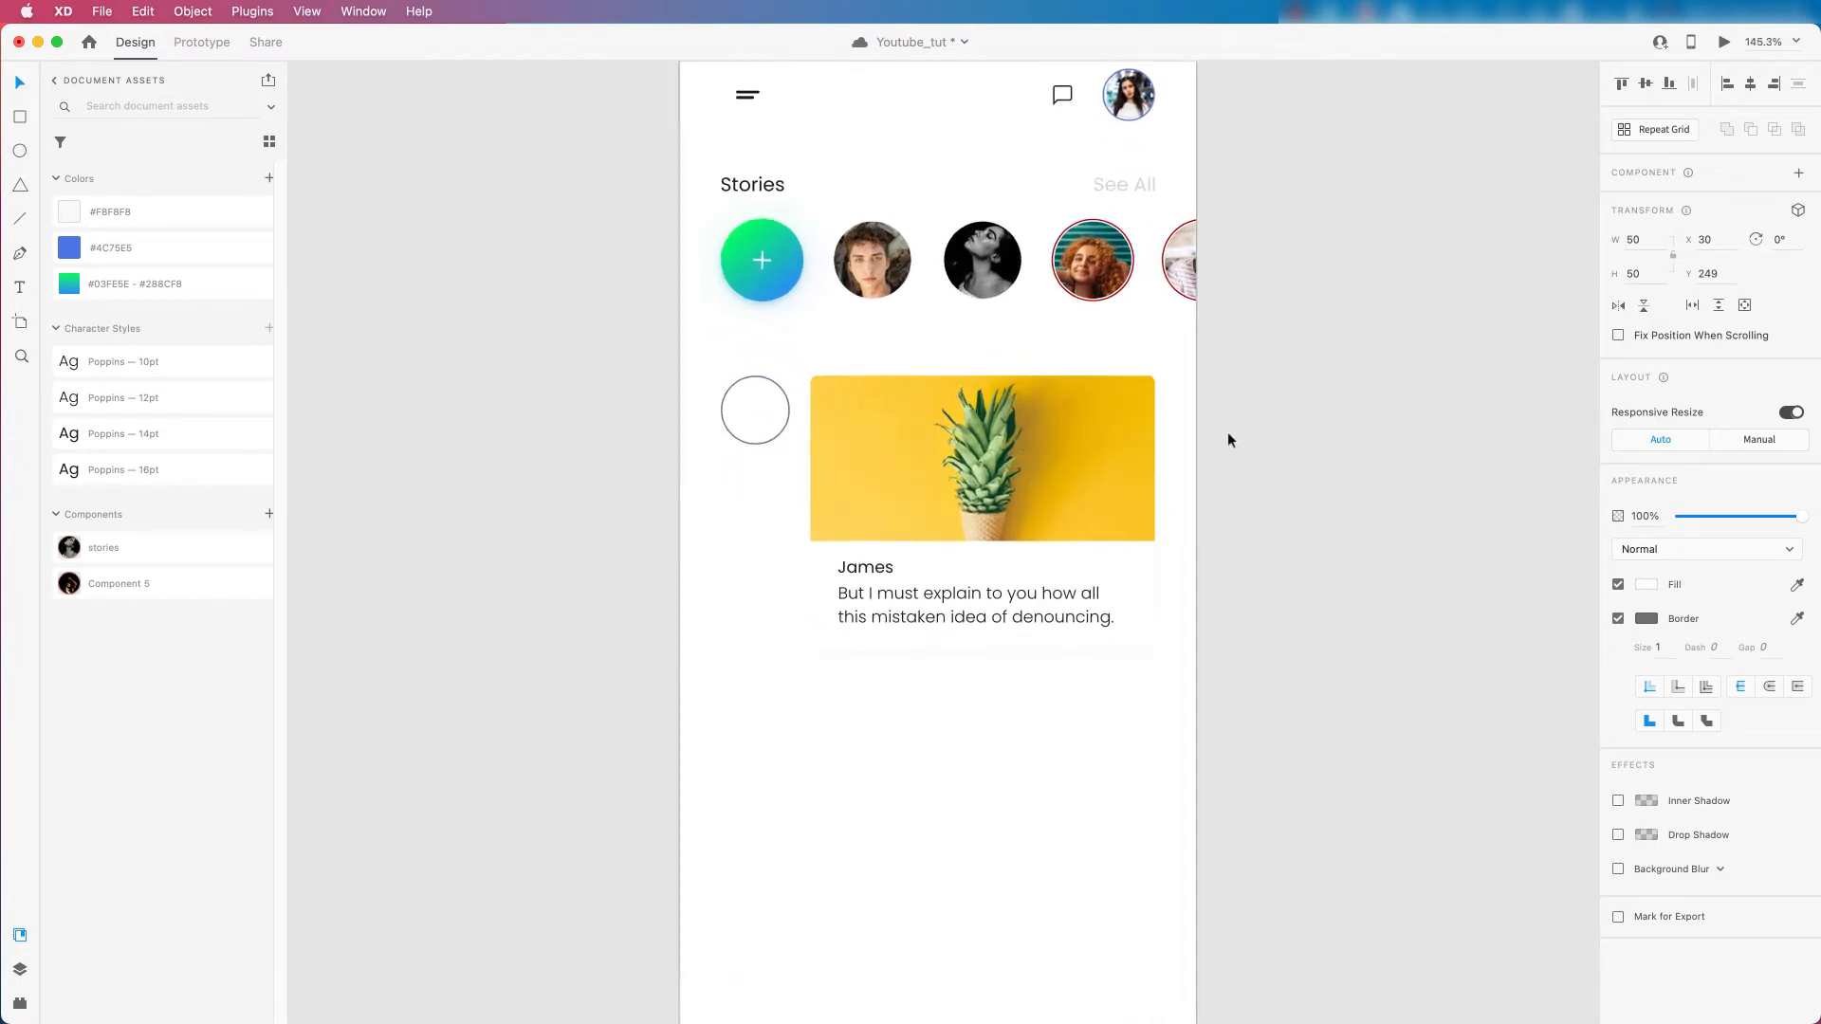
pyautogui.scroll(1, 1396, 416)
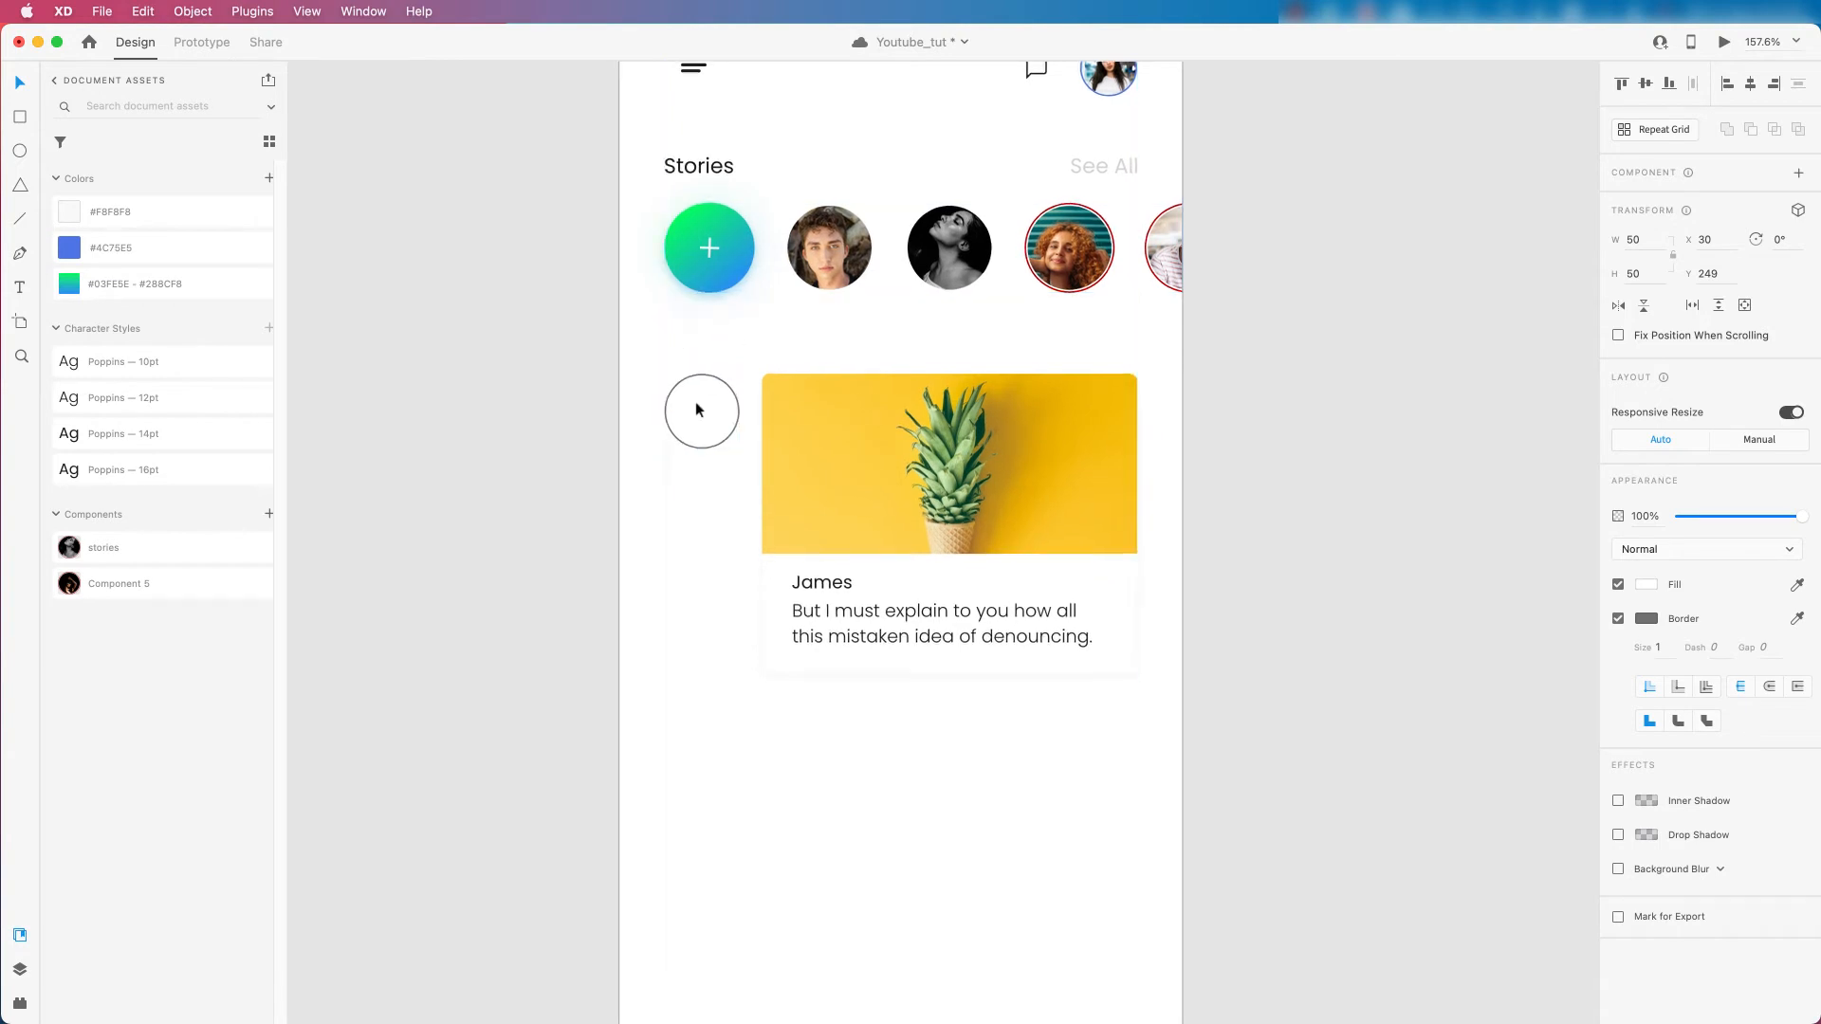
# Change the circle's border colour to the saved blue swatch after trying the red #C30000.
pyautogui.scroll(3, 1089, 236)
pyautogui.click(1646, 618)
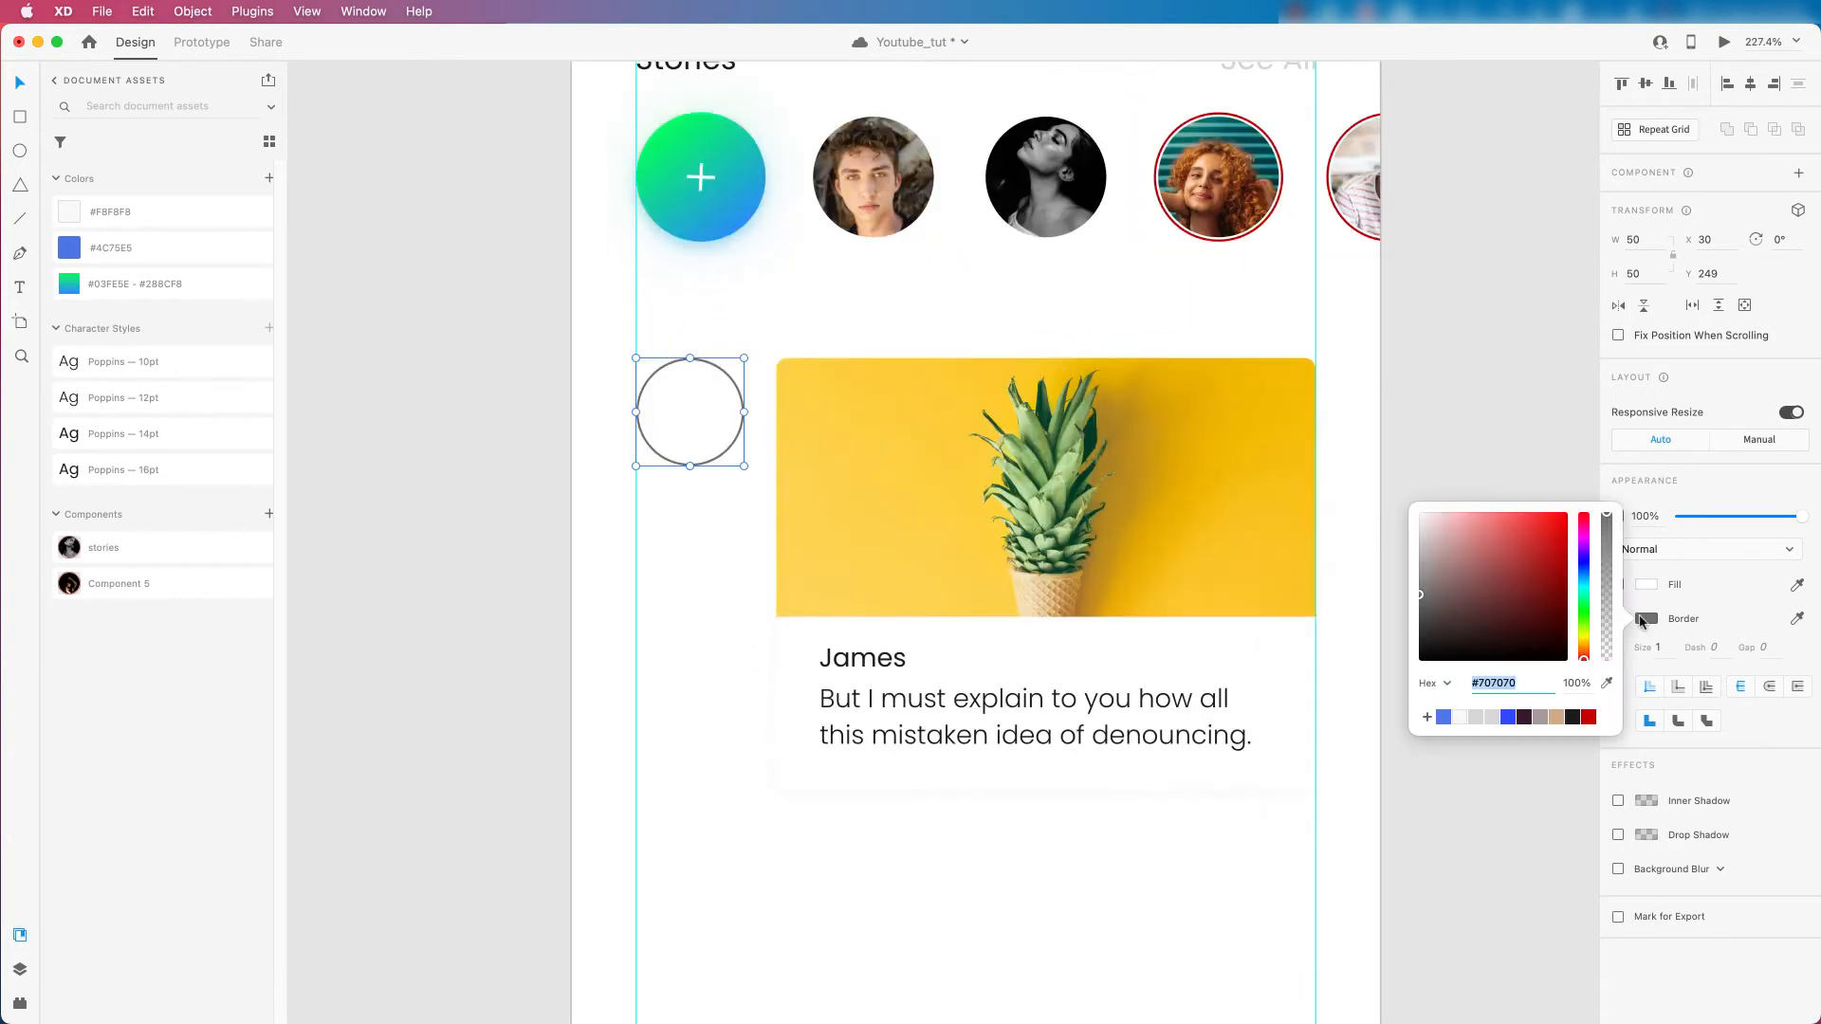
pyautogui.click(1589, 718)
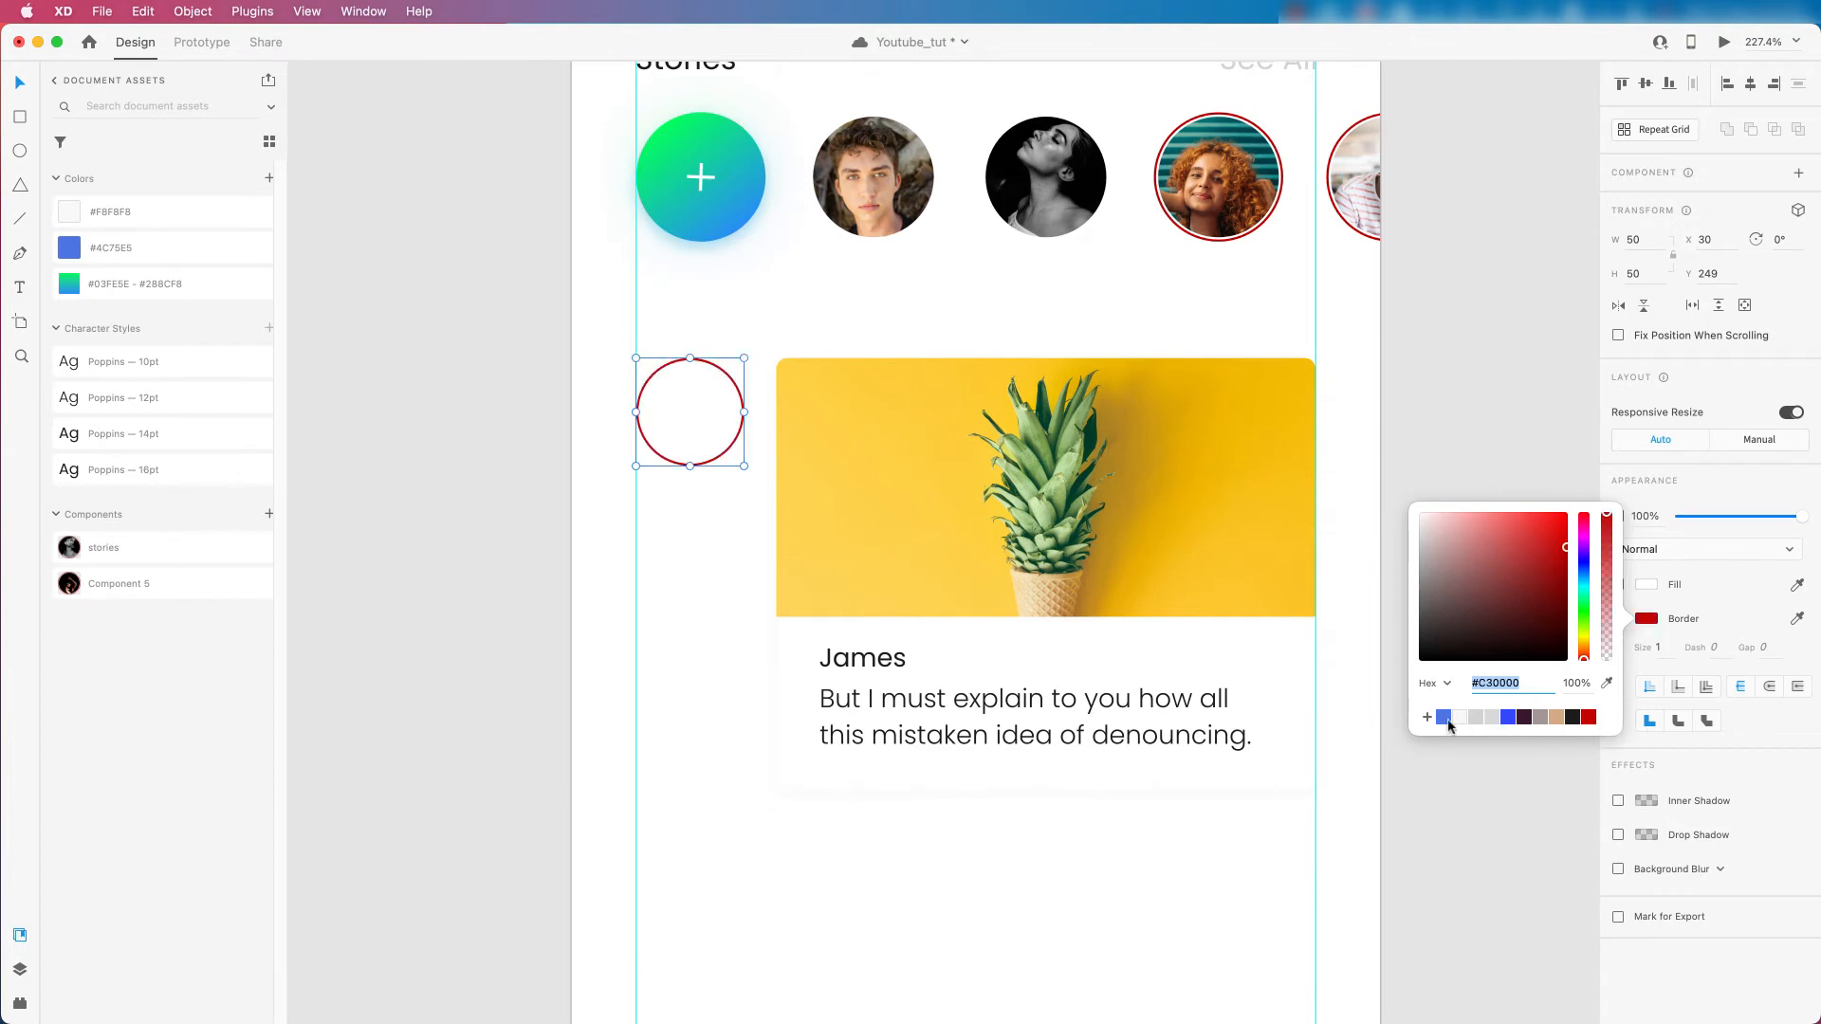
pyautogui.click(1444, 718)
pyautogui.click(690, 402)
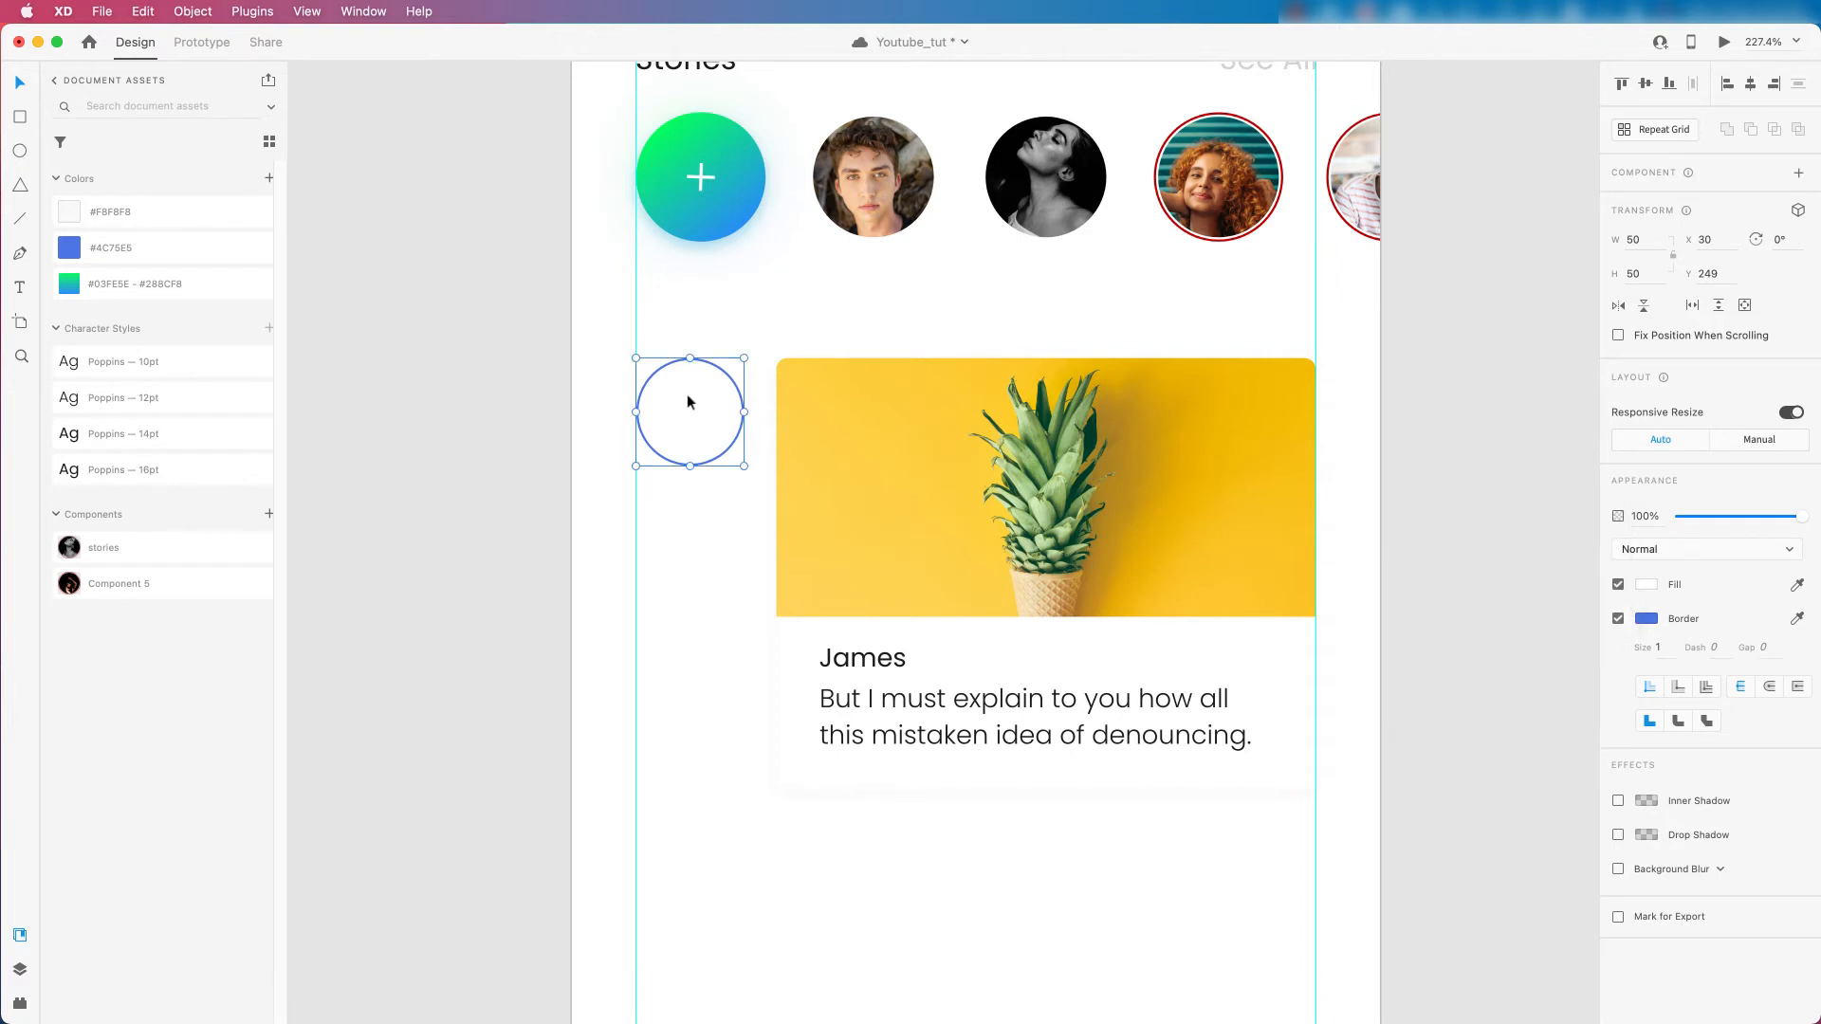
# Paste a copy of the blue-outlined circle over the original and undo the copy's displacement.
pyautogui.rightClick(690, 393)
pyautogui.click(713, 420)
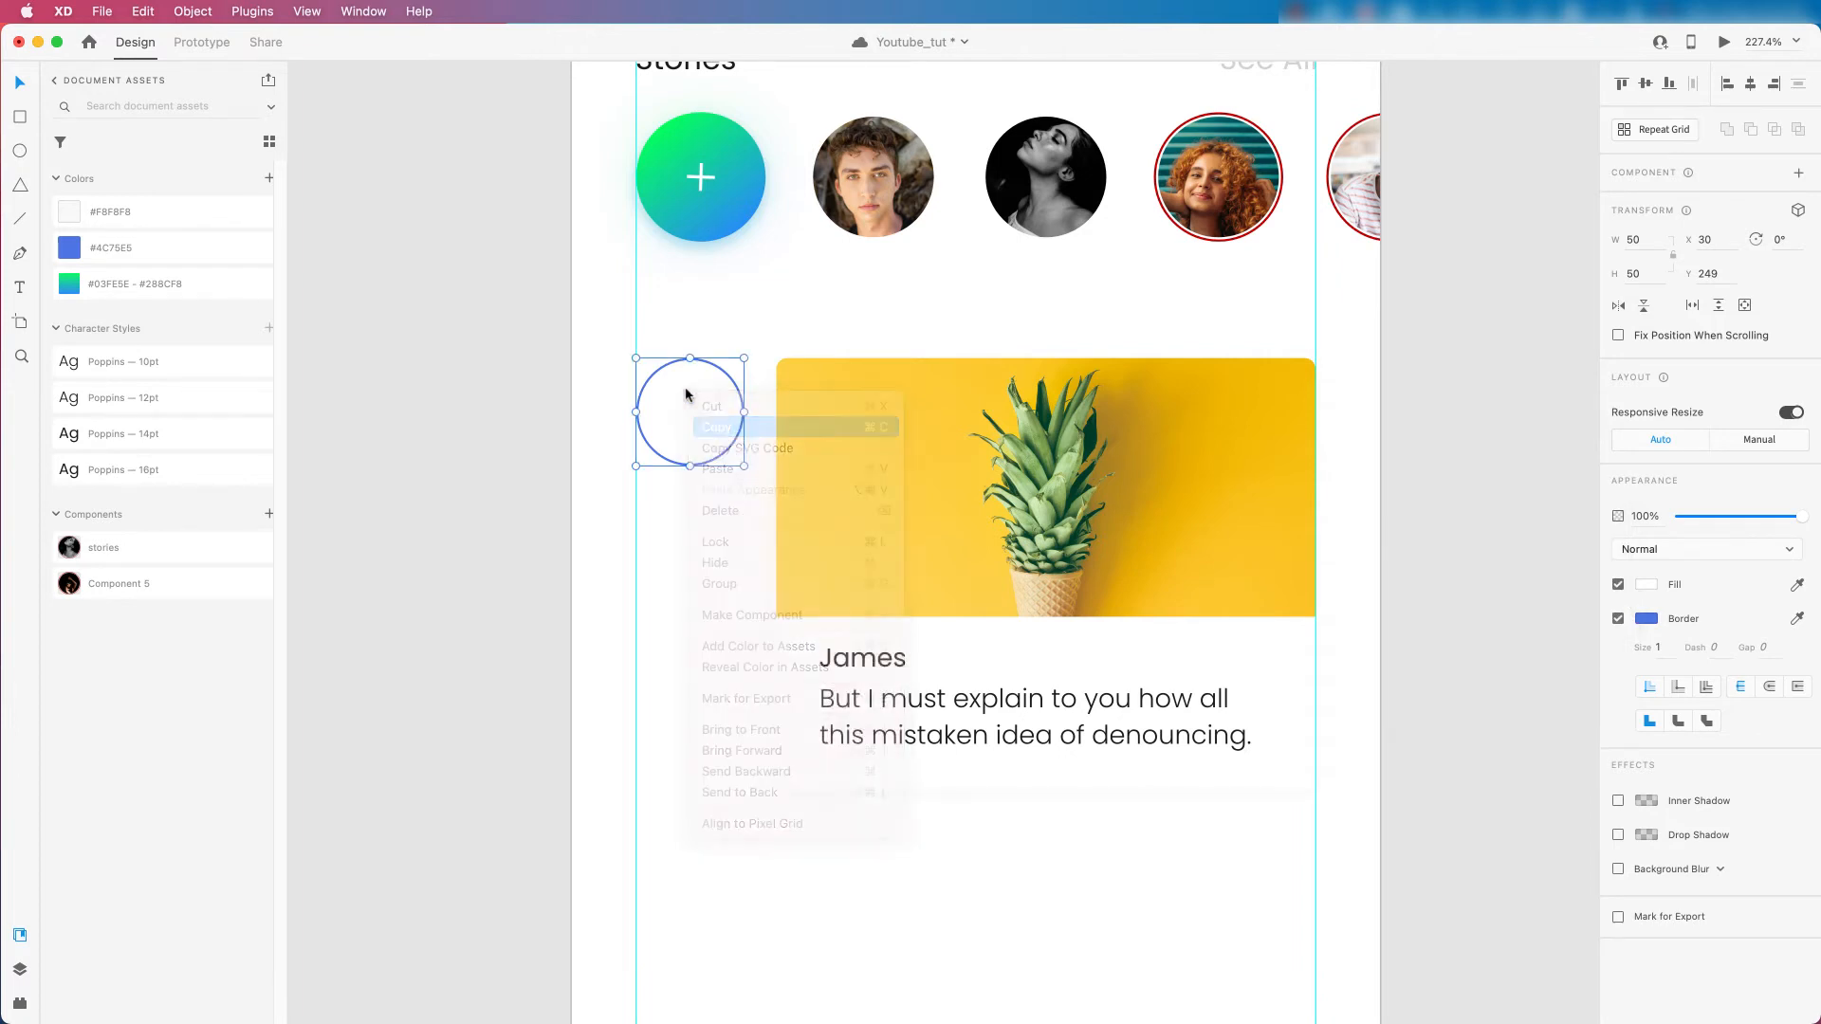
pyautogui.rightClick(683, 386)
pyautogui.click(713, 454)
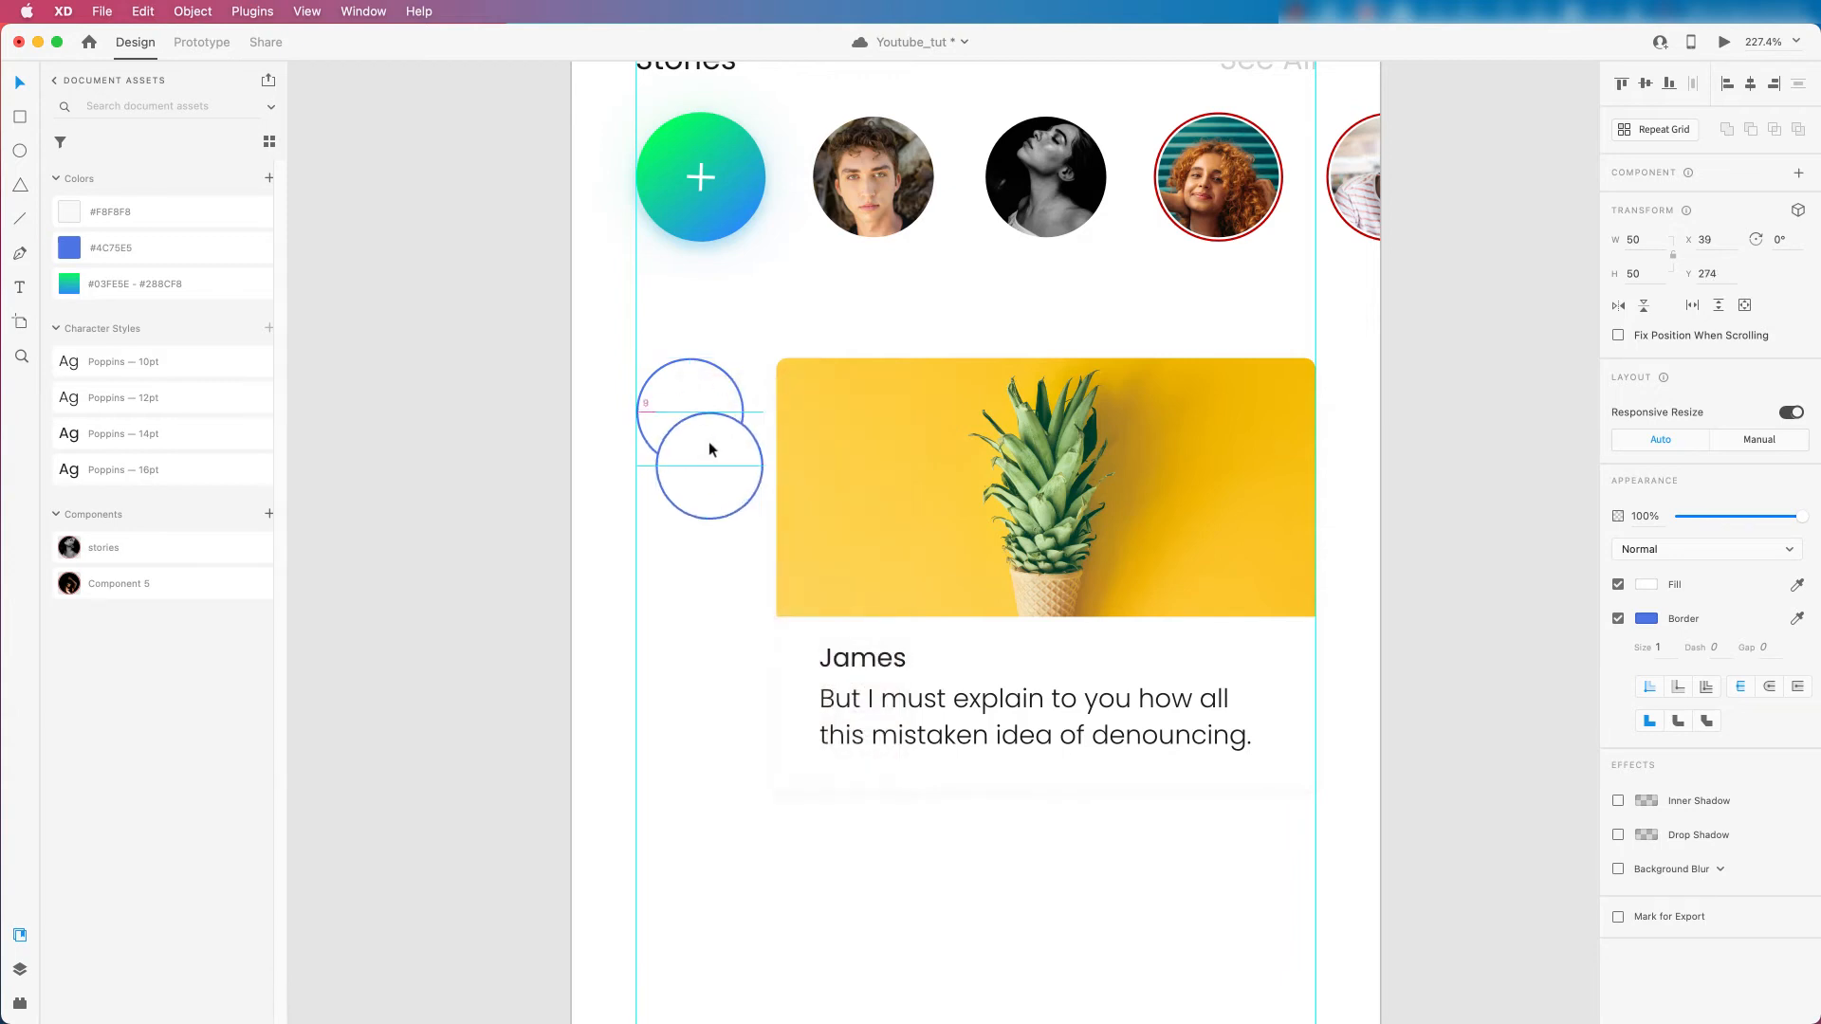
pyautogui.press('super+z')
# Shrink the duplicate circle about its centre to 48 × 48 inside the blue ring.
pyautogui.press('alt')
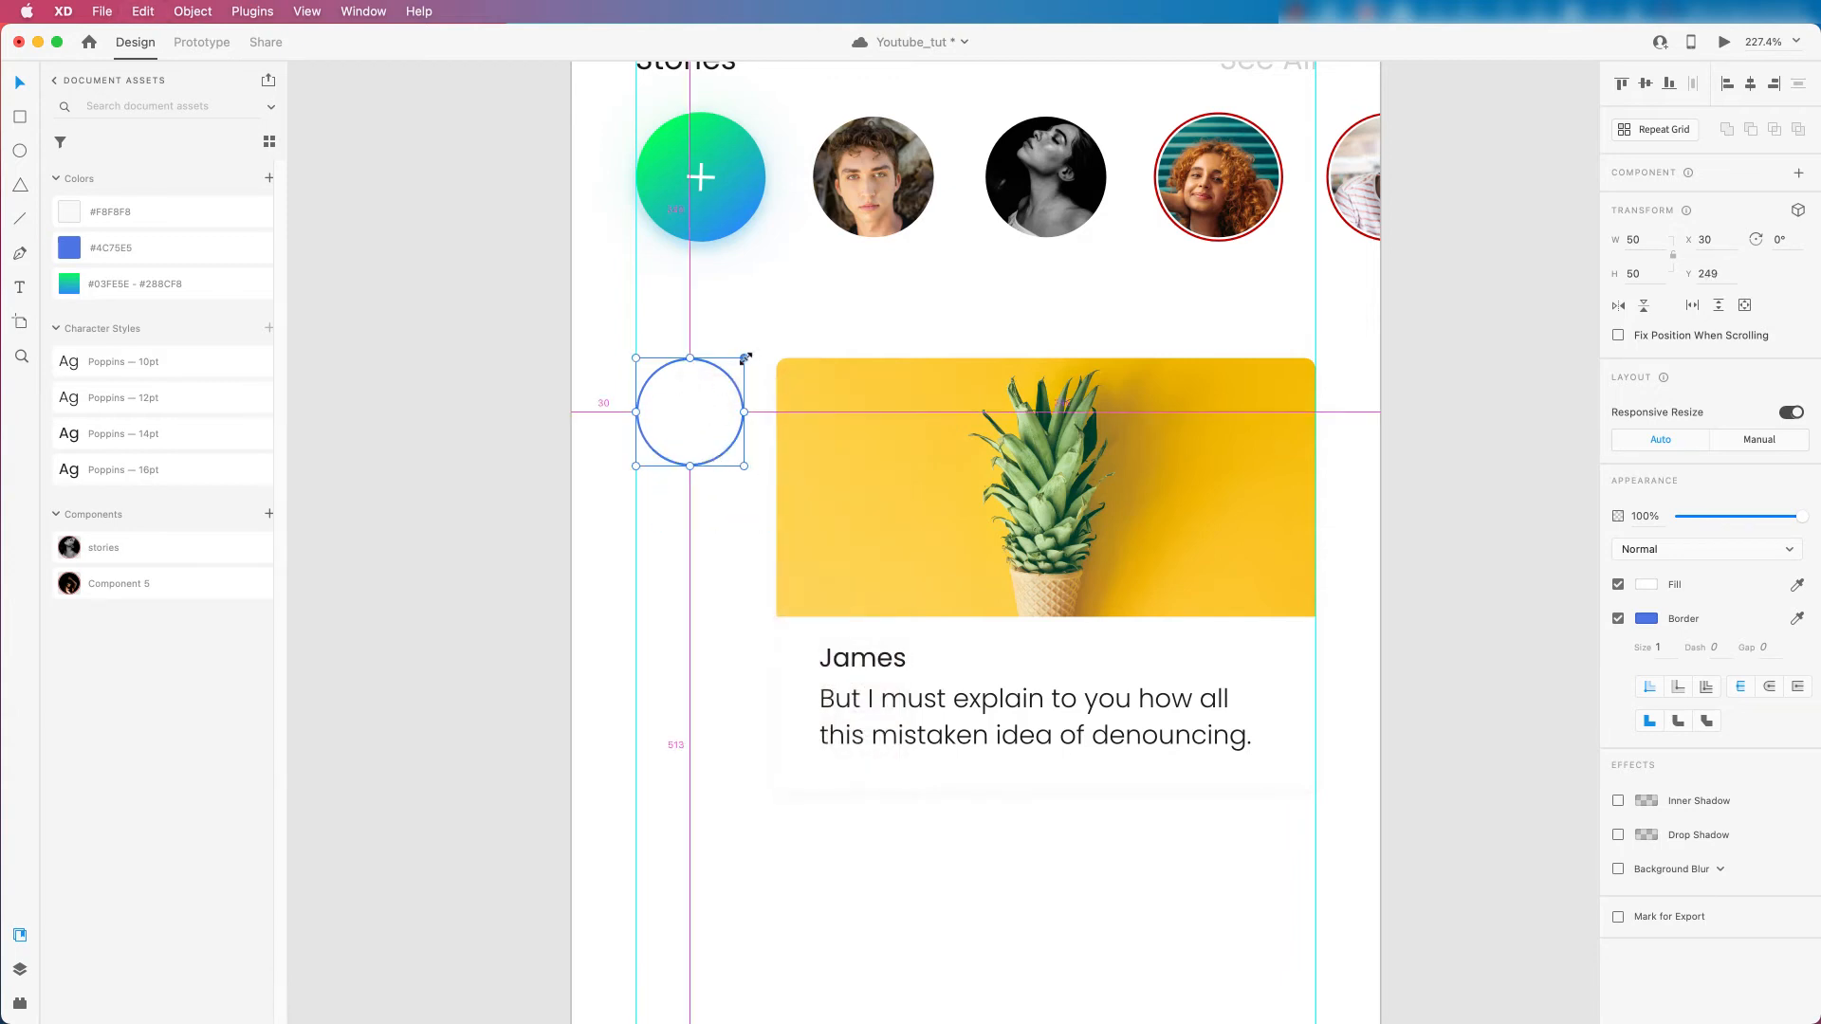
pyautogui.moveTo(745, 360); pyautogui.dragTo(807, 352)
pyautogui.scroll(5, 690, 371)
pyautogui.scroll(5, 651, 379)
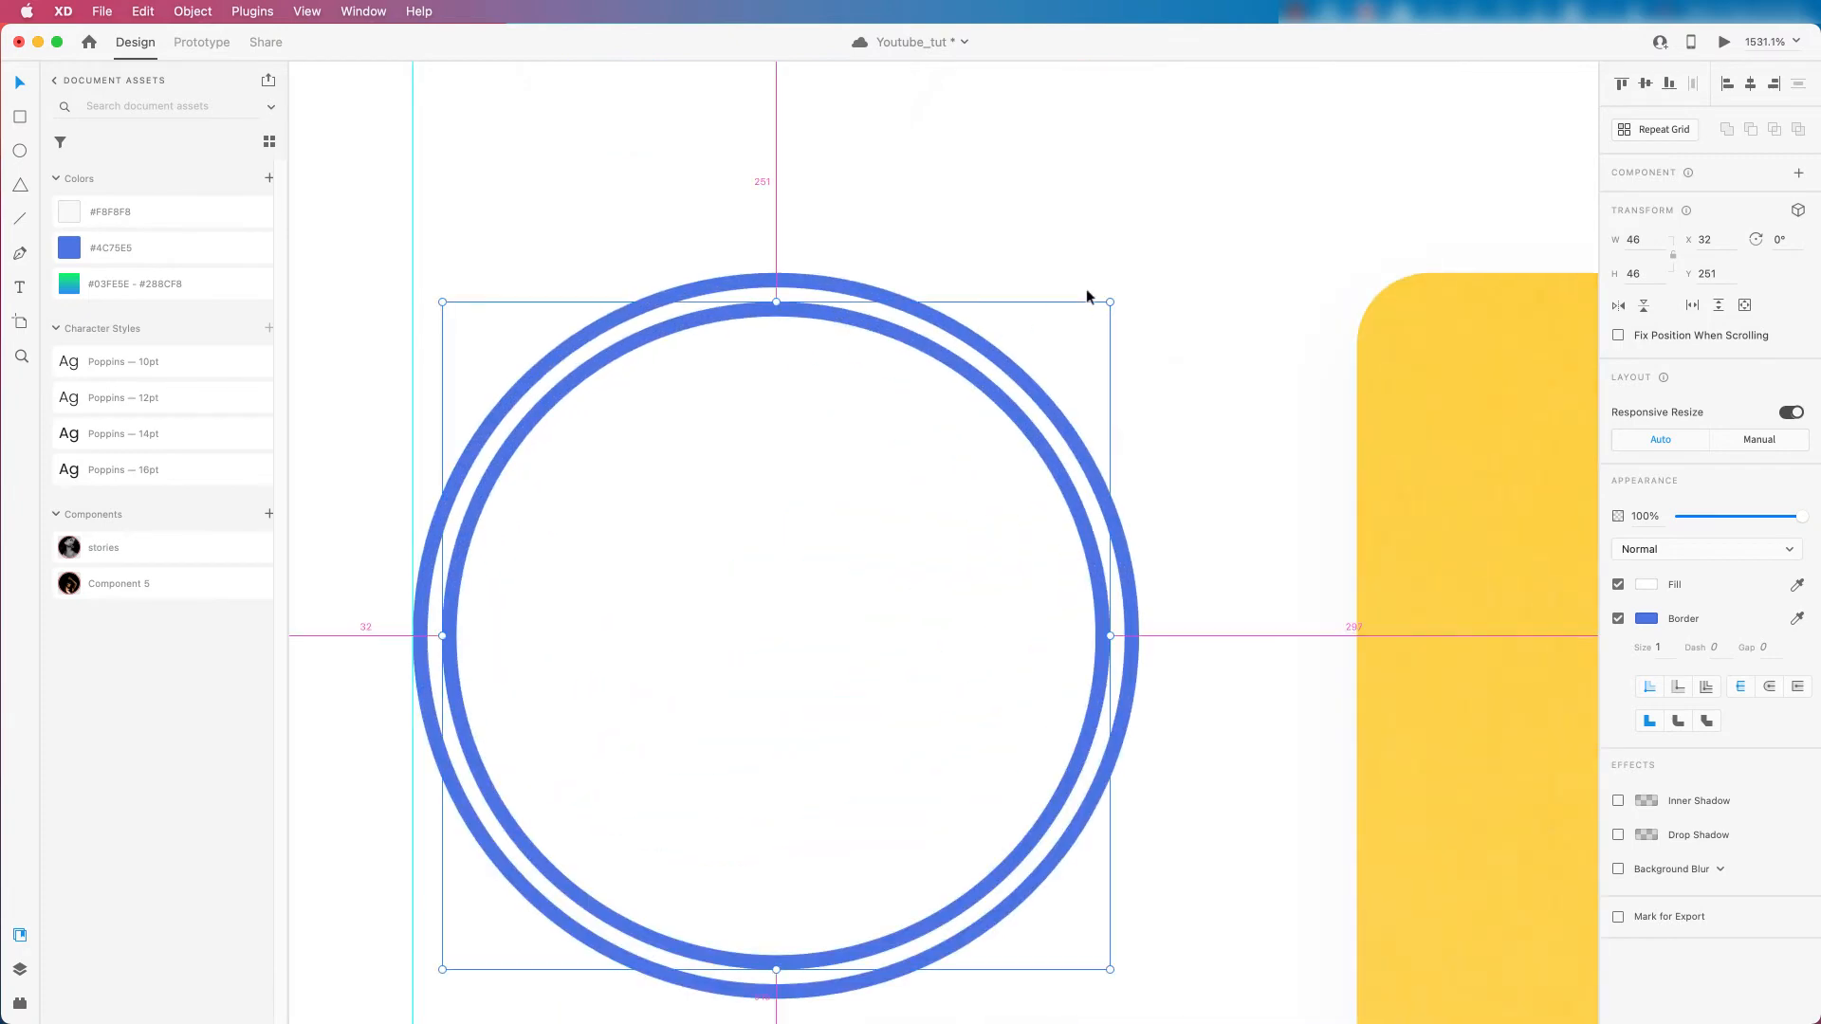
pyautogui.moveTo(1108, 299); pyautogui.dragTo(1121, 291)
# Fill the inner circle with the near-black swatch and remove its border.
pyautogui.click(1648, 586)
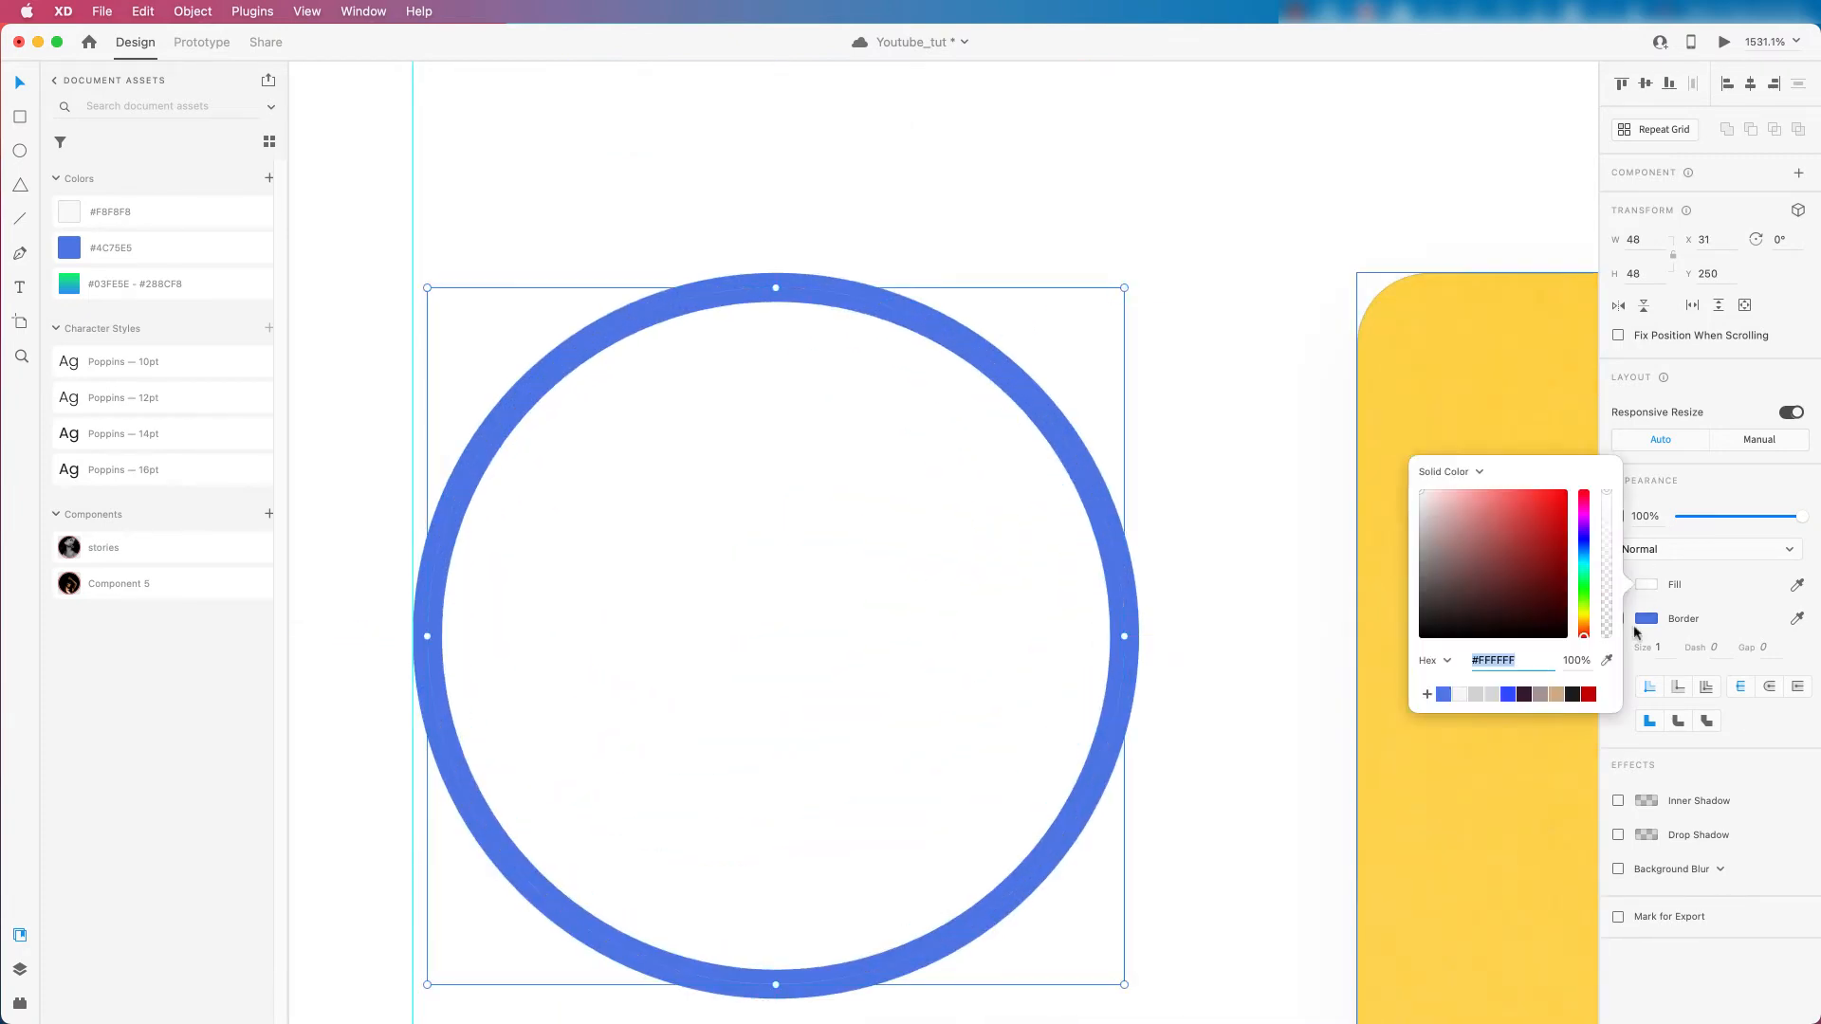
pyautogui.click(1578, 695)
pyautogui.click(1618, 619)
pyautogui.click(1618, 619)
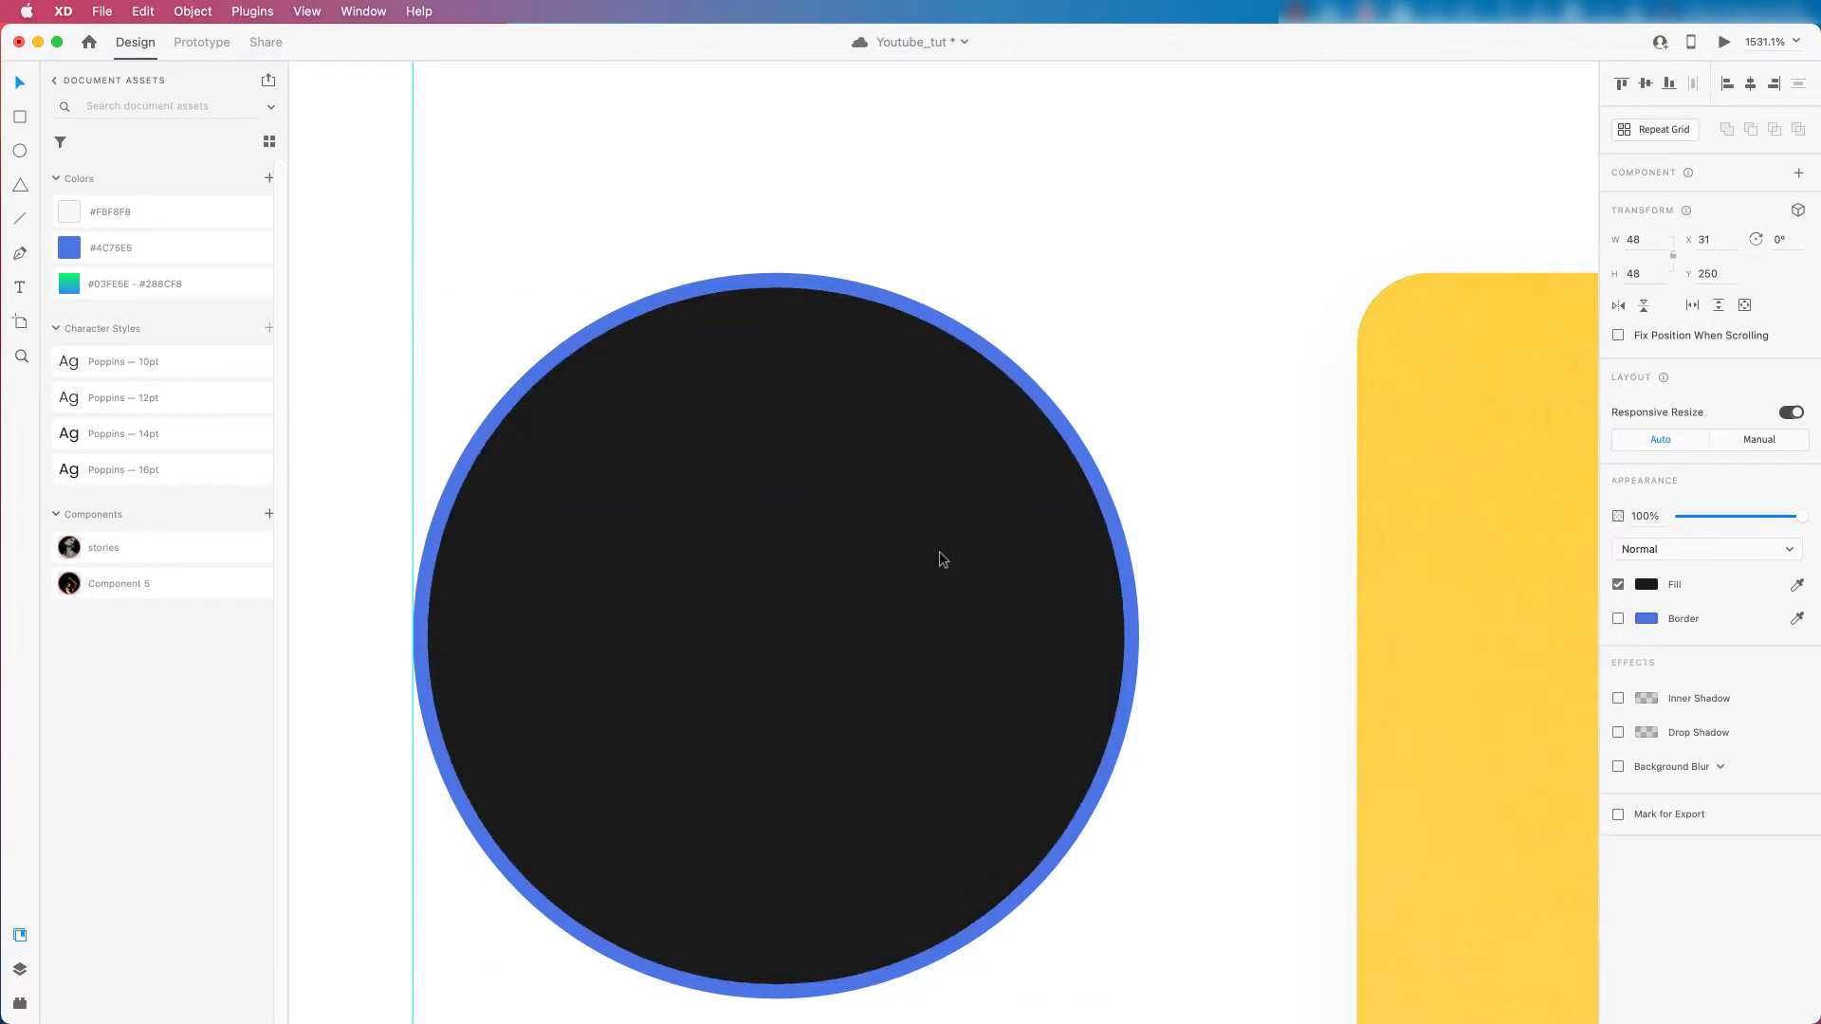
# Fill the inner circle with a random portrait from the User Profile plugin, replacing the first photo with another.
pyautogui.scroll(-5, 814, 547)
pyautogui.scroll(-6, 813, 547)
pyautogui.scroll(2, 818, 578)
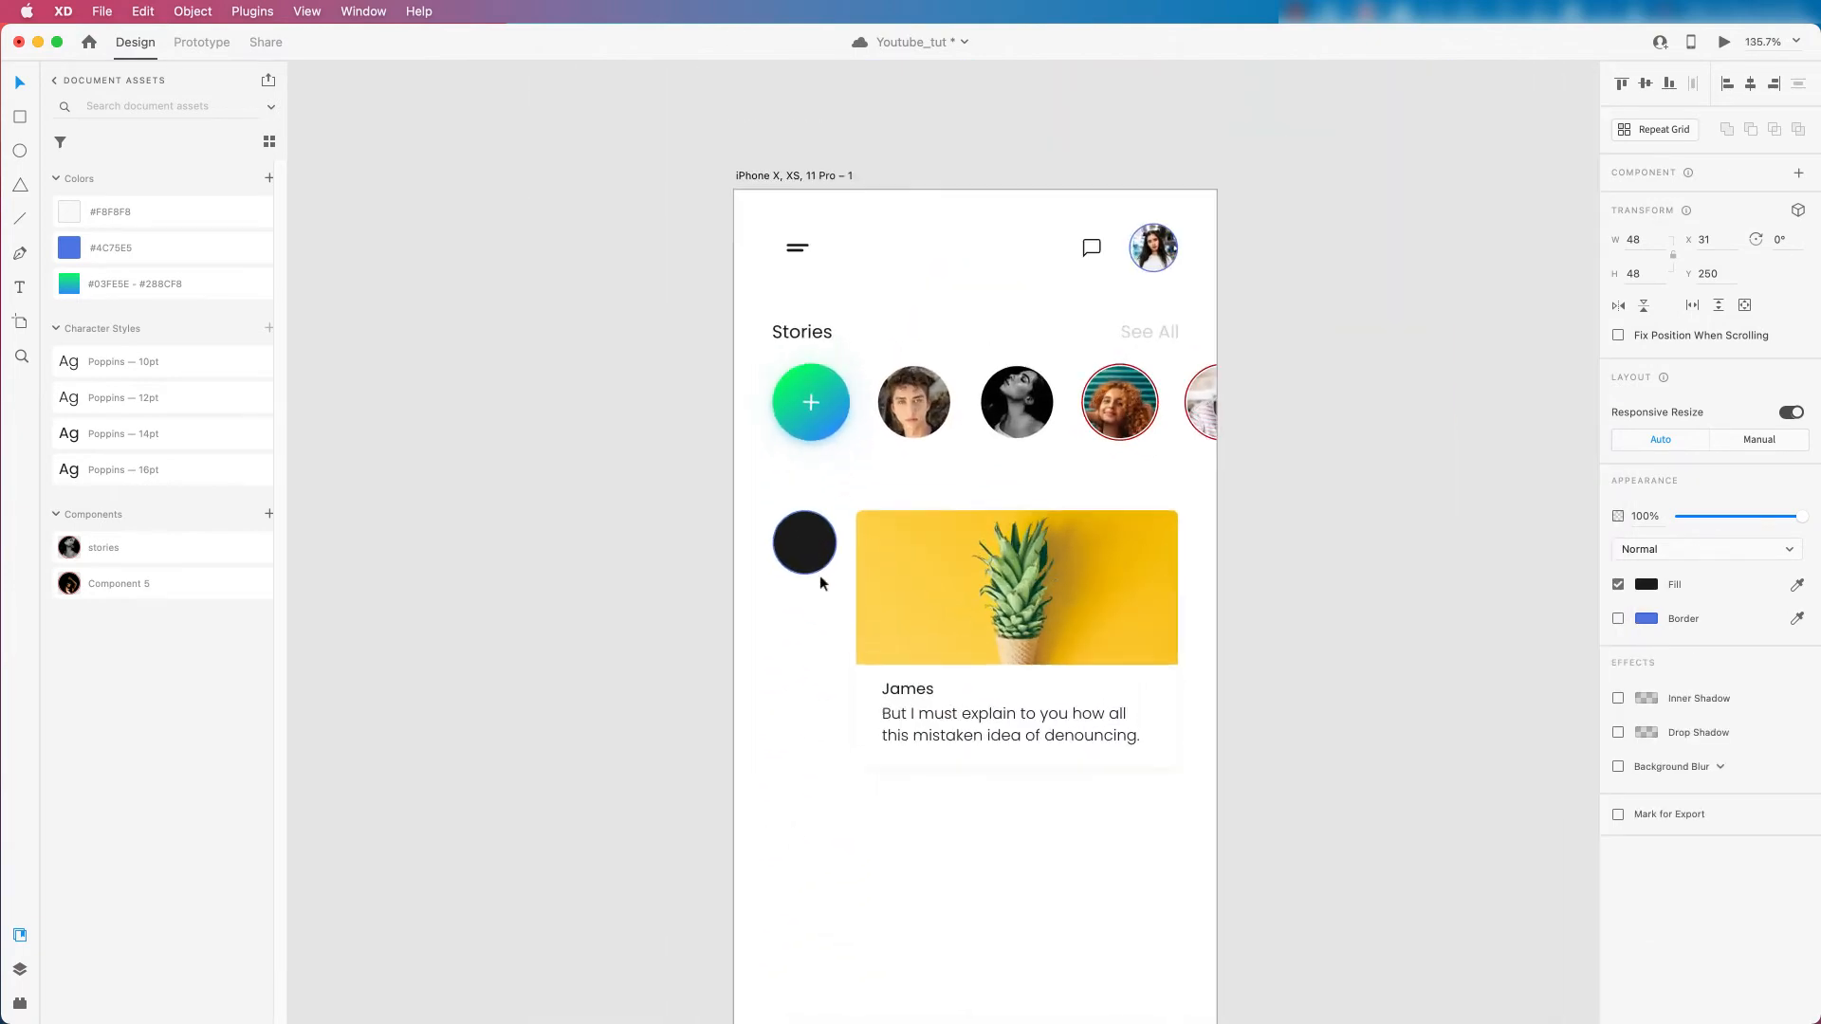
pyautogui.scroll(-5, 935, 712)
pyautogui.scroll(4, 914, 750)
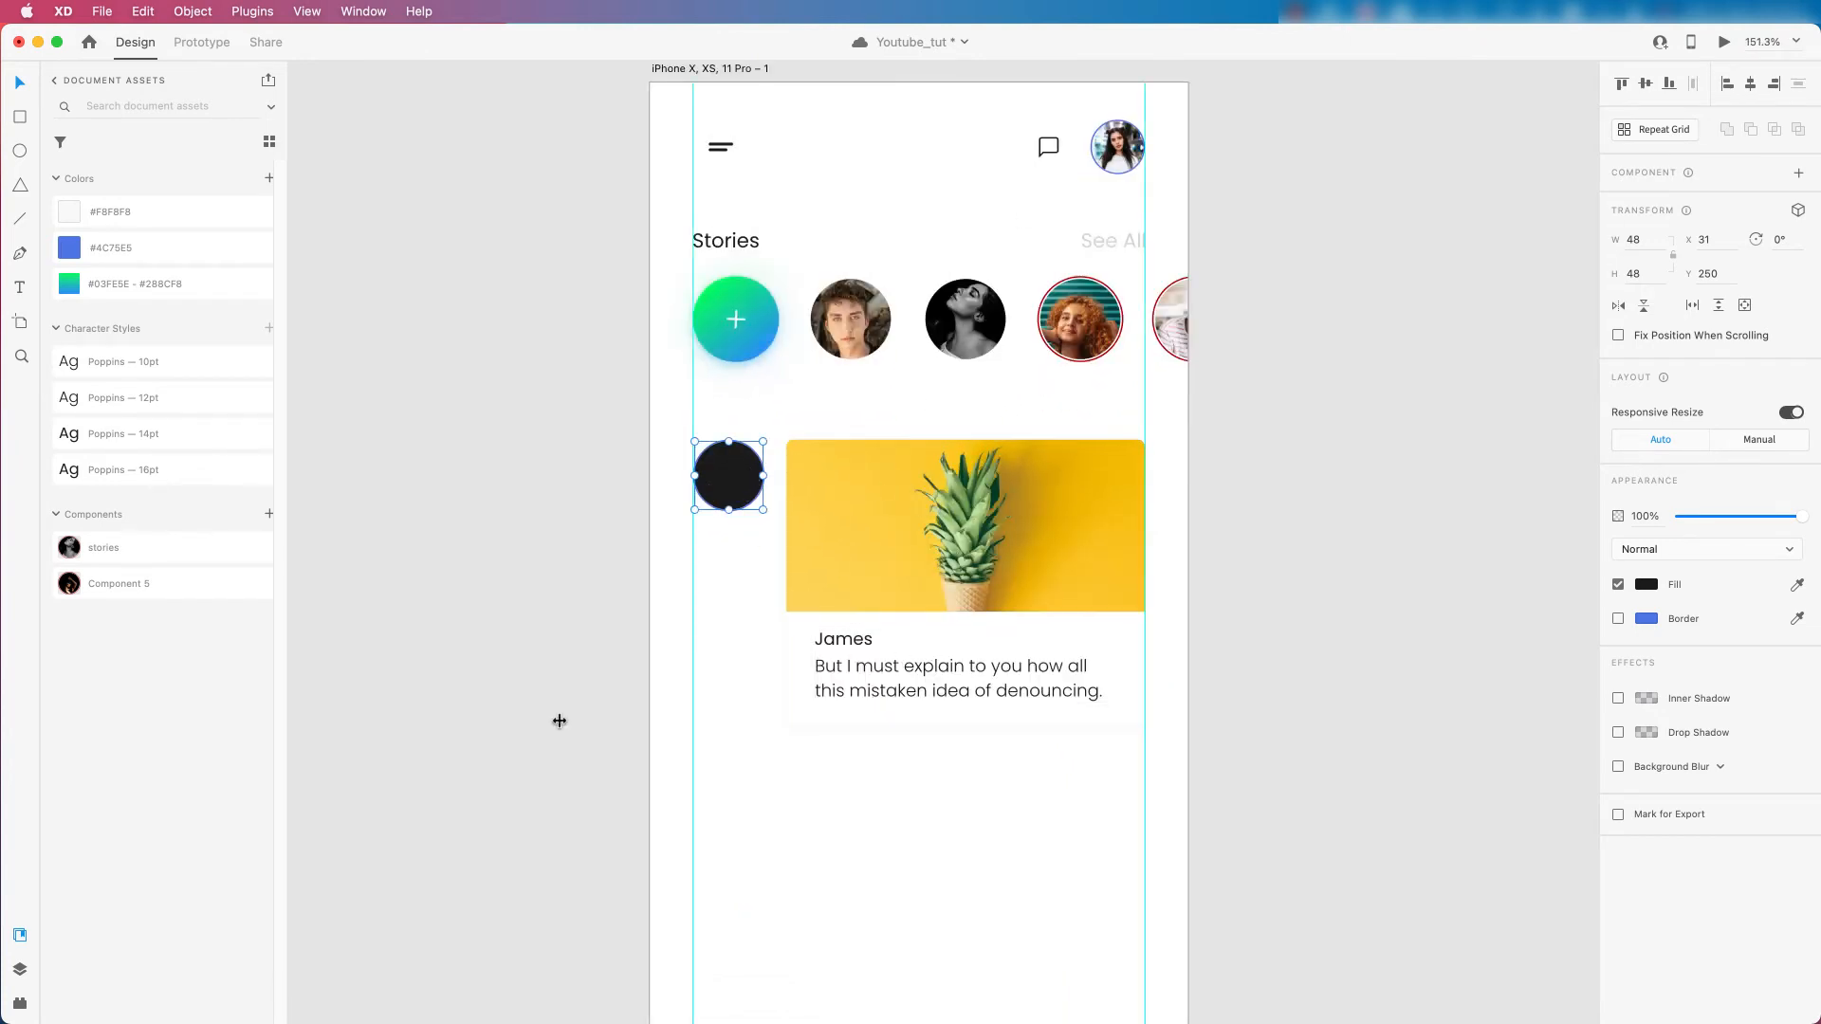
pyautogui.click(20, 968)
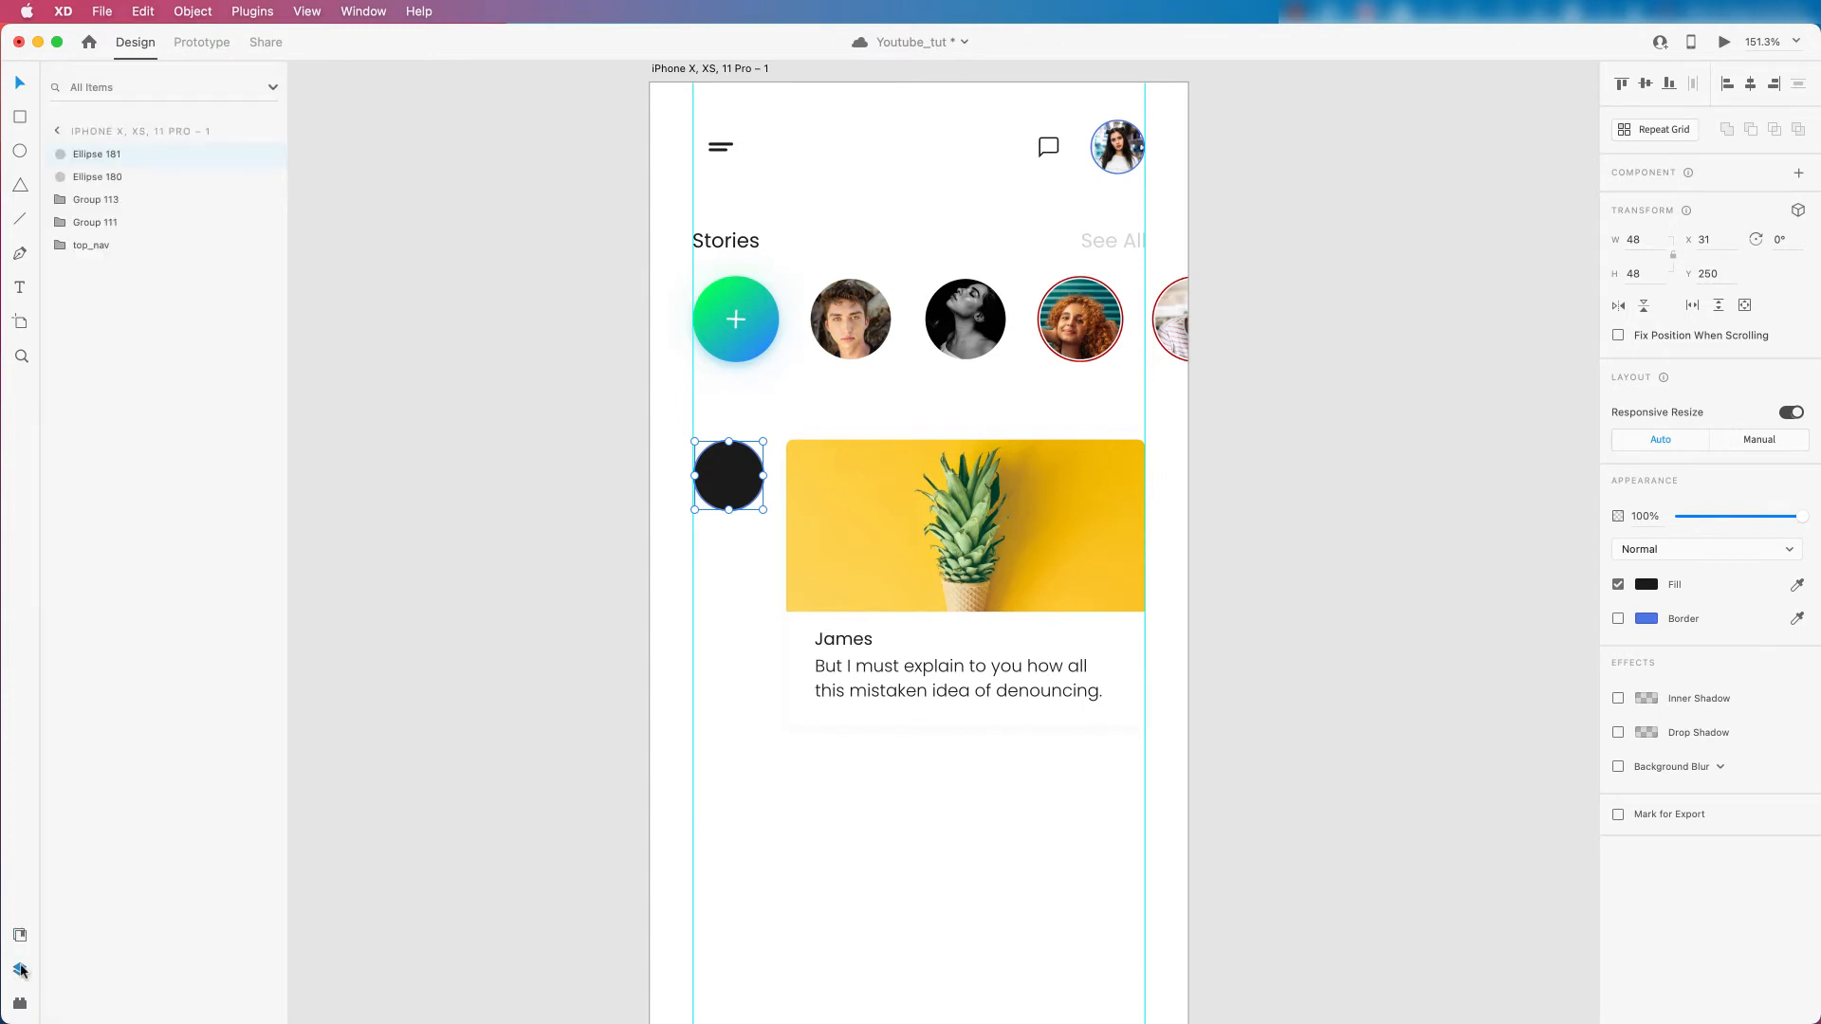
pyautogui.click(20, 1003)
pyautogui.scroll(-10, 152, 868)
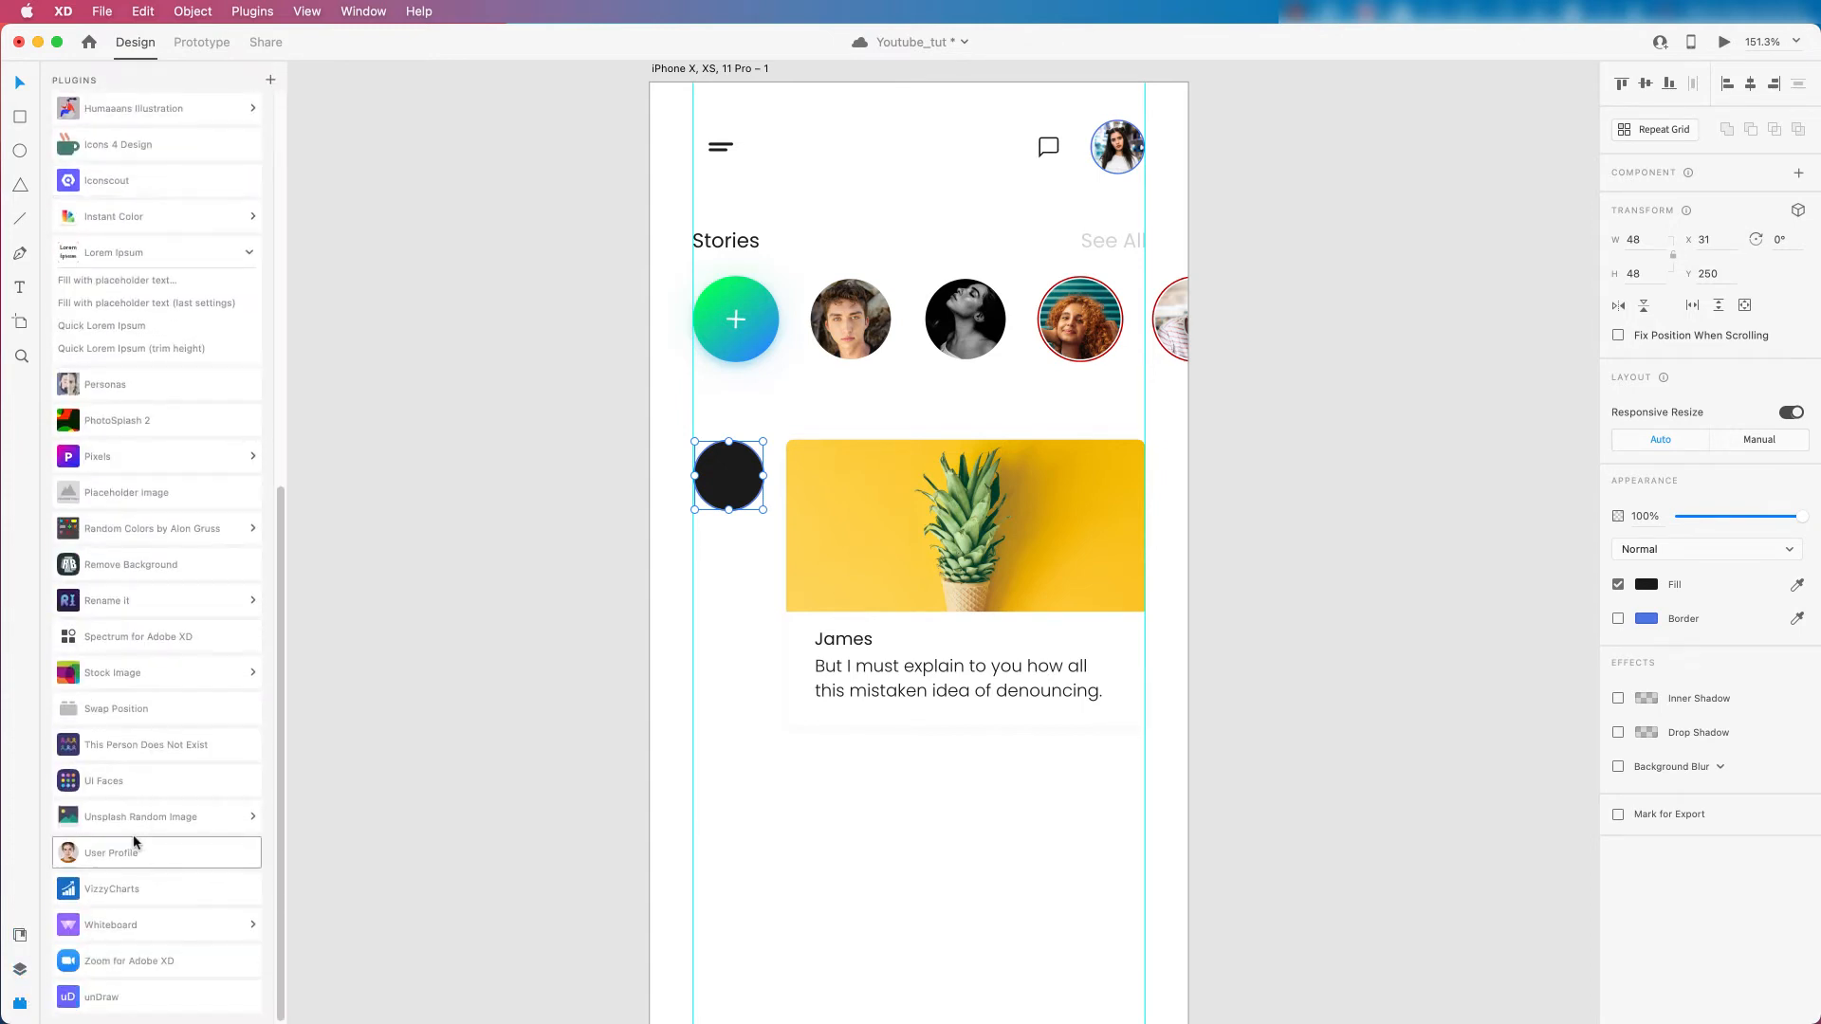
pyautogui.click(118, 853)
pyautogui.click(156, 266)
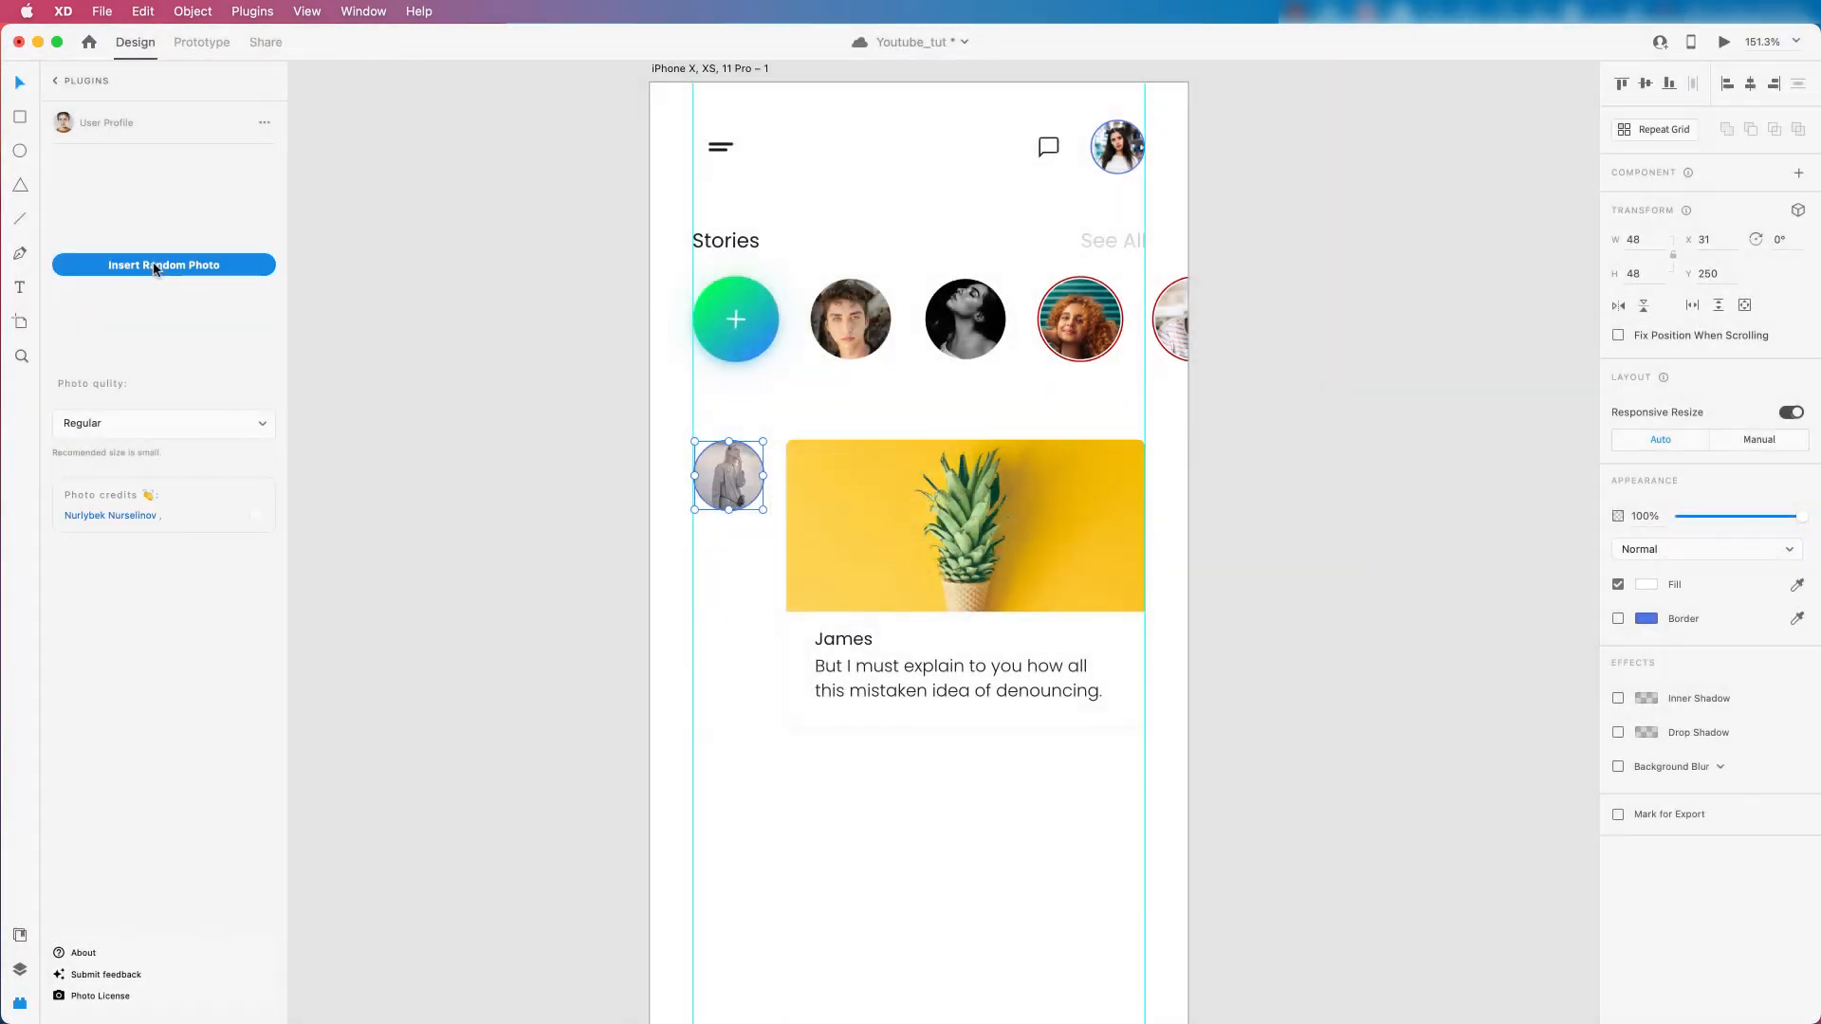
pyautogui.click(155, 266)
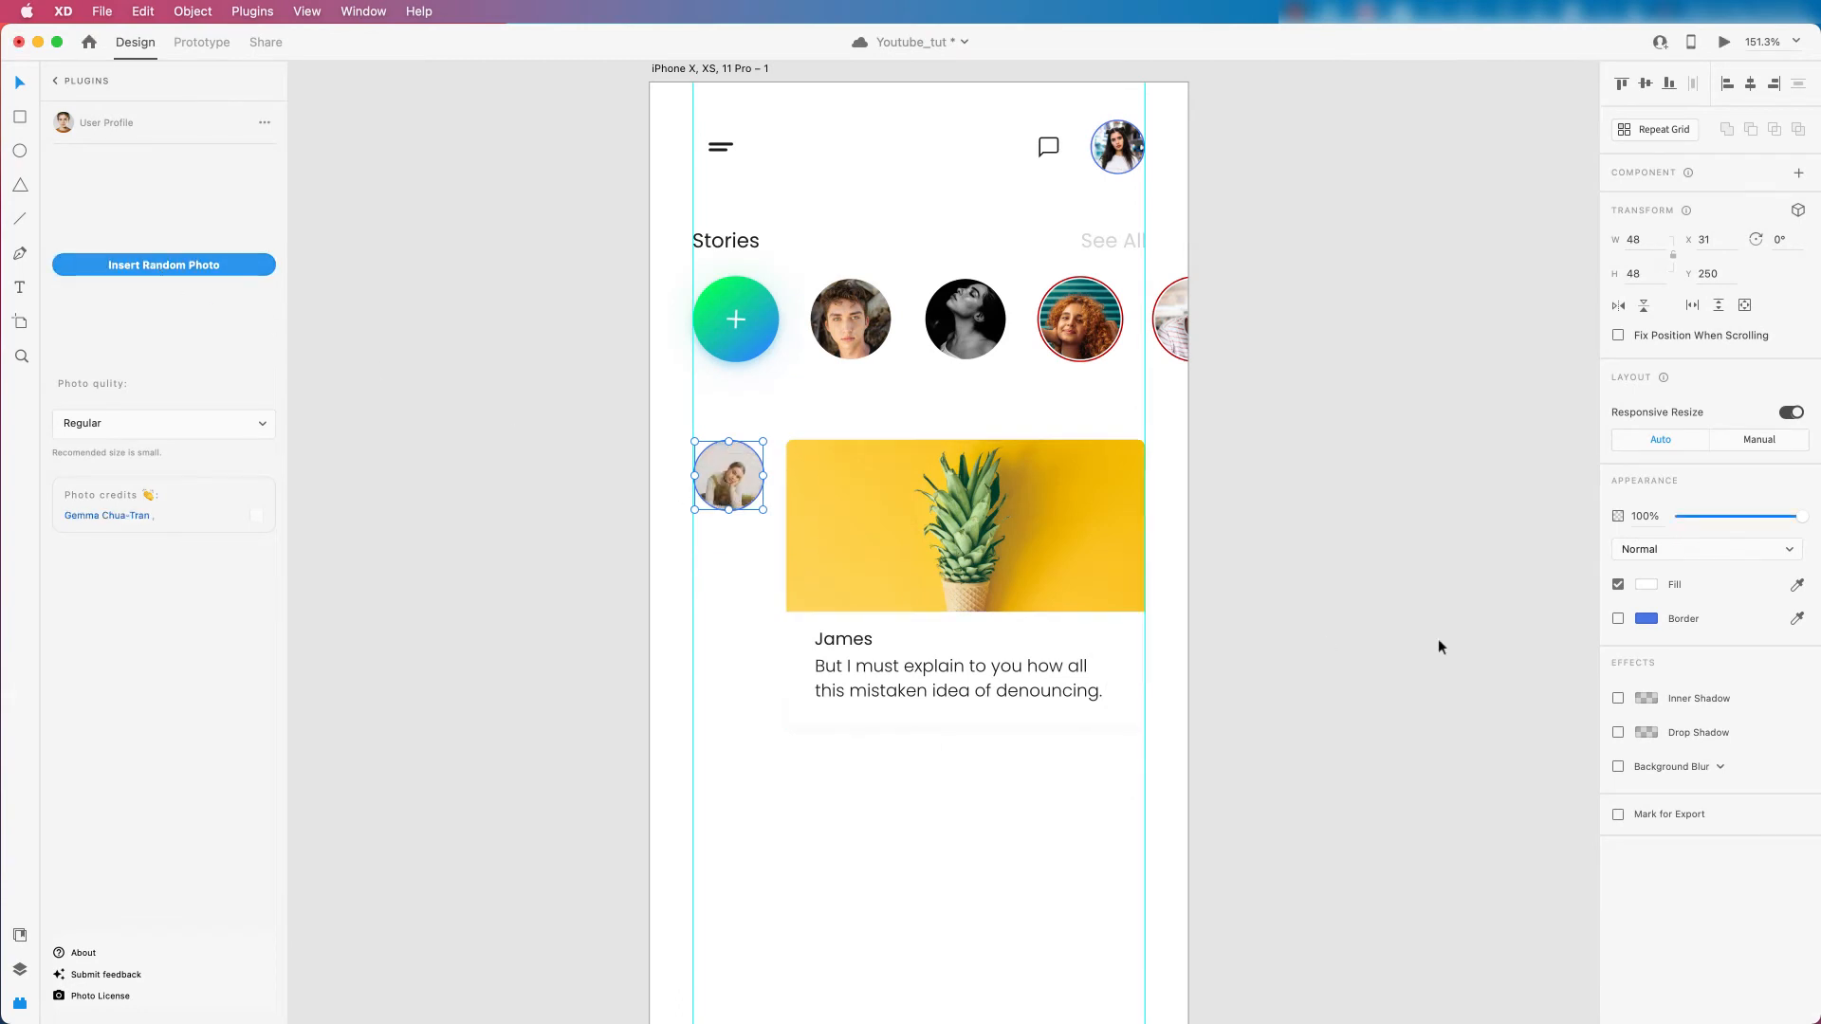
# Group the portrait circle with its blue ring as one avatar beside the post card.
pyautogui.click(1338, 549)
pyautogui.scroll(5, 672, 505)
pyautogui.moveTo(598, 406); pyautogui.dragTo(783, 527)
pyautogui.press('super+g')
pyautogui.scroll(-5, 788, 528)
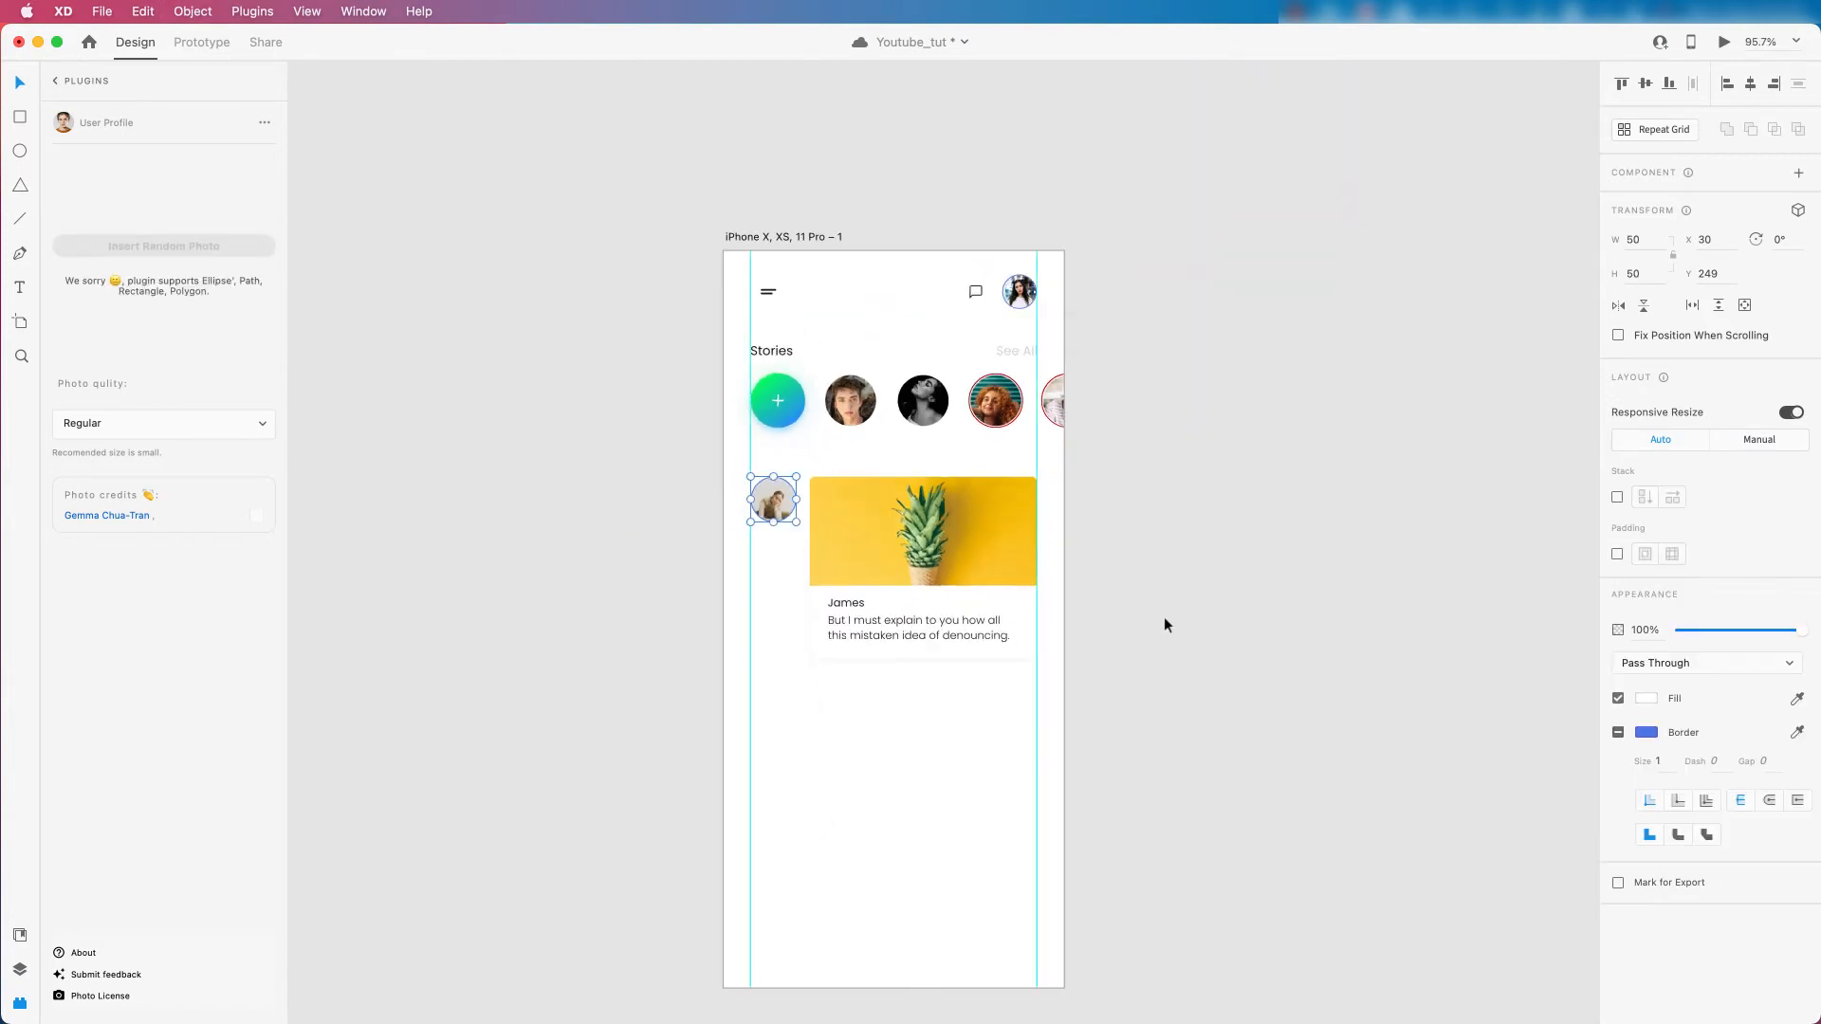
pyautogui.scroll(3, 1105, 604)
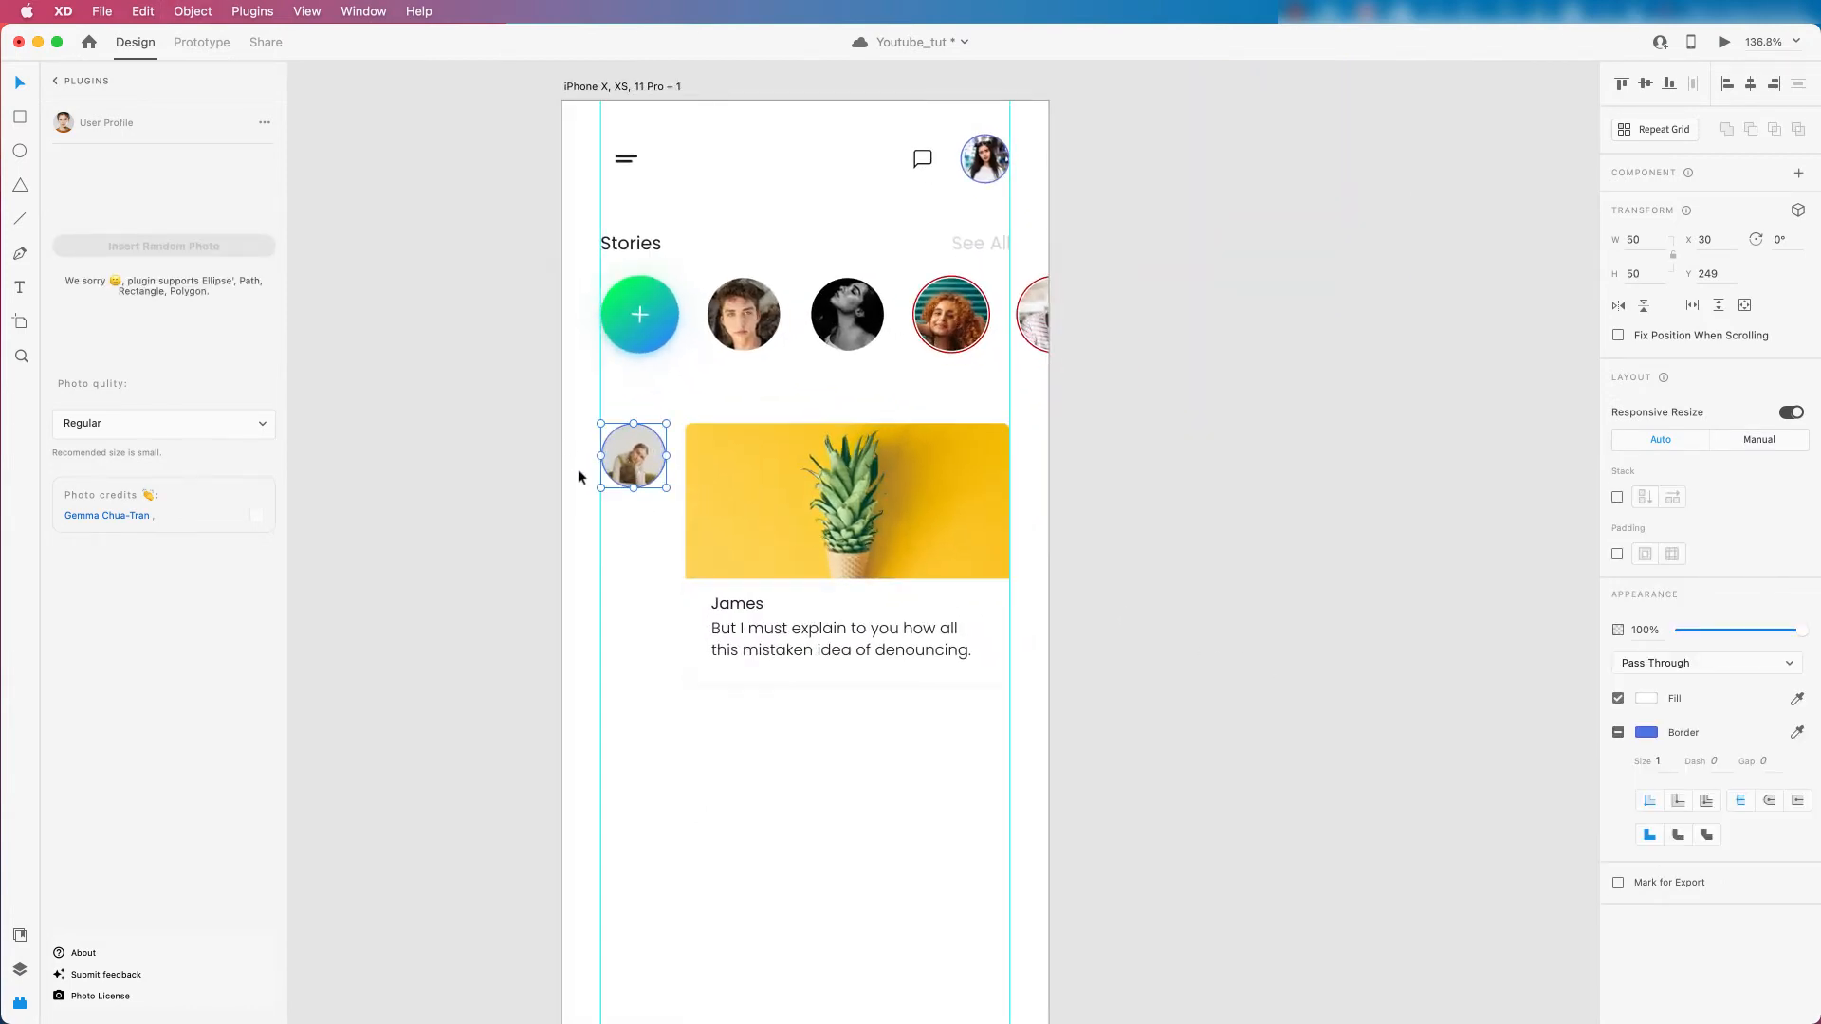
pyautogui.scroll(-2, 703, 586)
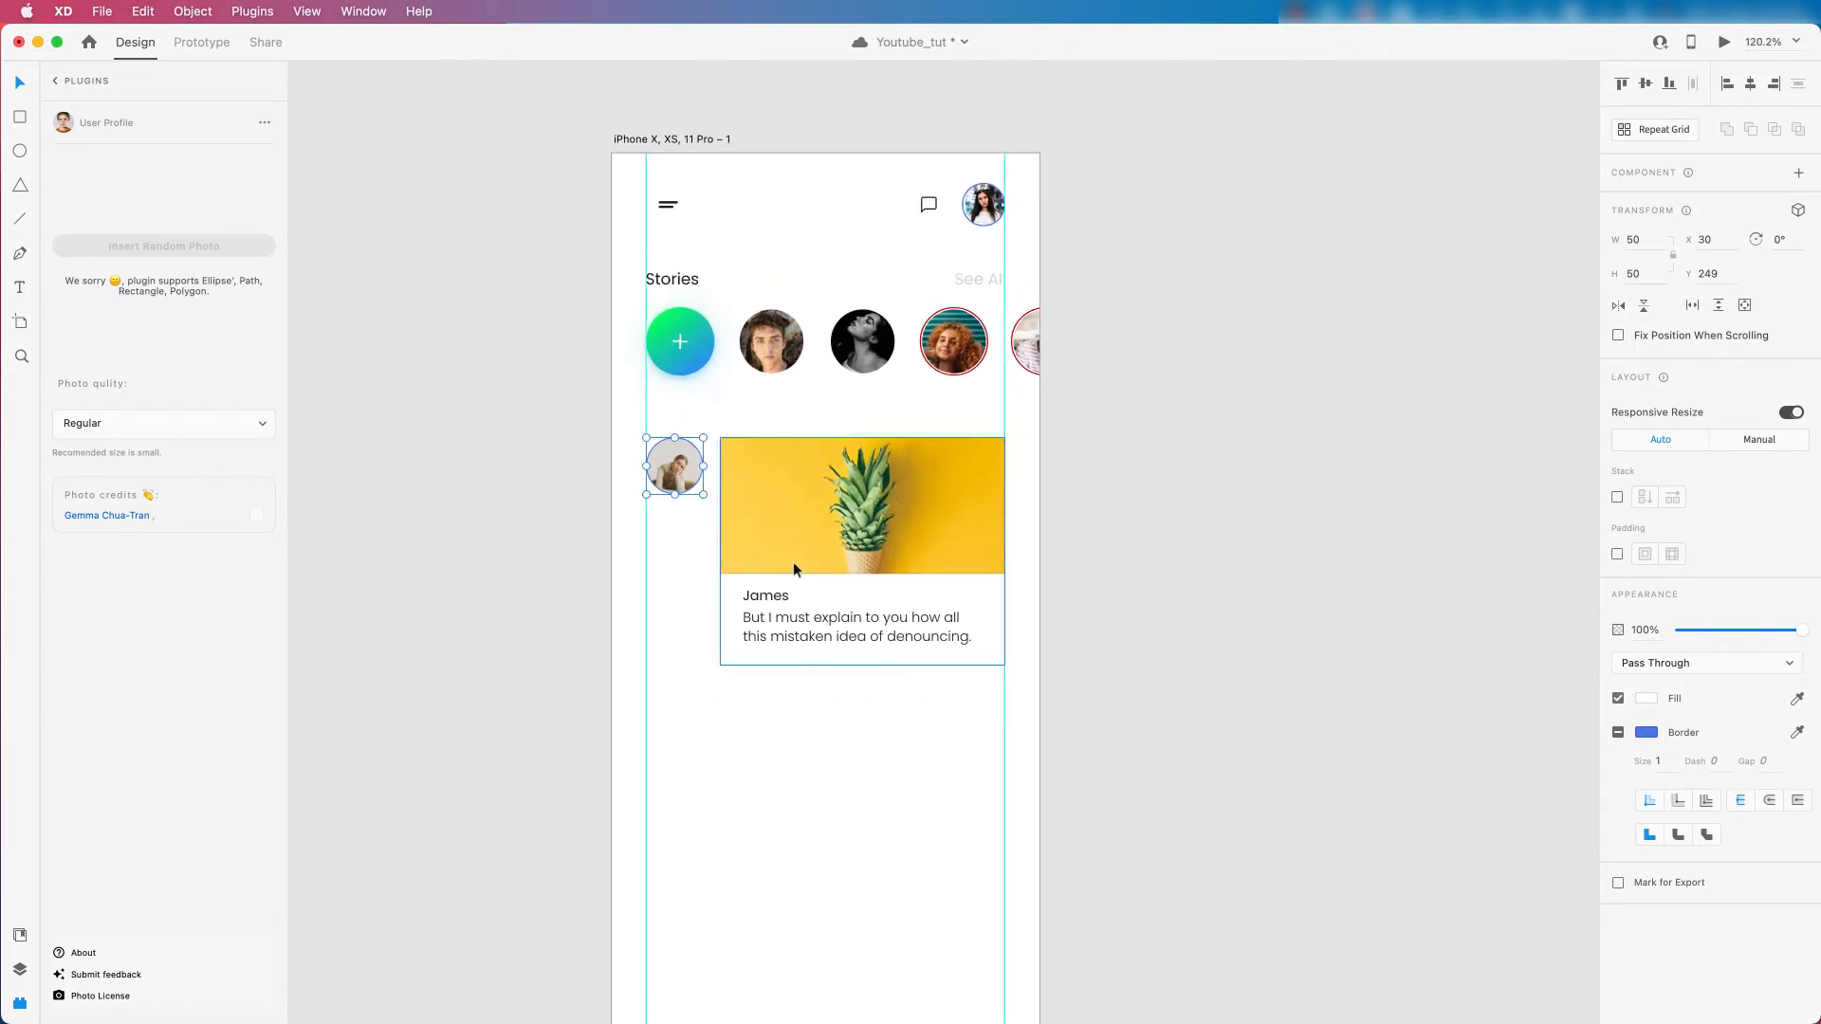
pyautogui.moveTo(899, 569); pyautogui.dragTo(932, 532)
pyautogui.scroll(1, 852, 557)
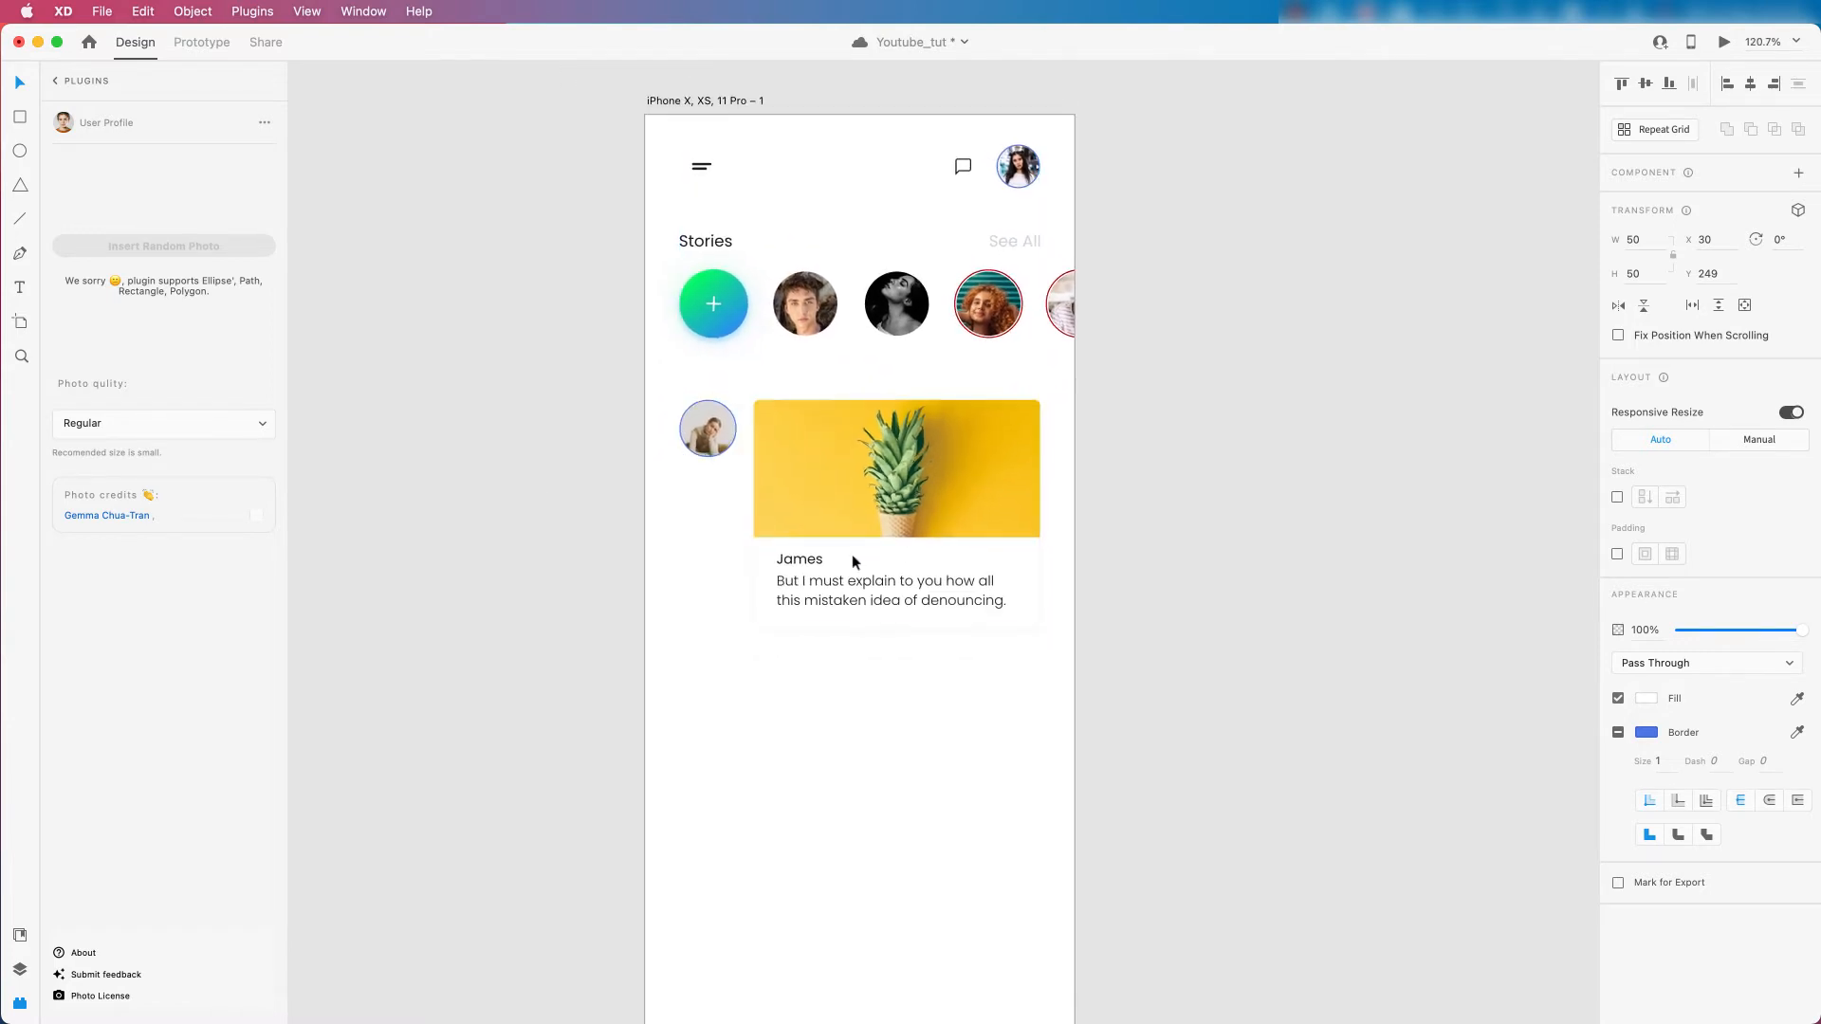
pyautogui.scroll(1, 853, 556)
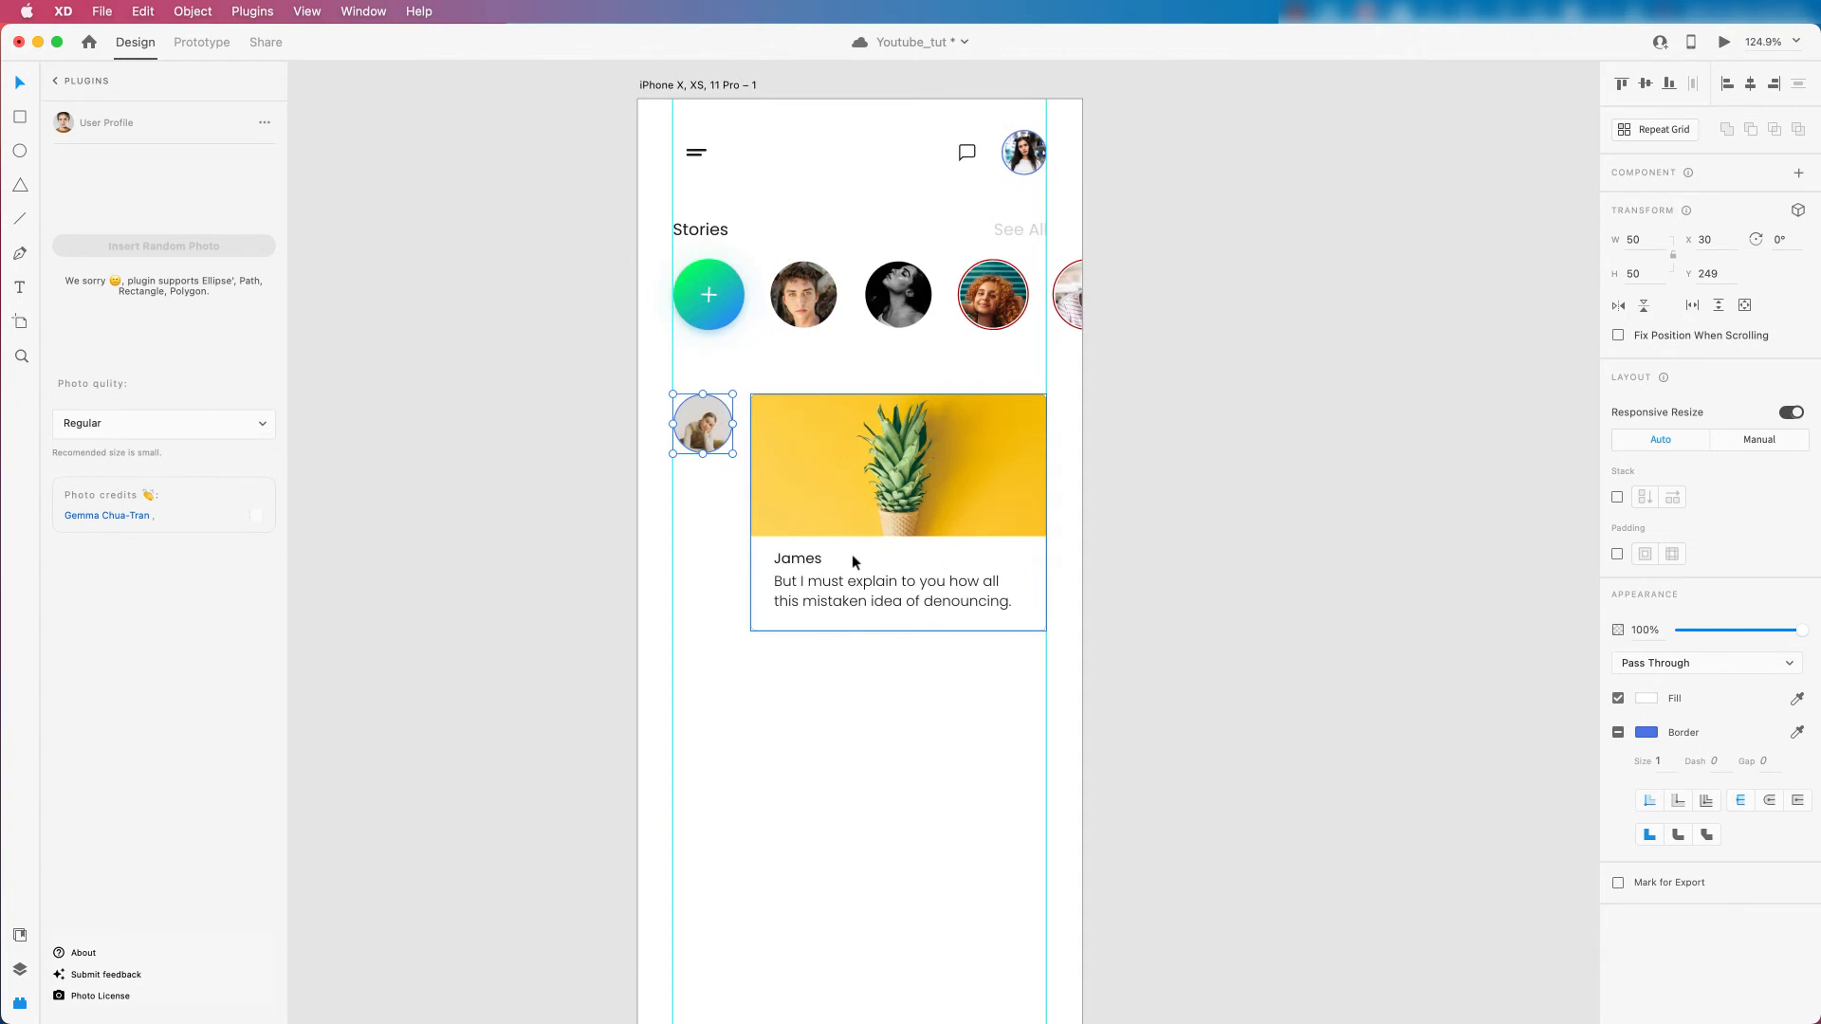
pyautogui.click(874, 550)
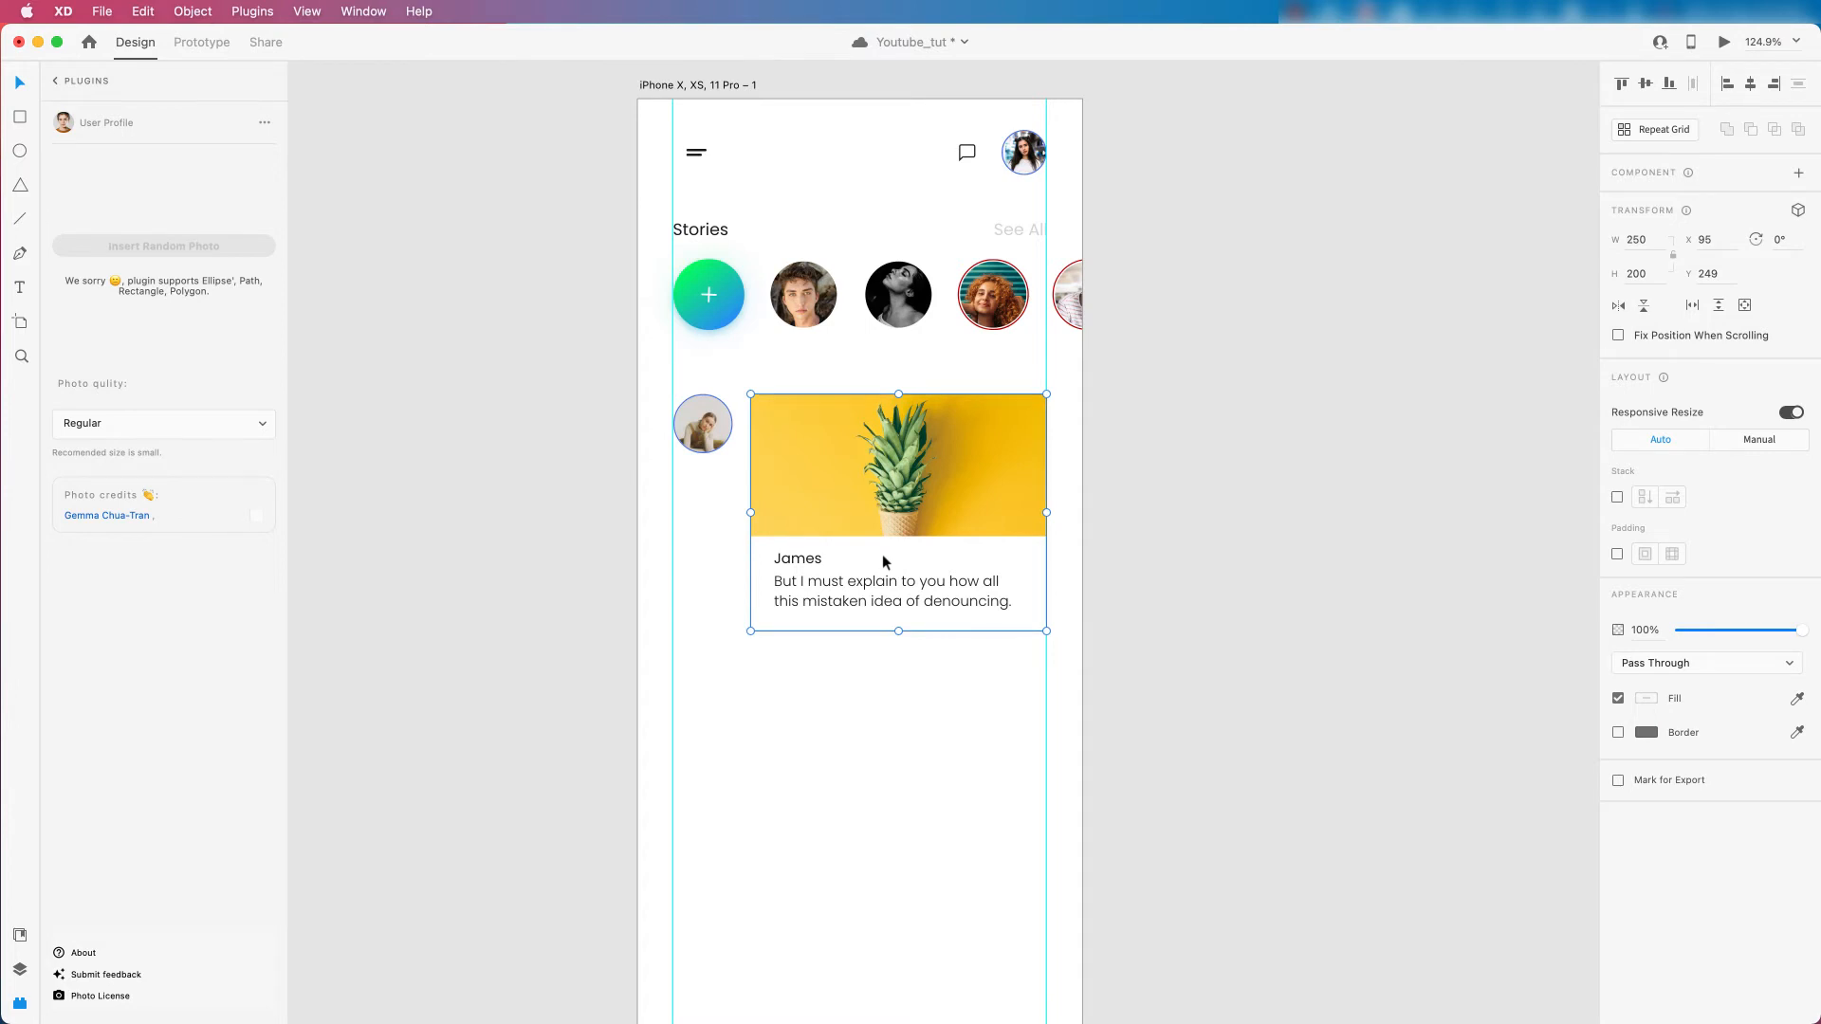
pyautogui.scroll(-4, 882, 554)
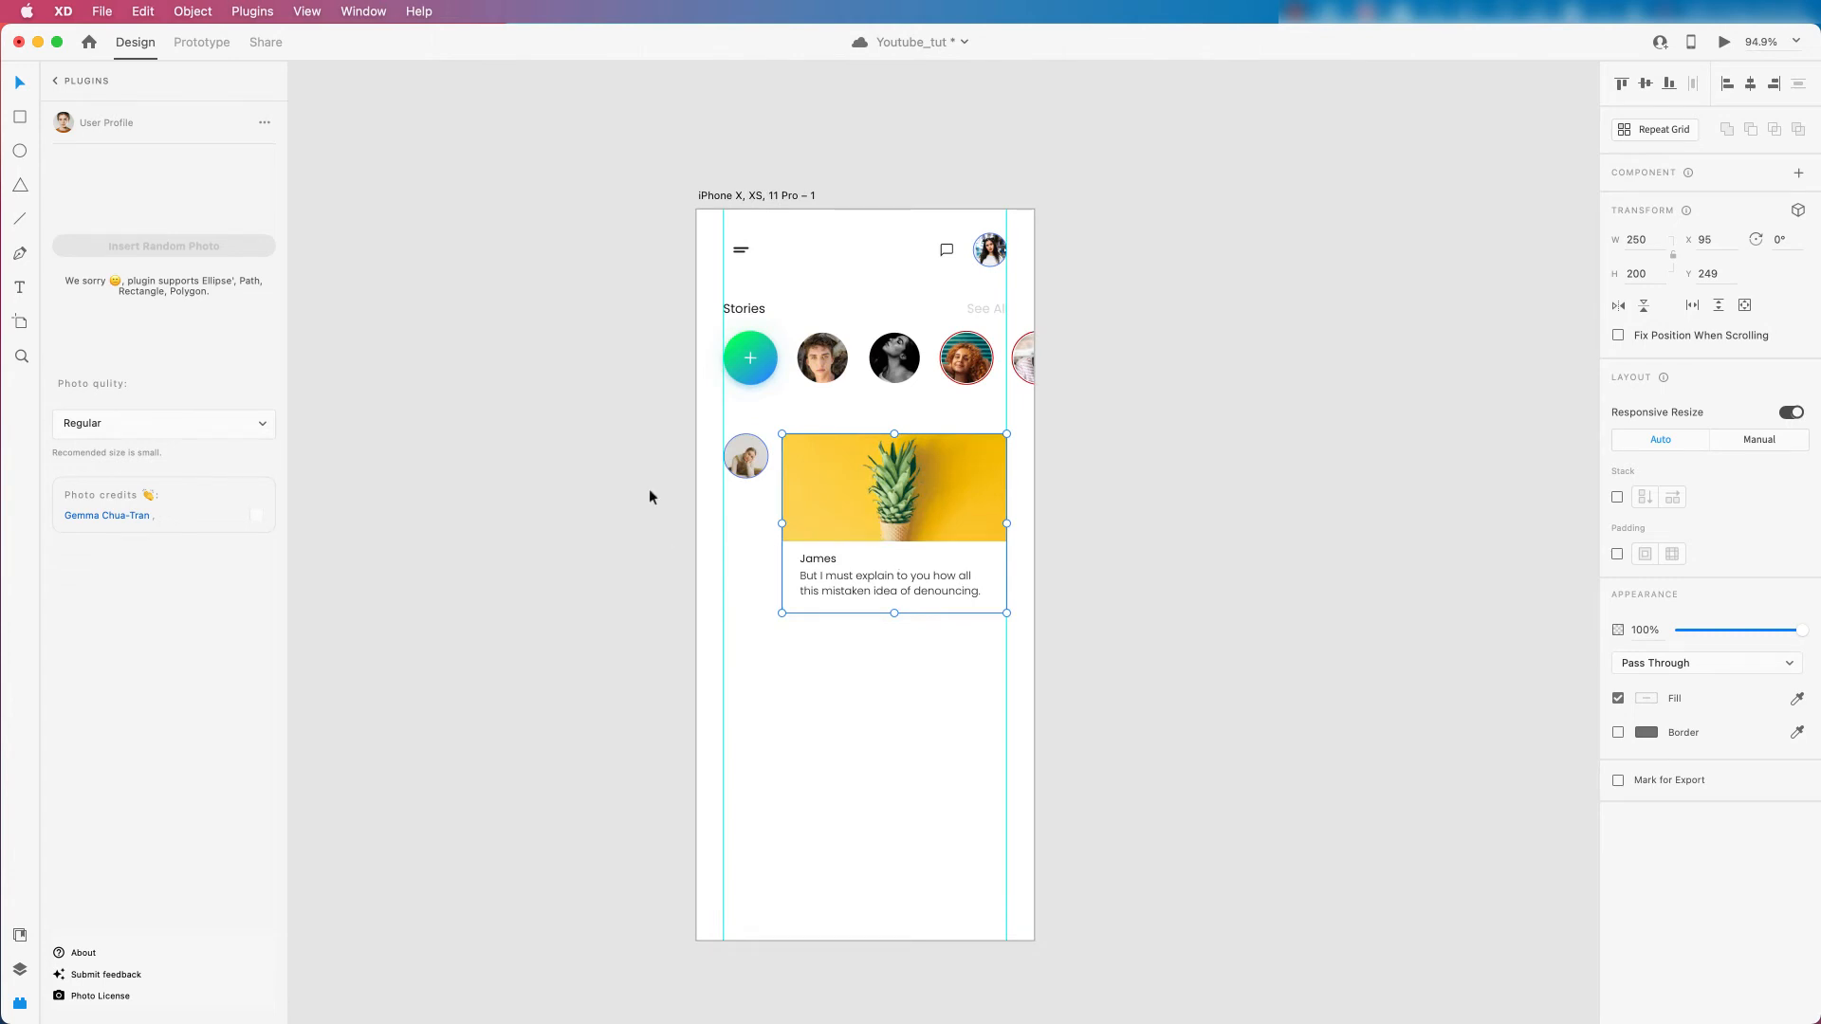
# Draw a 50 × 175 rectangle from the avatar's middle down to the post card's lower edge, at X 30 and Y 274.
pyautogui.scroll(2, 708, 470)
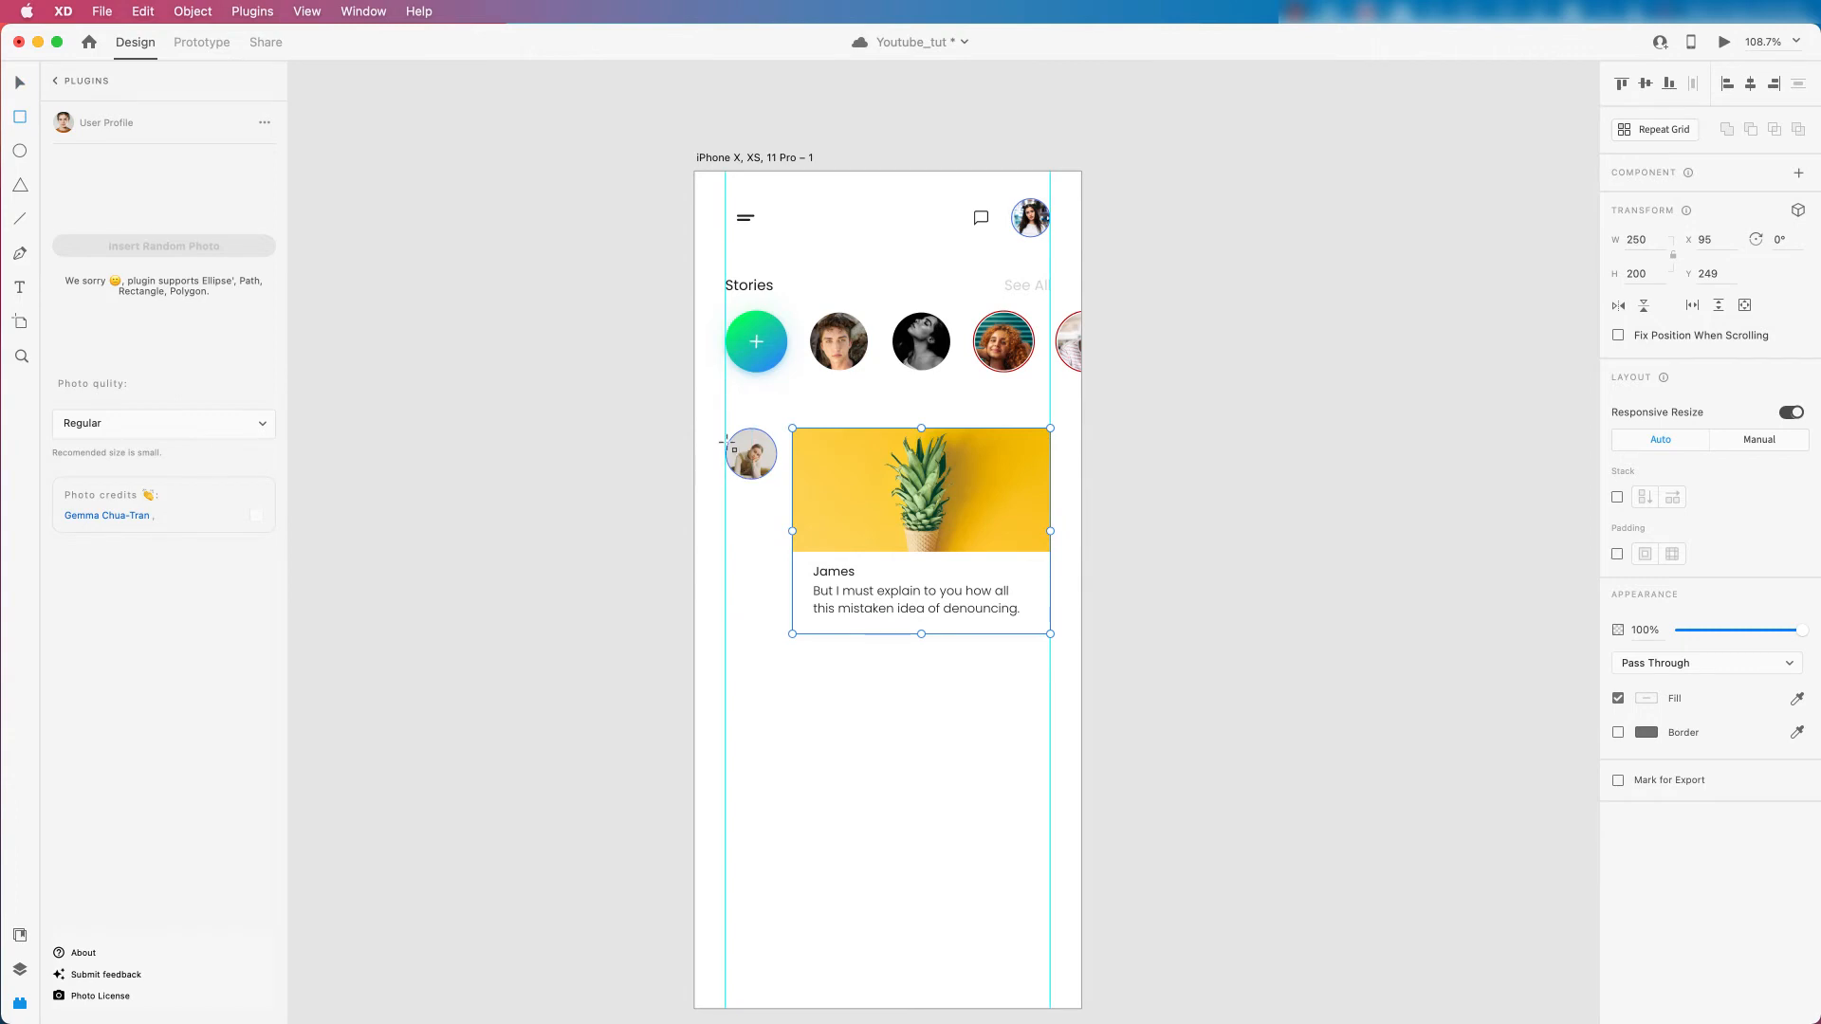
pyautogui.moveTo(726, 428)
pyautogui.mouseDown()
pyautogui.moveTo(778, 545)
pyautogui.moveTo(782, 635)
pyautogui.mouseUp()
pyautogui.scroll(5, 776, 575)
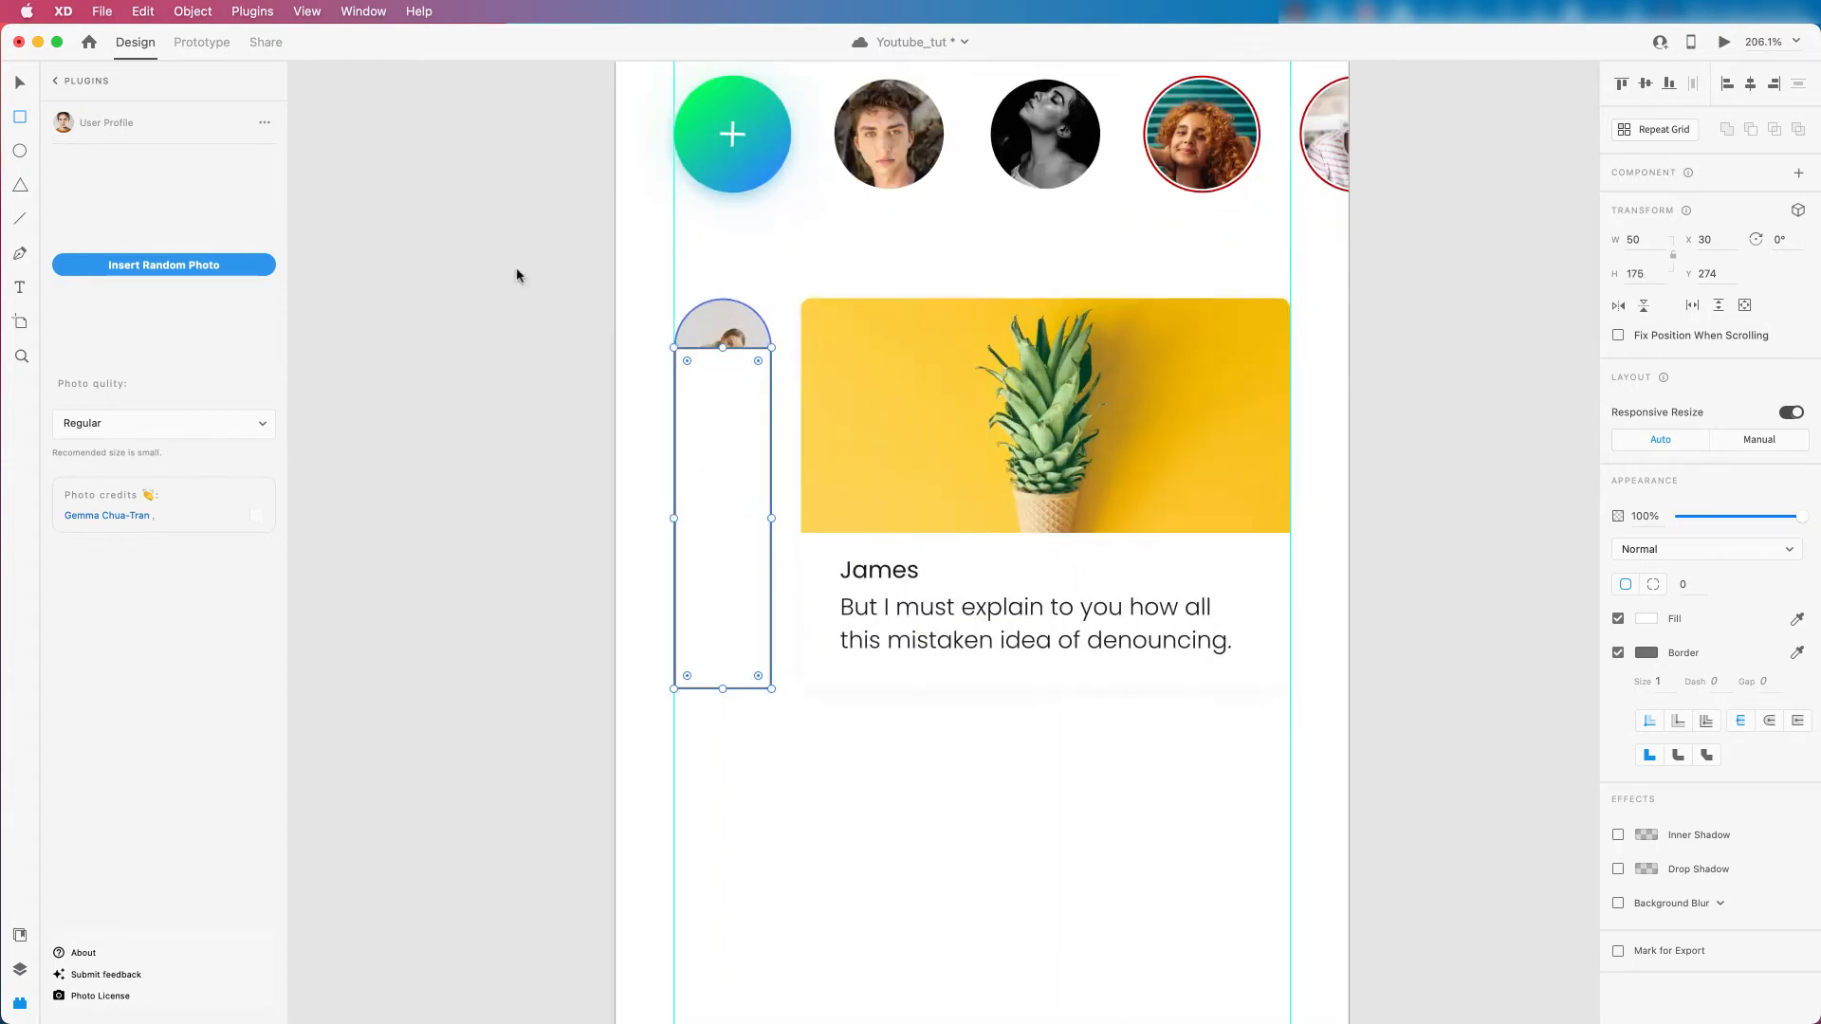
pyautogui.click(22, 83)
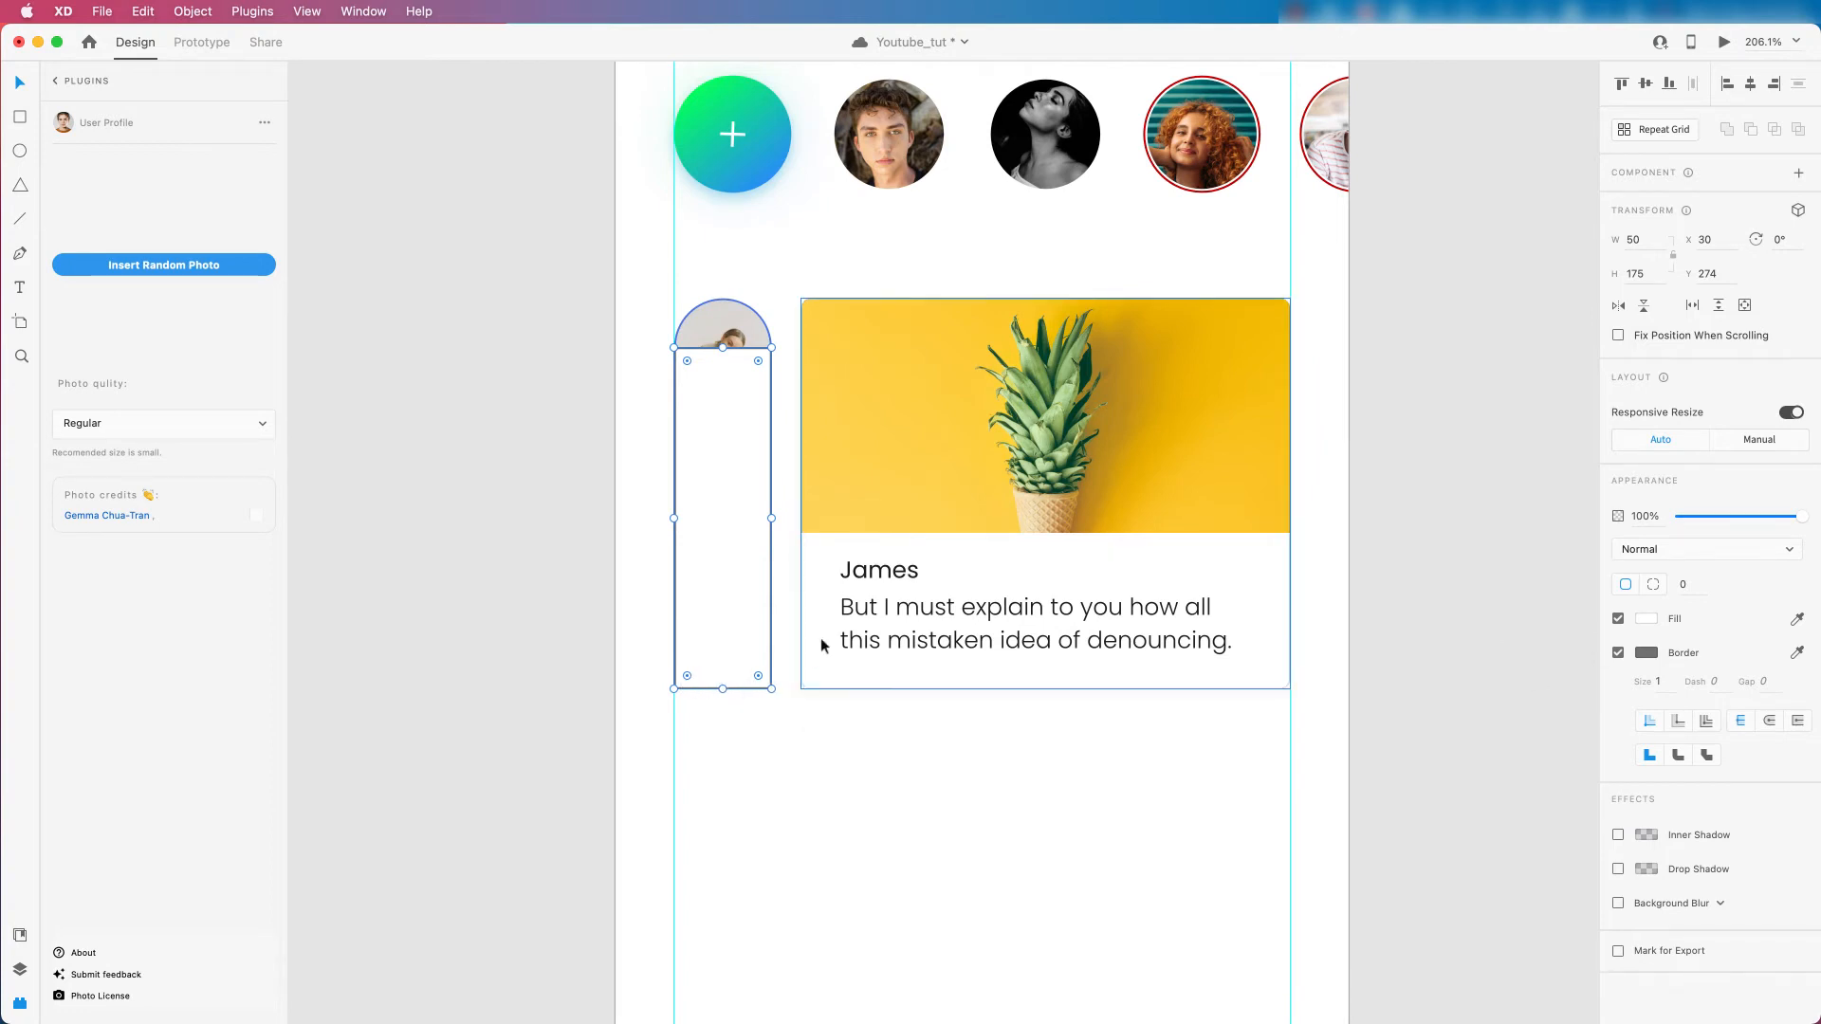
# Round the narrow rectangle's two lower corners to a radius of 25 and set both upper corners to 0.
pyautogui.moveTo(687, 676); pyautogui.dragTo(726, 552)
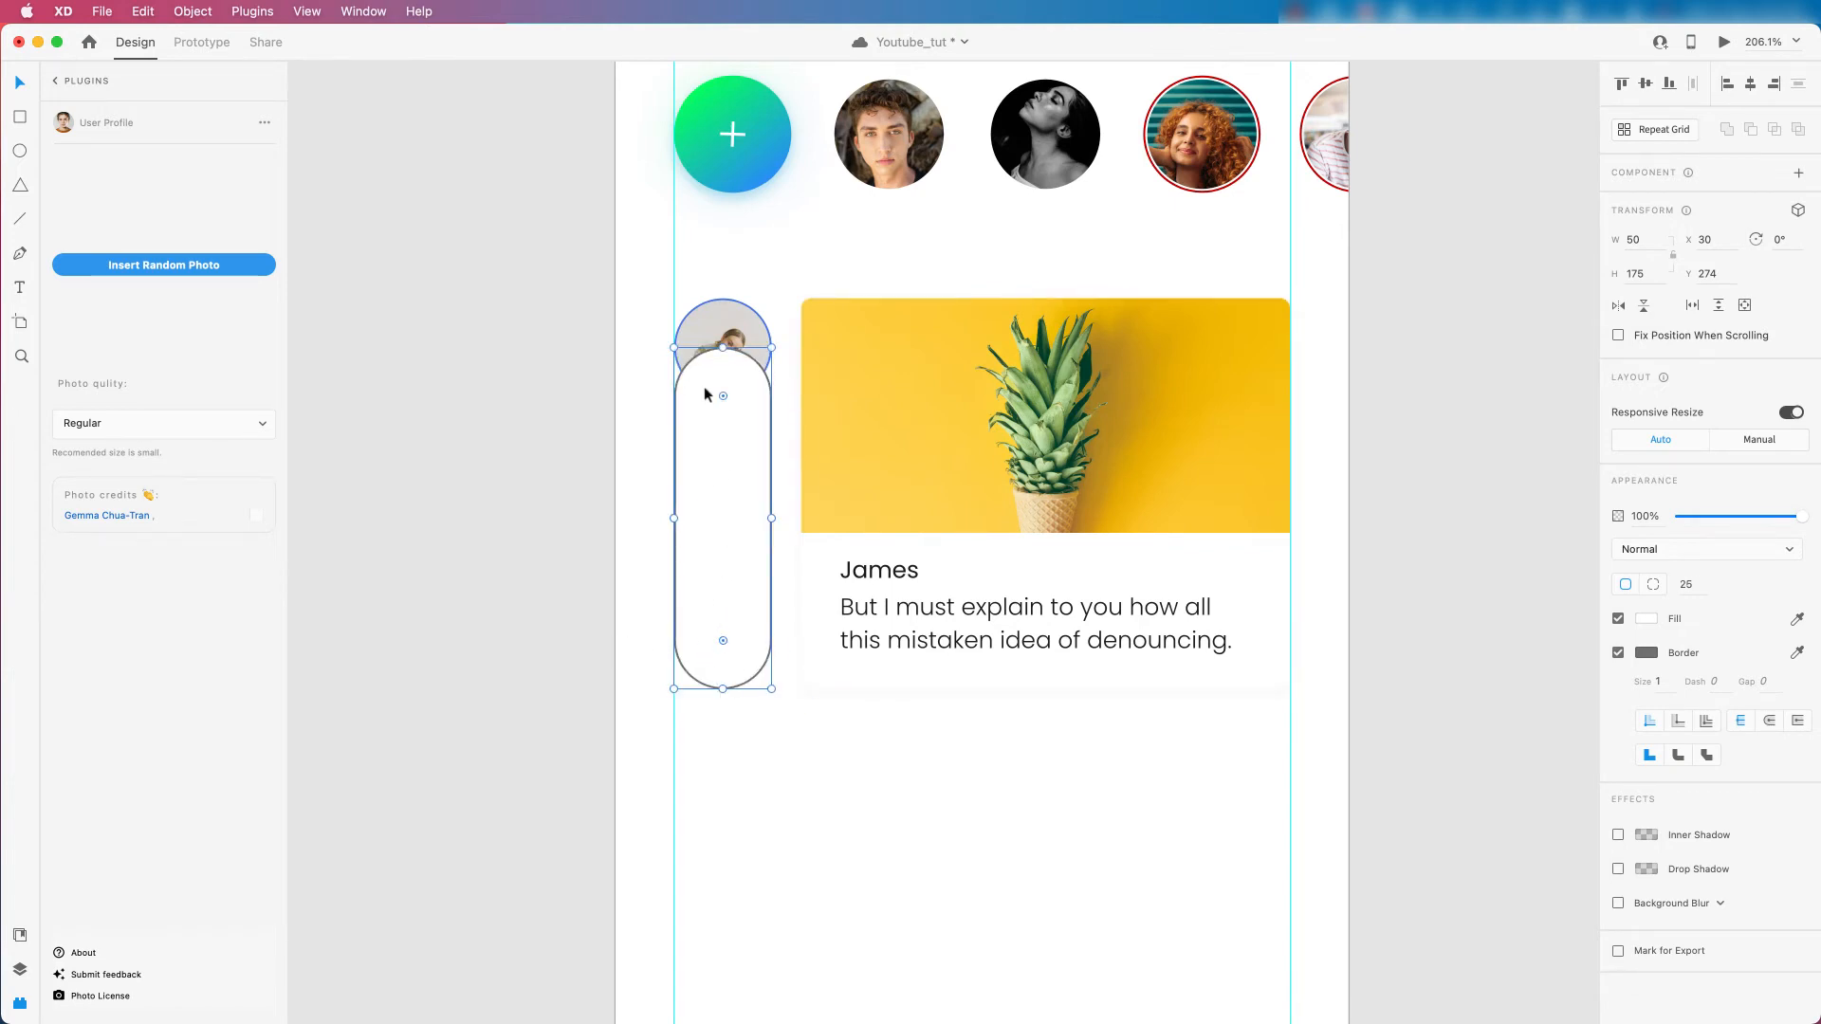
pyautogui.click(1654, 585)
pyautogui.click(1717, 585)
pyautogui.write('0')
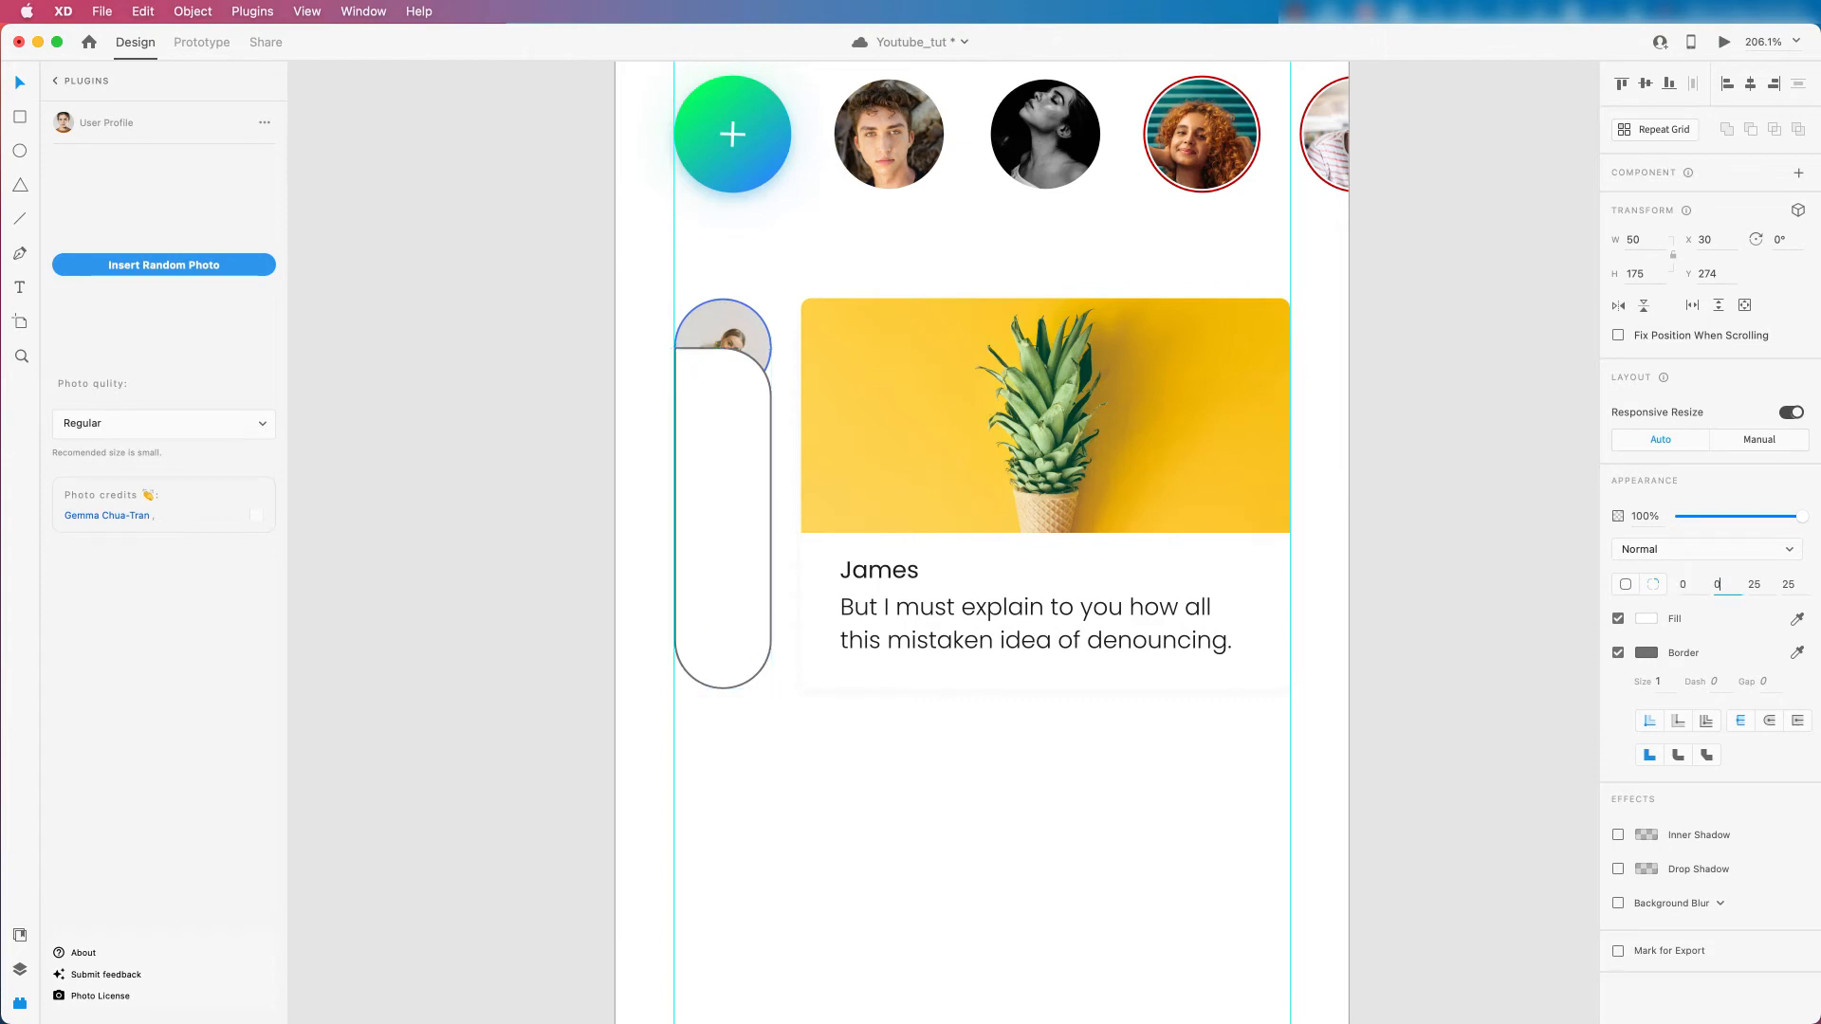
pyautogui.press('Tab')
# Bring the avatar group to the front of the narrow rectangle.
pyautogui.click(723, 327)
pyautogui.rightClick(724, 328)
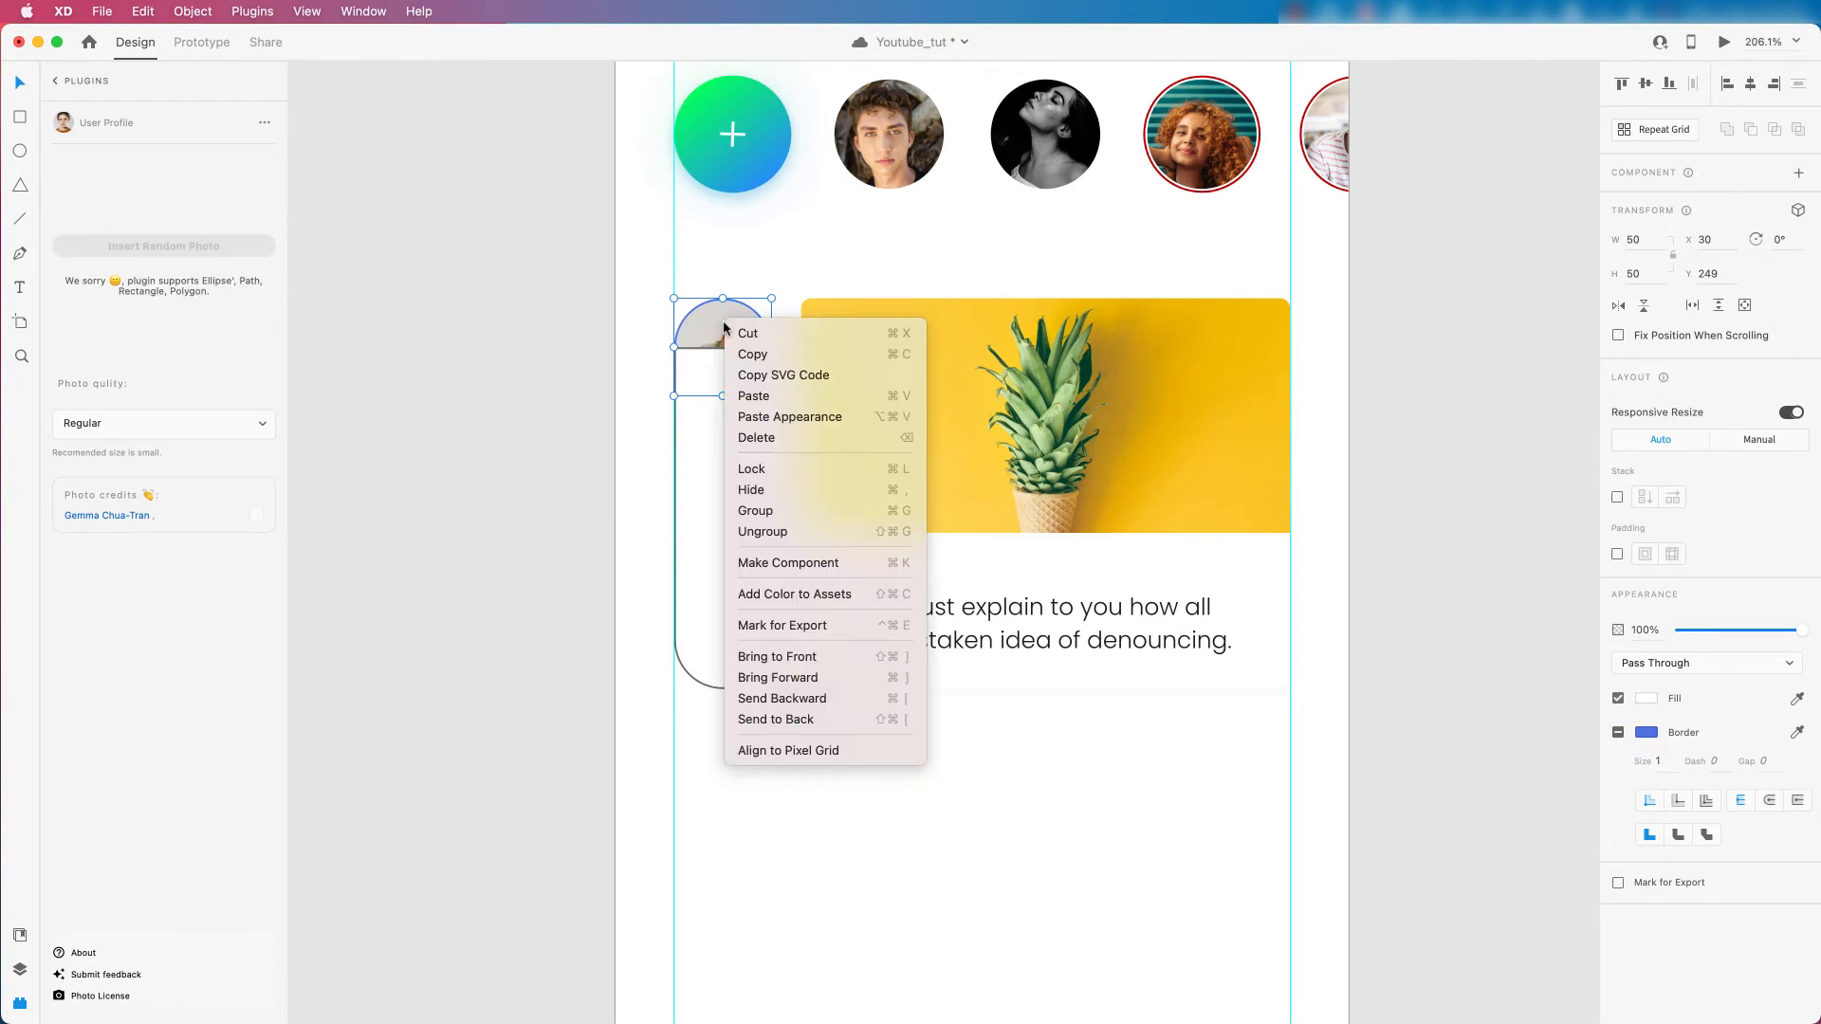
pyautogui.click(745, 655)
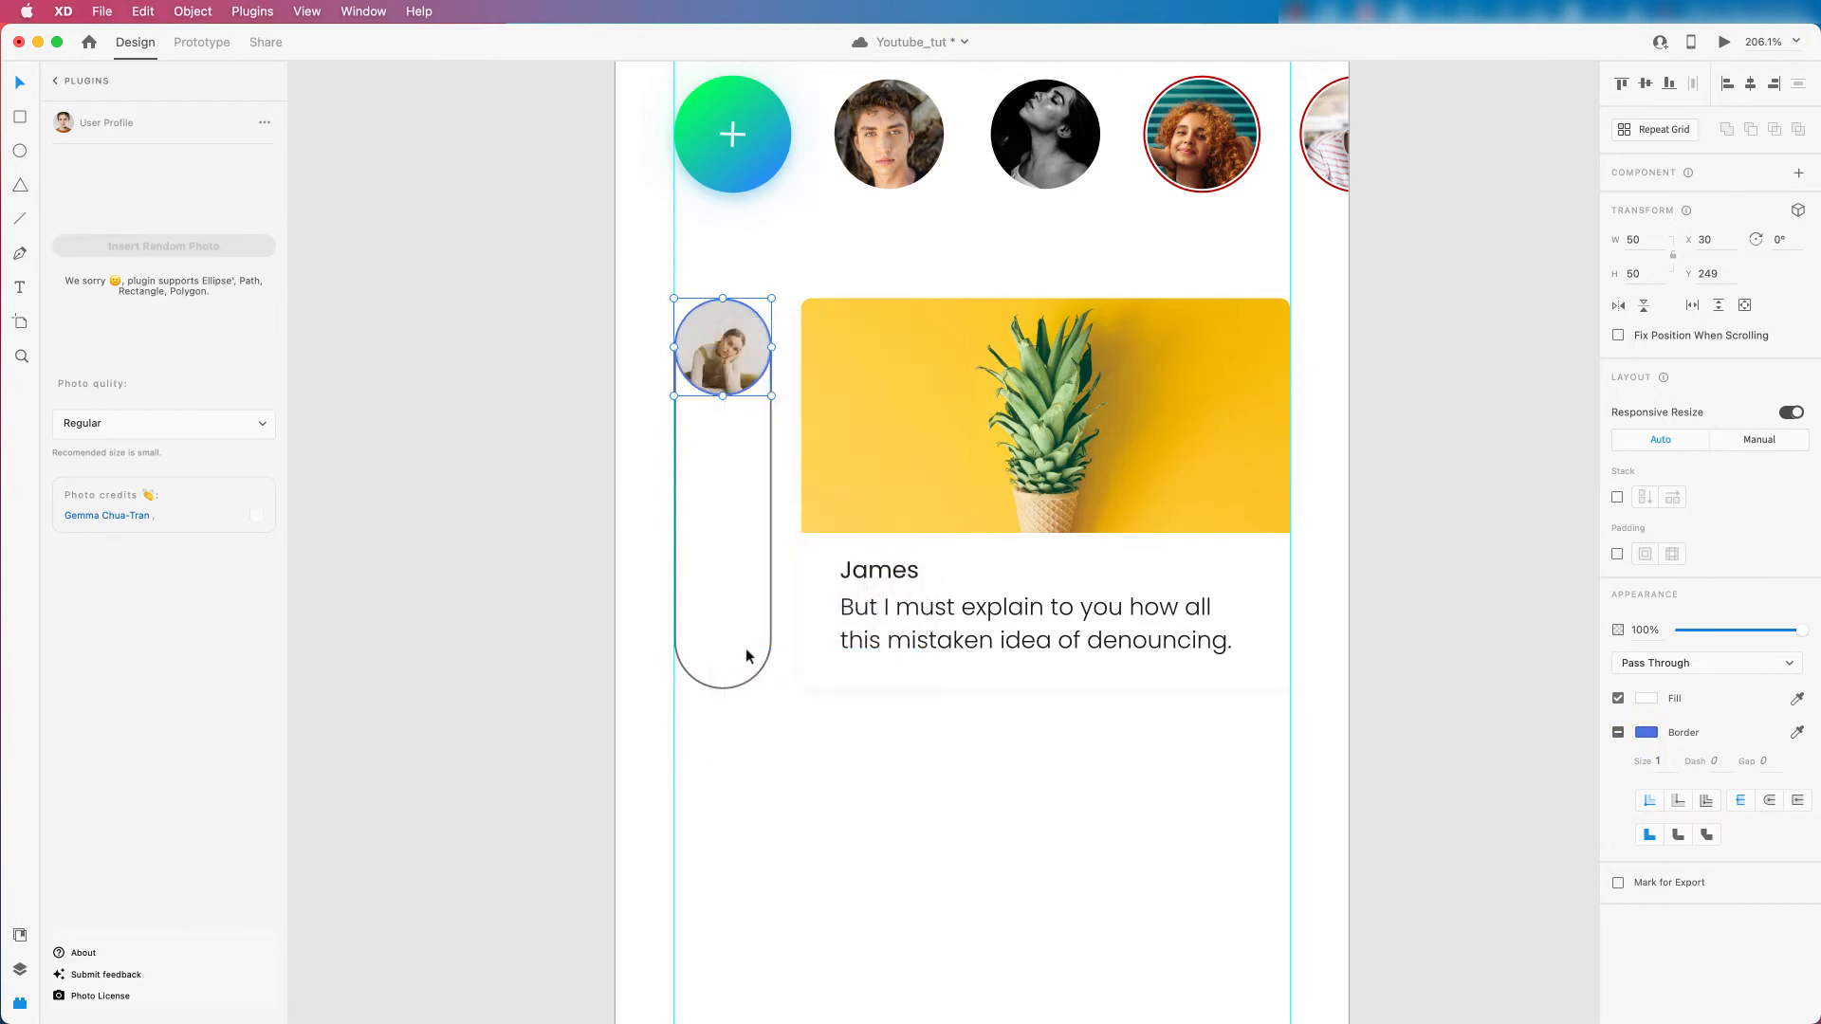
# Remove the narrow rectangle's border and fill it with light grey #F8F8F8.
pyautogui.click(698, 514)
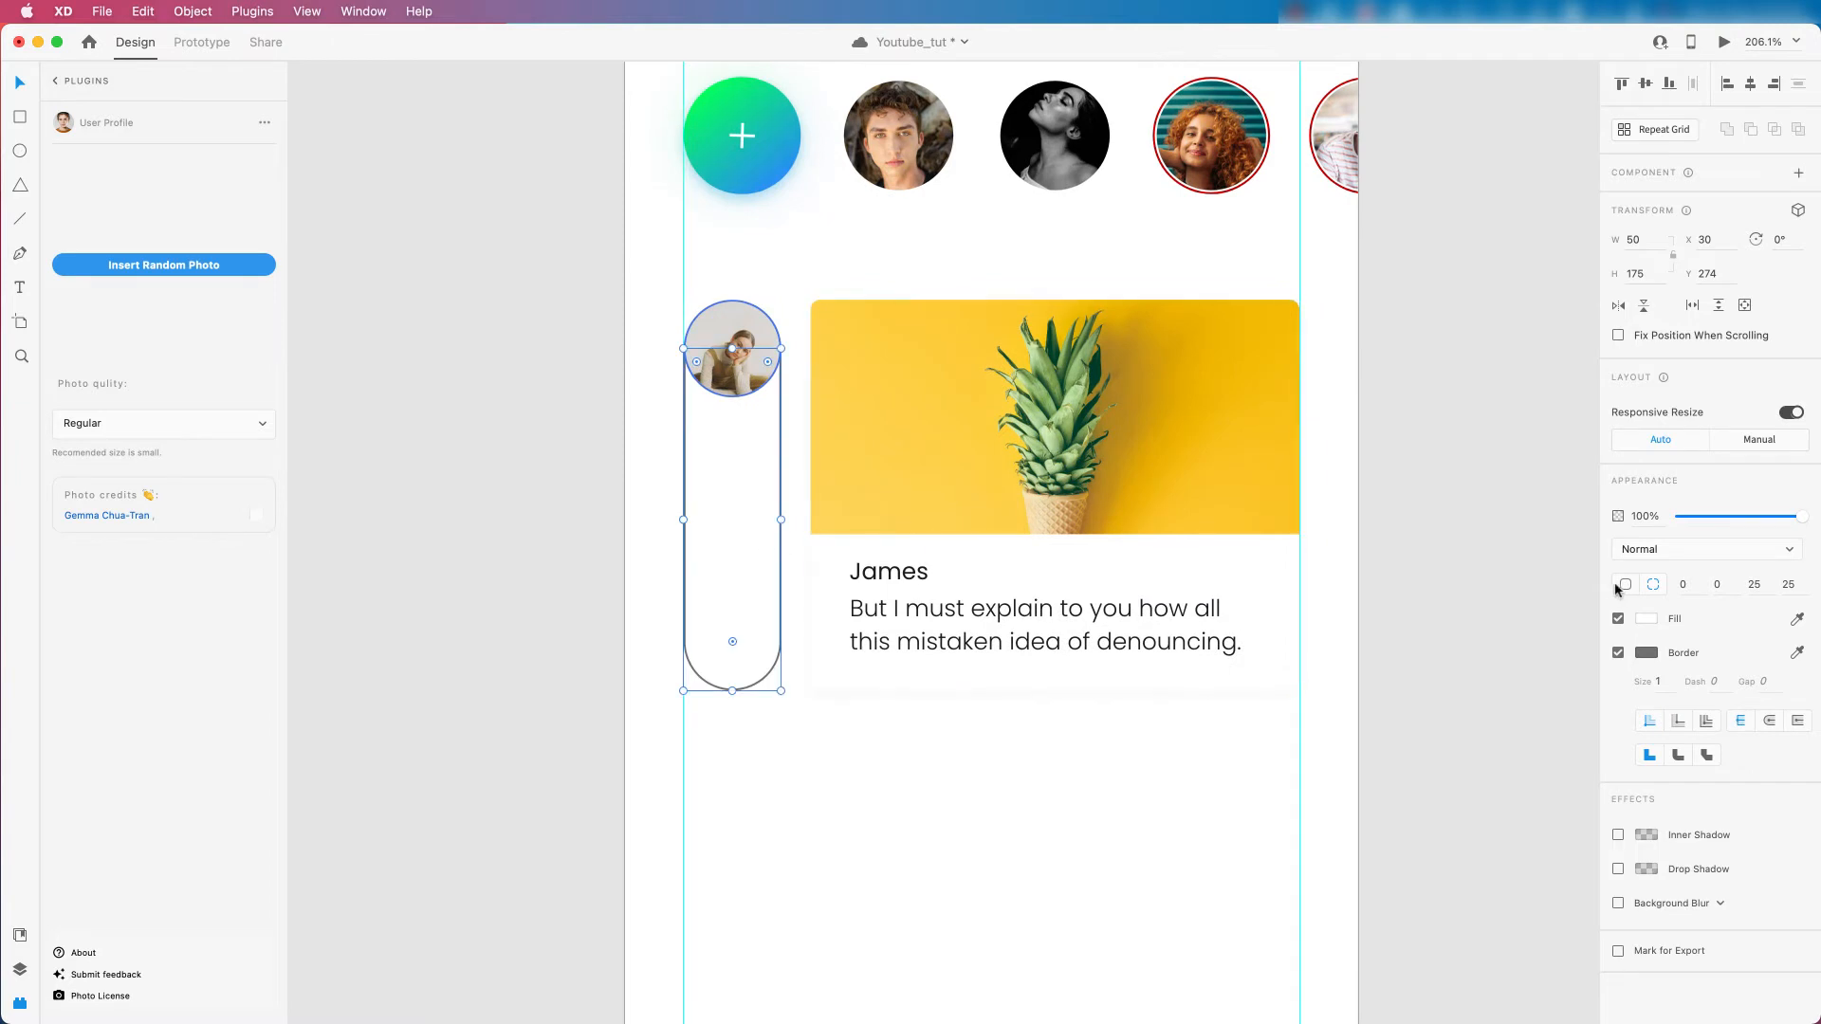
pyautogui.click(1618, 654)
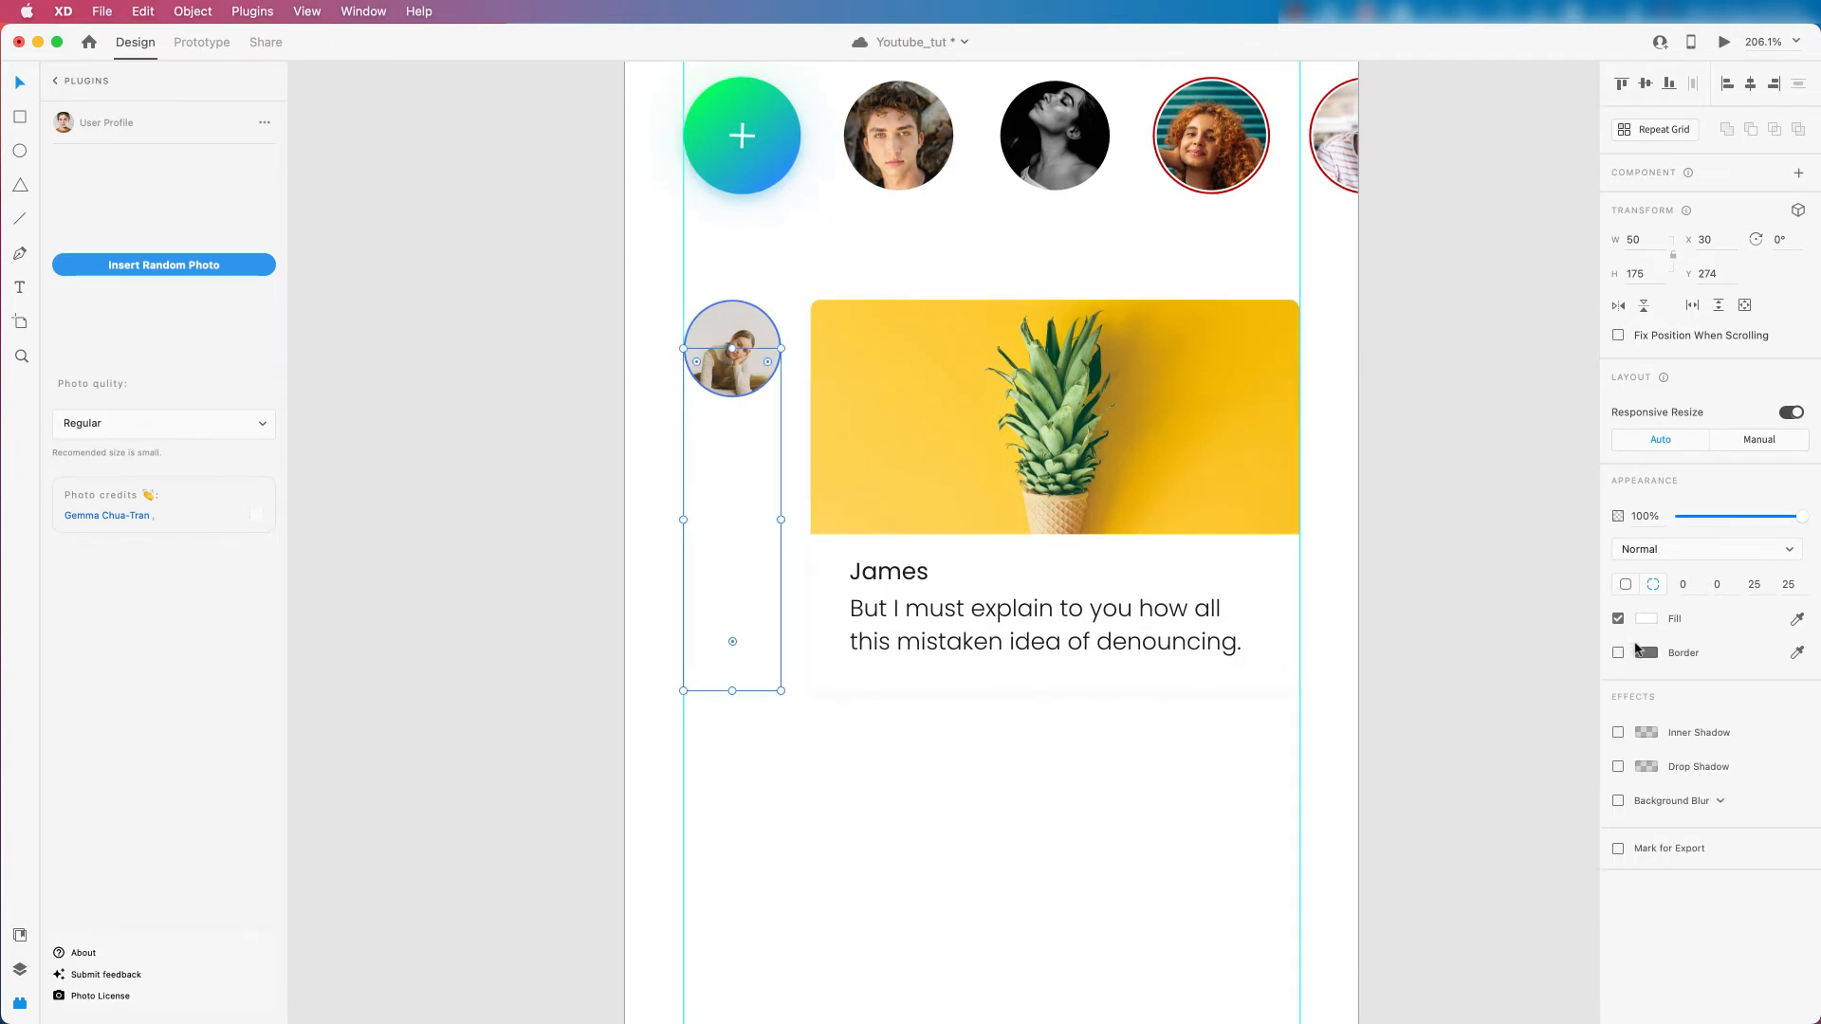
pyautogui.click(1647, 619)
pyautogui.click(1460, 729)
pyautogui.scroll(-5, 956, 651)
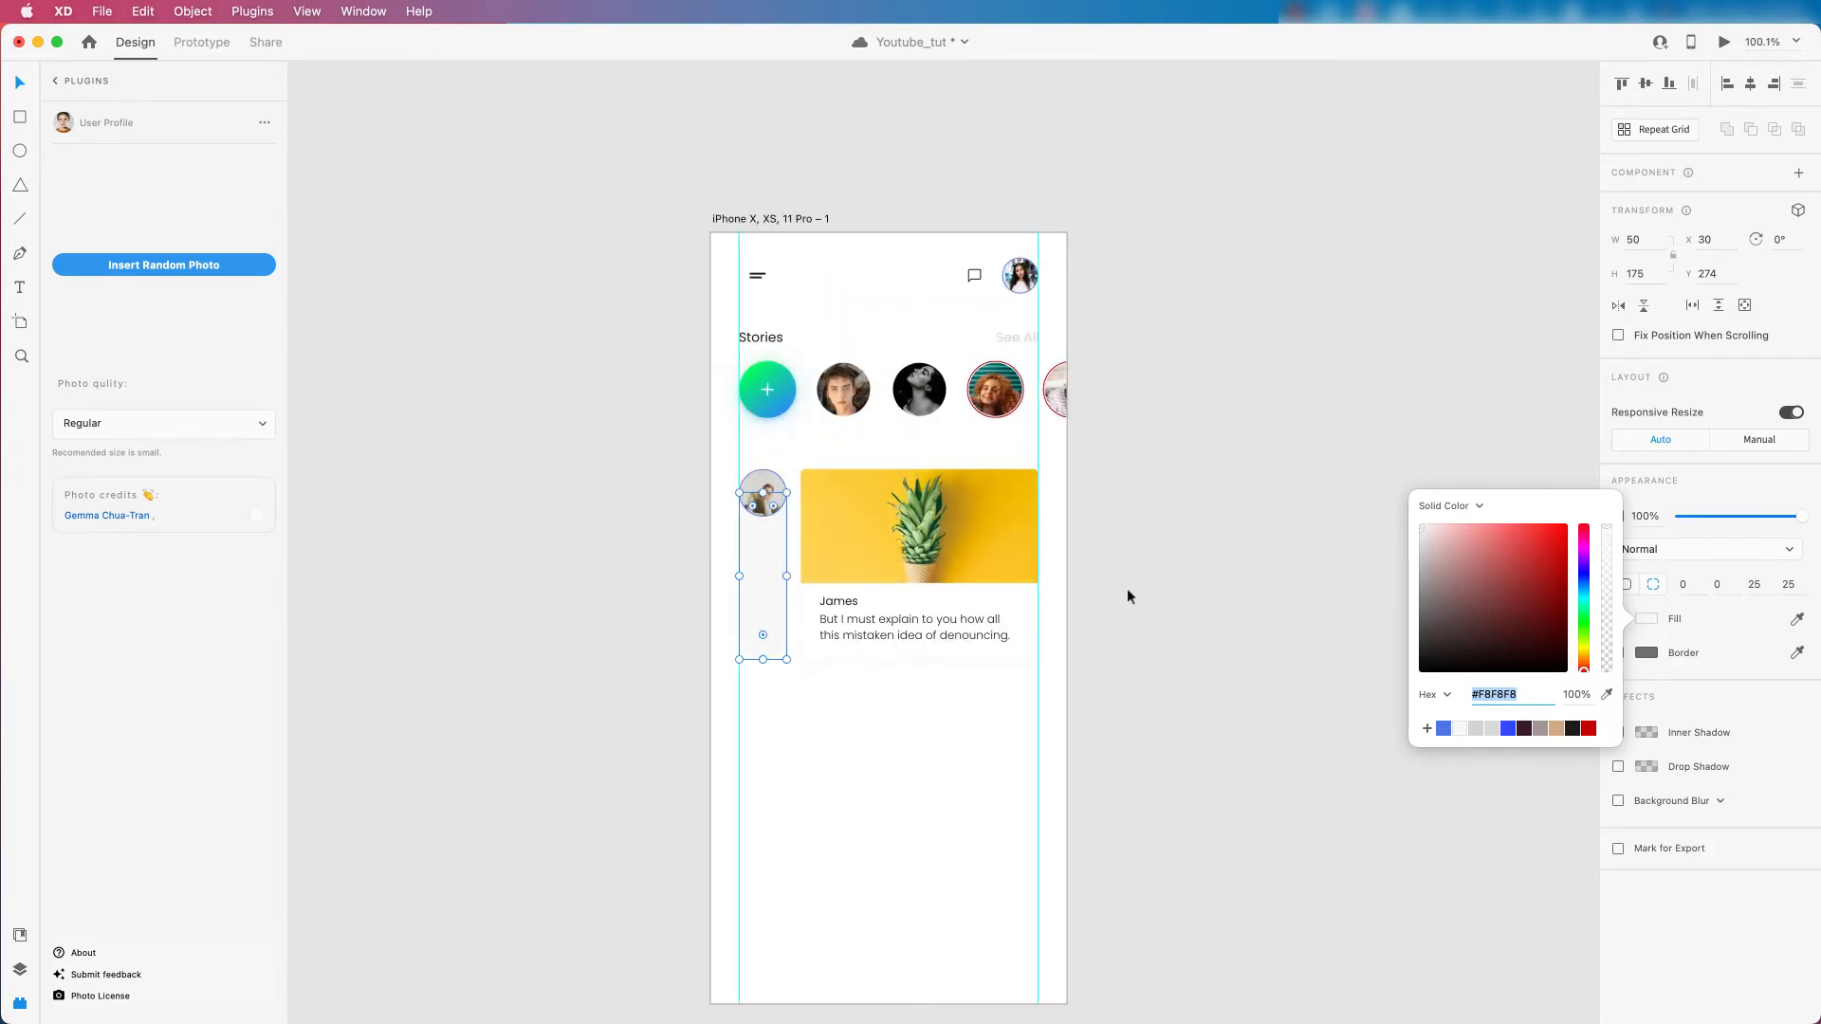
# Deselect the side bar and examine how it sits beneath the avatar and beside the post card.
pyautogui.scroll(8, 1085, 598)
pyautogui.scroll(-6, 805, 555)
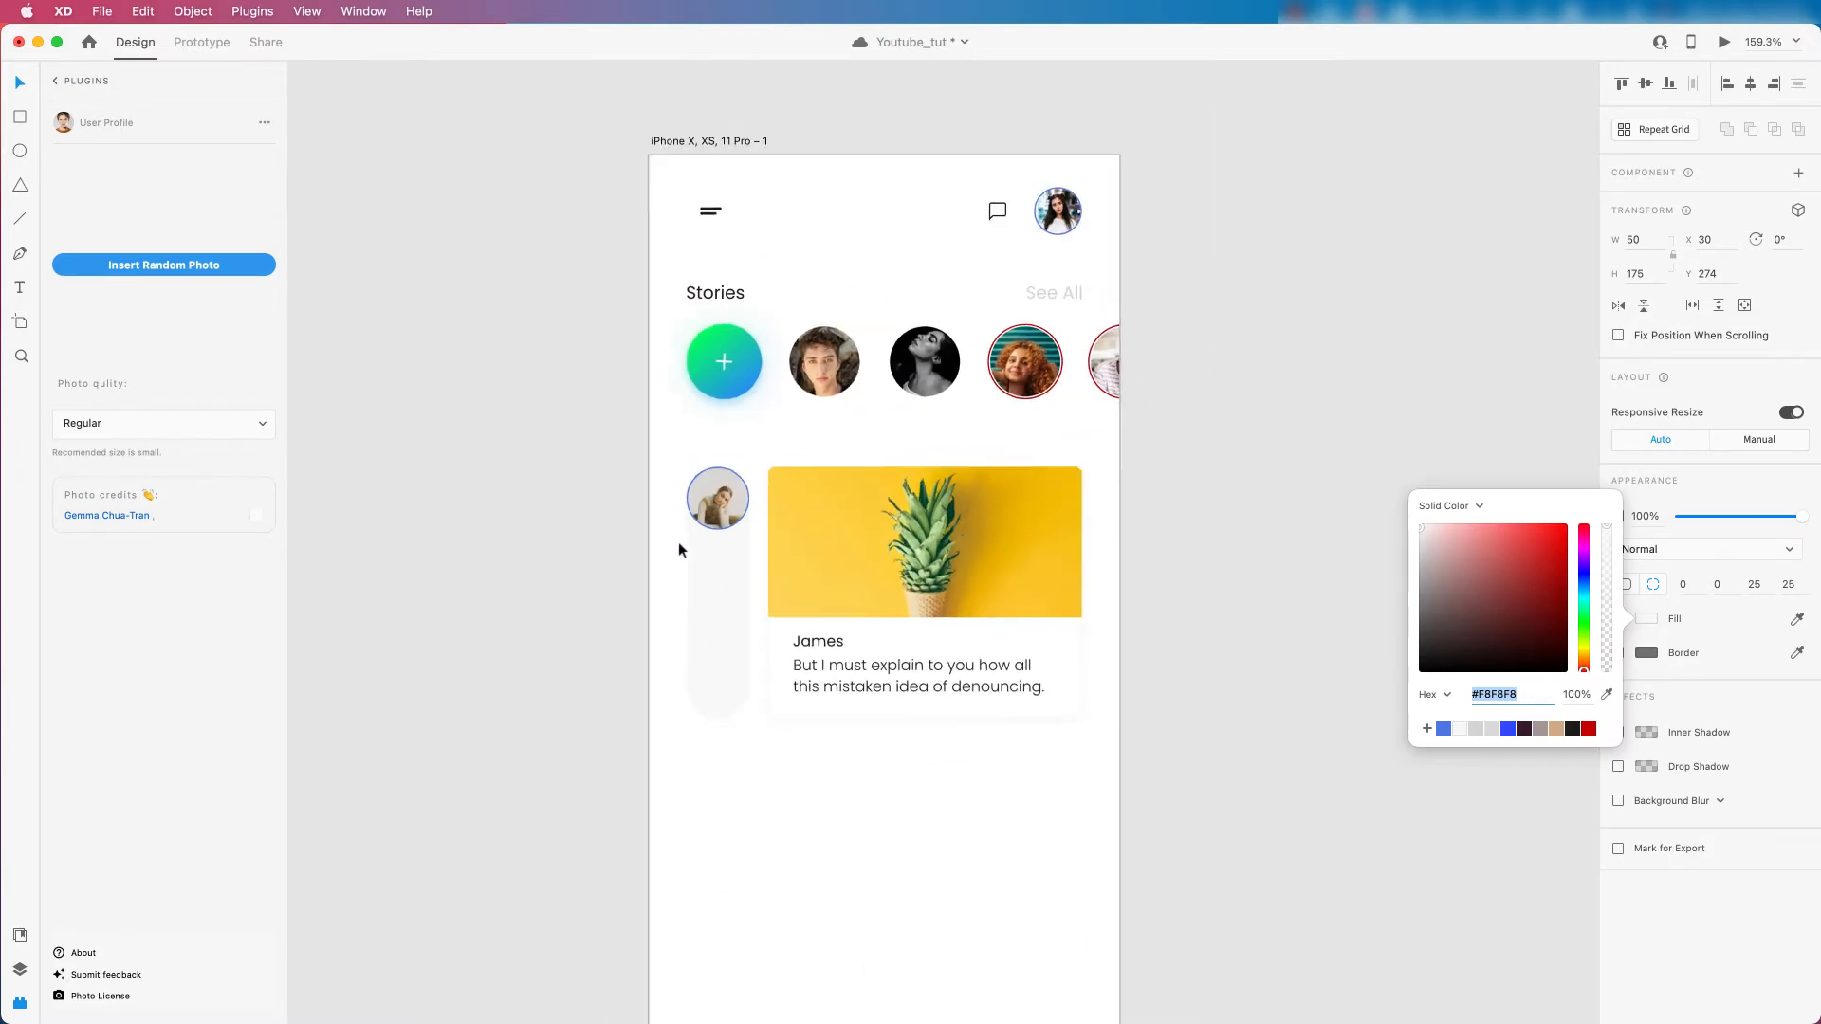
pyautogui.click(1218, 558)
pyautogui.scroll(-3, 693, 599)
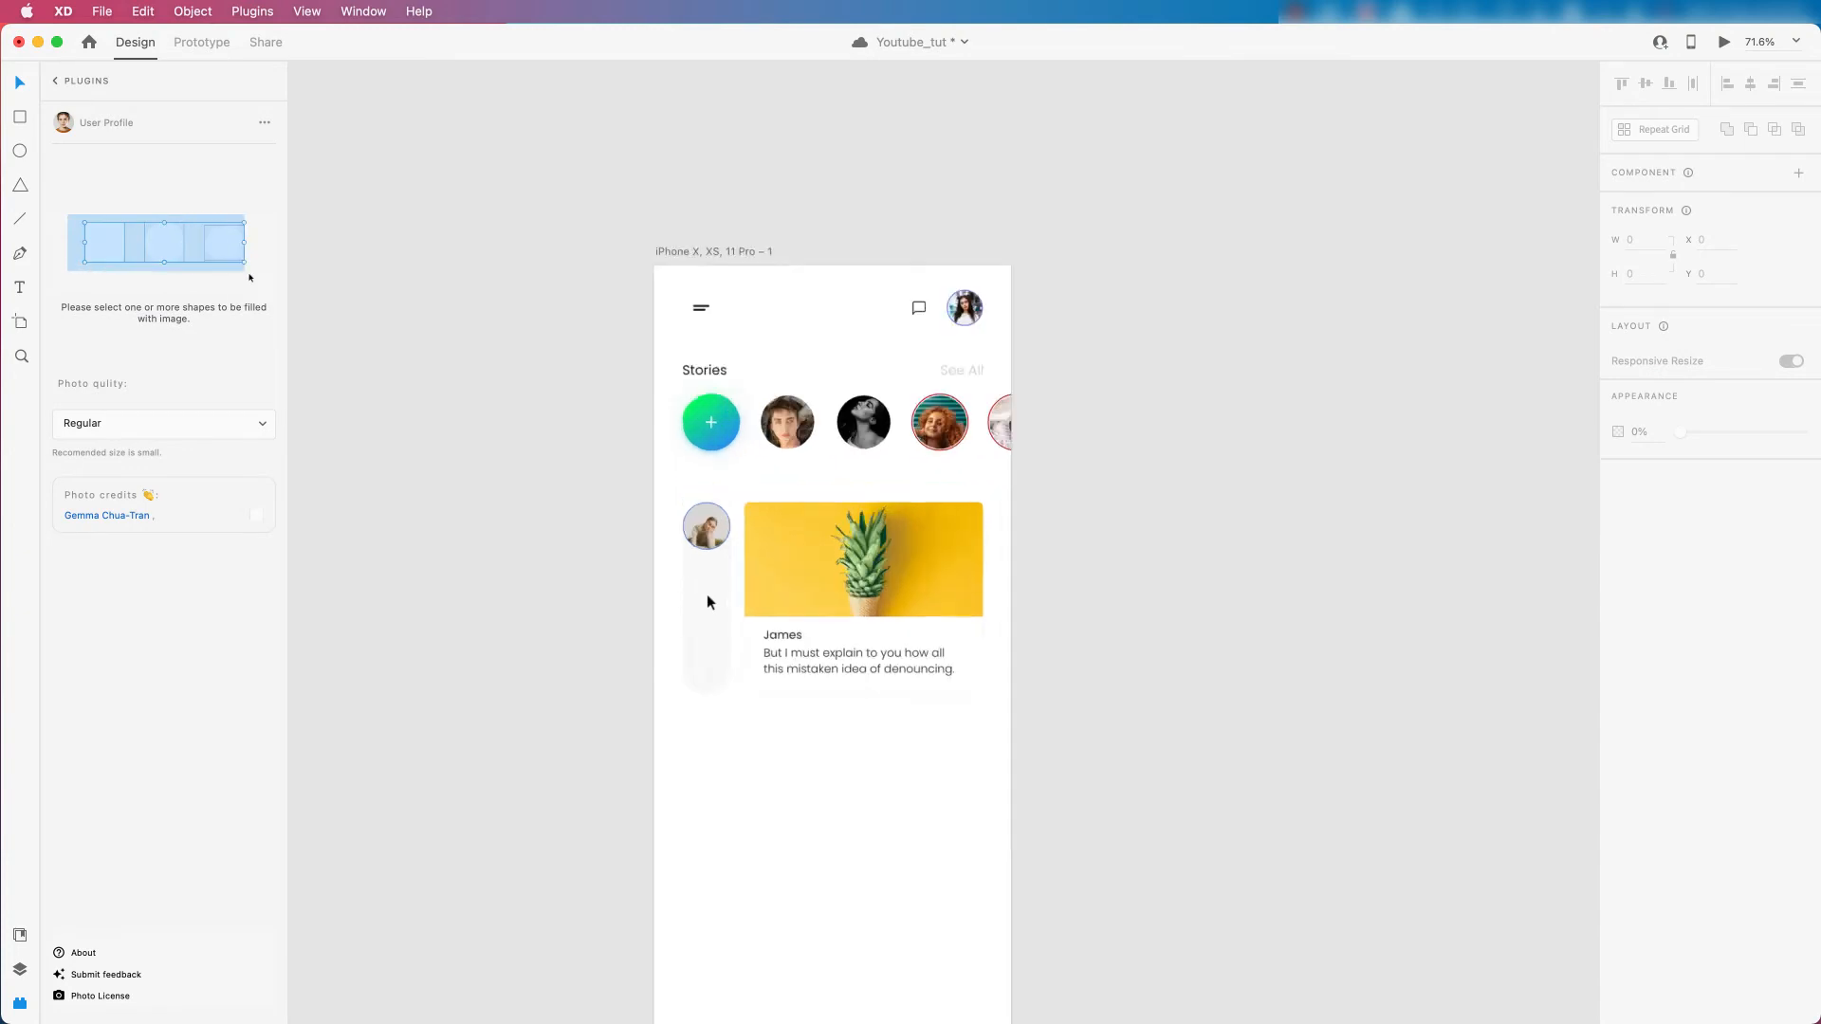
pyautogui.scroll(4, 709, 595)
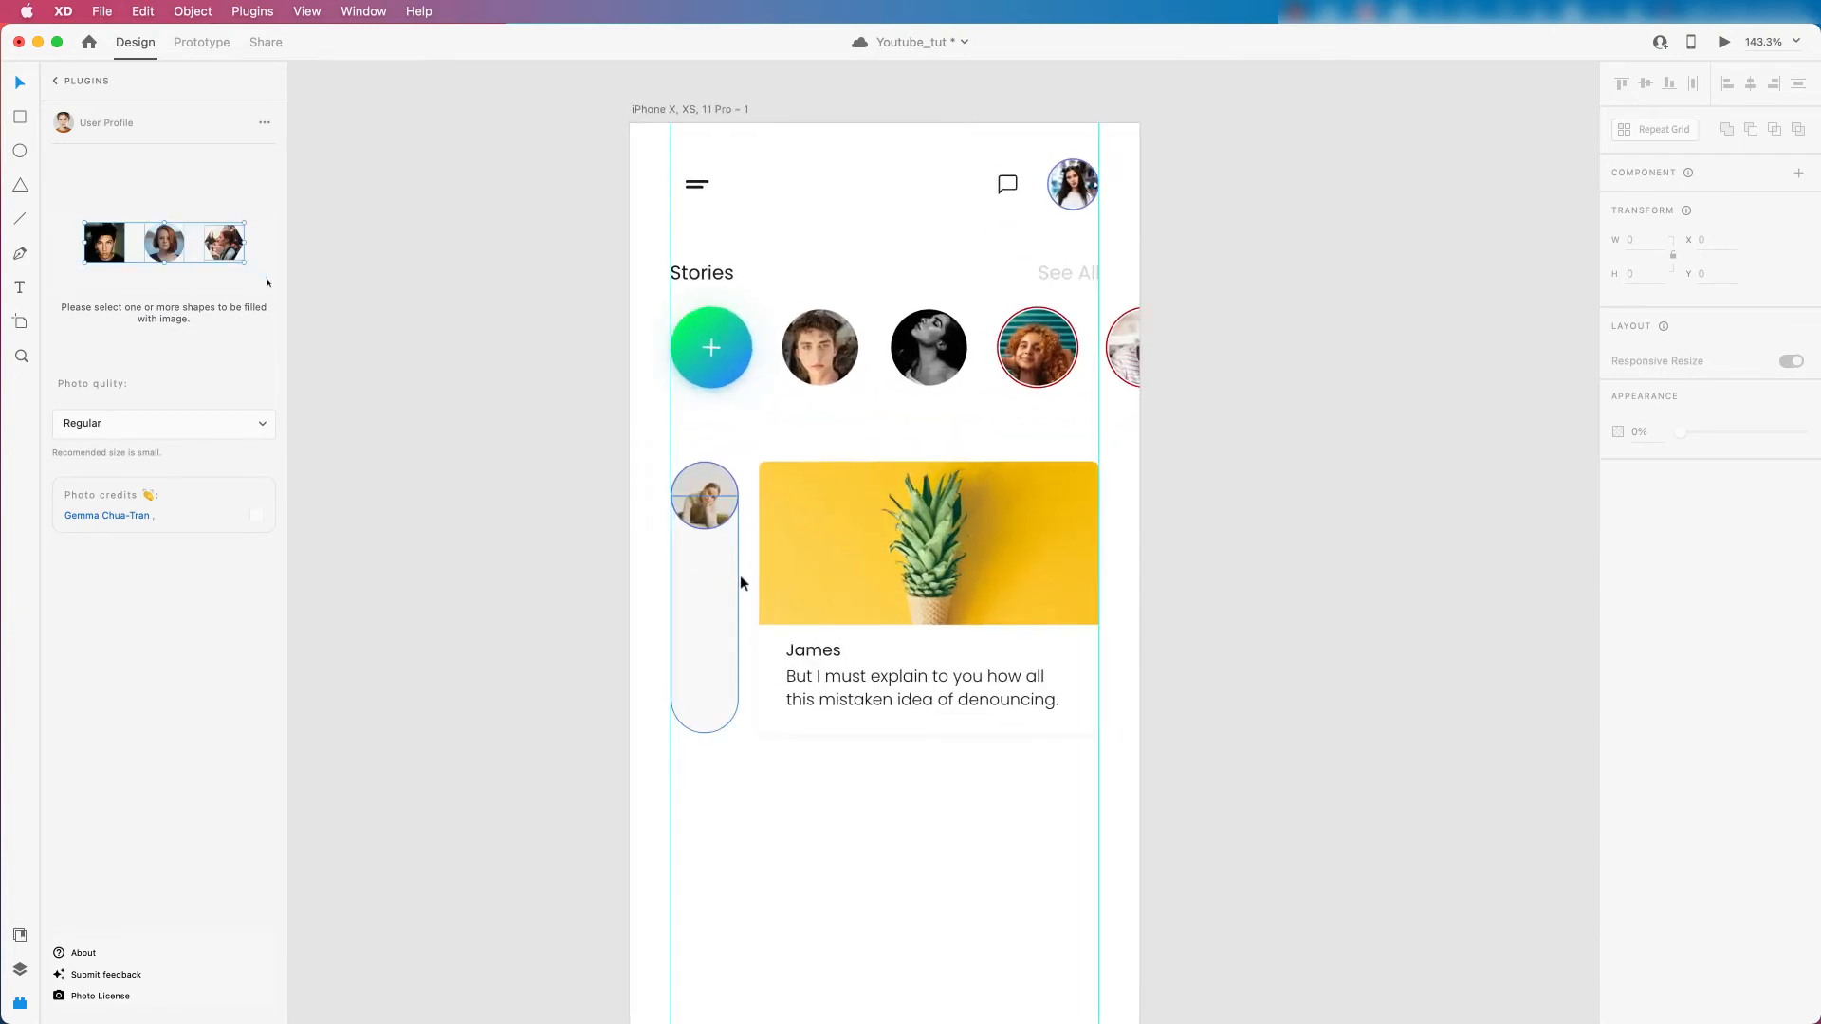
pyautogui.scroll(-1, 740, 575)
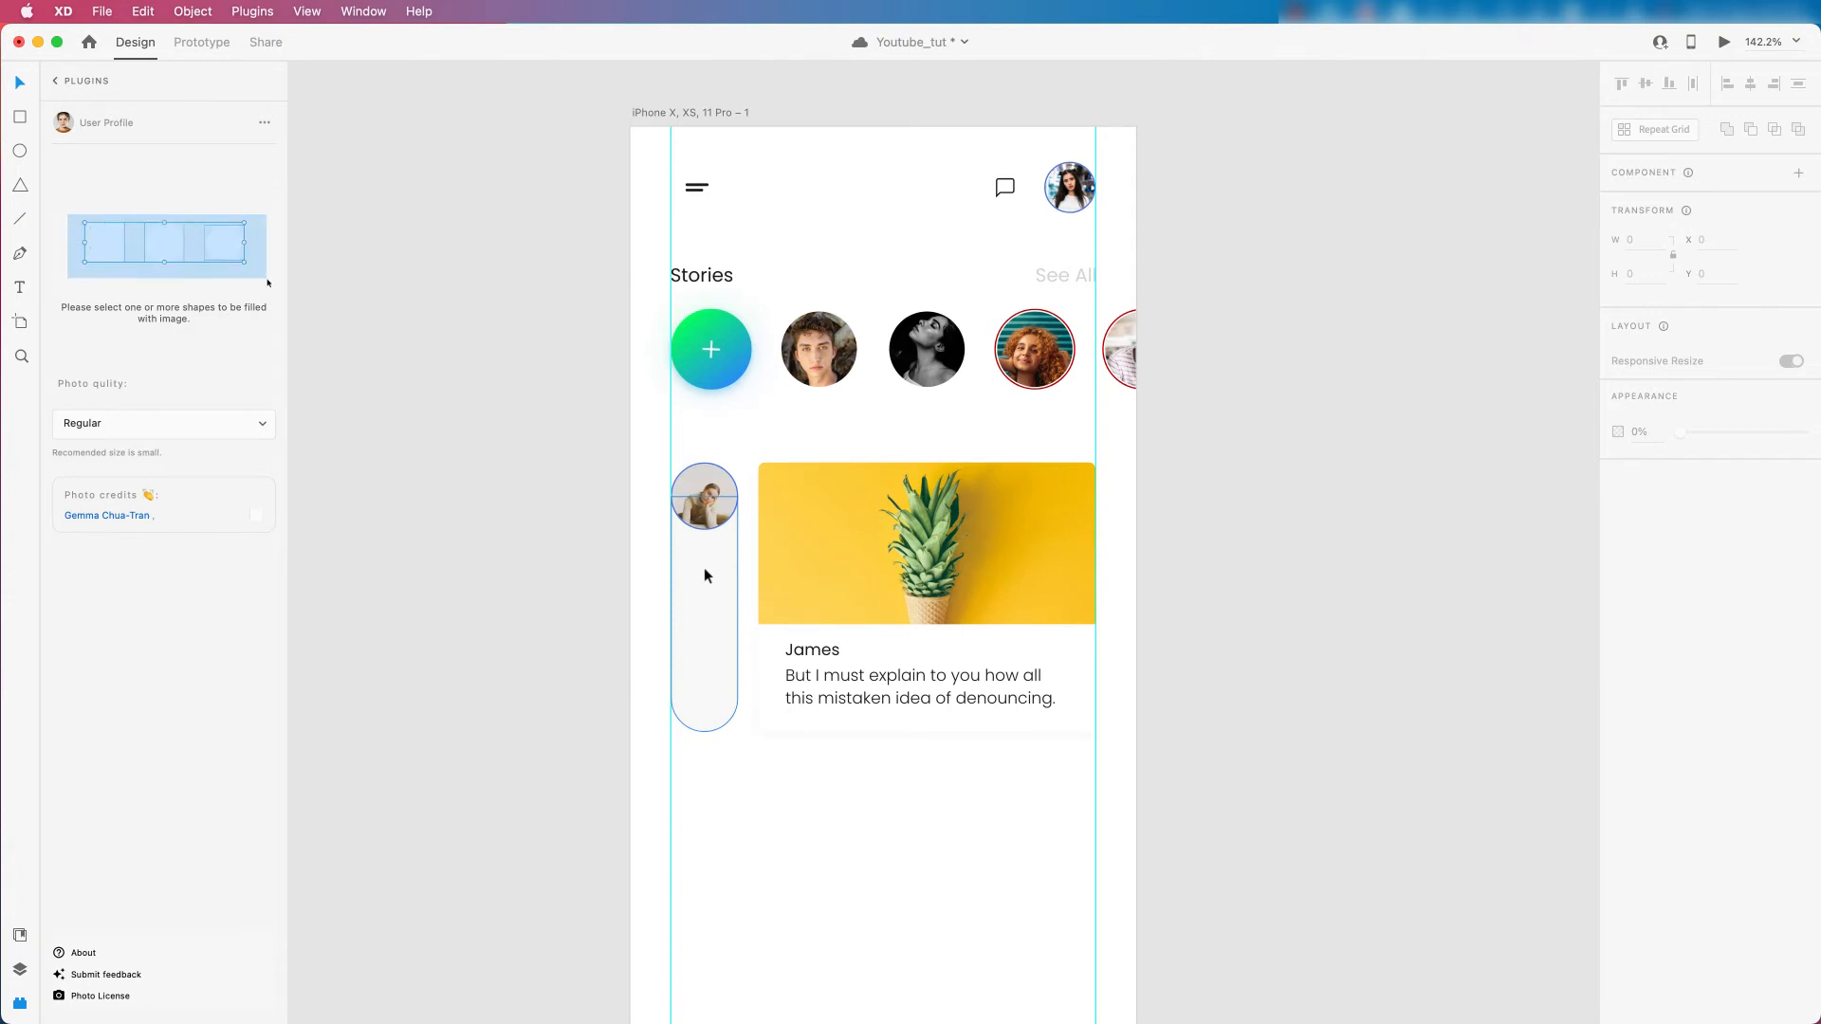
pyautogui.scroll(-3, 707, 566)
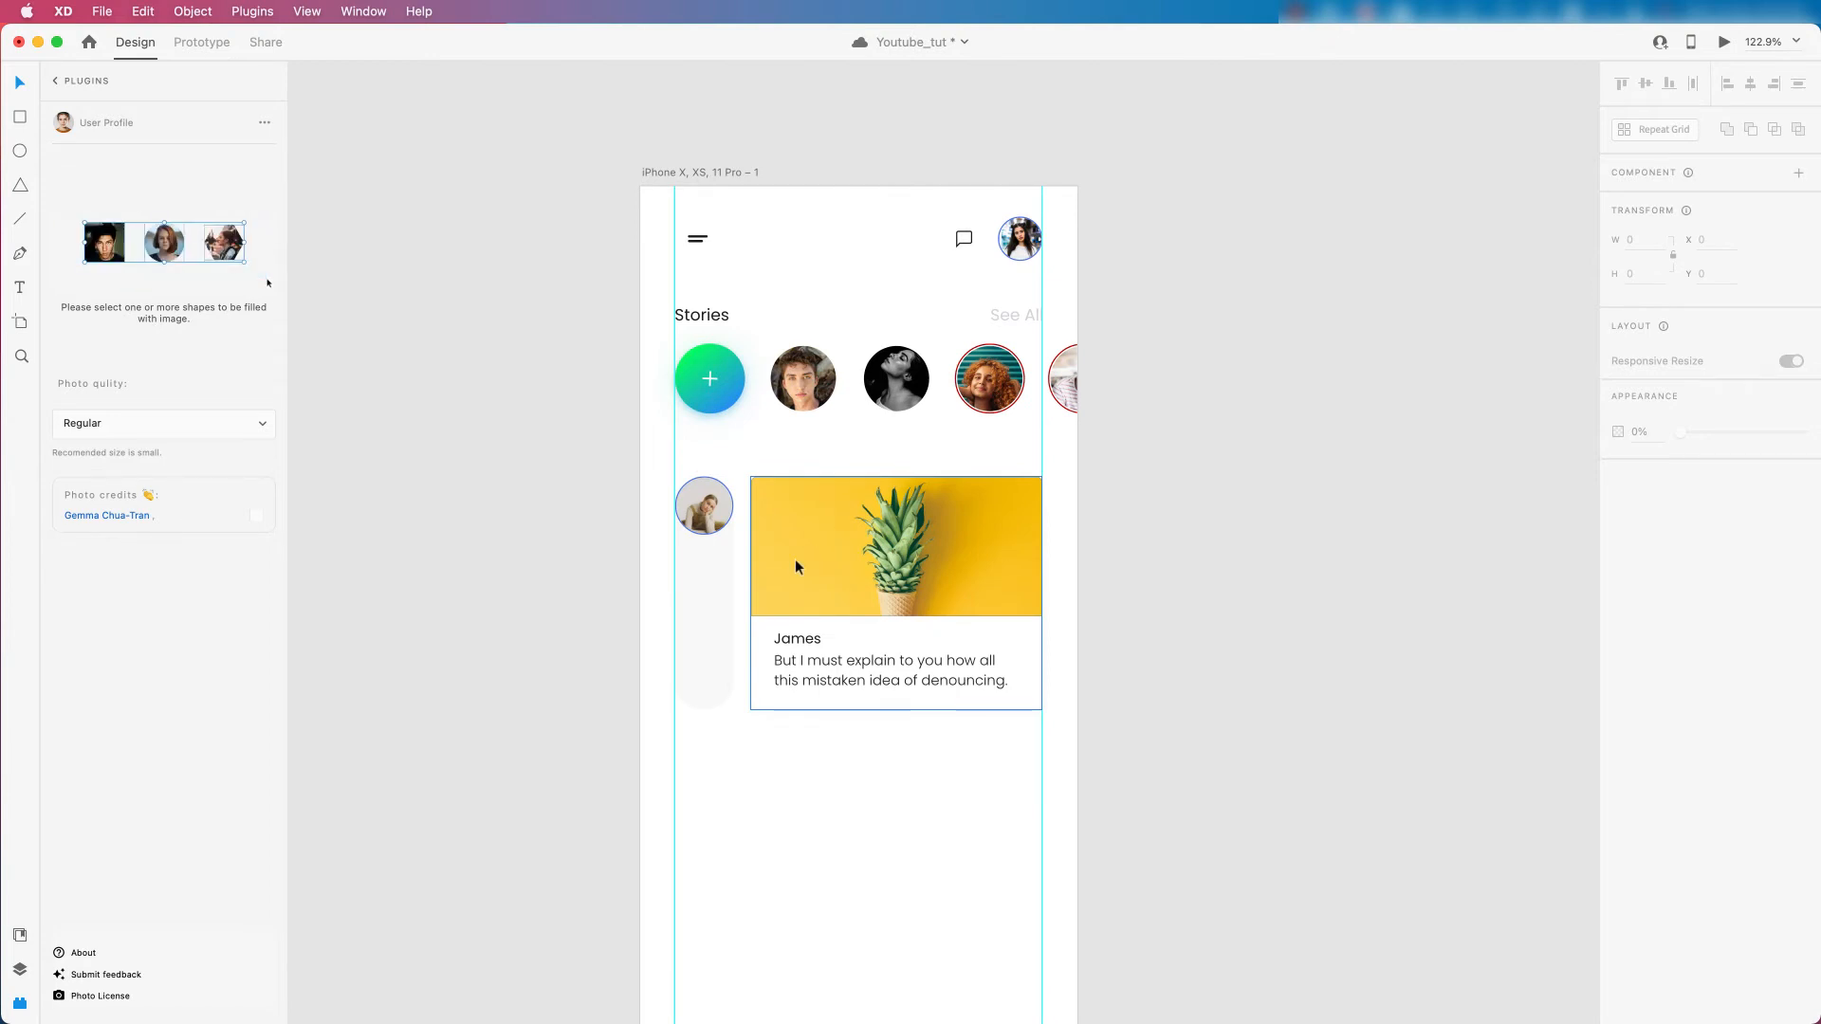
pyautogui.scroll(-1, 697, 588)
pyautogui.scroll(4, 713, 607)
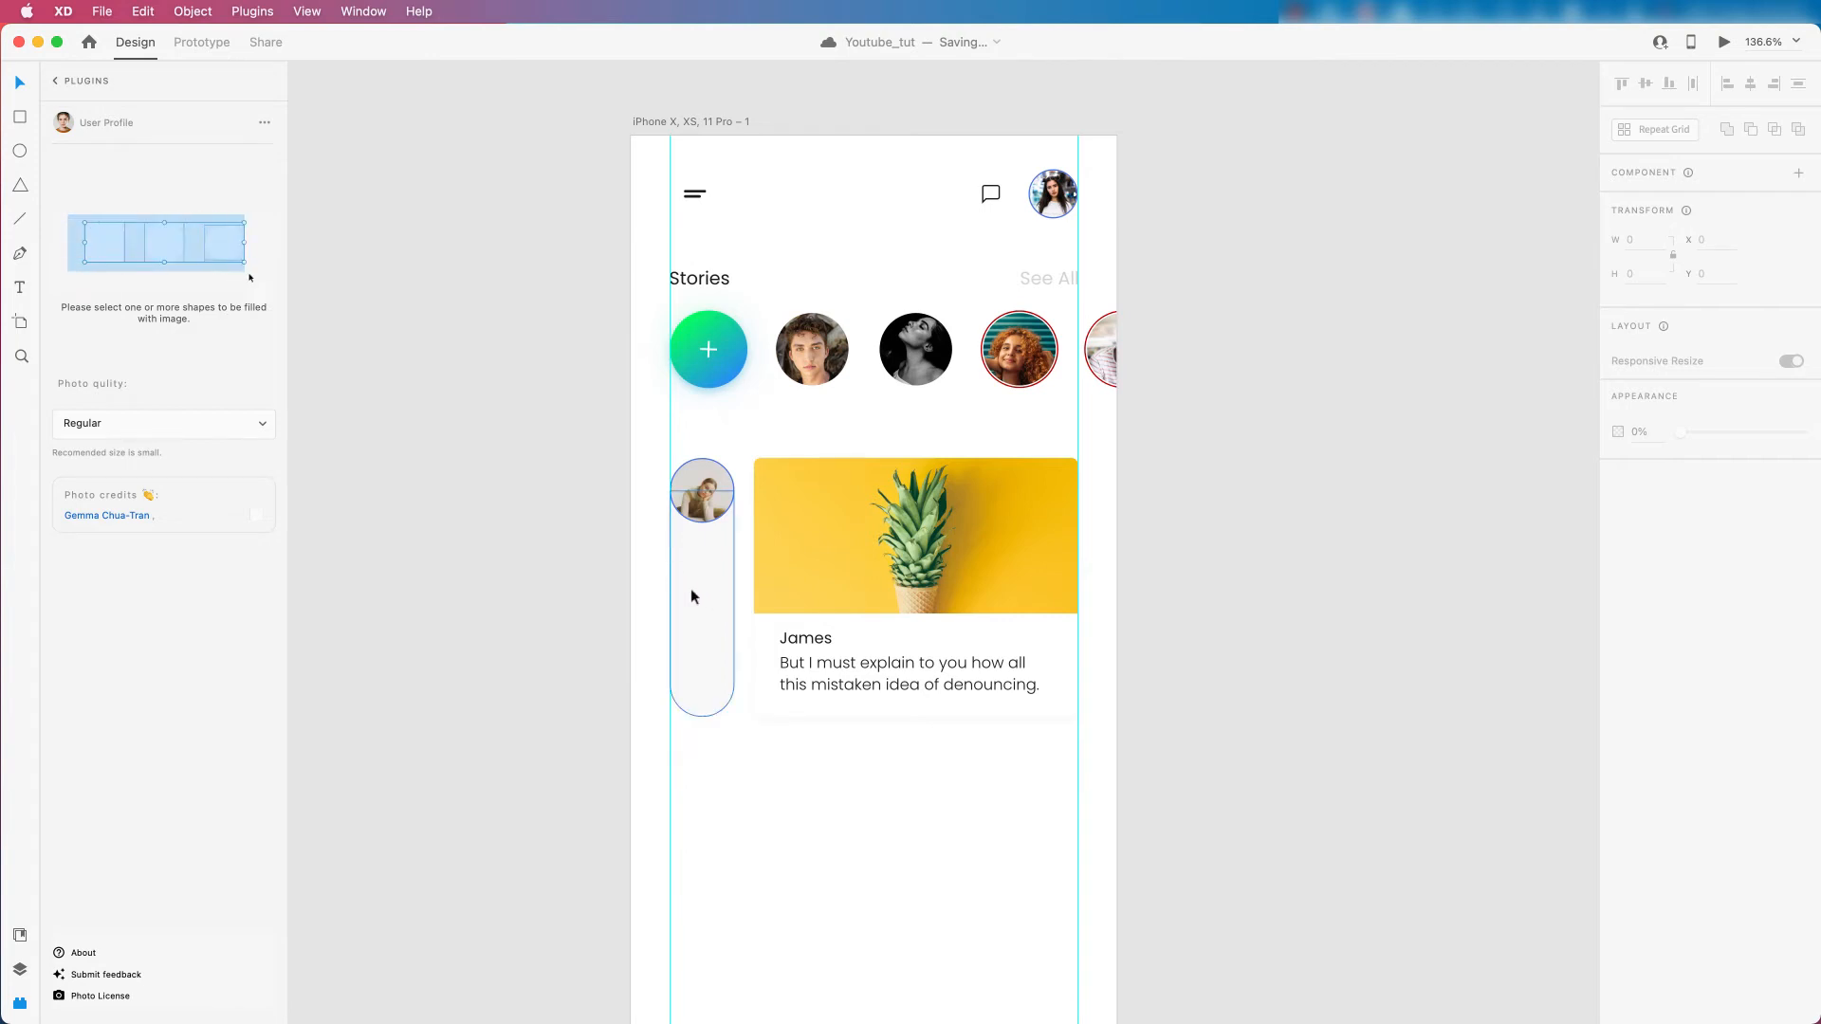
pyautogui.scroll(1, 711, 549)
pyautogui.scroll(1, 711, 560)
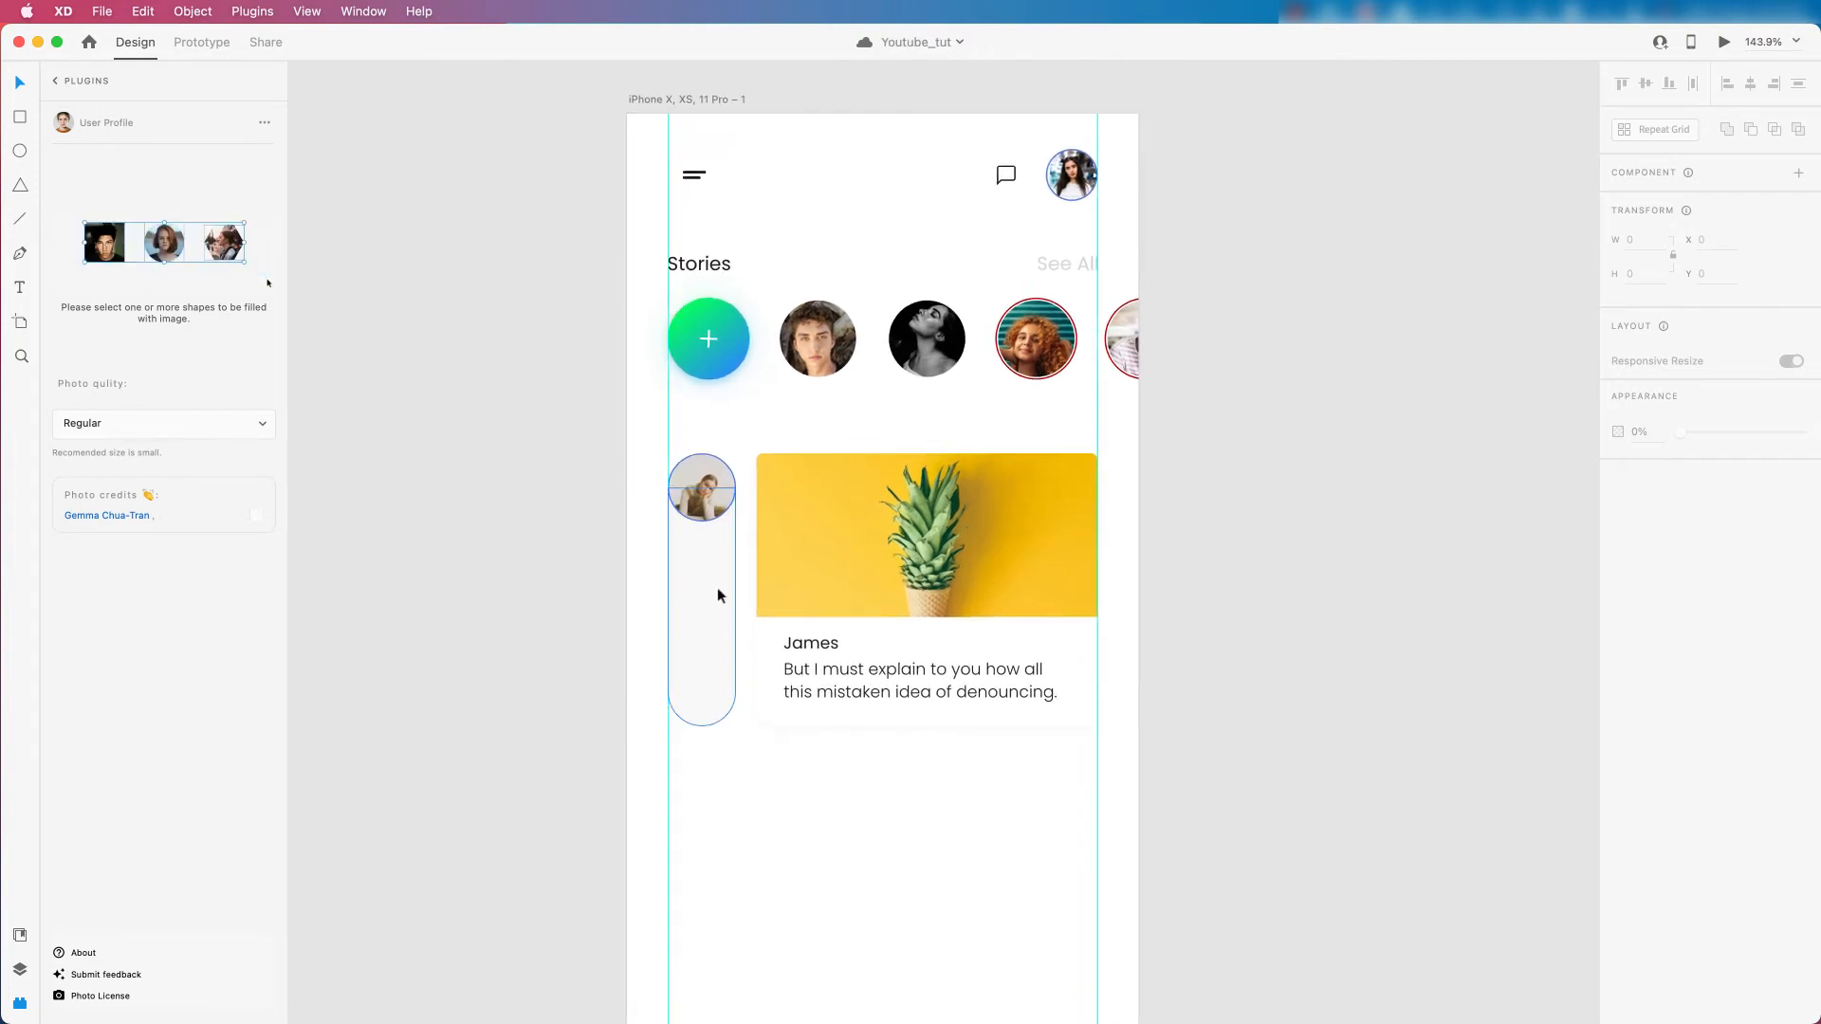
# Copy the grey heart icon group from the icon set on the Style artboard.
pyautogui.scroll(-15, 731, 599)
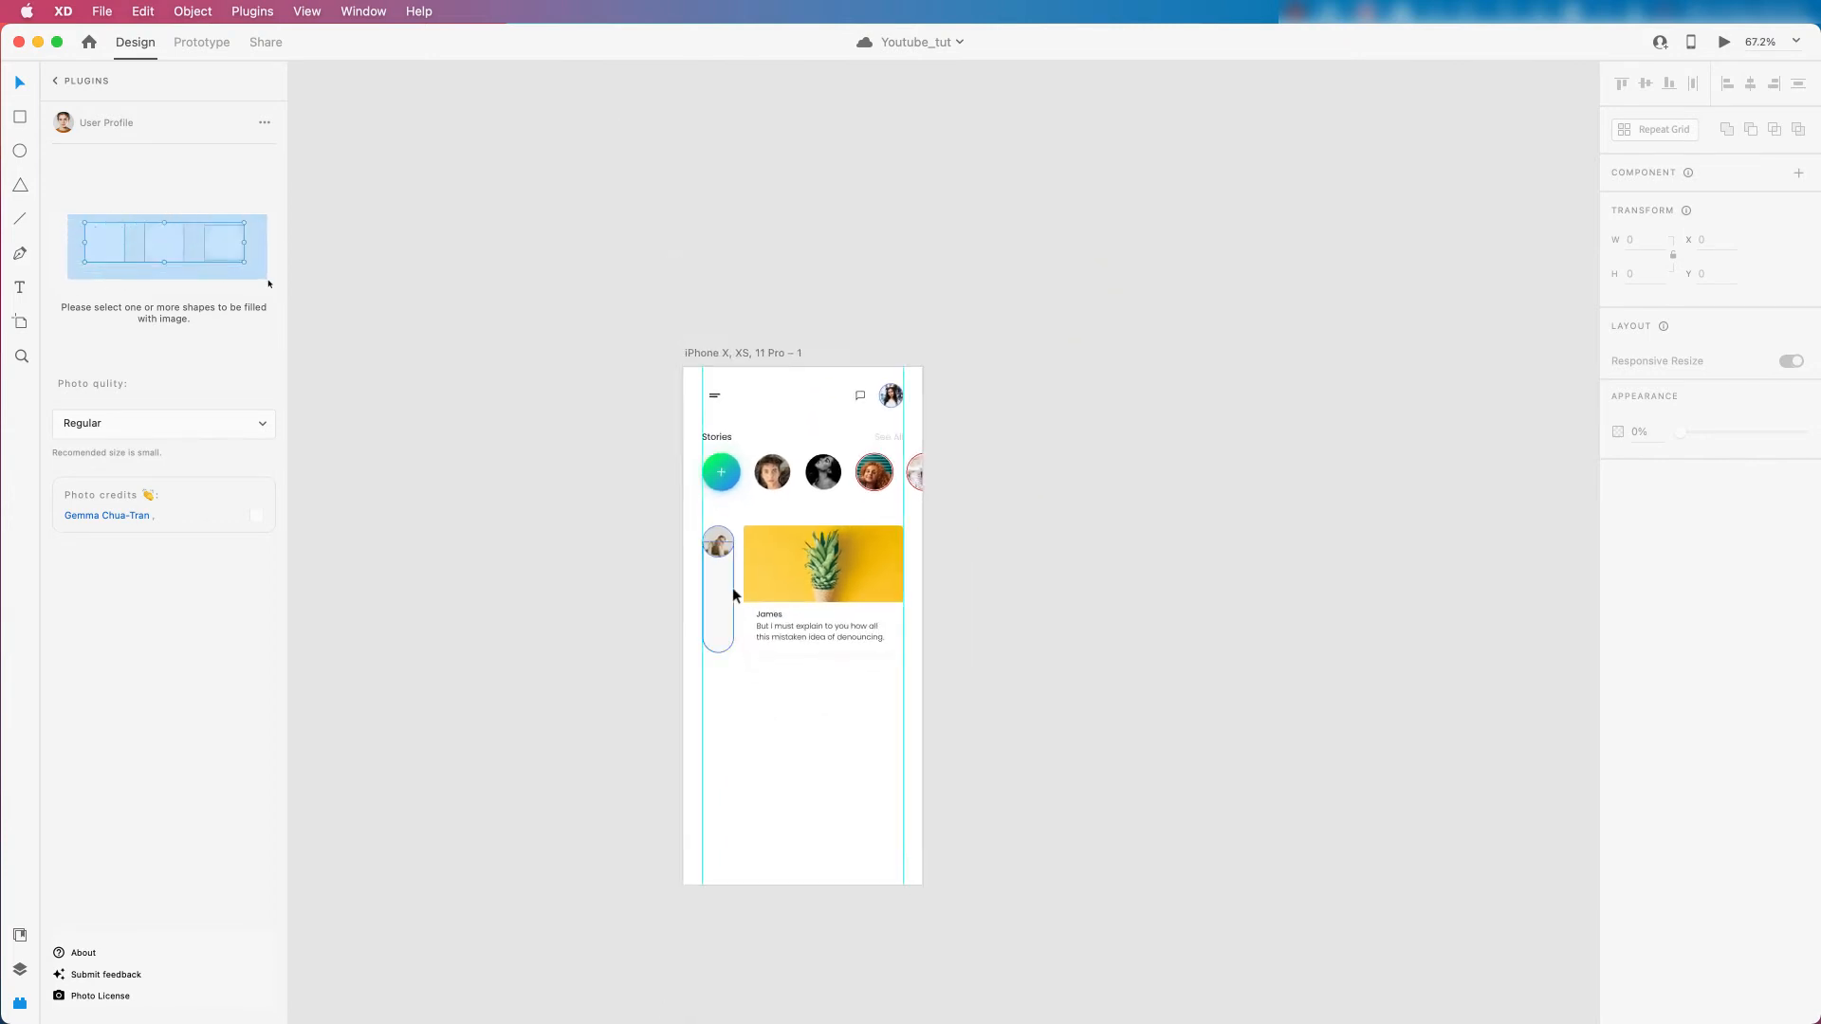
pyautogui.scroll(-5, 732, 593)
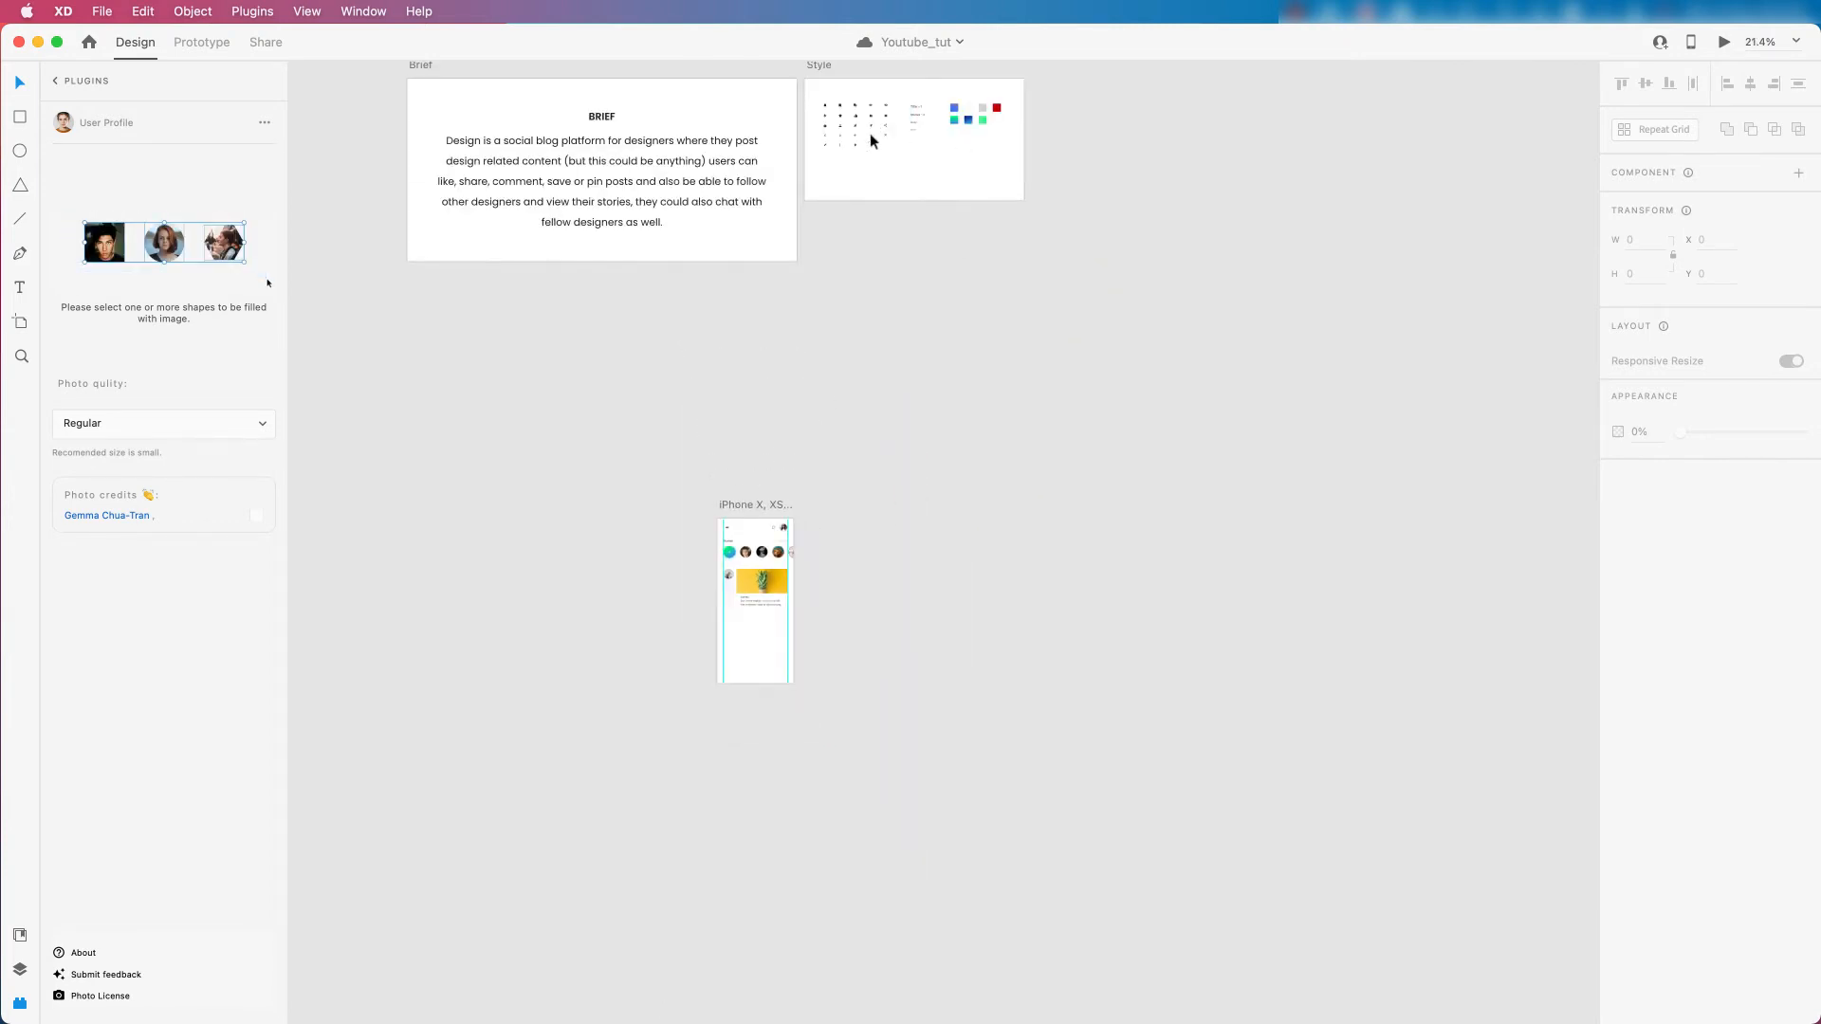
pyautogui.scroll(15, 871, 137)
pyautogui.scroll(3, 871, 189)
pyautogui.click(858, 402)
pyautogui.click(861, 405)
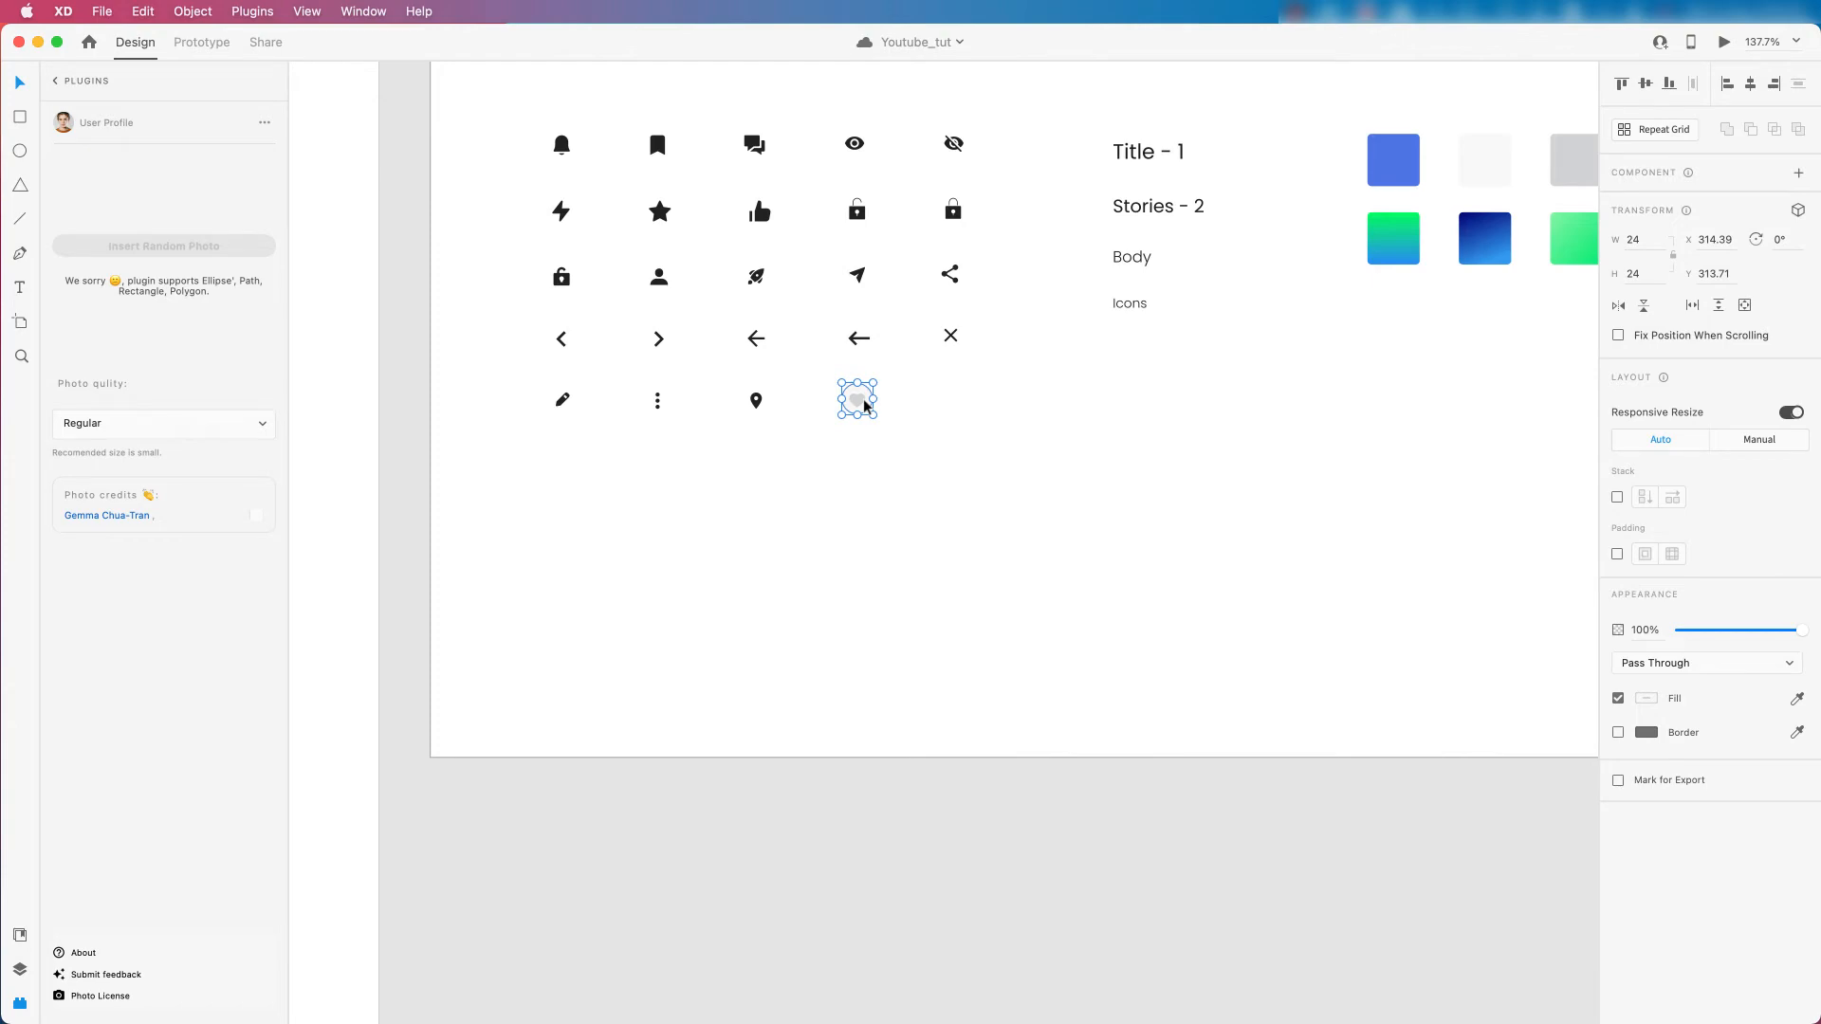
# Paste the heart icon onto the phone artboard and centre it in the side bar below the avatar, at X 43 and Y 308.71.
pyautogui.scroll(-12, 914, 402)
pyautogui.scroll(4, 692, 787)
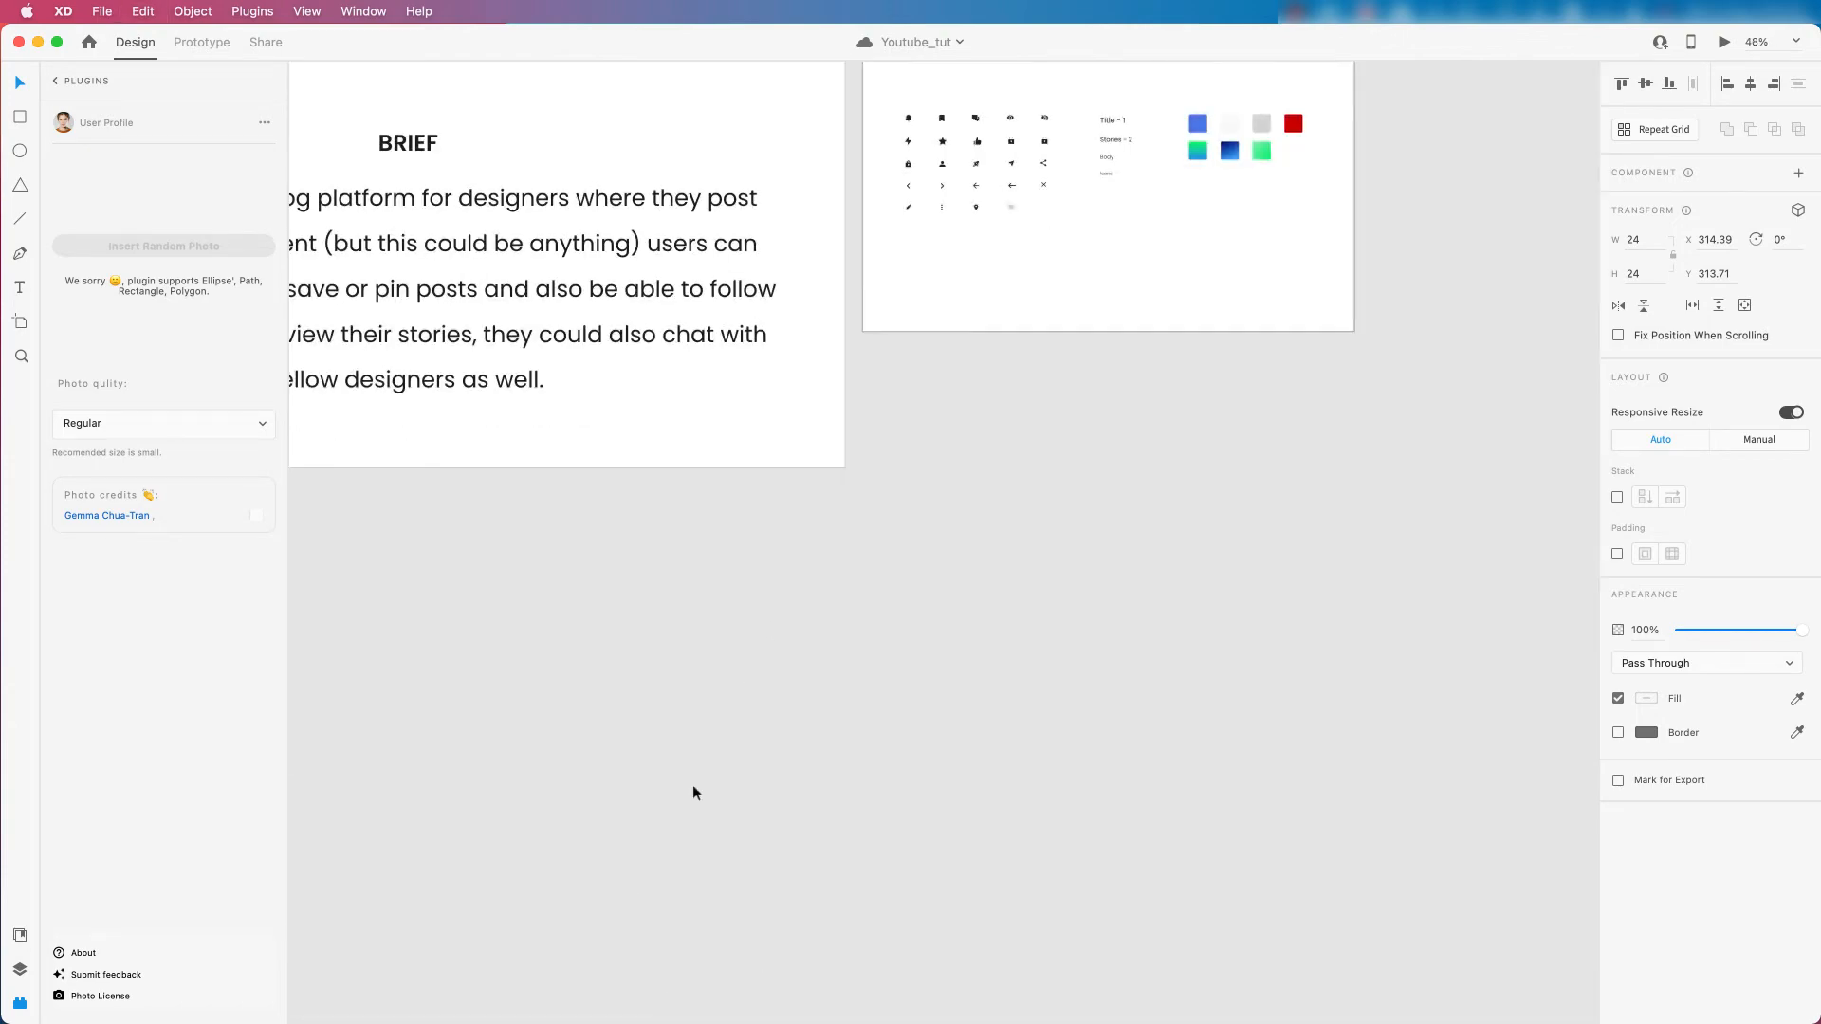
pyautogui.scroll(-5, 721, 750)
pyautogui.scroll(10, 754, 710)
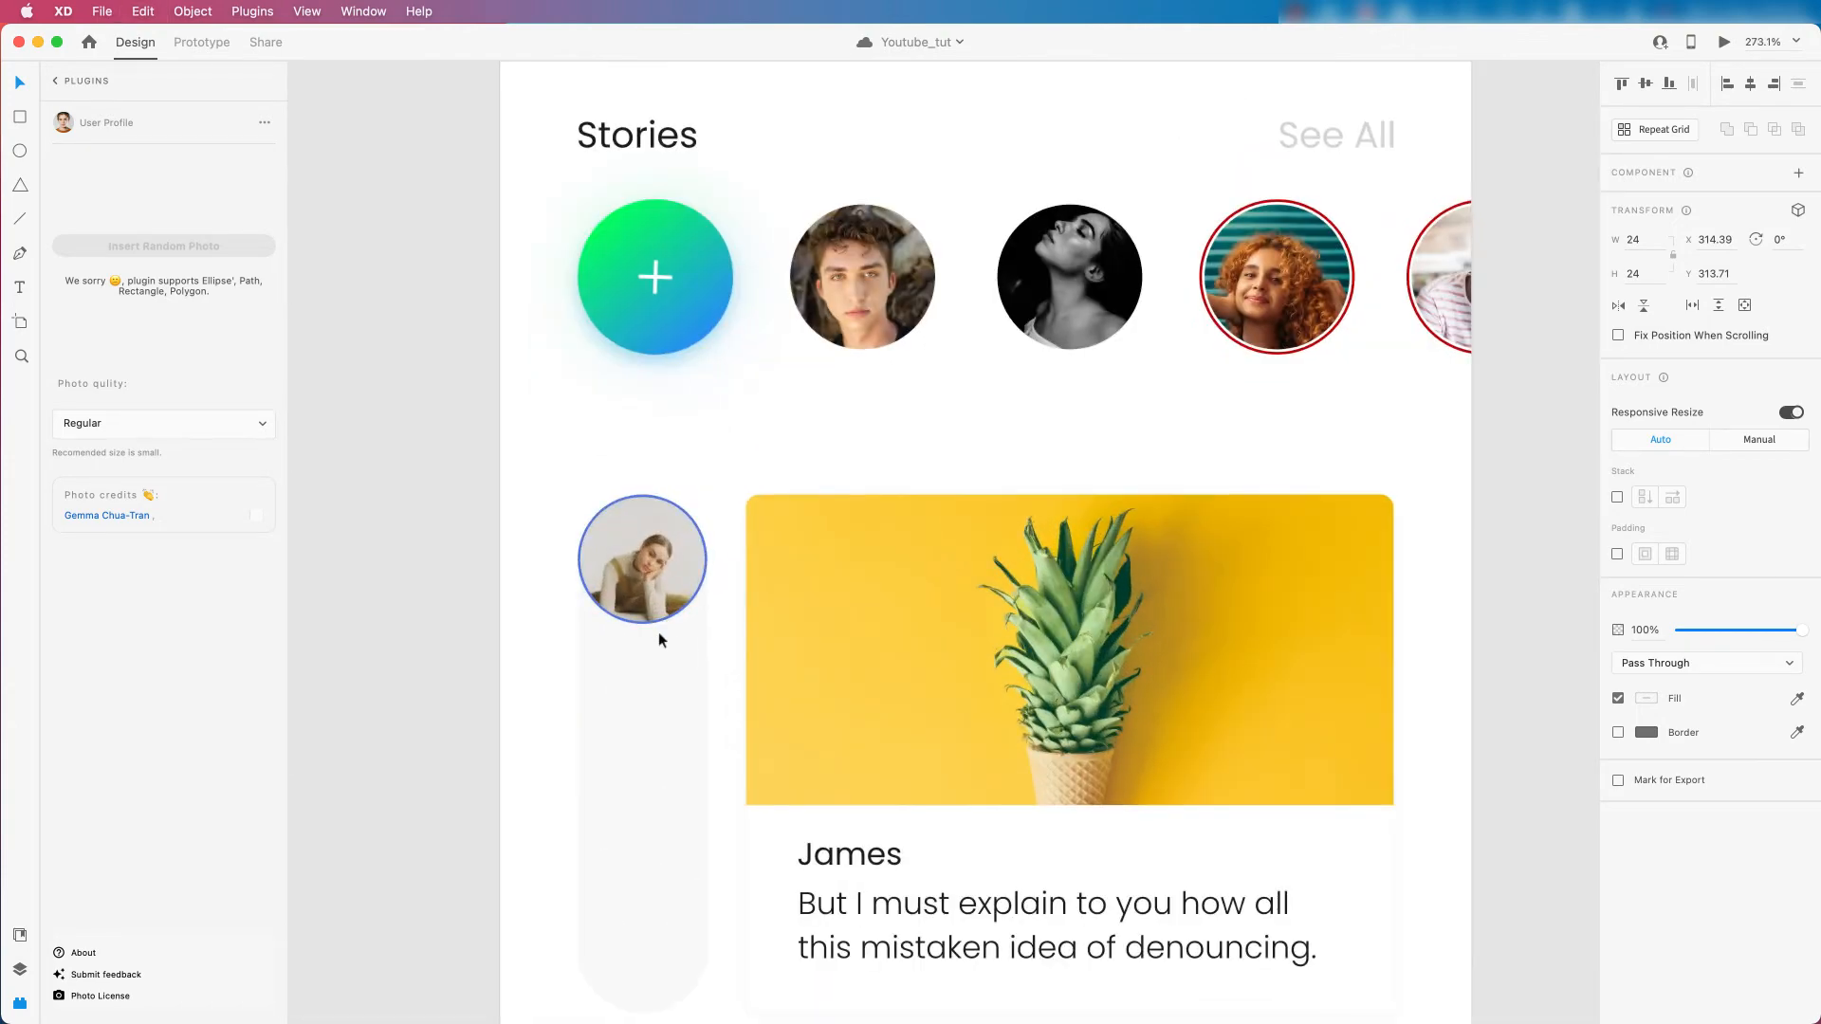
pyautogui.scroll(1, 662, 620)
pyautogui.click(612, 687)
pyautogui.press('super+v')
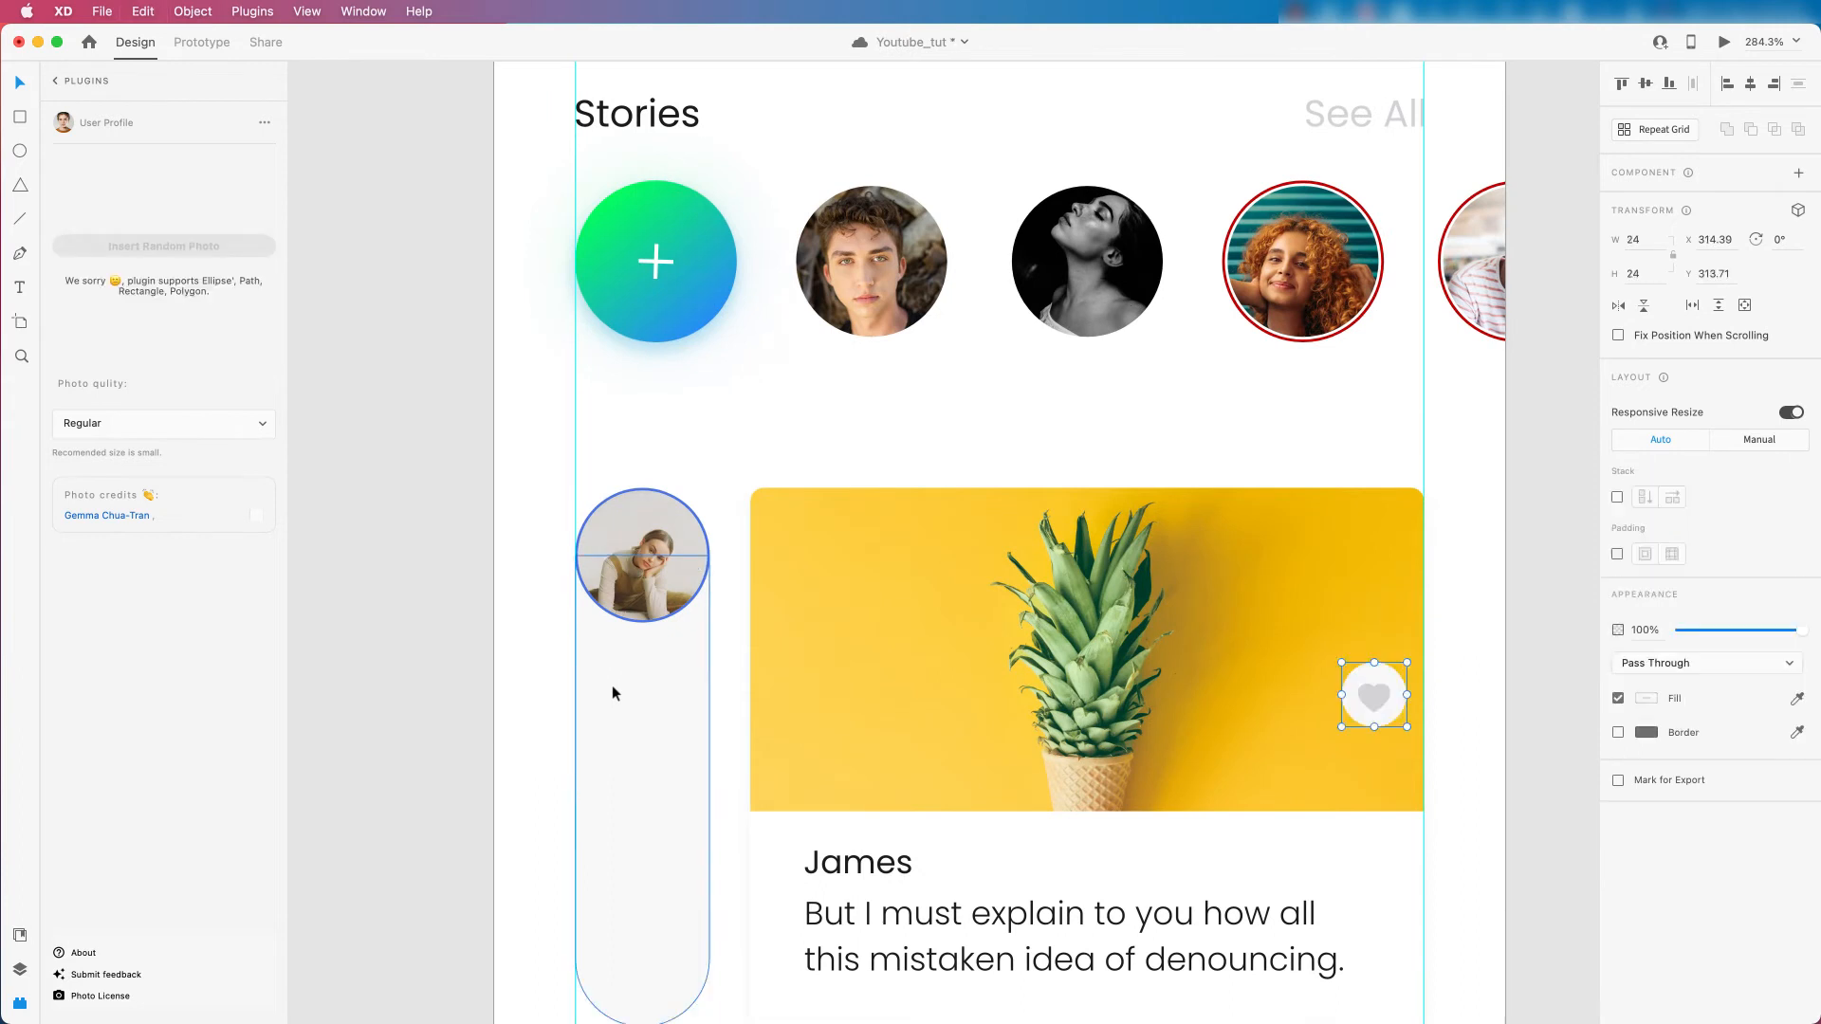
pyautogui.moveTo(1394, 688); pyautogui.dragTo(647, 684)
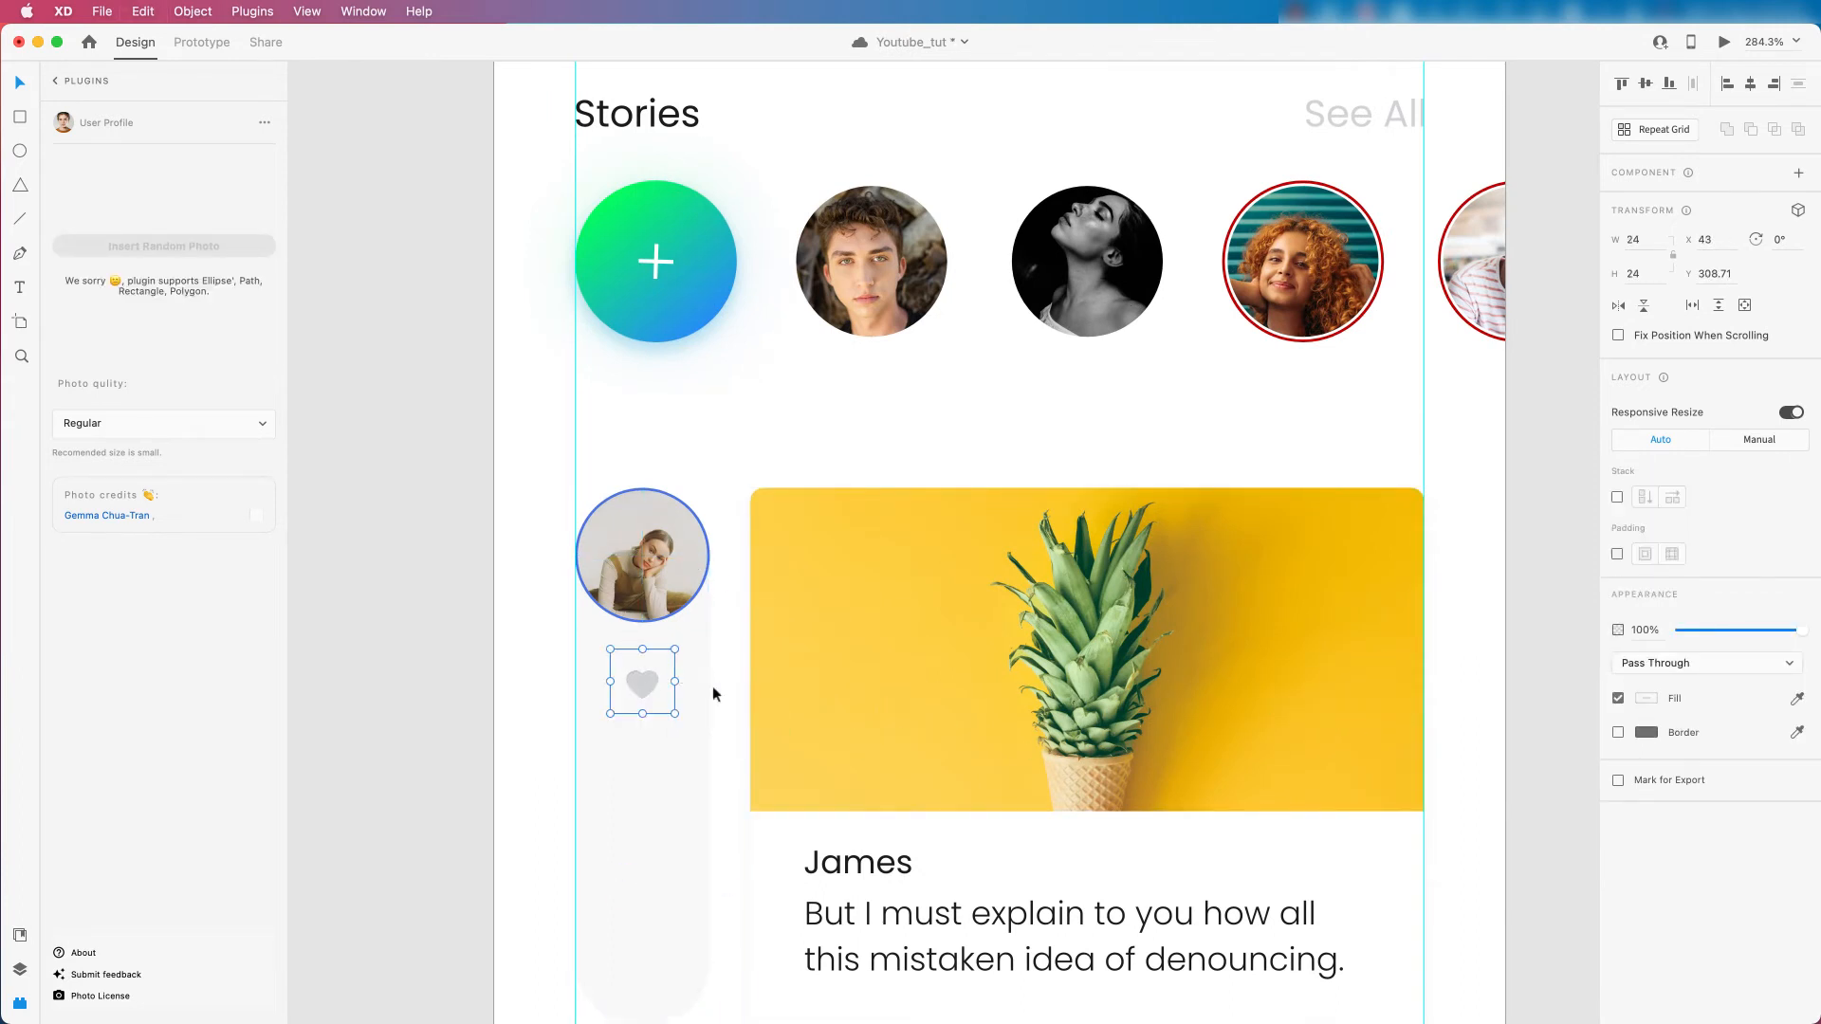
# Compare the fill colours of the side bar and the heart icon's background.
pyautogui.click(691, 604)
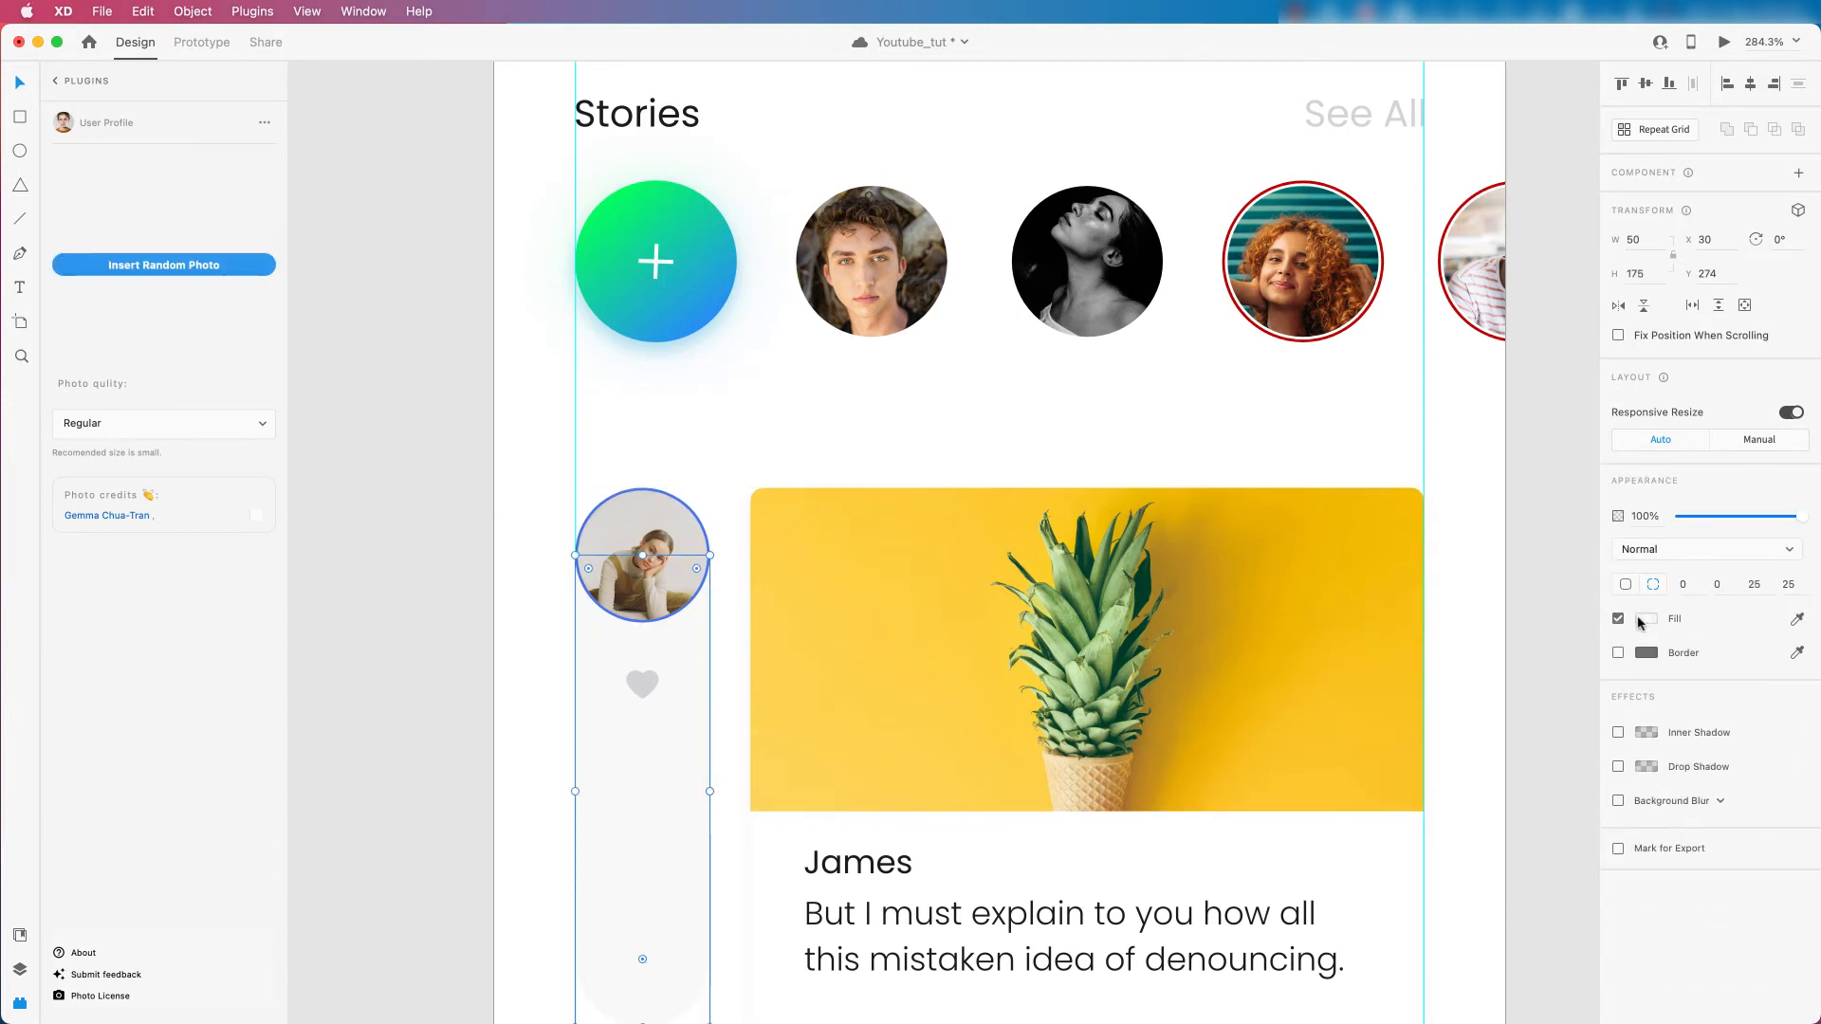
pyautogui.click(1645, 620)
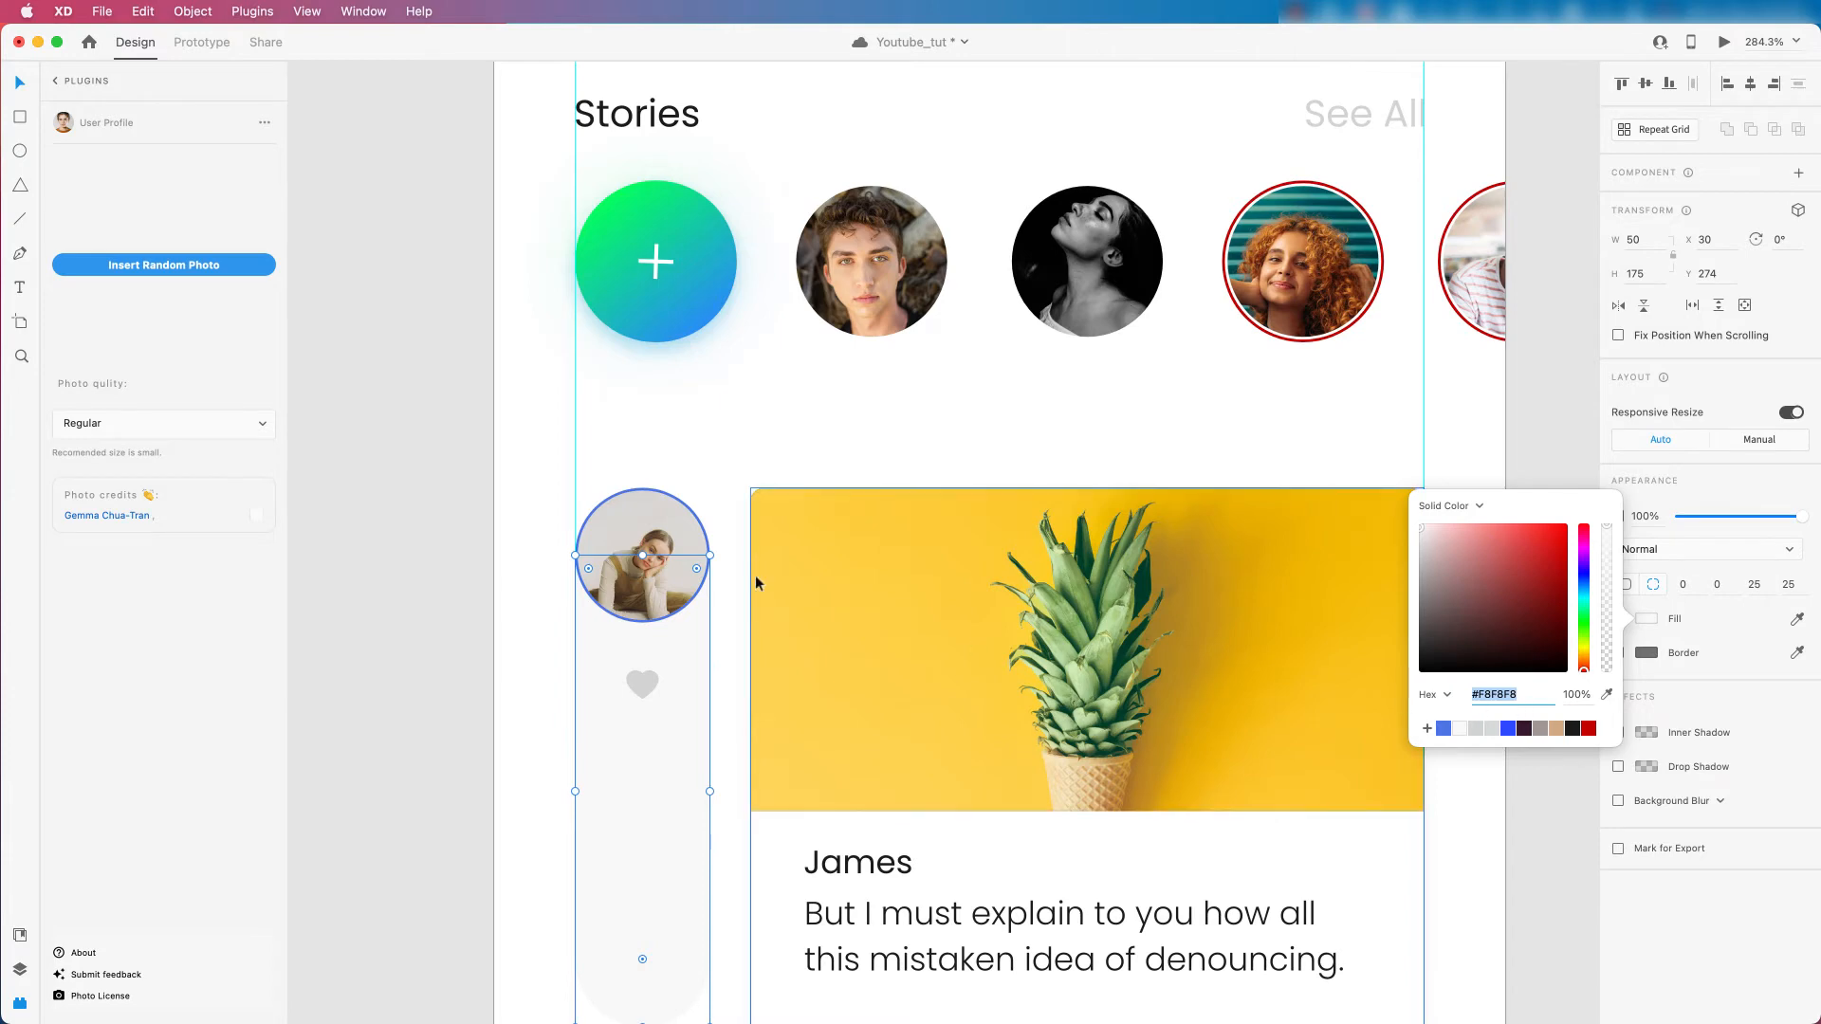
pyautogui.click(666, 692)
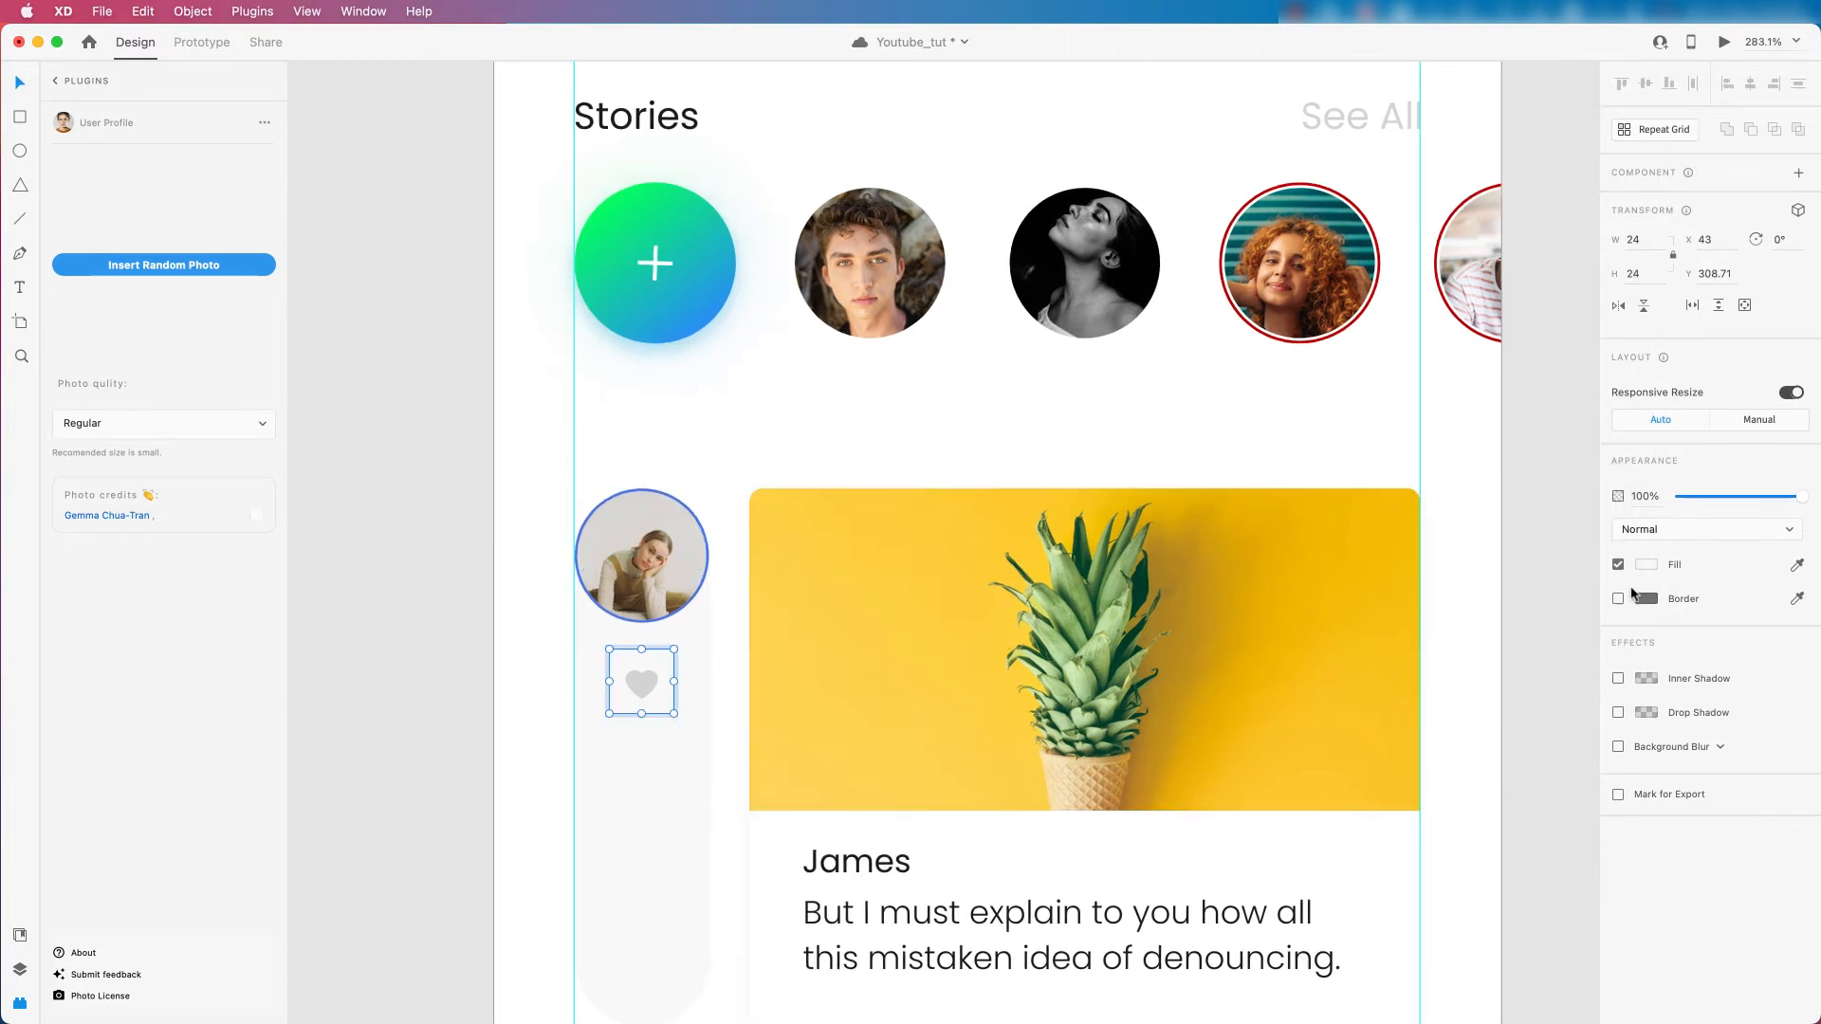
pyautogui.click(1643, 568)
pyautogui.click(1641, 567)
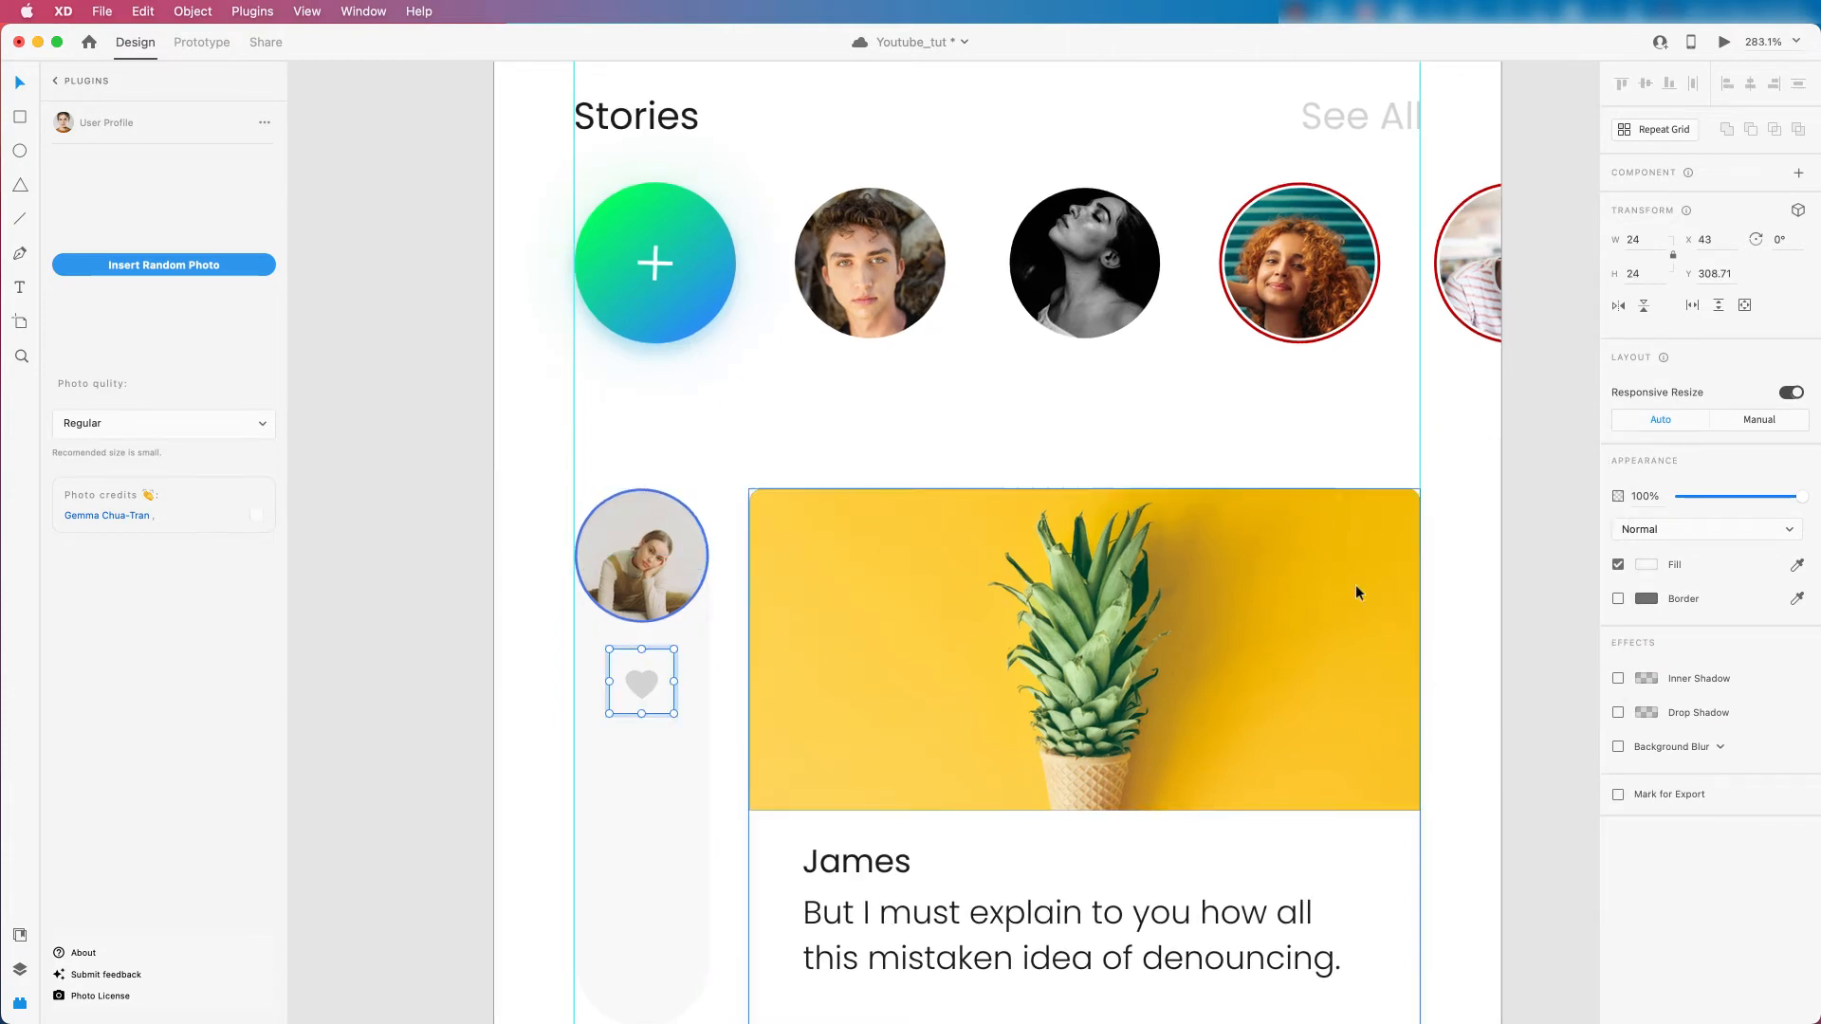
# Change the side bar's fill to white and deselect it.
pyautogui.click(681, 712)
pyautogui.scroll(-3, 567, 655)
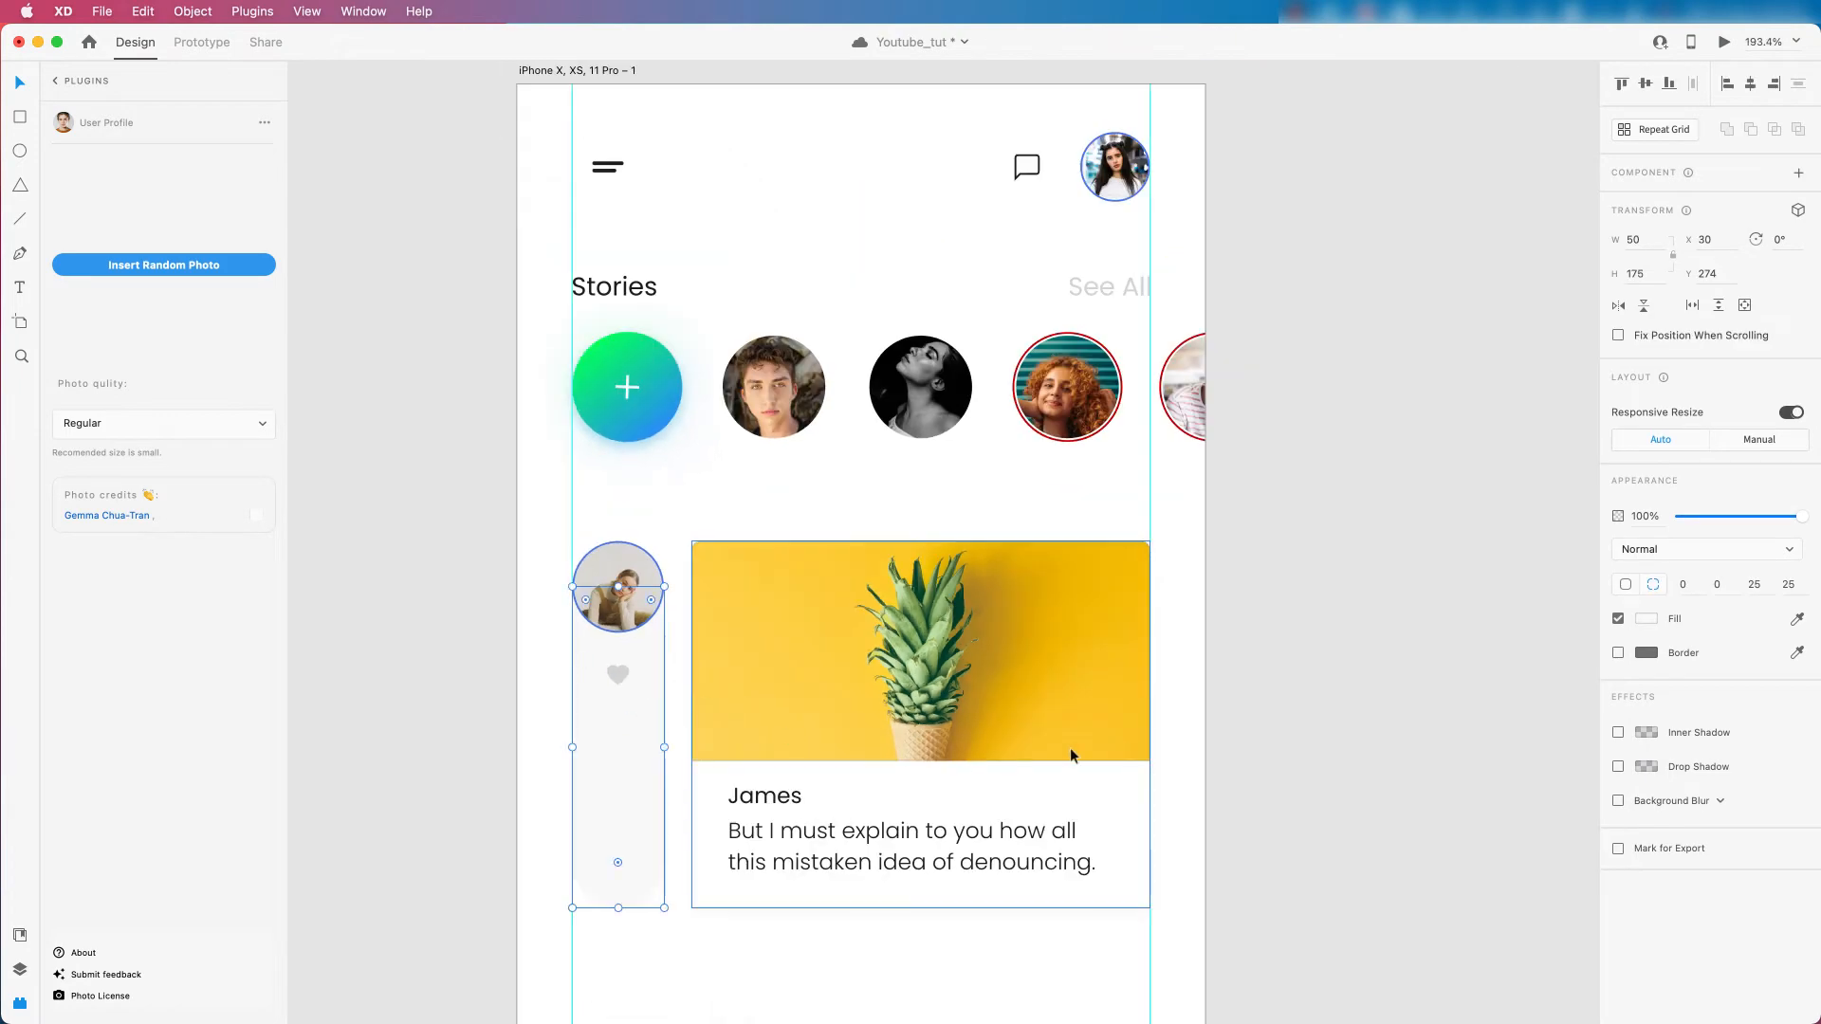
pyautogui.click(1654, 619)
pyautogui.moveTo(1443, 546); pyautogui.dragTo(1391, 485)
pyautogui.click(1281, 485)
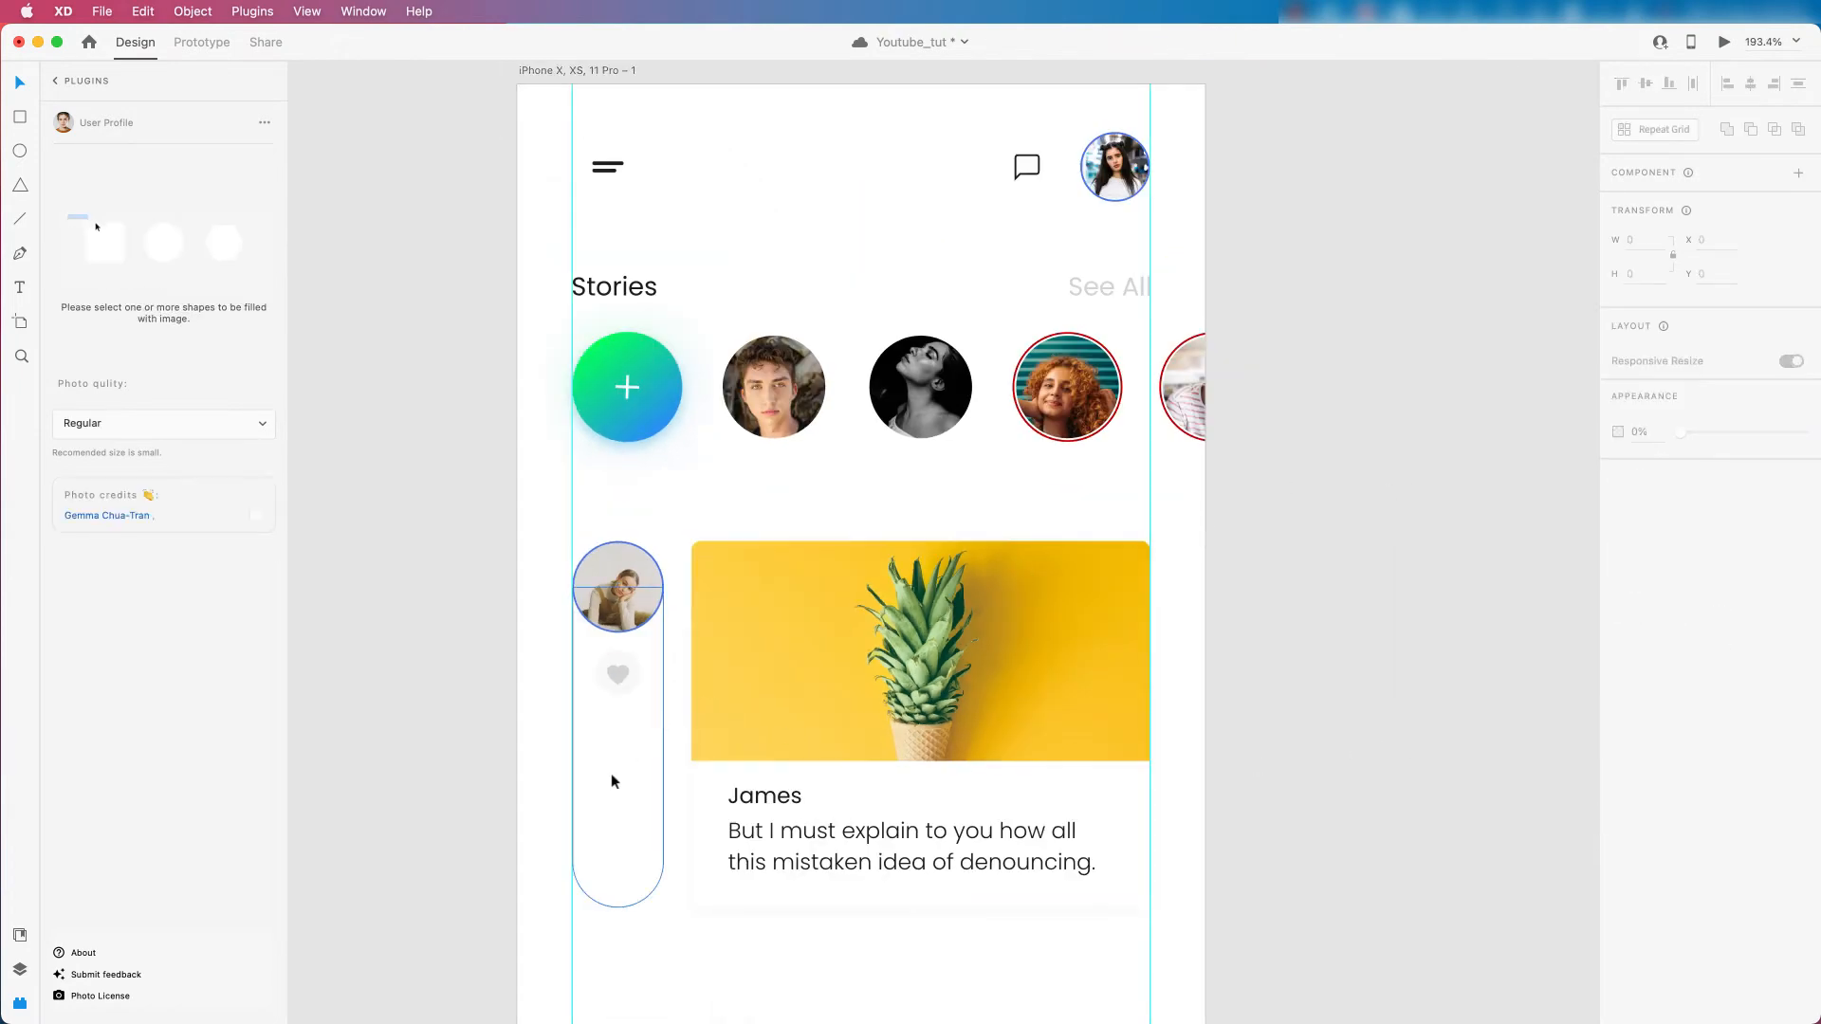
# Add the text "Likes" below the heart icon in the side bar.
pyautogui.scroll(2, 589, 812)
pyautogui.scroll(-1, 601, 785)
pyautogui.click(611, 593)
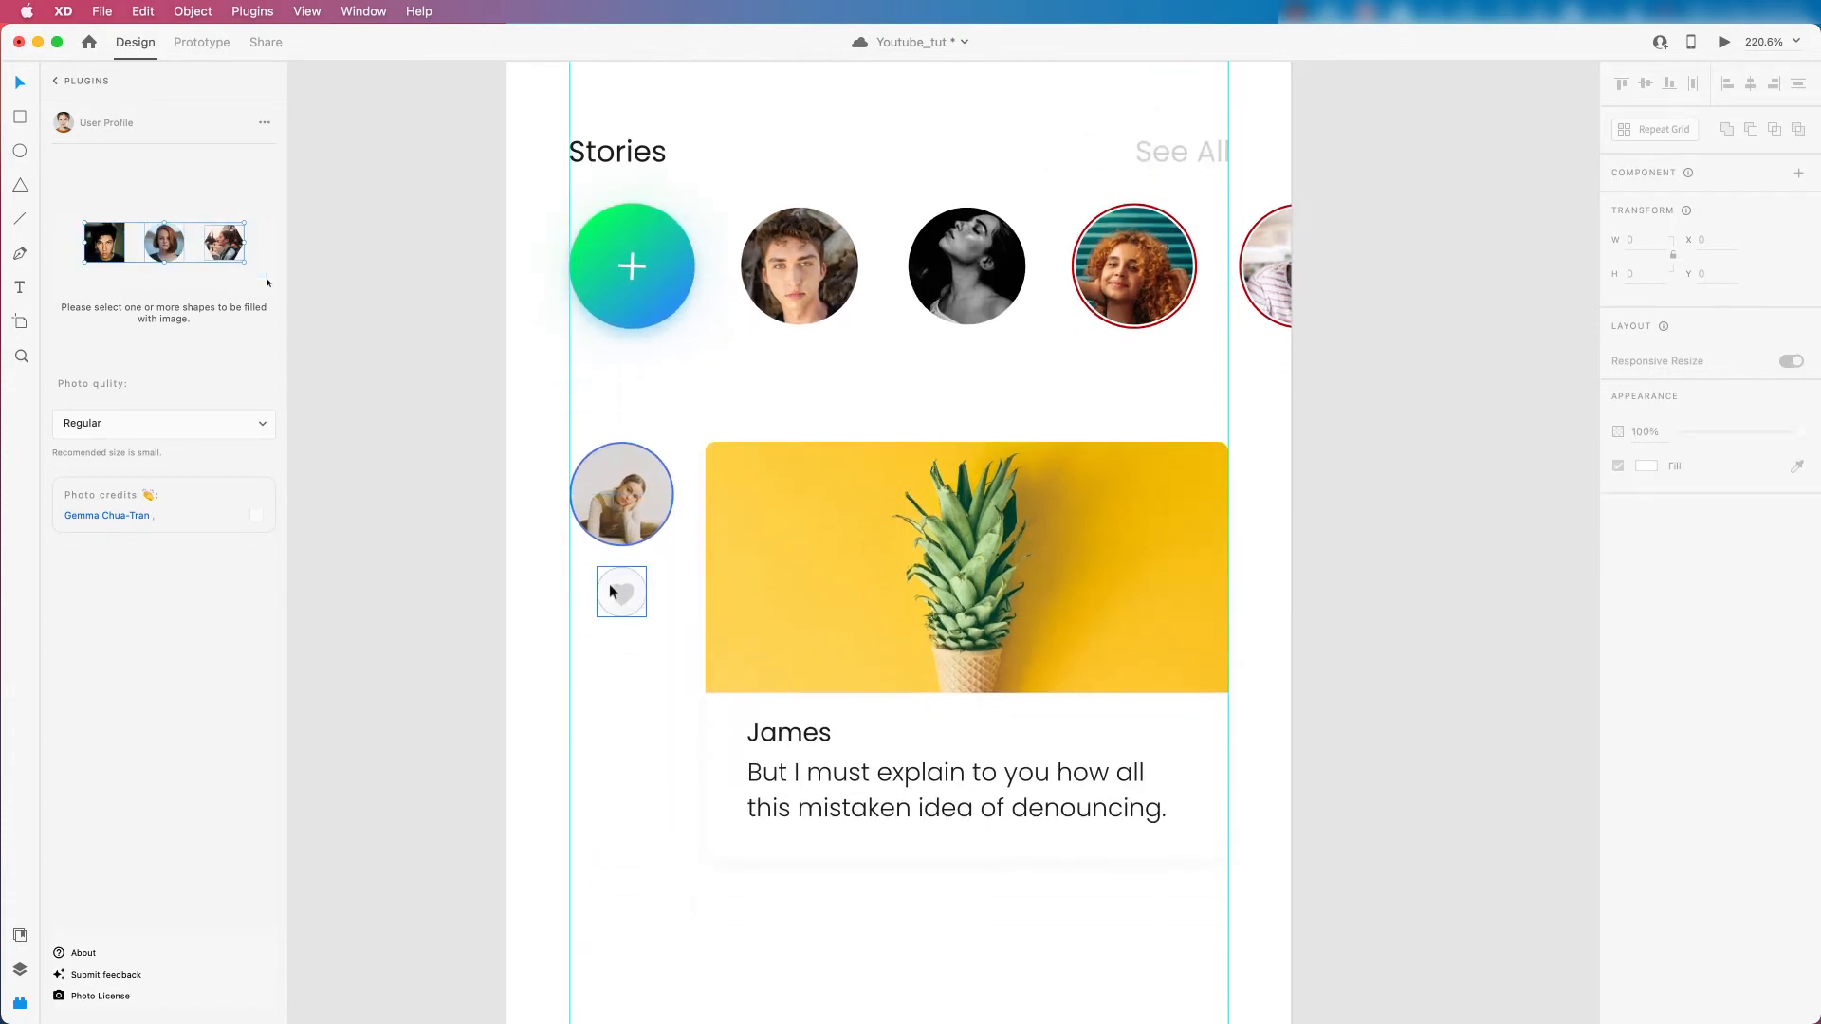
pyautogui.scroll(-3, 805, 630)
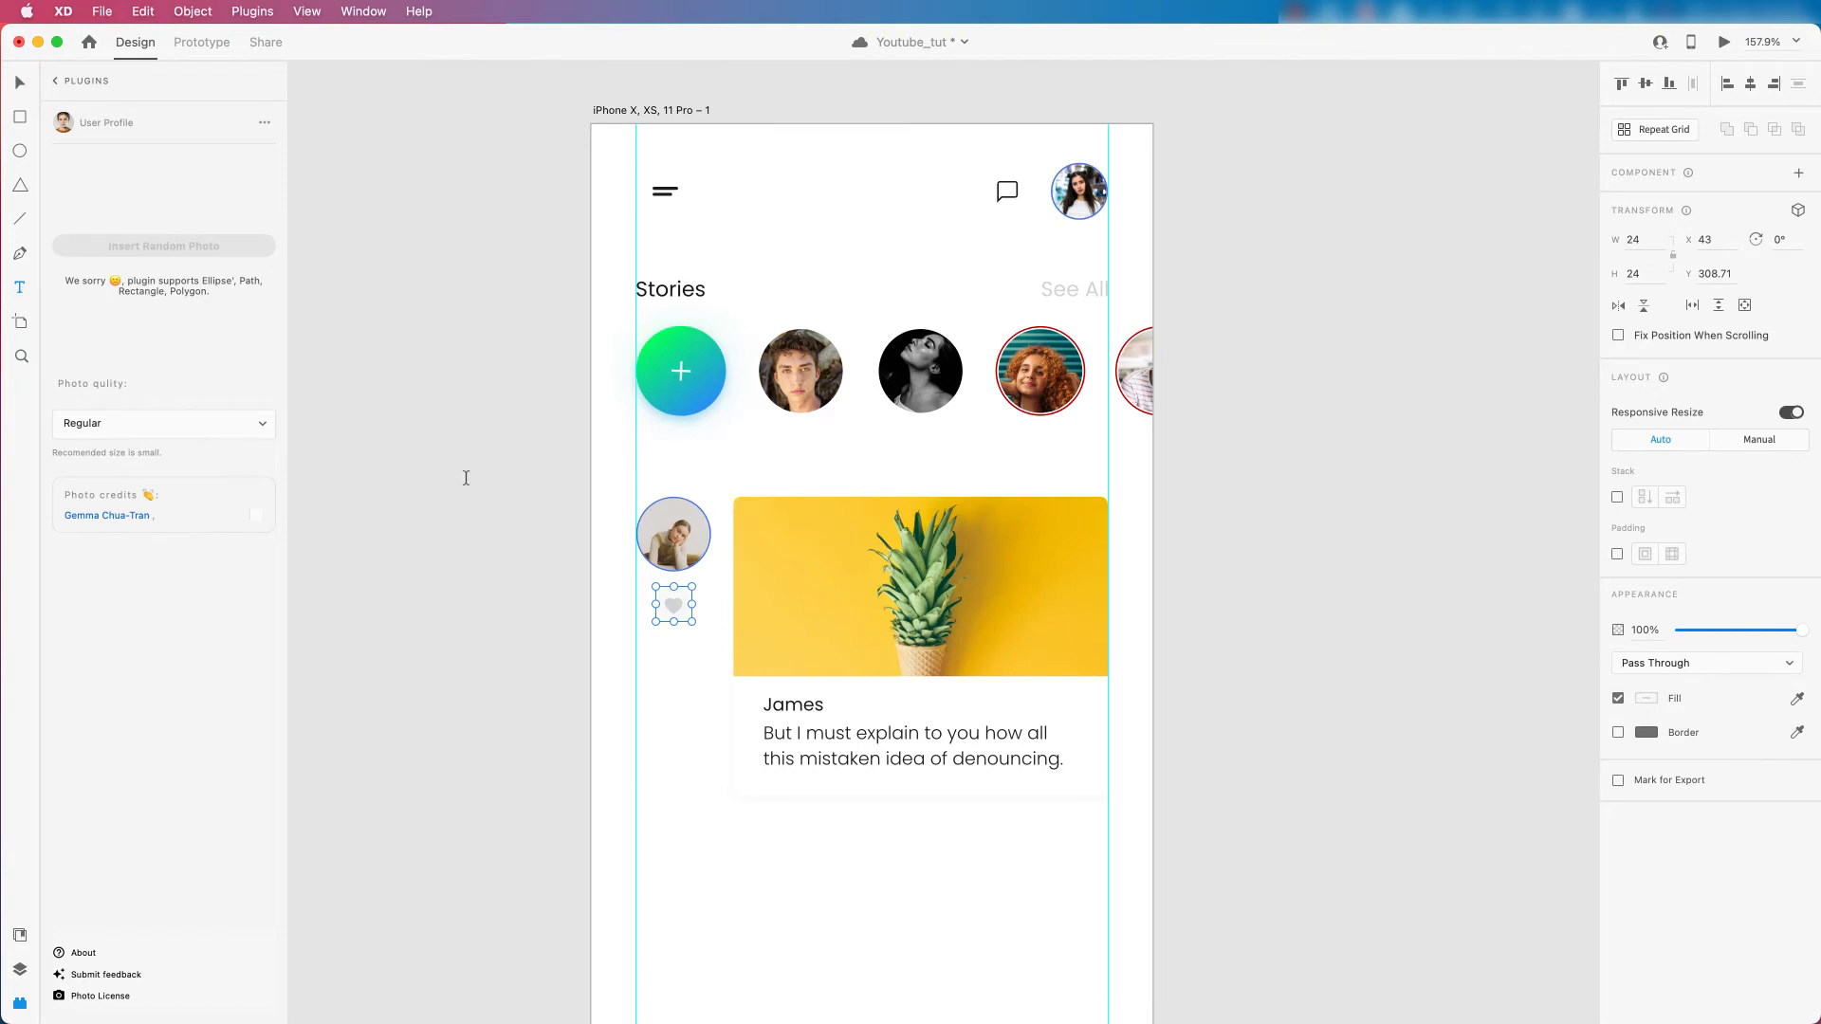
pyautogui.scroll(2, 652, 651)
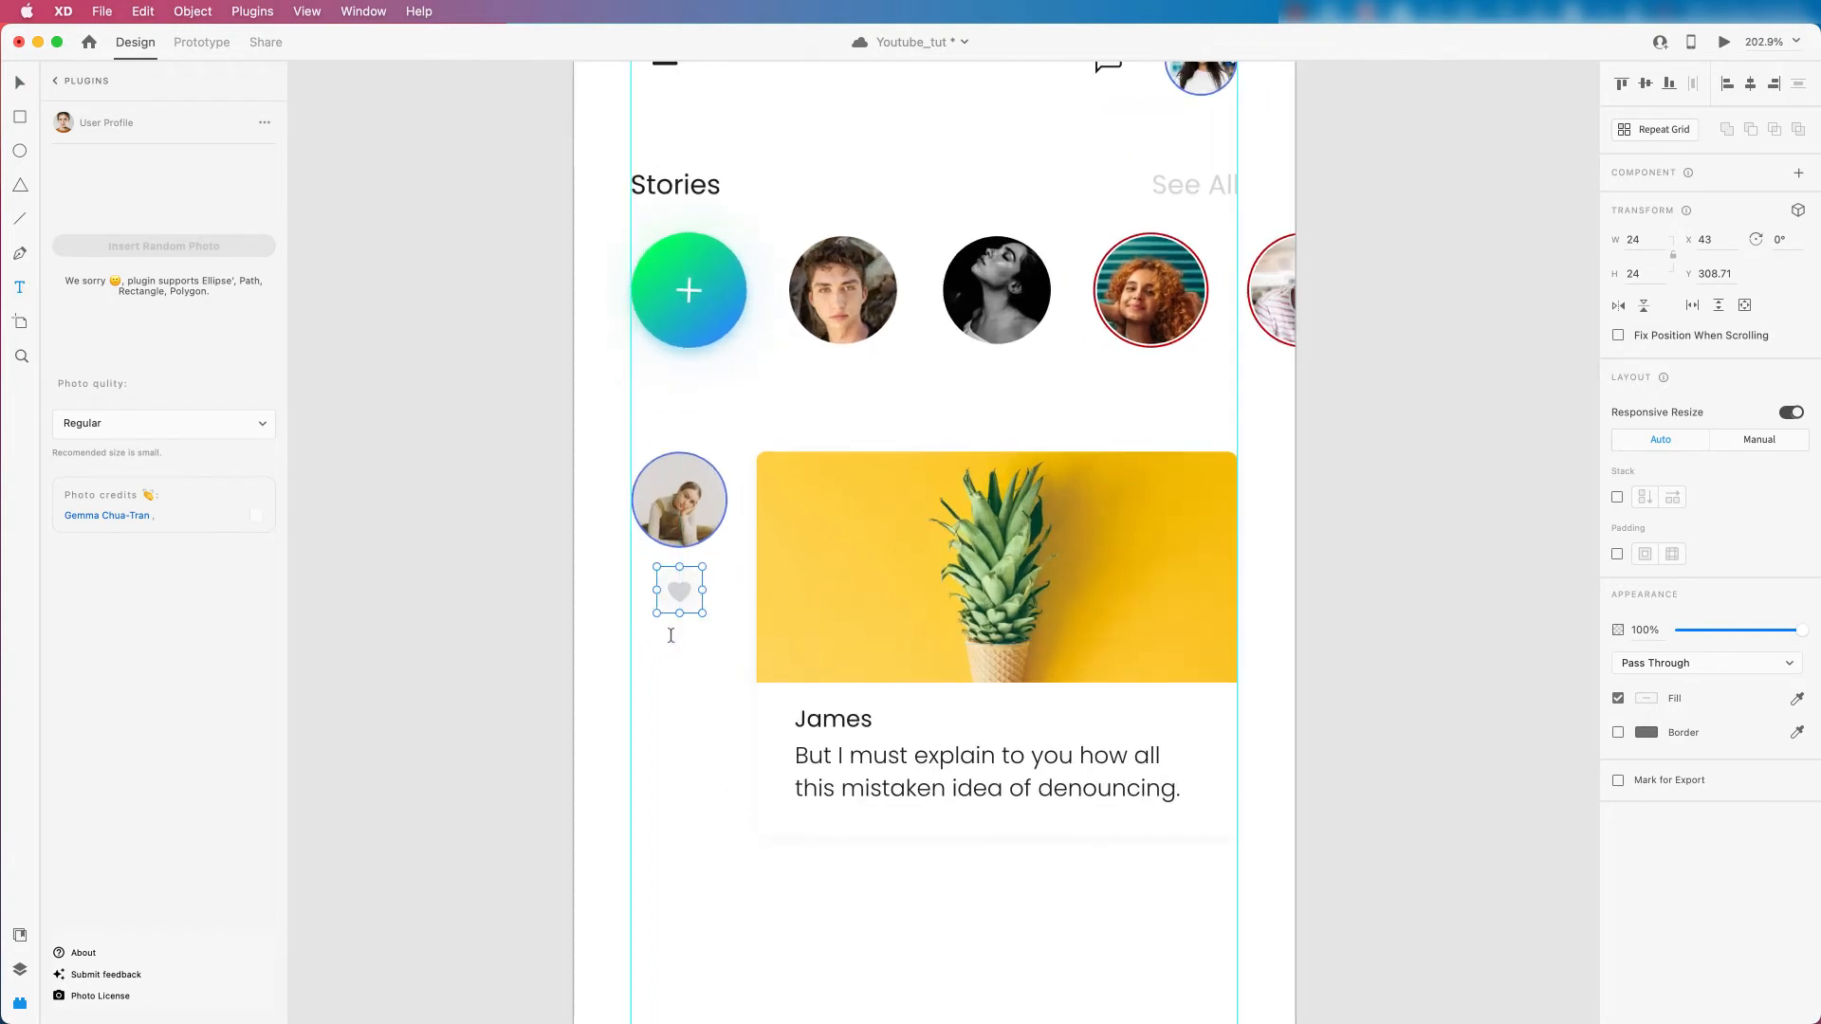
pyautogui.click(670, 635)
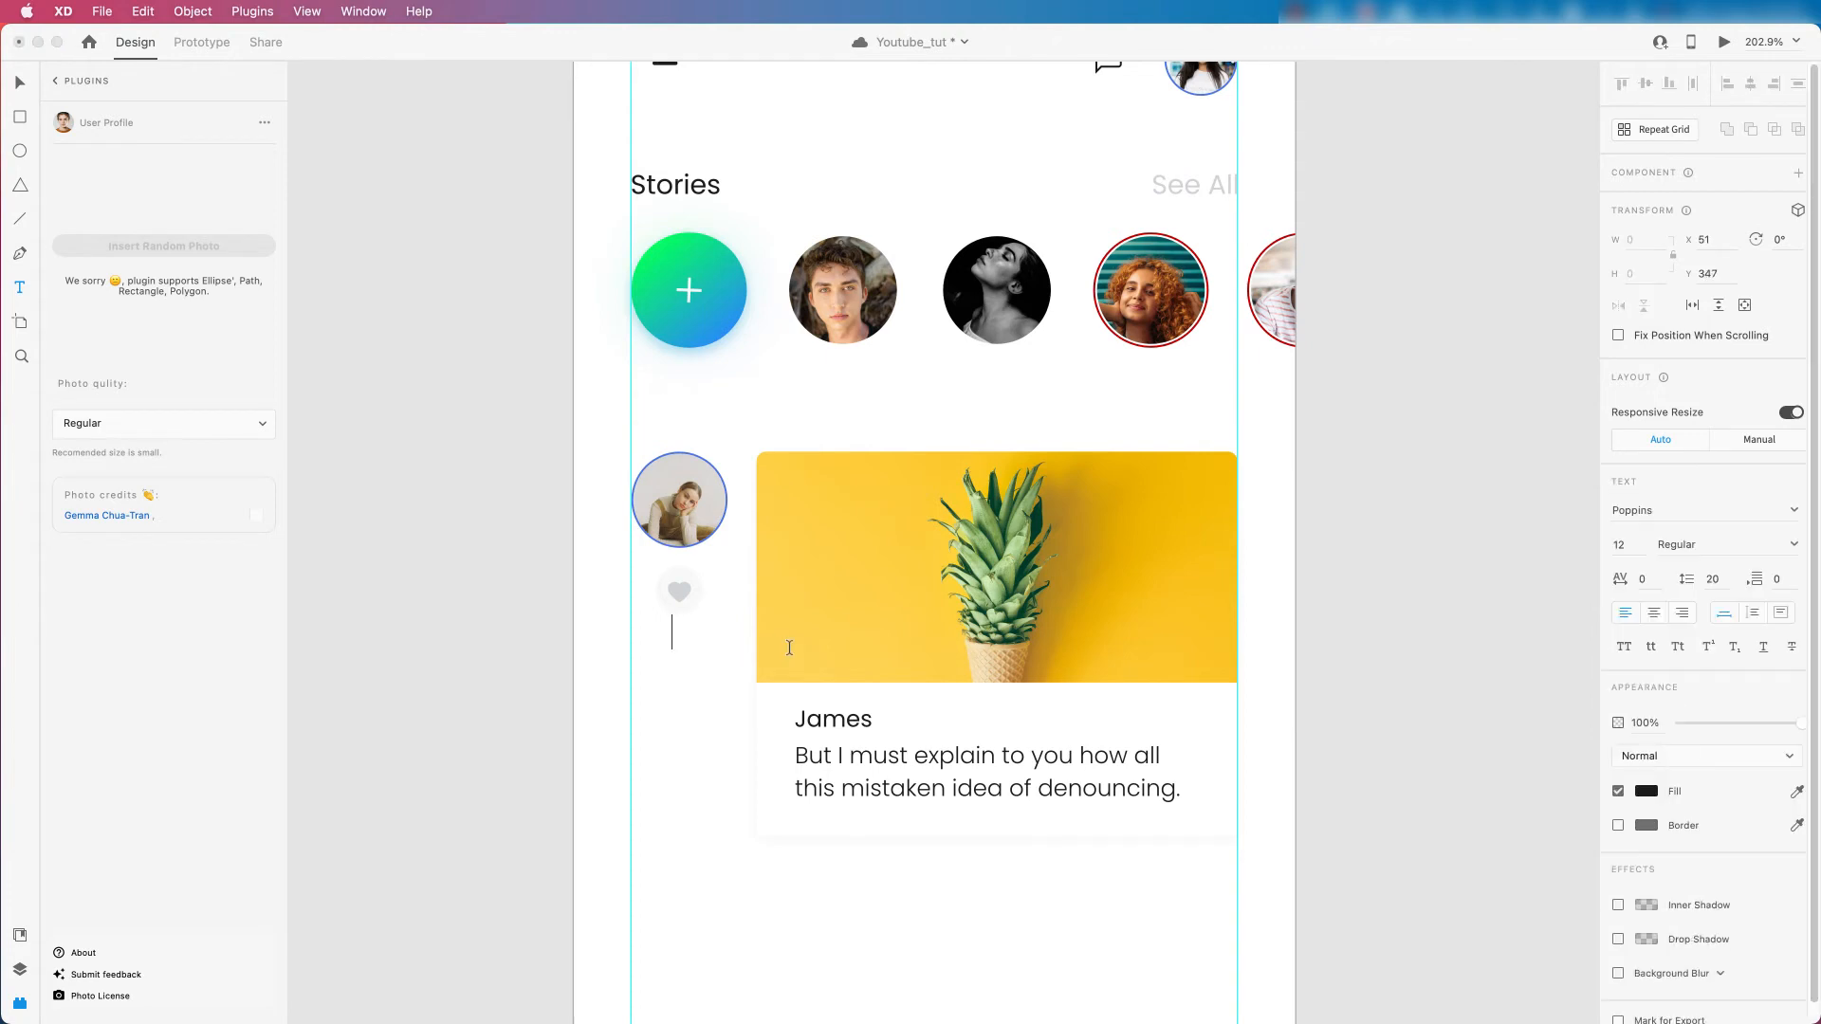
pyautogui.write('Likes')
pyautogui.press('Escape')
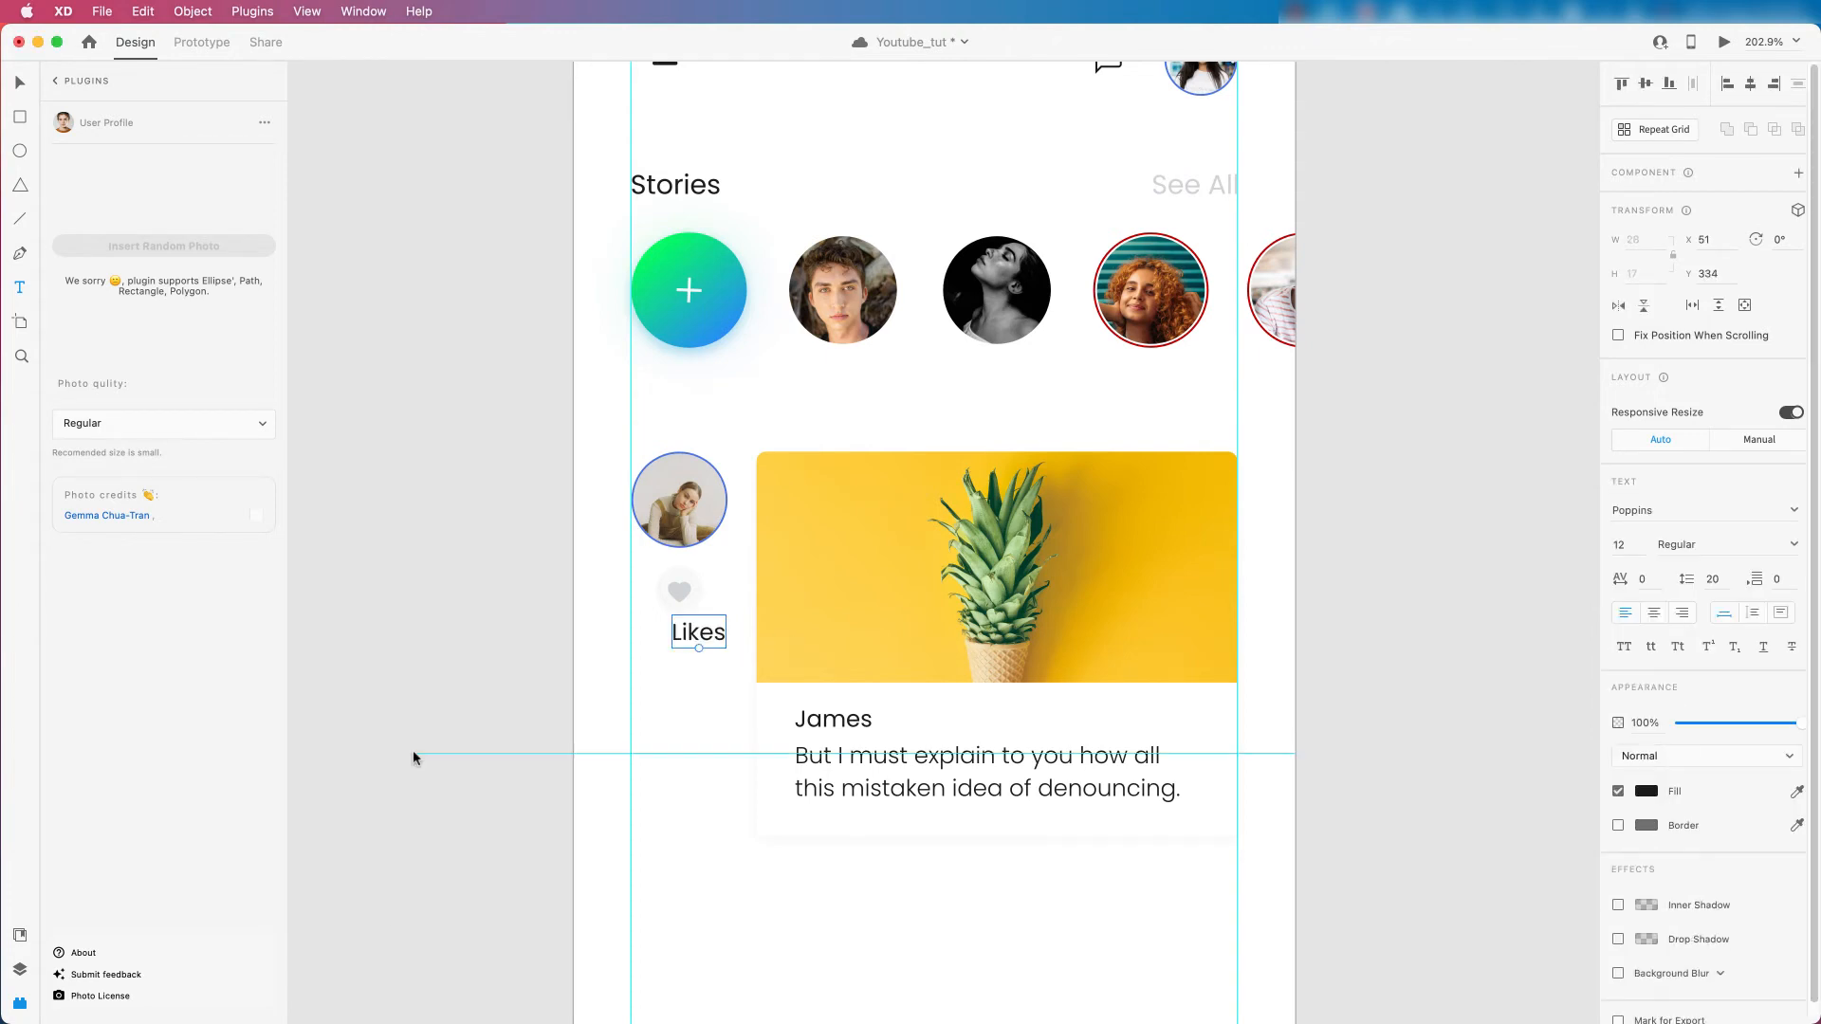
# Apply the Poppins 10pt character style to the Likes label and centre it just beneath the heart icon, at X 44.
pyautogui.click(20, 935)
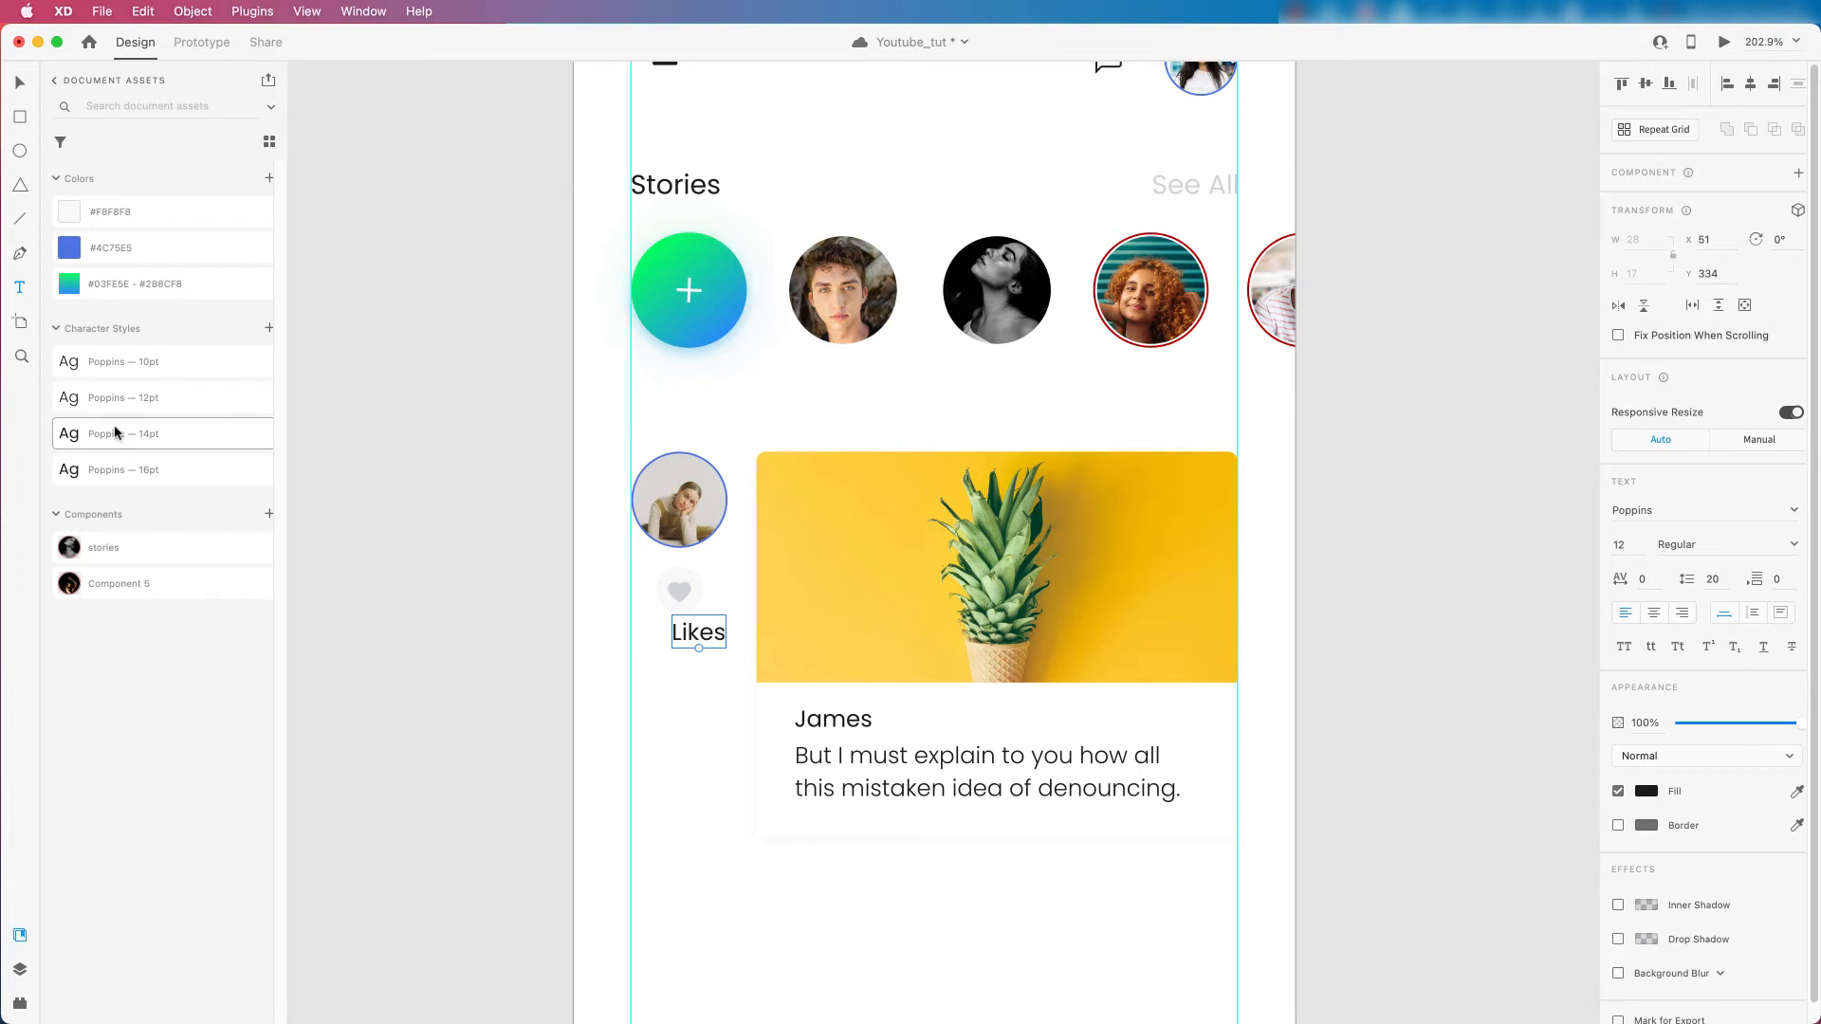
pyautogui.click(107, 363)
pyautogui.scroll(2, 692, 653)
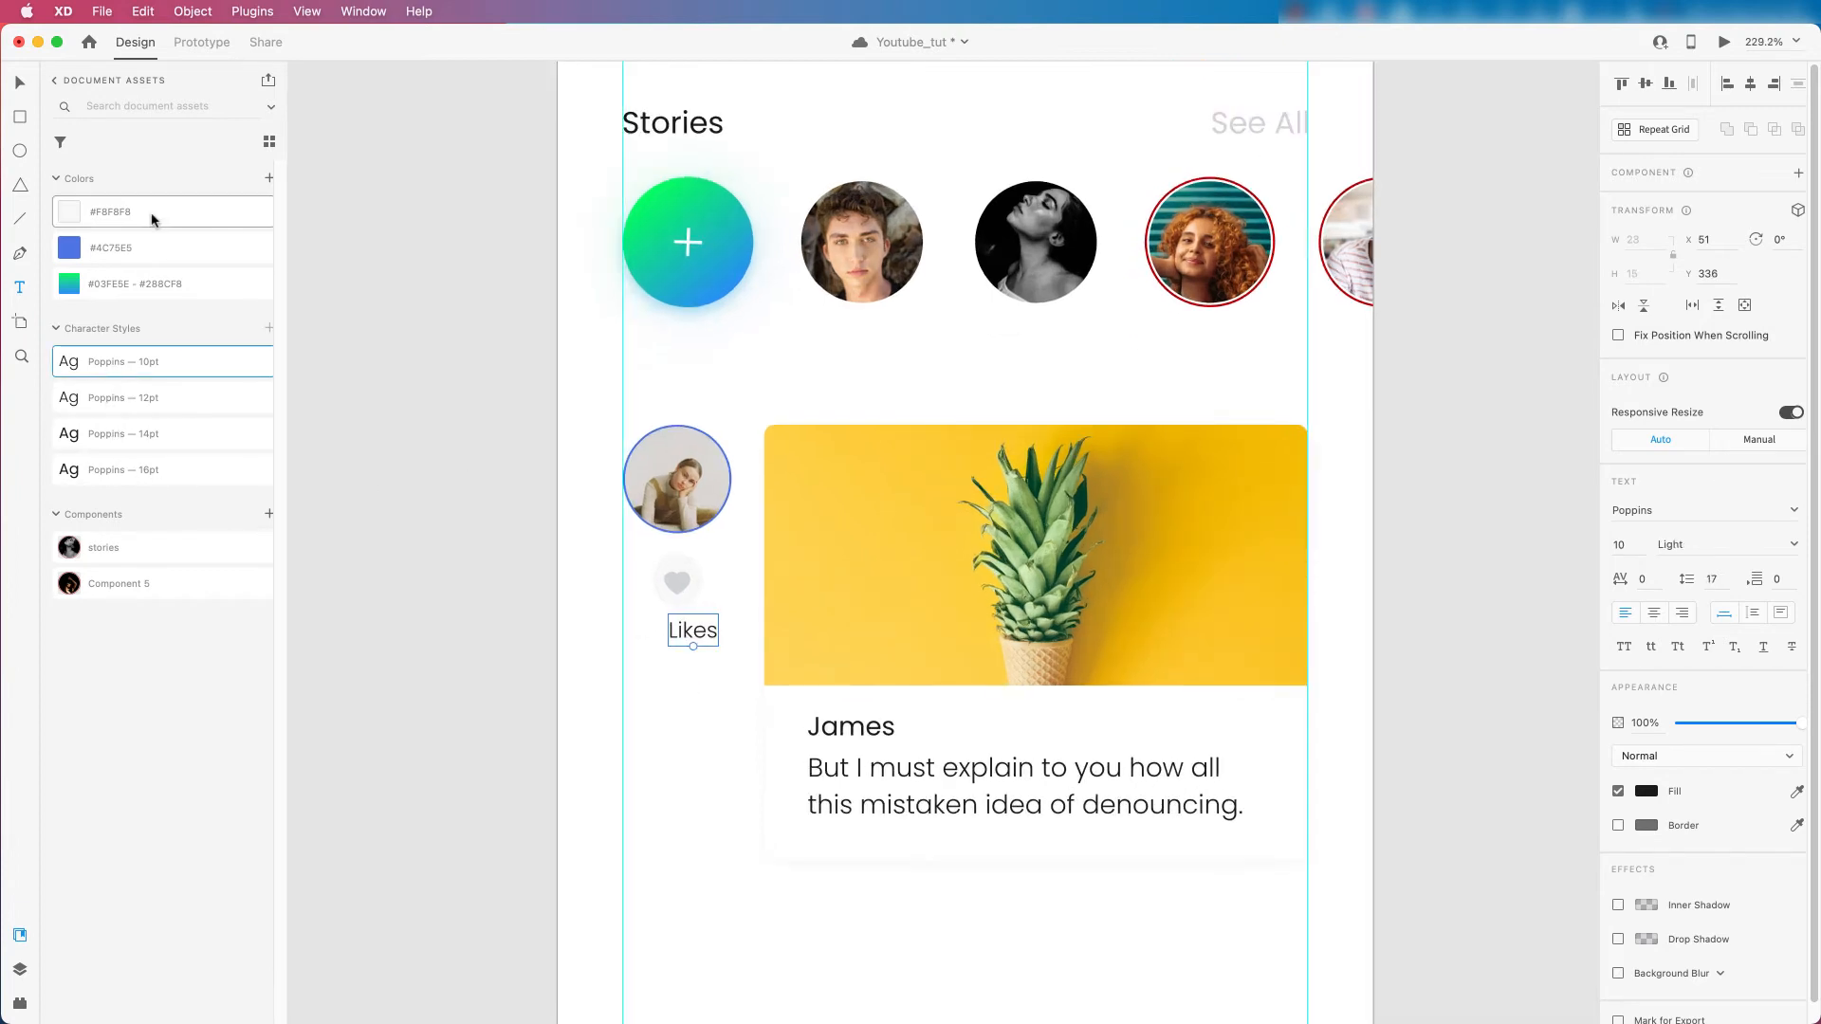
pyautogui.click(20, 84)
pyautogui.click(702, 631)
pyautogui.moveTo(702, 631); pyautogui.dragTo(689, 632)
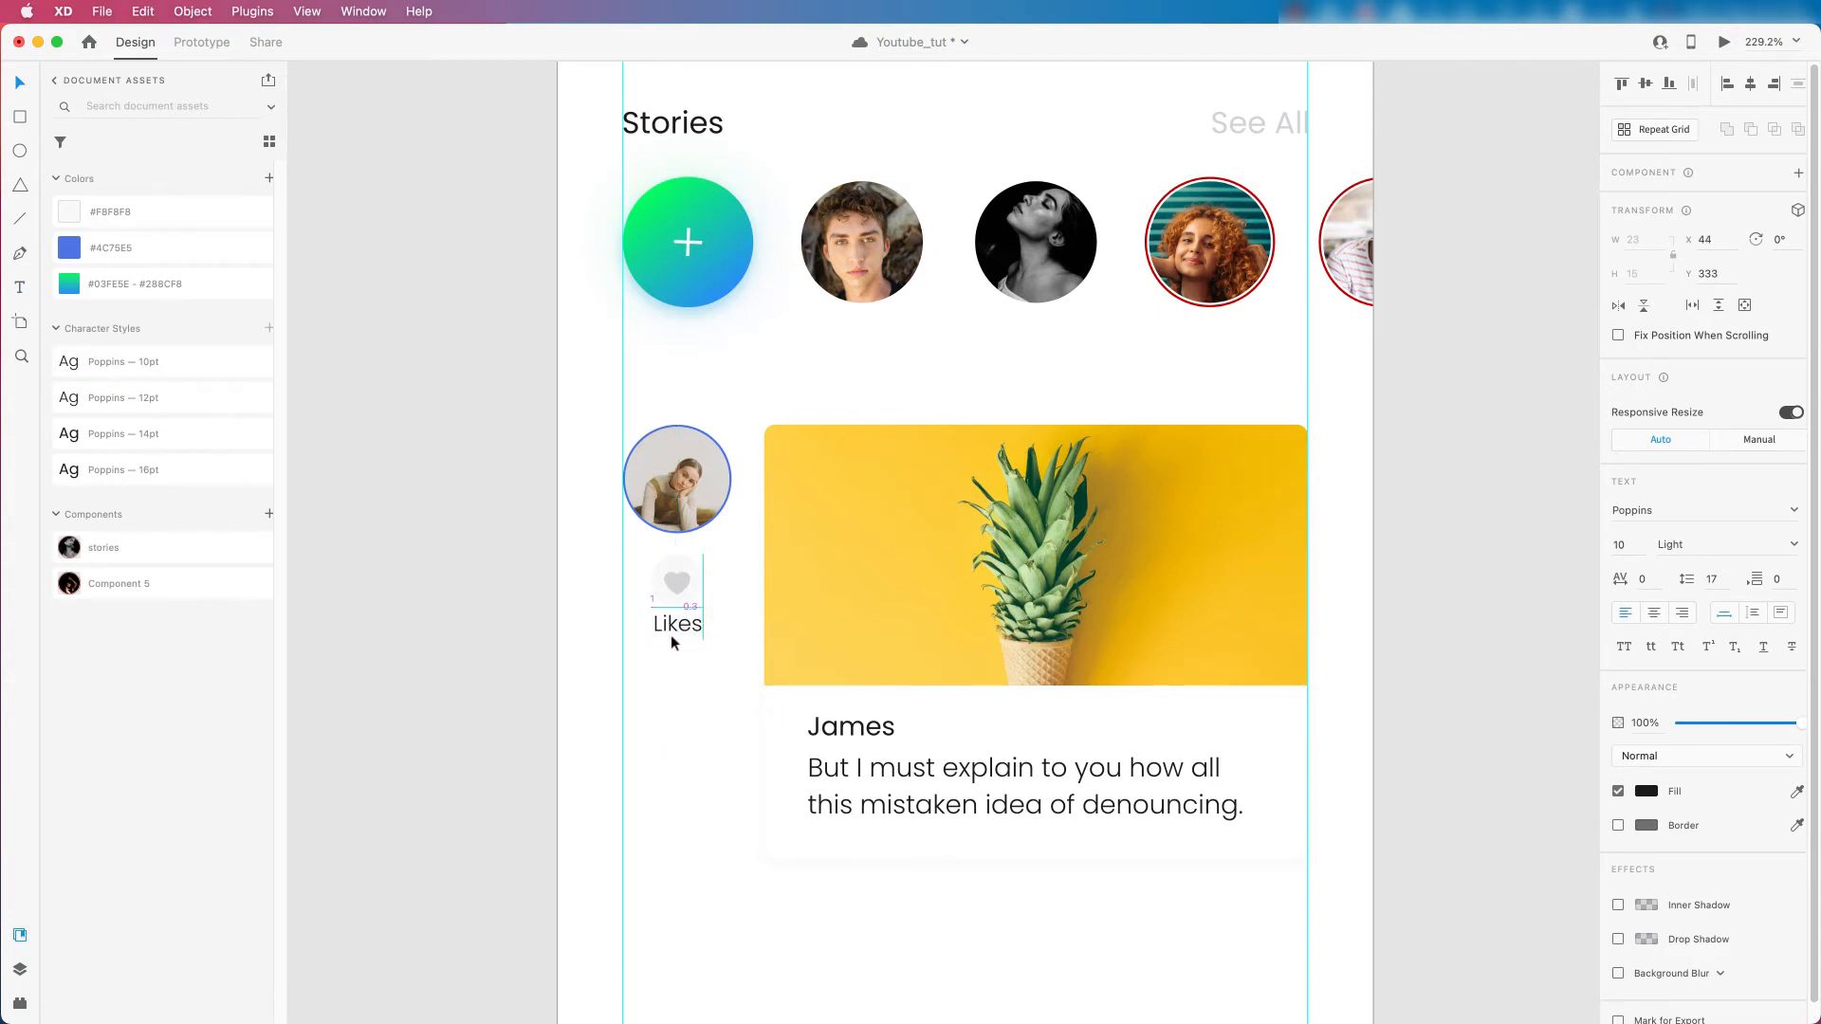
pyautogui.press('Down')
pyautogui.press('Down')
# Group the heart icon with its Likes label and duplicate the group directly below, at X 43 and Y 360.
pyautogui.keyDown('shift'); pyautogui.click(688, 592); pyautogui.keyUp('shift')
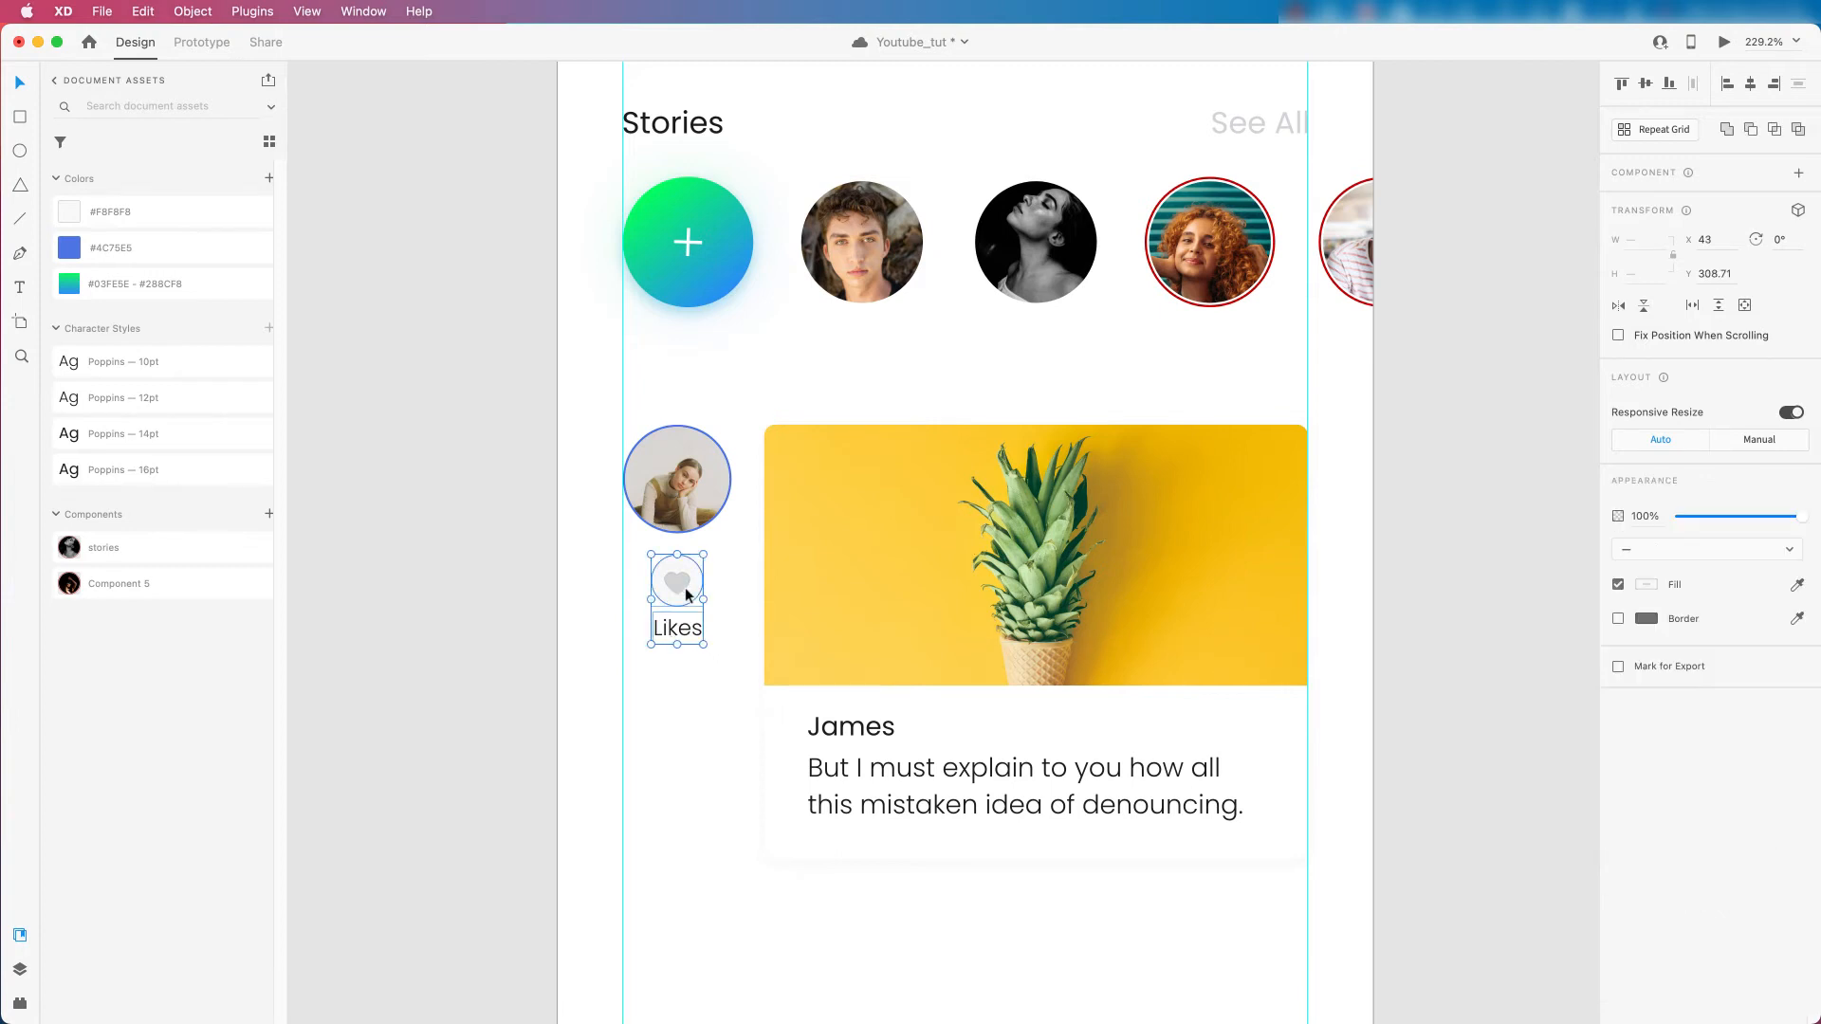
pyautogui.press('super+g')
pyautogui.scroll(-3, 705, 677)
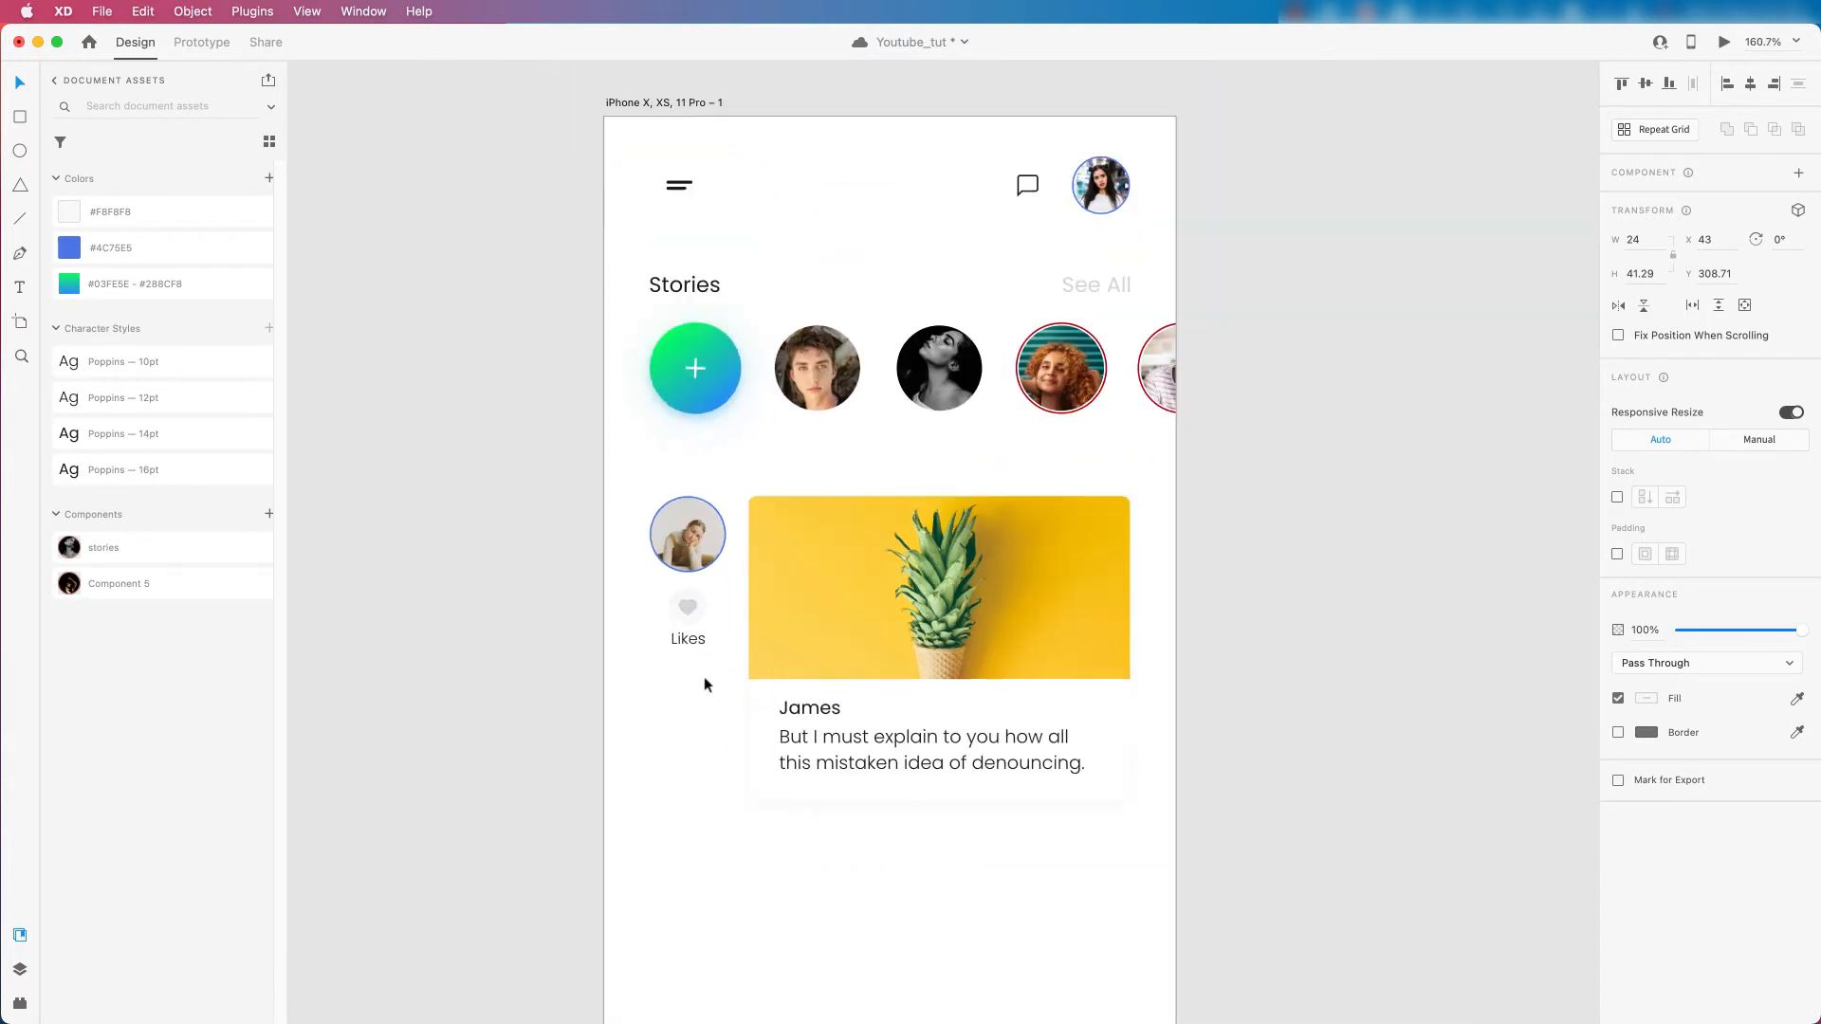
pyautogui.scroll(3, 703, 677)
pyautogui.moveTo(693, 588); pyautogui.dragTo(687, 692)
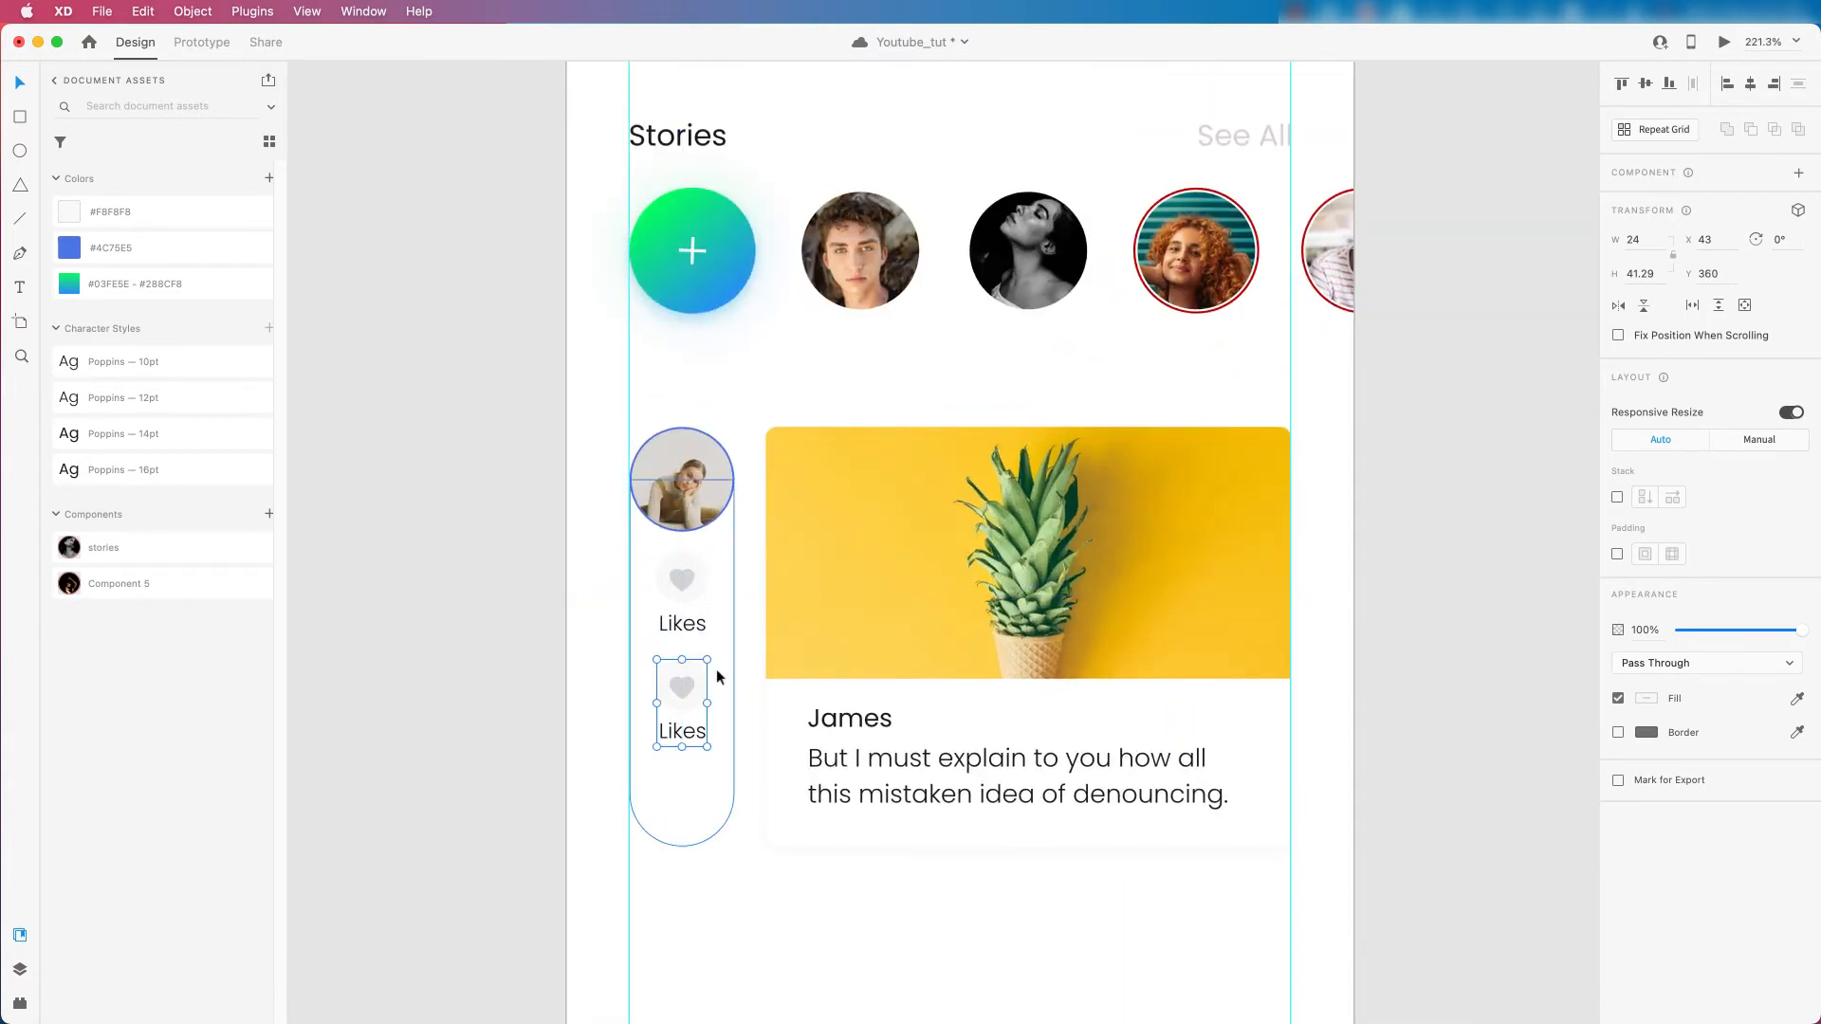
pyautogui.press('super+Tab')
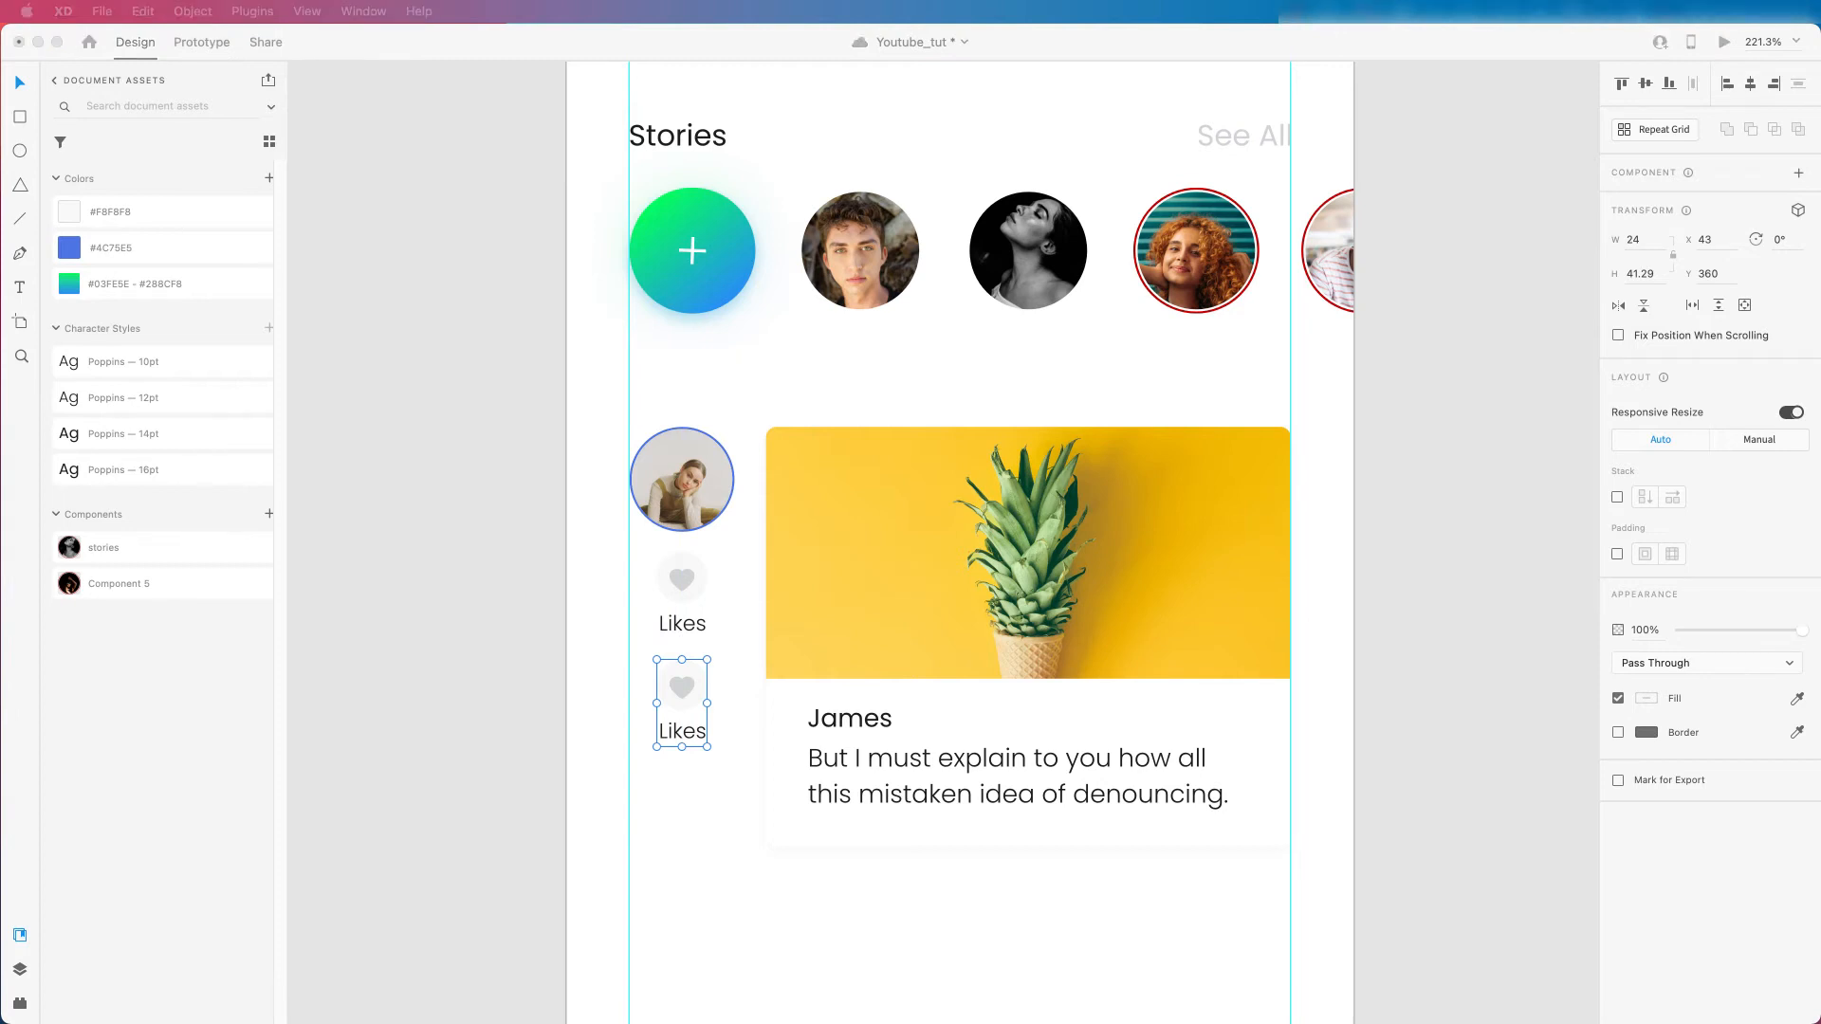
pyautogui.scroll(-5, 488, 573)
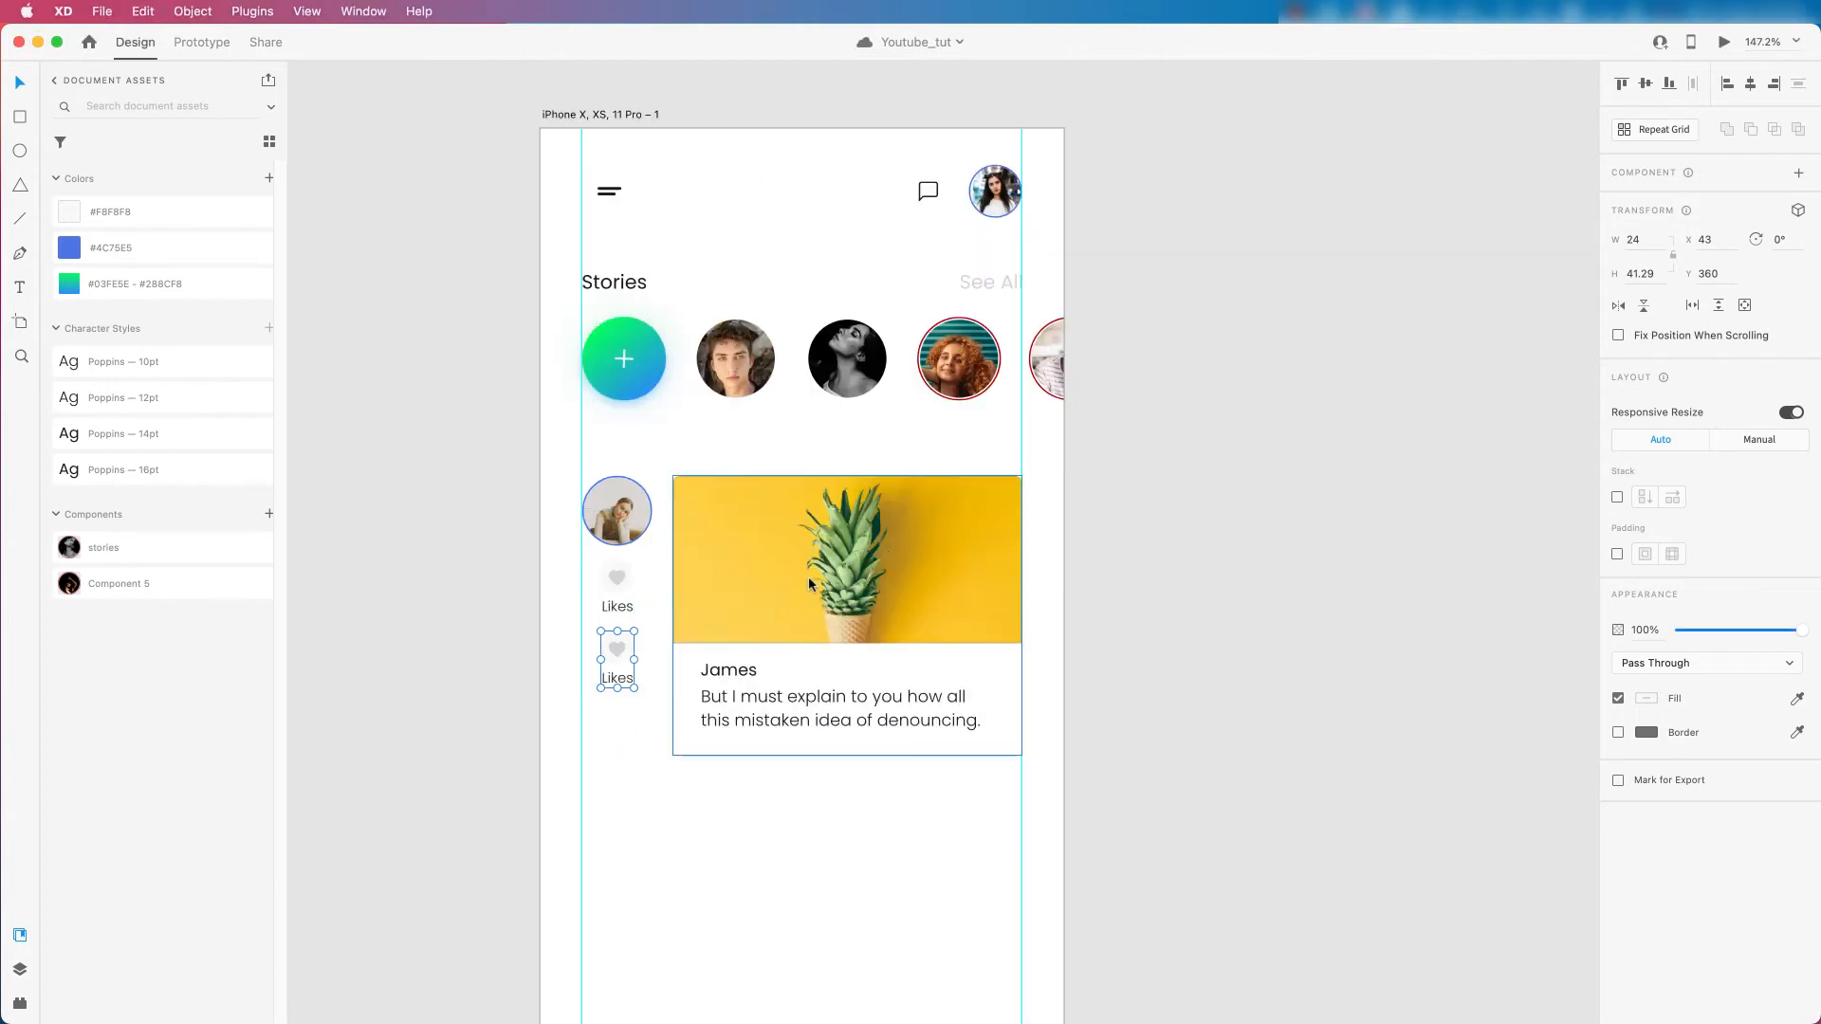
pyautogui.hscroll(-5, 808, 576)
pyautogui.doubleClick(774, 556)
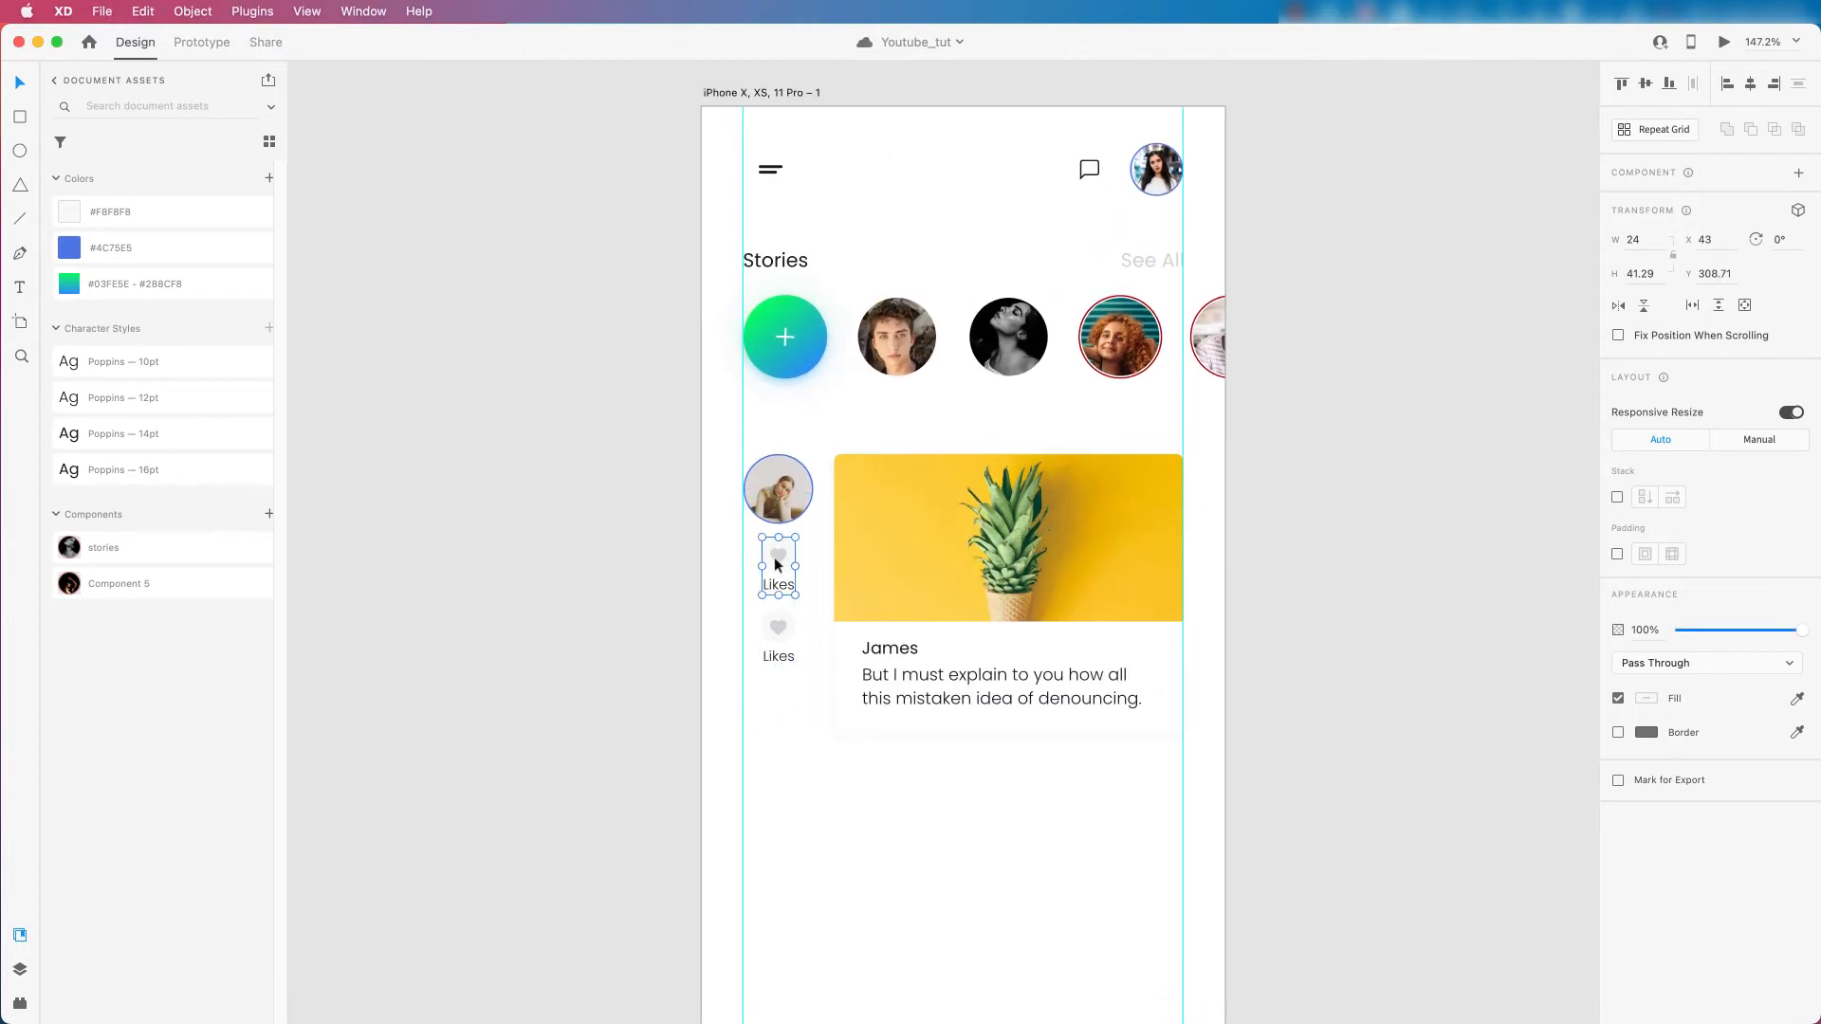
pyautogui.click(512, 419)
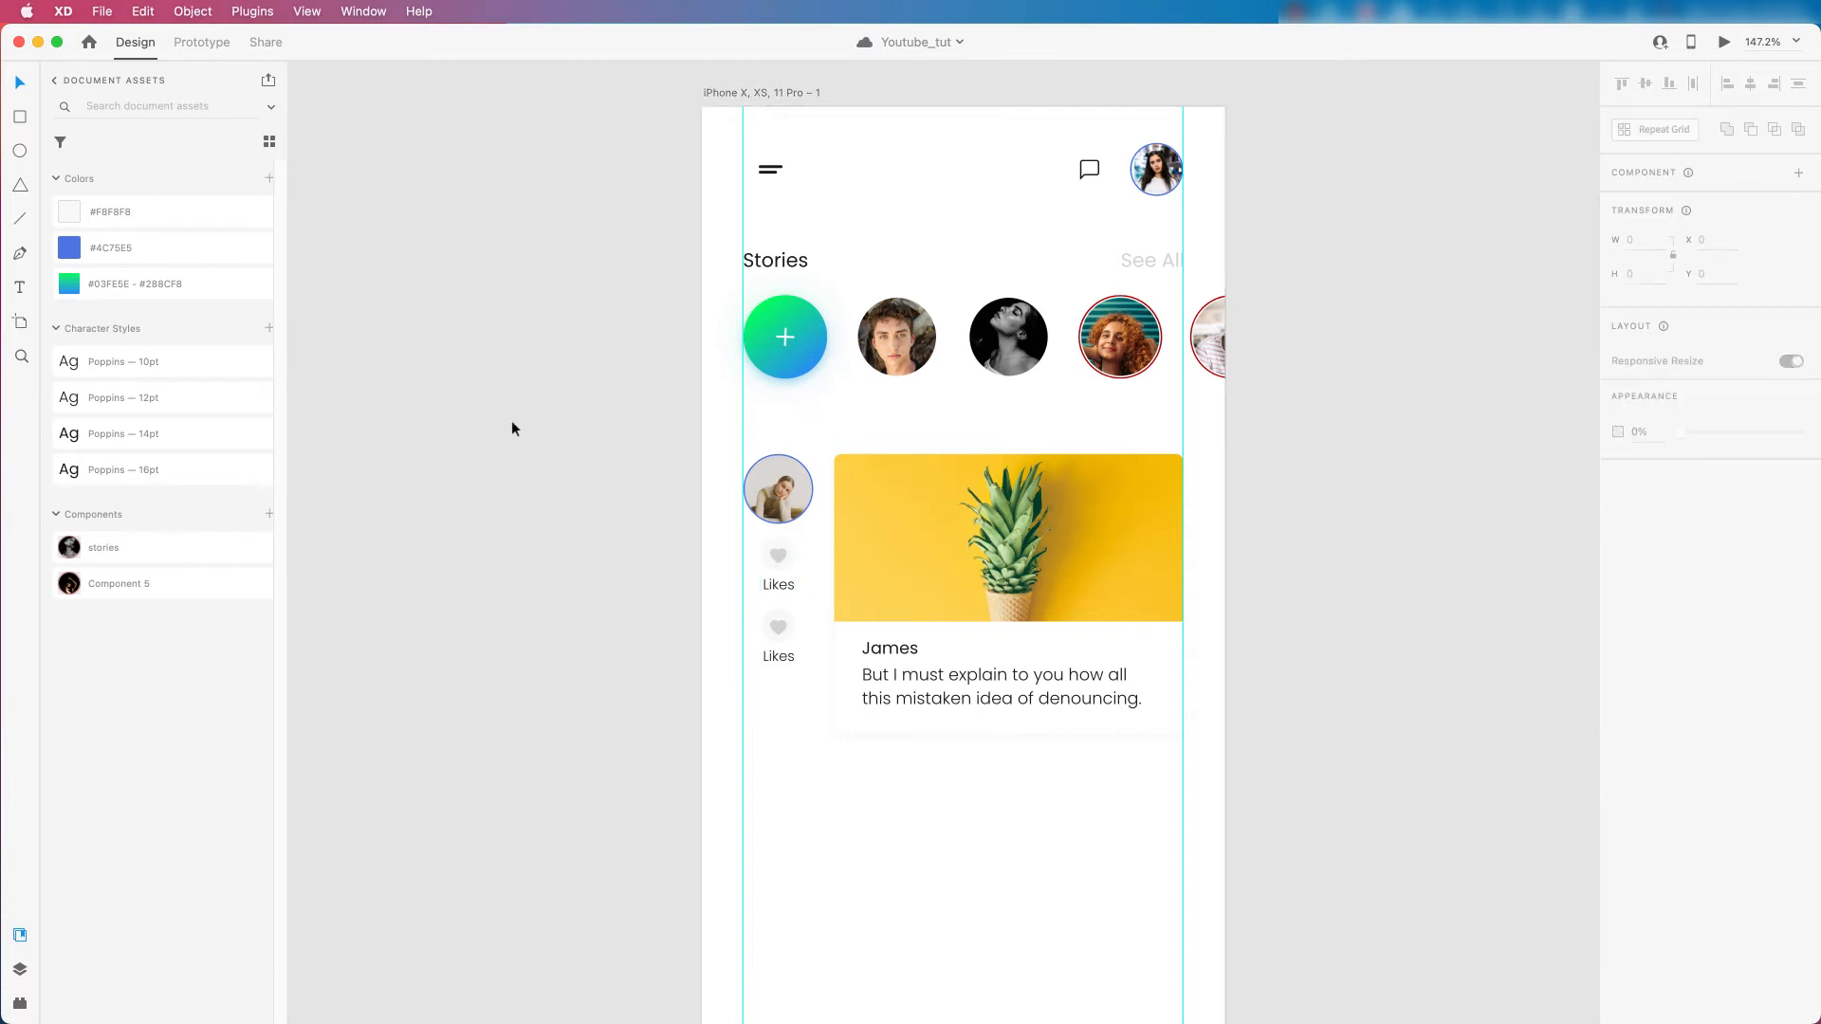
# Paste a copy of the 24 by 24 heart icon, place it on the pasteboard beside the iPhone artboard, and deselect it.
pyautogui.scroll(3, 435, 340)
pyautogui.press('super+v')
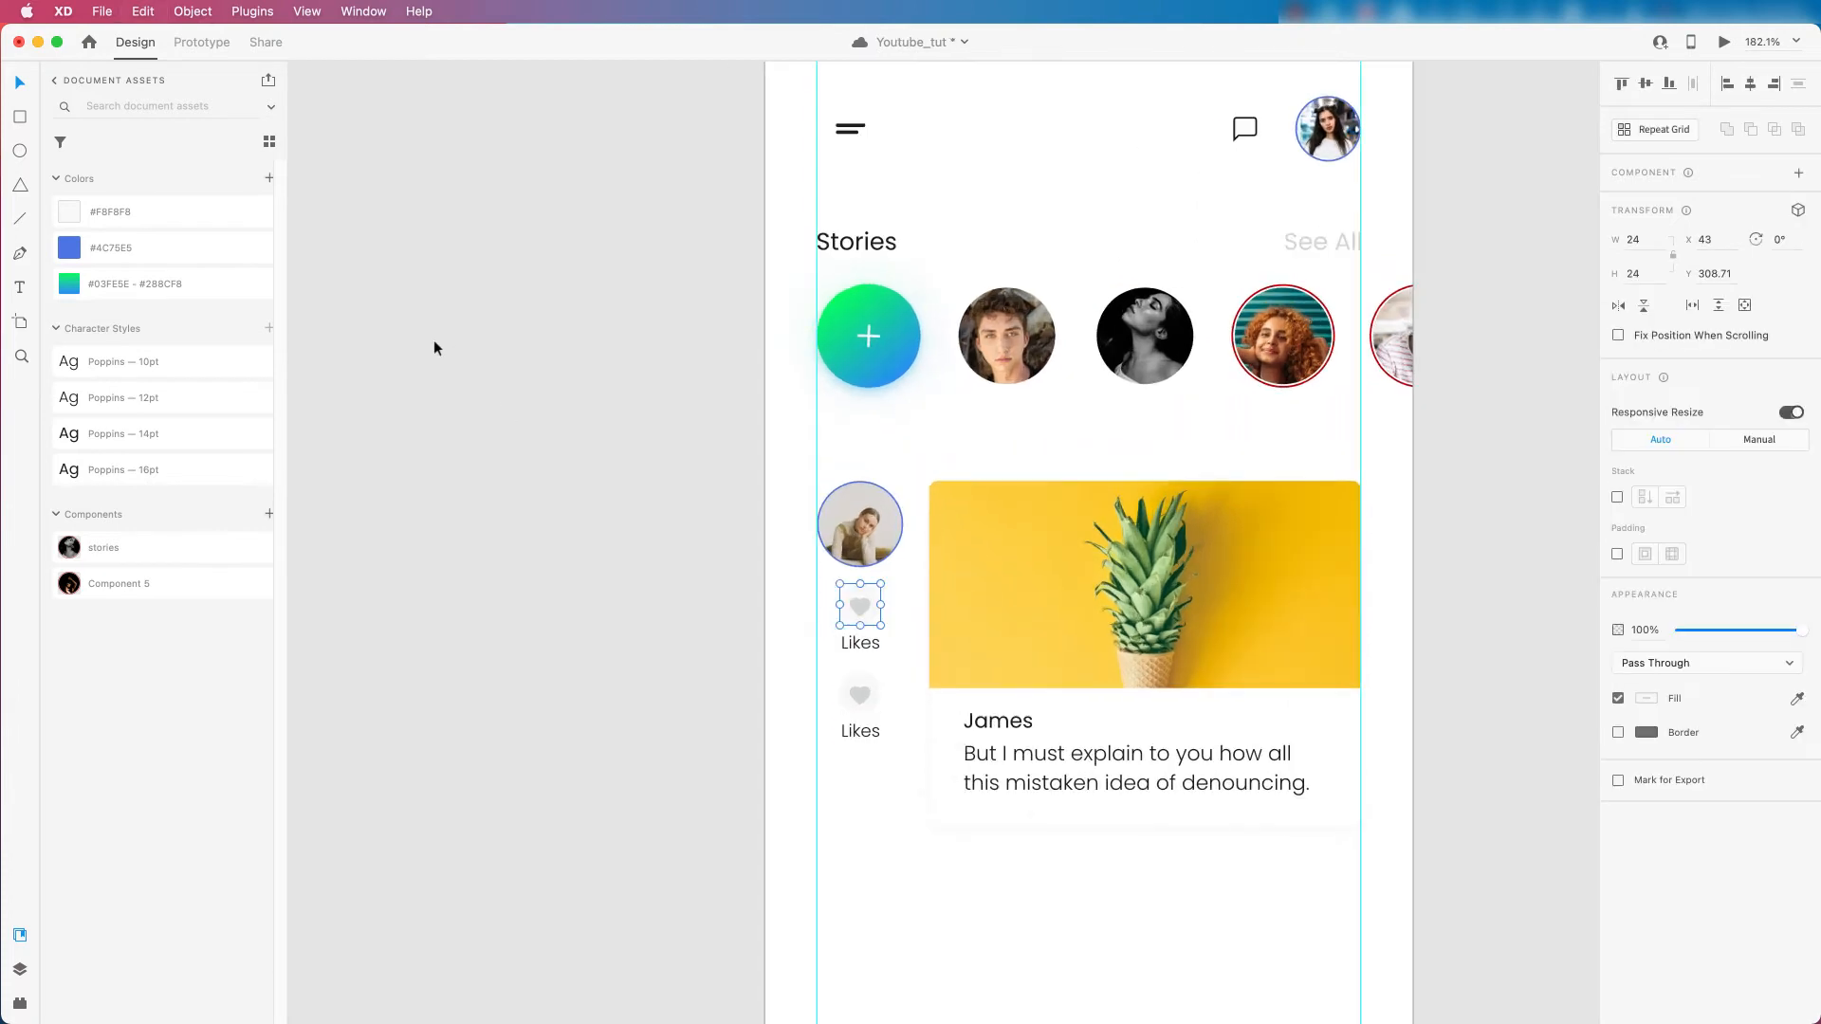
pyautogui.moveTo(865, 602); pyautogui.dragTo(573, 417)
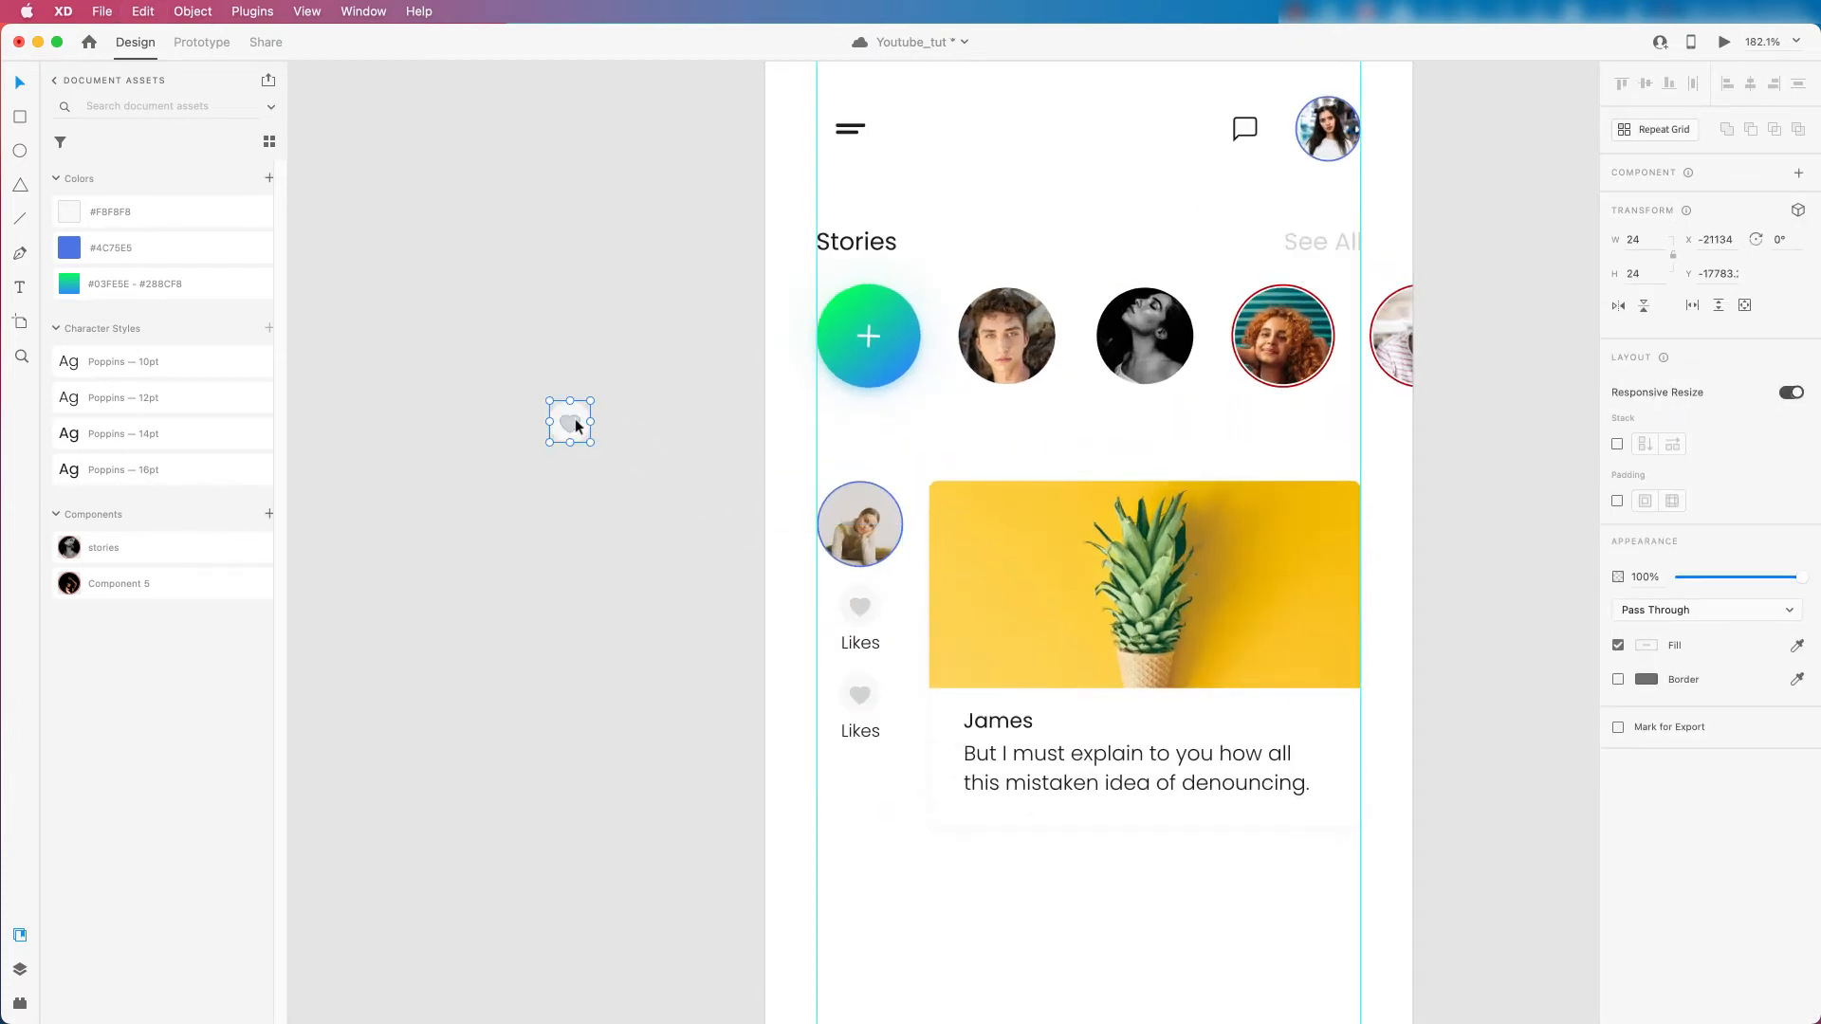
pyautogui.scroll(1, 573, 417)
pyautogui.scroll(5, 538, 410)
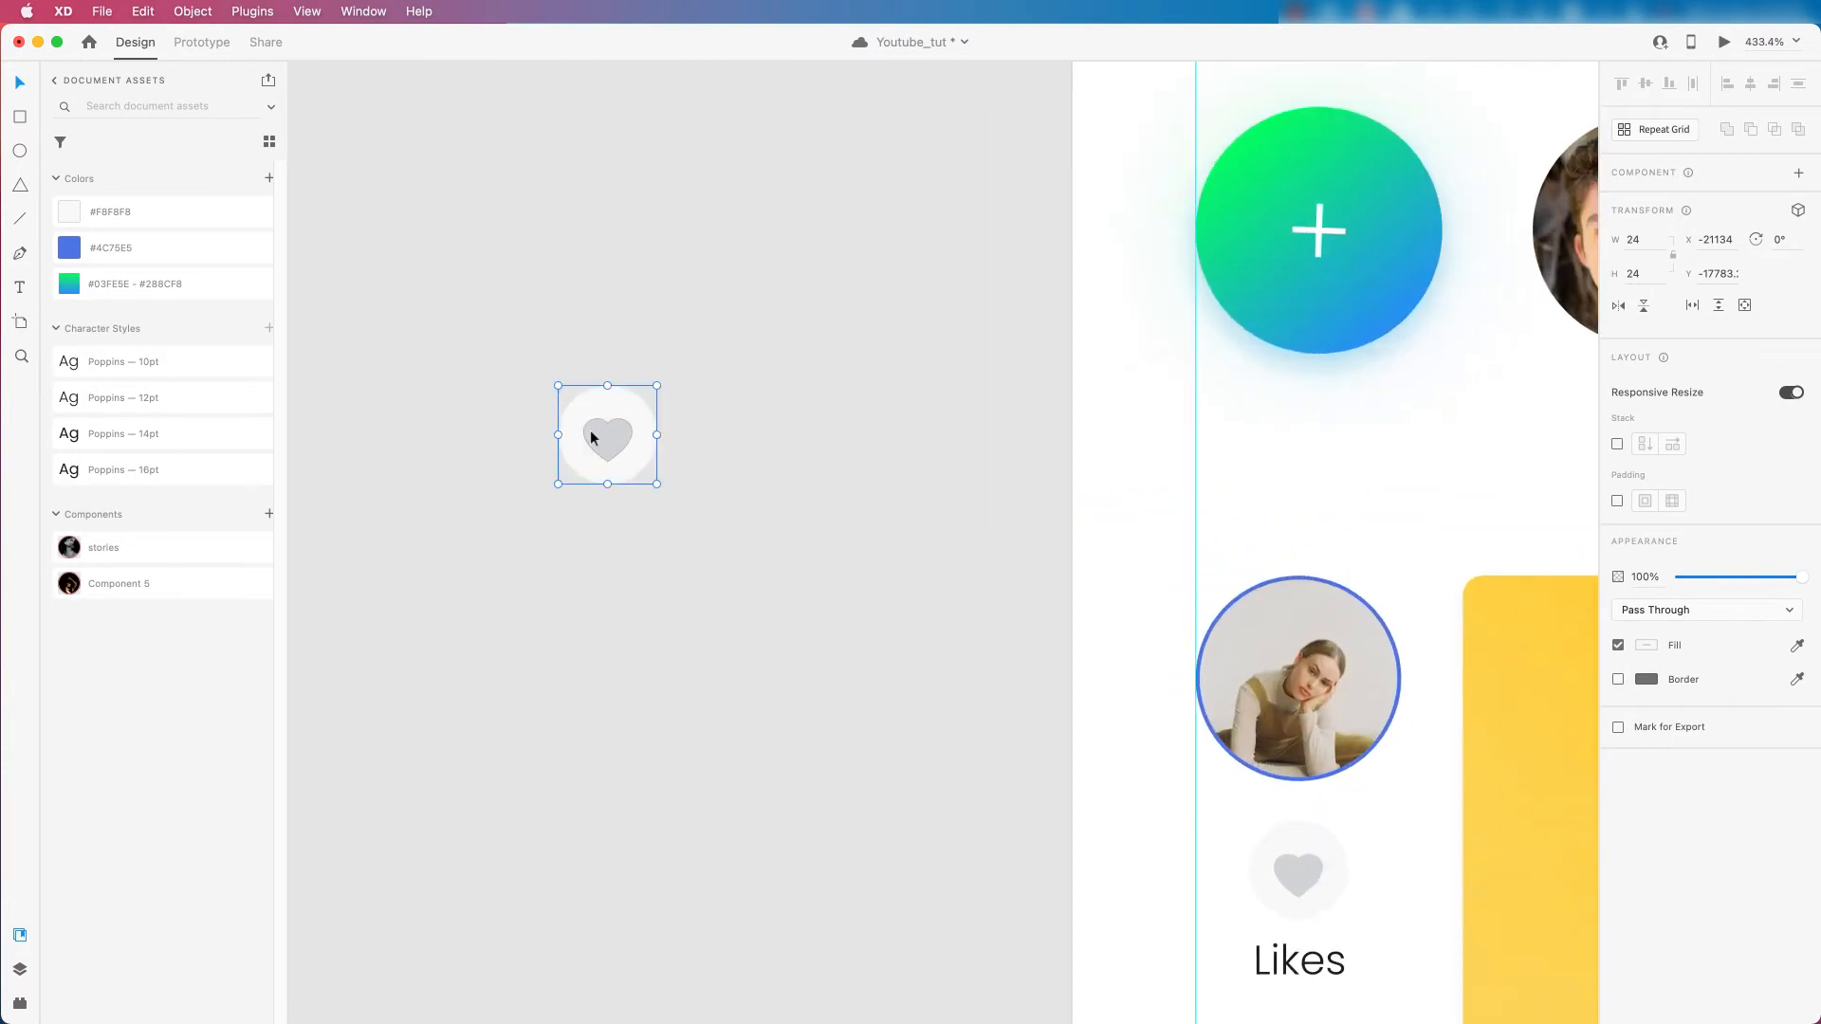
pyautogui.doubleClick(567, 423)
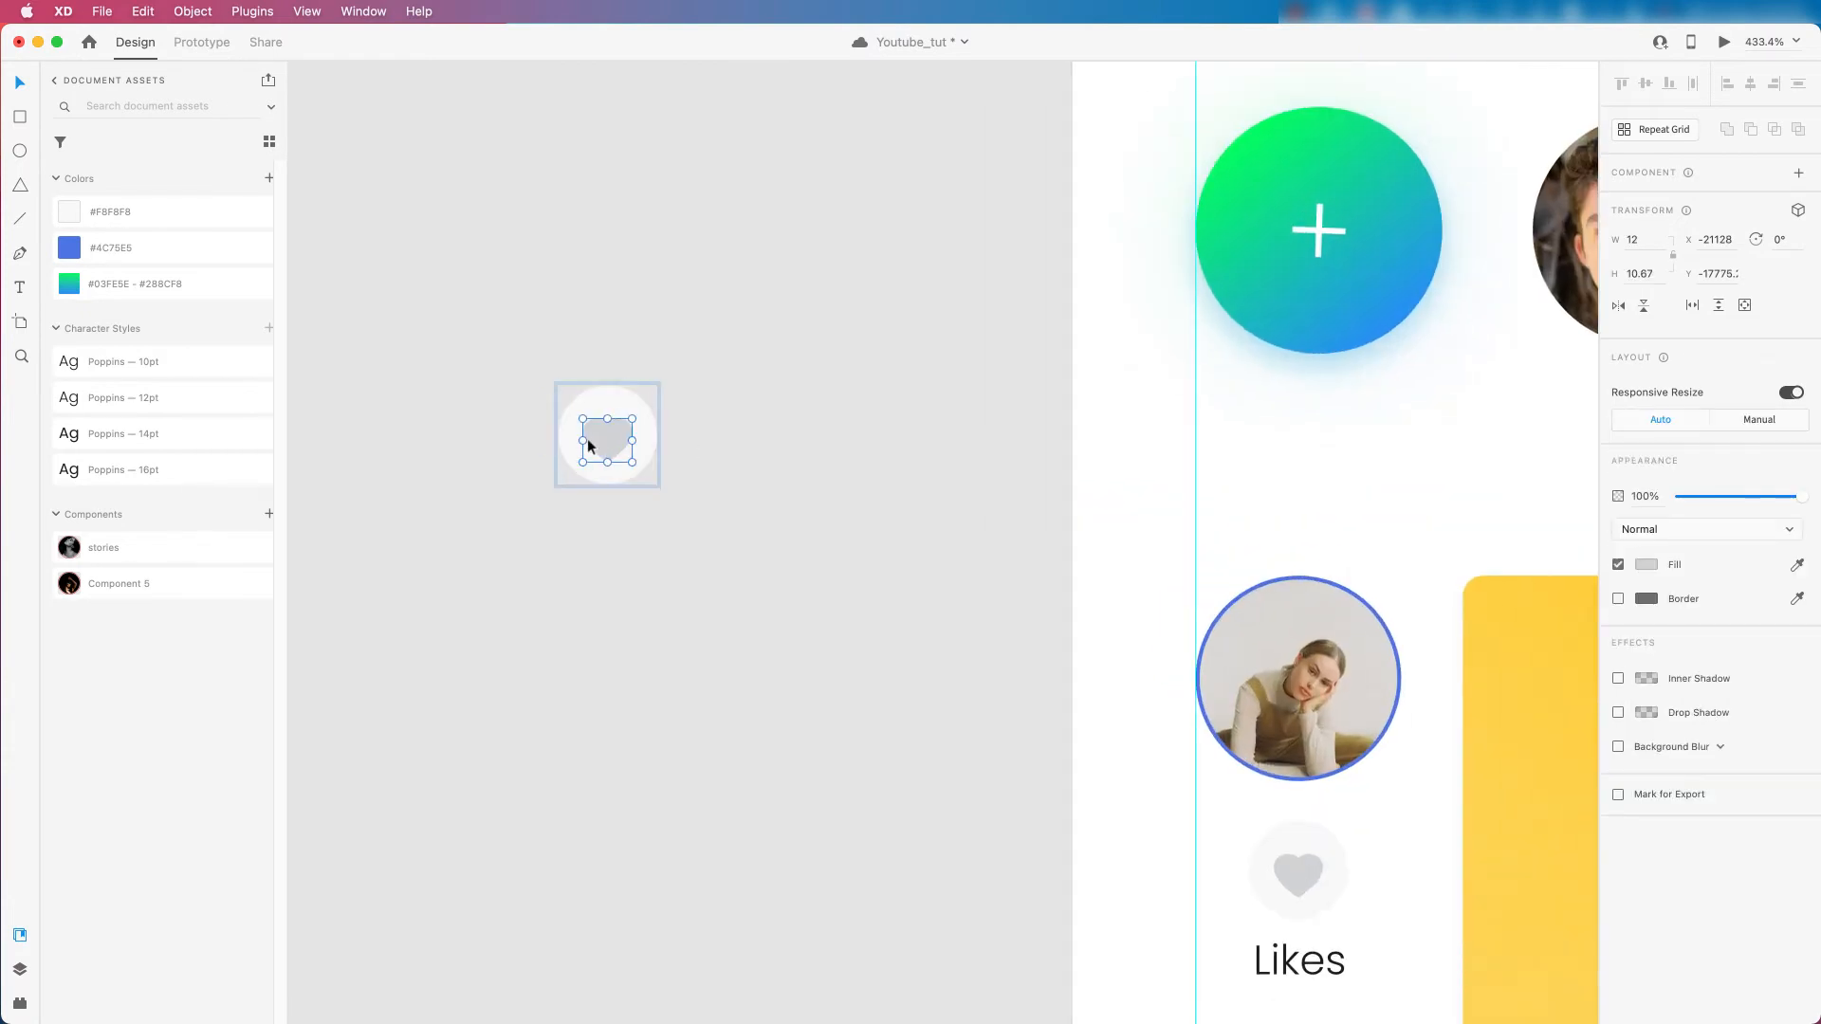
pyautogui.click(768, 409)
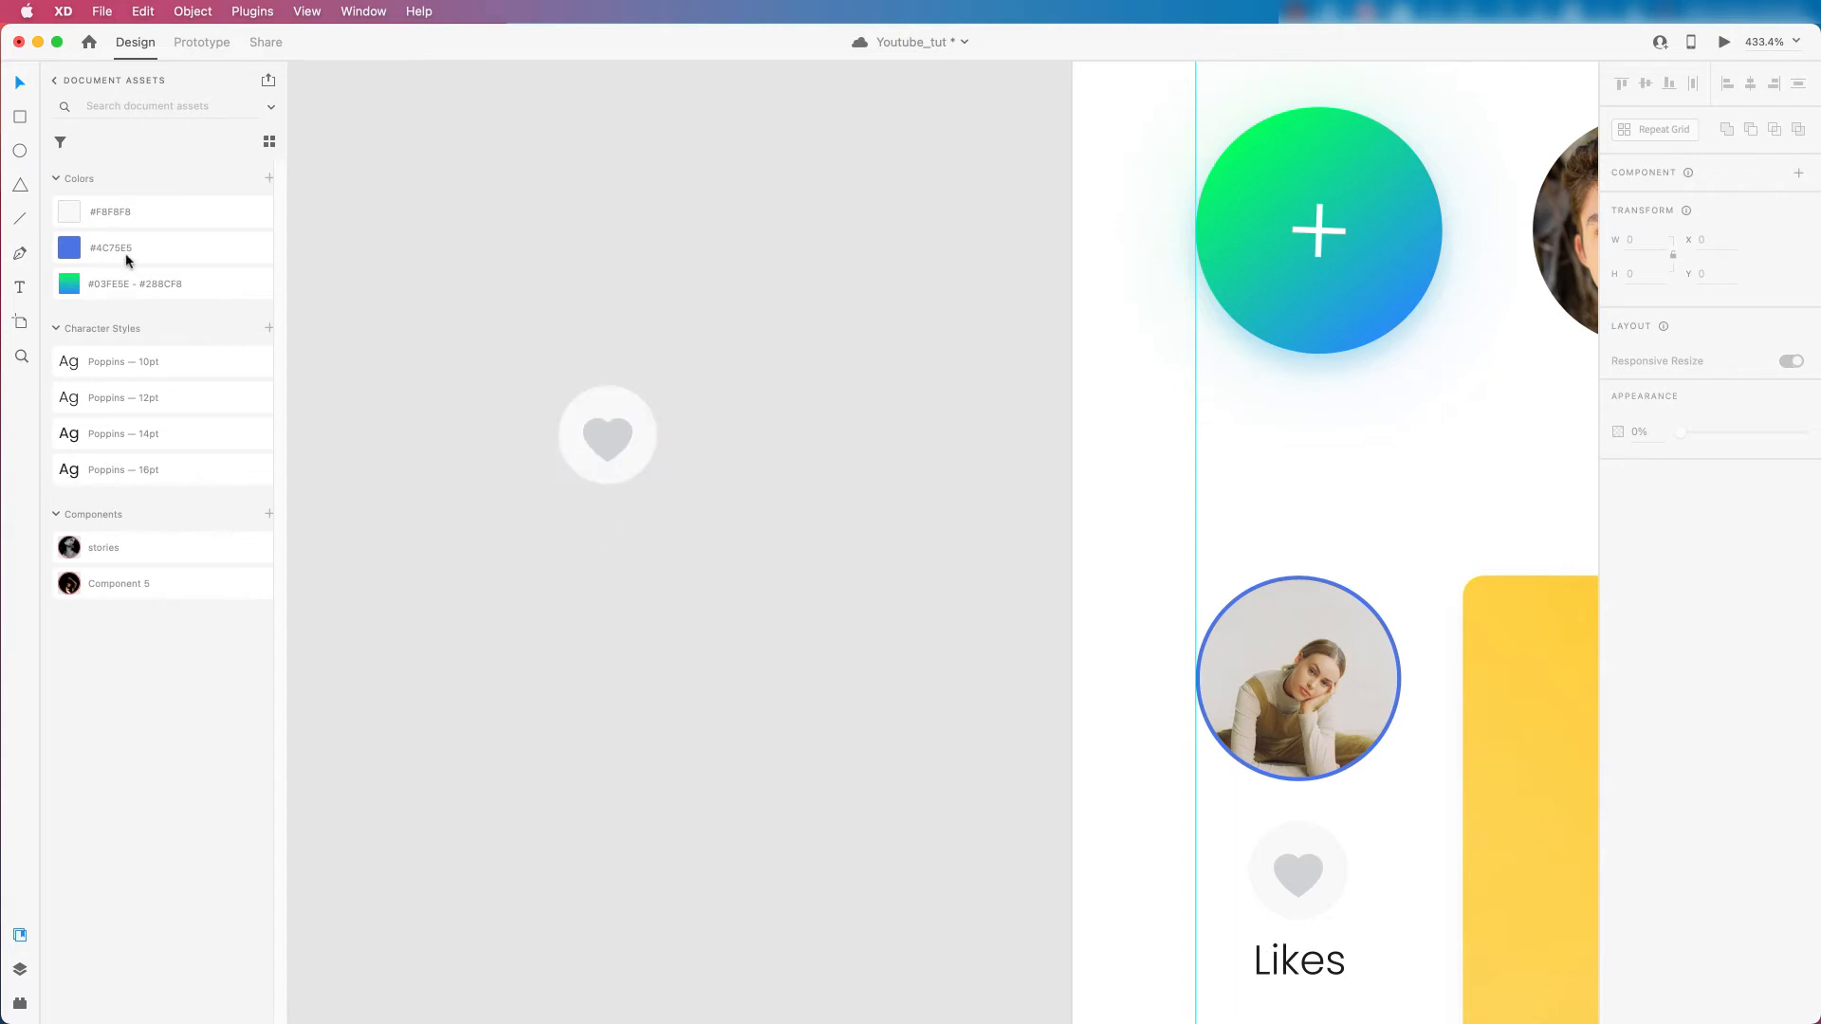
pyautogui.click(20, 188)
pyautogui.moveTo(804, 272); pyautogui.dragTo(876, 416)
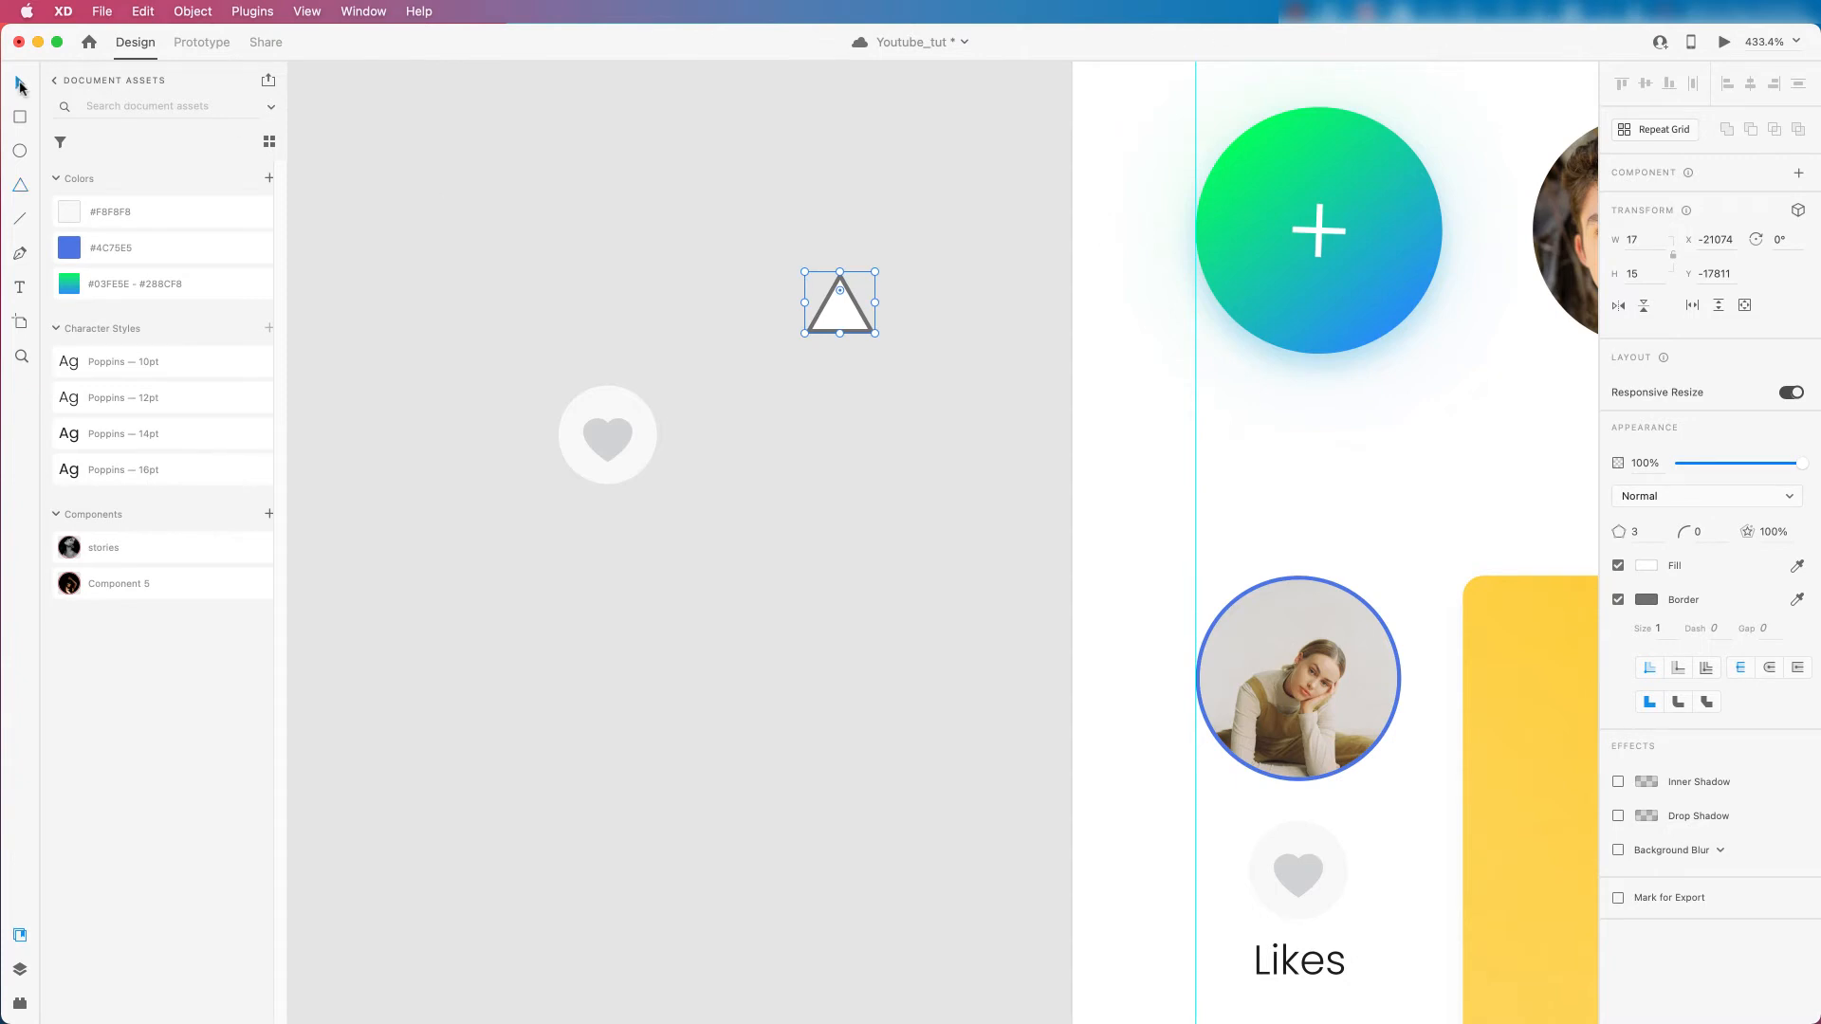
pyautogui.click(1636, 532)
pyautogui.press('super+z')
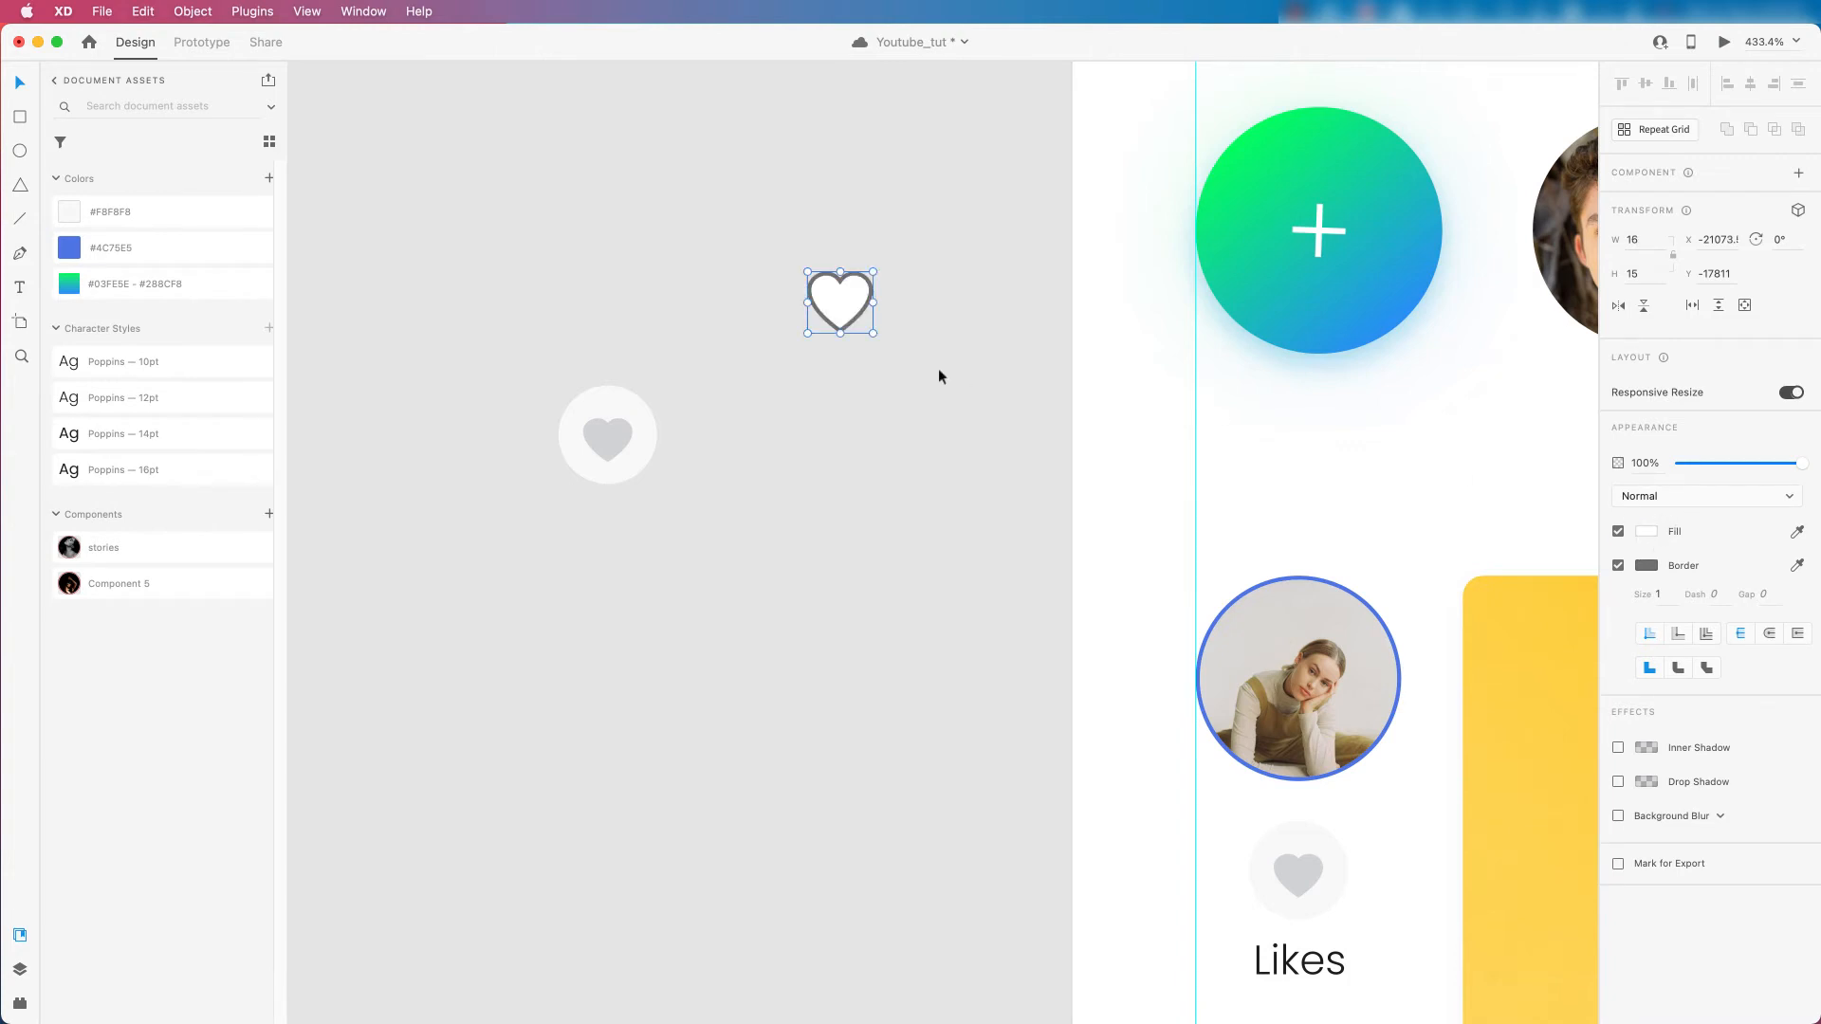
pyautogui.moveTo(853, 306); pyautogui.dragTo(739, 437)
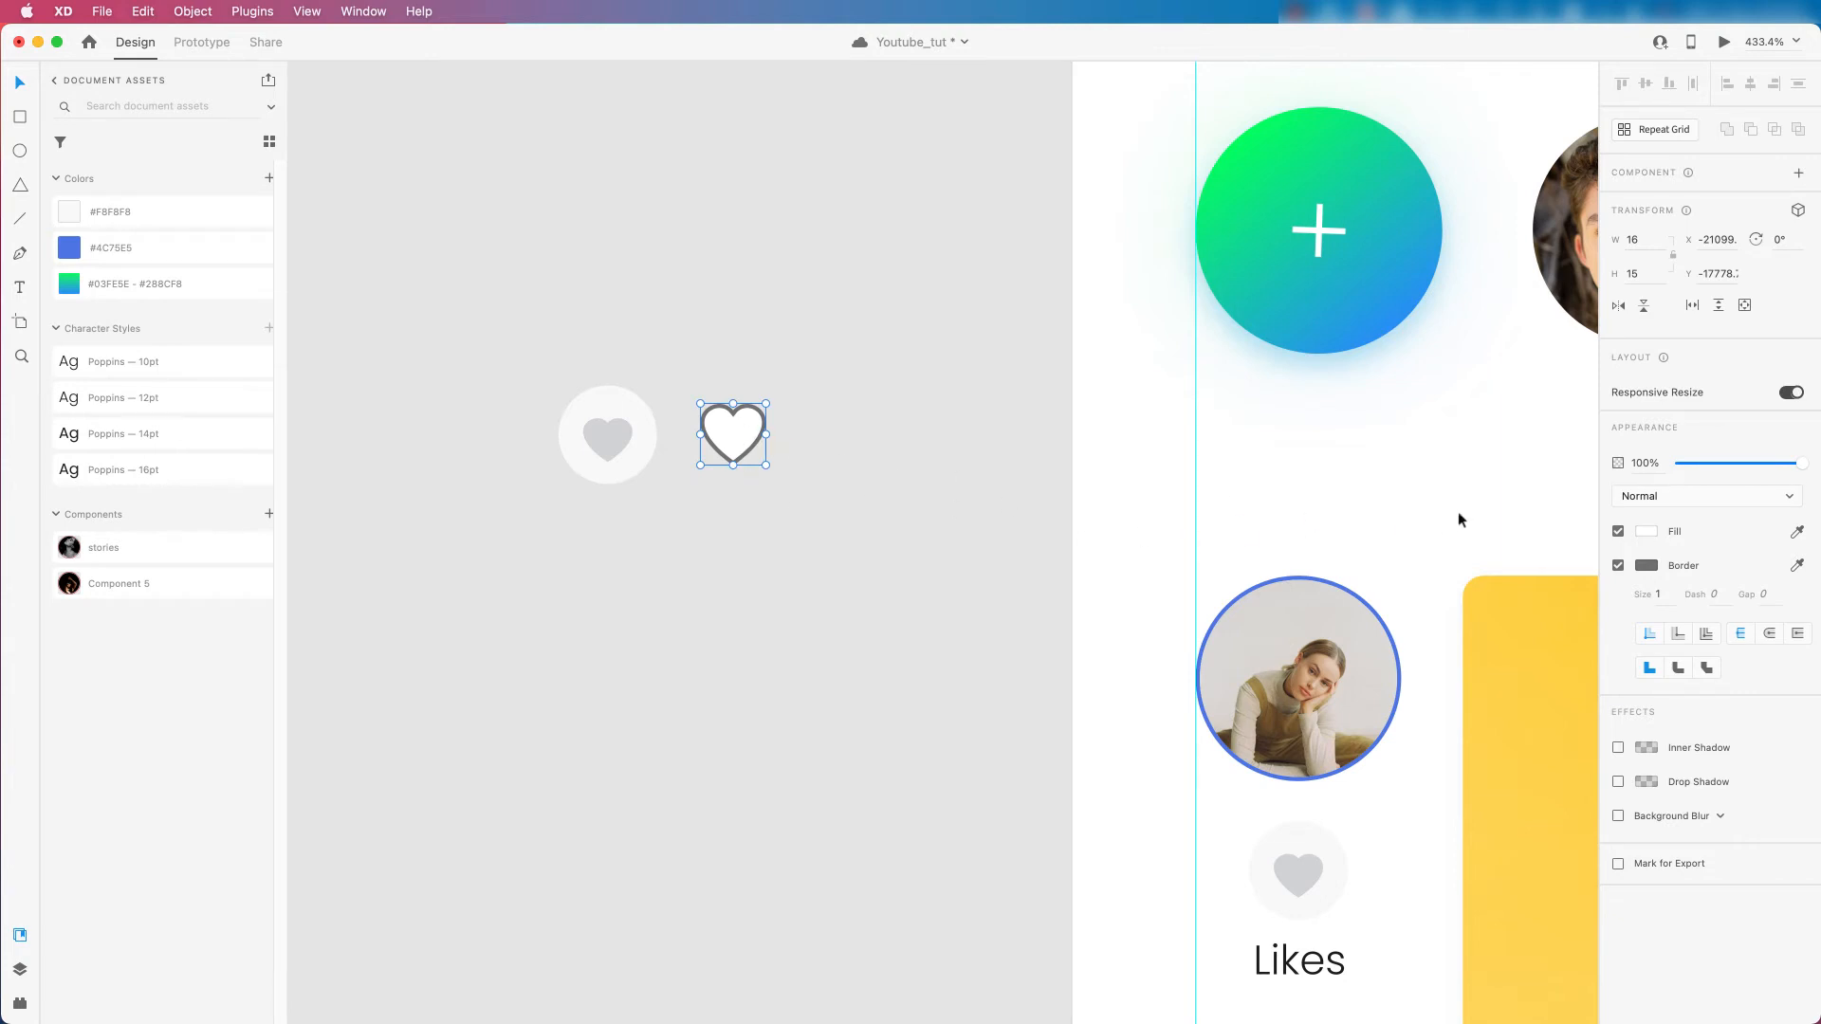
pyautogui.scroll(-2, 726, 454)
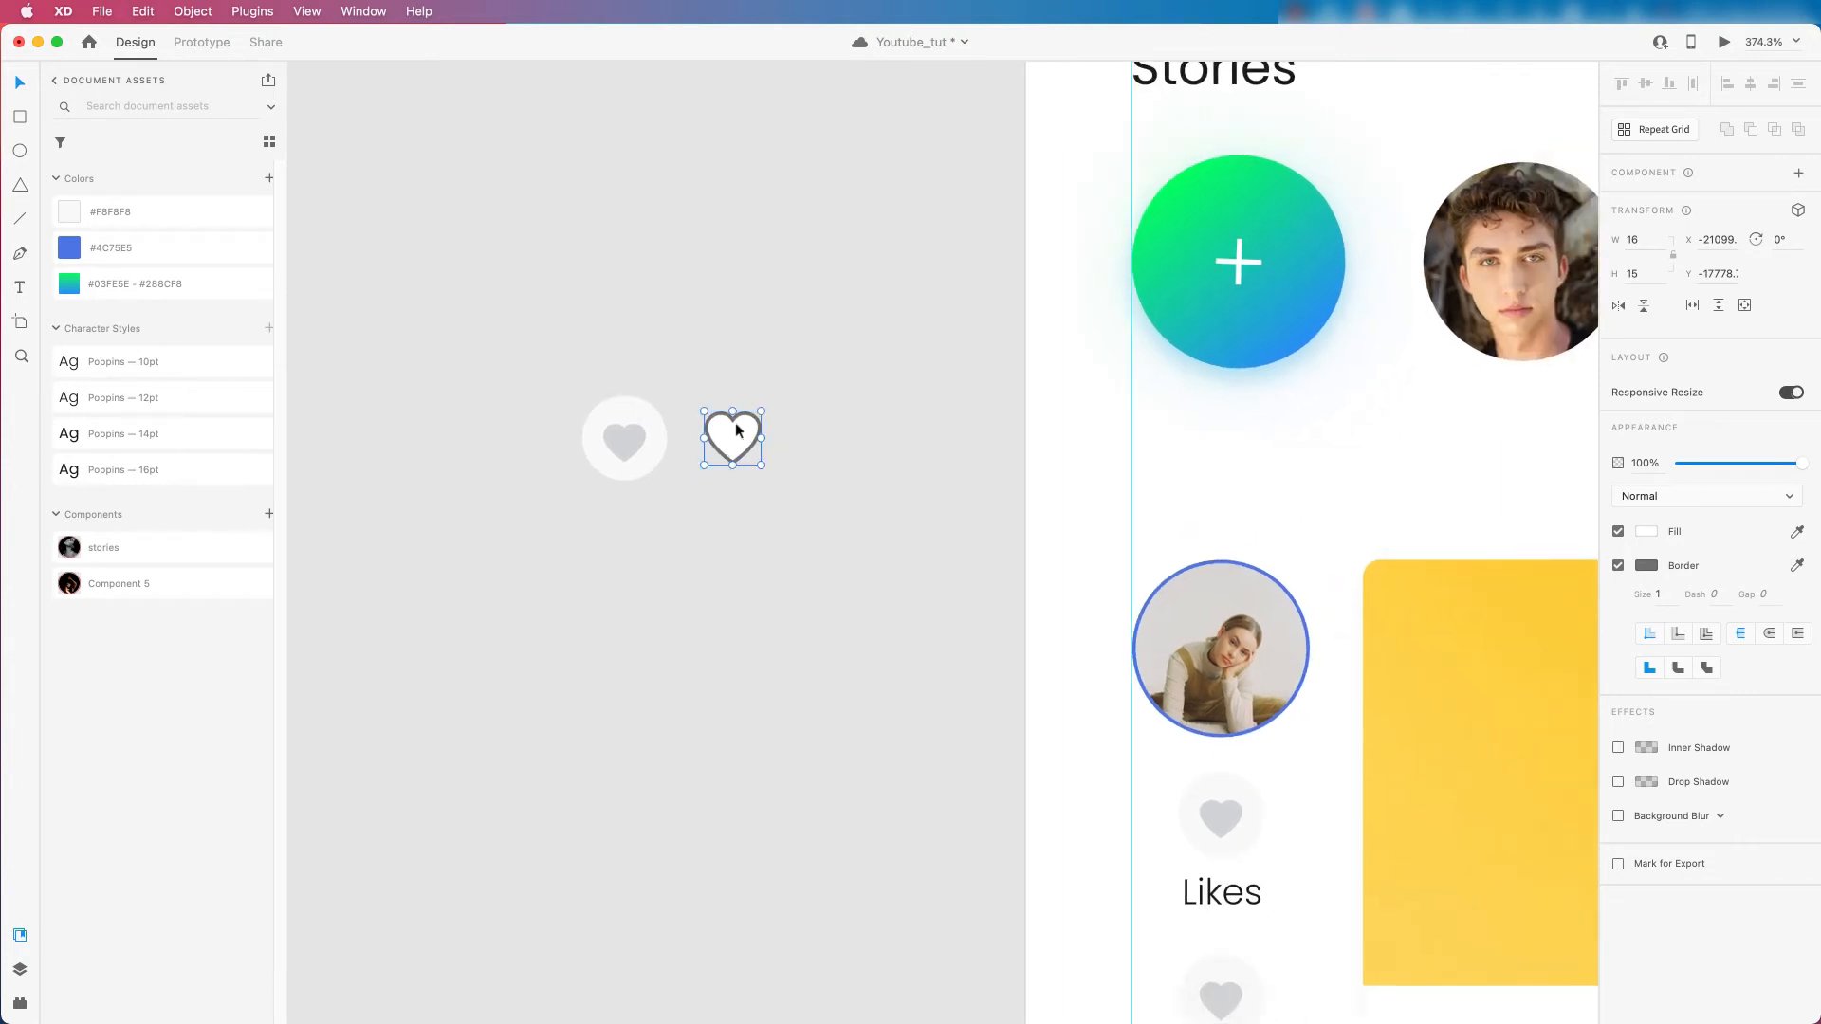
pyautogui.click(632, 417)
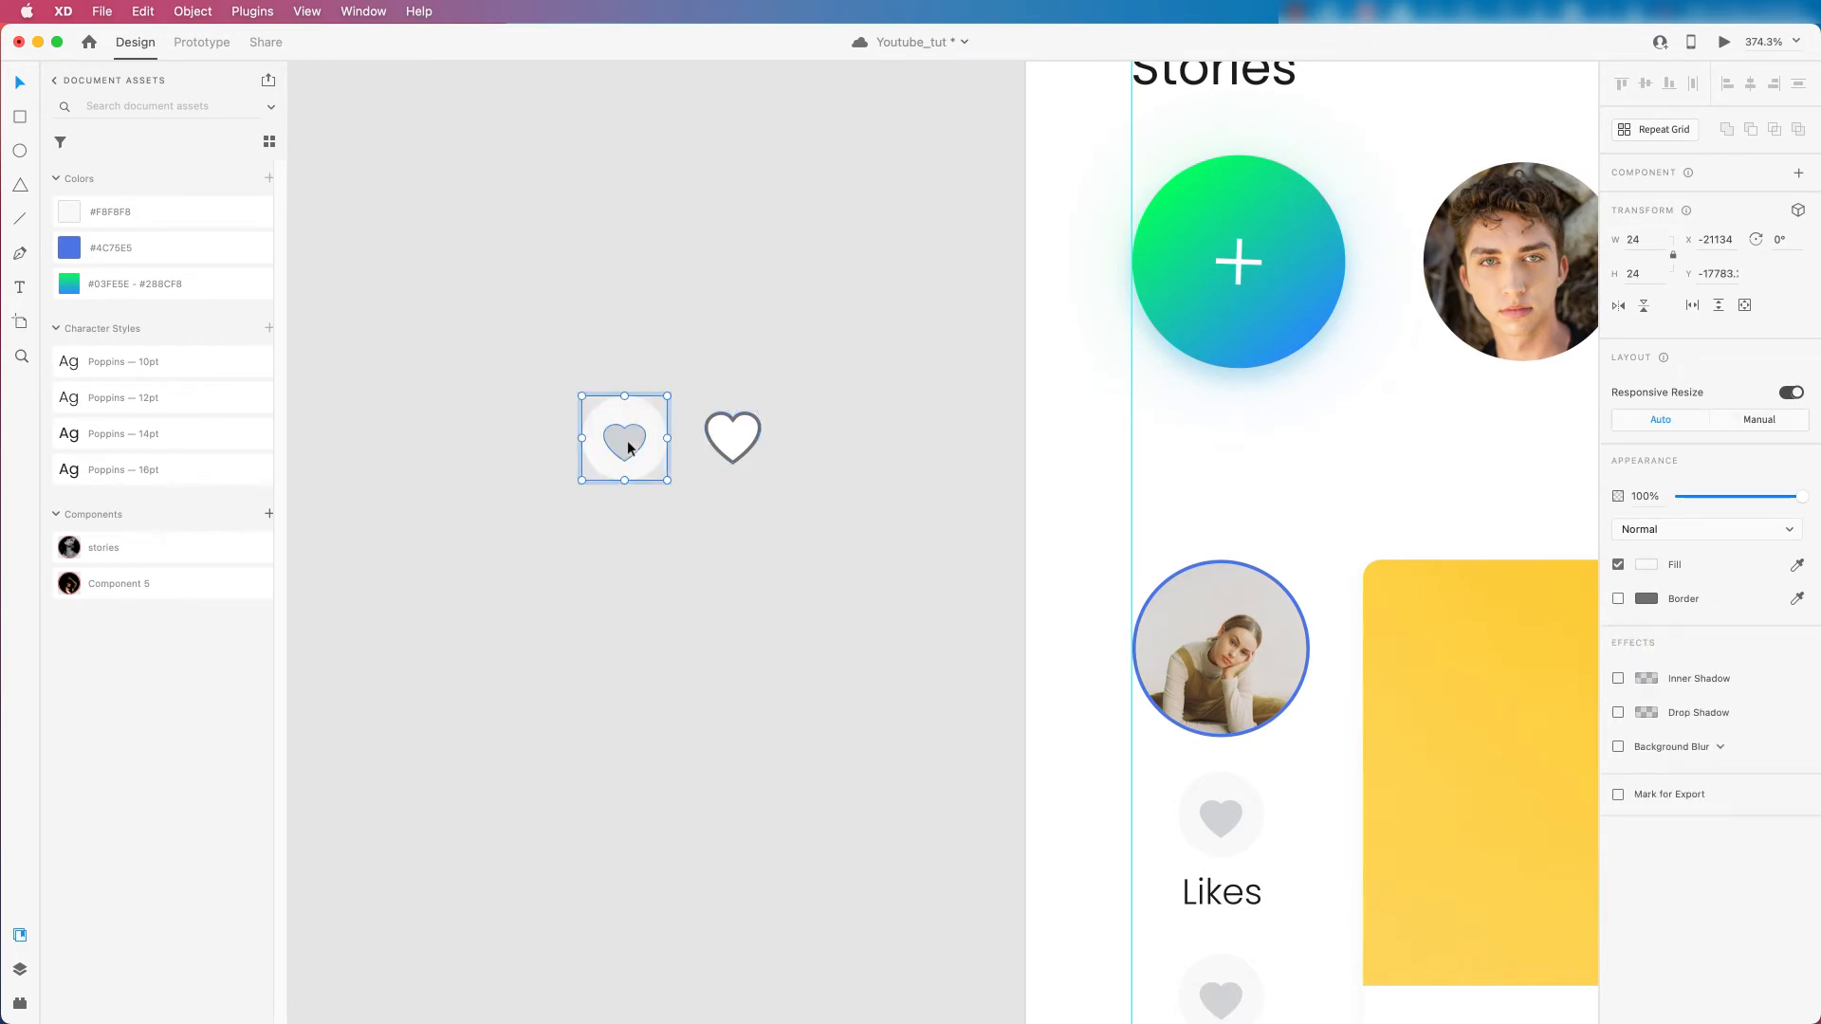
pyautogui.click(728, 433)
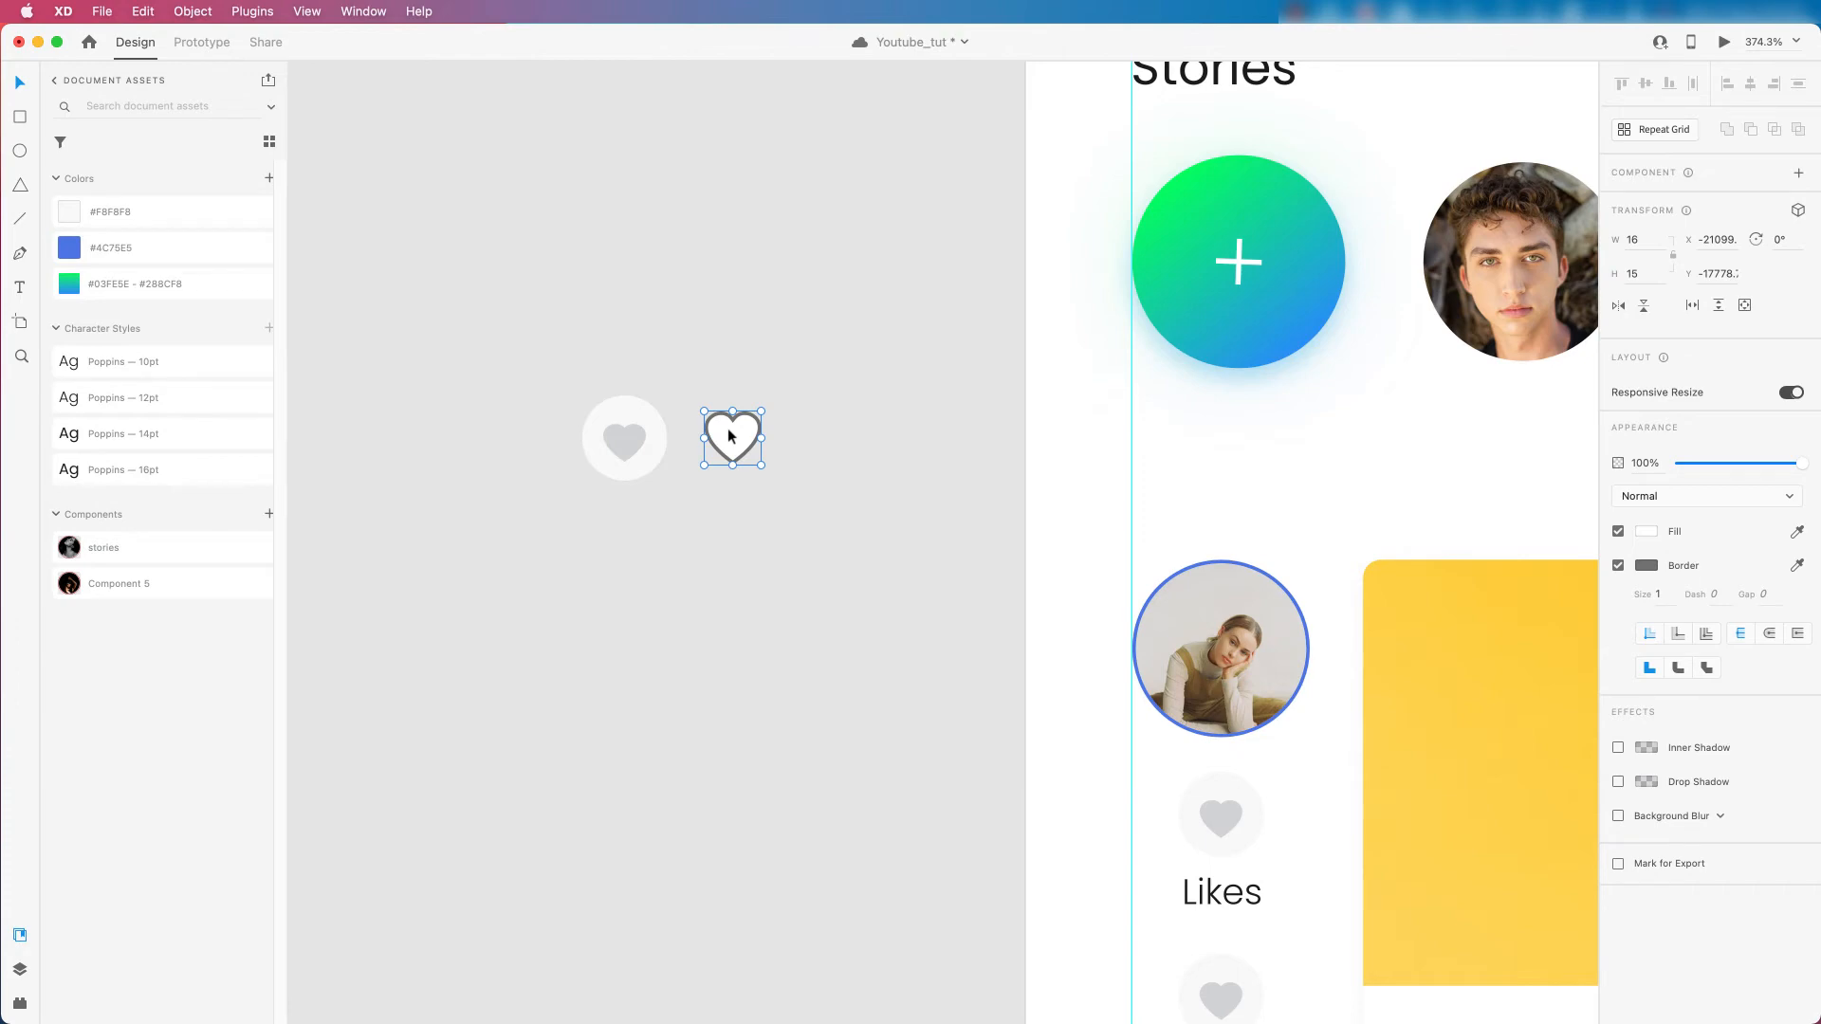
pyautogui.press('Delete')
# Copy the eye icon from the icon set on the Style artboard for use in the side bar.
pyautogui.click(634, 436)
pyautogui.scroll(-5, 640, 444)
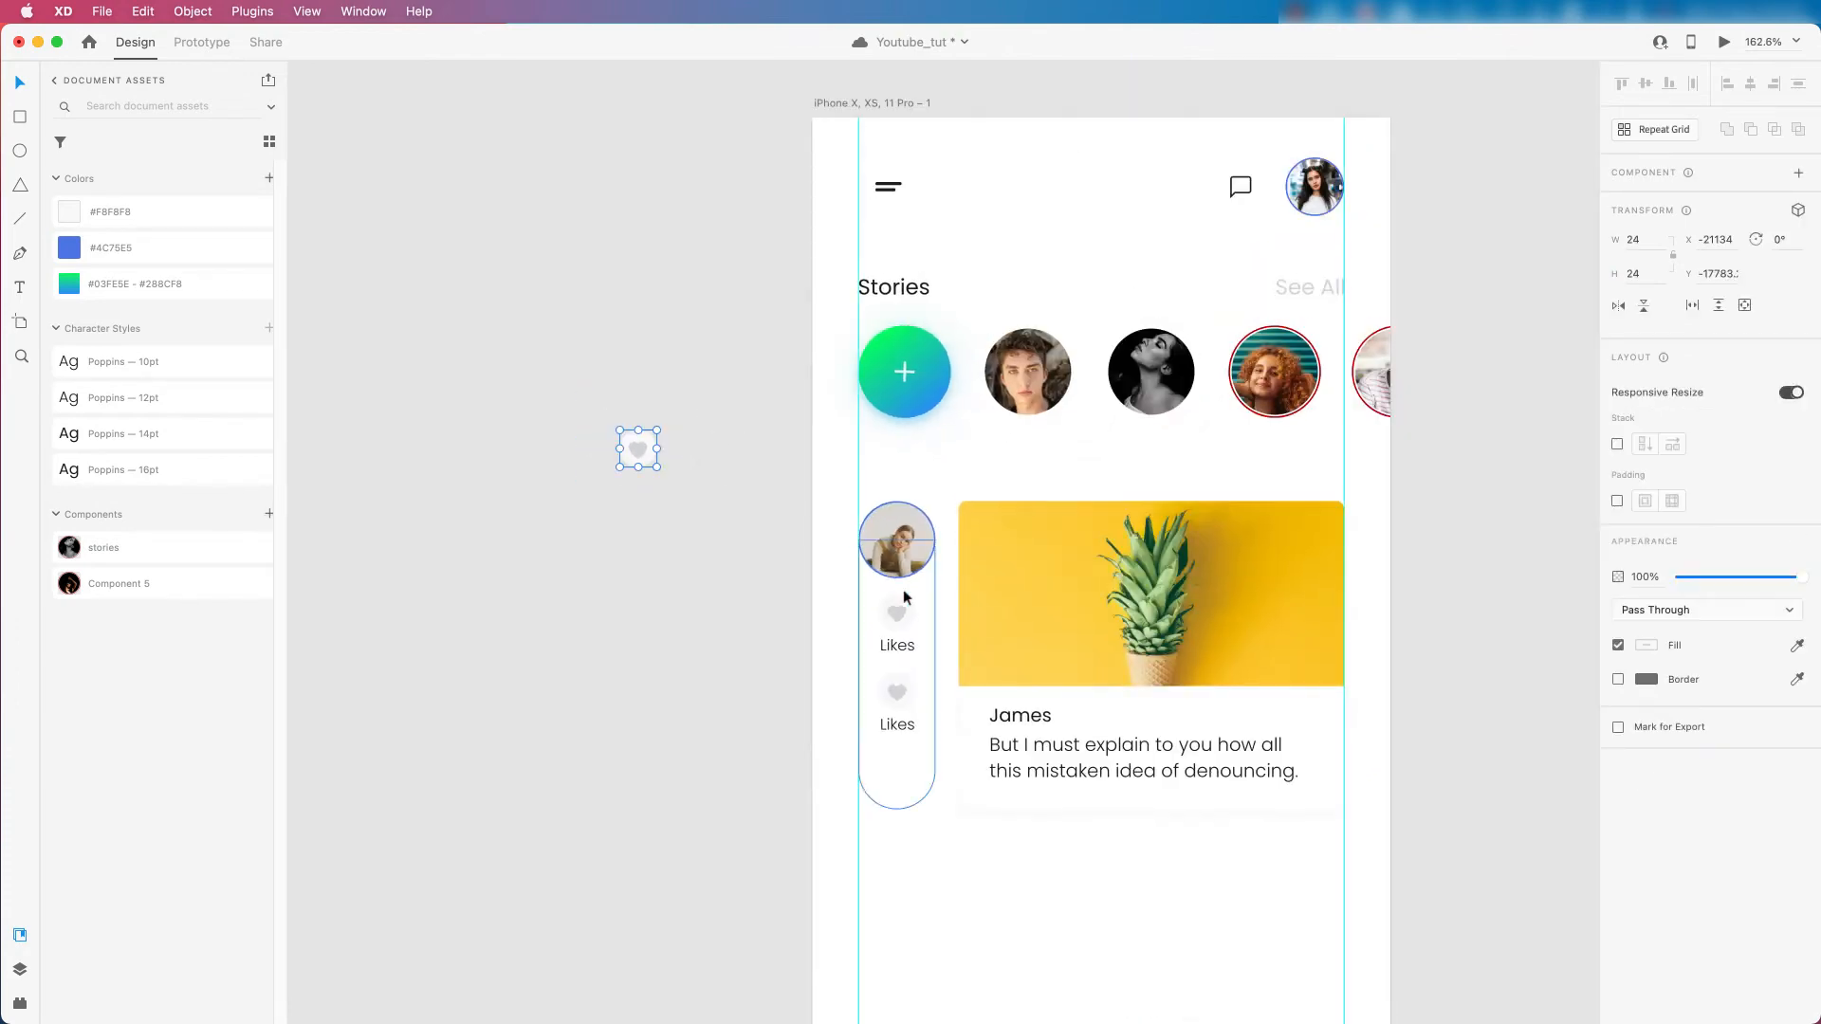
pyautogui.scroll(5, 854, 560)
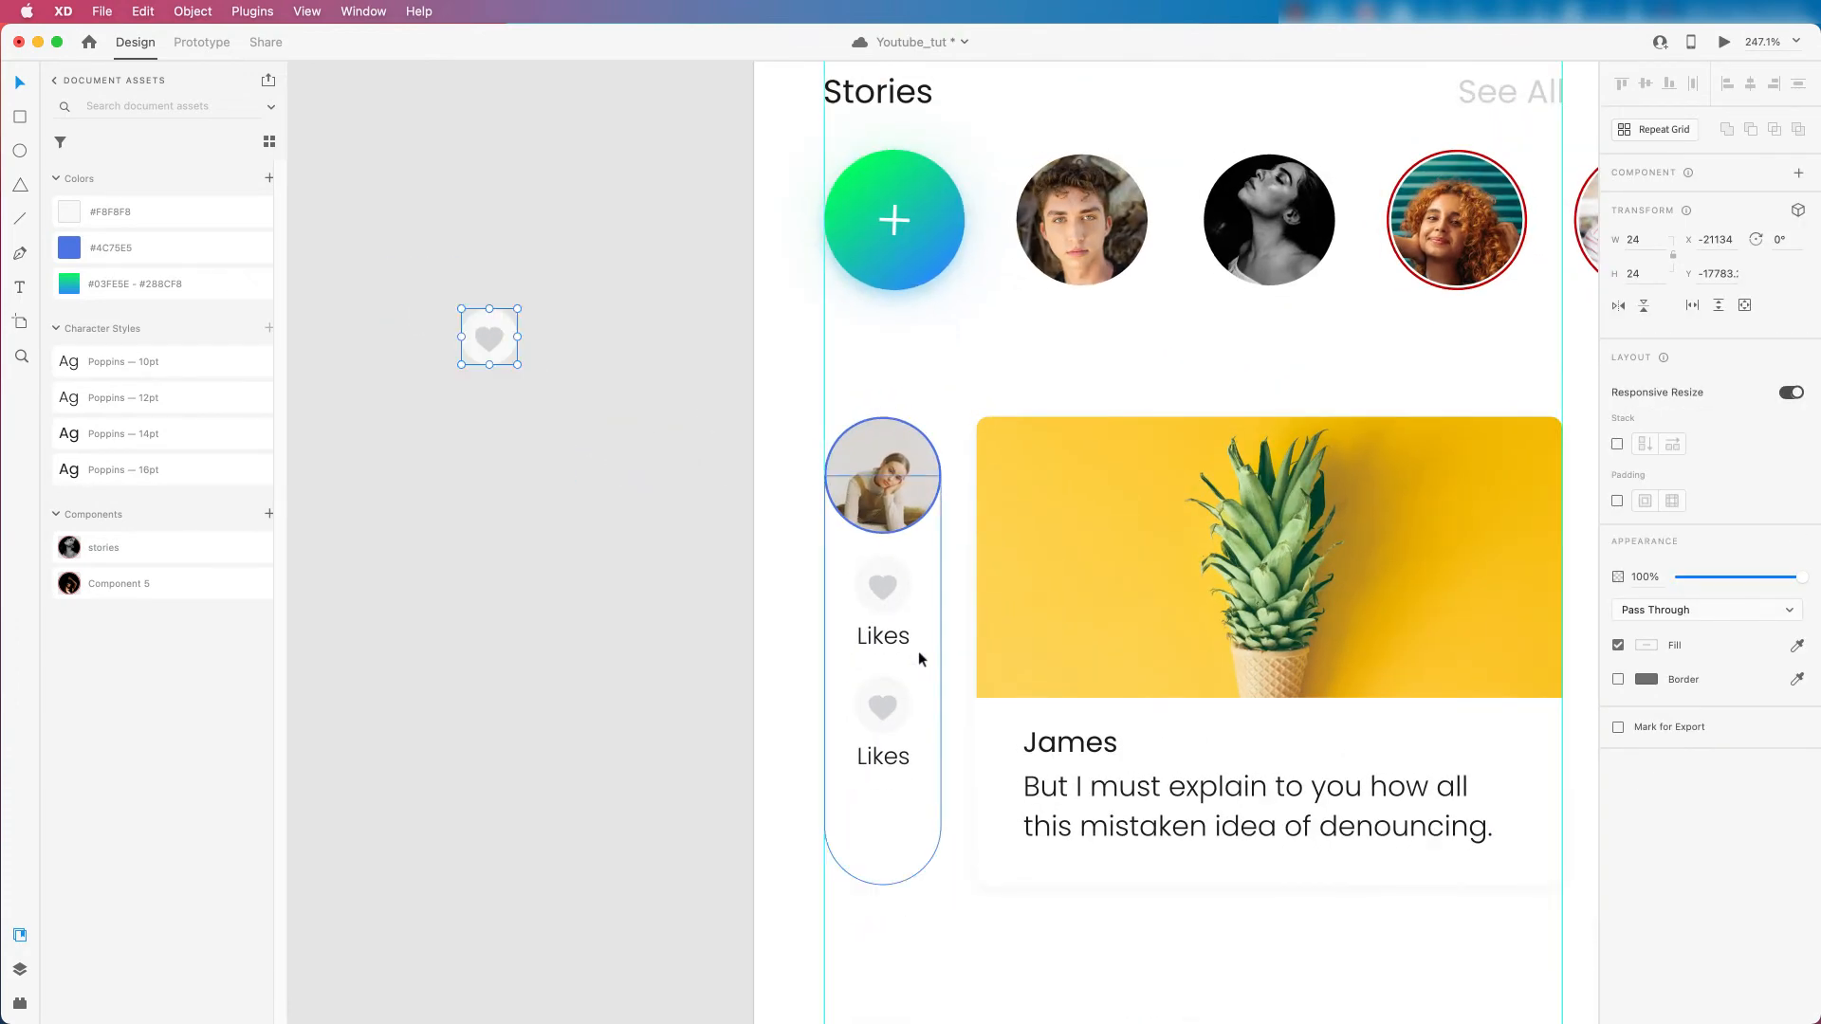
pyautogui.scroll(2, 919, 652)
pyautogui.click(885, 709)
pyautogui.scroll(-1, 853, 702)
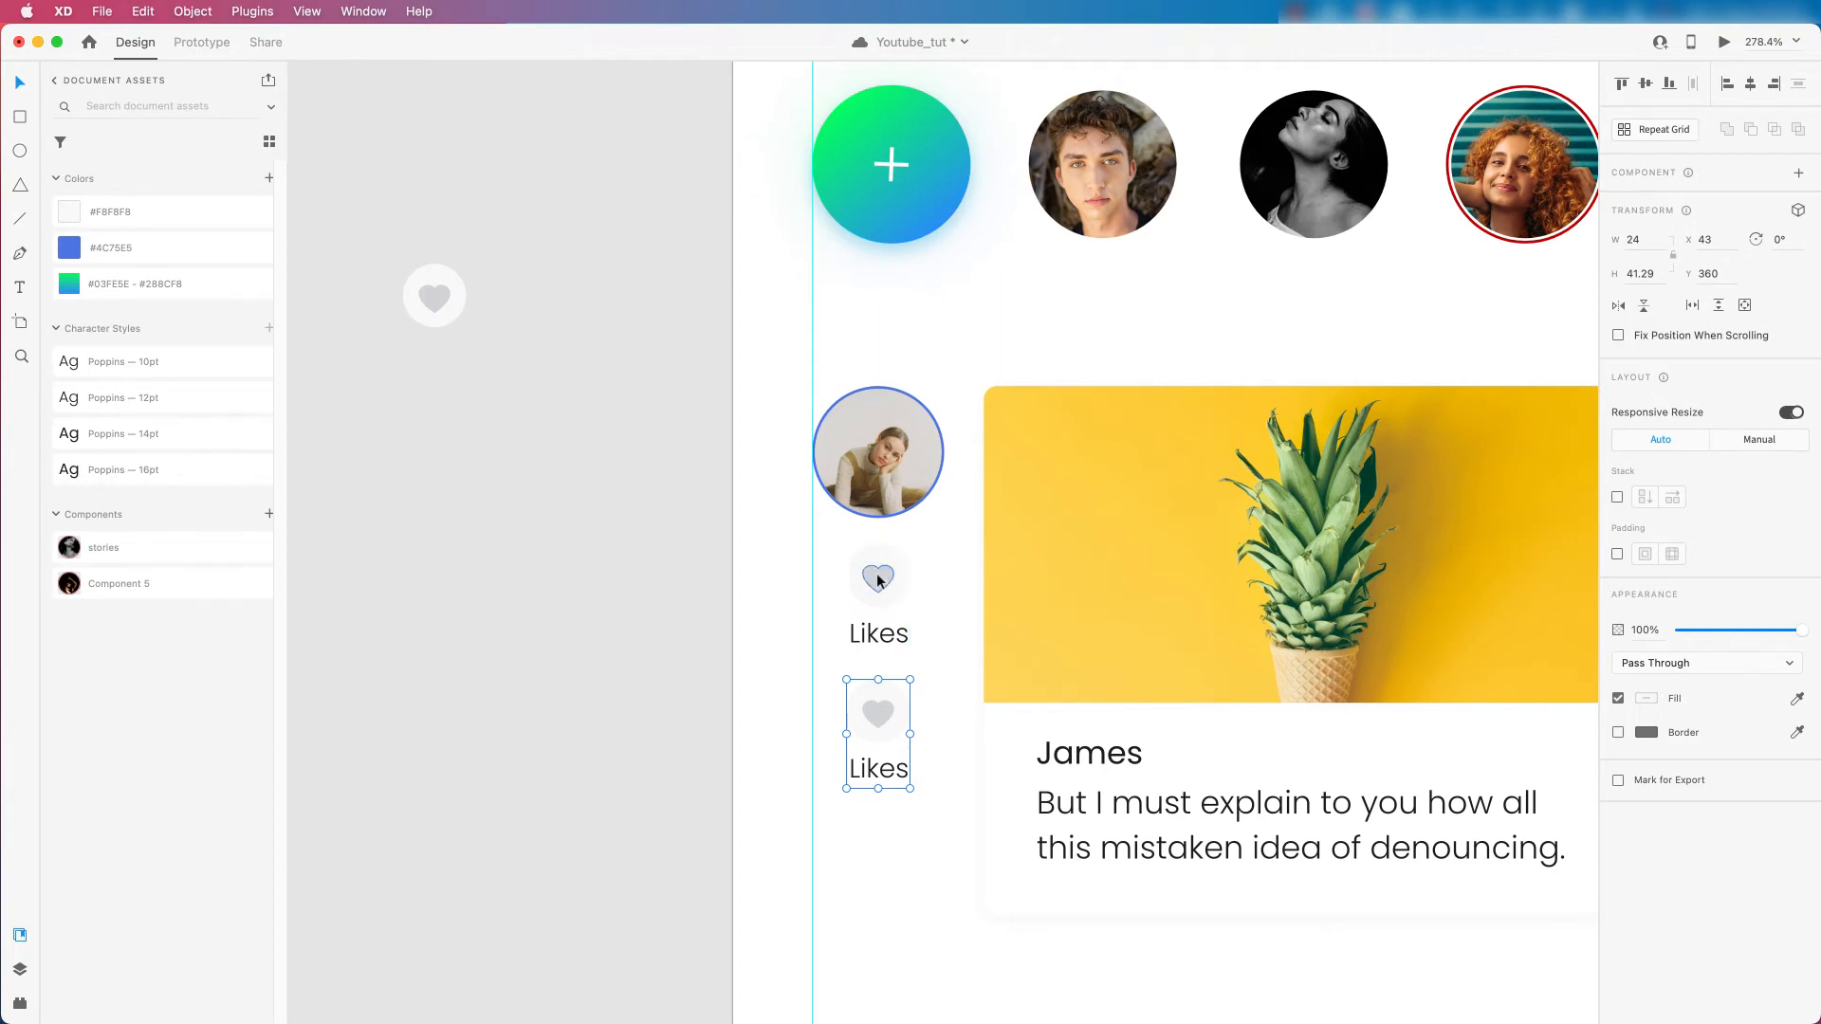
pyautogui.scroll(-10, 877, 573)
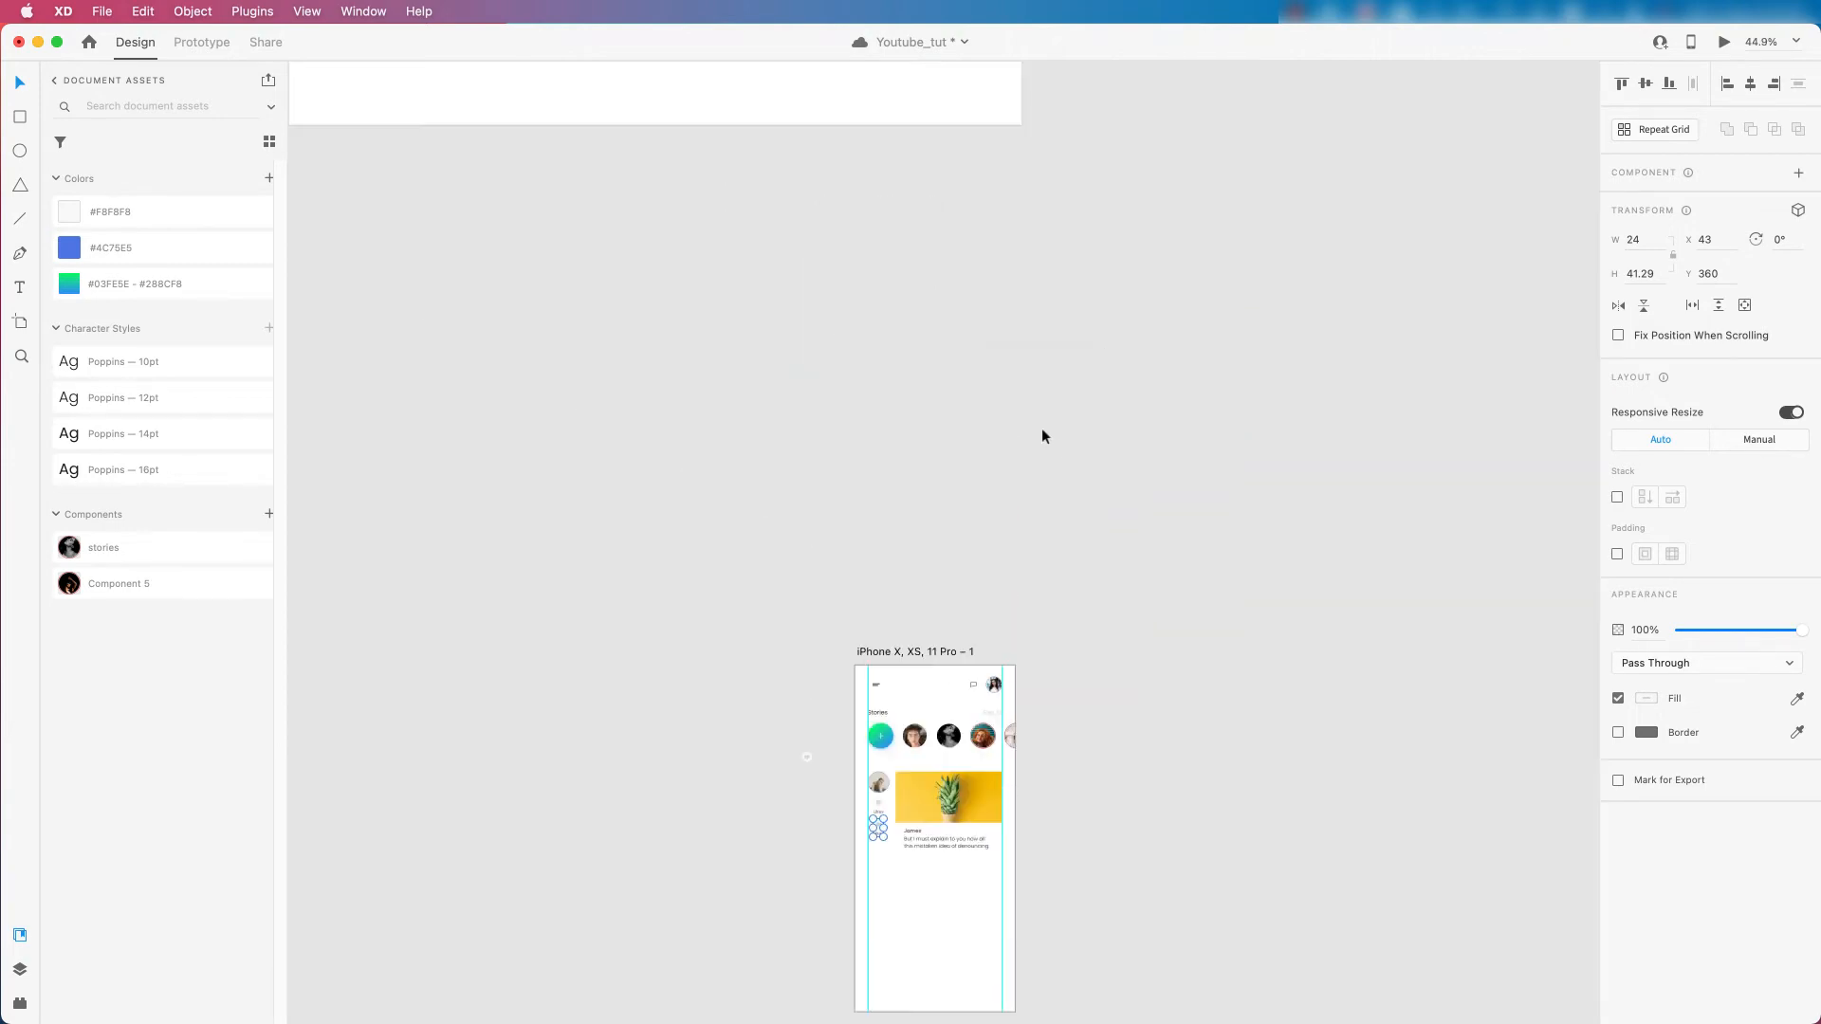
pyautogui.scroll(10, 1043, 427)
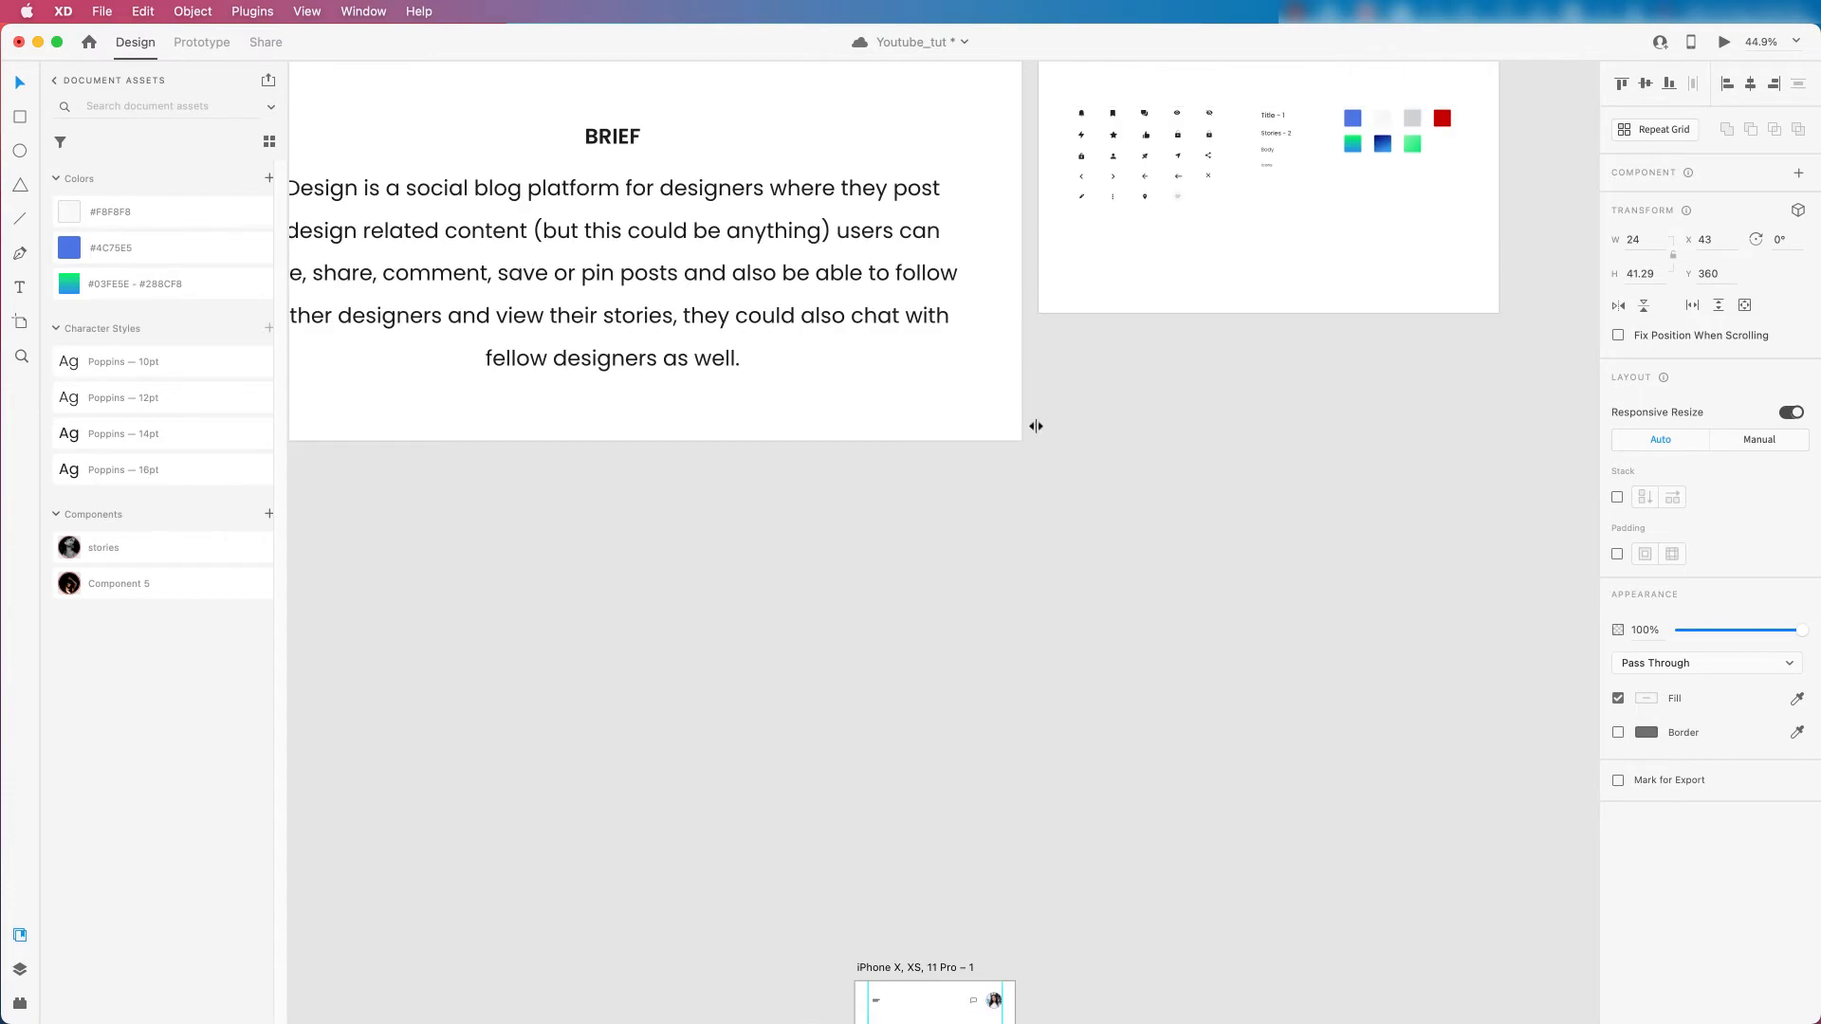
pyautogui.scroll(10, 1174, 333)
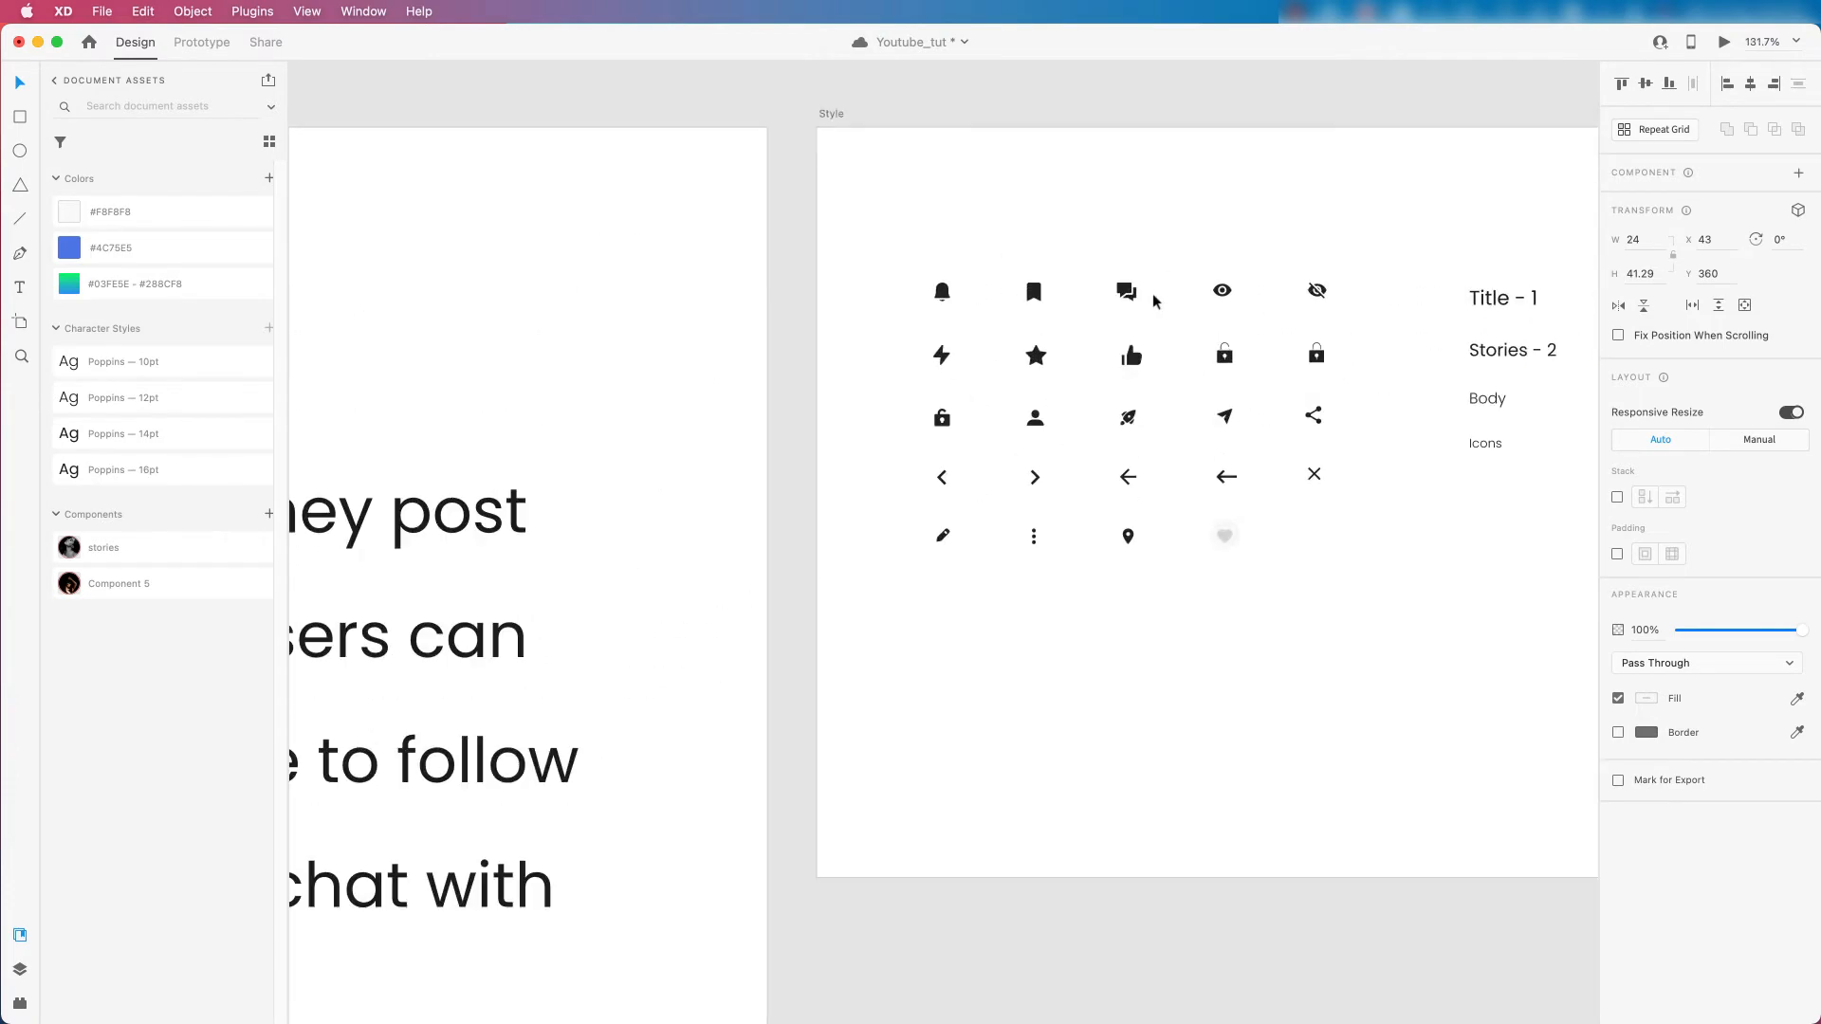
pyautogui.click(1229, 289)
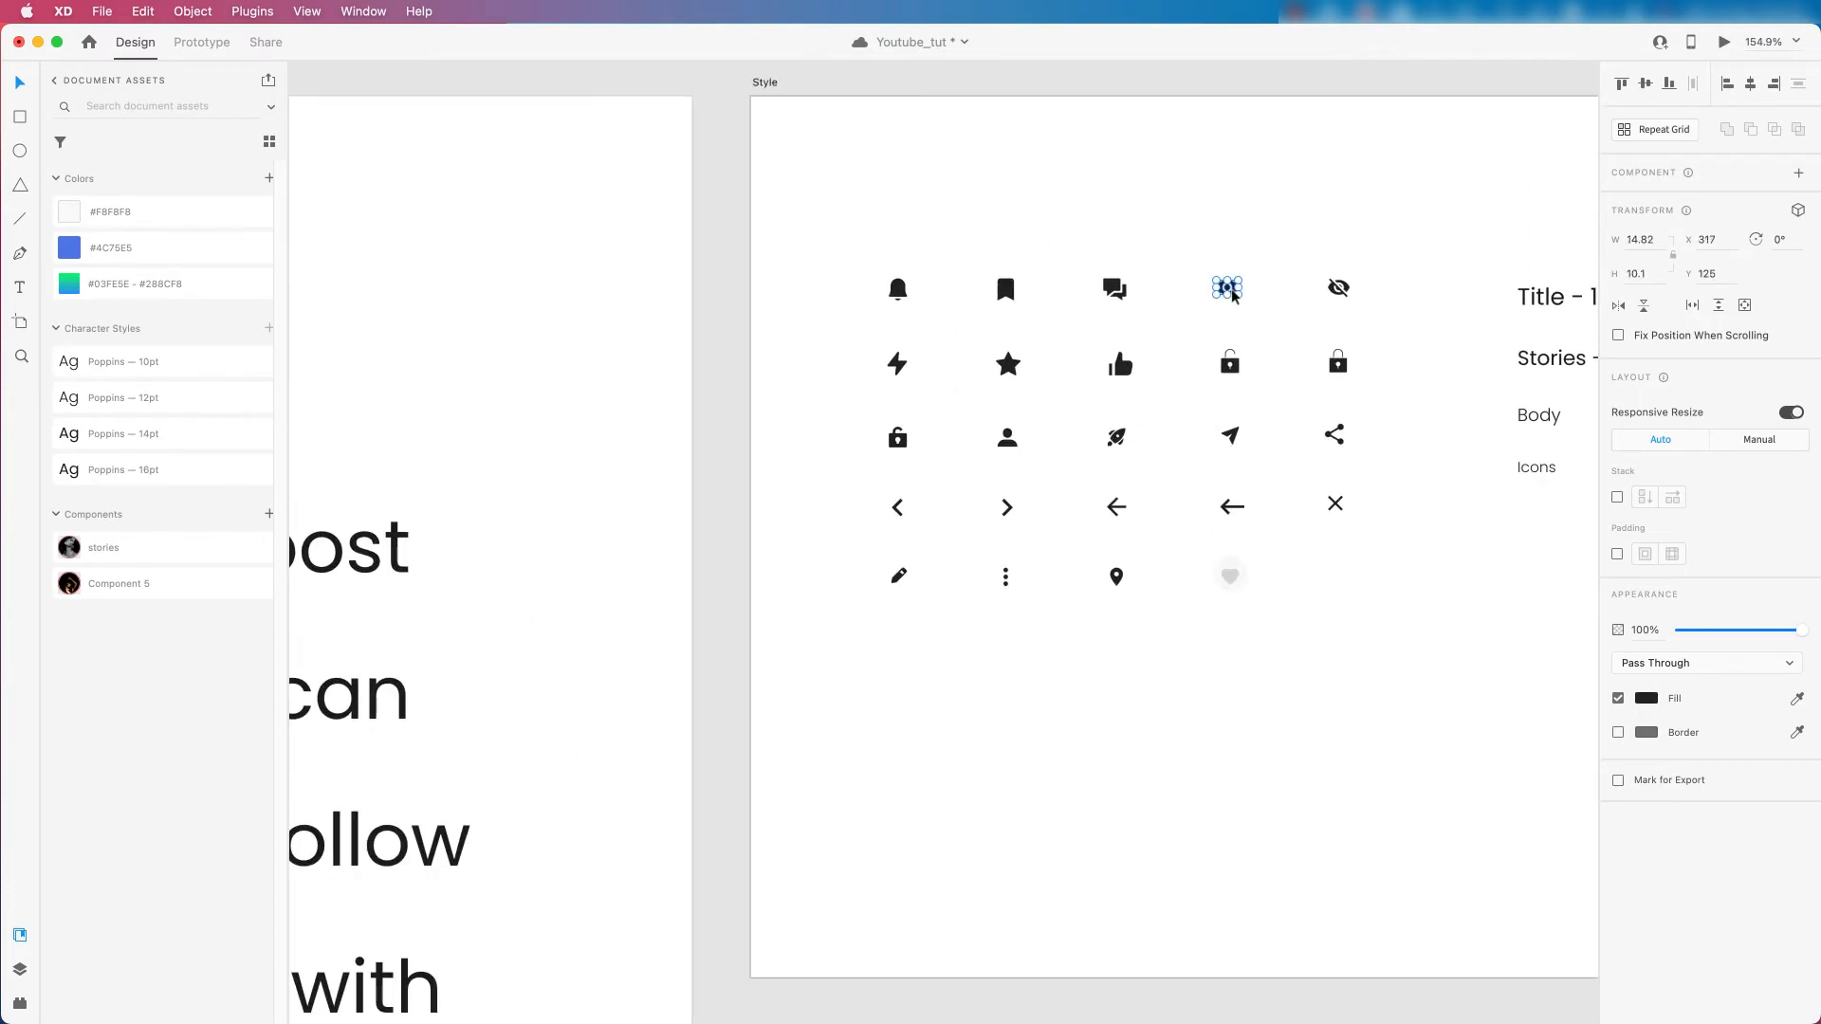
pyautogui.scroll(-10, 1103, 417)
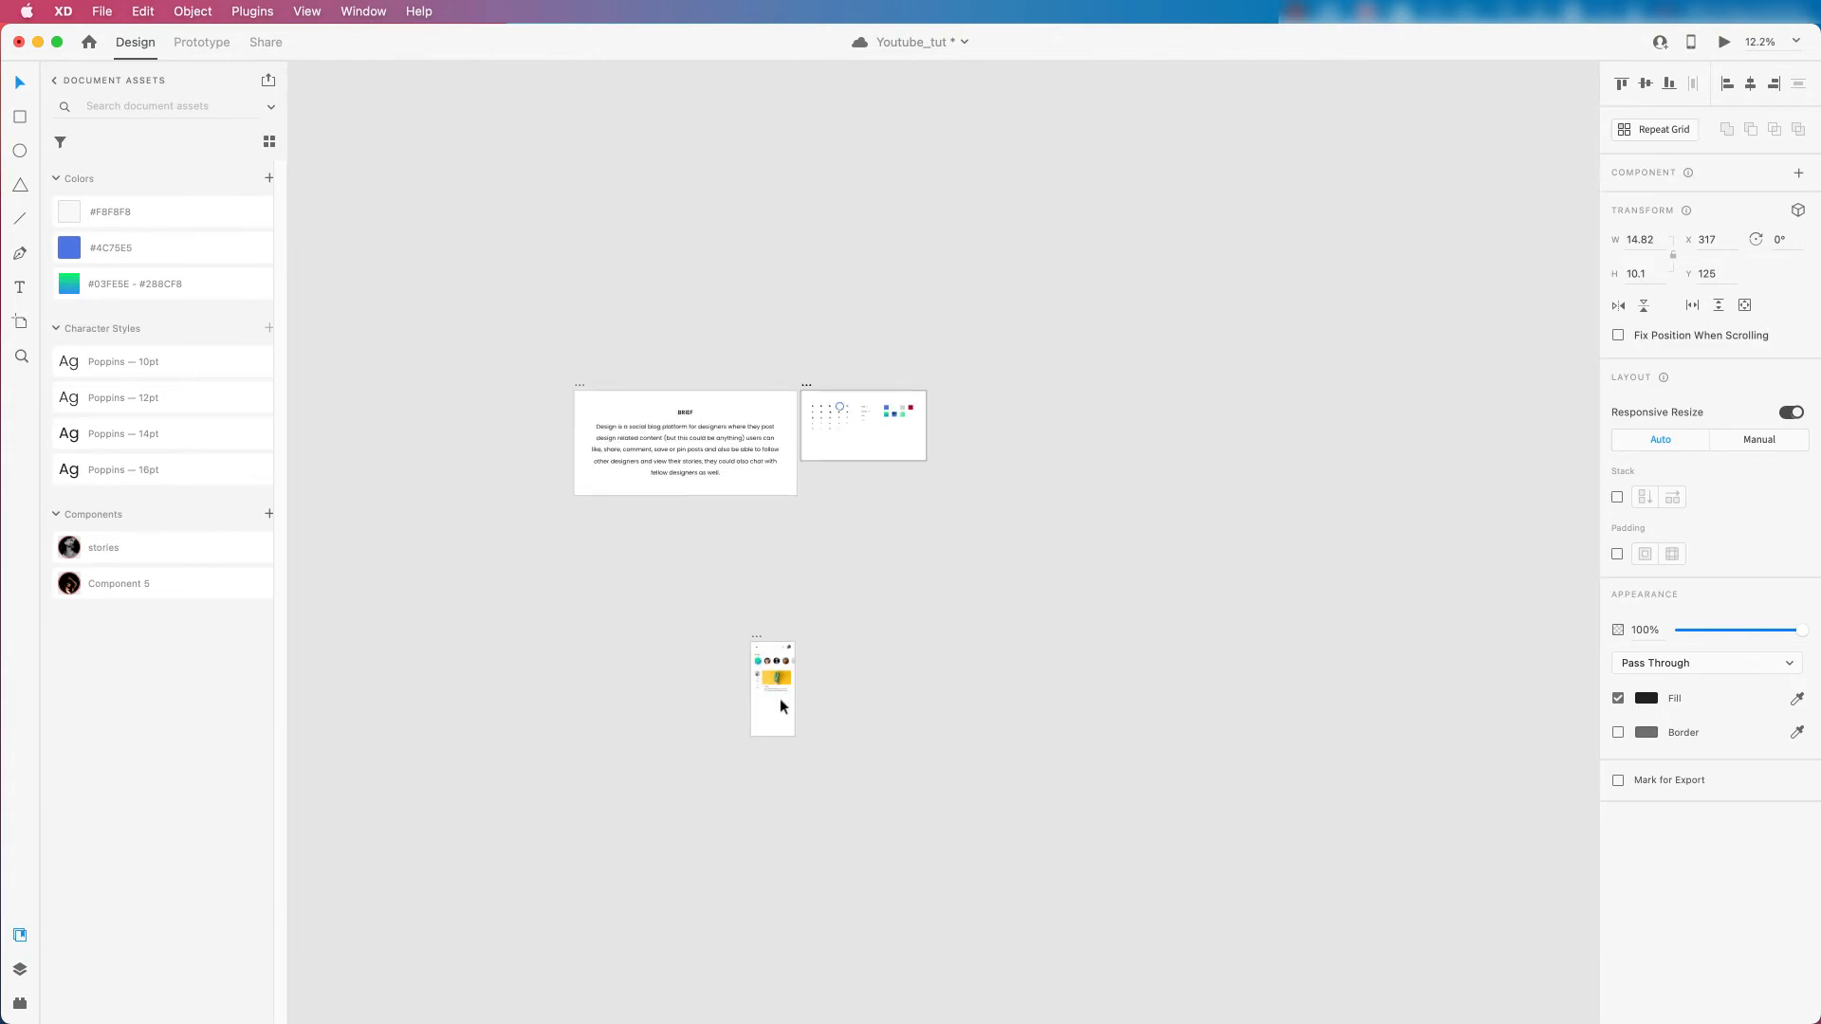
pyautogui.scroll(15, 778, 697)
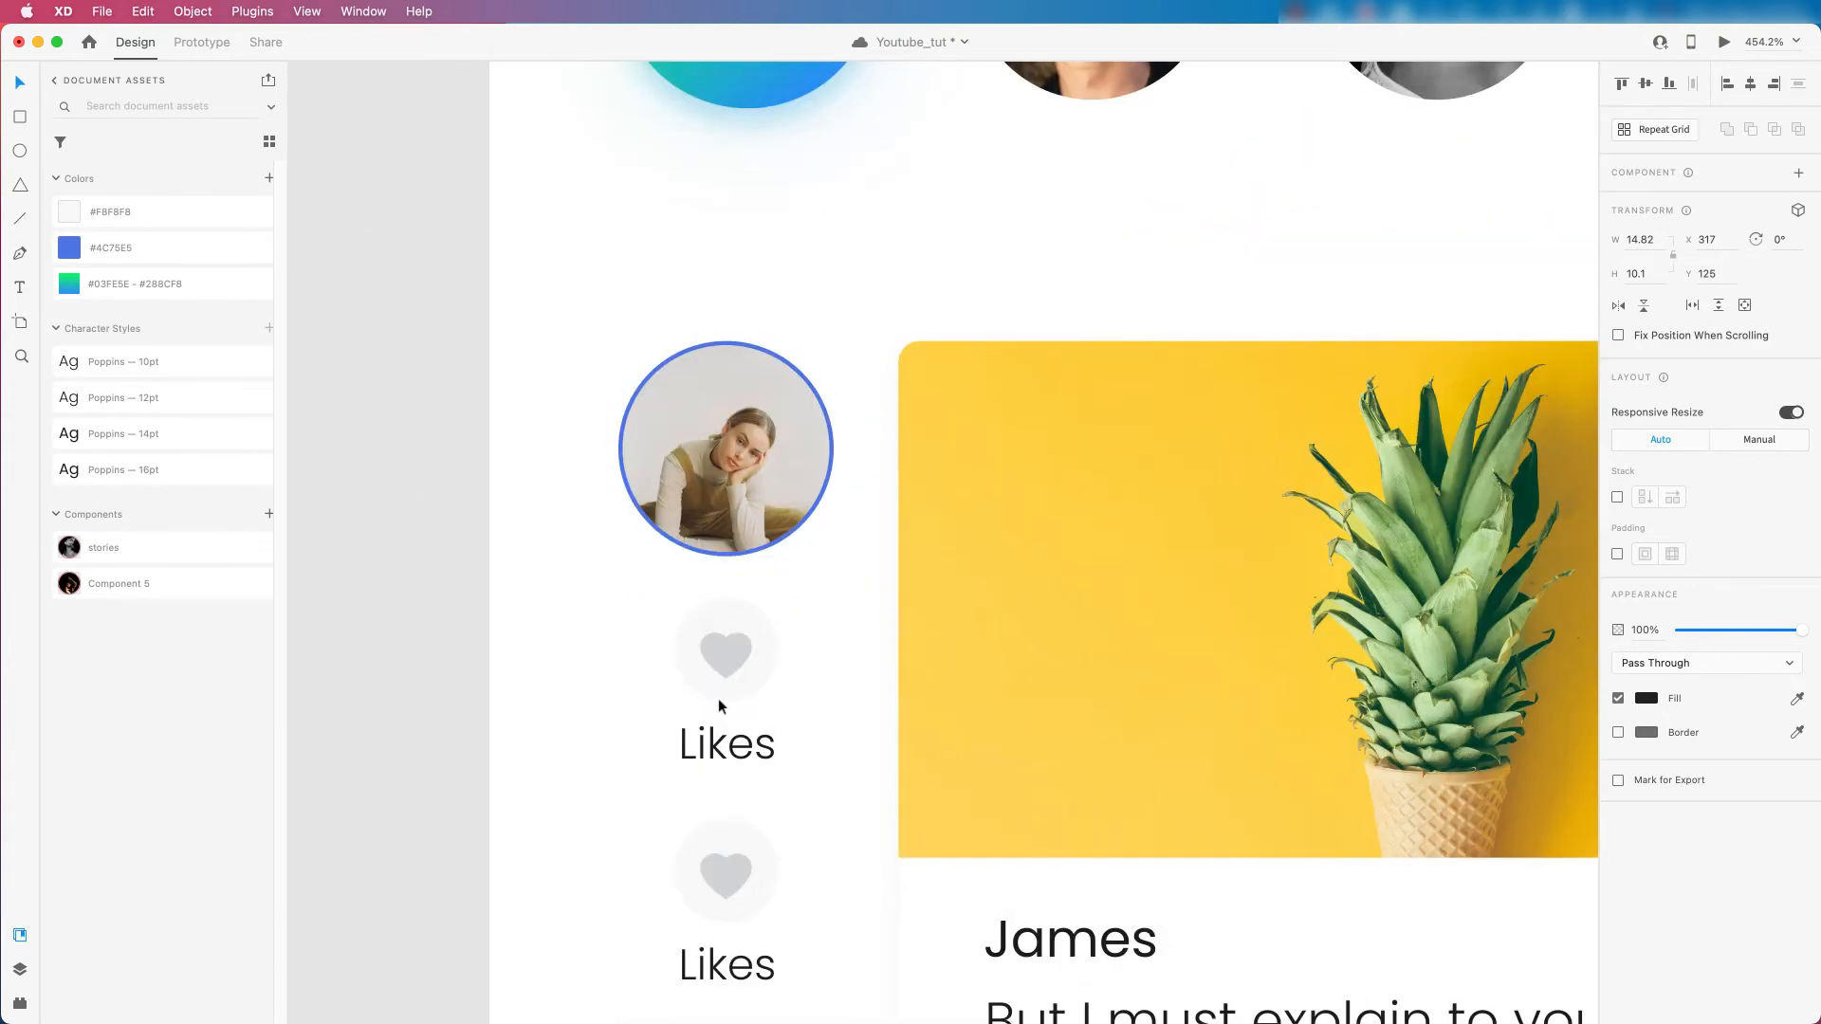
# Replace the heart in the side bar's upper icon circle with the copied eye icon.
pyautogui.doubleClick(726, 654)
pyautogui.press('super+v')
pyautogui.moveTo(1068, 556); pyautogui.dragTo(748, 670)
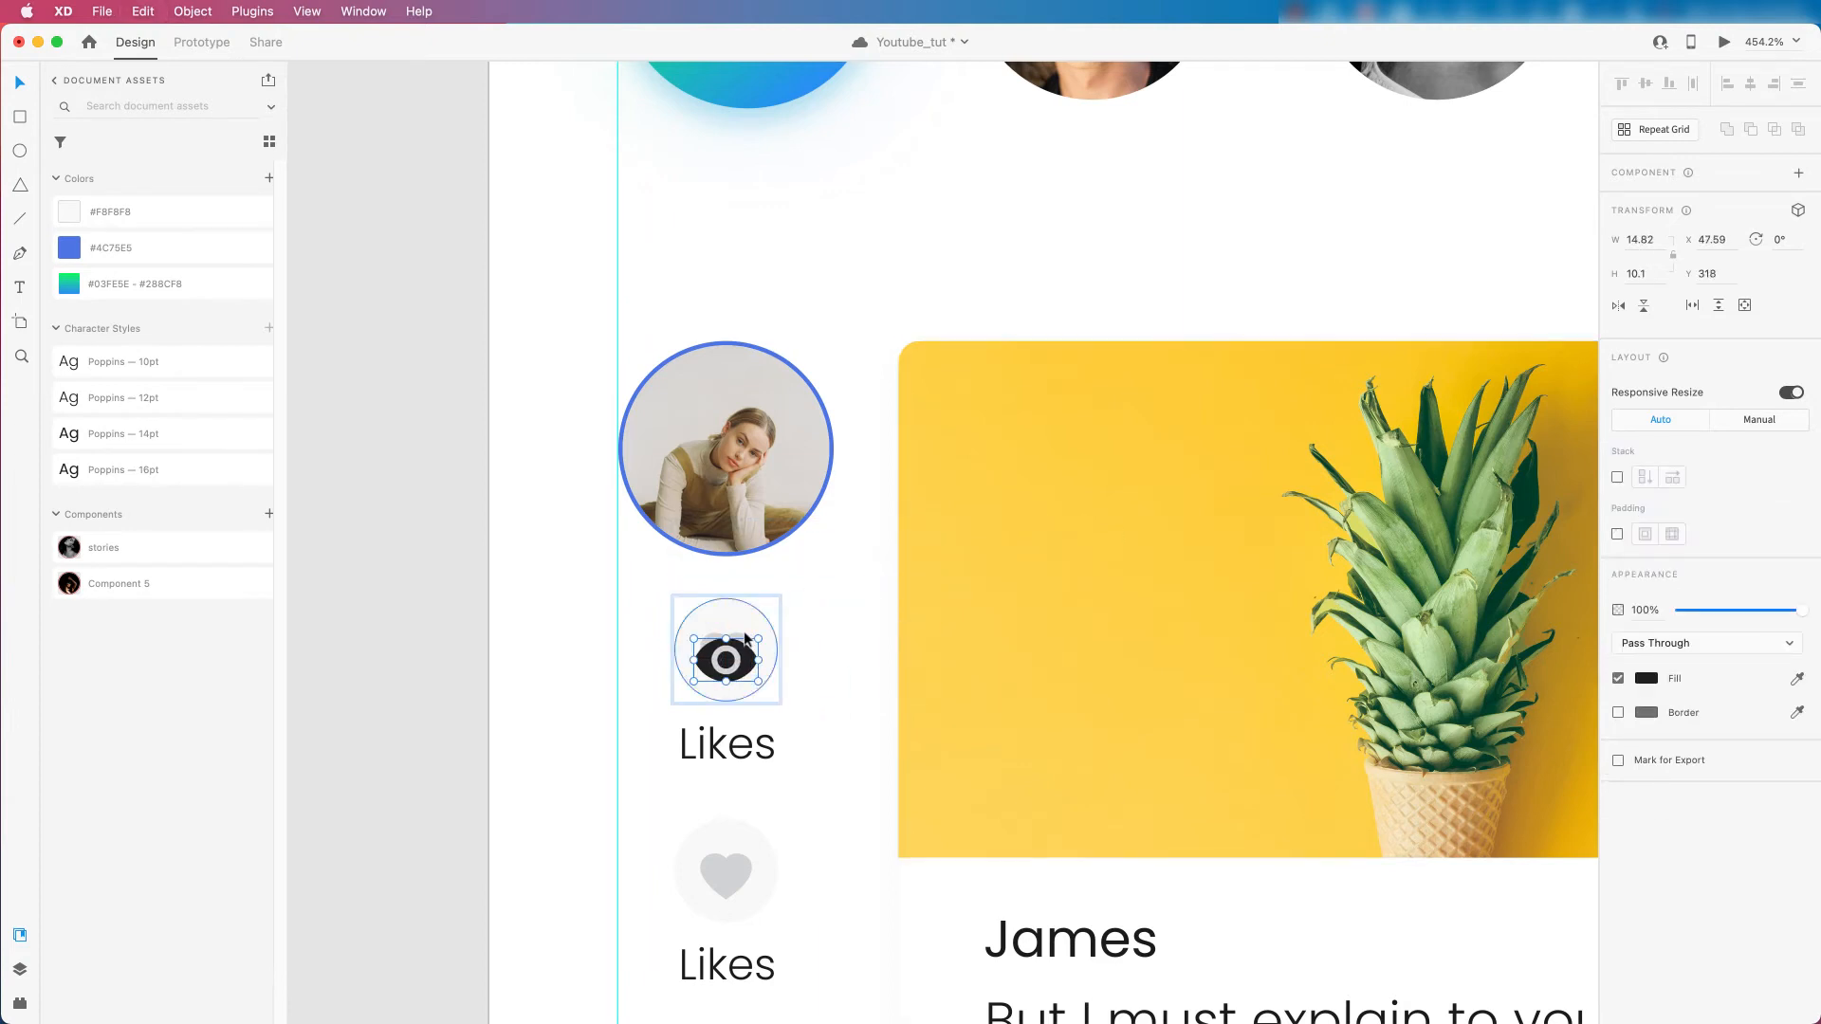
pyautogui.doubleClick(740, 641)
pyautogui.press('Delete')
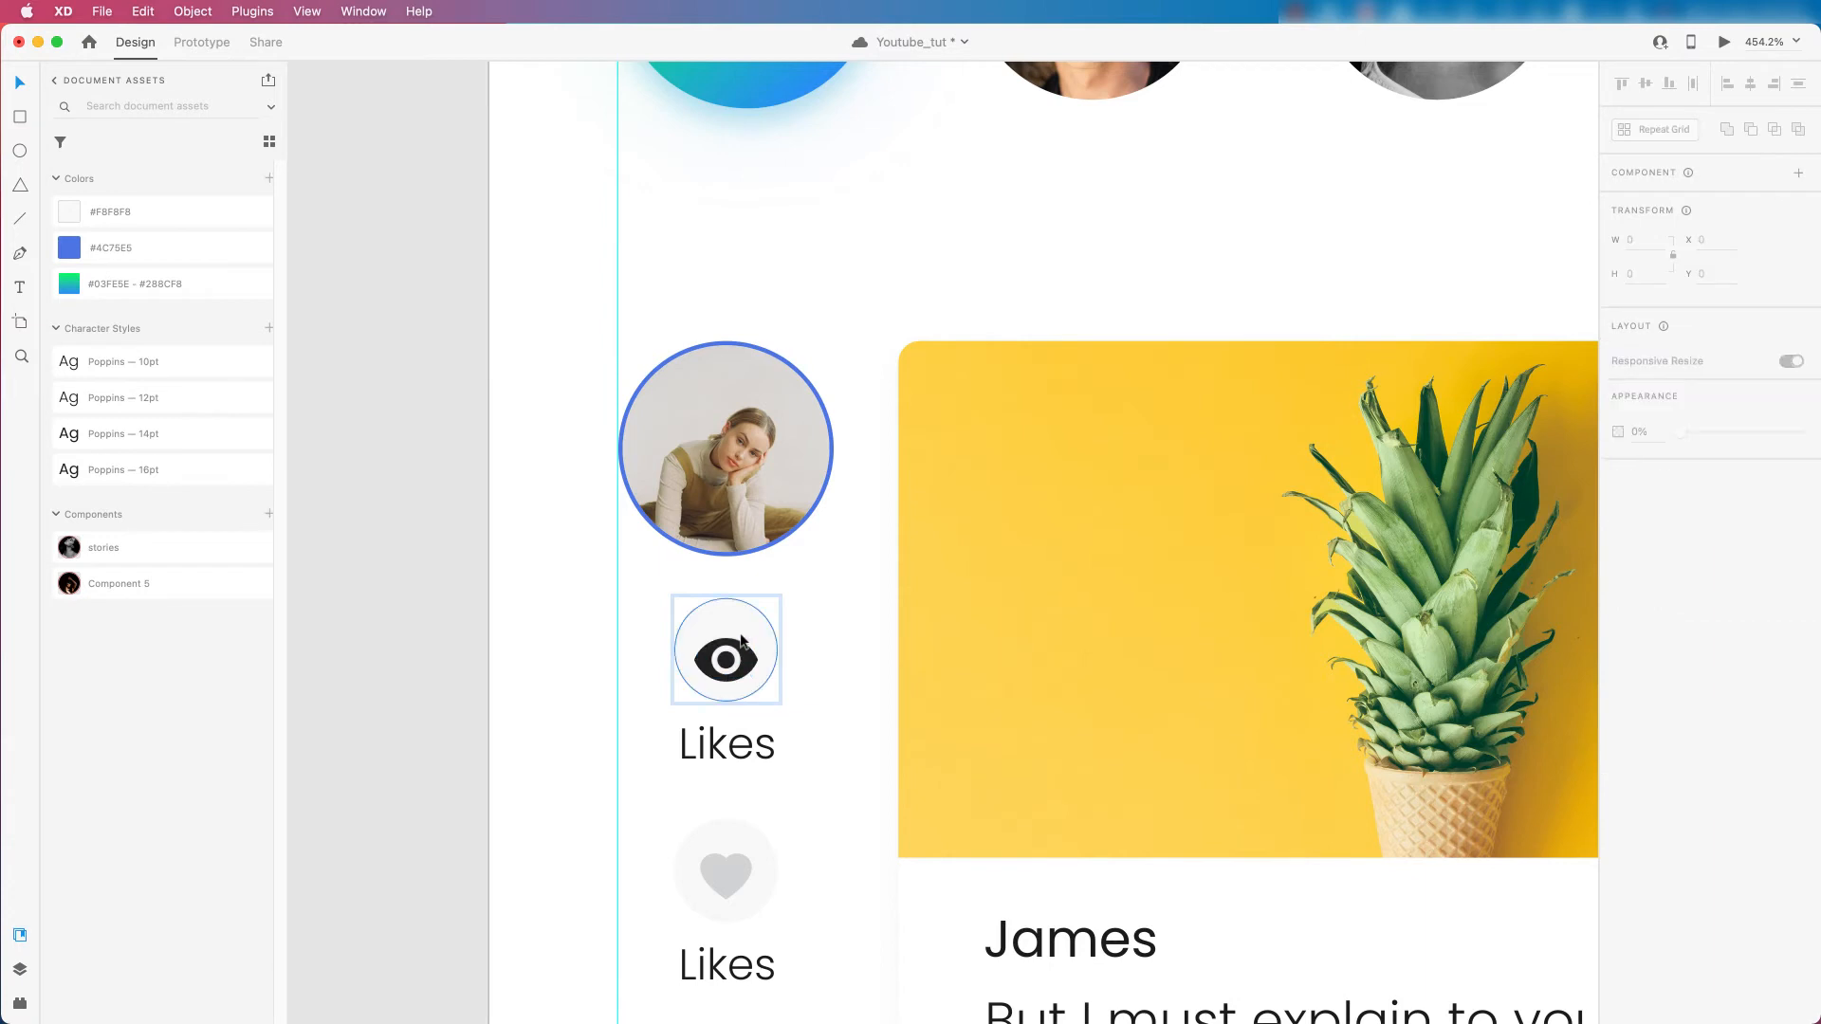
# Centre the eye in its circle at about 10.3 by 7 and fill it with the grey sampled from the heart below.
pyautogui.moveTo(744, 660); pyautogui.dragTo(745, 650)
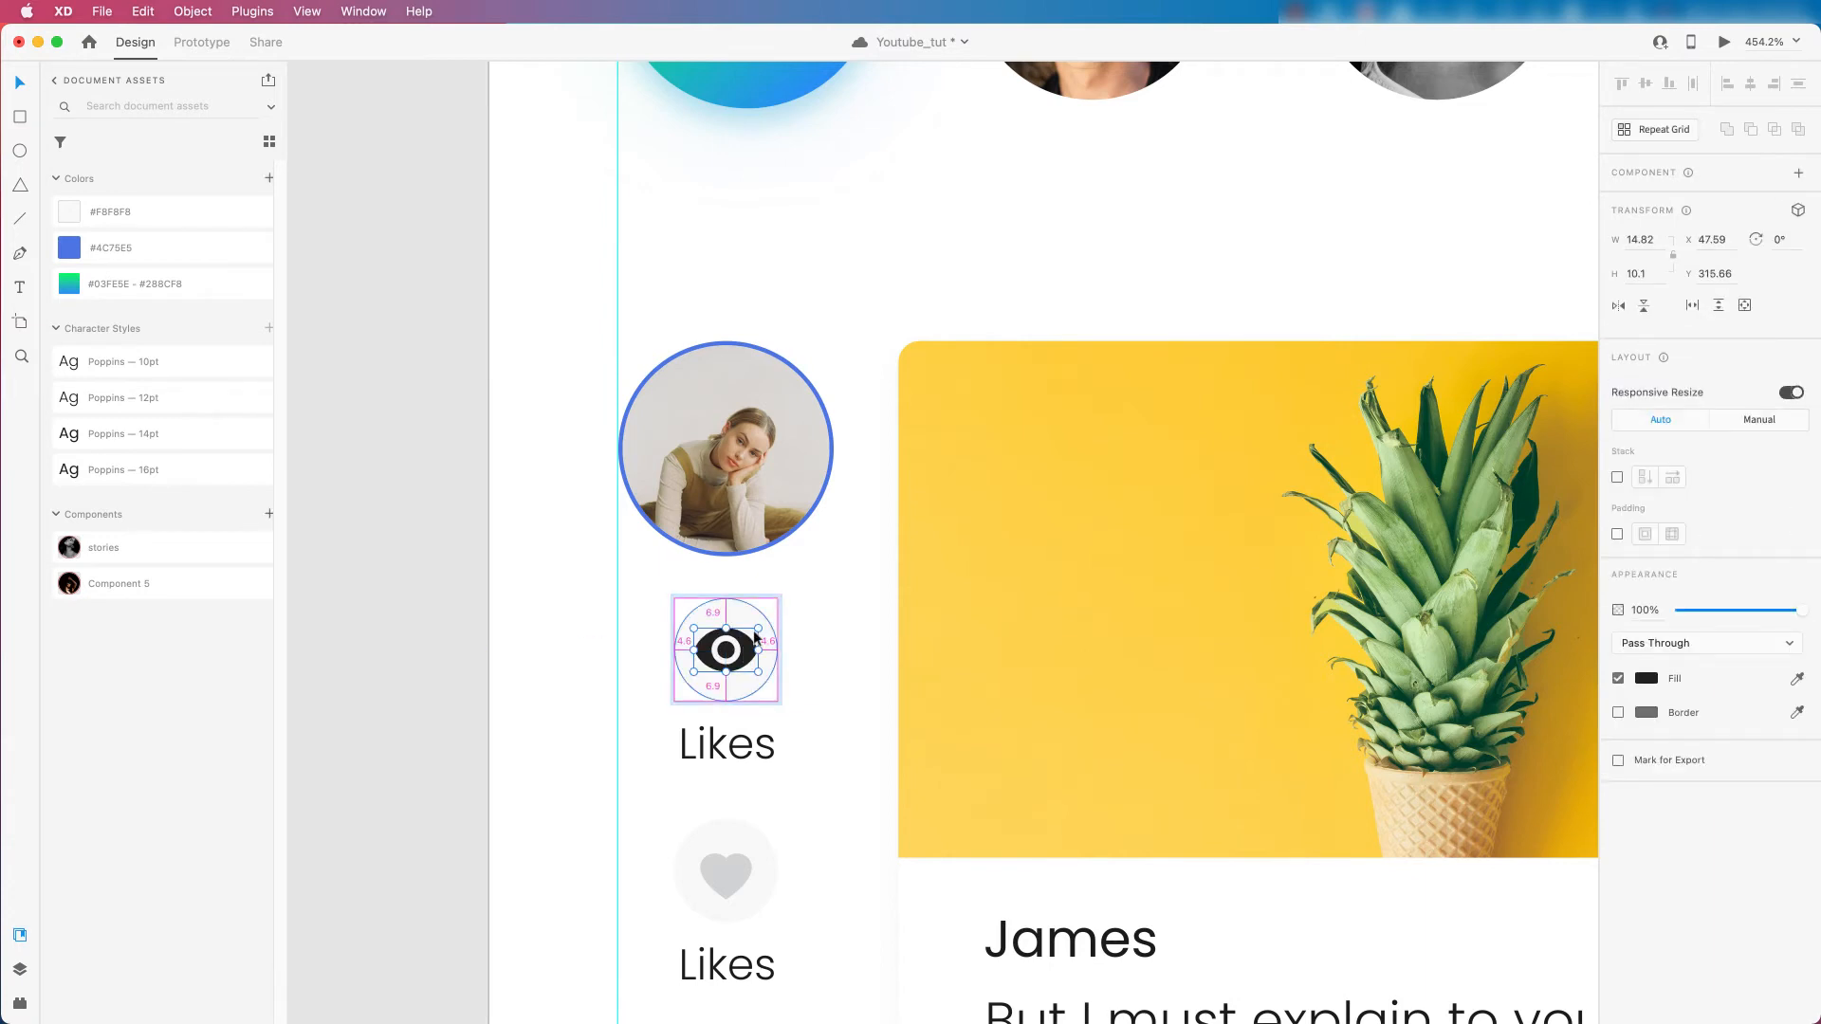
pyautogui.moveTo(759, 628); pyautogui.dragTo(751, 635)
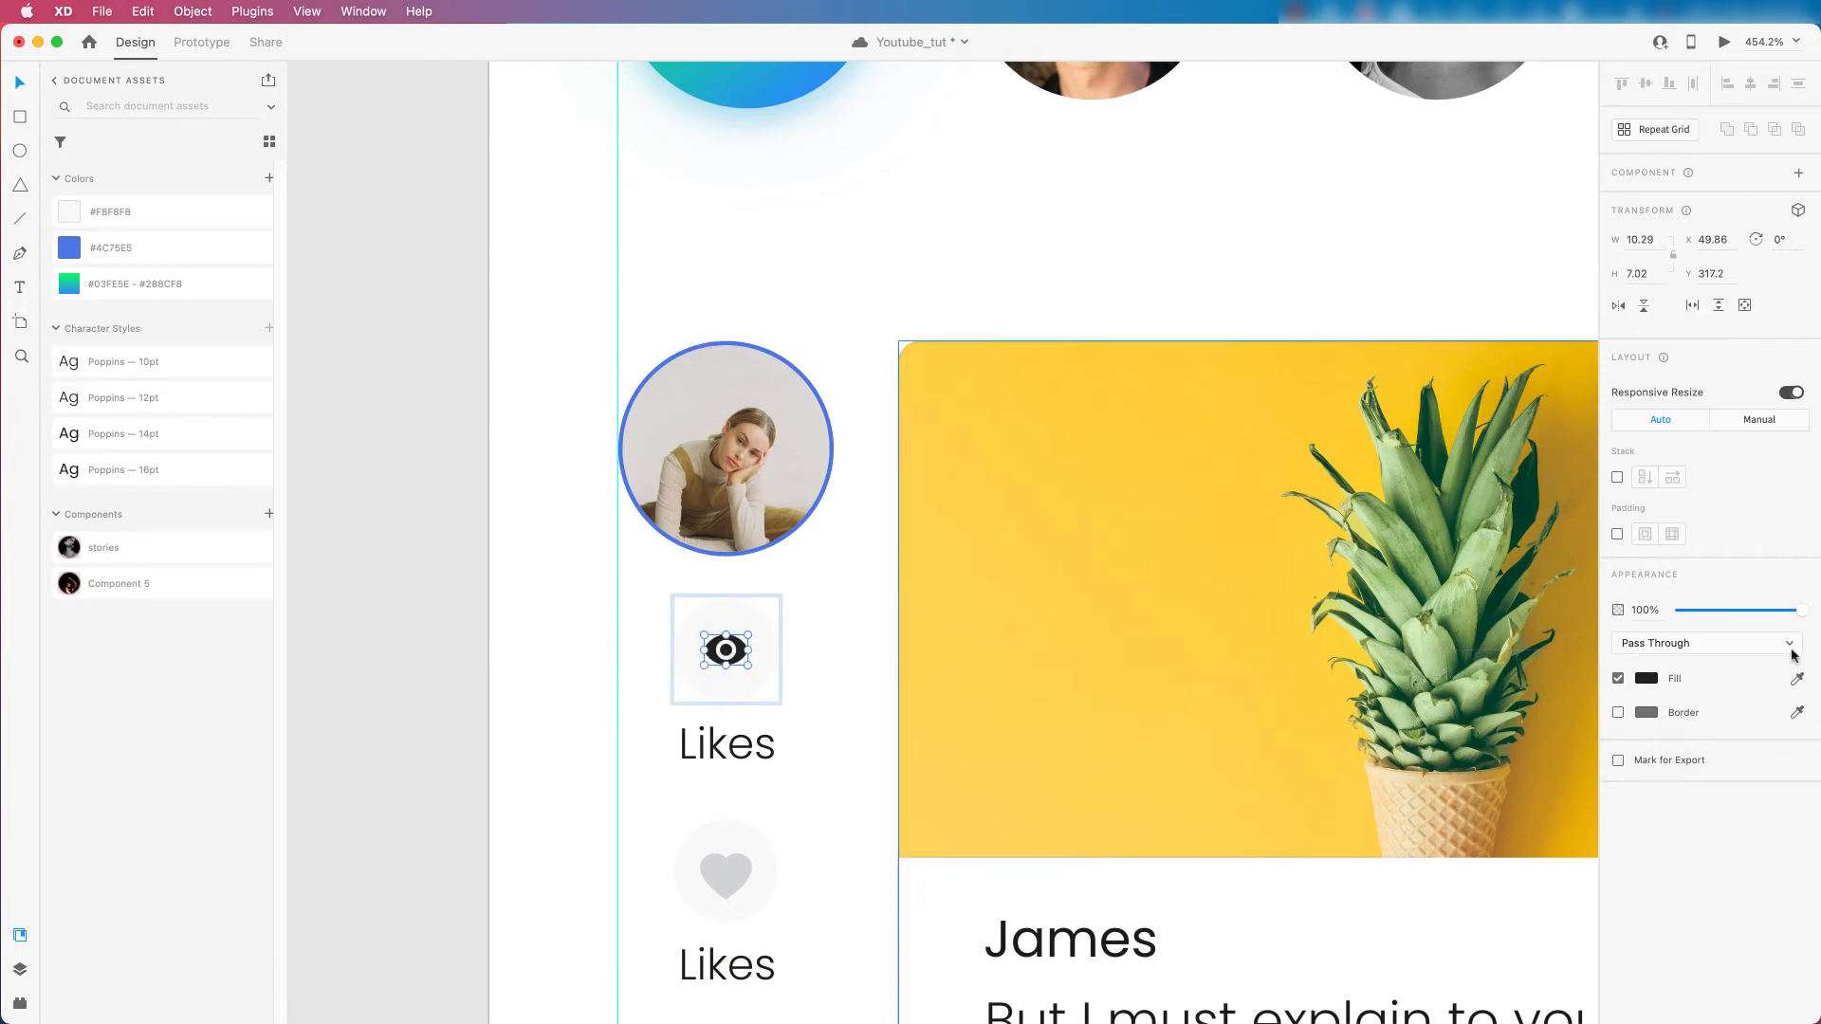
pyautogui.click(1647, 678)
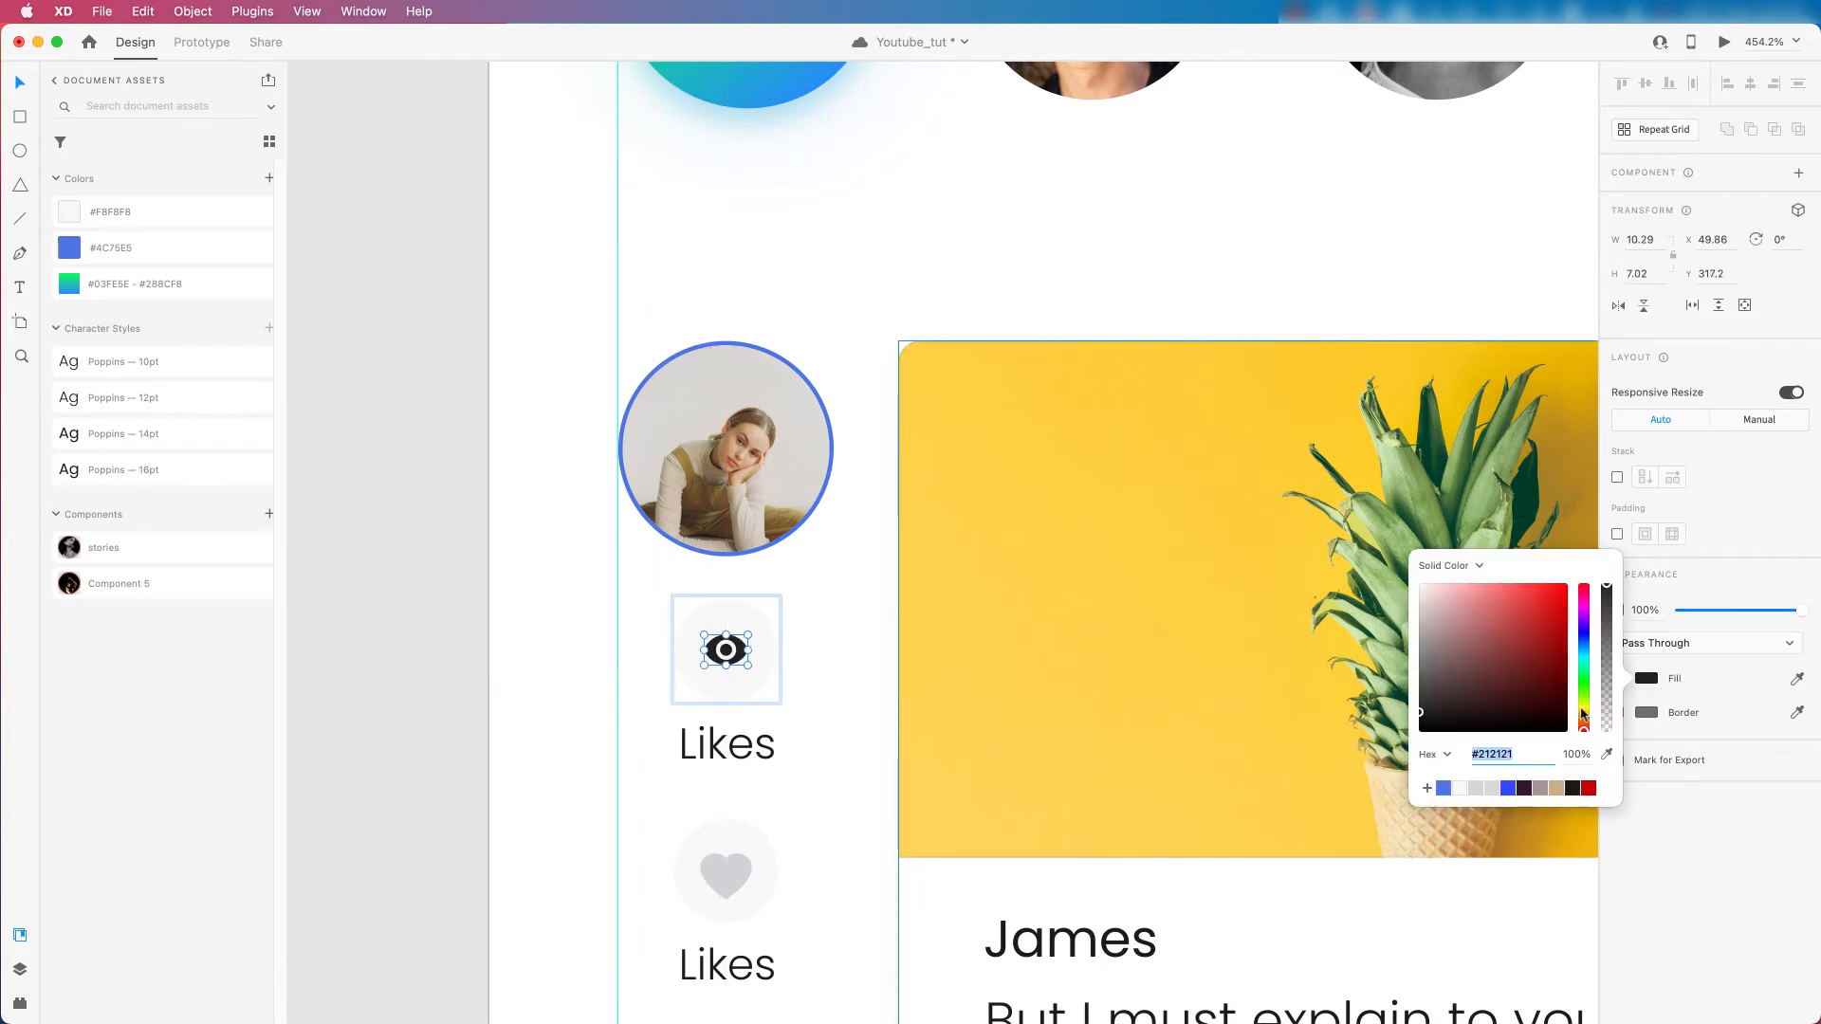
pyautogui.click(1607, 754)
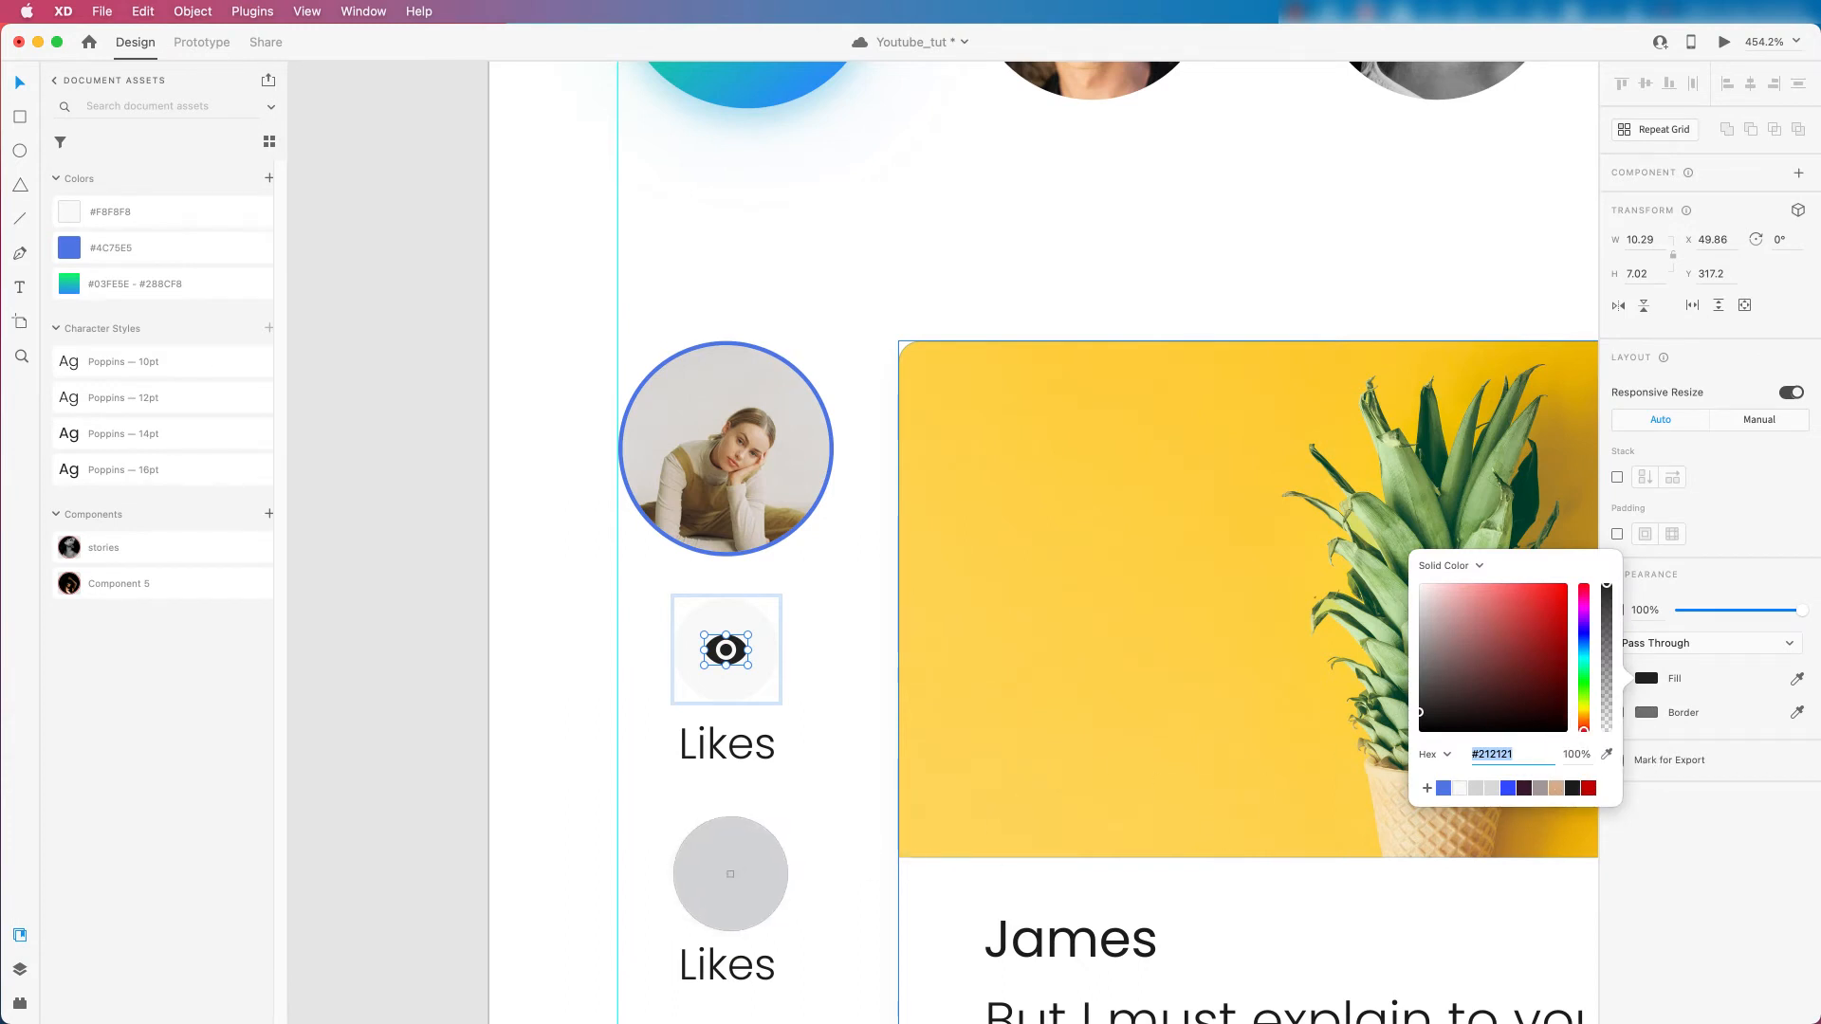
pyautogui.click(727, 872)
pyautogui.click(807, 724)
# Centre-align the text of the Likes label below the eye icon.
pyautogui.click(721, 752)
pyautogui.doubleClick(720, 752)
pyautogui.moveTo(720, 752); pyautogui.dragTo(717, 752)
pyautogui.doubleClick(721, 752)
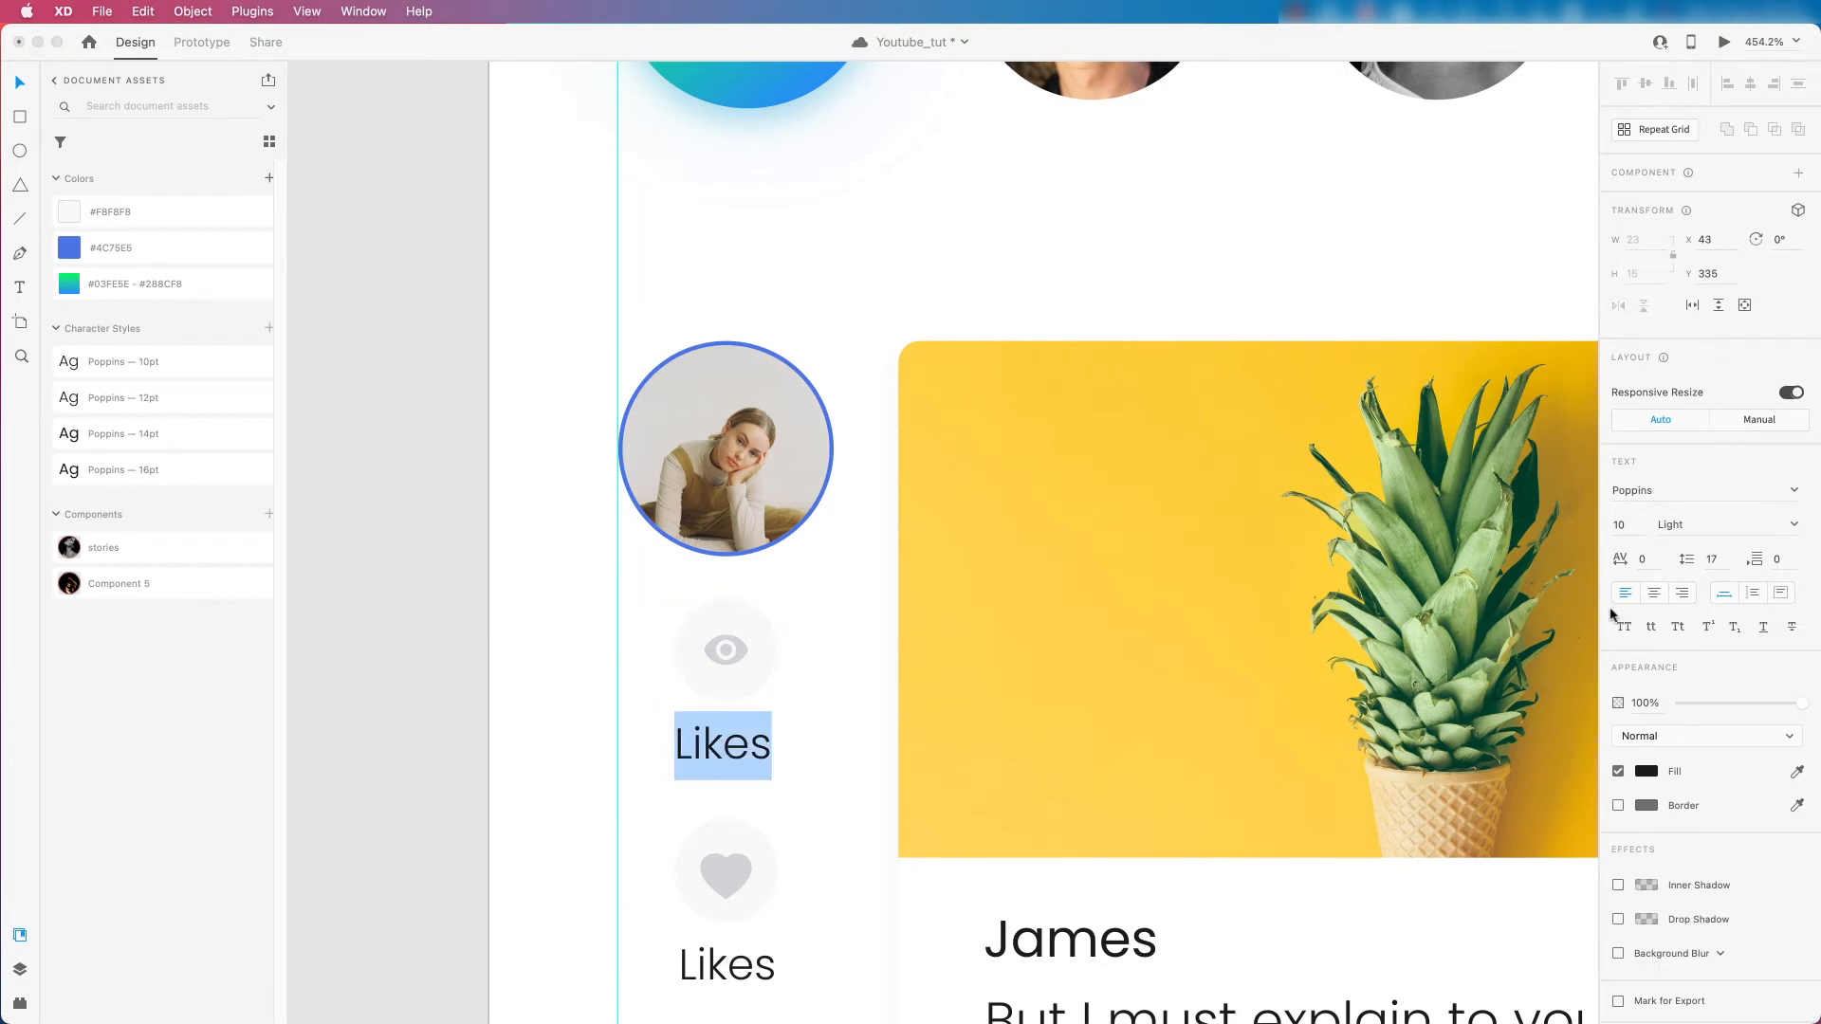
pyautogui.click(1654, 592)
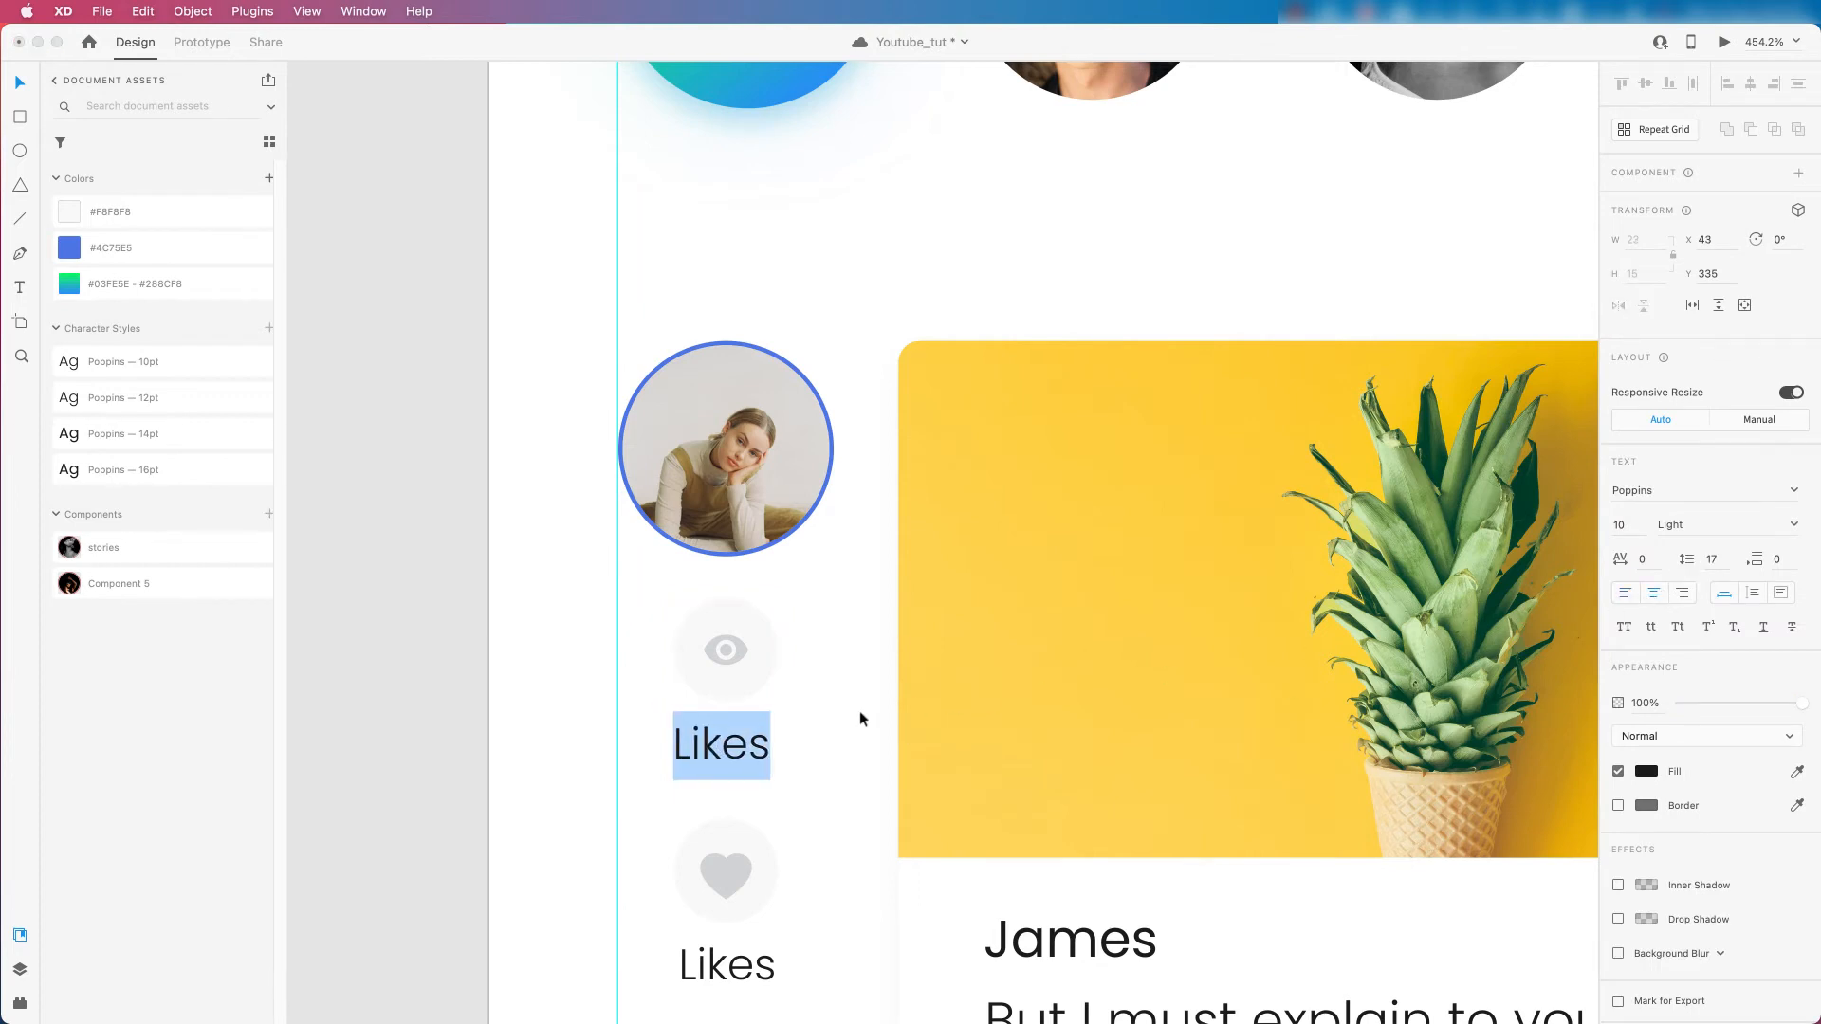
# Change the label below the eye icon to "25k" and deselect it.
pyautogui.write('24.')
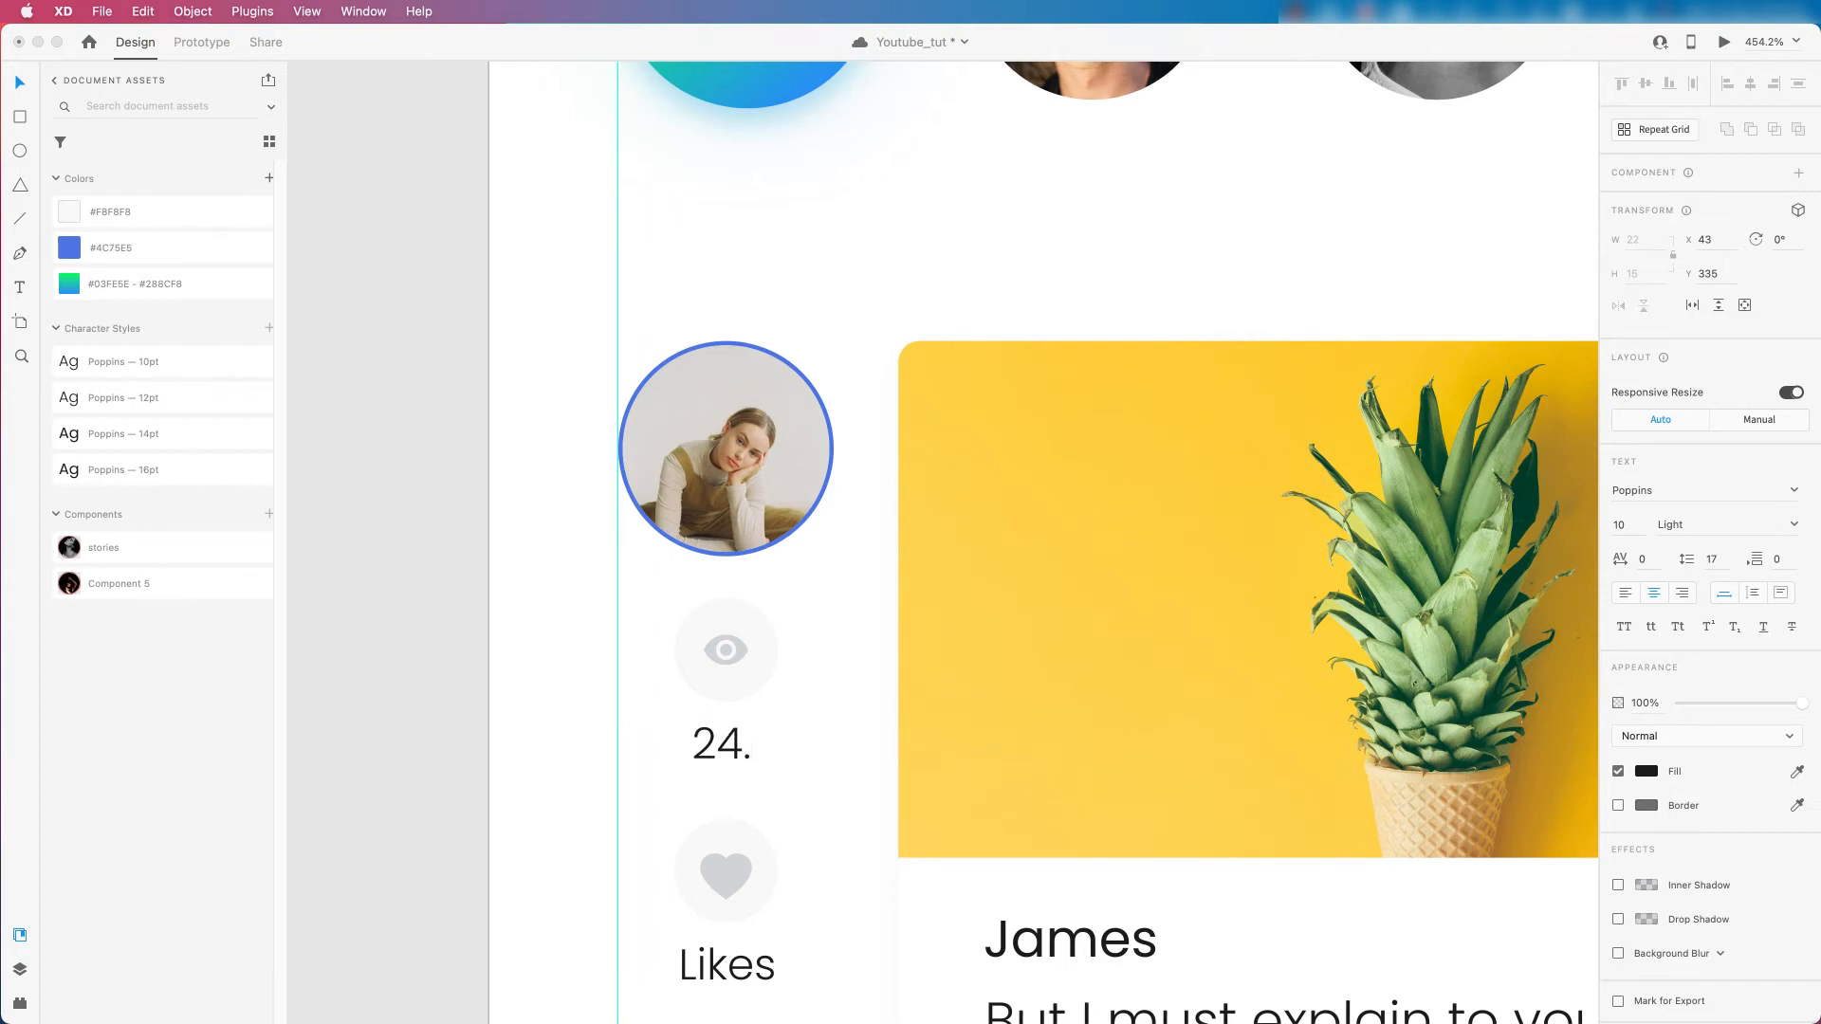
pyautogui.write('9')
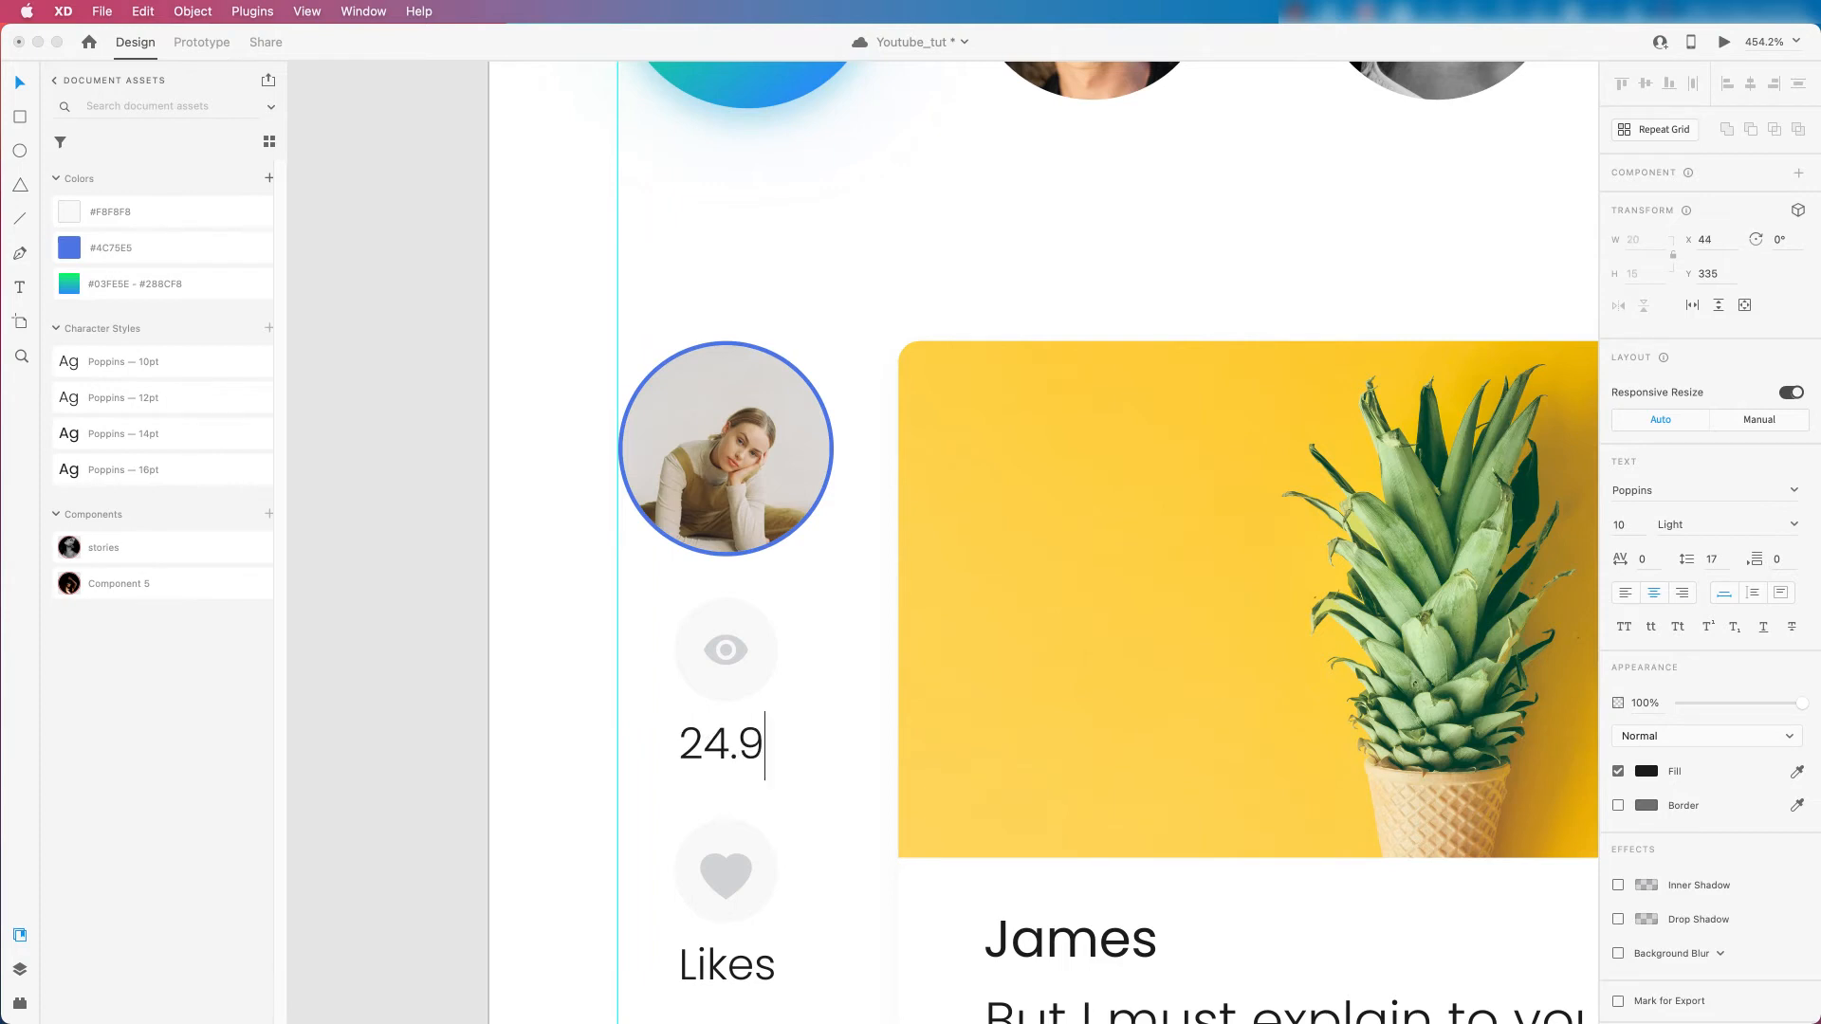
pyautogui.press('BackSpace')
pyautogui.press('BackSpace')
pyautogui.press('BackSpace')
pyautogui.write('5k')
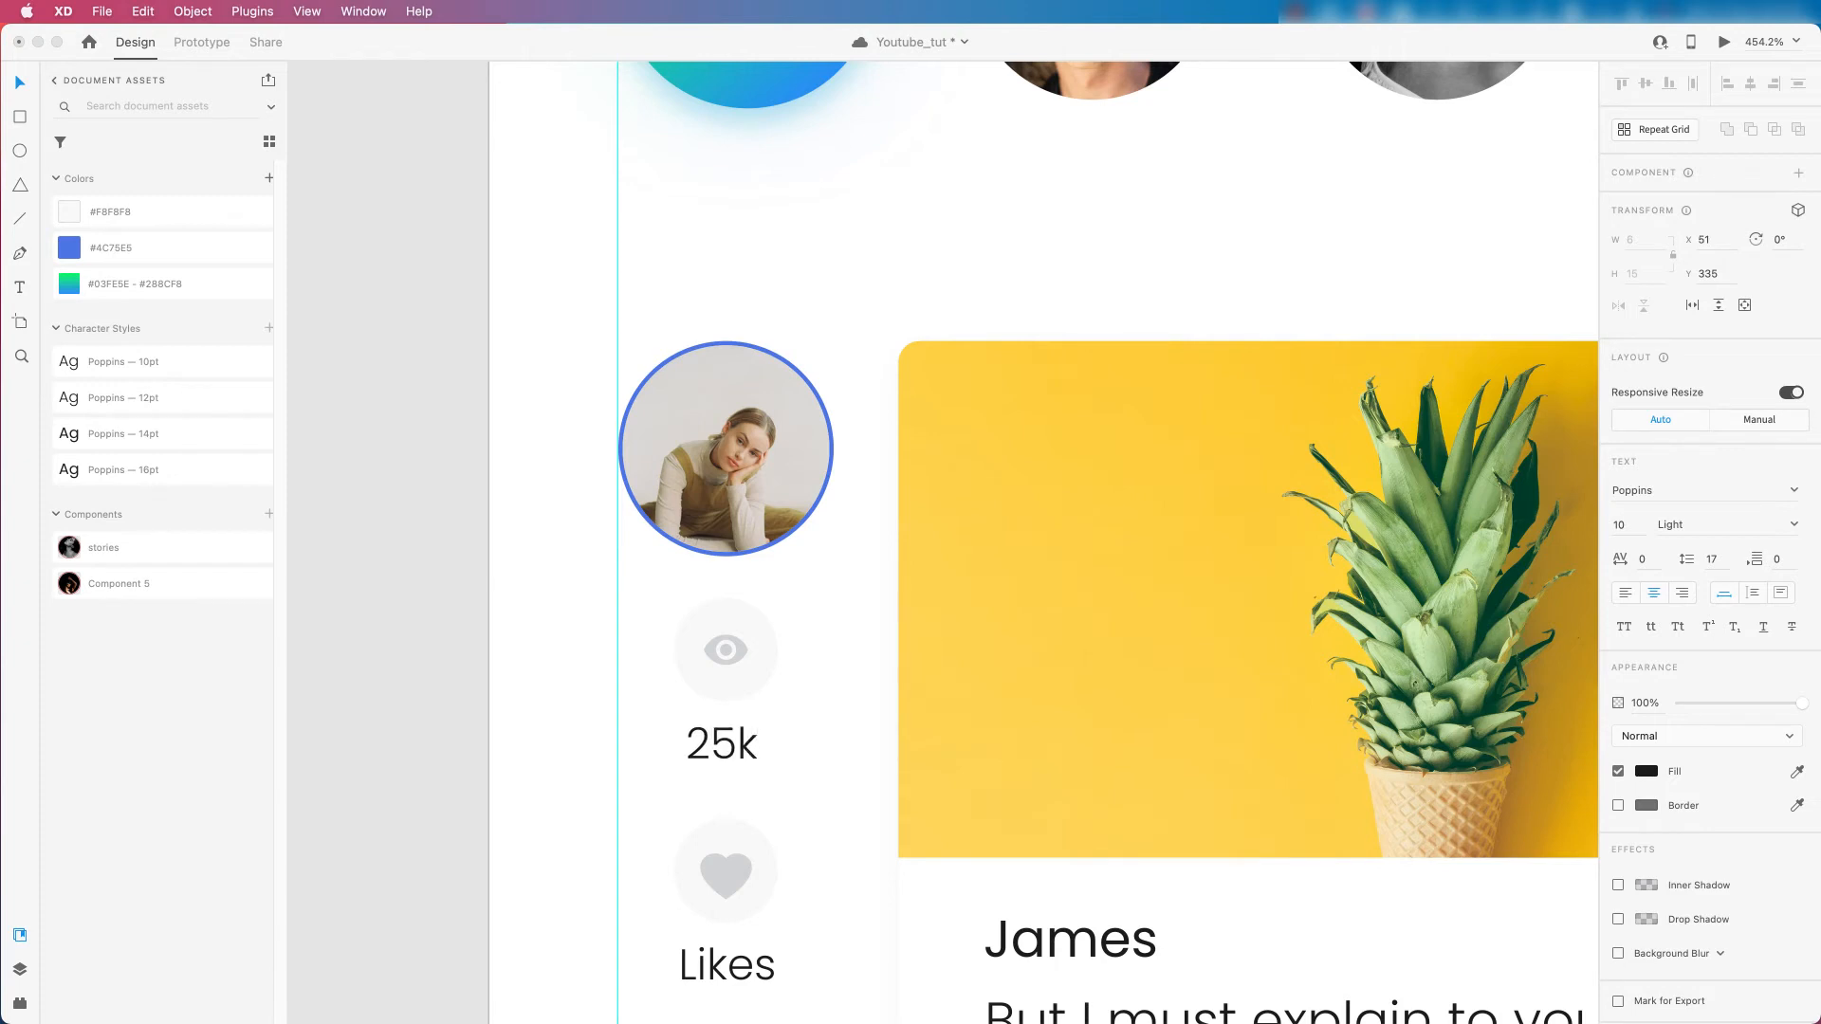
pyautogui.press('Escape')
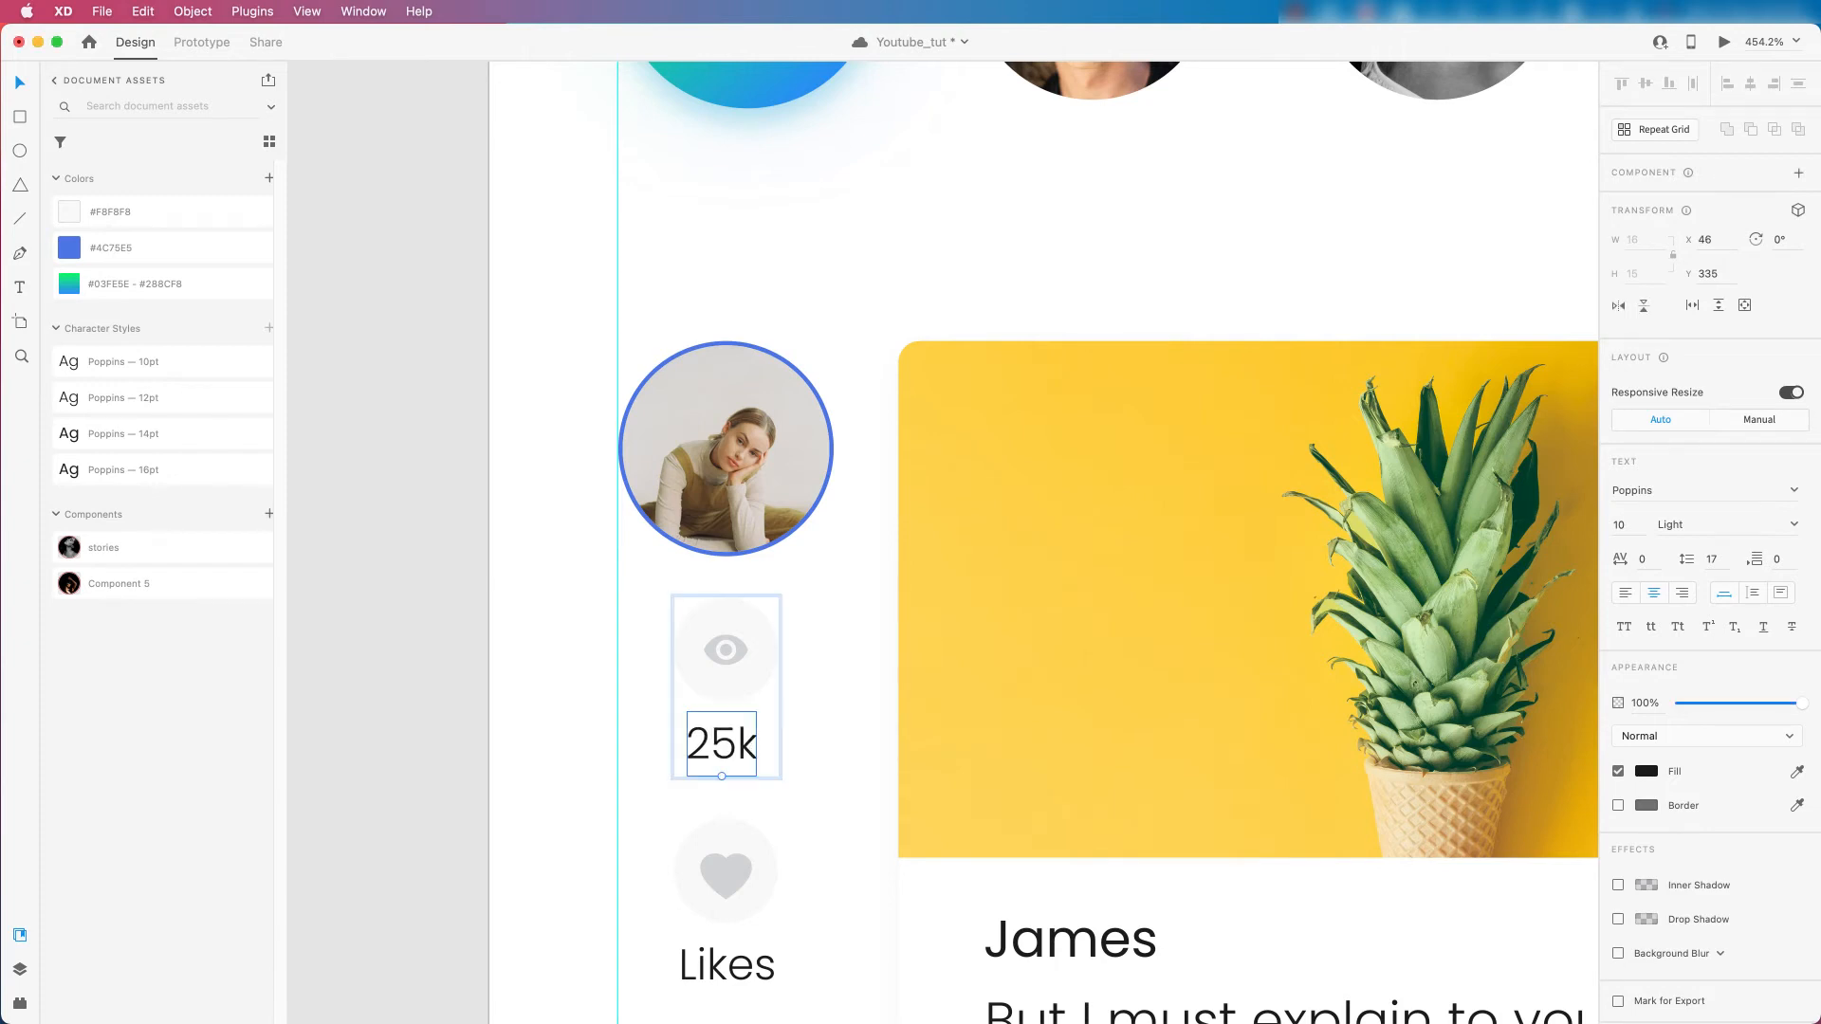
pyautogui.click(831, 721)
# Change the Likes label below the side bar's heart icon to "120", centre it under the heart and deselect it.
pyautogui.scroll(-3, 802, 713)
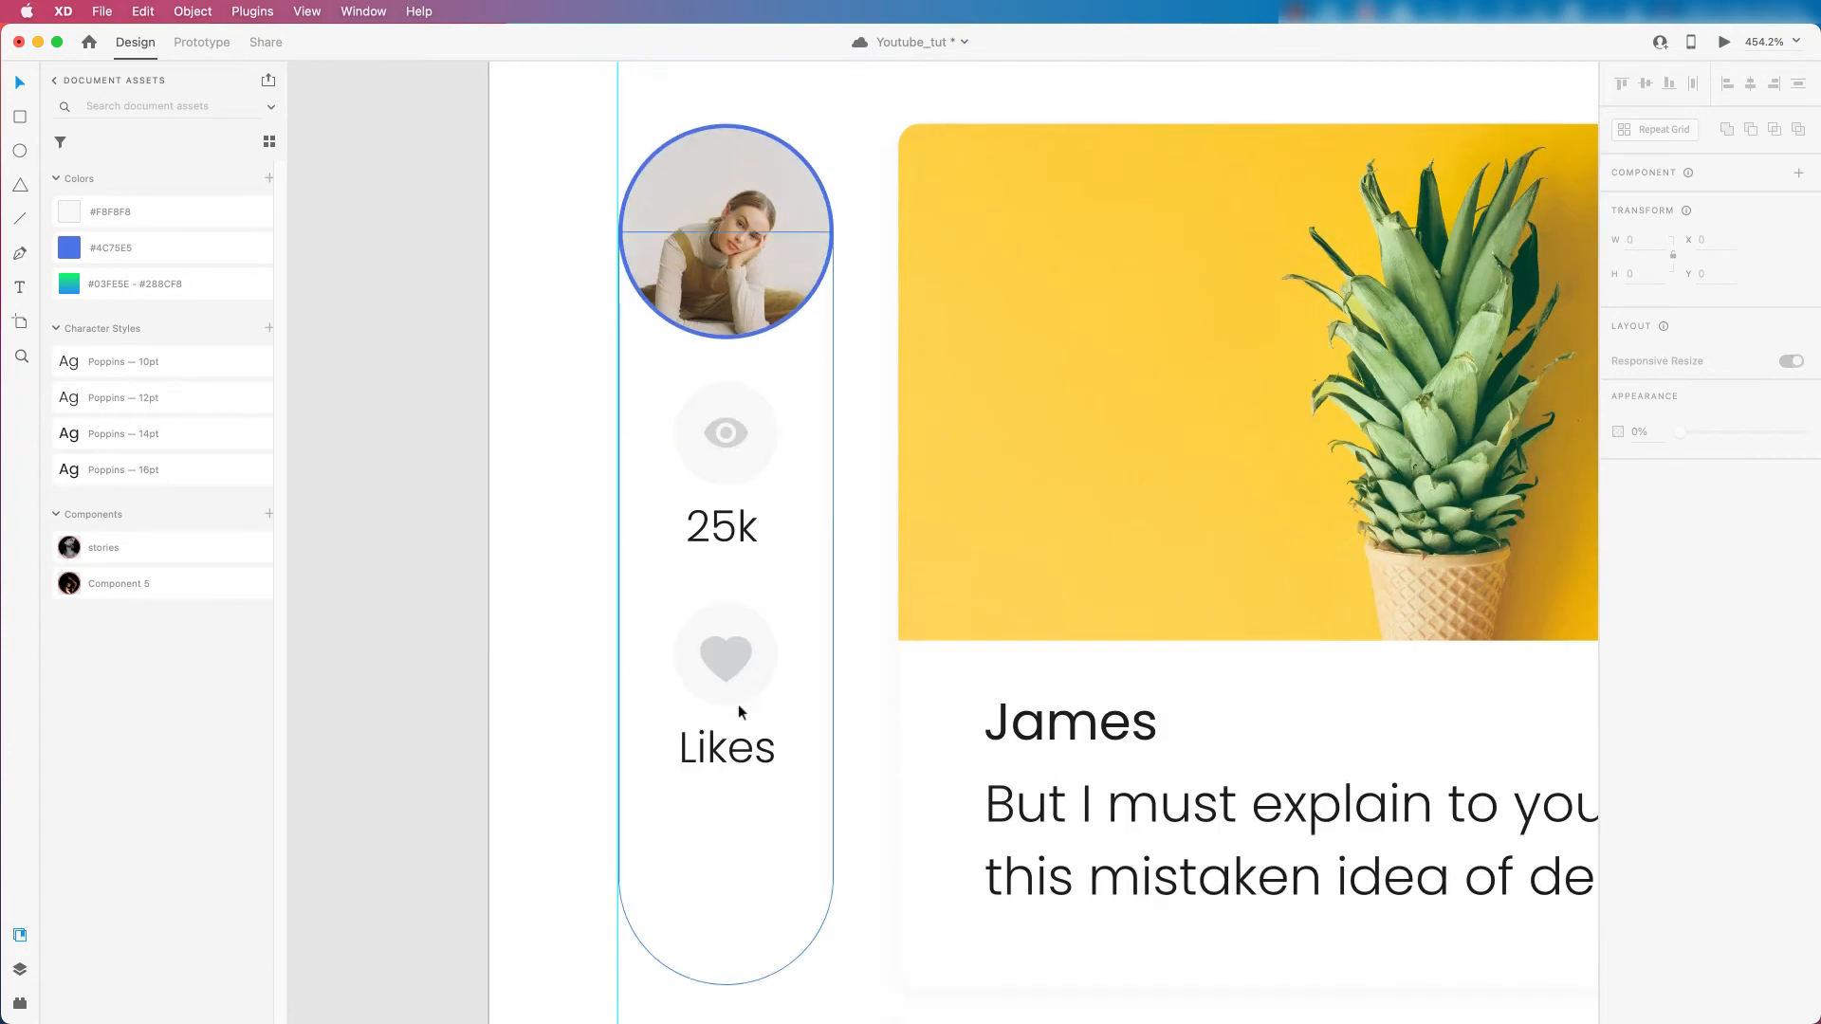
pyautogui.doubleClick(723, 746)
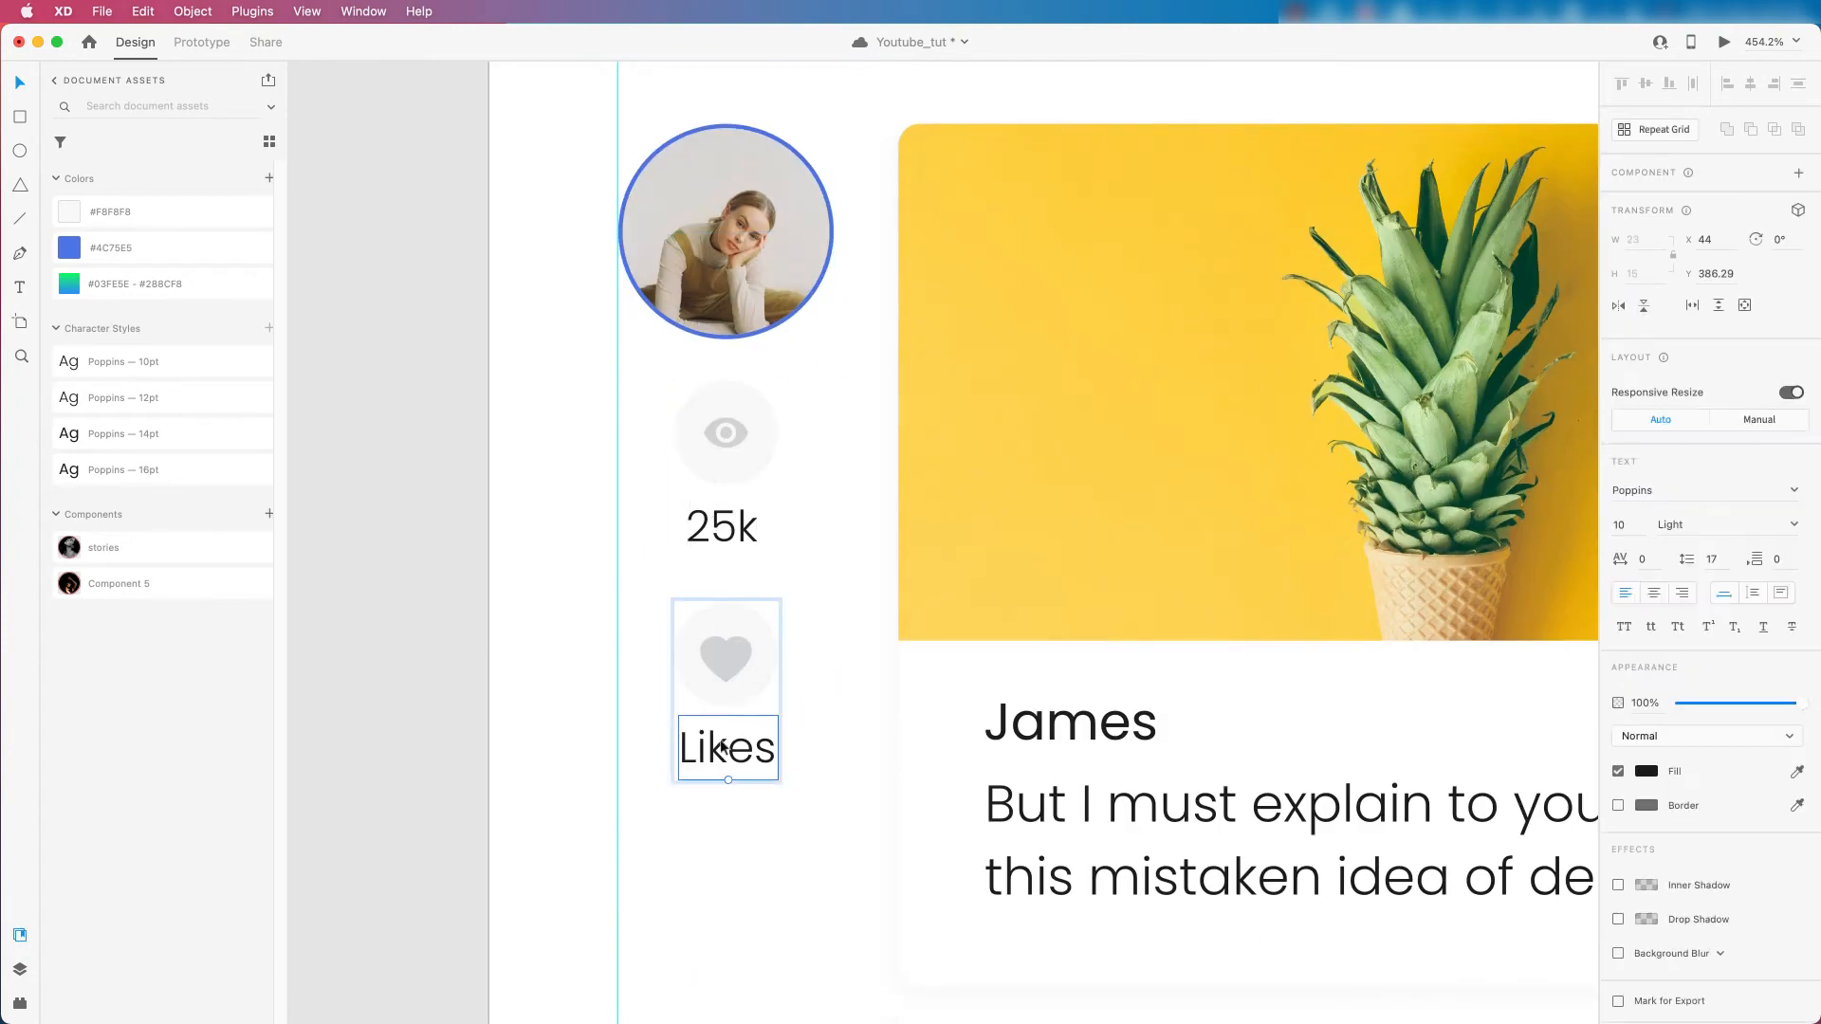
pyautogui.doubleClick(723, 746)
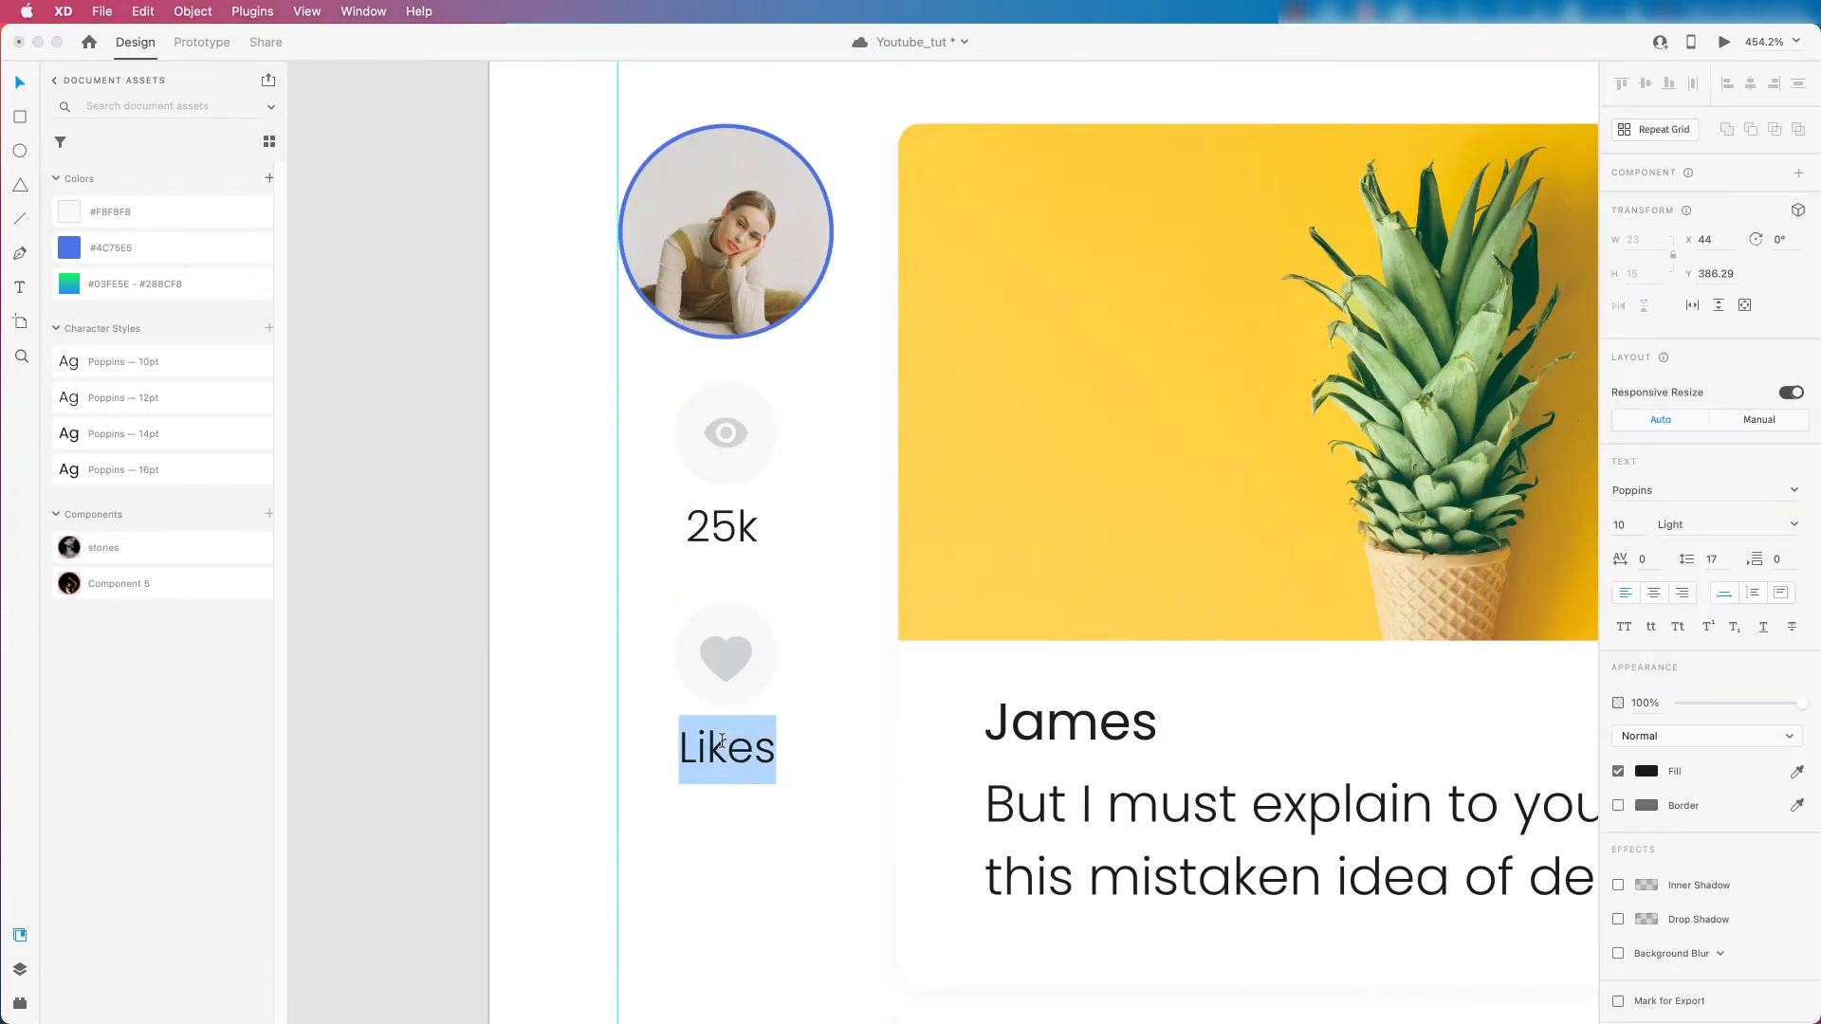
pyautogui.write('130')
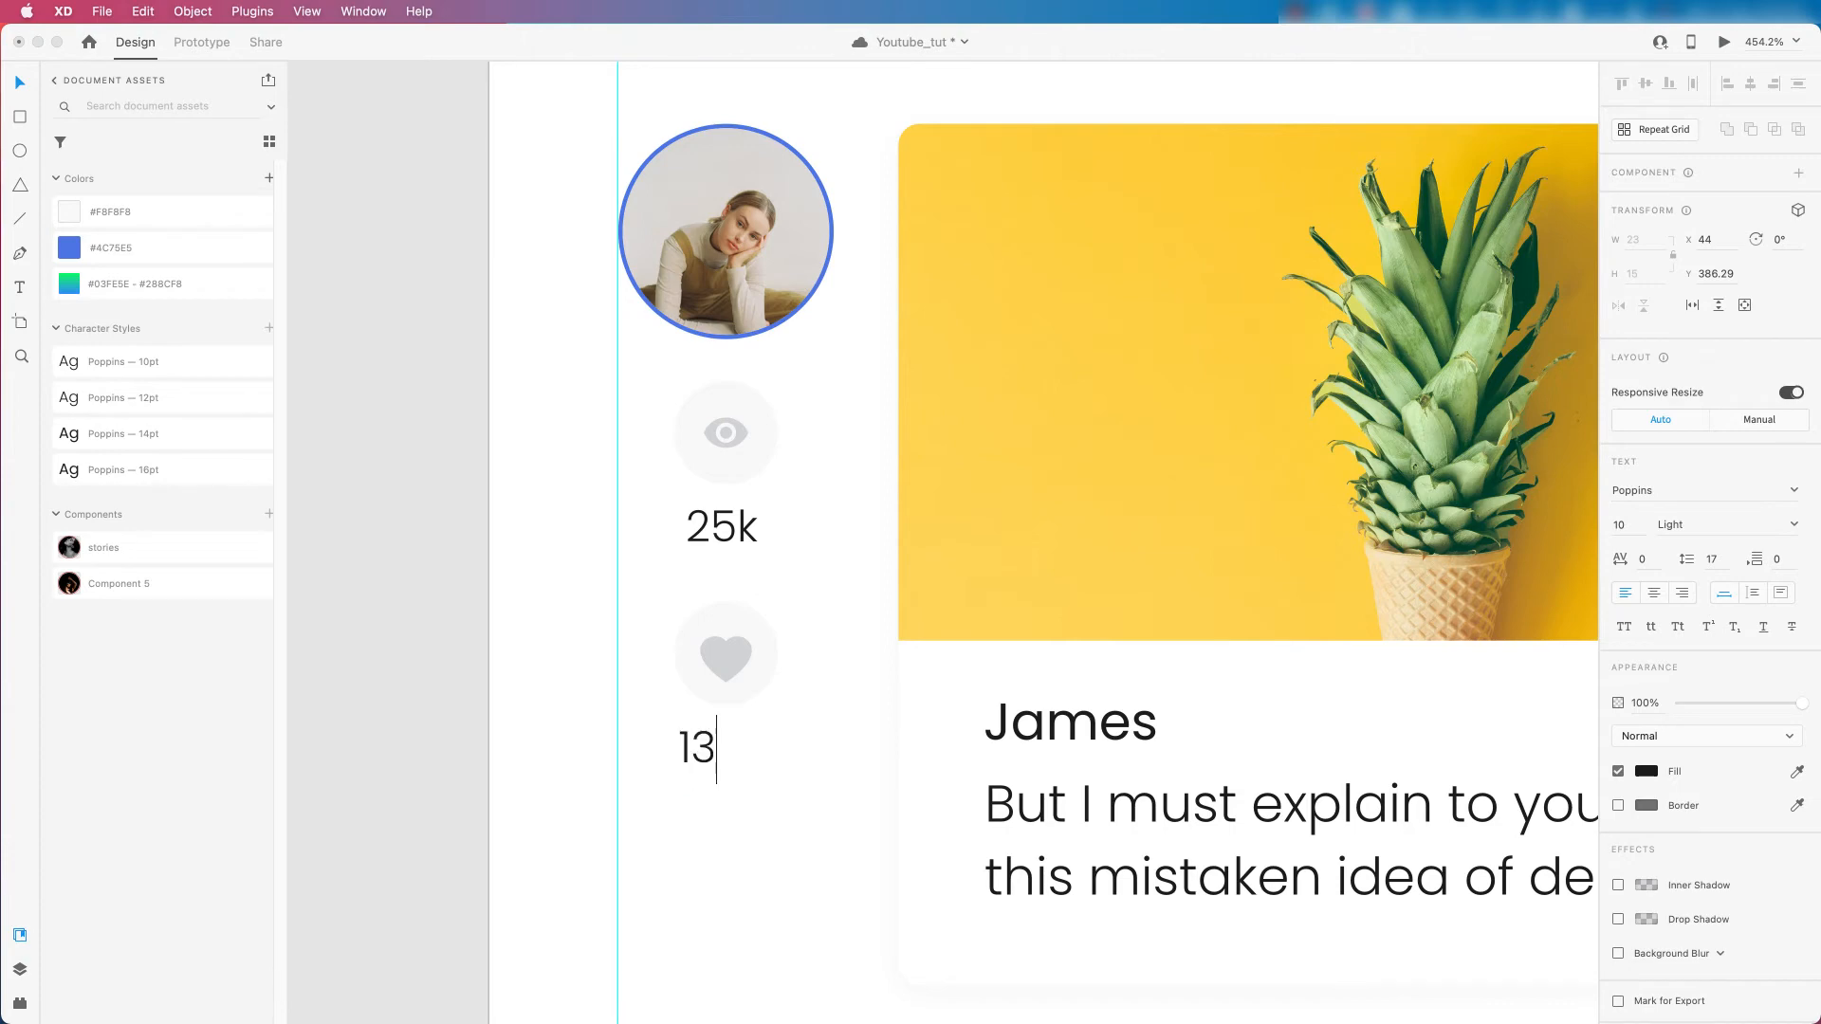
pyautogui.press('BackSpace')
pyautogui.press('BackSpace')
pyautogui.write('20')
pyautogui.press('Escape')
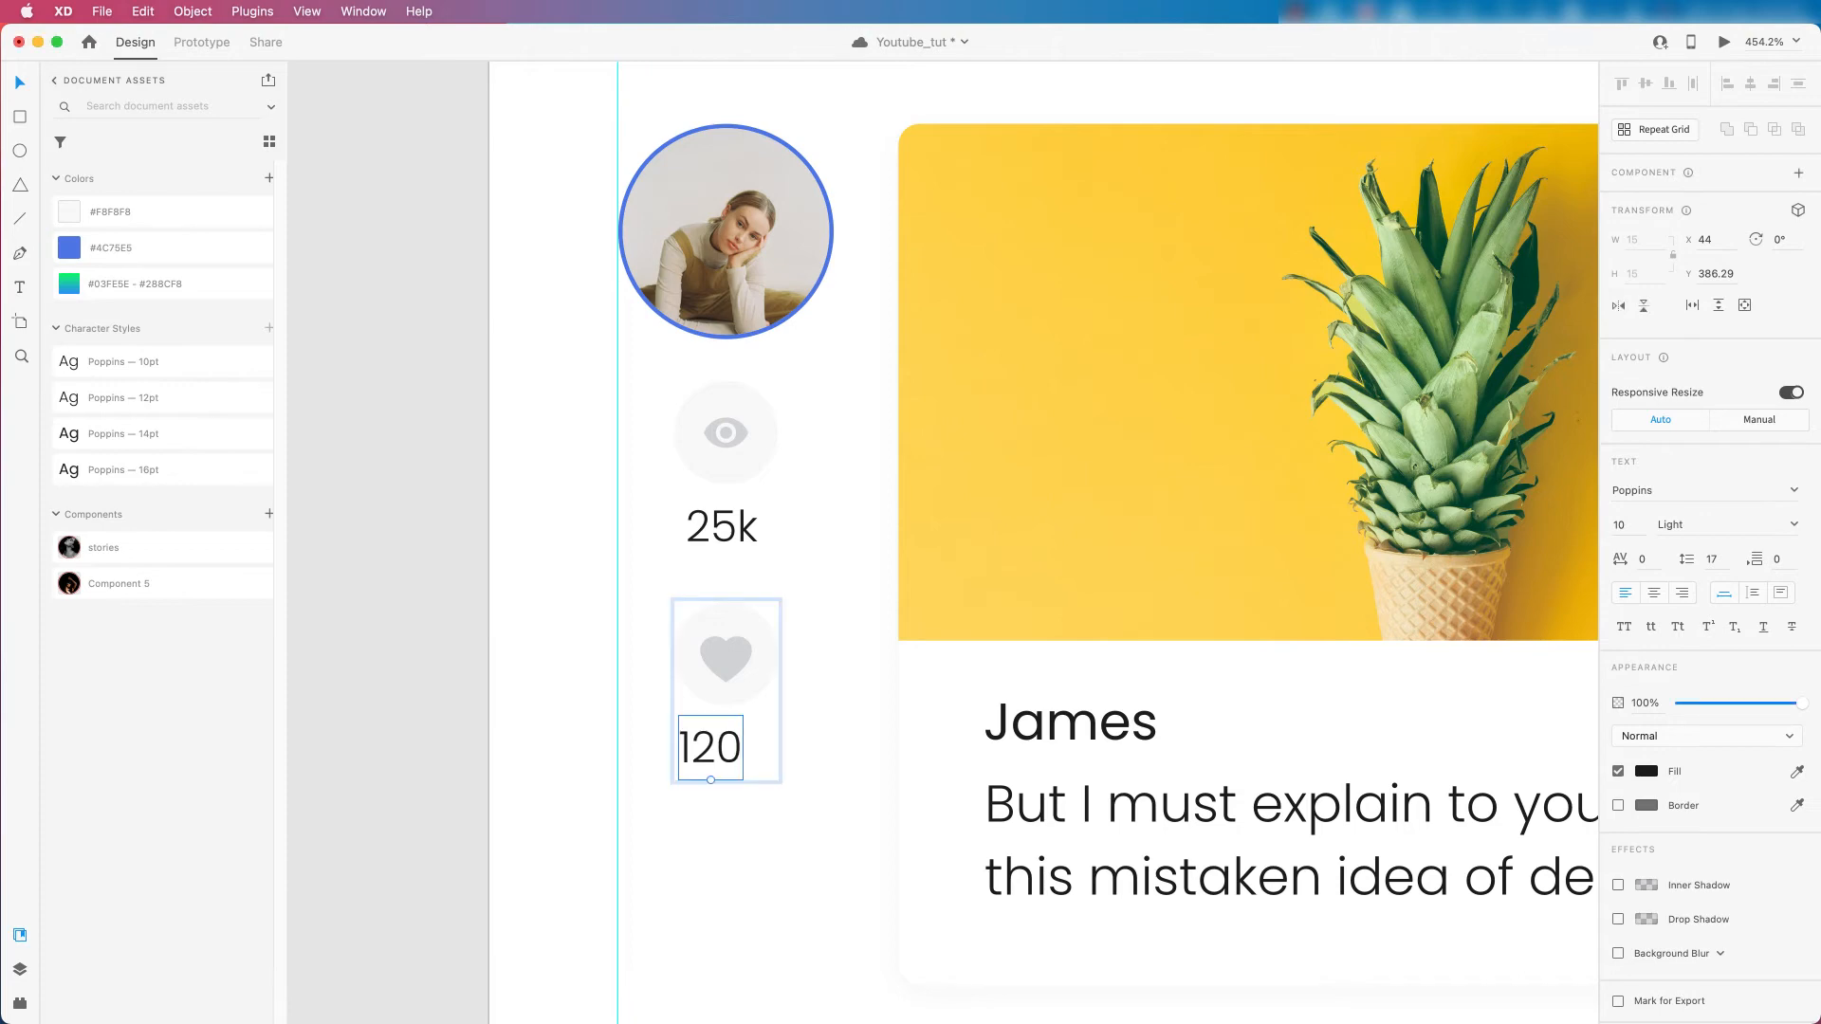
pyautogui.moveTo(733, 745); pyautogui.dragTo(753, 744)
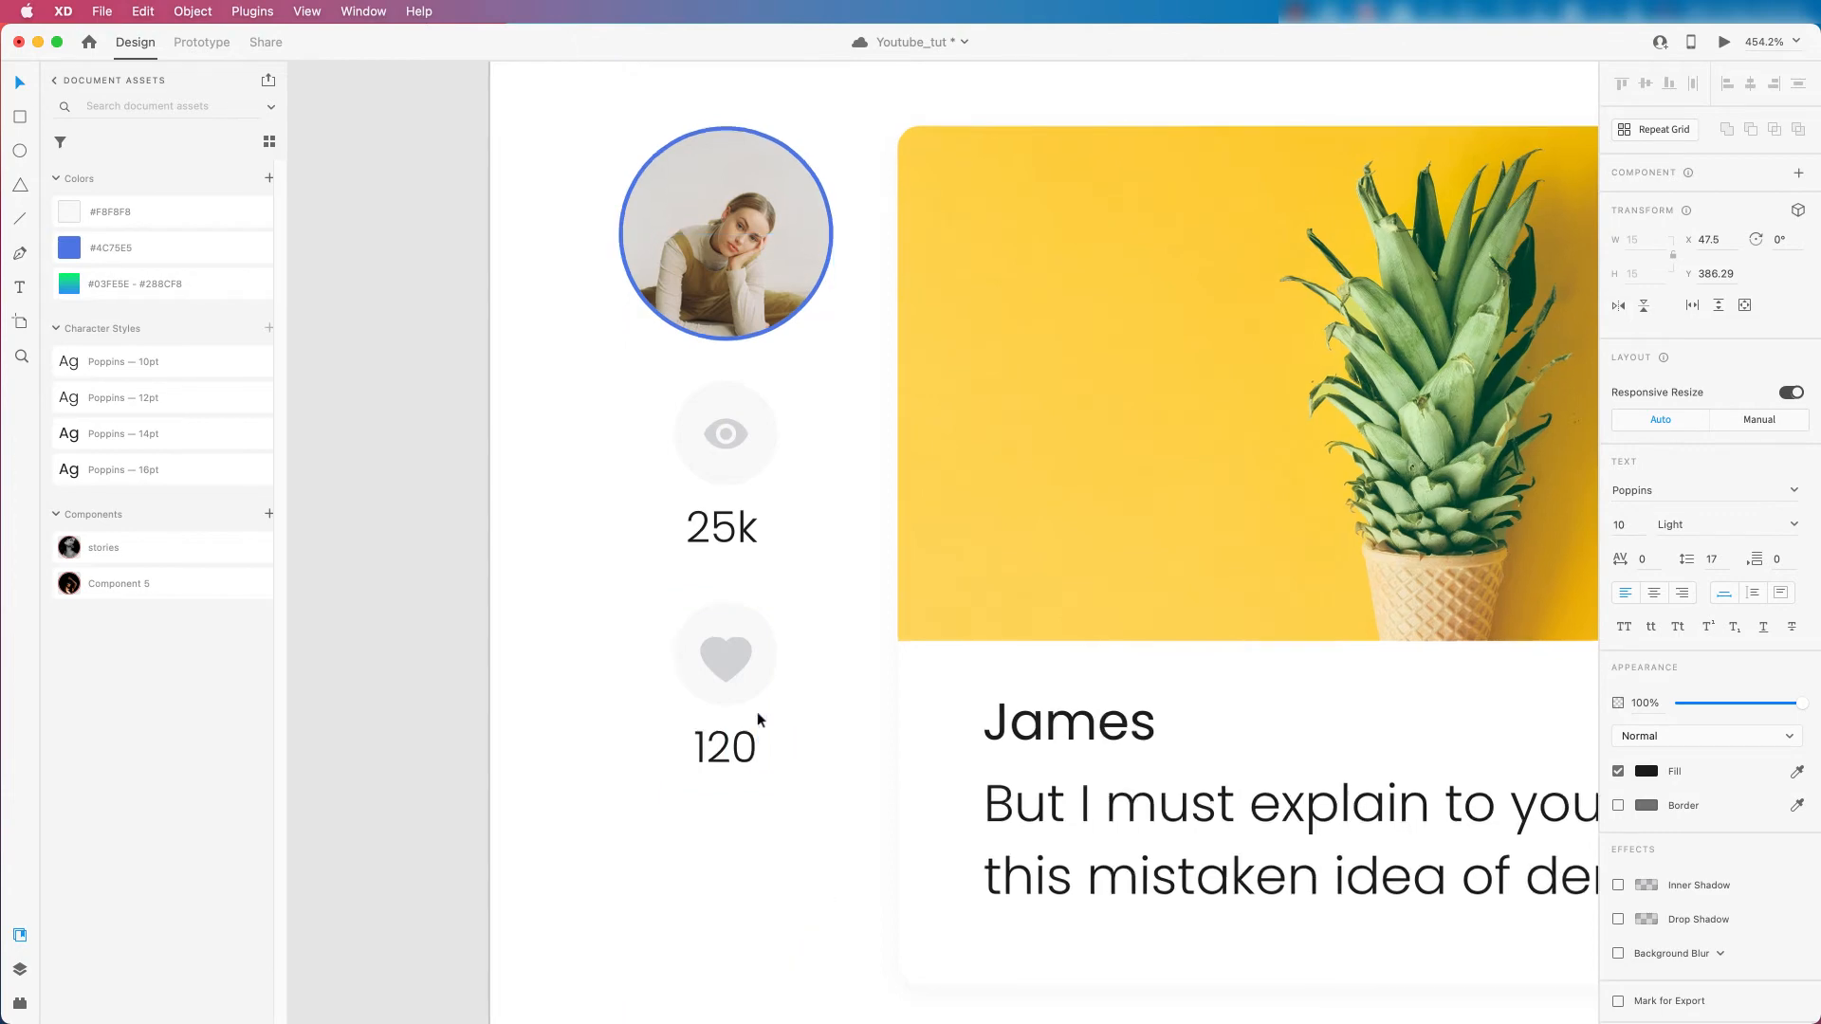
pyautogui.scroll(-3, 757, 711)
pyautogui.click(535, 662)
# Copy the share icon from the icon set on the Style artboard.
pyautogui.scroll(-3, 535, 662)
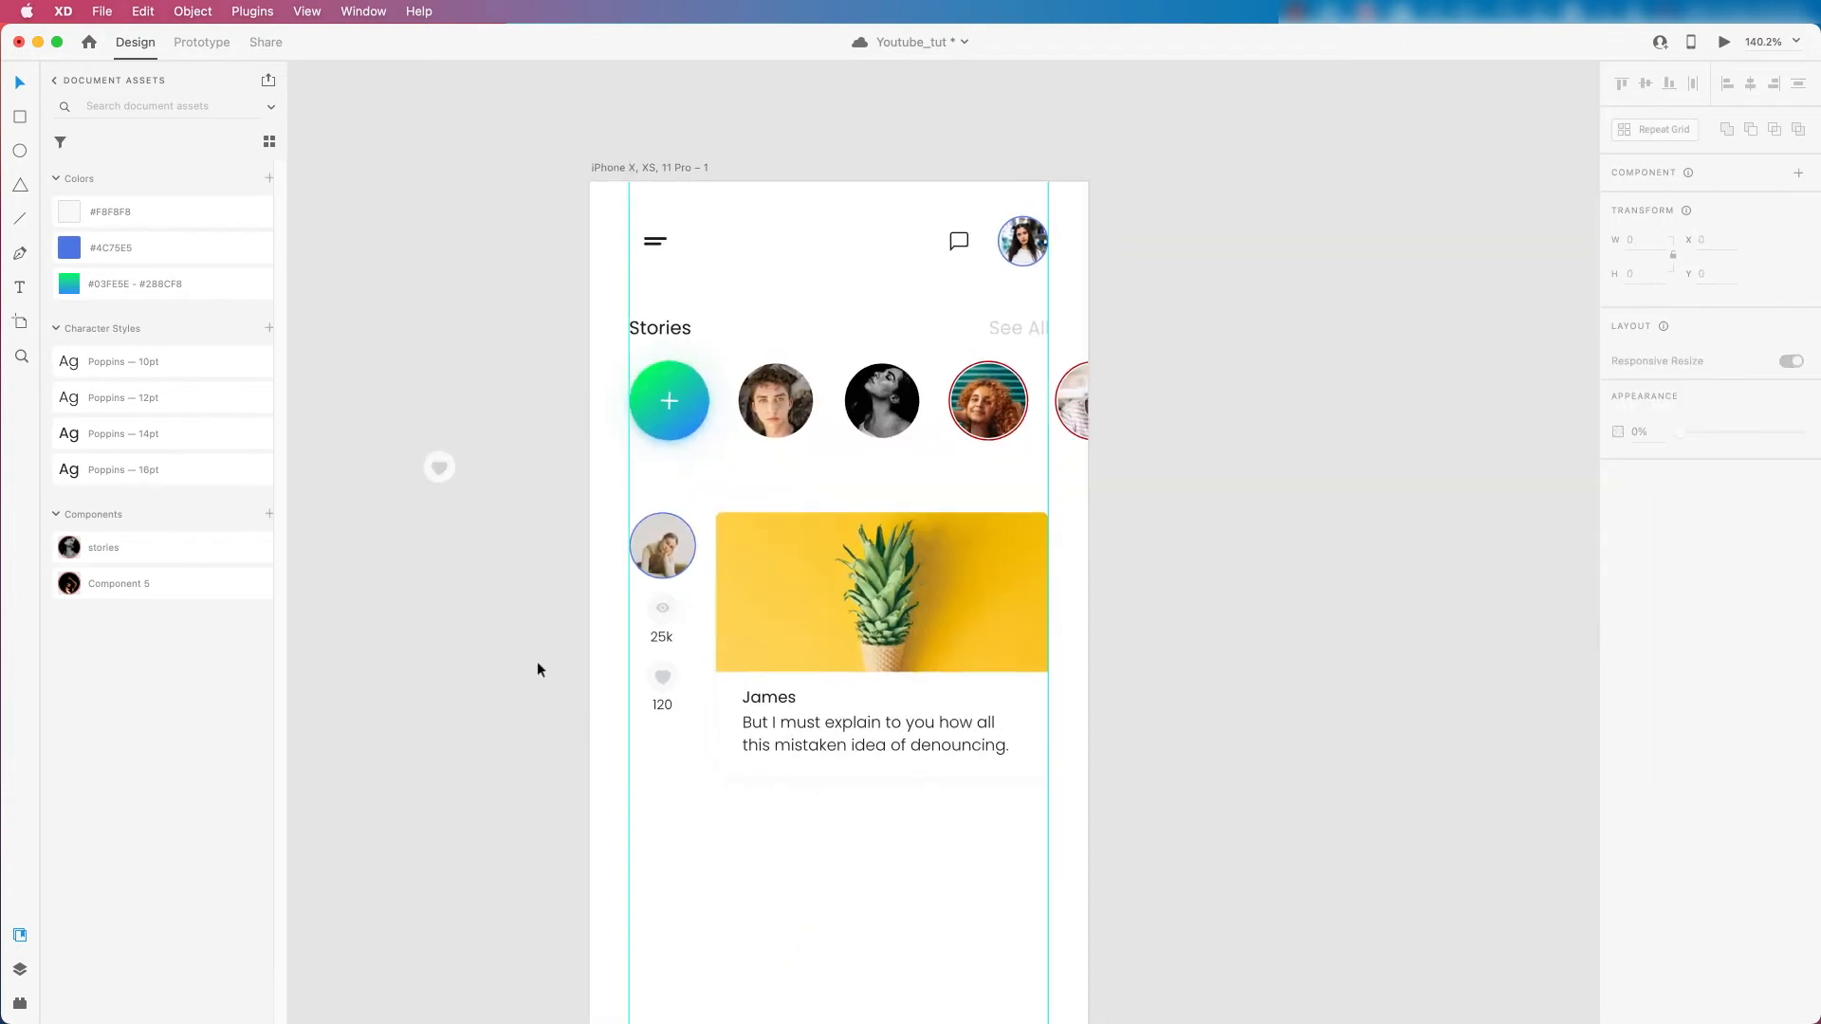
pyautogui.scroll(2, 537, 658)
pyautogui.scroll(-3, 685, 709)
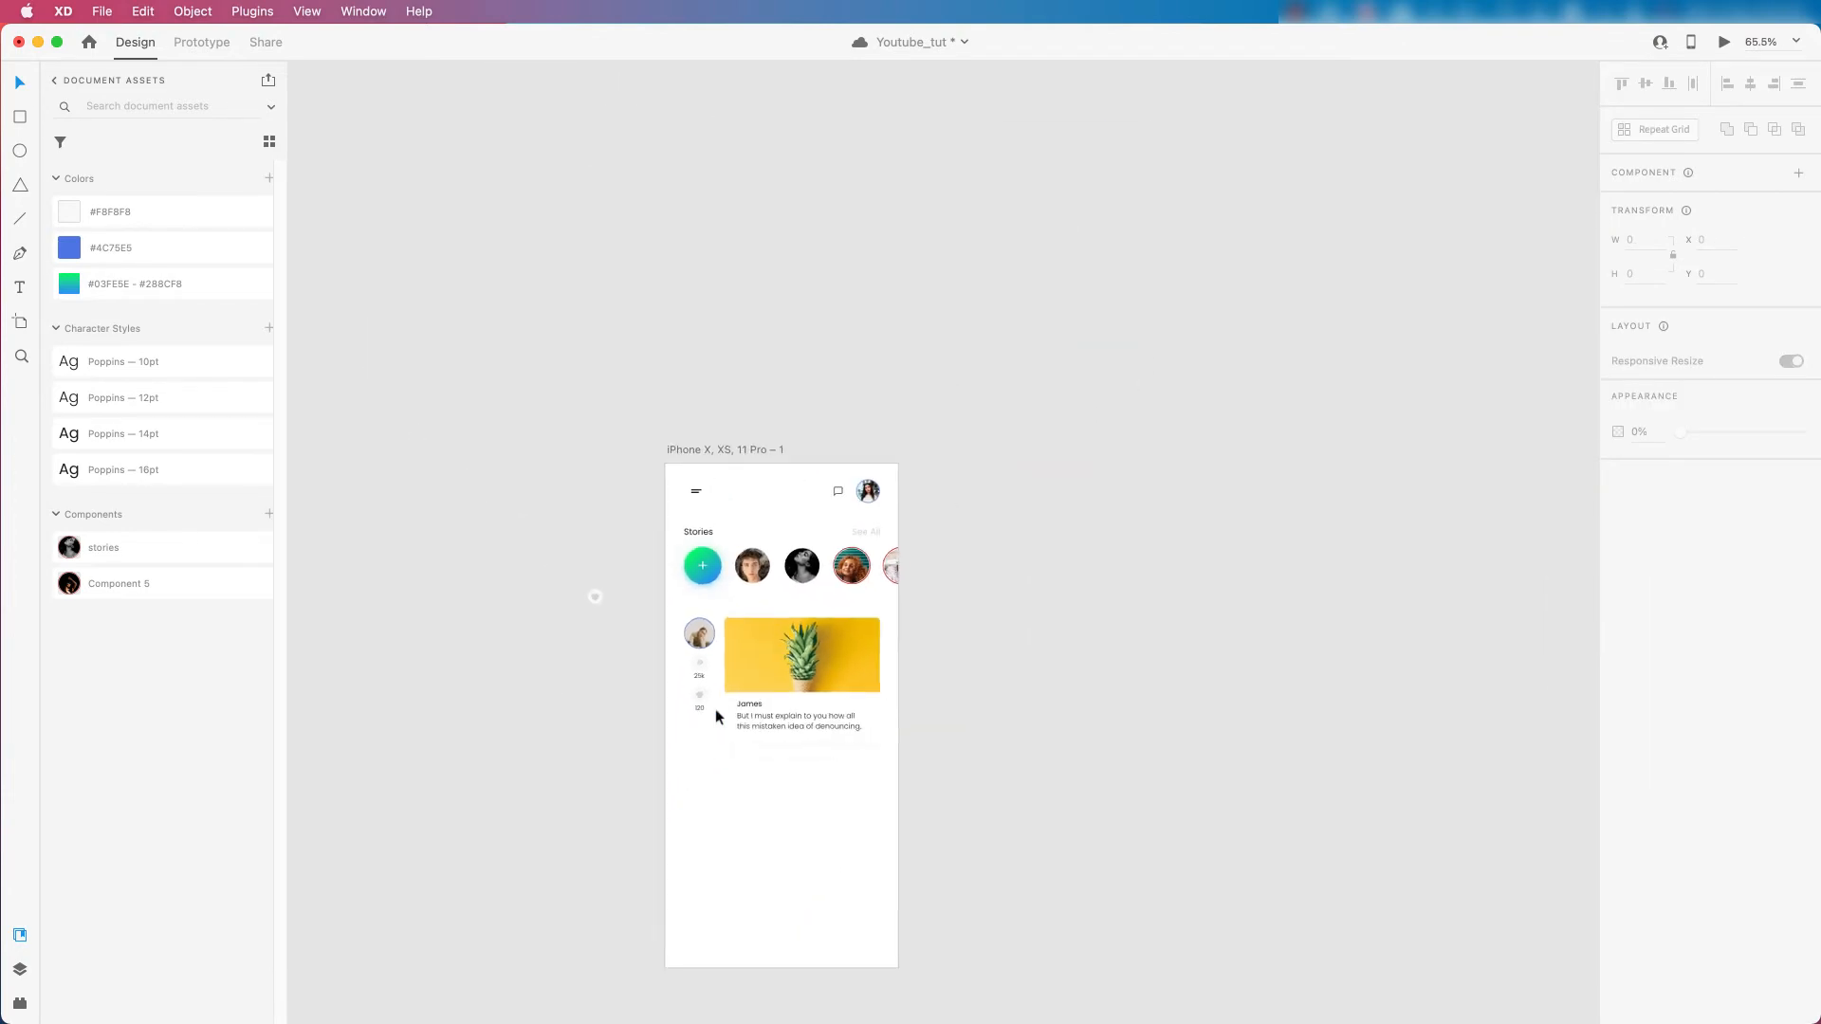
pyautogui.scroll(-3, 699, 710)
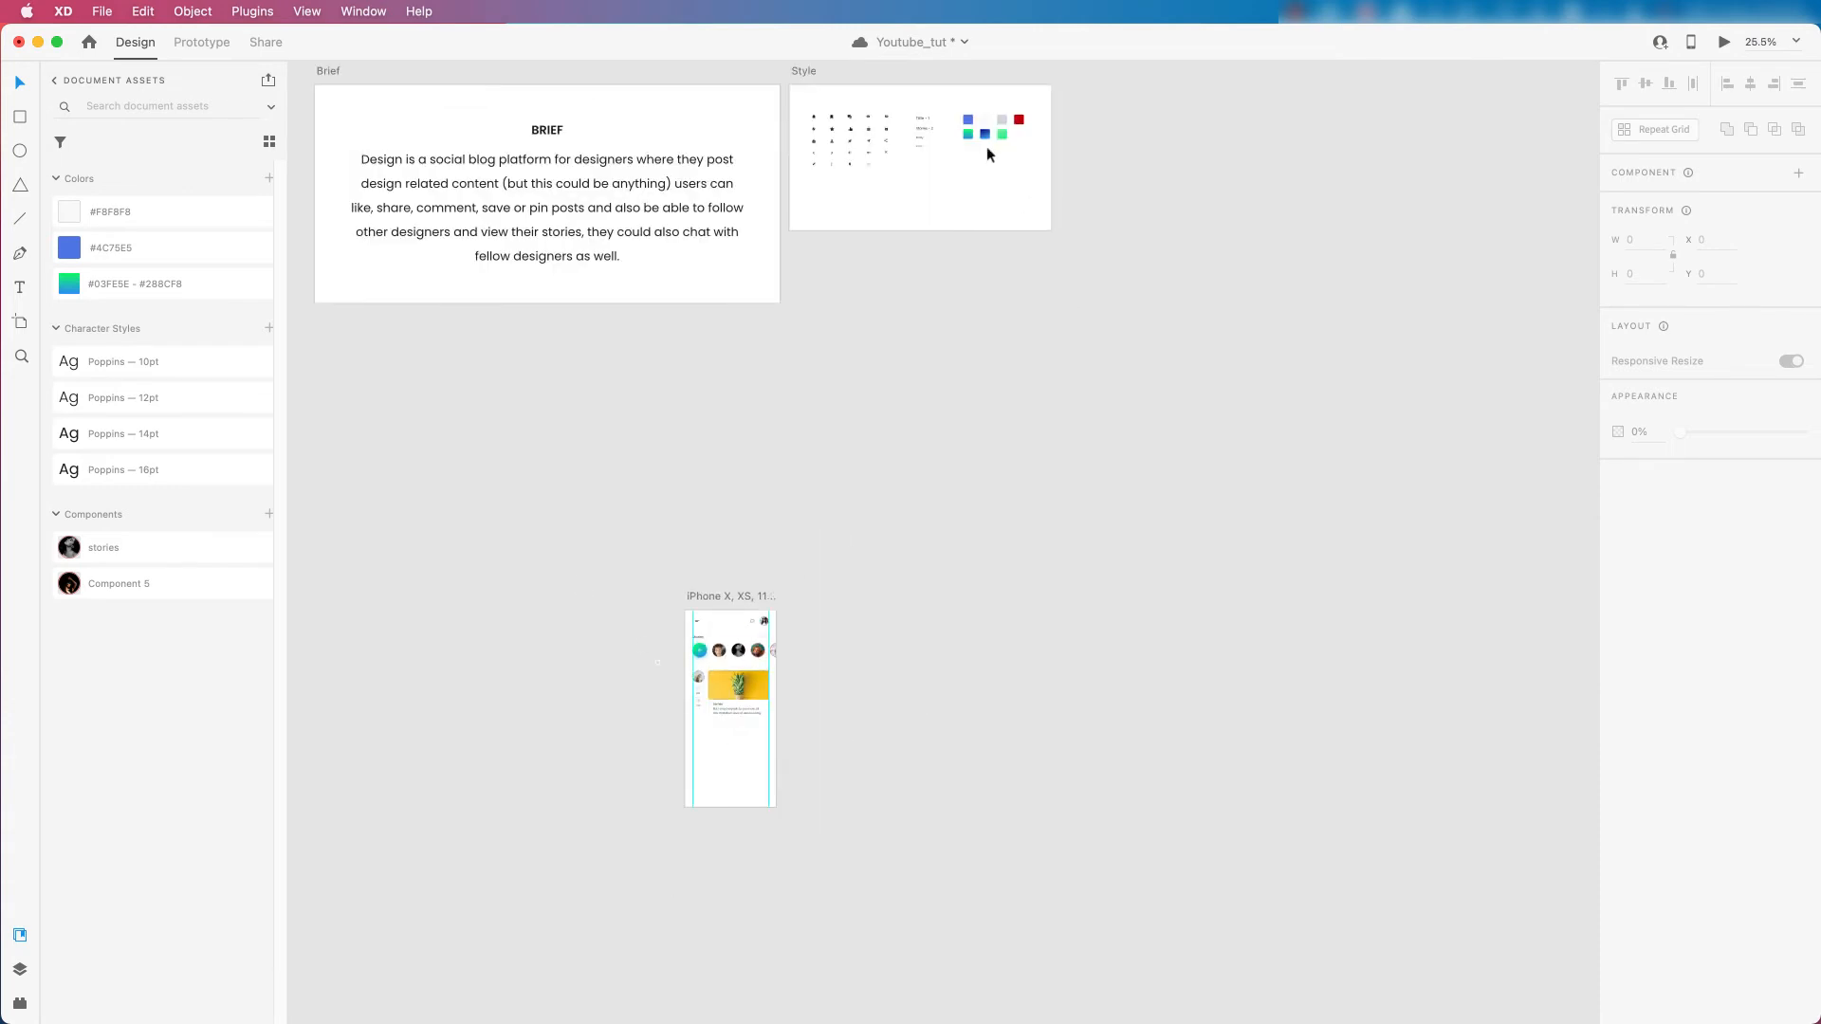
pyautogui.scroll(5, 884, 97)
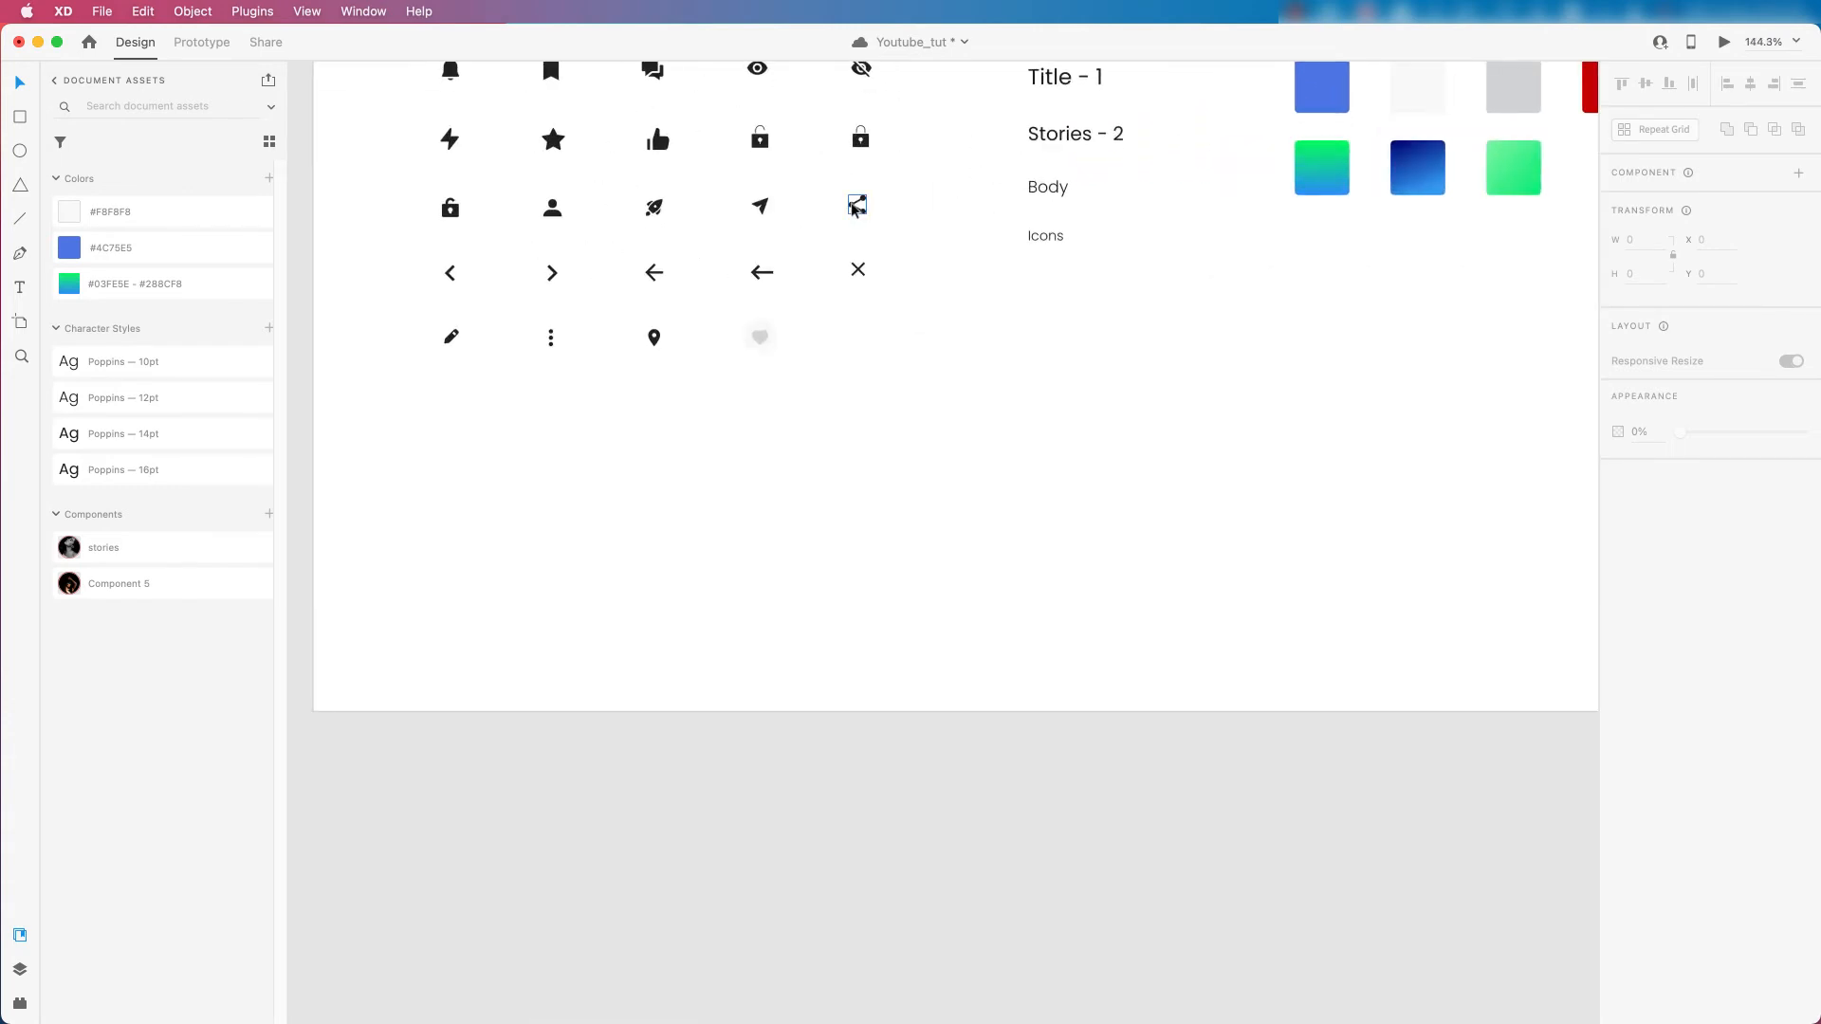
pyautogui.click(856, 208)
pyautogui.scroll(-5, 996, 228)
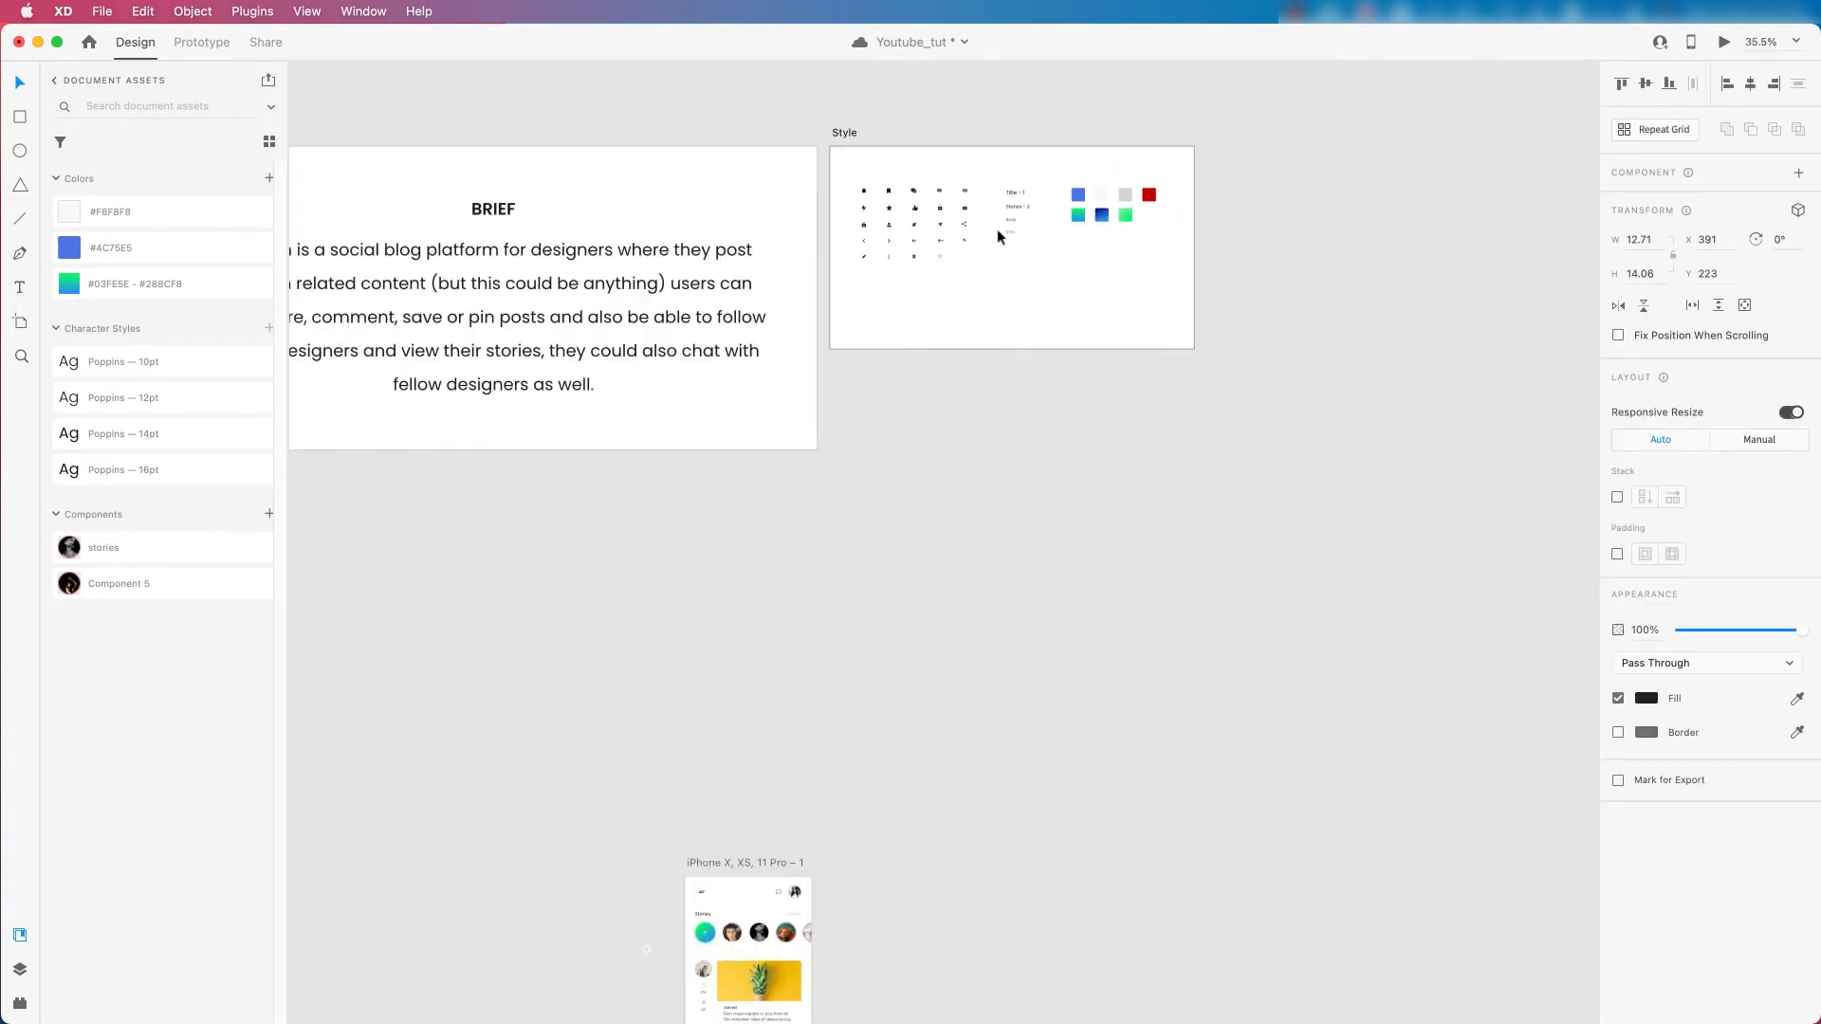
# Paste the share icon into the side bar, scaled to about 9.9 by 10.9 and centred below the 120 count.
pyautogui.scroll(8, 743, 921)
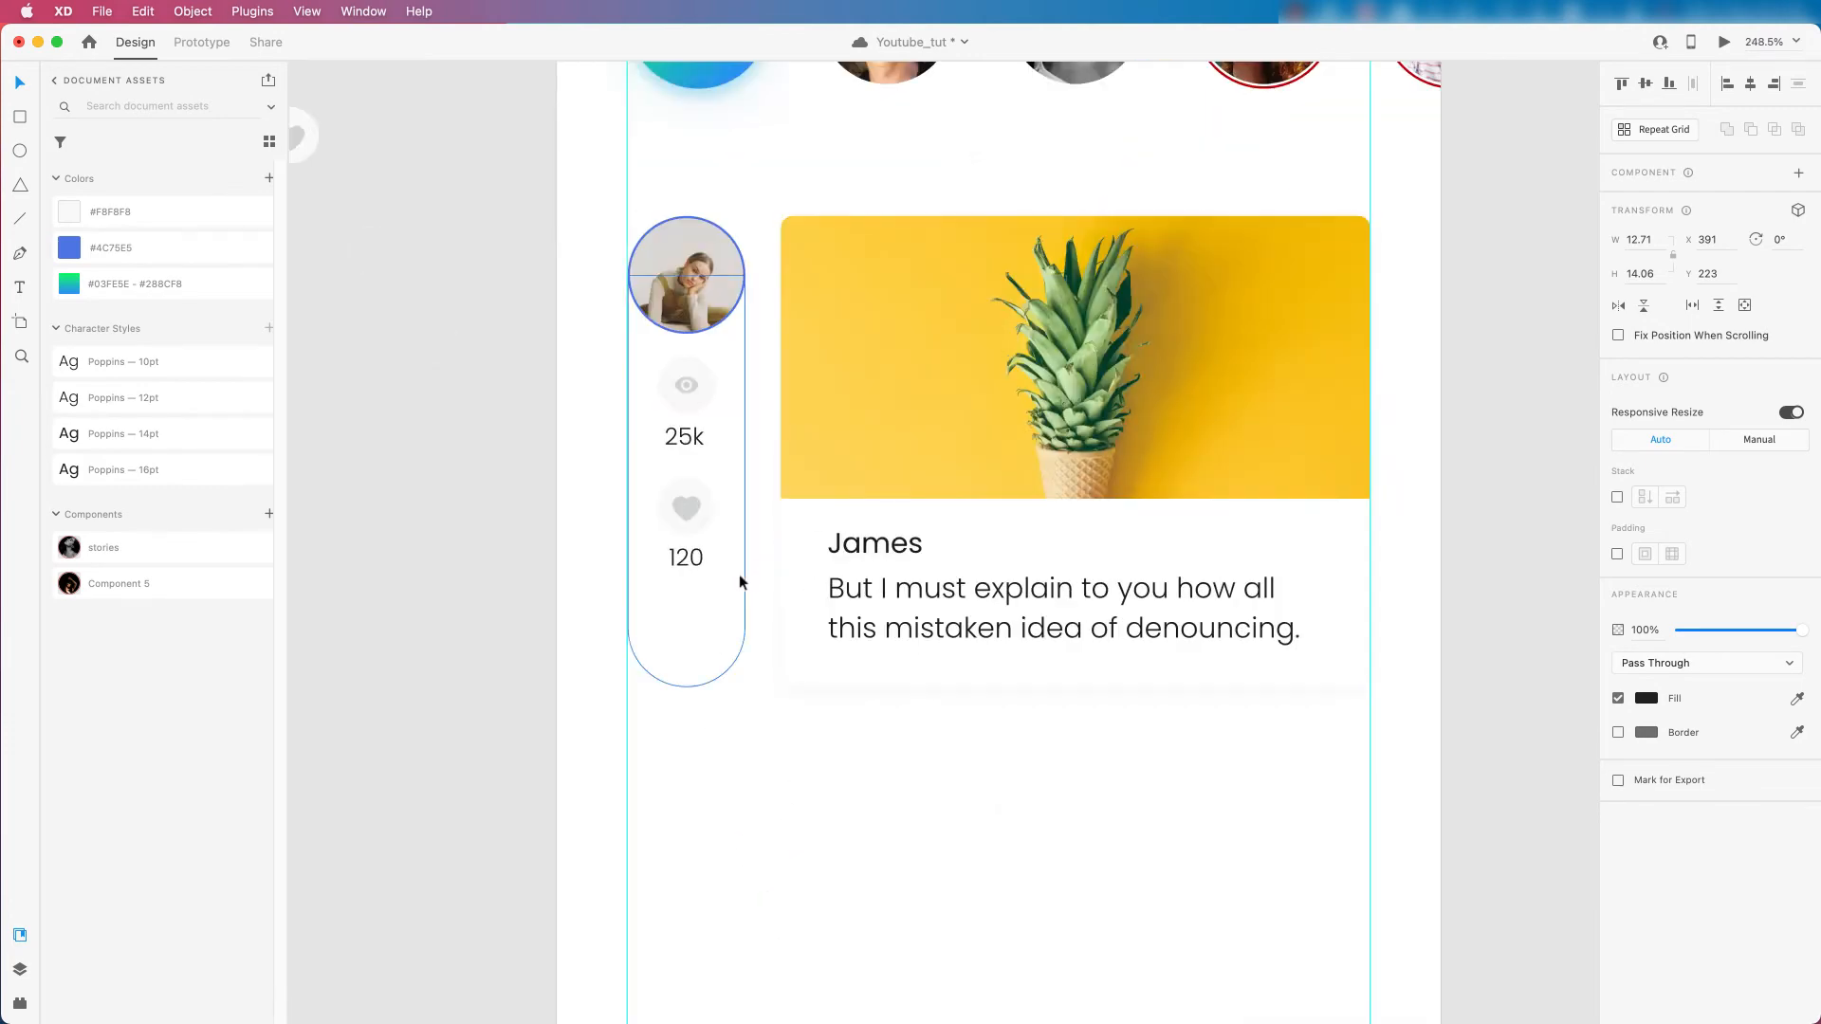
pyautogui.click(700, 617)
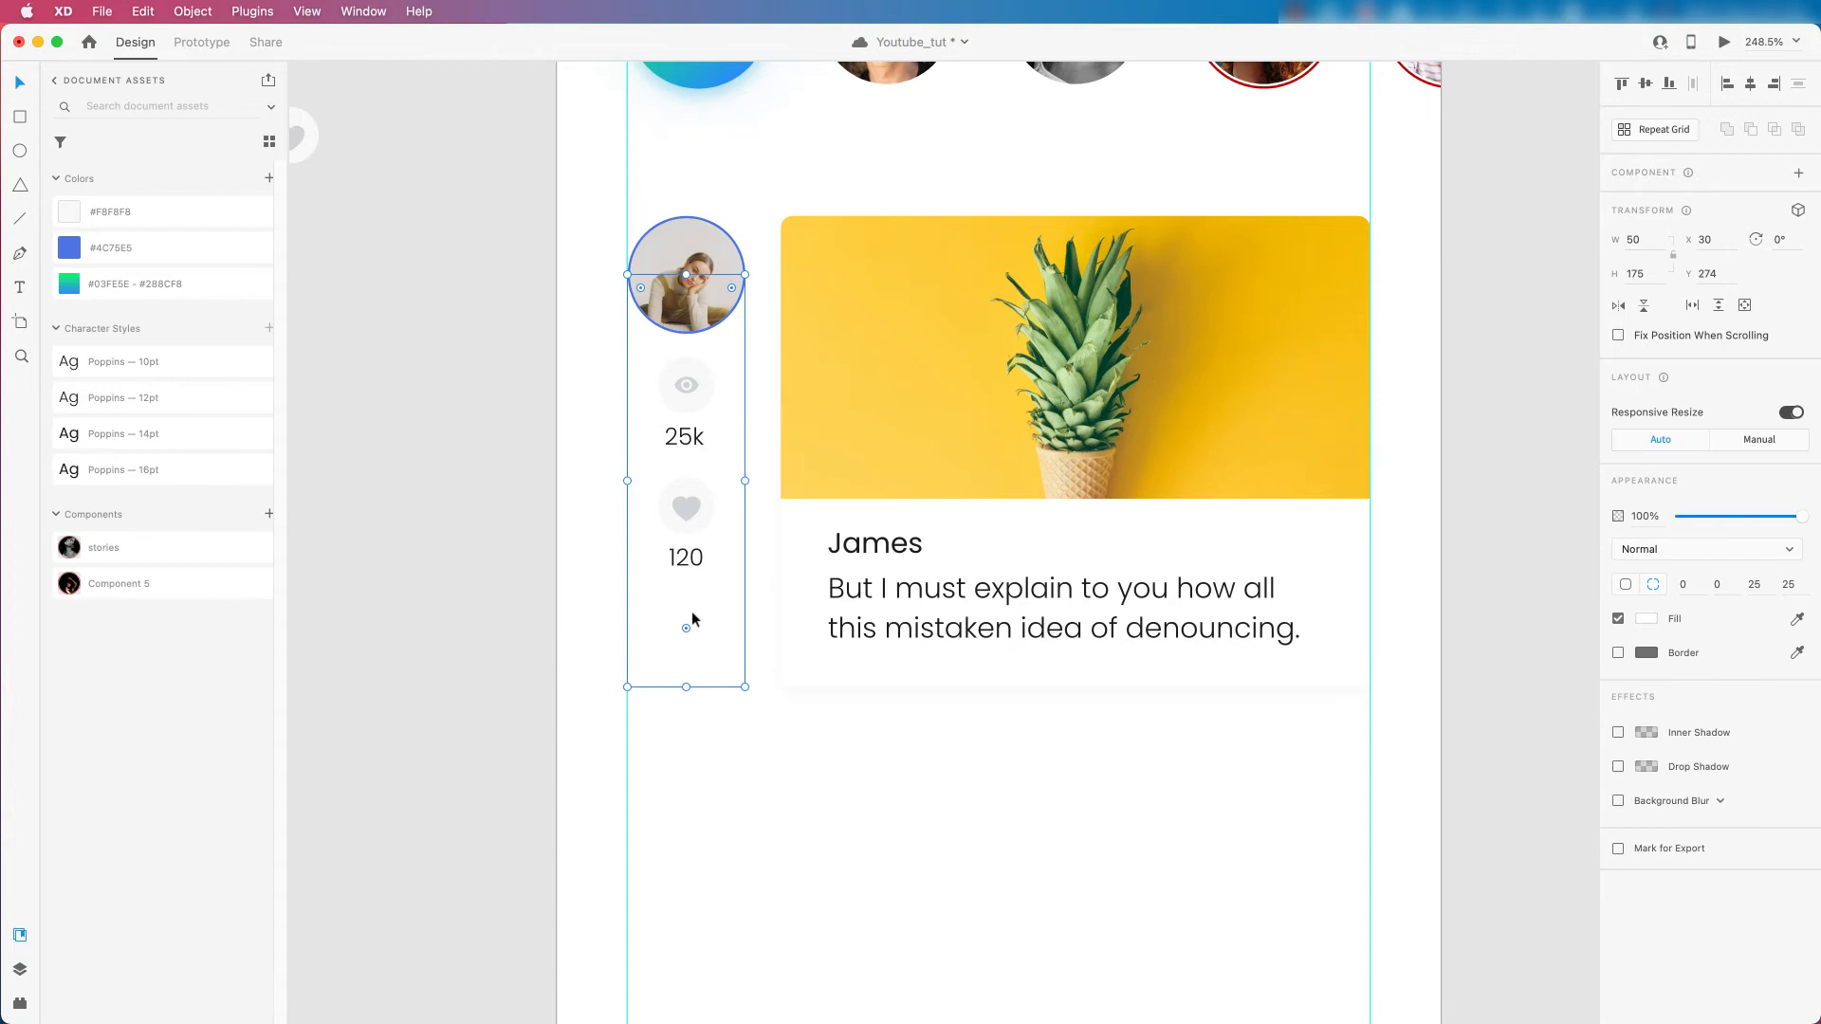
pyautogui.press('super+v')
pyautogui.moveTo(1013, 541); pyautogui.dragTo(700, 607)
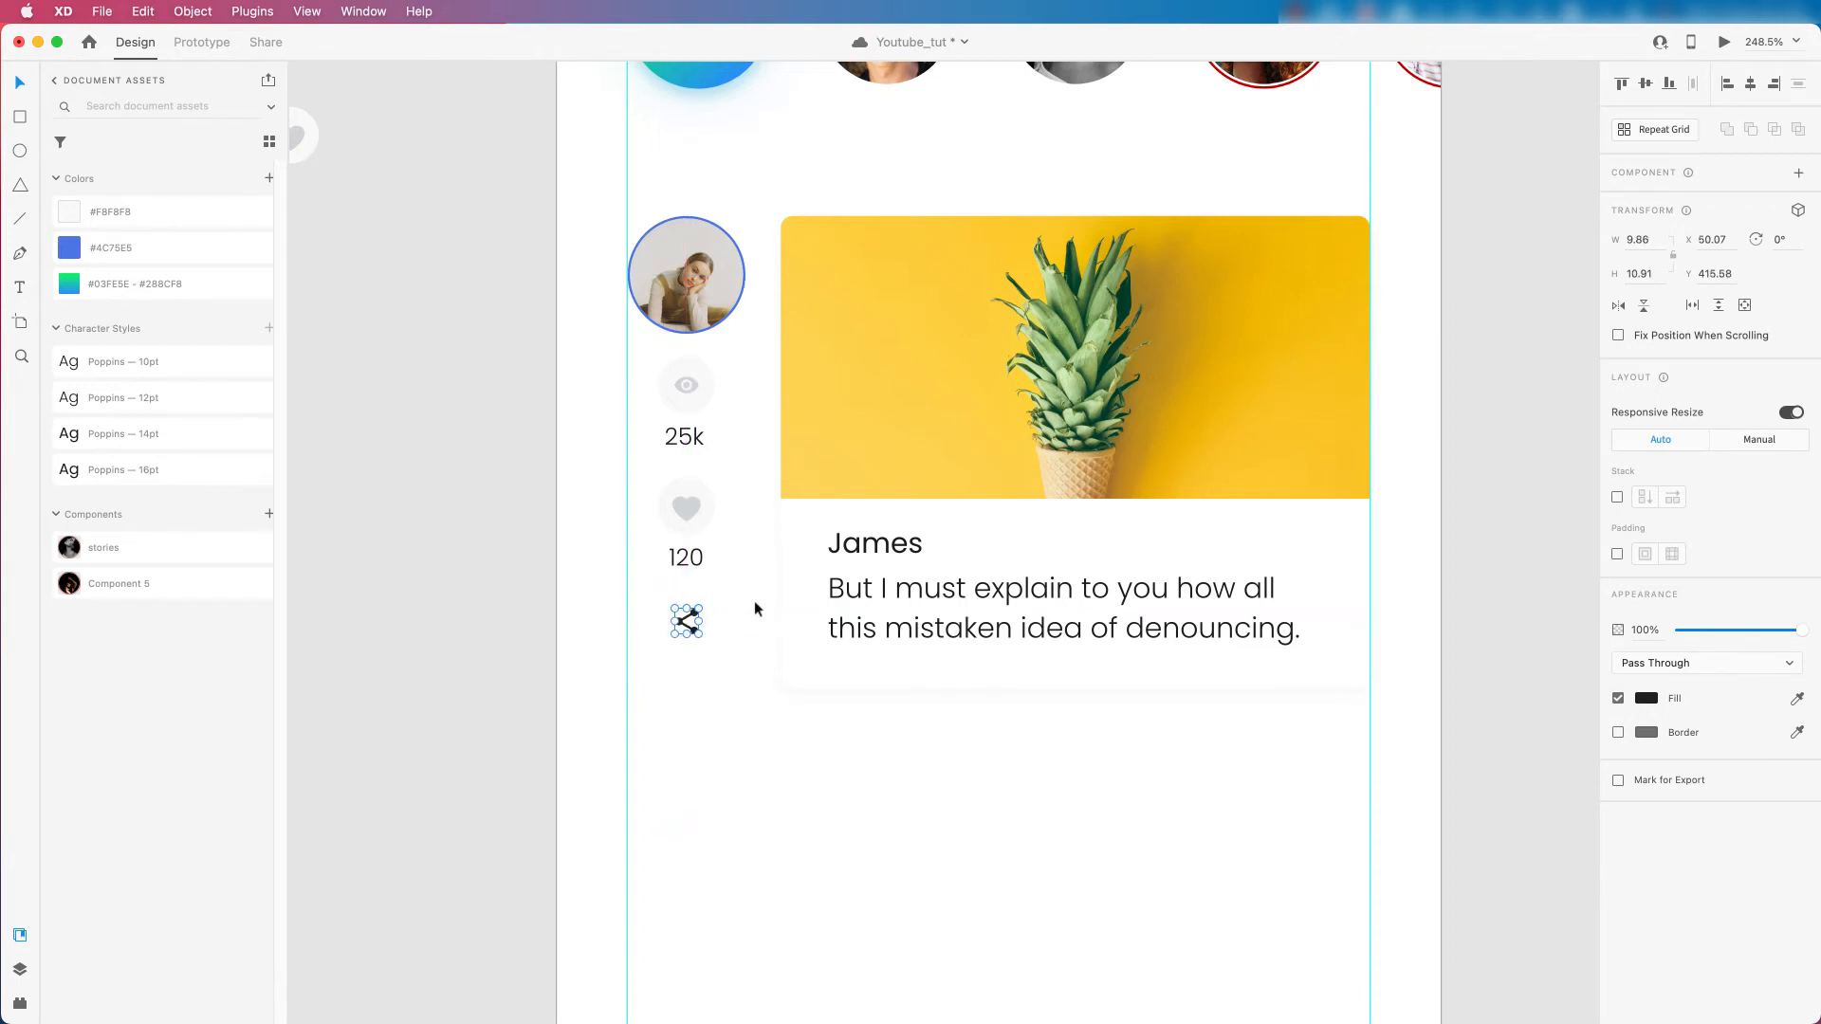
# Fill the share icon with grey #D2D3D5 and nudge it down to Y 416.58.
pyautogui.click(1647, 700)
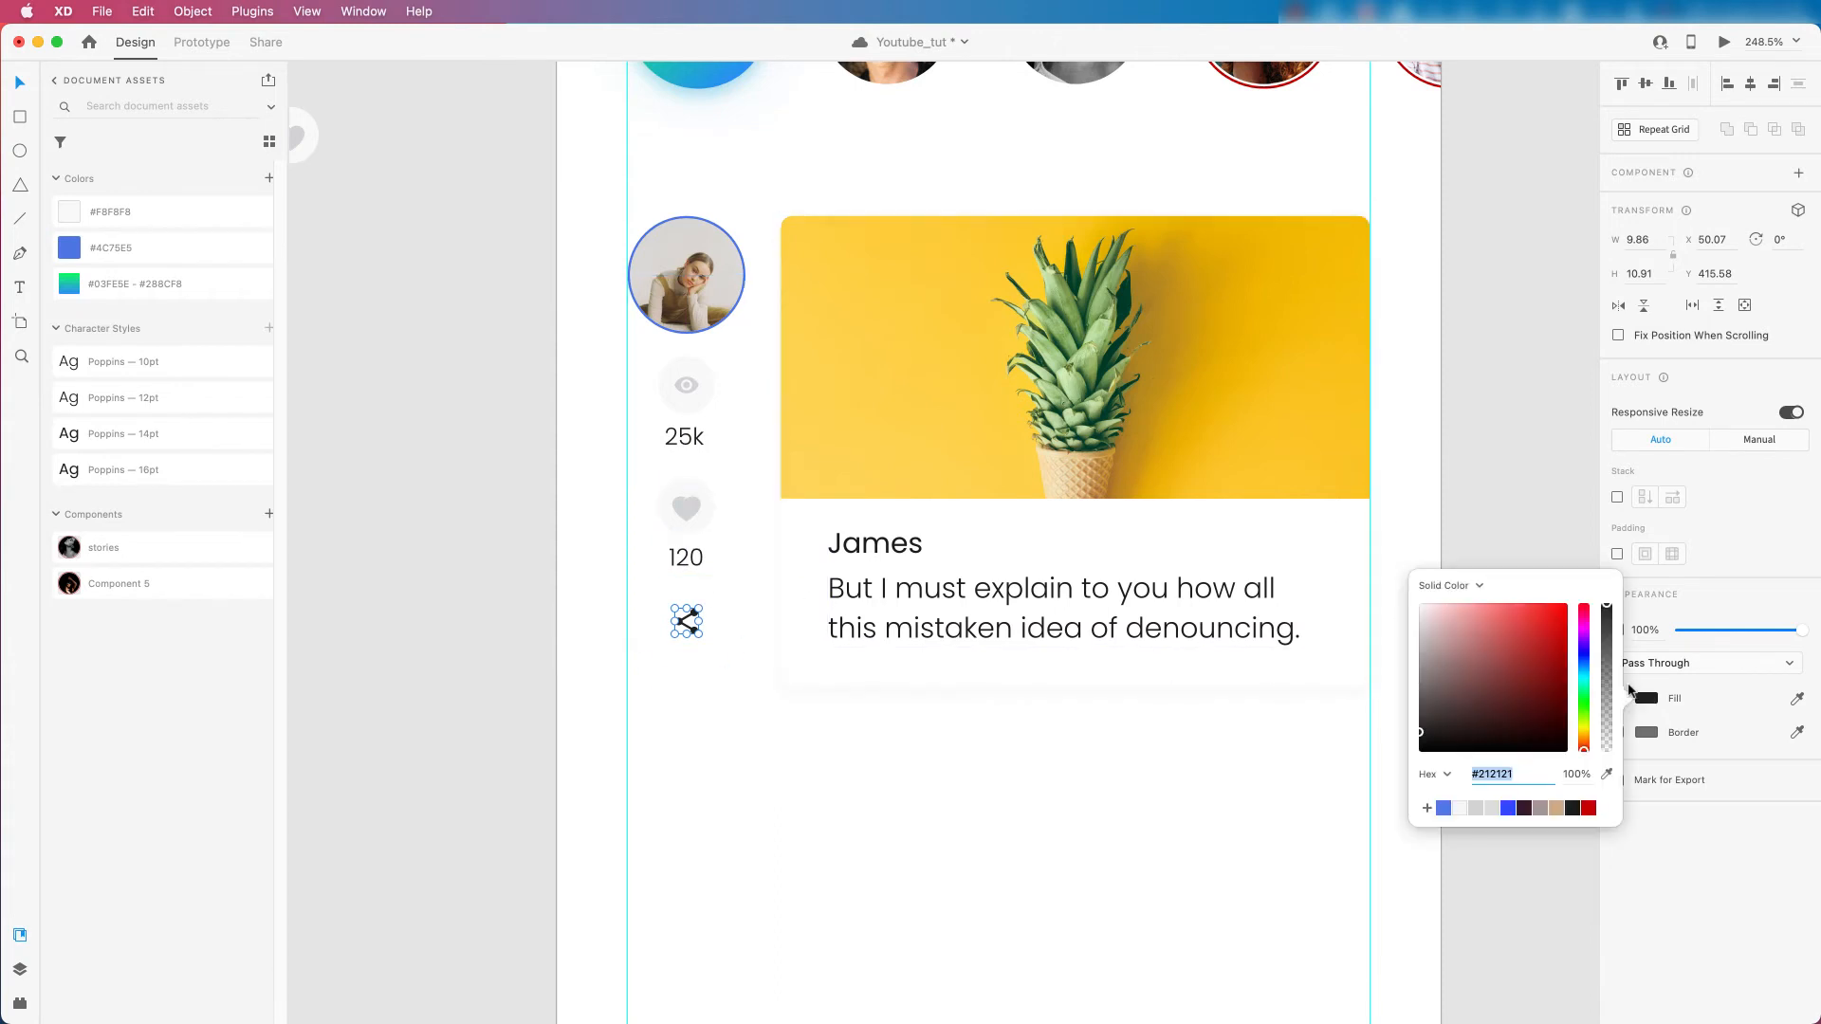
pyautogui.click(1478, 811)
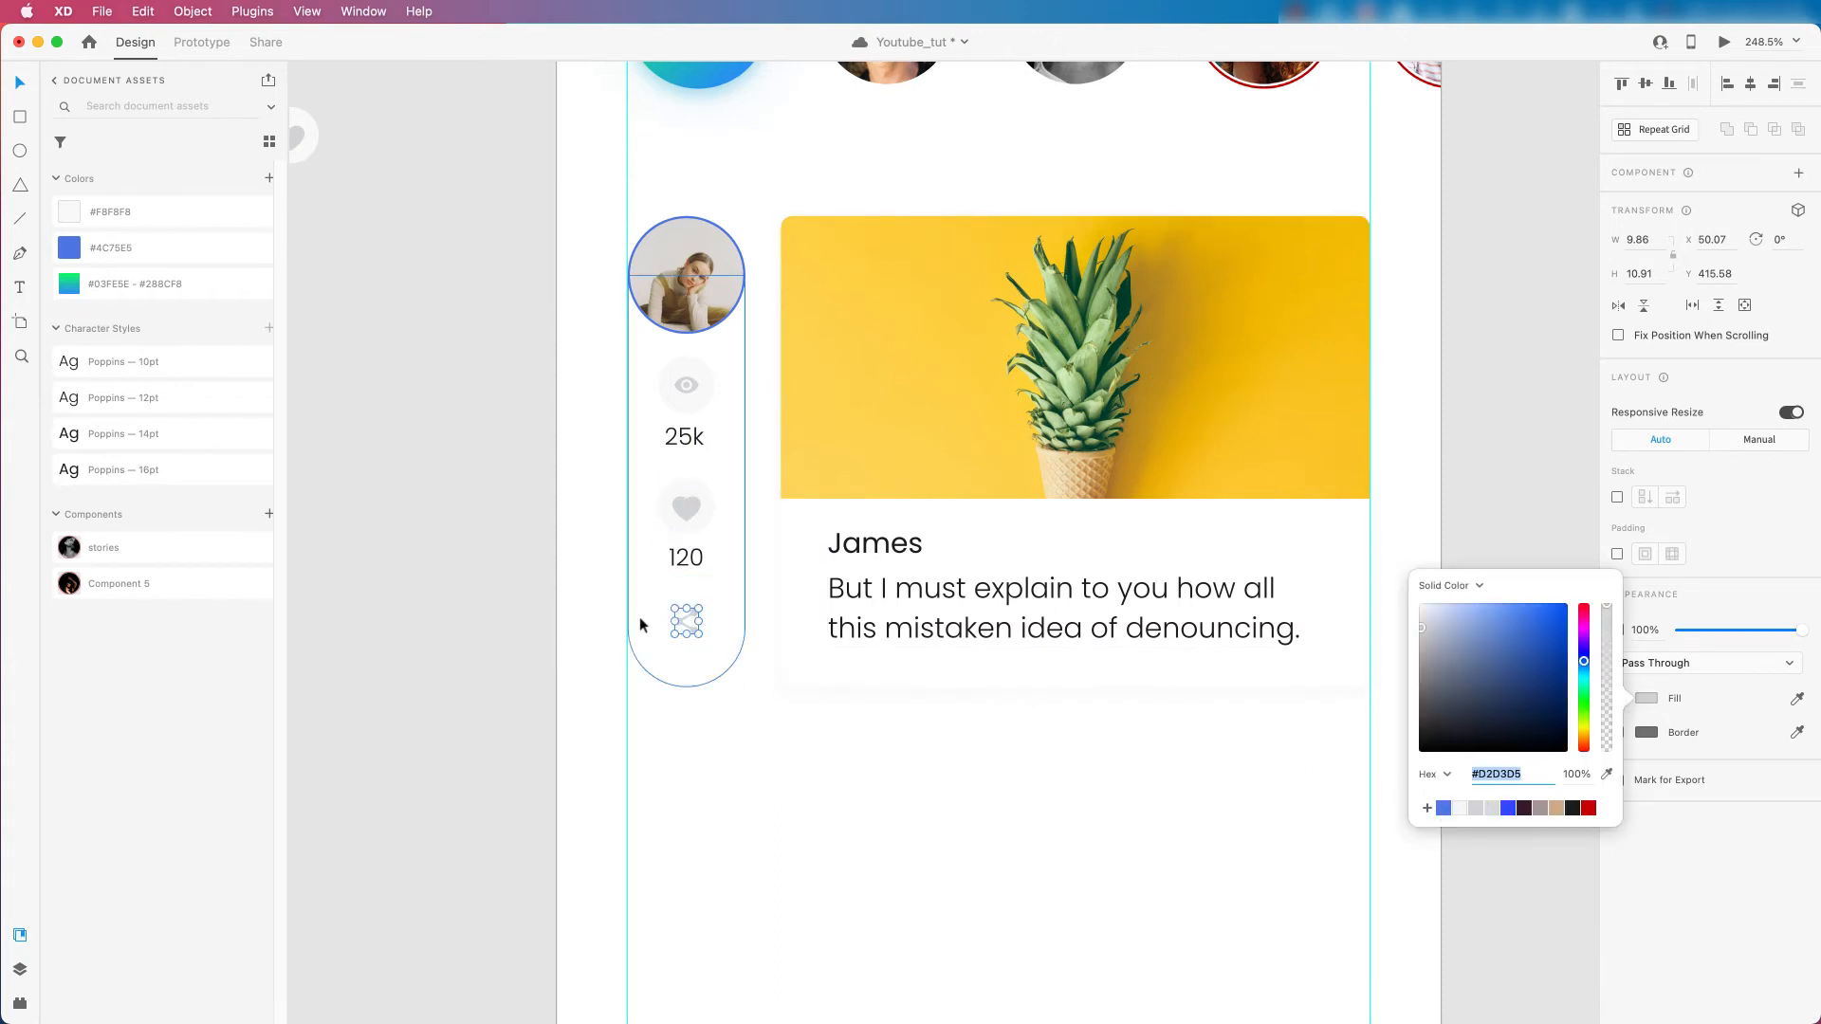
pyautogui.scroll(5, 602, 557)
pyautogui.scroll(-3, 602, 558)
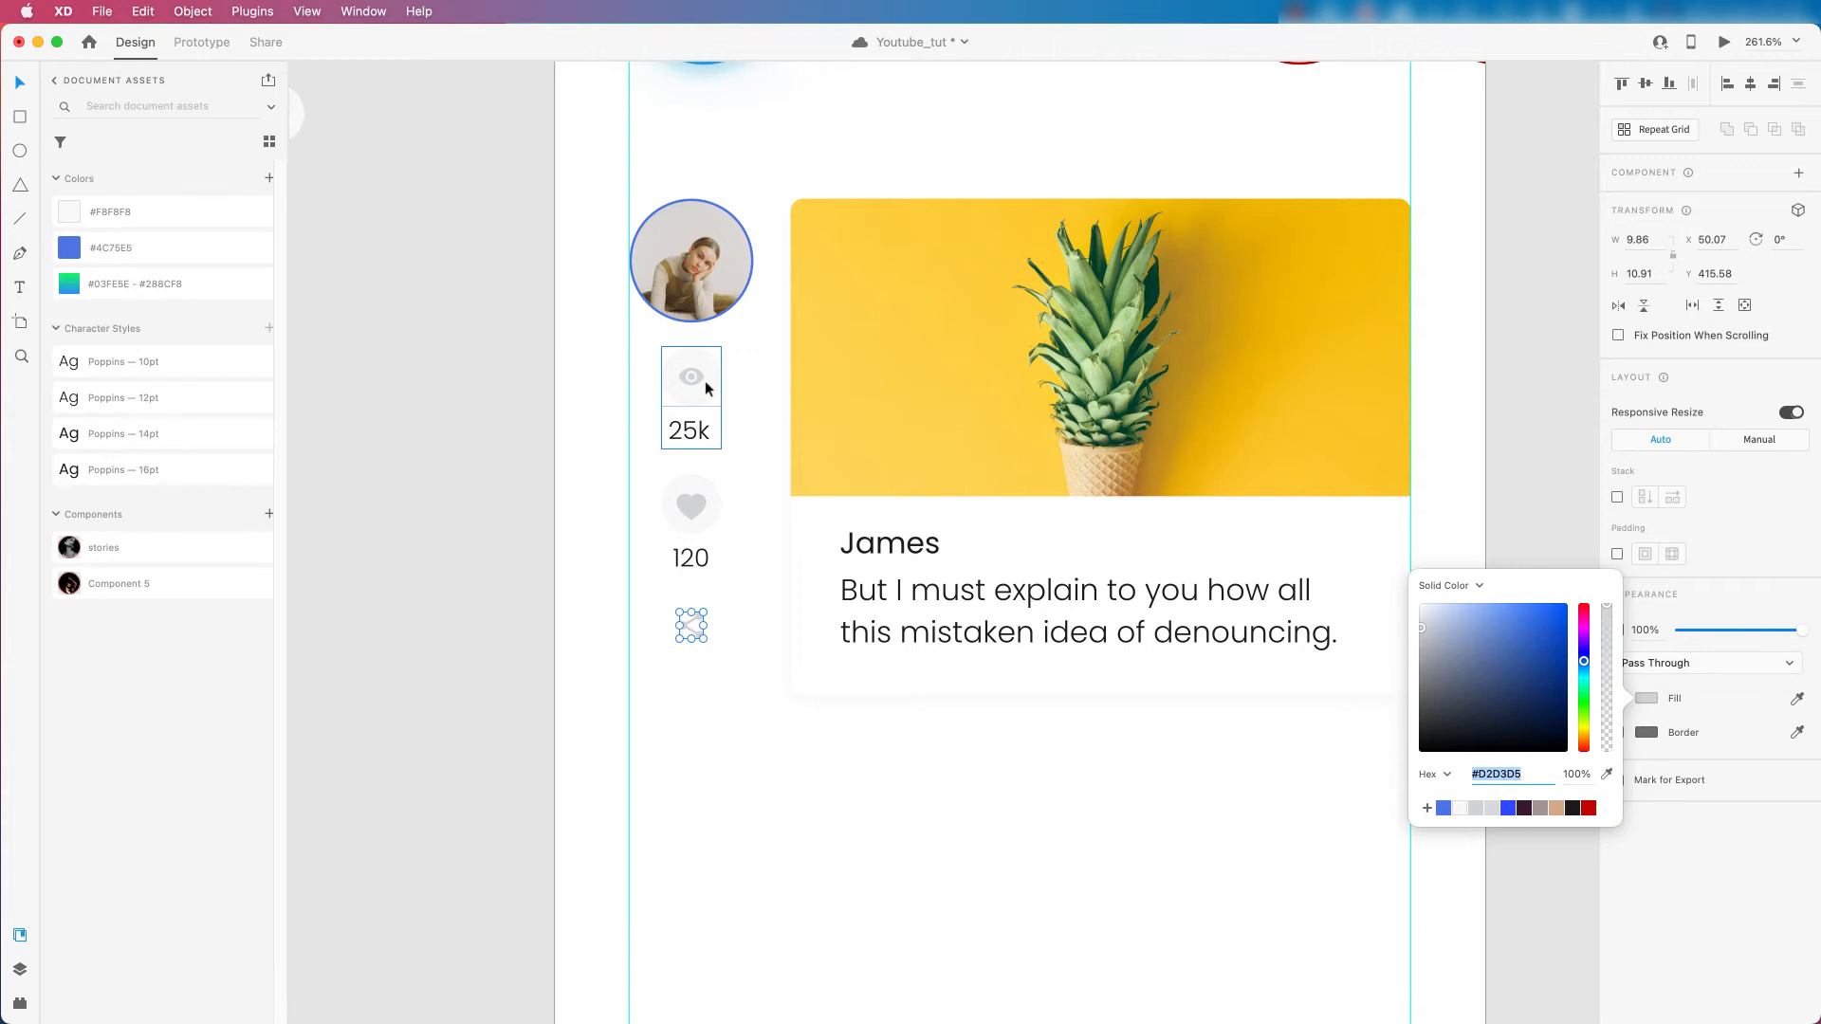
pyautogui.click(642, 615)
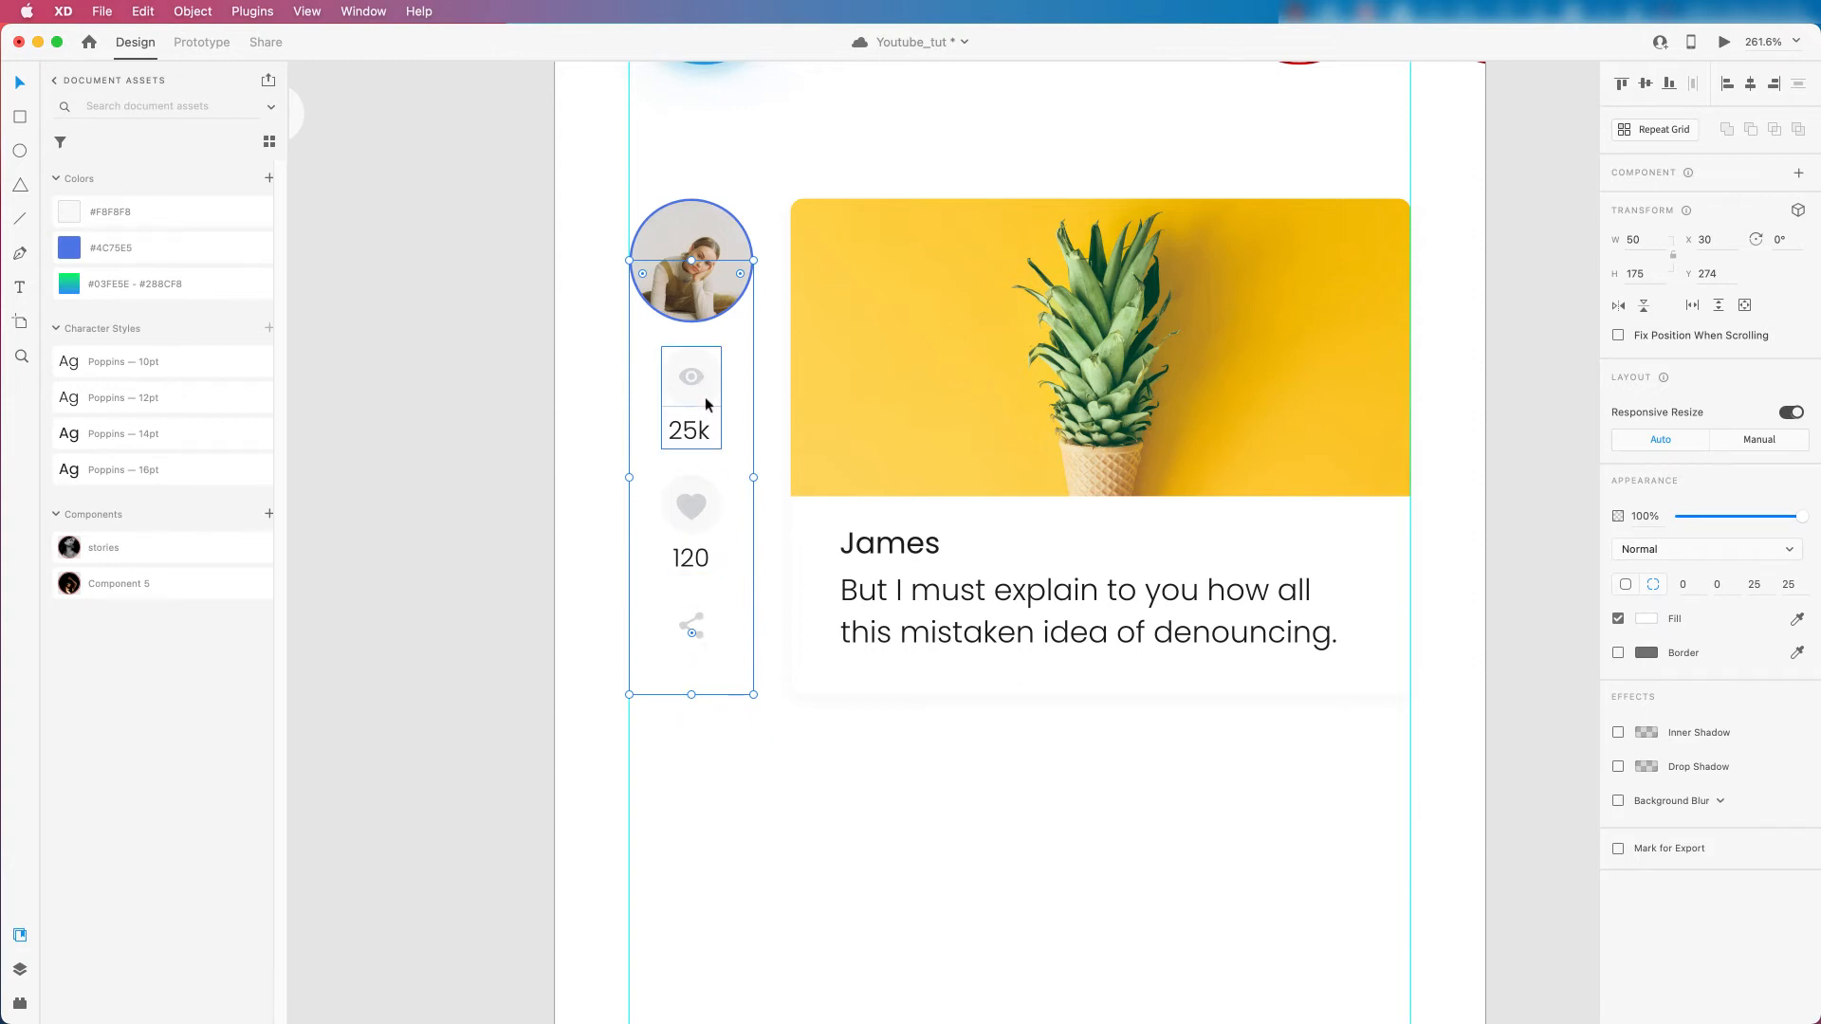
pyautogui.click(698, 627)
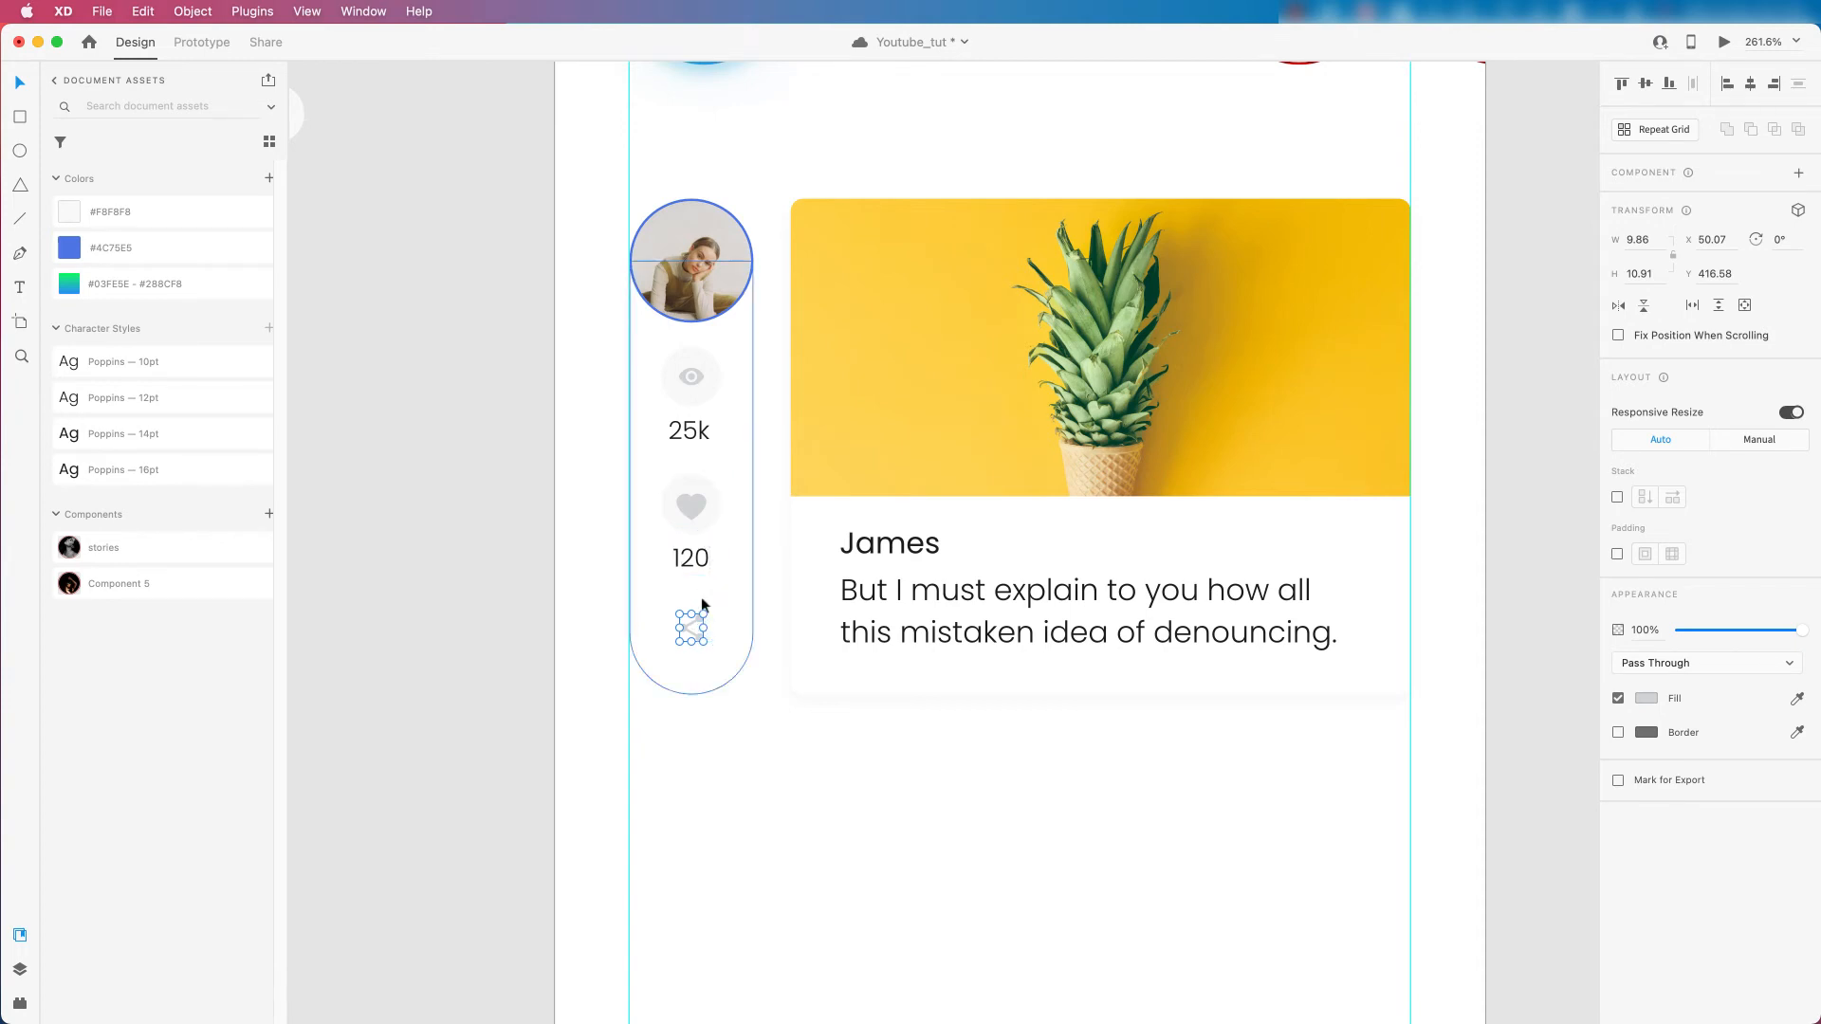
pyautogui.scroll(3, 689, 503)
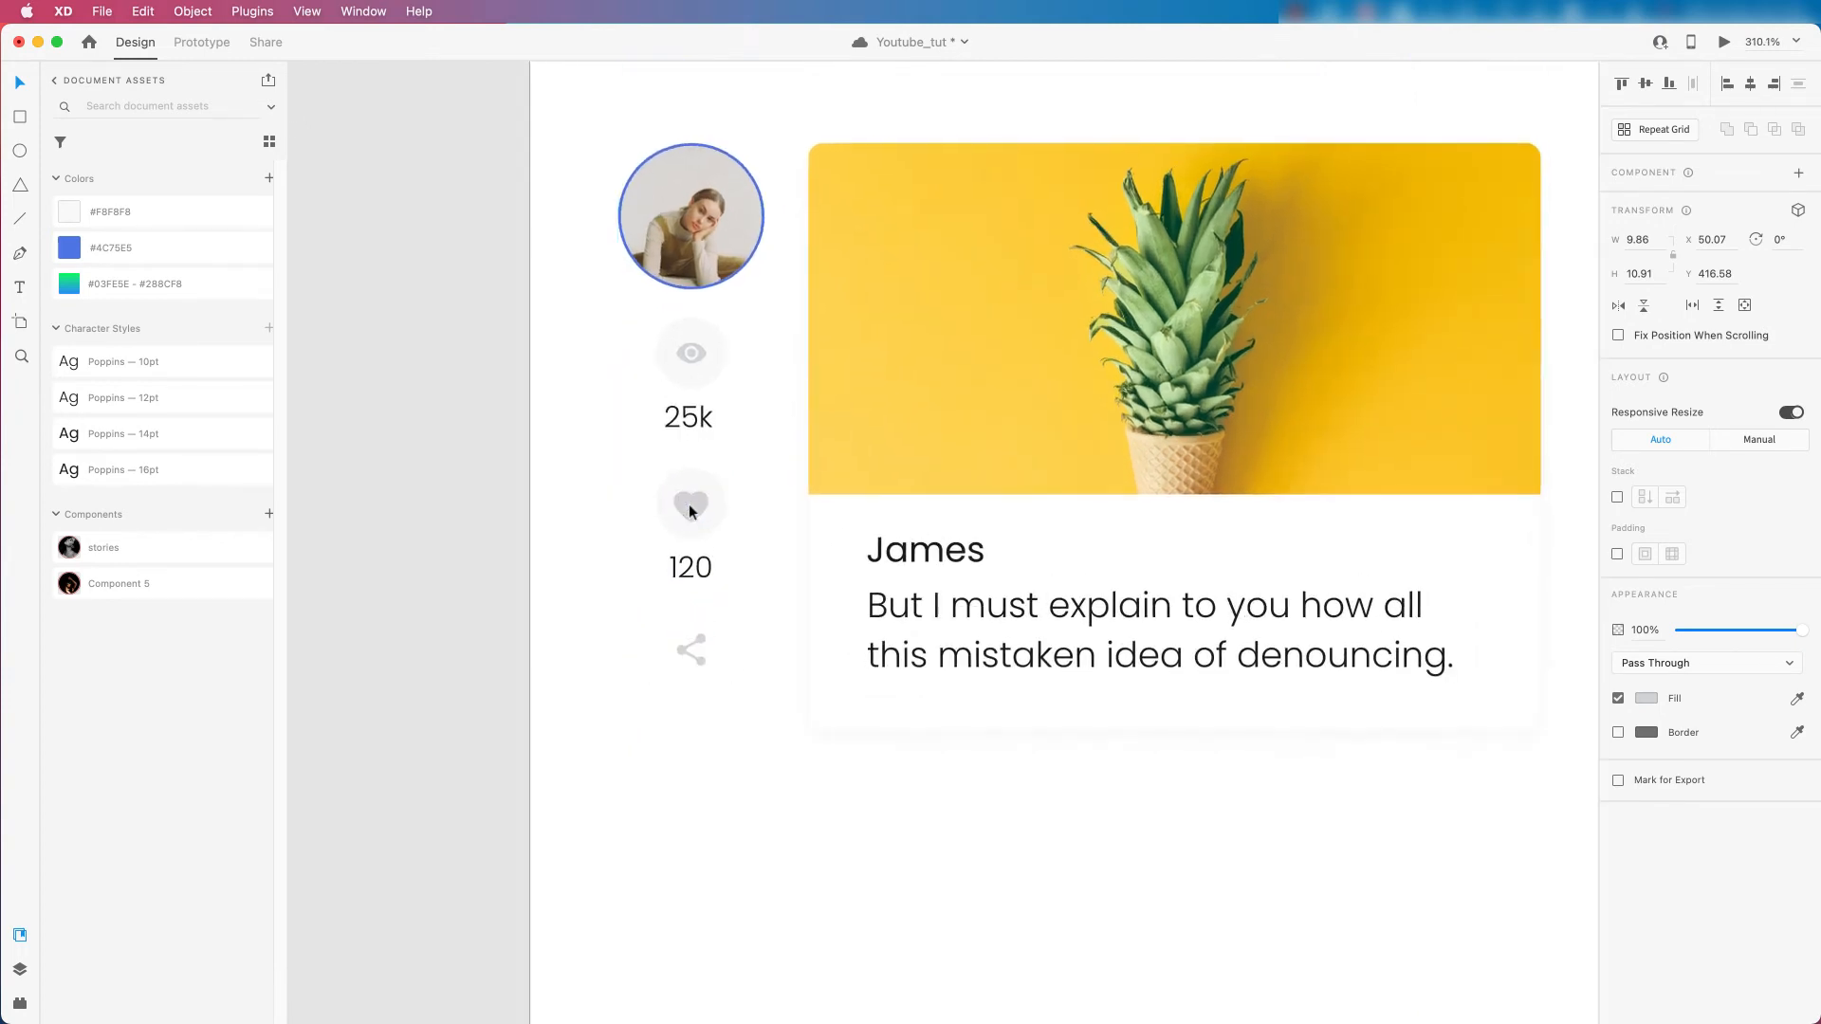
pyautogui.scroll(-5, 690, 509)
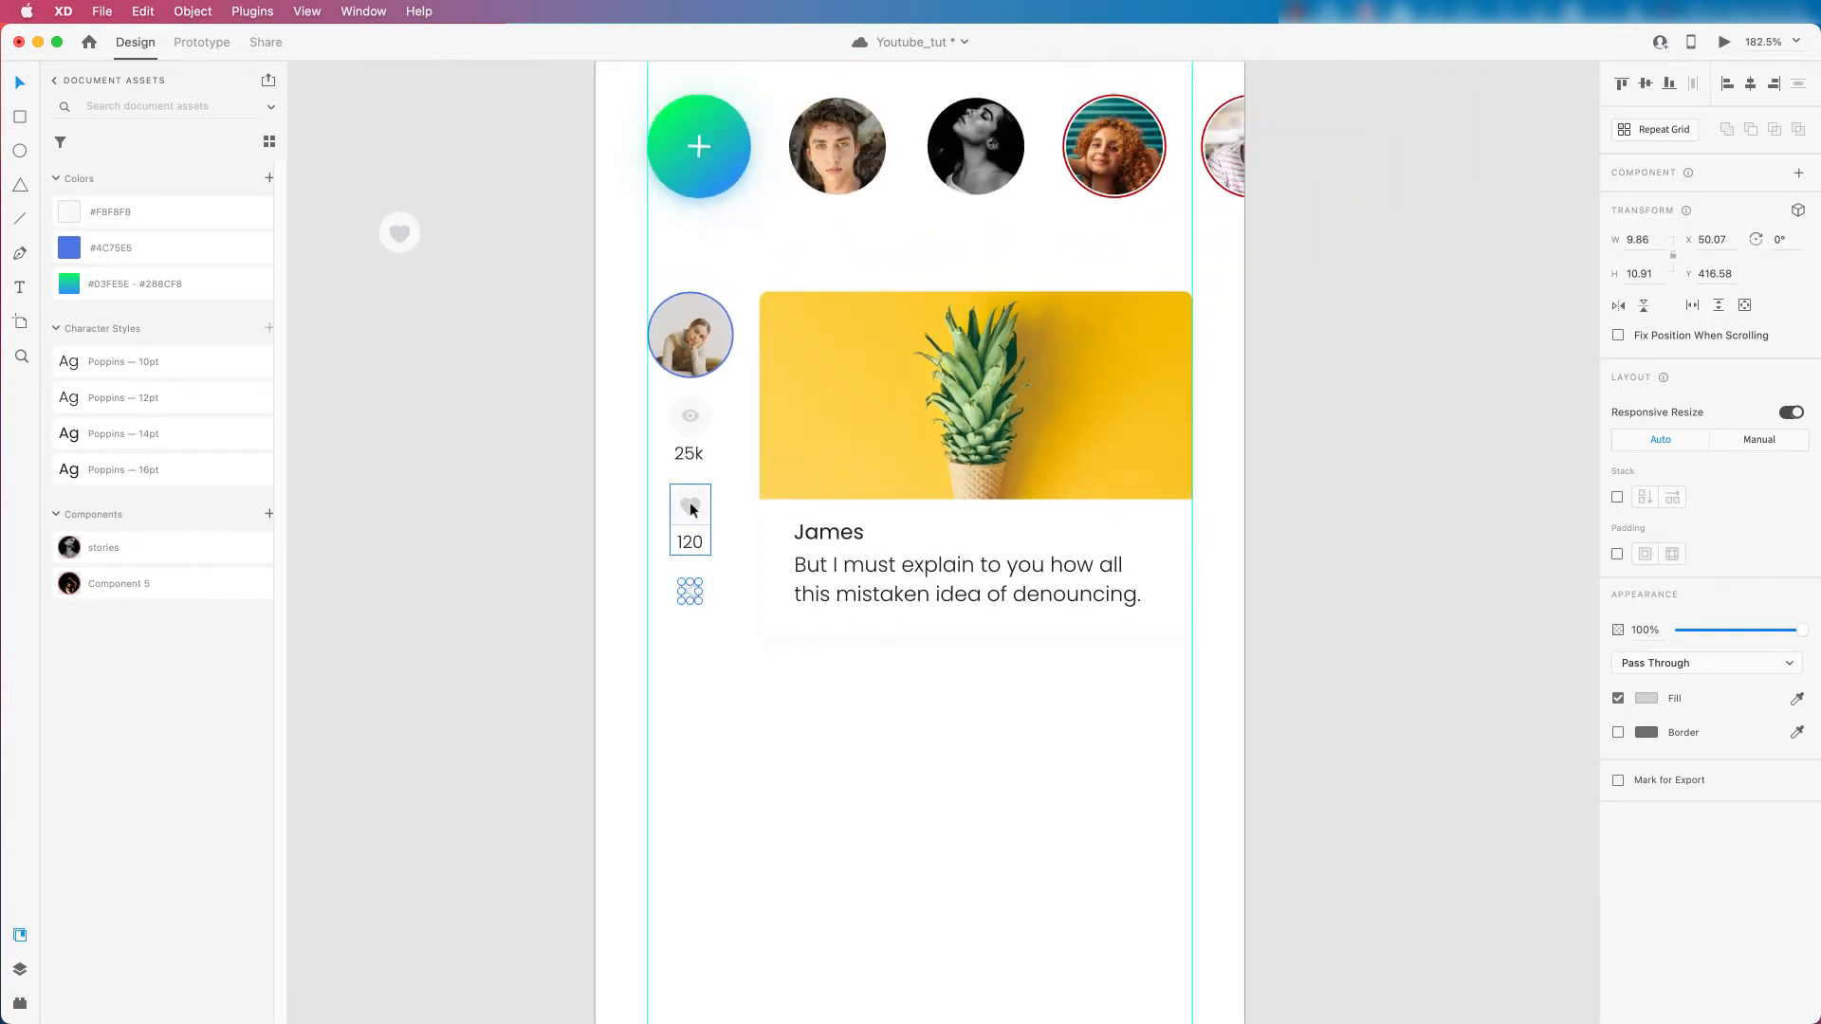
# Add a black drop shadow at about 20% opacity to the circle inside the side bar's avatar group.
pyautogui.click(709, 326)
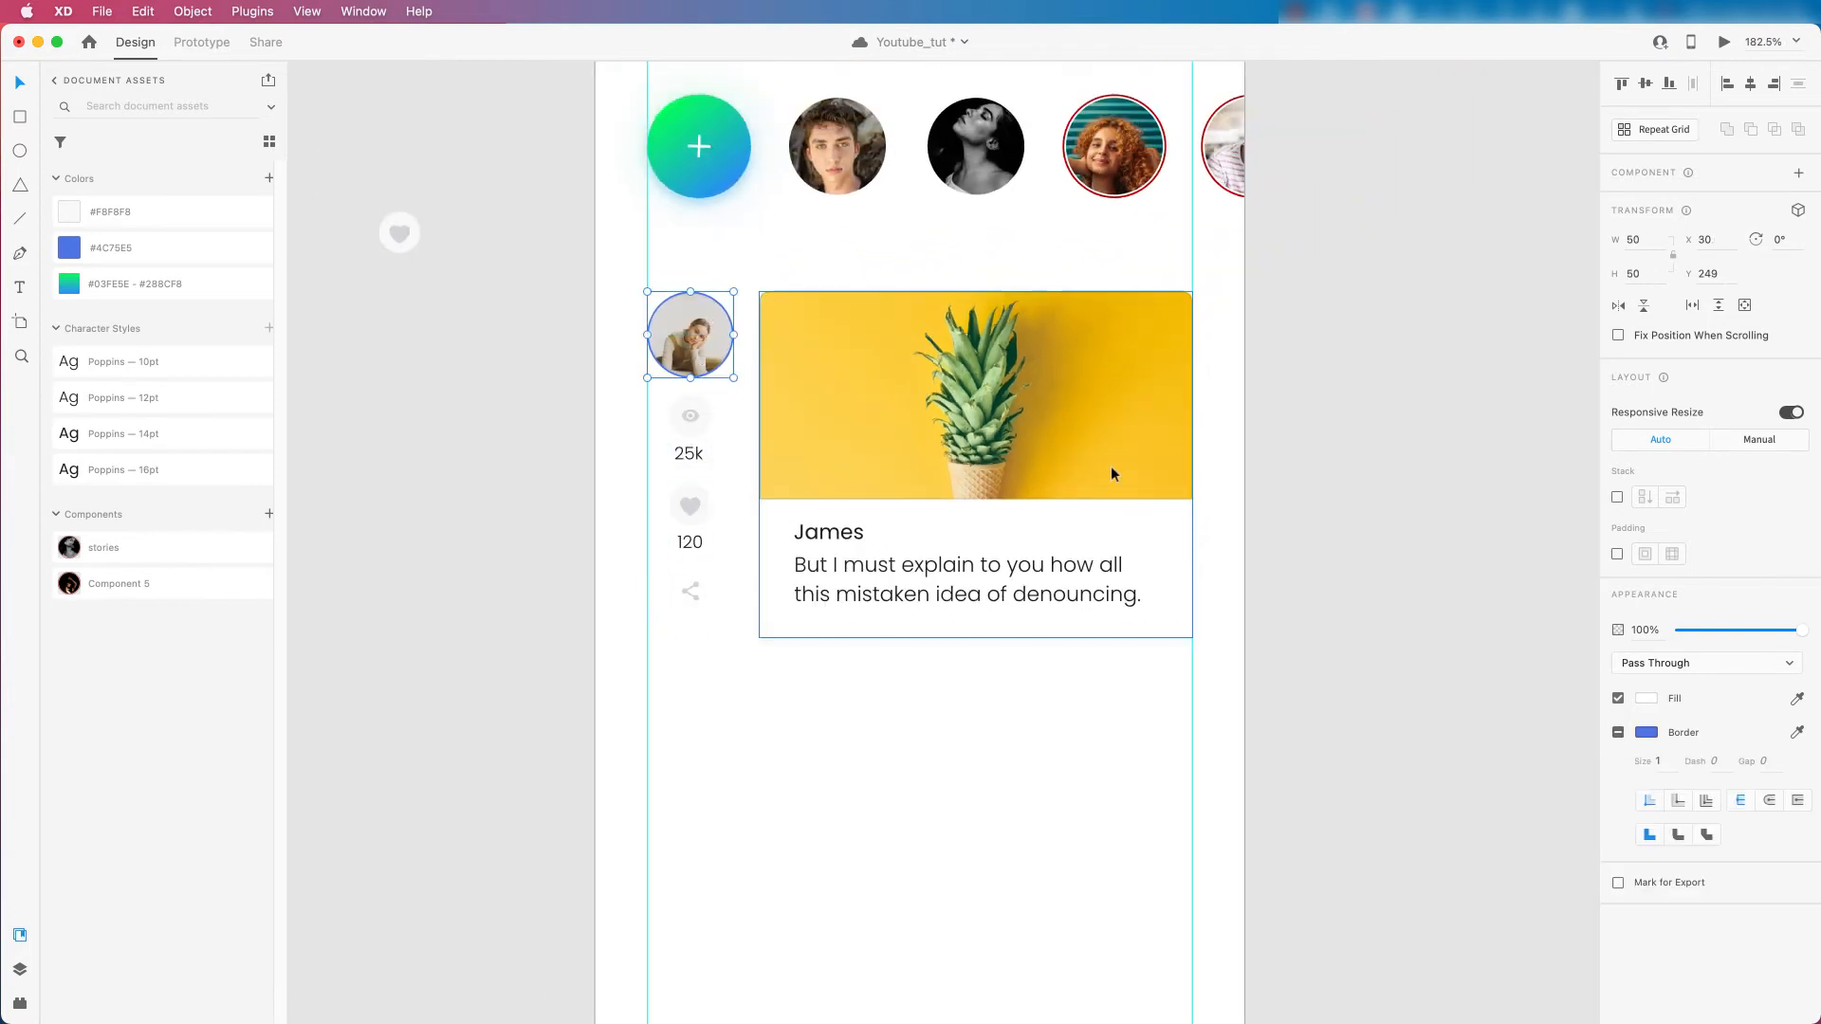
pyautogui.scroll(2, 697, 294)
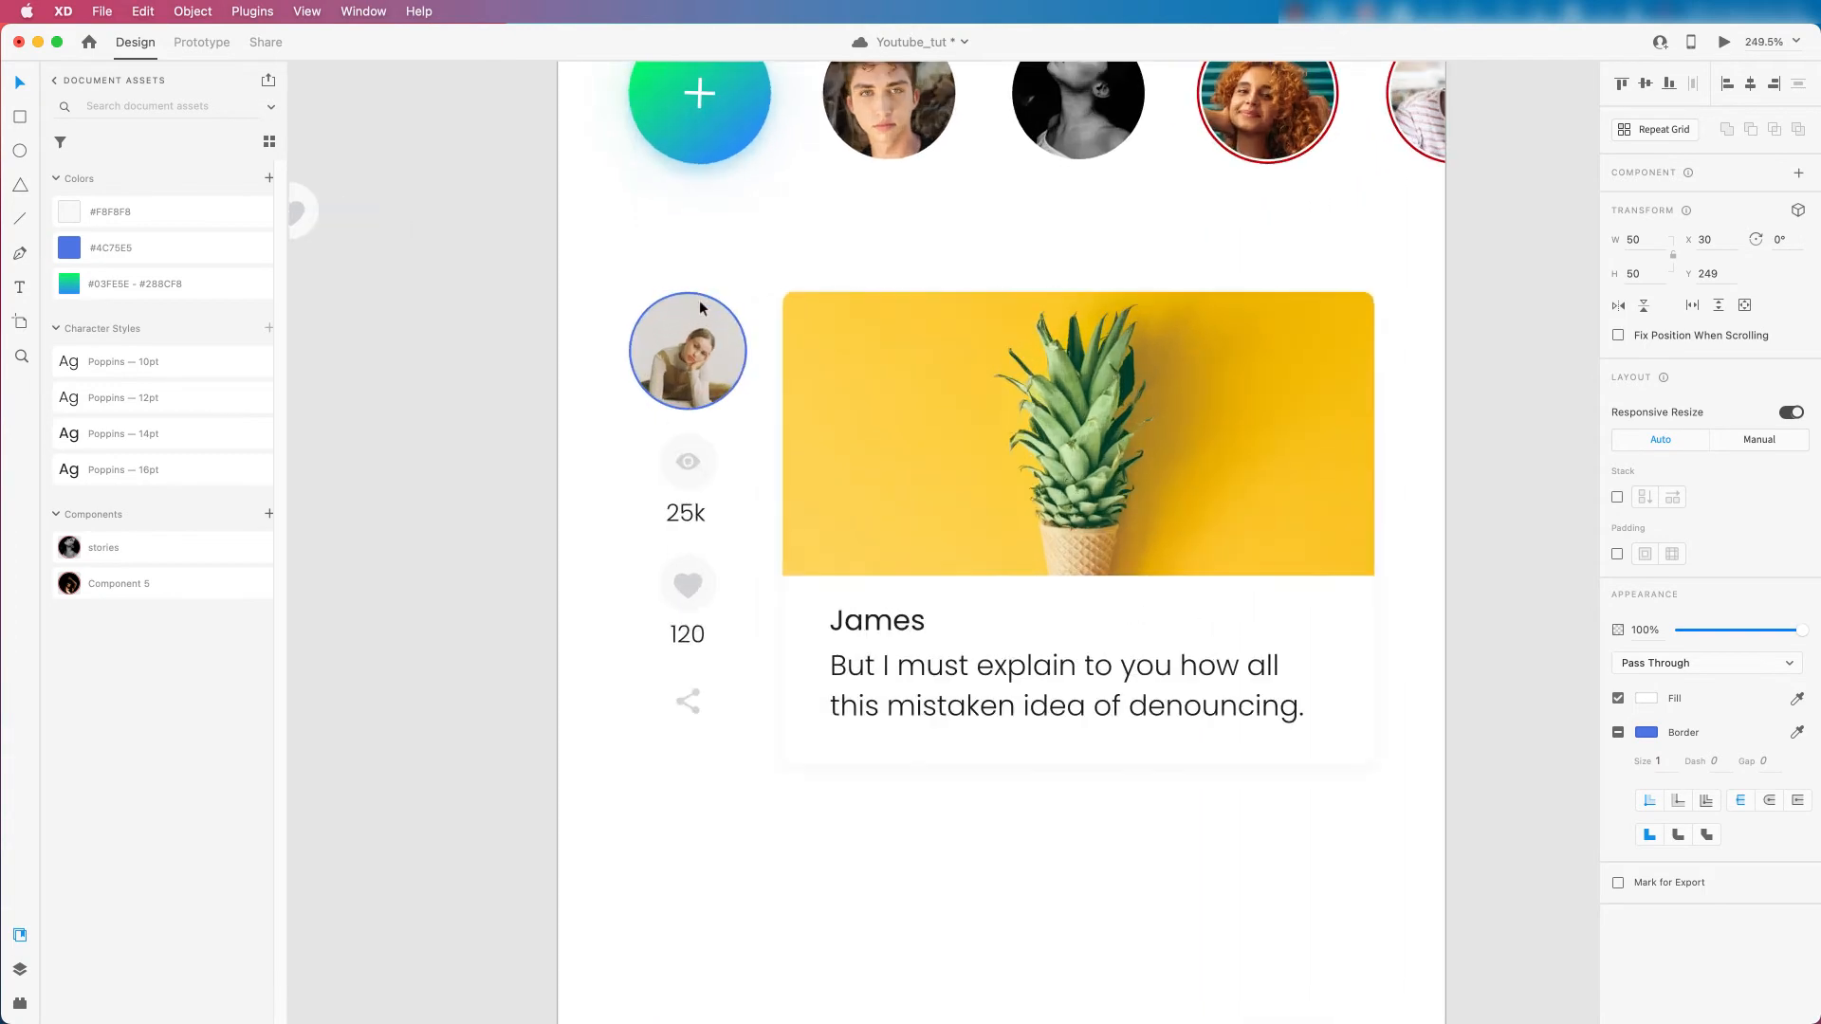
pyautogui.scroll(3, 709, 305)
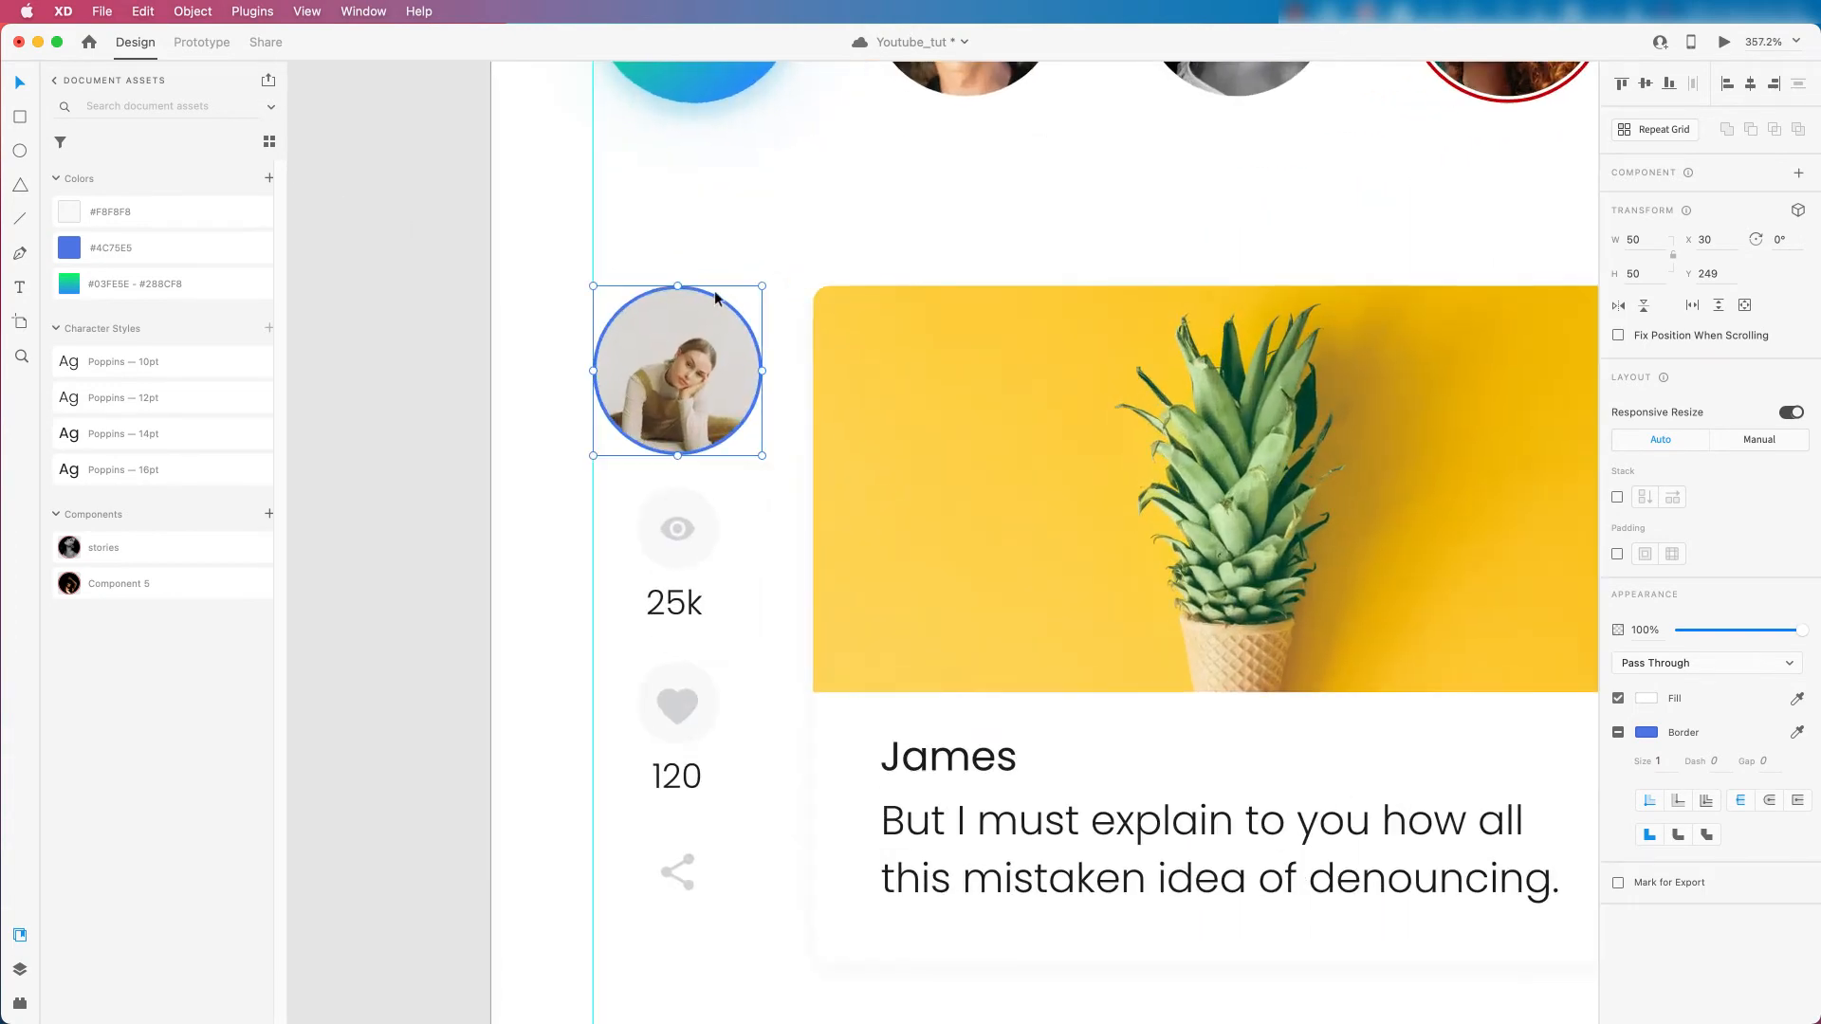
pyautogui.scroll(-2, 770, 521)
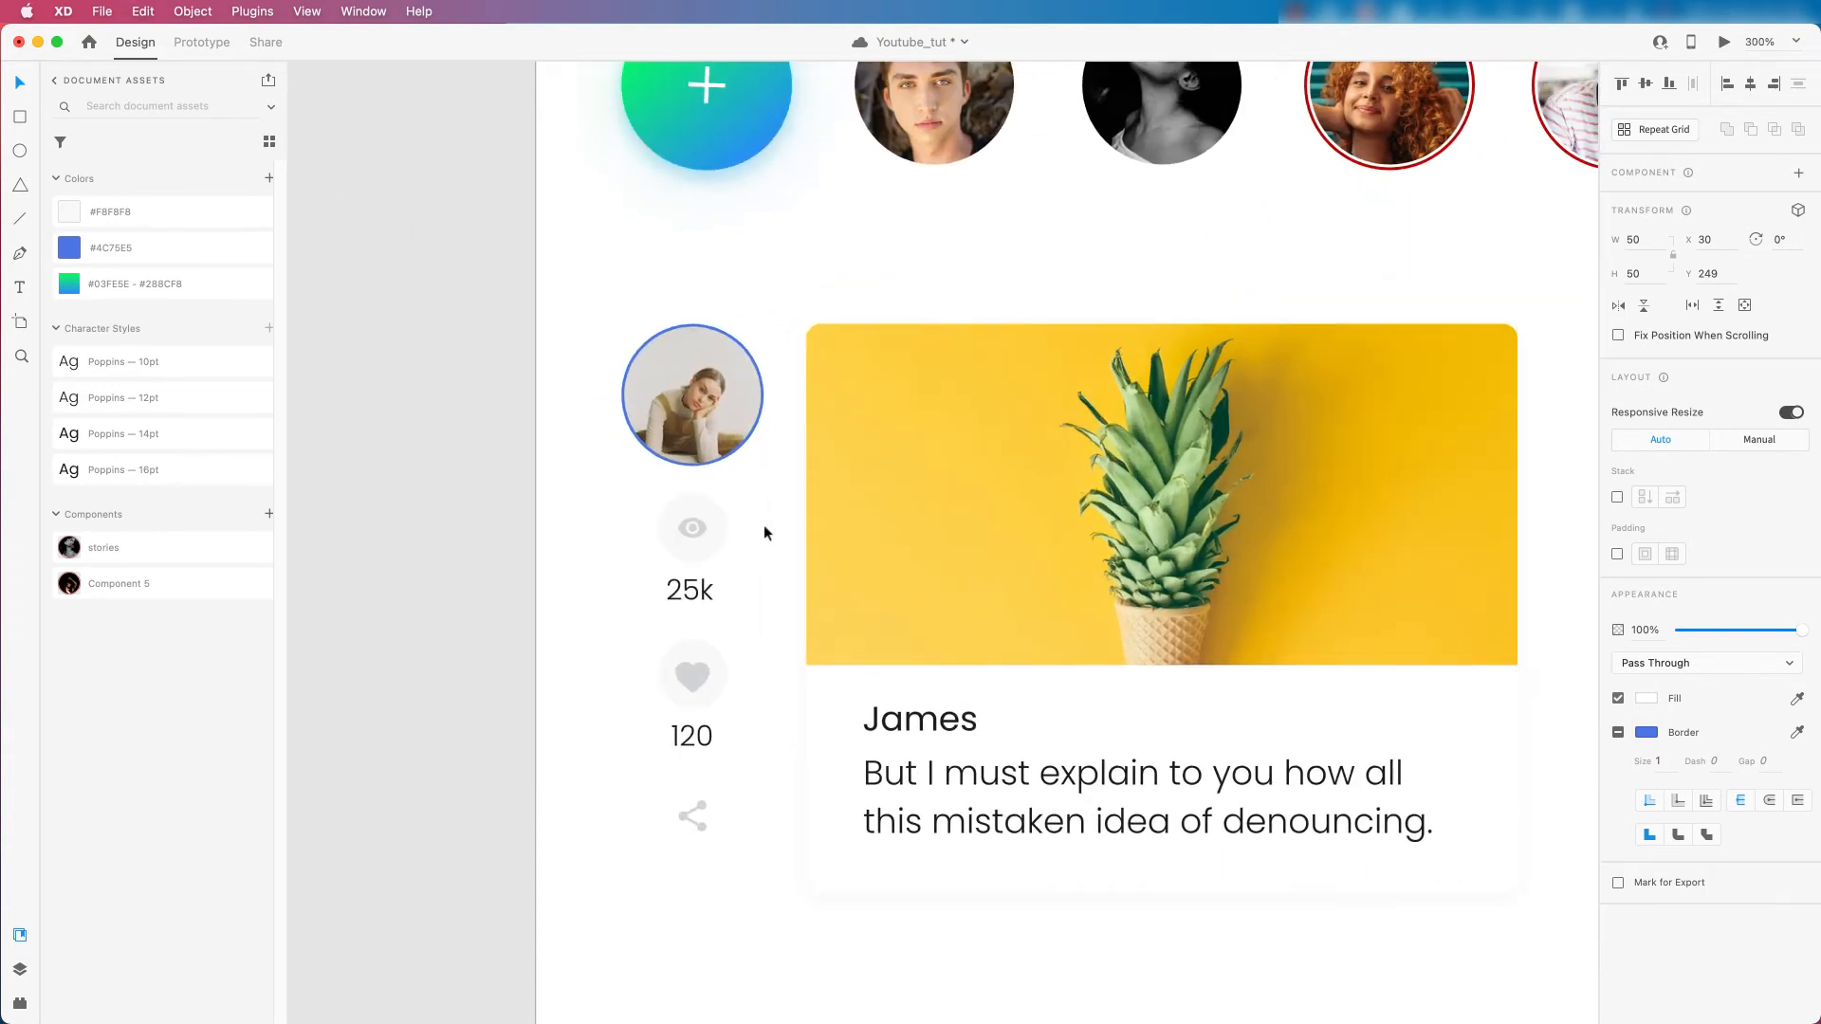
pyautogui.scroll(1, 725, 340)
pyautogui.doubleClick(724, 343)
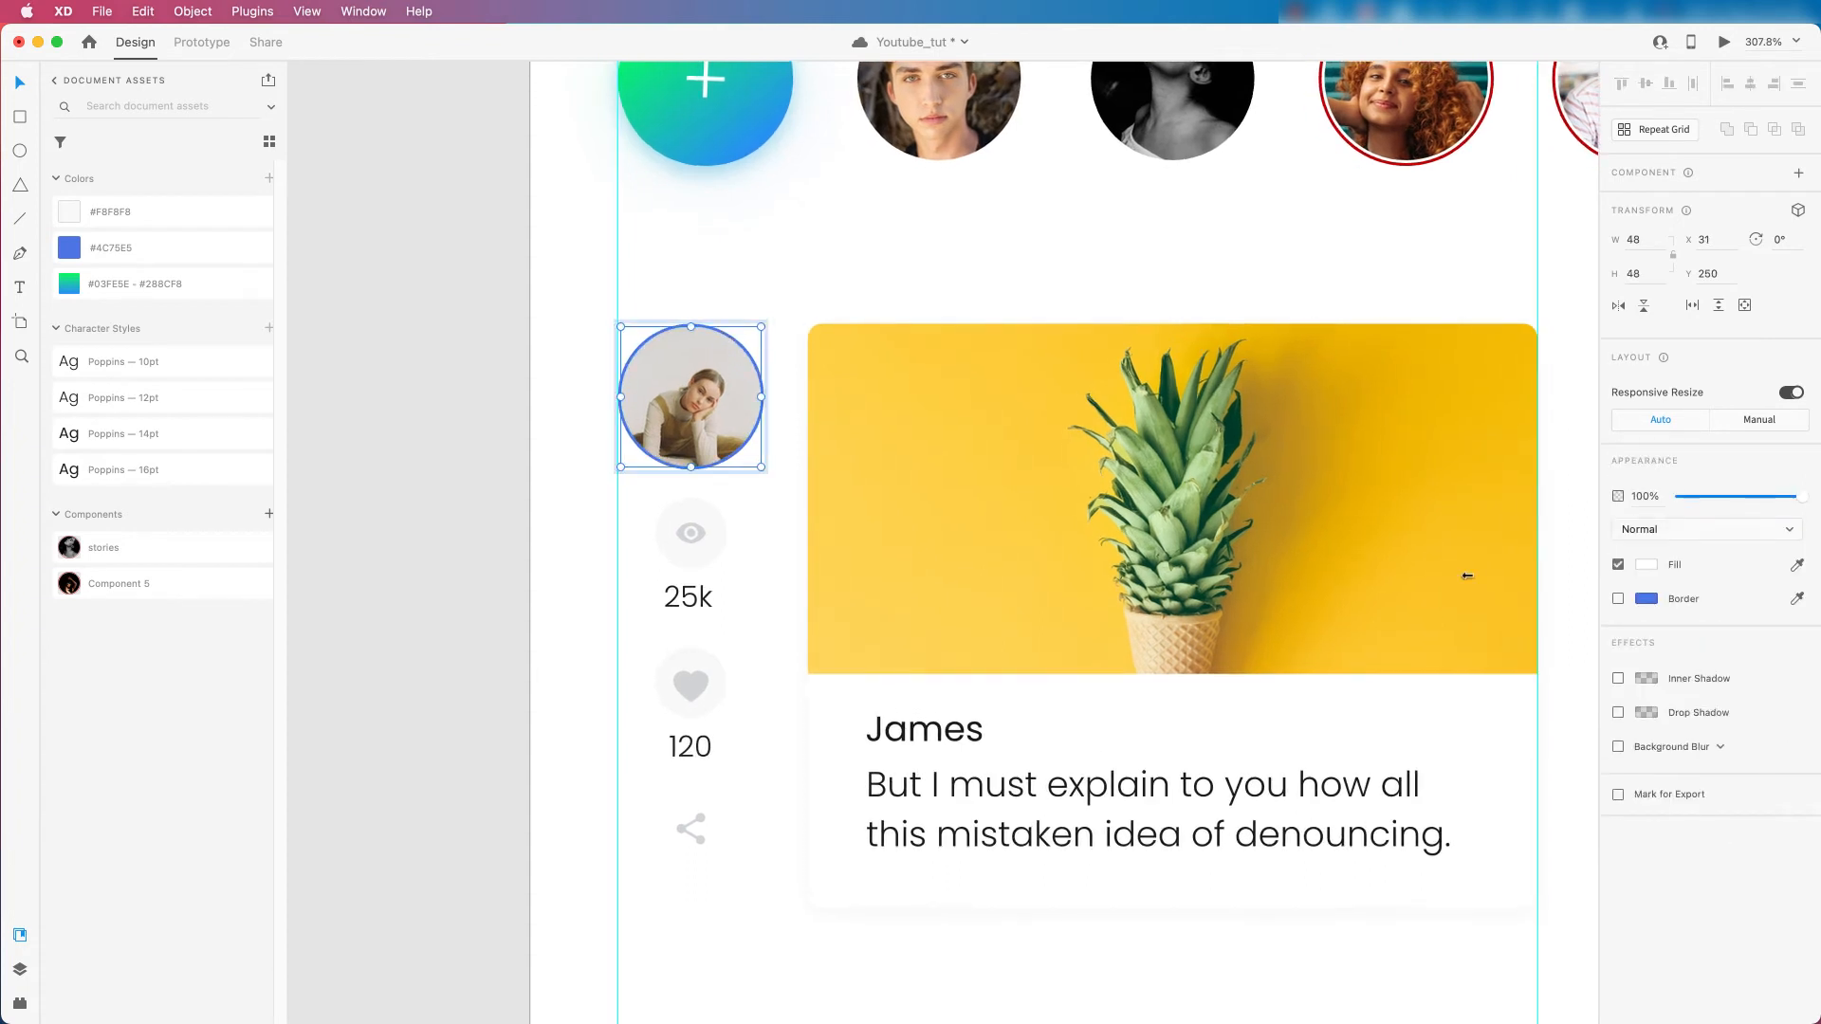
pyautogui.click(1619, 712)
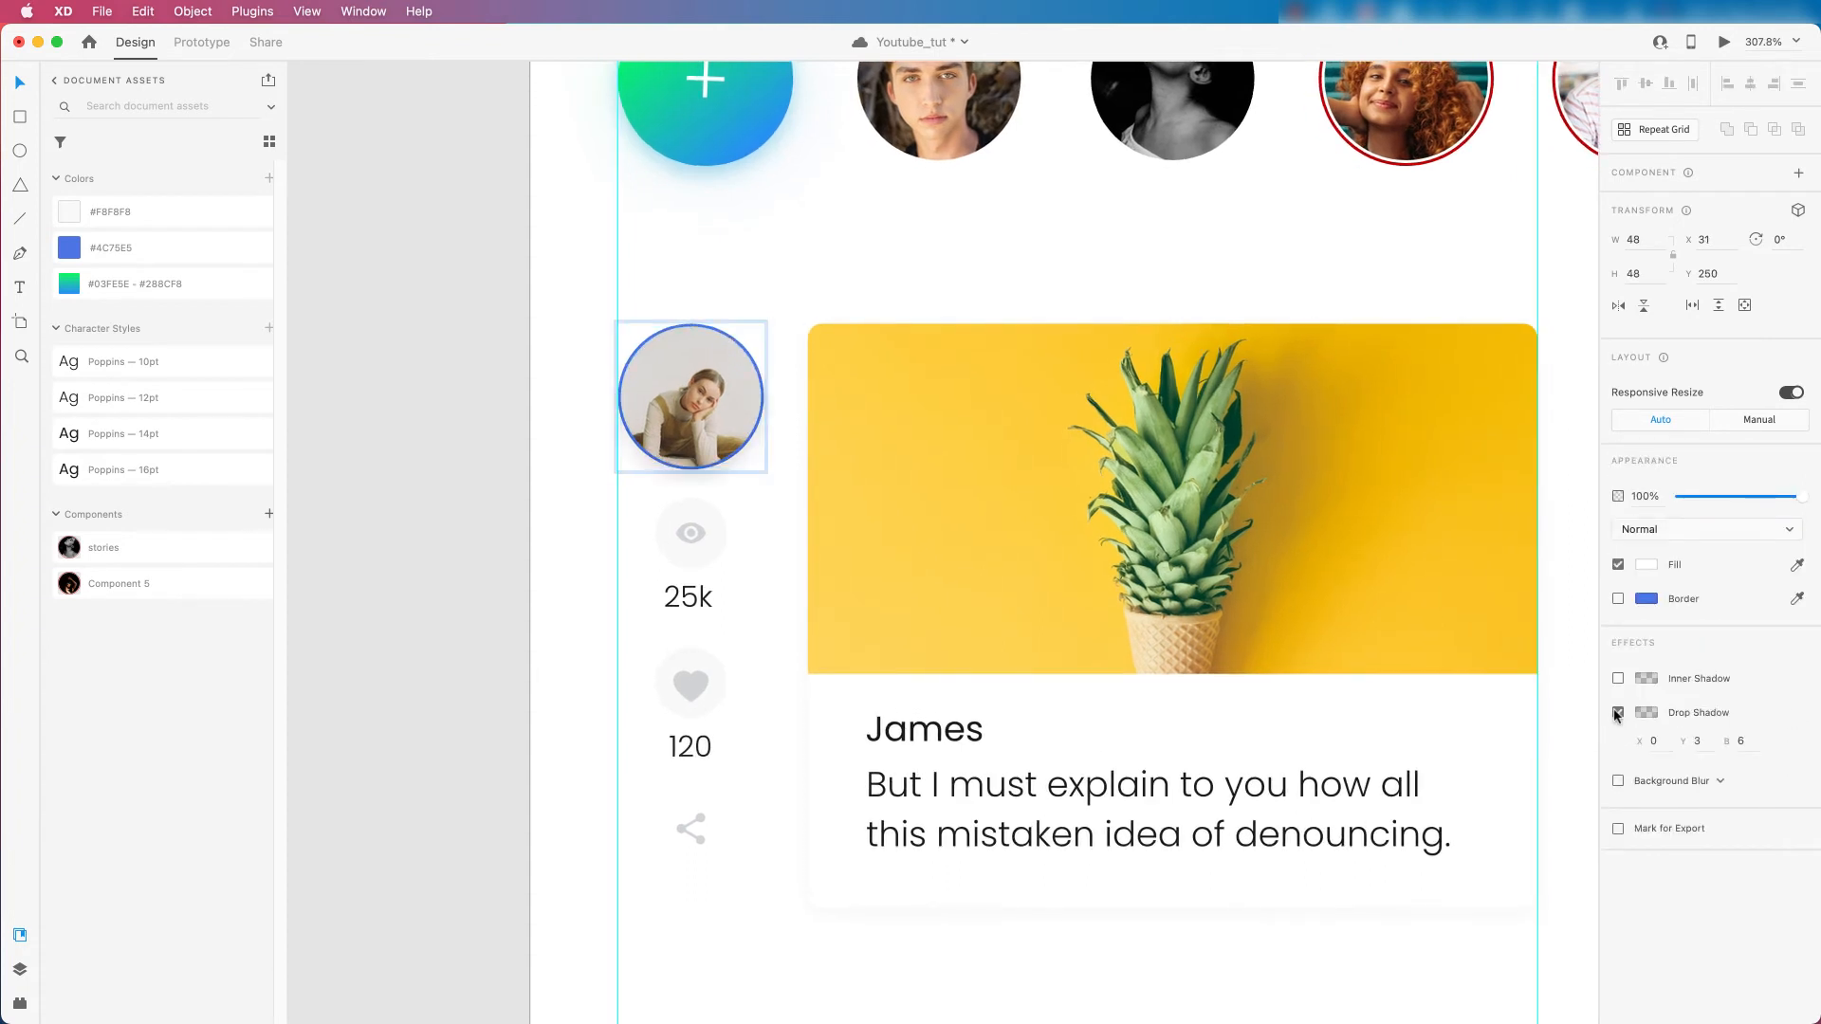
pyautogui.click(1647, 712)
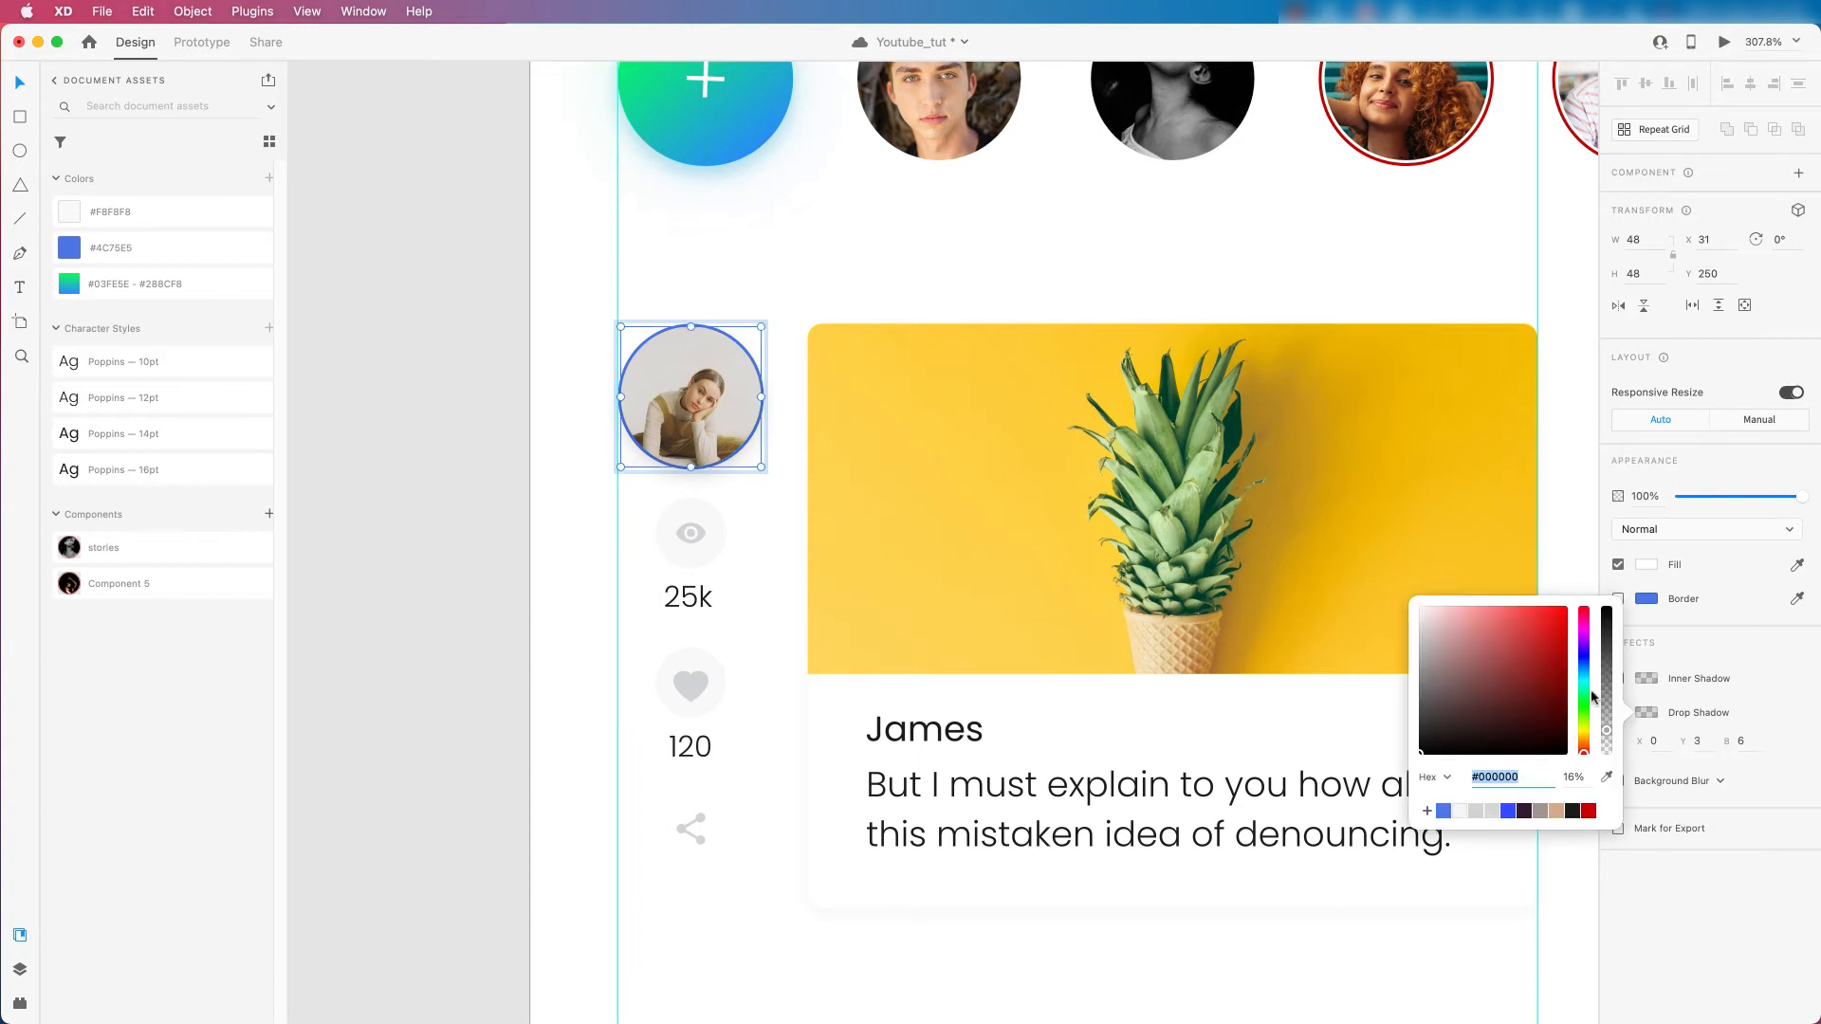
pyautogui.moveTo(1606, 698); pyautogui.dragTo(1609, 727)
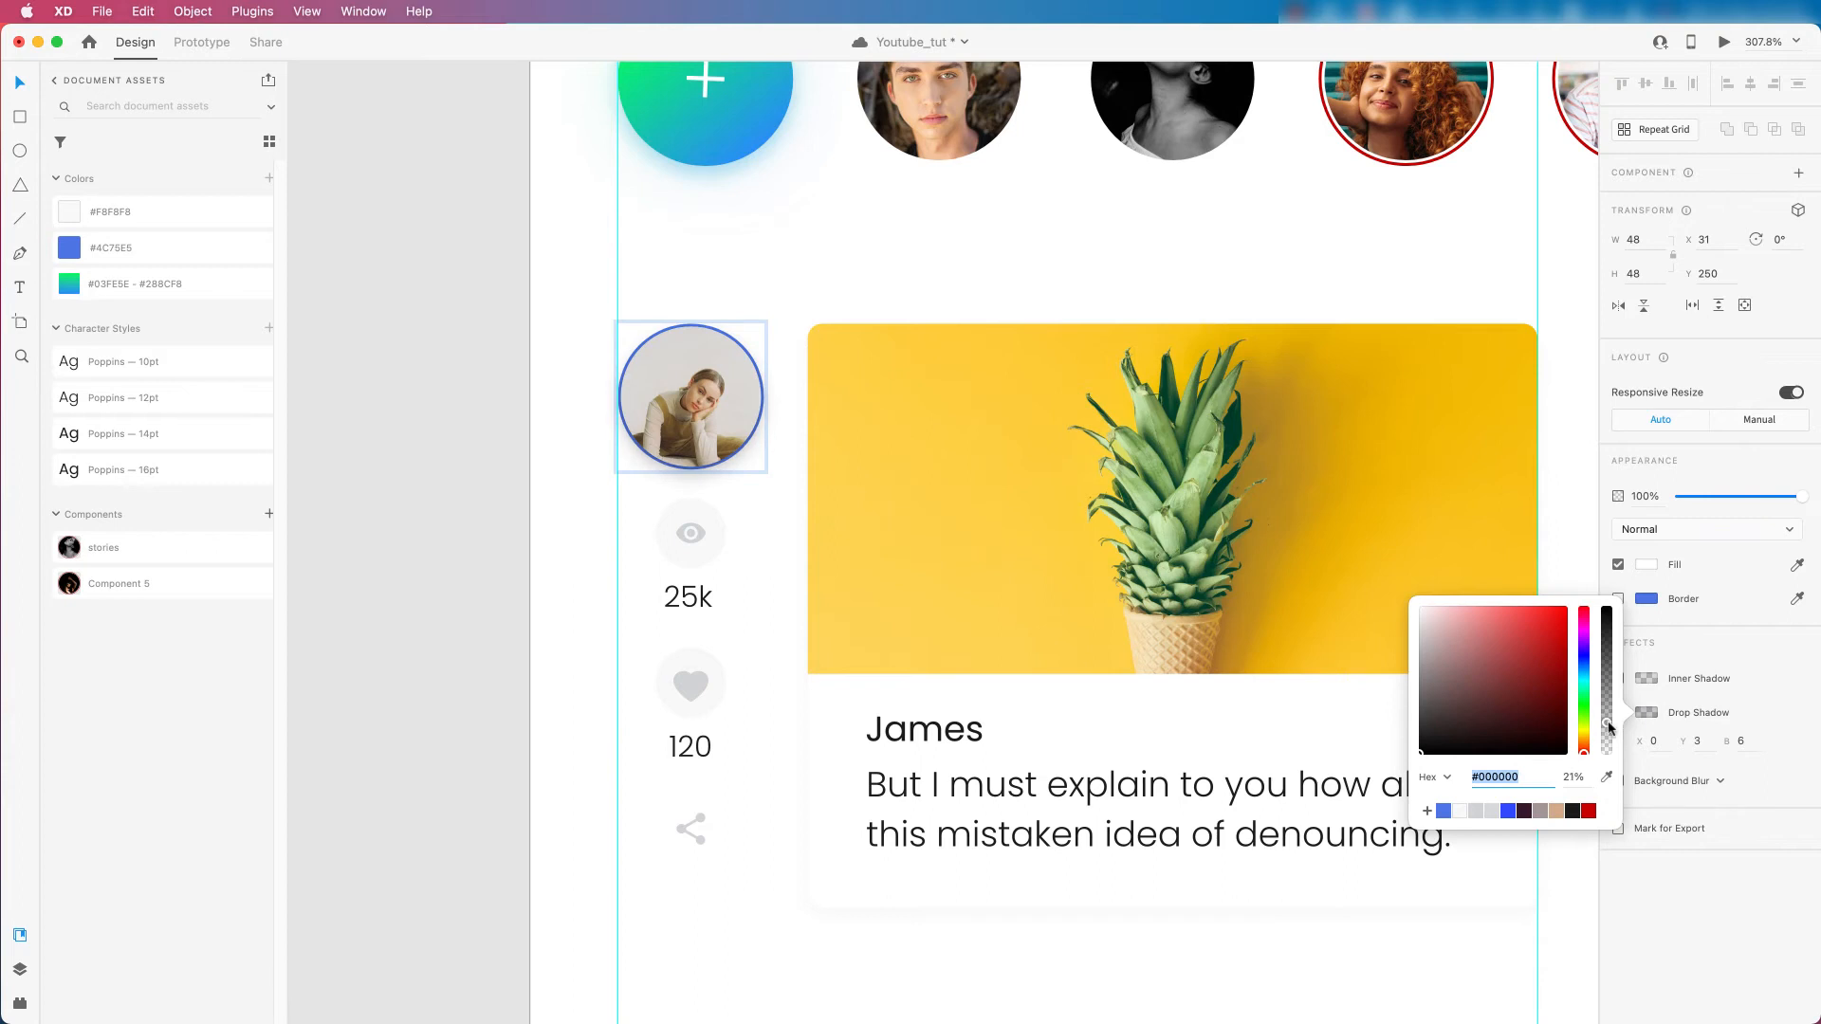
# Set the avatar shadow's Y offset to 5 and its blur to 10, and deselect the avatar.
pyautogui.click(1697, 741)
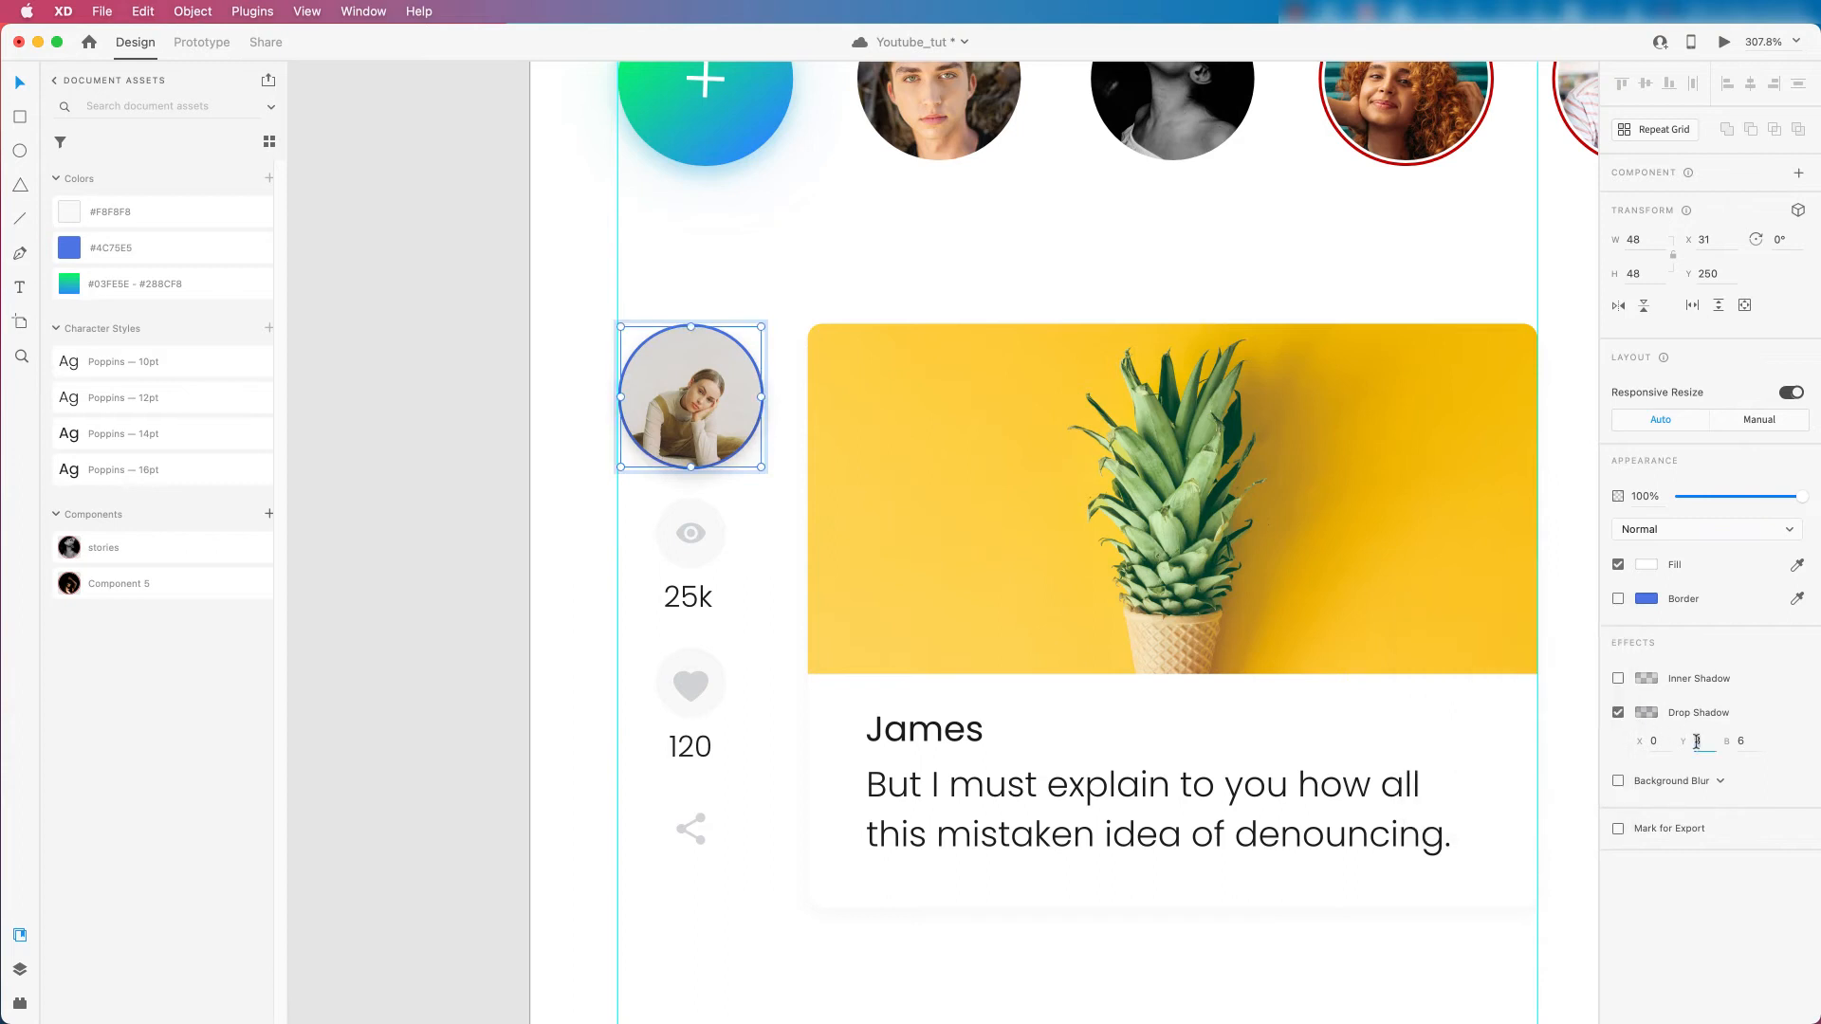
pyautogui.press('Up')
pyautogui.press('Up')
pyautogui.press('Tab')
pyautogui.press('Up')
pyautogui.press('Up')
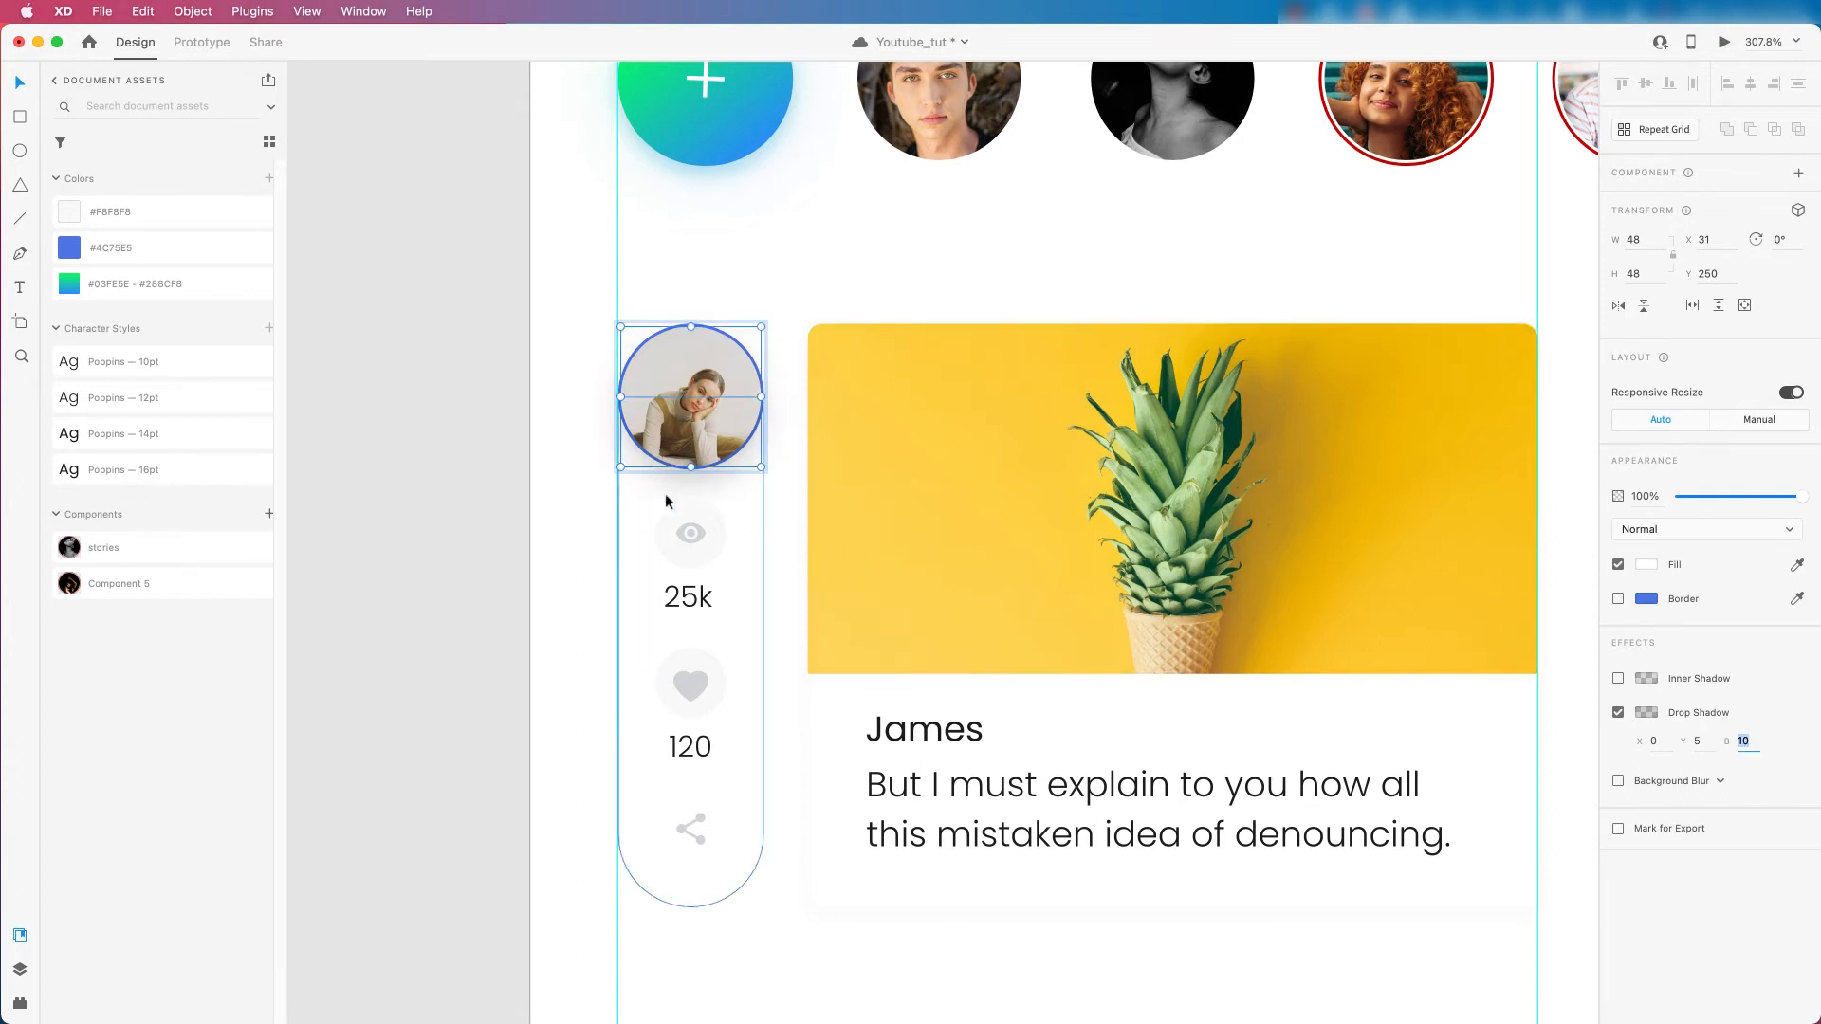
pyautogui.scroll(-3, 663, 504)
pyautogui.click(510, 457)
pyautogui.scroll(3, 743, 452)
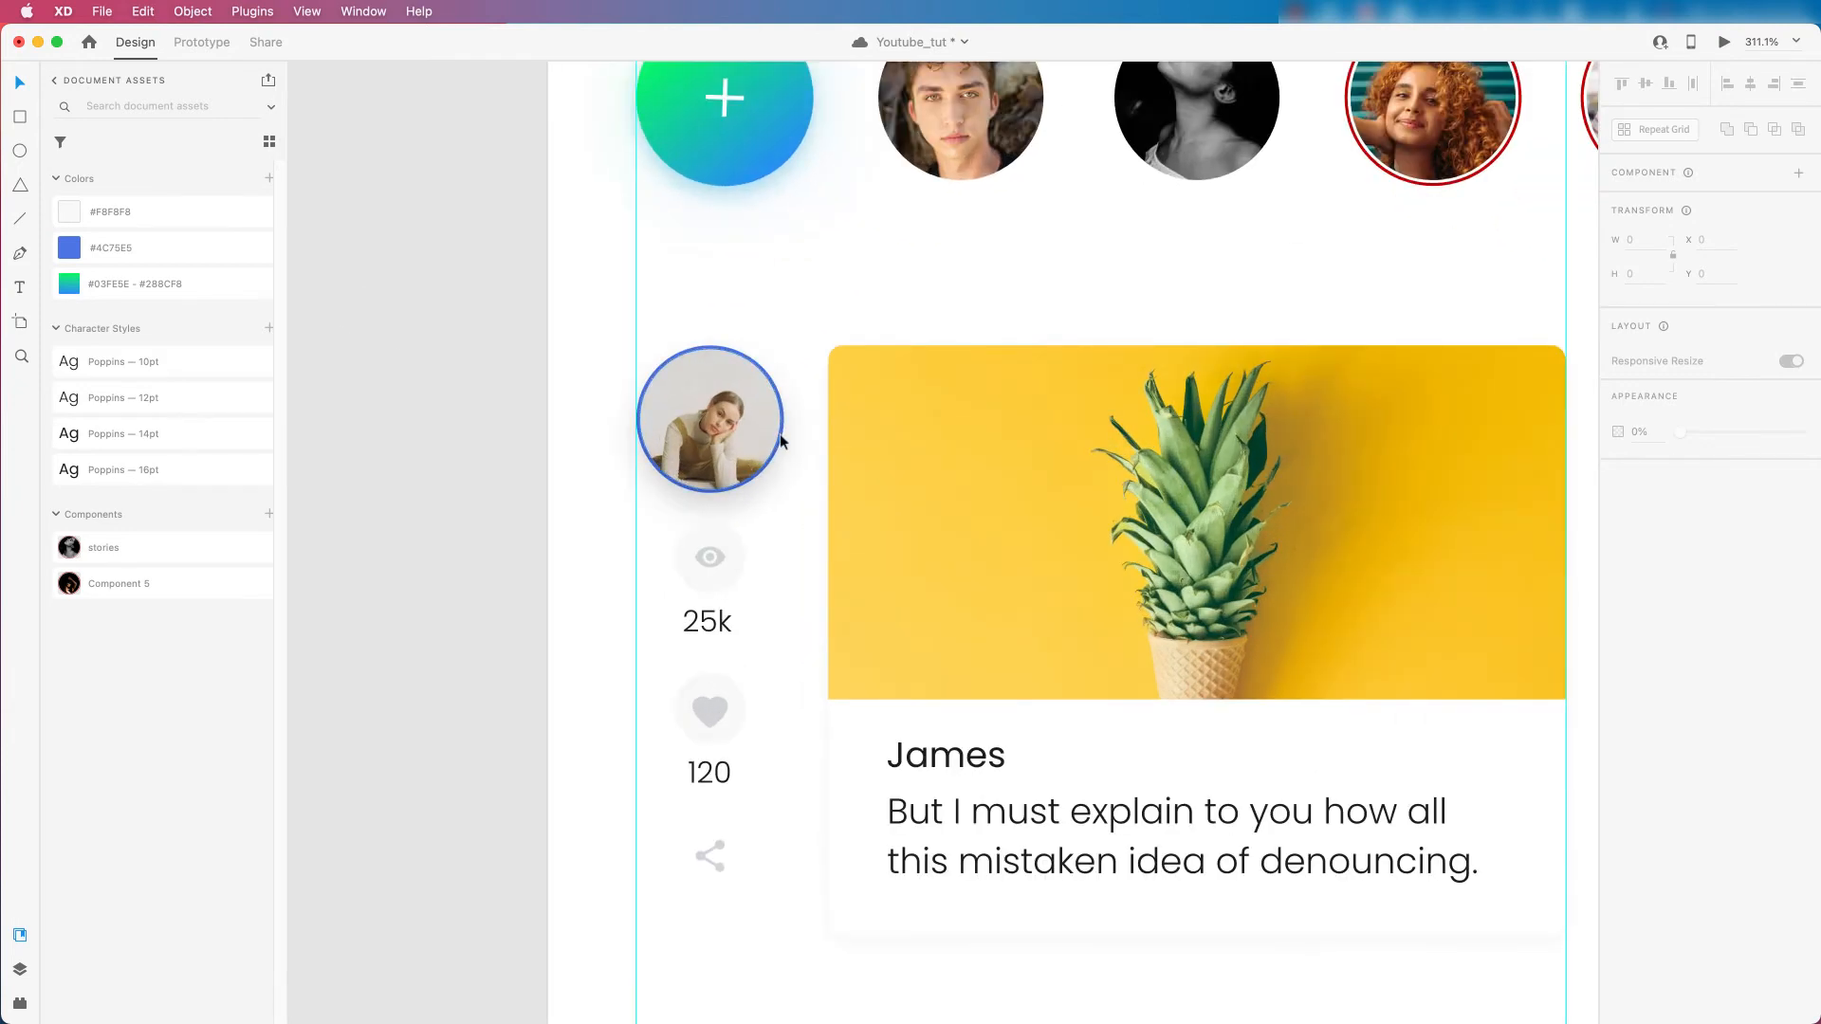
# Recolour the avatar circle's drop shadow with blue #2680EB sampled from the avatar's edge and lower its opacity to 17%.
pyautogui.click(779, 435)
pyautogui.click(1644, 565)
pyautogui.click(1644, 567)
pyautogui.click(1651, 713)
pyautogui.click(1607, 777)
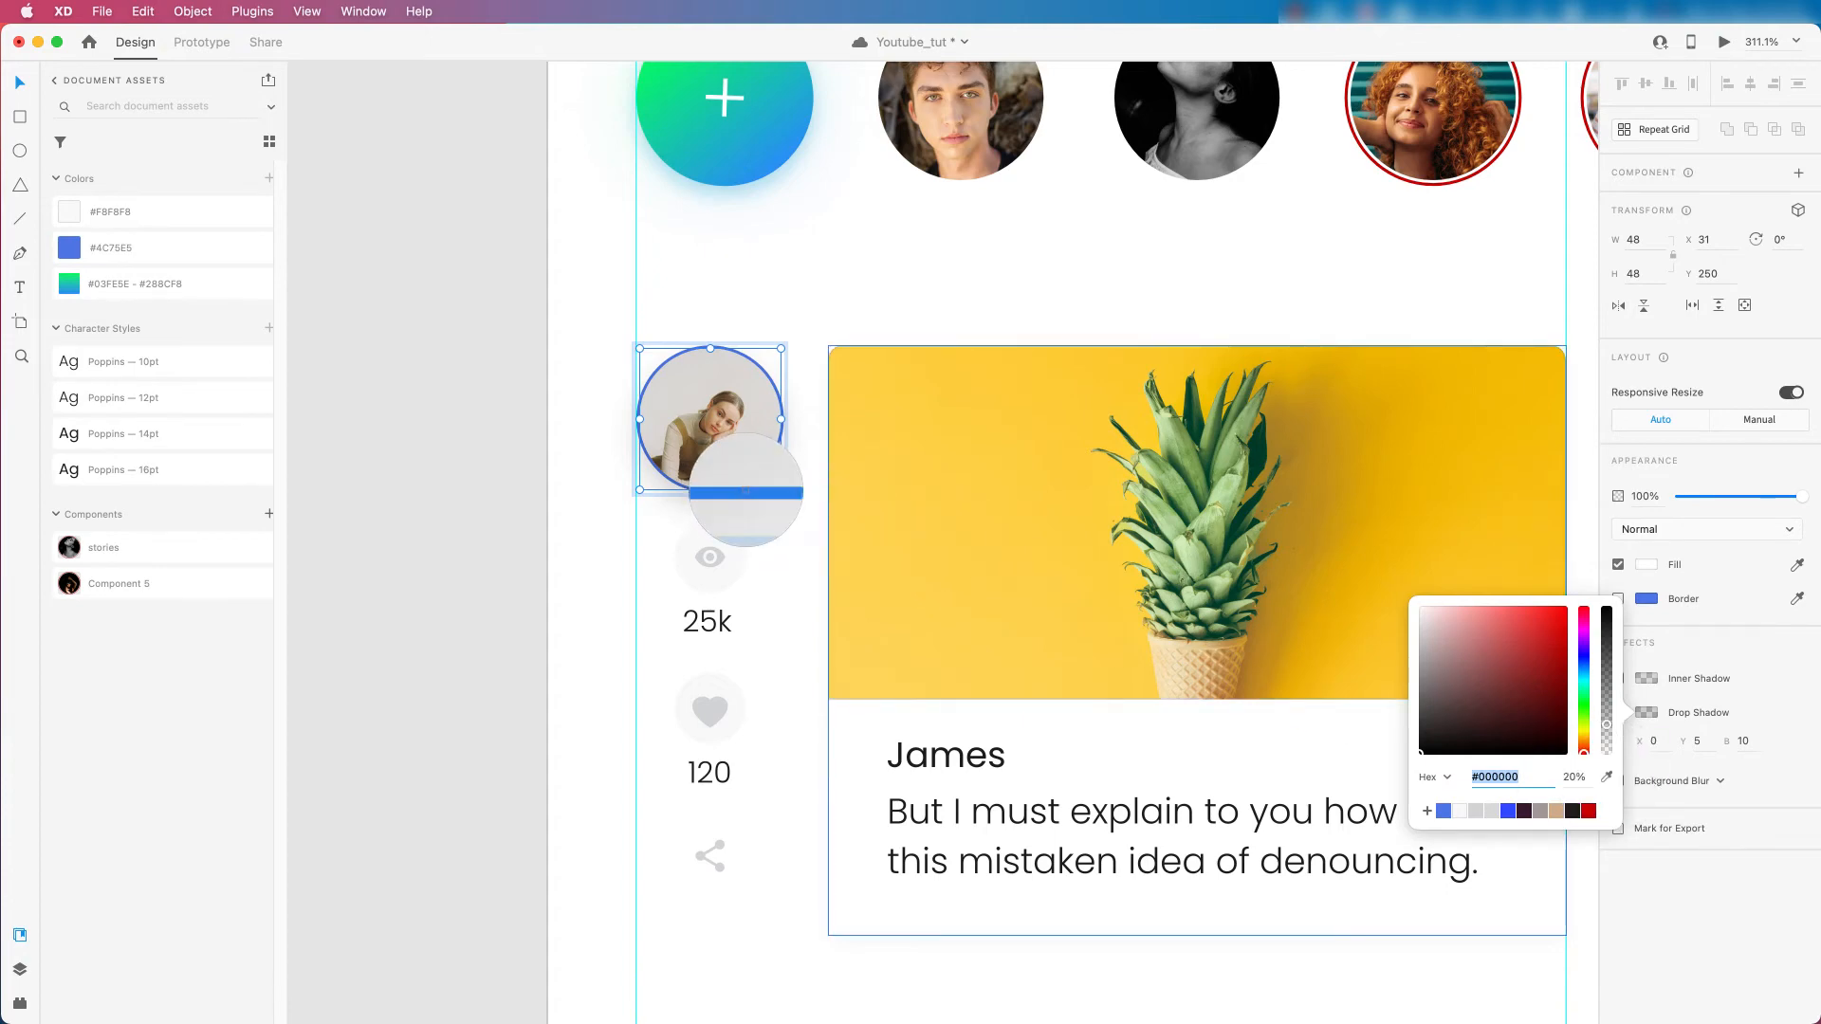
pyautogui.click(745, 492)
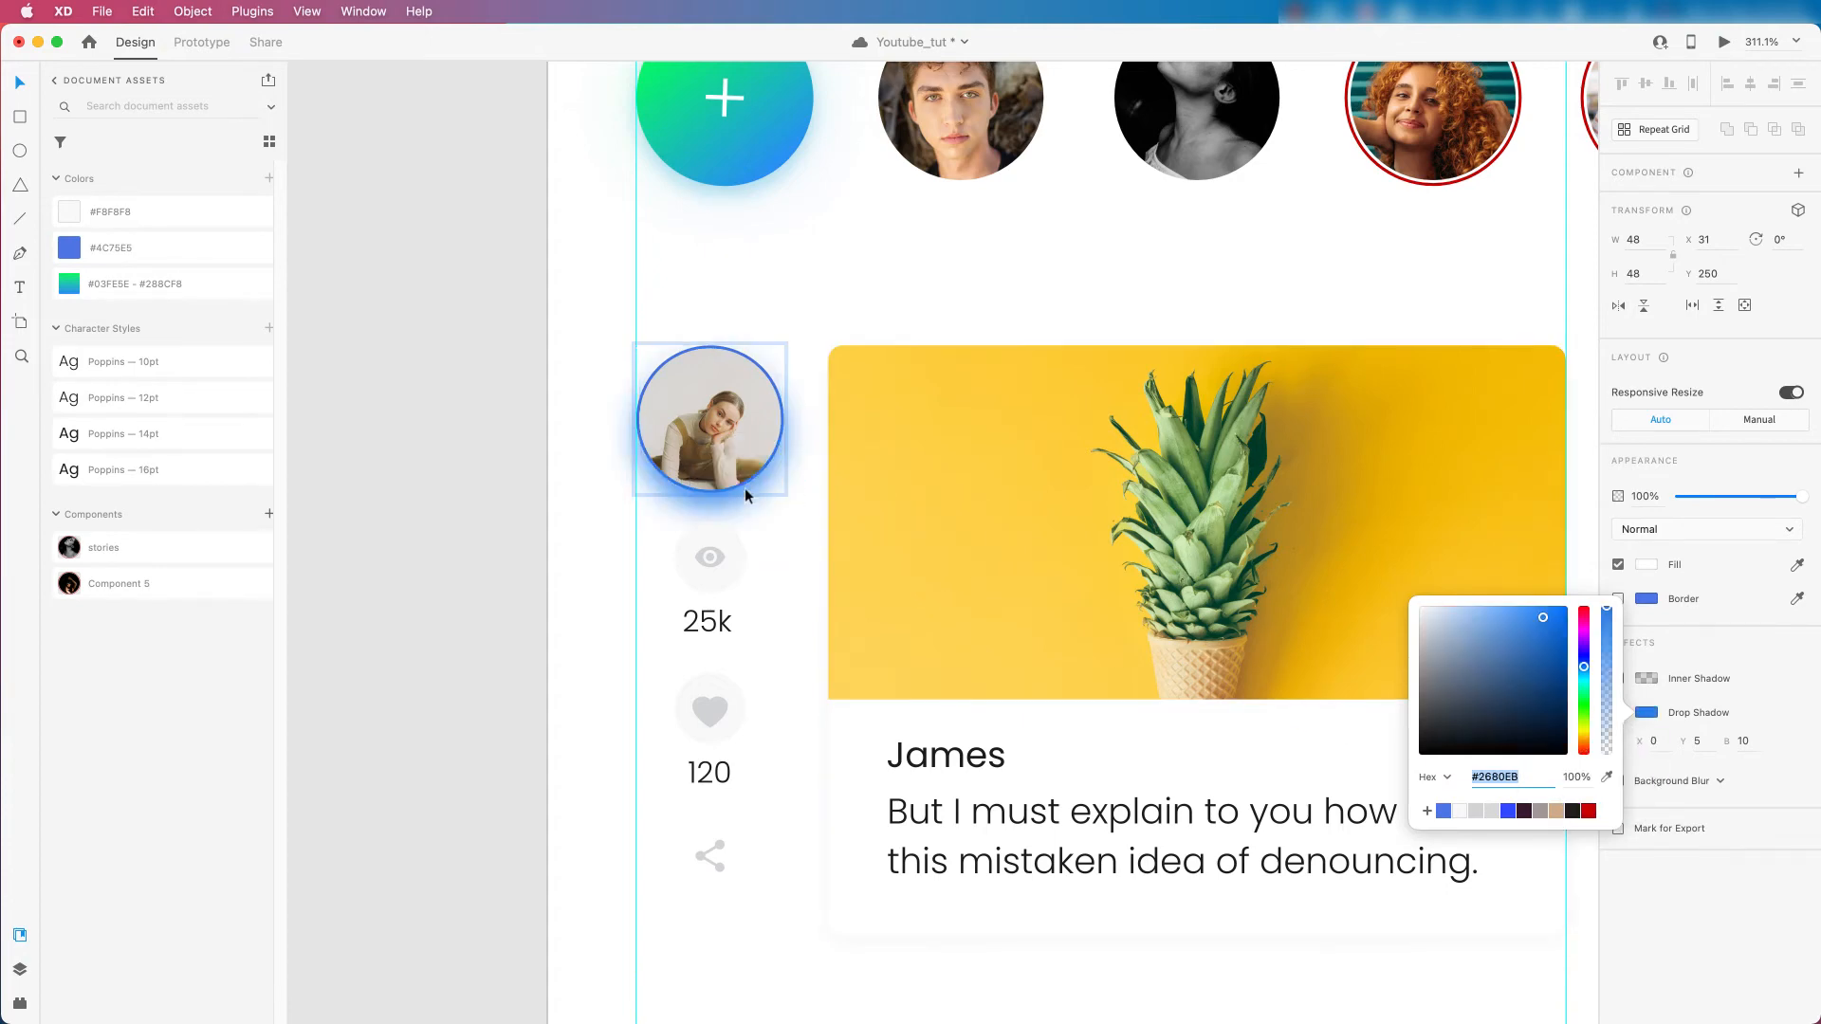
pyautogui.moveTo(1611, 716); pyautogui.dragTo(1606, 732)
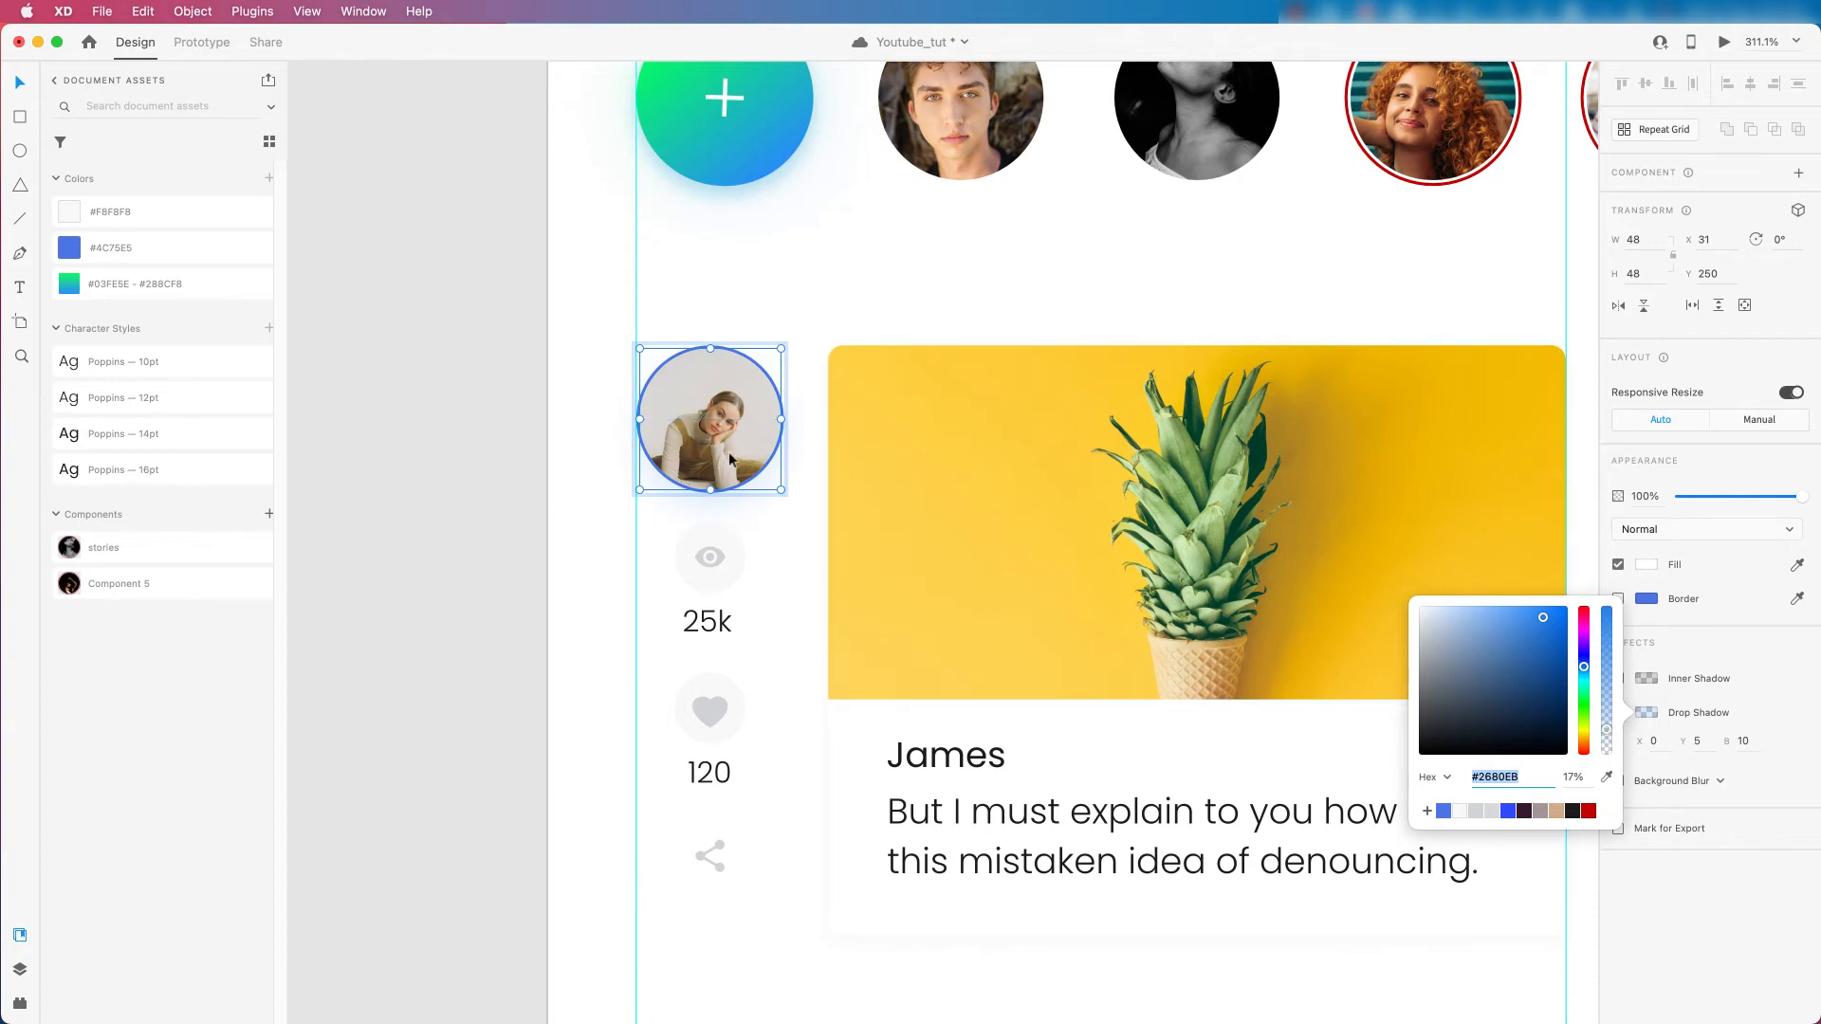
# Lower the opacity of the avatar circle's blue drop shadow slightly further and deselect the avatar.
pyautogui.scroll(-5, 624, 425)
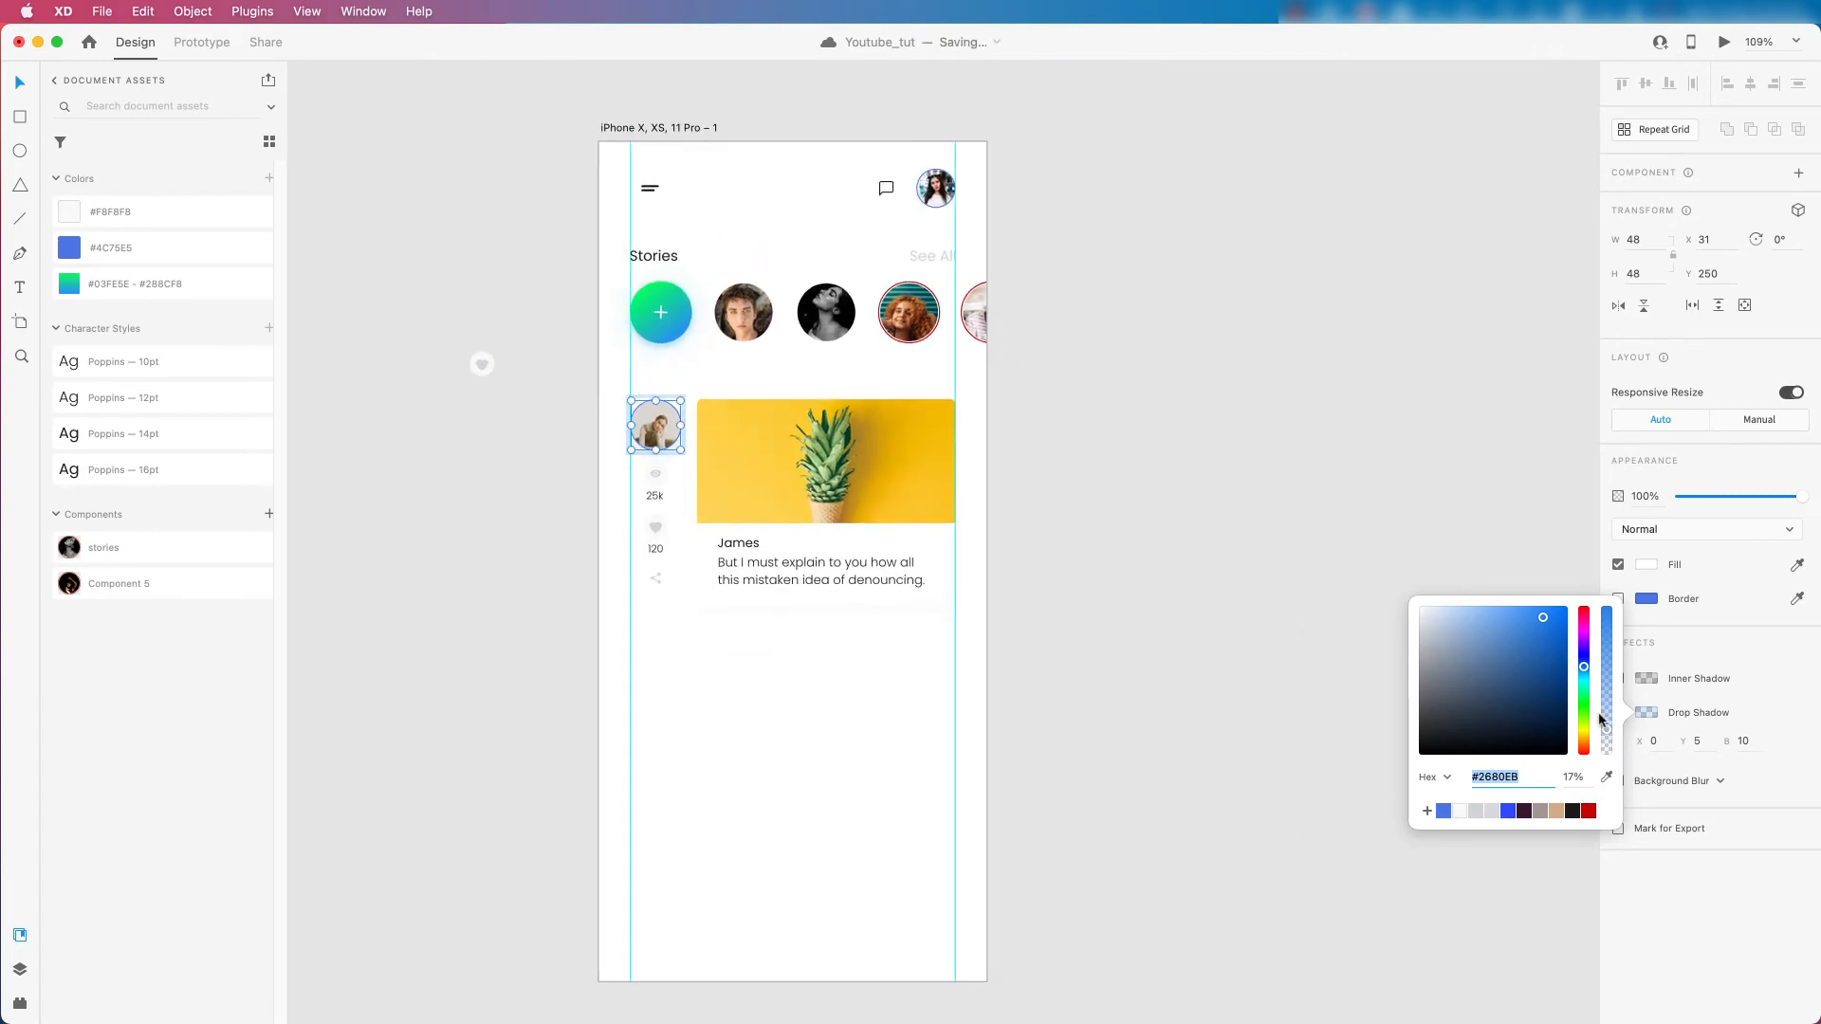
pyautogui.moveTo(1606, 729); pyautogui.dragTo(1606, 737)
pyautogui.click(1208, 558)
# Group the eye icon with 25k, the heart icon with 120 and the share icon together with the white side bar shape behind them.
pyautogui.scroll(3, 664, 455)
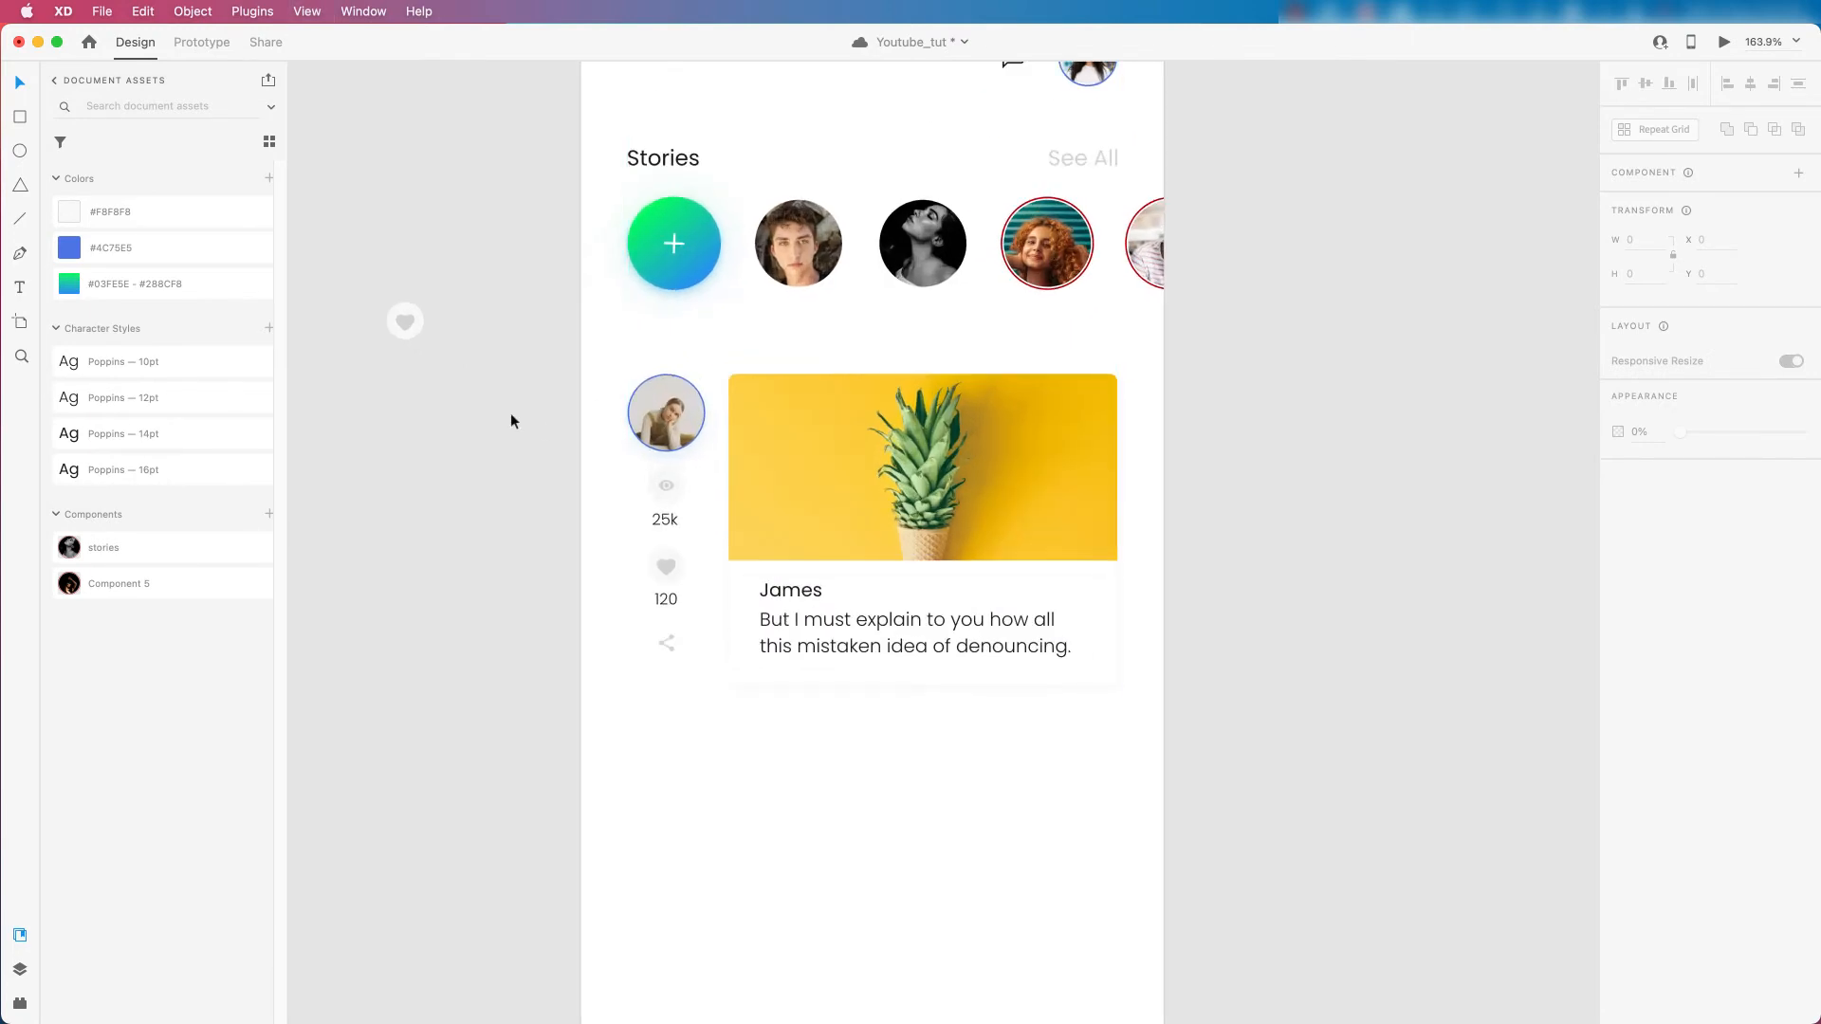
pyautogui.click(656, 499)
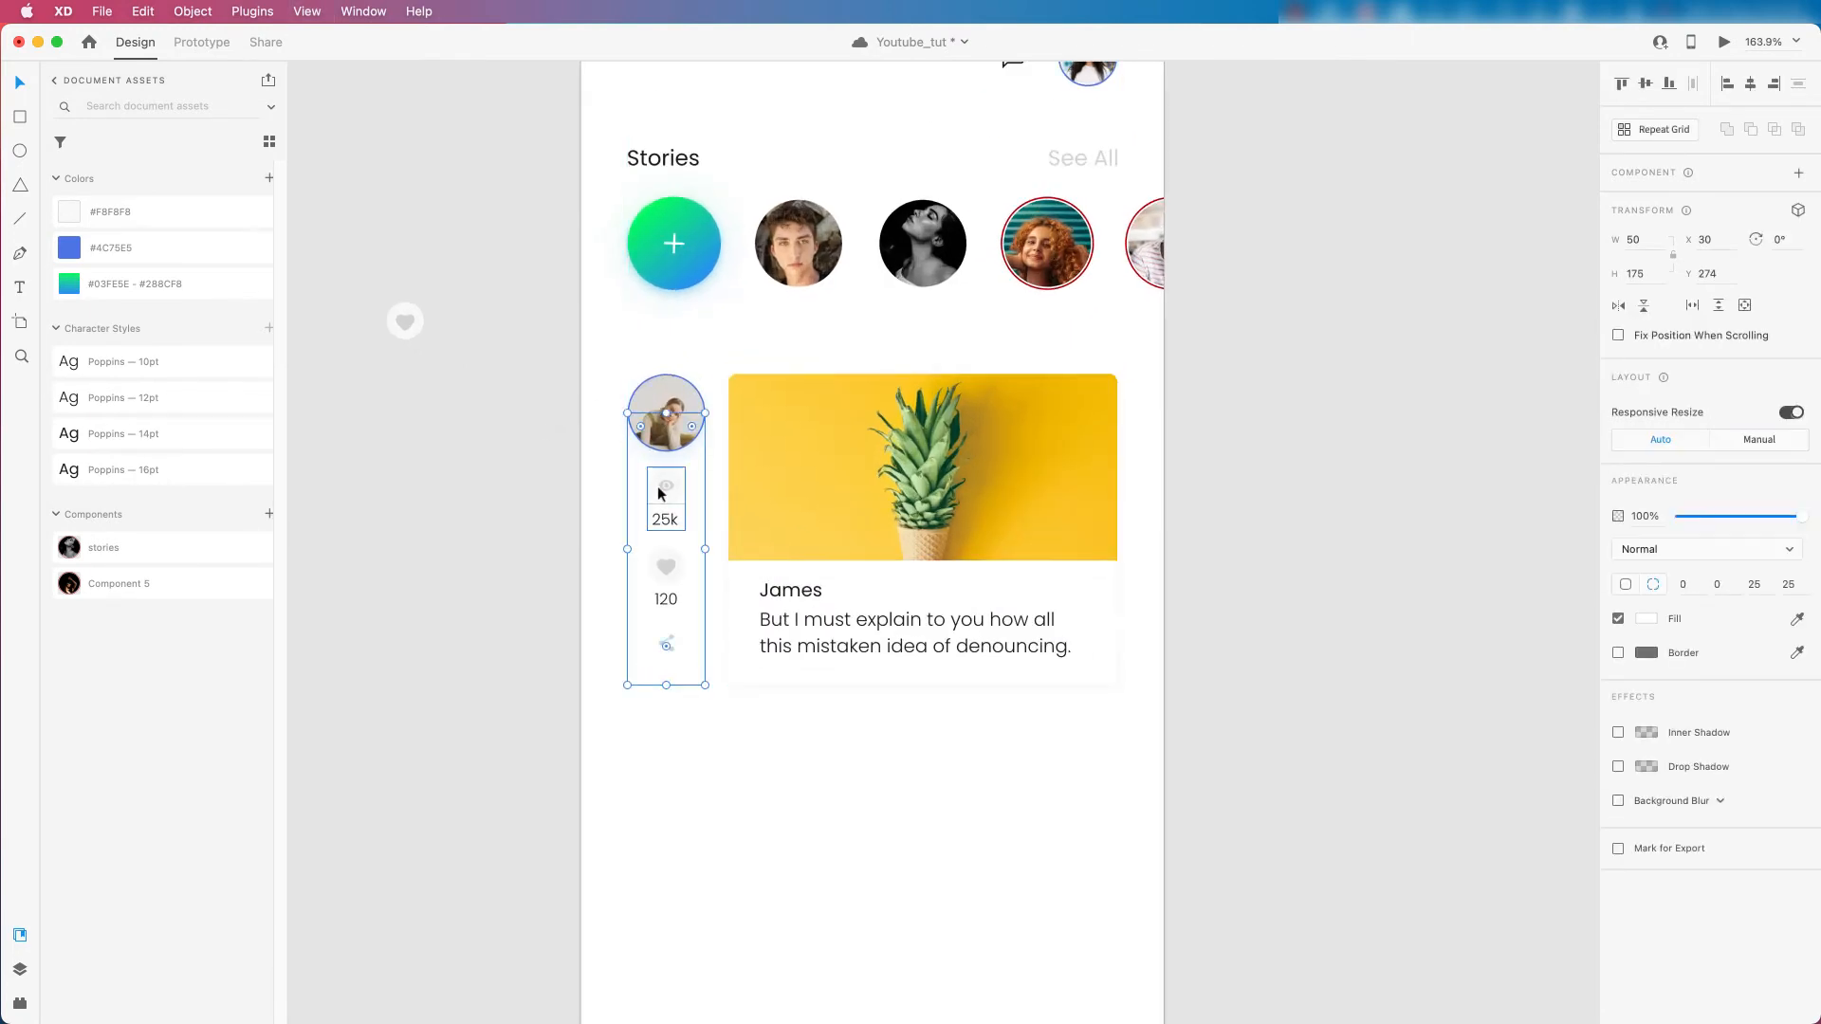
pyautogui.doubleClick(663, 497)
pyautogui.keyDown('shift'); pyautogui.click(666, 579); pyautogui.keyUp('shift')
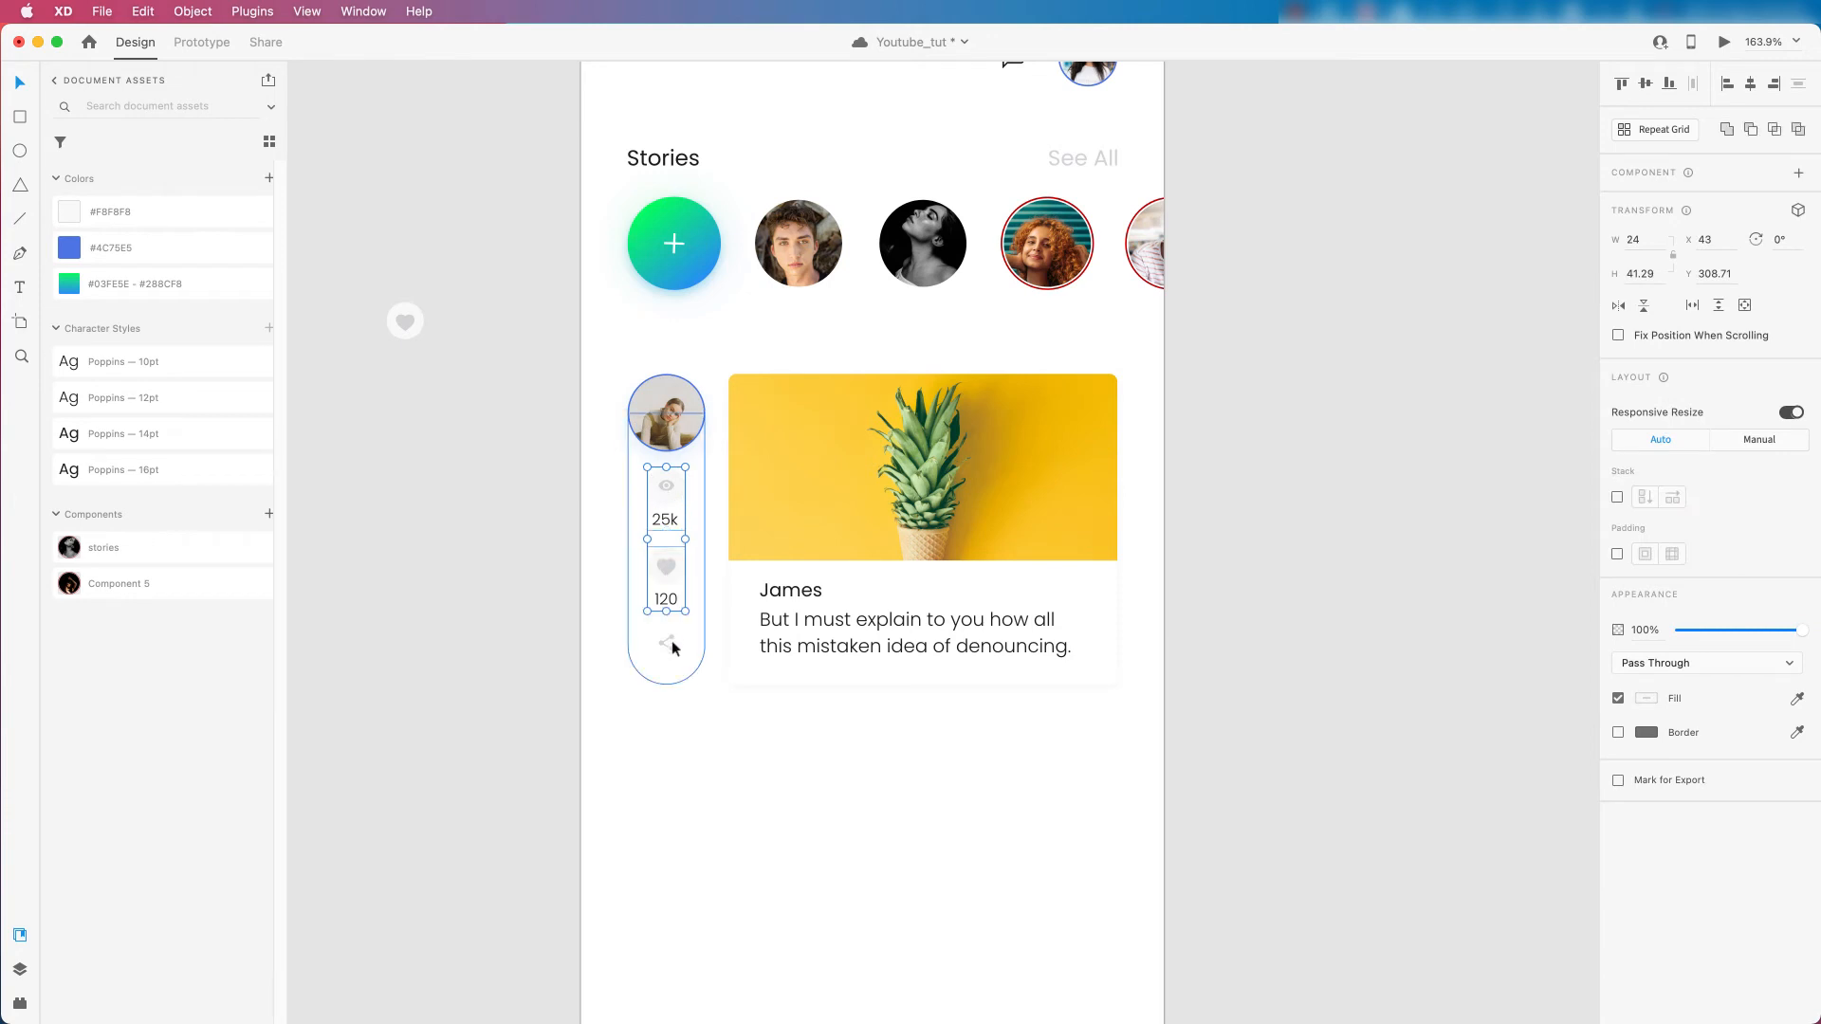
pyautogui.keyDown('shift'); pyautogui.click(669, 640); pyautogui.keyUp('shift')
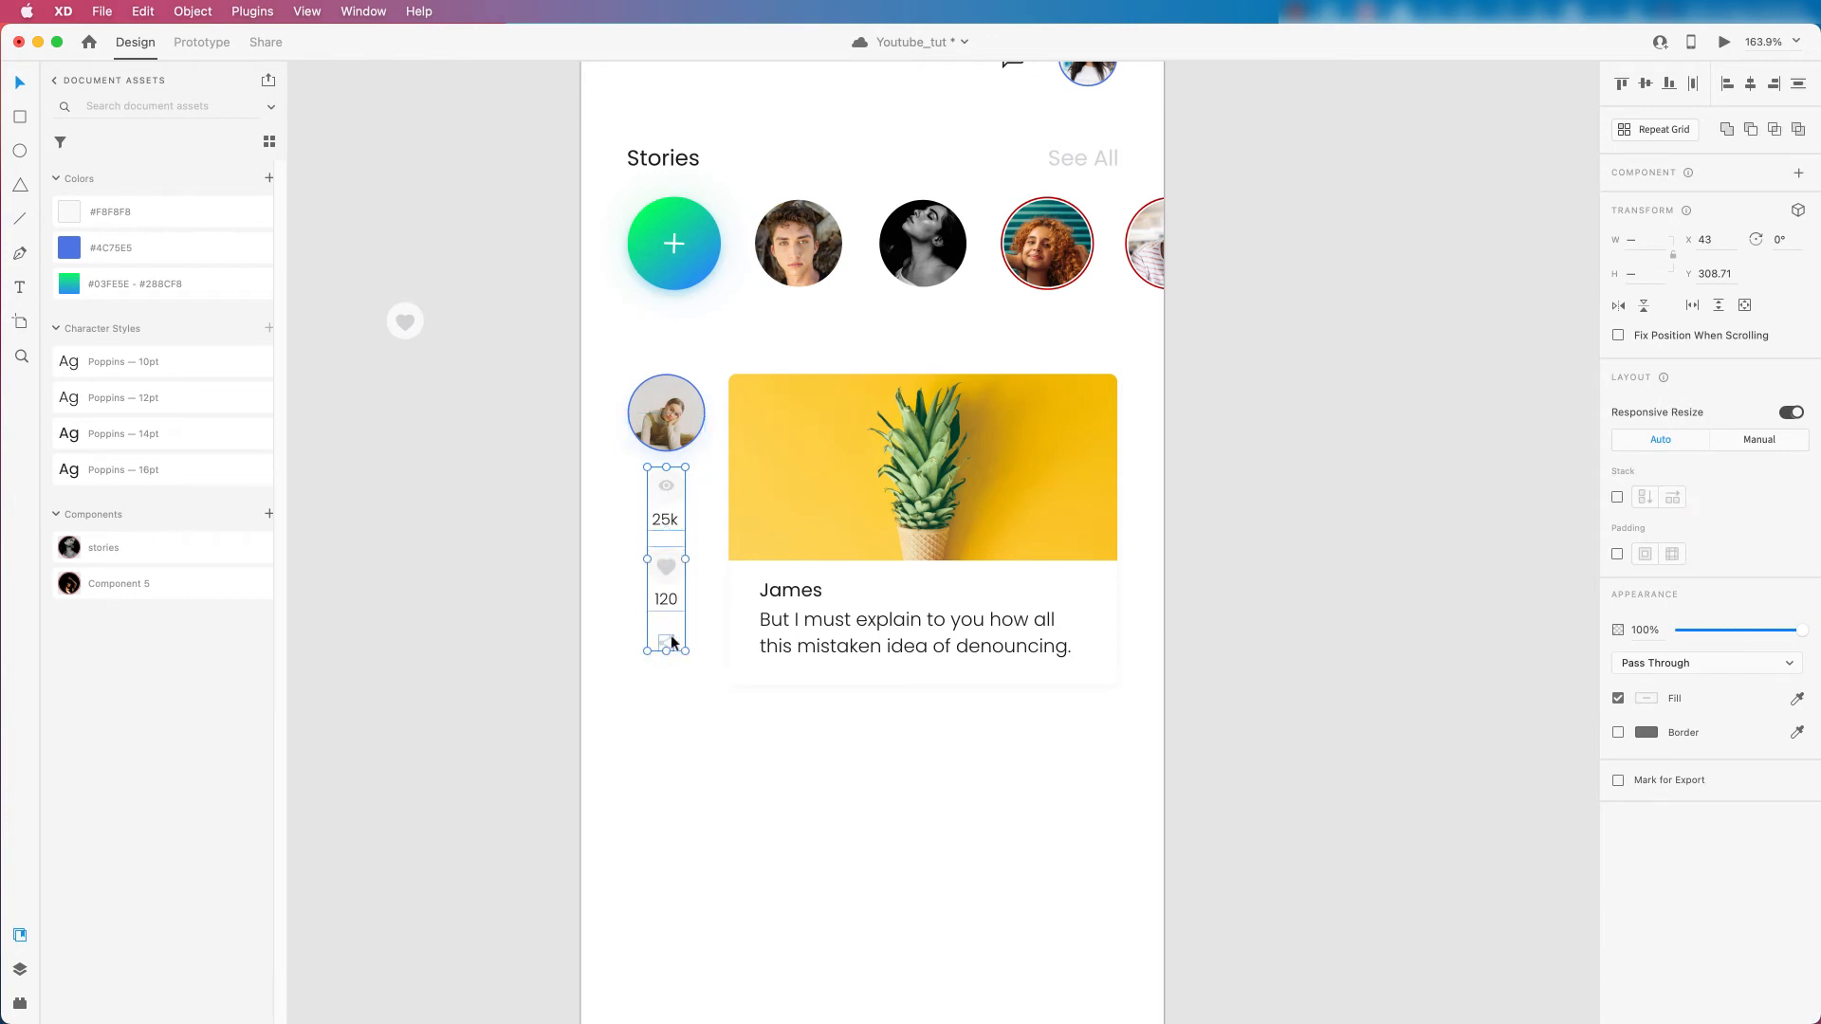
pyautogui.keyDown('shift'); pyautogui.click(694, 573); pyautogui.keyUp('shift')
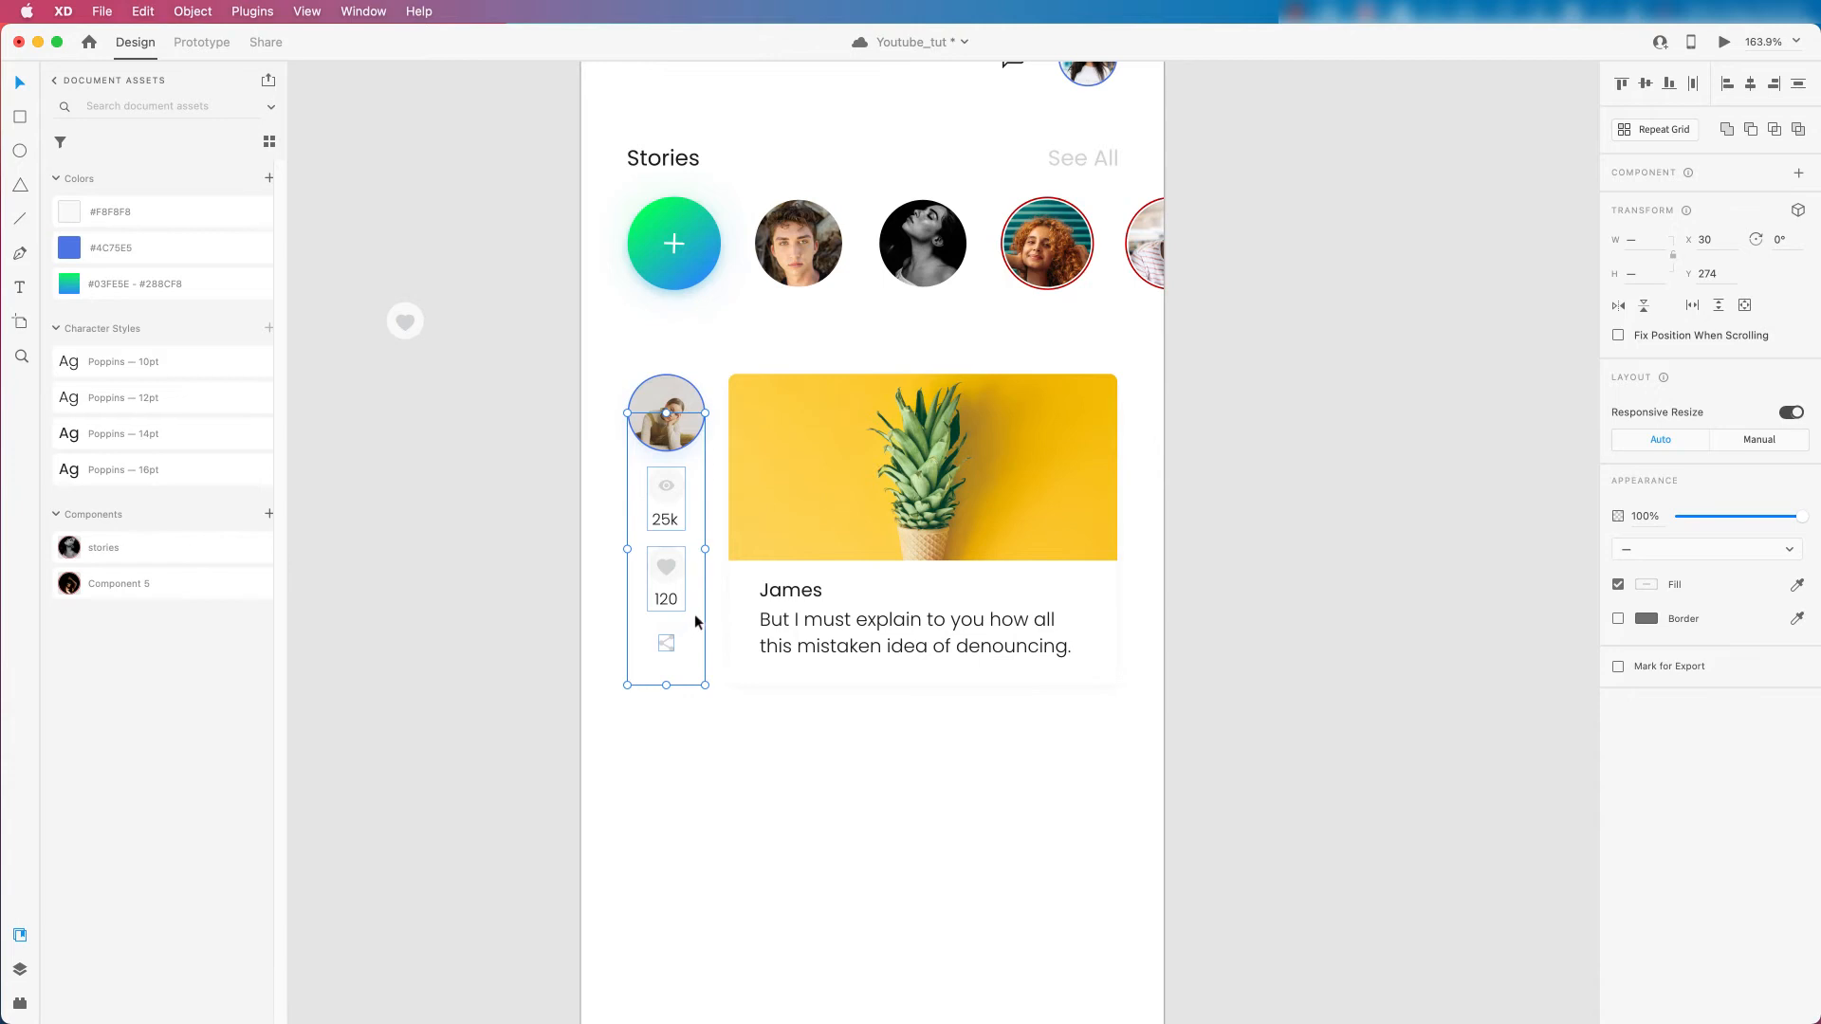
pyautogui.press('super+g')
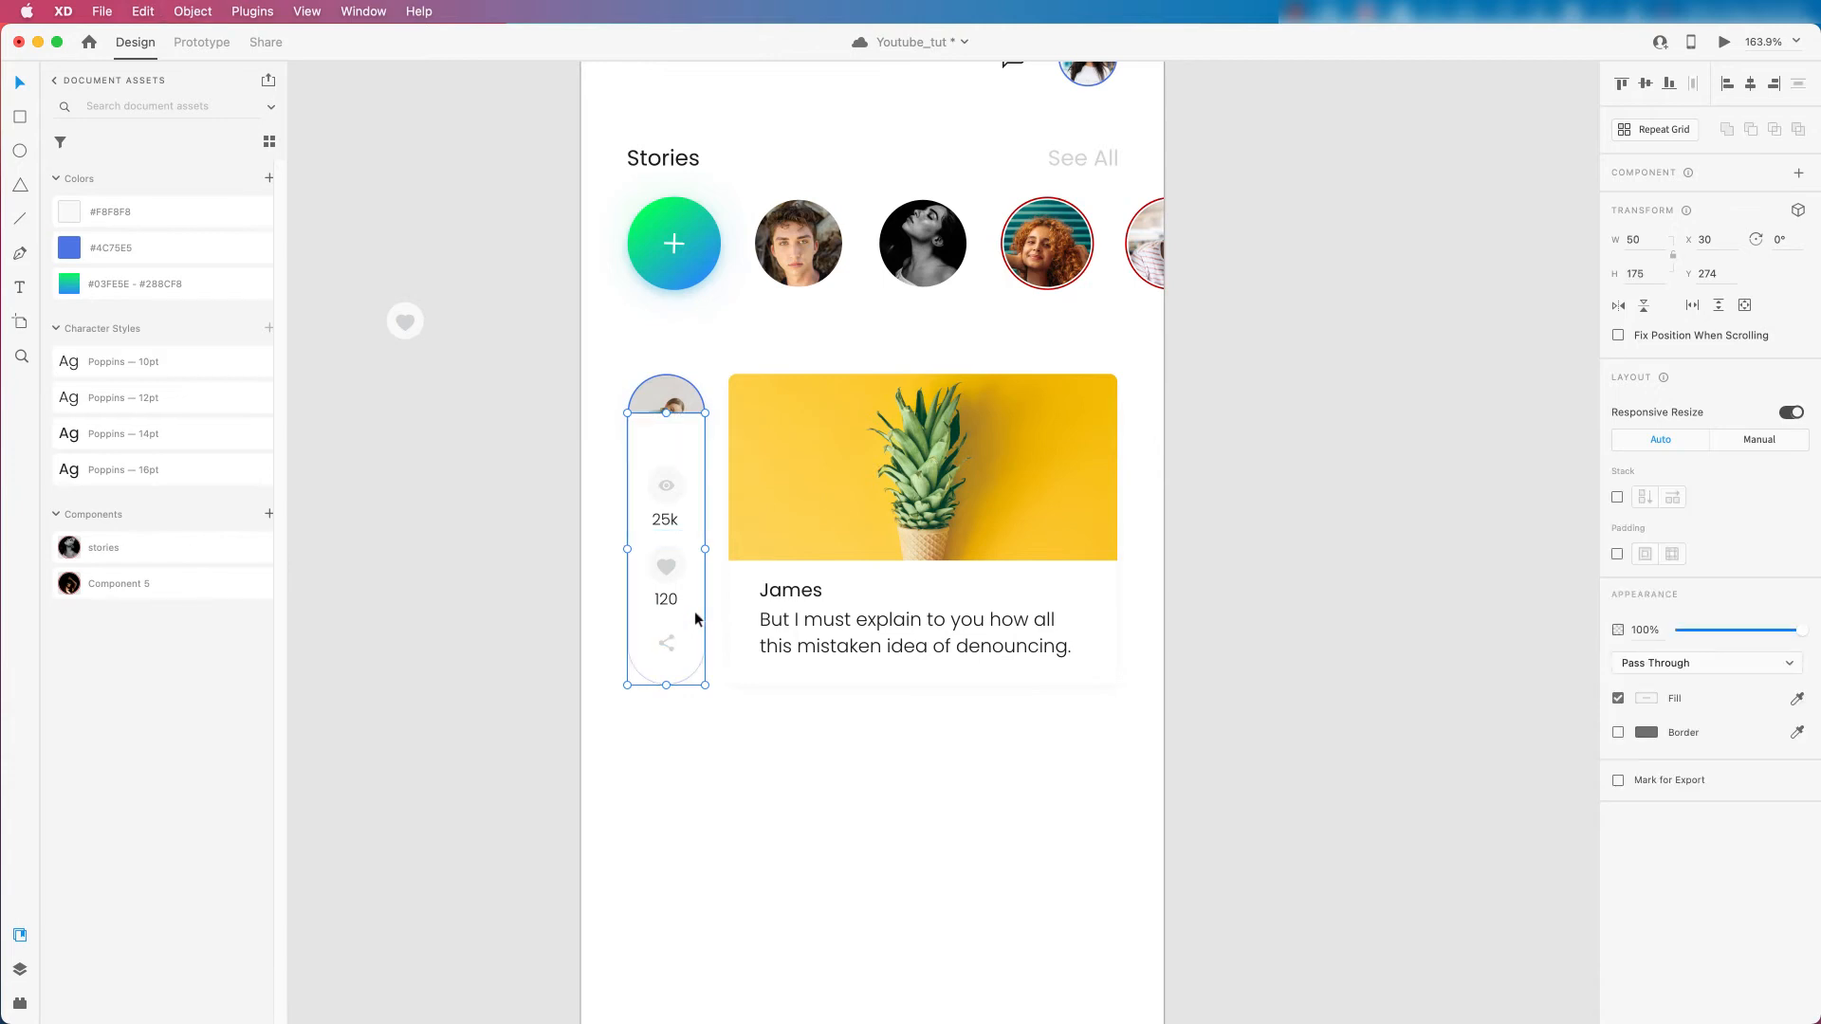
# Bring the post's profile photo to the front and turn on a vertical stack for the stats column beneath it.
pyautogui.click(678, 382)
pyautogui.rightClick(675, 379)
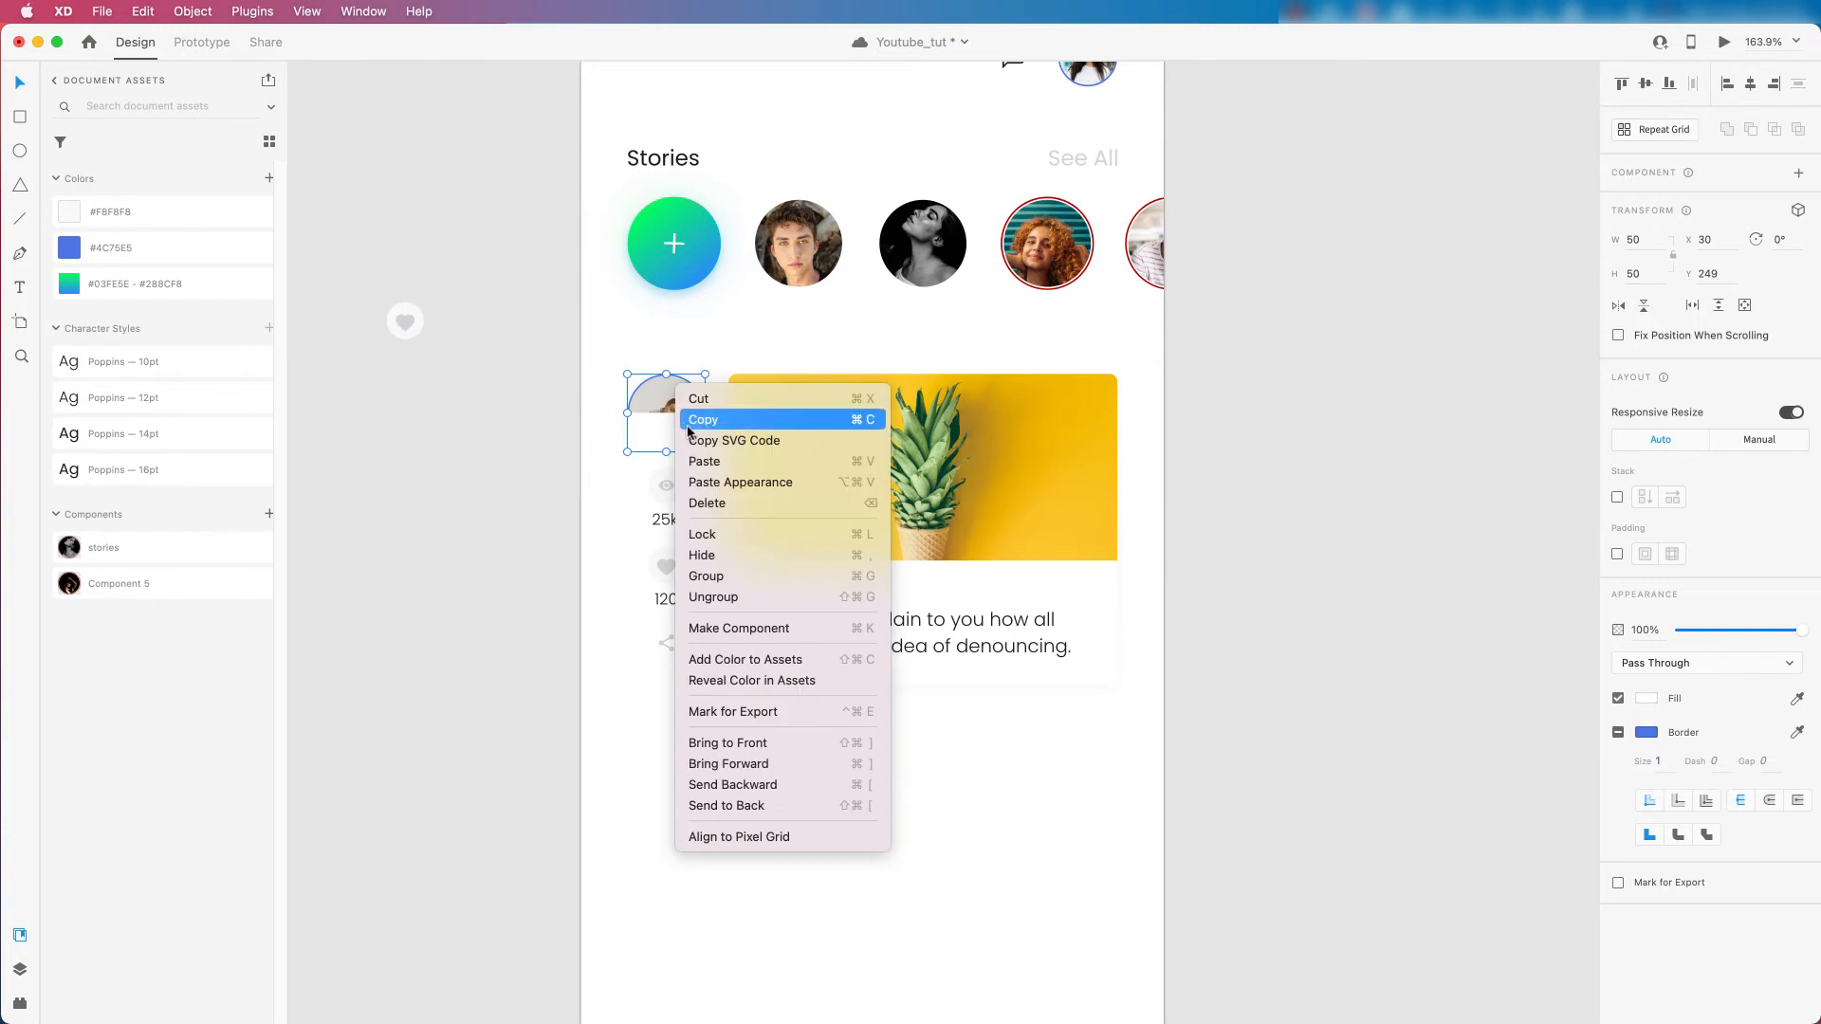
pyautogui.click(733, 744)
pyautogui.click(643, 543)
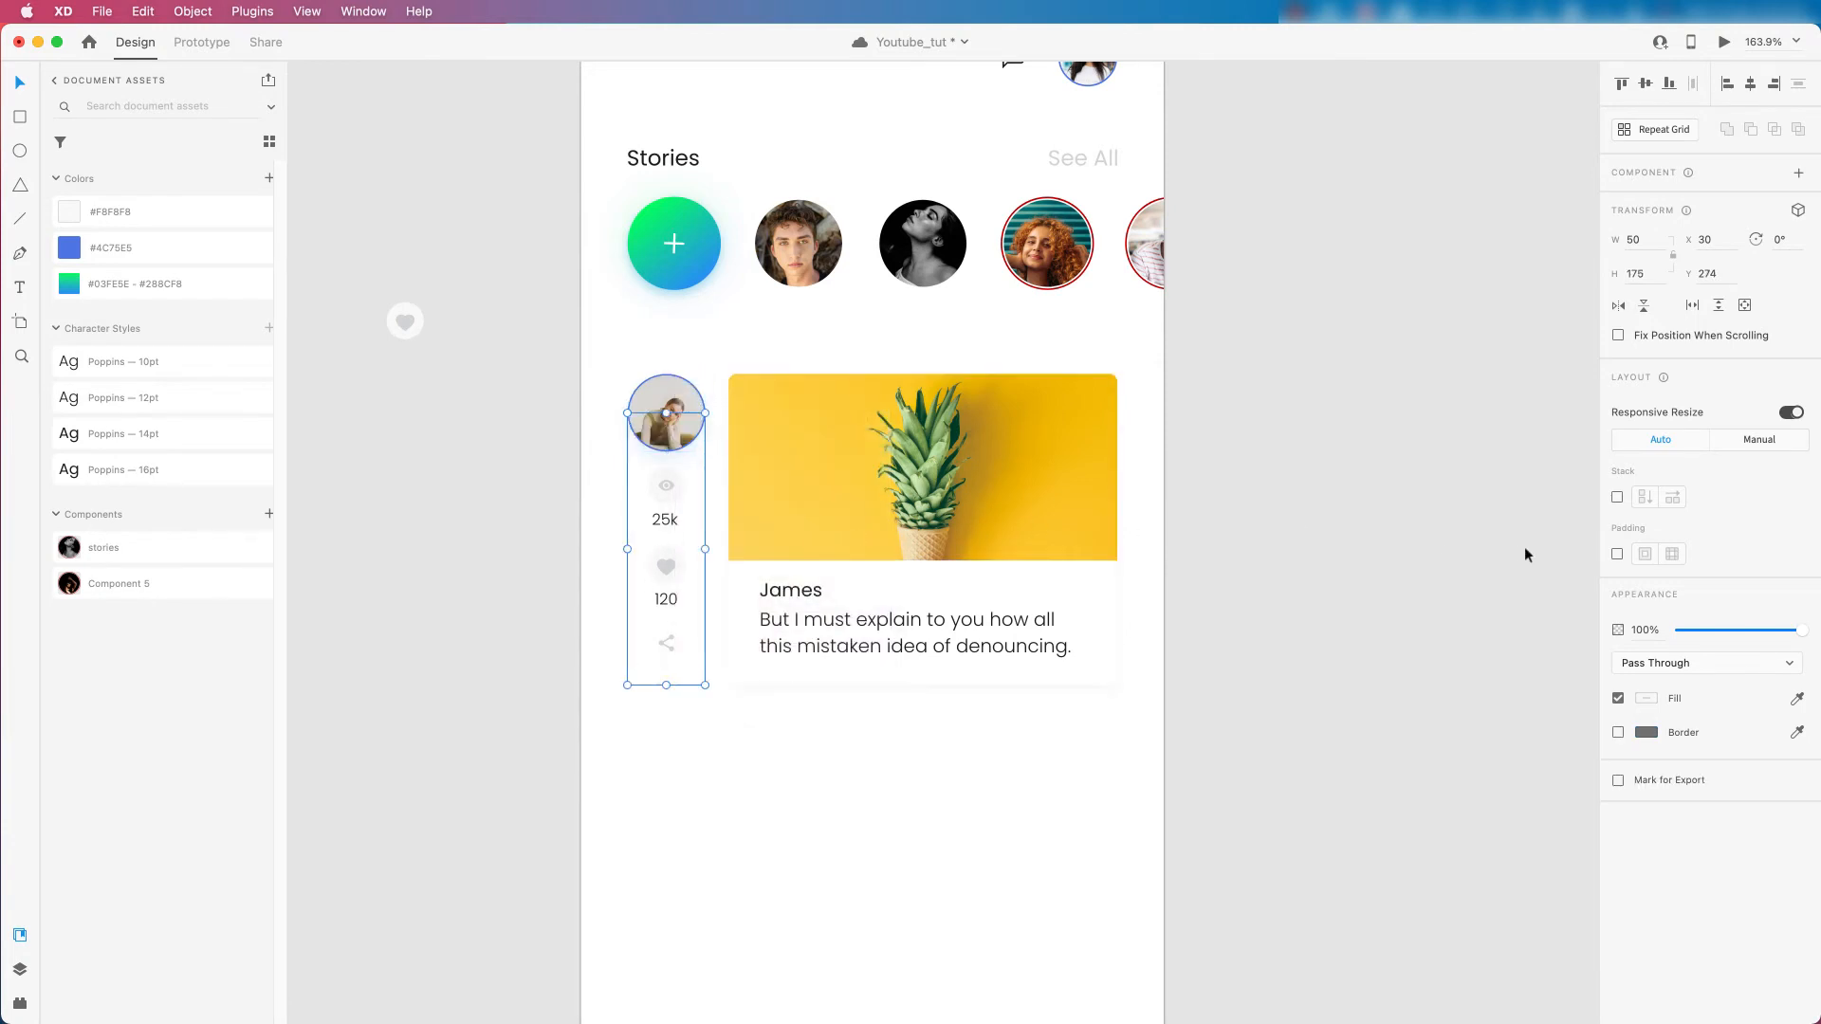
pyautogui.click(1618, 498)
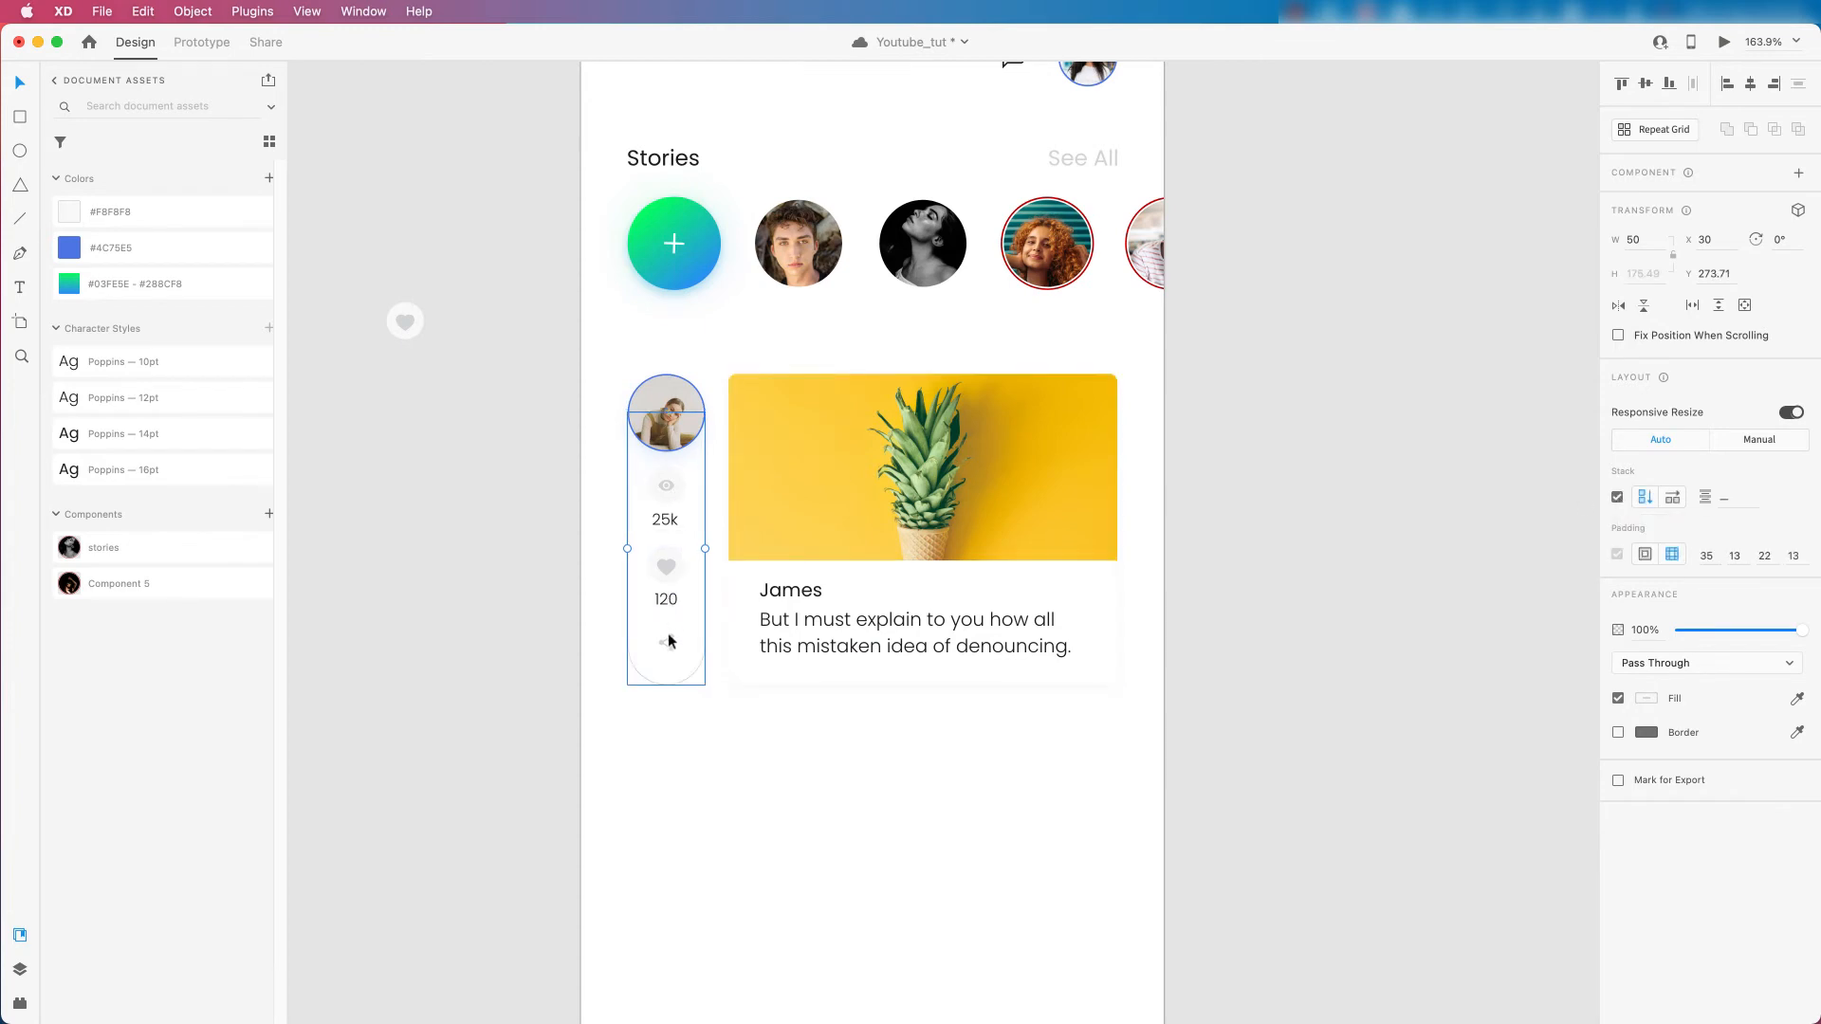
# Try duplicating the heart counter inside the stats column's stack, and undo the copy.
pyautogui.doubleClick(671, 559)
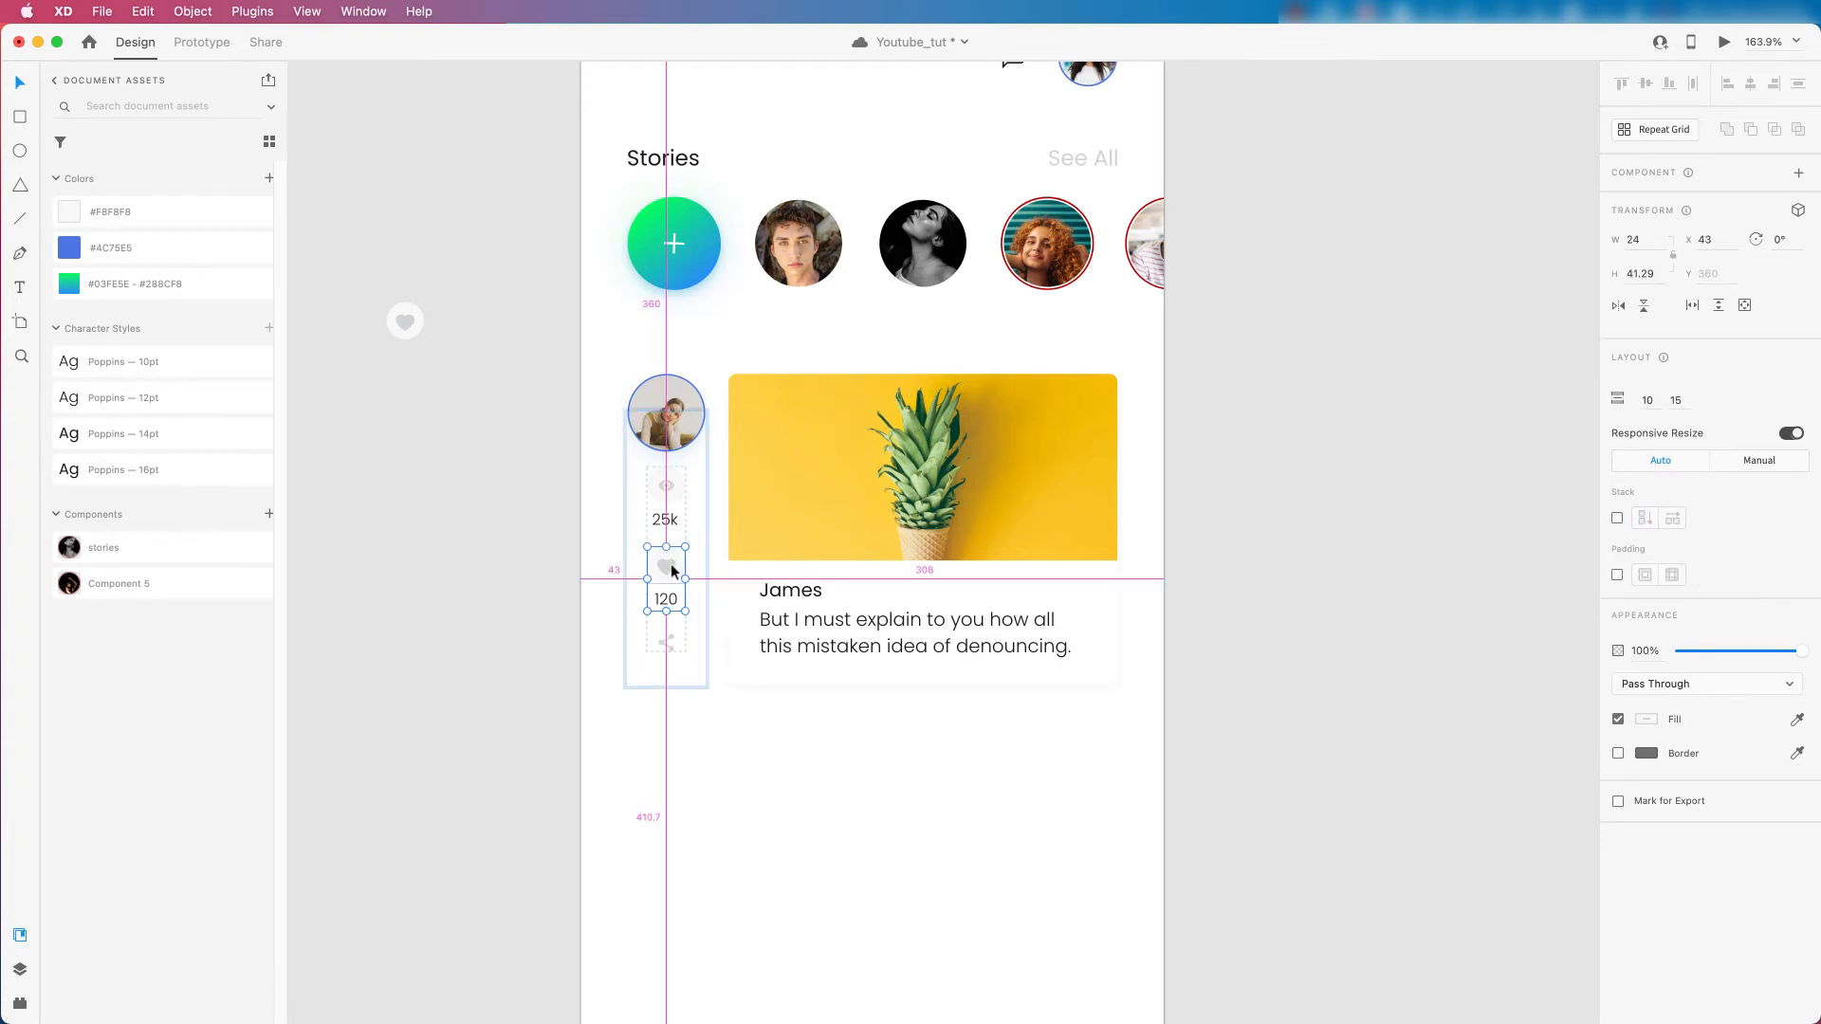
pyautogui.moveTo(670, 569); pyautogui.dragTo(669, 617)
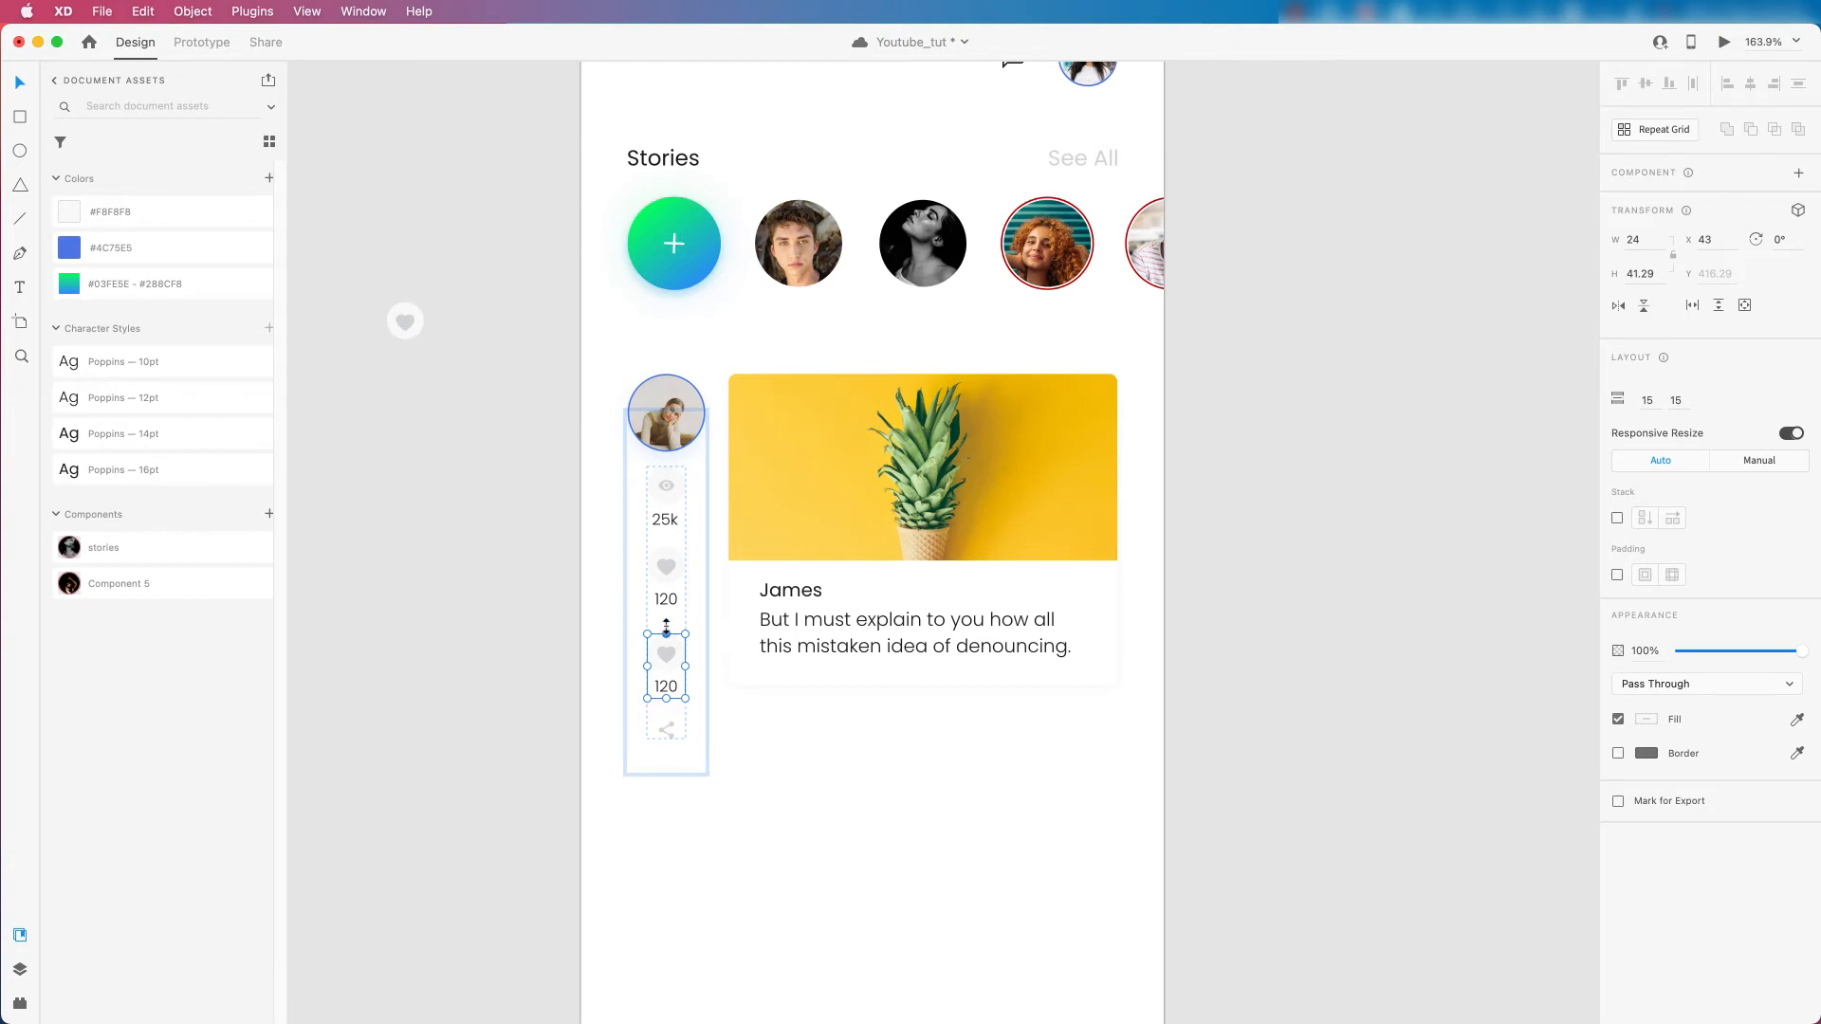
pyautogui.press('super+z')
pyautogui.click(719, 670)
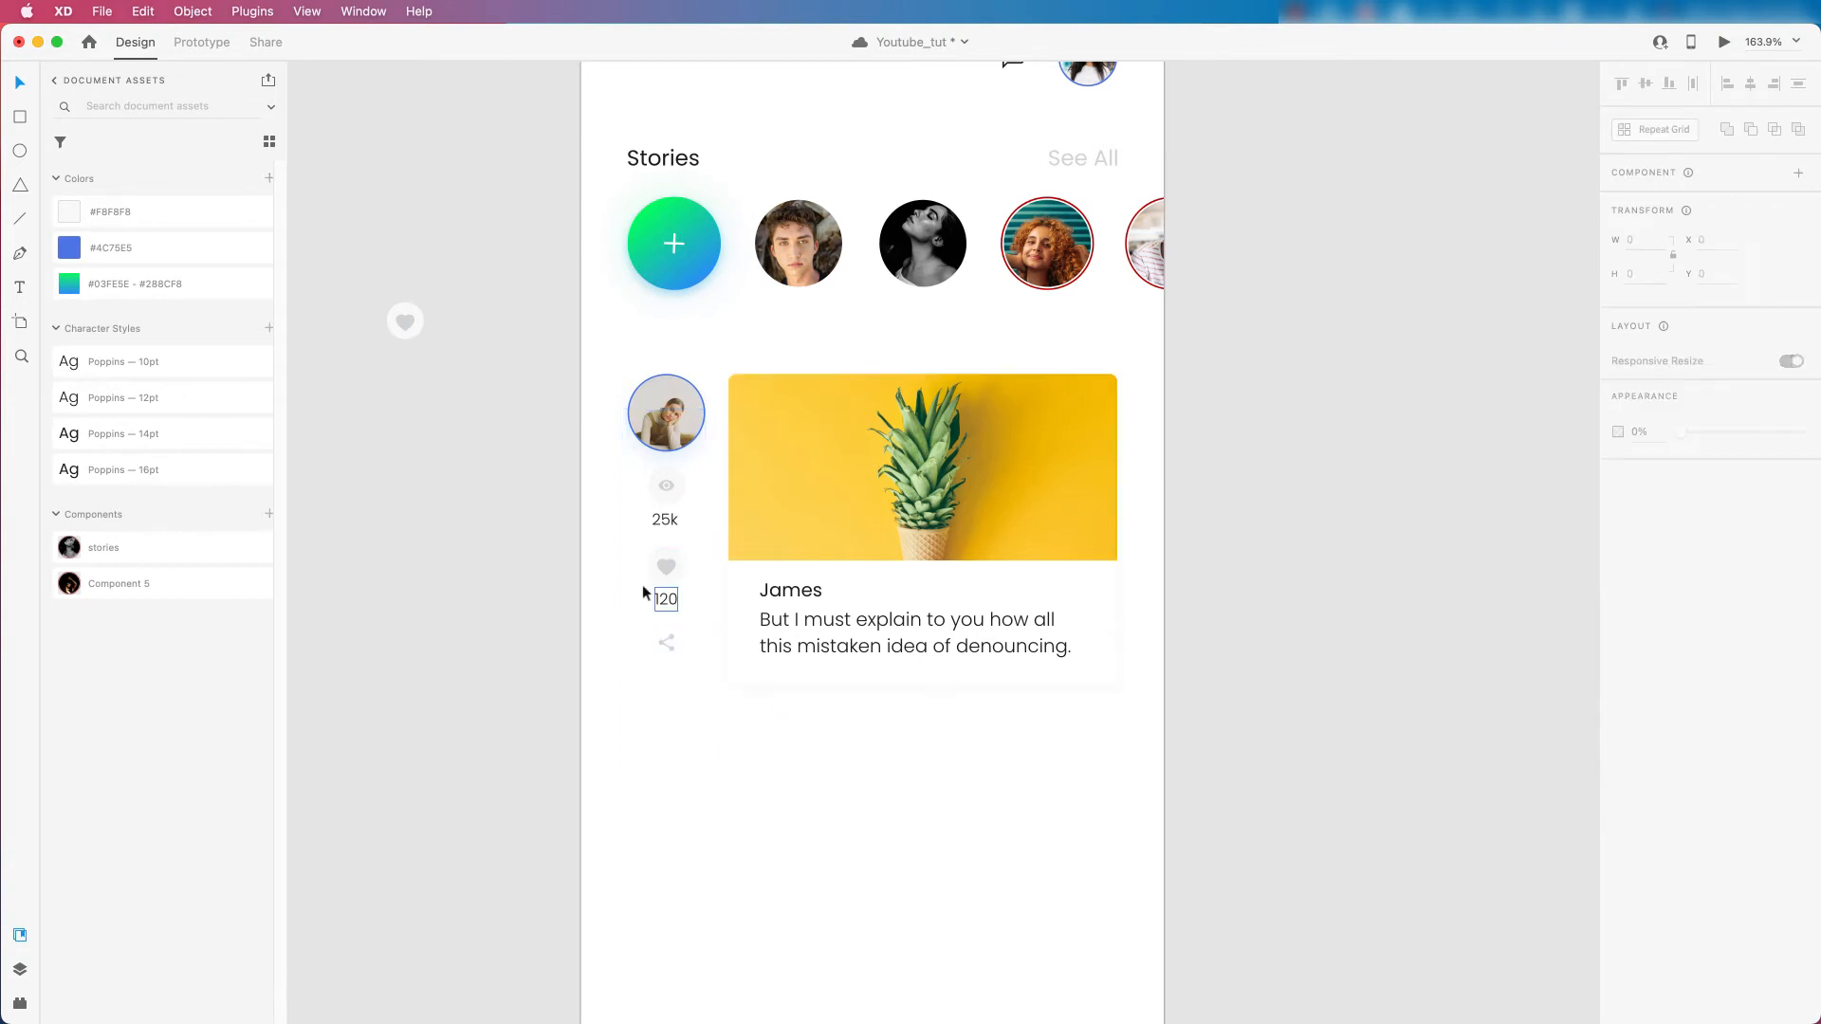
# Add a #F8F8F8 border with size 0.5 to the stats column's rounded background.
pyautogui.scroll(-4, 609, 510)
pyautogui.scroll(5, 681, 515)
pyautogui.scroll(3, 682, 515)
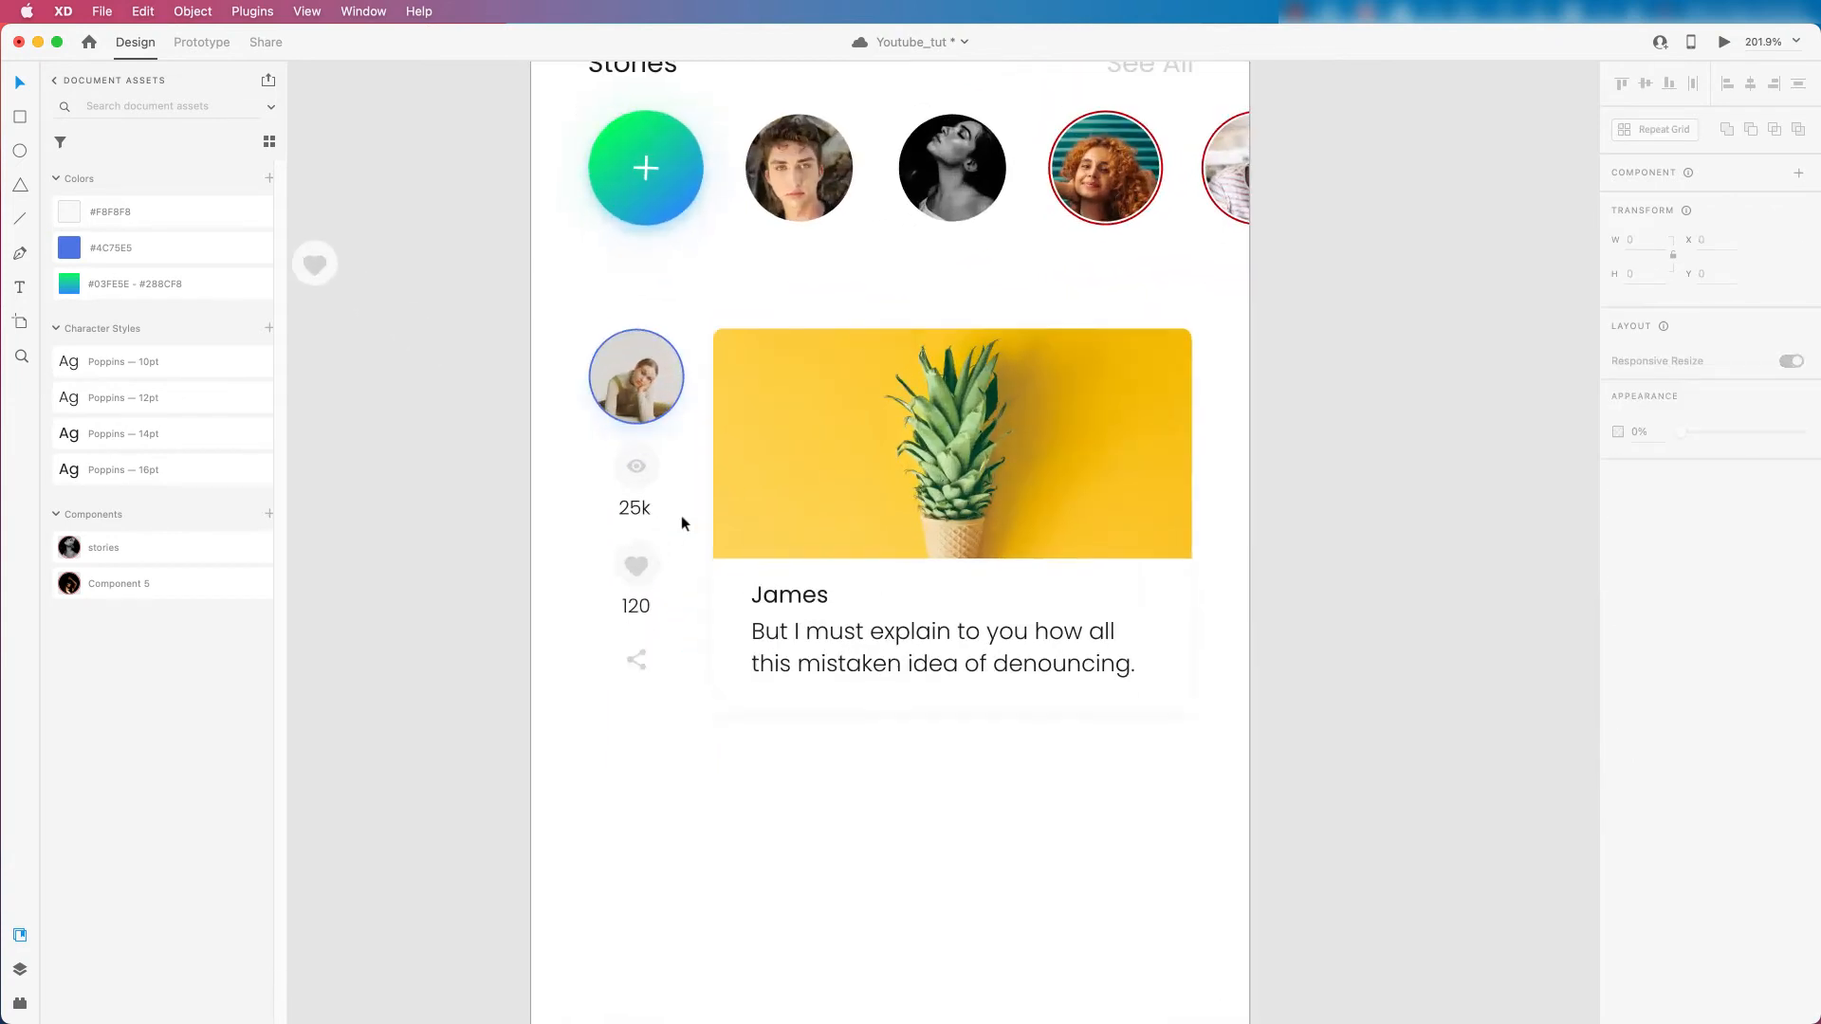
pyautogui.click(679, 505)
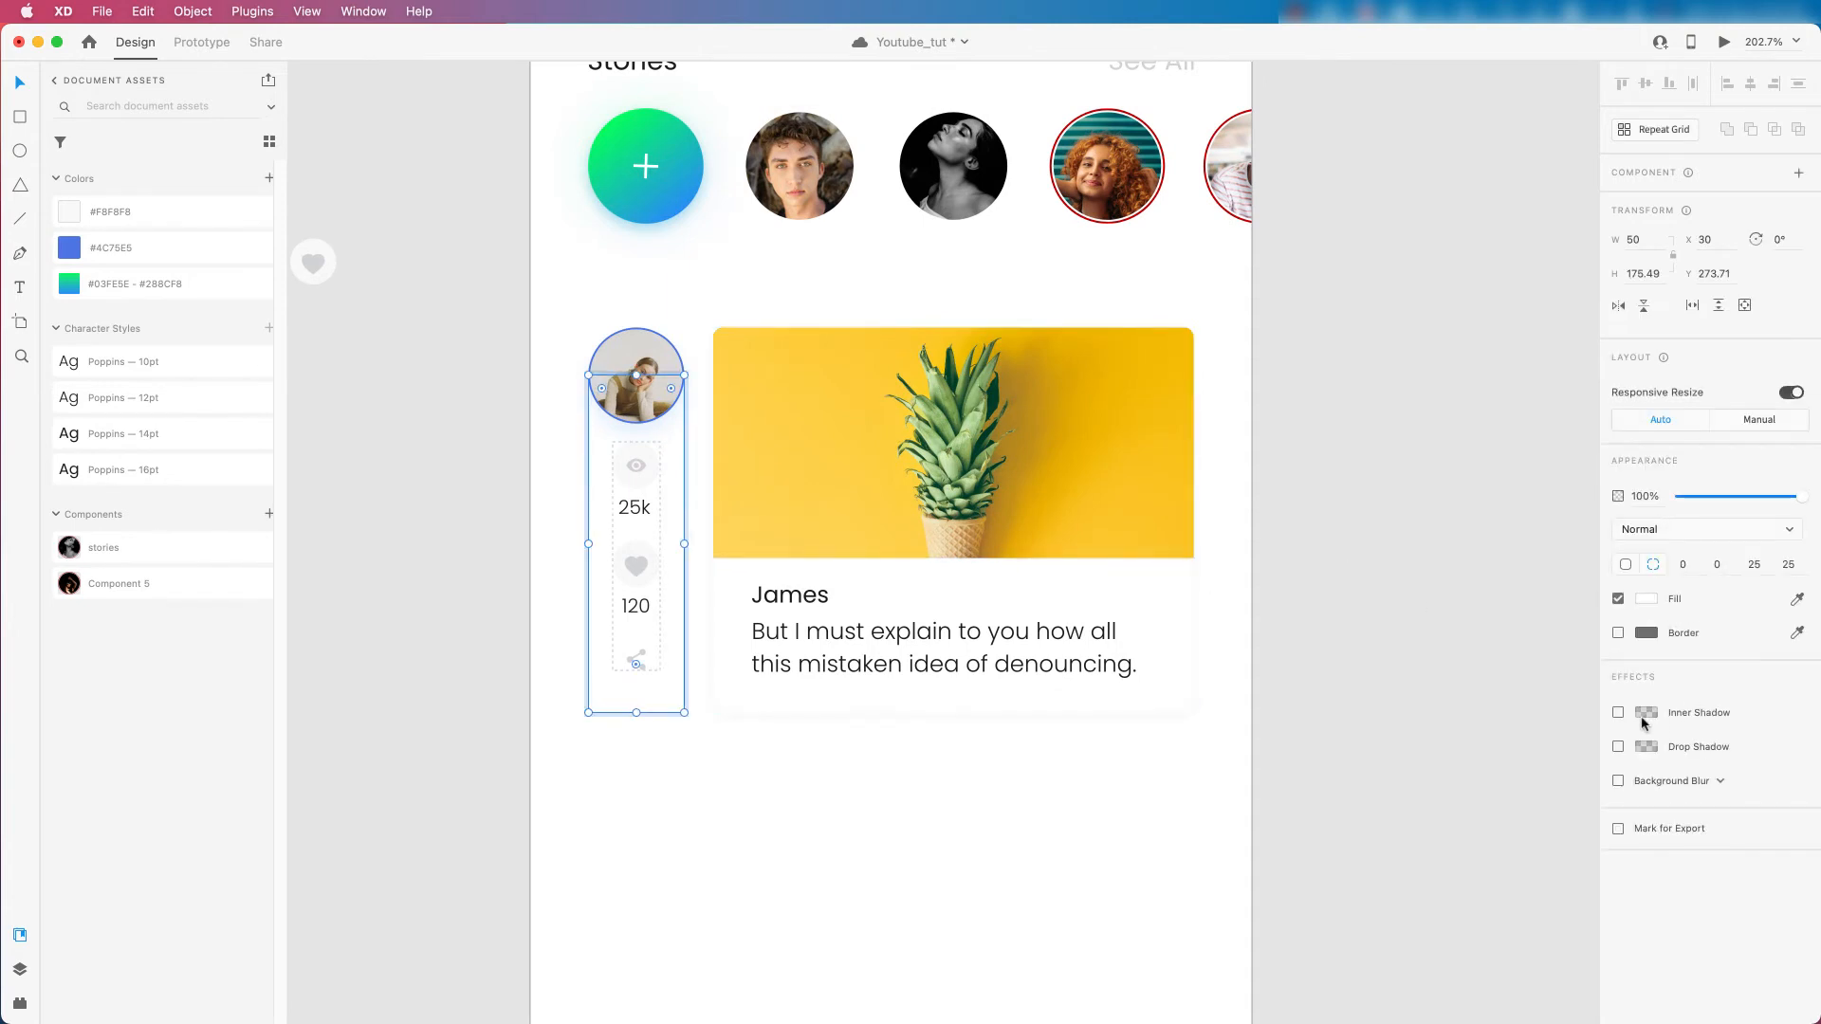
pyautogui.click(1619, 633)
pyautogui.click(1639, 634)
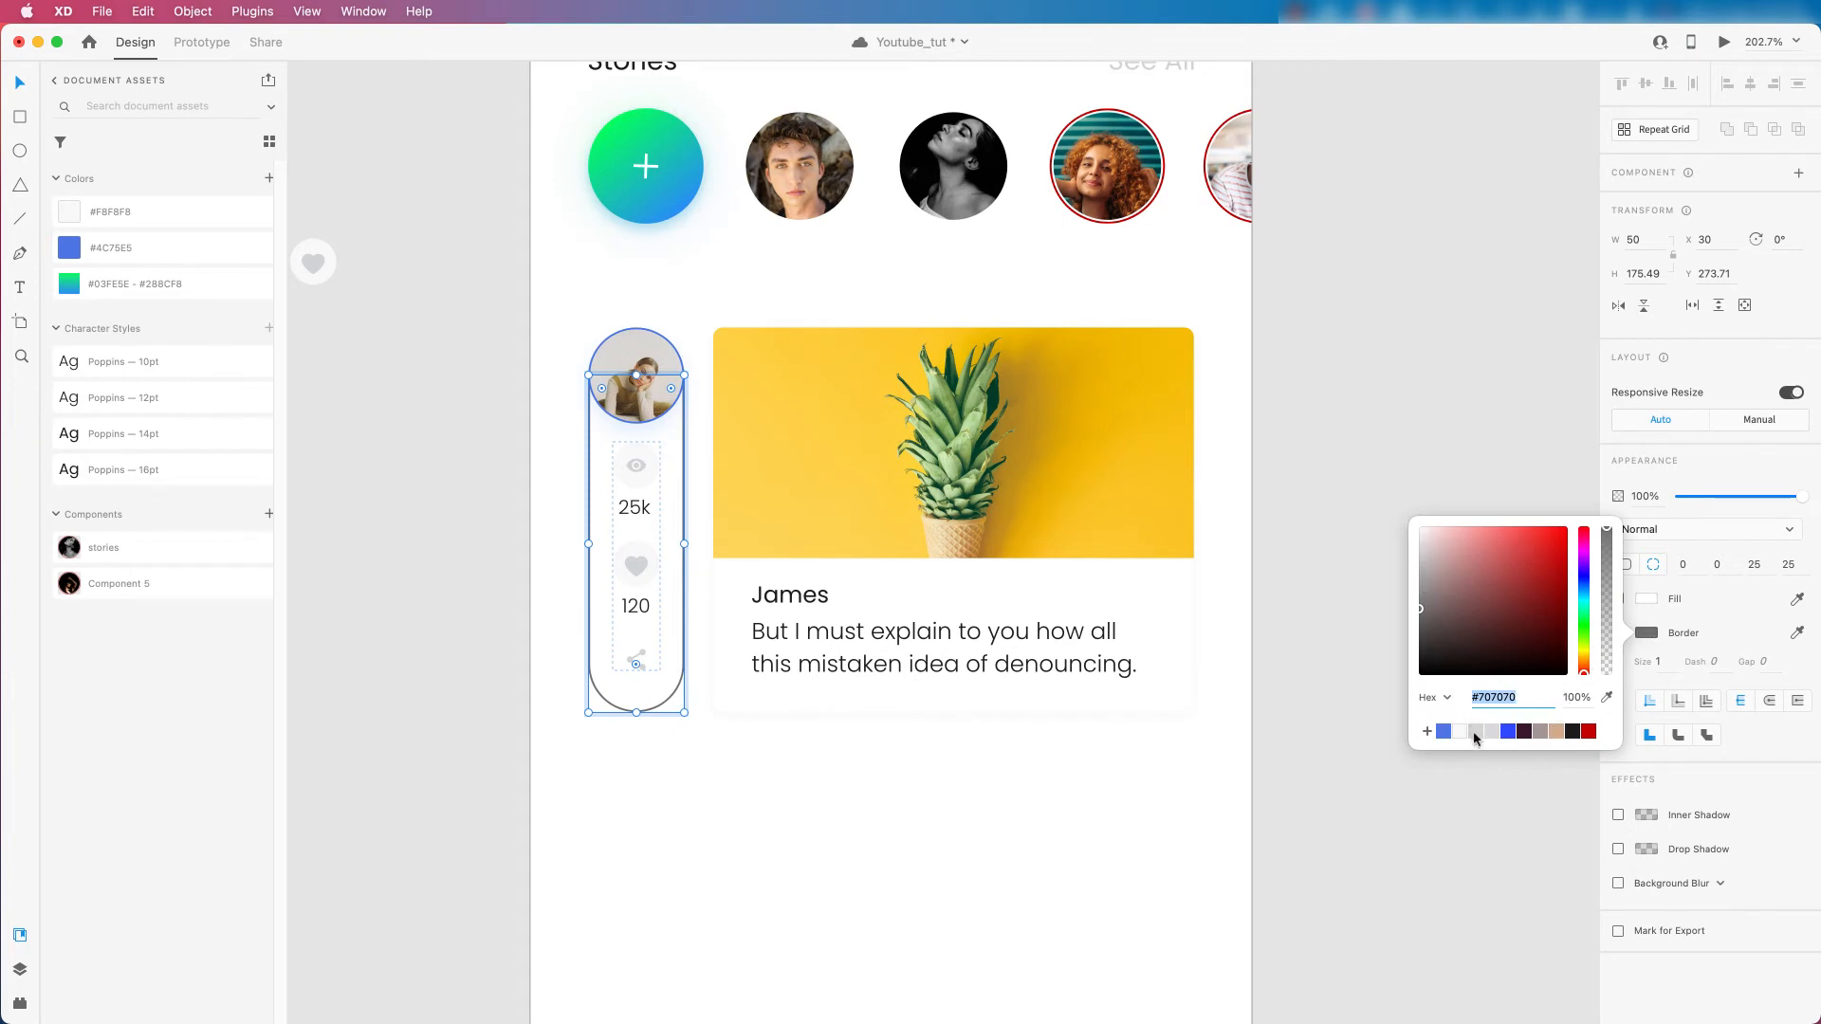
pyautogui.click(1460, 732)
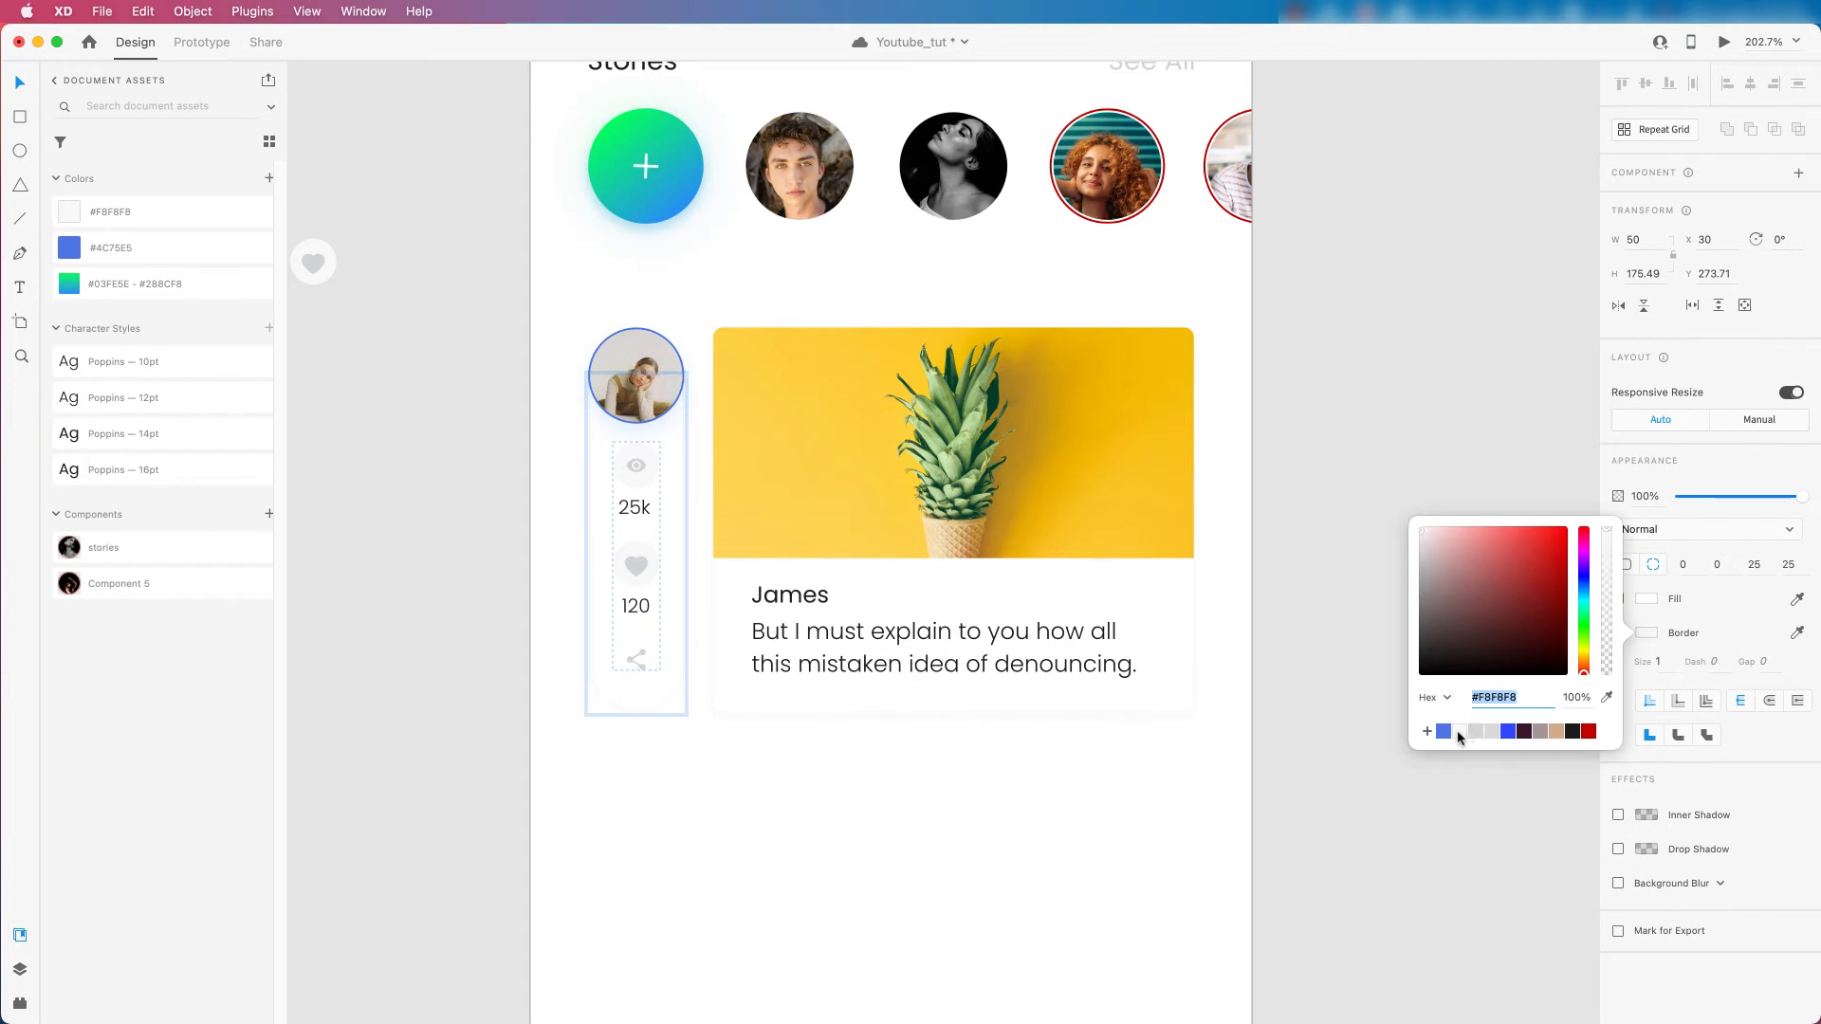
pyautogui.click(1670, 663)
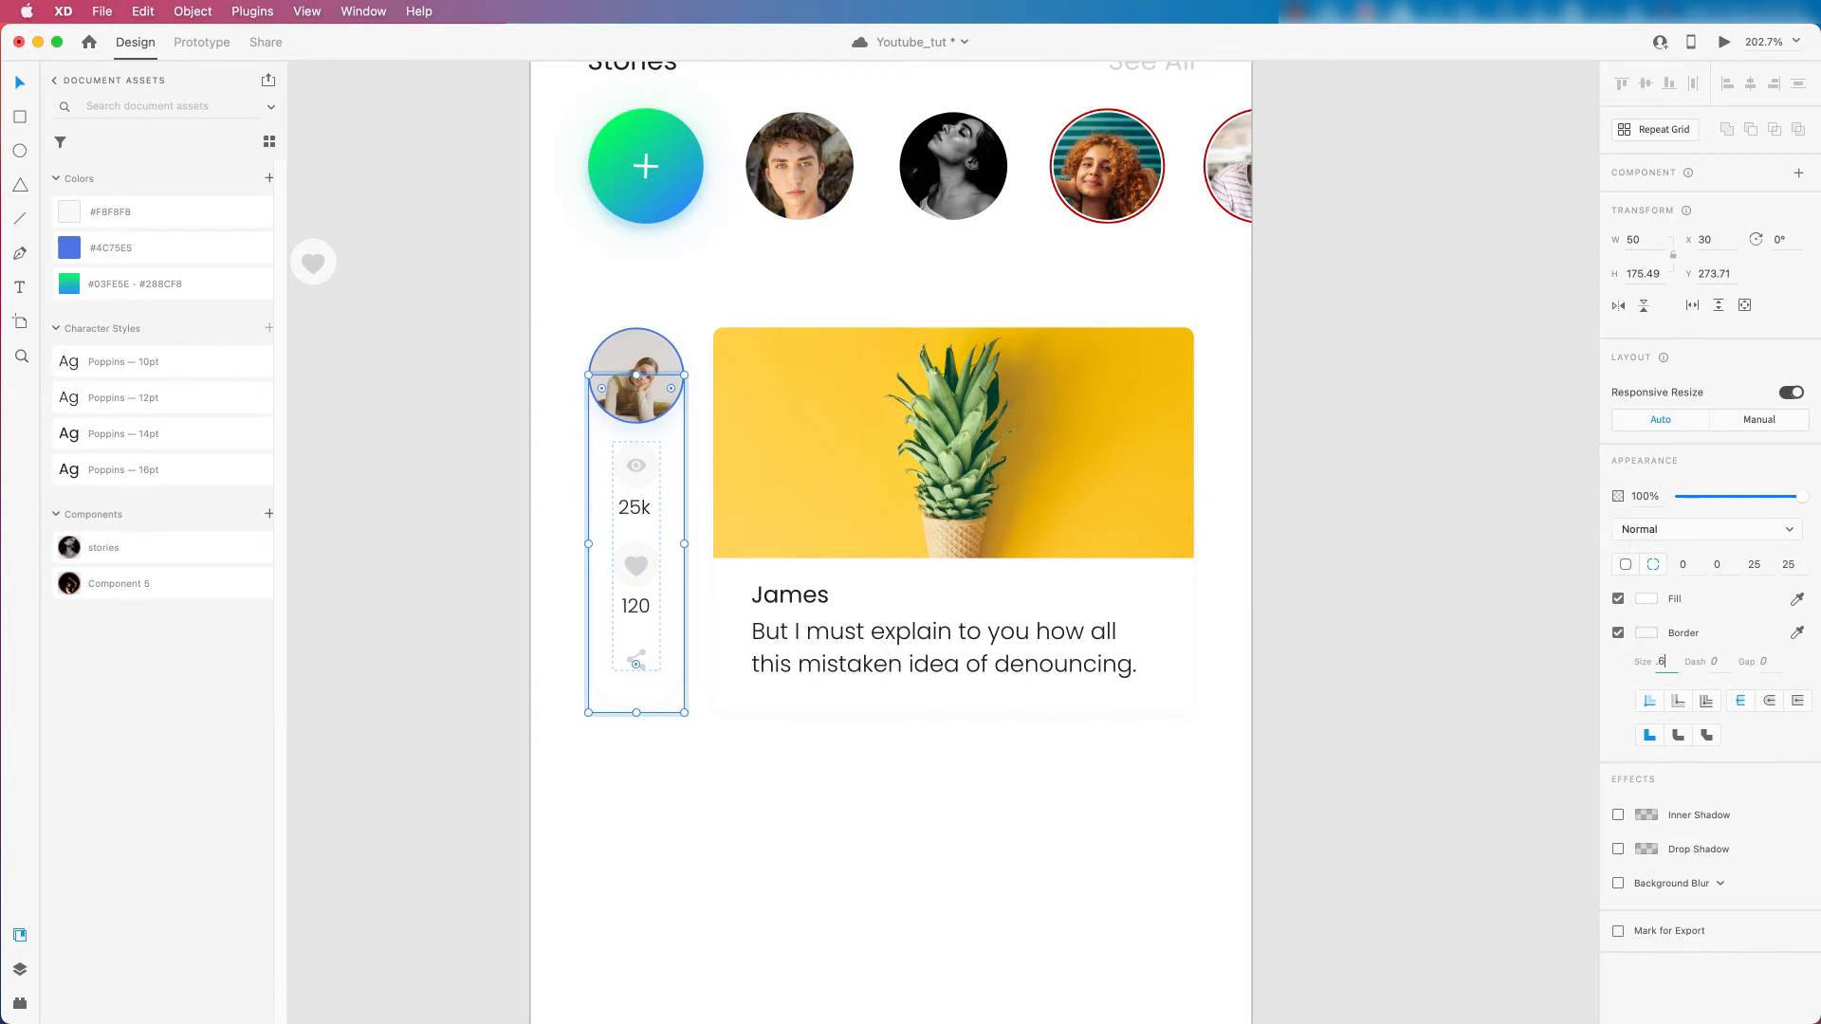
pyautogui.press('Tab')
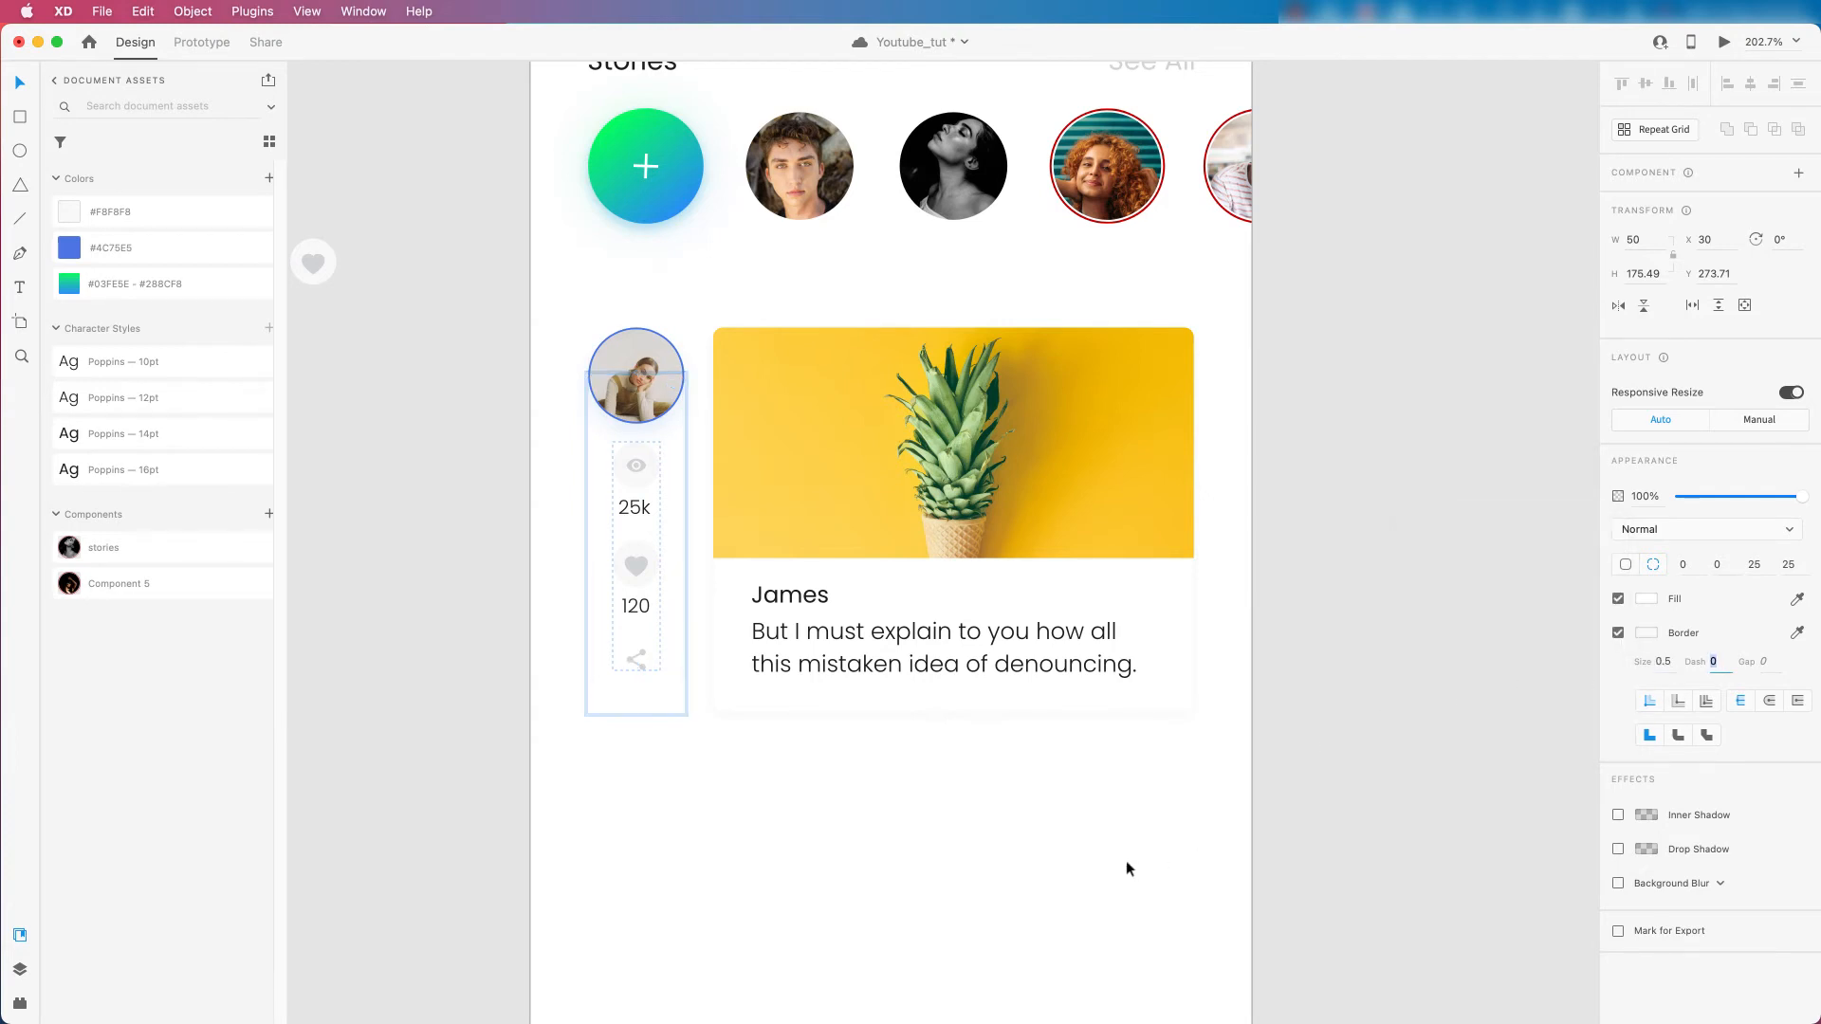
pyautogui.click(1130, 869)
# Remove the border from the stats column's rounded background.
pyautogui.scroll(-3, 611, 698)
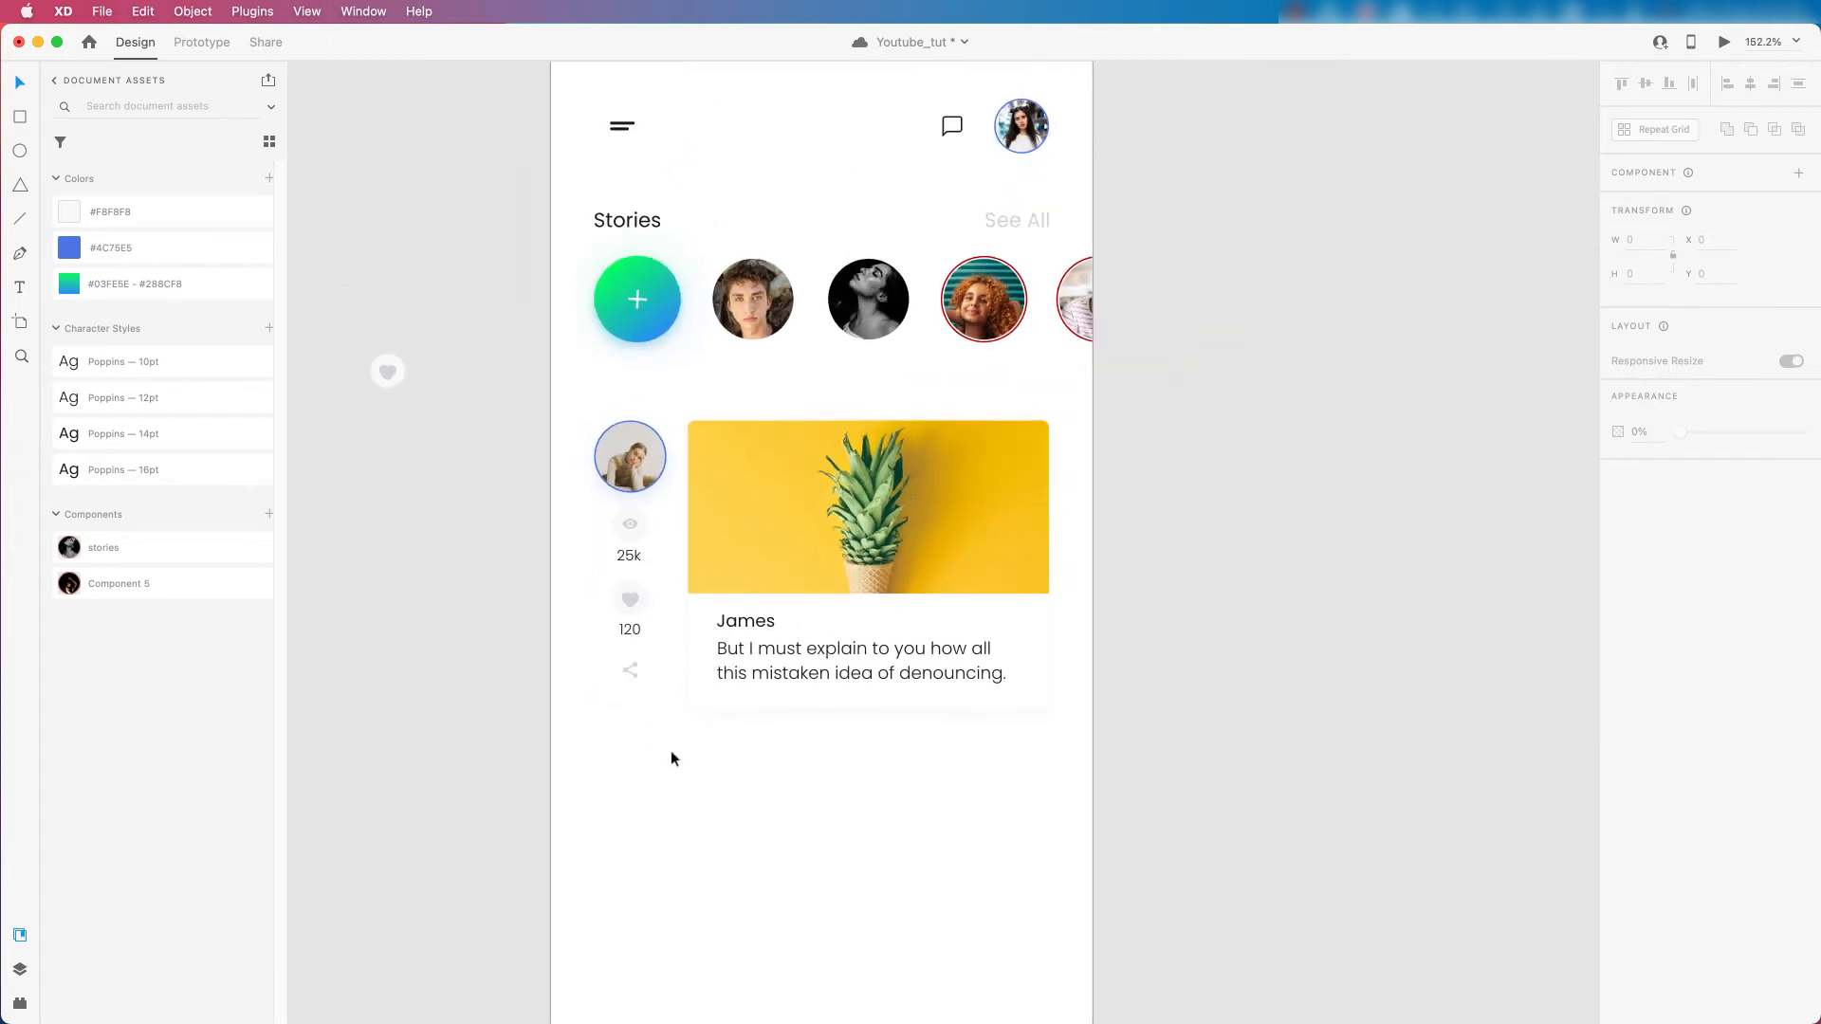
pyautogui.scroll(5, 595, 462)
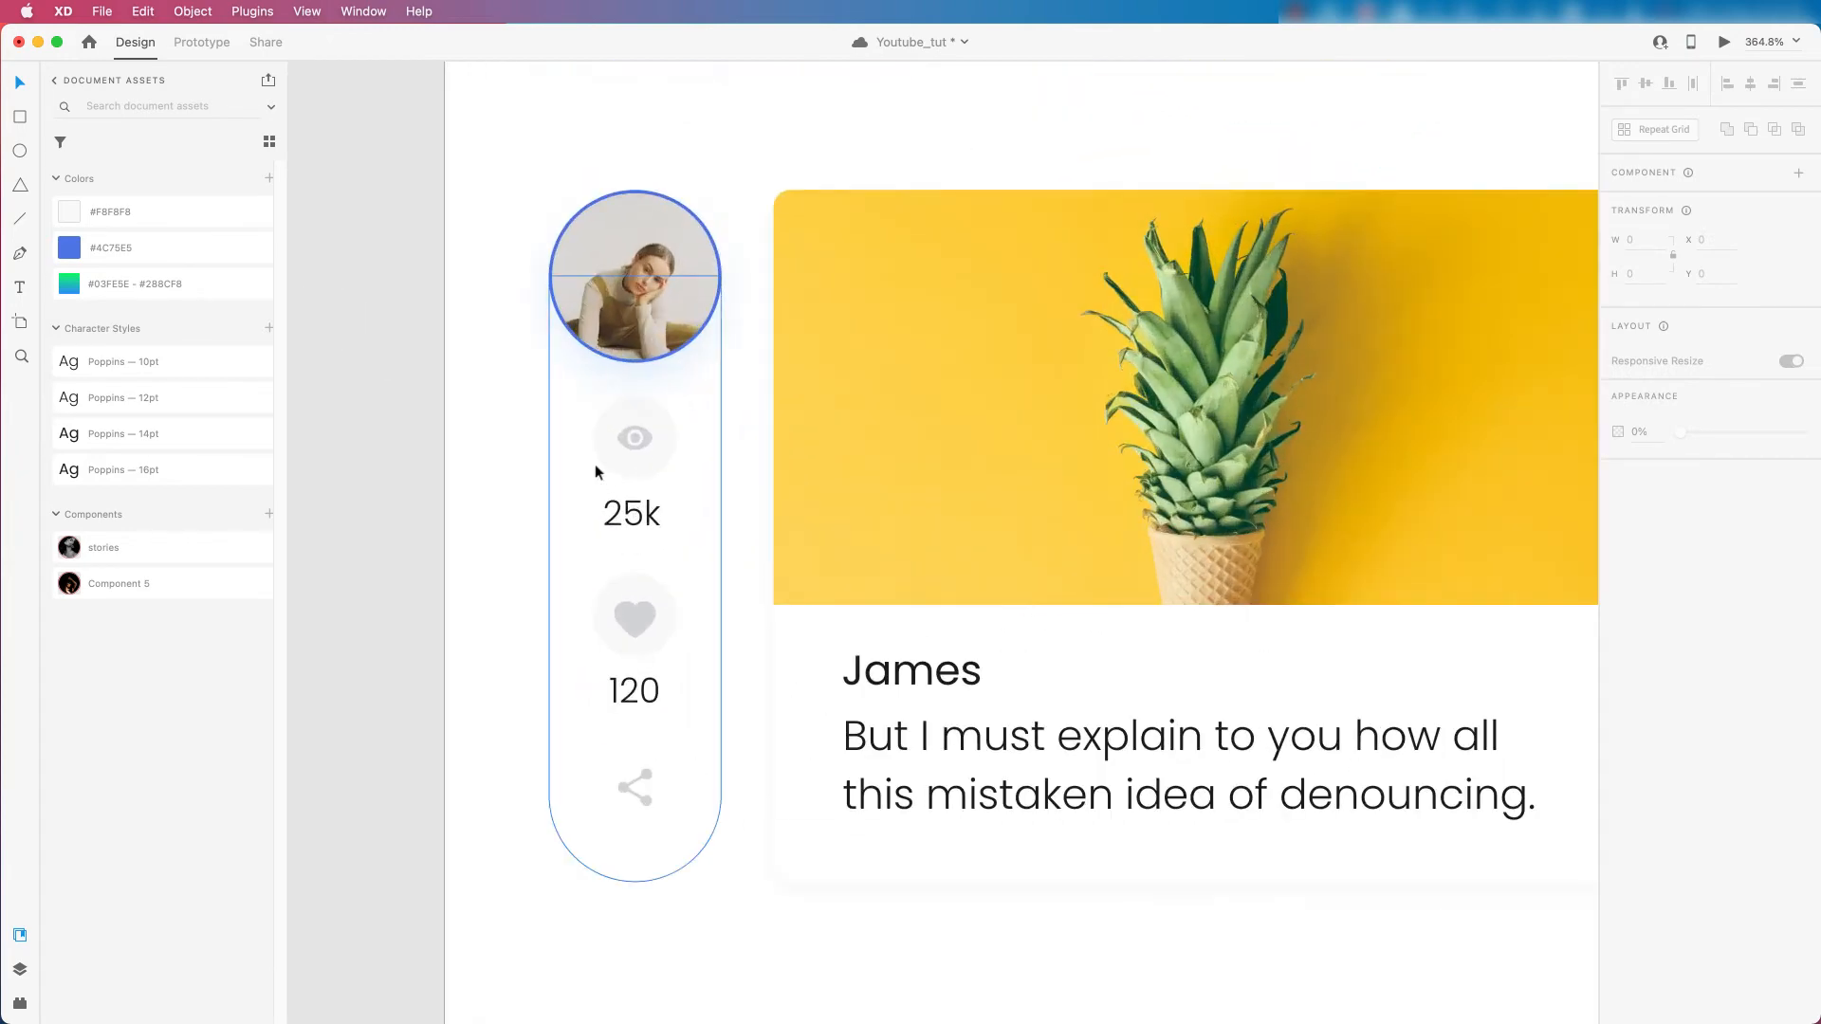
pyautogui.scroll(-2, 595, 463)
pyautogui.scroll(-2, 630, 726)
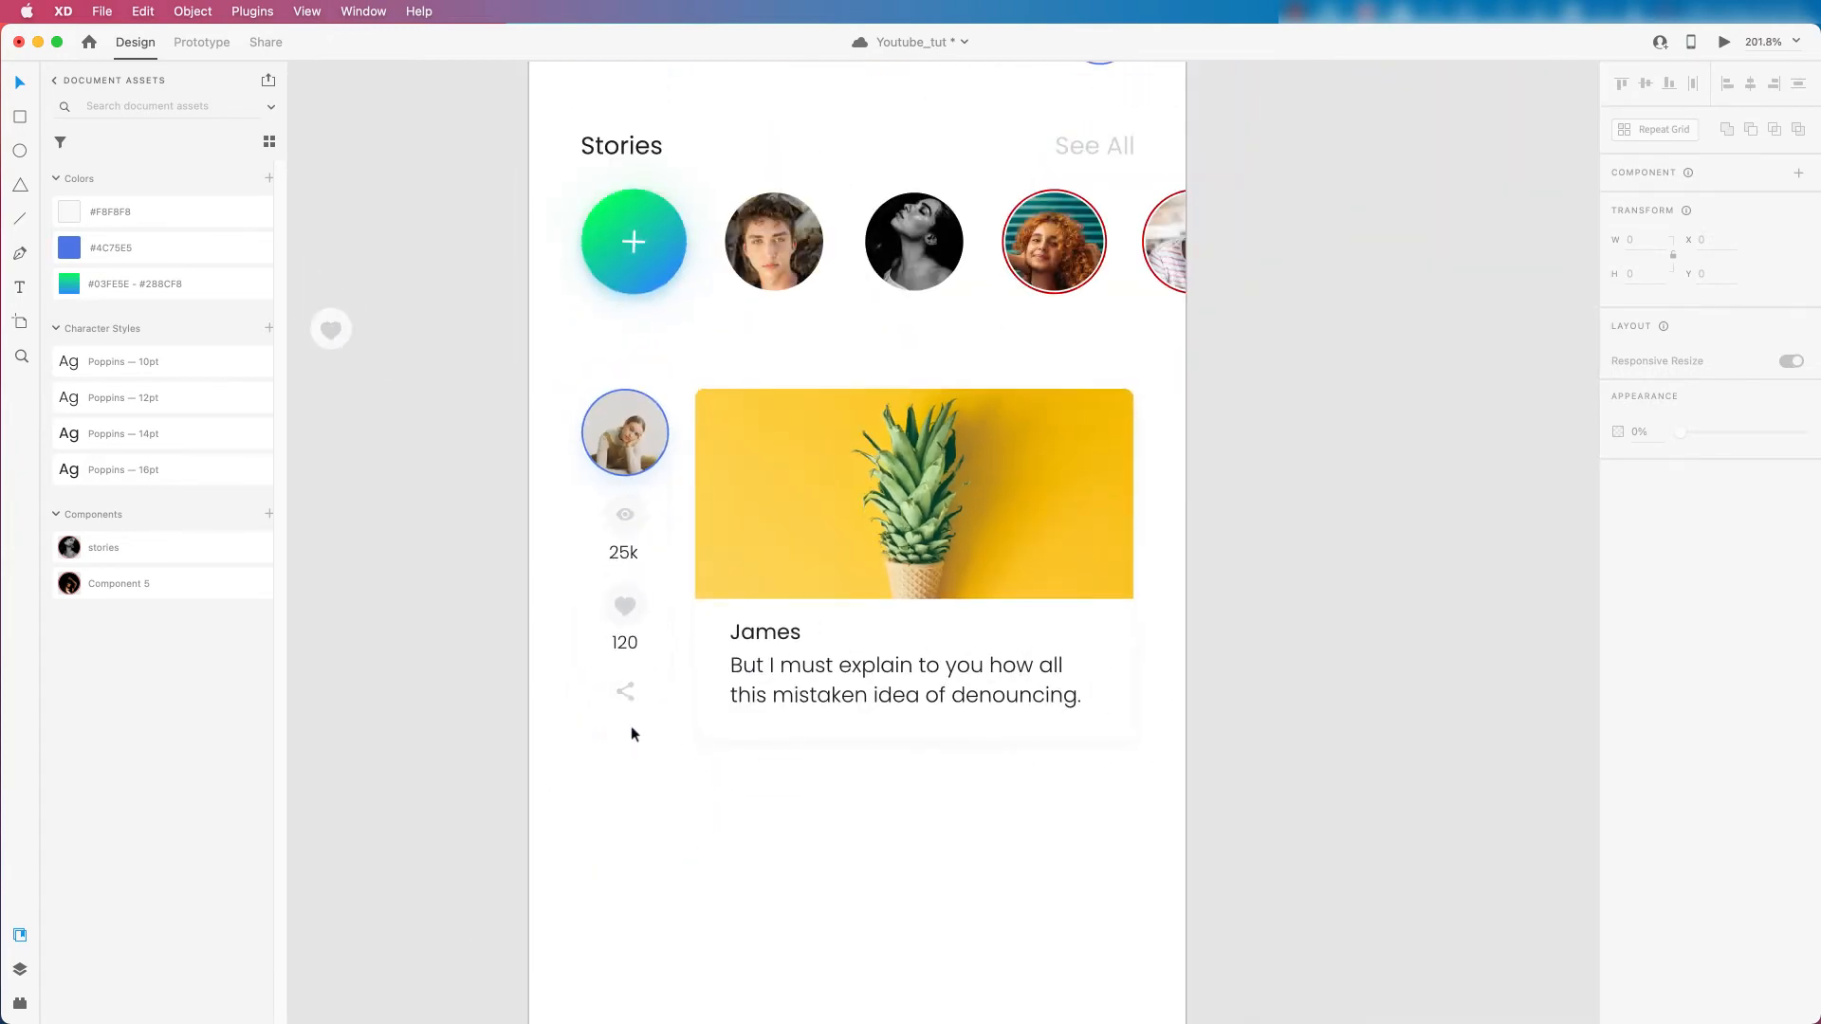
pyautogui.scroll(-1, 630, 726)
pyautogui.click(655, 690)
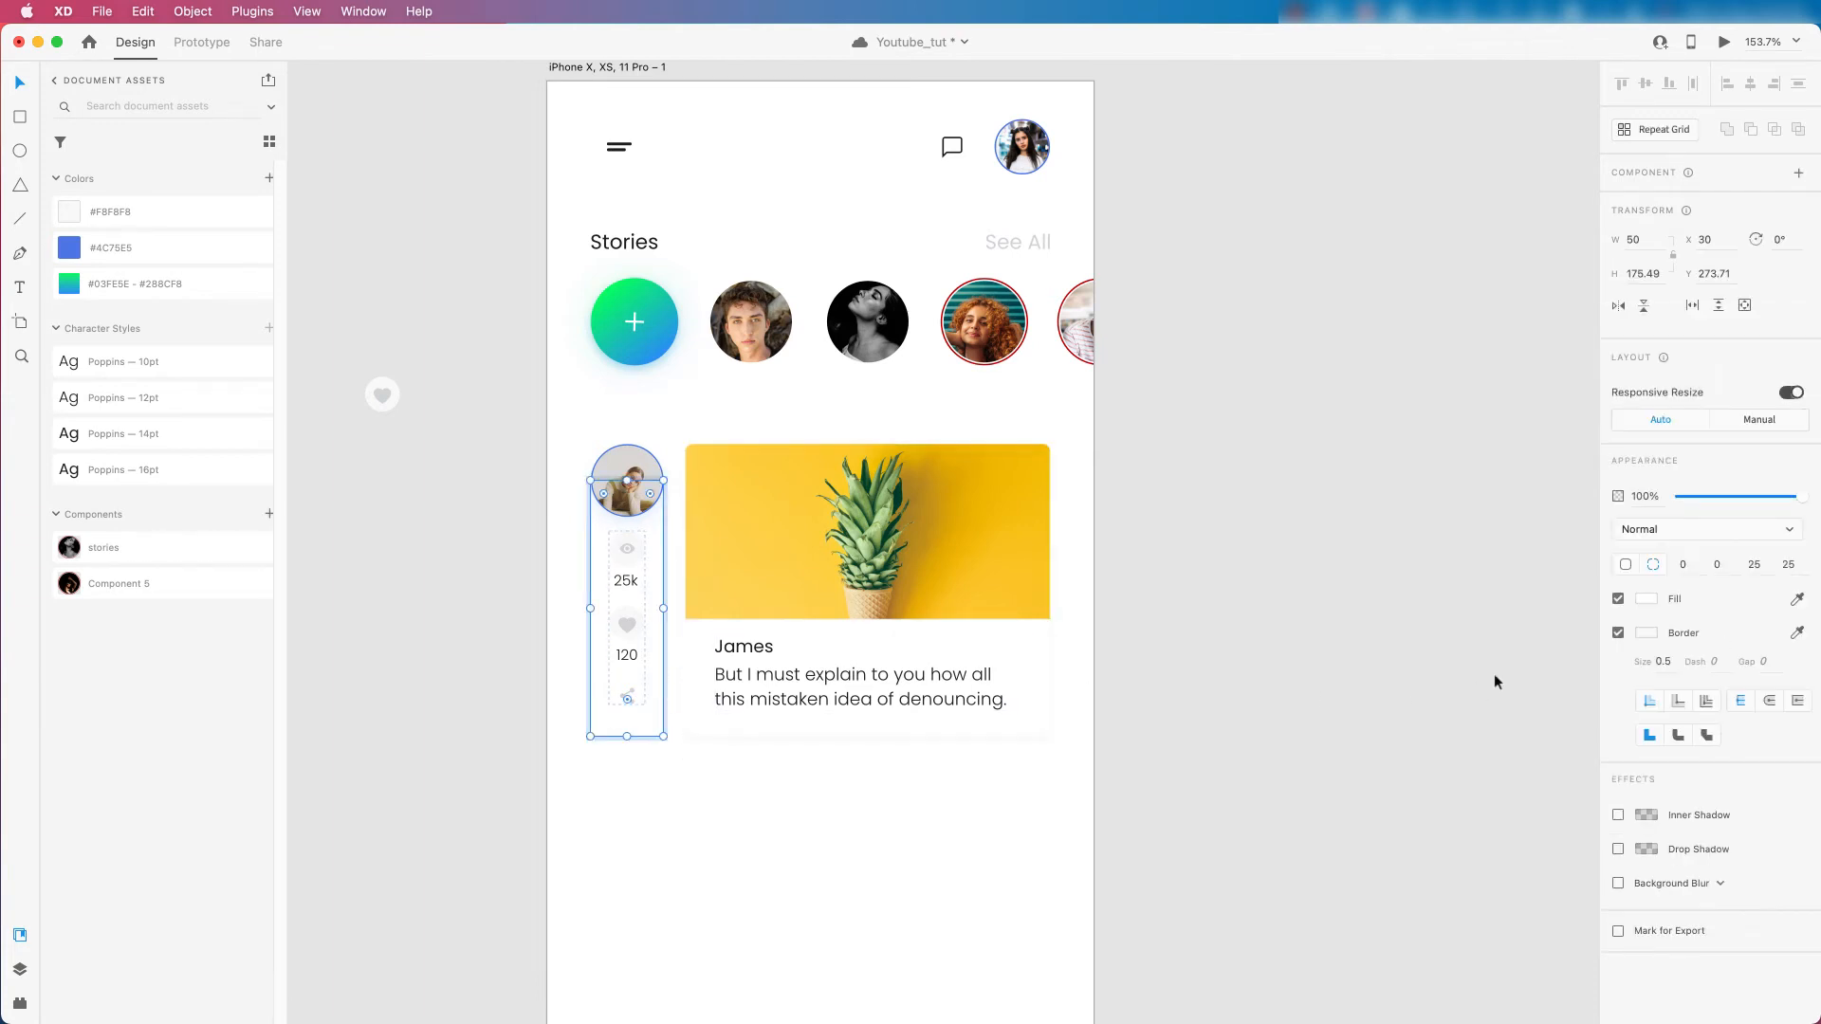
pyautogui.click(1621, 632)
pyautogui.click(1079, 602)
# Group the profile and stats column together with the pineapple post card.
pyautogui.scroll(-5, 1077, 600)
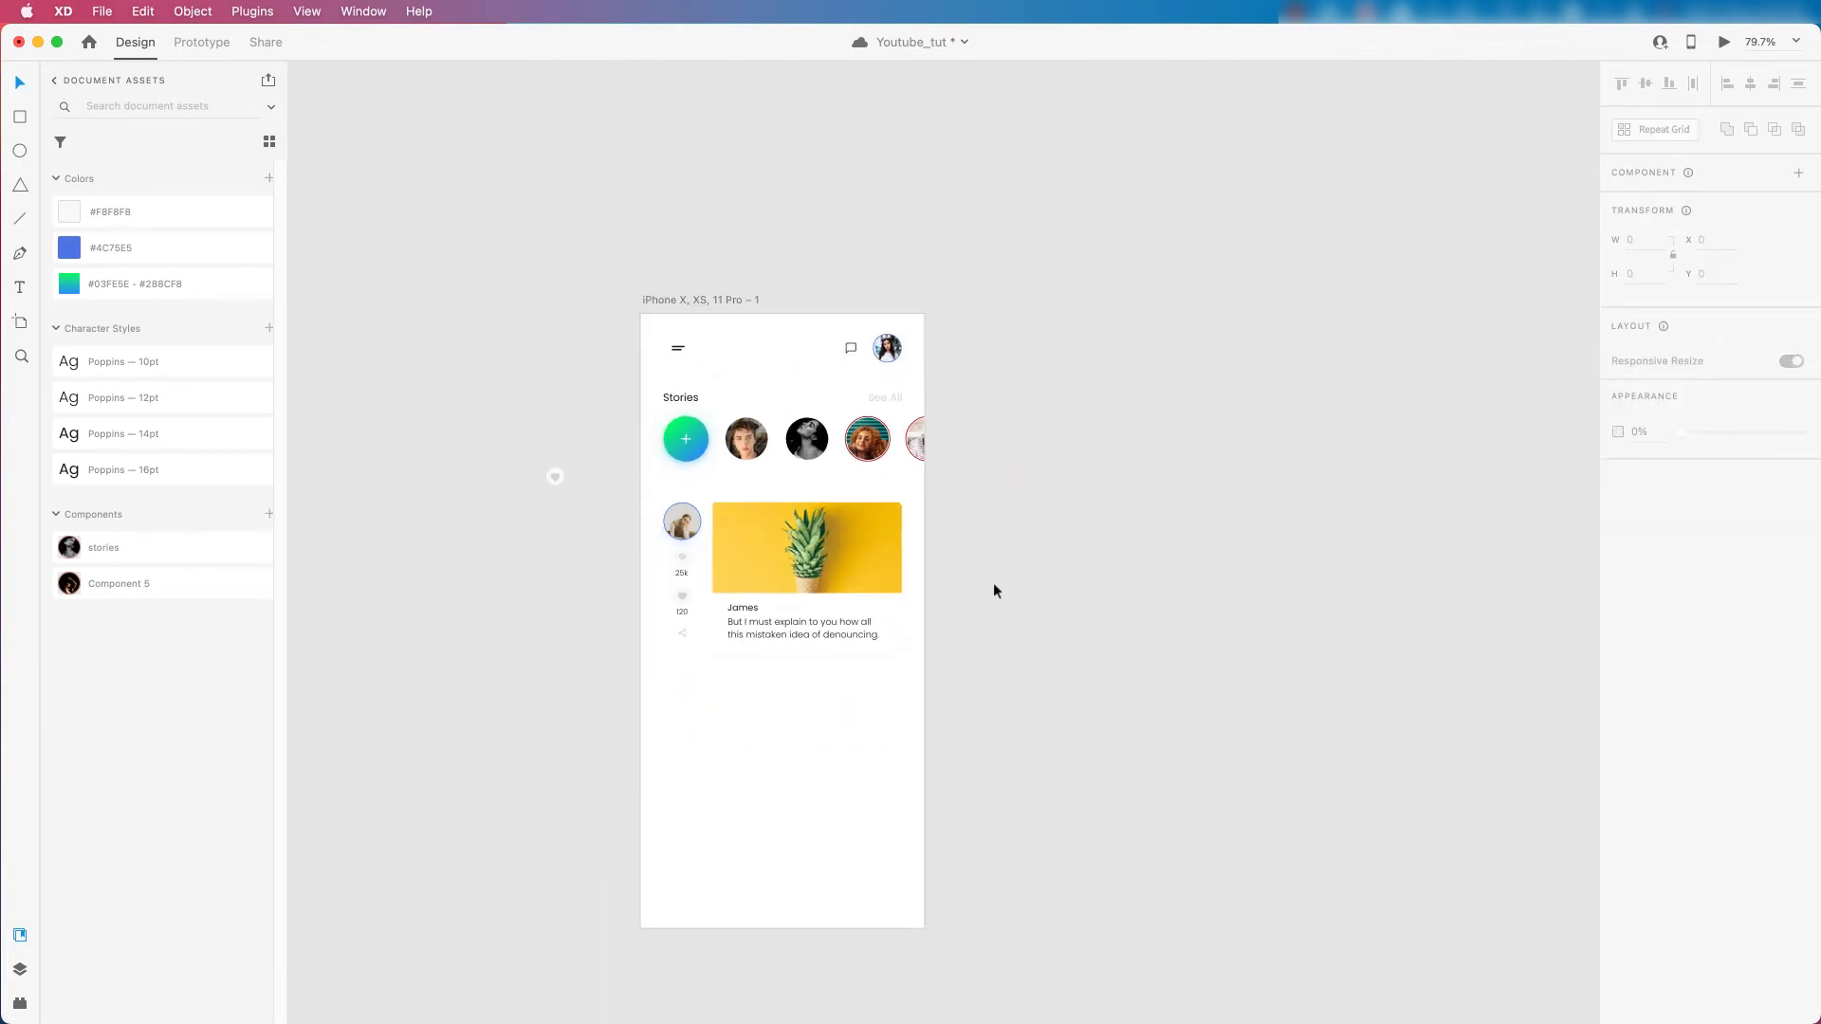
pyautogui.click(684, 536)
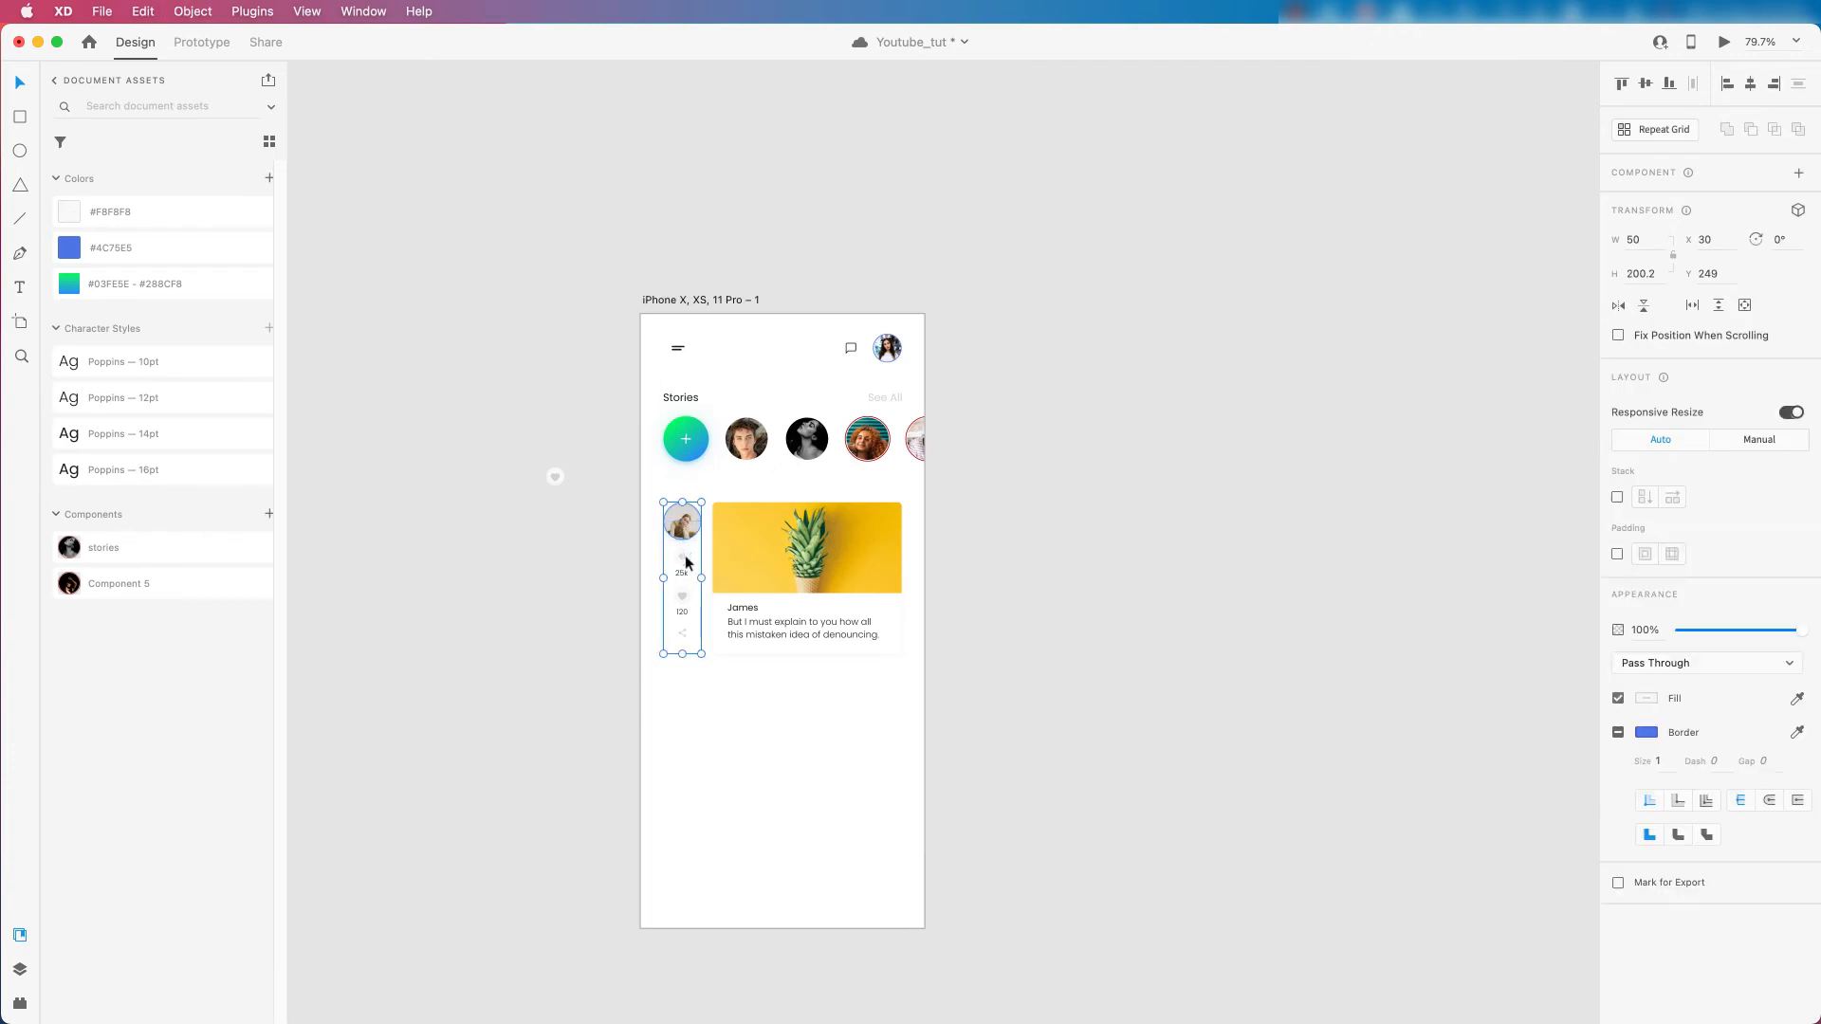
pyautogui.keyDown('shift'); pyautogui.click(778, 556); pyautogui.keyUp('shift')
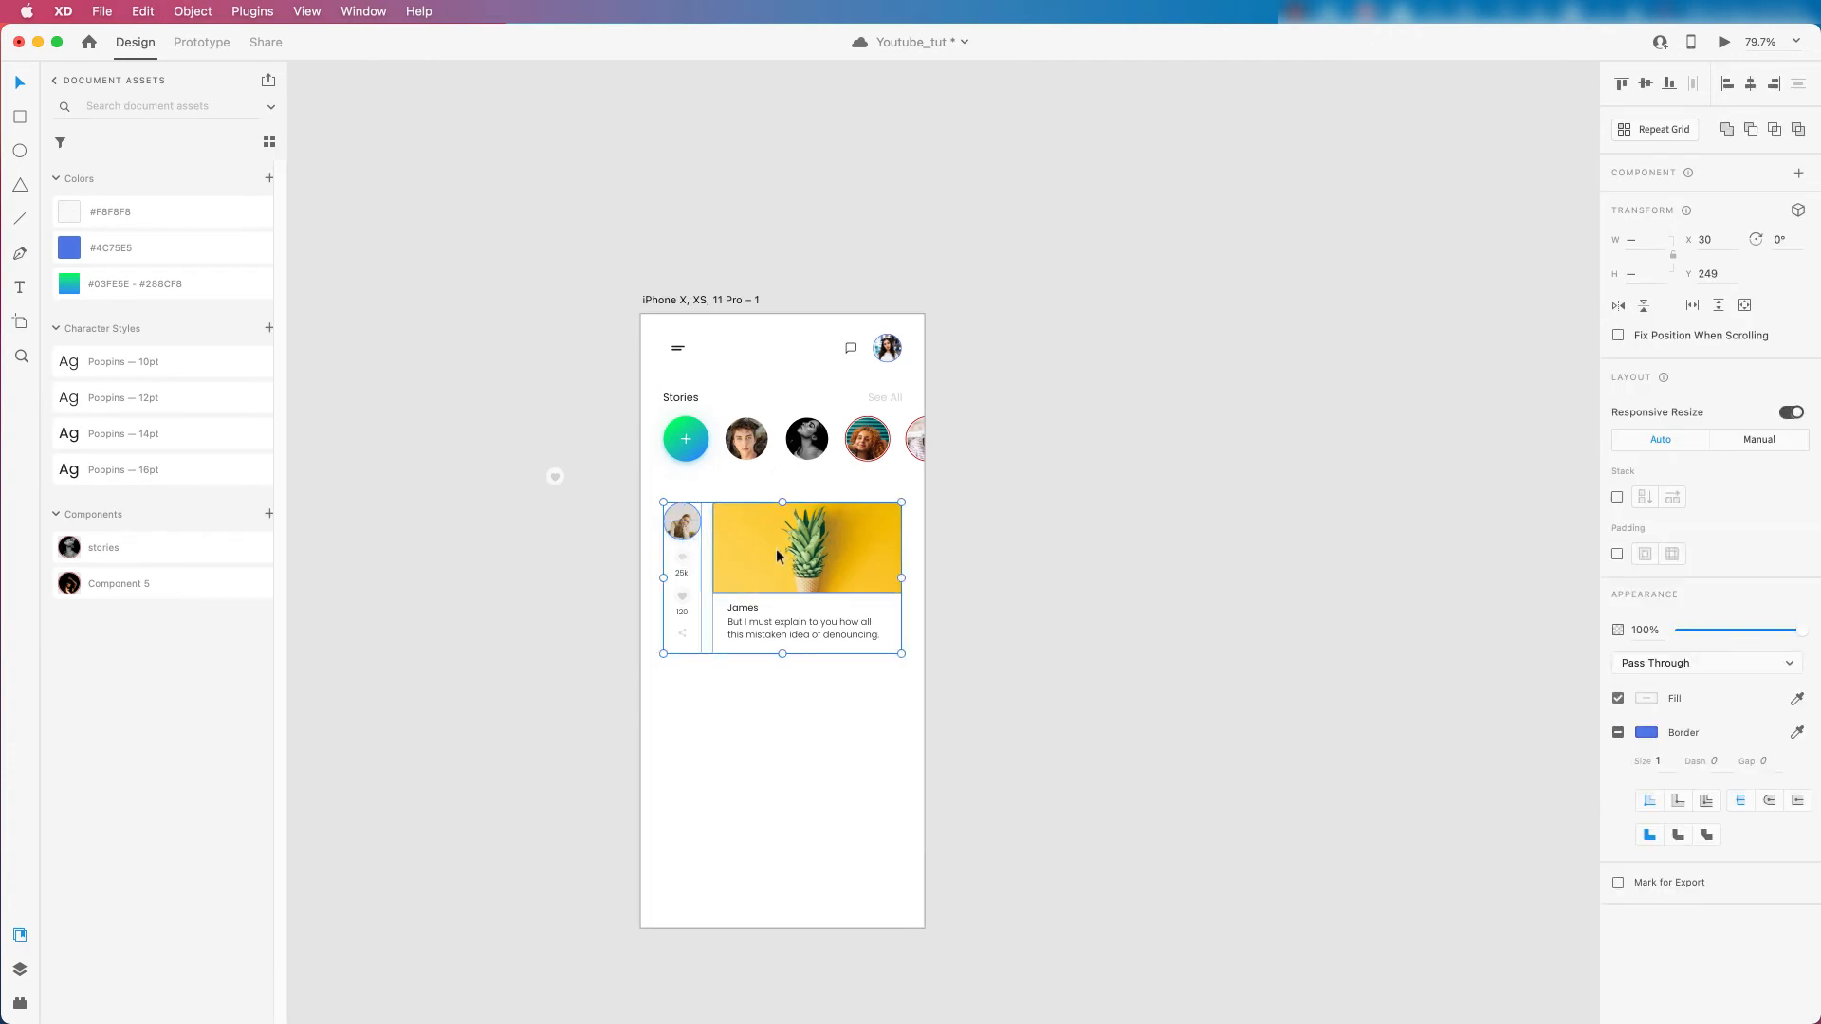
pyautogui.press('super+g')
# Turn the post group into a repeat grid and extend it downward past the artboard to four posts.
pyautogui.scroll(3, 721, 636)
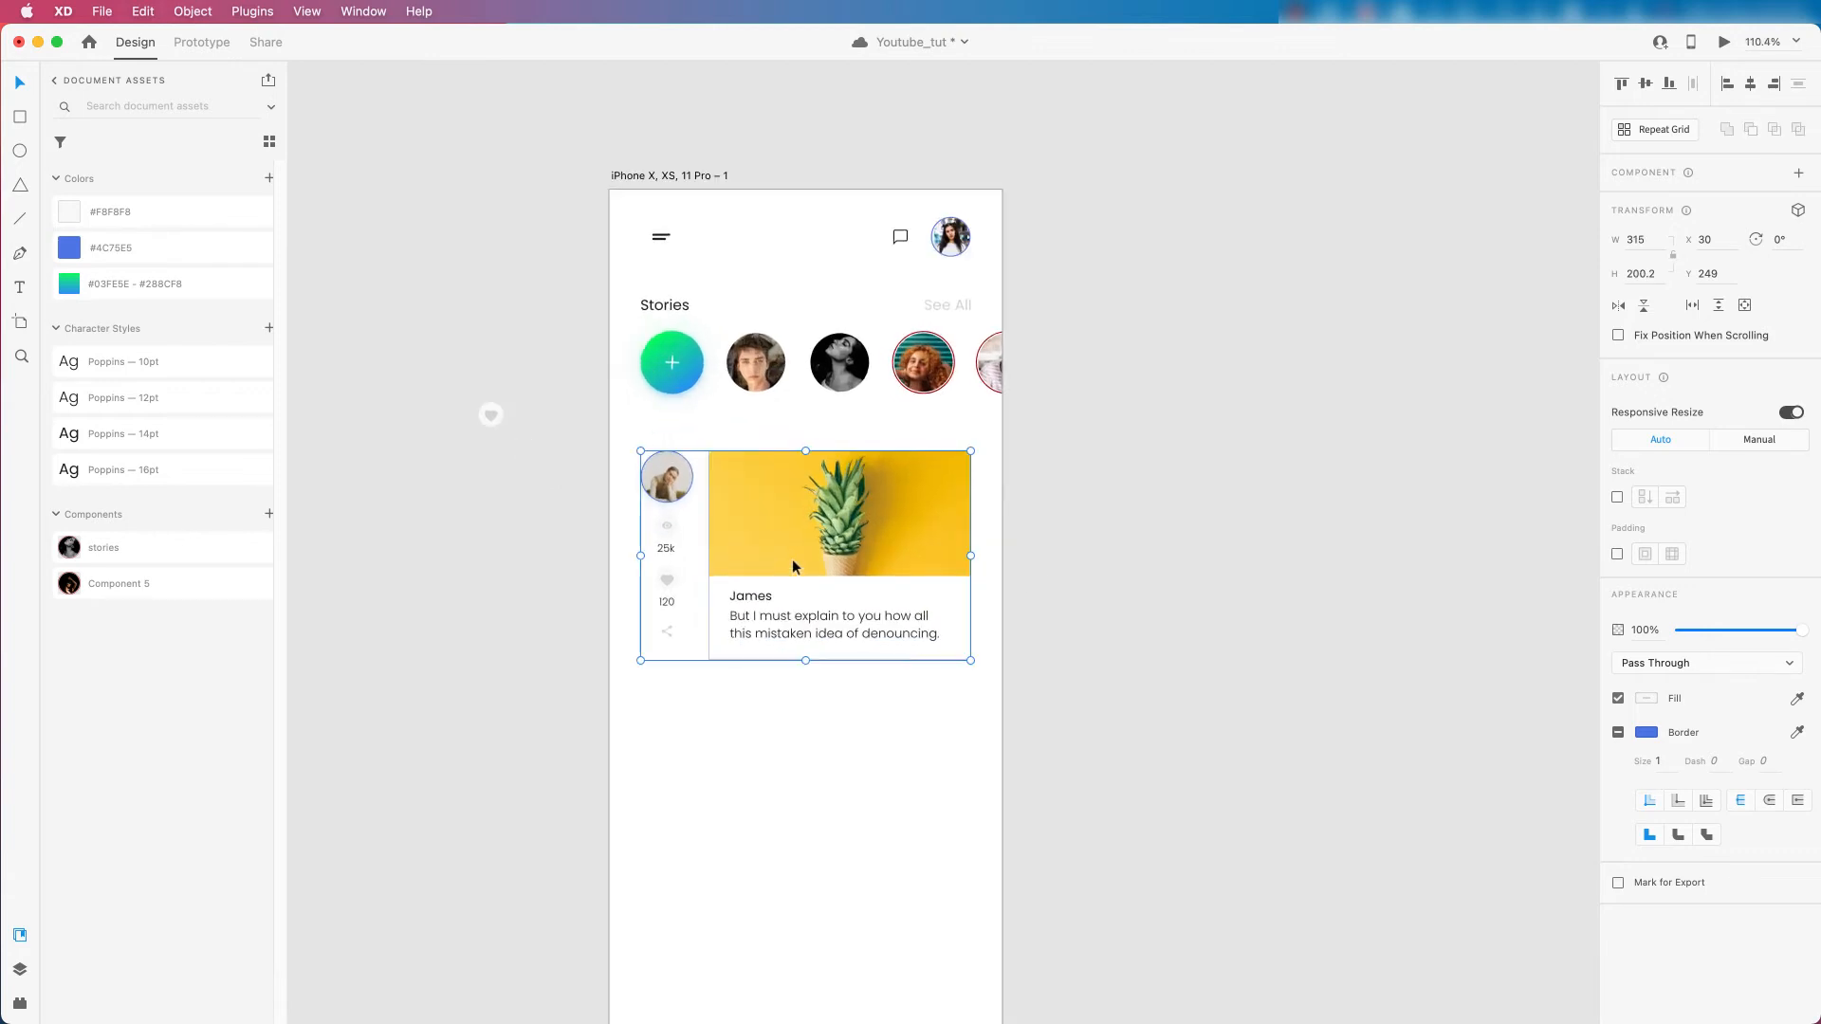
pyautogui.scroll(-3, 799, 567)
pyautogui.scroll(-2, 793, 628)
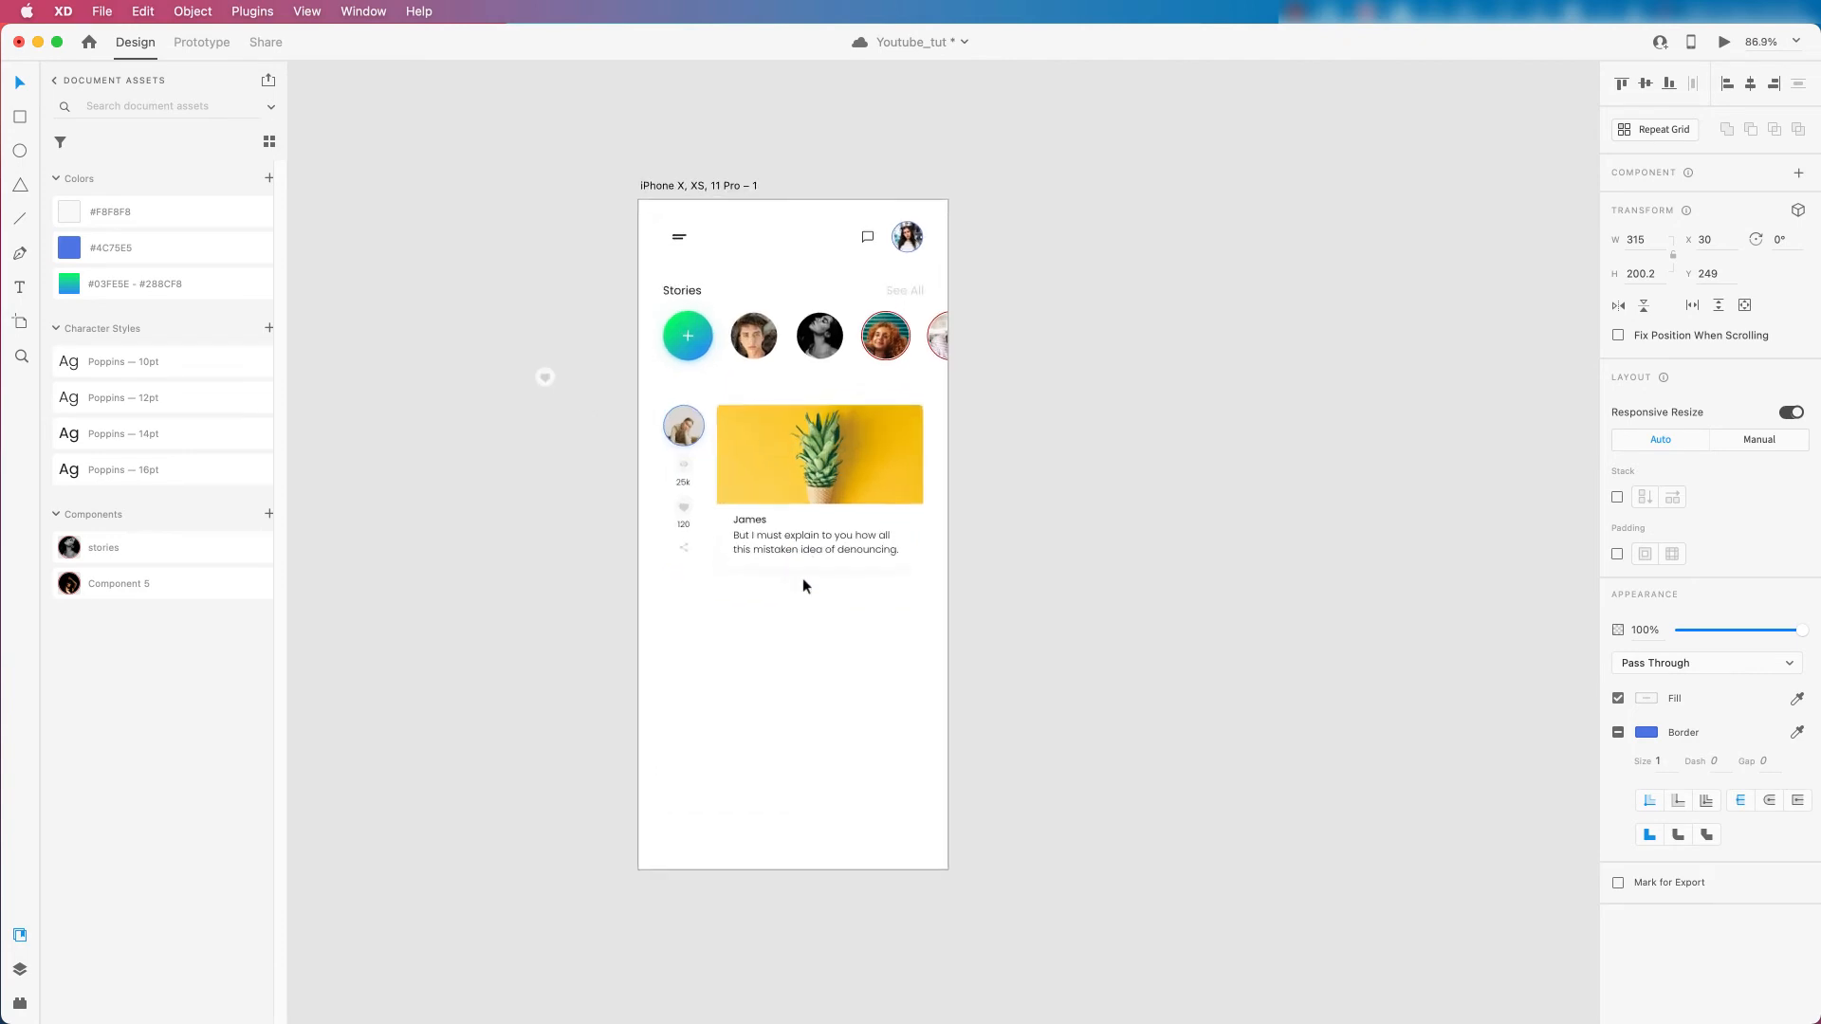
pyautogui.scroll(2, 802, 578)
pyautogui.click(792, 465)
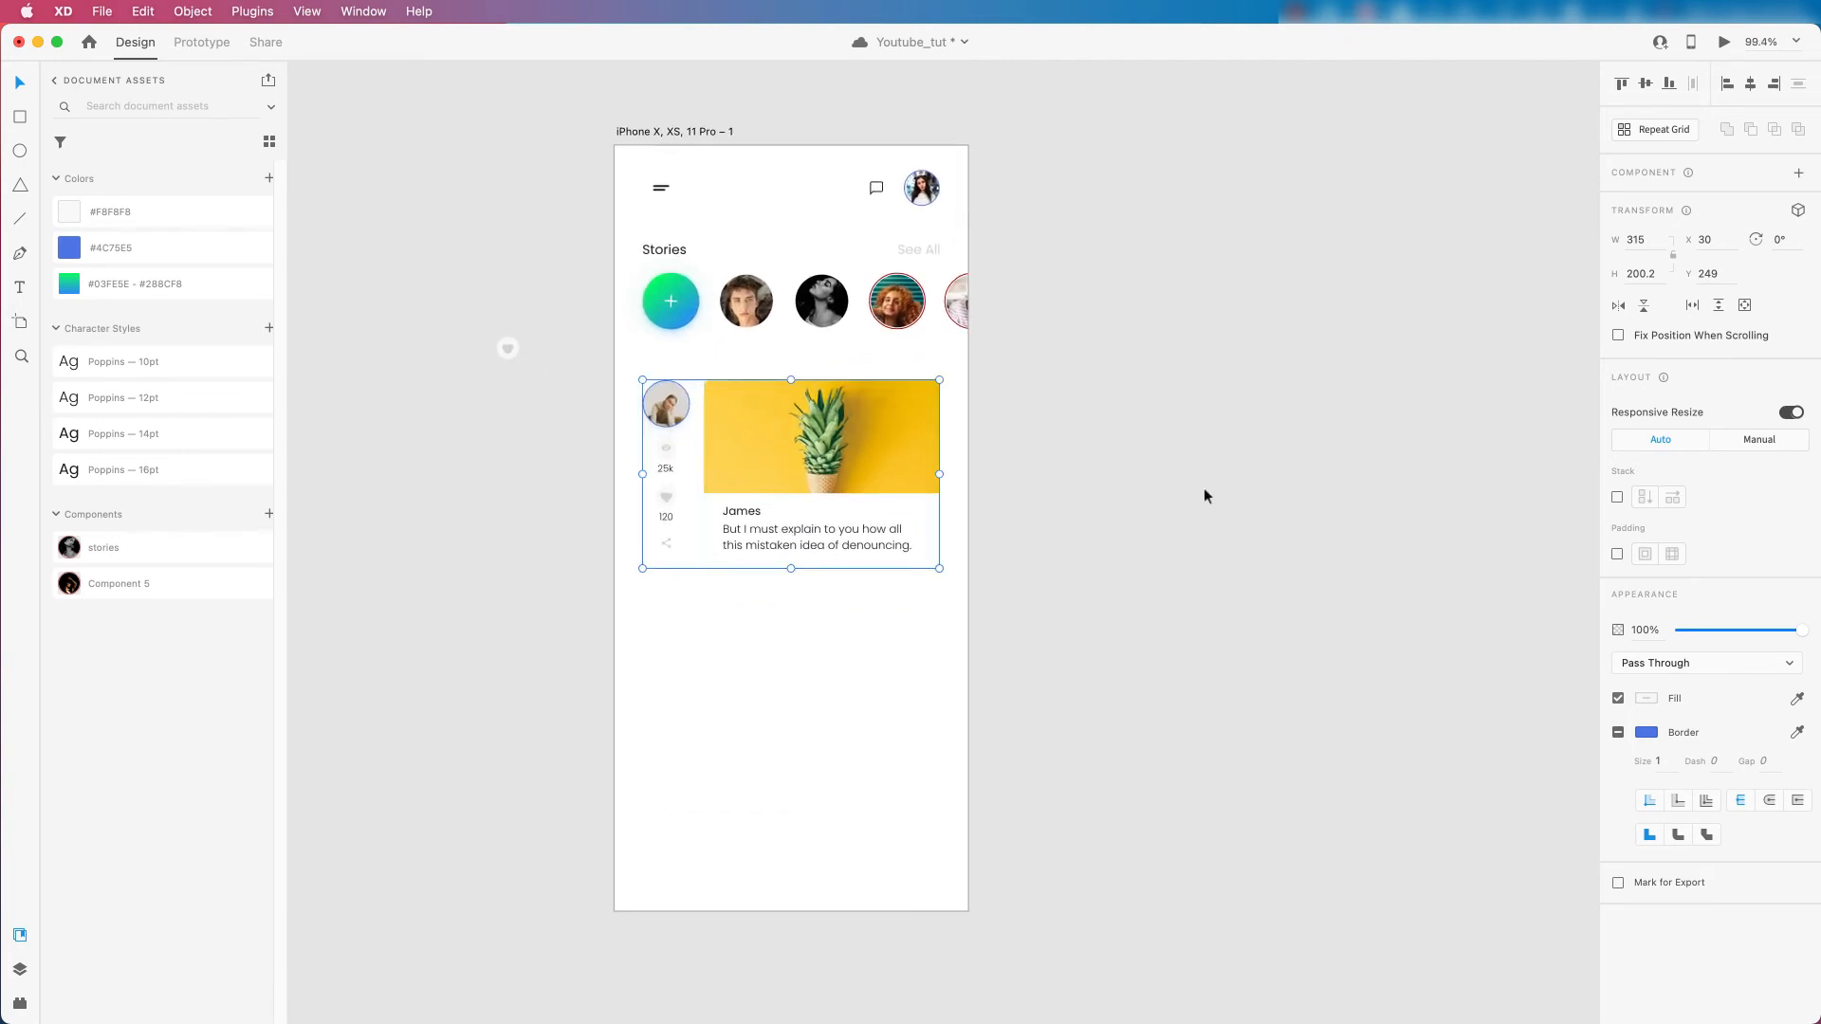
pyautogui.click(736, 588)
pyautogui.scroll(-5, 805, 535)
pyautogui.click(804, 532)
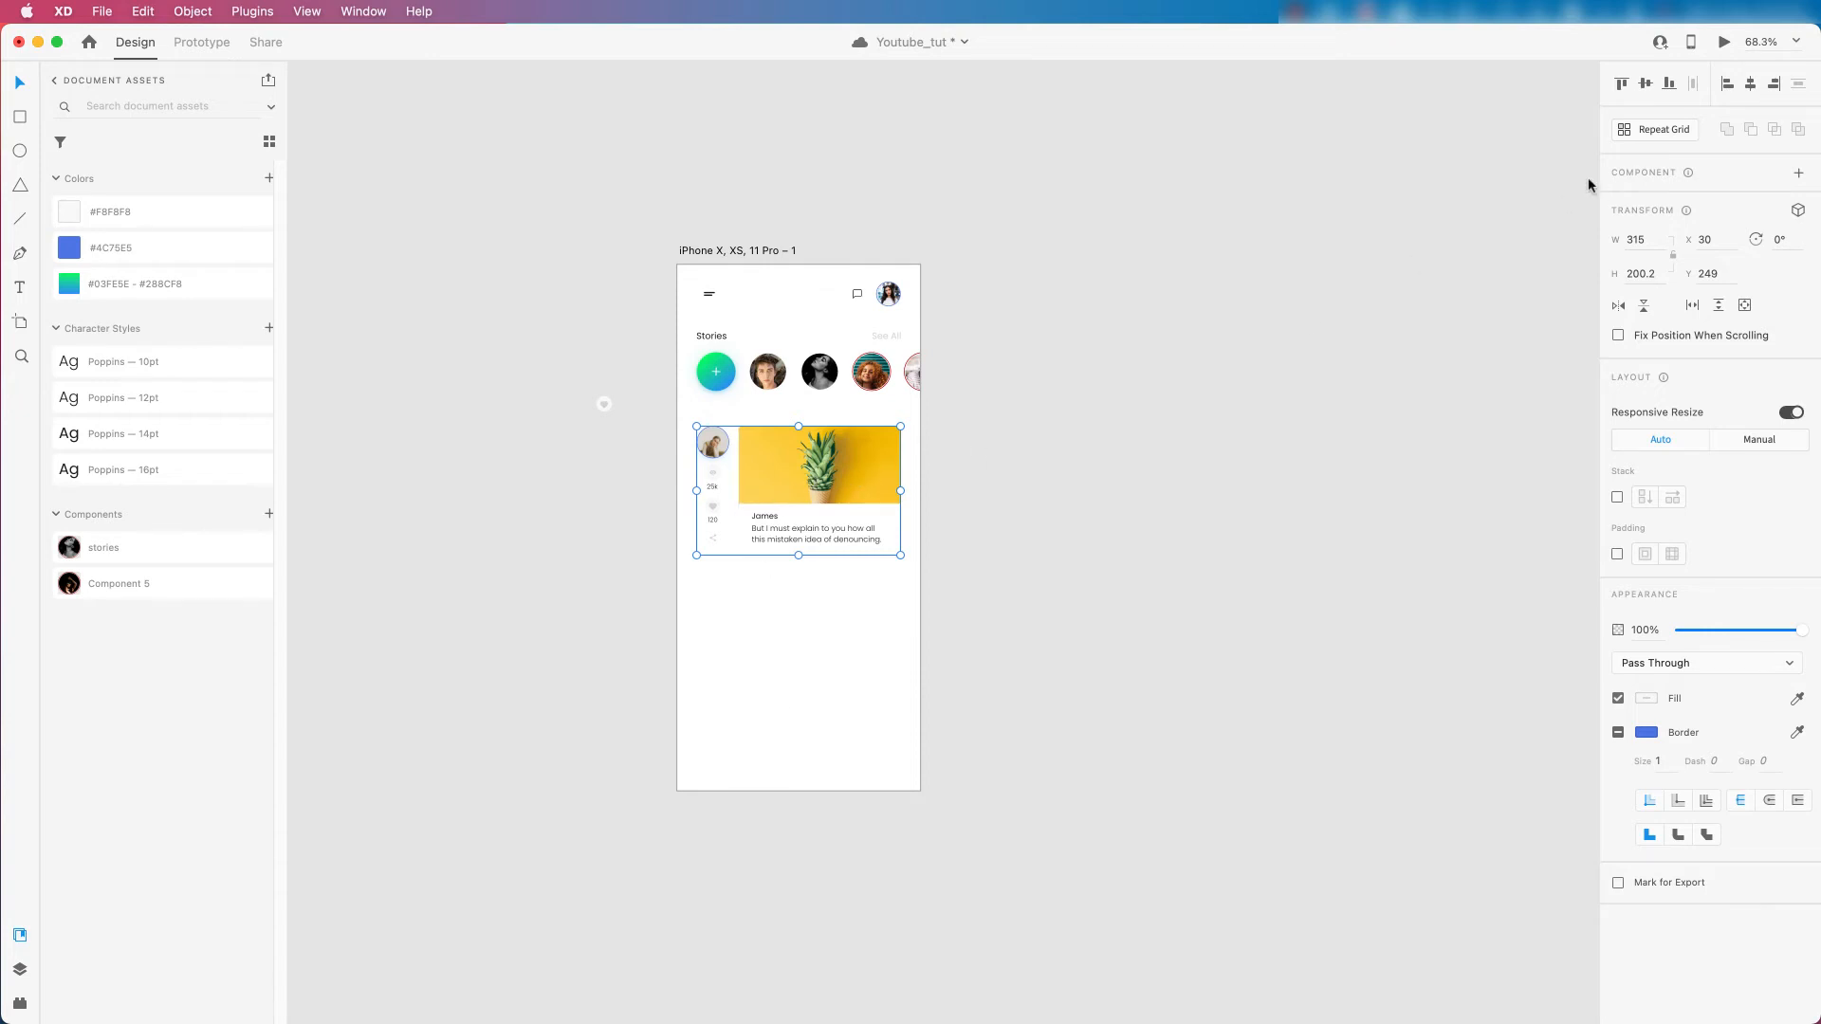
pyautogui.click(1624, 130)
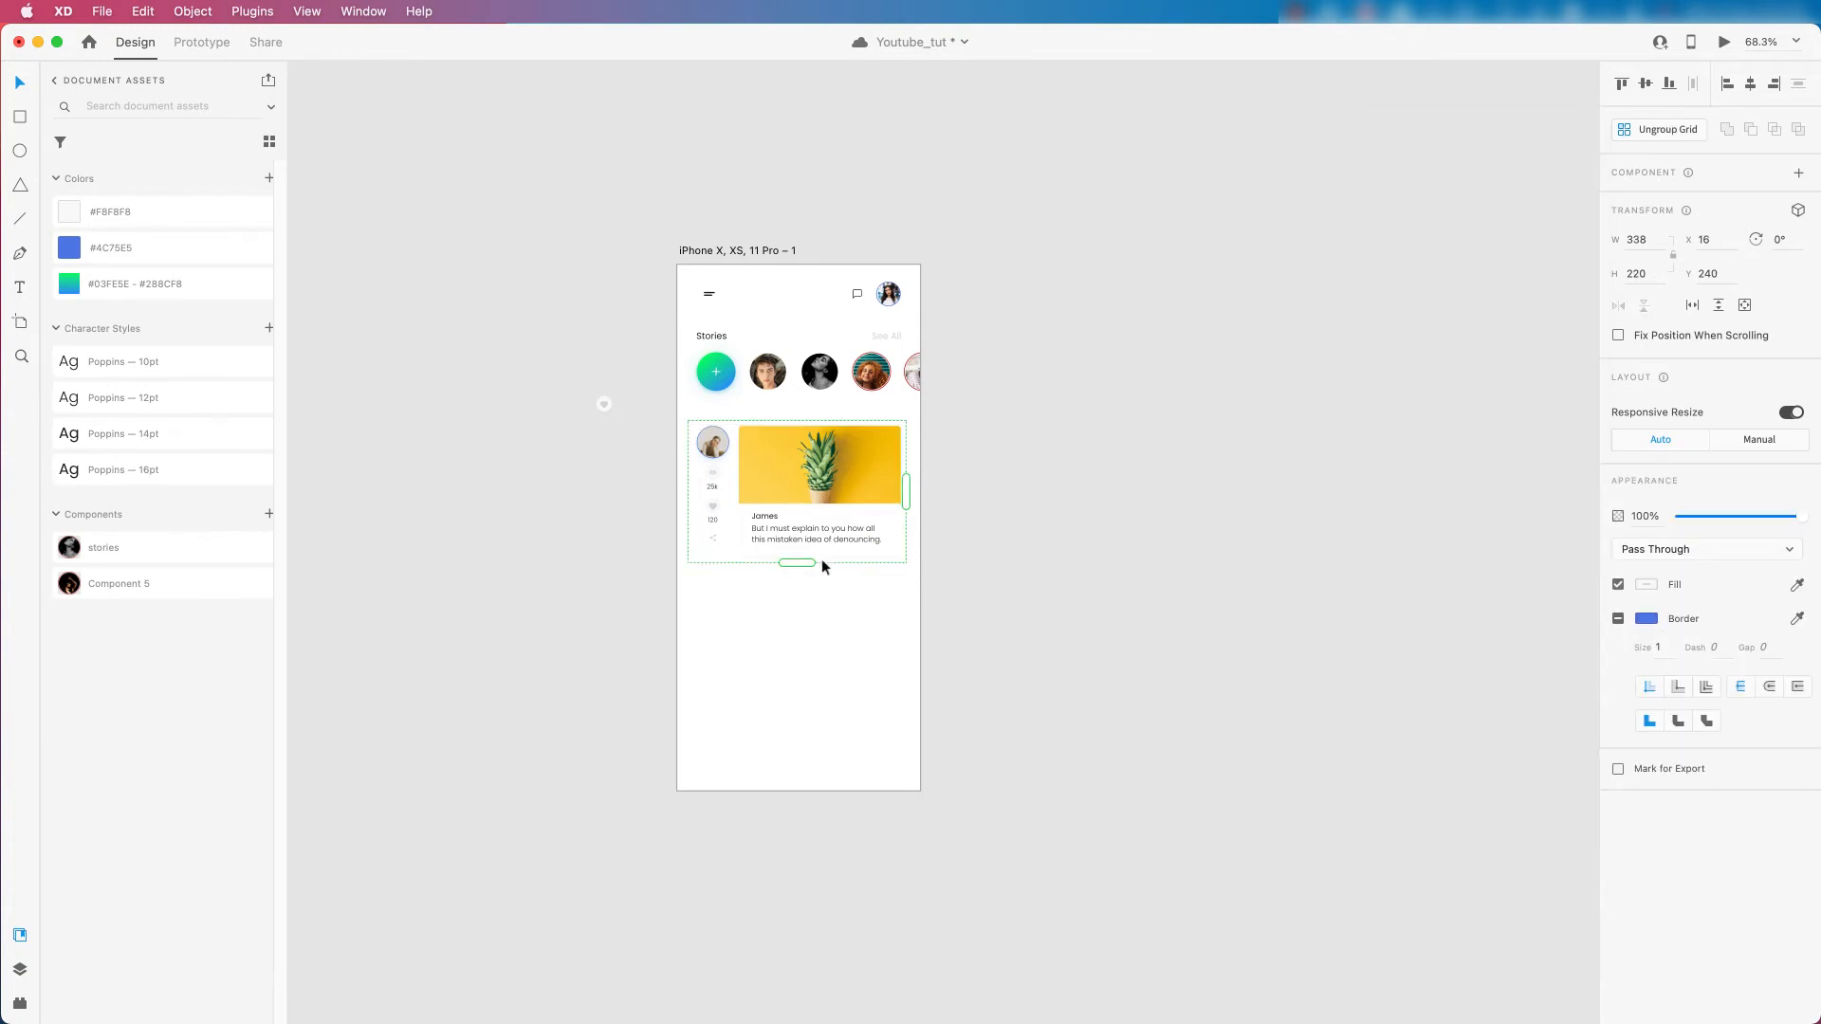
pyautogui.moveTo(795, 562); pyautogui.dragTo(823, 847)
pyautogui.click(959, 272)
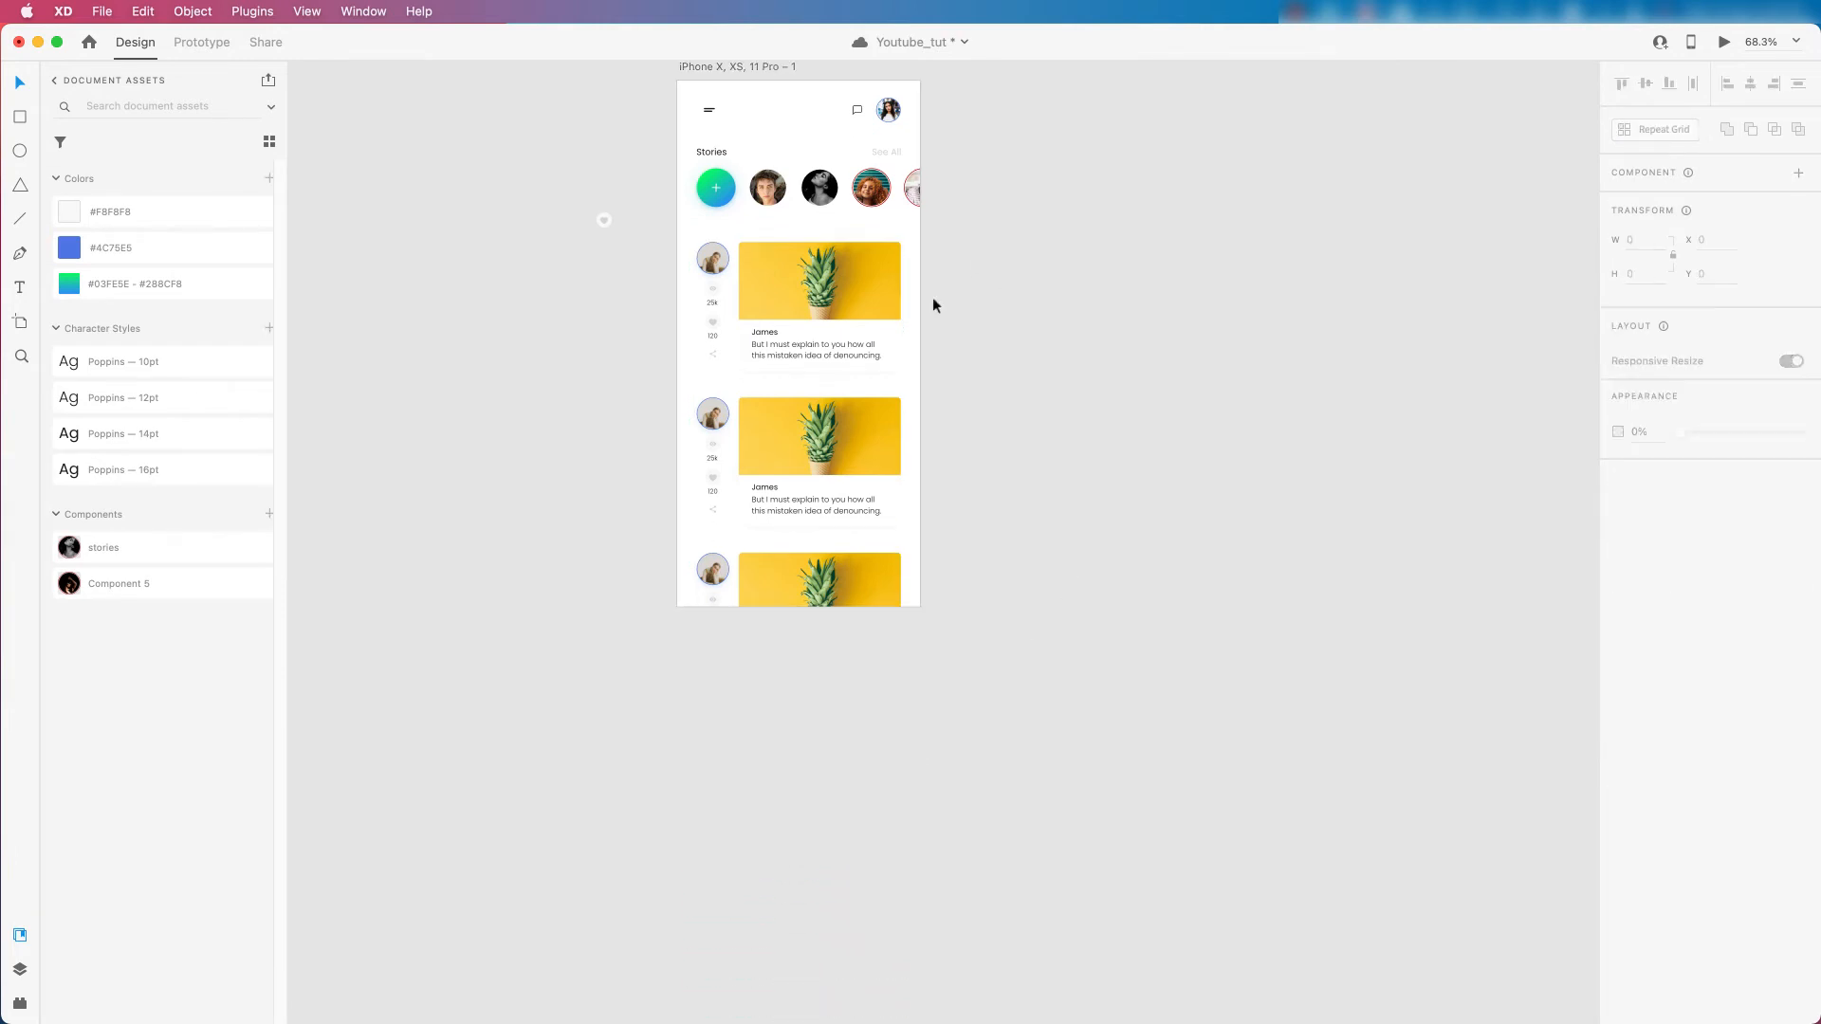
# Tighten the vertical gap between the repeated posts so the grid is 927 tall.
pyautogui.scroll(3, 794, 377)
pyautogui.click(789, 367)
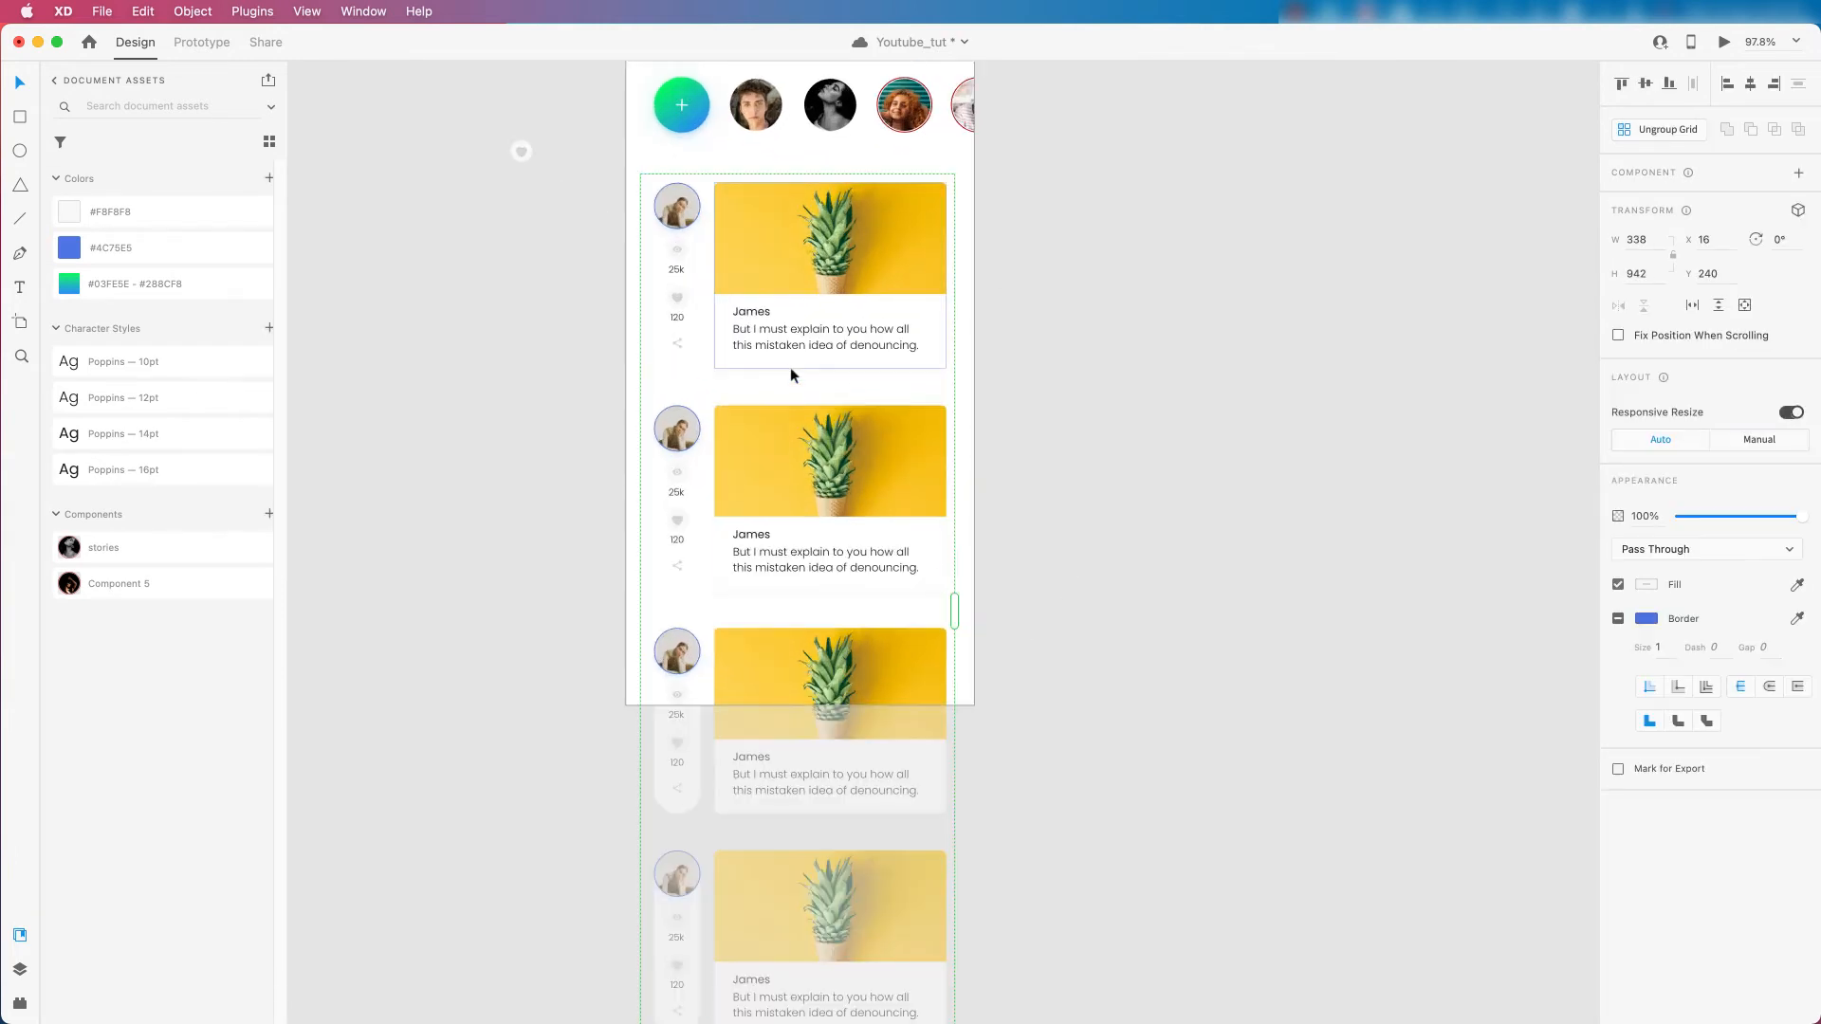
pyautogui.moveTo(790, 381); pyautogui.dragTo(793, 379)
pyautogui.click(1105, 383)
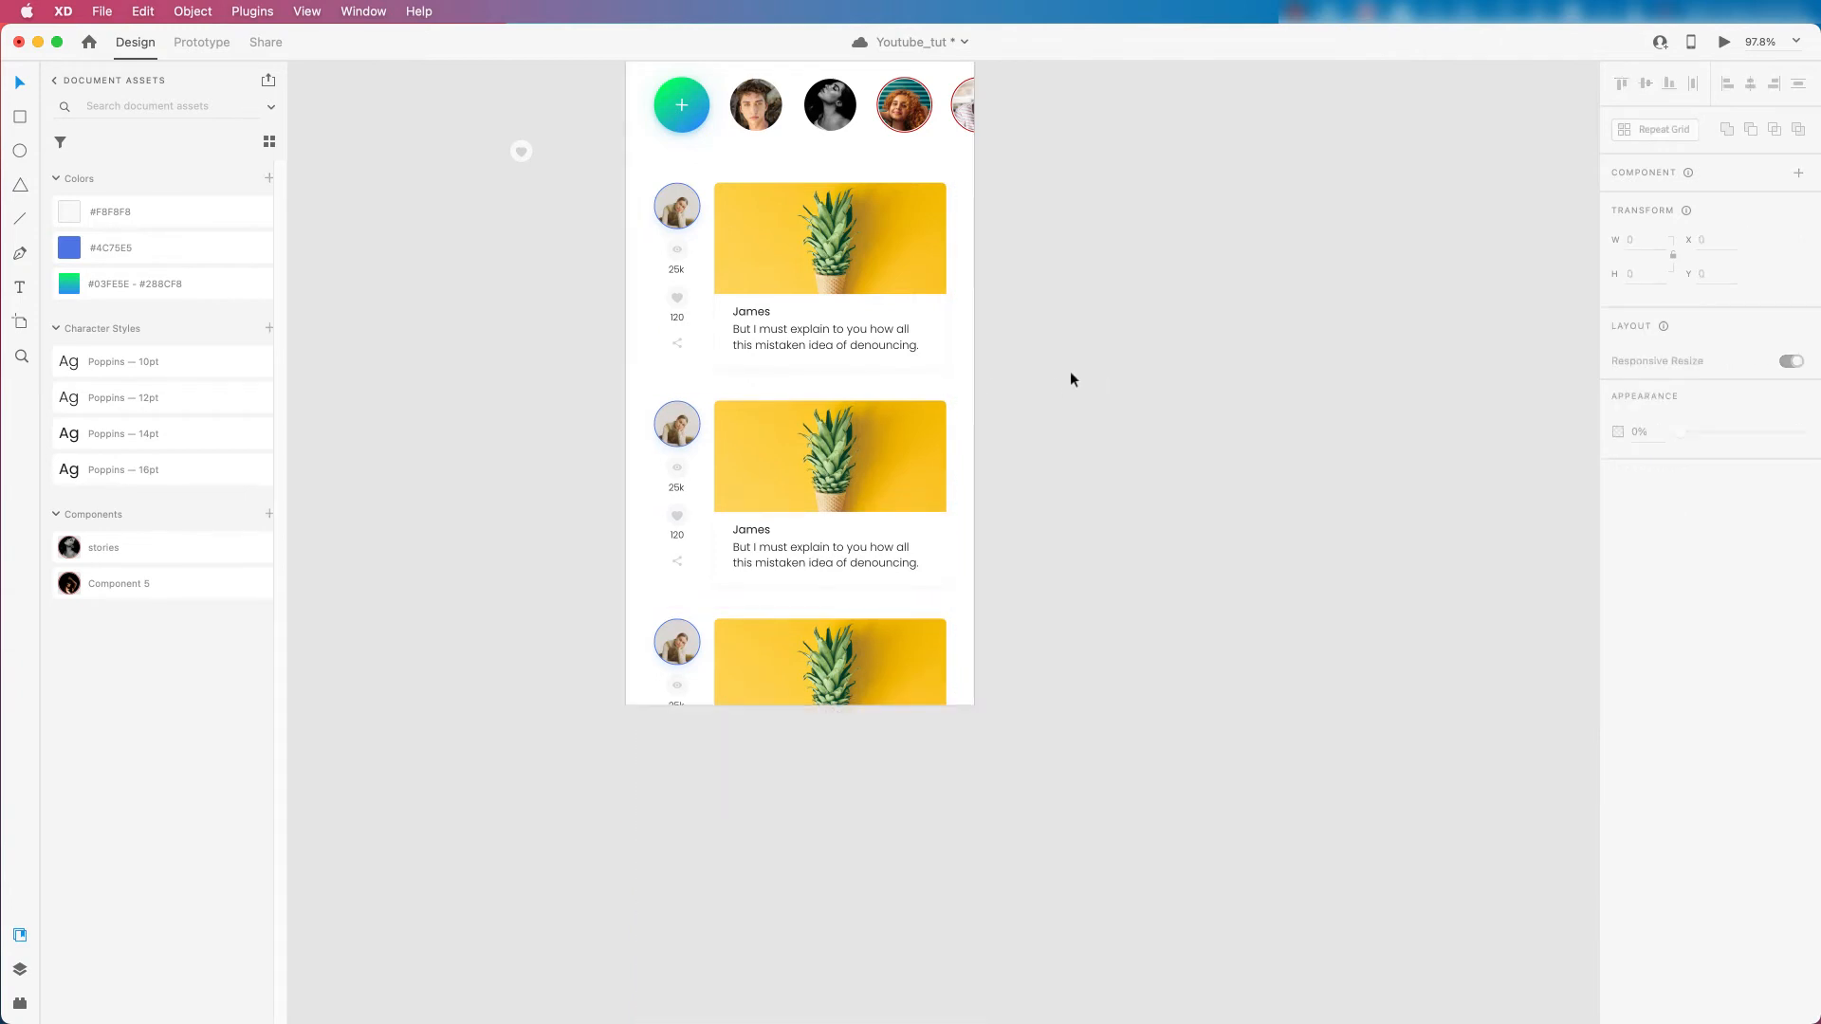
# Move the repeat grid of posts up closer to the stories row, to Y 225.
pyautogui.scroll(4, 765, 353)
pyautogui.scroll(-4, 733, 342)
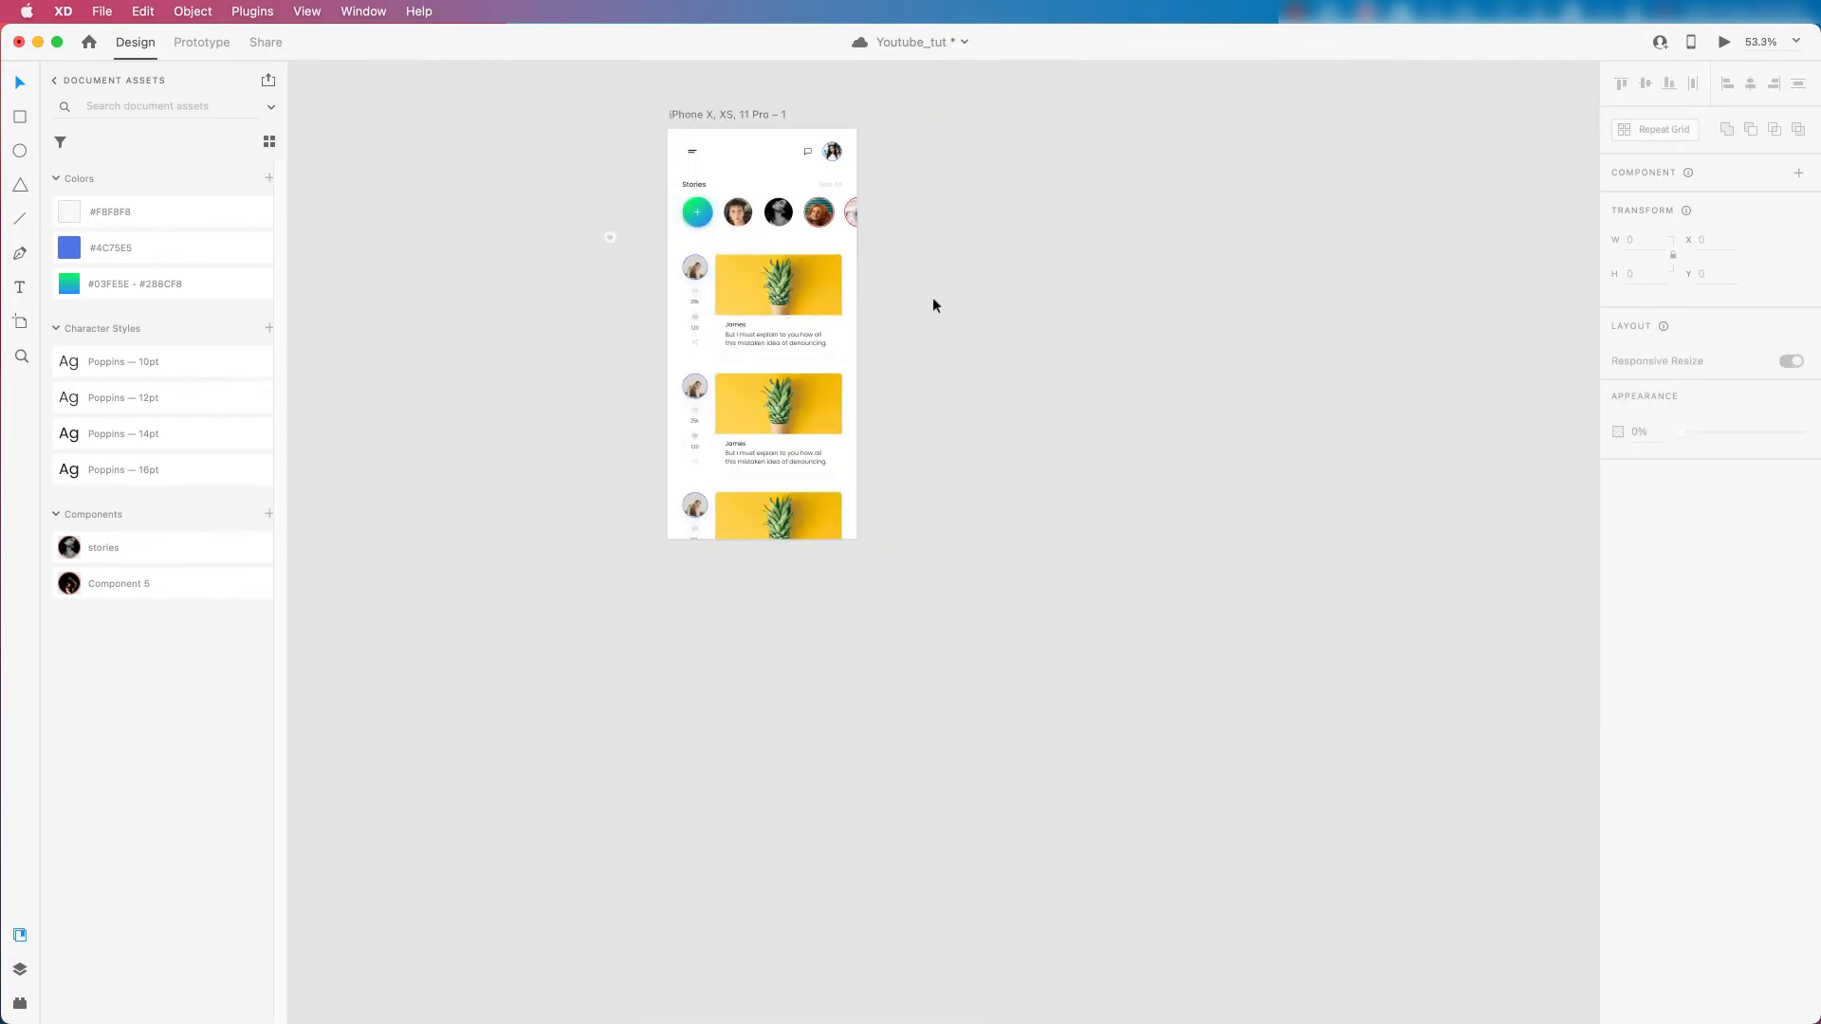
pyautogui.scroll(1, 922, 355)
pyautogui.scroll(-2, 670, 360)
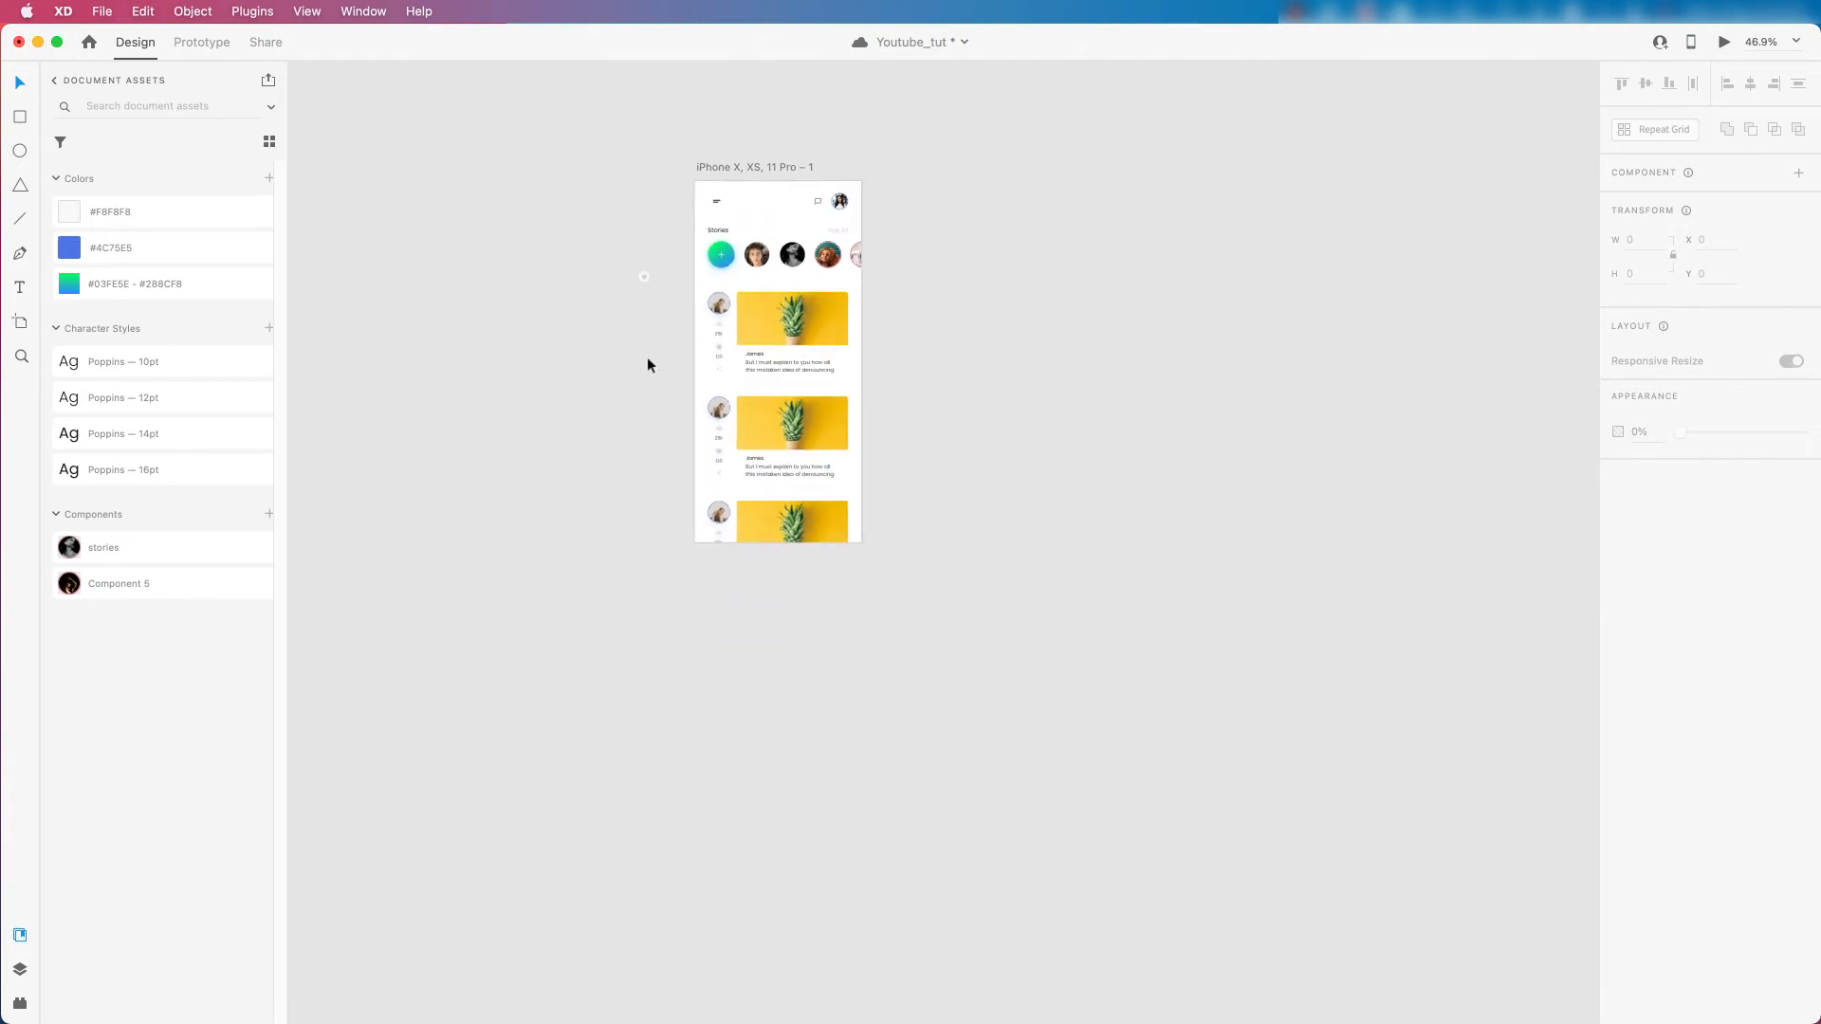
pyautogui.scroll(3, 630, 350)
pyautogui.click(854, 319)
pyautogui.scroll(3, 854, 319)
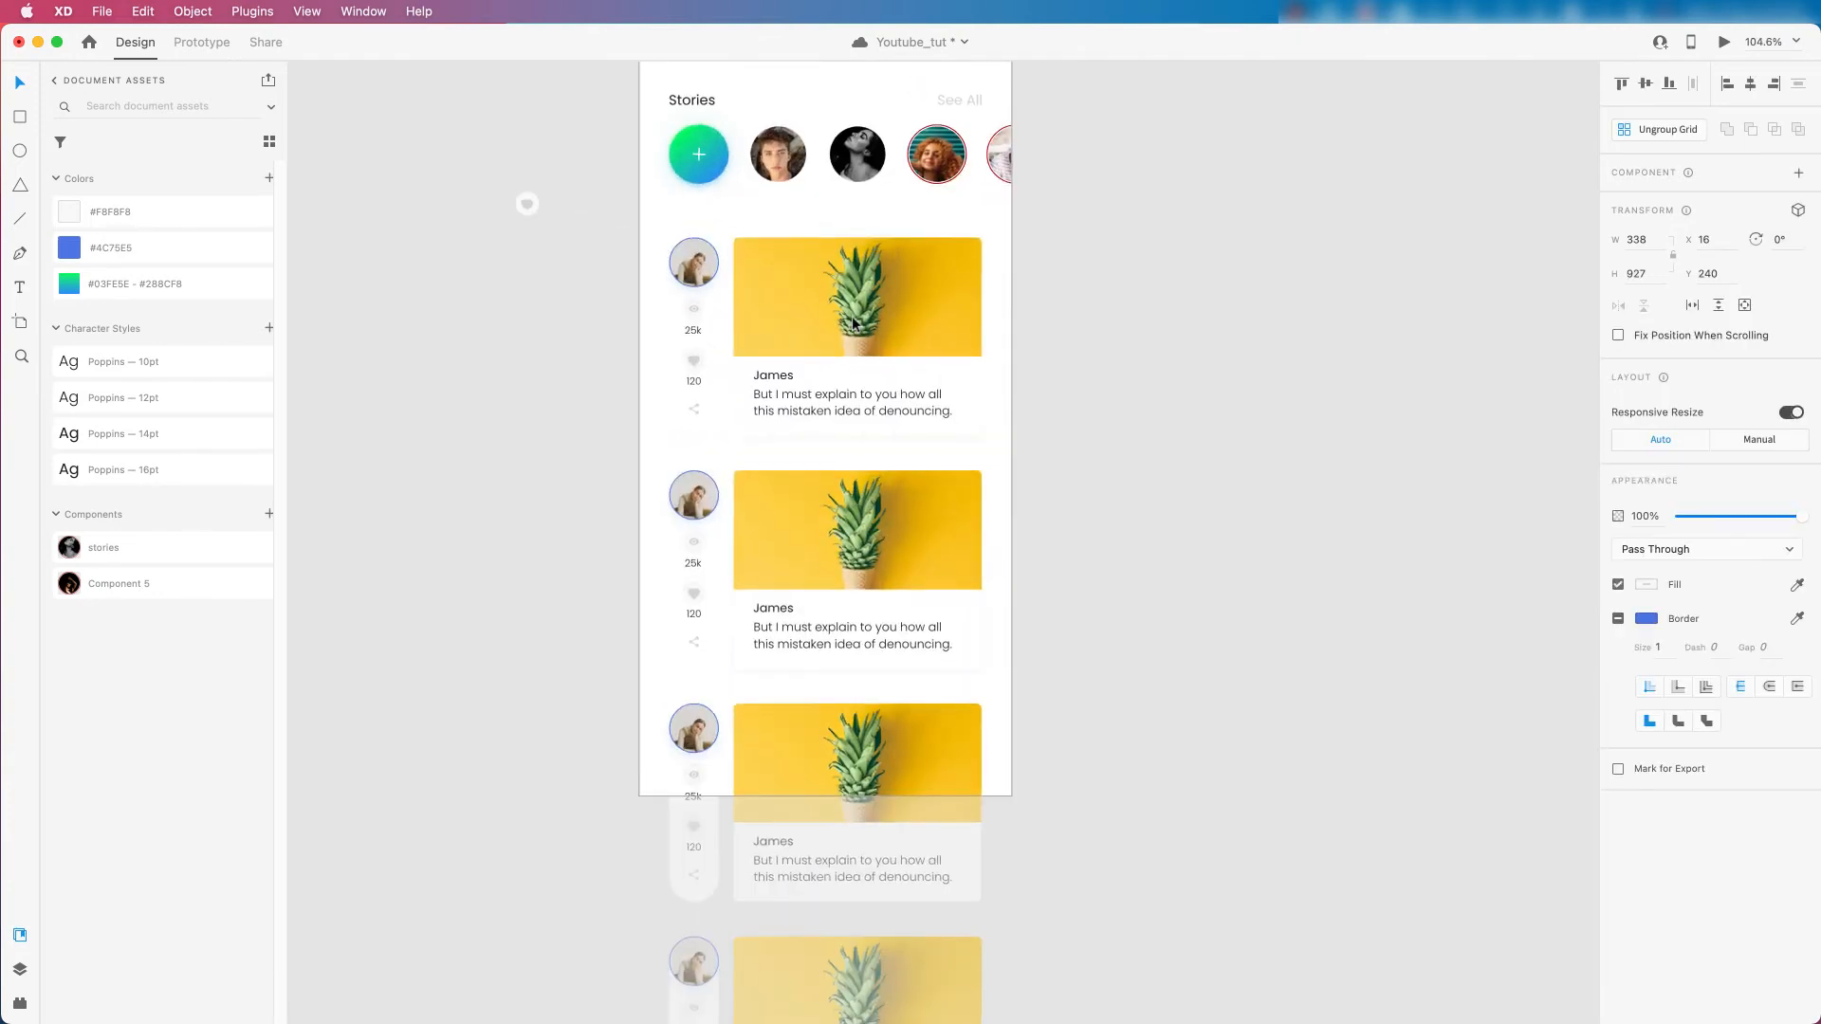
pyautogui.scroll(-4, 764, 333)
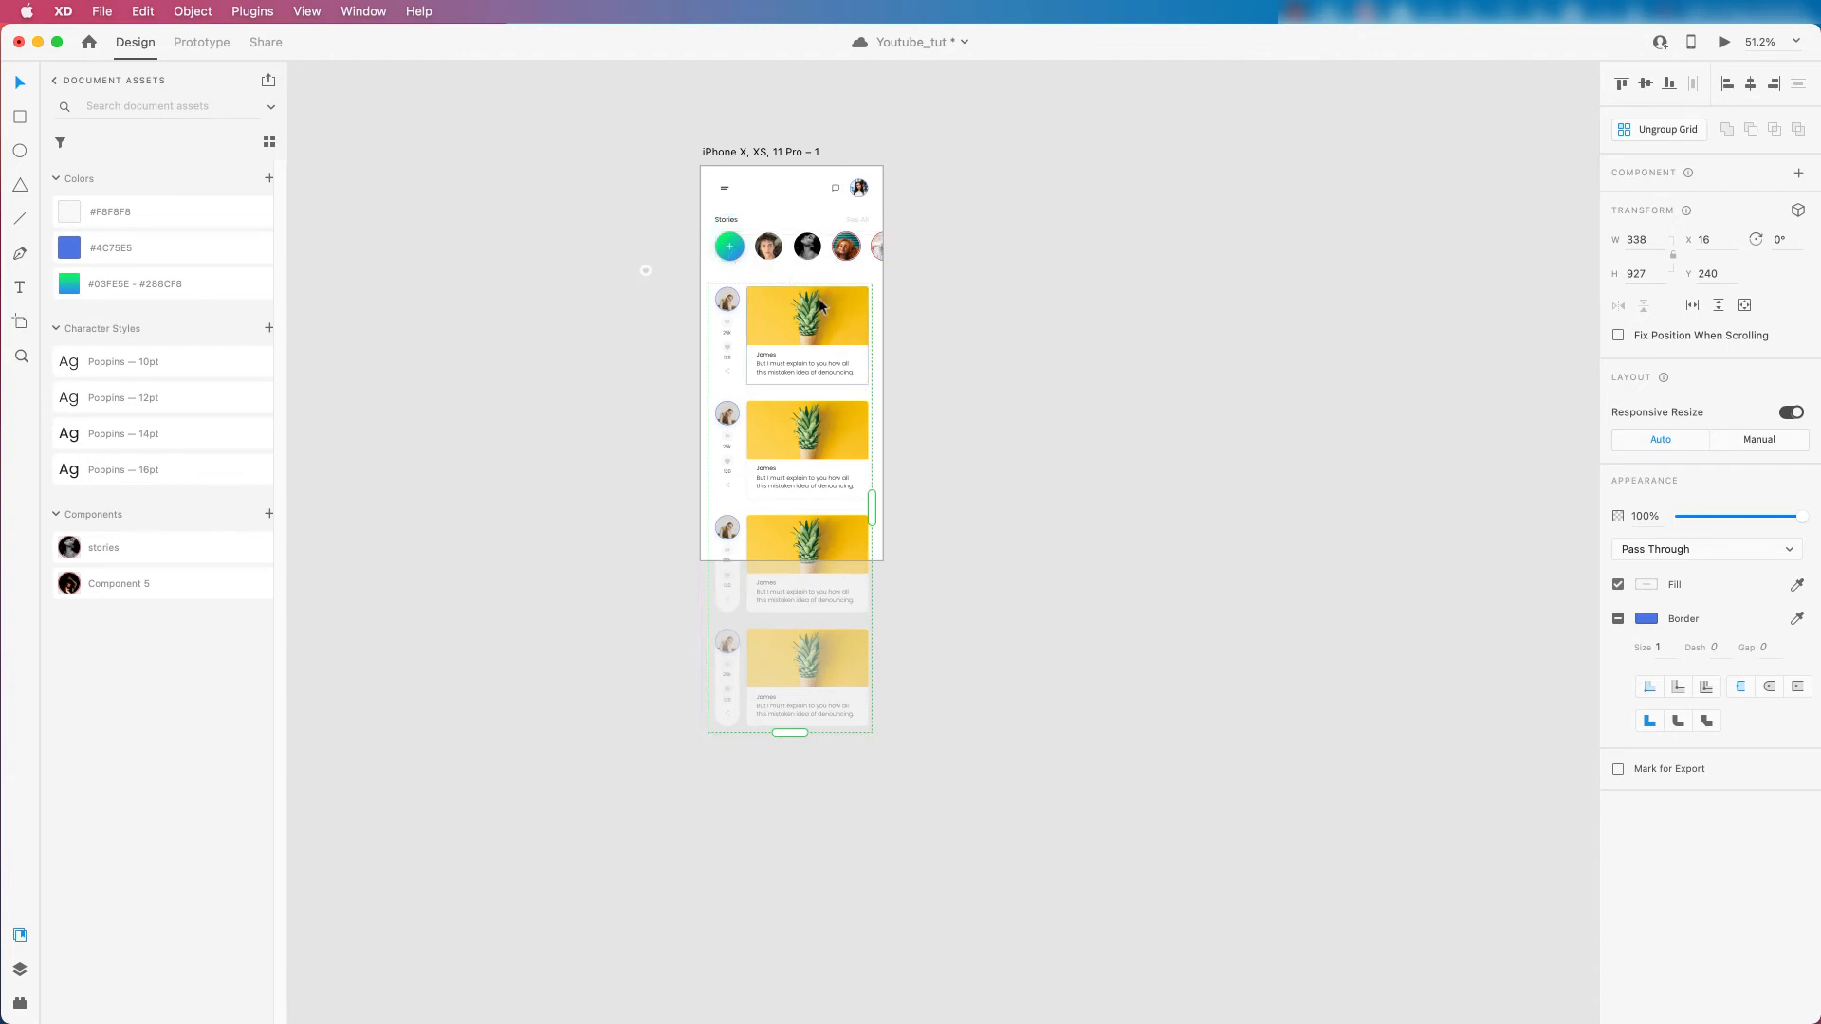
pyautogui.moveTo(818, 296); pyautogui.dragTo(818, 288)
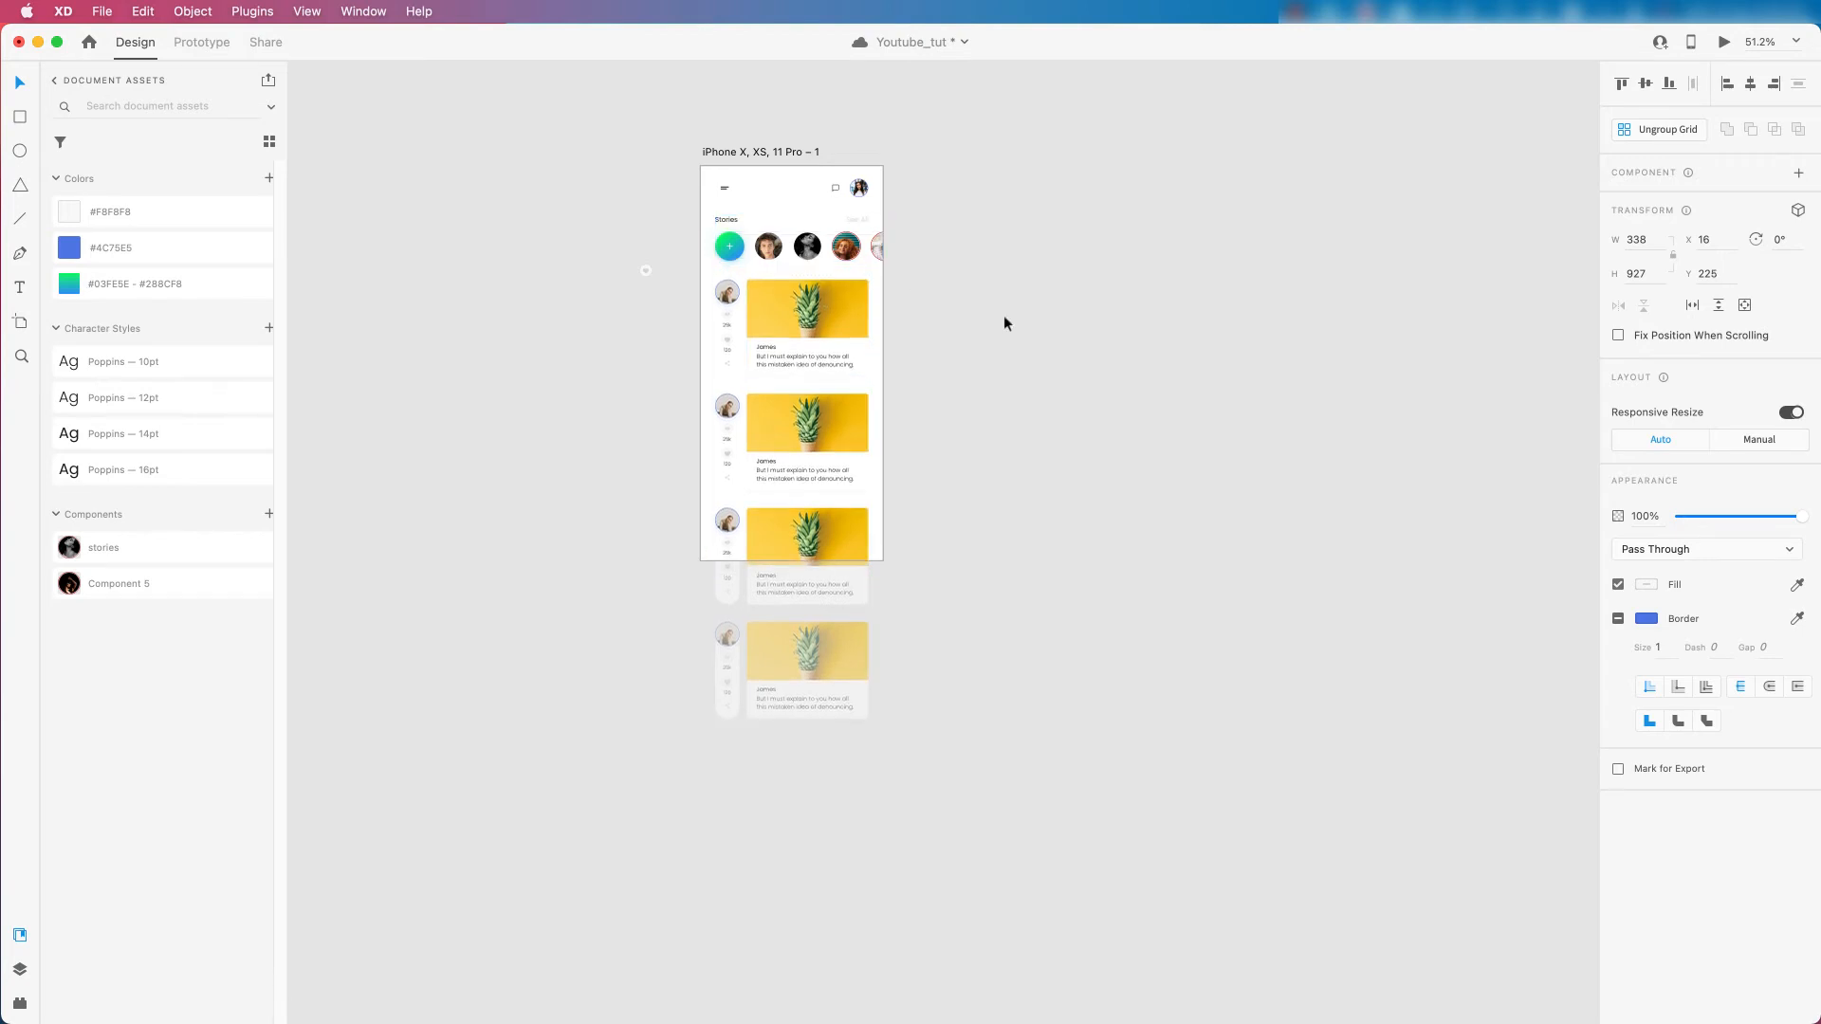
pyautogui.click(937, 347)
# Ungroup the repeat grid of posts so that each post becomes a separate group.
pyautogui.scroll(-3, 986, 407)
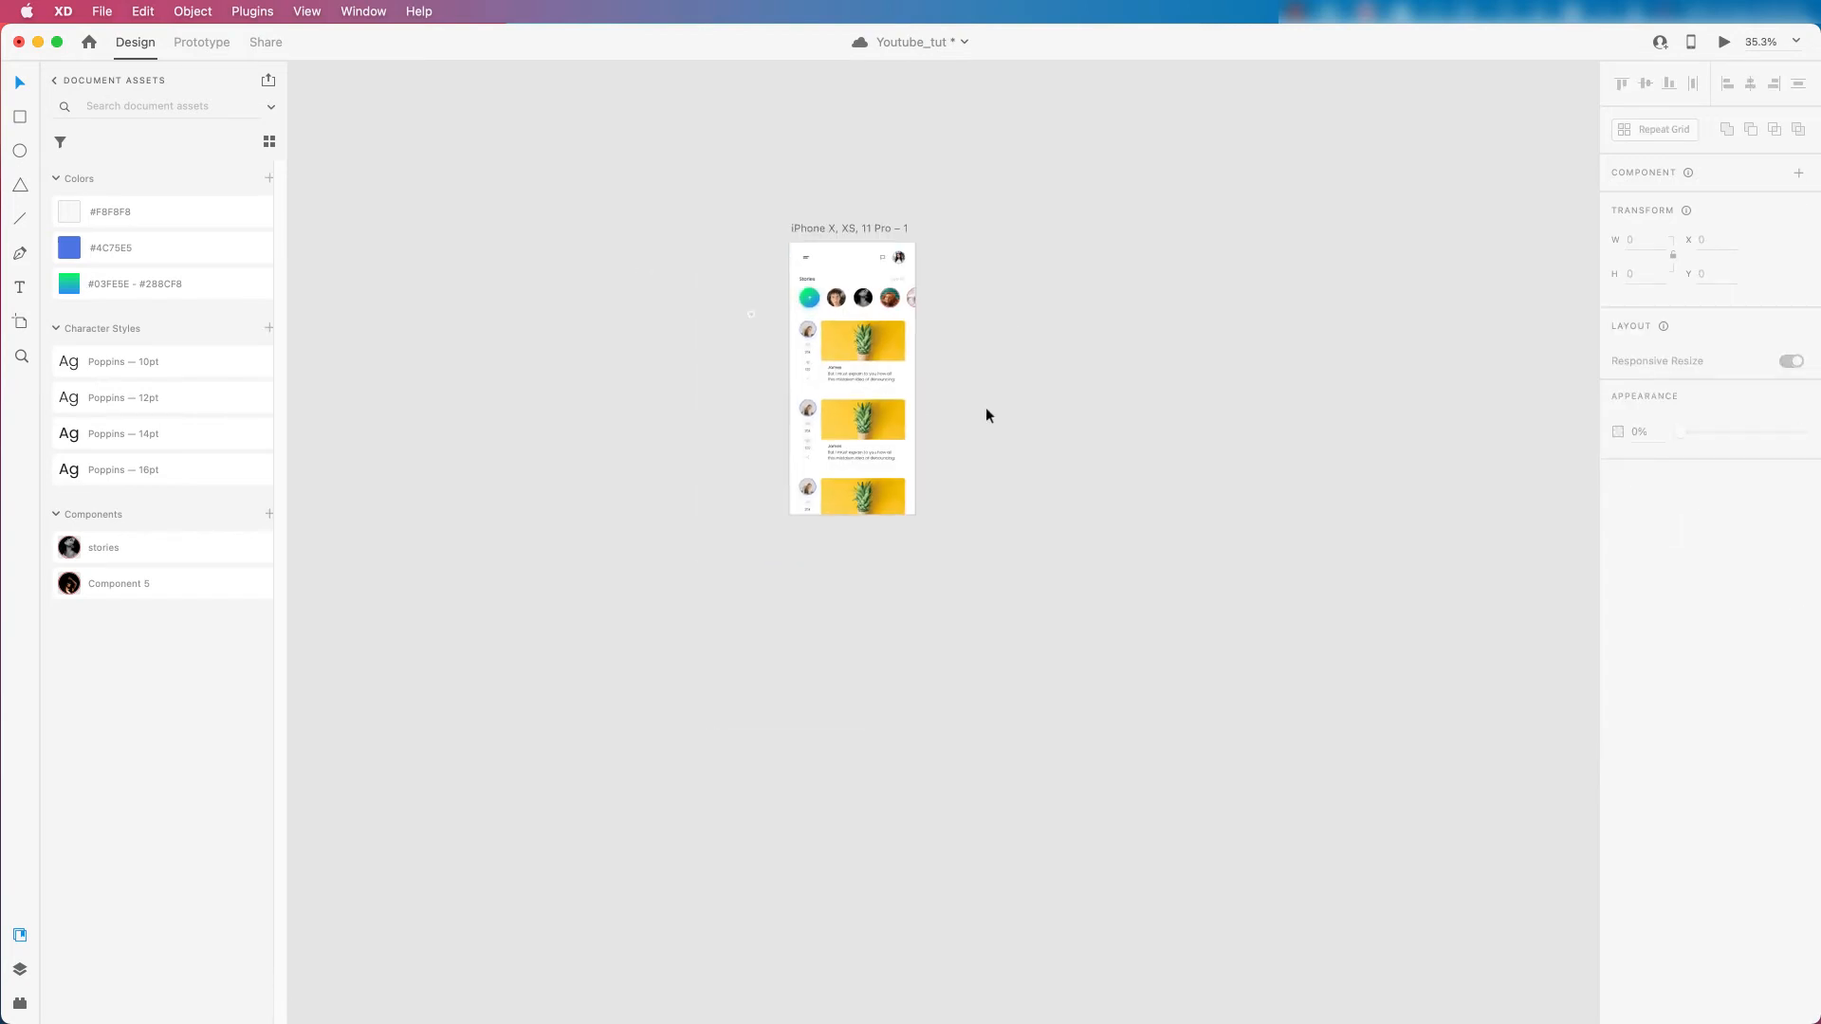
pyautogui.scroll(3, 838, 368)
pyautogui.scroll(3, 910, 325)
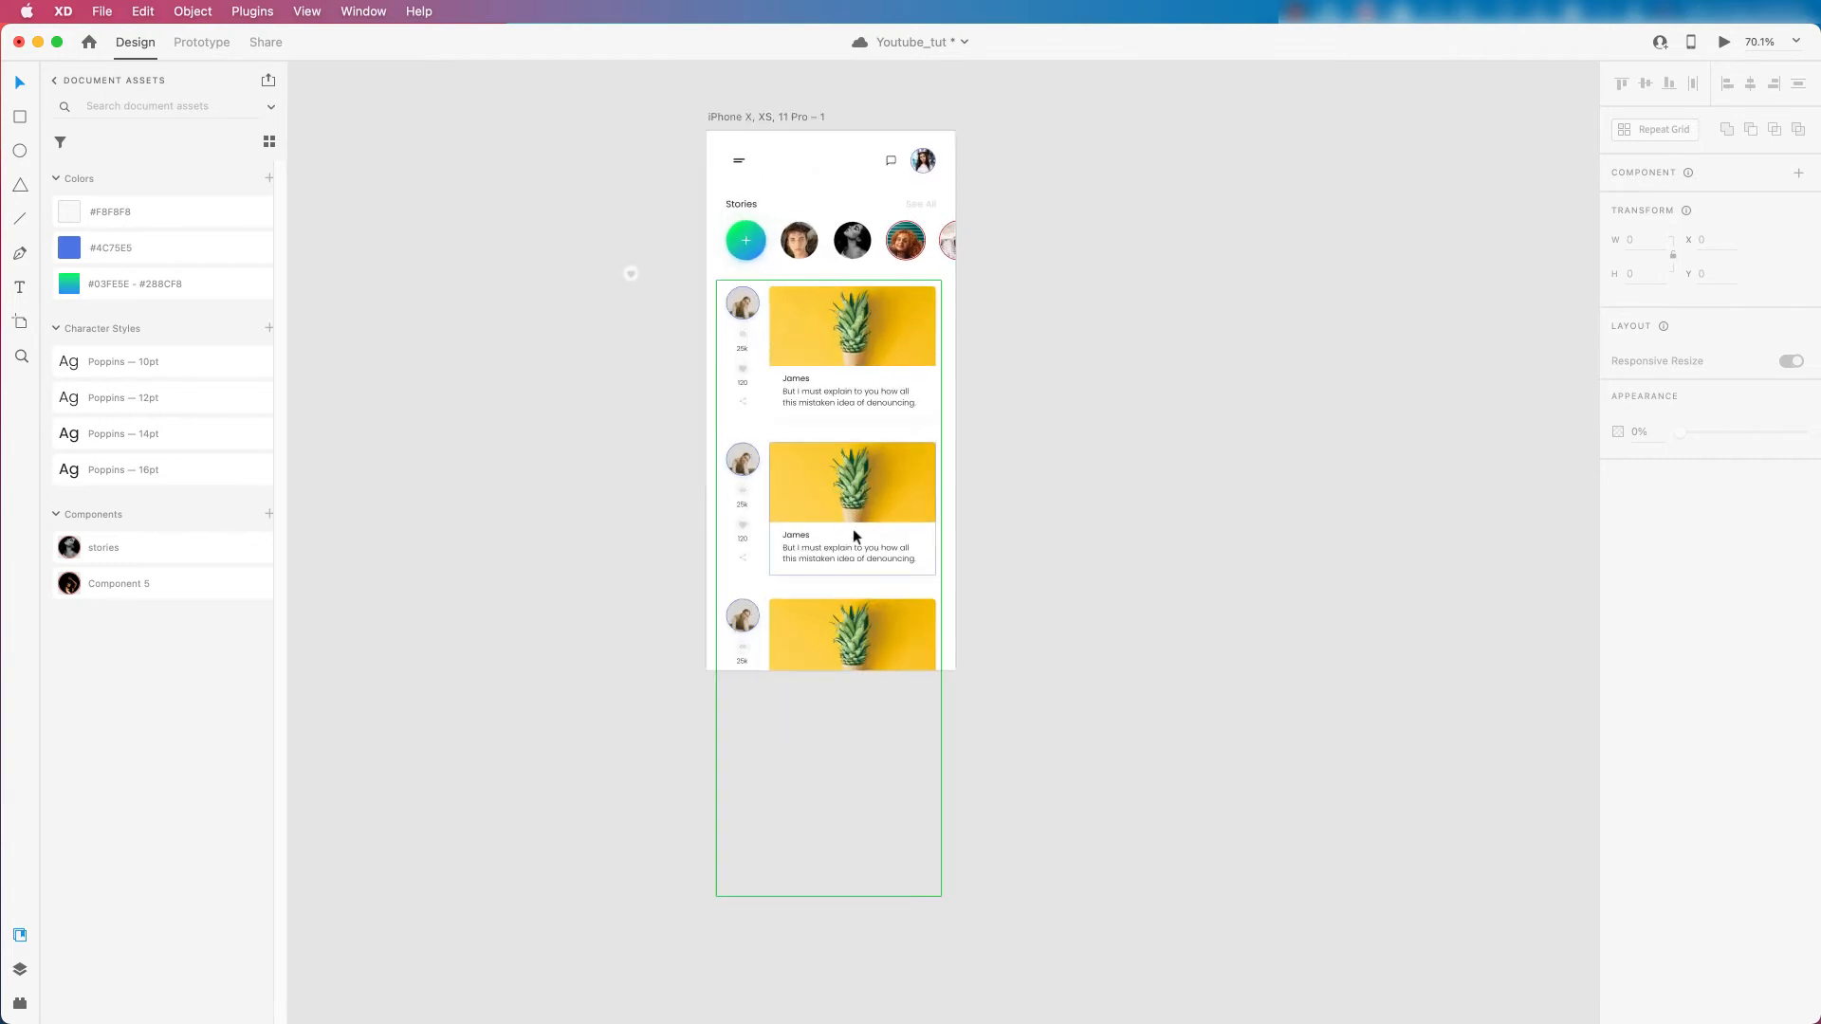
pyautogui.click(896, 315)
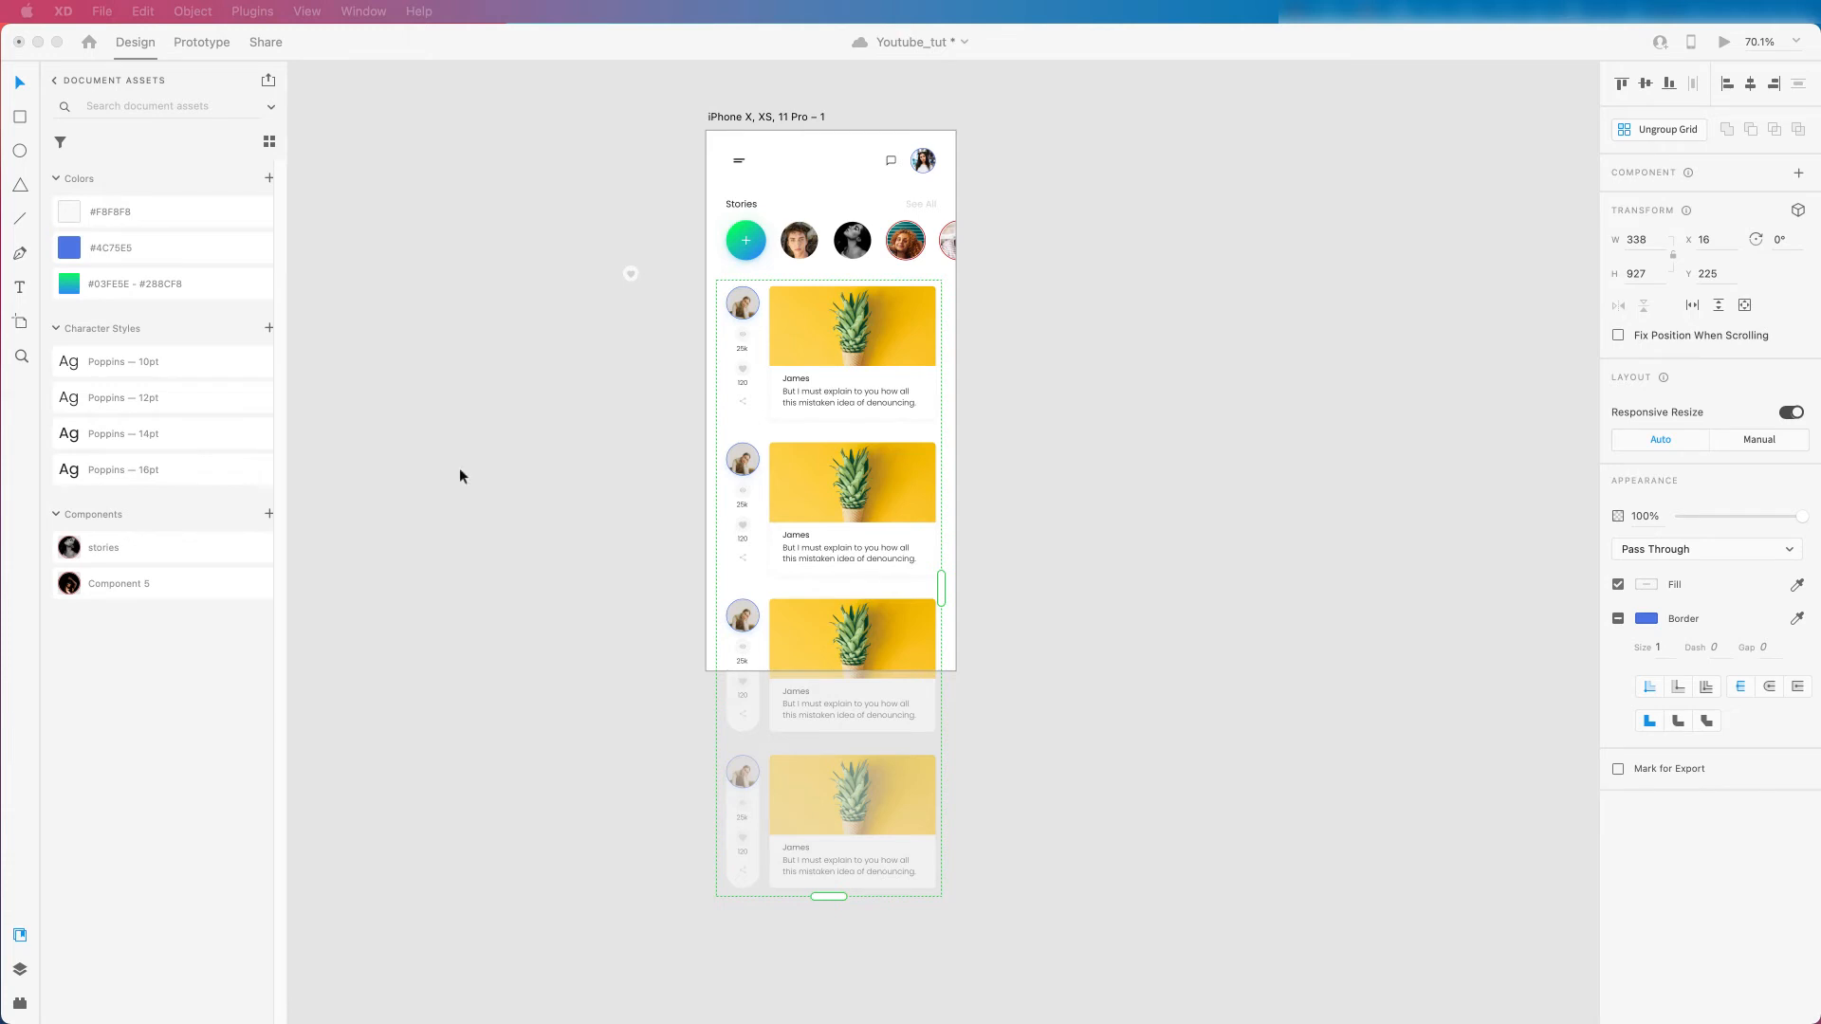
pyautogui.rightClick(865, 442)
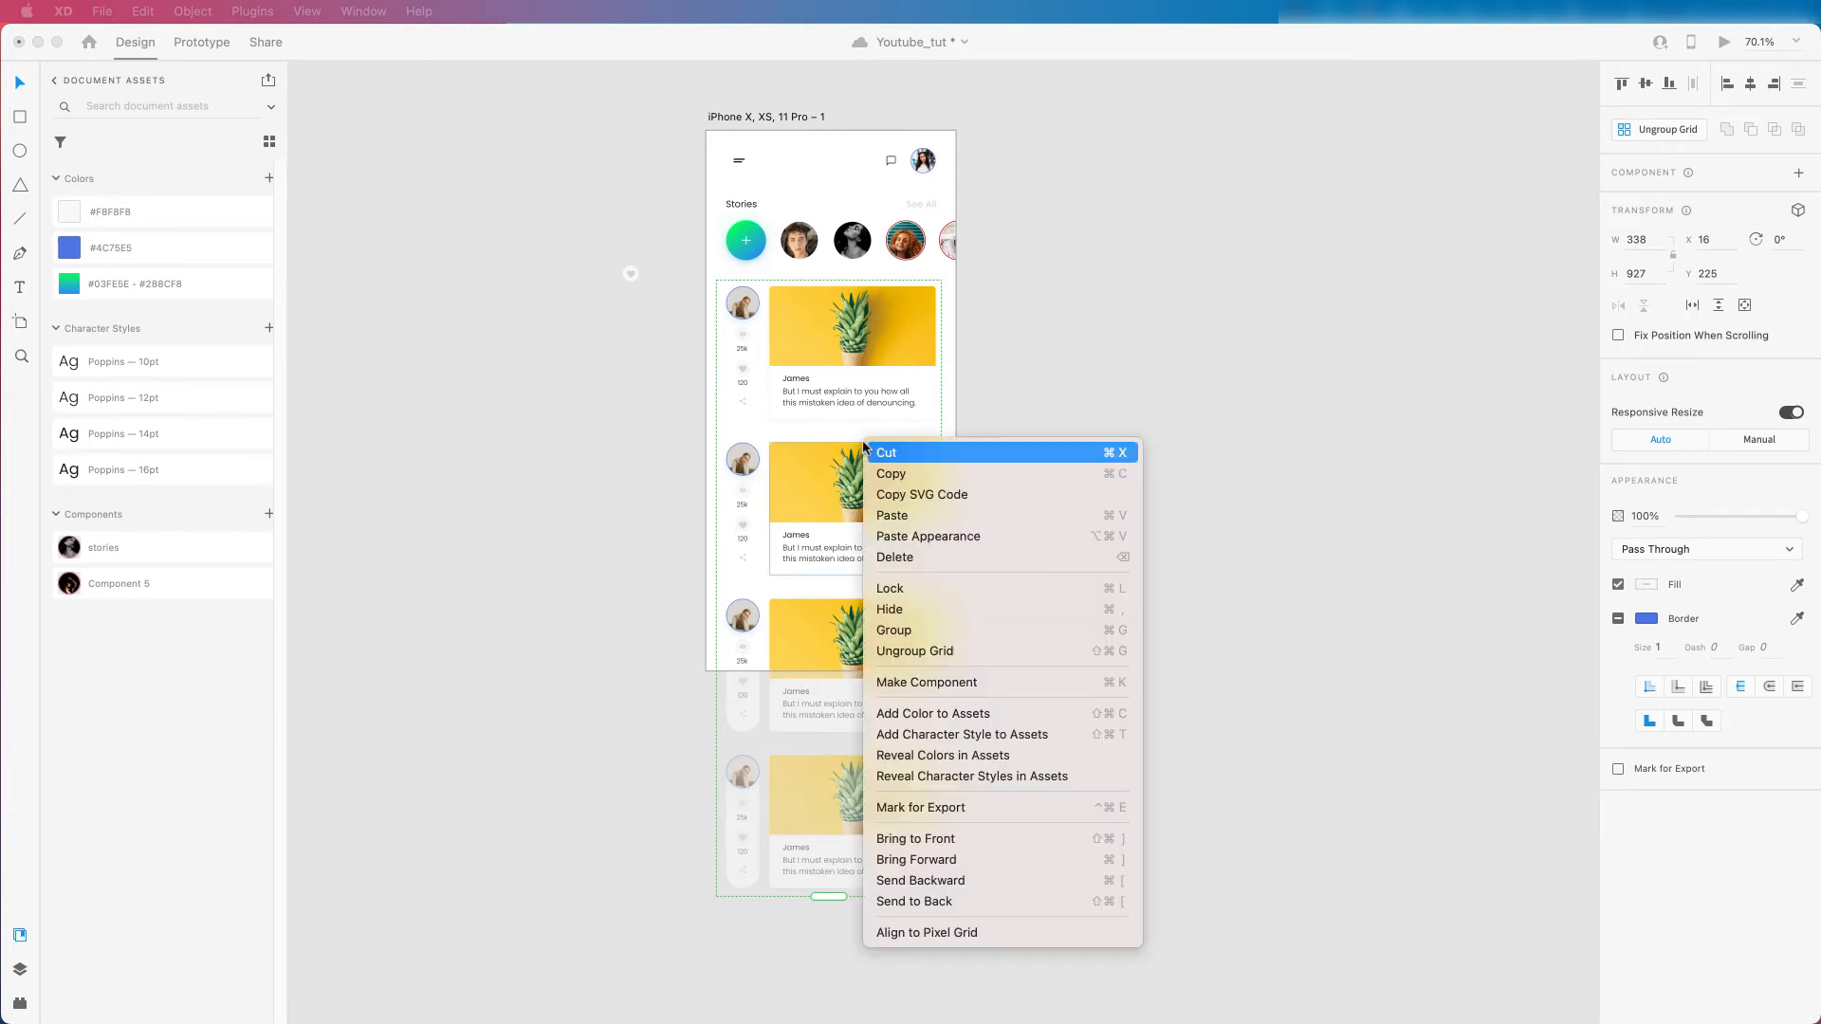
pyautogui.click(908, 651)
# Replace the second post's pineapple picture with the green mountain landscape and the third post's with the purple podium picture.
pyautogui.doubleClick(906, 465)
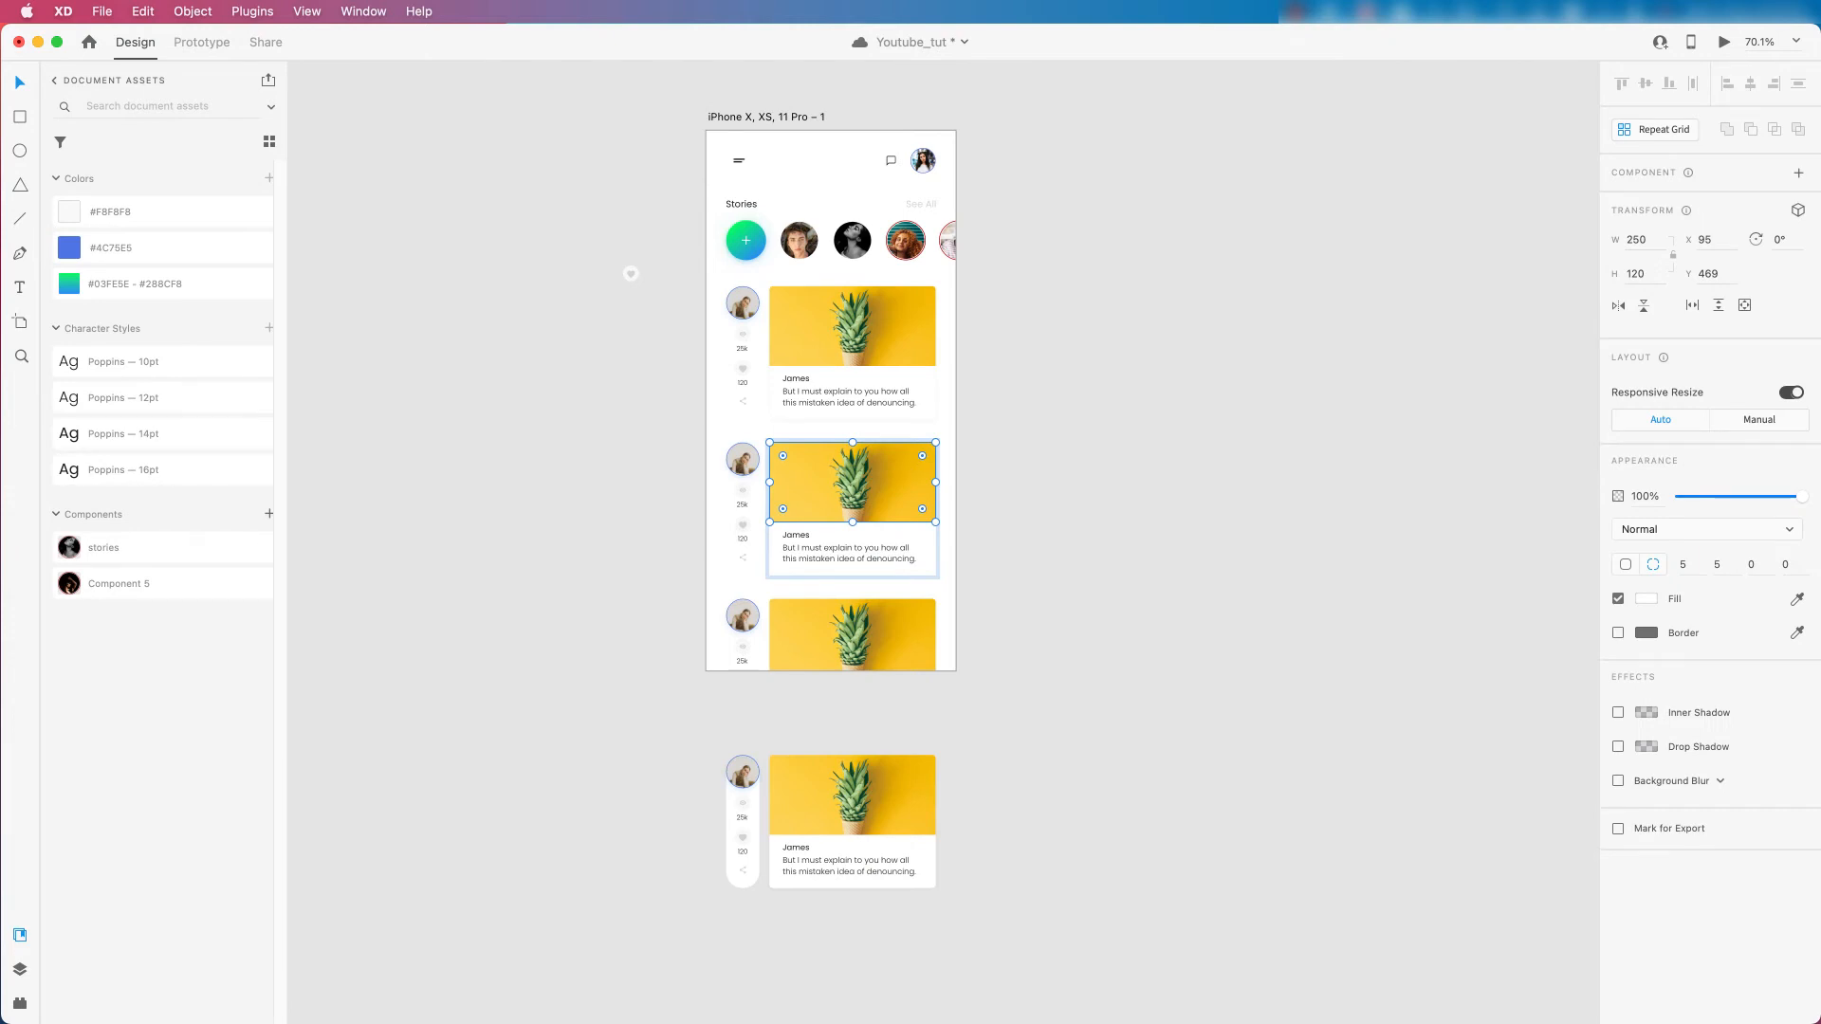
pyautogui.moveTo(406, 418); pyautogui.dragTo(877, 480)
pyautogui.doubleClick(884, 488)
pyautogui.press('Escape')
pyautogui.press('super+Tab')
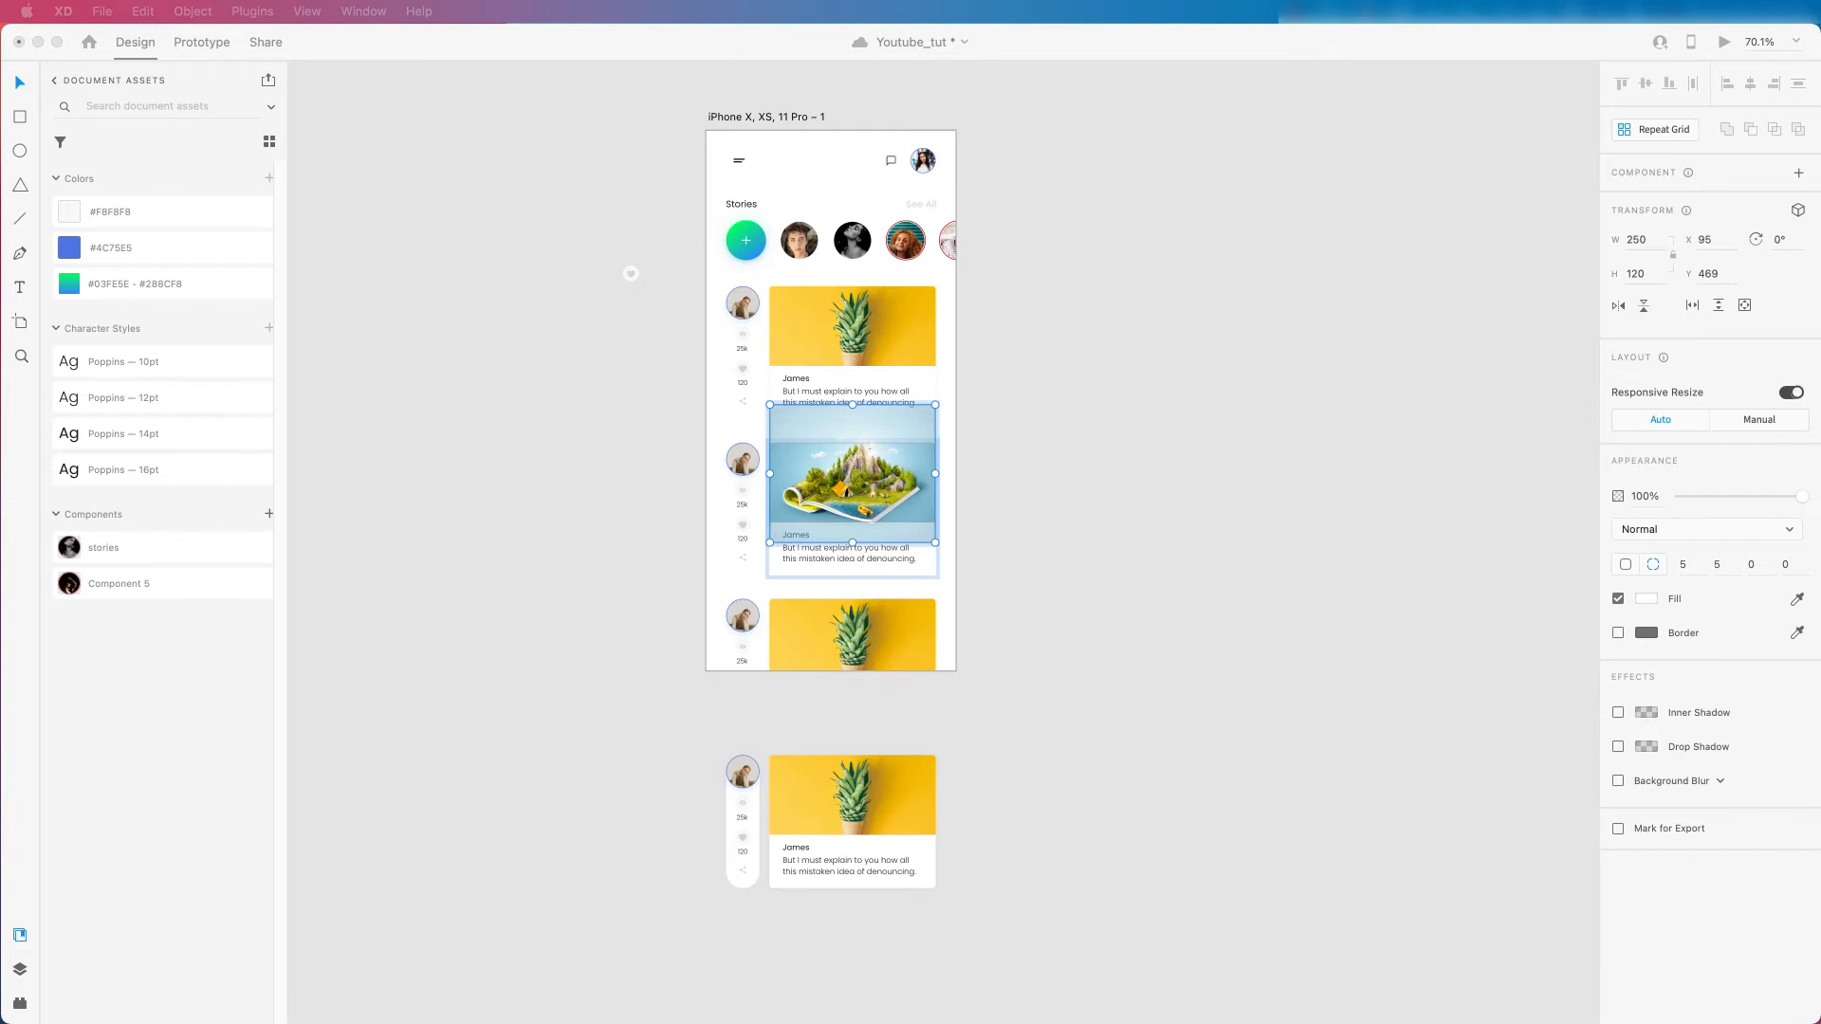
pyautogui.moveTo(0, 464); pyautogui.dragTo(832, 635)
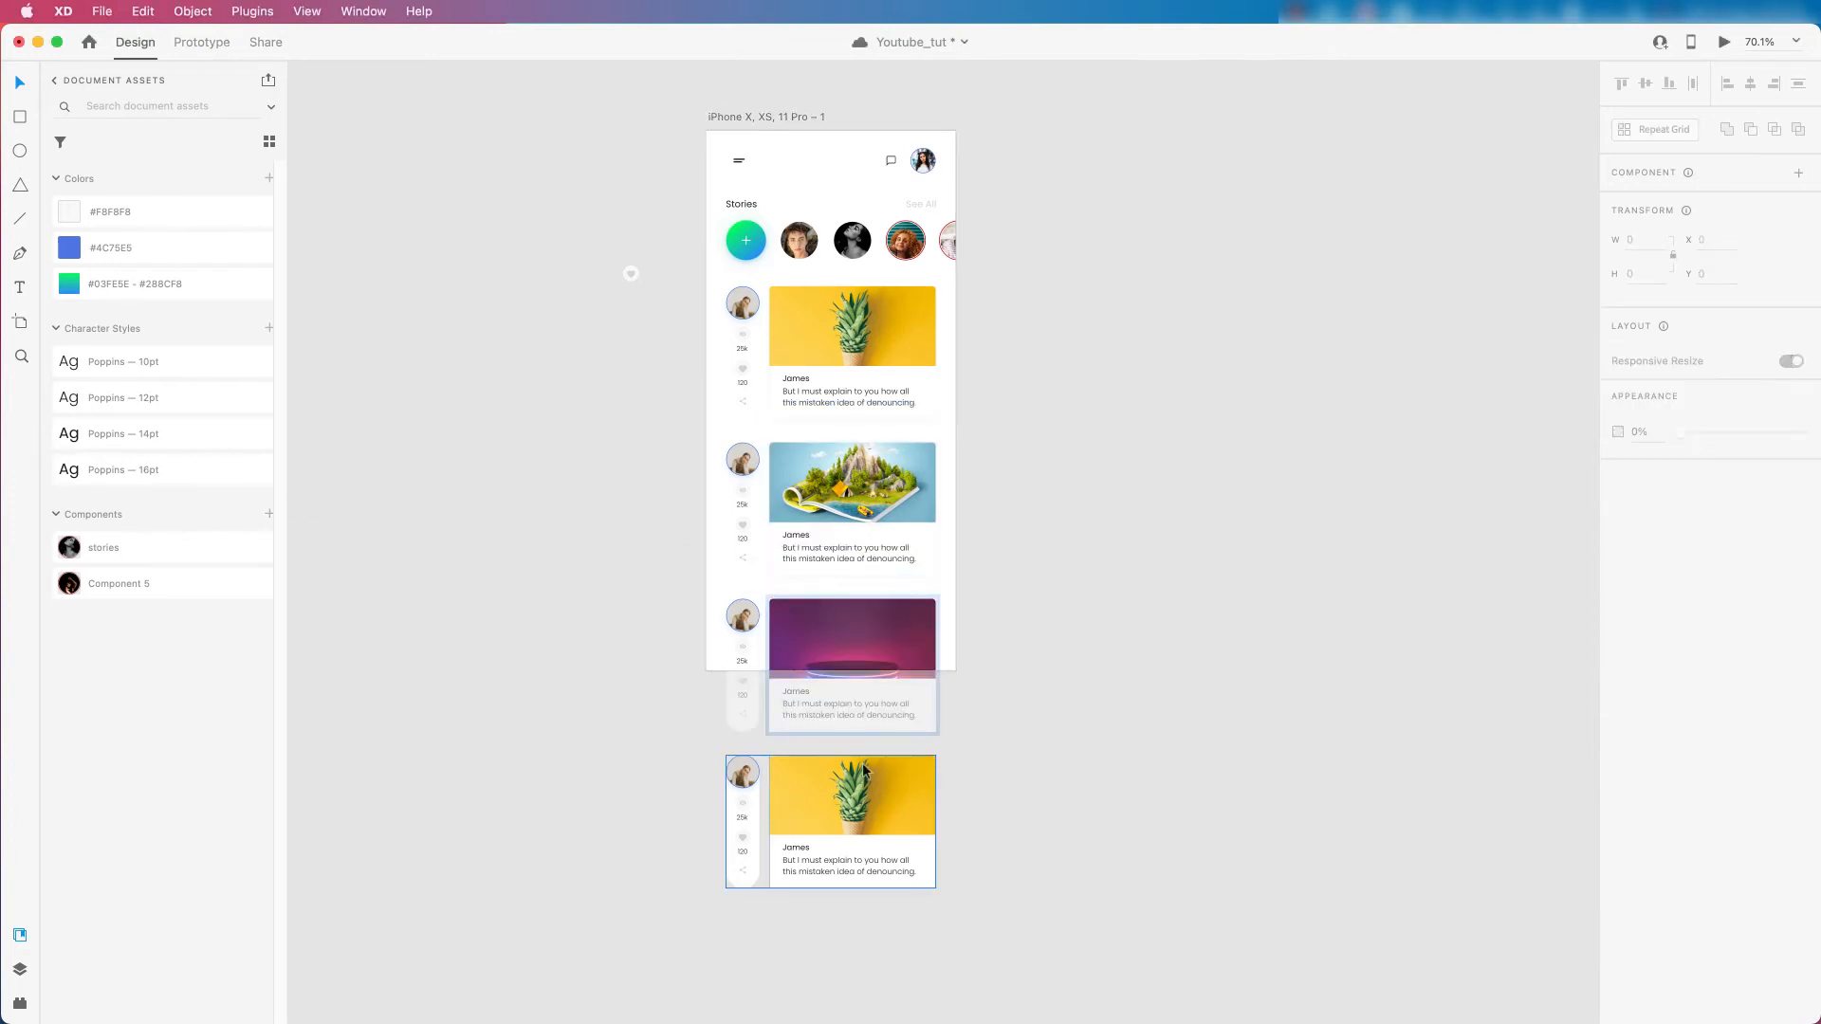
# Select all four posts and group them into one feed group.
pyautogui.click(864, 773)
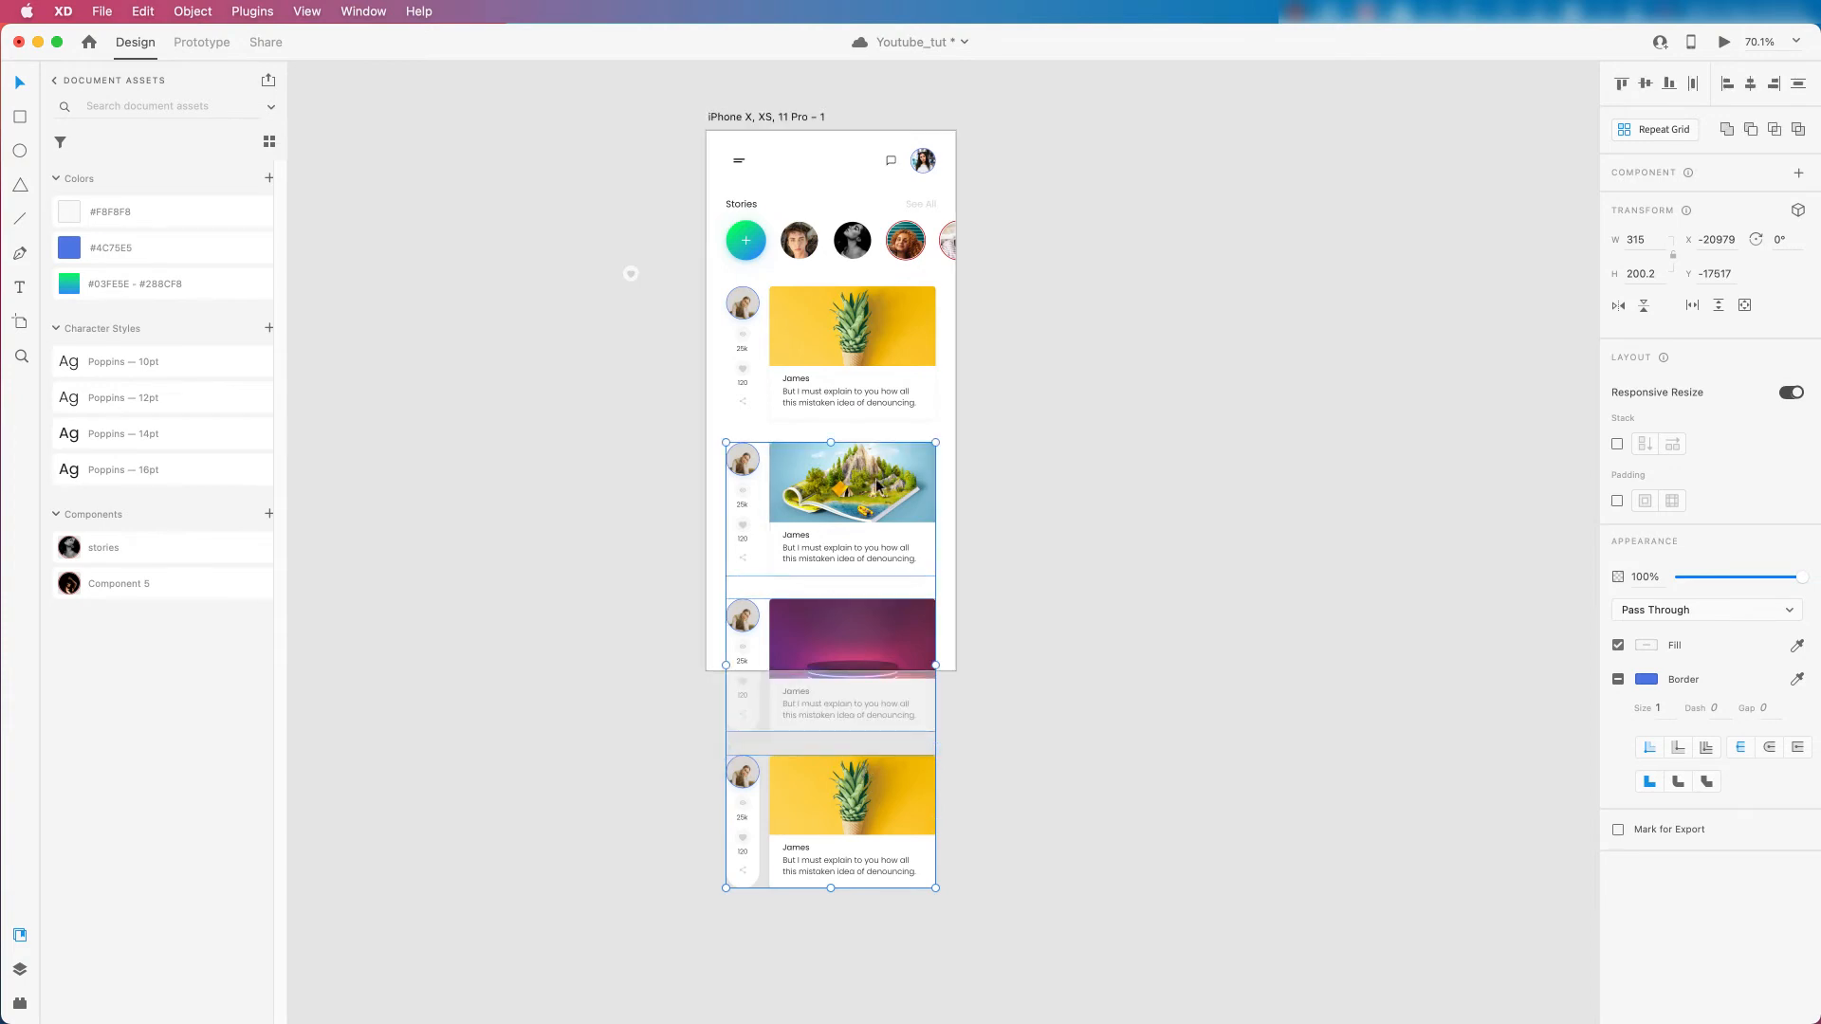
pyautogui.press('super+g')
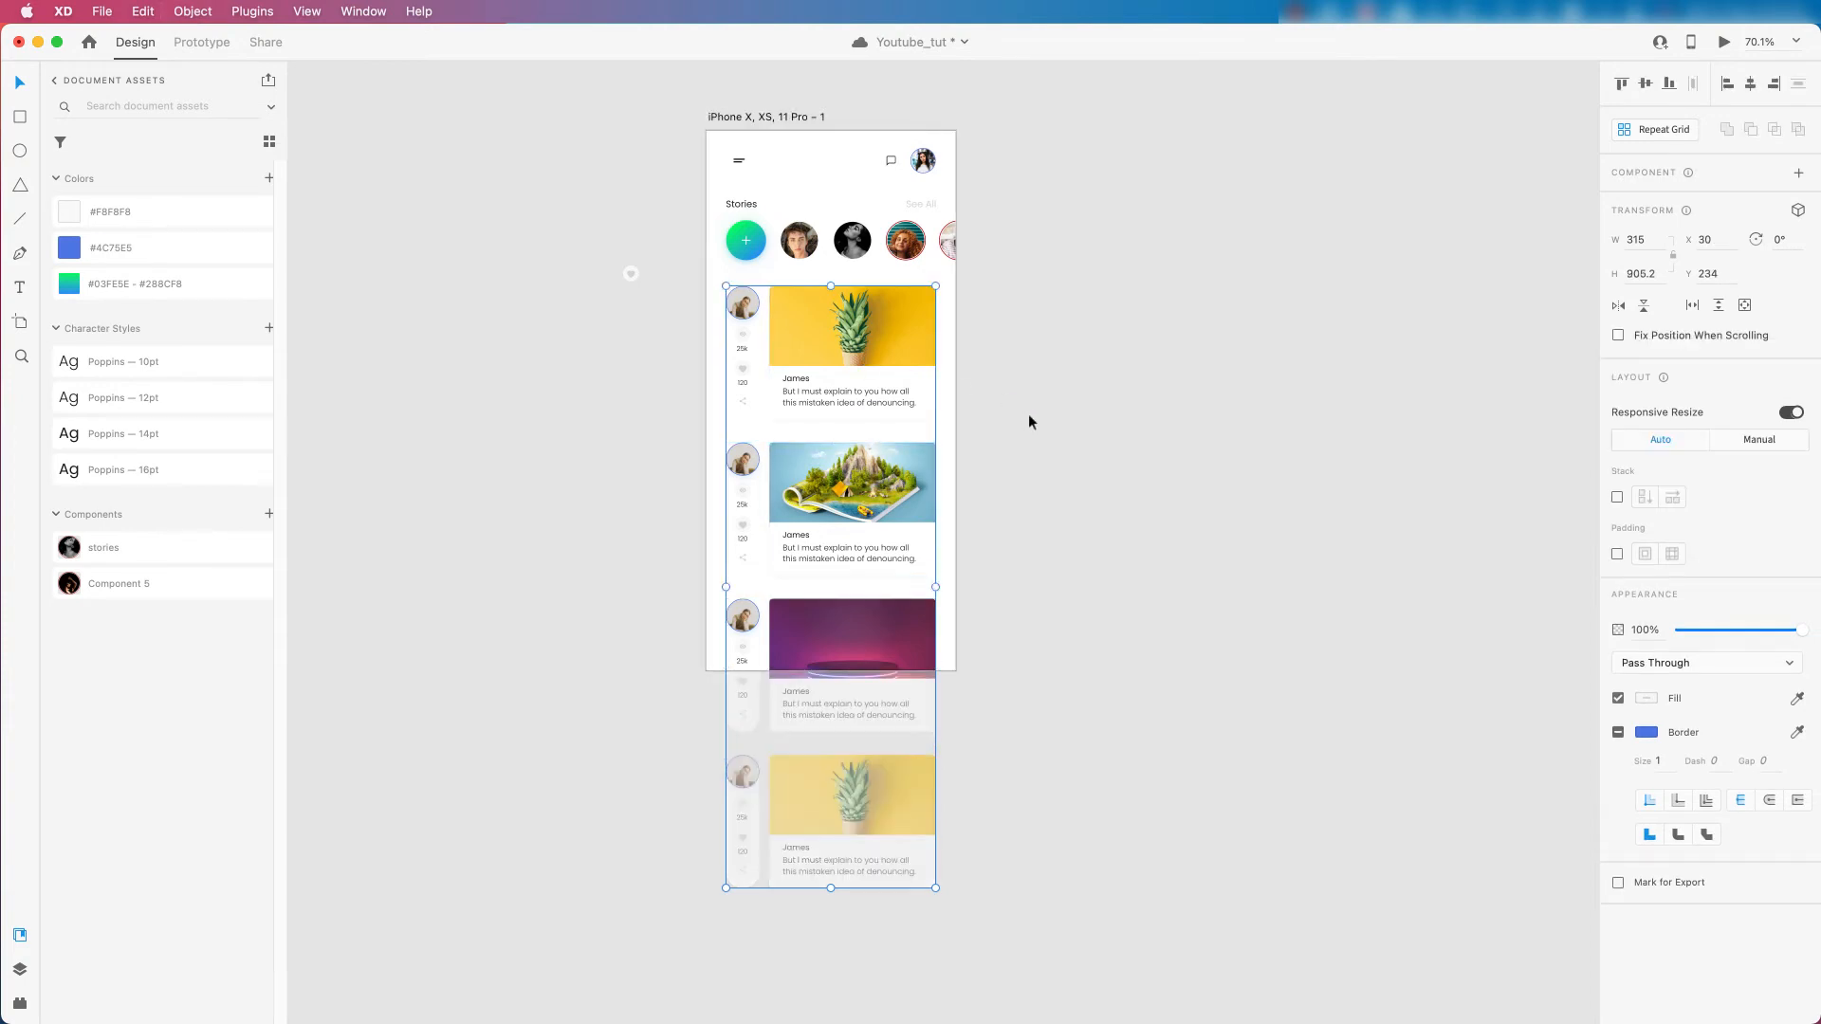
pyautogui.click(1089, 568)
pyautogui.click(821, 639)
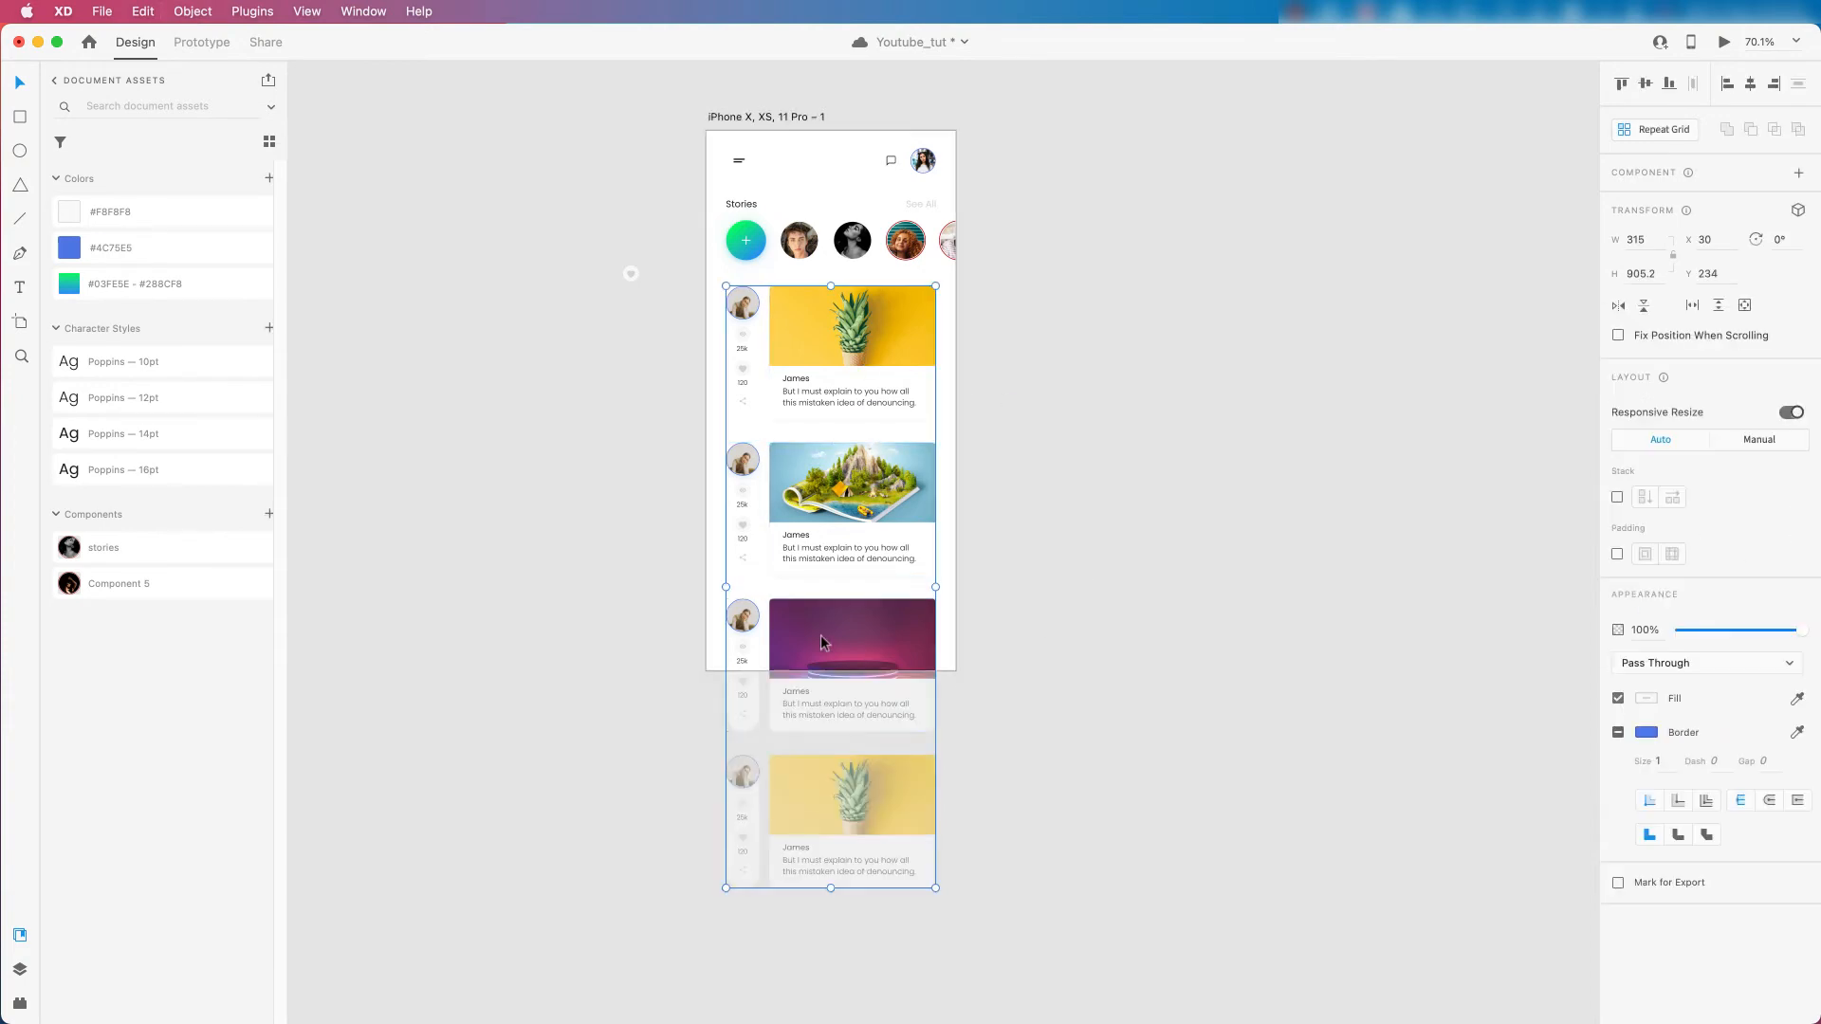
# Replace the pineapple picture in the fourth post with the picture of illustrated app screens.
pyautogui.doubleClick(904, 791)
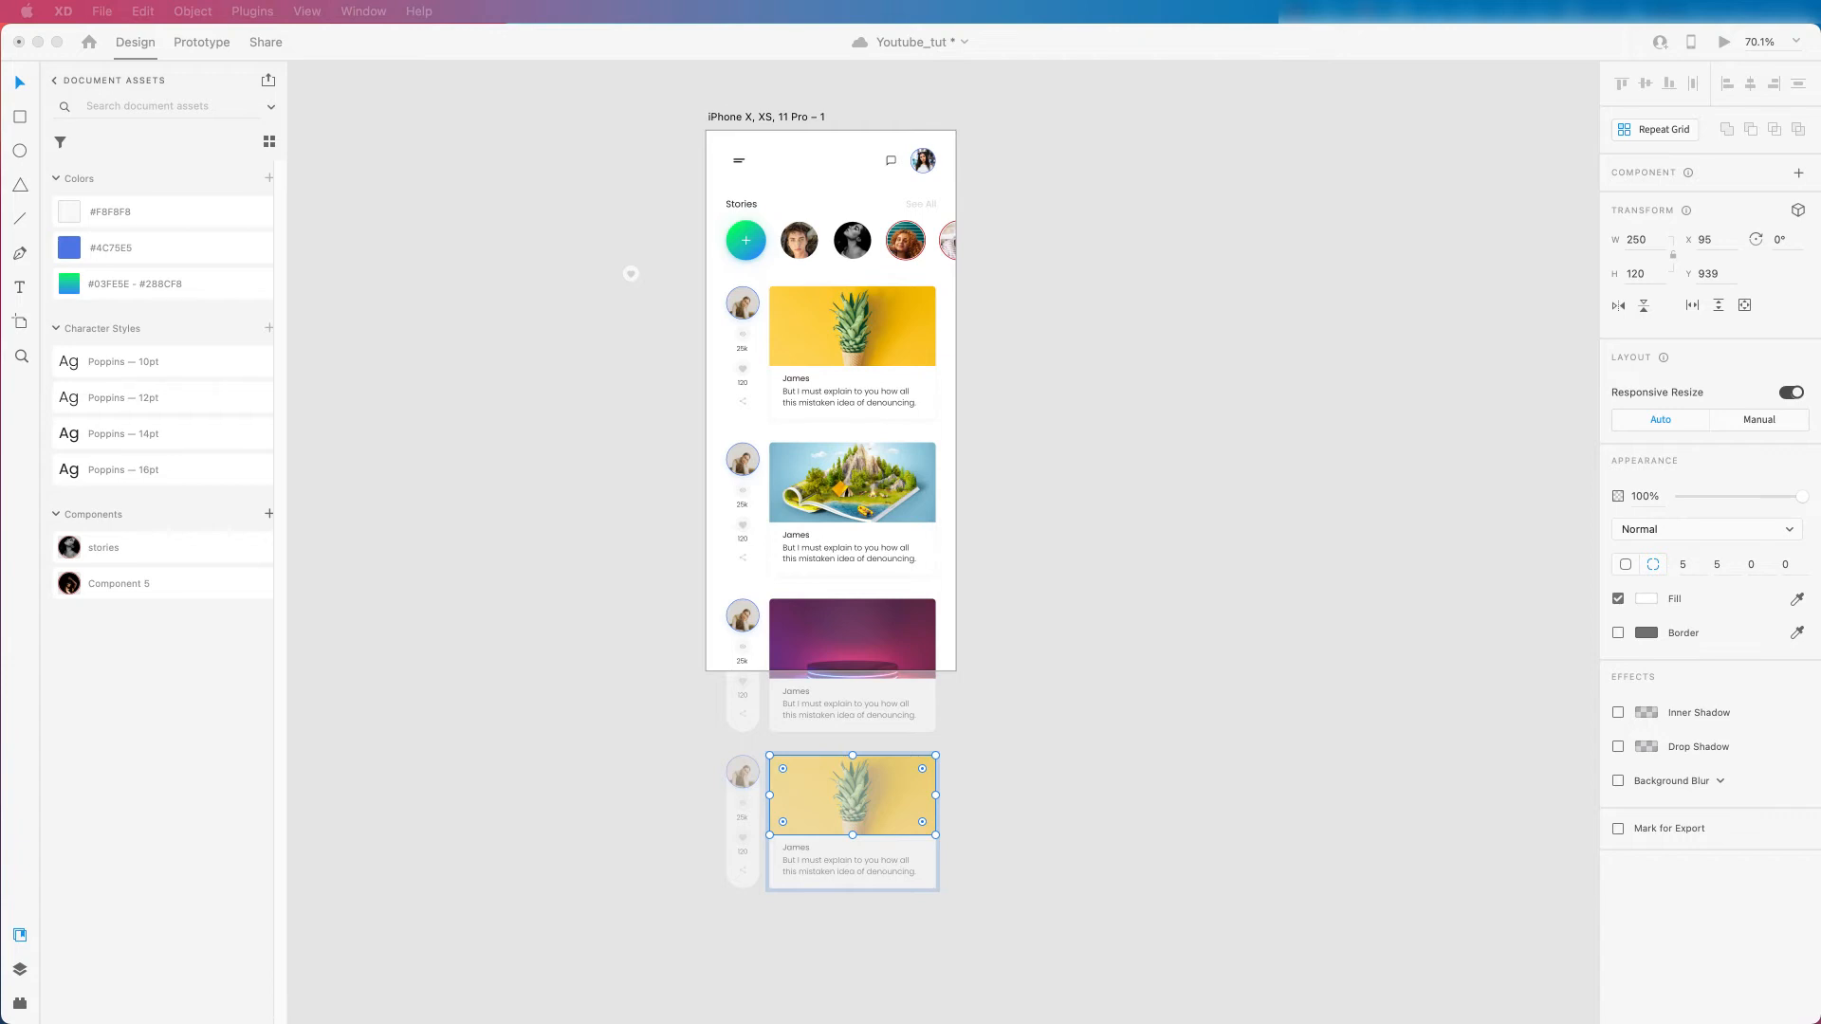
pyautogui.moveTo(783, 727); pyautogui.dragTo(845, 759)
pyautogui.click(1094, 771)
pyautogui.scroll(-3, 1043, 711)
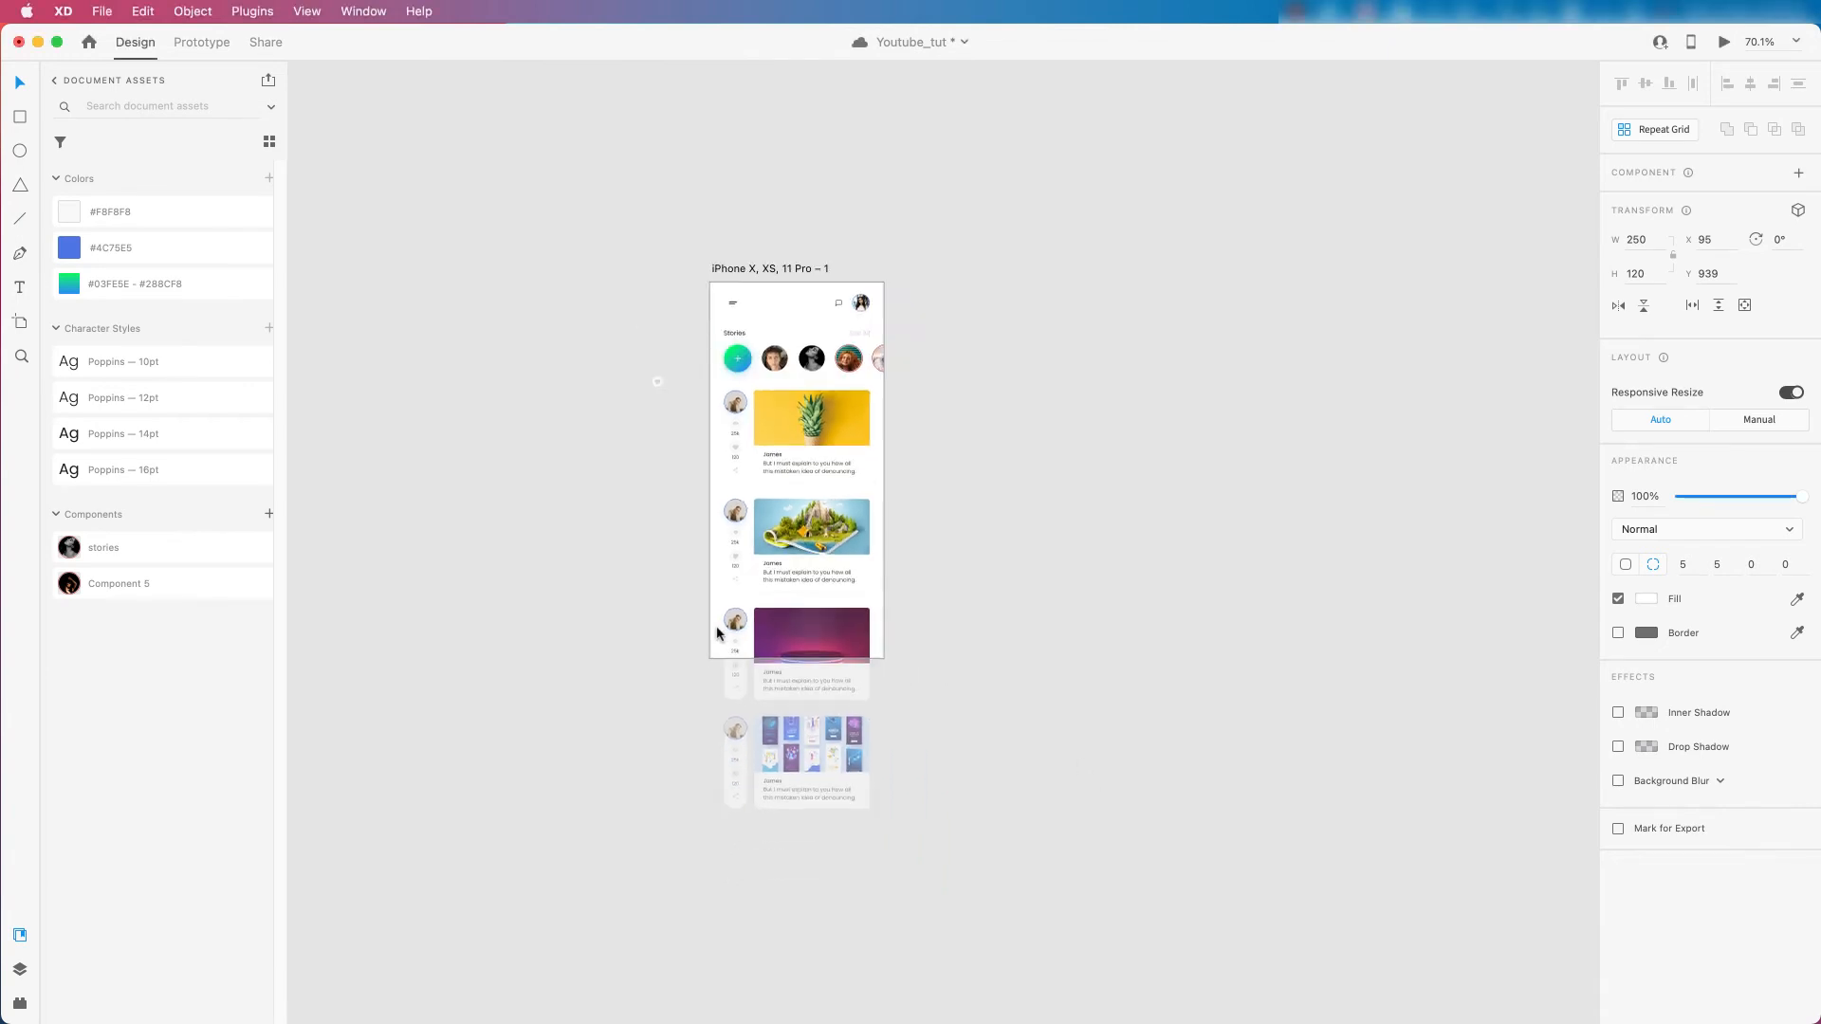
# Preview the iPhone artboard to check the feed with its new post pictures, and close the preview.
pyautogui.click(757, 270)
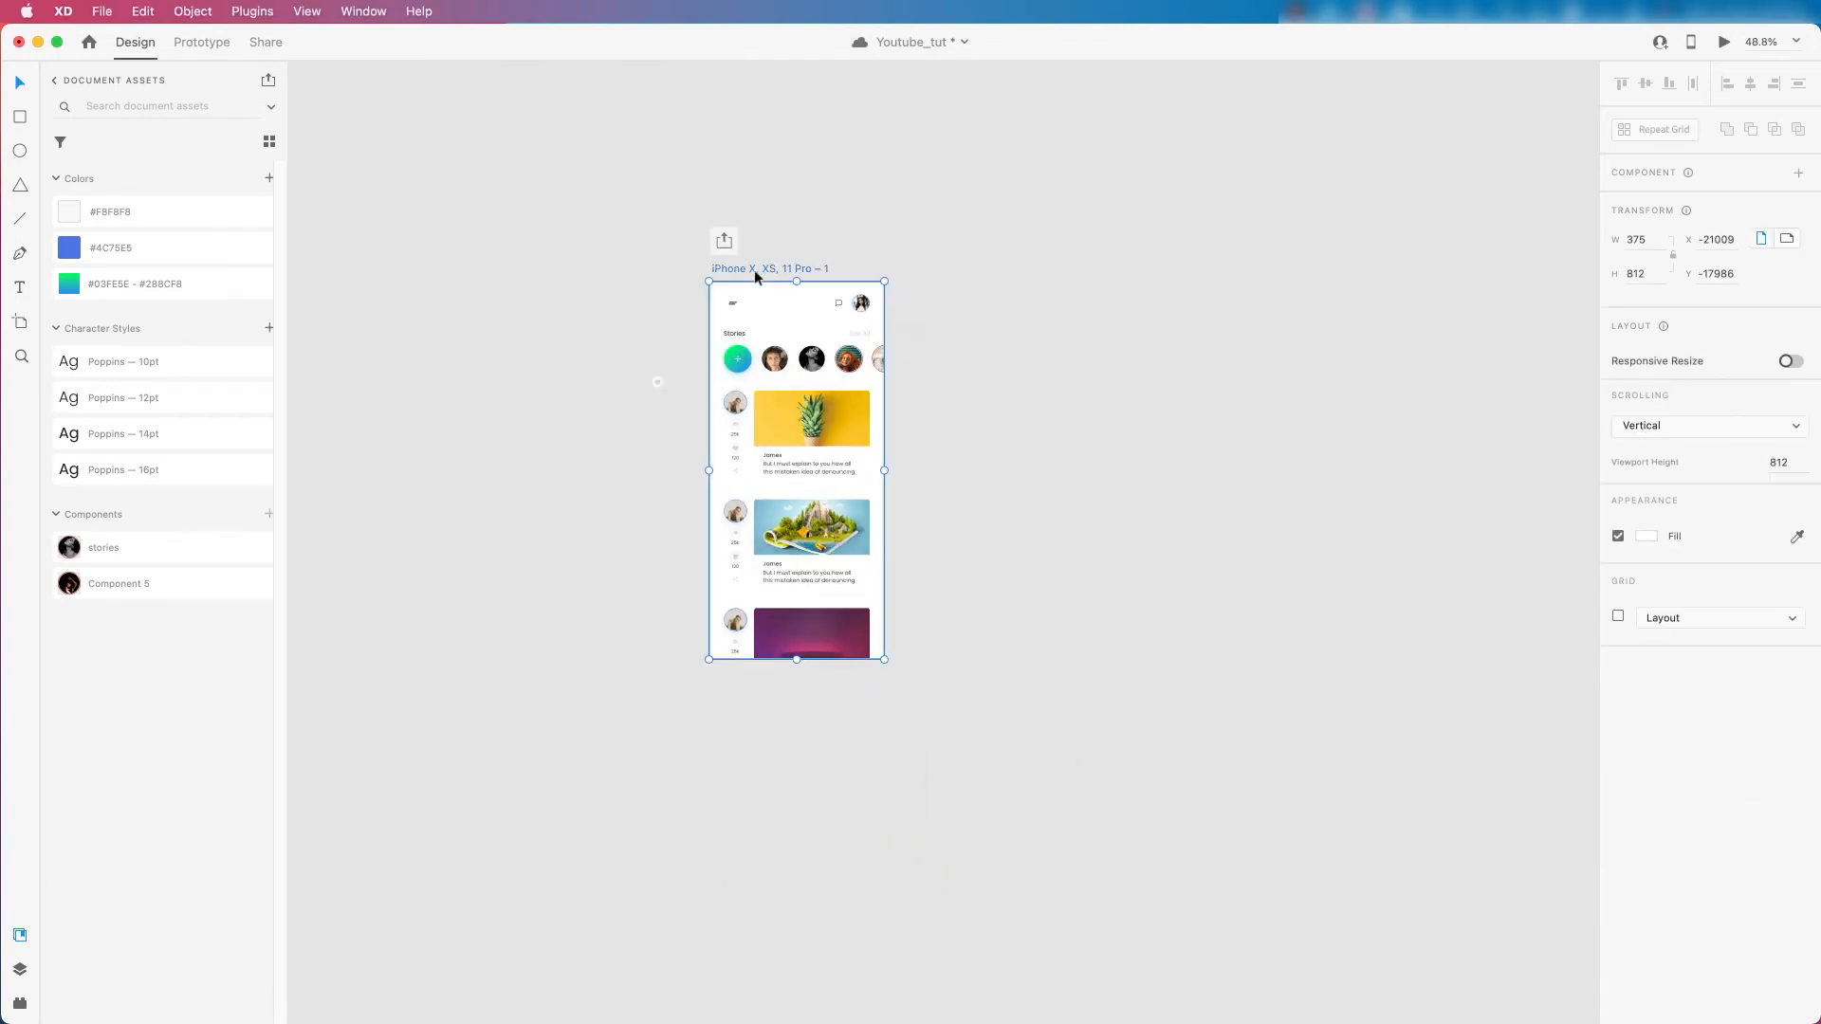
pyautogui.click(1724, 42)
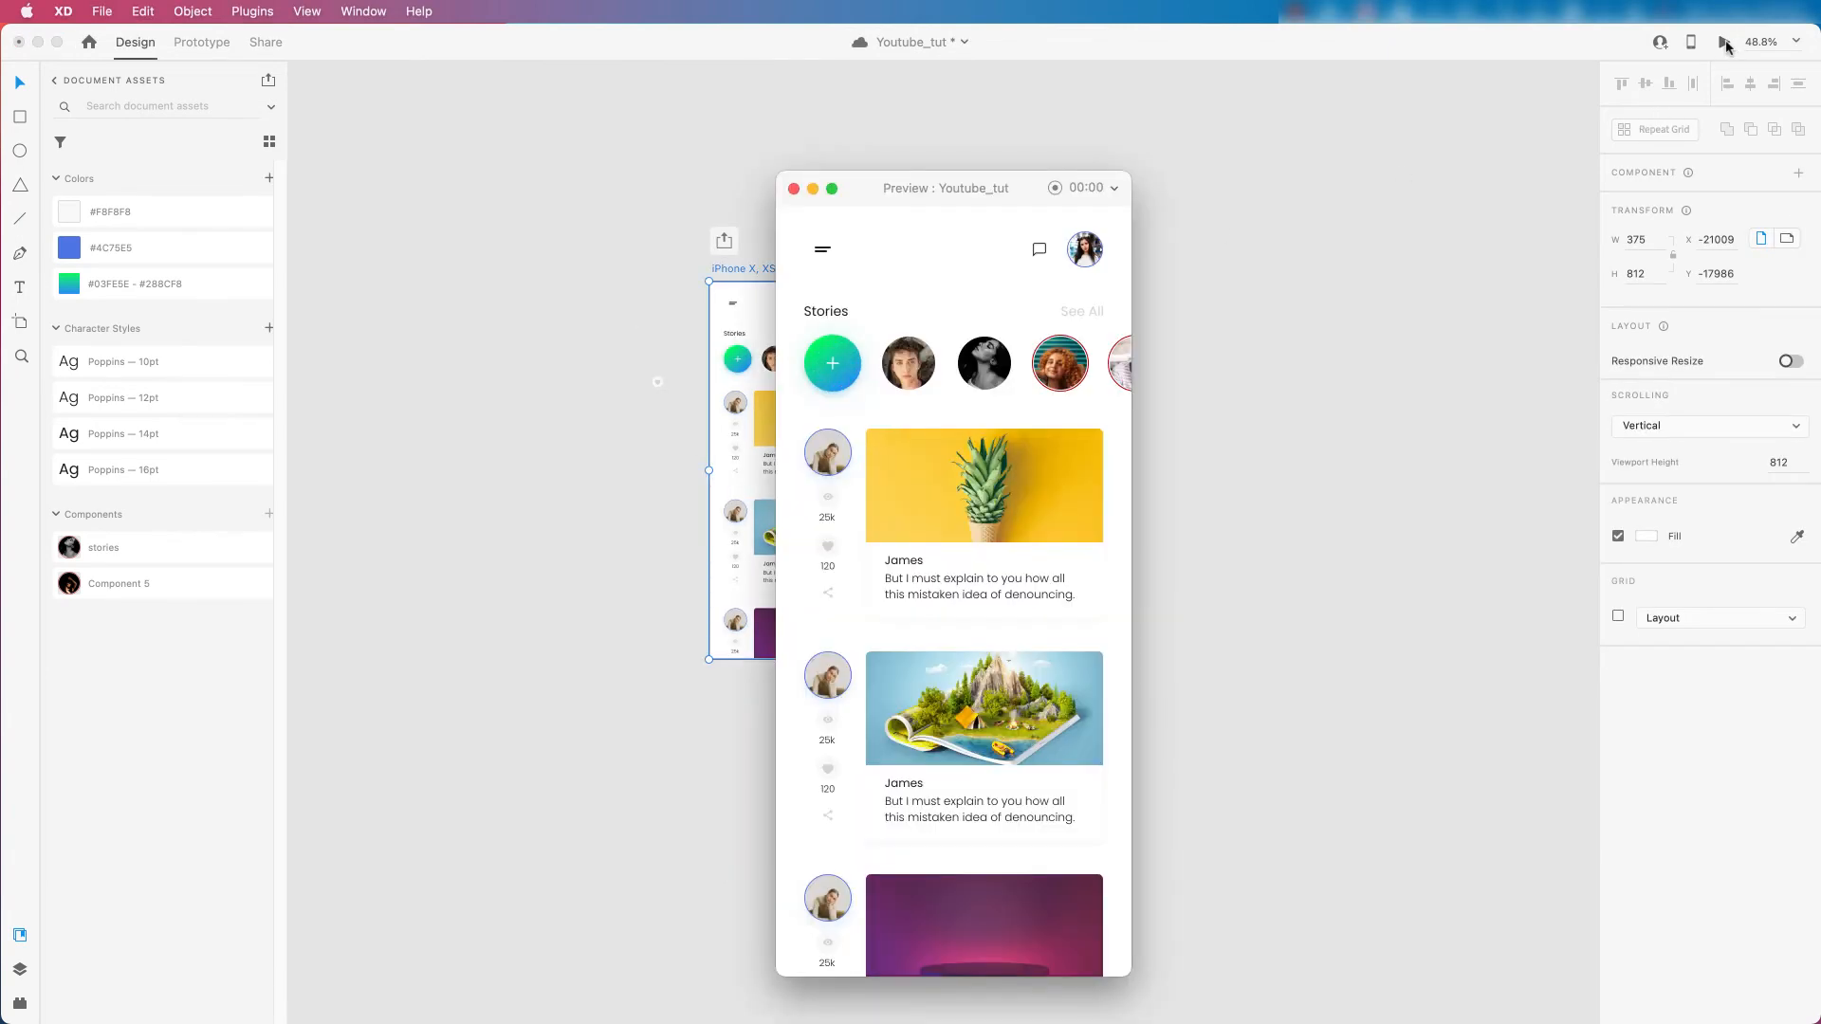
pyautogui.moveTo(1036, 188); pyautogui.dragTo(954, 110)
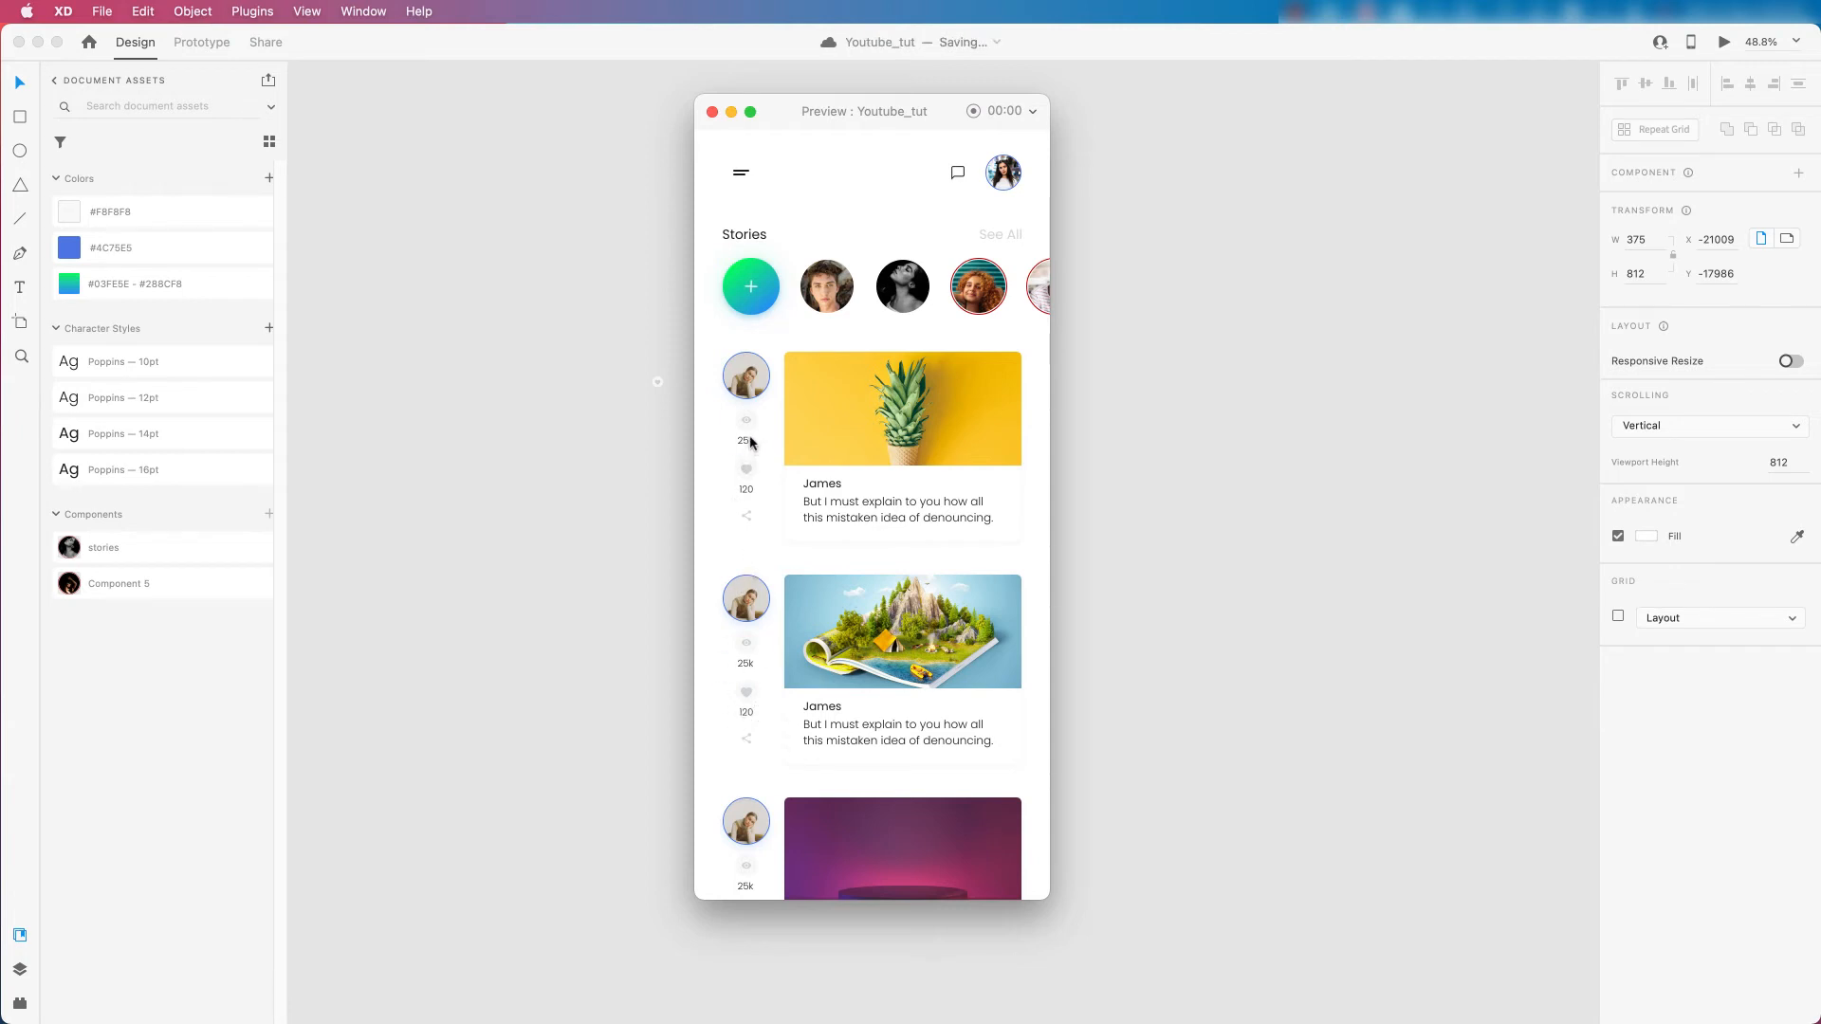
pyautogui.click(711, 113)
pyautogui.scroll(3, 813, 376)
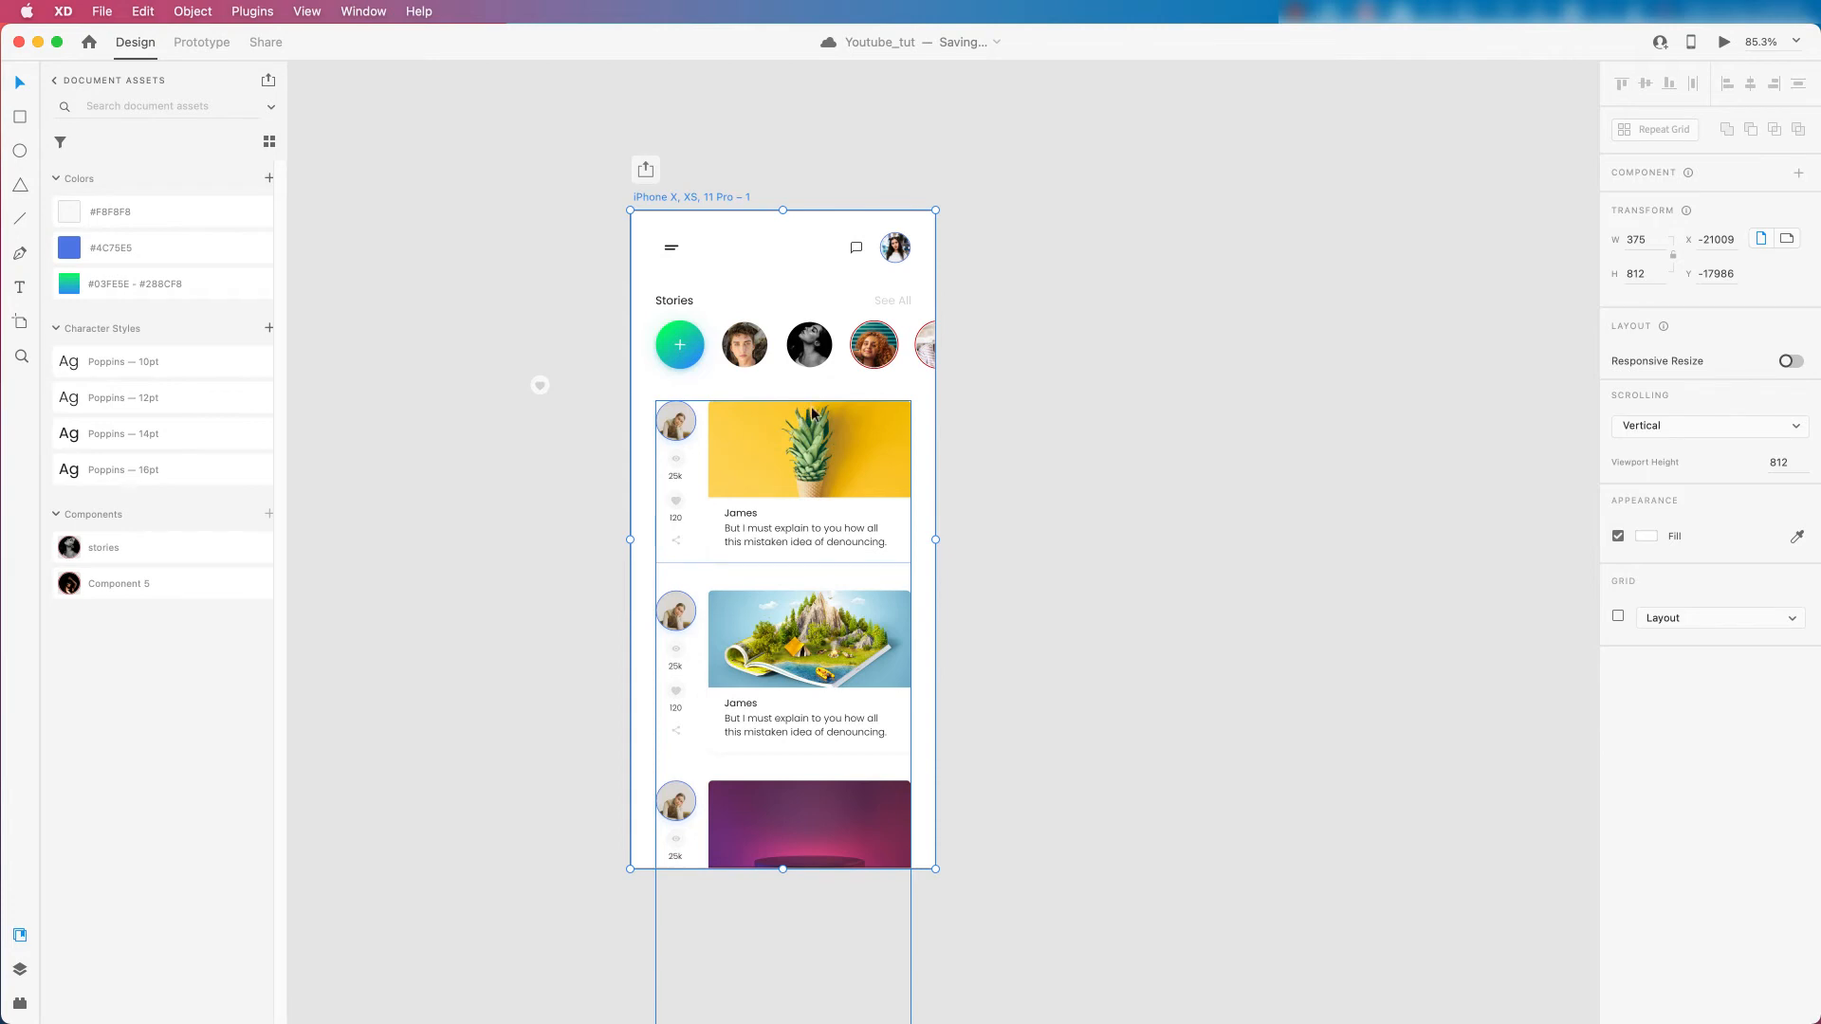
pyautogui.scroll(-2, 802, 412)
pyautogui.doubleClick(825, 454)
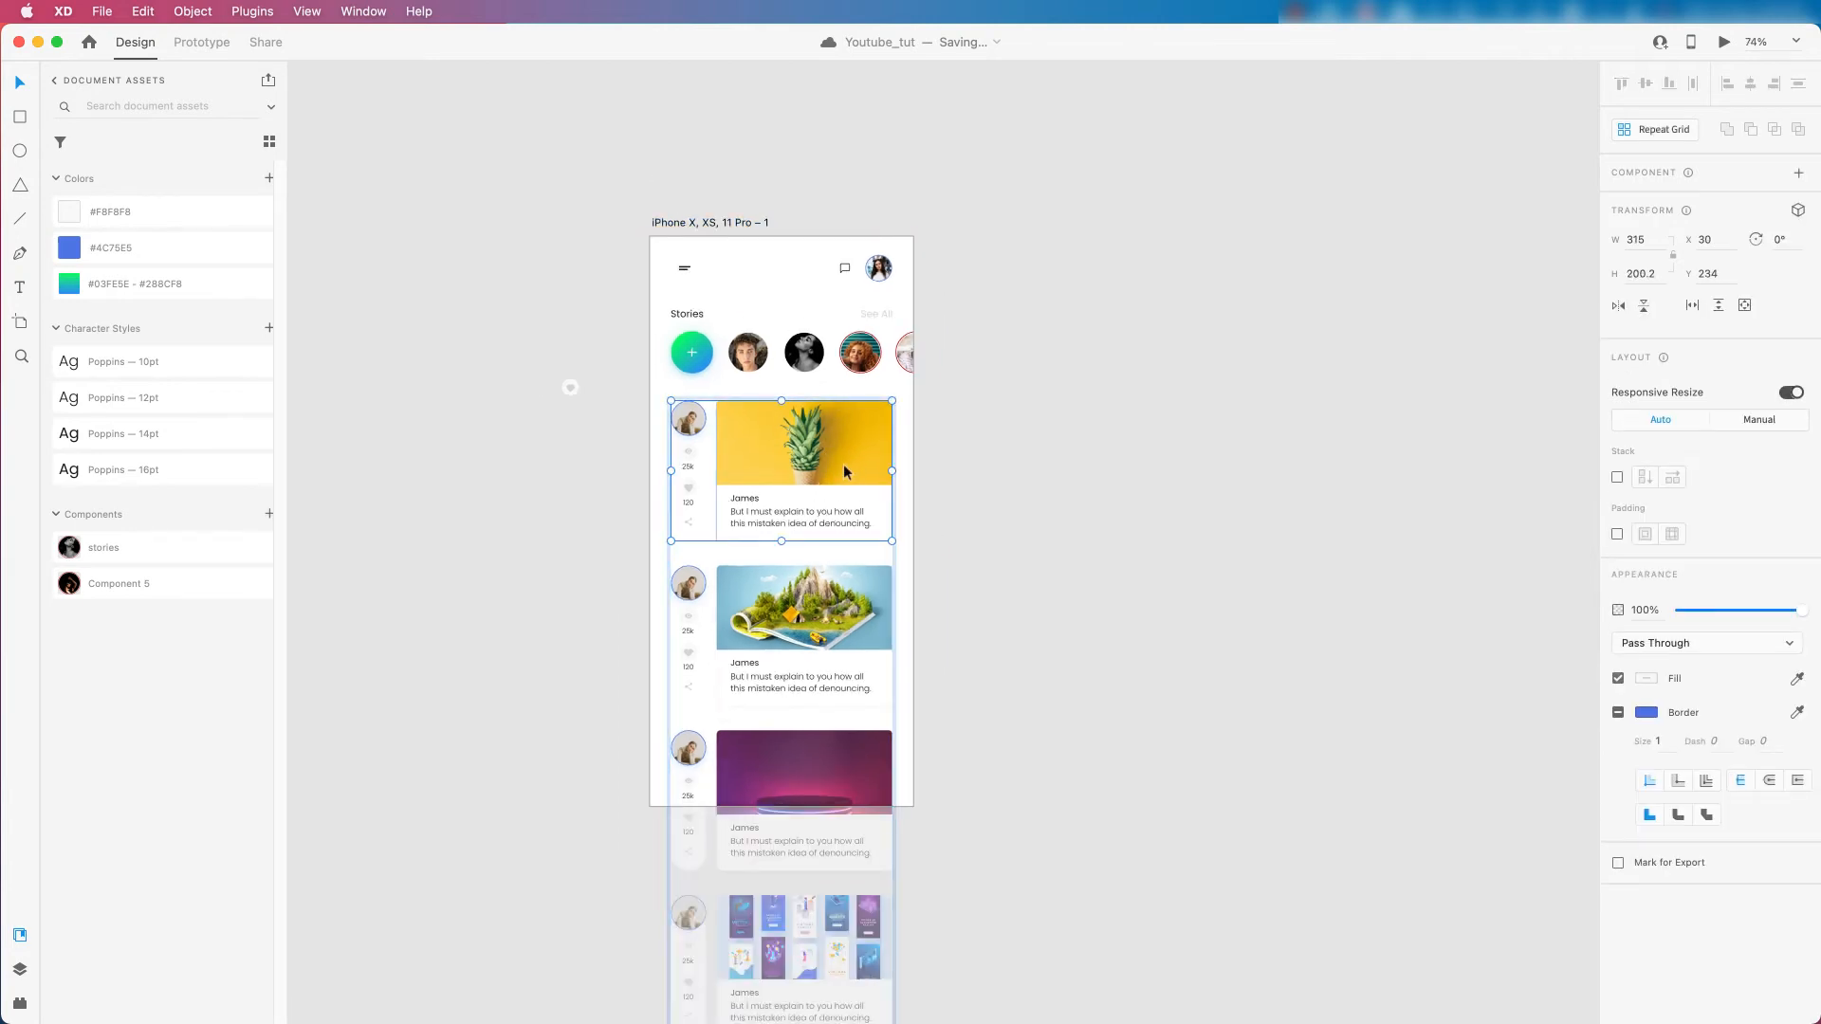
pyautogui.click(999, 441)
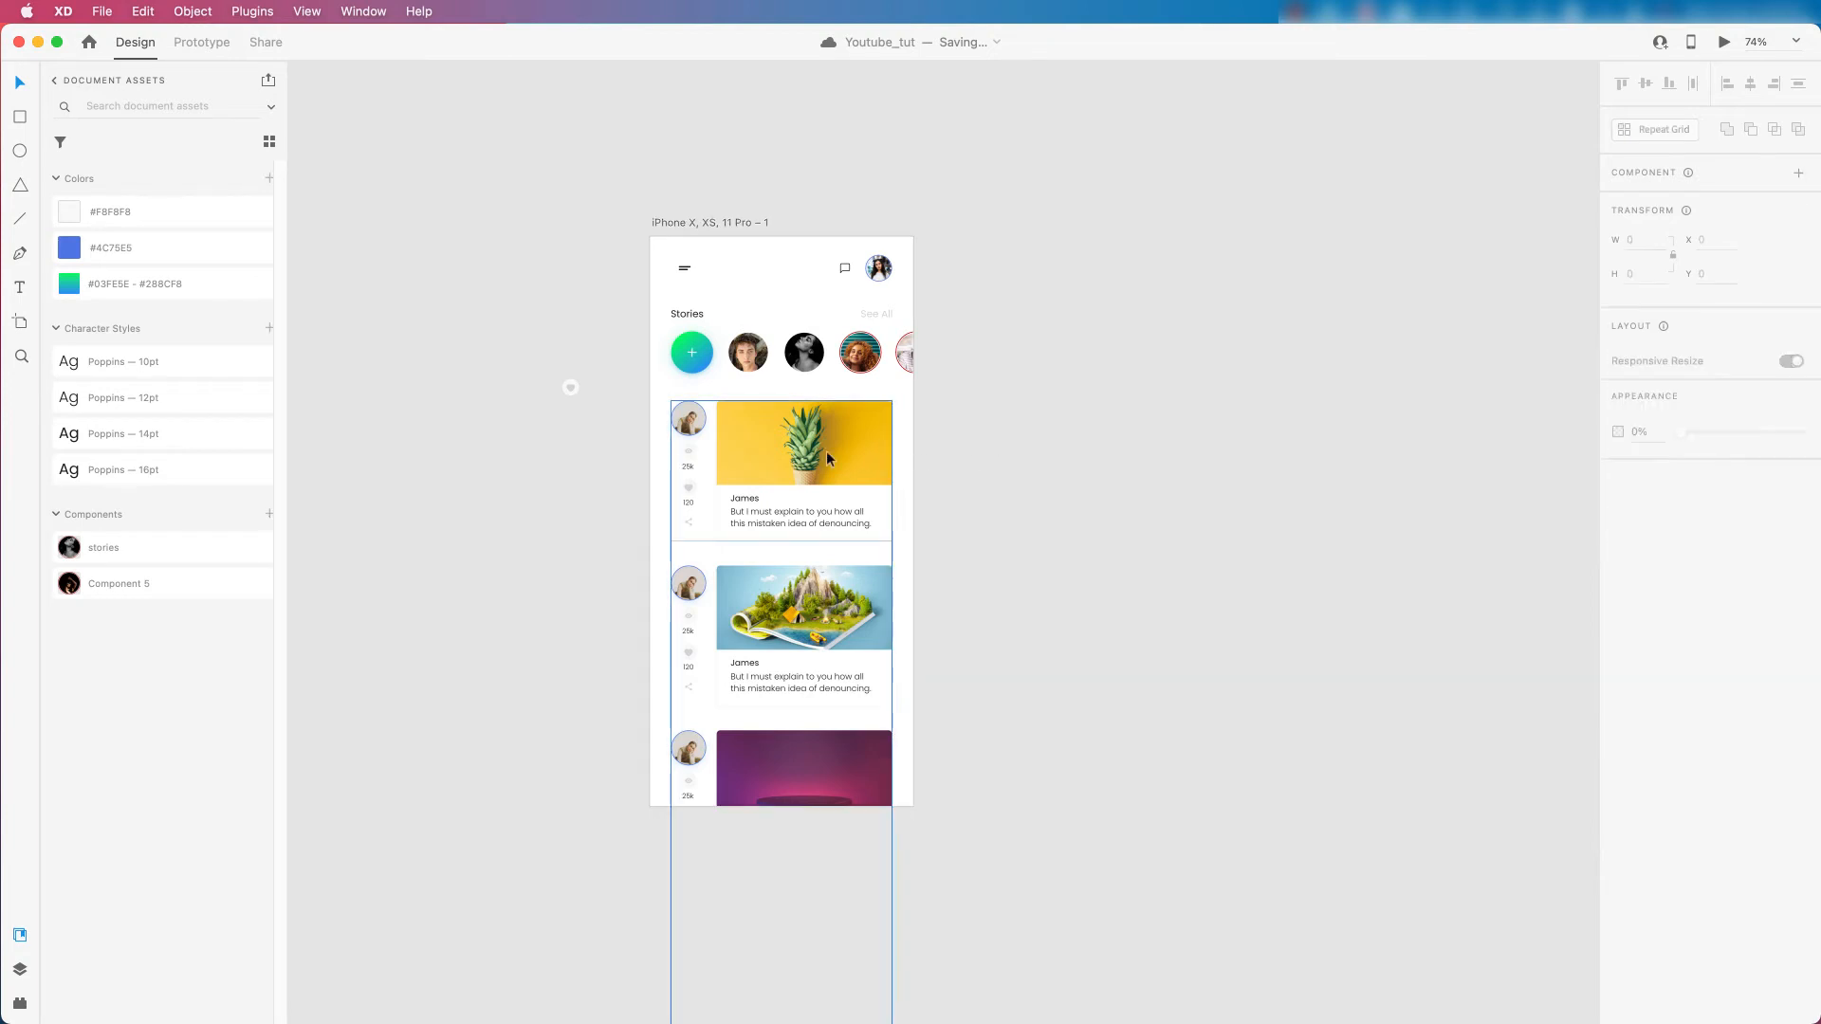
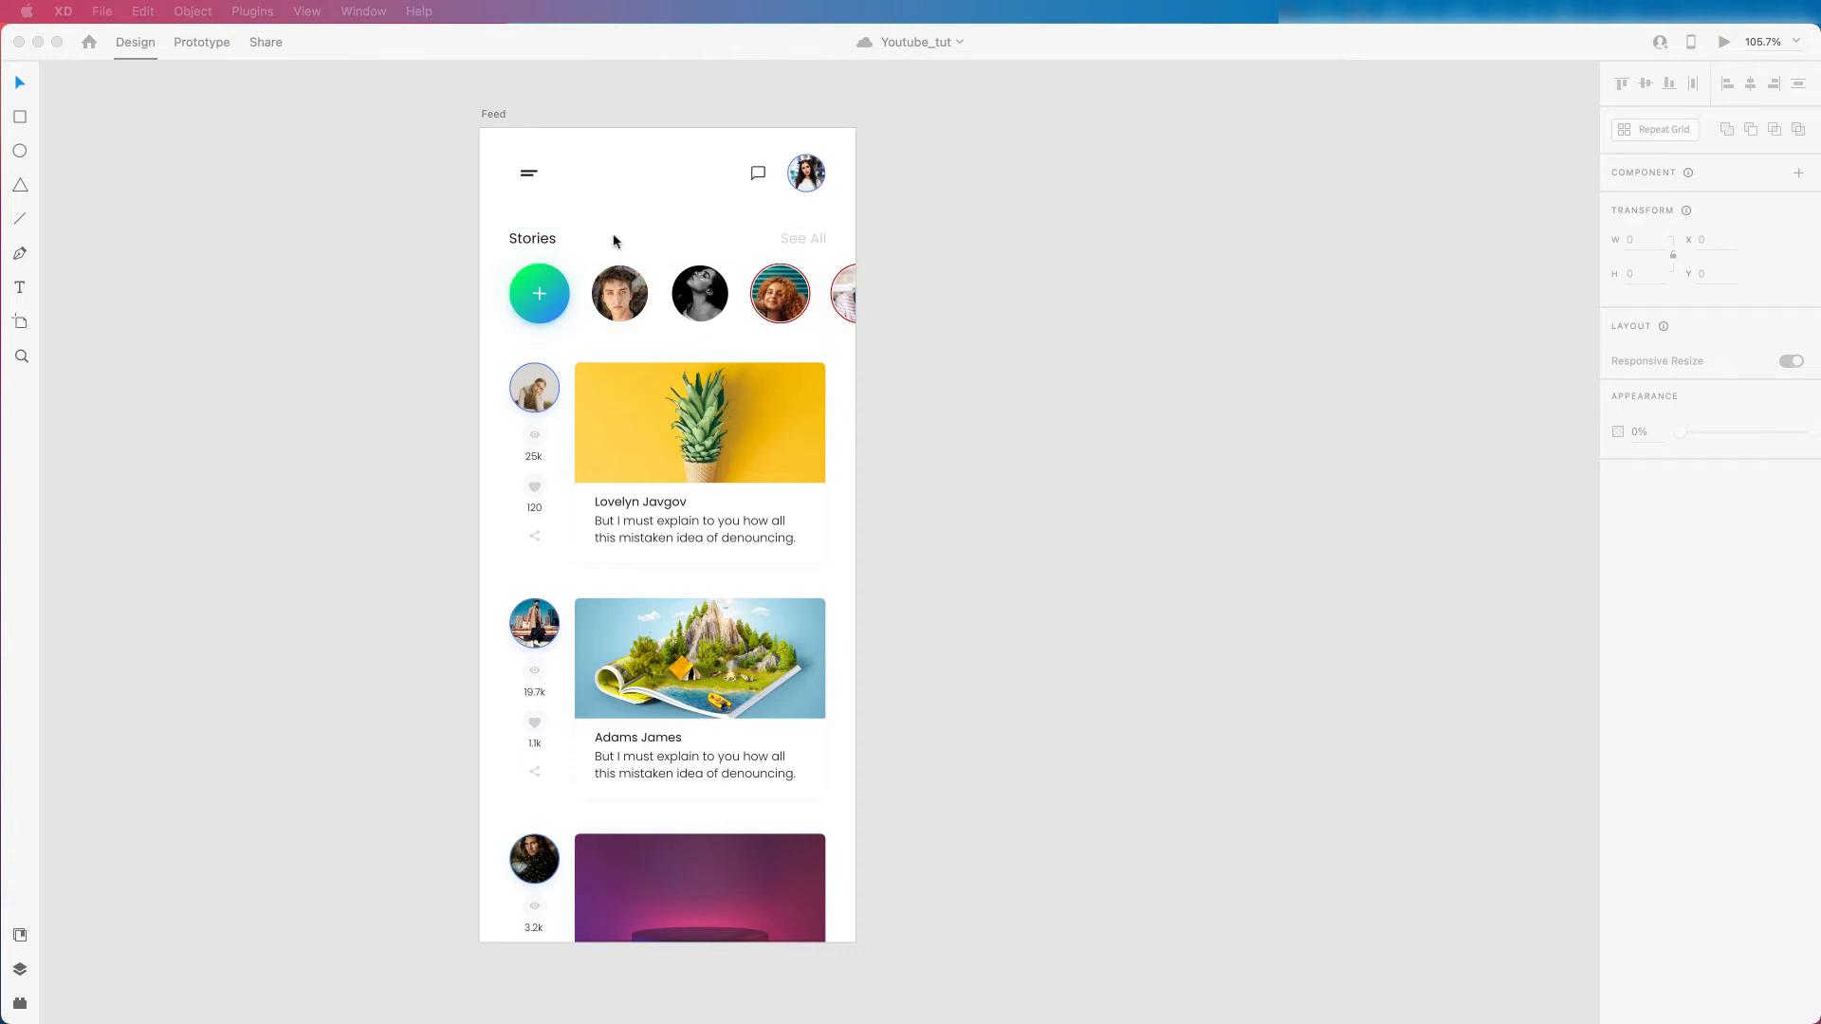
pyautogui.click(493, 117)
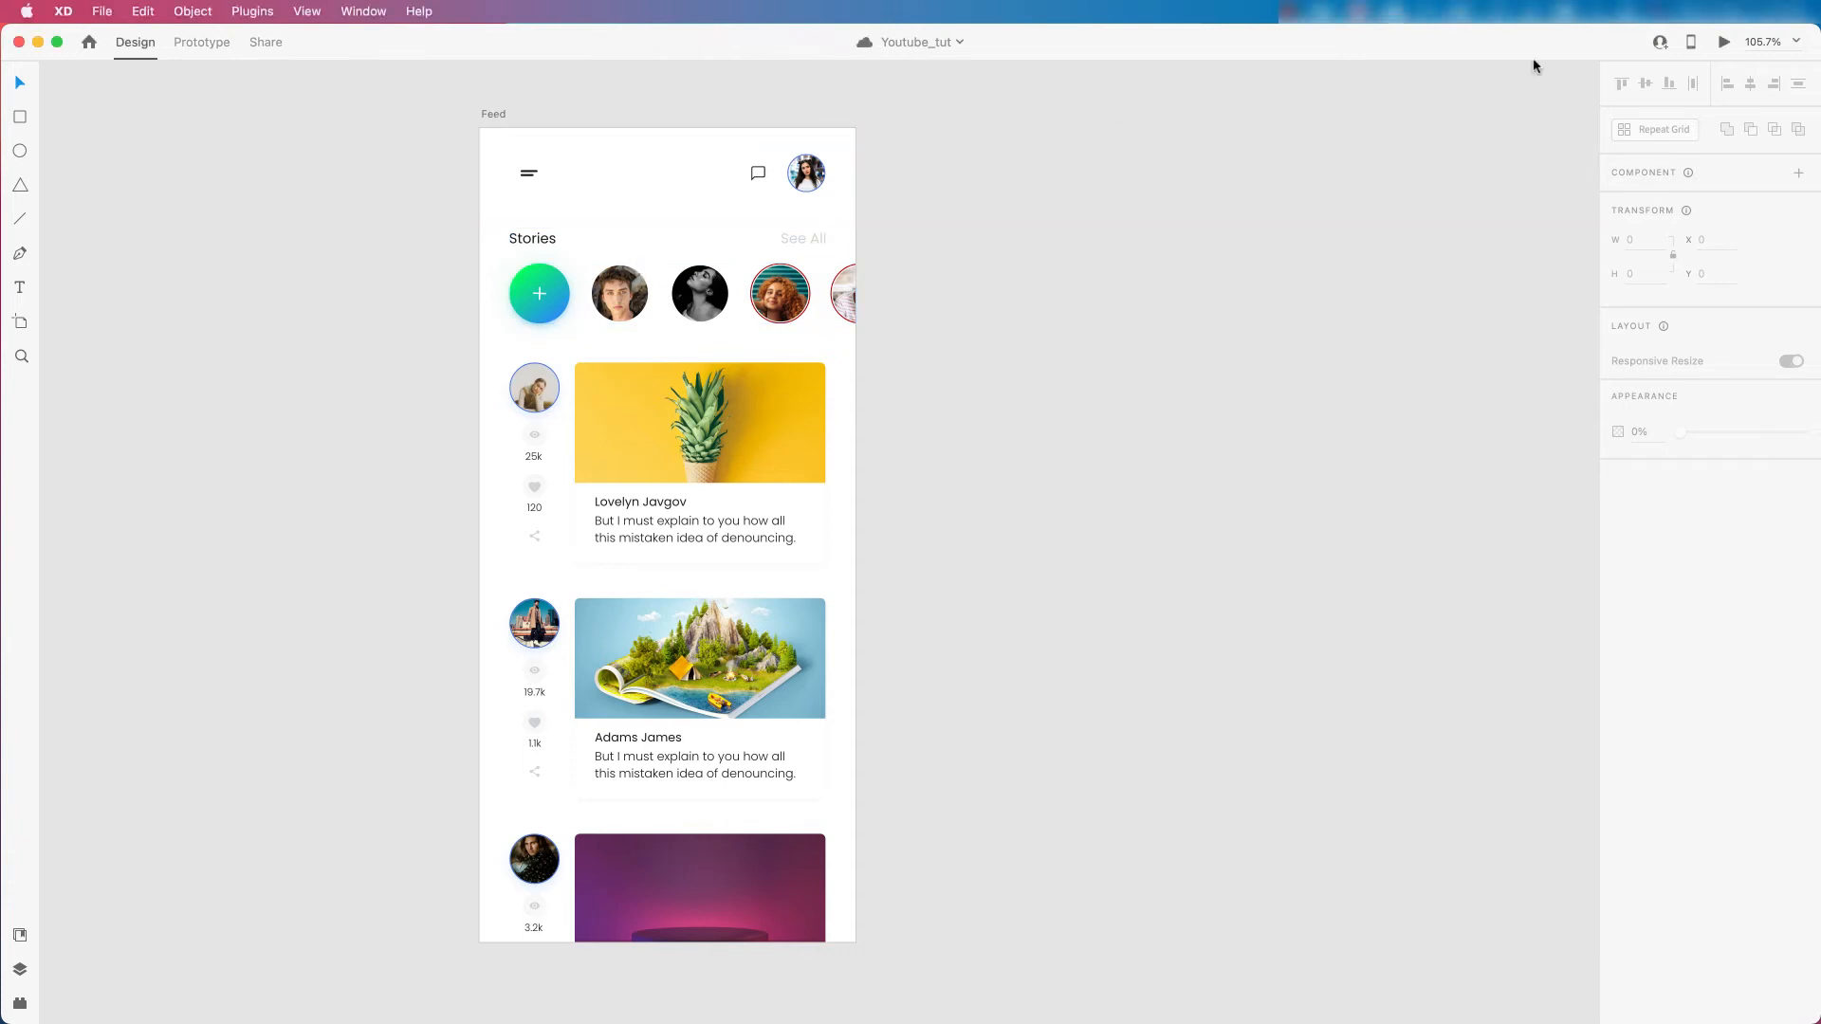
pyautogui.click(1723, 45)
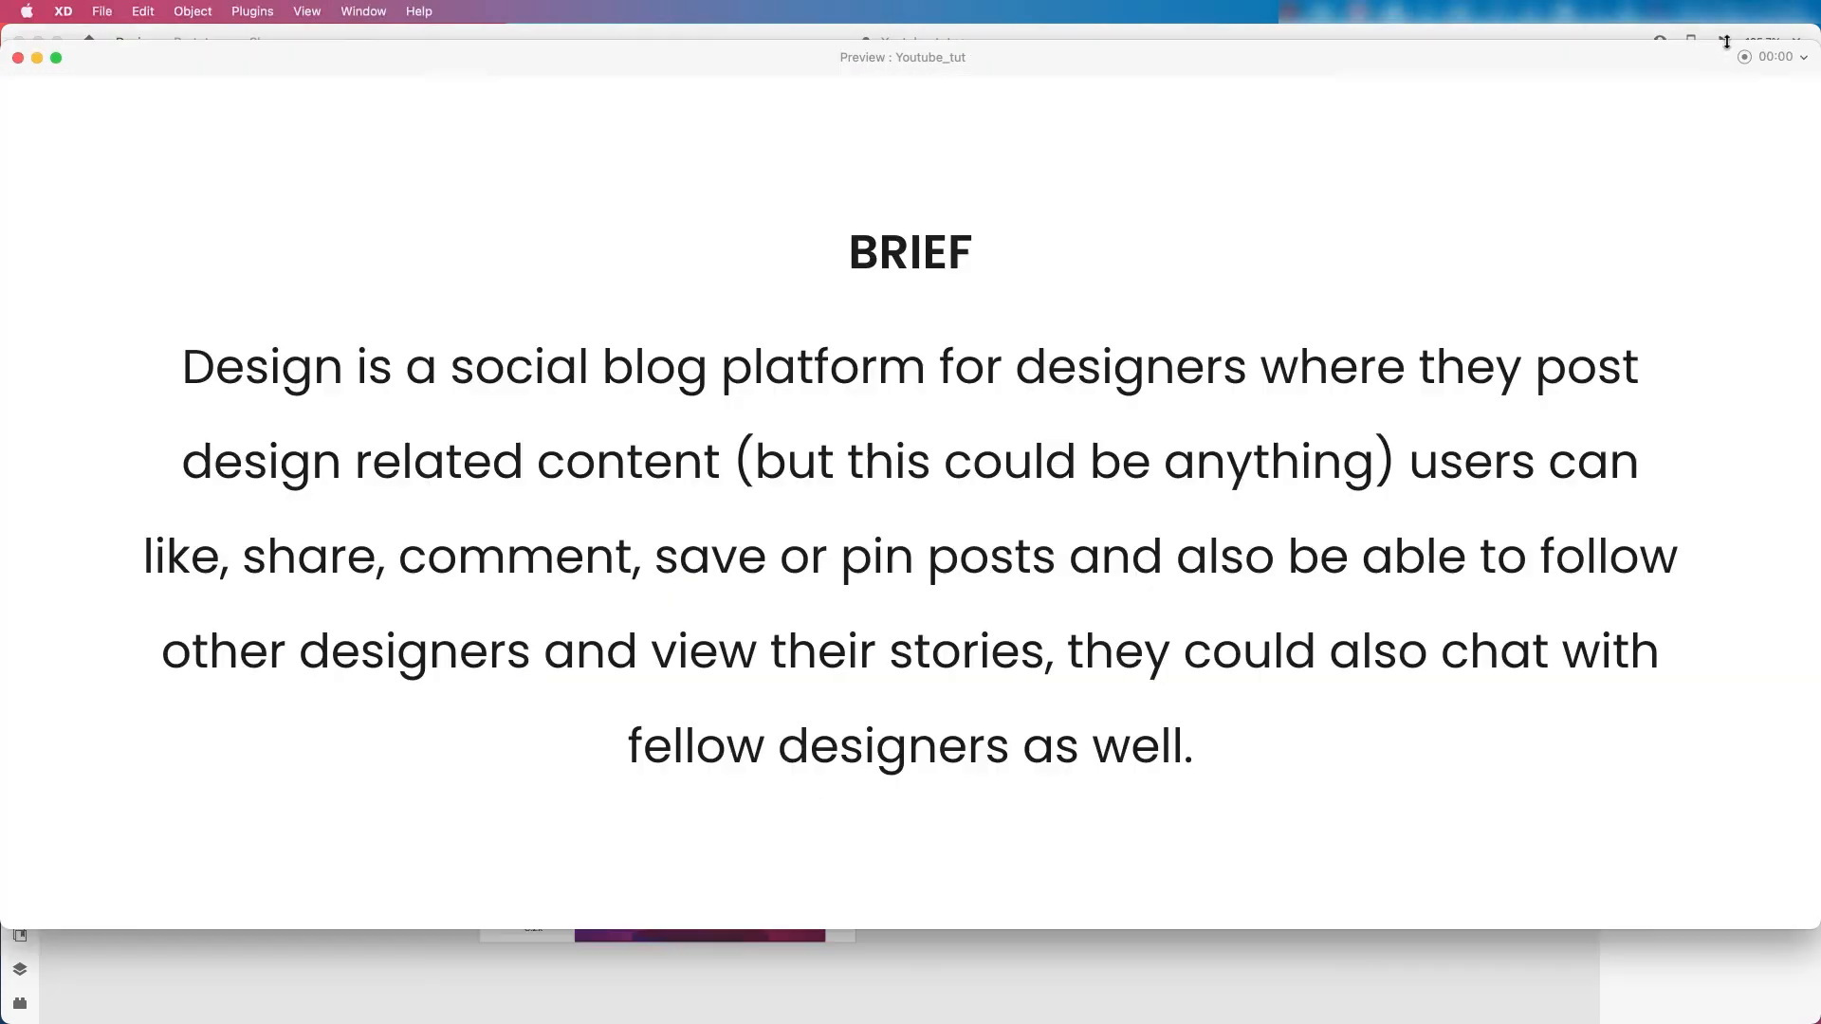
pyautogui.click(17, 58)
# Preview the Feed artboard and scroll through the posts to check how they move beneath the header and stories row.
pyautogui.click(485, 115)
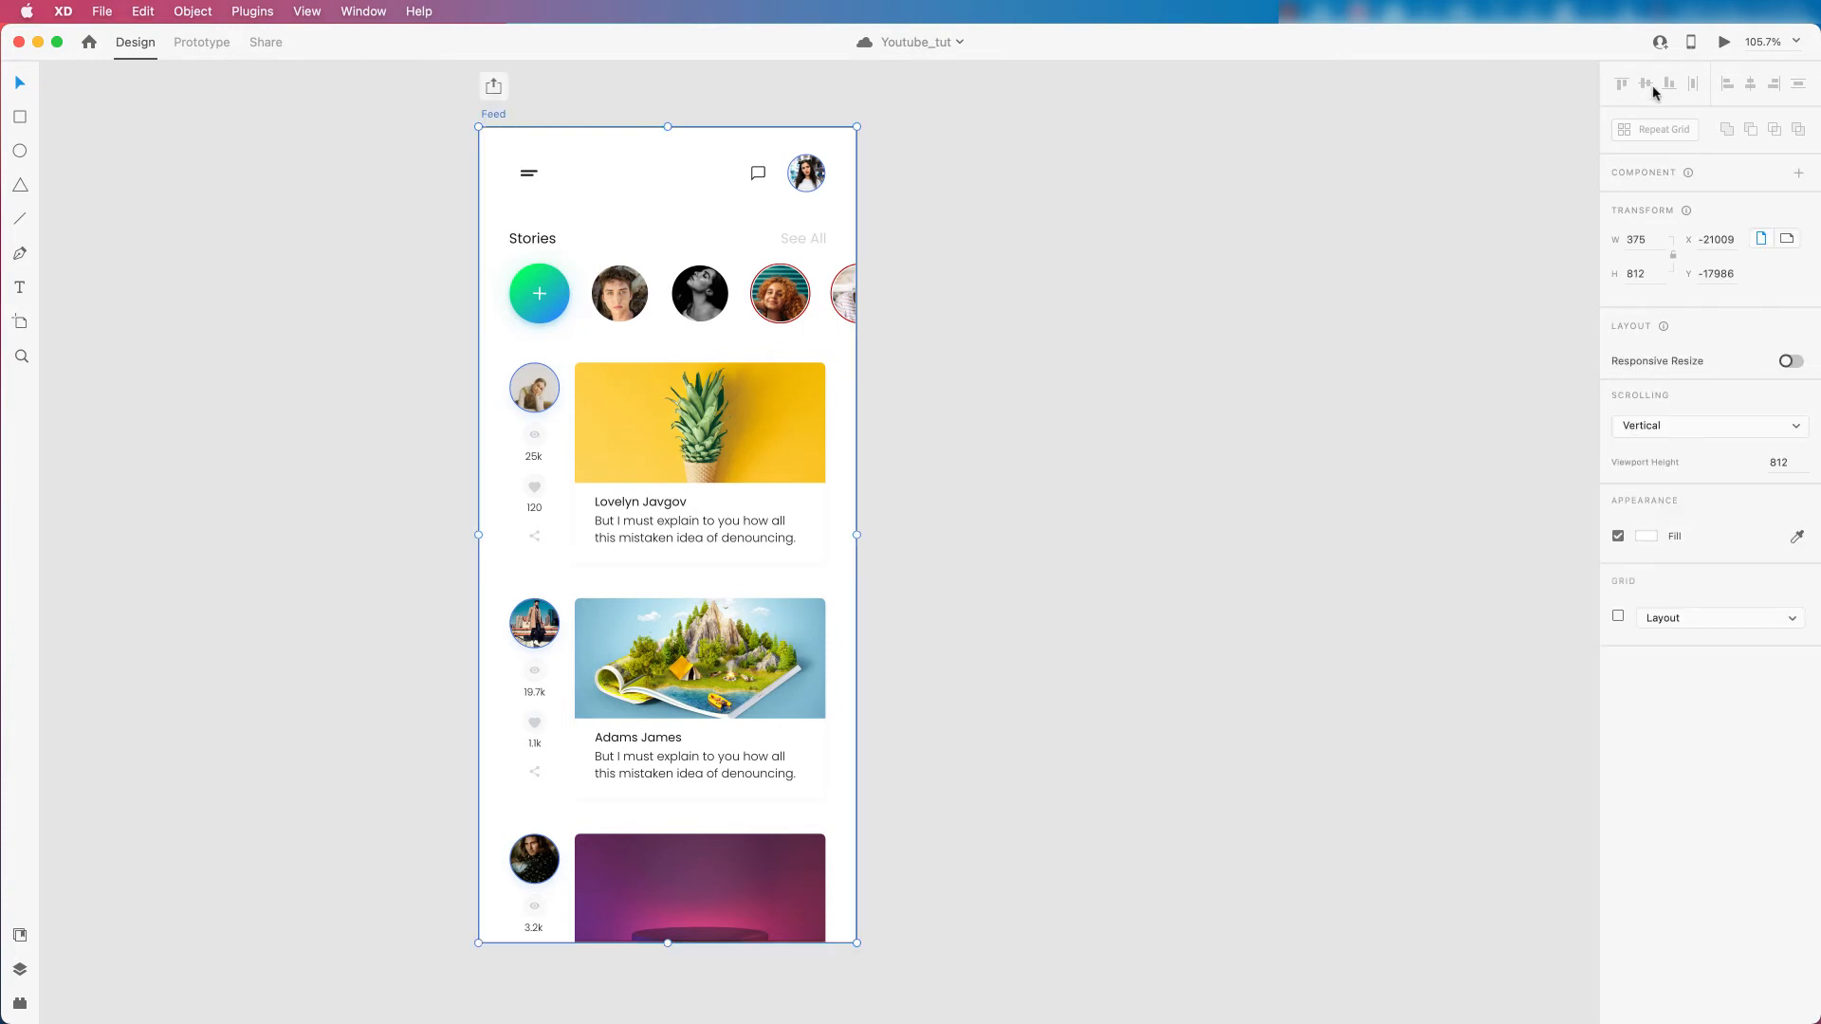
pyautogui.click(1723, 45)
pyautogui.moveTo(232, 142); pyautogui.dragTo(924, 127)
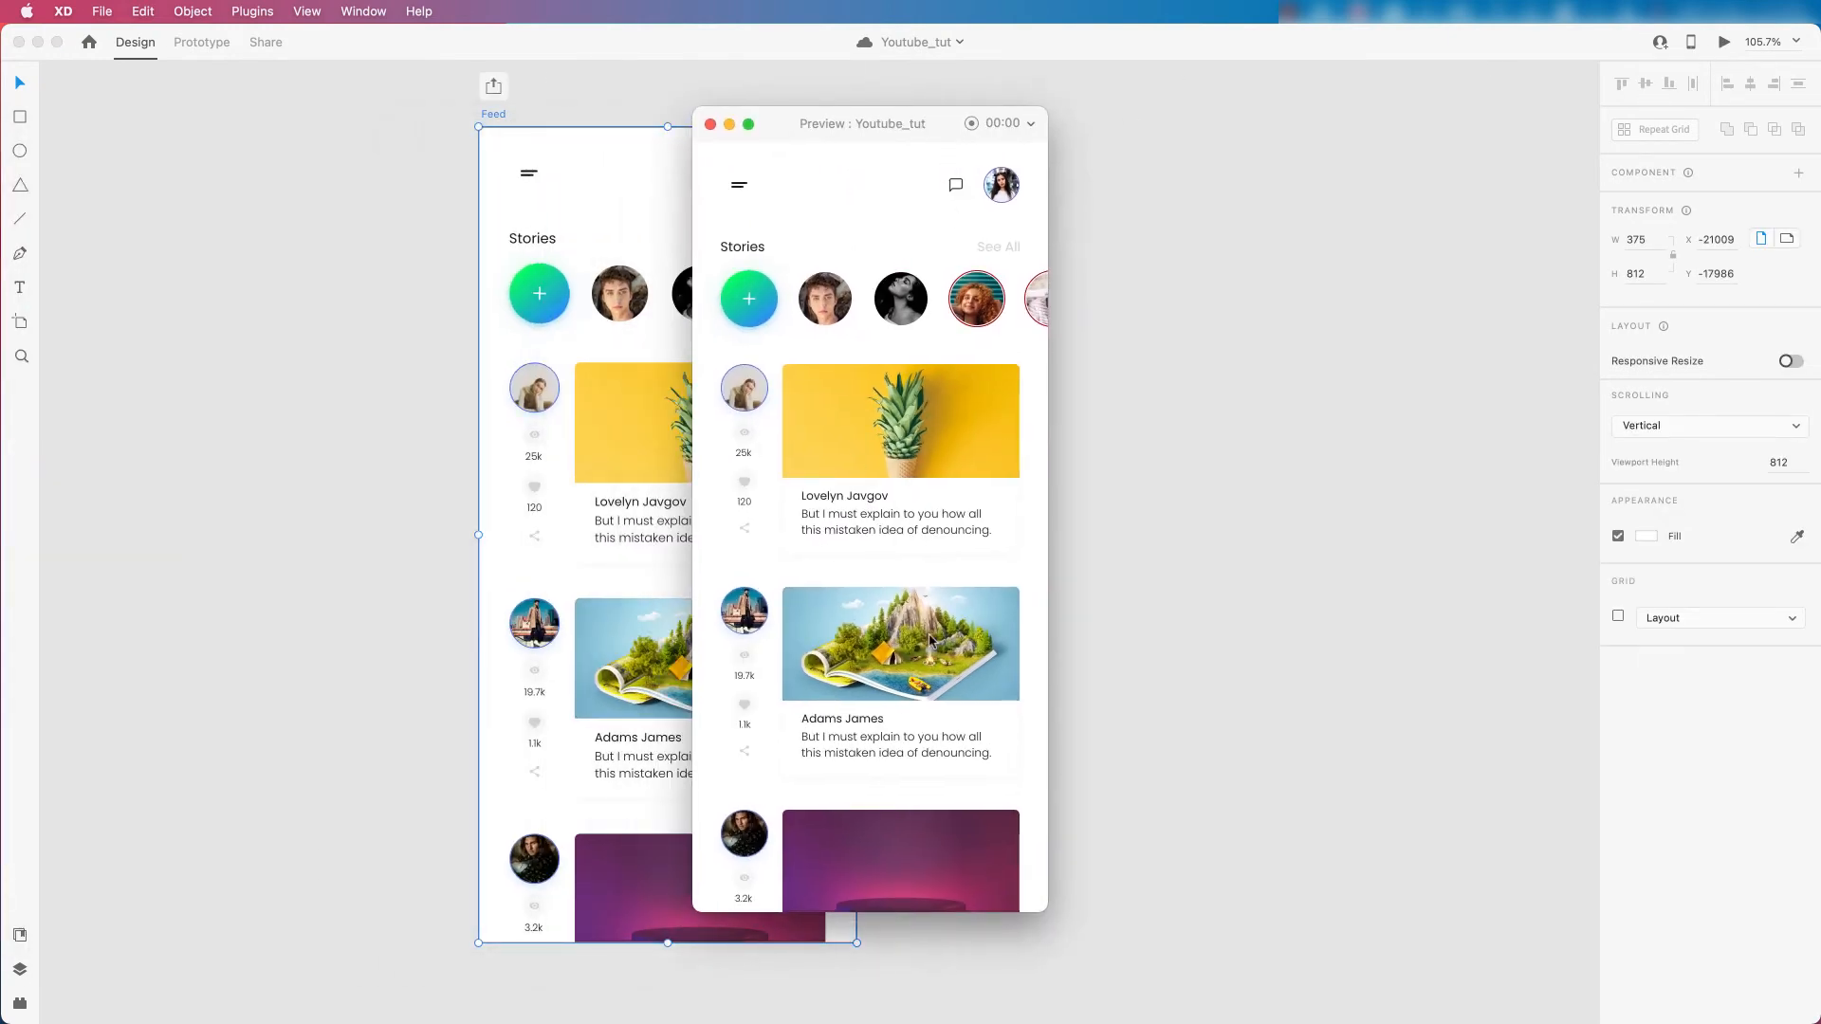
pyautogui.scroll(-5, 931, 642)
pyautogui.scroll(-2, 931, 642)
pyautogui.scroll(6, 933, 643)
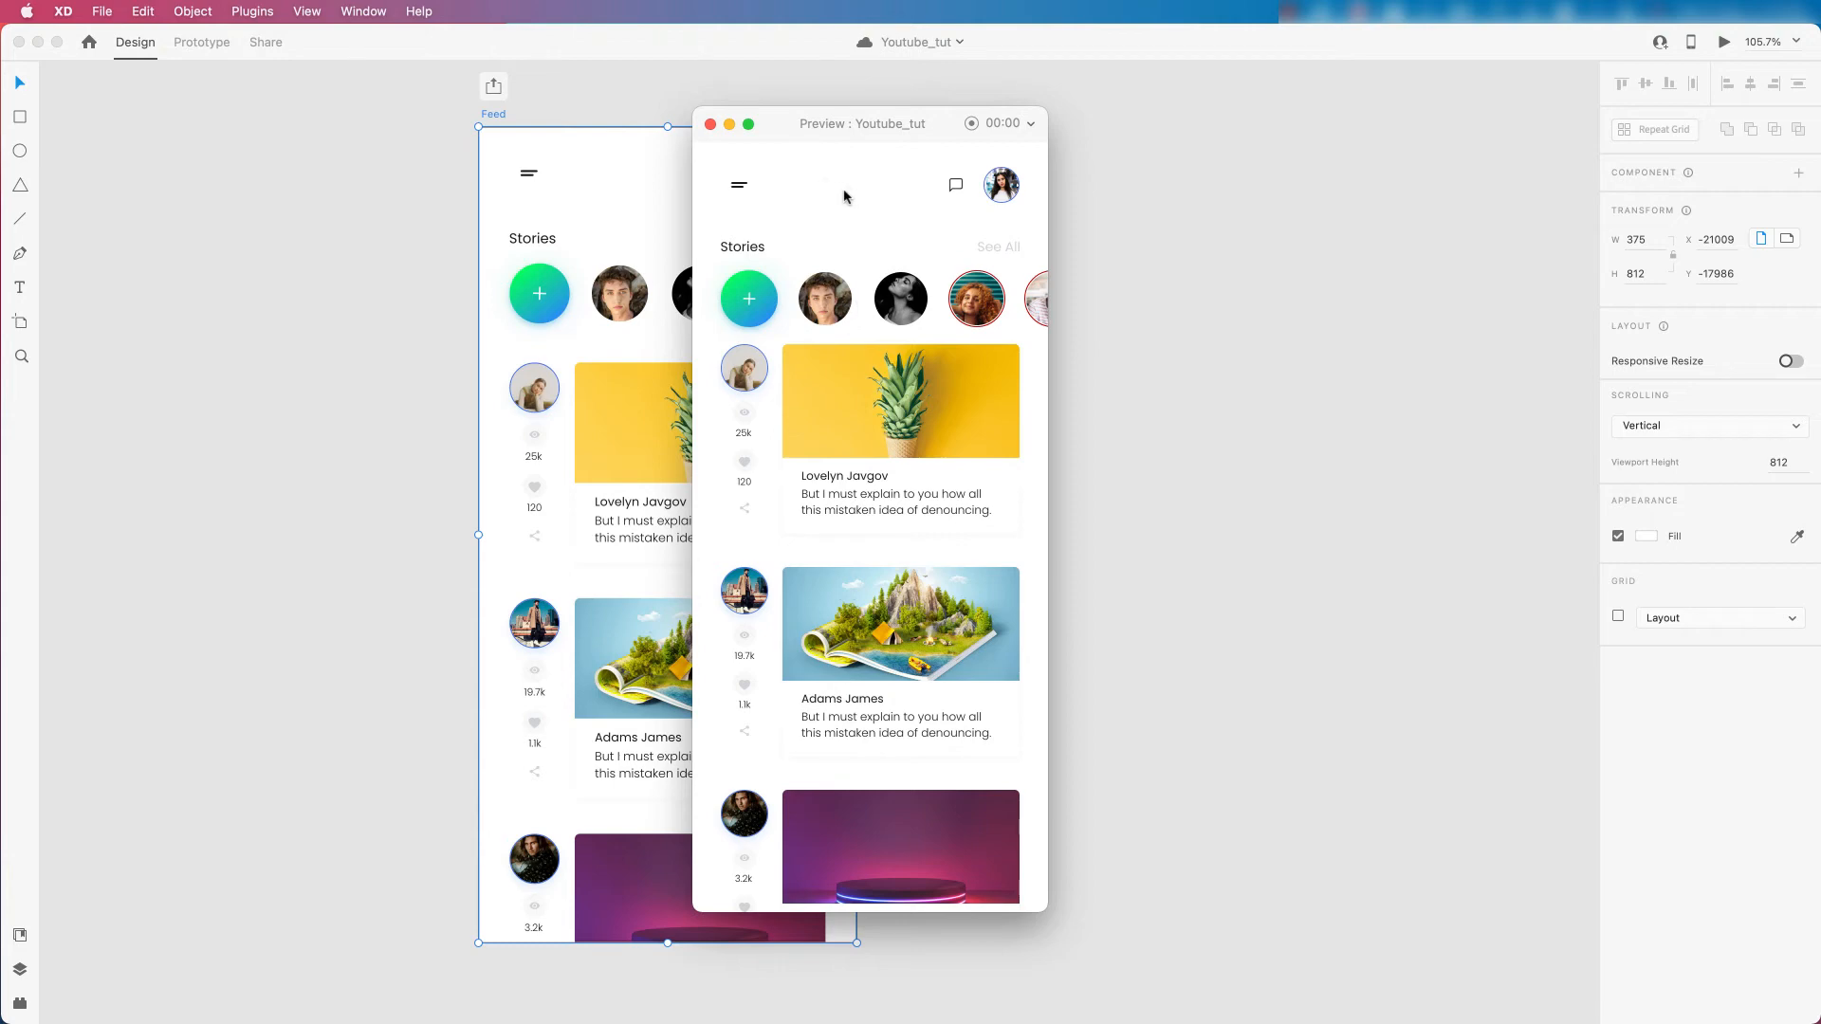
pyautogui.scroll(-3, 892, 536)
pyautogui.scroll(3, 892, 536)
pyautogui.scroll(-3, 894, 537)
pyautogui.scroll(3, 896, 544)
pyautogui.scroll(-3, 894, 542)
pyautogui.scroll(3, 894, 543)
pyautogui.scroll(-3, 896, 548)
pyautogui.scroll(3, 895, 545)
pyautogui.scroll(-3, 898, 540)
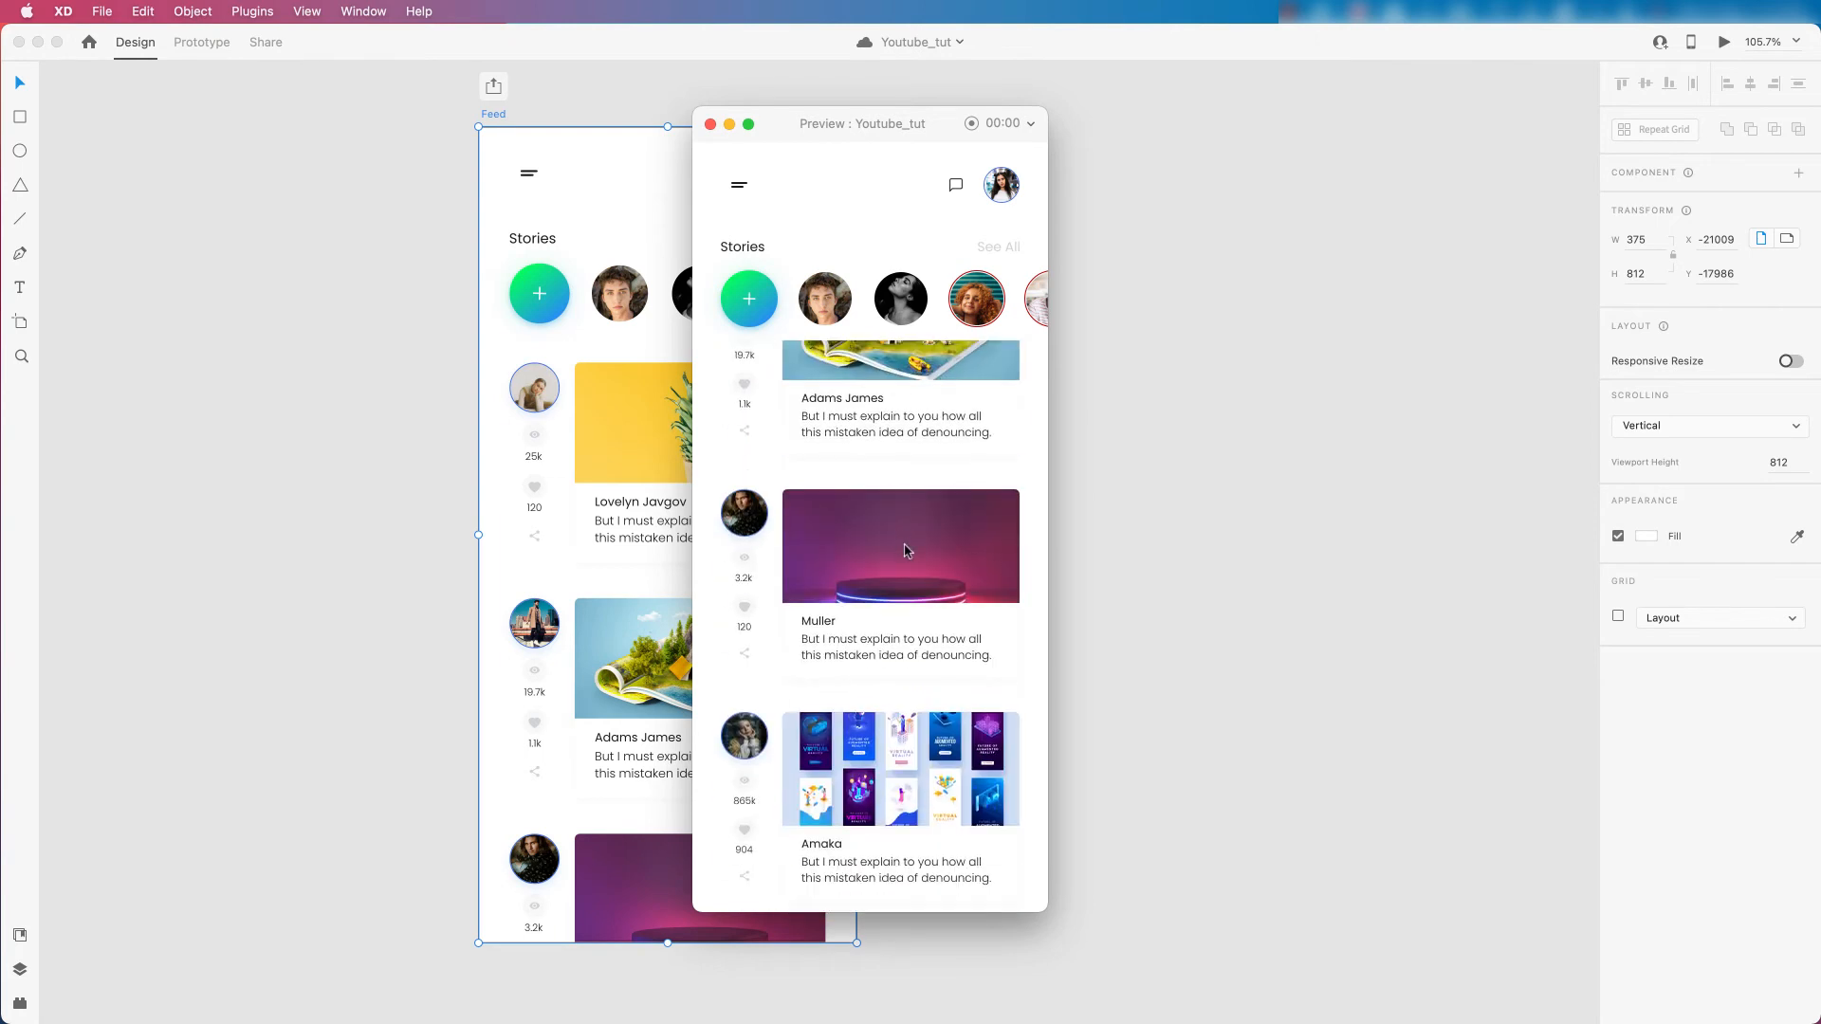
pyautogui.scroll(3, 899, 542)
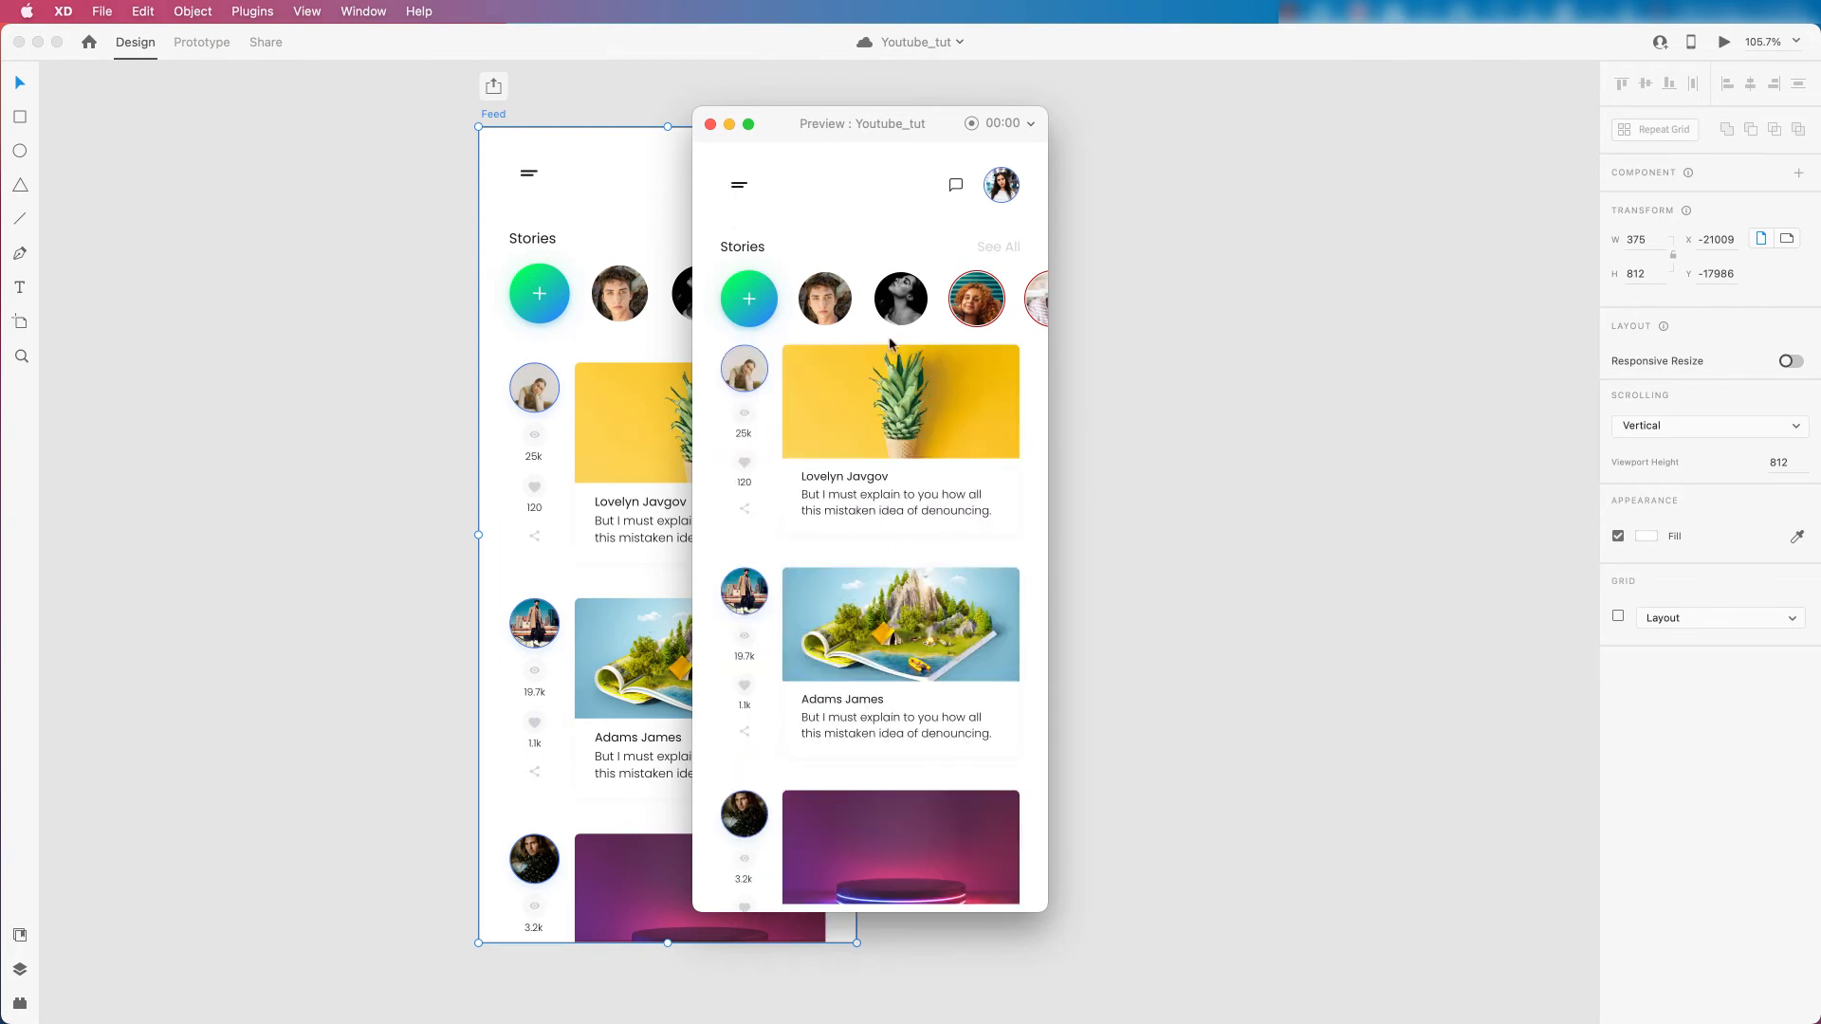
pyautogui.click(709, 124)
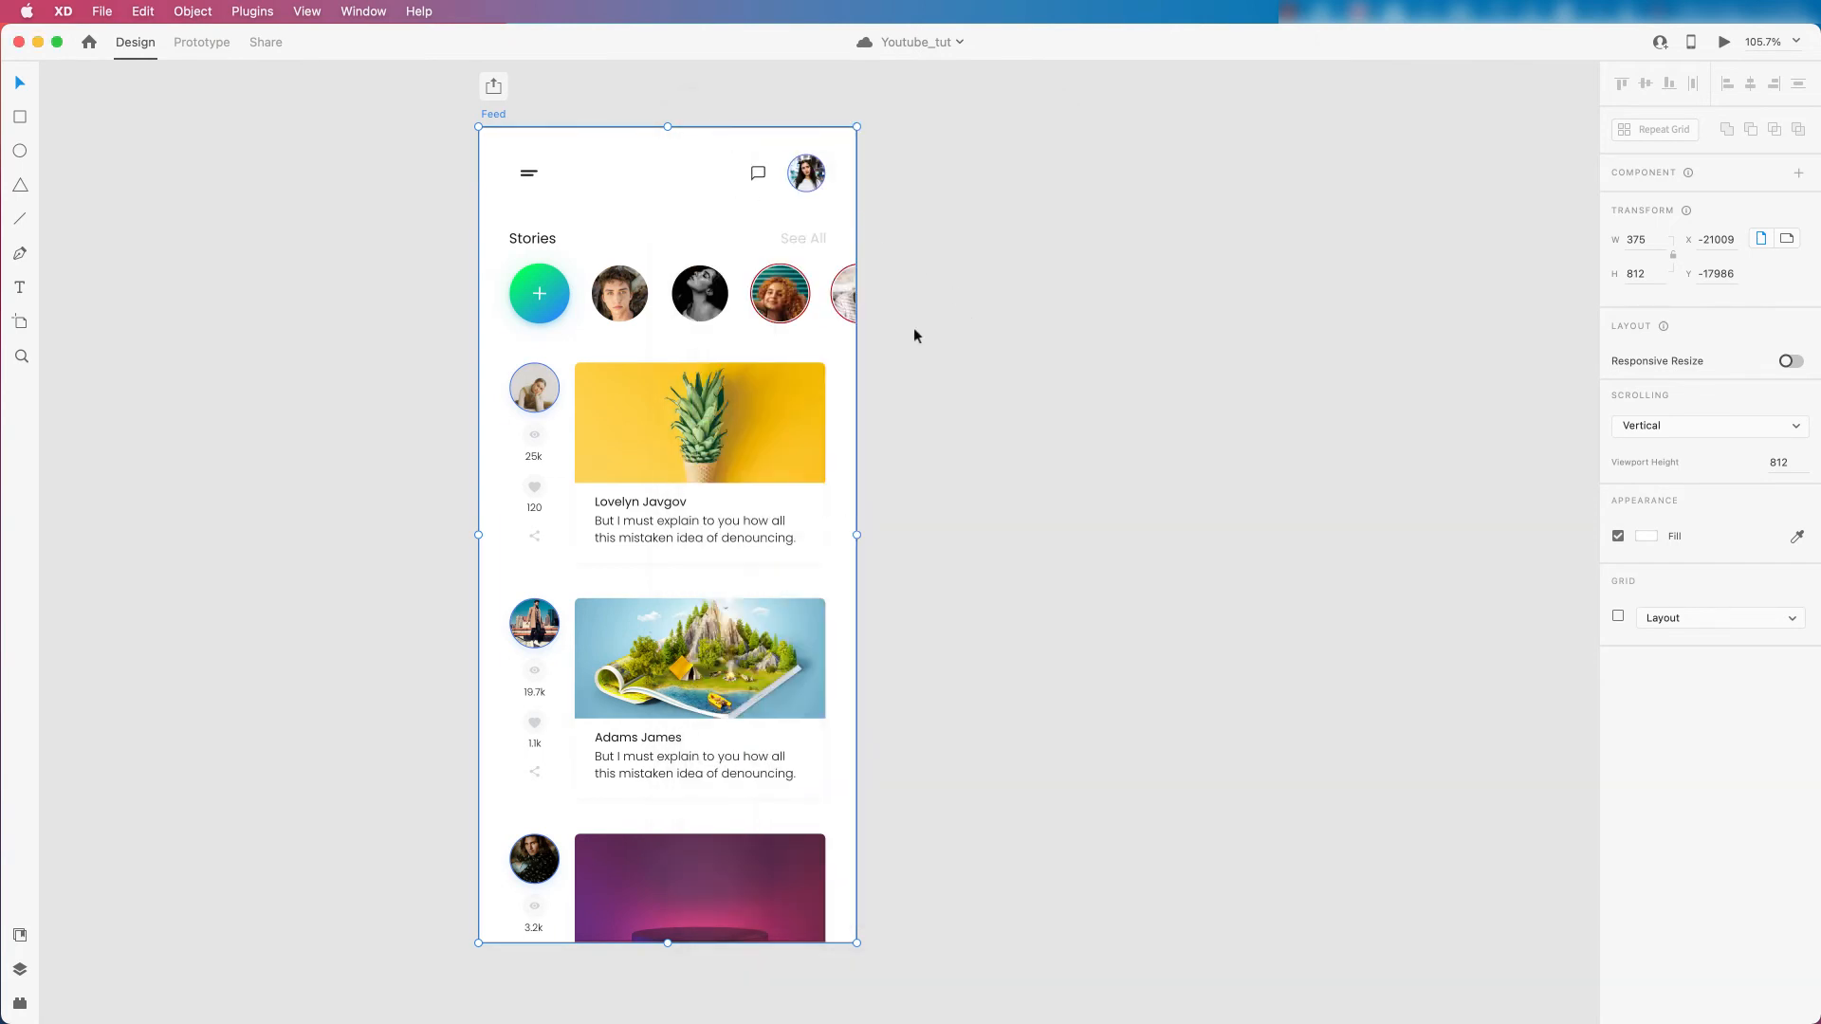
# Check the fixed-position setting of the stories row and header, and preview the Feed artboard's scrolling again.
pyautogui.click(708, 306)
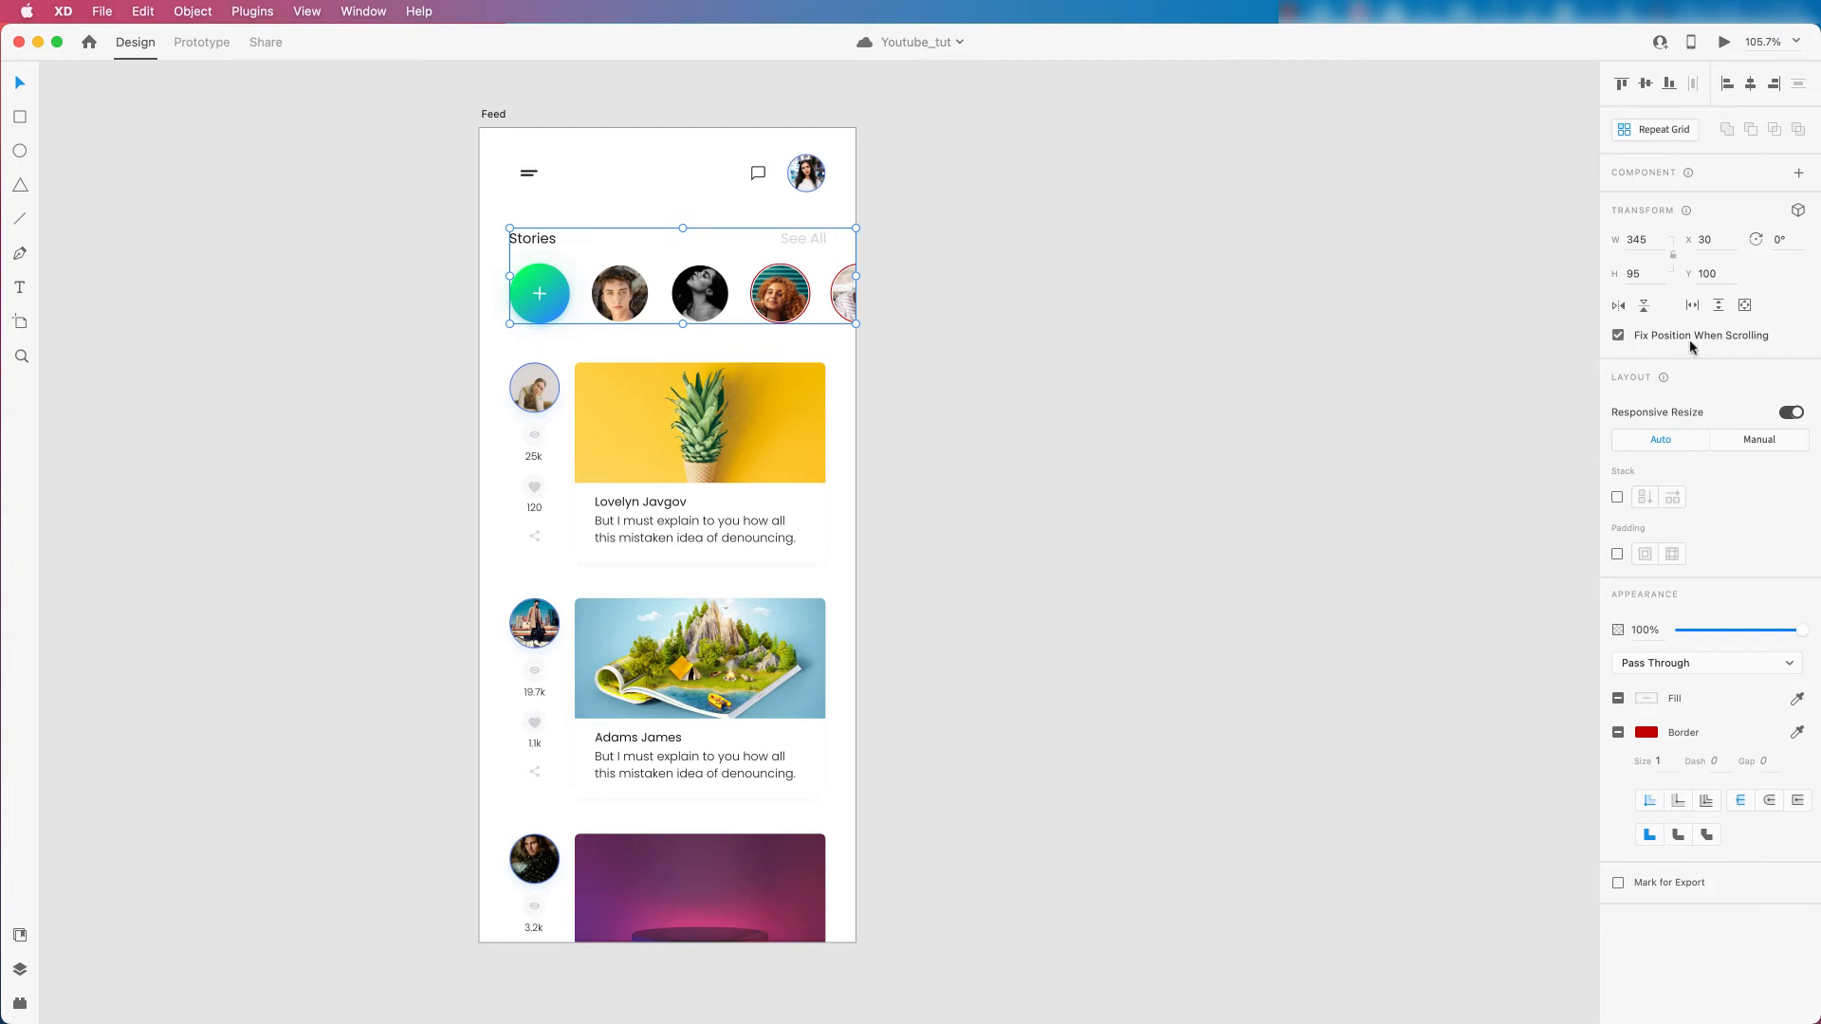
pyautogui.click(760, 179)
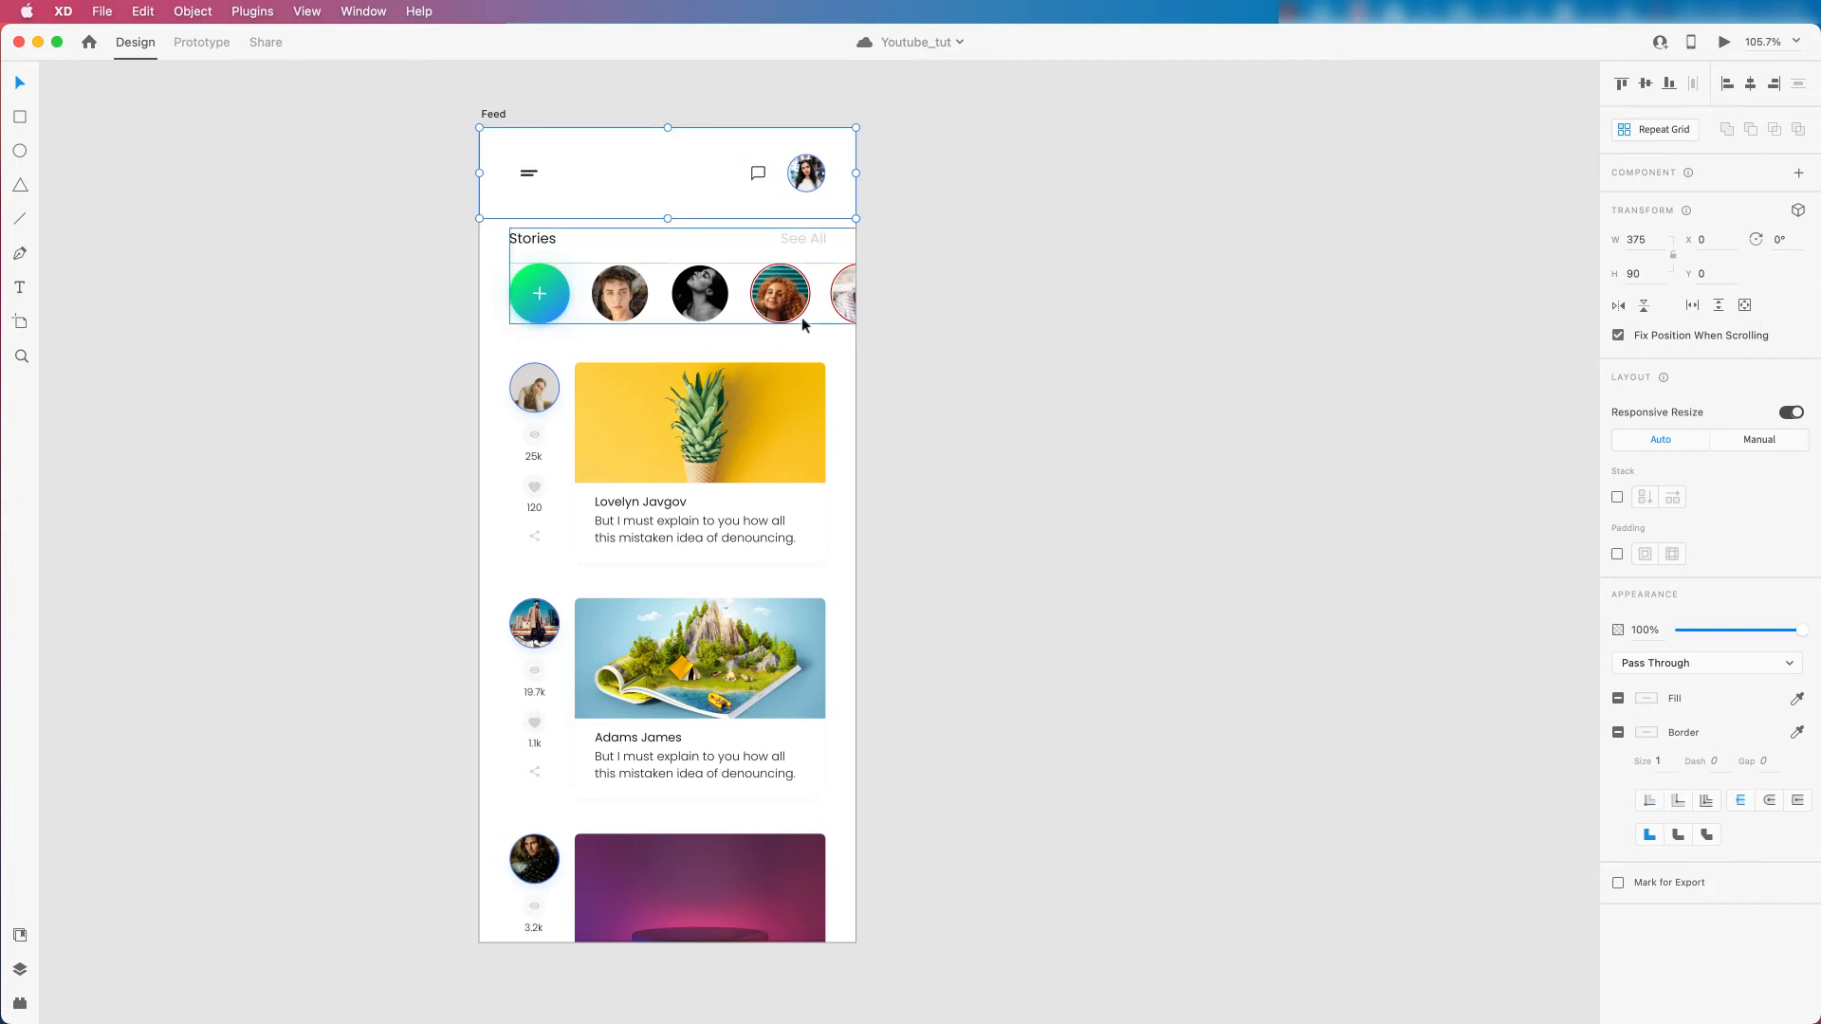
pyautogui.click(507, 115)
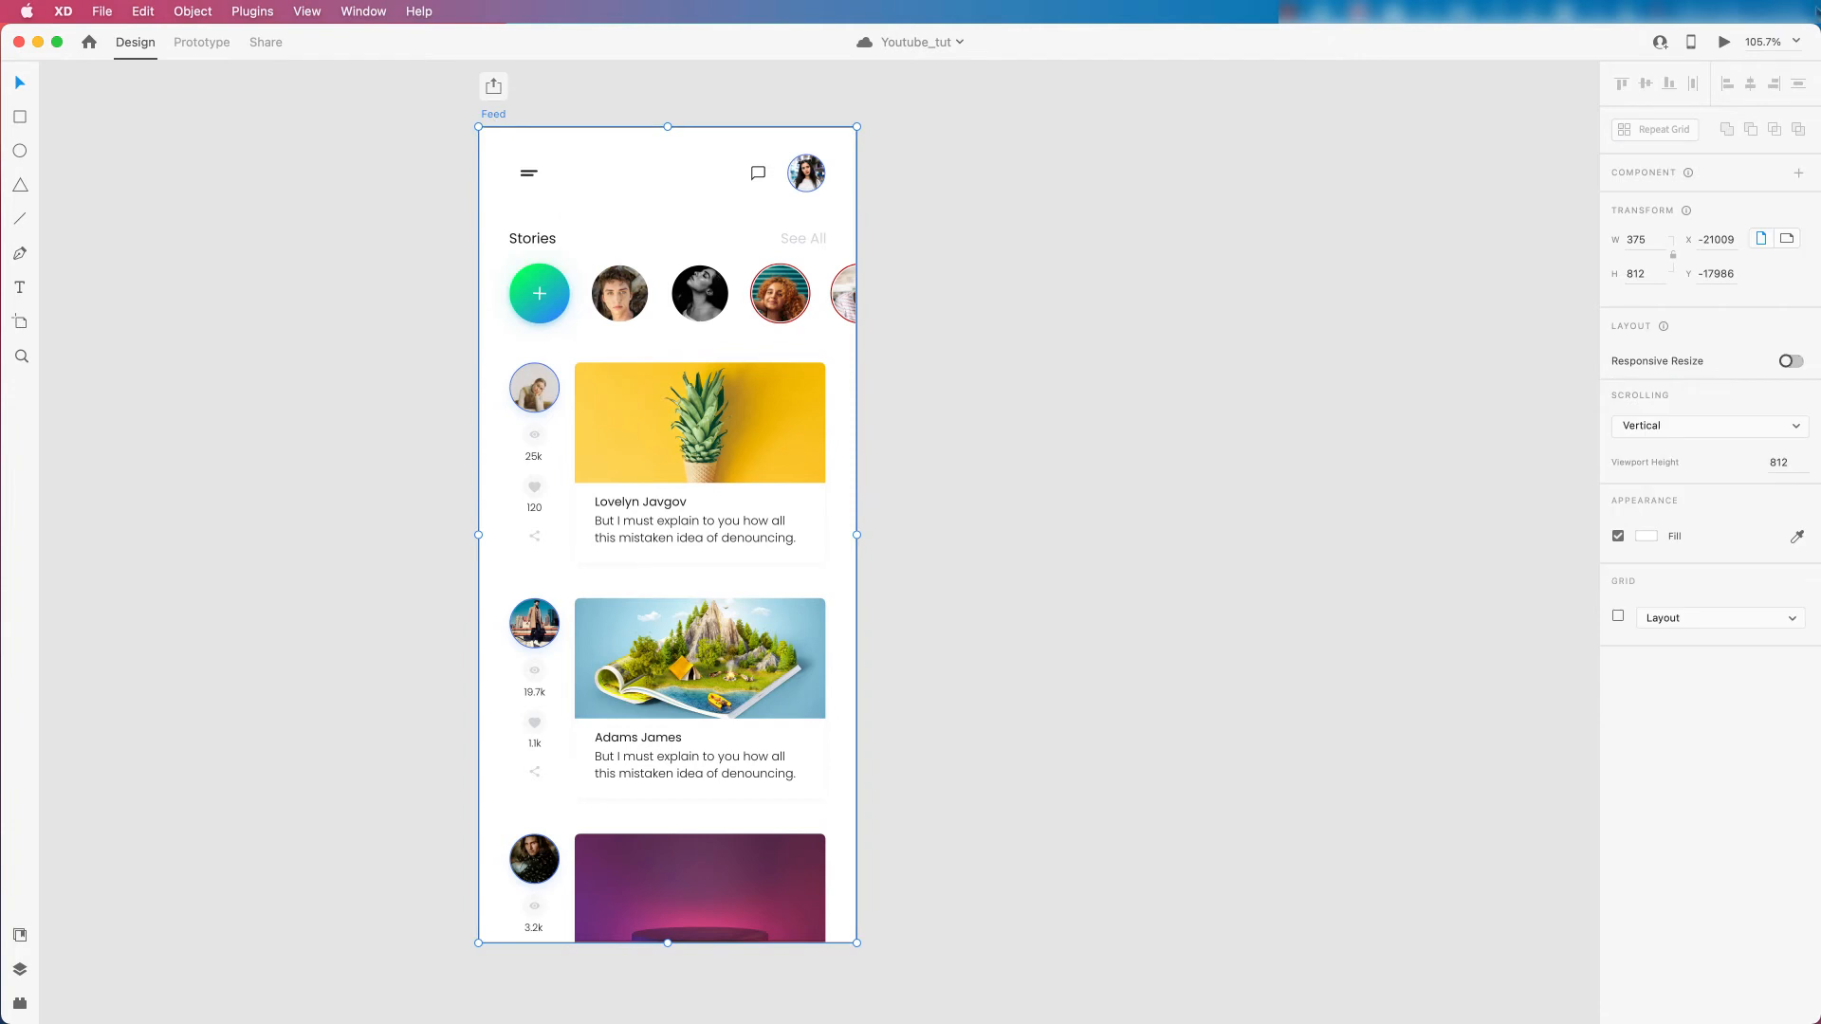
pyautogui.click(1723, 43)
pyautogui.moveTo(980, 293); pyautogui.dragTo(1019, 302)
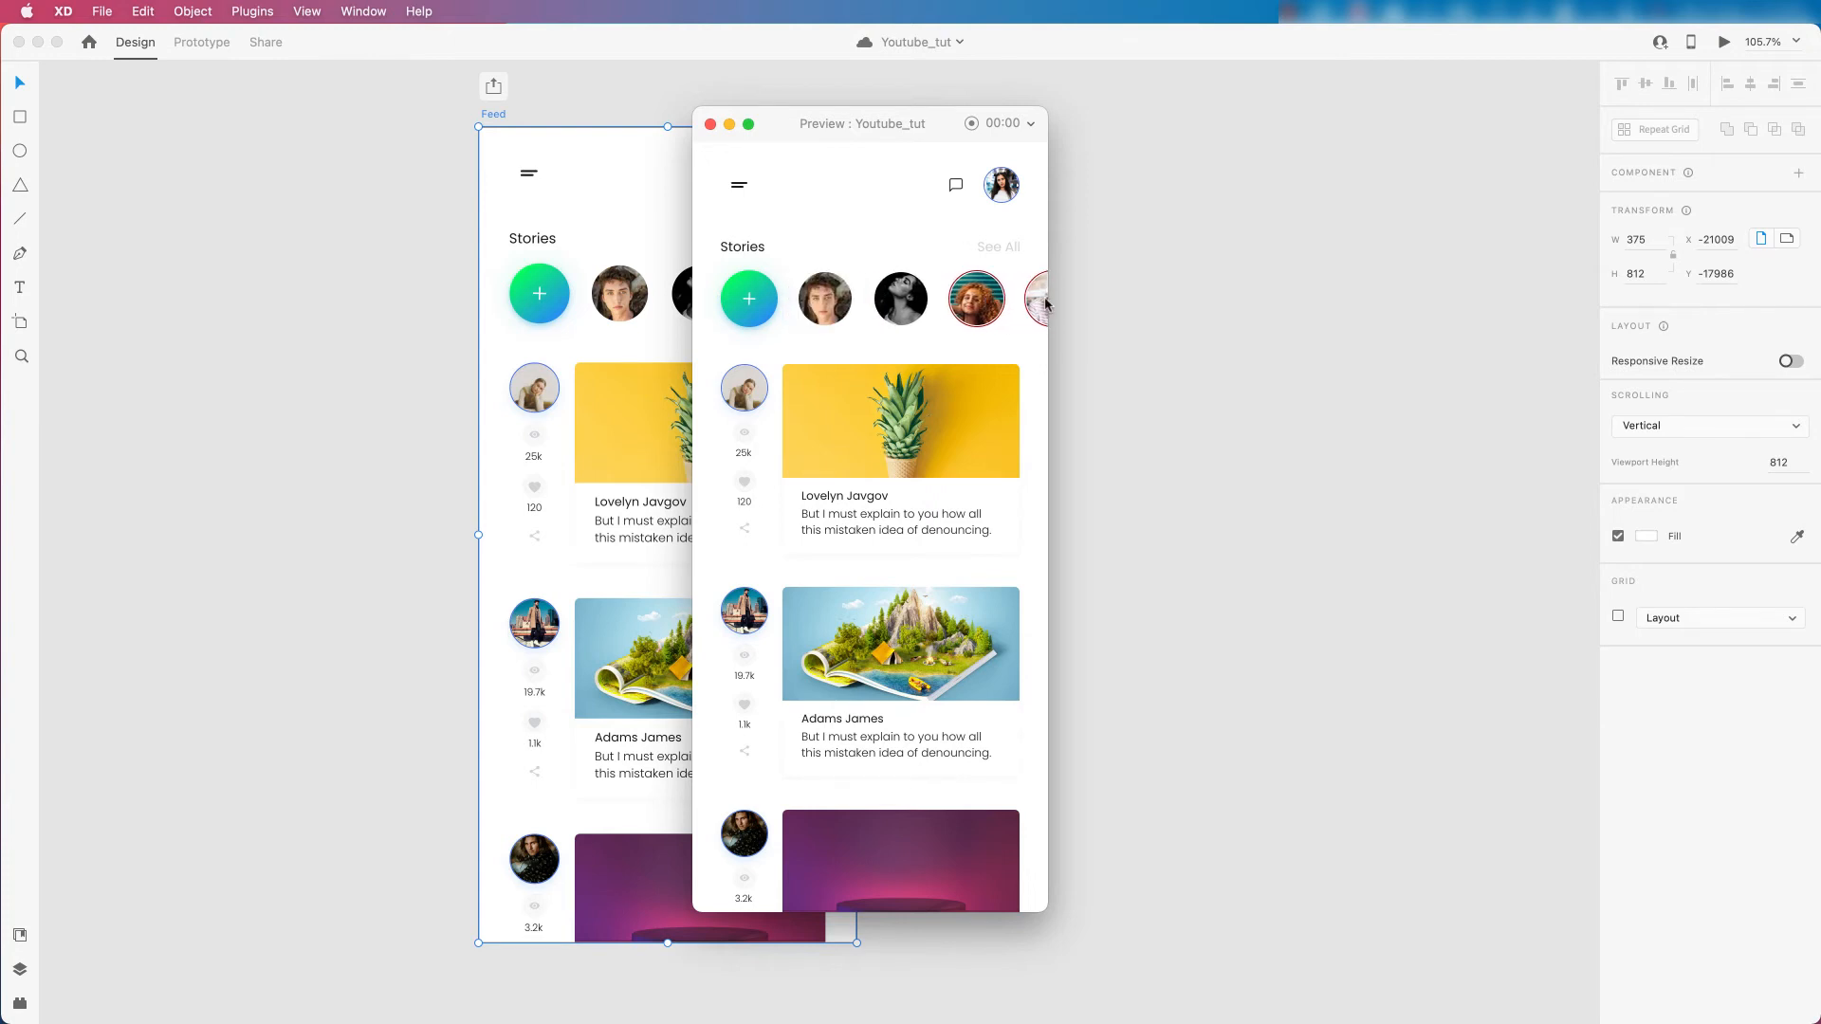
pyautogui.scroll(-5, 925, 540)
pyautogui.click(710, 124)
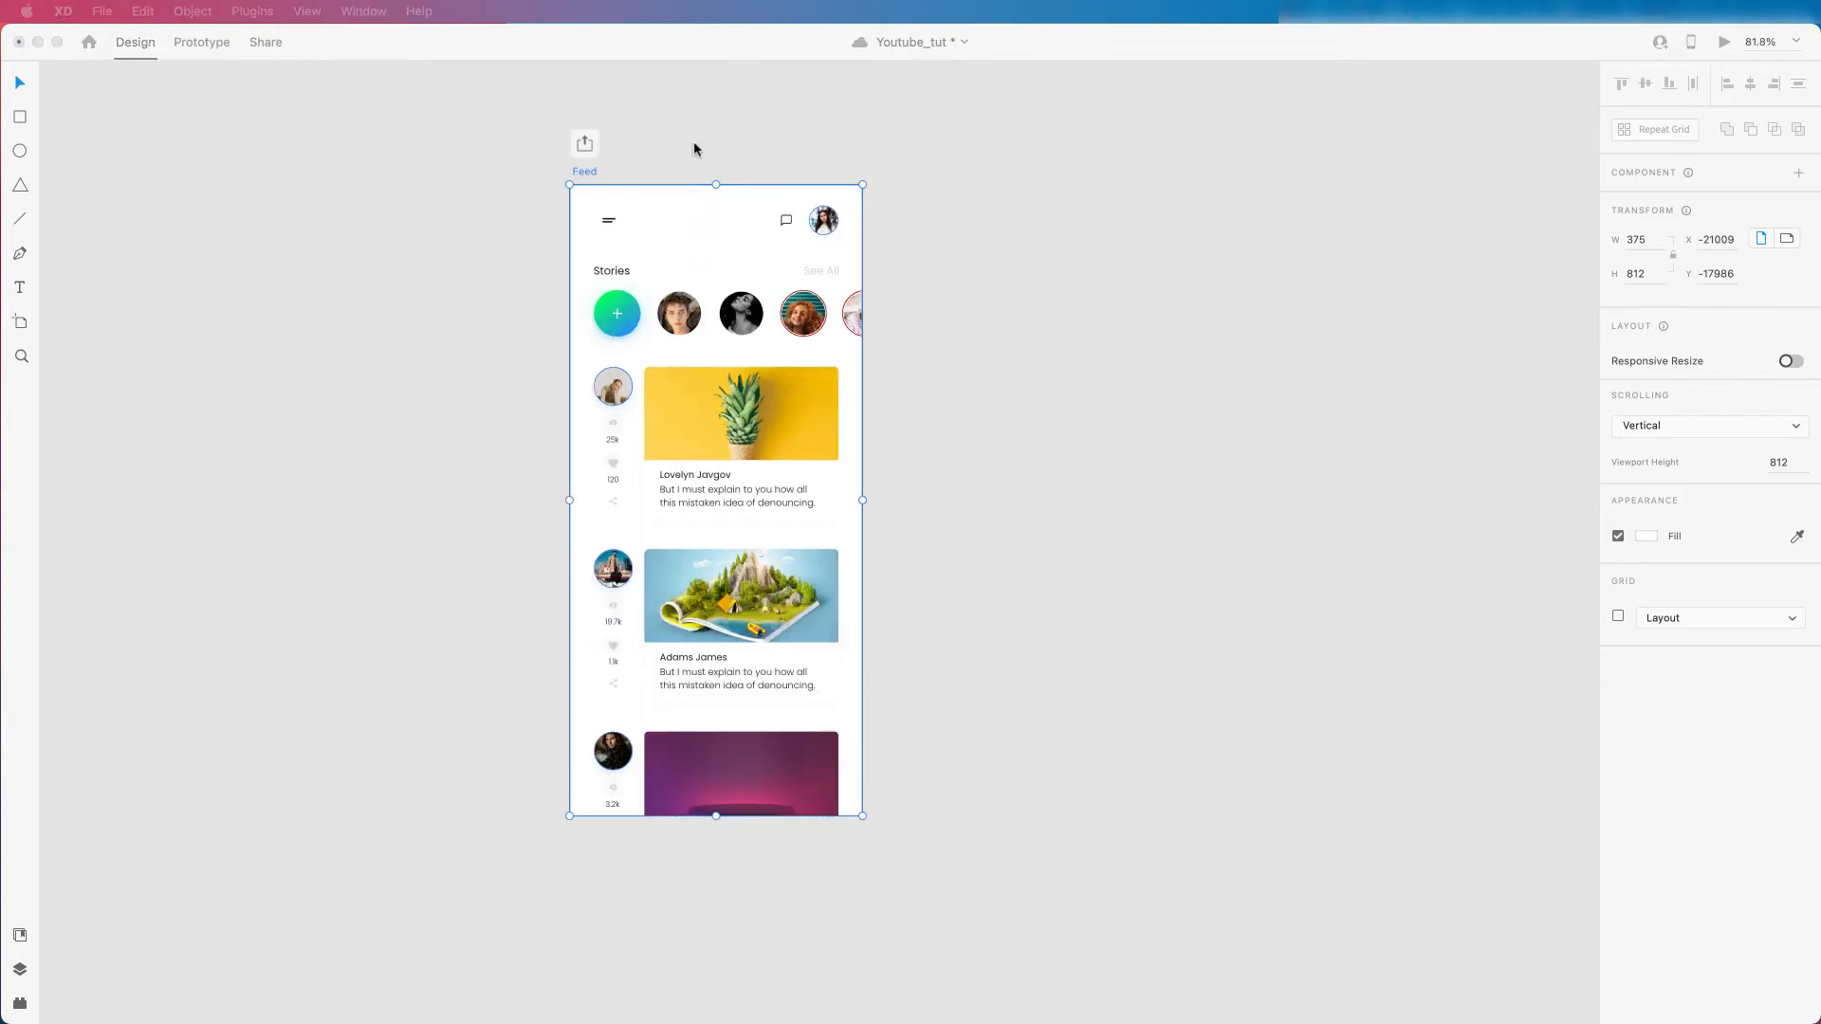
# Duplicate the Feed artboard and delete the header, stories and posts from the copy.
pyautogui.click(692, 141)
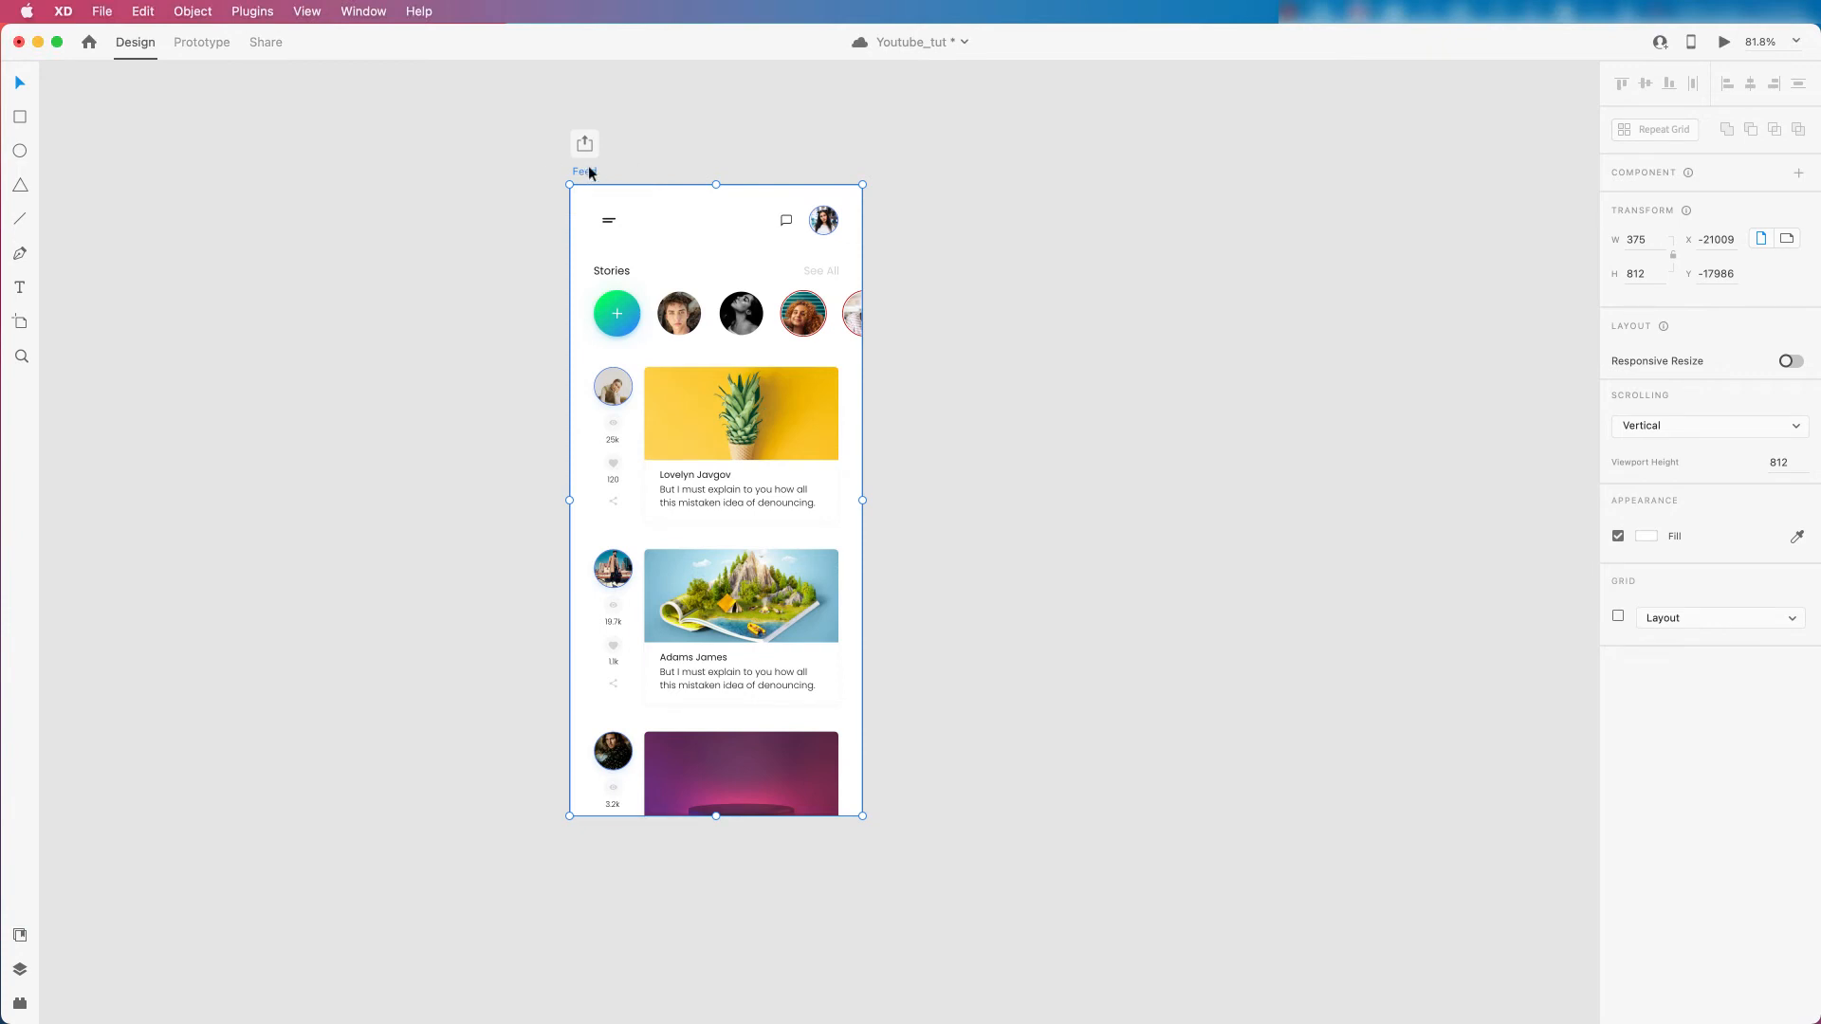
pyautogui.press('super+d')
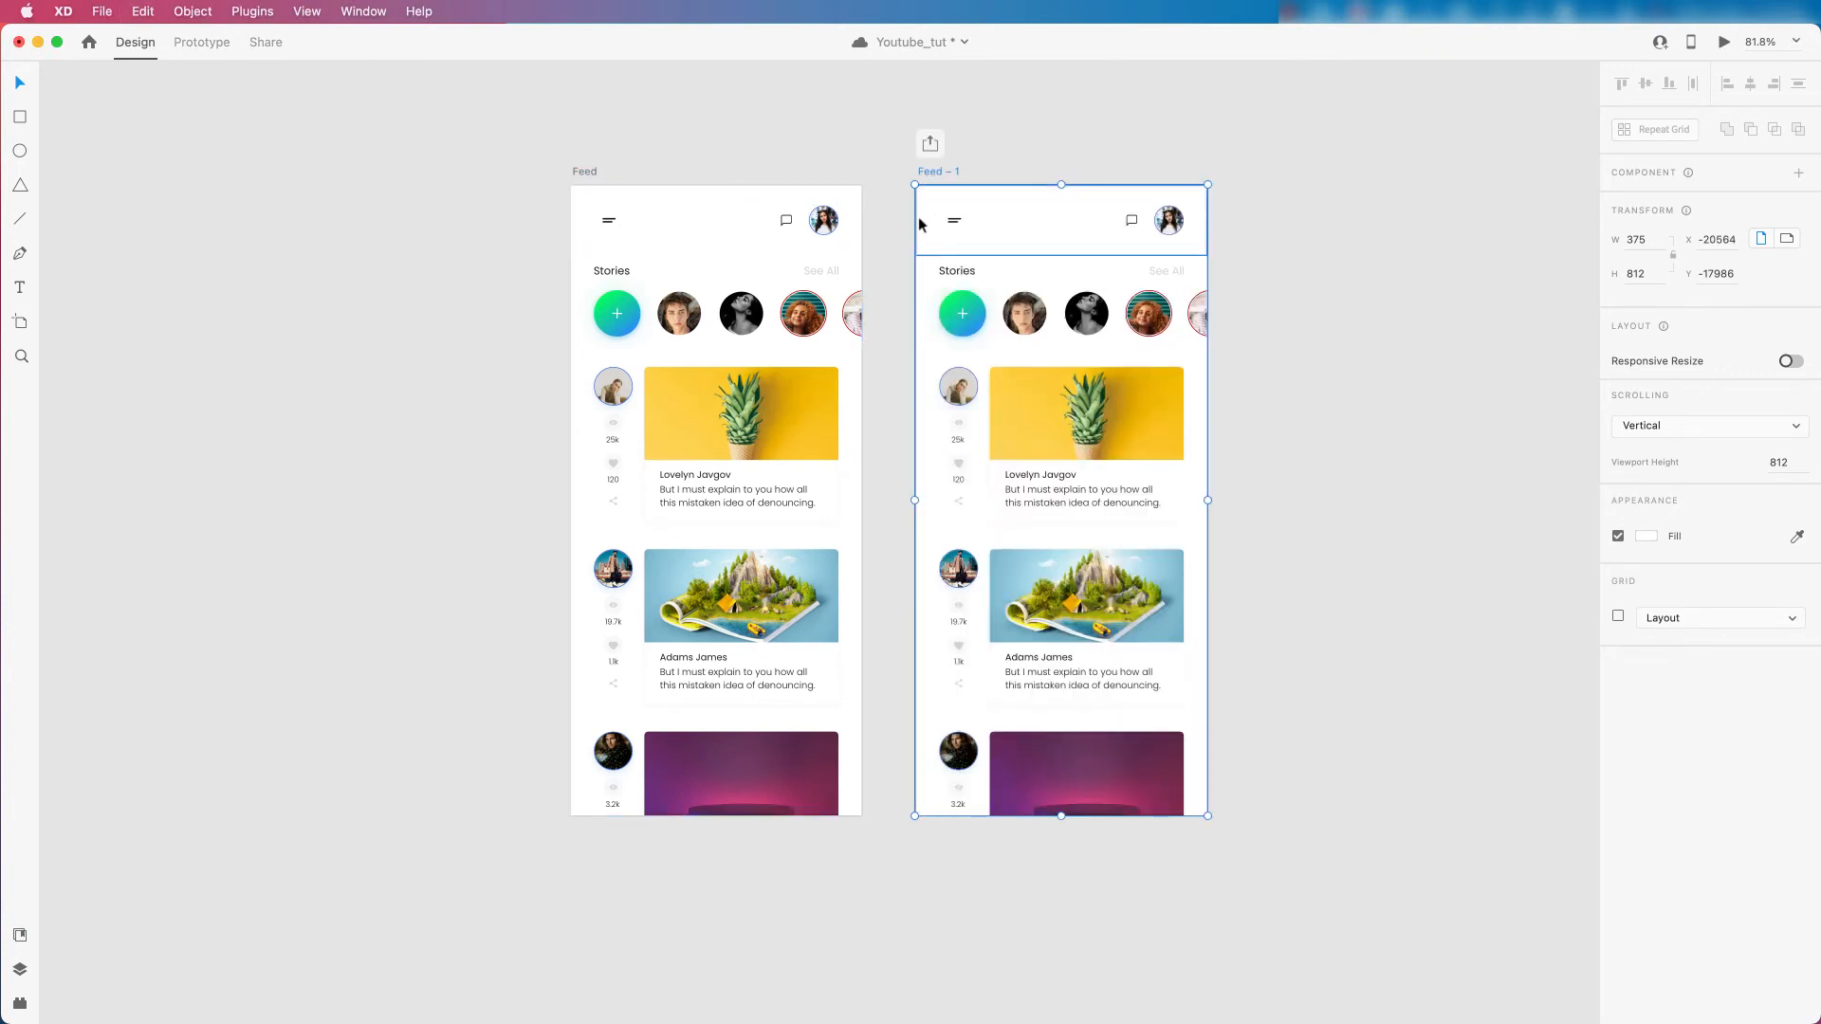
pyautogui.moveTo(905, 209); pyautogui.dragTo(1306, 789)
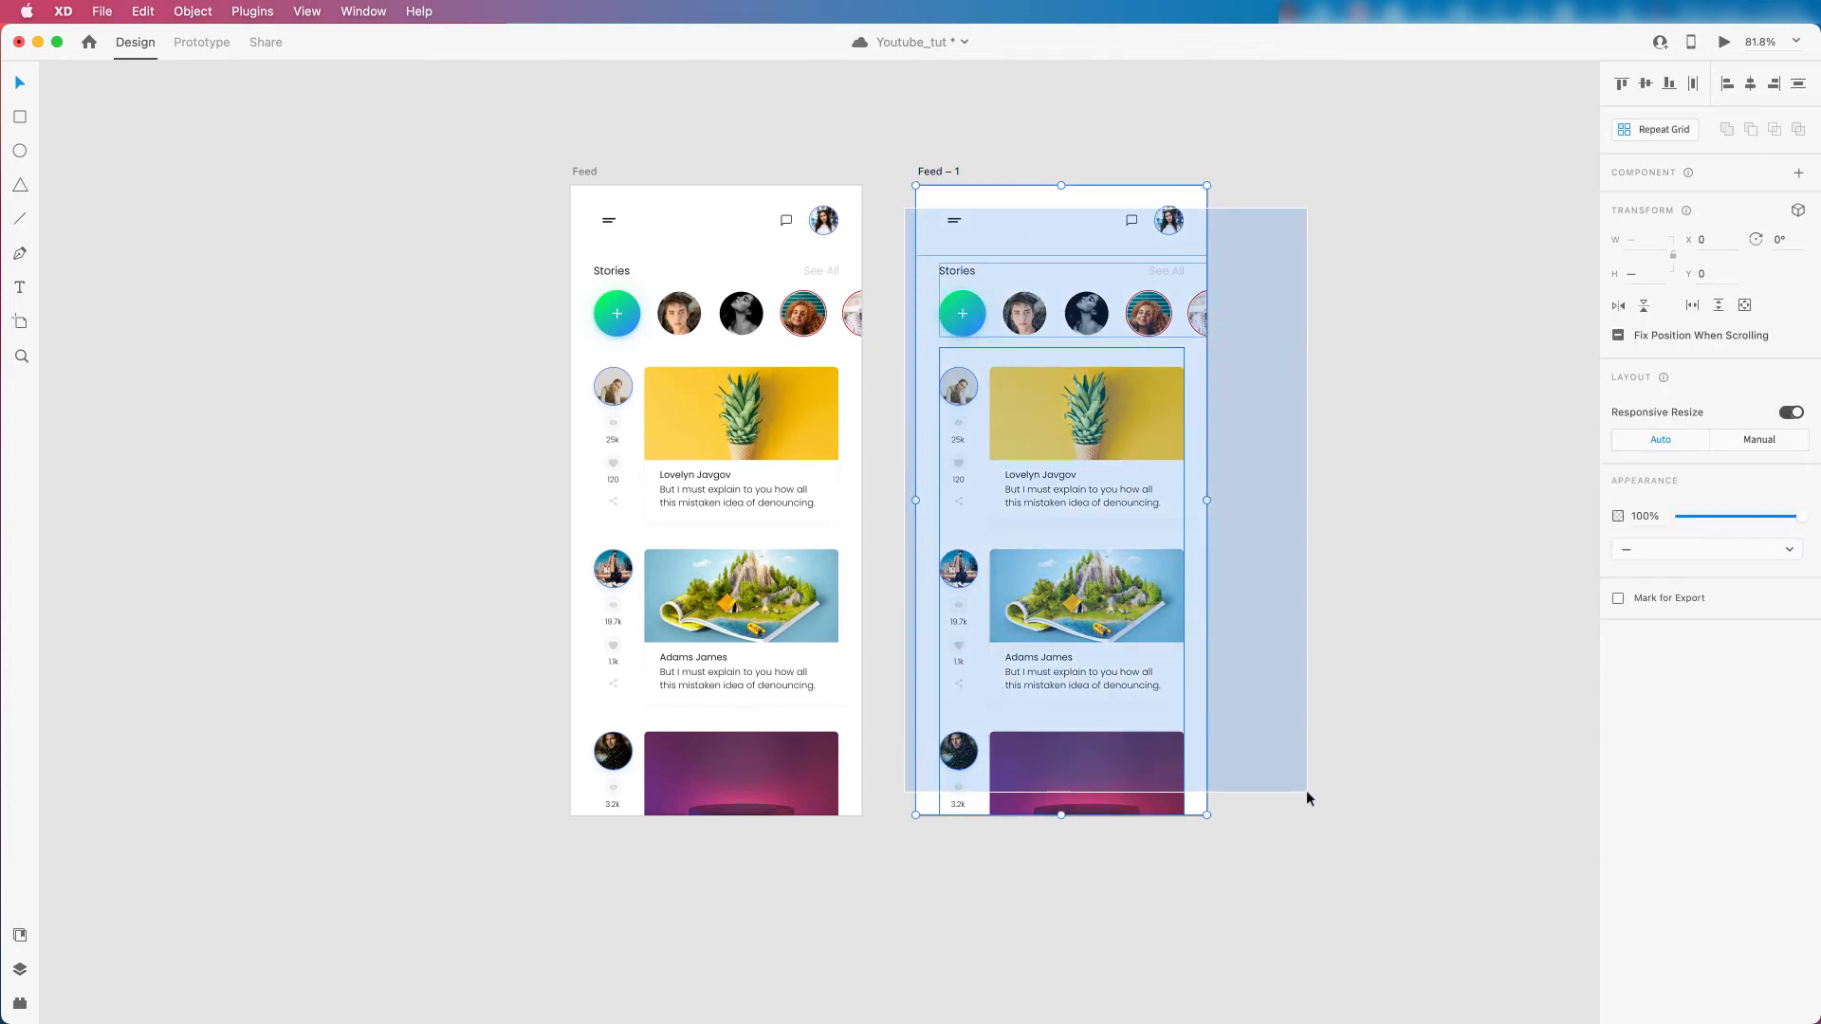
pyautogui.press('Delete')
# Rename the duplicated, emptied artboard as Detail.
pyautogui.doubleClick(934, 170)
pyautogui.write('Det')
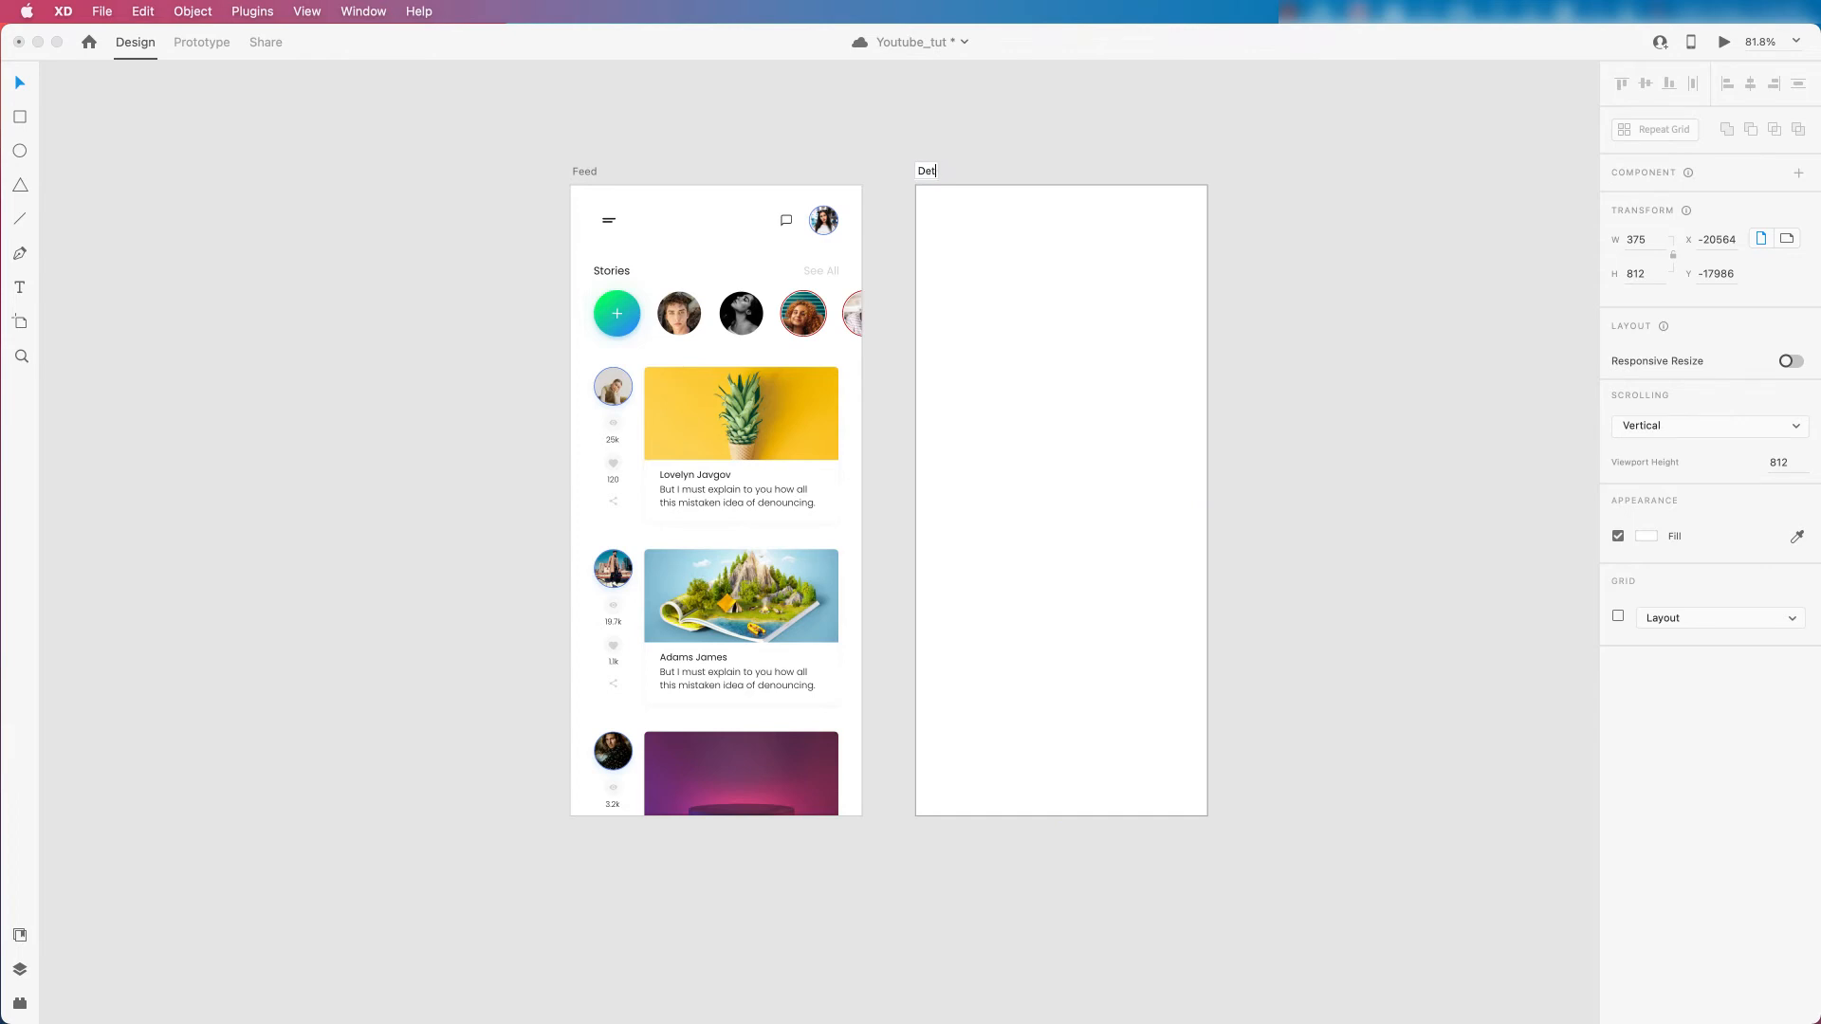
pyautogui.write('ail')
pyautogui.click(1070, 217)
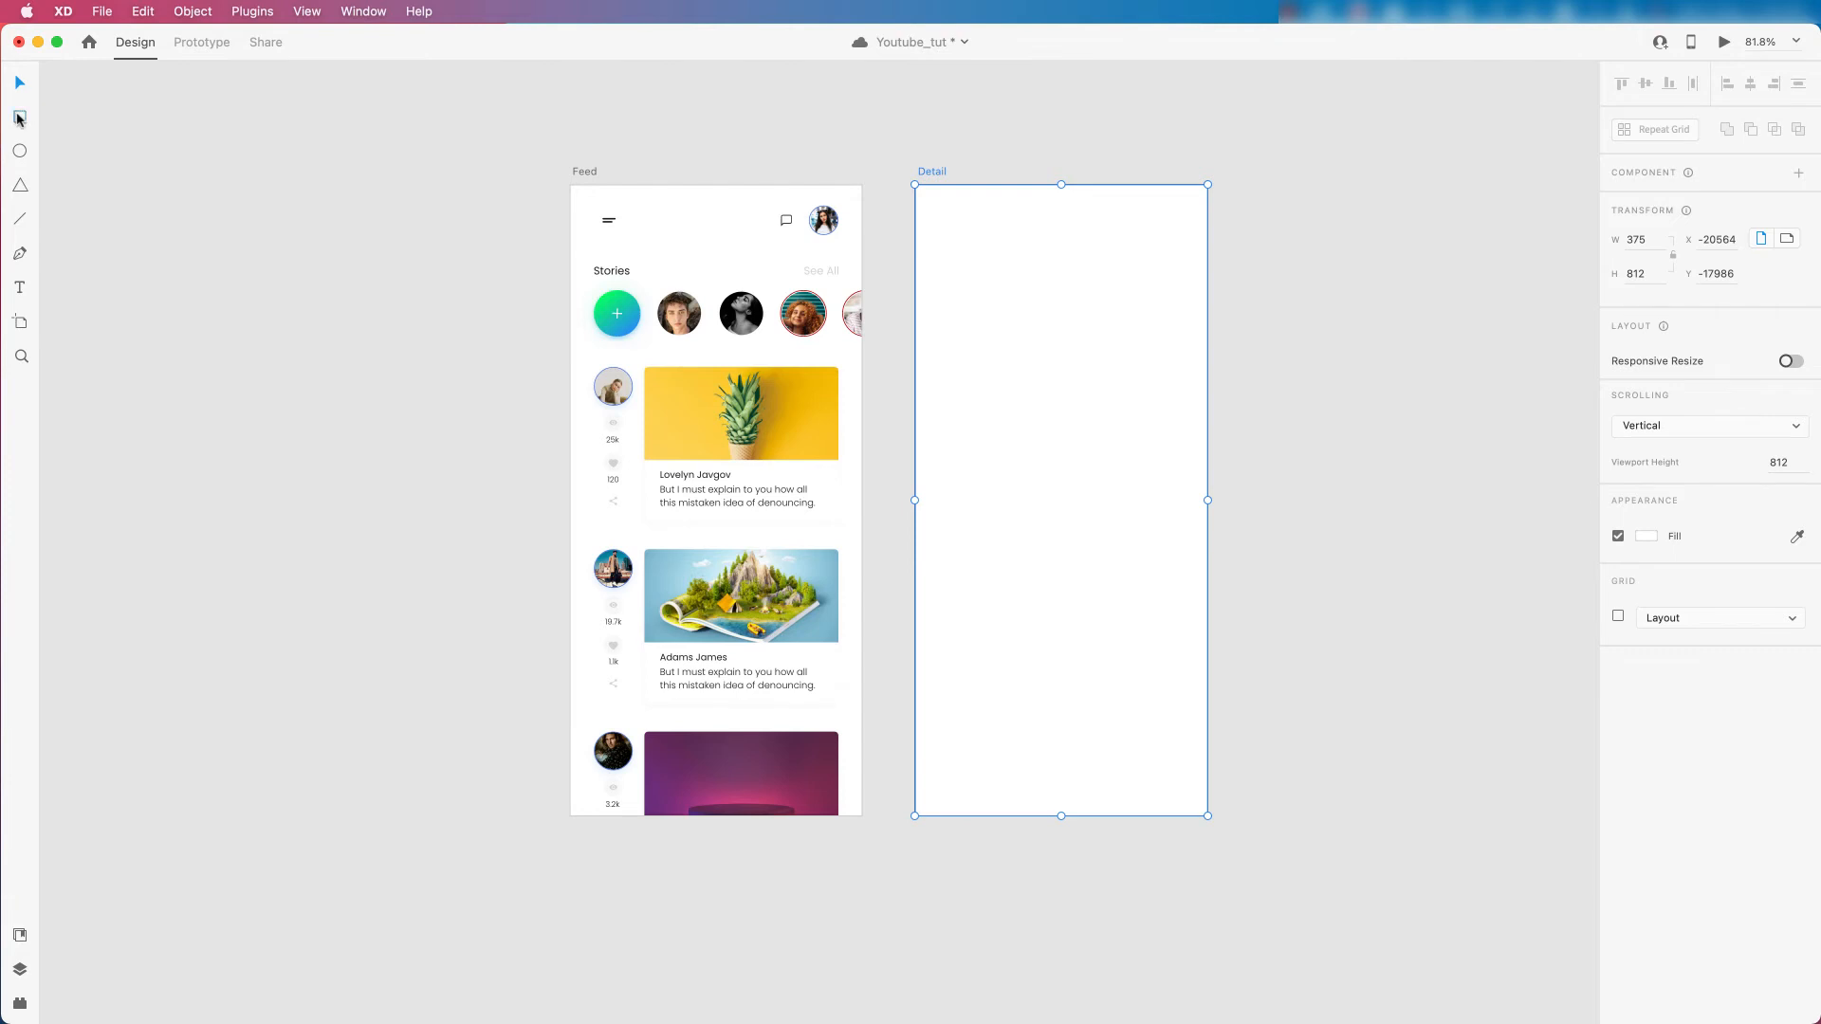
# Draw a rectangle across the full width of the Detail artboard's top edge, 375 wide, and set its height to 330.
pyautogui.moveTo(931, 186)
pyautogui.mouseDown()
pyautogui.moveTo(1081, 353)
pyautogui.moveTo(1206, 452)
pyautogui.mouseUp()
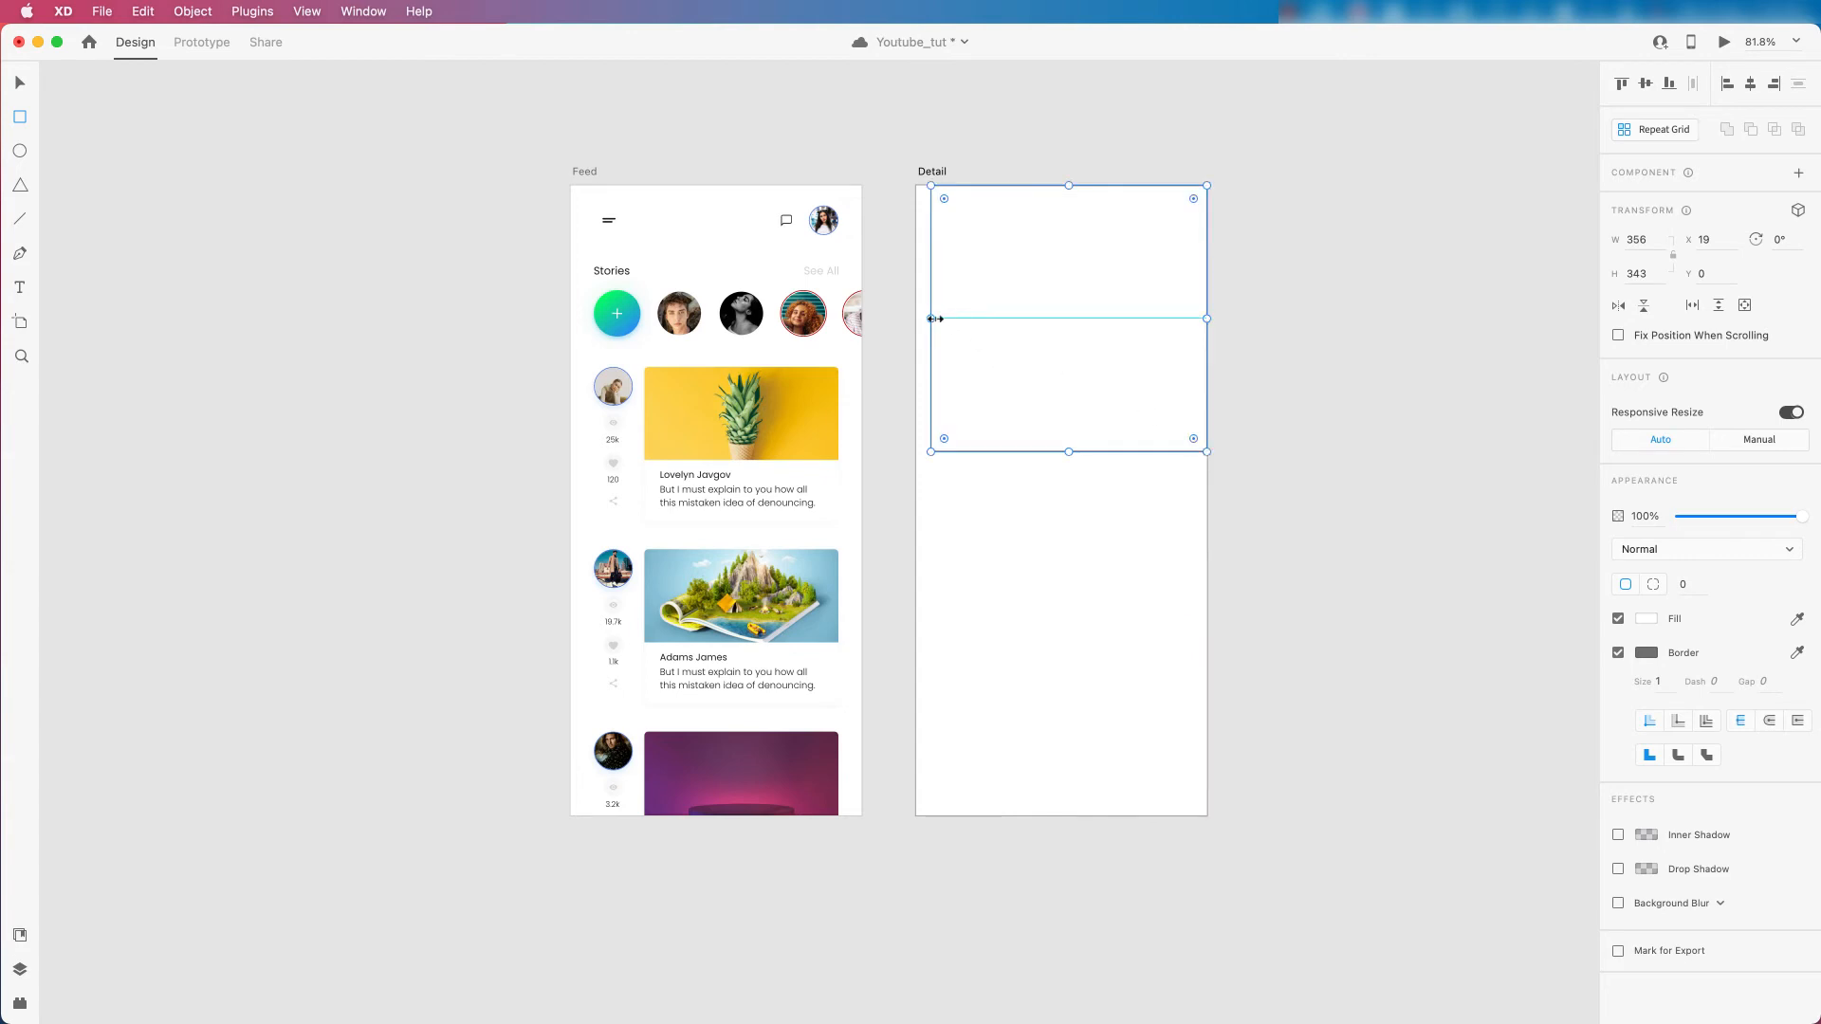
pyautogui.moveTo(930, 318); pyautogui.dragTo(915, 318)
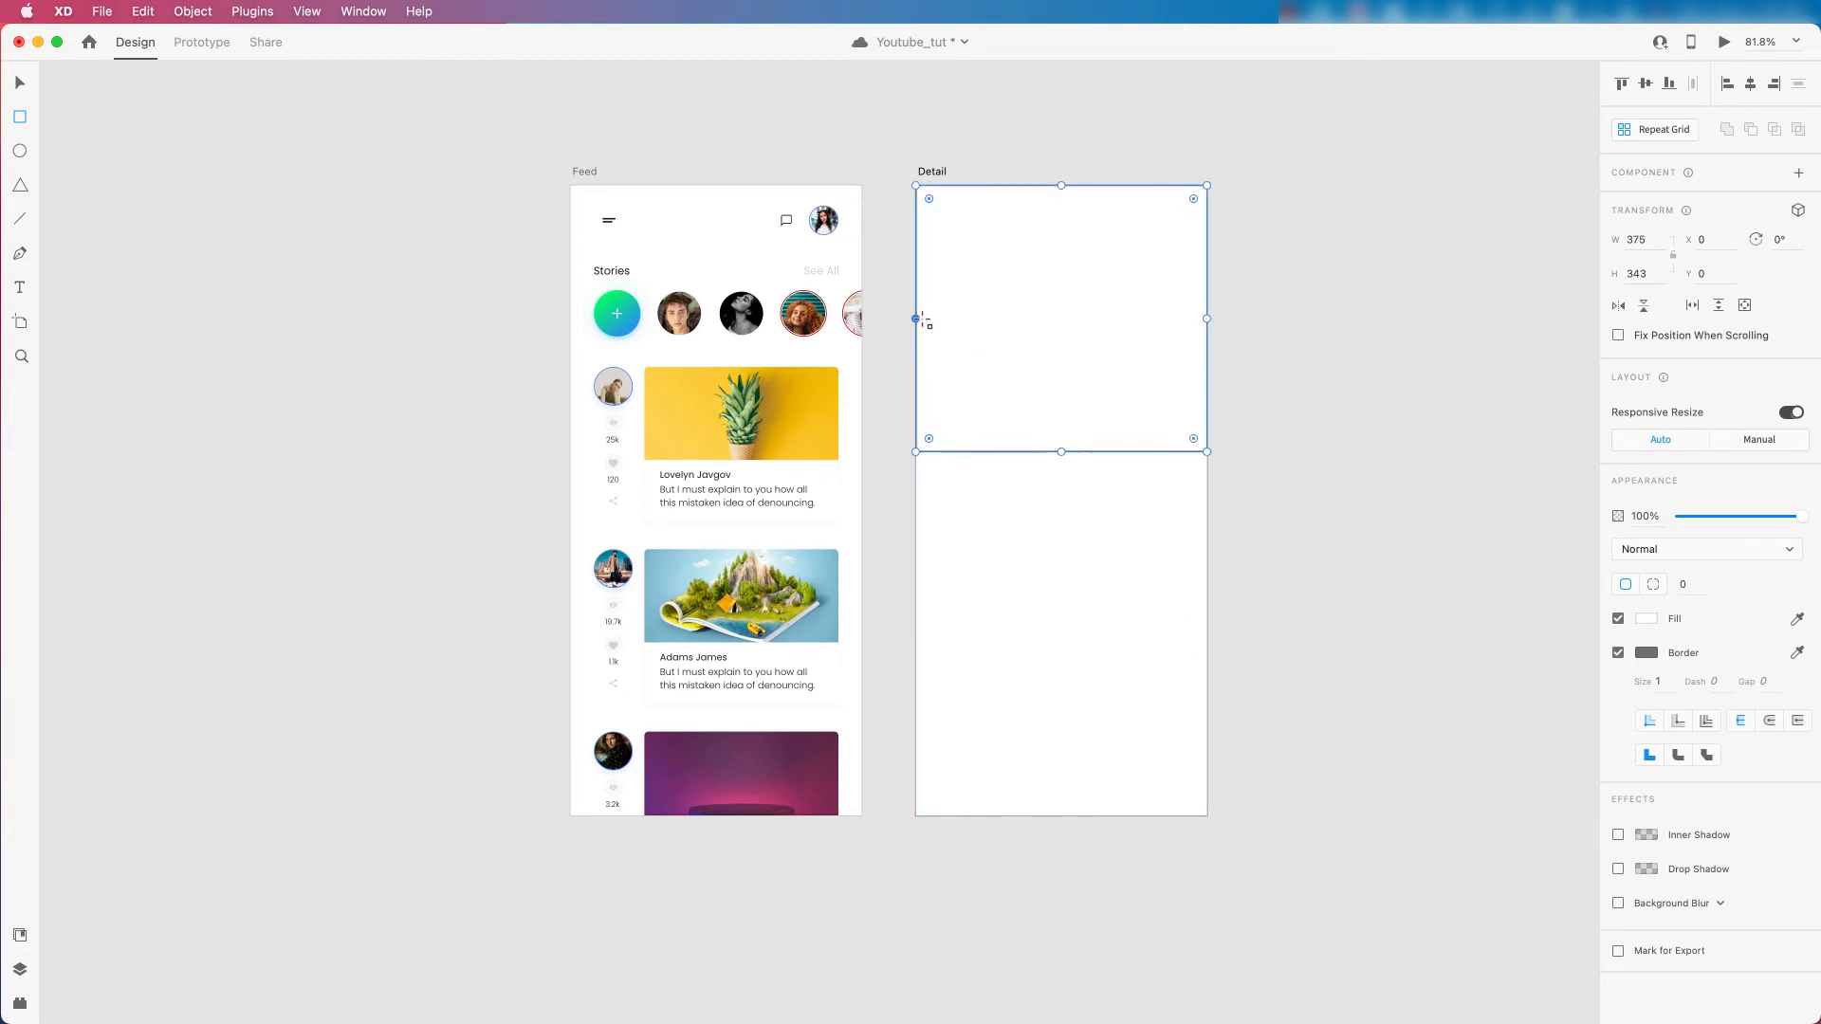
pyautogui.click(1647, 278)
pyautogui.write('353')
pyautogui.press('Return')
pyautogui.hotkey('shift', 'Down')
pyautogui.hotkey('shift', 'Down')
pyautogui.hotkey('shift', 'Down')
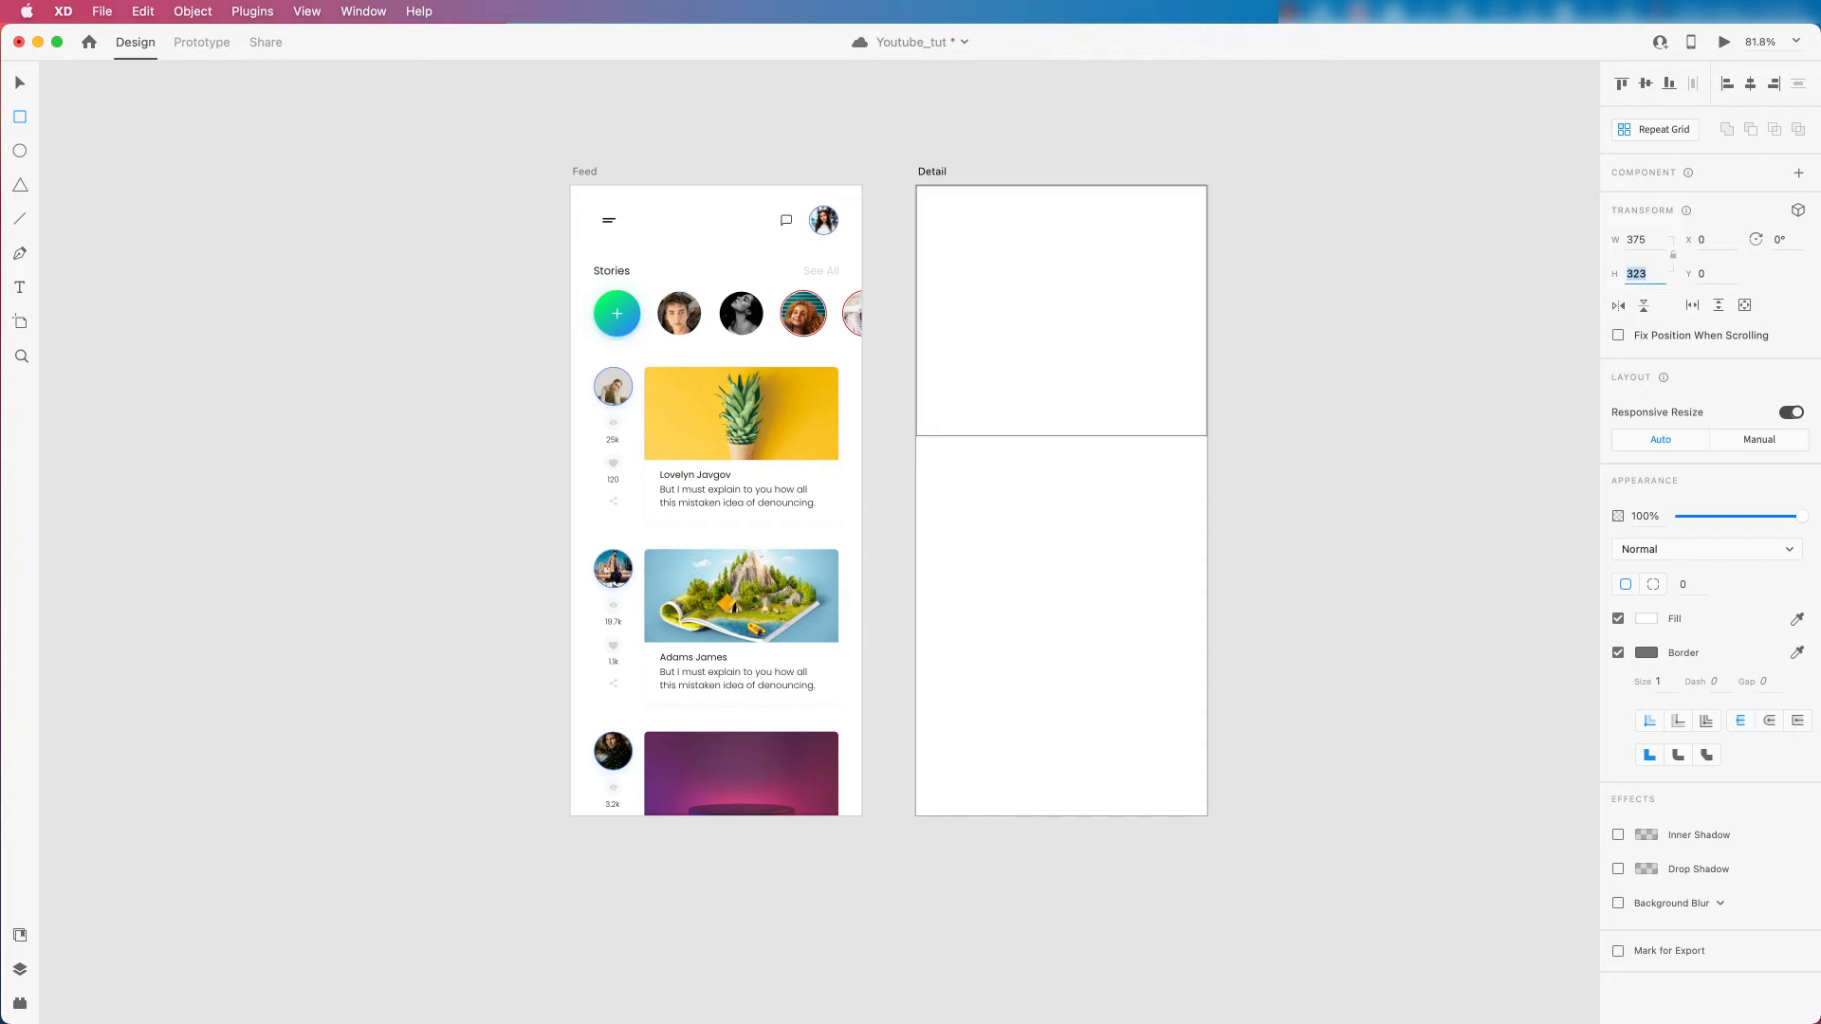
pyautogui.hotkey('shift', 'Down')
pyautogui.hotkey('shift', 'Down')
pyautogui.hotkey('shift', 'Up')
pyautogui.hotkey('shift', 'Up')
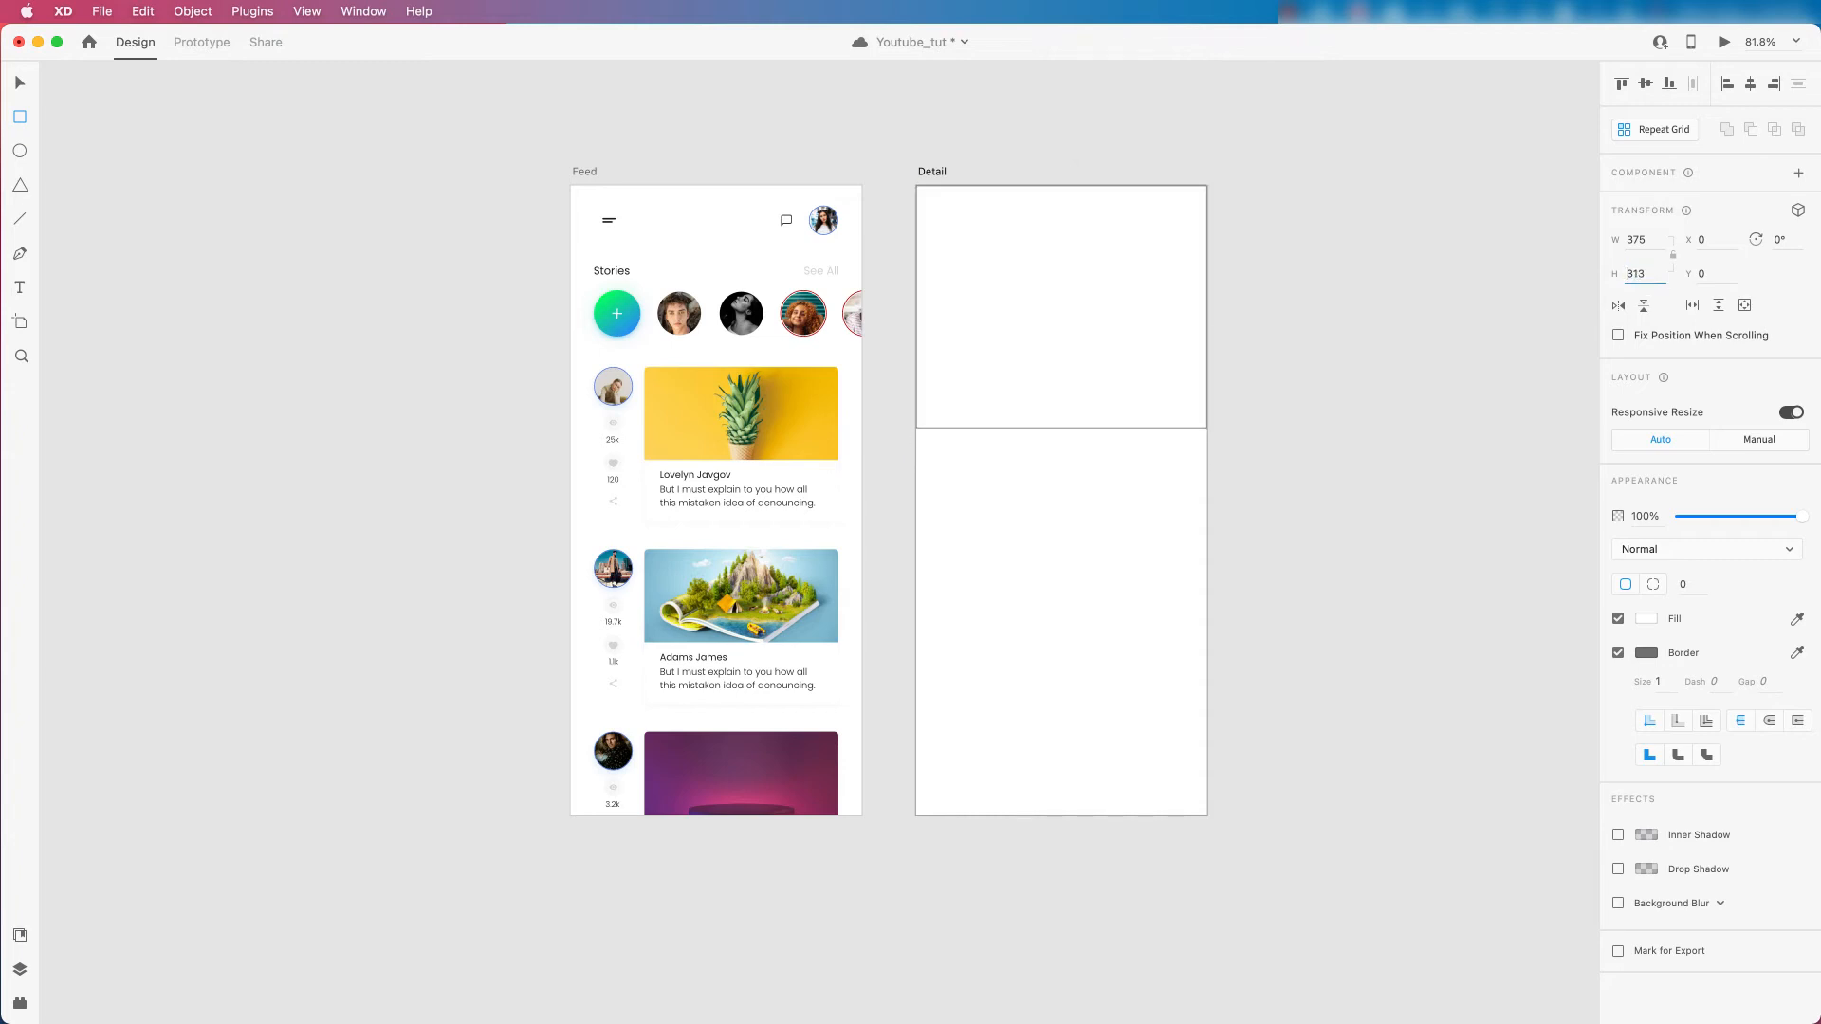
pyautogui.press('Up')
pyautogui.press('Up')
pyautogui.press('Up')
pyautogui.press('Up')
pyautogui.press('Up')
pyautogui.press('Up')
pyautogui.press('Up')
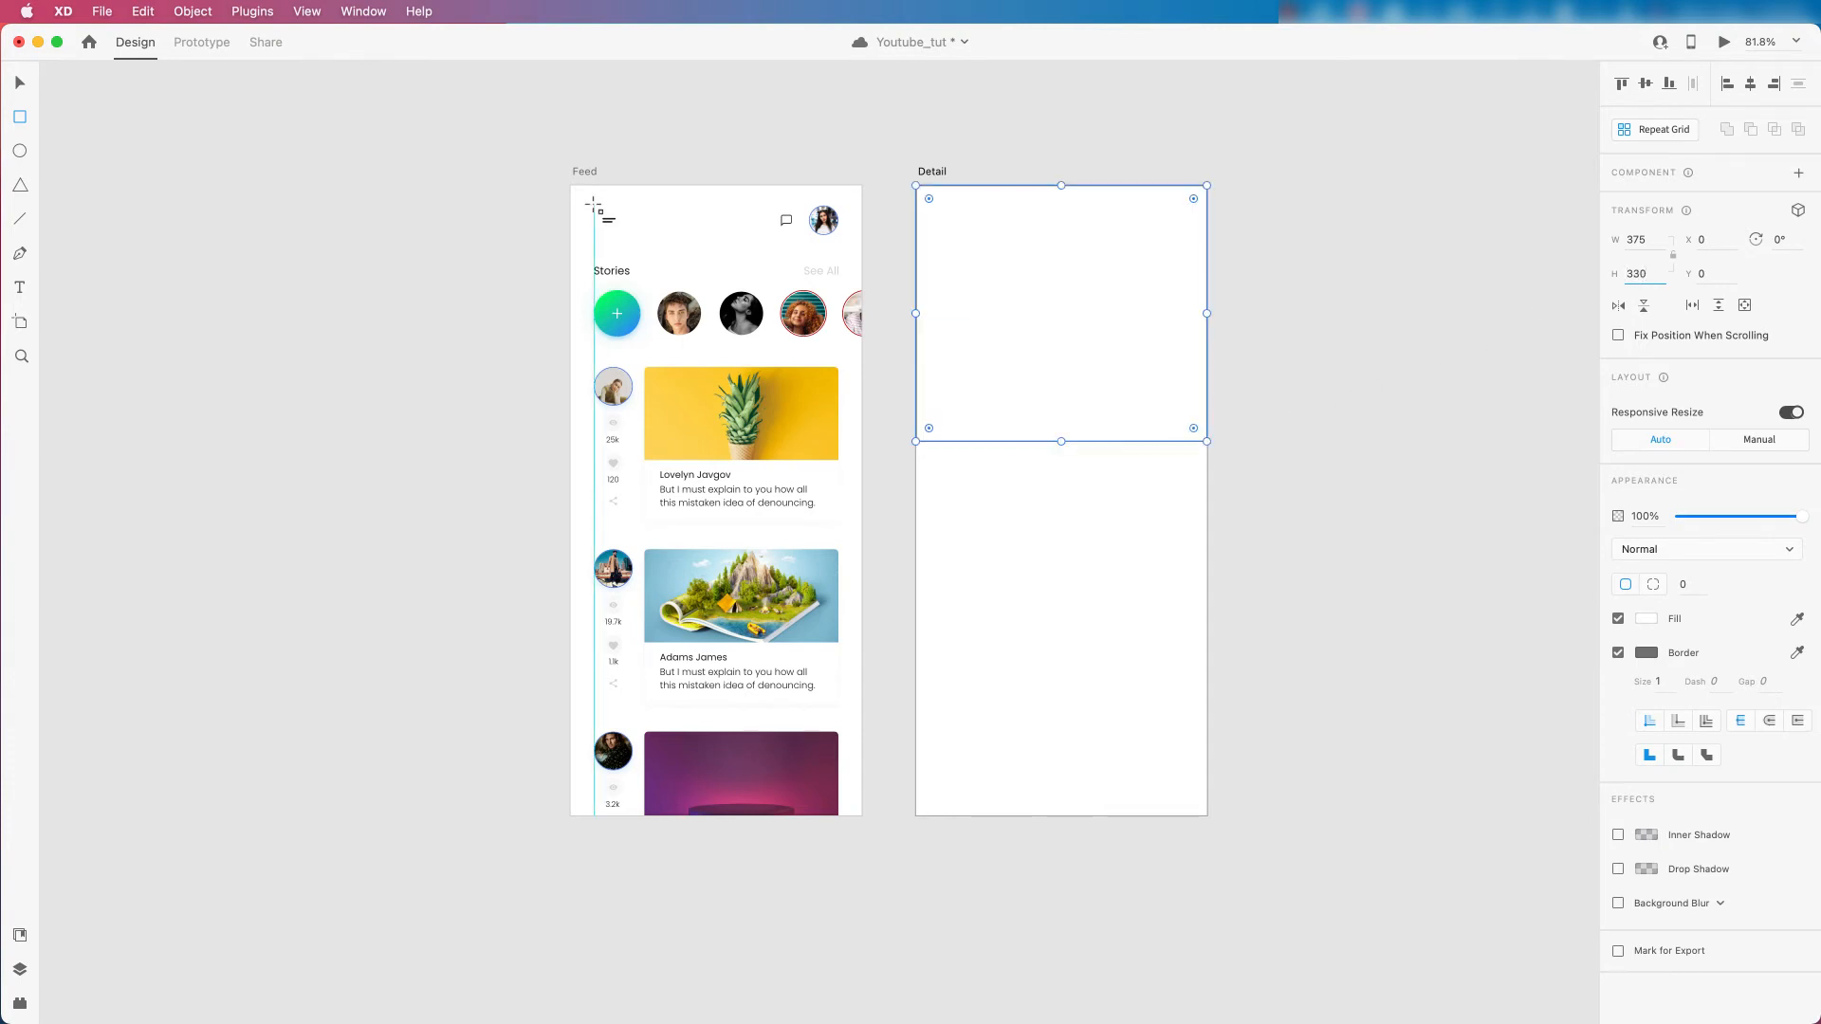
pyautogui.click(27, 82)
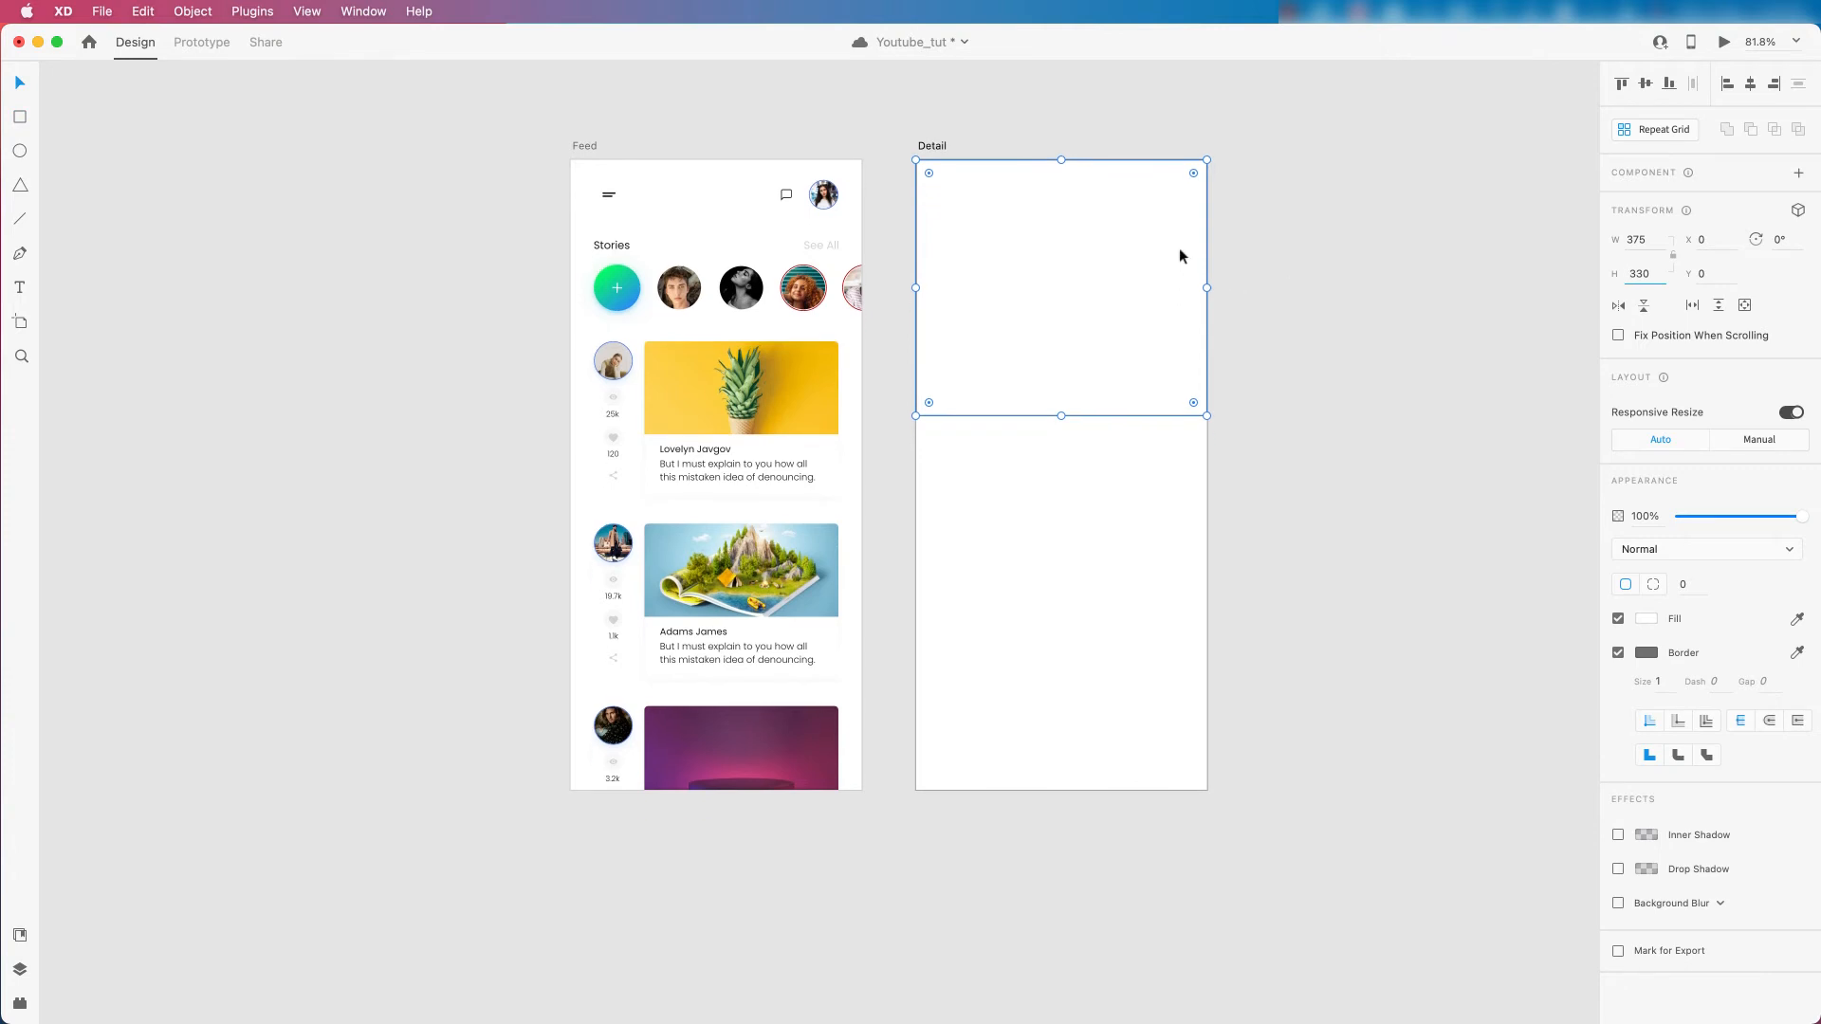
# Draw a pill-shaped rectangle about 249 × 55 with corner radius 28 near the lower edge of the Detail artboard's top rectangle.
pyautogui.scroll(1, 1180, 256)
pyautogui.scroll(2, 1176, 275)
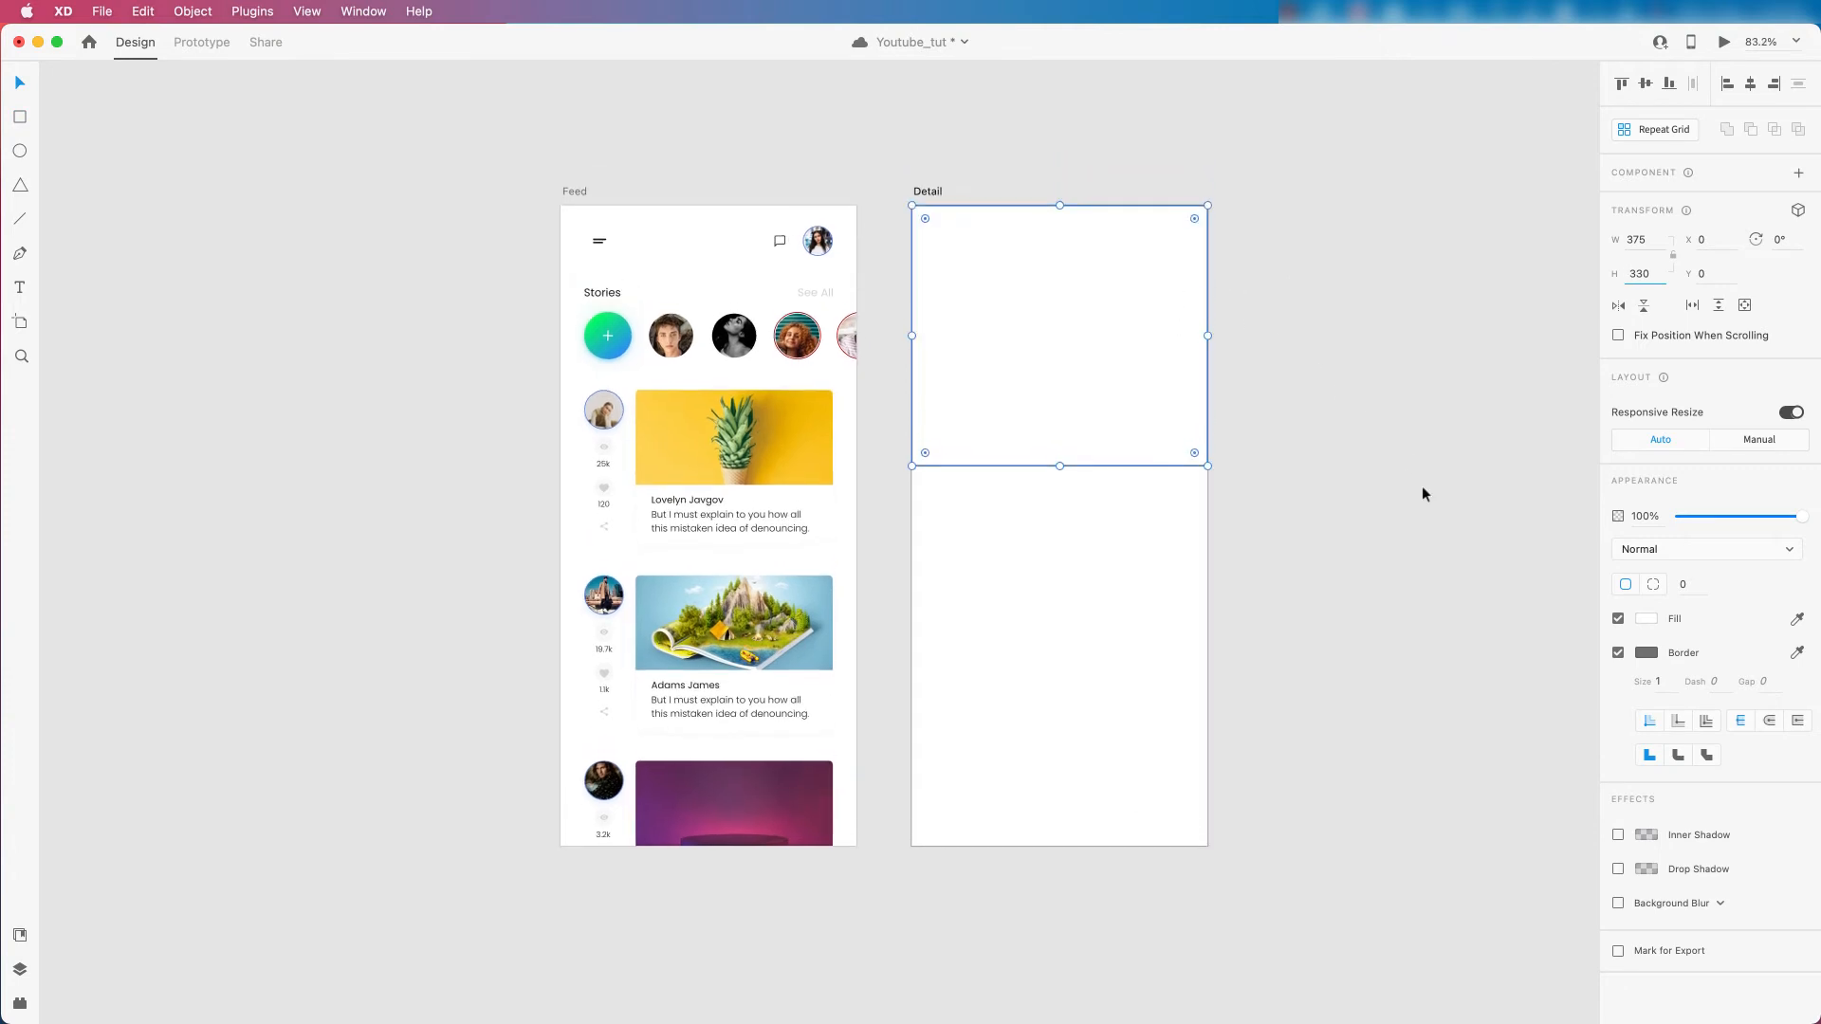
pyautogui.click(1379, 499)
pyautogui.hscroll(2, 1309, 488)
pyautogui.scroll(1, 1044, 413)
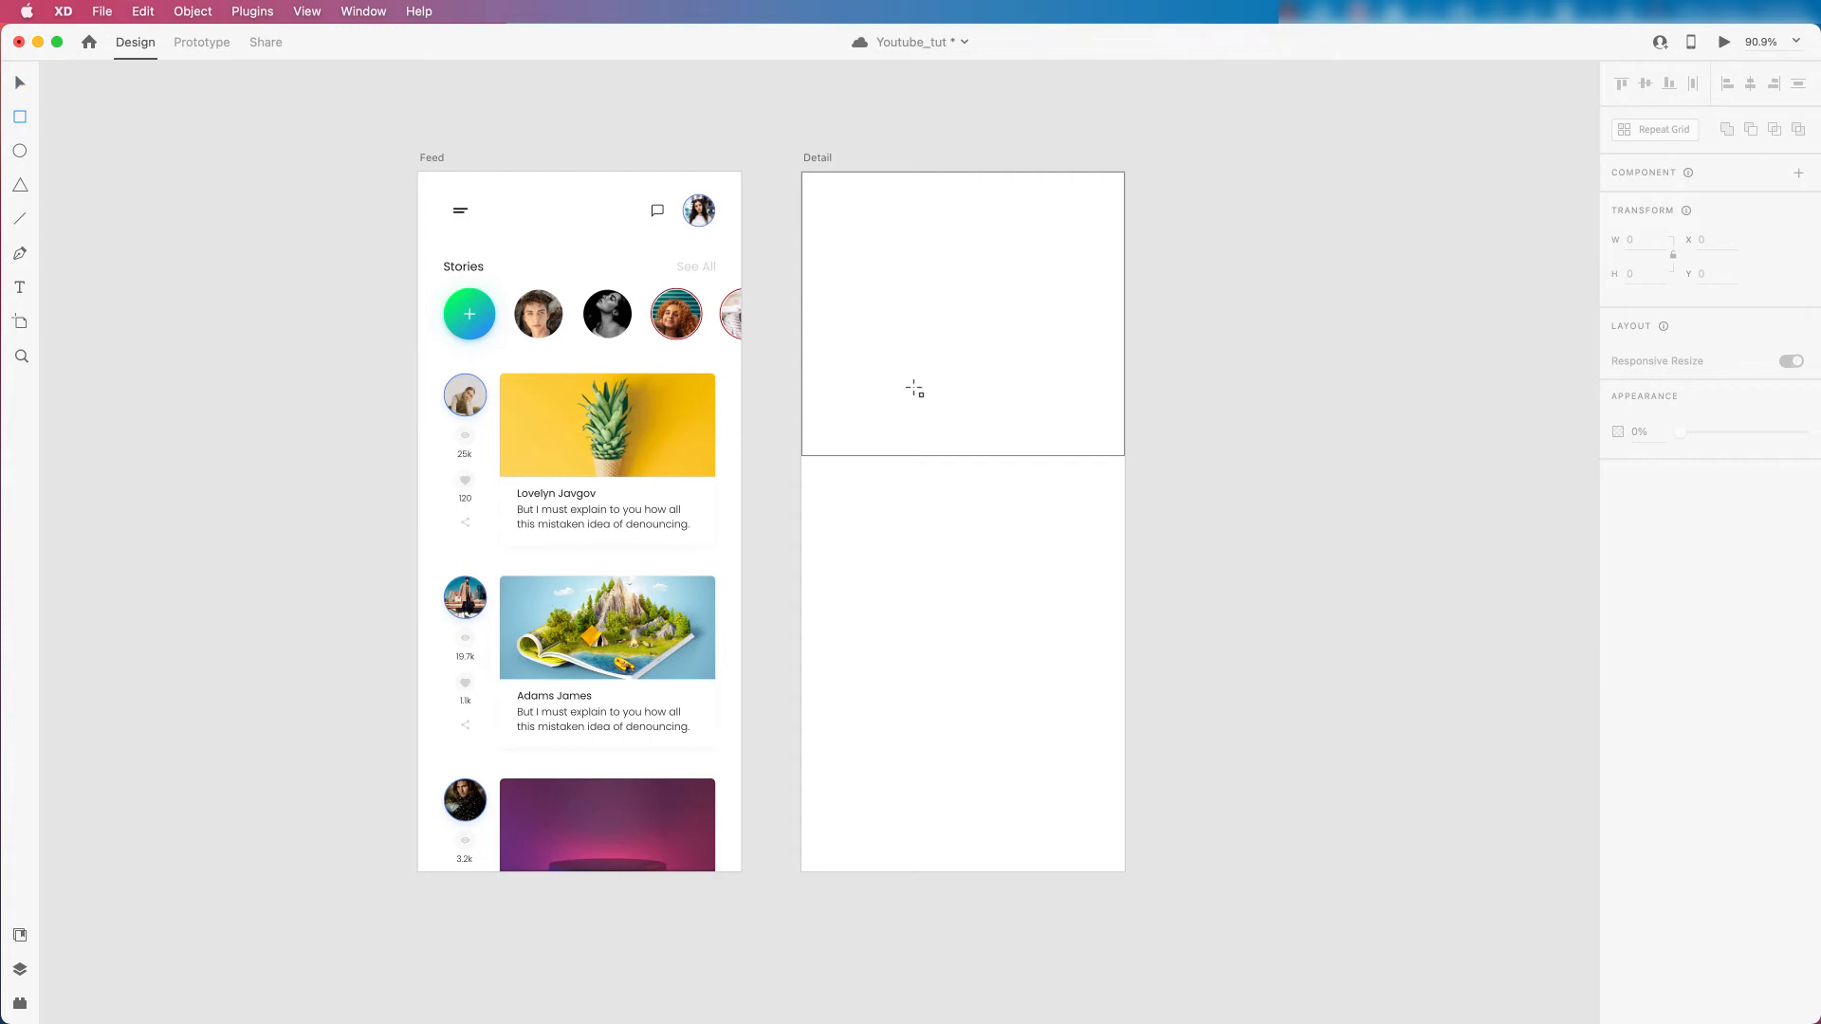
pyautogui.moveTo(858, 385); pyautogui.dragTo(1001, 432)
pyautogui.click(19, 86)
pyautogui.scroll(1, 1021, 398)
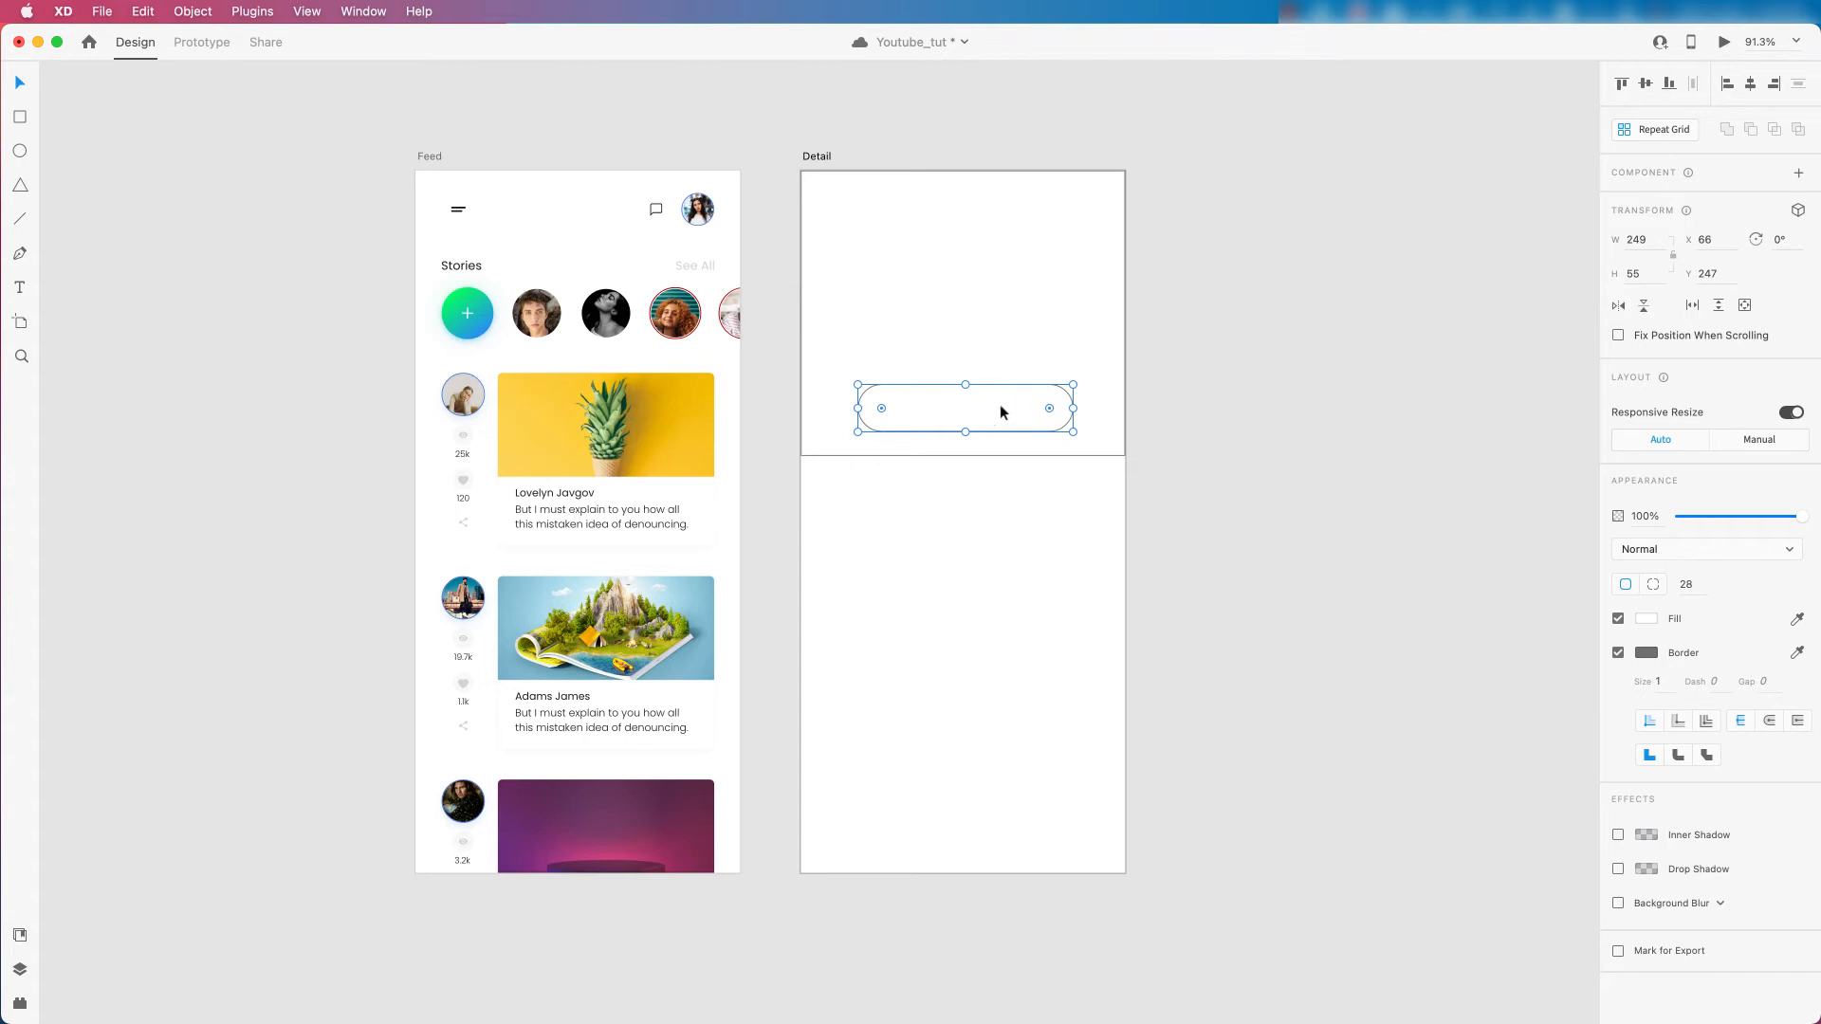
pyautogui.scroll(2, 989, 402)
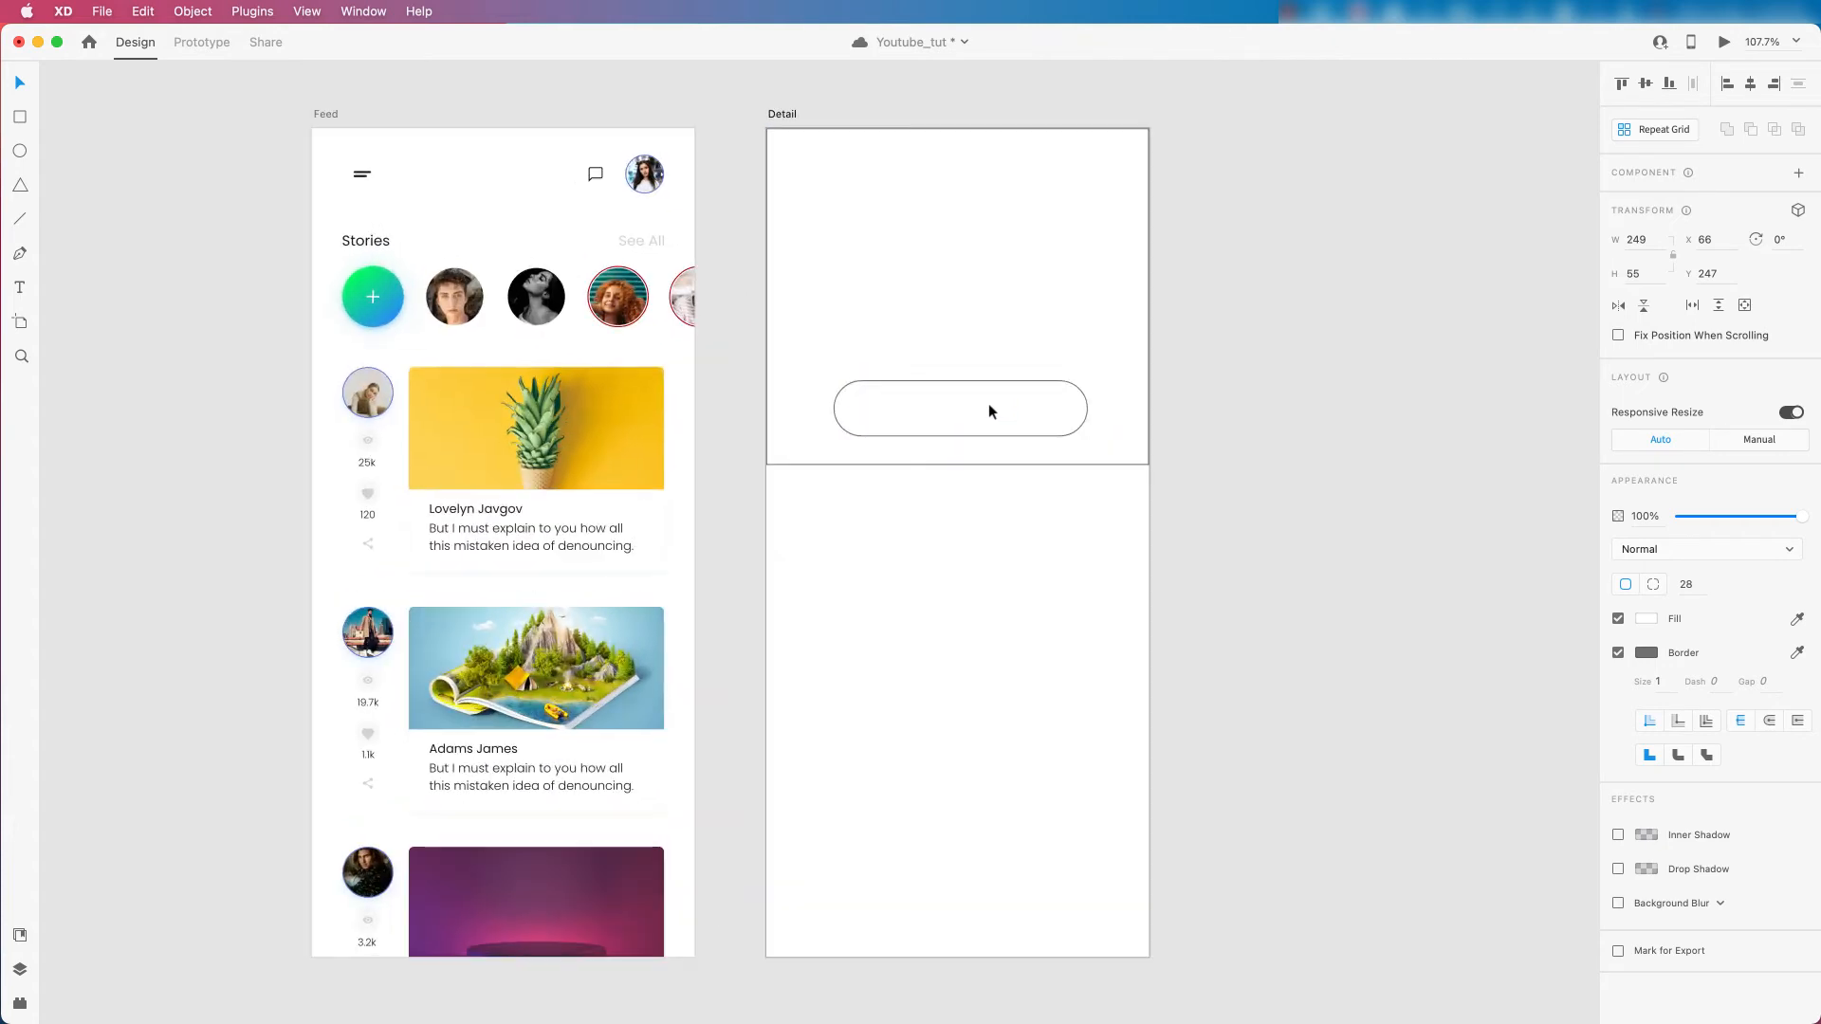
# Remove the border of the Detail artboard's top rectangle and fill it with #1B1B1B.
pyautogui.click(1059, 277)
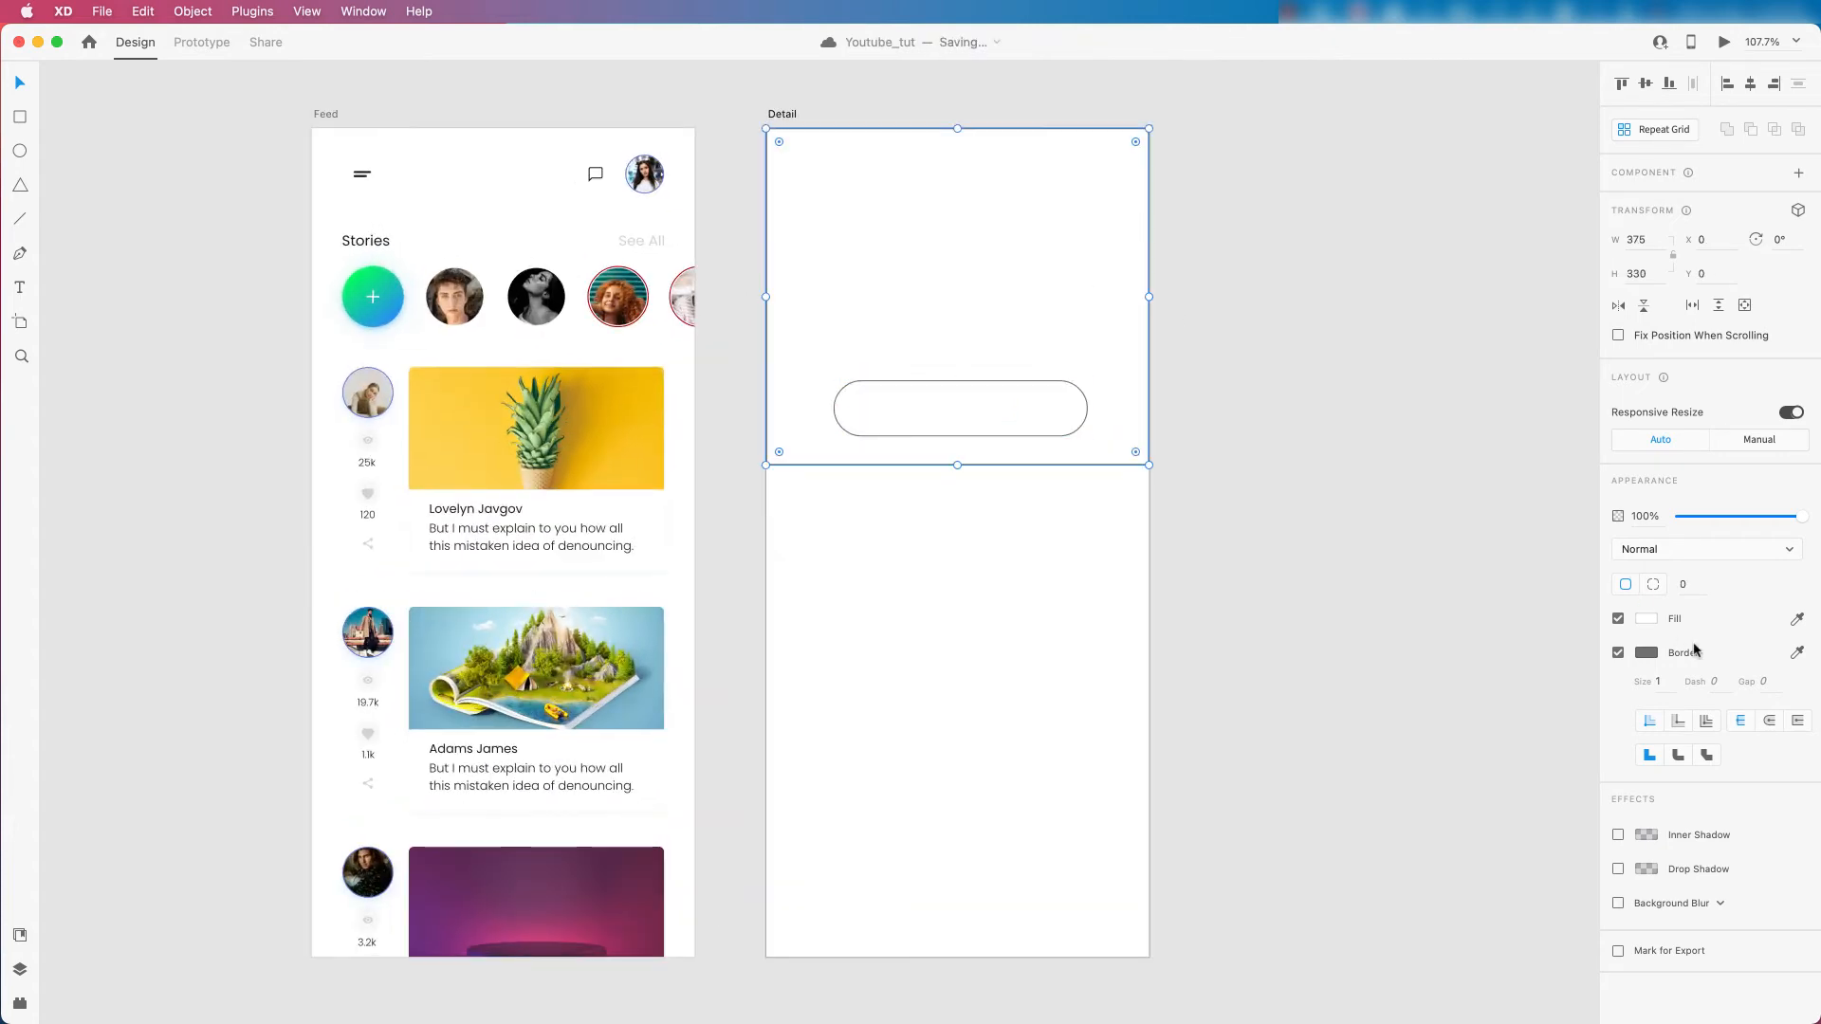
pyautogui.click(1624, 651)
pyautogui.click(1647, 619)
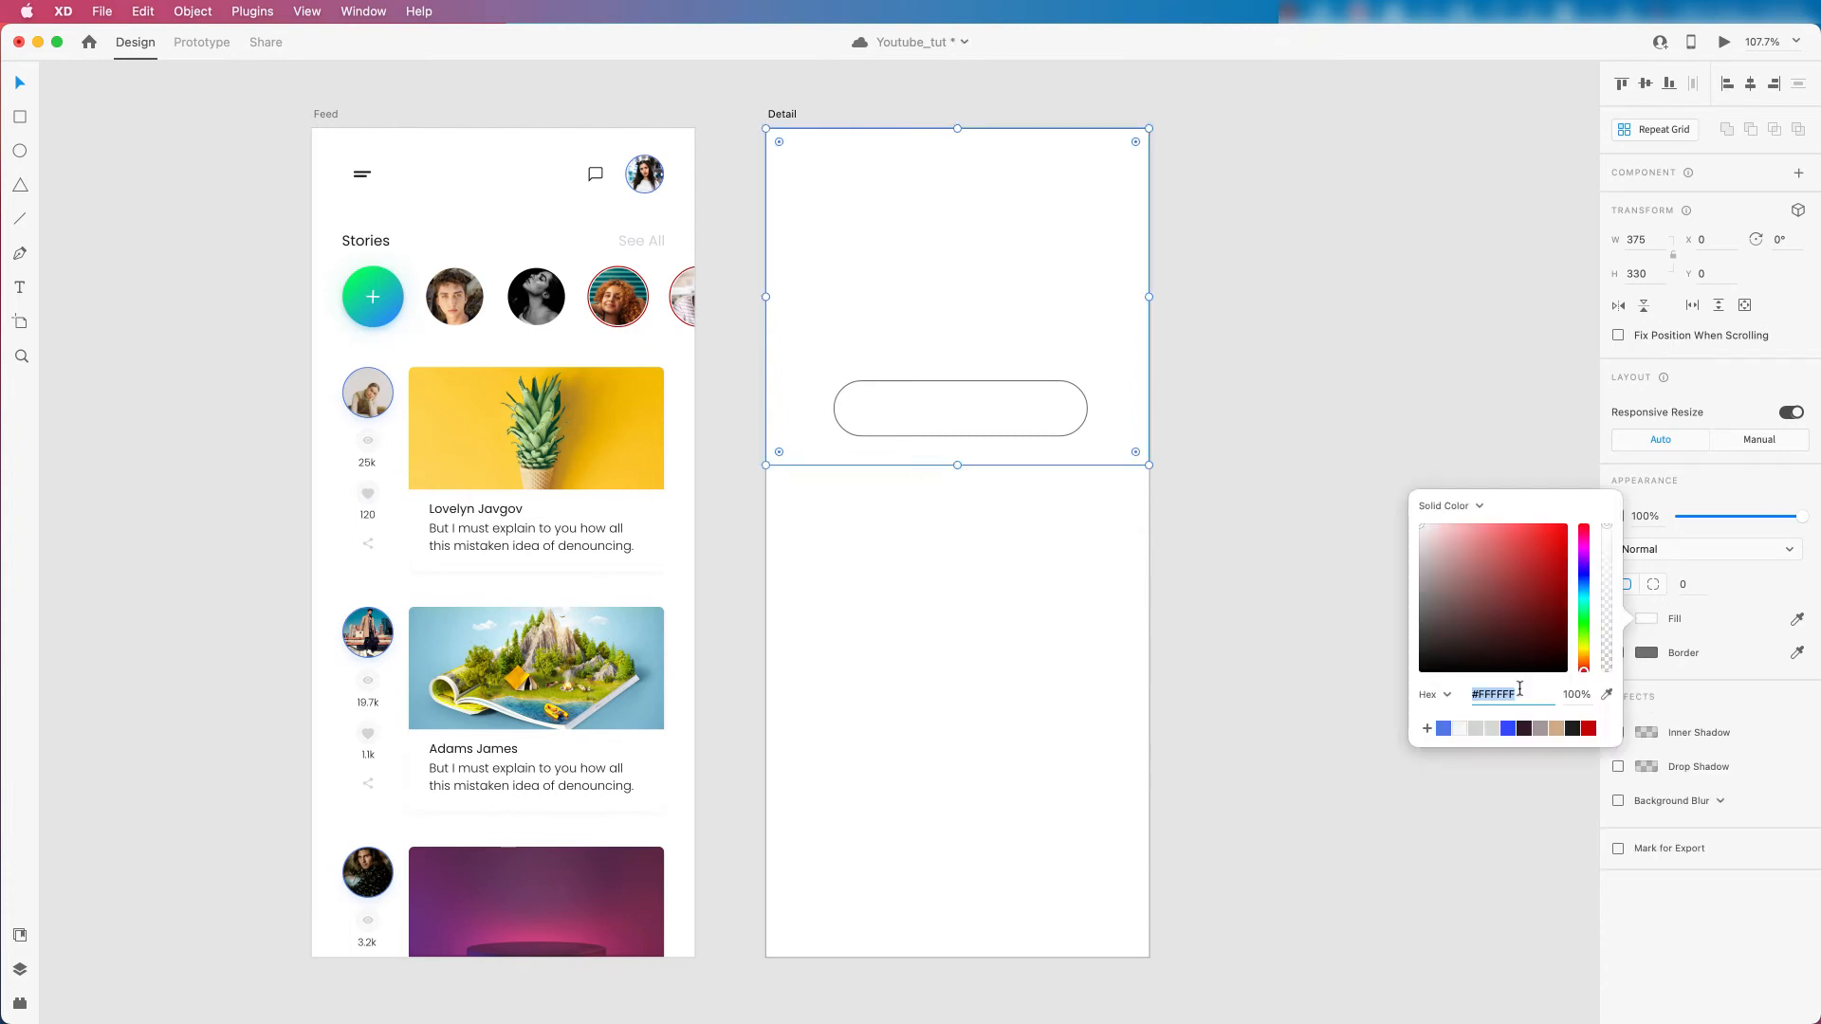
pyautogui.click(1572, 729)
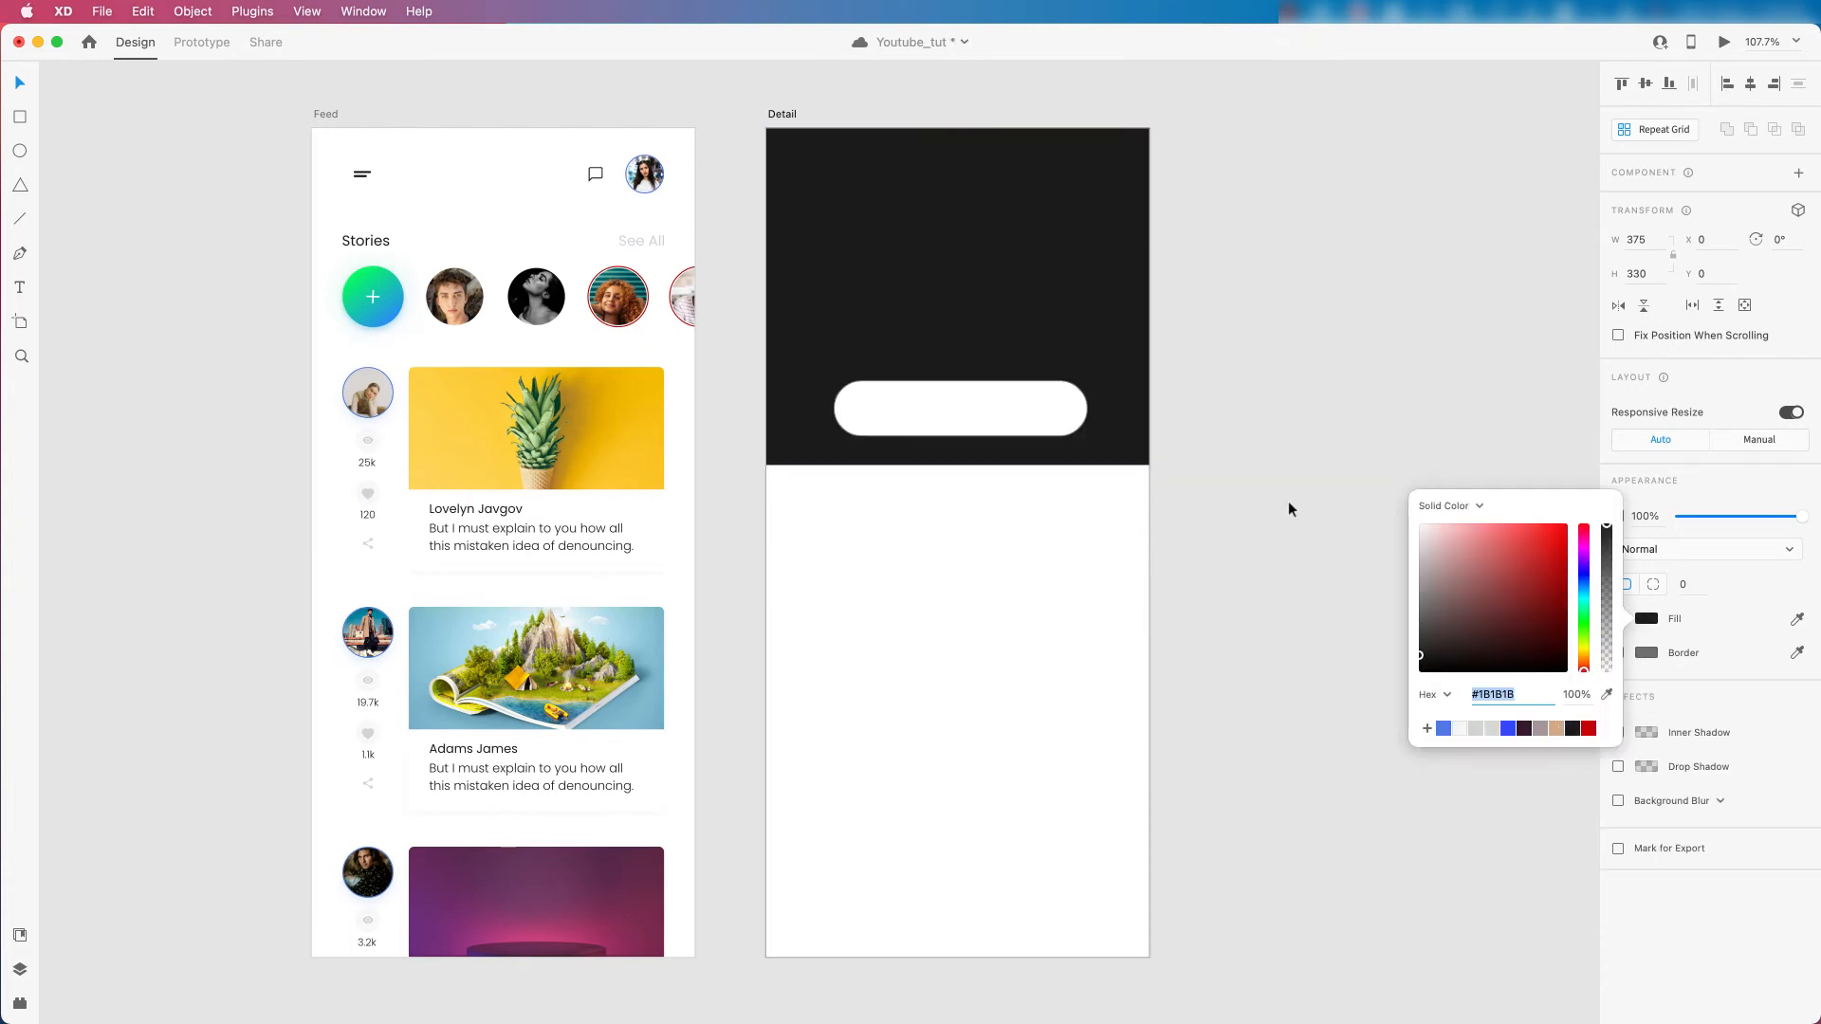
# Remove the white pill's border and paste a copy of the pill in place over it.
pyautogui.click(1055, 408)
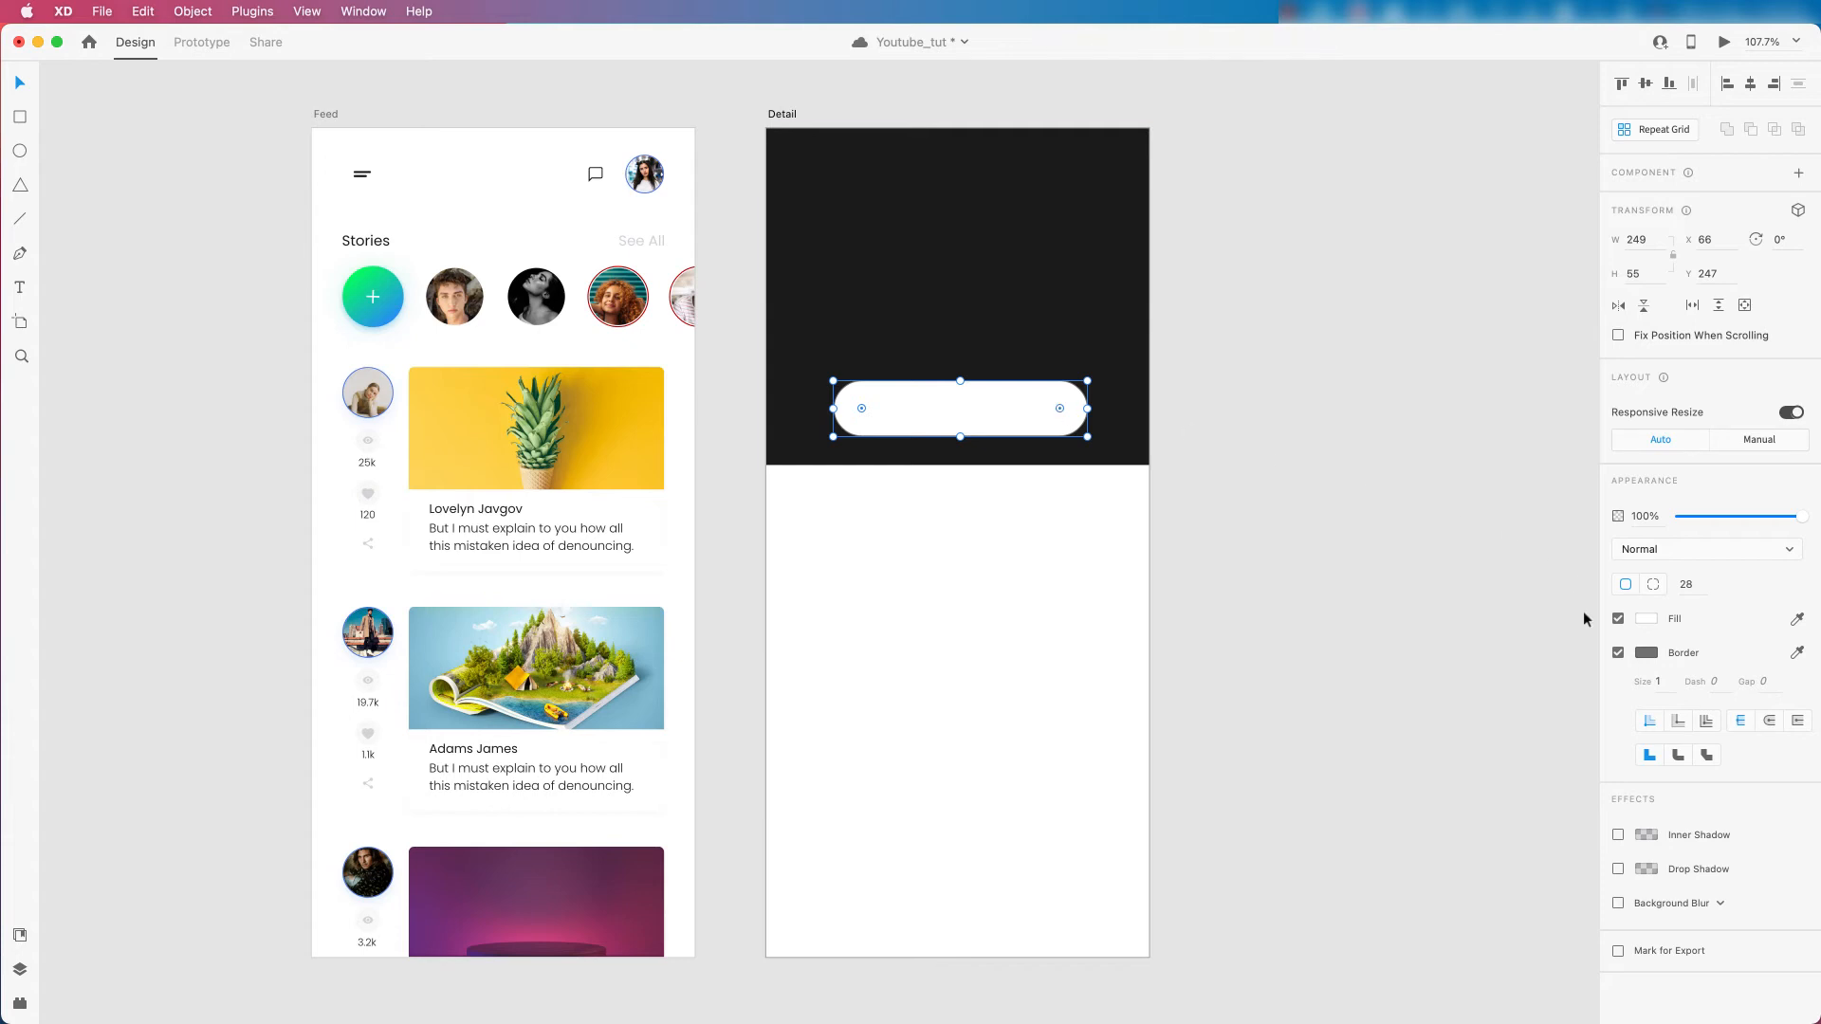
pyautogui.click(1618, 653)
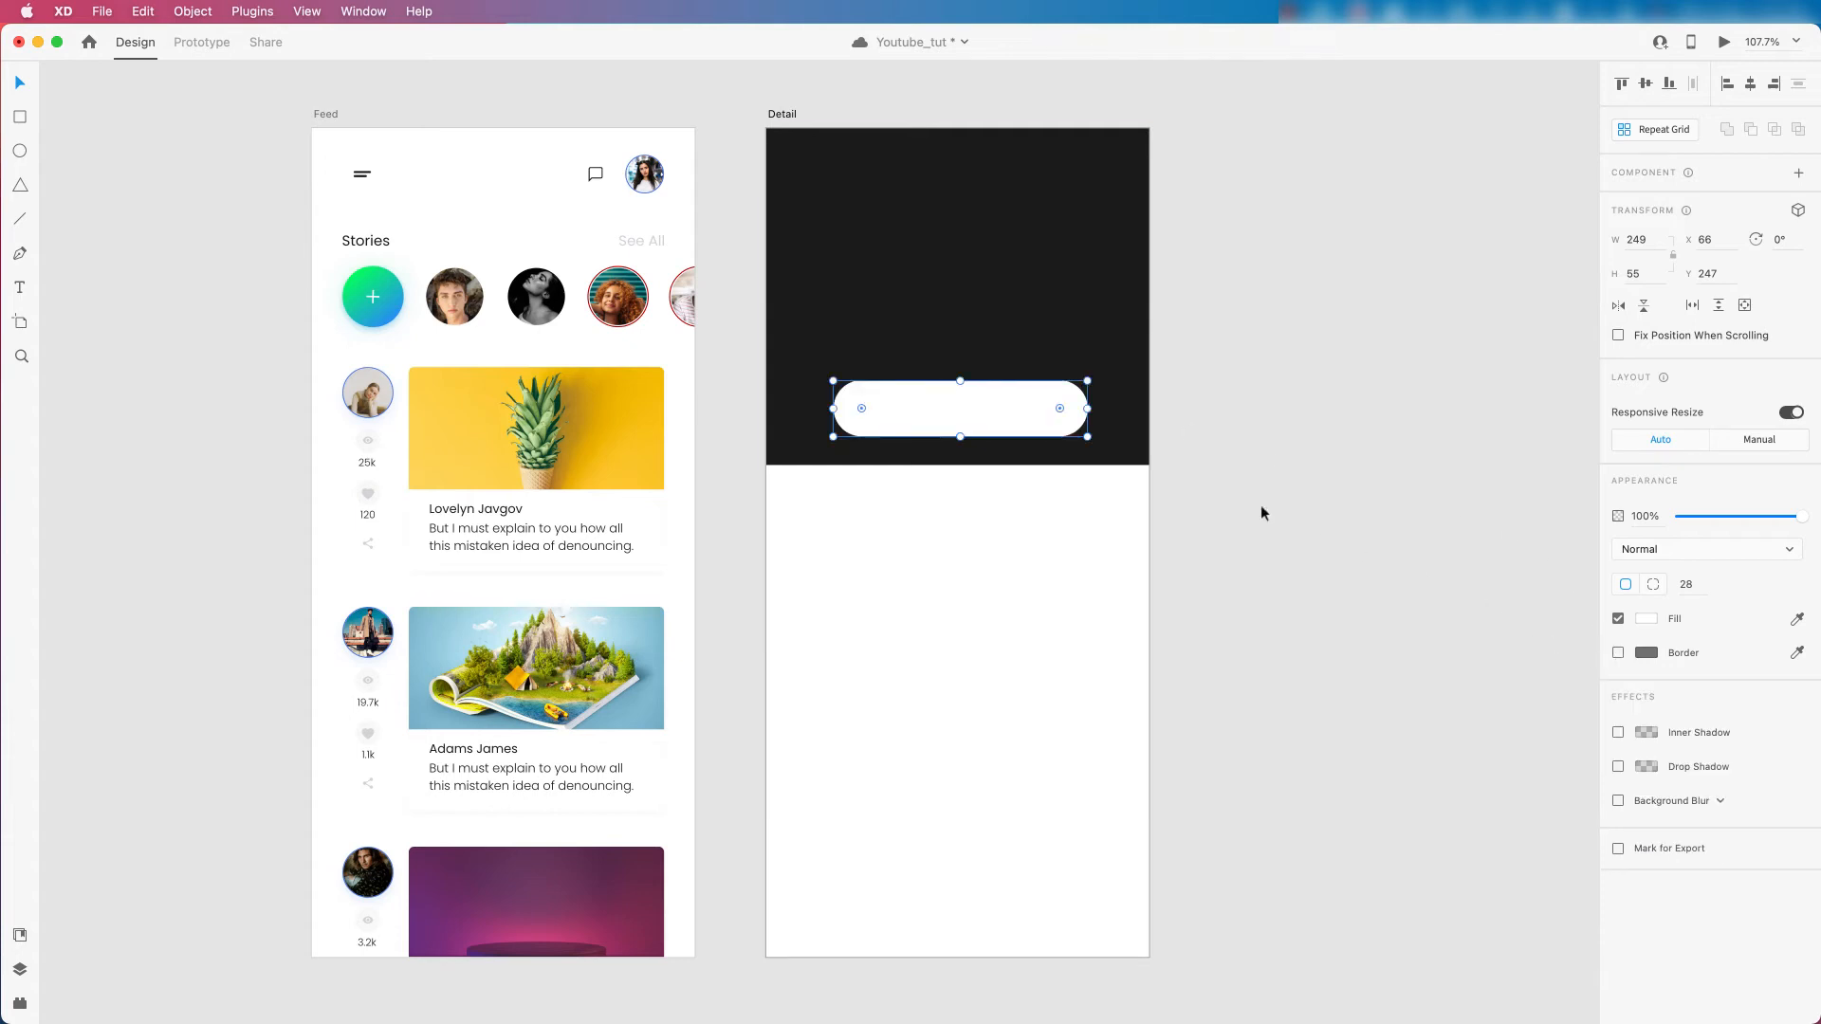
pyautogui.rightClick(982, 397)
pyautogui.click(1012, 433)
pyautogui.rightClick(969, 400)
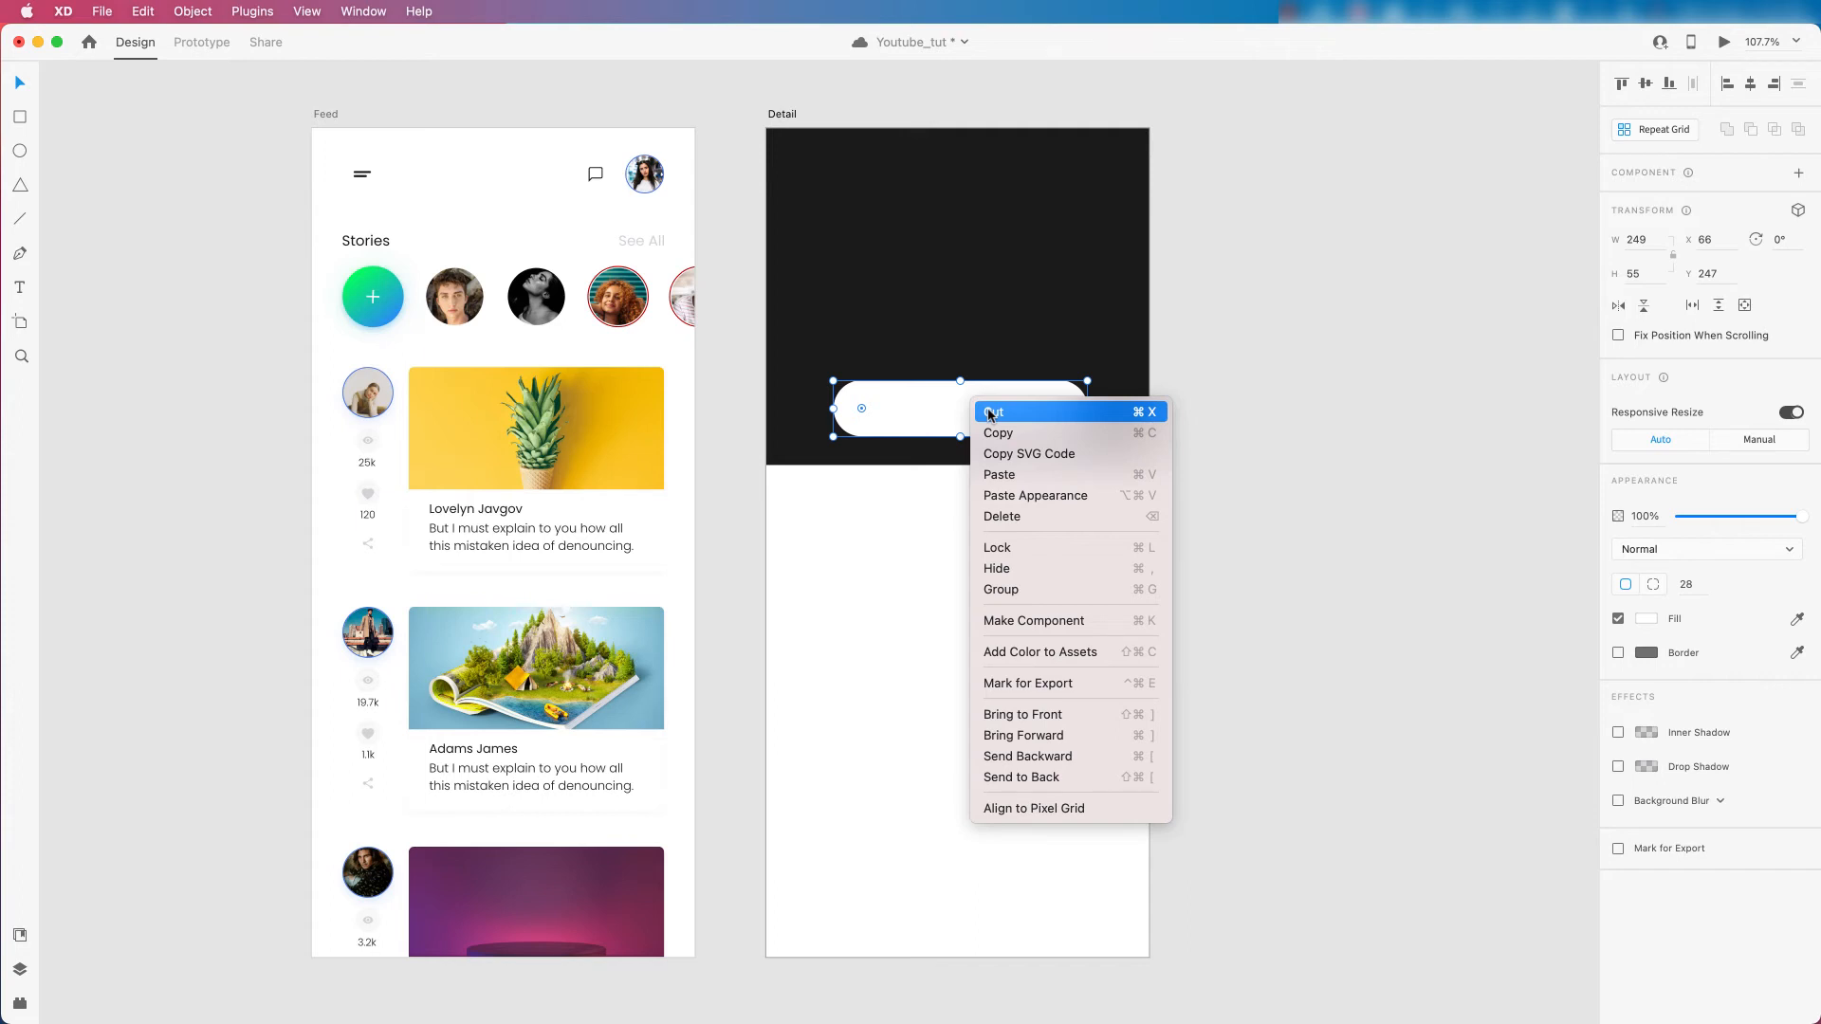
pyautogui.click(1001, 474)
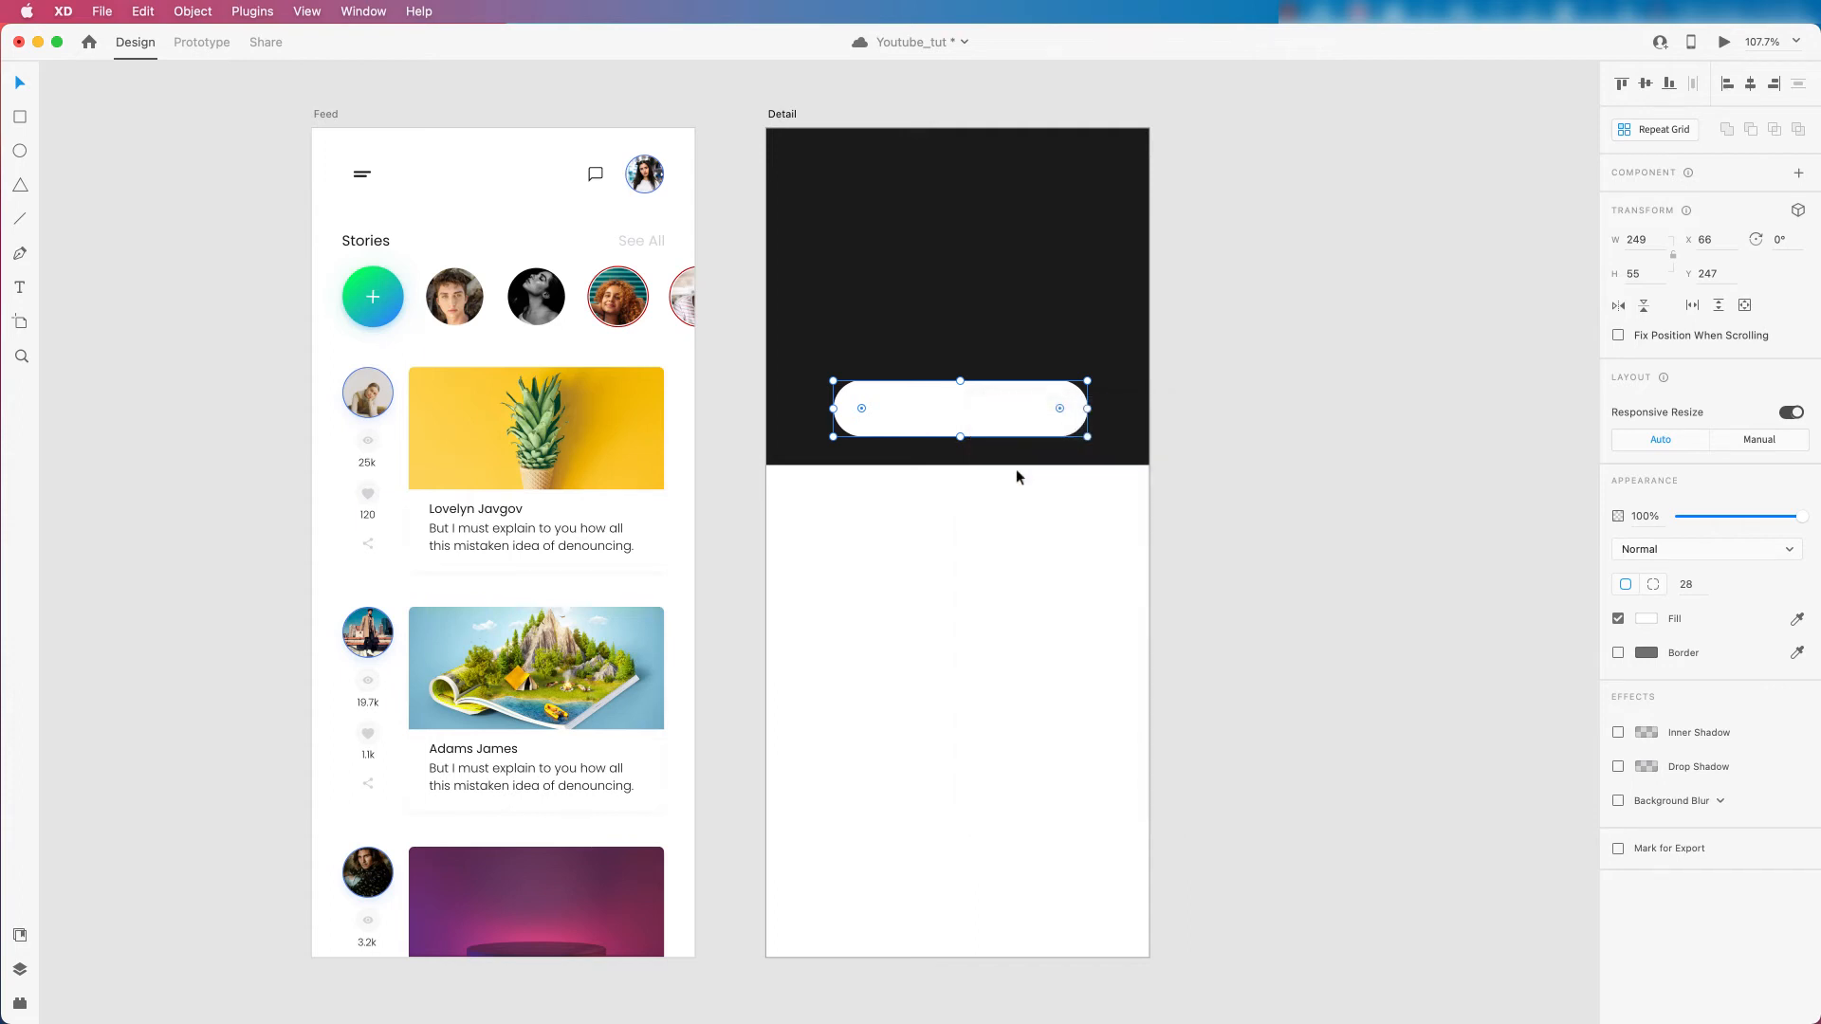
# Narrow the pill copy to a width of 55 to form a circle at the pill's left end, and fill it with #000000.
pyautogui.click(1239, 362)
pyautogui.click(1011, 392)
pyautogui.moveTo(1013, 390); pyautogui.dragTo(926, 413)
pyautogui.press('super+z')
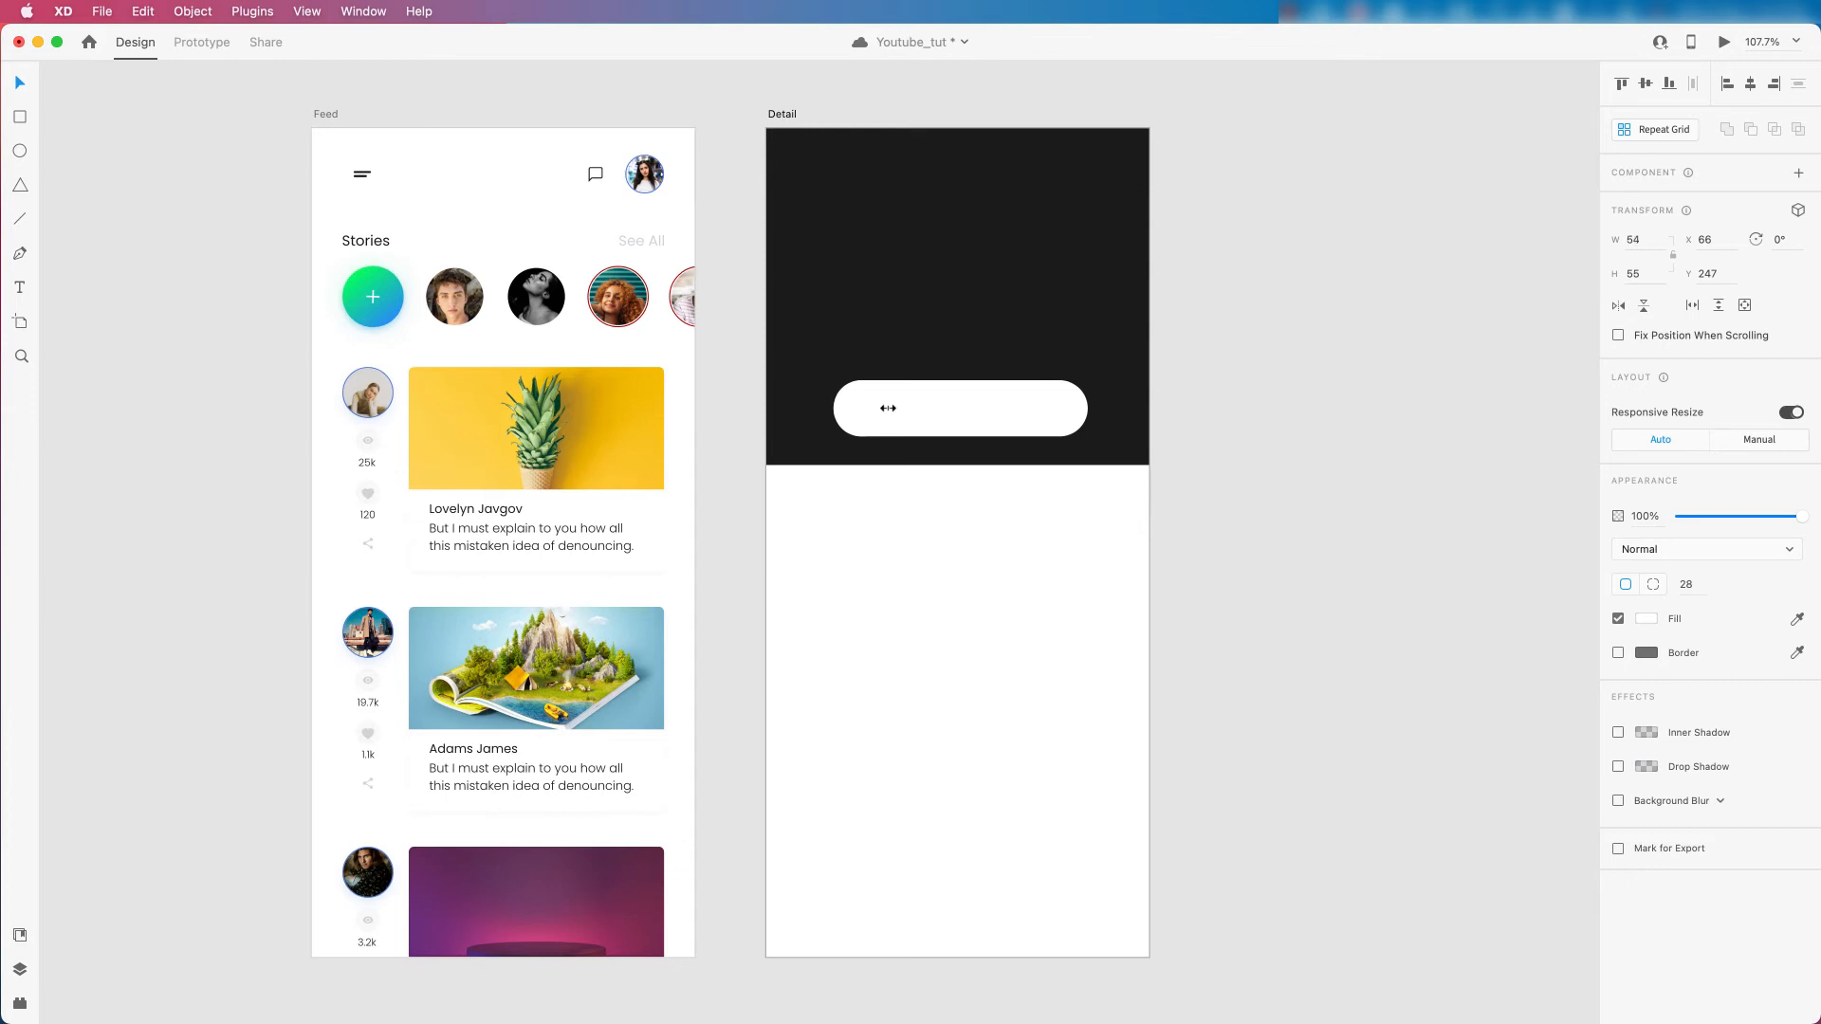
pyautogui.moveTo(890, 408); pyautogui.dragTo(892, 409)
pyautogui.click(1654, 238)
pyautogui.write('55')
pyautogui.click(1646, 619)
pyautogui.moveTo(1513, 547); pyautogui.dragTo(1420, 672)
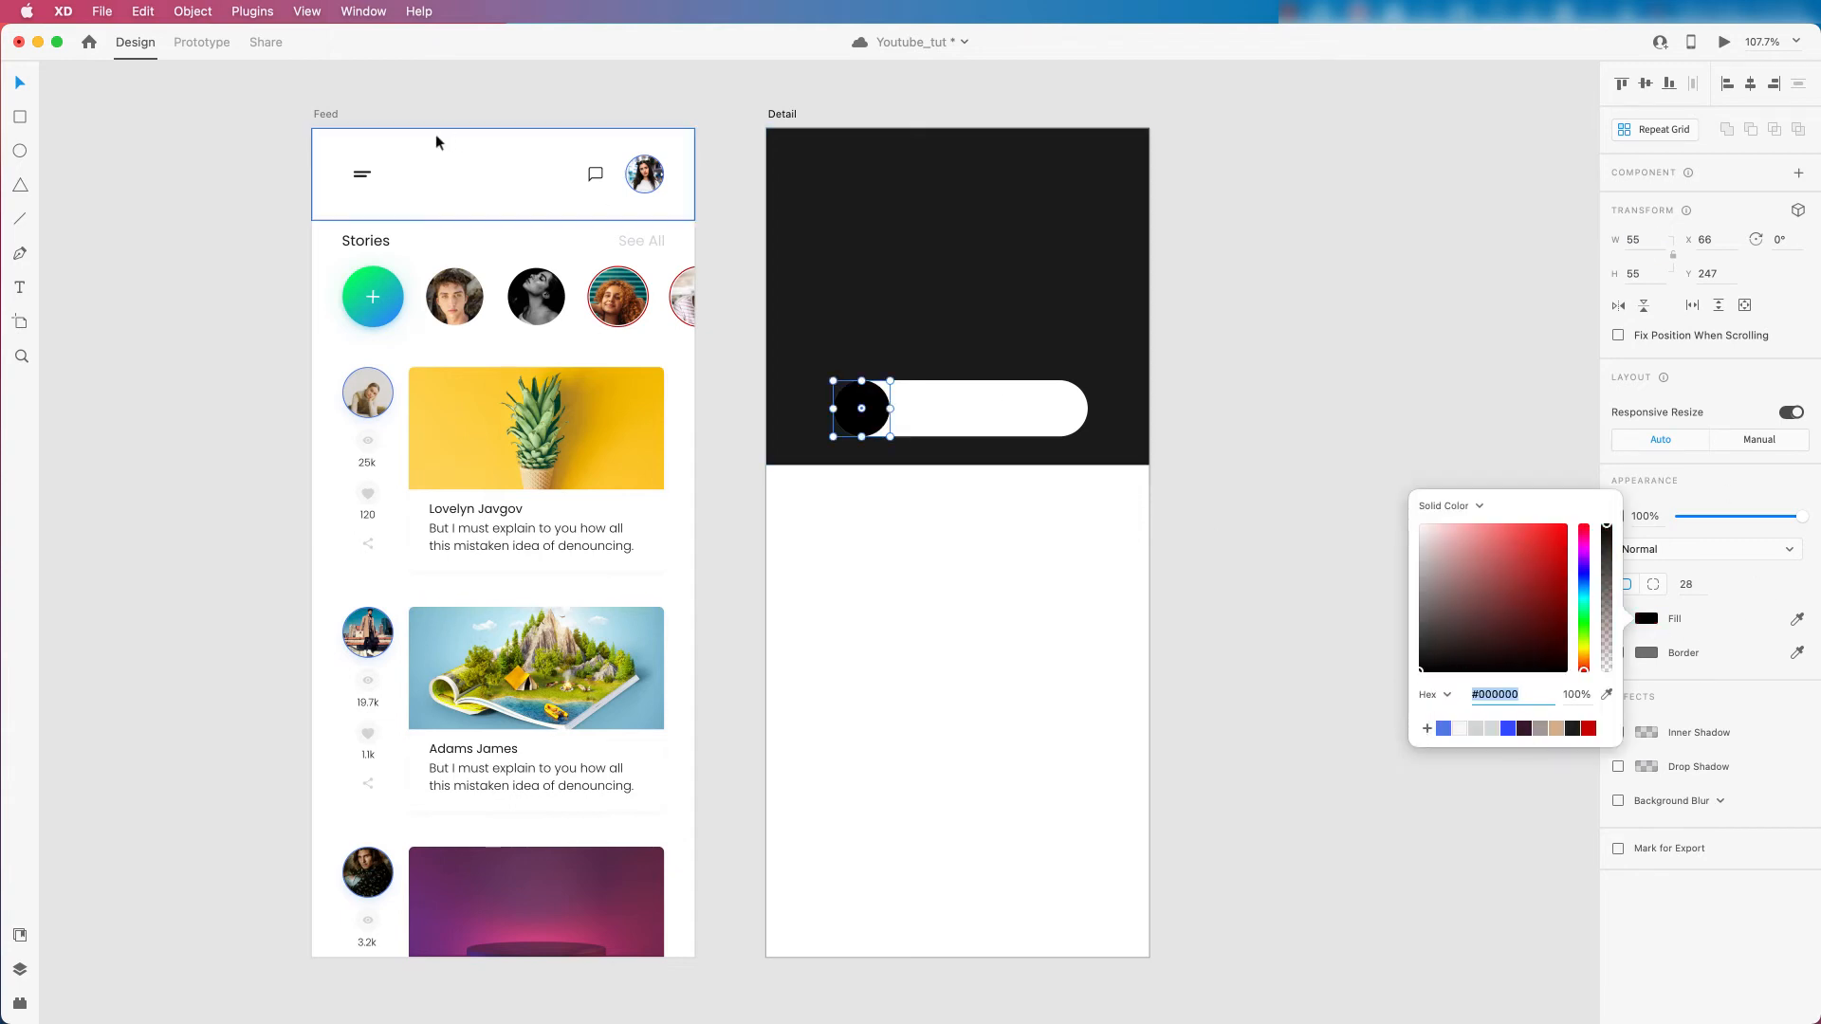
# Shrink the black circle to 49 × 49 and inset it in the pill's left end at X 69, Y 250.
pyautogui.click(20, 84)
pyautogui.moveTo(859, 398); pyautogui.dragTo(866, 402)
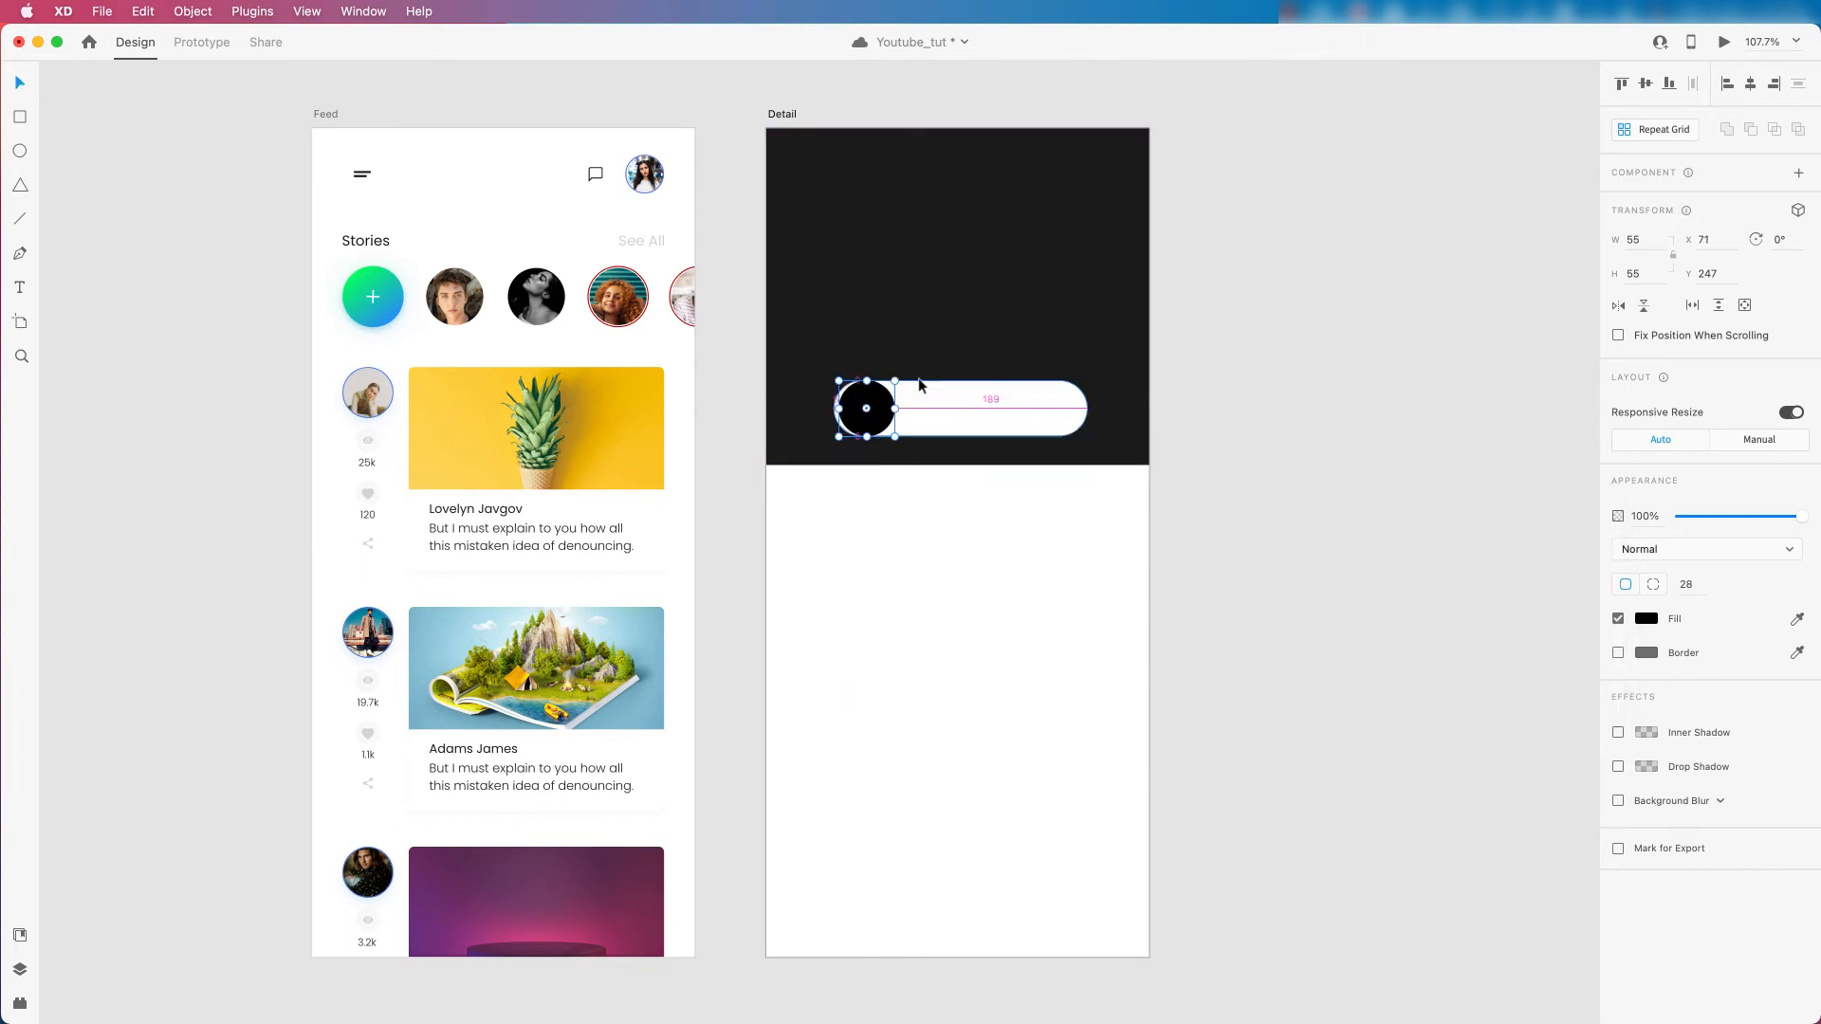
pyautogui.scroll(4, 901, 399)
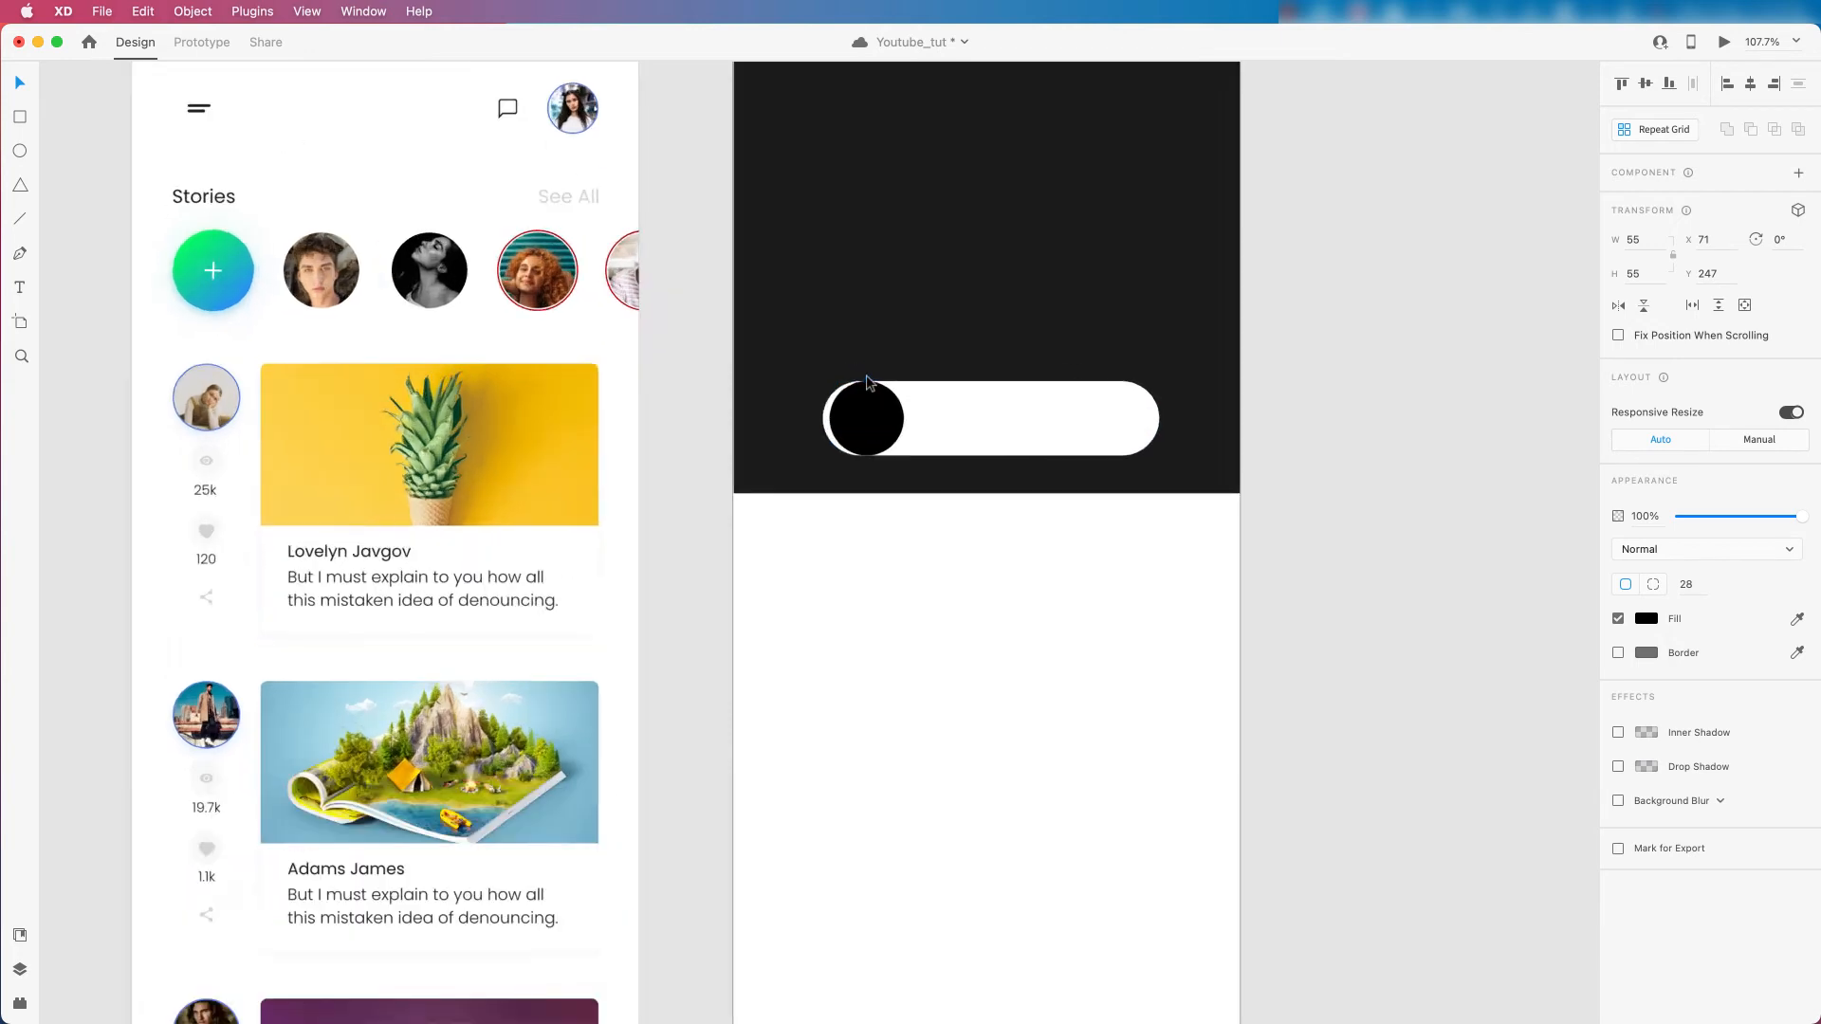
pyautogui.press('alt')
pyautogui.moveTo(907, 383); pyautogui.dragTo(873, 411)
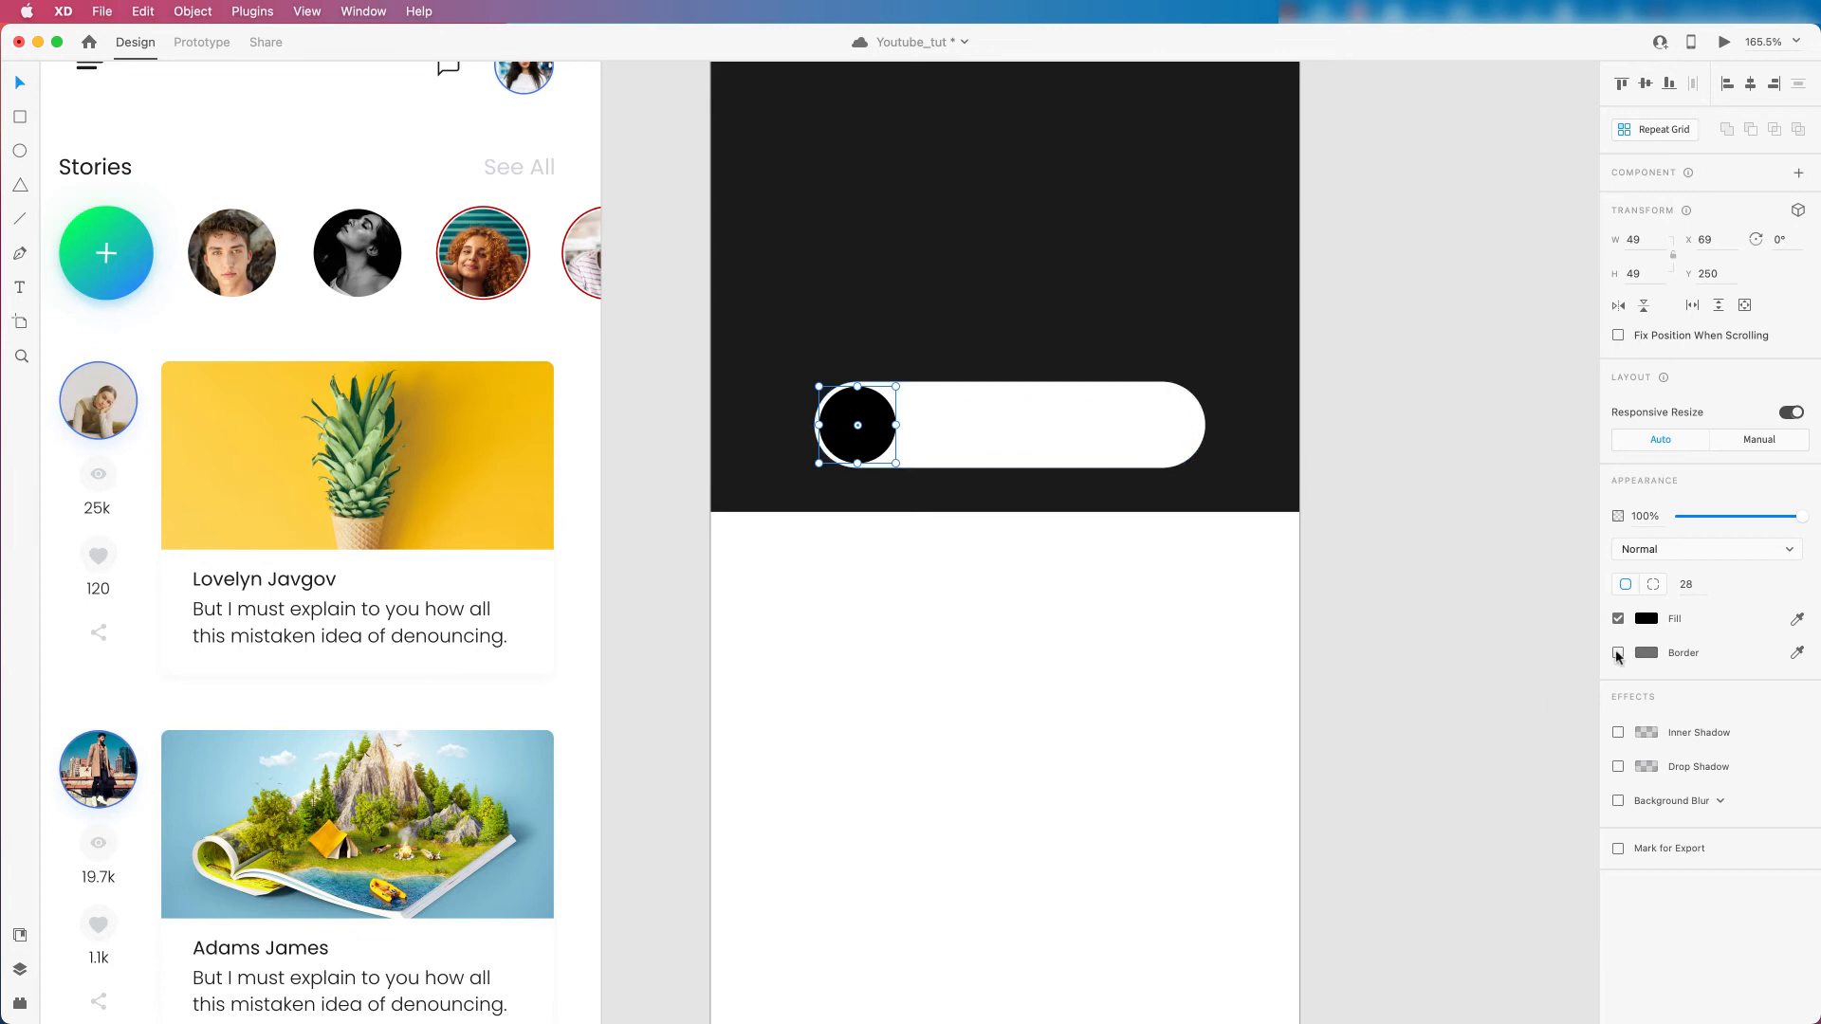
# Give the black circle a blue #4C75E5 border.
pyautogui.click(1618, 654)
pyautogui.click(1648, 654)
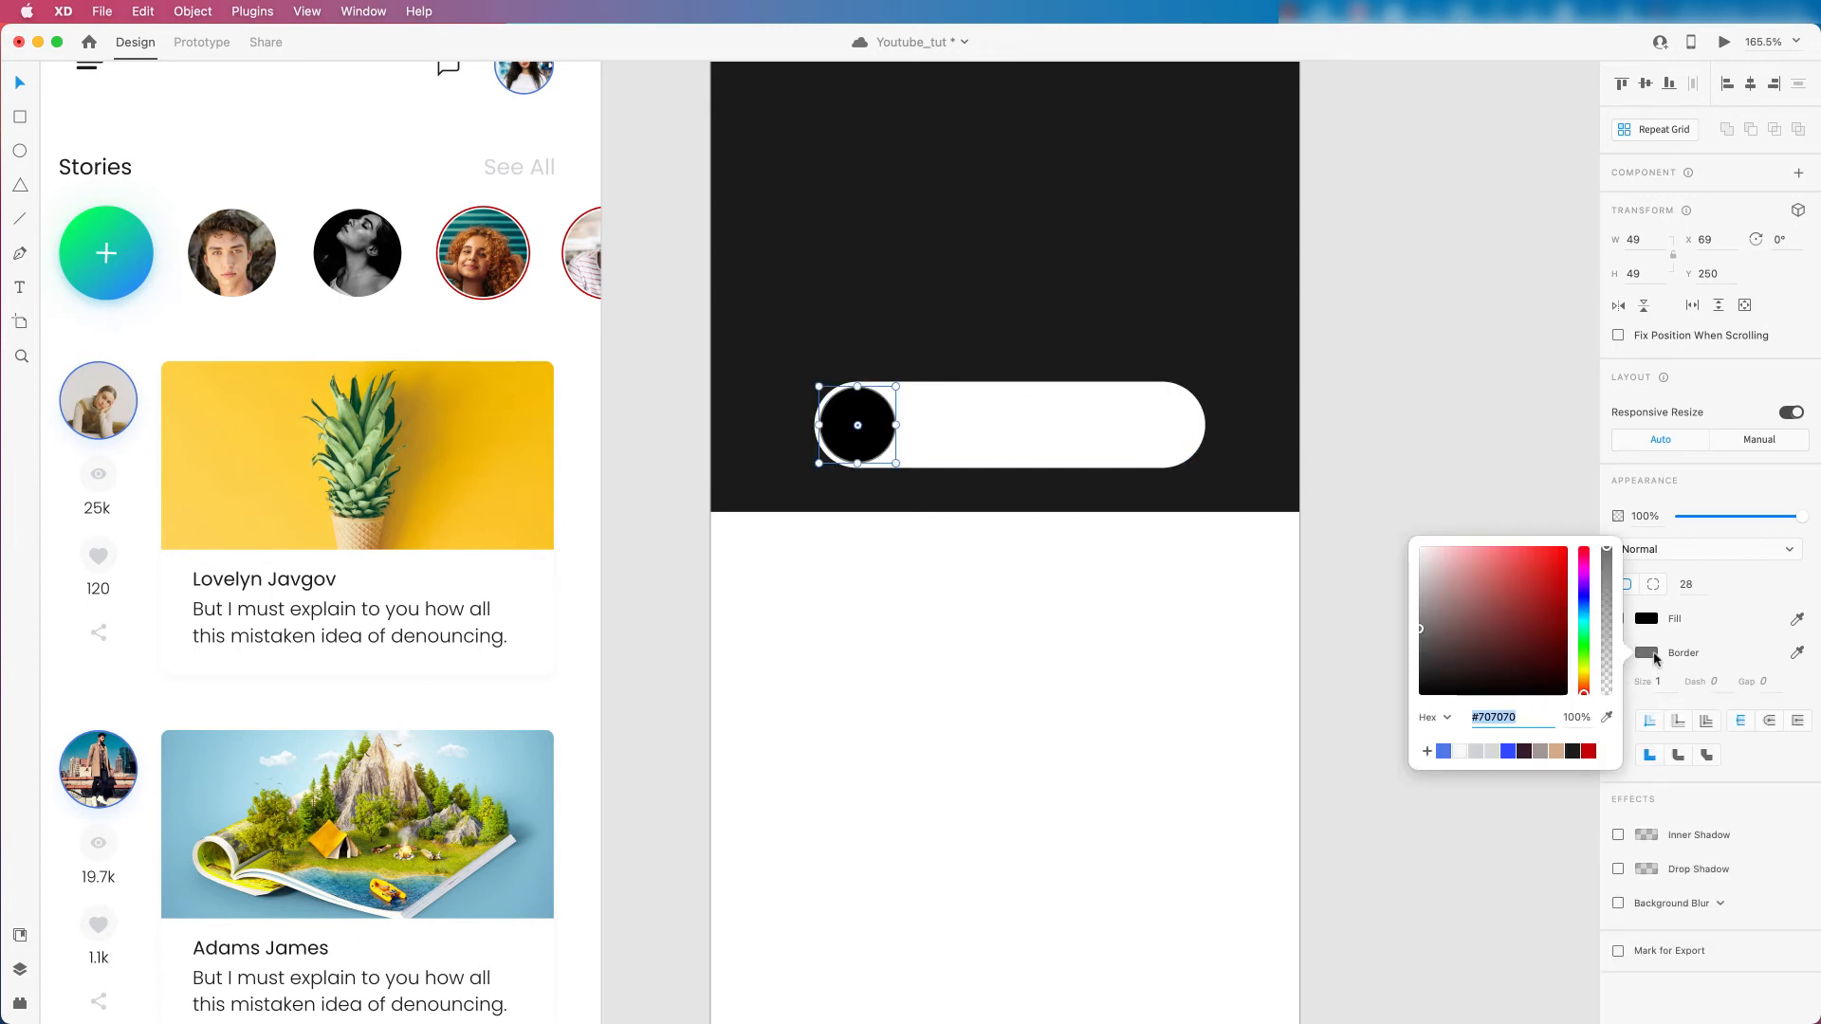
pyautogui.click(1443, 752)
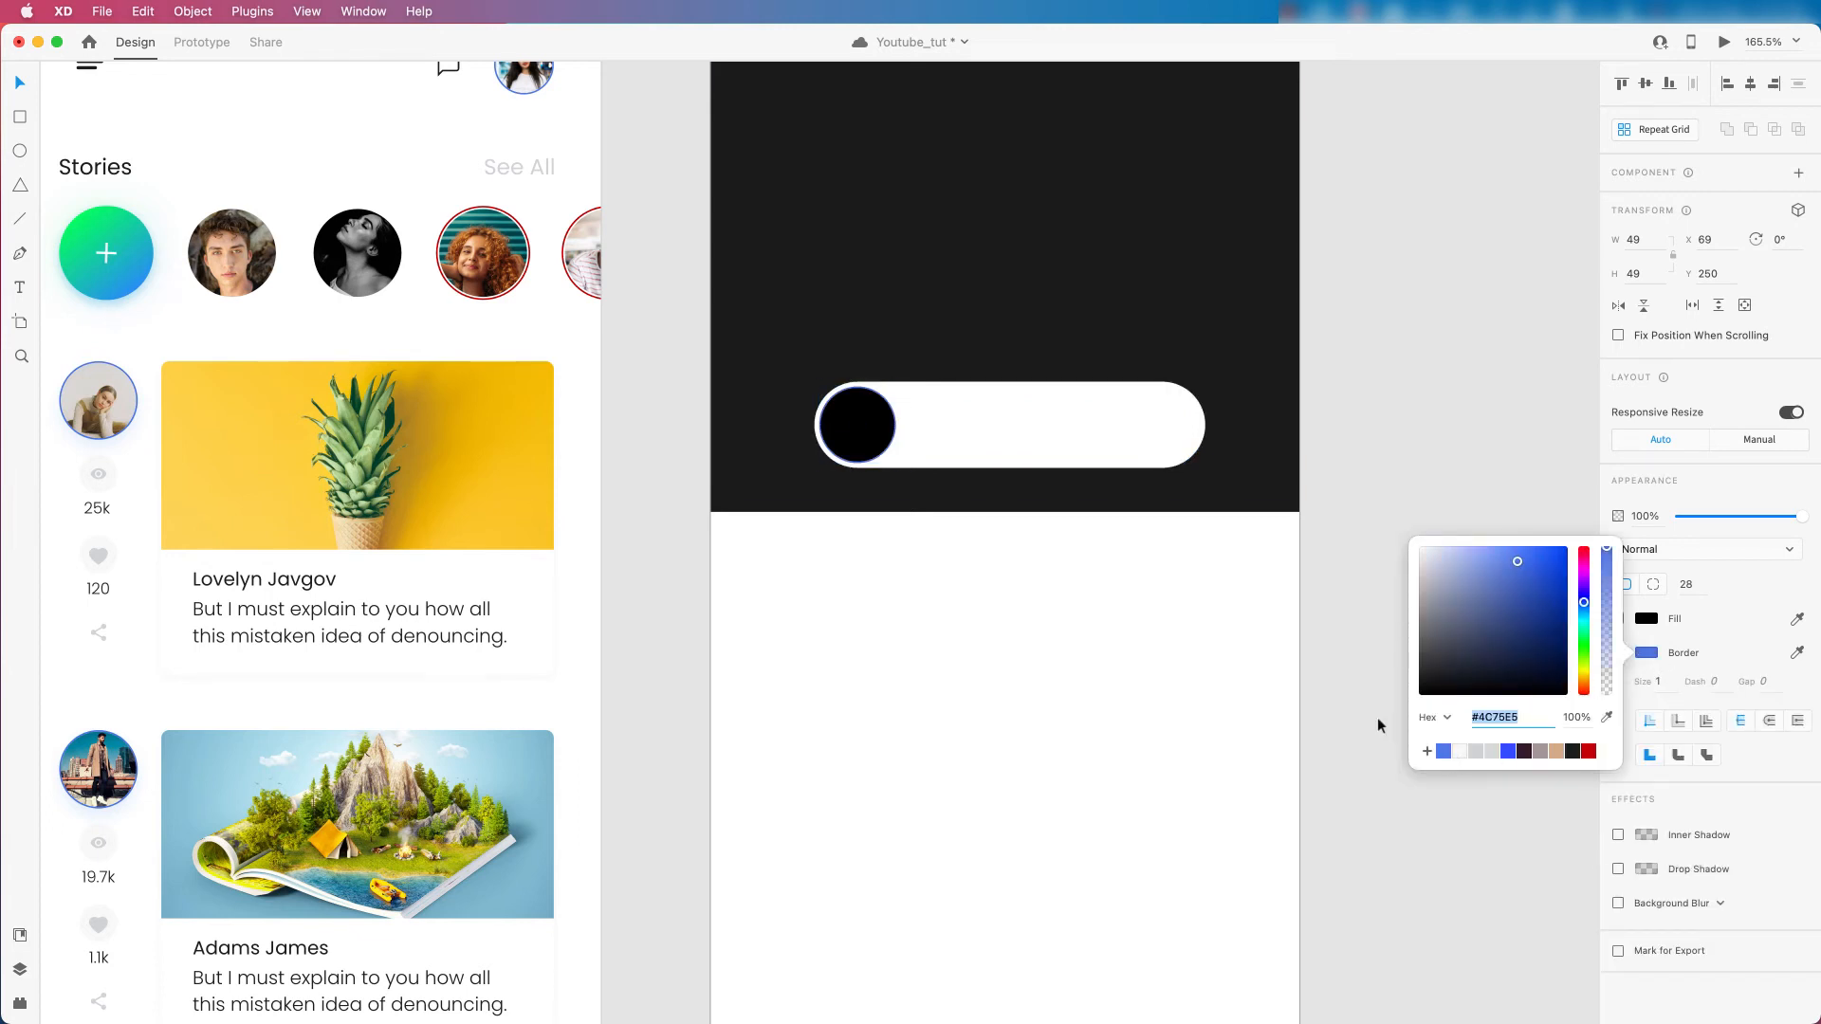
pyautogui.click(873, 406)
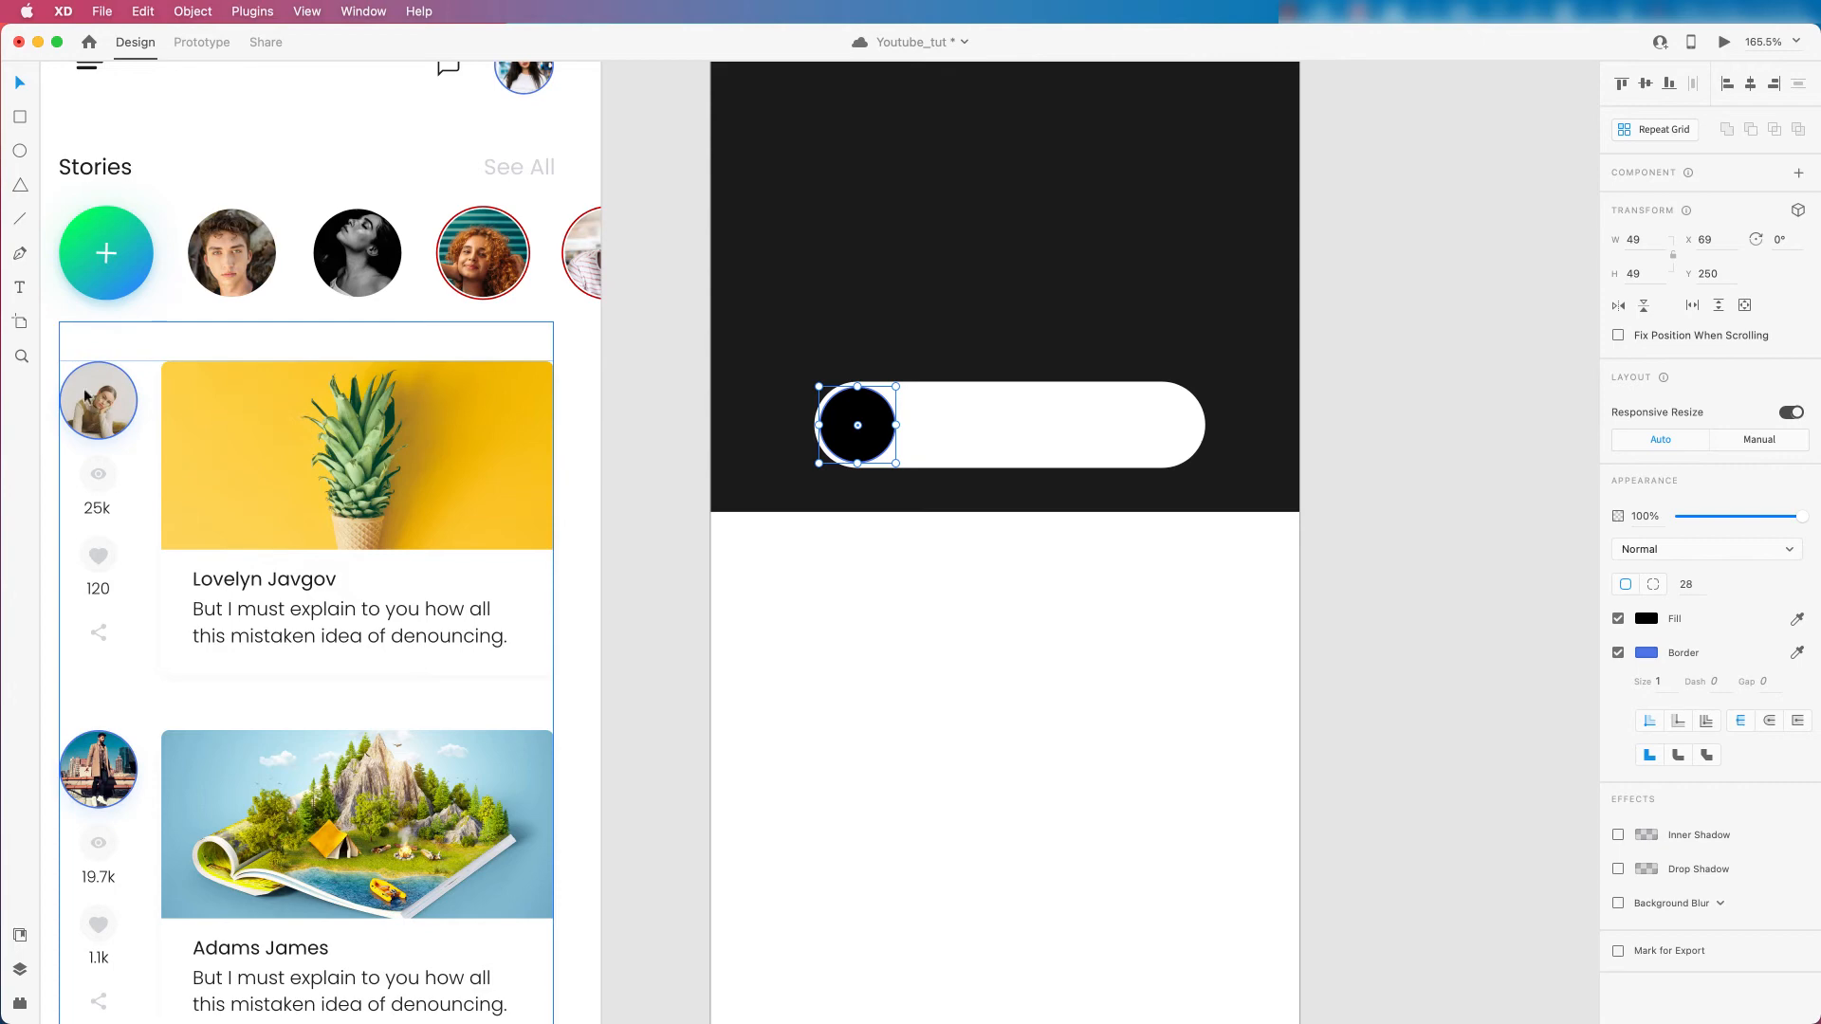
# Duplicate the blue-bordered circle, shrink the copy concentrically to 41 × 41, and remove the outer circle's fill.
pyautogui.scroll(3, 858, 418)
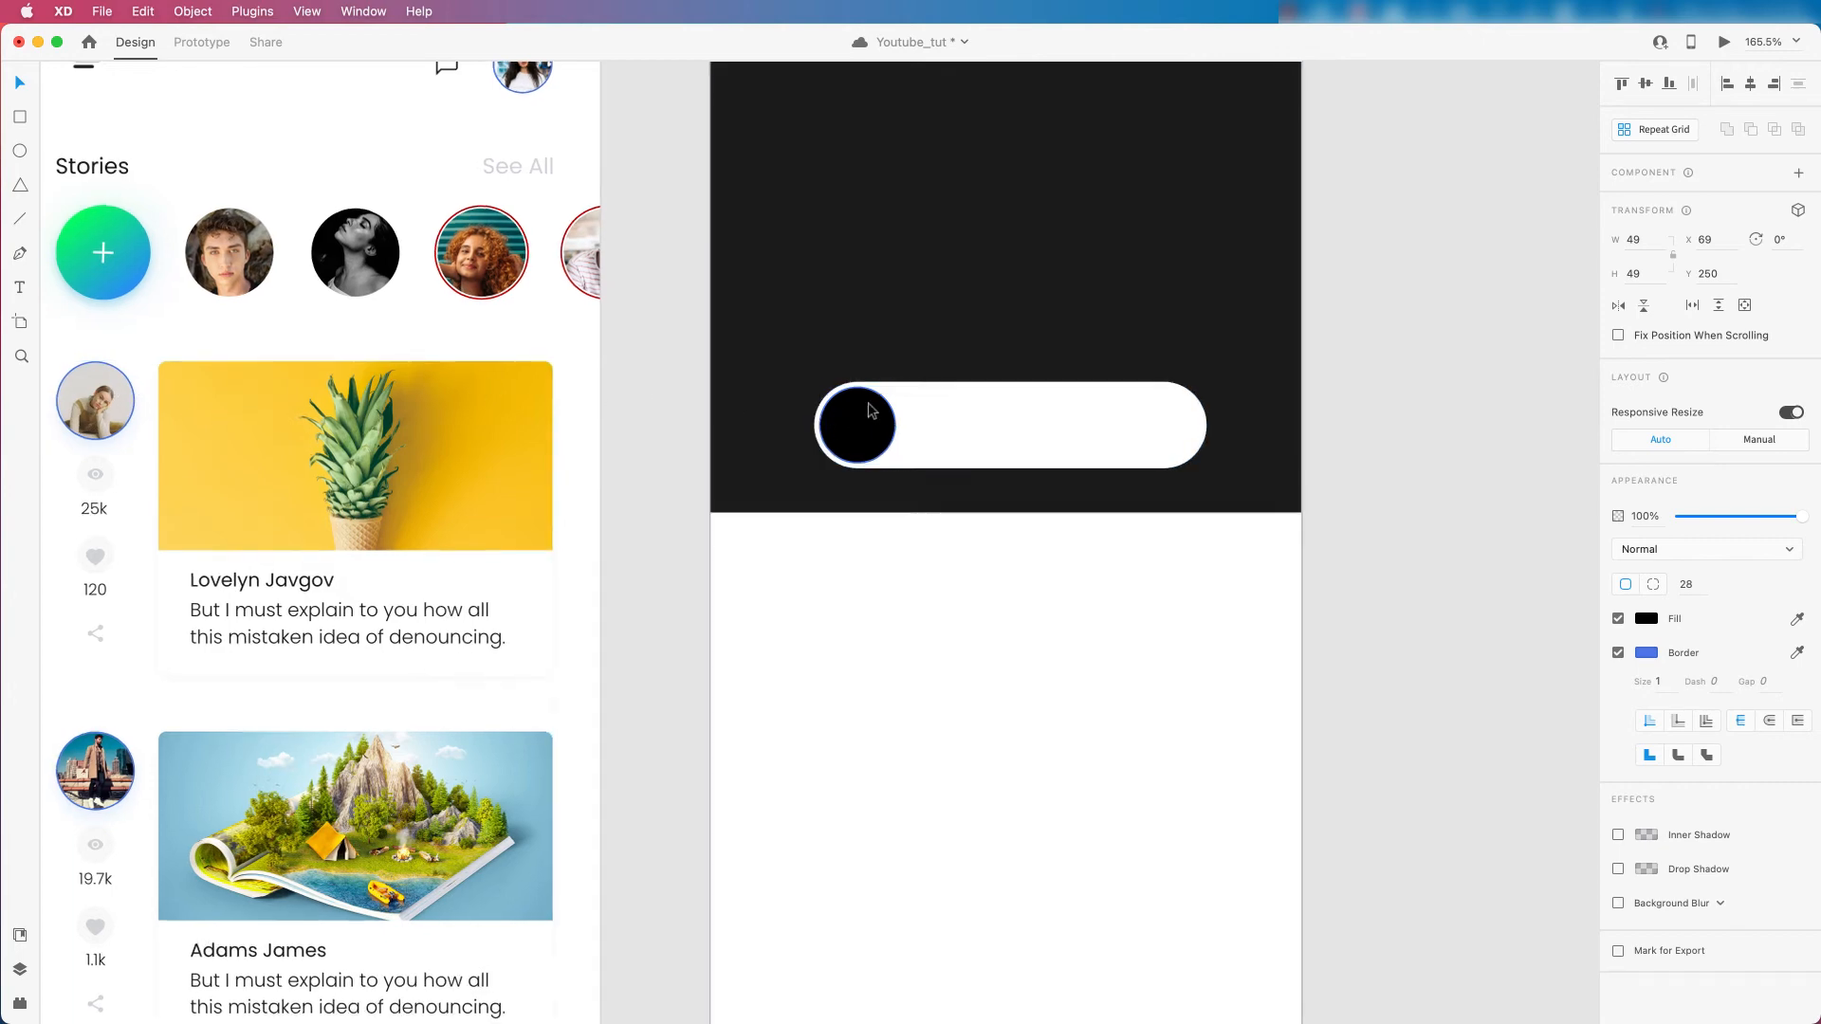
pyautogui.scroll(2, 880, 408)
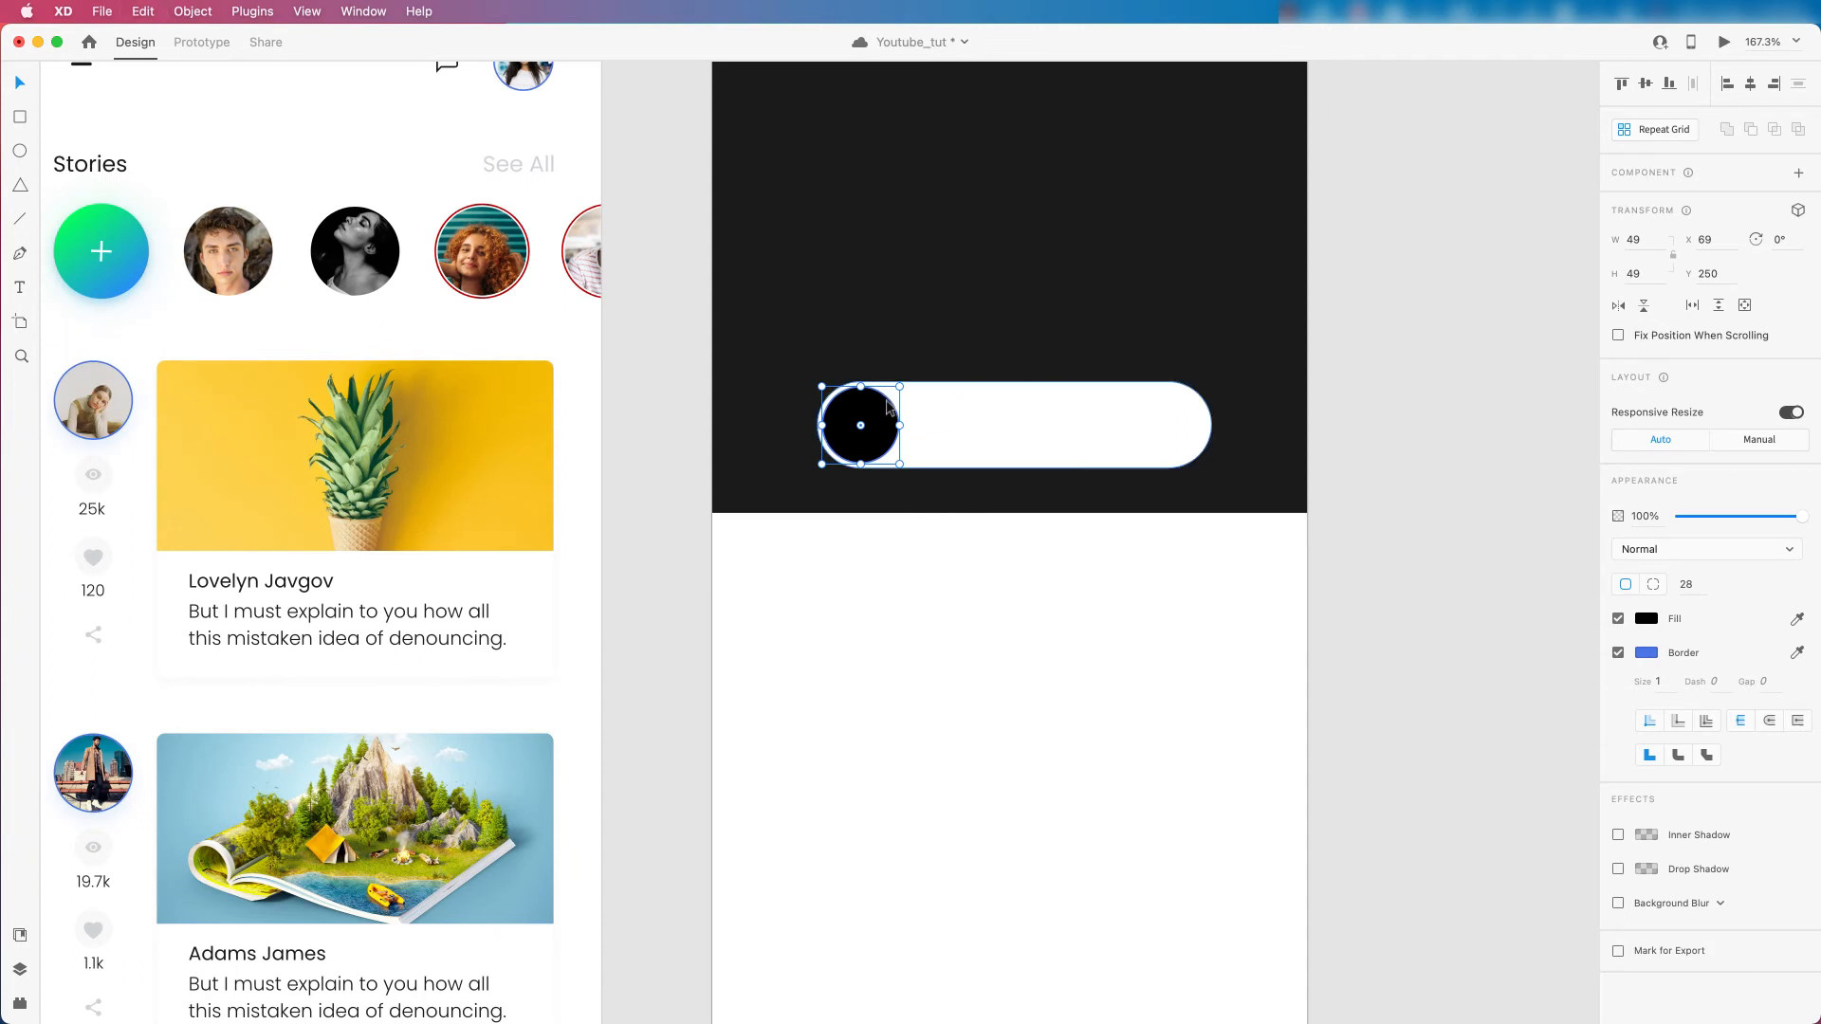
pyautogui.keyDown('alt'); pyautogui.moveTo(882, 406); pyautogui.dragTo(1007, 412); pyautogui.keyUp('alt')
pyautogui.press('super+z')
pyautogui.scroll(5, 896, 400)
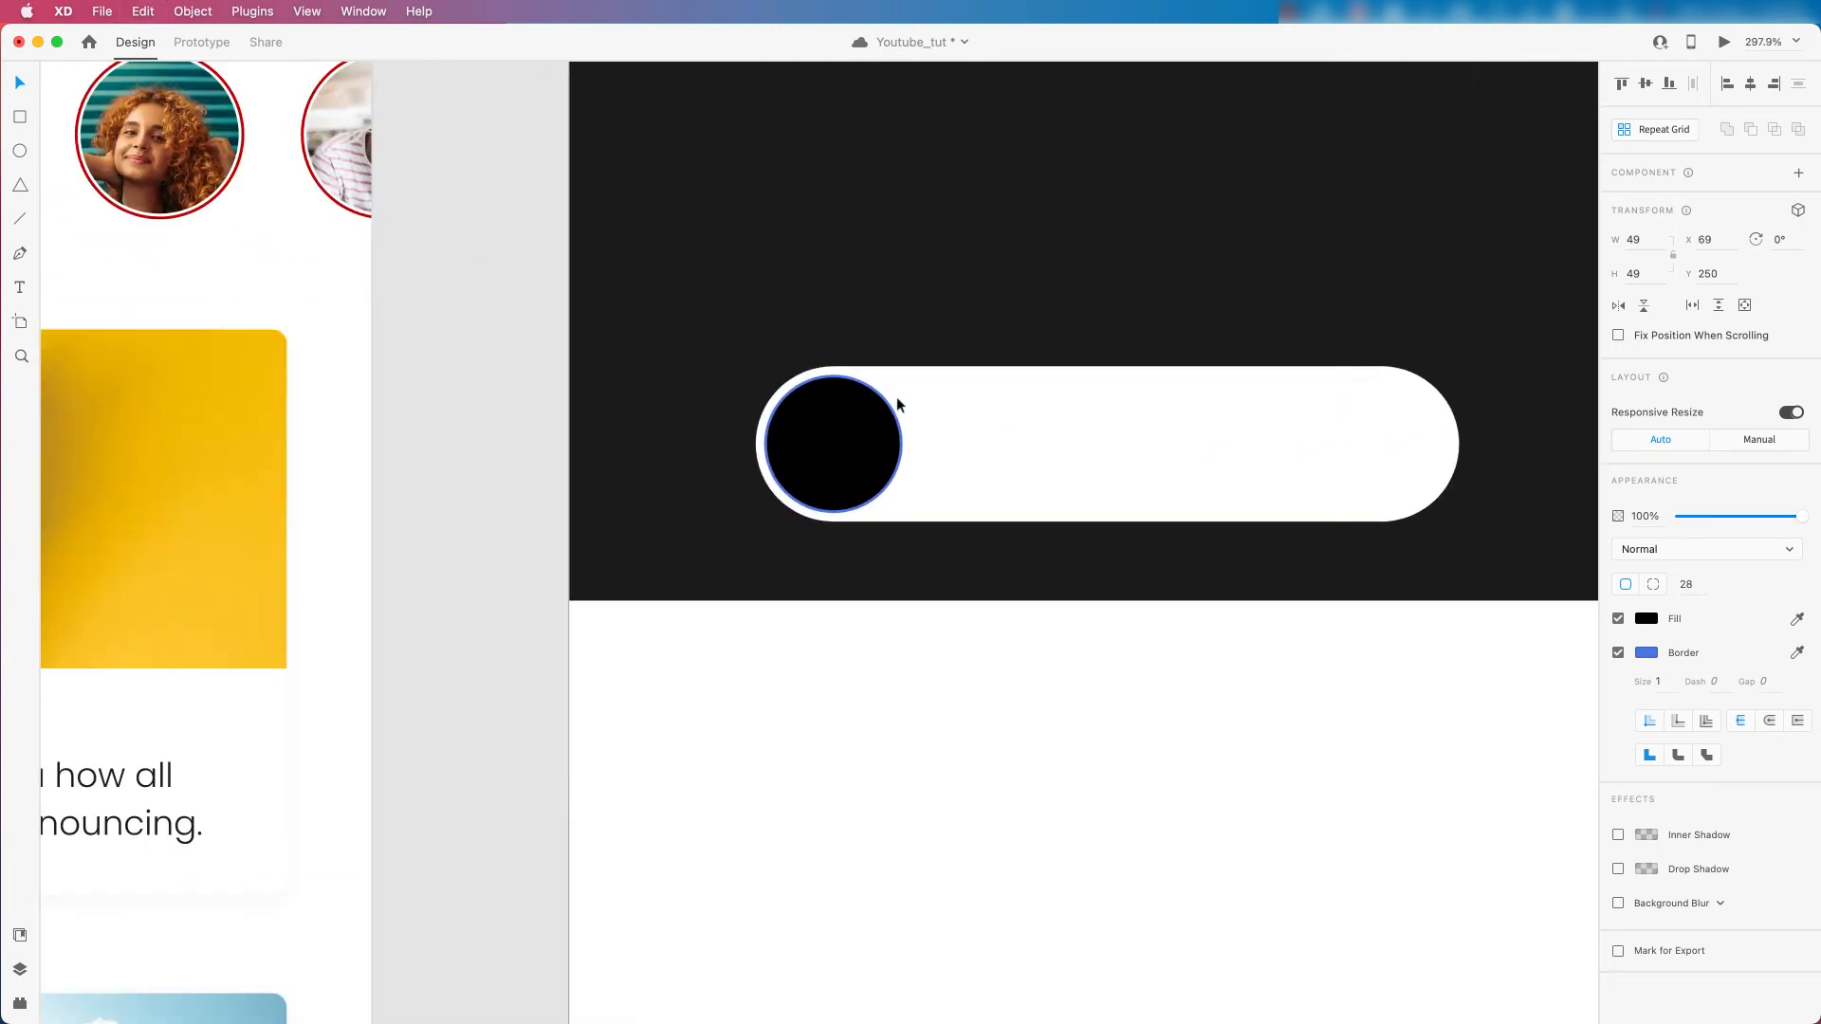
pyautogui.keyDown('alt'); pyautogui.keyDown('shift'); pyautogui.moveTo(901, 376); pyautogui.dragTo(890, 386); pyautogui.keyUp('shift'); pyautogui.keyUp('alt')
pyautogui.press('super+z')
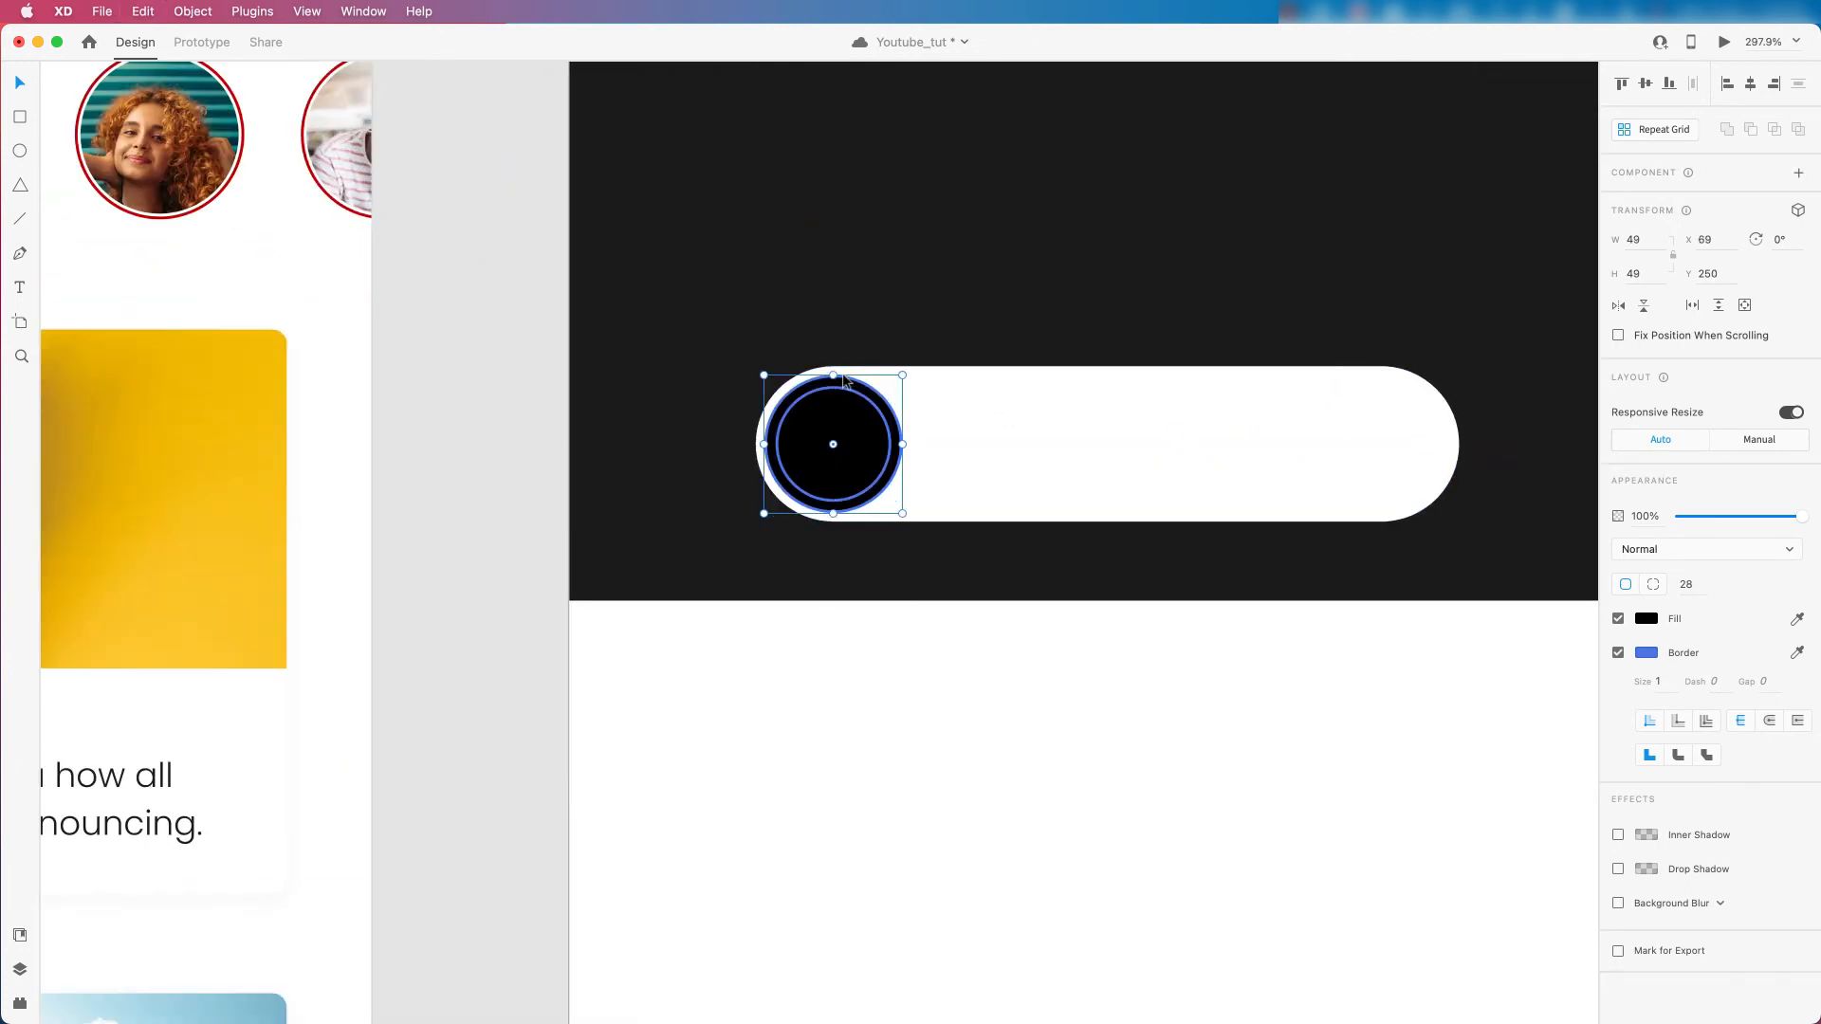
pyautogui.click(1618, 619)
pyautogui.press('super+z')
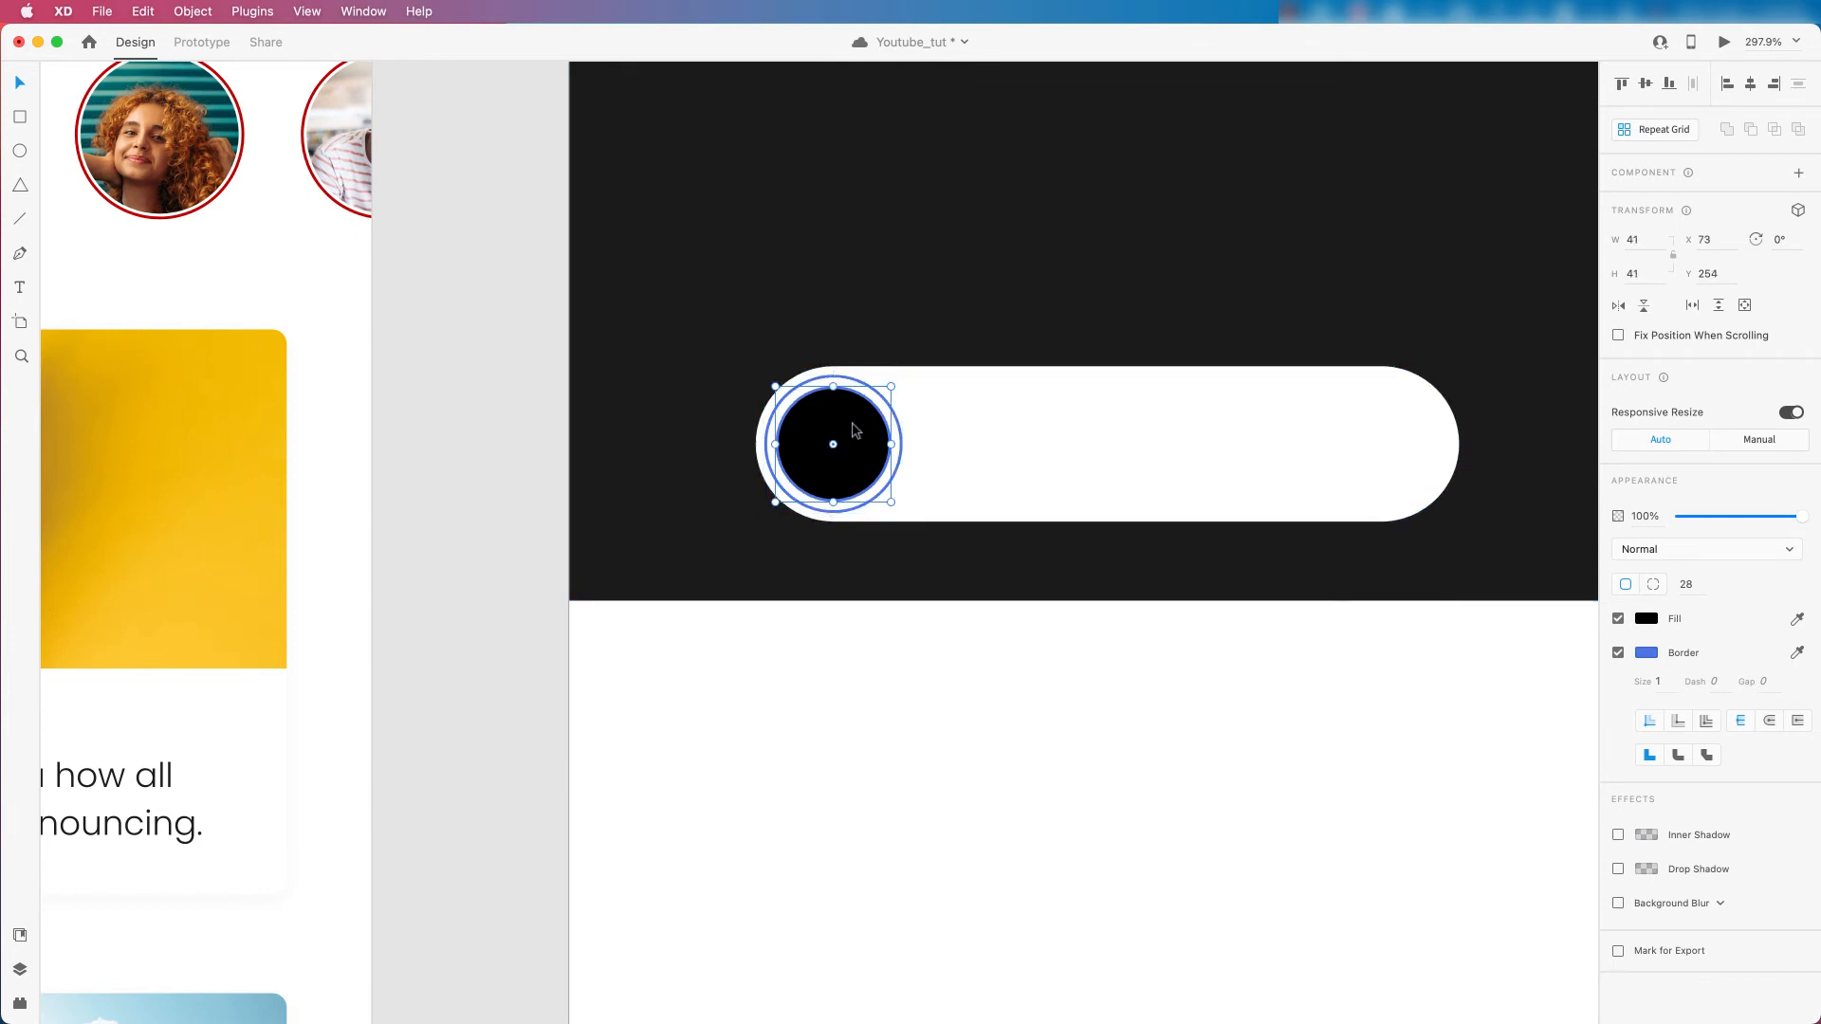
# Resize the inner black circle concentrically to 47 × 47 inside the blue ring and remove its border.
pyautogui.moveTo(901, 375)
pyautogui.keyDown('alt'); pyautogui.keyDown('shift'); pyautogui.mouseDown()
pyautogui.moveTo(889, 386)
pyautogui.moveTo(902, 378)
pyautogui.mouseUp(); pyautogui.keyUp('shift'); pyautogui.keyUp('alt')
pyautogui.scroll(10, 844, 397)
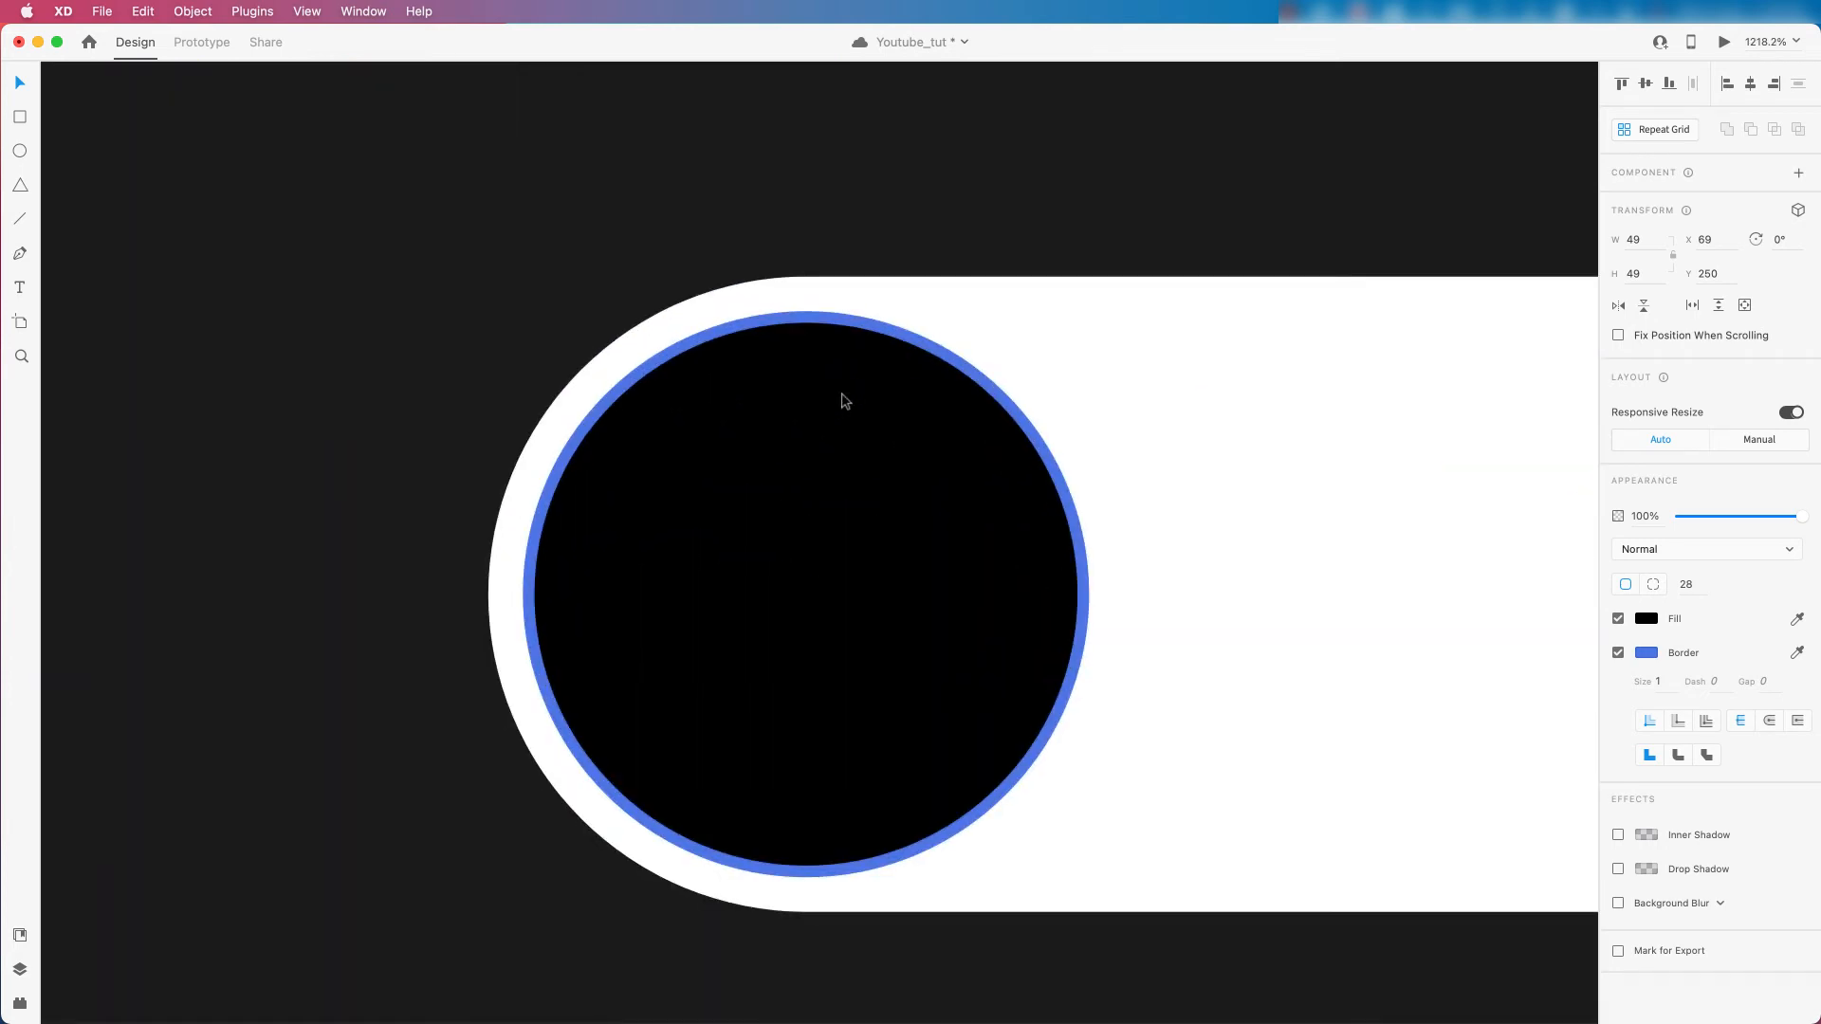
pyautogui.moveTo(1098, 314); pyautogui.dragTo(1082, 313)
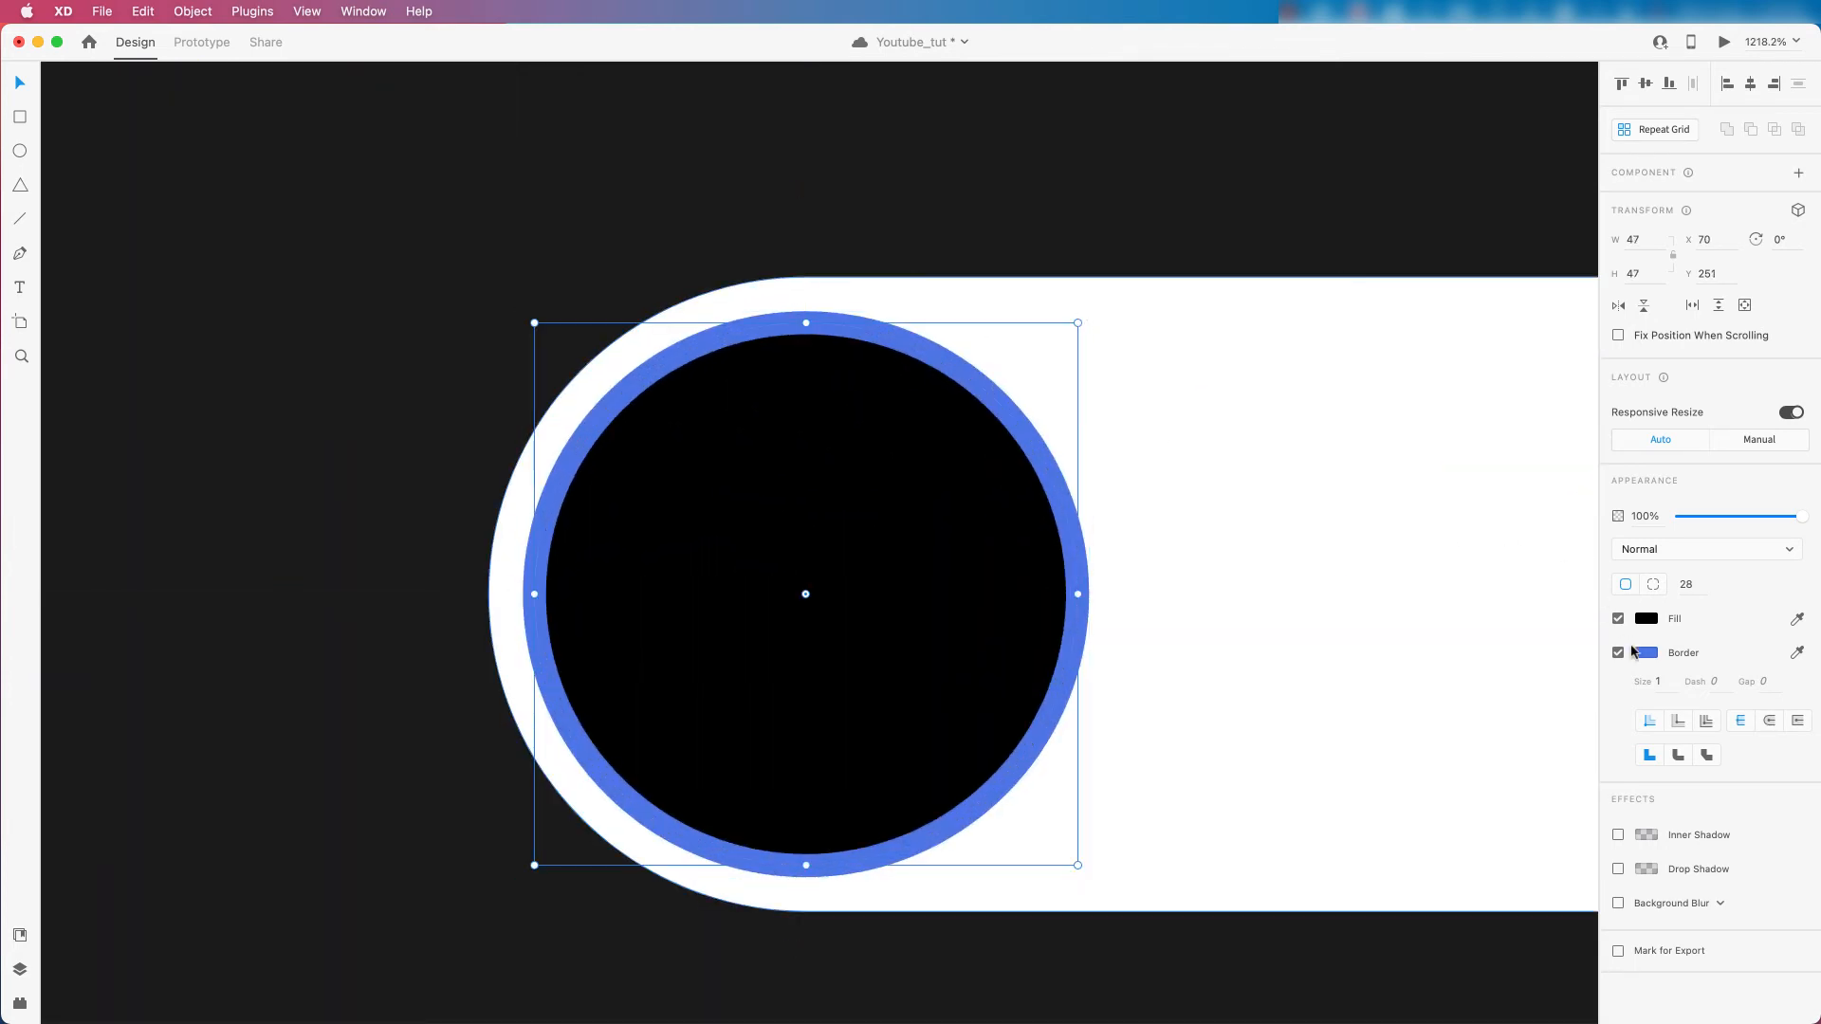
pyautogui.click(1620, 653)
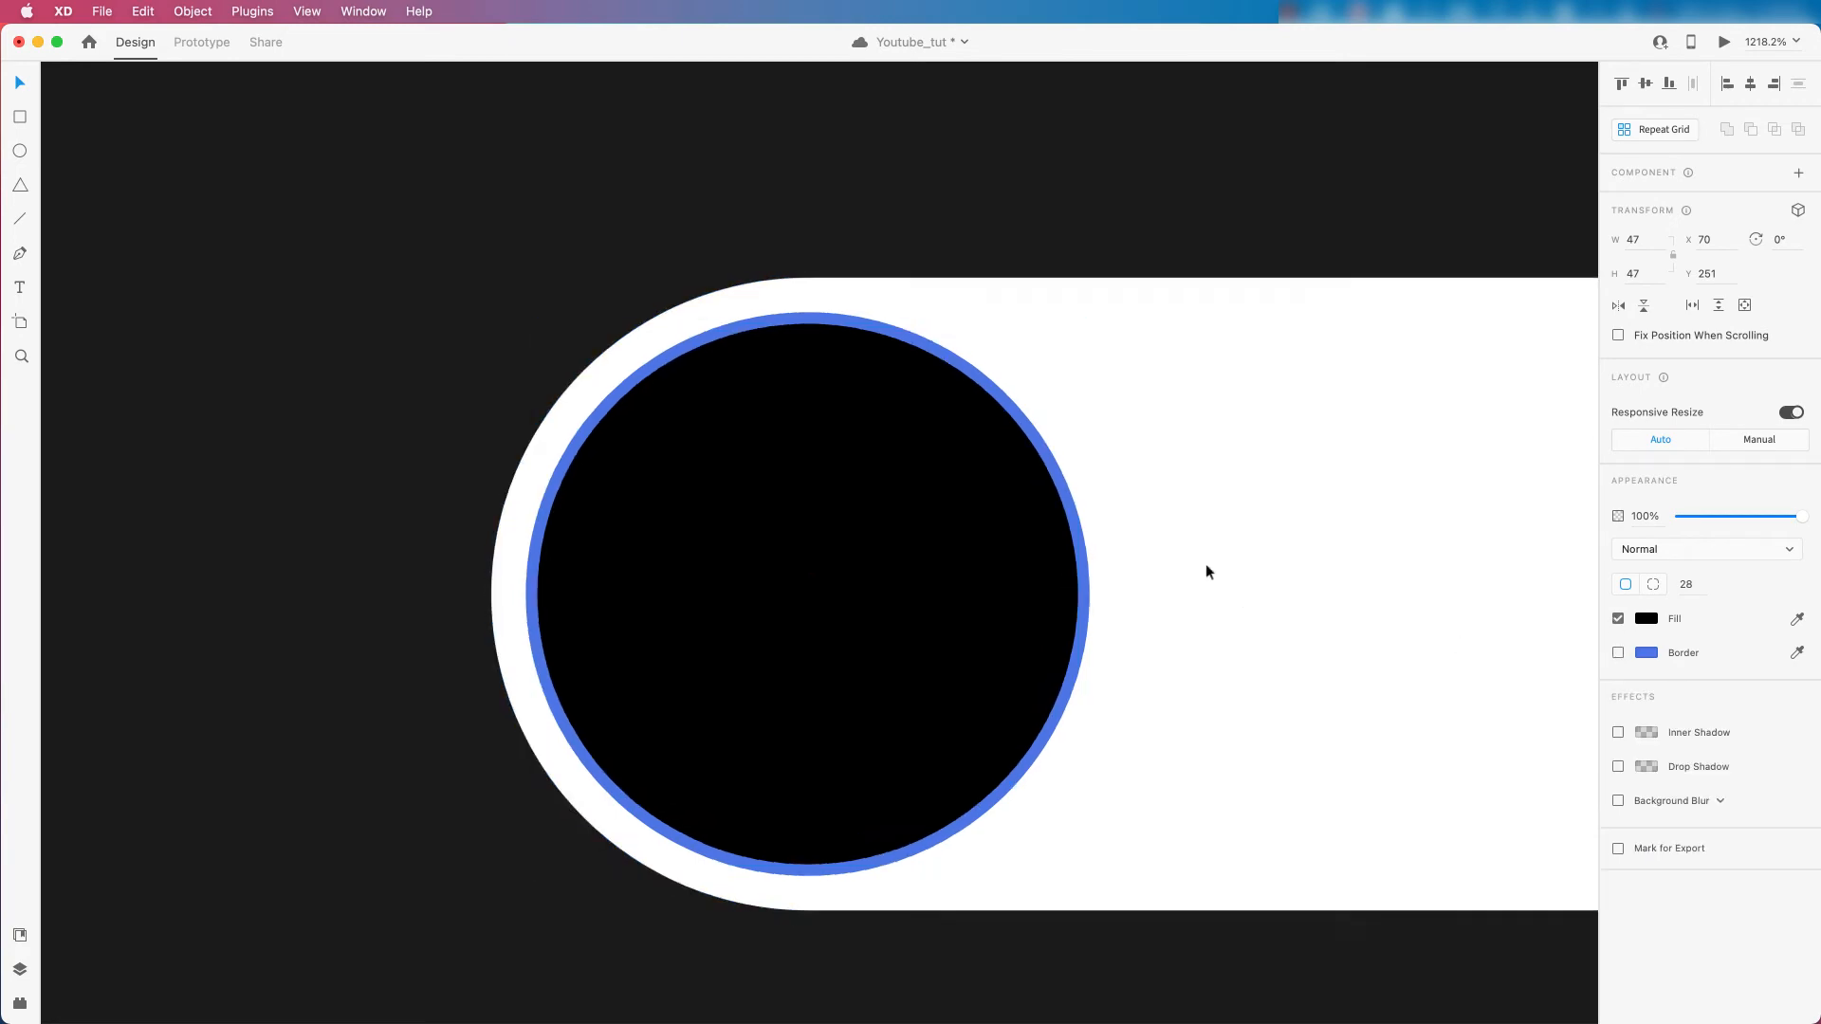
# Fill the inner circle with a random photo from the User Profile plugin, inserting a second random photo to replace the first.
pyautogui.scroll(-8, 1229, 575)
pyautogui.scroll(-3, 1154, 517)
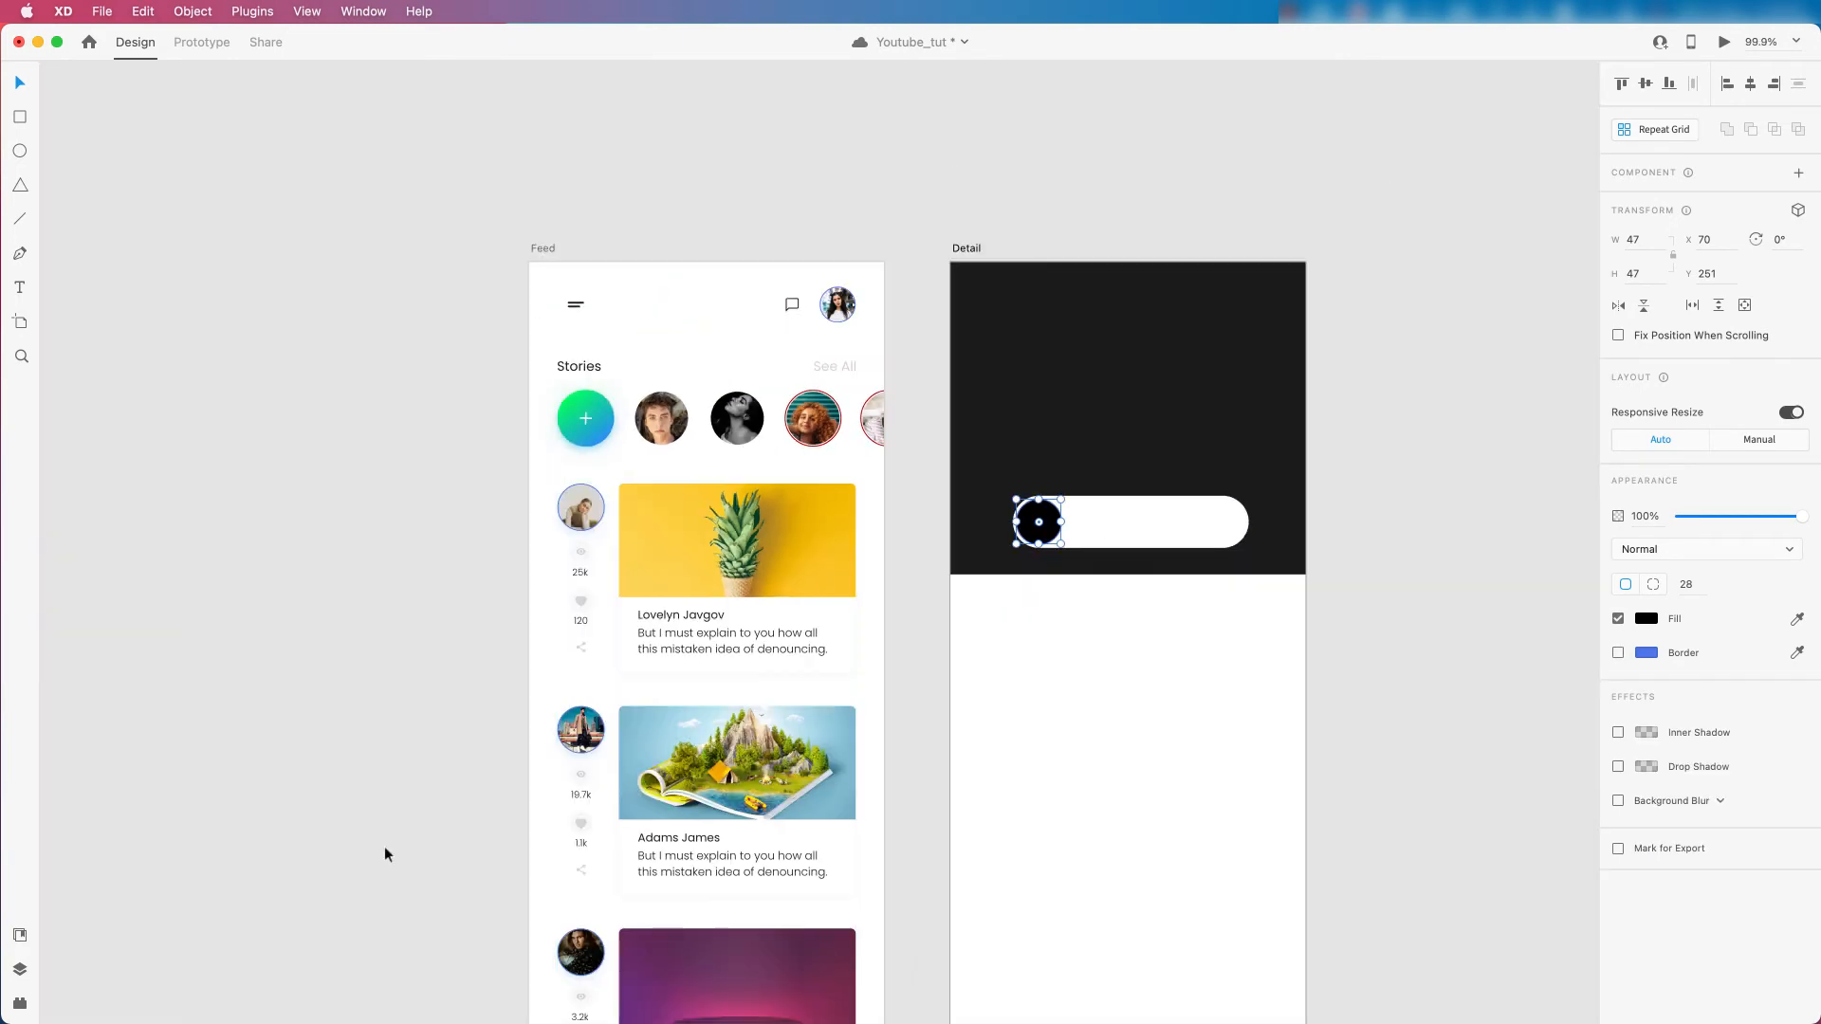
pyautogui.click(19, 1003)
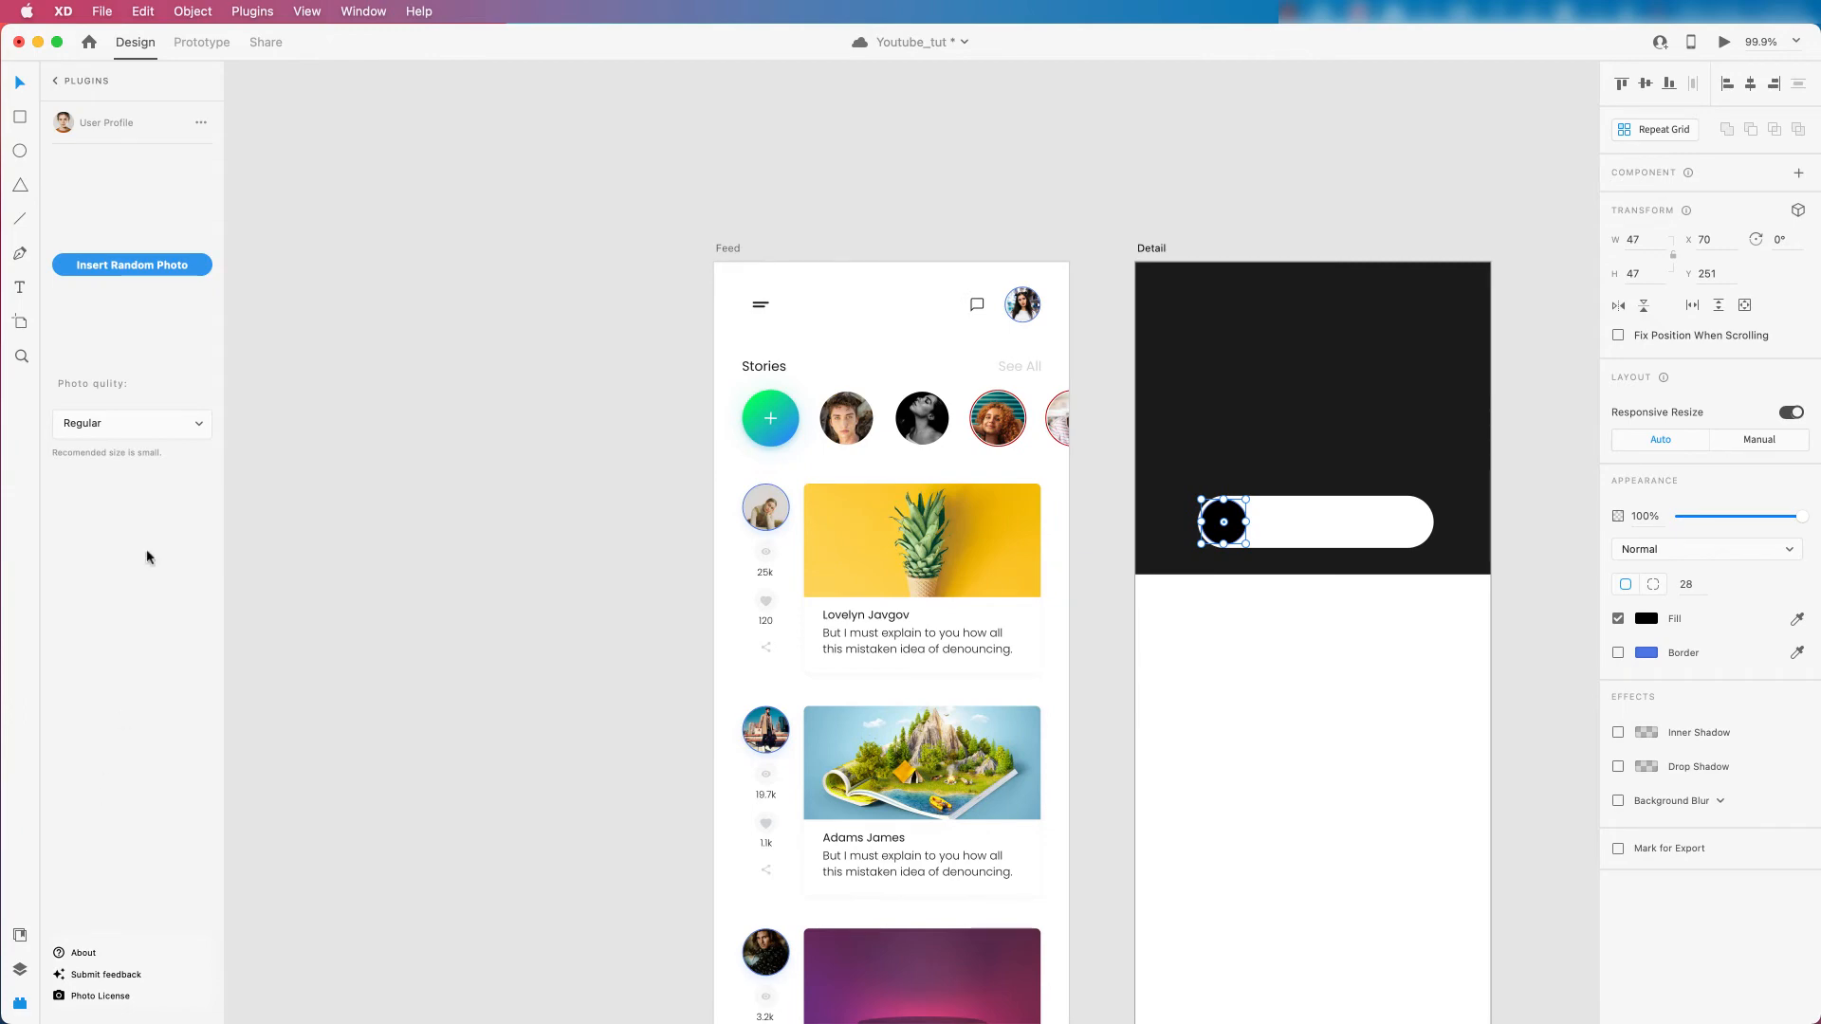
pyautogui.click(95, 268)
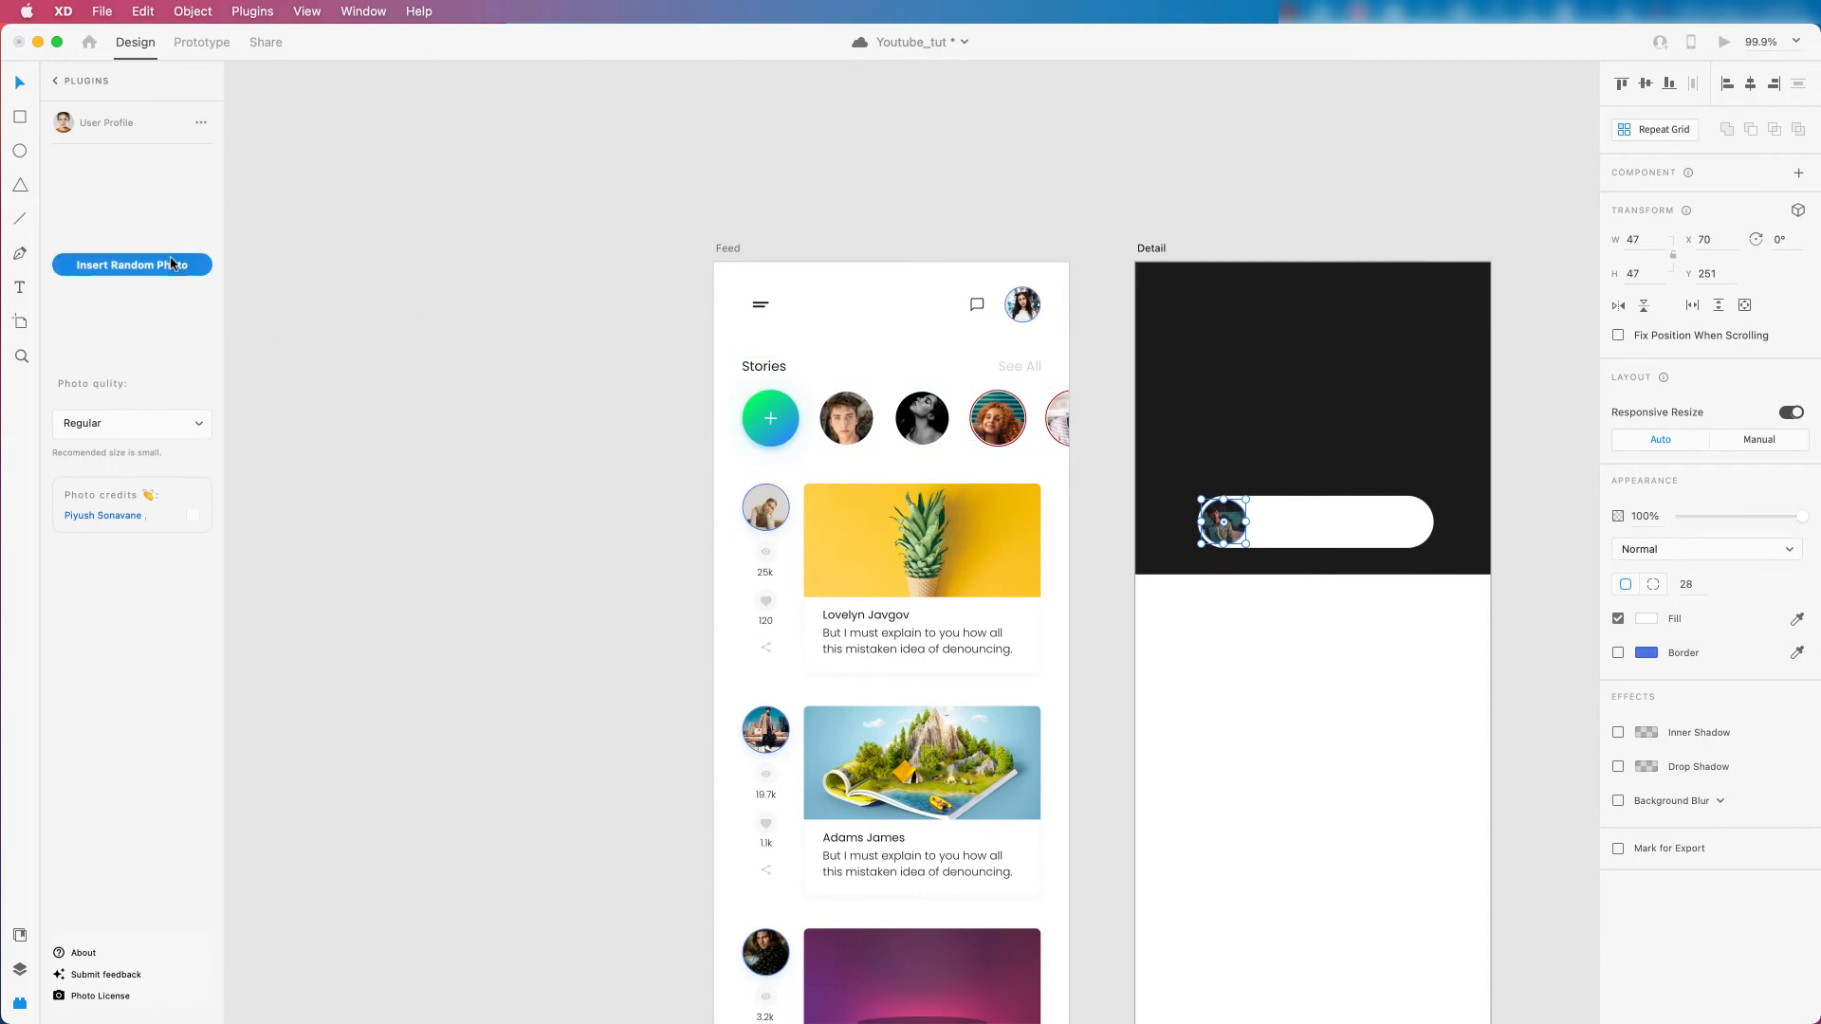
pyautogui.click(172, 263)
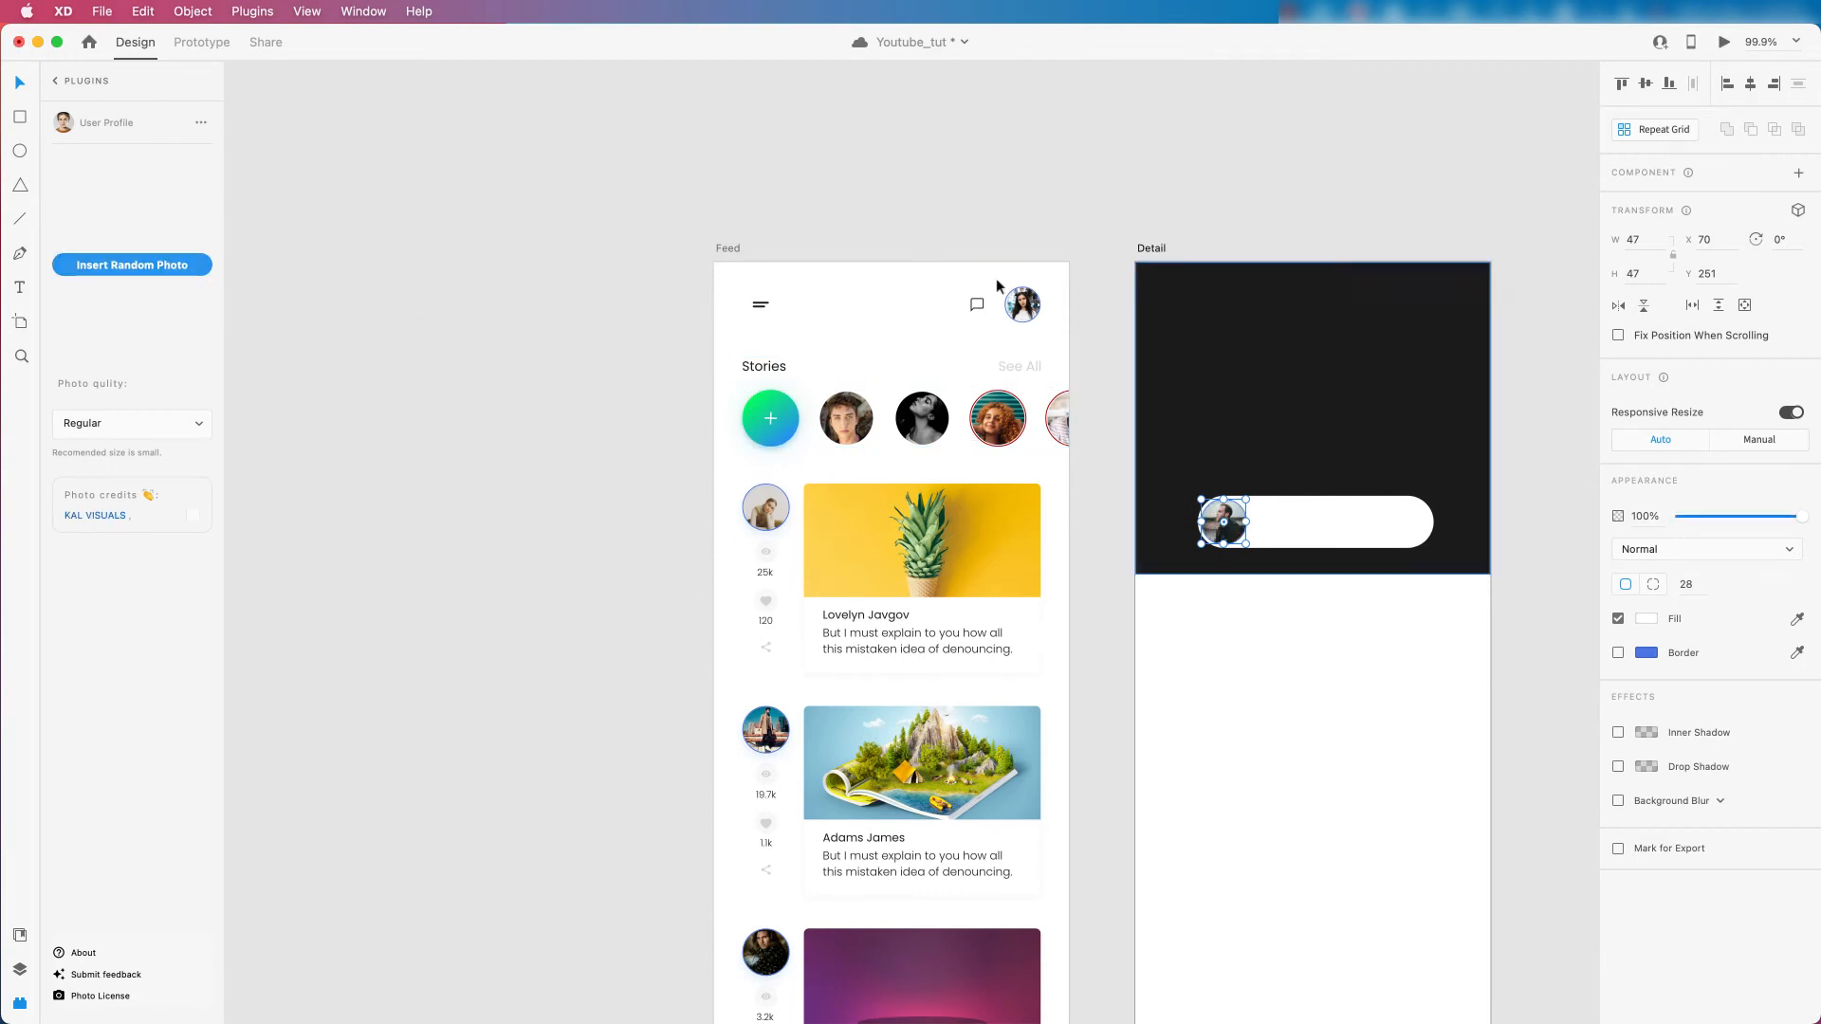
pyautogui.click(1499, 414)
pyautogui.hscroll(5, 1499, 431)
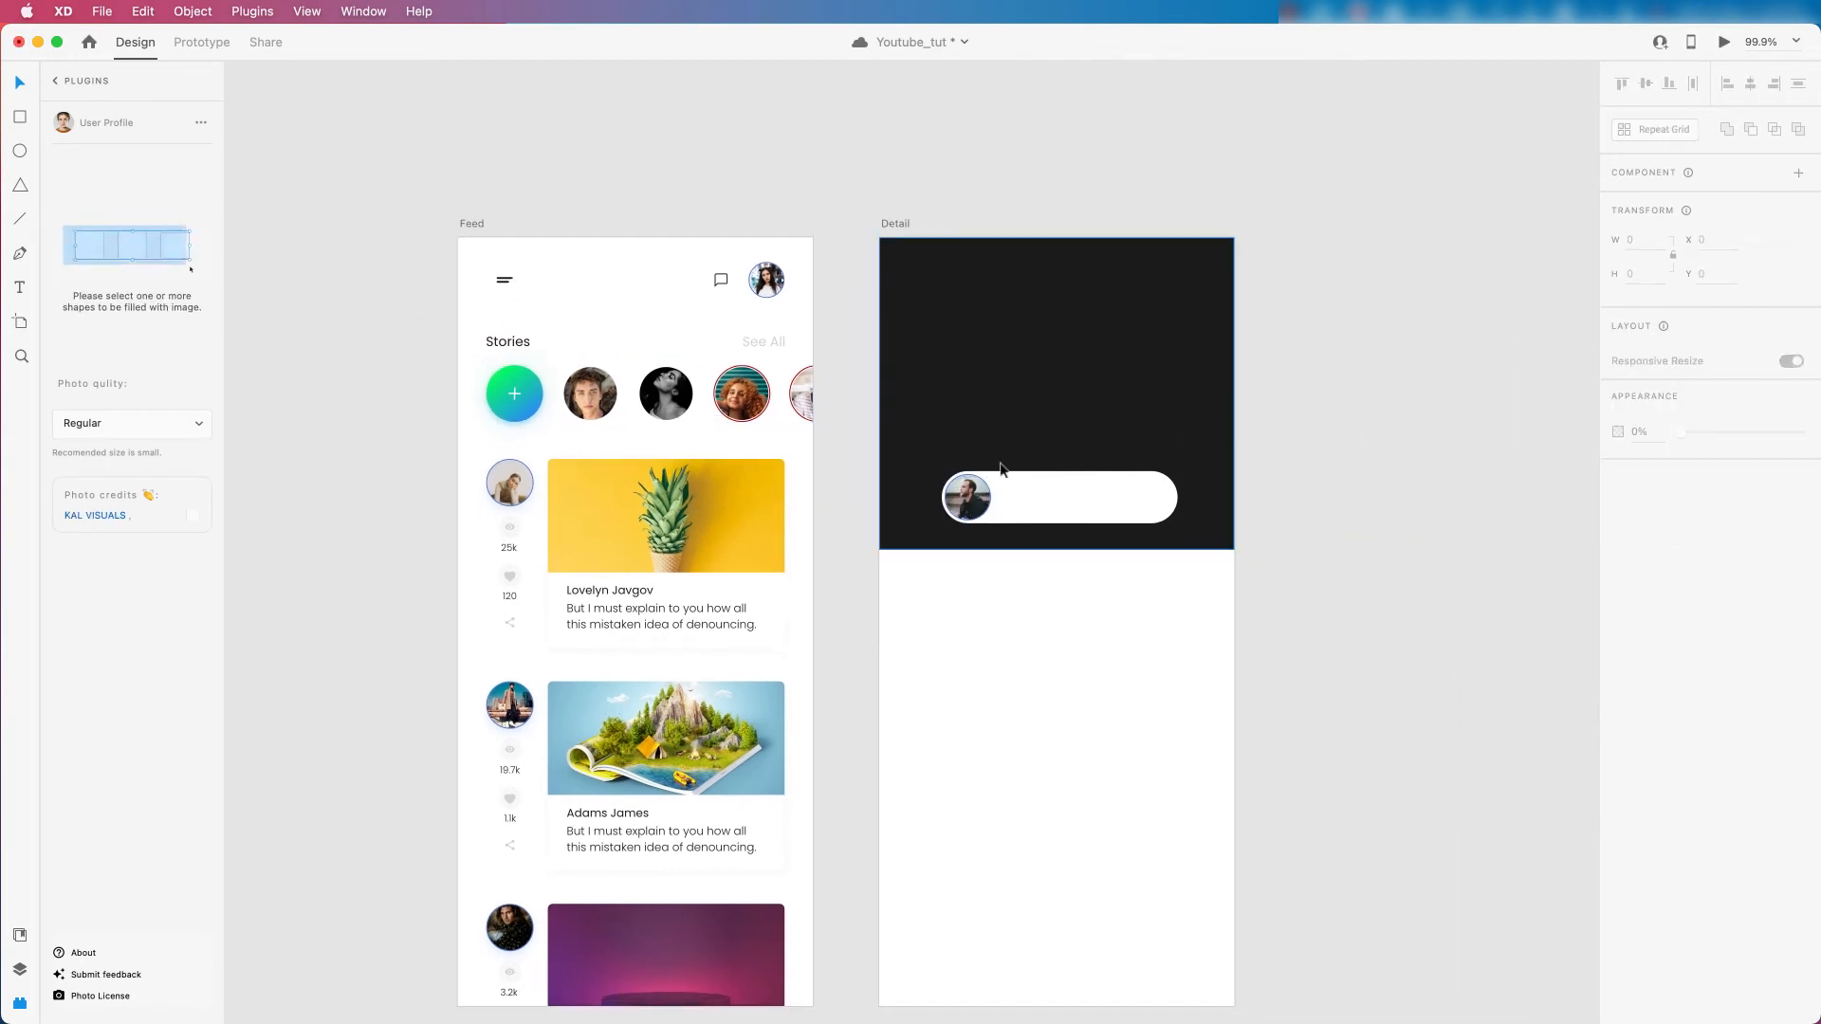
pyautogui.scroll(5, 1019, 465)
pyautogui.click(1011, 459)
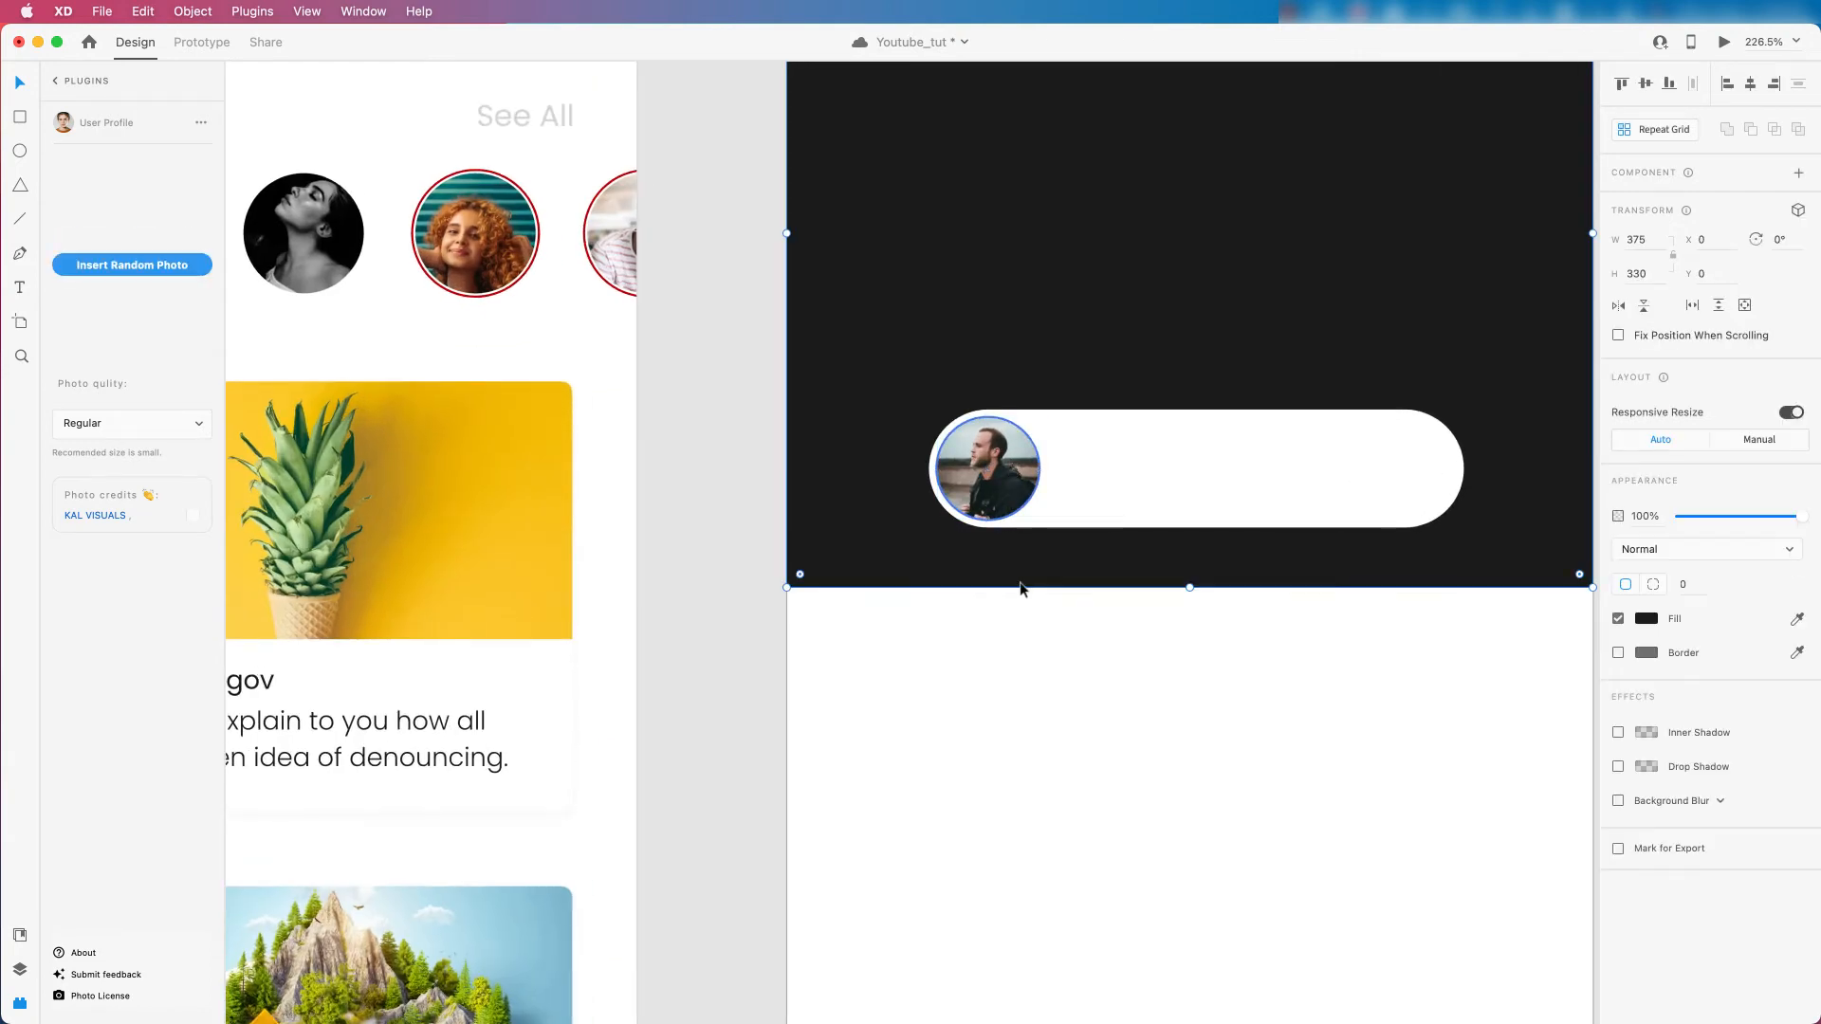
pyautogui.scroll(5, 1007, 459)
pyautogui.click(1173, 559)
pyautogui.click(1068, 756)
pyautogui.scroll(-5, 953, 465)
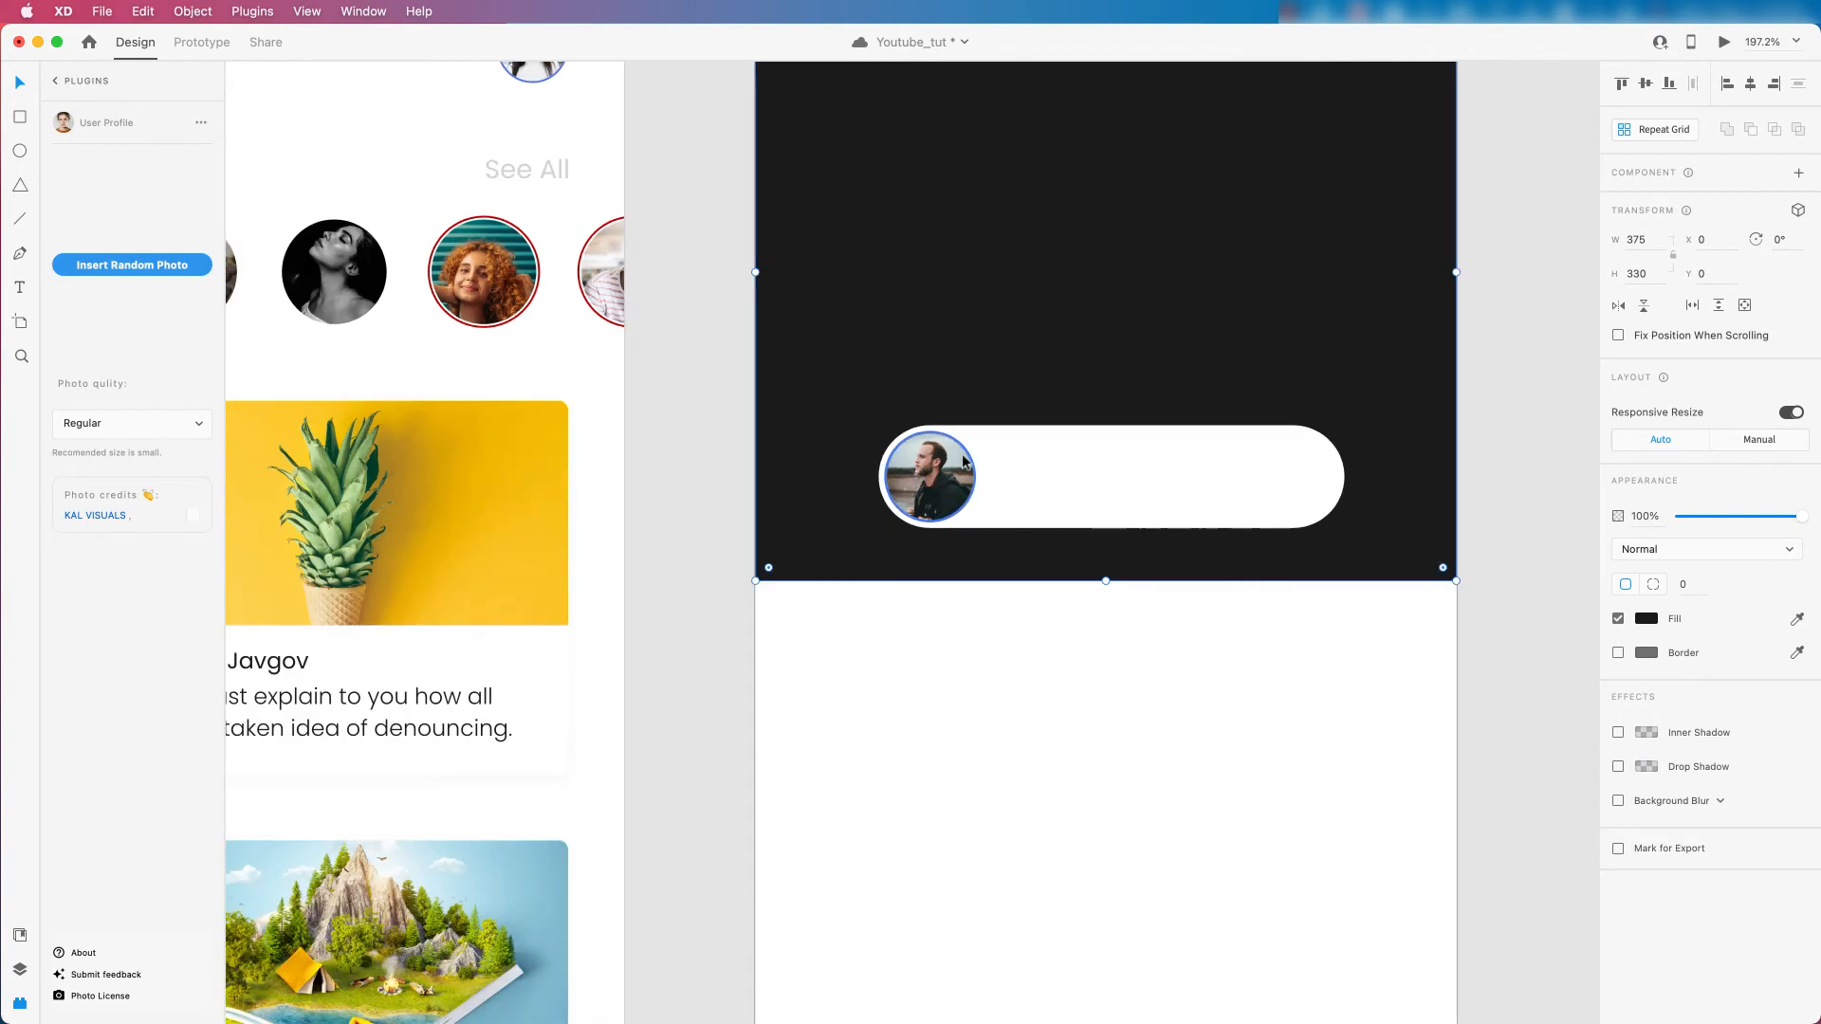
pyautogui.scroll(3, 955, 463)
pyautogui.moveTo(911, 489); pyautogui.dragTo(993, 490)
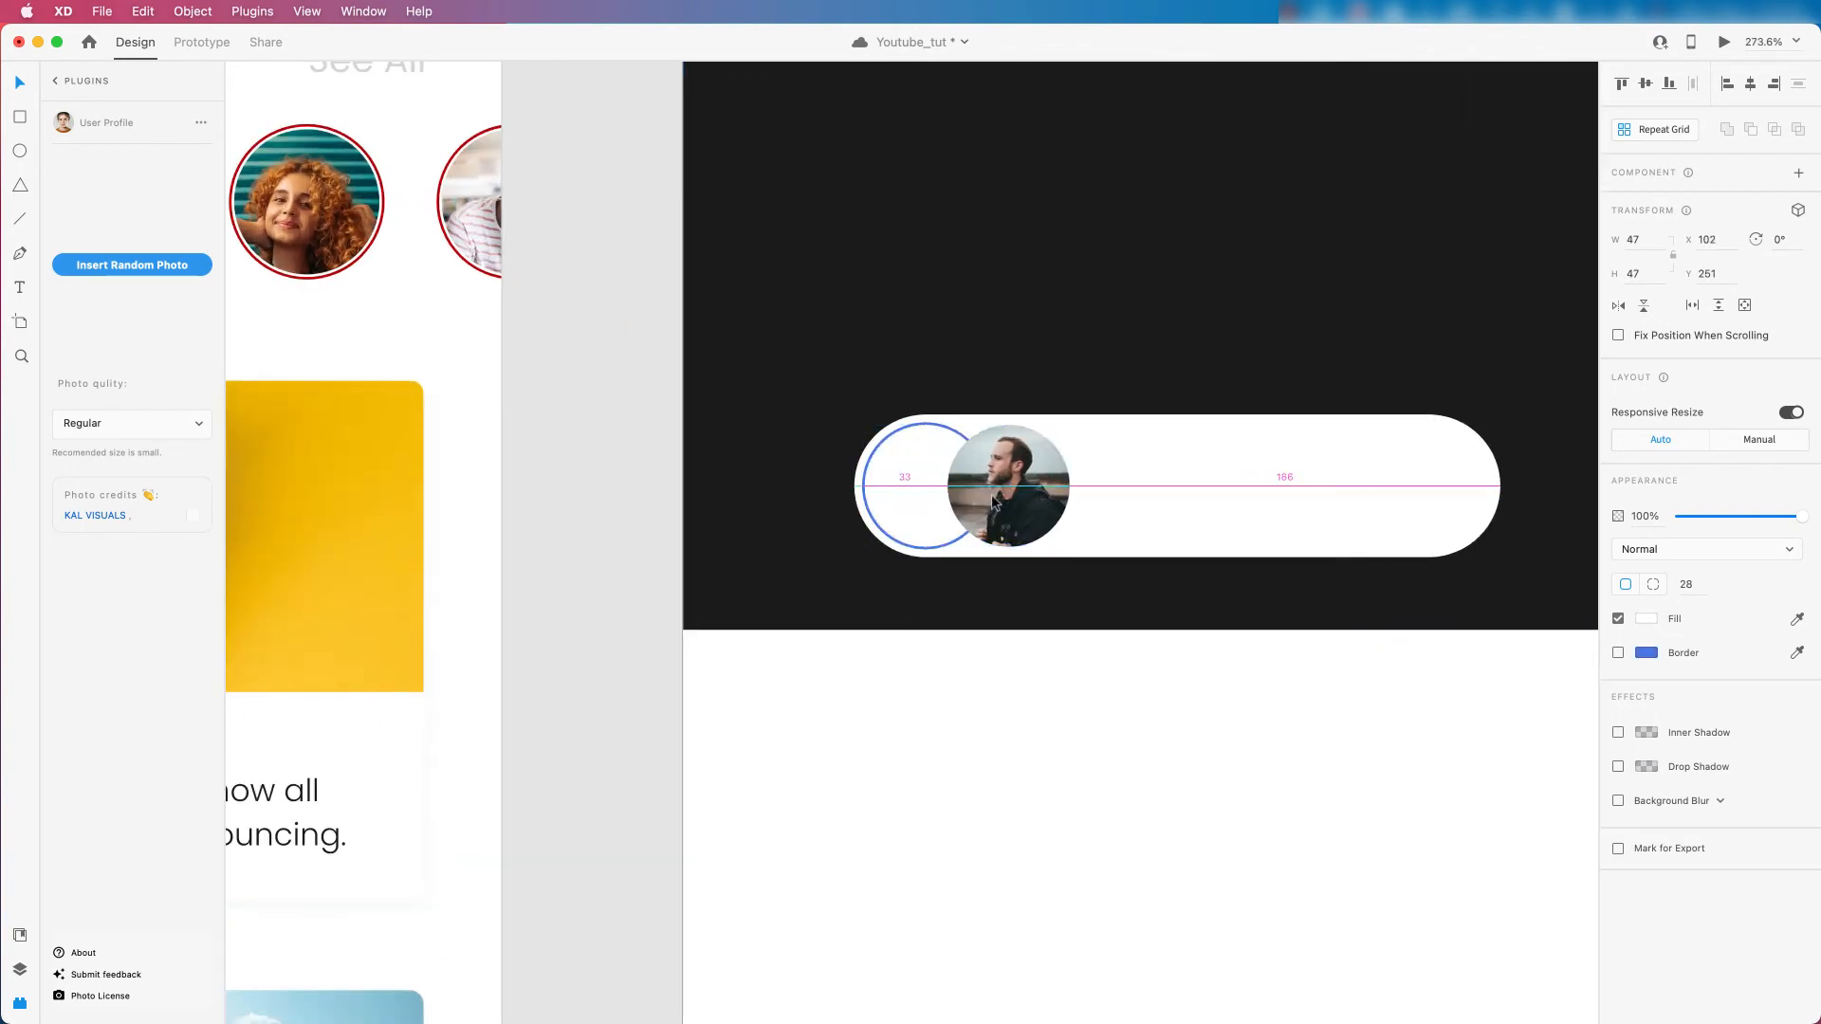
pyautogui.click(877, 447)
pyautogui.press('super+z')
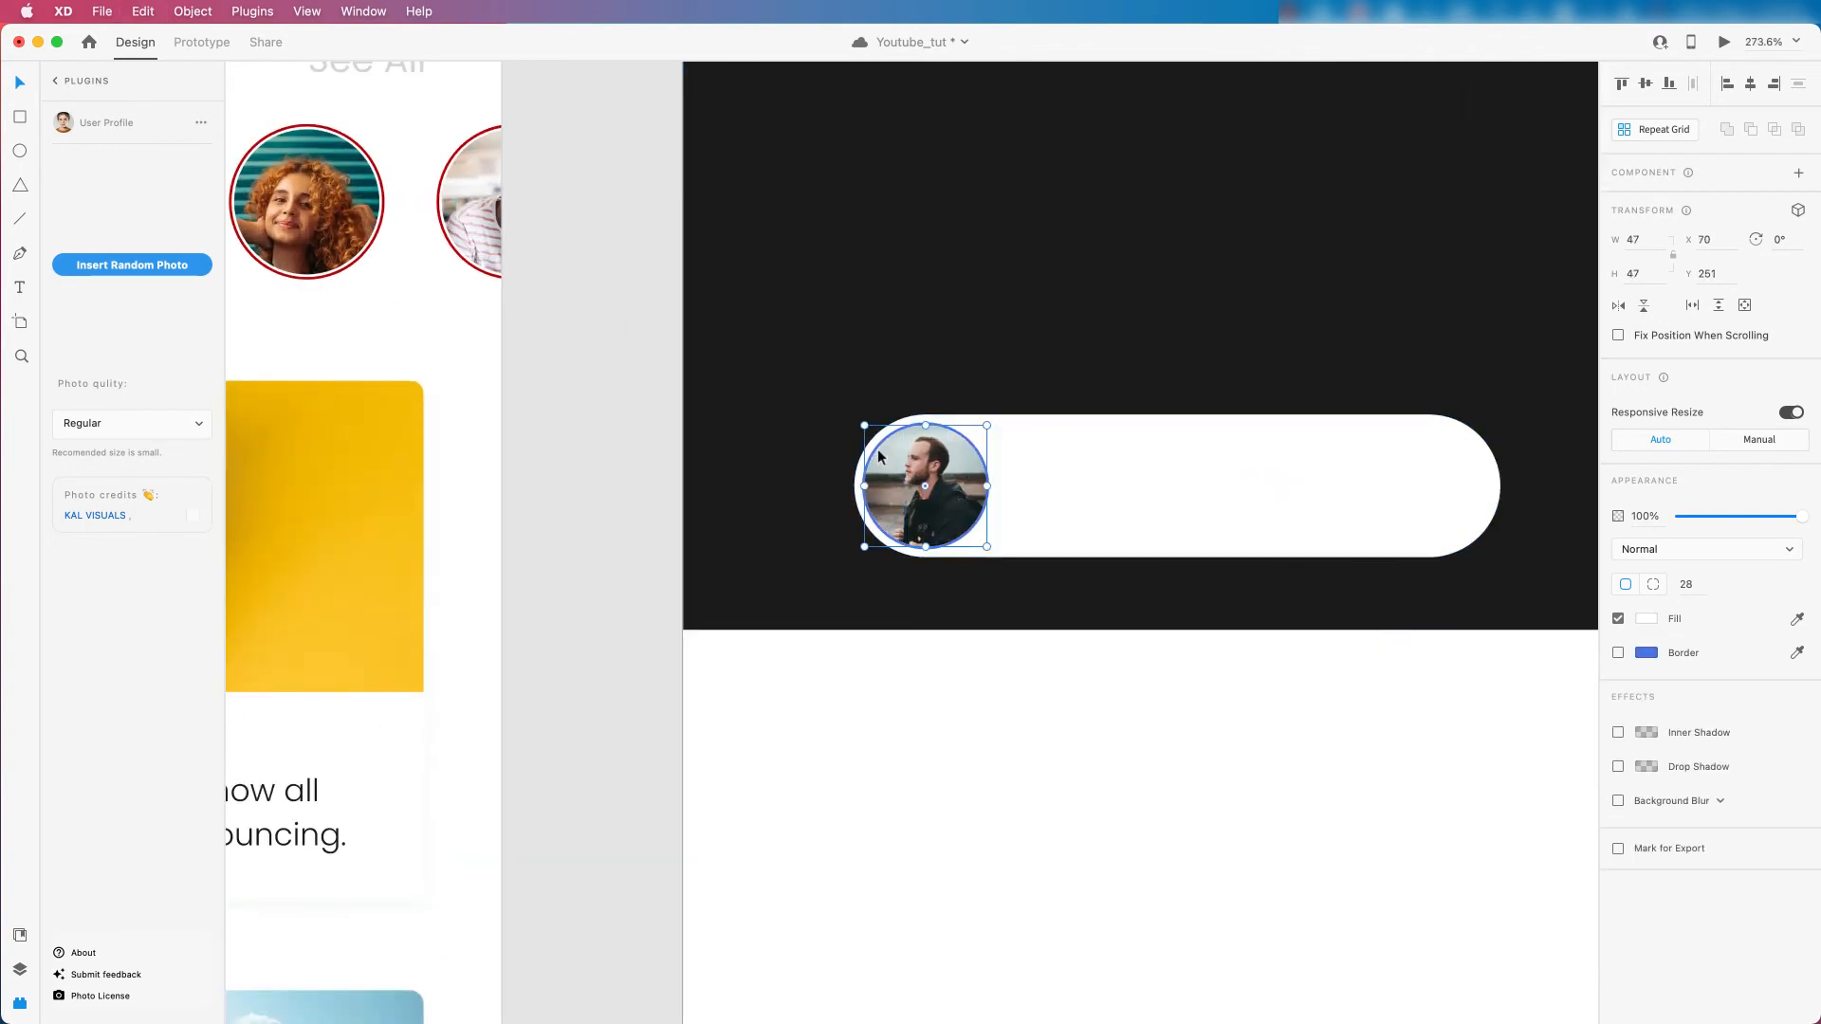
# Group the photo circle with its blue ring and nudge the group to X 70, Y 250.
pyautogui.click(19, 969)
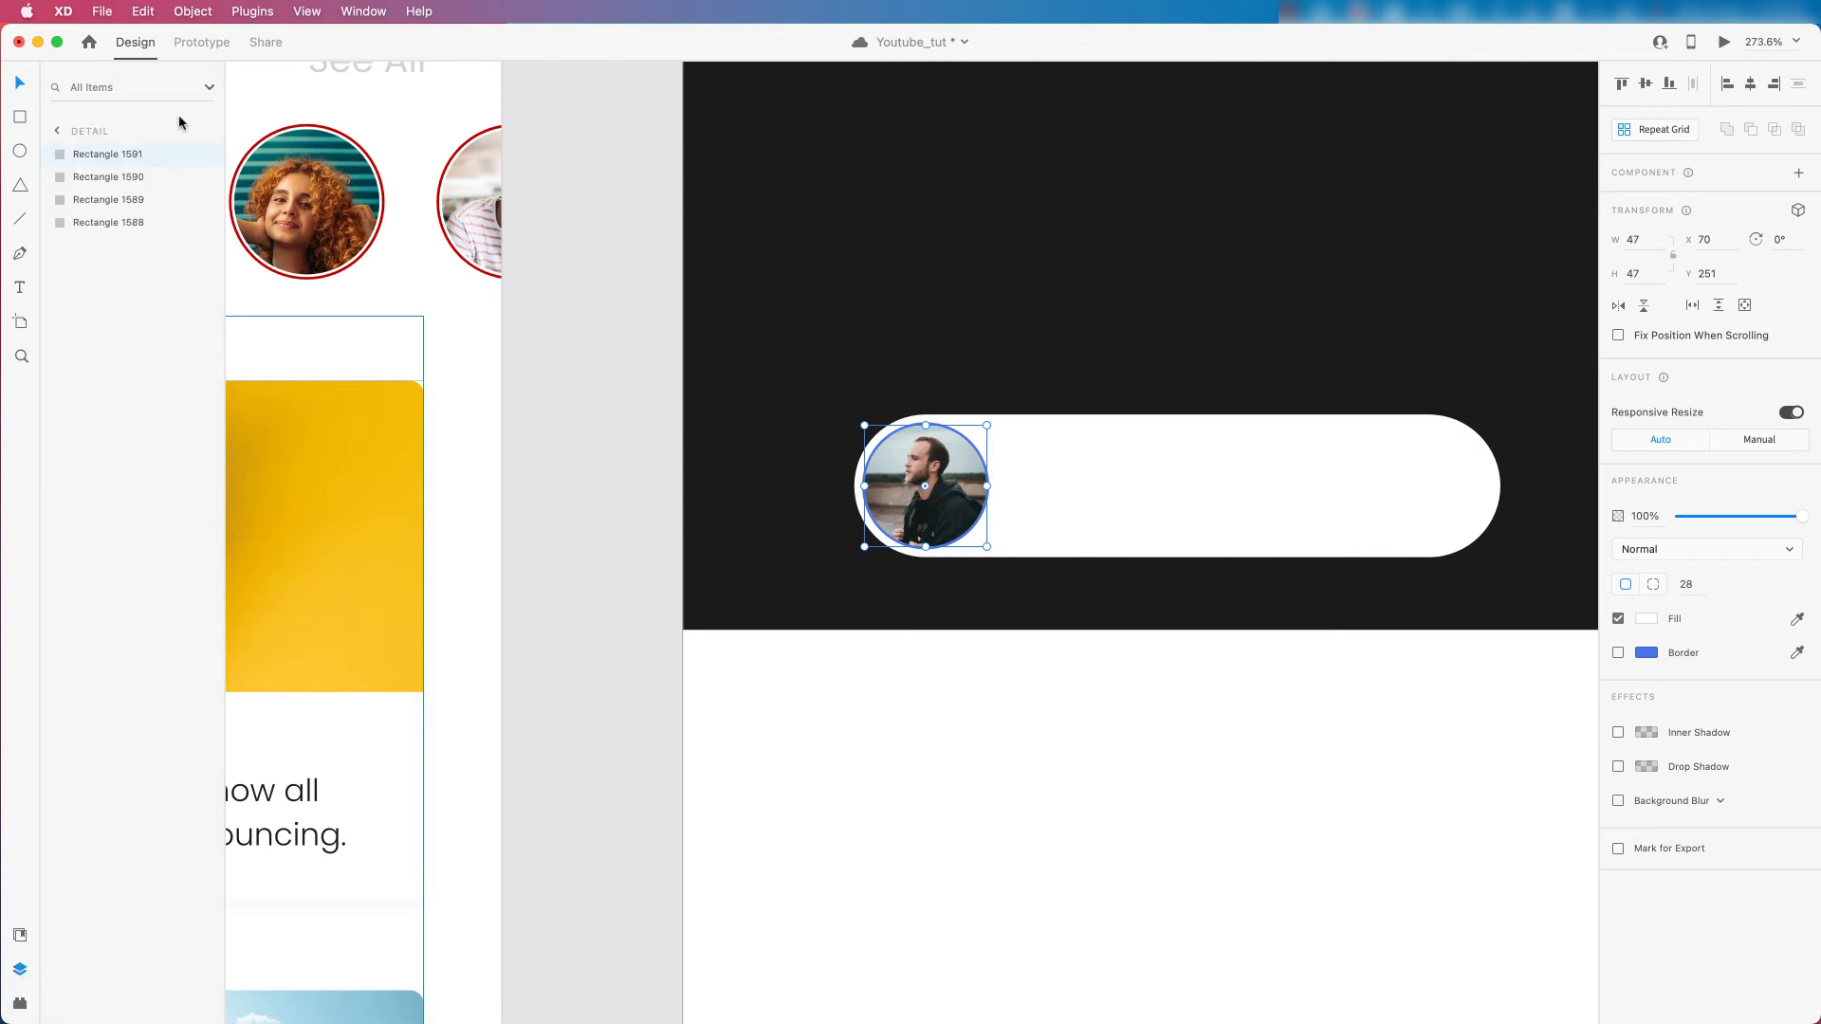
pyautogui.click(134, 185)
pyautogui.keyDown('shift'); pyautogui.click(114, 155); pyautogui.keyUp('shift')
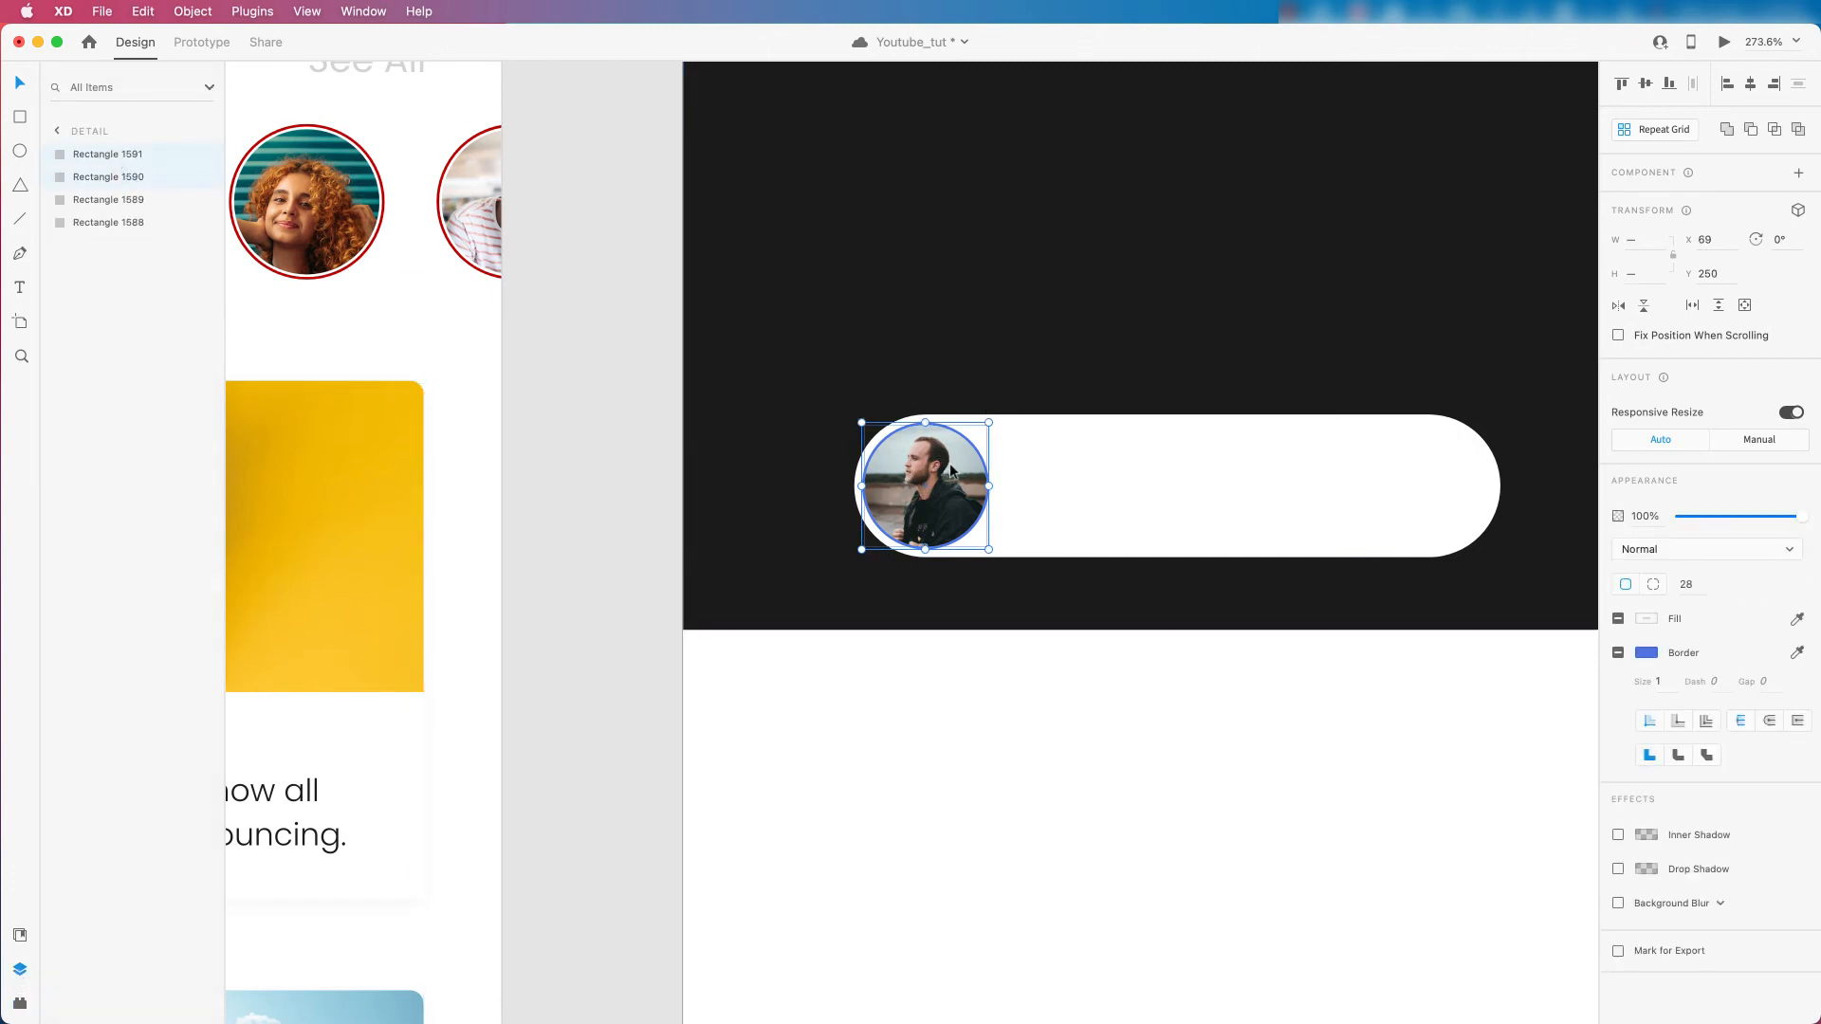
pyautogui.press('super+g')
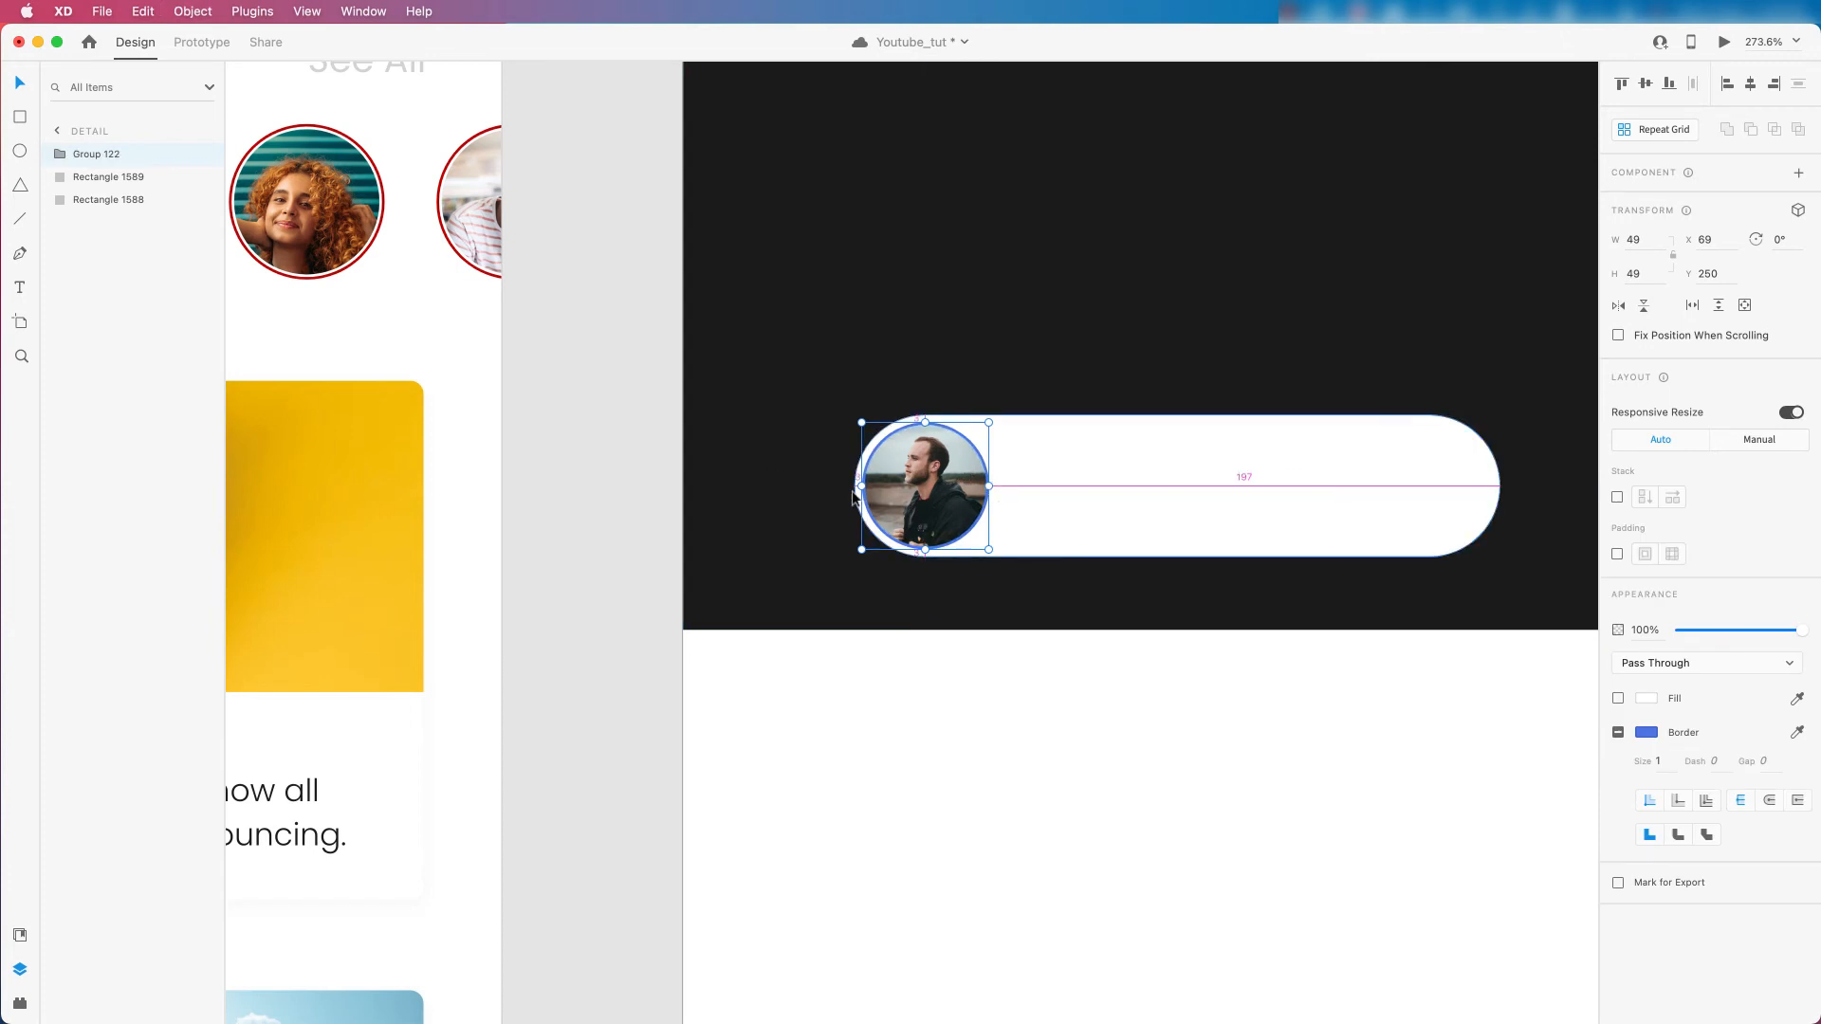
pyautogui.moveTo(980, 513); pyautogui.dragTo(993, 509)
pyautogui.scroll(-2, 1078, 465)
pyautogui.scroll(-5, 1113, 472)
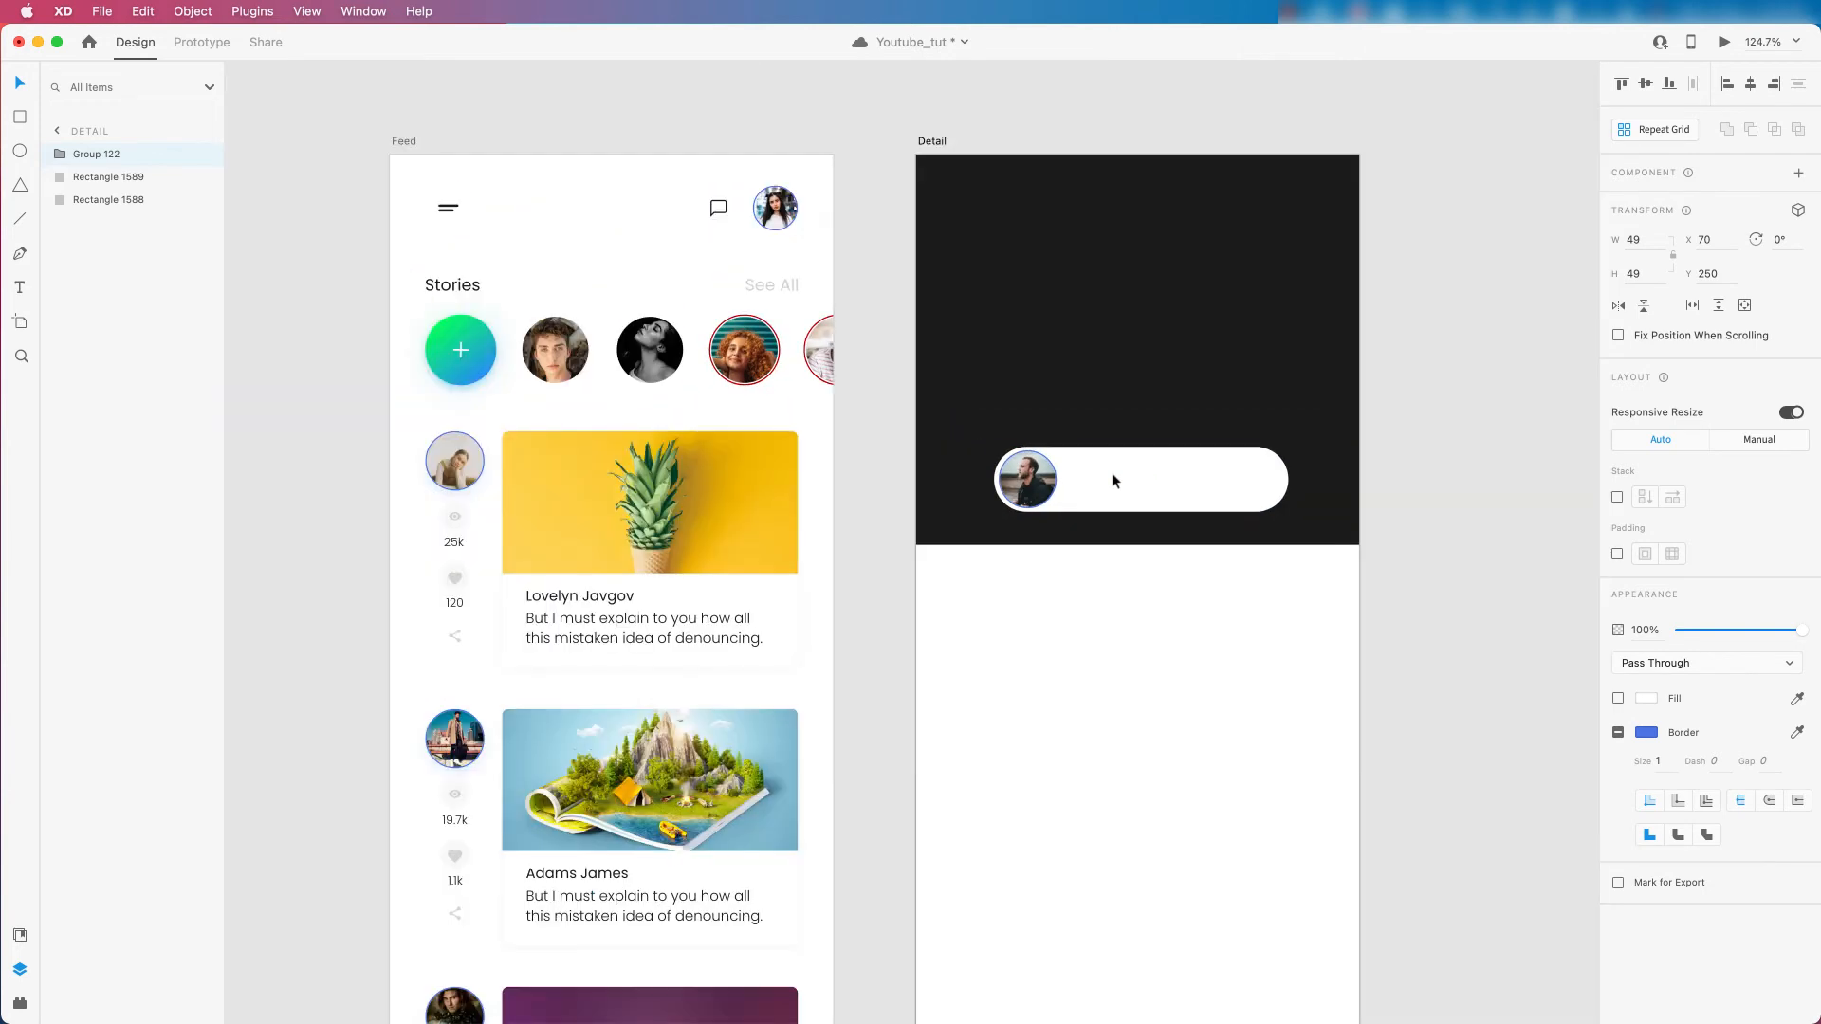
# Copy the author name from the first Feed post into the Detail pill, beside the profile photo at X 125, Y 266.
pyautogui.keyDown('super'); pyautogui.click(575, 597); pyautogui.keyUp('super')
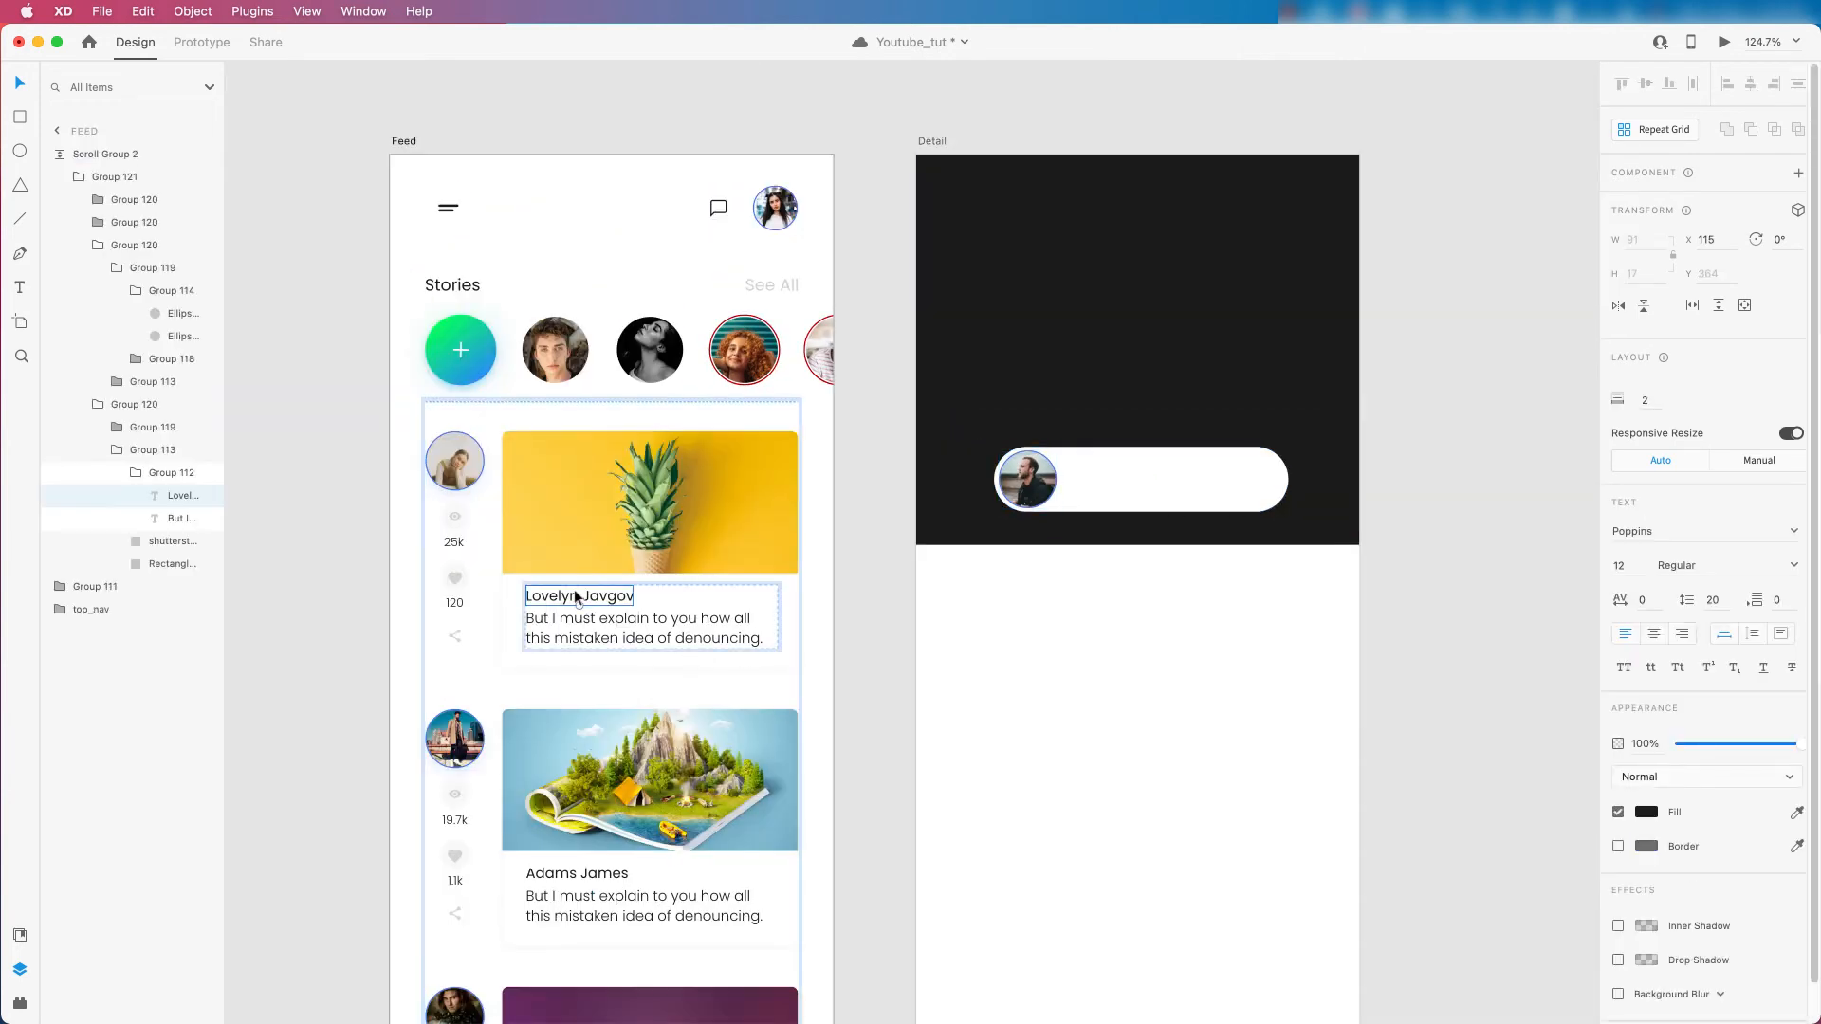
pyautogui.click(1233, 469)
pyautogui.scroll(4, 1233, 474)
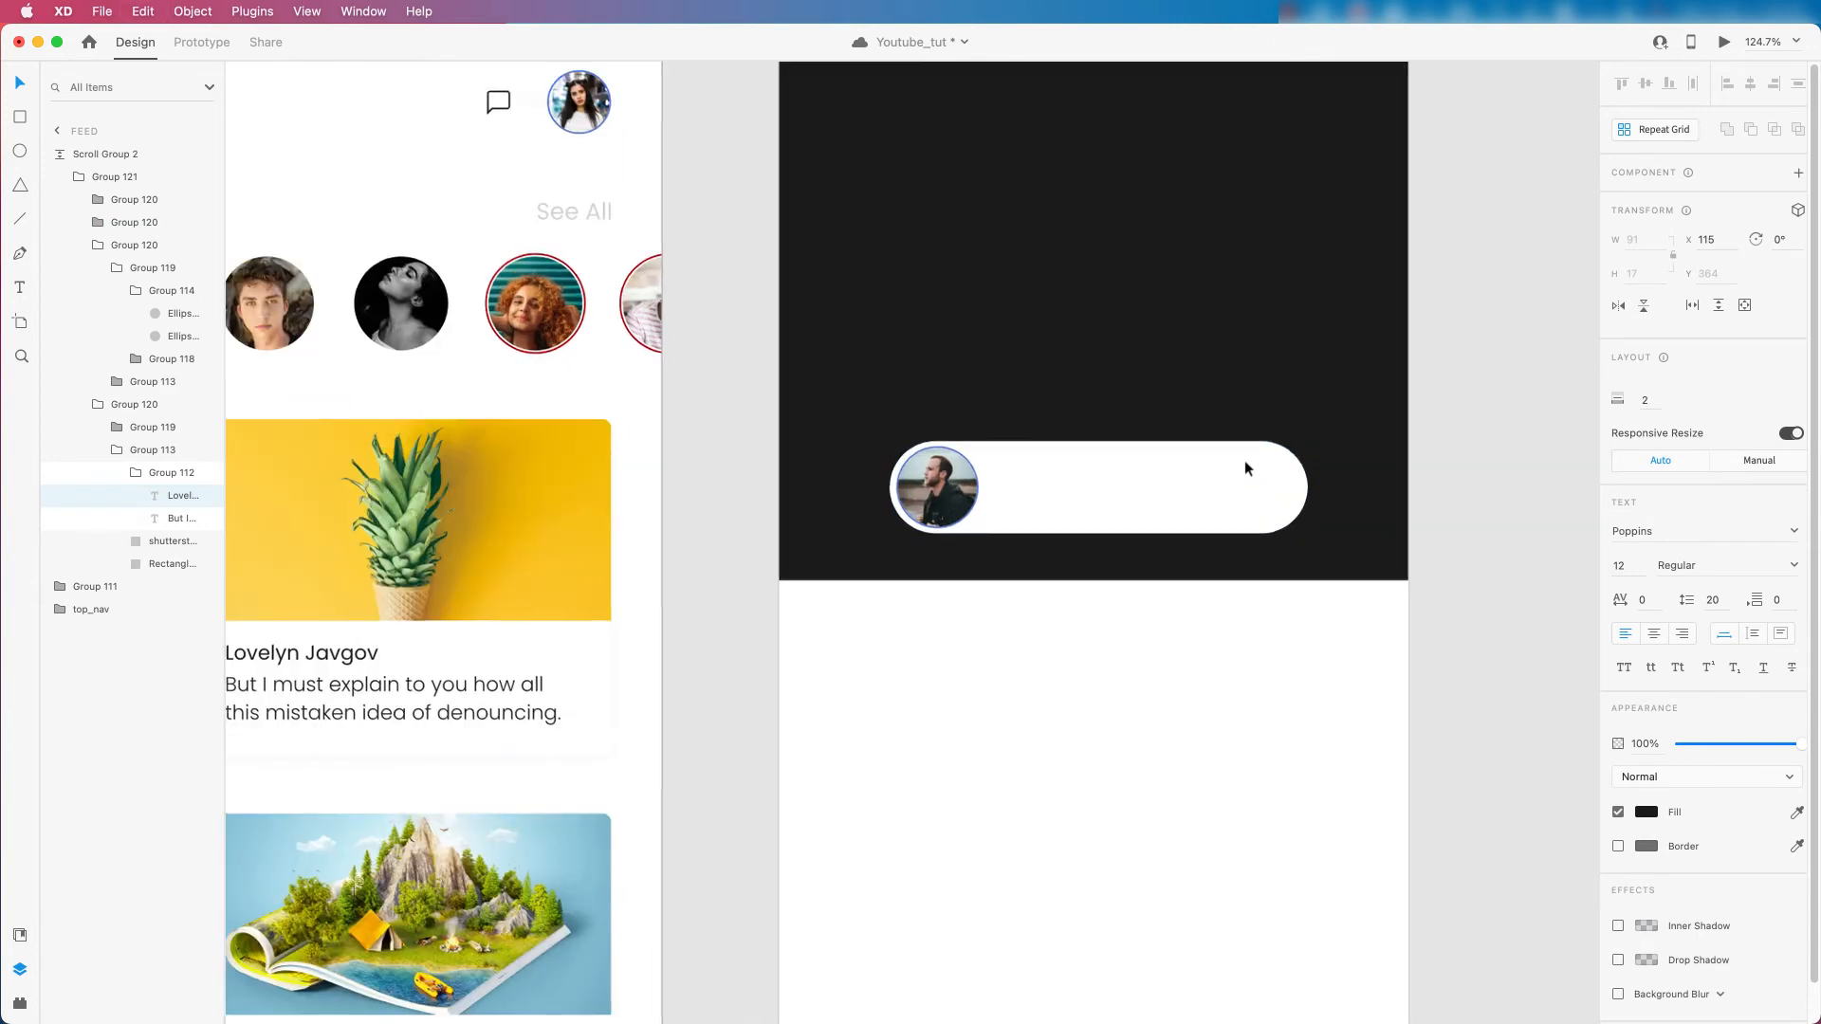
pyautogui.scroll(-4, 1056, 495)
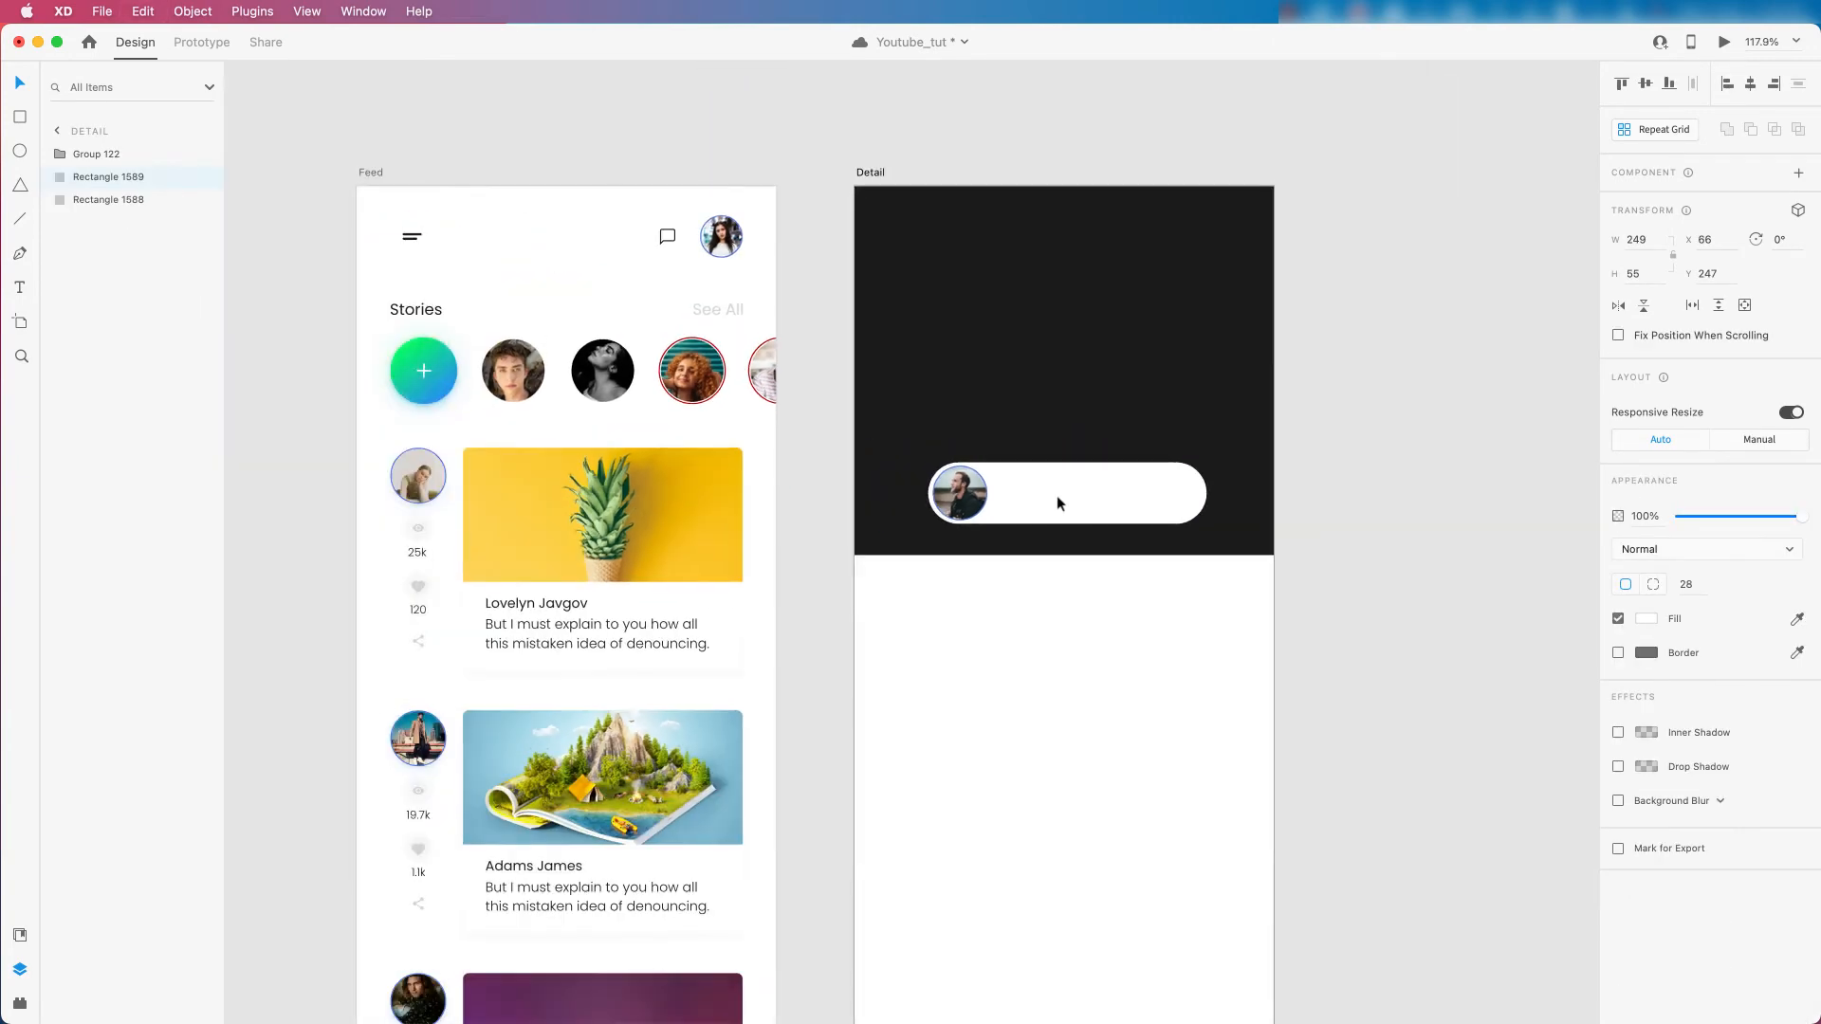
pyautogui.scroll(3, 1057, 495)
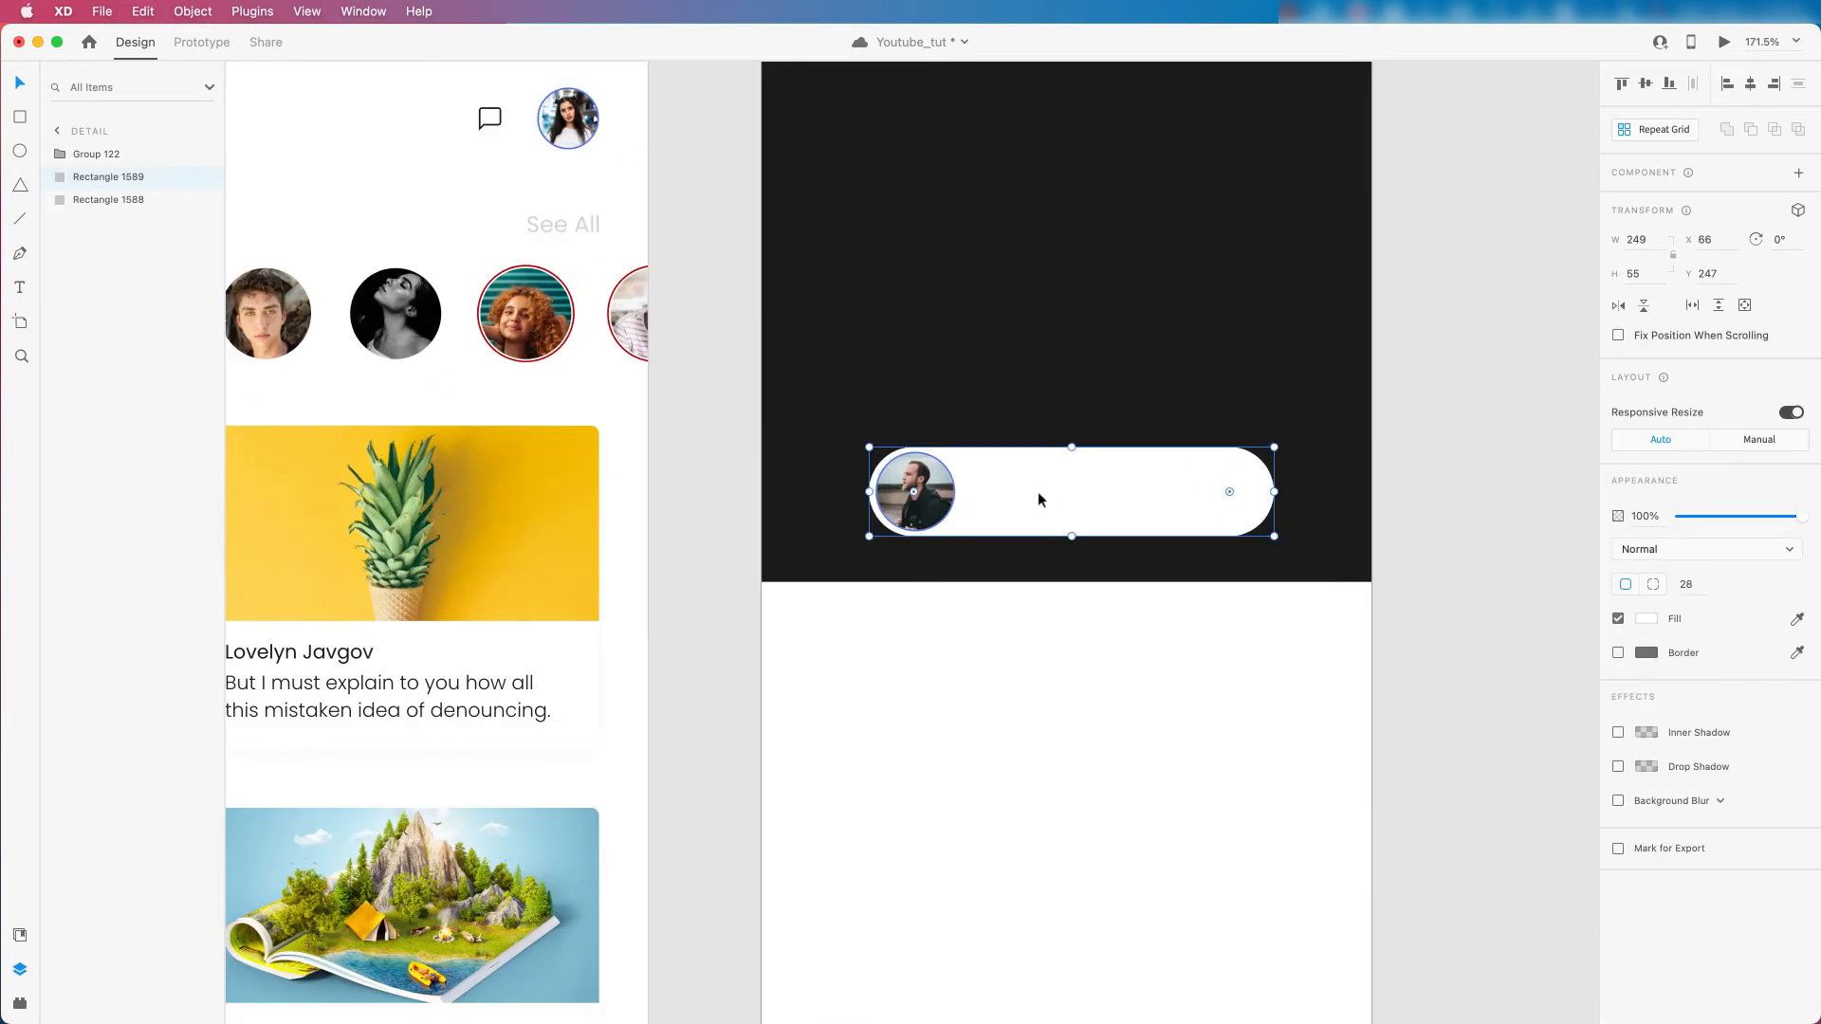
pyautogui.press('super+v')
pyautogui.moveTo(969, 651); pyautogui.dragTo(993, 493)
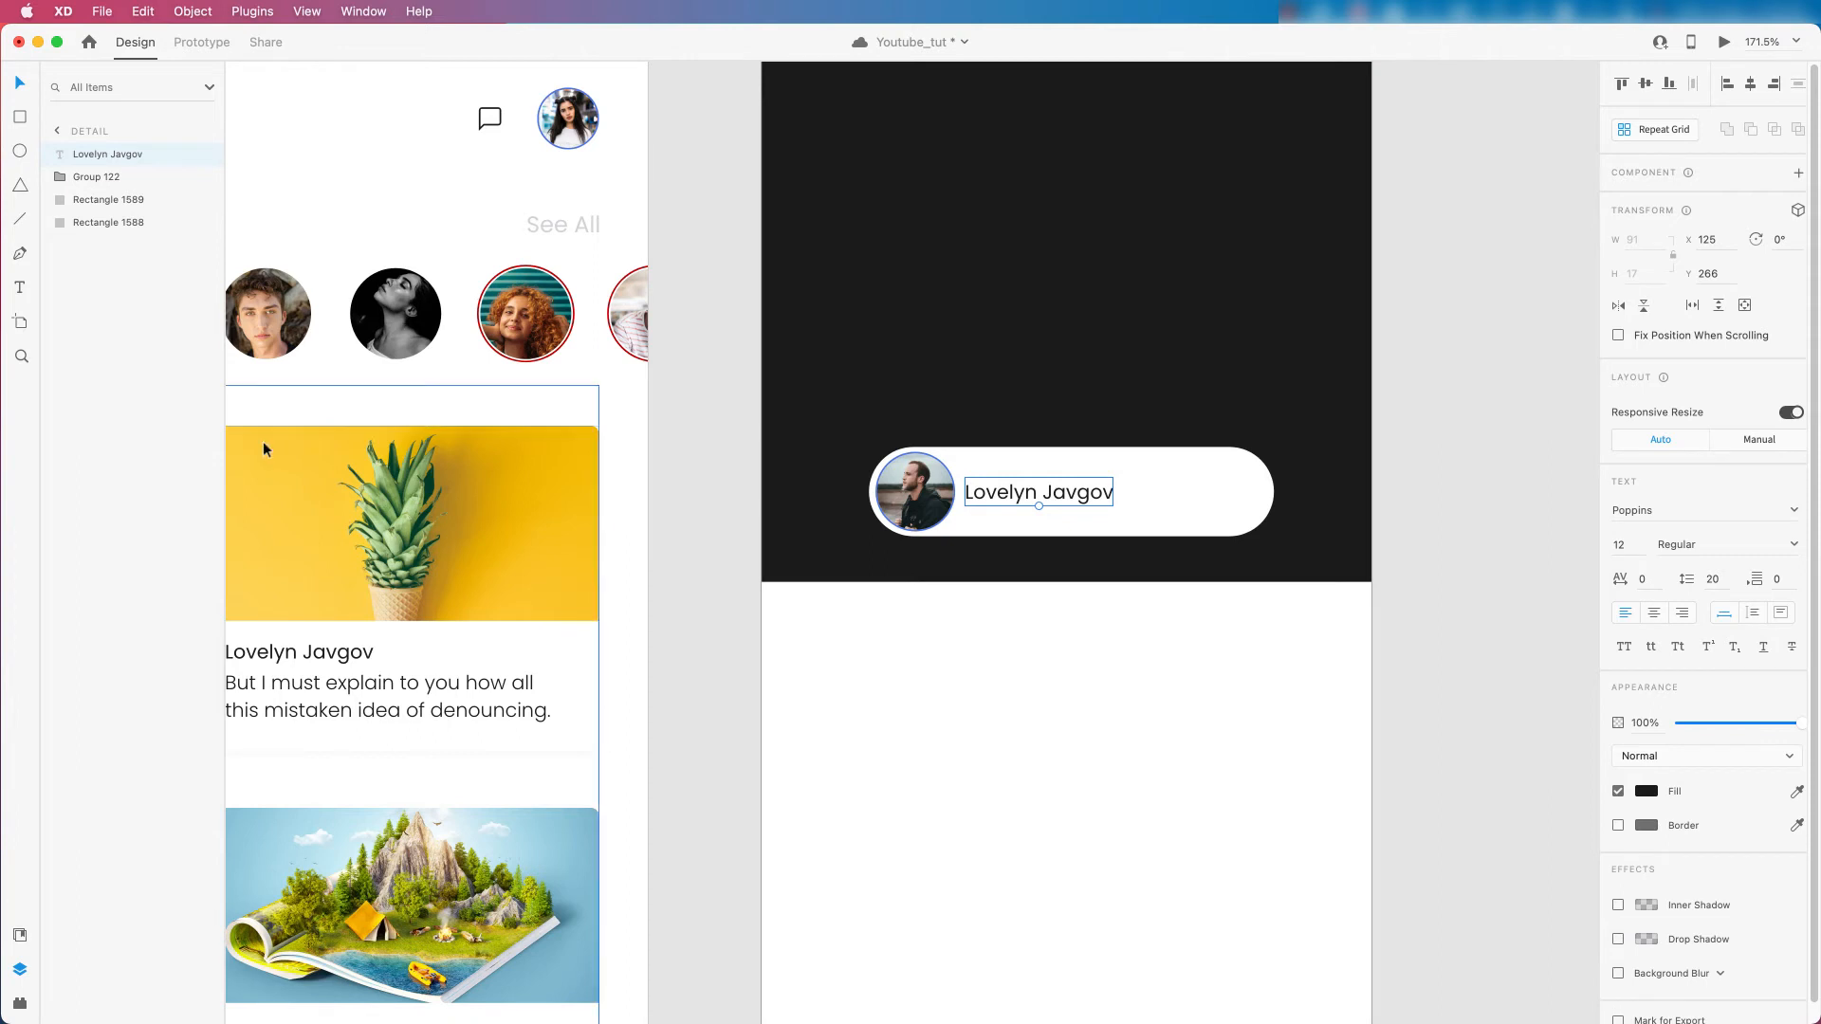
# Set the pill's name text to size 14 and replace it with a different first name.
pyautogui.click(1643, 545)
pyautogui.write('14')
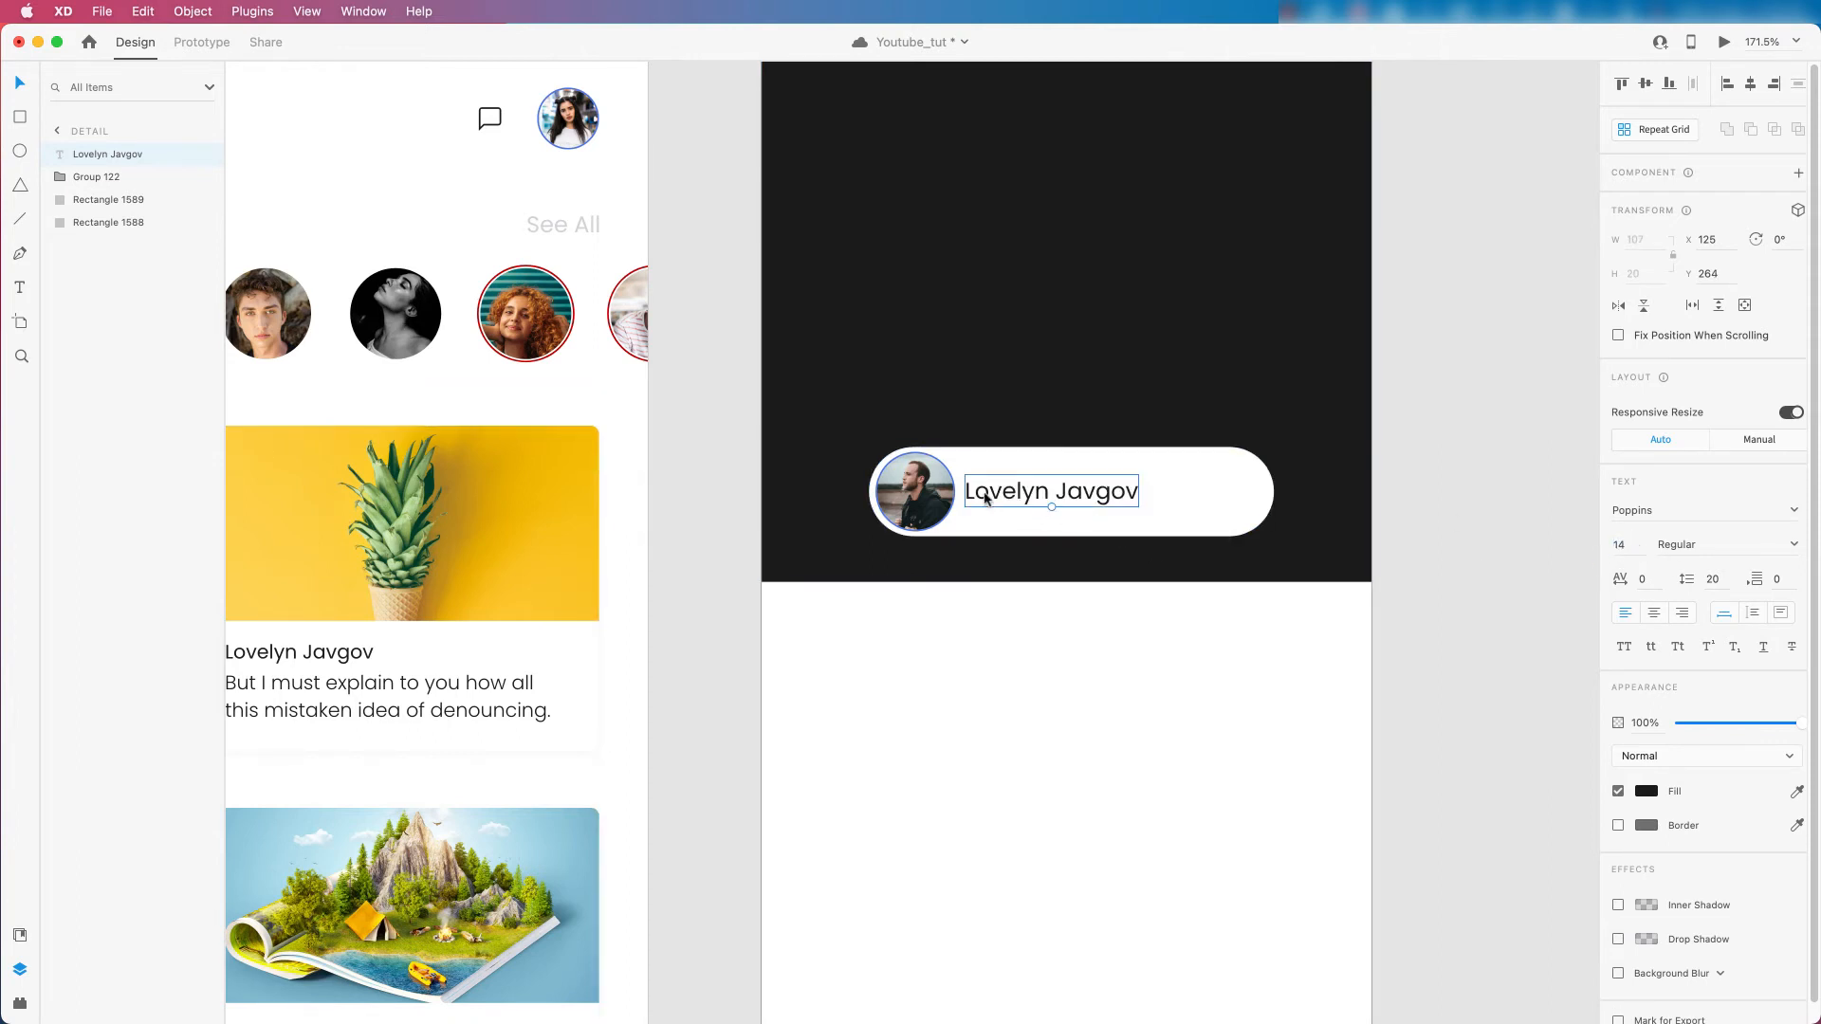
pyautogui.doubleClick(986, 497)
pyautogui.write('James')
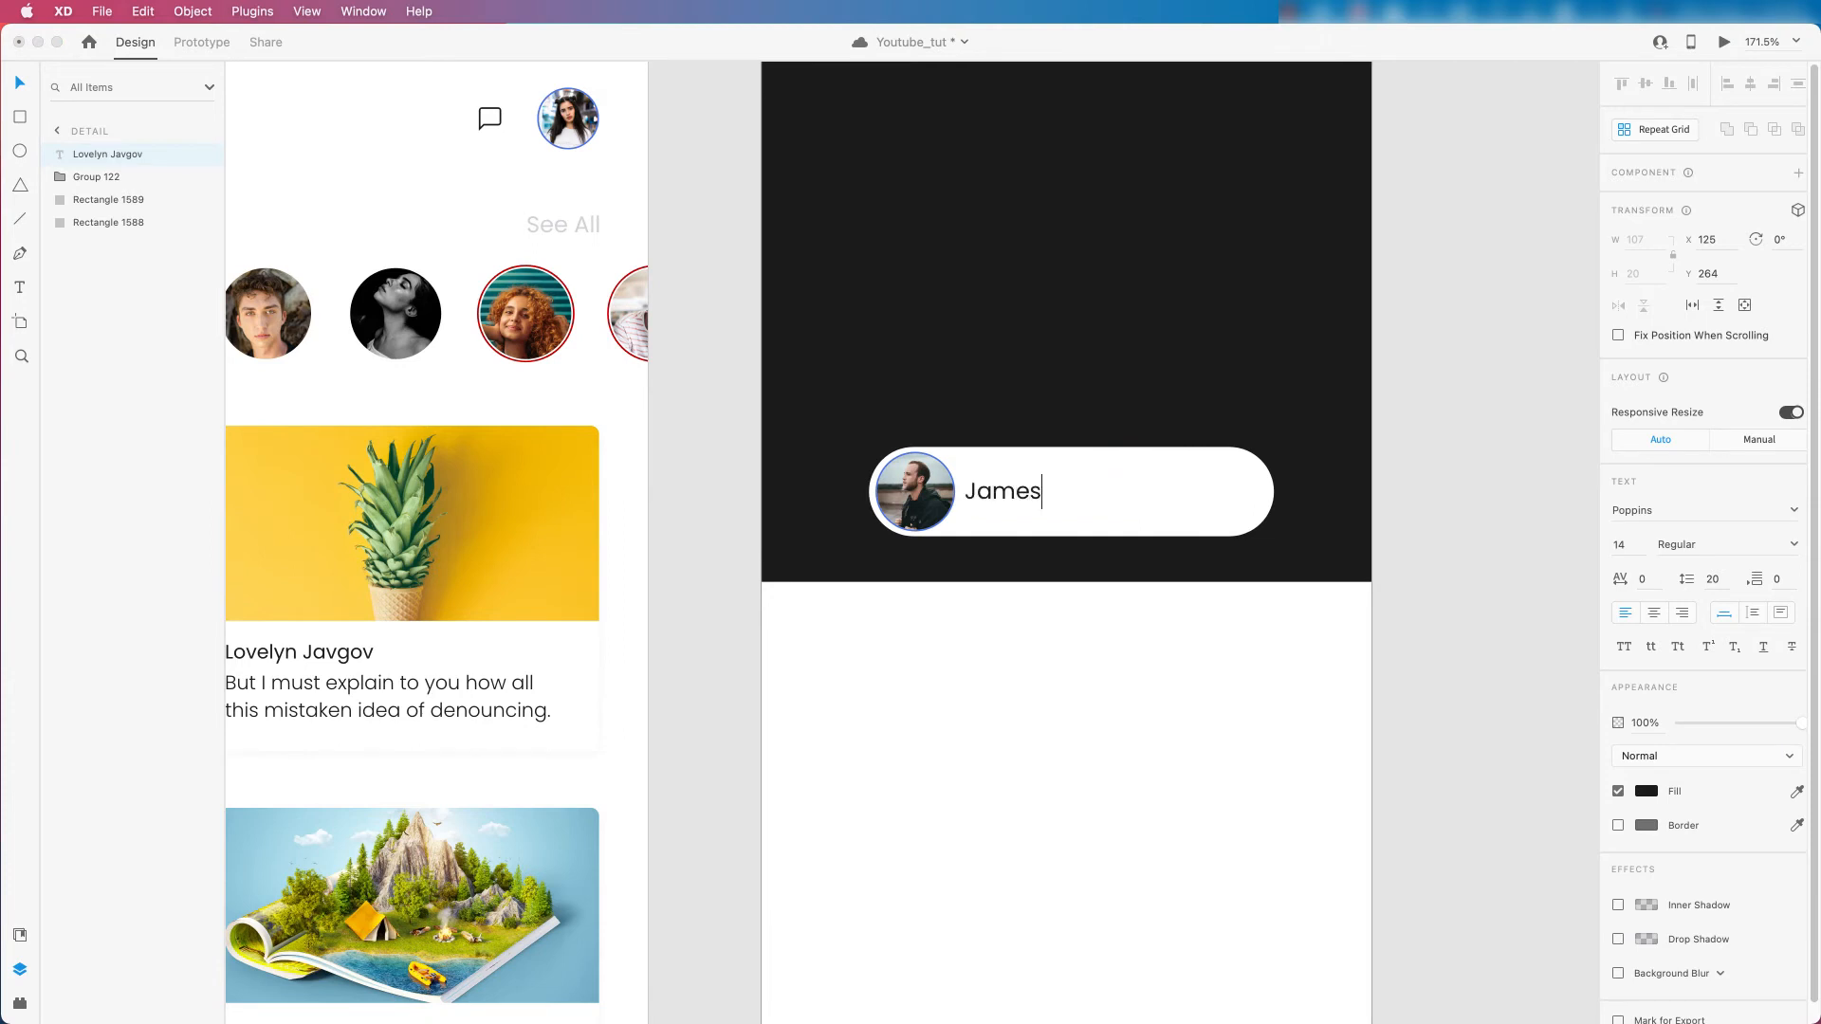
pyautogui.press('Escape')
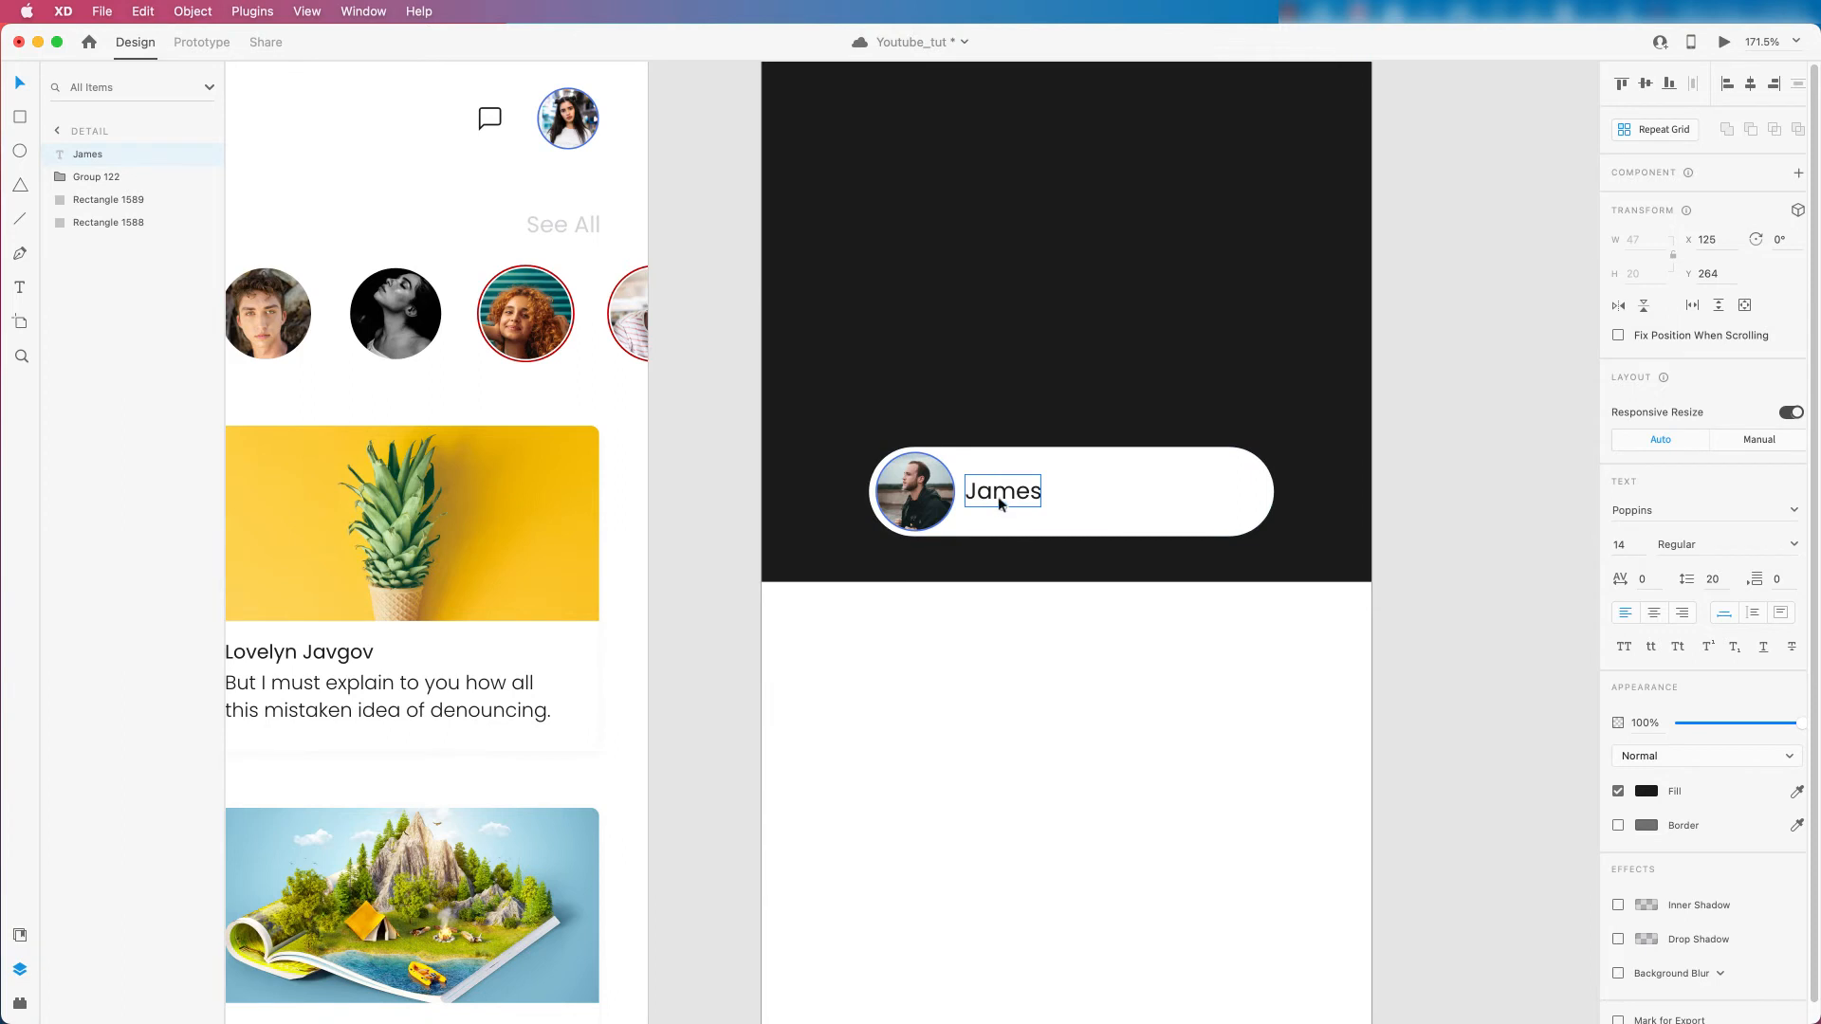
# Duplicate the name text to X 250 at the pill's right end and fill the copy with the ring's blue.
pyautogui.moveTo(1004, 493); pyautogui.dragTo(1206, 493)
pyautogui.click(1646, 791)
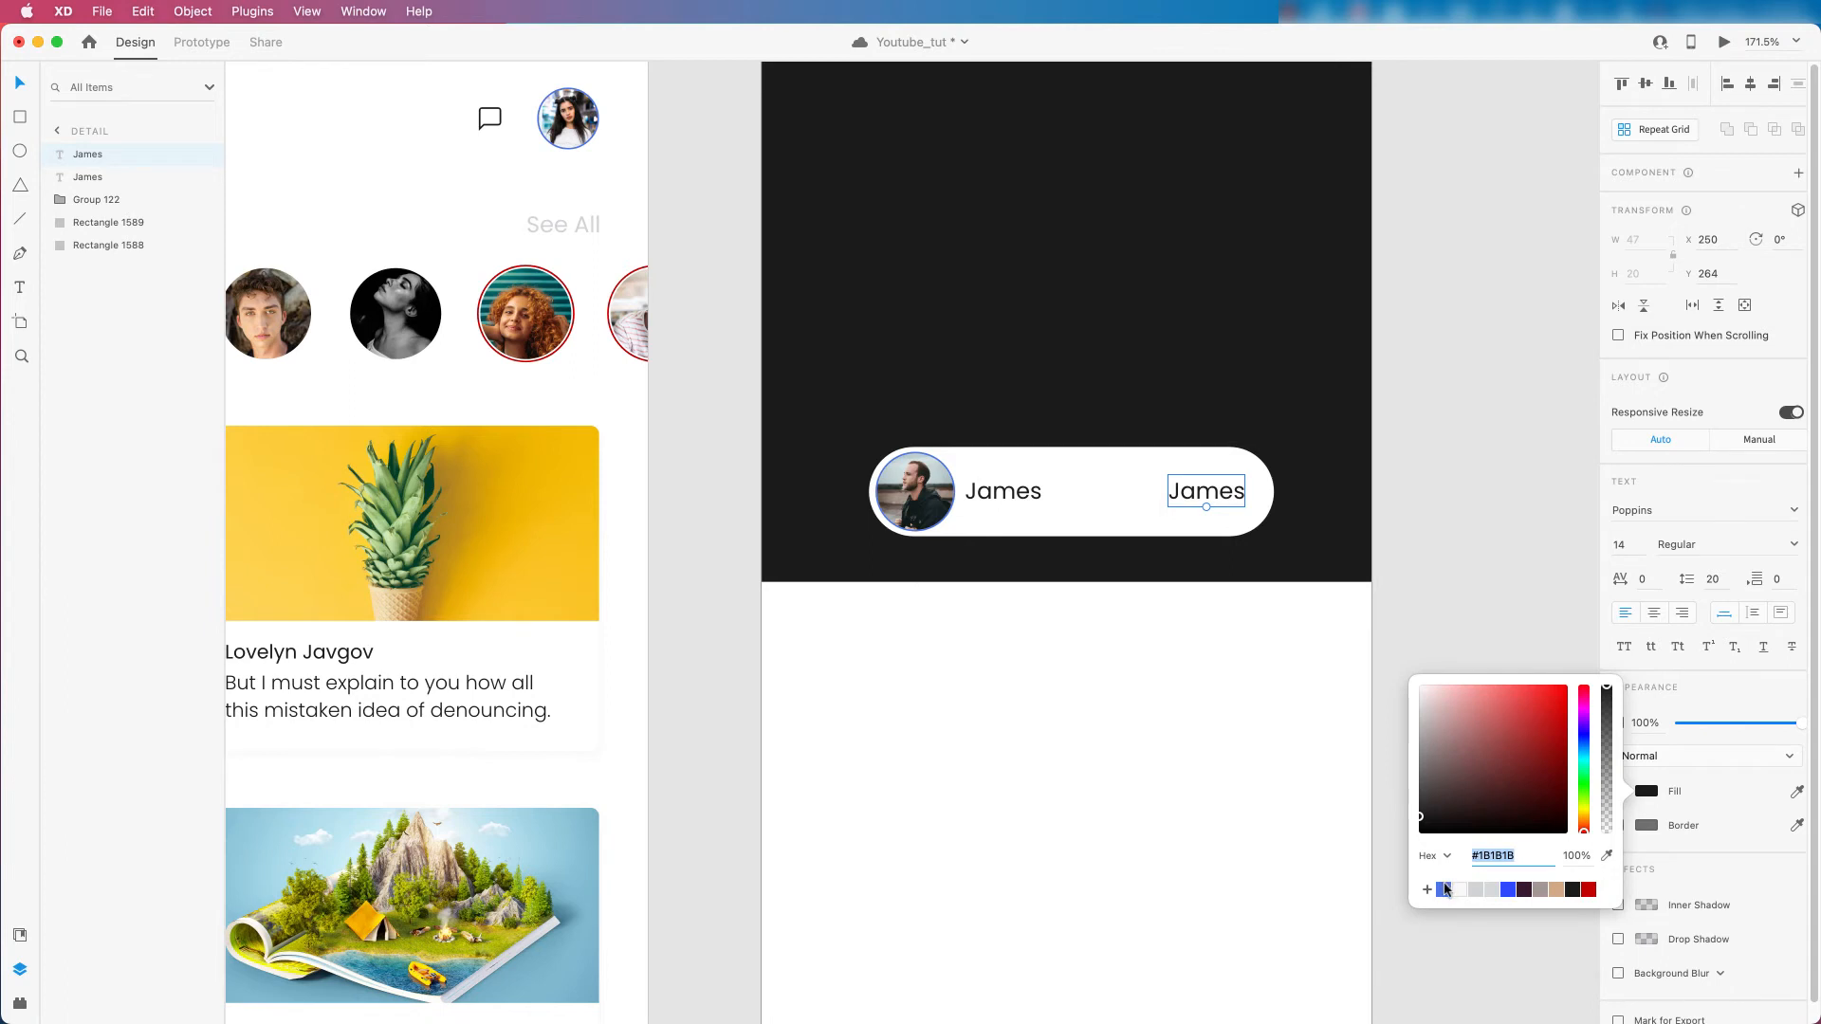
pyautogui.click(1445, 889)
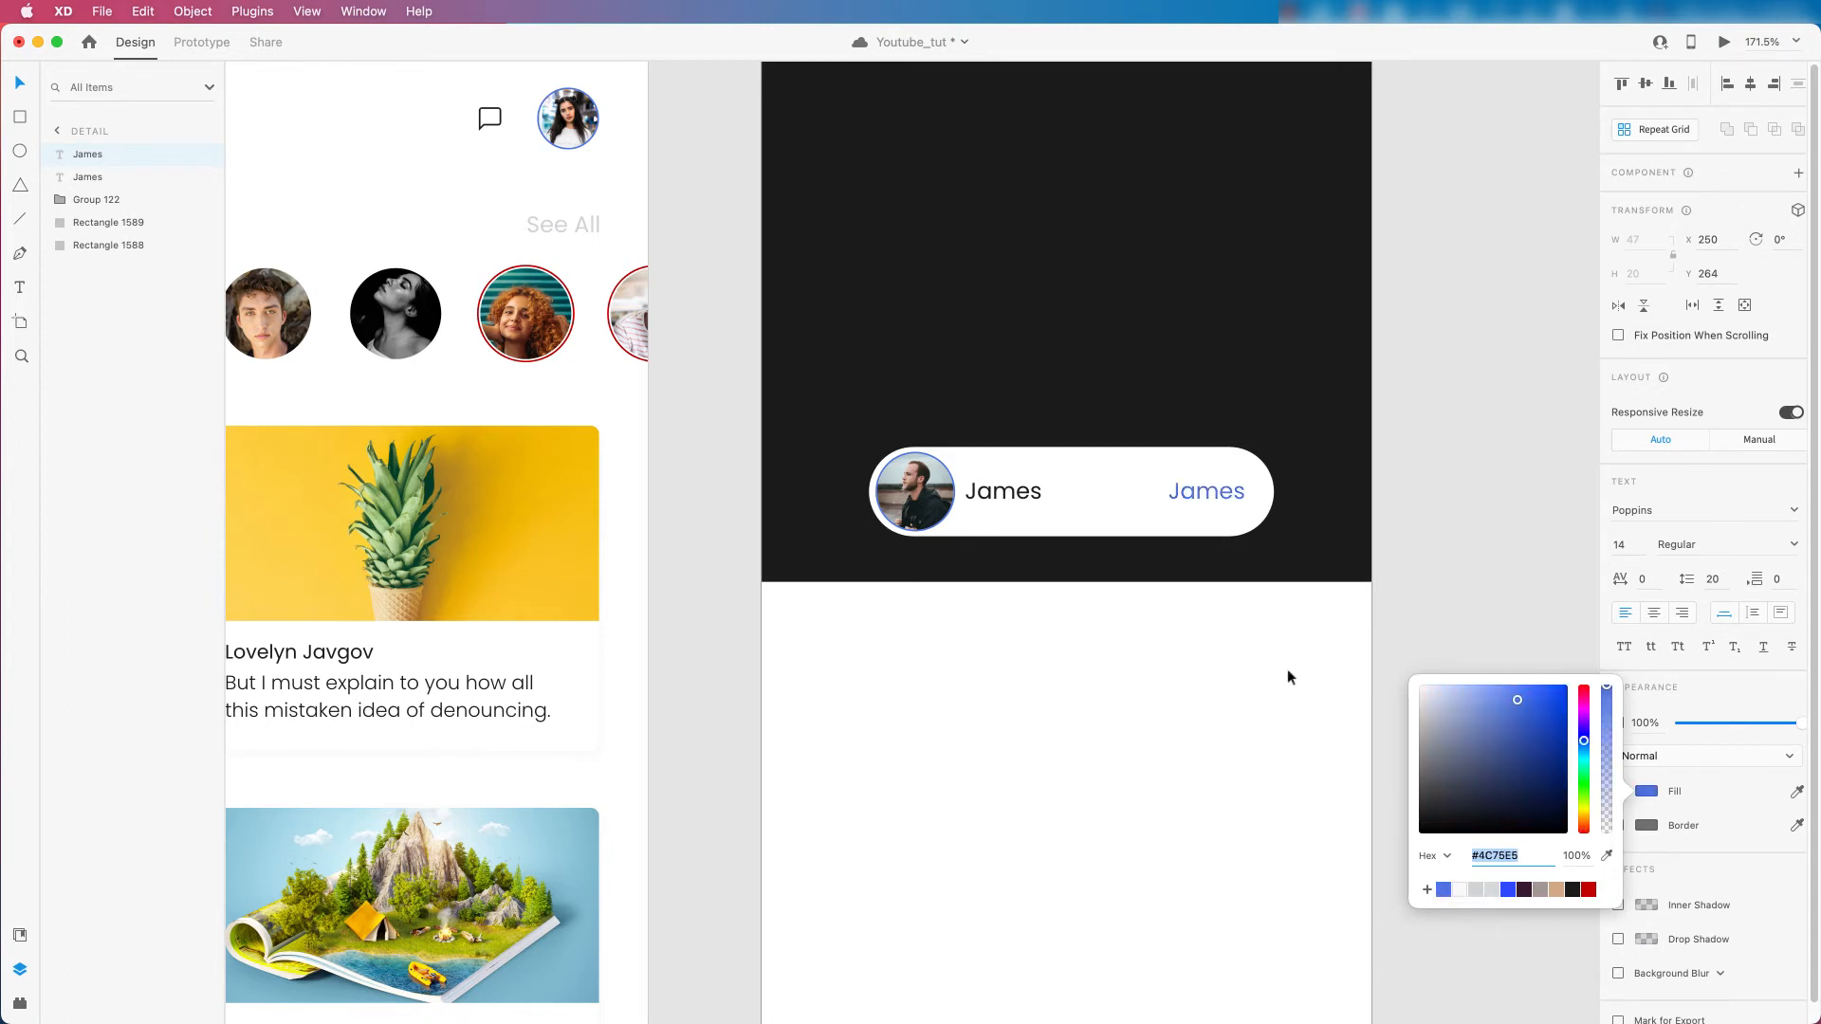
# Right-align the blue text copy and change its wording to "Follow".
pyautogui.click(1683, 613)
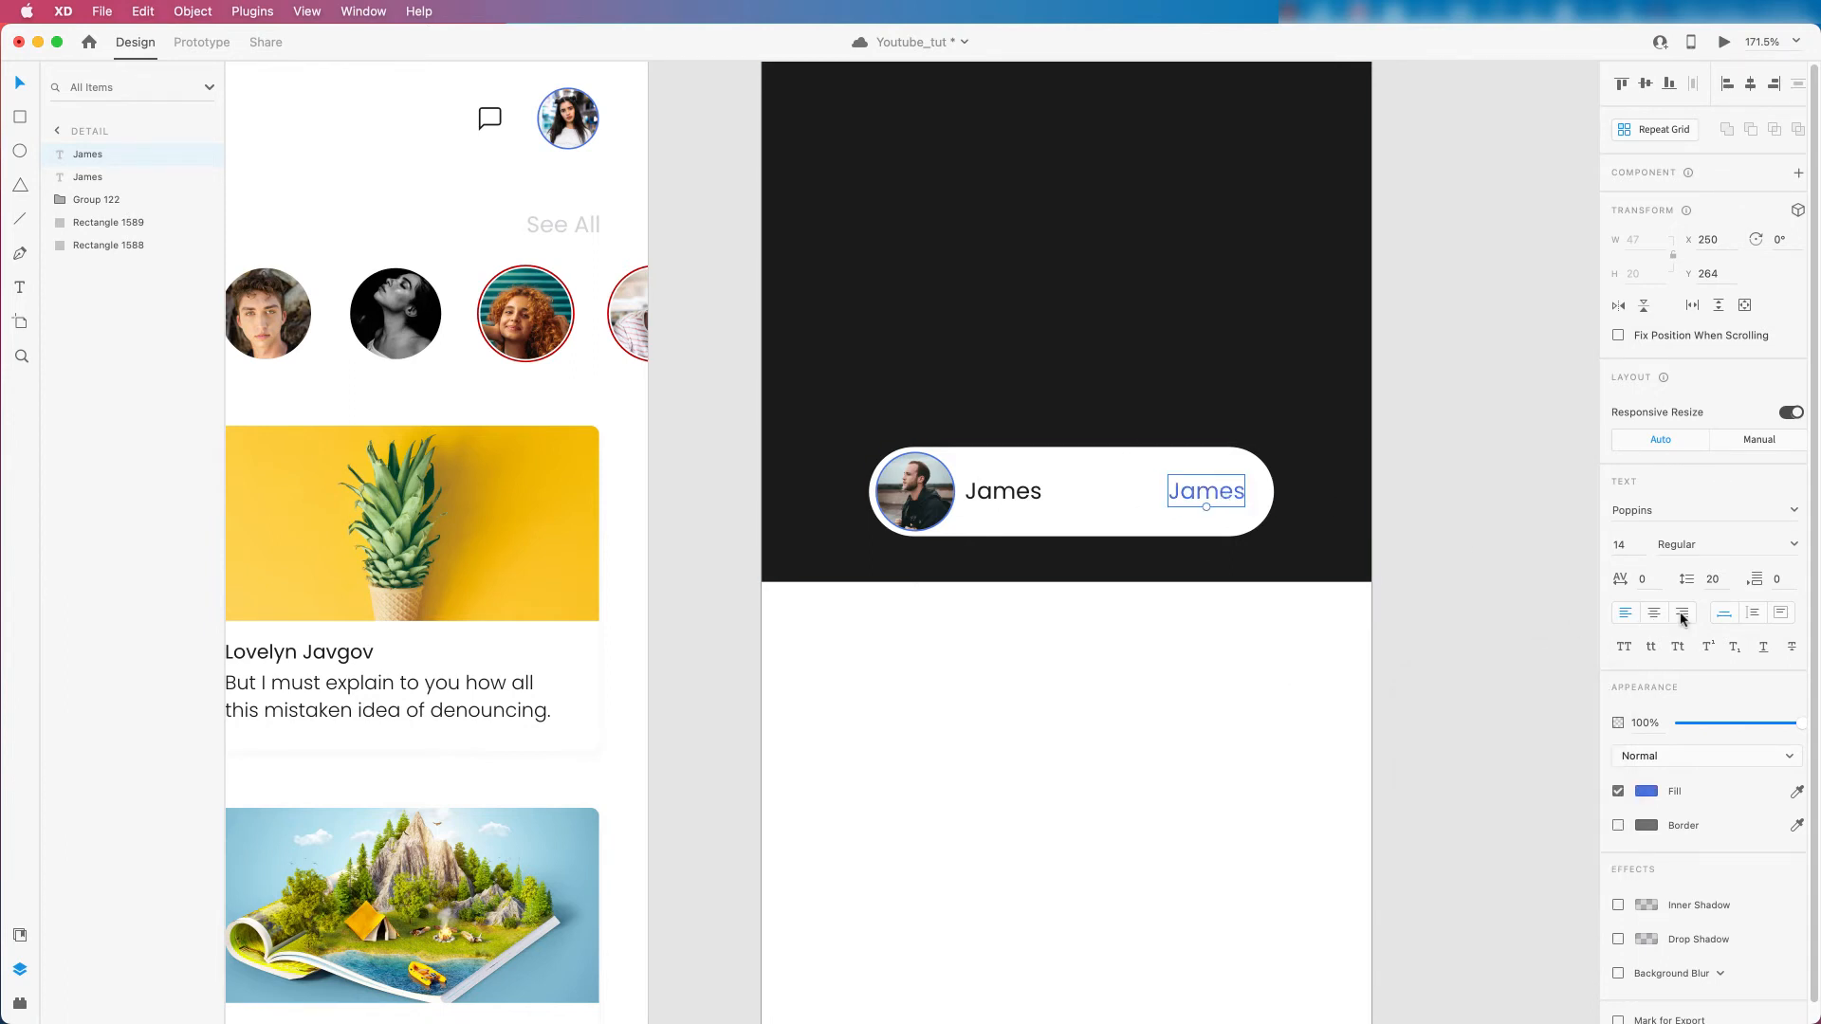
pyautogui.doubleClick(1190, 489)
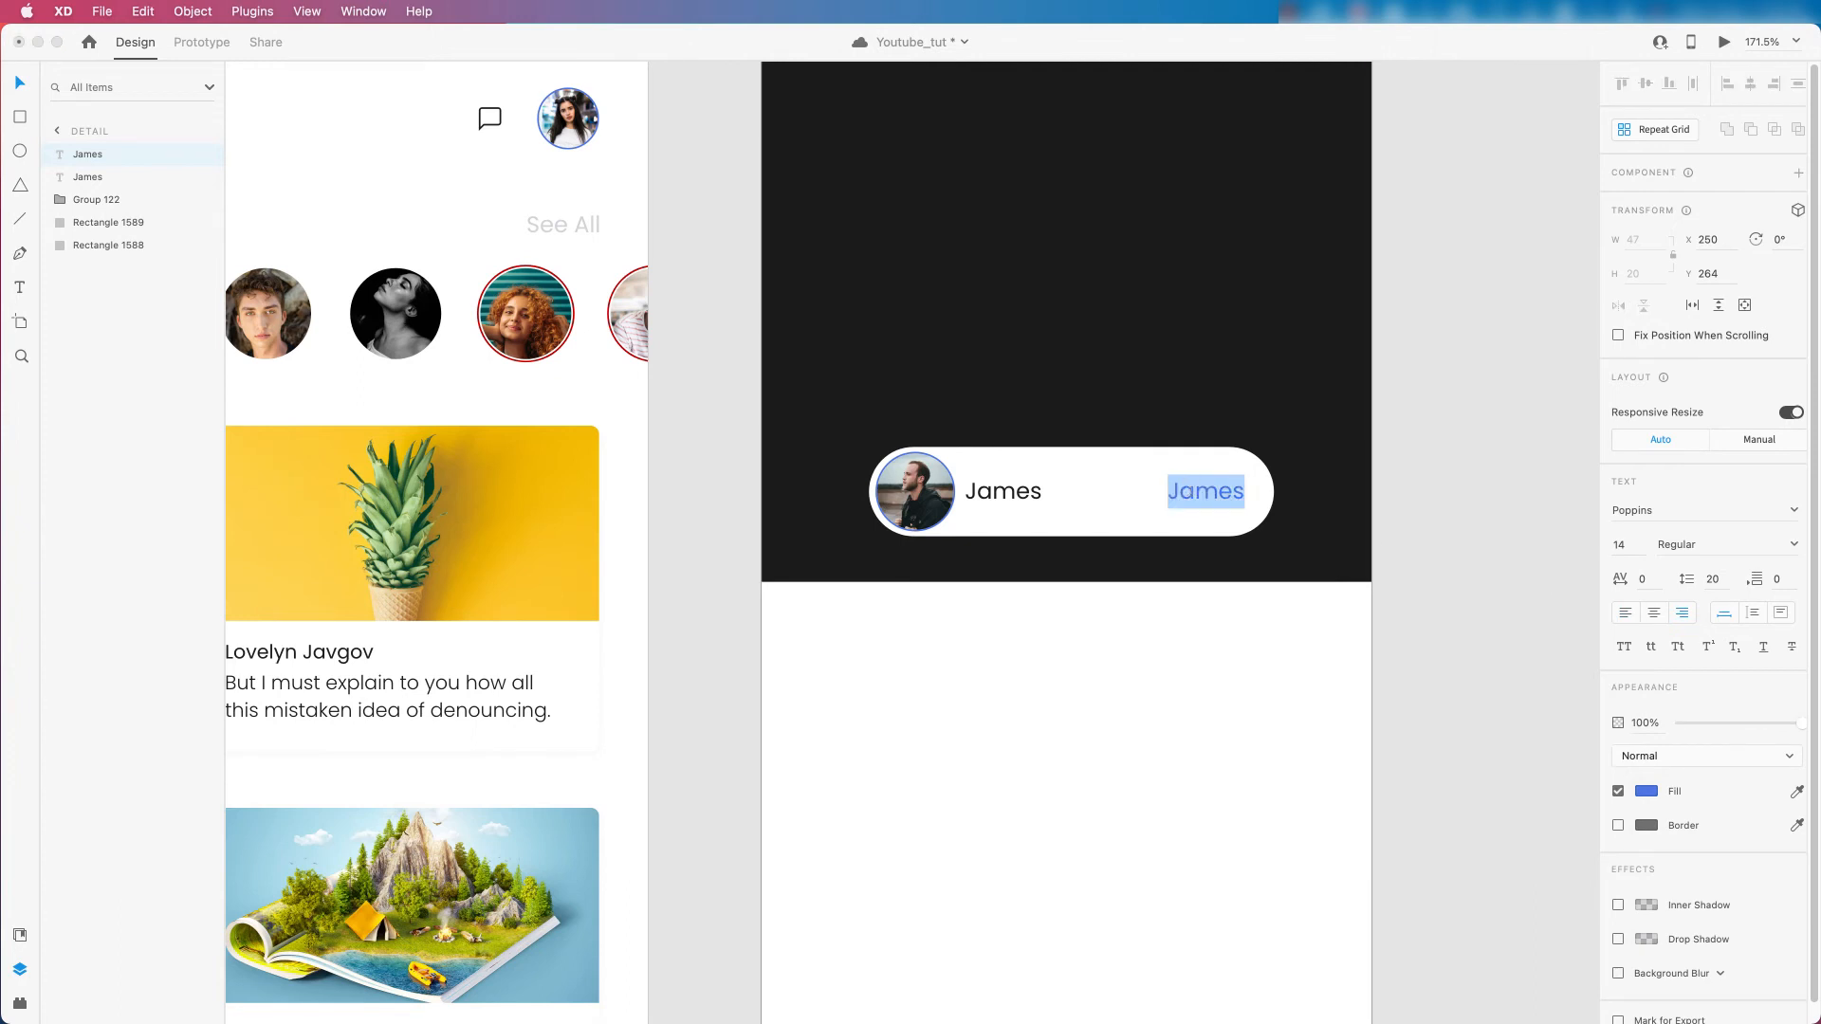
pyautogui.write('Follow')
pyautogui.press('Escape')
# Set the font size of the blue "Follow" text to 12.
pyautogui.scroll(-3, 1090, 490)
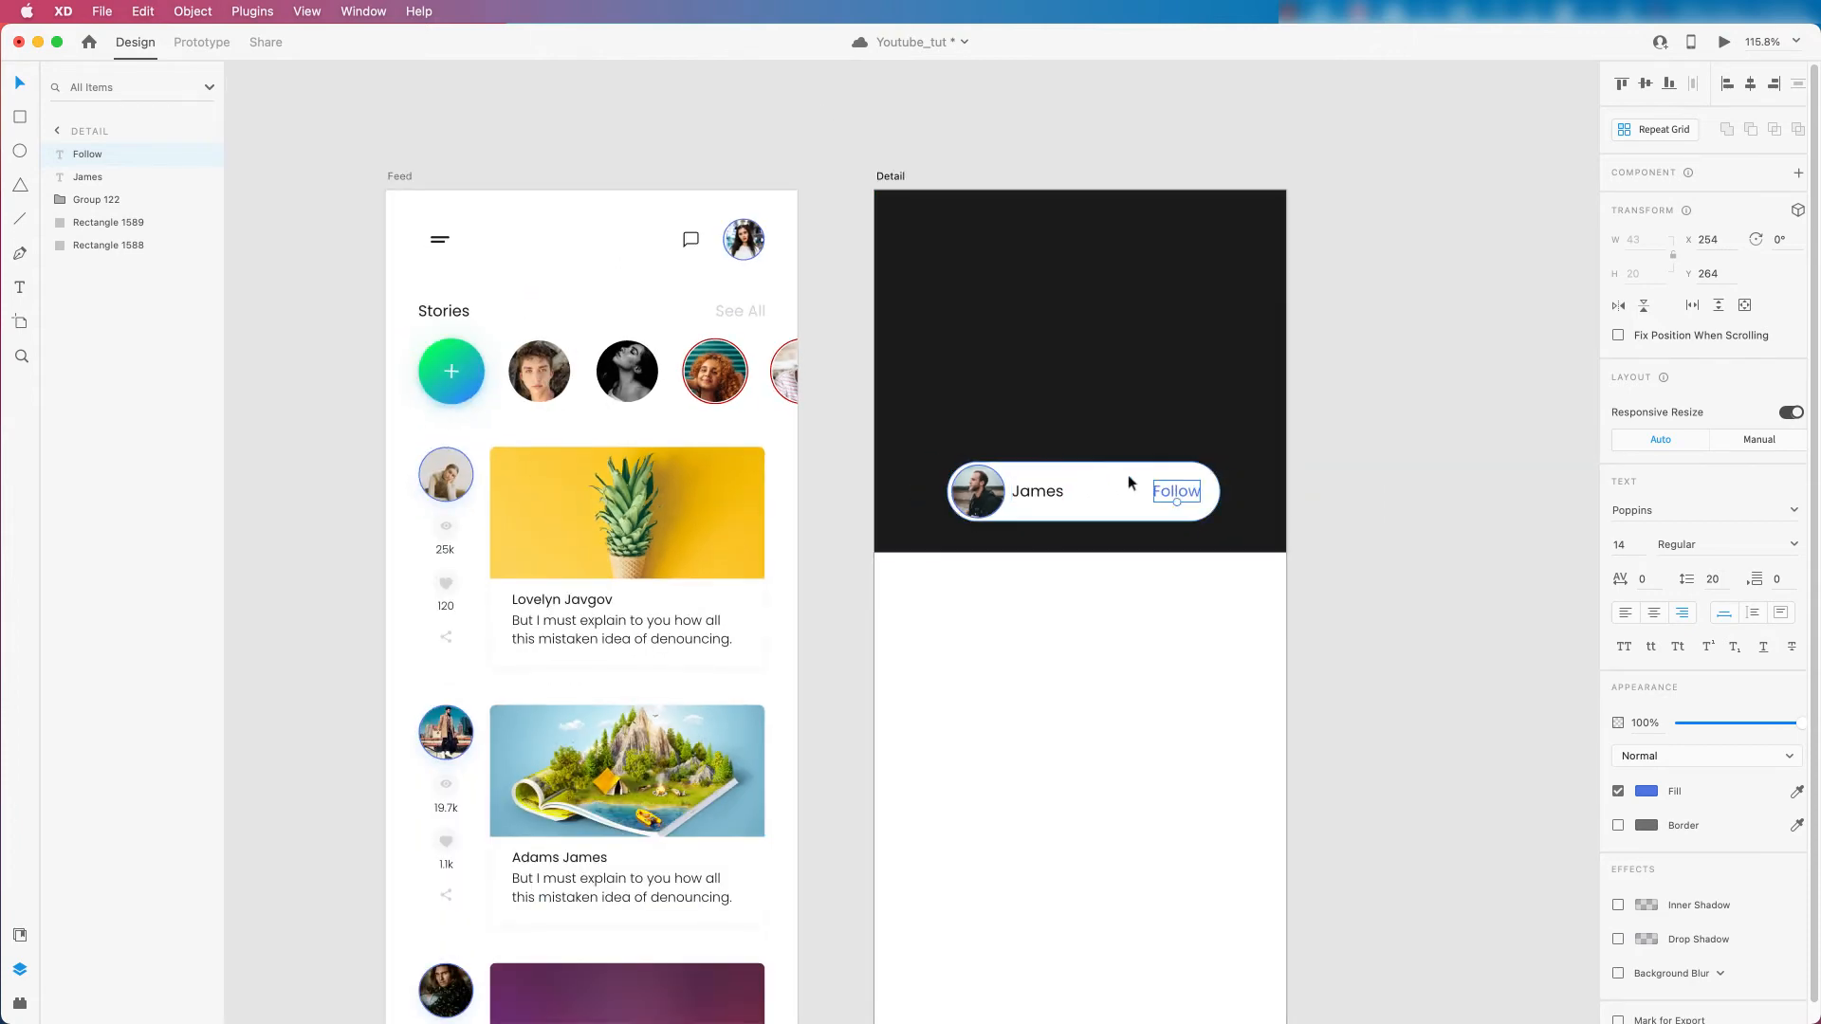
pyautogui.scroll(2, 1179, 491)
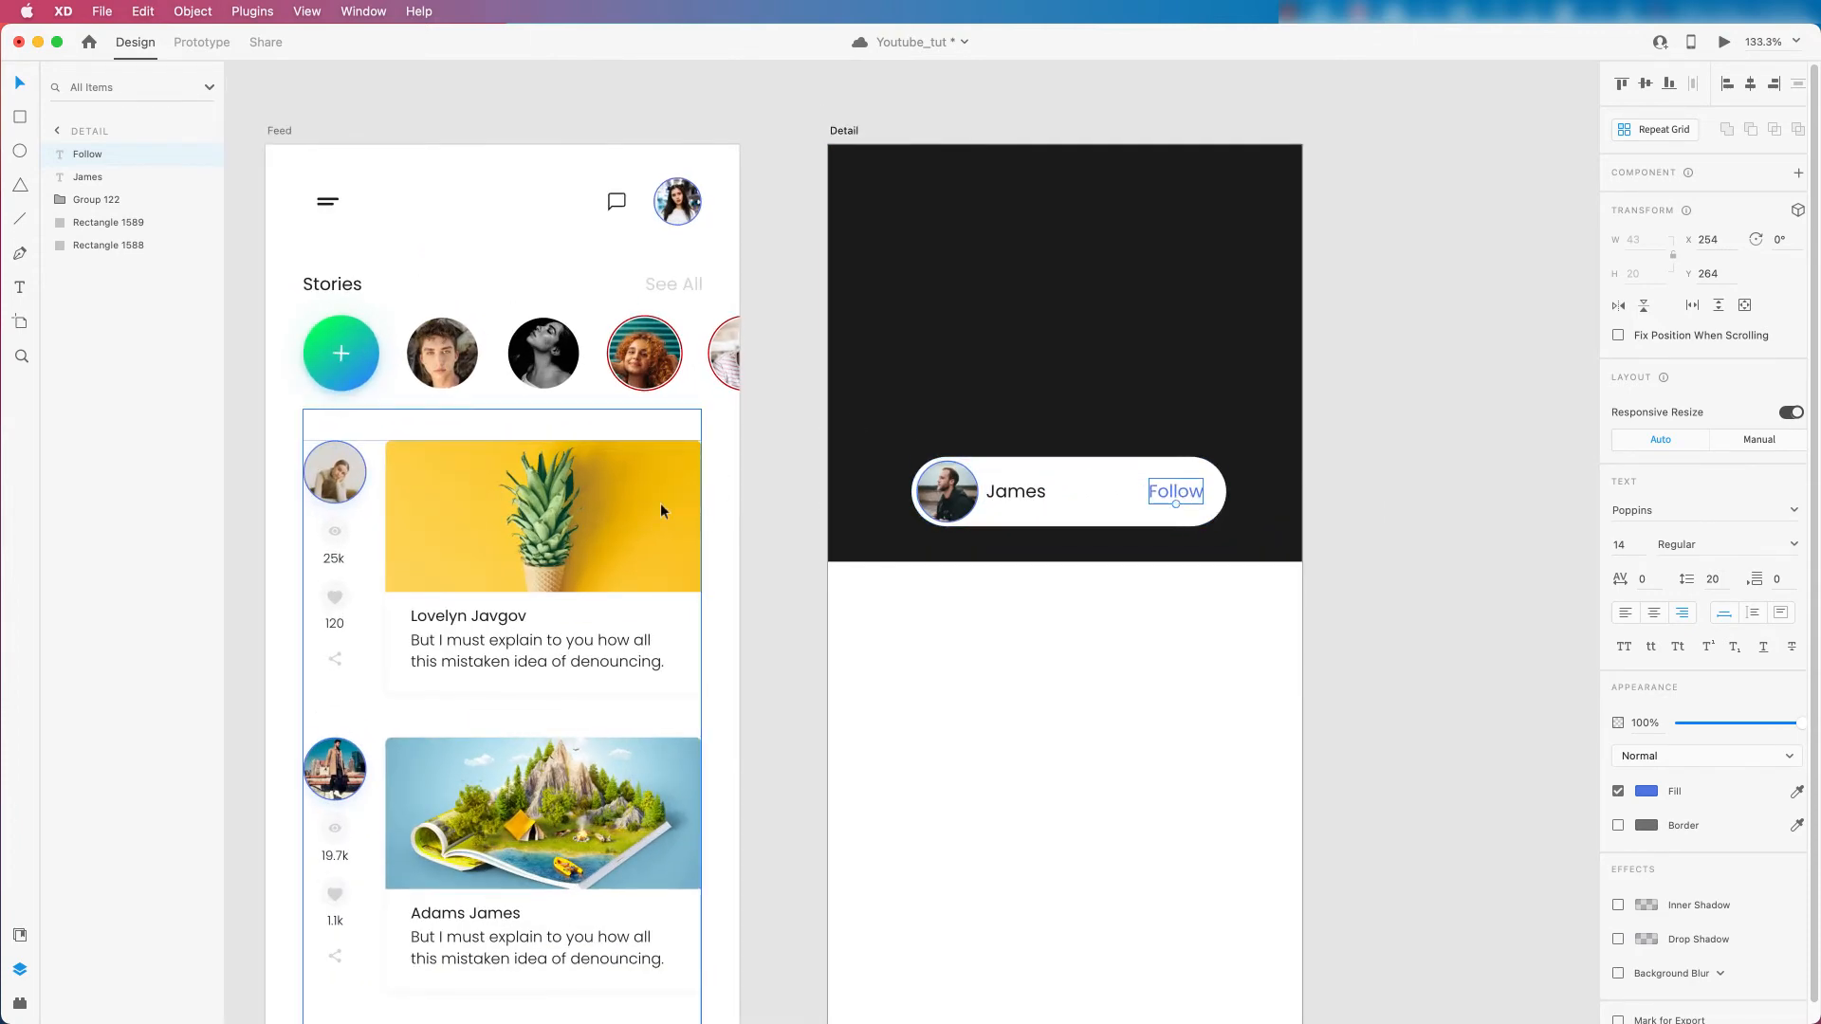
pyautogui.scroll(1, 1168, 446)
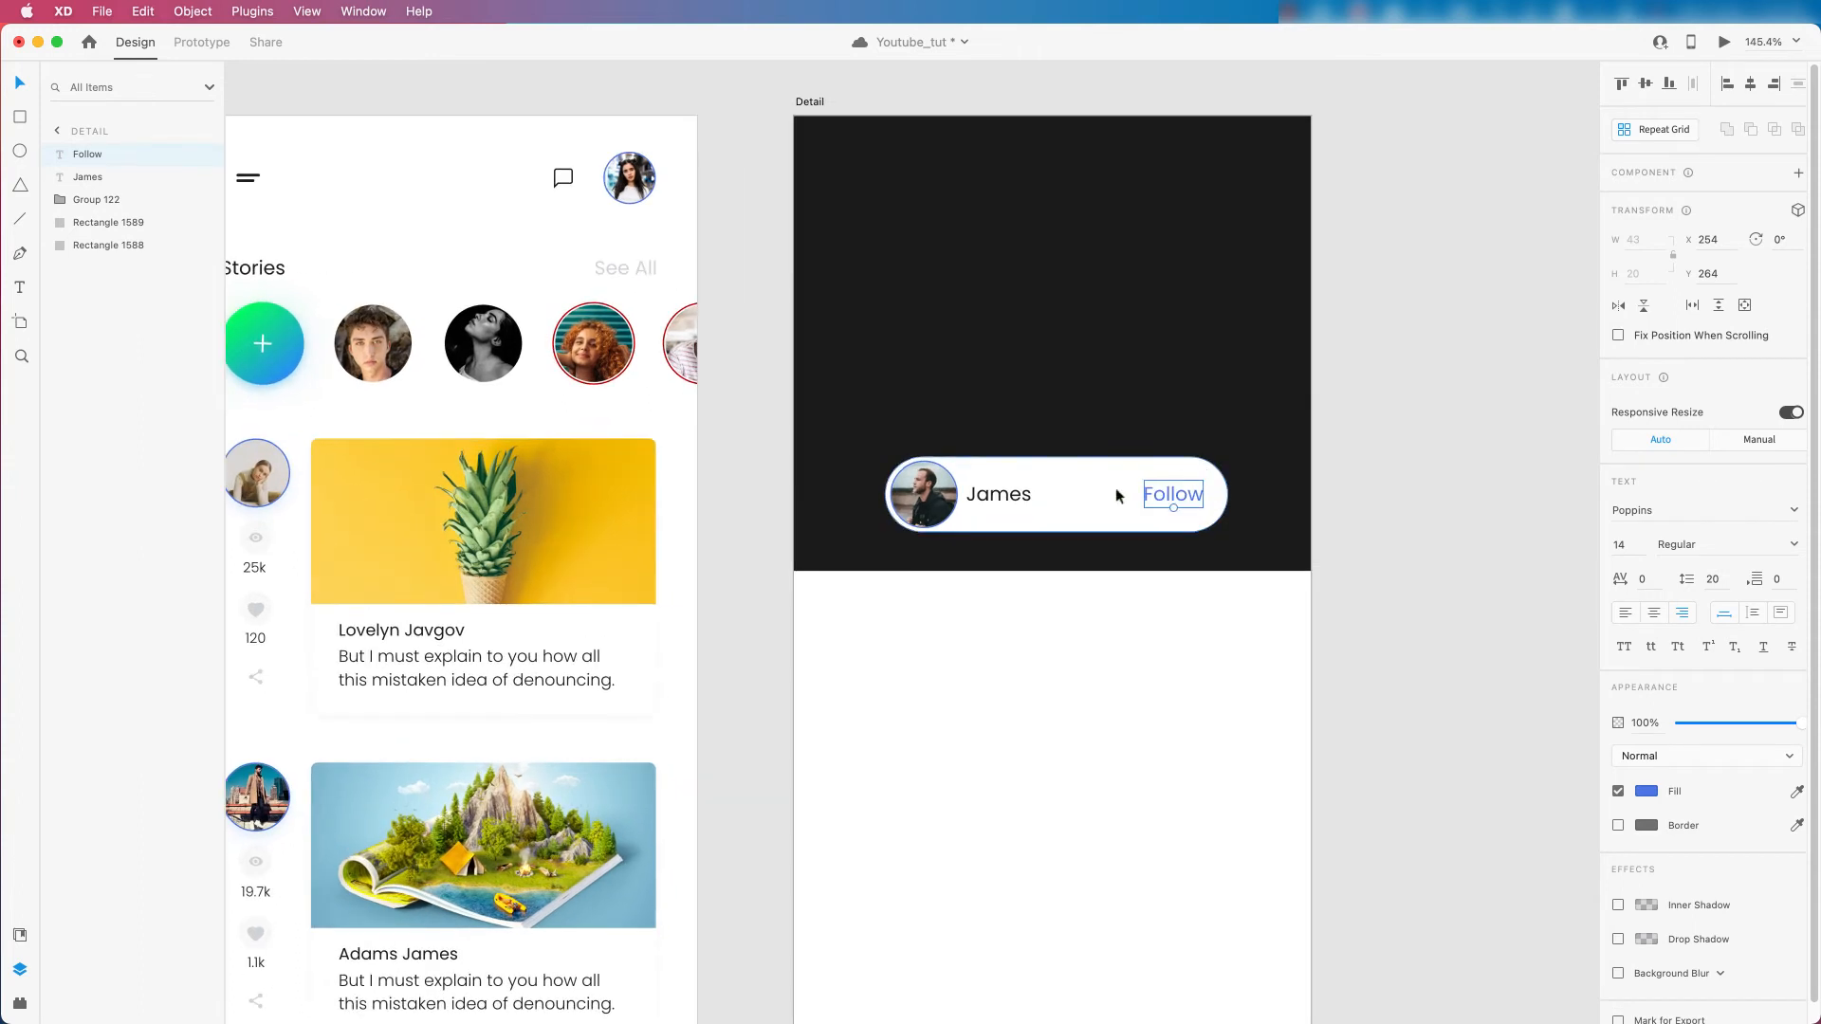
pyautogui.scroll(1, 1276, 501)
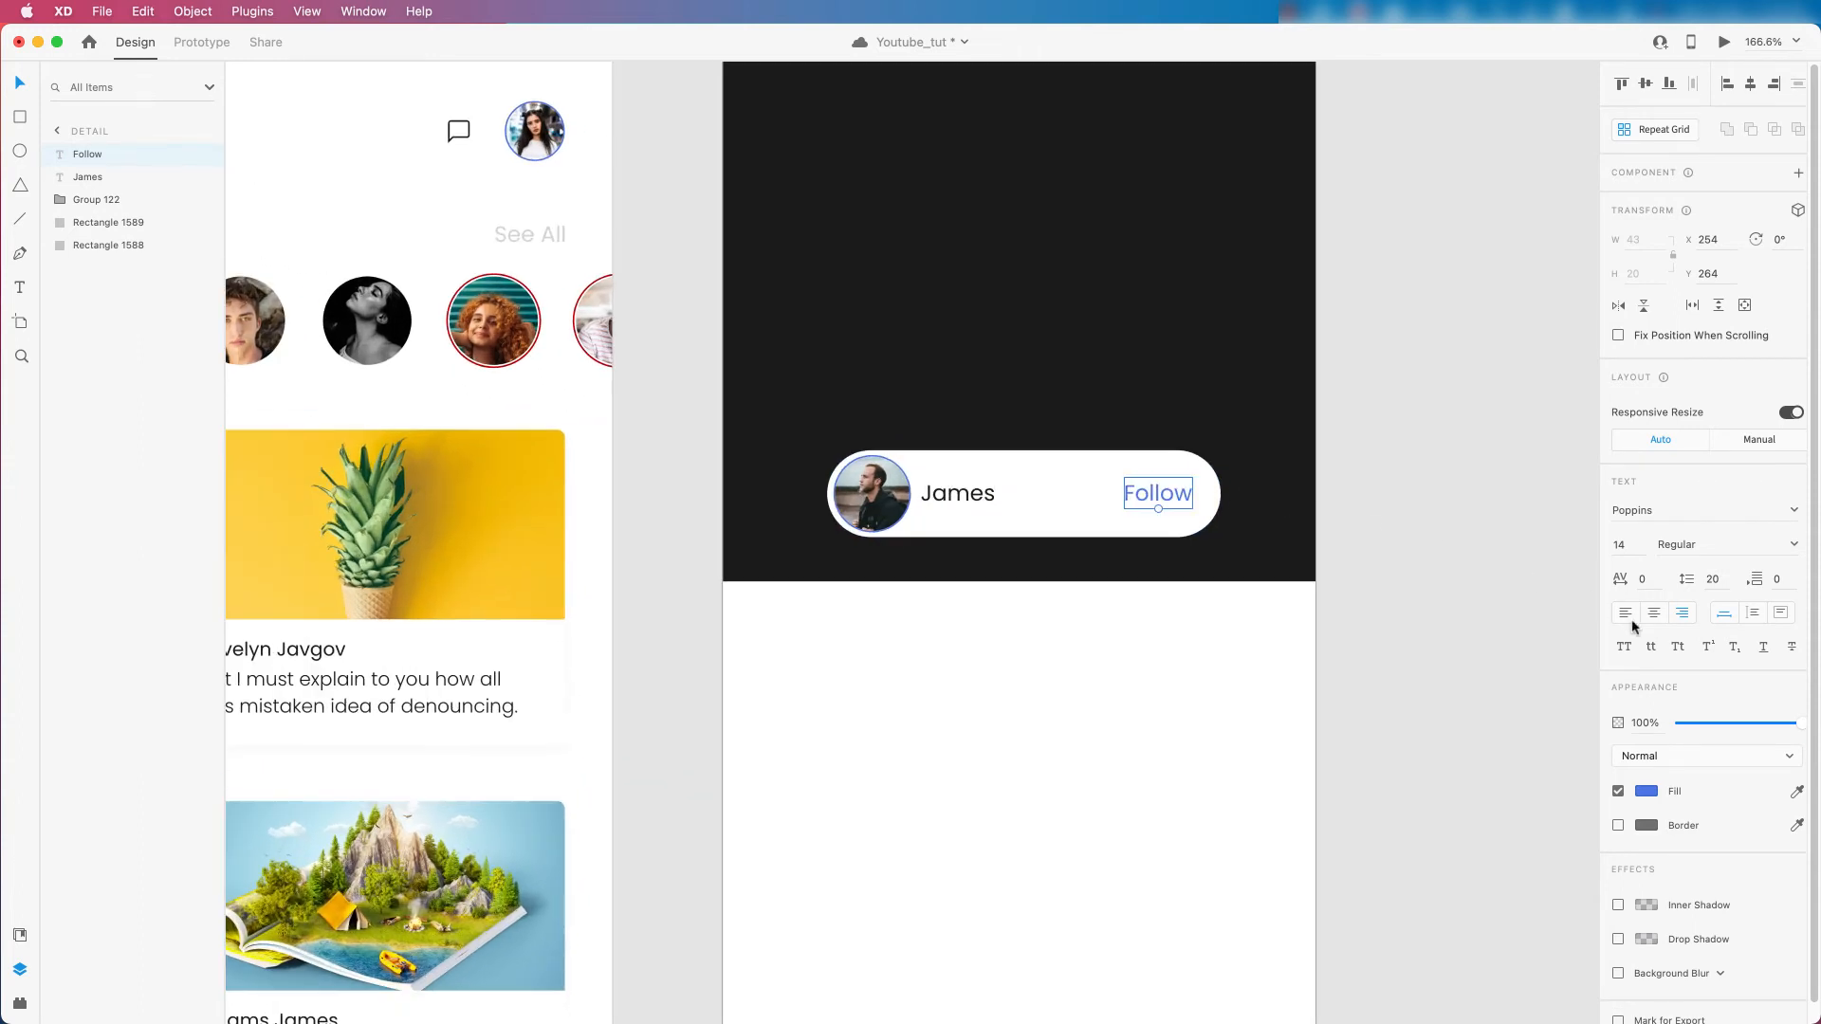
pyautogui.click(1638, 545)
pyautogui.write('12')
pyautogui.scroll(-2, 1015, 497)
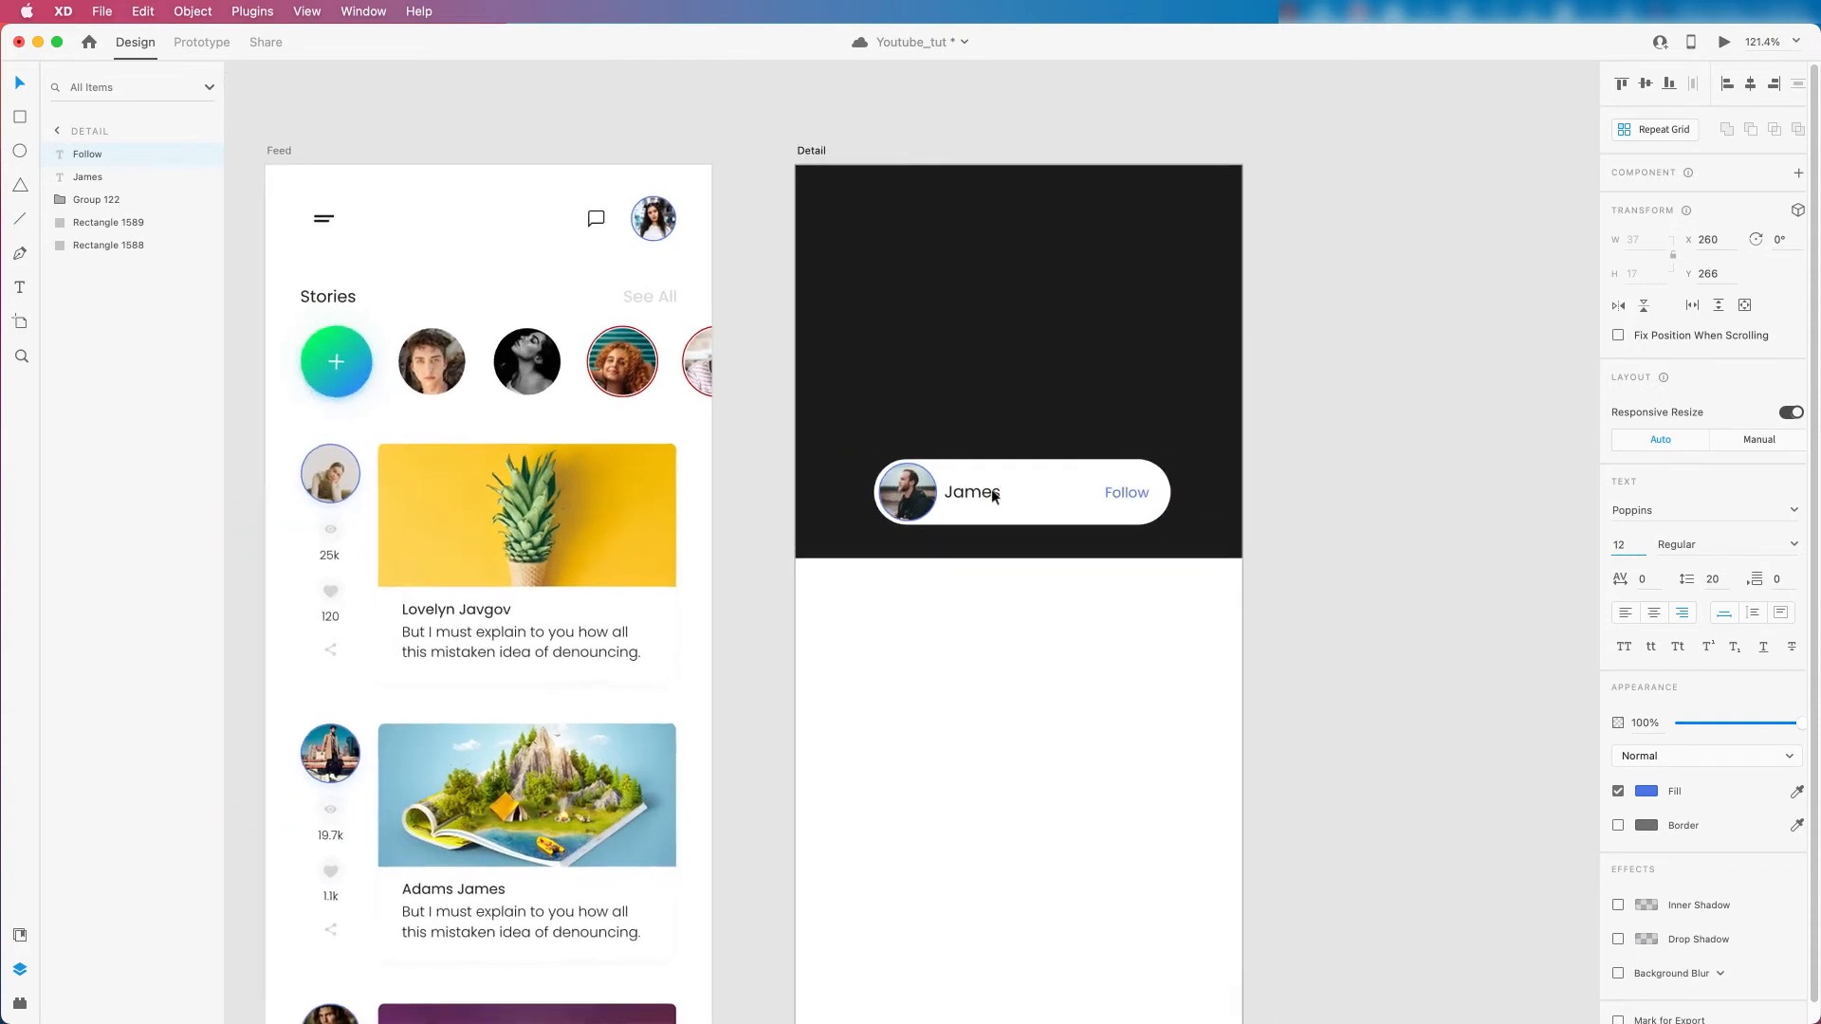
# Add a surname after the first name in the profile pill.
pyautogui.doubleClick(979, 494)
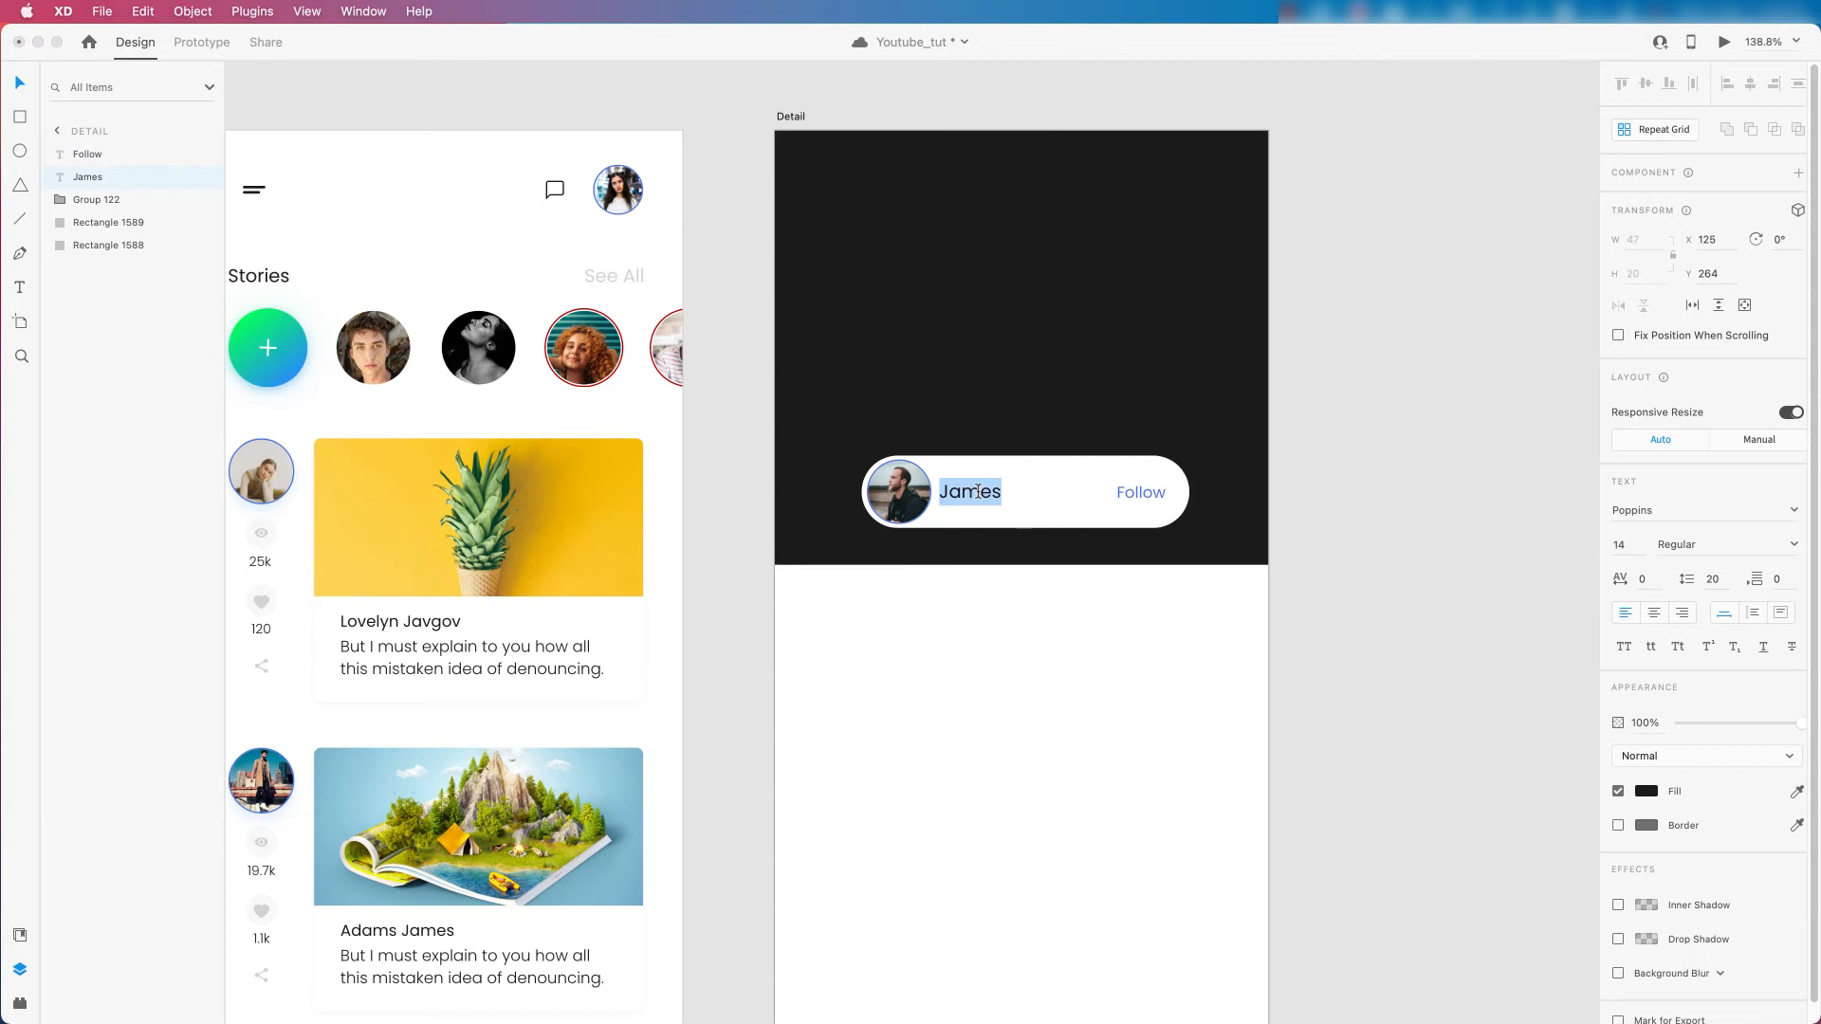
pyautogui.press('Right')
pyautogui.write('Smith')
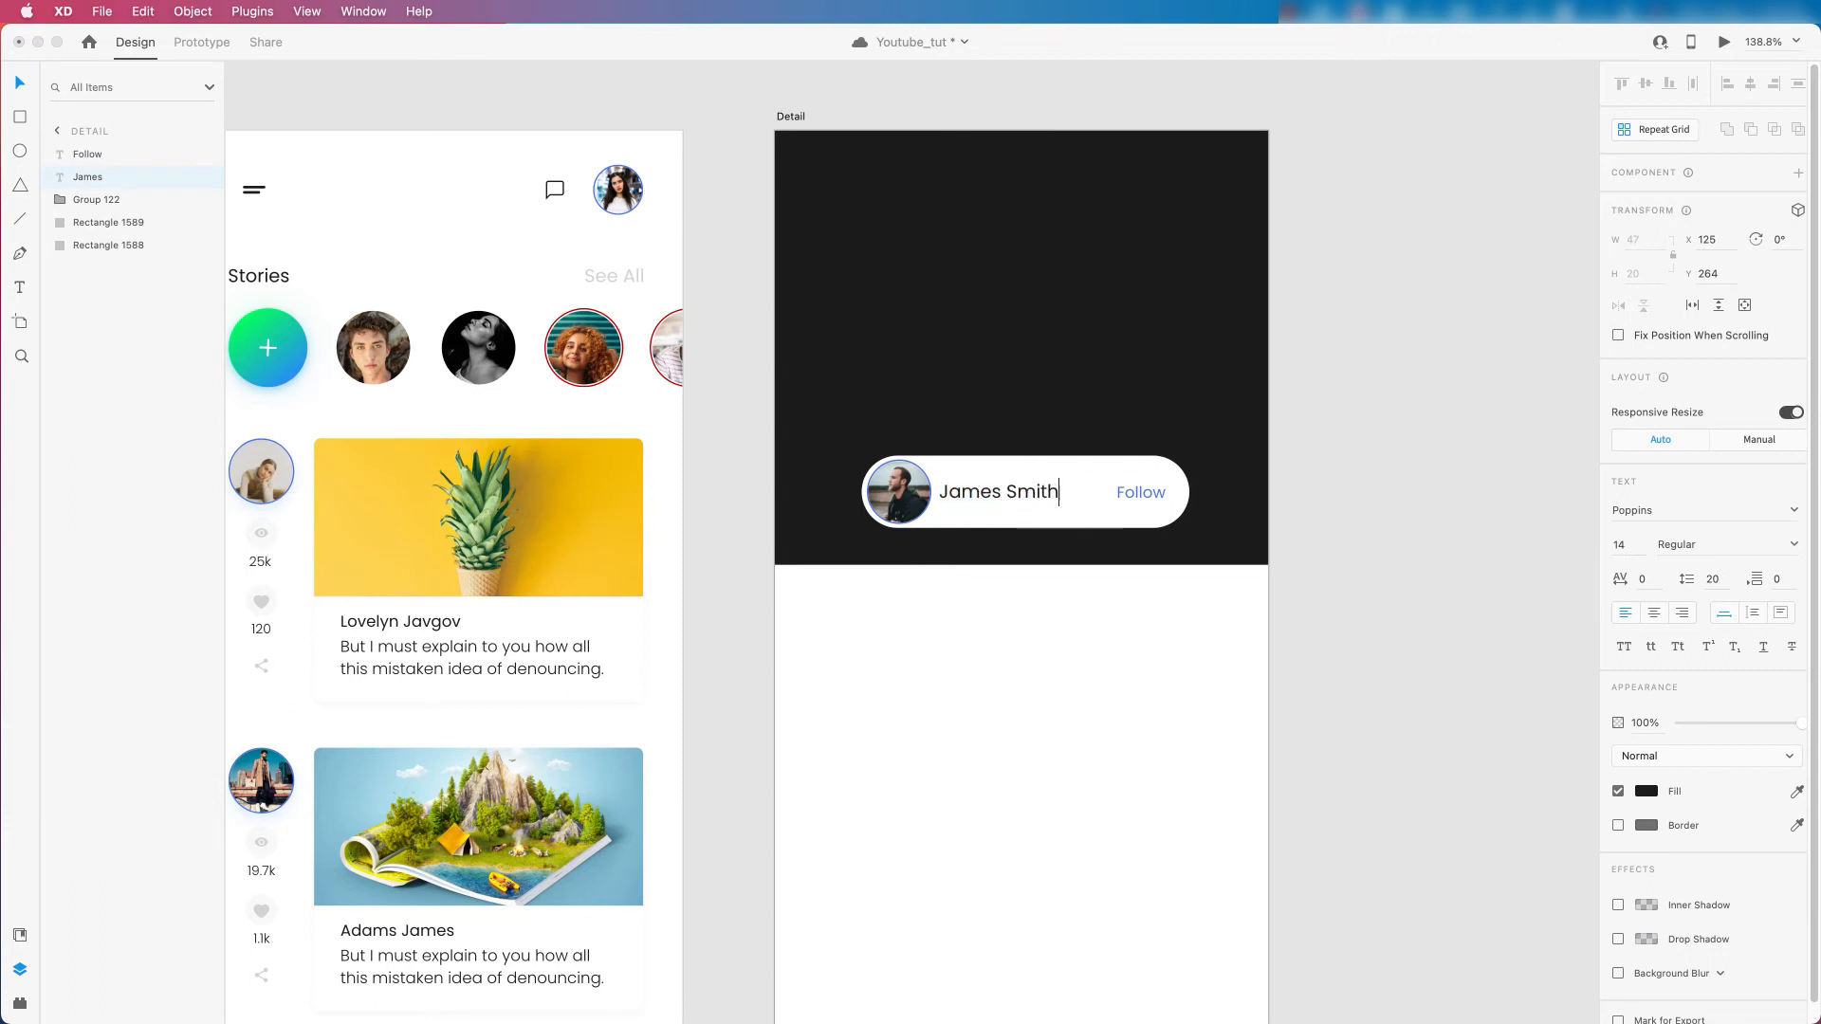
# Group the profile pill's photo, name text, Follow text and white rounded background into one object.
pyautogui.press('Escape')
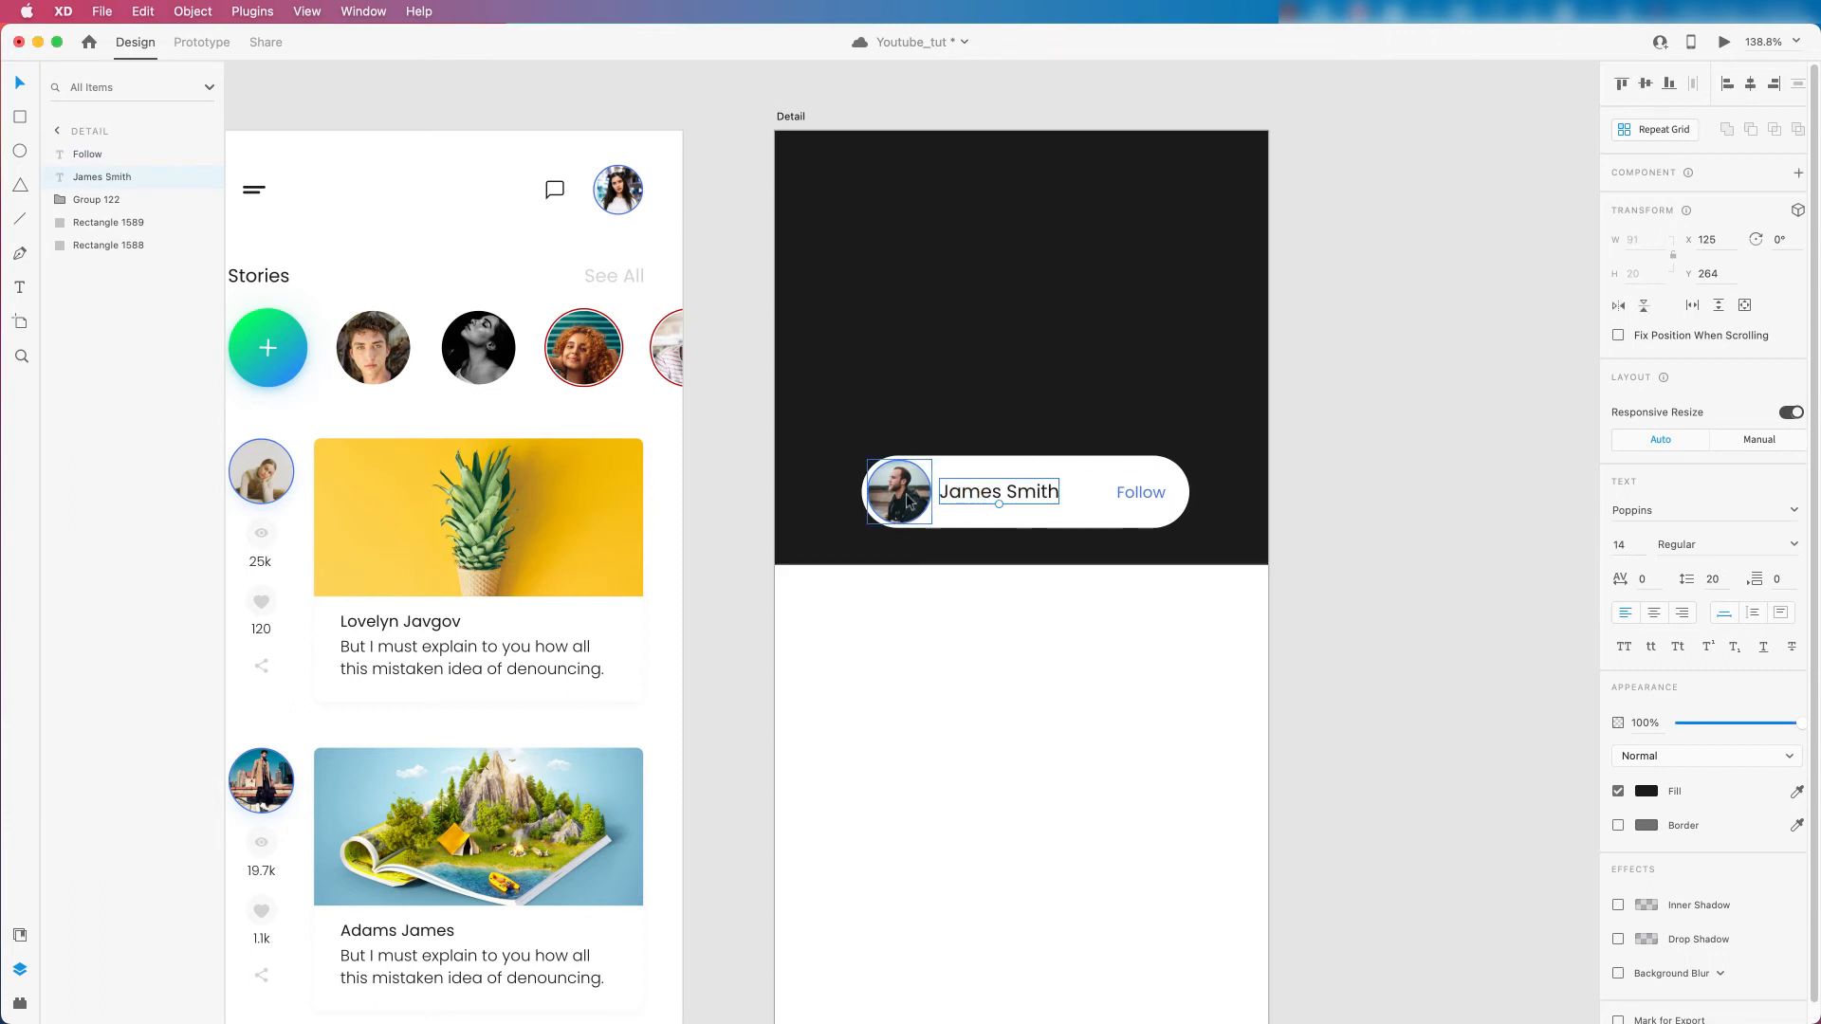
pyautogui.keyDown('shift'); pyautogui.click(1136, 497); pyautogui.keyUp('shift')
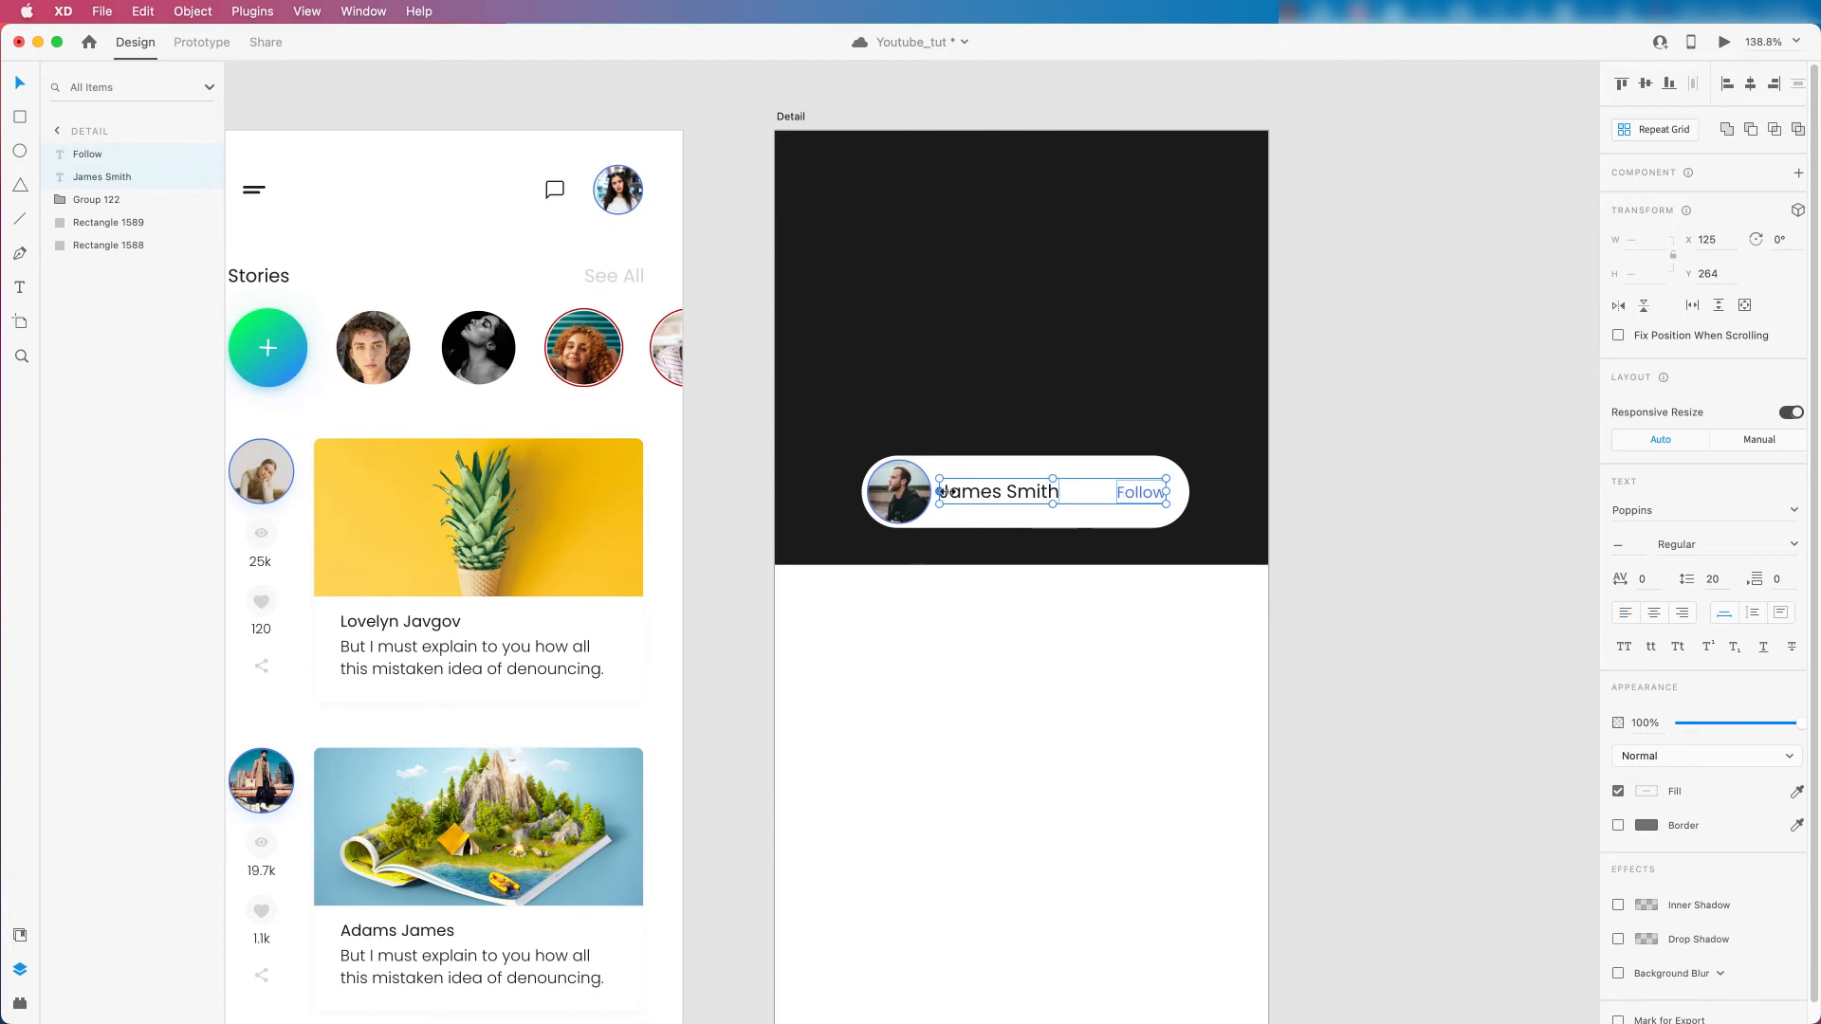
pyautogui.keyDown('shift'); pyautogui.click(988, 469); pyautogui.keyUp('shift')
pyautogui.keyDown('shift'); pyautogui.click(1174, 482); pyautogui.keyUp('shift')
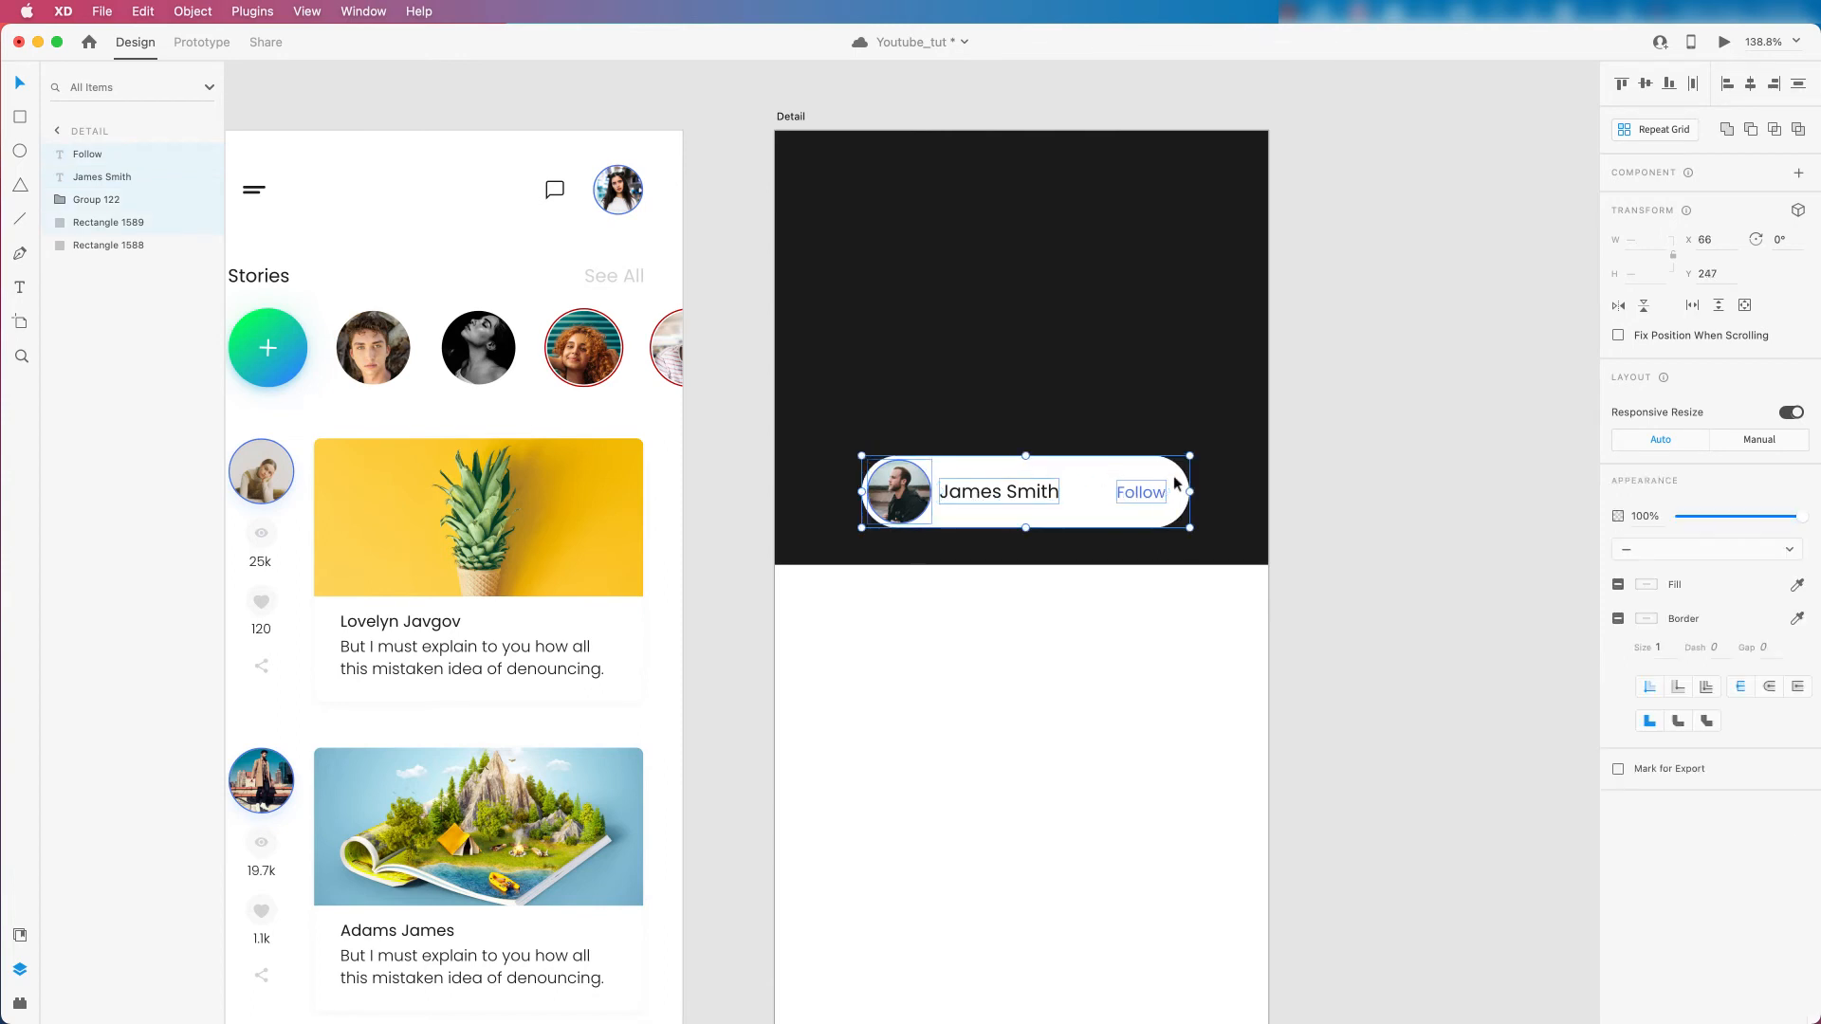
pyautogui.press('super+g')
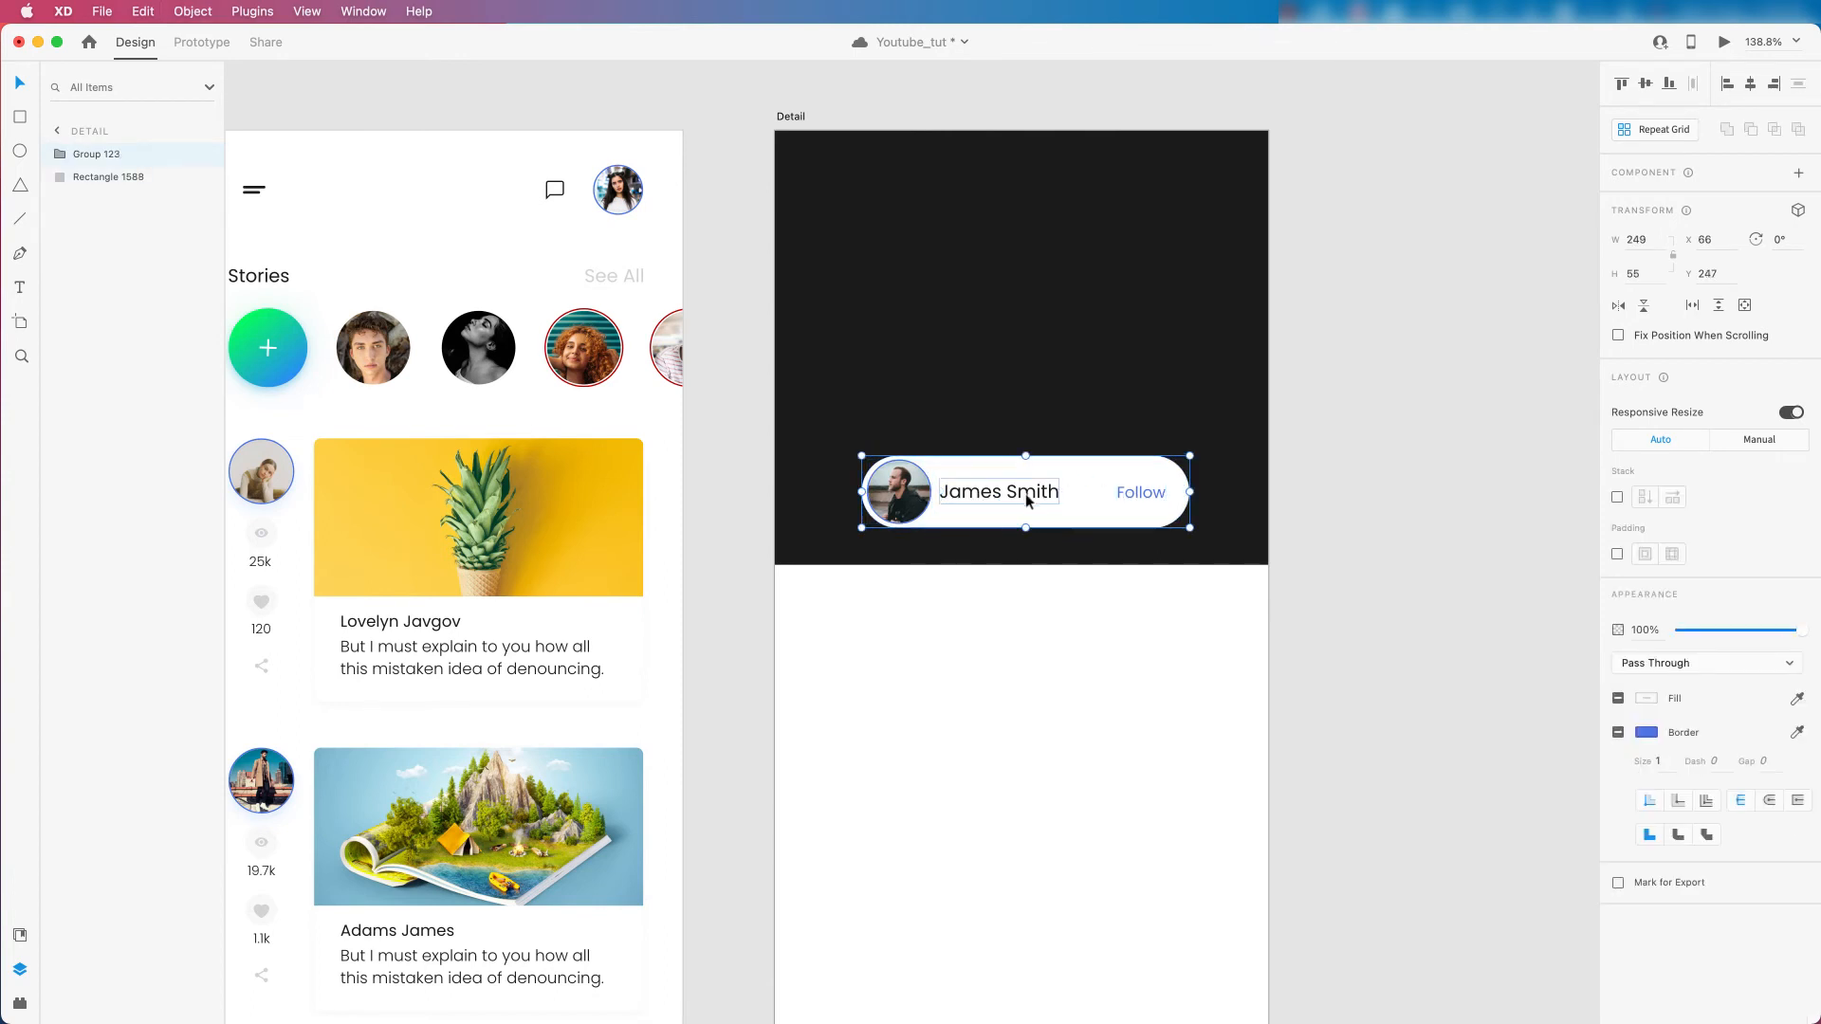
pyautogui.moveTo(1023, 492); pyautogui.dragTo(1092, 479)
pyautogui.moveTo(1121, 424); pyautogui.dragTo(1055, 457)
pyautogui.press('super+z')
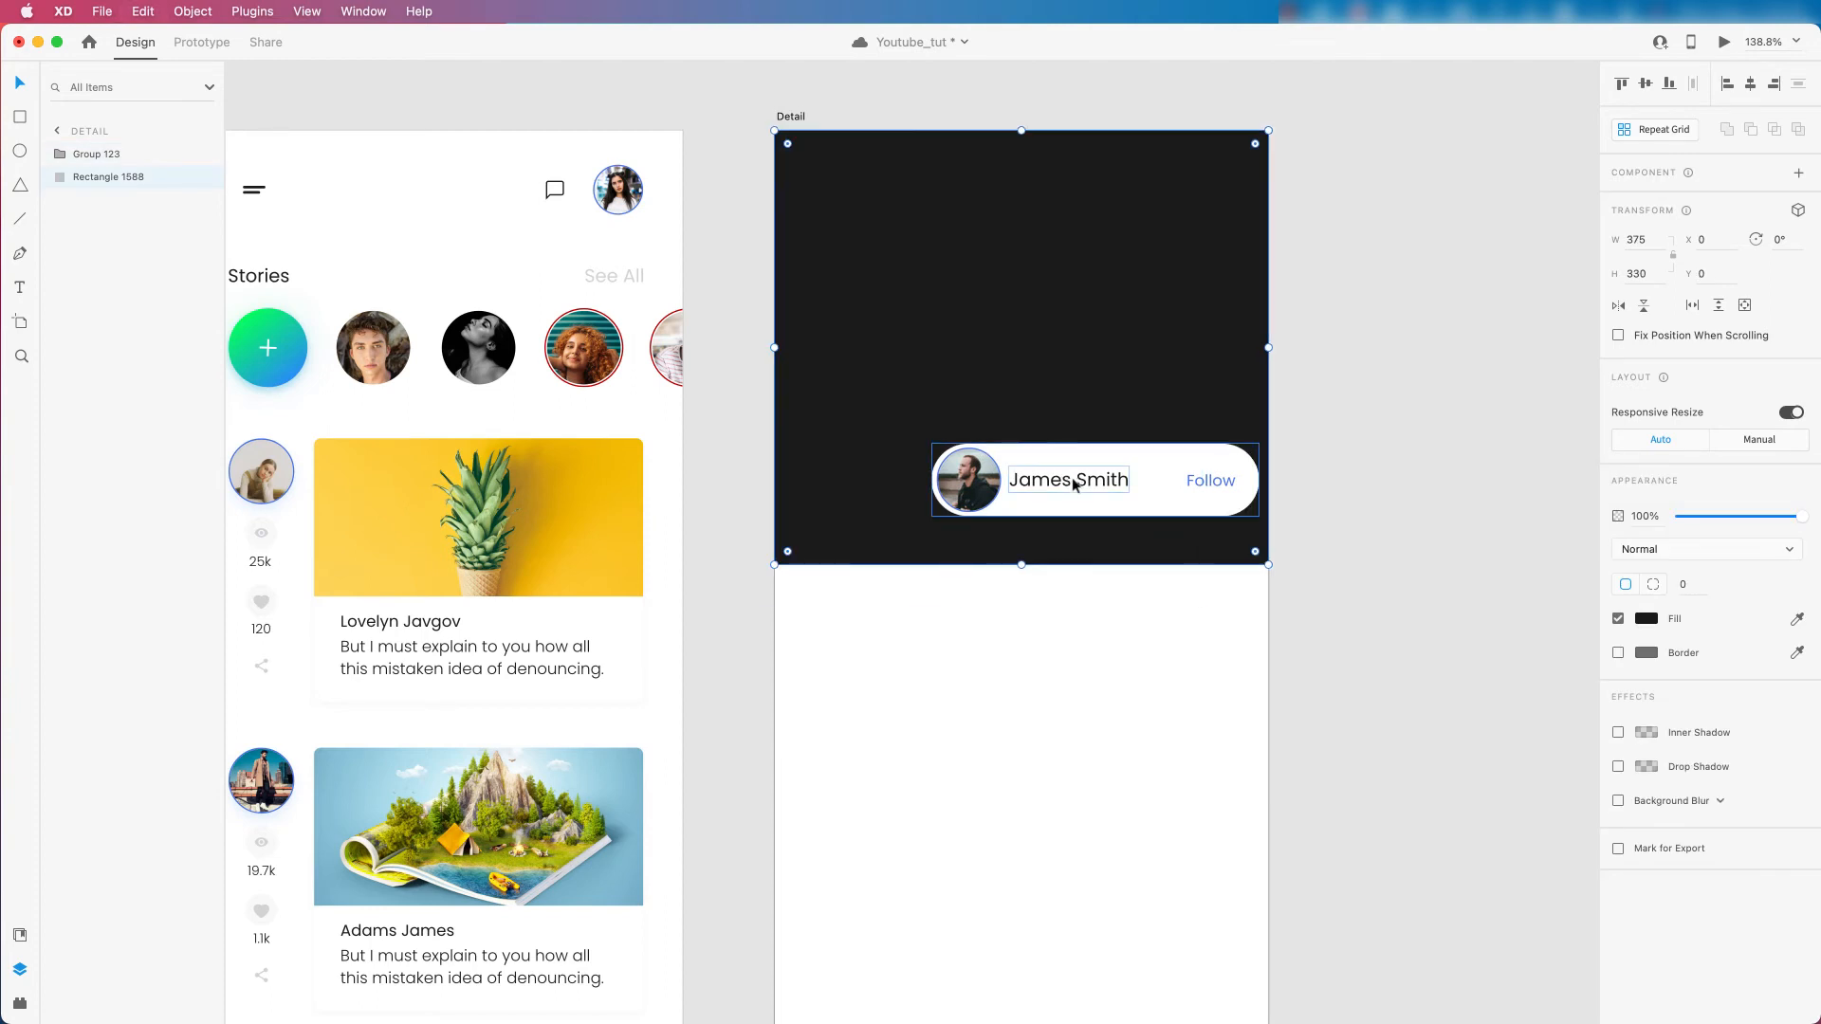
pyautogui.press('super+z')
pyautogui.press('super+shift+z')
pyautogui.press('super+z')
# Nudge the grouped profile pill up to Y 245 on the Detail screen.
pyautogui.press('alt')
pyautogui.press('Up')
pyautogui.press('Up')
# Nudge the photo and name text together inside the pill to X 71.
pyautogui.scroll(-3, 1092, 564)
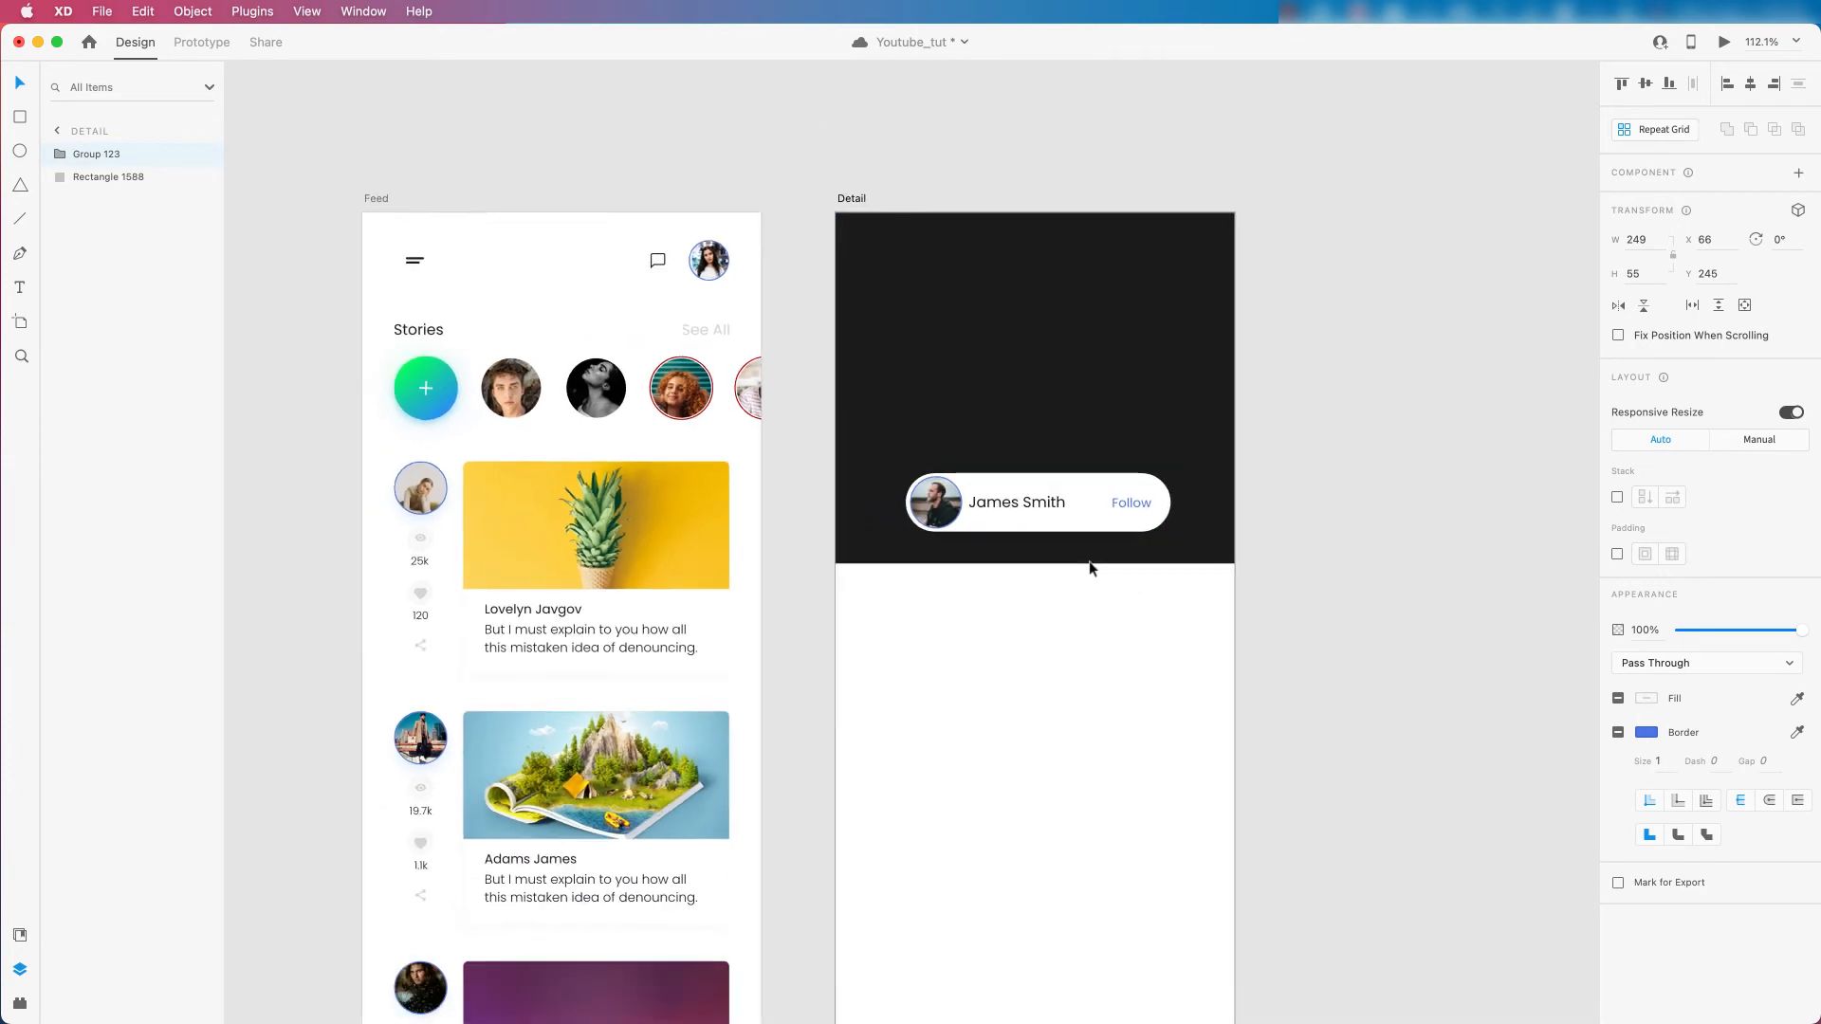
pyautogui.scroll(4, 989, 504)
pyautogui.scroll(2, 988, 509)
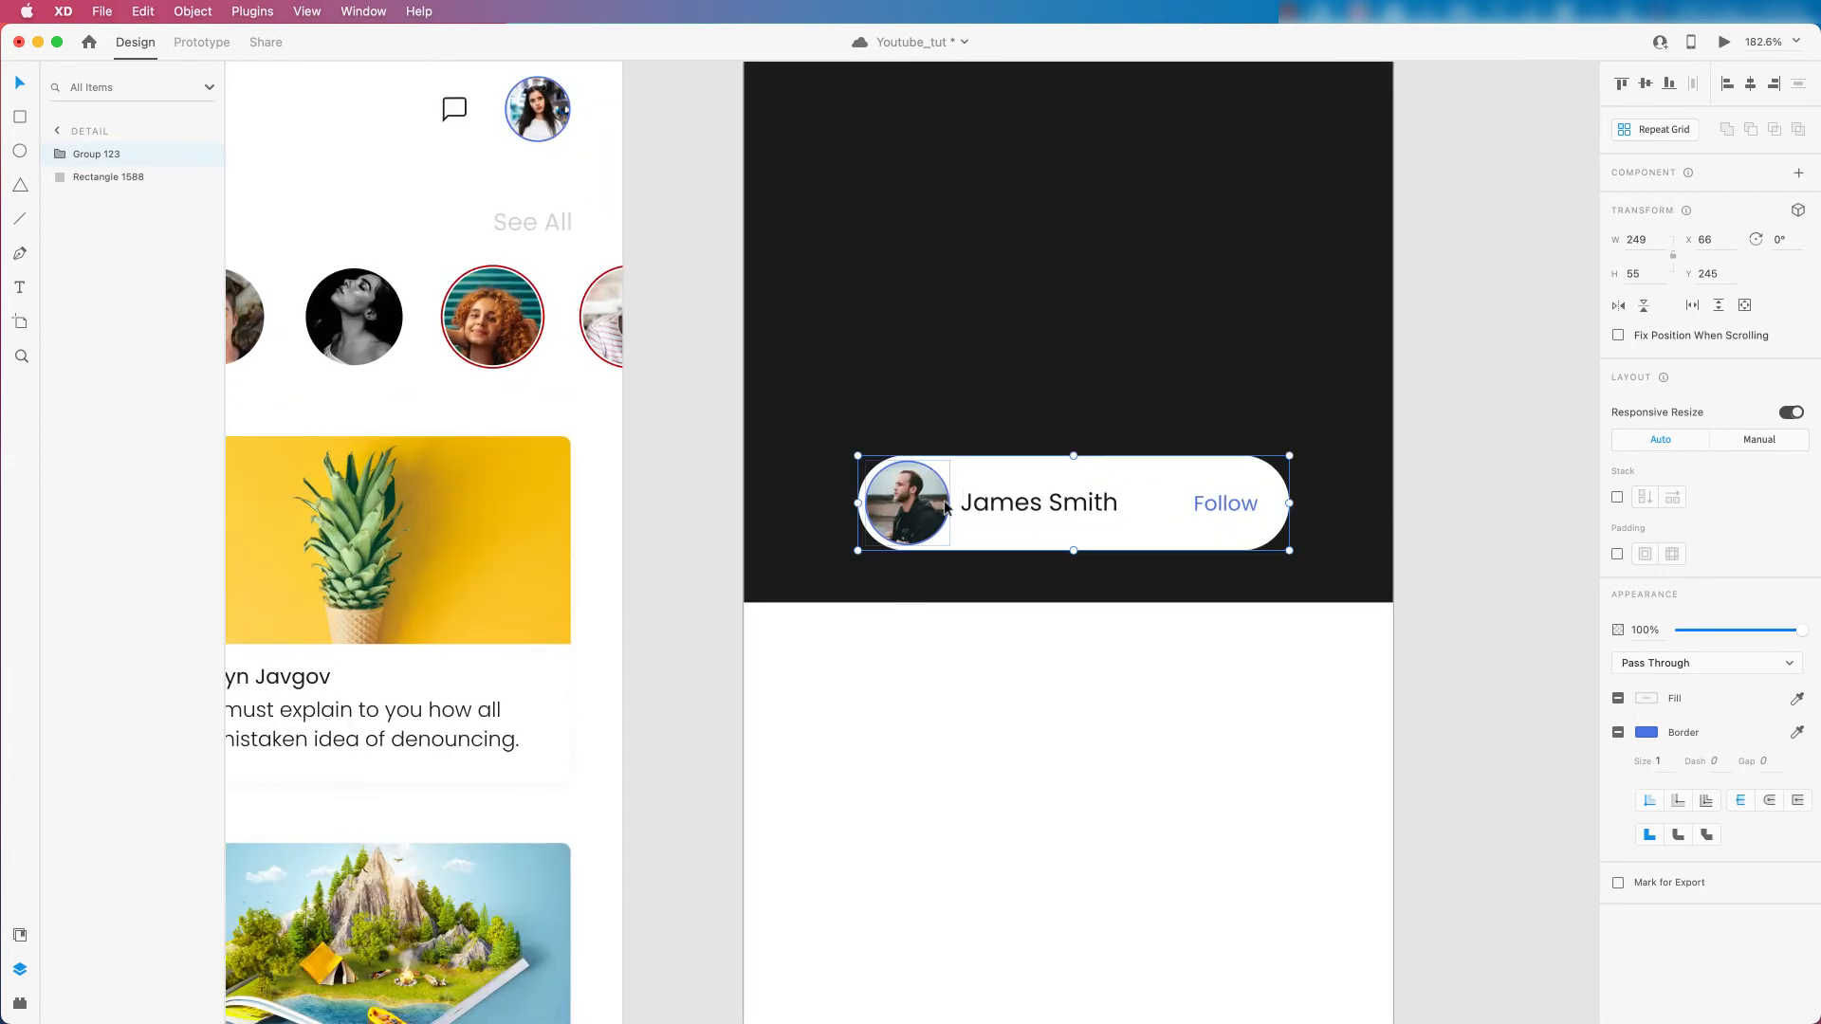
pyautogui.doubleClick(934, 508)
pyautogui.keyDown('shift'); pyautogui.click(1017, 507); pyautogui.keyUp('shift')
pyautogui.press('Right')
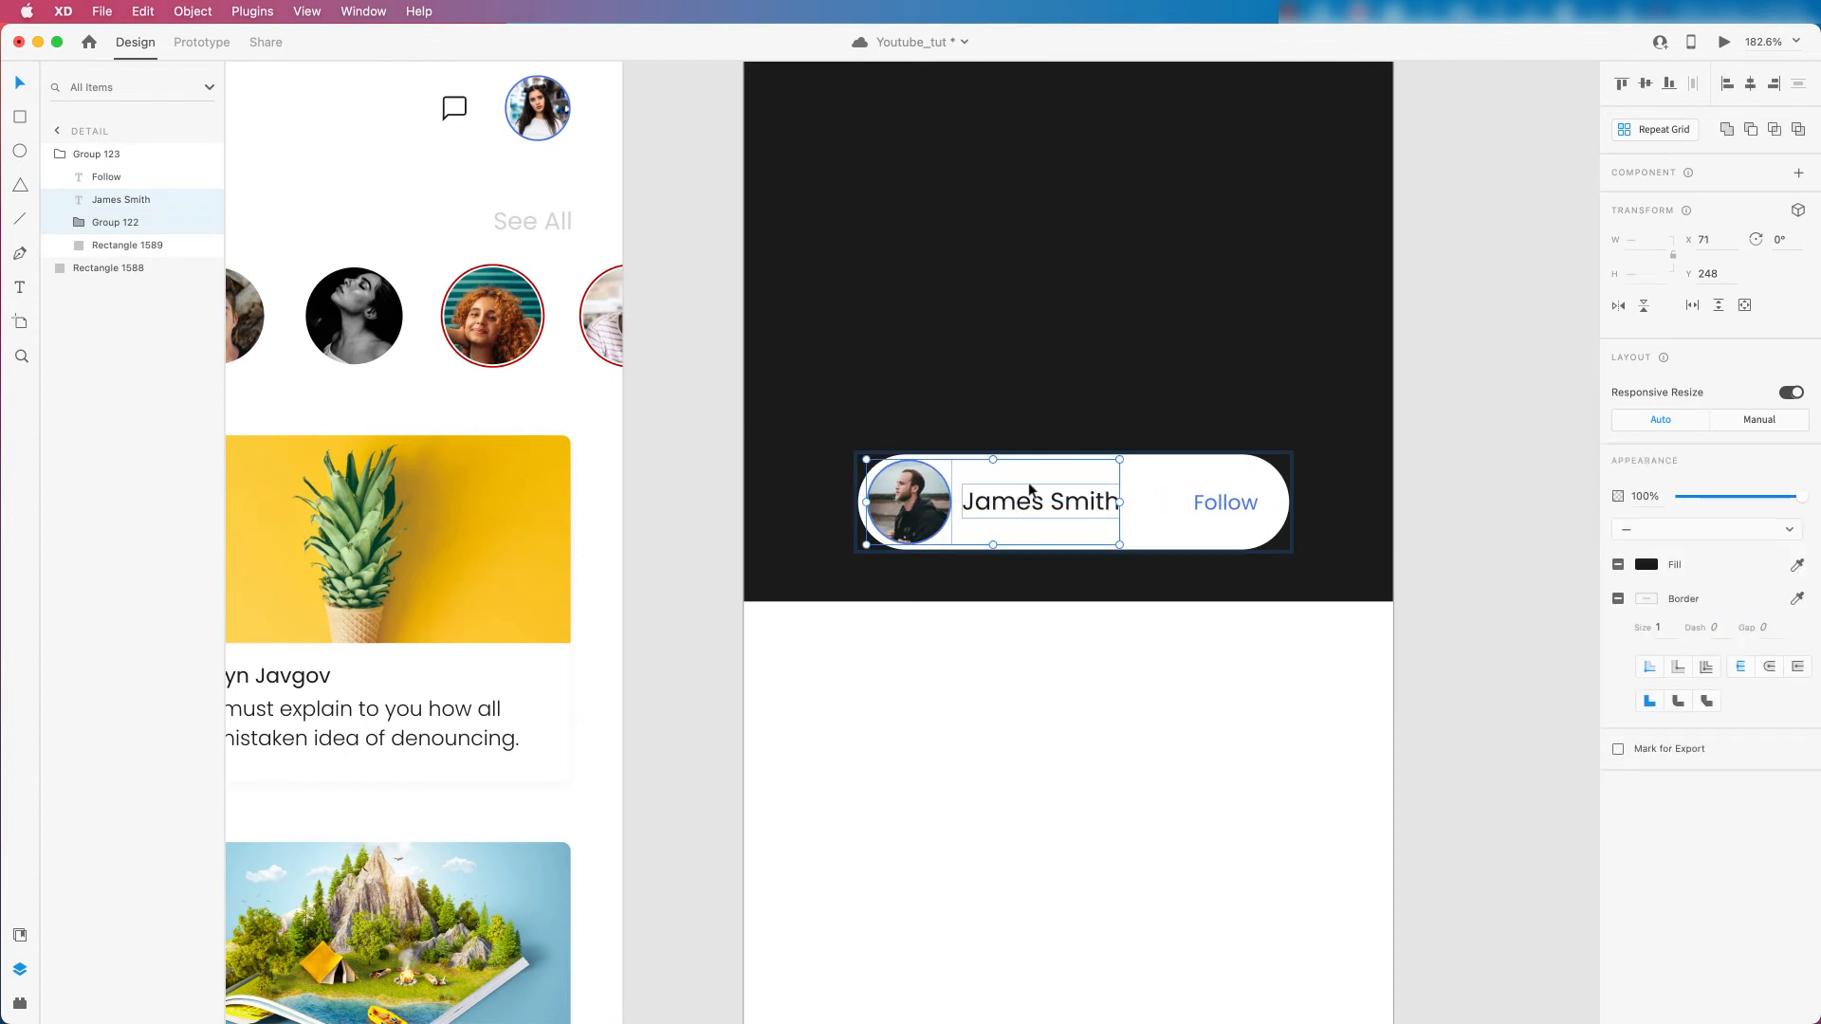
# Shrink the pill's round photo around its centre to 45 by 45.
pyautogui.click(992, 415)
pyautogui.click(903, 502)
pyautogui.click(903, 502)
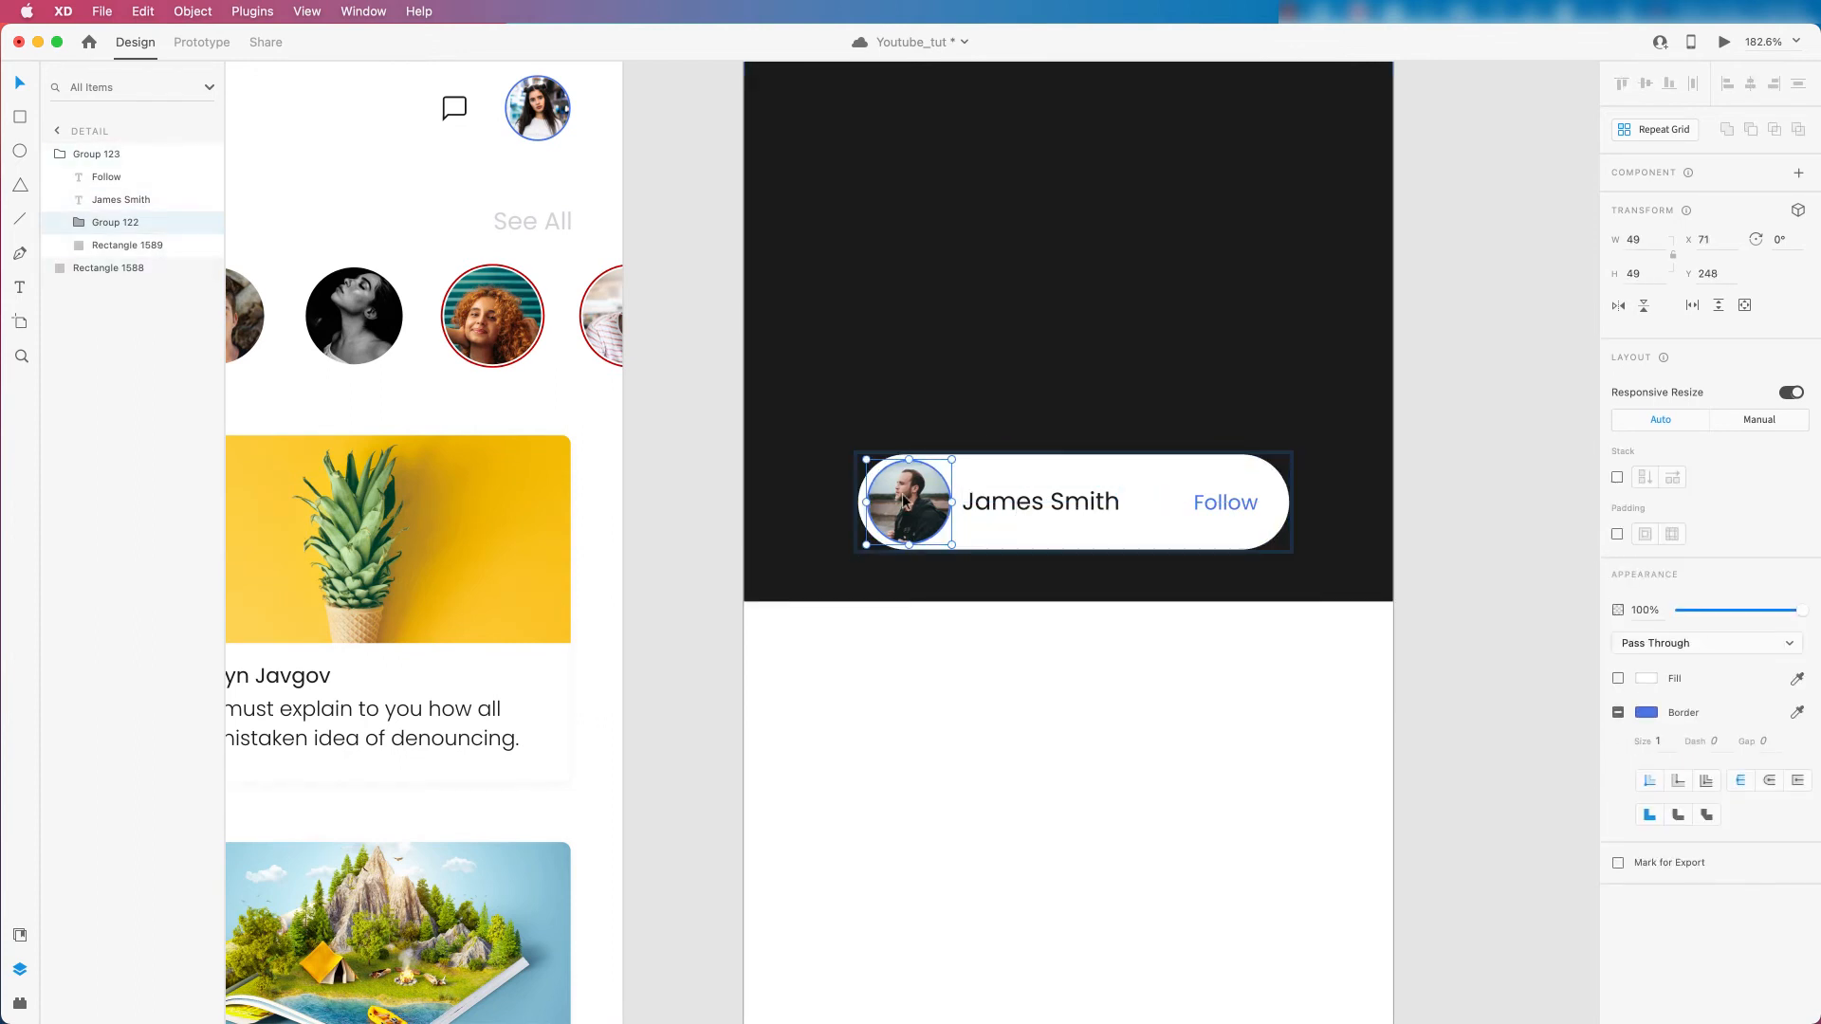
pyautogui.click(1032, 499)
pyautogui.click(917, 501)
pyautogui.press('alt')
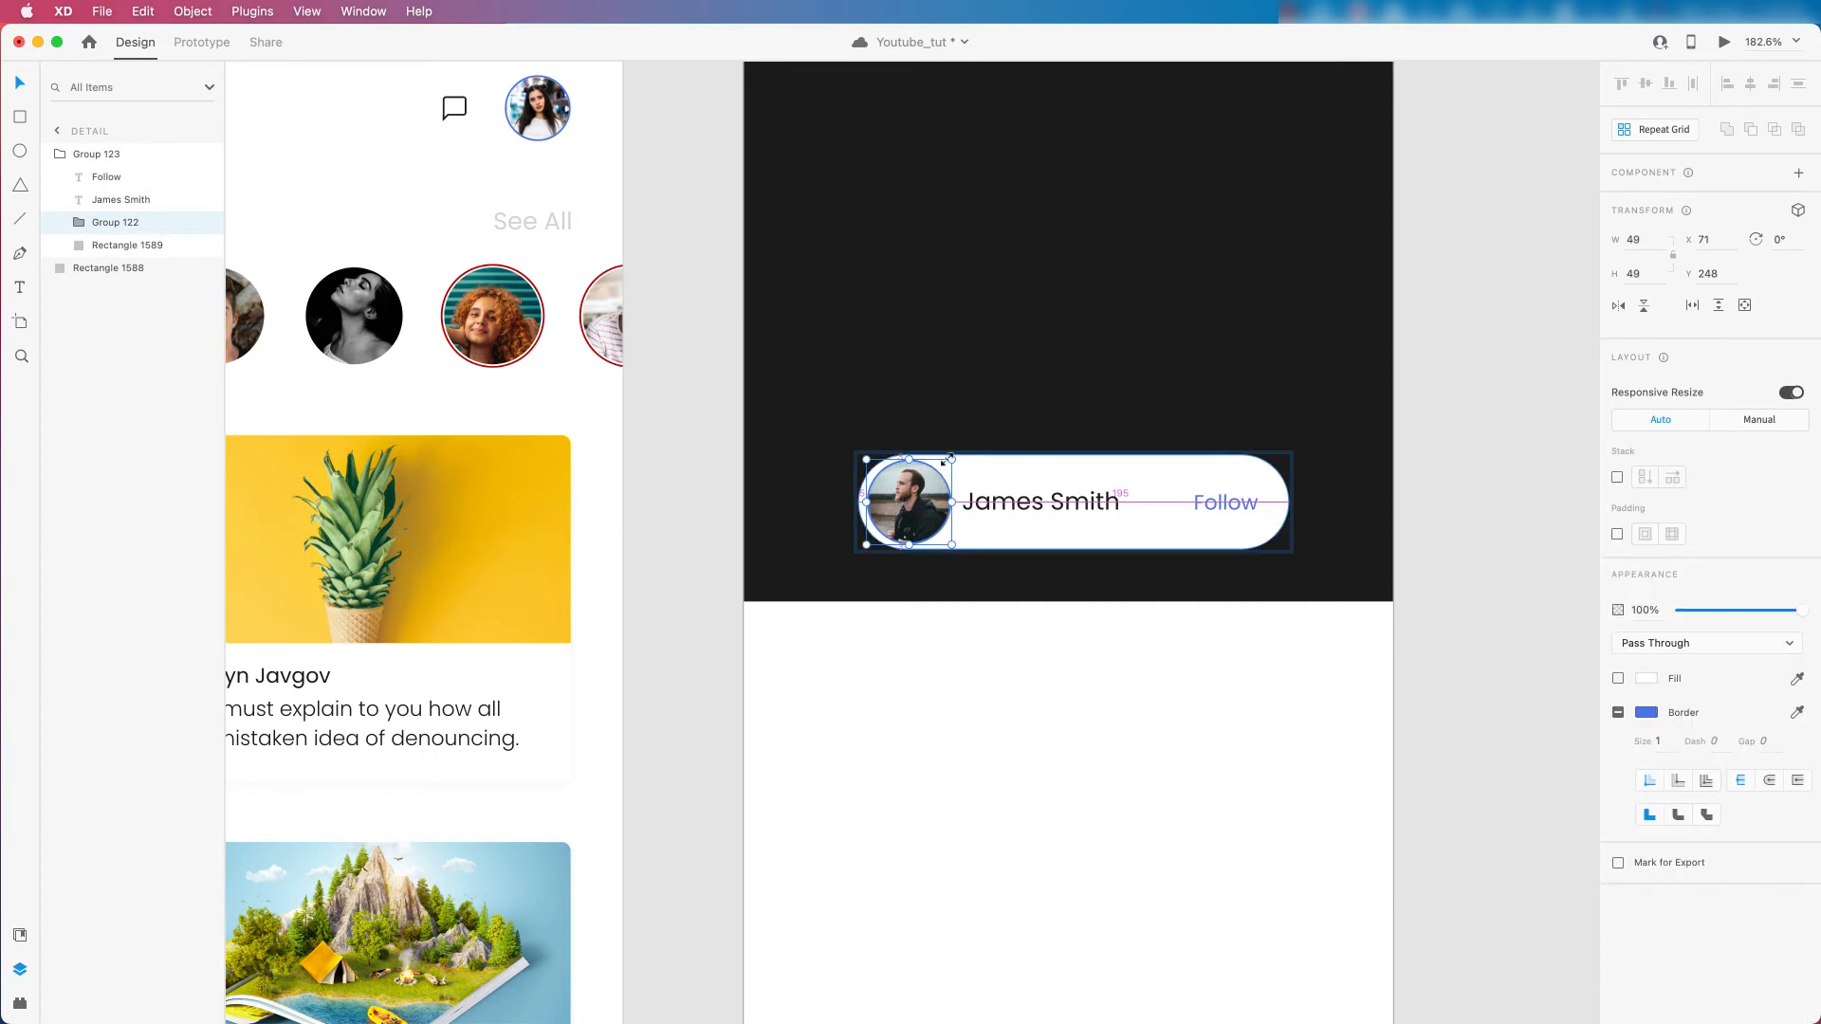
pyautogui.moveTo(951, 460); pyautogui.dragTo(948, 462)
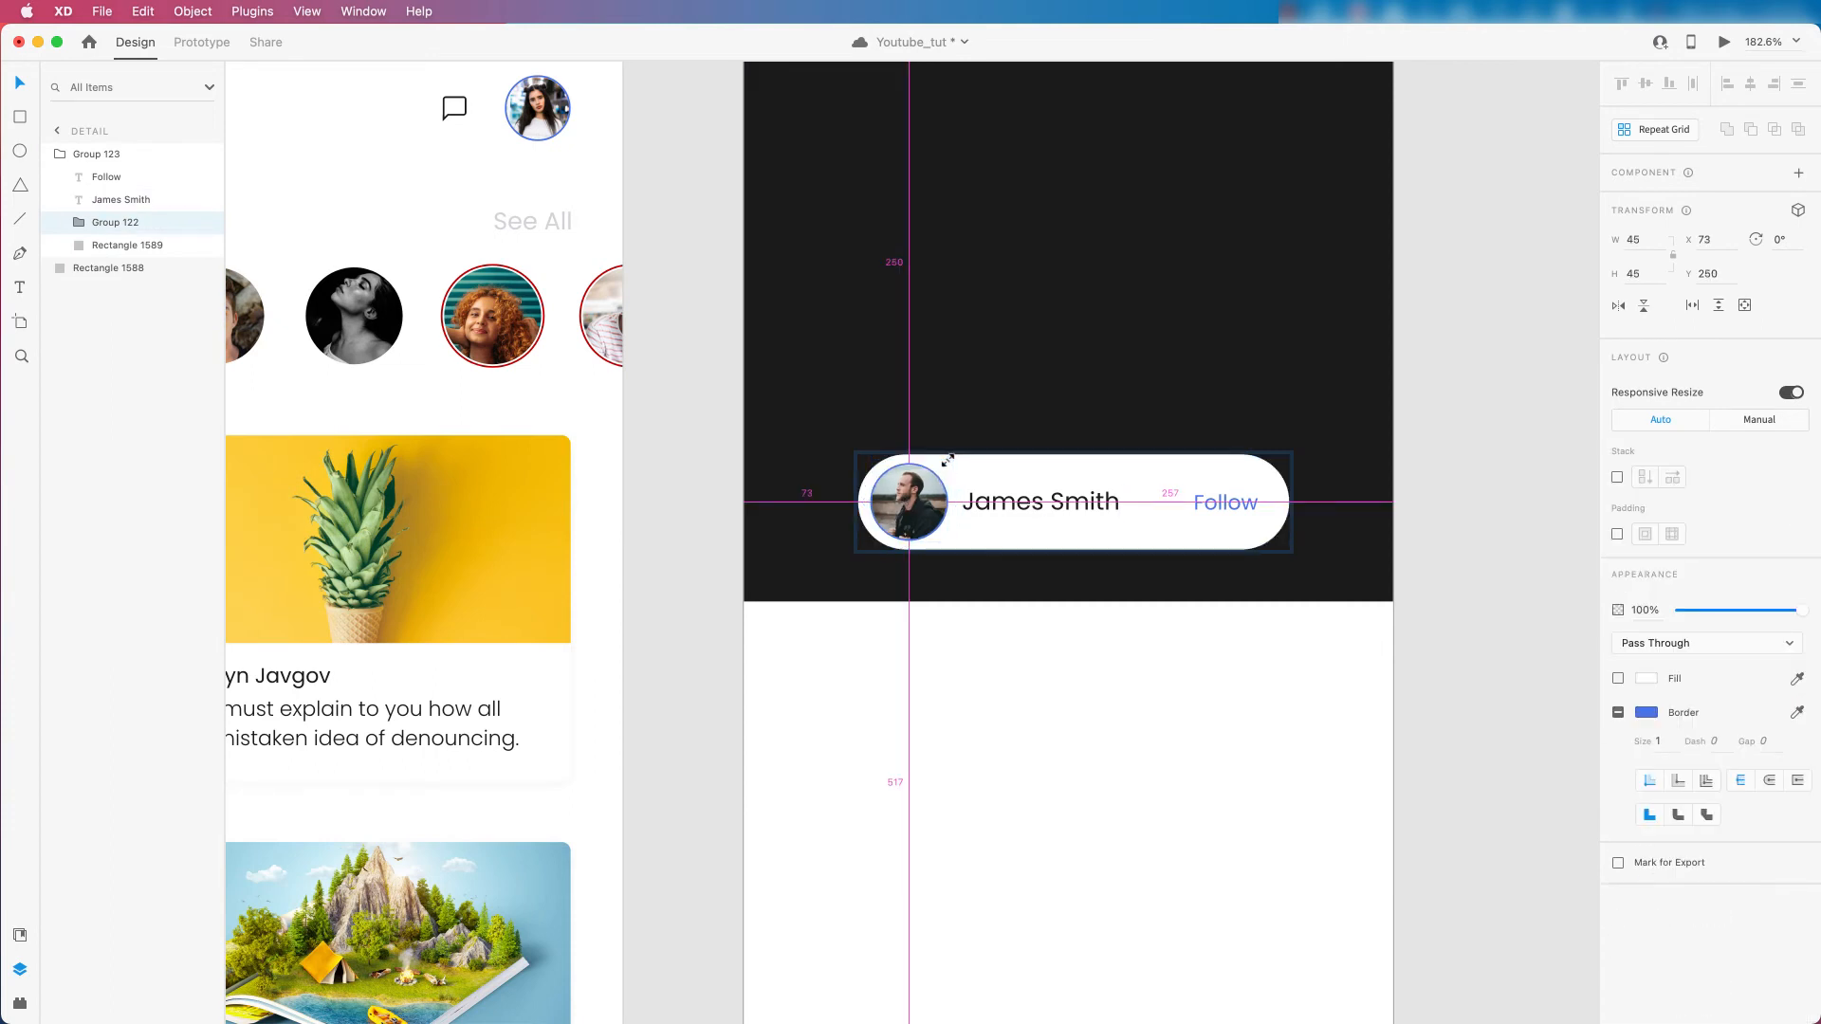
# Shift the photo slightly left inside the pill and move the name text to X 122.
pyautogui.click(987, 503)
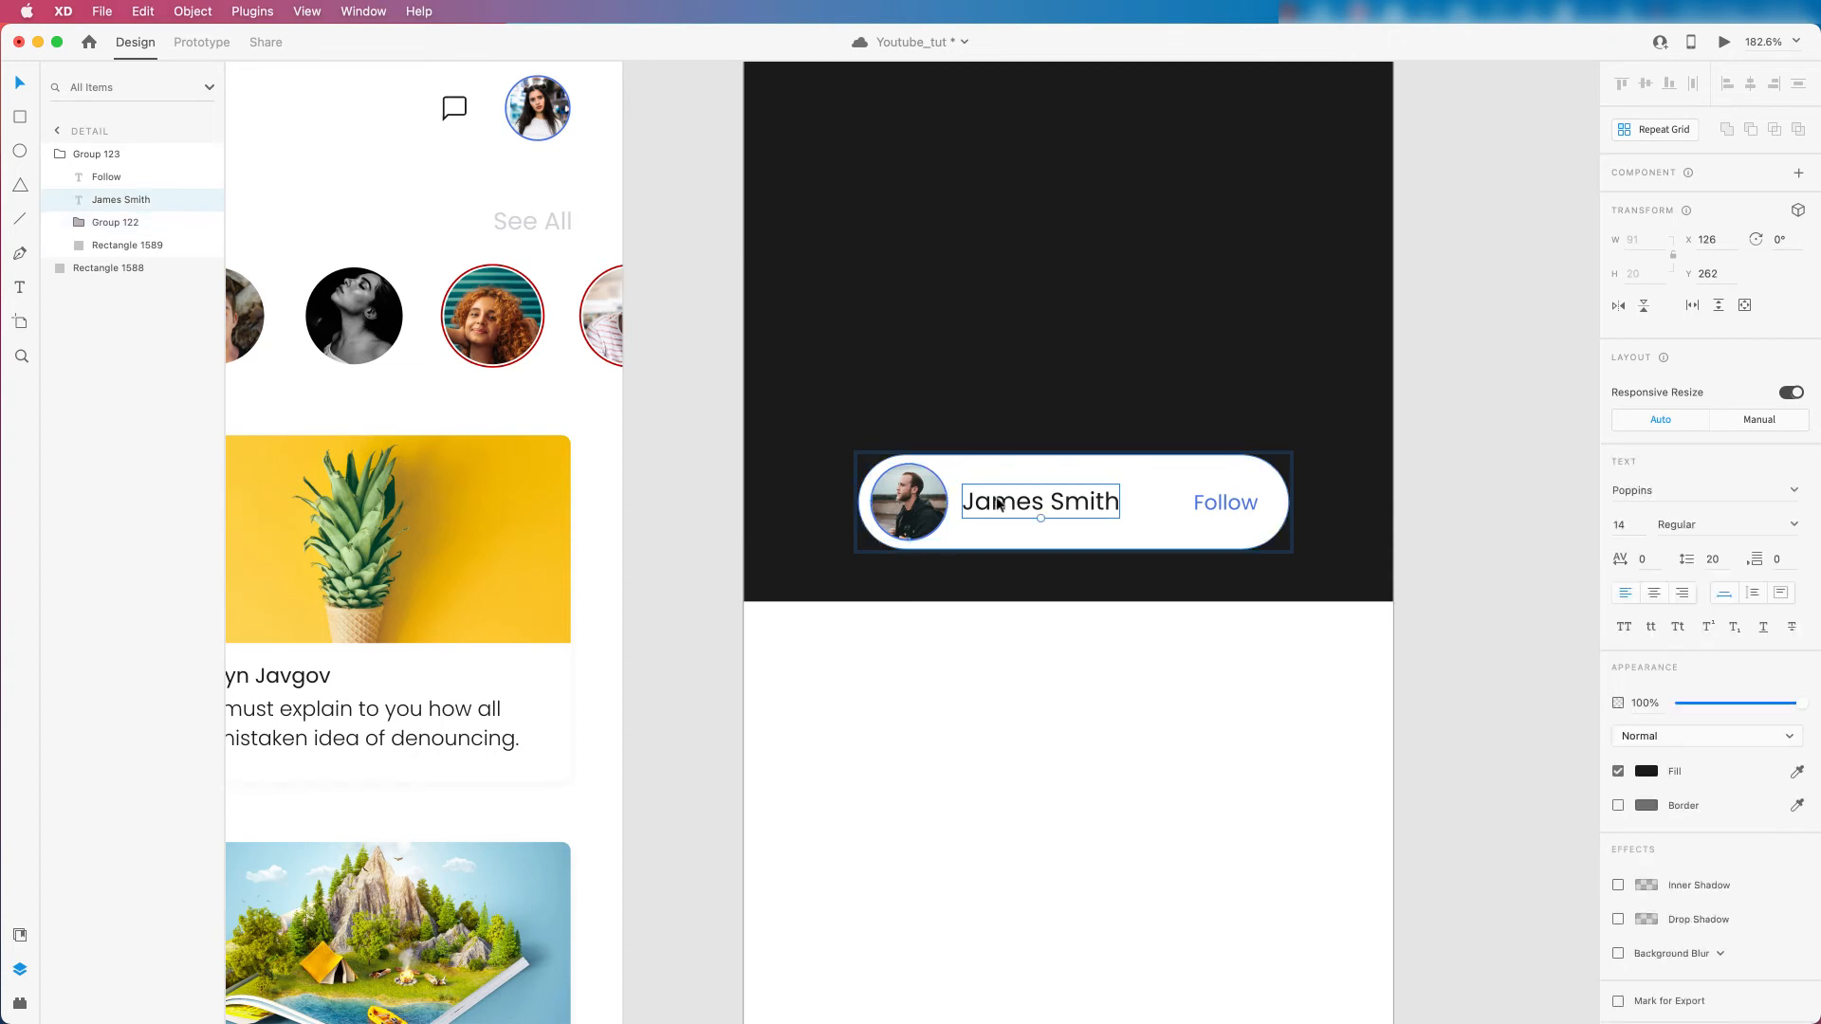
pyautogui.scroll(3, 1013, 498)
pyautogui.click(873, 493)
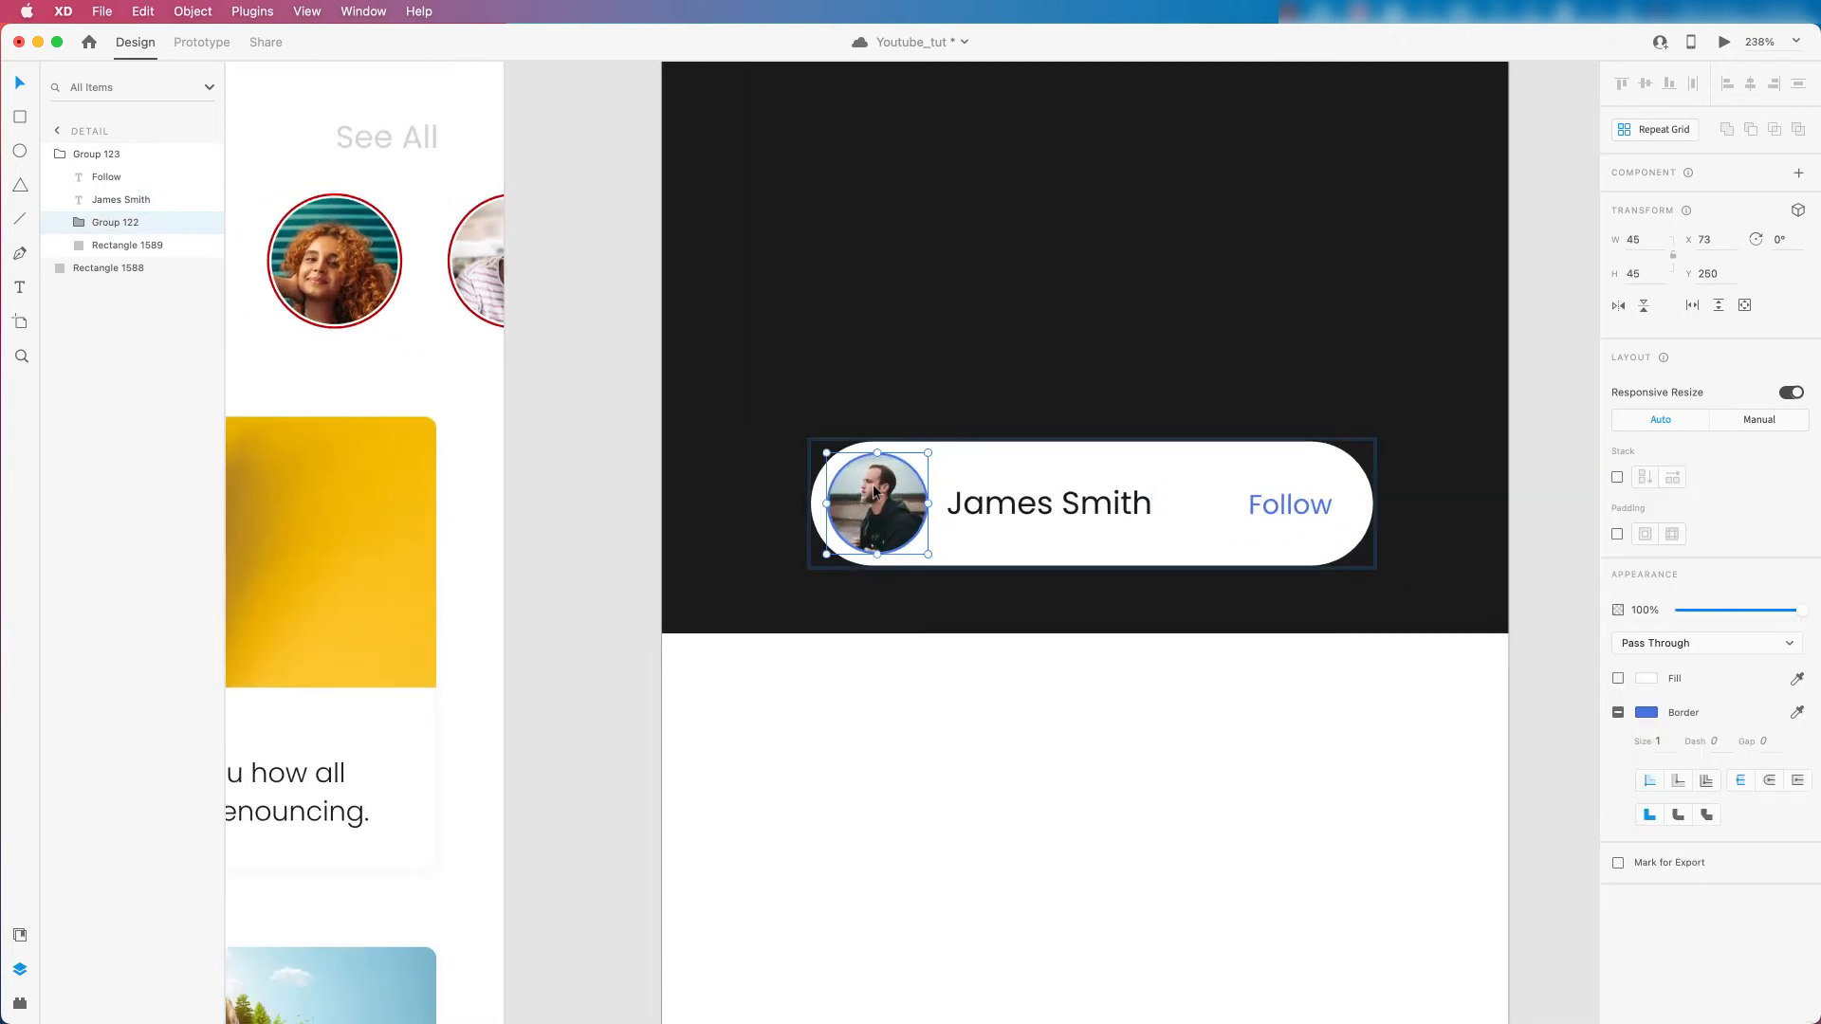
pyautogui.moveTo(869, 495); pyautogui.dragTo(865, 495)
pyautogui.moveTo(981, 498); pyautogui.dragTo(971, 497)
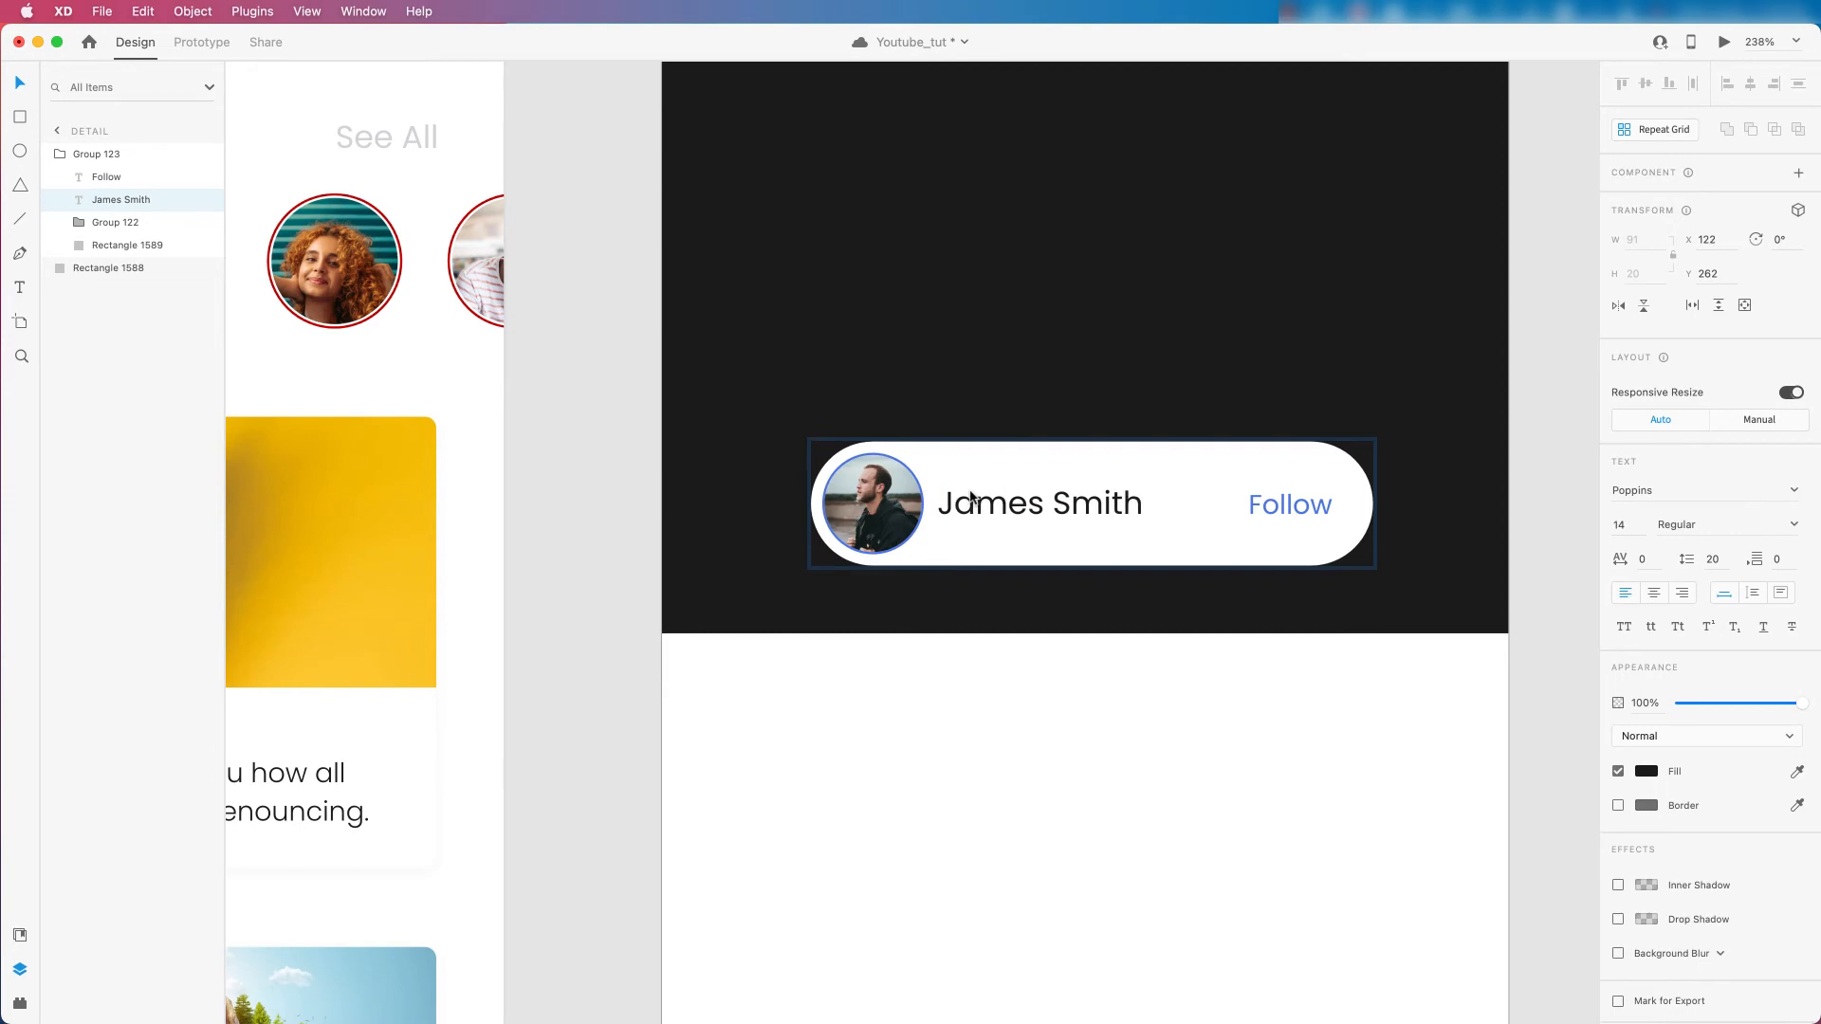
pyautogui.scroll(-5, 971, 497)
pyautogui.click(1179, 515)
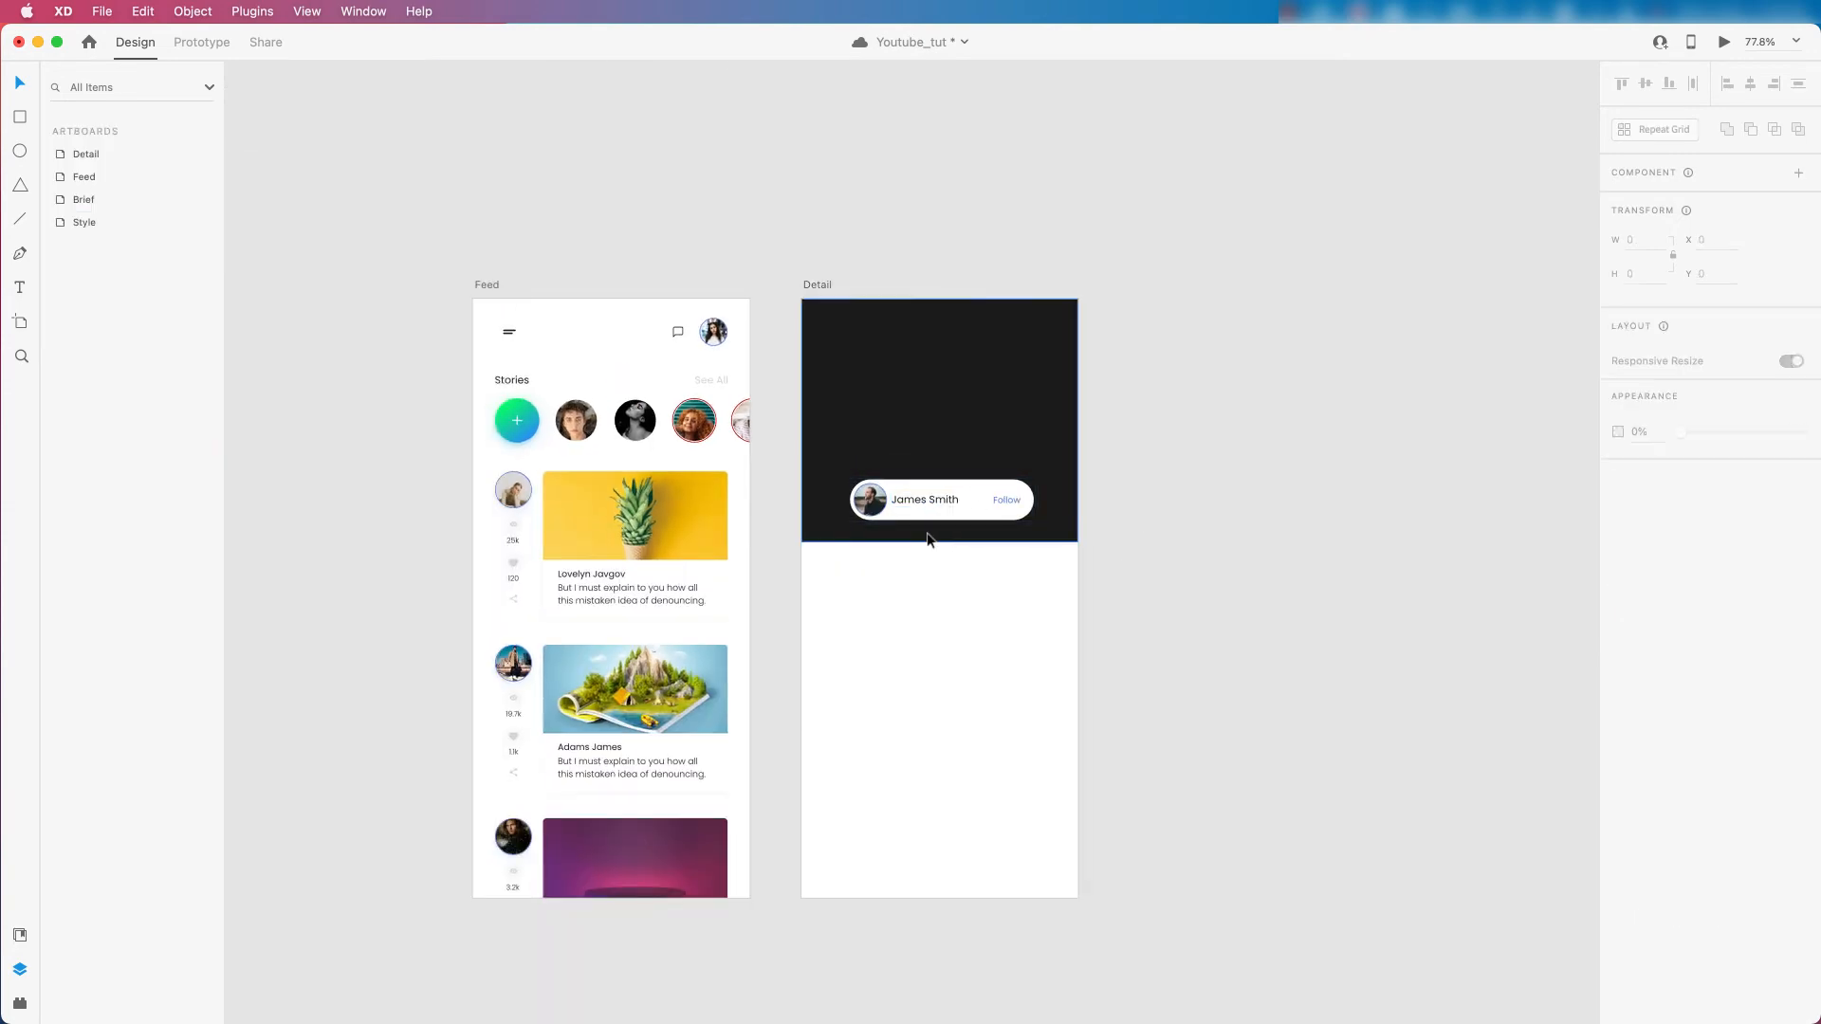
# Draw a full-width rectangle about 375 by 61 directly below the dark header at Y 330 on the Detail screen.
pyautogui.scroll(3, 821, 480)
pyautogui.scroll(-1, 831, 489)
pyautogui.scroll(3, 965, 521)
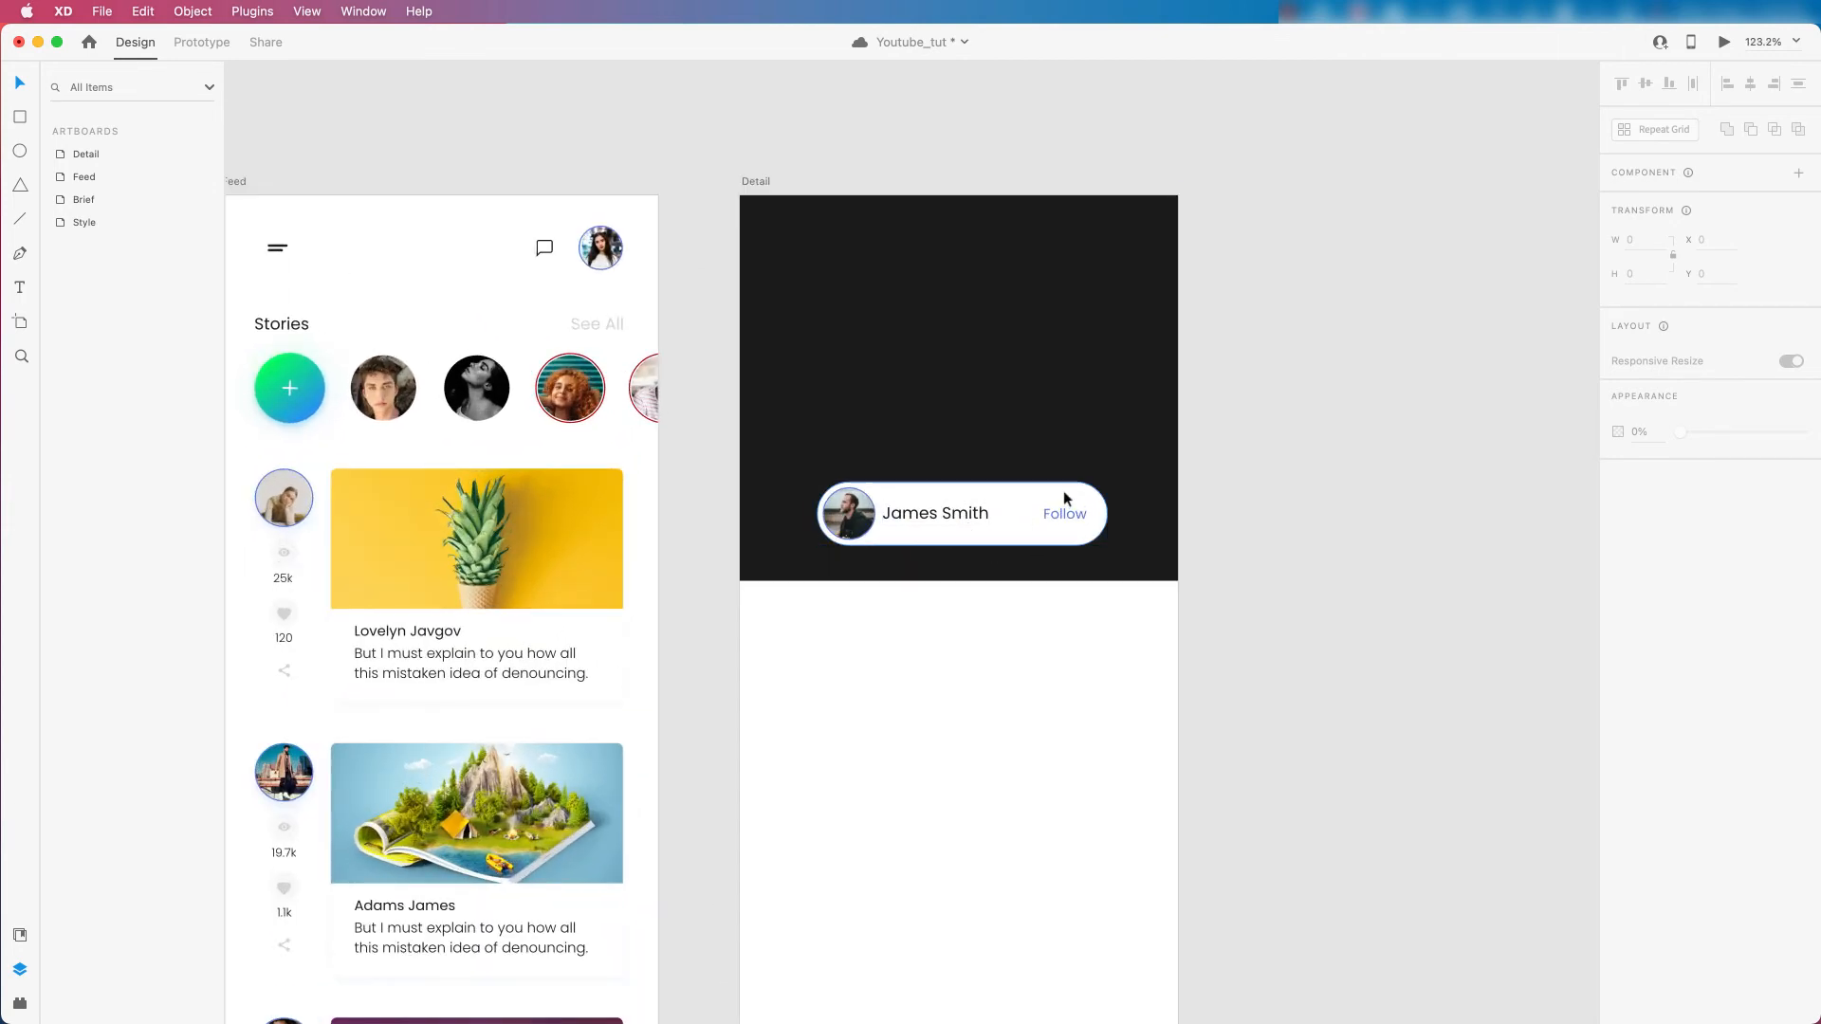
pyautogui.scroll(-2, 996, 573)
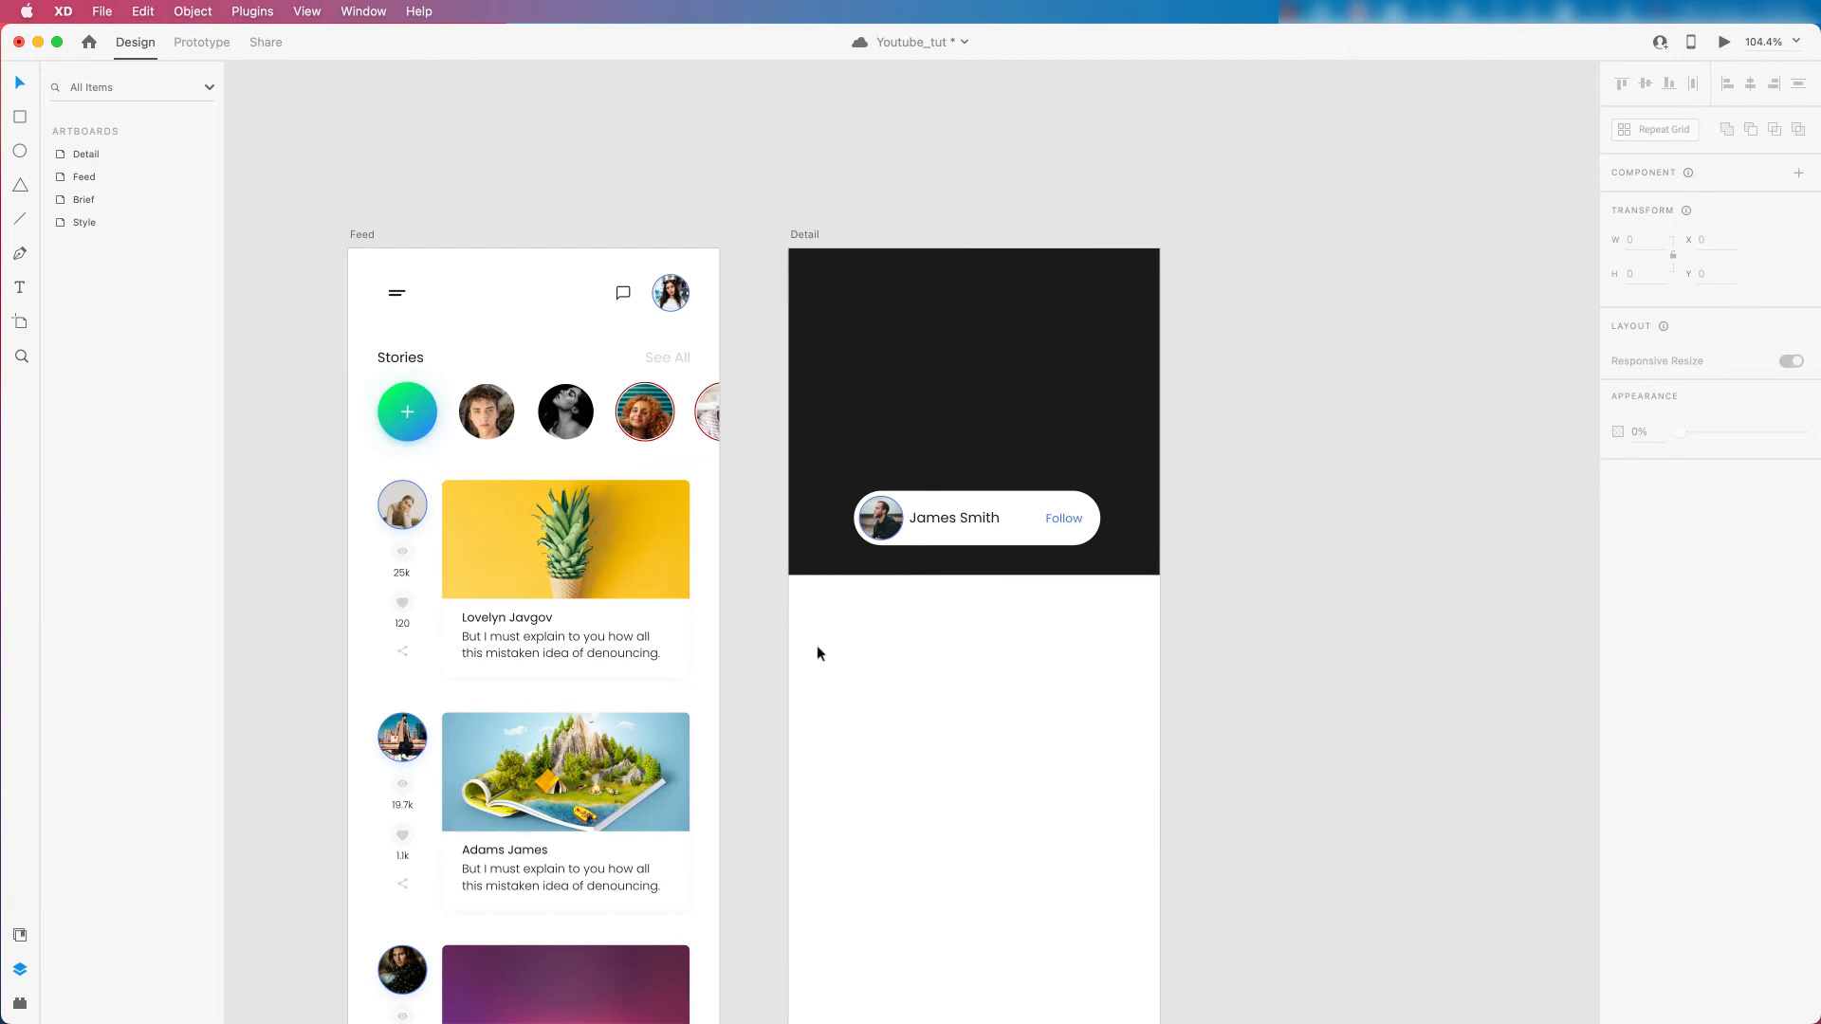
pyautogui.click(20, 117)
pyautogui.moveTo(789, 575)
pyautogui.mouseDown()
pyautogui.moveTo(1037, 651)
pyautogui.moveTo(1159, 636)
pyautogui.mouseUp()
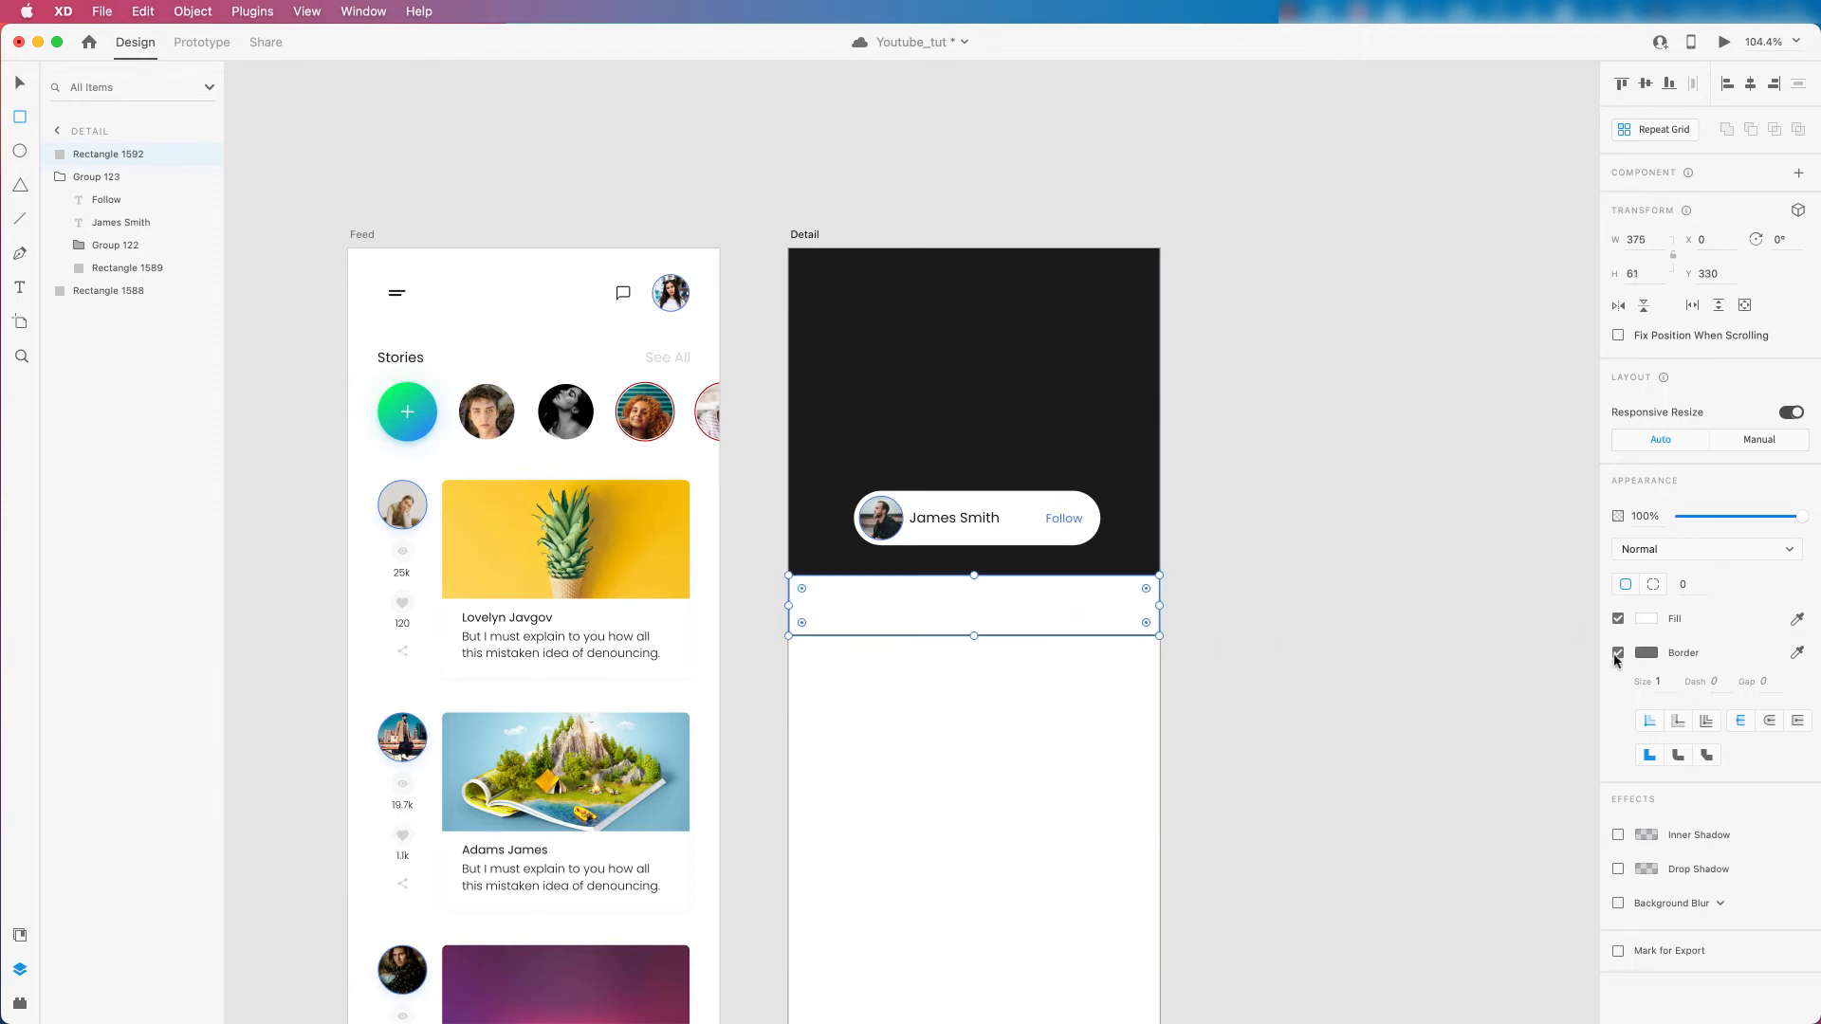
# Remove the new rectangle's border and fill it with light grey #F8F8F8.
pyautogui.click(1618, 654)
pyautogui.click(1646, 620)
pyautogui.click(1572, 728)
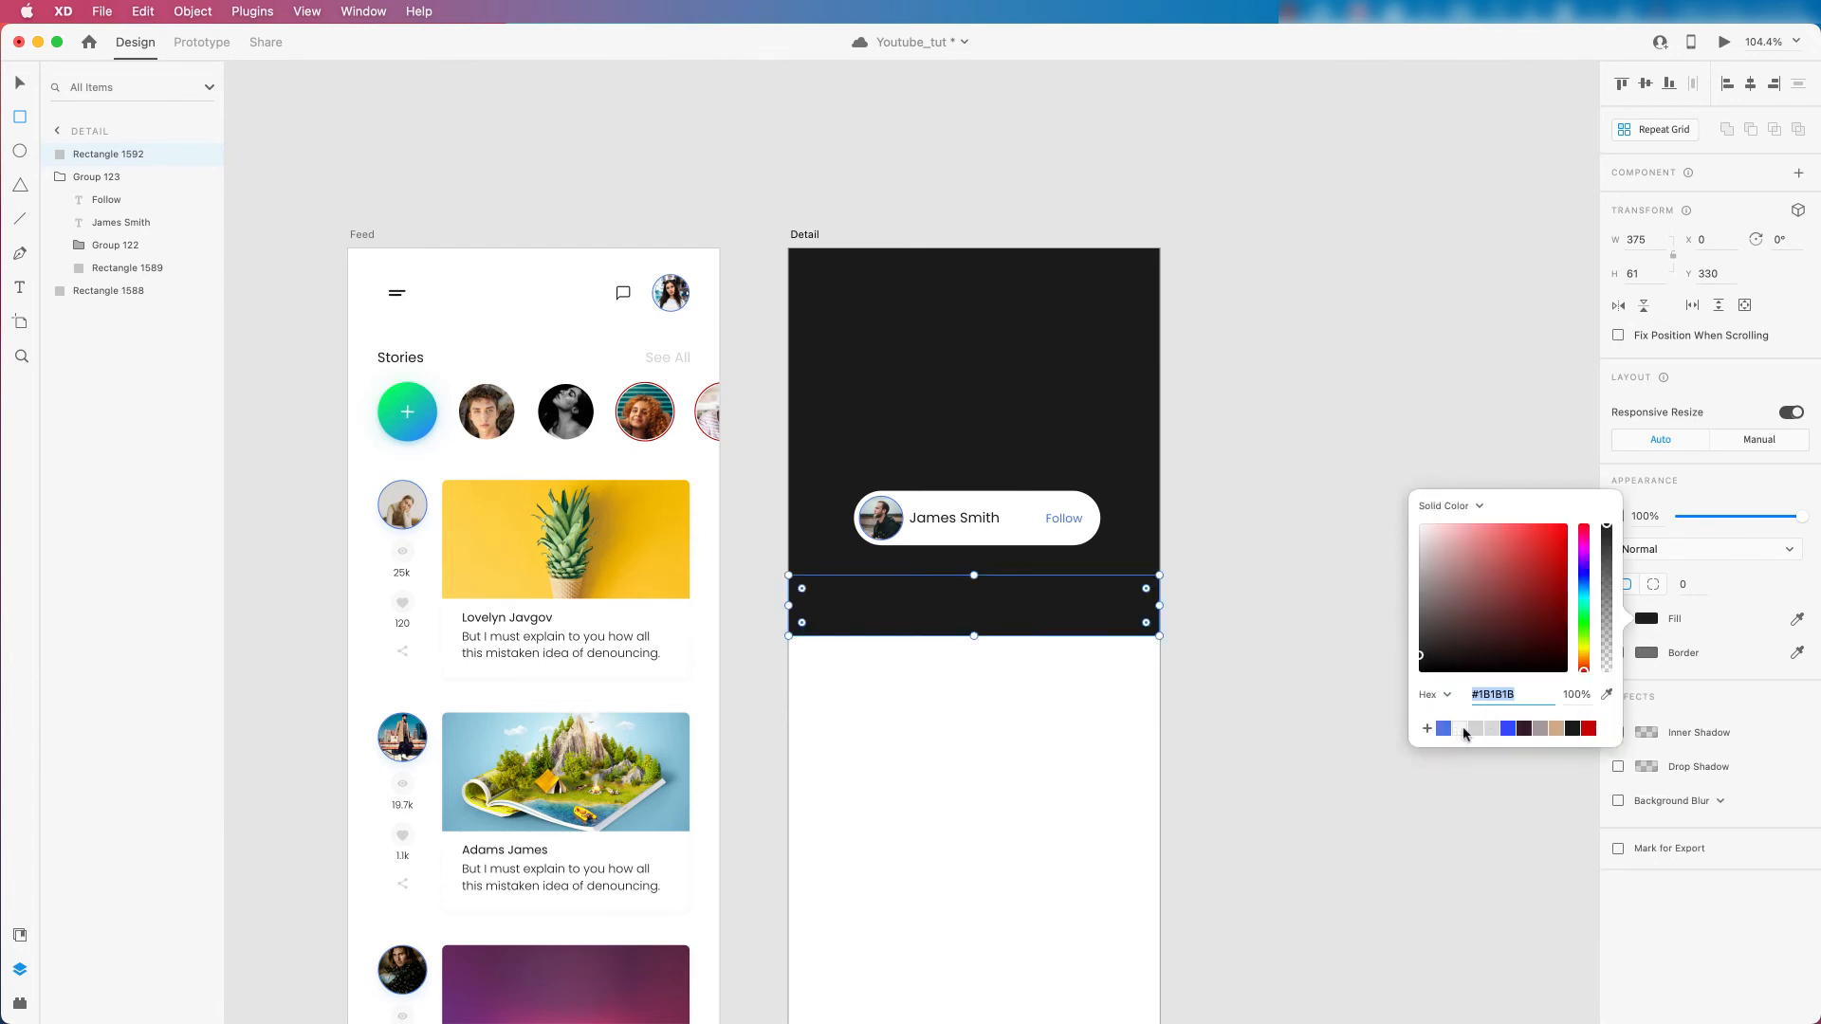
pyautogui.click(1462, 728)
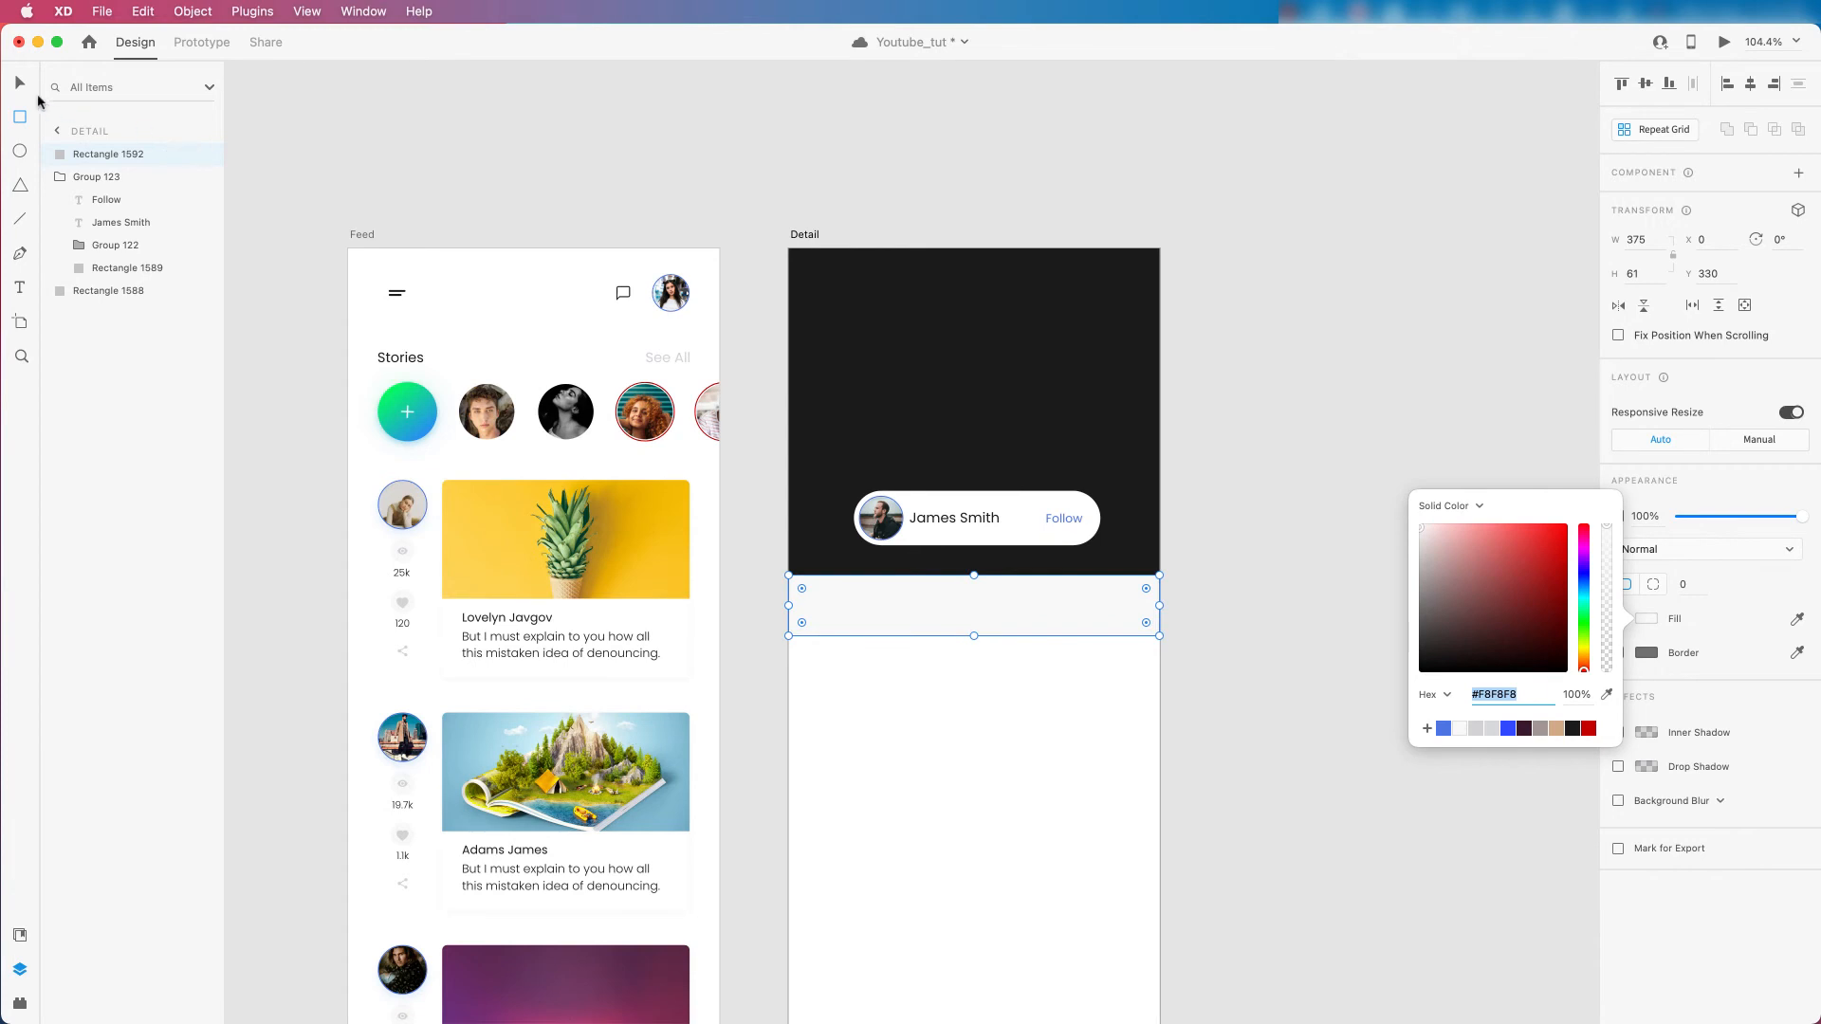
pyautogui.click(20, 84)
# Hide the layer list to free up canvas space and deselect the grey rectangle.
pyautogui.scroll(2, 958, 600)
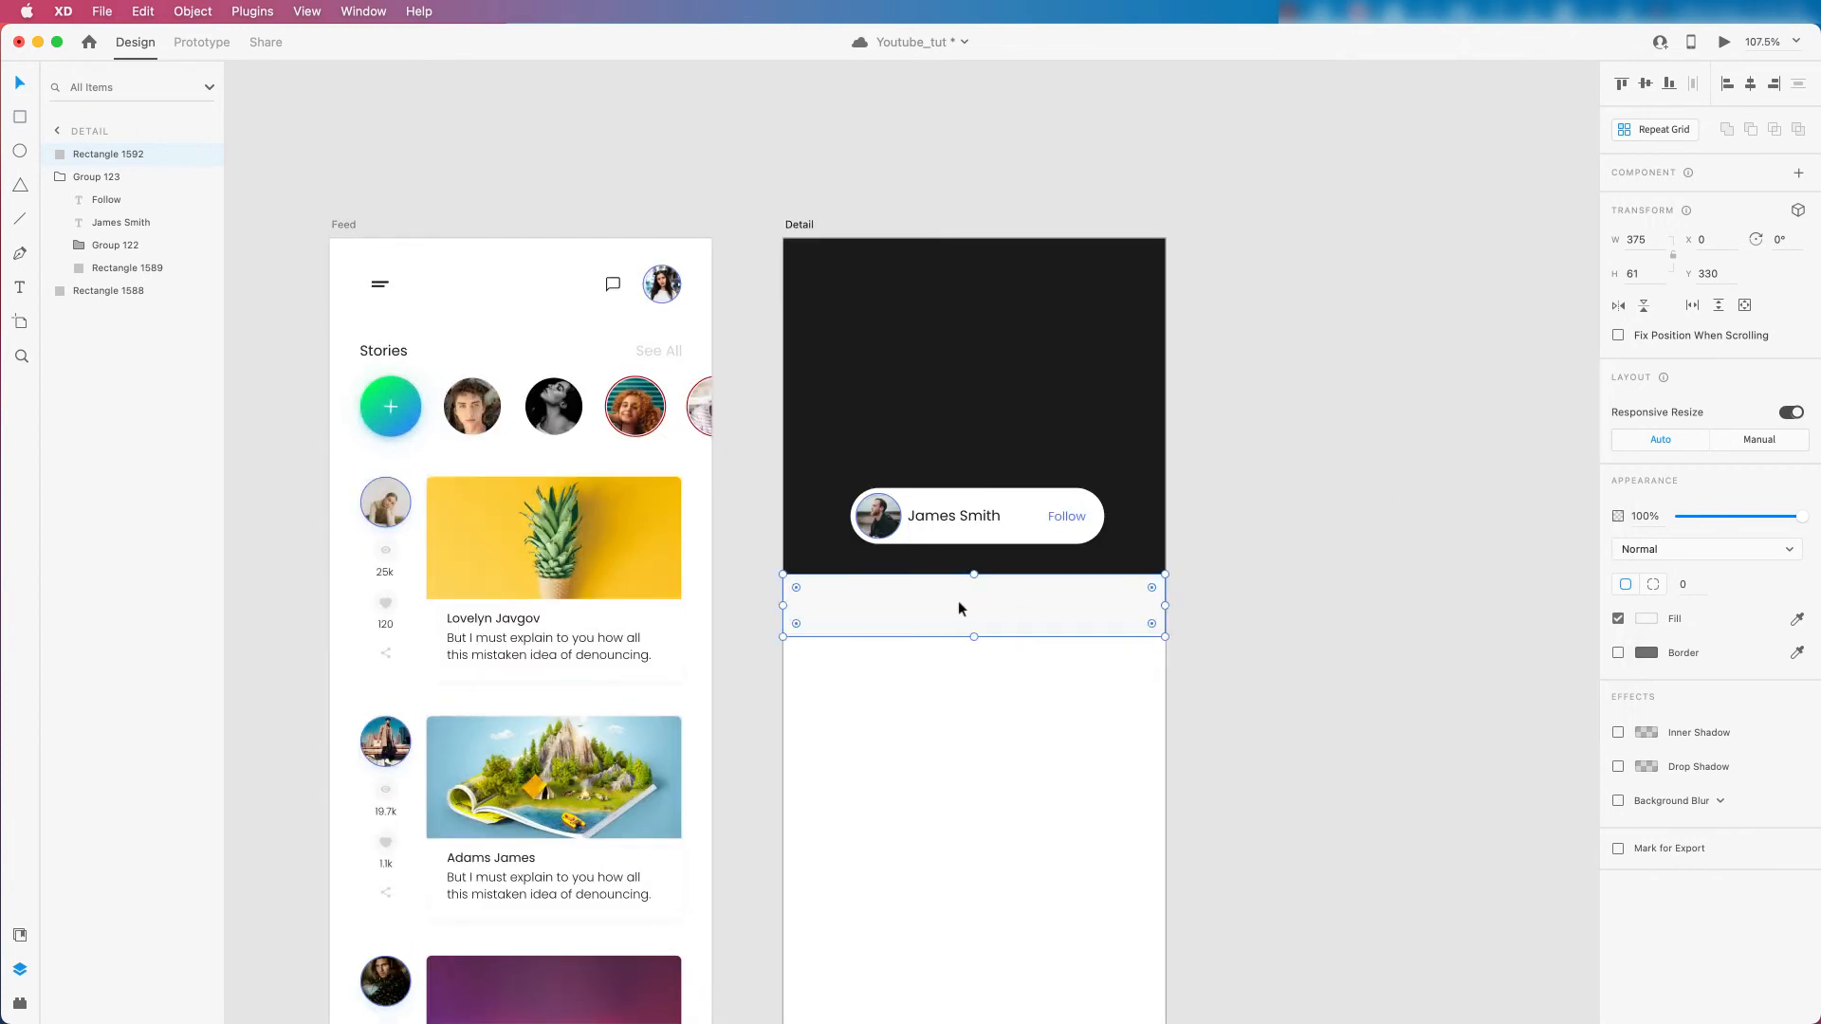
pyautogui.click(20, 969)
pyautogui.scroll(-2, 1130, 619)
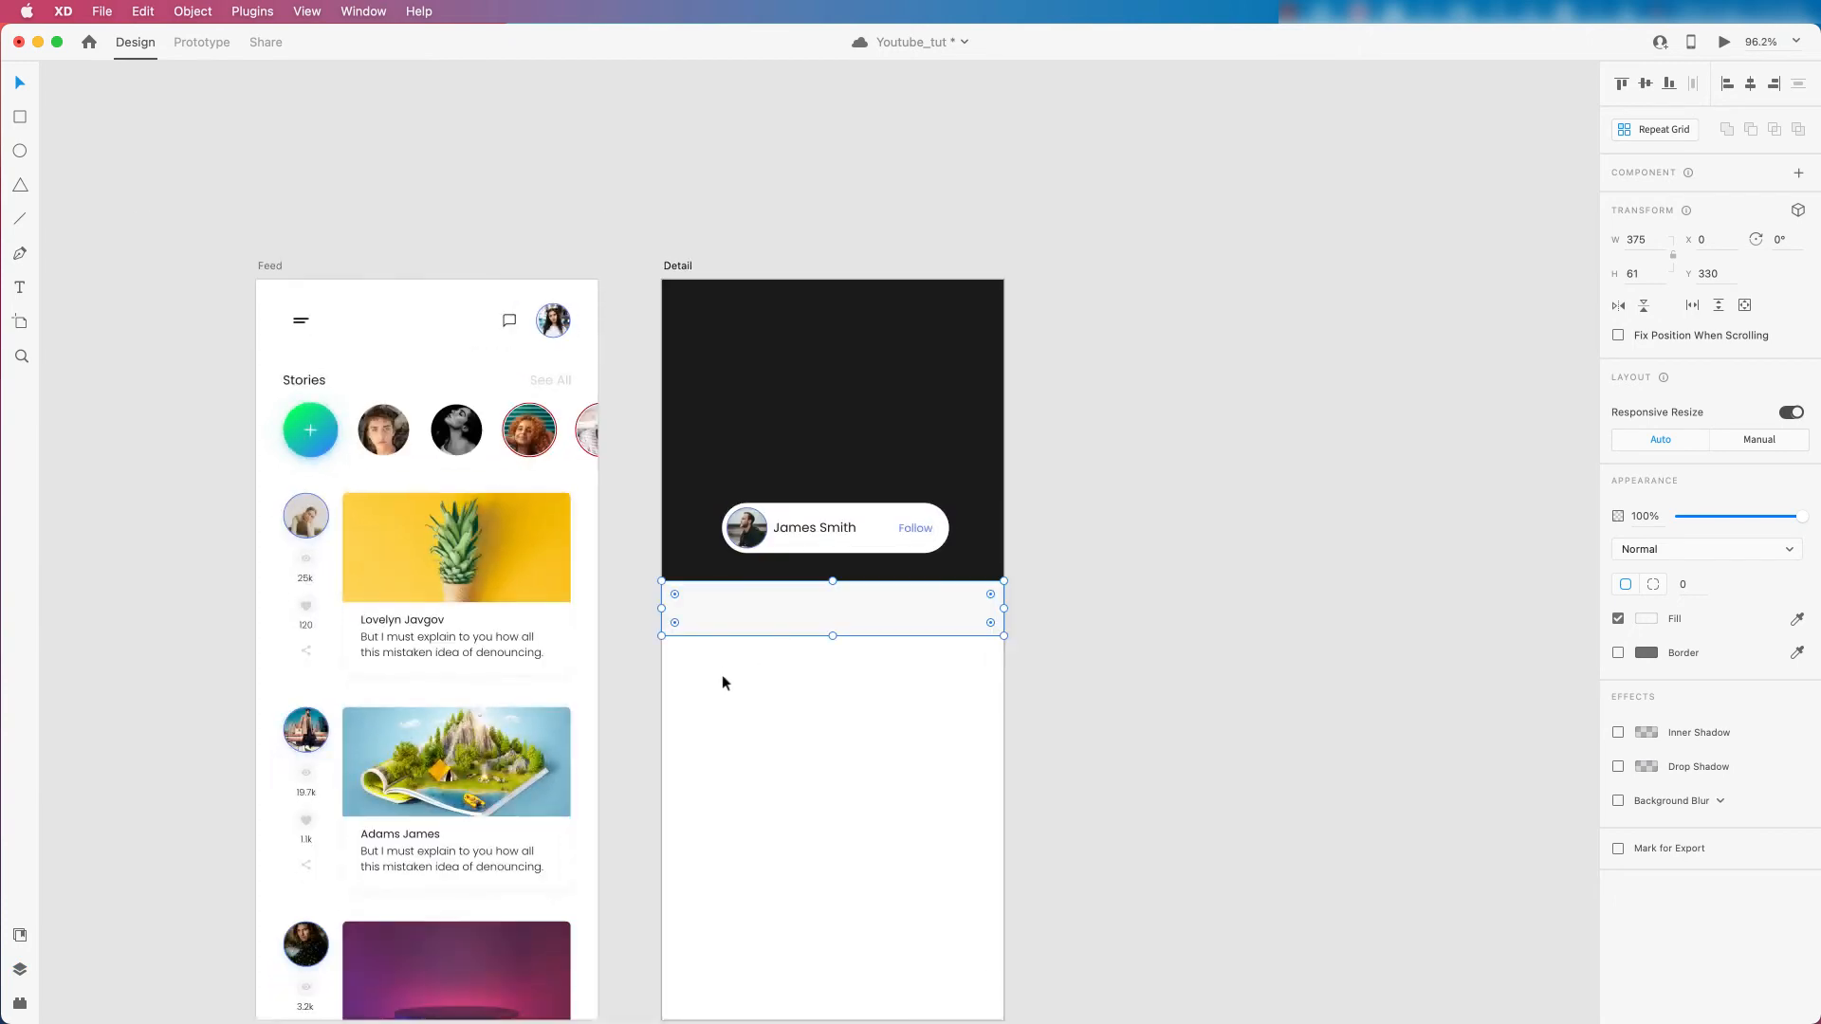
pyautogui.click(794, 716)
pyautogui.scroll(2, 776, 702)
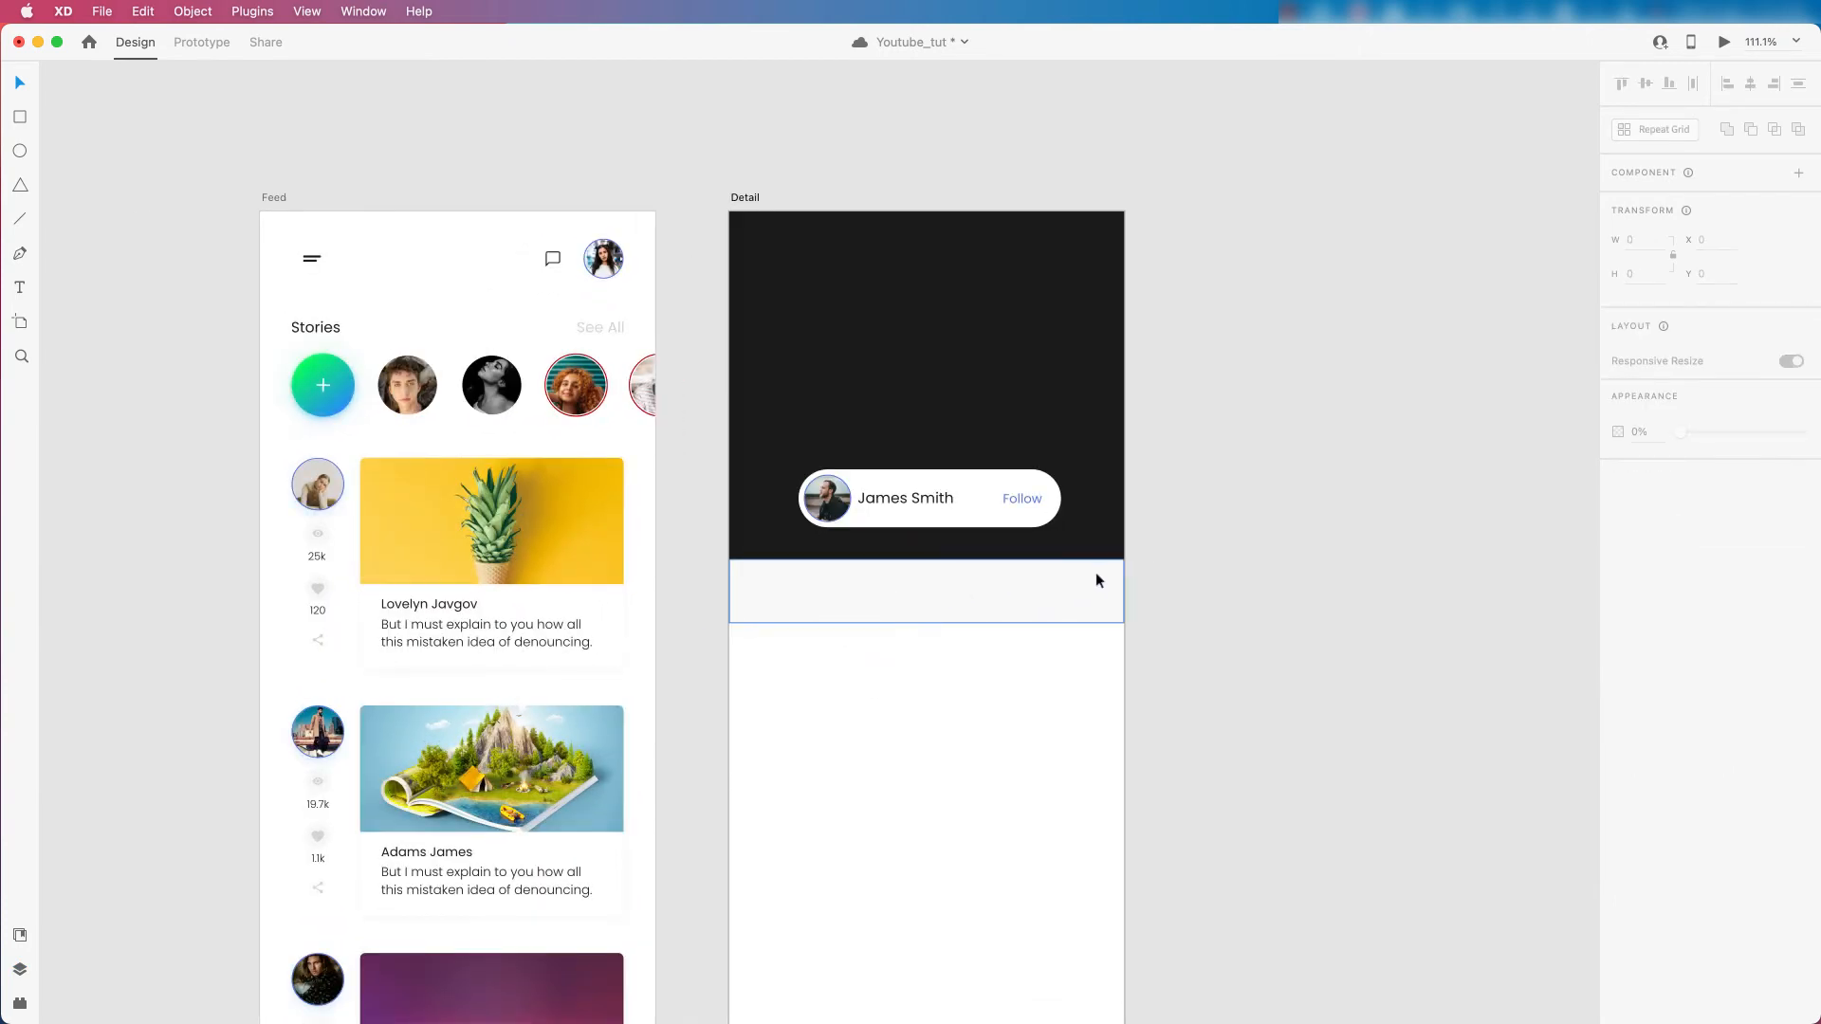
pyautogui.scroll(1, 913, 592)
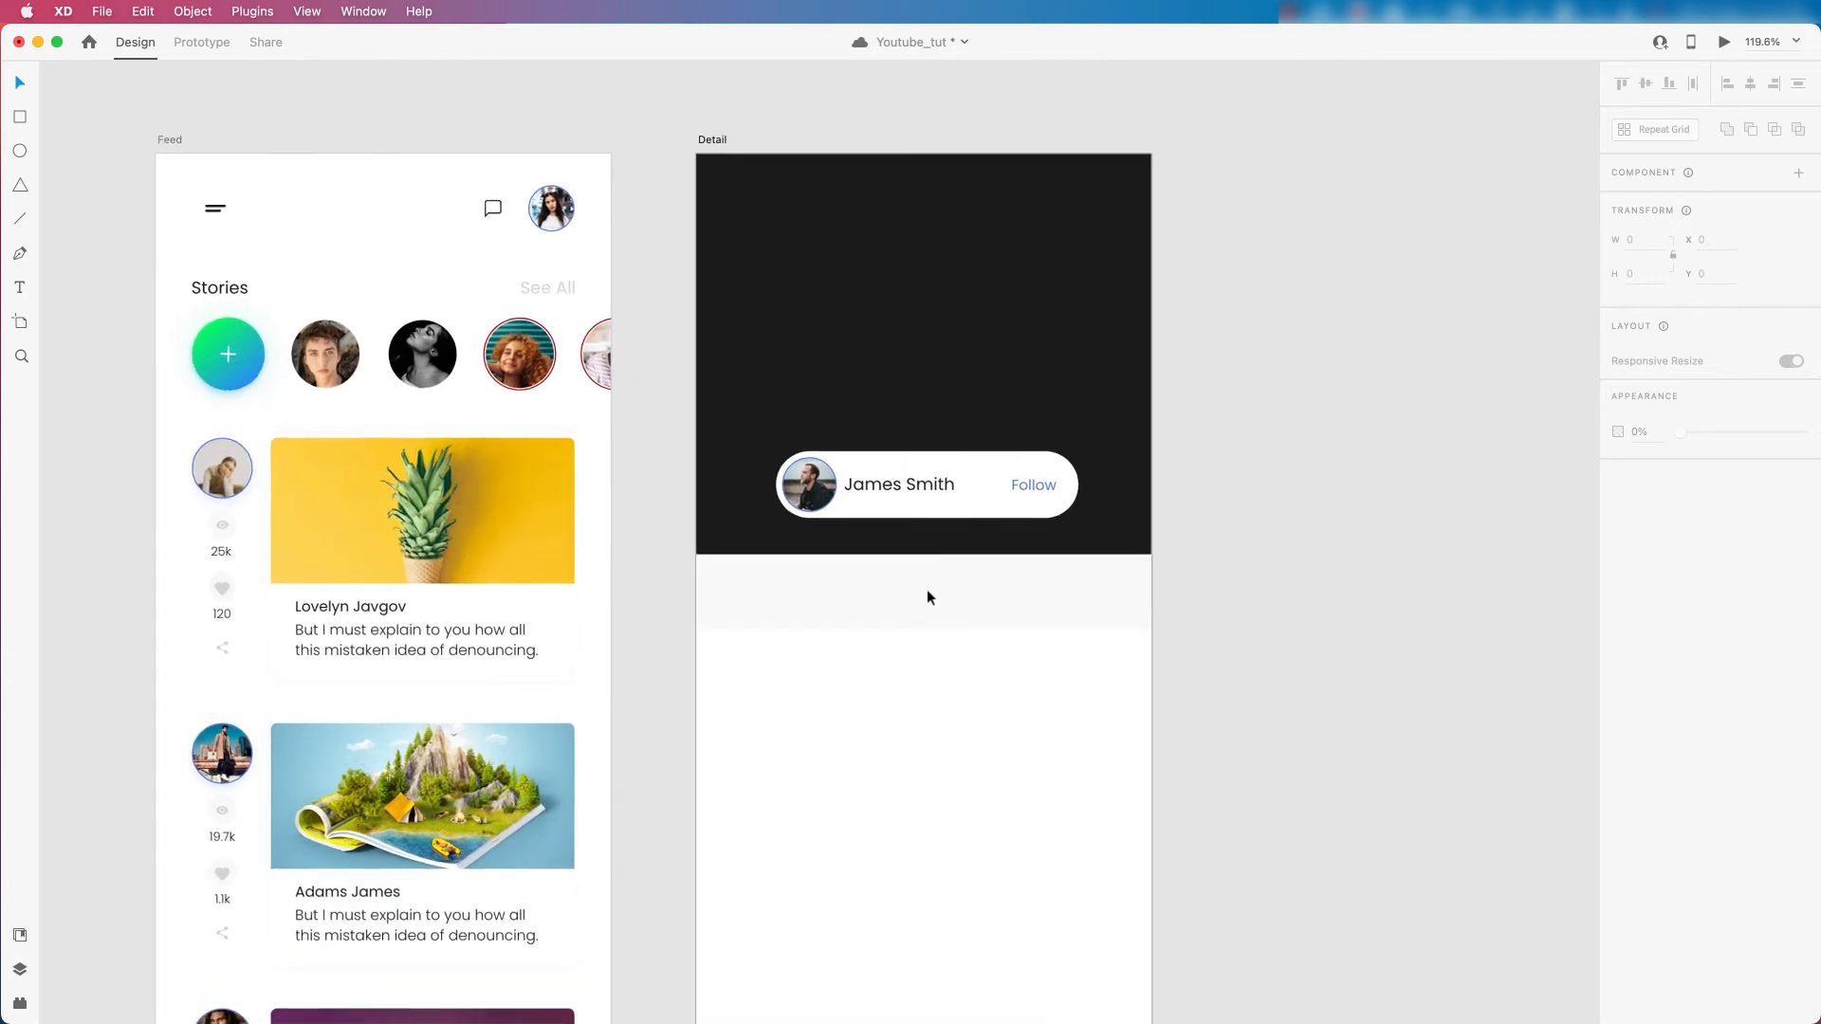
pyautogui.click(954, 587)
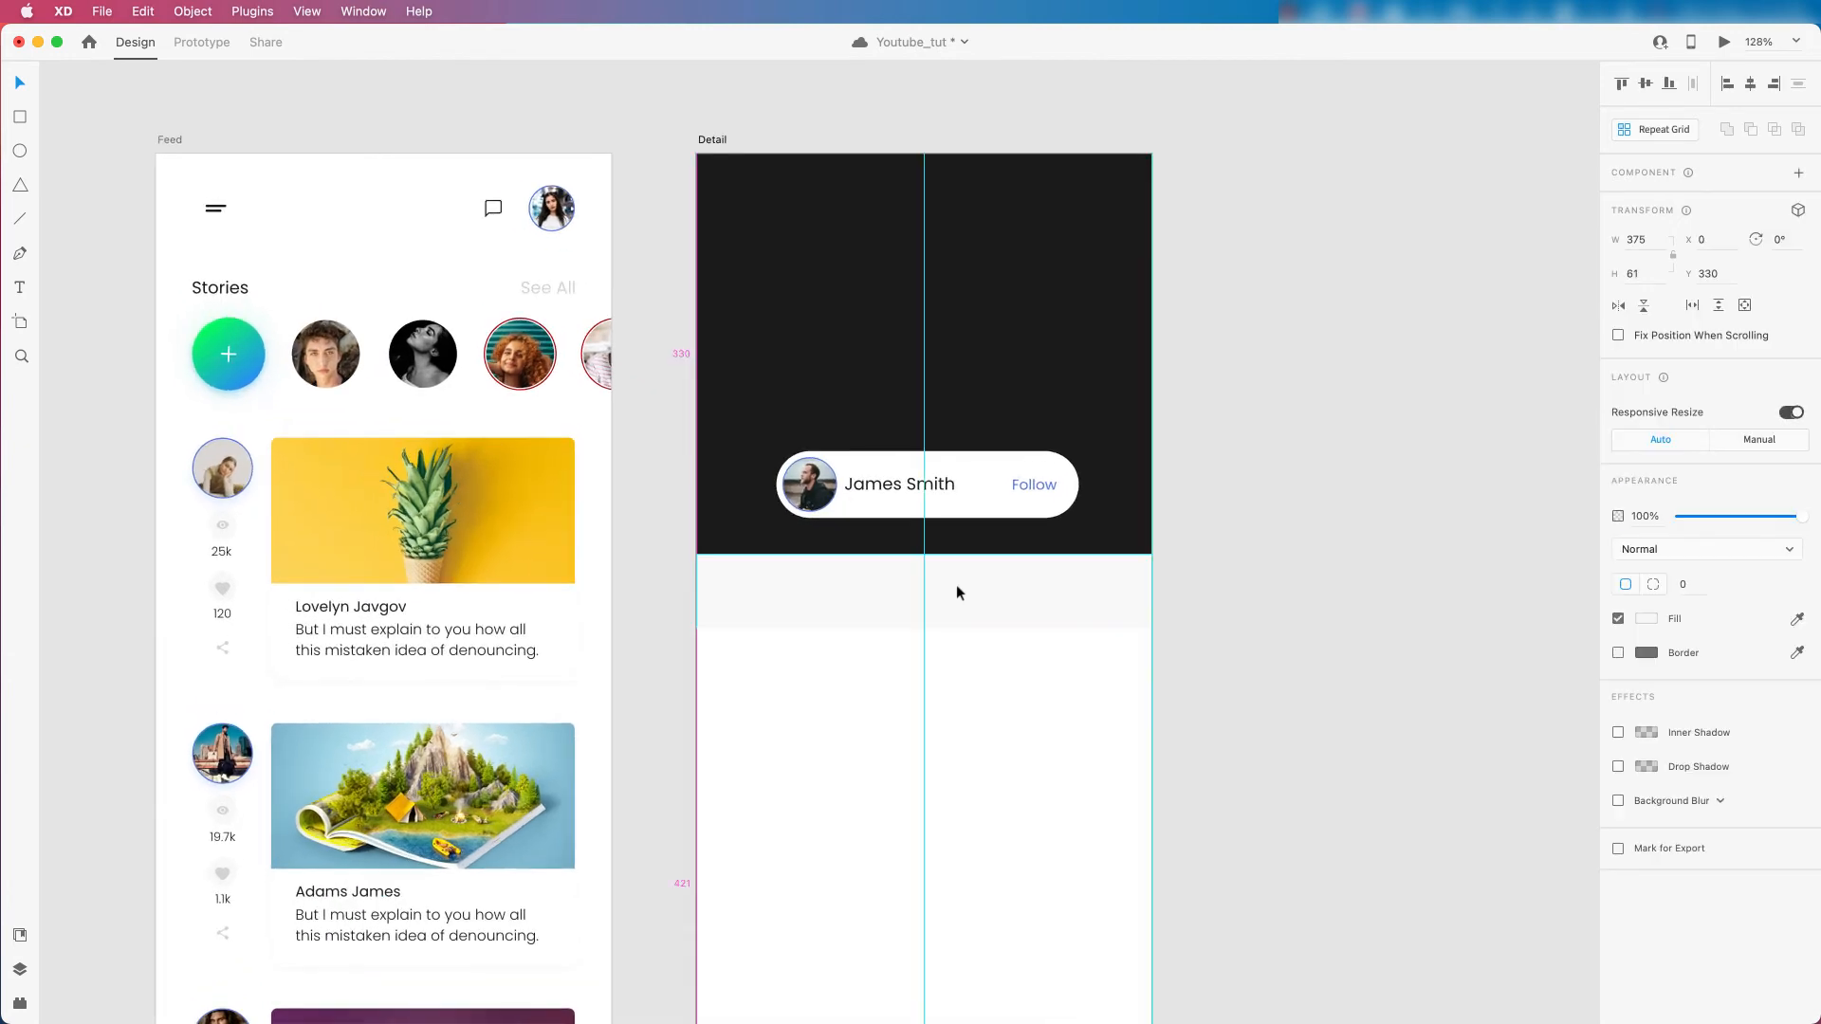
pyautogui.click(1340, 579)
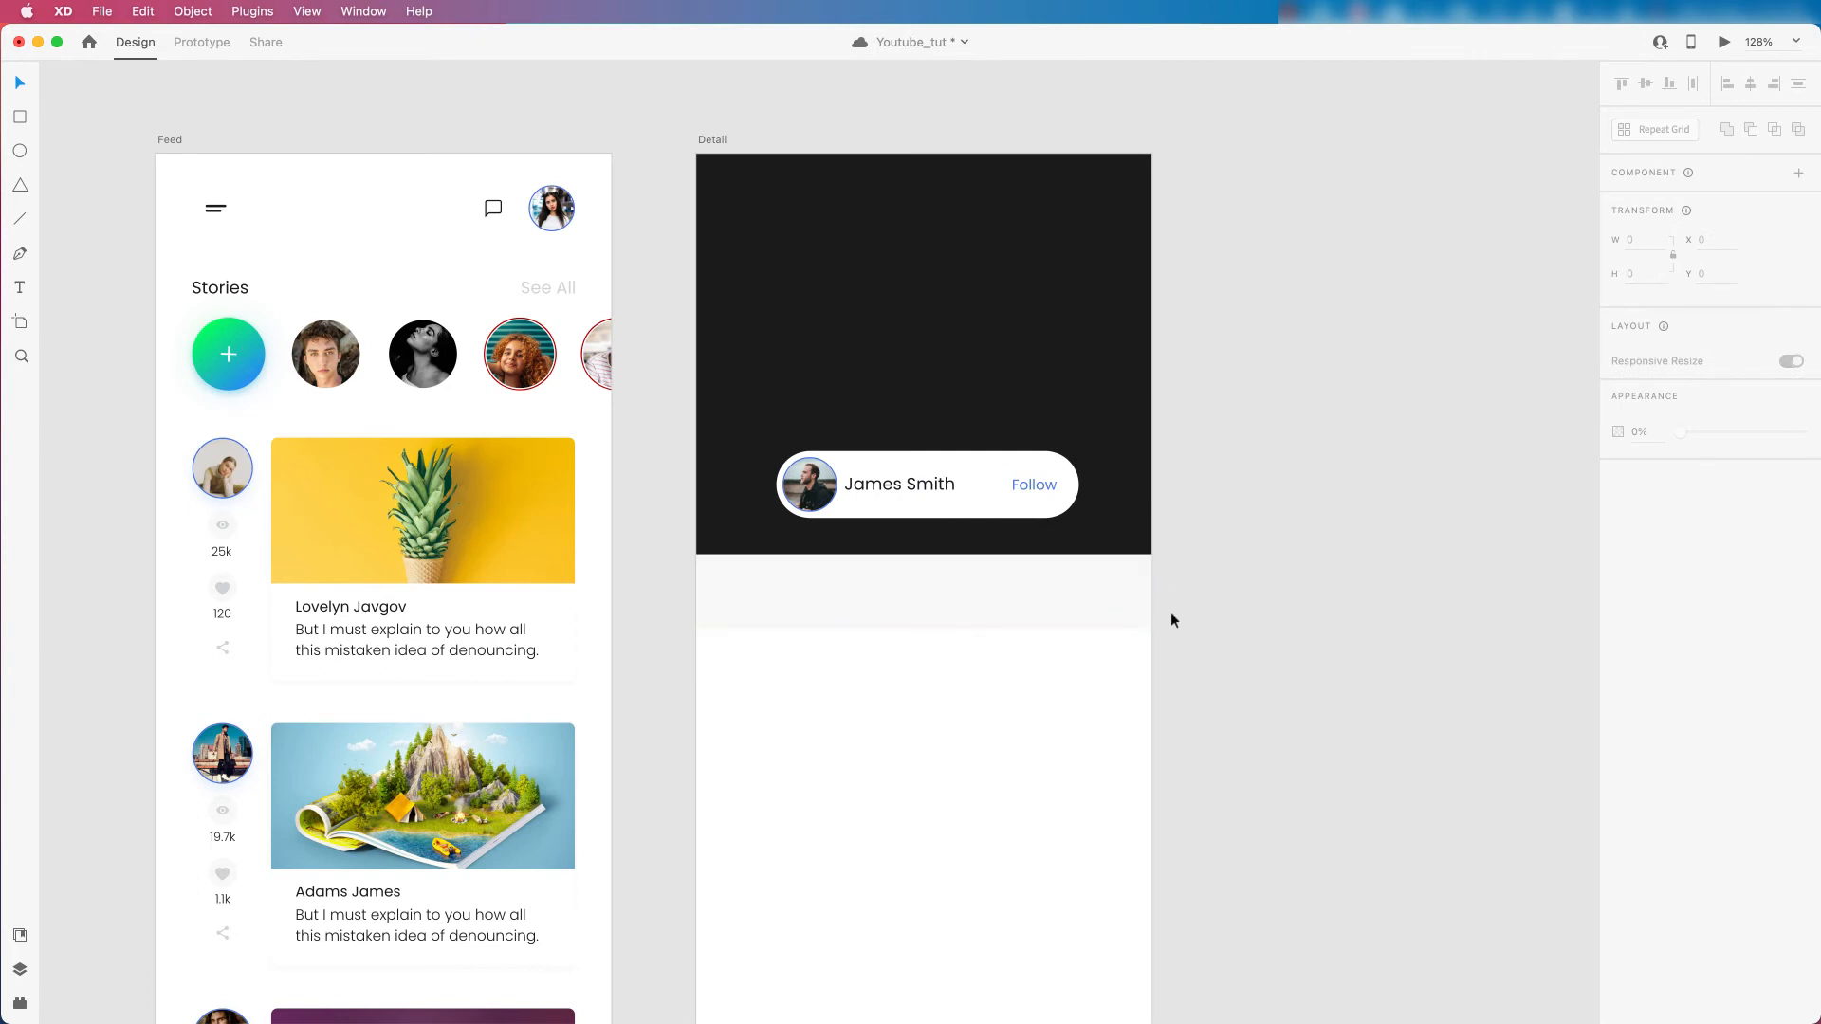
# Divide the grey rectangle's width by 3 to make it 125 wide.
pyautogui.click(952, 611)
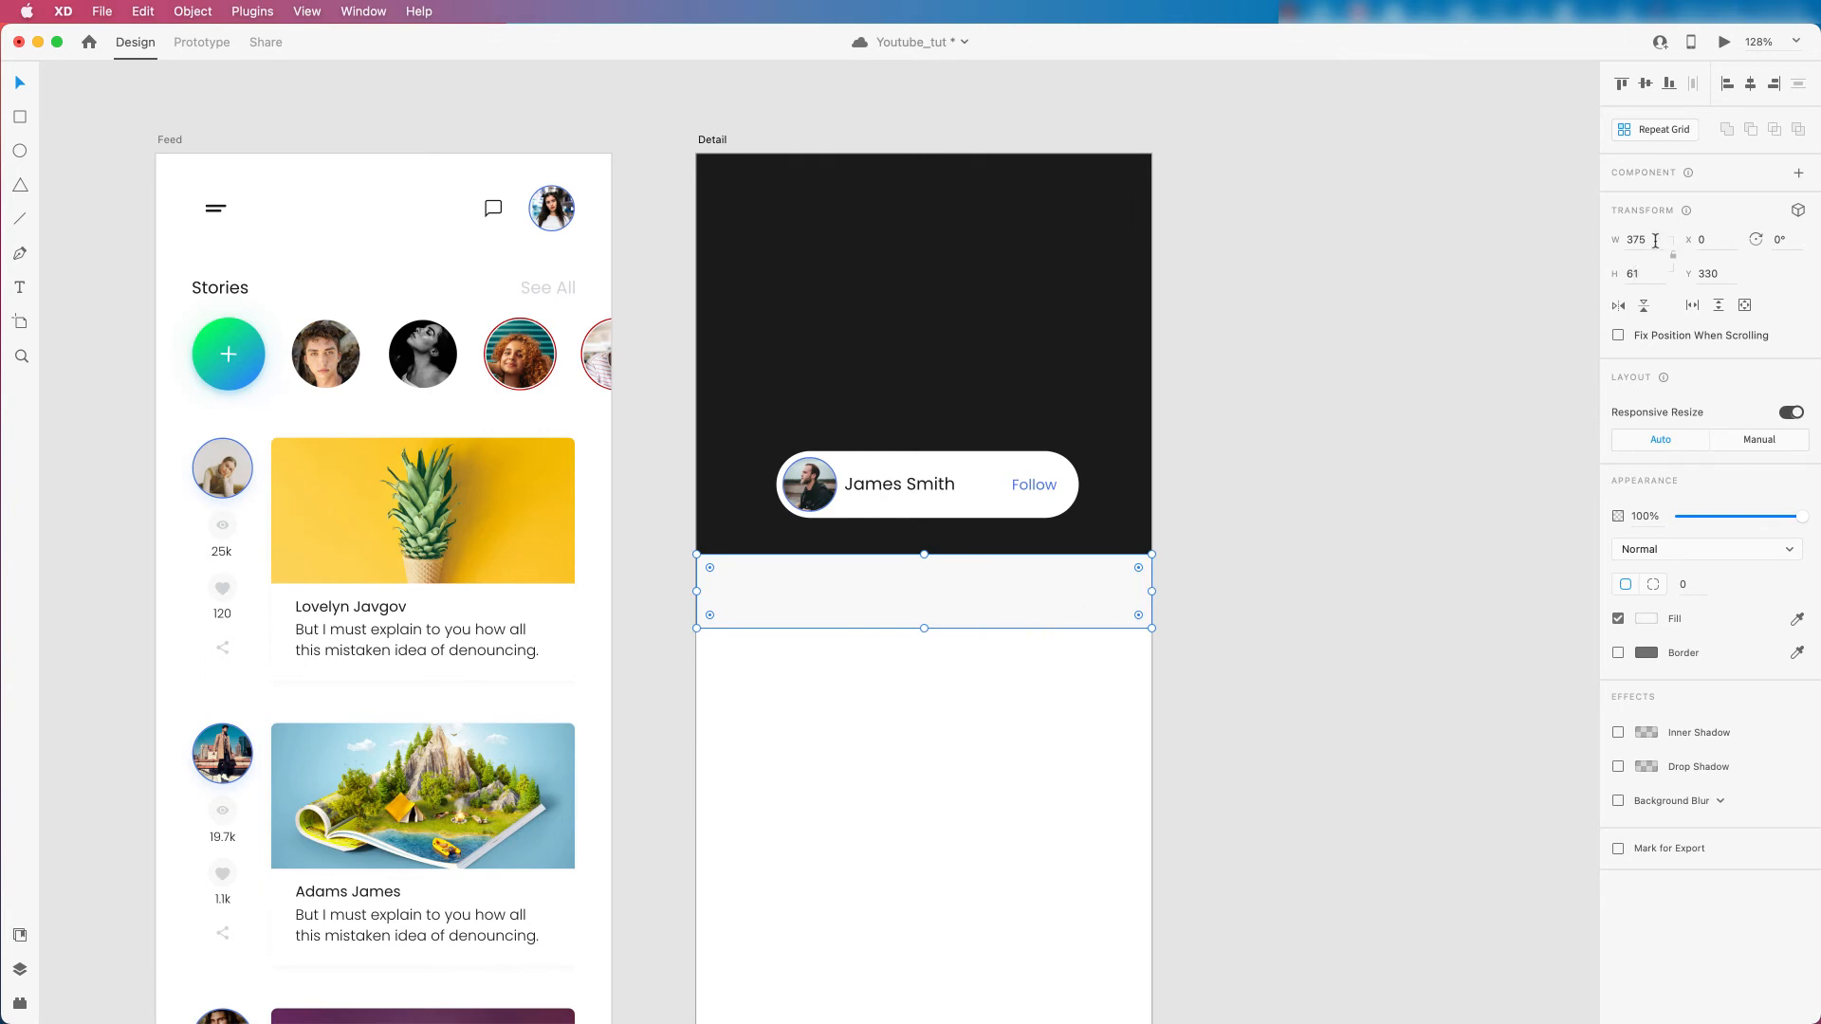
pyautogui.press('Right')
pyautogui.write('/3')
pyautogui.press('Return')
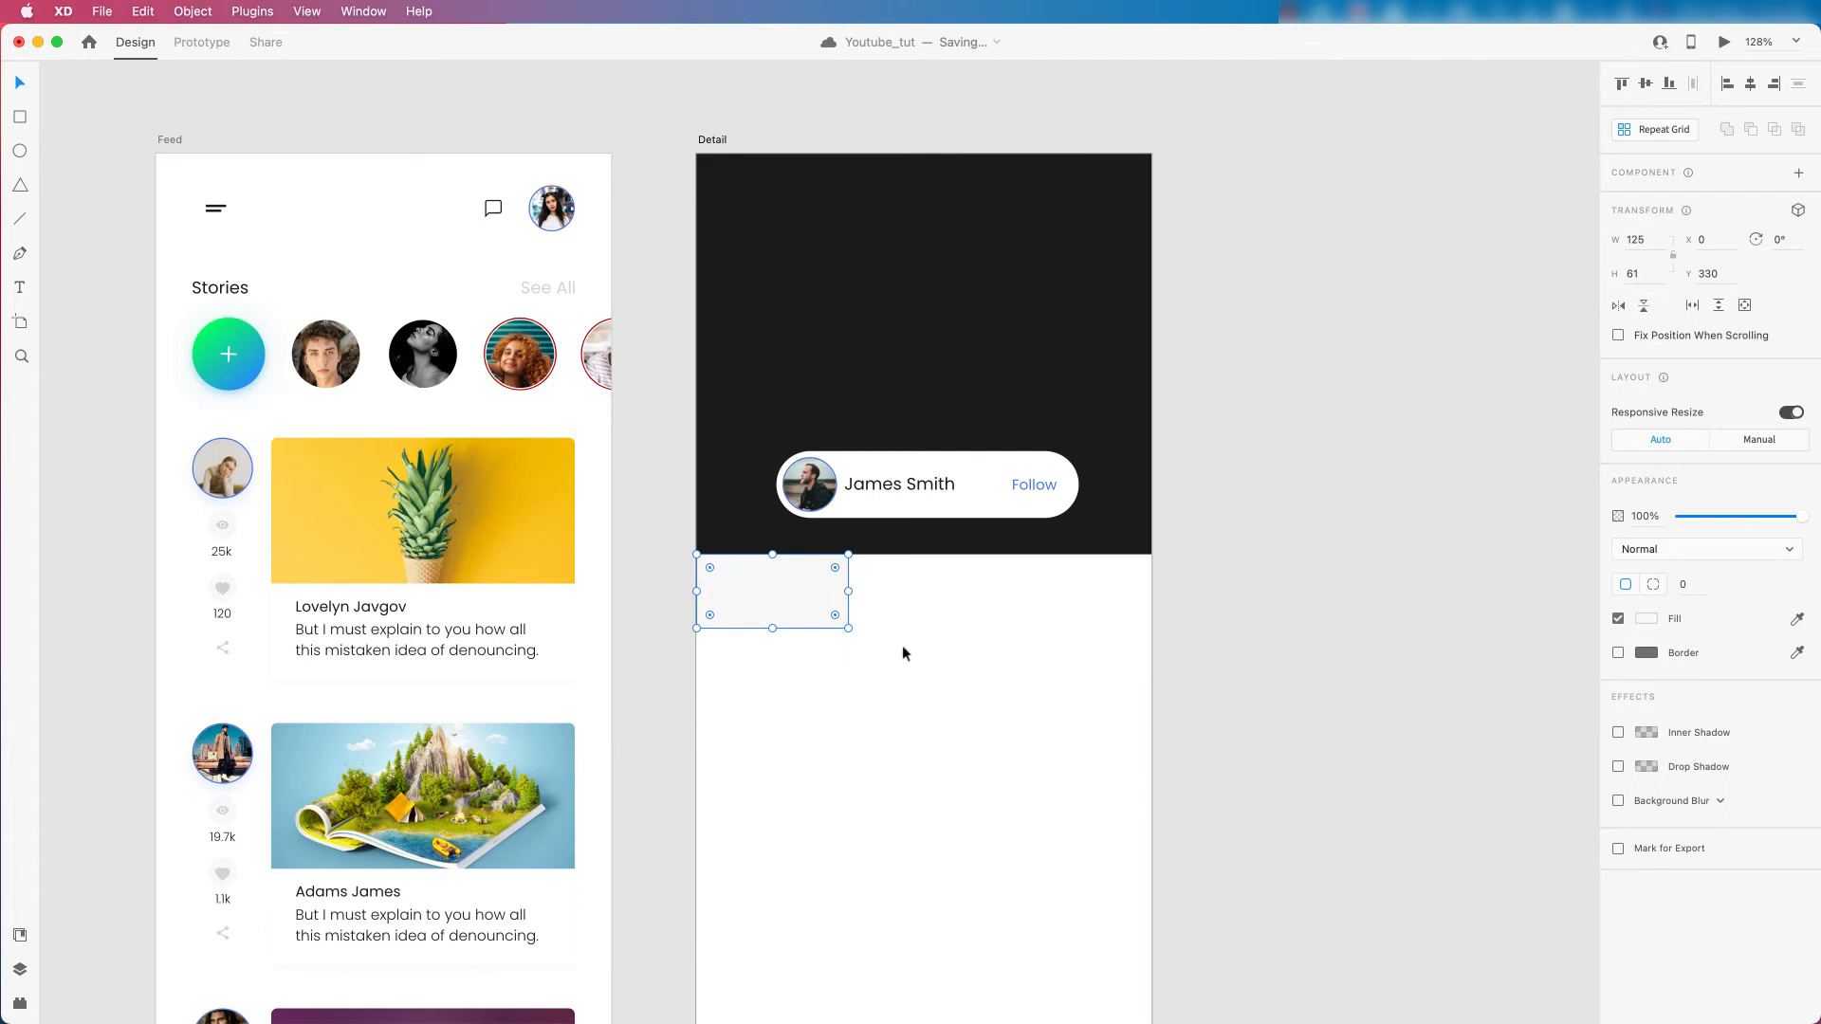
# Copy the heart icon with its 120 count from the first Feed post into the light grey rectangle on the Detail screen.
pyautogui.scroll(2, 827, 602)
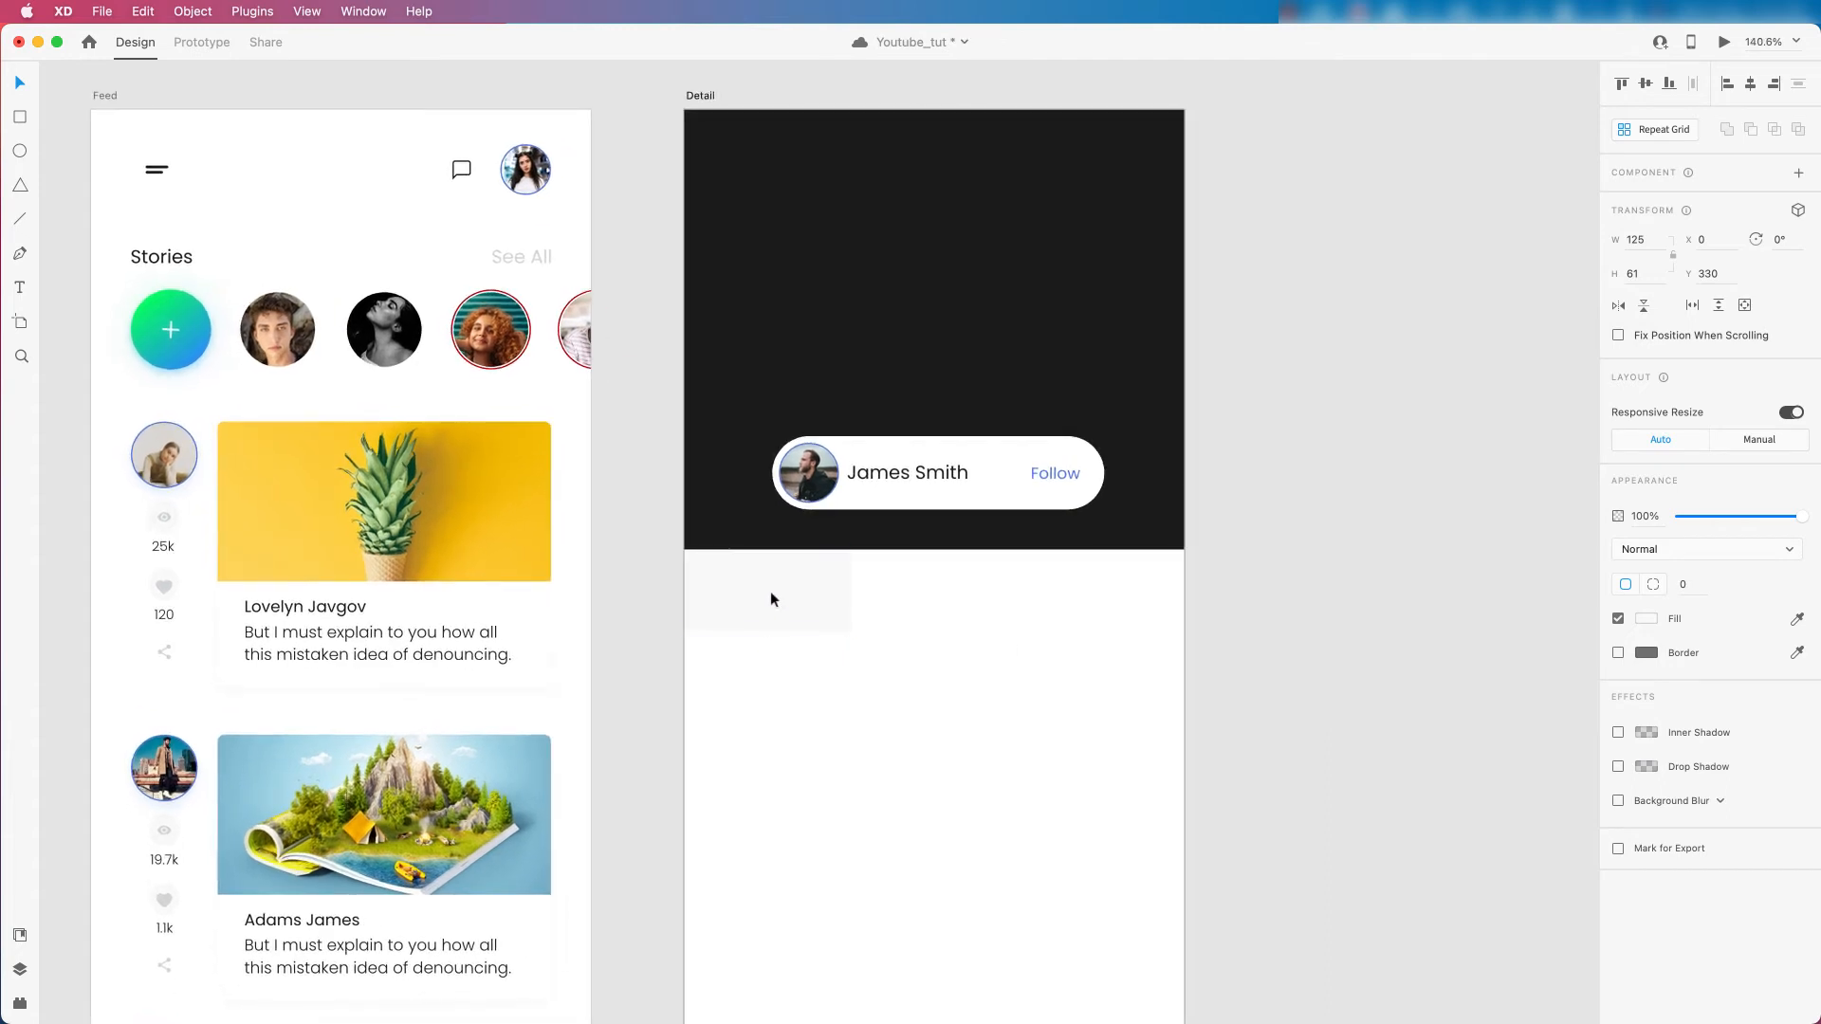
pyautogui.scroll(-5, 776, 599)
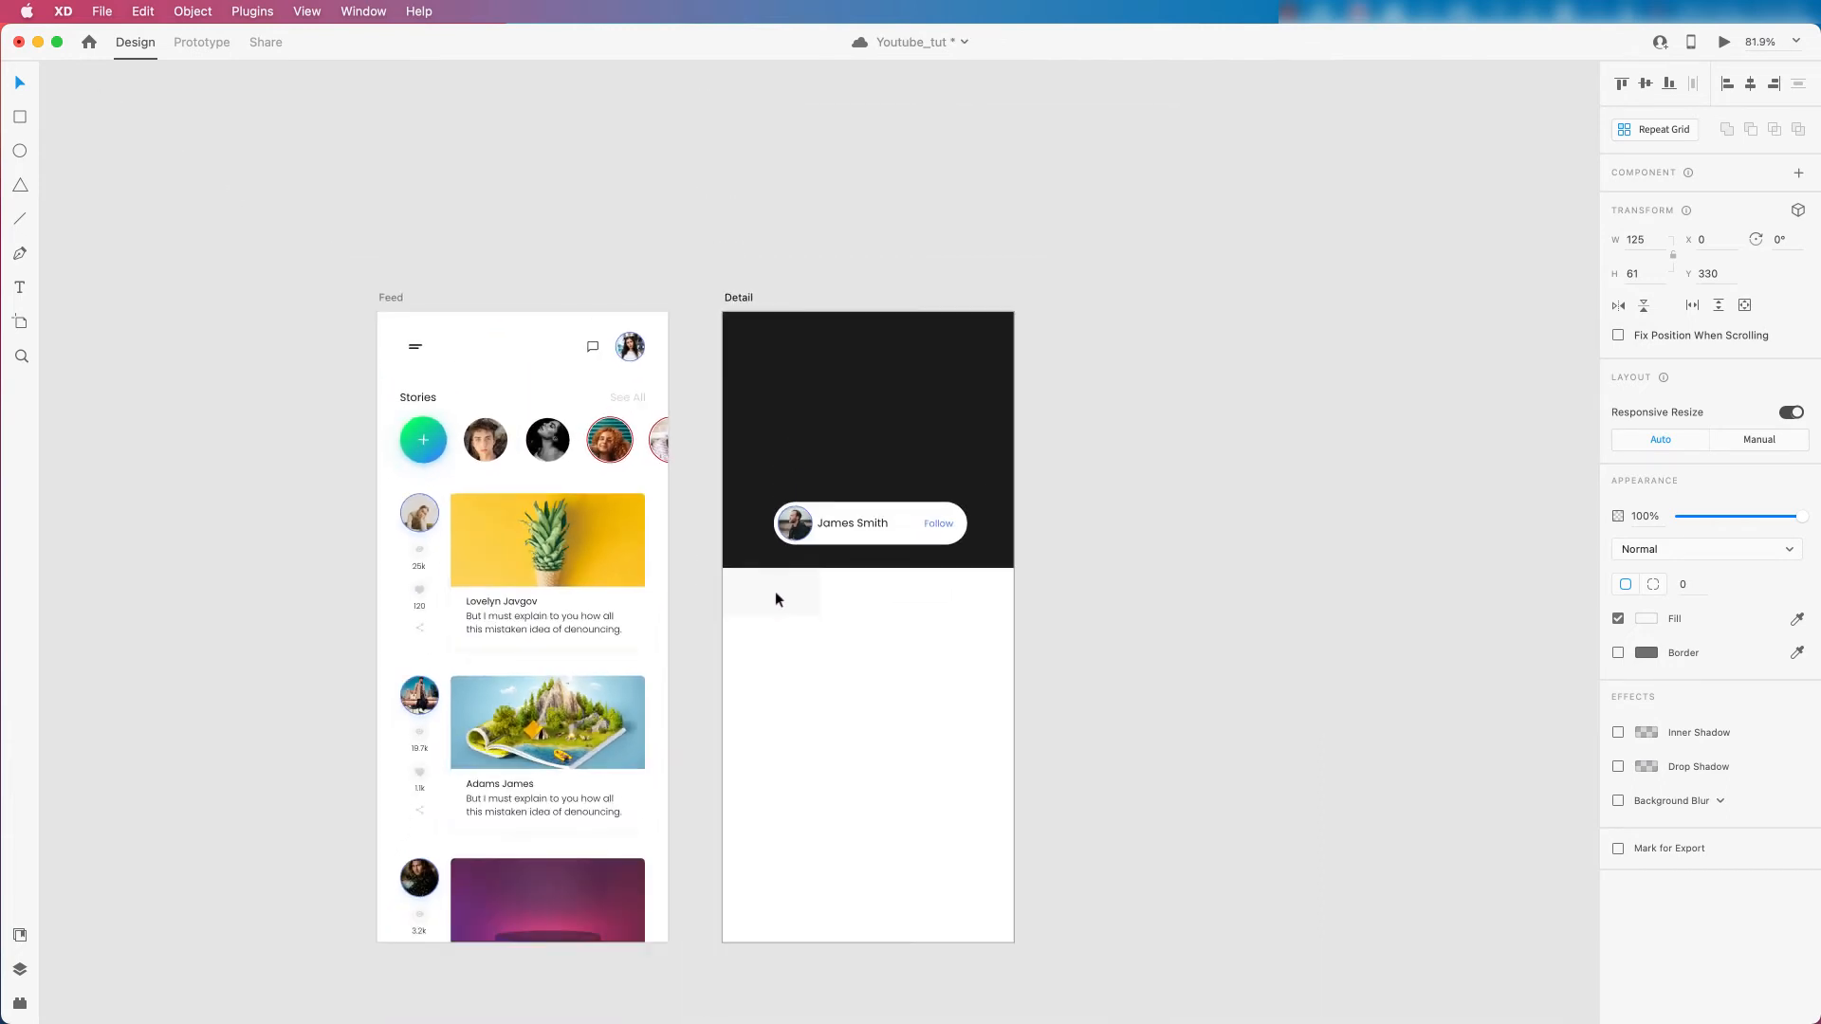
pyautogui.scroll(3, 390, 613)
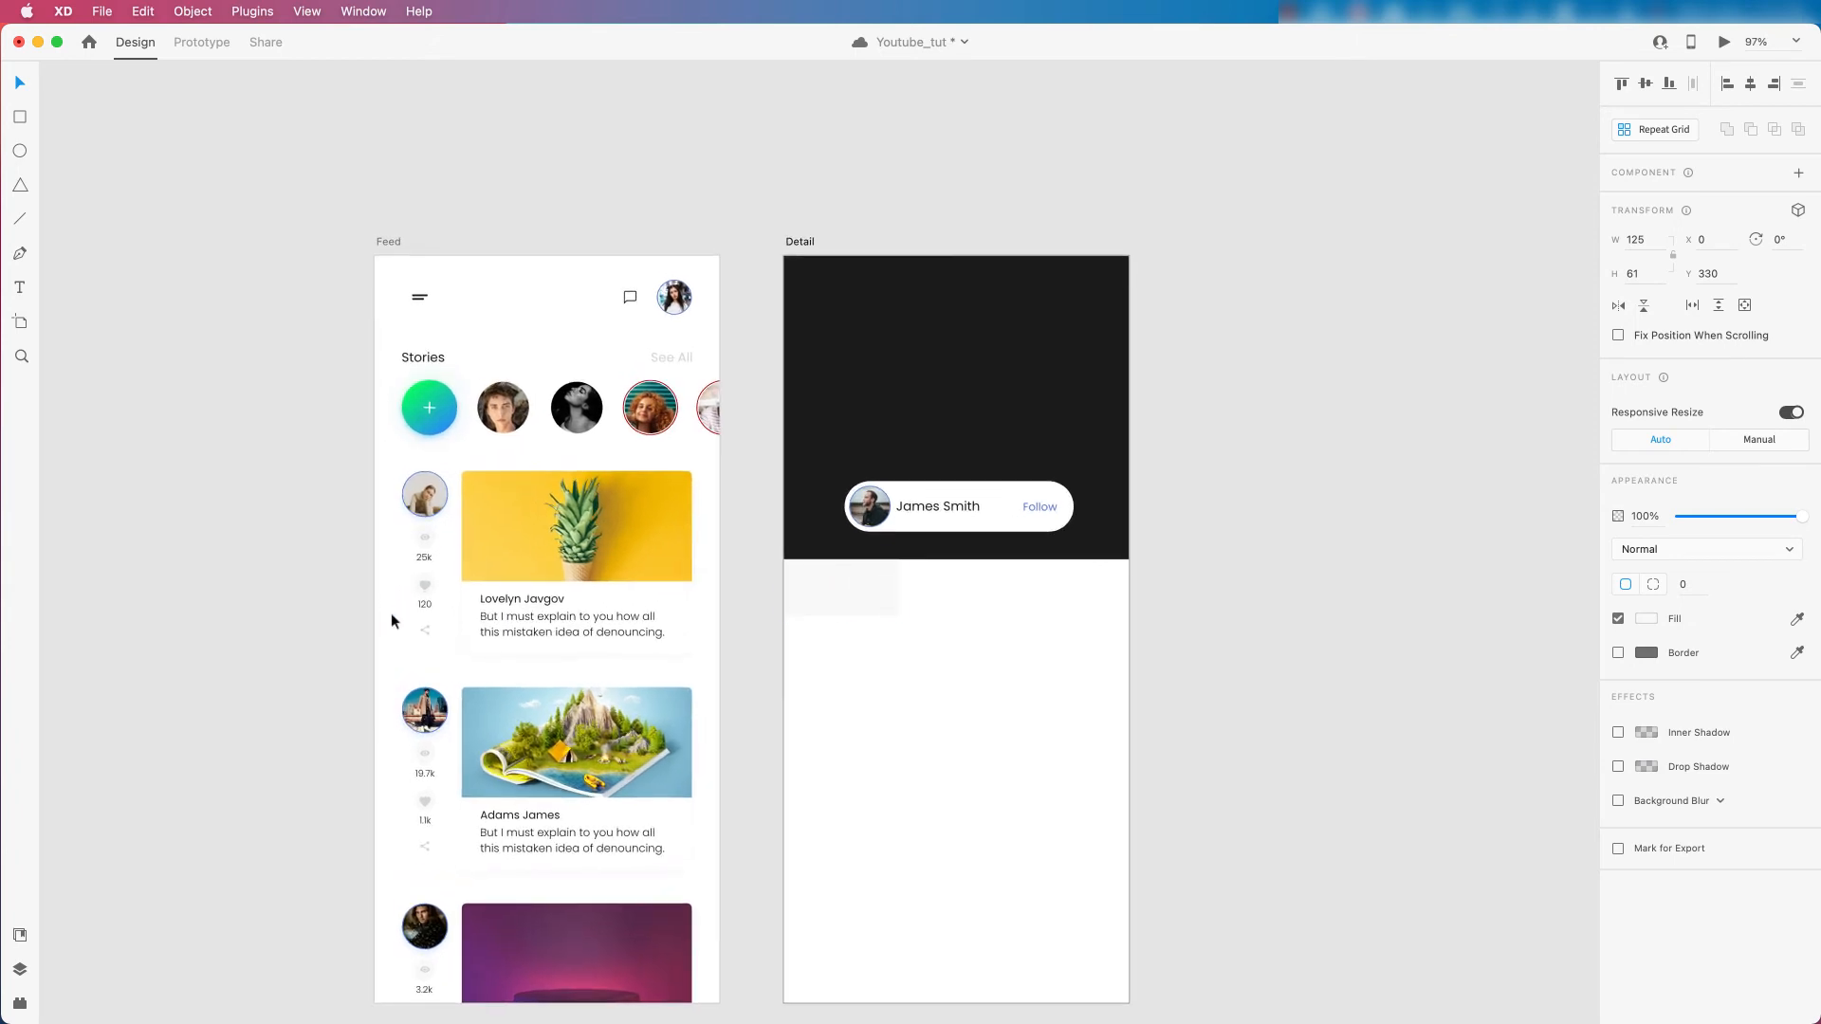
pyautogui.scroll(1, 391, 613)
pyautogui.click(428, 584)
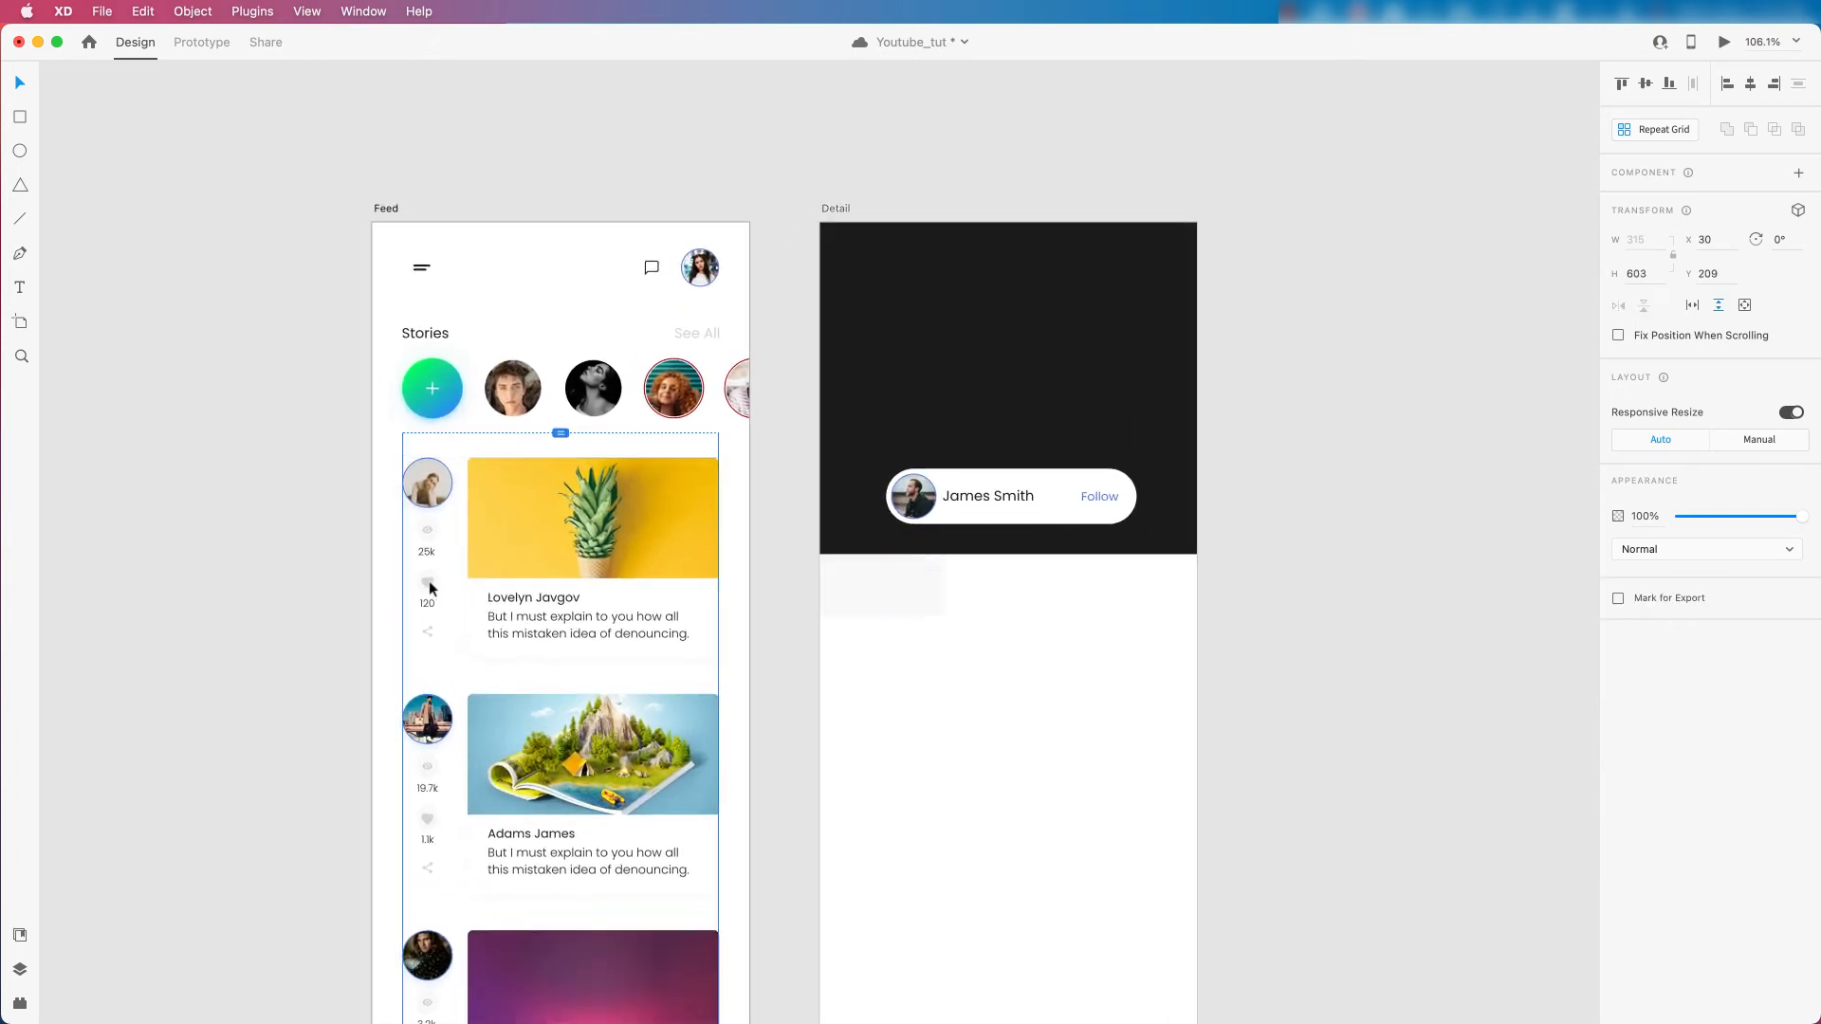
pyautogui.doubleClick(429, 584)
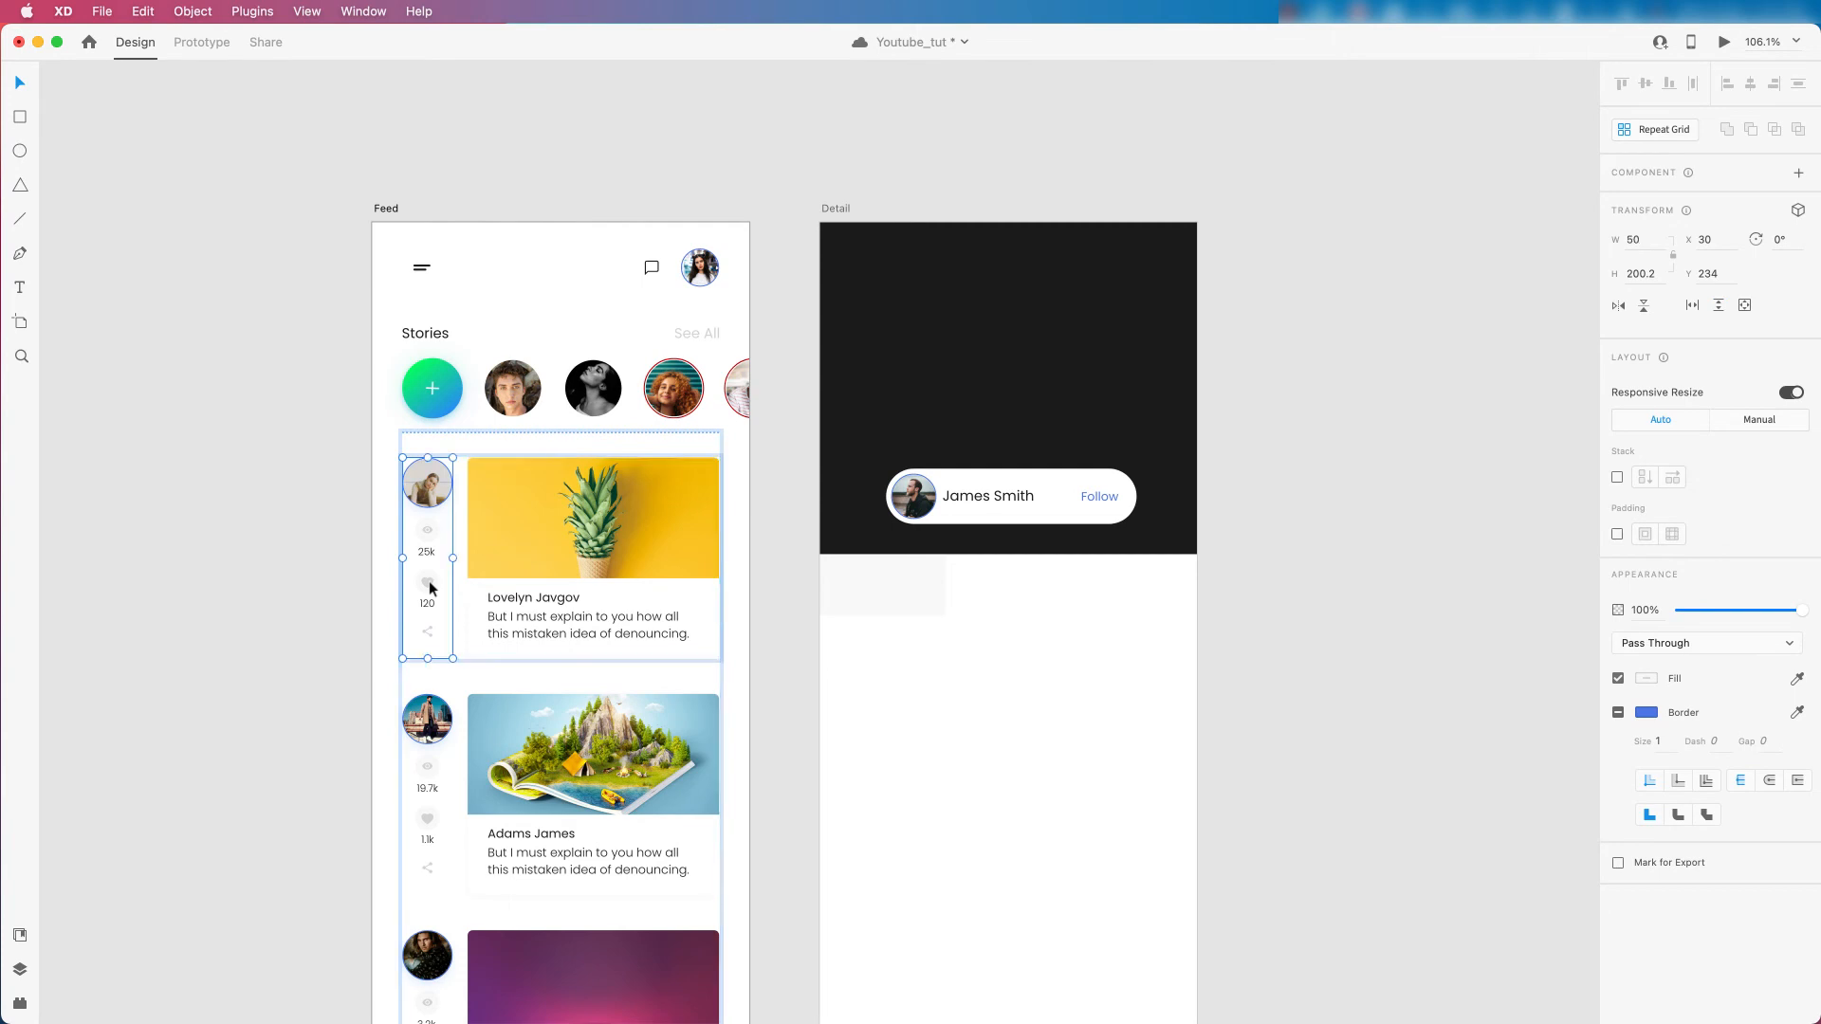
pyautogui.doubleClick(429, 583)
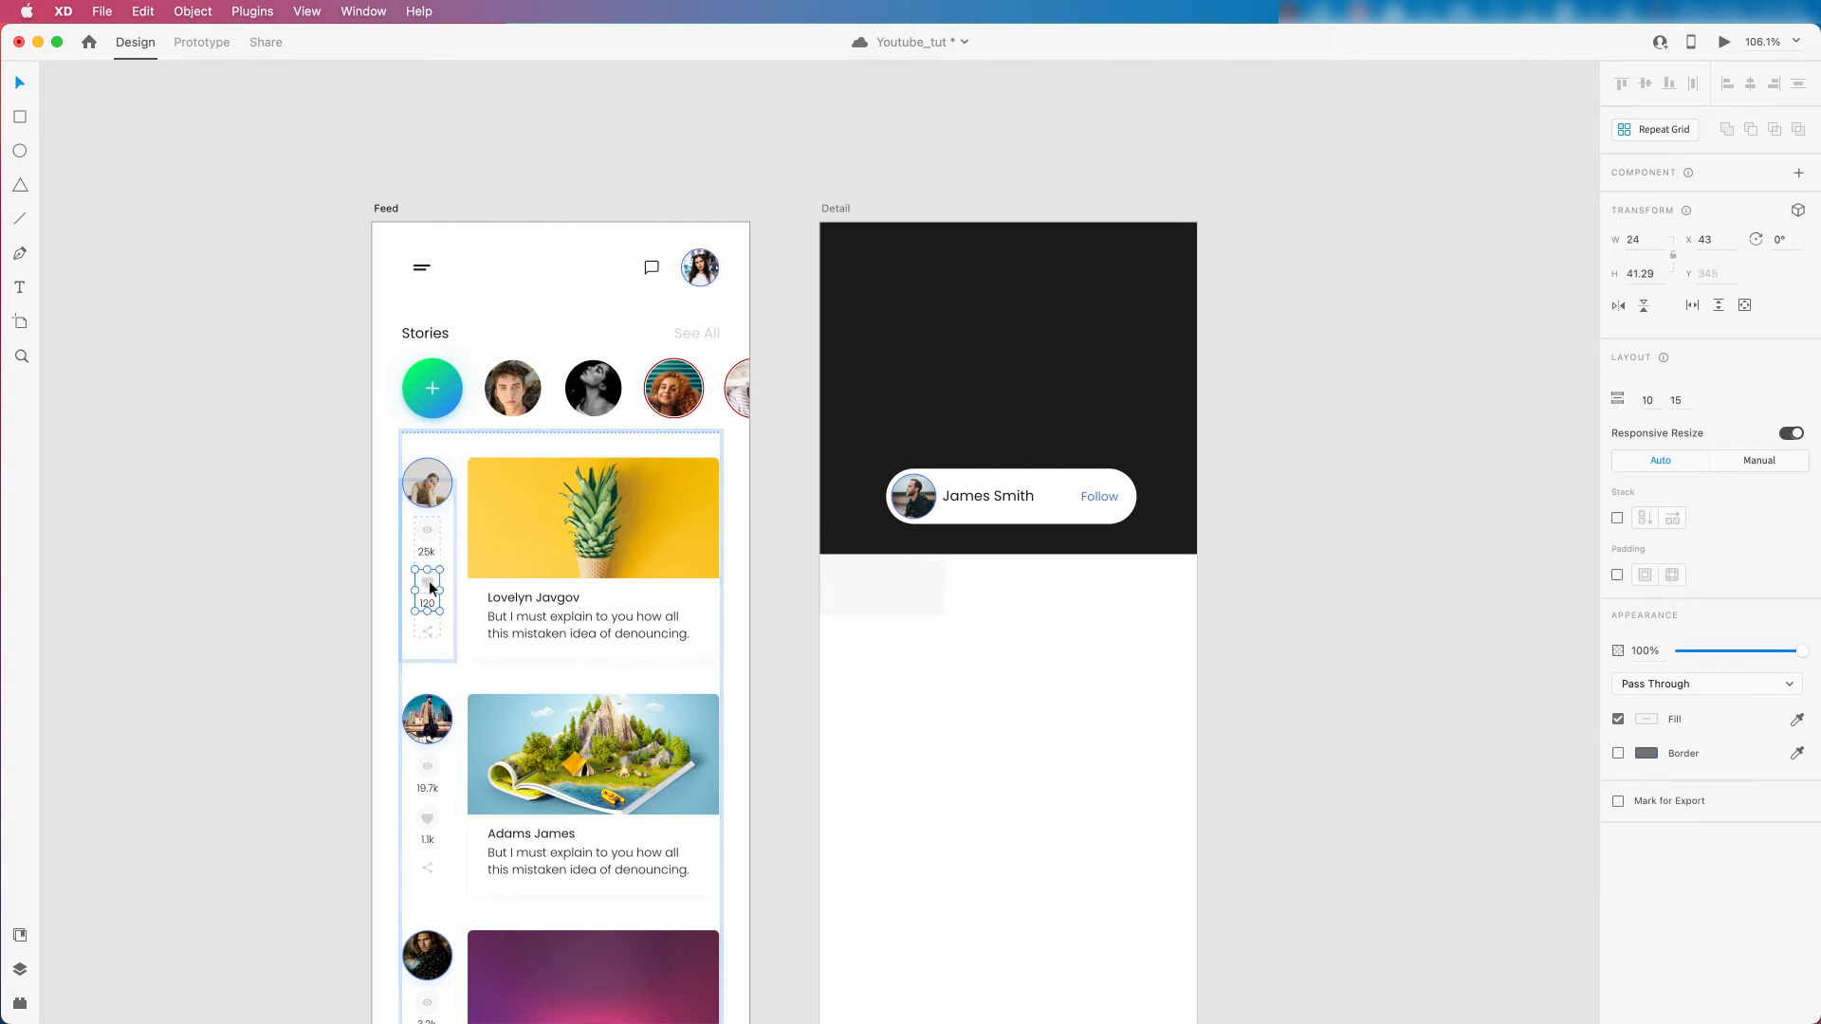
pyautogui.scroll(5, 1057, 593)
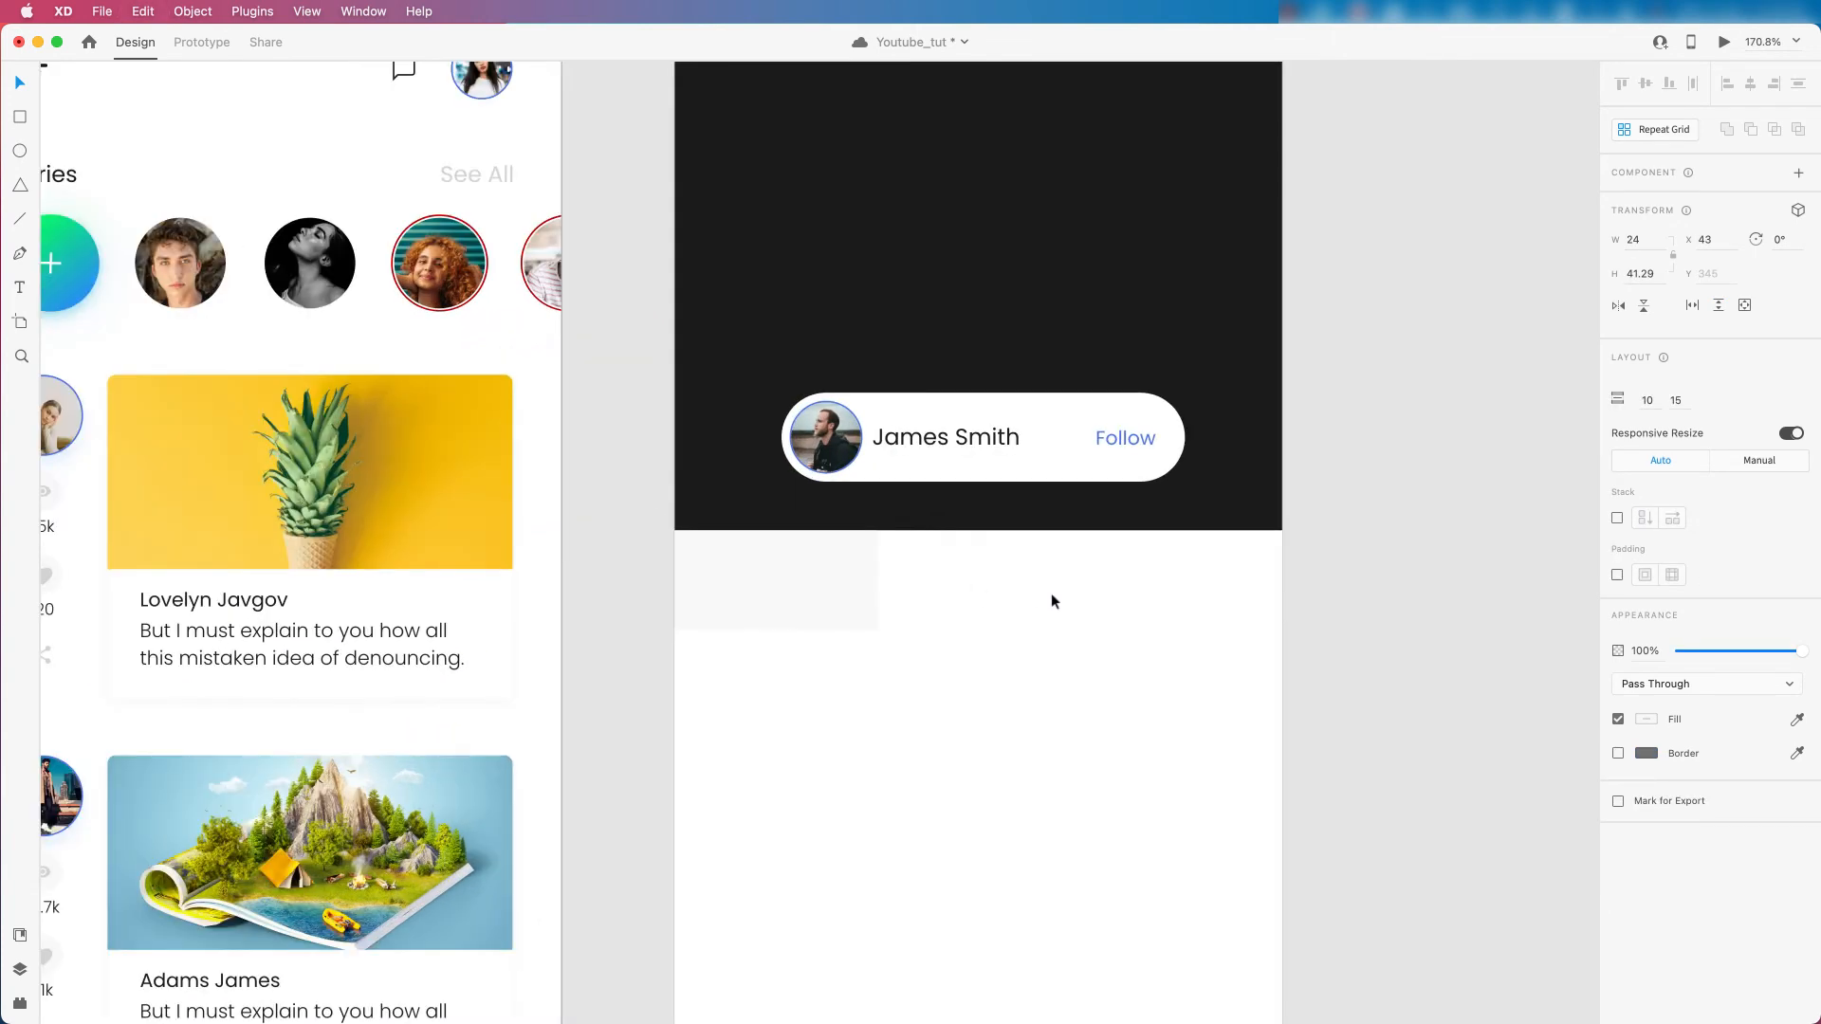
pyautogui.click(740, 578)
pyautogui.press('super+v')
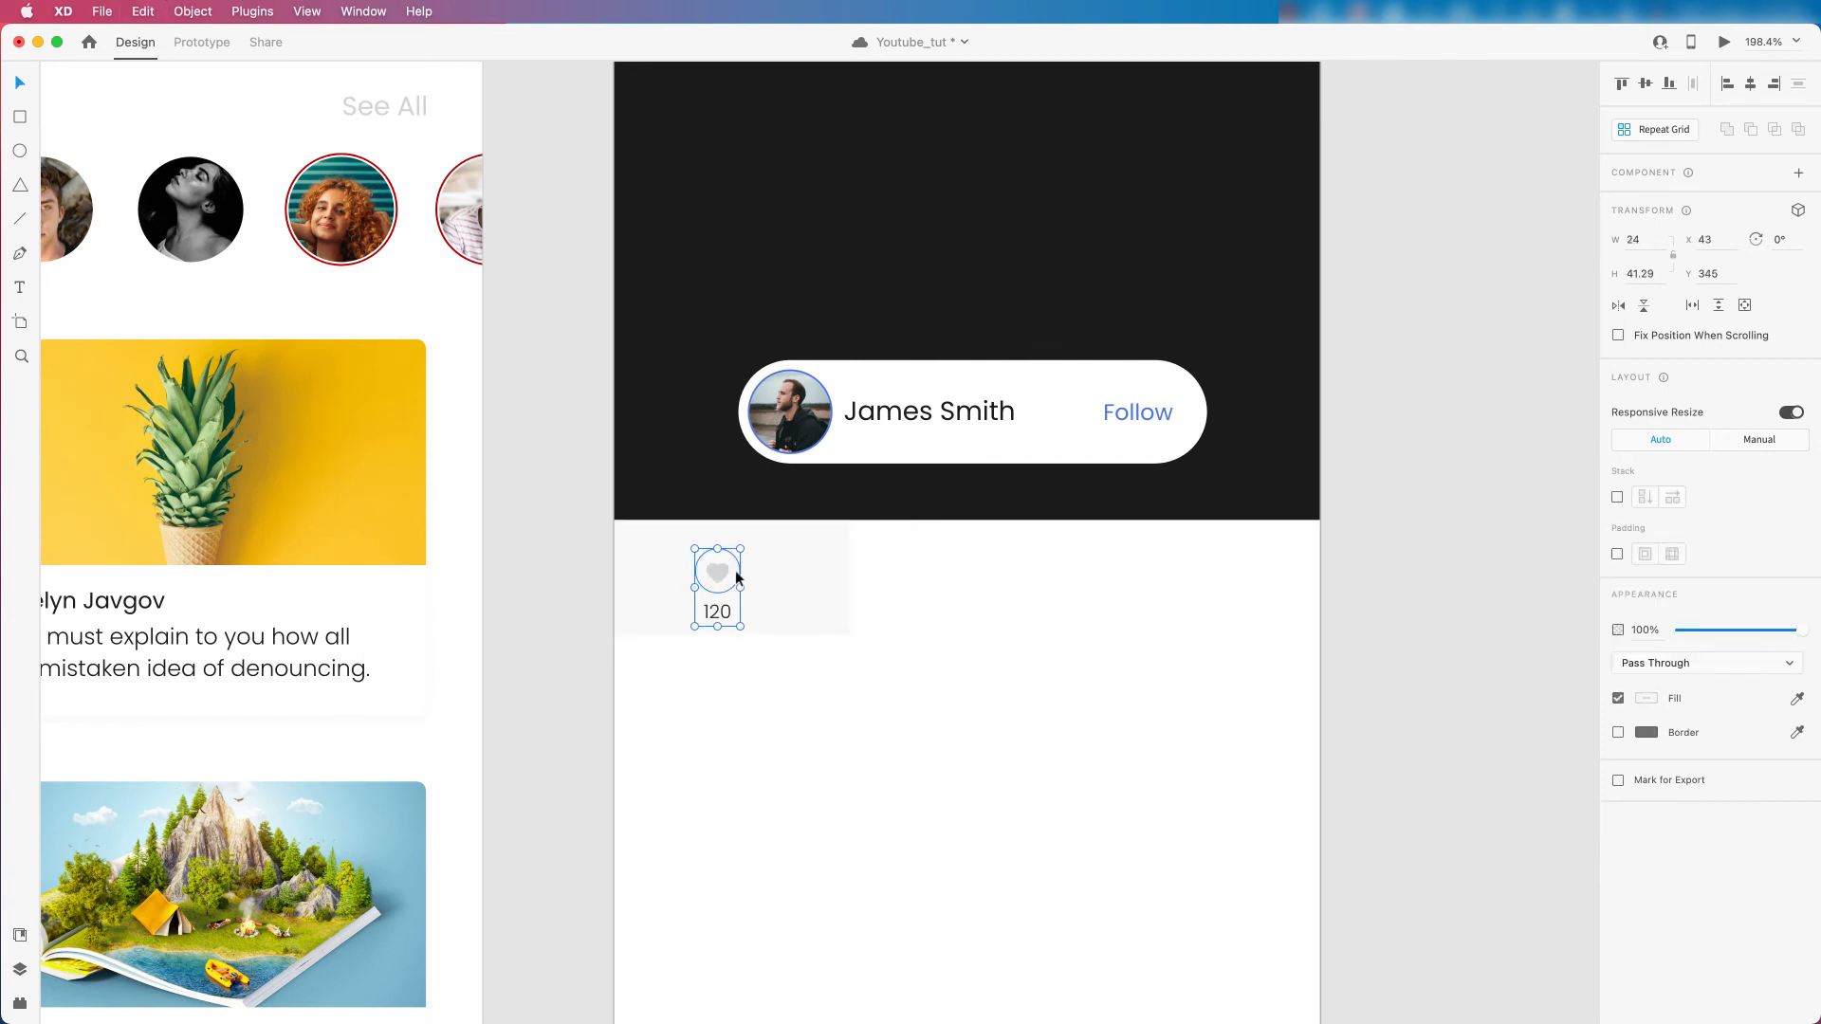
# Shift the heart counter slightly toward the middle of the grey rectangle and inspect the rectangle's fill colour.
pyautogui.moveTo(725, 579); pyautogui.dragTo(728, 579)
pyautogui.click(764, 576)
pyautogui.scroll(5, 787, 572)
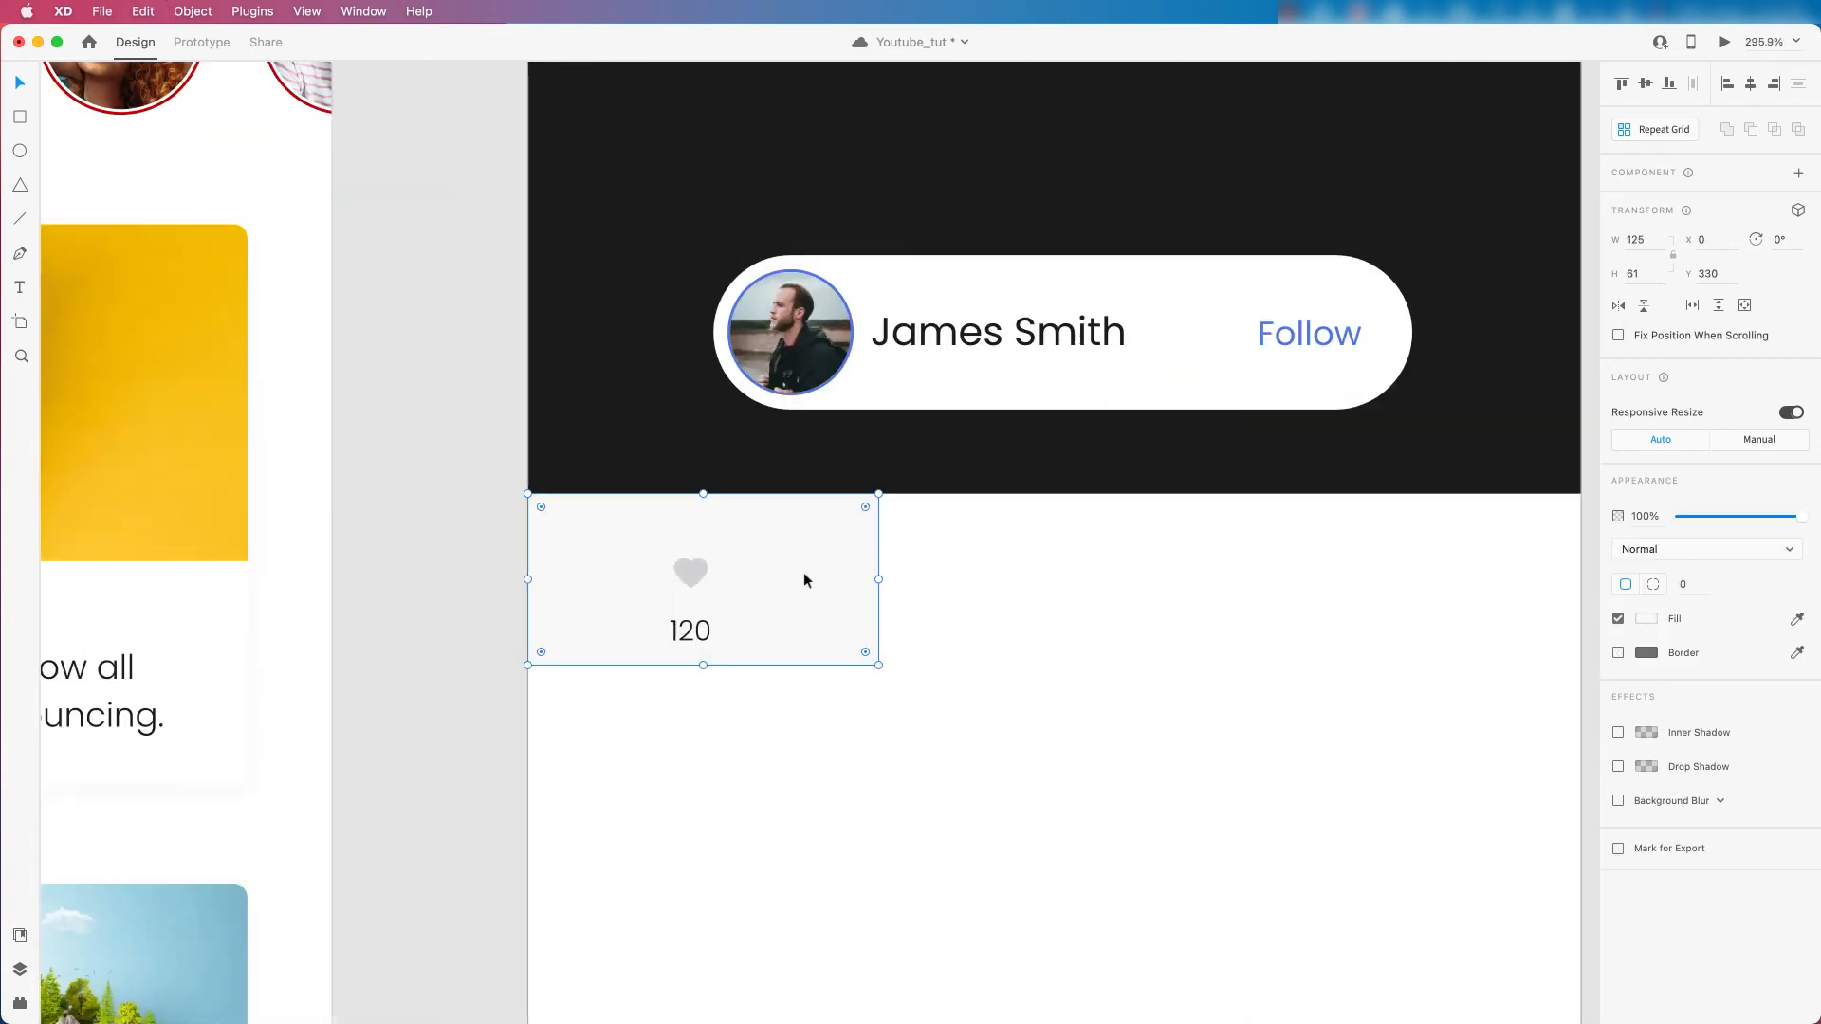
pyautogui.click(1647, 621)
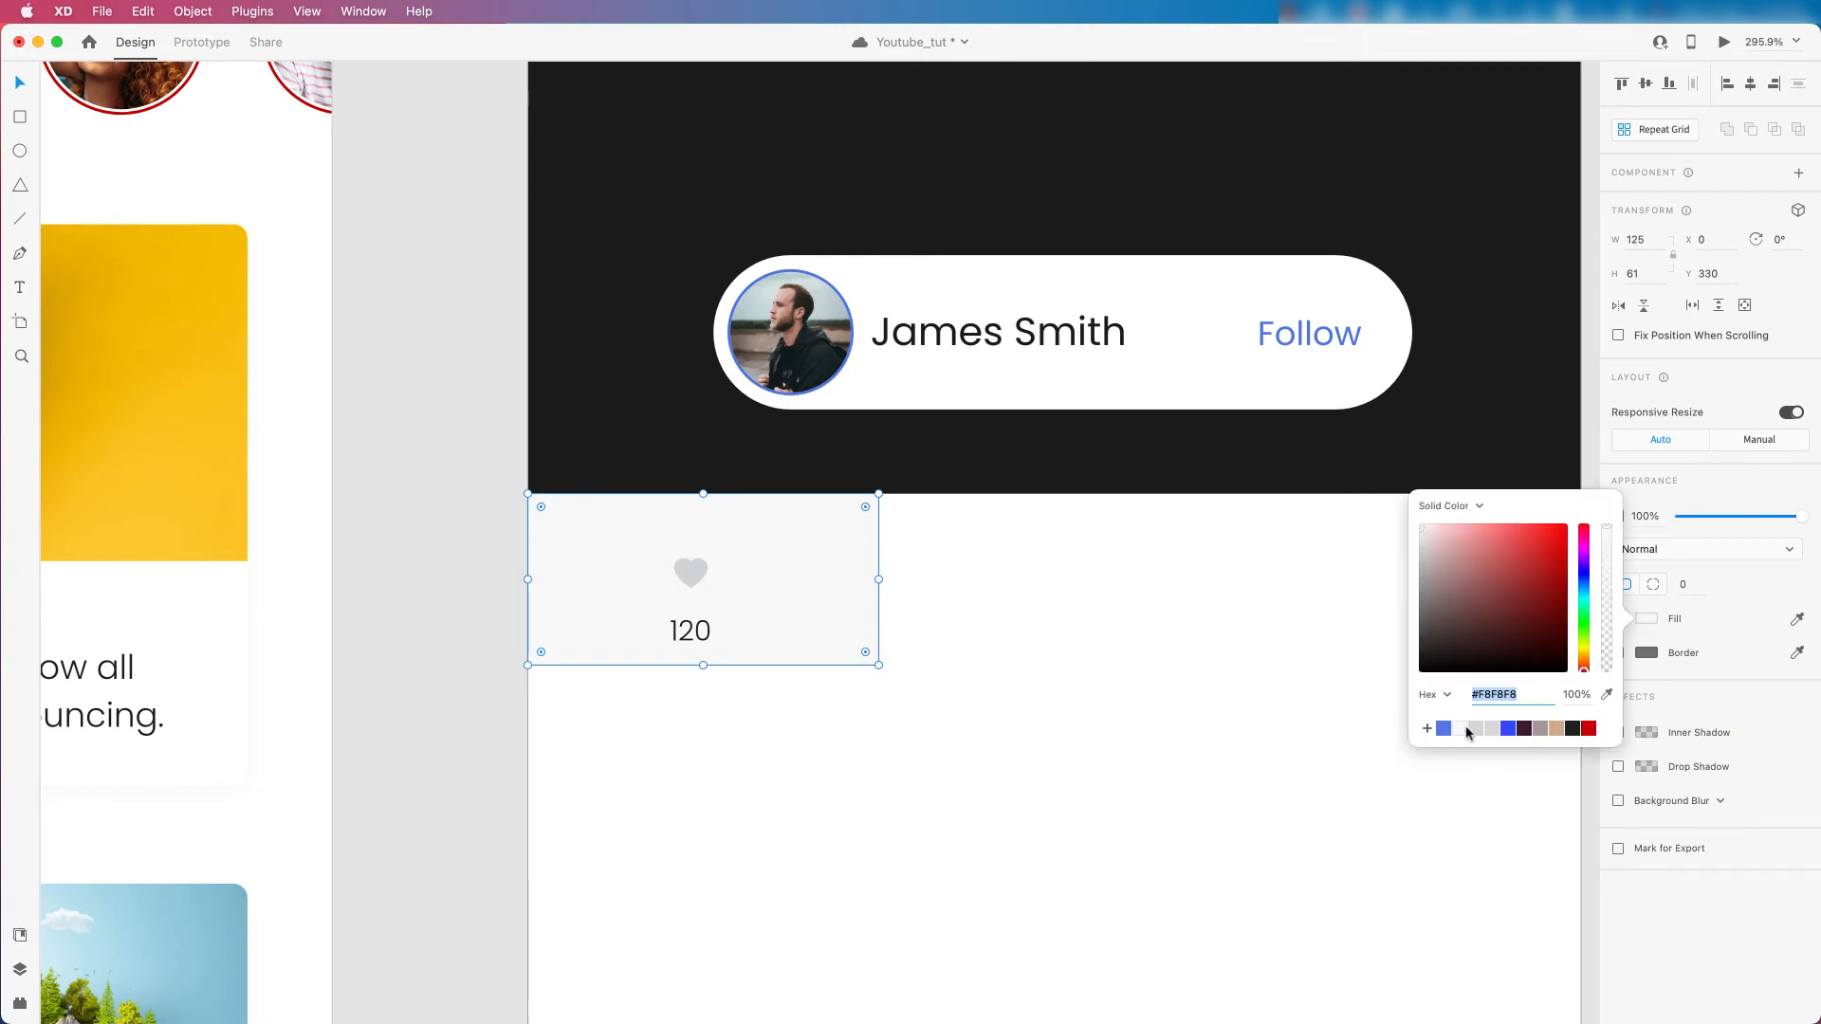
pyautogui.click(1081, 664)
# Enlarge the heart icon to 28 wide and move its 120 count slightly lower.
pyautogui.scroll(-4, 962, 662)
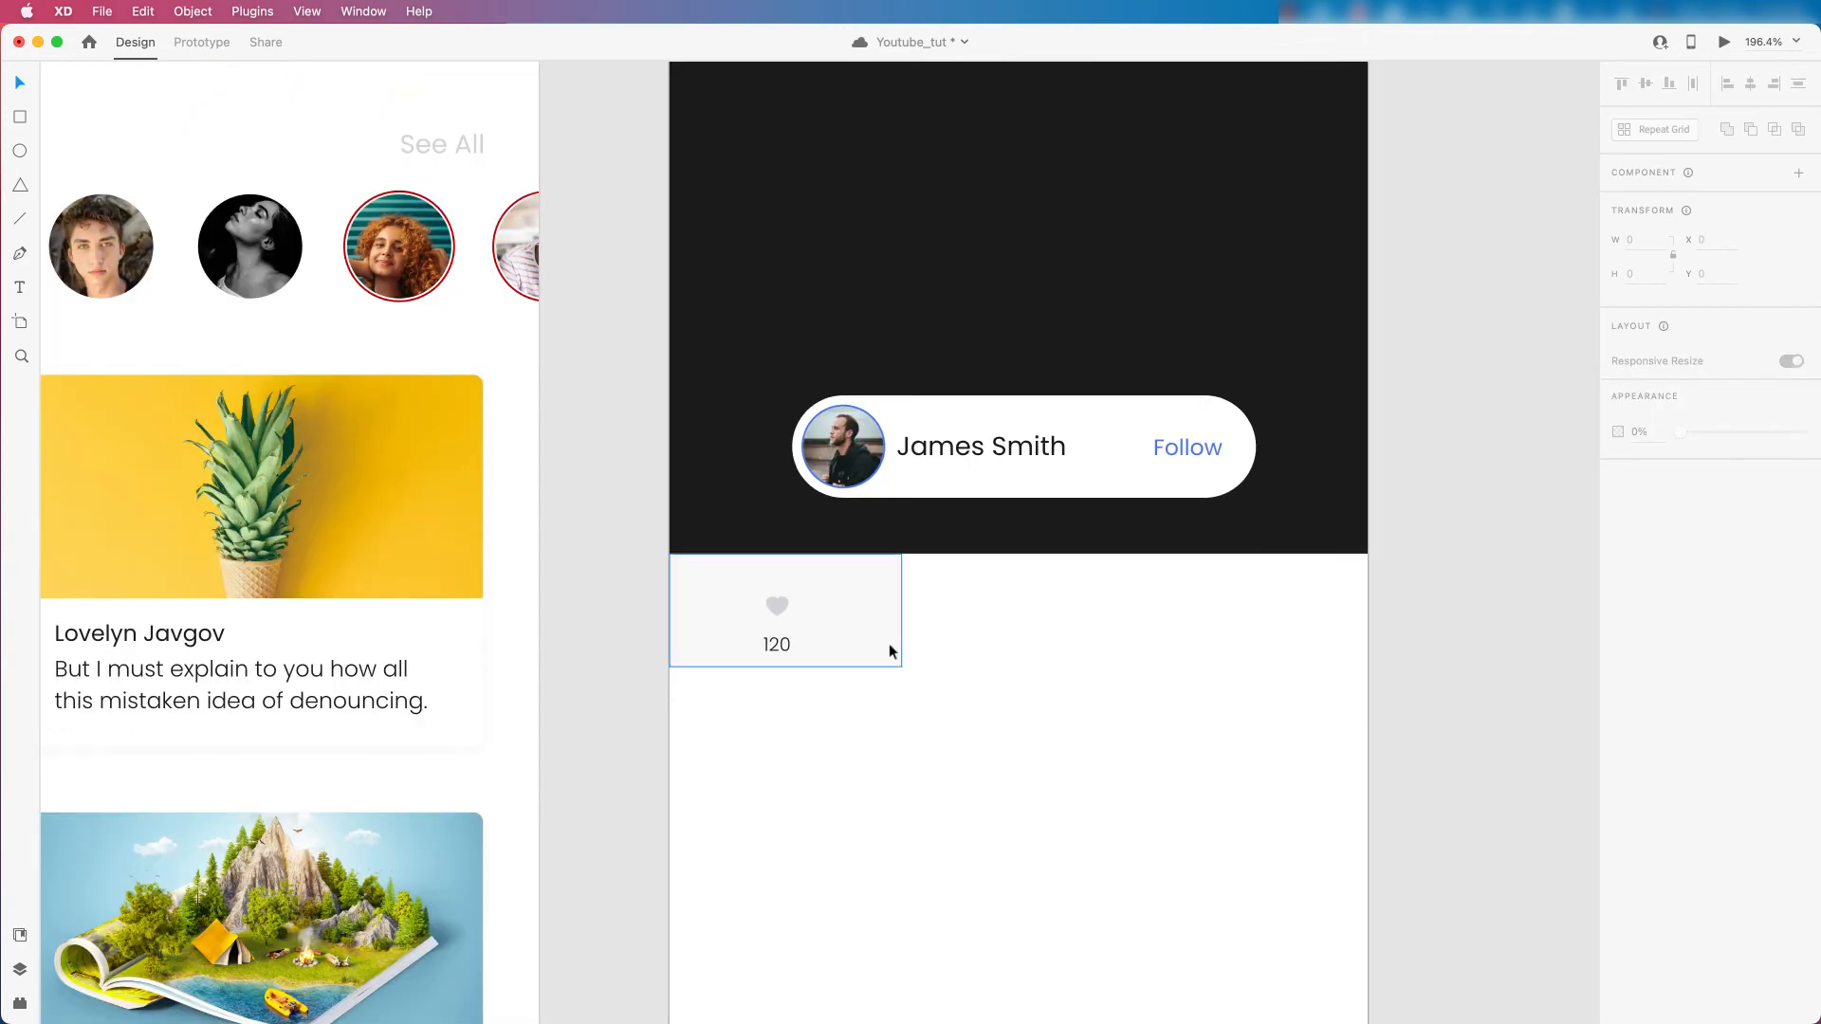
pyautogui.scroll(2, 770, 614)
pyautogui.scroll(3, 768, 616)
pyautogui.doubleClick(791, 600)
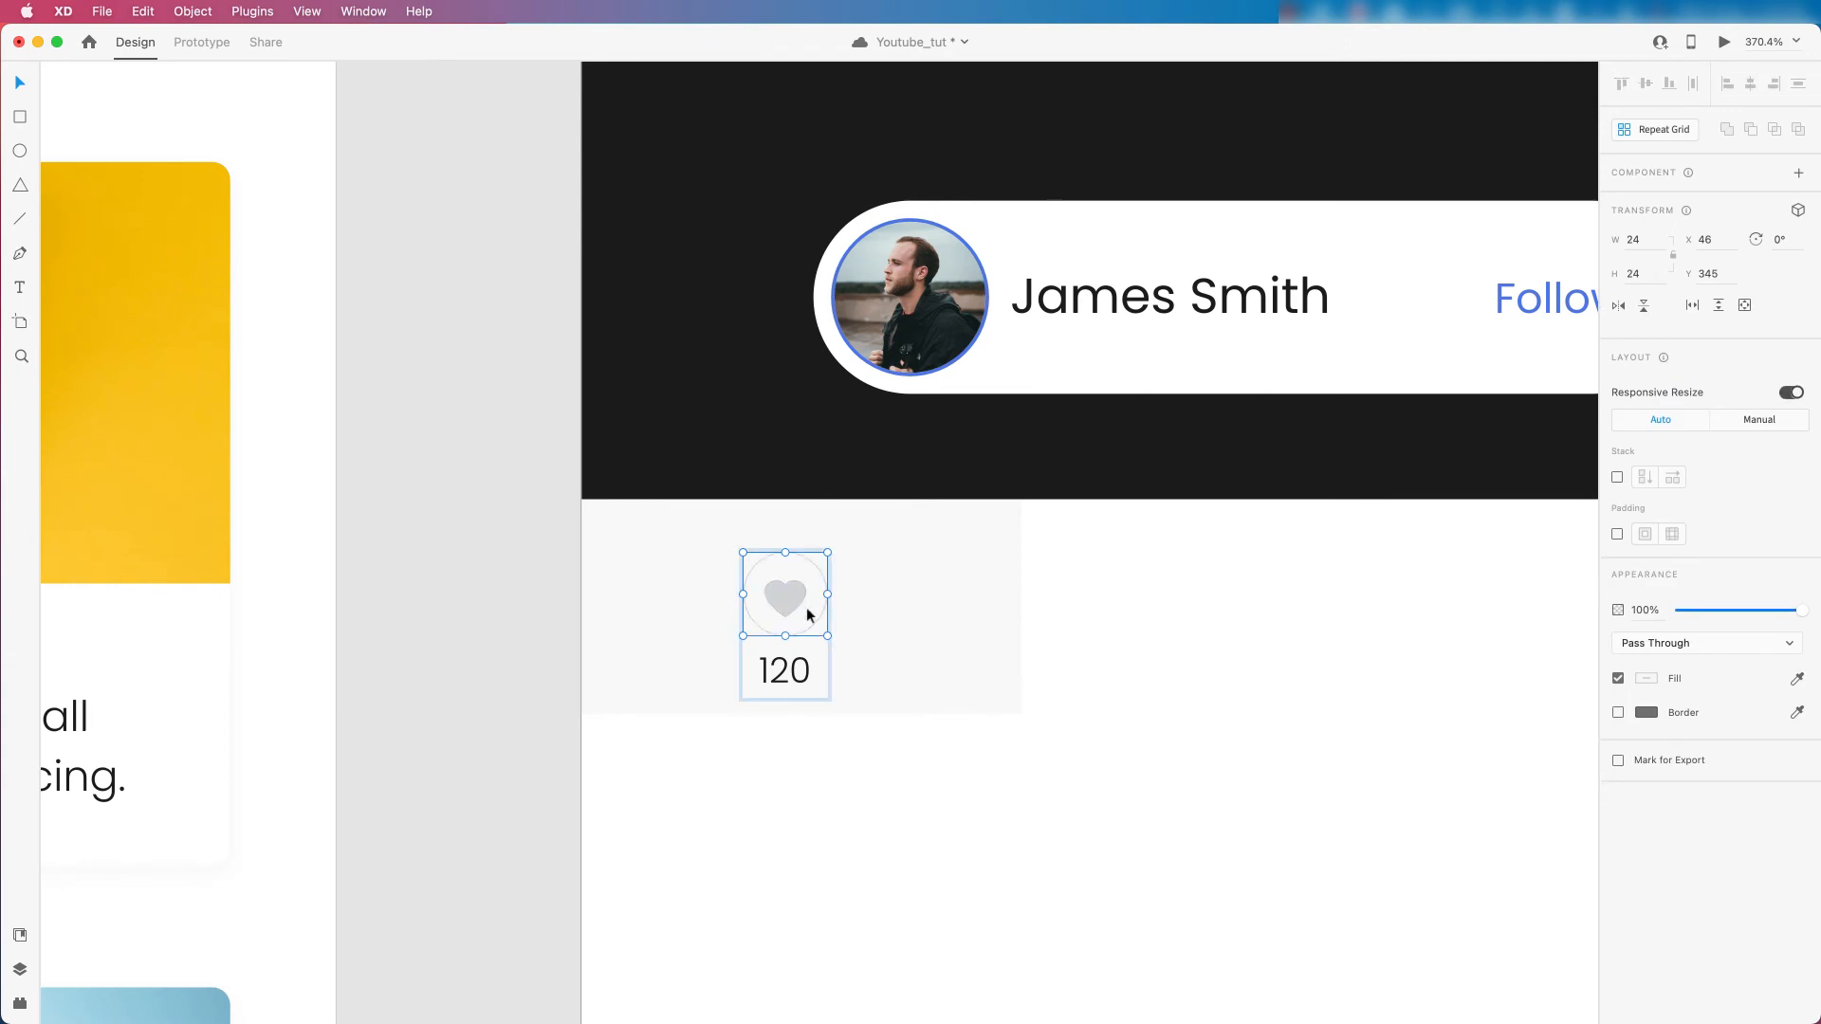
pyautogui.moveTo(825, 635); pyautogui.dragTo(788, 679)
pyautogui.press('Escape')
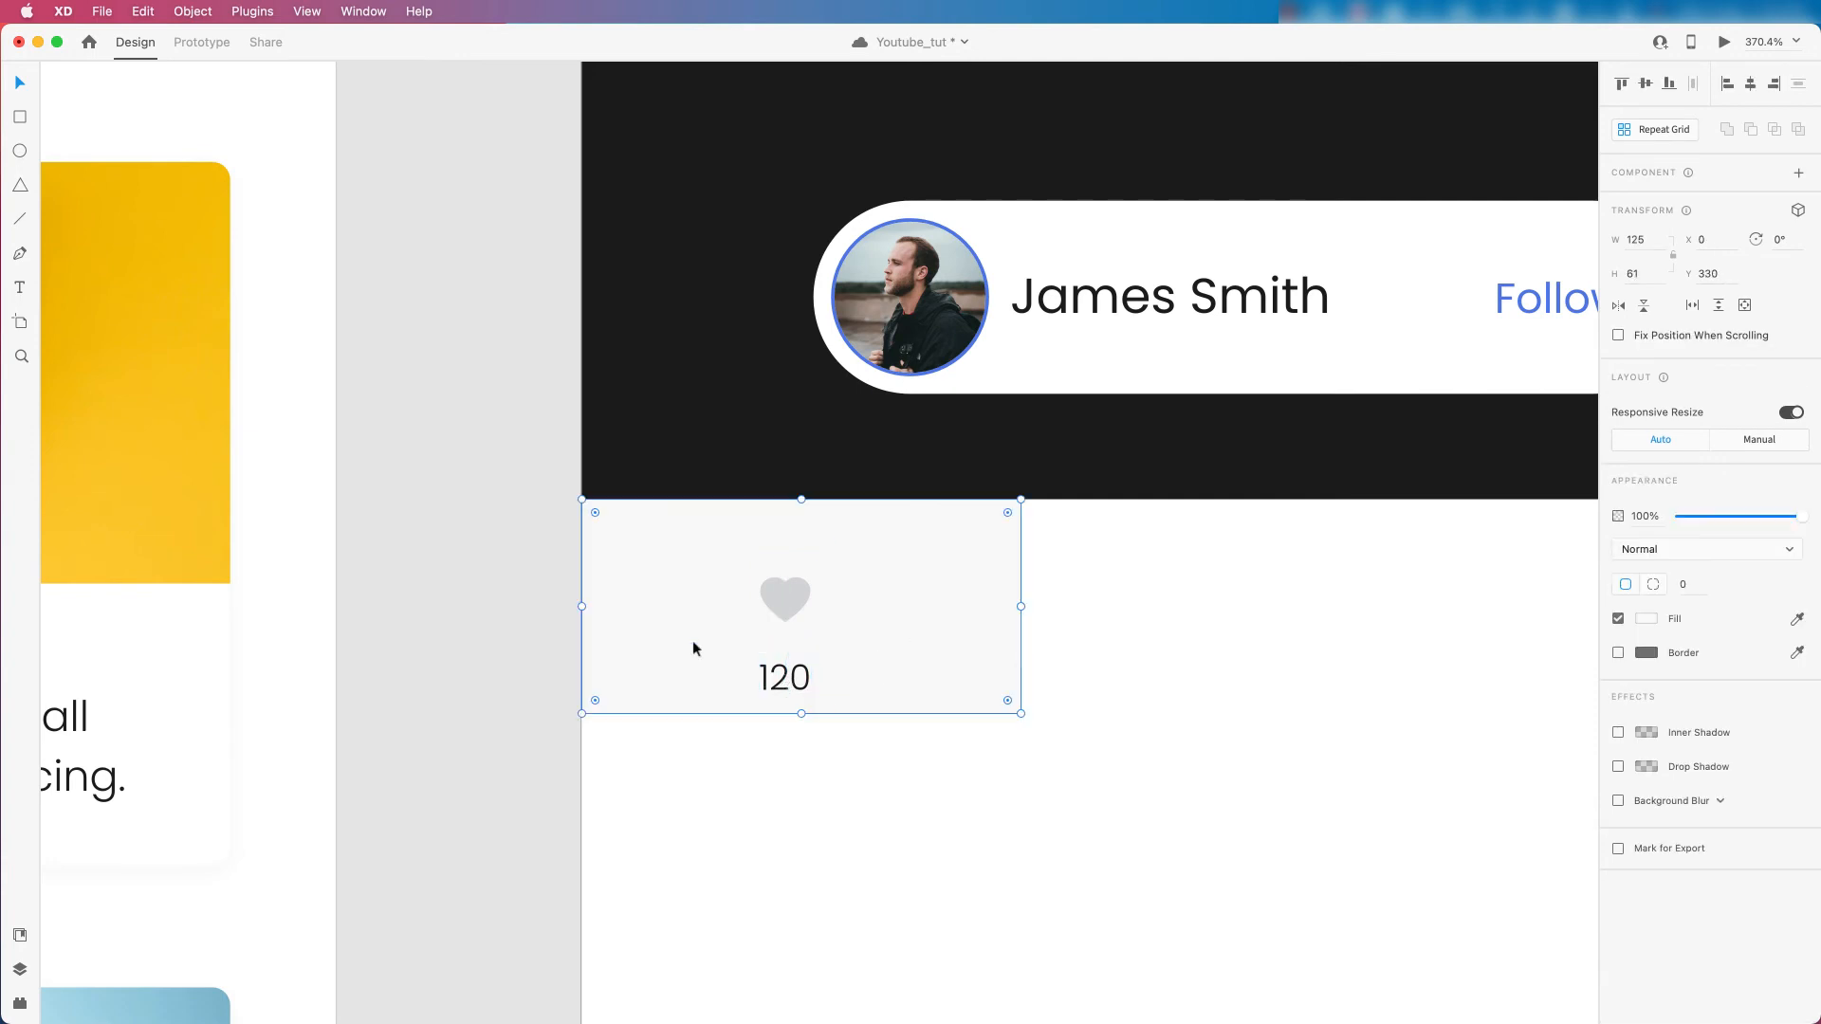
# Change the fill of the grey rectangle behind the heart counter to white.
pyautogui.scroll(-3, 754, 631)
pyautogui.doubleClick(739, 619)
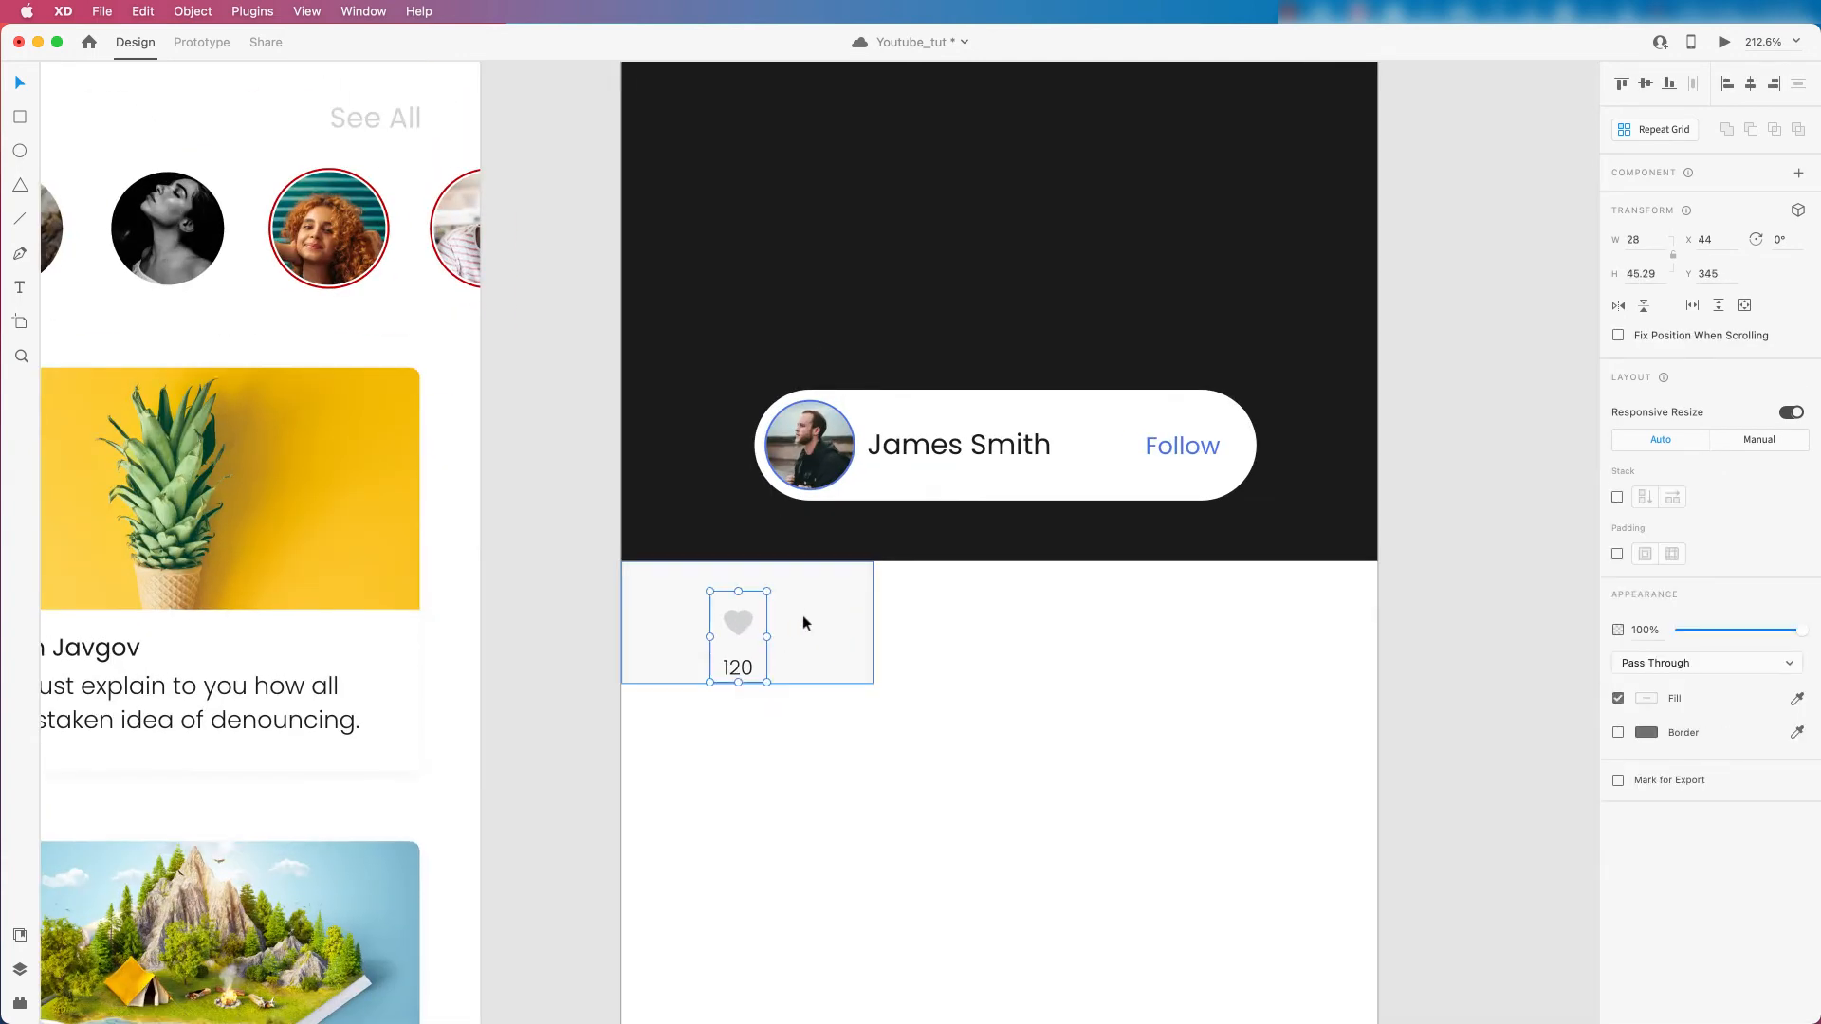
pyautogui.scroll(3, 728, 662)
pyautogui.press('Escape')
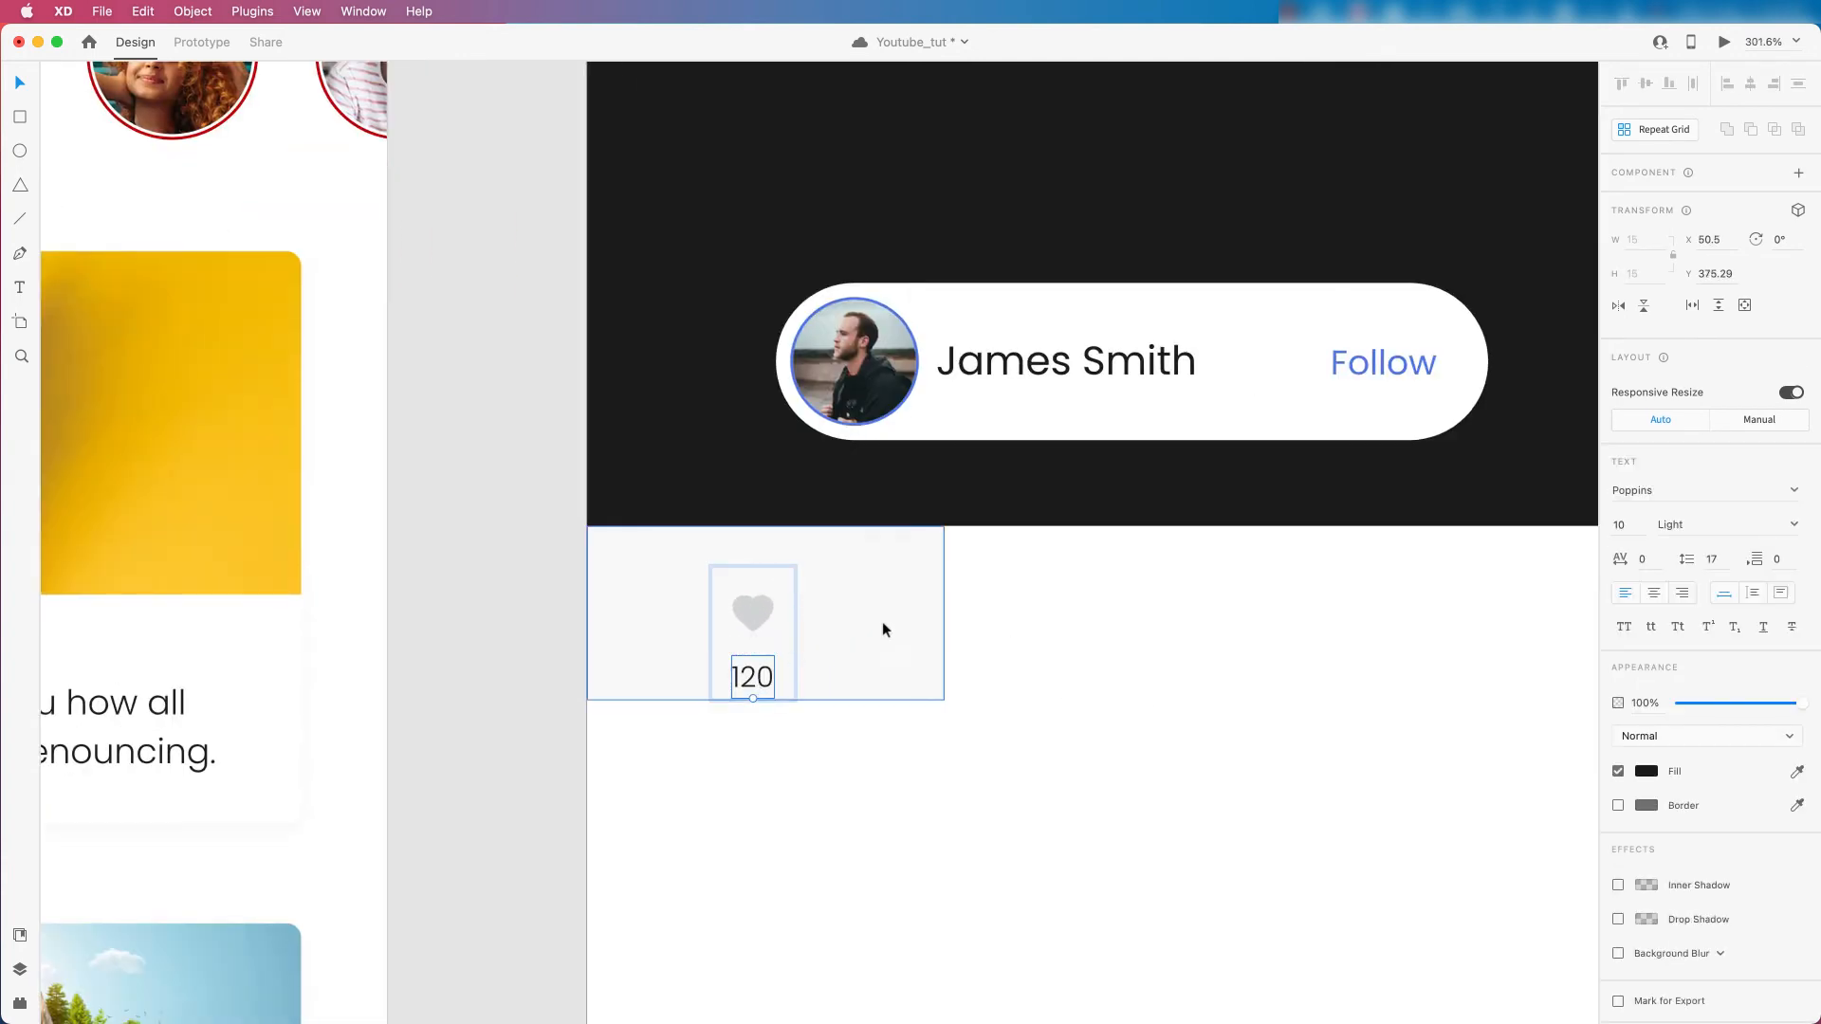
pyautogui.click(1649, 618)
pyautogui.moveTo(1426, 547); pyautogui.dragTo(1408, 502)
pyautogui.click(840, 613)
pyautogui.scroll(1, 749, 706)
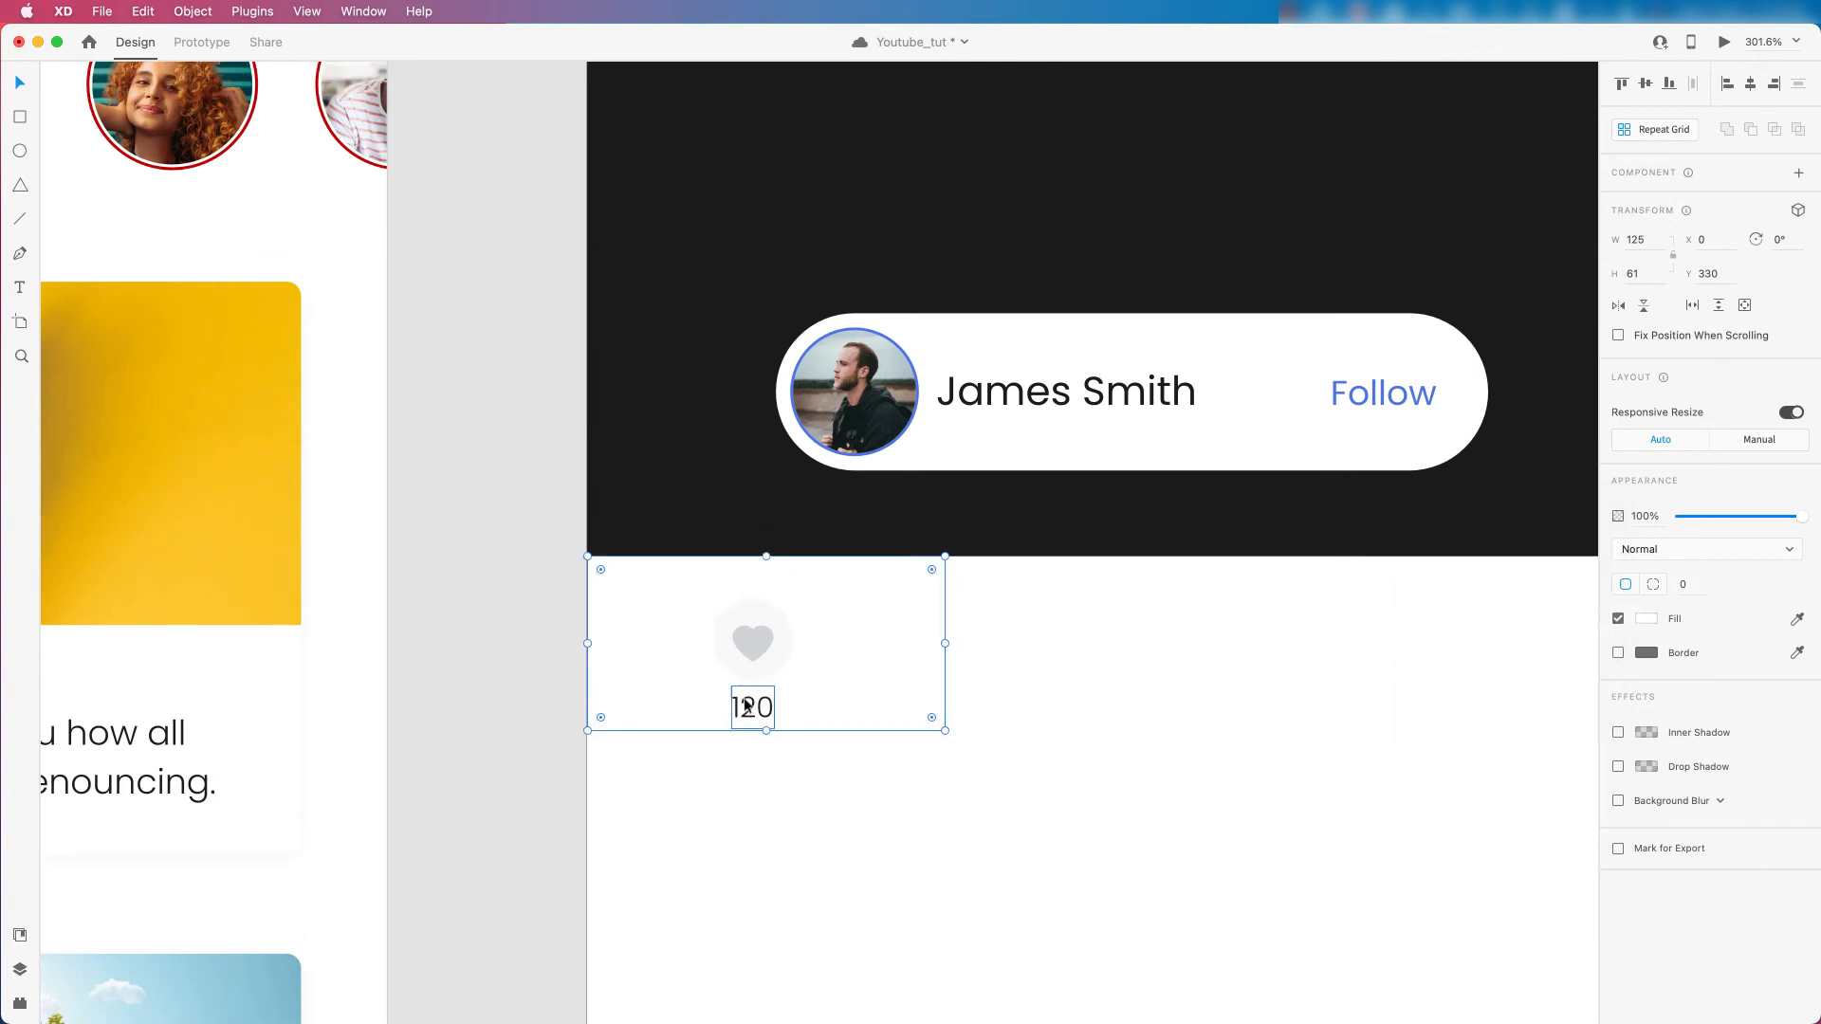
# Set the white rectangle's height to 70 and centre the heart counter vertically inside it.
pyautogui.scroll(-2, 752, 705)
pyautogui.doubleClick(765, 659)
pyautogui.press('alt')
pyautogui.press('Escape')
pyautogui.write('70')
pyautogui.press('Return')
pyautogui.doubleClick(747, 656)
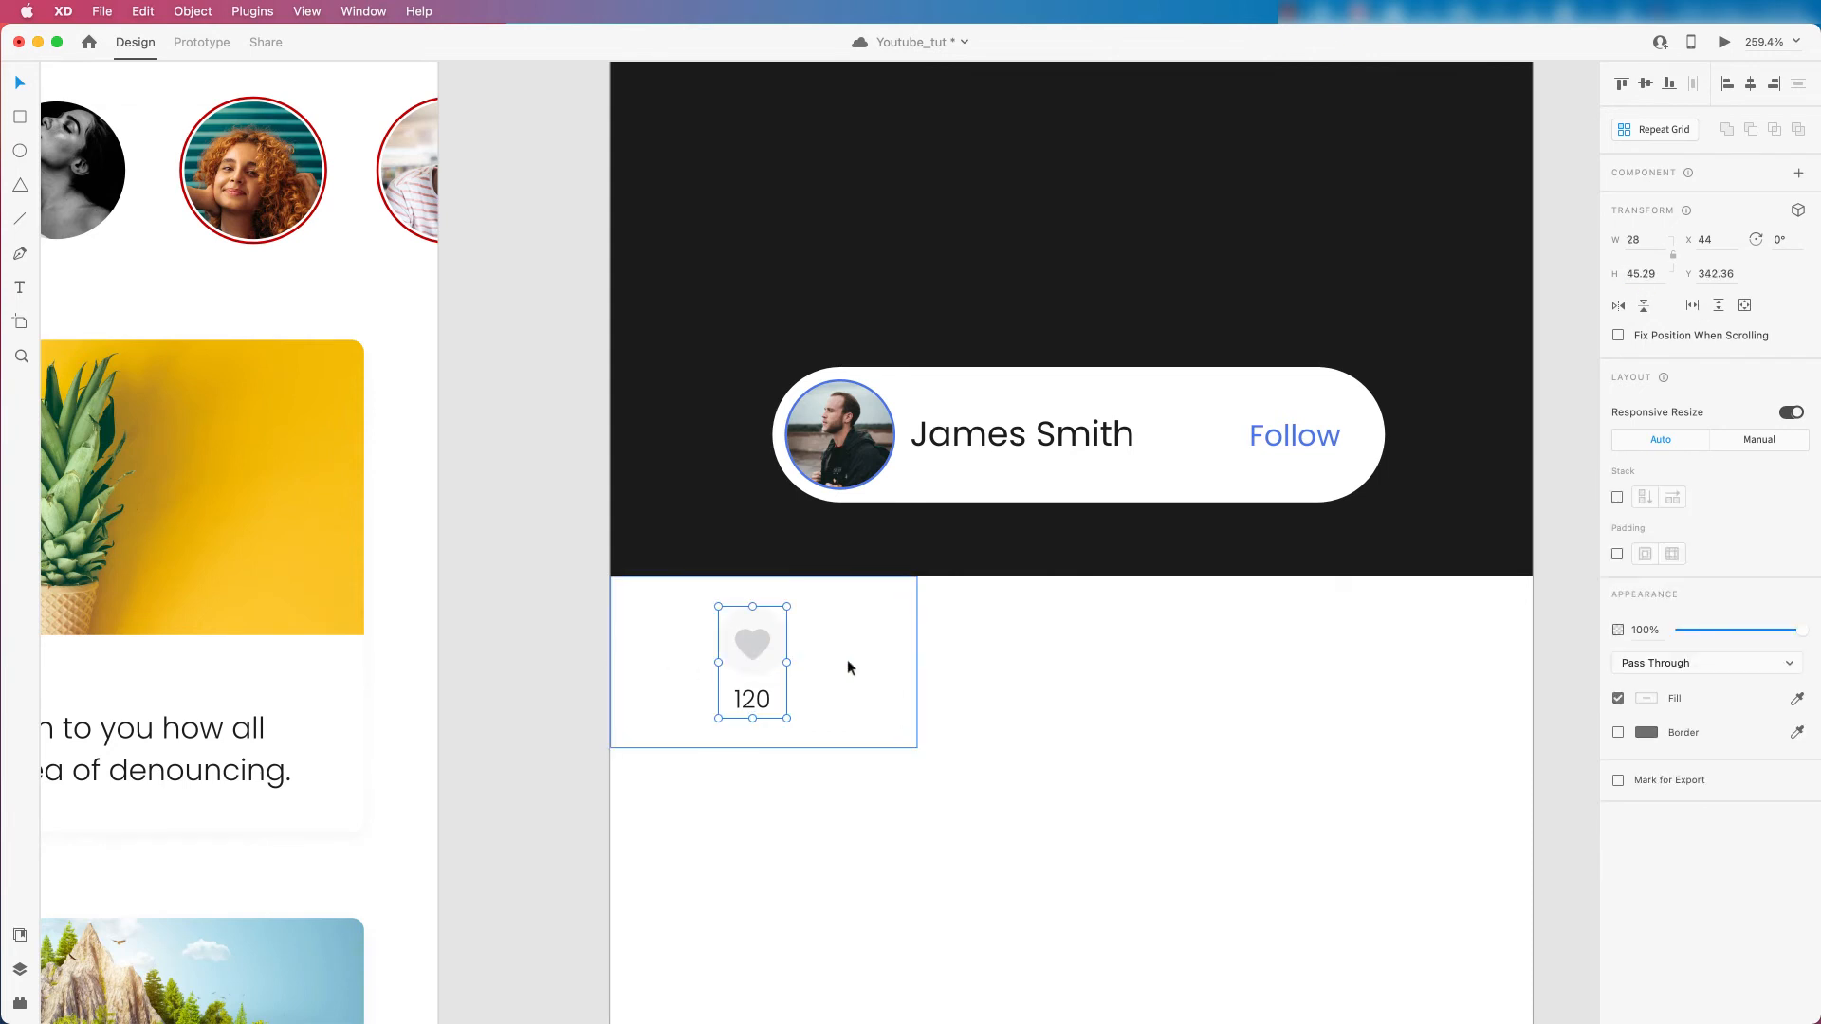
# Duplicate the heart counter cell twice across the Detail screen to form three columns, centring the first counter horizontally in its cell.
pyautogui.moveTo(843, 658); pyautogui.dragTo(1073, 651)
pyautogui.click(1077, 772)
pyautogui.moveTo(763, 648); pyautogui.dragTo(773, 649)
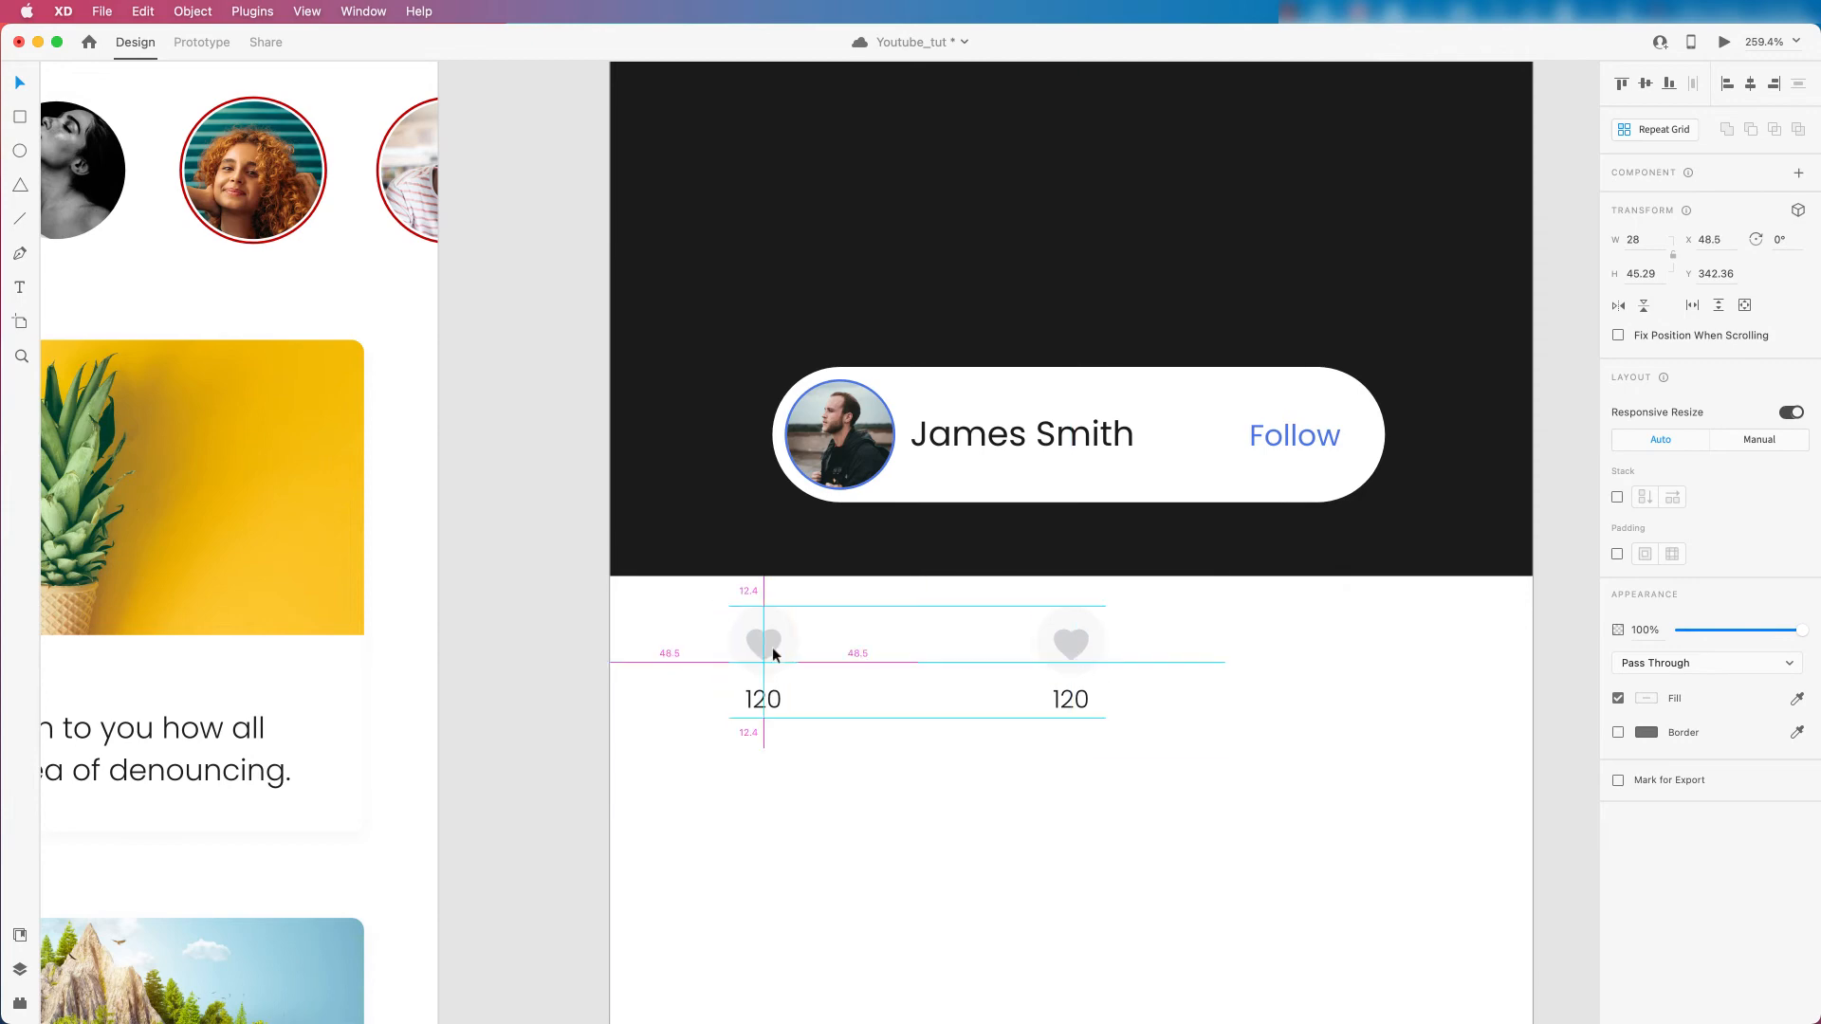
pyautogui.moveTo(1147, 642); pyautogui.dragTo(1436, 664)
# Copy the eye icon with its 25k count from the first Feed post and place it beside the Detail screen's first heart counter.
pyautogui.press('super+0')
pyautogui.scroll(5, 498, 601)
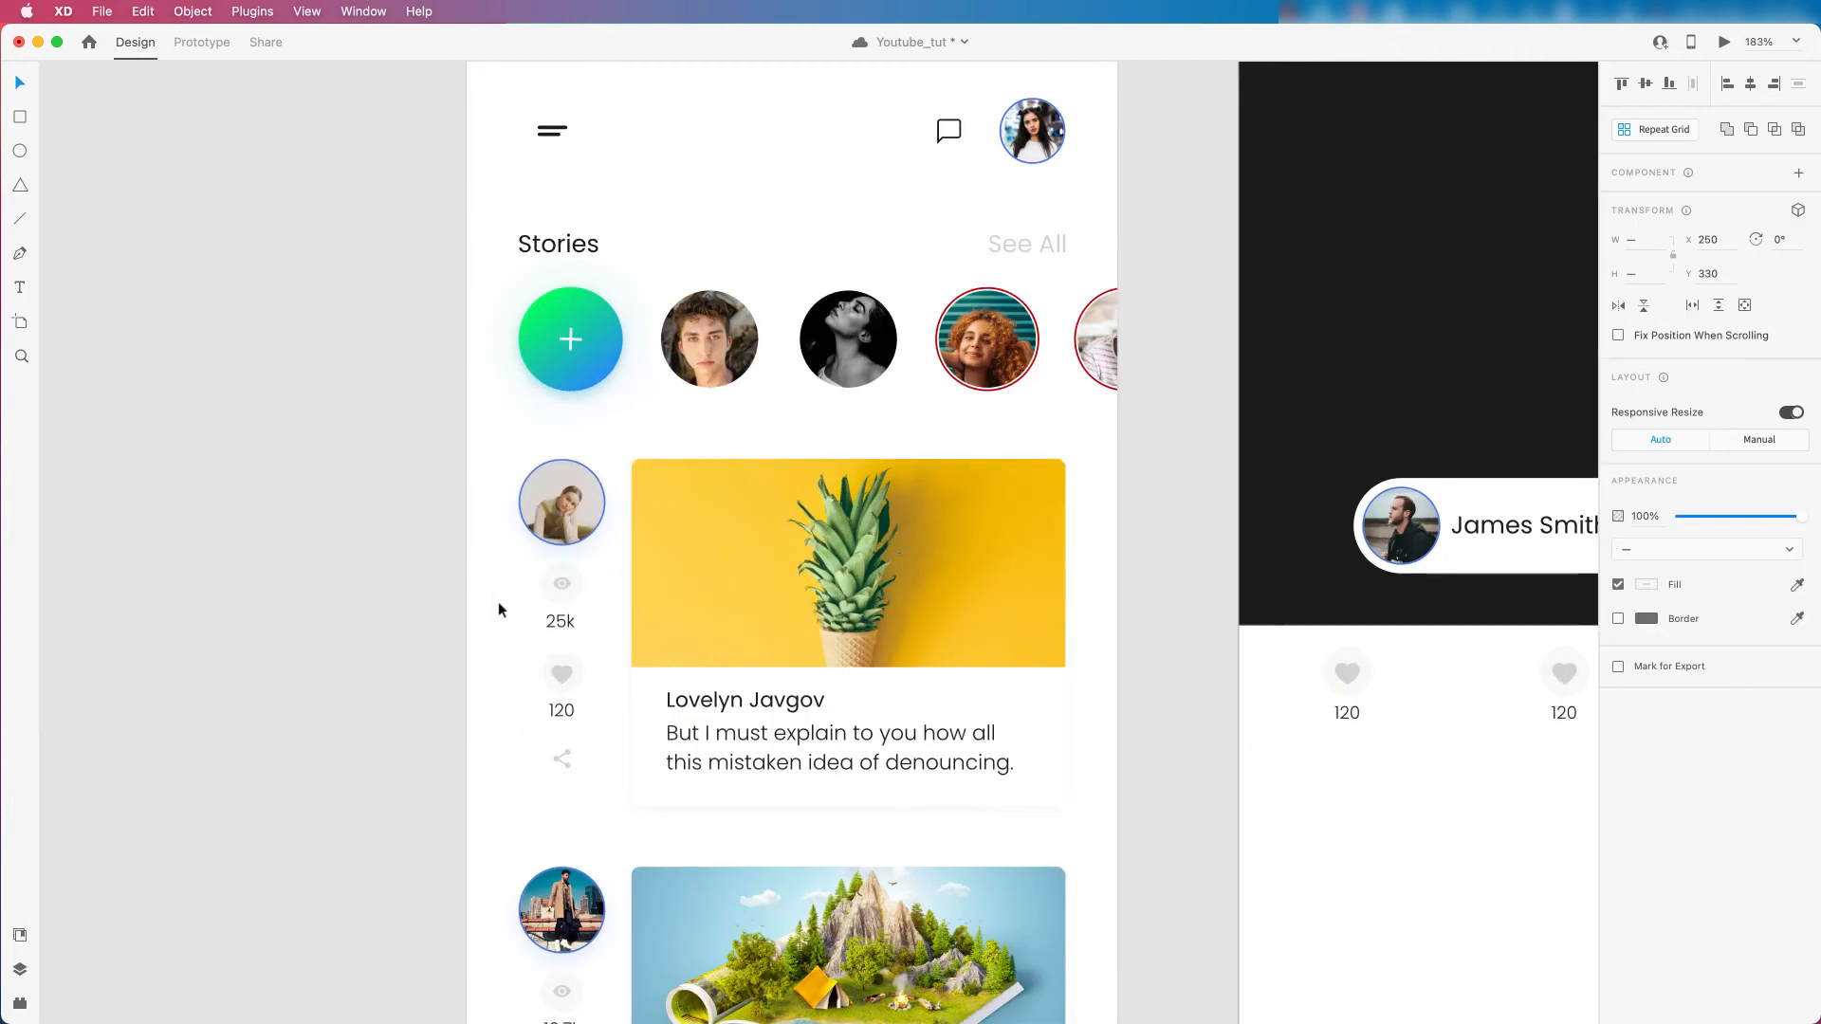
pyautogui.click(559, 579)
pyautogui.doubleClick(560, 580)
pyautogui.doubleClick(559, 580)
pyautogui.doubleClick(560, 579)
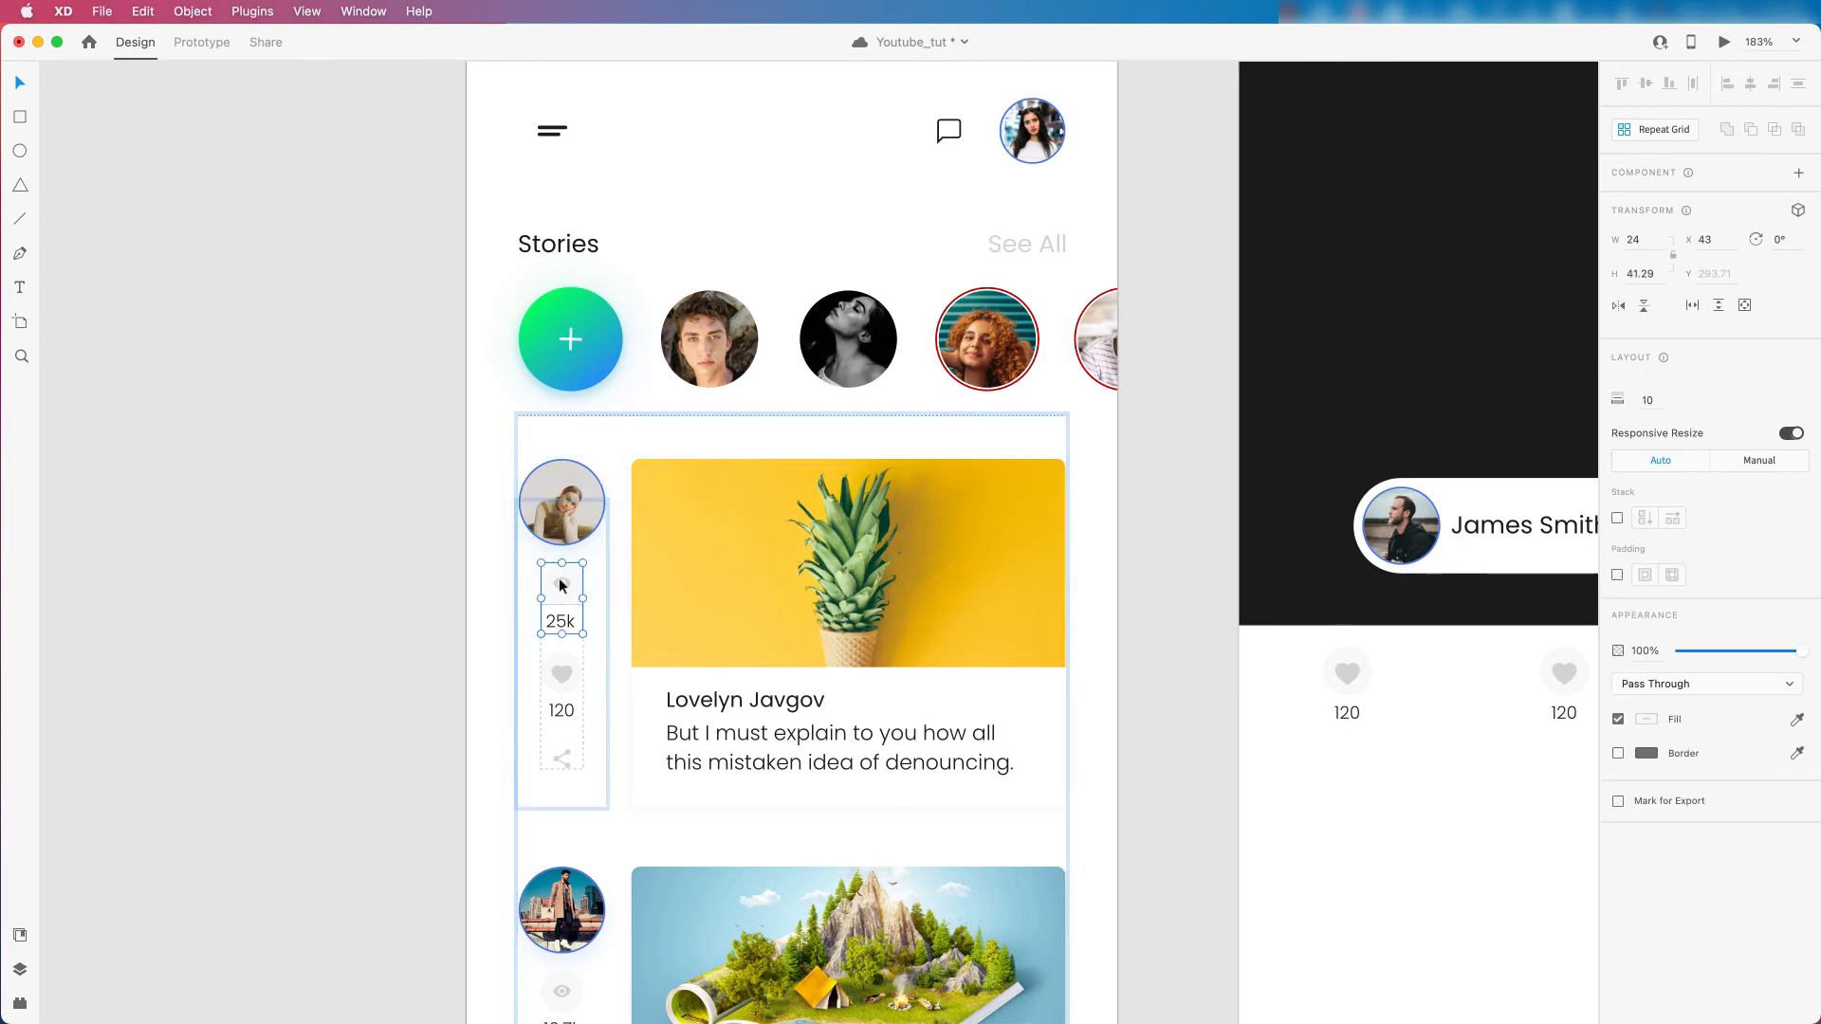
pyautogui.press('super+0')
pyautogui.scroll(7, 1020, 760)
pyautogui.click(883, 630)
pyautogui.press('super+v')
pyautogui.moveTo(861, 498); pyautogui.dragTo(954, 656)
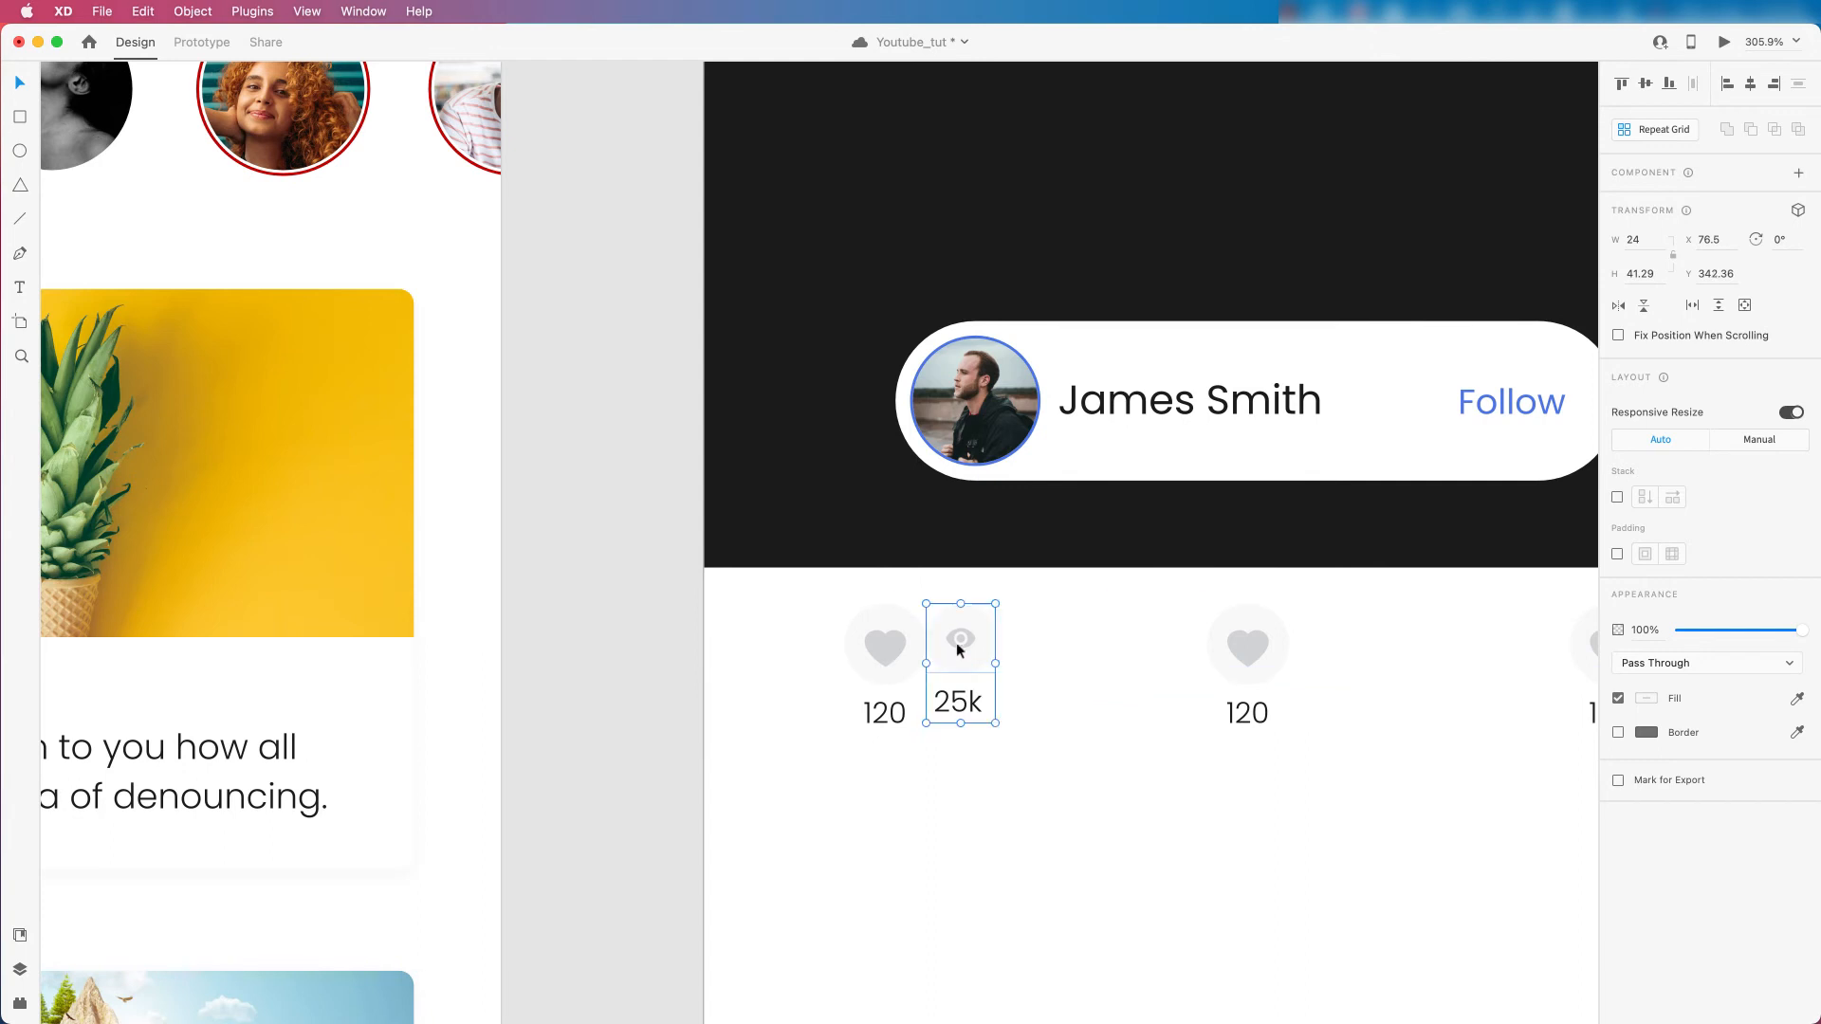
# Delete the first cell's heart counter and put the eye counter in its place, scaled to about 28.6 by 43.6.
pyautogui.click(867, 652)
pyautogui.click(965, 652)
pyautogui.click(1091, 657)
pyautogui.click(895, 665)
pyautogui.press('Delete')
pyautogui.moveTo(966, 644); pyautogui.dragTo(891, 650)
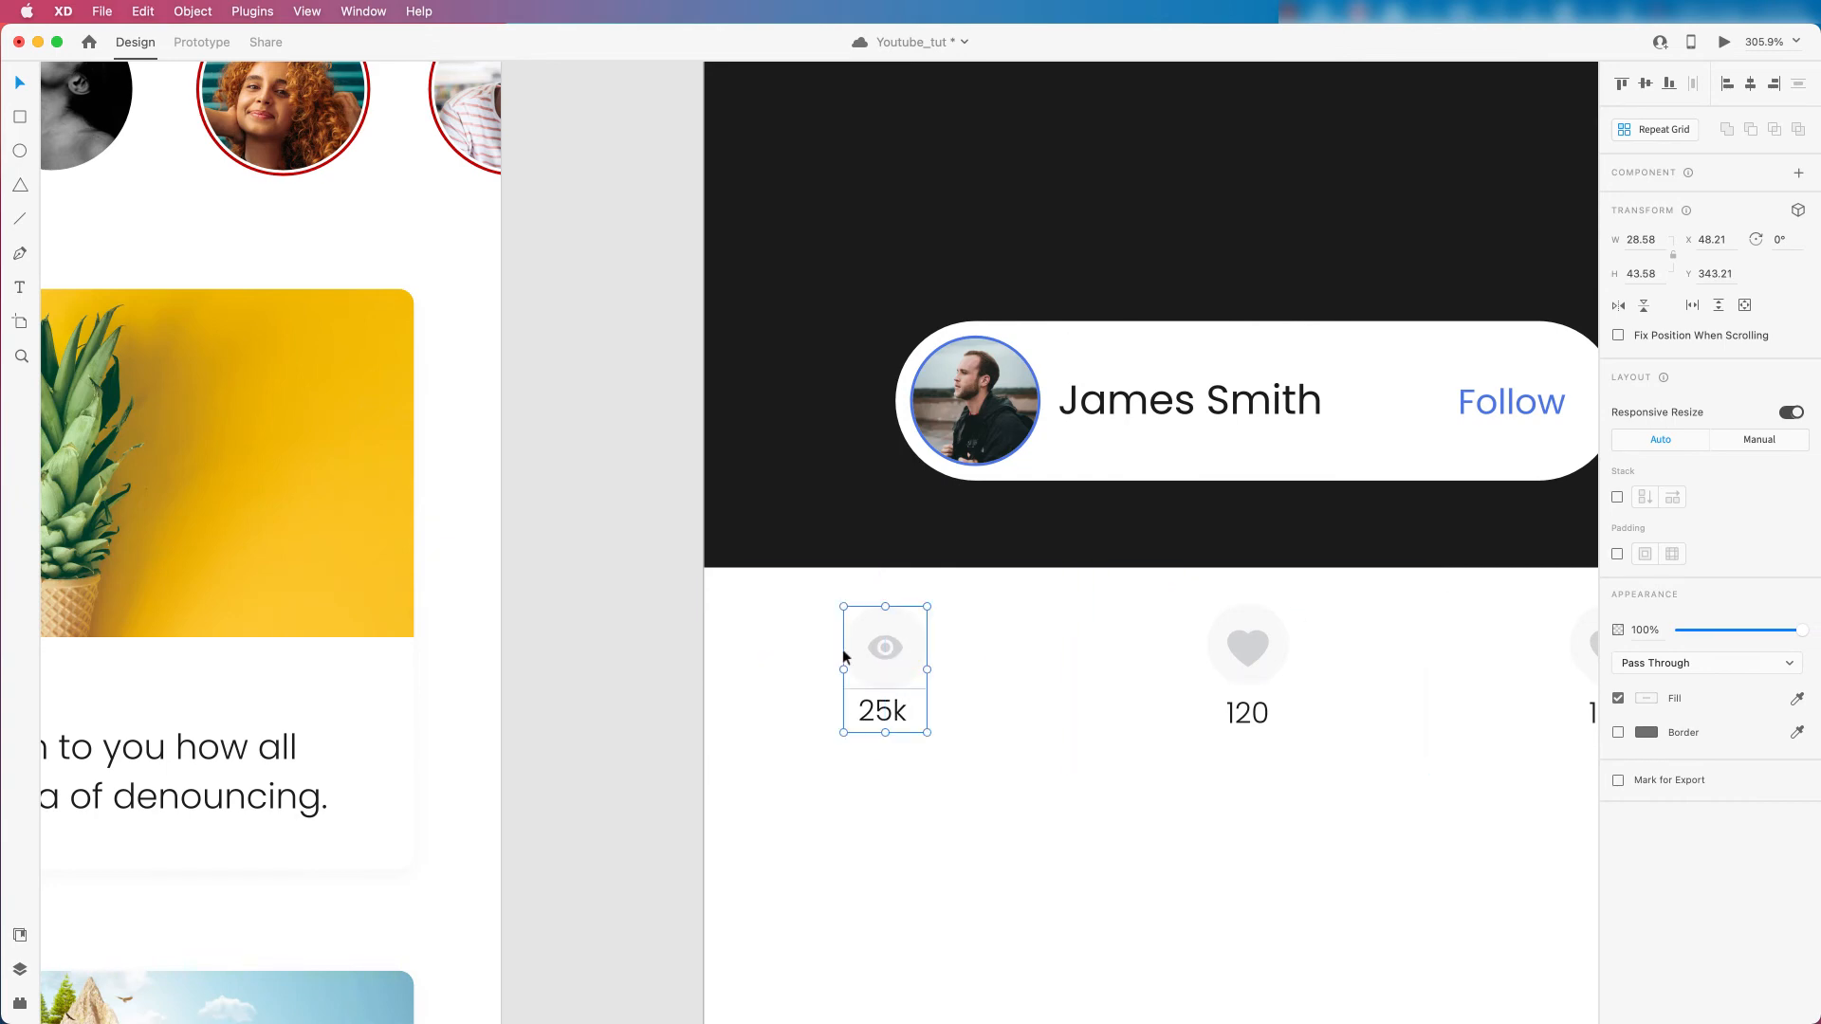
# Examine the spacing and balance of the three-part stats row on the Detail screen.
pyautogui.scroll(-10, 842, 653)
pyautogui.scroll(6, 896, 641)
pyautogui.scroll(-6, 865, 640)
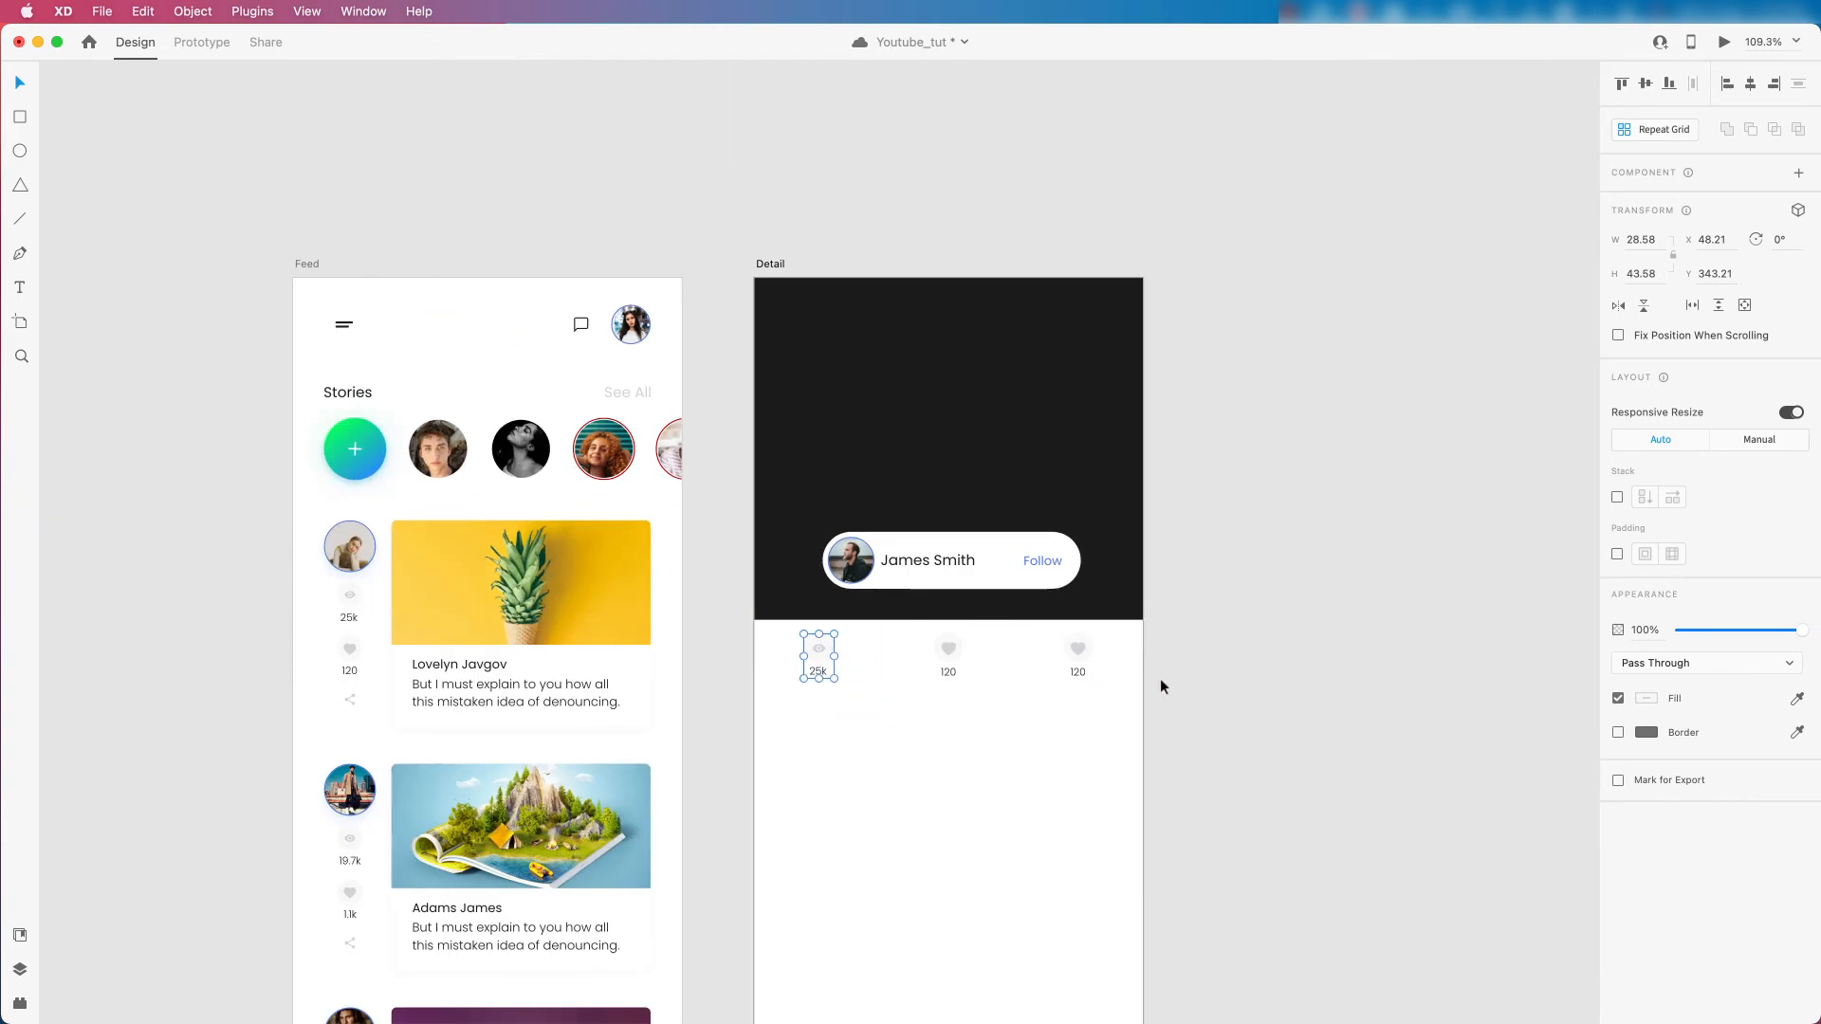
pyautogui.click(863, 659)
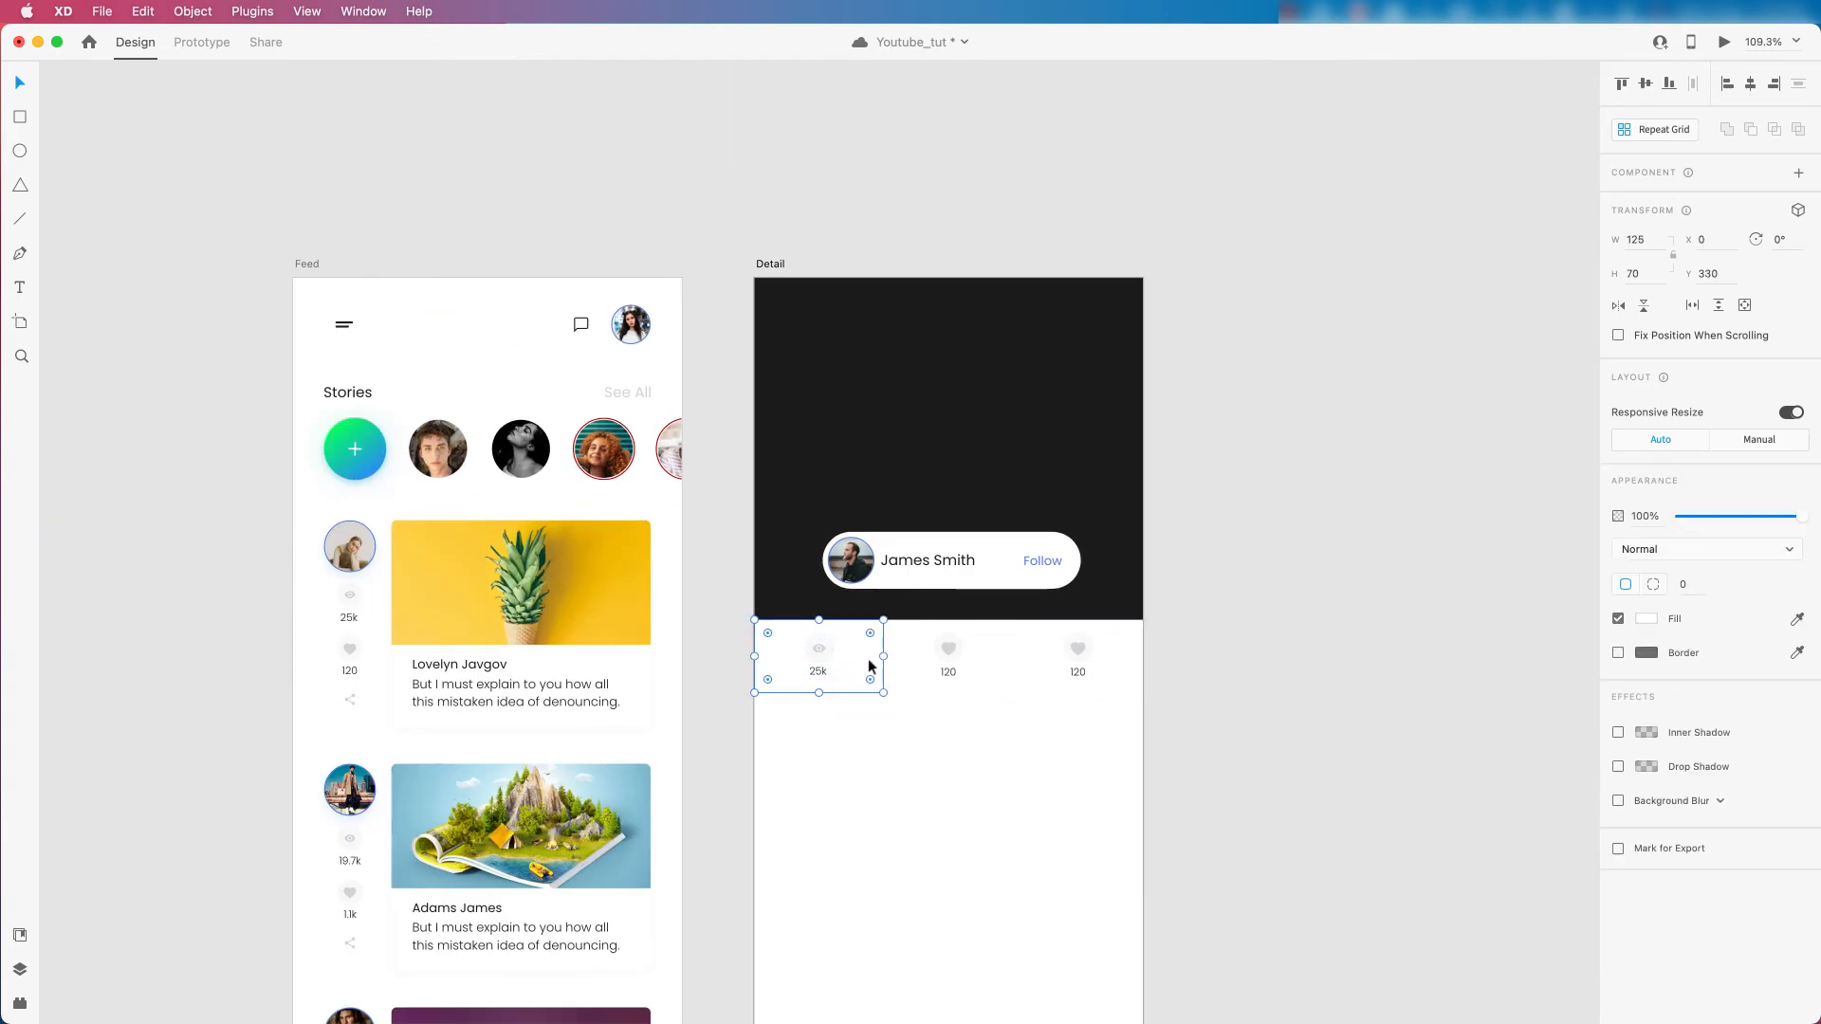
pyautogui.scroll(-4, 890, 659)
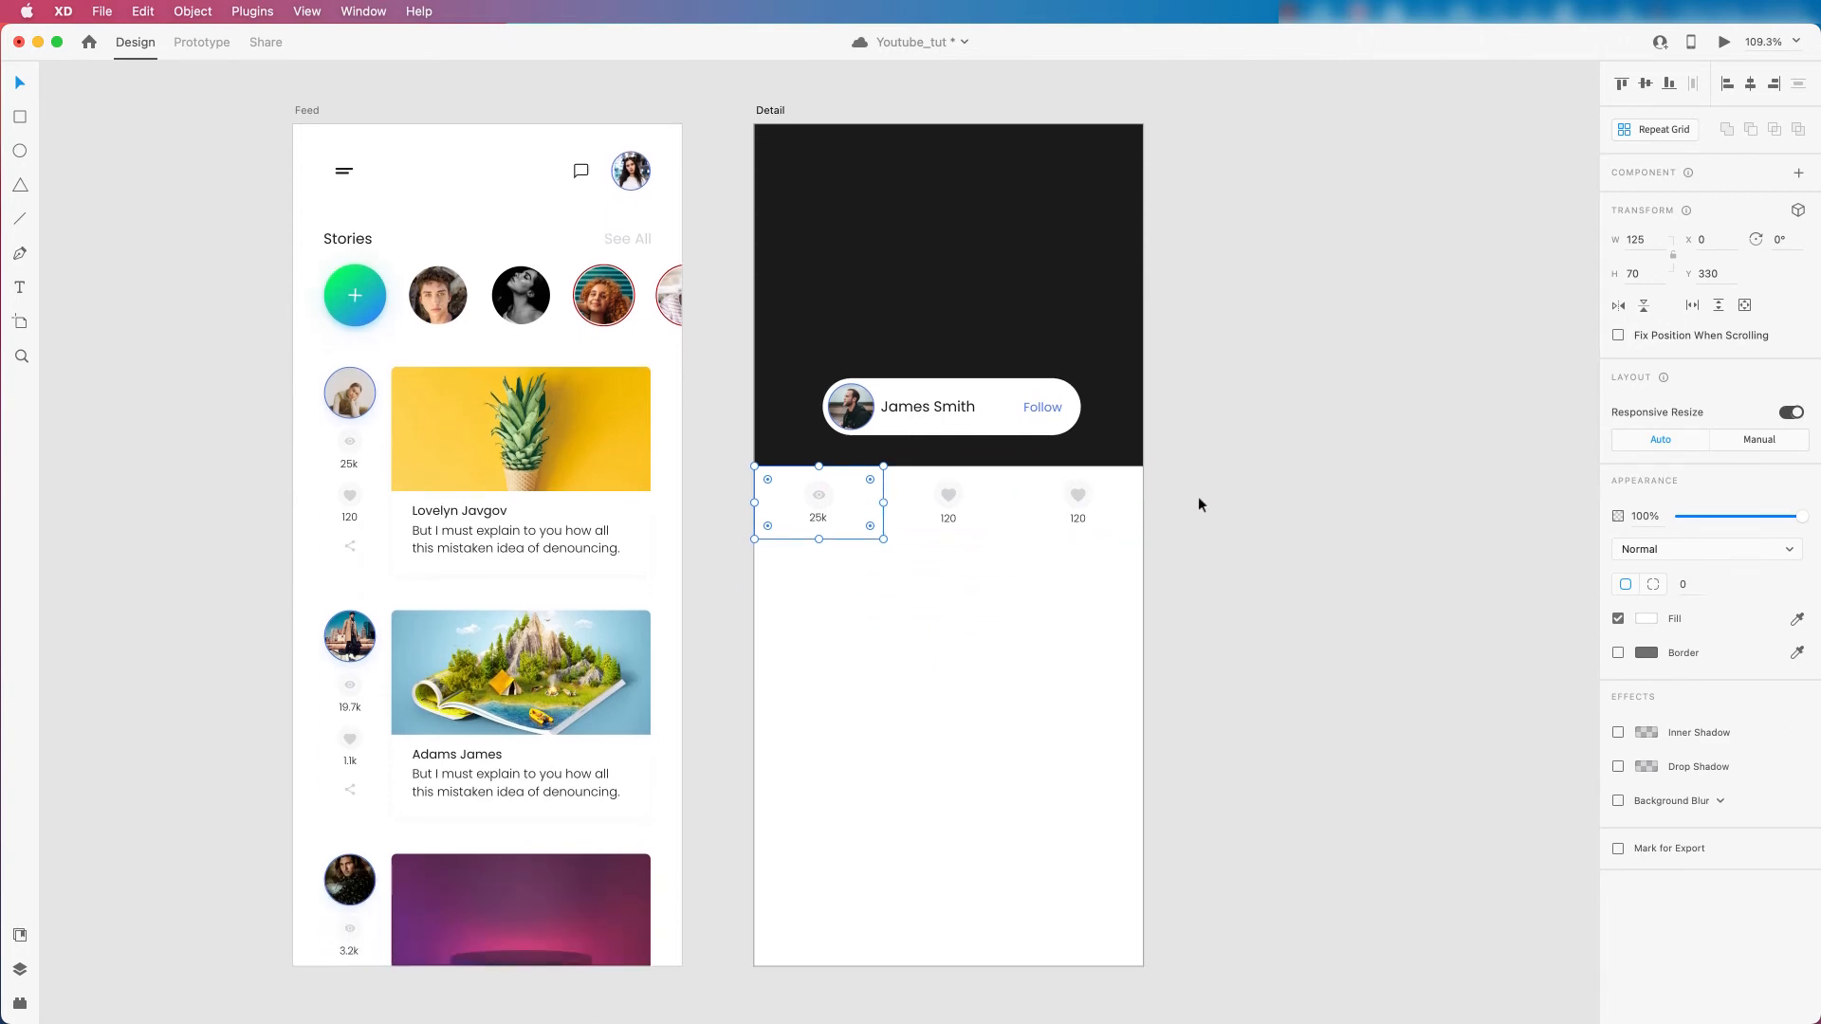
pyautogui.click(1197, 497)
pyautogui.scroll(5, 1252, 550)
pyautogui.scroll(-6, 1252, 550)
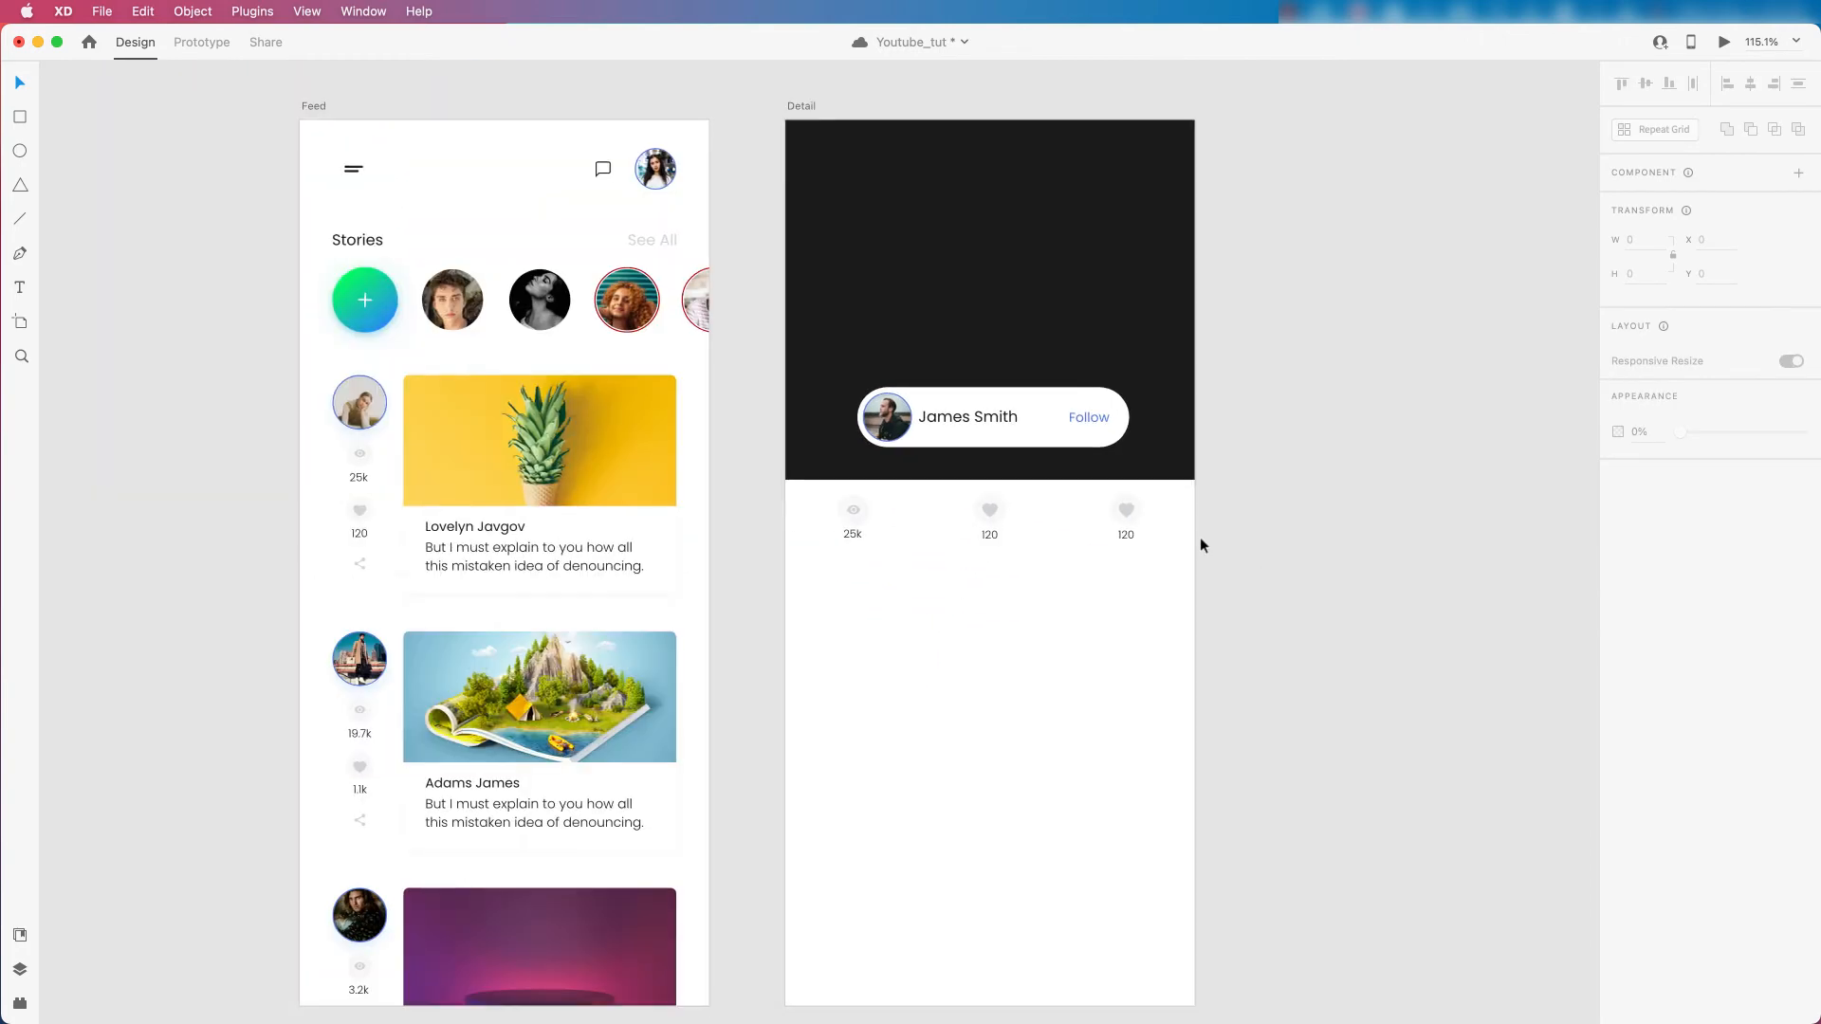
# Fill the middle stat's heart icon with the red swatch #C30000.
pyautogui.scroll(3, 1252, 550)
pyautogui.scroll(5, 996, 513)
pyautogui.click(994, 515)
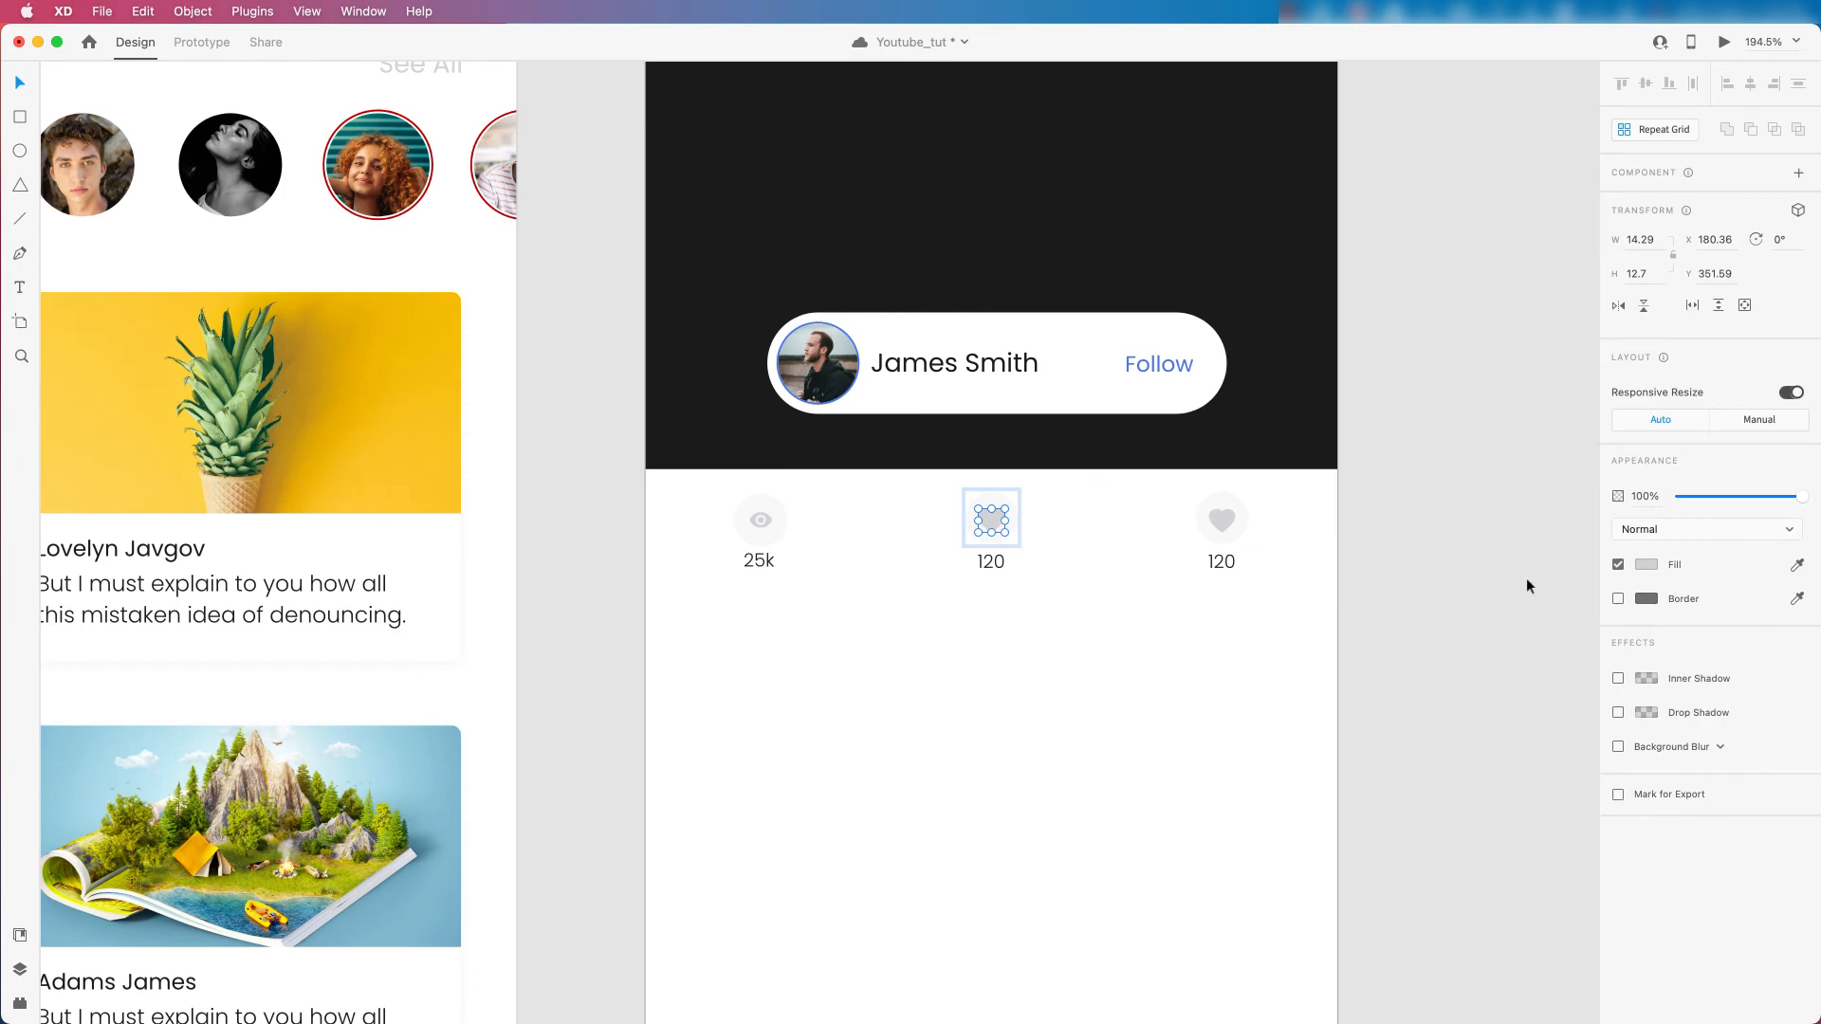
pyautogui.click(1646, 566)
pyautogui.click(1589, 674)
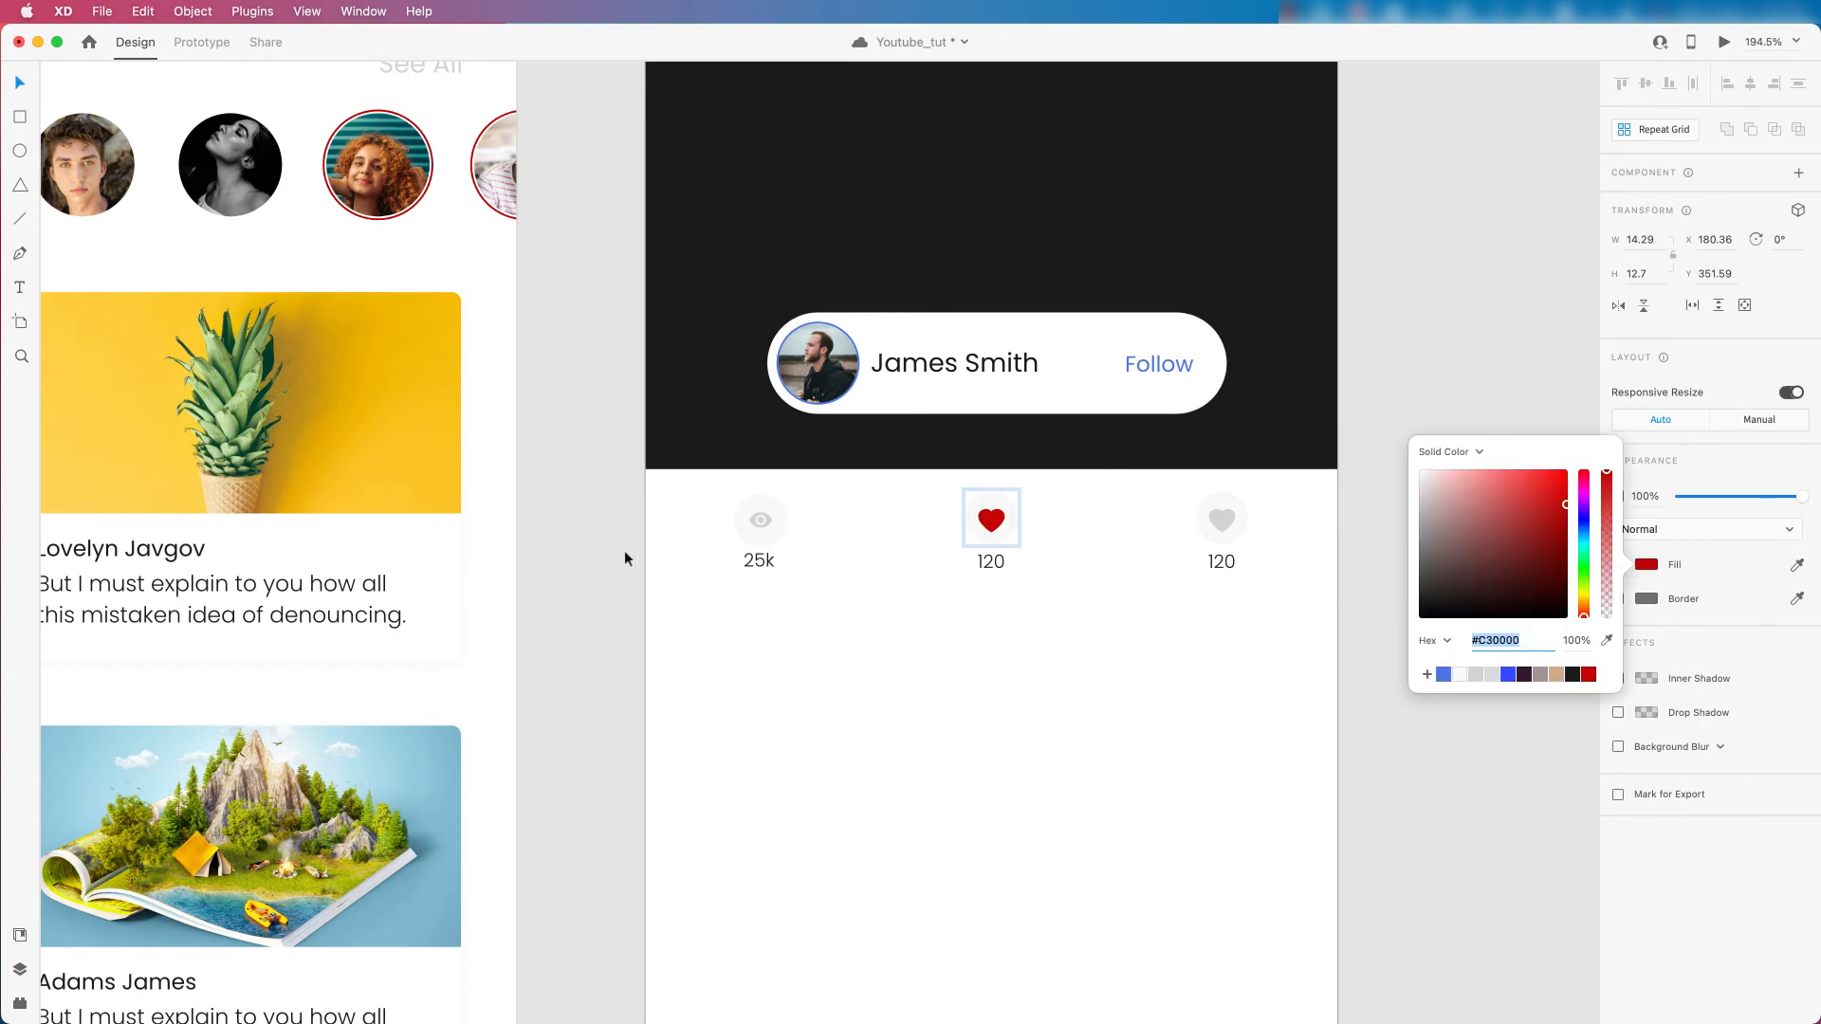
pyautogui.scroll(-5, 635, 550)
pyautogui.press('Escape')
pyautogui.scroll(4, 645, 541)
pyautogui.scroll(2, 645, 545)
pyautogui.click(1007, 560)
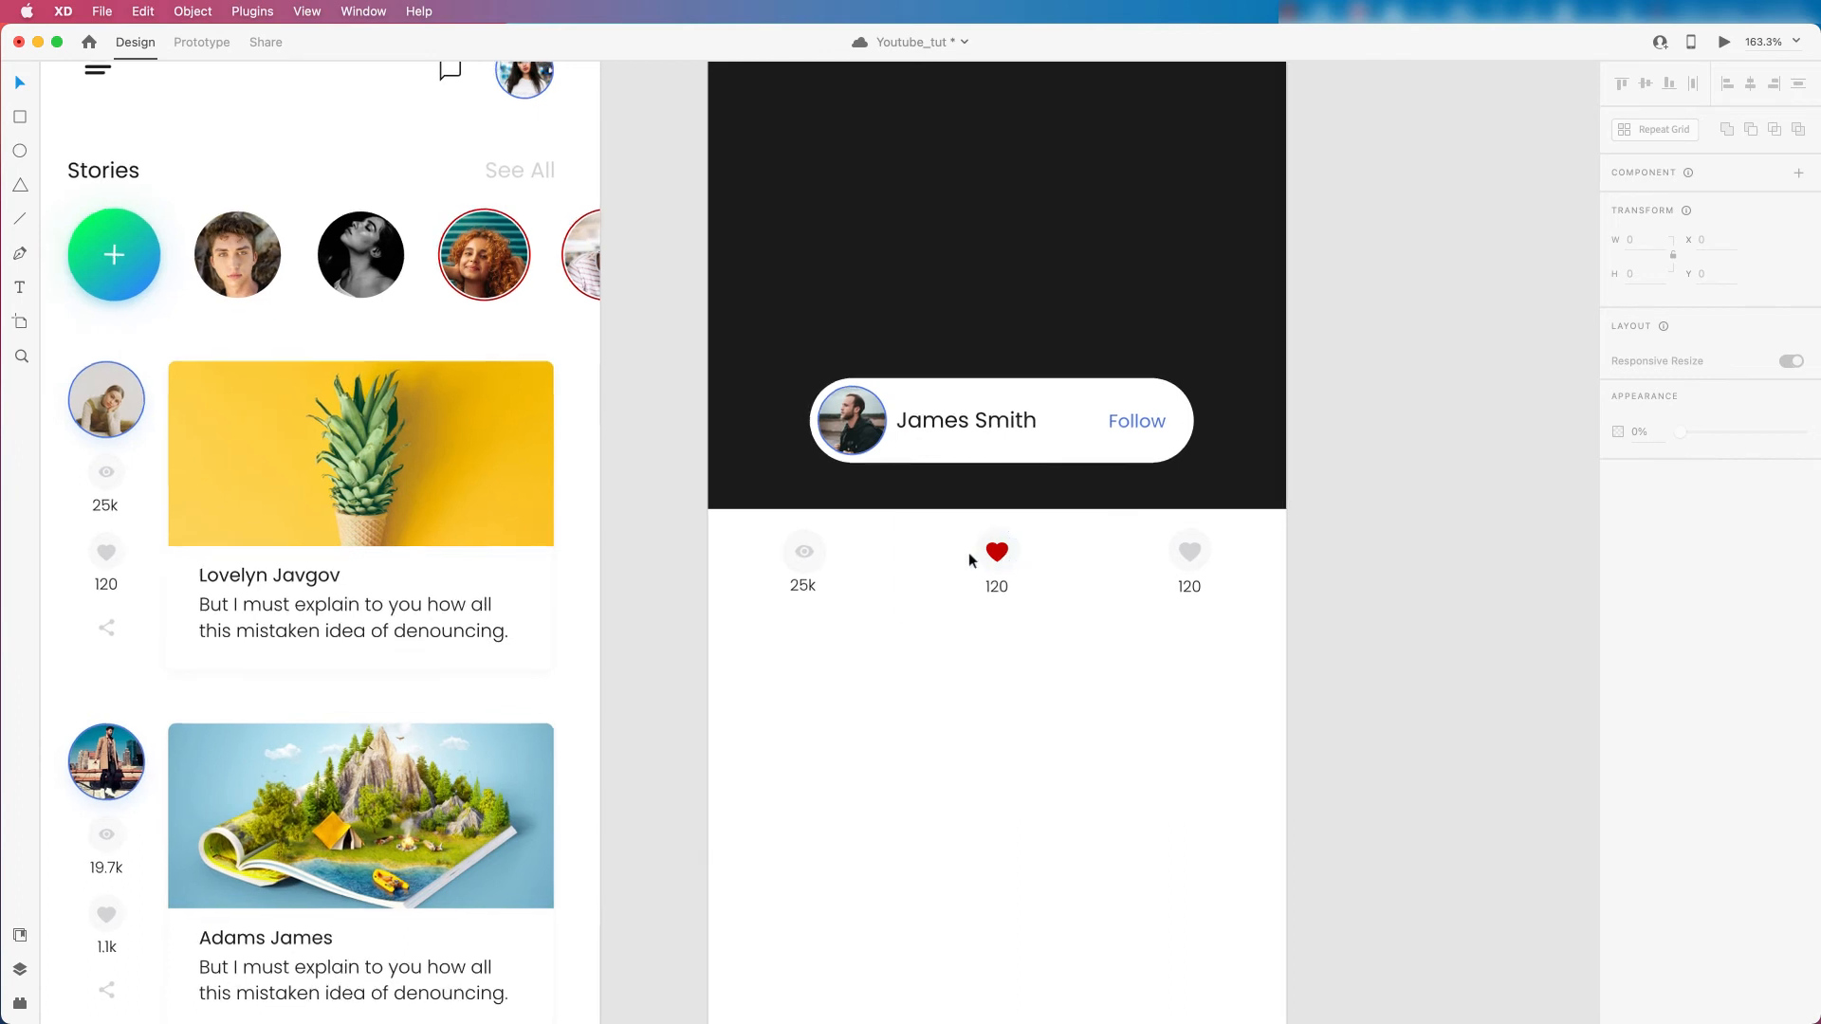
# Pick up the bookmark icon beside the bell on the Style artboard for reuse on the Detail screen.
pyautogui.scroll(-3, 969, 557)
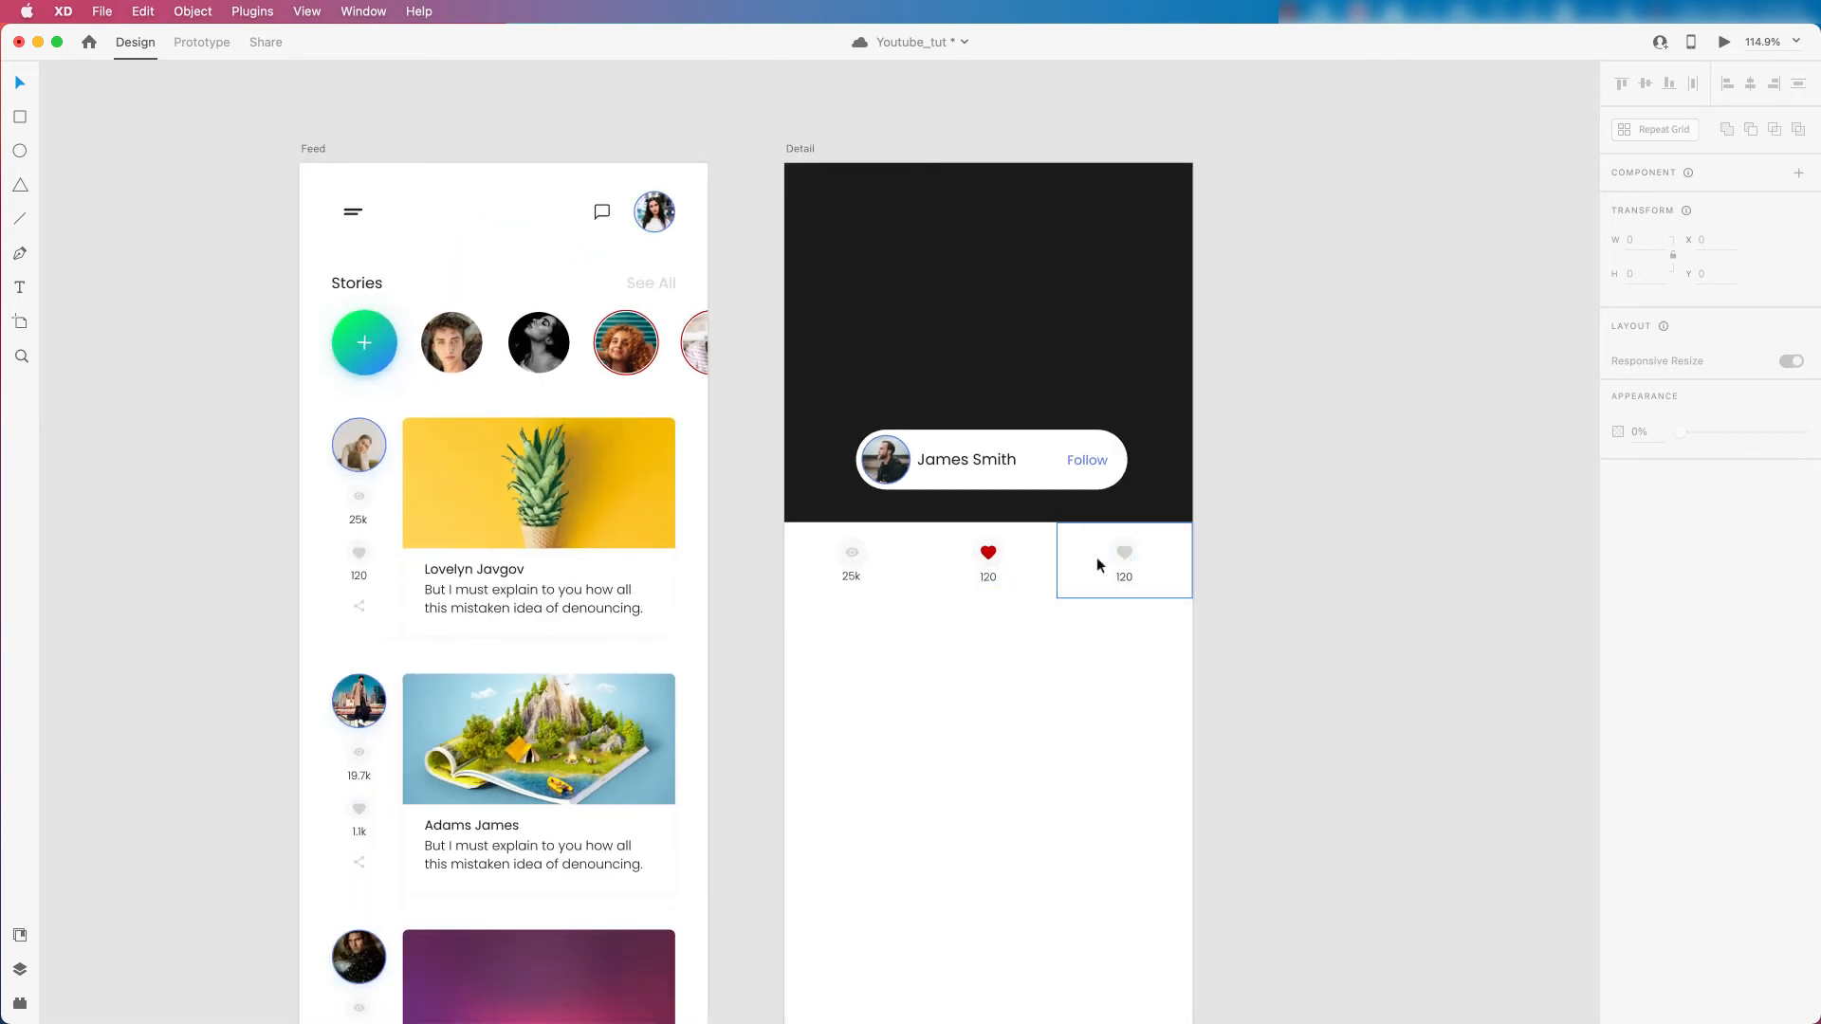
pyautogui.scroll(-4, 816, 575)
pyautogui.scroll(-5, 809, 576)
pyautogui.scroll(6, 868, 503)
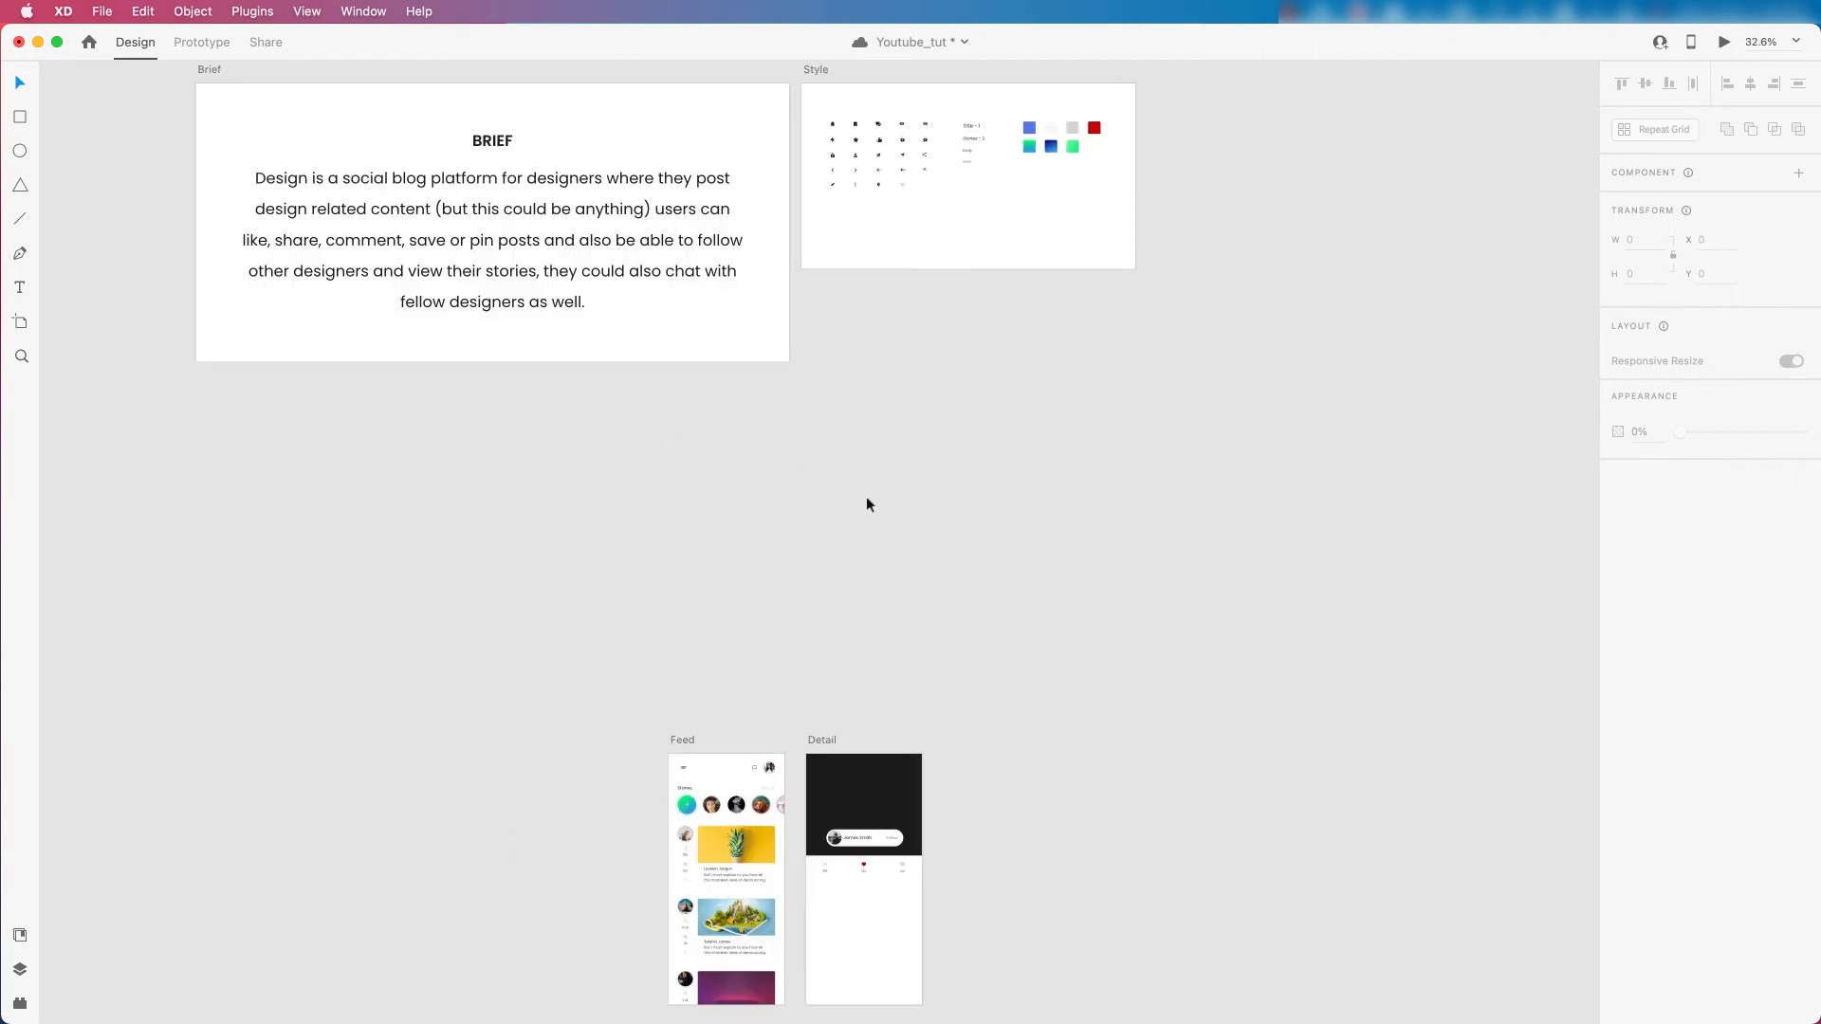
pyautogui.scroll(5, 925, 433)
pyautogui.scroll(5, 878, 380)
pyautogui.click(673, 390)
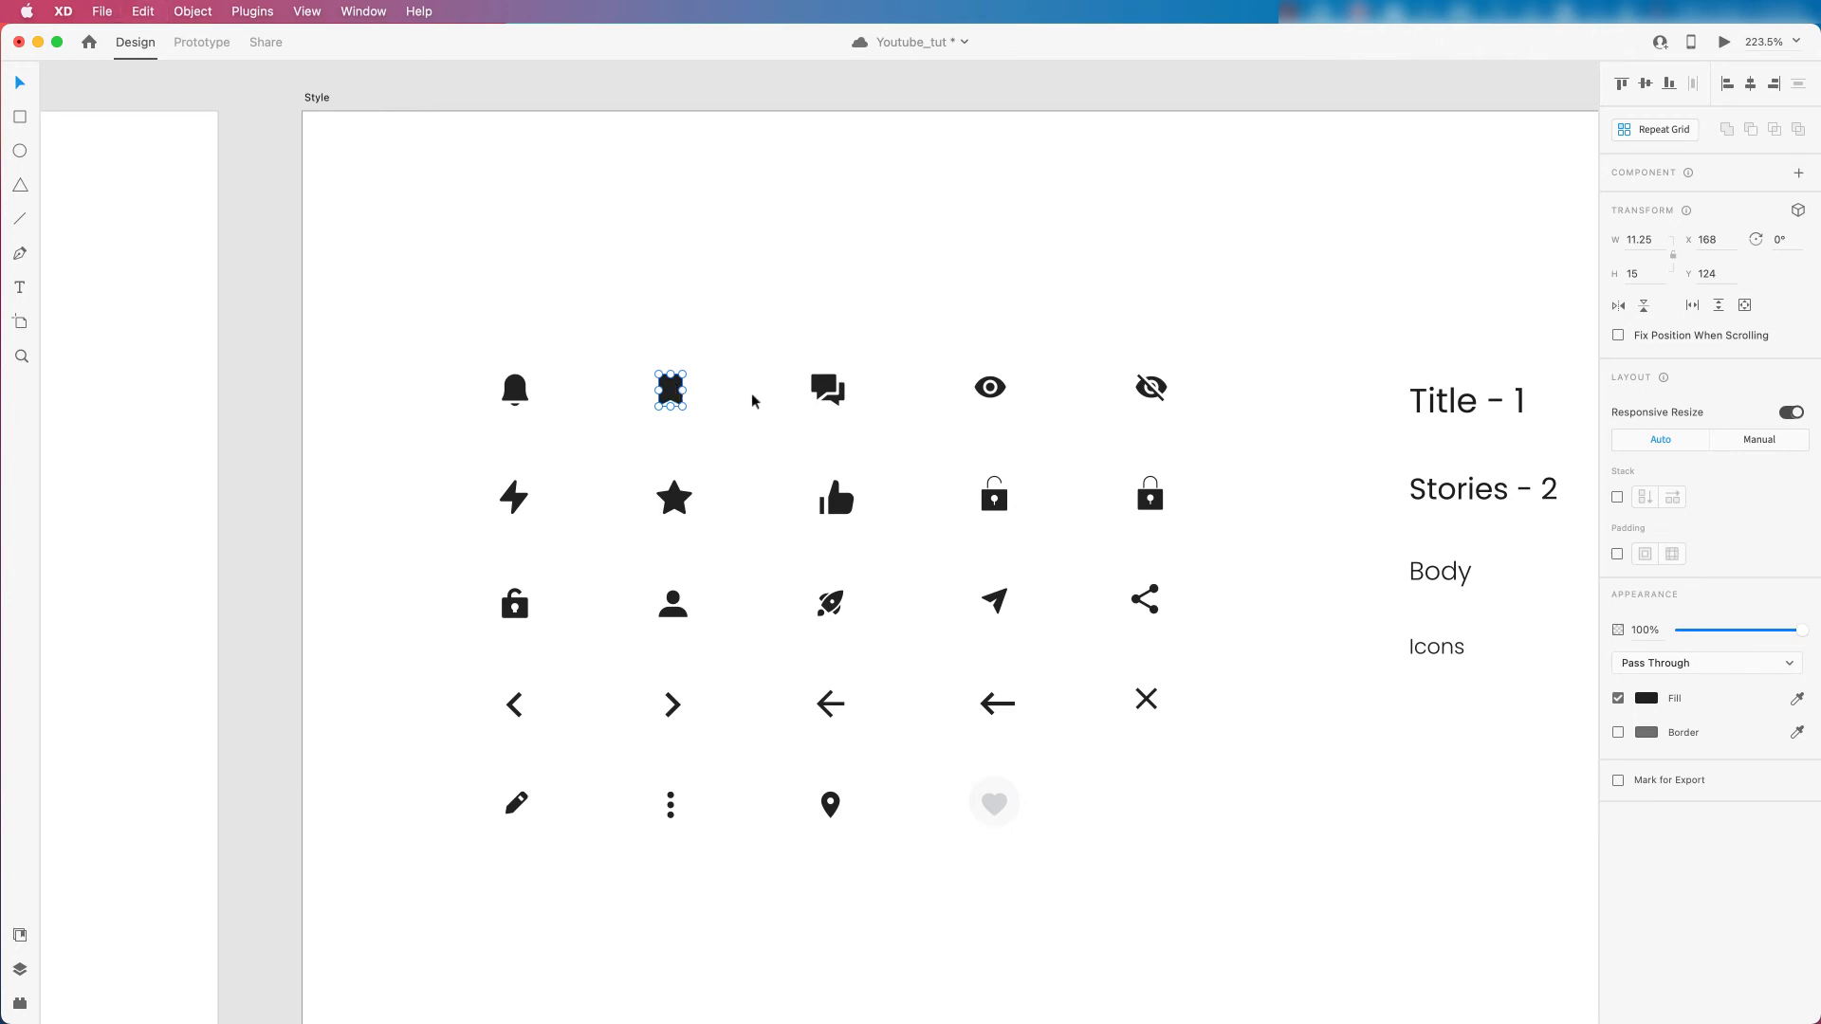
# Paste the bookmark icon into the third stat's icon group and move it beside the grey heart.
pyautogui.scroll(-10, 755, 401)
pyautogui.scroll(6, 609, 727)
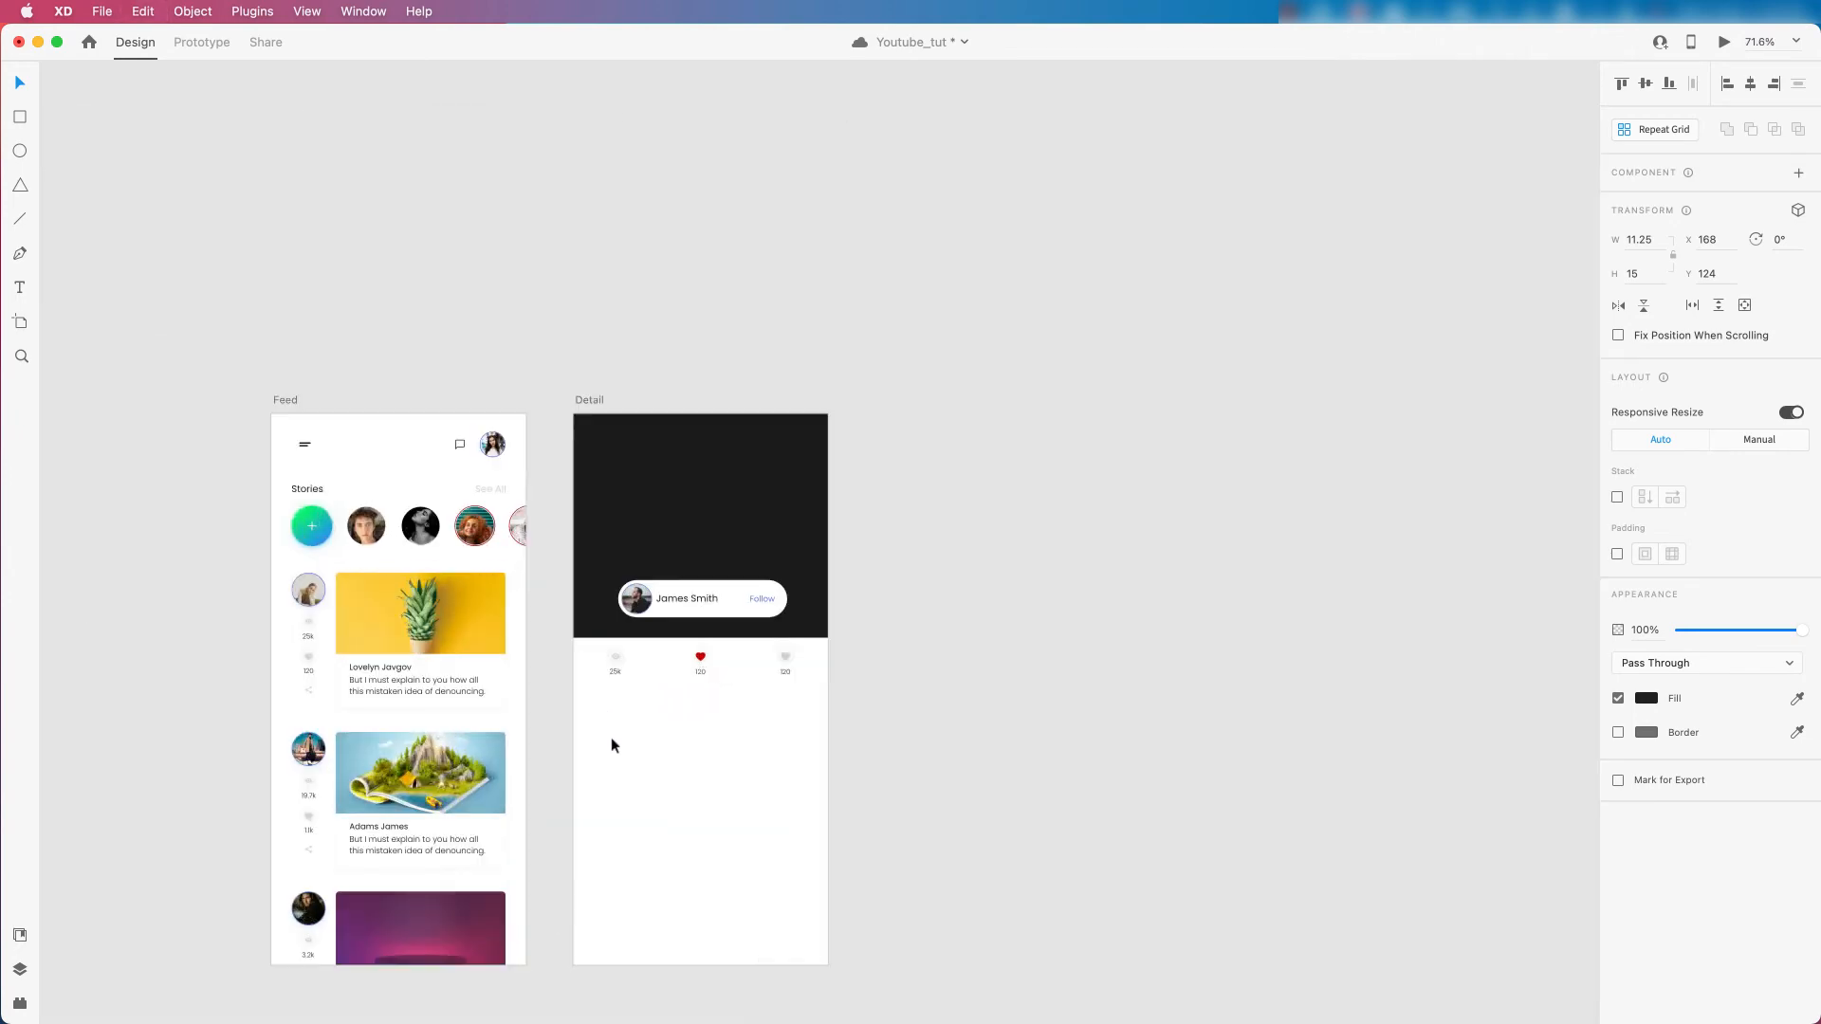
pyautogui.scroll(5, 612, 742)
pyautogui.scroll(-2, 740, 664)
pyautogui.scroll(5, 896, 498)
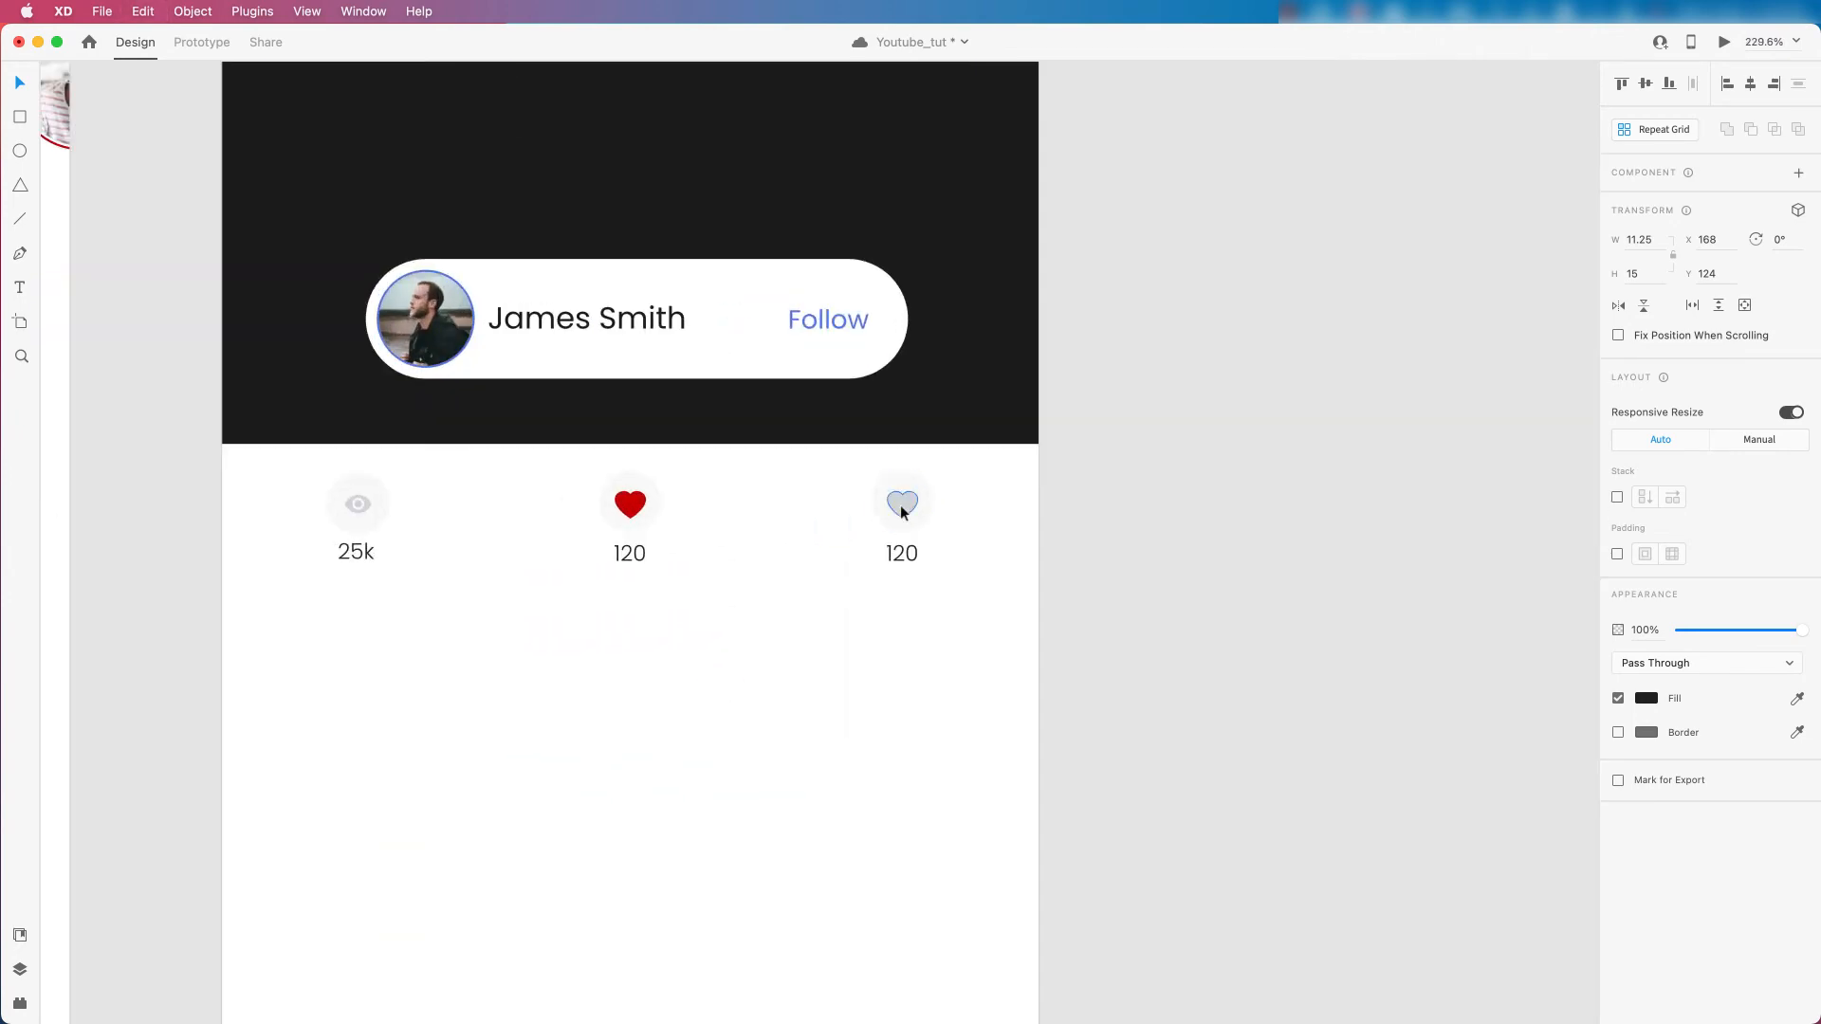
pyautogui.click(901, 513)
pyautogui.moveTo(901, 512)
pyautogui.mouseDown()
pyautogui.moveTo(631, 545)
pyautogui.moveTo(874, 506)
pyautogui.mouseUp()
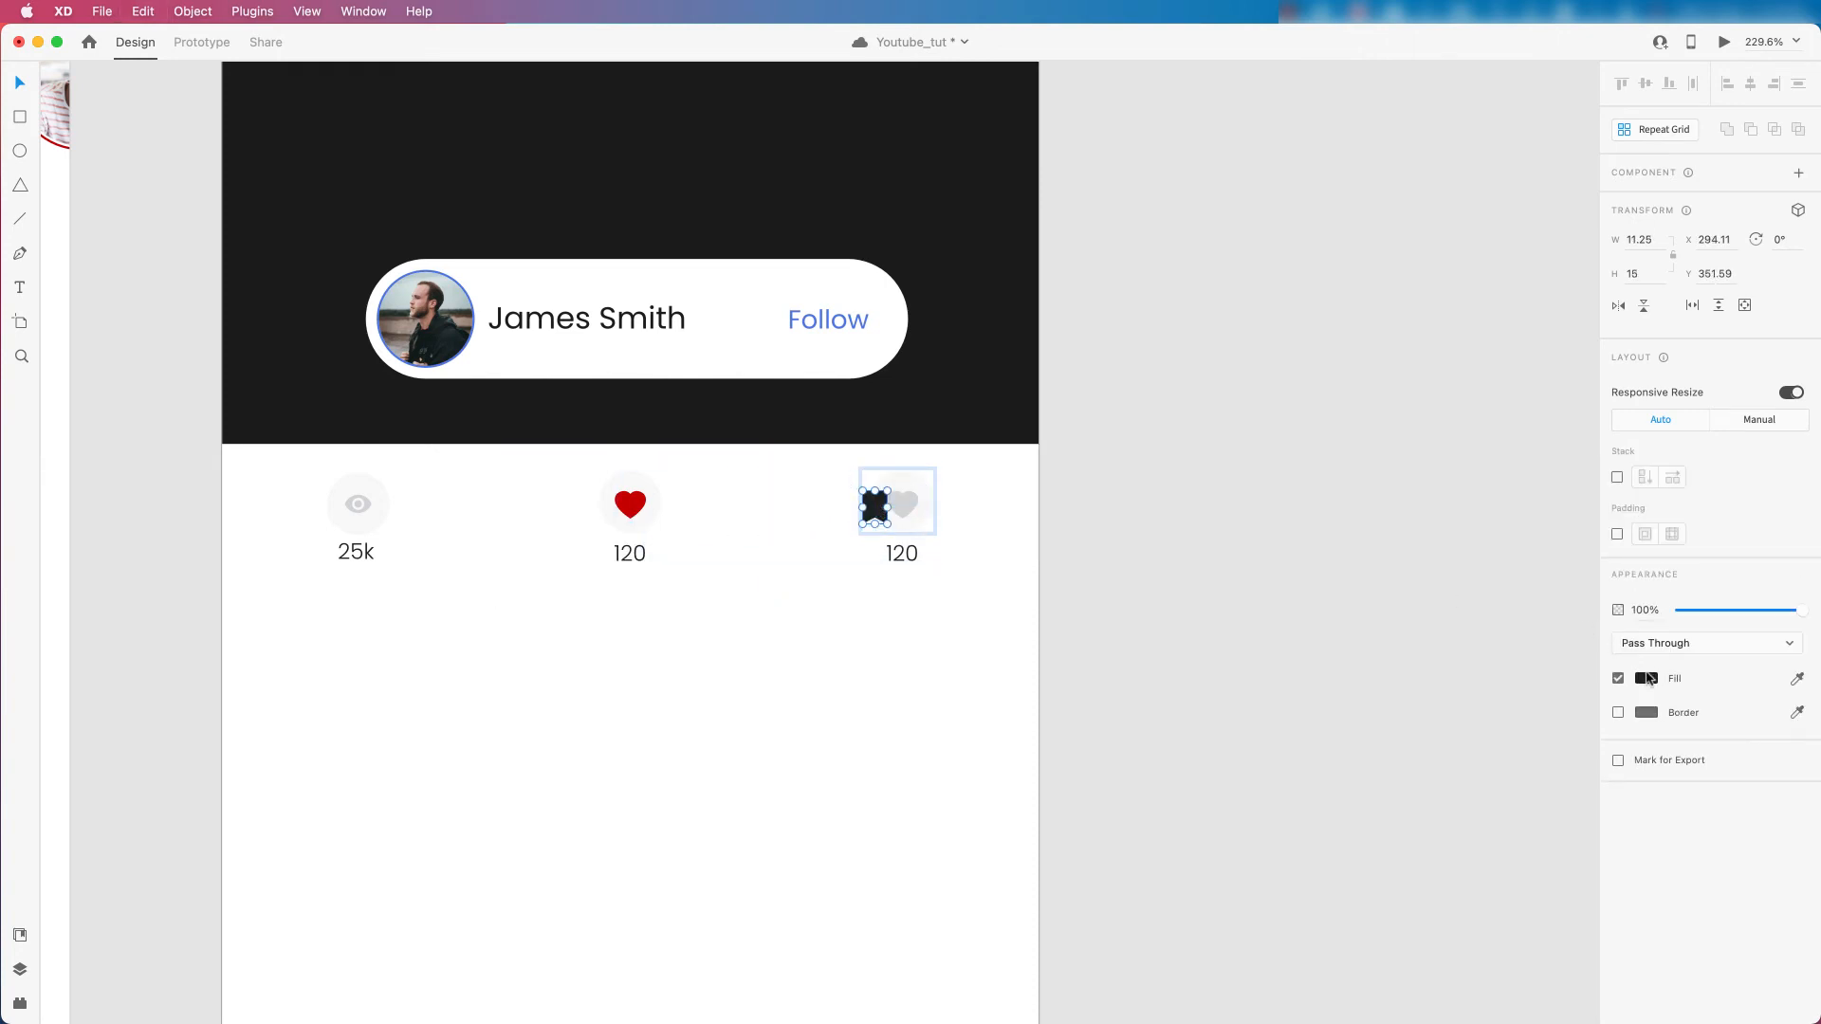
# Fill the third stat's bookmark icon with the light grey swatch and delete the grey heart beside it.
pyautogui.click(1649, 679)
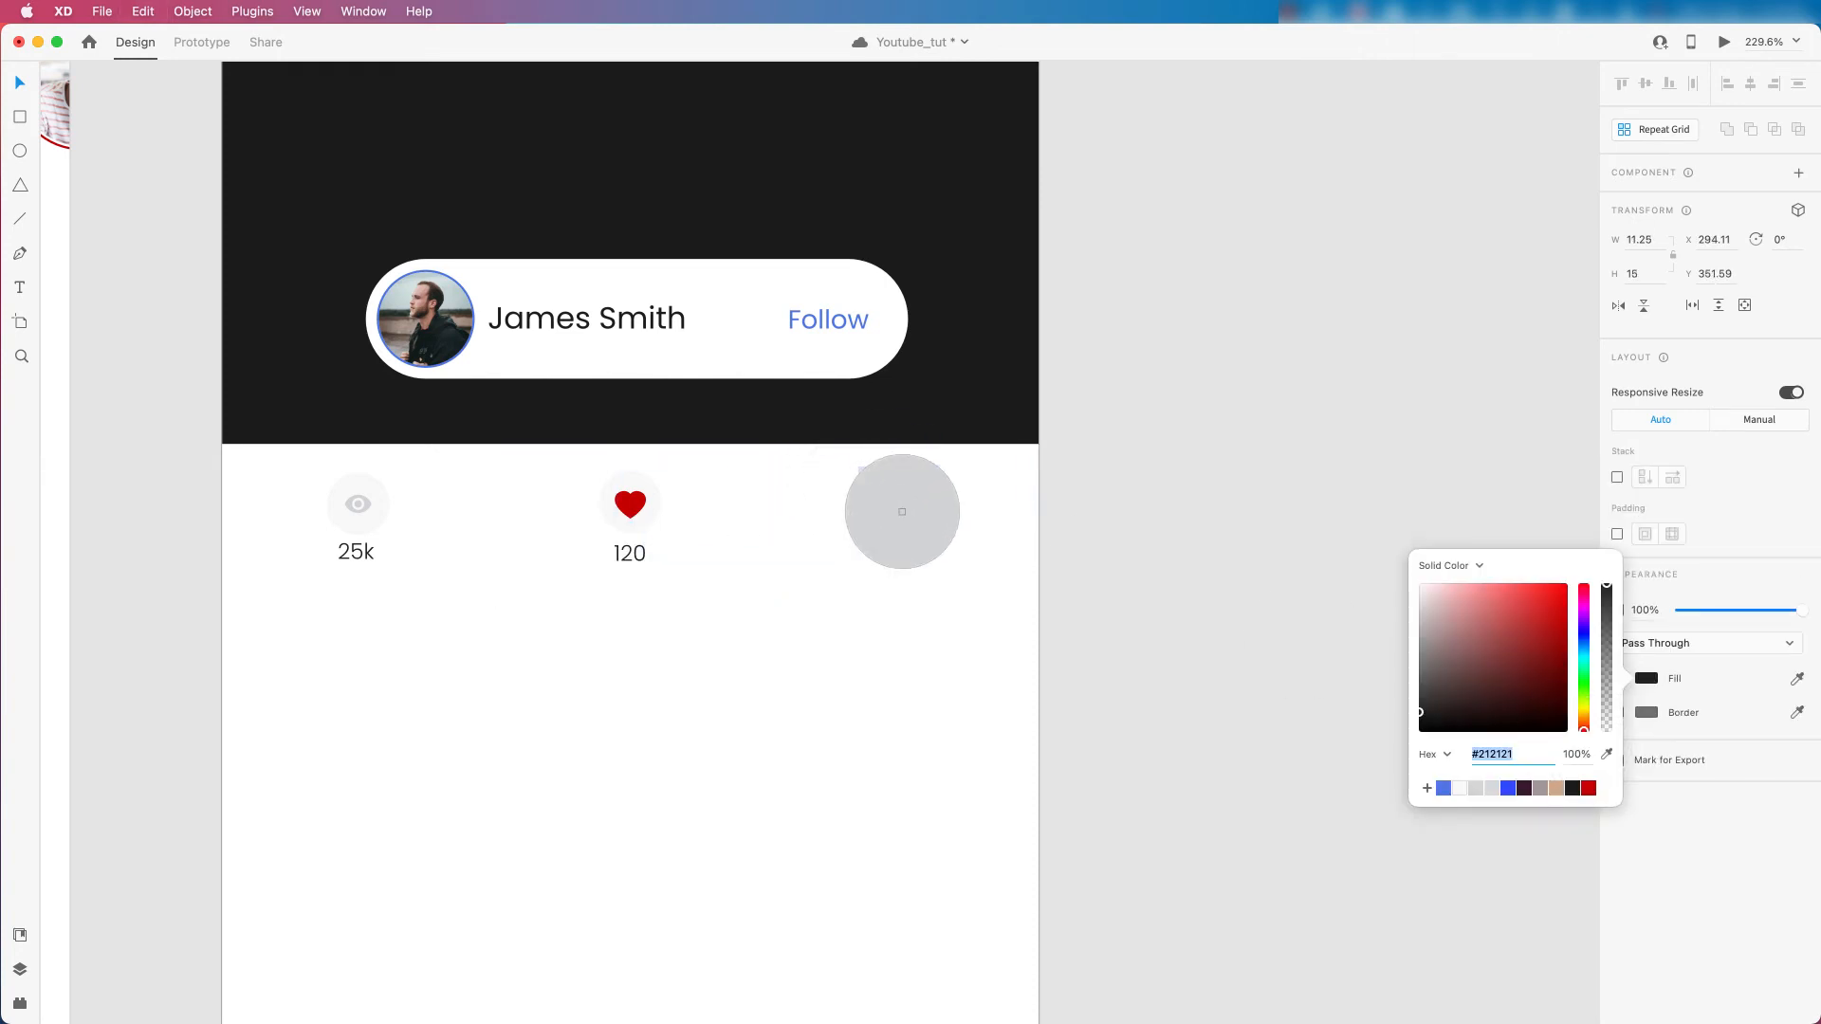
pyautogui.scroll(5, 912, 489)
pyautogui.click(895, 523)
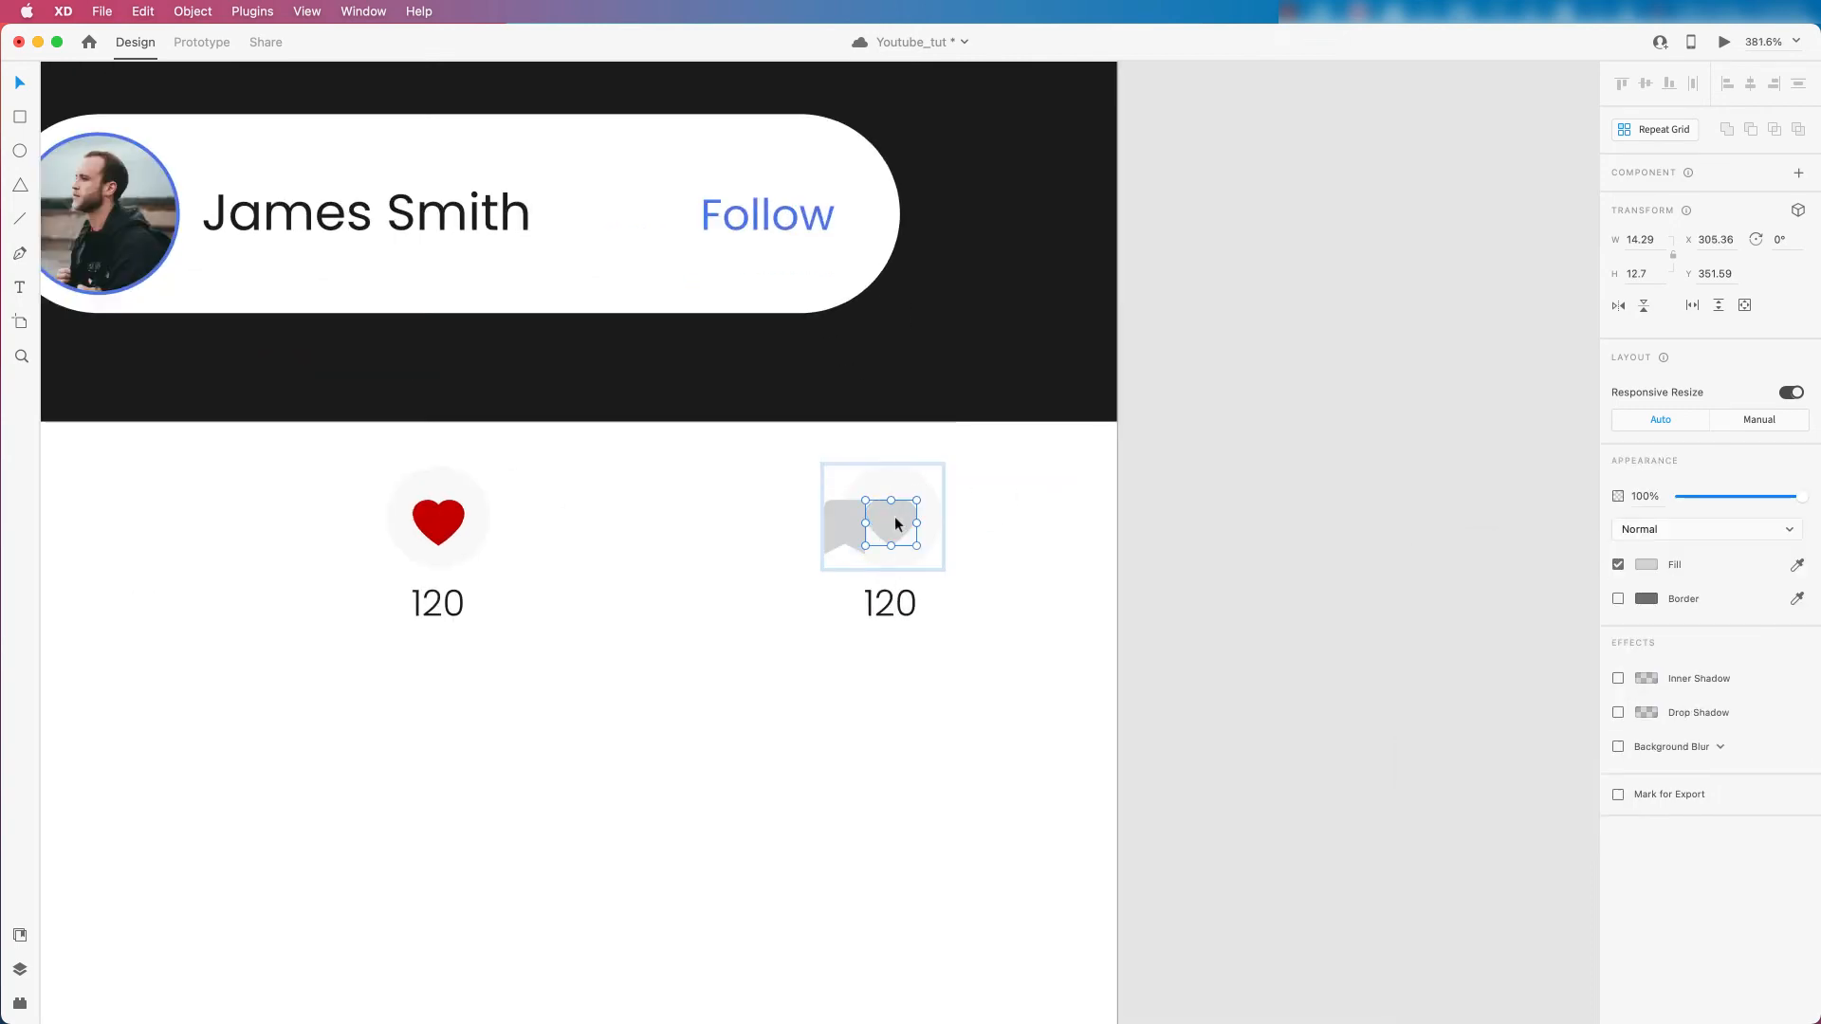
pyautogui.press('Delete')
# Centre the bookmark icon in the third stat's circle and scale it down to about 8 × 11.
pyautogui.moveTo(828, 527); pyautogui.dragTo(875, 525)
pyautogui.doubleClick(875, 518)
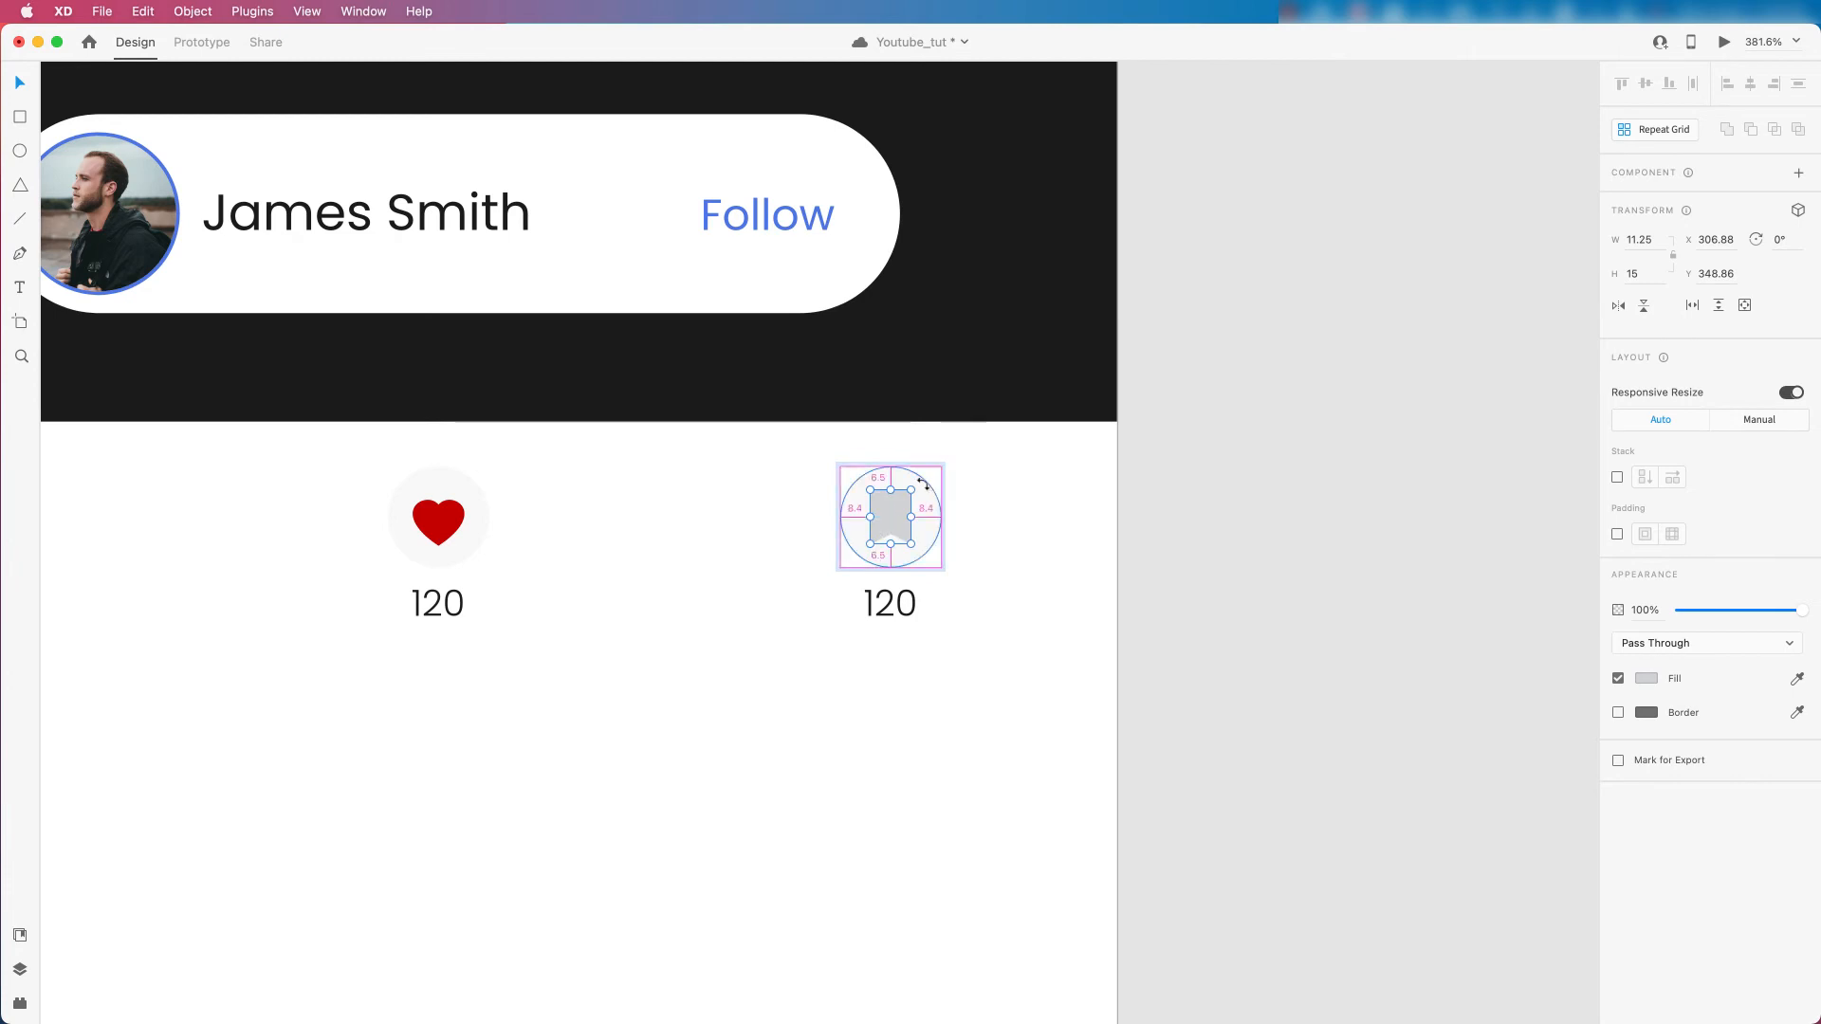
pyautogui.moveTo(912, 490); pyautogui.dragTo(905, 498)
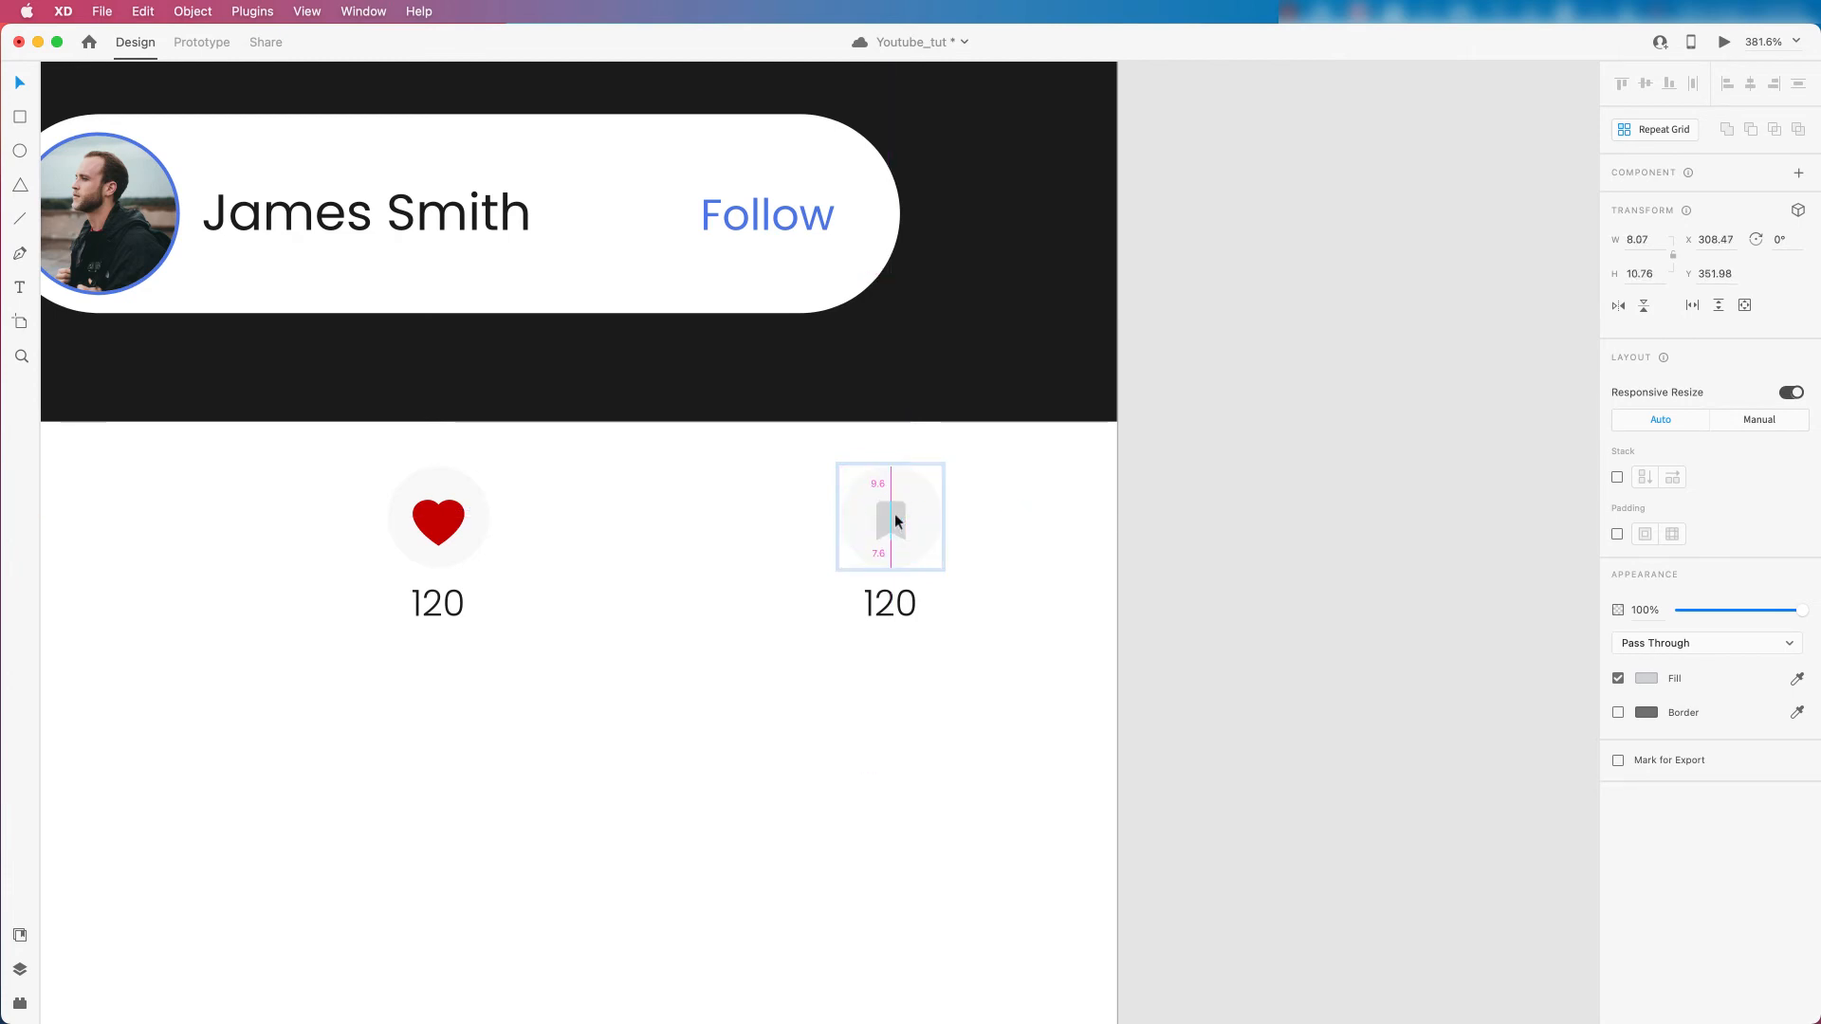
# Change the number under the bookmark icon to 12.5k.
pyautogui.scroll(-3, 1083, 565)
pyautogui.doubleClick(942, 598)
pyautogui.doubleClick(929, 595)
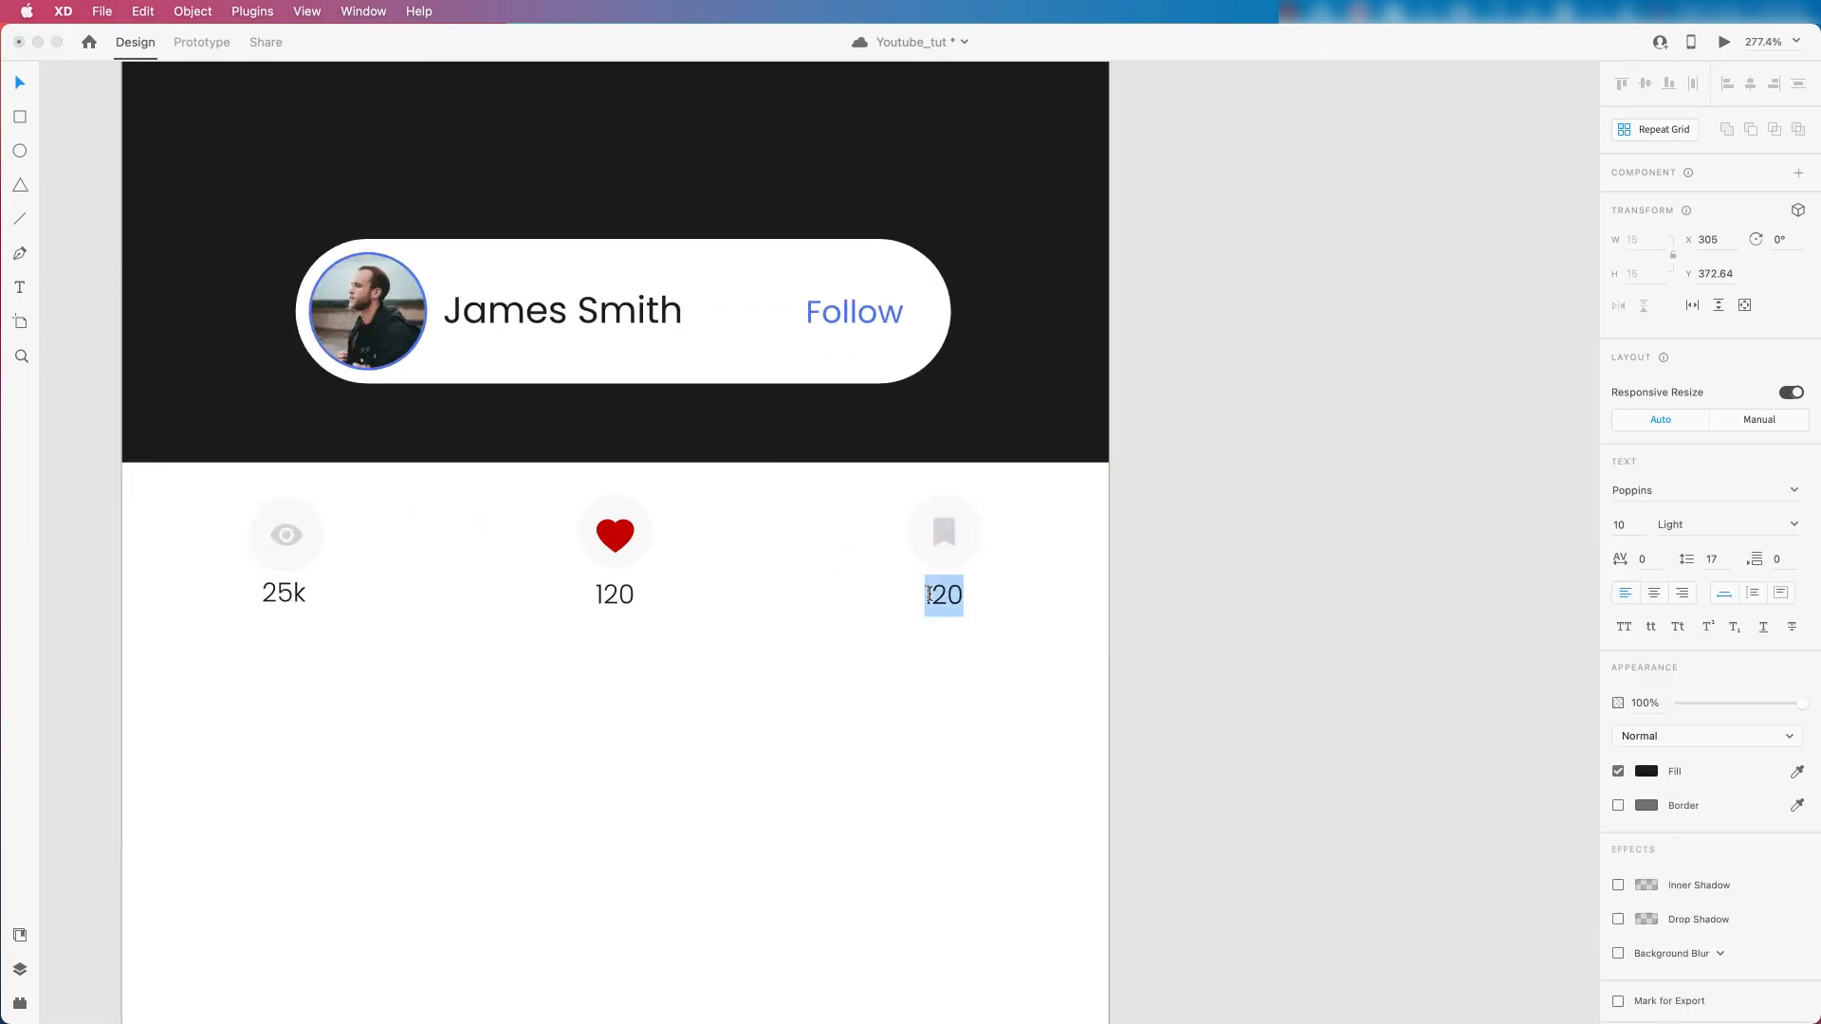
pyautogui.write('12')
pyautogui.write('.k')
pyautogui.write('1')
pyautogui.press('BackSpace')
pyautogui.press('BackSpace')
pyautogui.write('.5')
pyautogui.press('Escape')
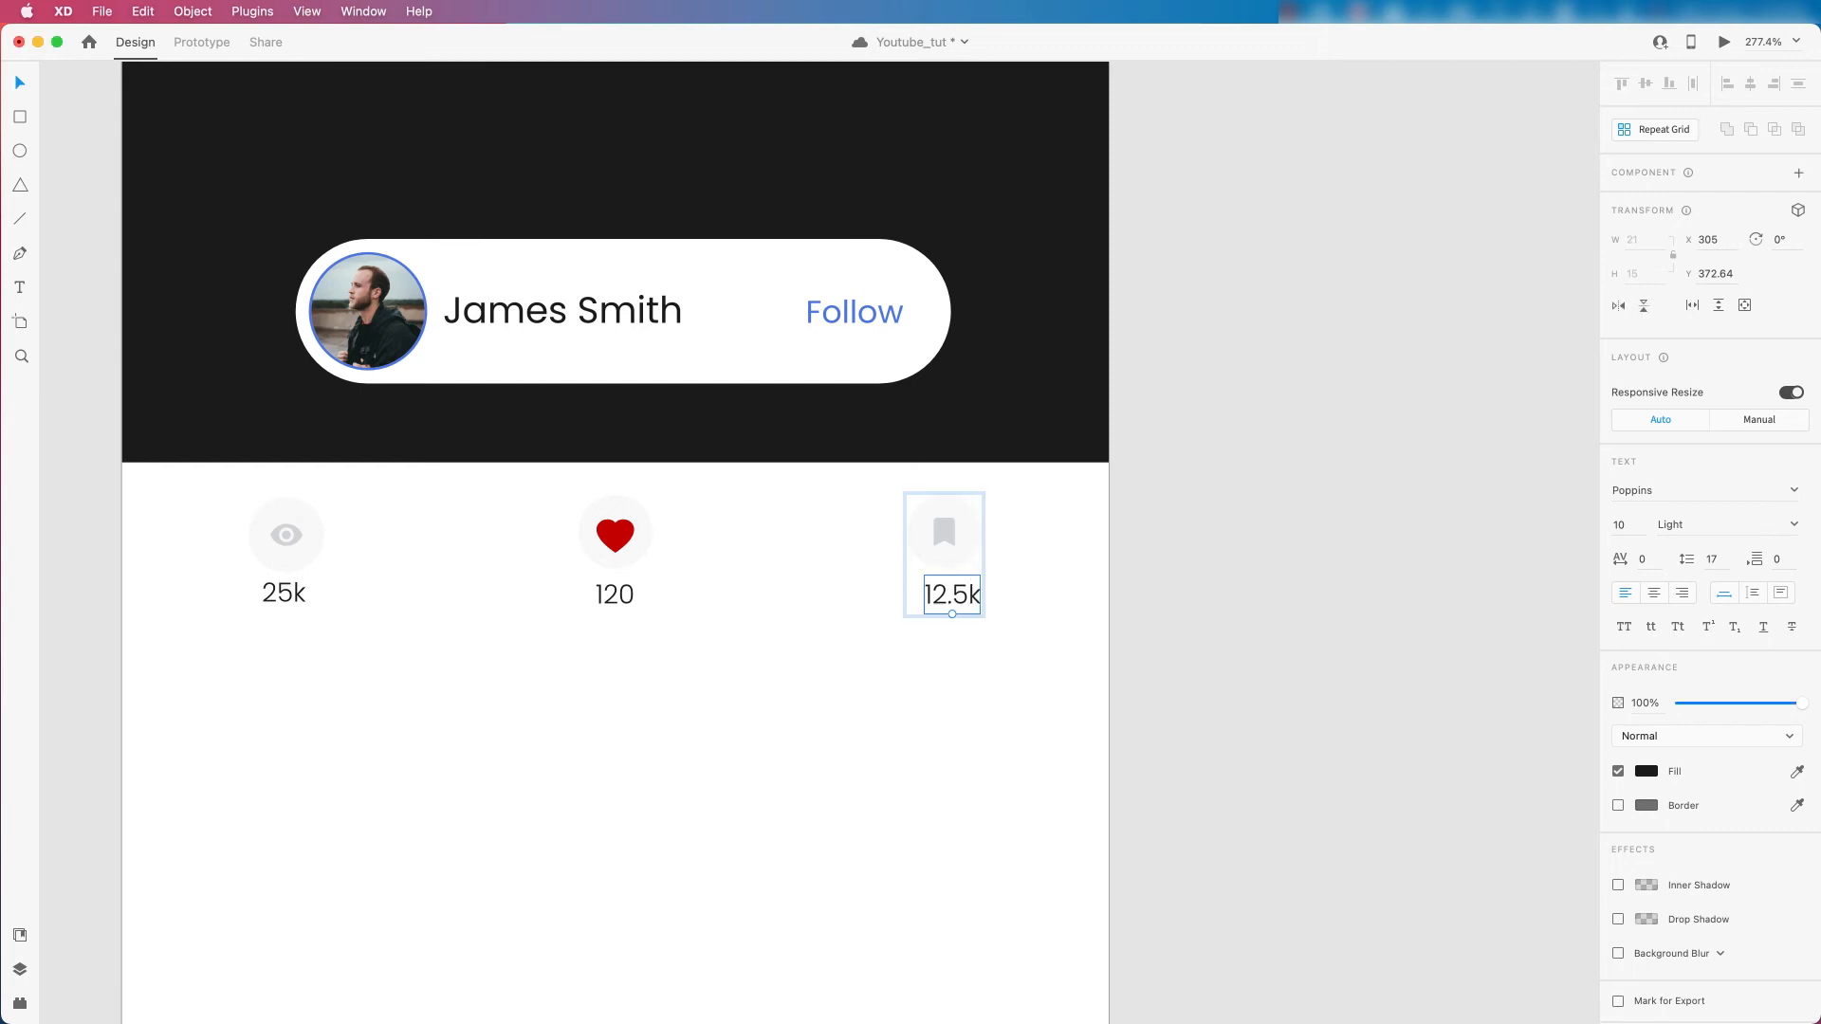
# Centre the 12.5k label horizontally under the bookmark icon.
pyautogui.moveTo(953, 596); pyautogui.dragTo(946, 595)
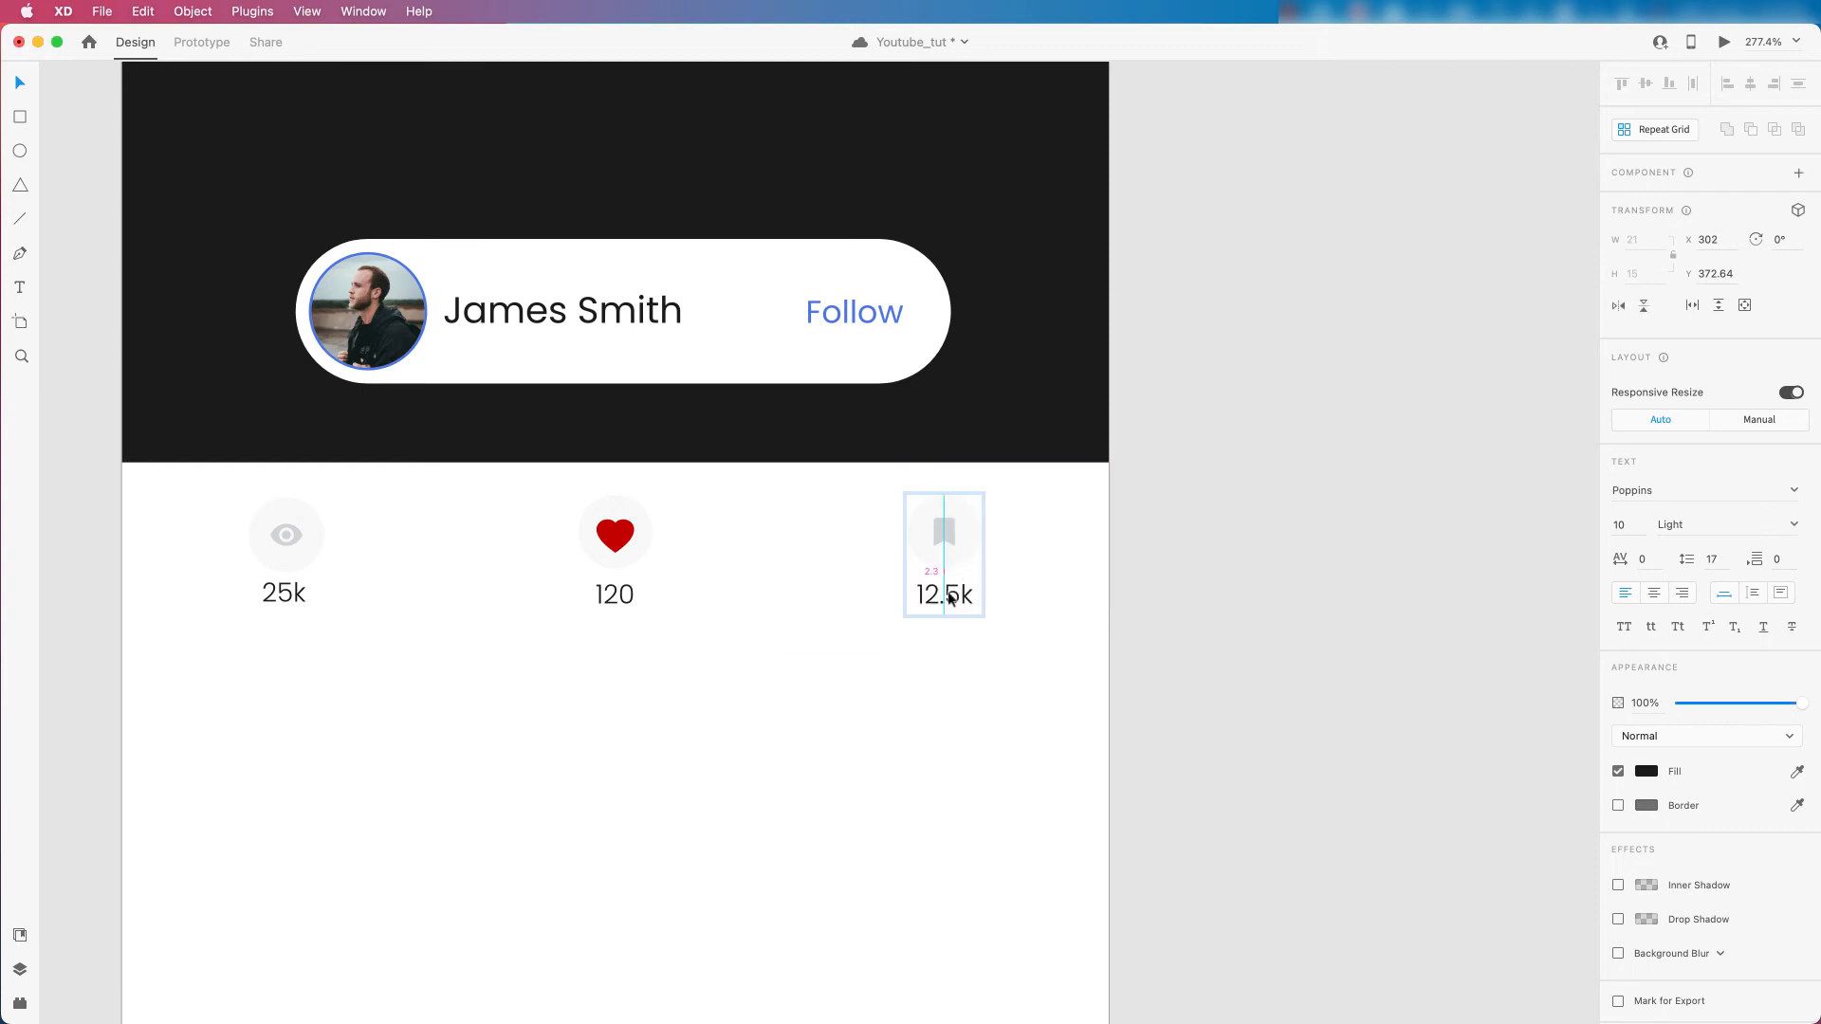
pyautogui.scroll(-5, 1032, 599)
pyautogui.click(1136, 603)
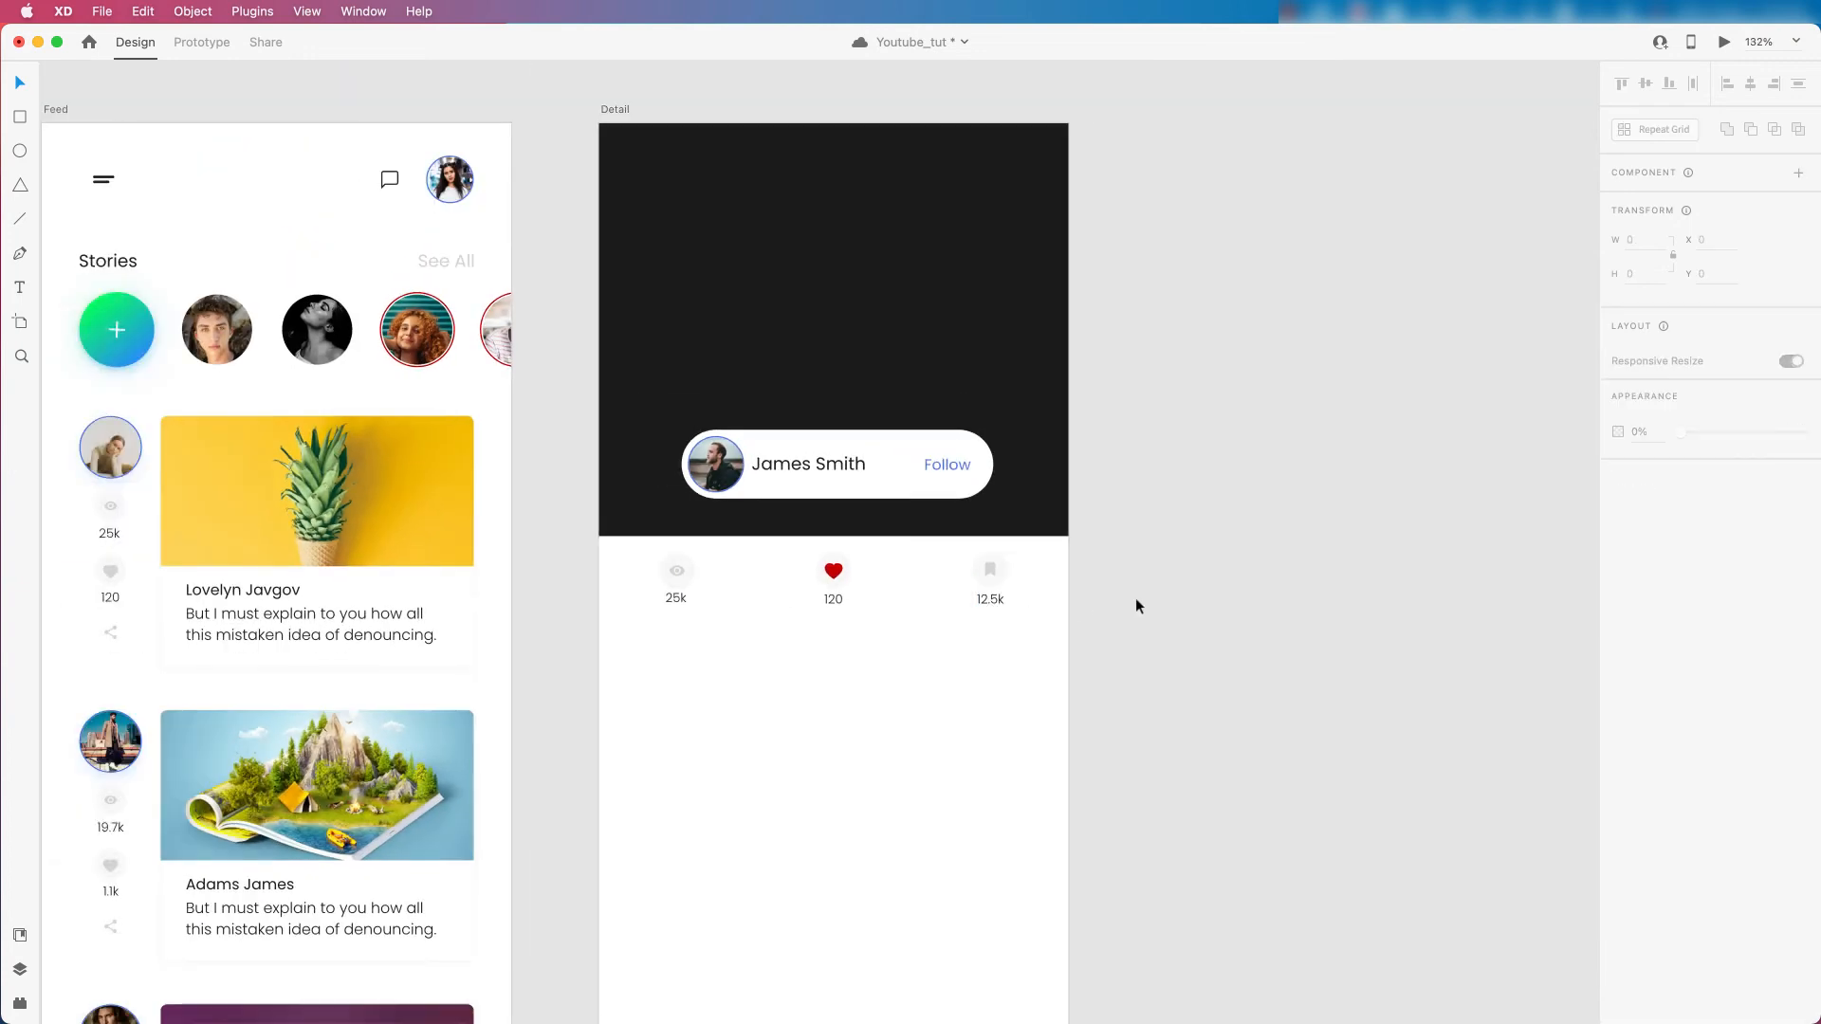
# Group the three stats and their background cells into a single row, then test-move the group and undo the move.
pyautogui.click(998, 565)
pyautogui.keyDown('shift'); pyautogui.click(1034, 575); pyautogui.keyUp('shift')
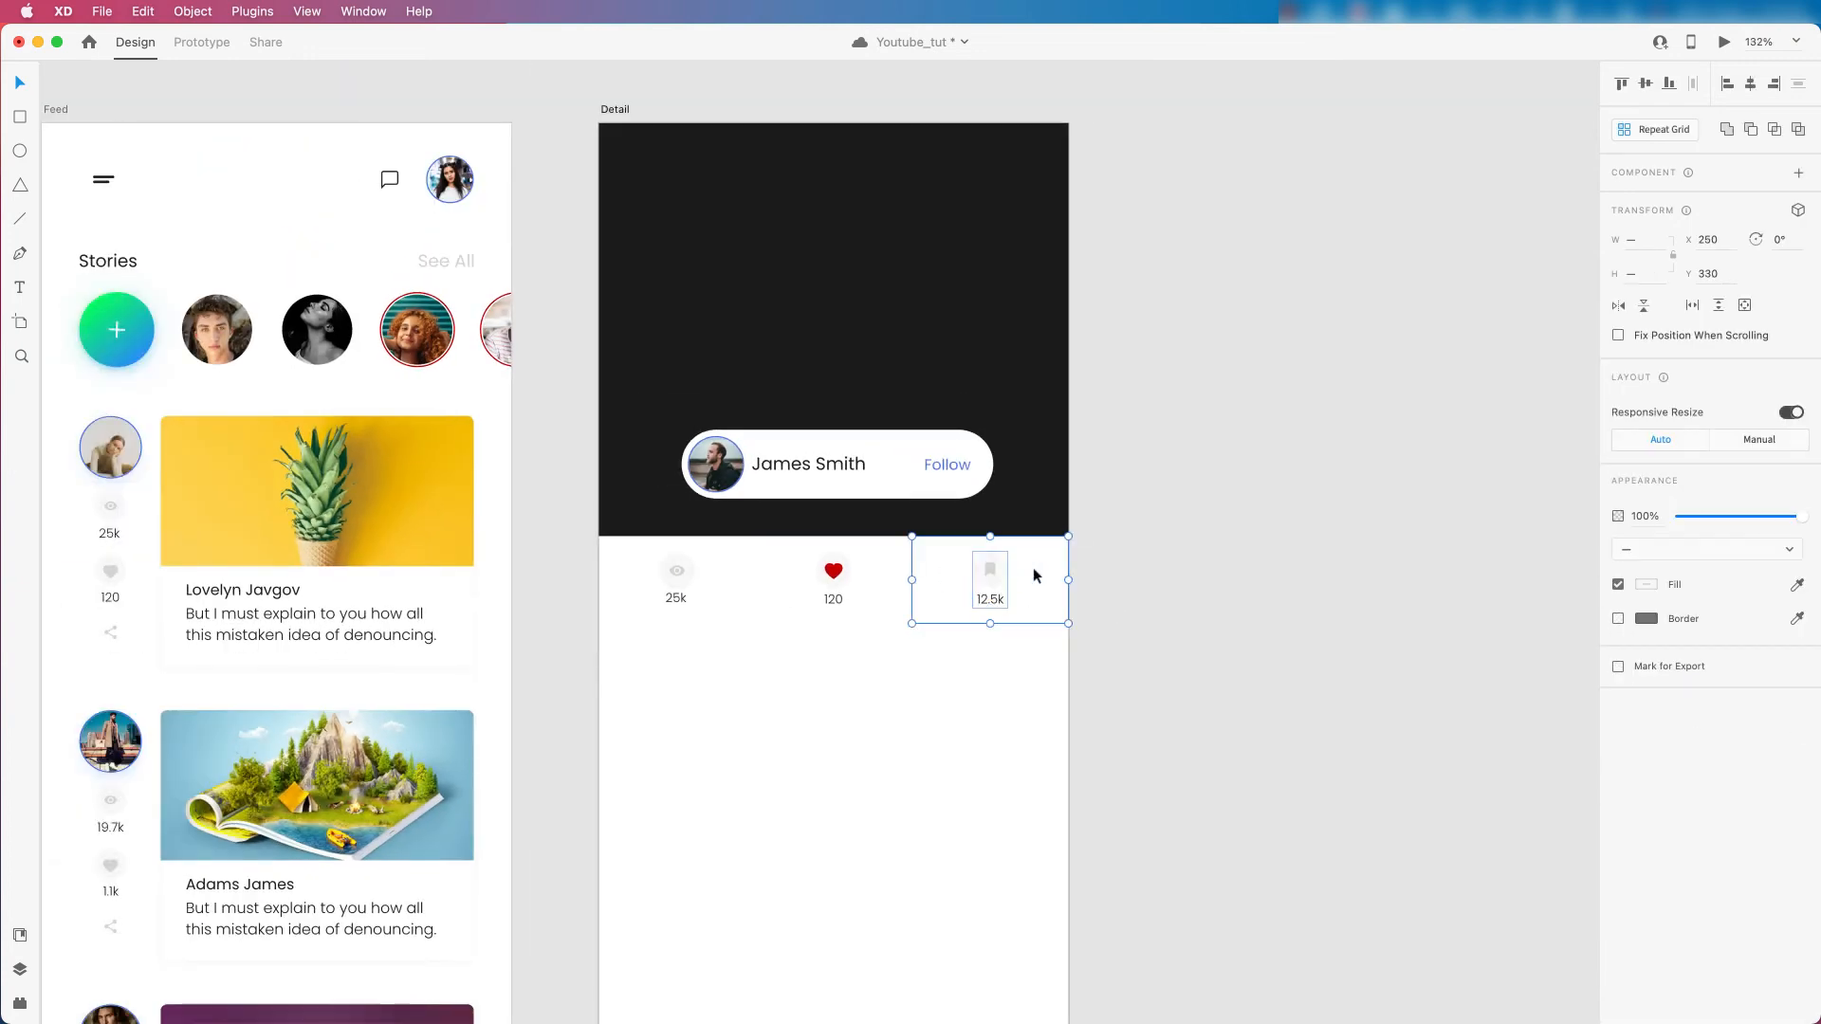
pyautogui.click(901, 592)
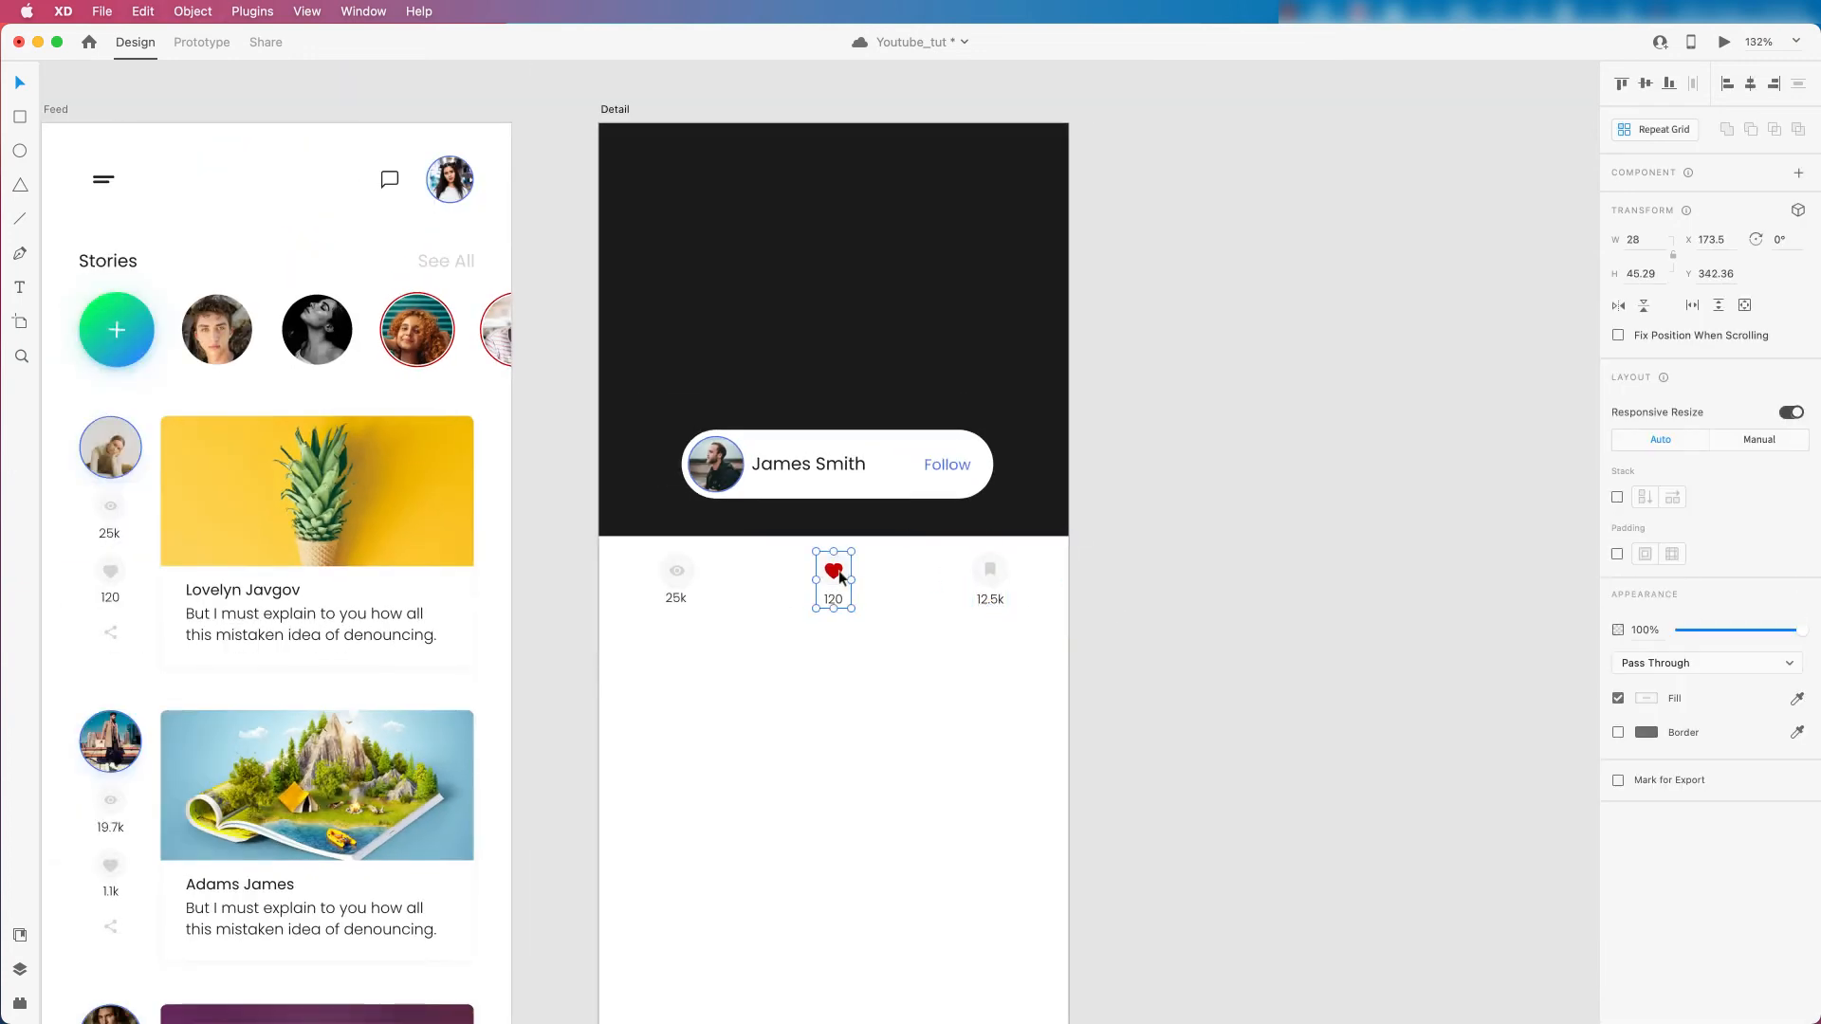
pyautogui.click(685, 574)
pyautogui.keyDown('shift'); pyautogui.click(815, 575); pyautogui.keyUp('shift')
pyautogui.keyDown('shift'); pyautogui.click(958, 565); pyautogui.keyUp('shift')
pyautogui.press('super+g')
pyautogui.moveTo(783, 580); pyautogui.dragTo(1056, 636)
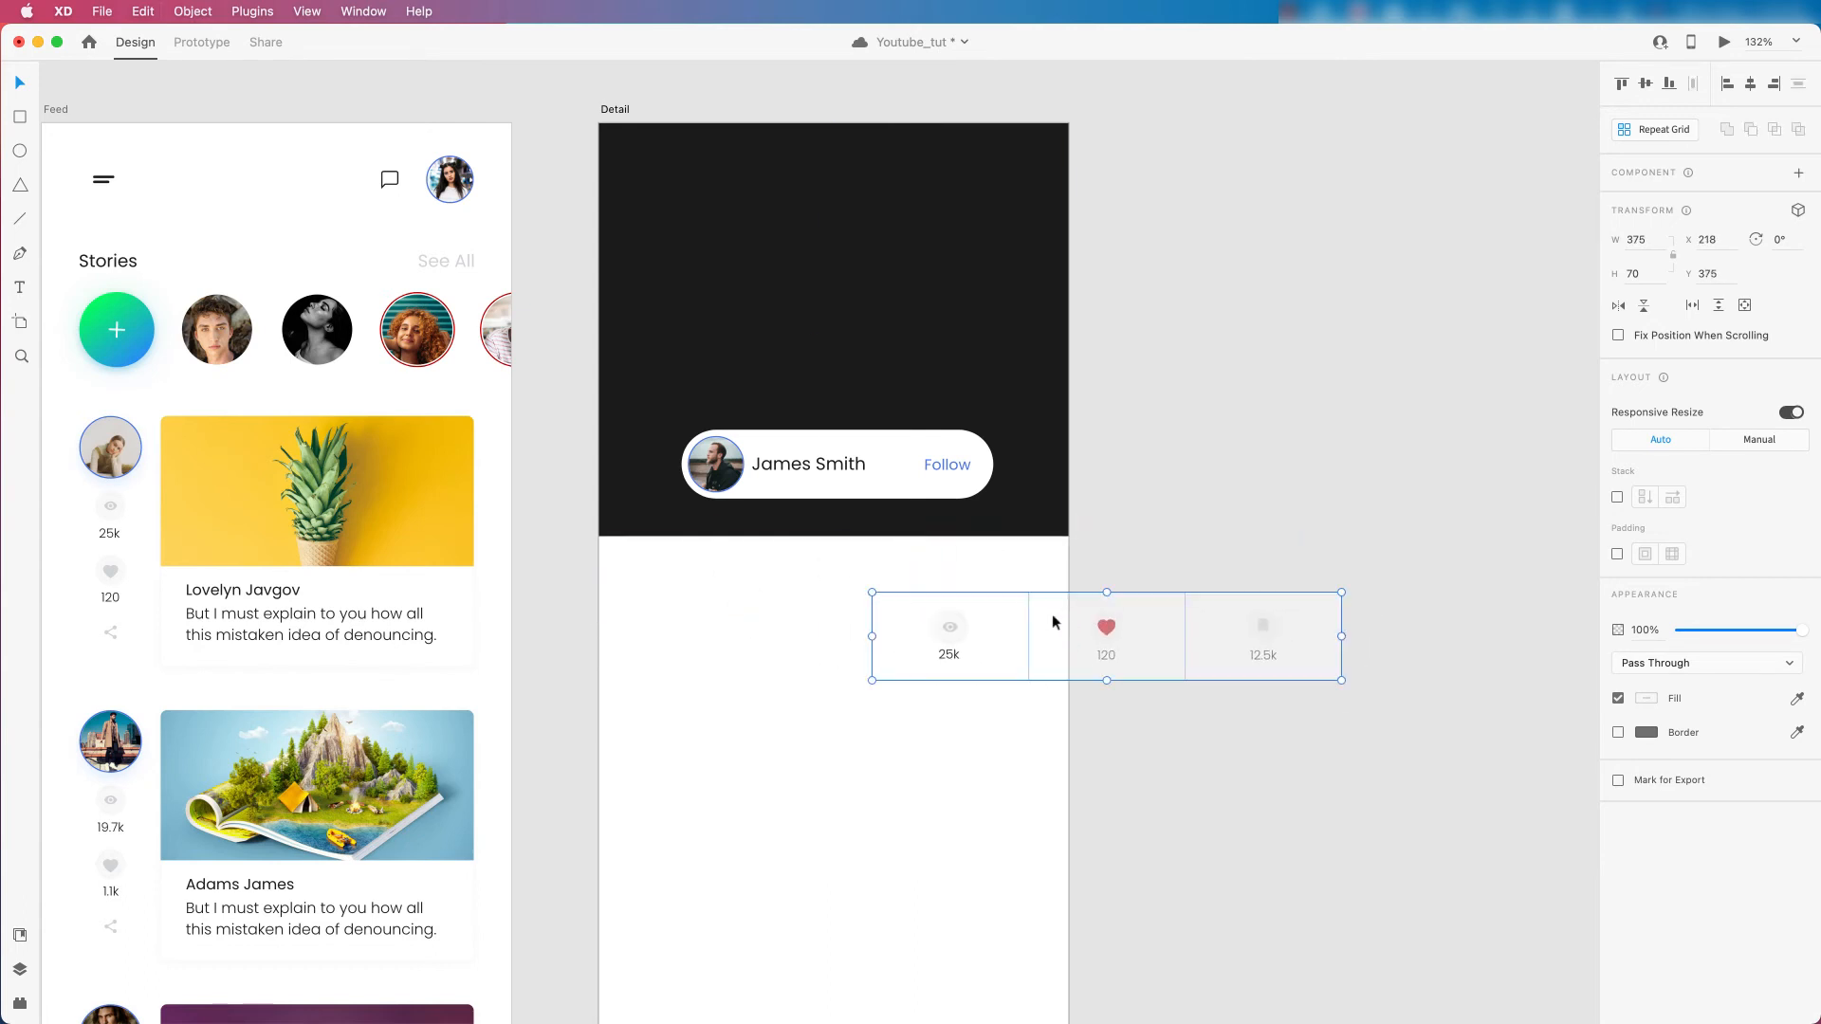
pyautogui.press('super+z')
# Save the document.
pyautogui.scroll(-5, 861, 531)
pyautogui.scroll(5, 863, 541)
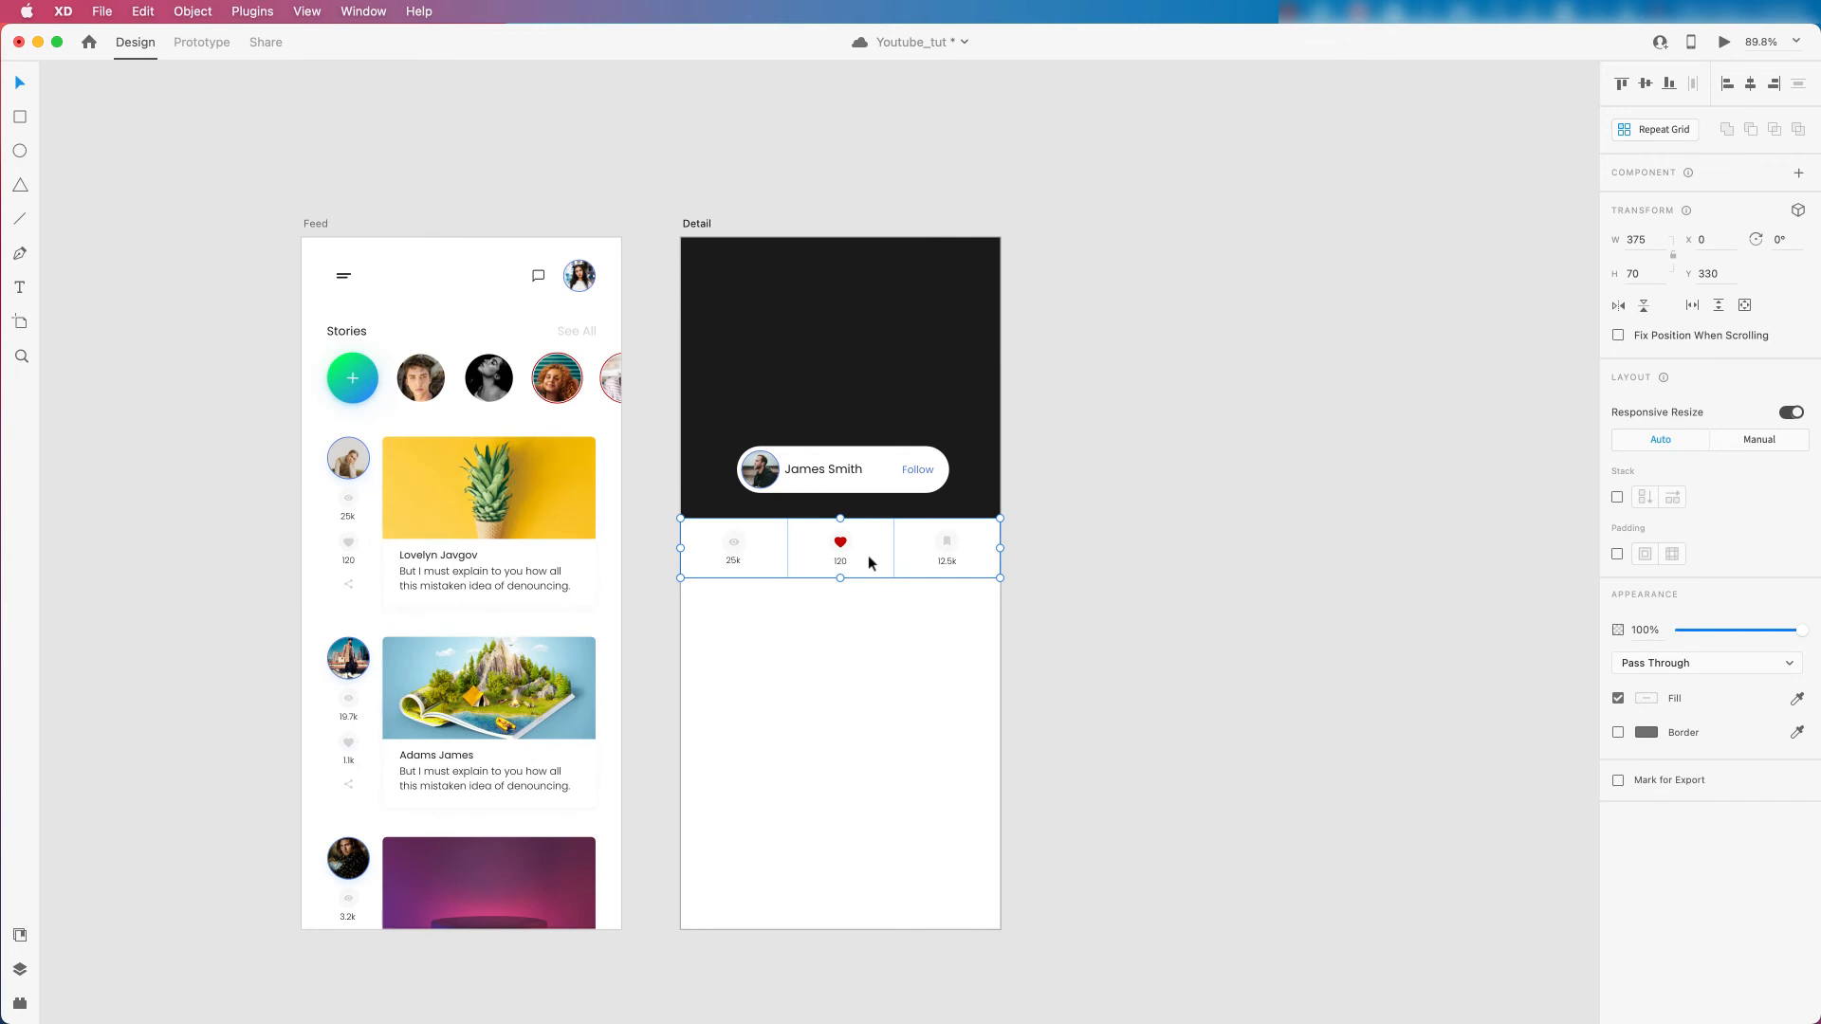
pyautogui.scroll(-2, 942, 562)
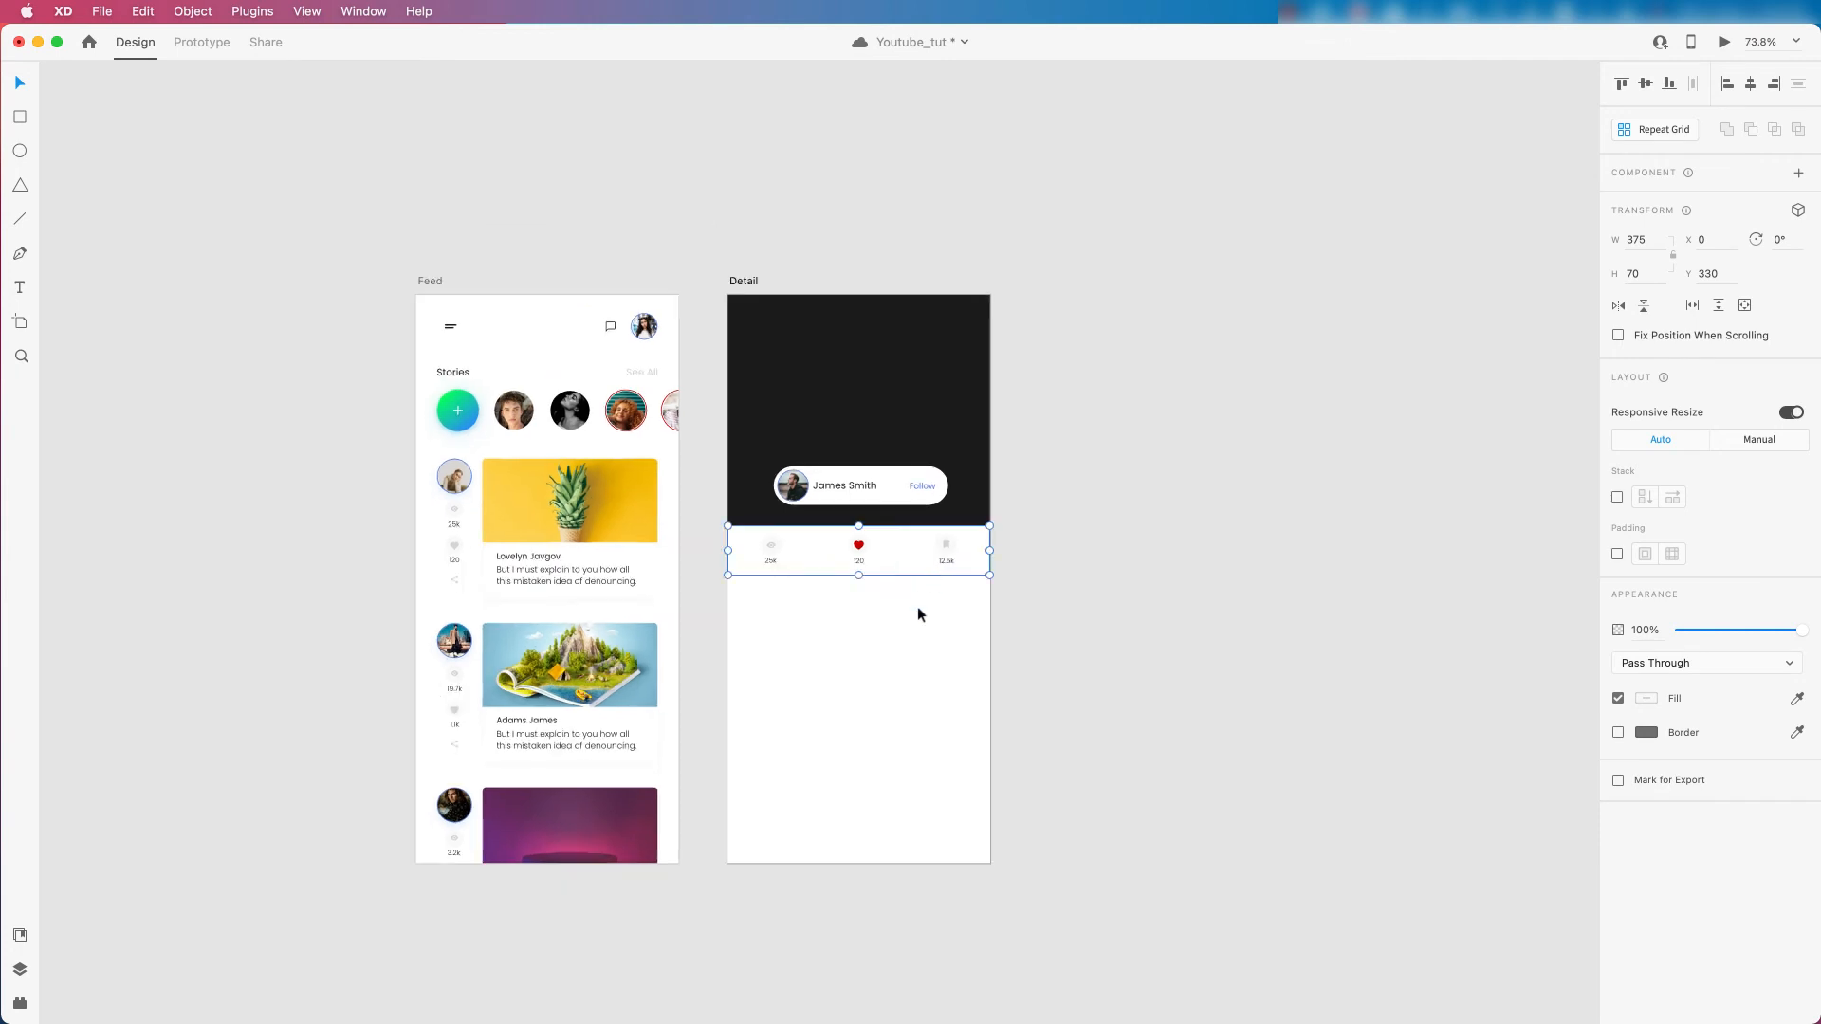
pyautogui.scroll(1, 868, 664)
pyautogui.scroll(3, 853, 607)
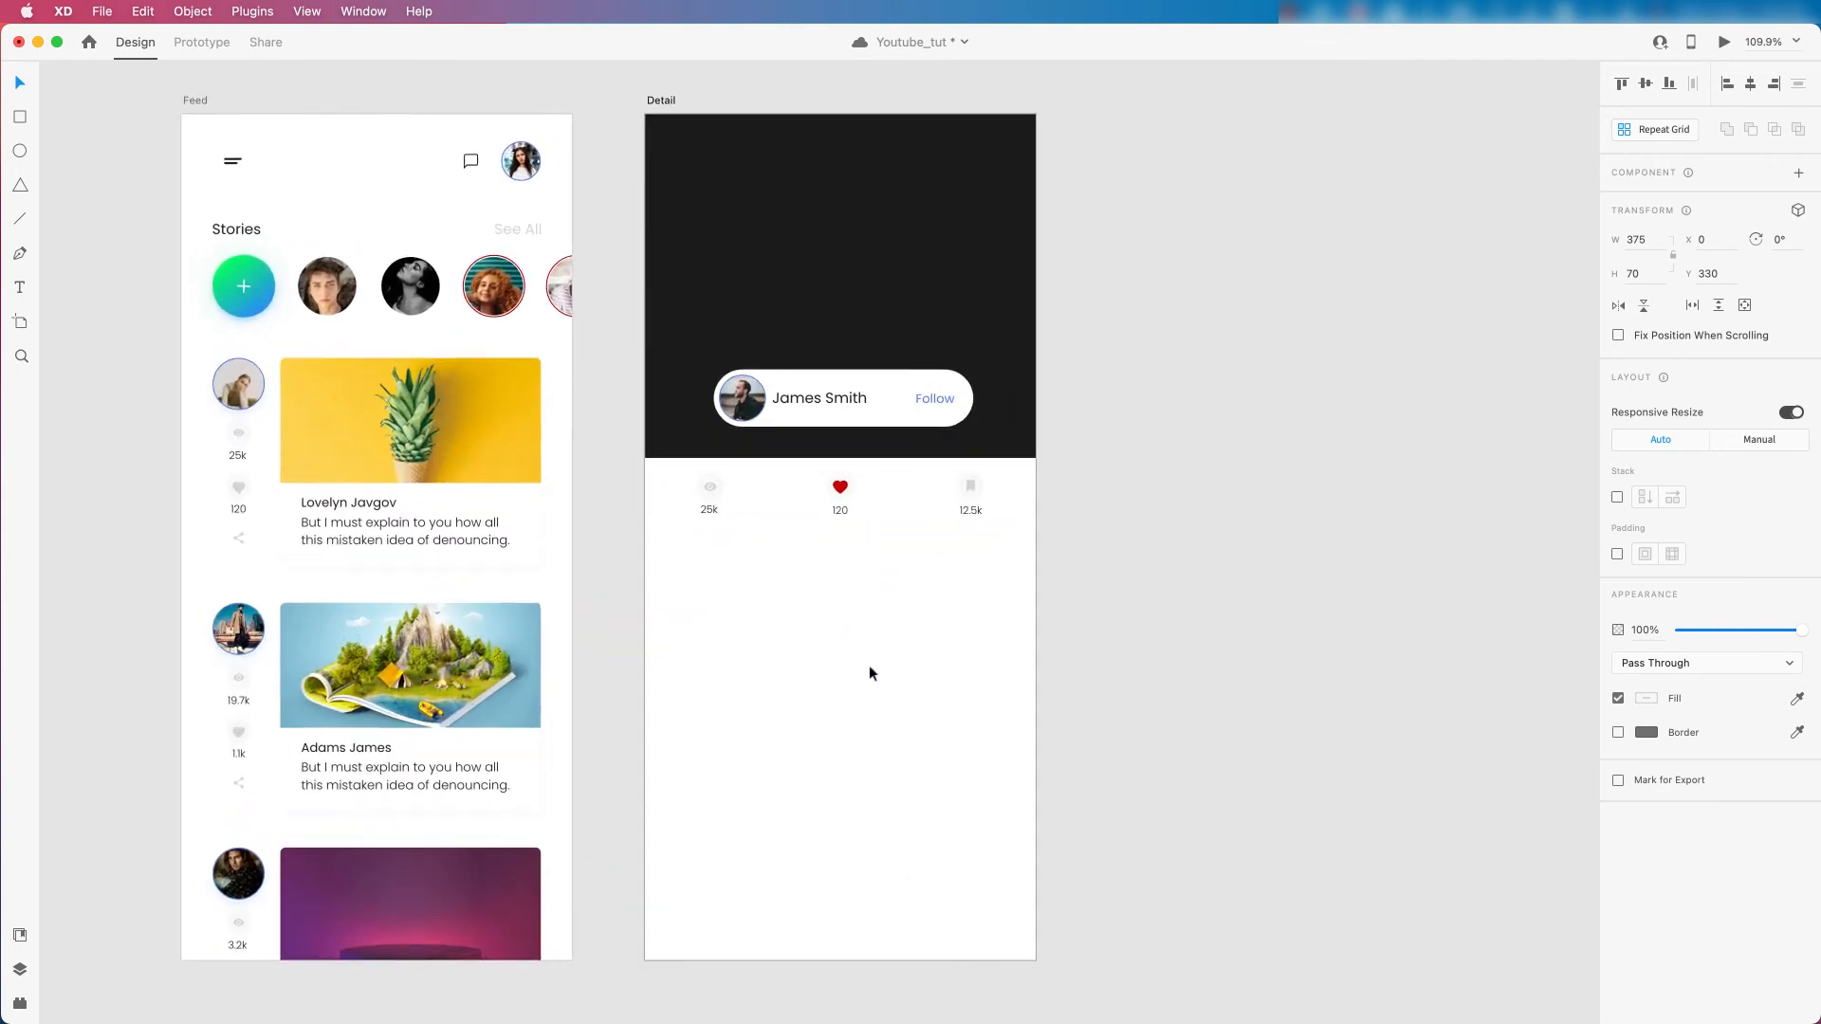
pyautogui.scroll(-1, 806, 643)
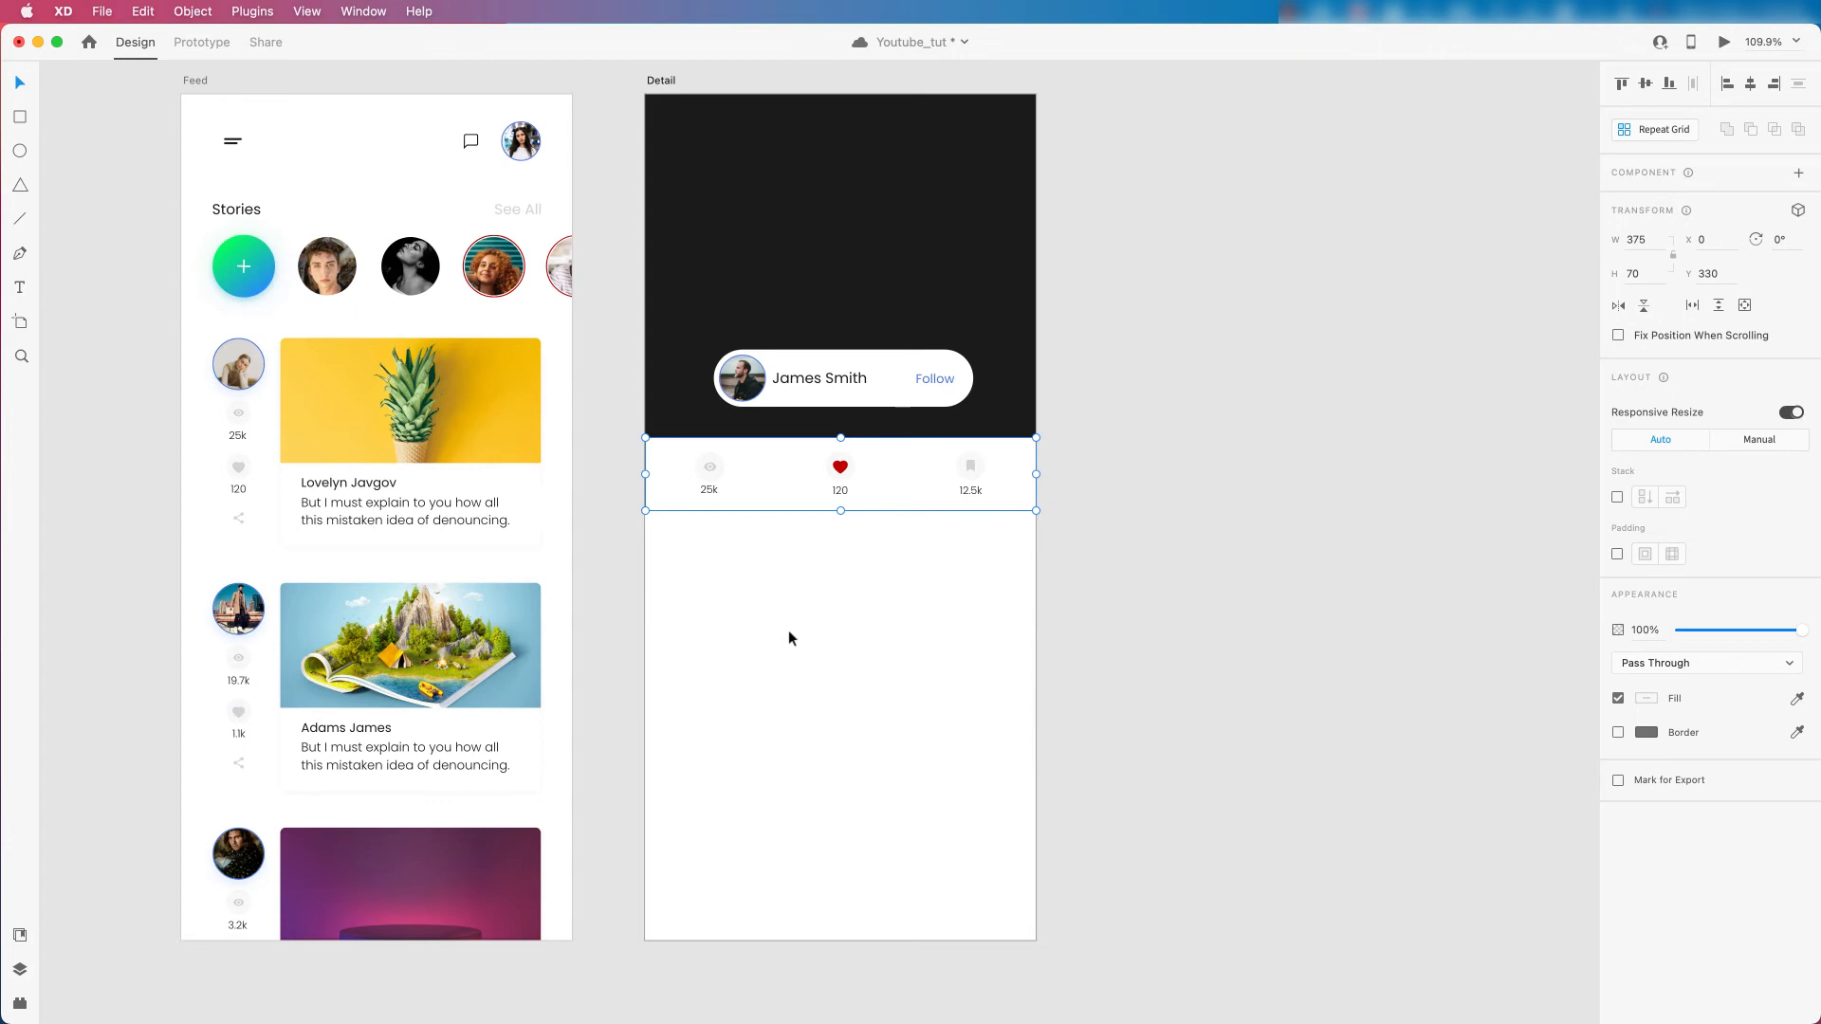
pyautogui.press('super+s')
# Copy the author name text from the first Feed card and paste it onto the Detail screen.
pyautogui.click(338, 480)
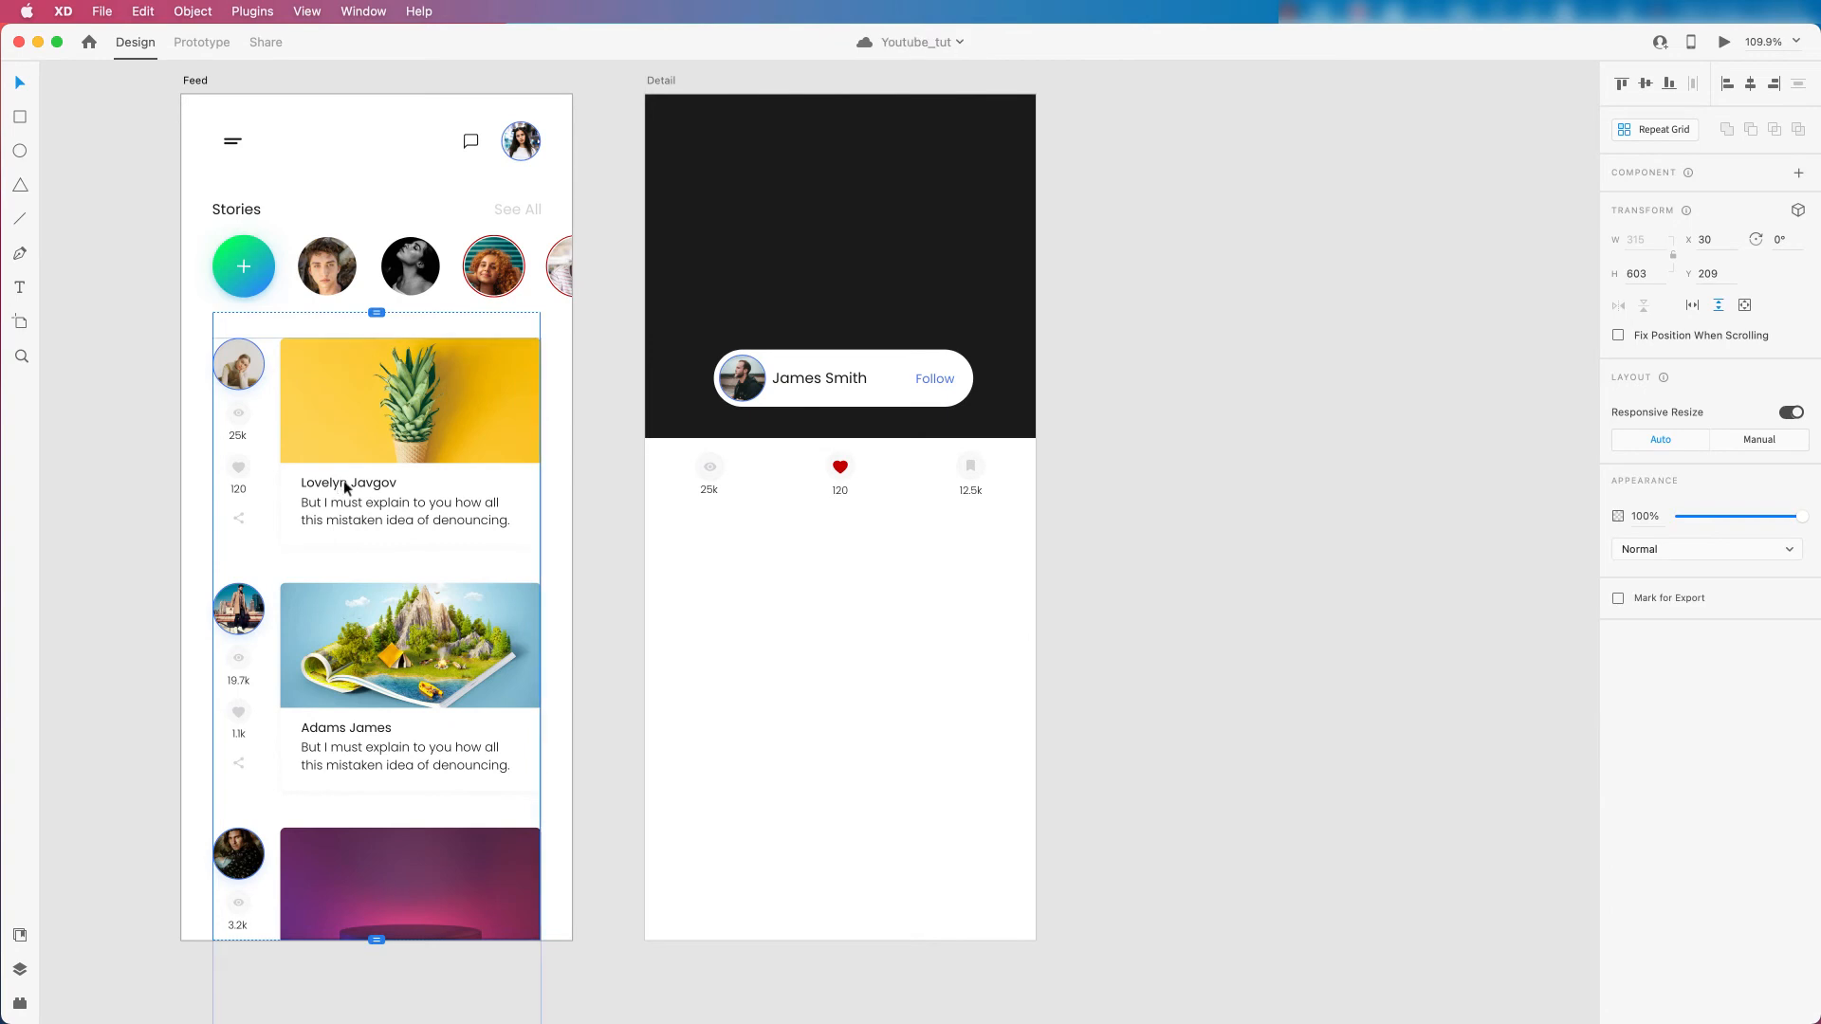
pyautogui.doubleClick(351, 481)
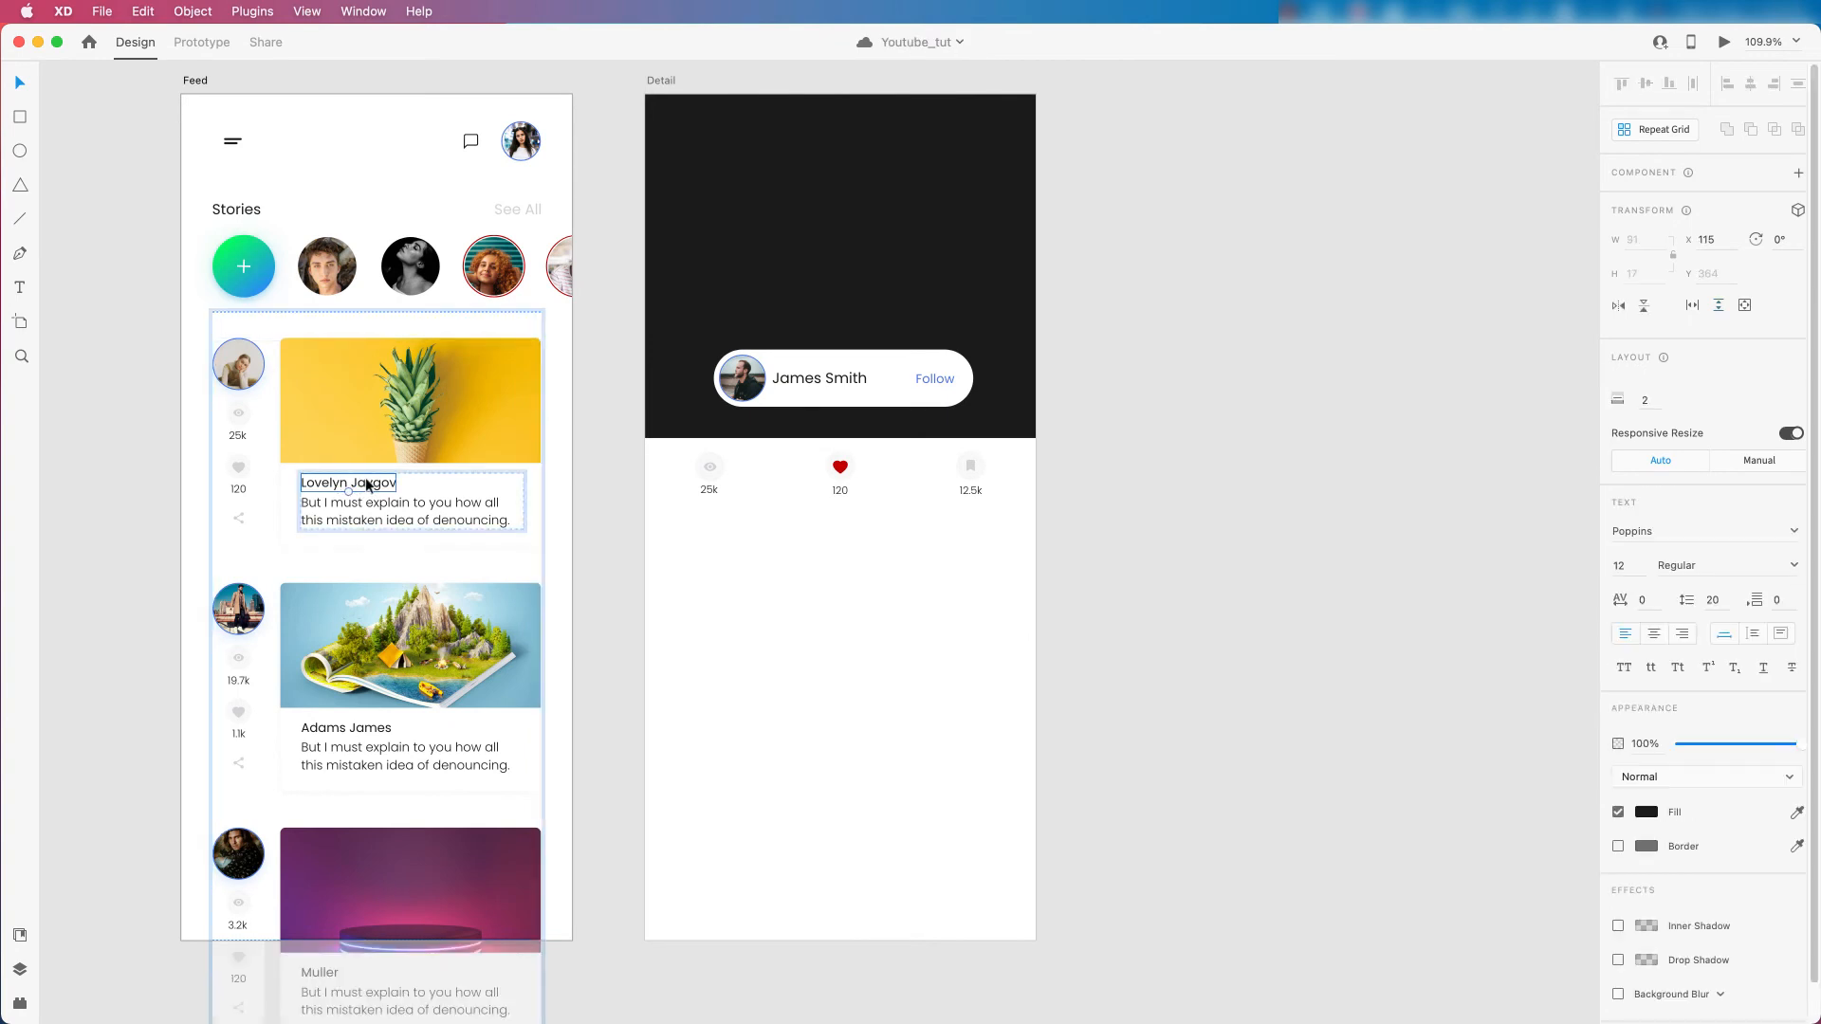
pyautogui.click(852, 561)
pyautogui.scroll(5, 845, 569)
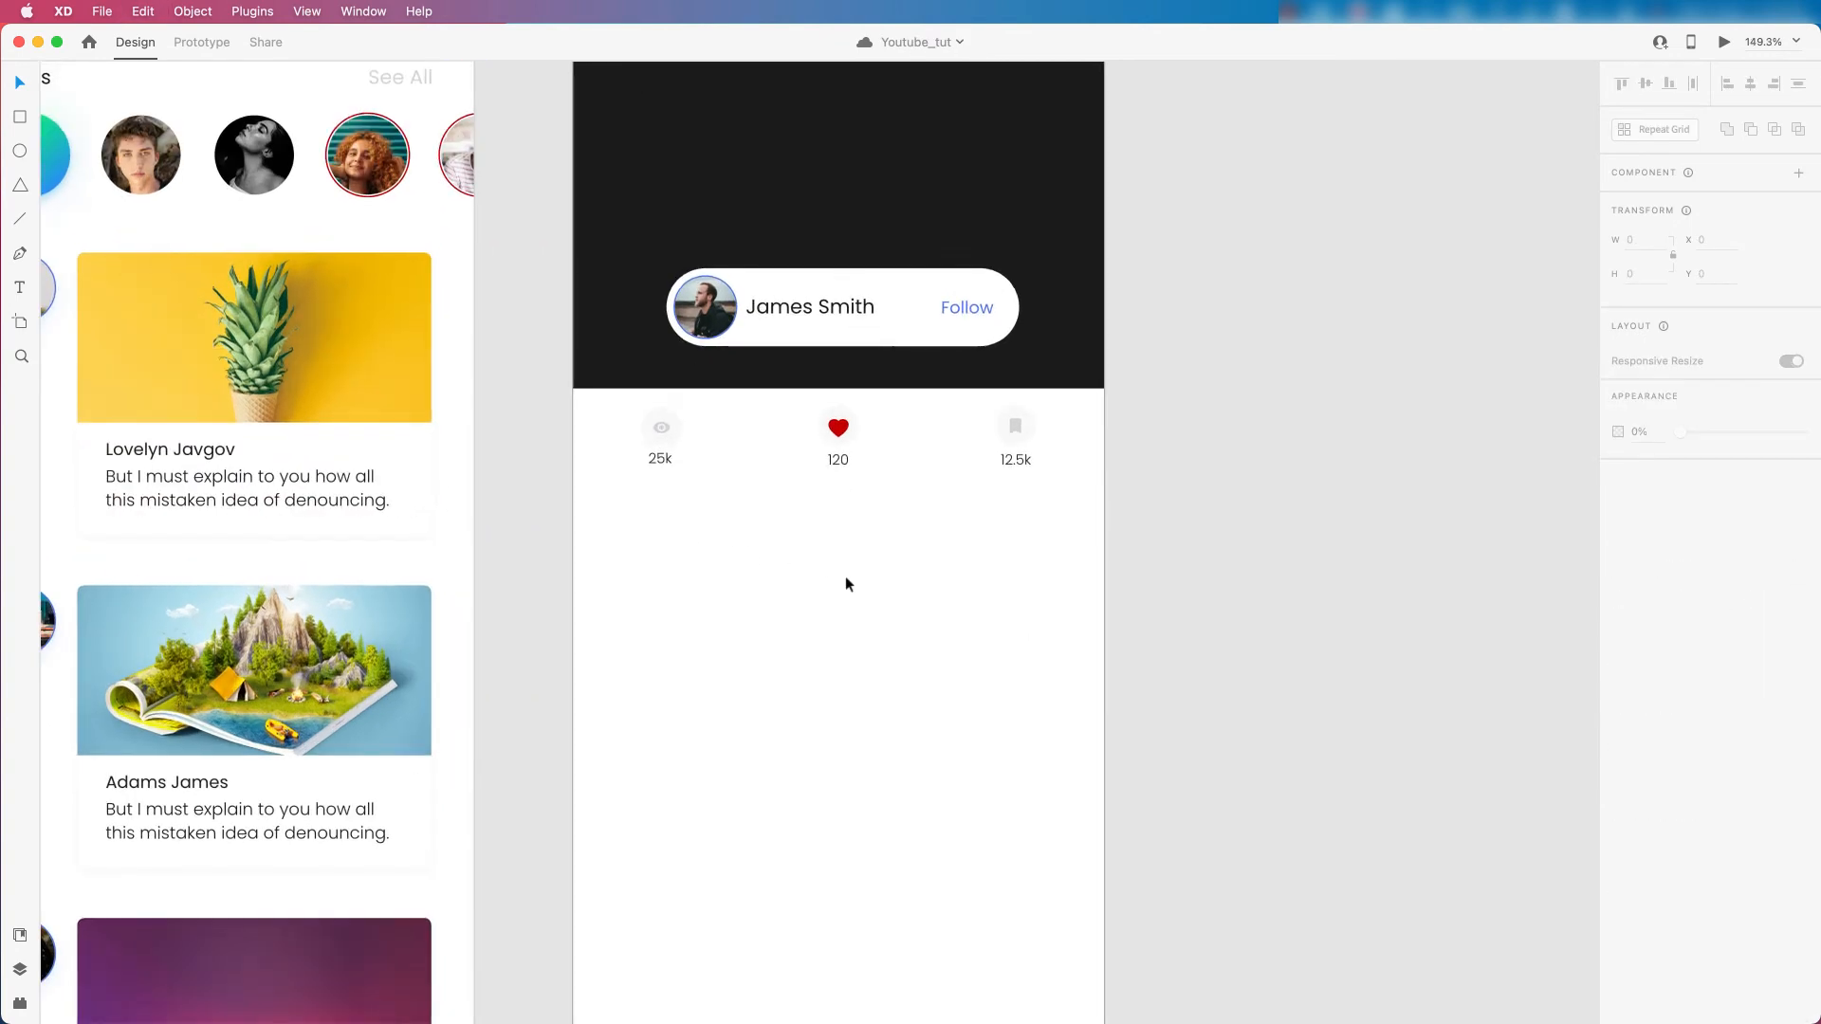
pyautogui.click(632, 436)
pyautogui.press('super+c')
pyautogui.press('super+v')
# Place a copy of the pasted name text below the stats row at X 30, Y 436, and show the layout guides.
pyautogui.moveTo(736, 439); pyautogui.dragTo(602, 550)
pyautogui.press('alt')
pyautogui.press('Right')
pyautogui.press('Right')
pyautogui.press('Right')
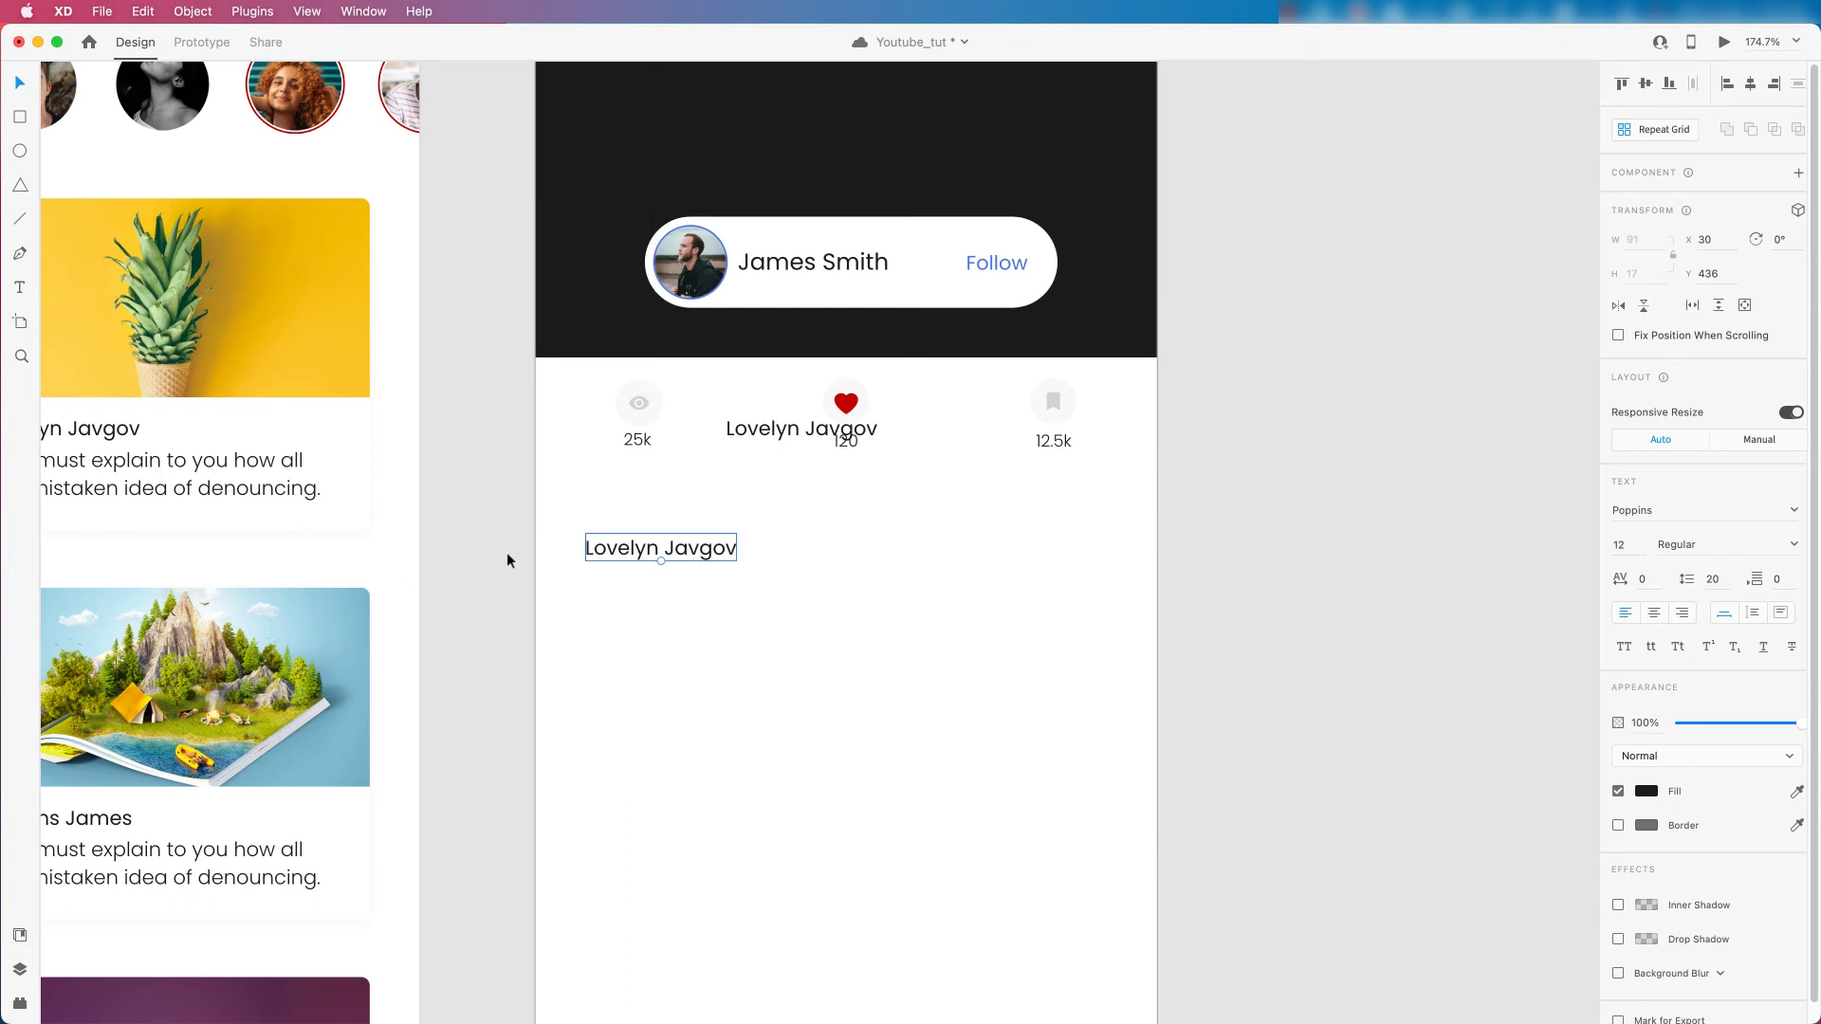
pyautogui.press('super+semicolon')
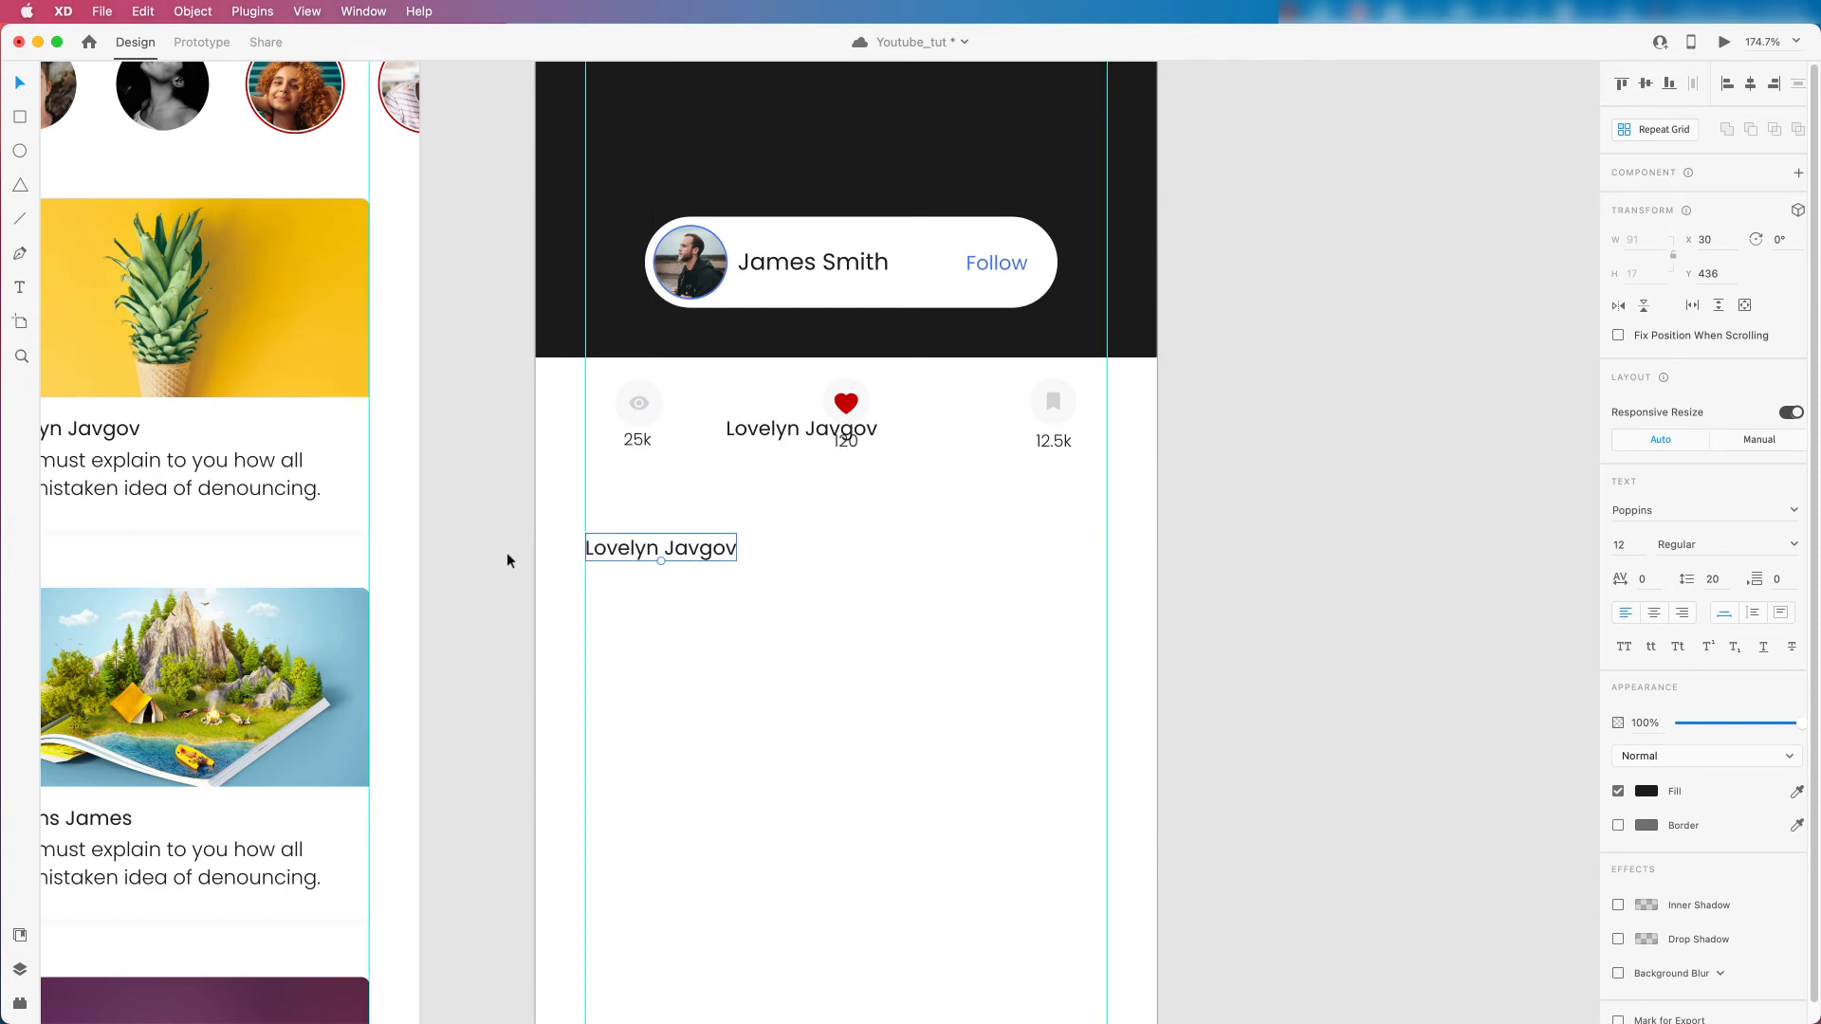
# Delete the extra name text overlapping the middle stat on the Detail screen.
pyautogui.scroll(-2, 680, 525)
pyautogui.click(745, 450)
pyautogui.press('Delete')
# Apply the saved Poppins 16pt character style to the text below the stats row.
pyautogui.click(649, 550)
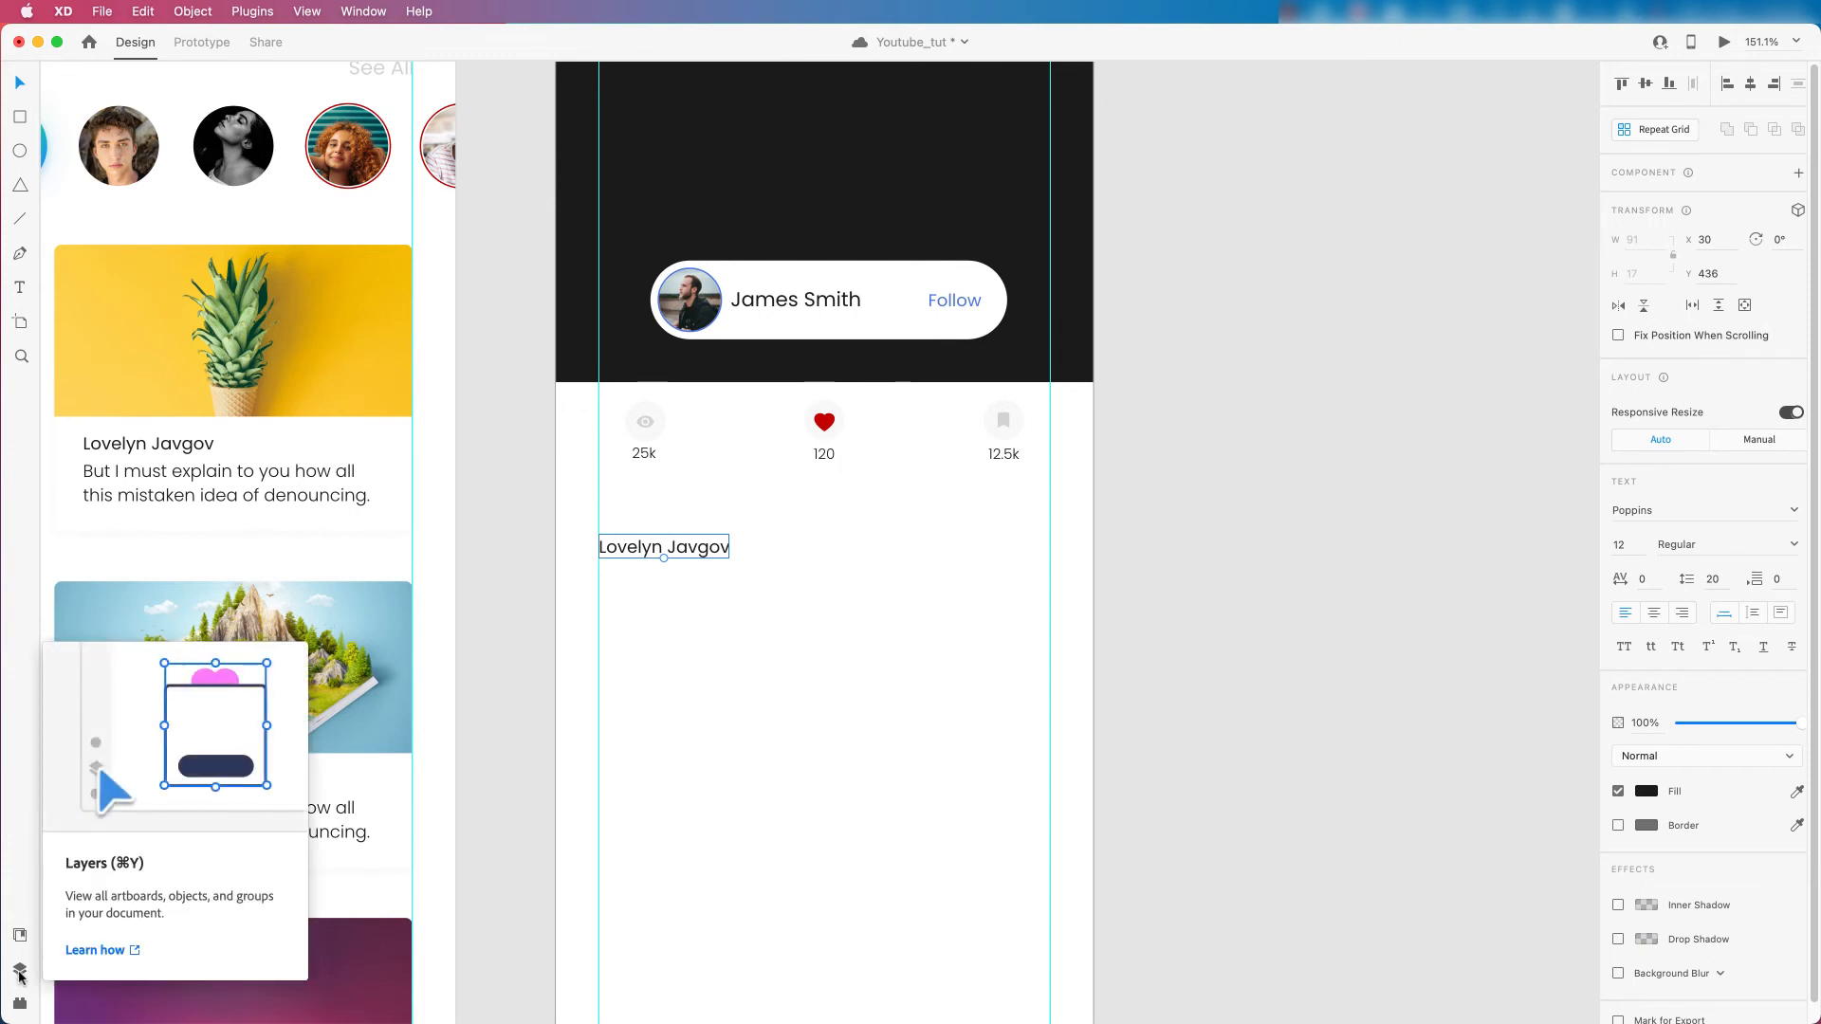
pyautogui.click(19, 936)
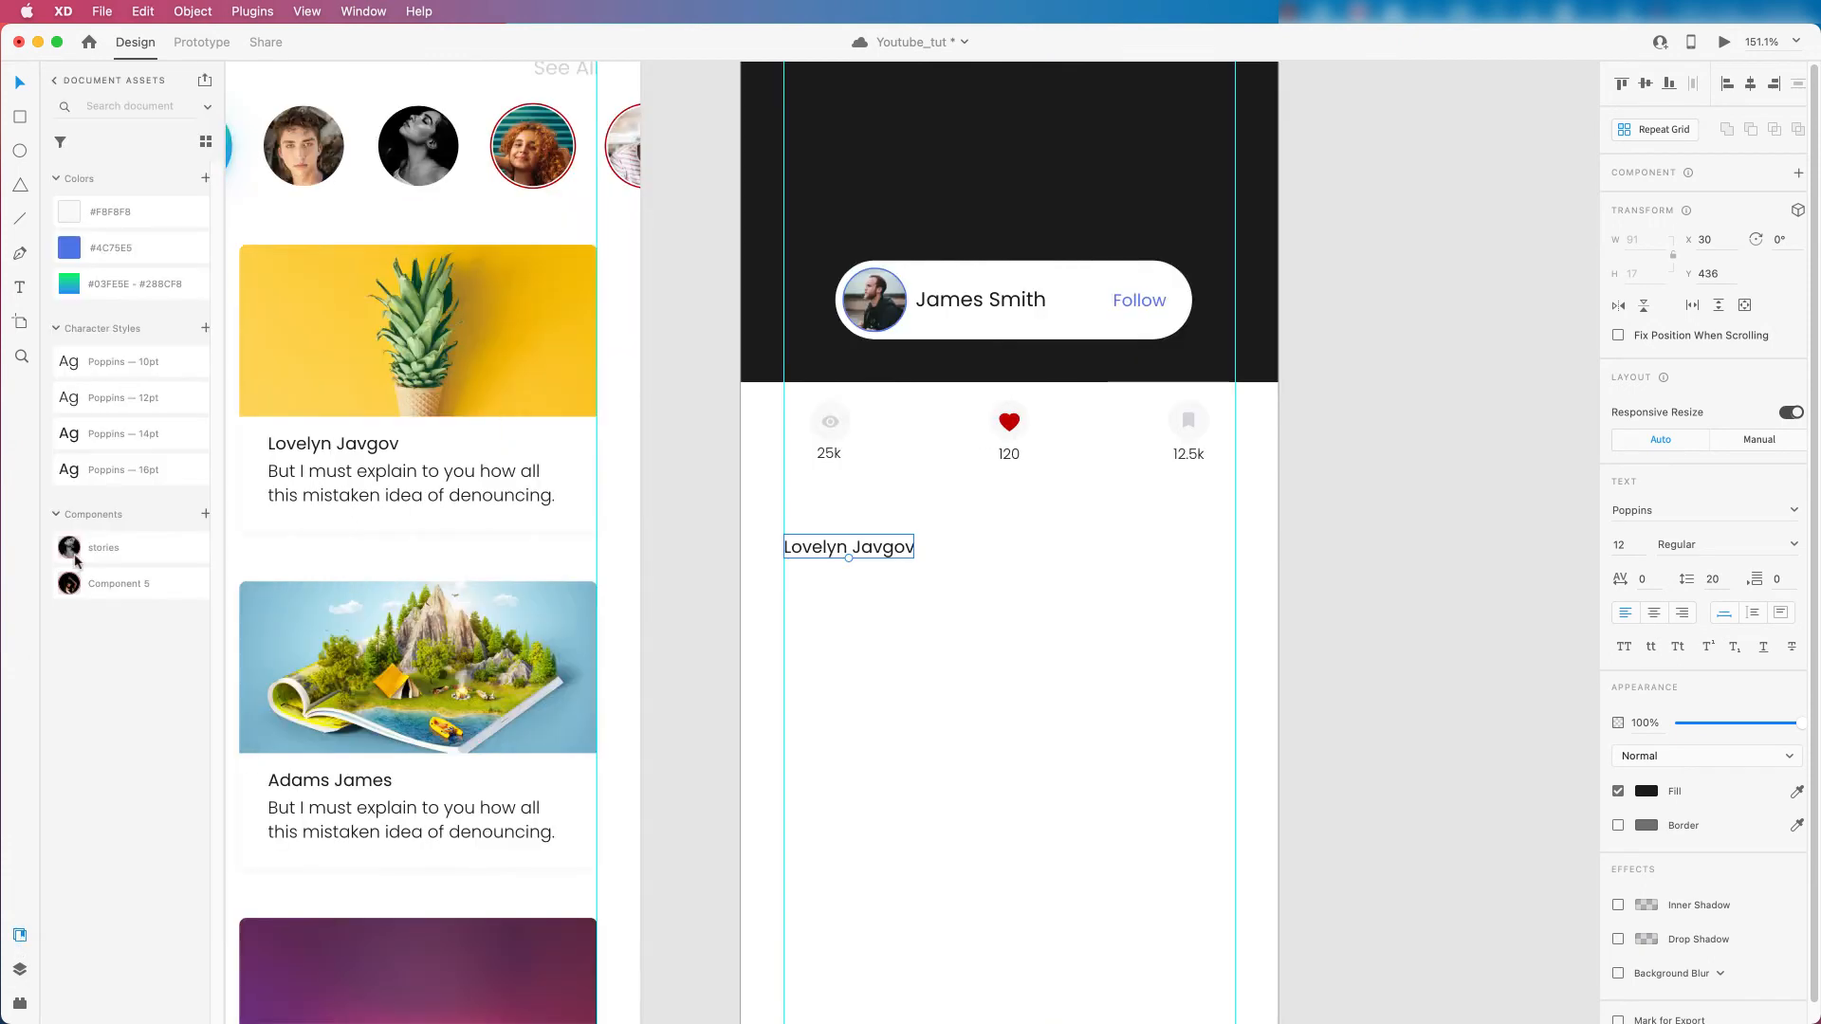
pyautogui.click(107, 471)
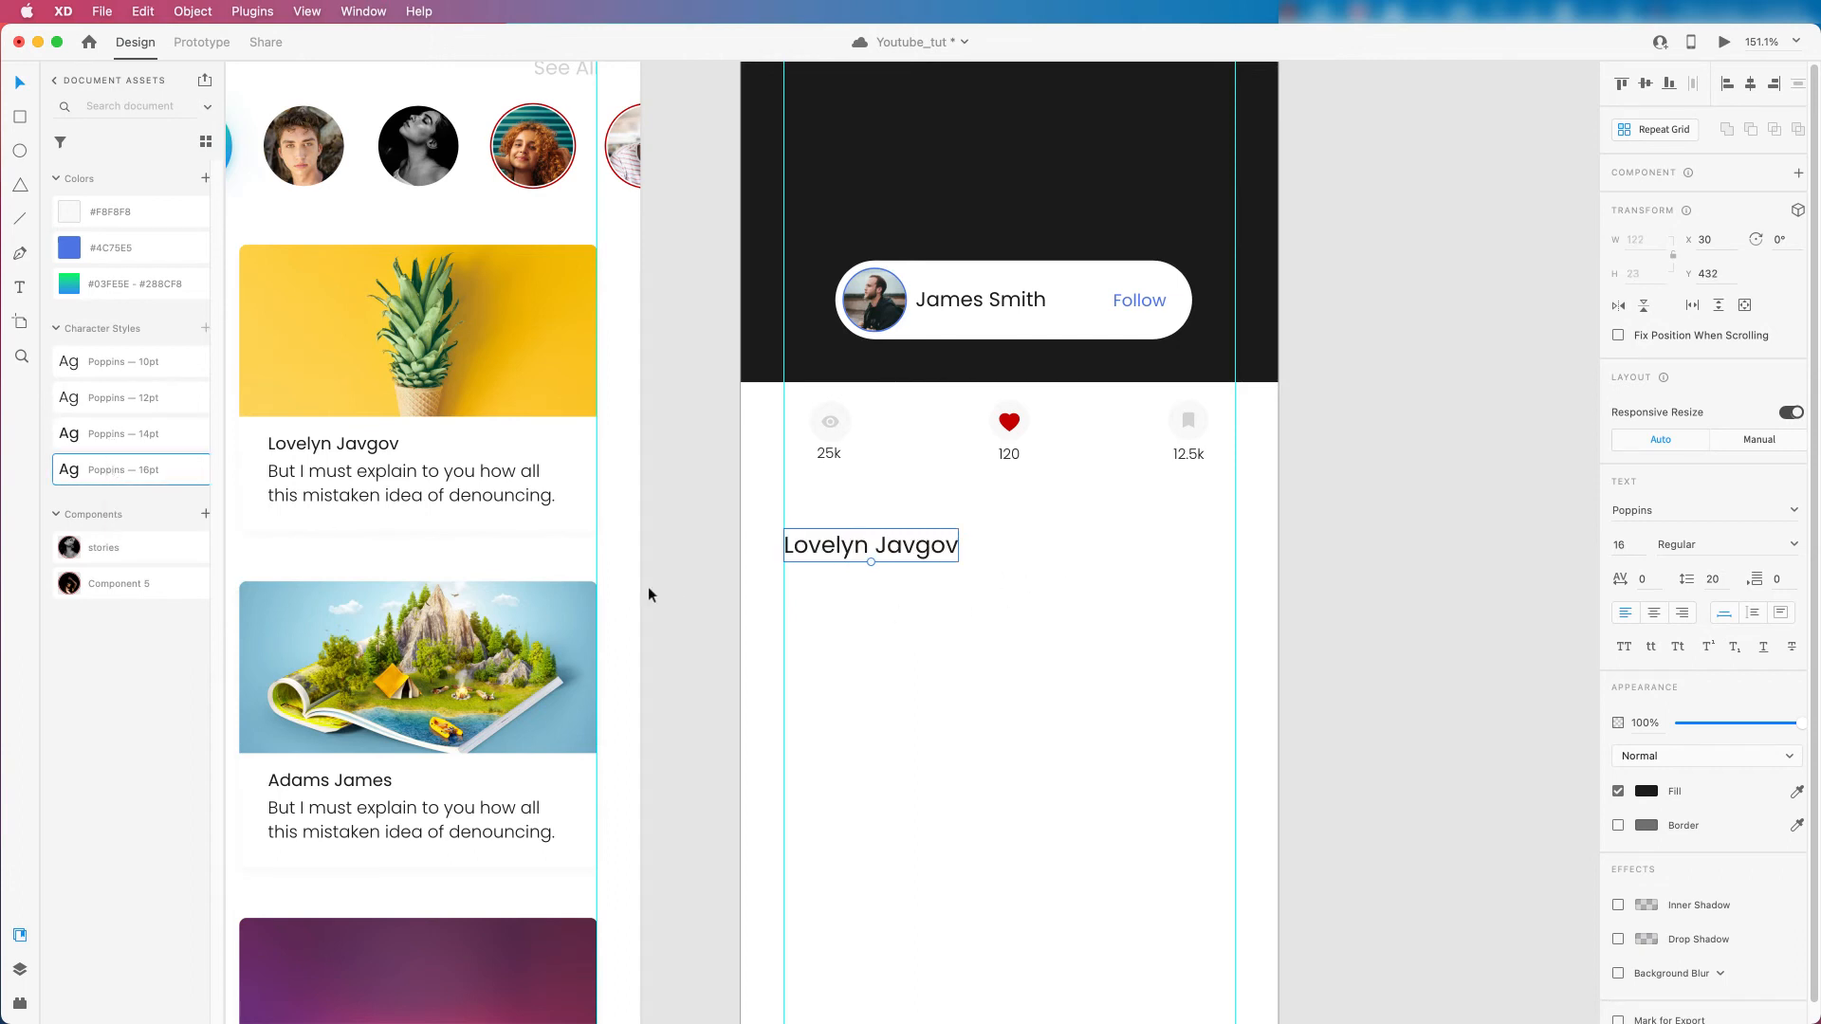
# Replace the text below the stats row with the heading "How to plan a design".
pyautogui.scroll(-5, 927, 638)
pyautogui.scroll(4, 1025, 630)
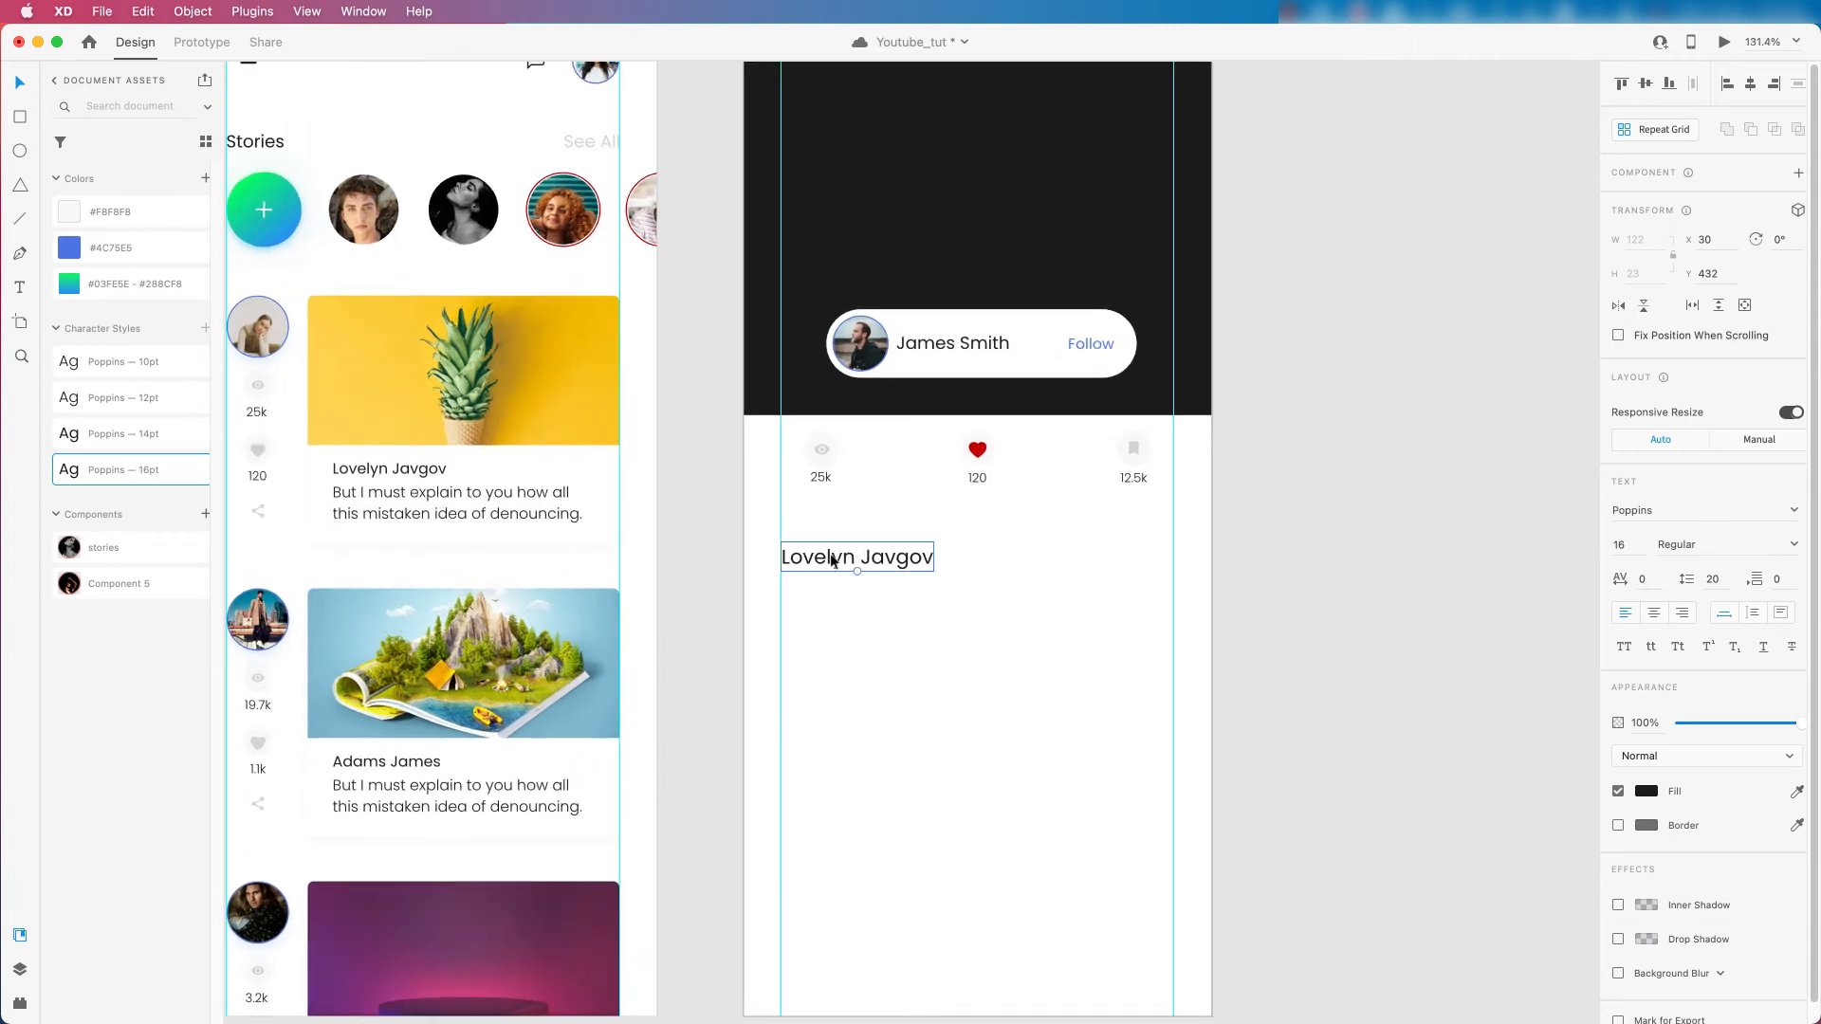
pyautogui.doubleClick(832, 560)
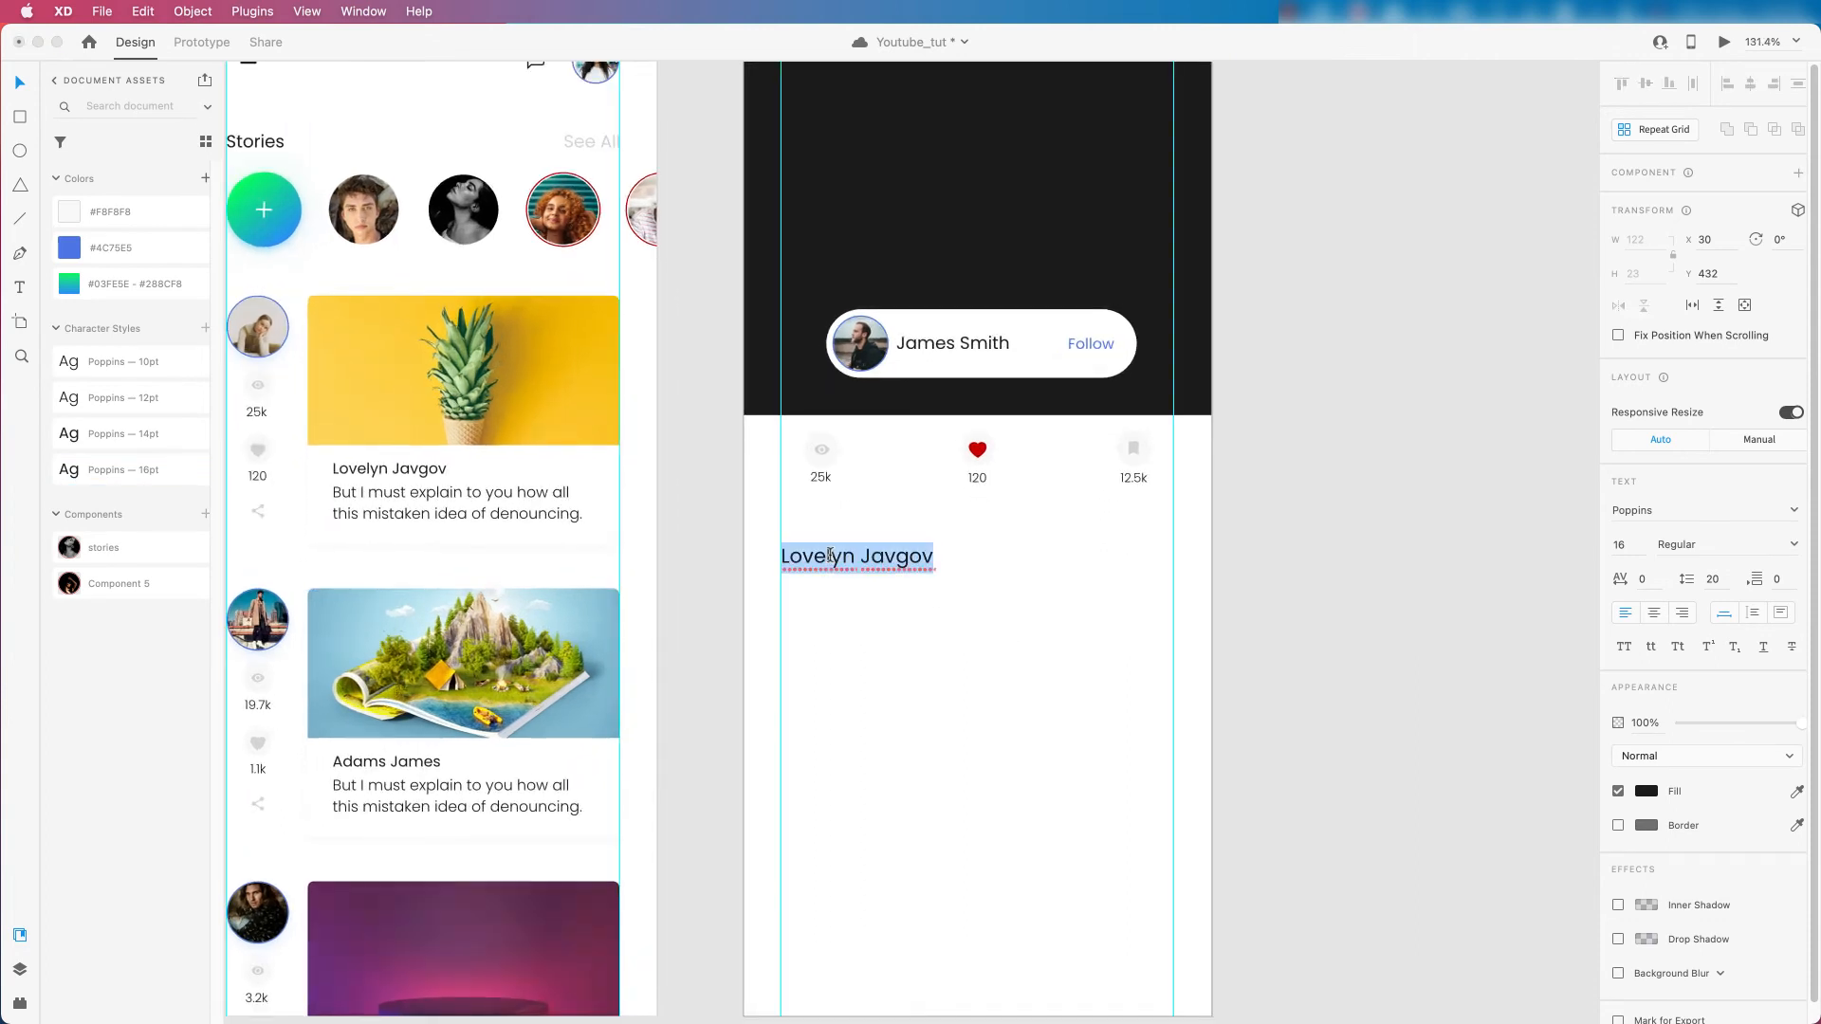
pyautogui.write('H')
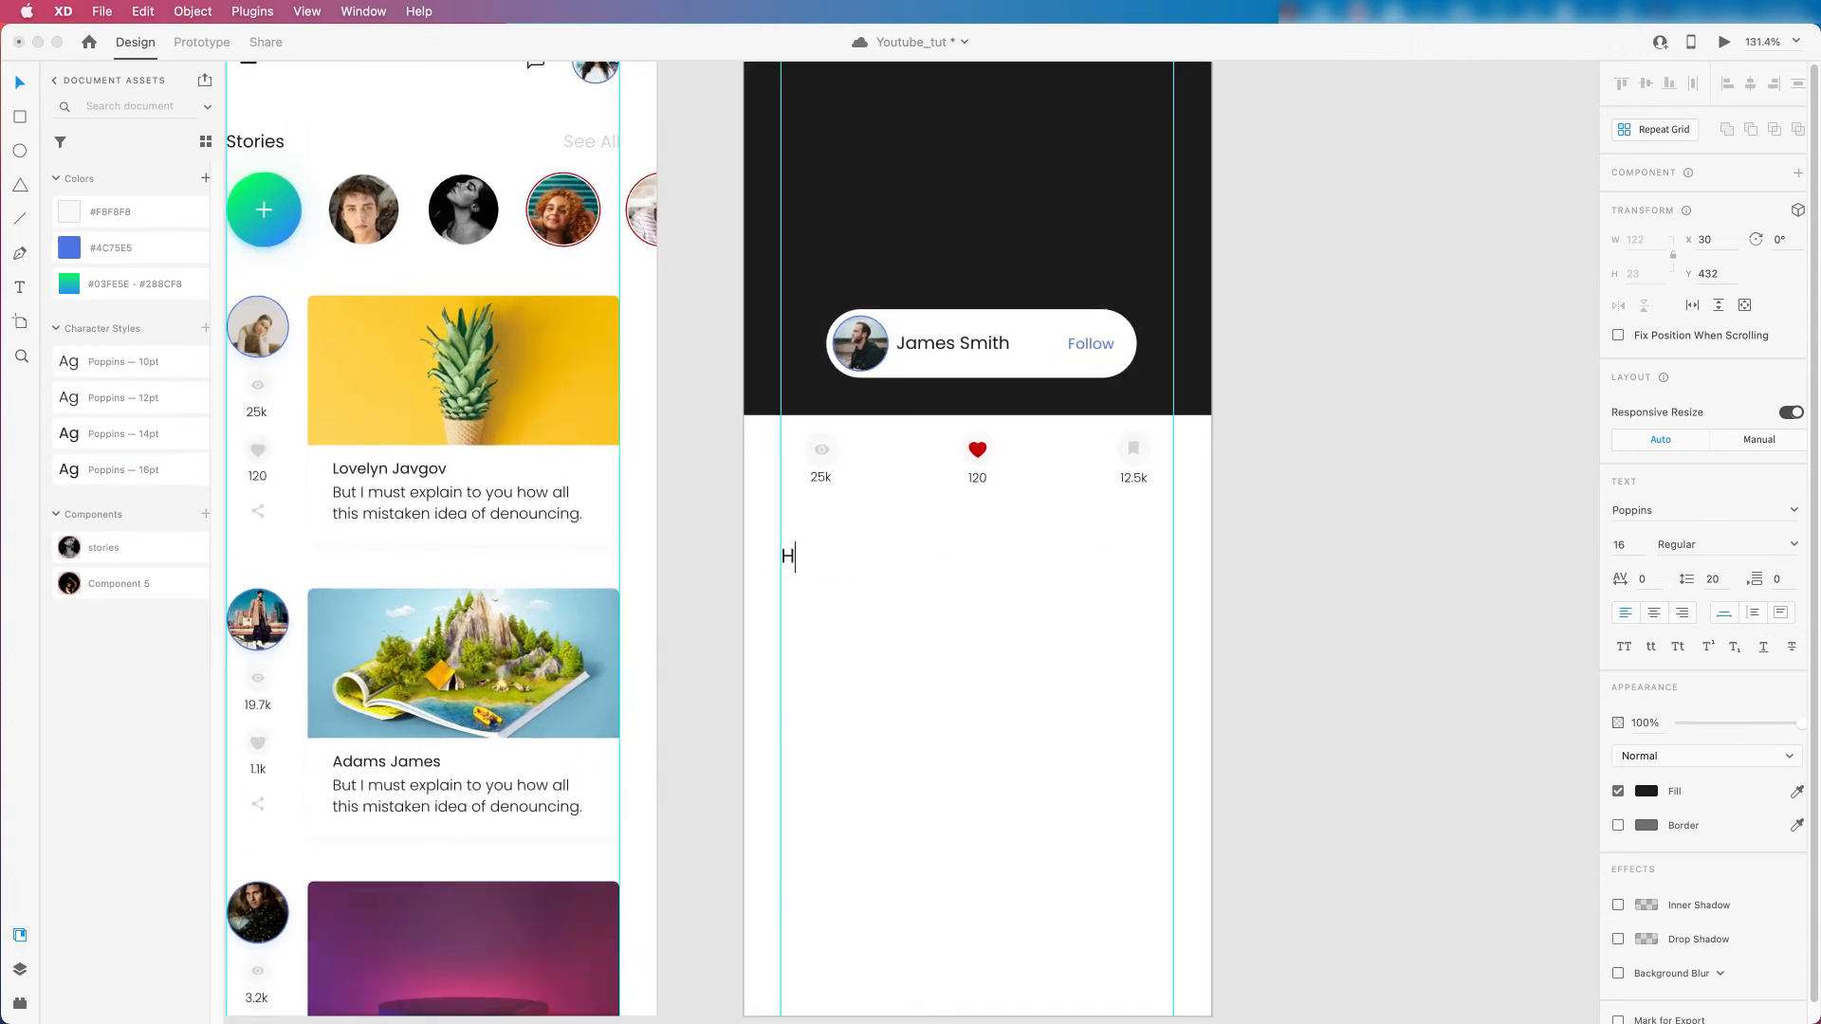
pyautogui.write('ow to plan a design')
pyautogui.press('Escape')
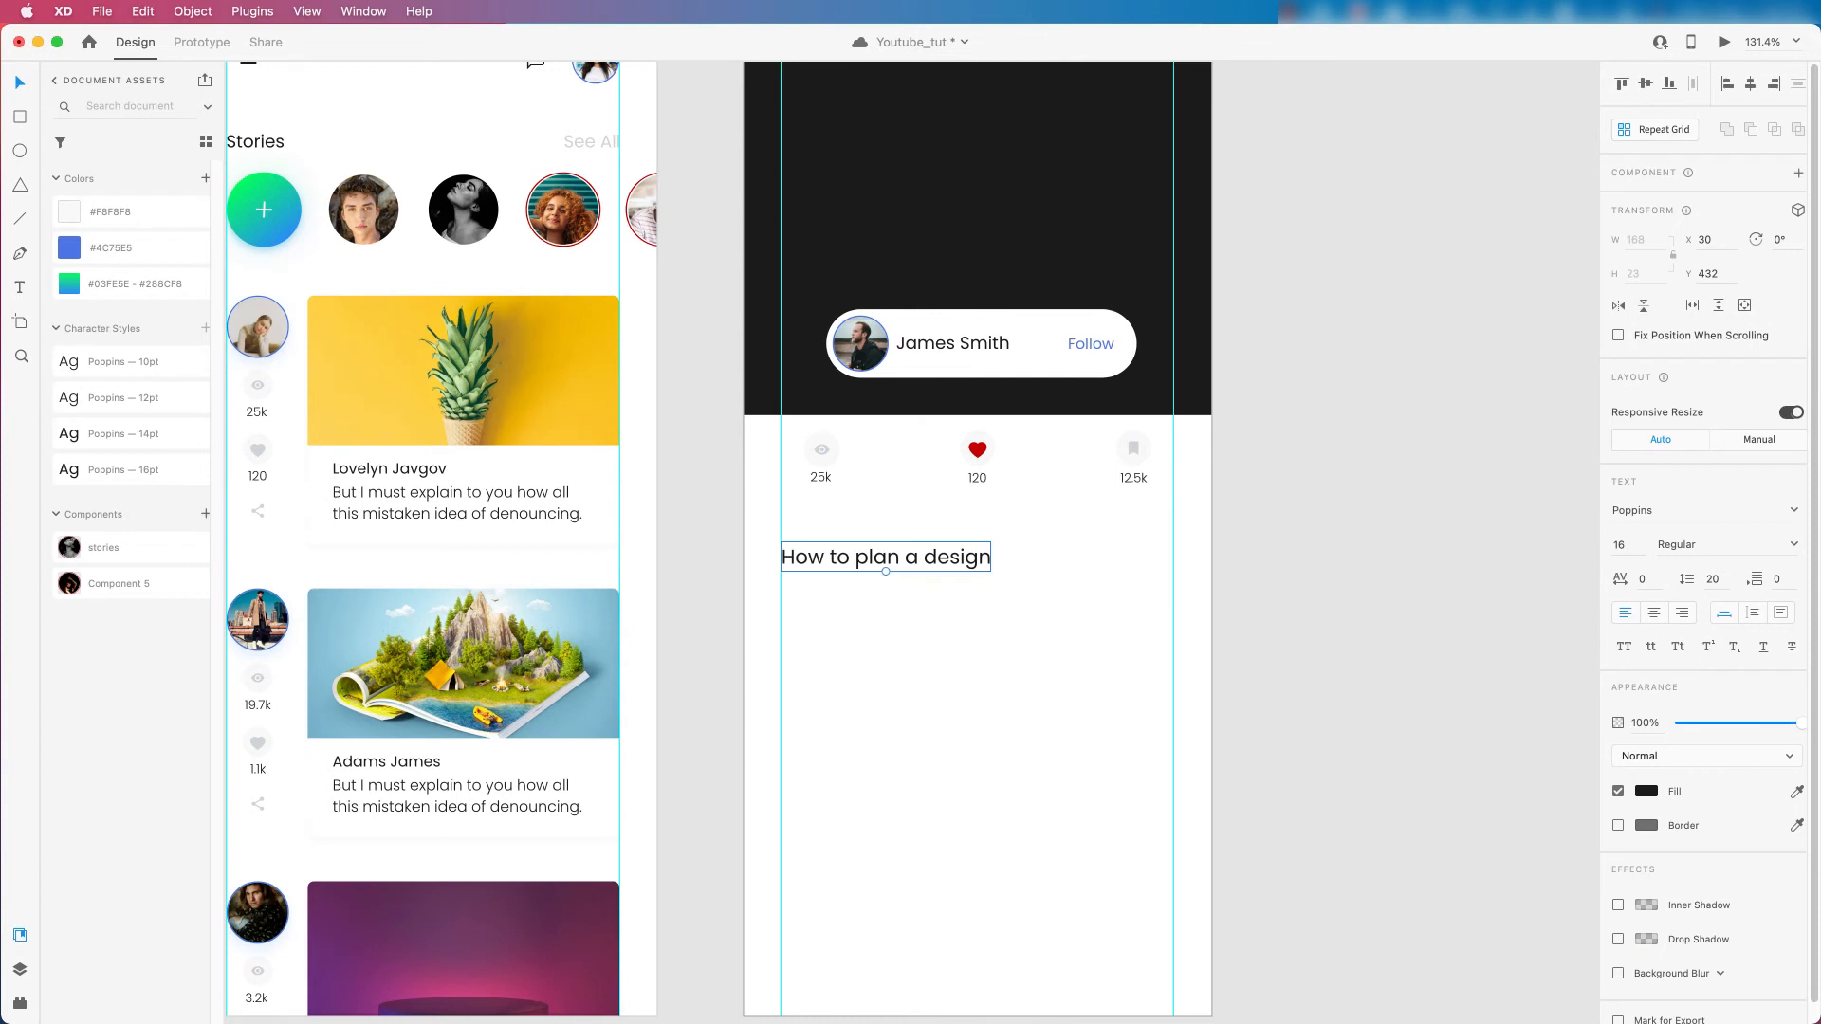
# Copy the first Feed card's description text and place it under the Detail heading at X 30, Y 467.
pyautogui.scroll(-2, 906, 600)
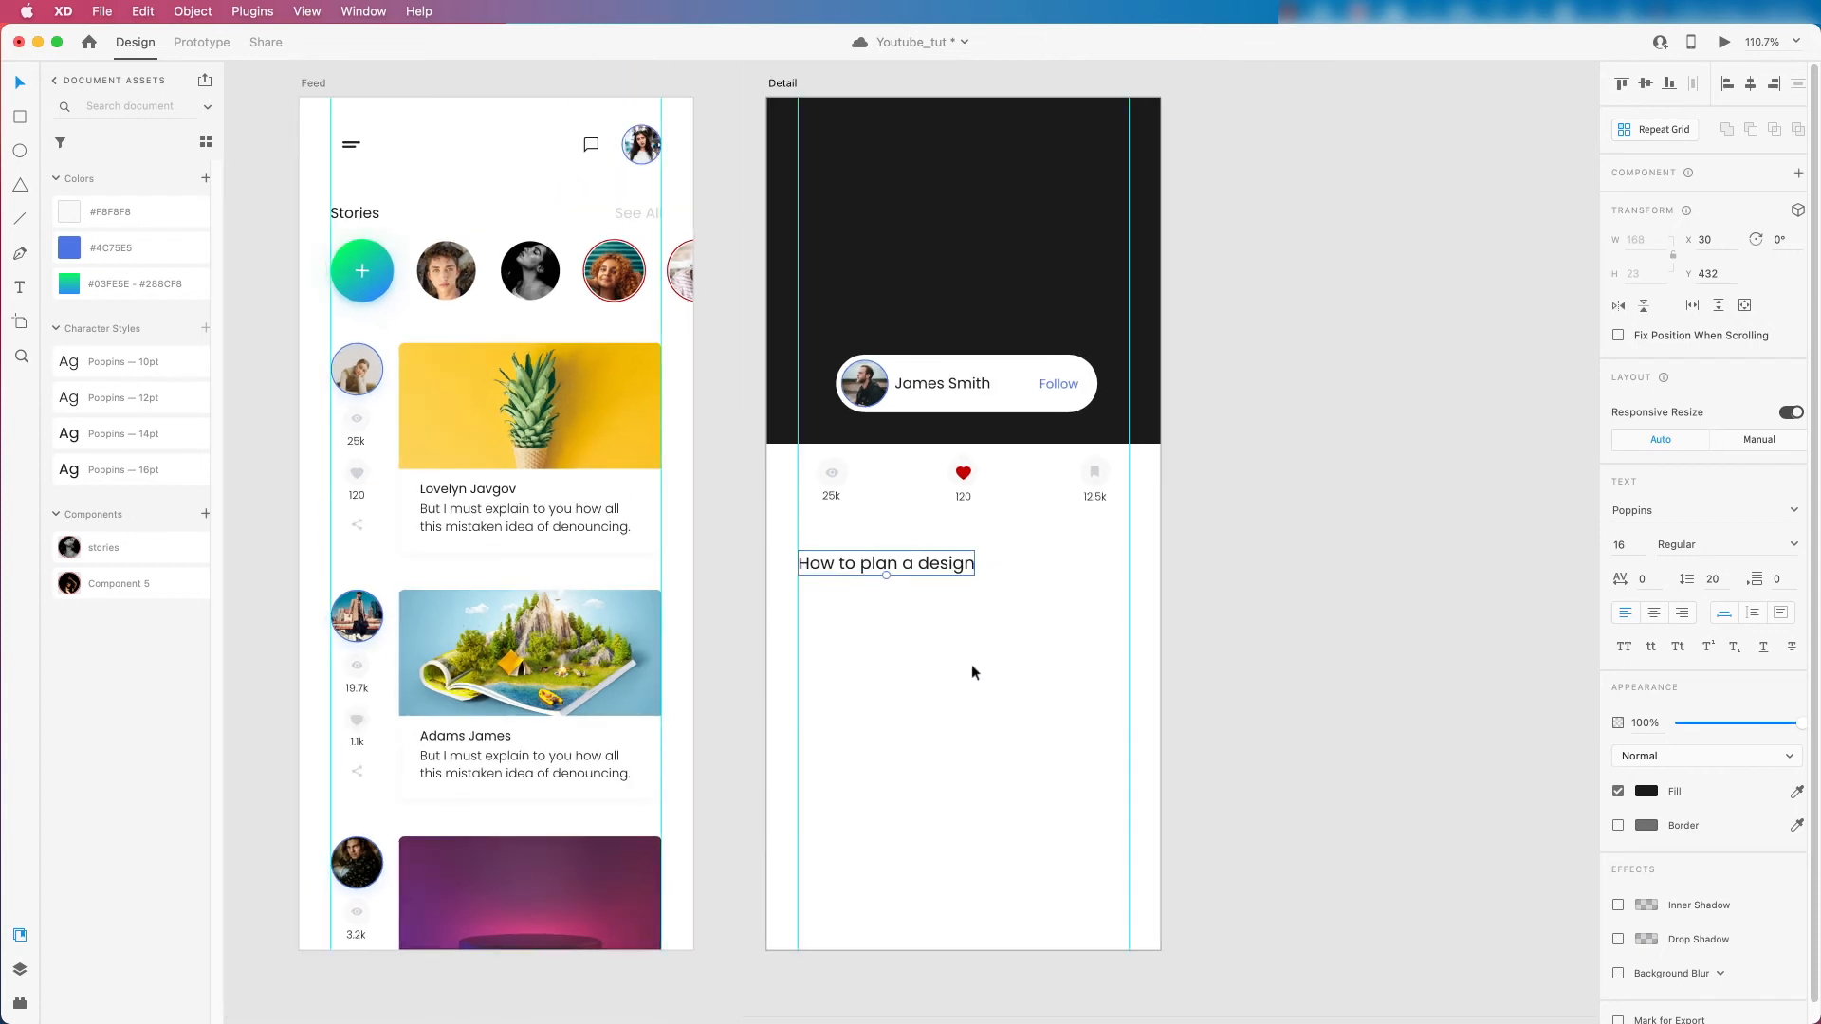
pyautogui.doubleClick(531, 509)
pyautogui.press('super+c')
pyautogui.scroll(4, 1044, 690)
pyautogui.click(792, 531)
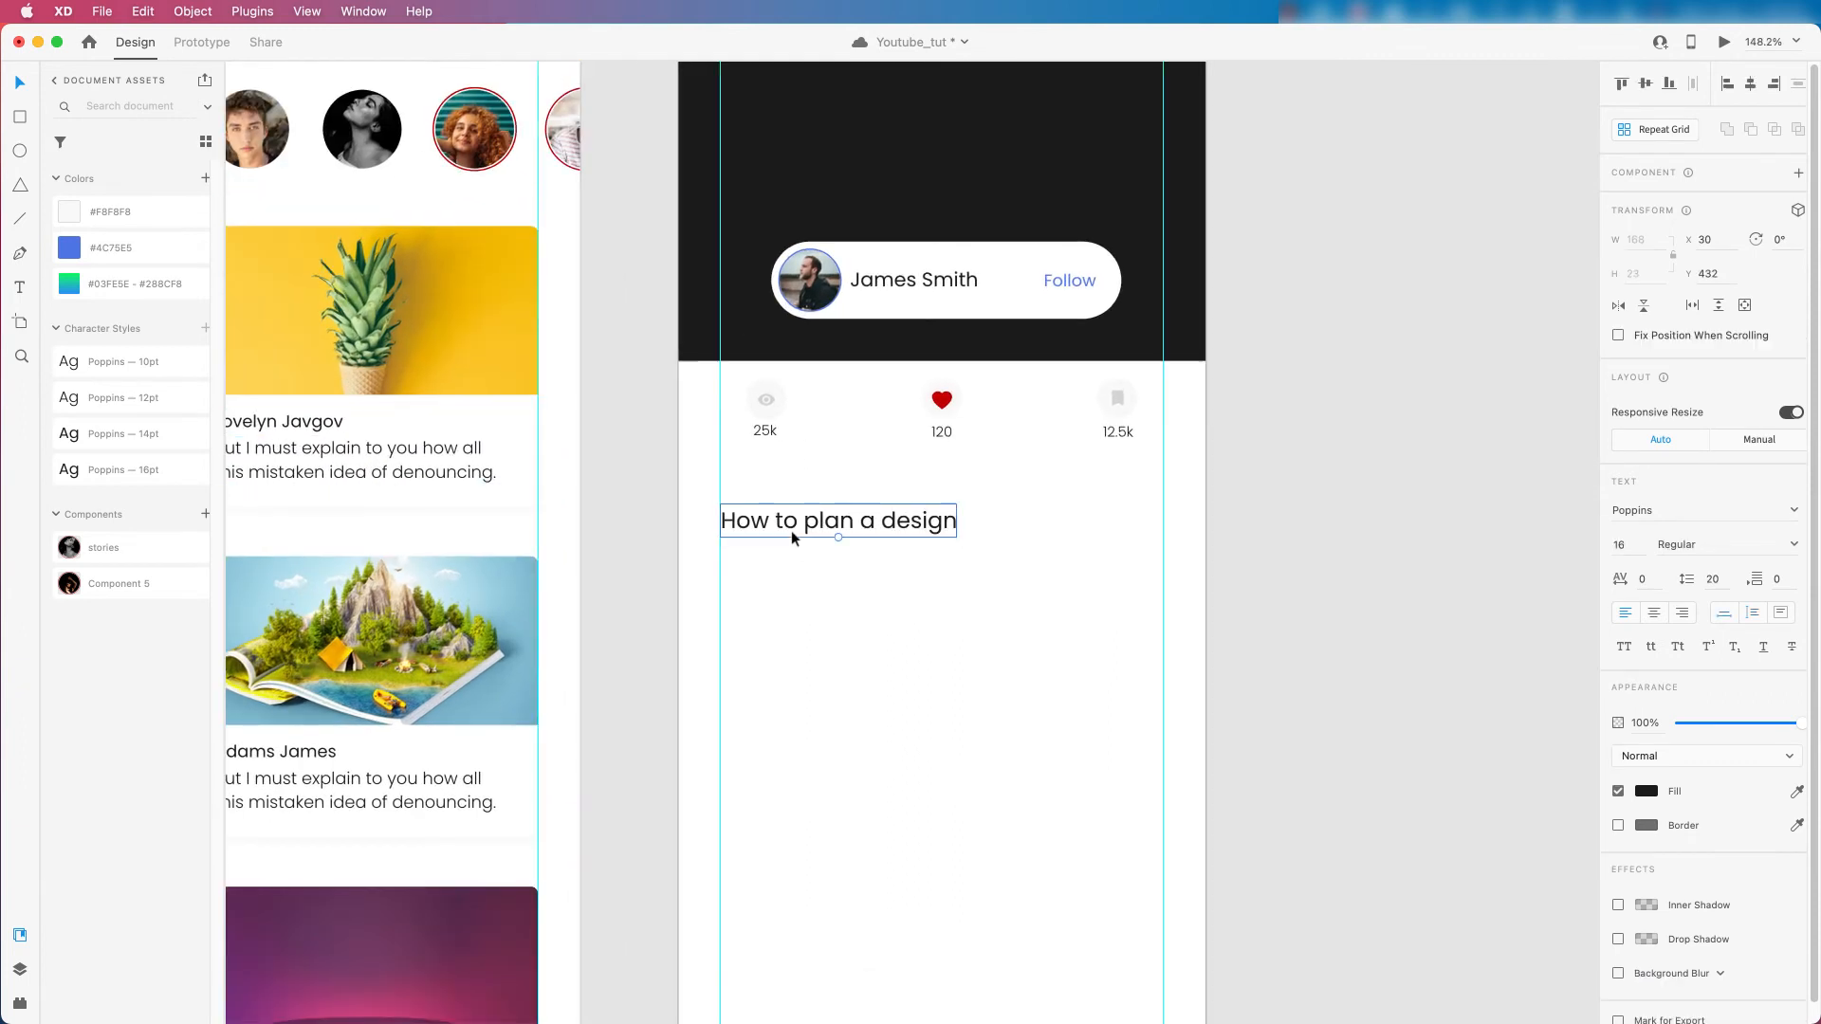
pyautogui.press('super+v')
pyautogui.moveTo(902, 447); pyautogui.dragTo(784, 569)
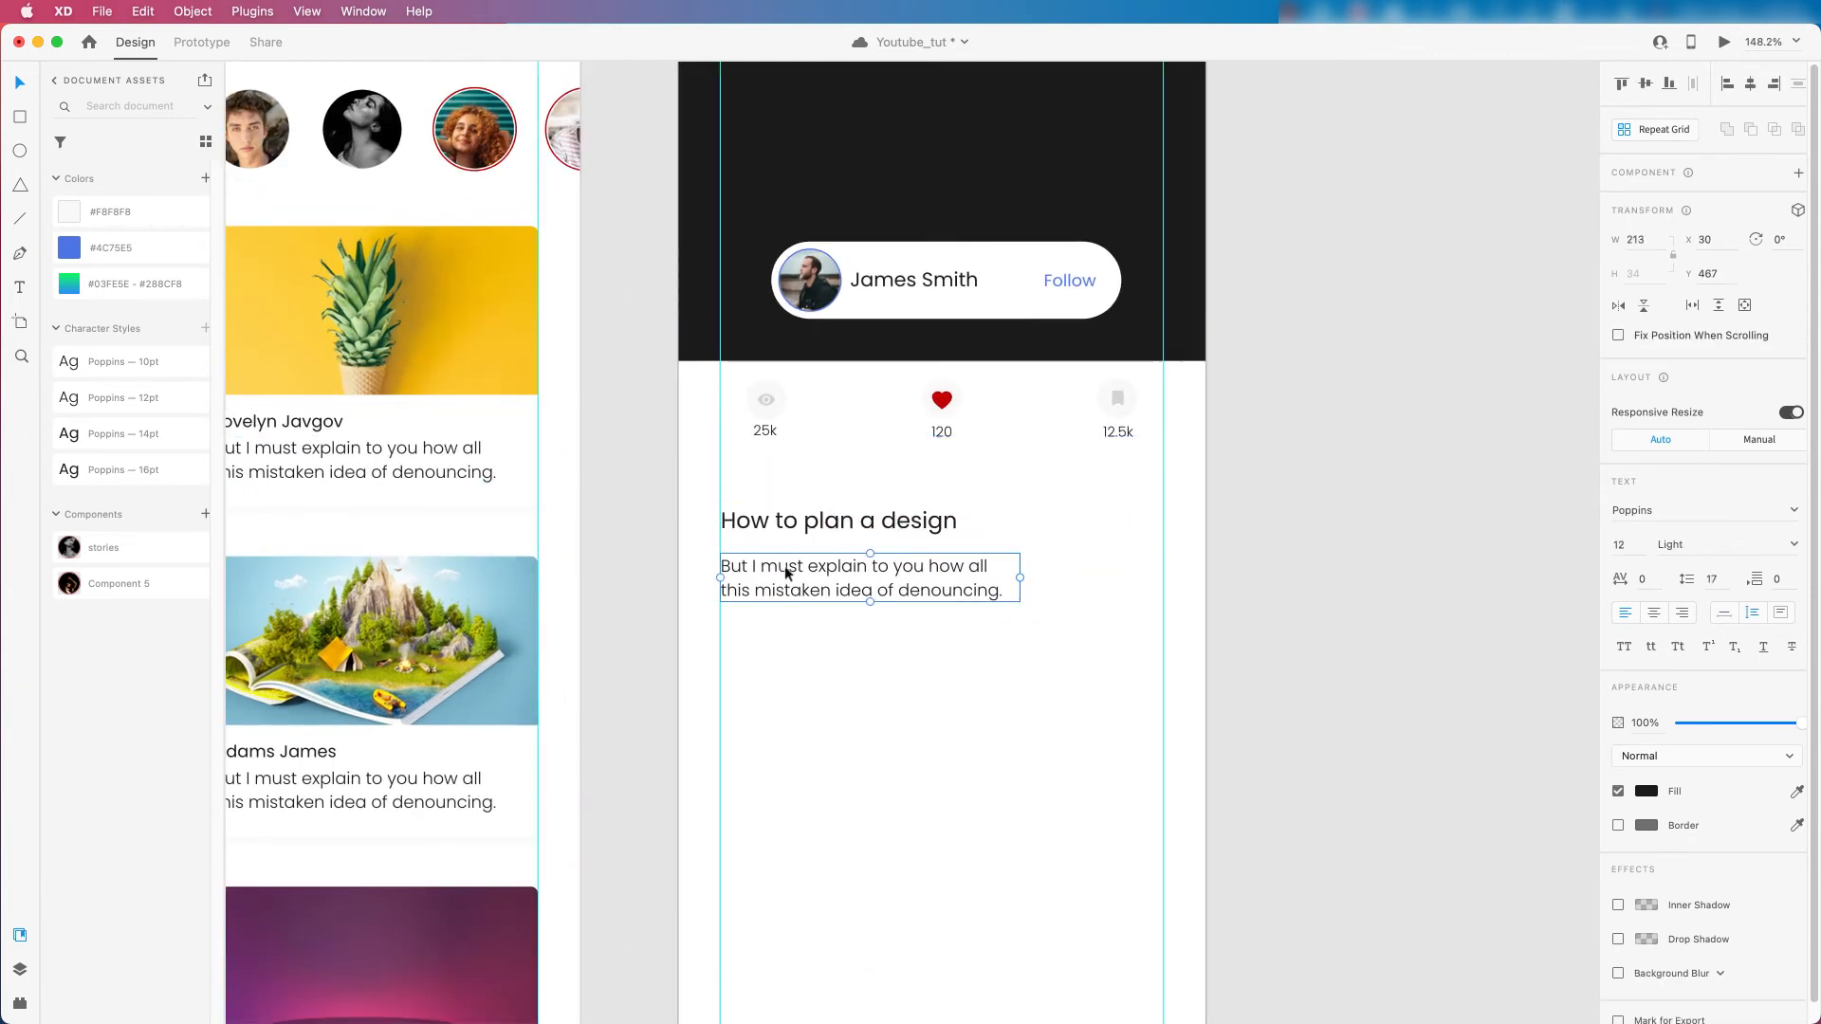
# Apply the saved Poppins 14pt character style to the Detail description and set its weight to Light.
pyautogui.click(145, 434)
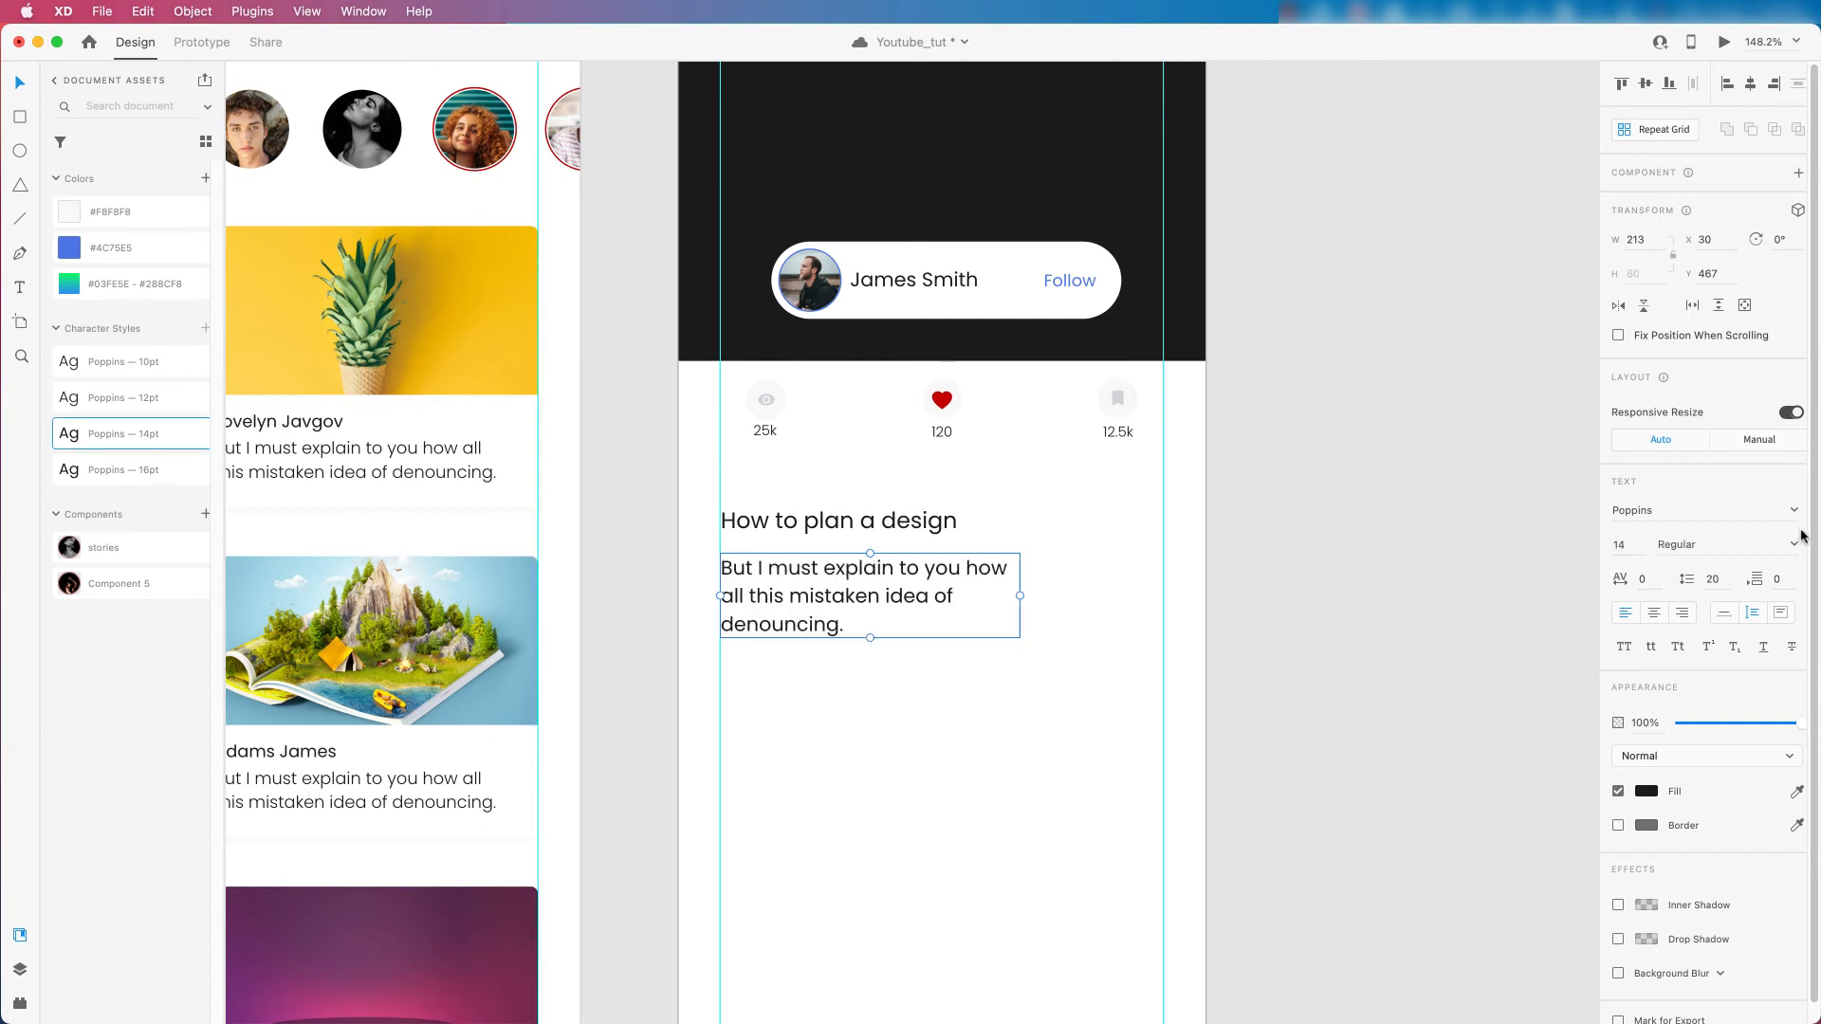
pyautogui.click(1771, 558)
pyautogui.click(1674, 612)
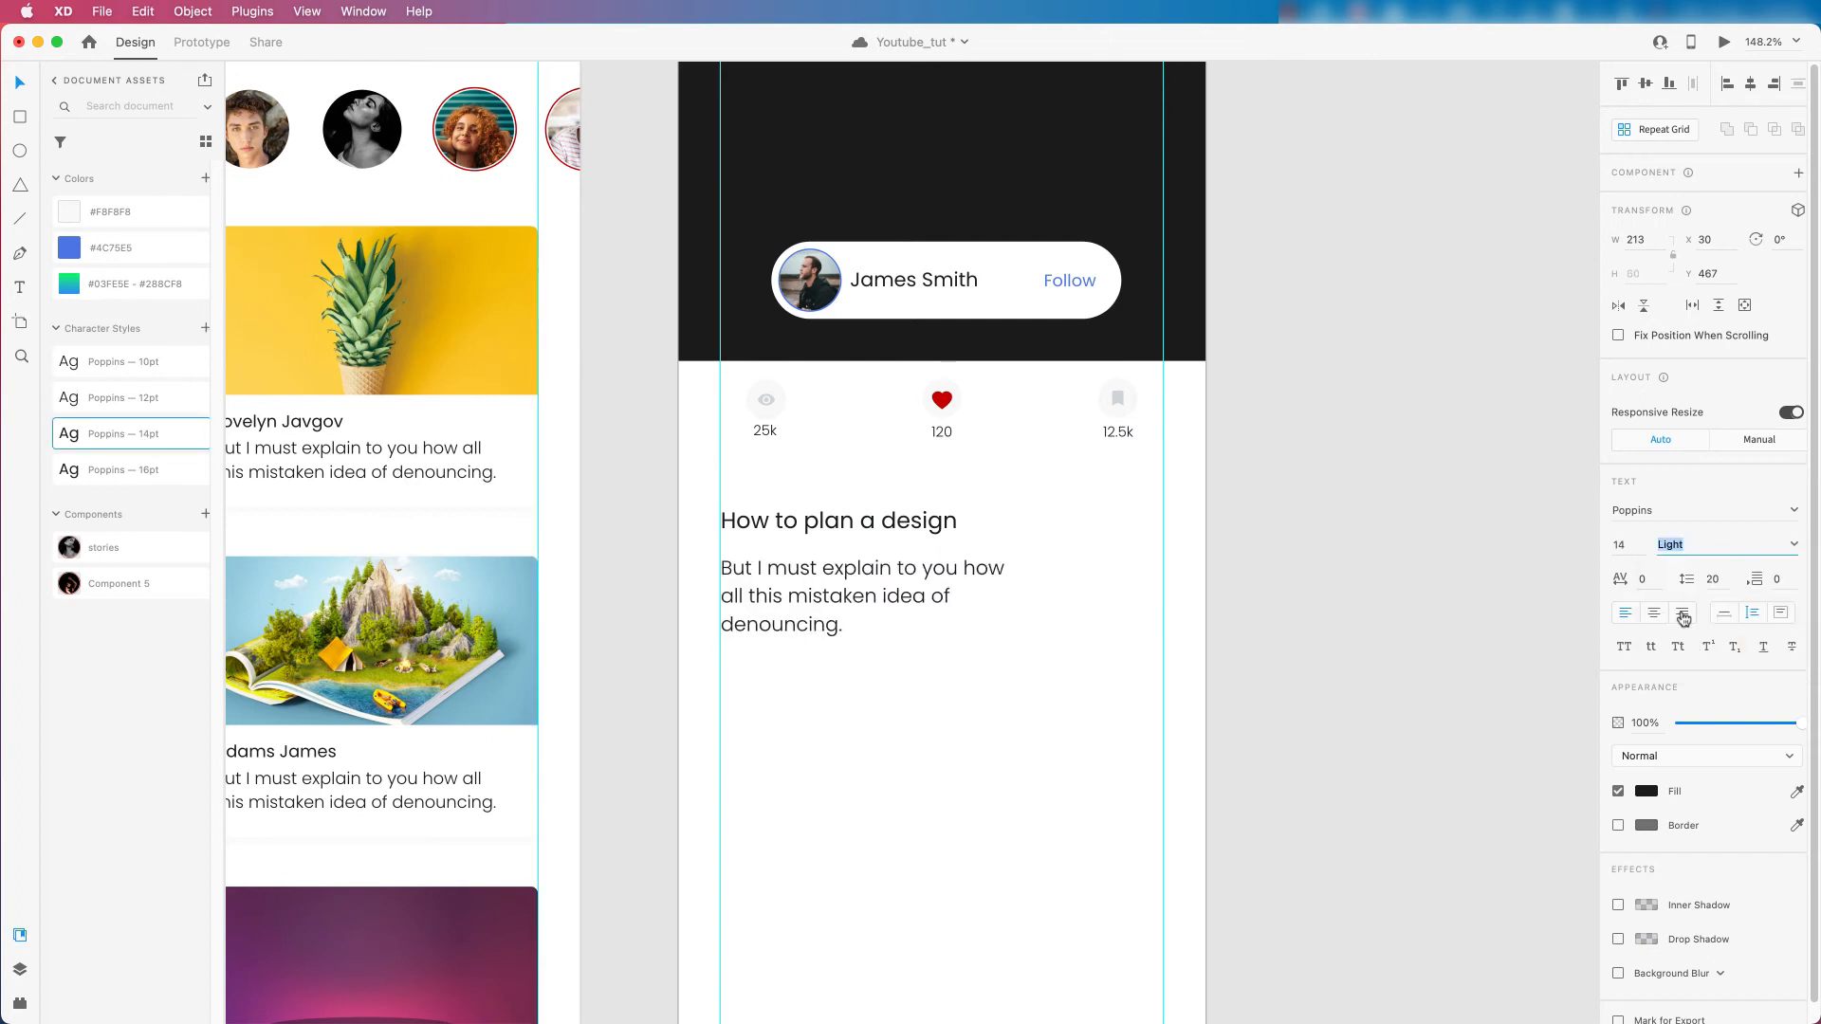
pyautogui.click(890, 724)
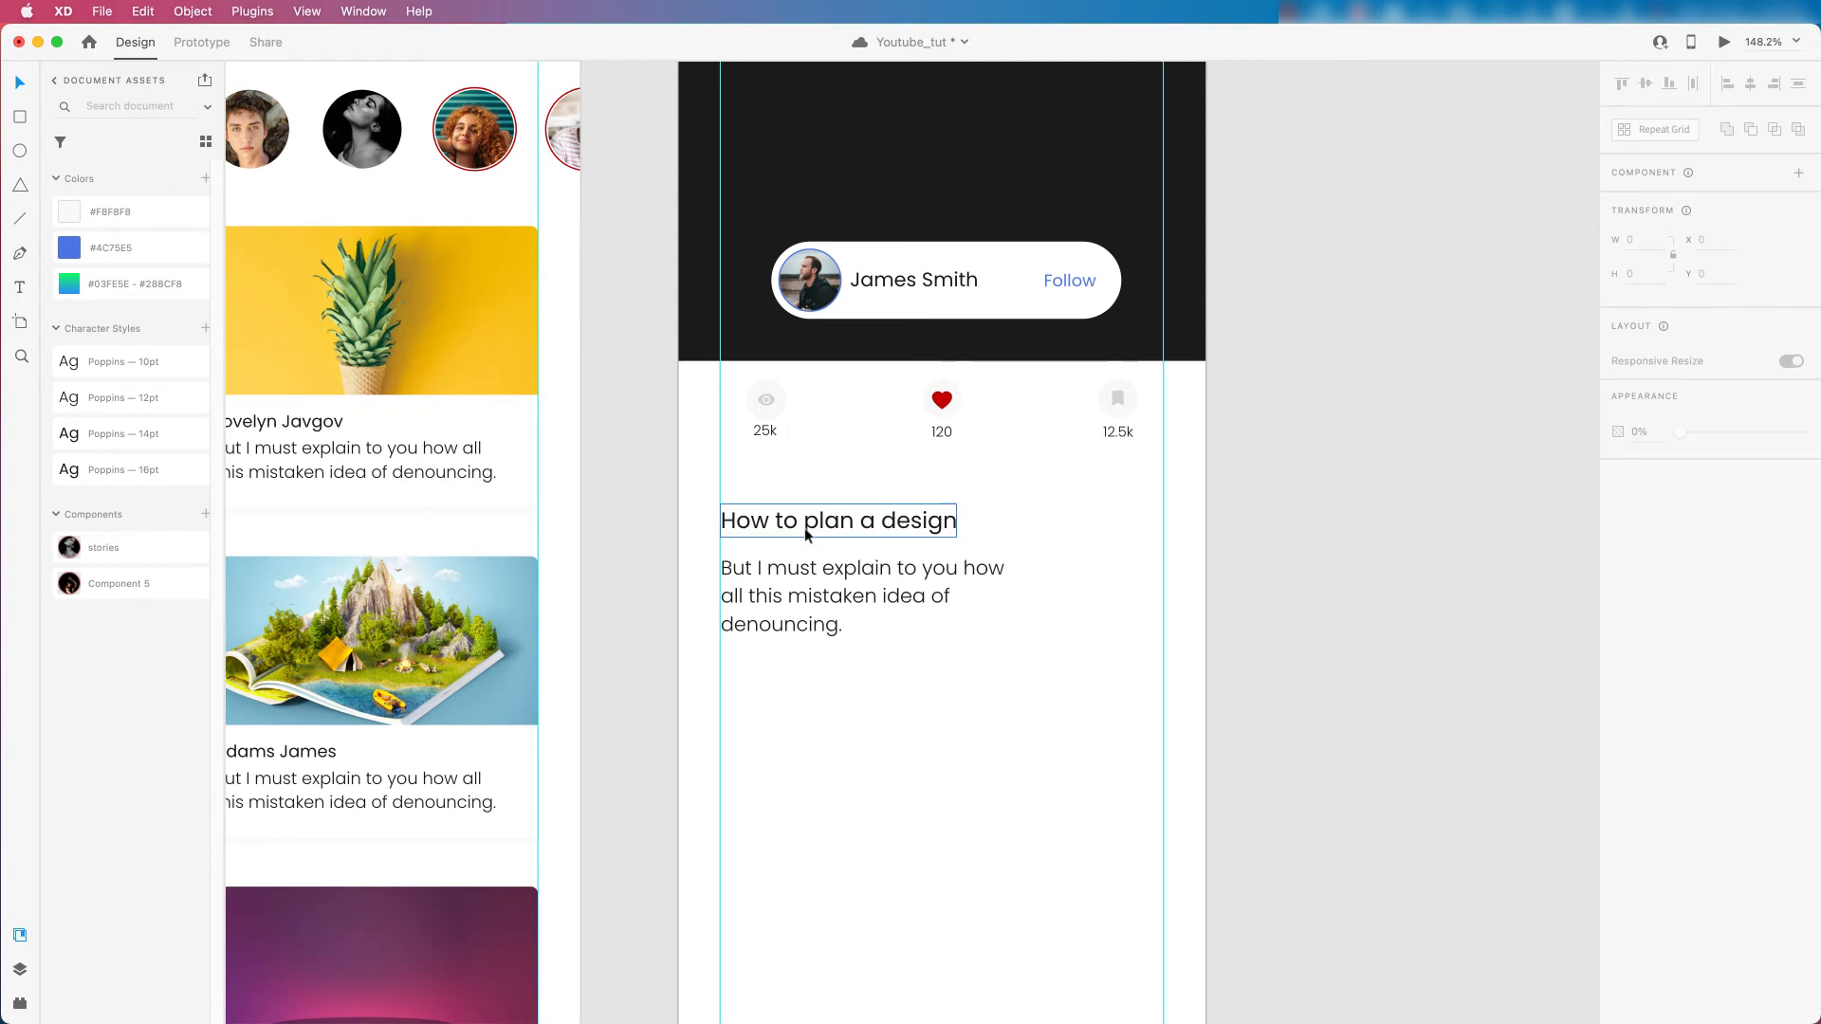
# Nudge the description up to Y 465 and make its text box fixed size.
pyautogui.click(811, 562)
pyautogui.press('Up')
pyautogui.press('Up')
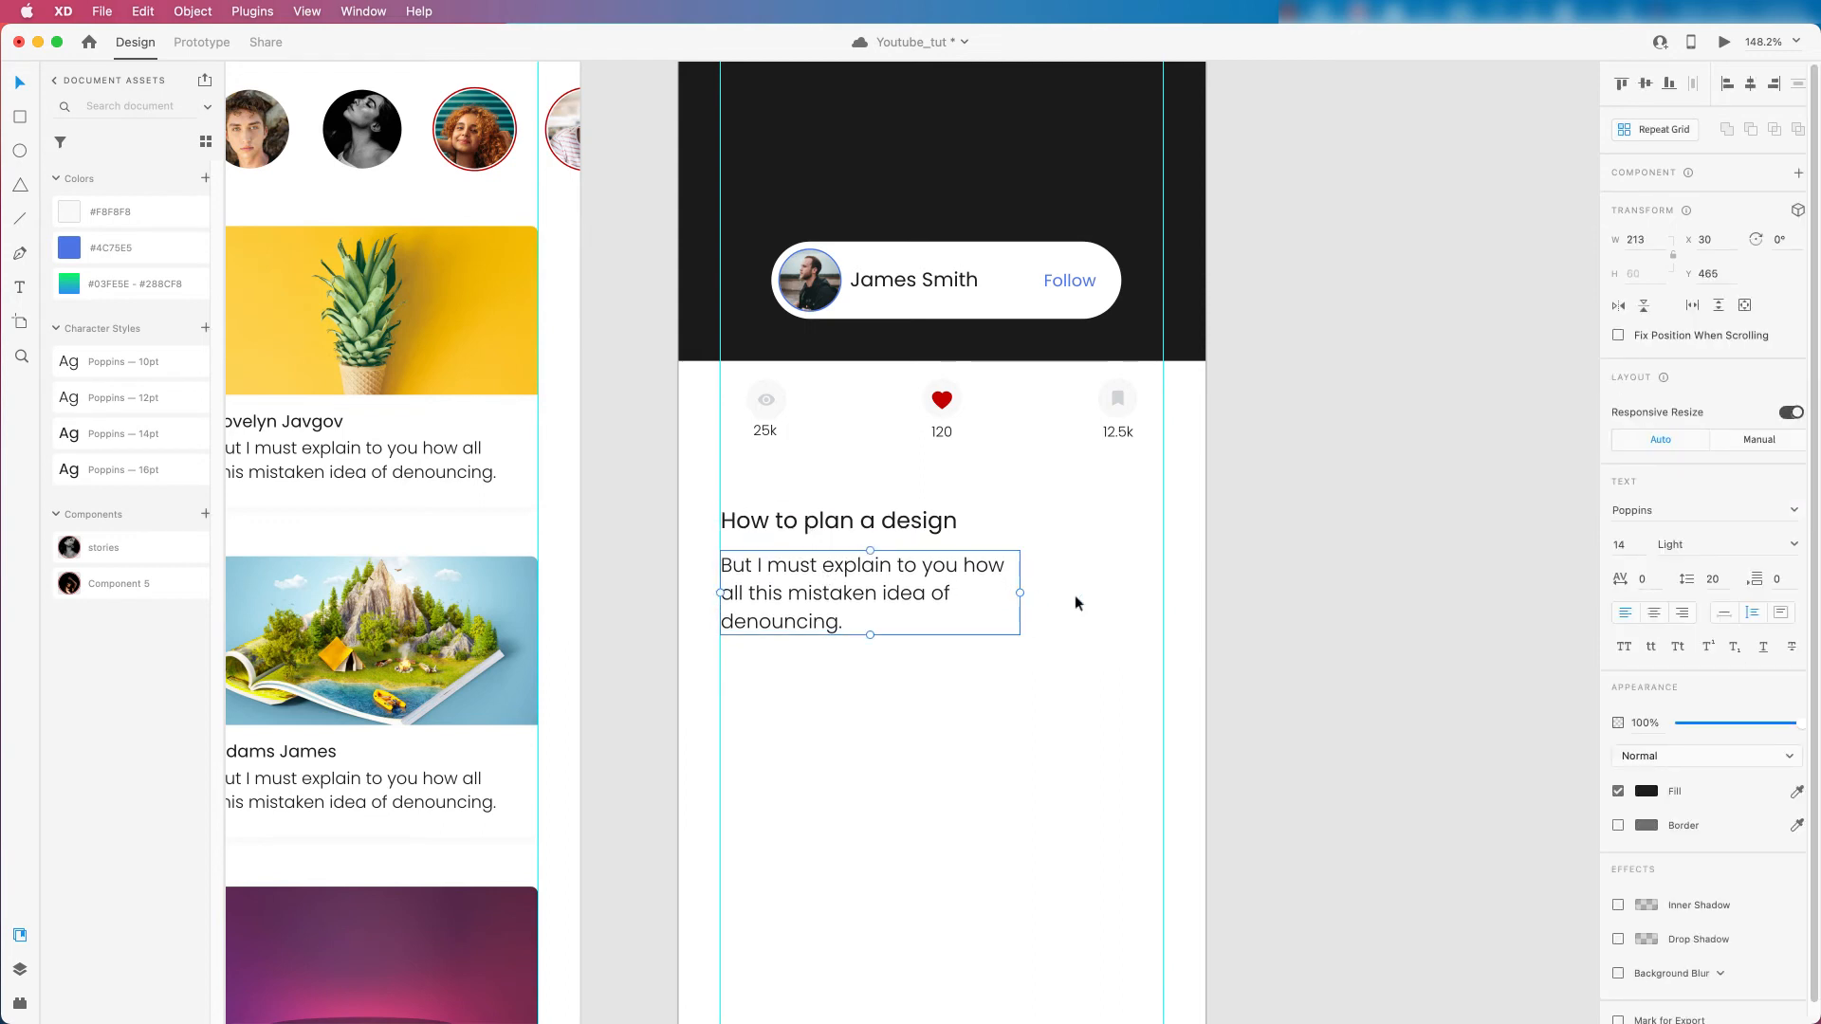
pyautogui.click(1777, 613)
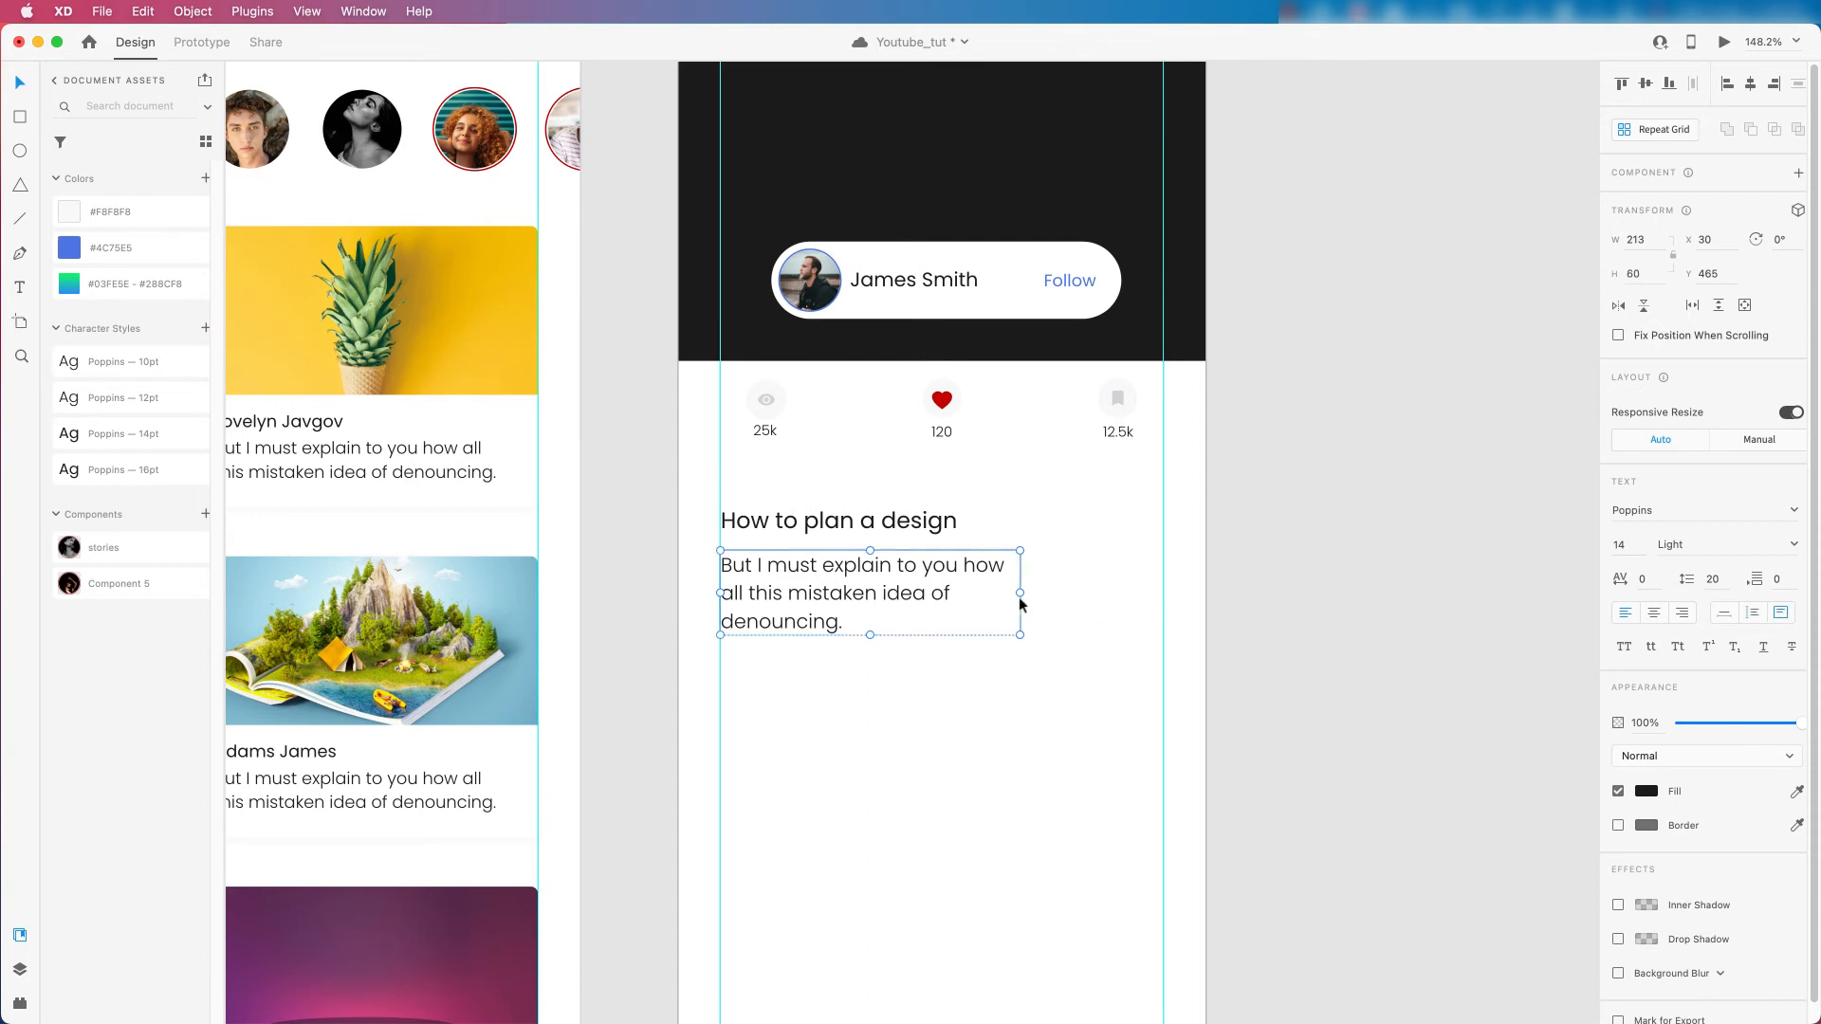
# Enlarge the Detail description's text box to 315 wide by 180 high, reaching the far margin guide.
pyautogui.moveTo(1019, 593); pyautogui.dragTo(1161, 600)
pyautogui.moveTo(942, 636); pyautogui.dragTo(929, 801)
pyautogui.press('super+0')
pyautogui.scroll(2, 938, 648)
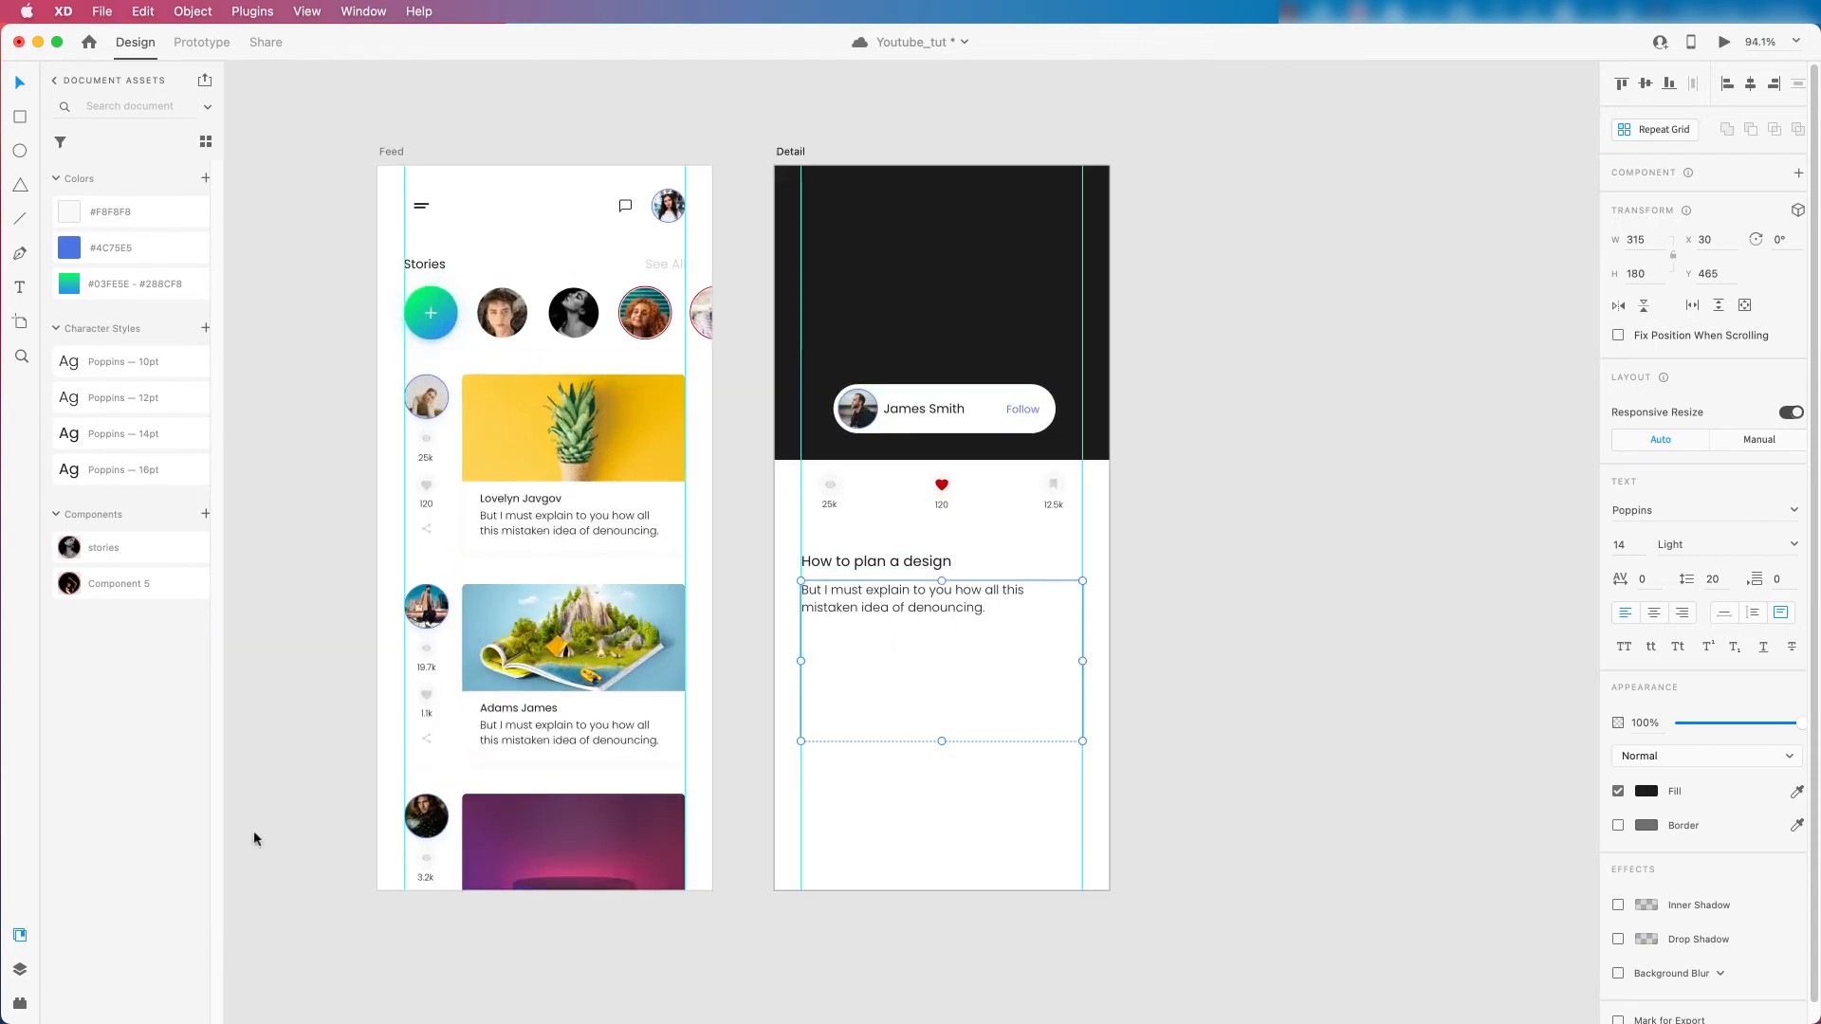
# Fill the Detail description with Cicero (English) placeholder text from the Lorem Ipsum plugin, ending in a period and including line breaks.
pyautogui.click(19, 1002)
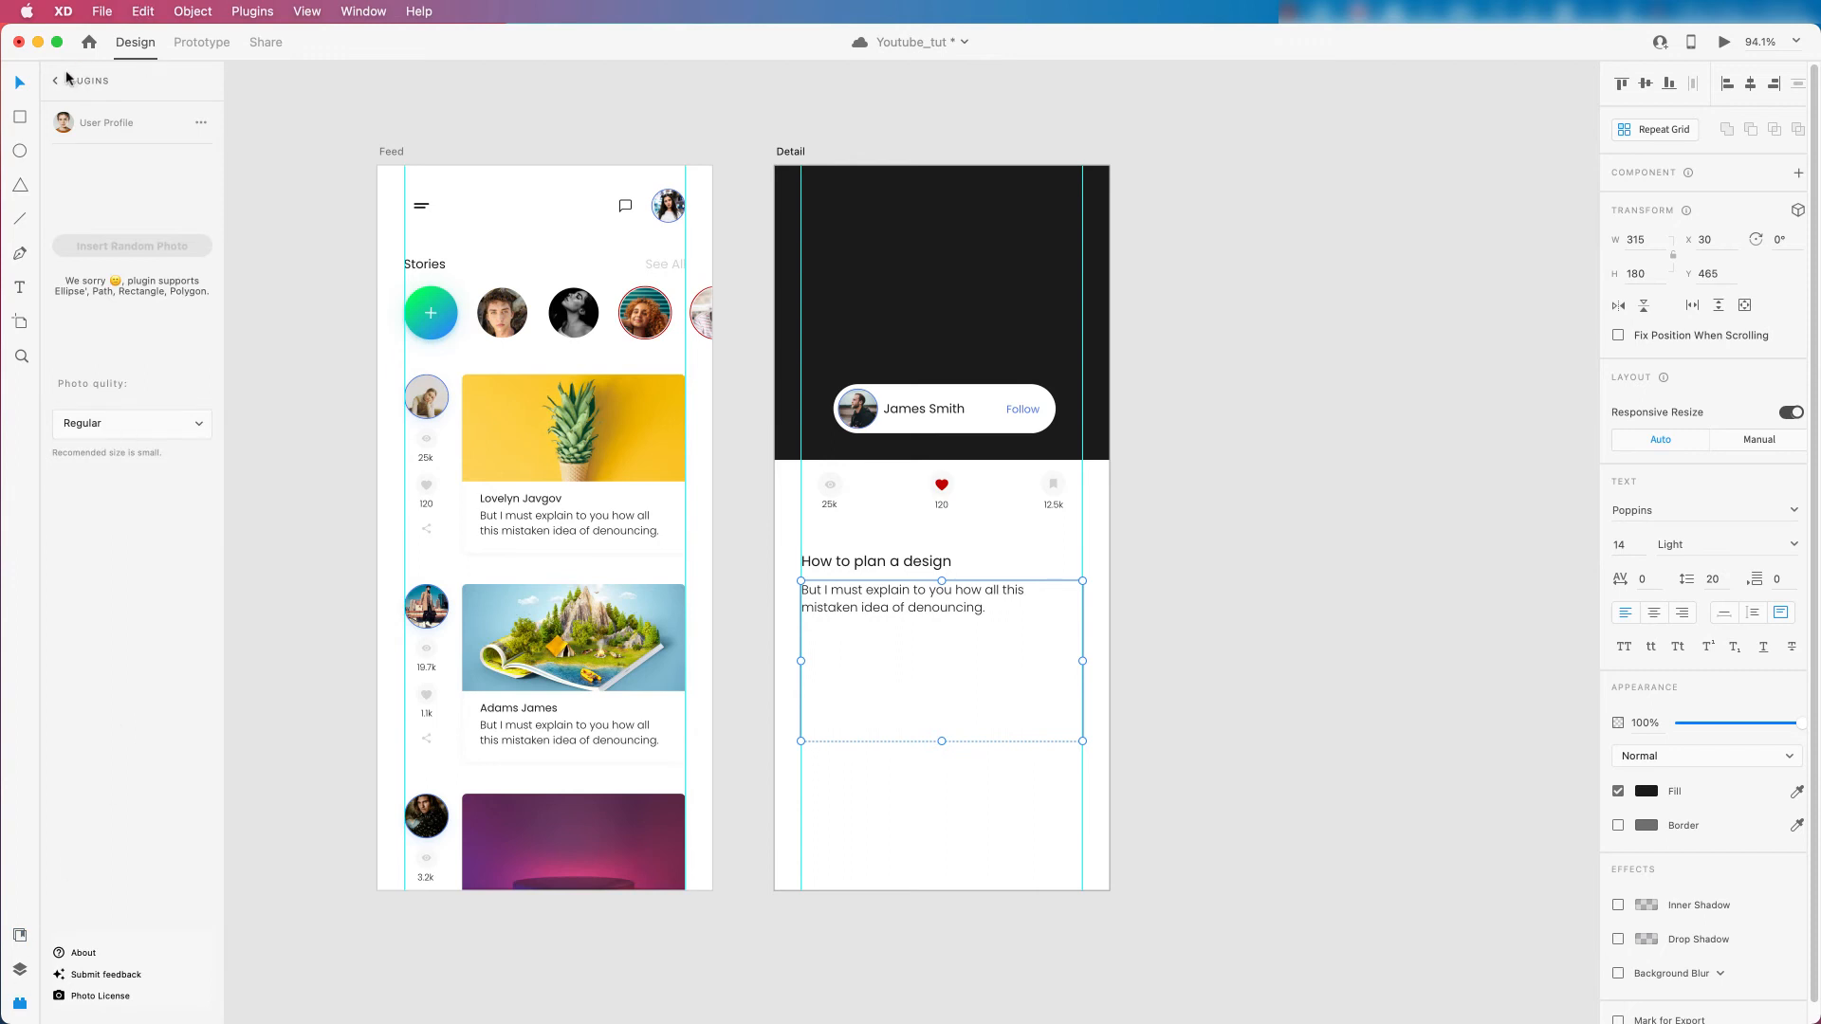
pyautogui.click(60, 78)
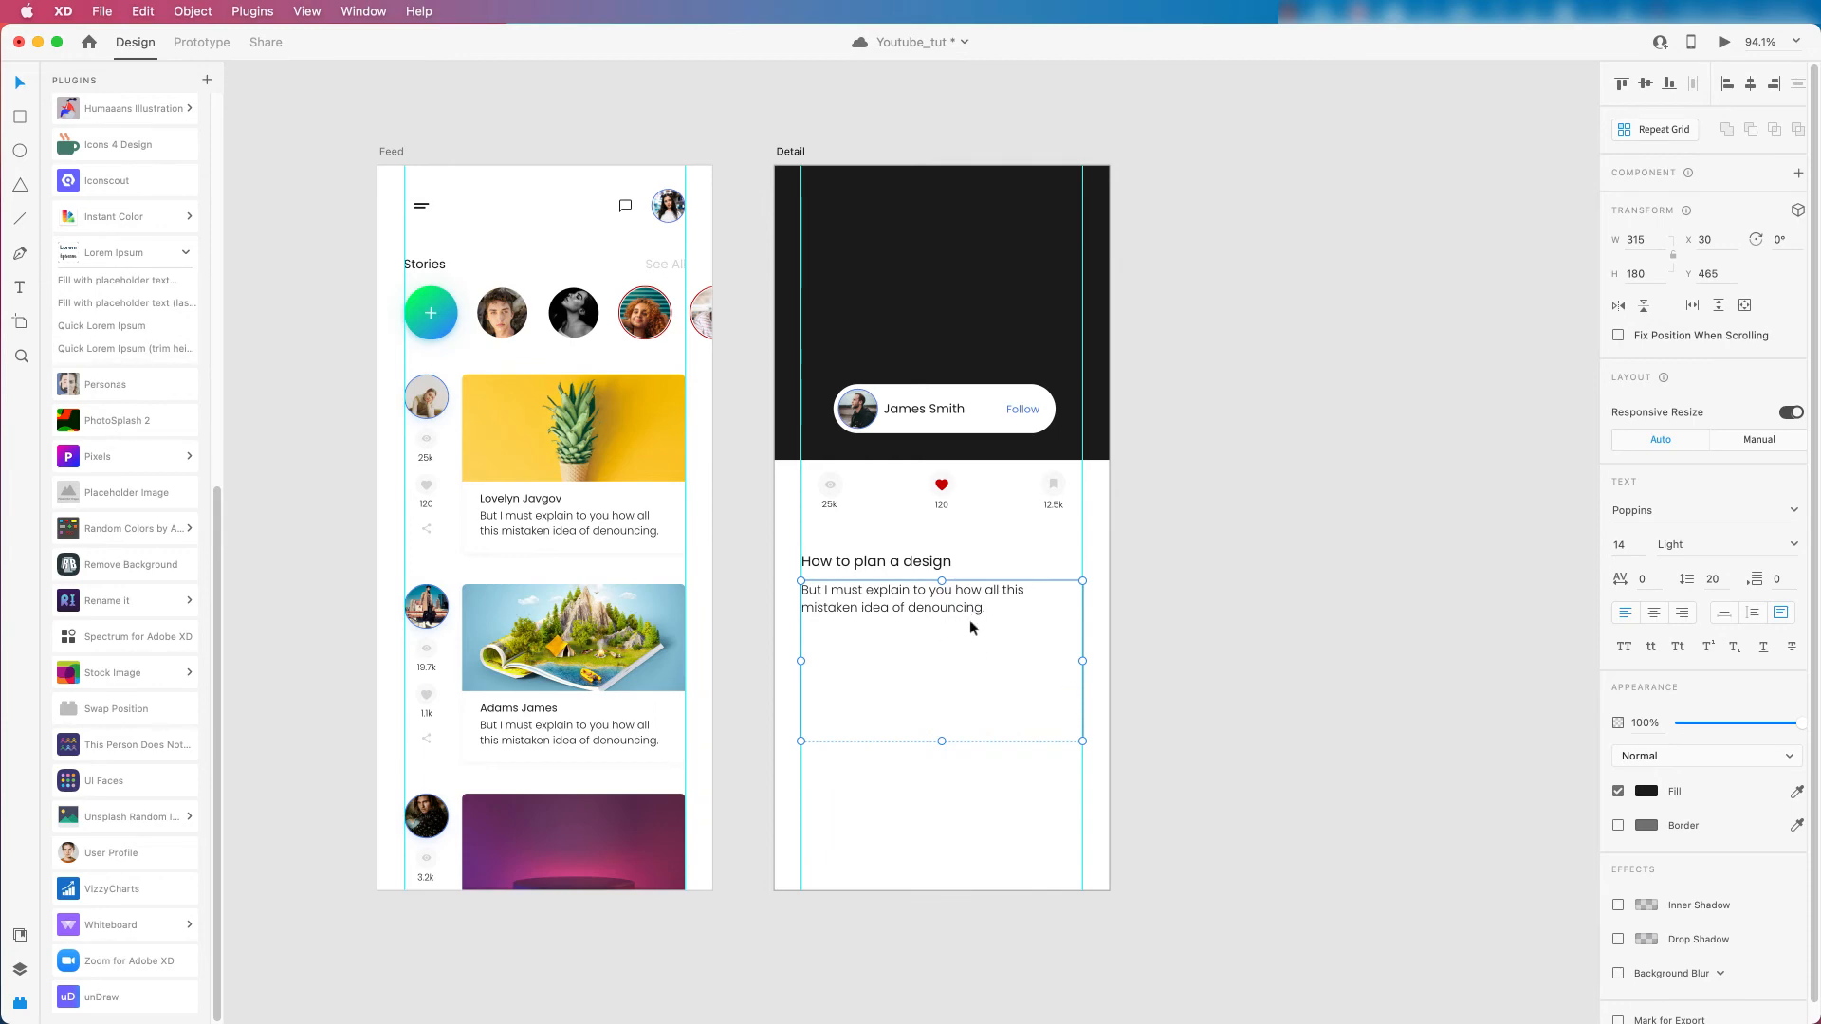
pyautogui.click(111, 279)
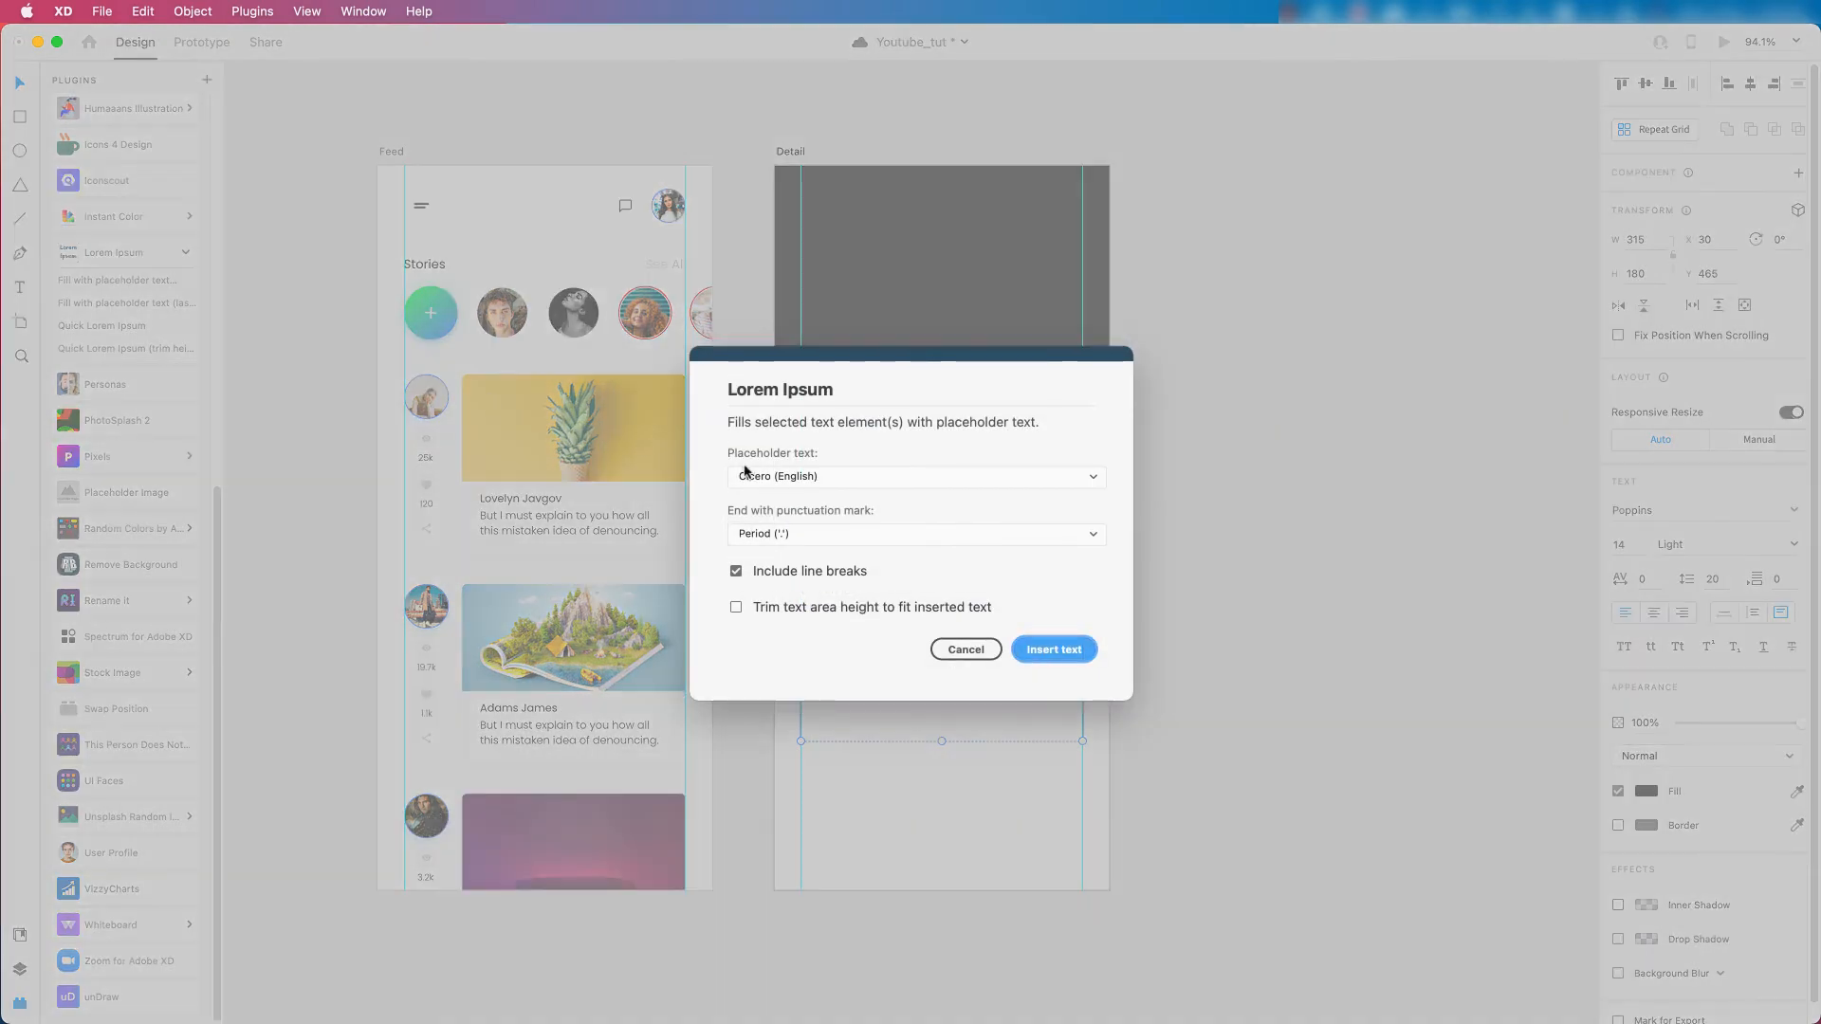
pyautogui.click(1070, 641)
pyautogui.click(1305, 668)
pyautogui.scroll(3, 994, 700)
# Set the Detail description's line spacing to 23.
pyautogui.click(971, 675)
pyautogui.click(1715, 580)
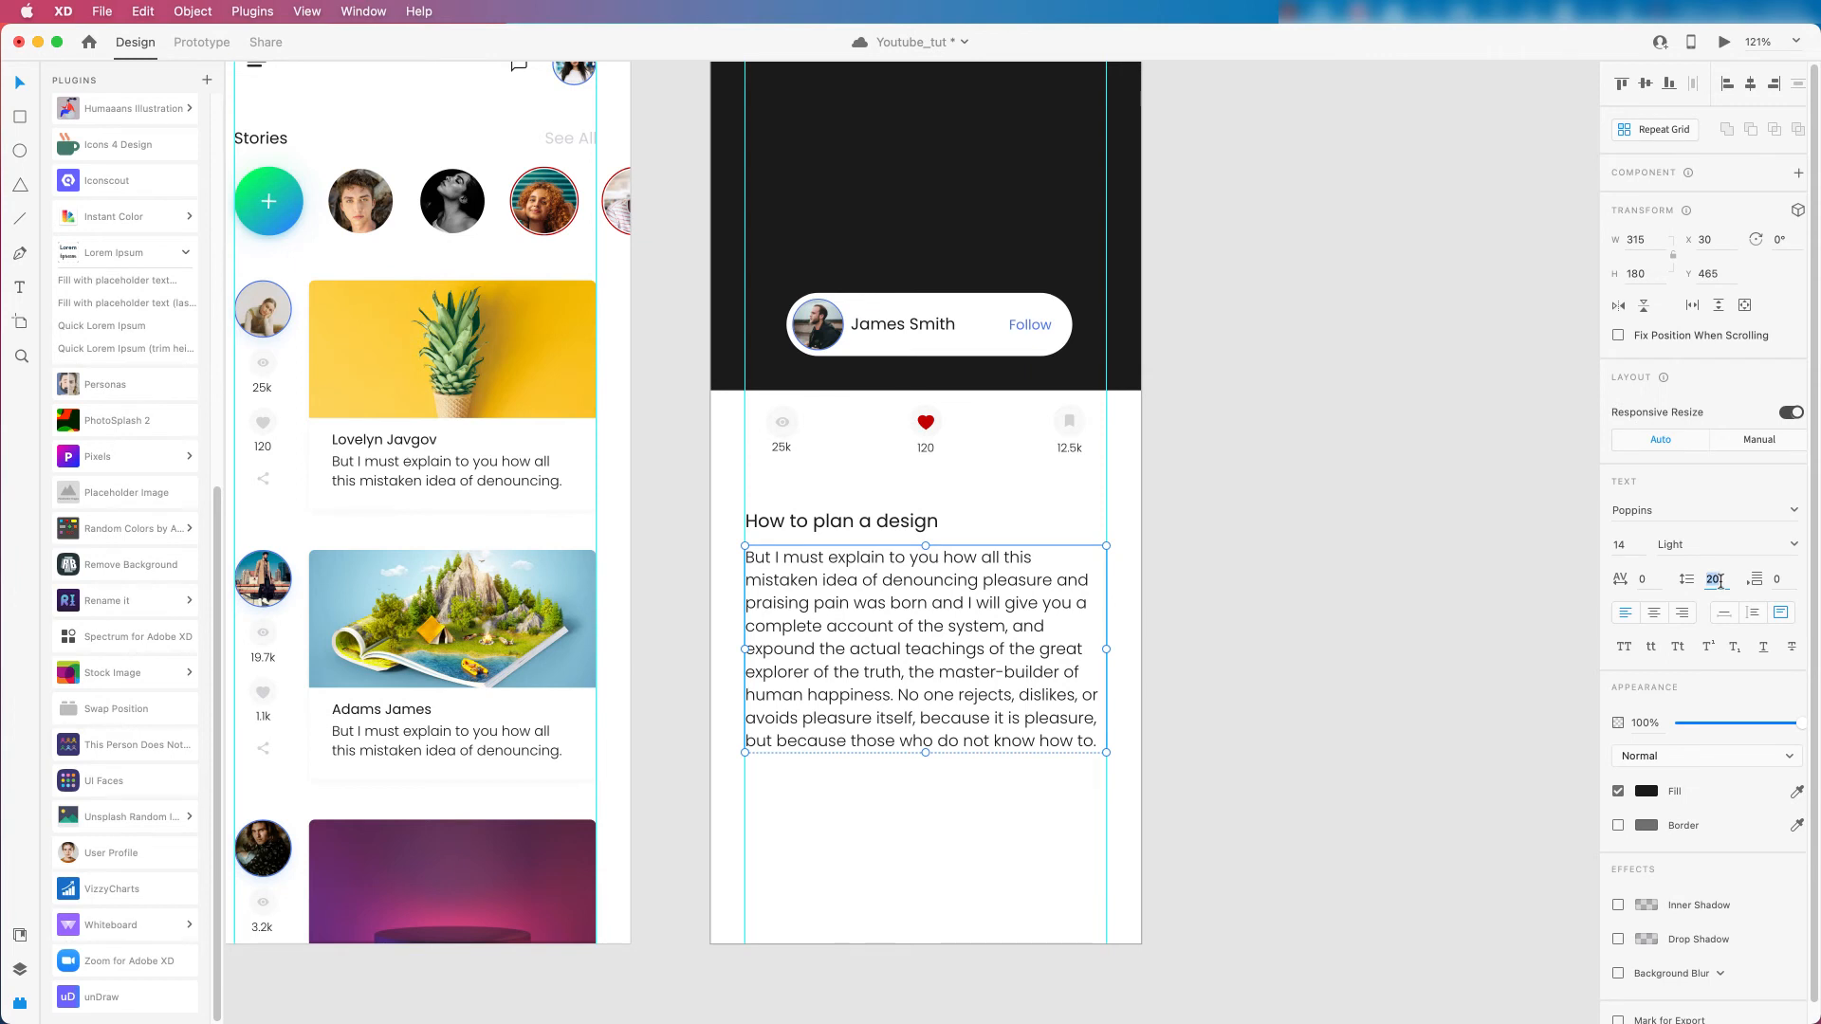
pyautogui.press('Up')
pyautogui.press('Up')
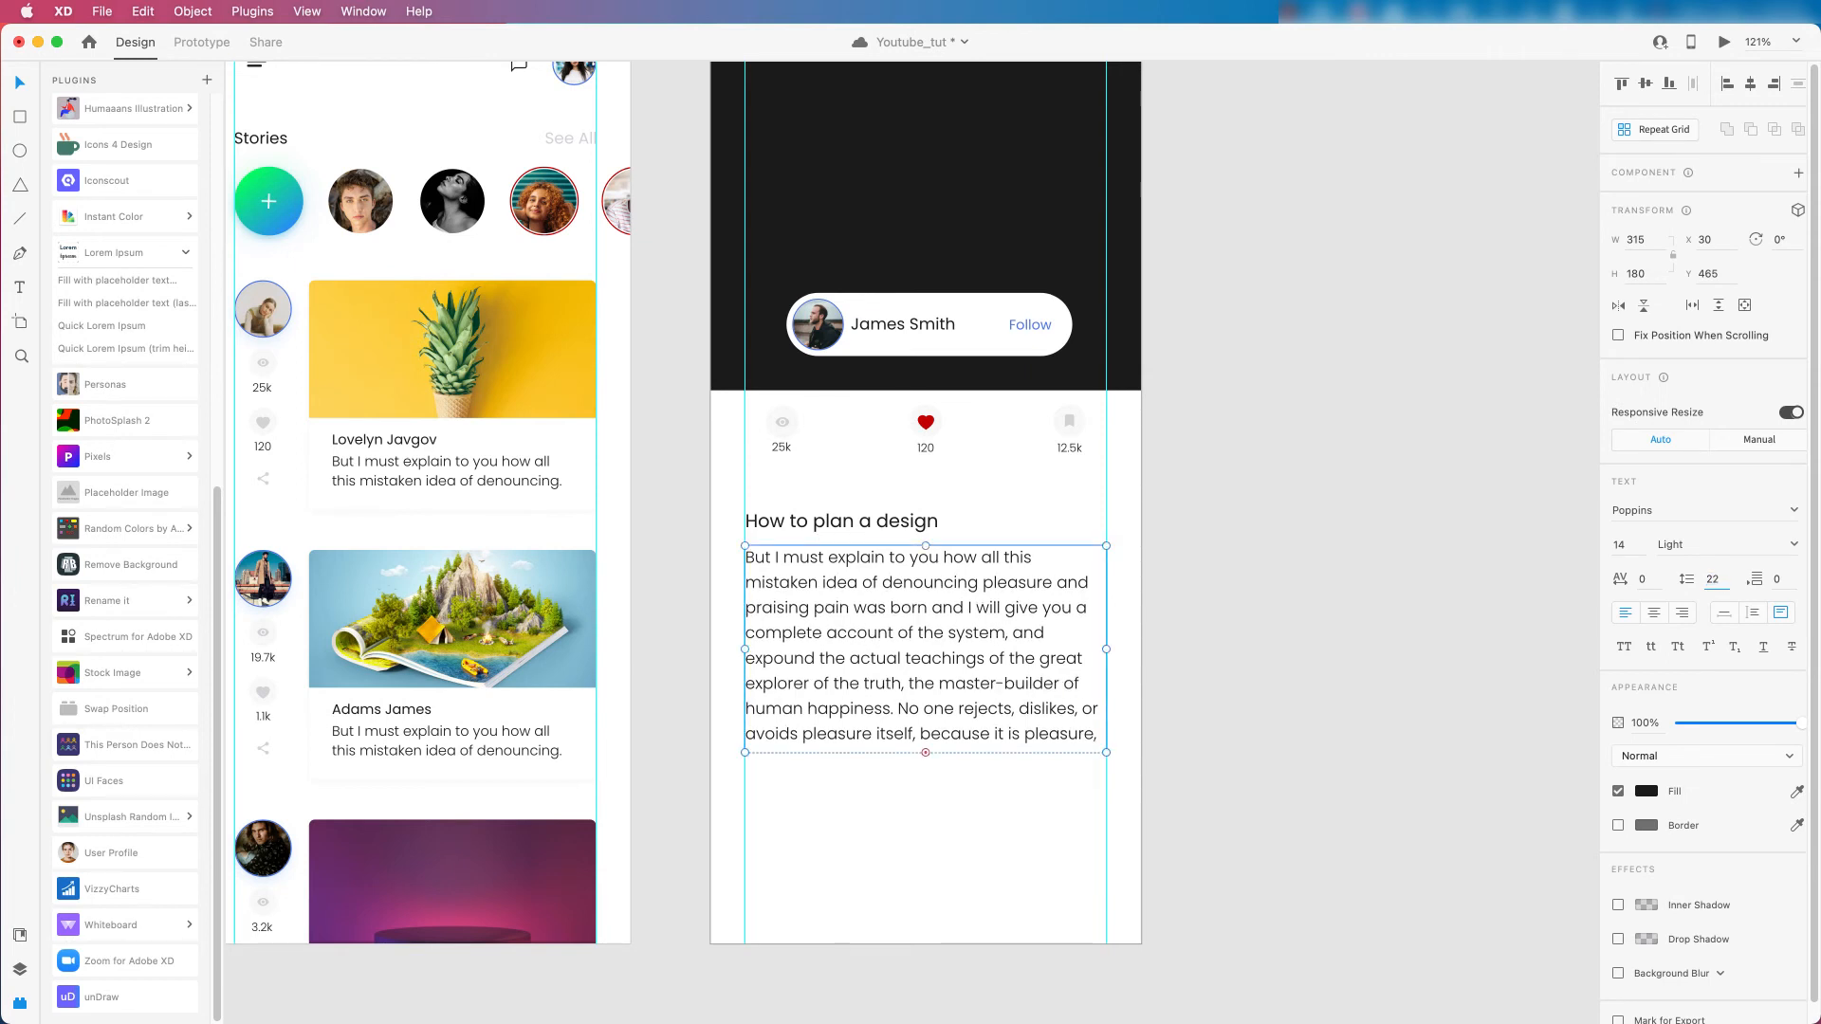
pyautogui.press('Up')
pyautogui.press('Up')
pyautogui.press('Up')
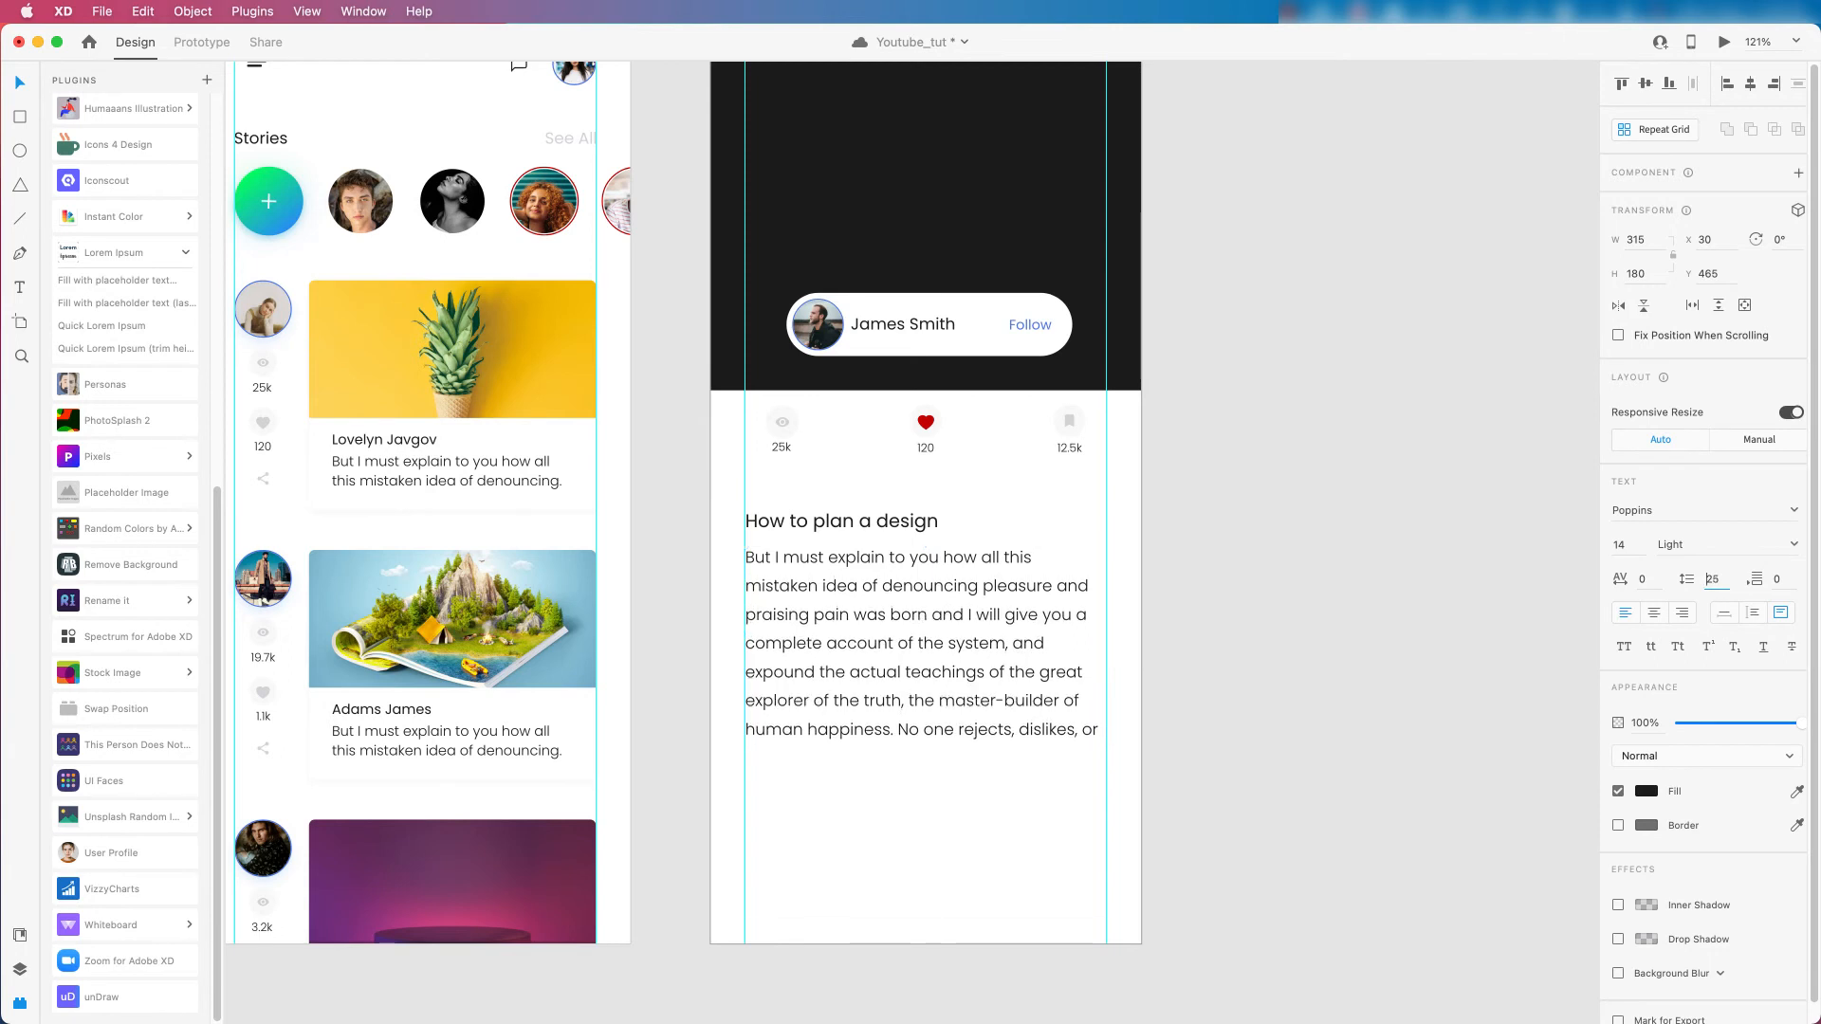
pyautogui.press('Down')
pyautogui.press('Down')
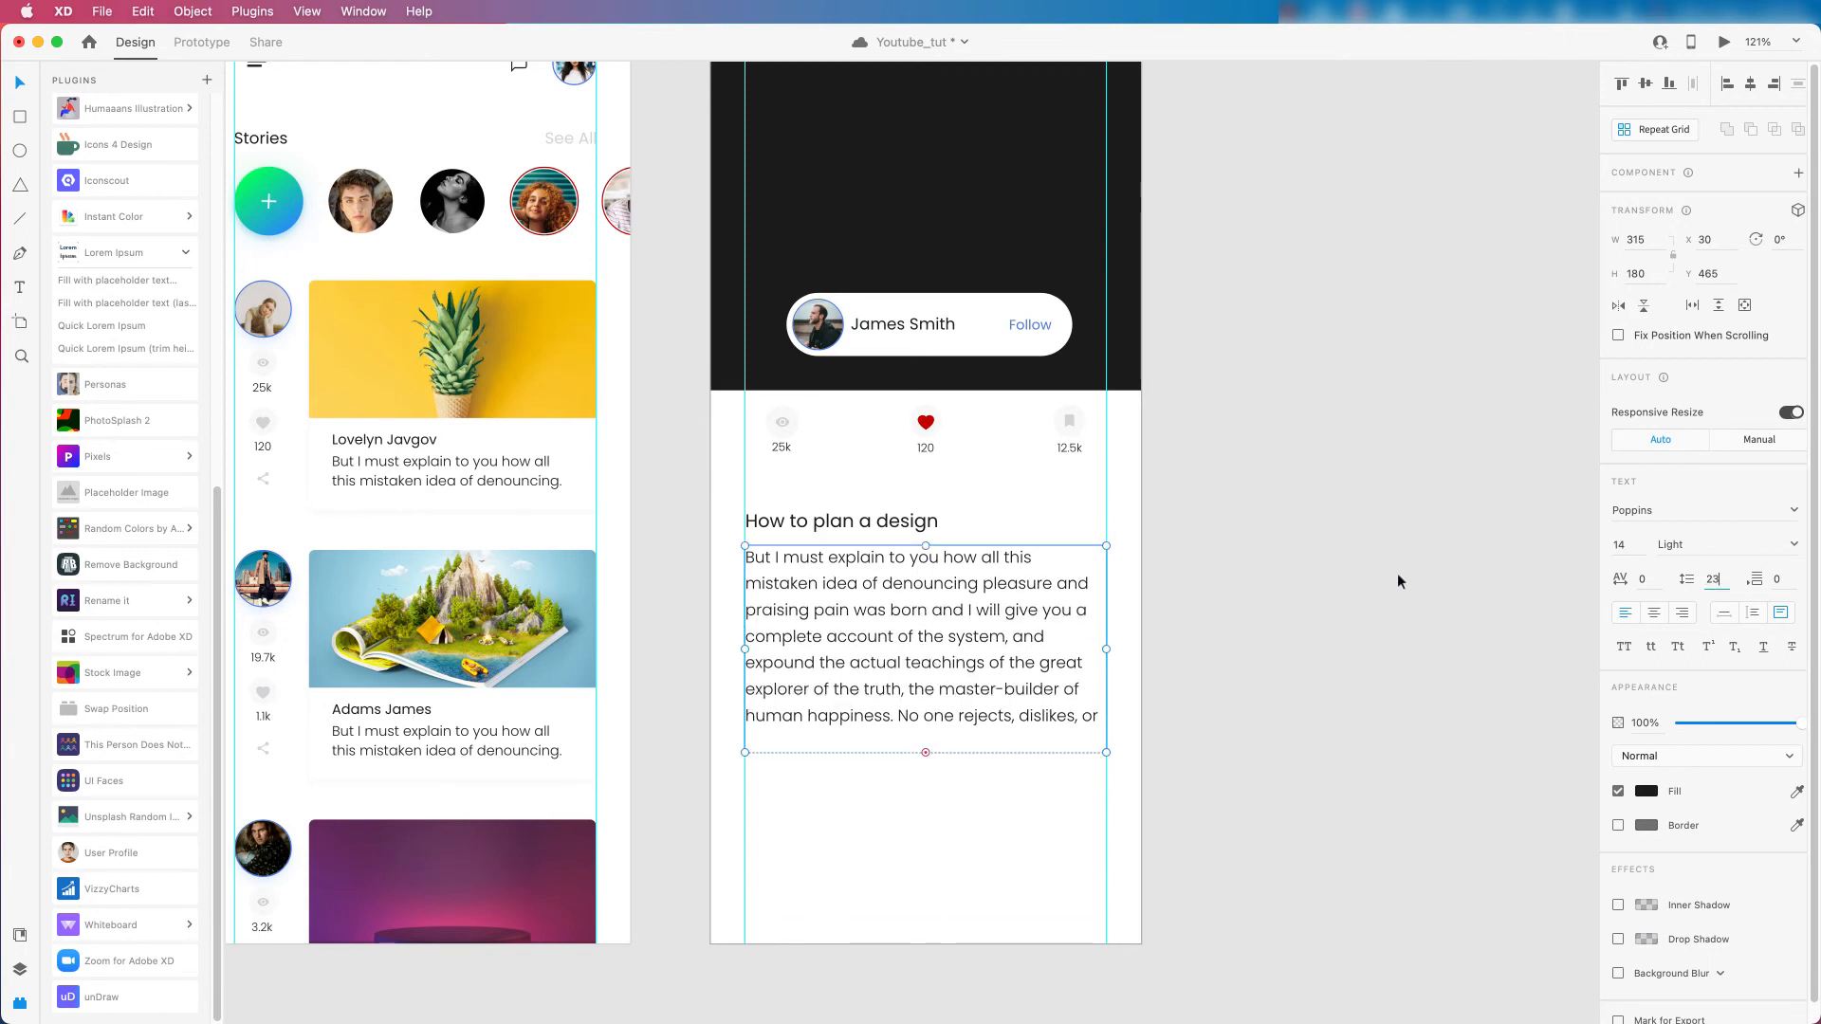
pyautogui.click(1304, 593)
# Delete the end of the Detail description from "No one rejects" onward.
pyautogui.doubleClick(913, 715)
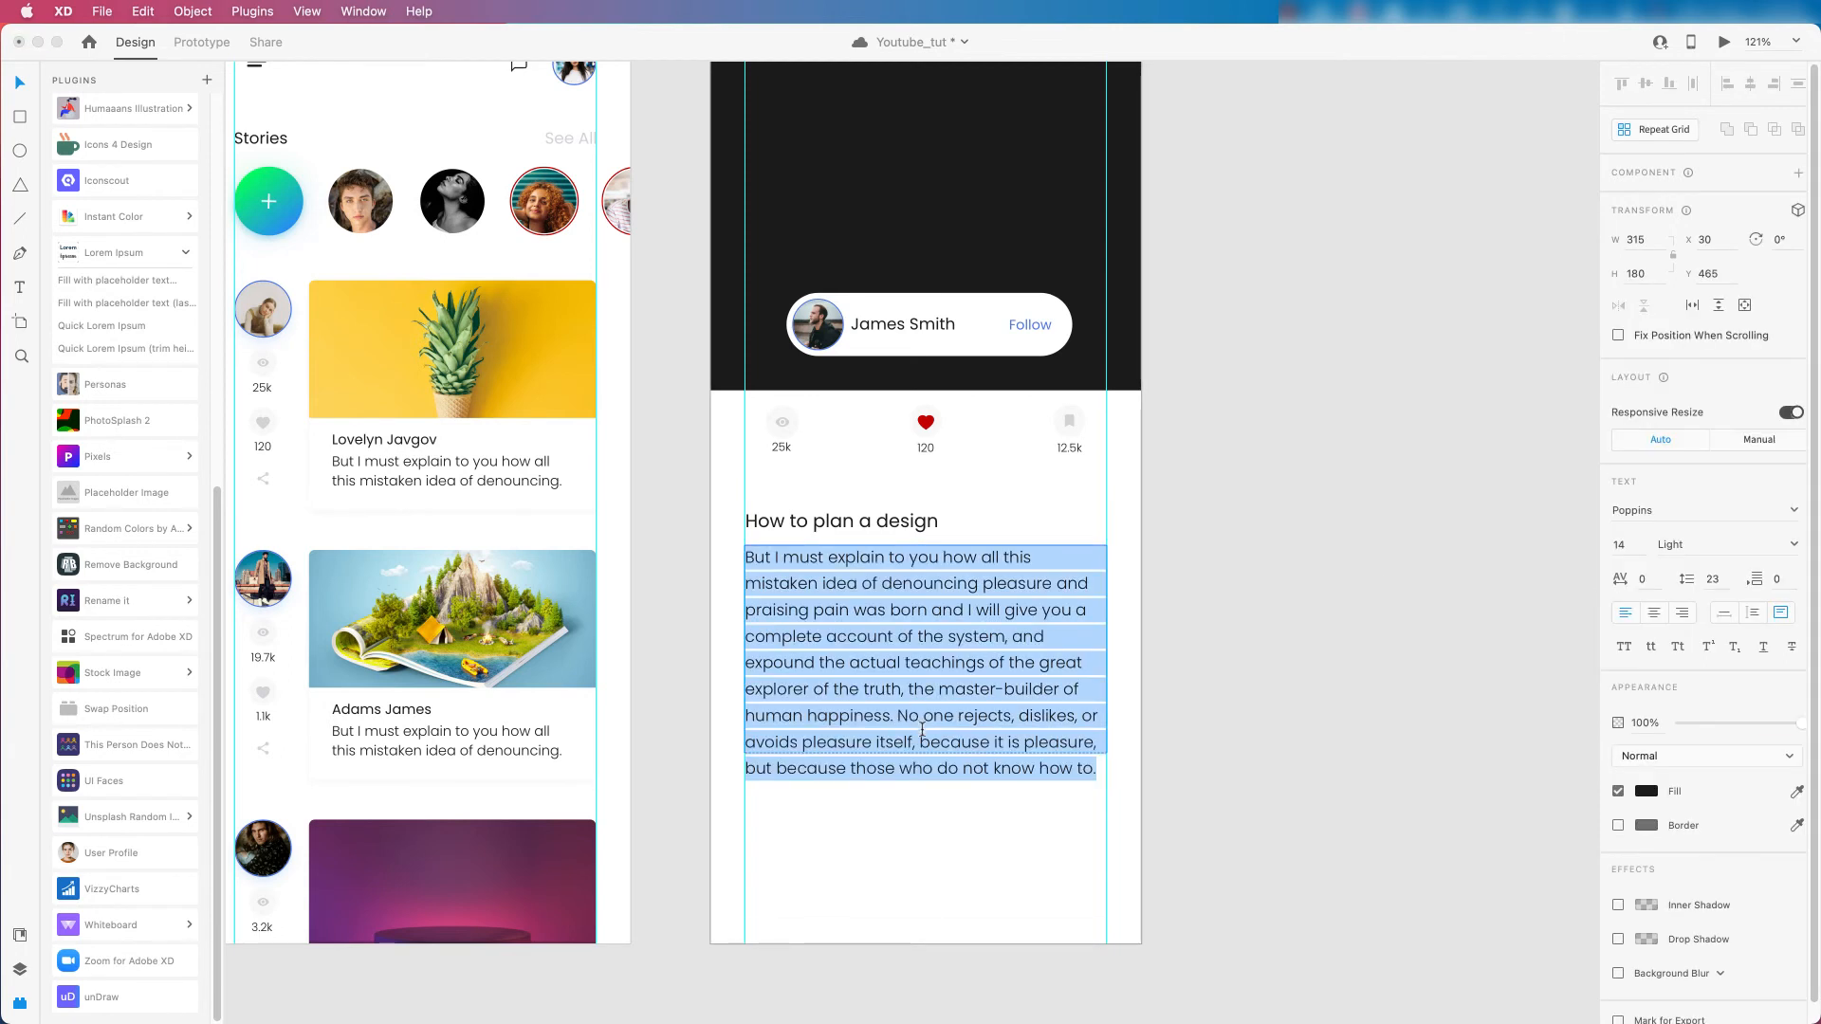
pyautogui.click(1008, 772)
pyautogui.moveTo(898, 716); pyautogui.dragTo(1082, 816)
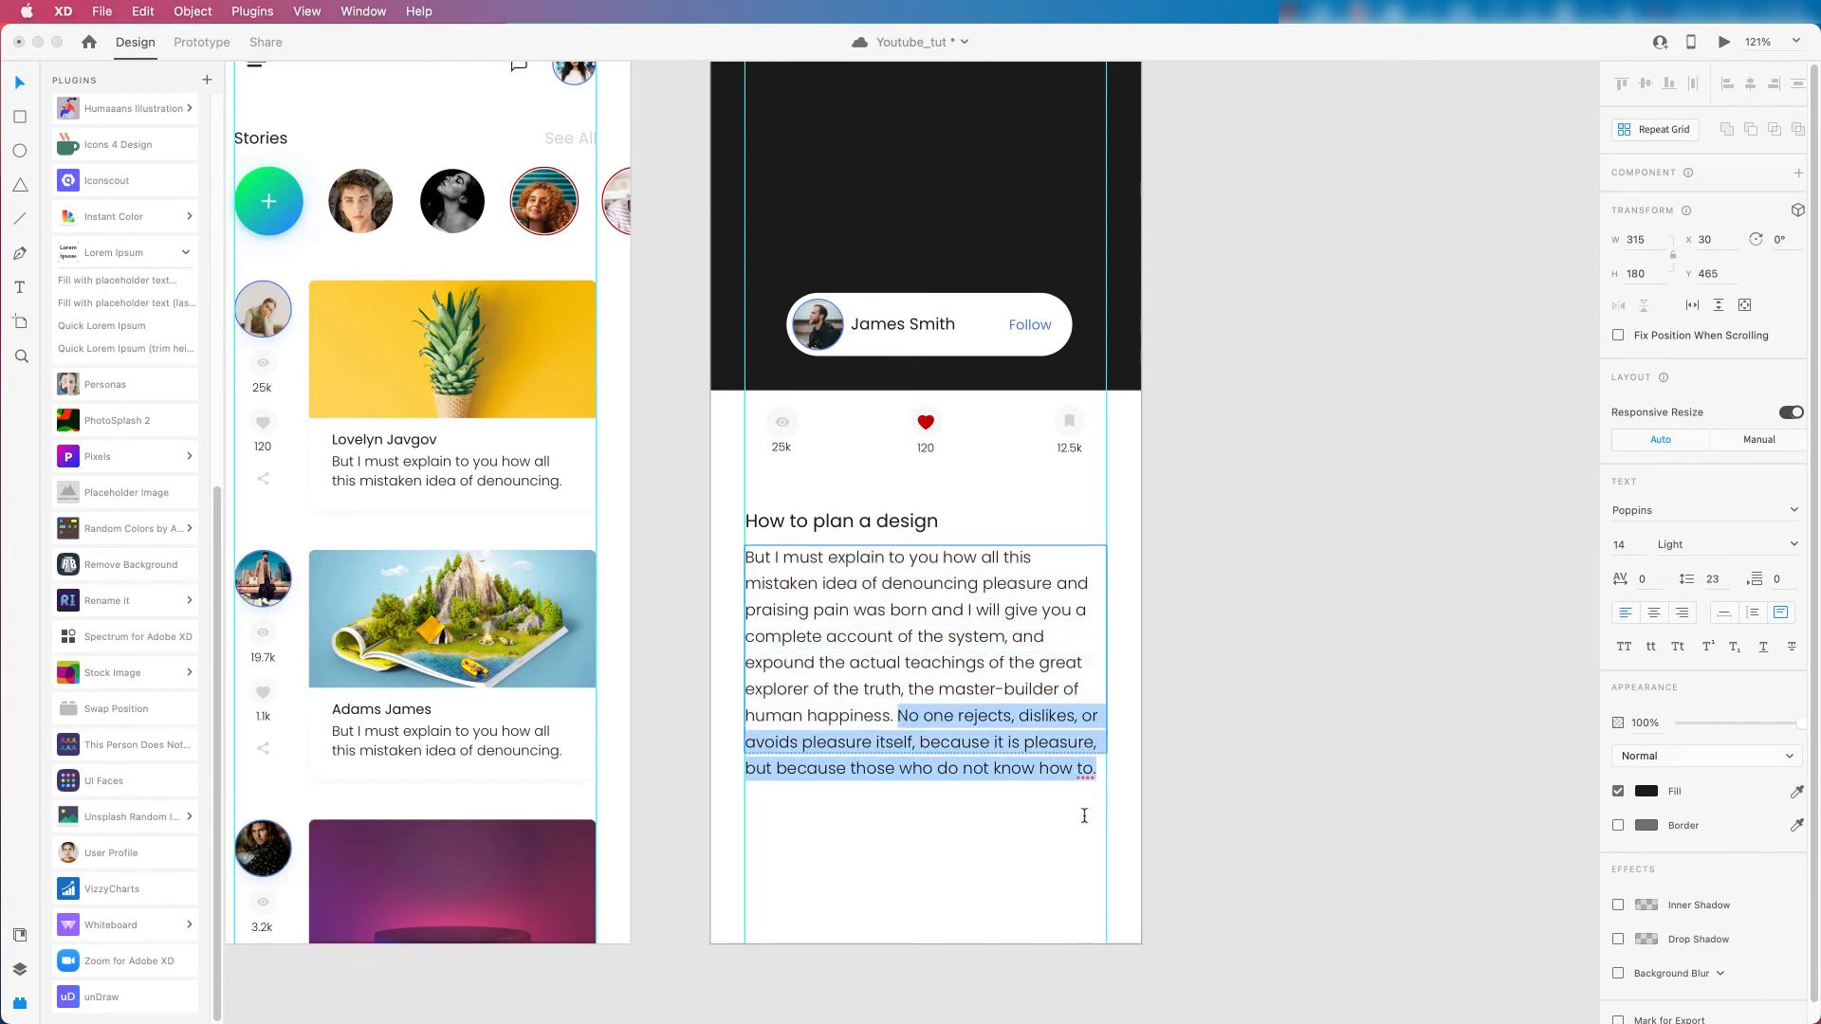
pyautogui.press('BackSpace')
pyautogui.press('Escape')
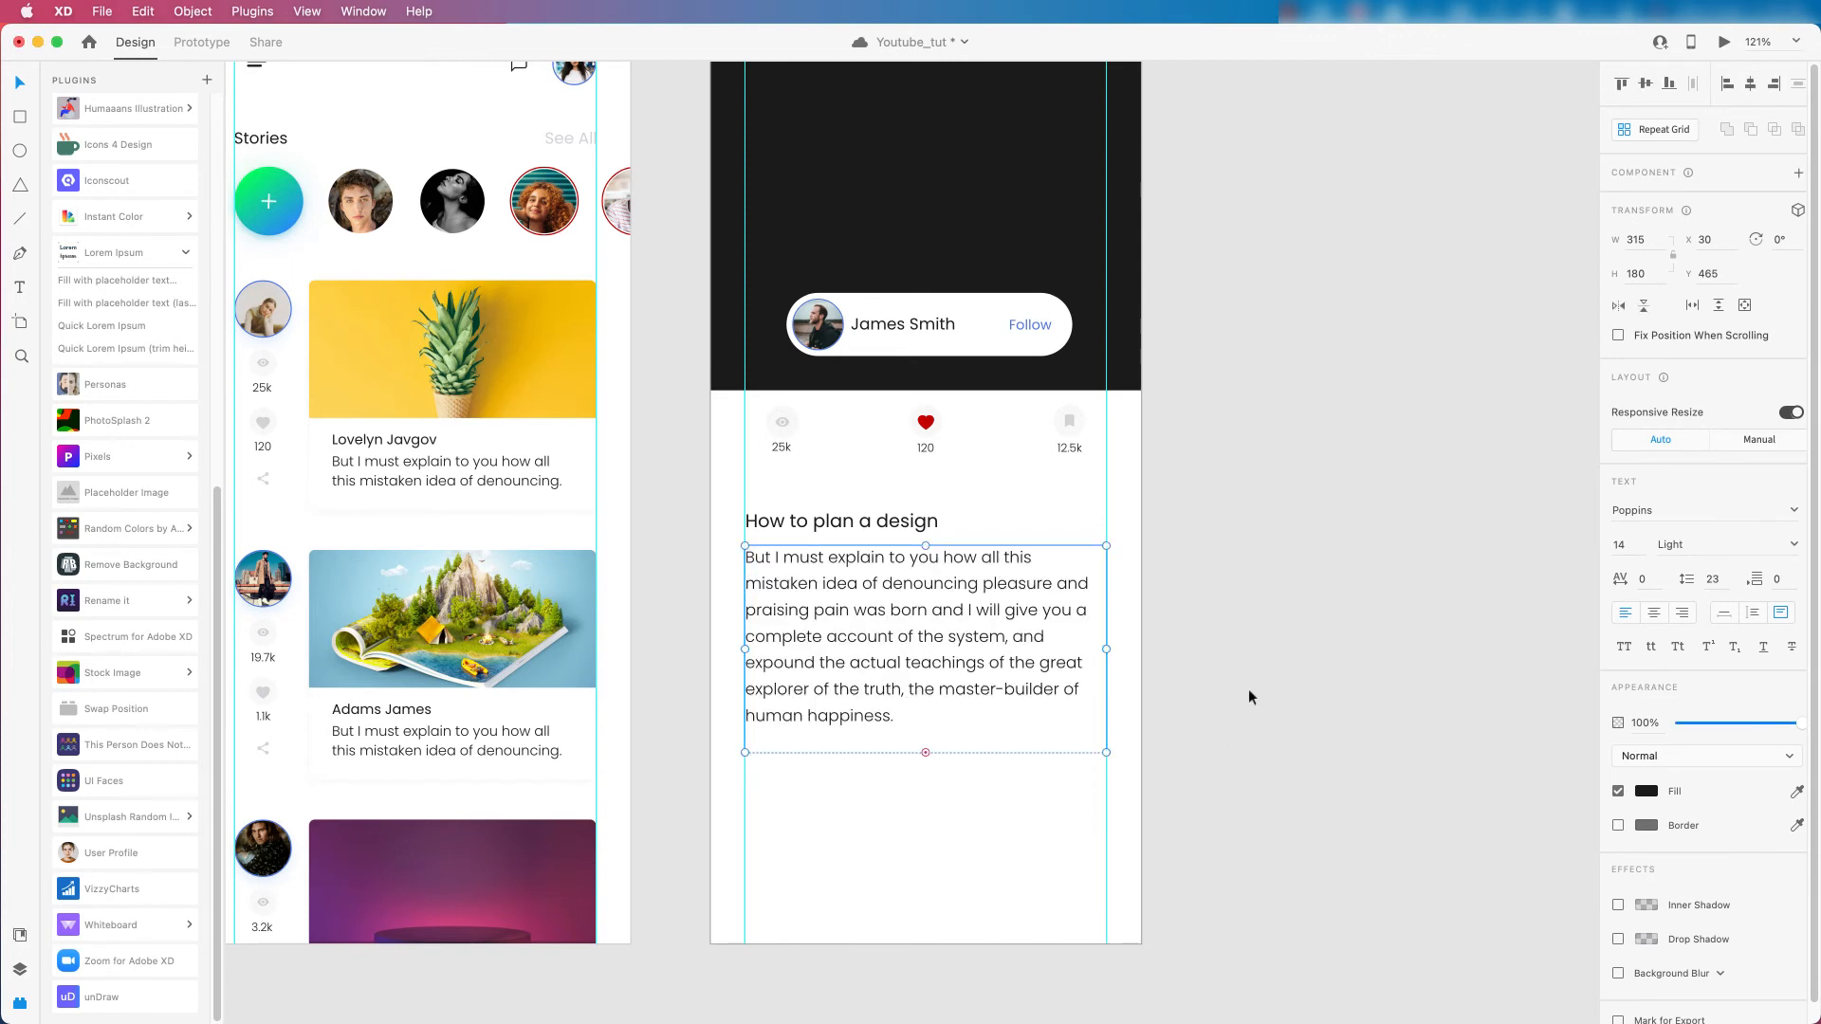
# Make the Detail description's text box auto height and remove the blank space after "human happiness.".
pyautogui.doubleClick(927, 754)
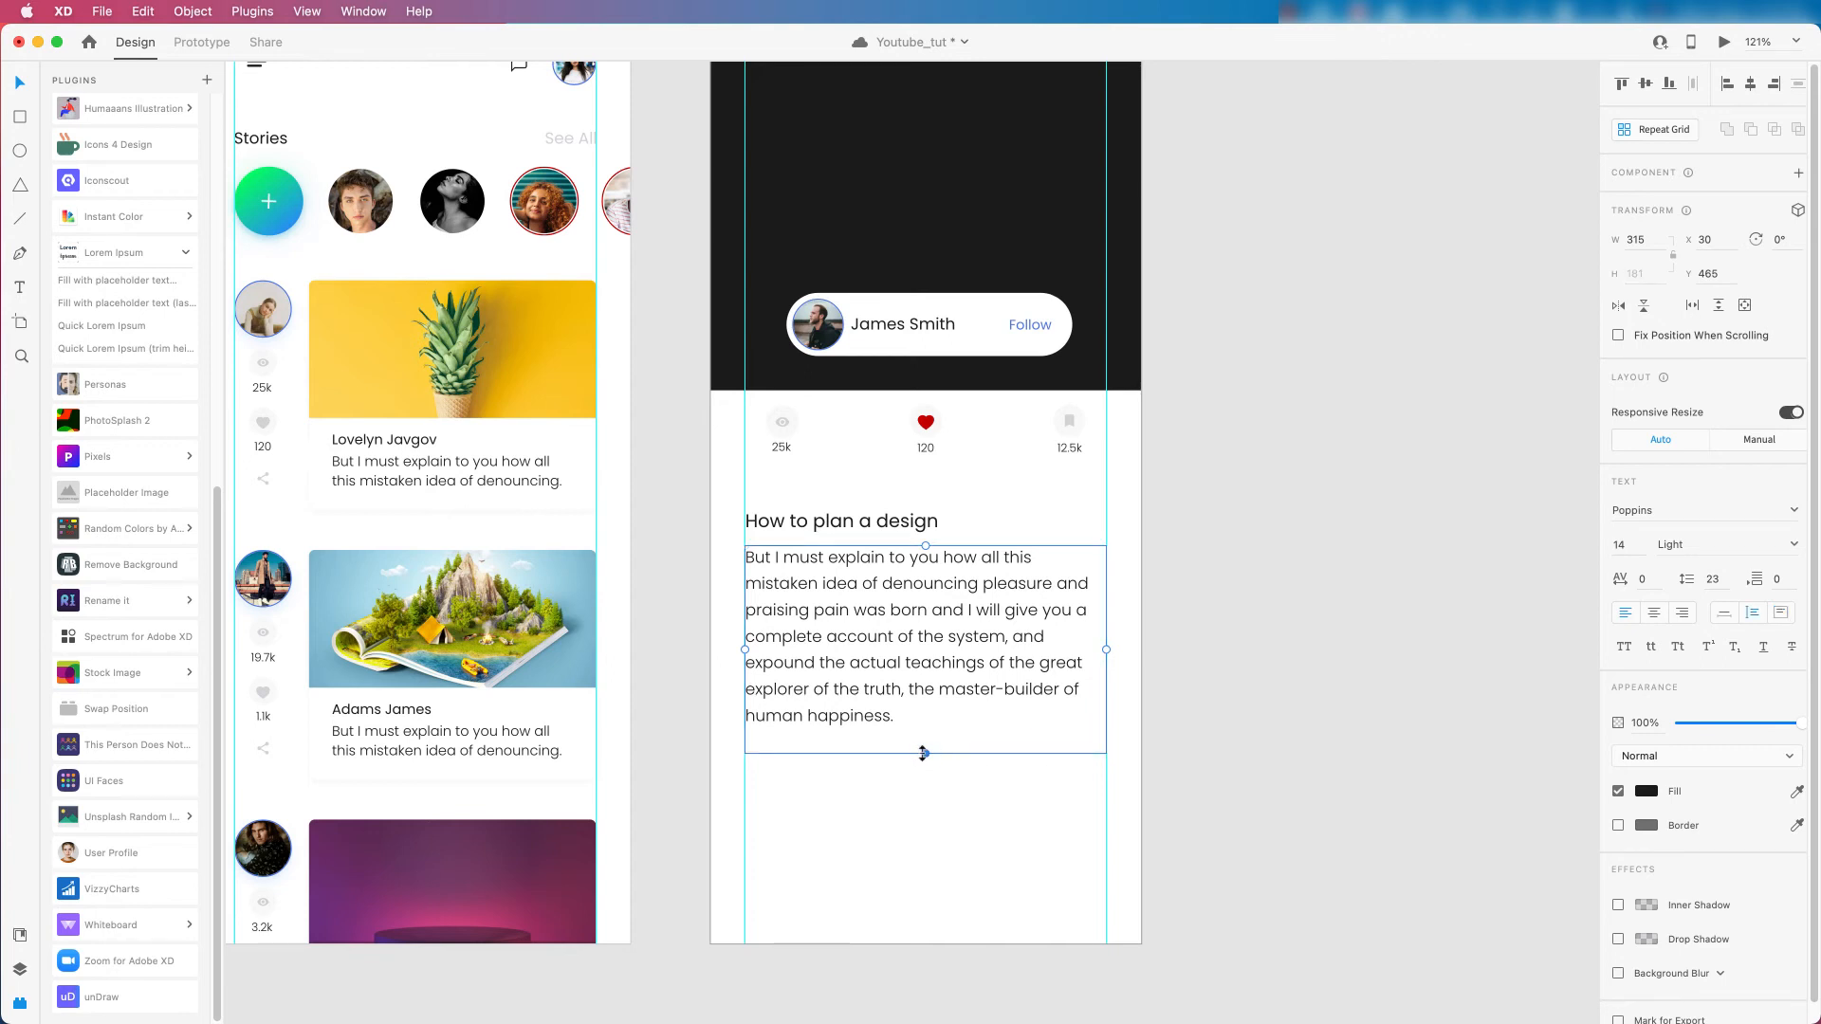
pyautogui.doubleClick(872, 691)
pyautogui.click(807, 741)
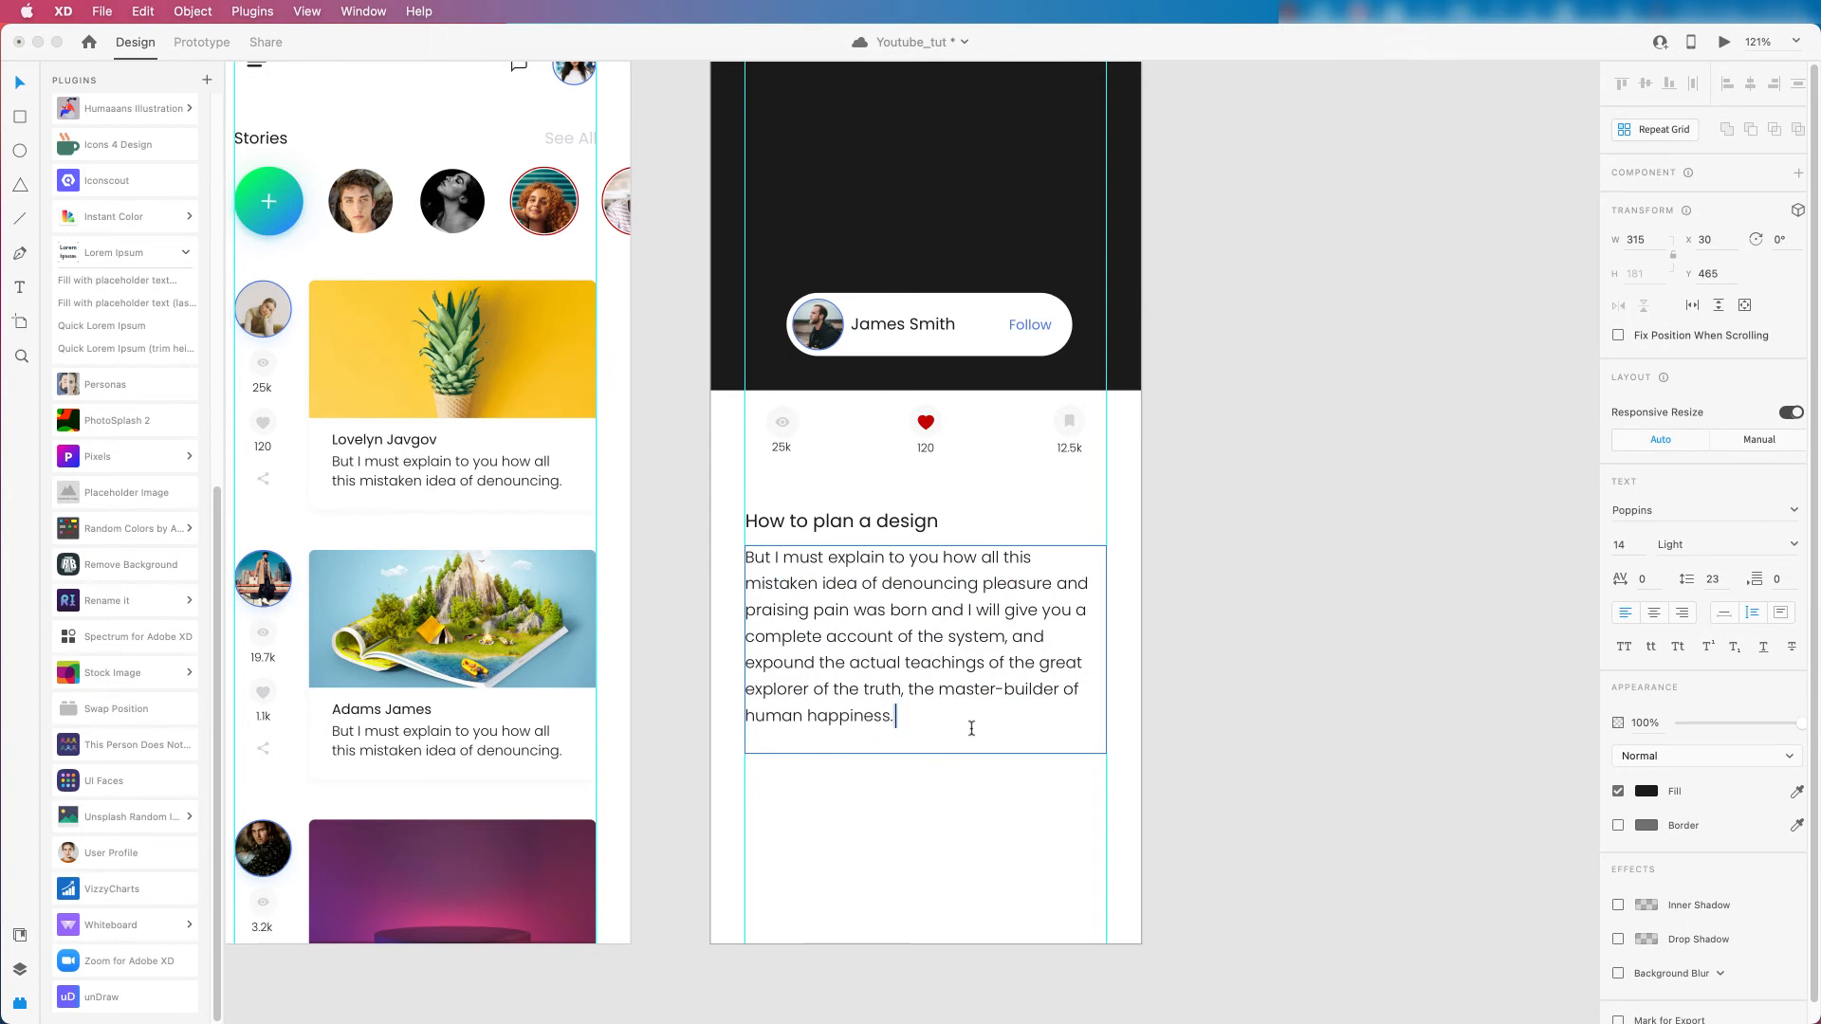
pyautogui.press('BackSpace')
pyautogui.press('Escape')
pyautogui.scroll(1, 902, 642)
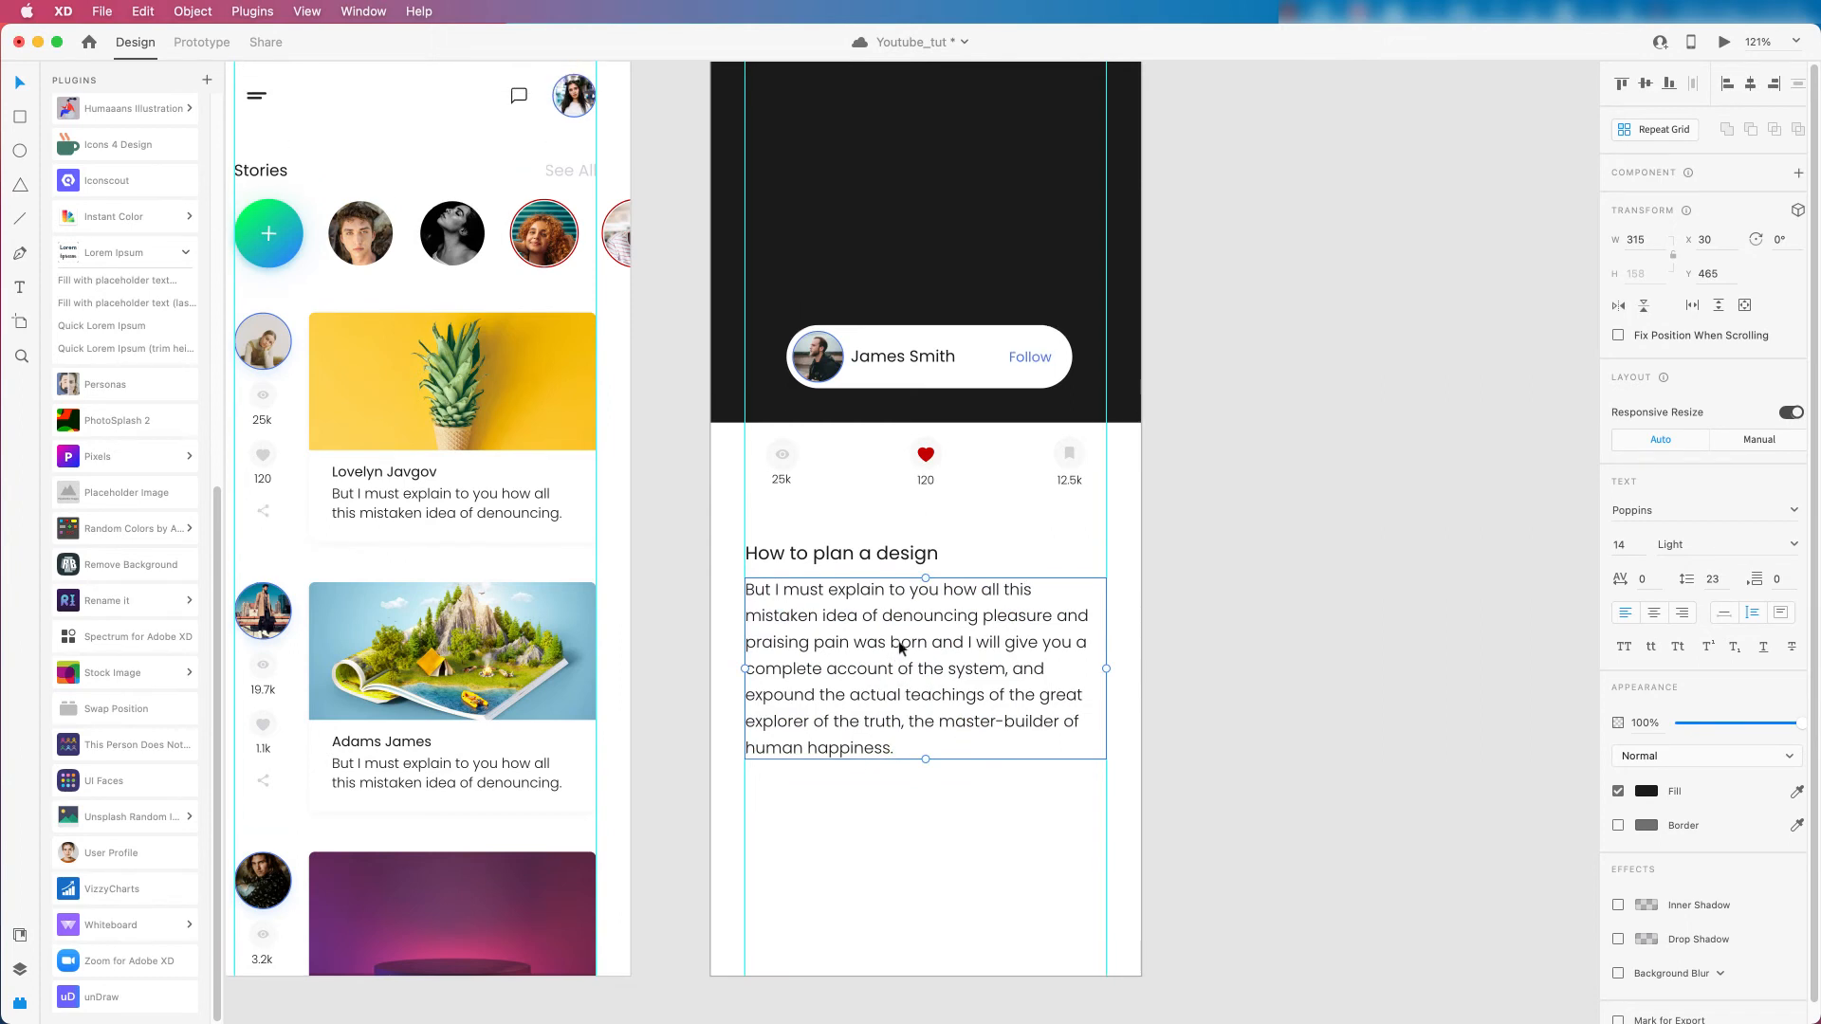
# Move the Detail heading and description up together so the heading sits at Y 420, 20 below the stats row.
pyautogui.scroll(-3, 890, 622)
pyautogui.scroll(1, 890, 622)
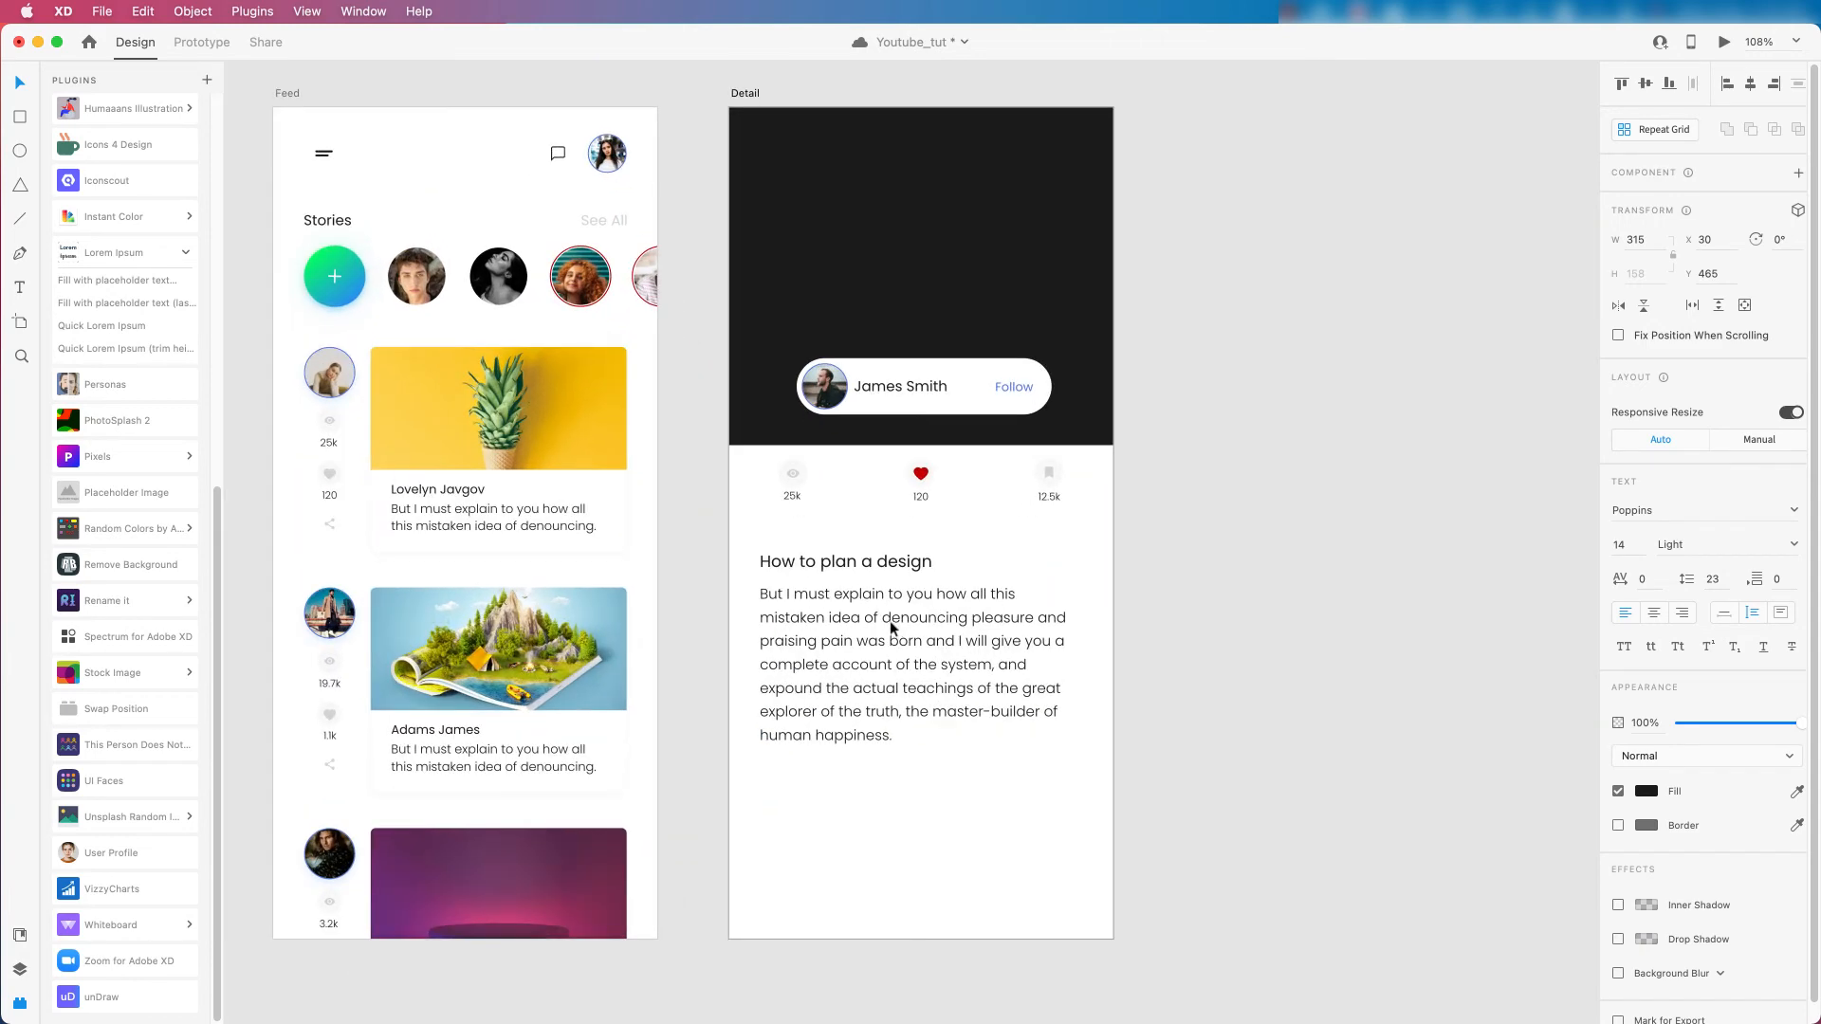
pyautogui.scroll(-3, 848, 598)
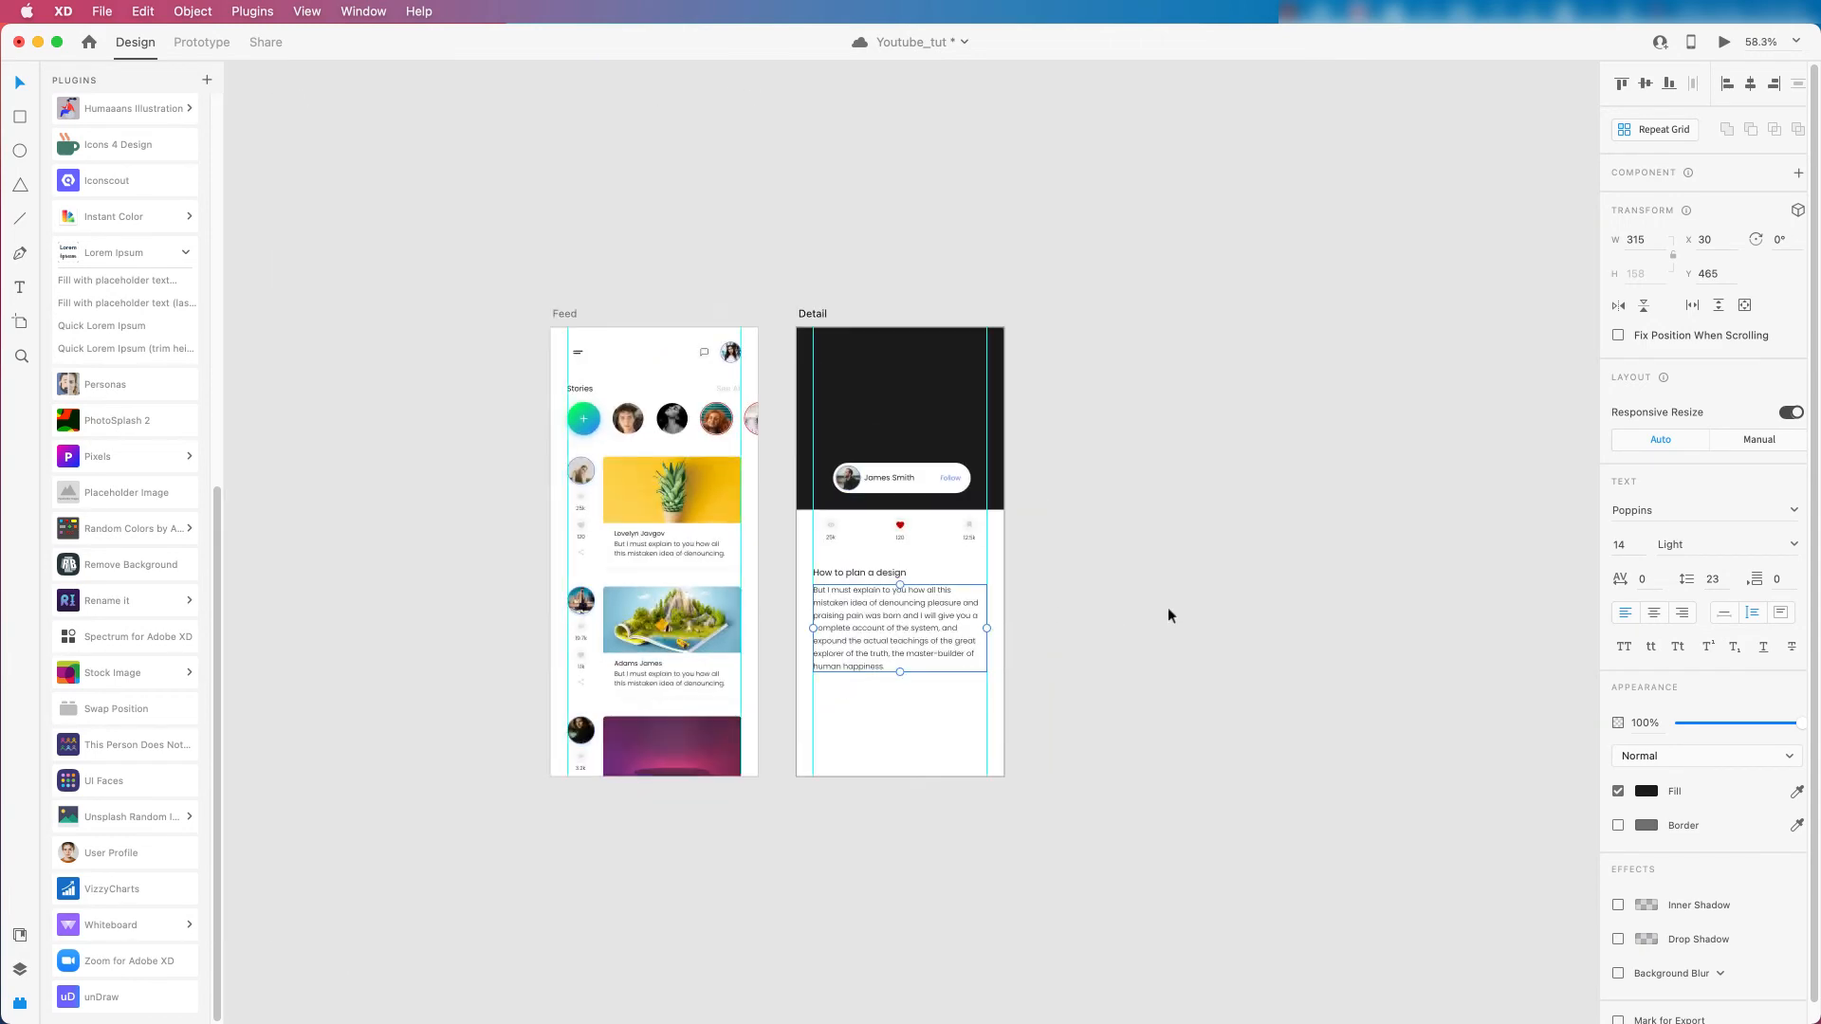
pyautogui.click(1169, 607)
pyautogui.scroll(1, 939, 725)
pyautogui.click(852, 573)
pyautogui.keyDown('shift'); pyautogui.click(844, 580); pyautogui.keyUp('shift')
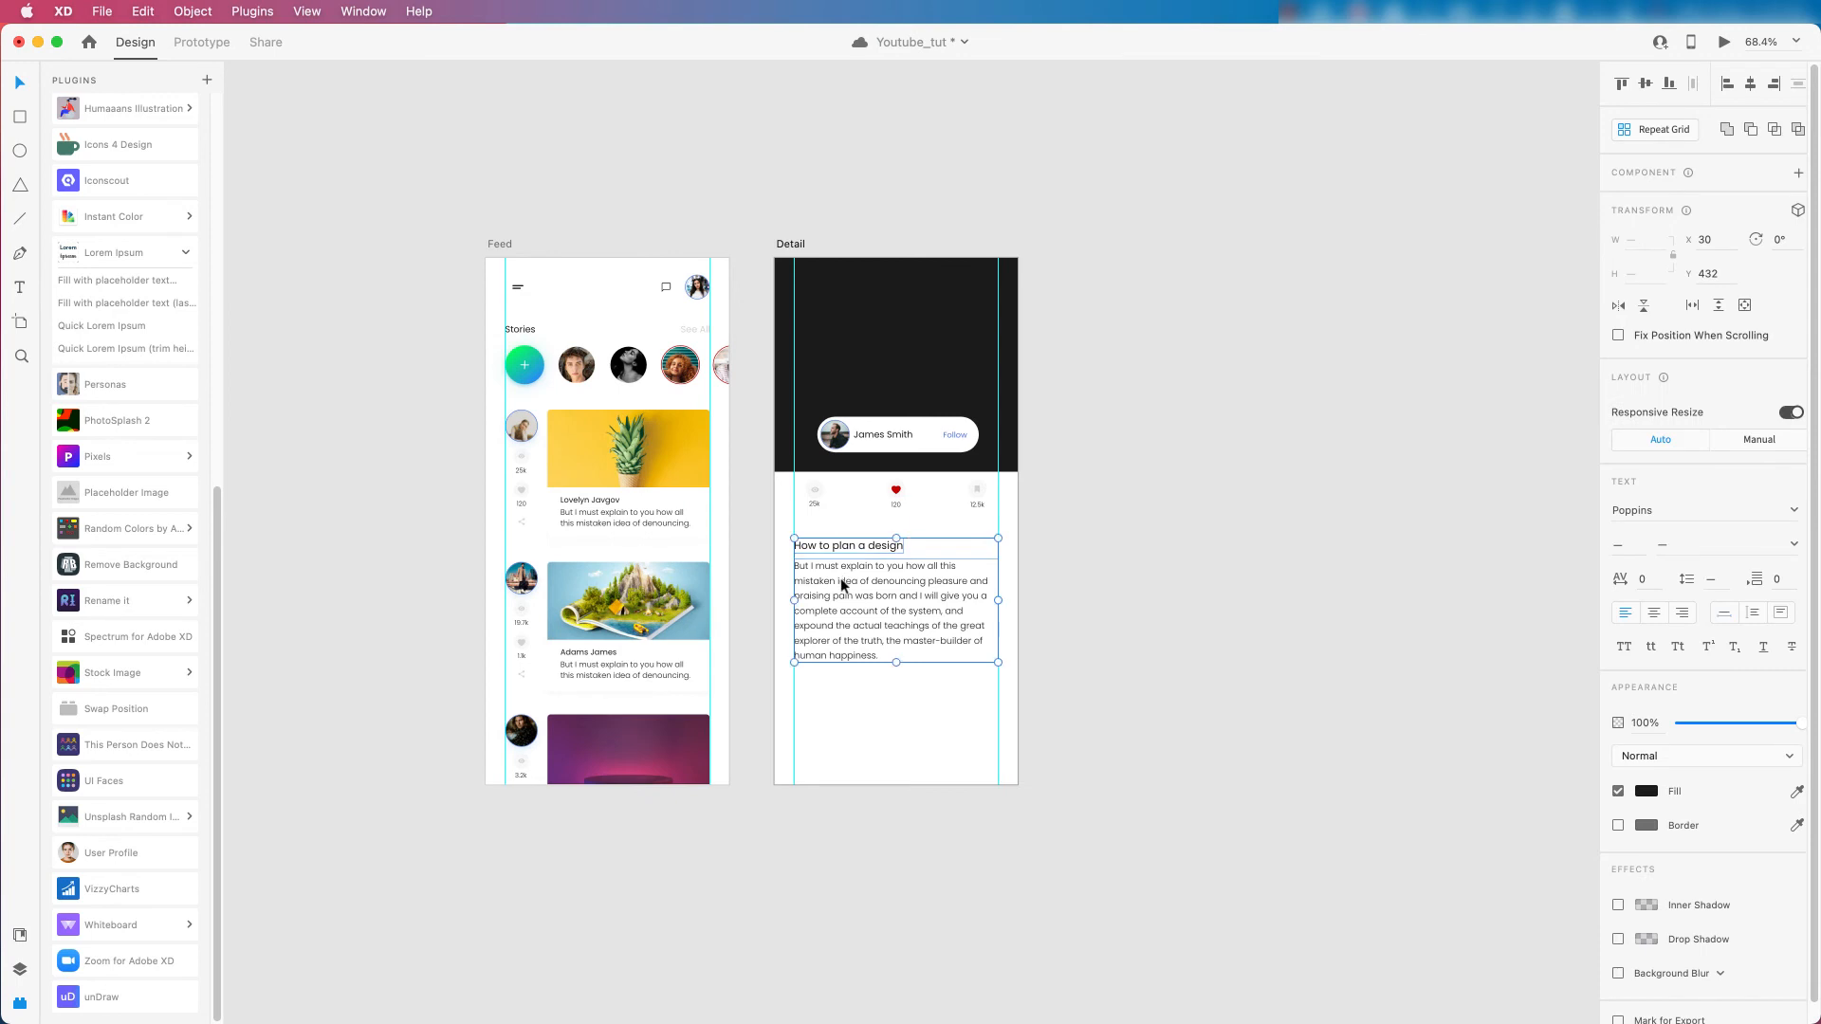
pyautogui.press('alt')
pyautogui.press('Up')
pyautogui.press('Up')
pyautogui.hotkey('shift', 'Up')
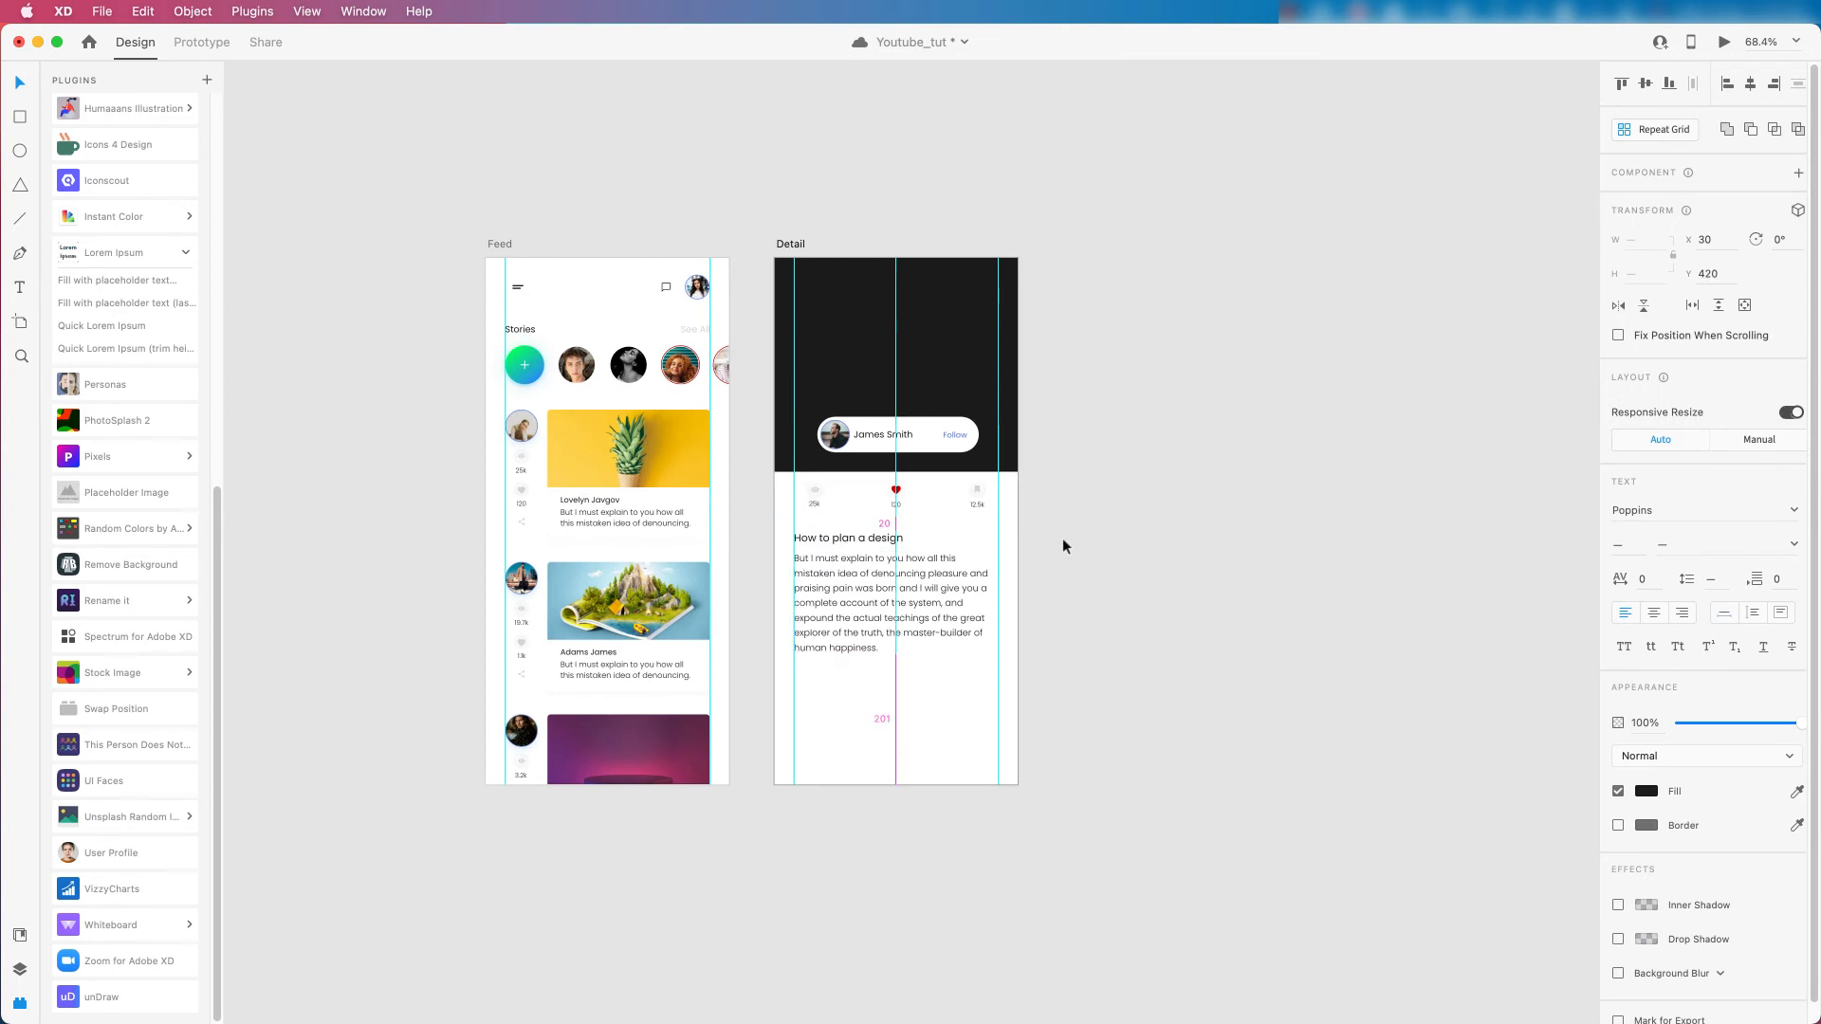
pyautogui.scroll(3, 863, 612)
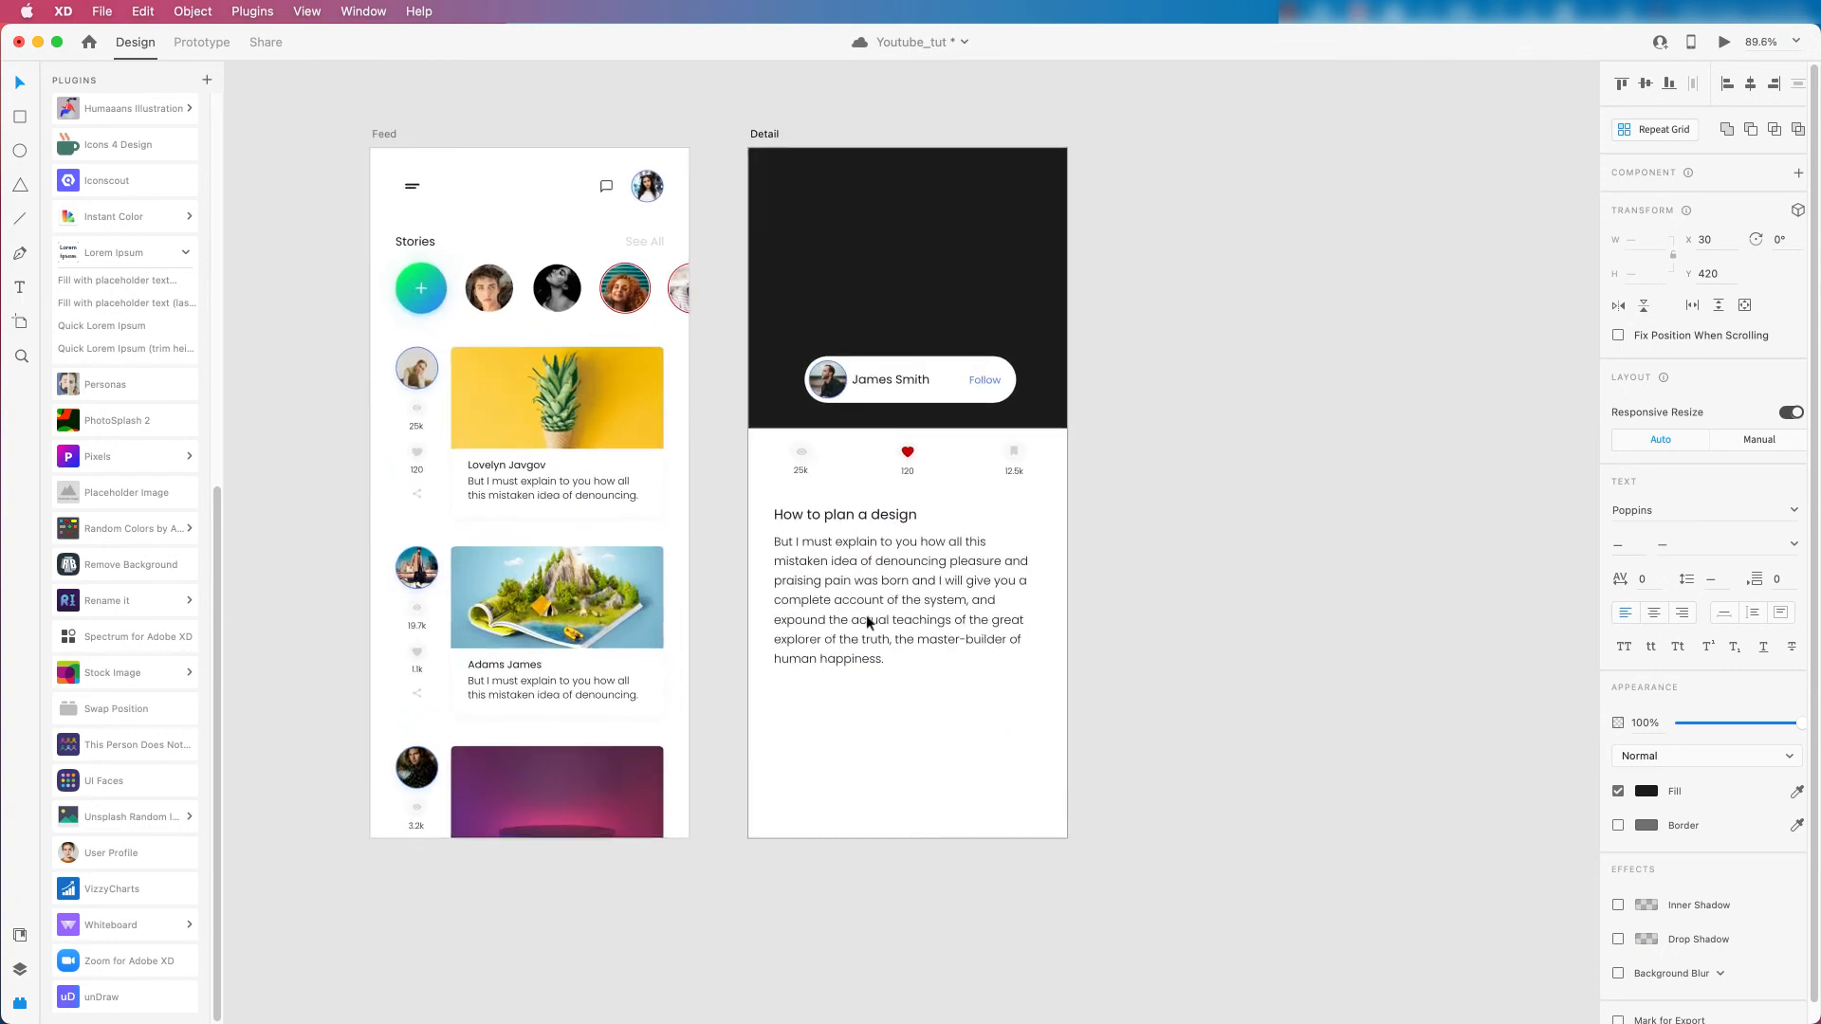
pyautogui.scroll(-2, 940, 565)
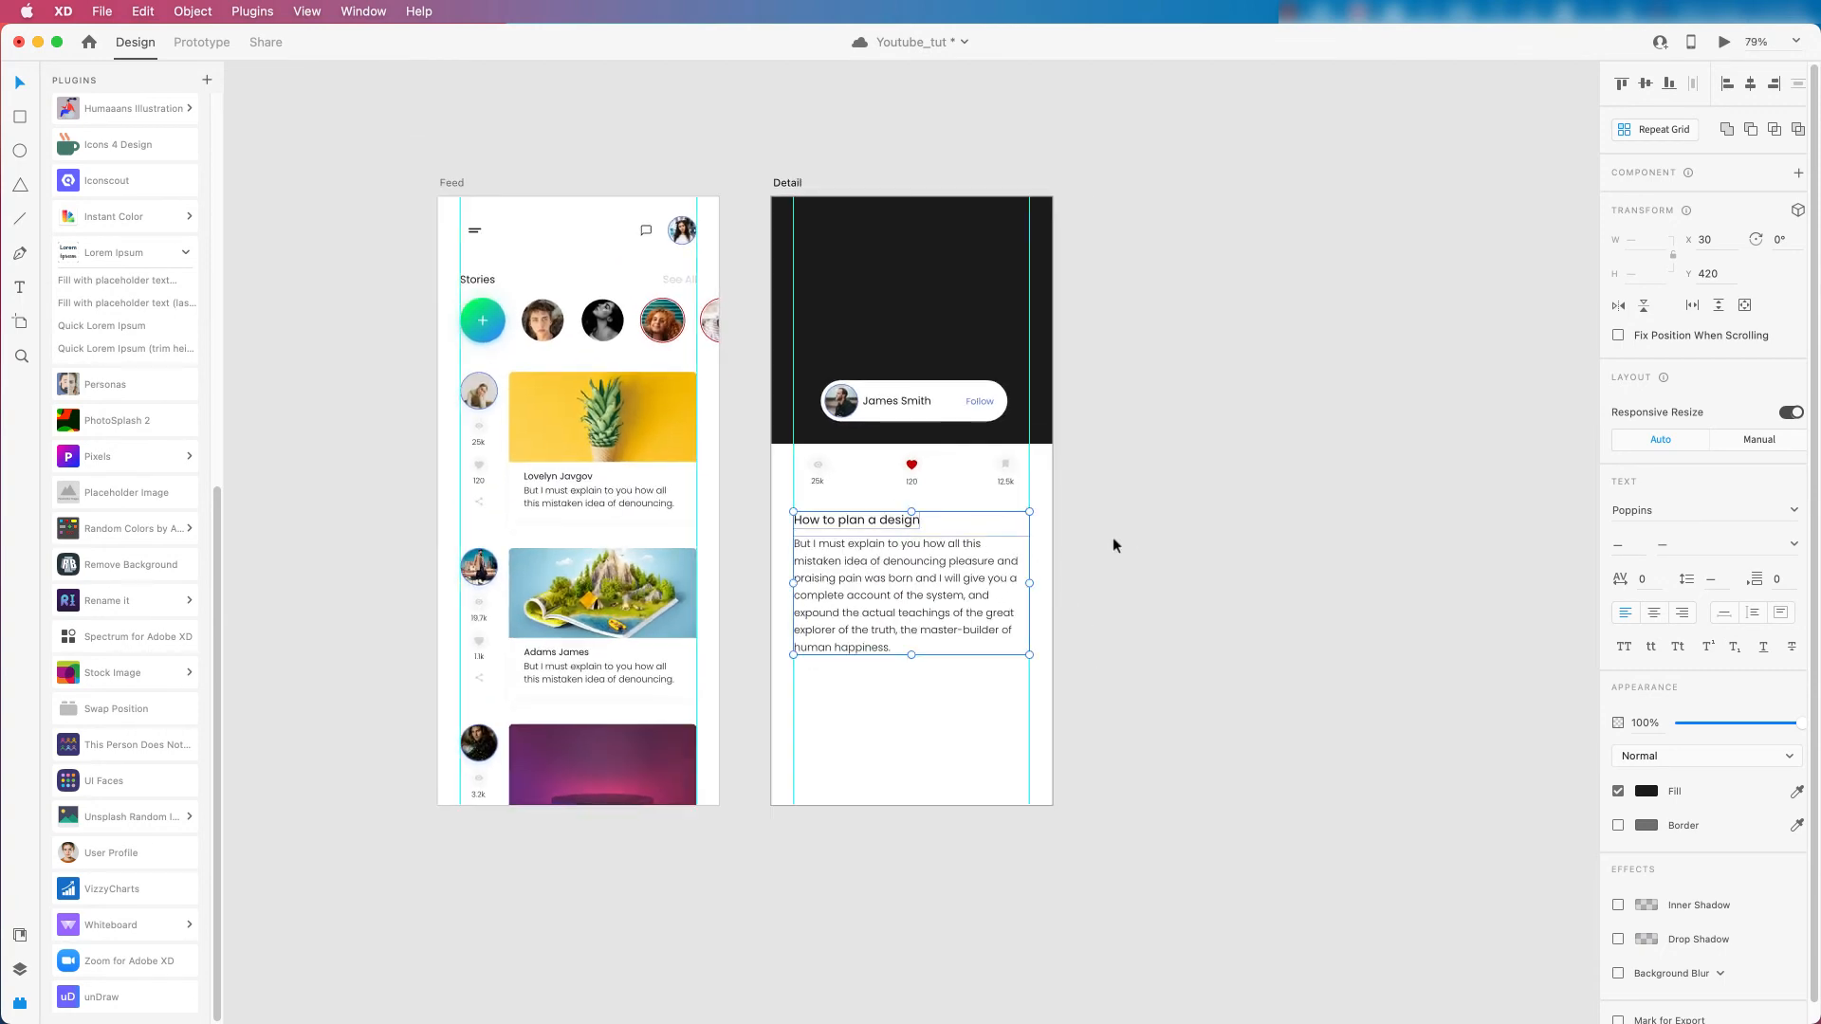
pyautogui.click(1113, 539)
# Copy the "How to plan a design" heading to the far margin at Y 420, right-align it and change its text to "27min".
pyautogui.scroll(2, 948, 607)
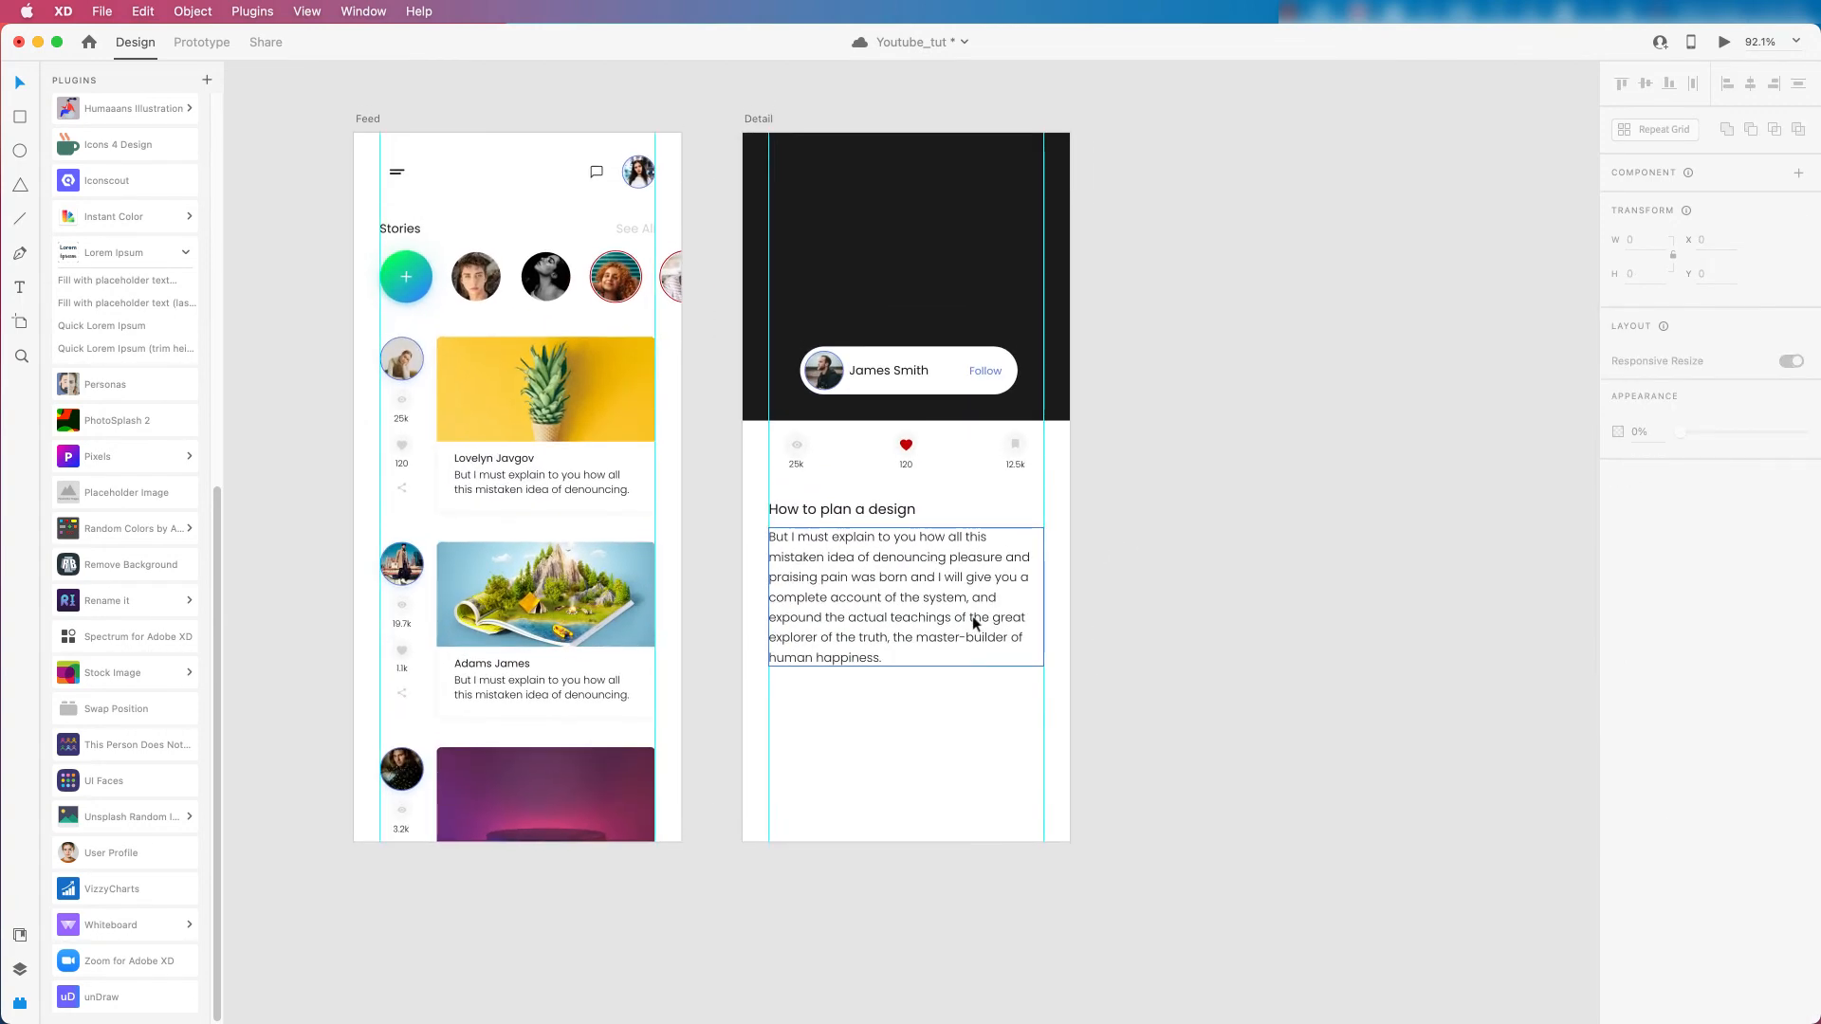
pyautogui.scroll(2, 970, 616)
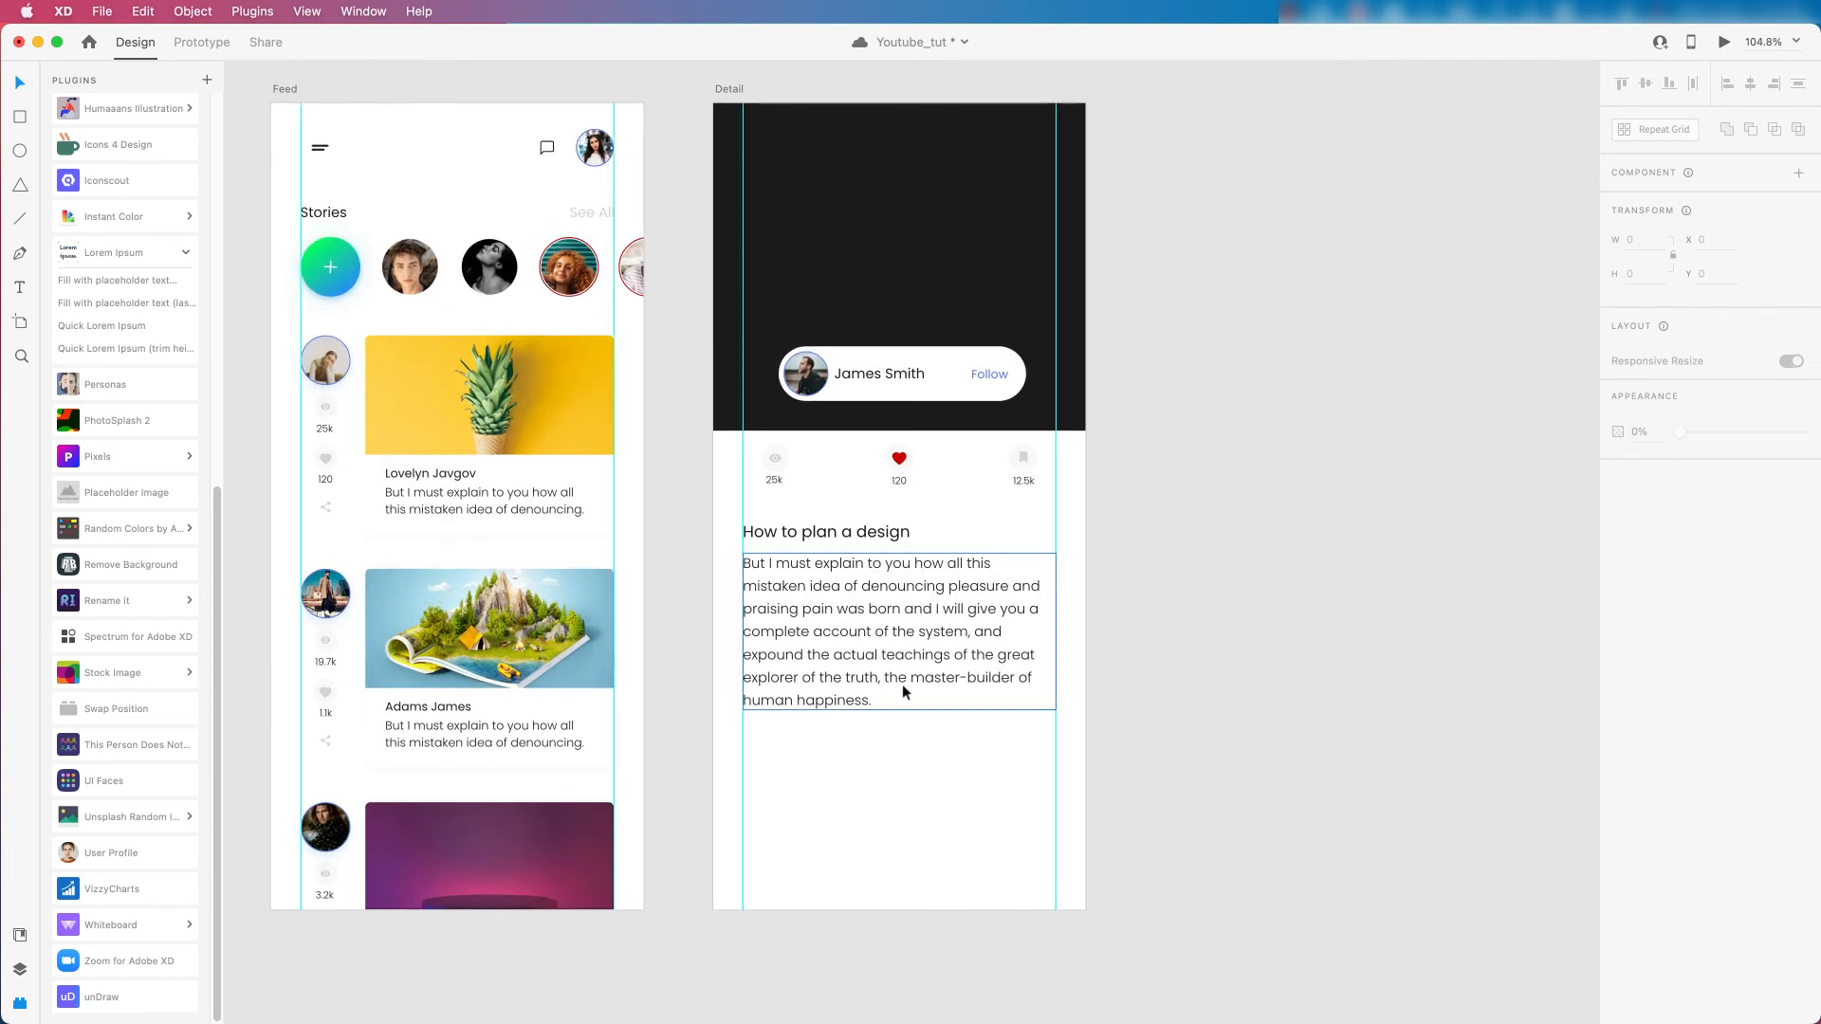
pyautogui.click(783, 543)
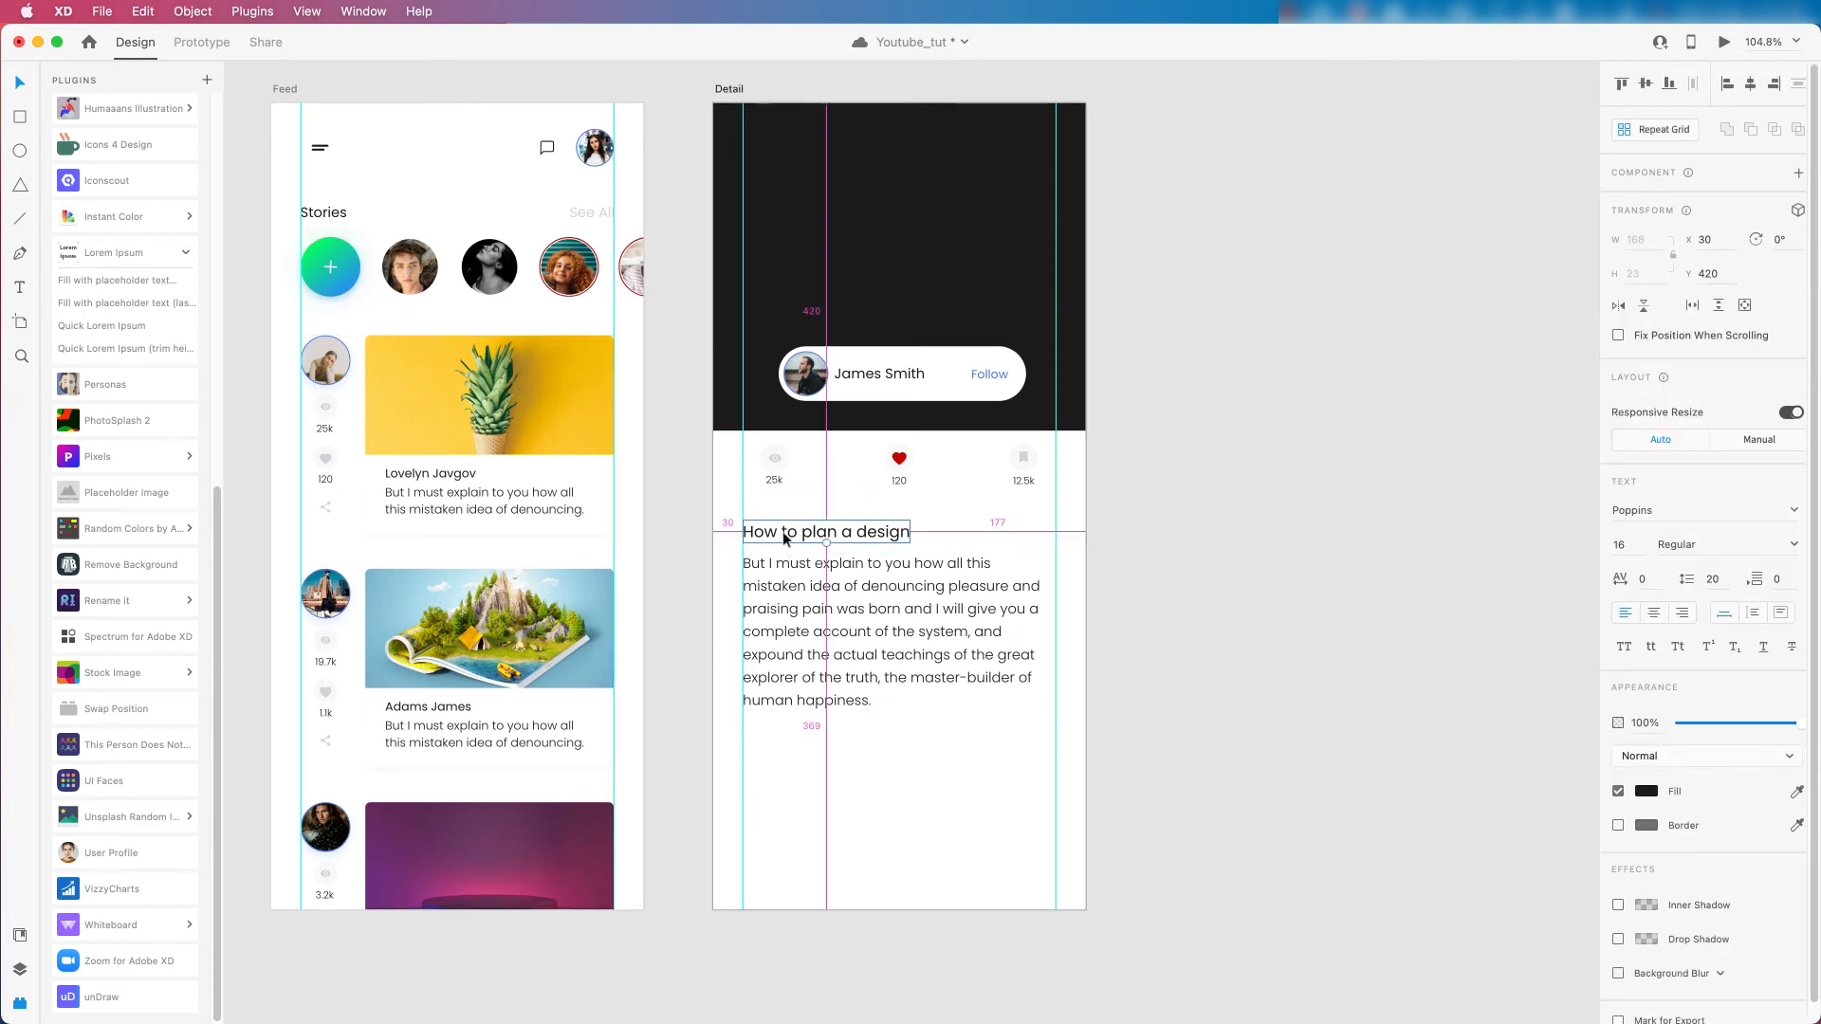
pyautogui.moveTo(783, 538); pyautogui.dragTo(930, 533)
pyautogui.click(1683, 613)
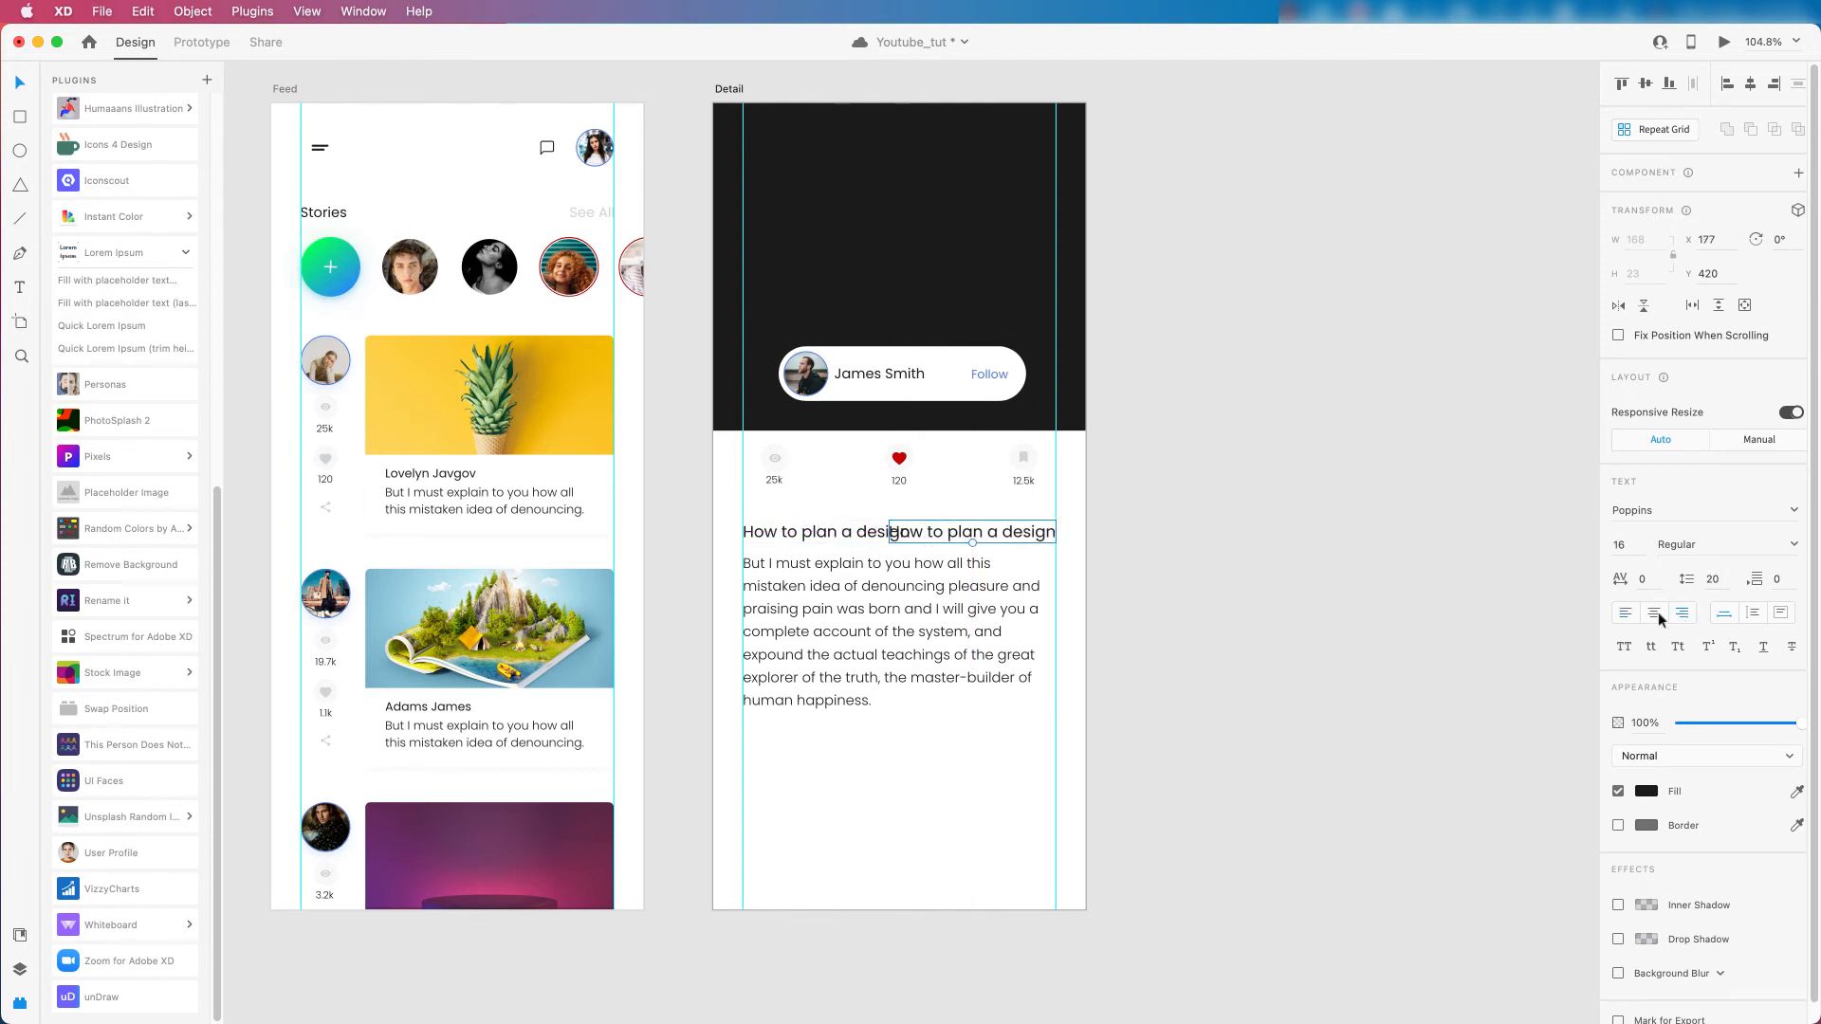
pyautogui.doubleClick(1025, 533)
pyautogui.write('27min')
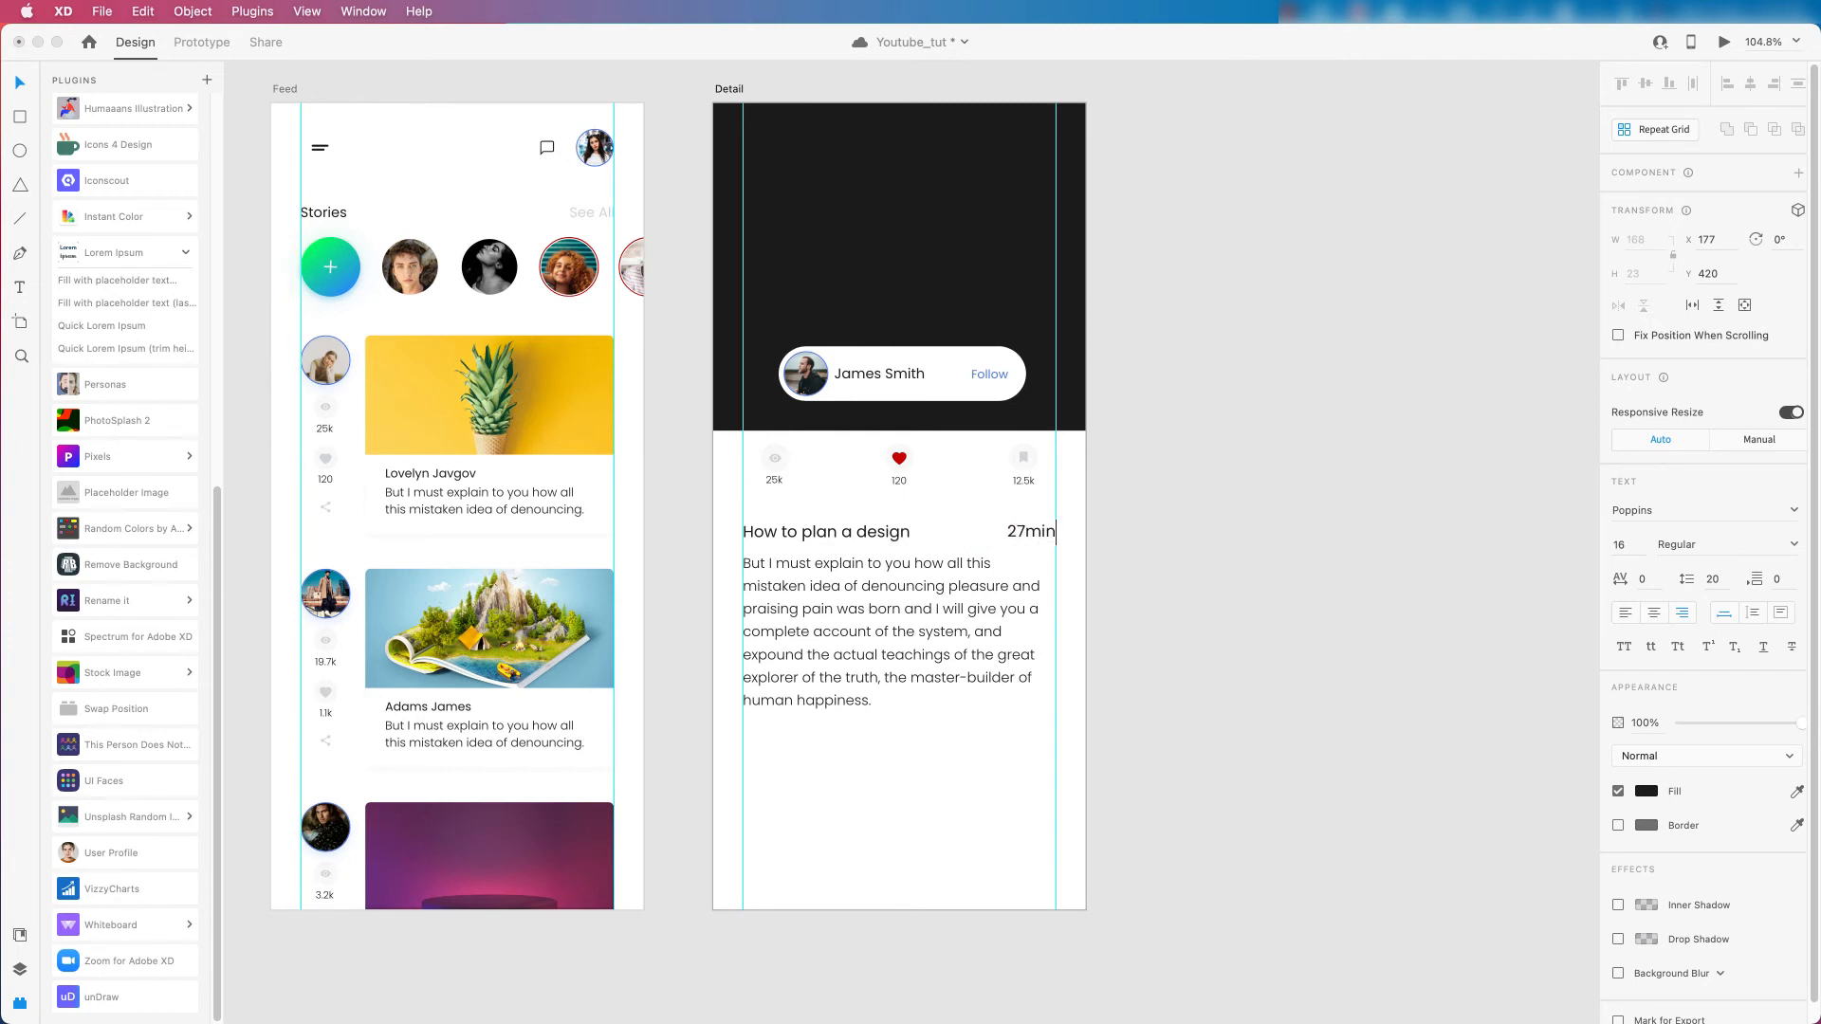
pyautogui.press('Escape')
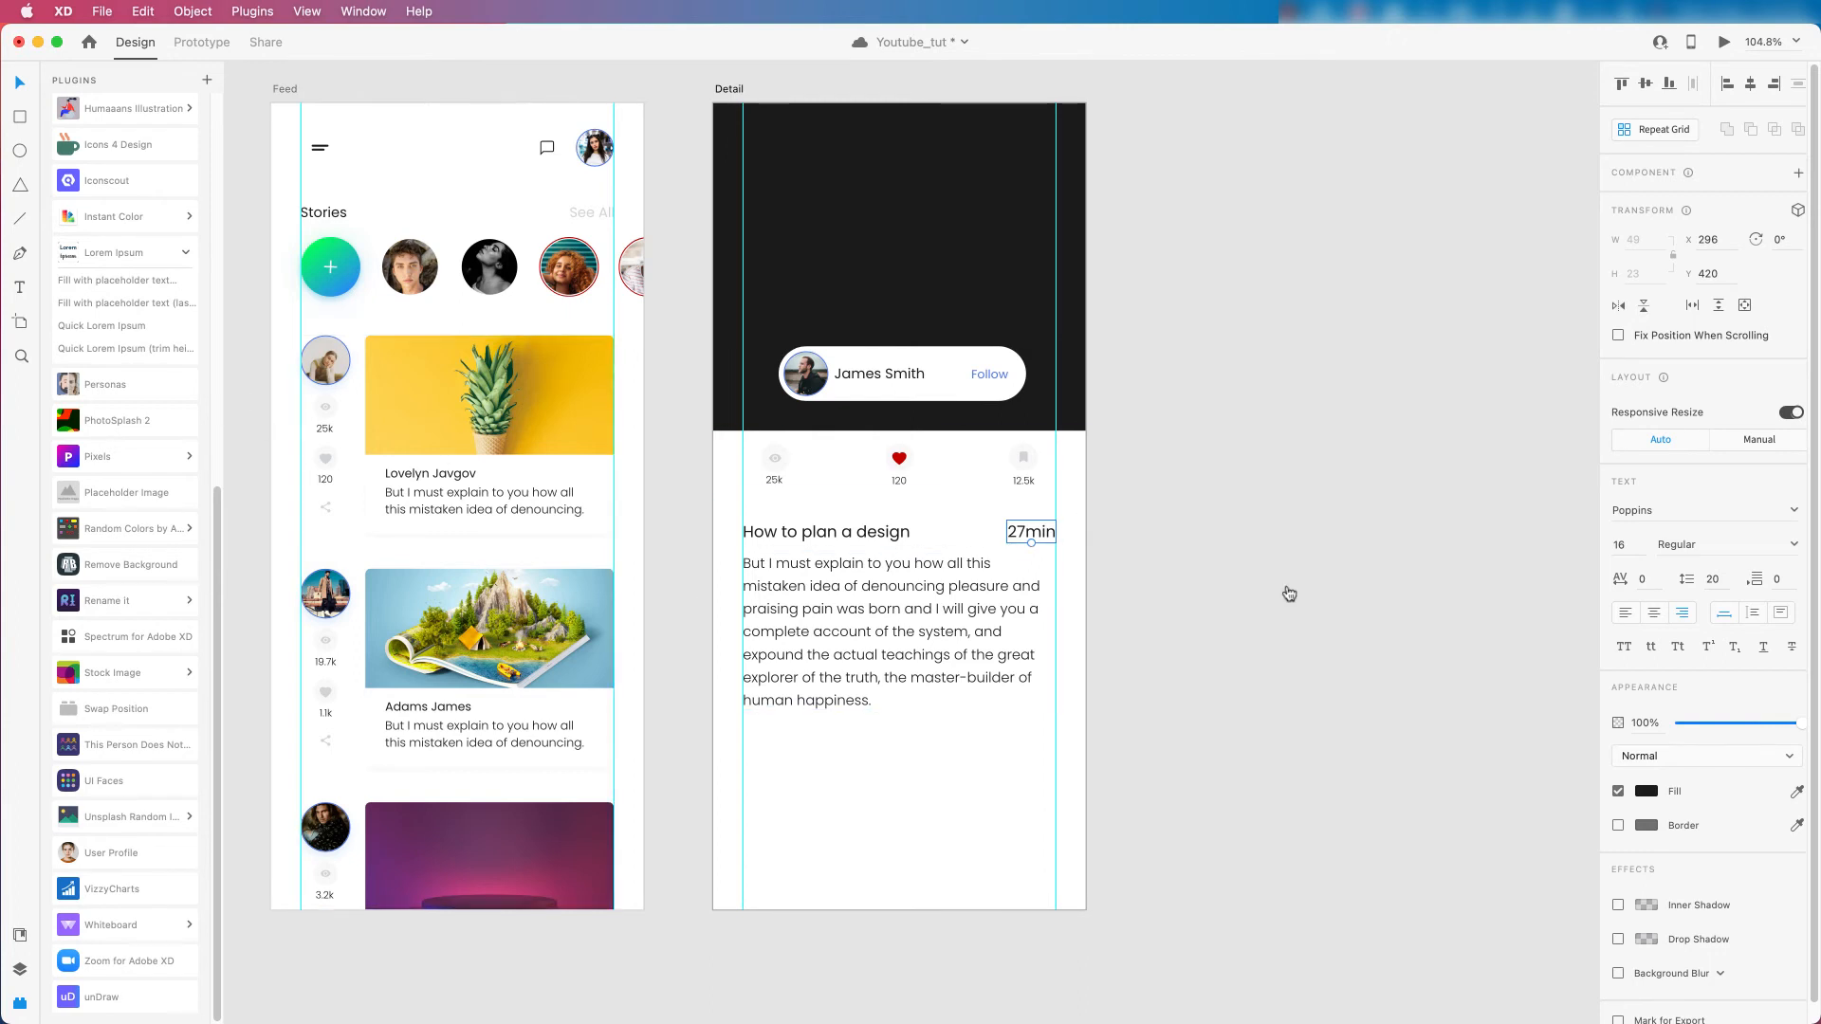
# Apply the Poppins 12pt character style to the "27min" label and set its fill to the light grey #D2D3D5.
pyautogui.click(19, 933)
pyautogui.click(122, 399)
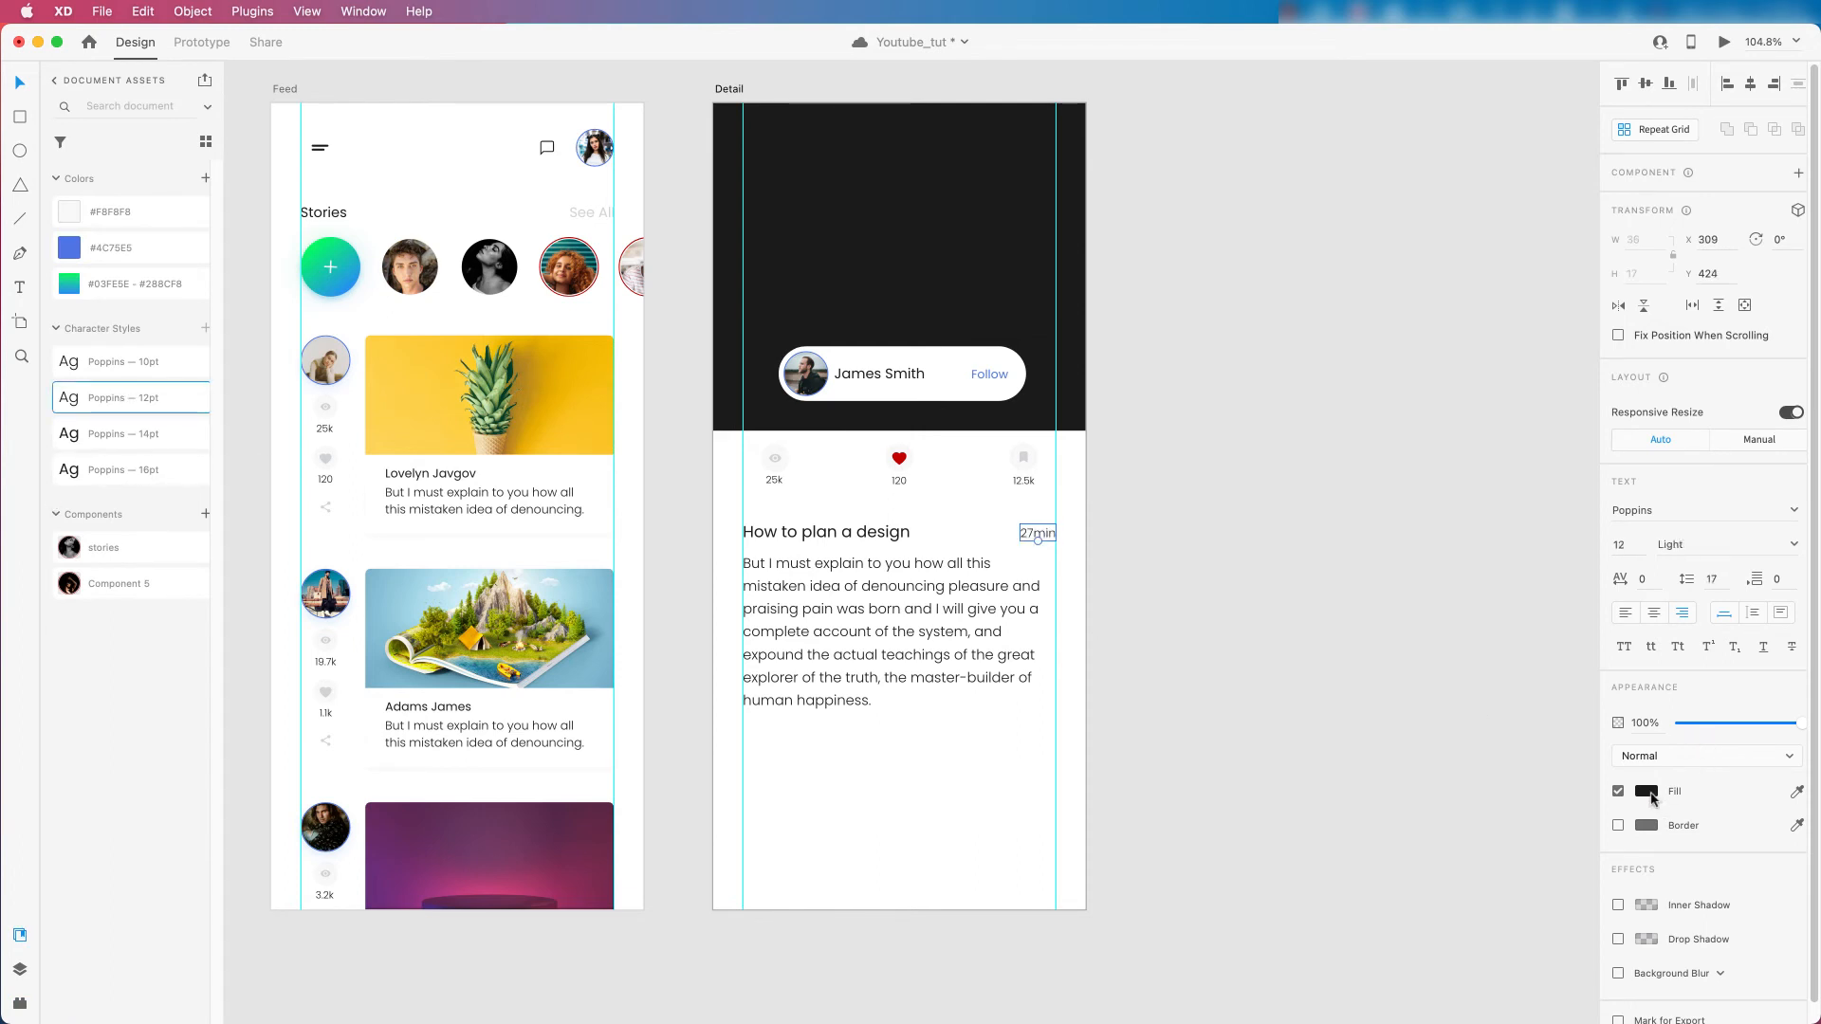
pyautogui.click(1648, 791)
pyautogui.click(1477, 890)
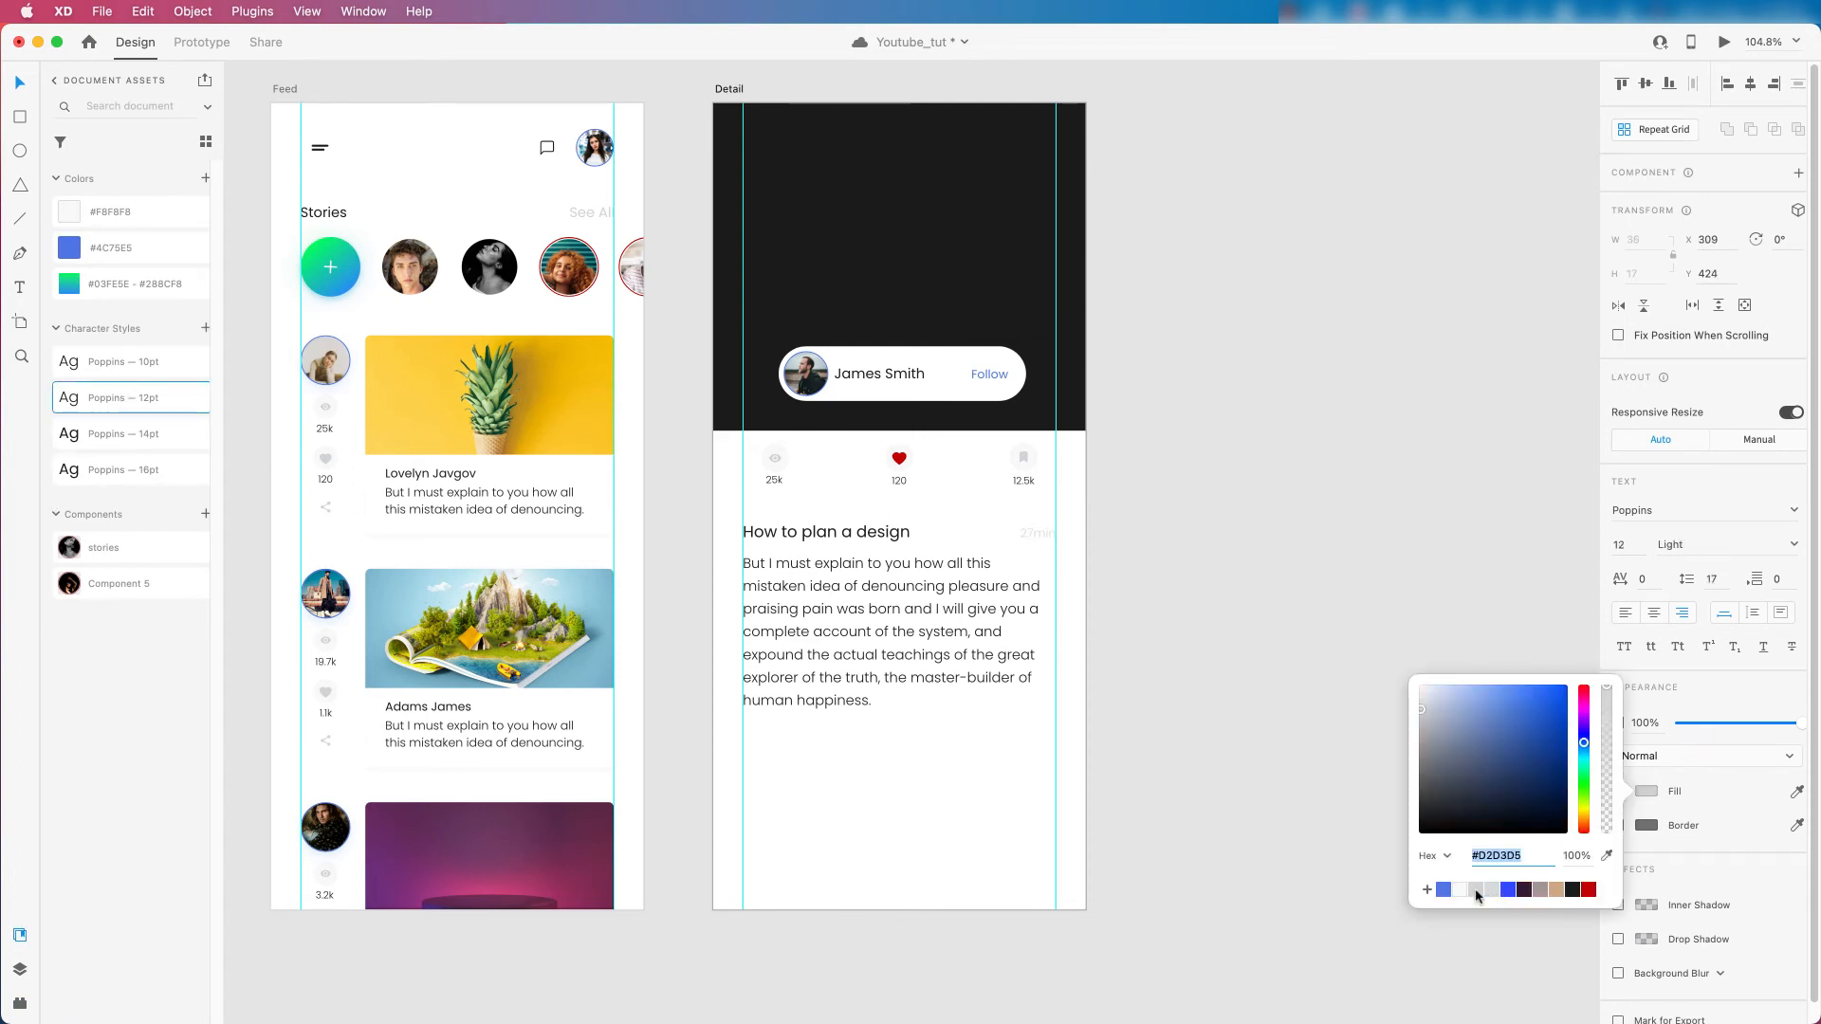
pyautogui.scroll(3, 983, 565)
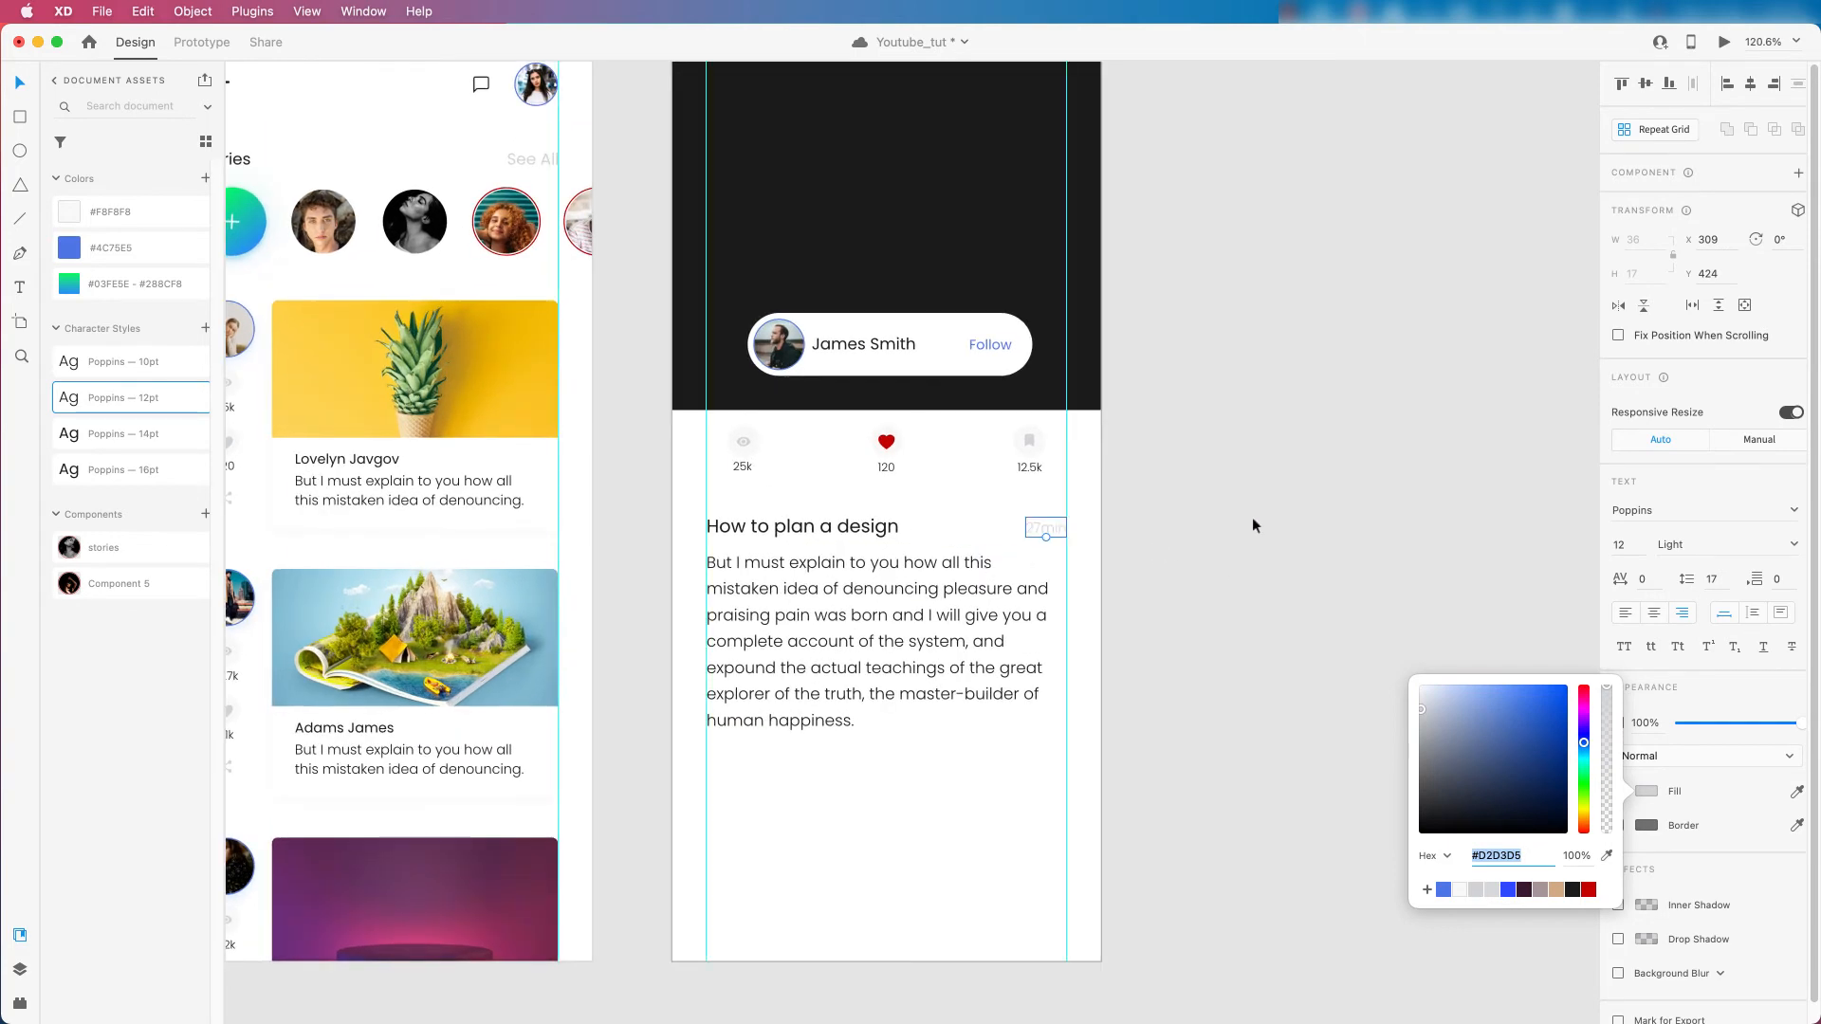
pyautogui.click(1254, 516)
# Copy the "27min" label below the description at X 30, Y 621, left-align it and change its text to "Comment".
pyautogui.moveTo(1046, 527); pyautogui.dragTo(726, 747)
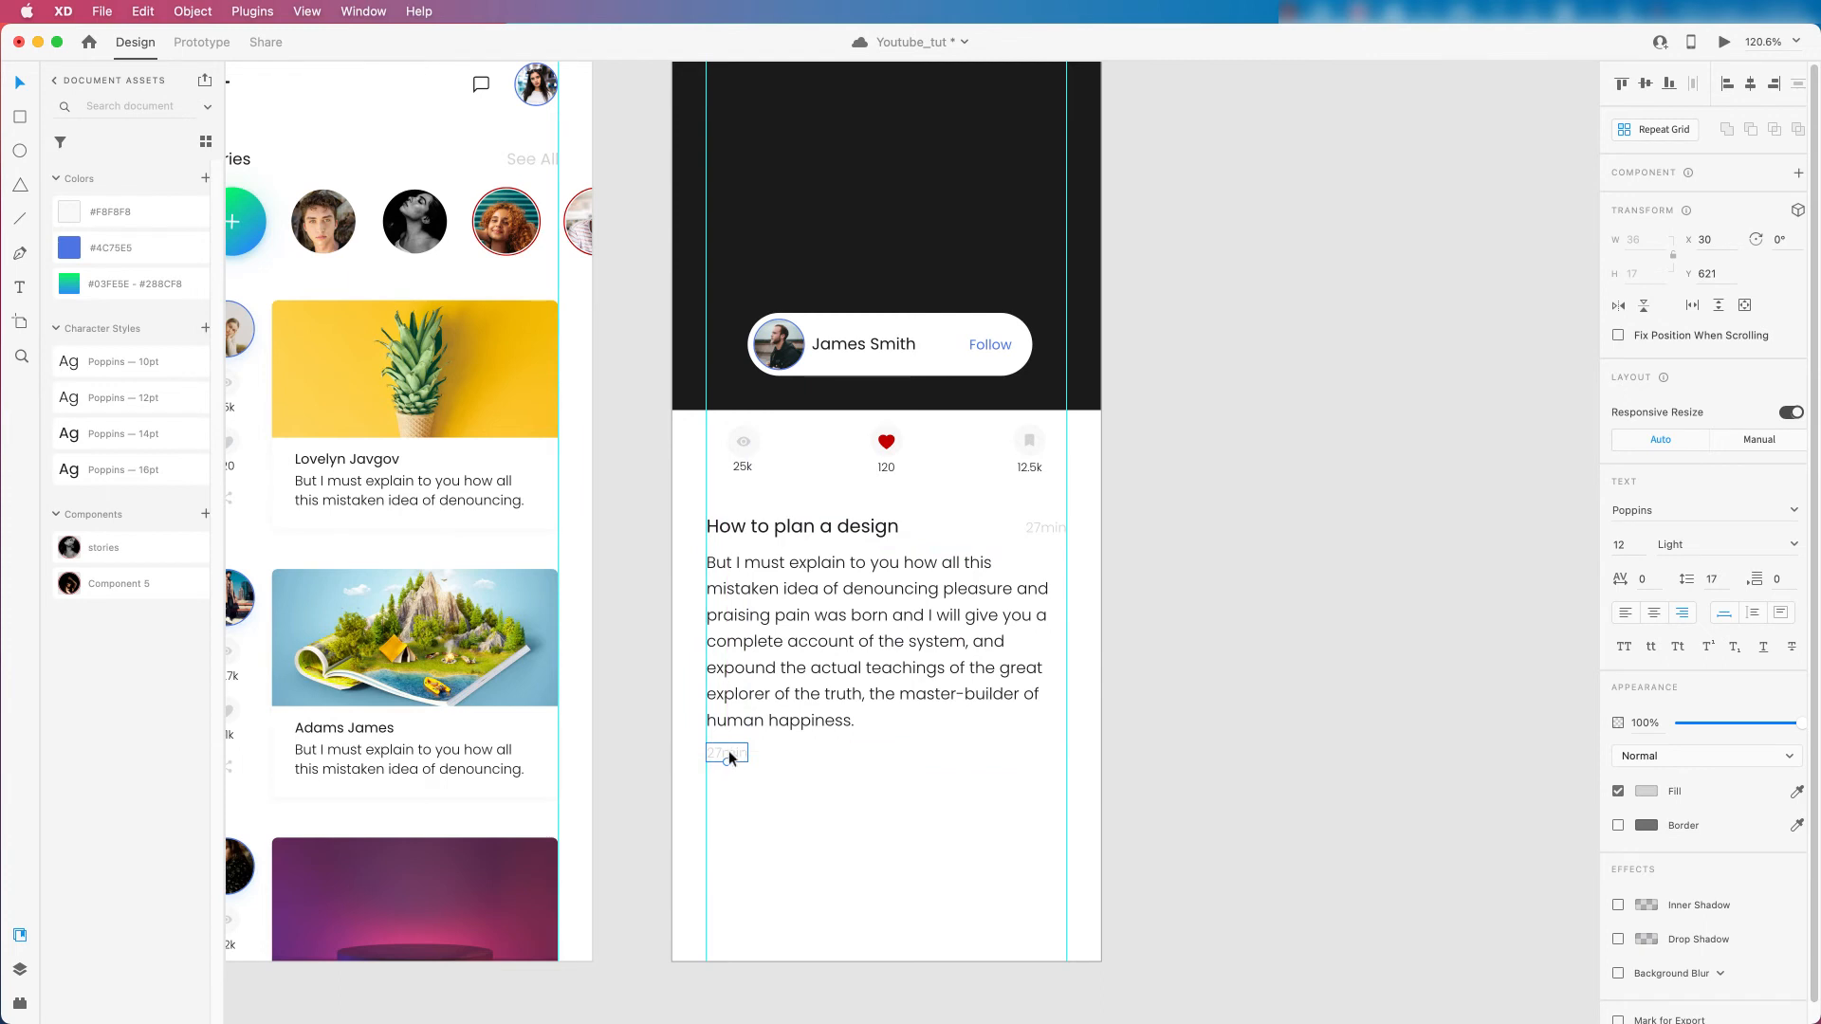
pyautogui.doubleClick(730, 754)
pyautogui.write('c')
pyautogui.press('super+a')
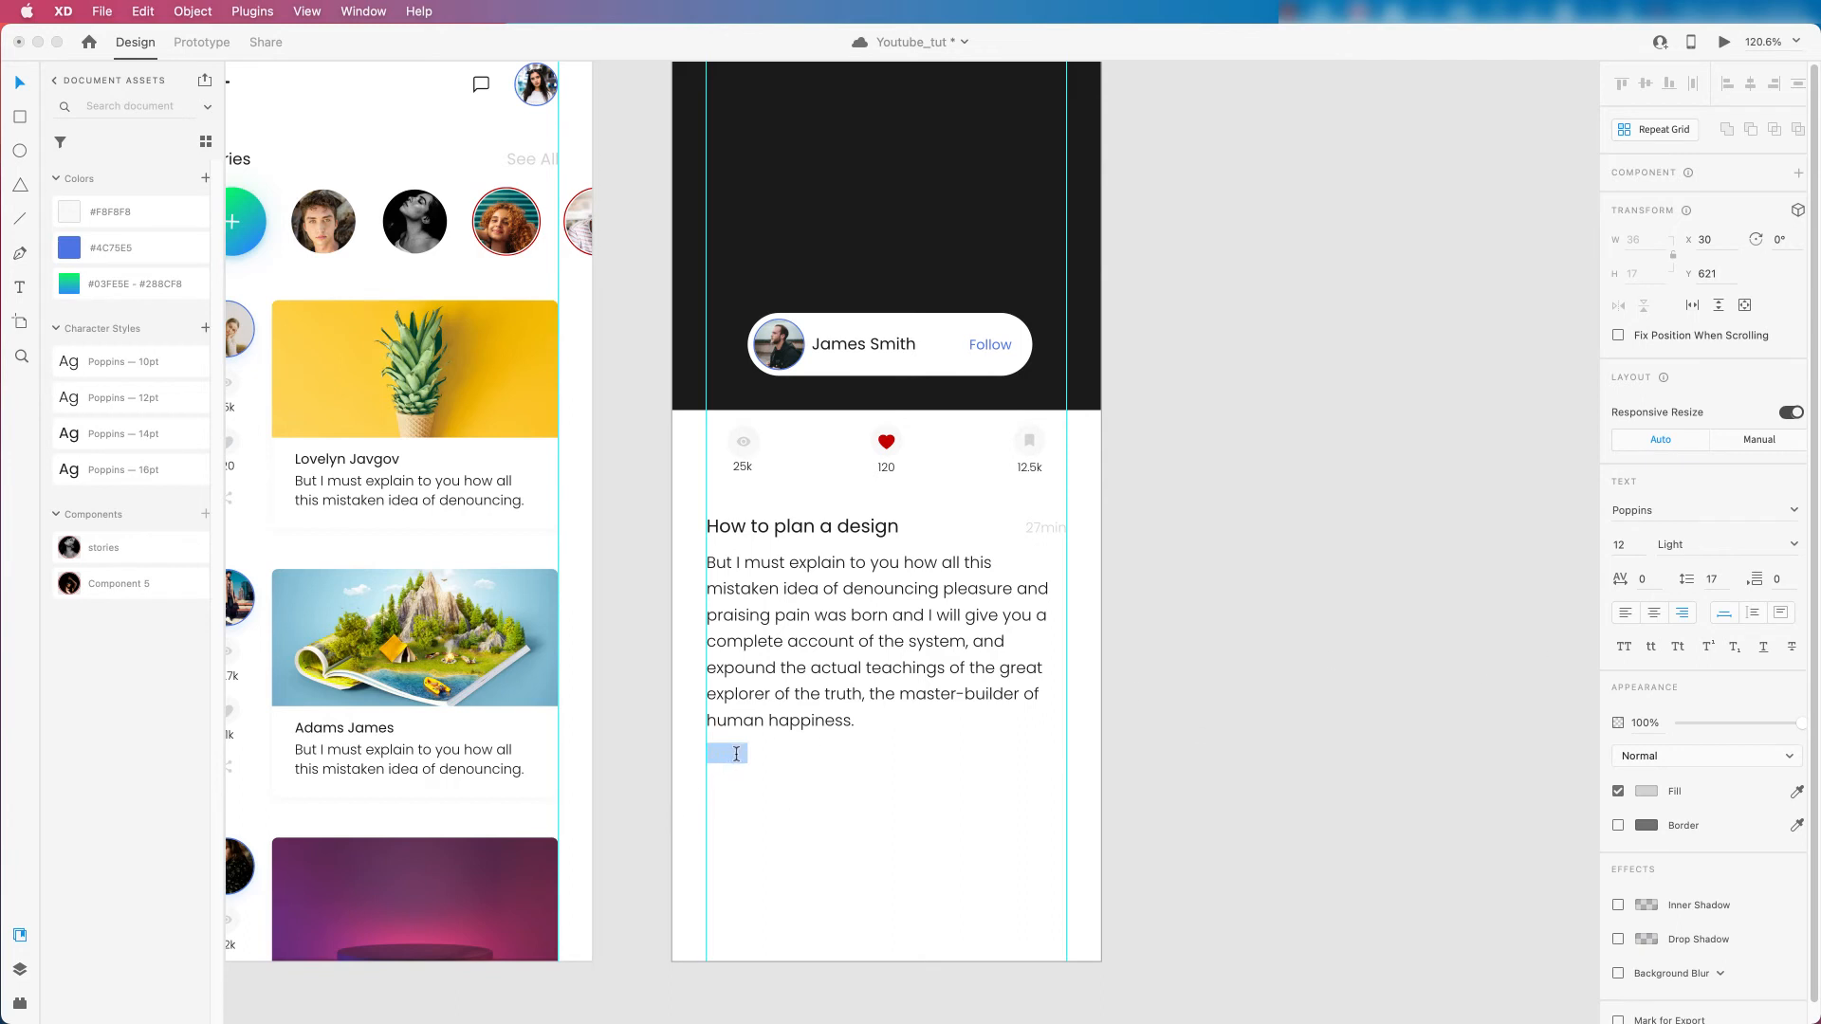
pyautogui.click(1634, 613)
pyautogui.write('commen')
pyautogui.press('Escape')
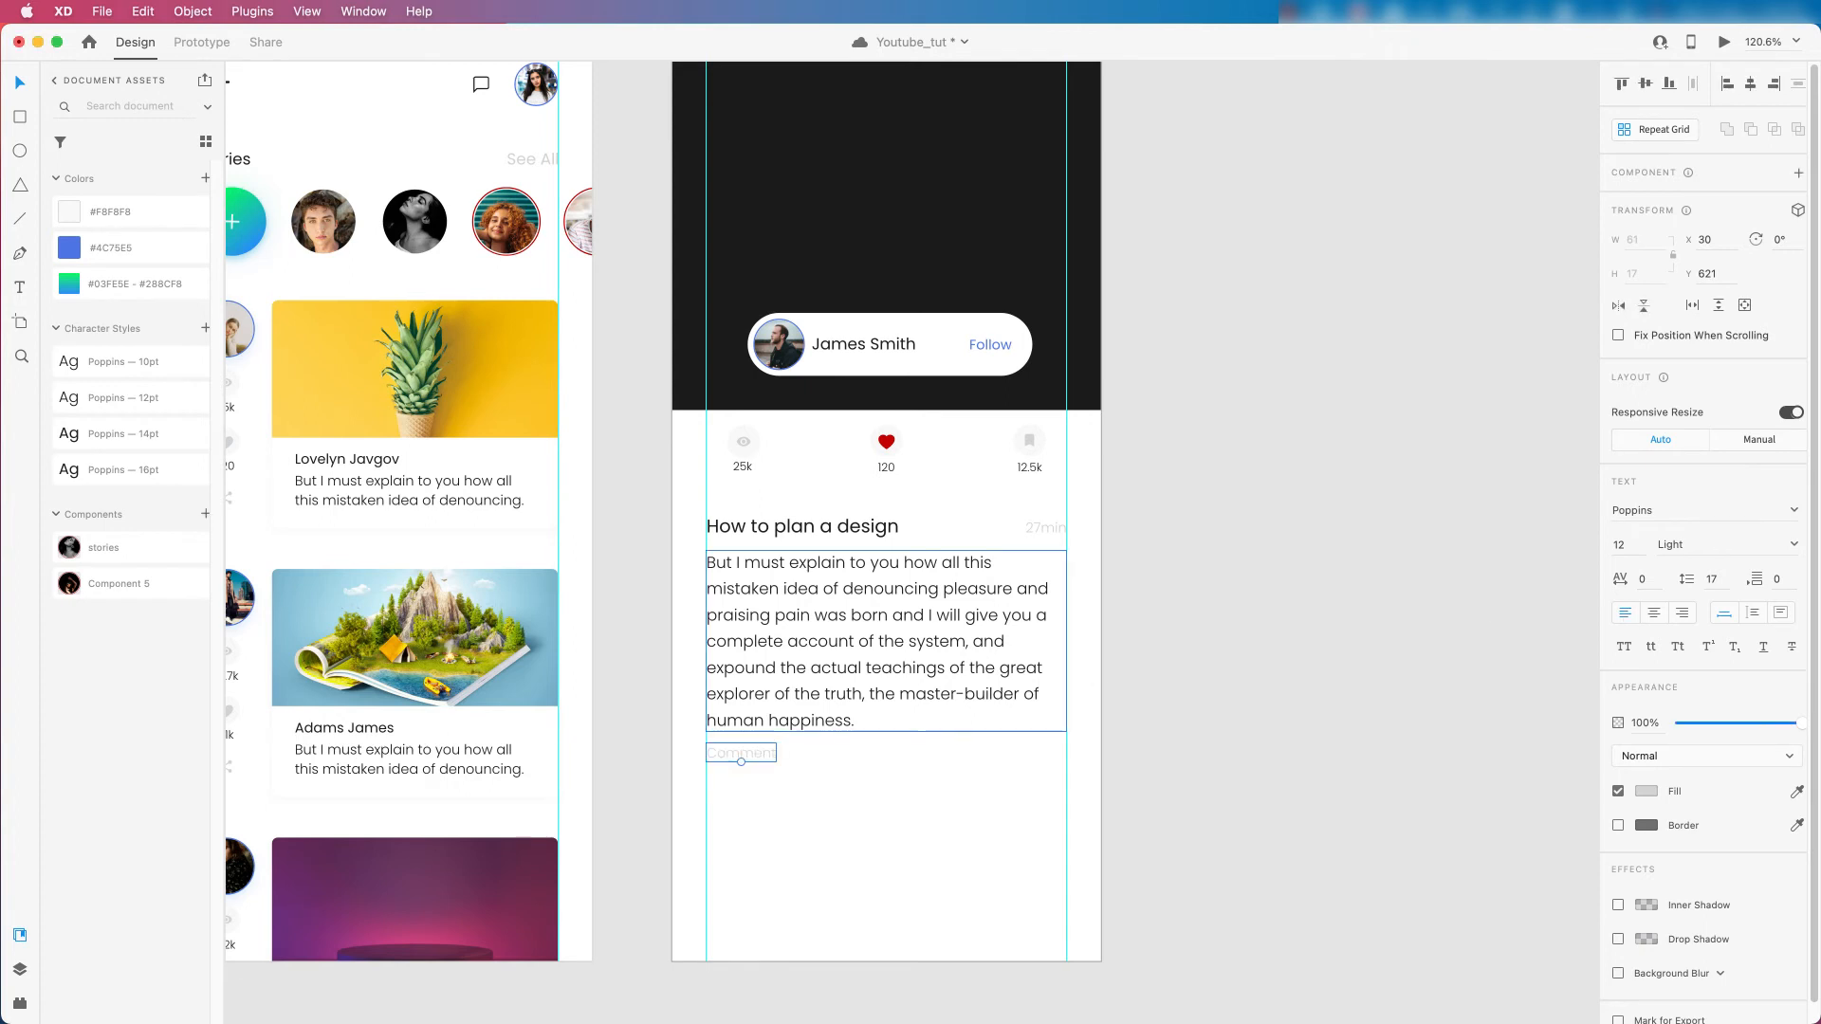
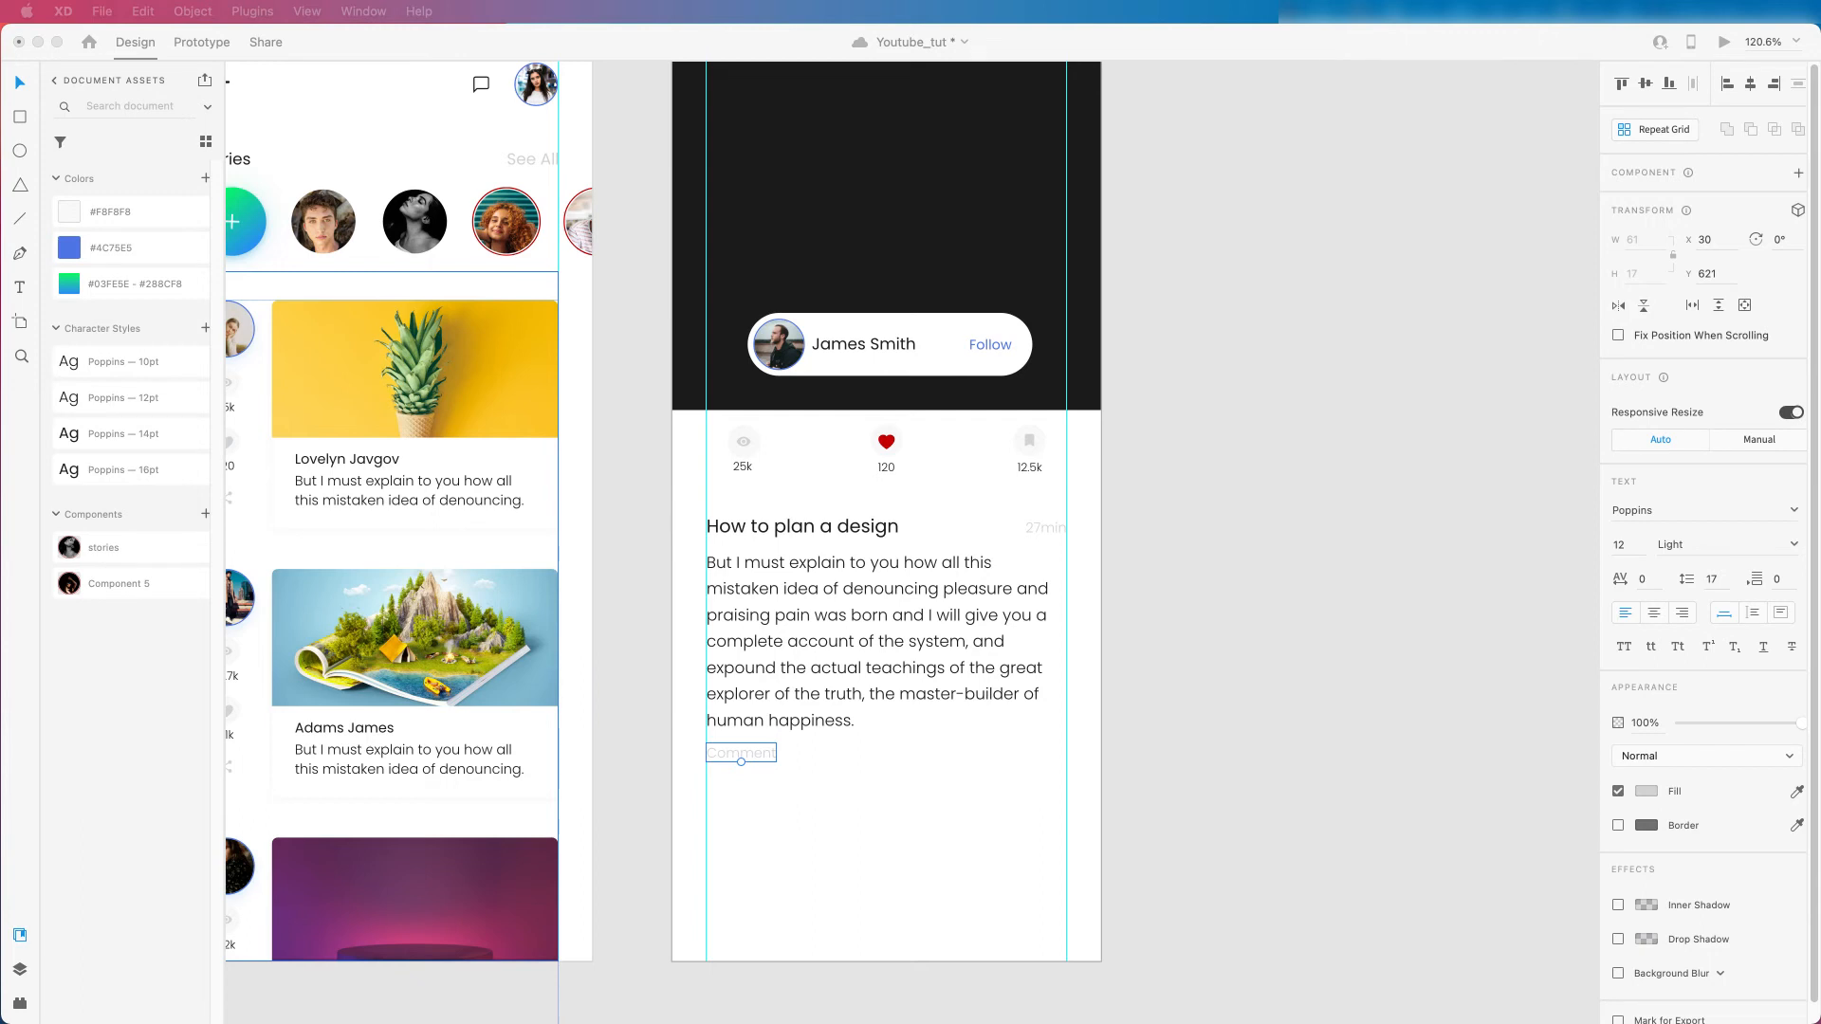
# Duplicate the "Comment" label to X 127, Y 621, and copy the small grey heart icon from the first Feed post.
pyautogui.click(759, 754)
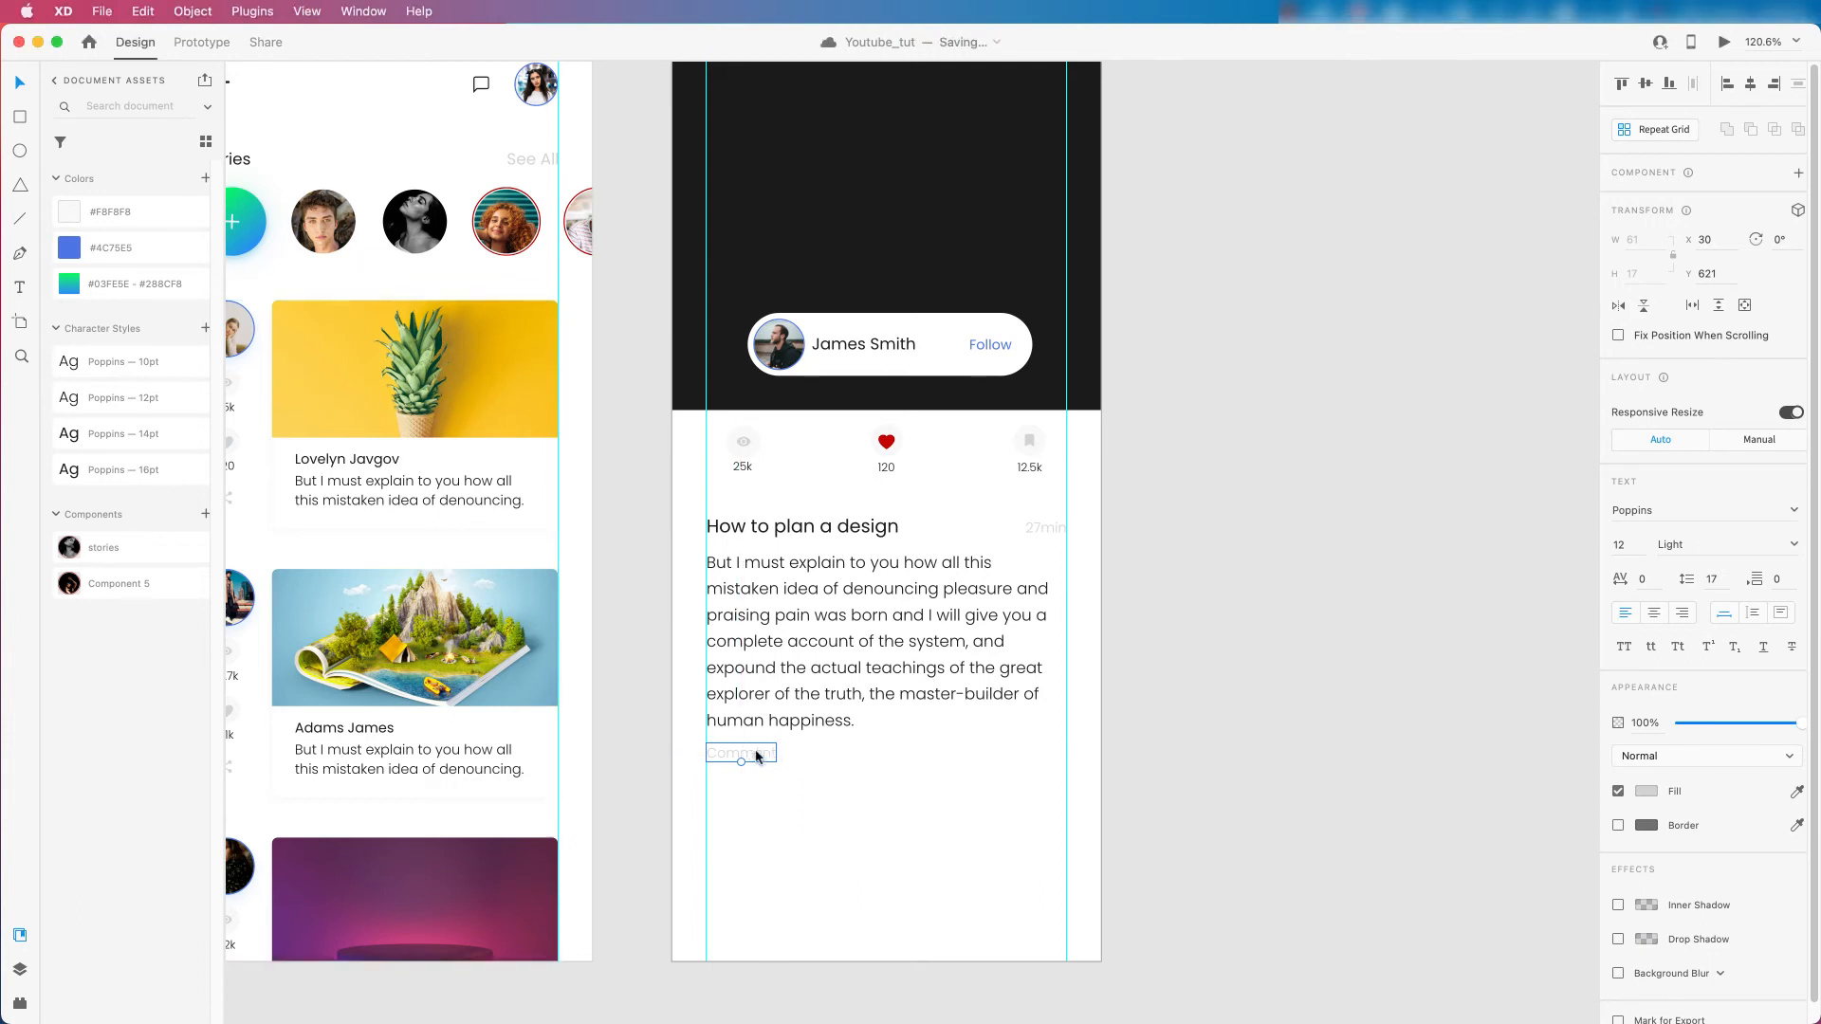
pyautogui.moveTo(753, 750); pyautogui.dragTo(861, 749)
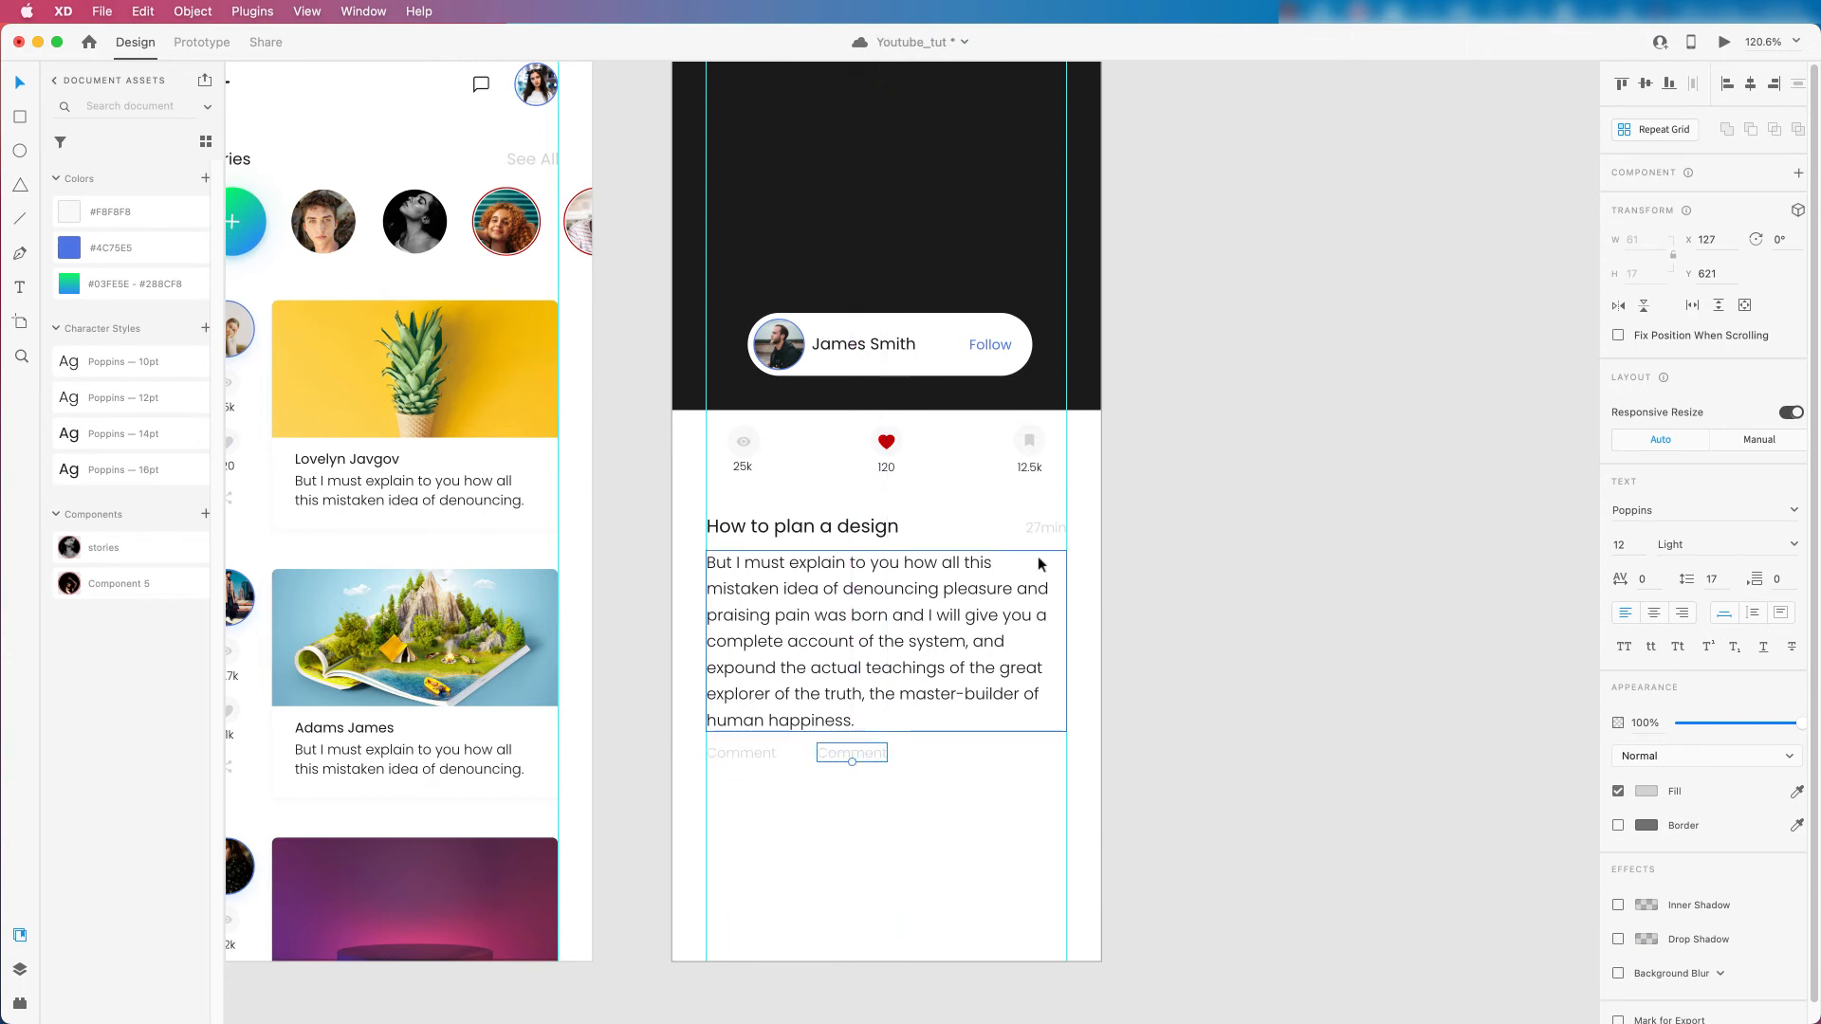
pyautogui.scroll(-3, 971, 528)
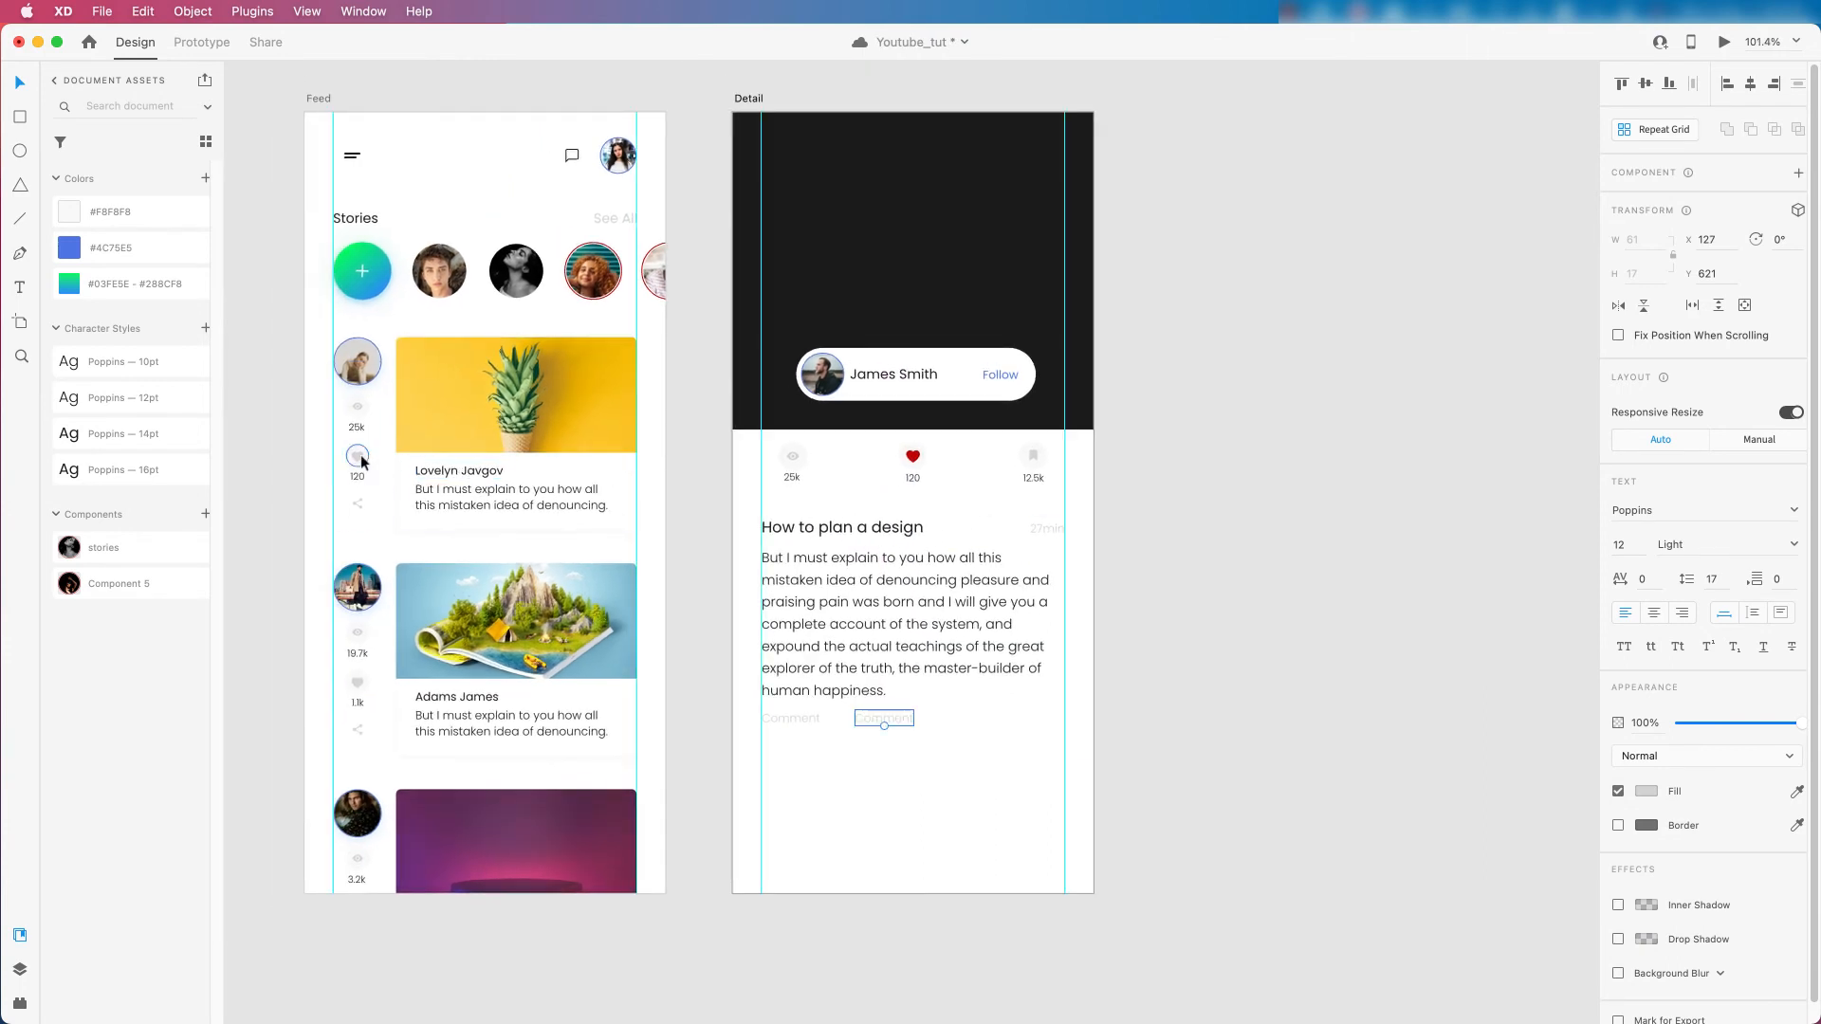
pyautogui.keyDown('super'); pyautogui.click(360, 458); pyautogui.keyUp('super')
pyautogui.press('super+c')
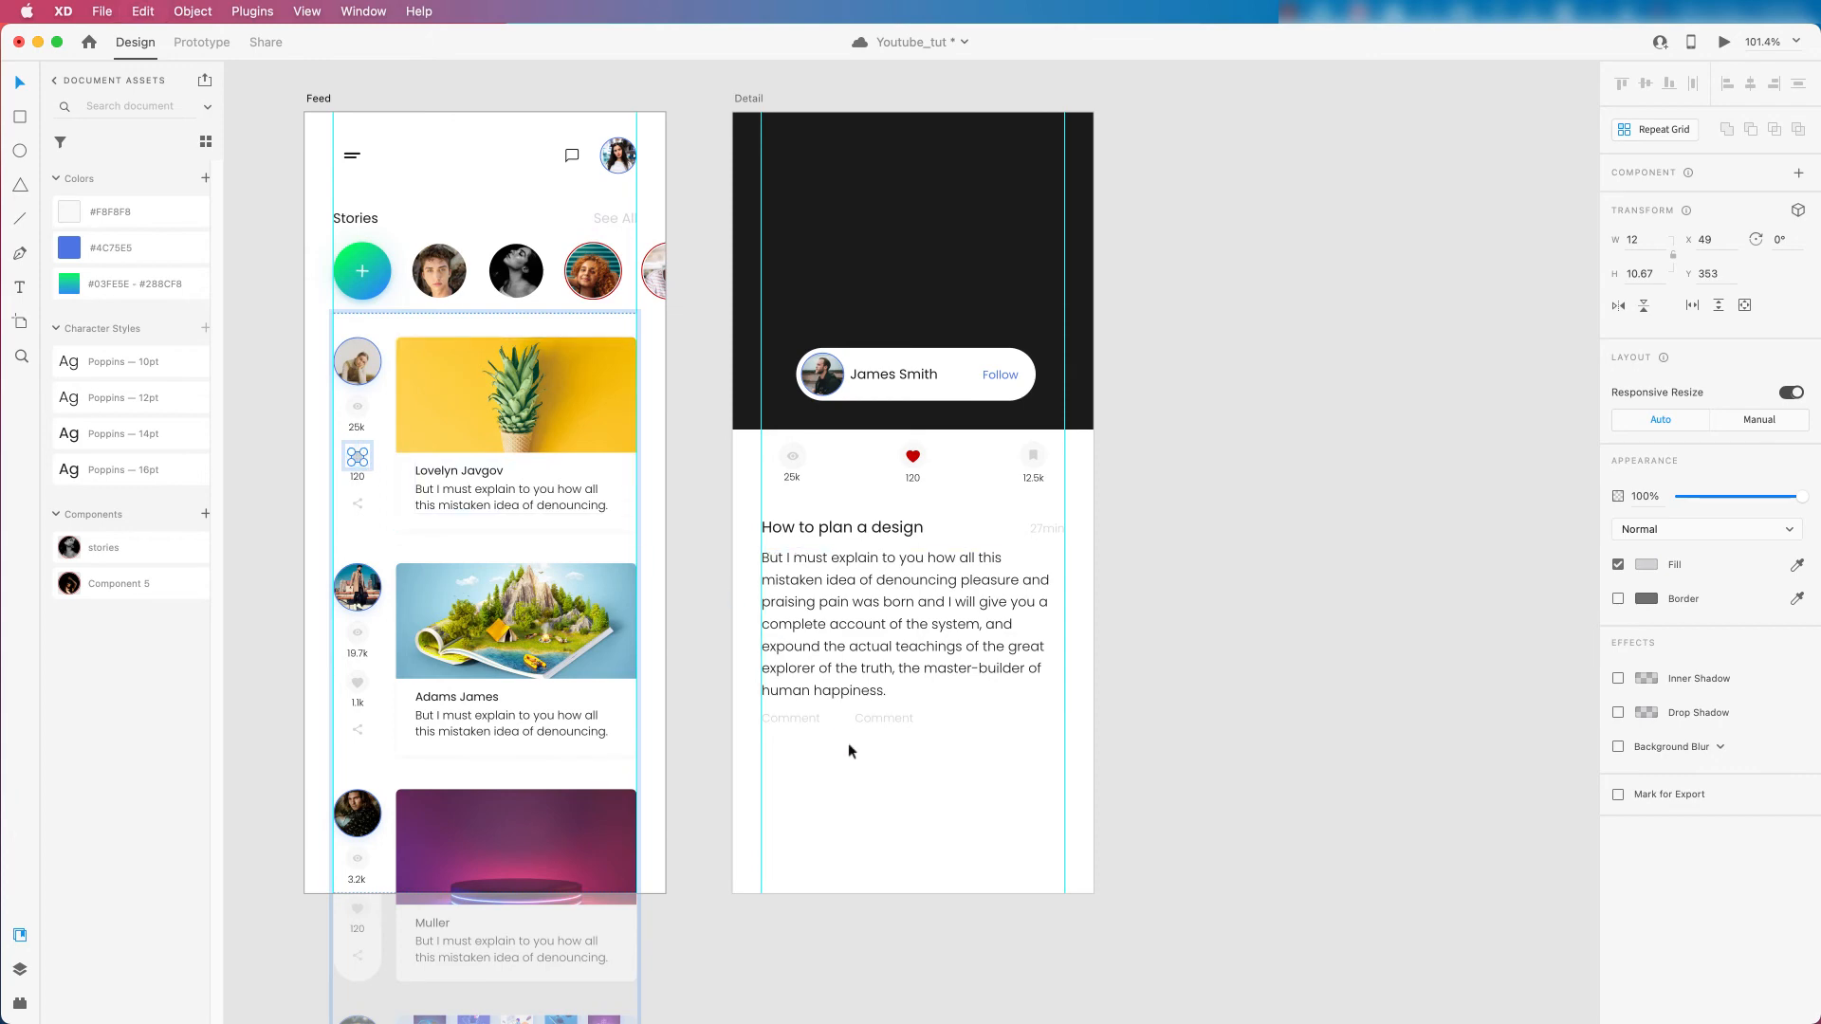
# Shift the original "Comment" label at the margin to X 64 and change its text to "Like".
pyautogui.scroll(5, 848, 738)
pyautogui.moveTo(748, 699); pyautogui.dragTo(813, 698)
pyautogui.doubleClick(810, 693)
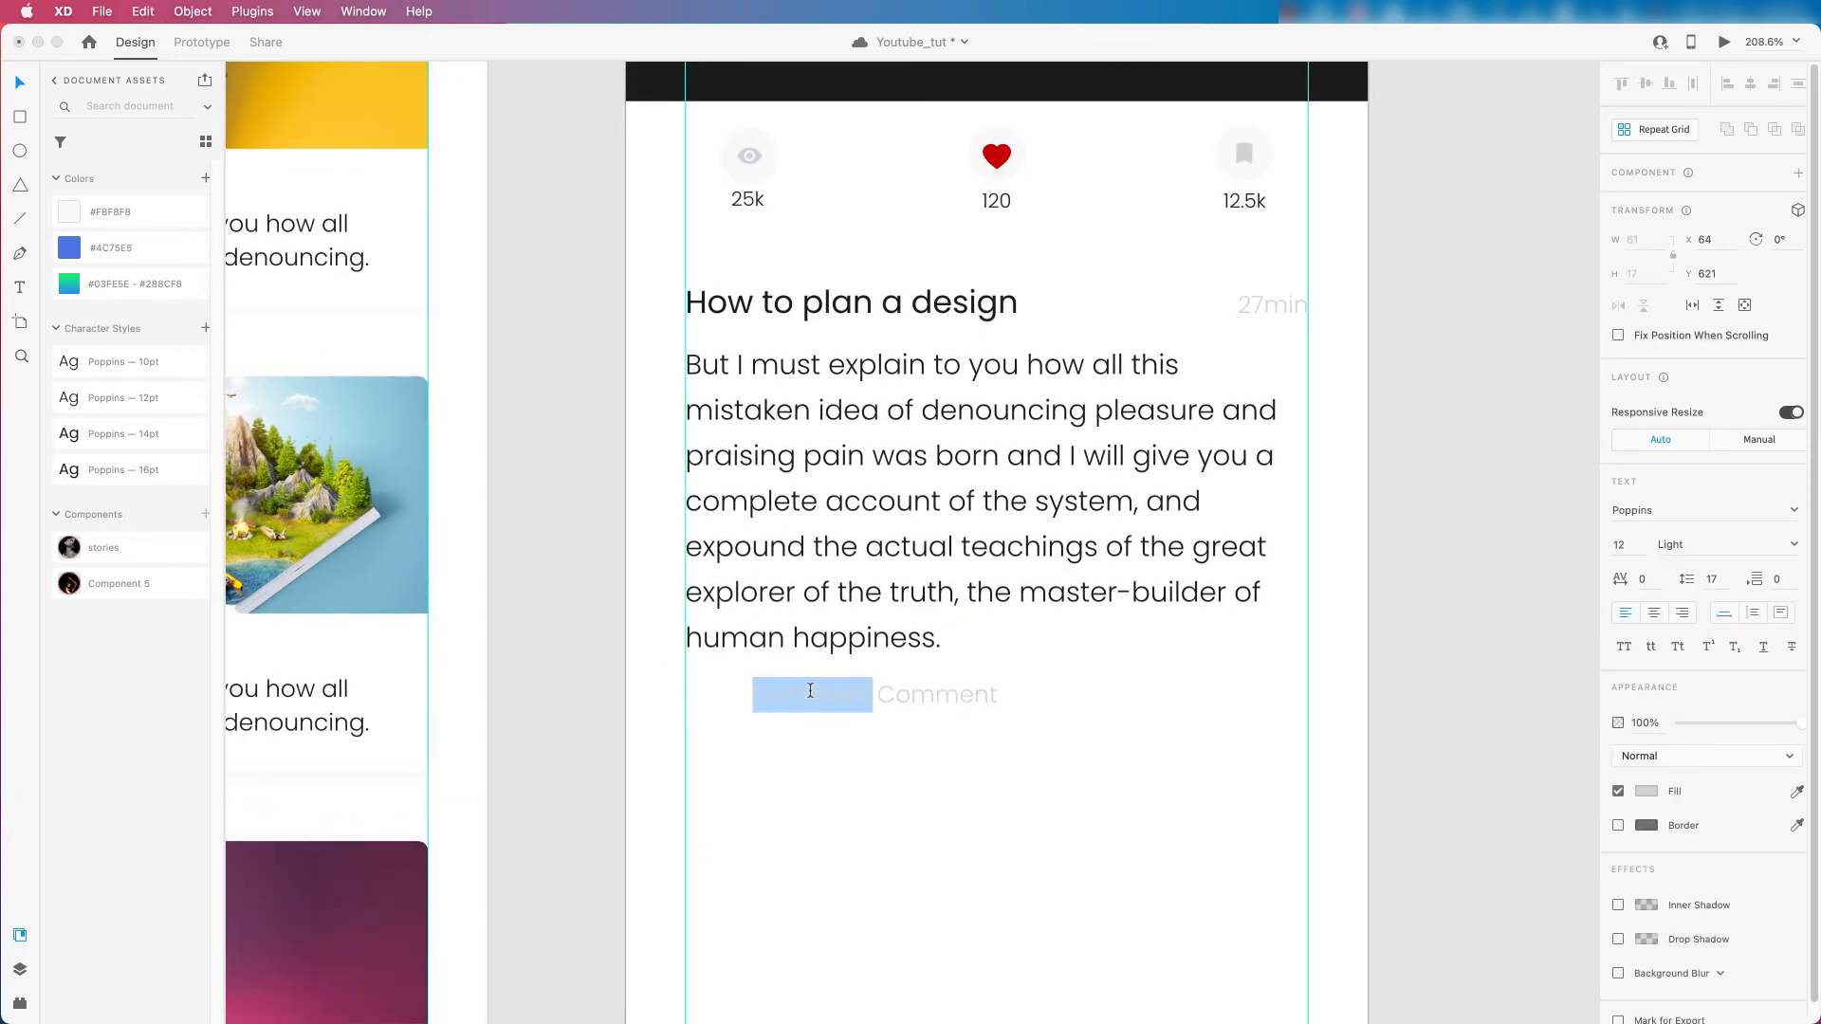
pyautogui.write('Like')
pyautogui.press('Escape')
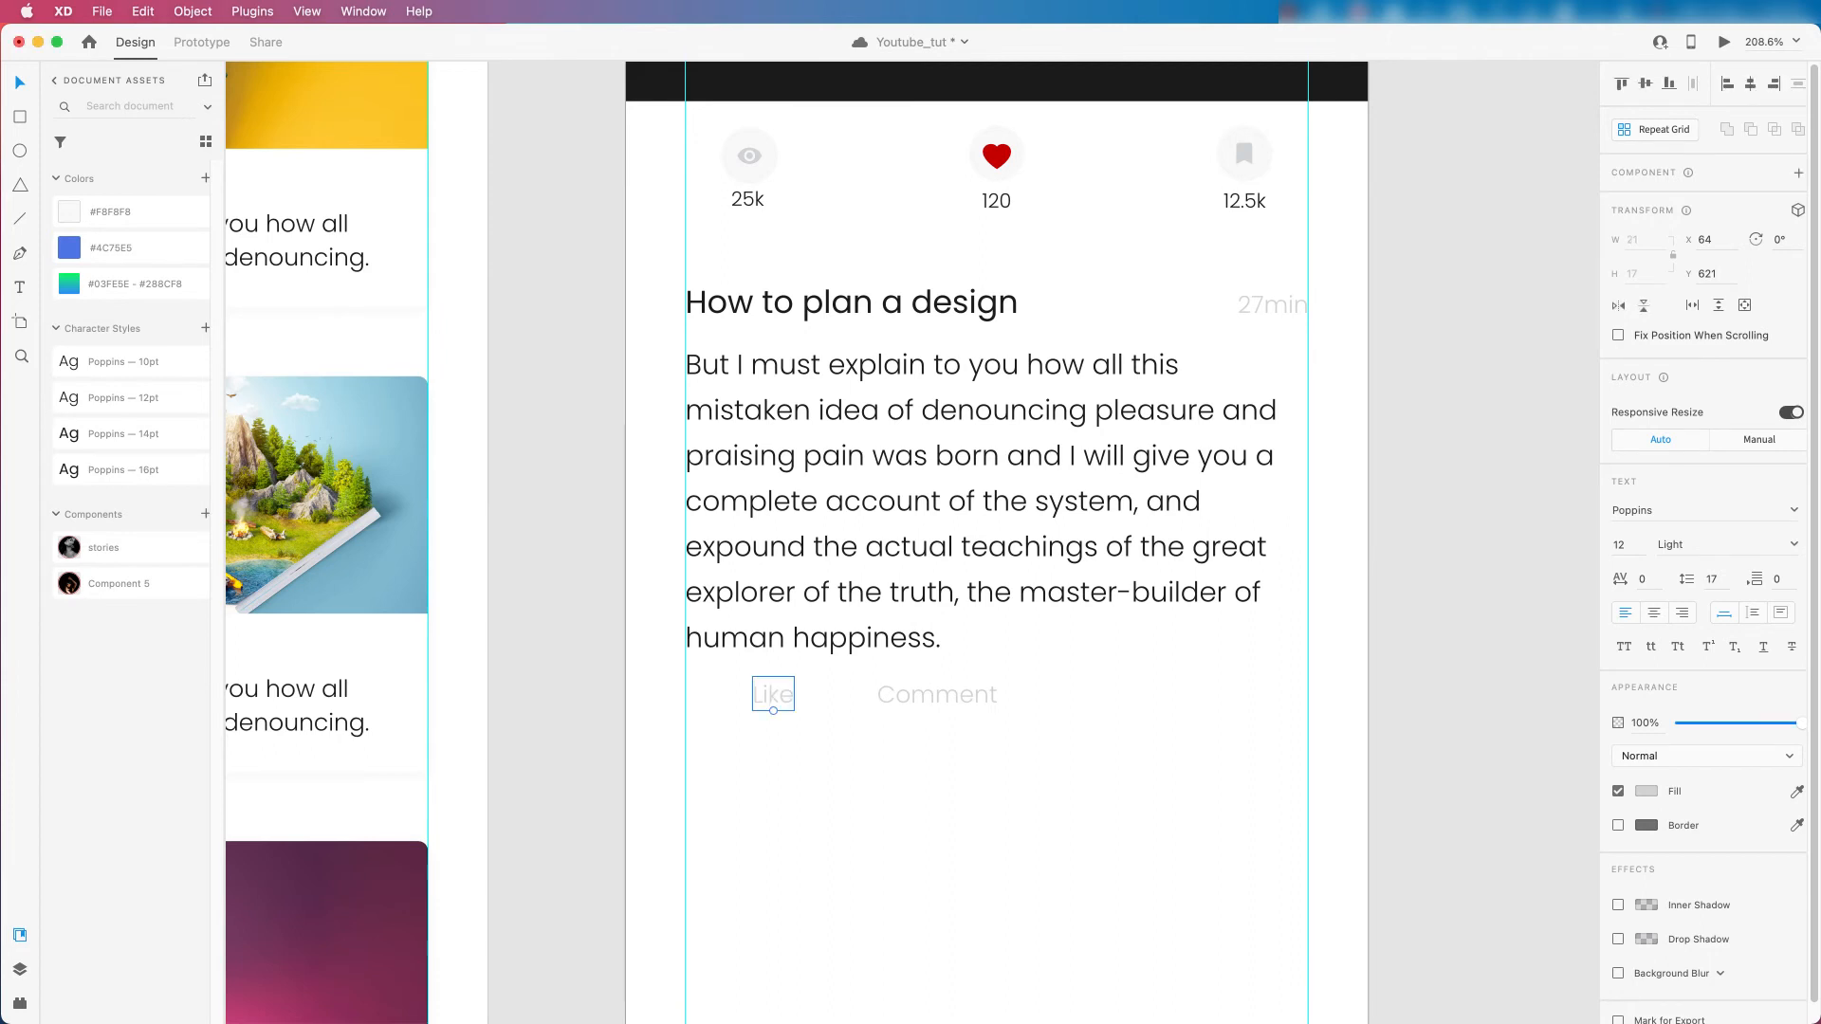
# Paste the heart icon into the Detail screen and place it at the margin in line with the "Like" label.
pyautogui.click(772, 582)
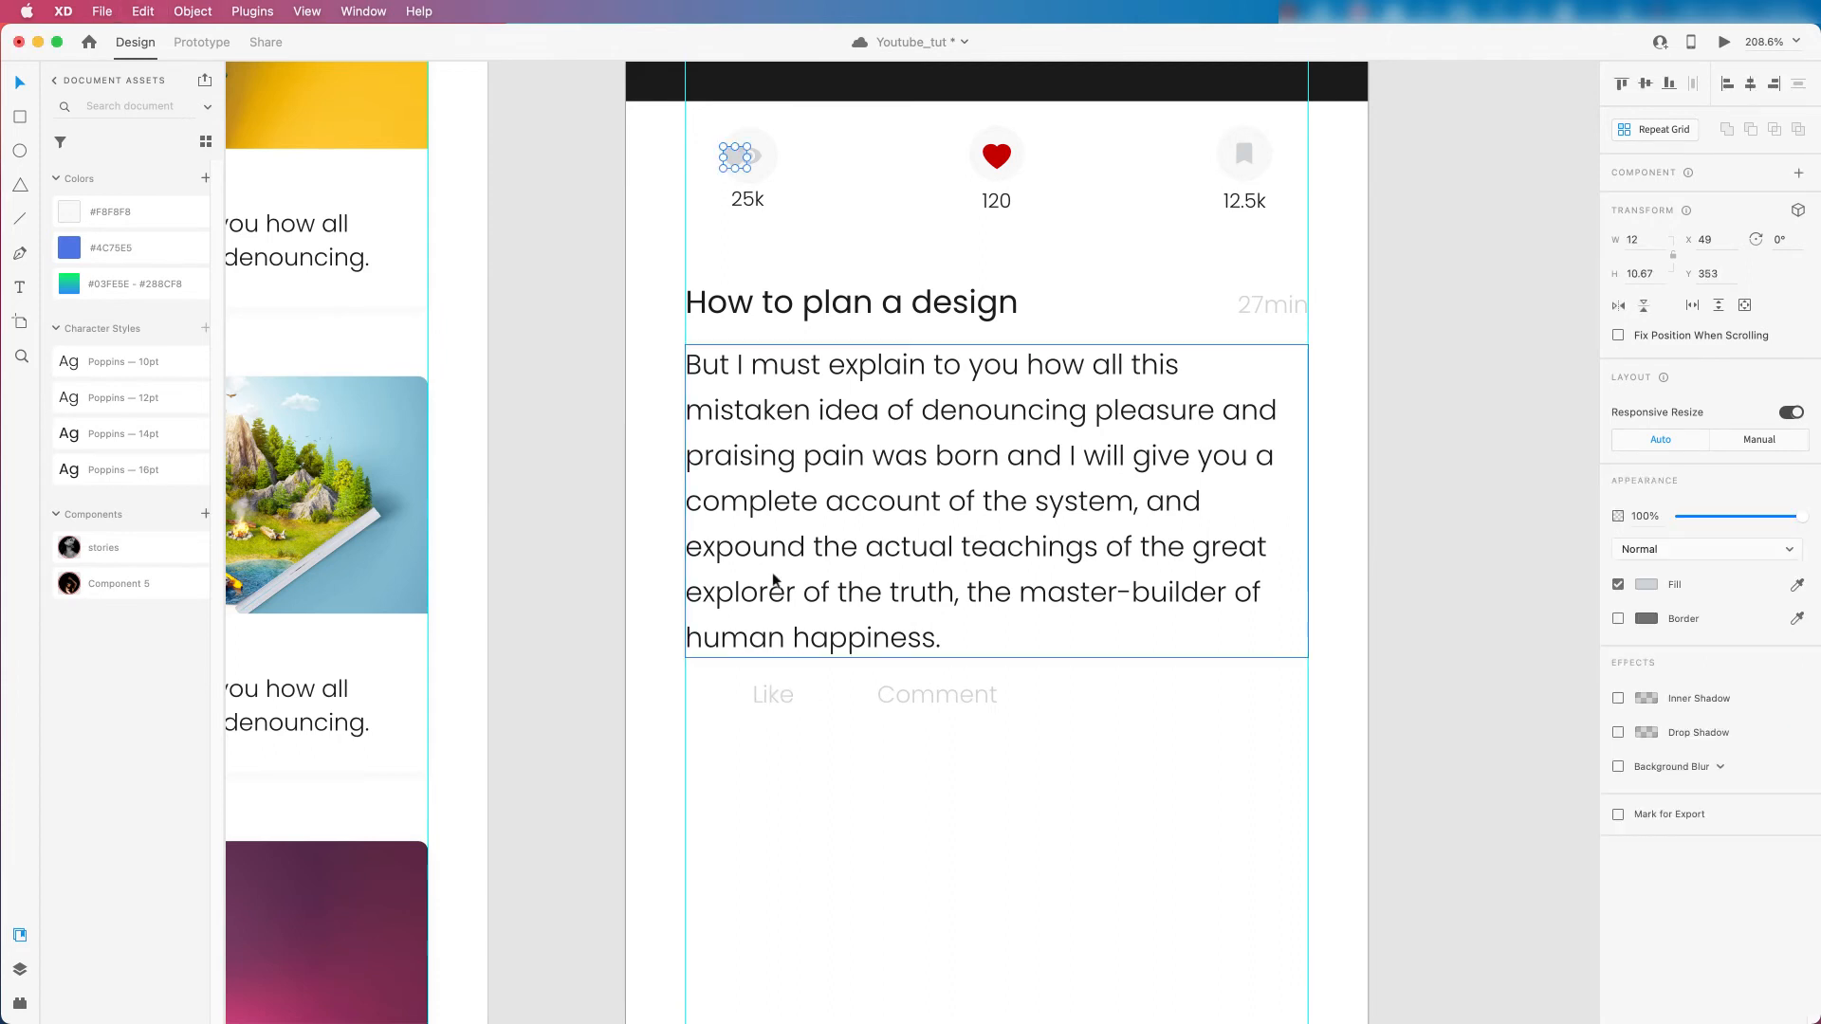
pyautogui.click(742, 157)
pyautogui.moveTo(740, 161); pyautogui.dragTo(736, 698)
# Move the "Like" label to X 47 beside the heart icon and group the two.
pyautogui.click(761, 698)
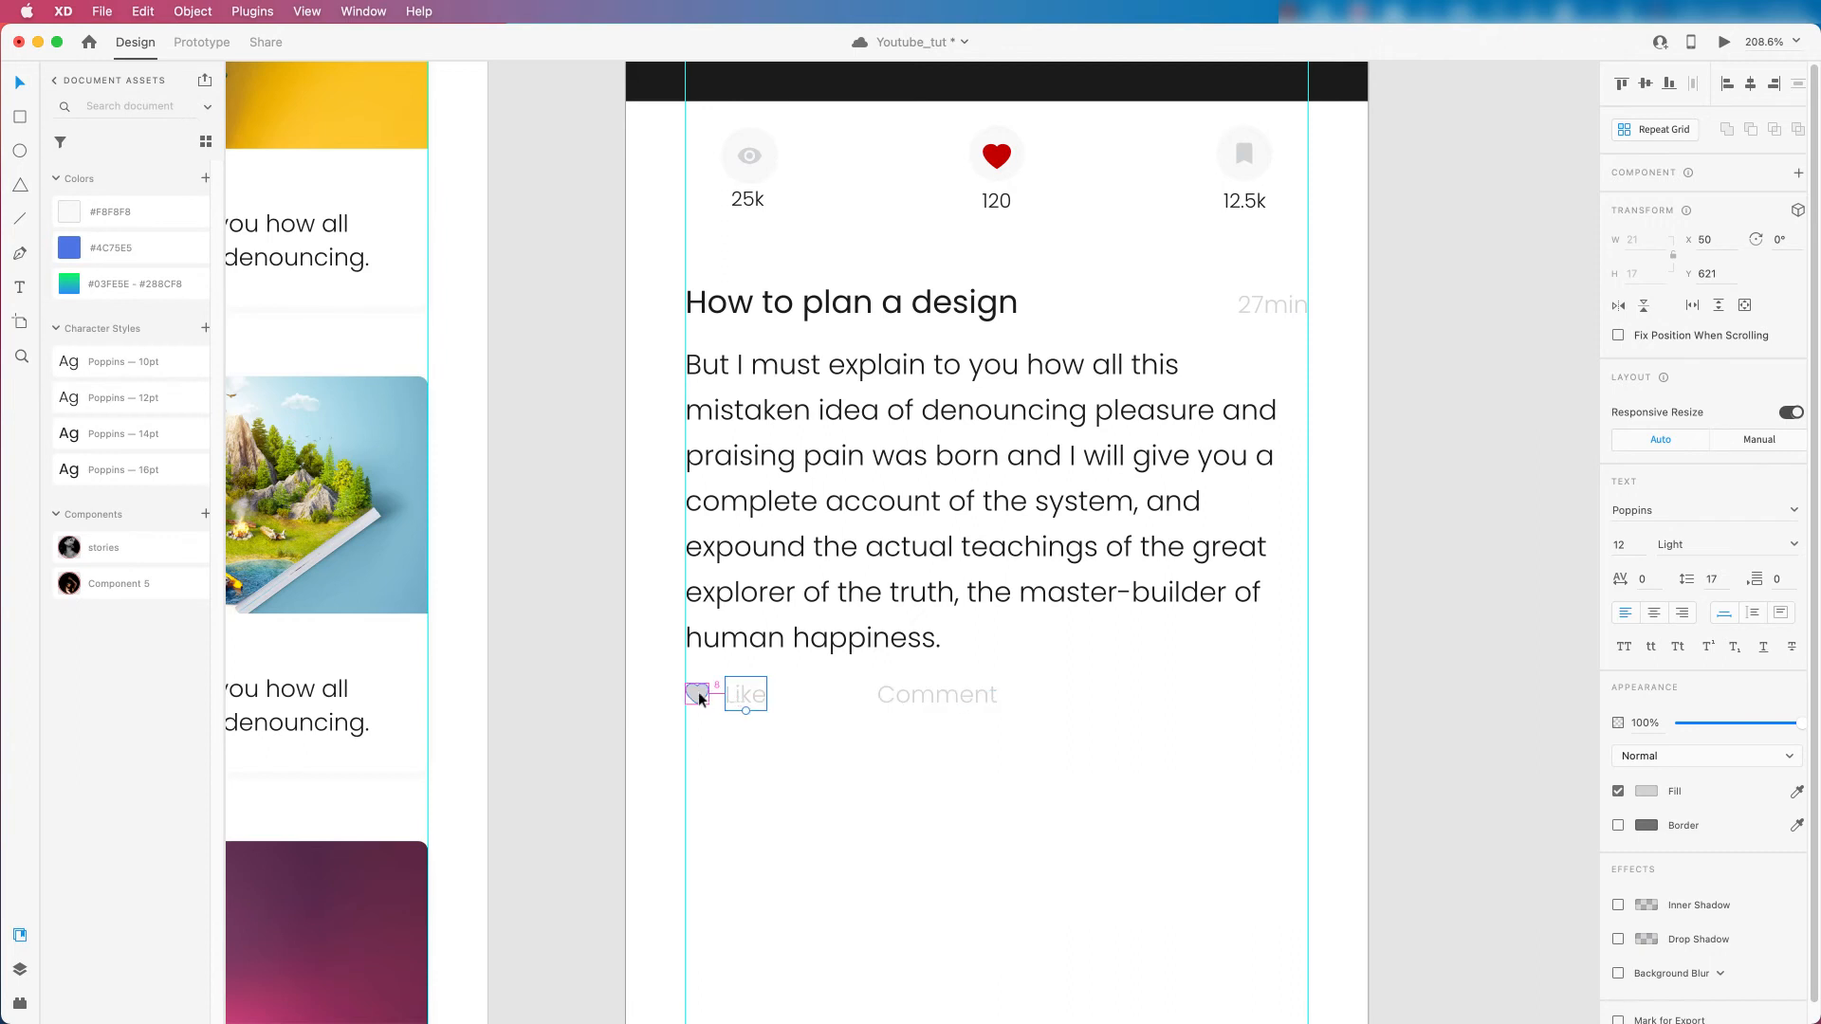
pyautogui.press('Left')
pyautogui.press('Left')
pyautogui.press('Left')
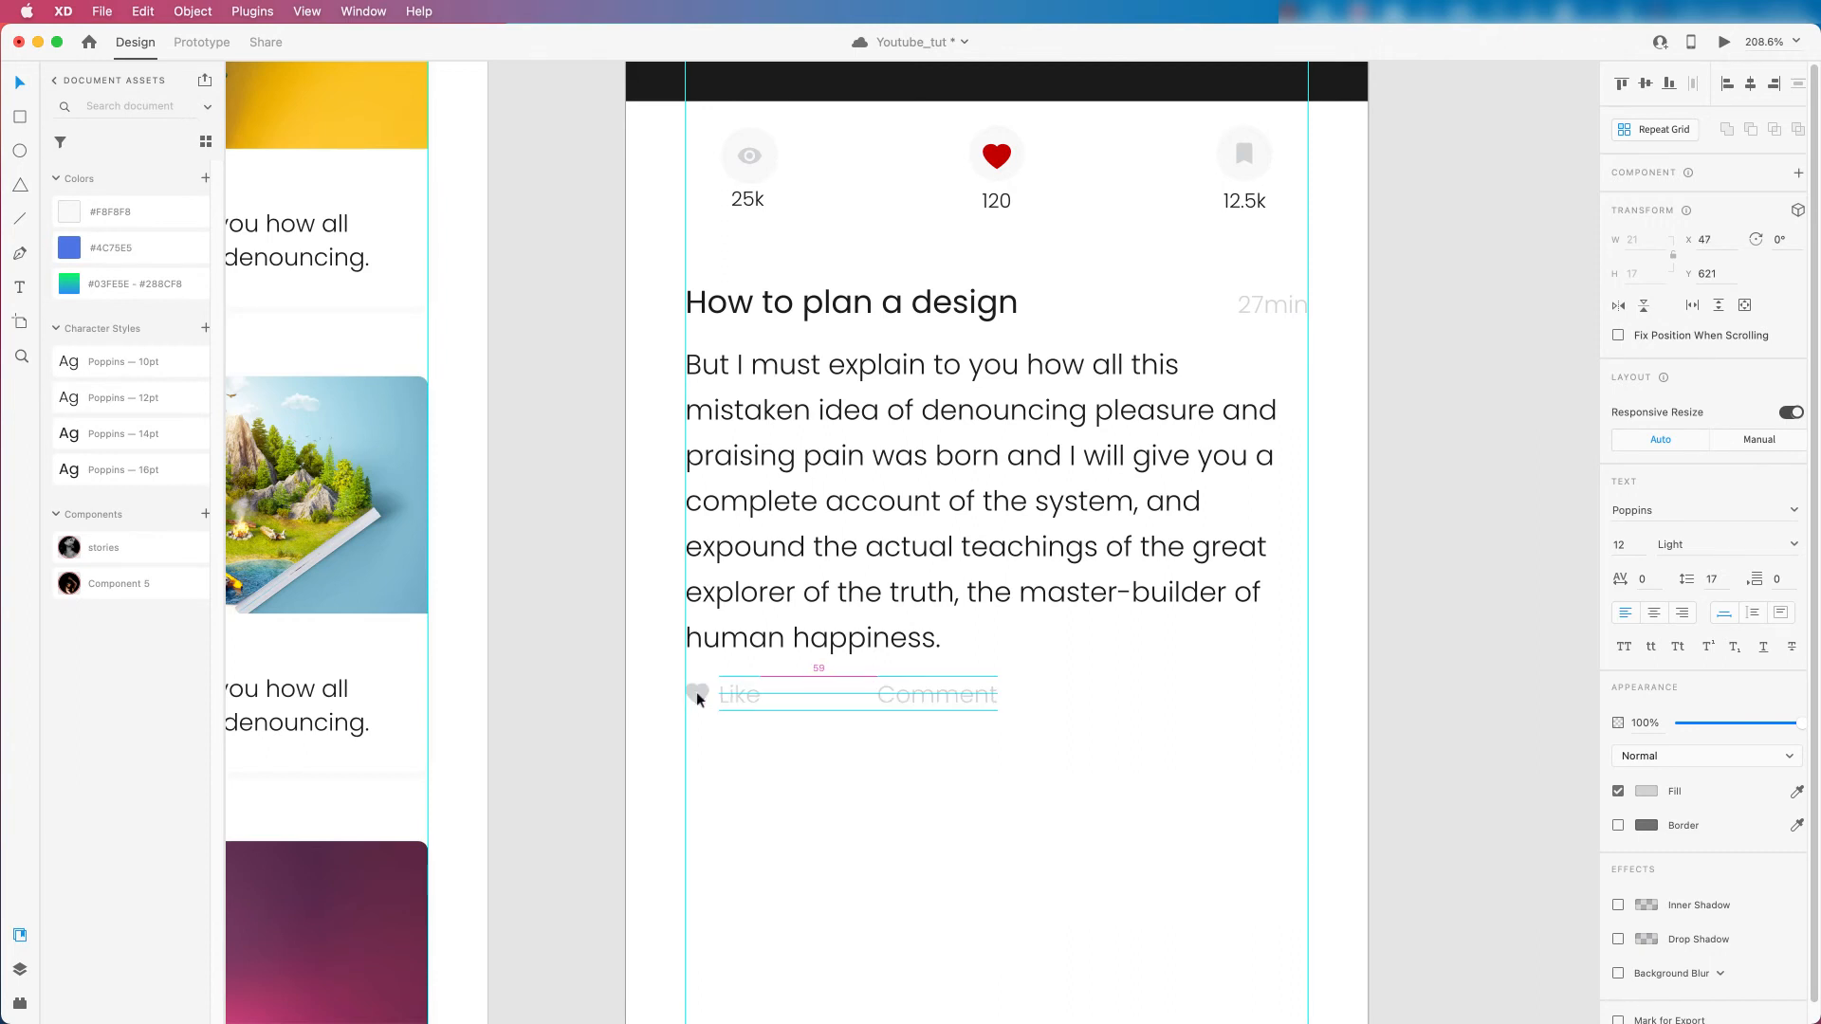
pyautogui.keyDown('shift'); pyautogui.click(698, 699); pyautogui.keyUp('shift')
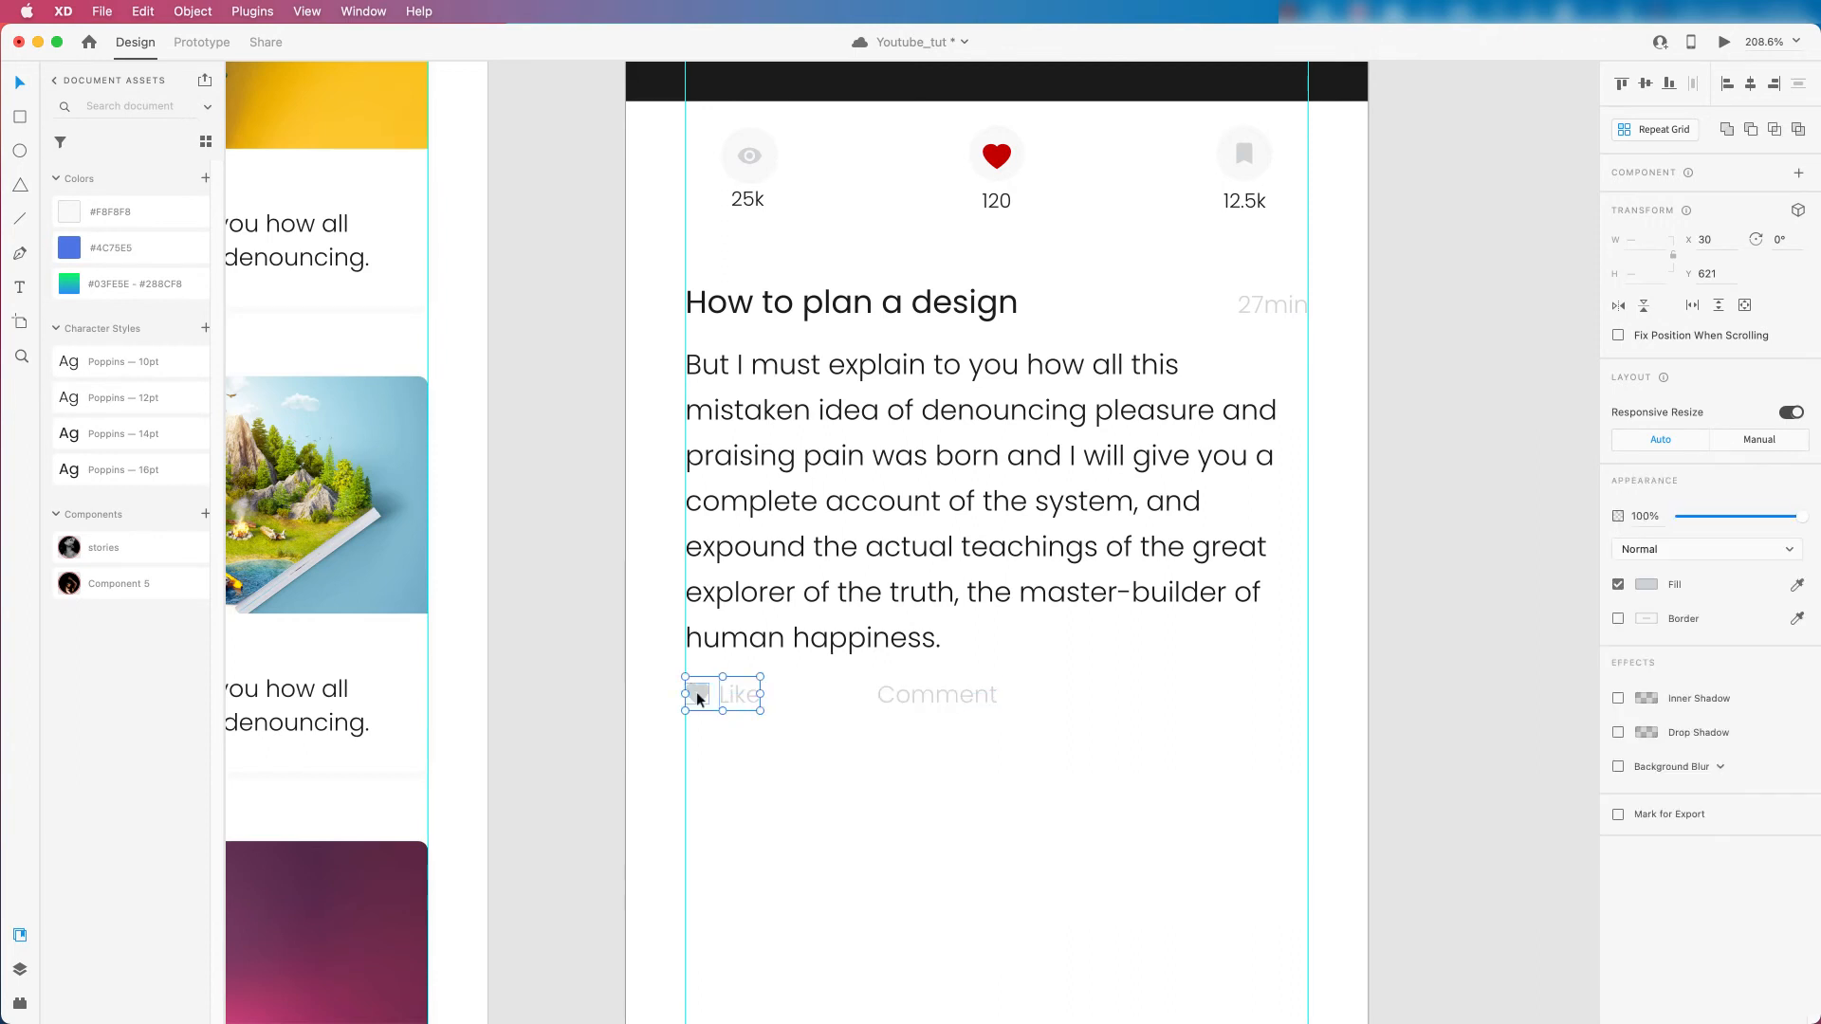
pyautogui.press('super+g')
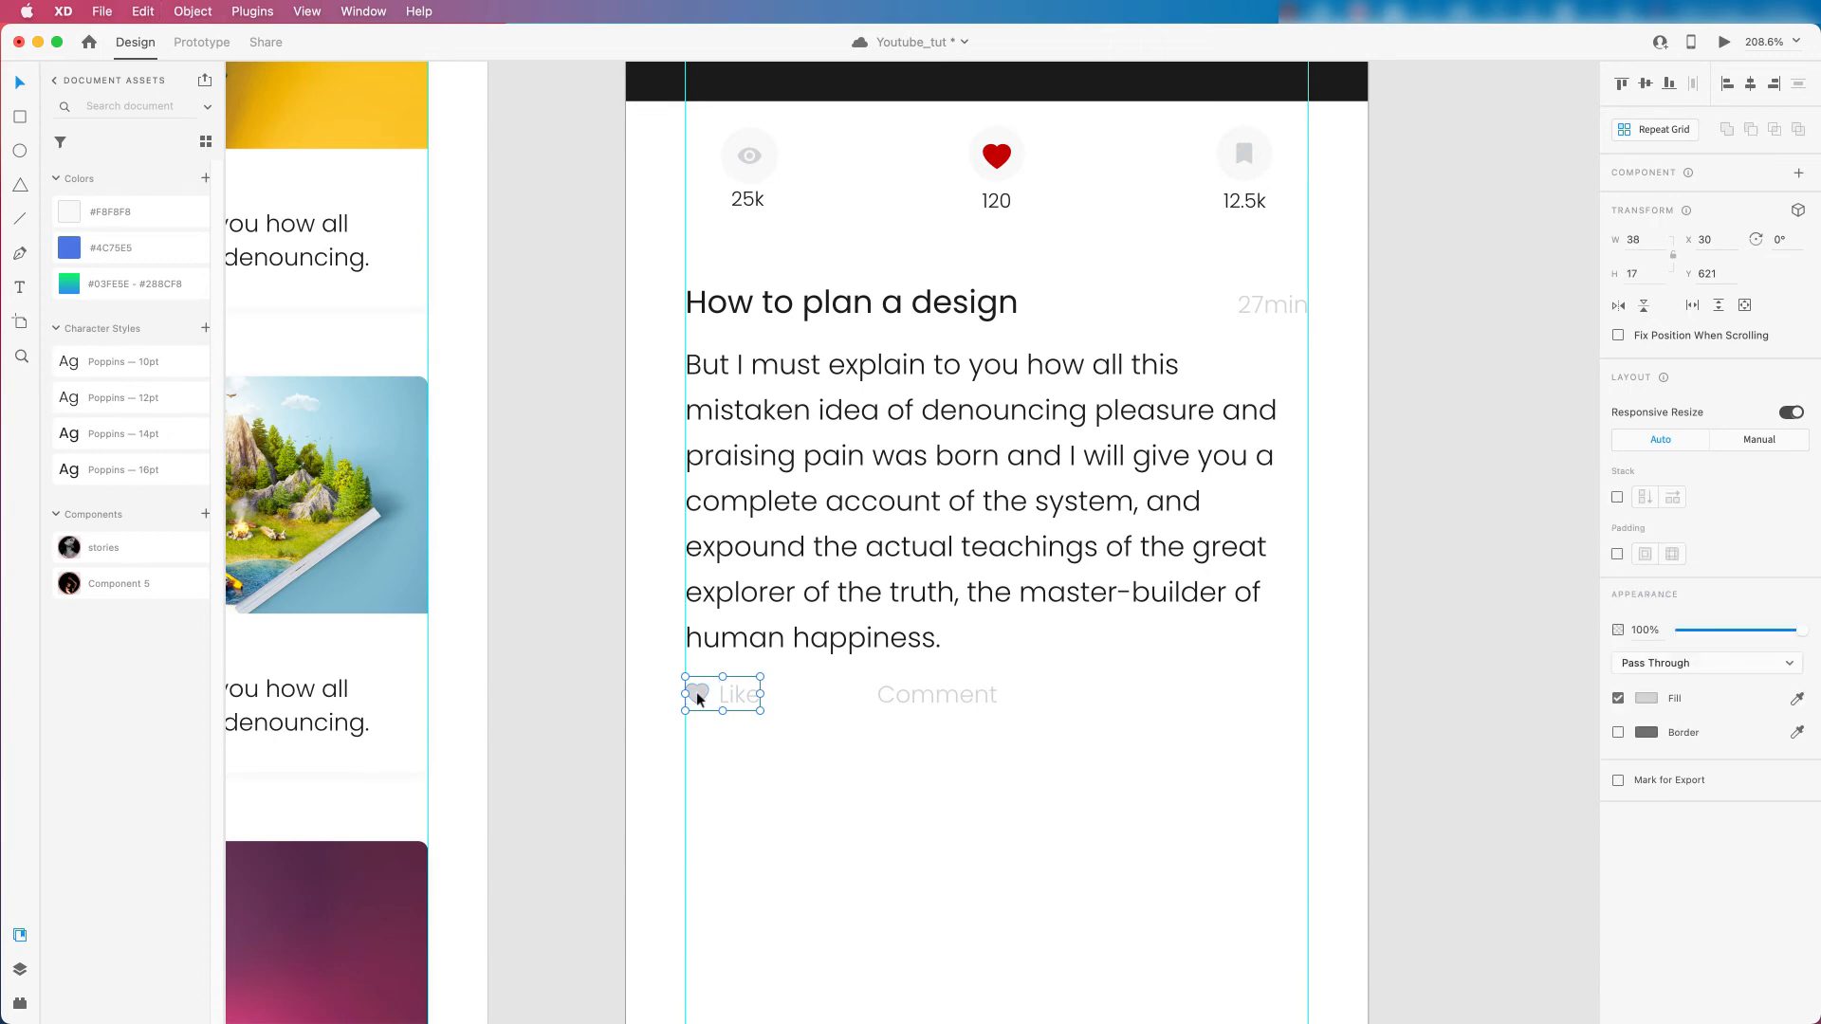
# Copy the double chat-bubble icon from the Style artboard's icon set.
pyautogui.scroll(-5, 910, 681)
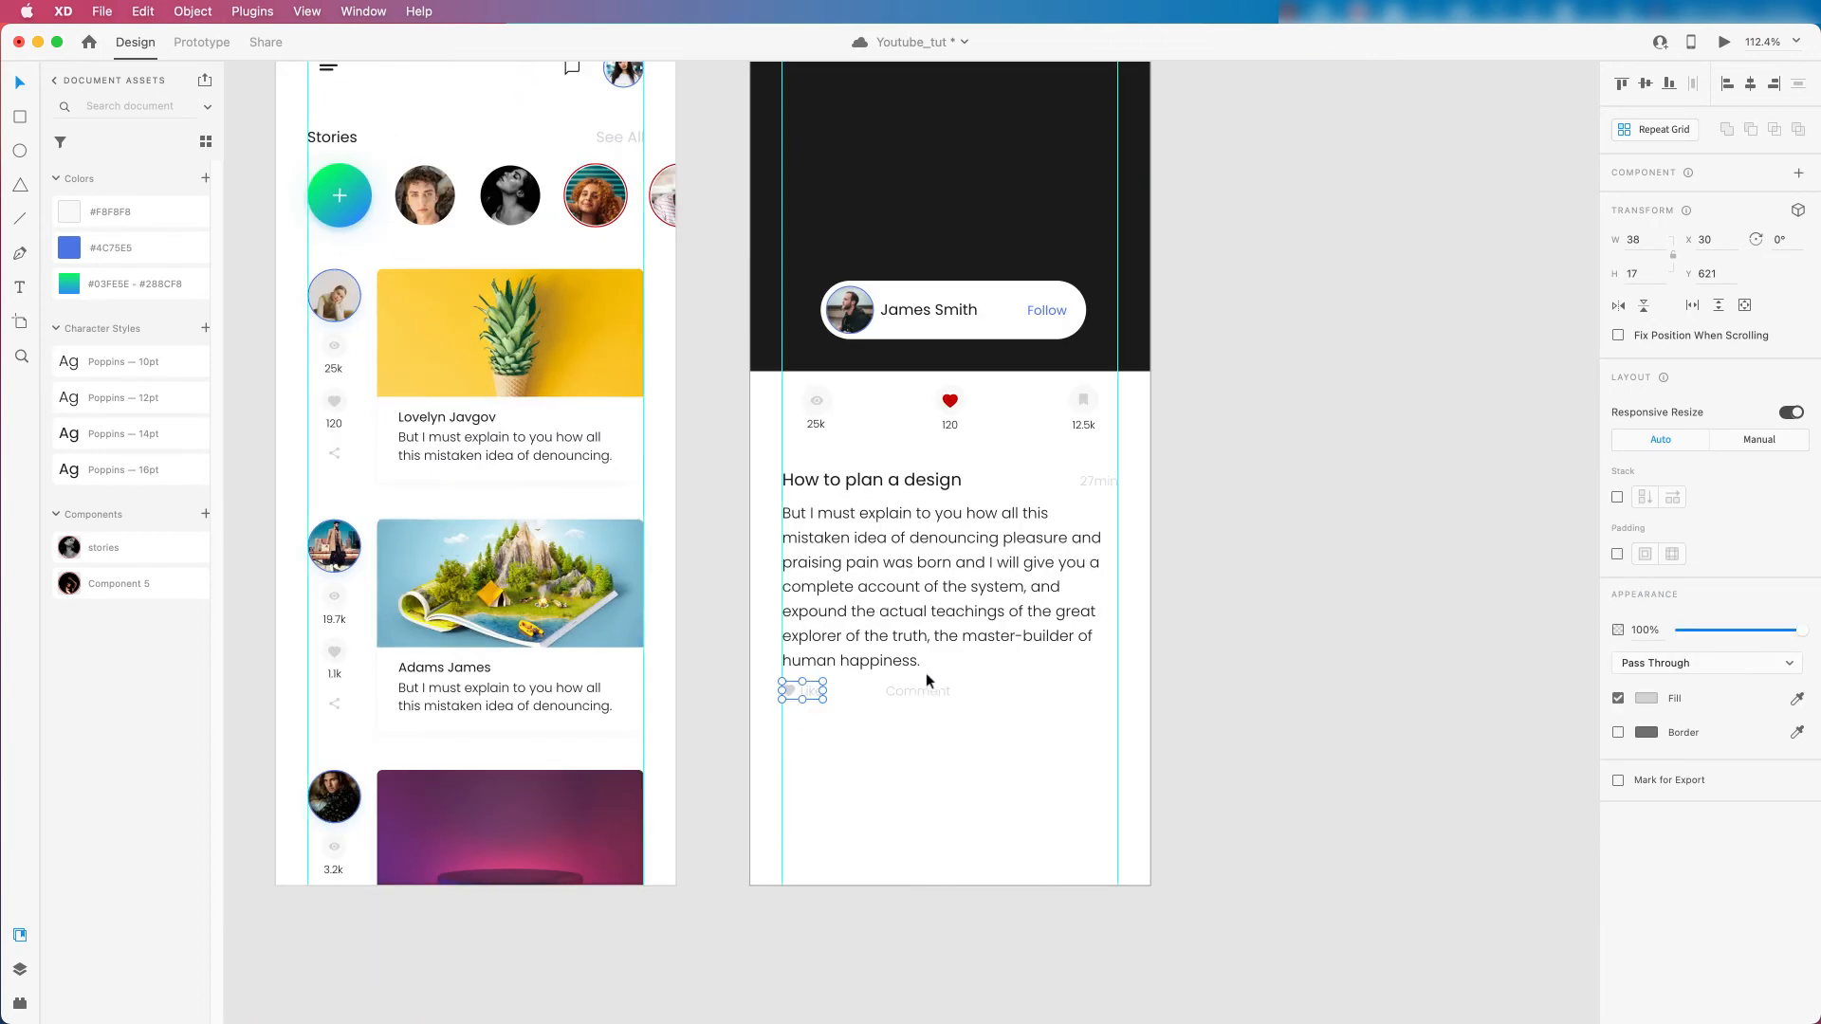
pyautogui.scroll(5, 926, 681)
pyautogui.click(877, 705)
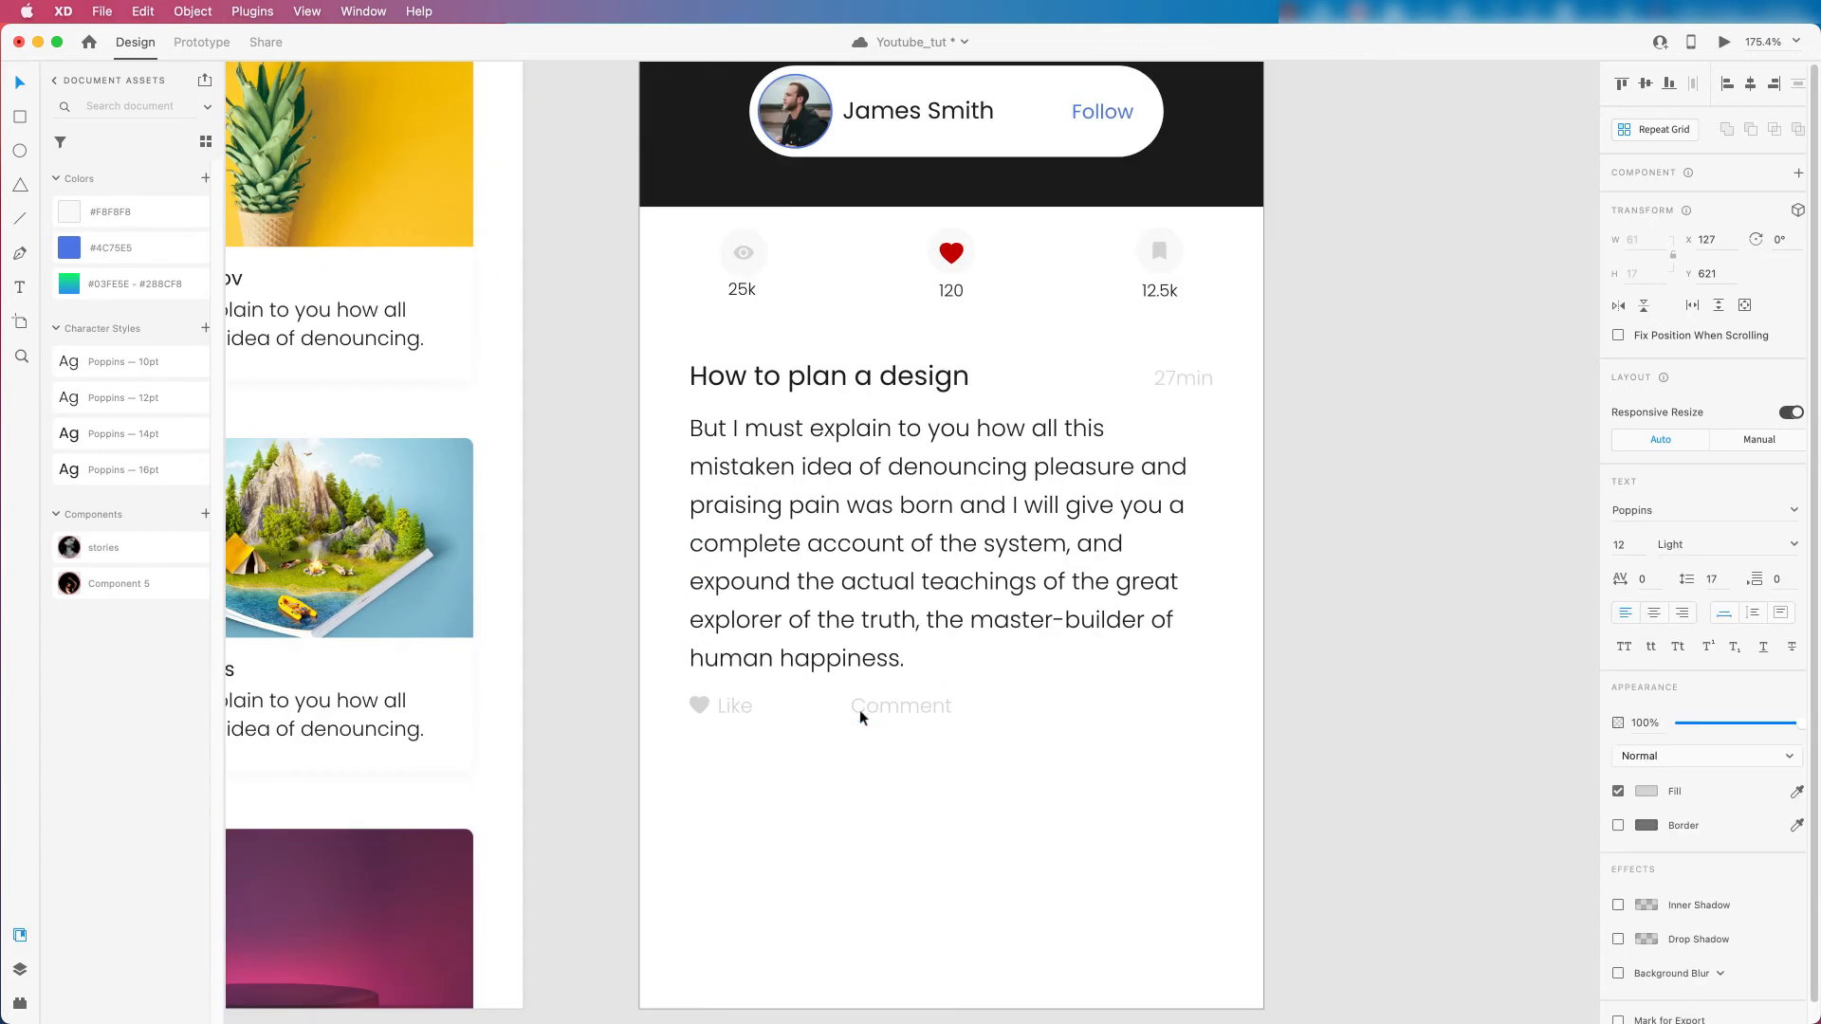
pyautogui.scroll(-5, 859, 709)
pyautogui.scroll(-5, 844, 697)
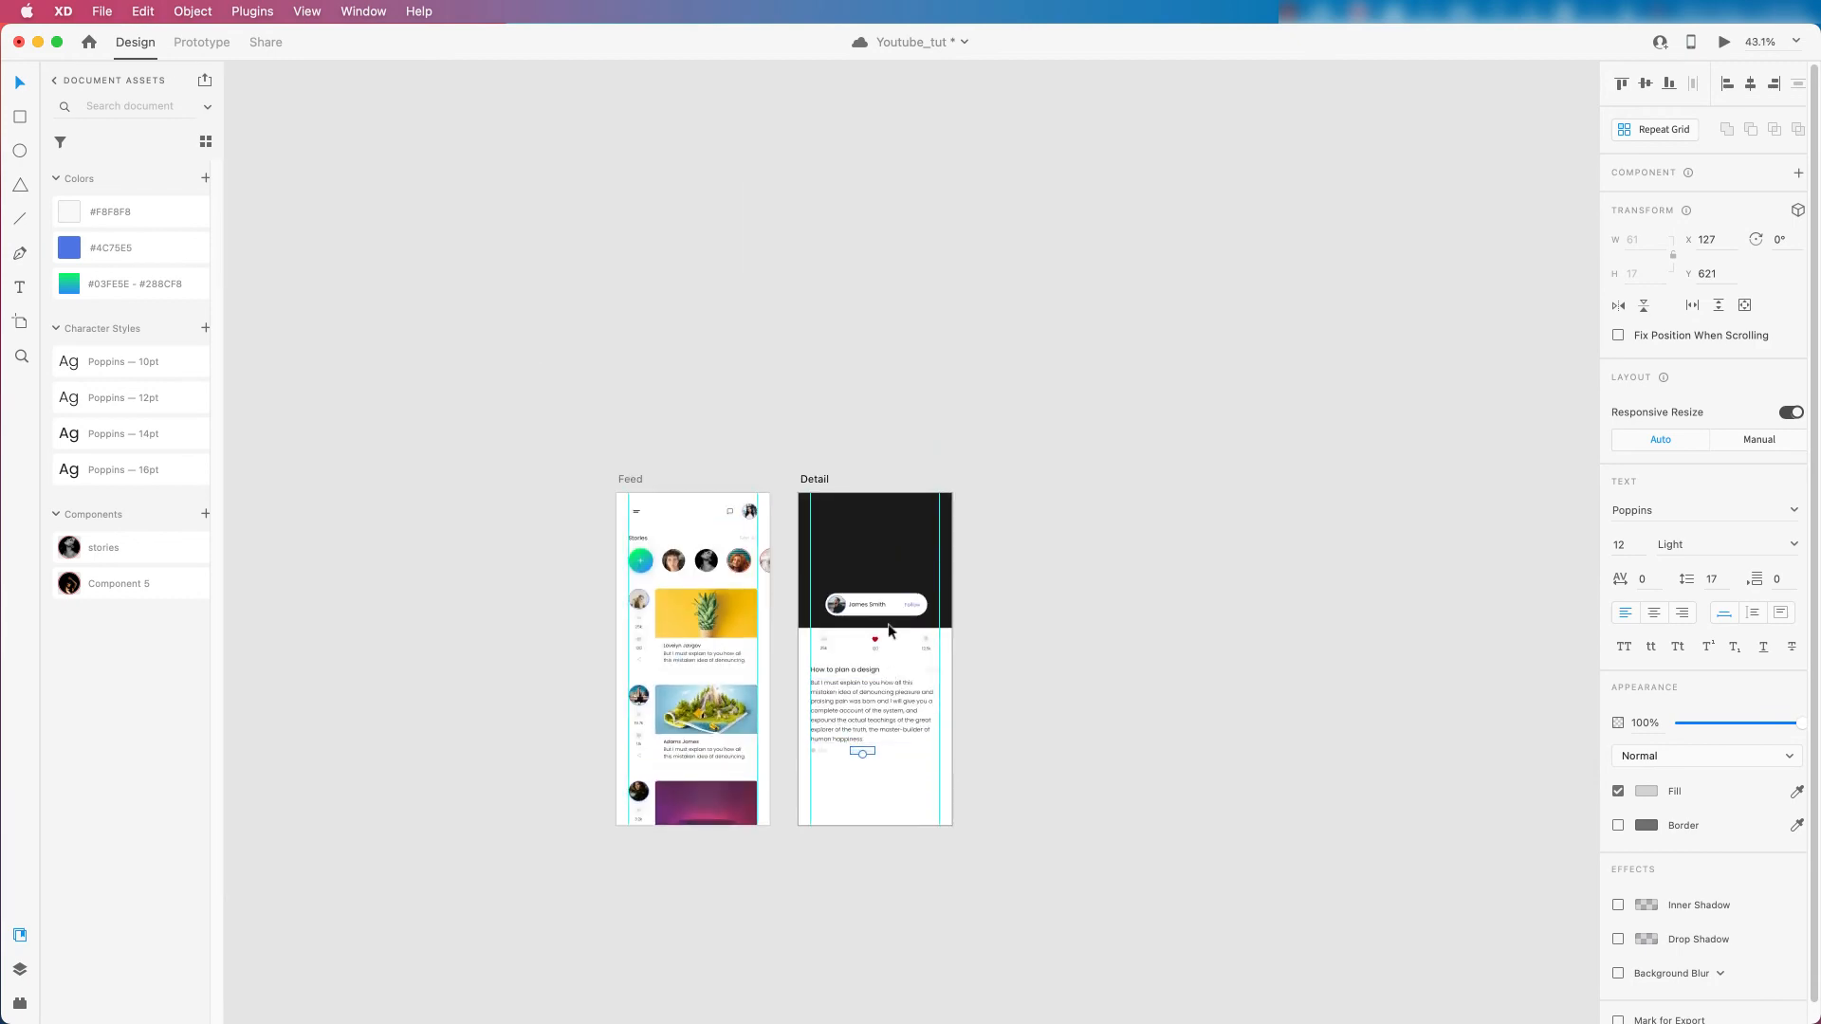
pyautogui.scroll(10, 911, 612)
pyautogui.scroll(6, 992, 454)
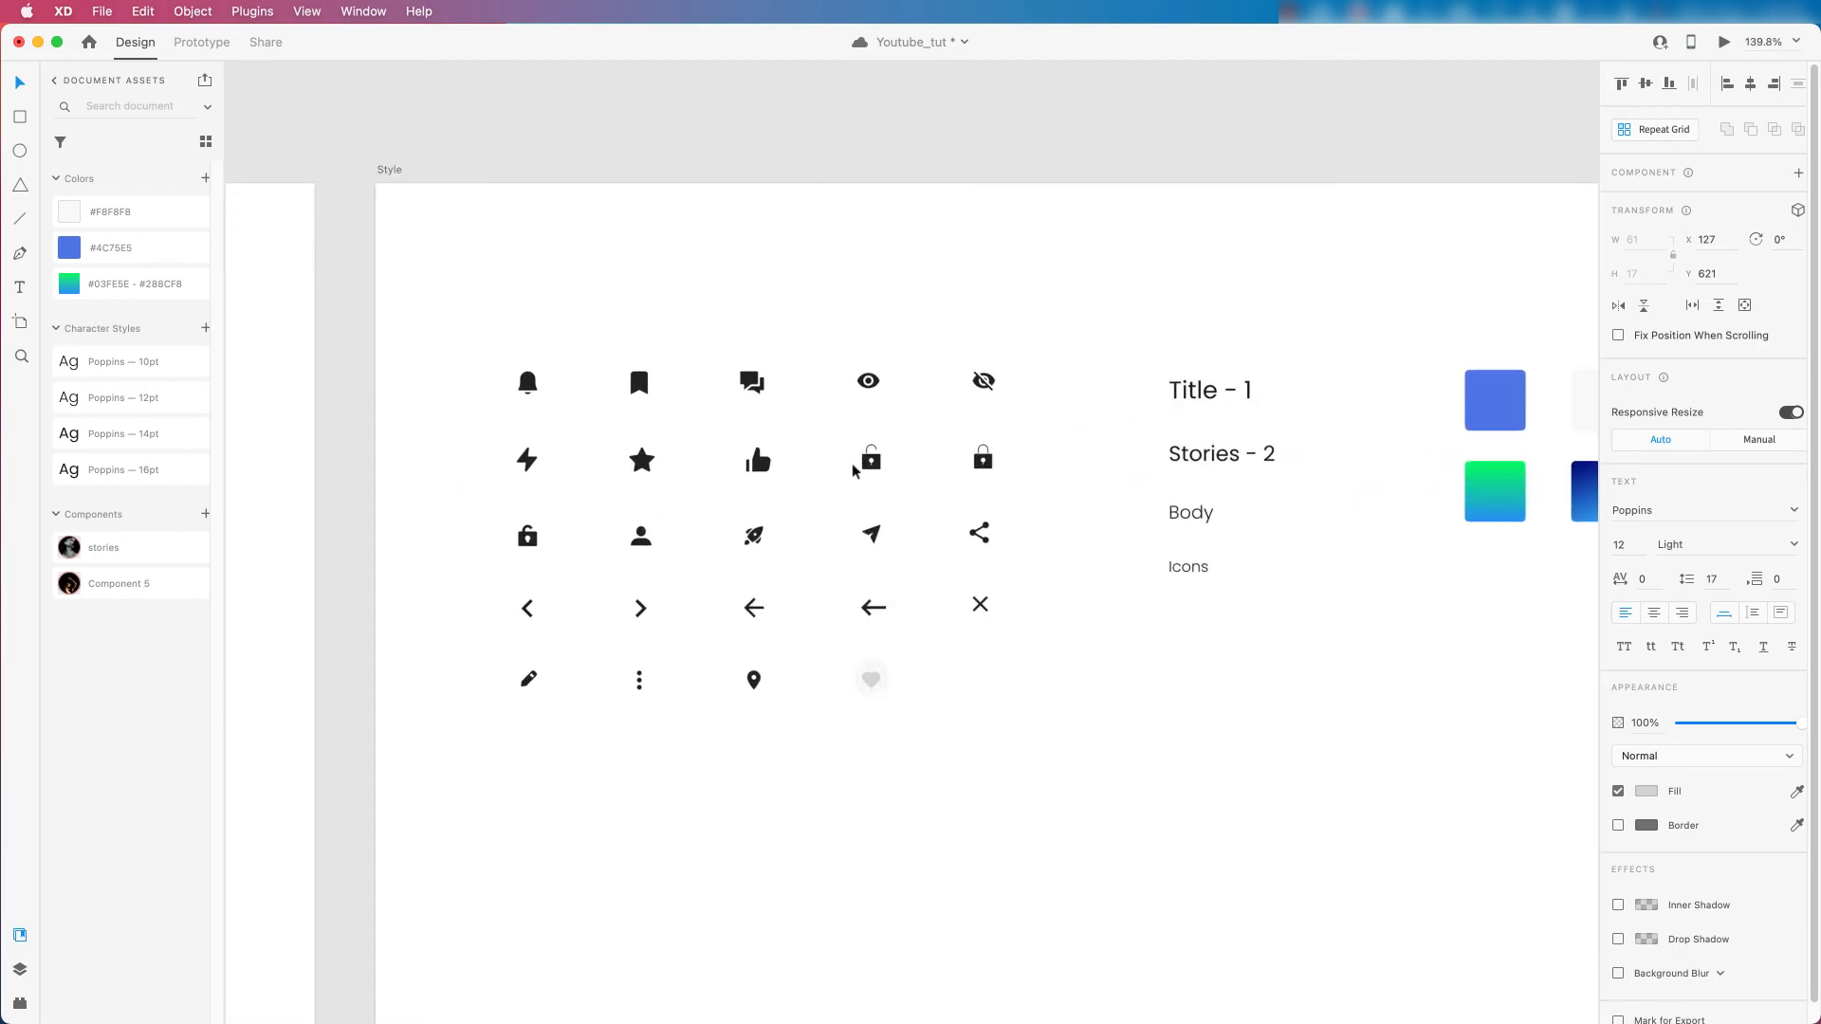
pyautogui.scroll(3, 854, 469)
pyautogui.scroll(3, 725, 377)
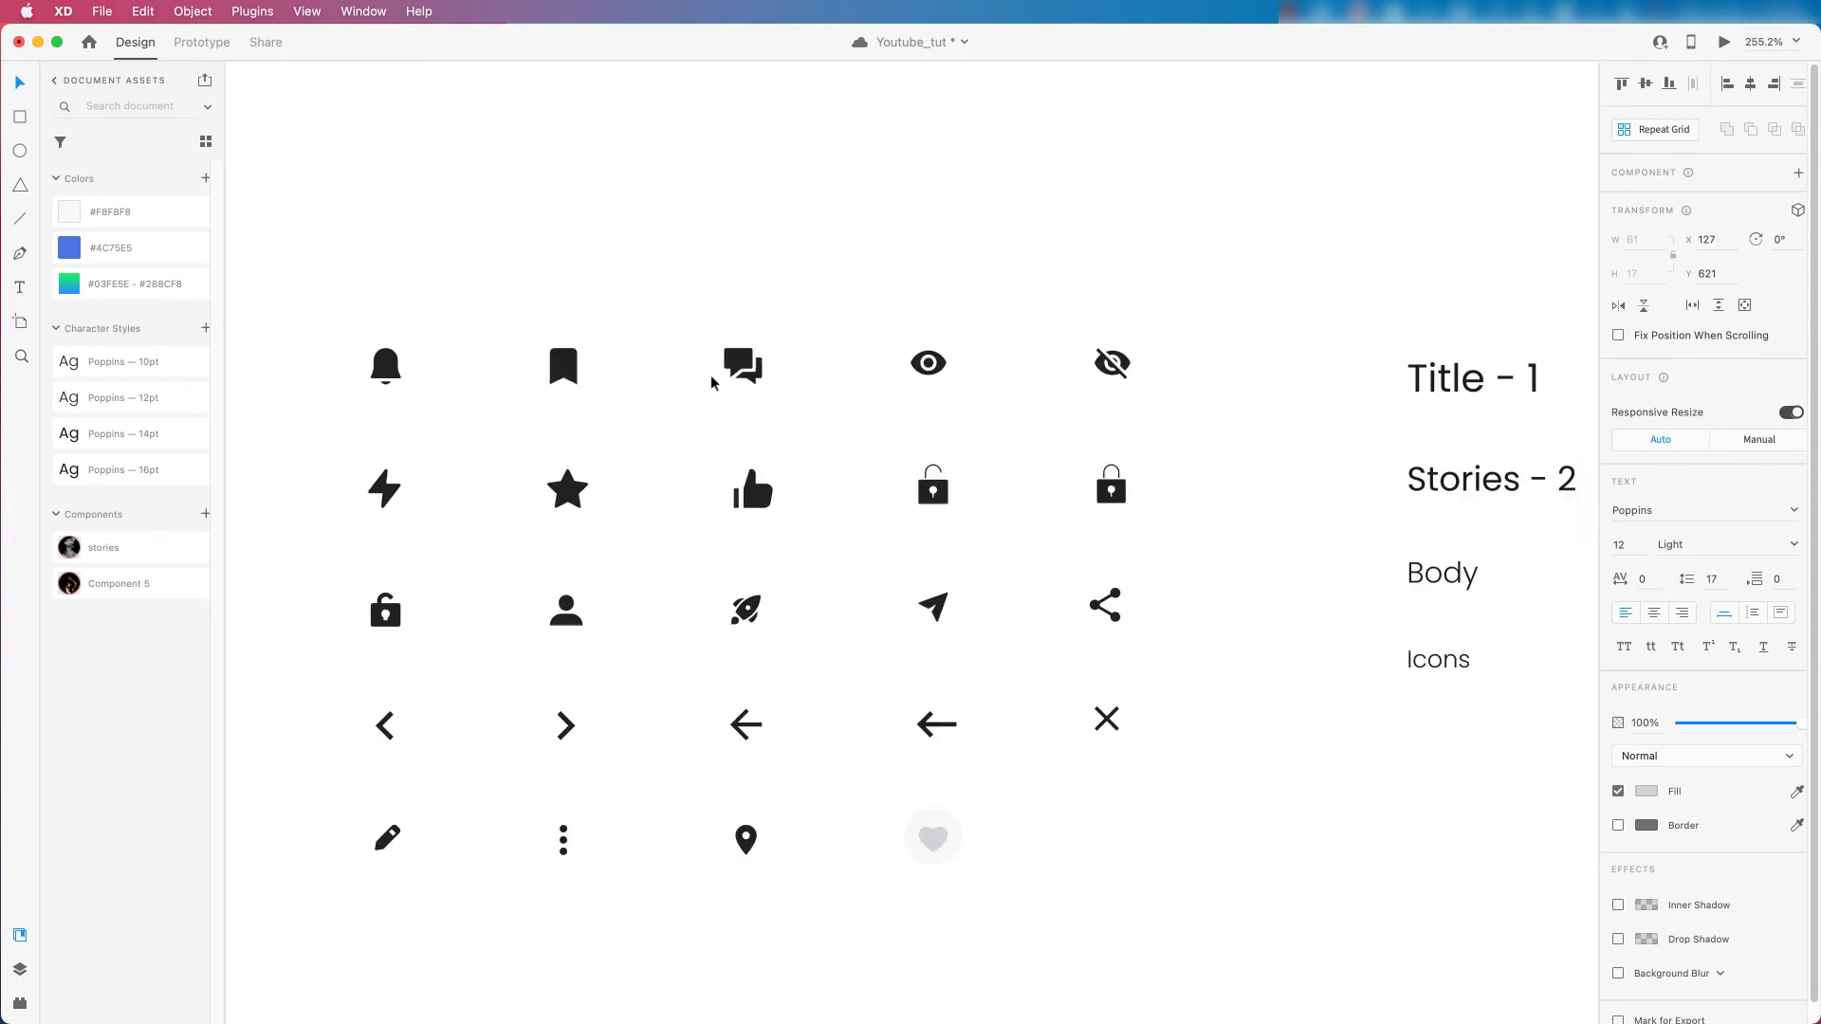
pyautogui.click(737, 367)
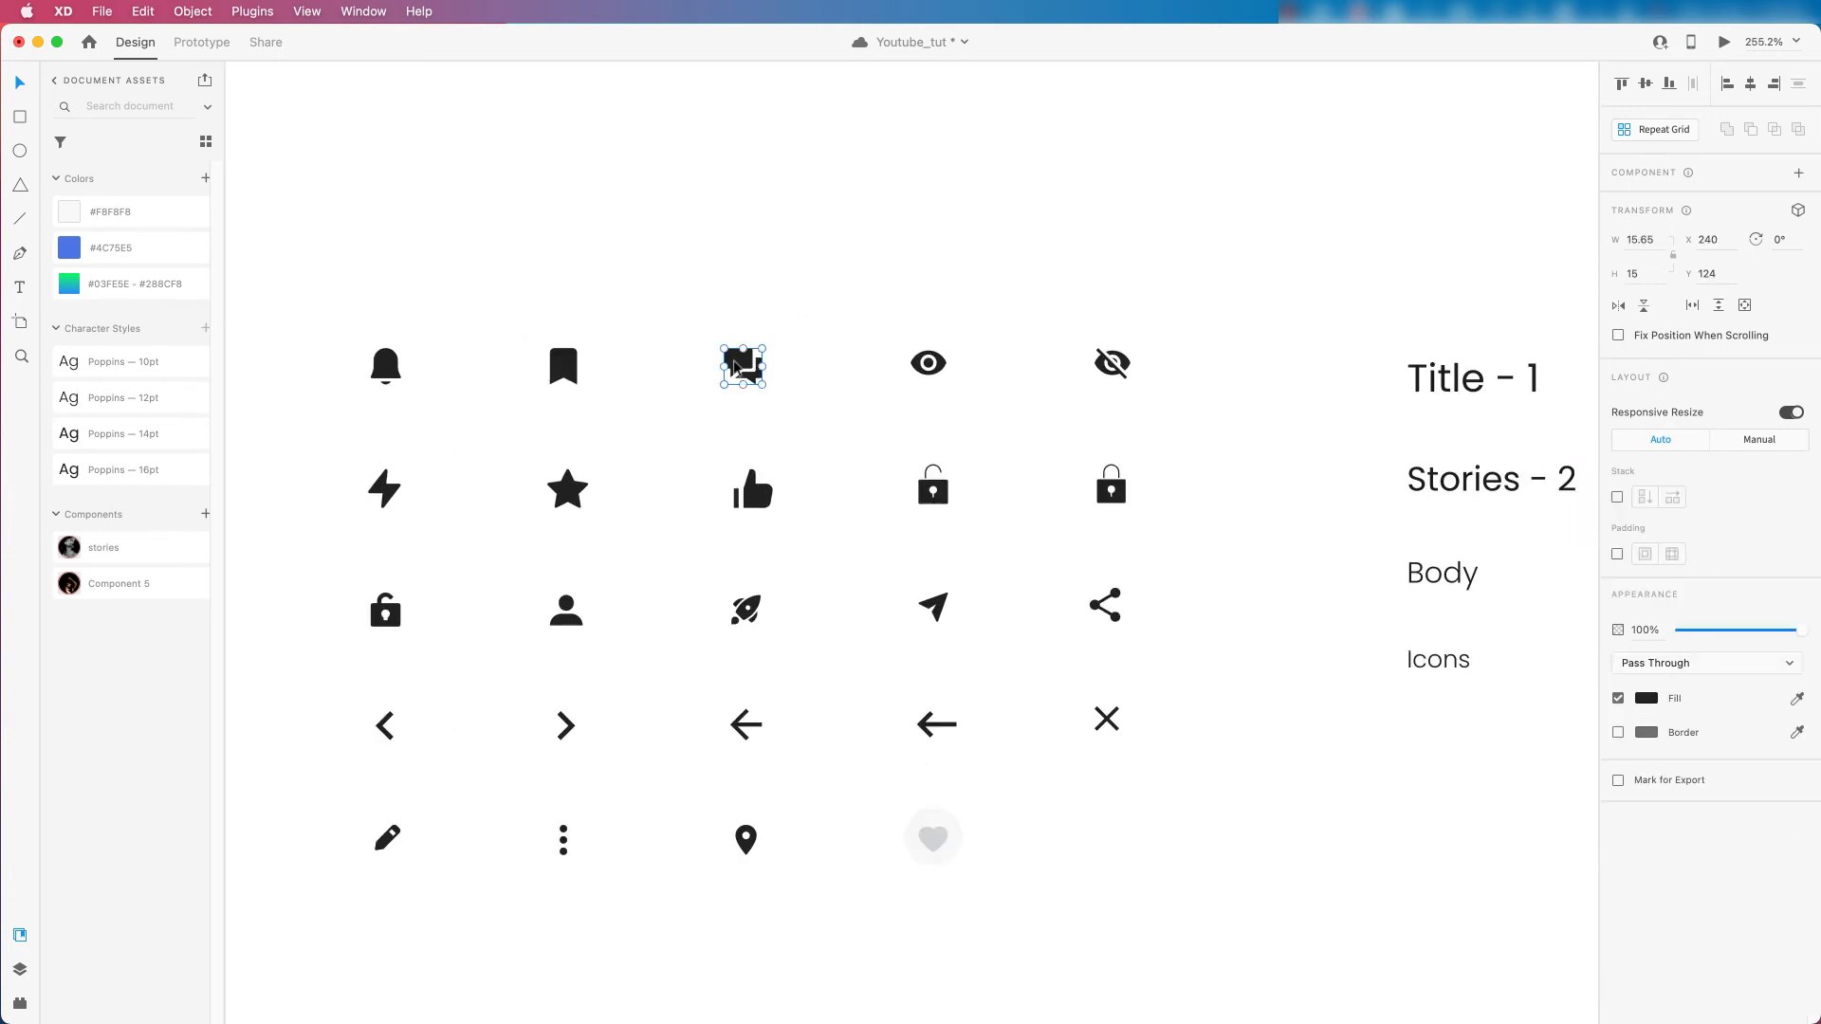
# Paste the chat-bubble icon into the Detail screen and place it before the "Comment" label at X 100, Y 624.
pyautogui.scroll(-10, 760, 393)
pyautogui.scroll(-3, 759, 393)
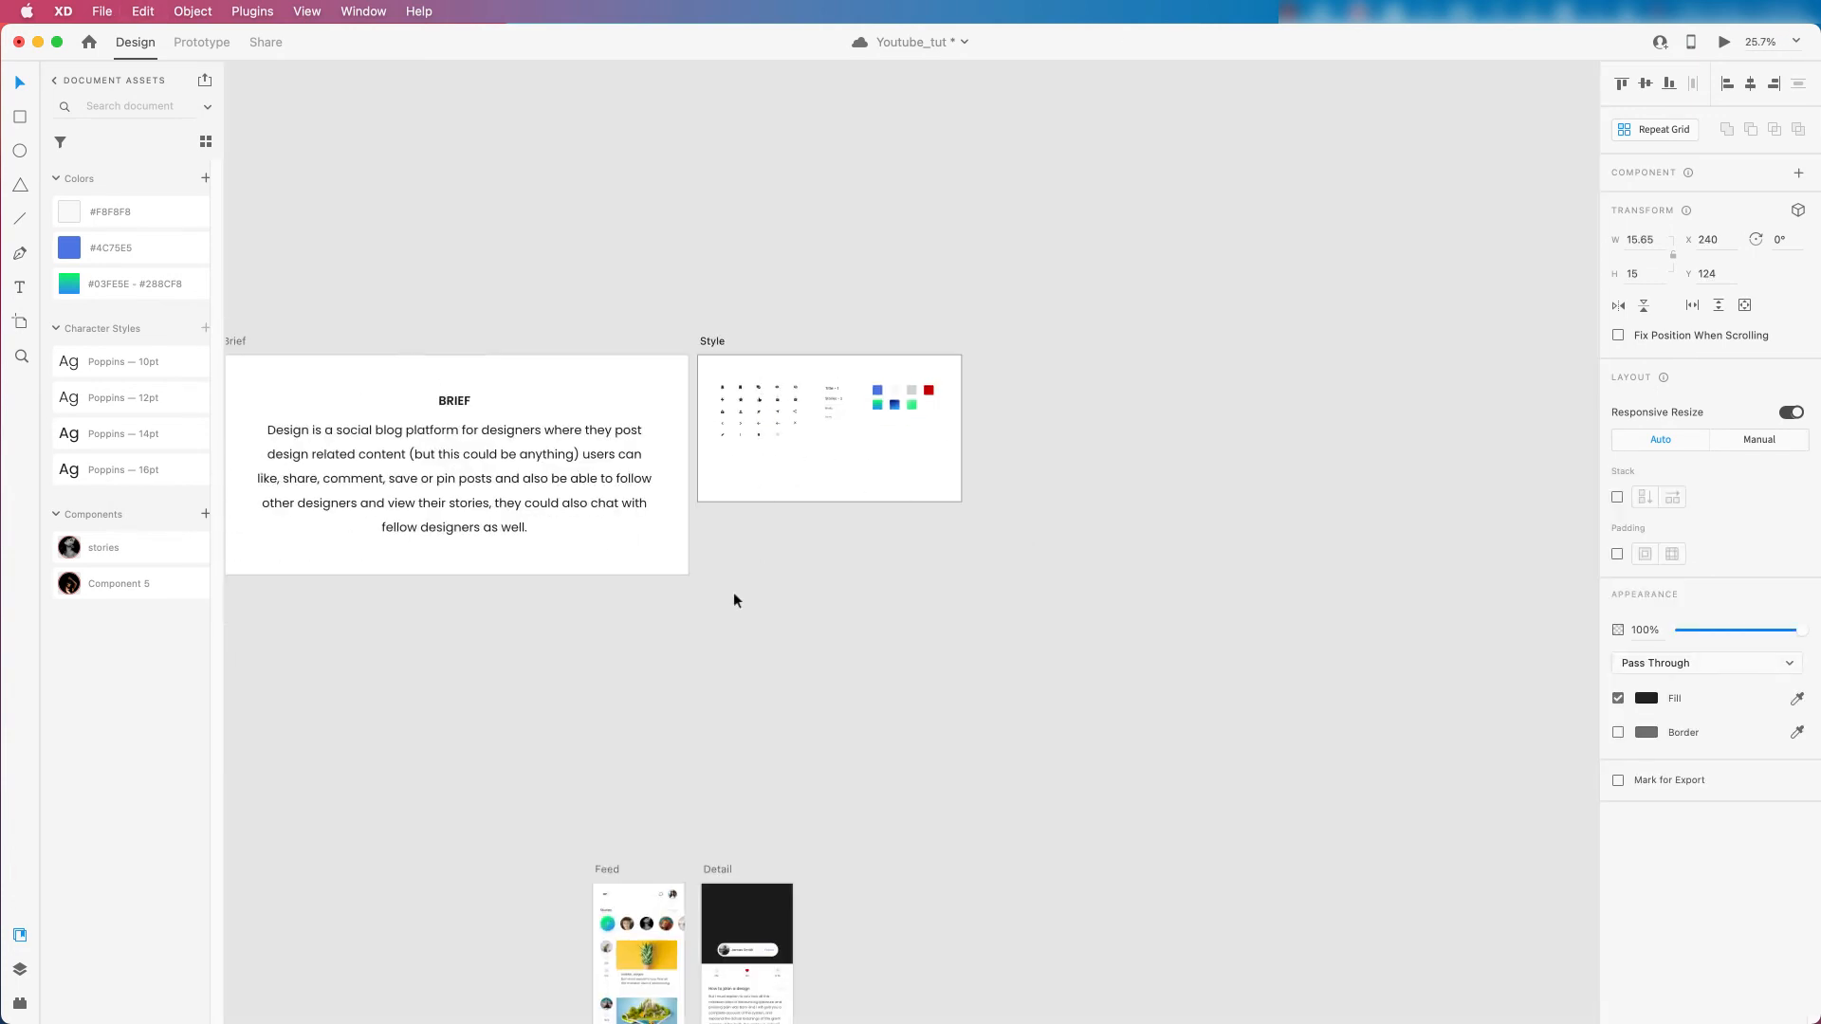
pyautogui.scroll(-5, 756, 545)
pyautogui.scroll(4, 744, 736)
pyautogui.scroll(10, 703, 762)
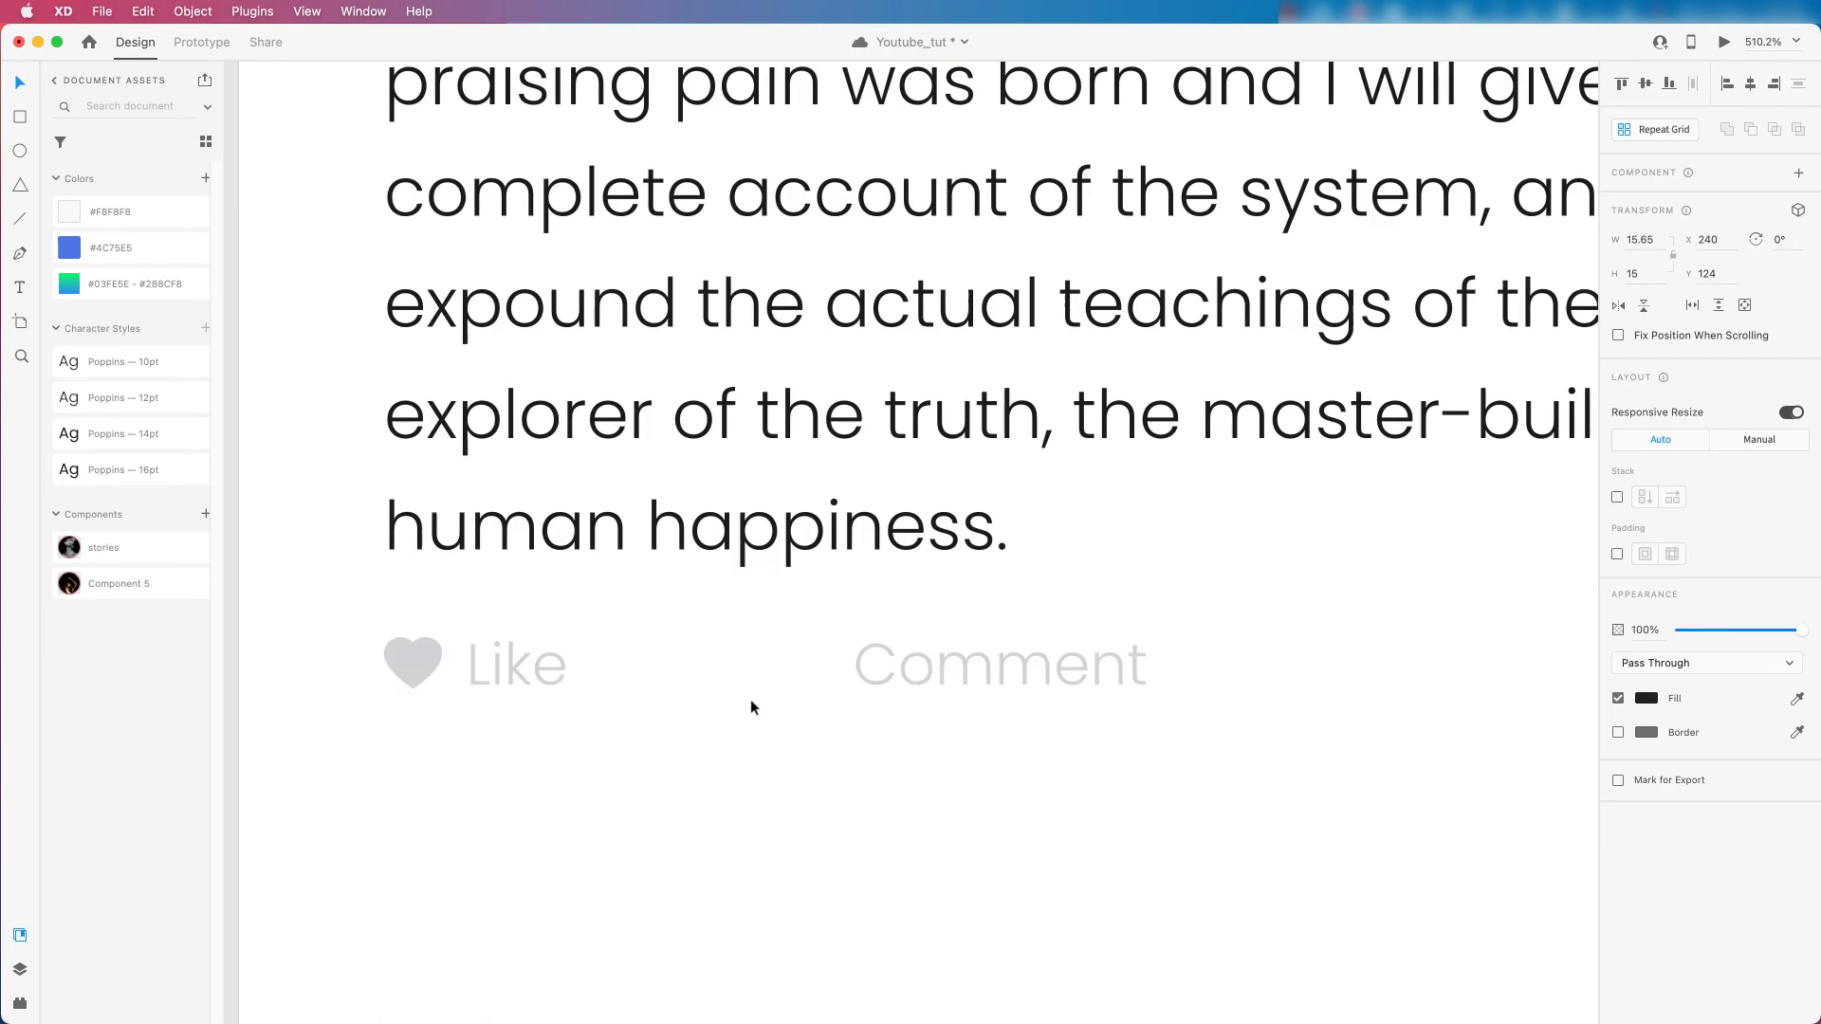
pyautogui.click(868, 666)
pyautogui.click(549, 664)
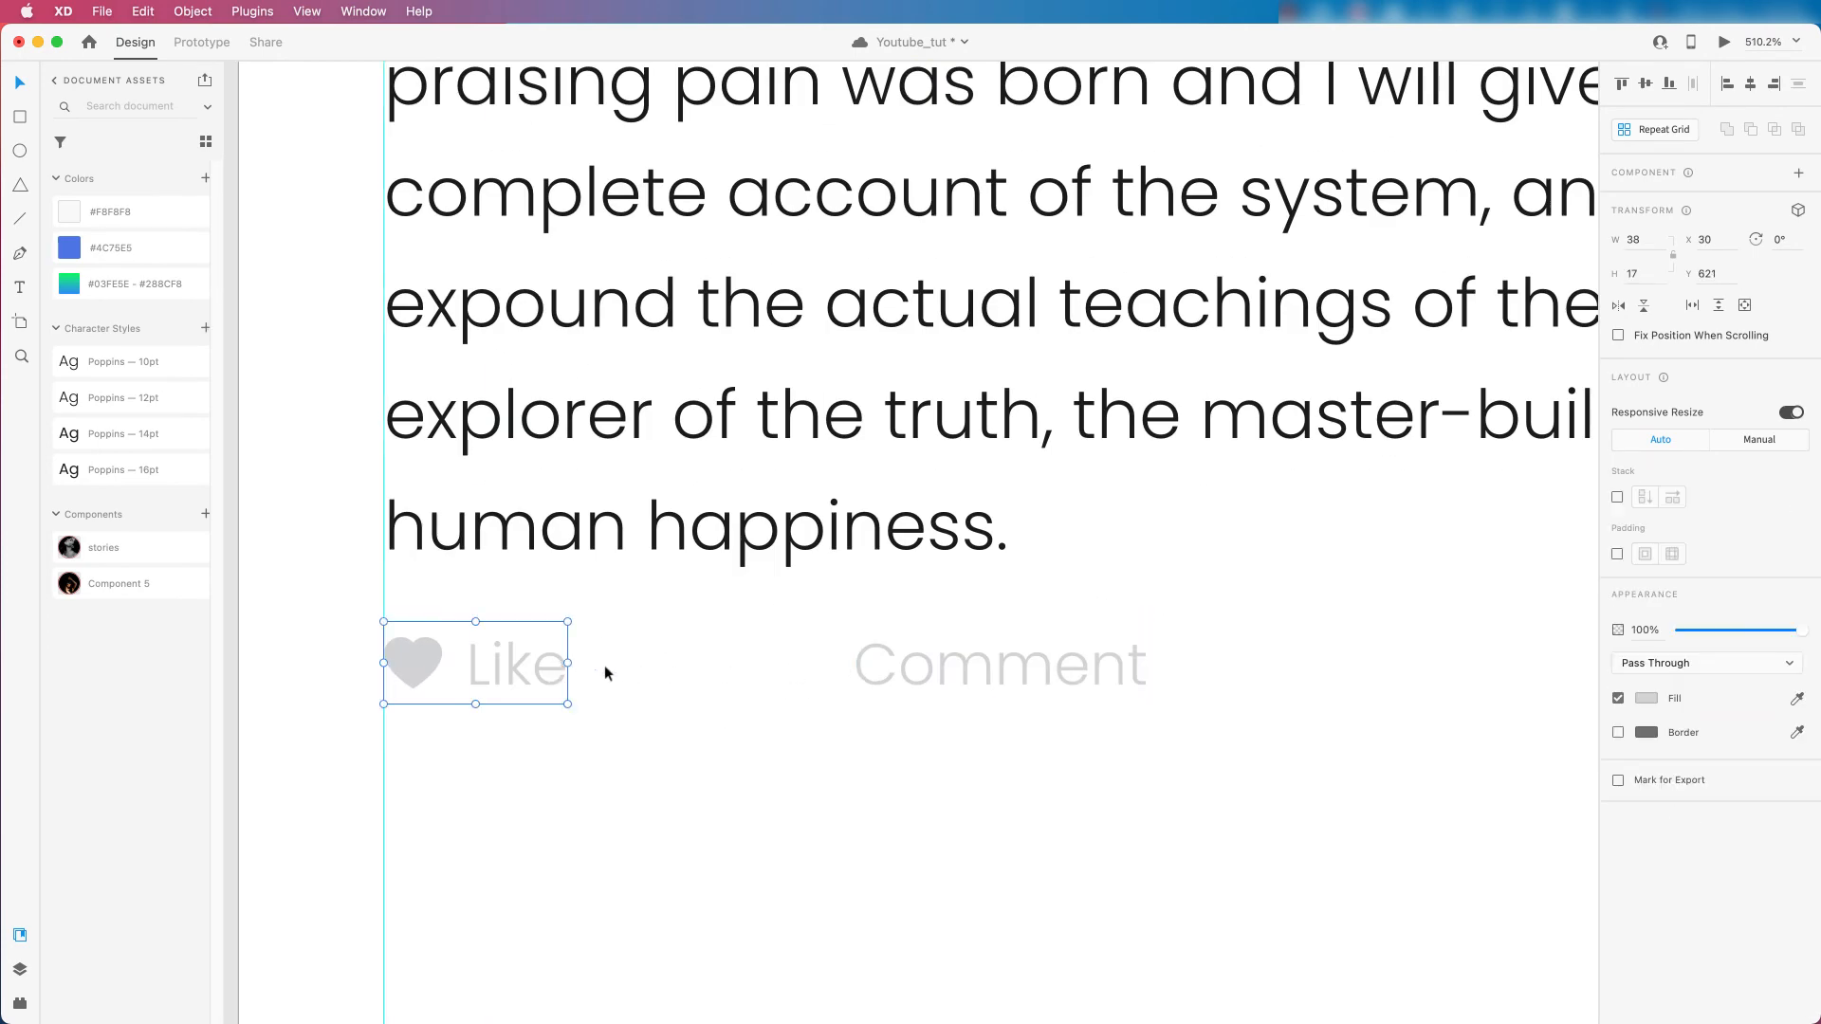
pyautogui.press('super+v')
pyautogui.moveTo(918, 548); pyautogui.dragTo(768, 673)
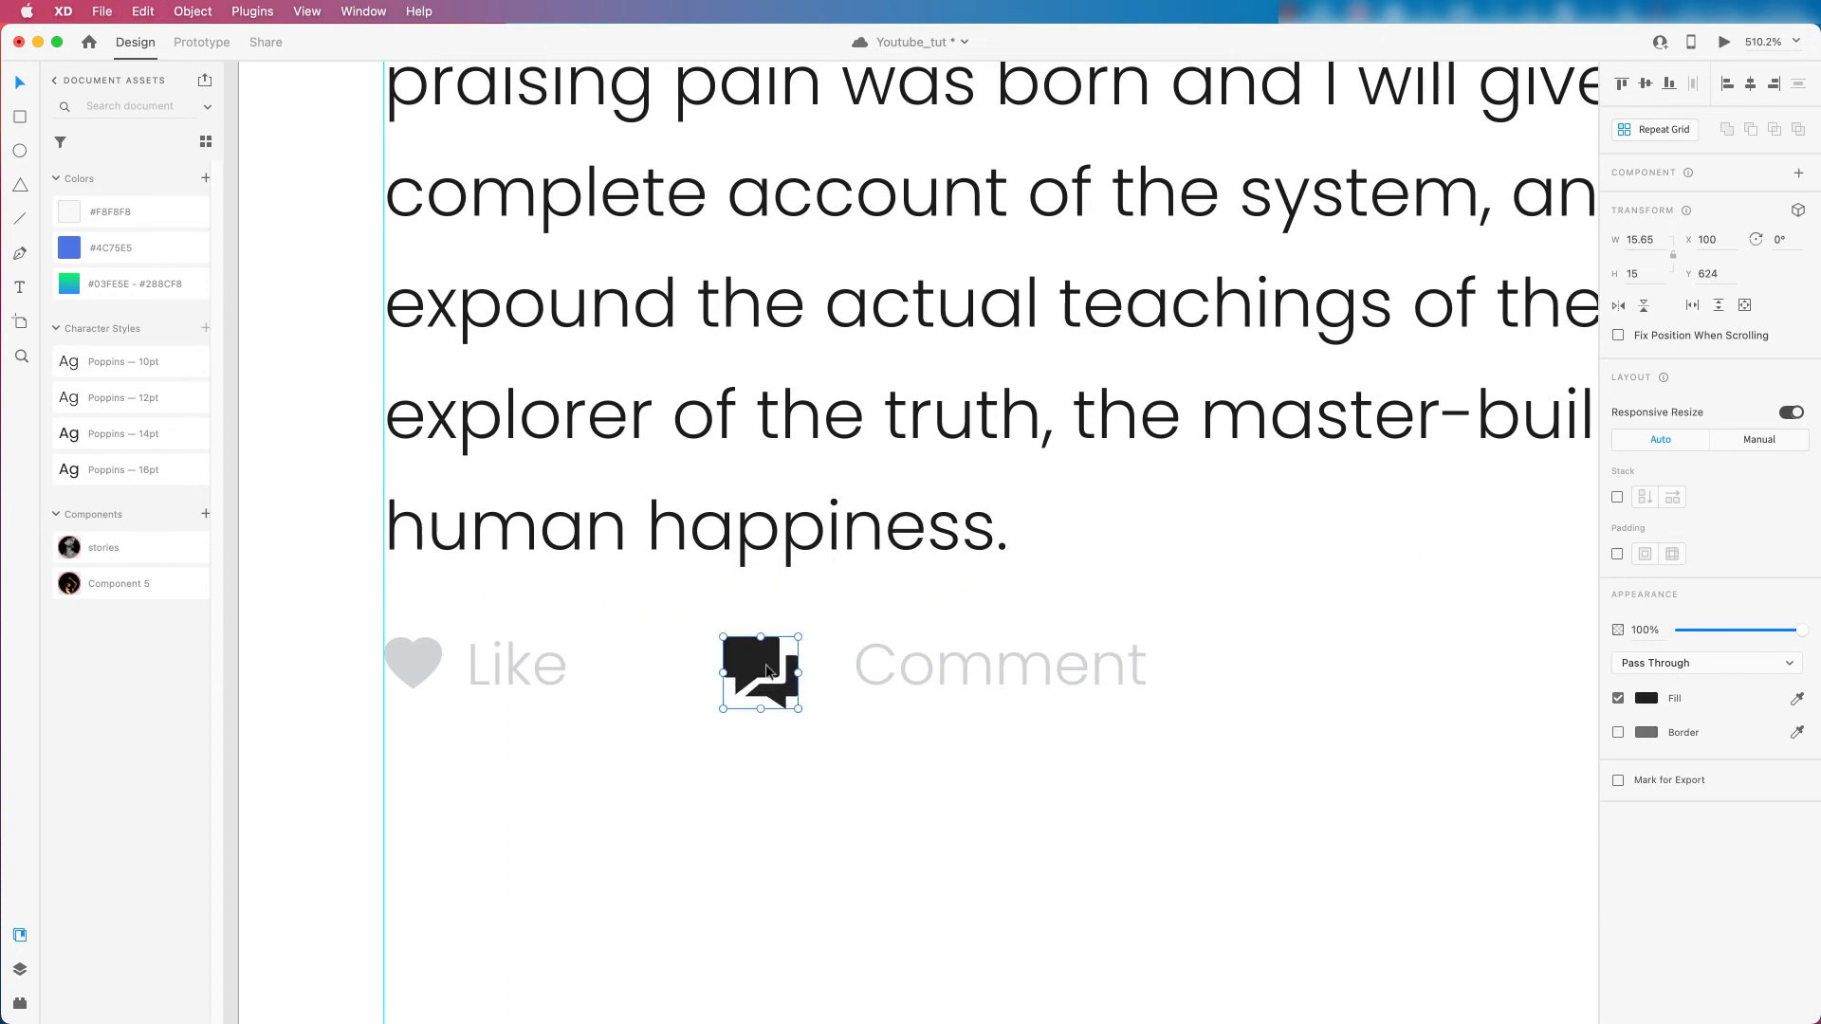
# Delete the rear bubble from the pasted chat icon, leaving a single speech bubble.
pyautogui.doubleClick(750, 660)
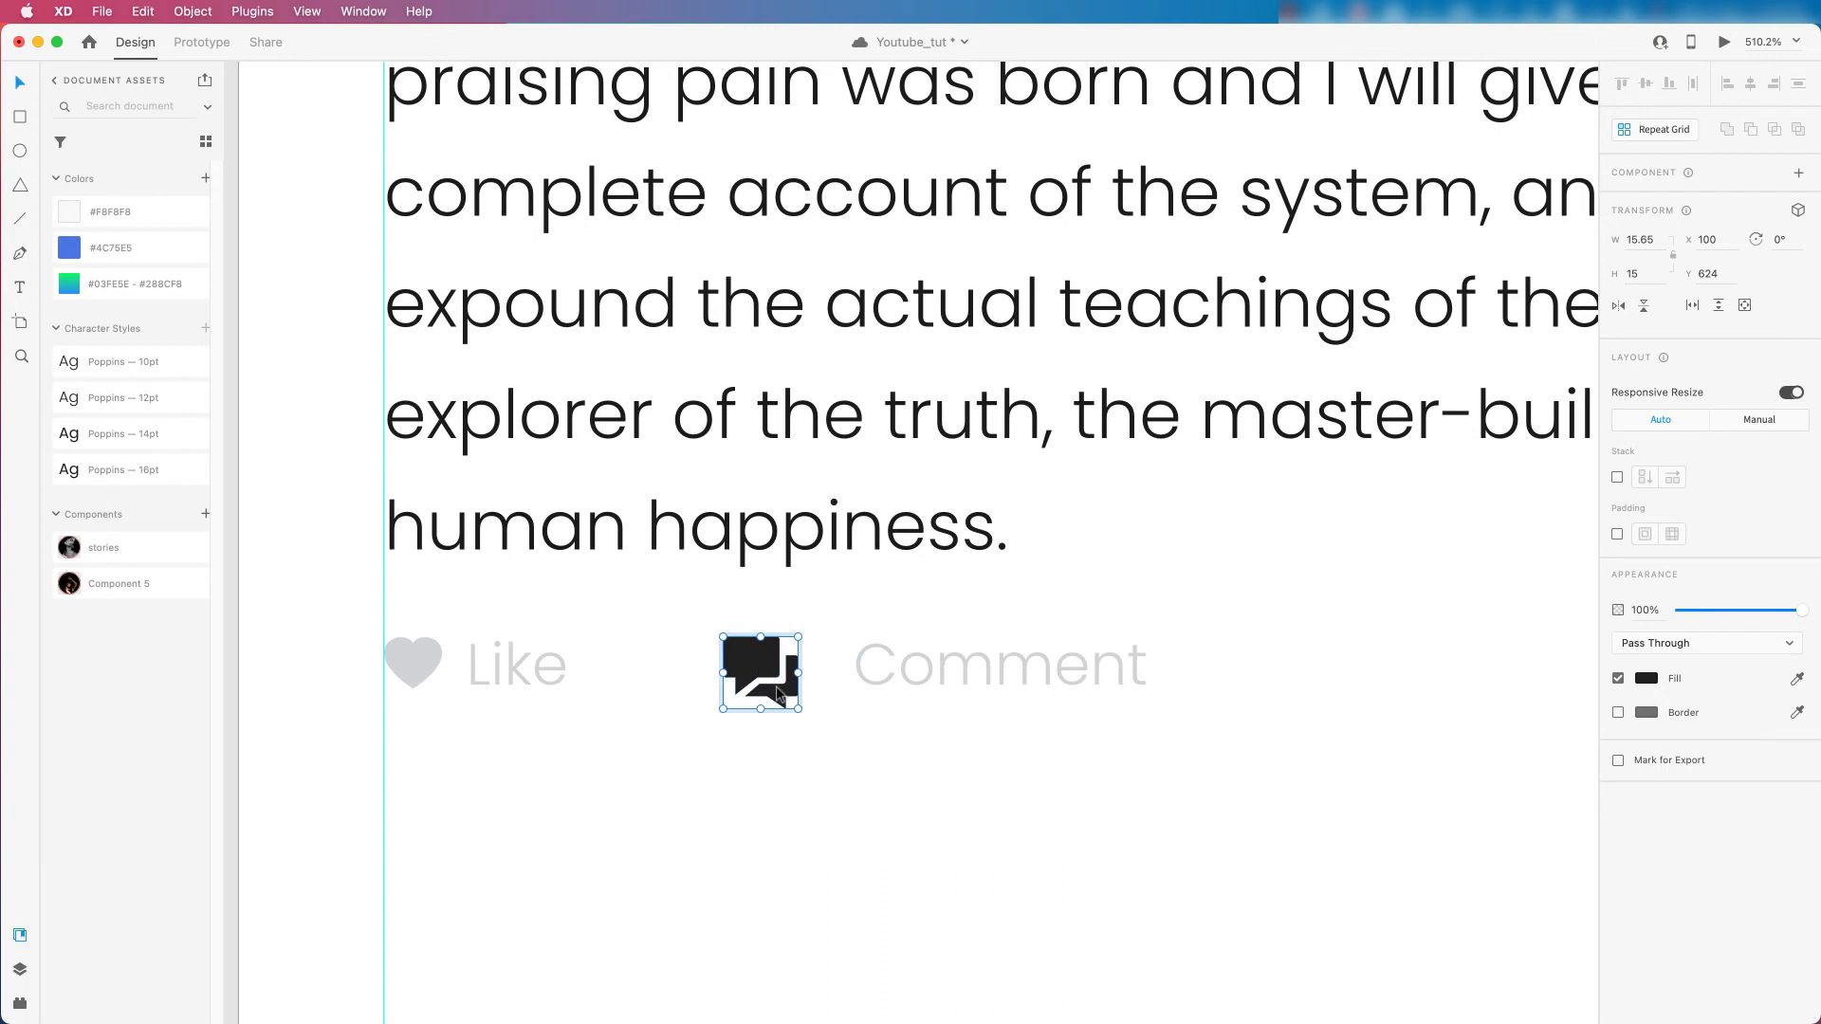
pyautogui.click(776, 686)
pyautogui.press('Delete')
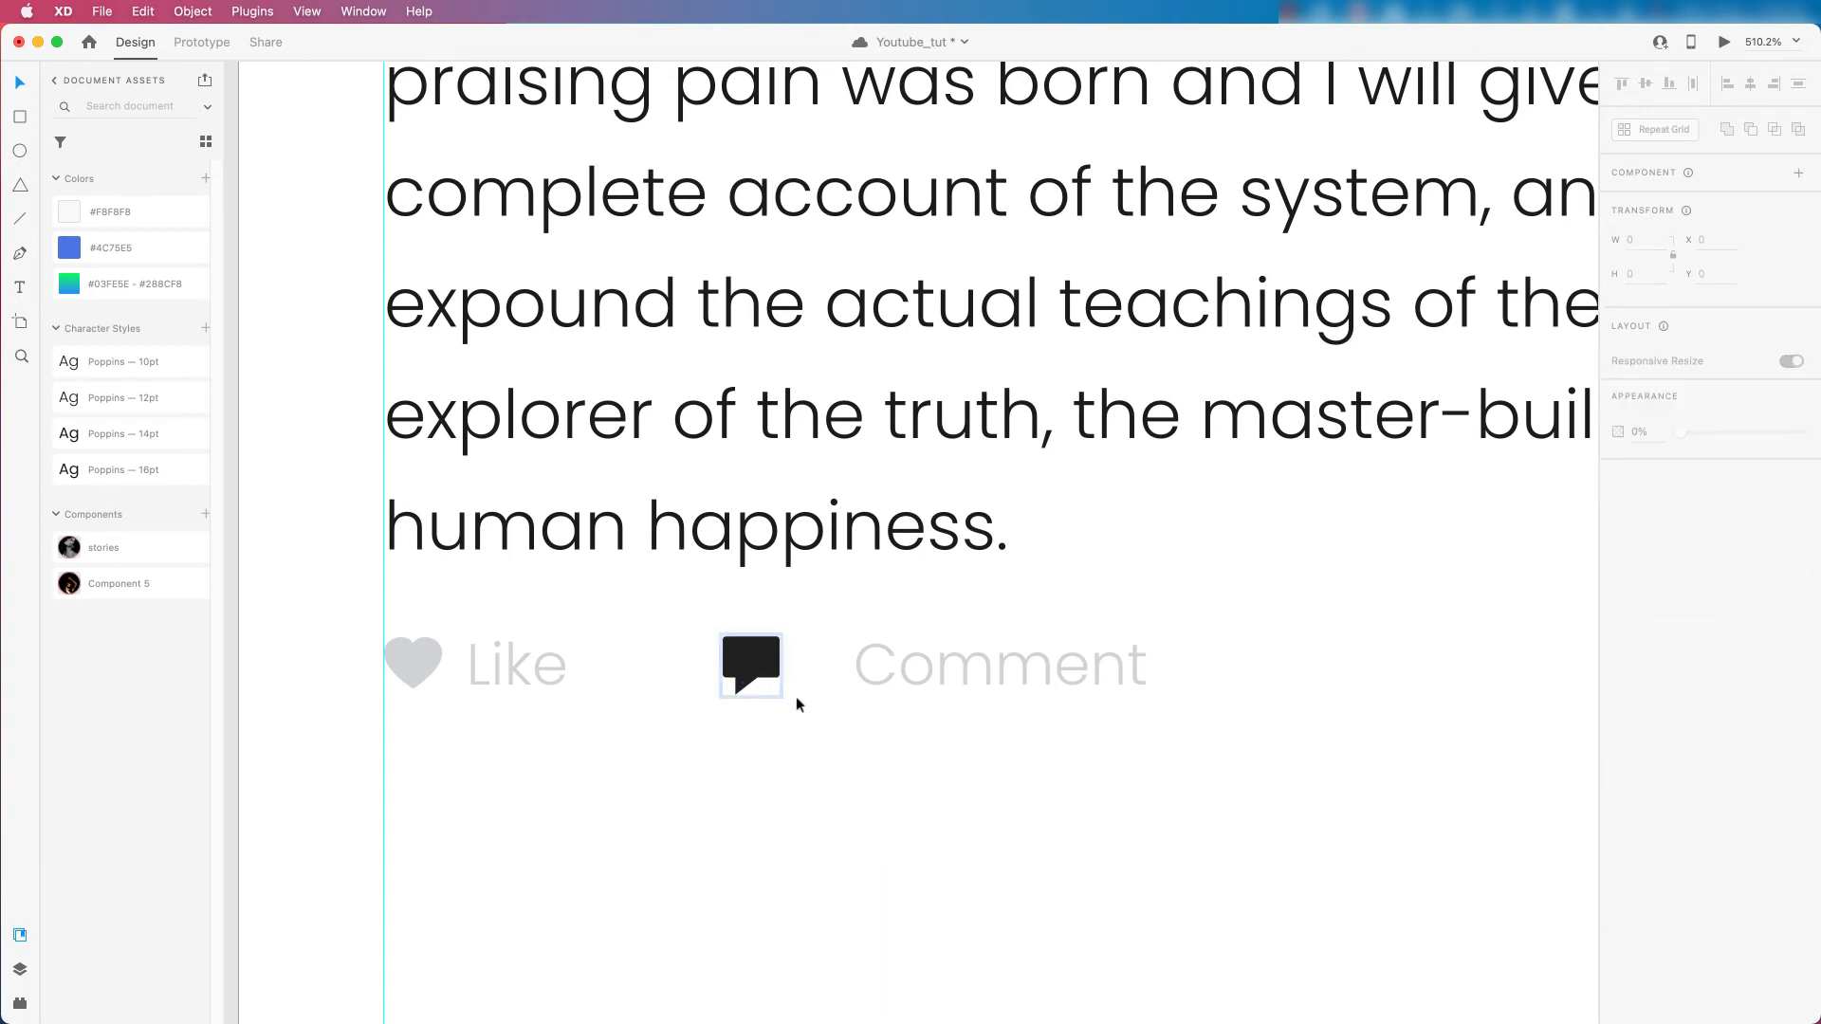
# Set the speech bubble's fill to the light grey sampled from the heart icon beside "Like".
pyautogui.click(756, 667)
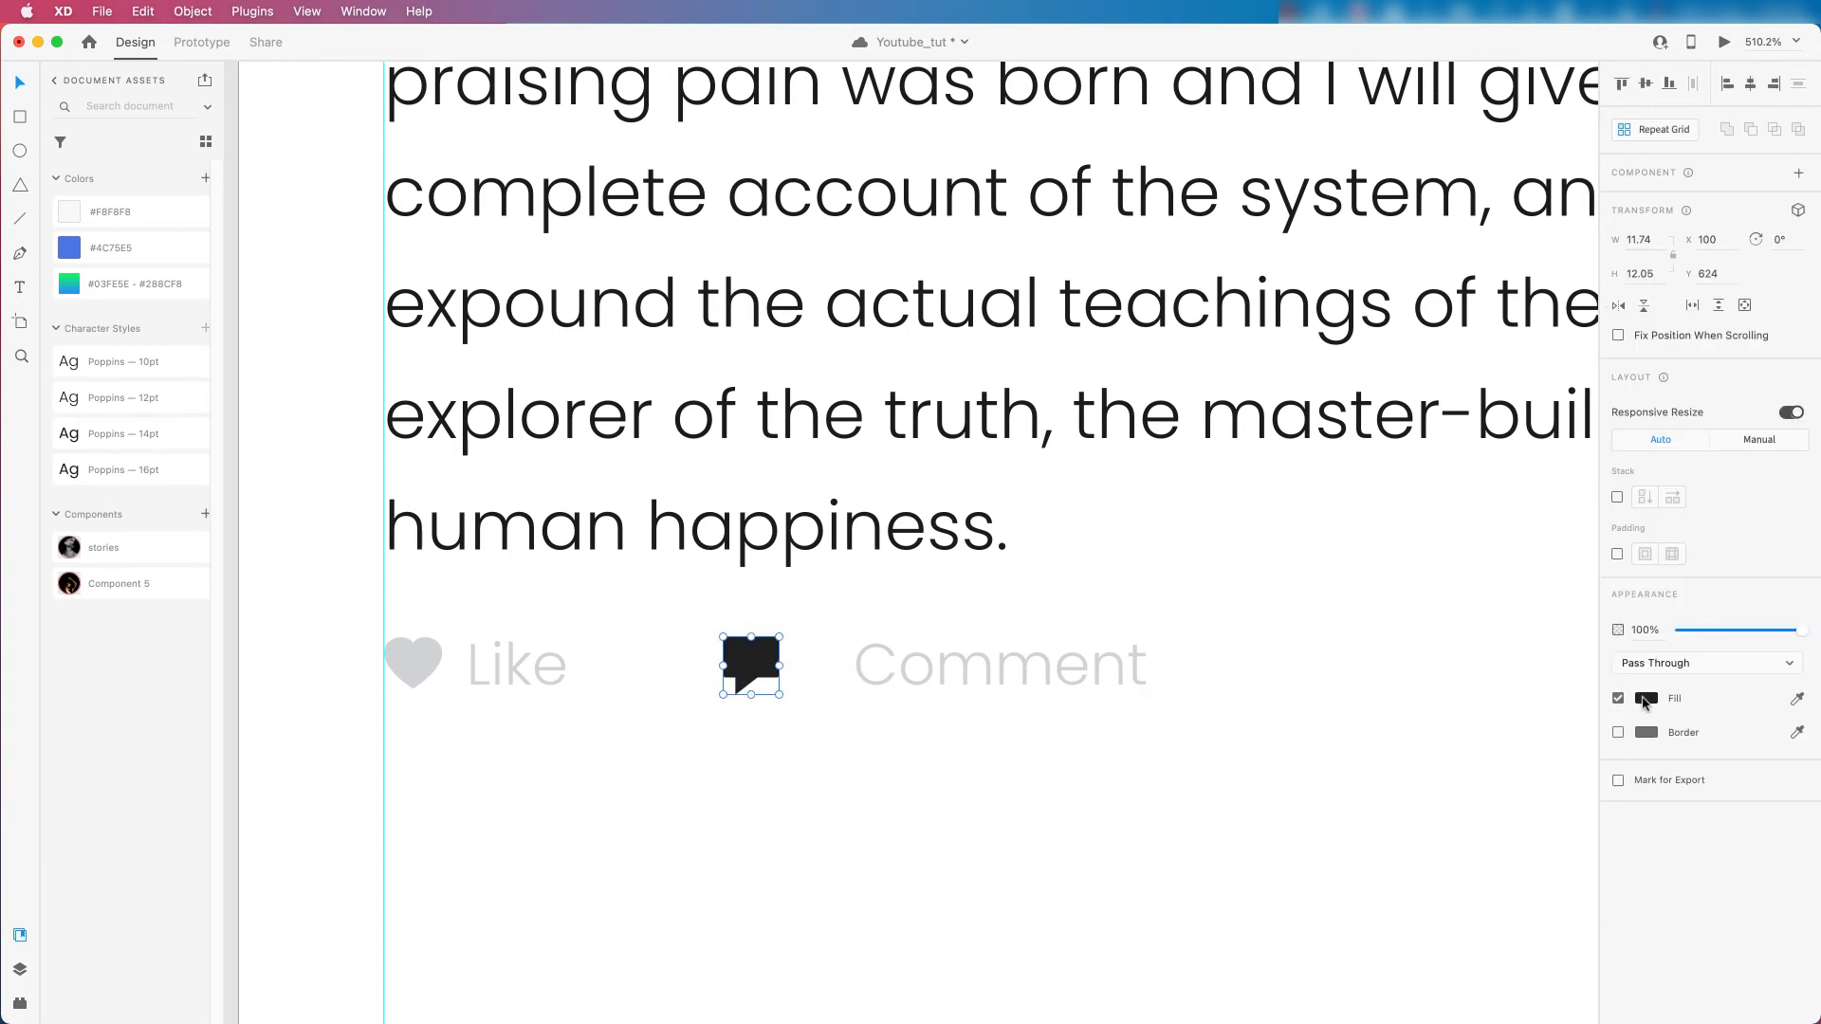
pyautogui.click(1647, 699)
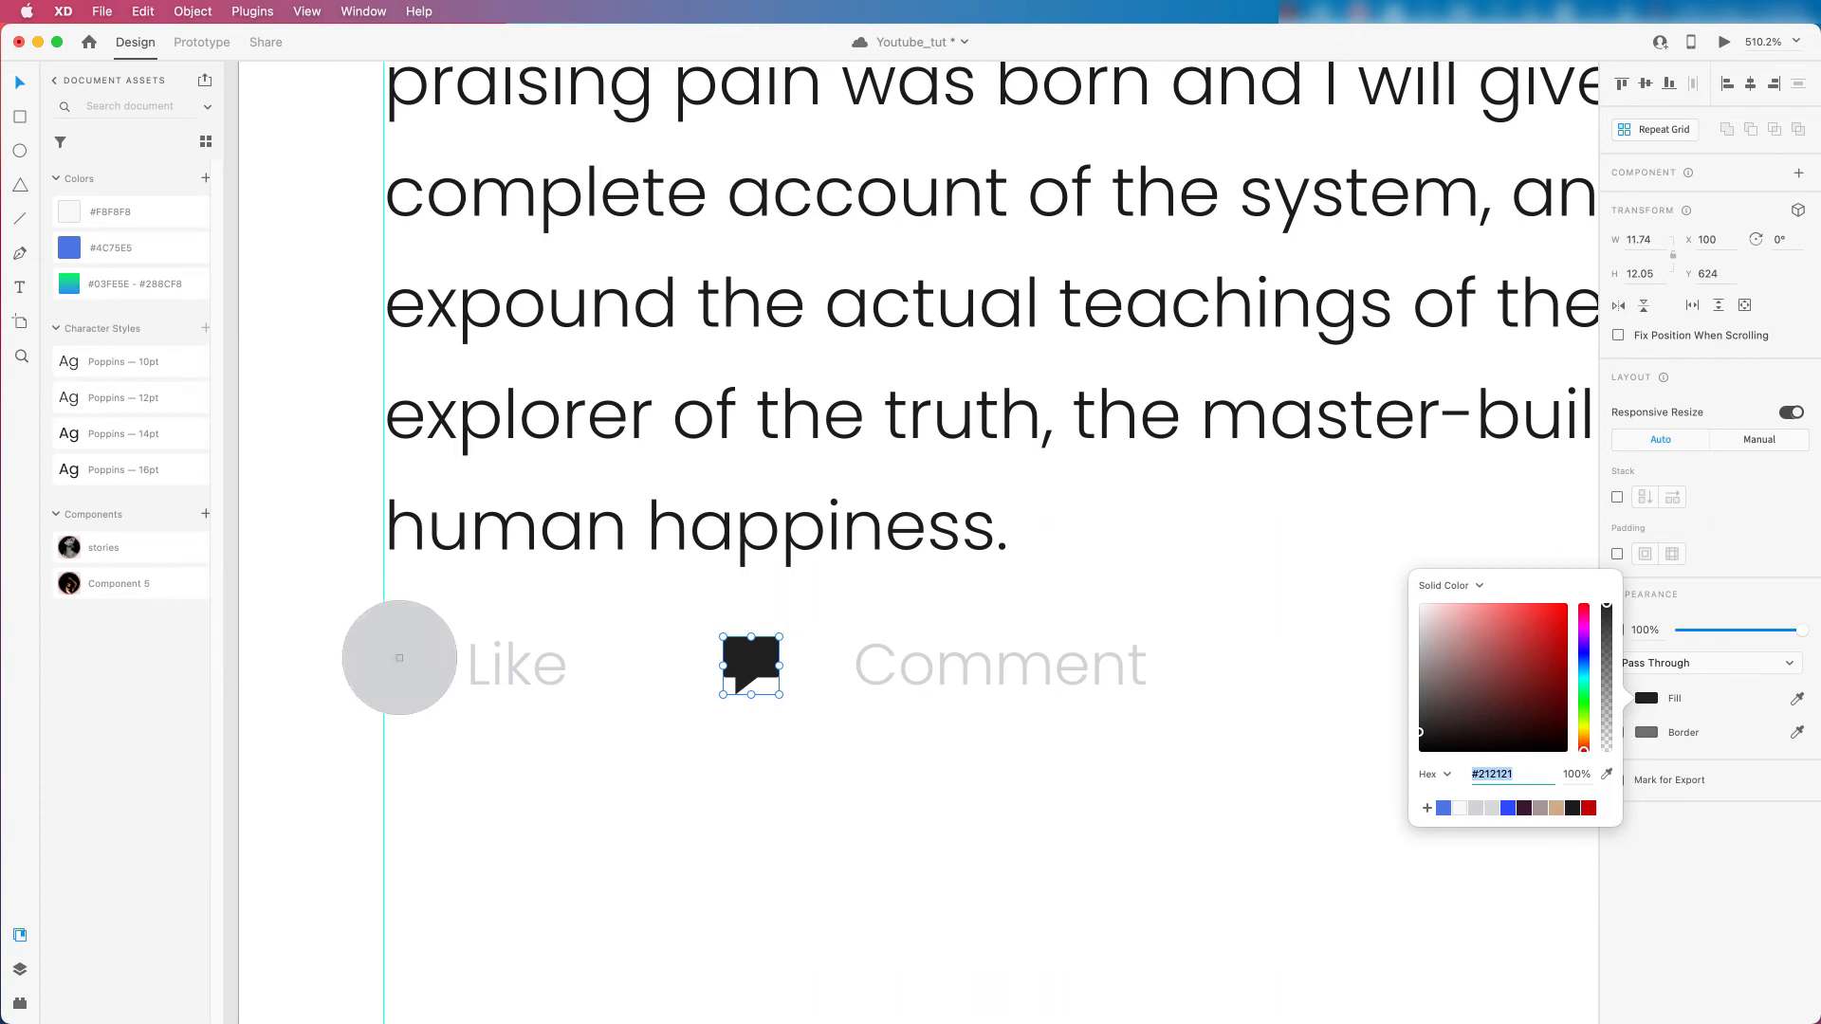
pyautogui.click(399, 659)
# Scale the speech bubble down to about 10.13 × 10.39 and position it at X 98.8, Y 625.83.
pyautogui.moveTo(759, 668)
pyautogui.mouseDown()
pyautogui.moveTo(777, 645)
pyautogui.moveTo(726, 664)
pyautogui.mouseUp()
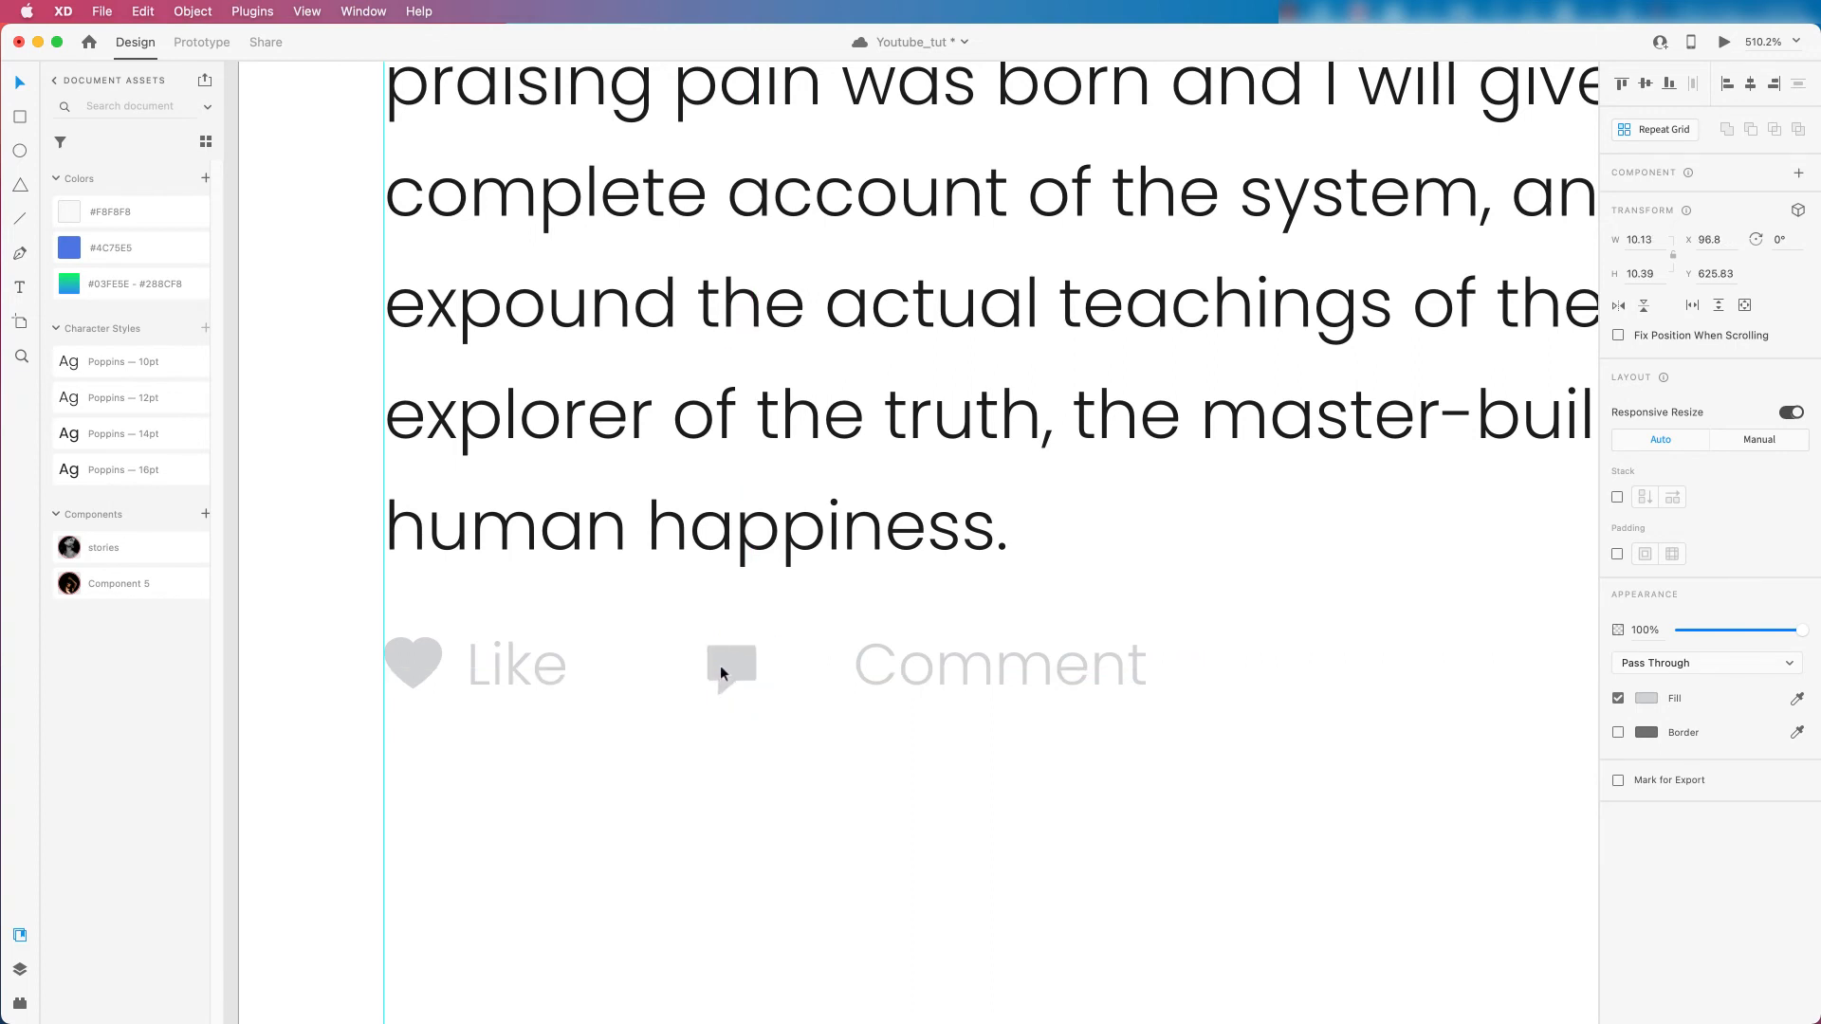
pyautogui.press('Right')
pyautogui.press('Right')
# Move the "Comment" label to X 114 beside the speech bubble and group the two.
pyautogui.click(937, 671)
pyautogui.moveTo(932, 671); pyautogui.dragTo(869, 666)
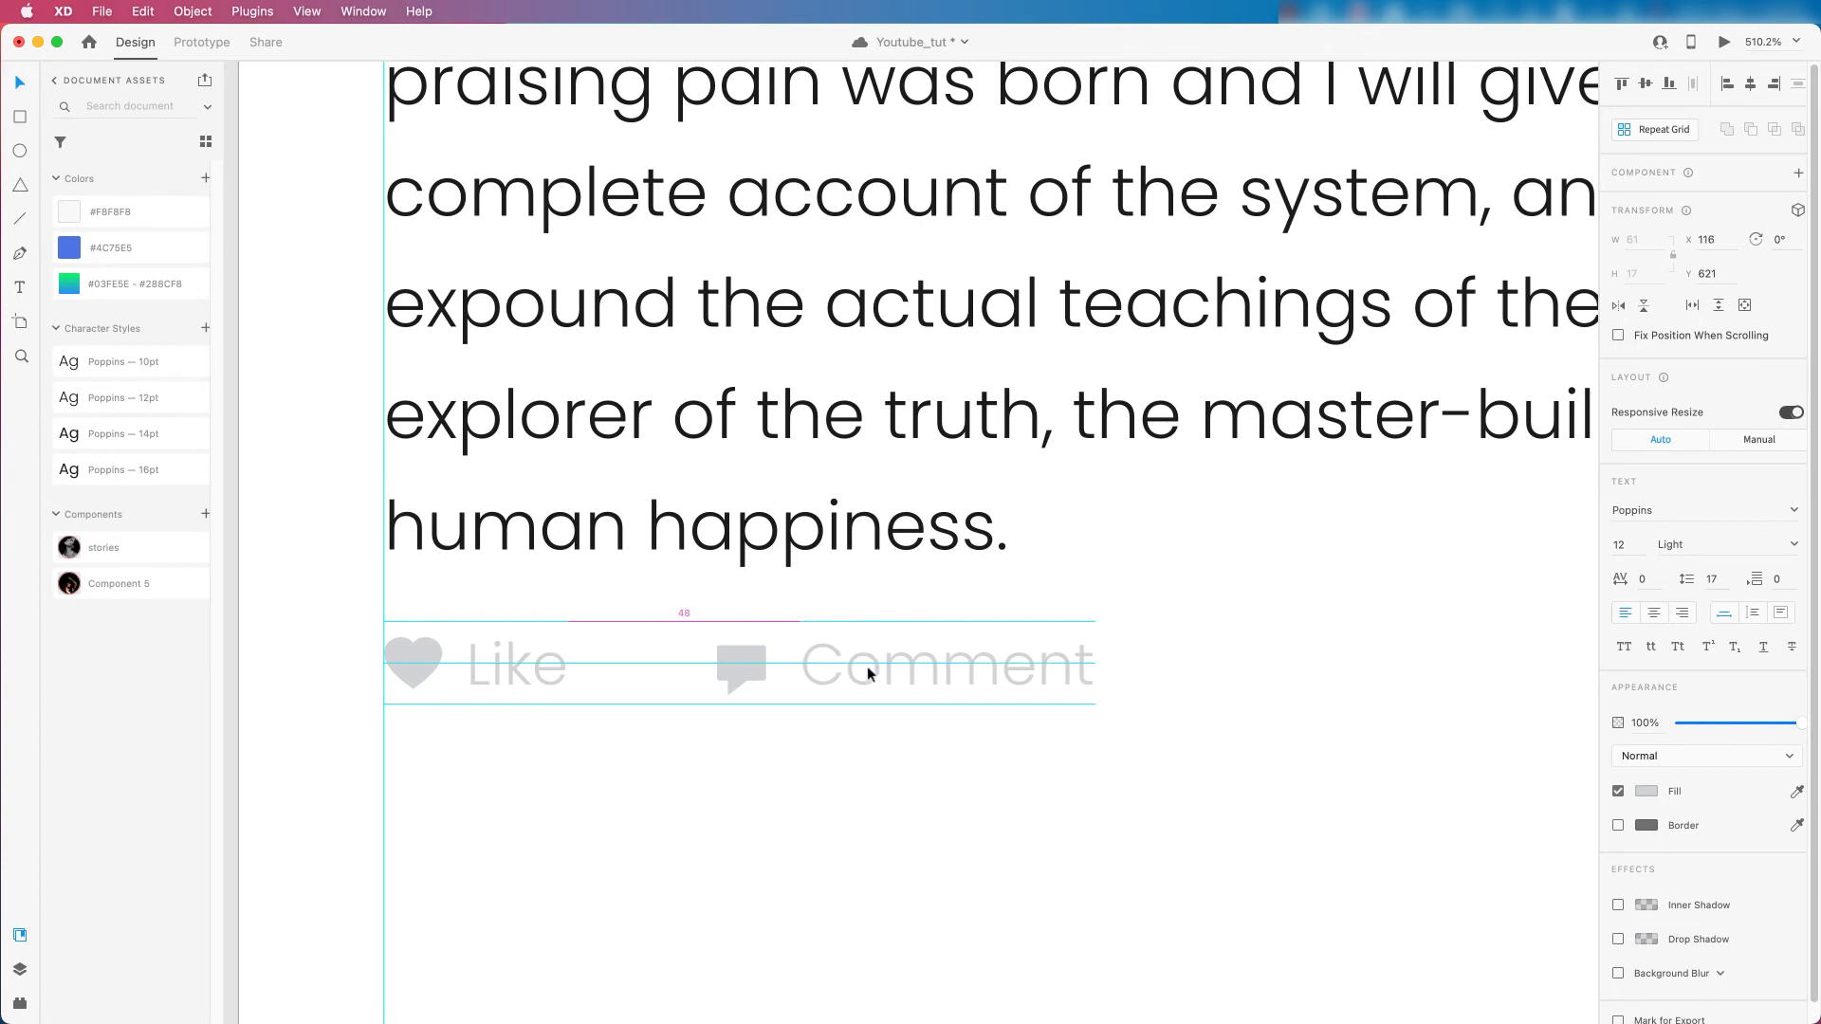
pyautogui.keyDown('shift'); pyautogui.click(745, 658); pyautogui.keyUp('shift')
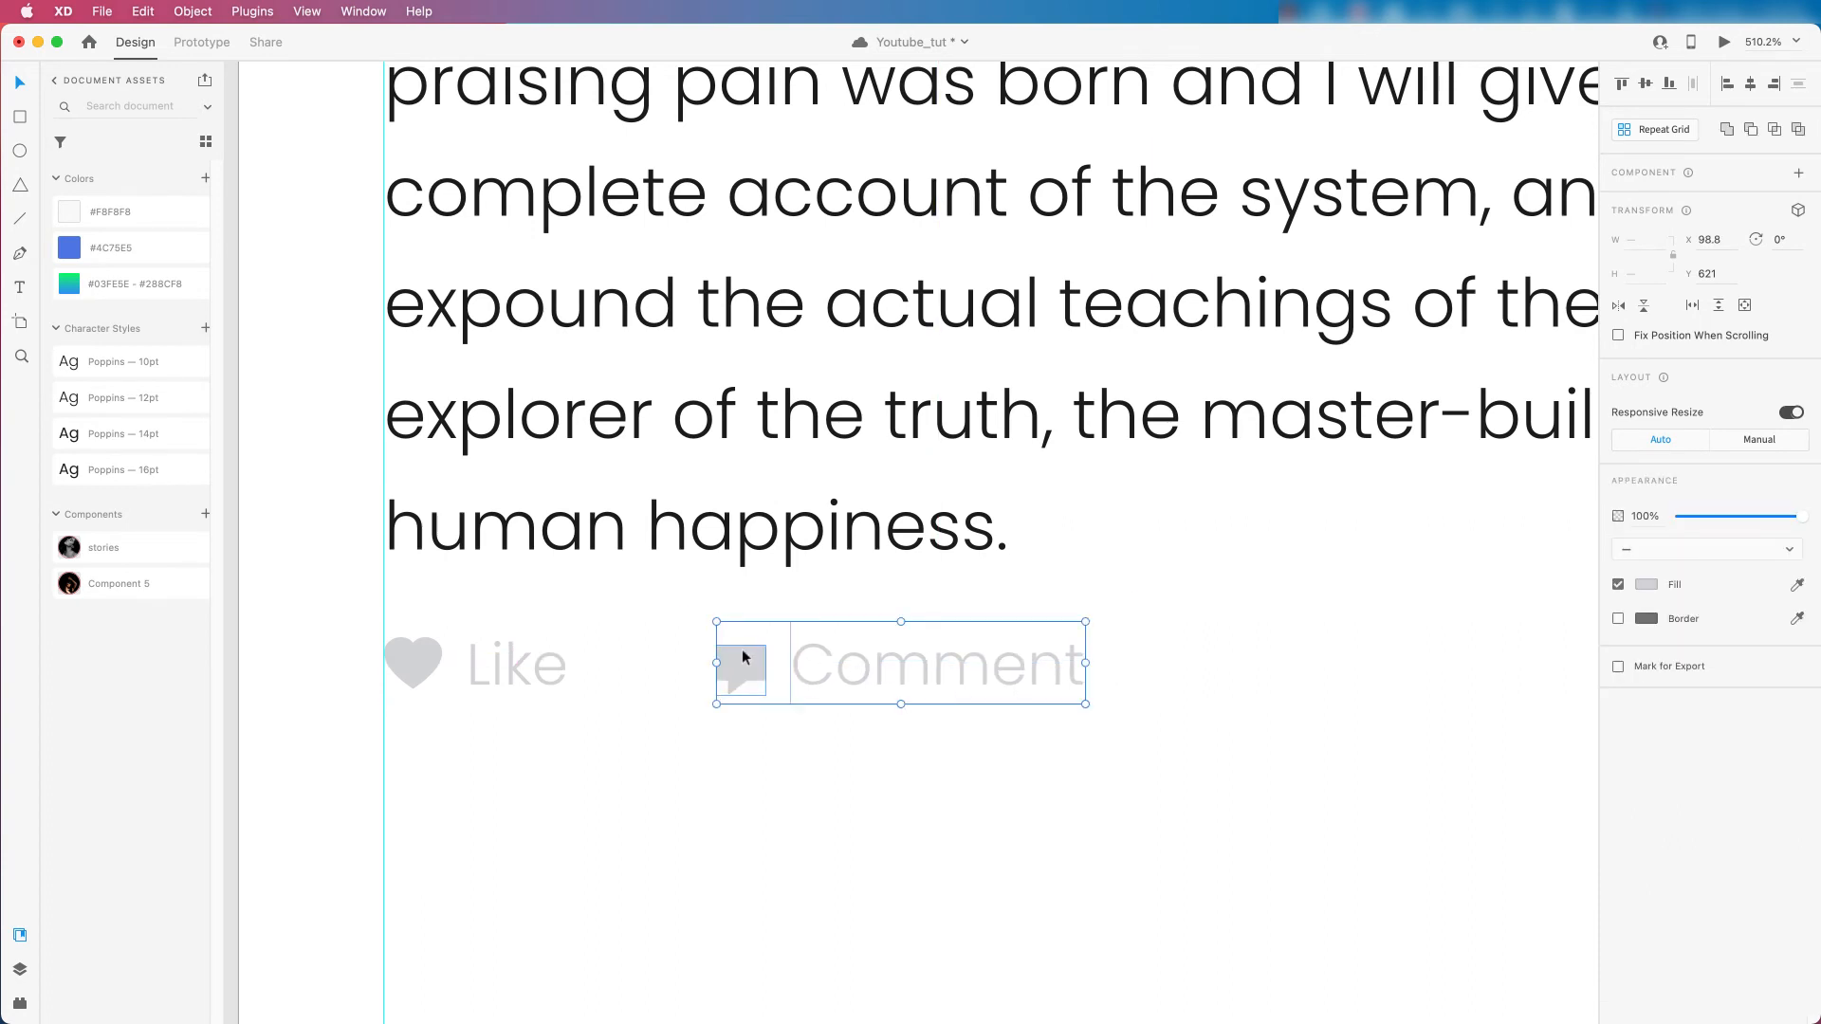
pyautogui.press('super+g')
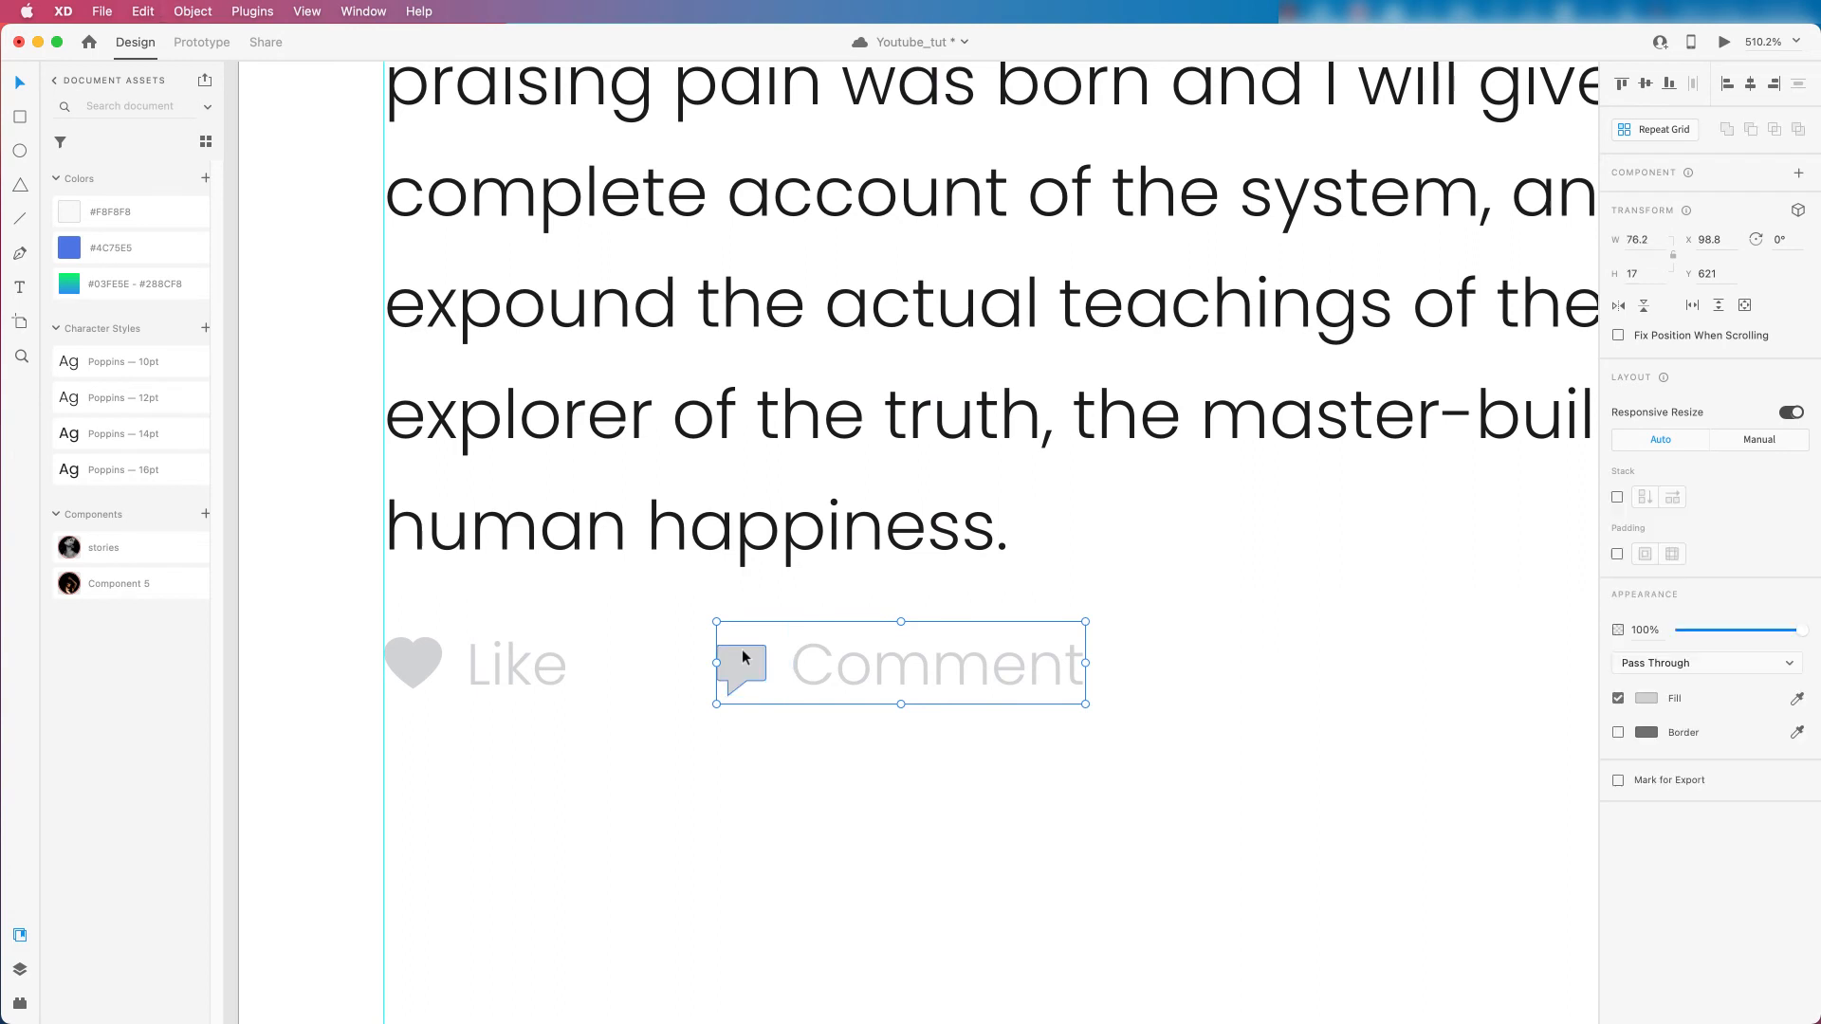
# Enlarge the speech bubble slightly inside its group and nudge the "Comment" label 1 px away from it.
pyautogui.doubleClick(732, 656)
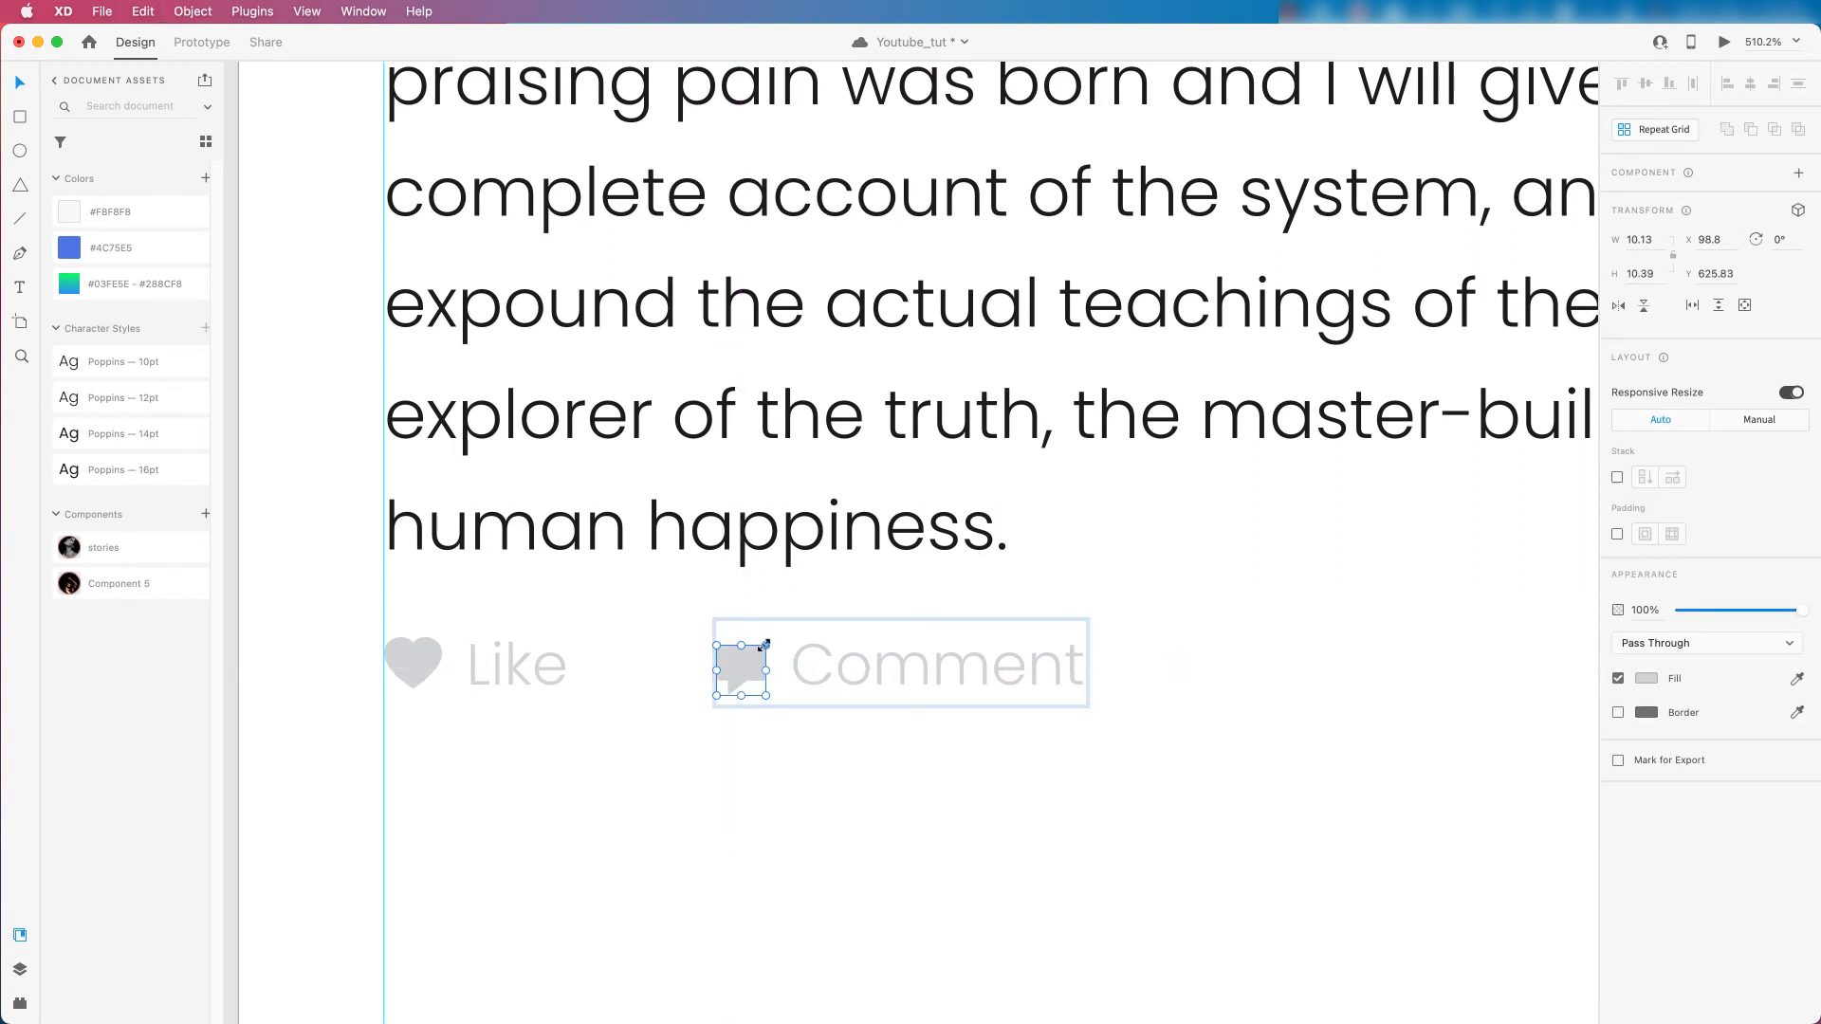
pyautogui.moveTo(768, 642); pyautogui.dragTo(767, 640)
pyautogui.click(817, 650)
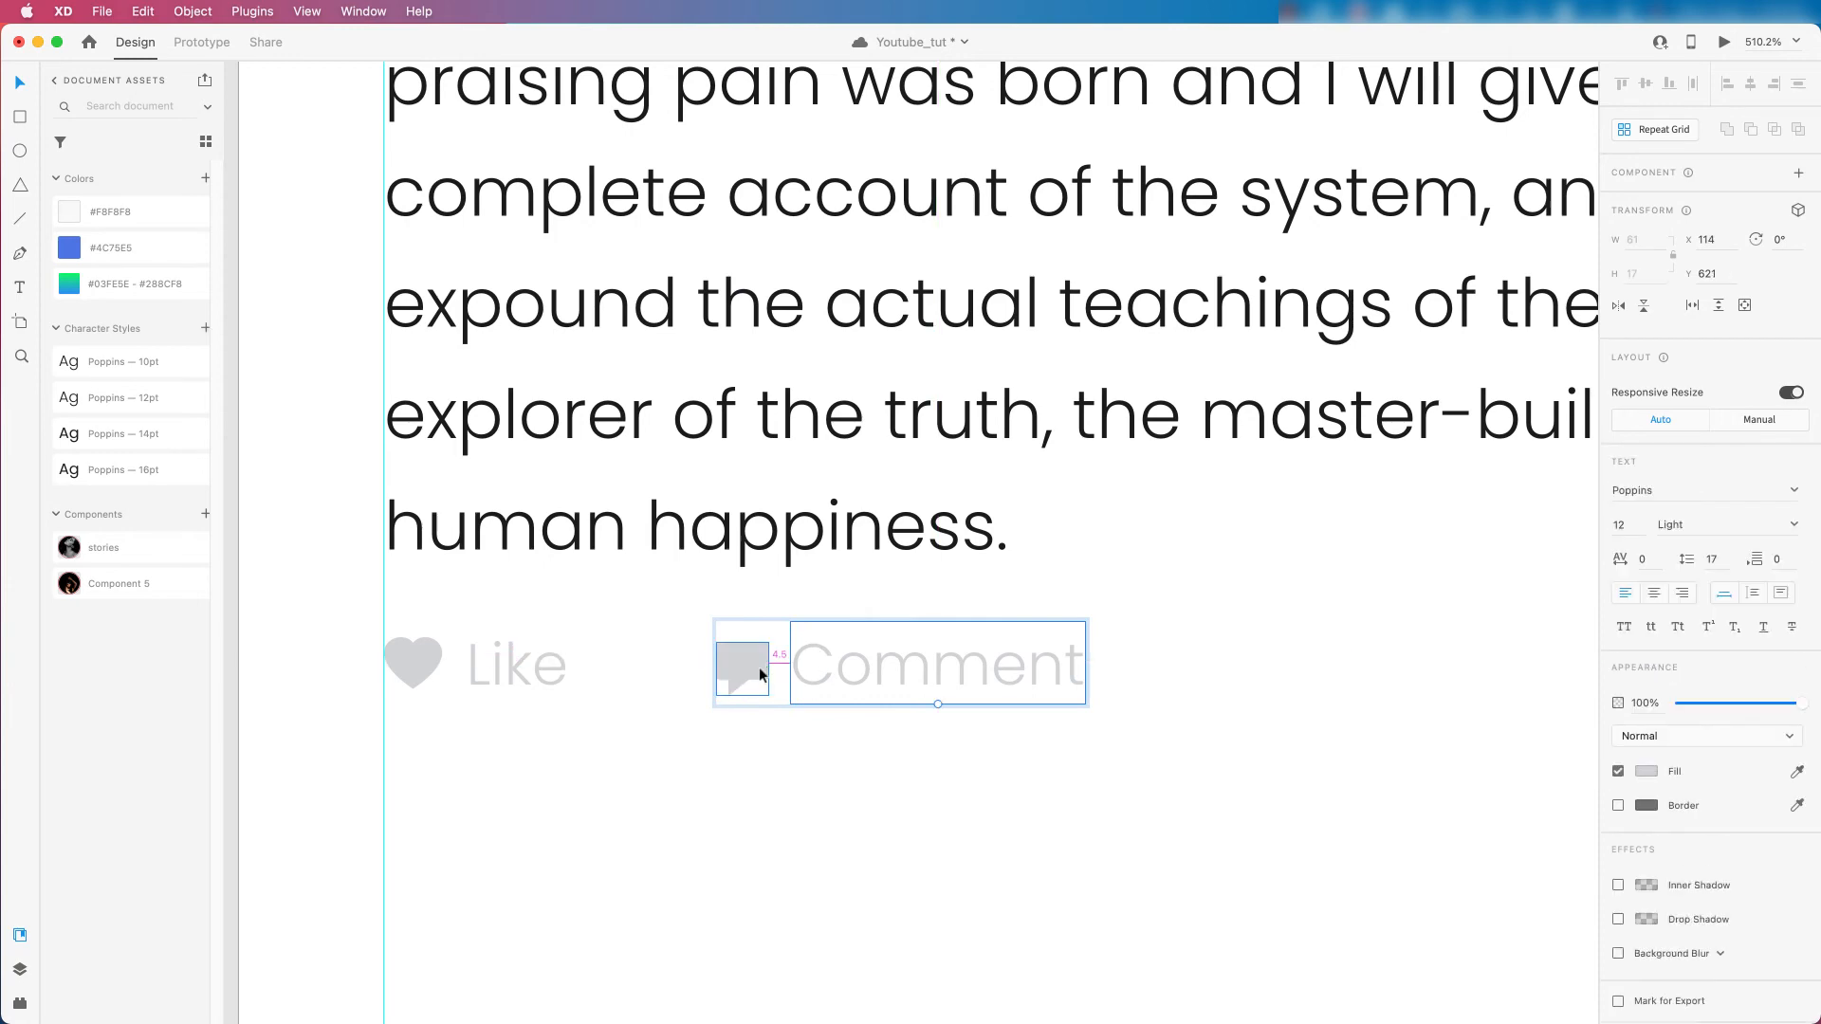
pyautogui.press('Right')
pyautogui.click(1041, 713)
# Group the Like and Comment items beneath the description into a single row.
pyautogui.scroll(-10, 727, 687)
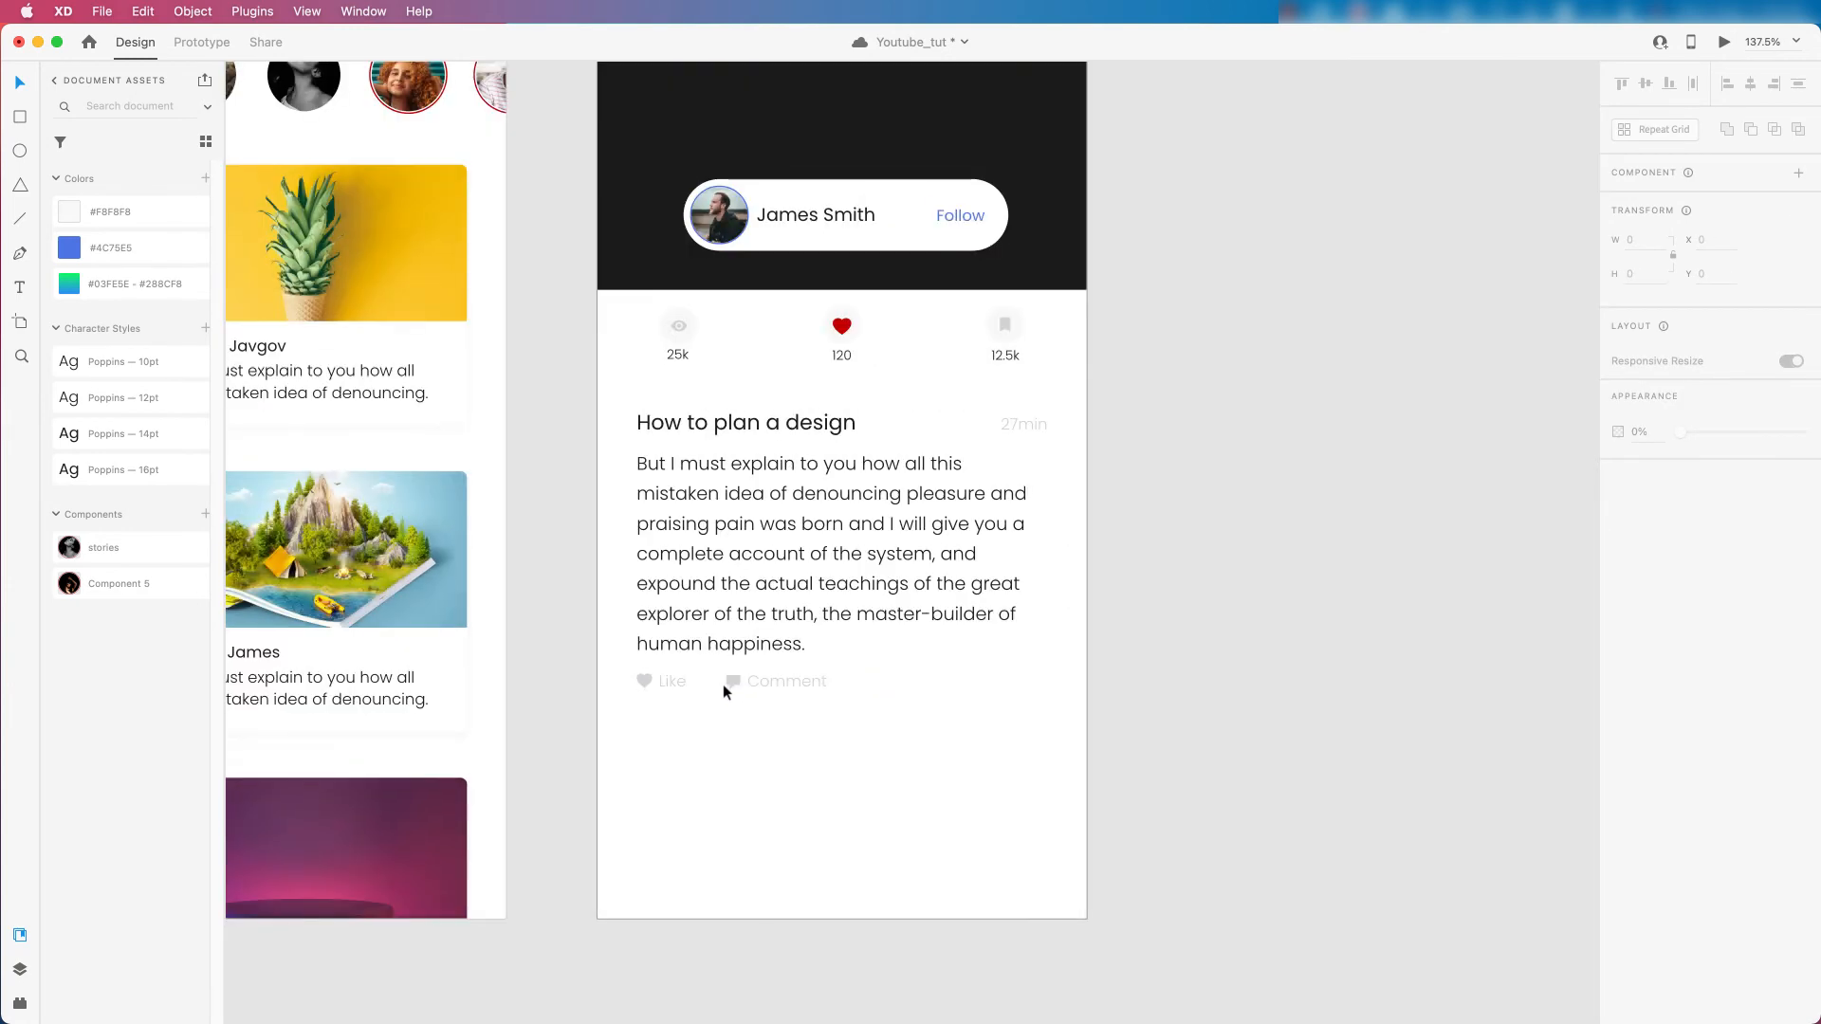
pyautogui.click(785, 426)
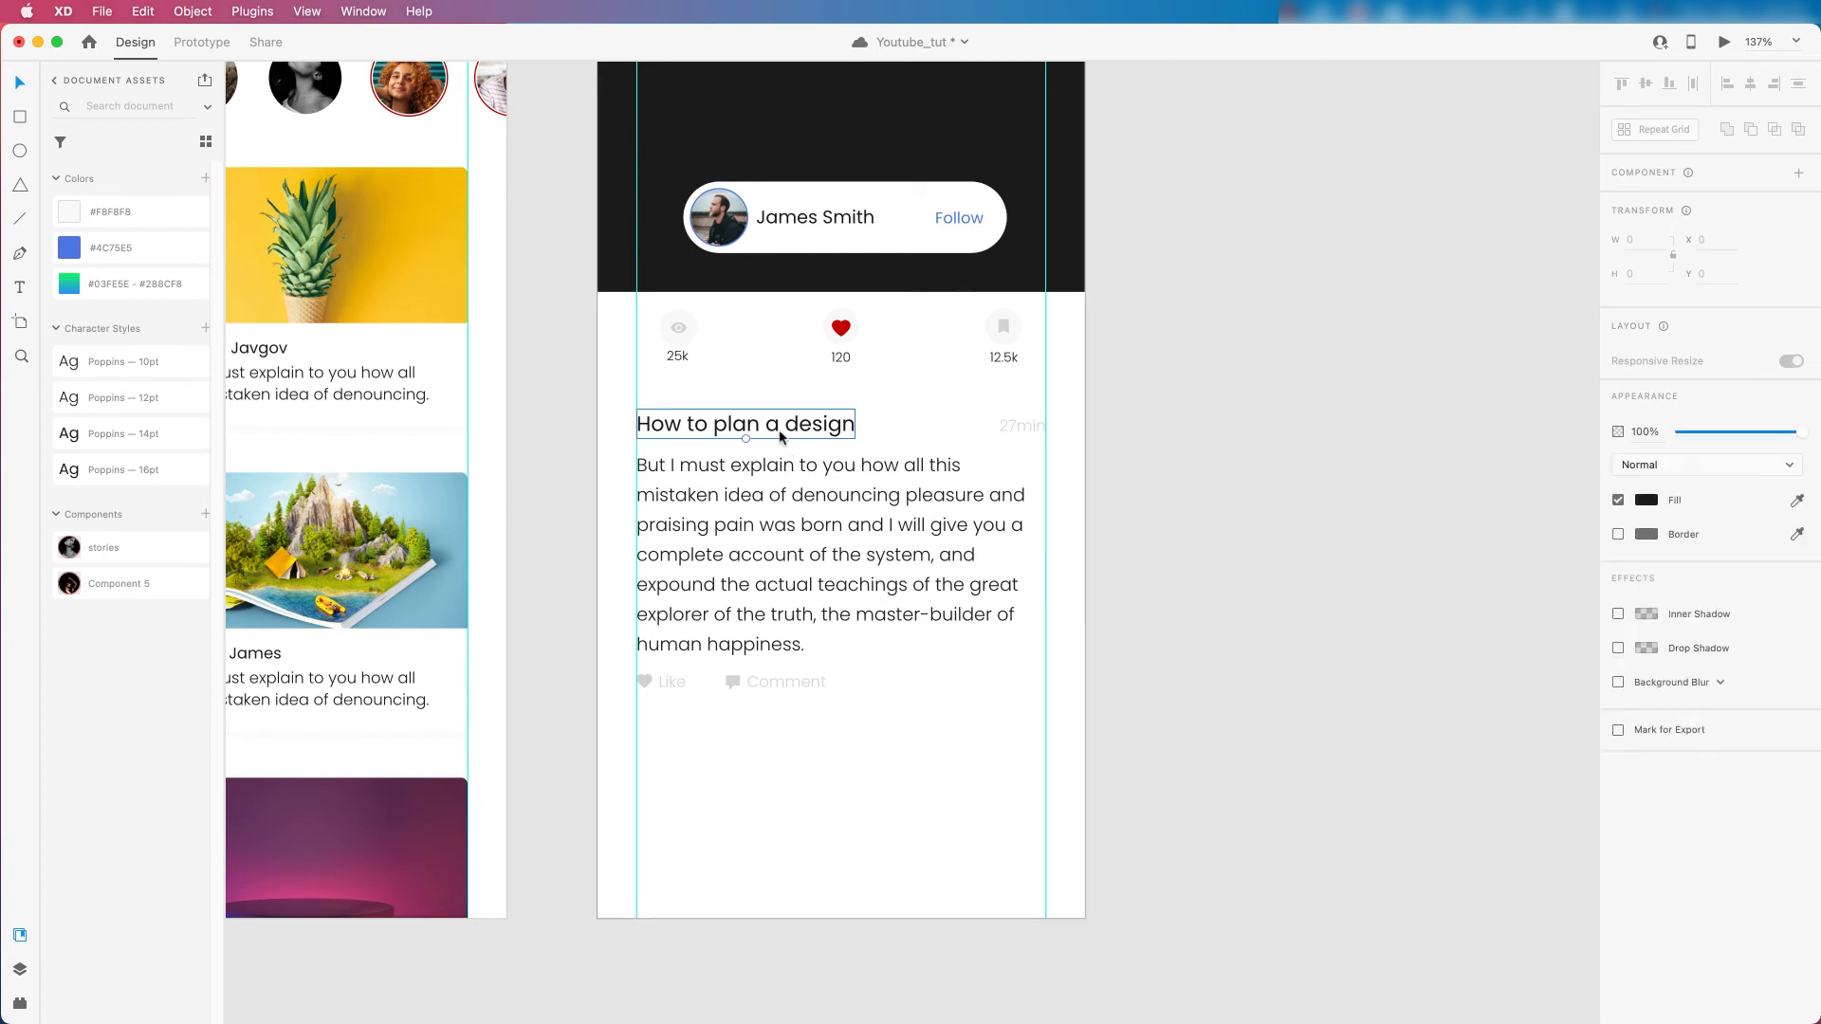
pyautogui.keyDown('shift'); pyautogui.click(1002, 422); pyautogui.keyUp('shift')
pyautogui.keyDown('shift'); pyautogui.click(905, 467); pyautogui.keyUp('shift')
pyautogui.keyDown('shift'); pyautogui.click(766, 681); pyautogui.keyUp('shift')
pyautogui.click(761, 687)
pyautogui.keyDown('shift'); pyautogui.click(659, 685); pyautogui.keyUp('shift')
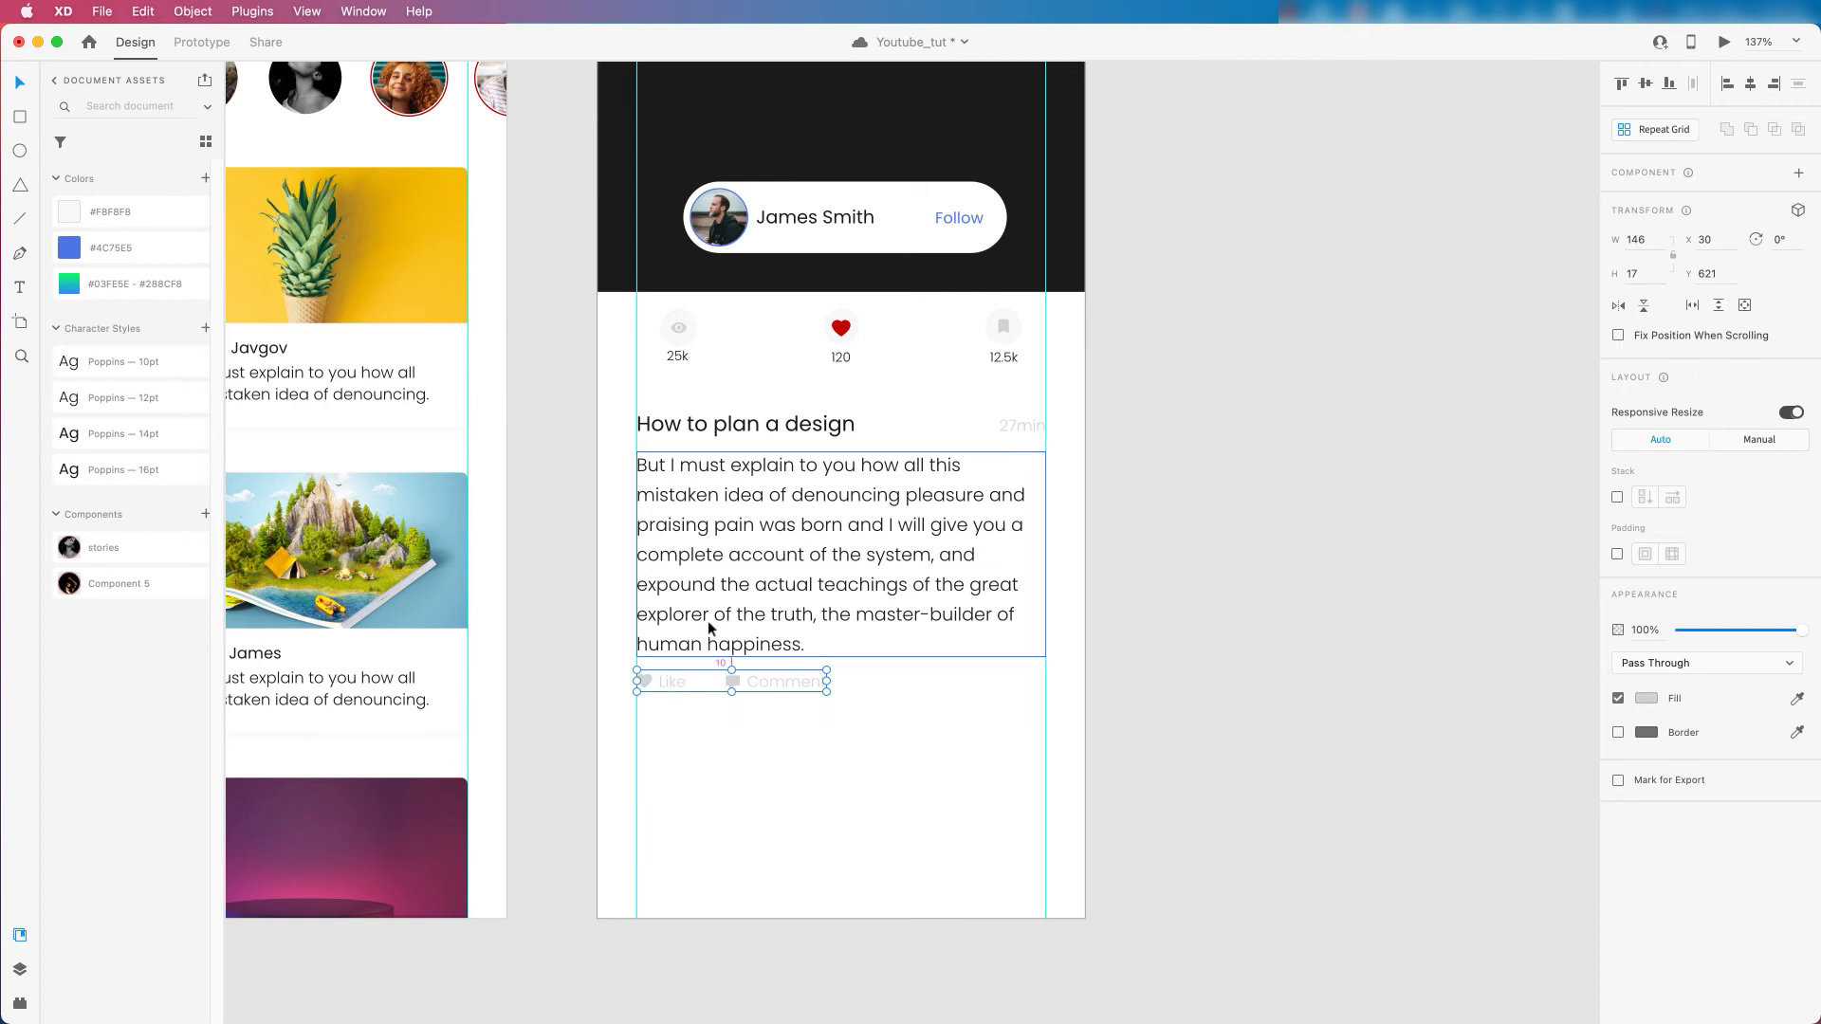
pyautogui.keyDown('shift'); pyautogui.click(736, 618); pyautogui.keyUp('shift')
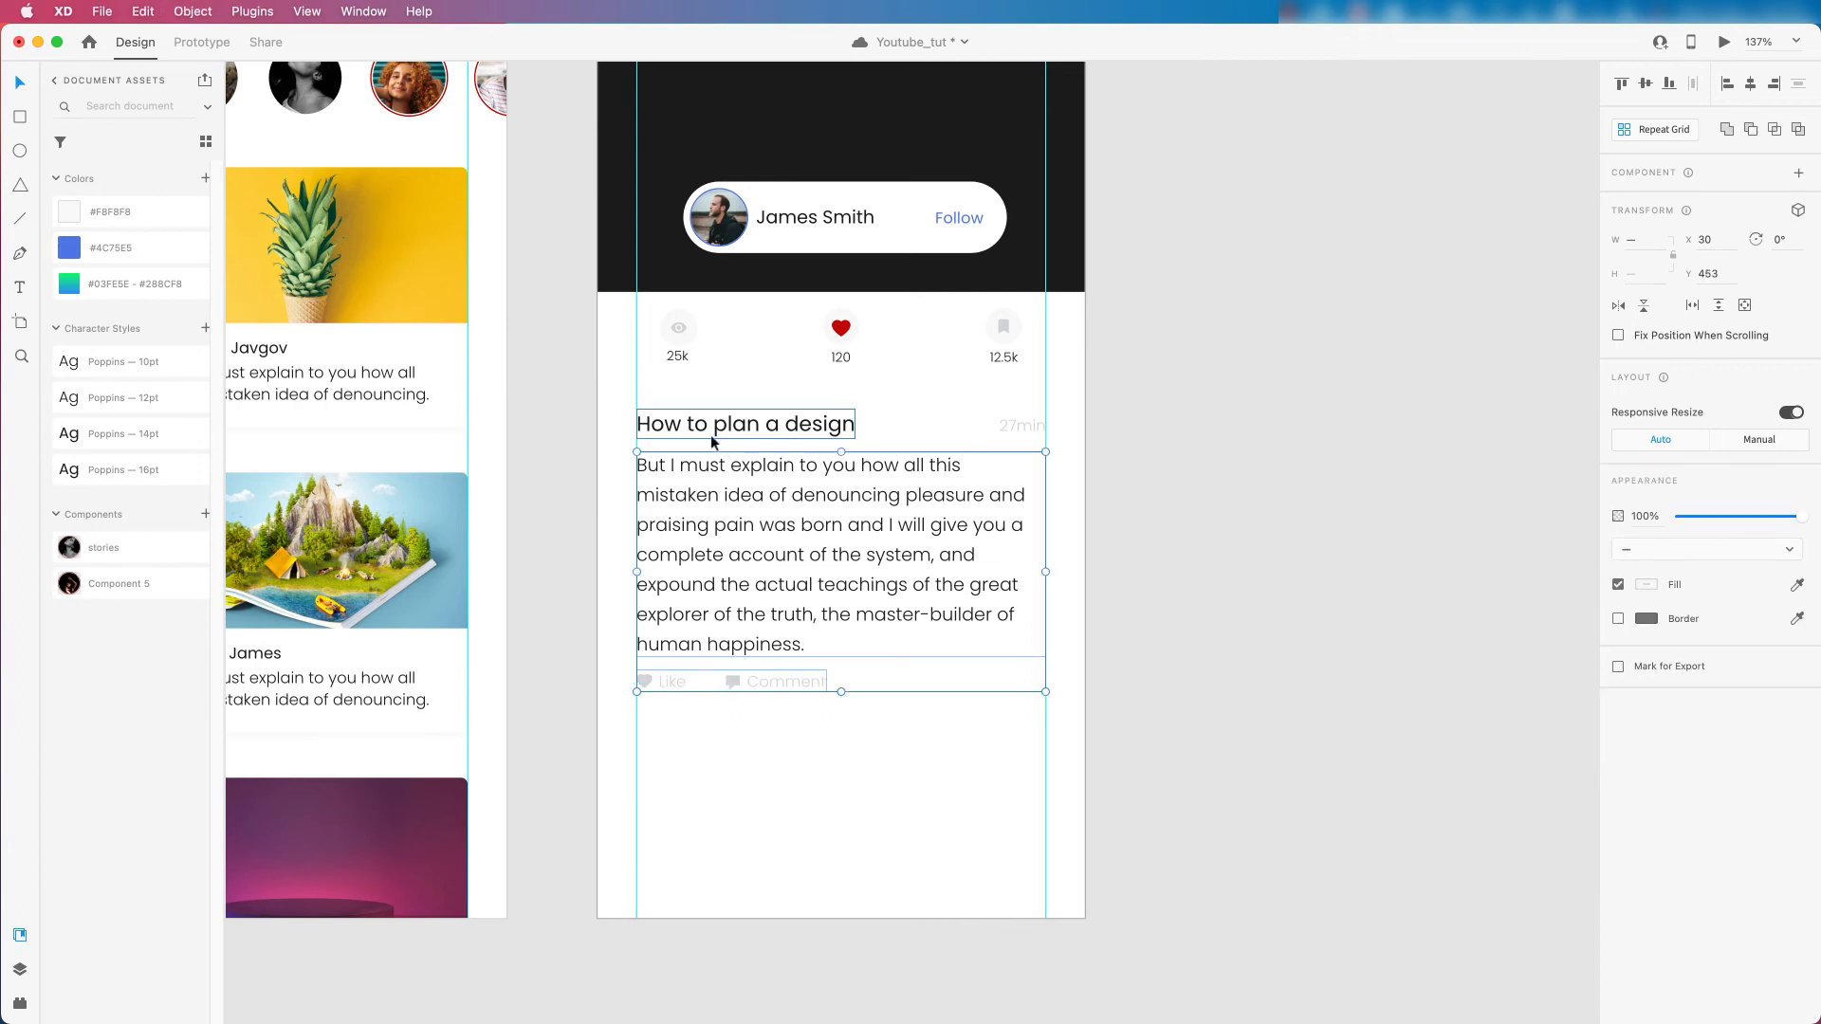
# Group the heading with the "27min" label, group them with the description and Like/Comment row, and apply a vertical stack.
pyautogui.click(1024, 425)
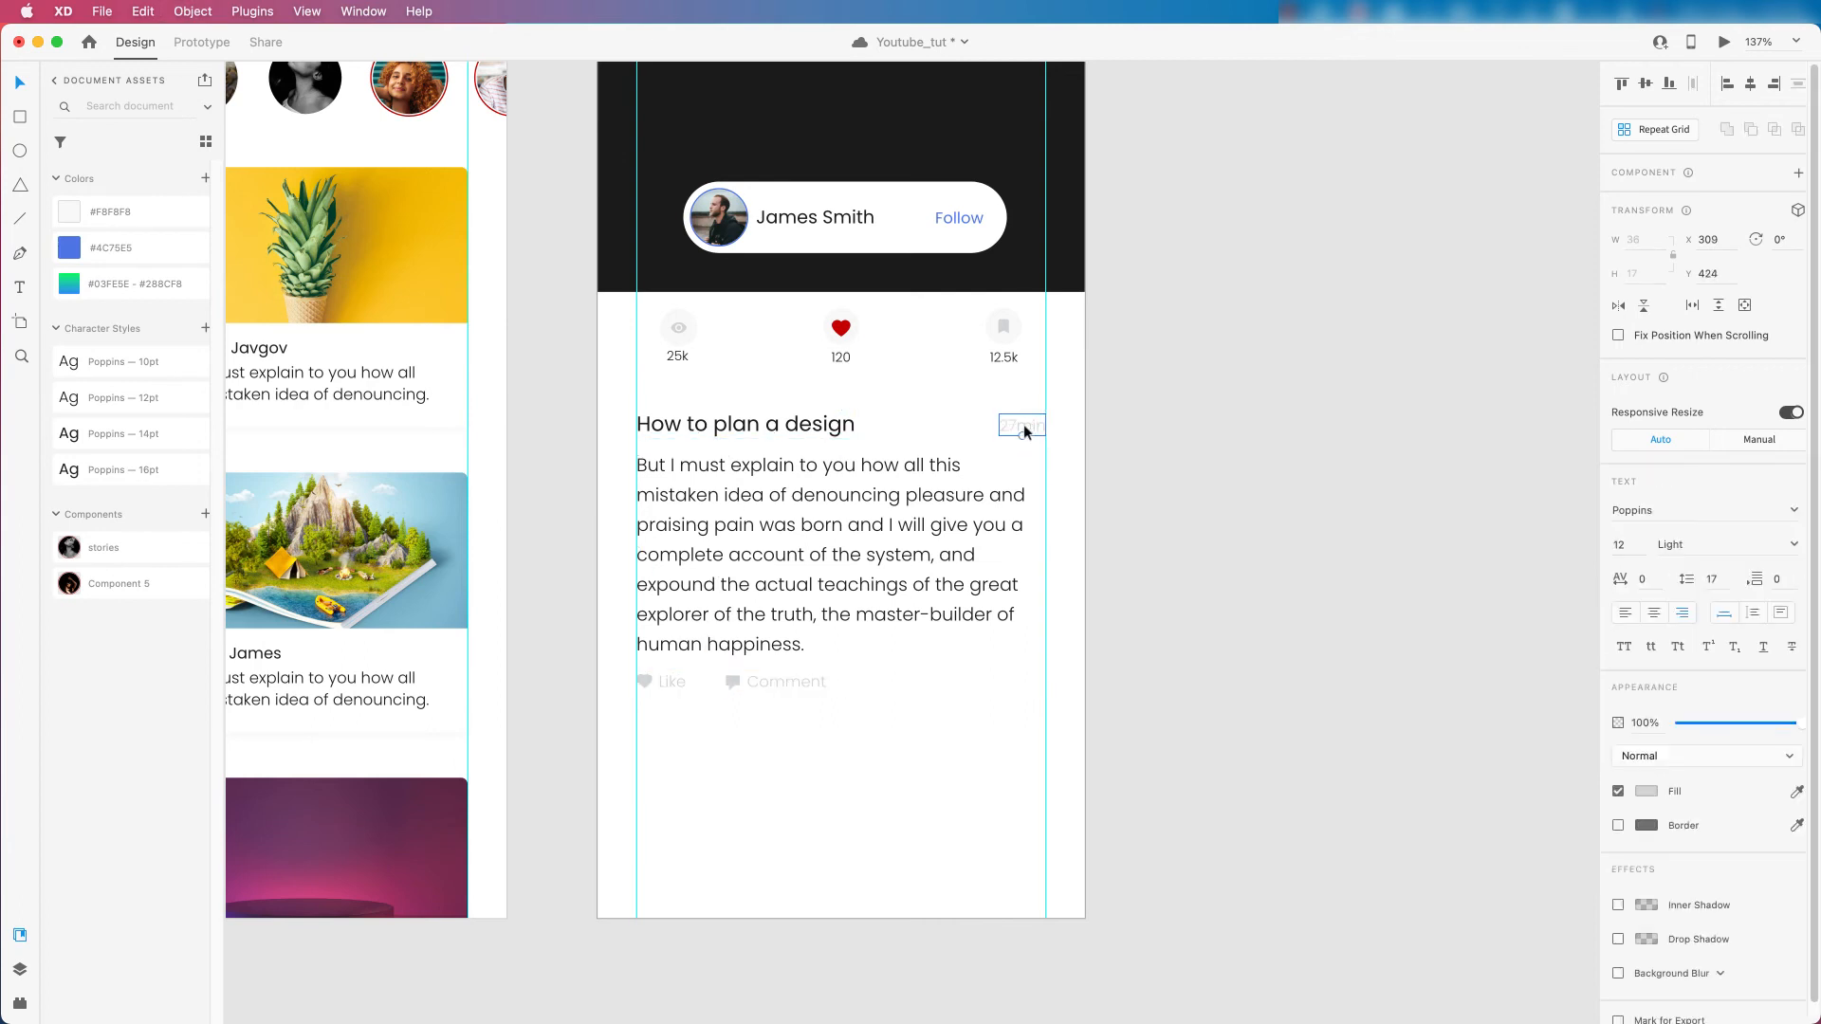
pyautogui.keyDown('shift'); pyautogui.click(841, 433); pyautogui.keyUp('shift')
pyautogui.keyDown('shift'); pyautogui.click(677, 470); pyautogui.keyUp('shift')
pyautogui.keyDown('shift'); pyautogui.click(742, 680); pyautogui.keyUp('shift')
pyautogui.press('super+g')
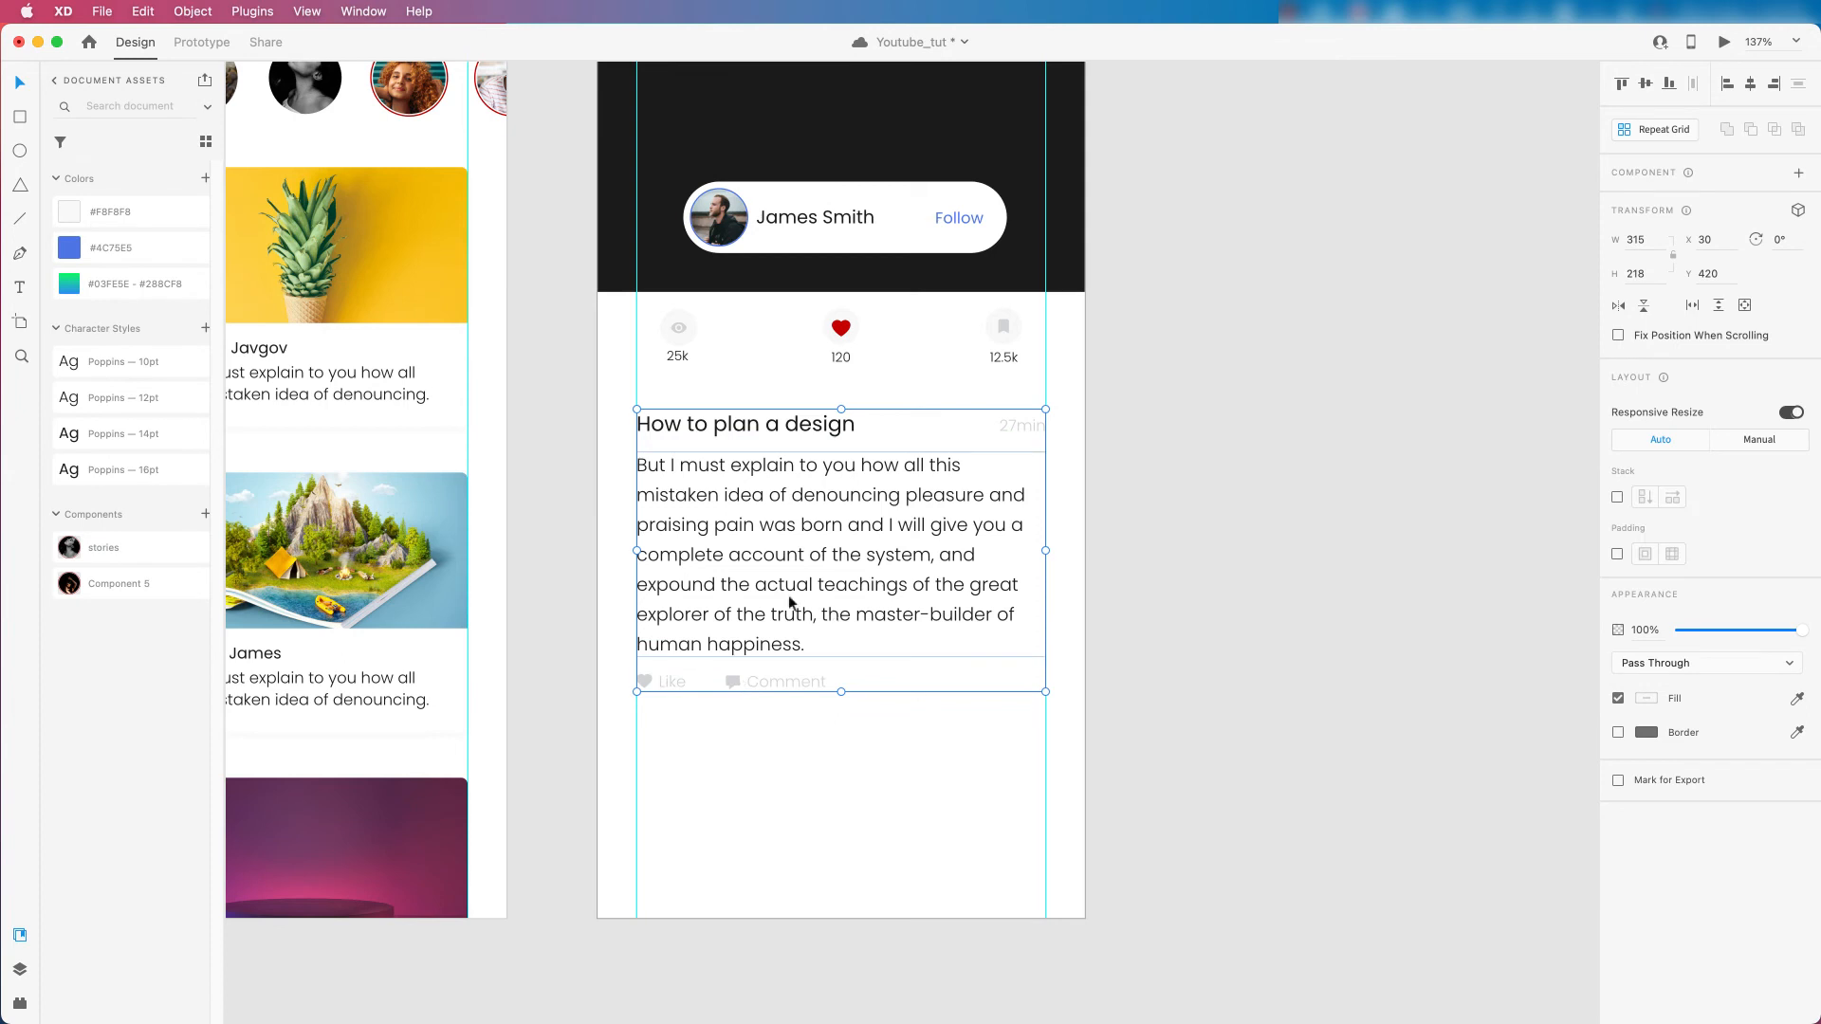
pyautogui.click(1617, 497)
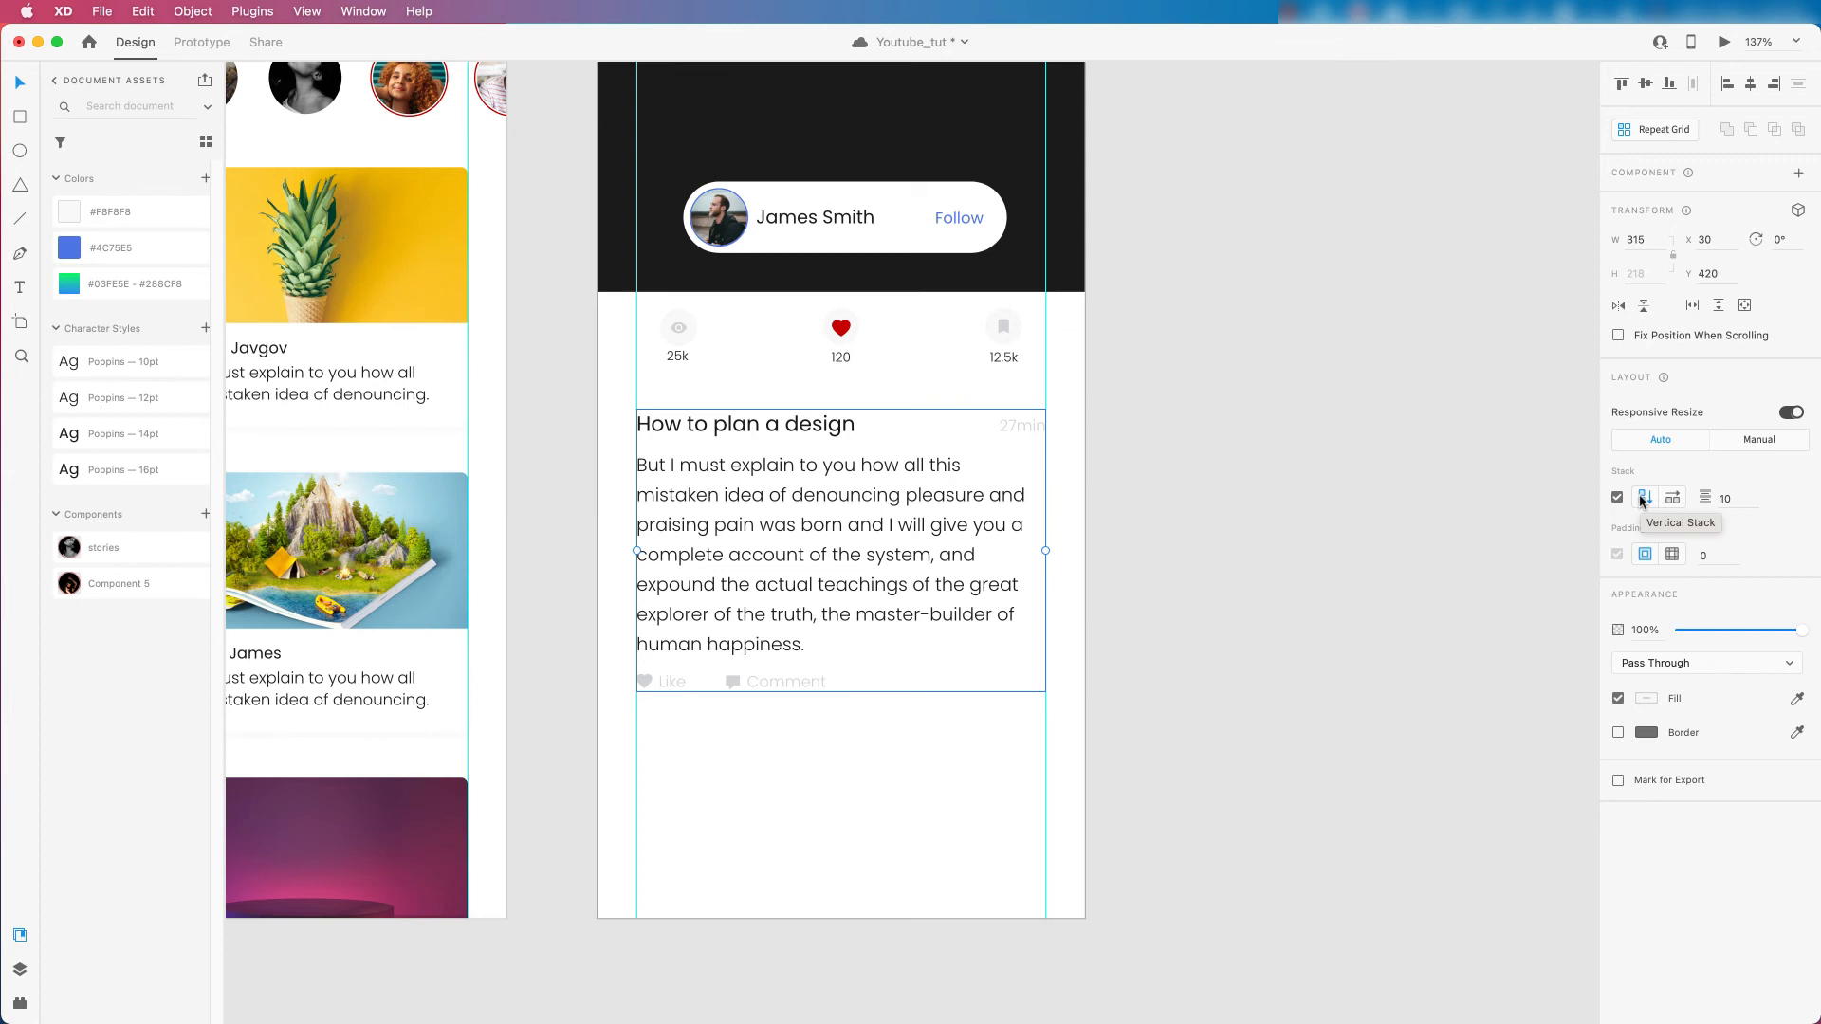
# Test the vertical stack by adding filler text after "human happiness." in the description and deleting it again.
pyautogui.doubleClick(814, 615)
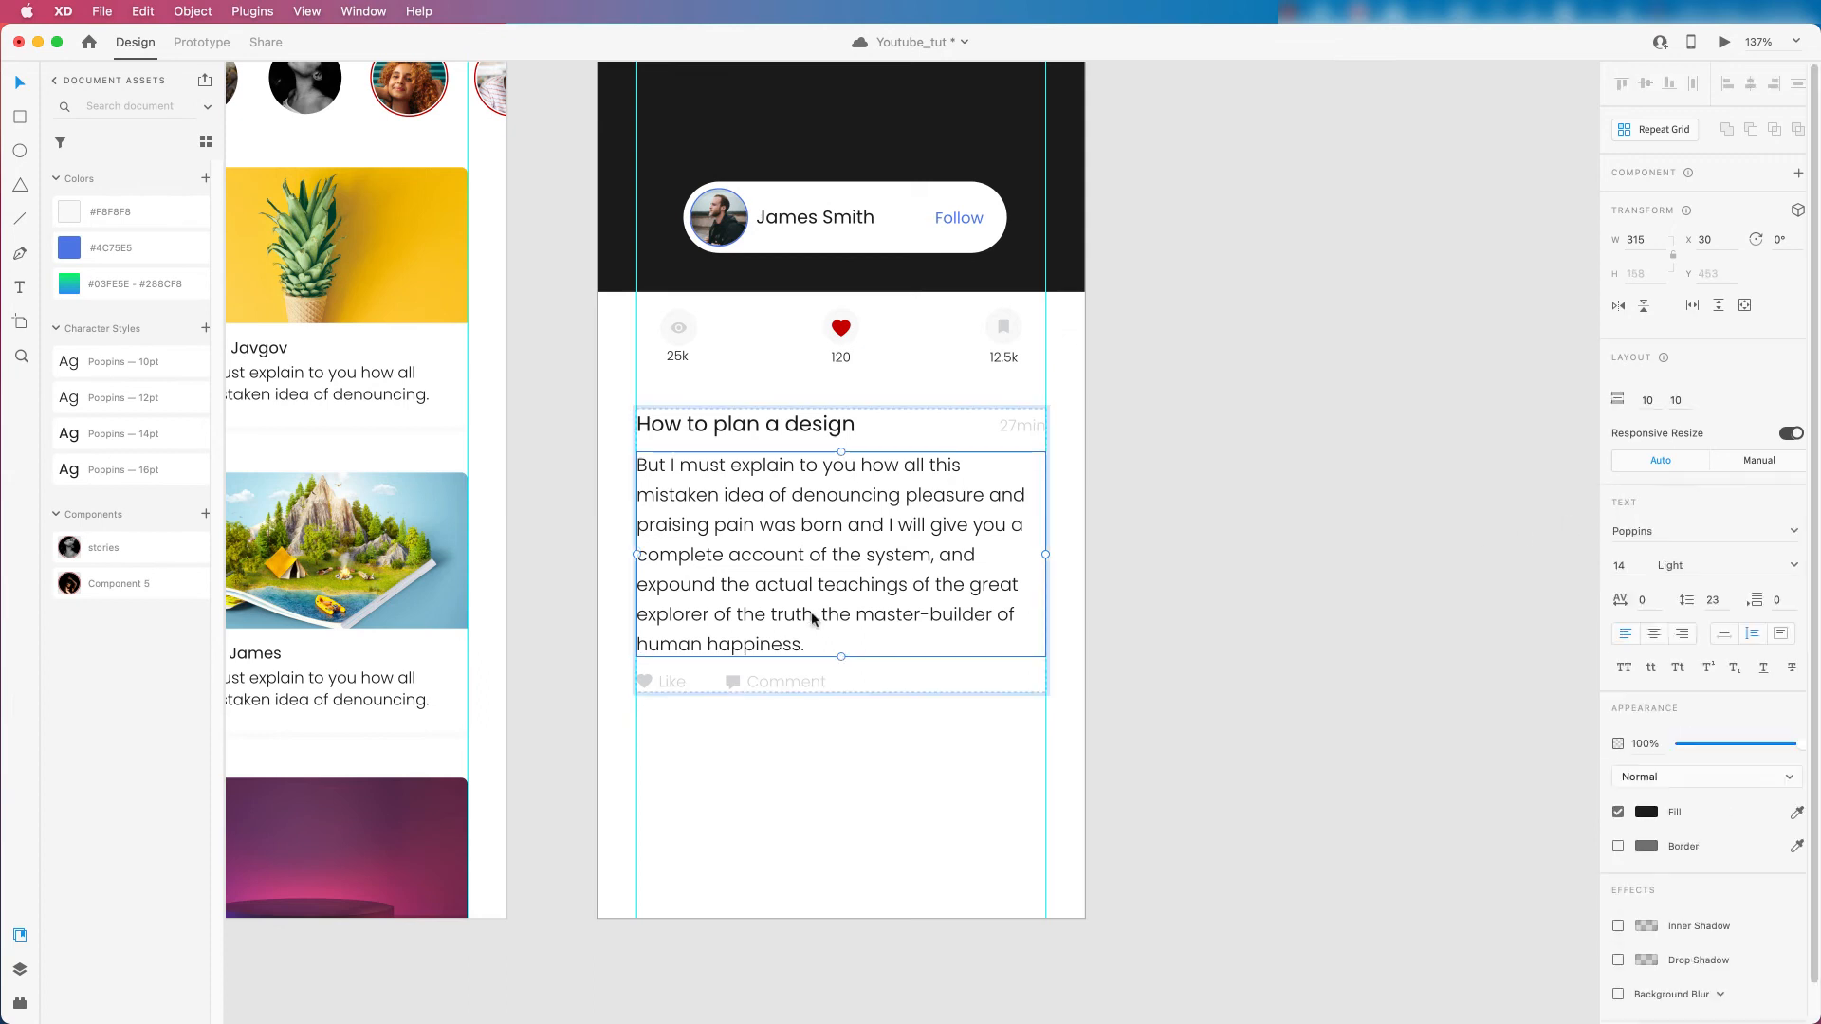
pyautogui.doubleClick(812, 639)
pyautogui.click(811, 641)
pyautogui.write('master-builder of human happiness. Dggdg ')
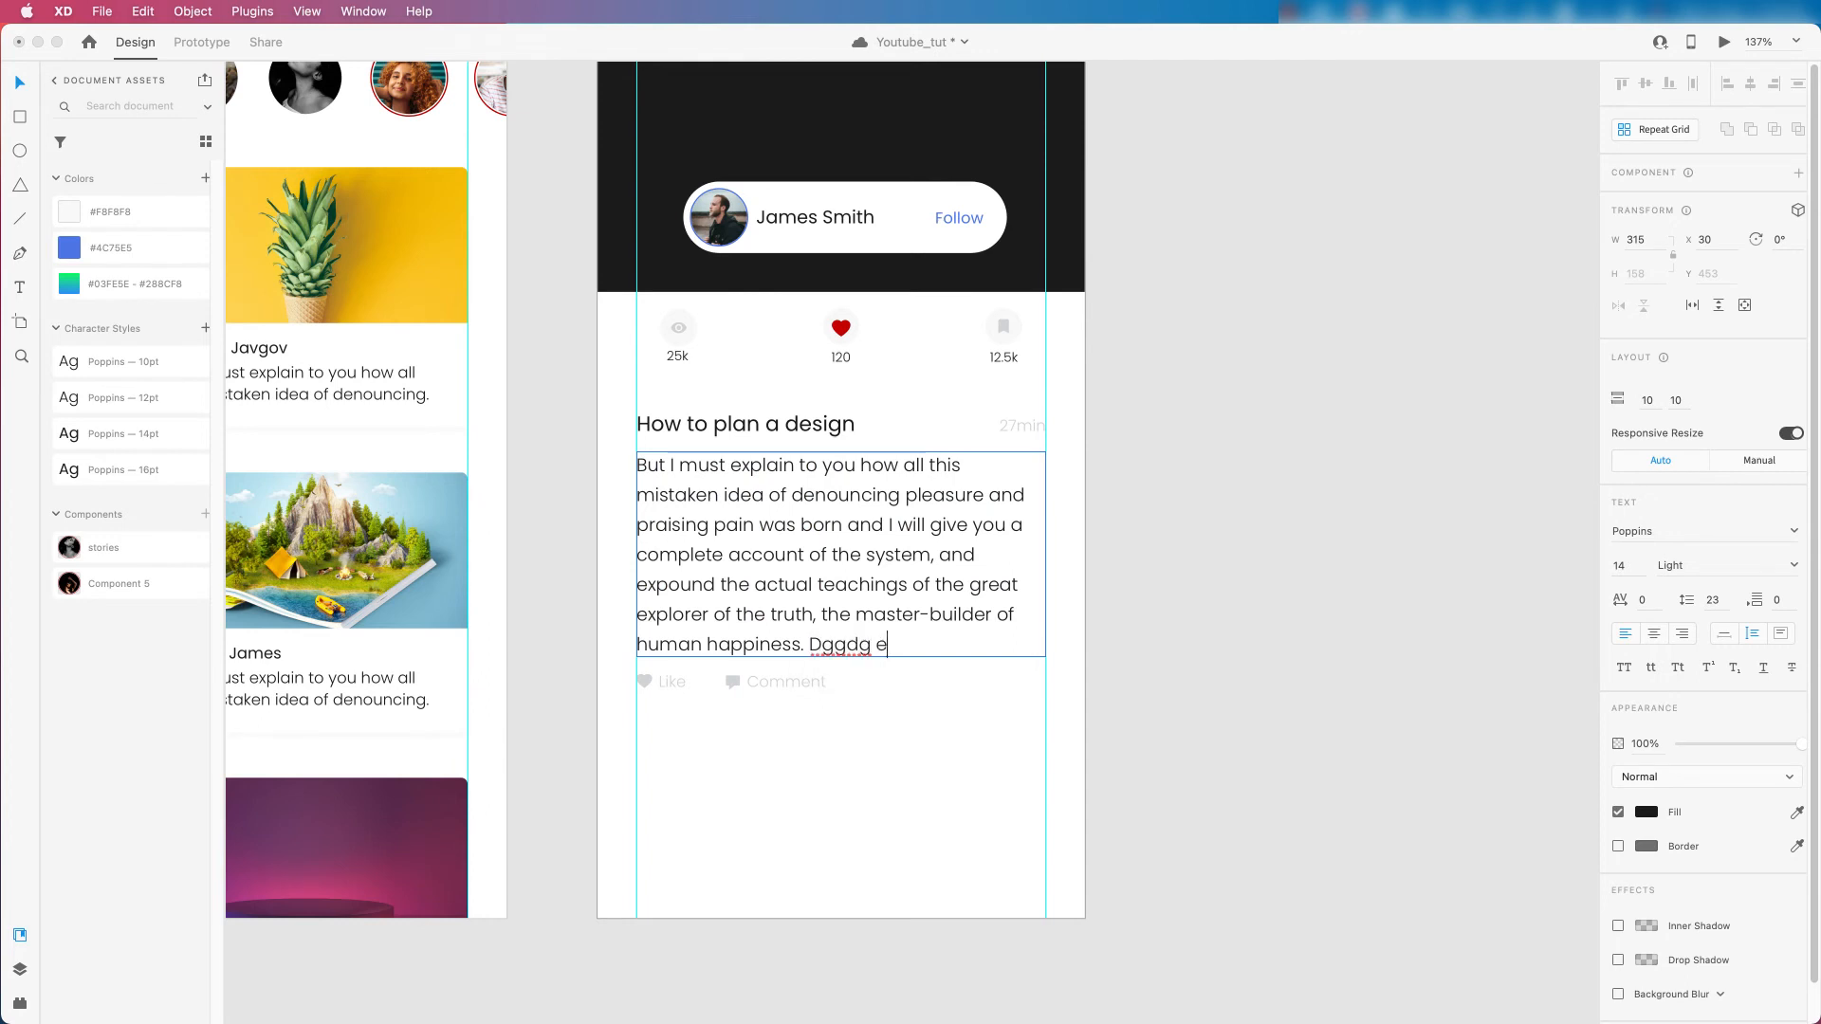
pyautogui.write('egsefgewtewtewtewt etetgdrgtgdgdf')
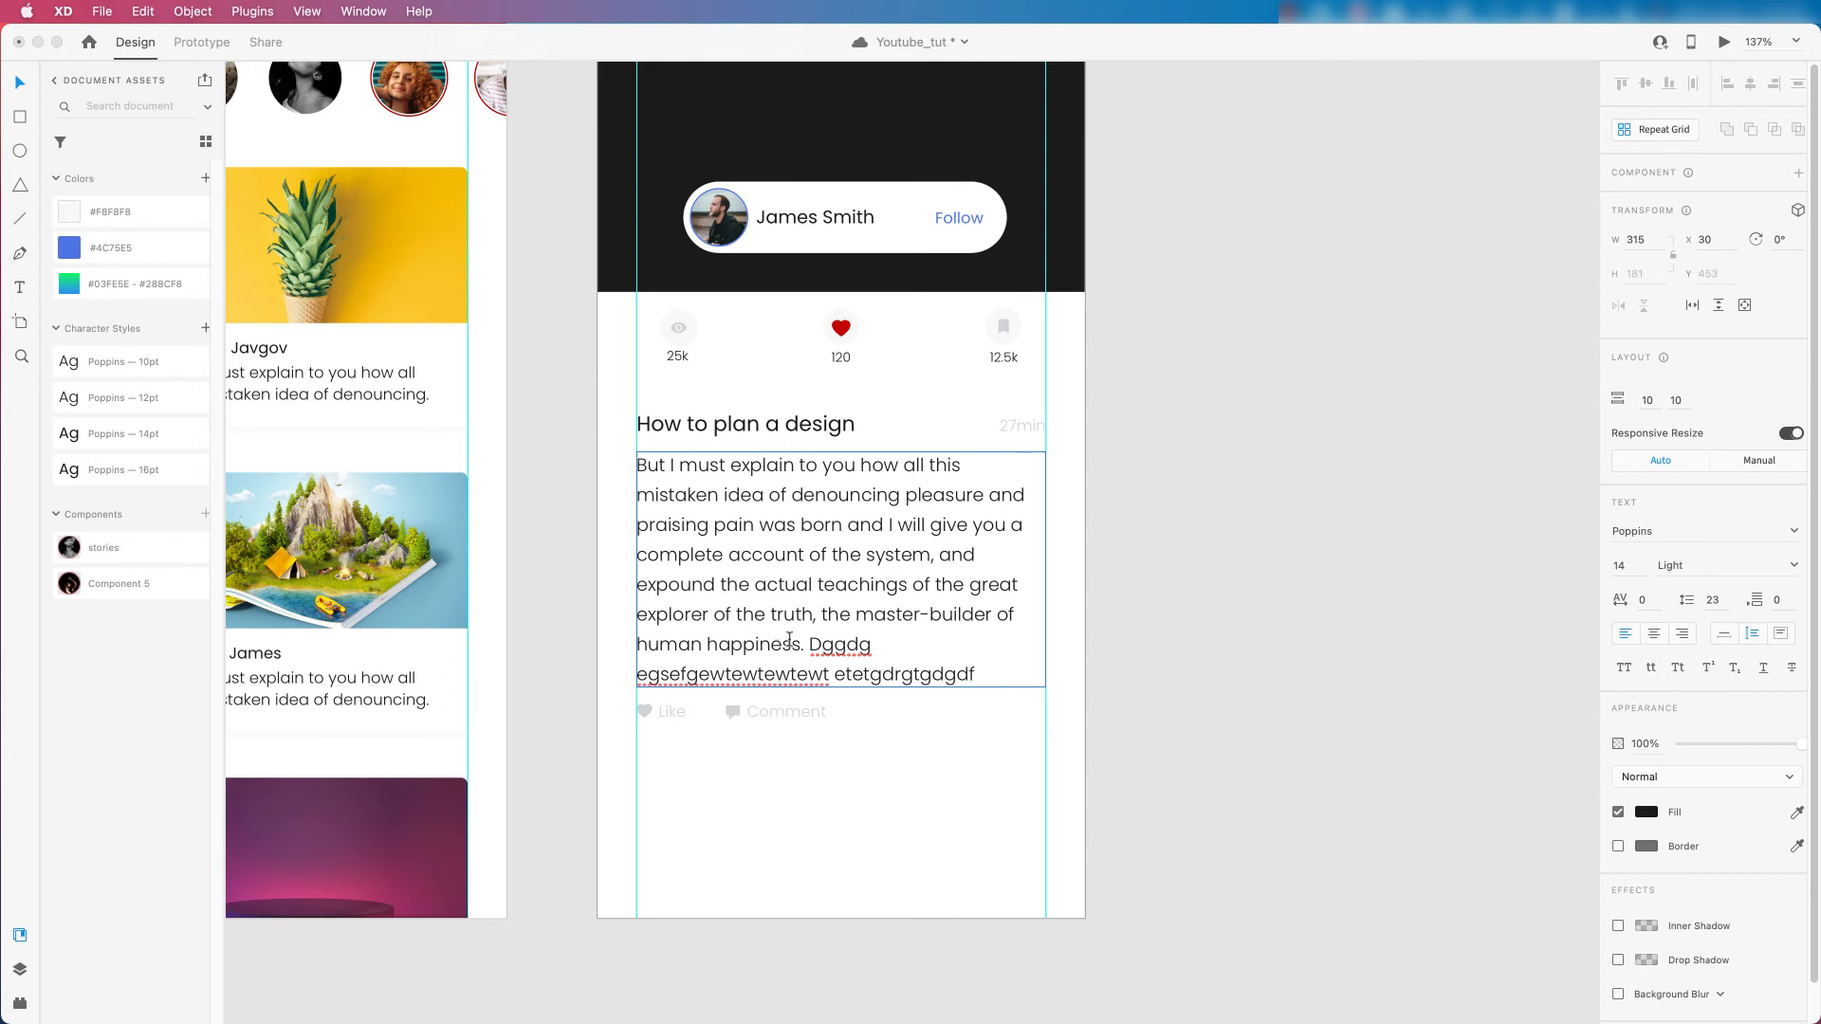
pyautogui.press('super+z')
pyautogui.moveTo(892, 642); pyautogui.dragTo(811, 635)
pyautogui.press('BackSpace')
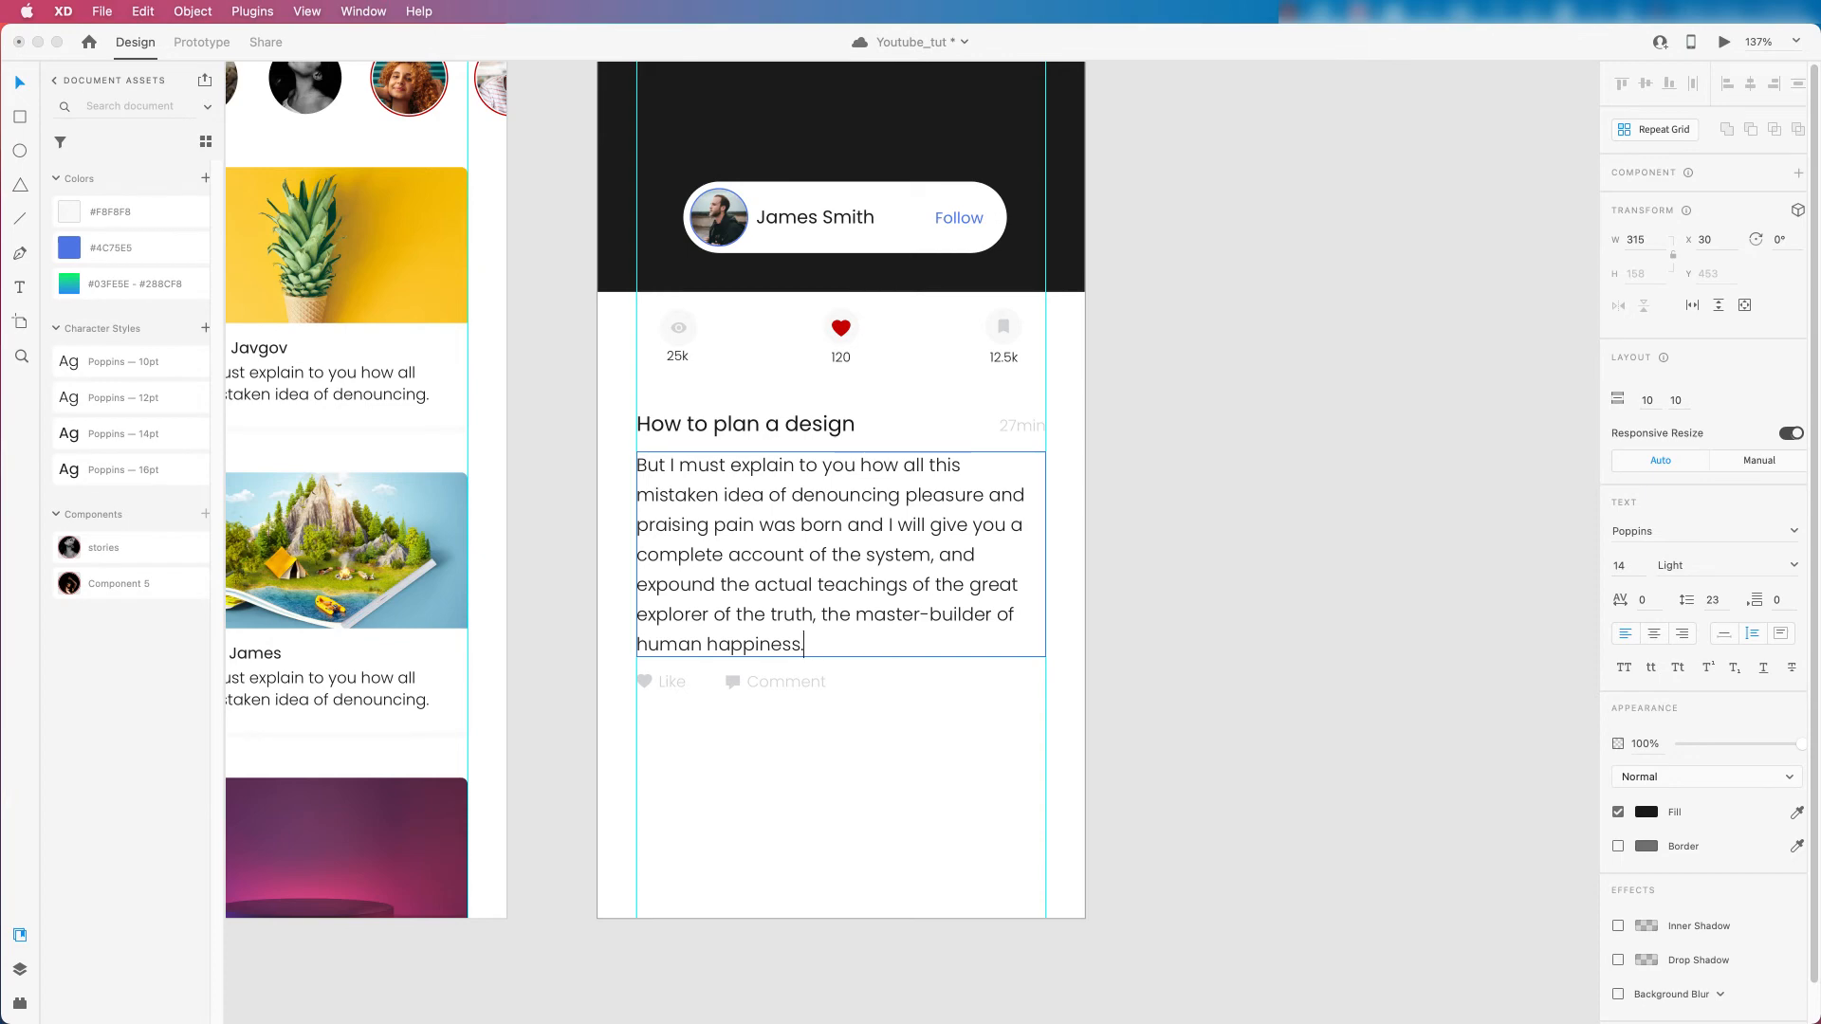
# Deselect the stacked post content and save the document.
pyautogui.click(1120, 637)
pyautogui.click(1070, 577)
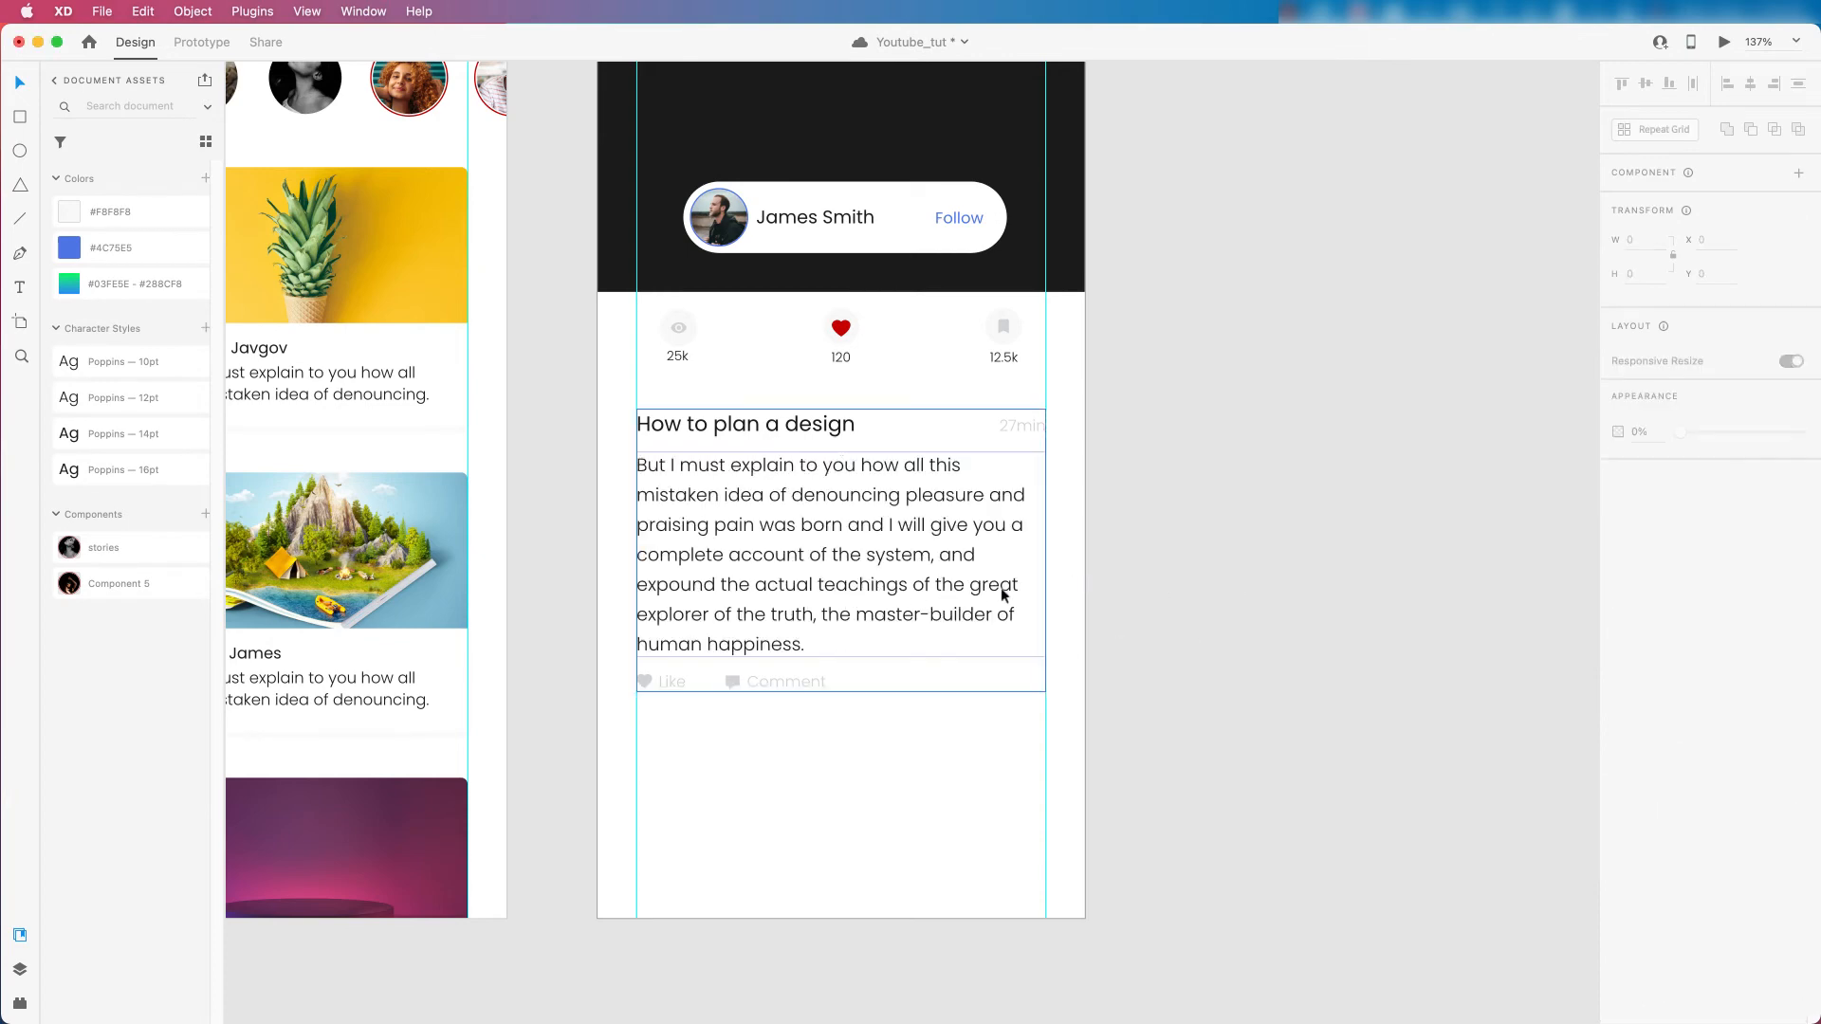
pyautogui.scroll(-3, 823, 588)
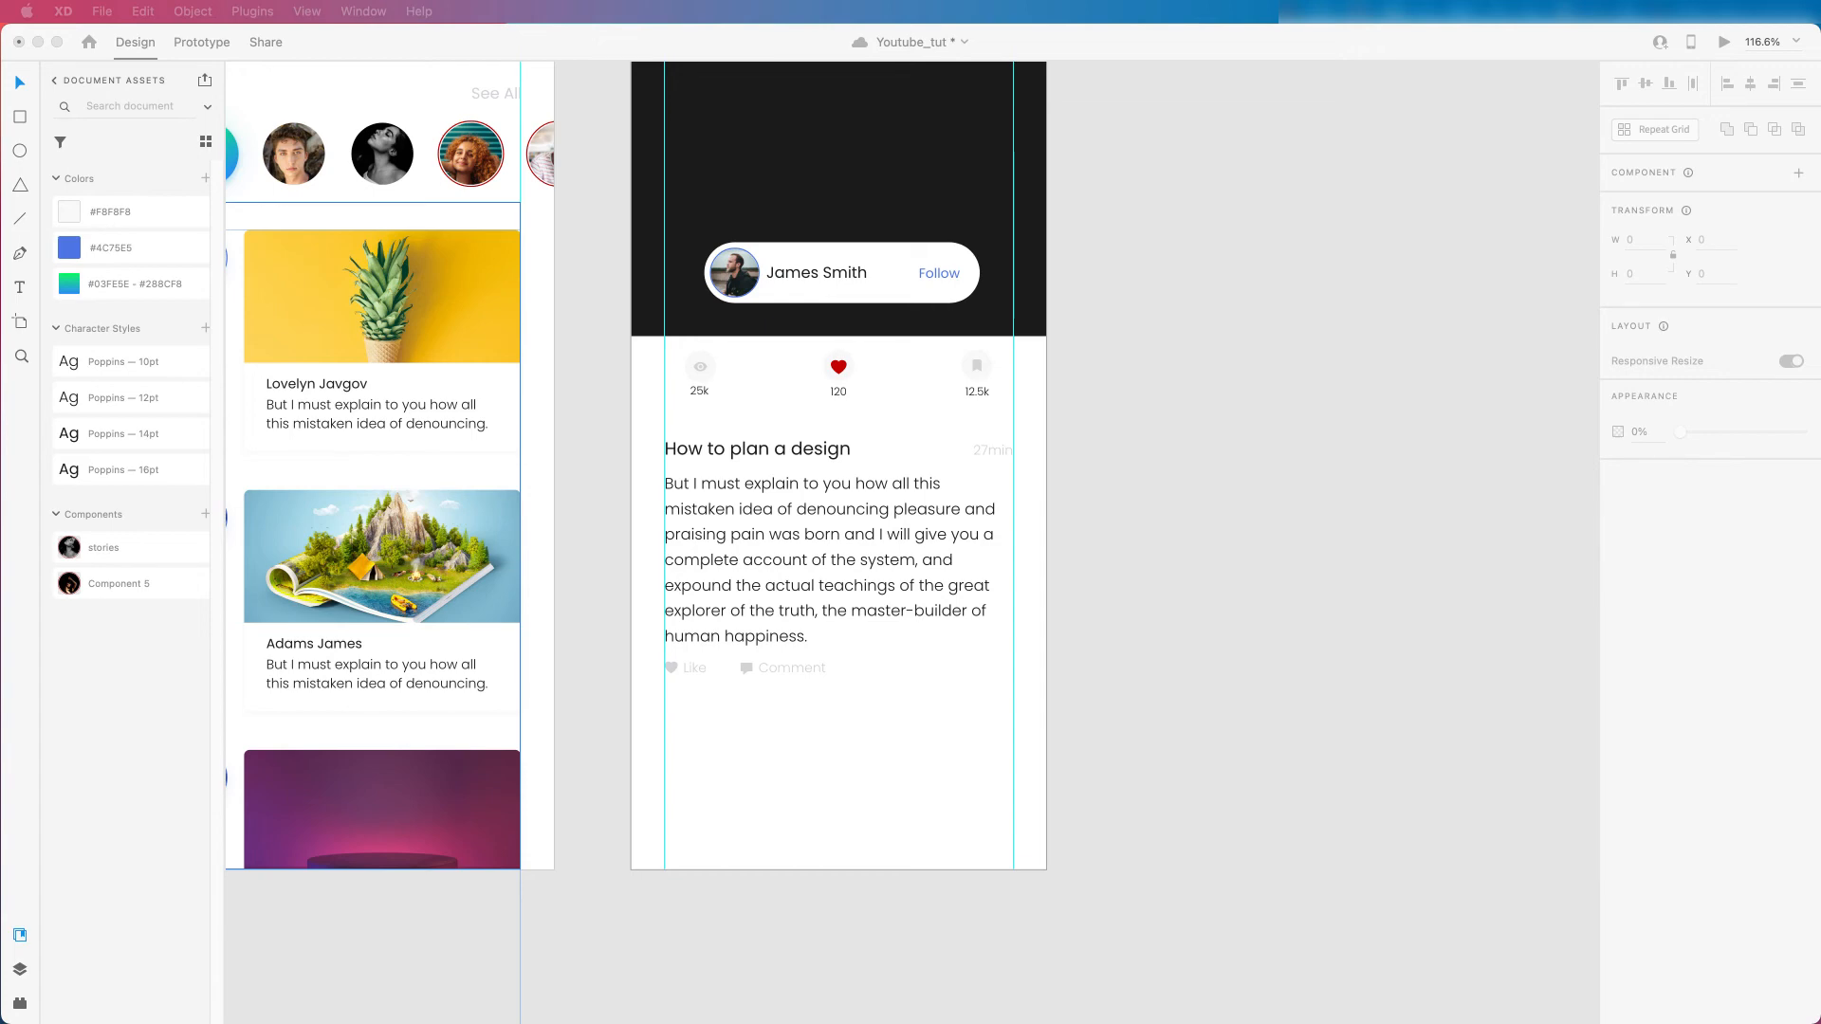
pyautogui.press('cmd+s')
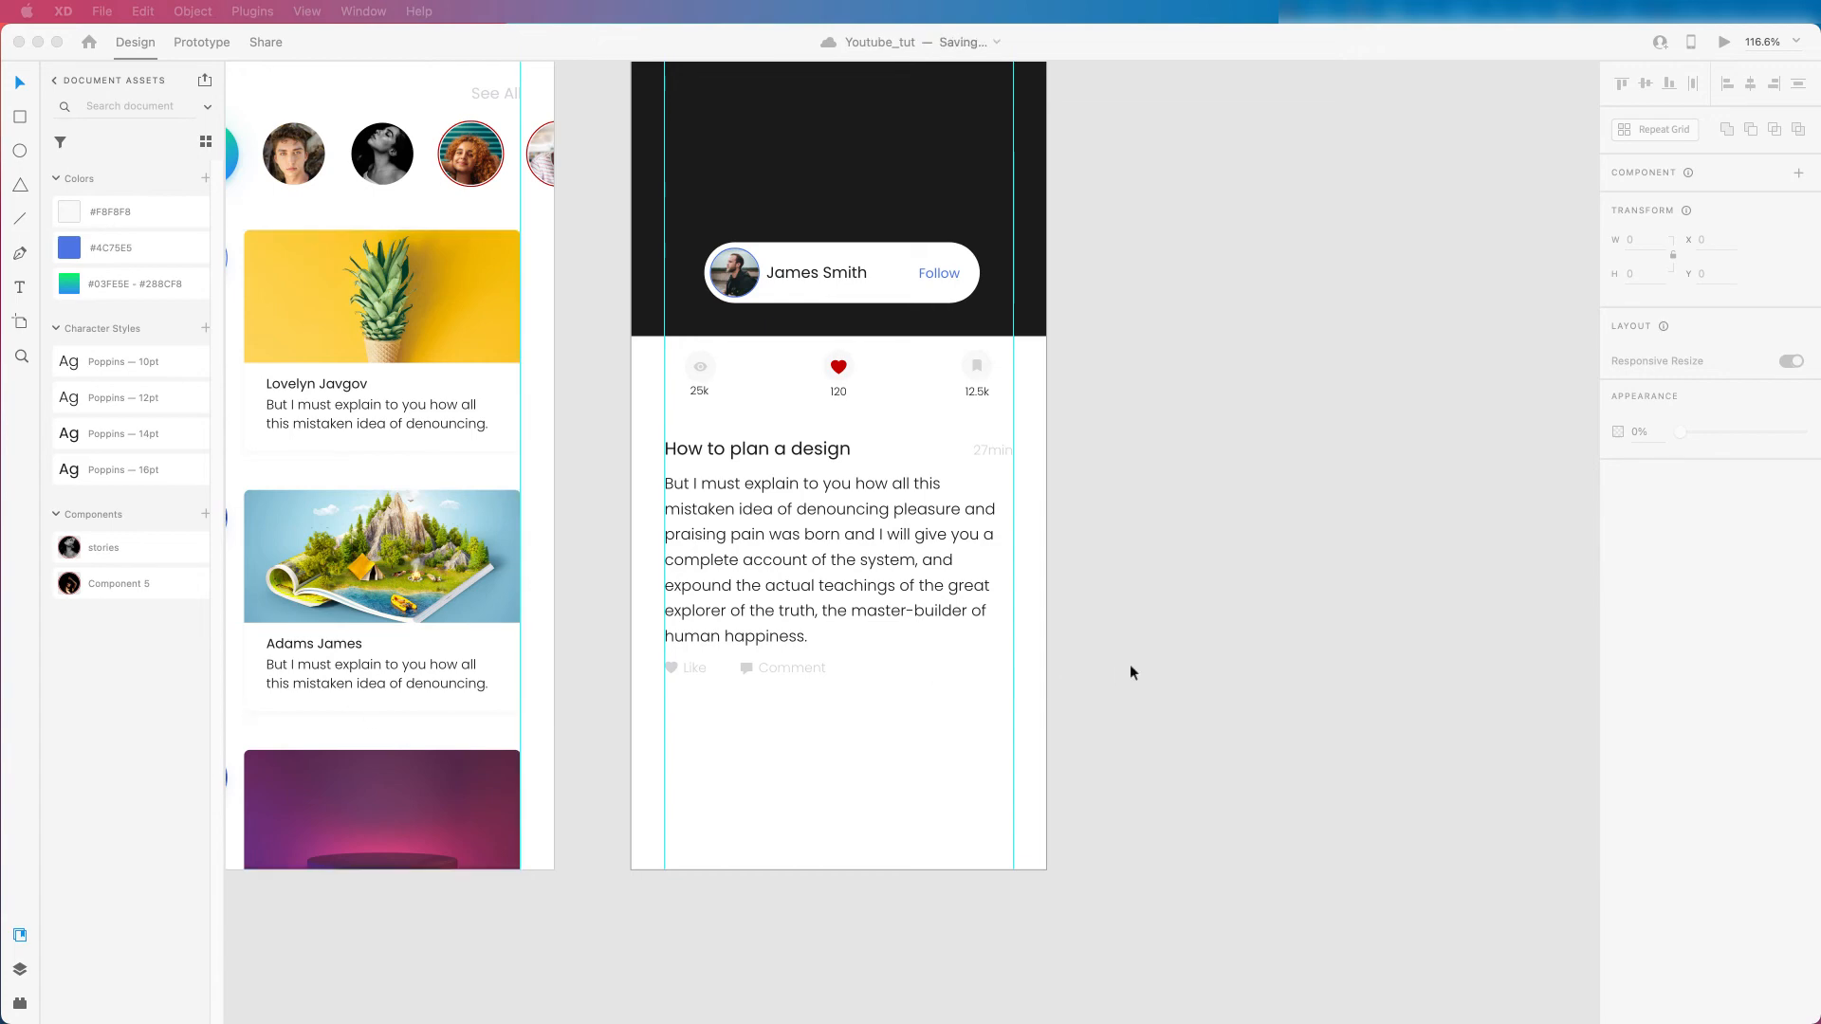
# Duplicate the "How to plan a design" heading 20 px below the Like/Comment row and change its text to "Comment".
pyautogui.scroll(5, 842, 679)
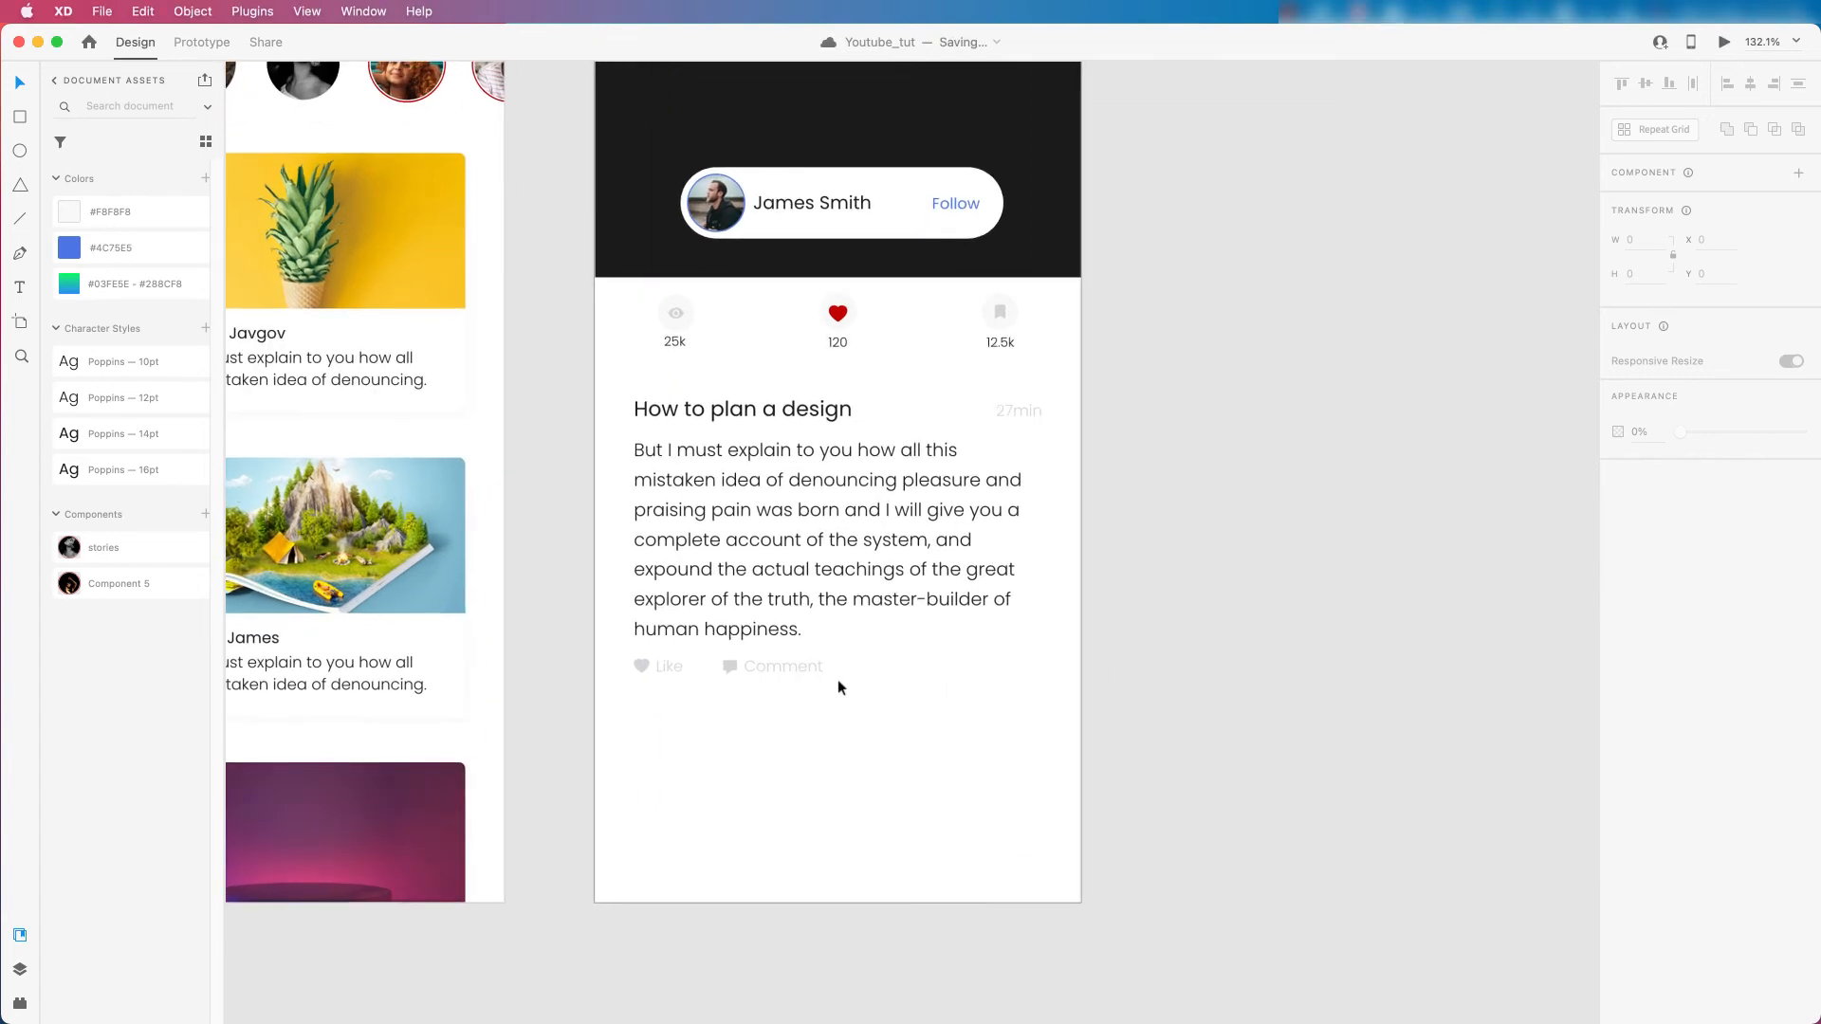
pyautogui.doubleClick(681, 395)
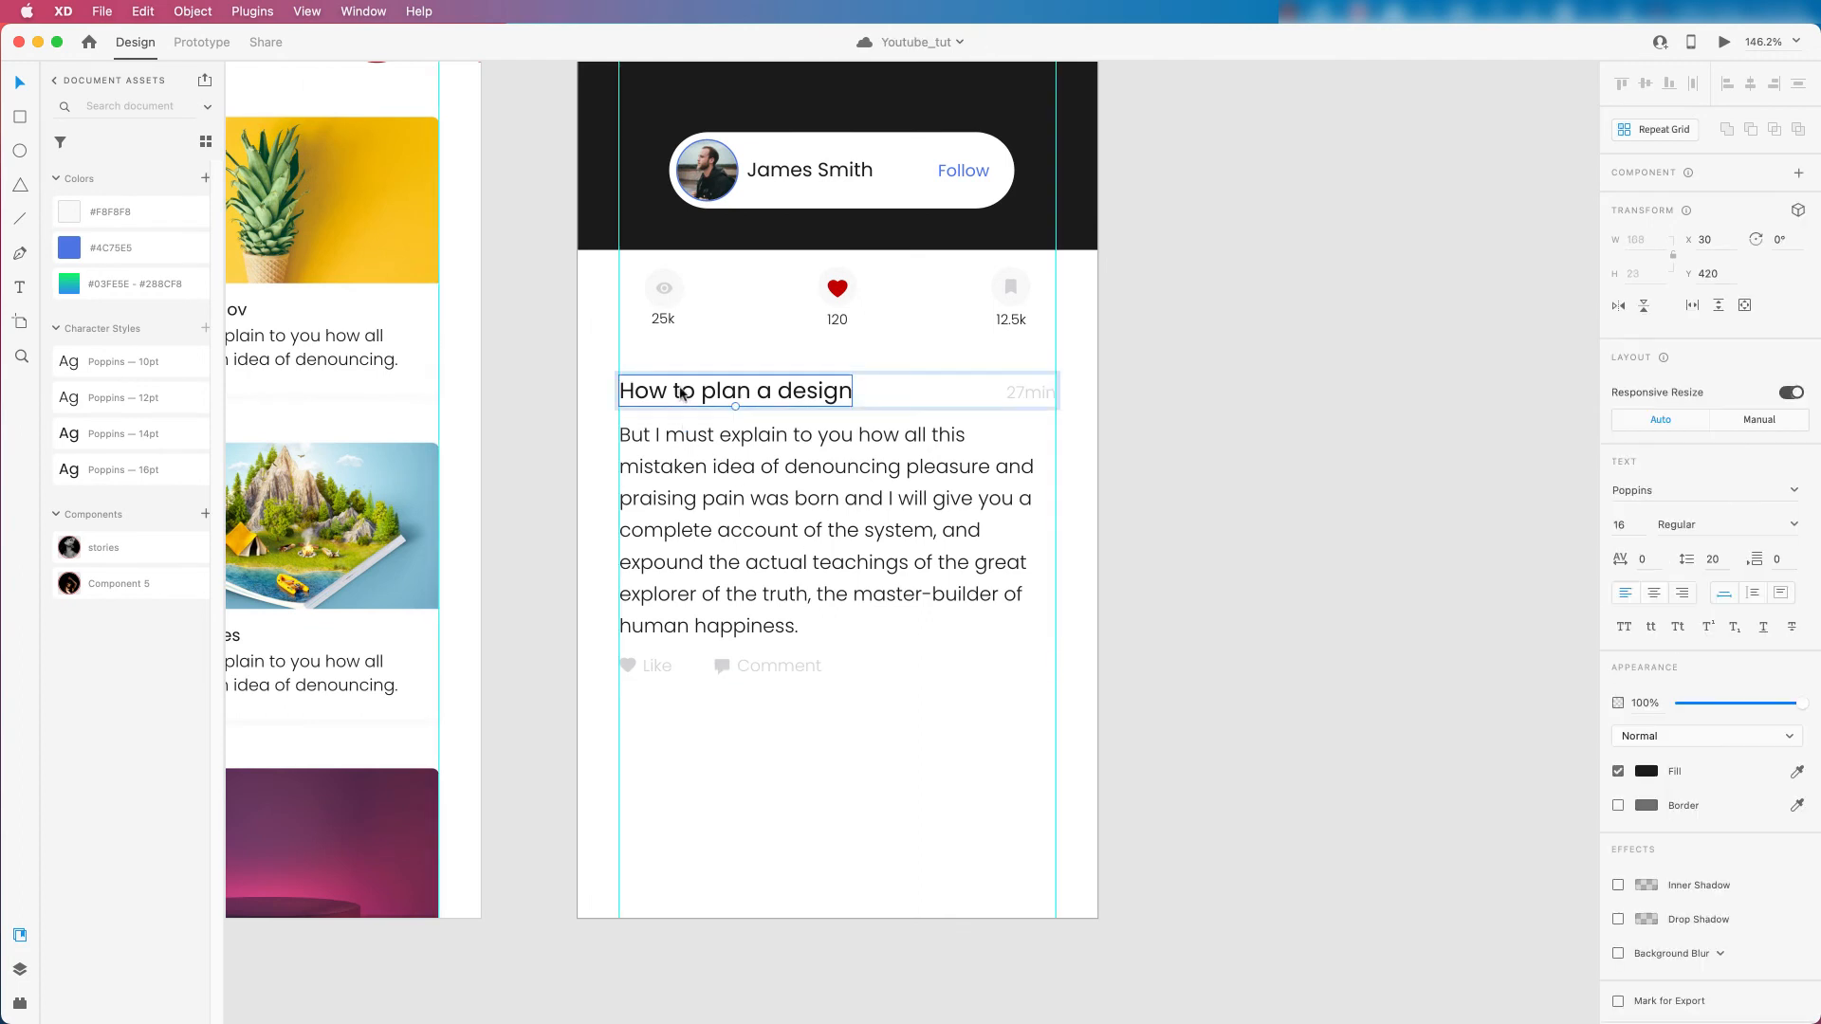
pyautogui.scroll(-3, 756, 630)
pyautogui.click(756, 630)
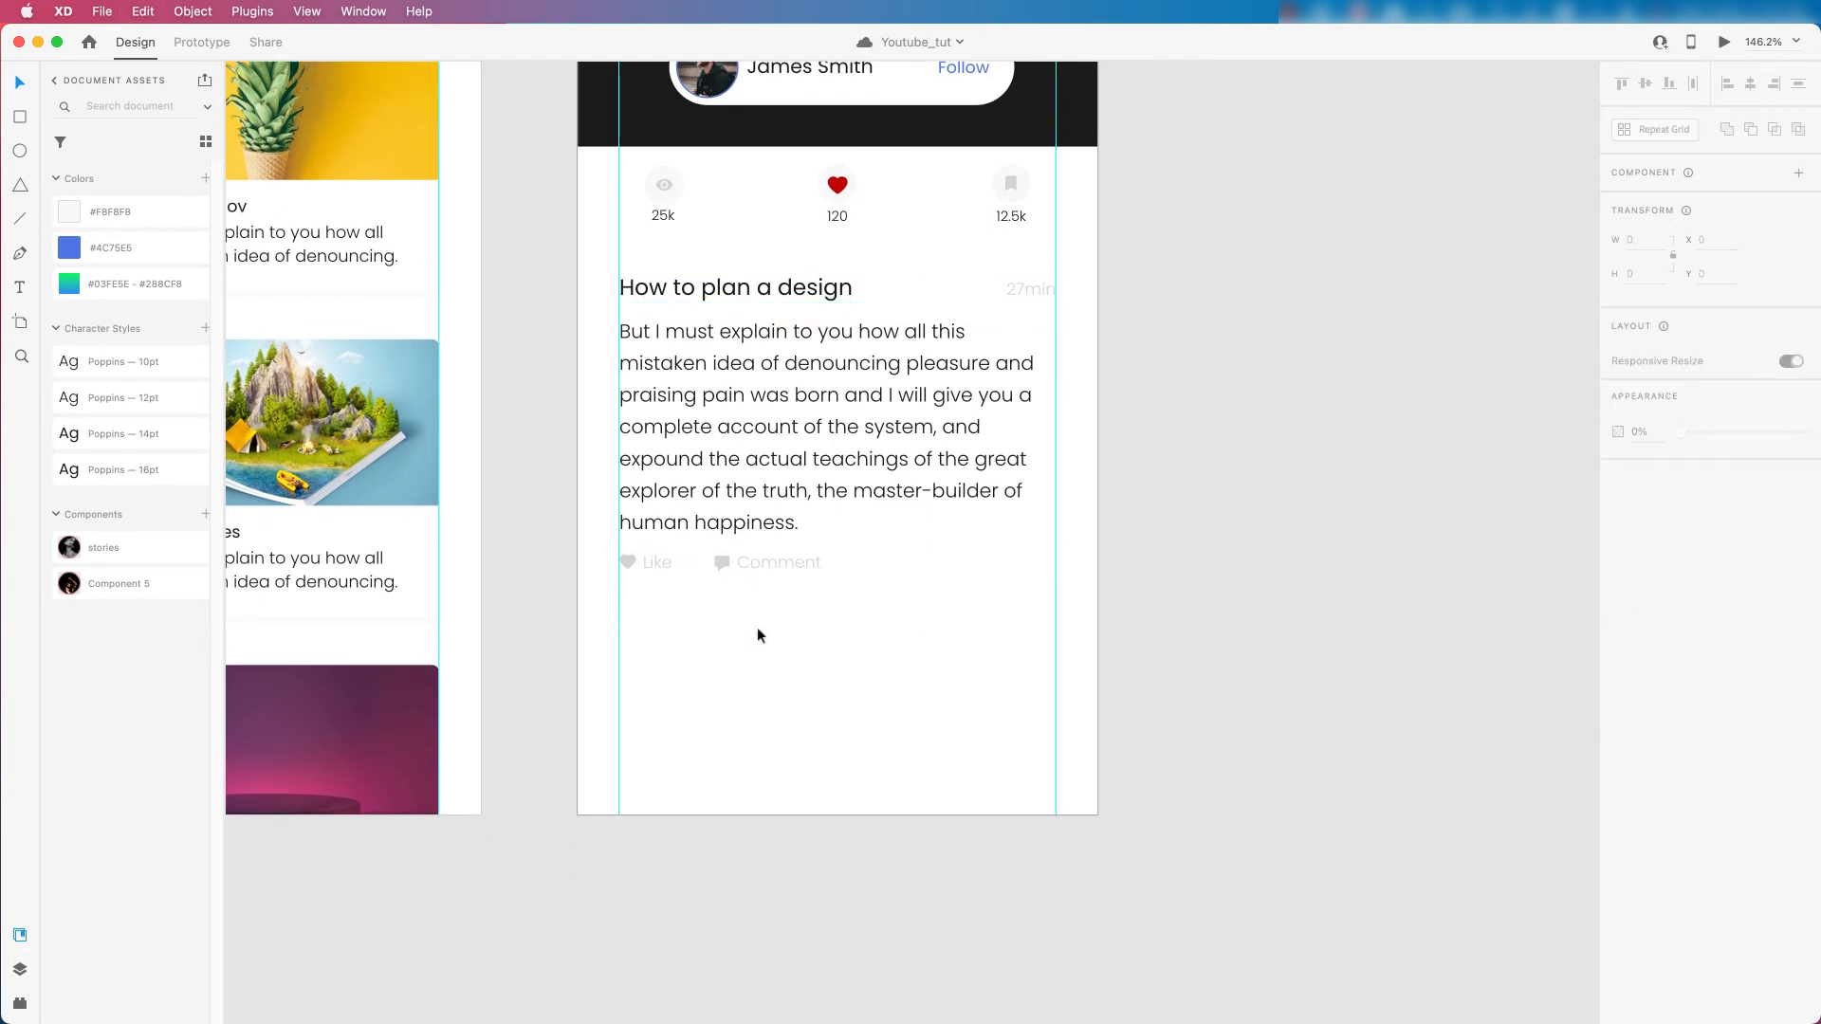
pyautogui.click(700, 290)
pyautogui.moveTo(700, 291); pyautogui.dragTo(706, 622)
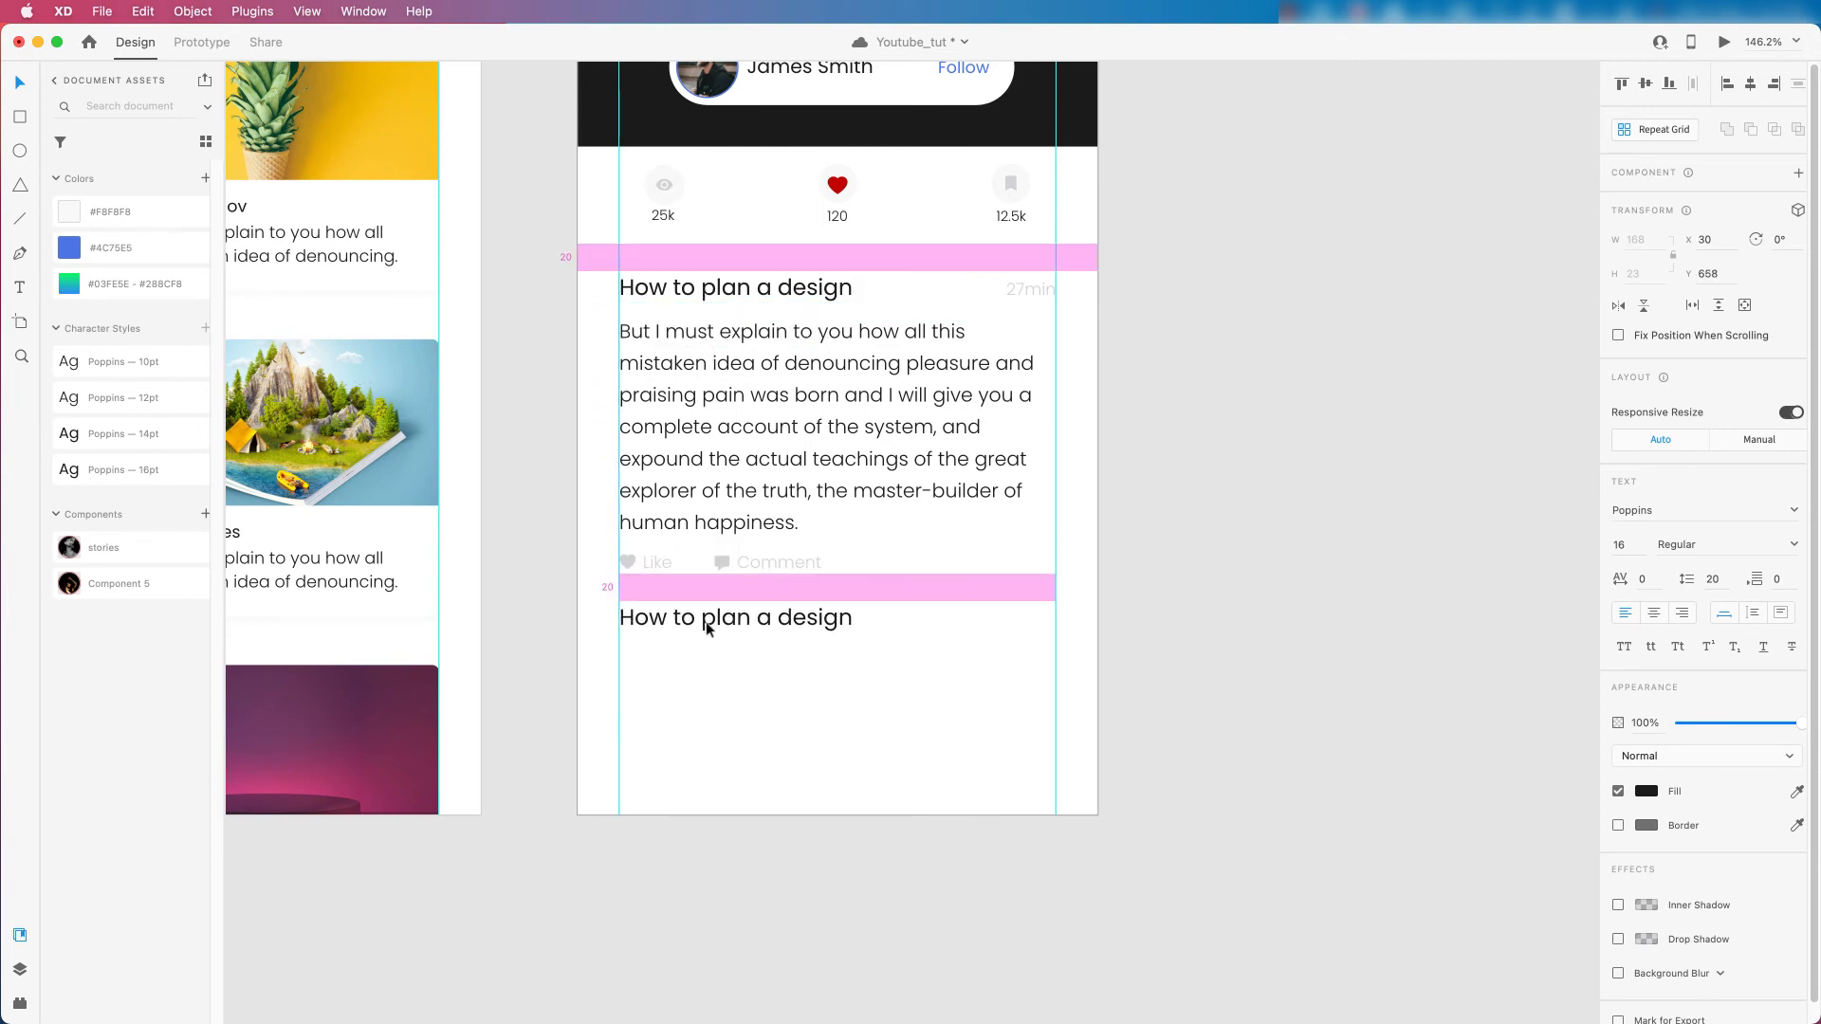
pyautogui.doubleClick(707, 616)
pyautogui.write('C')
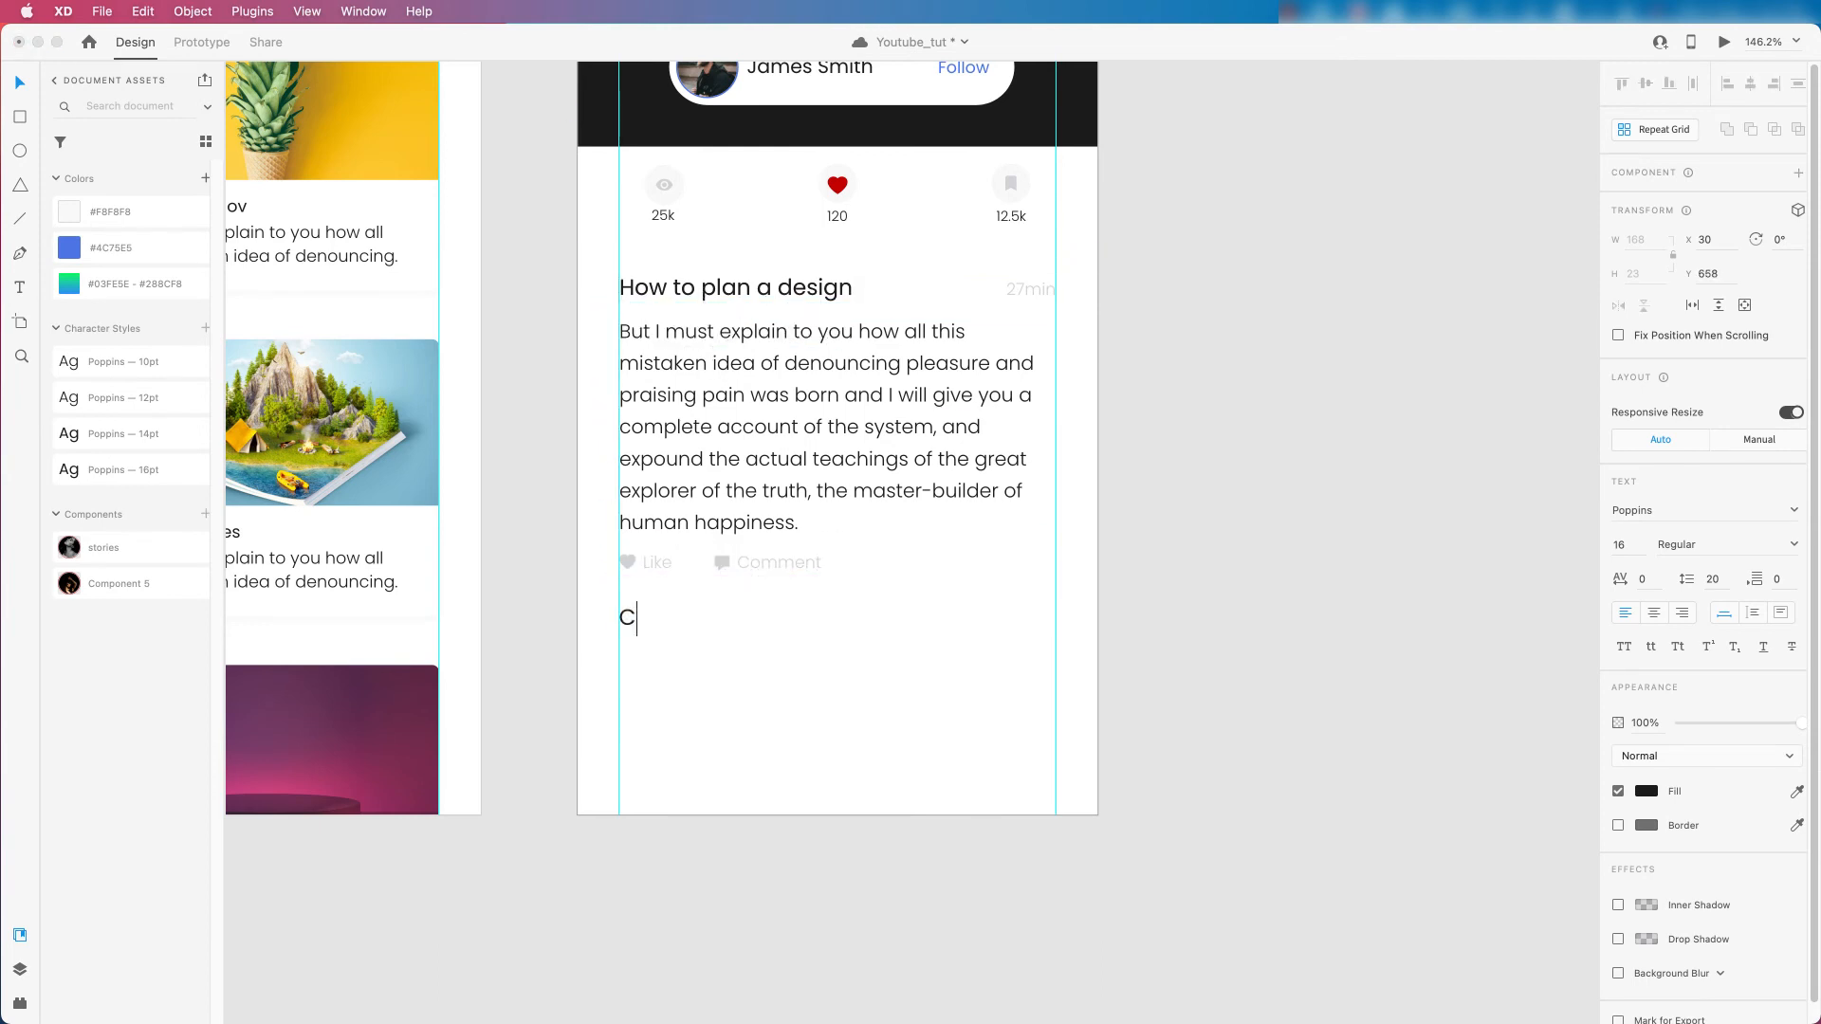
pyautogui.write('omment')
pyautogui.press('Escape')
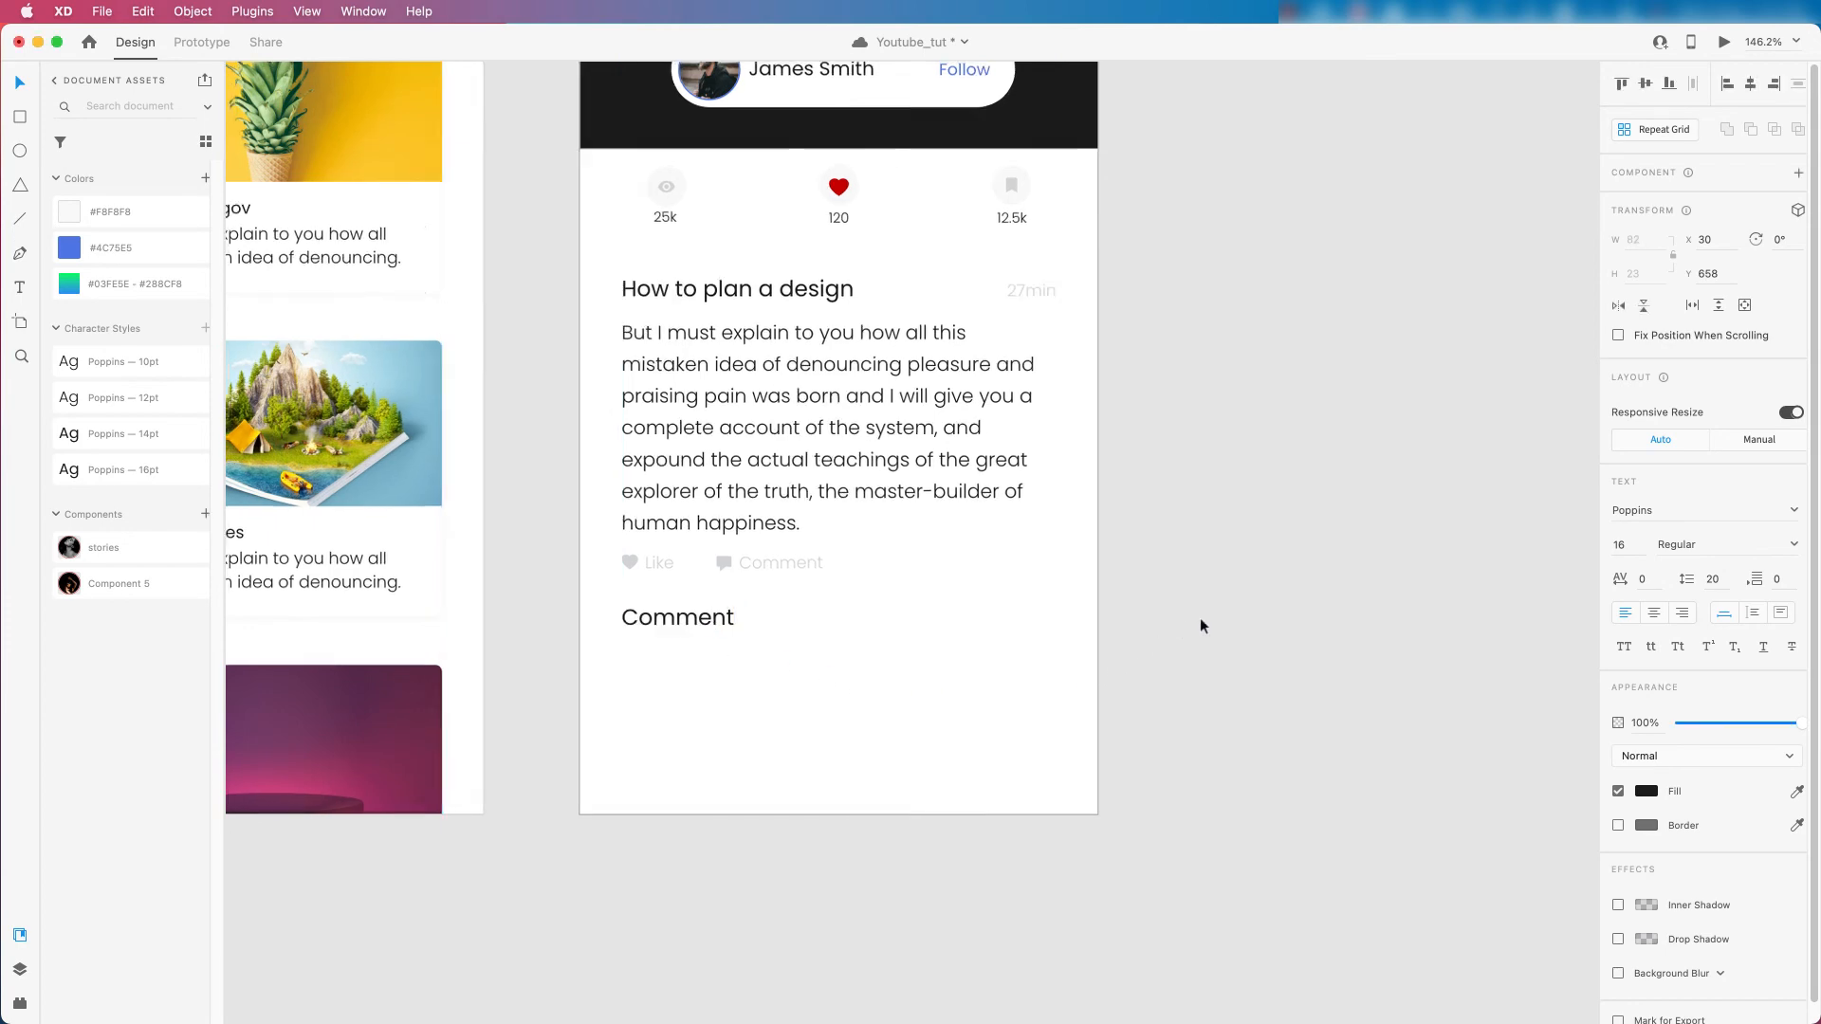
# Copy the avatar of the first Feed post, paste it under the "Comment" heading at the left margin, and scale it down.
pyautogui.scroll(-3, 1199, 618)
pyautogui.doubleClick(358, 208)
pyautogui.doubleClick(361, 215)
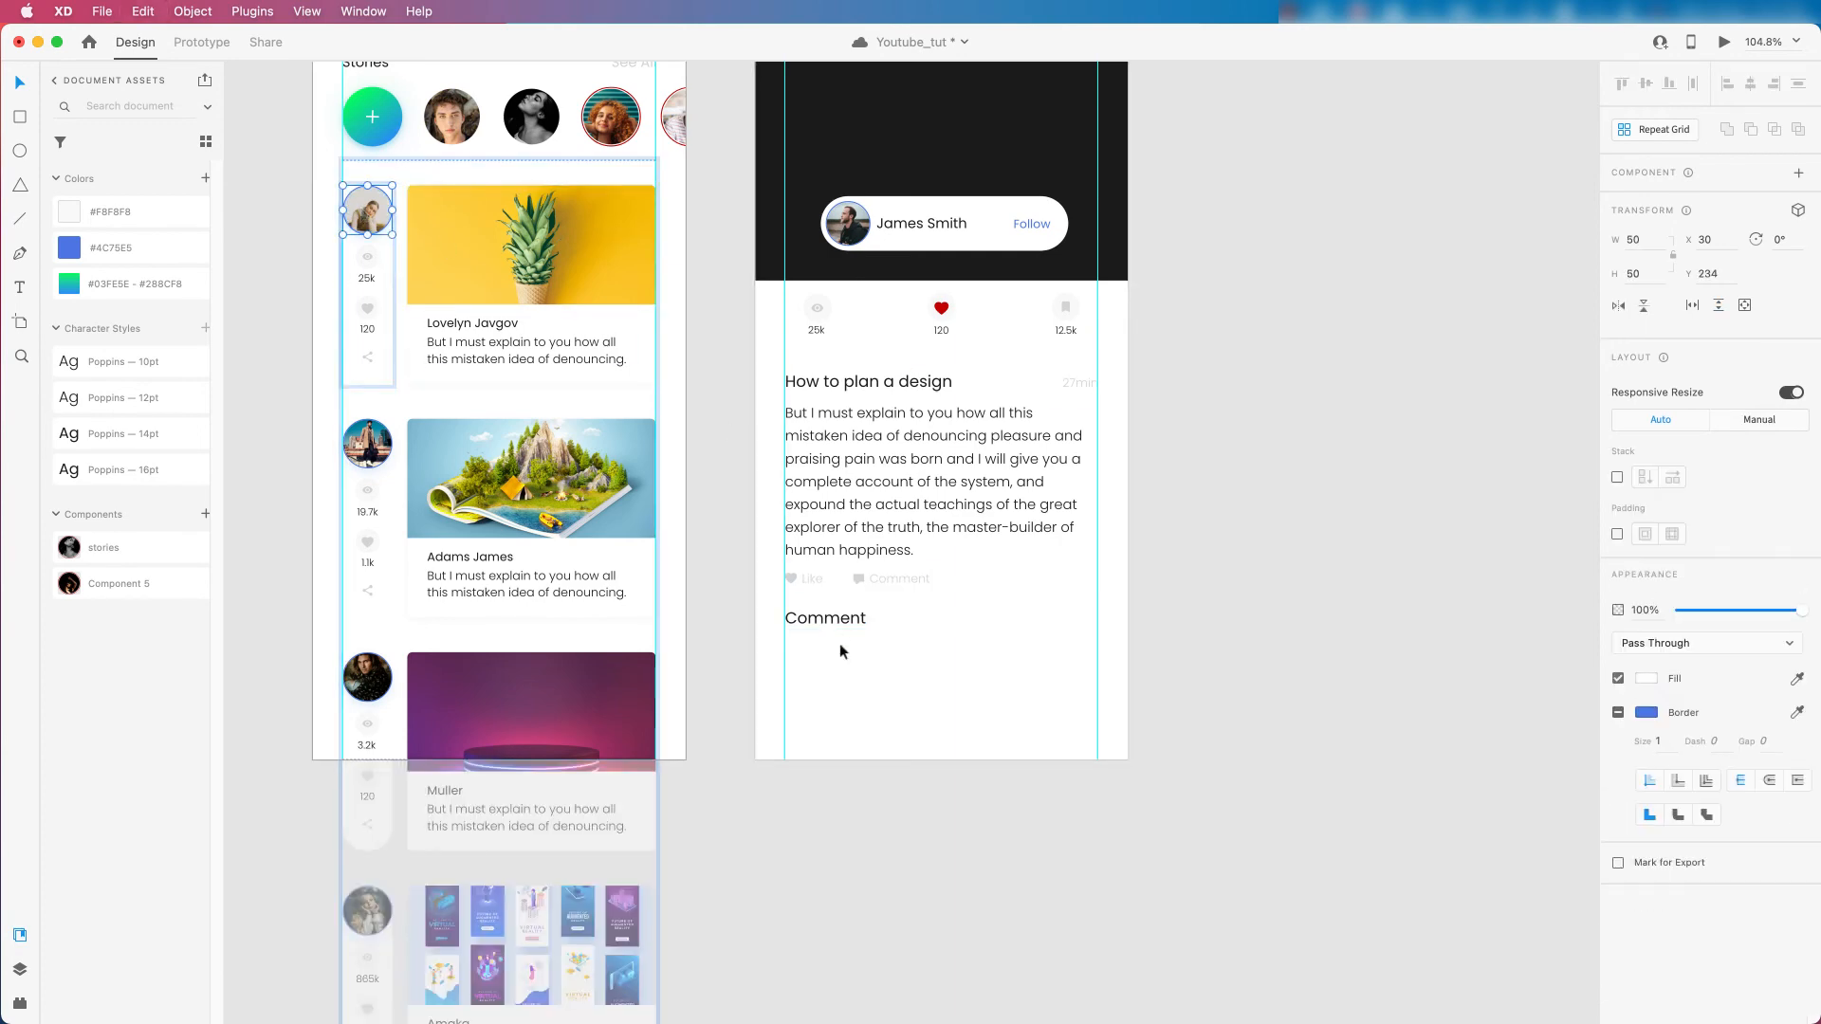
pyautogui.scroll(5, 840, 637)
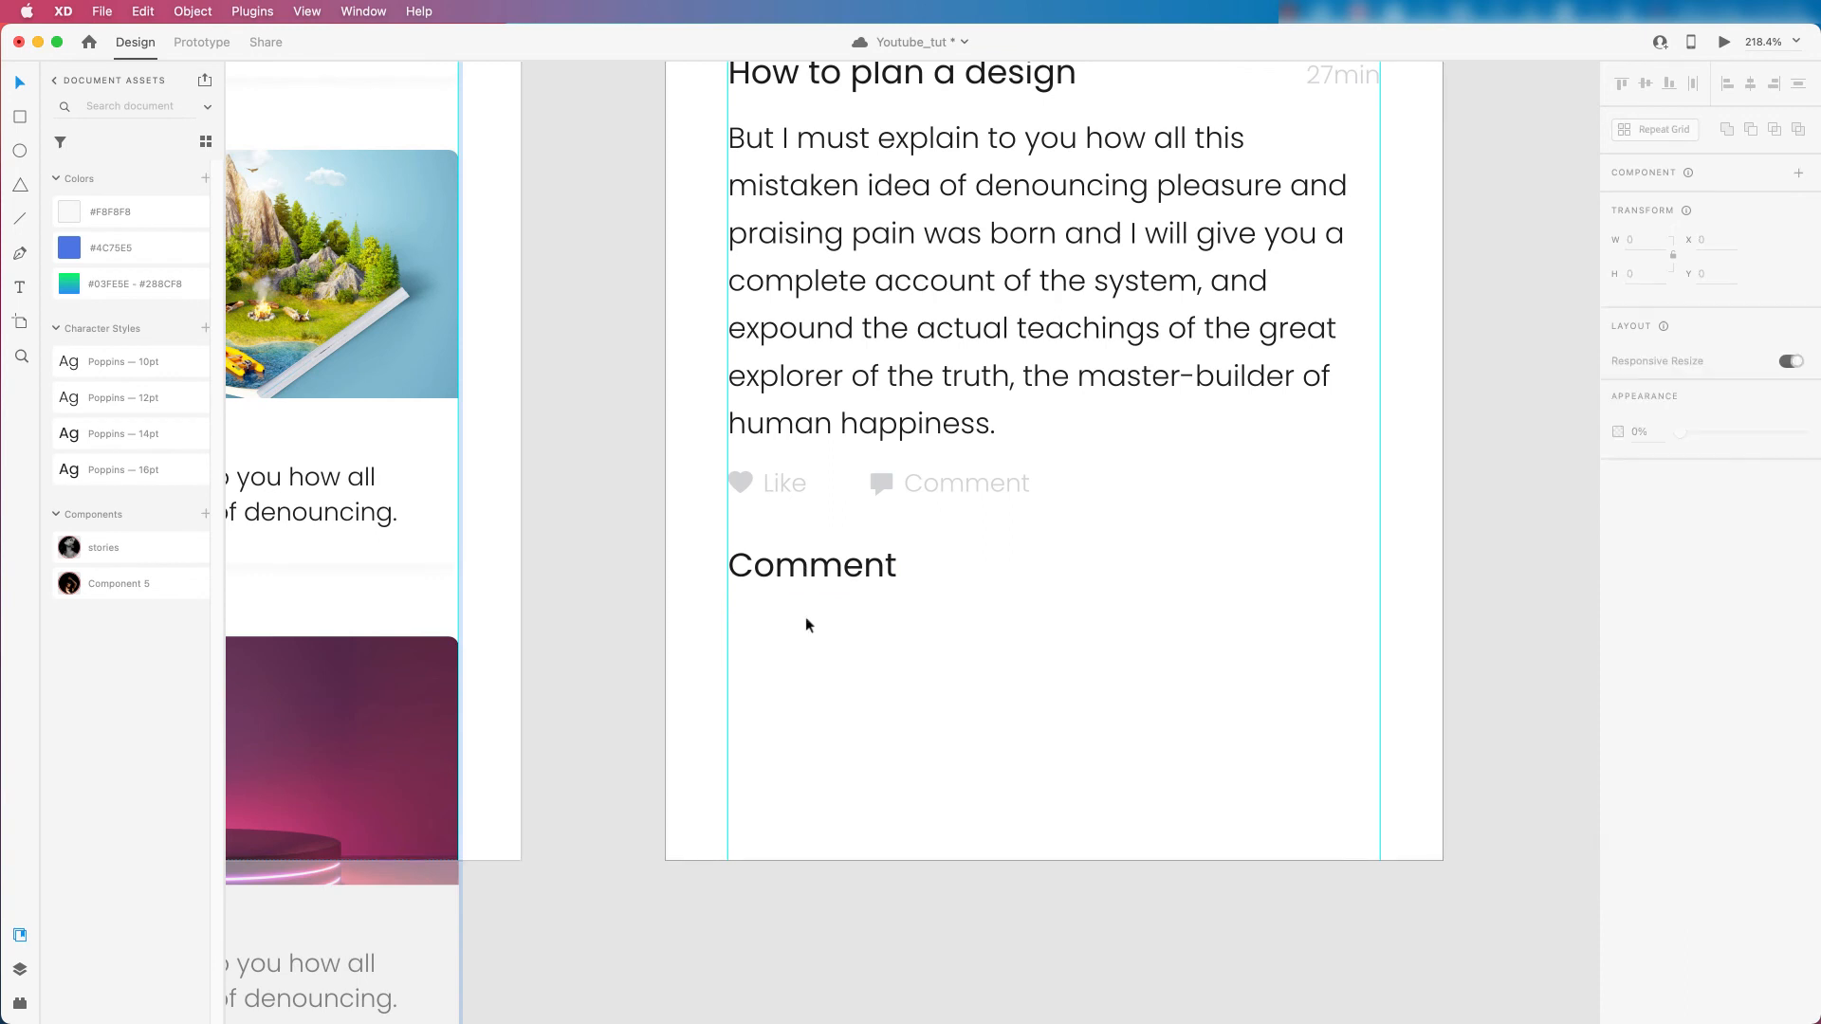
pyautogui.click(805, 617)
pyautogui.hotkey('ctrl', 'v')
pyautogui.moveTo(1098, 471); pyautogui.dragTo(806, 672)
pyautogui.click(809, 629)
# Copy the post's description text and paste it beside the avatar under the "Comment" heading.
pyautogui.scroll(-3, 763, 585)
pyautogui.click(764, 363)
pyautogui.doubleClick(764, 363)
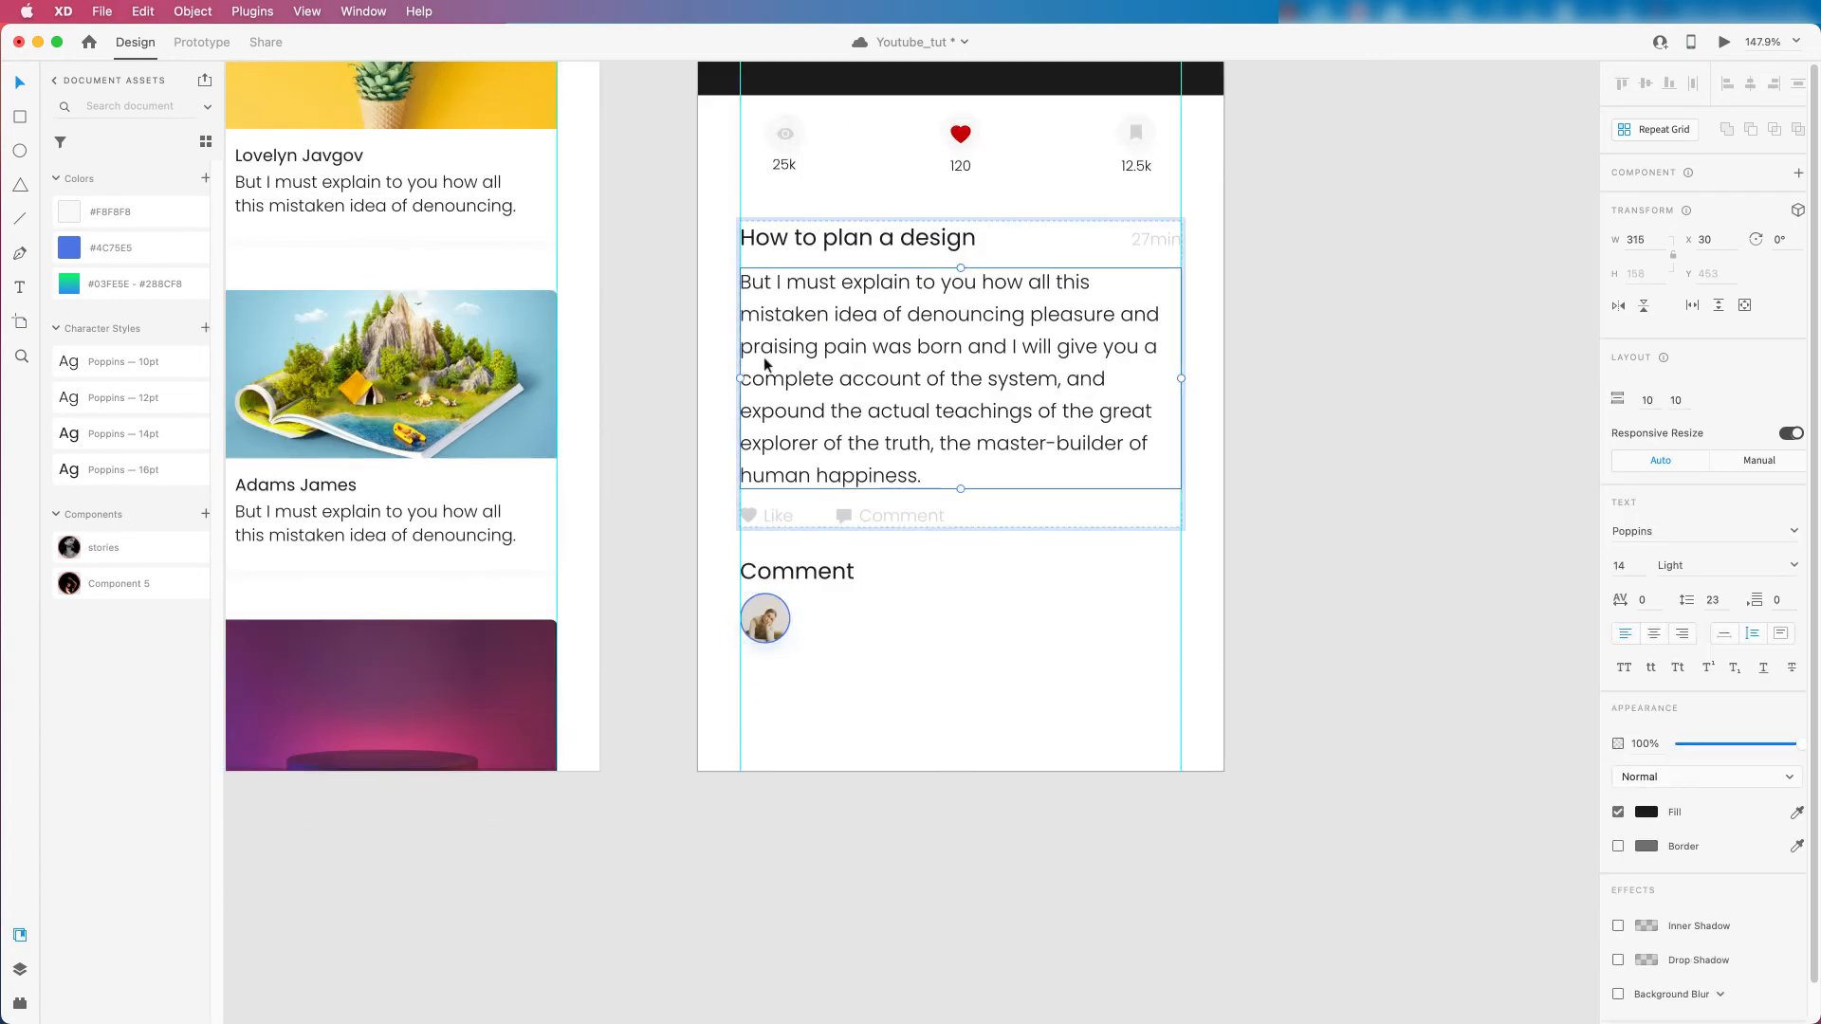
pyautogui.click(856, 626)
pyautogui.press('super+v')
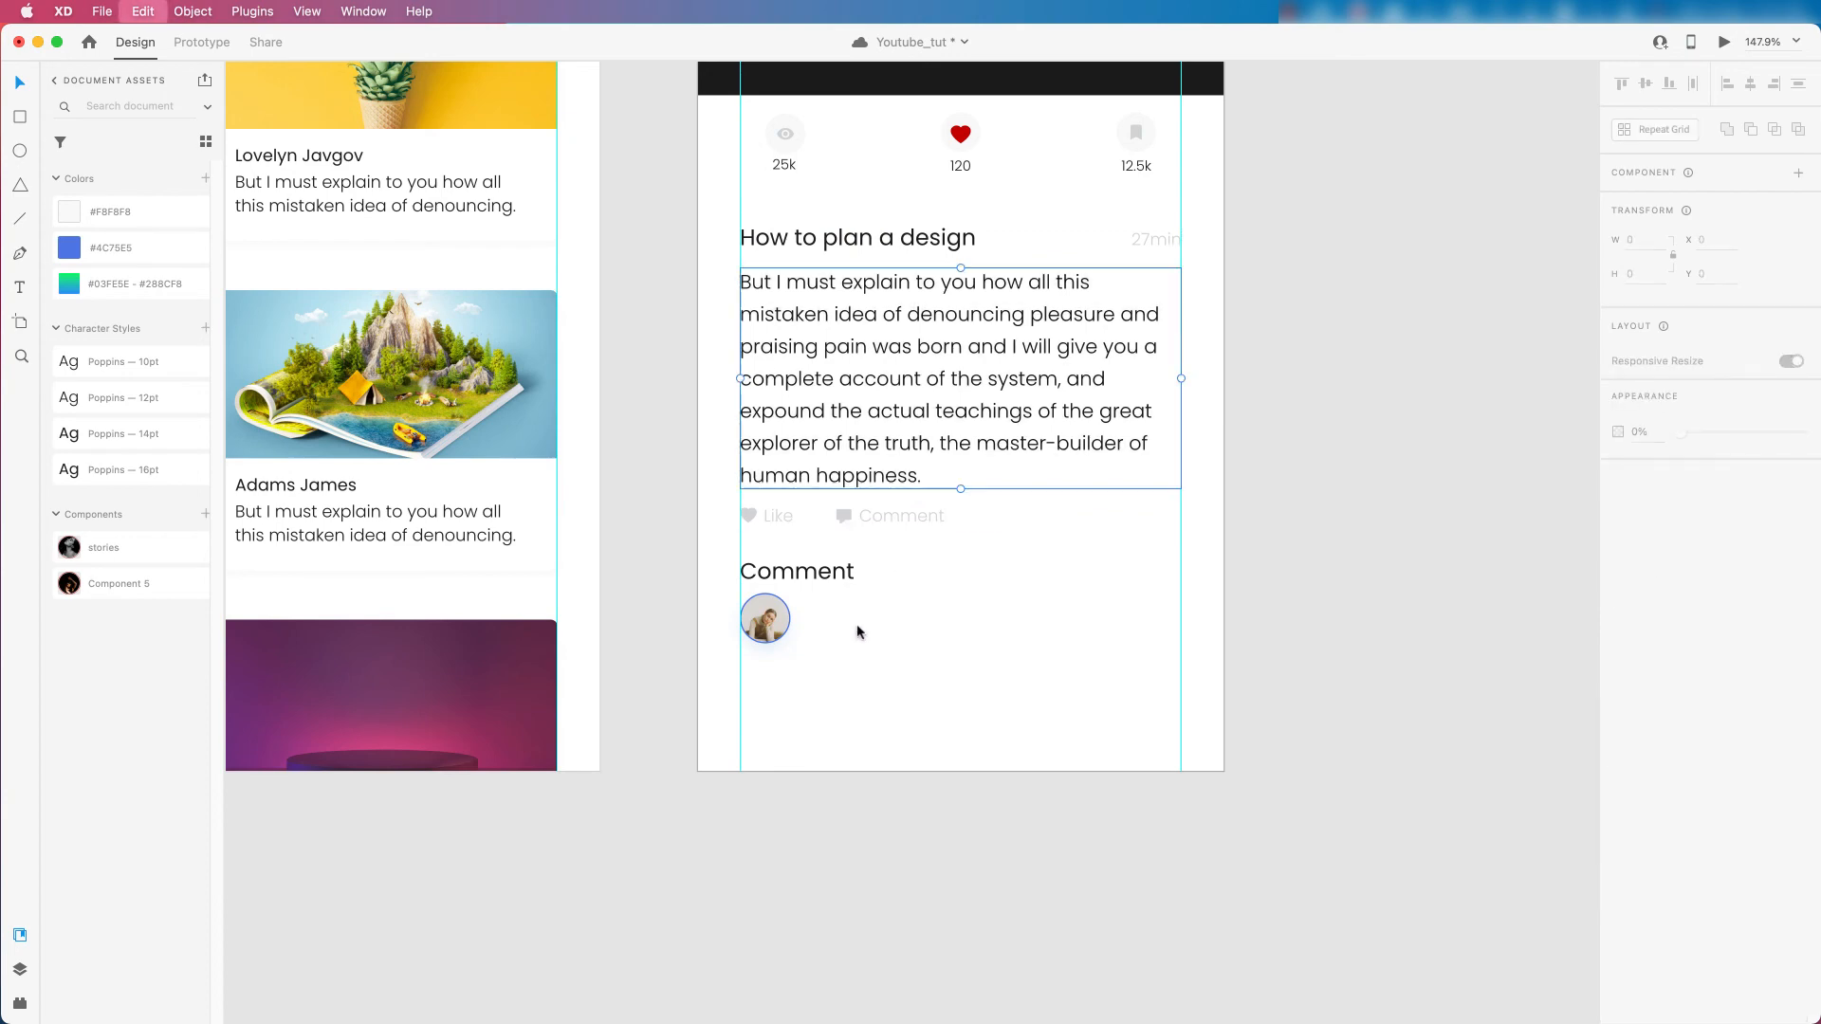
# Duplicate the description paragraph beside the comment avatar and shorten it to "But I must explain to you how all this mistaken idea of denouncing pleasure.".
pyautogui.moveTo(842, 357); pyautogui.dragTo(901, 673)
pyautogui.doubleClick(992, 799)
pyautogui.moveTo(986, 801); pyautogui.dragTo(1167, 636)
pyautogui.press('BackSpace')
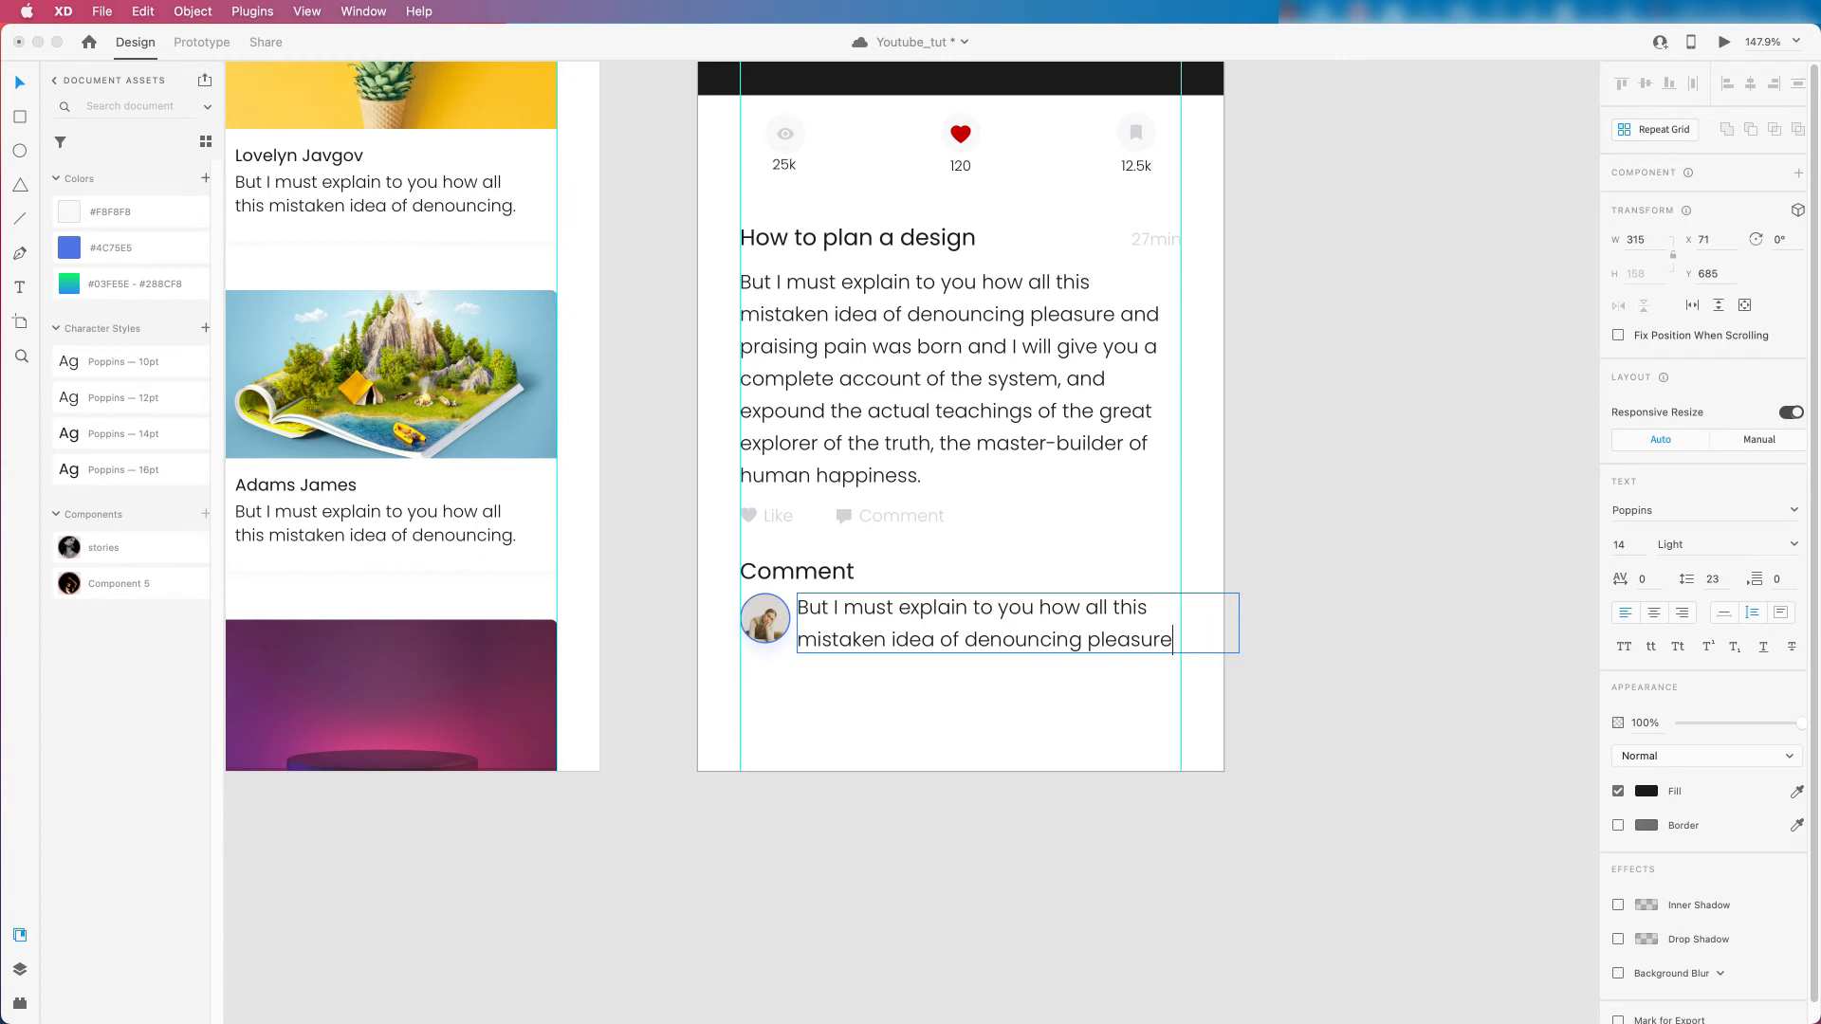
pyautogui.press('Escape')
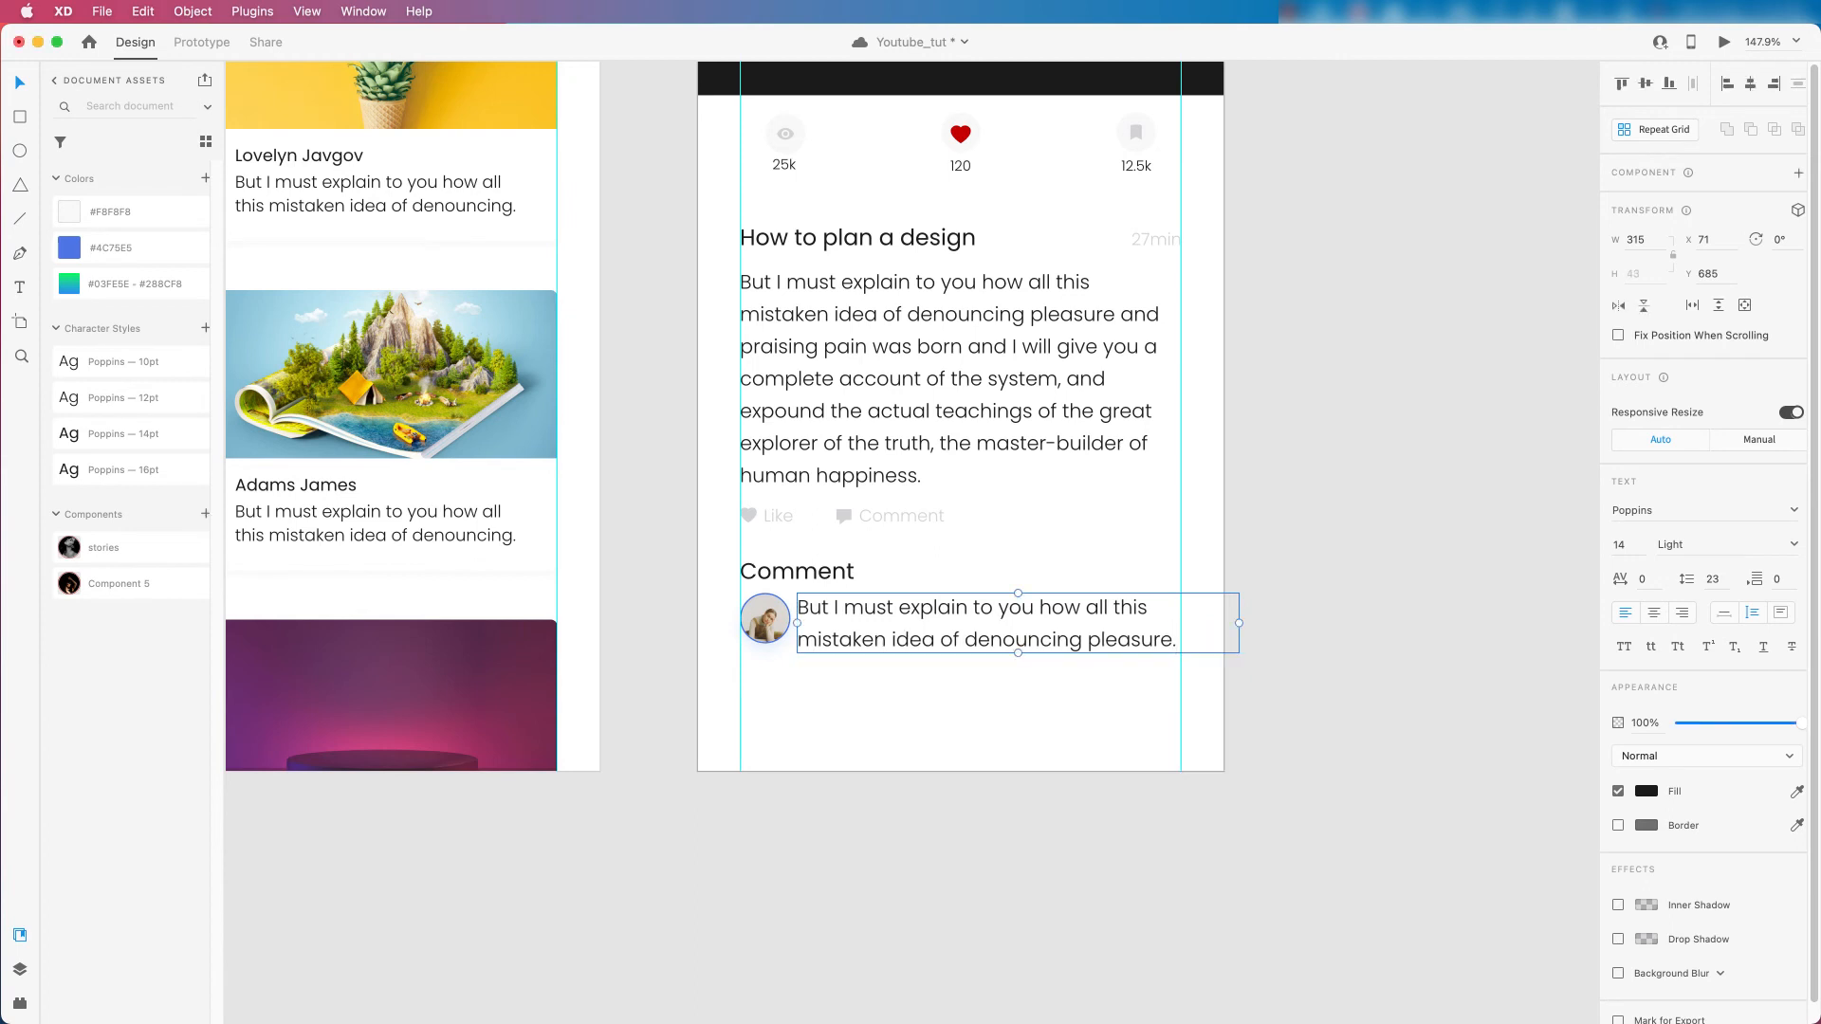
# Make the comment text a fixed-size box, narrow it to a width of 274 at the margin guide, and lower it to Y 701.
pyautogui.click(1780, 613)
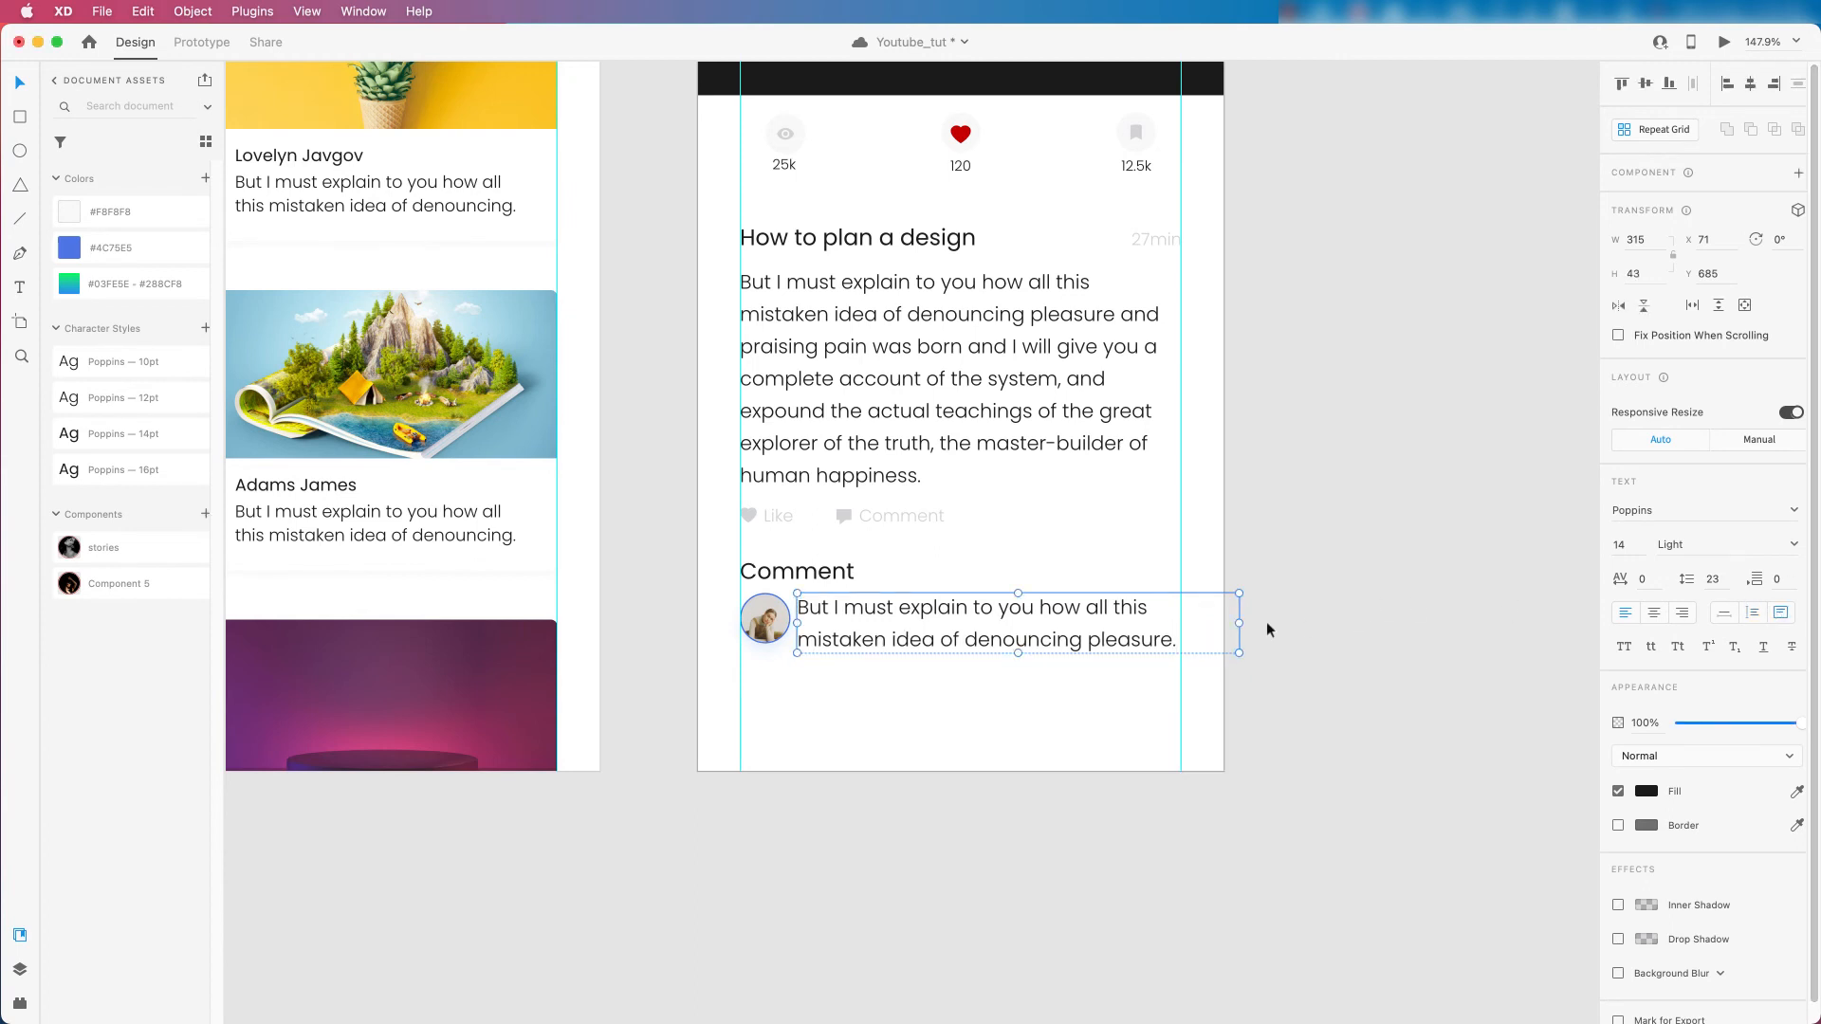
pyautogui.moveTo(1241, 623); pyautogui.dragTo(1180, 626)
pyautogui.moveTo(879, 610); pyautogui.dragTo(878, 633)
# Set the comment text's line spacing to 20 and nudge the box down to Y 703.
pyautogui.click(1726, 577)
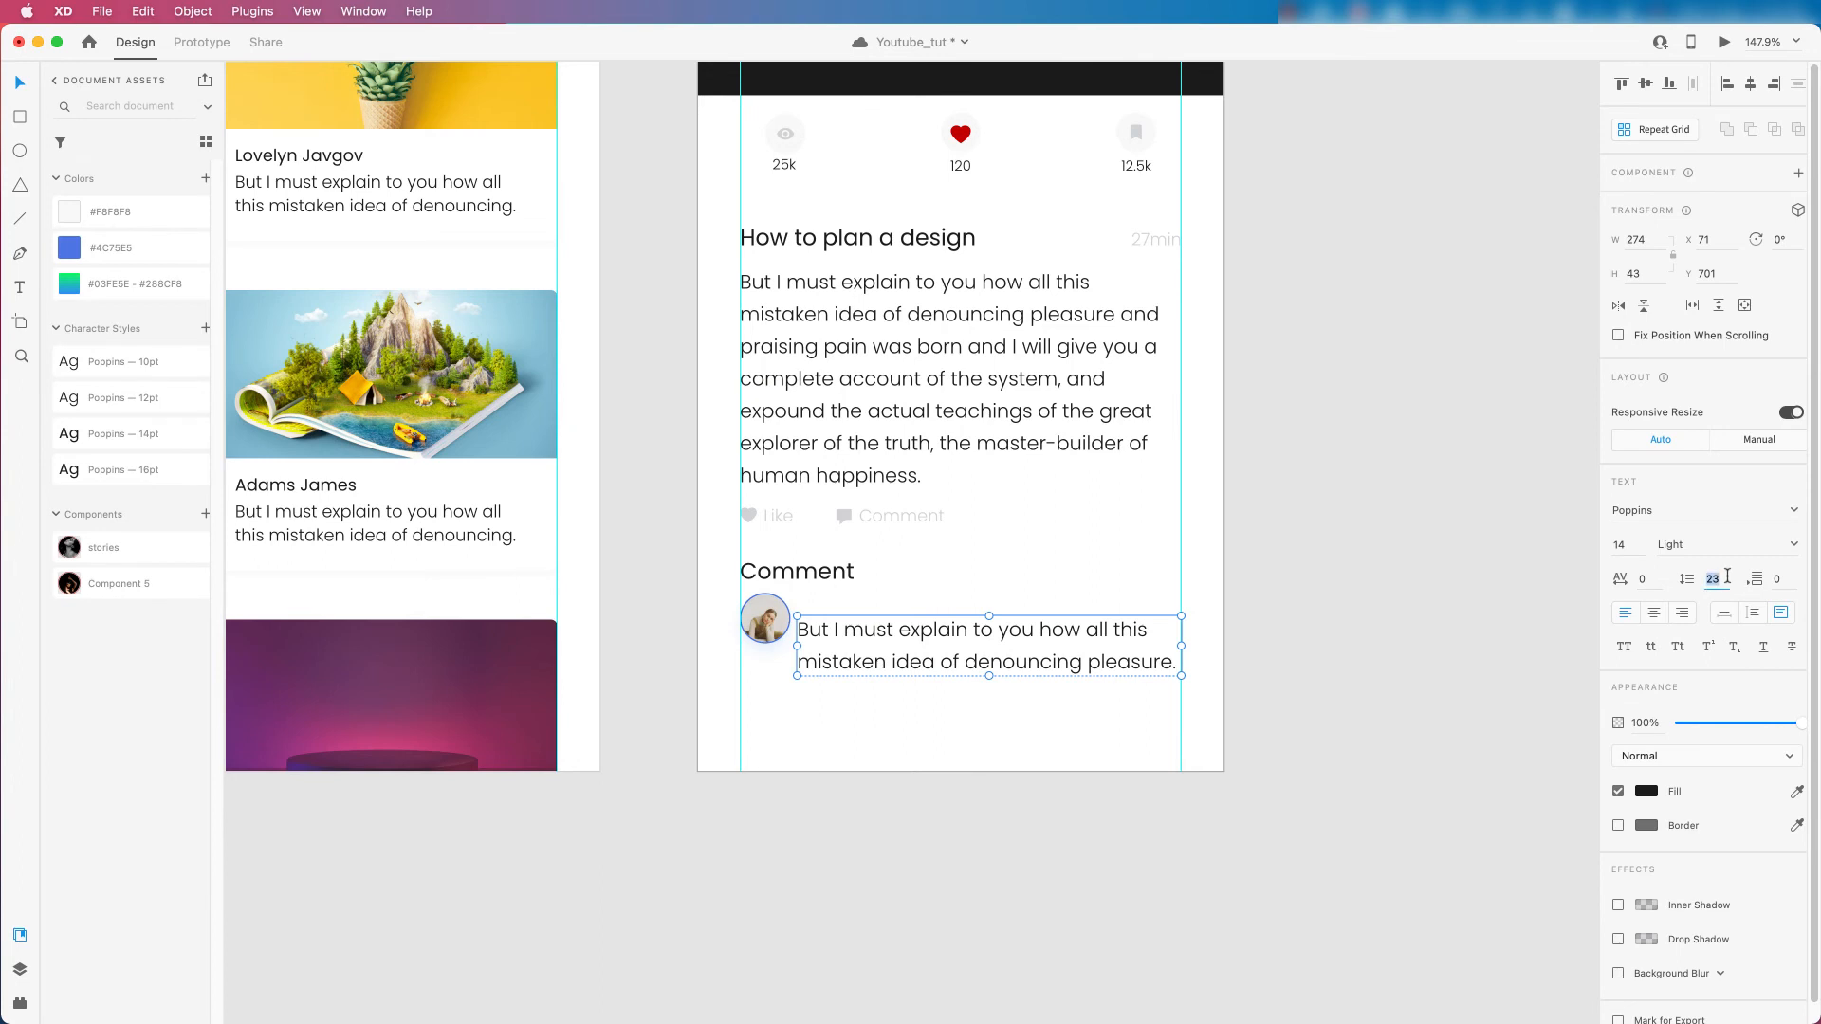
pyautogui.write('20')
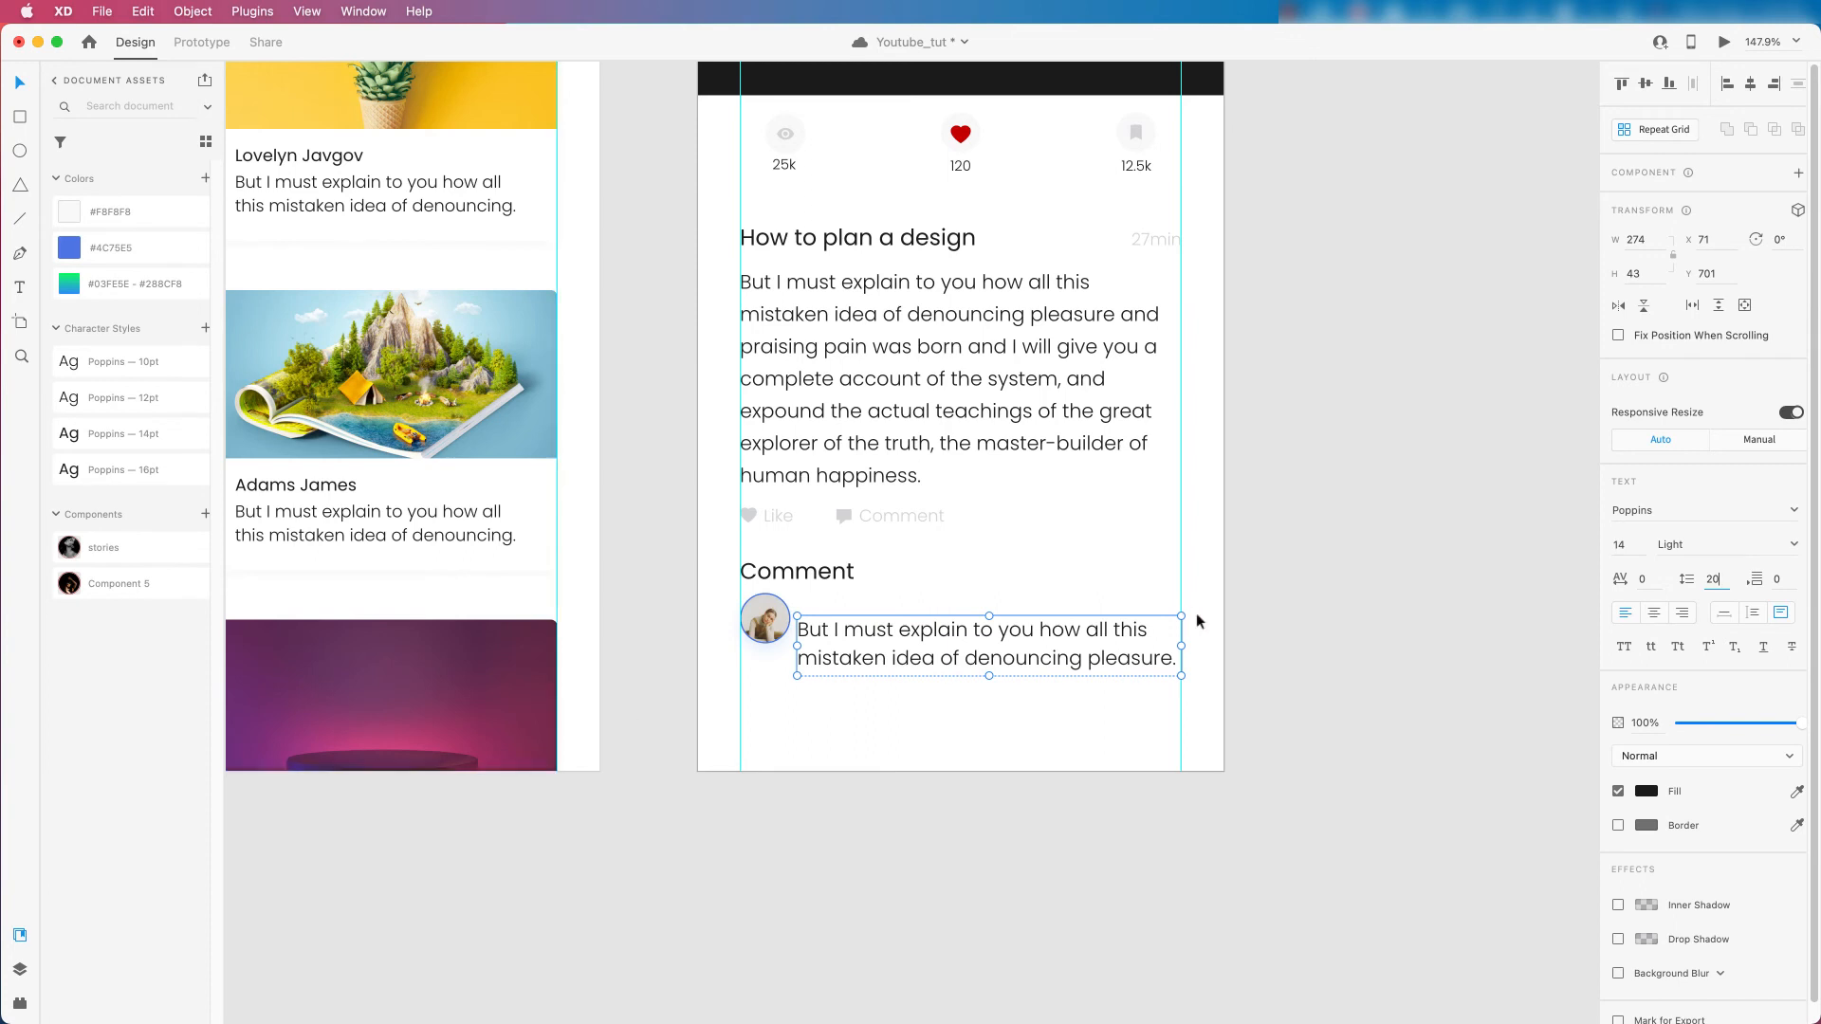
pyautogui.moveTo(888, 636); pyautogui.dragTo(886, 635)
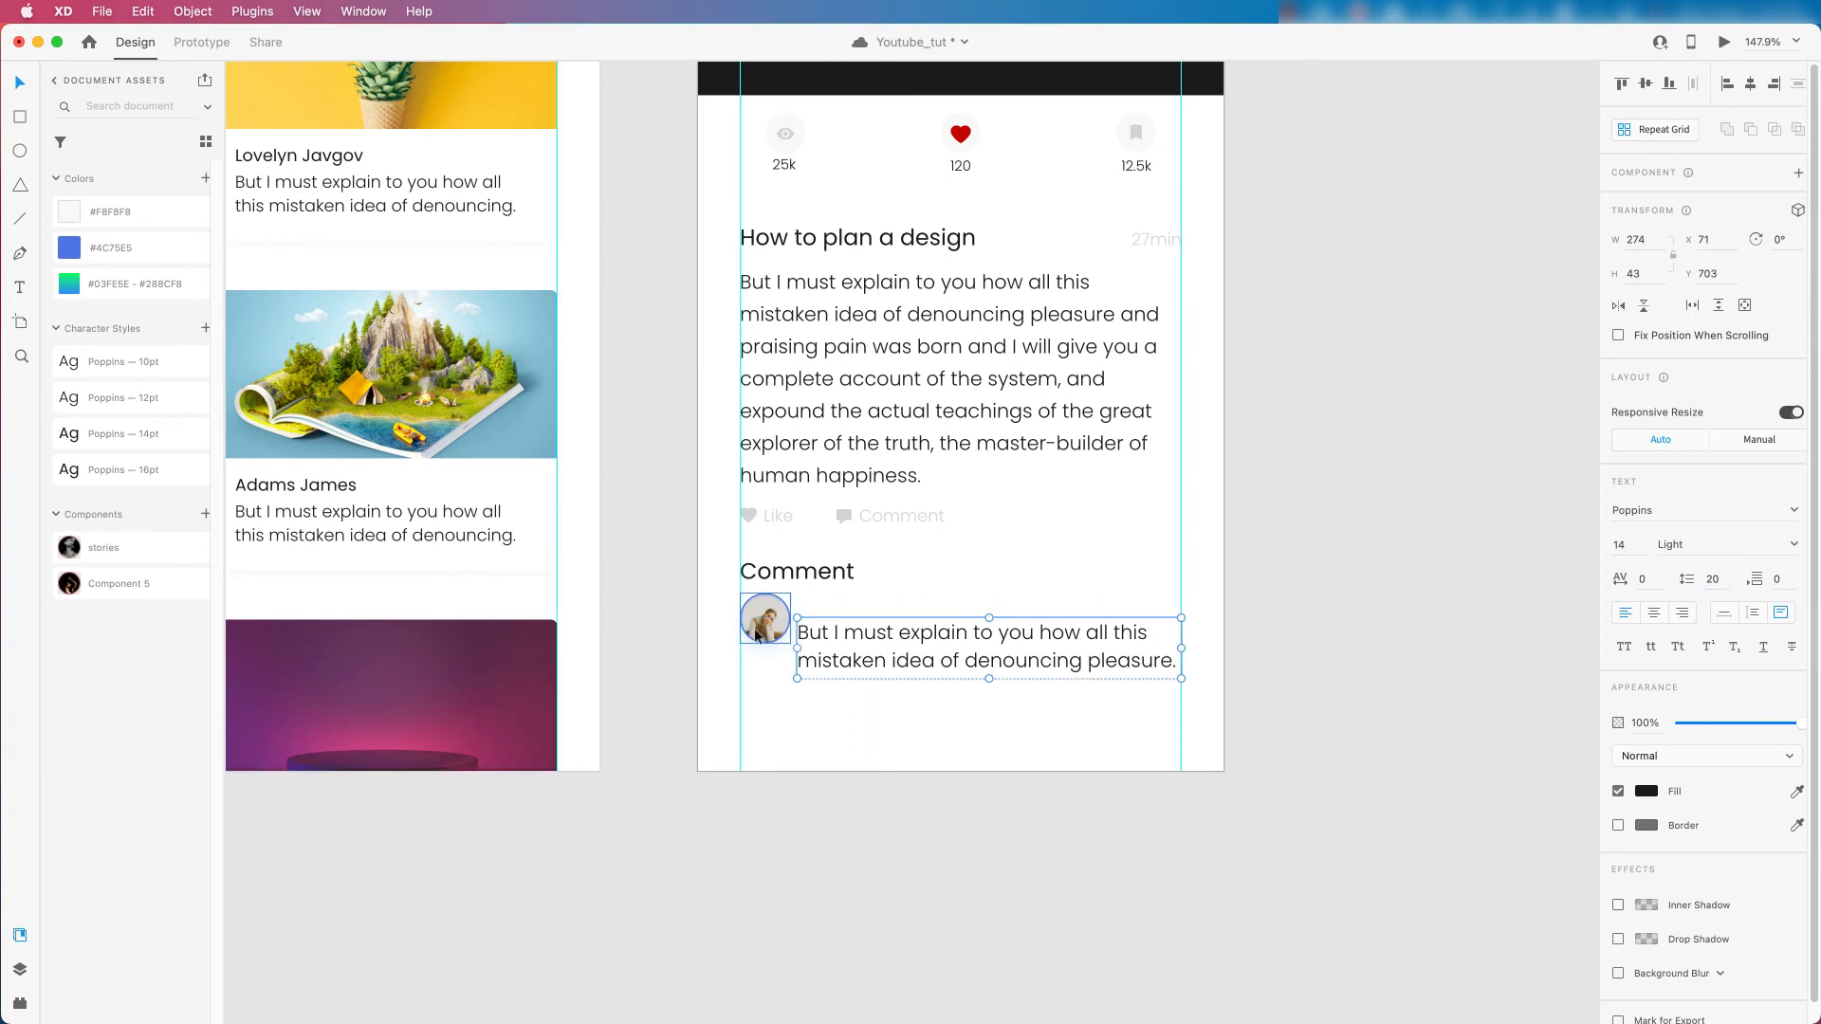
# Copy the author name from the landscape card on the Feed artboard and place it beside the avatar, above the comment text.
pyautogui.scroll(-2, 961, 518)
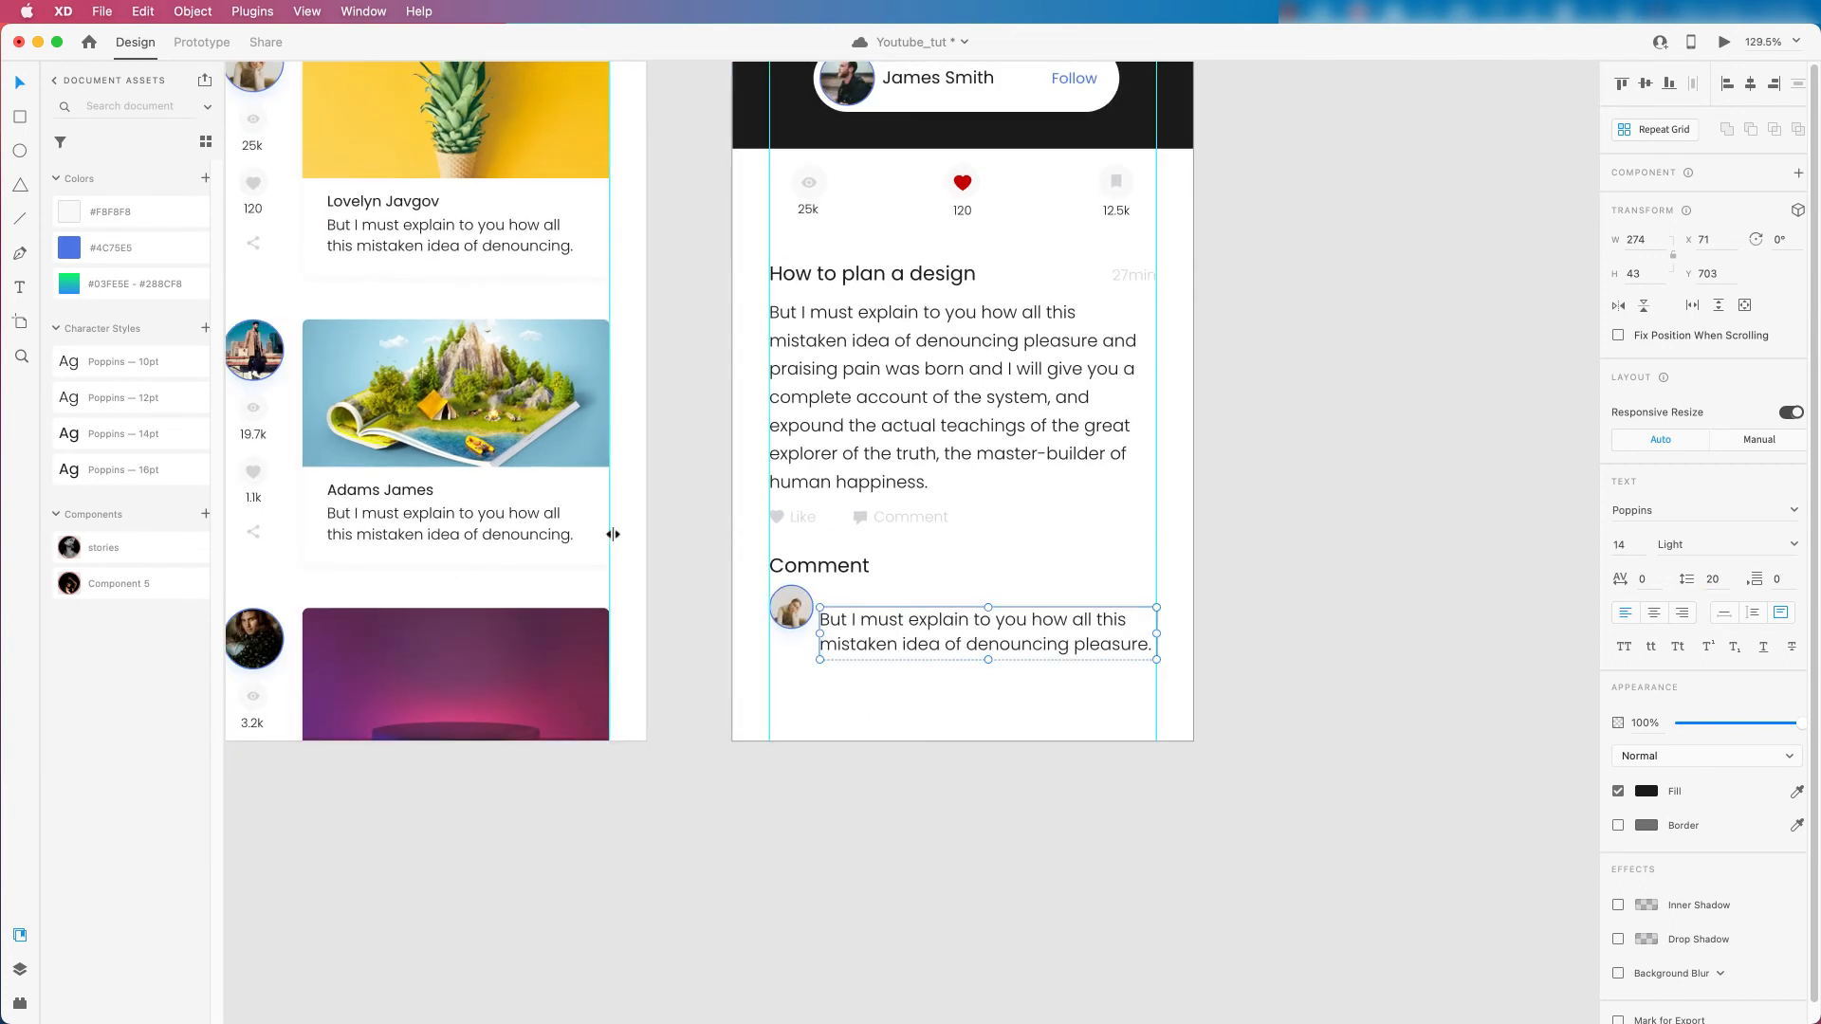
pyautogui.doubleClick(403, 490)
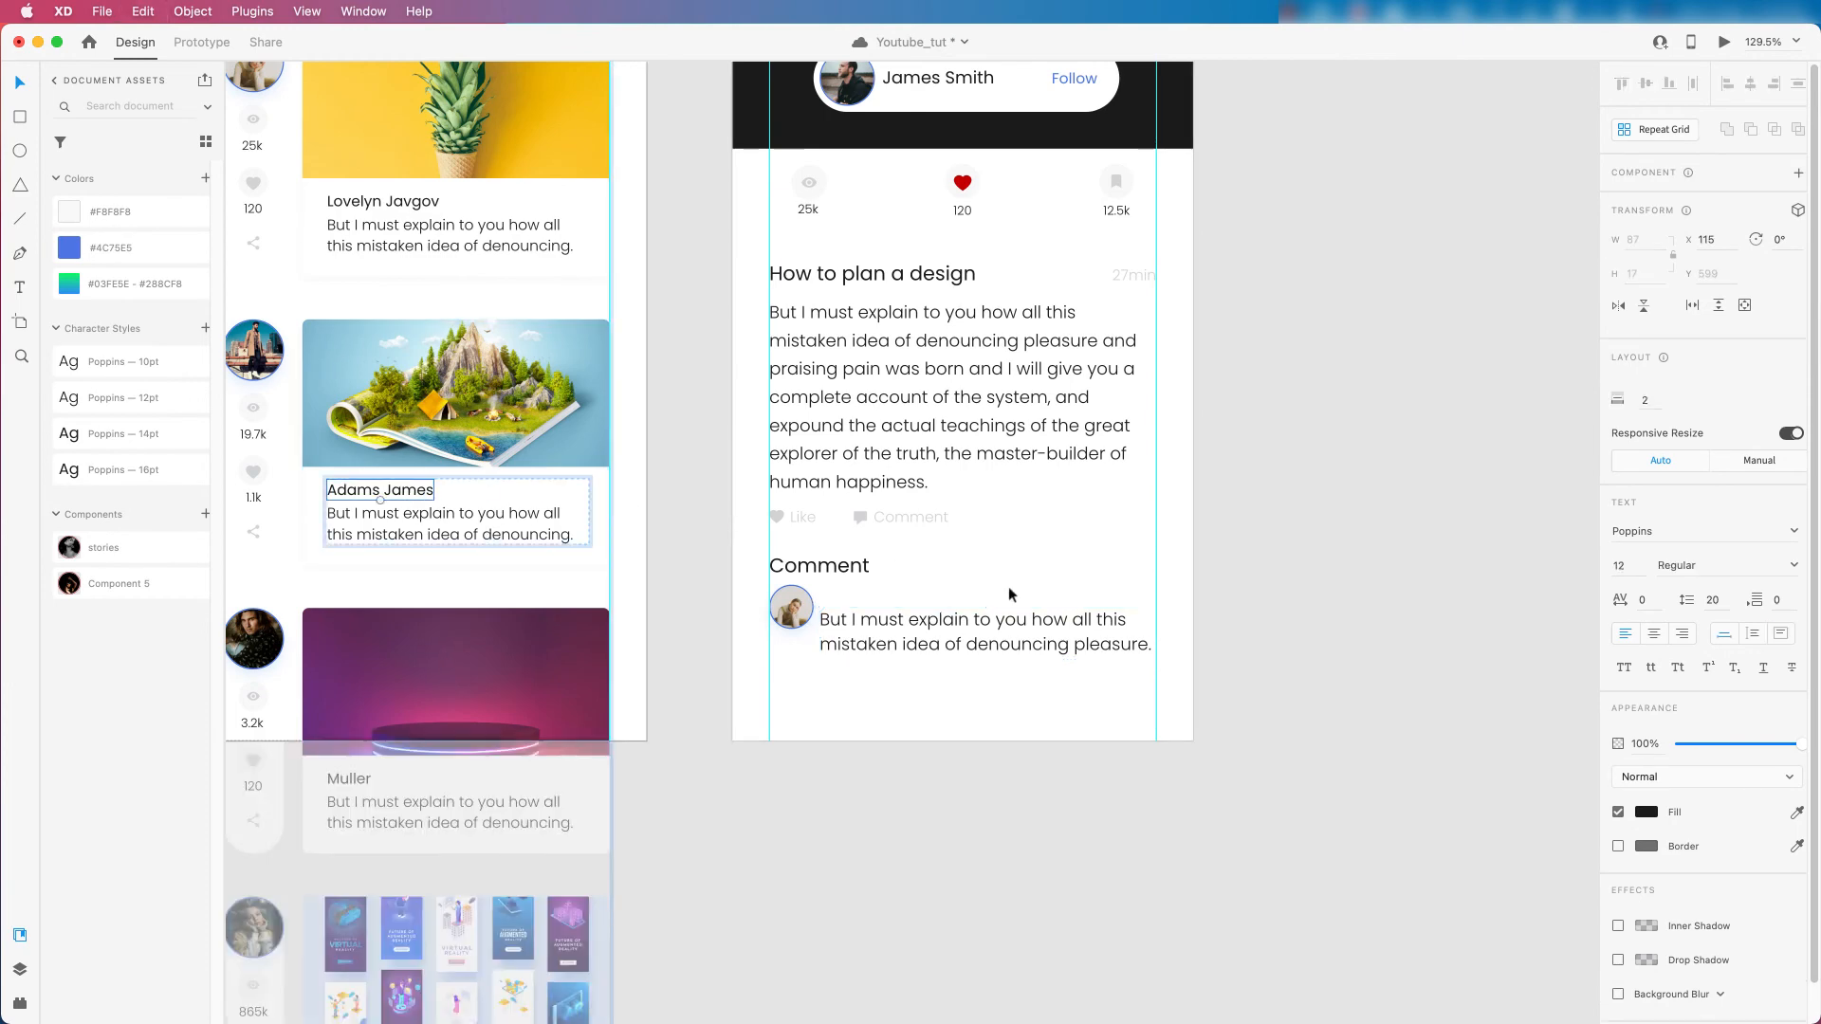
pyautogui.scroll(6, 953, 594)
pyautogui.click(654, 607)
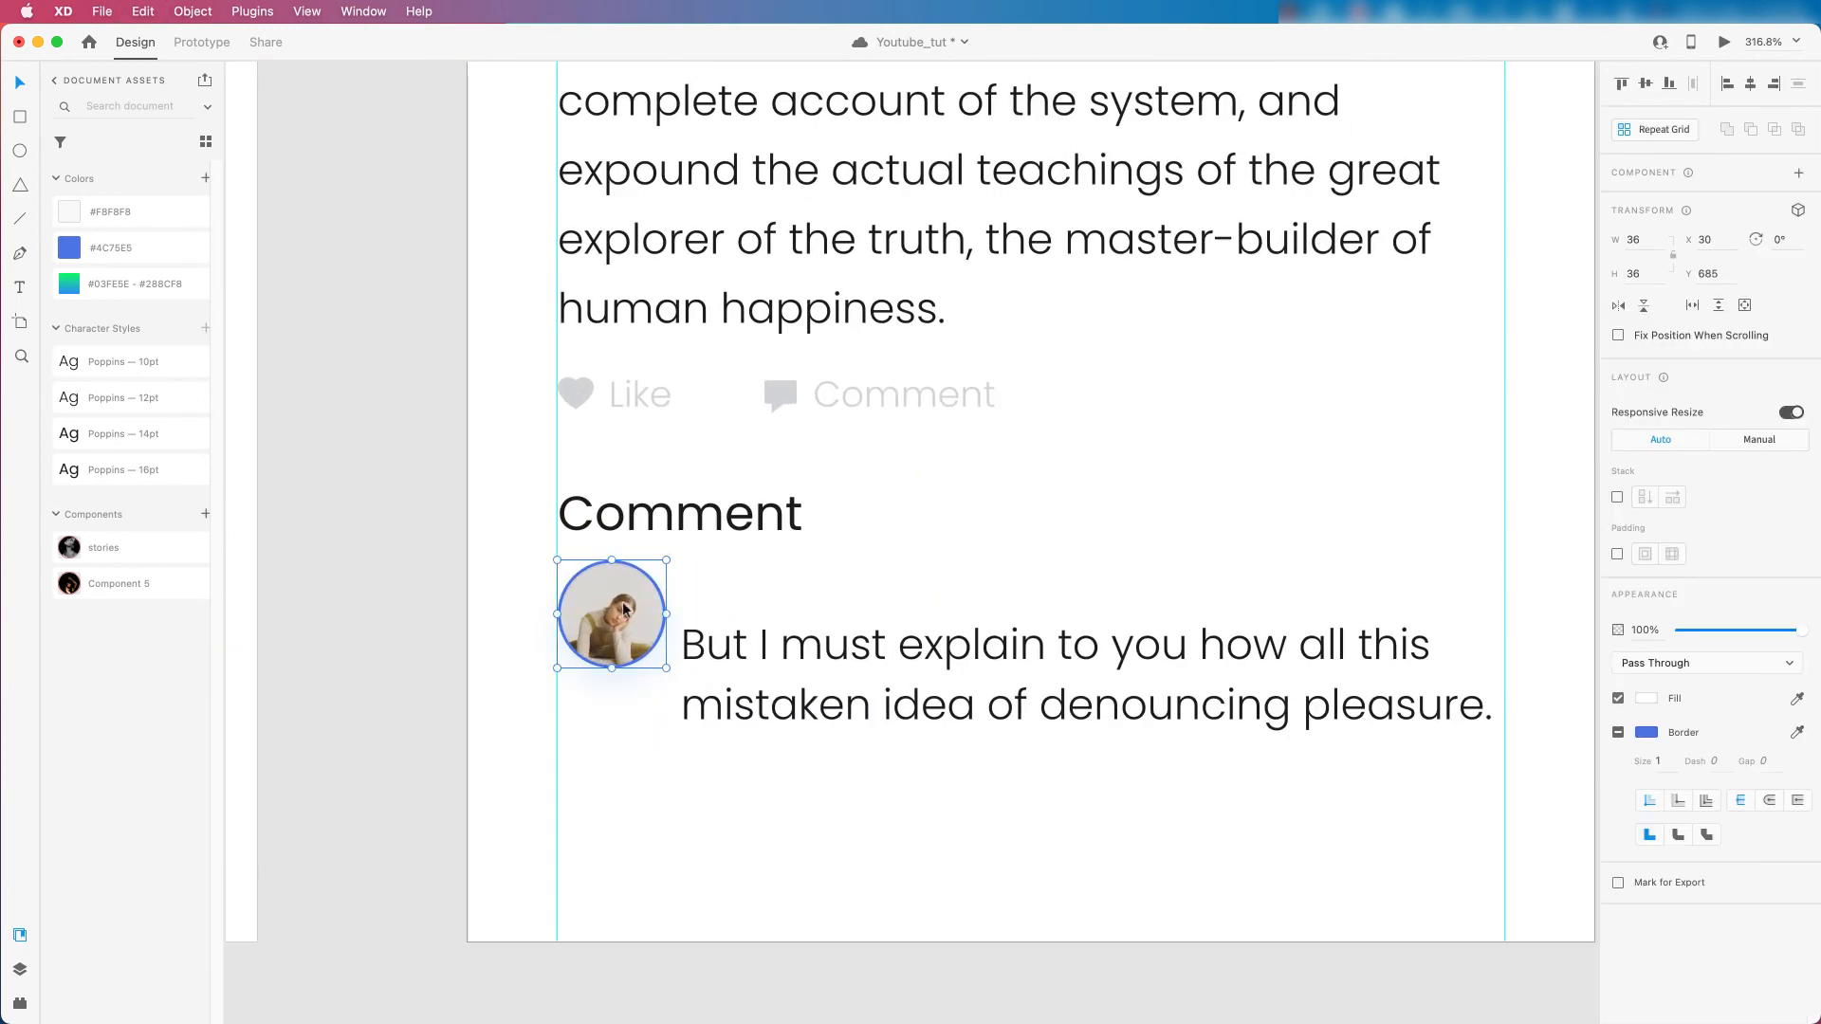
pyautogui.press('cmd+v')
pyautogui.moveTo(937, 347); pyautogui.dragTo(764, 604)
# Move the avatar, commenter name and comment text down together to Y 691, leaving more space under the Comment heading.
pyautogui.keyDown('shift'); pyautogui.click(764, 654); pyautogui.keyUp('shift')
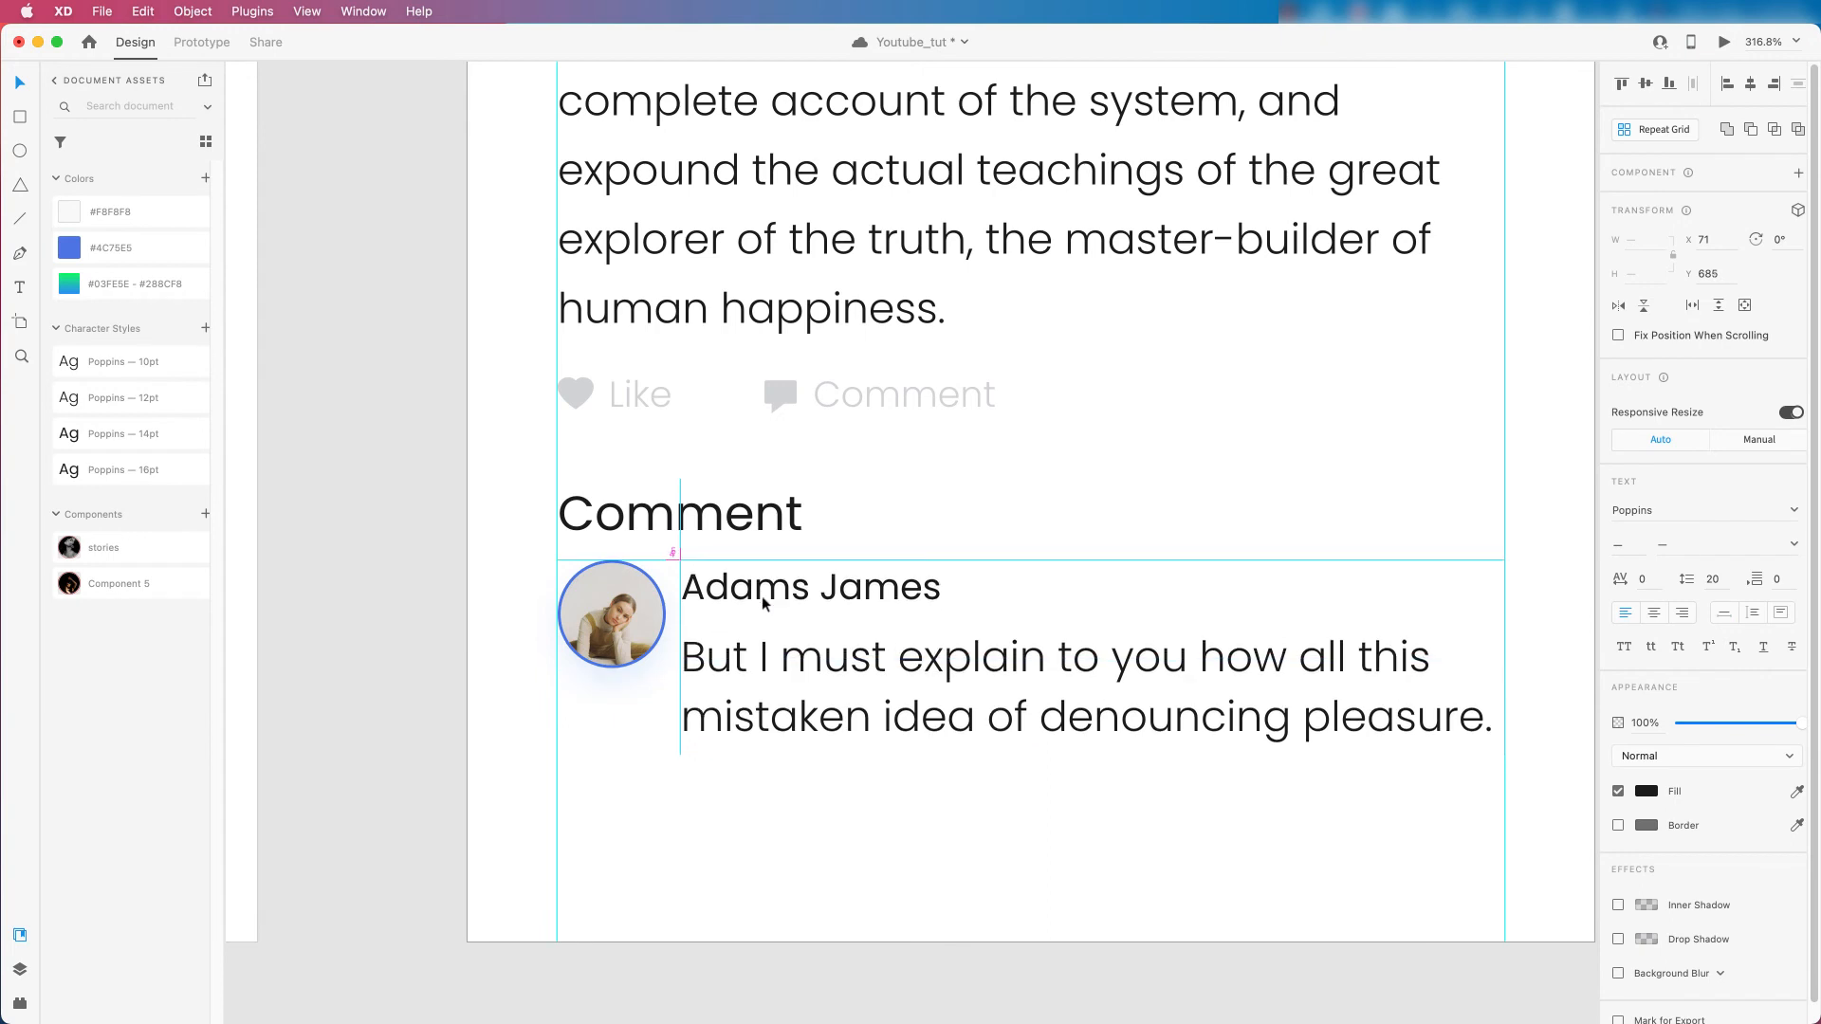
pyautogui.keyDown('shift'); pyautogui.click(648, 608); pyautogui.keyUp('shift')
pyautogui.press('Down')
pyautogui.press('Down')
pyautogui.press('Down')
pyautogui.press('Down')
pyautogui.press('Down')
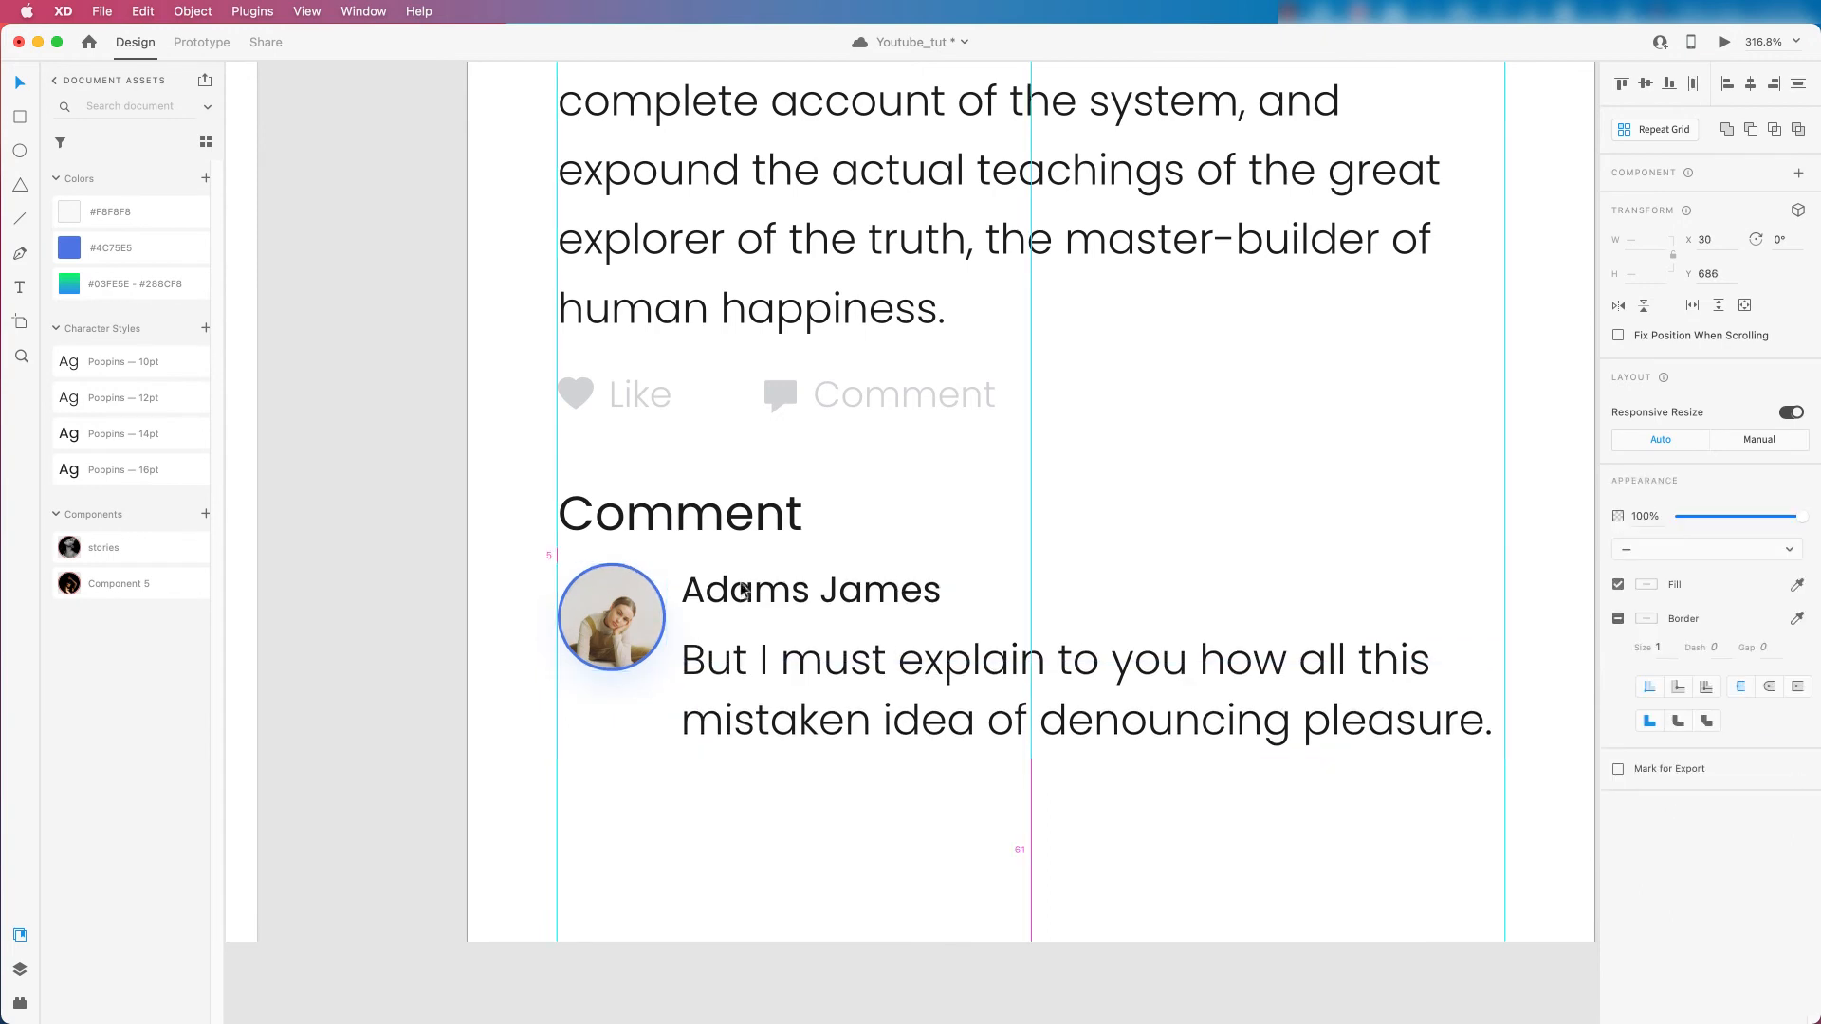
pyautogui.press('Down')
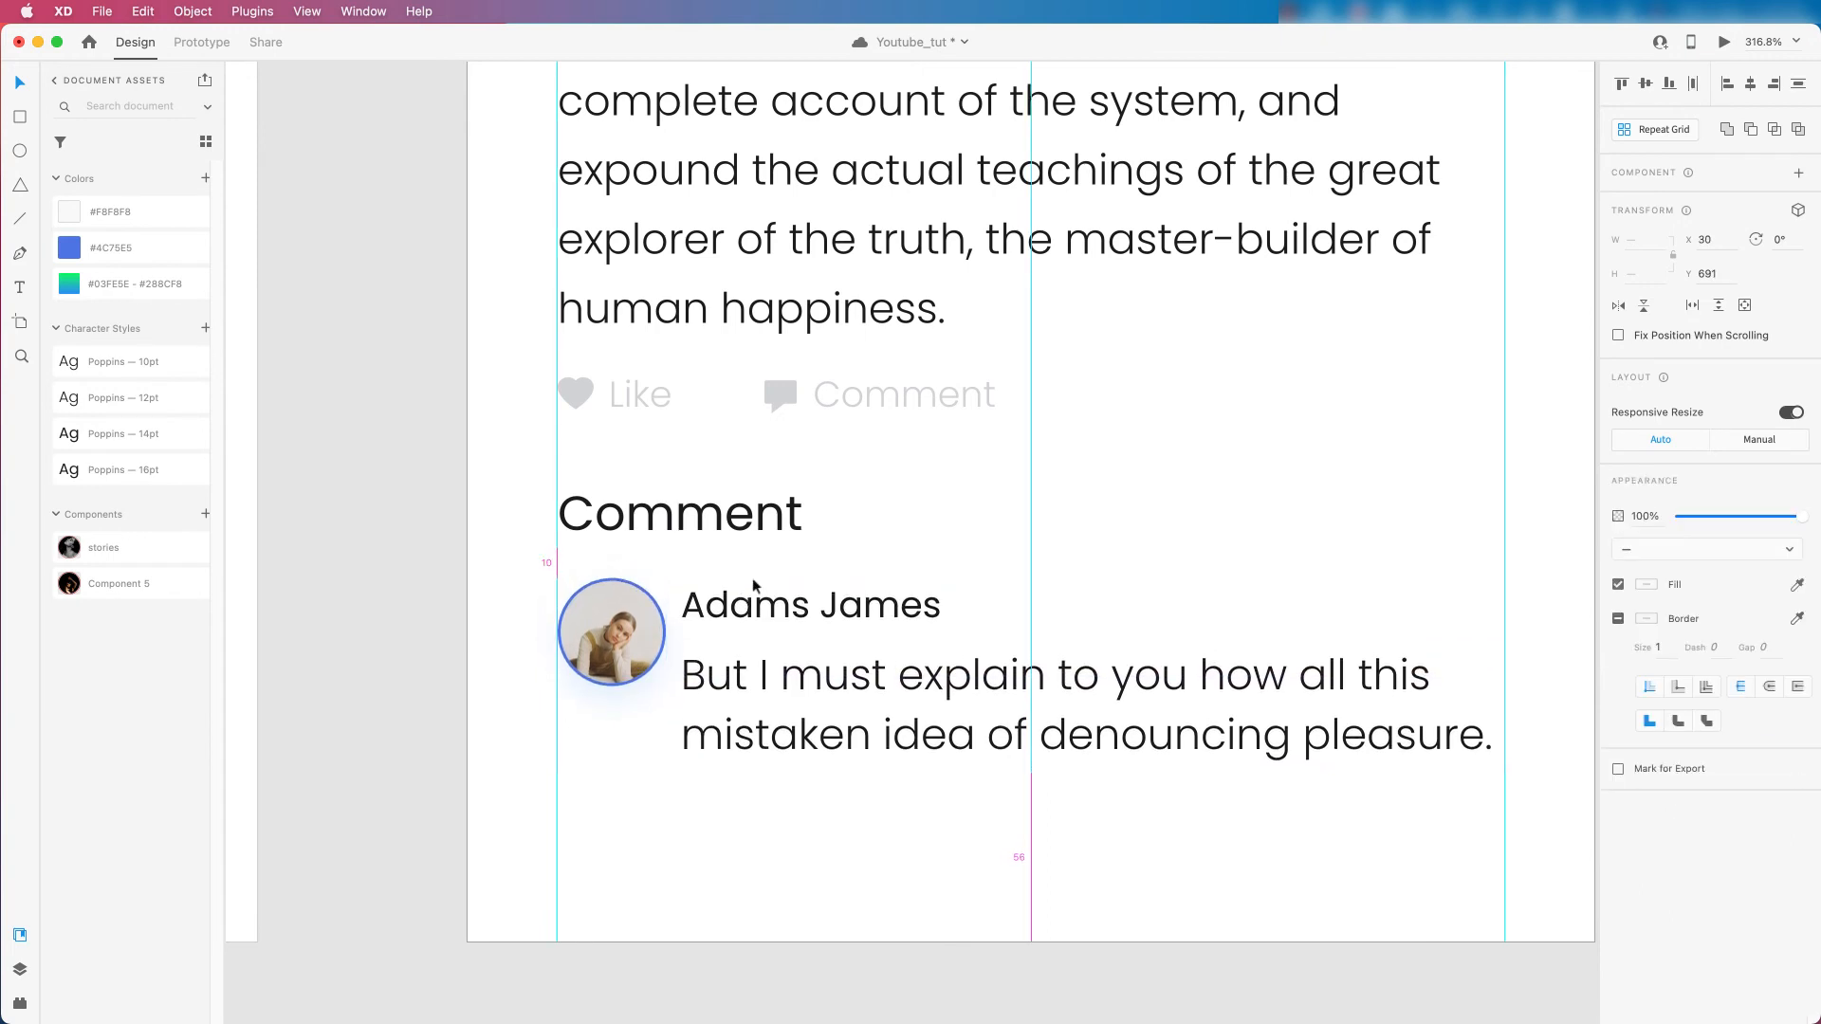
# Move the Comment heading together with the whole comment below it down to Y 668.
pyautogui.keyDown('shift'); pyautogui.click(718, 533); pyautogui.keyUp('shift')
pyautogui.hotkey('shift', 'Down')
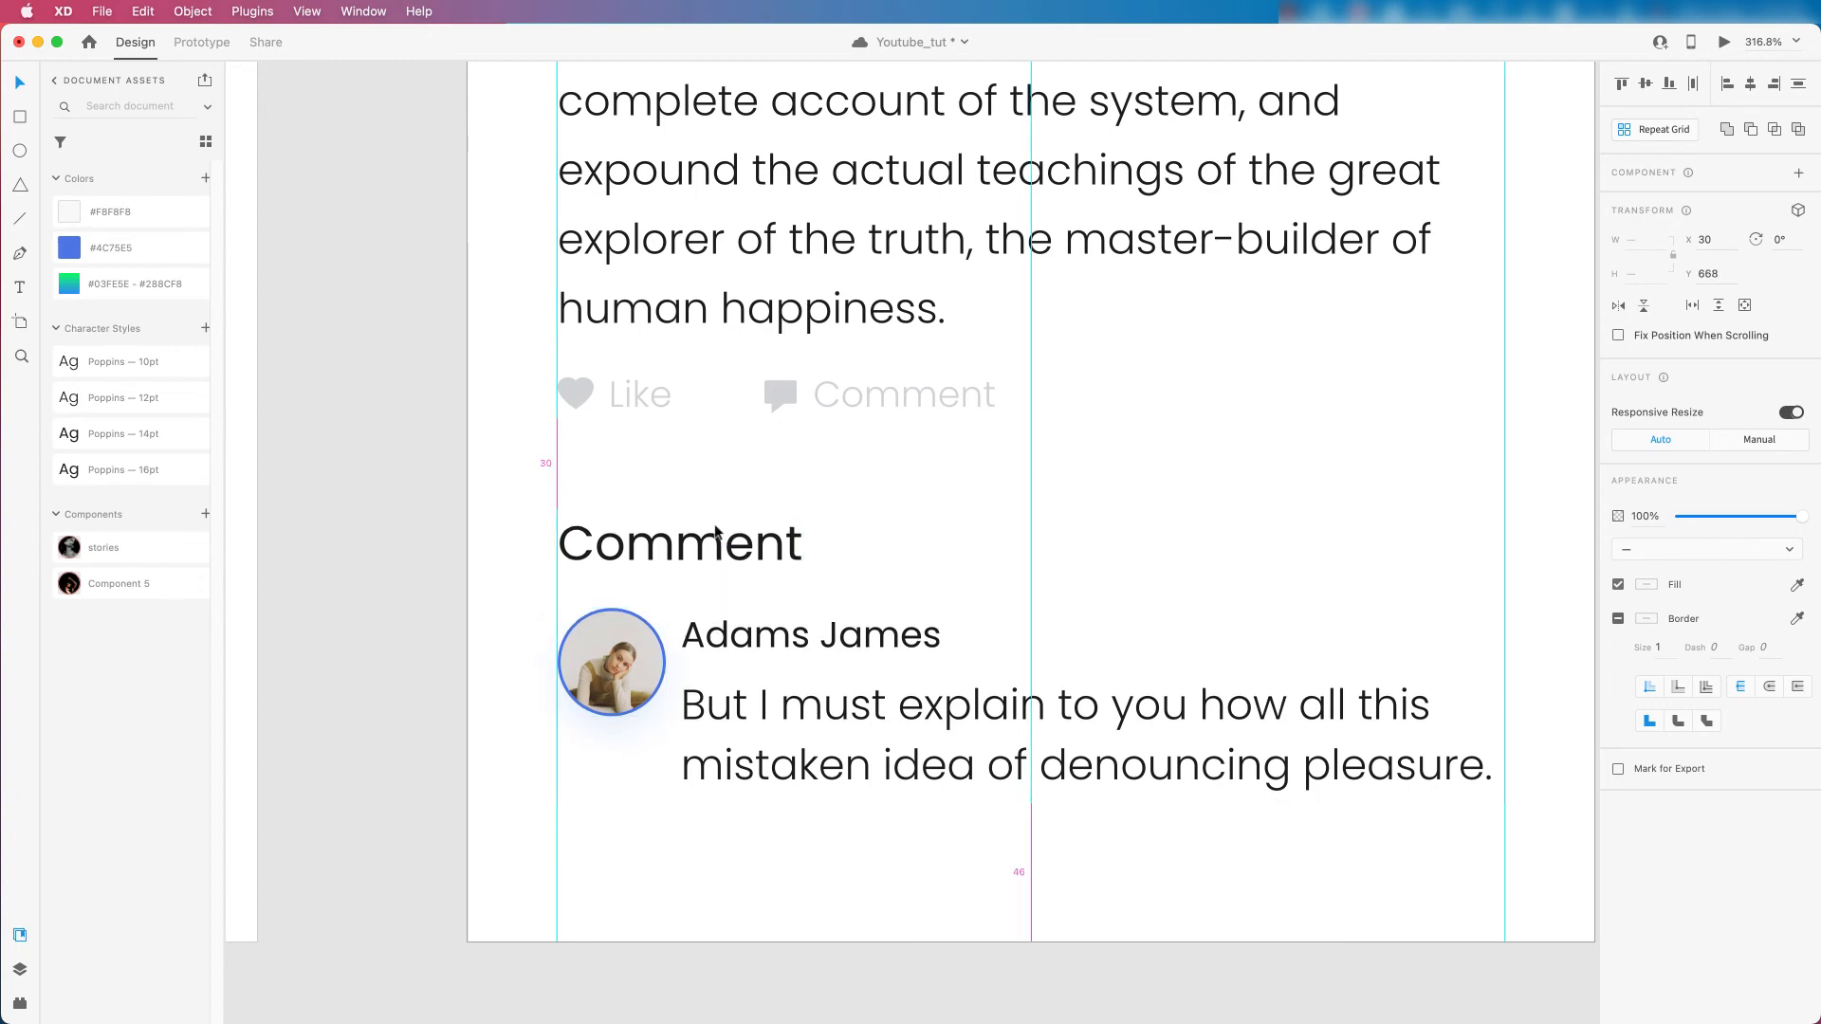
pyautogui.scroll(-6, 760, 629)
pyautogui.scroll(-2, 760, 633)
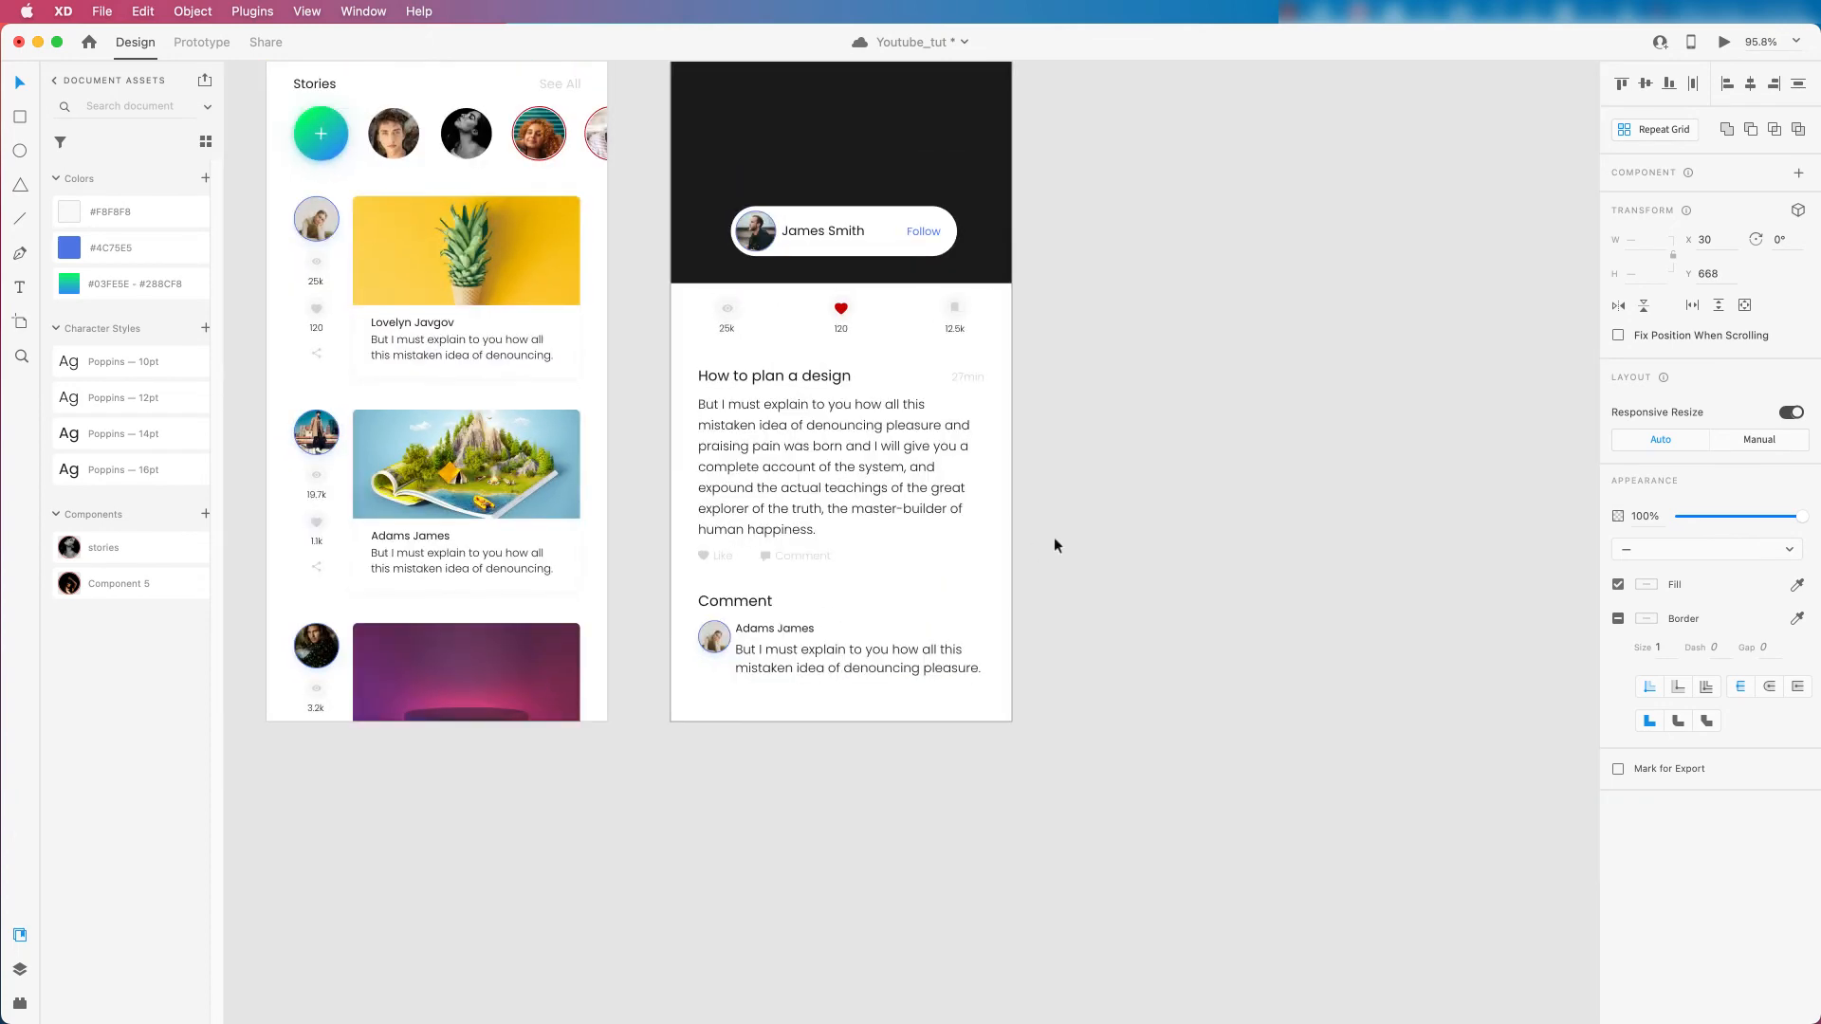
pyautogui.scroll(2, 810, 704)
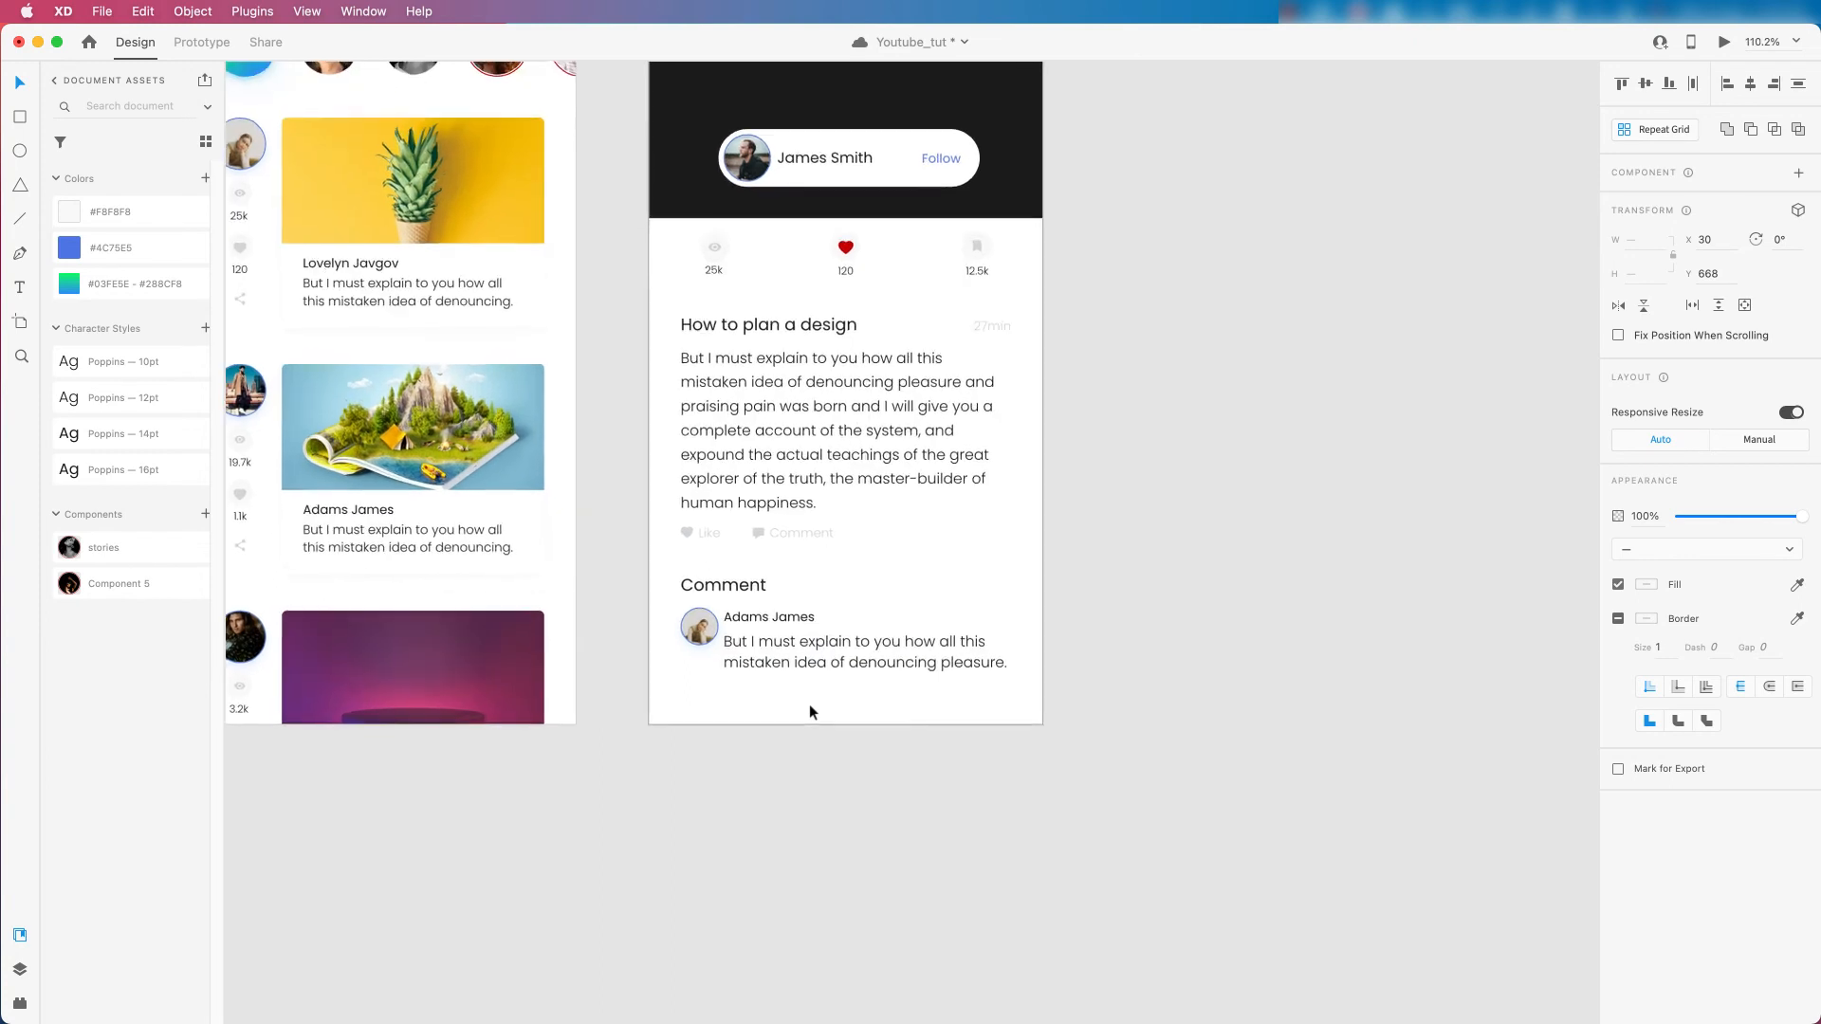
pyautogui.click(1157, 767)
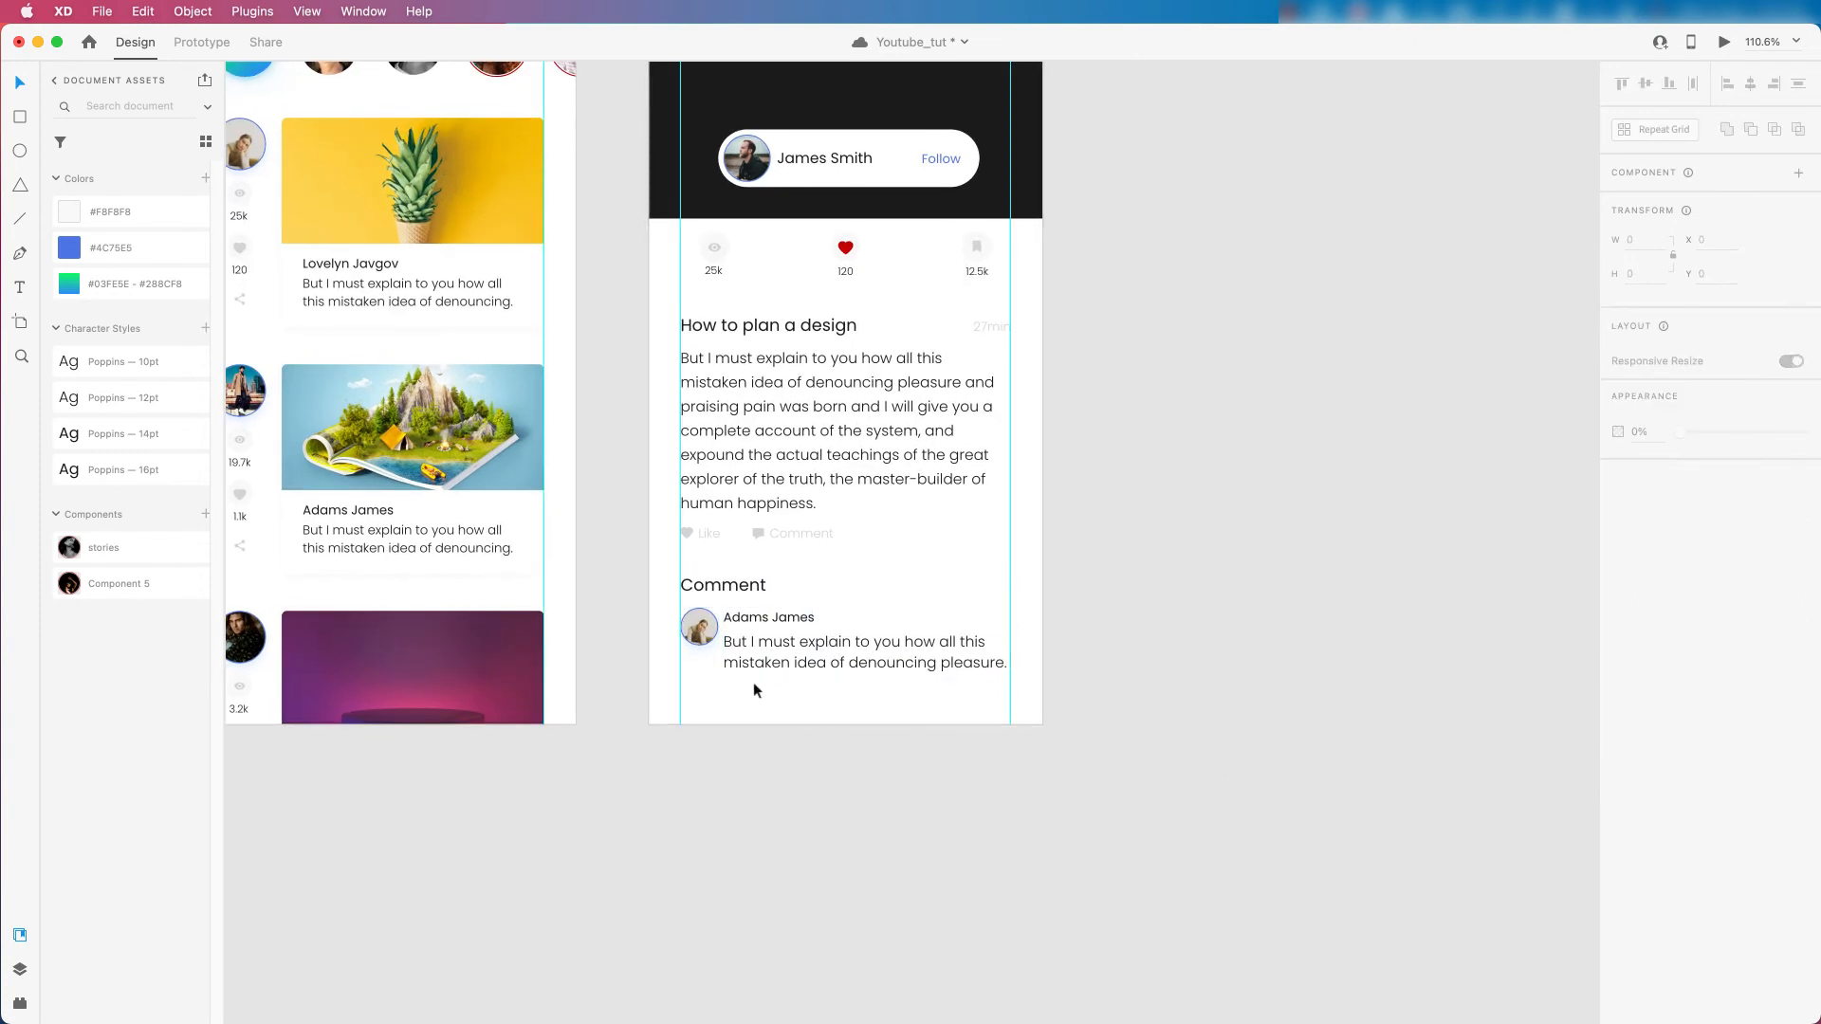
# Duplicate the Like and Comment action row and place it directly under the comment text, aligned with its left edge.
pyautogui.scroll(1, 759, 692)
pyautogui.doubleClick(699, 532)
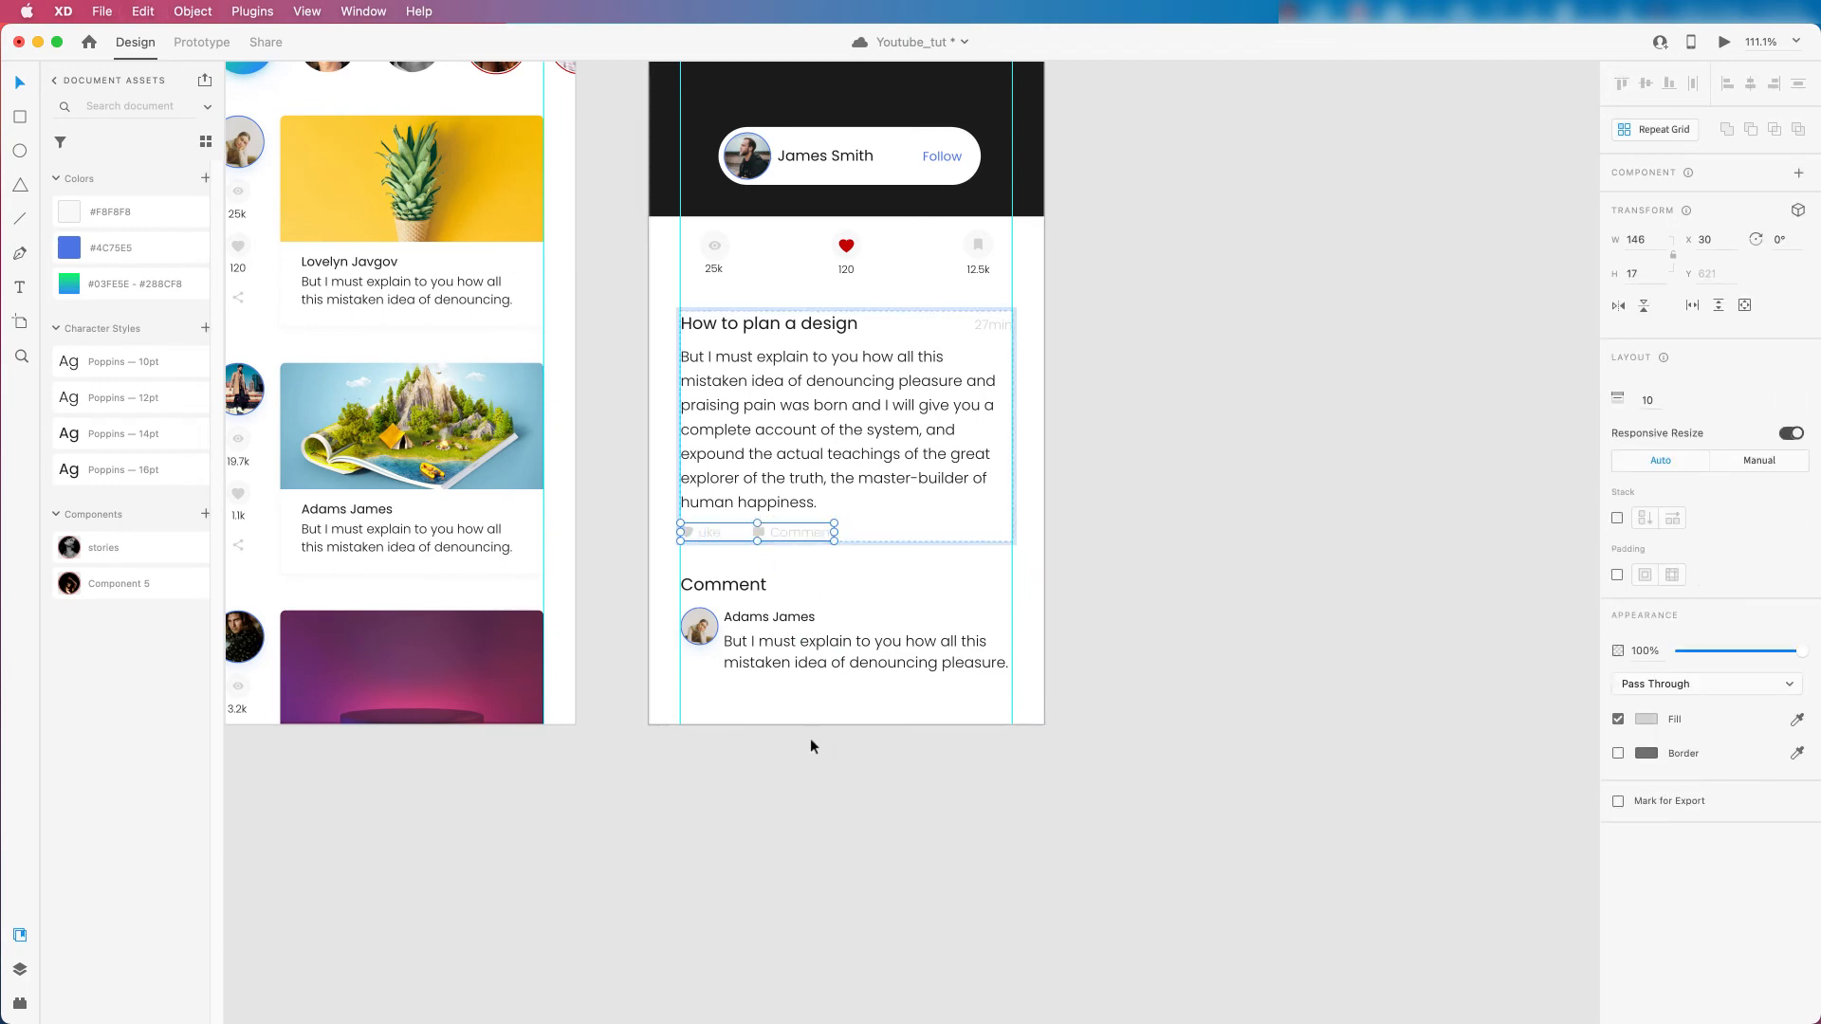
pyautogui.scroll(5, 814, 741)
pyautogui.click(669, 552)
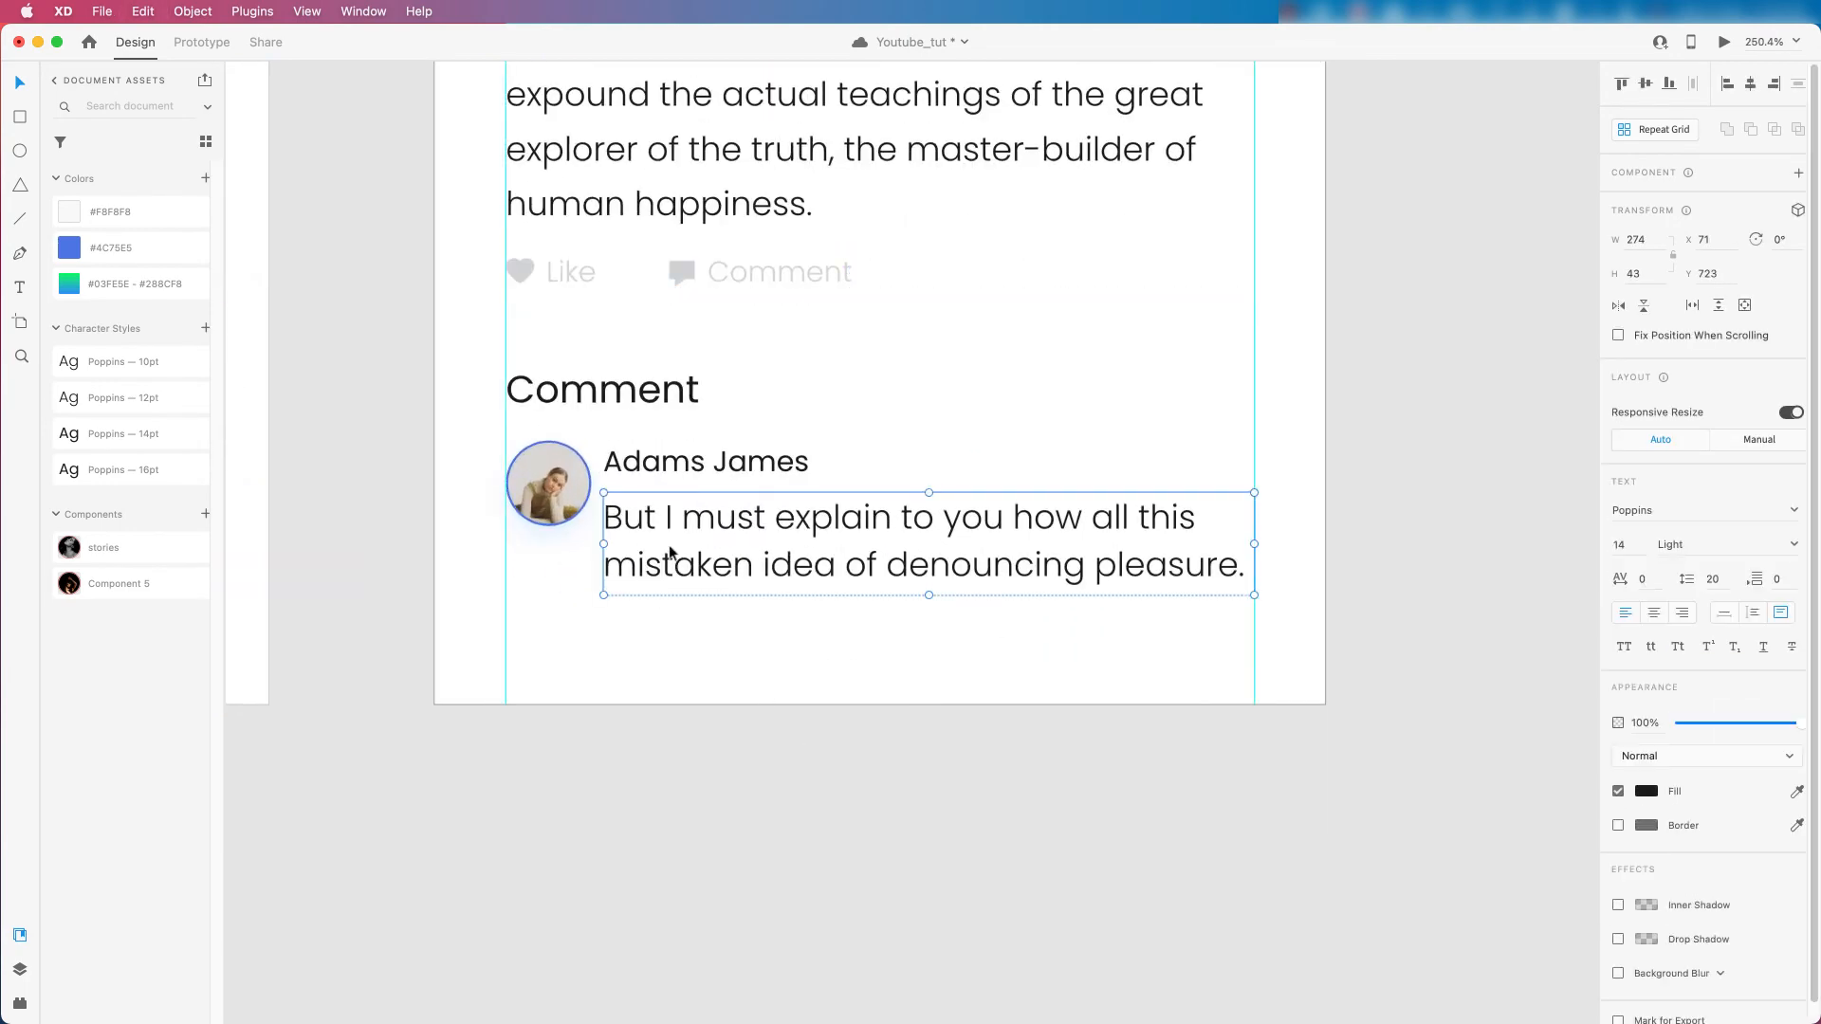
pyautogui.press('Escape')
pyautogui.moveTo(738, 284); pyautogui.dragTo(833, 621)
# Change the Comment label in the duplicated action row to "Reply".
pyautogui.doubleClick(850, 616)
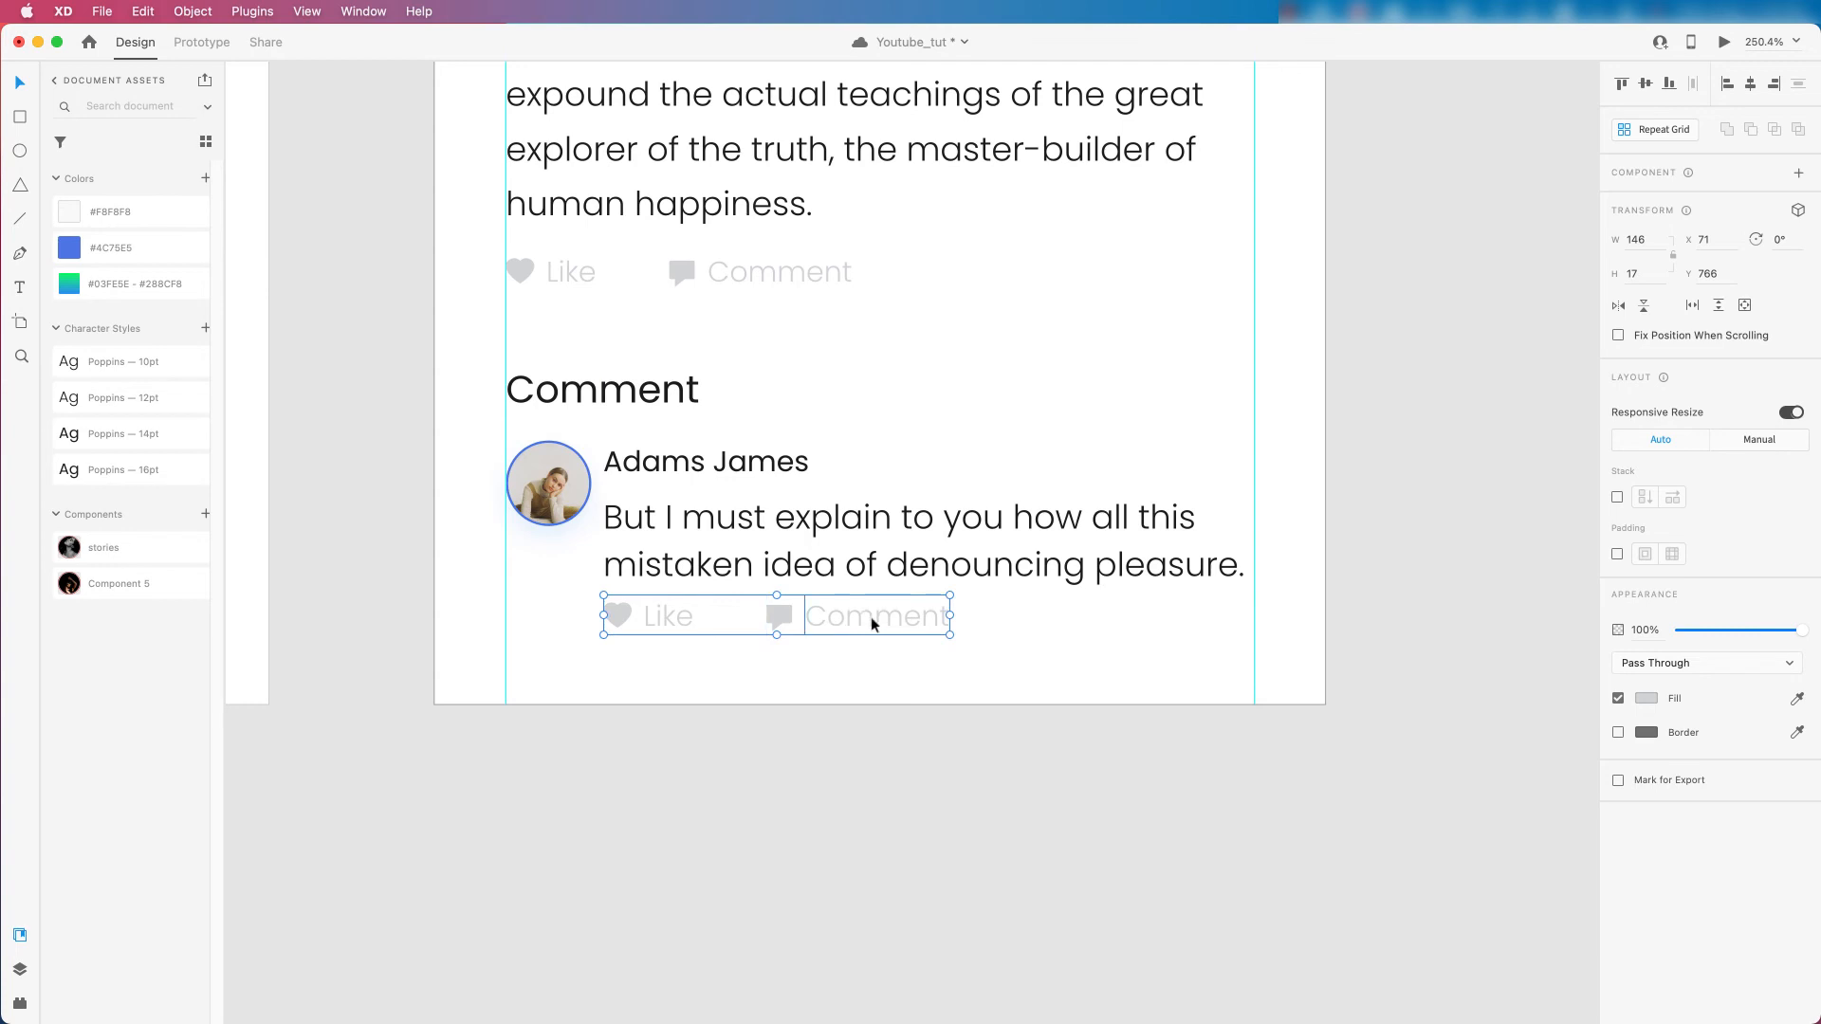
pyautogui.doubleClick(871, 617)
pyautogui.write('Reply')
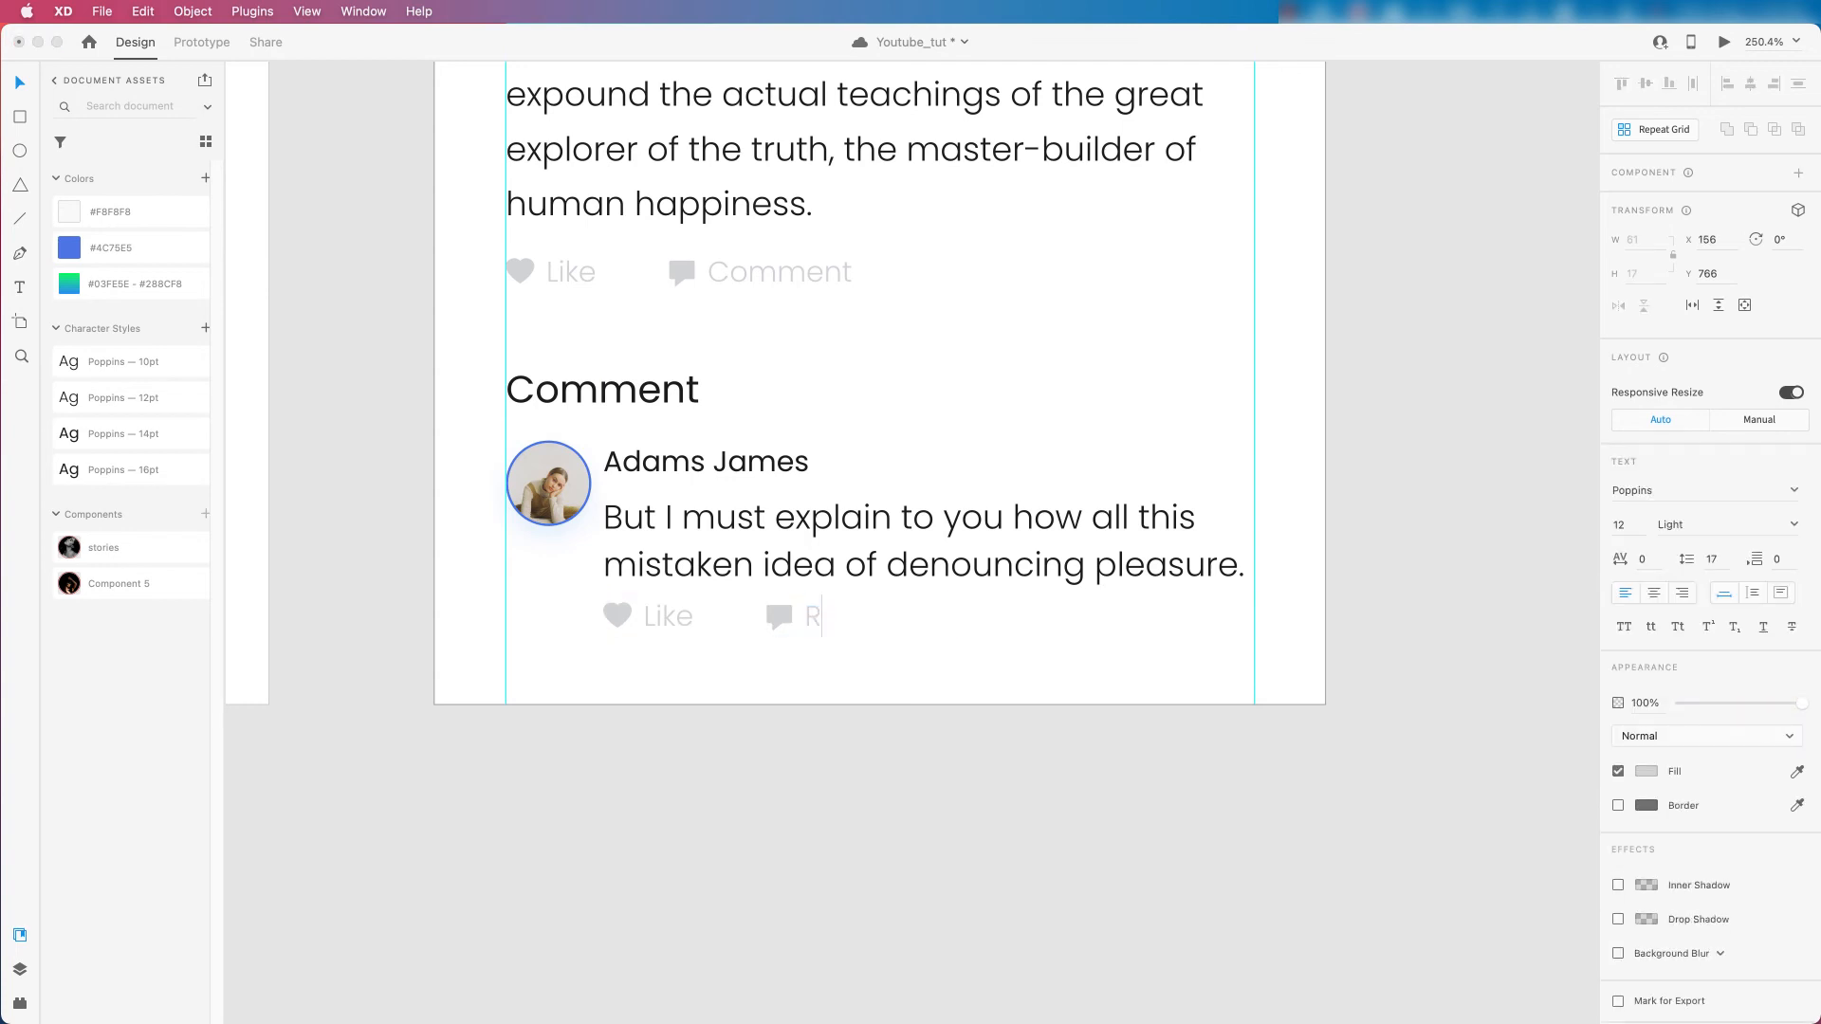
pyautogui.press('Escape')
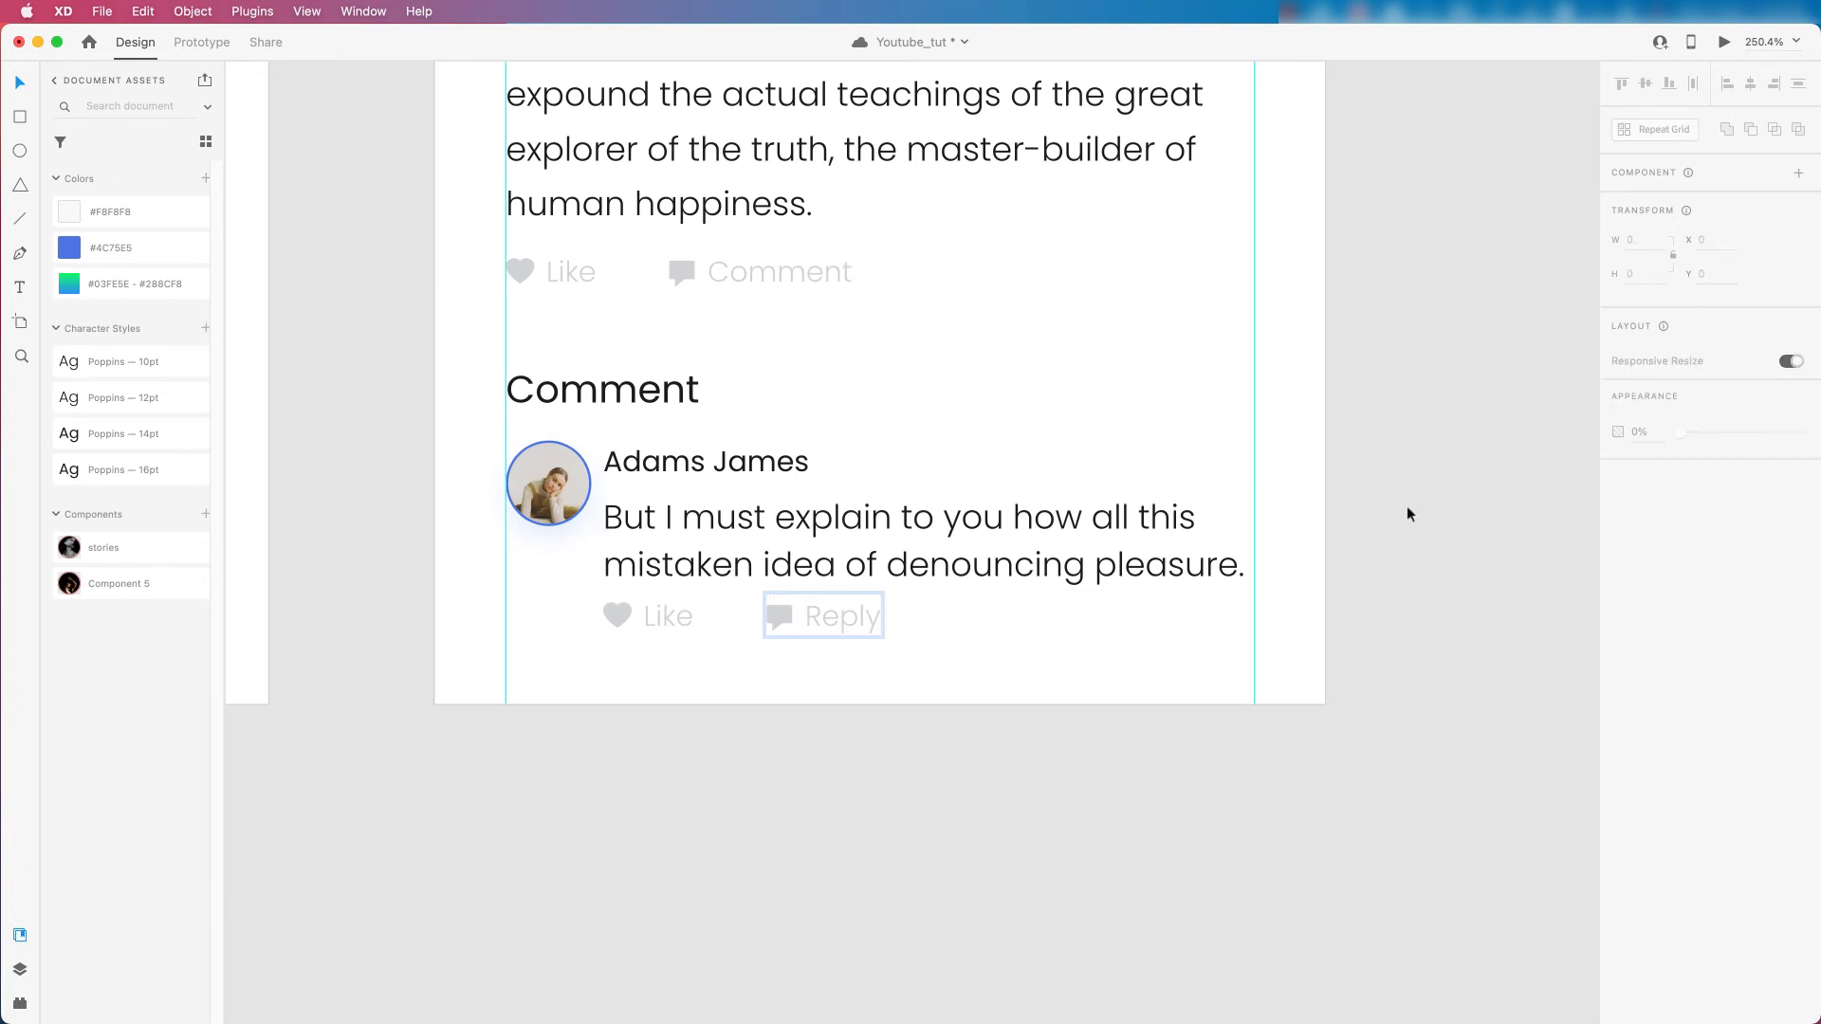
pyautogui.press('Escape')
# Group the avatar, commenter name, comment text and Like/Reply row, and turn on Stack for the group.
pyautogui.scroll(-5, 726, 600)
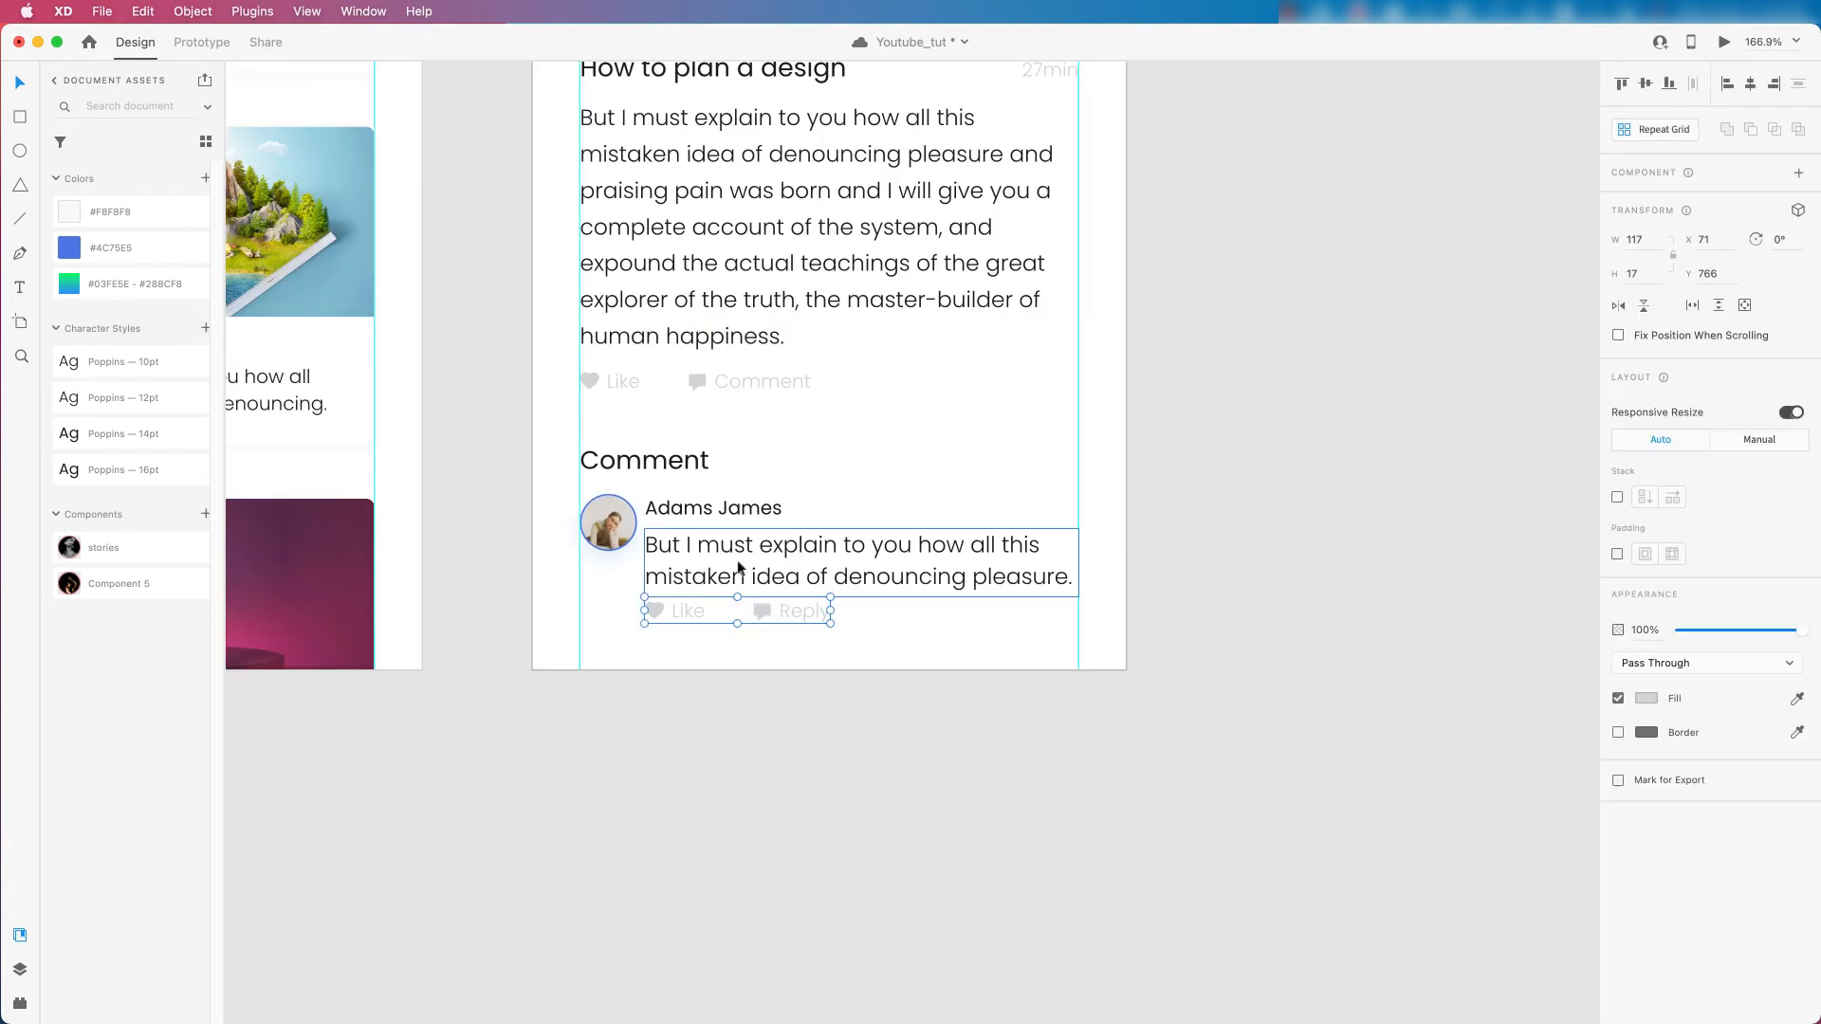
pyautogui.press('Escape')
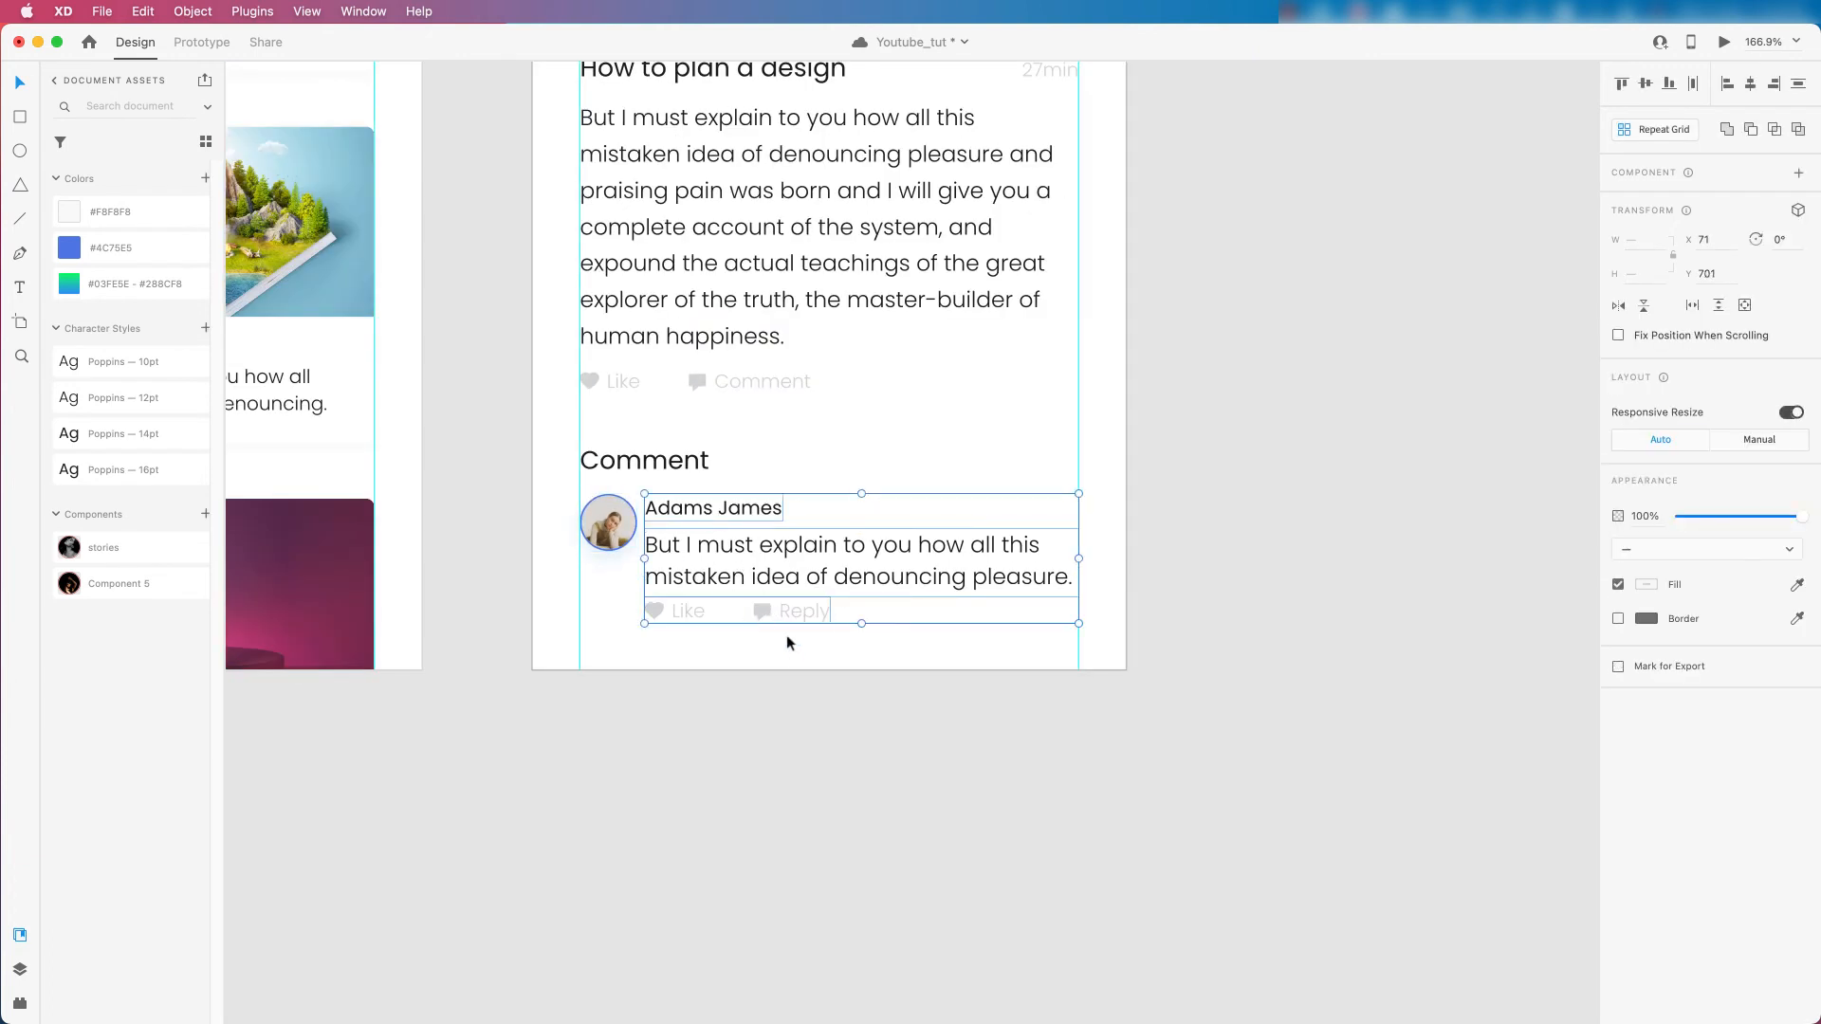
pyautogui.keyDown('shift'); pyautogui.click(607, 537); pyautogui.keyUp('shift')
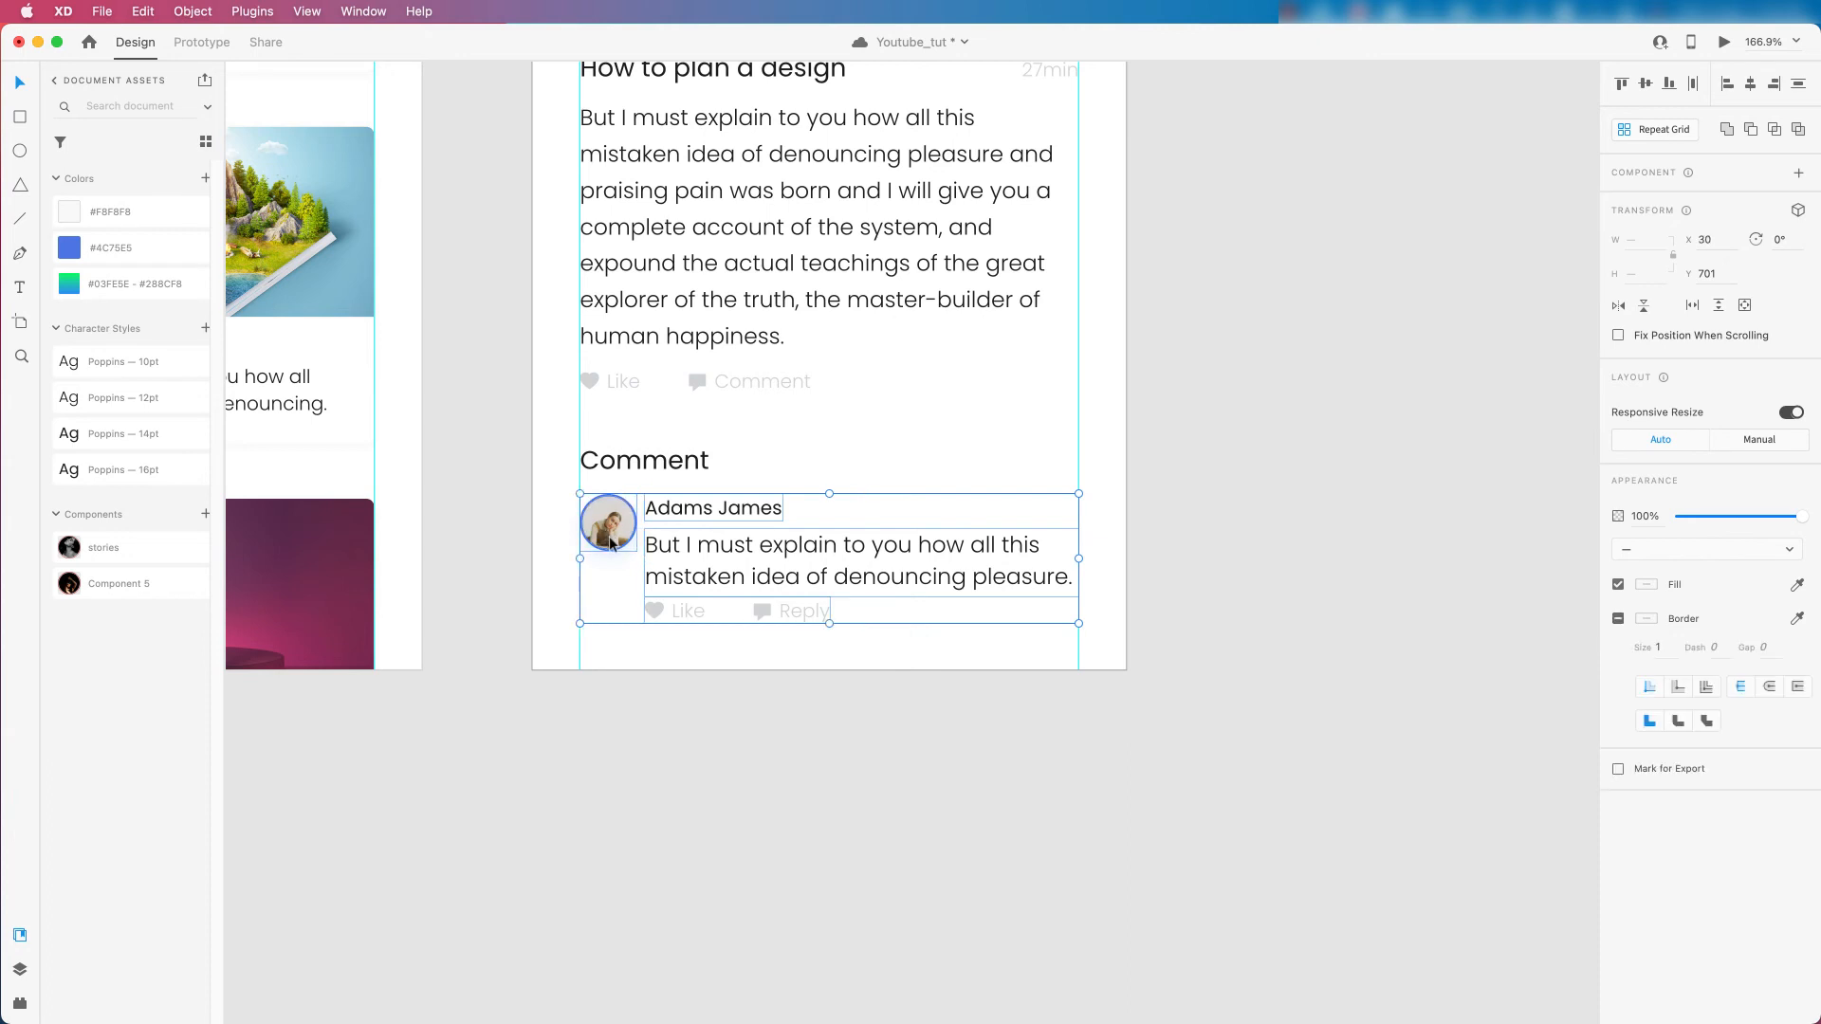
pyautogui.press('super+g')
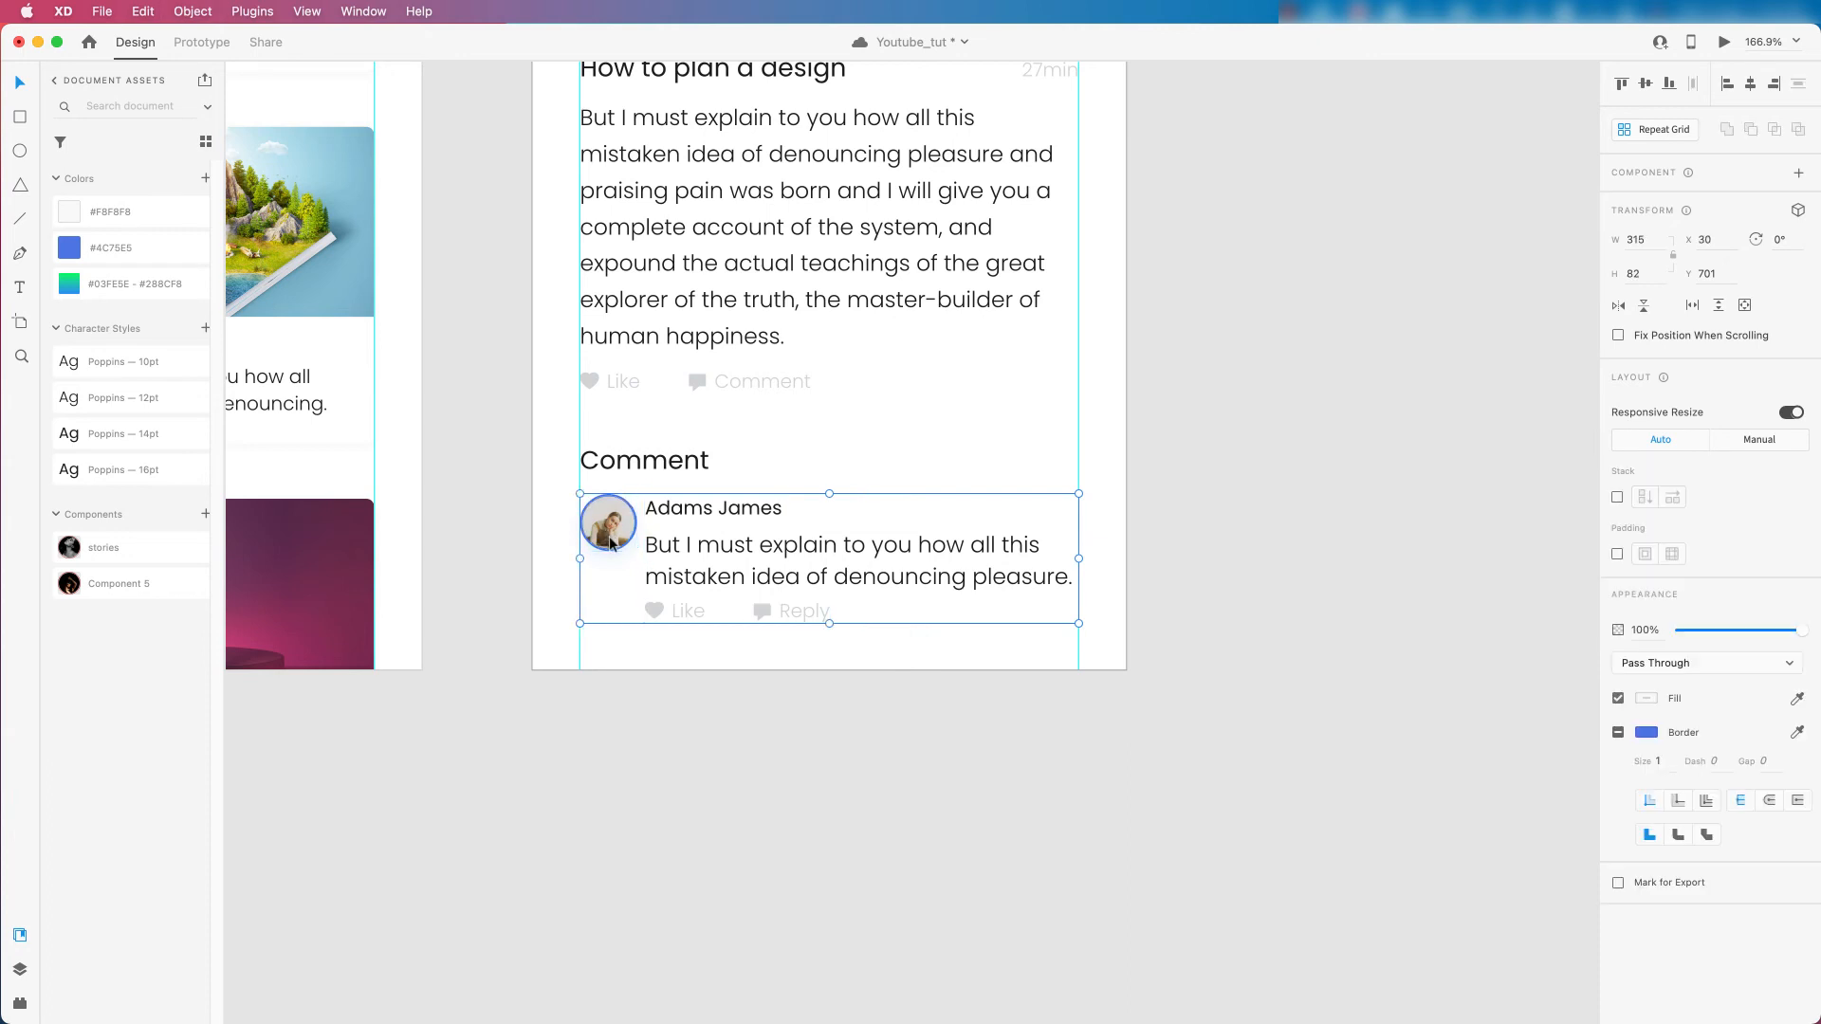
pyautogui.click(1646, 505)
pyautogui.click(1286, 580)
# Duplicate the comment group directly below the original and position the copy at Y 803.
pyautogui.scroll(-4, 835, 553)
pyautogui.scroll(3, 740, 536)
pyautogui.click(740, 518)
pyautogui.press('alt')
pyautogui.moveTo(769, 515); pyautogui.dragTo(761, 652)
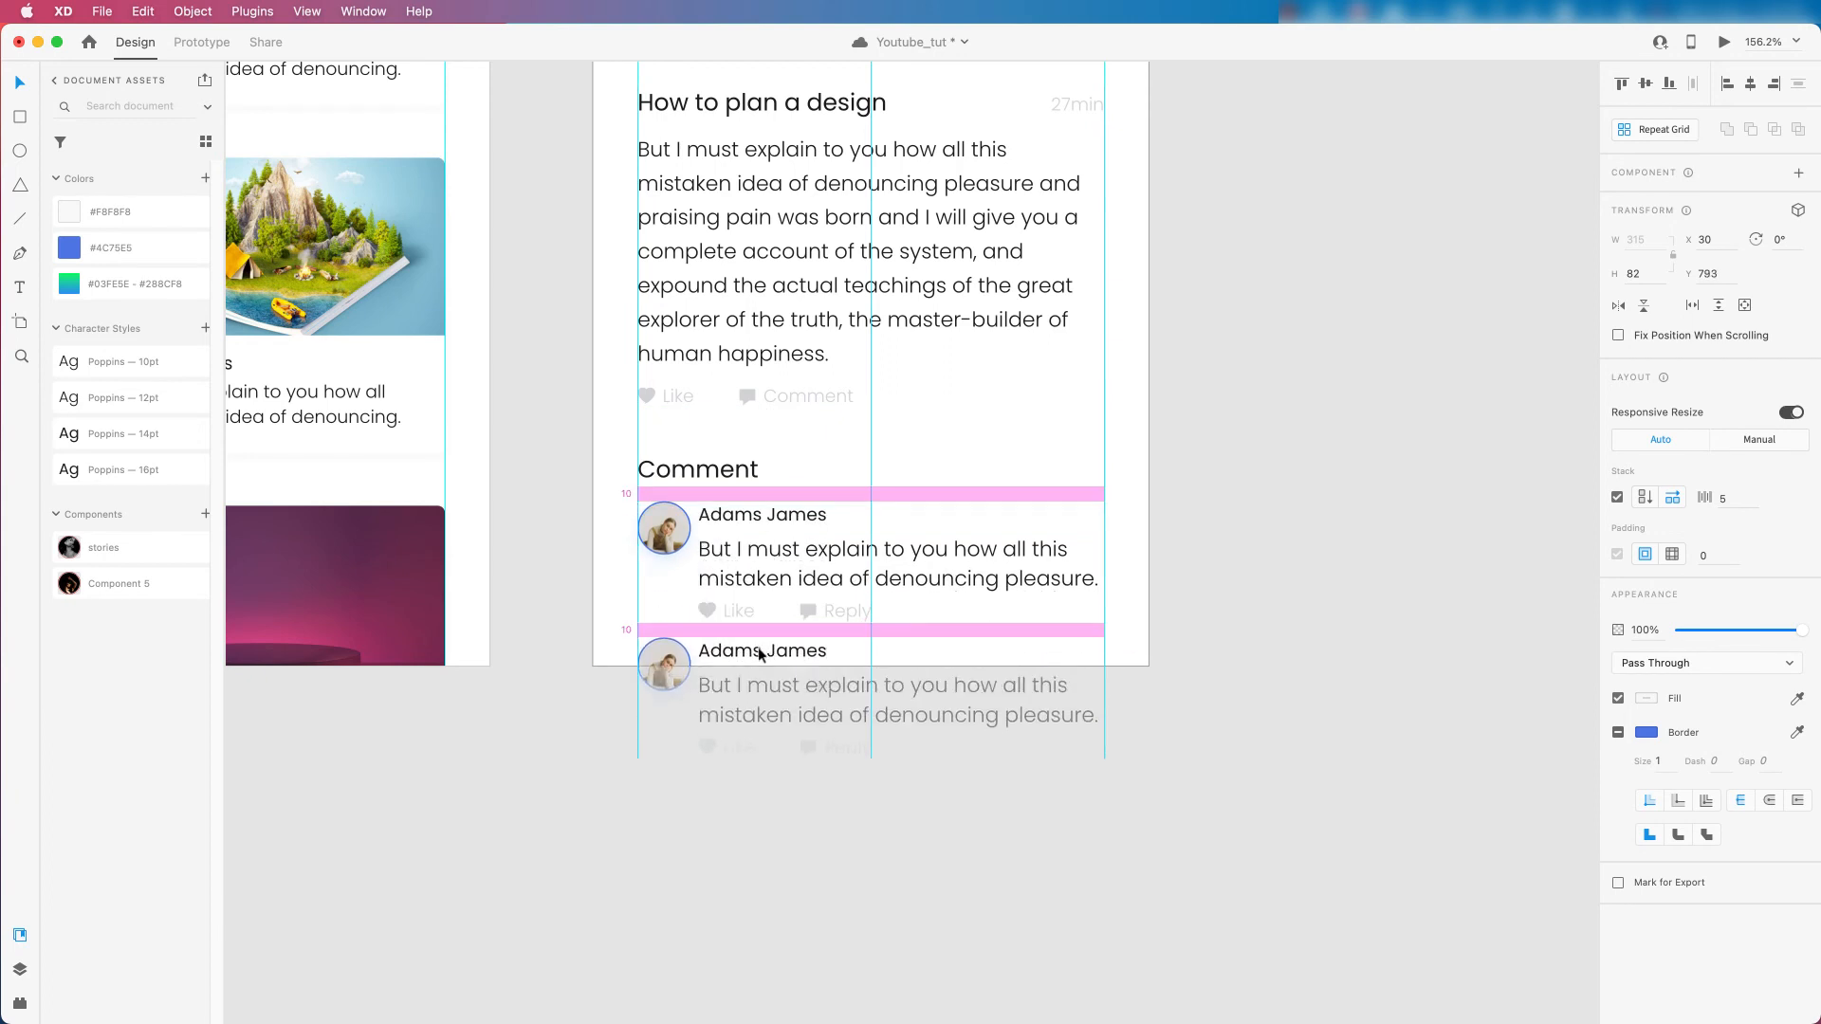
pyautogui.moveTo(758, 647); pyautogui.dragTo(759, 647)
pyautogui.scroll(-2, 840, 563)
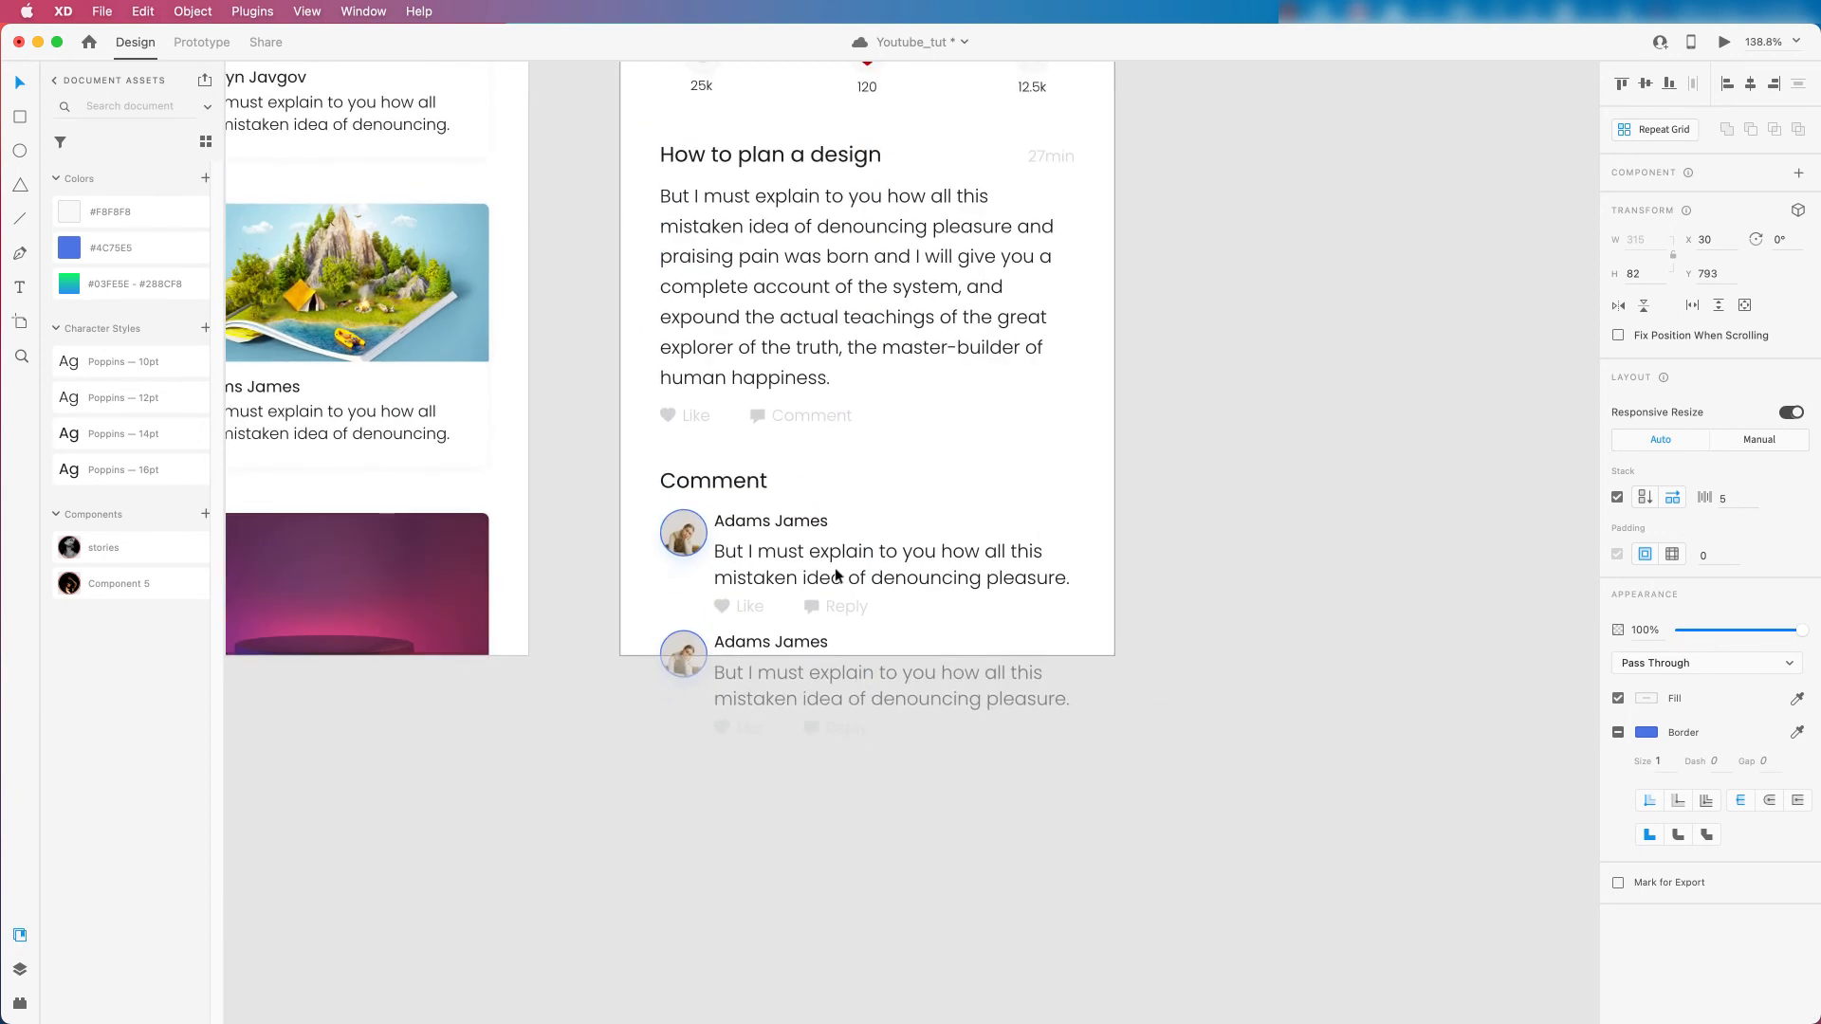
pyautogui.hotkey('shift', 'Down')
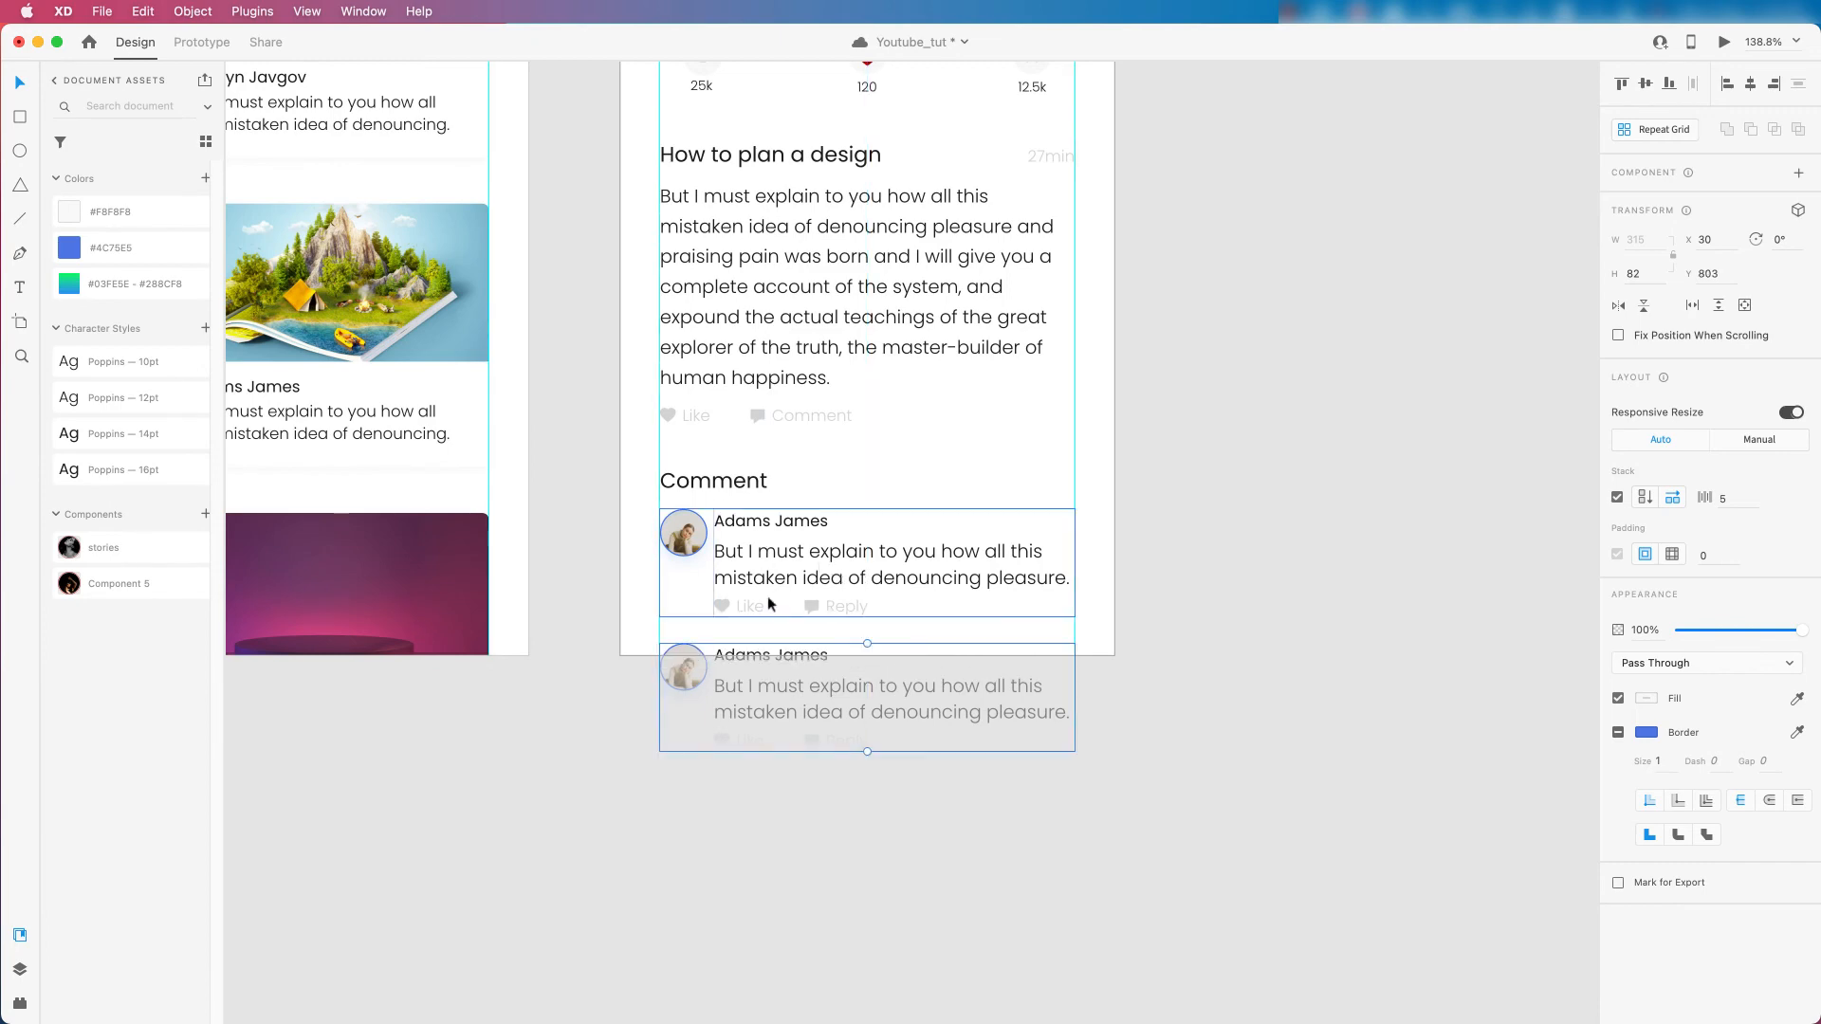
# Combine the two comment groups into one group and turn on Stack to keep them 20 apart.
pyautogui.scroll(-5, 748, 565)
pyautogui.scroll(4, 742, 562)
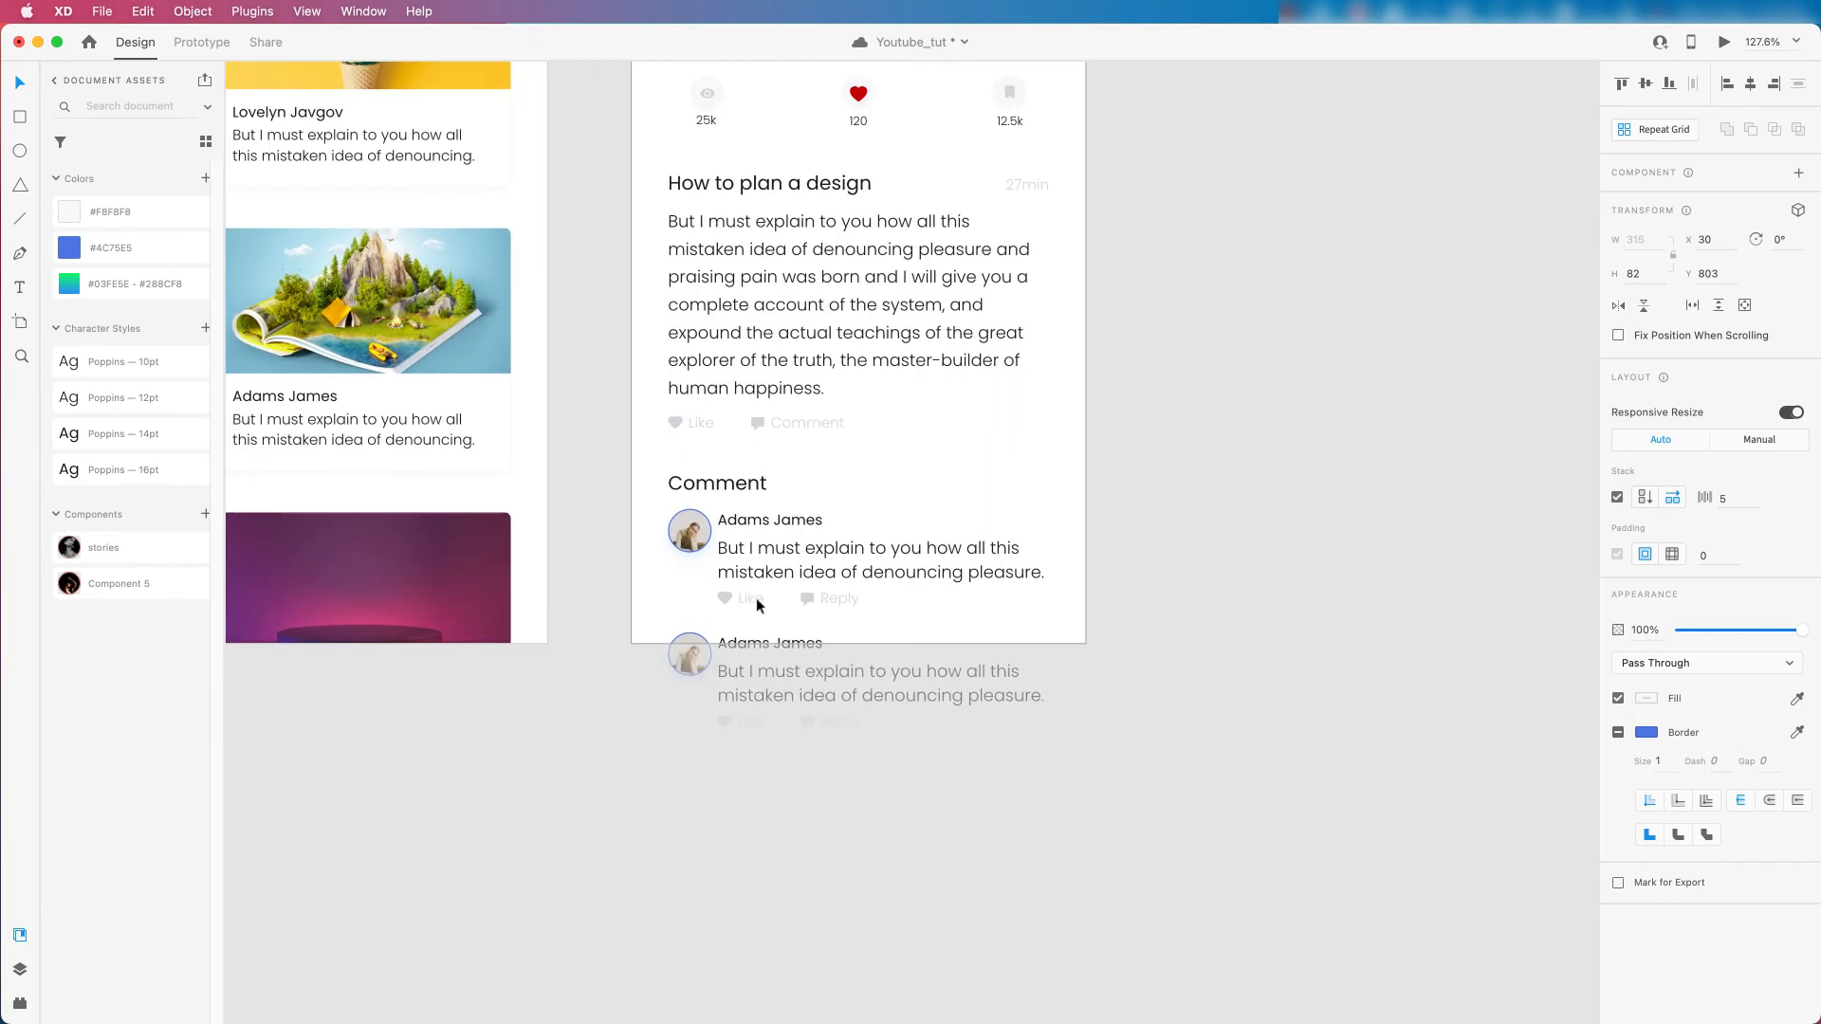
pyautogui.keyDown('shift'); pyautogui.click(768, 552); pyautogui.keyUp('shift')
pyautogui.click(1618, 498)
# Duplicate the second comment inside the stack to add a third comment below it.
pyautogui.click(789, 650)
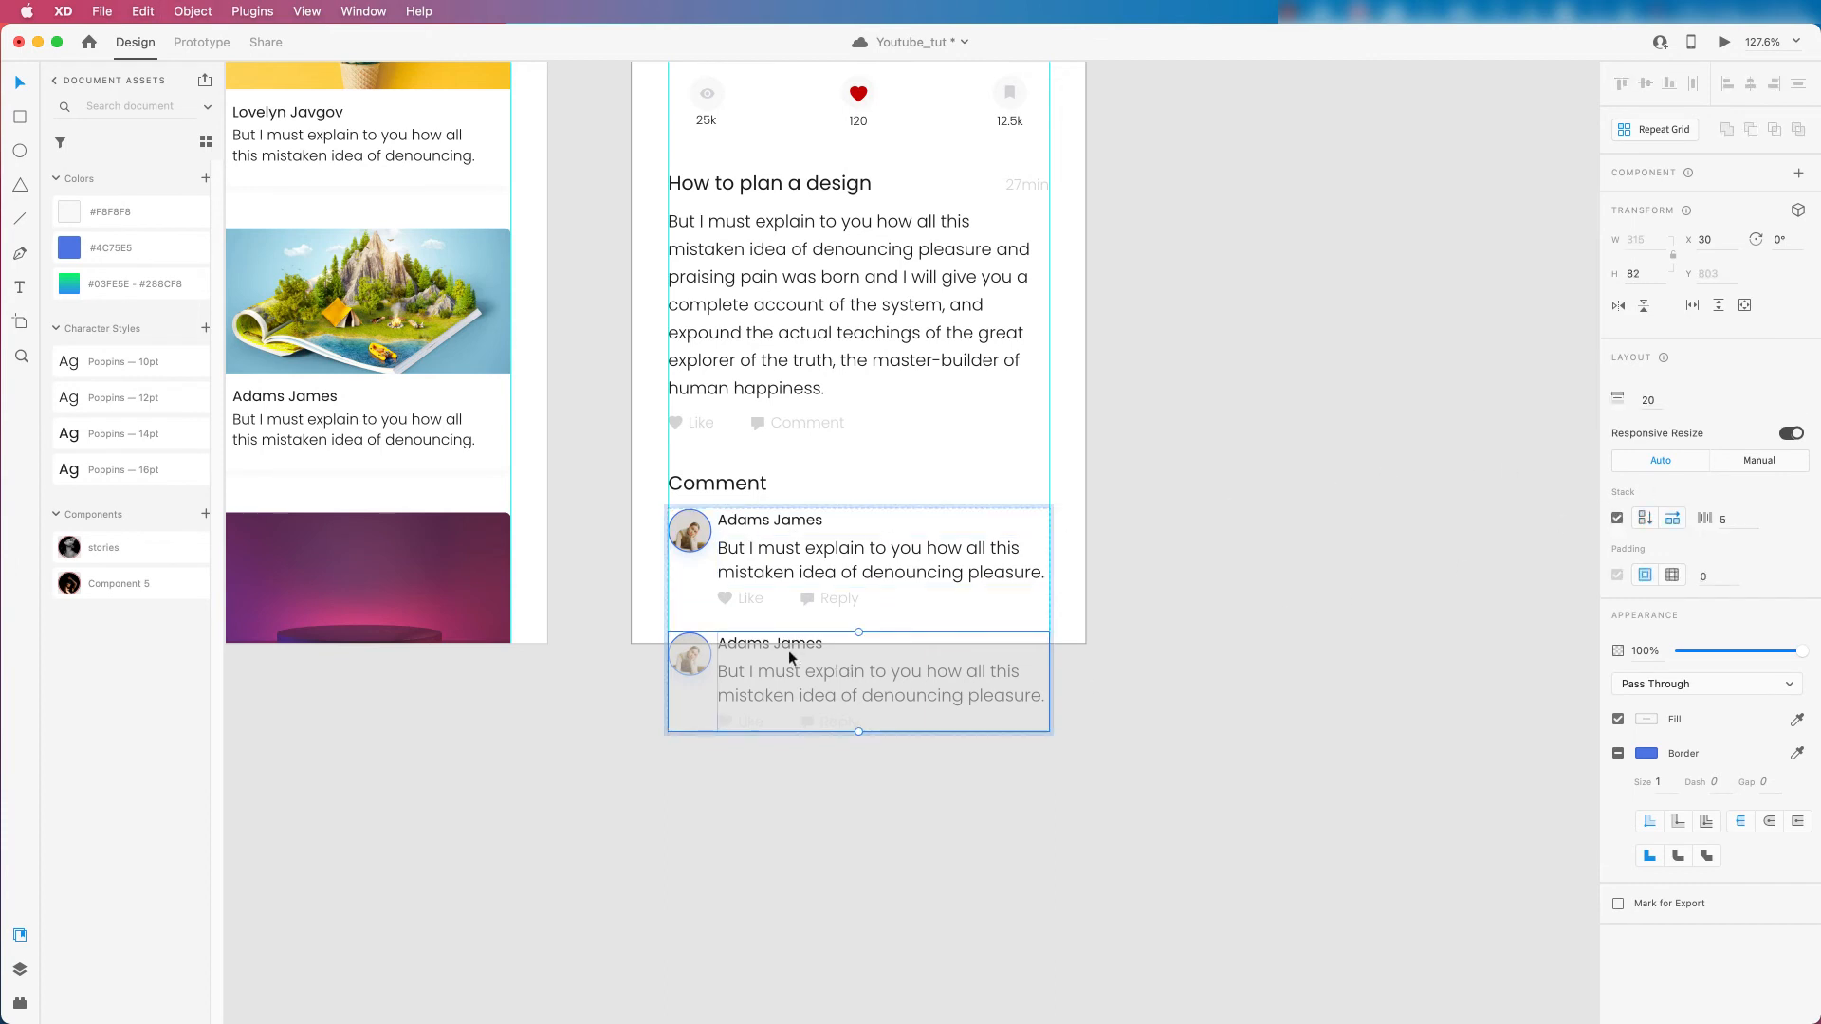
pyautogui.press('super+d')
pyautogui.click(1233, 628)
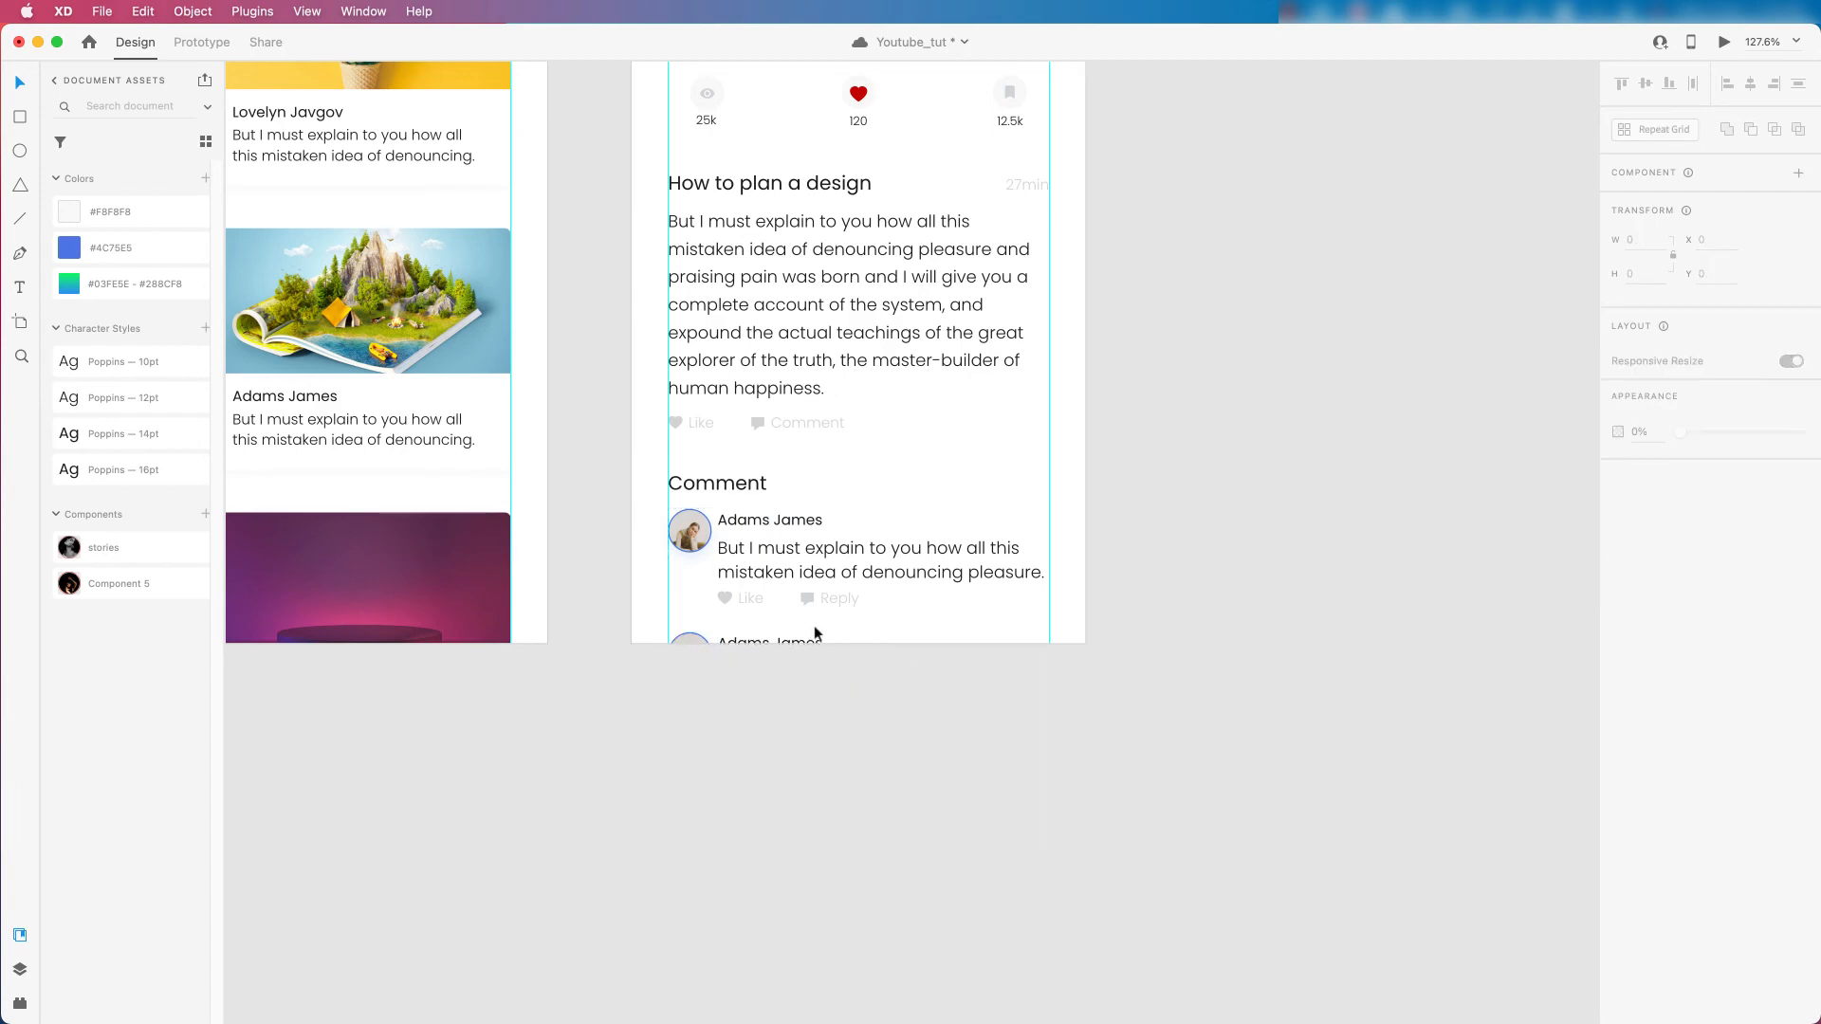
pyautogui.click(793, 525)
pyautogui.scroll(-4, 833, 568)
pyautogui.click(1146, 391)
# Fill the dark header rectangle on the Detail artboard with the pineapple image from Finder.
pyautogui.scroll(-1, 1019, 416)
pyautogui.scroll(-3, 1020, 416)
pyautogui.moveTo(1053, 338); pyautogui.dragTo(1077, 485)
pyautogui.scroll(1, 983, 321)
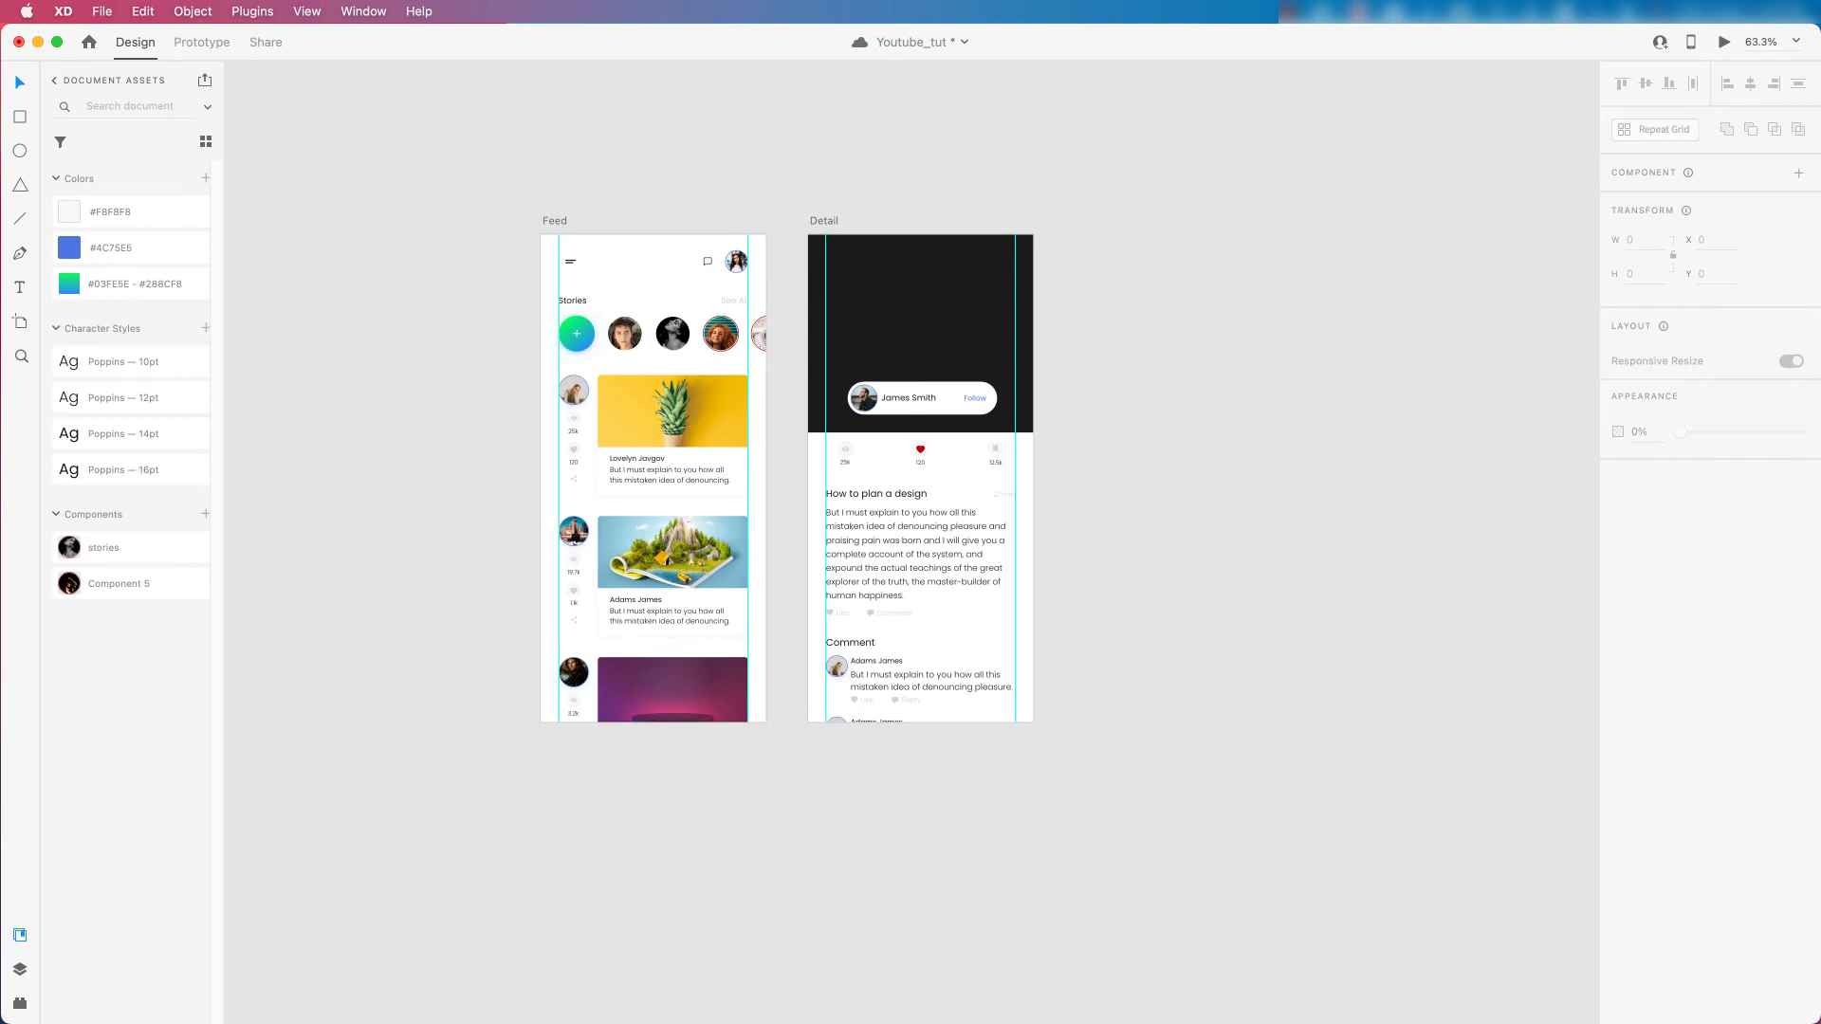
pyautogui.press('super+Tab')
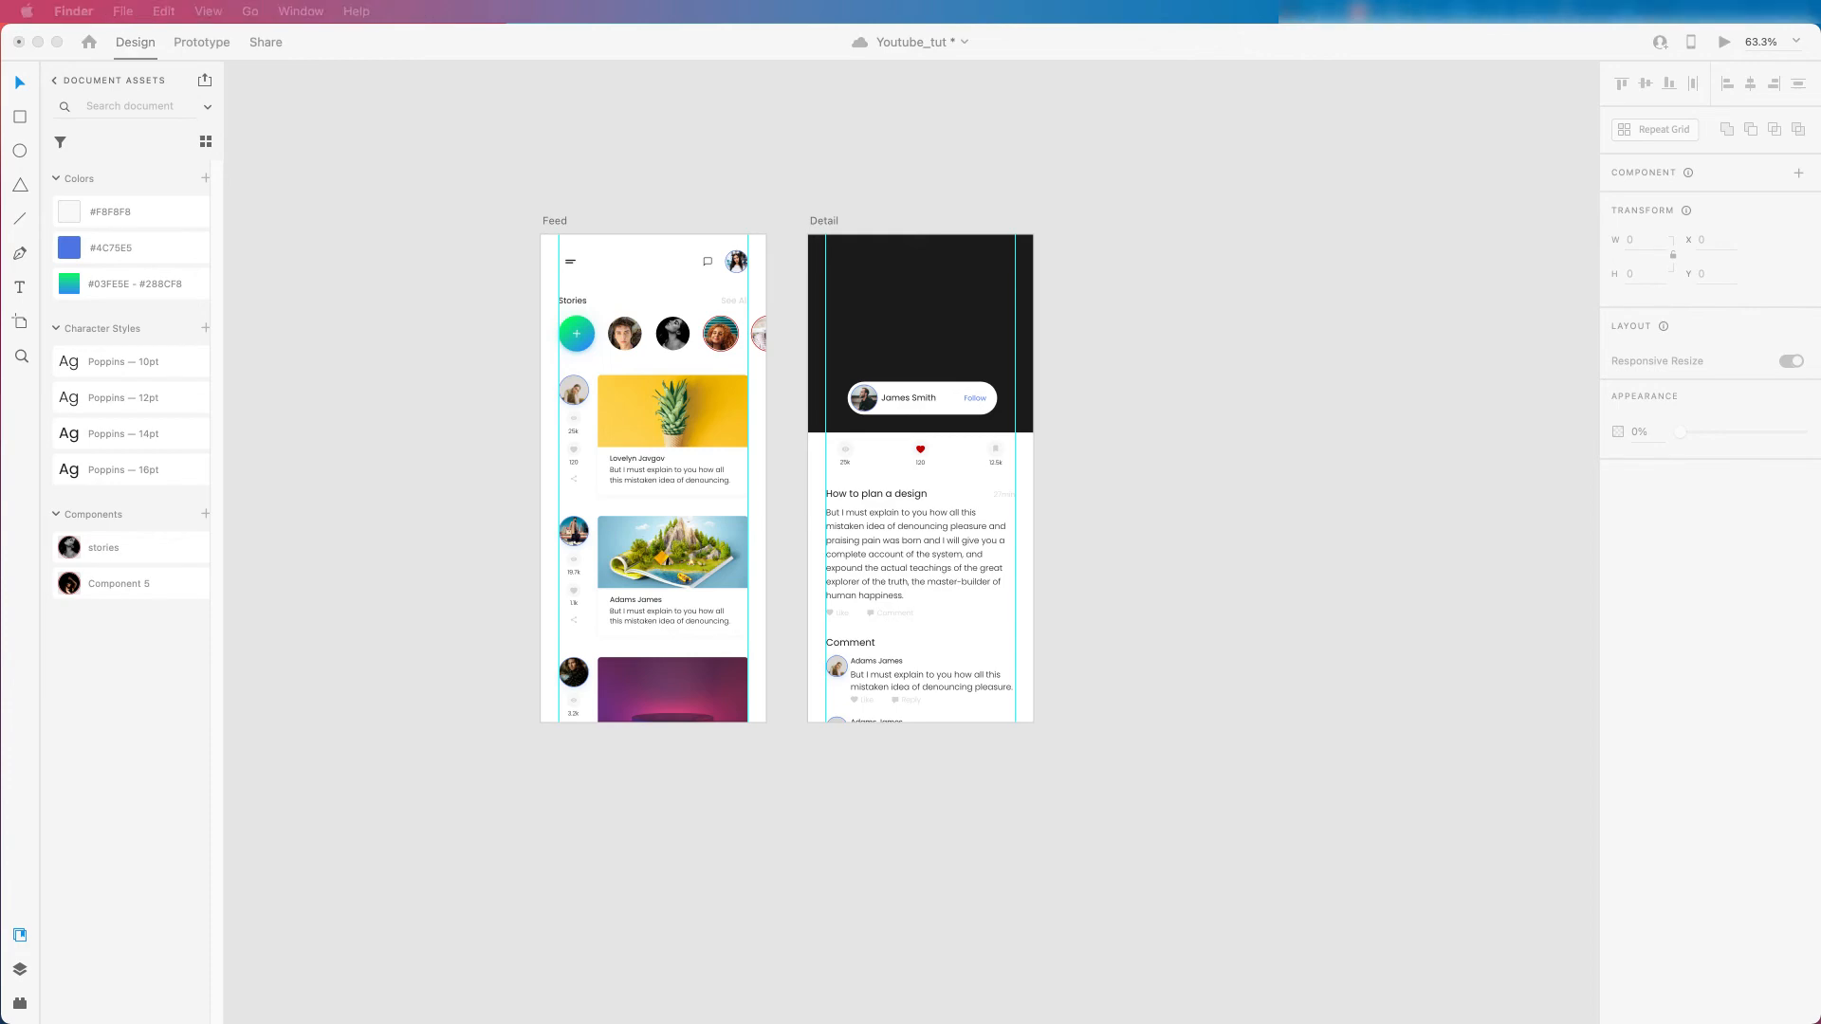
pyautogui.moveTo(137, 194); pyautogui.dragTo(838, 285)
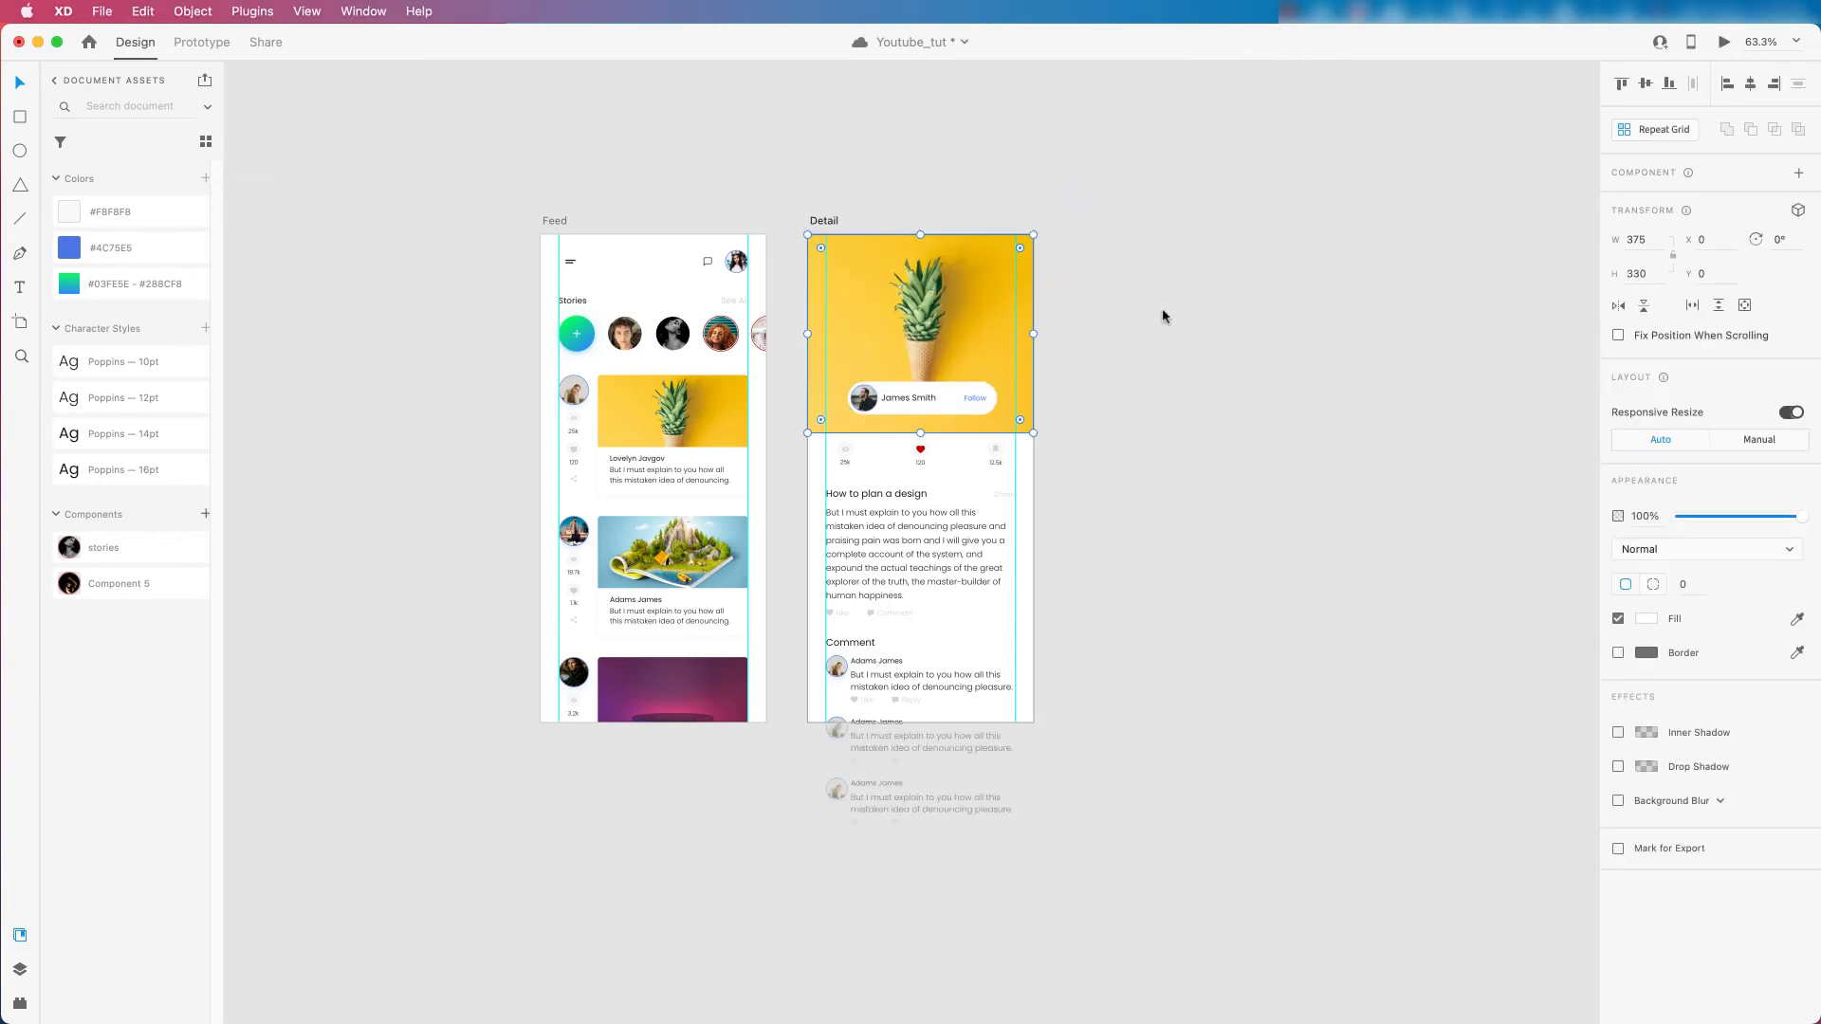
pyautogui.scroll(5, 966, 280)
pyautogui.scroll(-4, 1085, 305)
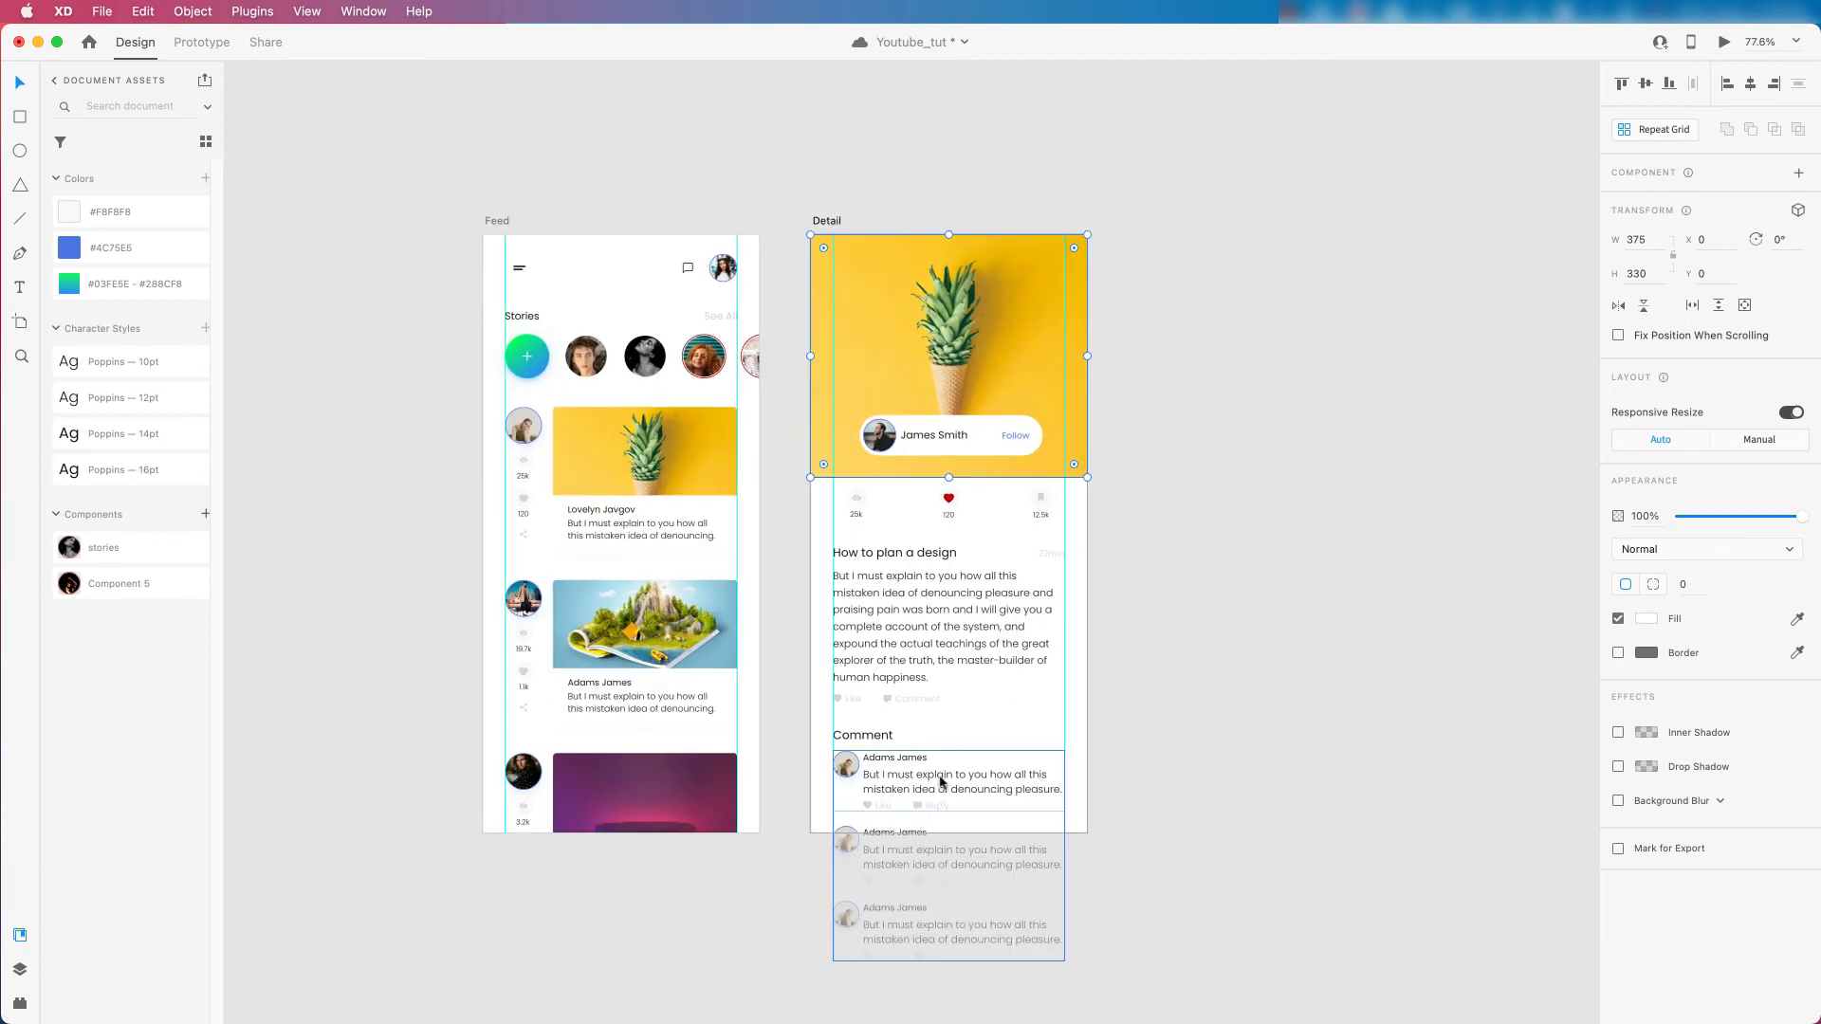
# Copy the green plus button from the Feed stories row onto the Detail artboard, sized 42 × 42 at X 294, Y 736.
pyautogui.scroll(3, 1008, 638)
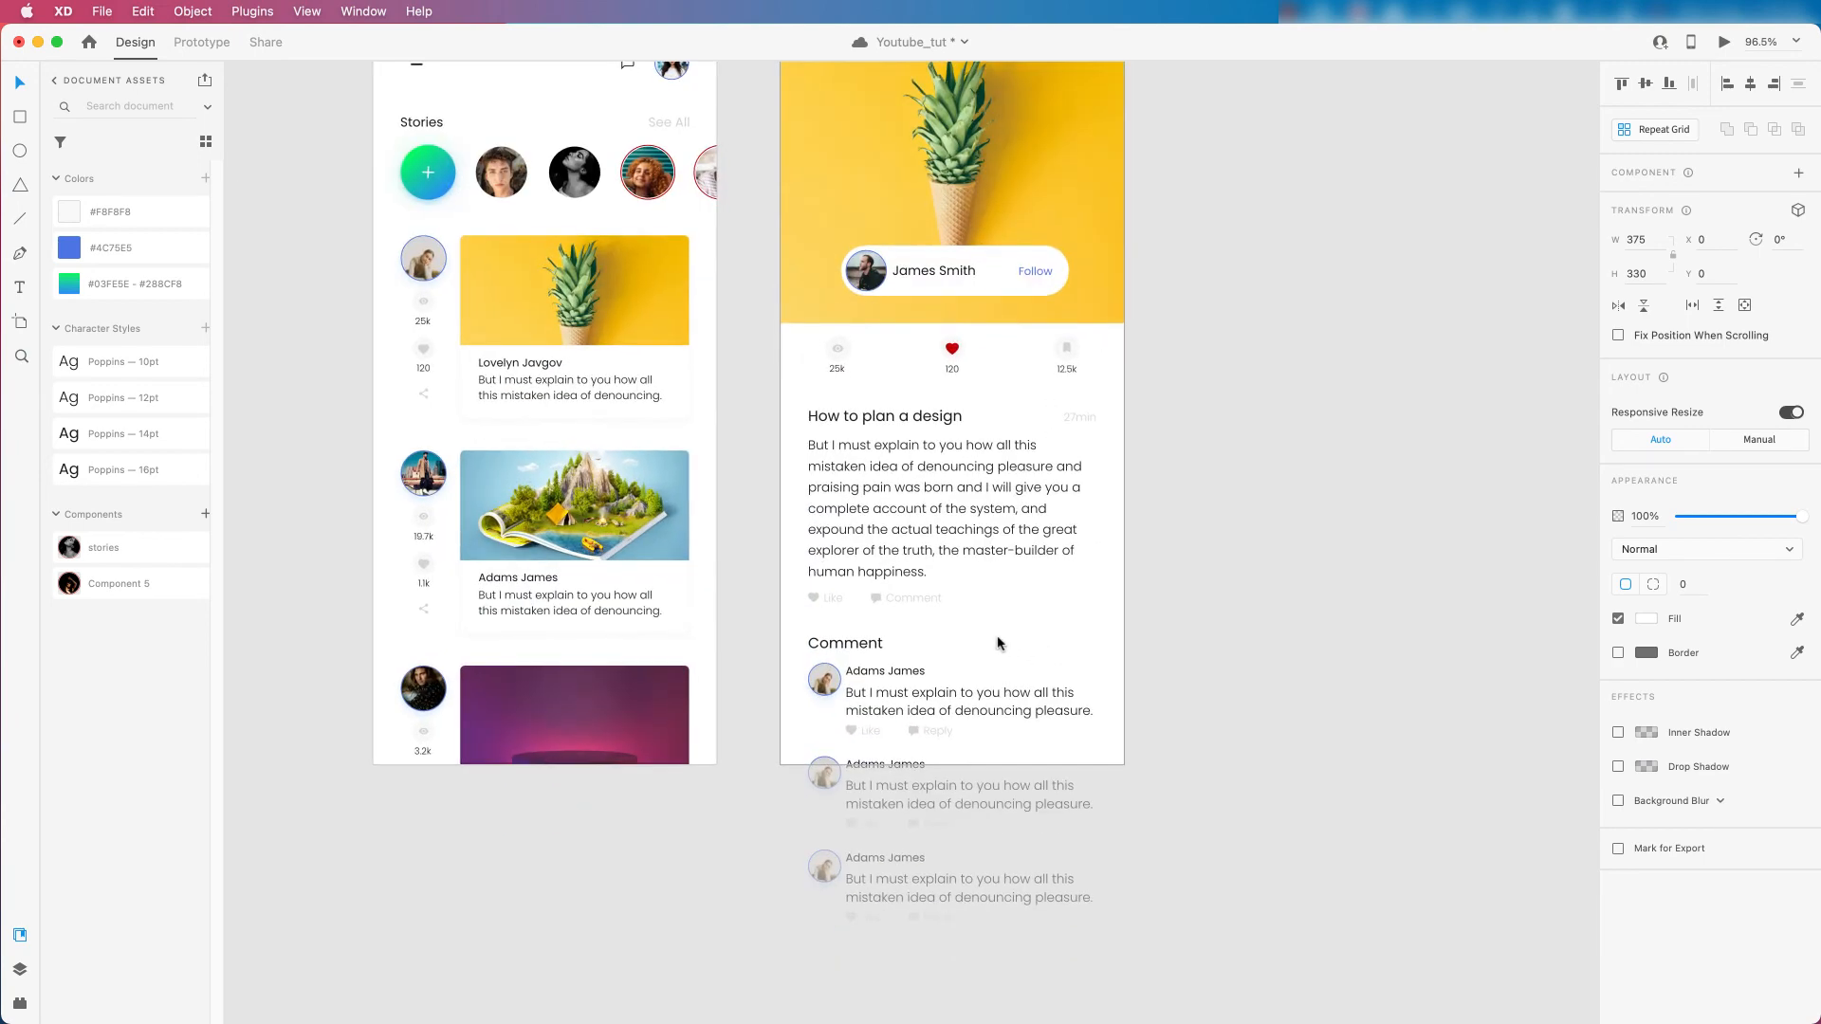
pyautogui.click(1198, 516)
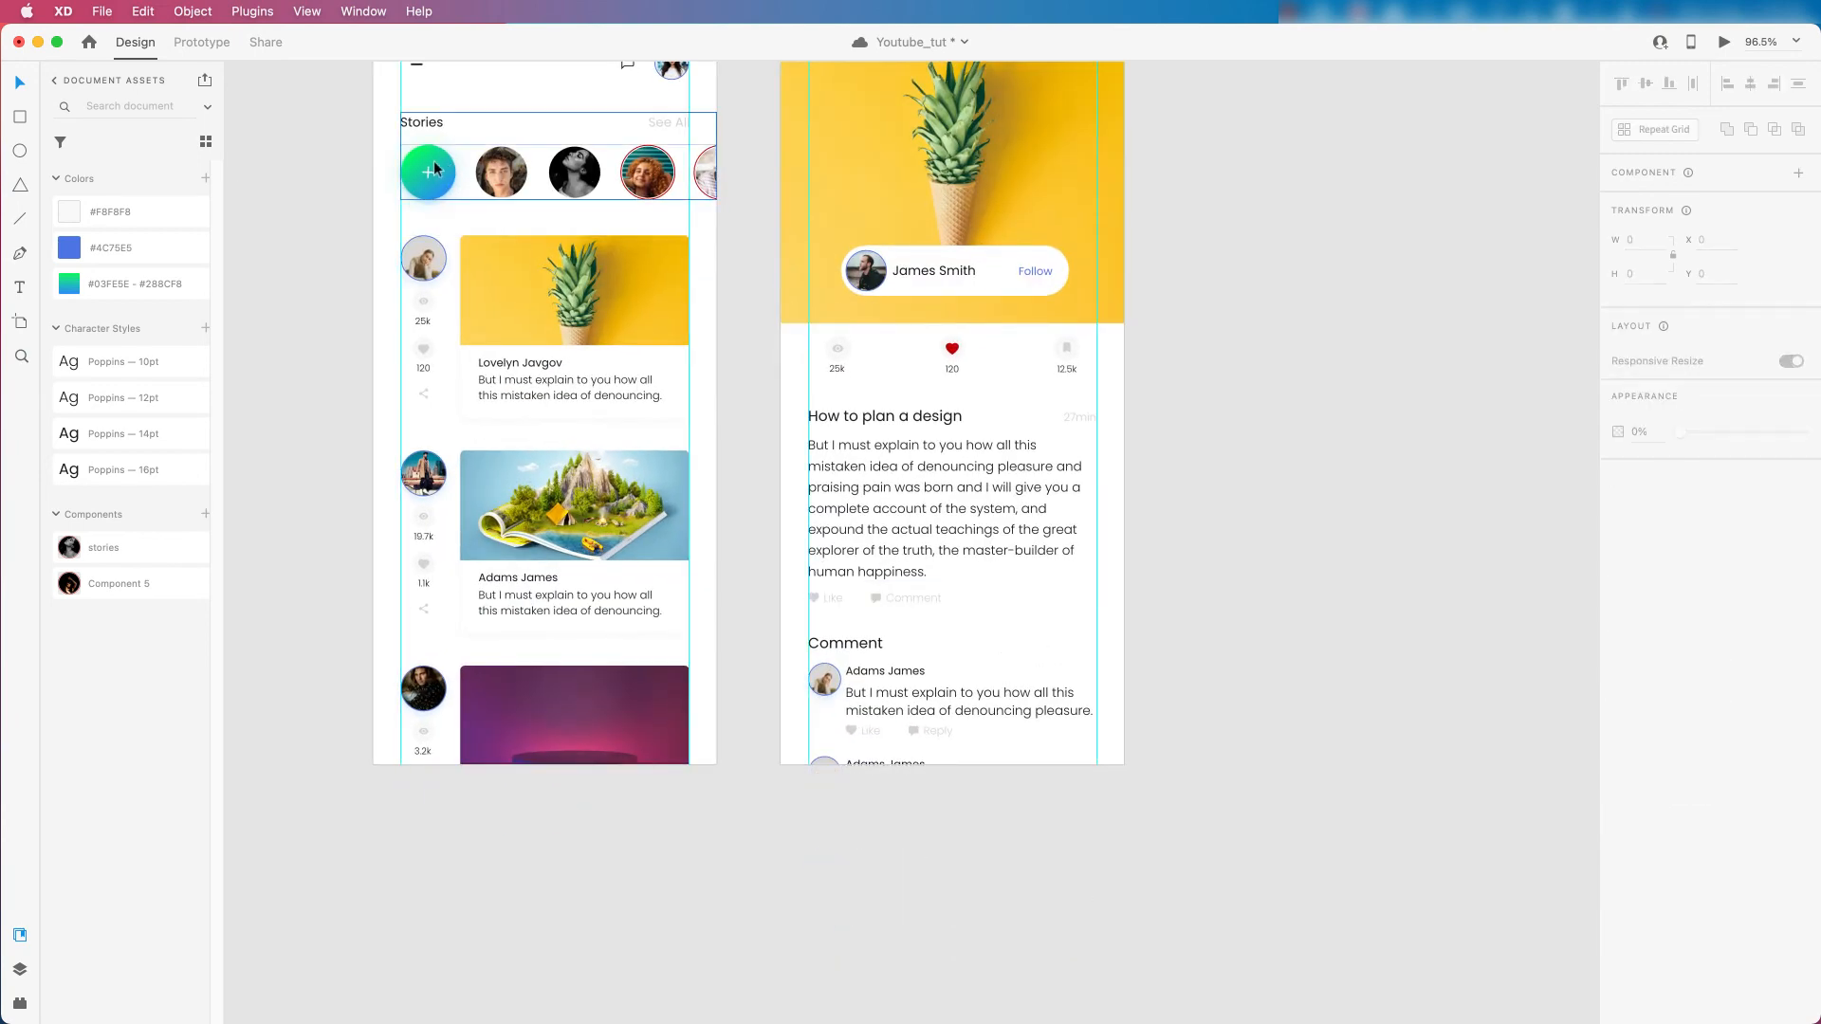
pyautogui.scroll(2, 434, 171)
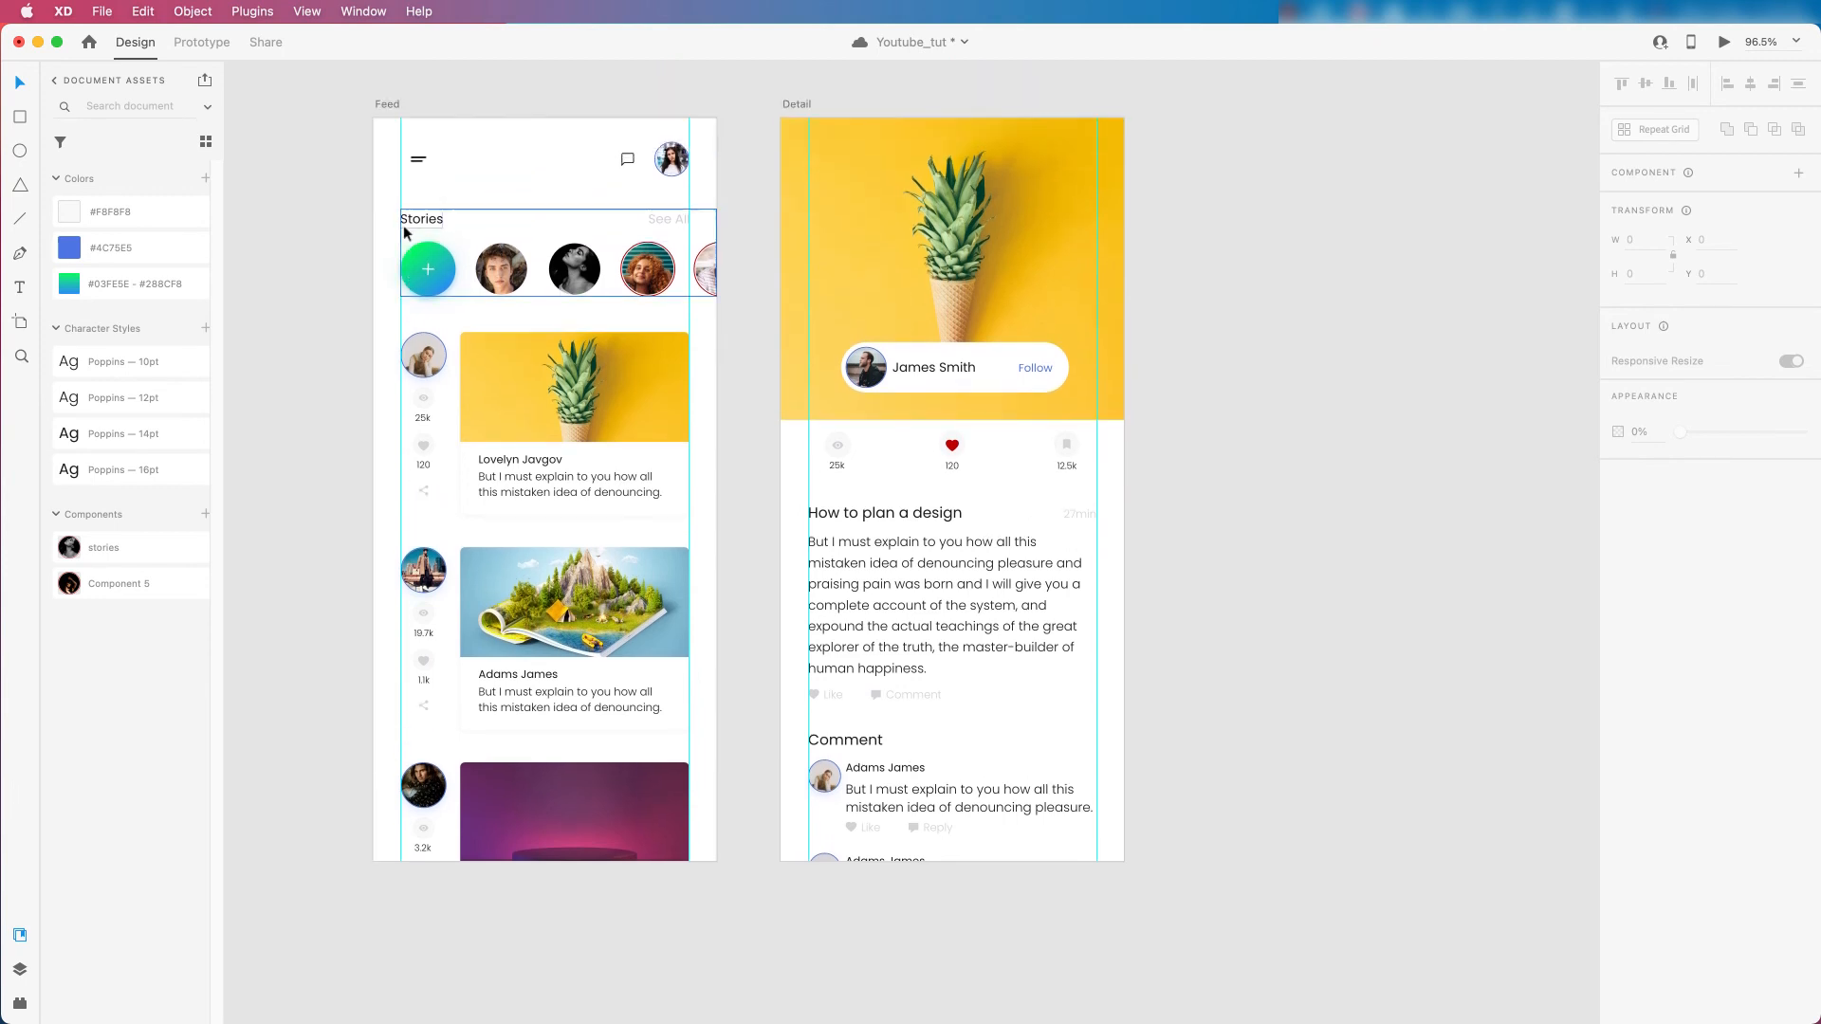
pyautogui.click(450, 264)
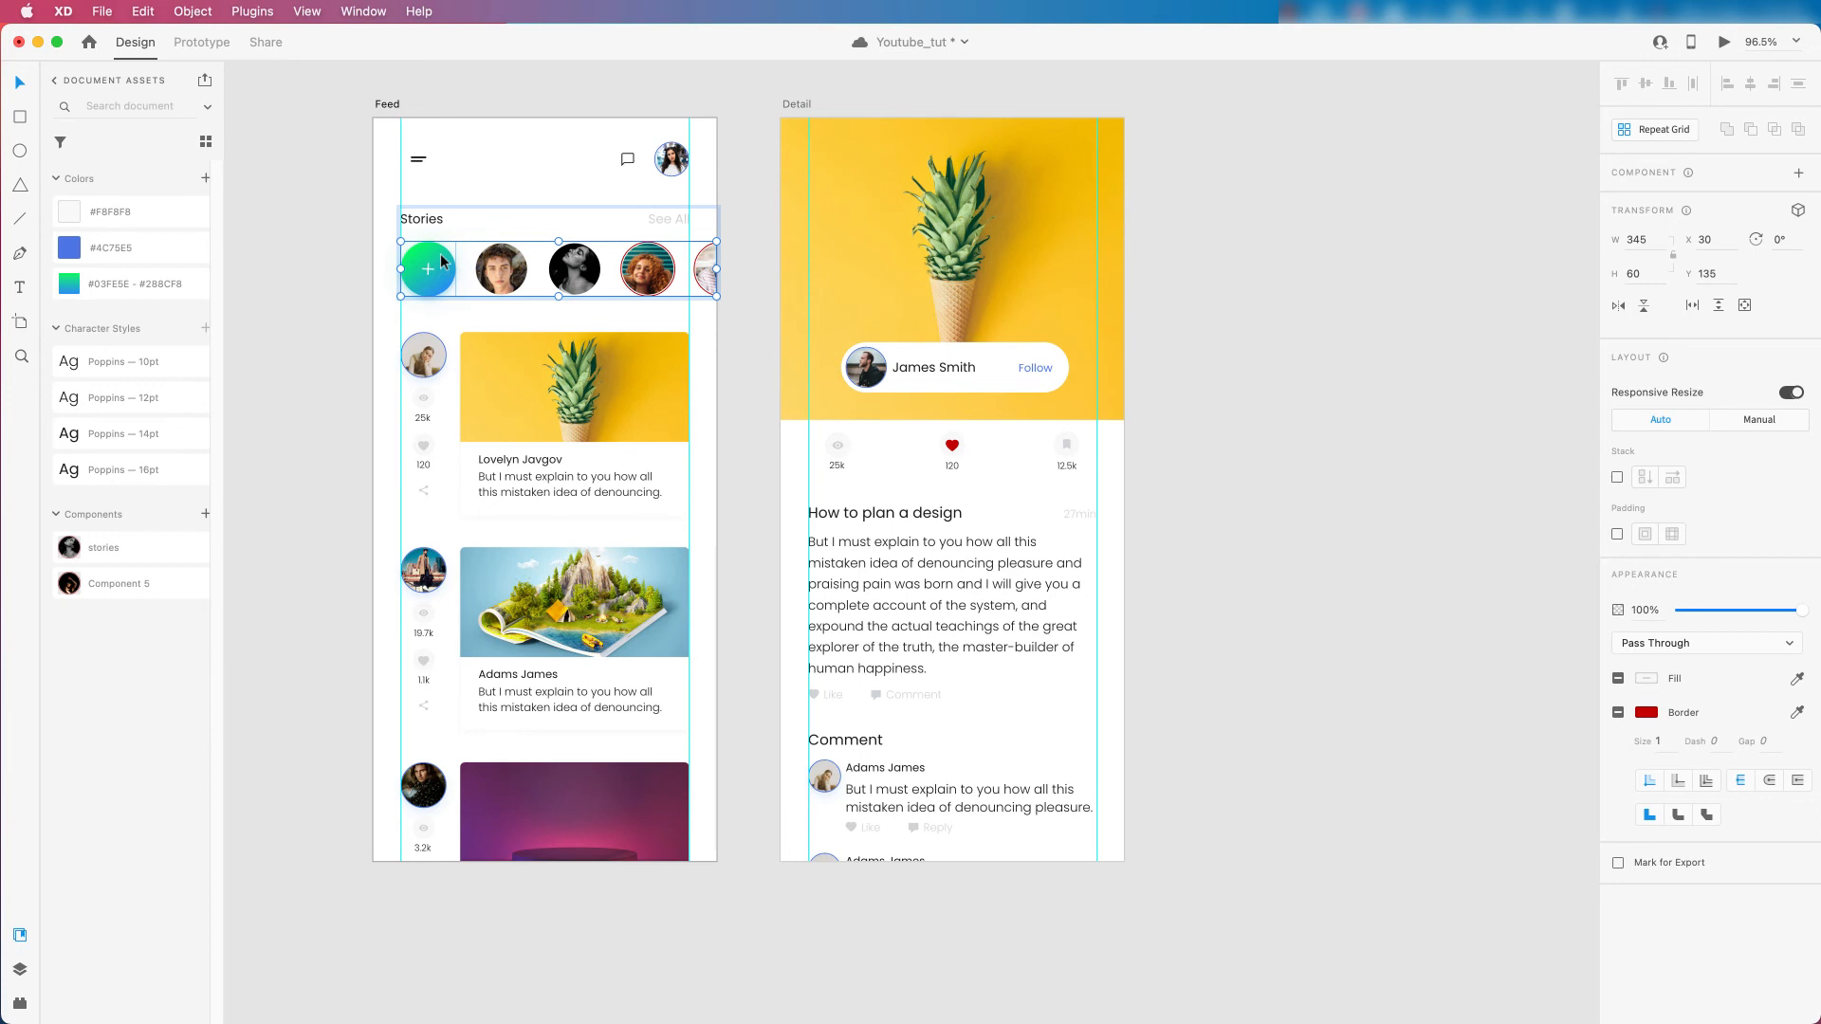
pyautogui.doubleClick(442, 260)
pyautogui.click(1170, 734)
pyautogui.scroll(-3, 1190, 688)
pyautogui.click(1022, 594)
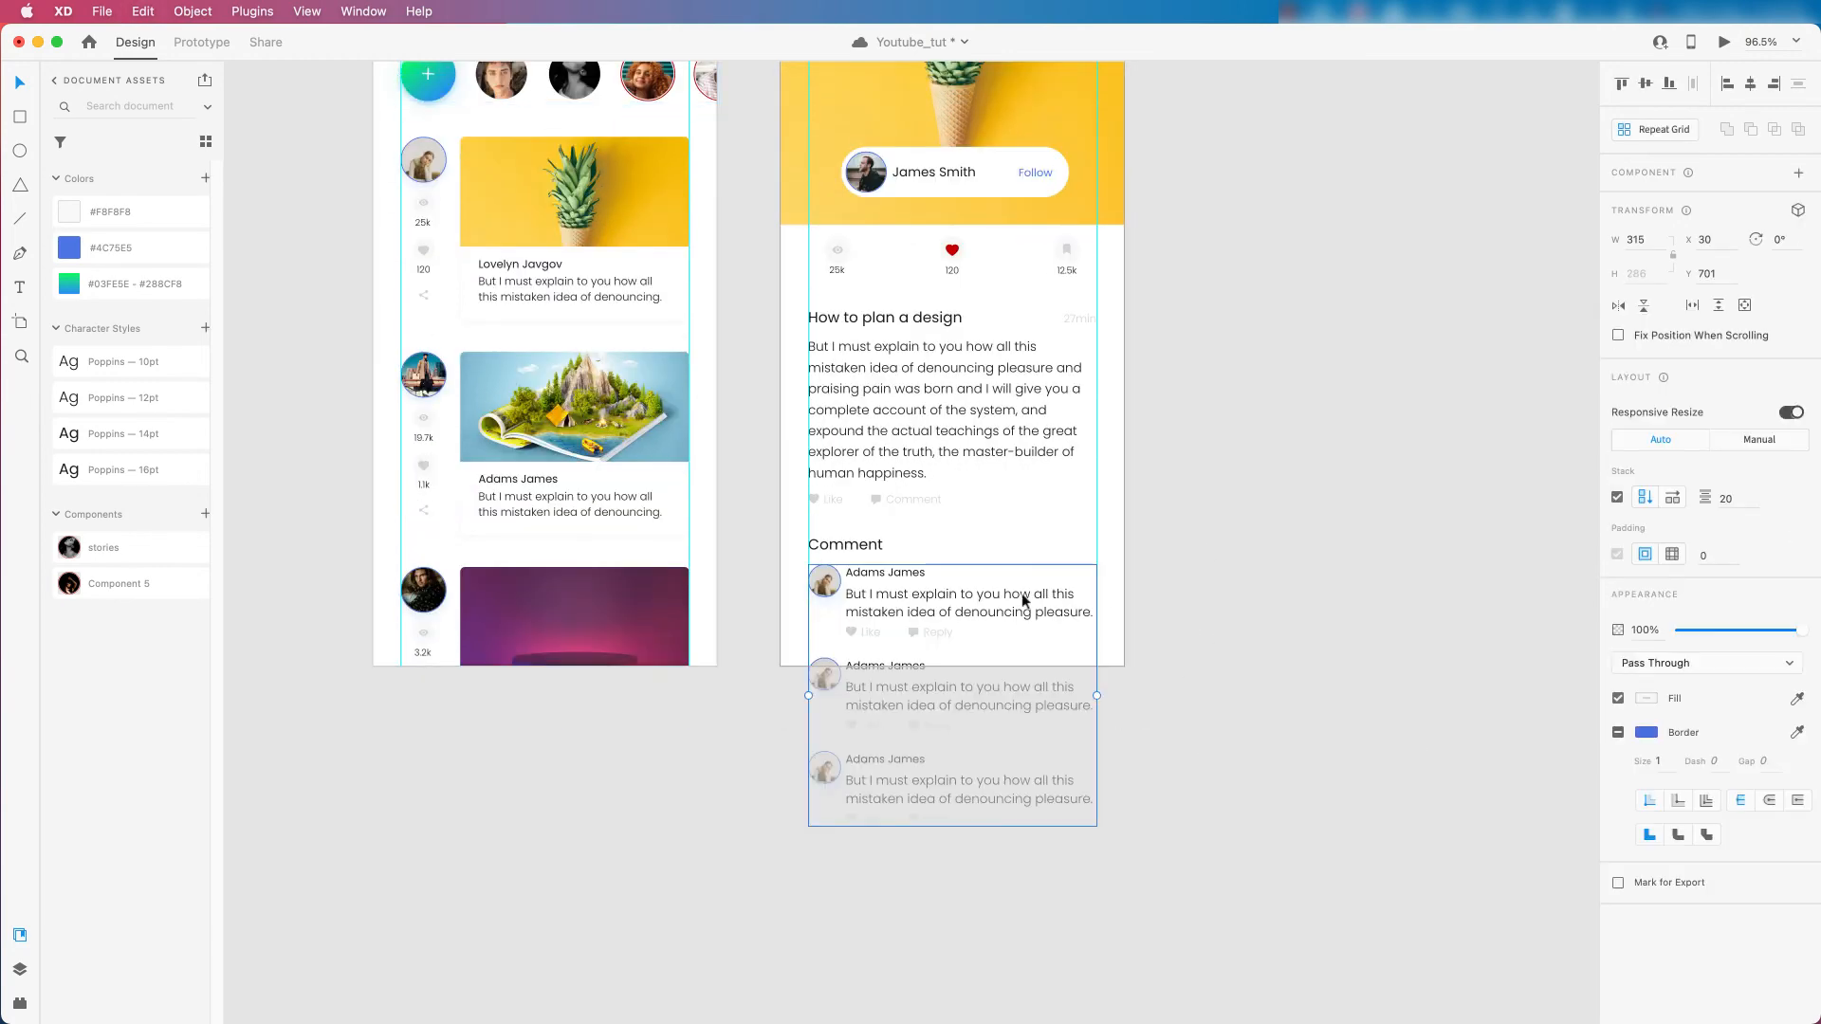
pyautogui.hotkey('ctrl', 'v')
pyautogui.moveTo(843, 83); pyautogui.dragTo(1094, 596)
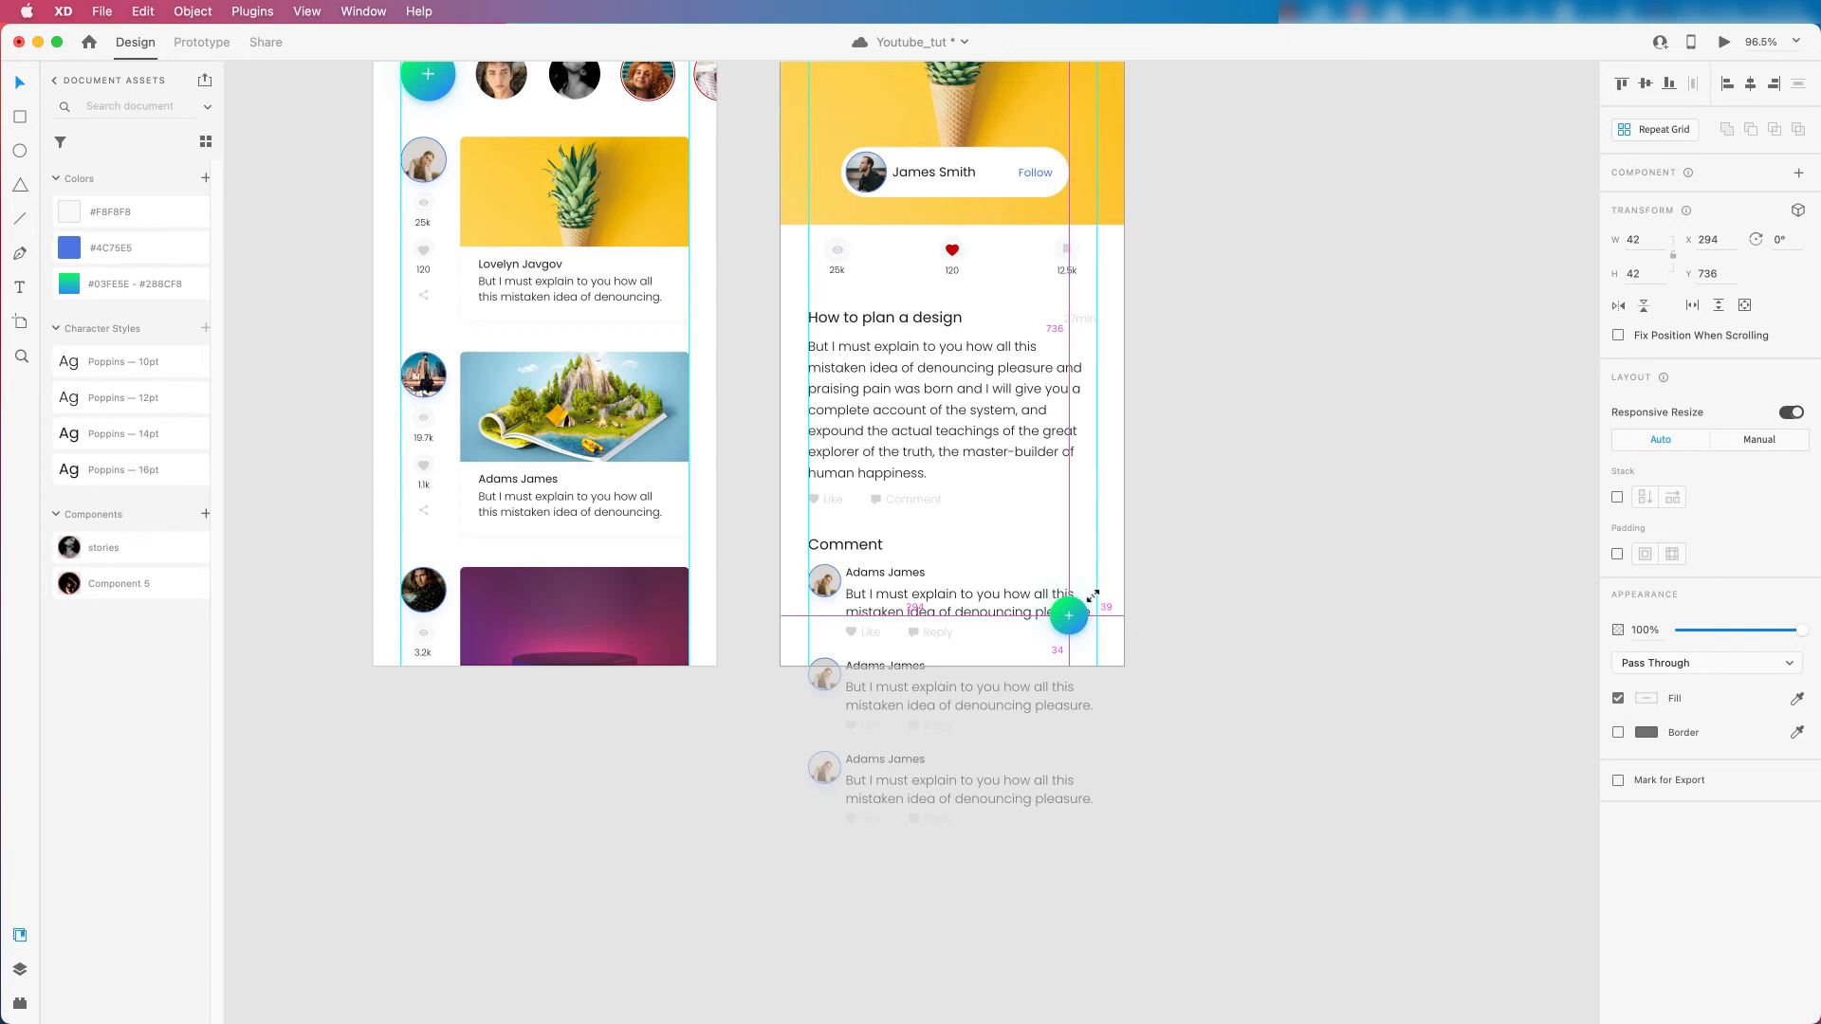
# Enlarge the plus icon inside the Detail artboard's floating button to 10.57 × 10.57 and rotate it to -45°.
pyautogui.scroll(10, 1128, 631)
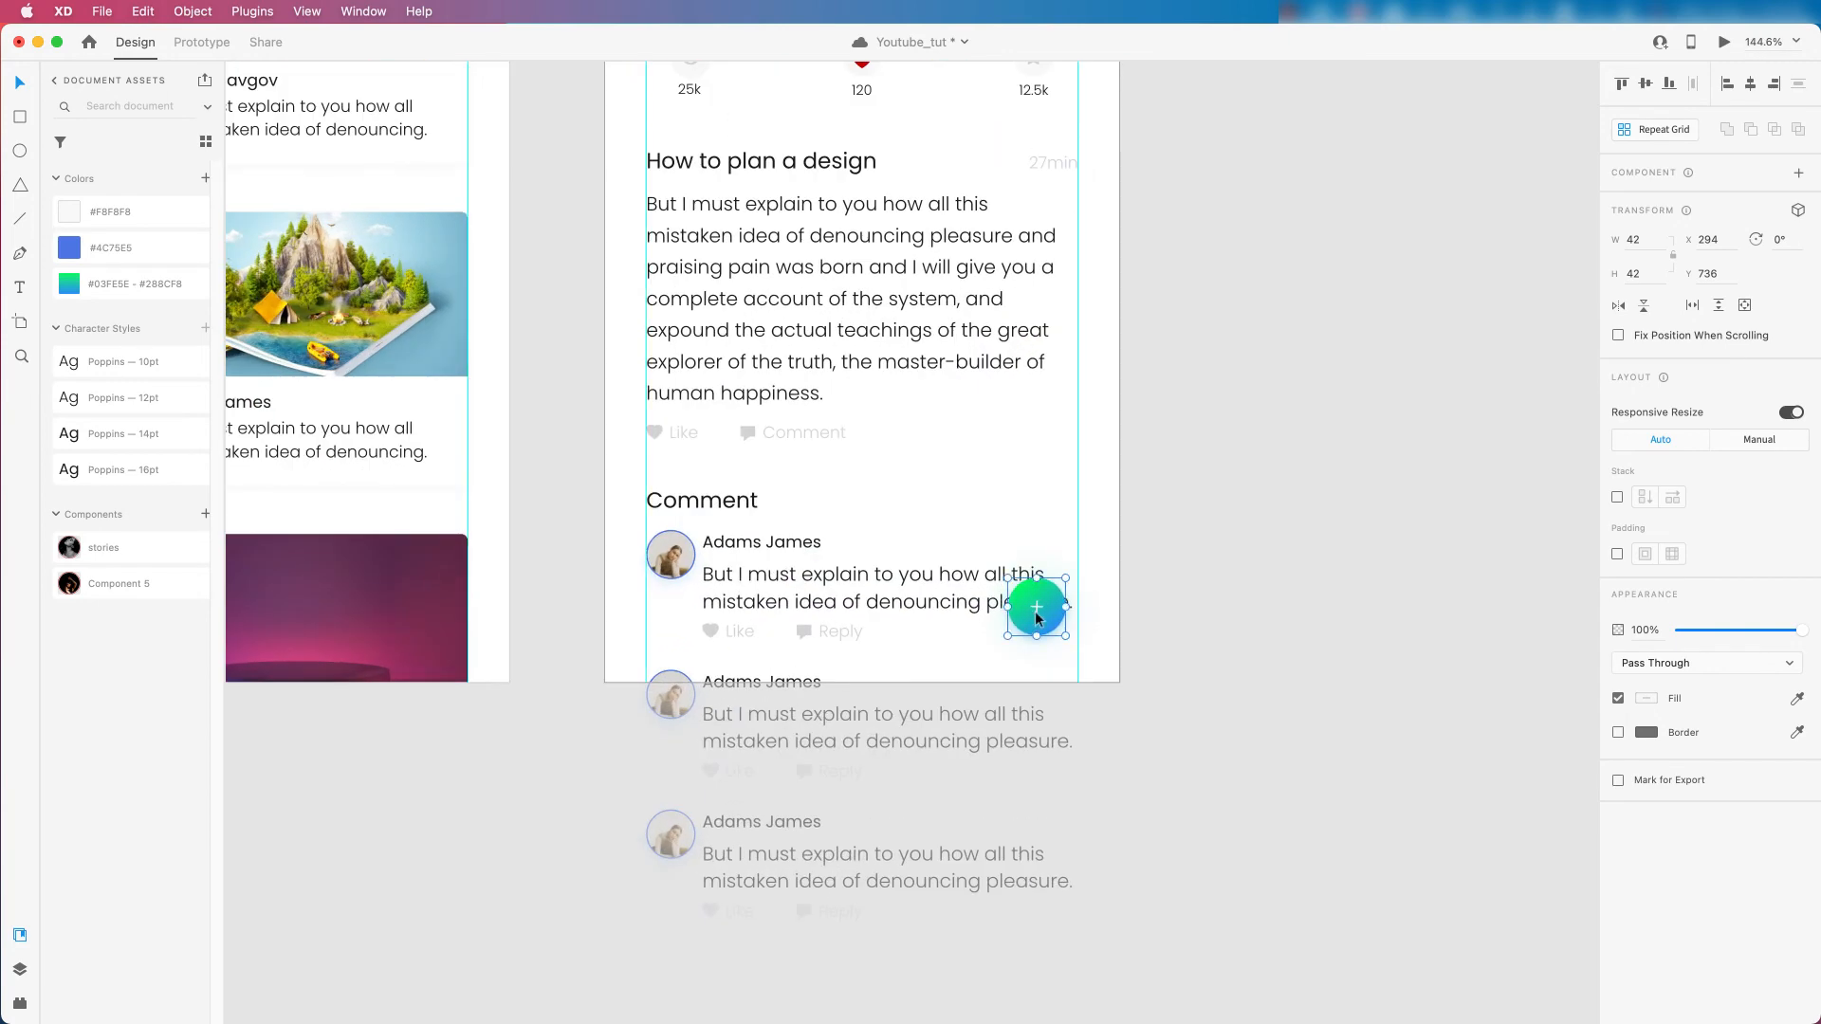
pyautogui.doubleClick(1034, 594)
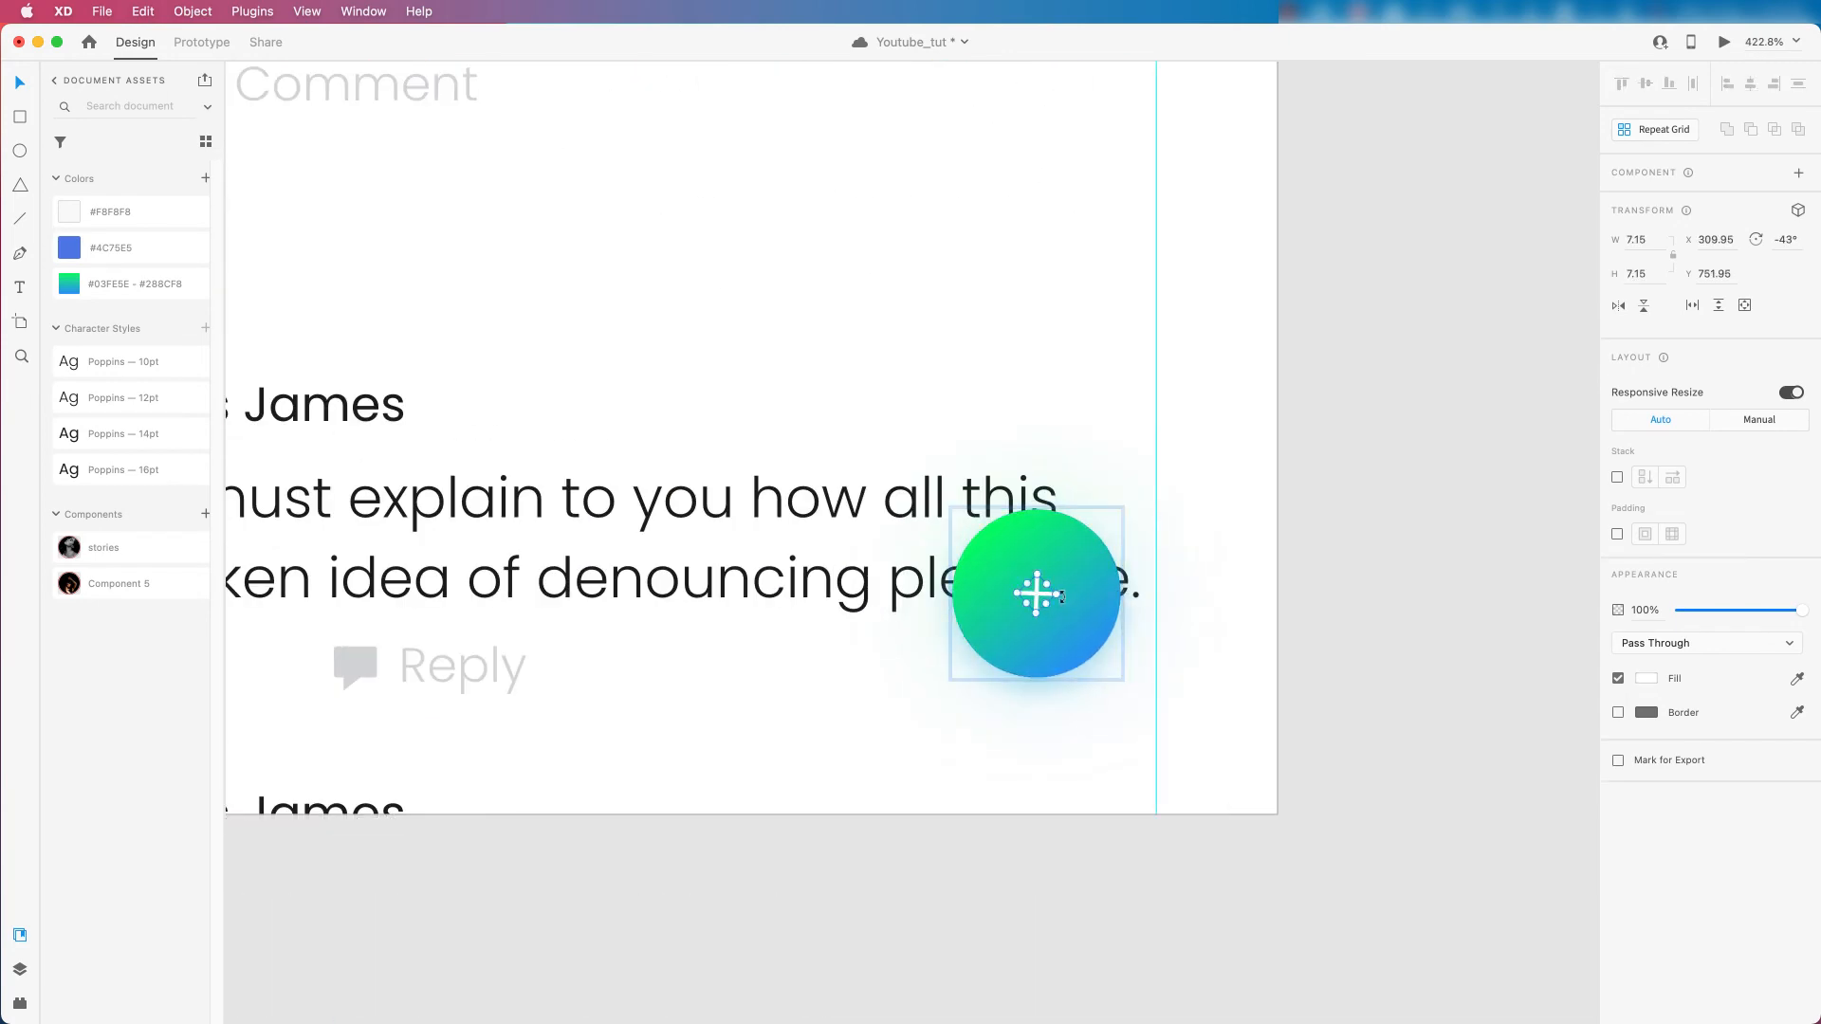
pyautogui.moveTo(1062, 599)
pyautogui.mouseDown()
pyautogui.moveTo(1053, 615)
pyautogui.moveTo(1060, 596)
pyautogui.mouseUp()
pyautogui.moveTo(1059, 592); pyautogui.dragTo(1067, 593)
pyautogui.scroll(-10, 1026, 597)
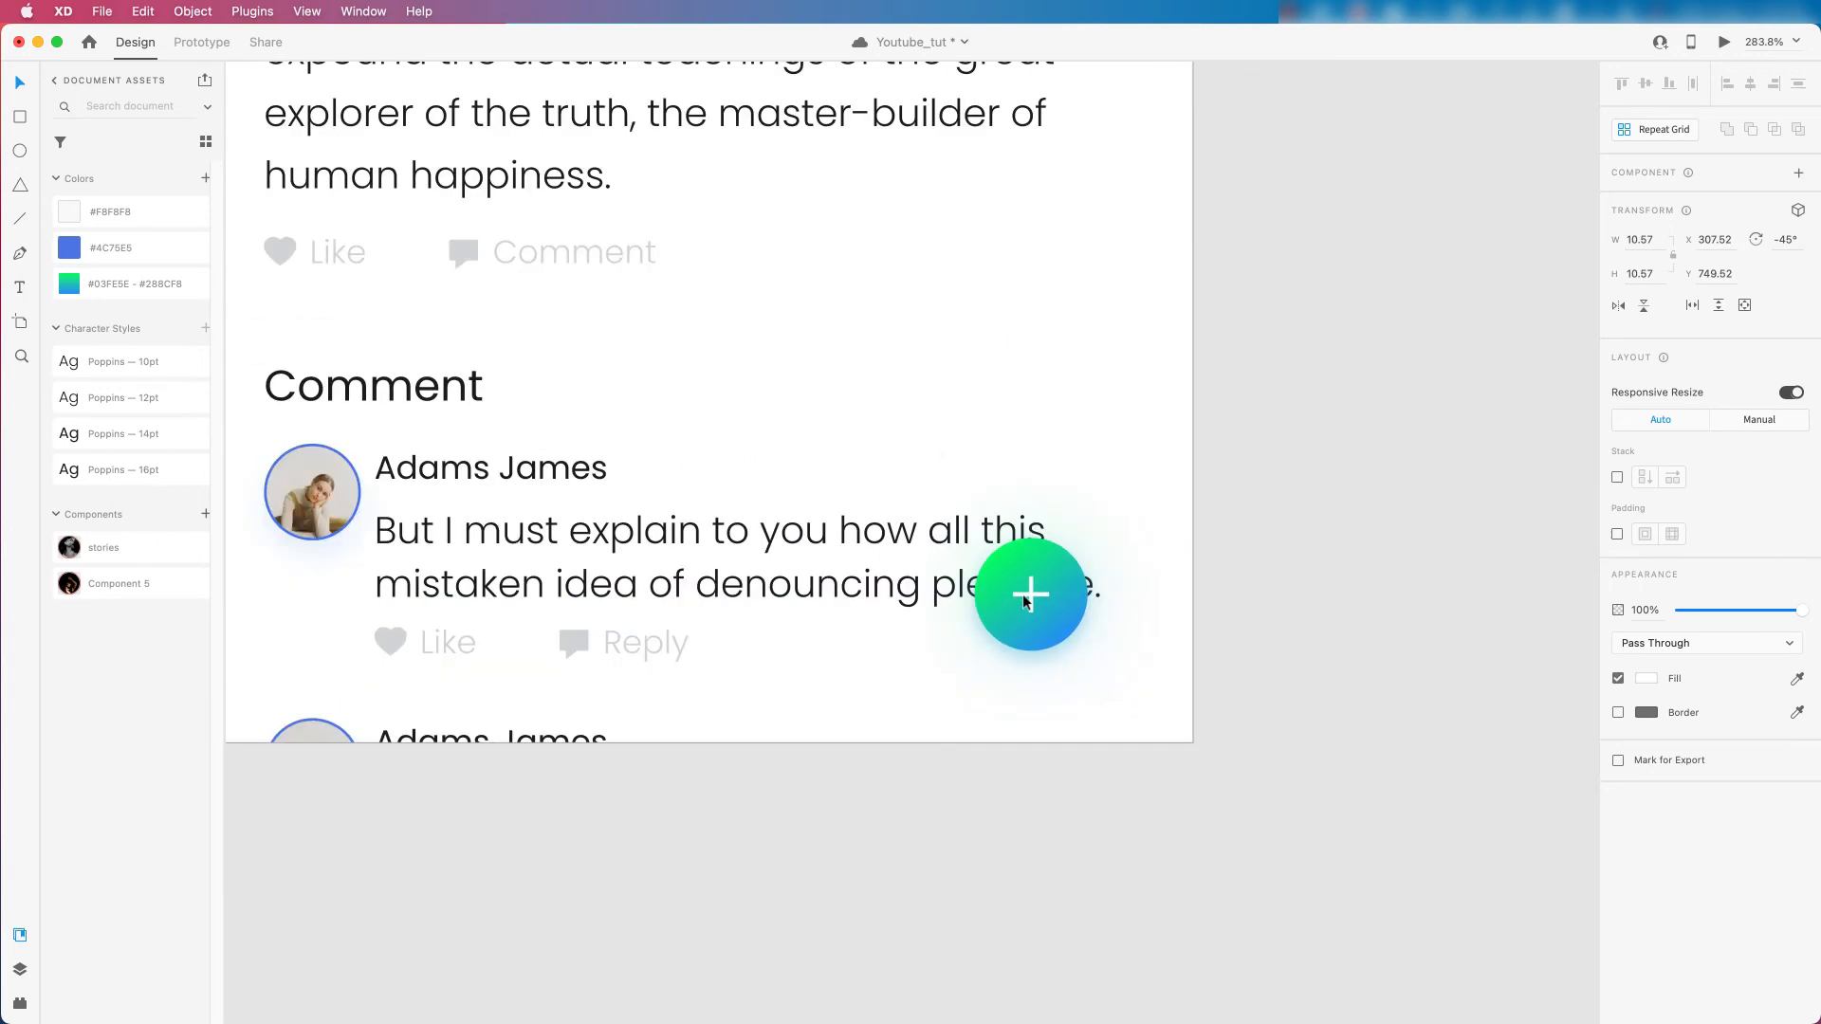
pyautogui.click(1205, 591)
pyautogui.scroll(-3, 1206, 591)
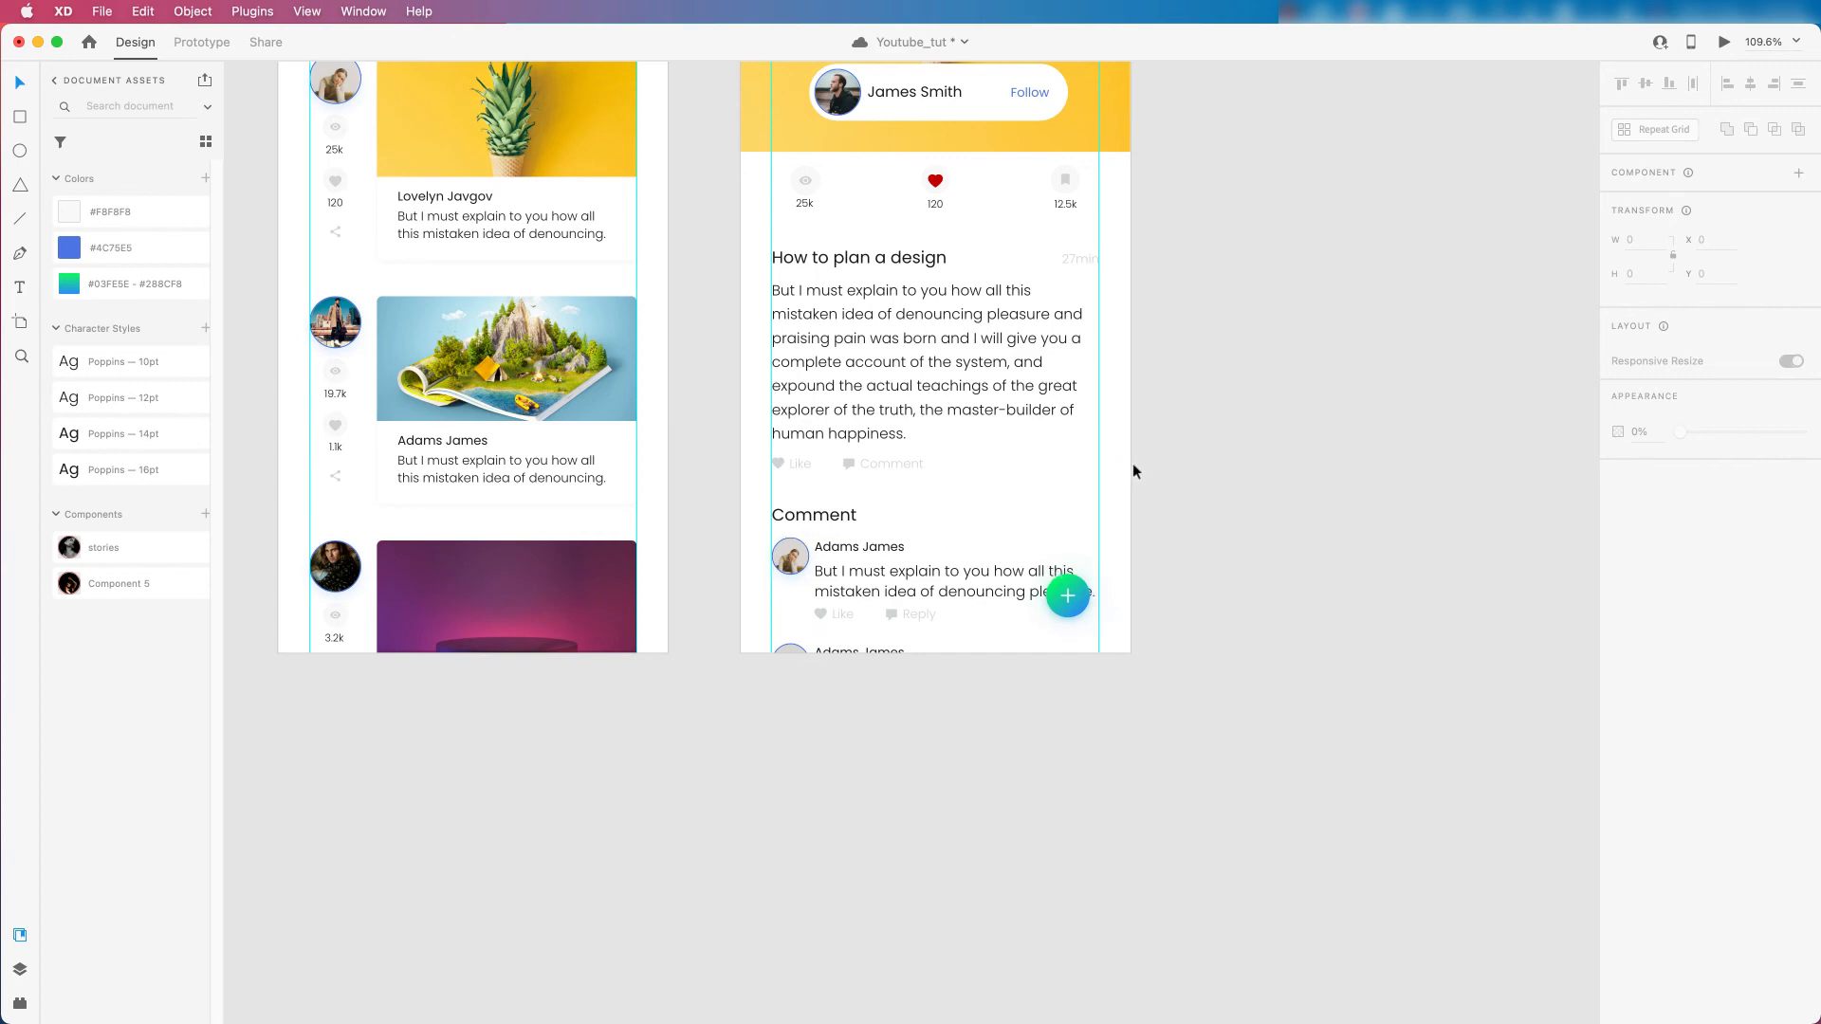
# Save the document and check the floating plus button's placement on the Detail artboard.
pyautogui.scroll(-5, 1113, 459)
pyautogui.scroll(4, 1244, 363)
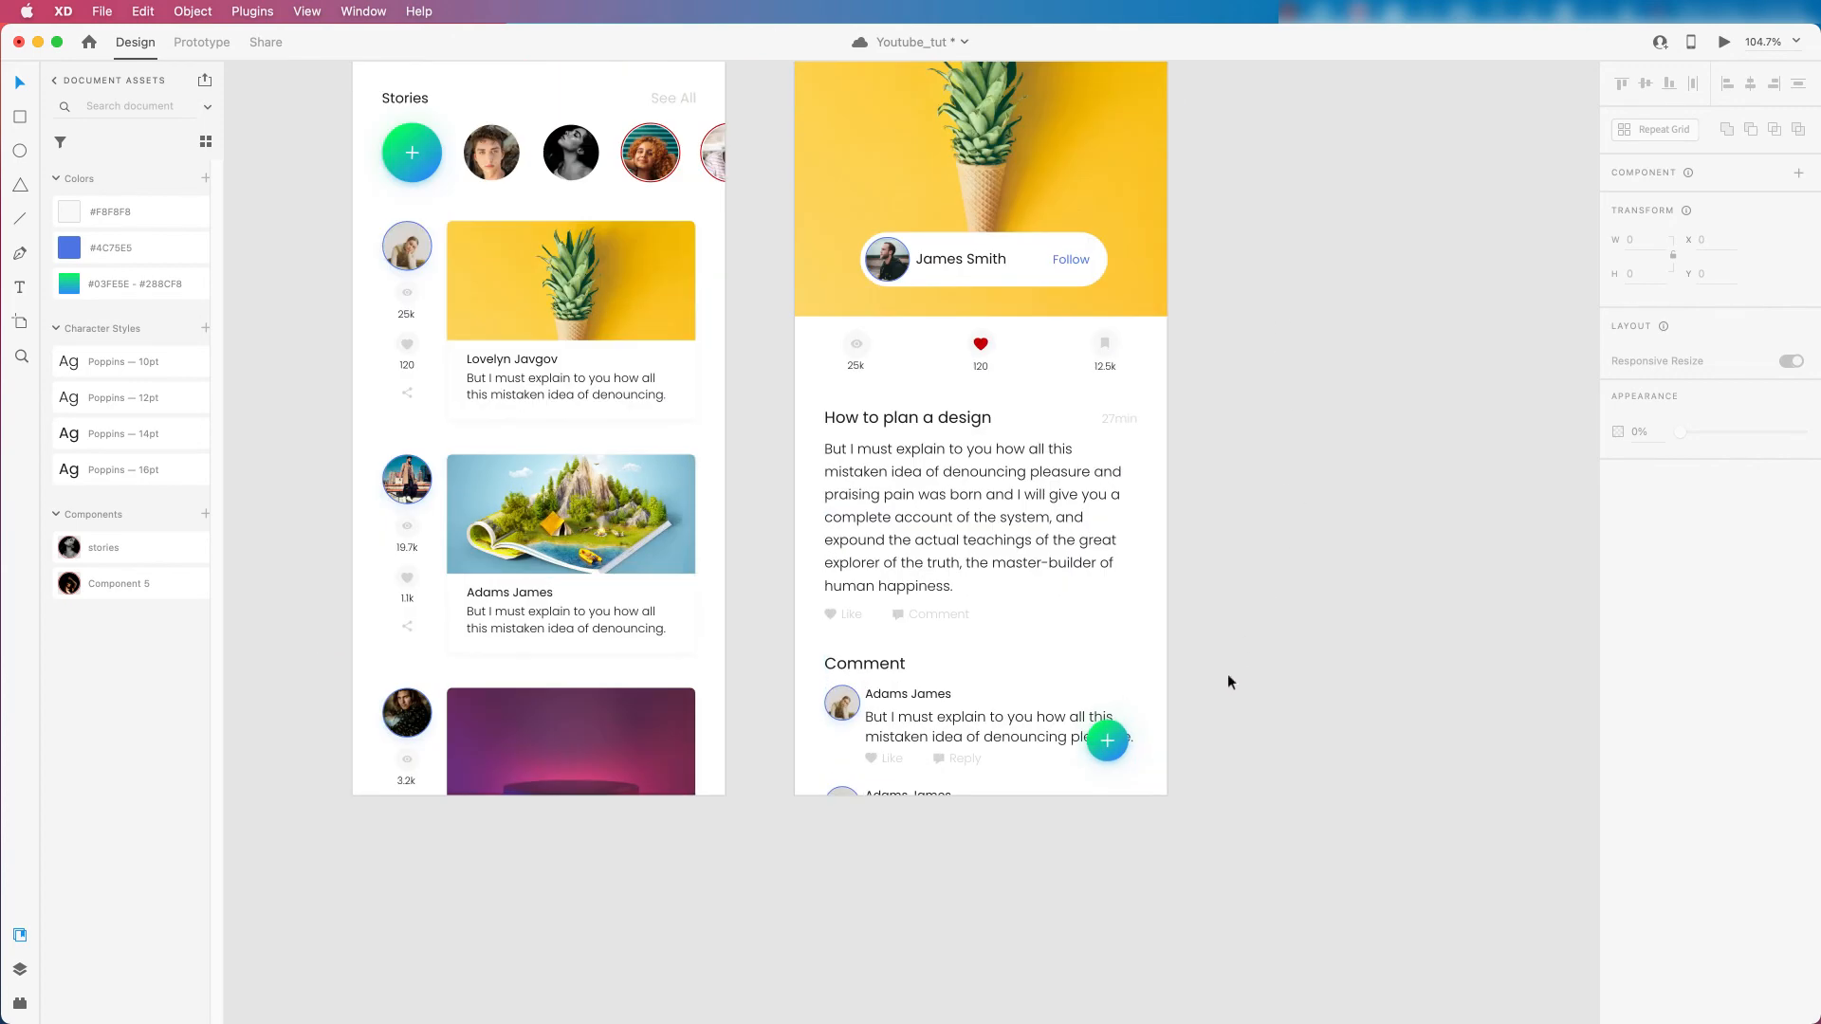
pyautogui.scroll(2, 1195, 597)
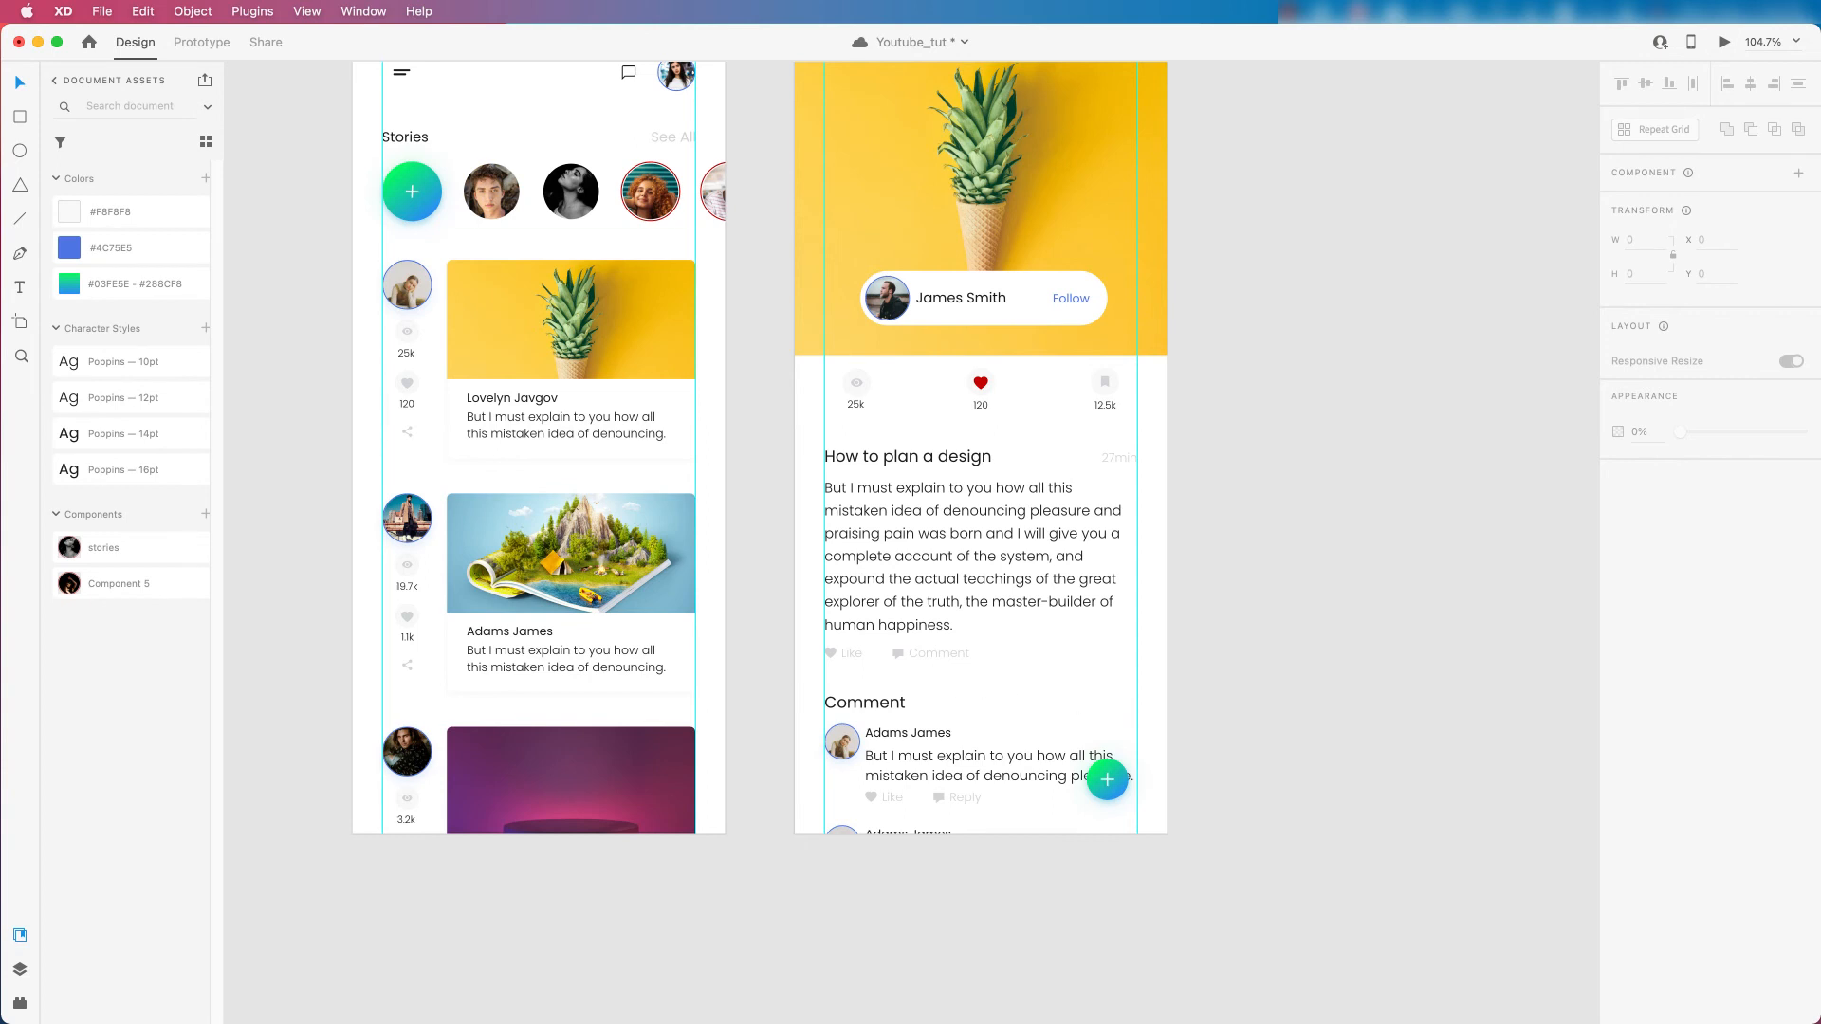
pyautogui.press('super+s')
pyautogui.click(1107, 780)
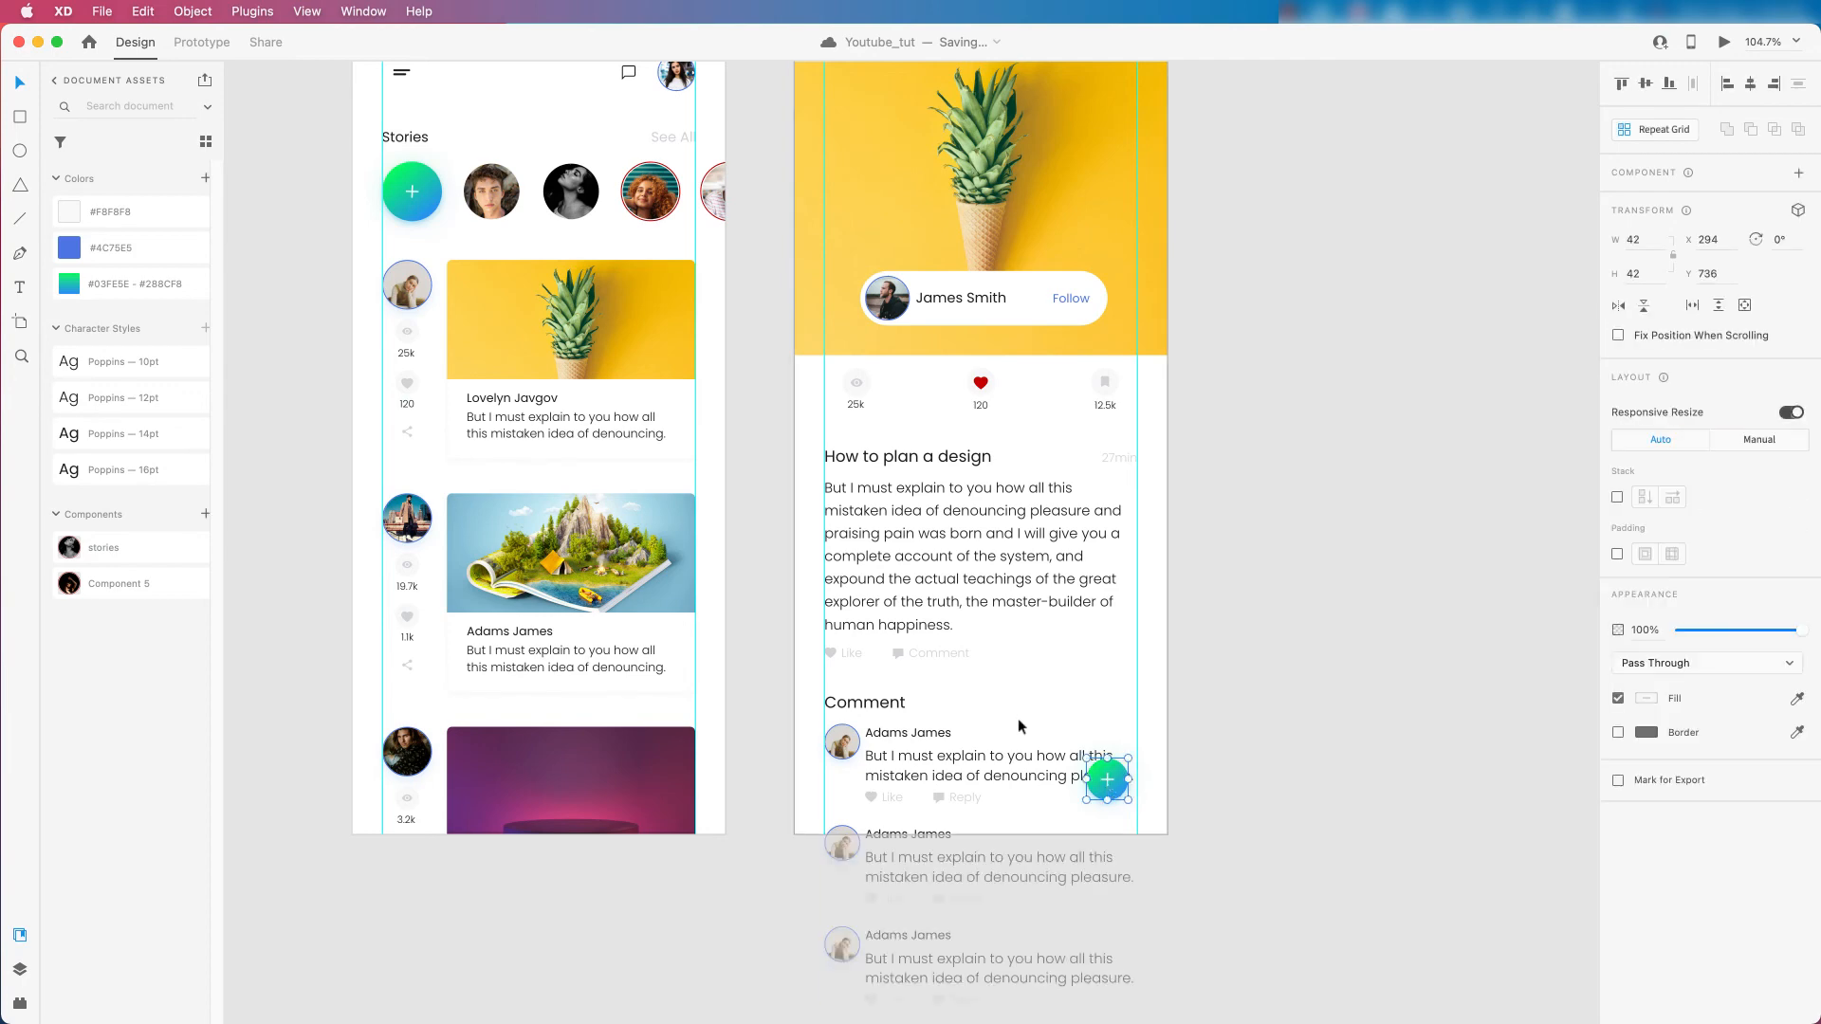
pyautogui.scroll(-3, 1081, 759)
pyautogui.scroll(2, 1067, 754)
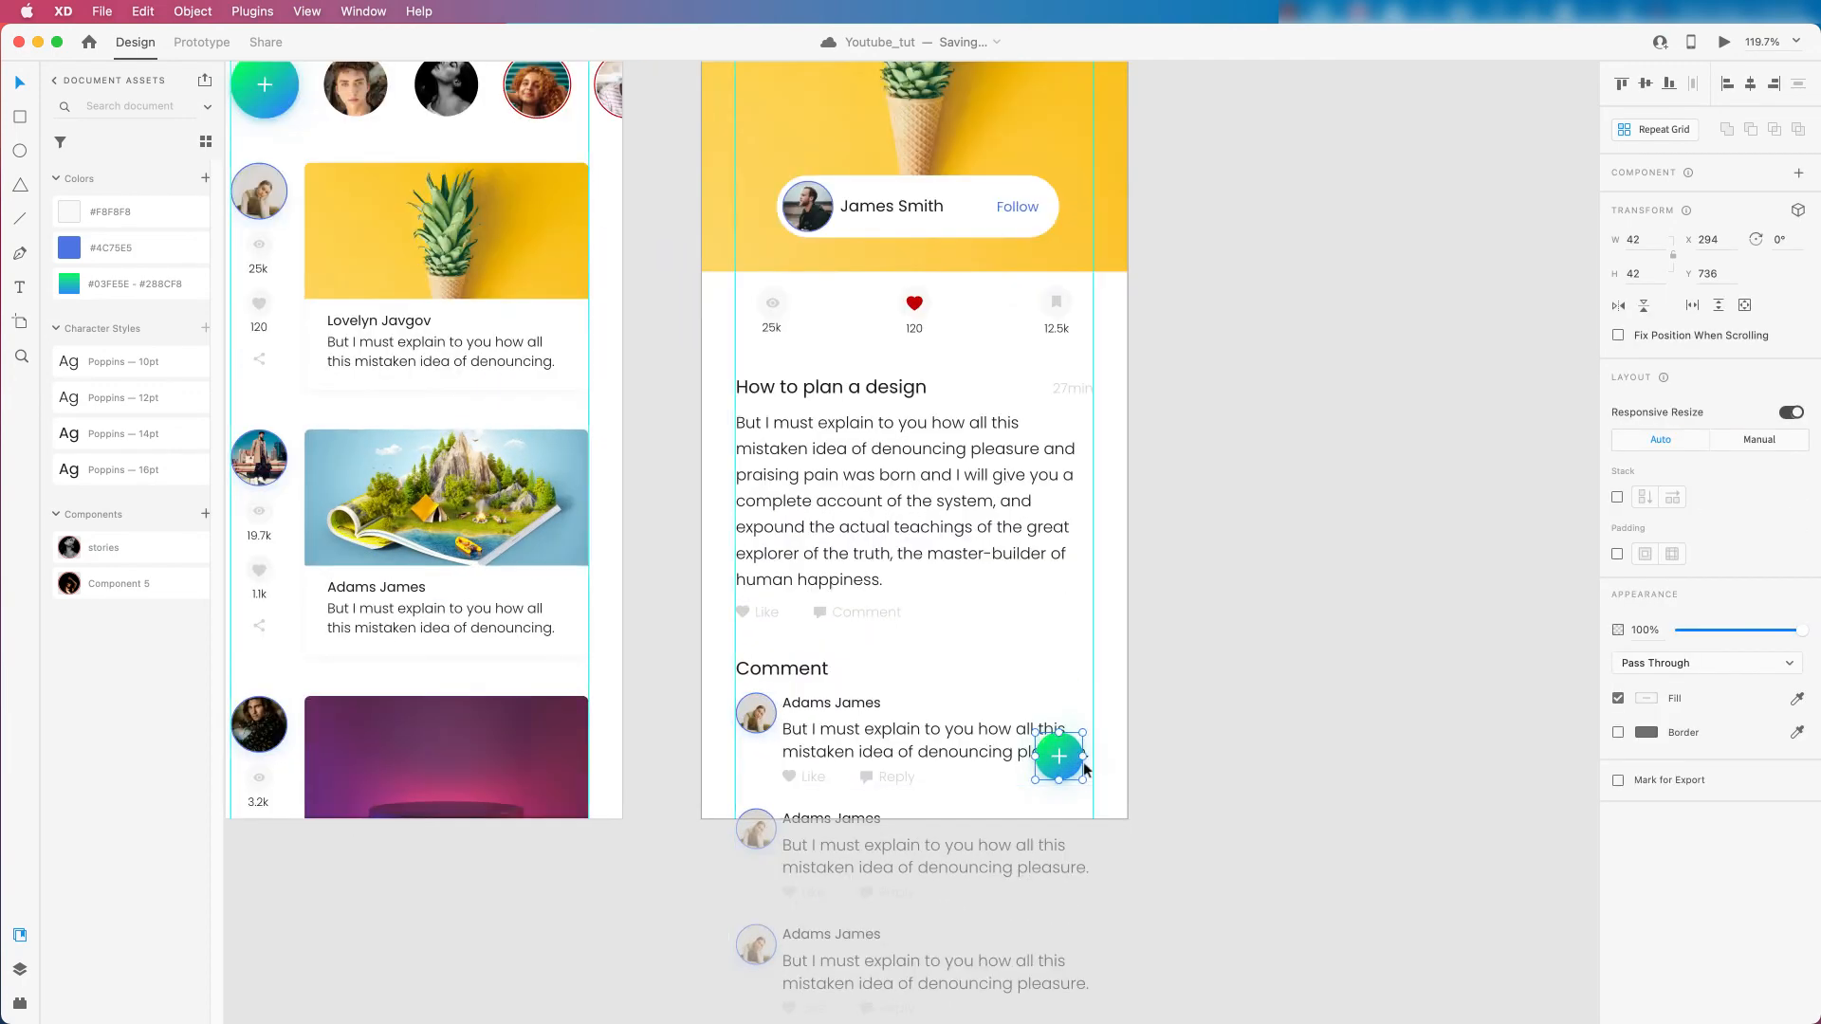
pyautogui.scroll(-3, 931, 713)
pyautogui.click(1142, 623)
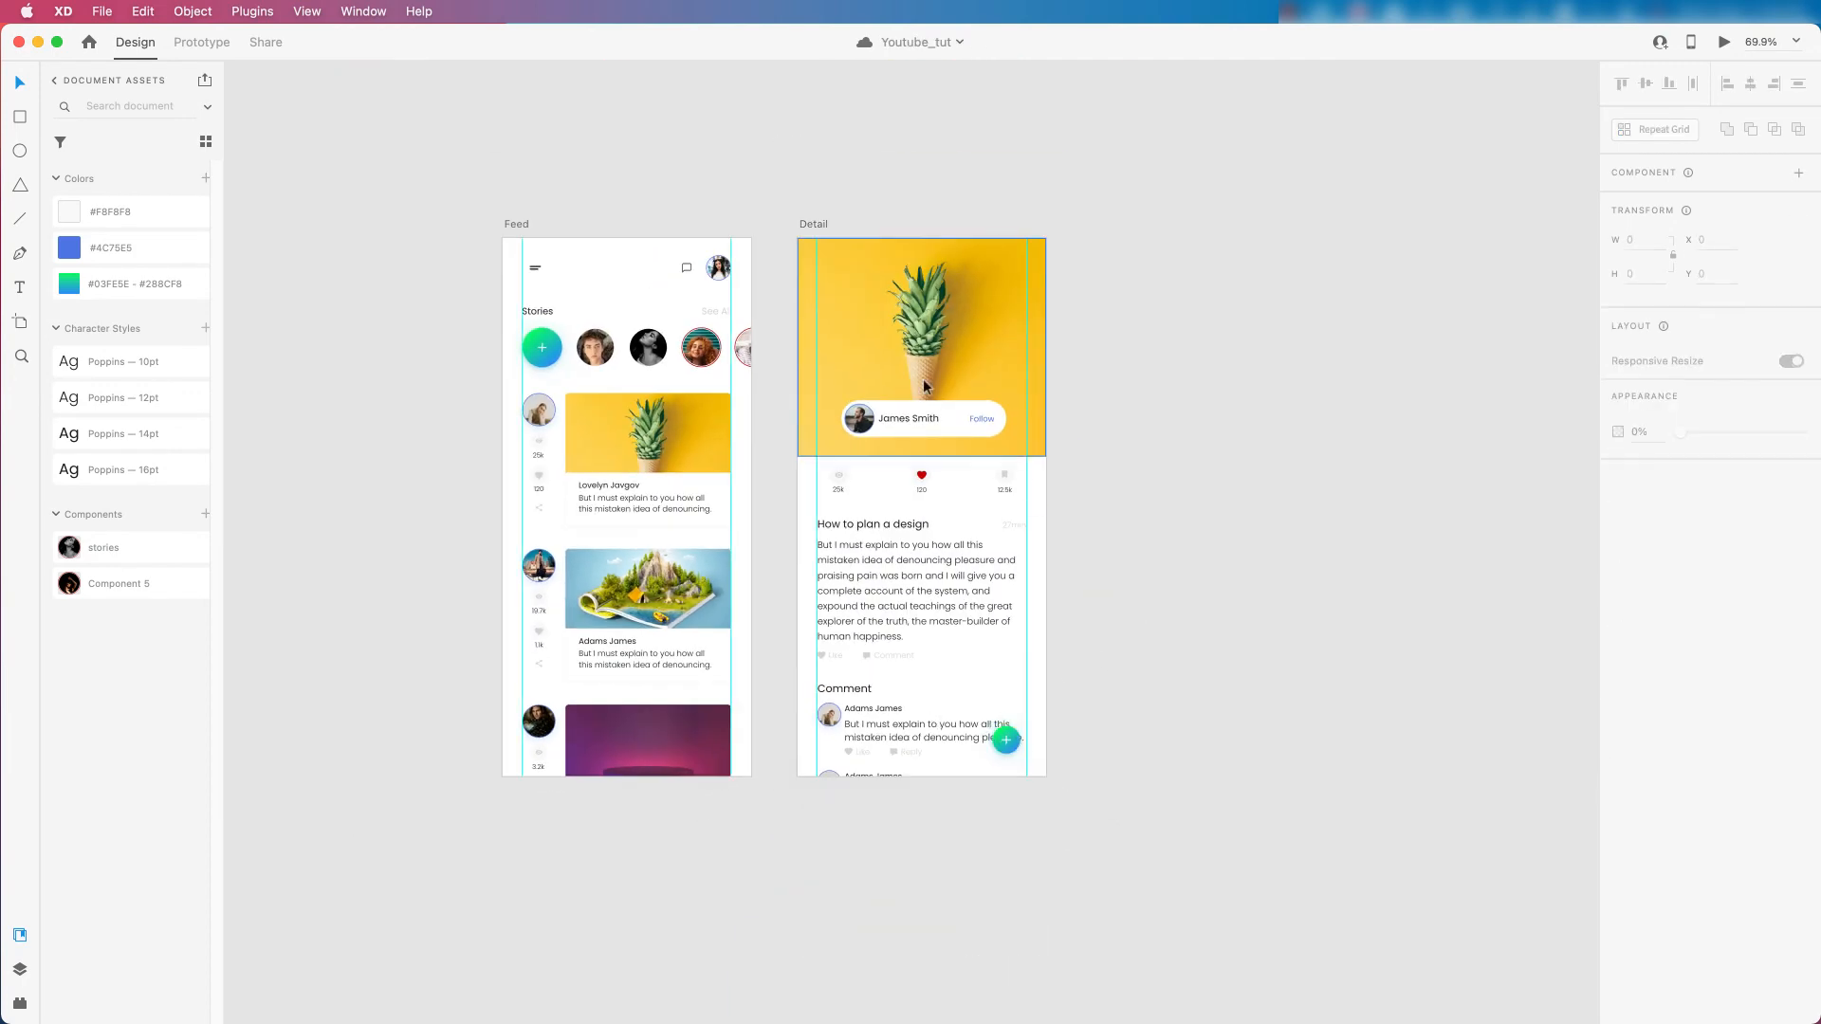
# Set the corner radius of the white author card on the Detail header image to 10.
pyautogui.scroll(3, 947, 379)
pyautogui.click(943, 406)
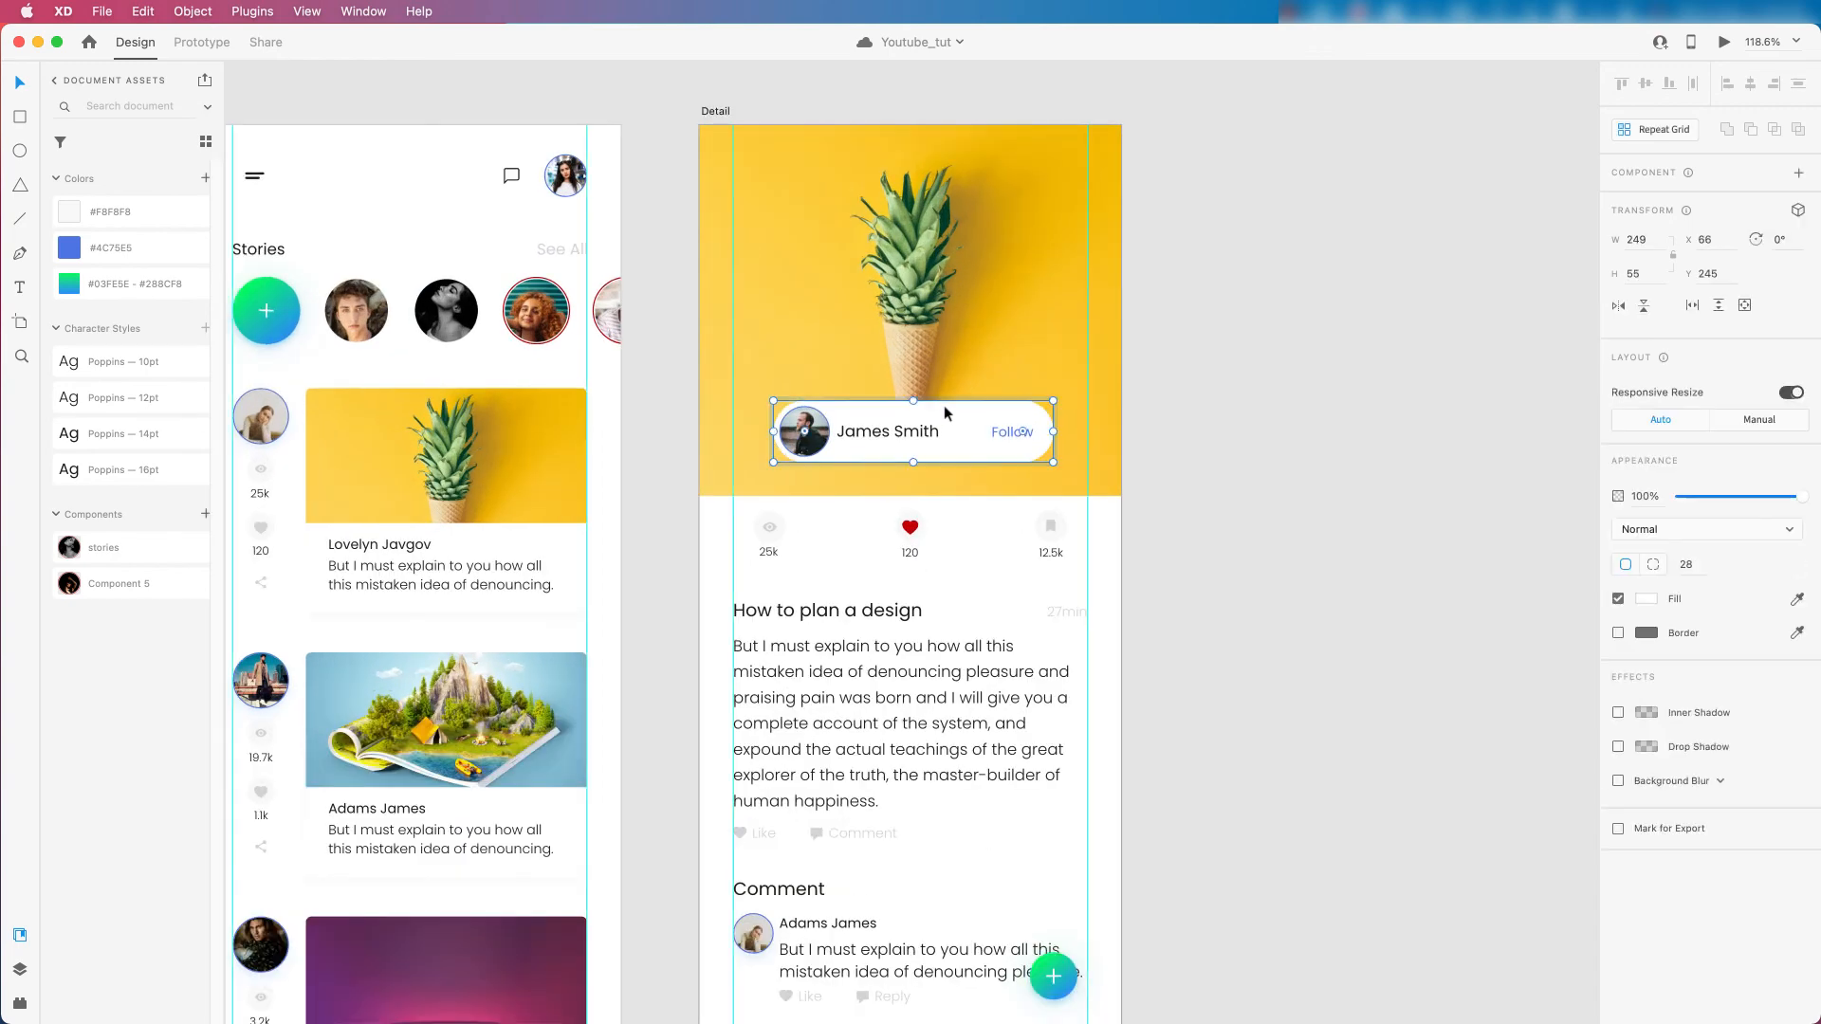
pyautogui.scroll(3, 970, 401)
pyautogui.click(945, 362)
pyautogui.doubleClick(925, 407)
pyautogui.moveTo(739, 442); pyautogui.dragTo(710, 392)
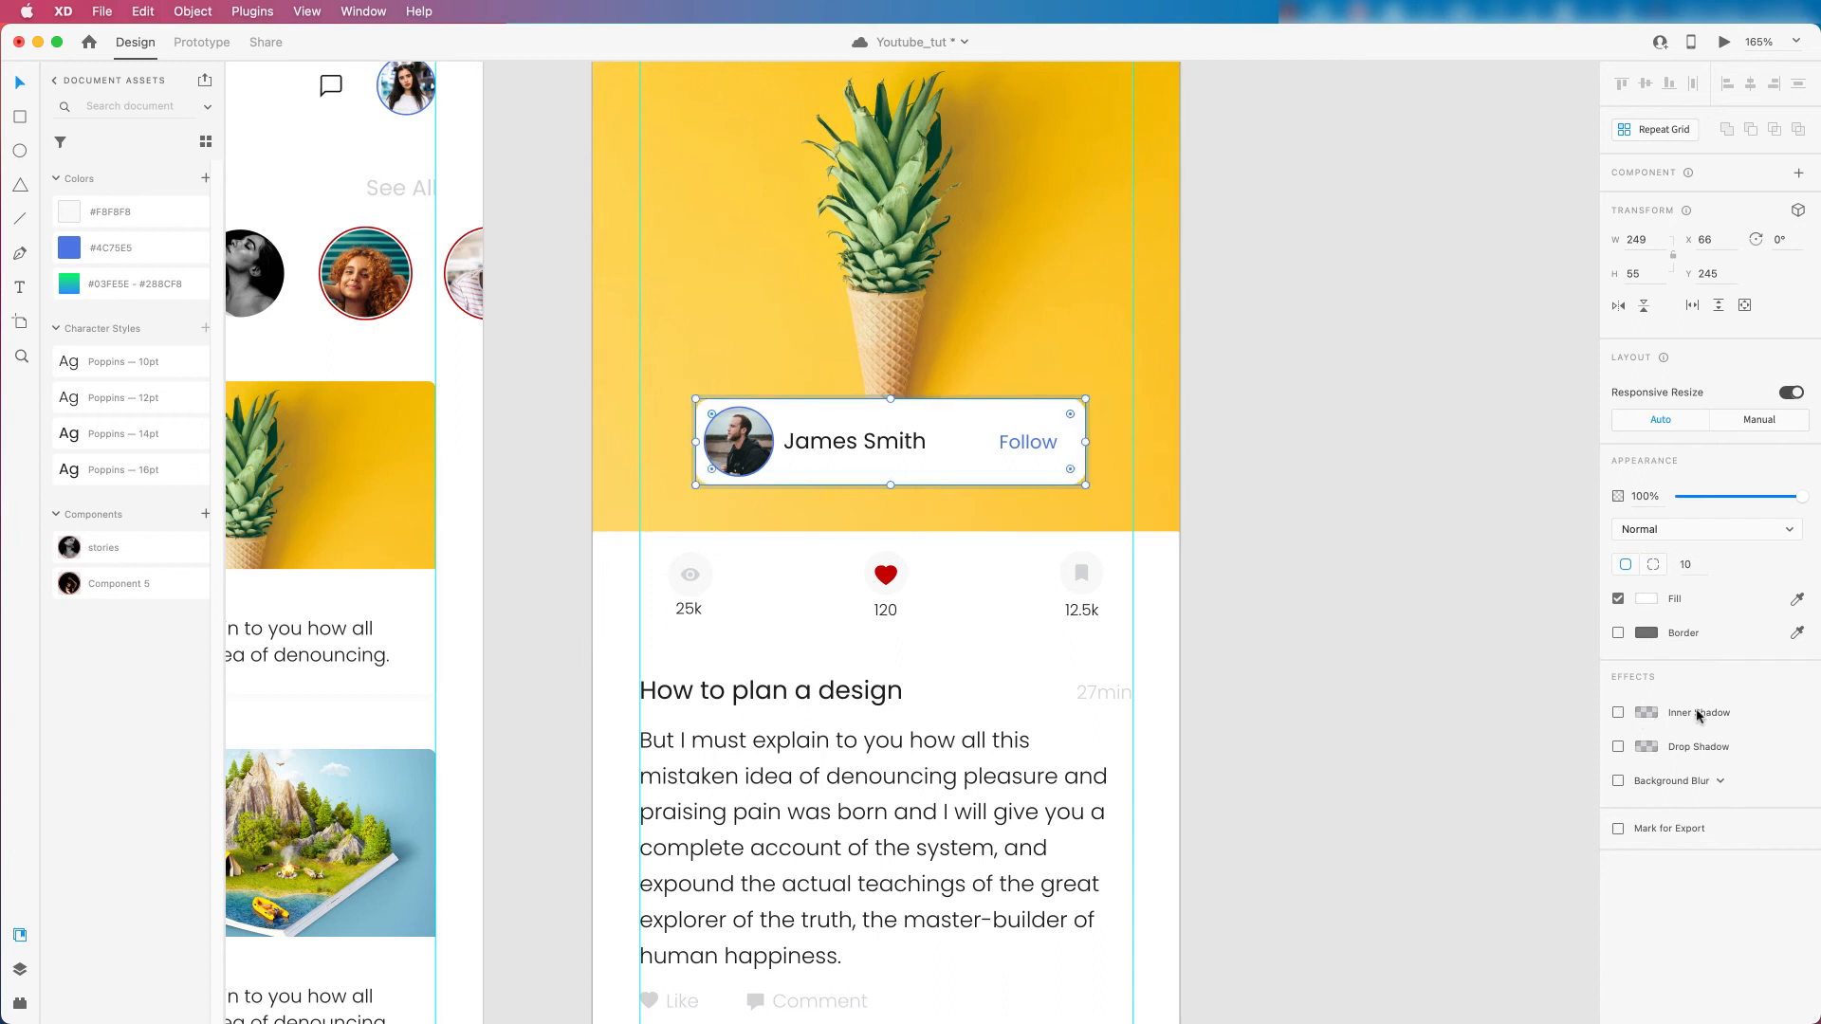
# Turn on Background Blur for the author card, with a blur amount of 26 and brightness of 6.
pyautogui.click(1687, 781)
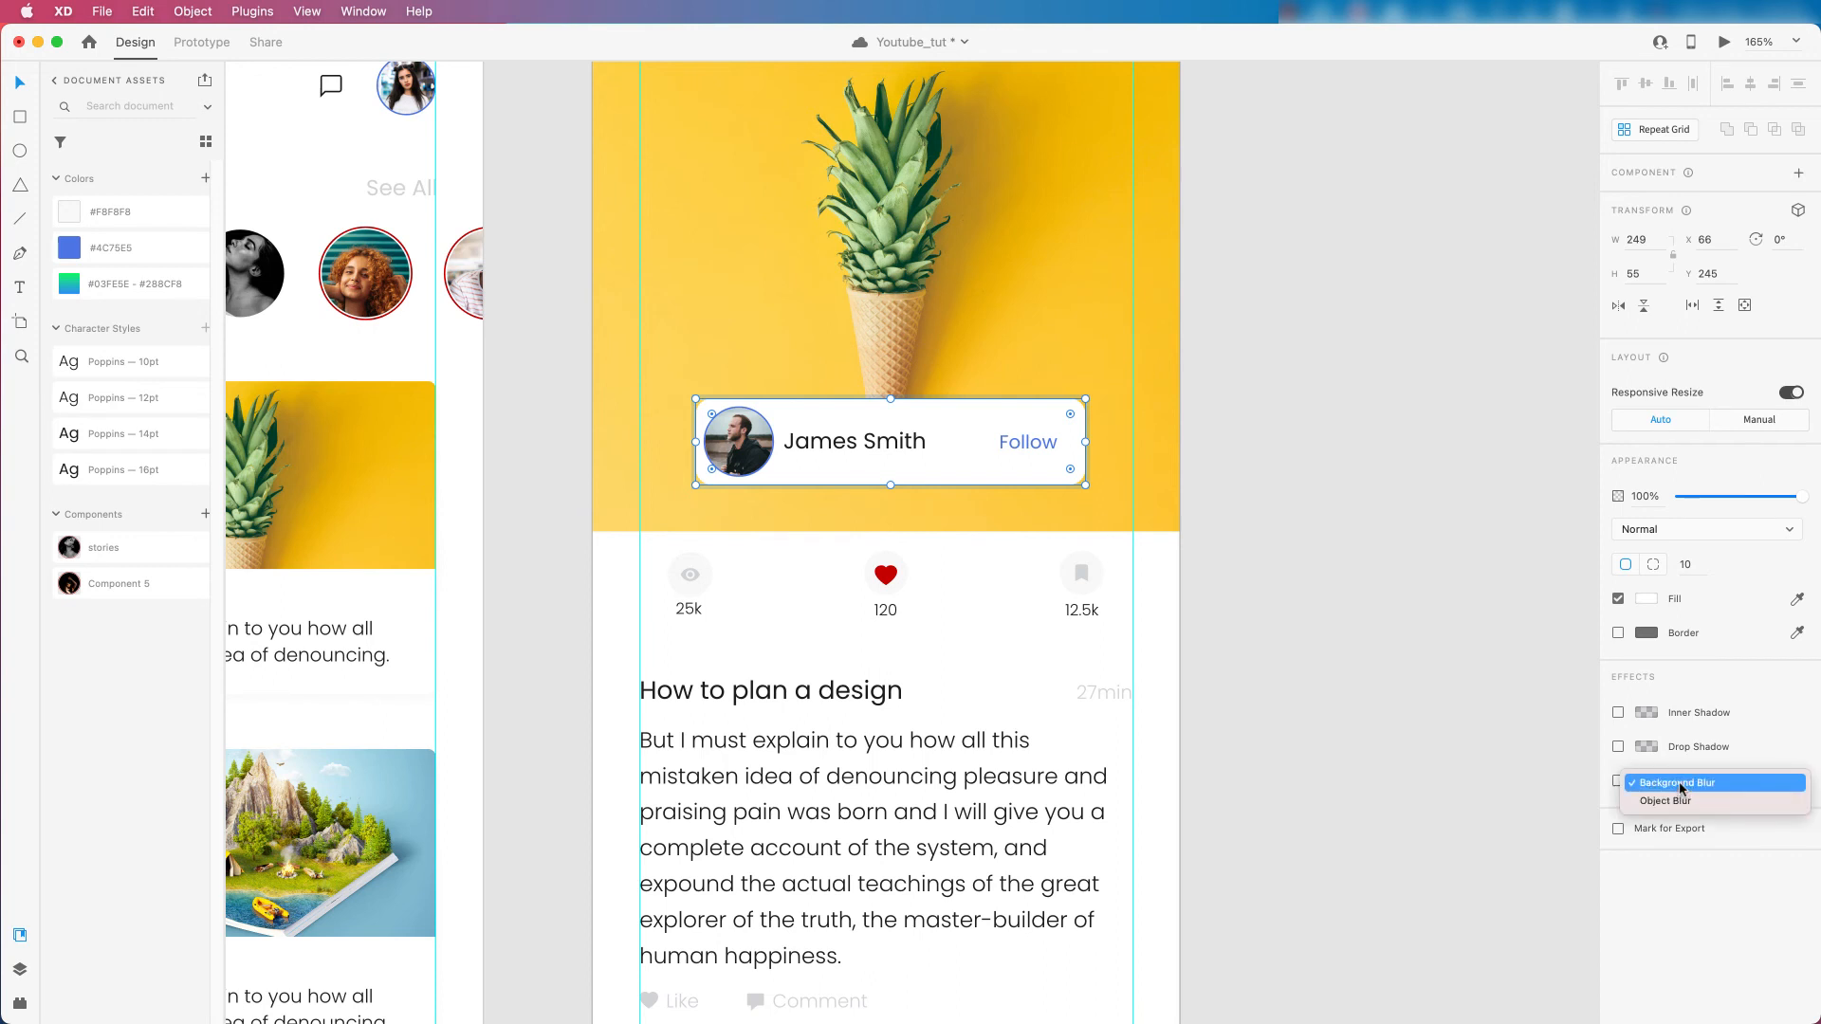
pyautogui.click(1676, 786)
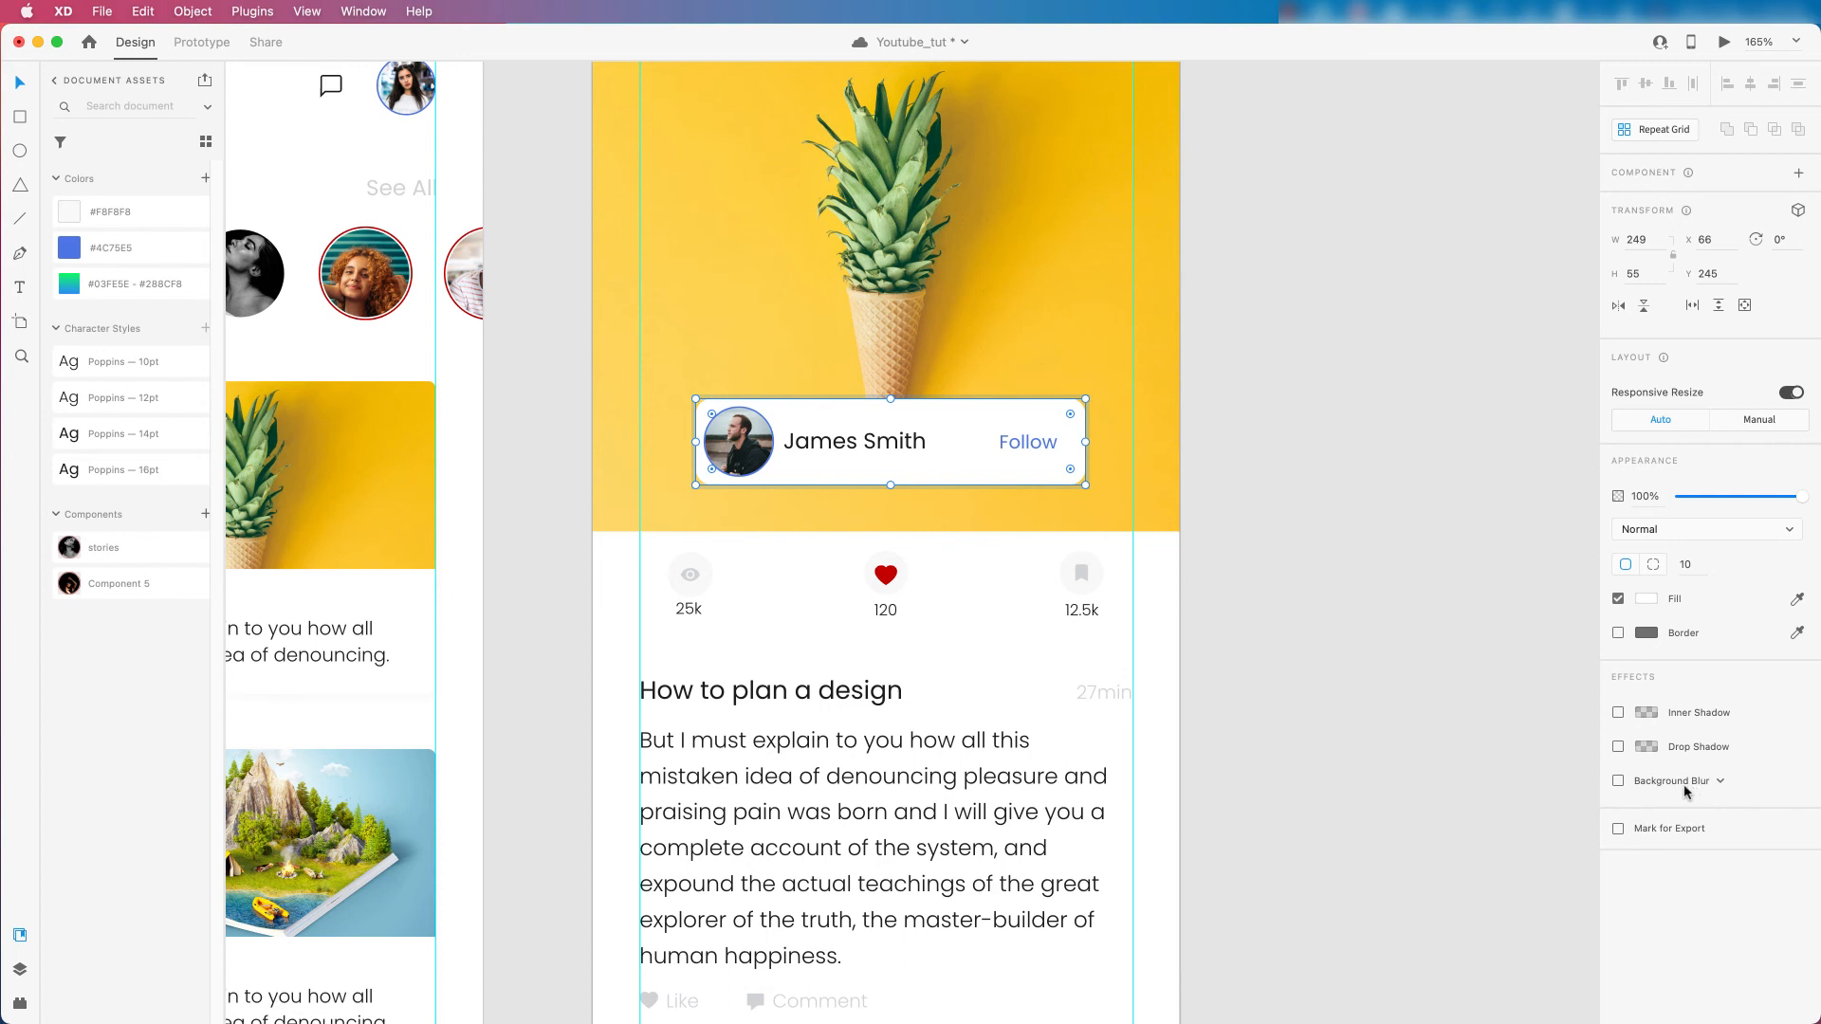
pyautogui.click(1618, 782)
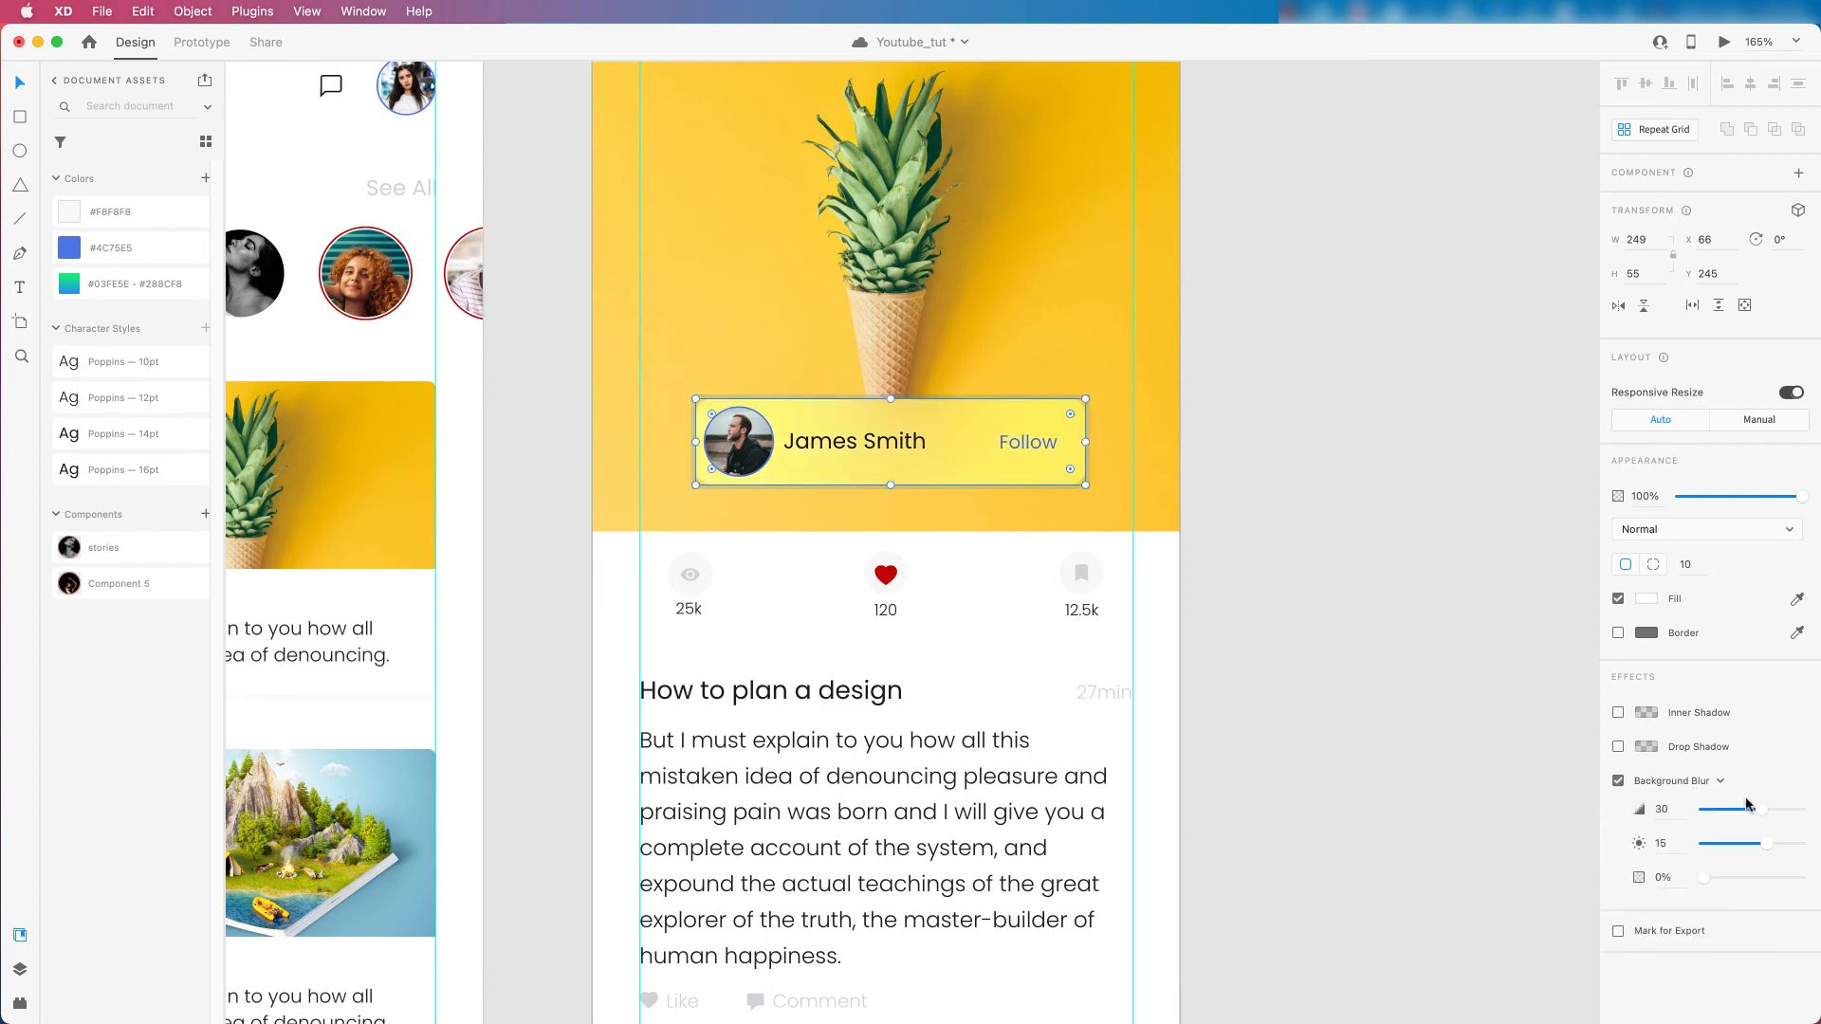
pyautogui.moveTo(1762, 811); pyautogui.dragTo(1758, 849)
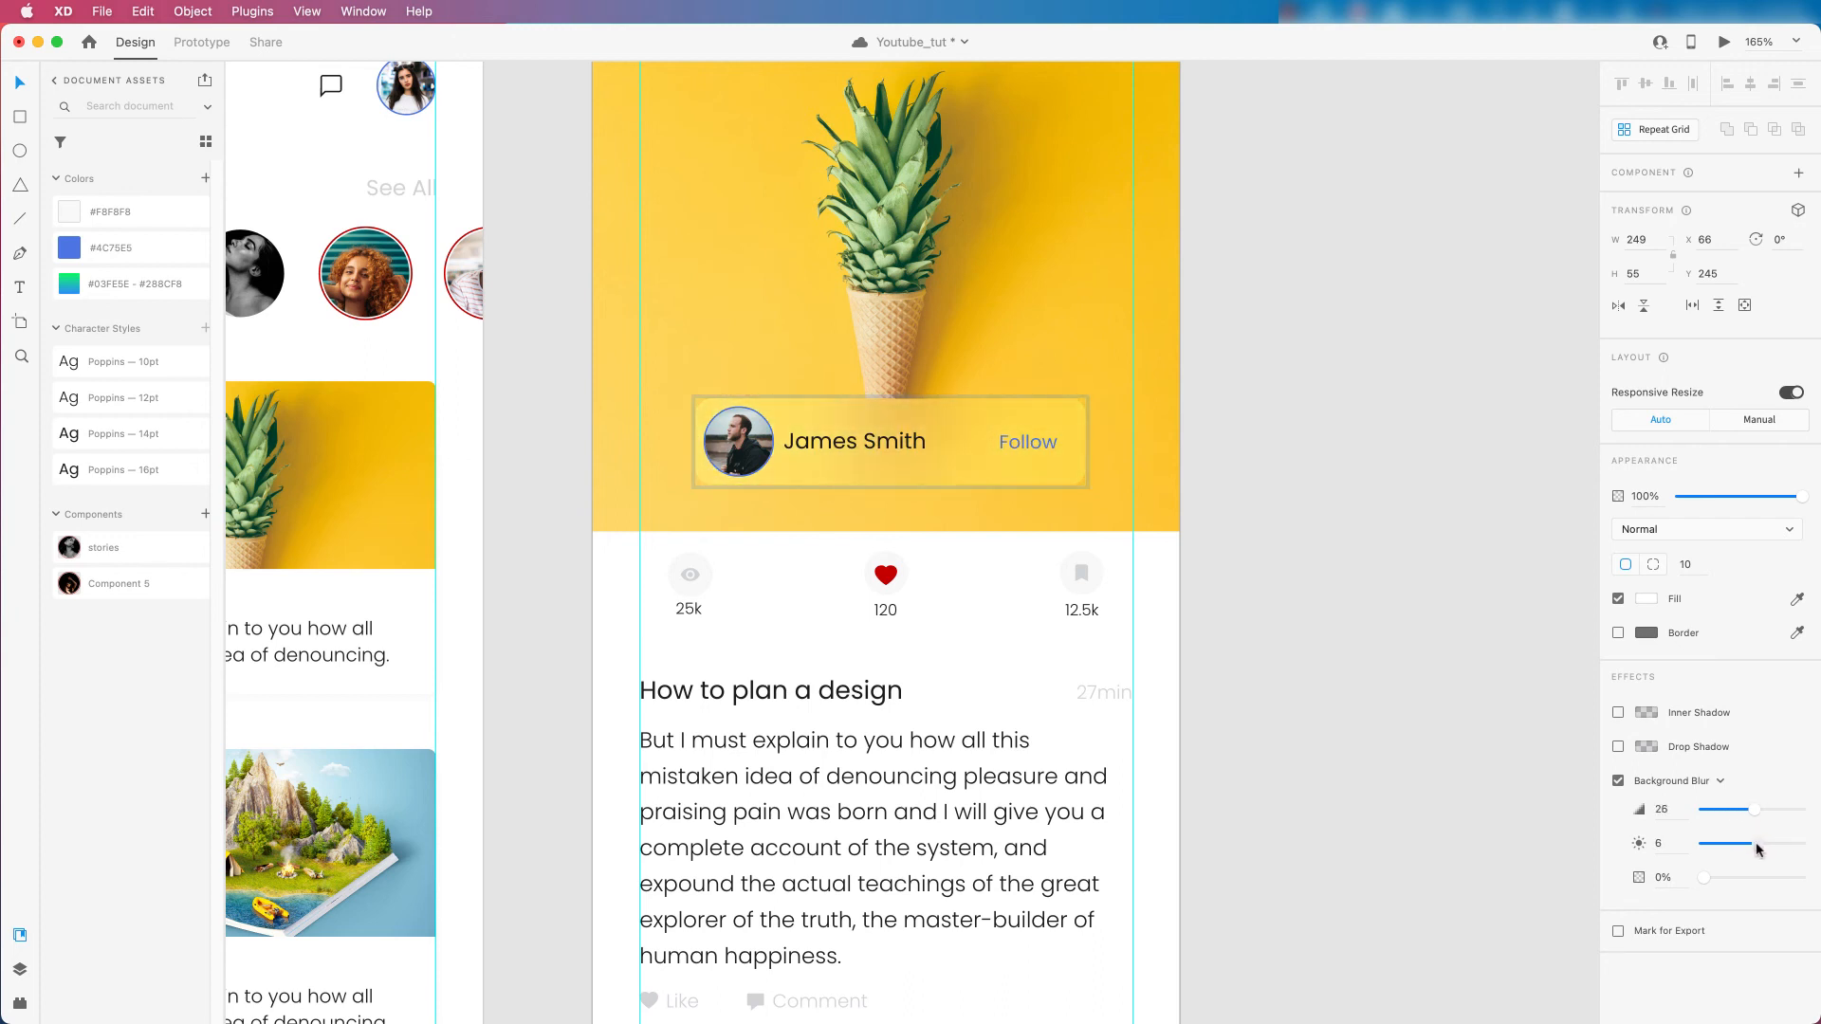
pyautogui.click(1347, 610)
pyautogui.scroll(-5, 738, 541)
pyautogui.scroll(5, 725, 425)
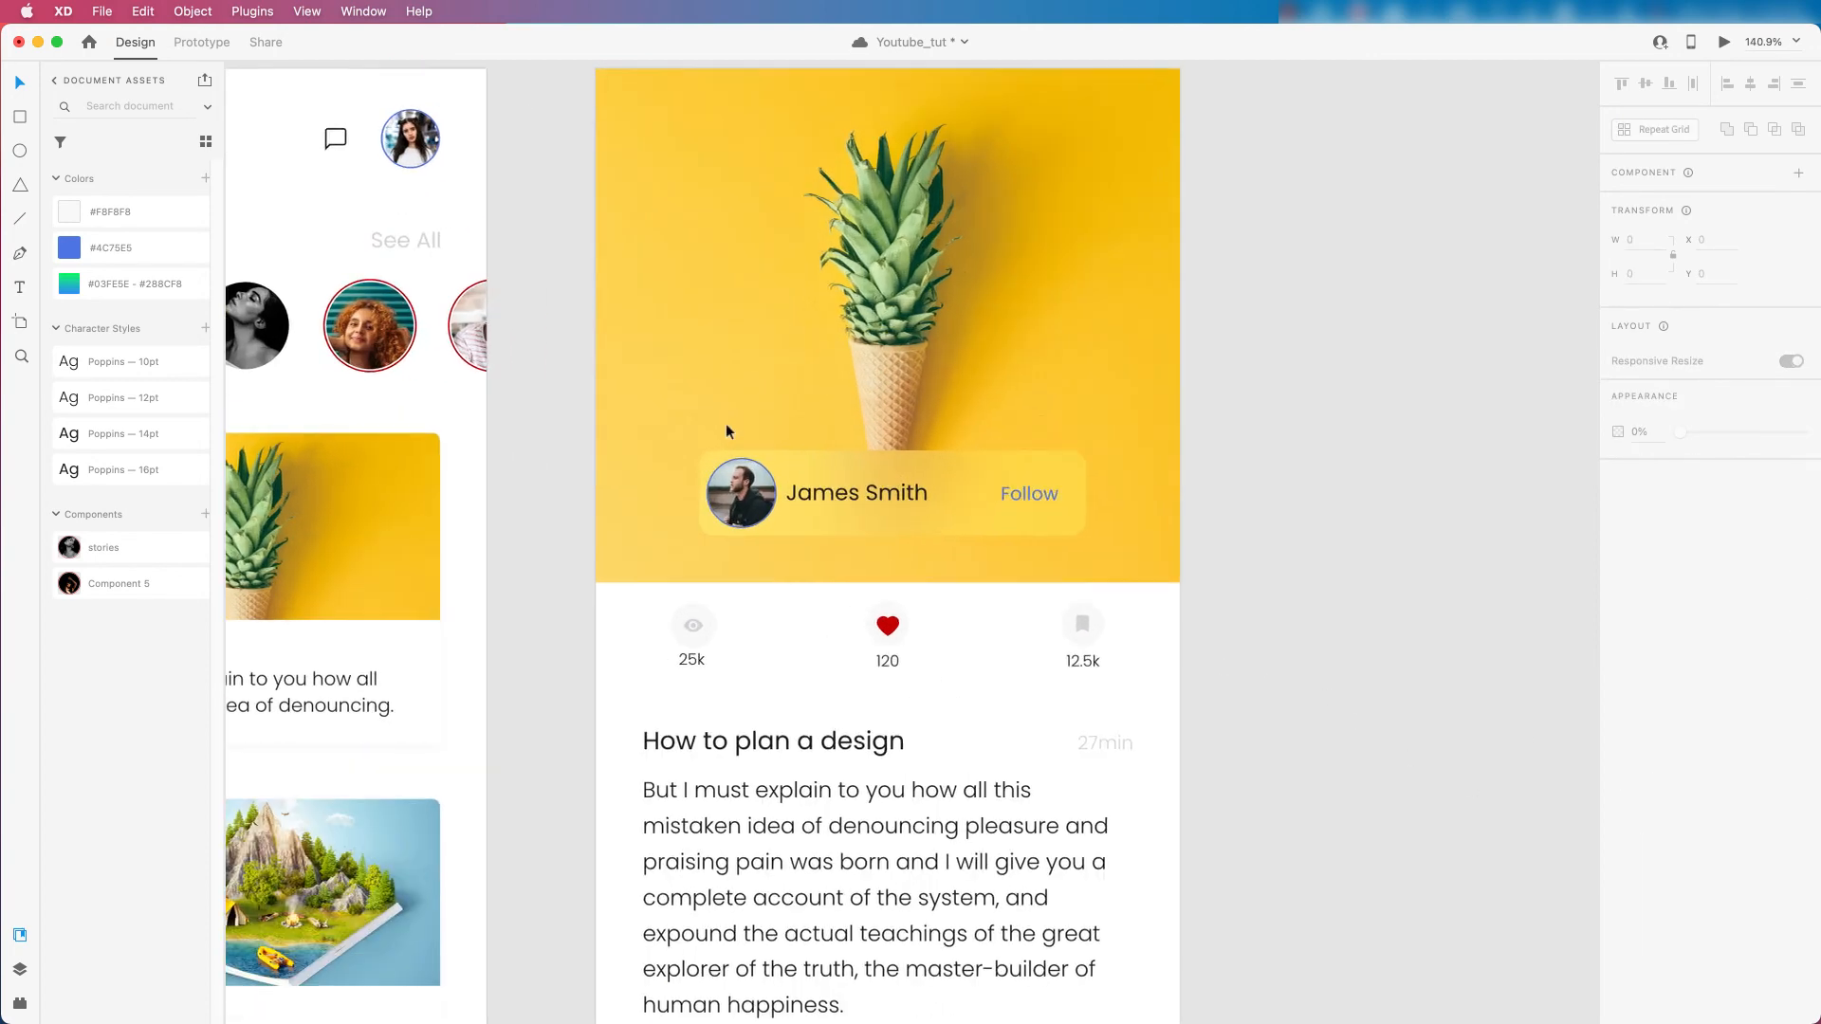
# Restore the background blur brightness of the author card to 15.
pyautogui.scroll(3, 731, 427)
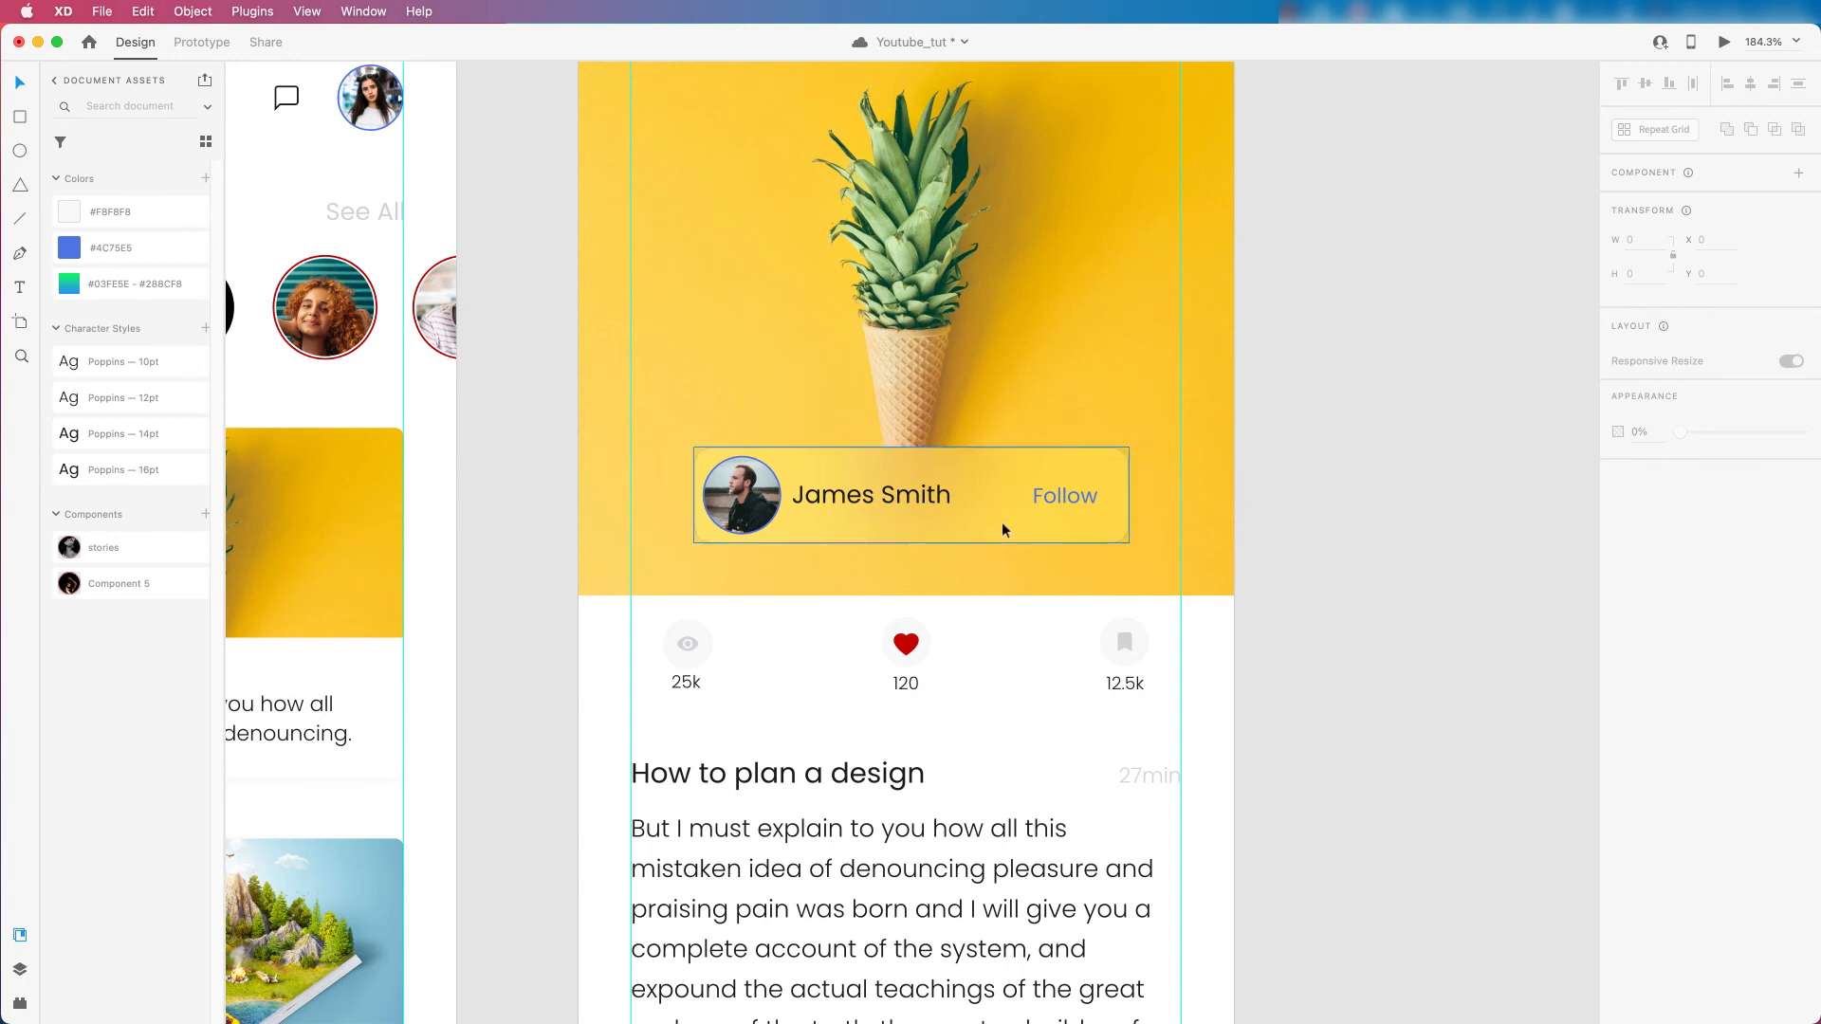
pyautogui.scroll(-5, 996, 510)
pyautogui.scroll(3, 966, 474)
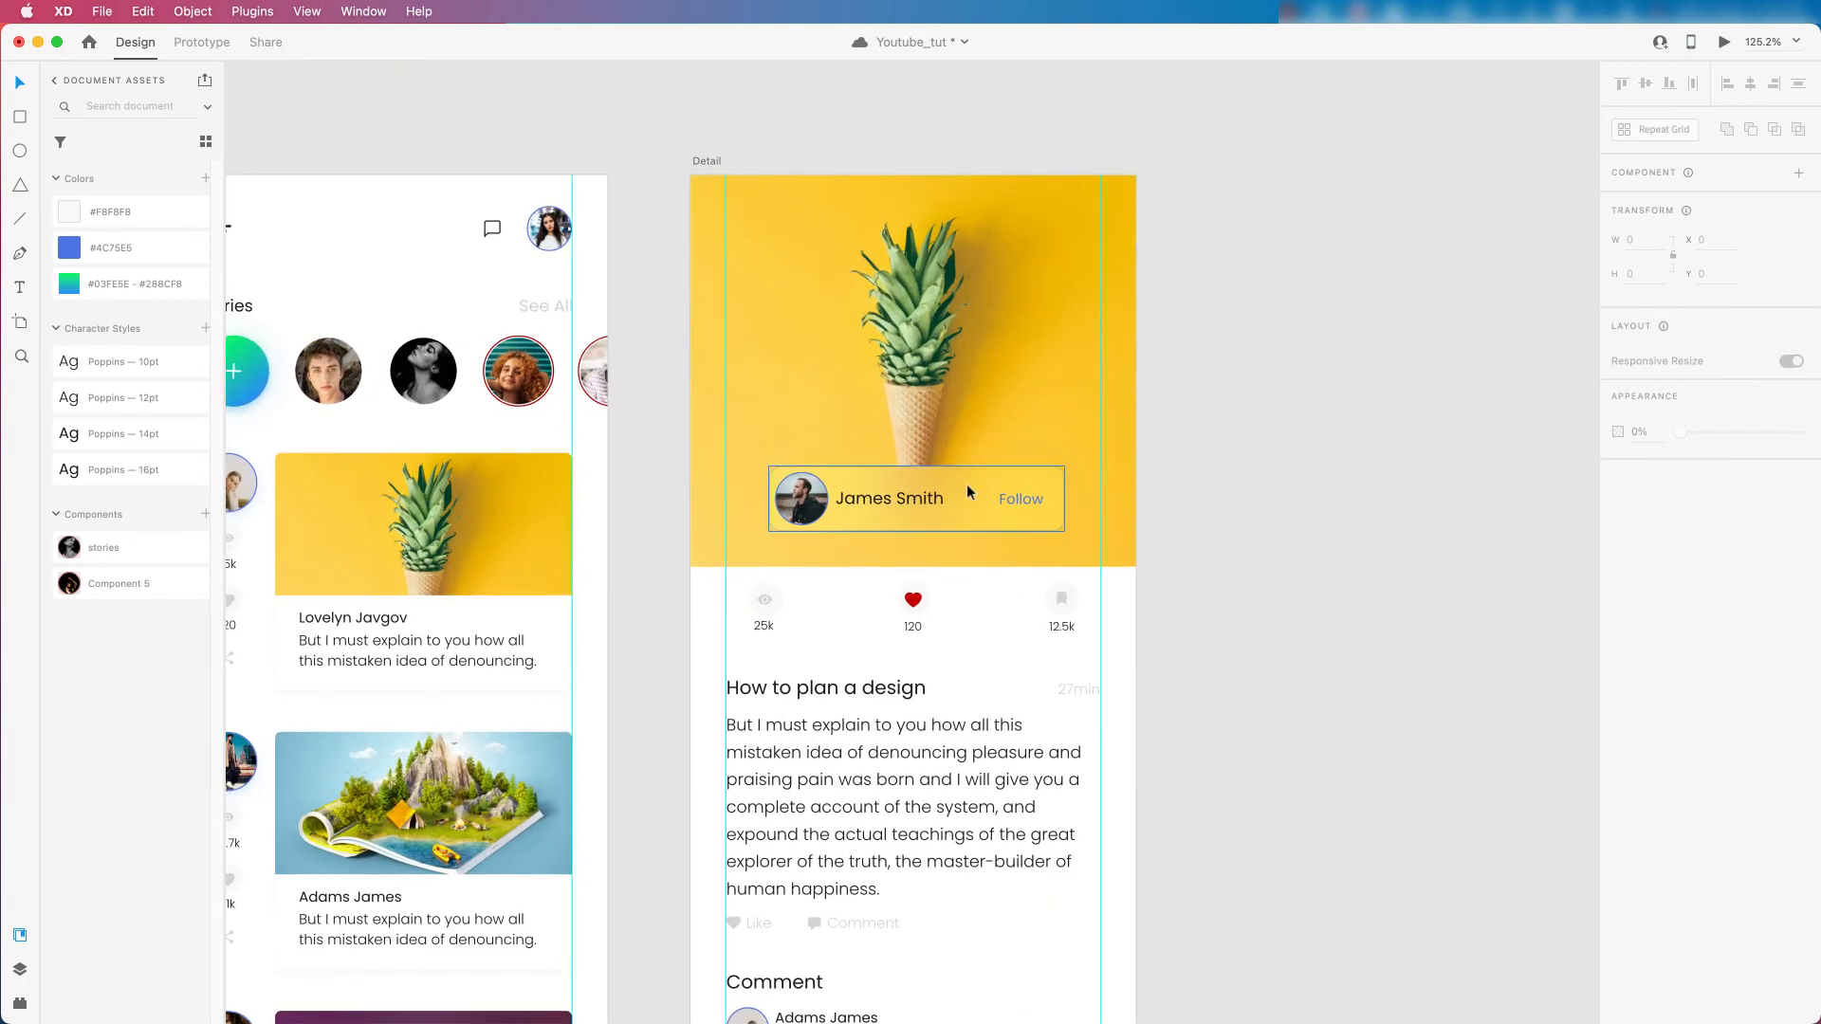
pyautogui.click(968, 491)
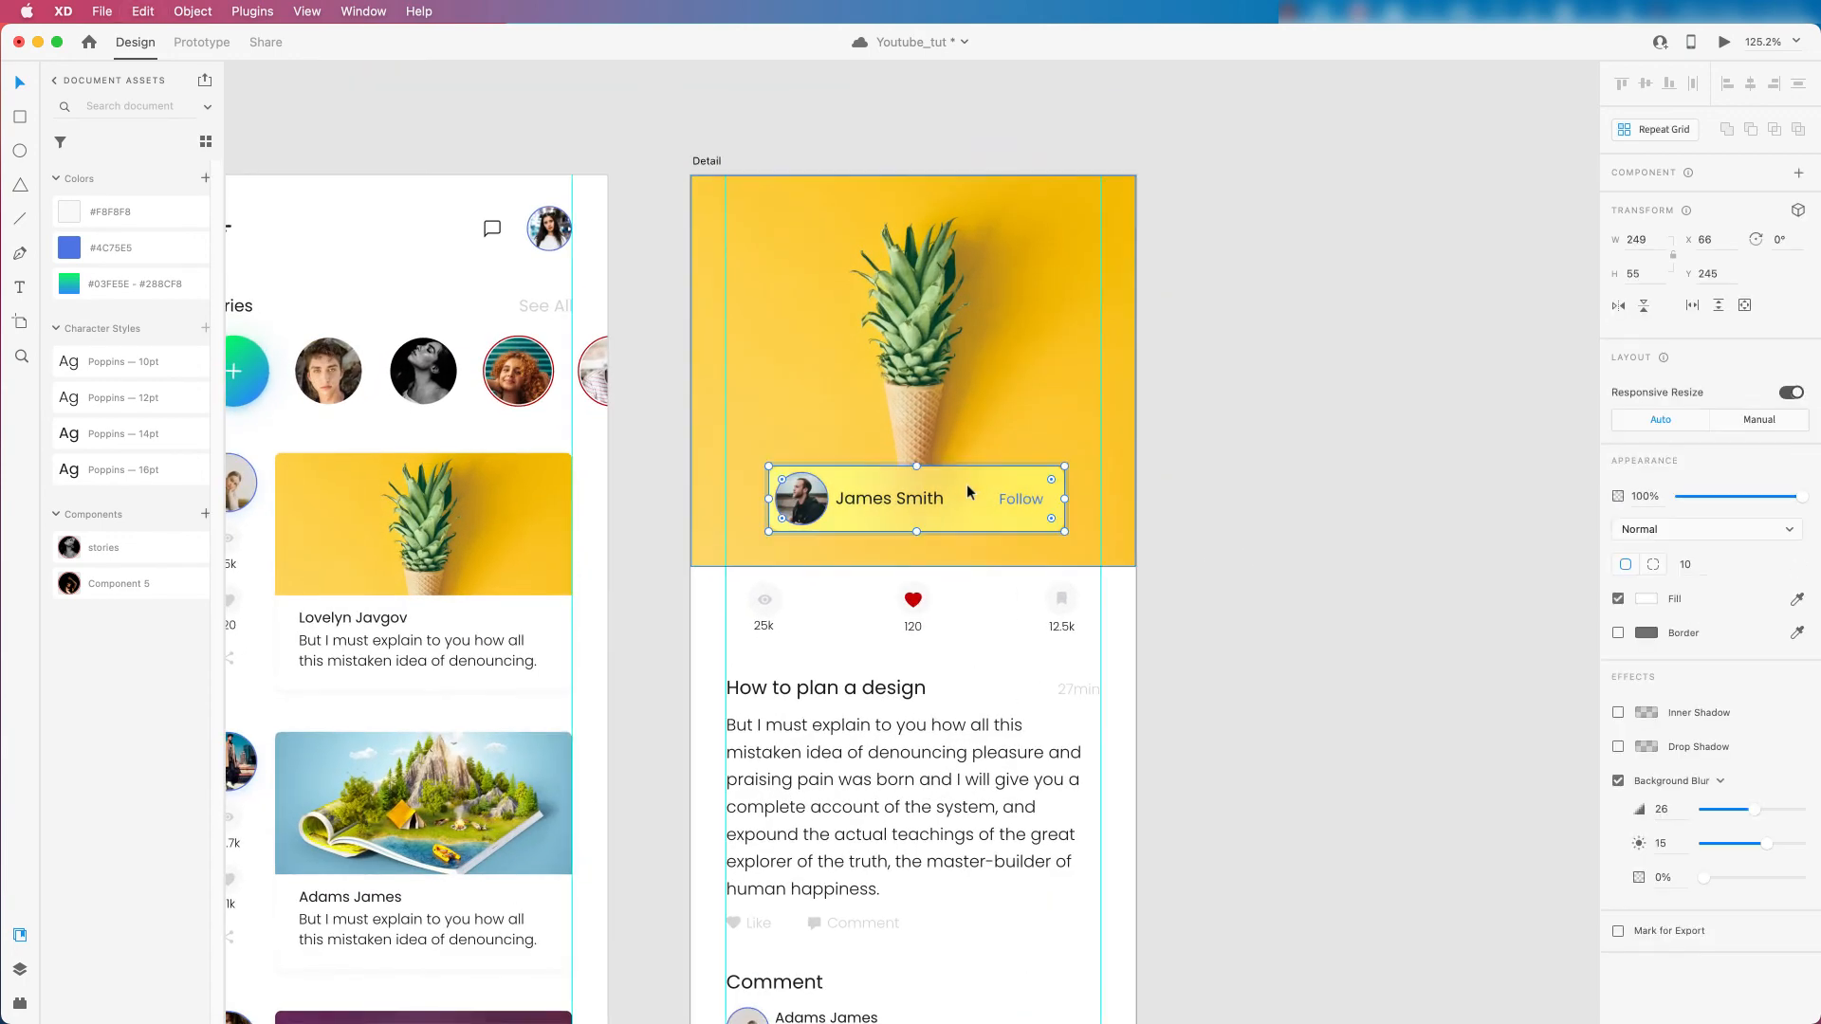
pyautogui.click(1148, 515)
pyautogui.scroll(-2, 1125, 510)
pyautogui.scroll(5, 1119, 503)
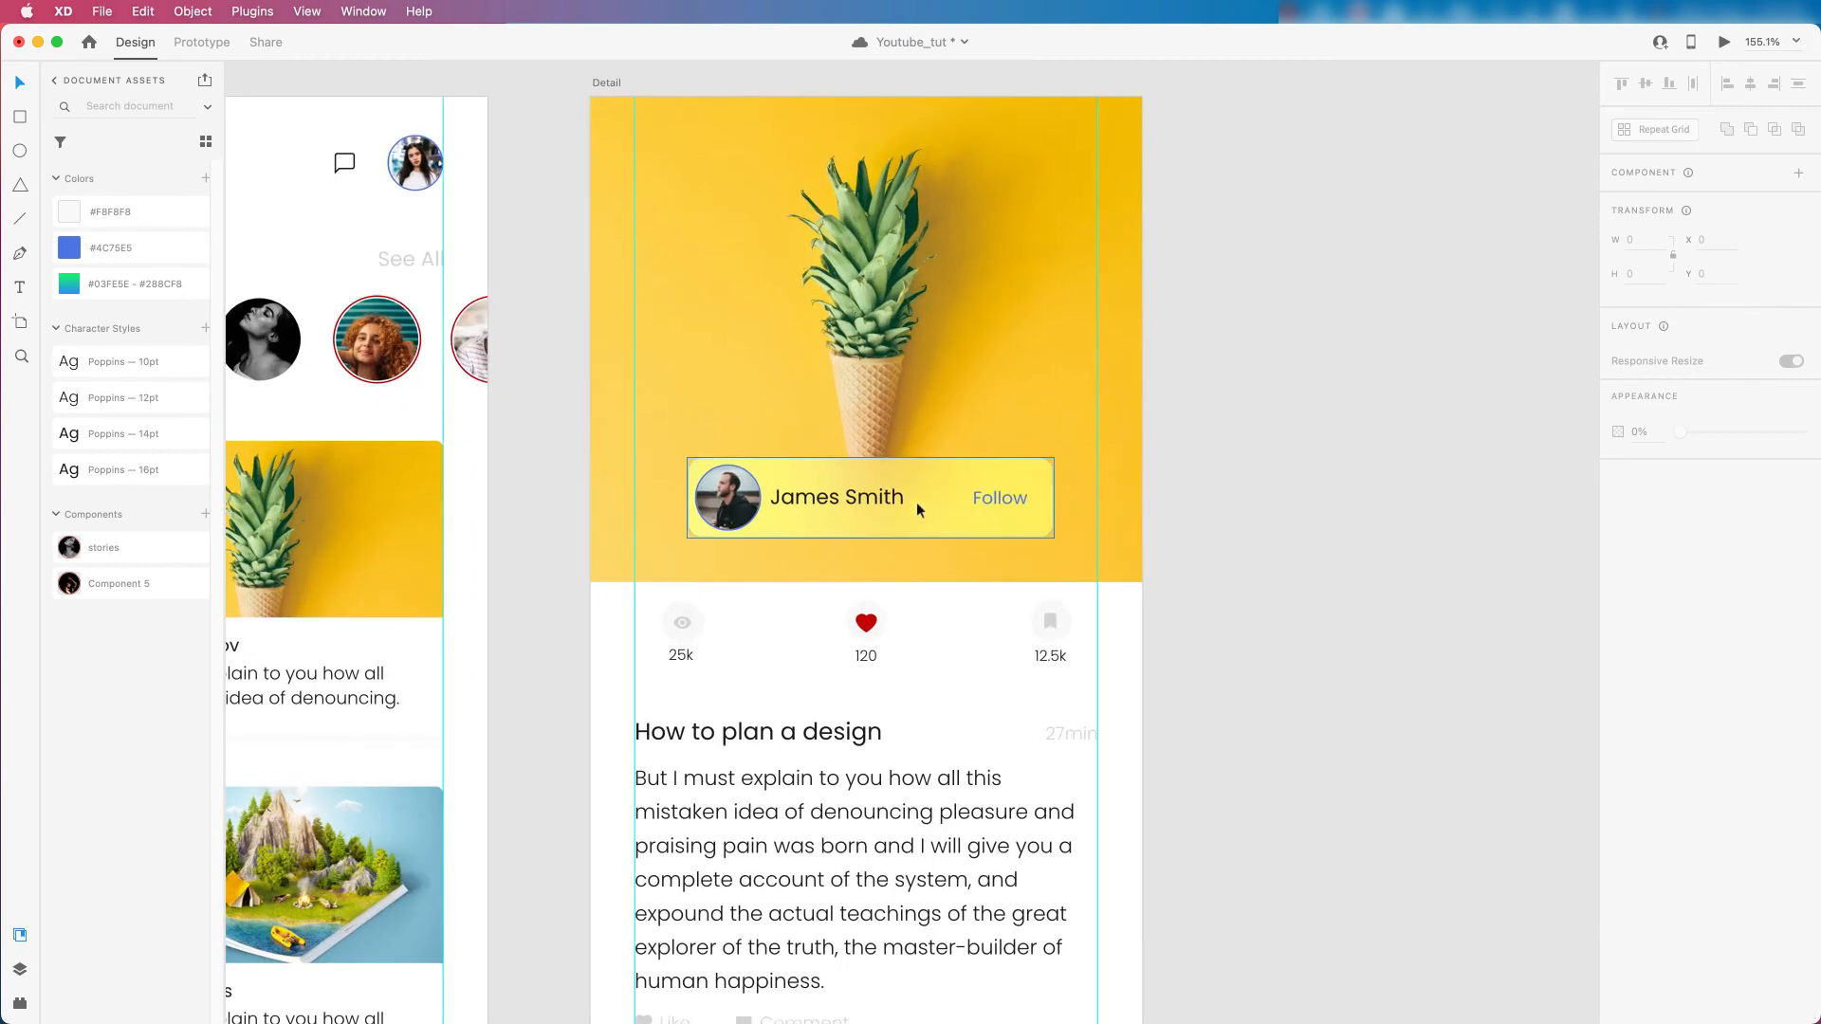
pyautogui.click(887, 498)
# Duplicate the floating plus button directly above the original at X 294, Y 668, and undo the extra copy at Y 600.
pyautogui.scroll(-3, 894, 500)
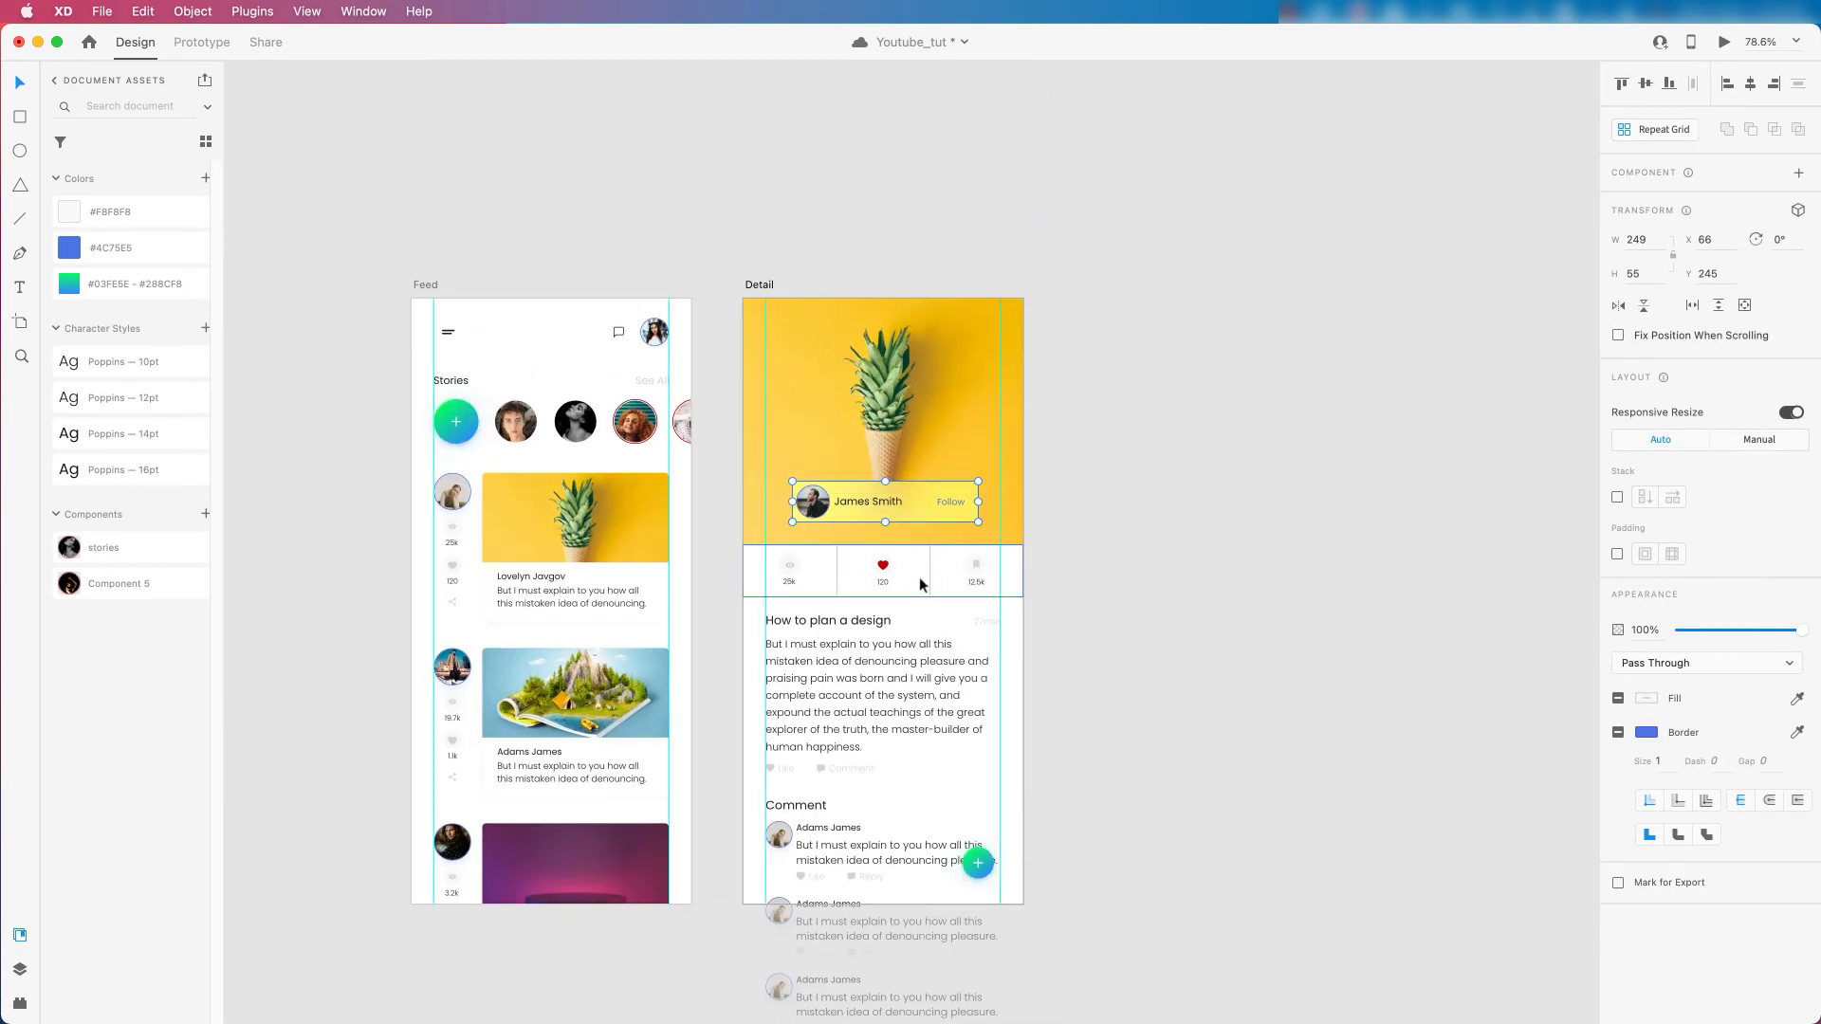
pyautogui.scroll(-3, 927, 582)
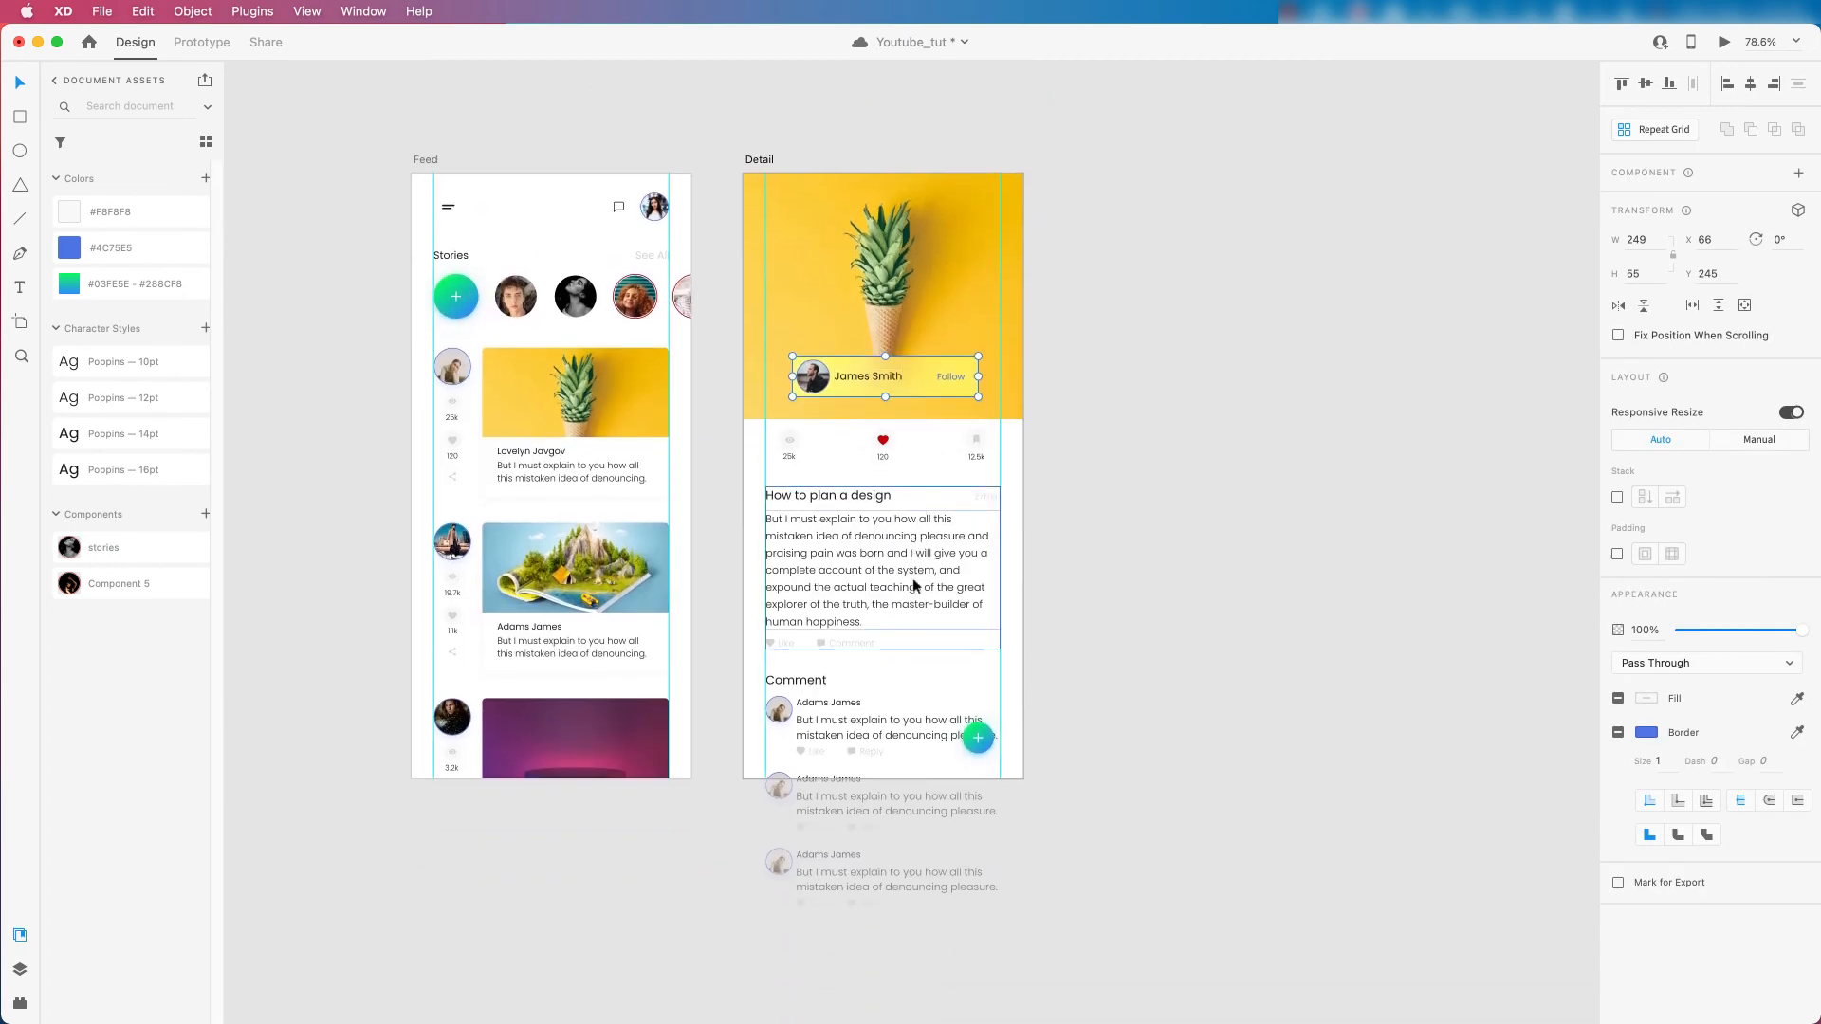
pyautogui.scroll(-1, 980, 728)
pyautogui.click(982, 734)
pyautogui.scroll(4, 995, 735)
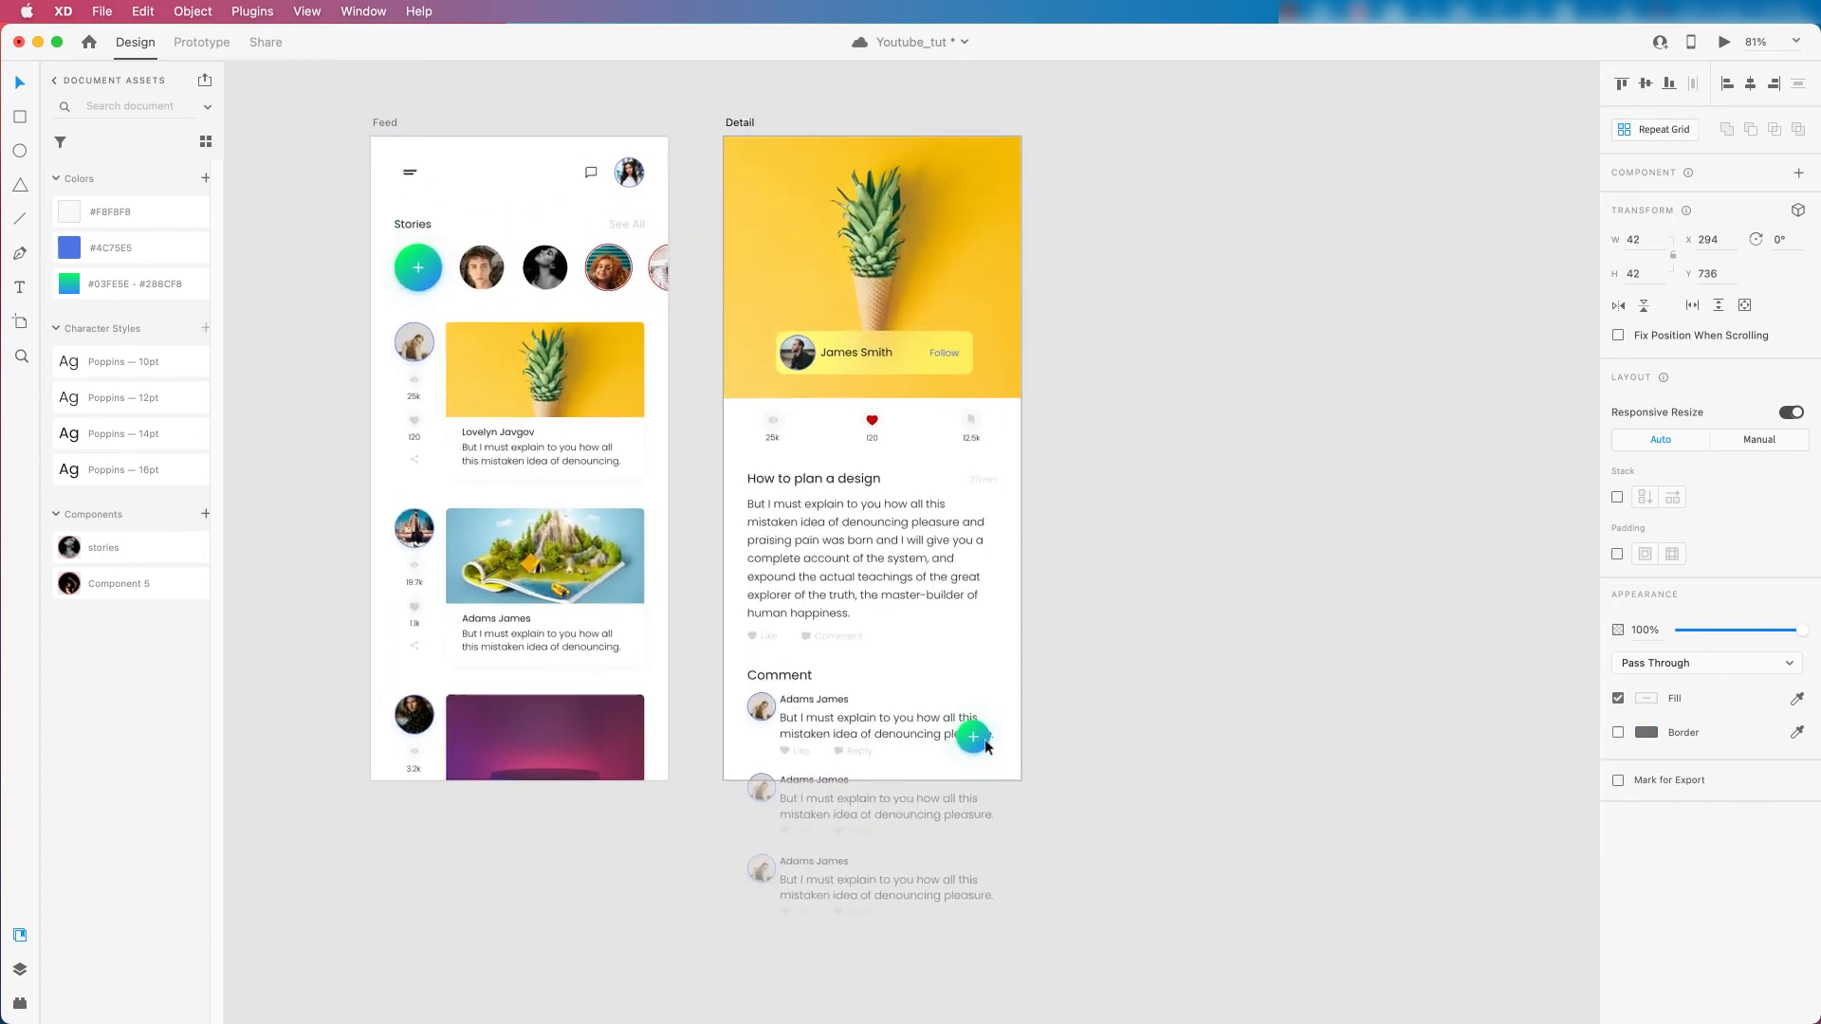
pyautogui.scroll(1, 981, 748)
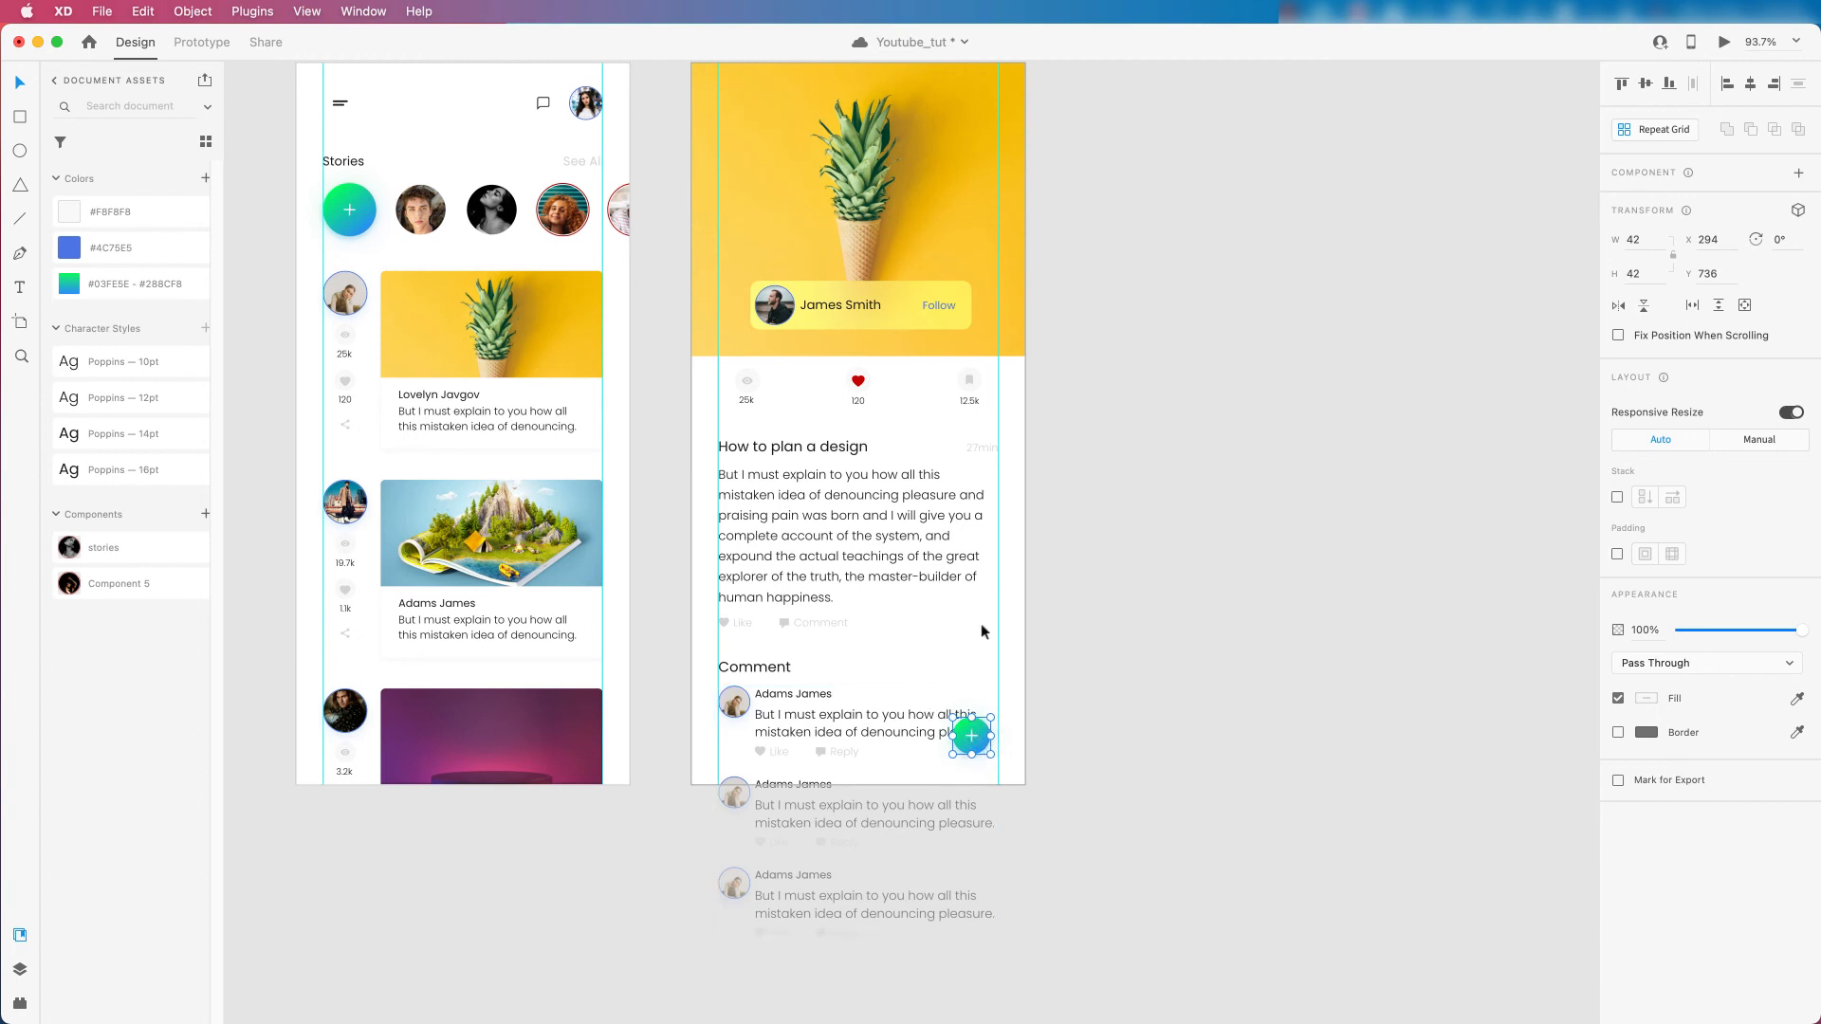
pyautogui.press('alt')
pyautogui.moveTo(971, 740); pyautogui.dragTo(971, 620)
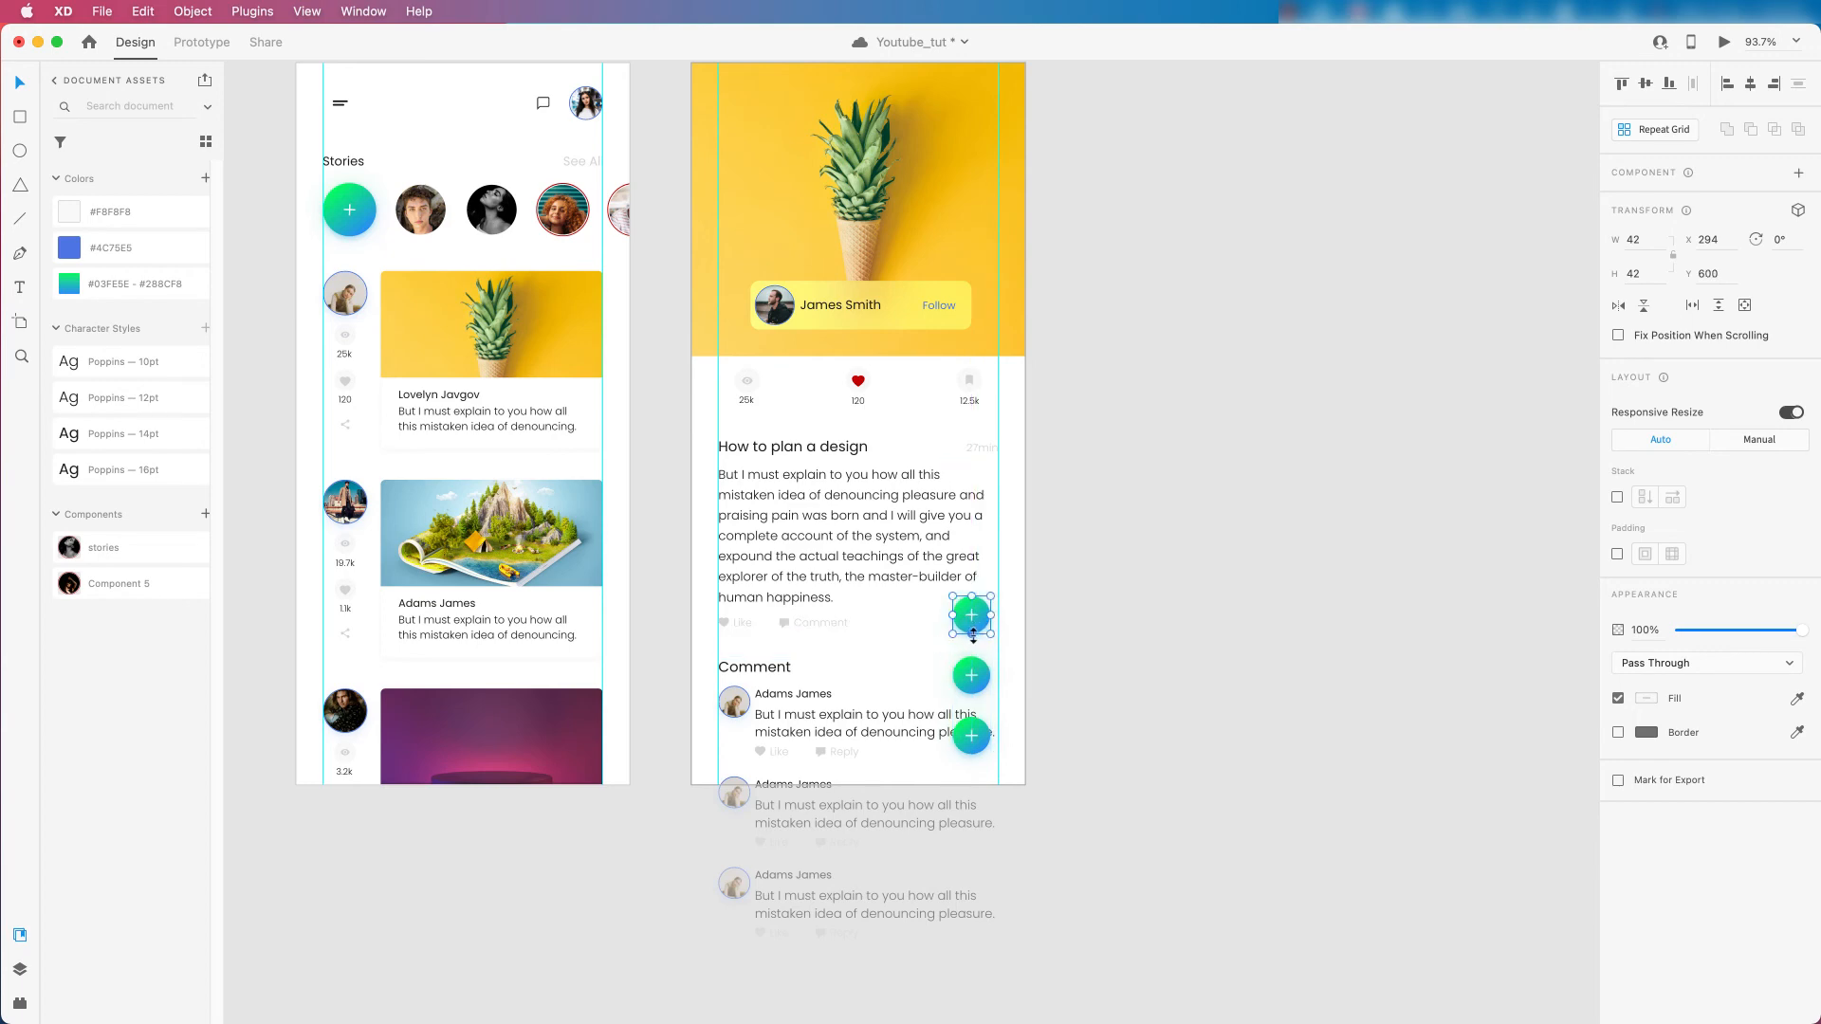
pyautogui.press('super+z')
pyautogui.scroll(5, 968, 678)
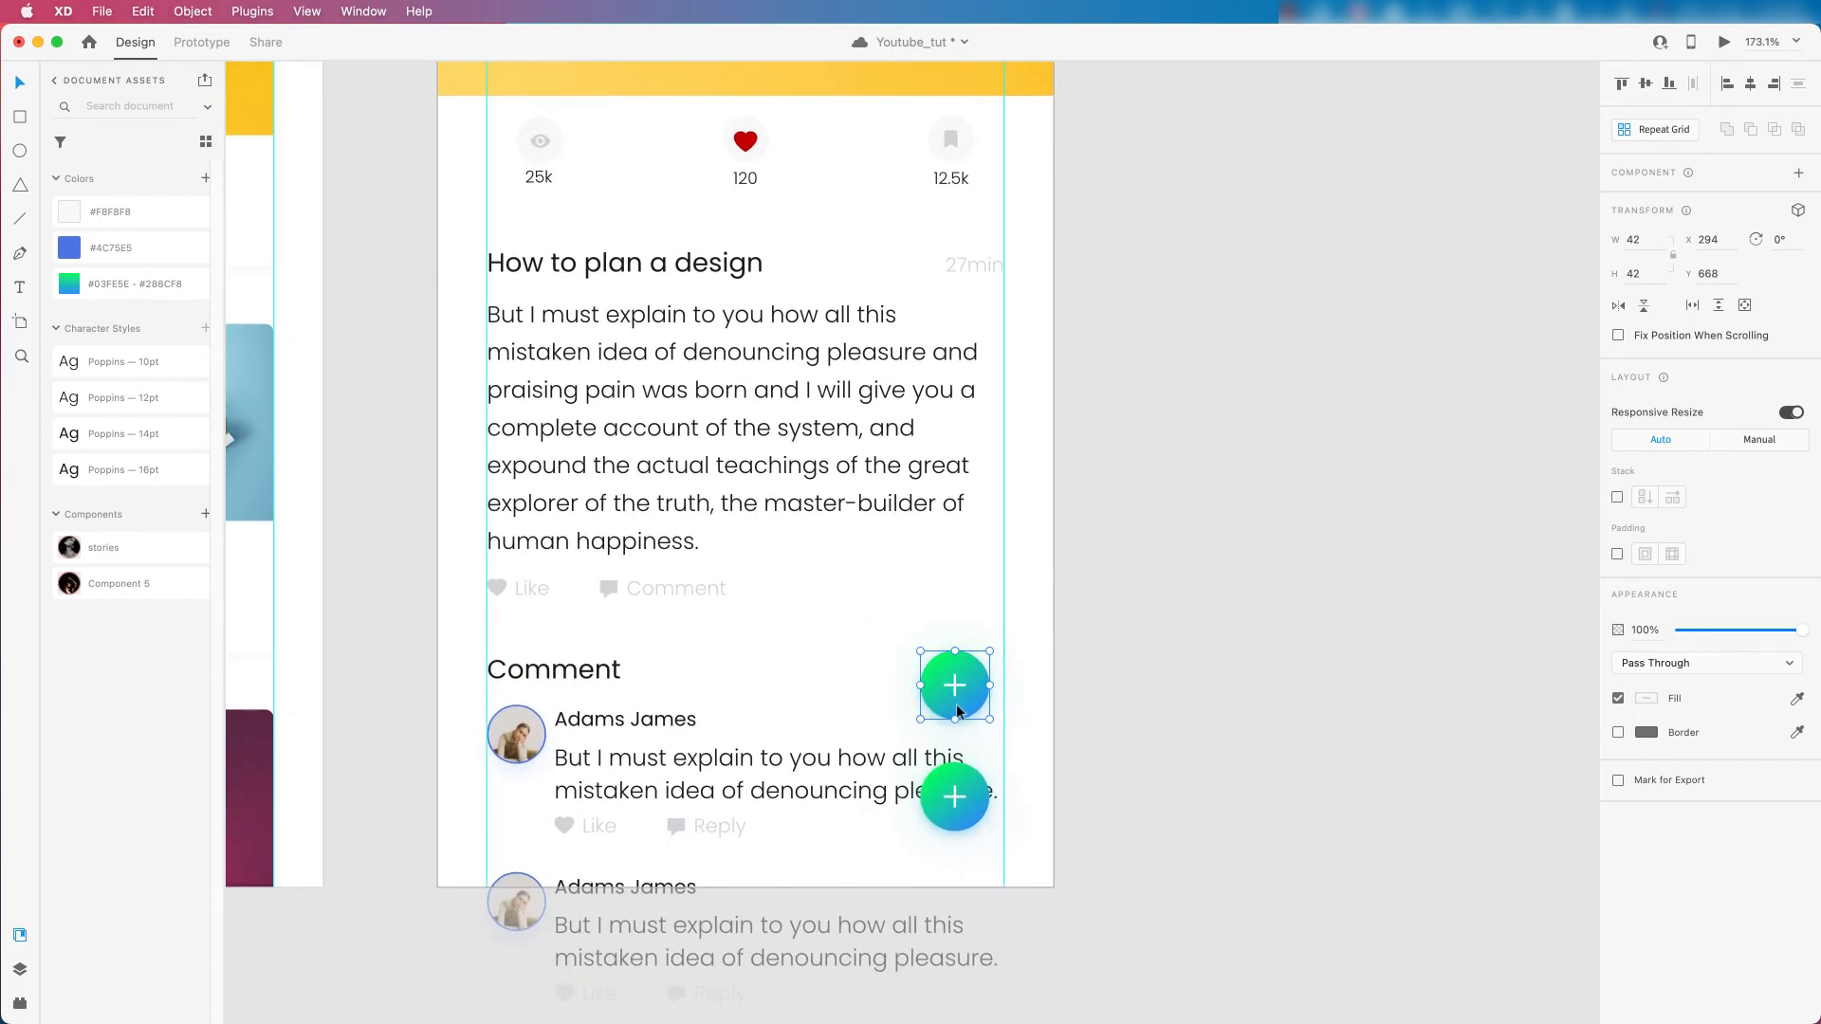
# Delete the shadow layer inside the duplicated upper plus button's group on the Detail screen.
pyautogui.click(20, 937)
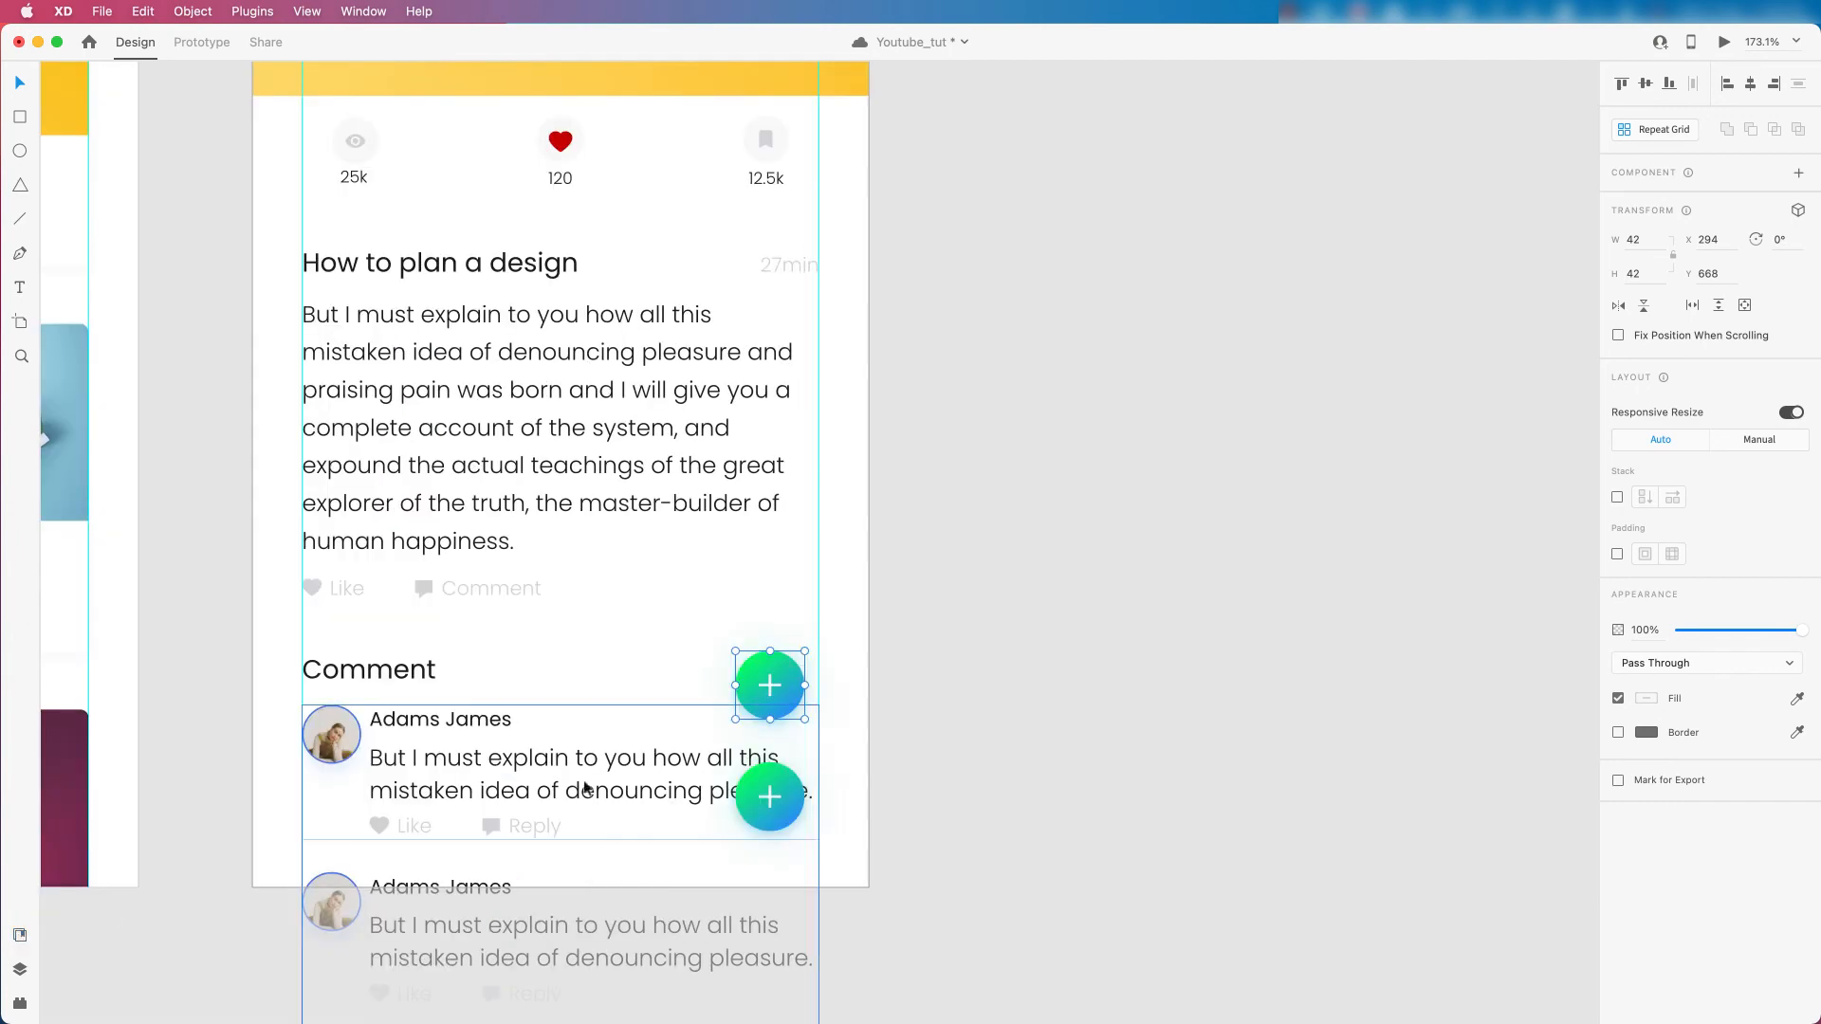
pyautogui.scroll(2, 730, 706)
pyautogui.scroll(2, 731, 707)
pyautogui.scroll(-4, 1086, 732)
pyautogui.scroll(3, 775, 702)
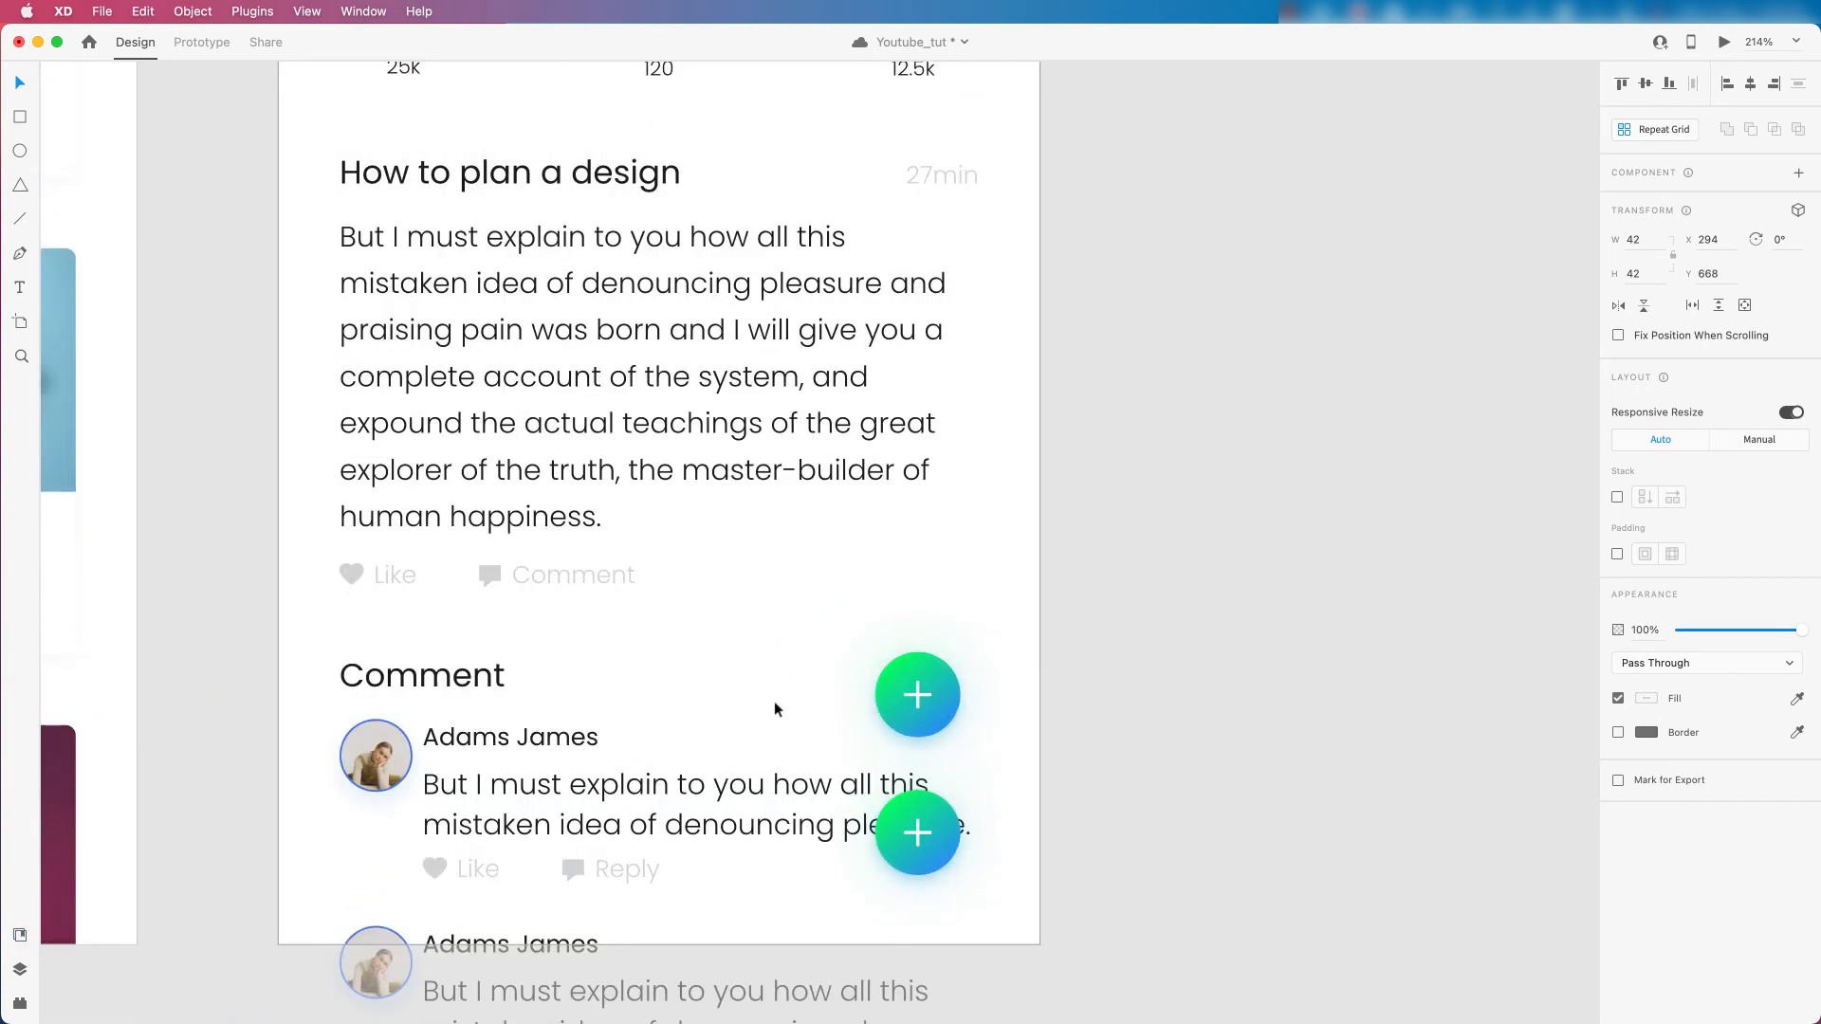
pyautogui.click(20, 969)
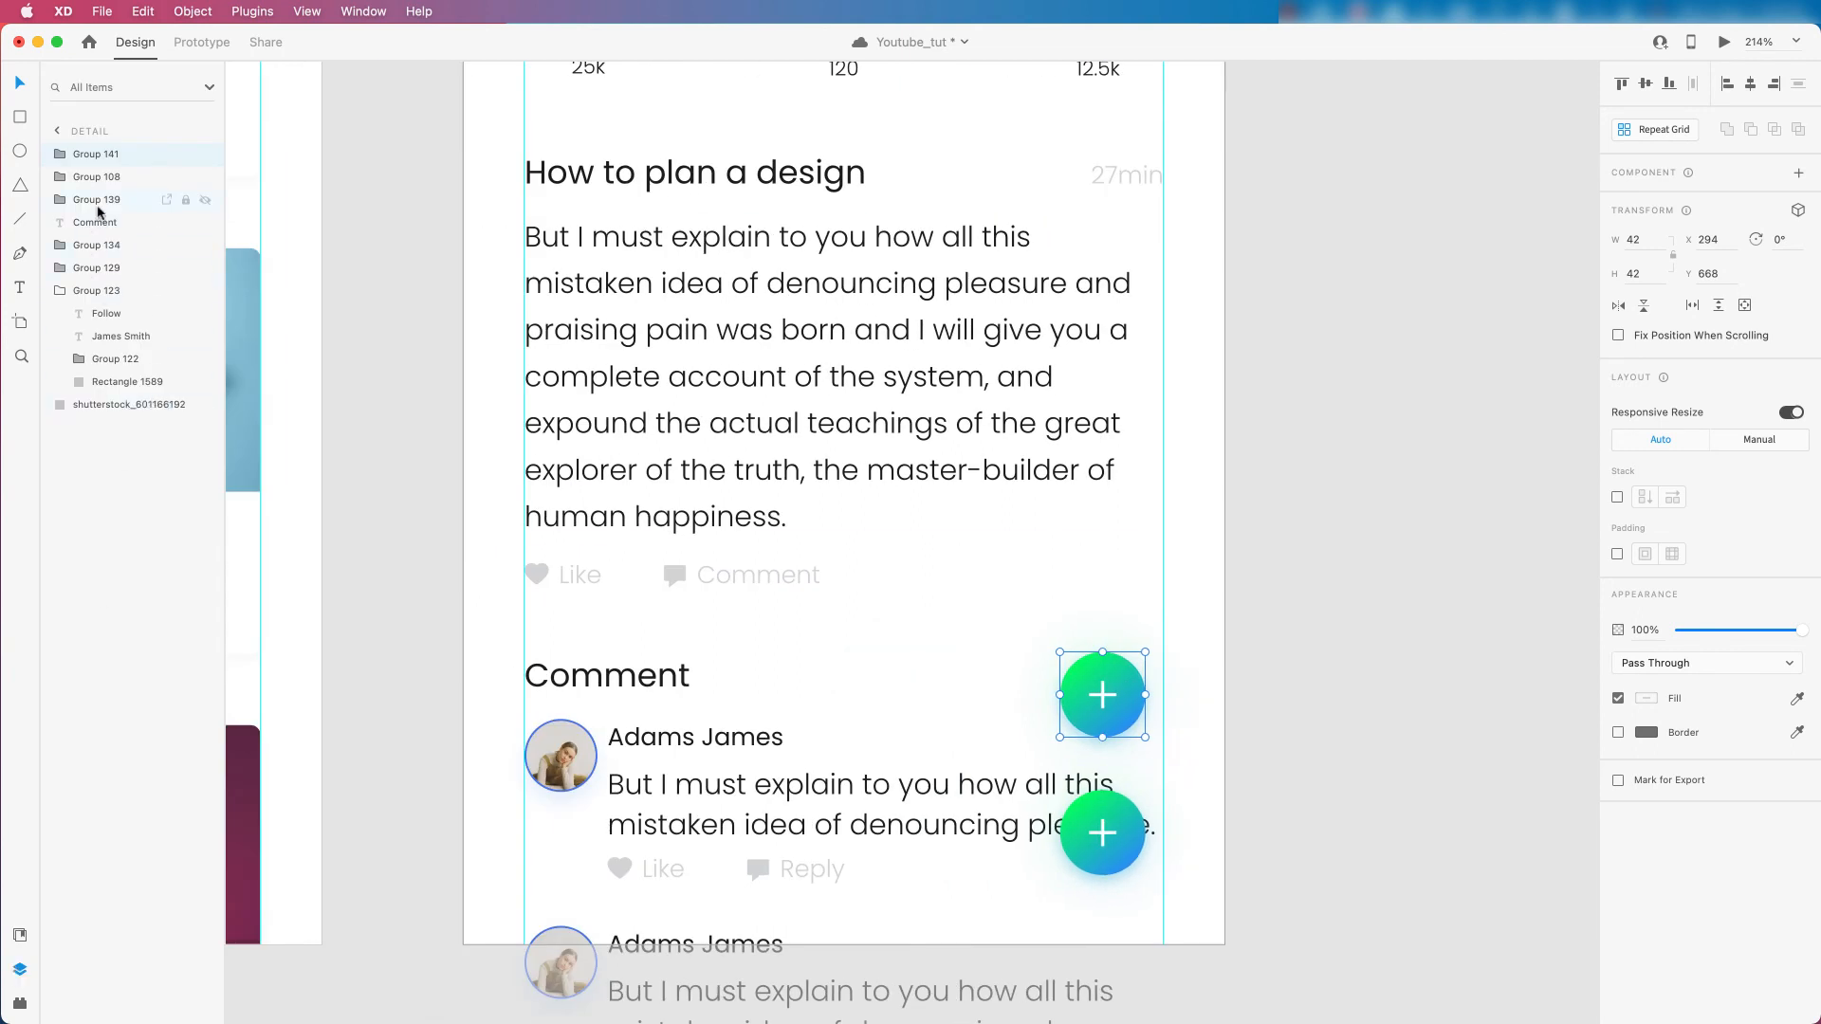
pyautogui.click(60, 157)
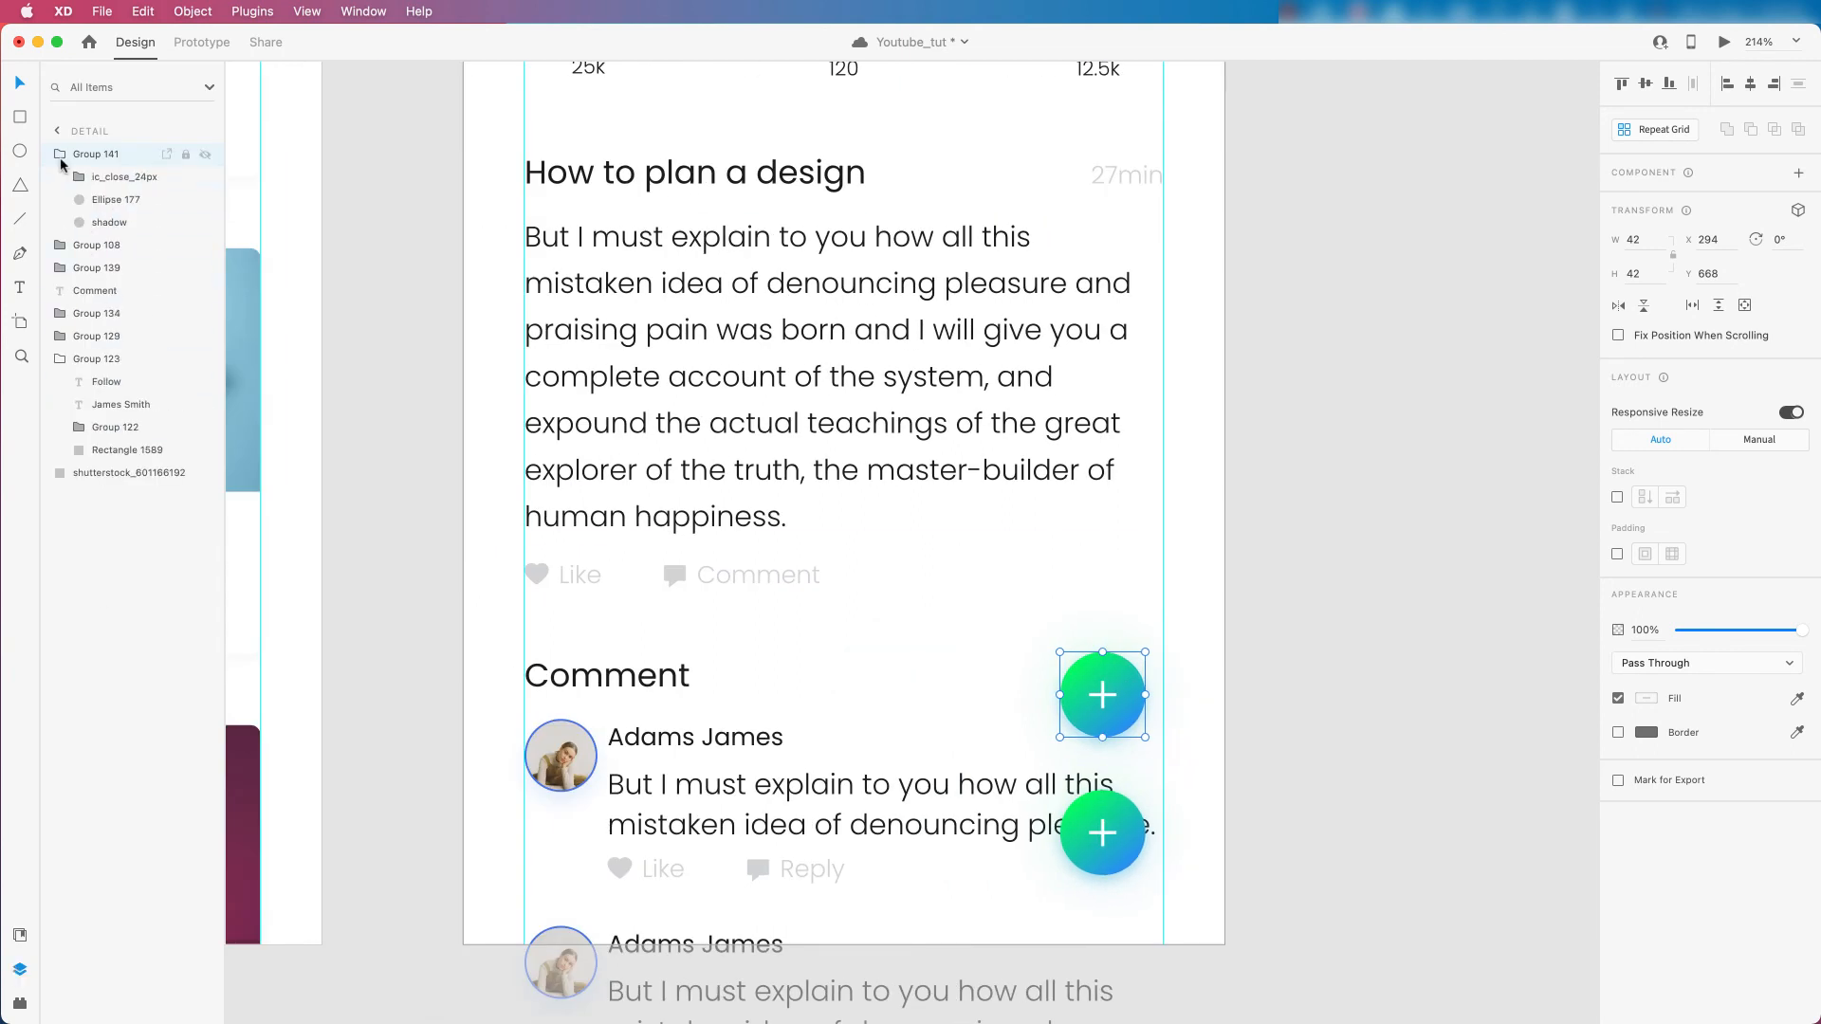
pyautogui.click(95, 223)
pyautogui.press('Delete')
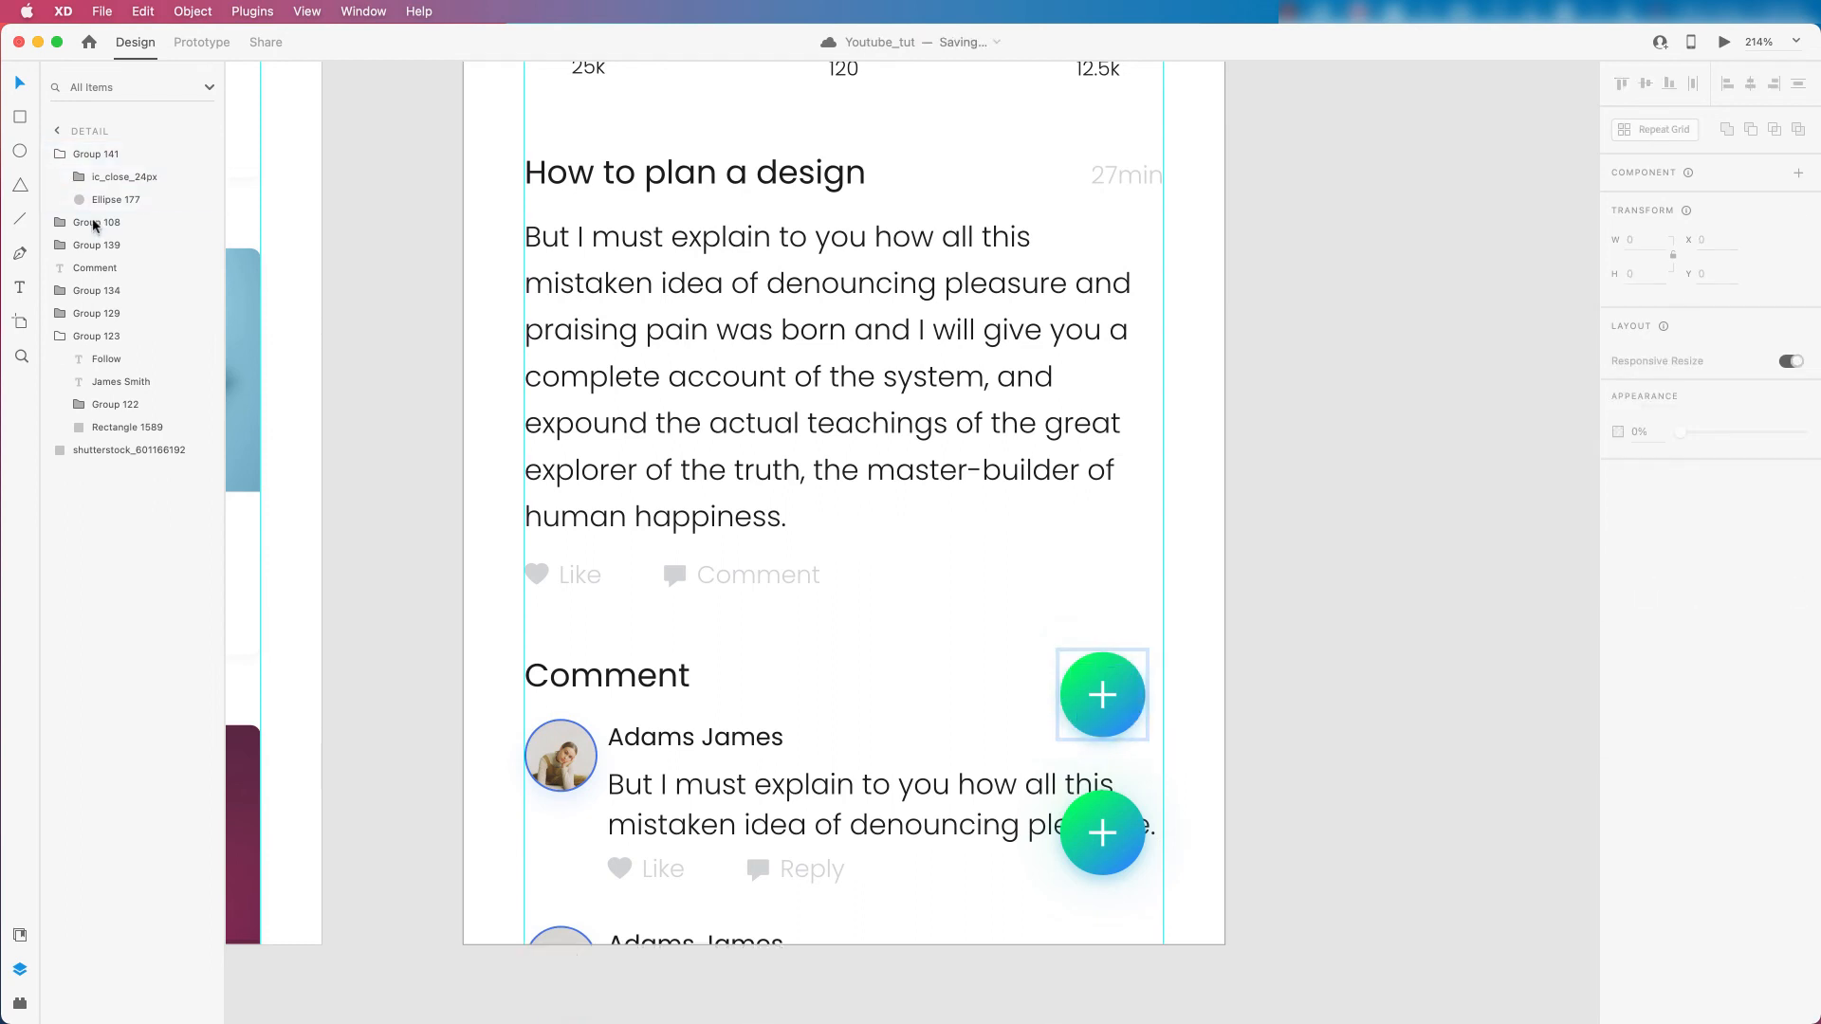
# Change the upper plus button's circle fill from linear gradient to solid white #FFFFFF.
pyautogui.click(1119, 676)
pyautogui.click(1647, 564)
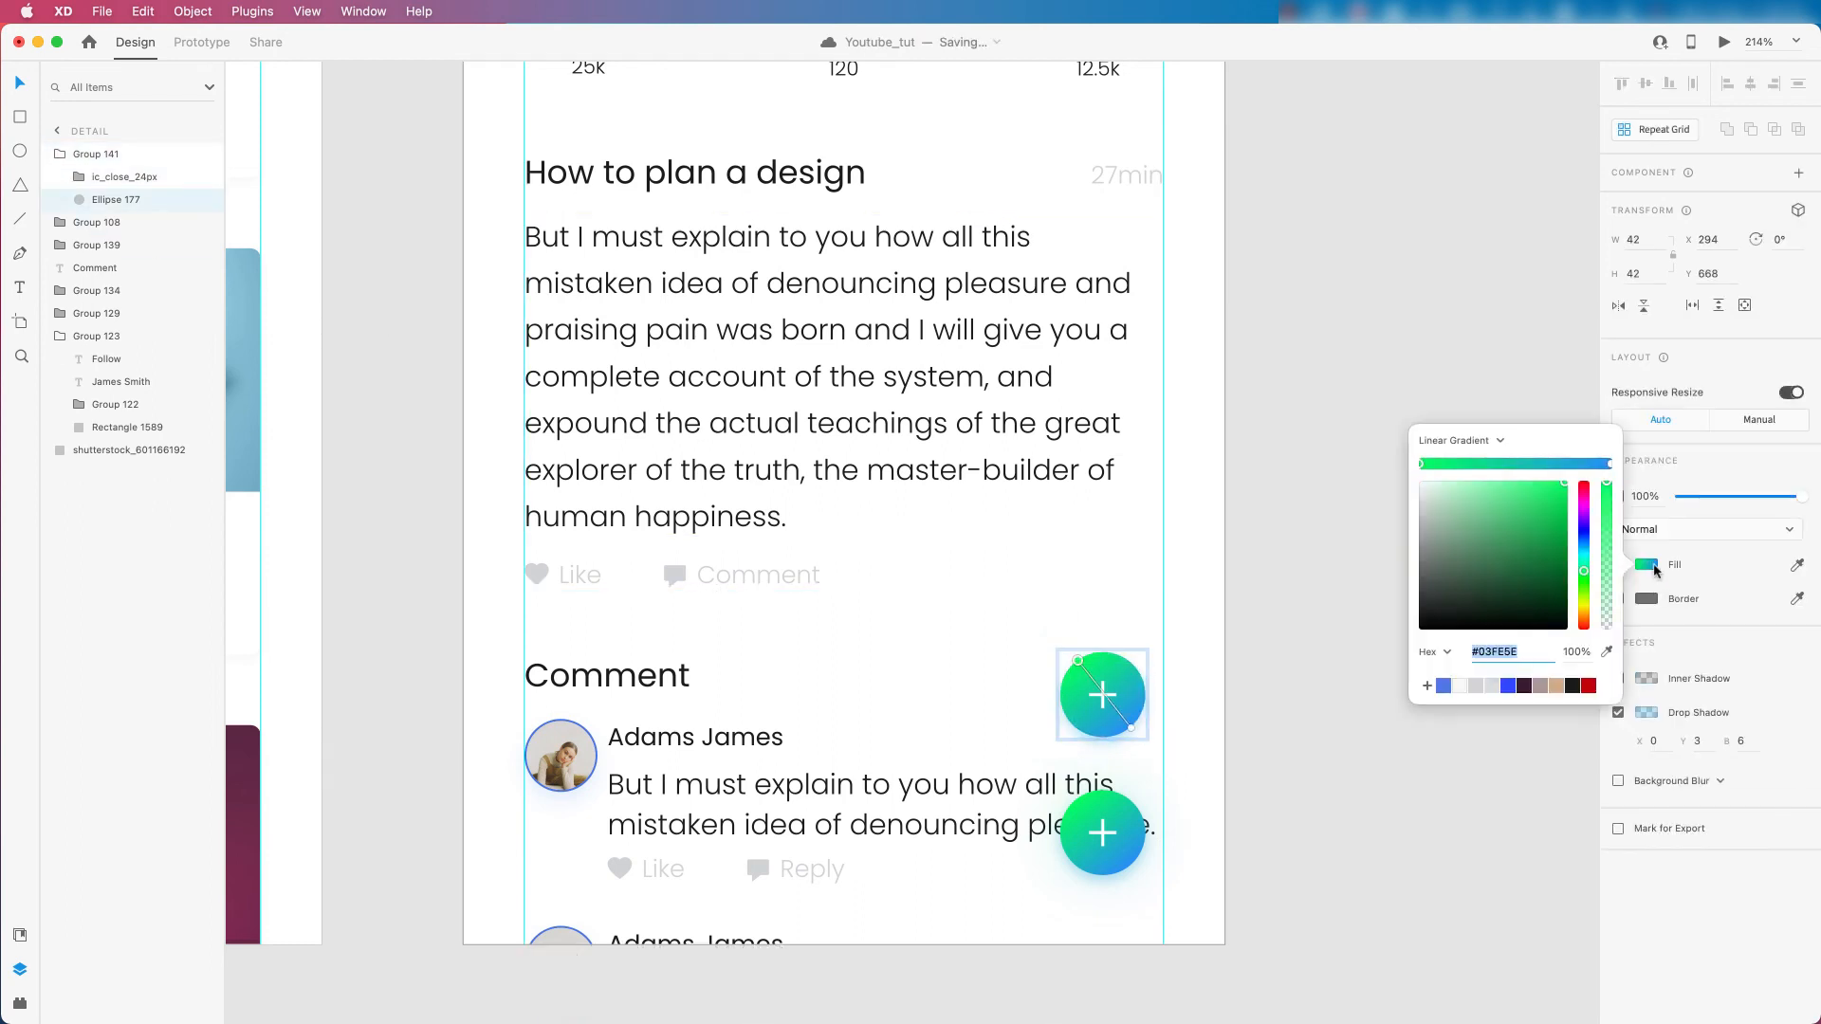
pyautogui.click(1457, 442)
pyautogui.click(1443, 425)
pyautogui.click(1451, 450)
pyautogui.click(1451, 451)
pyautogui.moveTo(1428, 479); pyautogui.dragTo(1384, 455)
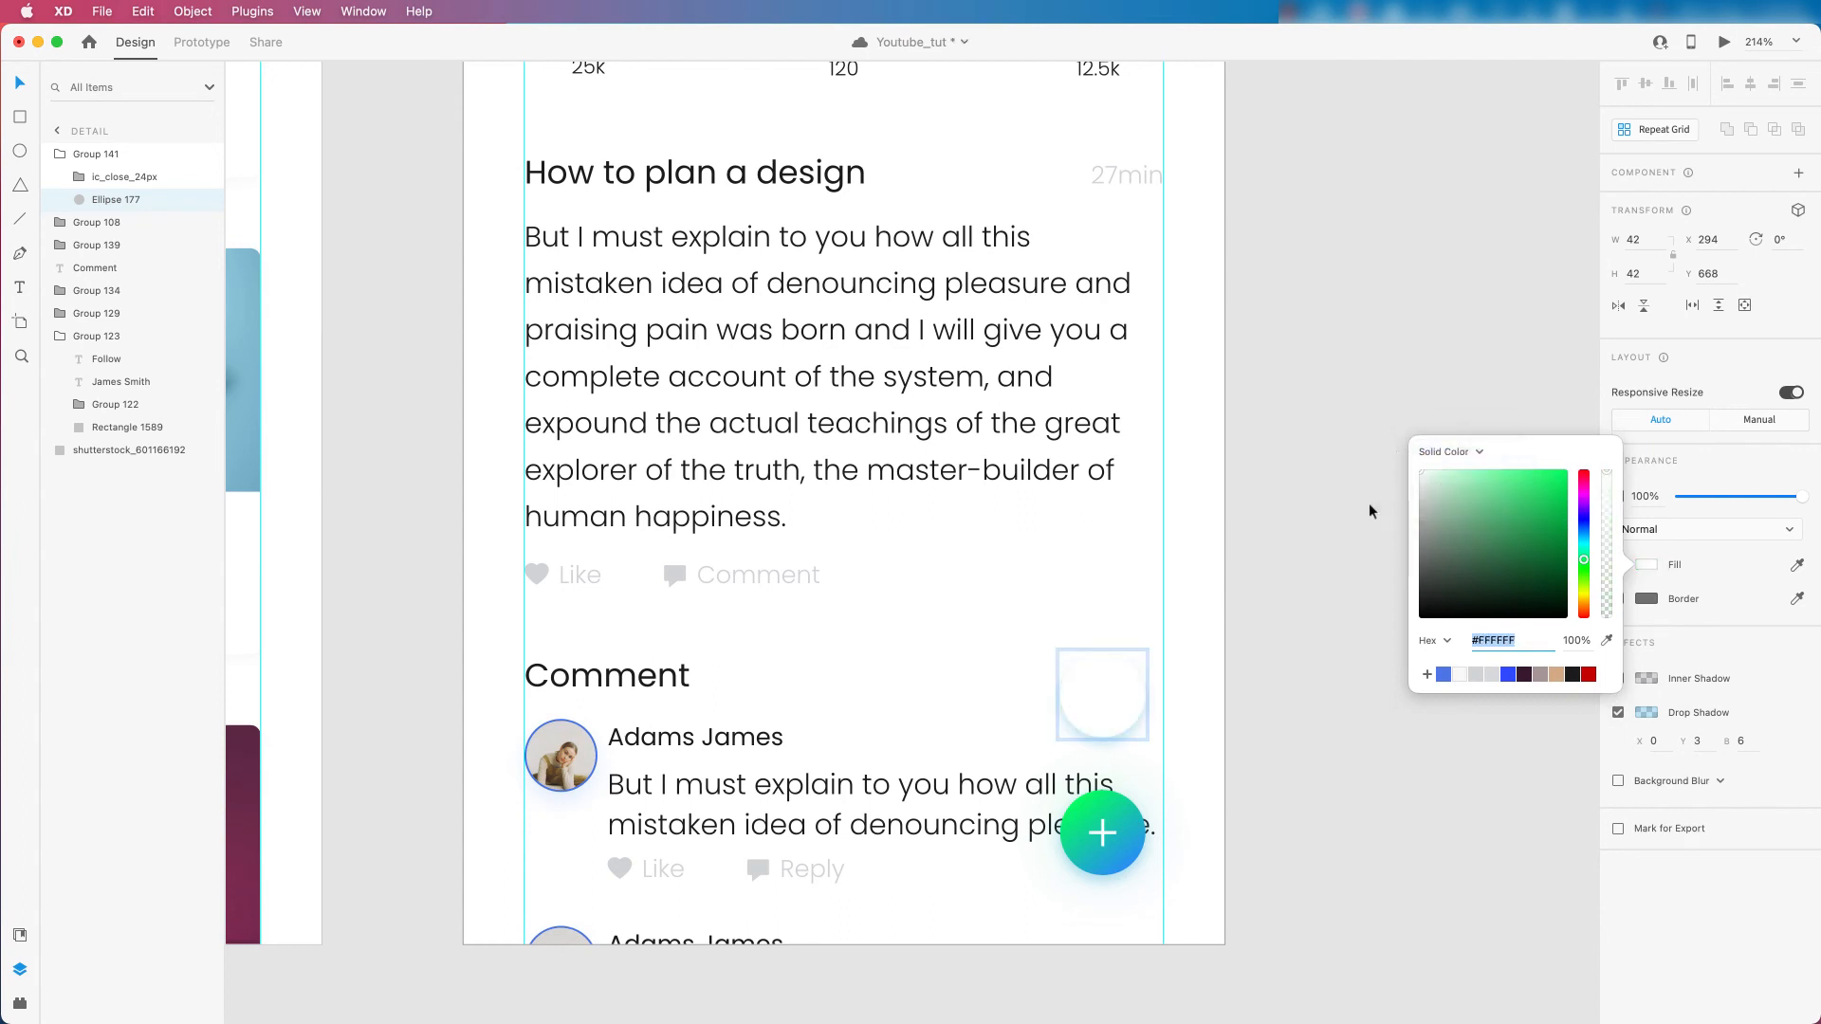
# Set the fill of the plus icon inside the white circle to #1B1B1B.
pyautogui.click(1102, 697)
pyautogui.click(1100, 692)
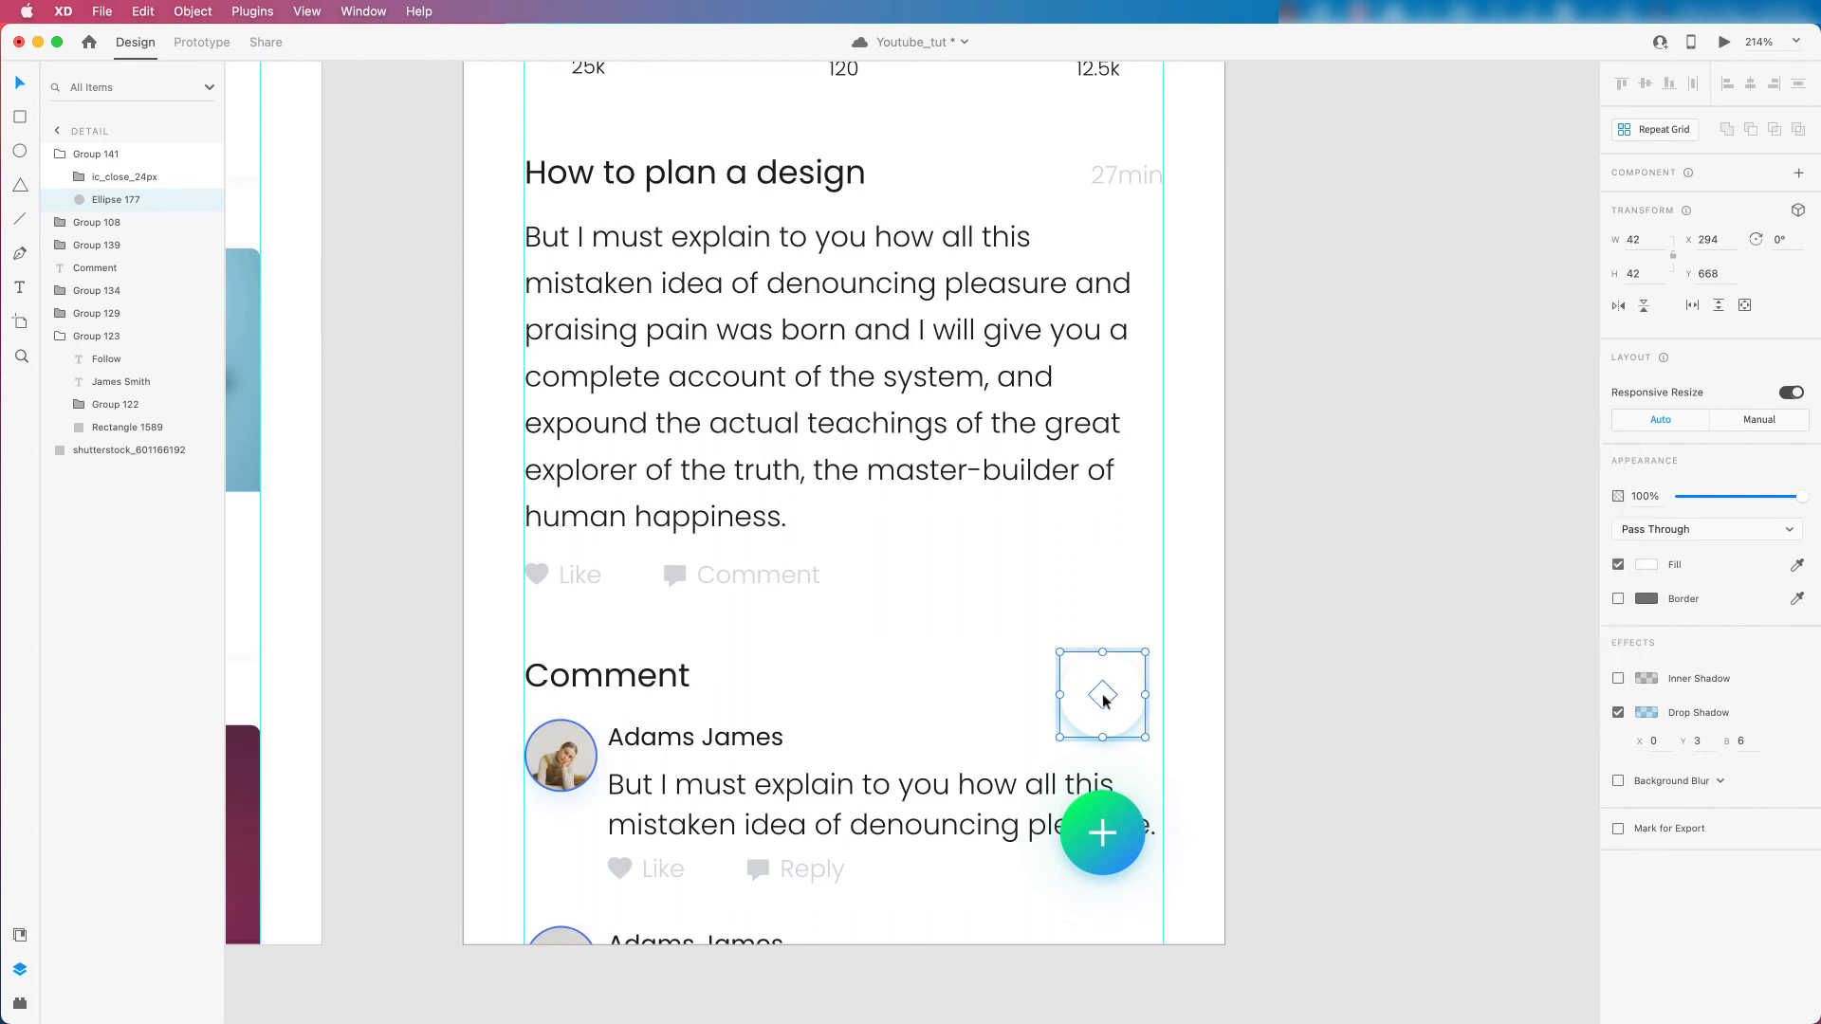
pyautogui.click(1646, 678)
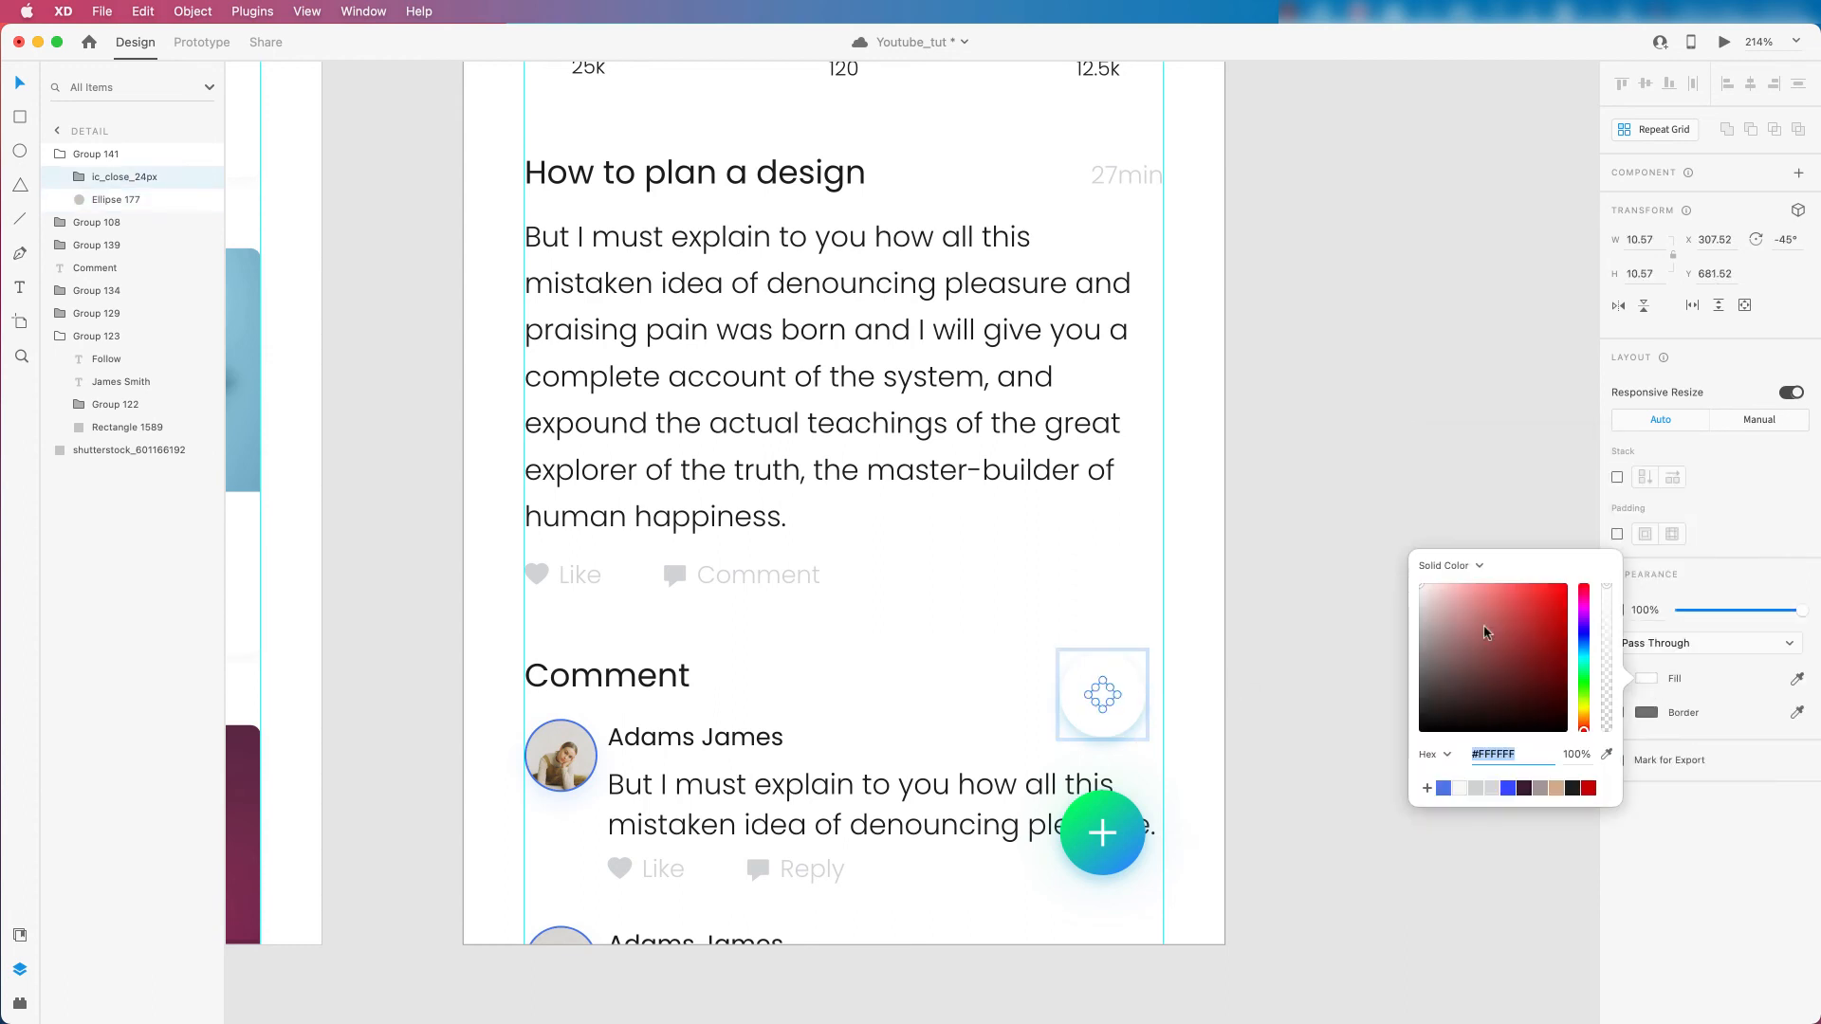
pyautogui.click(1438, 685)
pyautogui.click(1576, 786)
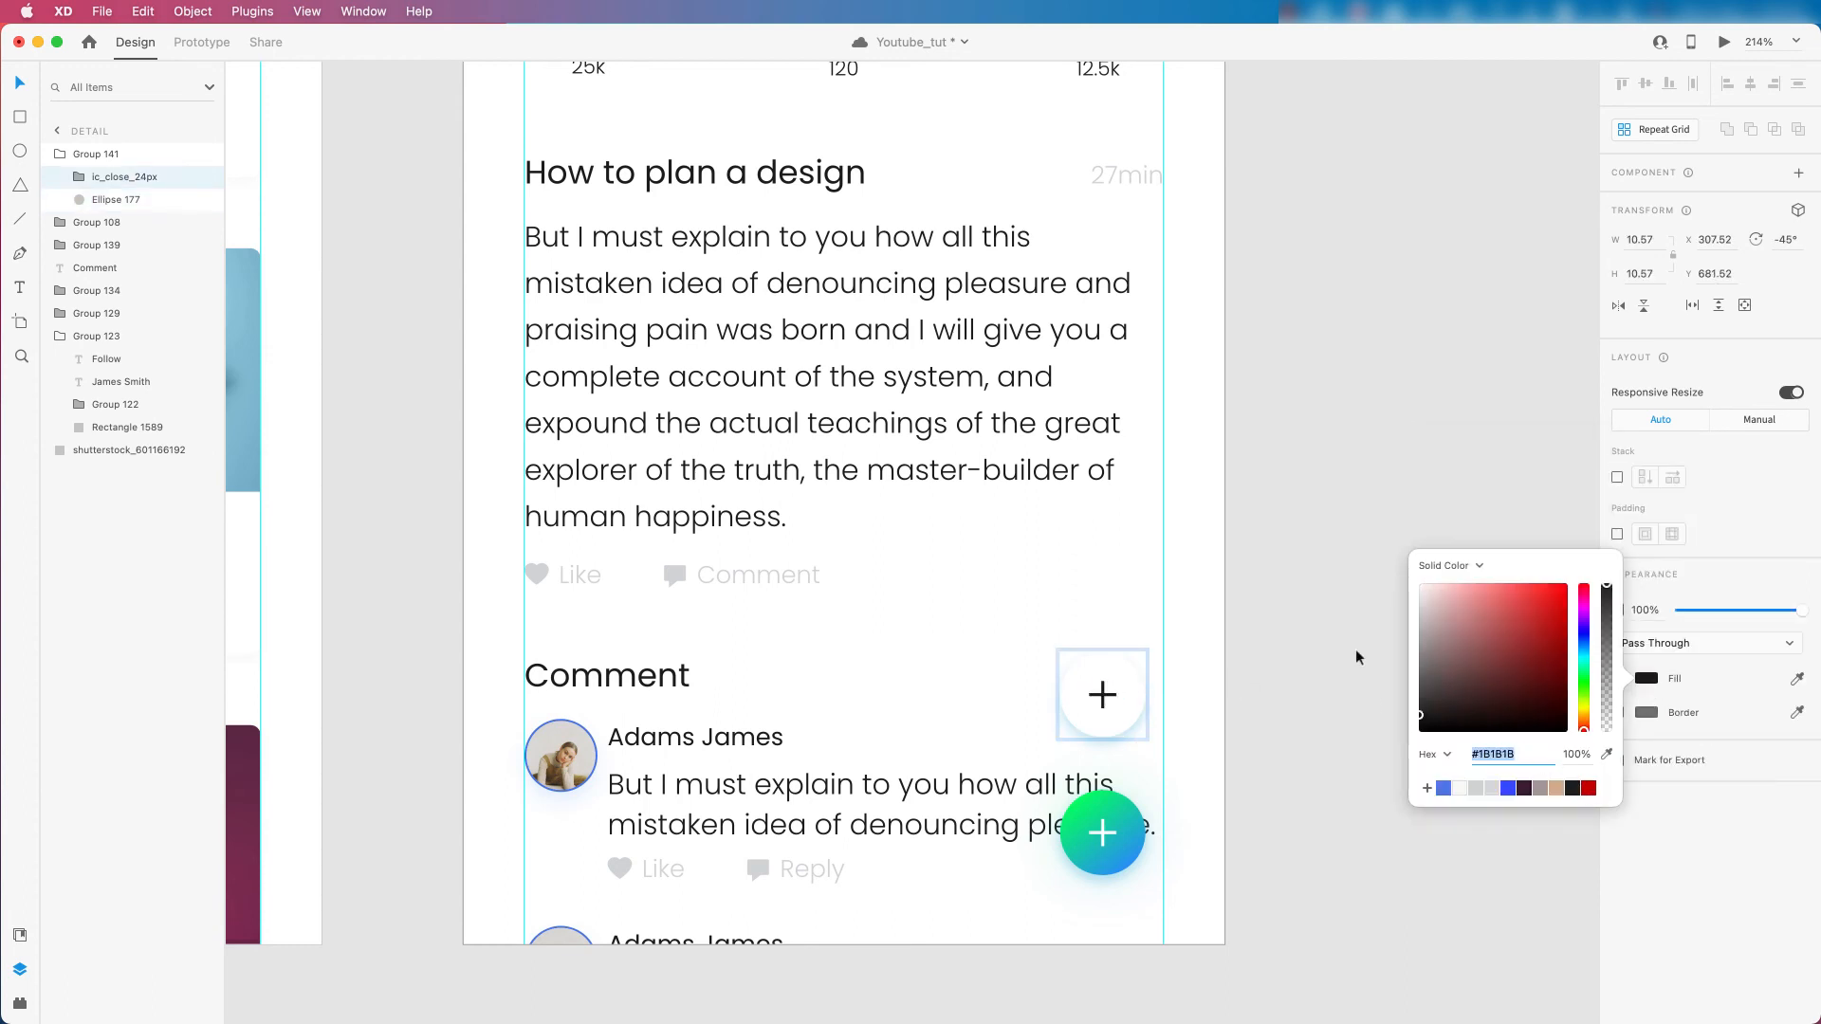
# Set the white circle's drop shadow color to black #000000 and lower the shadow's opacity.
pyautogui.click(1357, 656)
pyautogui.scroll(-4, 1087, 635)
pyautogui.doubleClick(1119, 692)
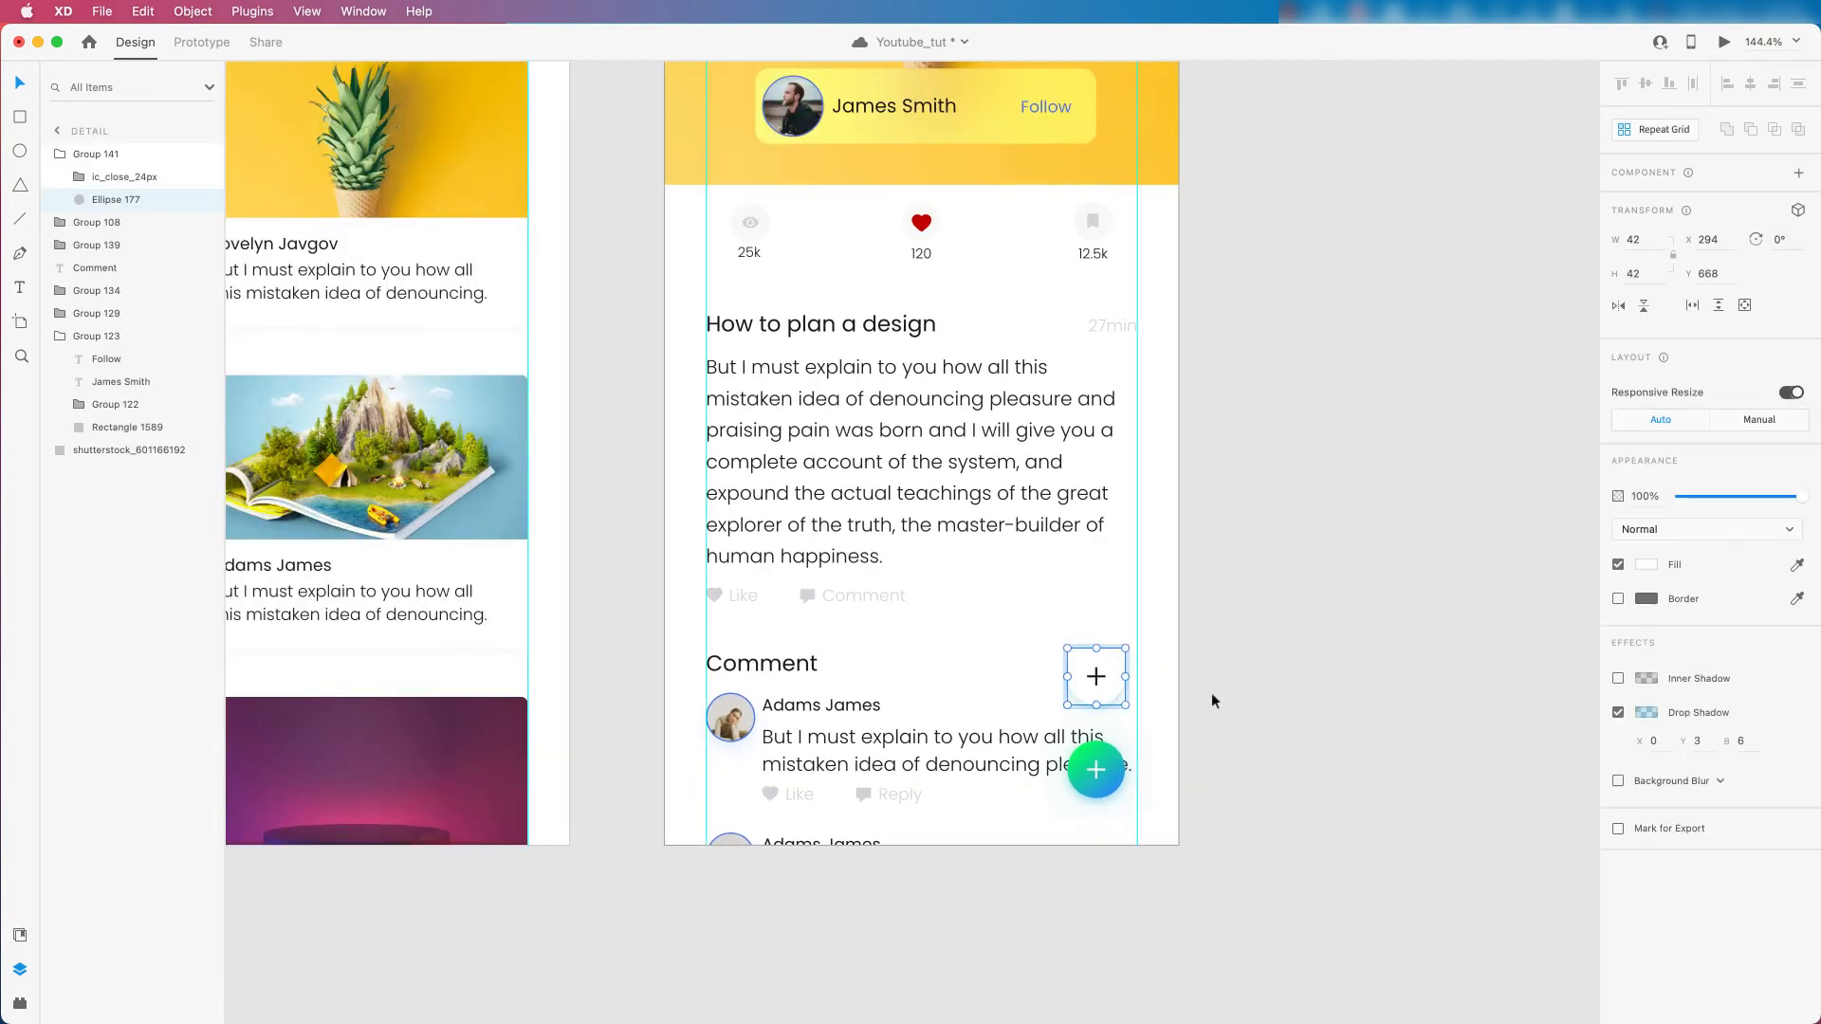
pyautogui.click(1654, 715)
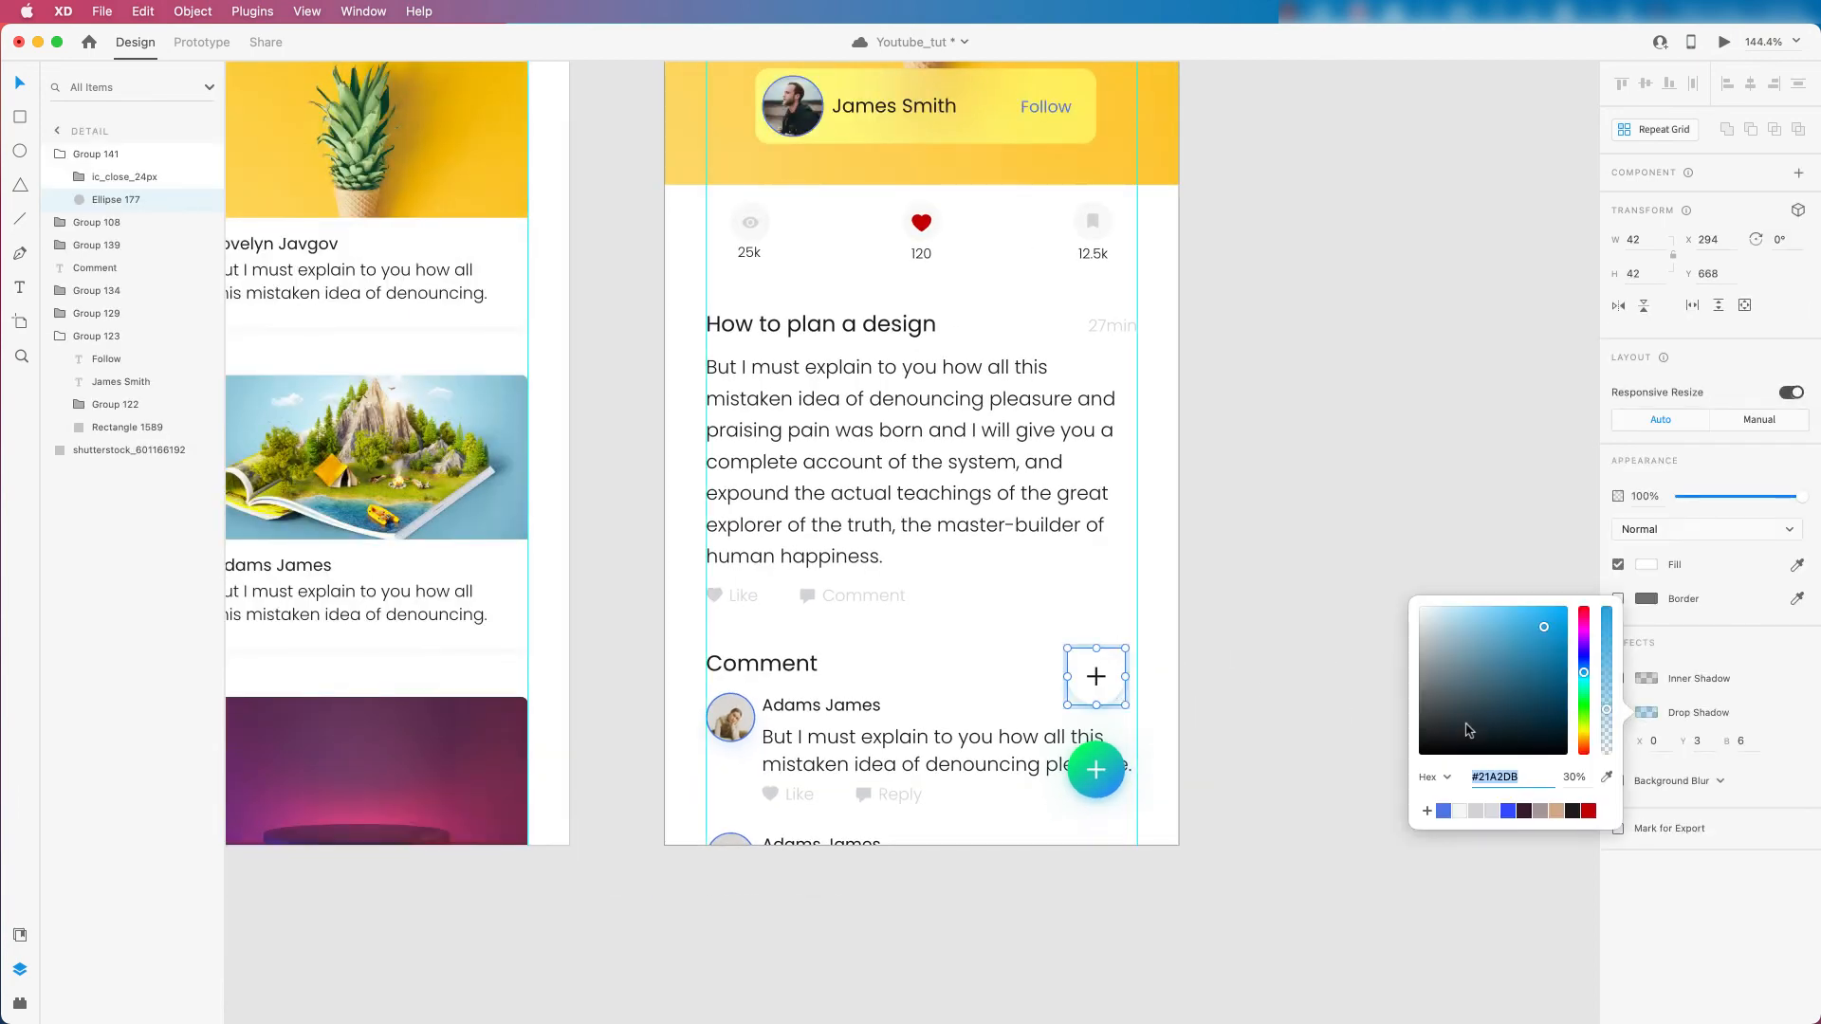
pyautogui.moveTo(1443, 747); pyautogui.dragTo(1407, 774)
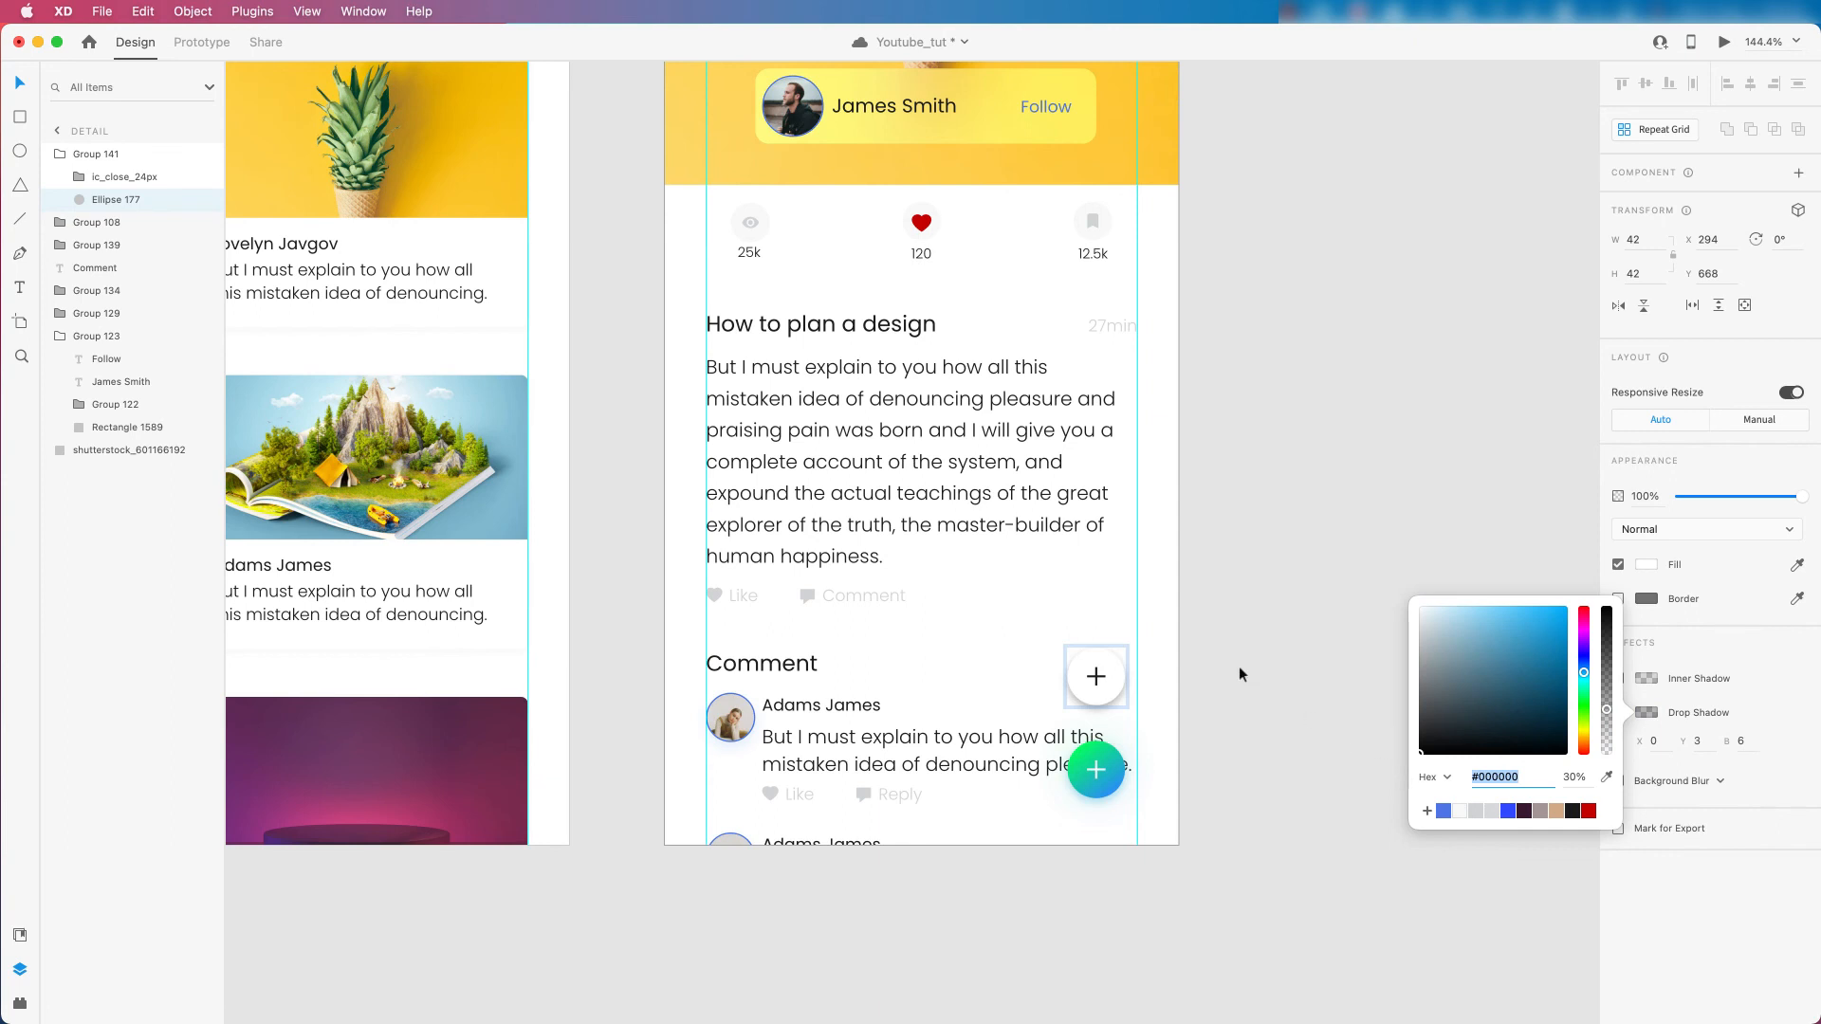
pyautogui.moveTo(1608, 727); pyautogui.dragTo(1608, 744)
pyautogui.click(1291, 626)
pyautogui.scroll(-1, 1045, 629)
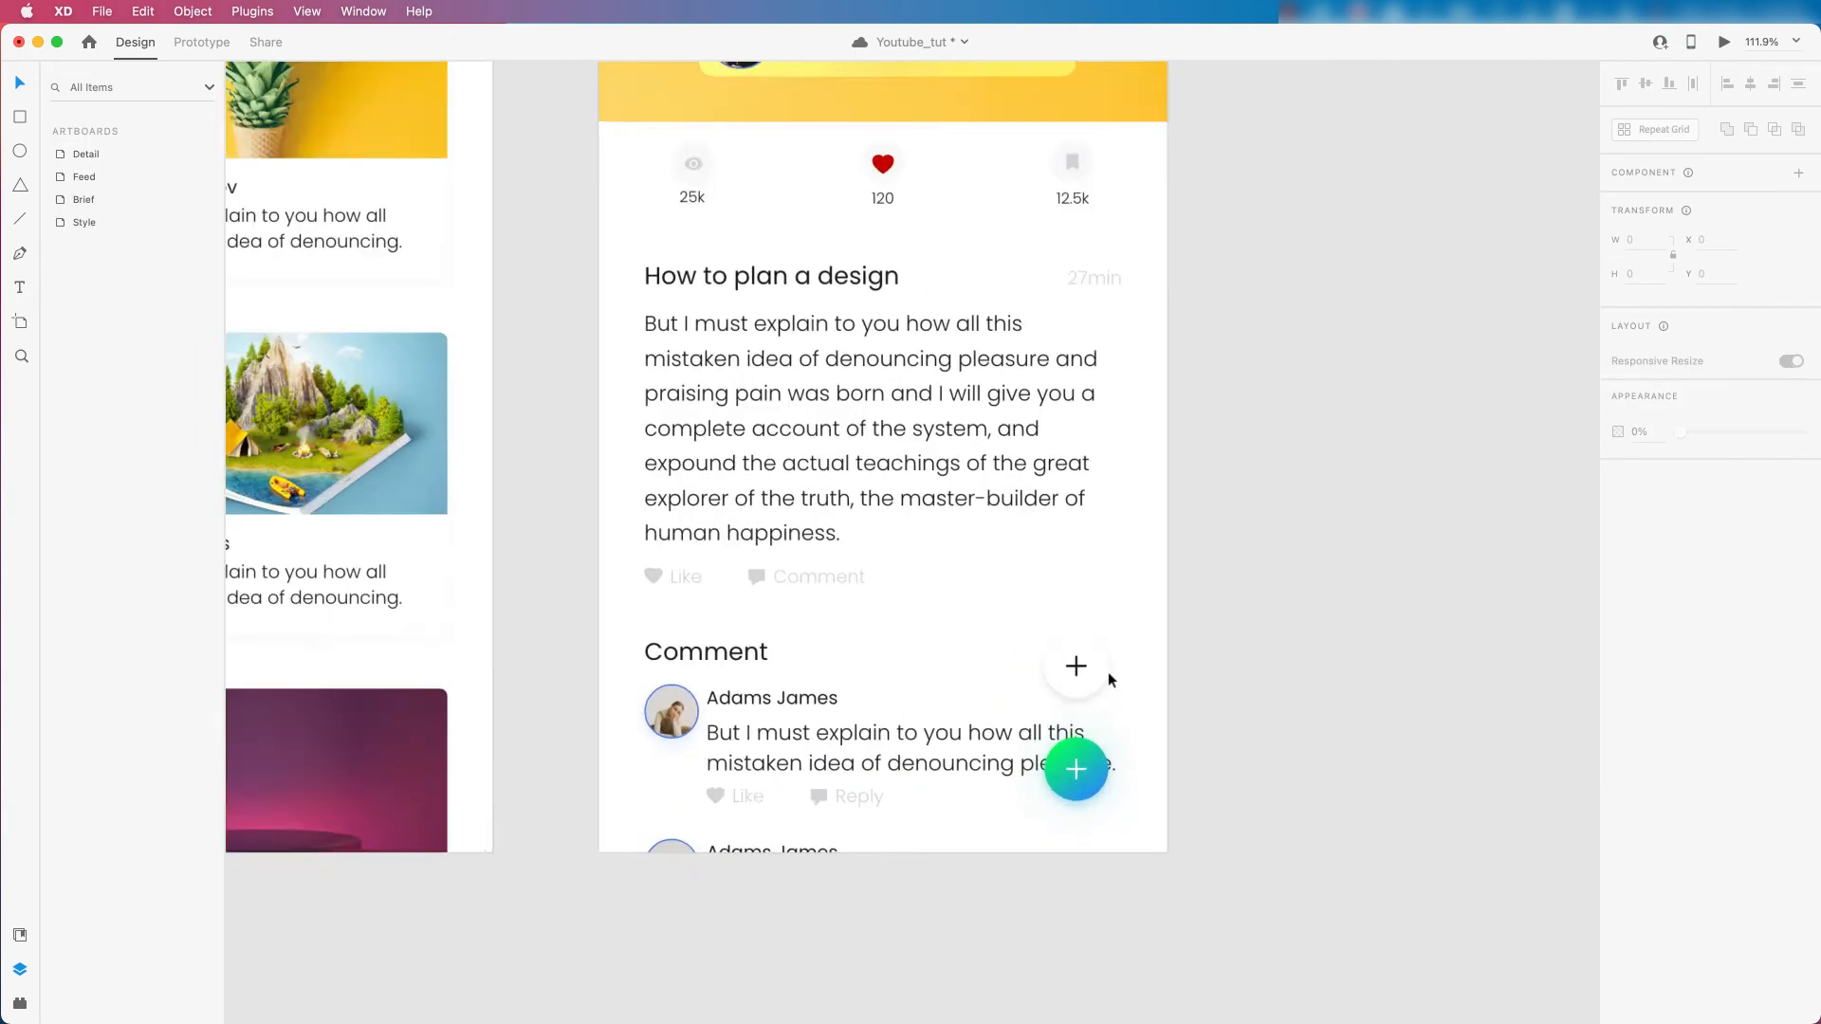
# Move the white plus button down to Y 674 and duplicate it directly above with a gap of 20.
pyautogui.scroll(3, 1106, 674)
pyautogui.click(1069, 664)
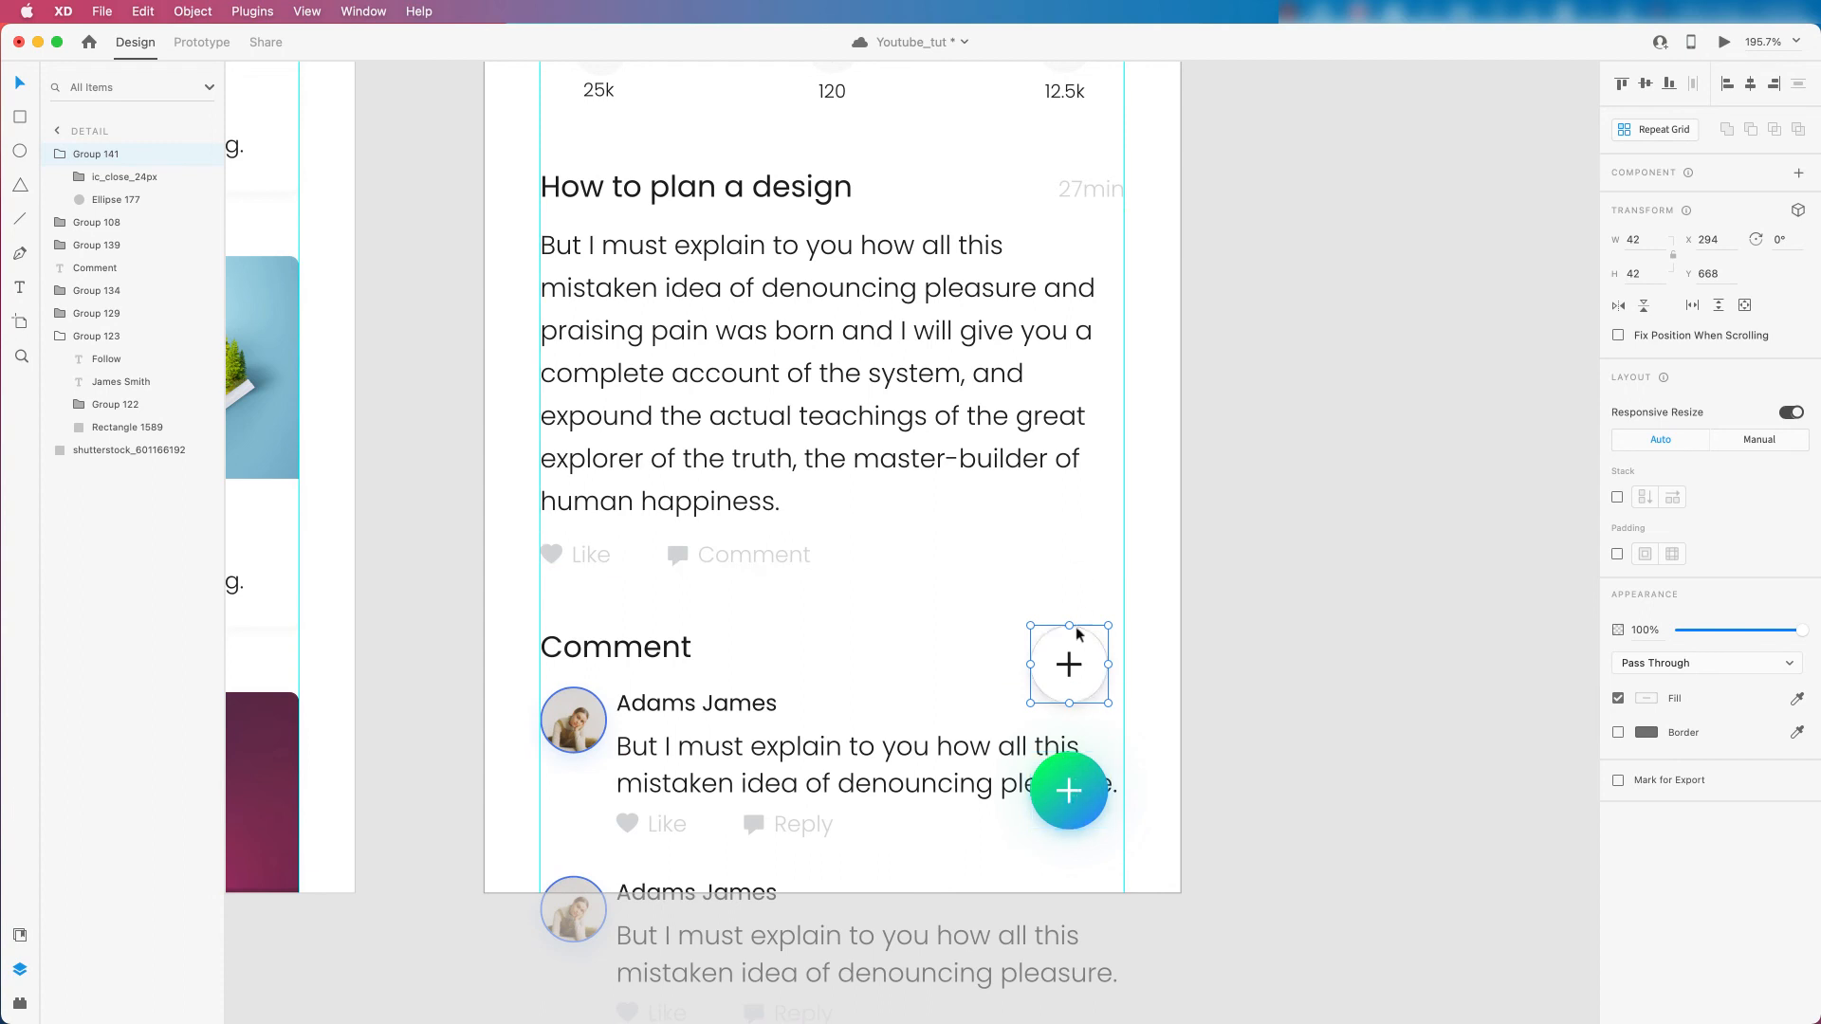
pyautogui.press('Down')
pyautogui.press('Down')
pyautogui.press('Down')
pyautogui.press('Down')
pyautogui.press('Down')
pyautogui.press('Down')
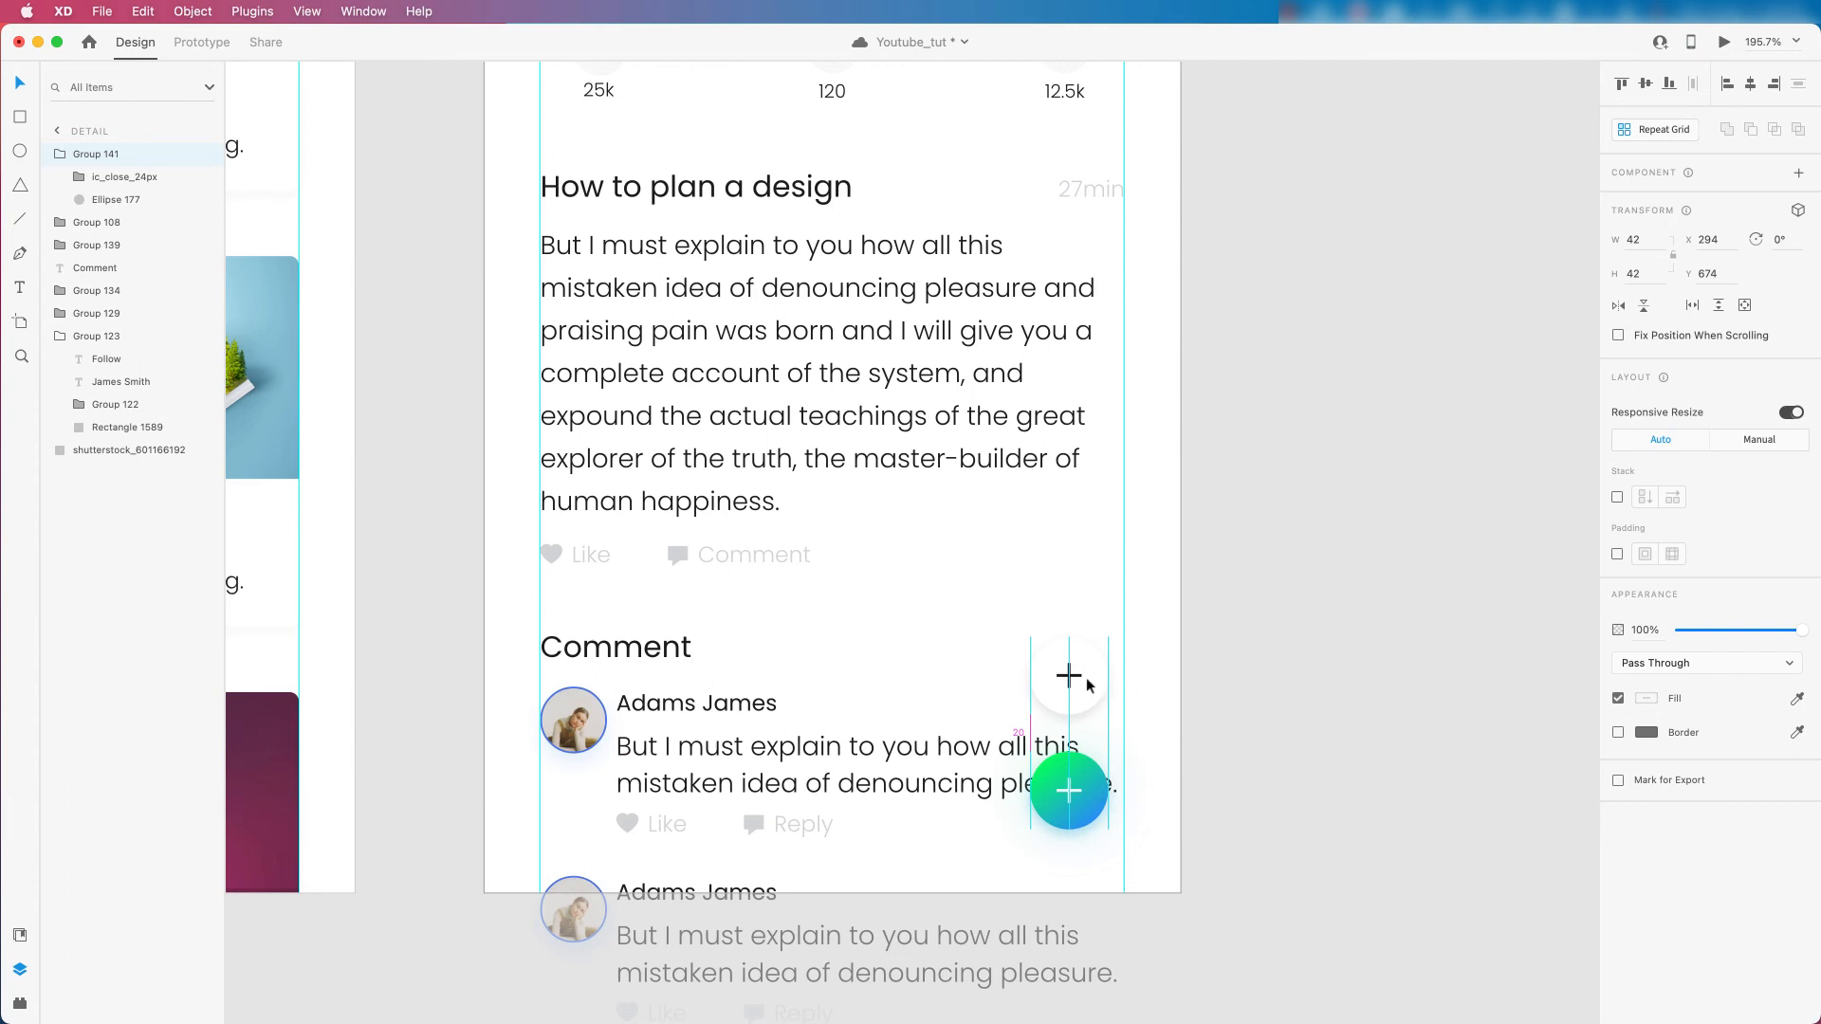
pyautogui.moveTo(1072, 677); pyautogui.dragTo(1072, 560)
# Nudge the lower white plus button up to Y 669, between the green button and the upper white one.
pyautogui.click(1055, 688)
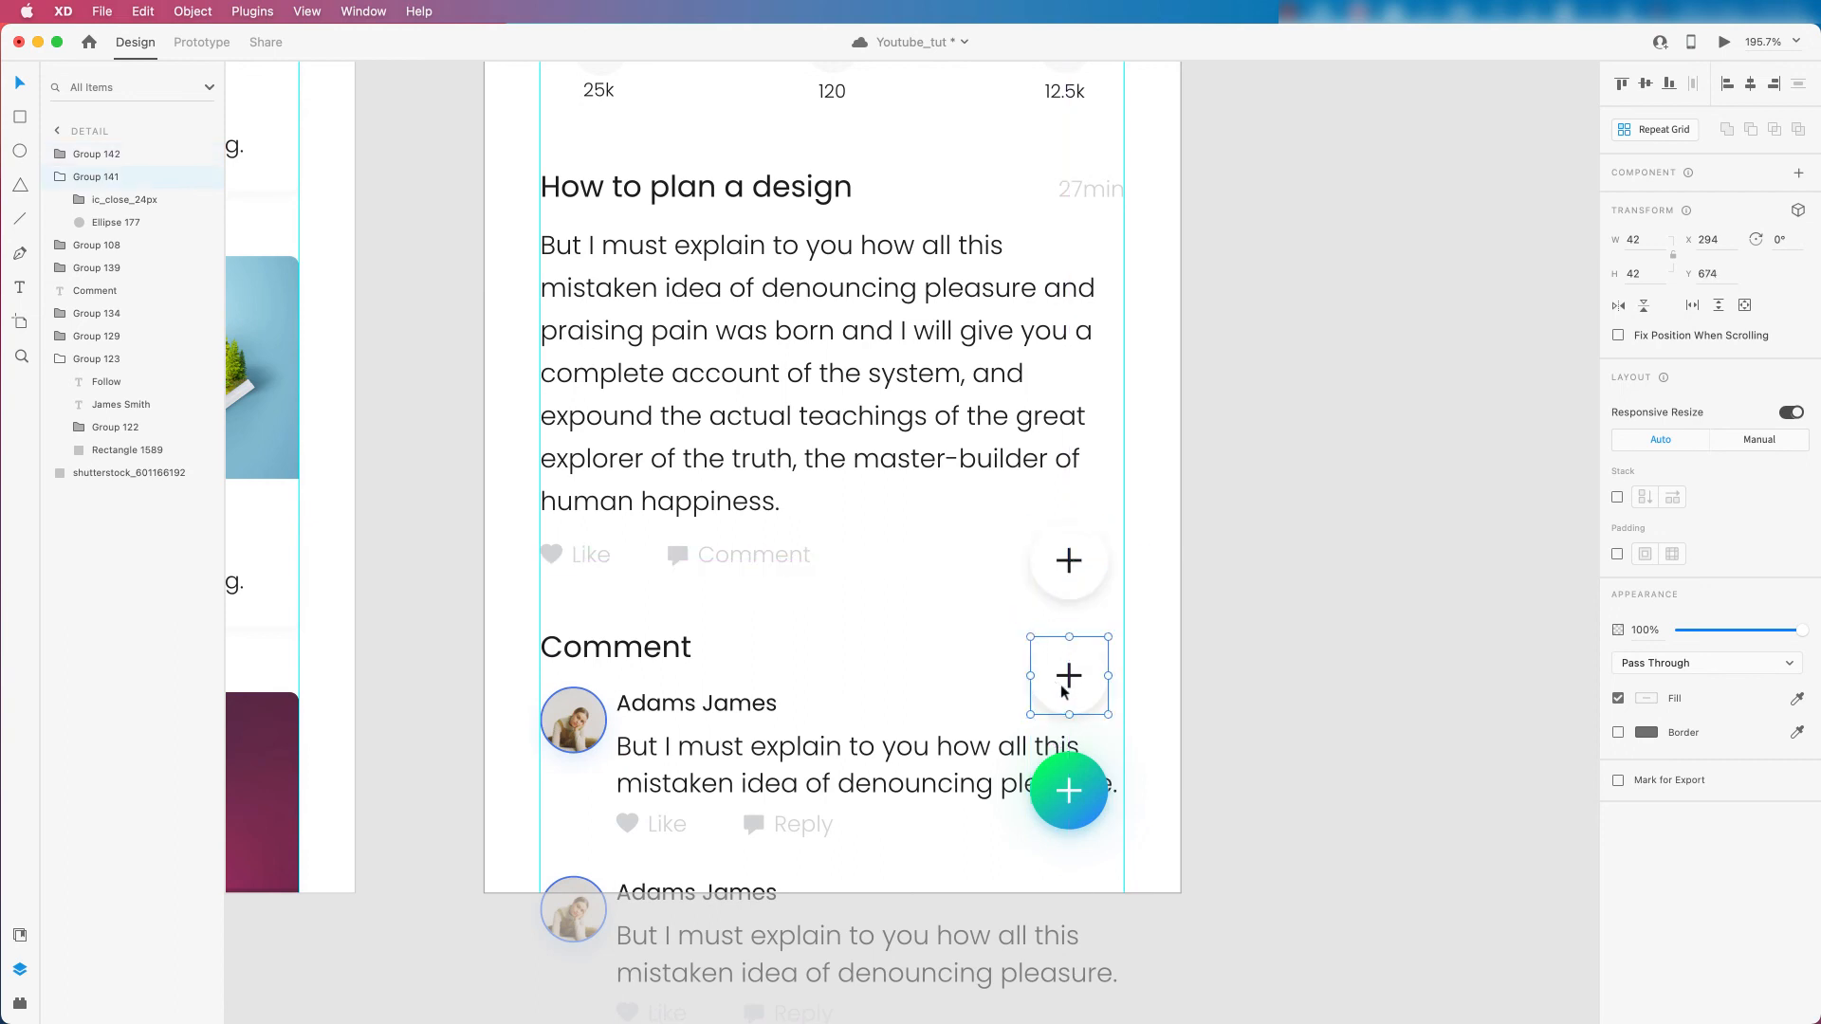
pyautogui.scroll(-5, 1218, 732)
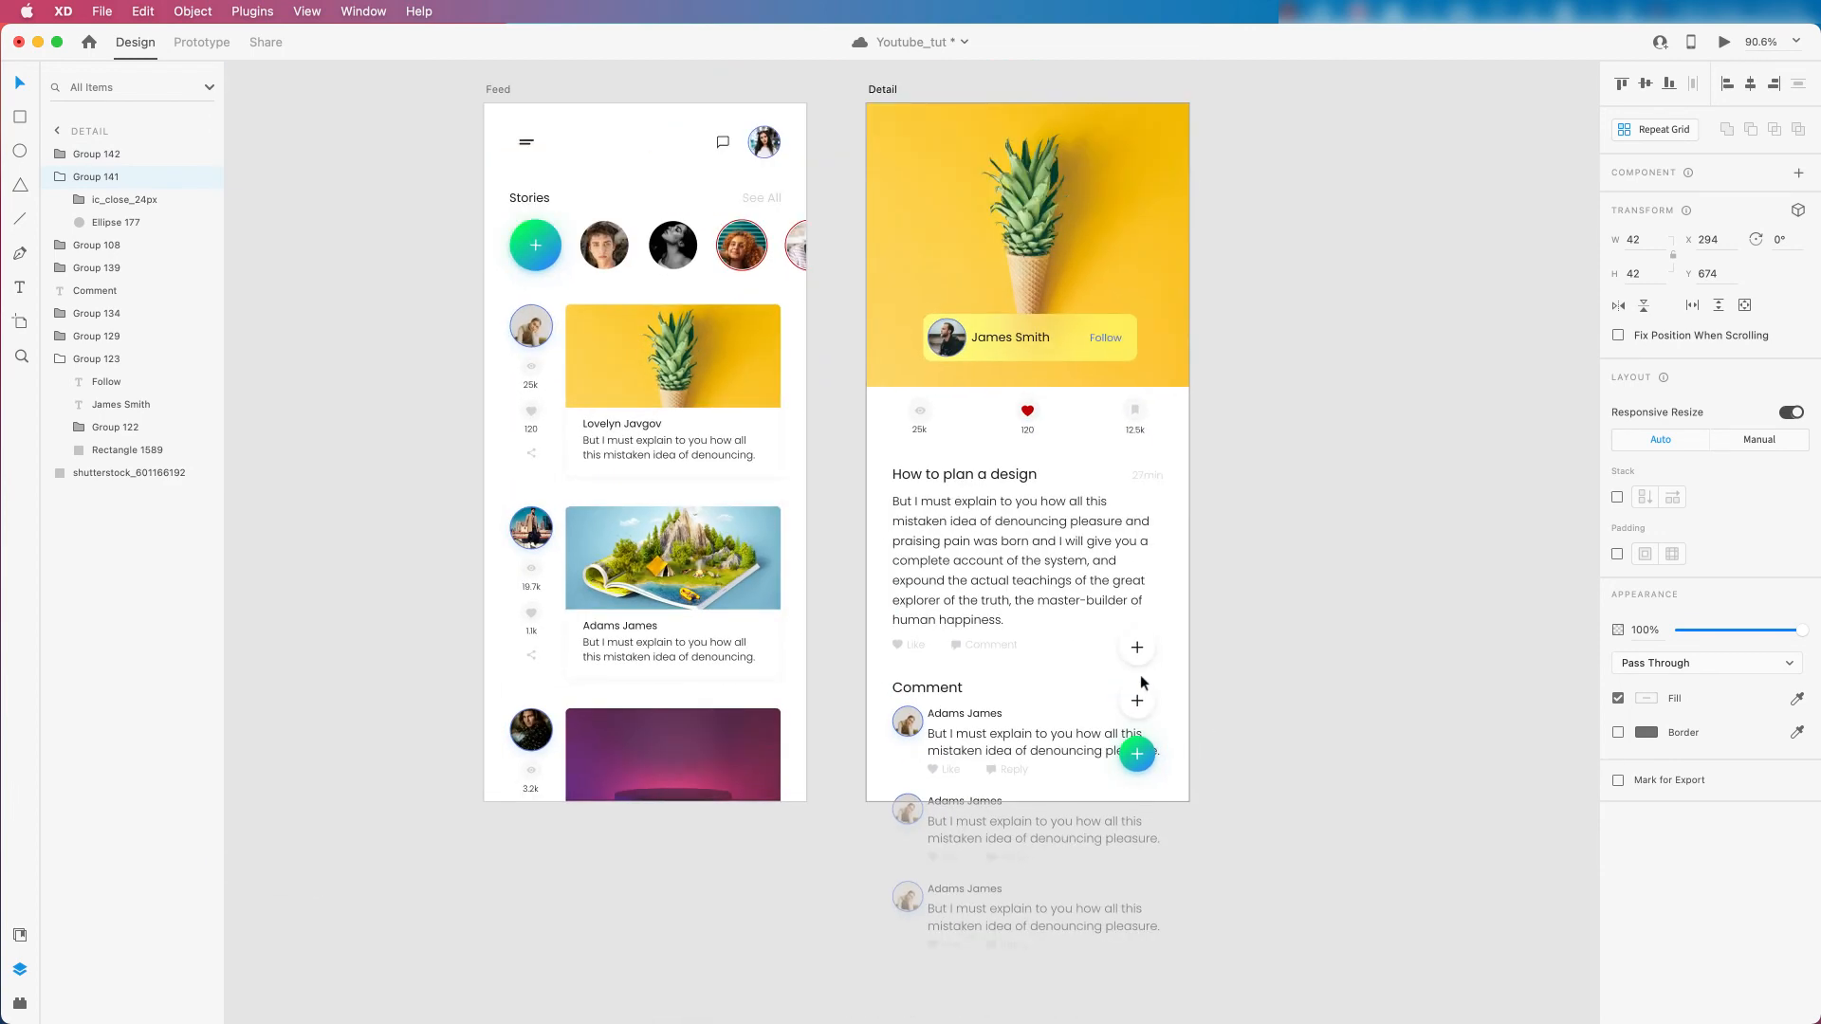
pyautogui.scroll(4, 1140, 690)
pyautogui.press('Up')
pyautogui.press('Up')
pyautogui.press('Up')
pyautogui.press('Up')
pyautogui.press('Up')
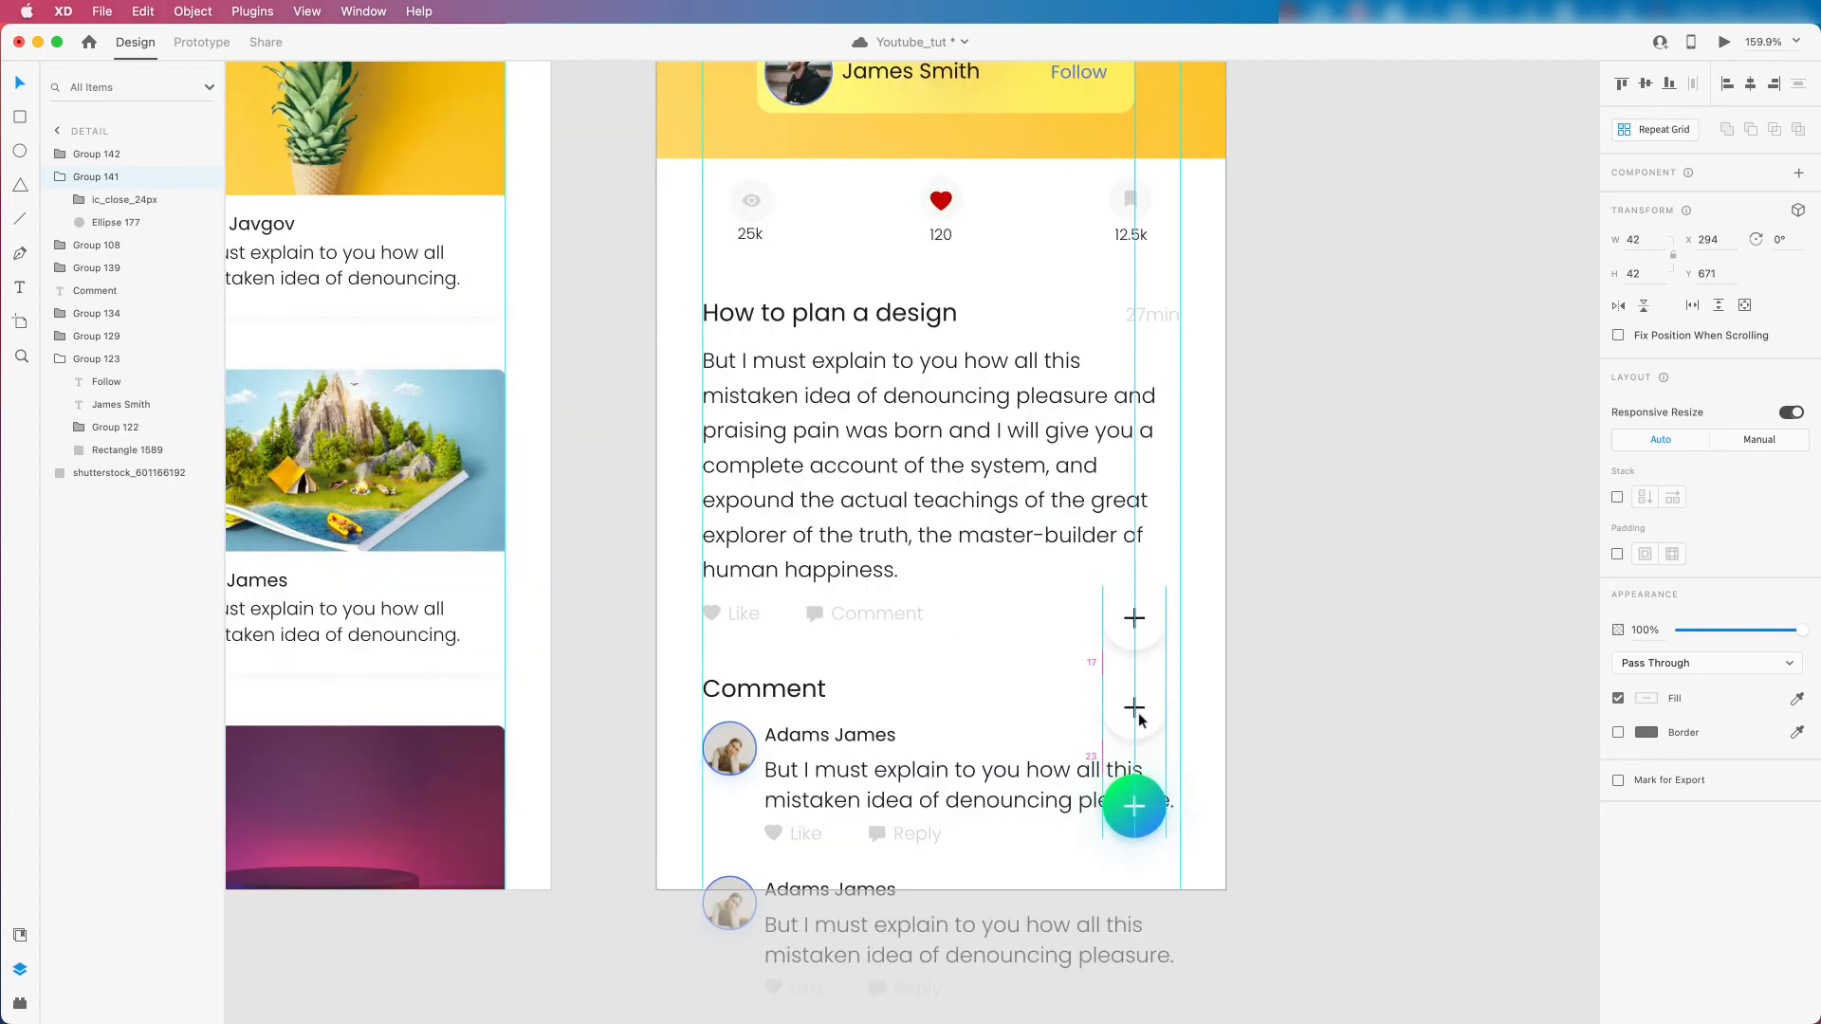
pyautogui.press('Down')
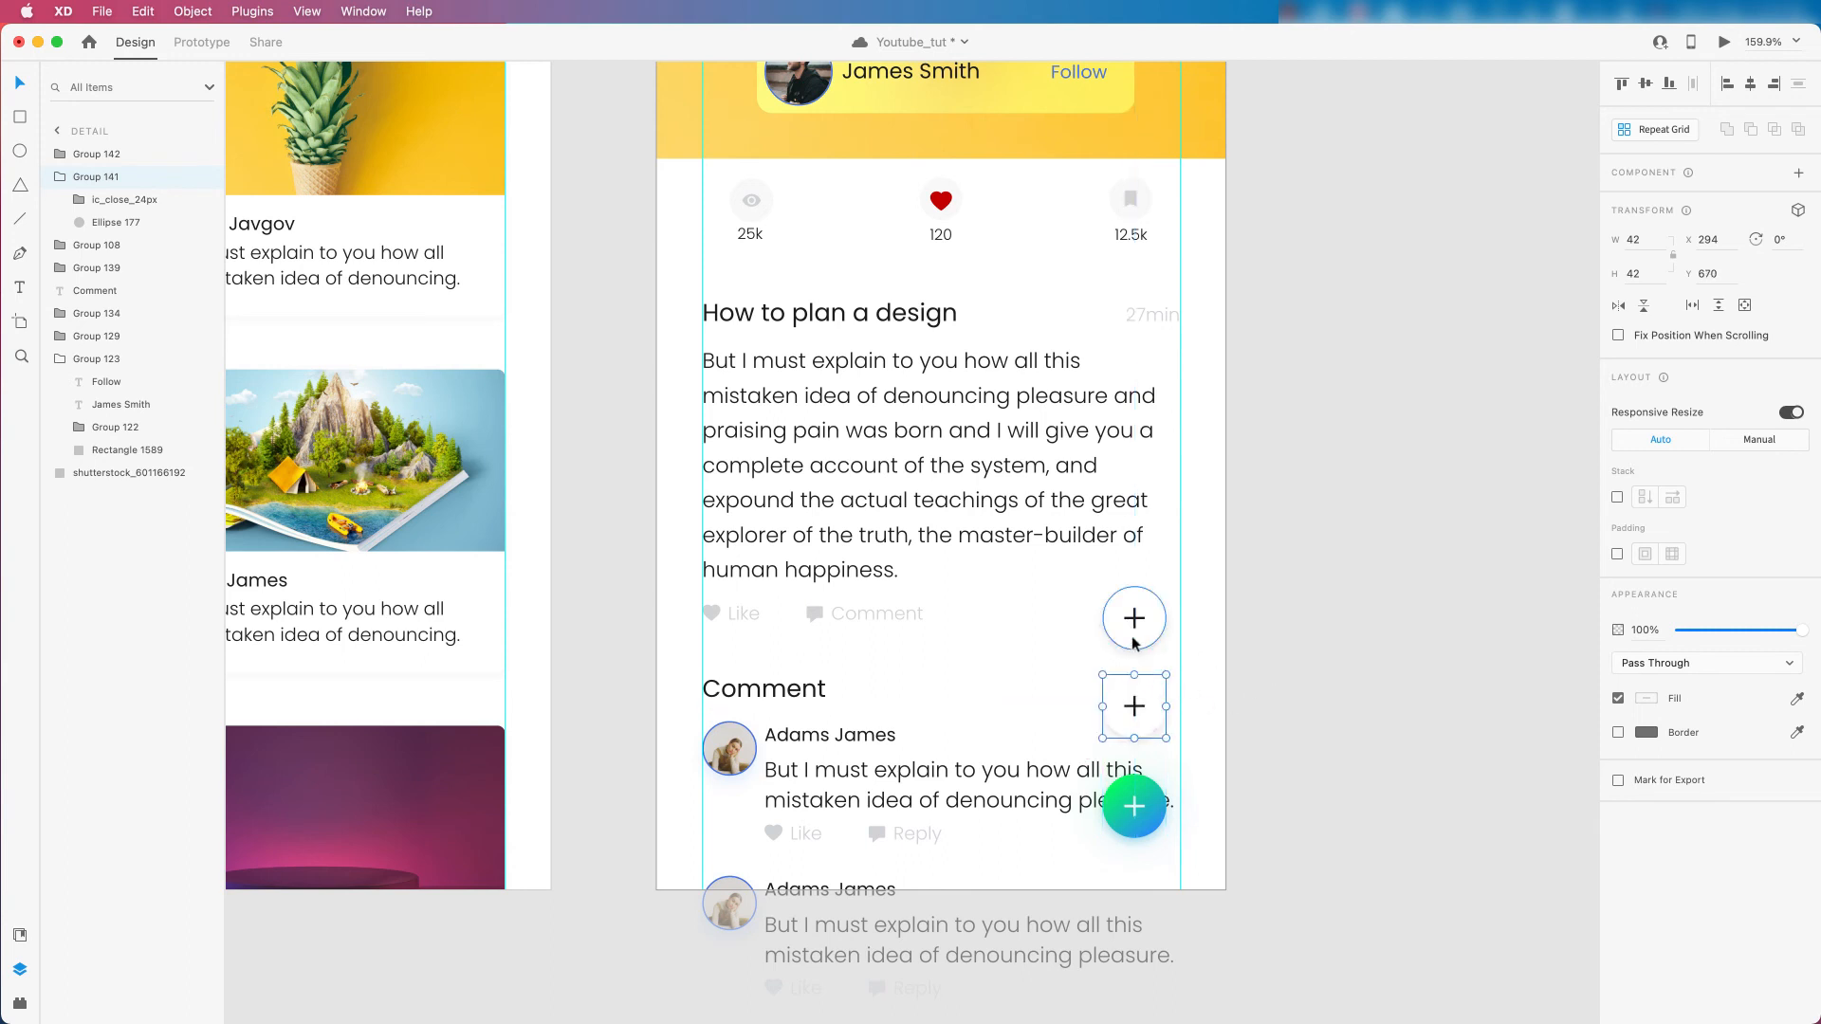
pyautogui.press('Up')
pyautogui.press('super+0')
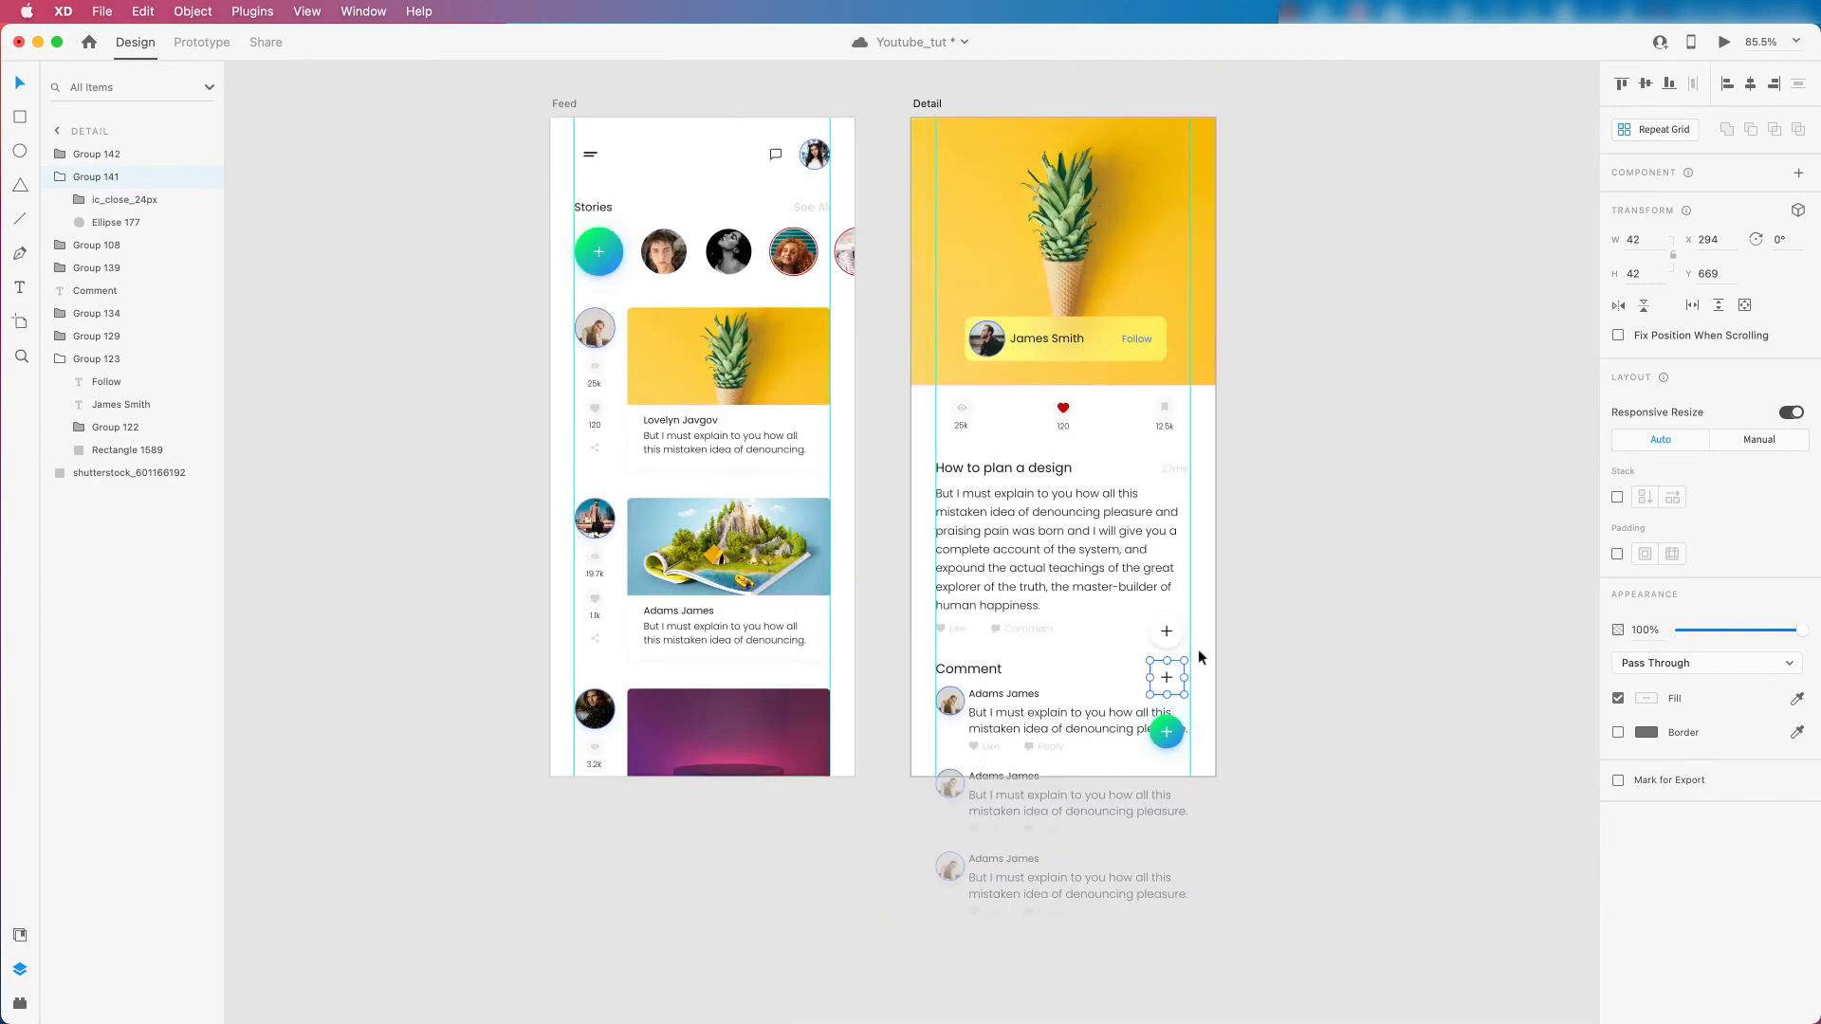
# Copy the share icon from the first Feed post and paste it into the lower white button's group.
pyautogui.scroll(5, 1173, 396)
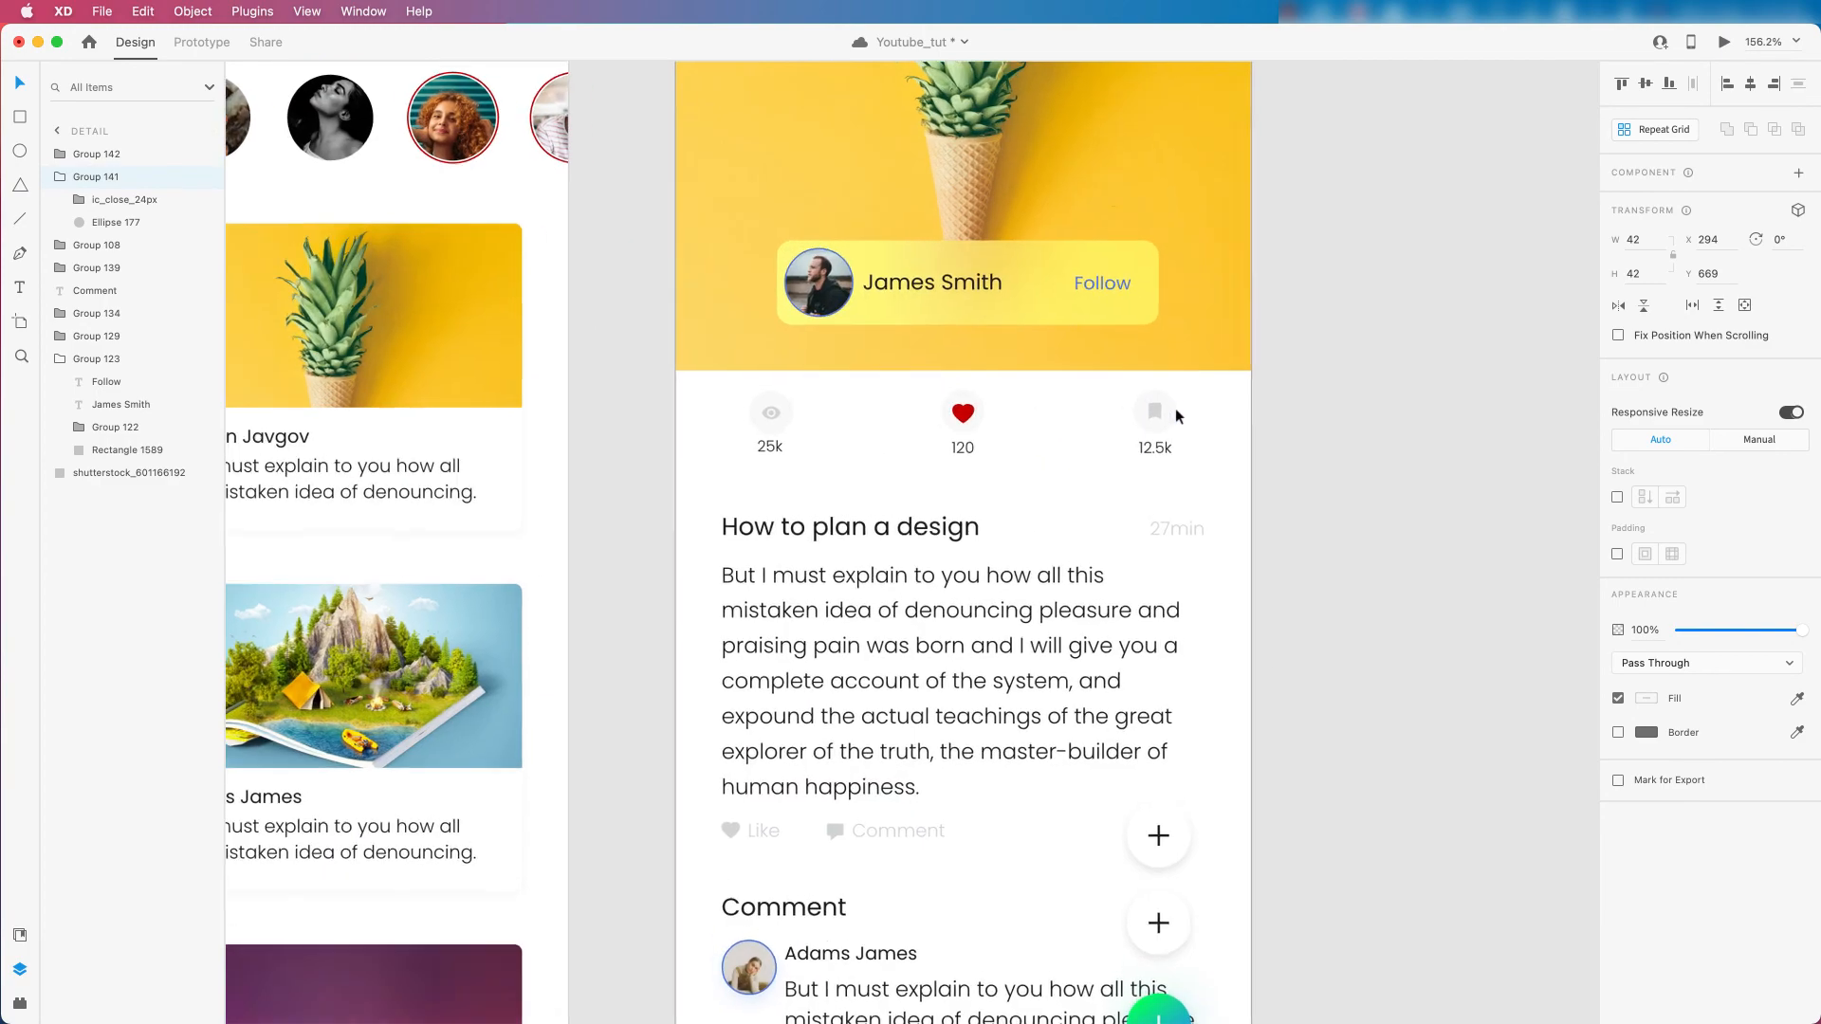
pyautogui.scroll(-5, 1090, 408)
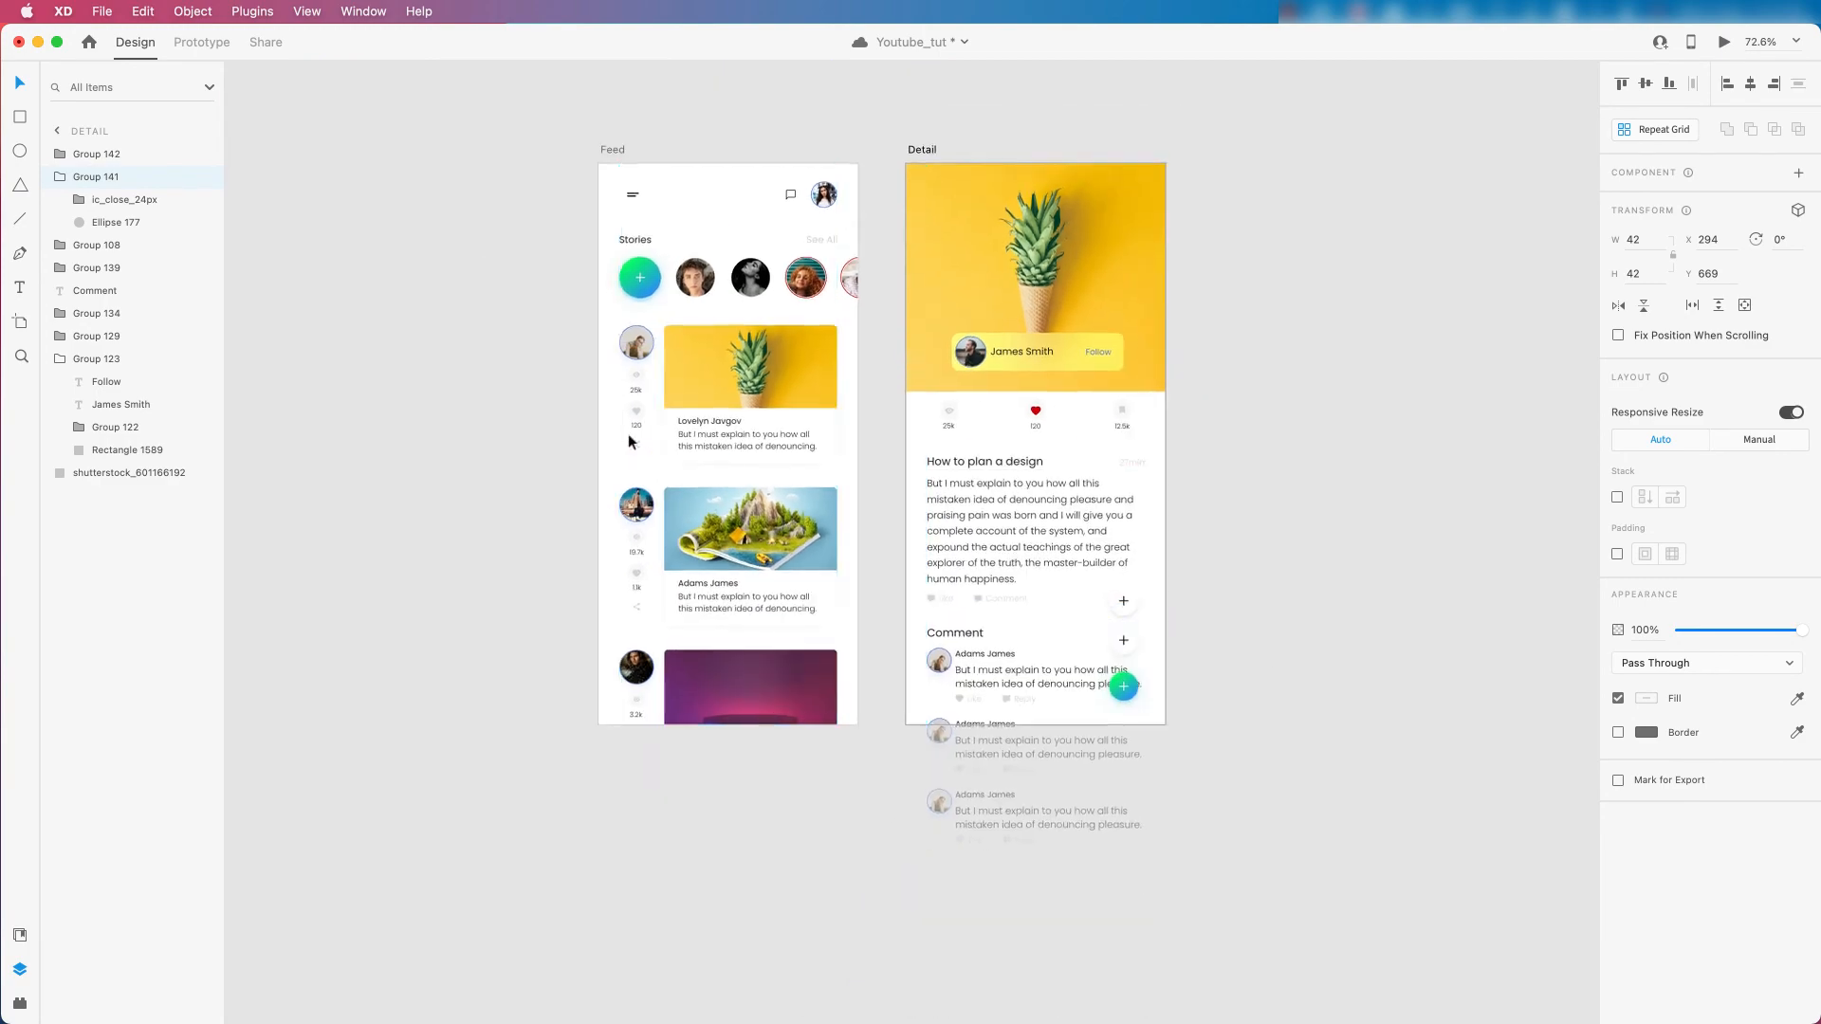
pyautogui.scroll(5, 637, 446)
pyautogui.keyDown('super'); pyautogui.click(651, 456); pyautogui.keyUp('super')
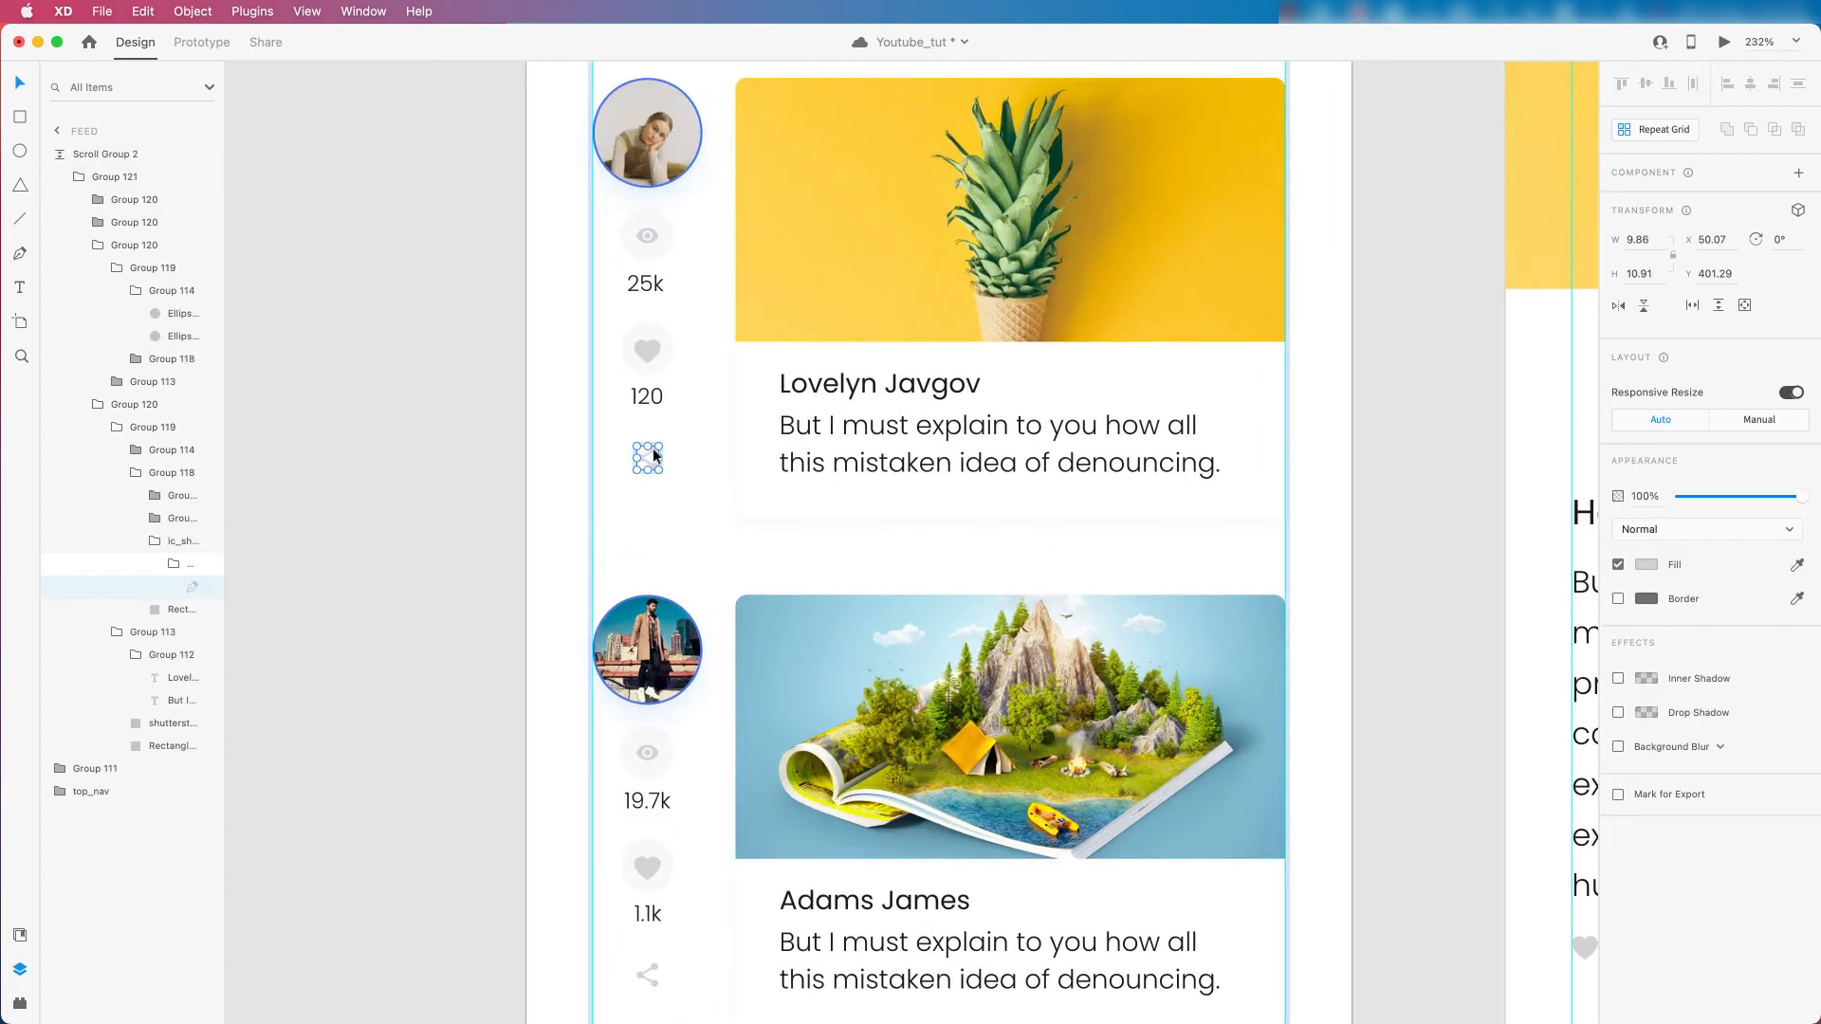
pyautogui.scroll(-10, 560, 463)
pyautogui.scroll(5, 967, 634)
pyautogui.scroll(5, 967, 634)
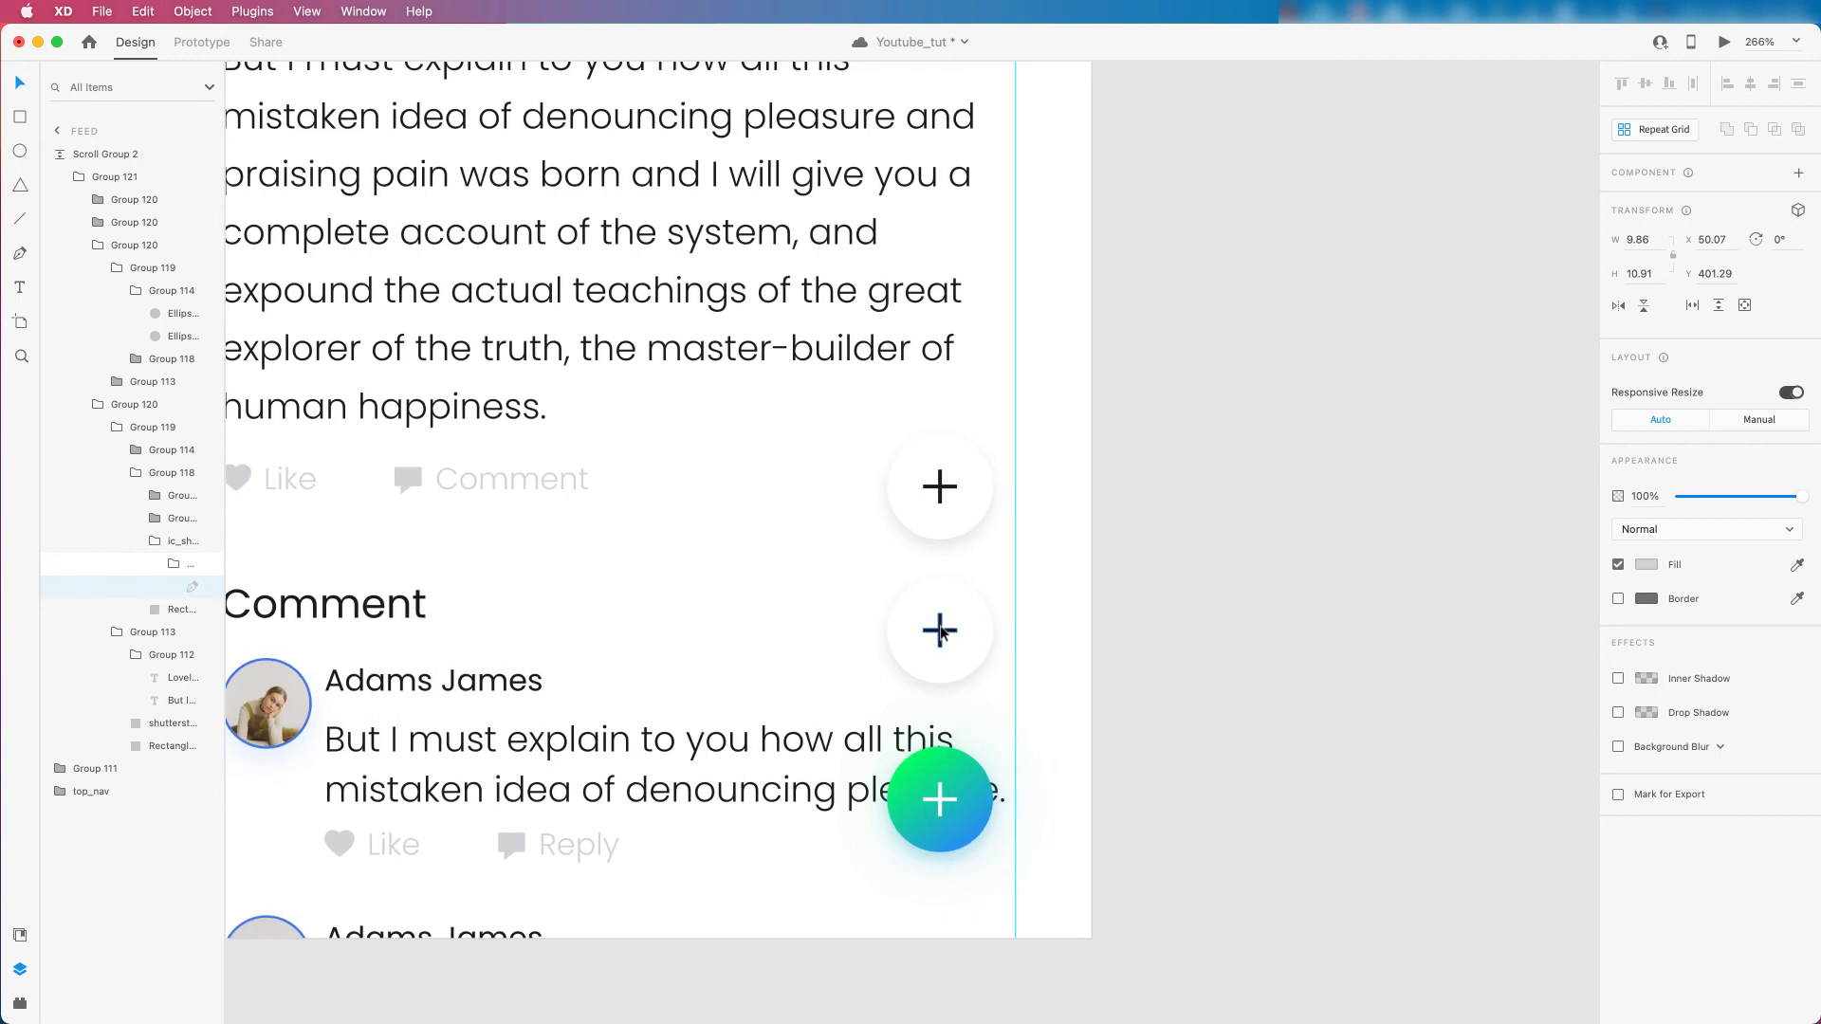
pyautogui.keyDown('super'); pyautogui.click(950, 623); pyautogui.keyUp('super')
pyautogui.click(941, 632)
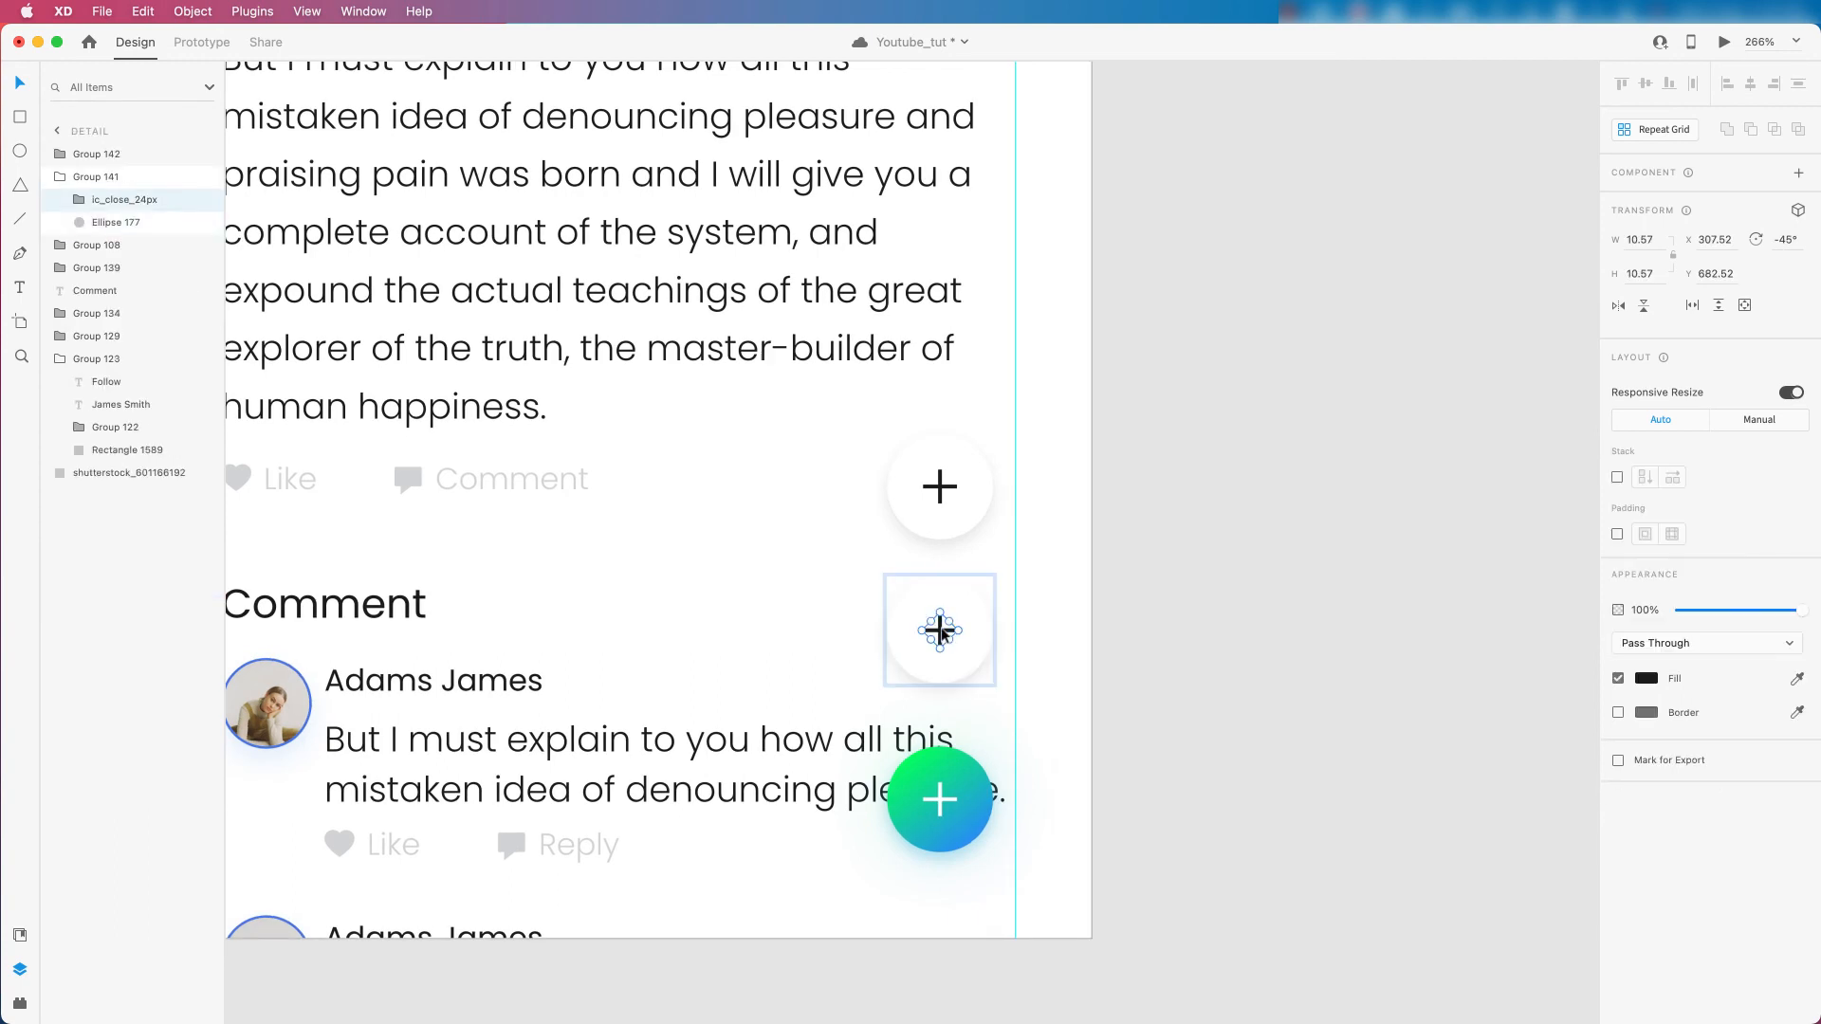
pyautogui.press('super+v')
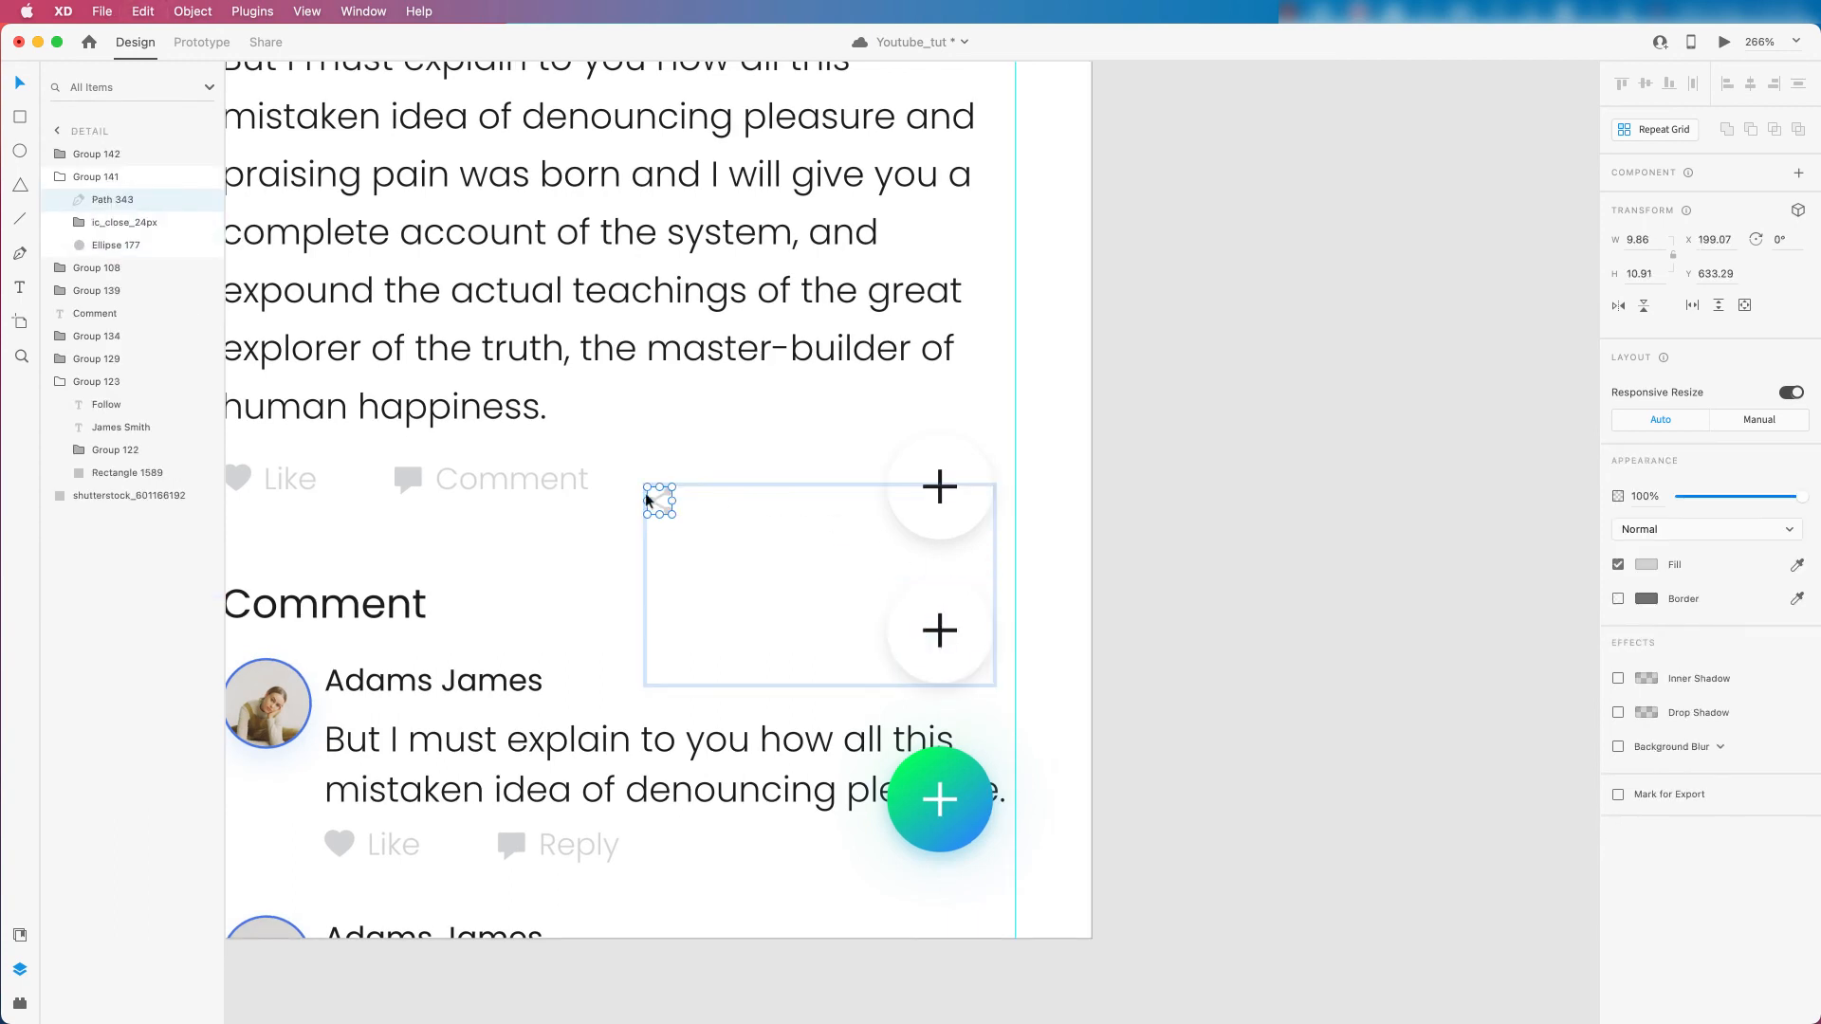
# Move the pasted share icon into the lower white circle and delete that button's plus icon.
pyautogui.moveTo(658, 492); pyautogui.dragTo(946, 628)
pyautogui.click(944, 632)
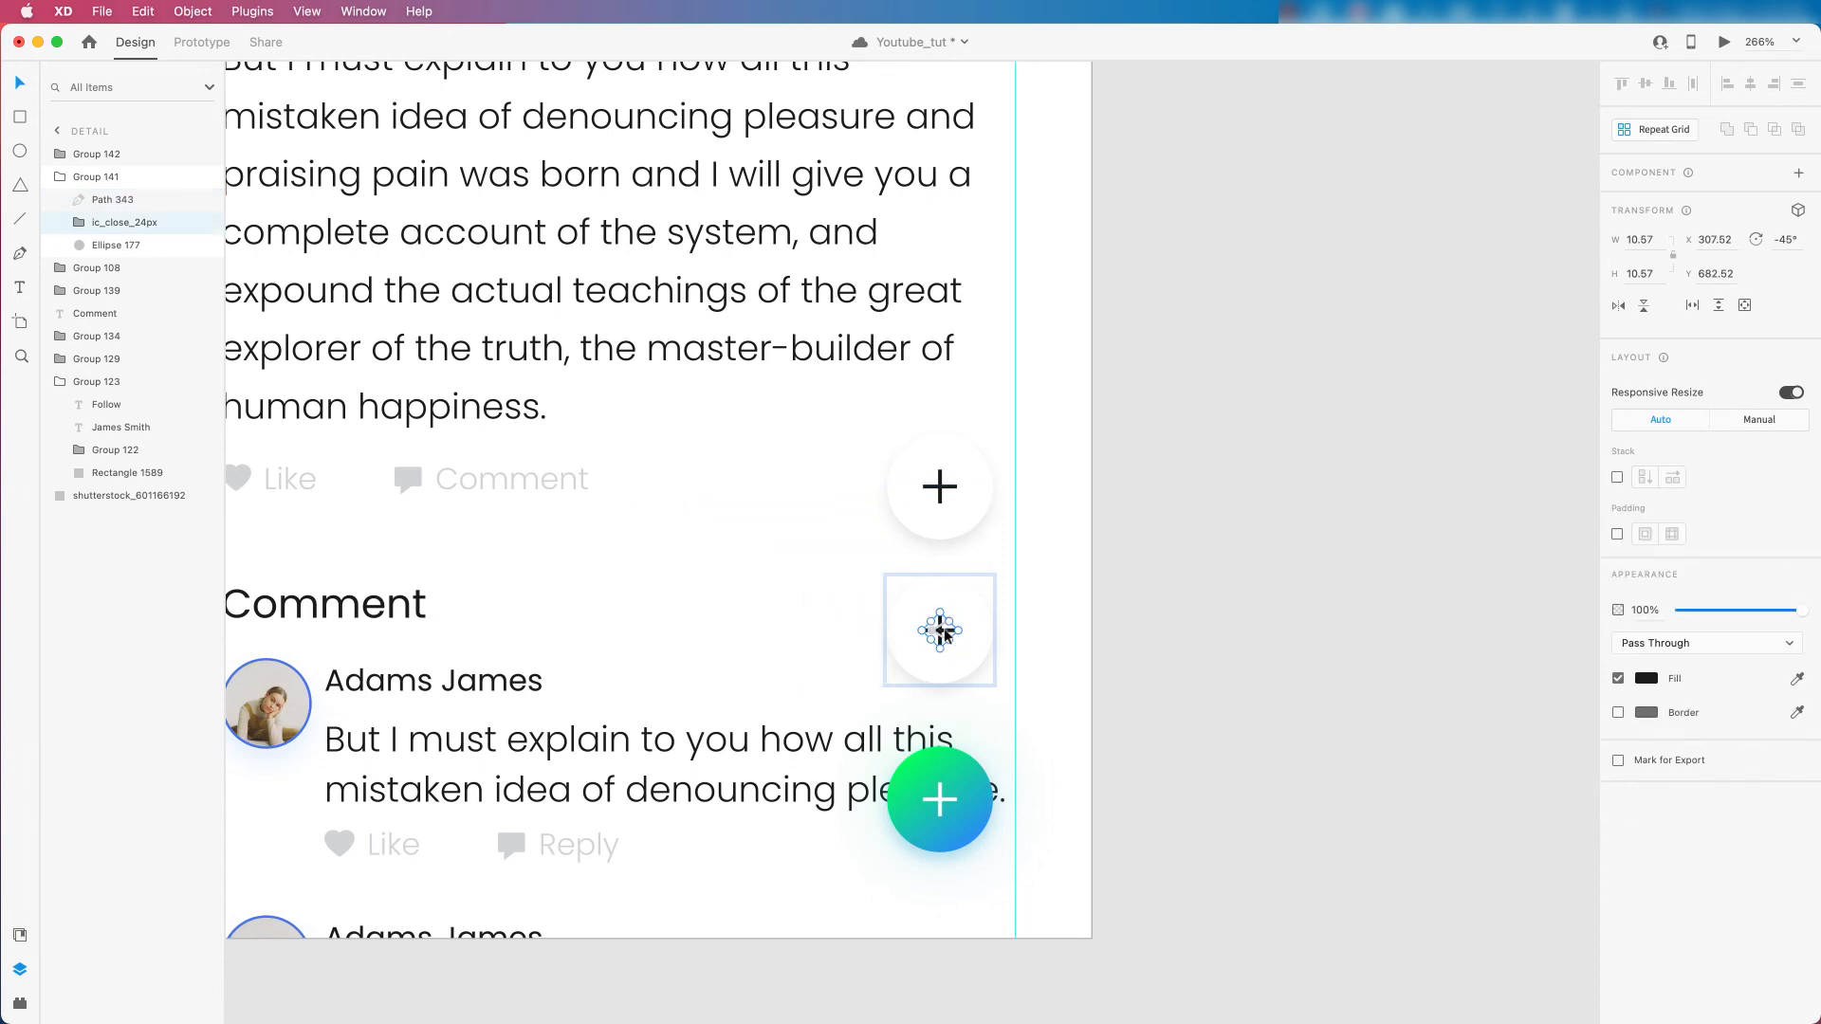
pyautogui.press('Delete')
pyautogui.click(948, 637)
pyautogui.moveTo(947, 636); pyautogui.dragTo(943, 641)
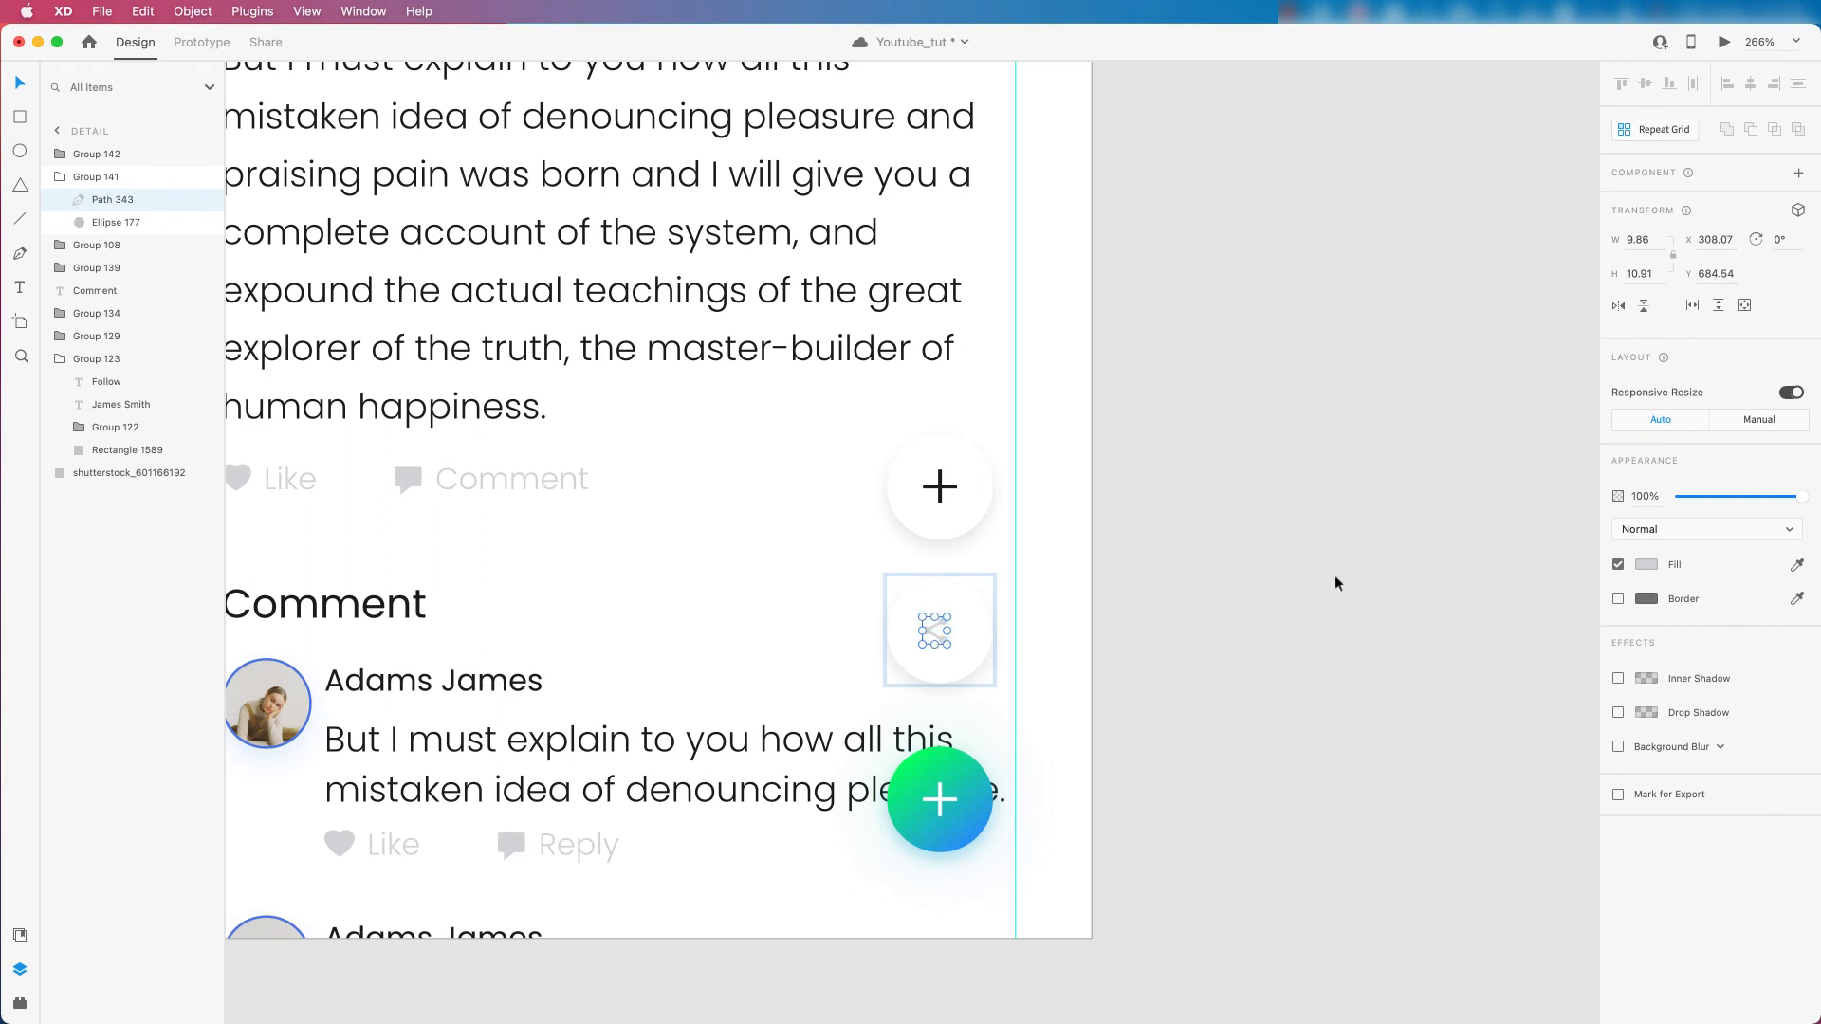
# Set the share icon's fill to #1B1B1B and center it in its white circle at X 310.07, Y 684.54.
pyautogui.click(1646, 565)
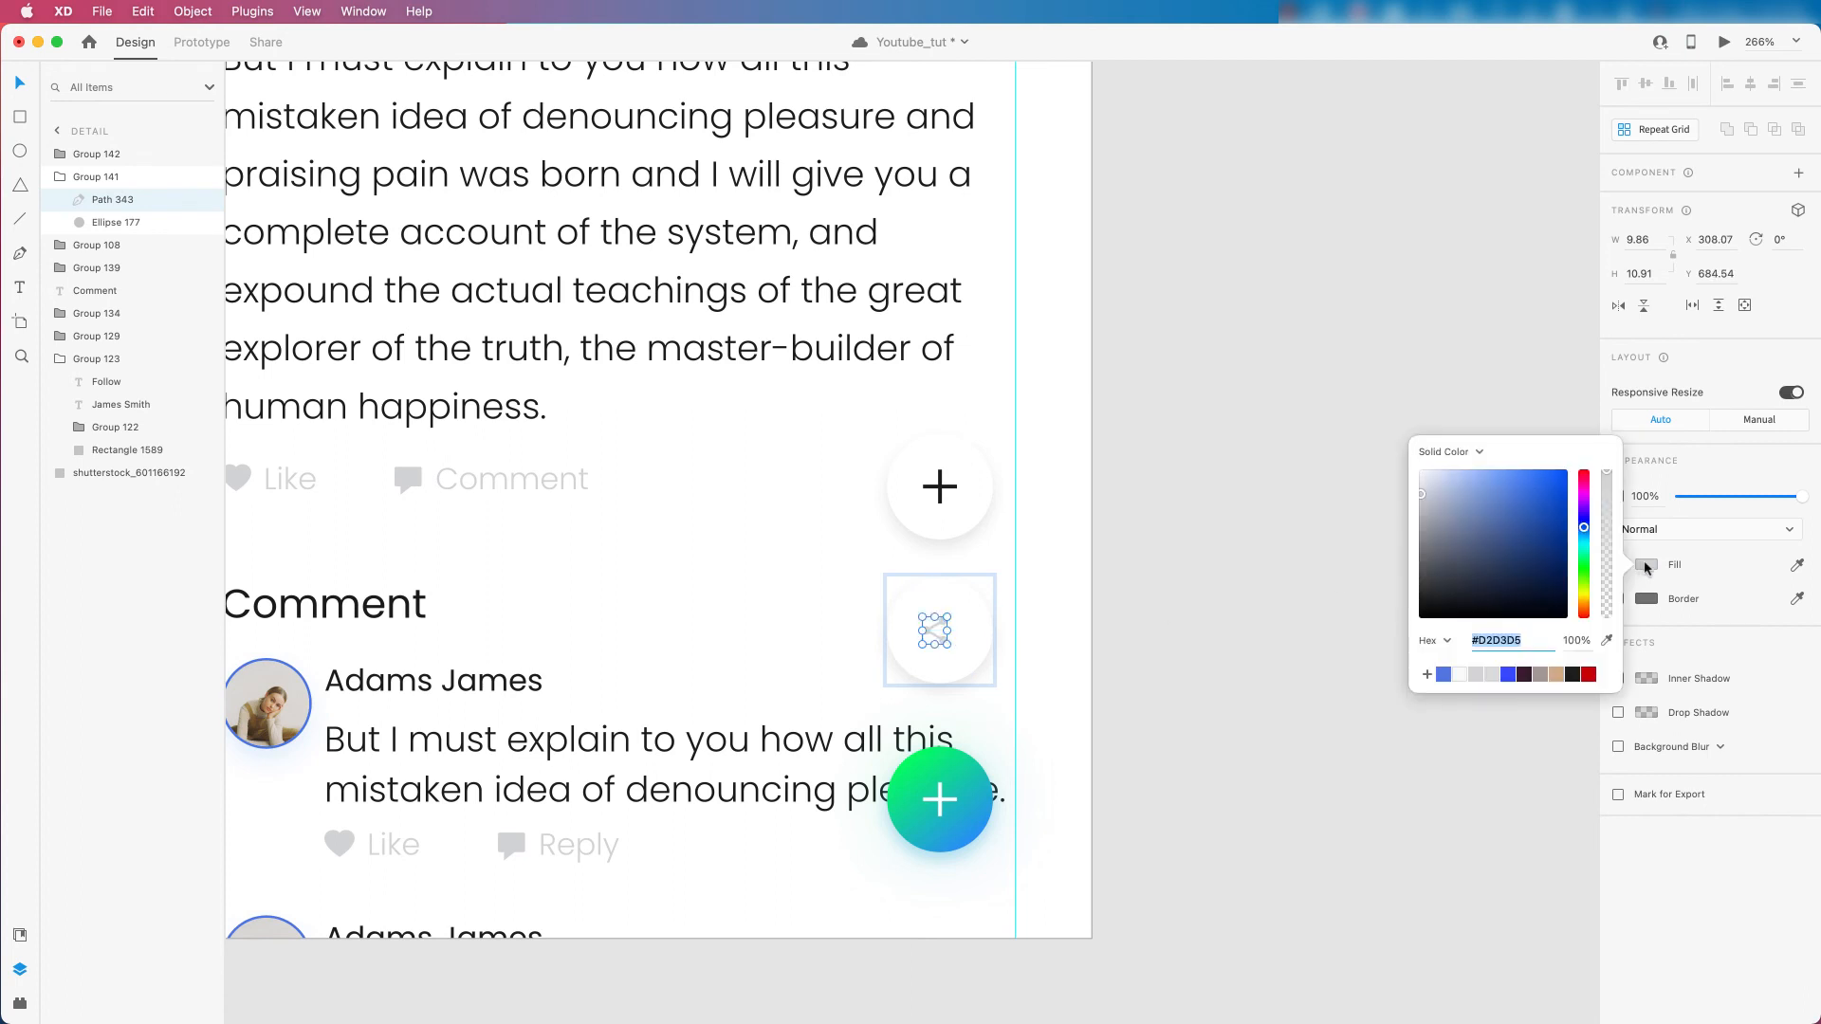
pyautogui.click(1572, 674)
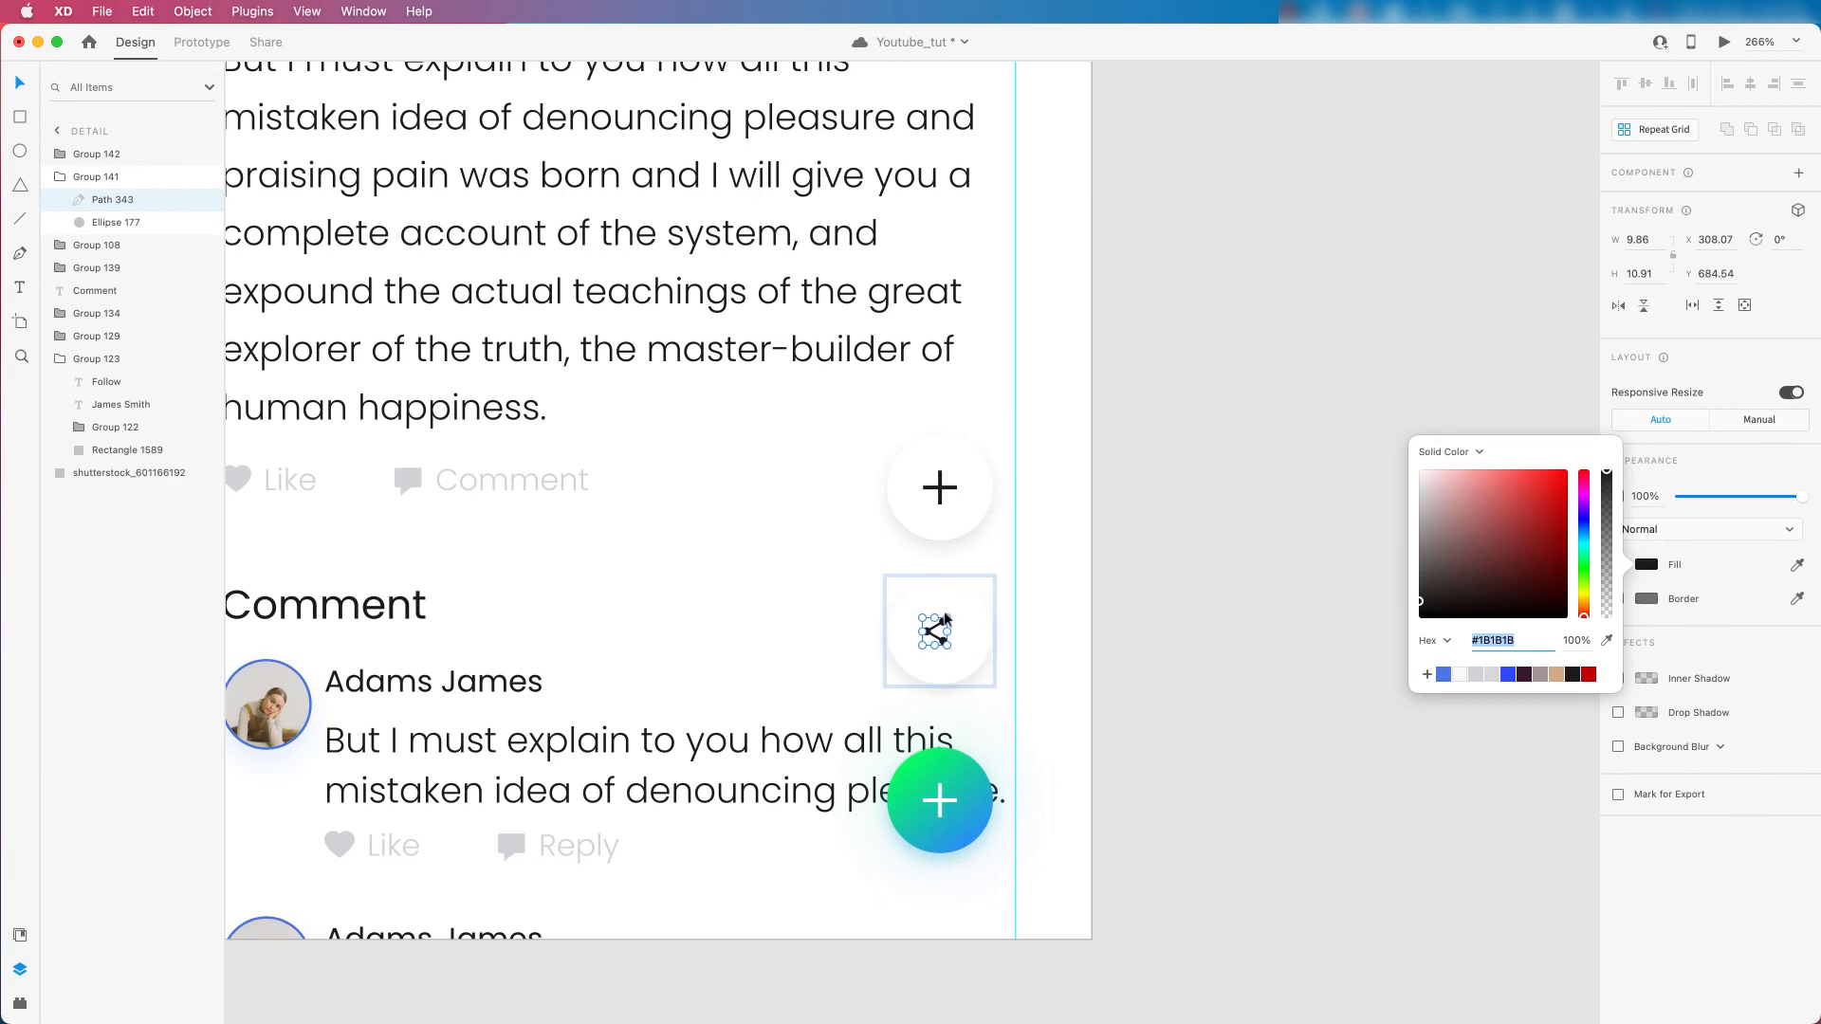
pyautogui.scroll(5, 944, 613)
pyautogui.moveTo(940, 624); pyautogui.dragTo(949, 627)
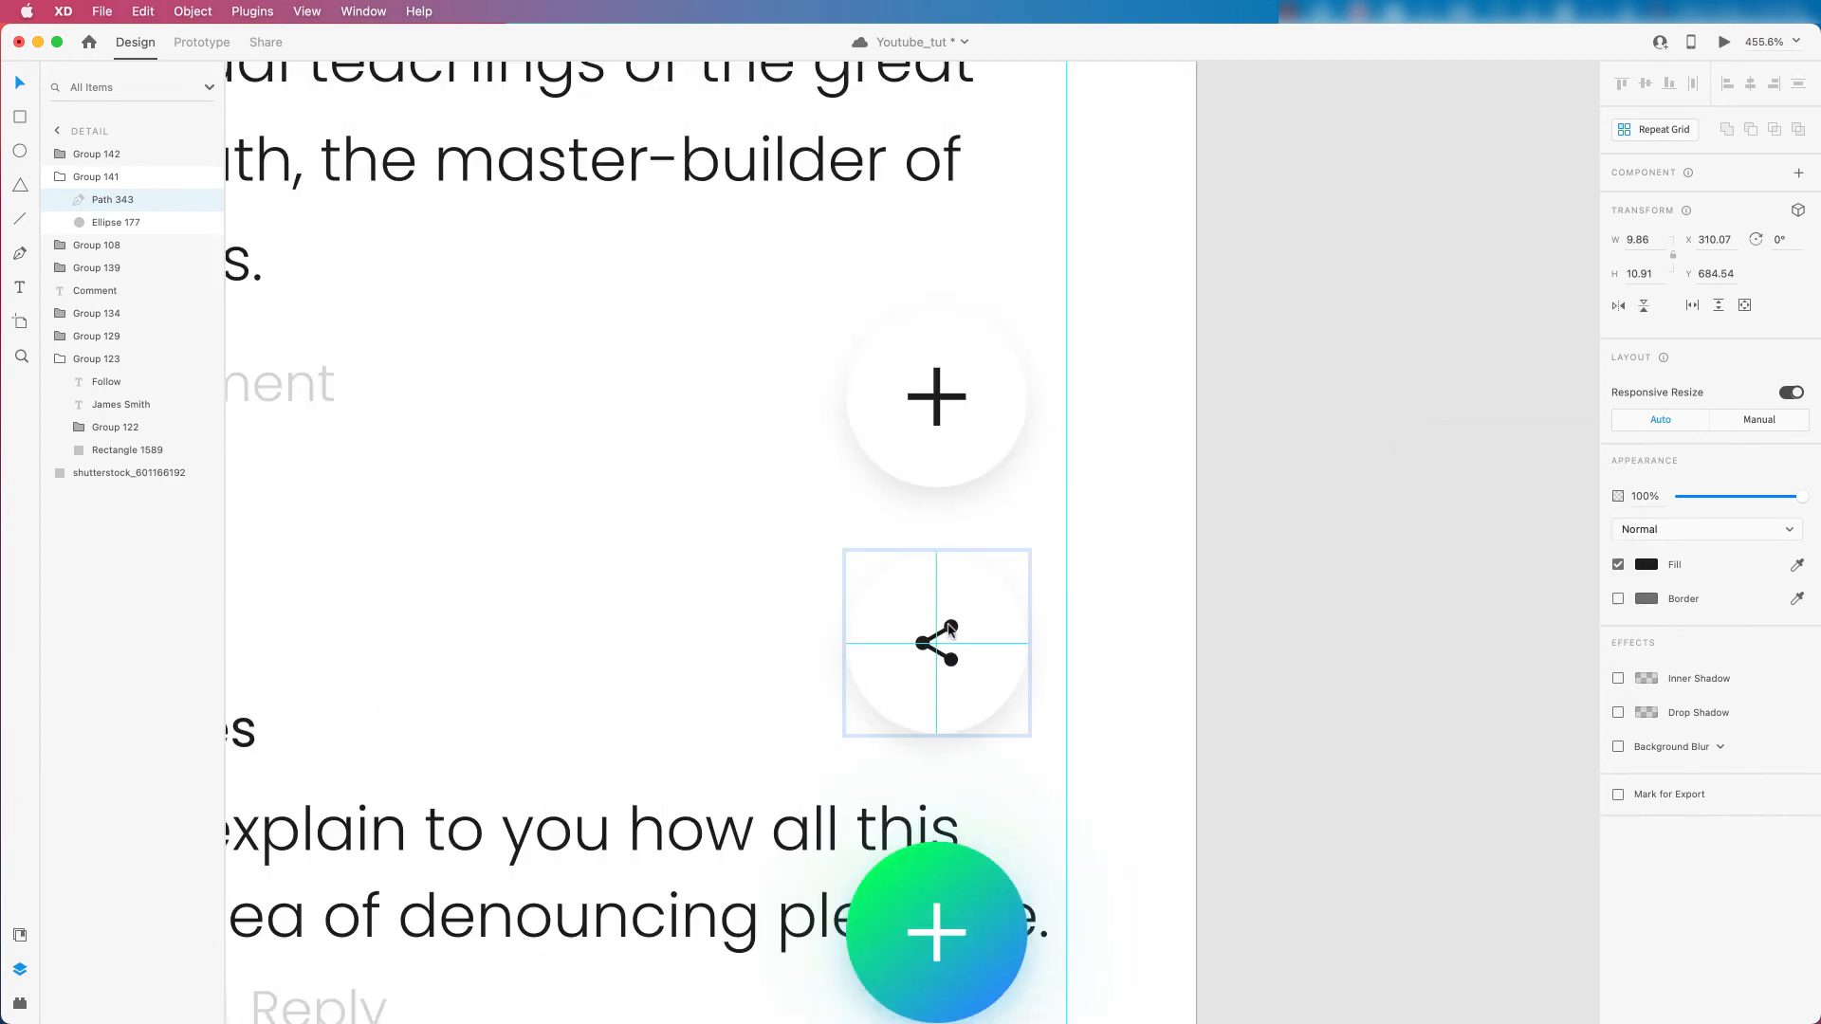
# Copy the paper-plane send icon from the icon set on the Style artboard.
pyautogui.scroll(-6, 946, 627)
pyautogui.scroll(-3, 946, 631)
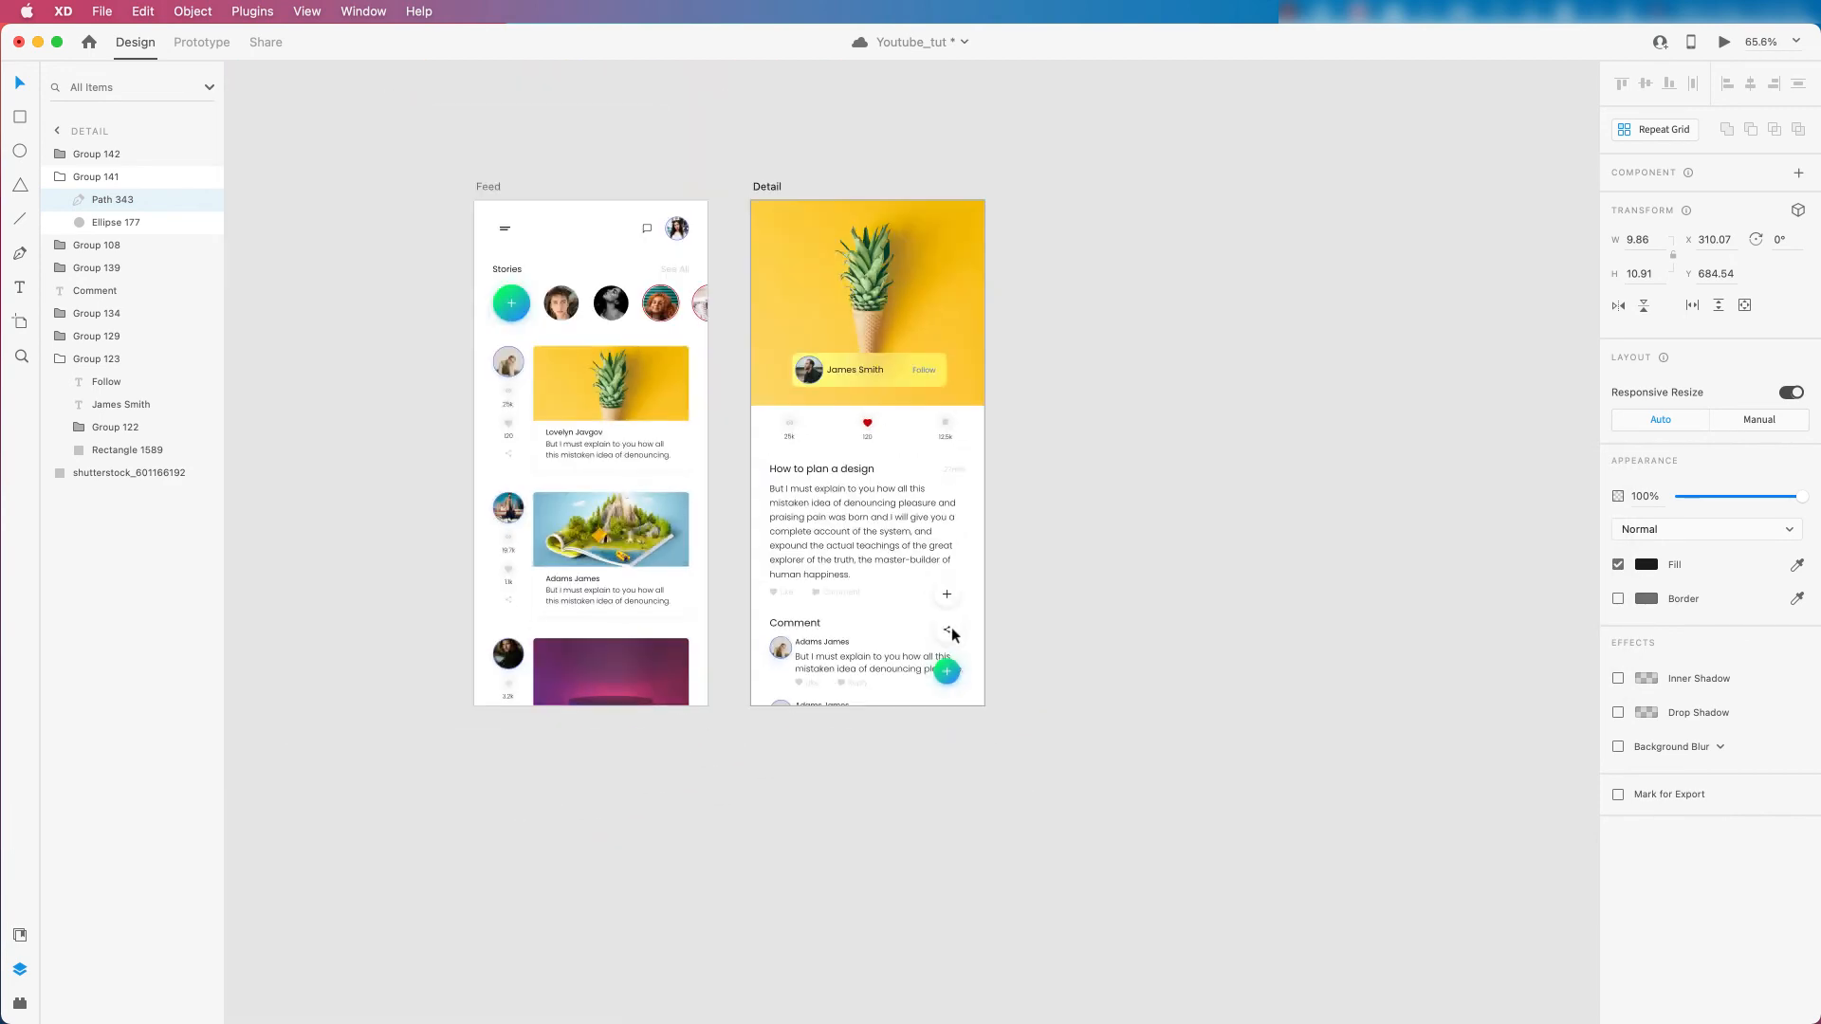
pyautogui.scroll(-5, 805, 562)
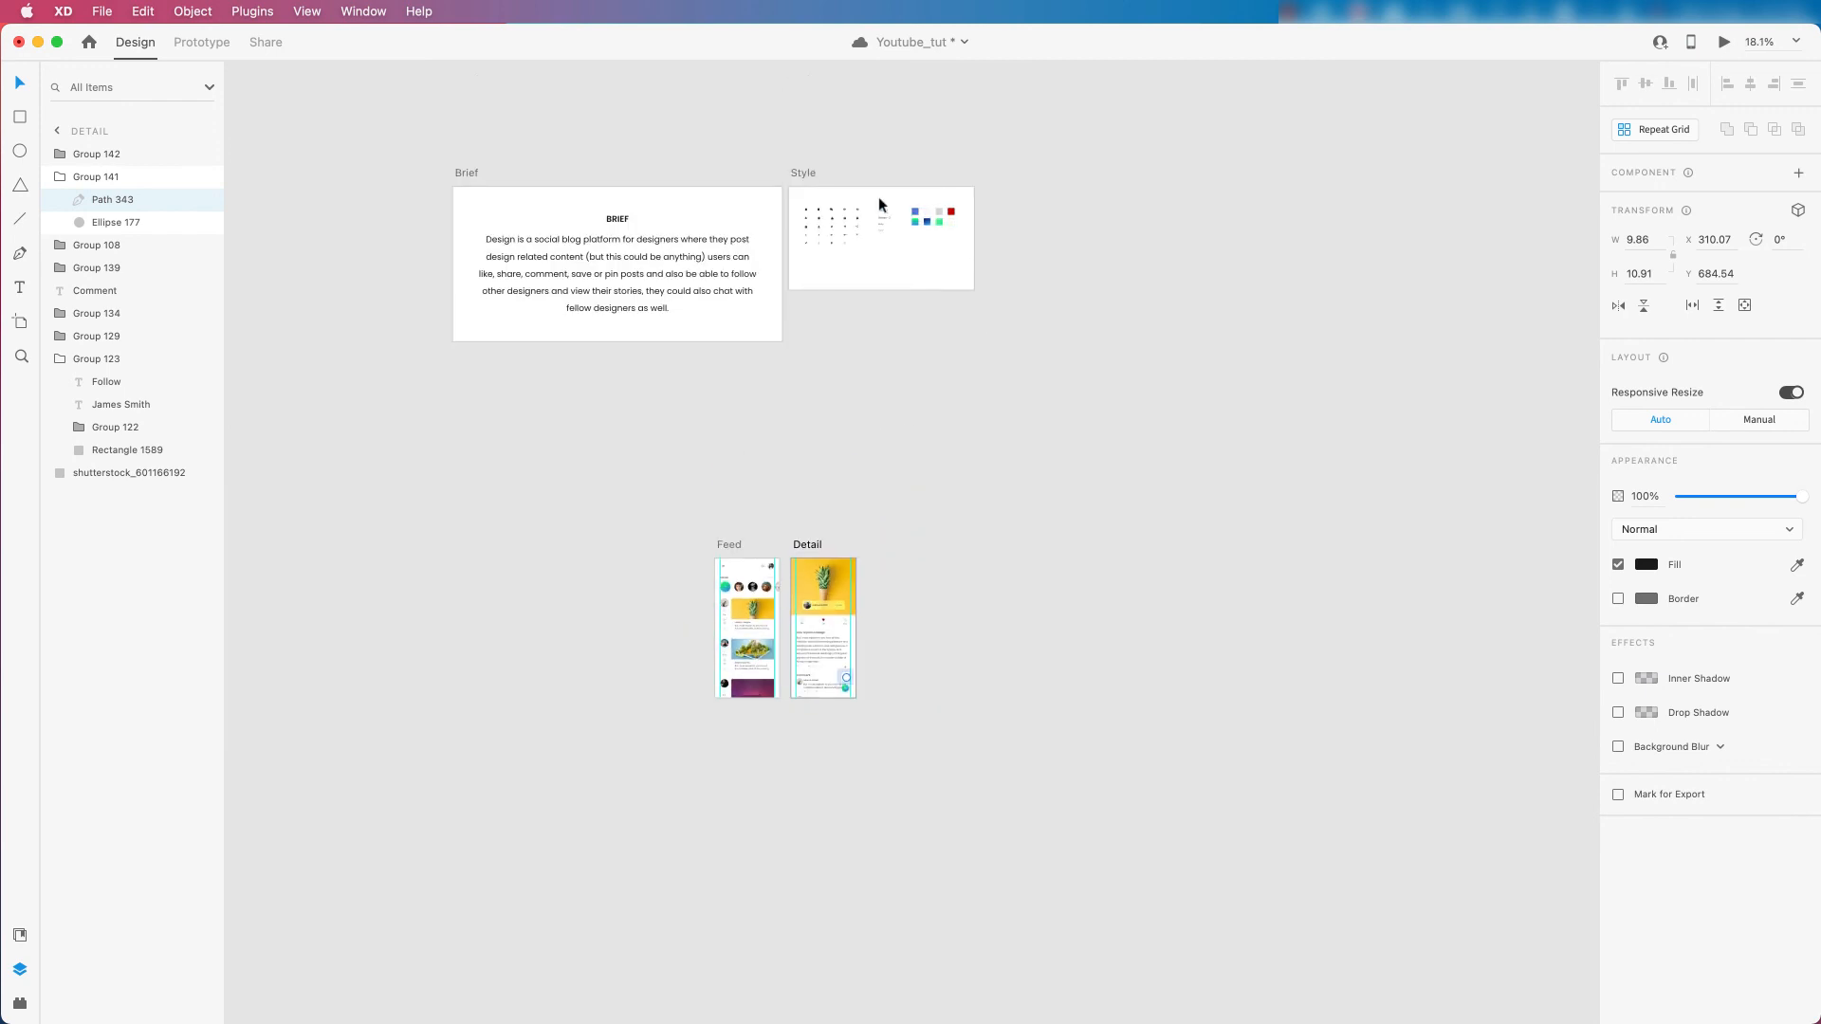
pyautogui.scroll(8, 881, 197)
pyautogui.scroll(2, 820, 231)
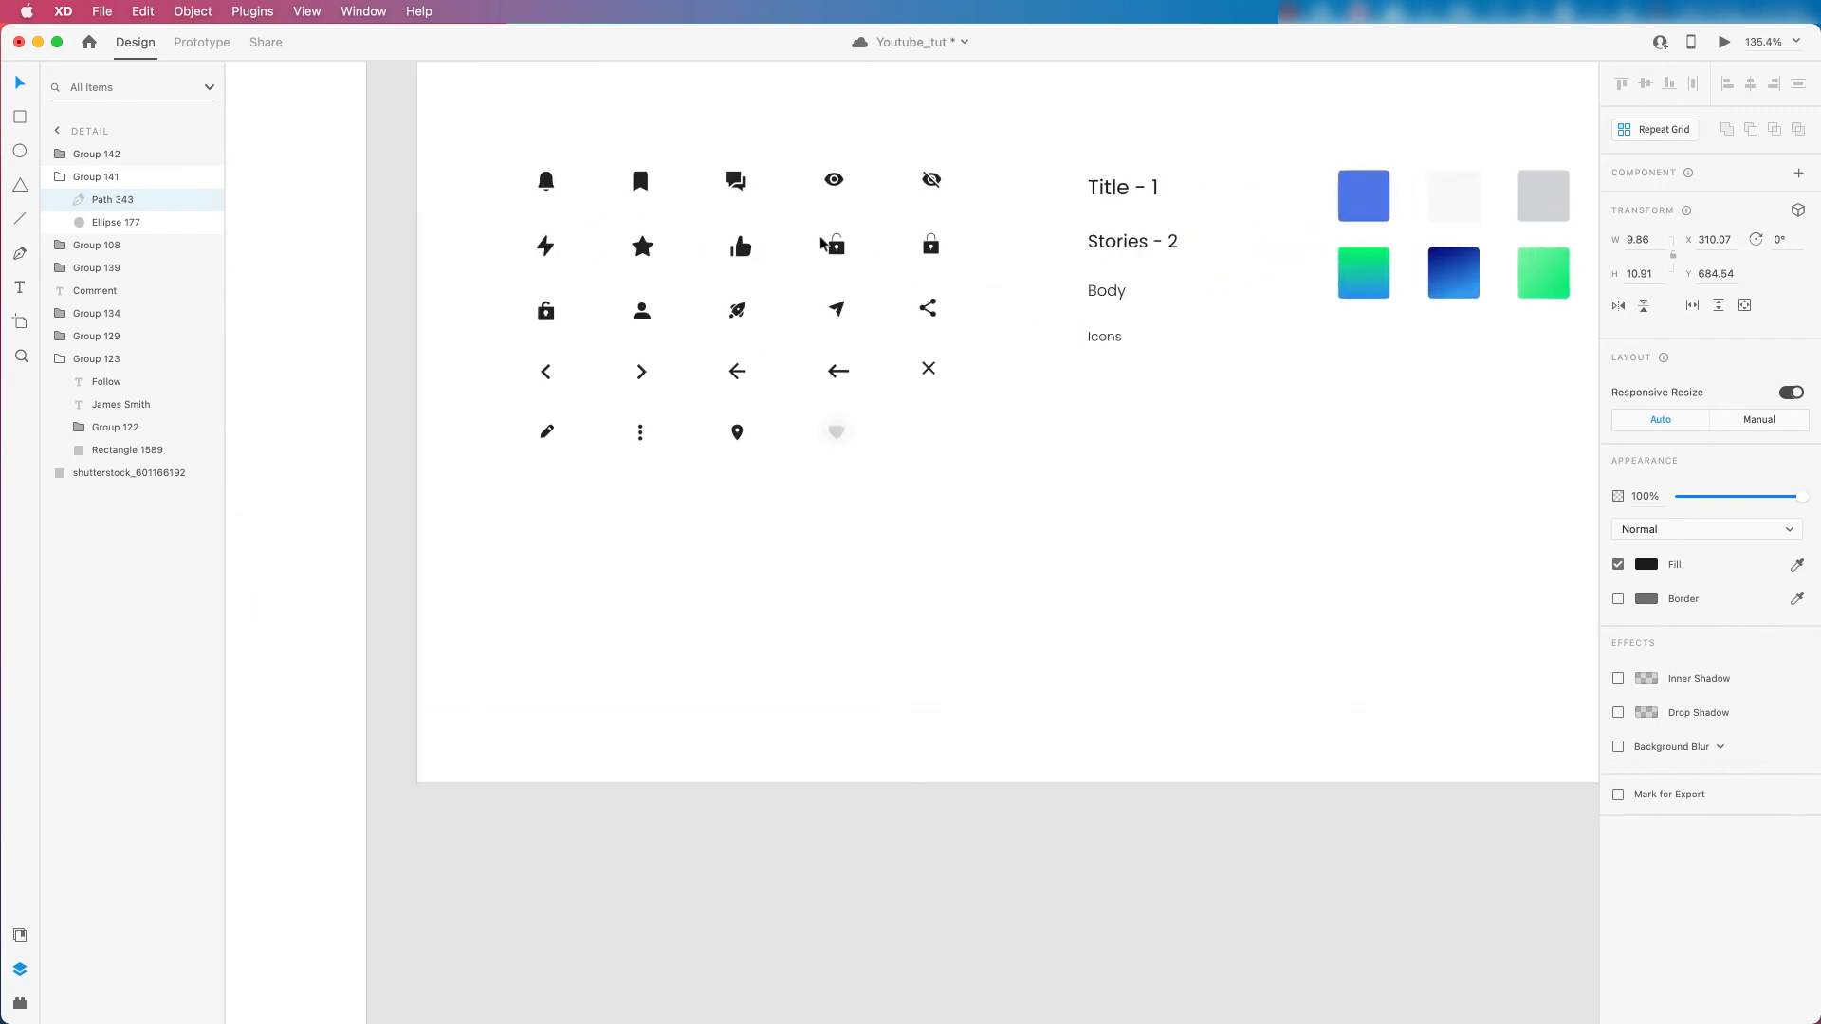
pyautogui.click(840, 311)
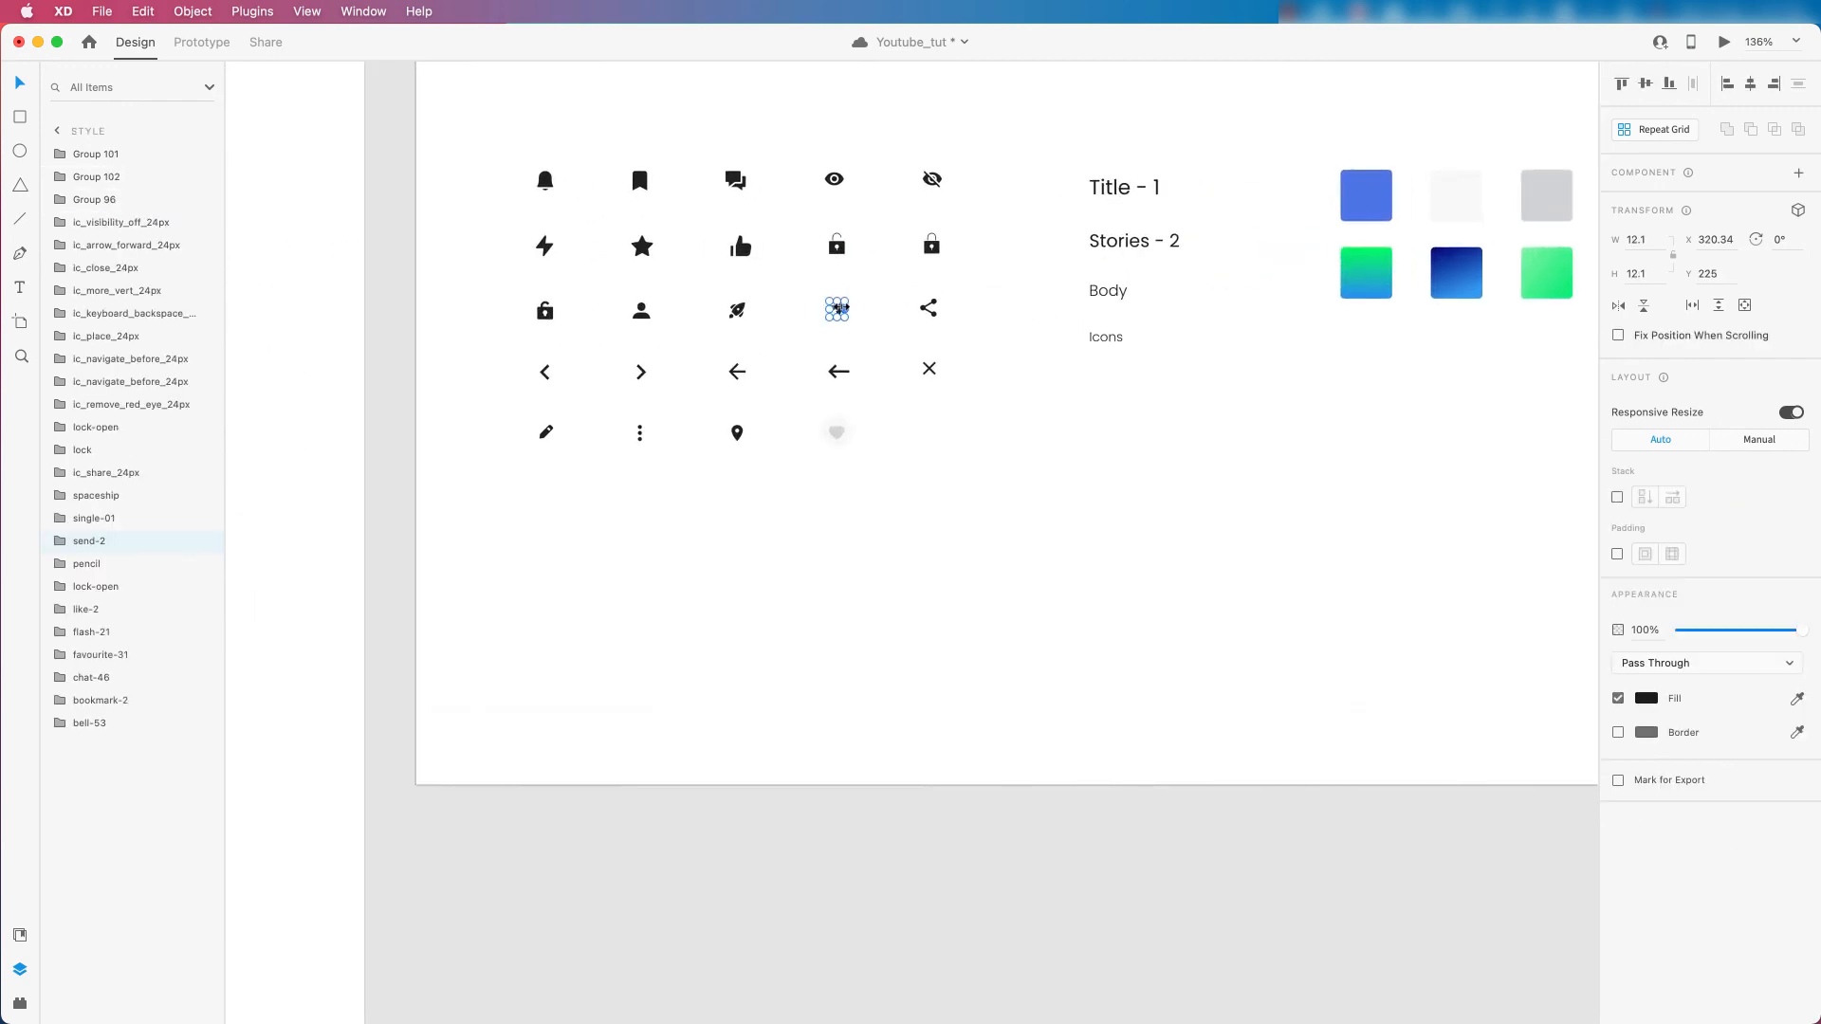
pyautogui.scroll(-6, 773, 318)
pyautogui.scroll(-1, 665, 923)
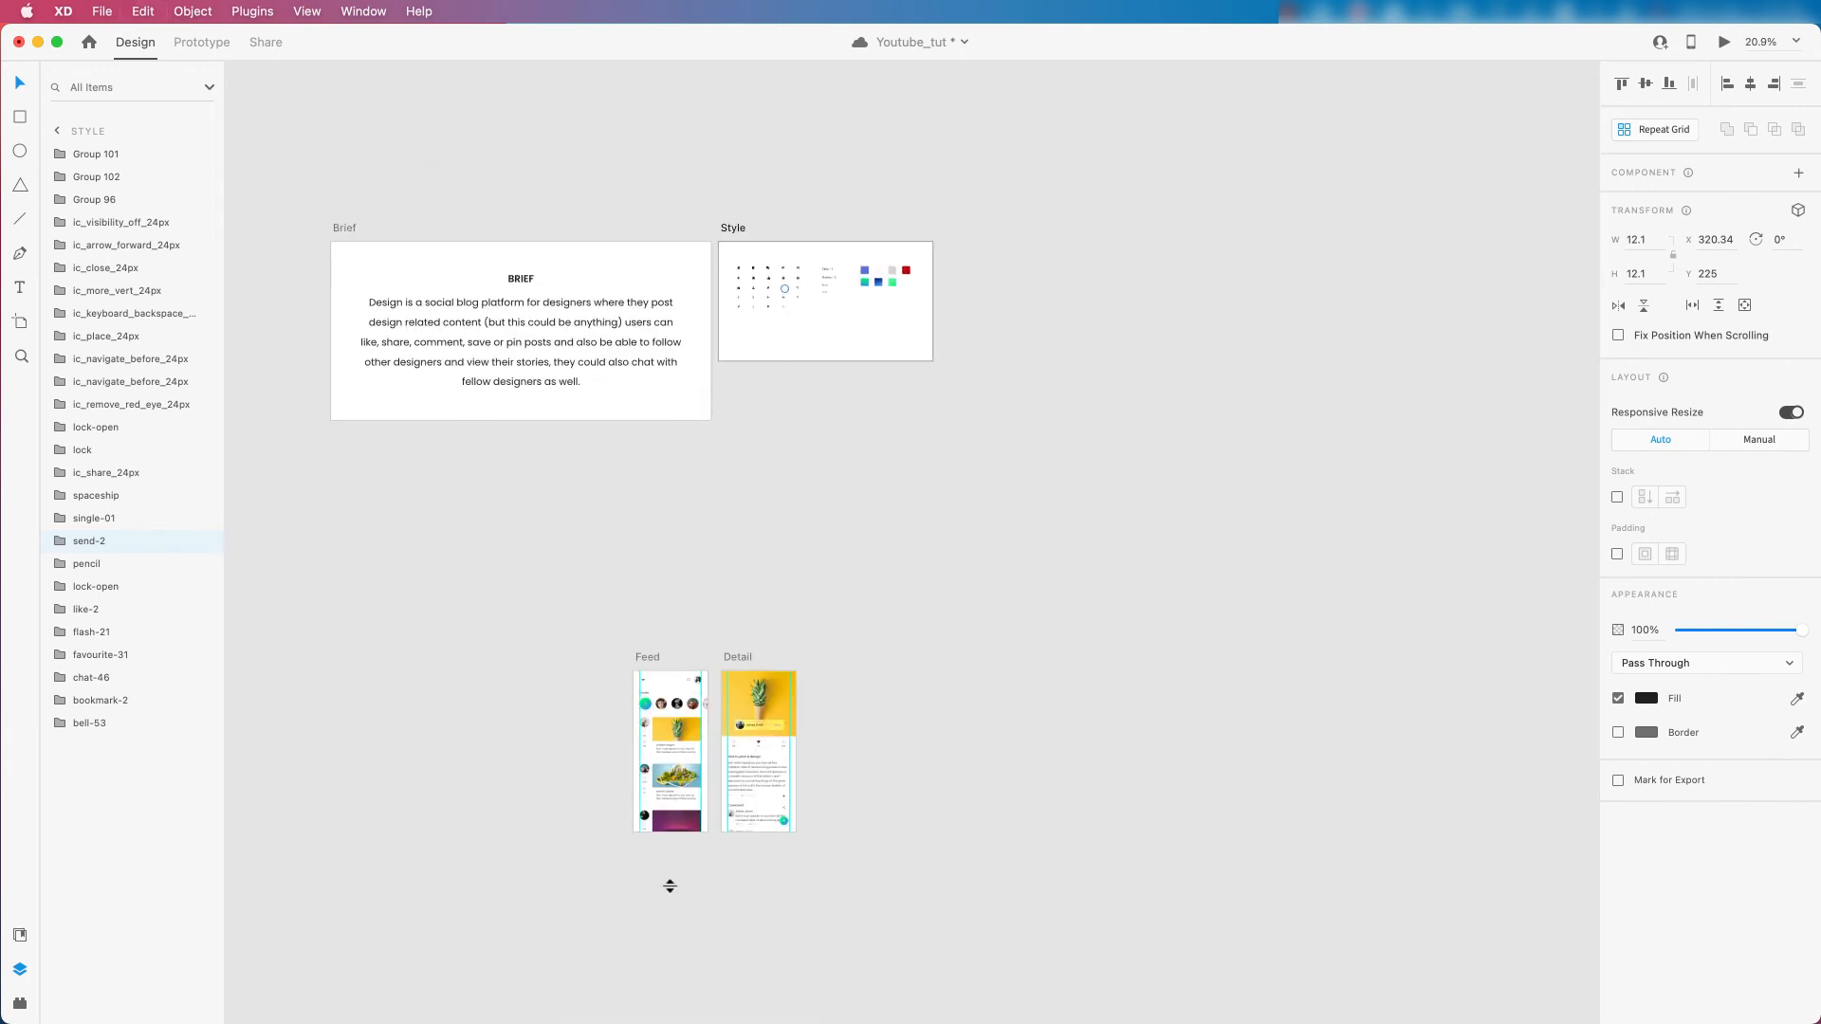
pyautogui.scroll(-4, 779, 229)
pyautogui.scroll(3, 756, 143)
pyautogui.scroll(5, 756, 159)
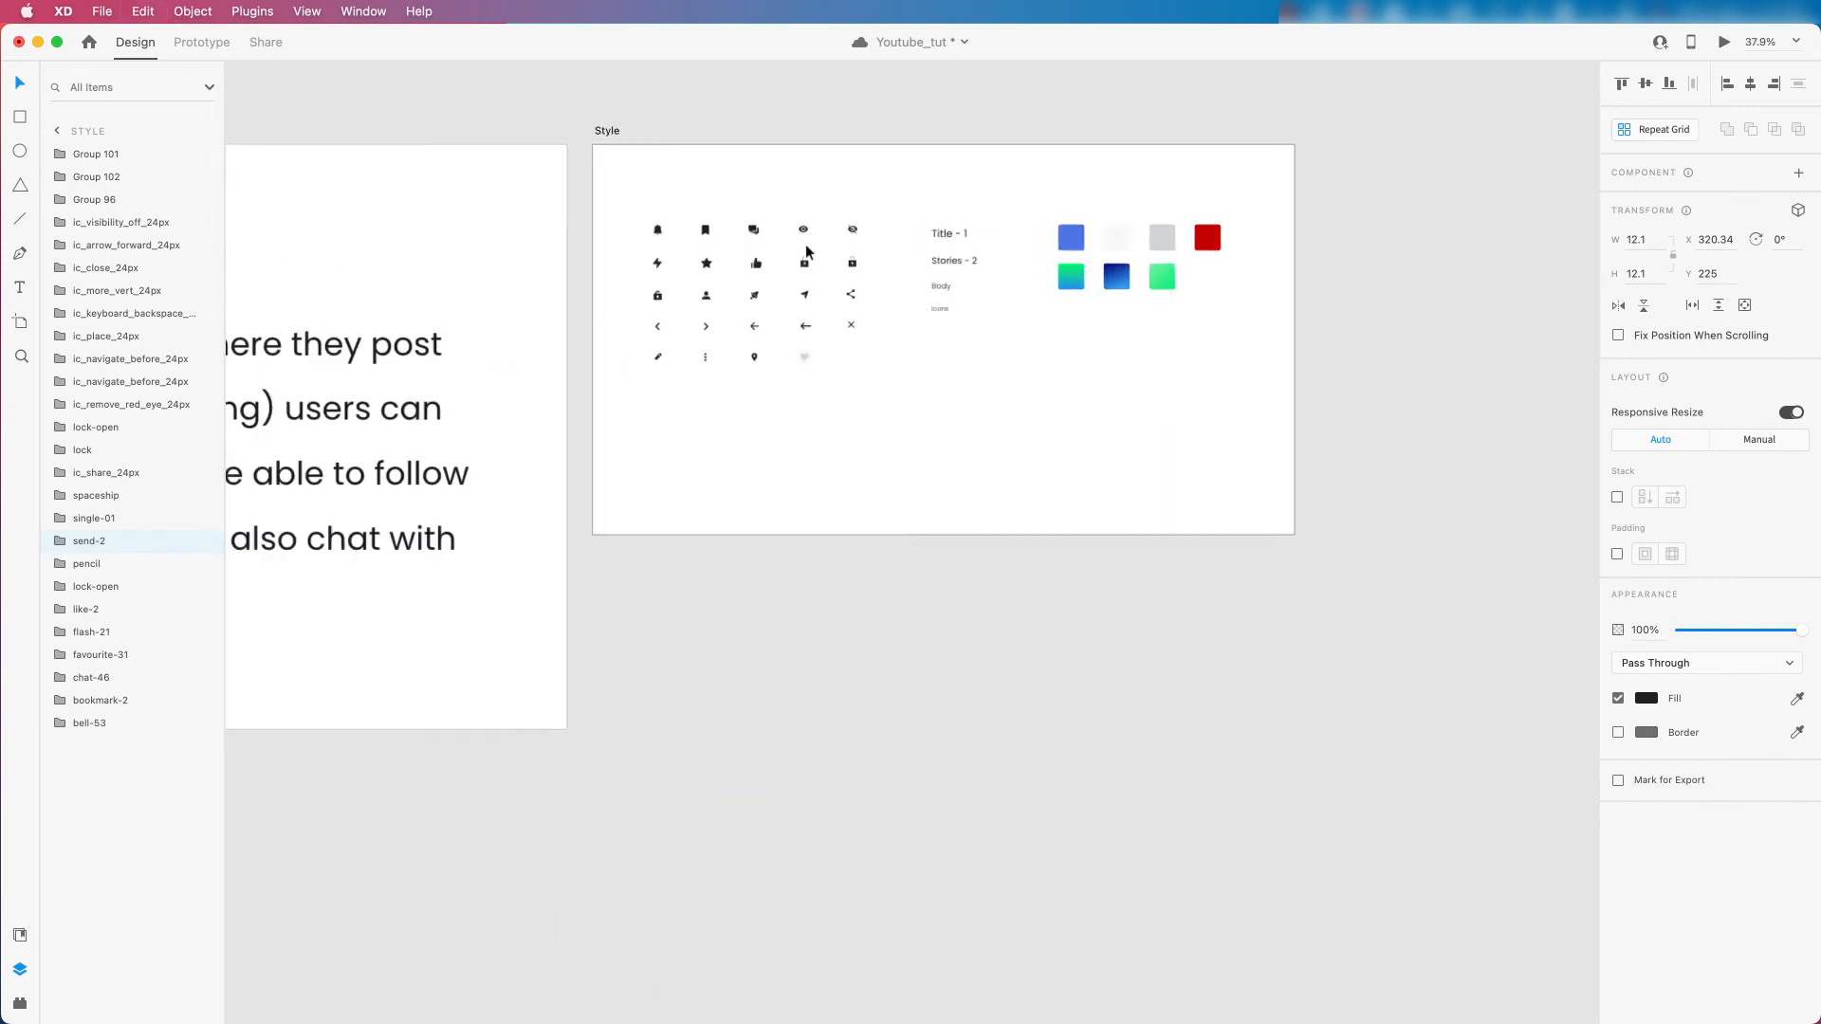
pyautogui.scroll(2, 805, 251)
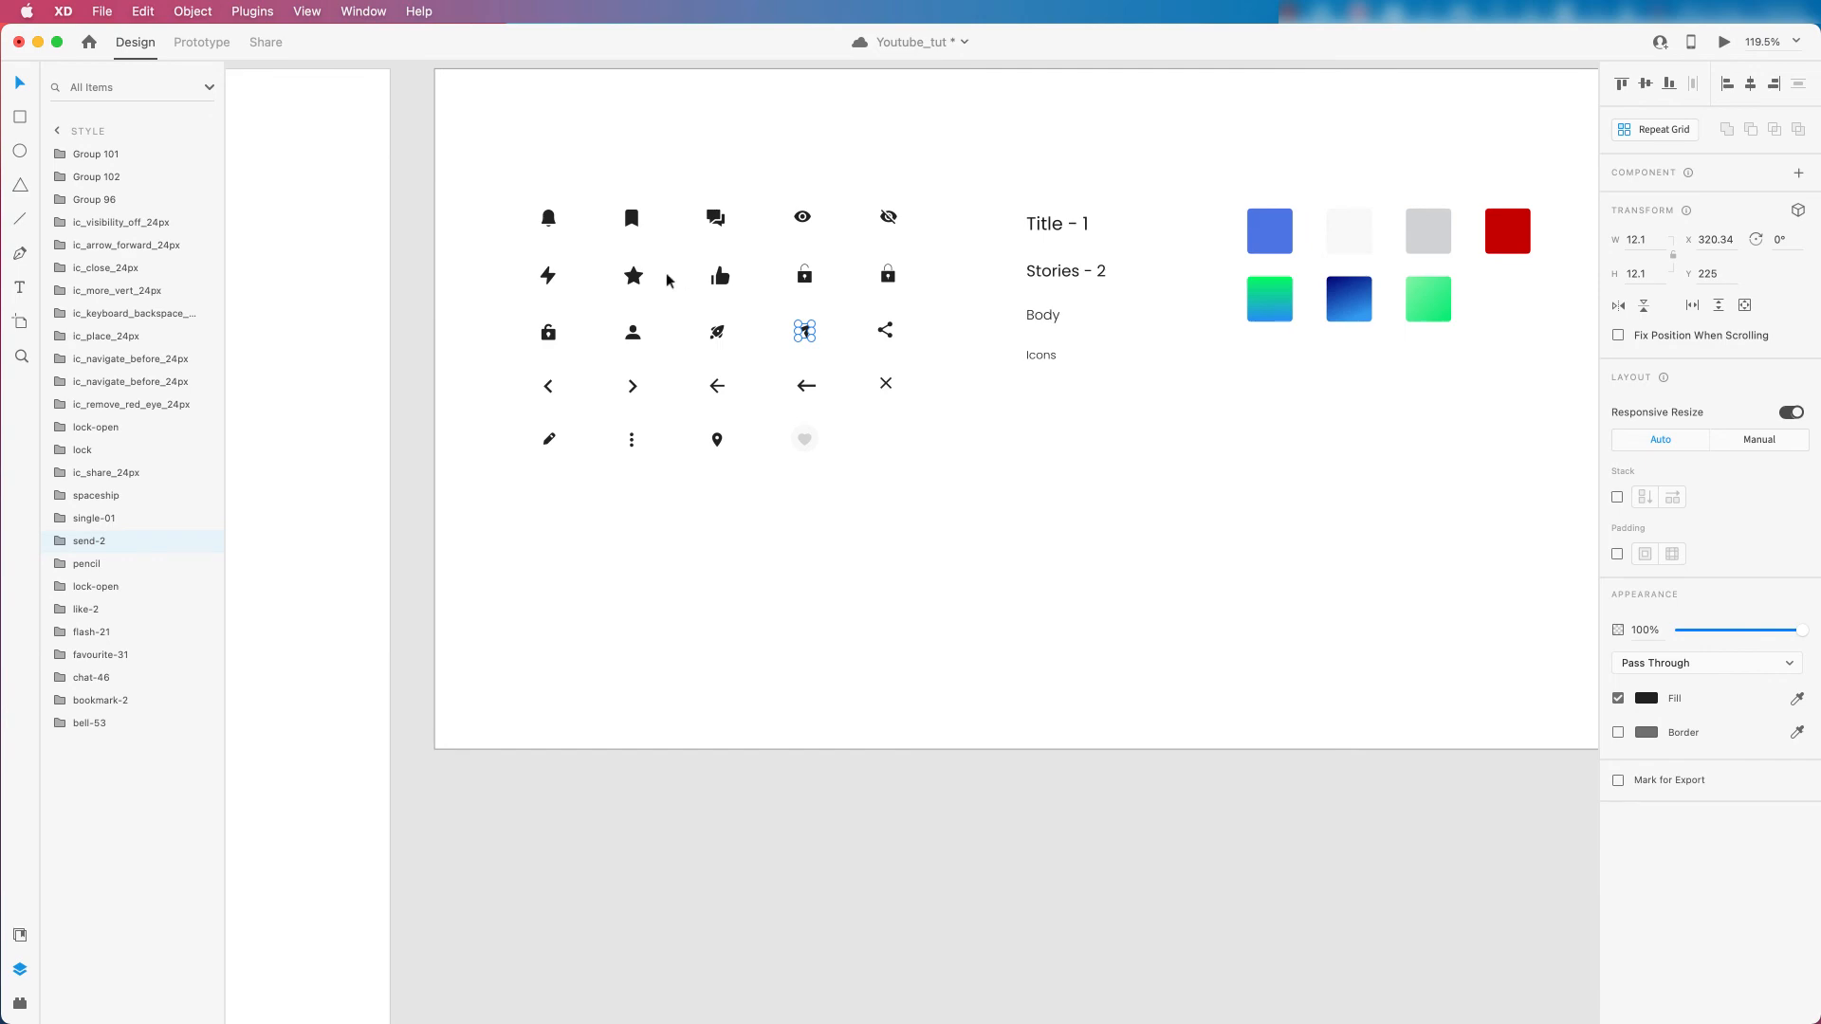
pyautogui.click(549, 277)
pyautogui.scroll(-10, 749, 320)
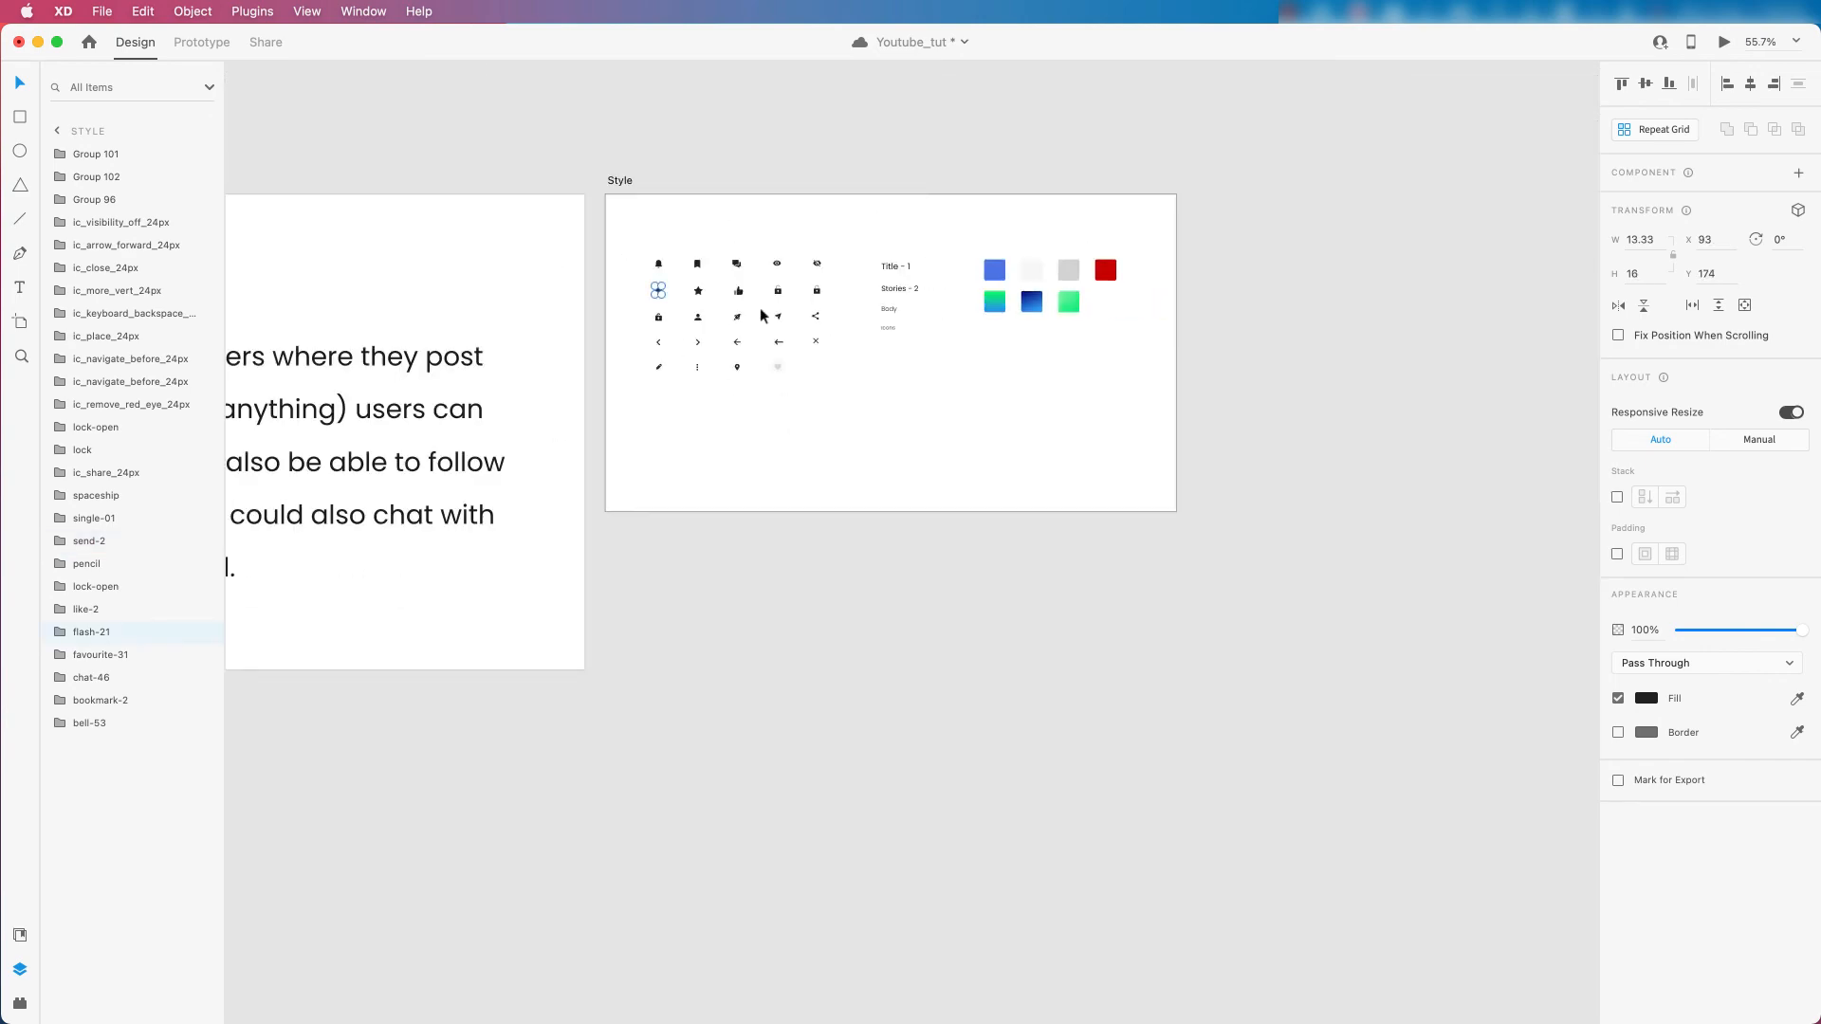
# Paste the copied paper-plane icon into the group of the upper white plus button on the Detail screen.
pyautogui.scroll(10, 755, 568)
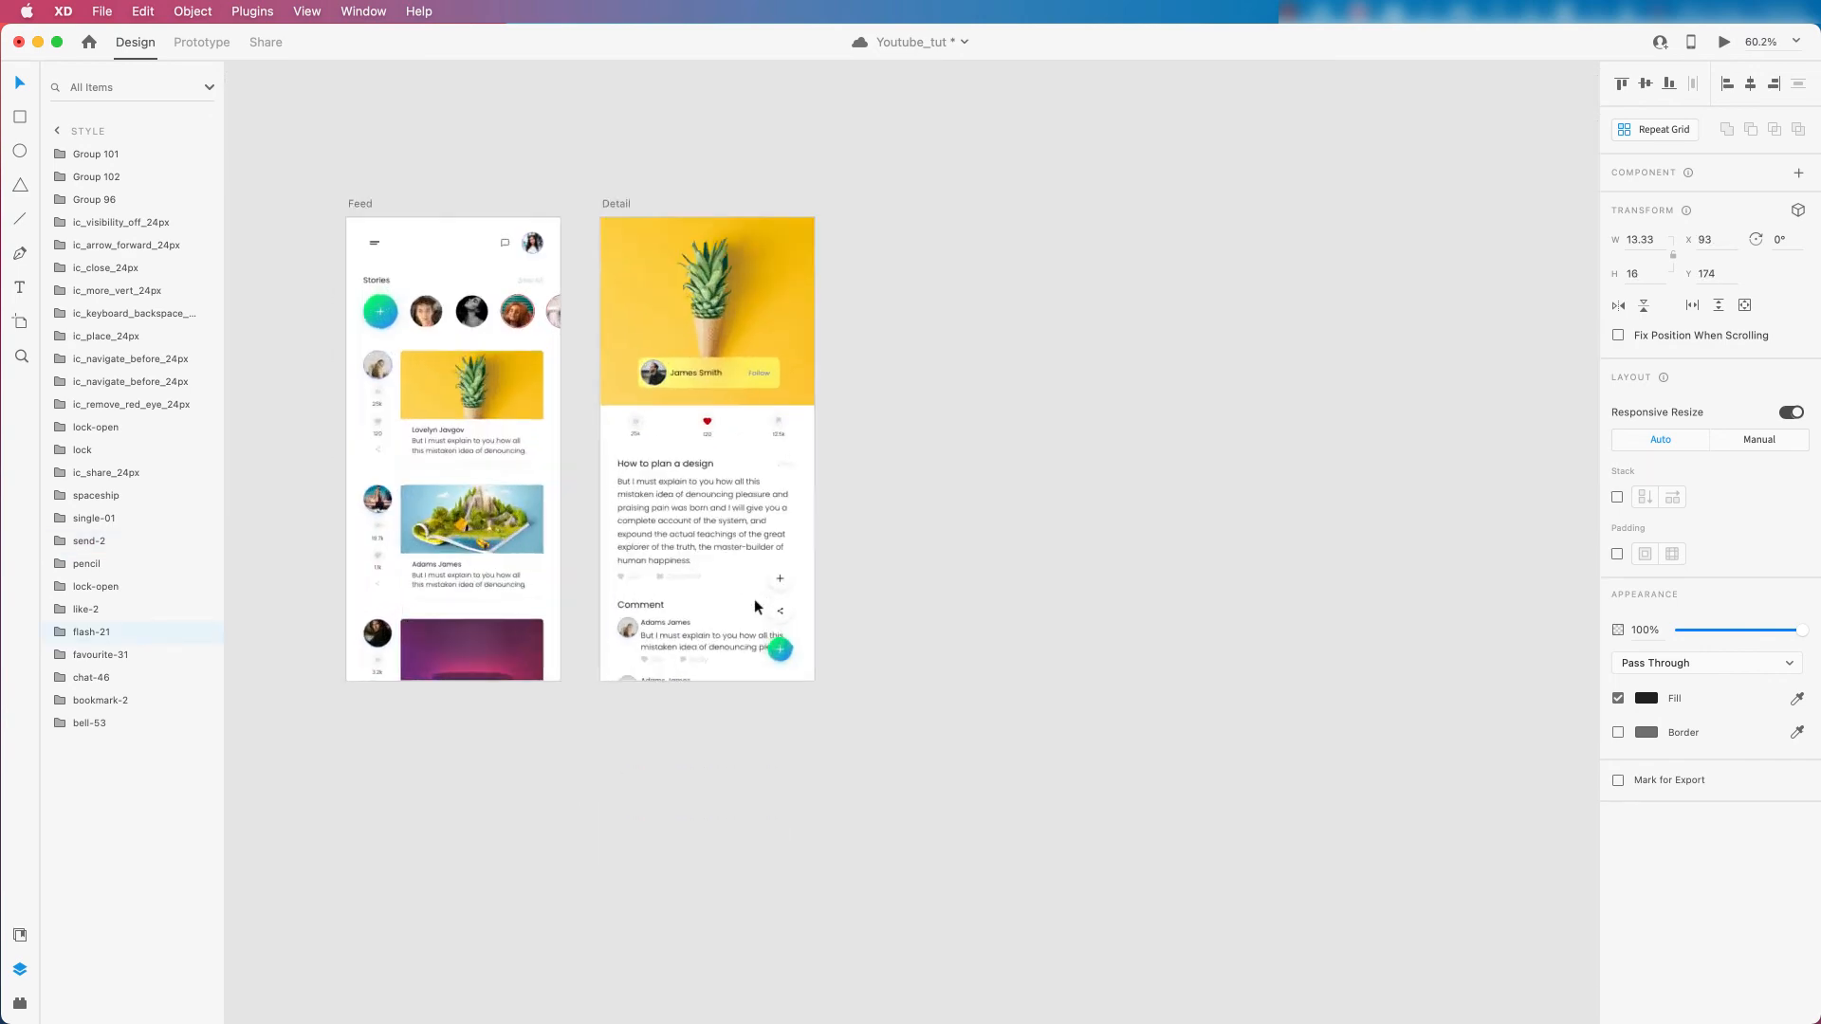
pyautogui.scroll(3, 822, 548)
pyautogui.doubleClick(822, 550)
pyautogui.click(813, 557)
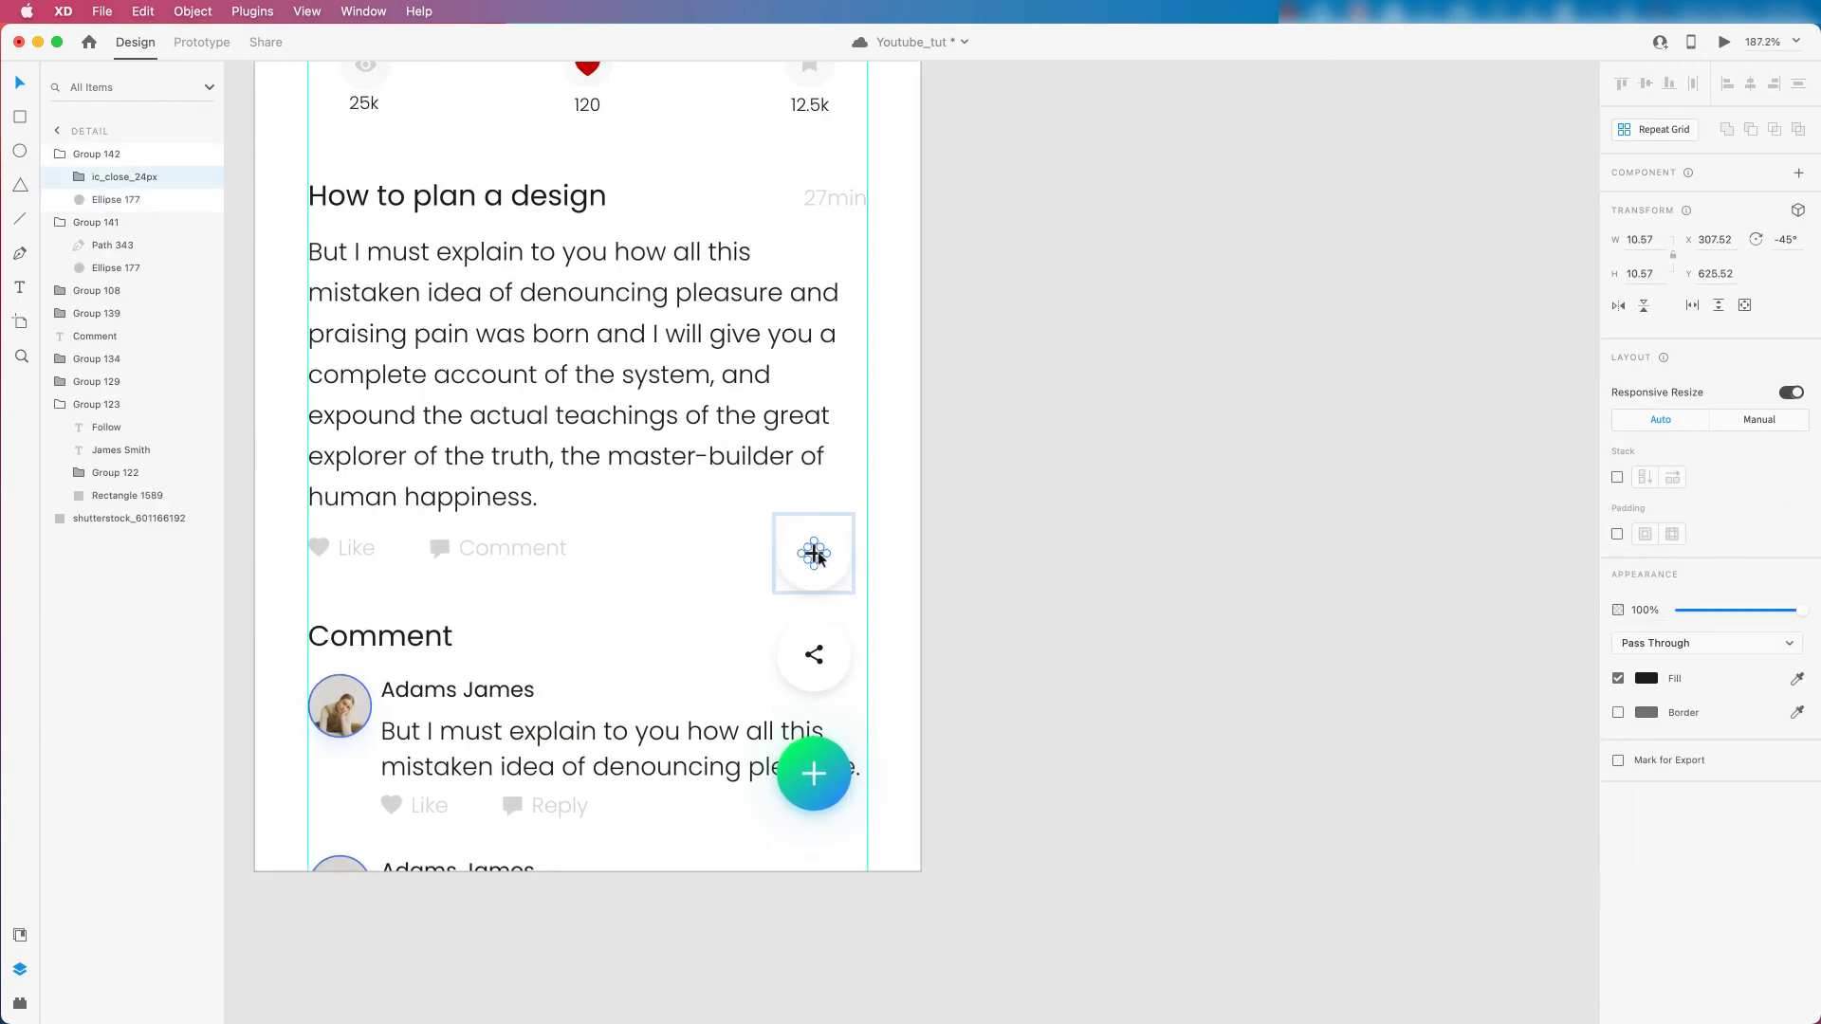
pyautogui.press('super+v')
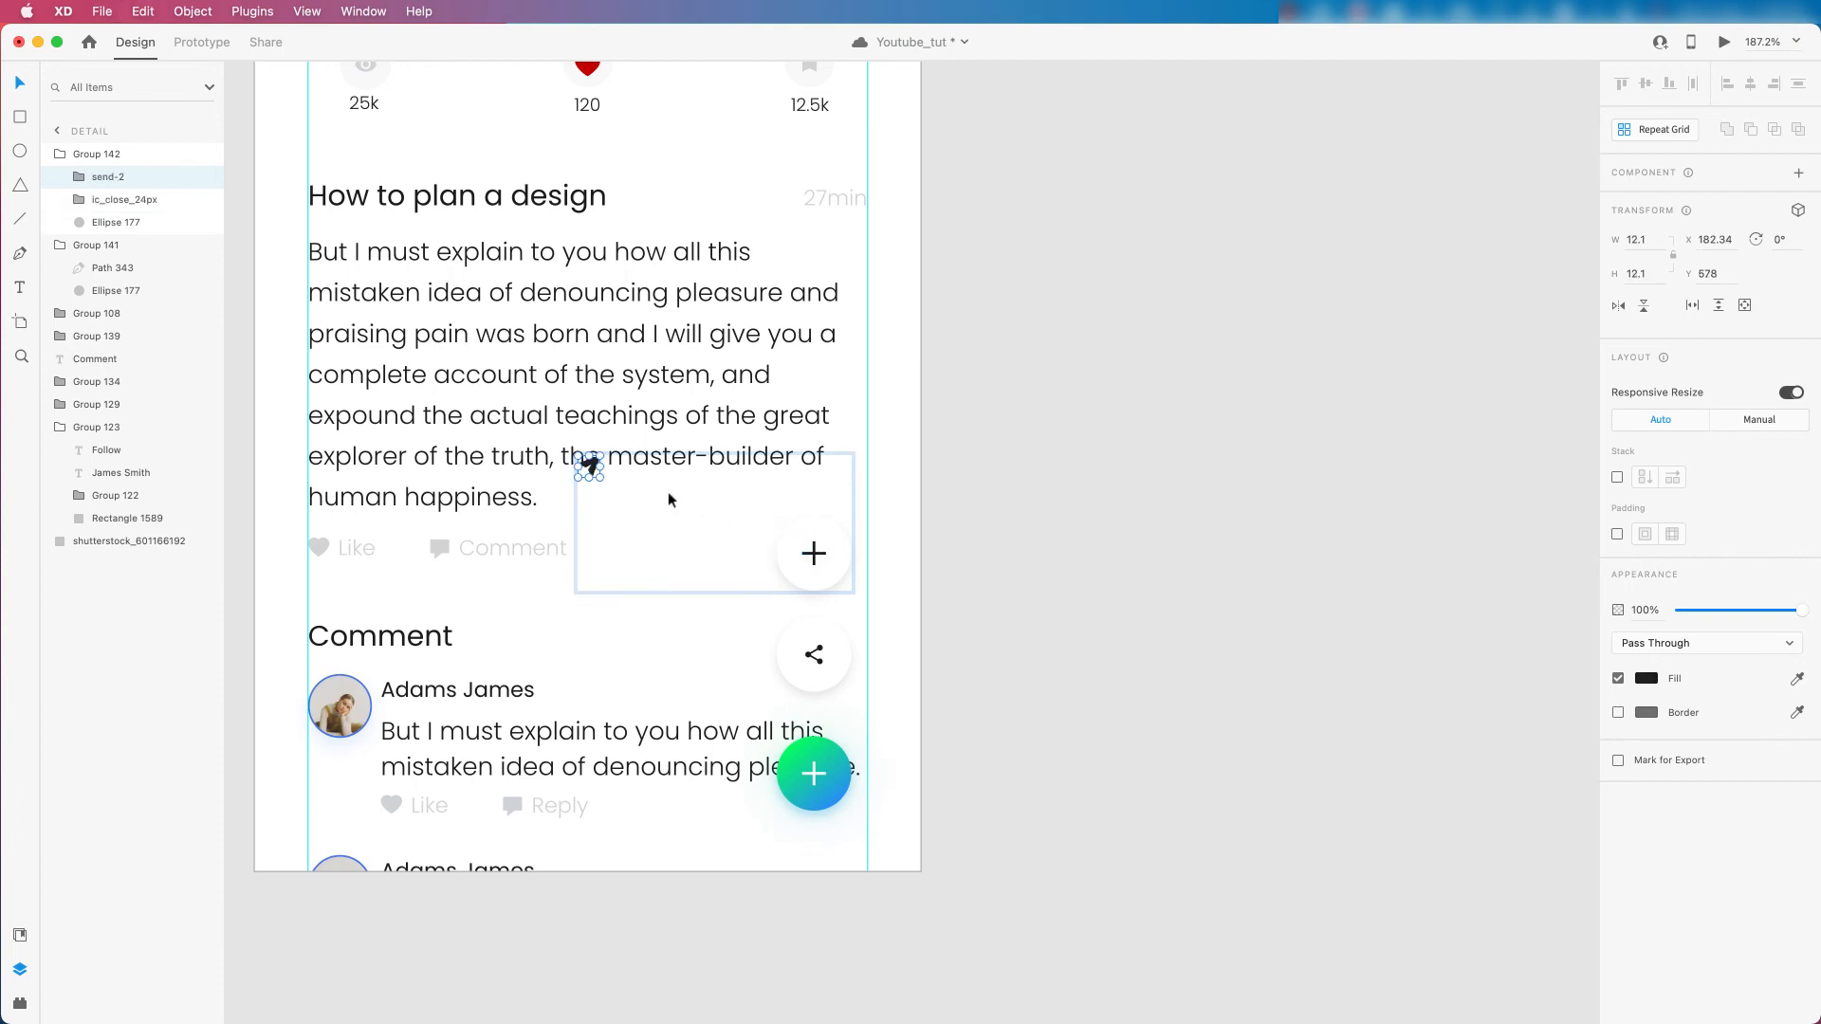
# Move the paper-plane icon into the upper white circle and delete that button's plus icon.
pyautogui.moveTo(593, 462); pyautogui.dragTo(823, 562)
pyautogui.scroll(5, 814, 569)
pyautogui.click(815, 574)
pyautogui.press('Delete')
# Give the paper-plane icon a near-black fill and center it in its white circle at X 307.43, Y 627.95.
pyautogui.press('Down')
pyautogui.press('Down')
pyautogui.click(1646, 678)
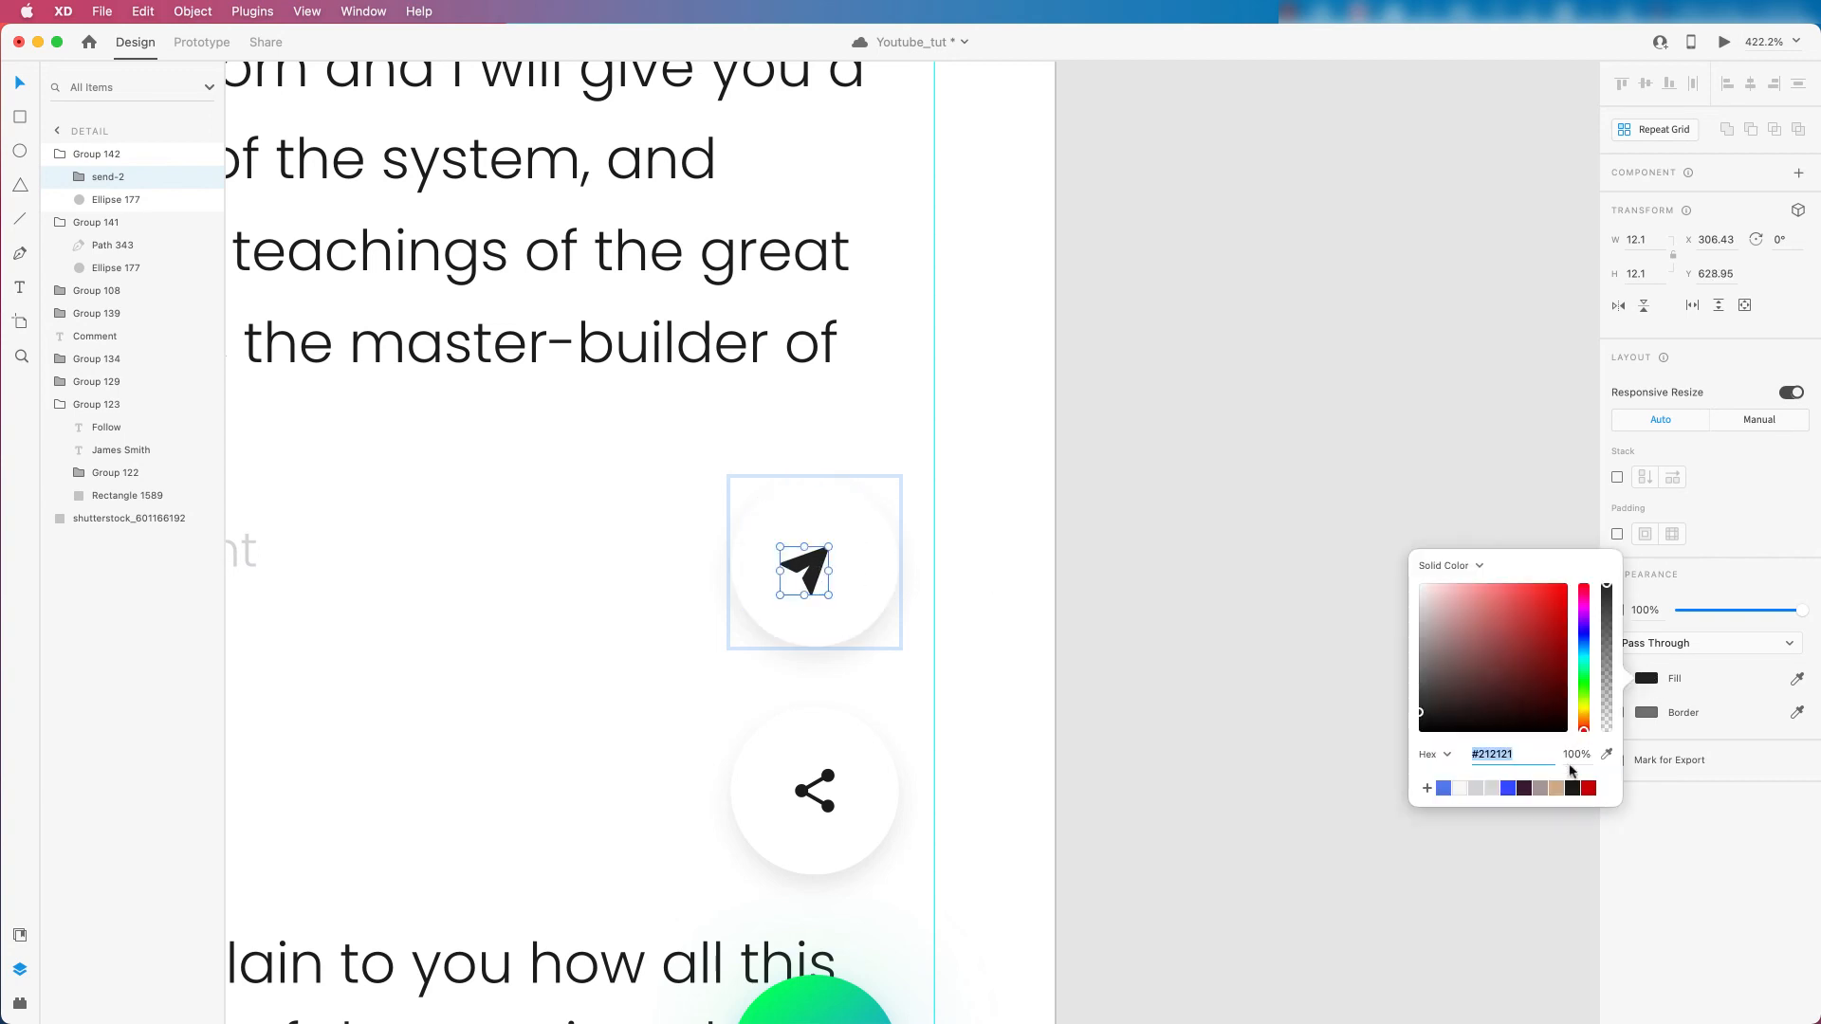
pyautogui.click(822, 572)
pyautogui.moveTo(822, 572); pyautogui.dragTo(828, 573)
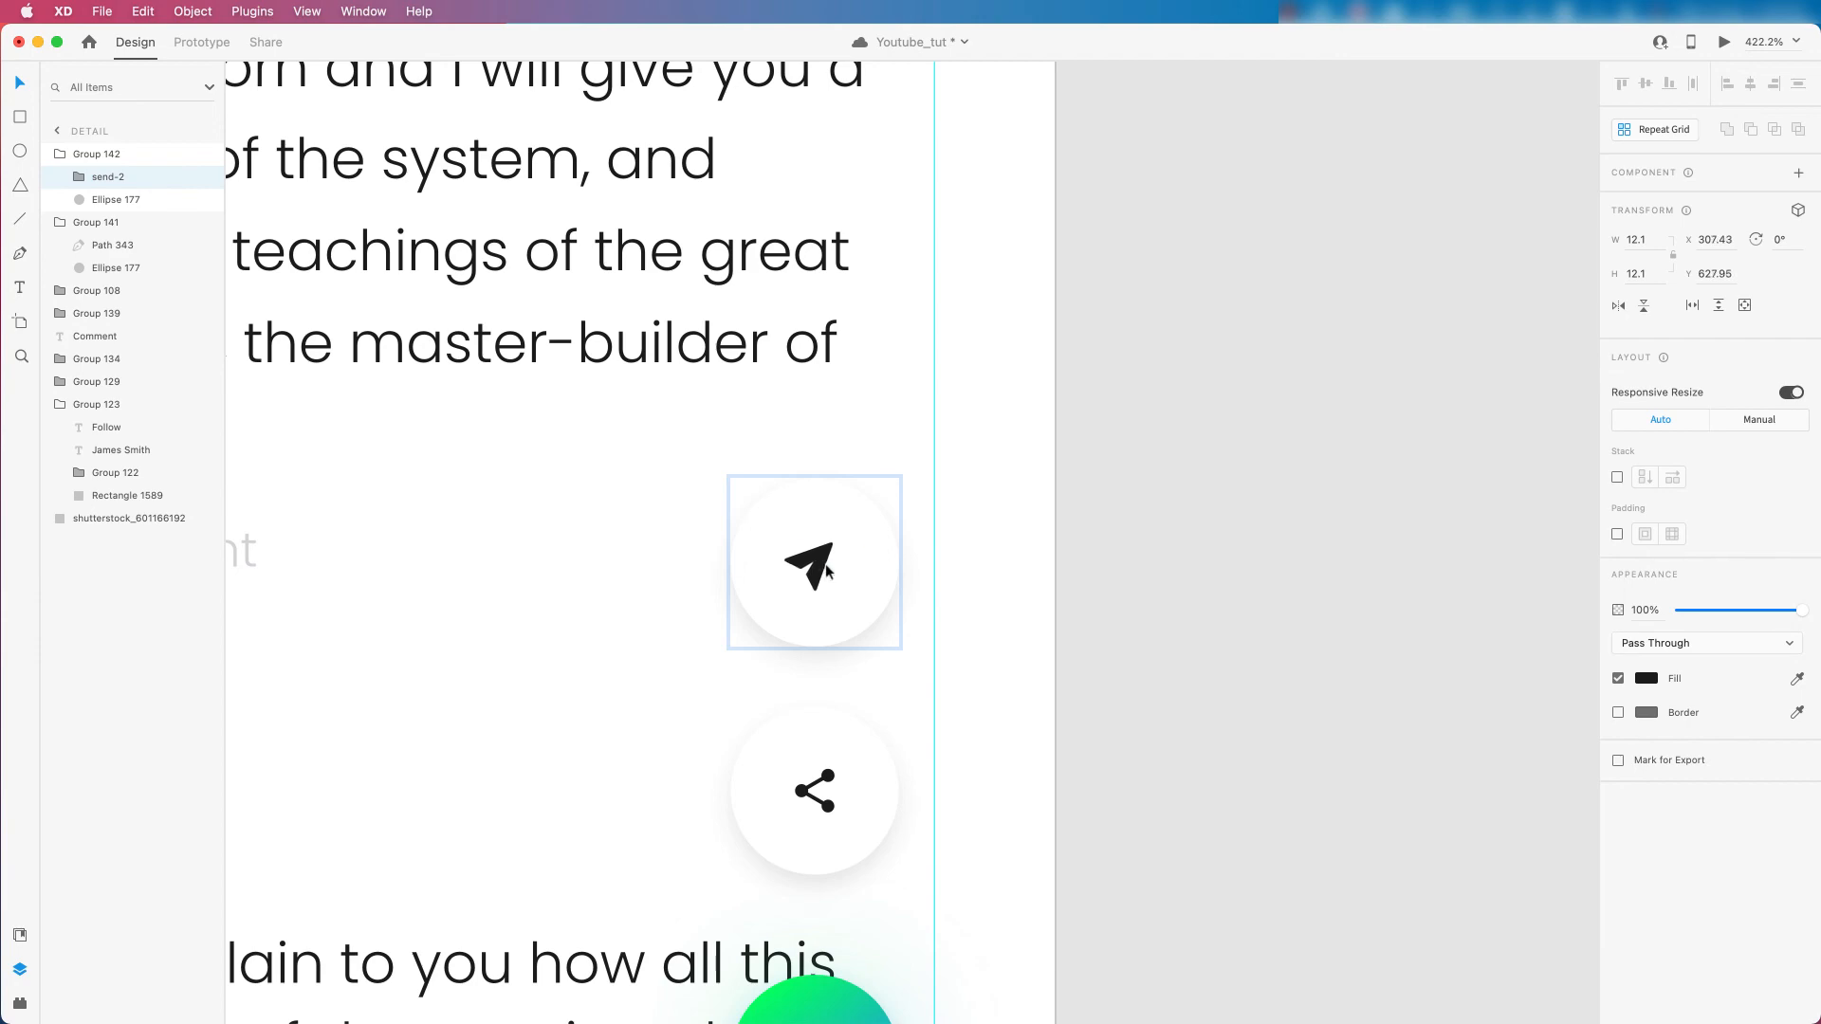
pyautogui.click(1107, 556)
pyautogui.scroll(-6, 990, 539)
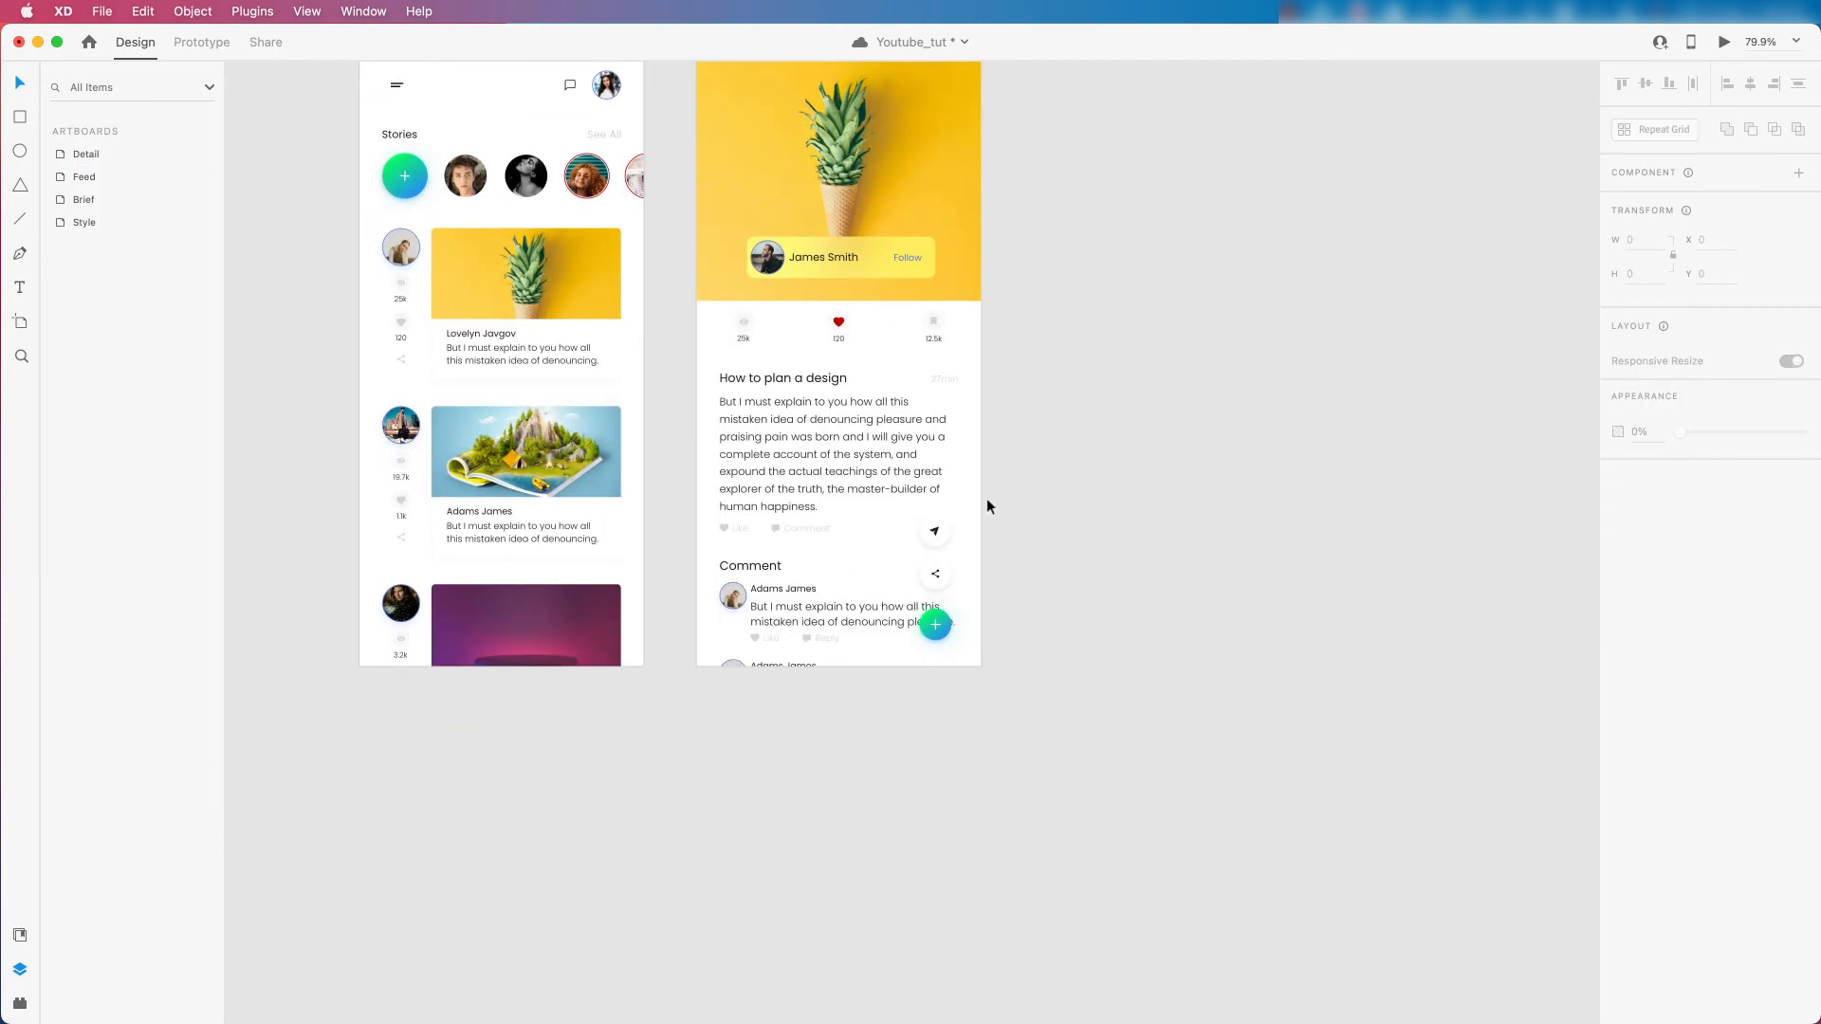
pyautogui.scroll(4, 971, 550)
pyautogui.click(891, 515)
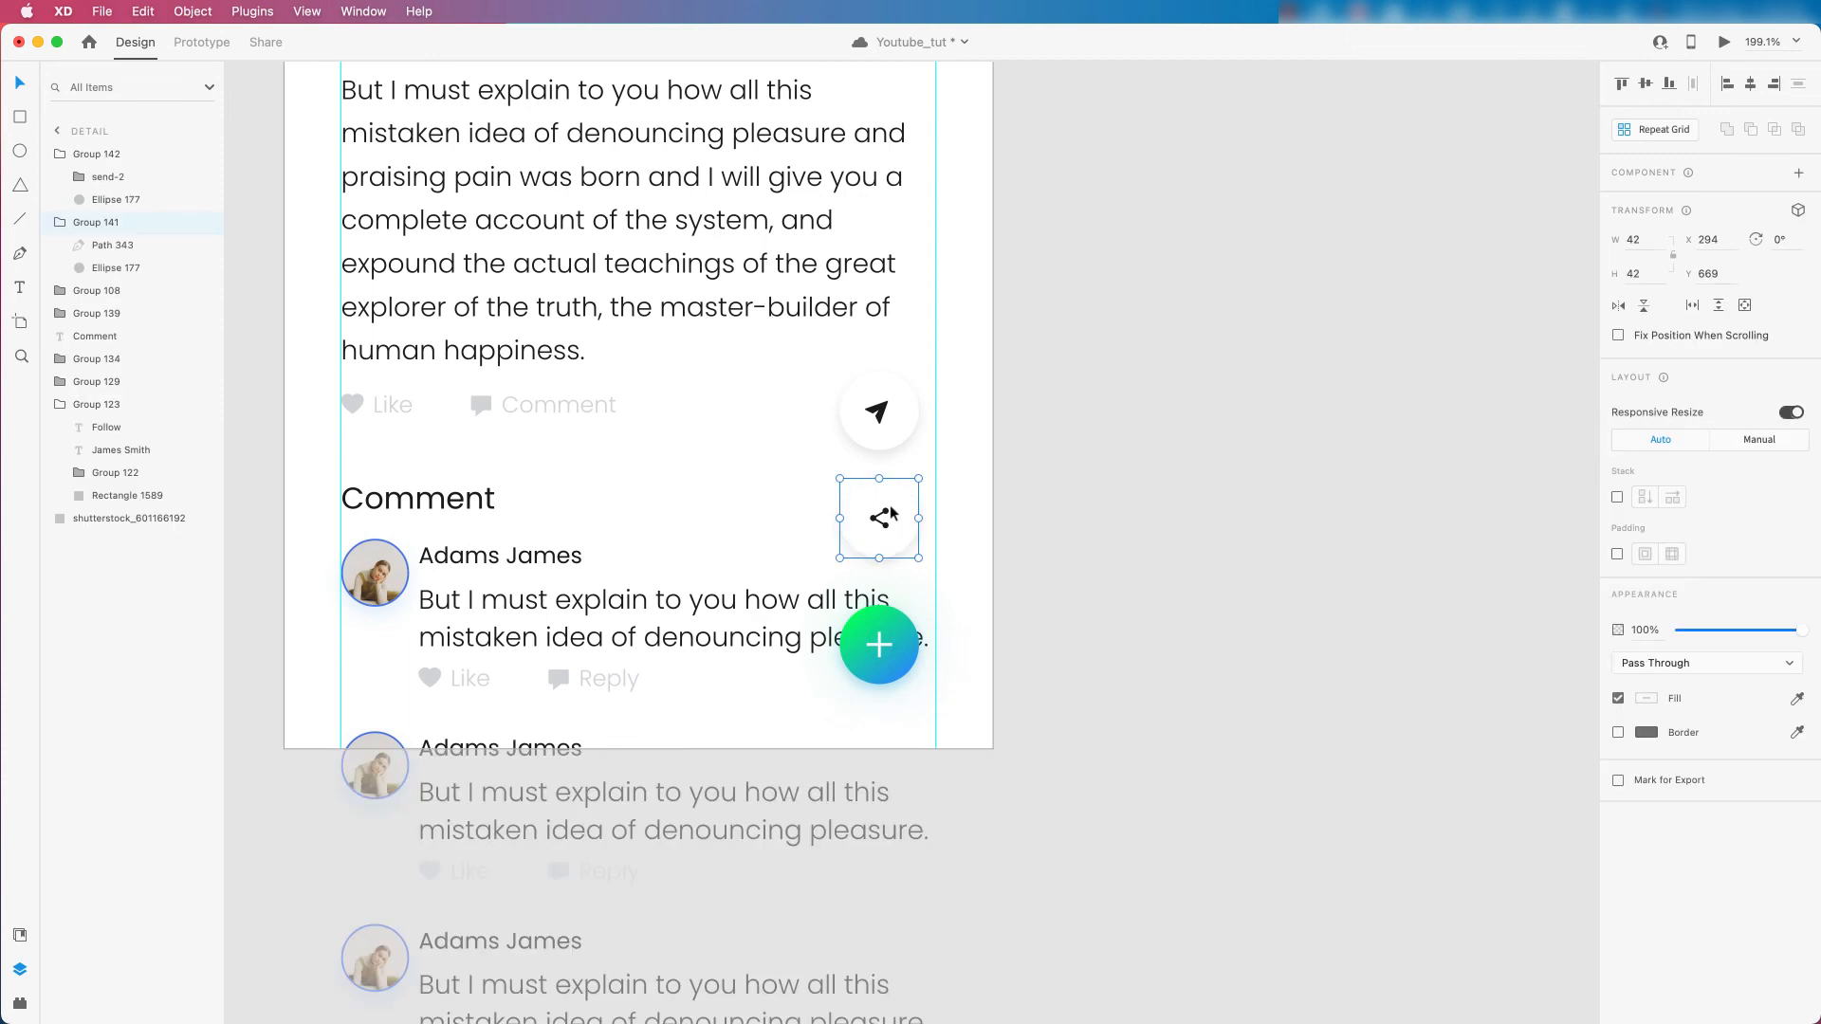
pyautogui.keyDown('shift'); pyautogui.click(881, 427); pyautogui.keyUp('shift')
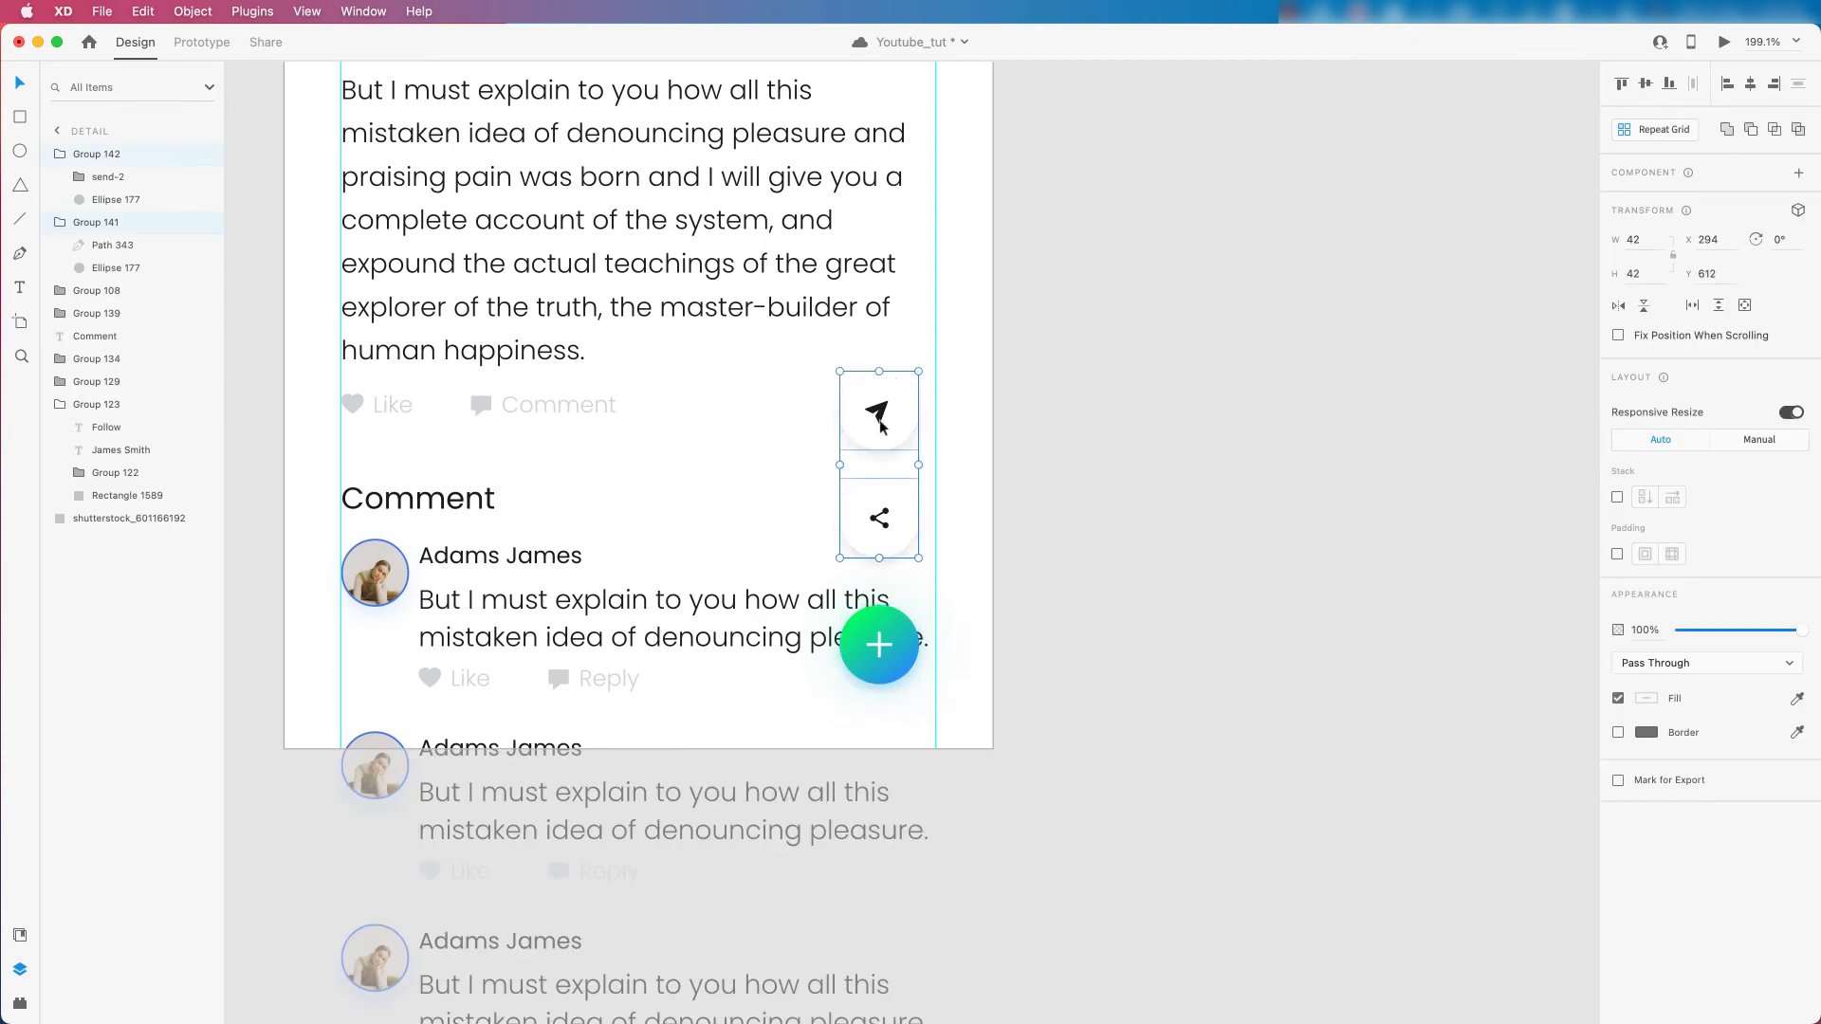
pyautogui.click(1090, 525)
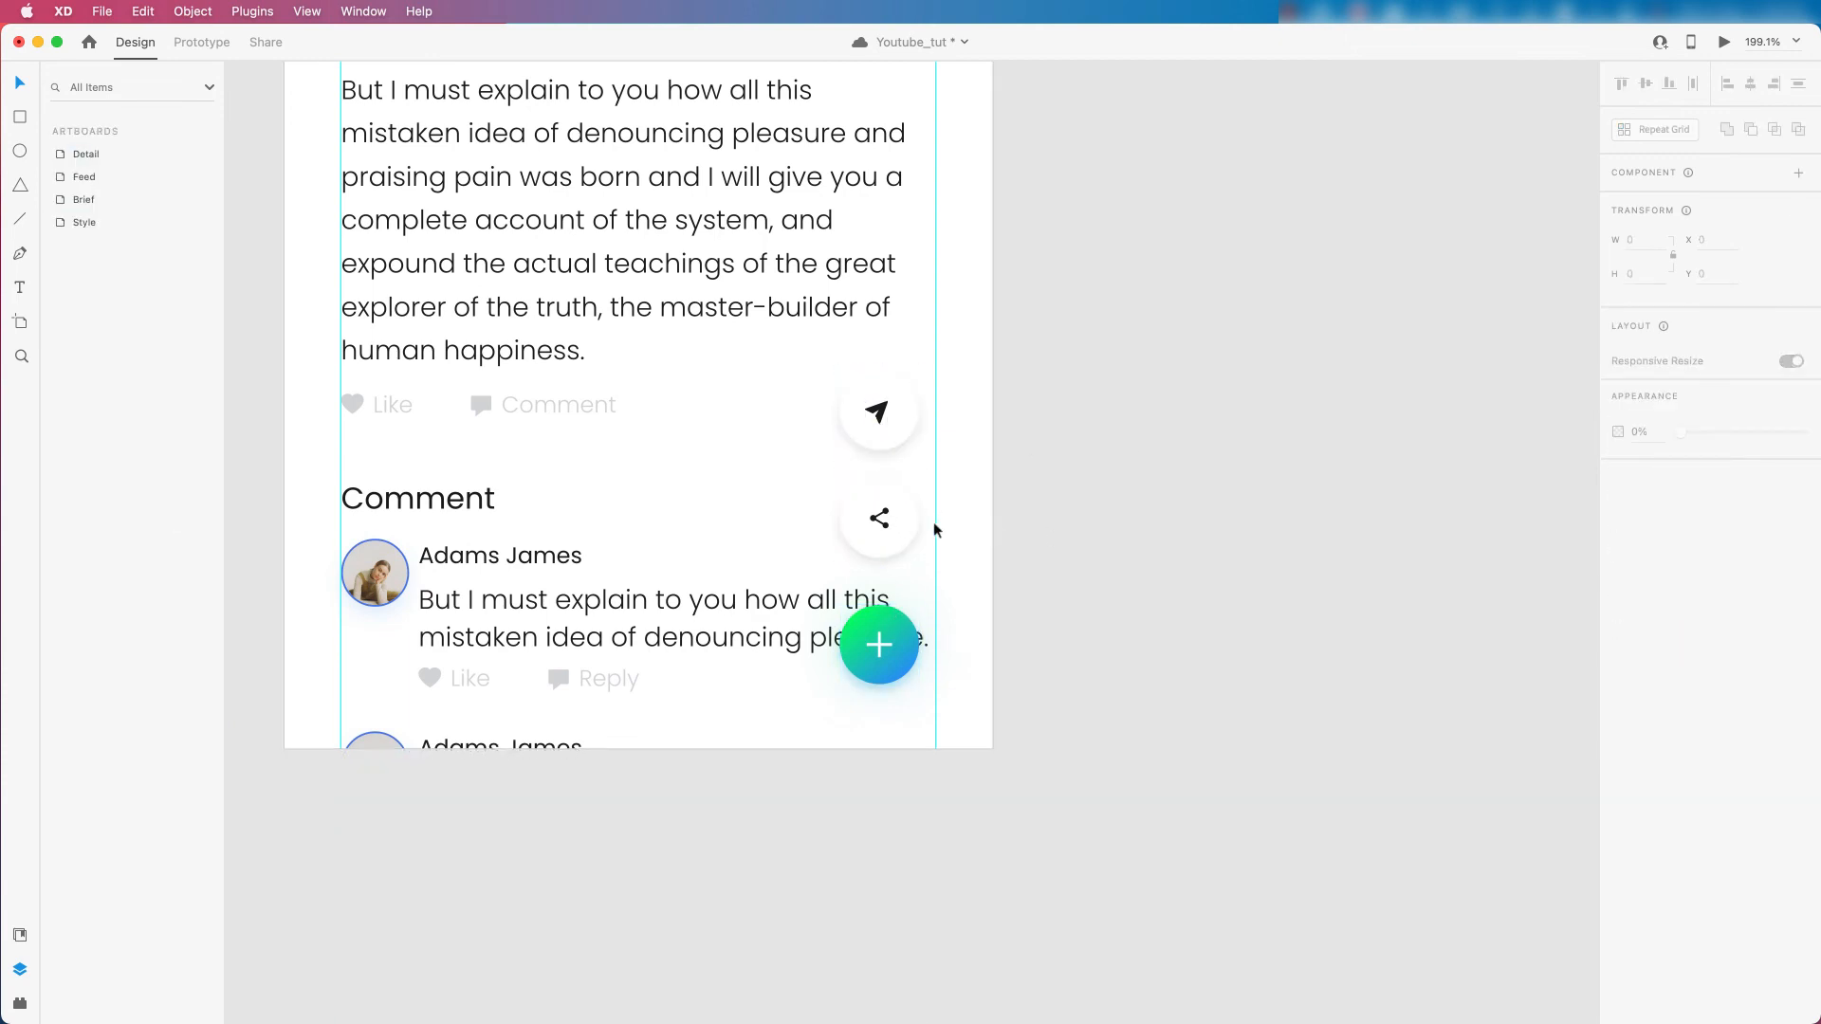
# Try rotating the green plus button 45° into a close symbol, and return its rotation to 0°.
pyautogui.click(885, 645)
pyautogui.moveTo(923, 683); pyautogui.dragTo(879, 693)
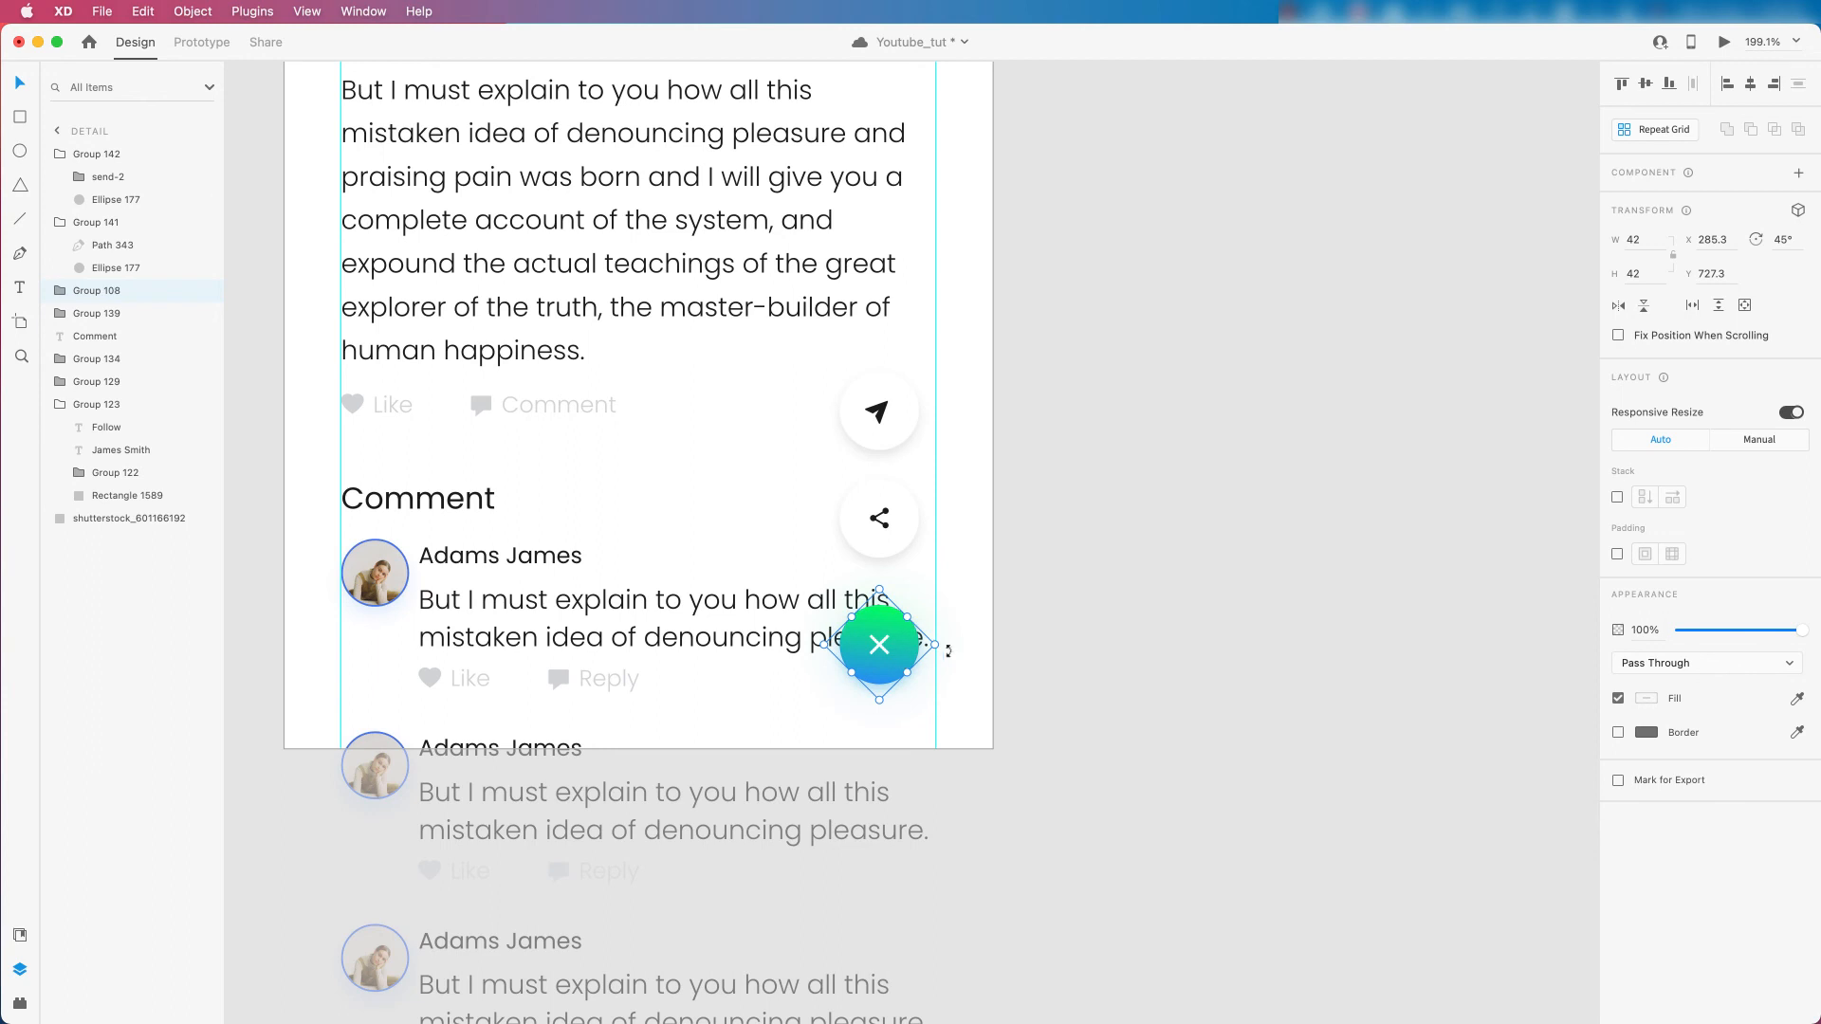
pyautogui.moveTo(939, 645); pyautogui.dragTo(922, 596)
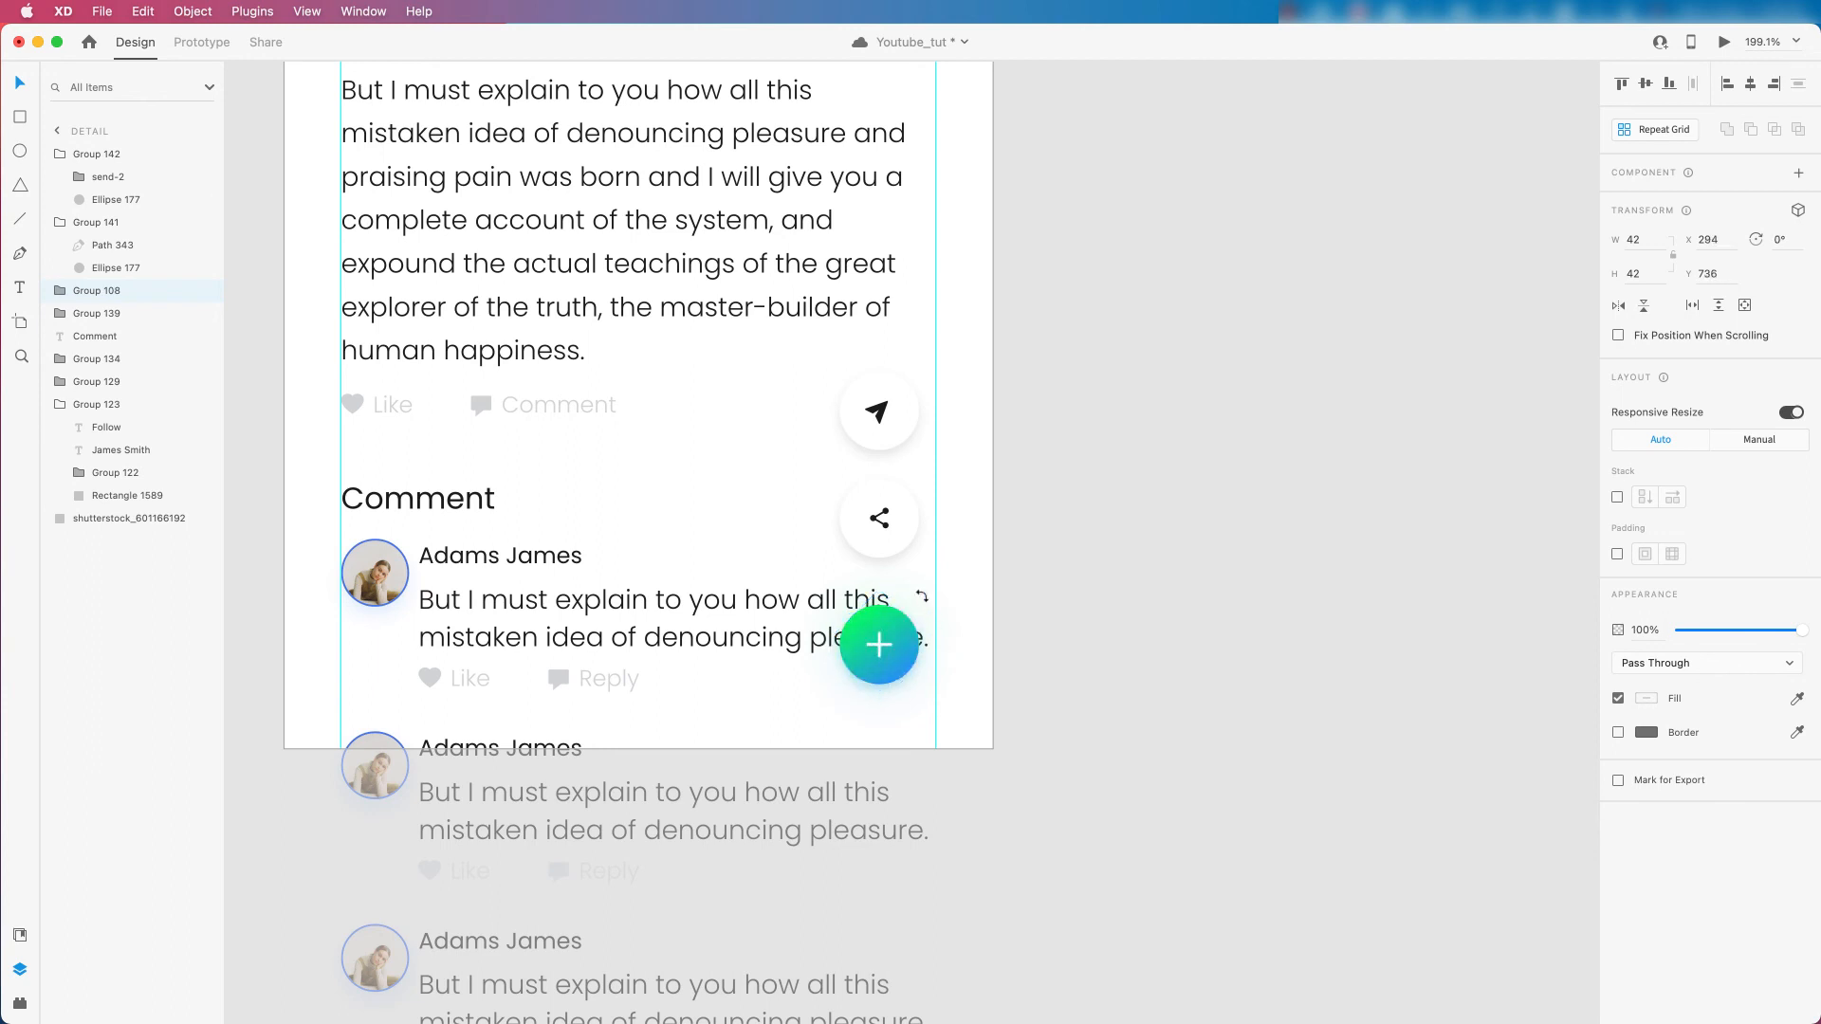
# Stack the paper-plane and share buttons as one group over the green plus button at X 294, Y 736.
pyautogui.click(879, 420)
pyautogui.moveTo(879, 419); pyautogui.dragTo(879, 529)
pyautogui.moveTo(1054, 500); pyautogui.dragTo(877, 522)
pyautogui.scroll(3, 892, 509)
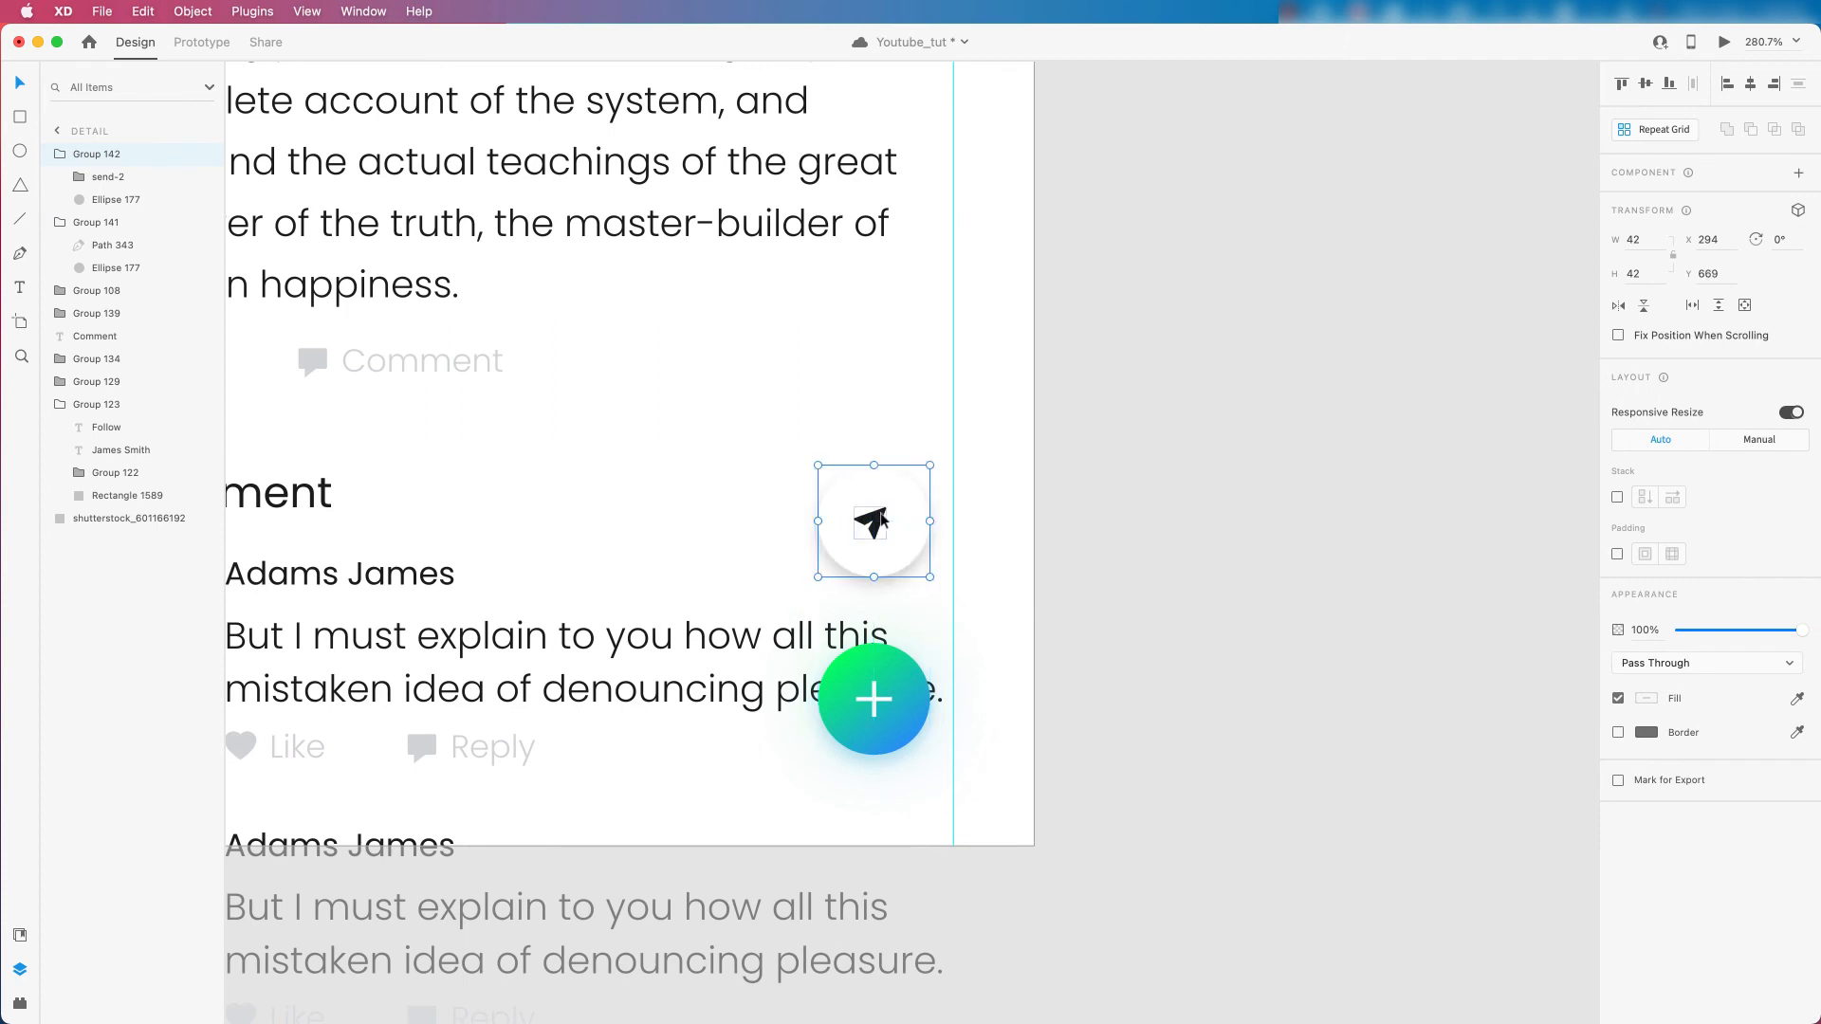
pyautogui.moveTo(1078, 520); pyautogui.dragTo(870, 699)
pyautogui.press('super+g')
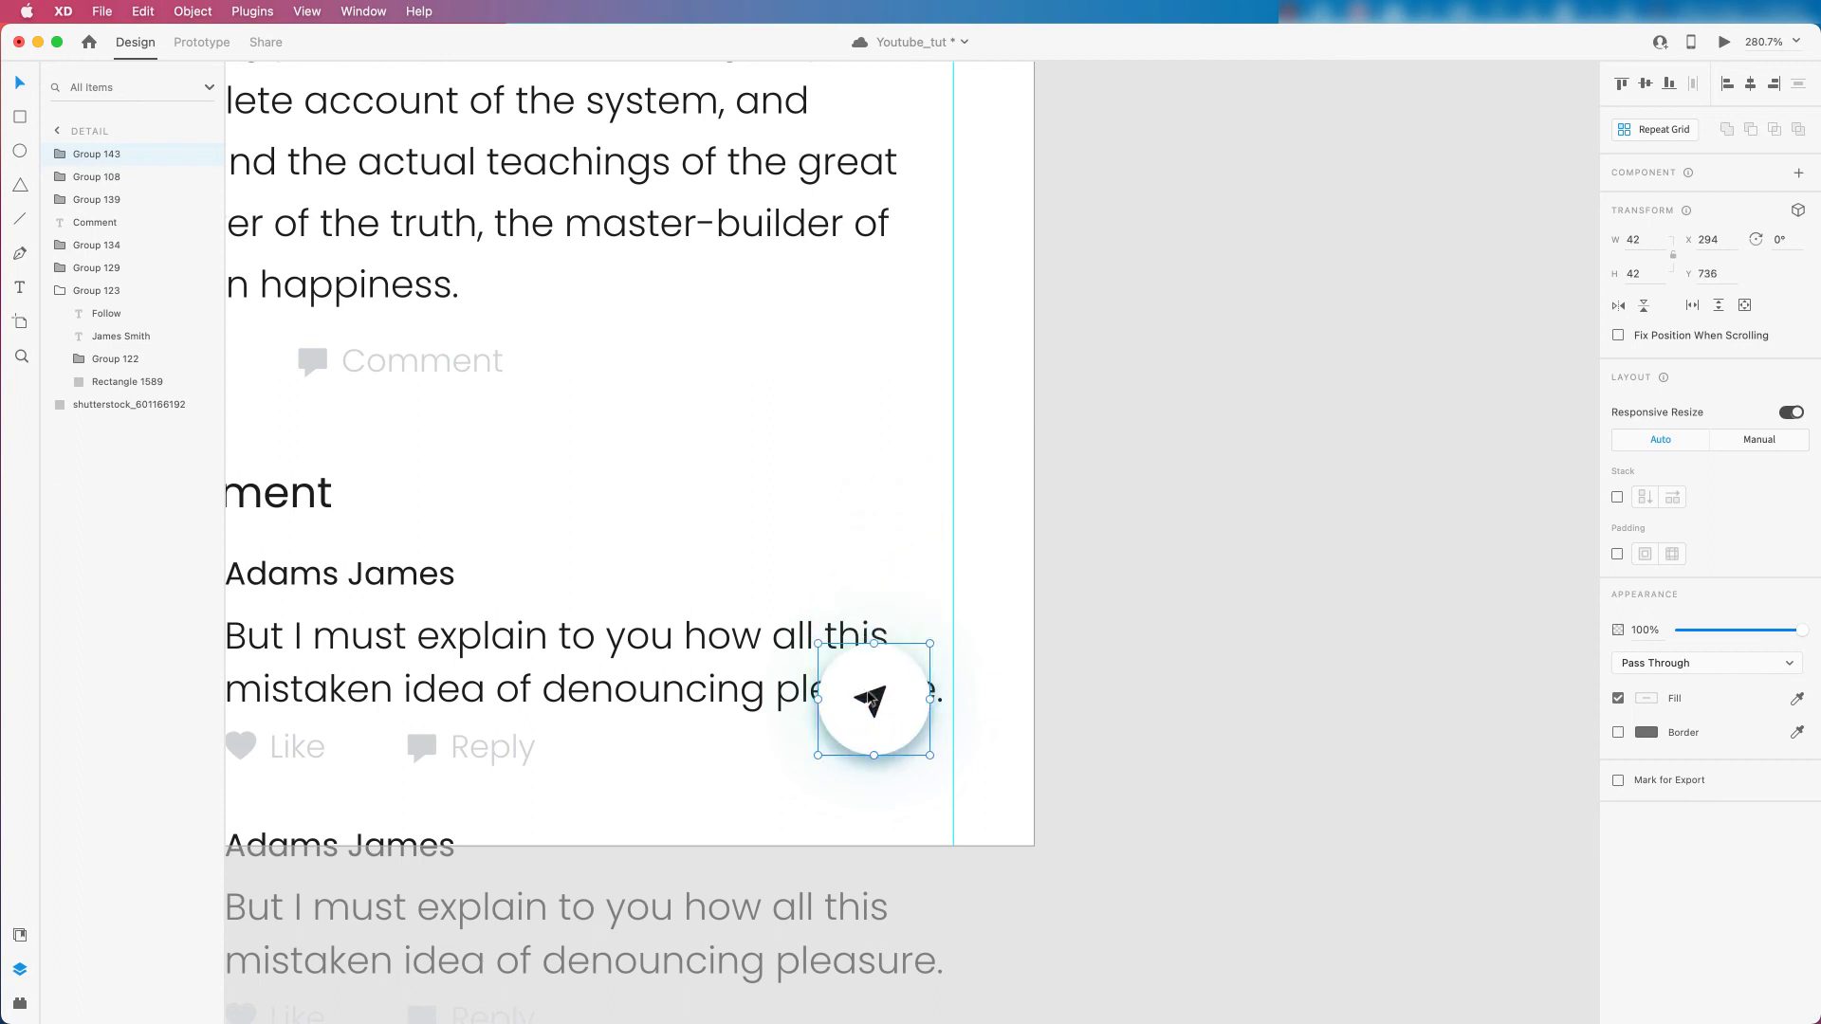
pyautogui.click(92, 201)
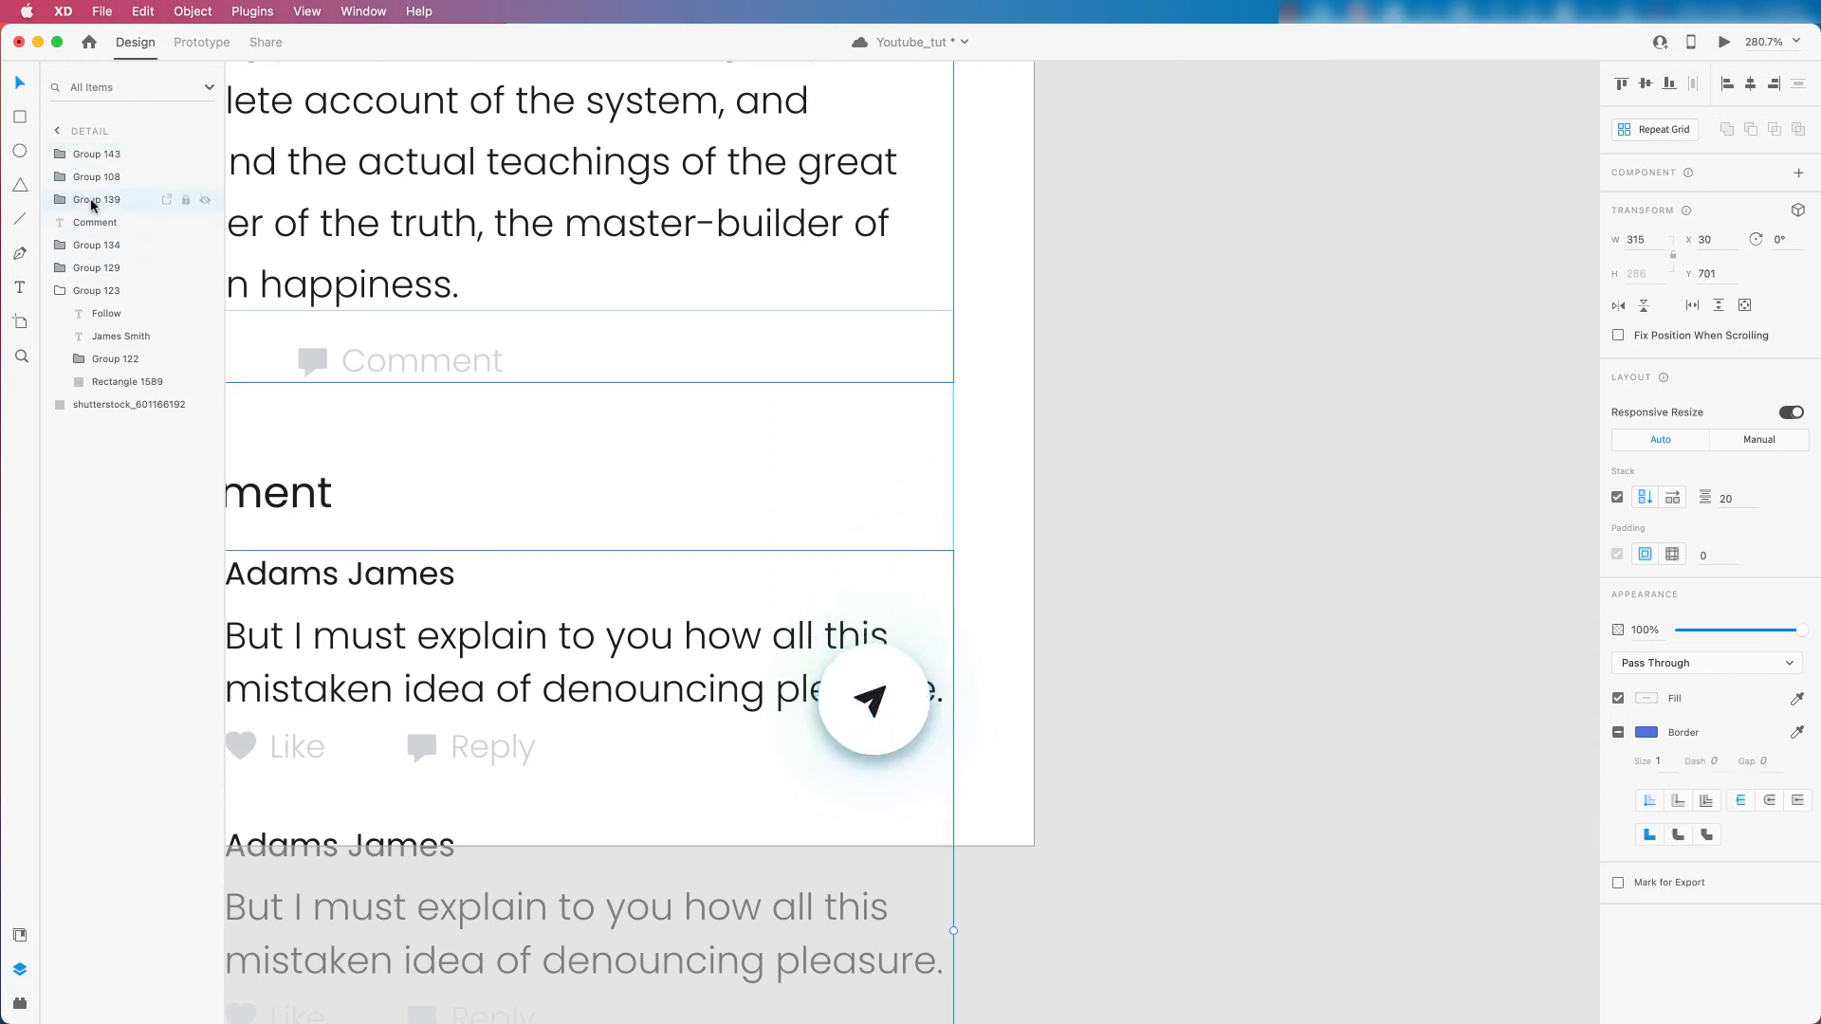
pyautogui.click(62, 294)
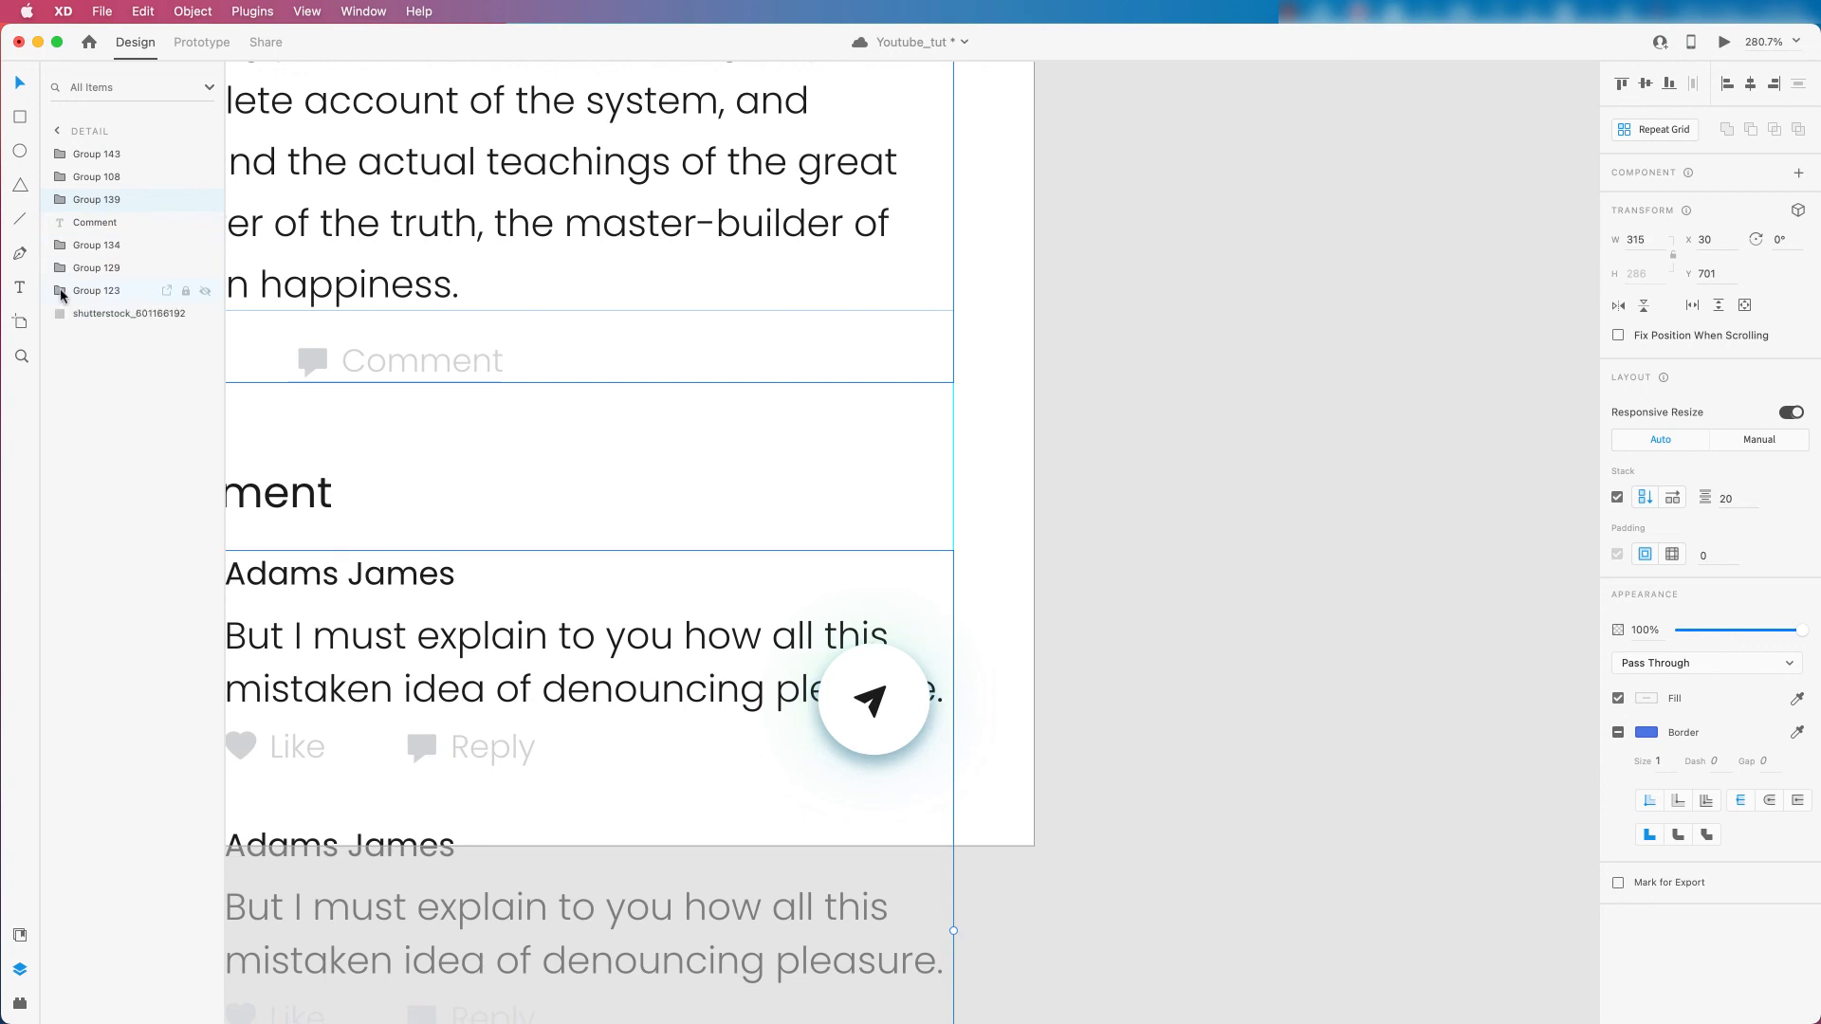
pyautogui.click(92, 245)
pyautogui.moveTo(1141, 749); pyautogui.dragTo(676, 612)
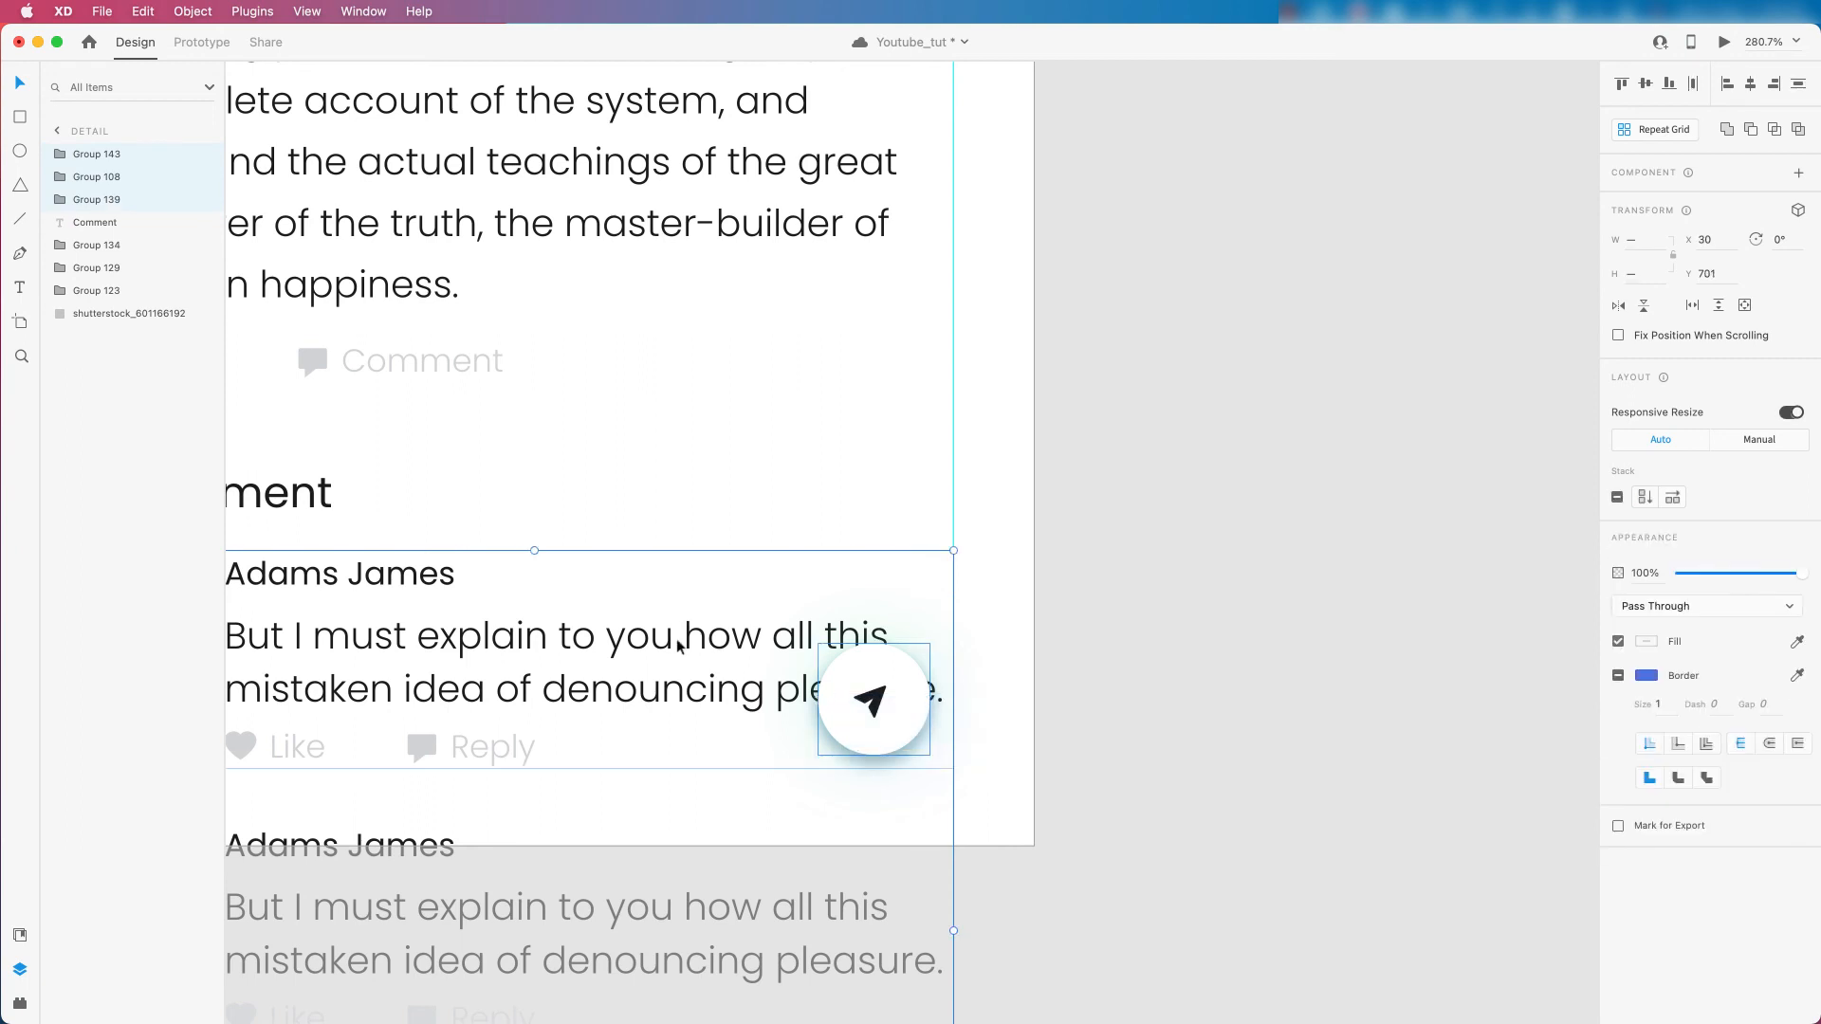
# Undo the white button group's move onto the green button and bring the green button's layer to the top of the stack.
pyautogui.click(1175, 713)
pyautogui.click(892, 712)
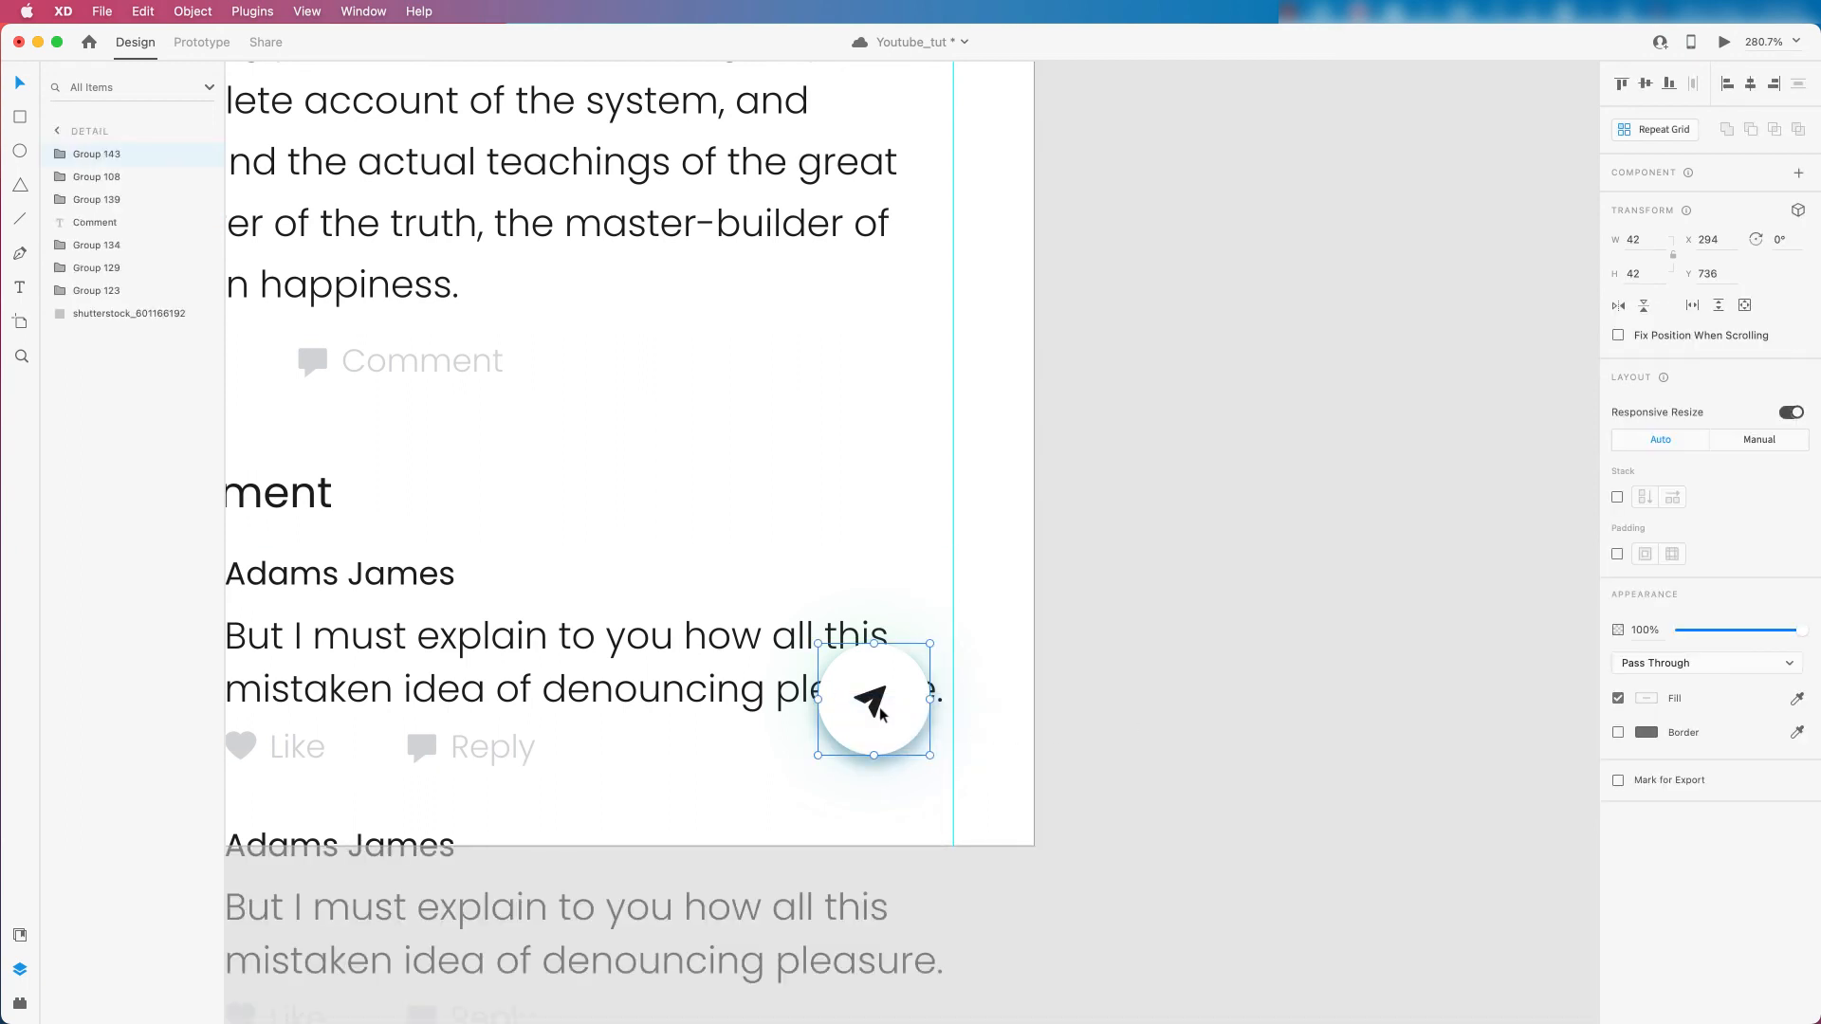
pyautogui.press('super+z')
pyautogui.click(884, 703)
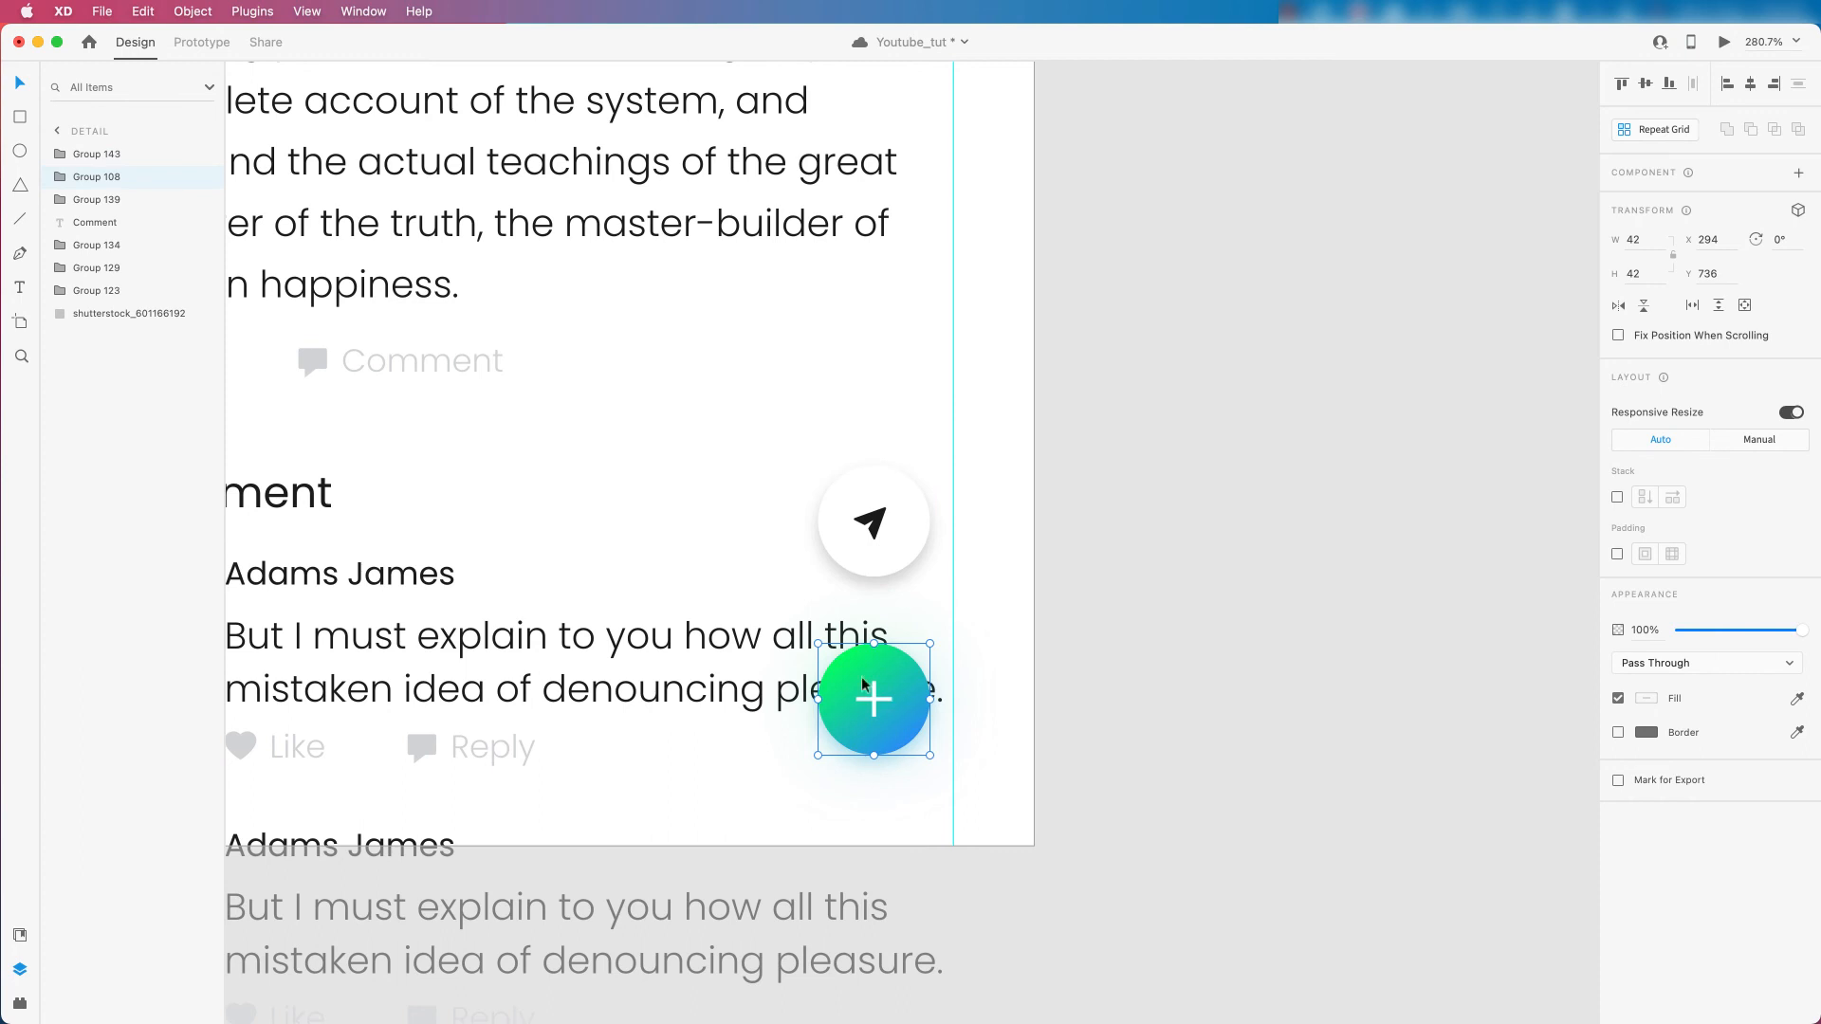
pyautogui.moveTo(86, 180); pyautogui.dragTo(85, 154)
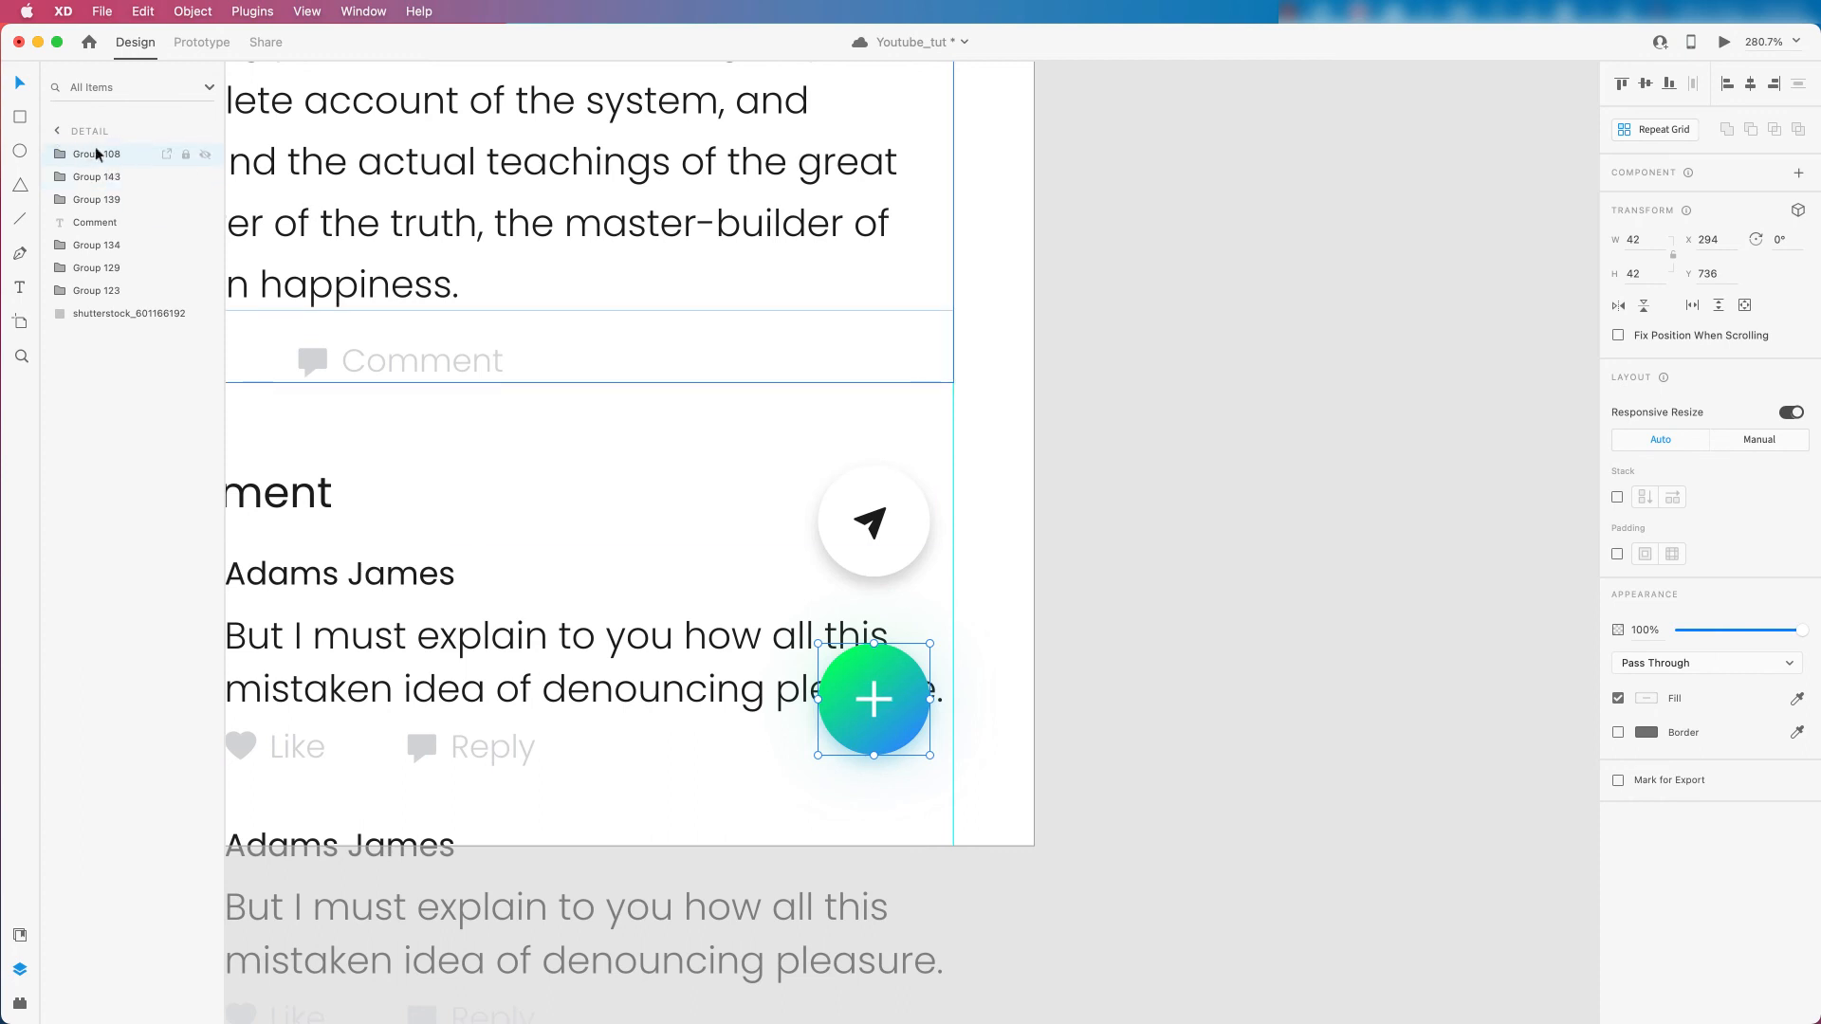
# Move the grouped white buttons behind the green button at Y 736 and set the group's opacity to 0%.
pyautogui.moveTo(880, 515); pyautogui.dragTo(874, 696)
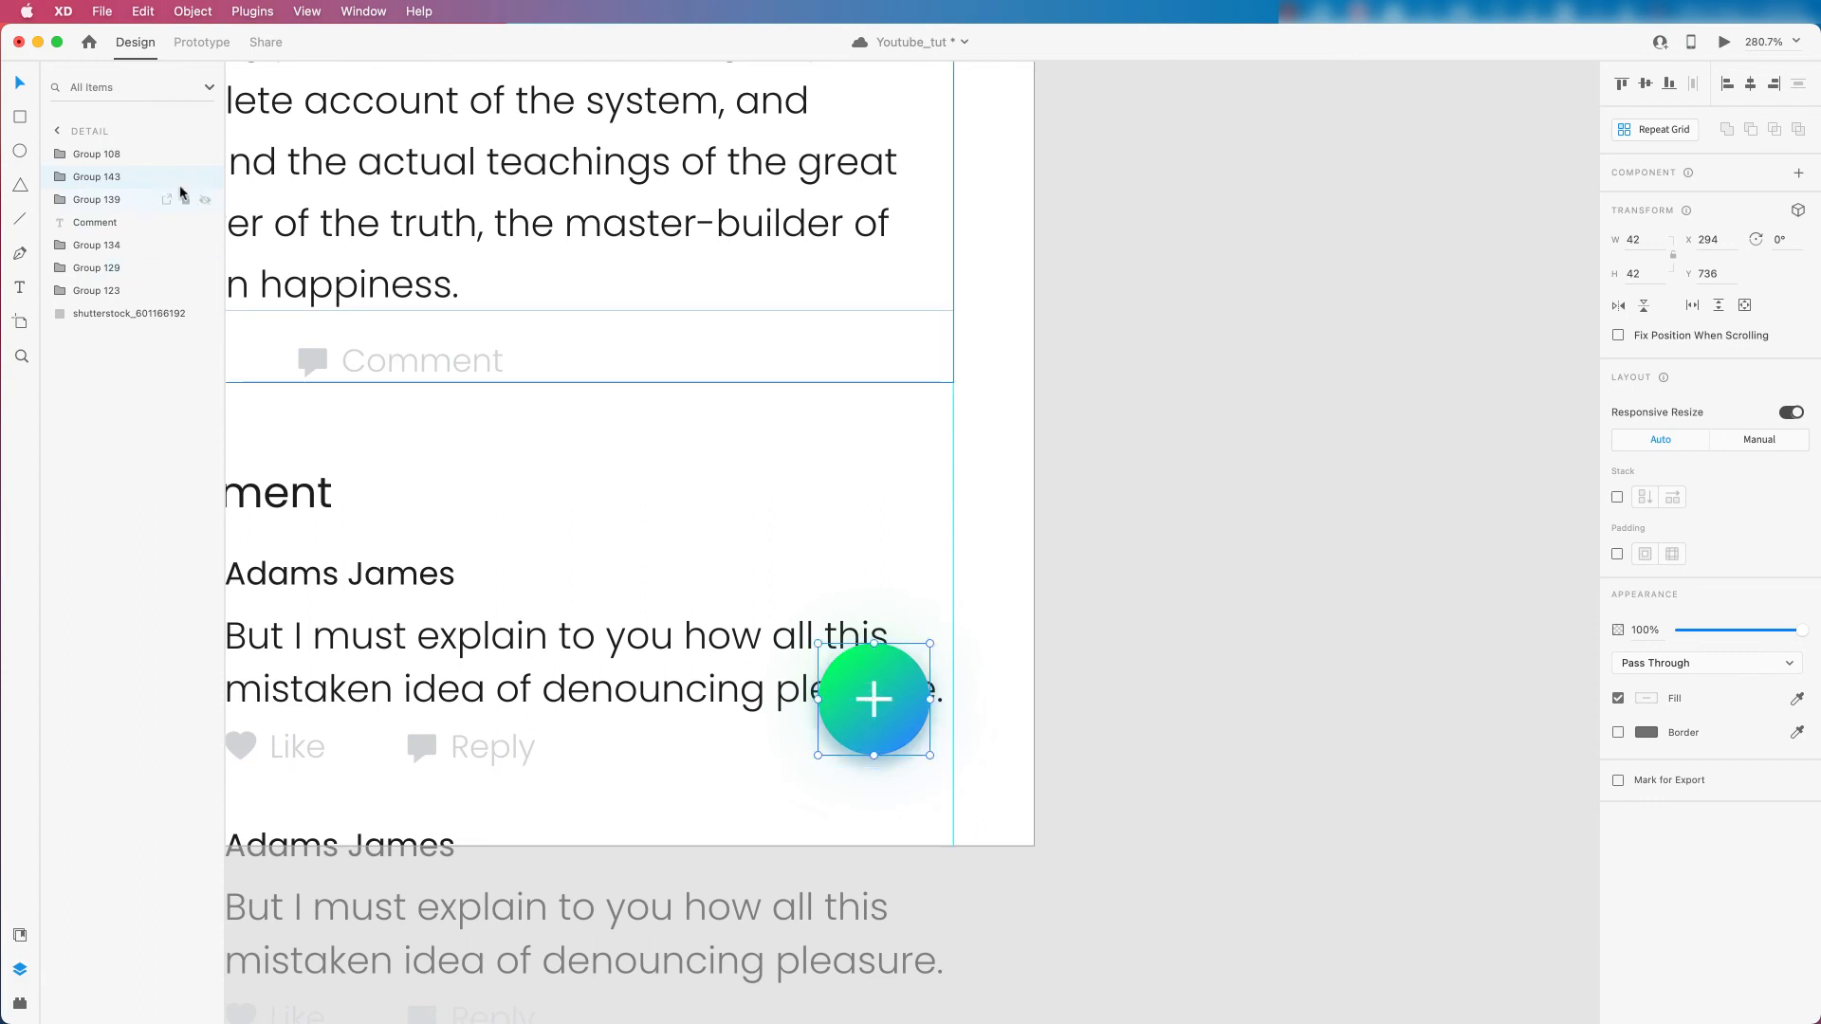
pyautogui.moveTo(1704, 631); pyautogui.dragTo(1595, 633)
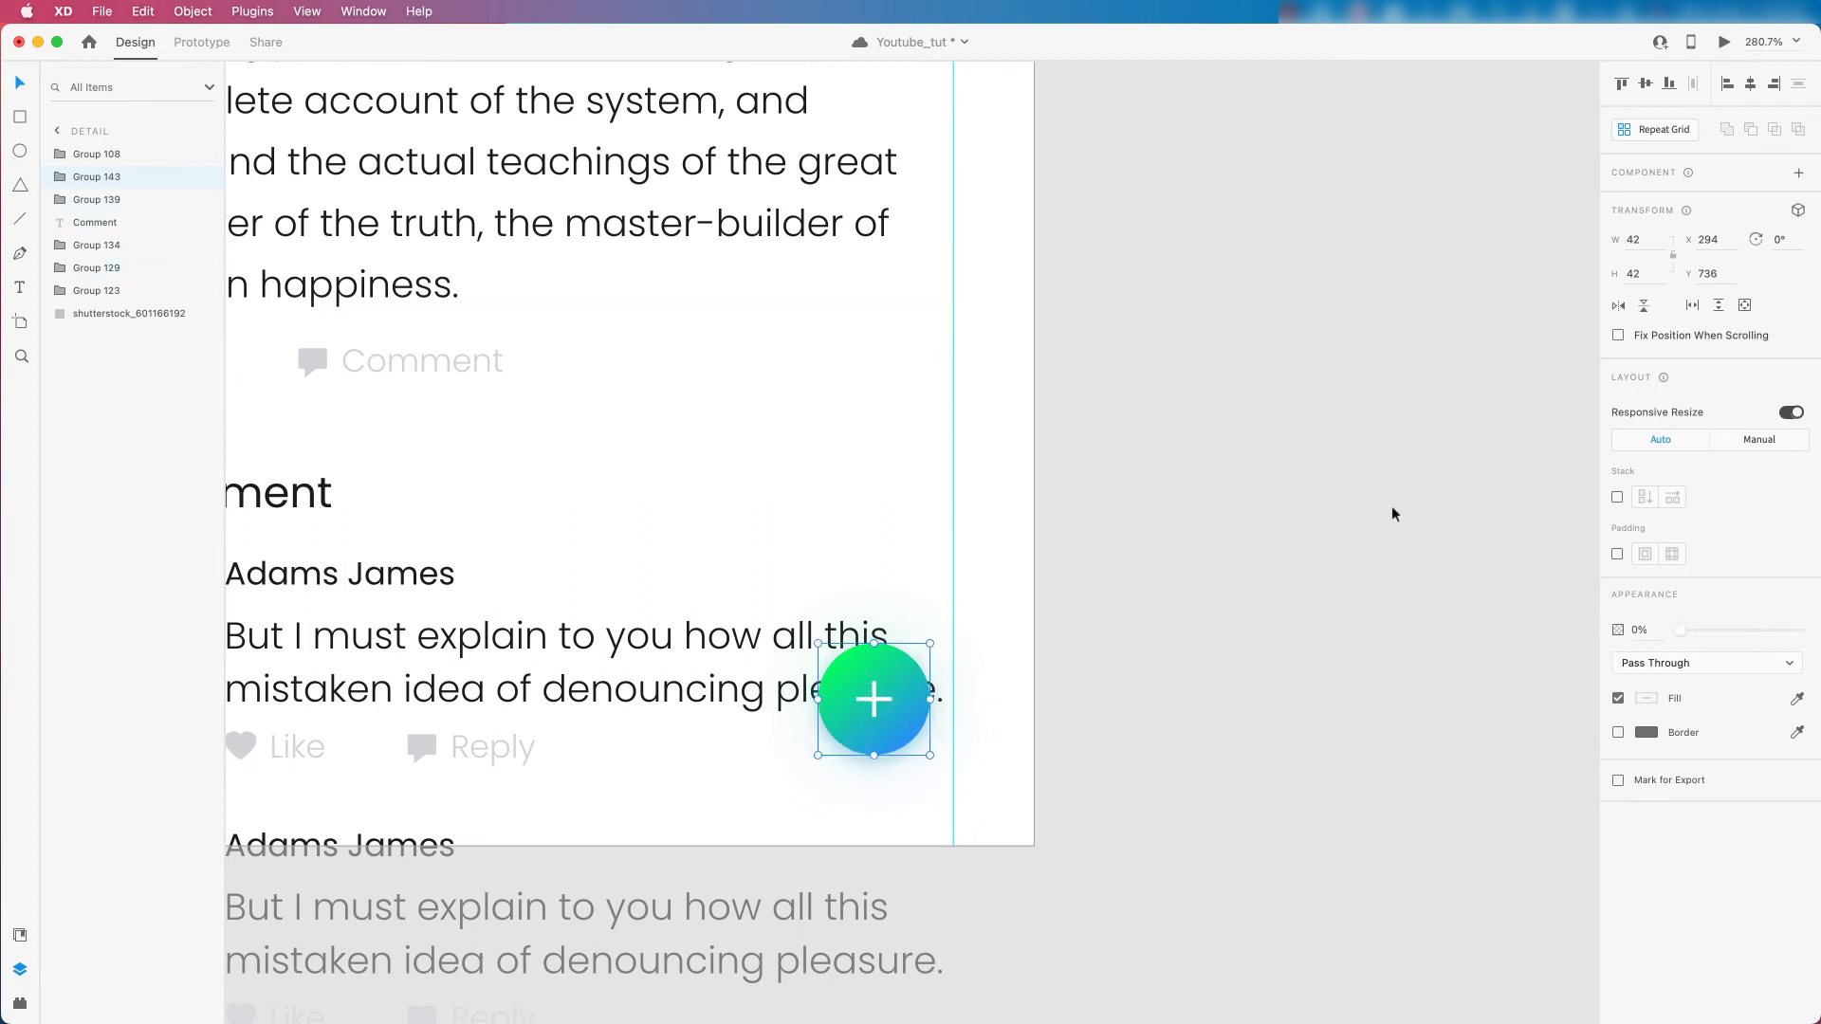
pyautogui.click(1199, 414)
# Hide the vertical guides on the Feed and Detail artboards.
pyautogui.scroll(-5, 1046, 384)
pyautogui.scroll(-5, 1046, 379)
pyautogui.scroll(5, 1142, 268)
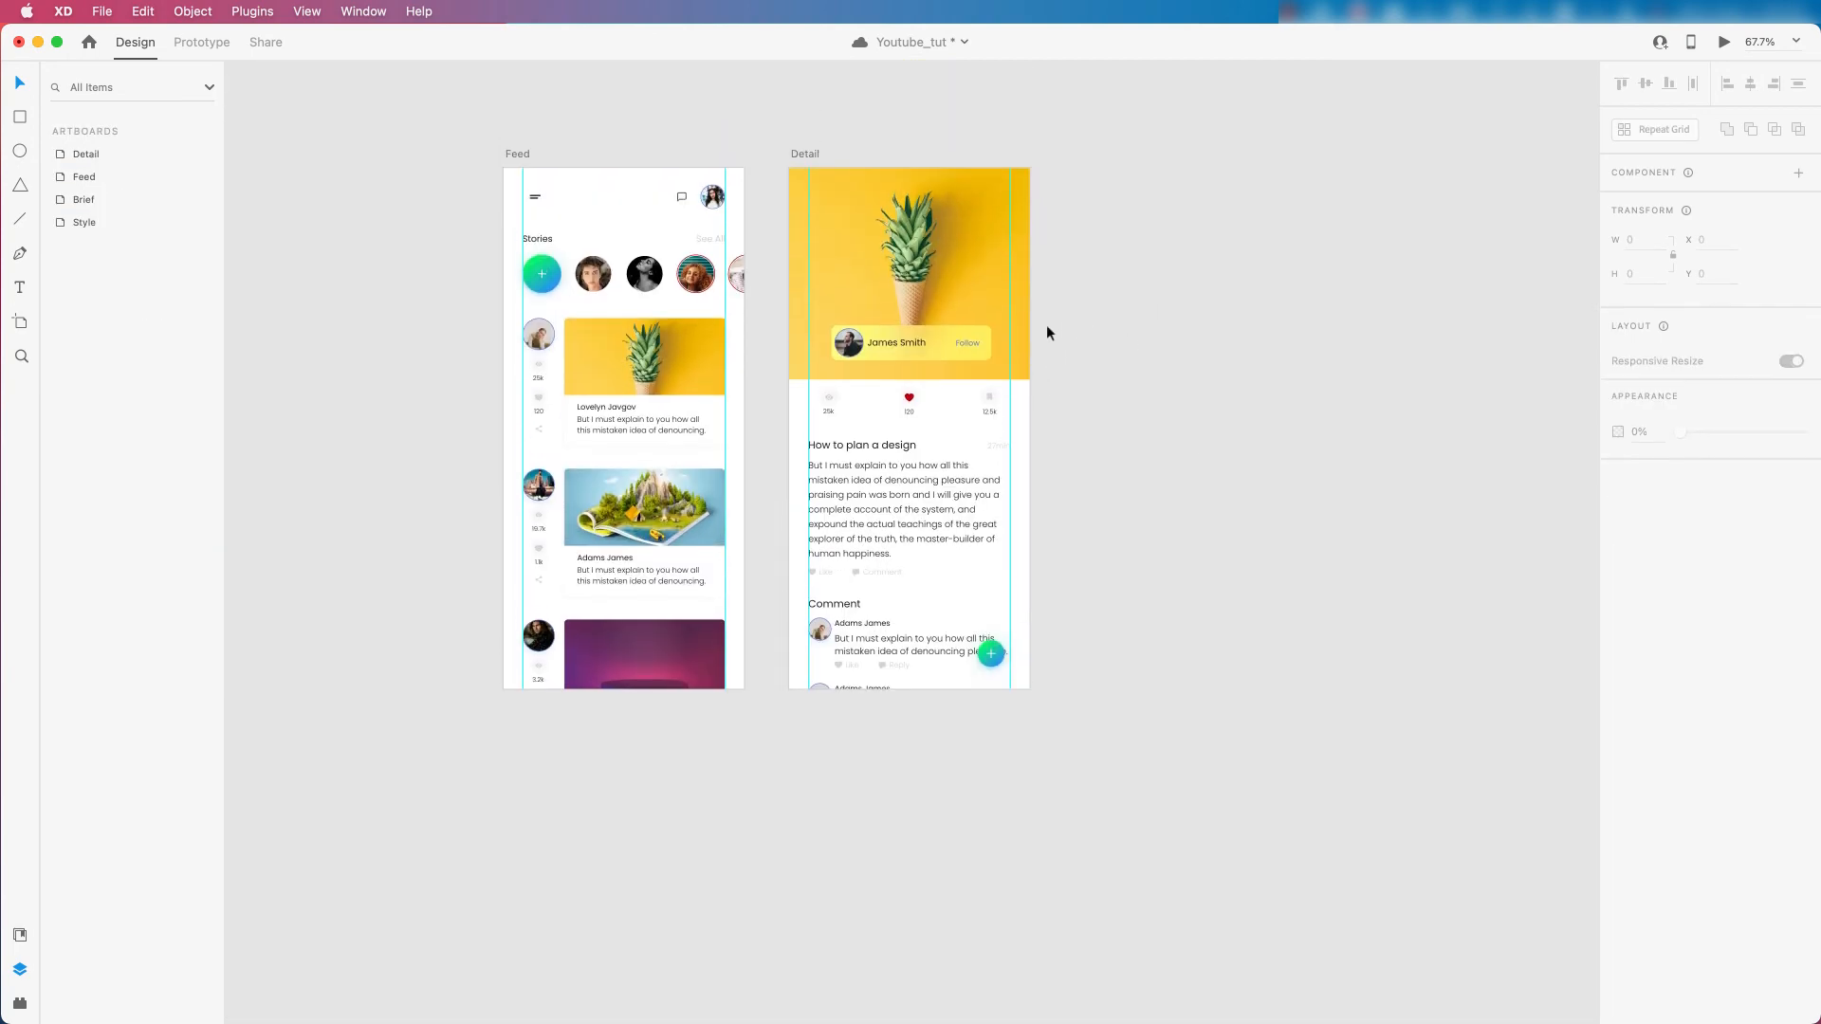
pyautogui.press('super+shift+apostrophe')
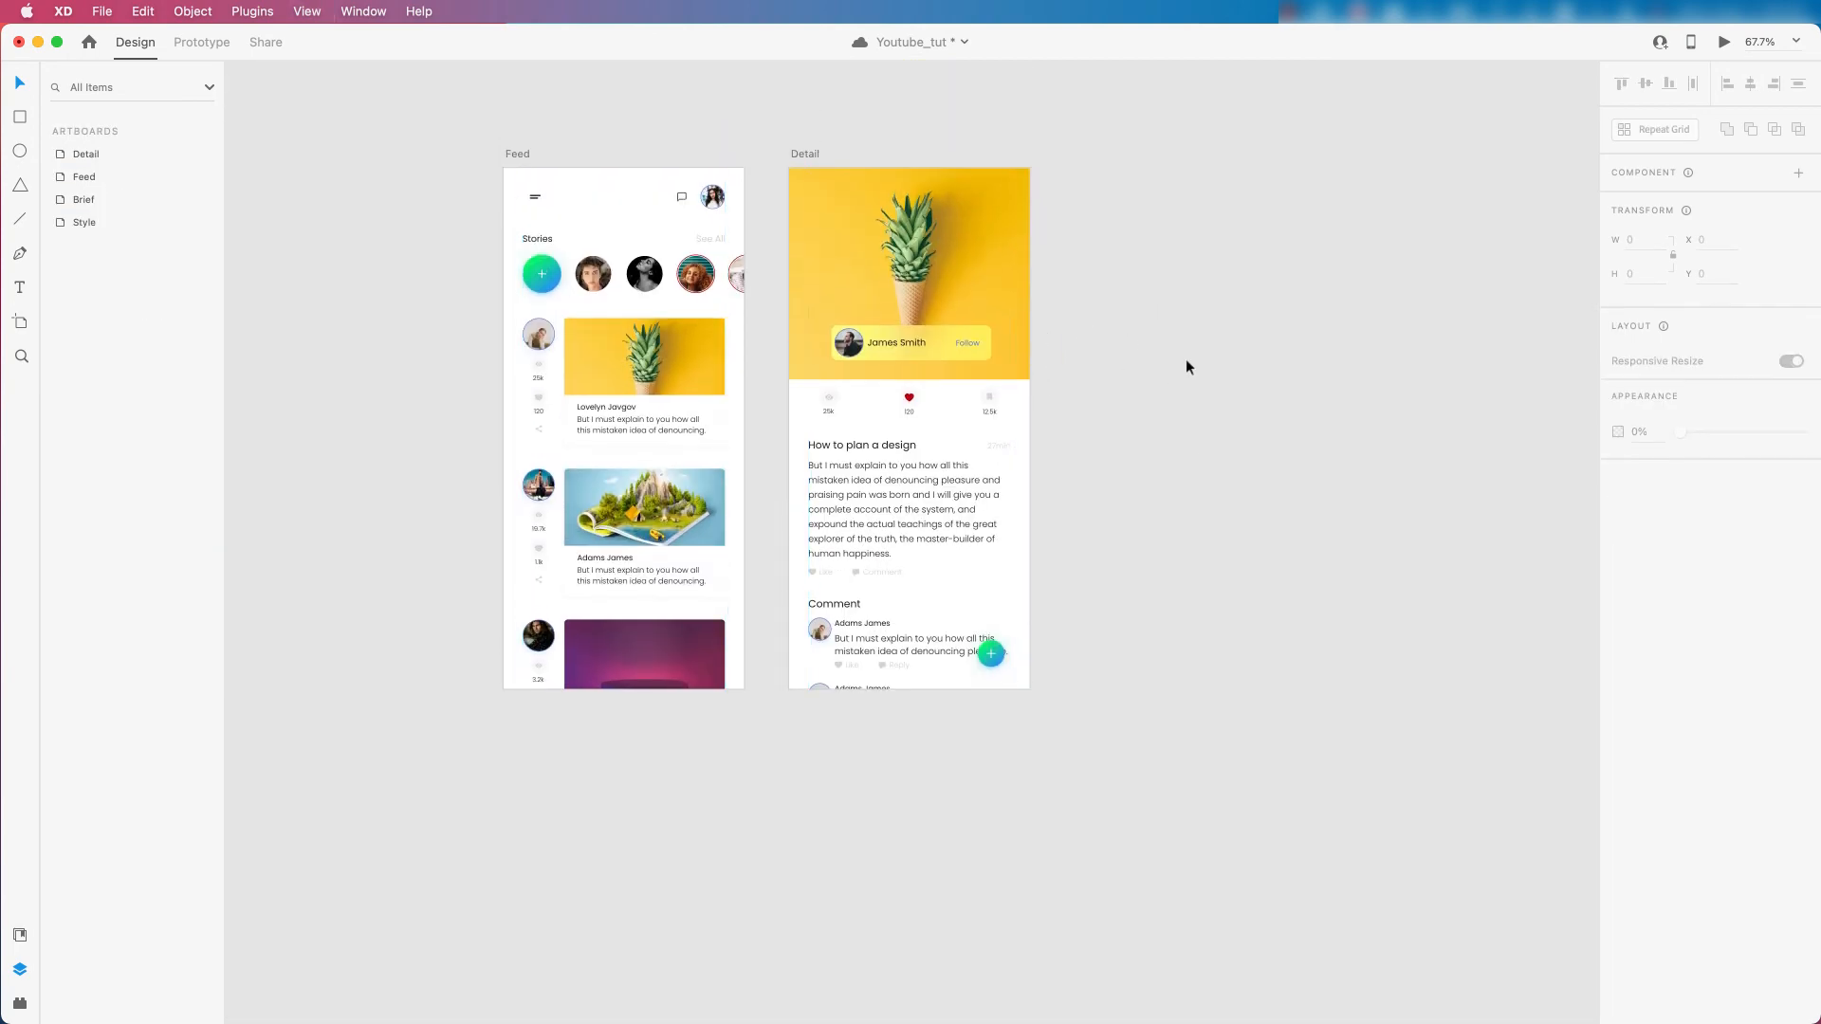
pyautogui.scroll(3, 1049, 195)
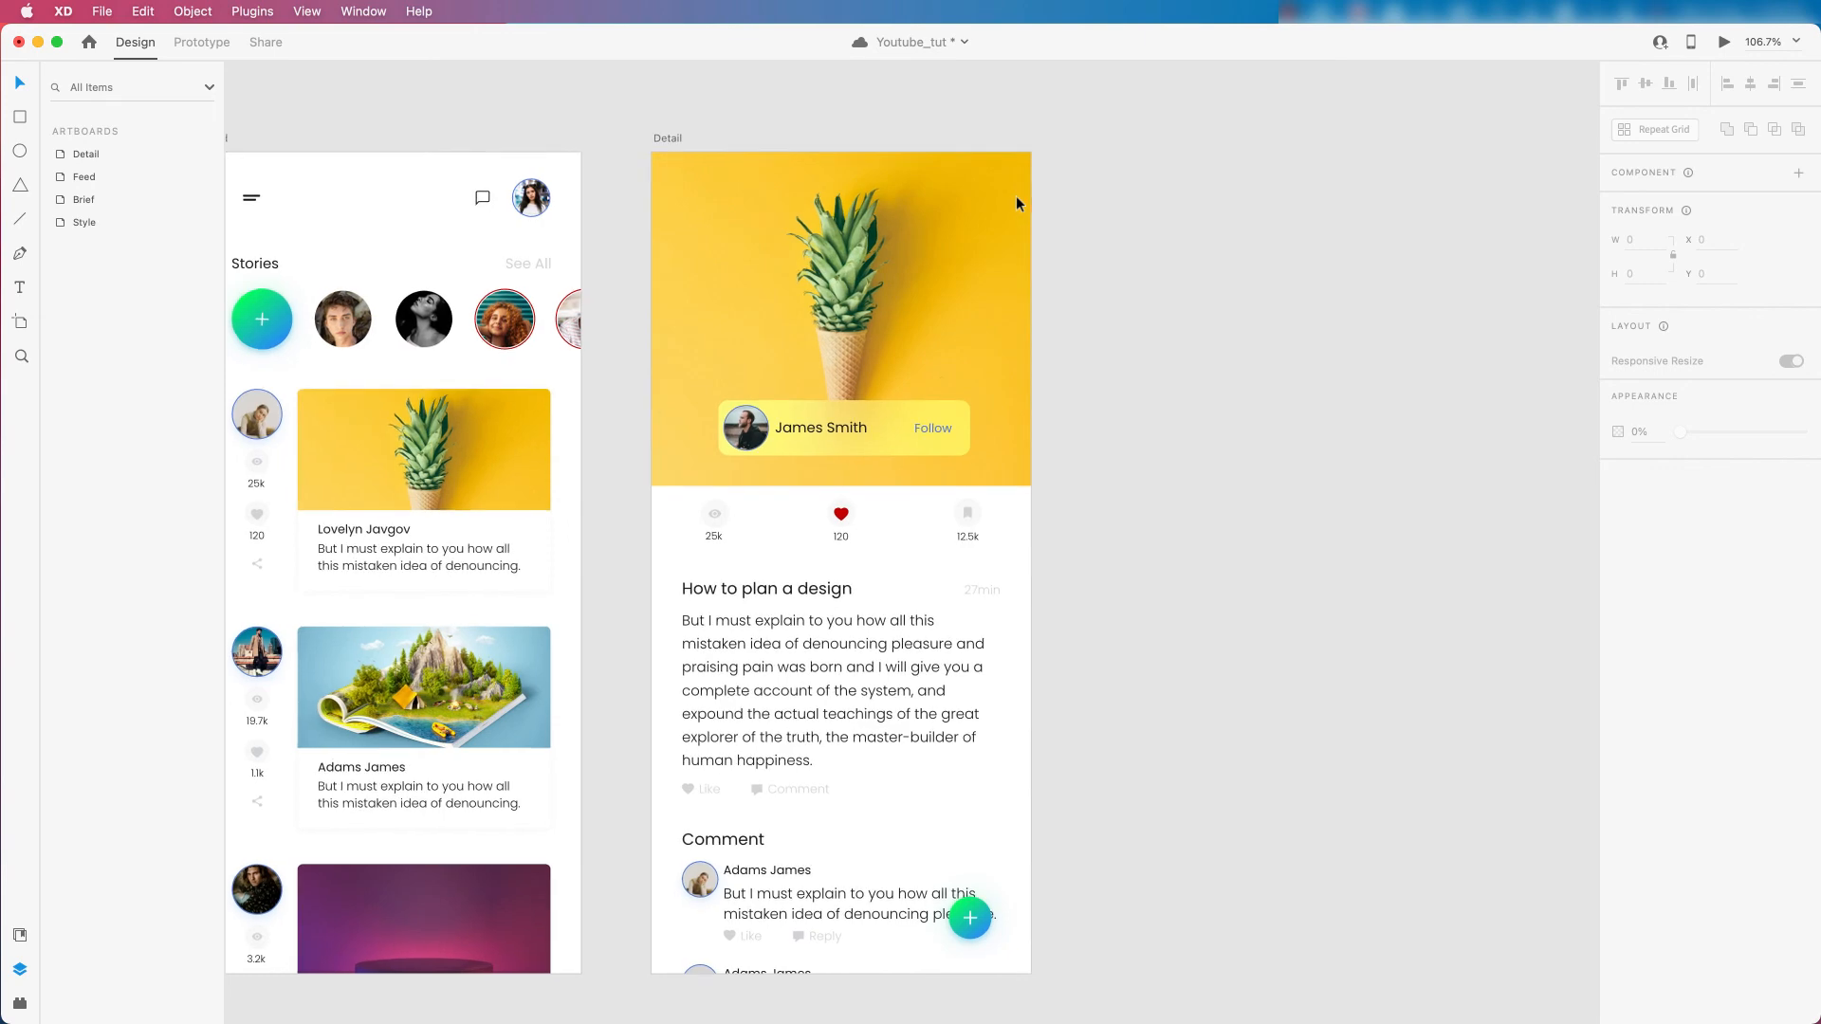
pyautogui.scroll(-1, 1015, 195)
pyautogui.scroll(-1, 693, 242)
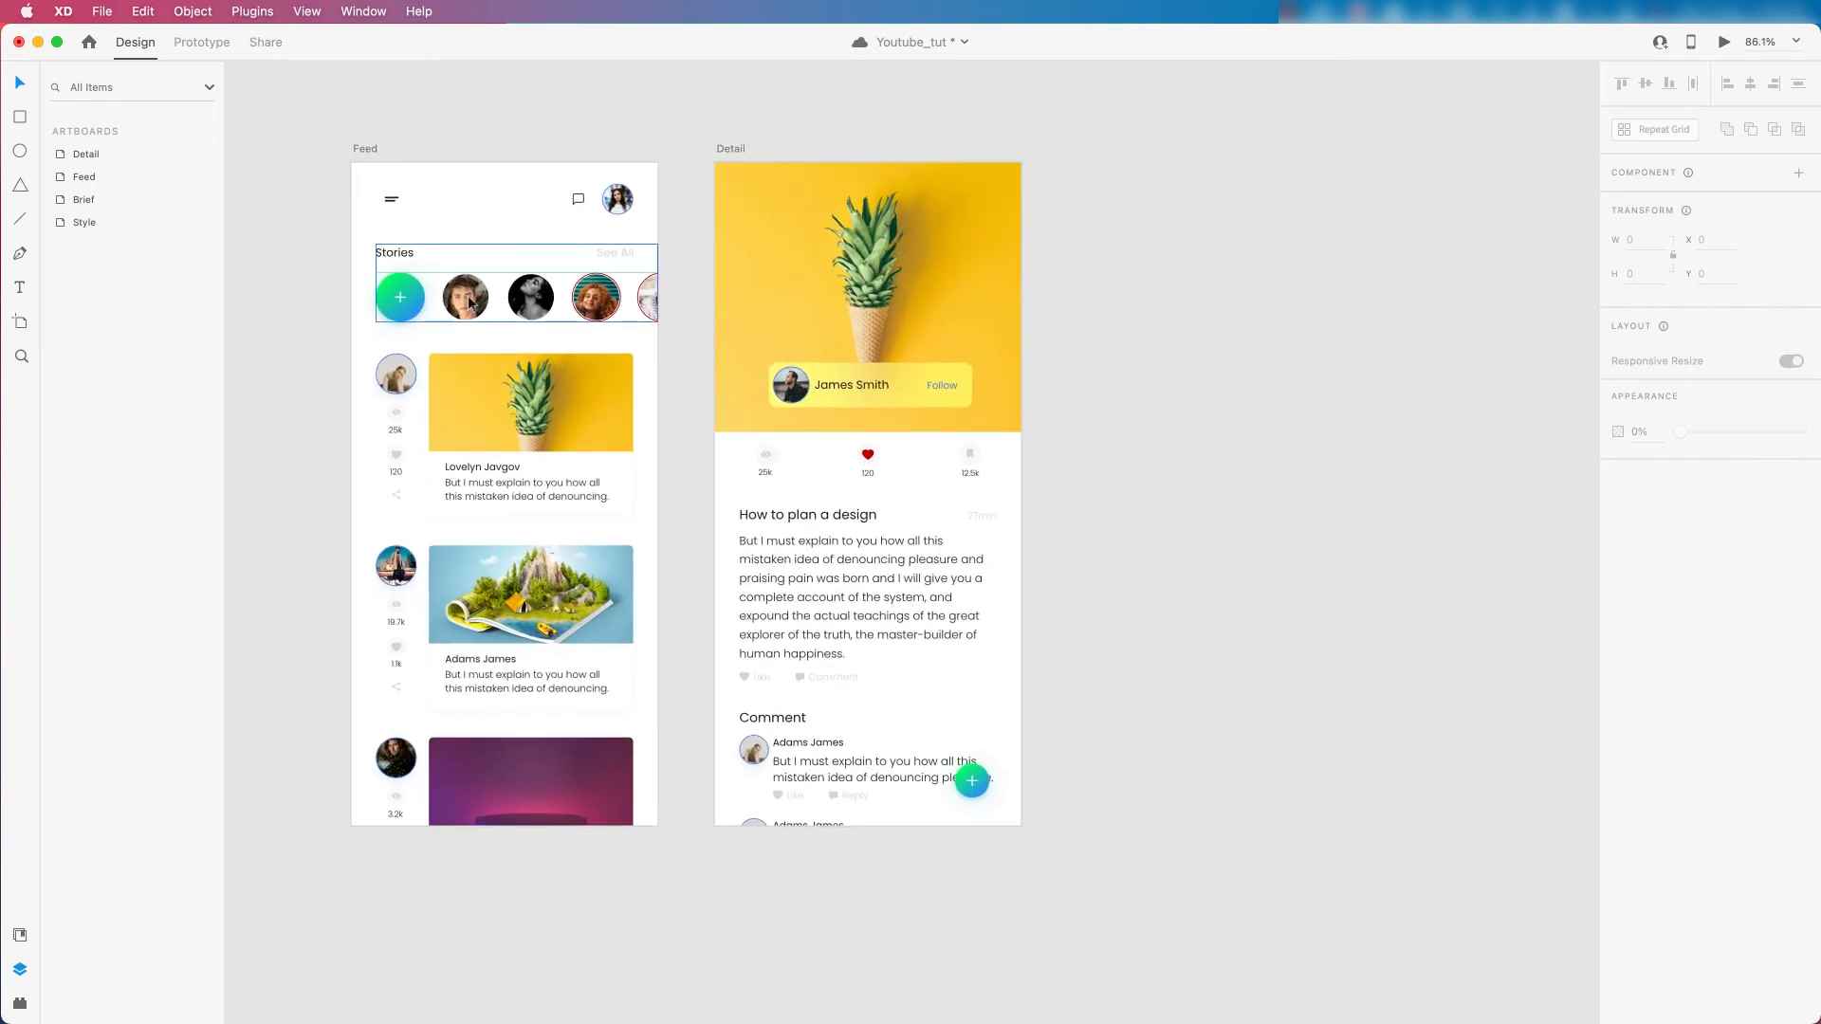
pyautogui.scroll(-2, 470, 303)
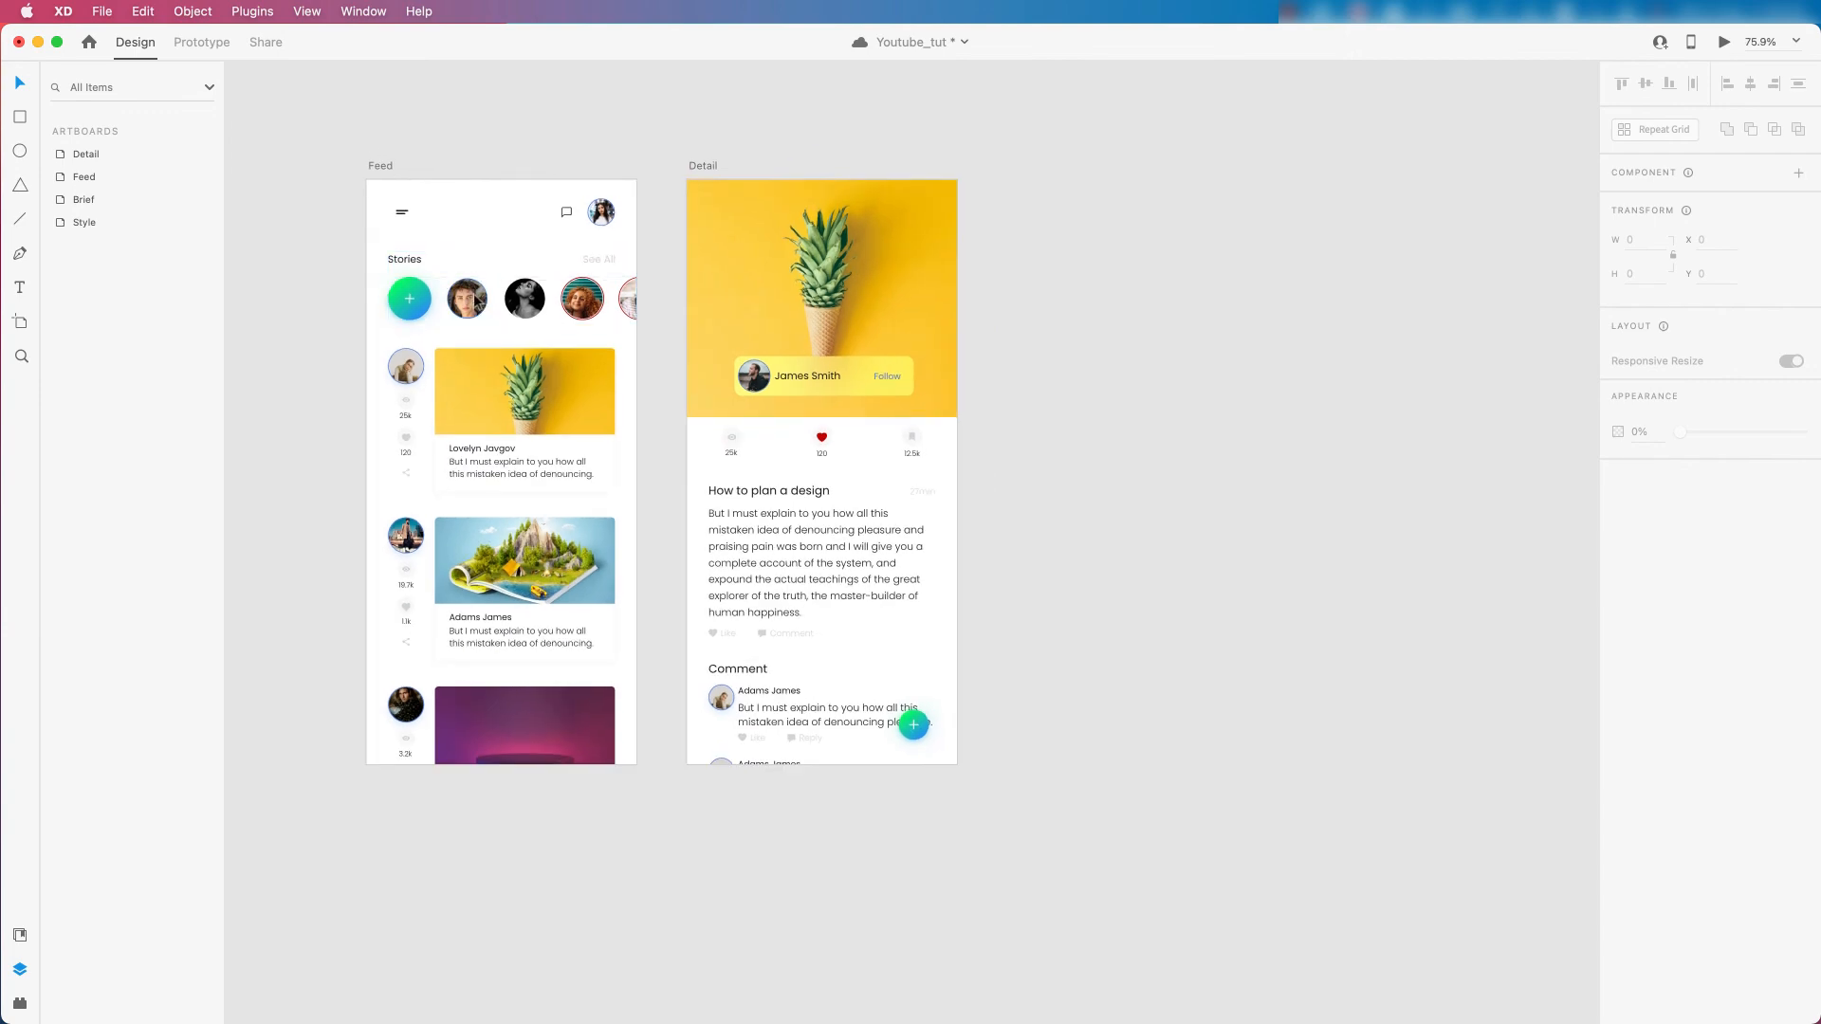
# Copy the short left-arrow icon from the Style artboard's icon set and paste it onto the Detail artboard.
pyautogui.scroll(-5, 481, 301)
pyautogui.scroll(8, 624, 222)
pyautogui.scroll(6, 698, 198)
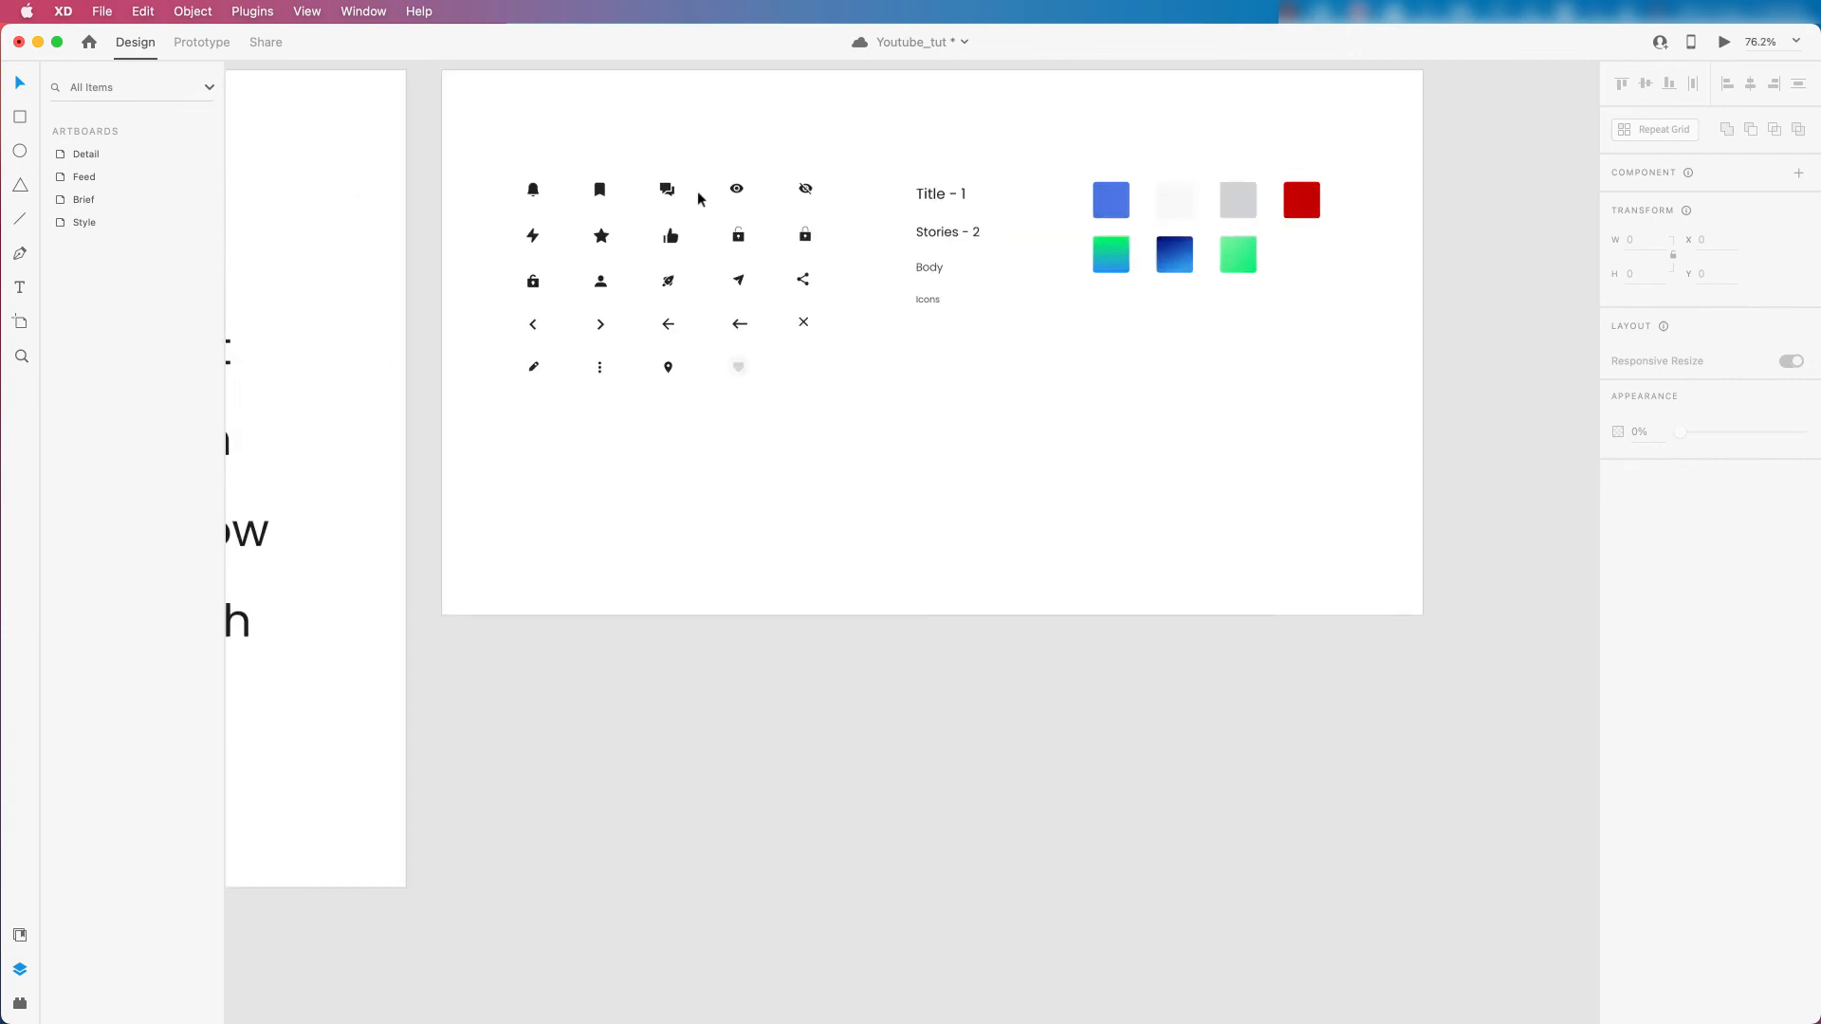
pyautogui.scroll(5, 697, 198)
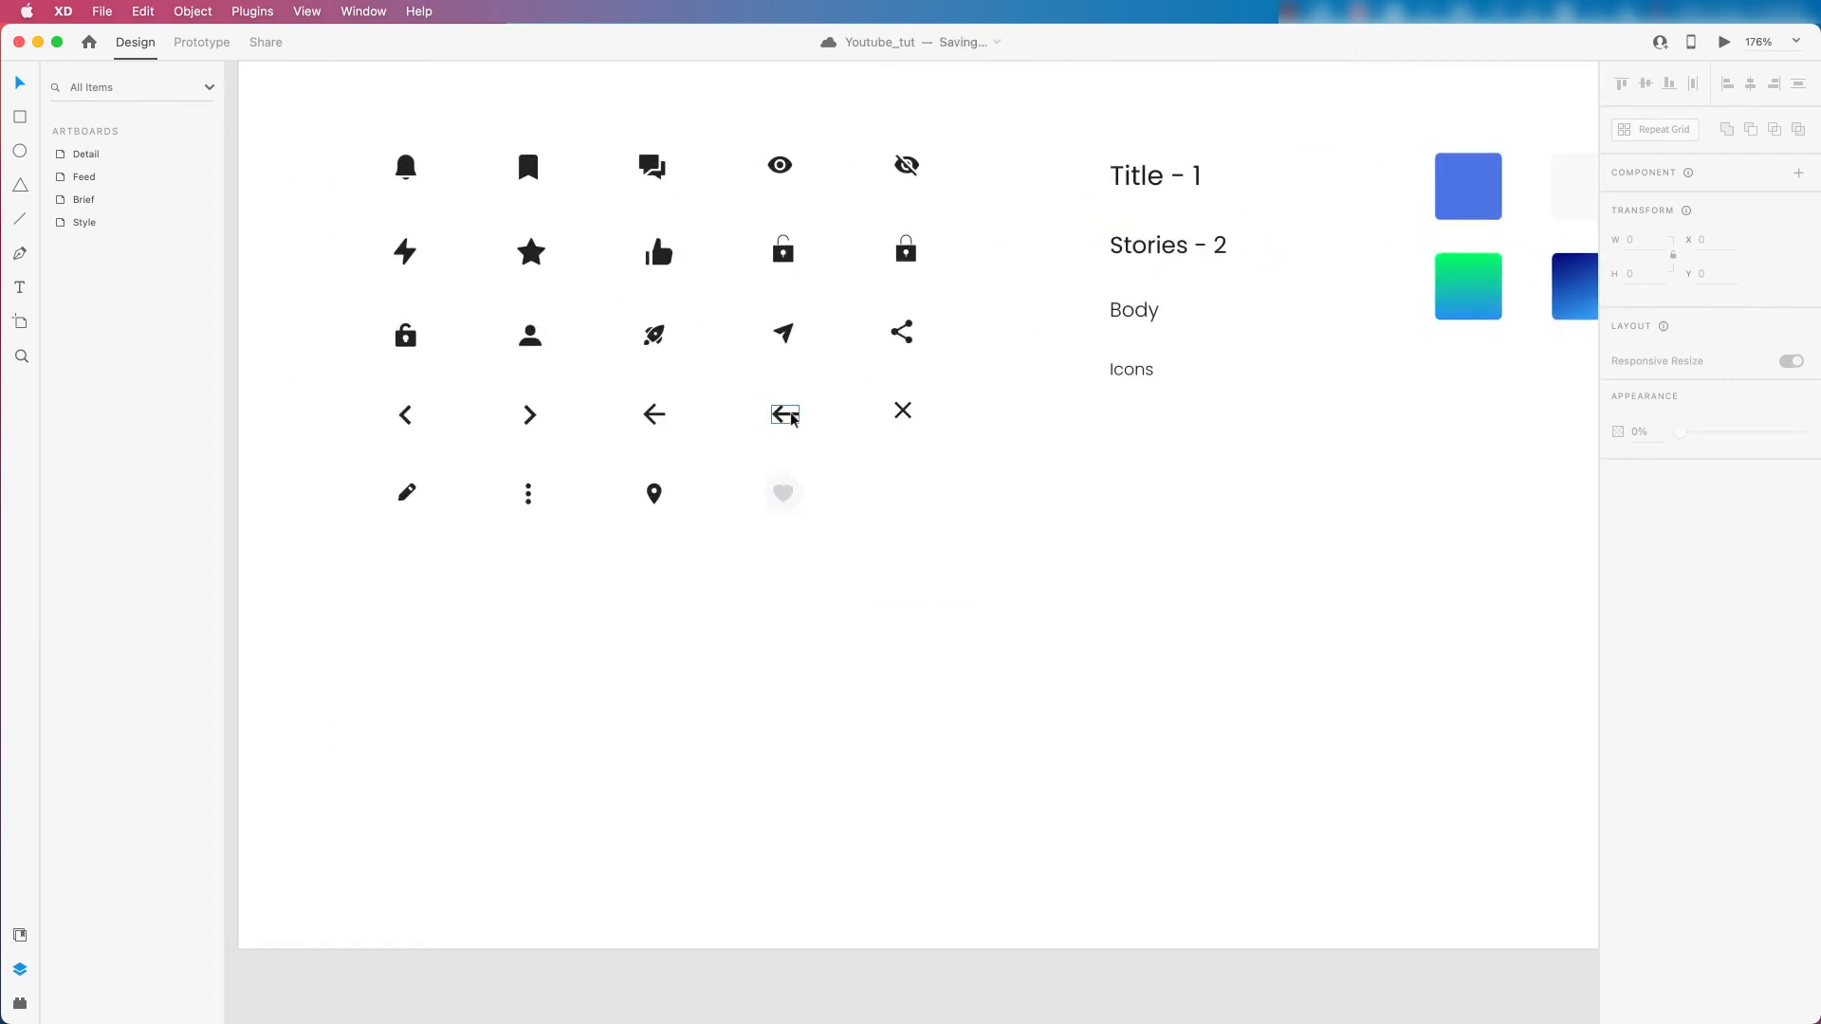
pyautogui.click(655, 418)
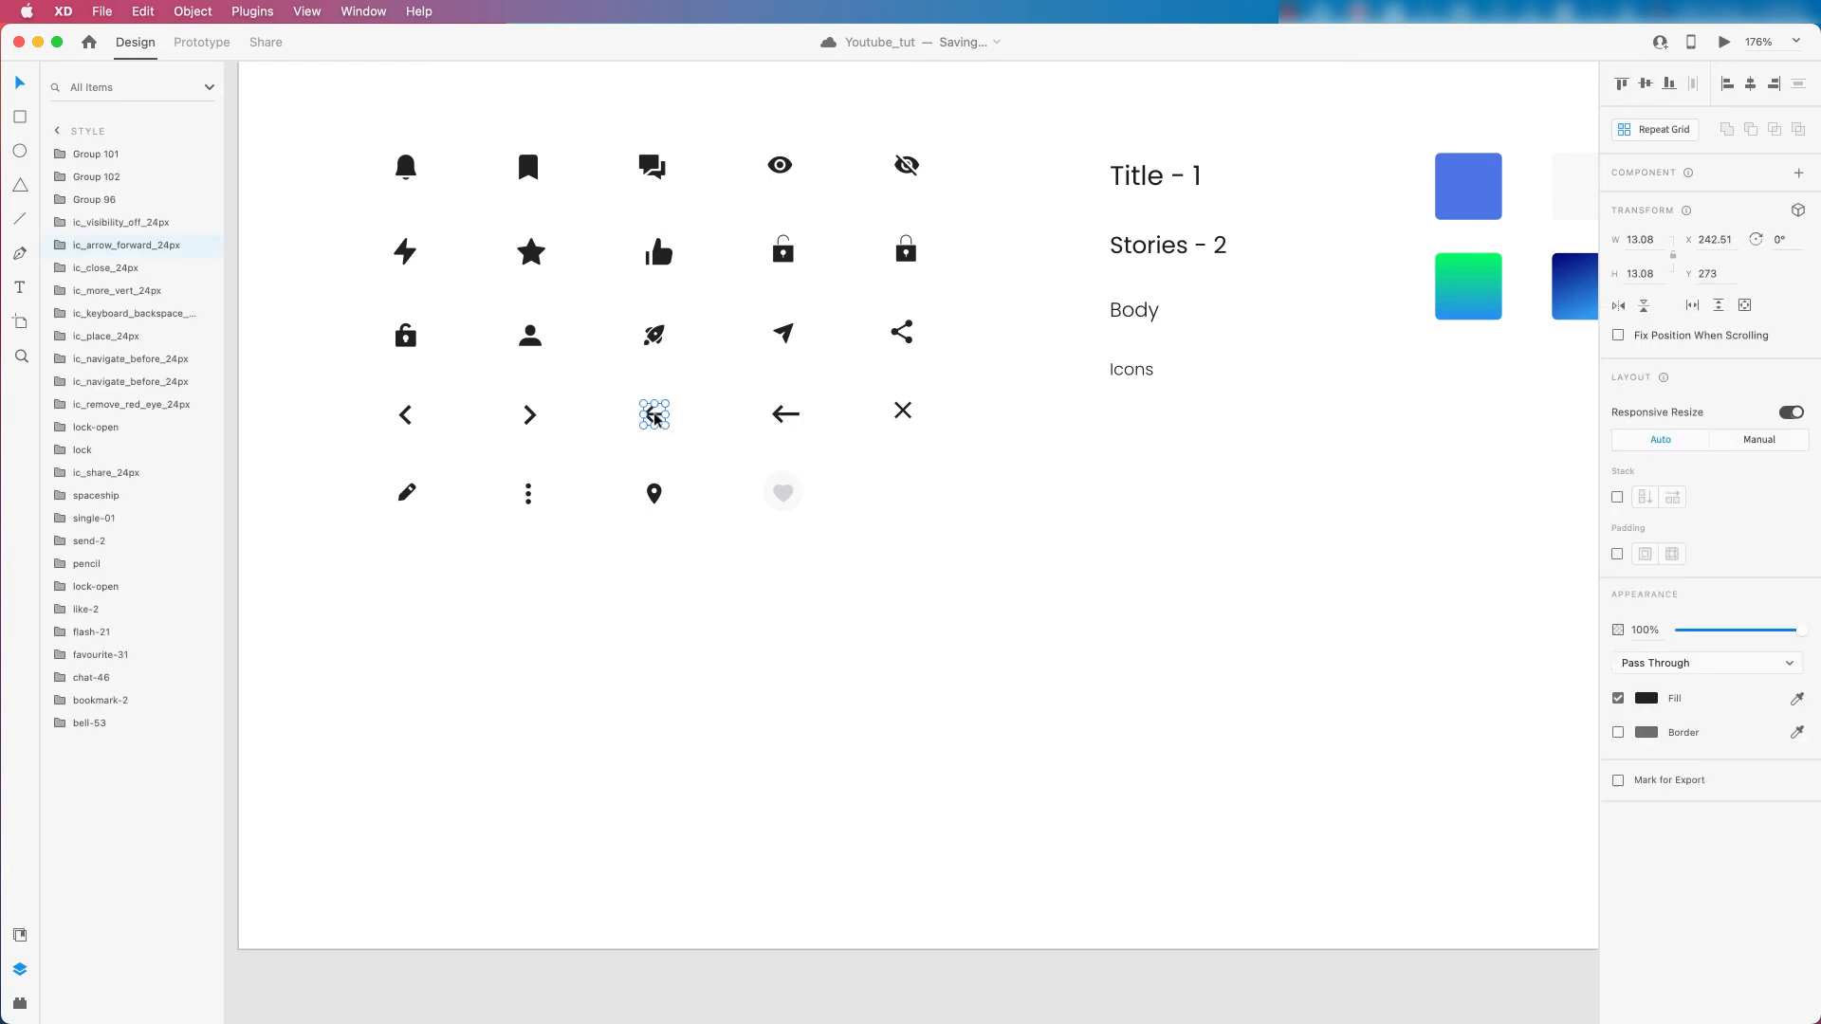
pyautogui.scroll(-10, 609, 372)
pyautogui.scroll(-4, 626, 626)
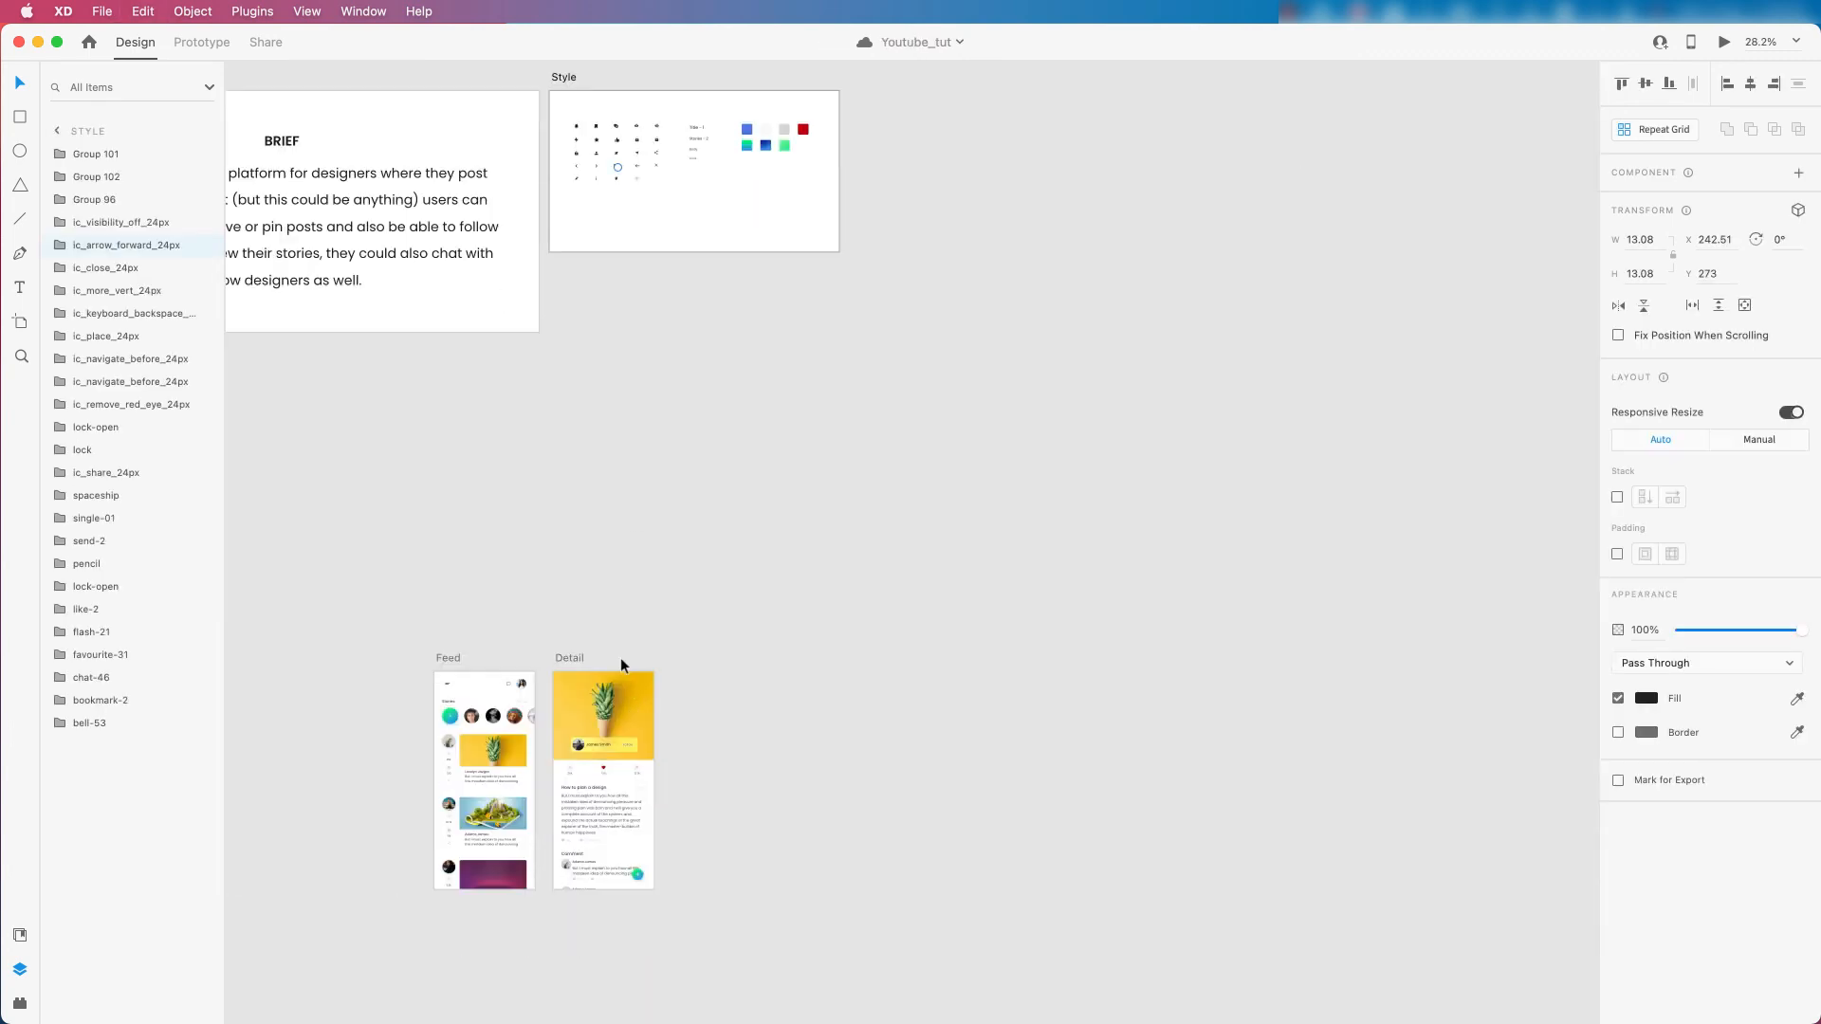
pyautogui.scroll(3, 532, 723)
pyautogui.scroll(5, 541, 706)
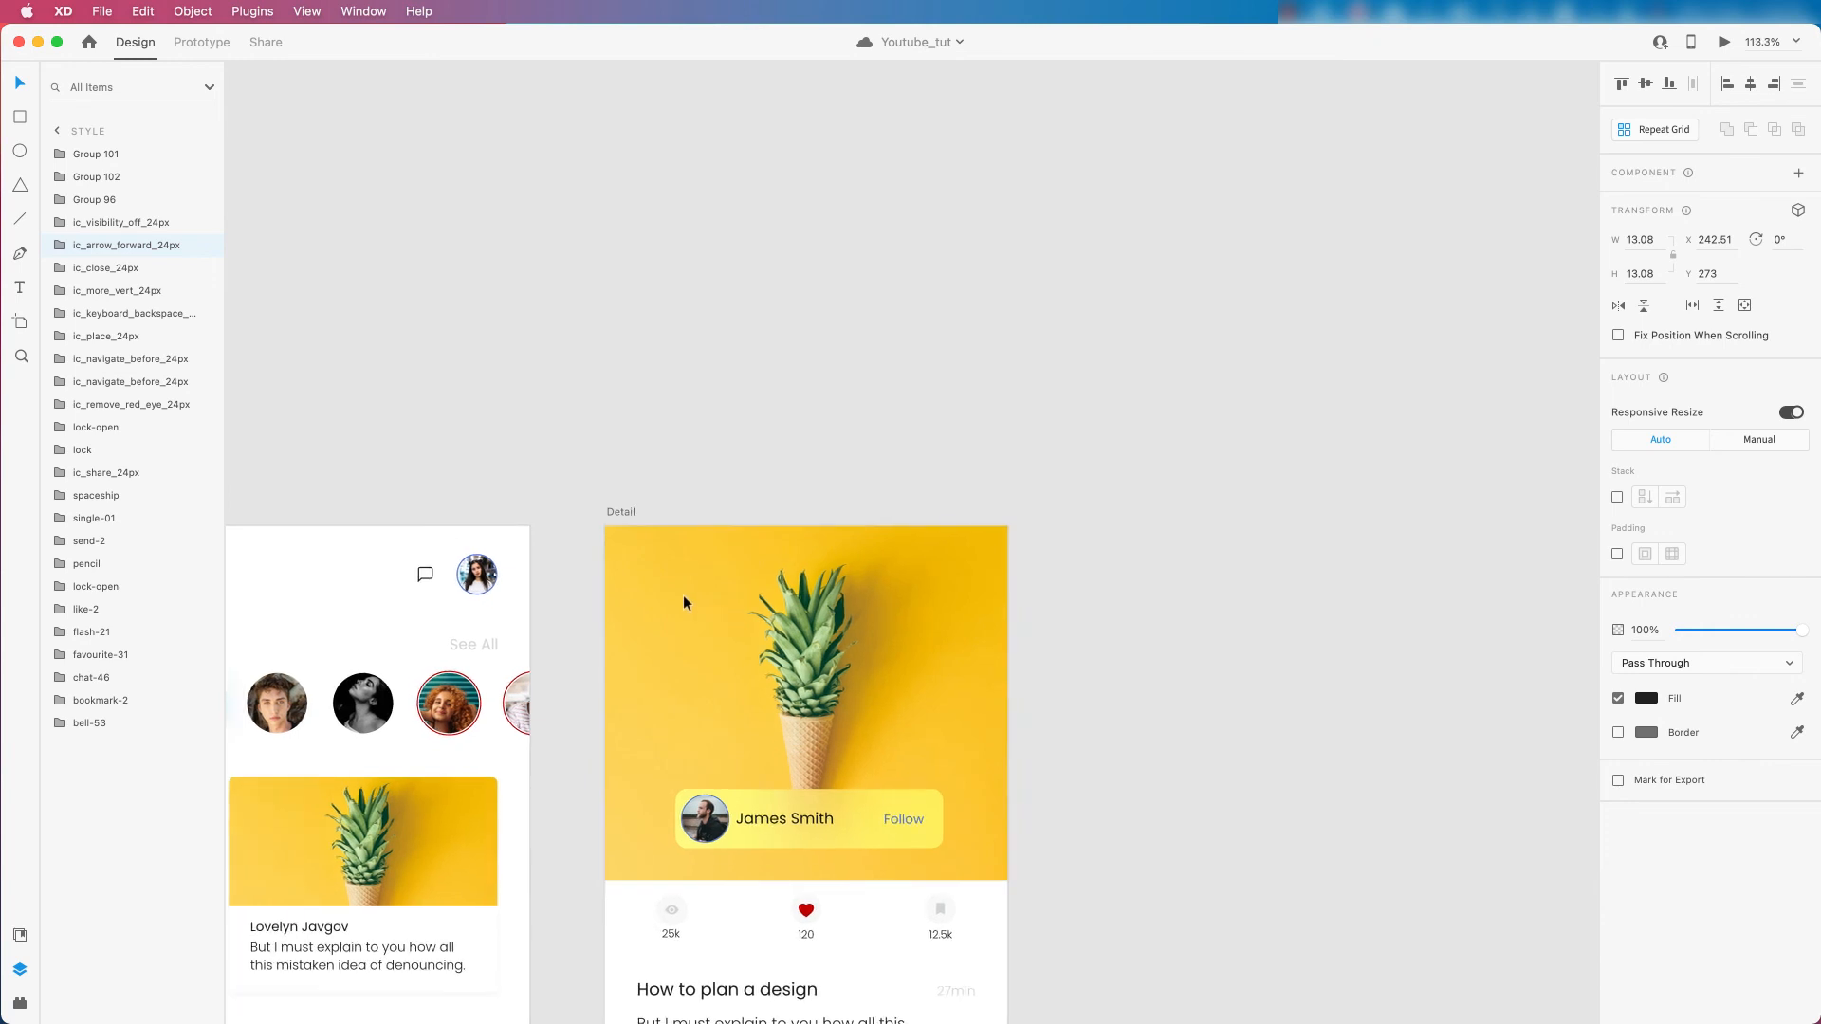
pyautogui.click(681, 594)
pyautogui.press('super+v')
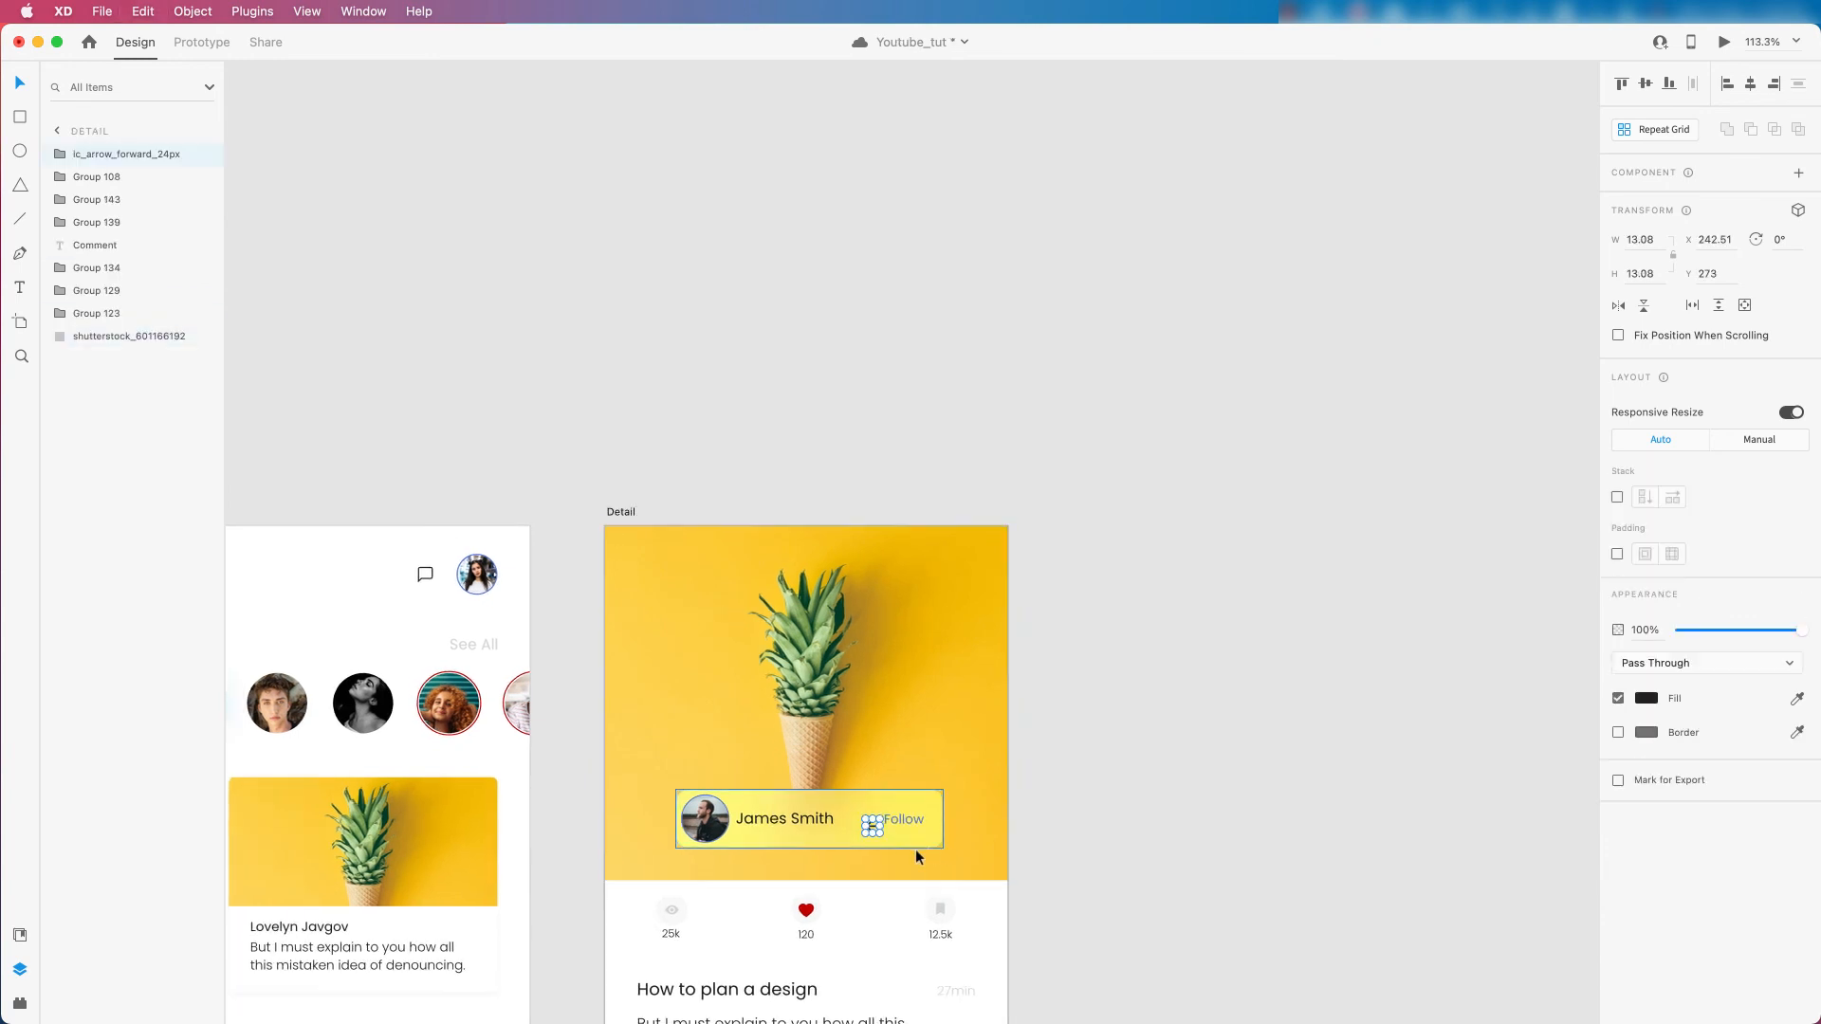
# Place the back arrow over the upper-left part of the Detail screen's pineapple photo at X 30, Y 30.
pyautogui.scroll(5, 879, 834)
pyautogui.moveTo(858, 815); pyautogui.dragTo(335, 204)
pyautogui.moveTo(480, 280); pyautogui.dragTo(756, 352)
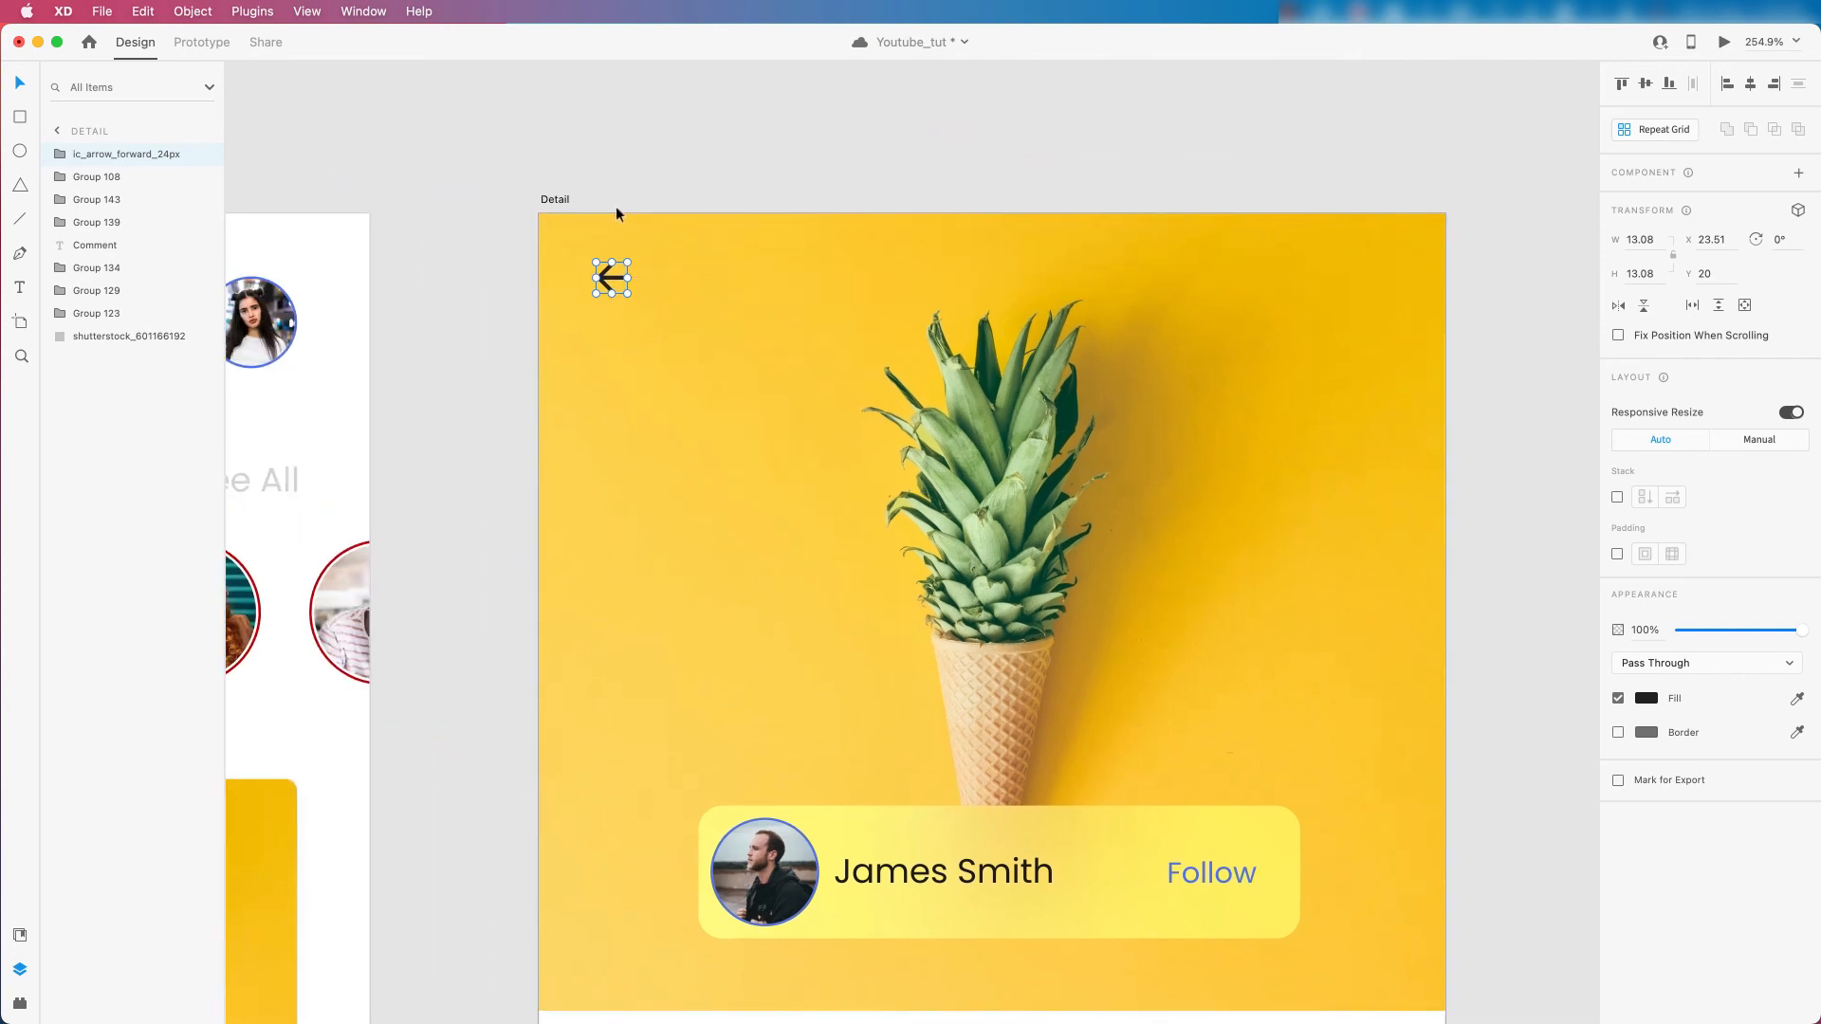
pyautogui.scroll(-8, 617, 207)
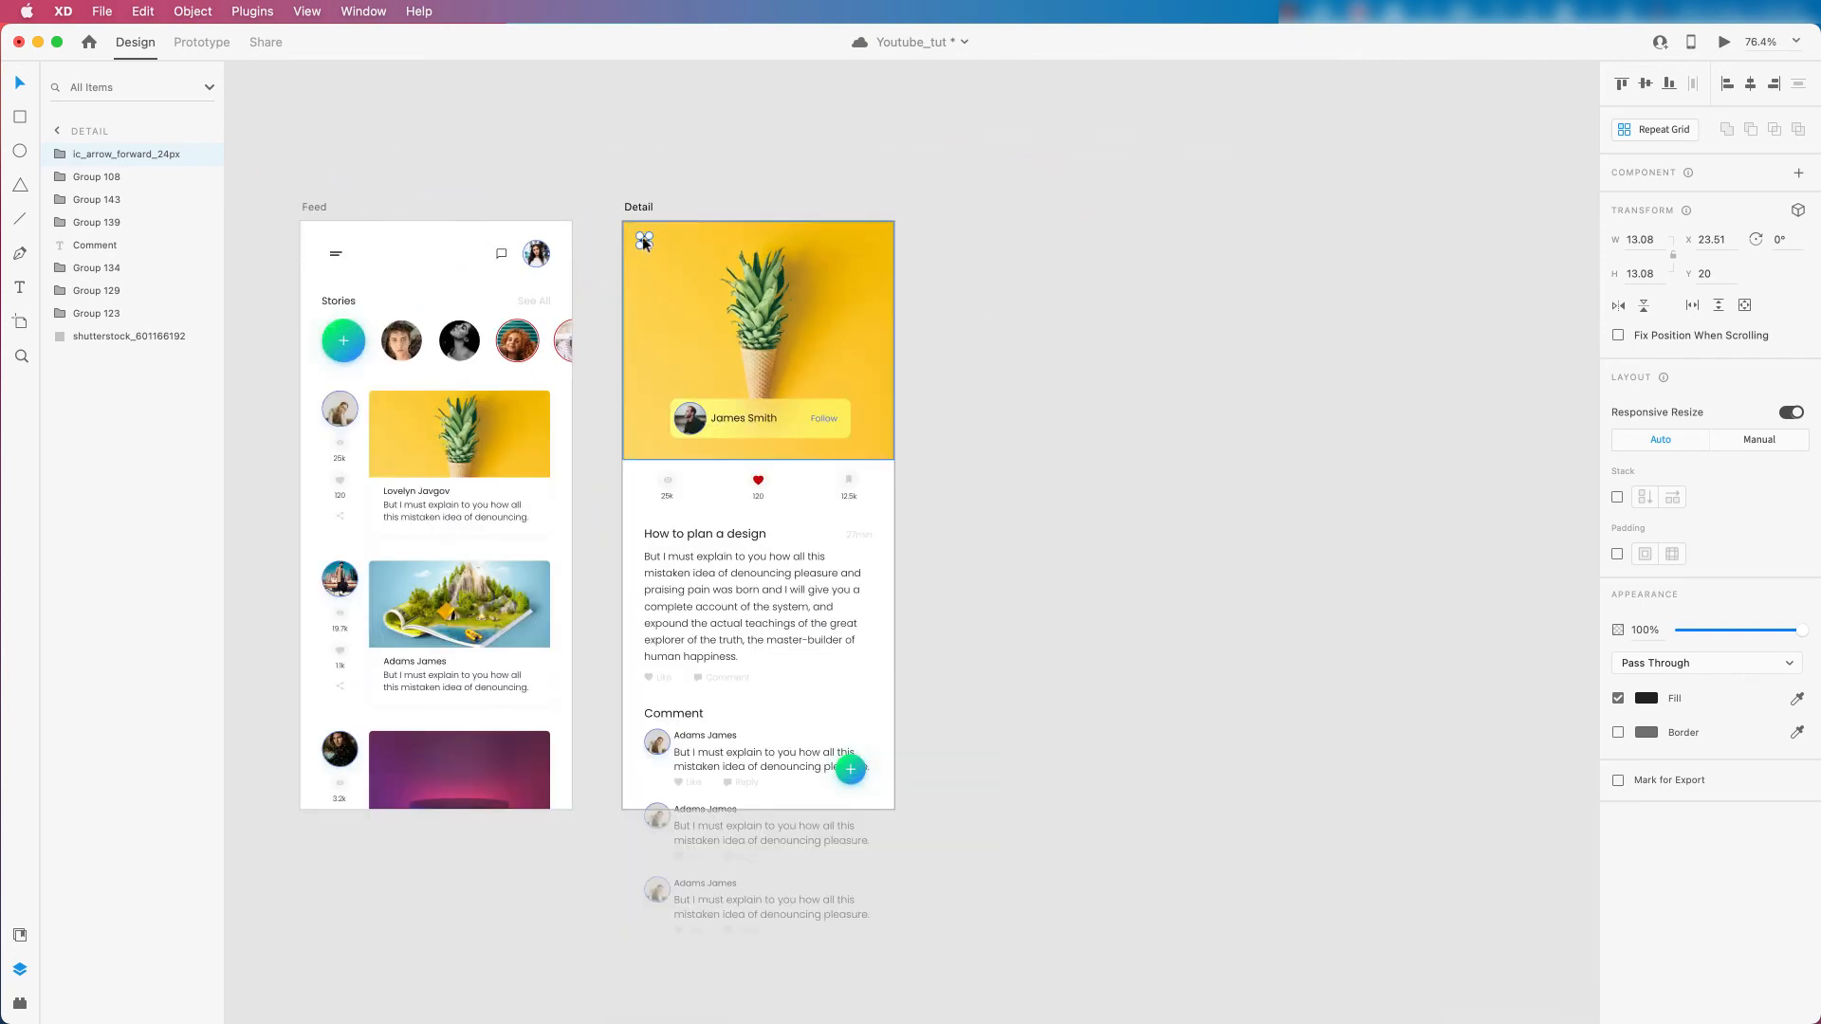
pyautogui.moveTo(645, 244); pyautogui.dragTo(651, 208)
pyautogui.hotkey('shift', 'Down')
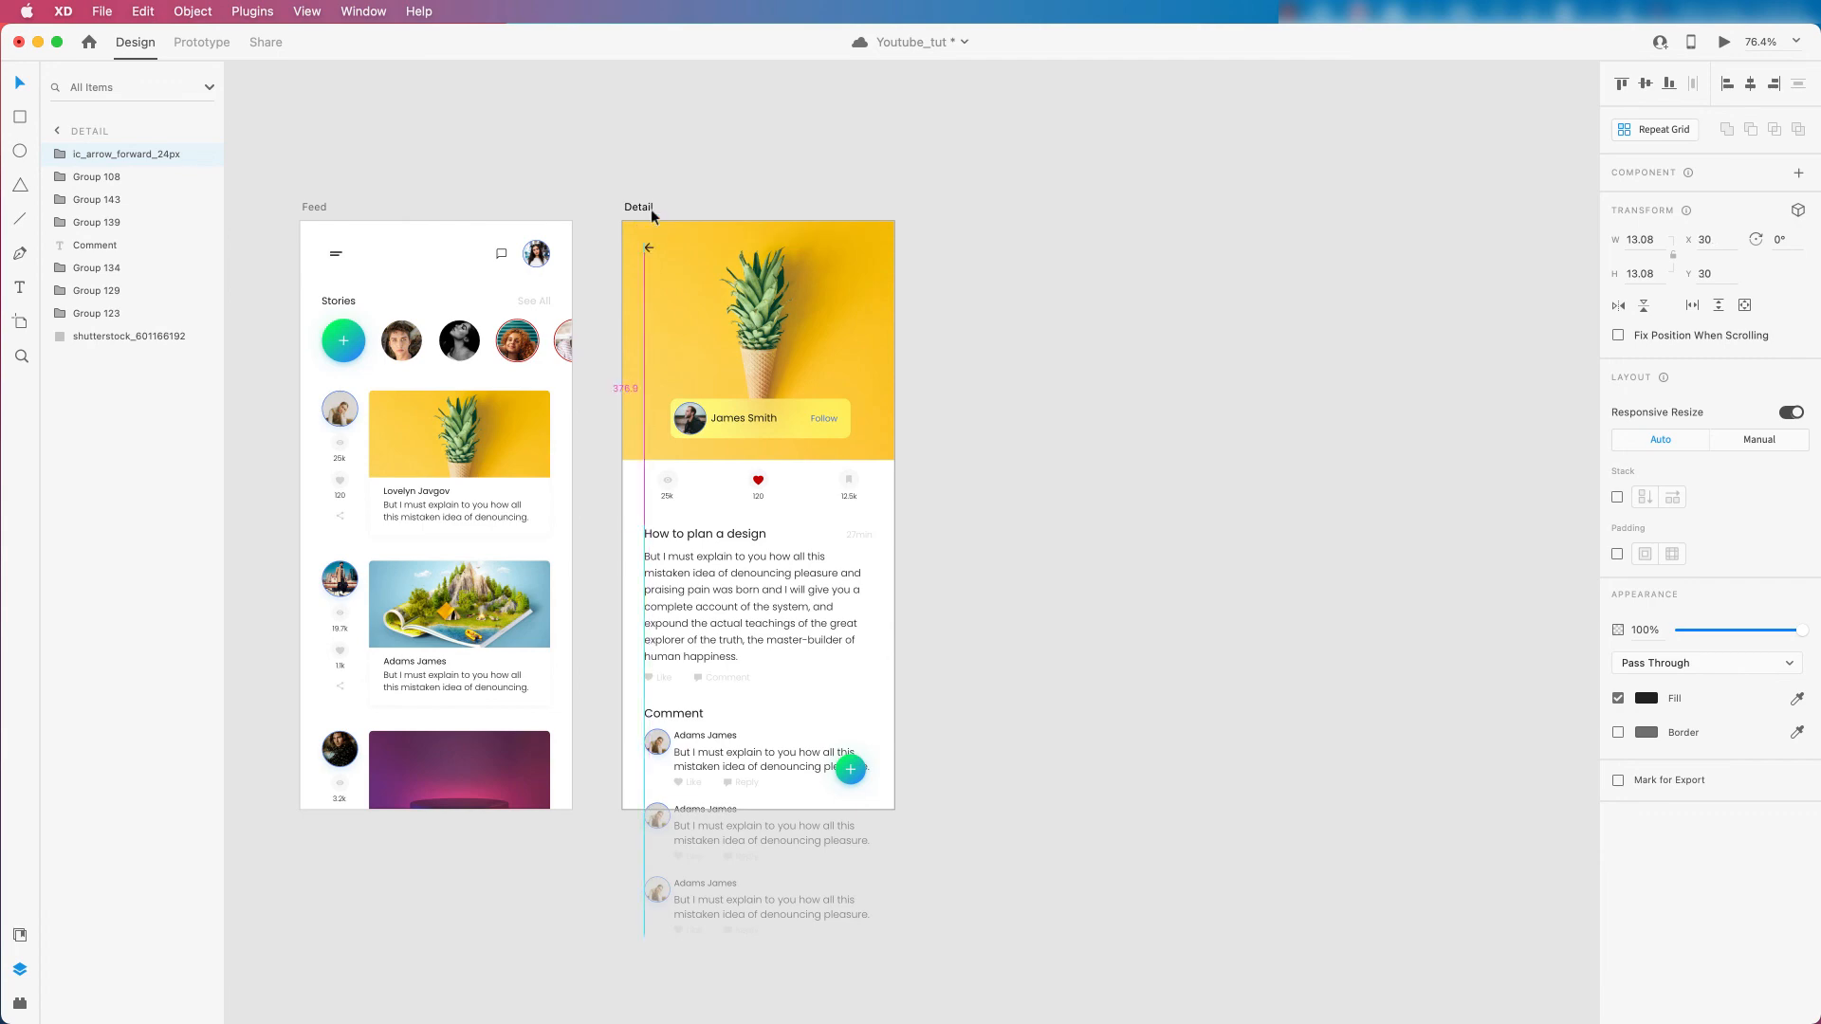
# Review the Feed and Detail artboards side by side, examining the back arrow's placement and the overall layout.
pyautogui.scroll(4, 662, 309)
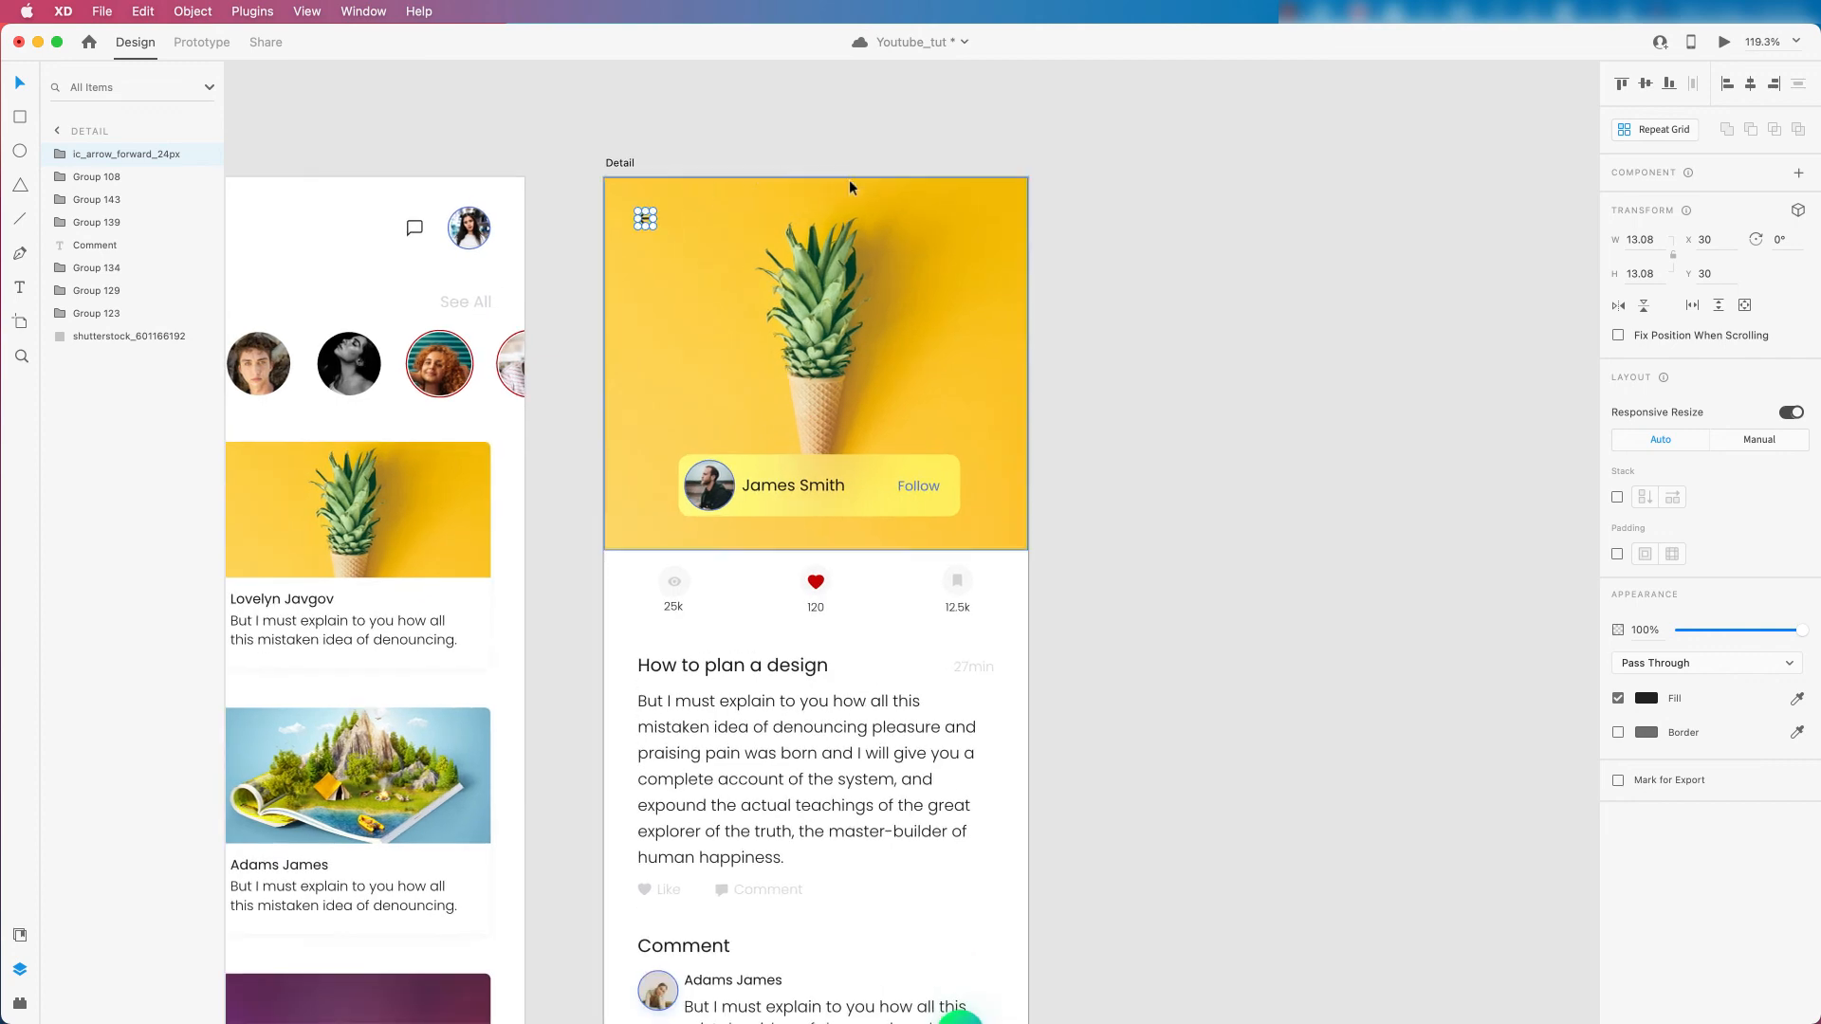
pyautogui.scroll(-4, 822, 174)
pyautogui.scroll(5, 725, 202)
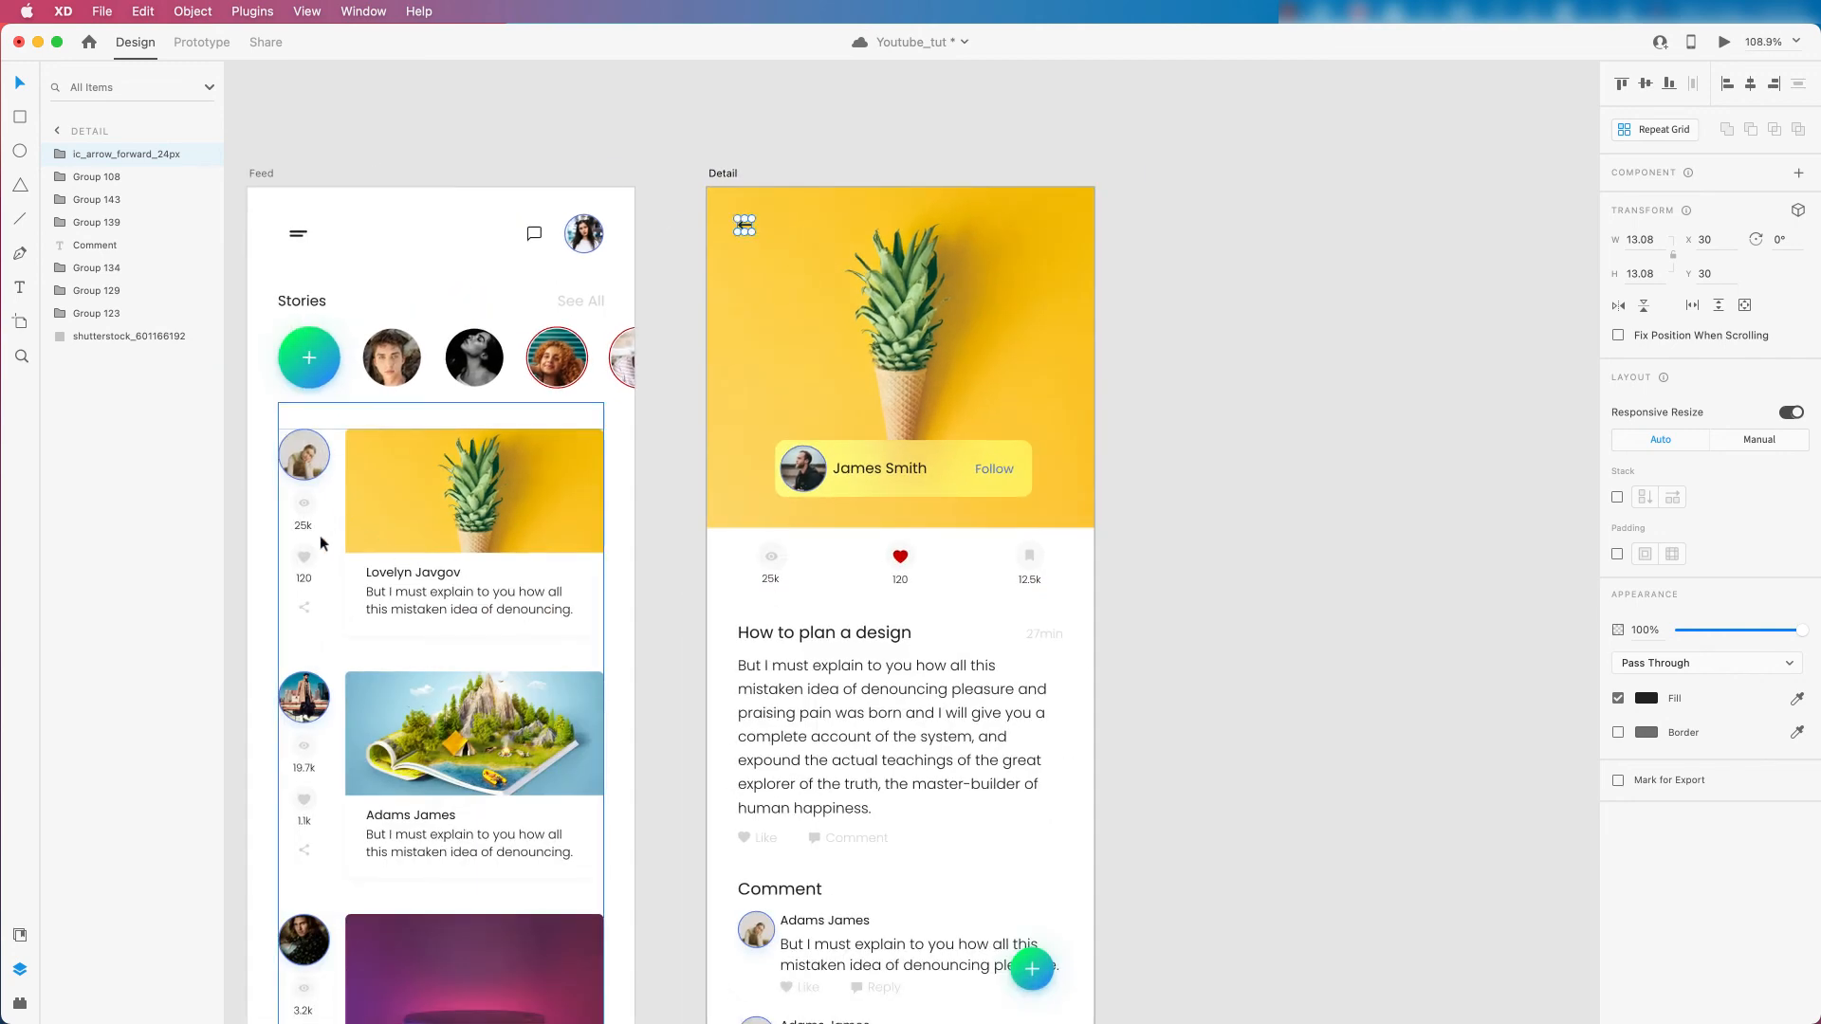
pyautogui.scroll(2, 275, 510)
pyautogui.scroll(2, 275, 509)
pyautogui.scroll(-4, 969, 146)
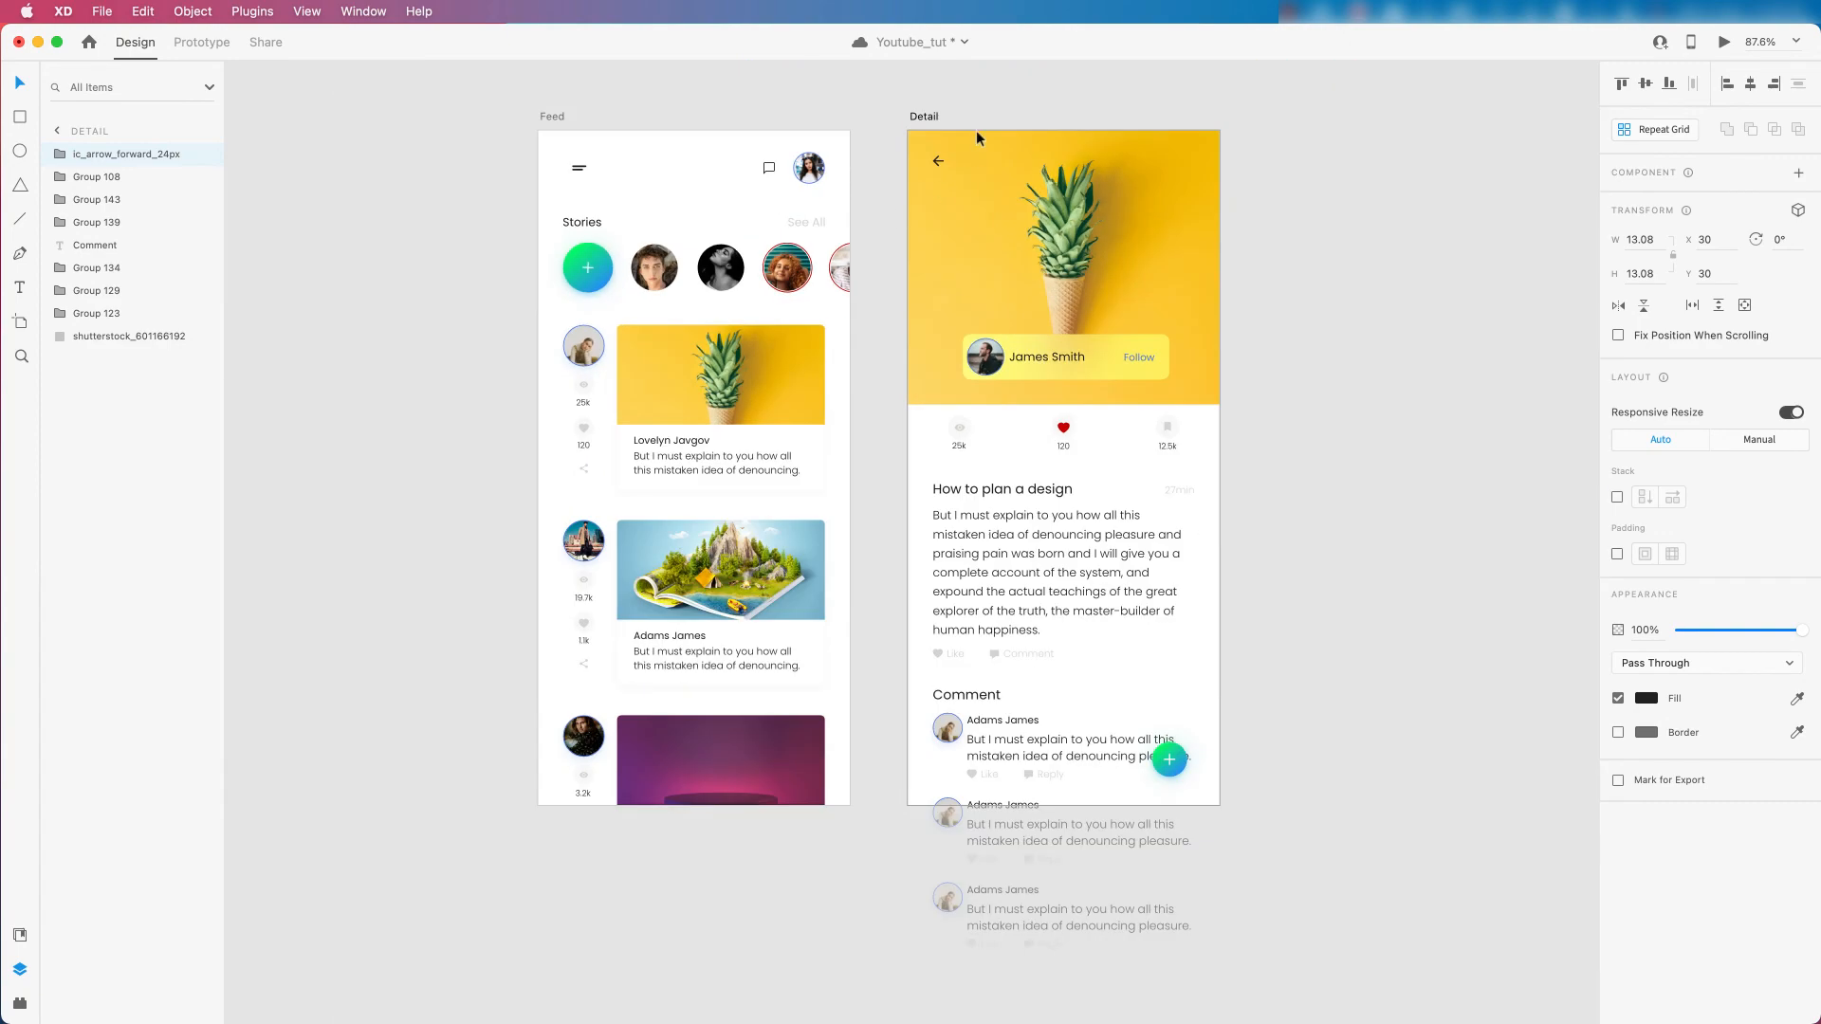
pyautogui.scroll(5, 976, 134)
pyautogui.scroll(2, 976, 134)
pyautogui.scroll(-8, 855, 207)
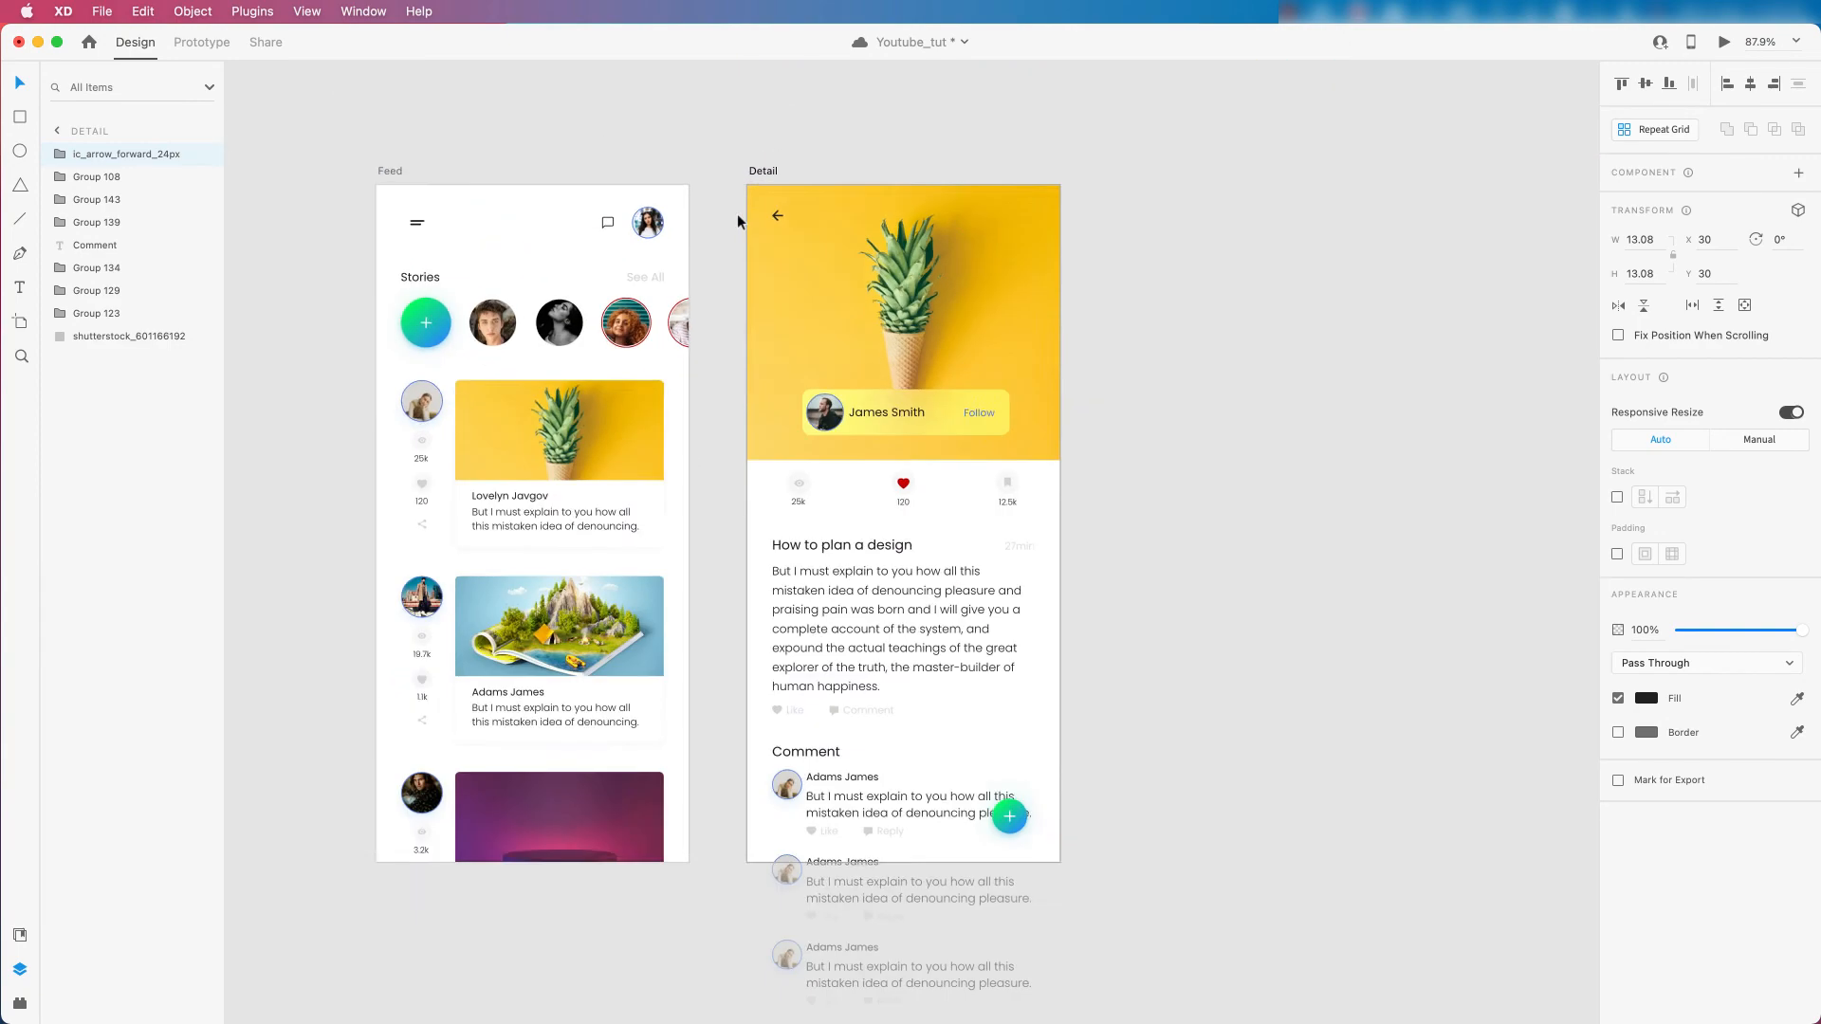
pyautogui.click(1038, 377)
pyautogui.click(511, 180)
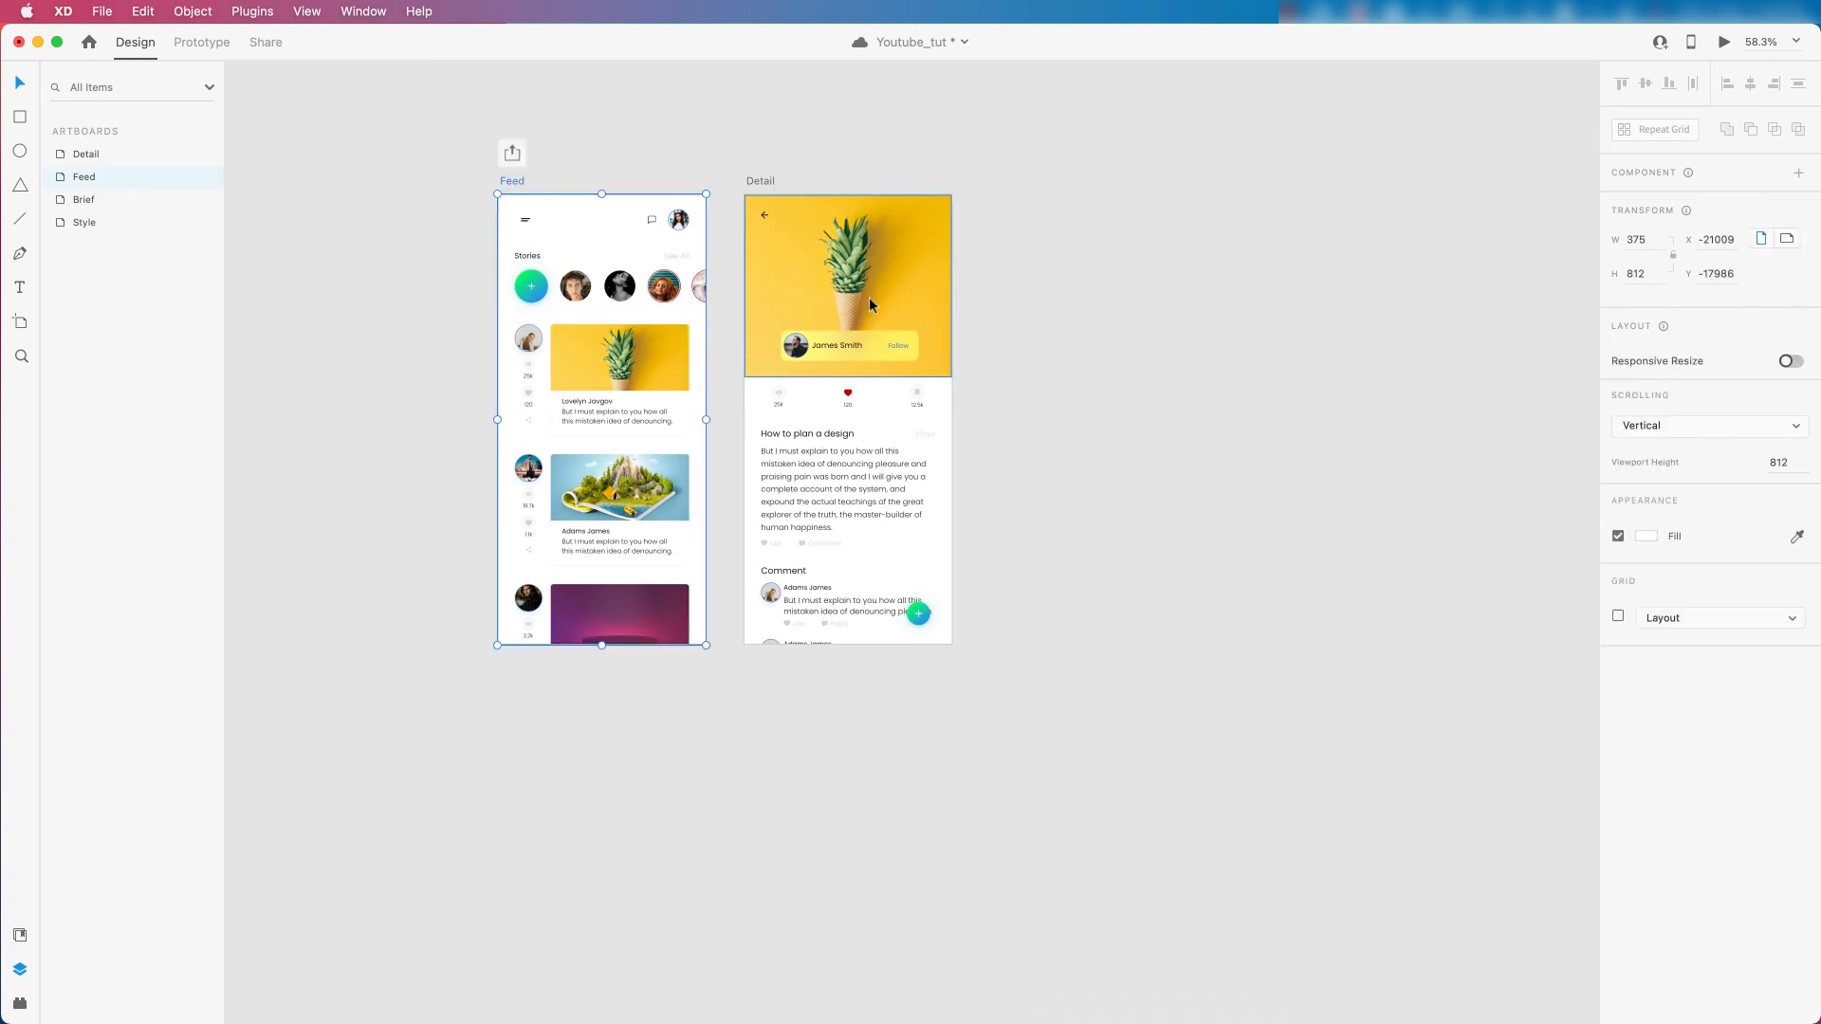
pyautogui.scroll(2, 803, 391)
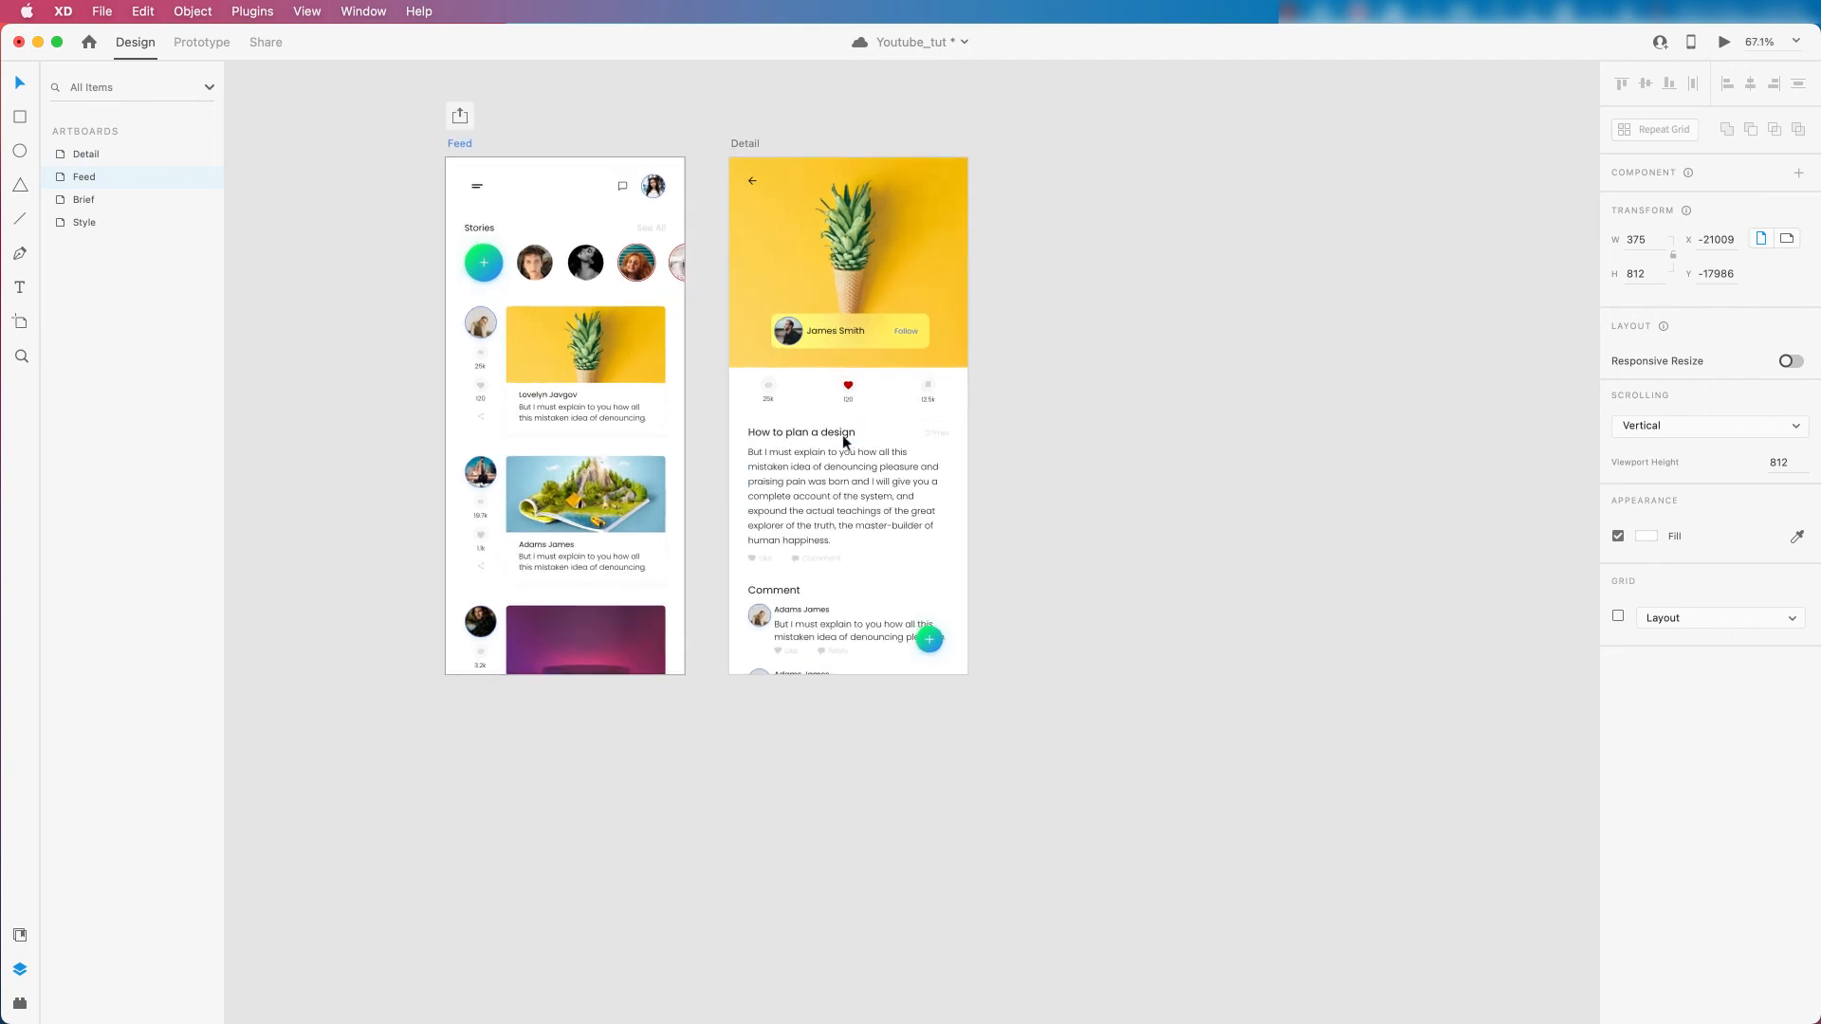
pyautogui.scroll(2, 654, 134)
pyautogui.scroll(1, 669, 119)
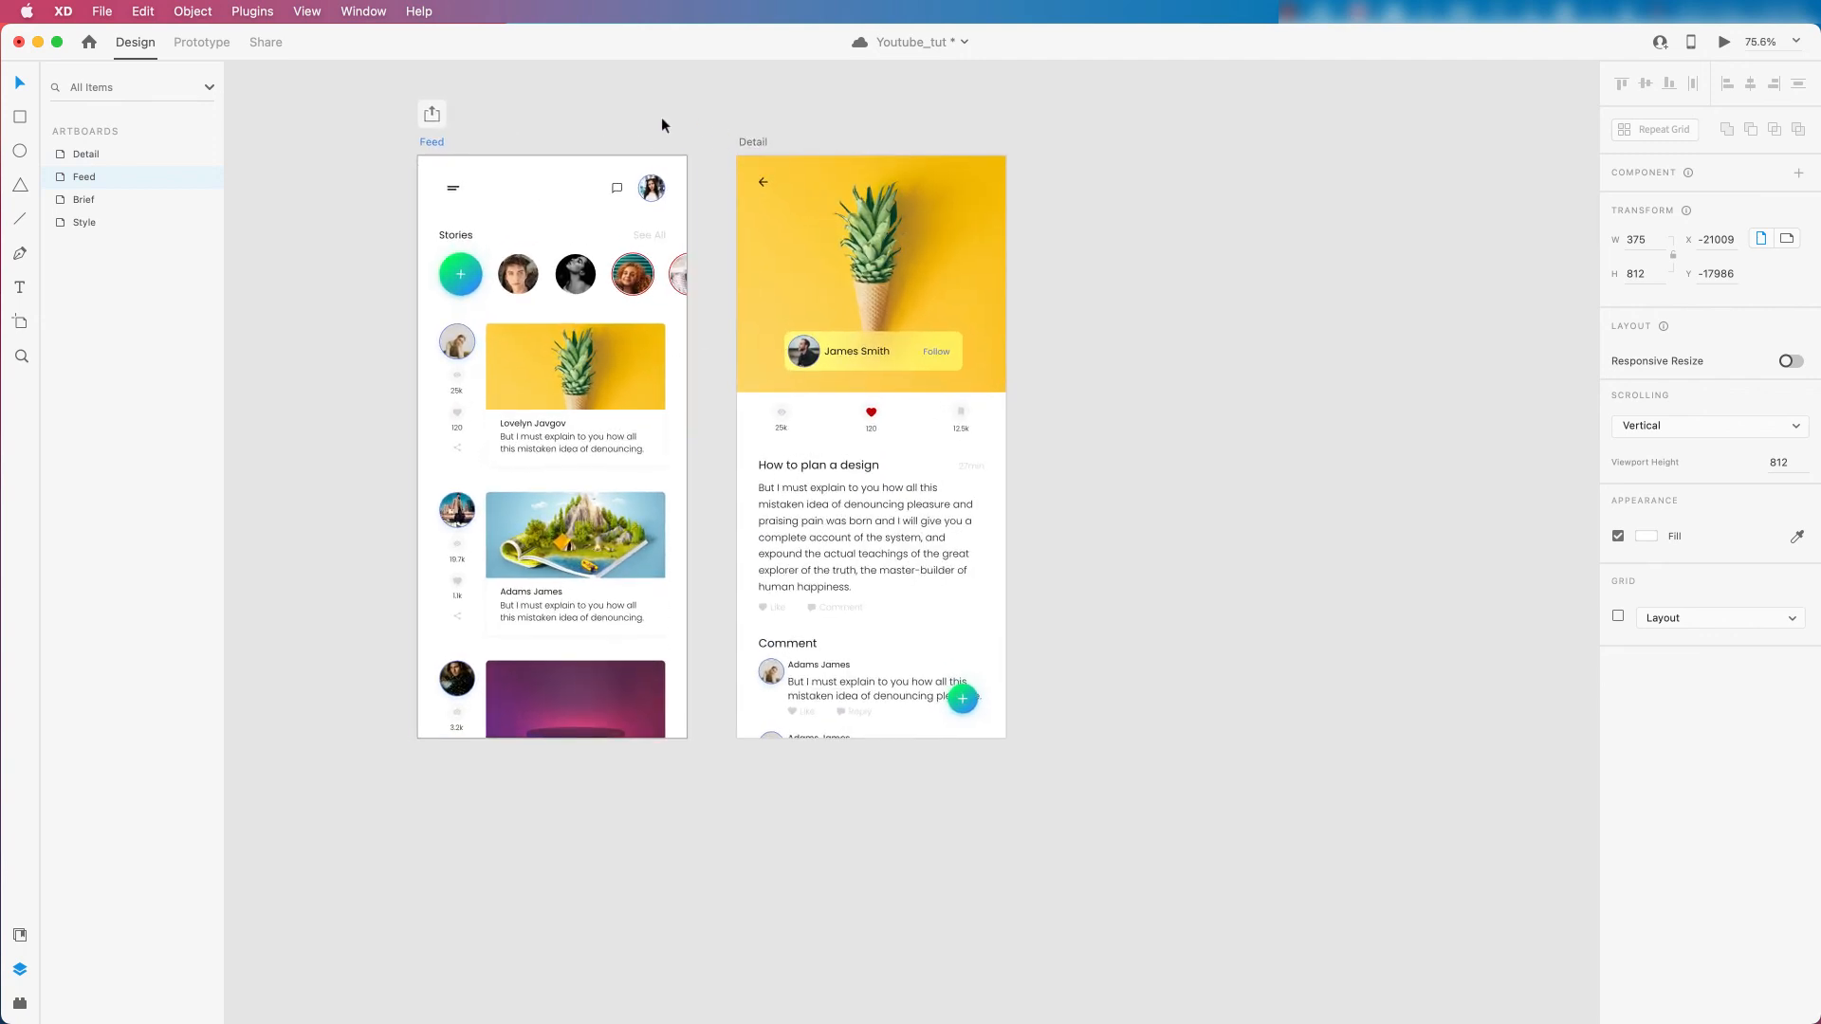
pyautogui.click(329, 210)
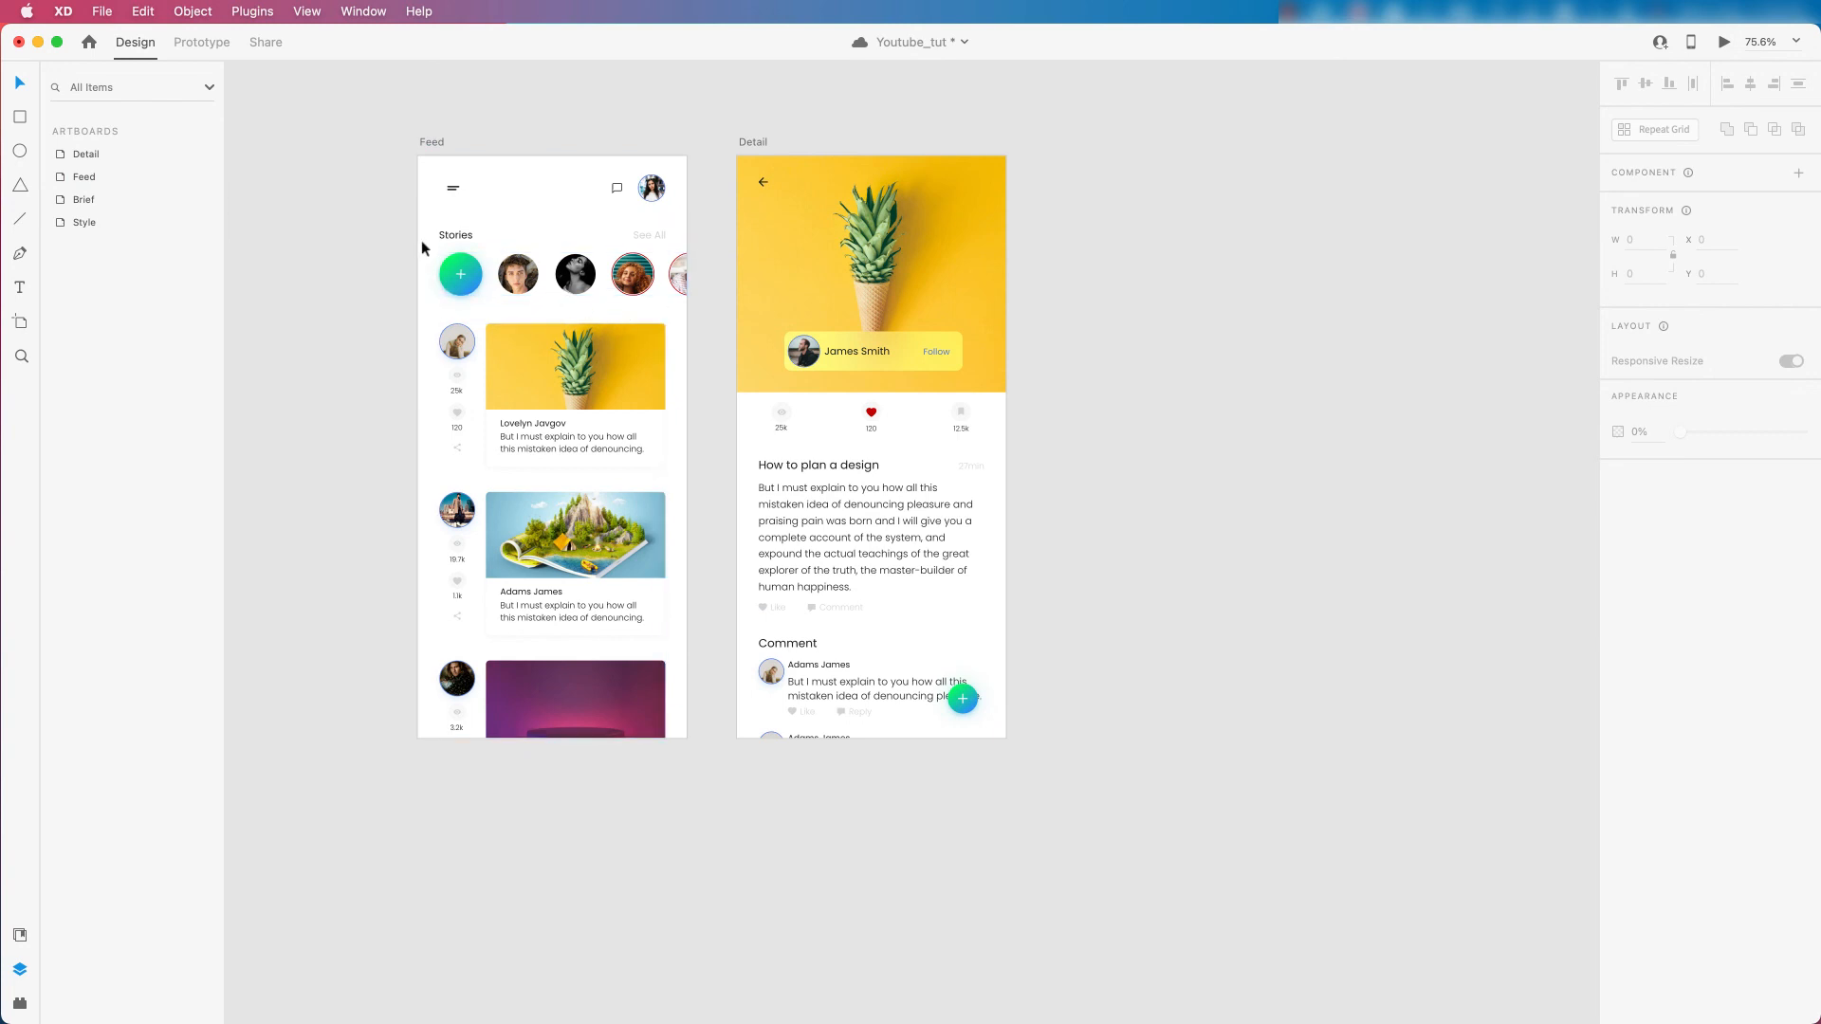
pyautogui.scroll(-2, 504, 249)
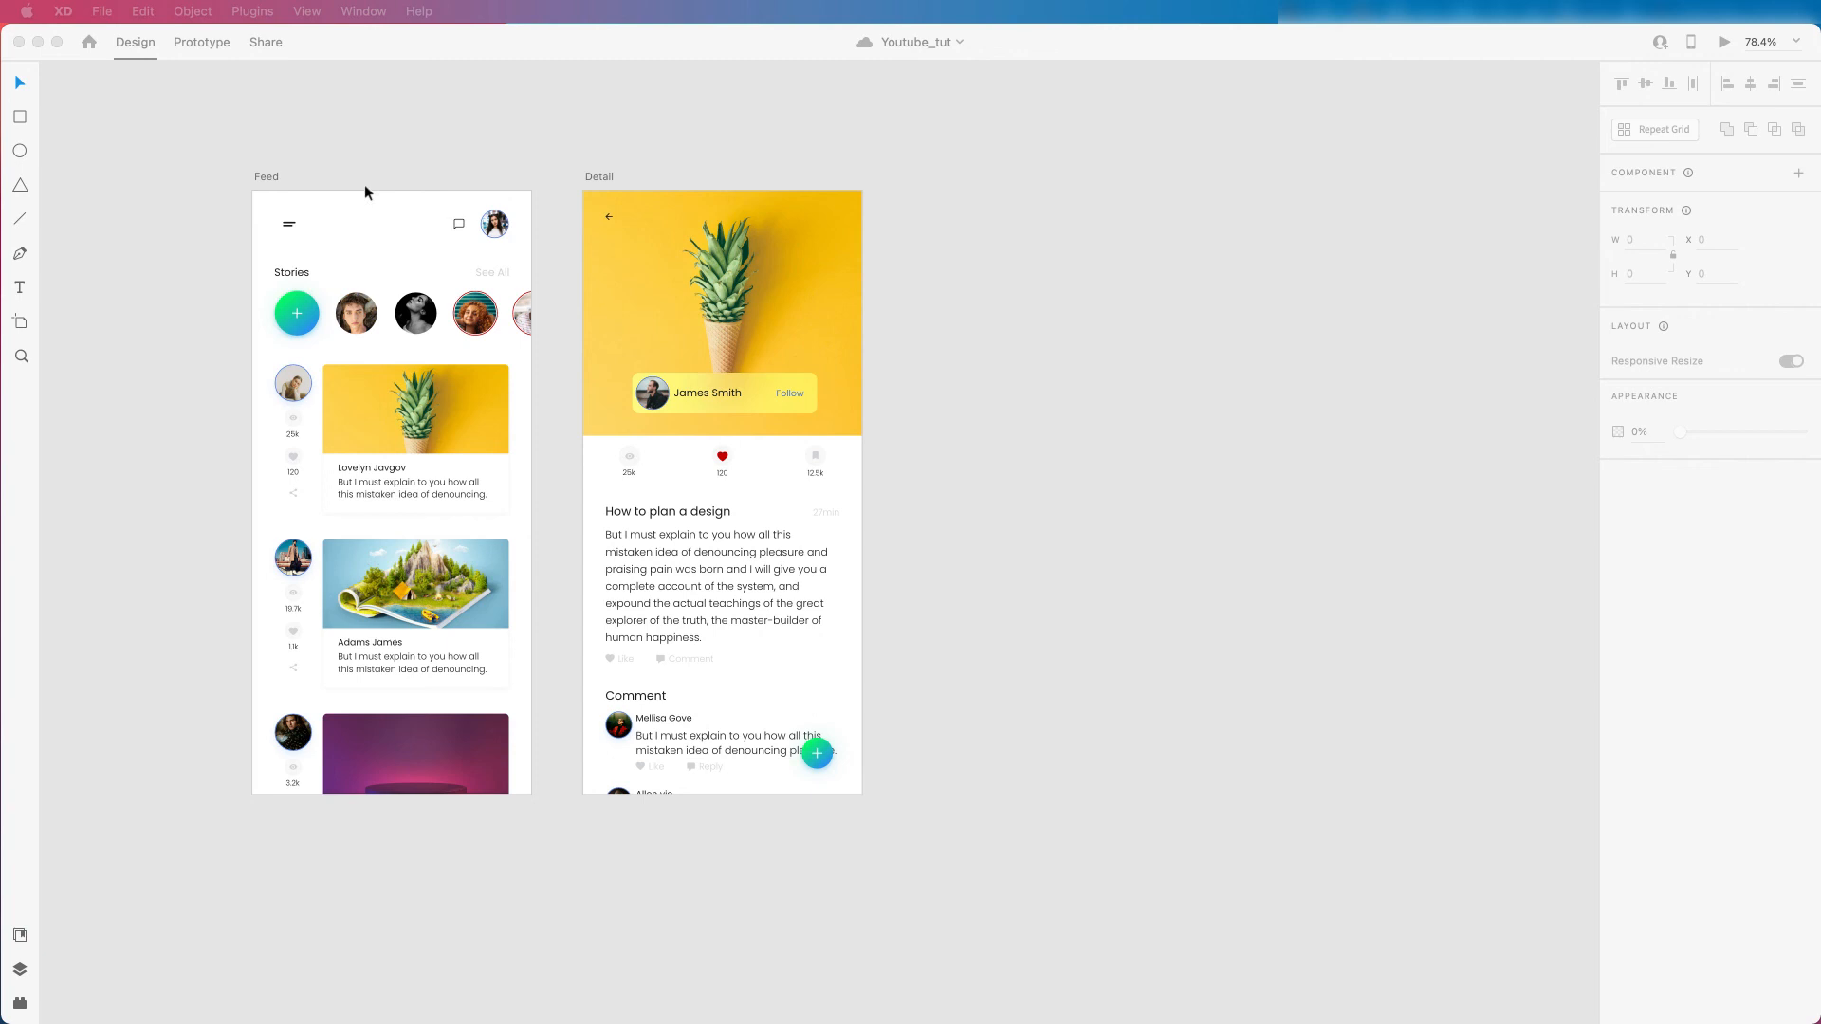
# Duplicate the Feed artboard and delete everything on the copy to leave a blank screen.
pyautogui.click(453, 153)
pyautogui.moveTo(447, 156); pyautogui.dragTo(480, 151)
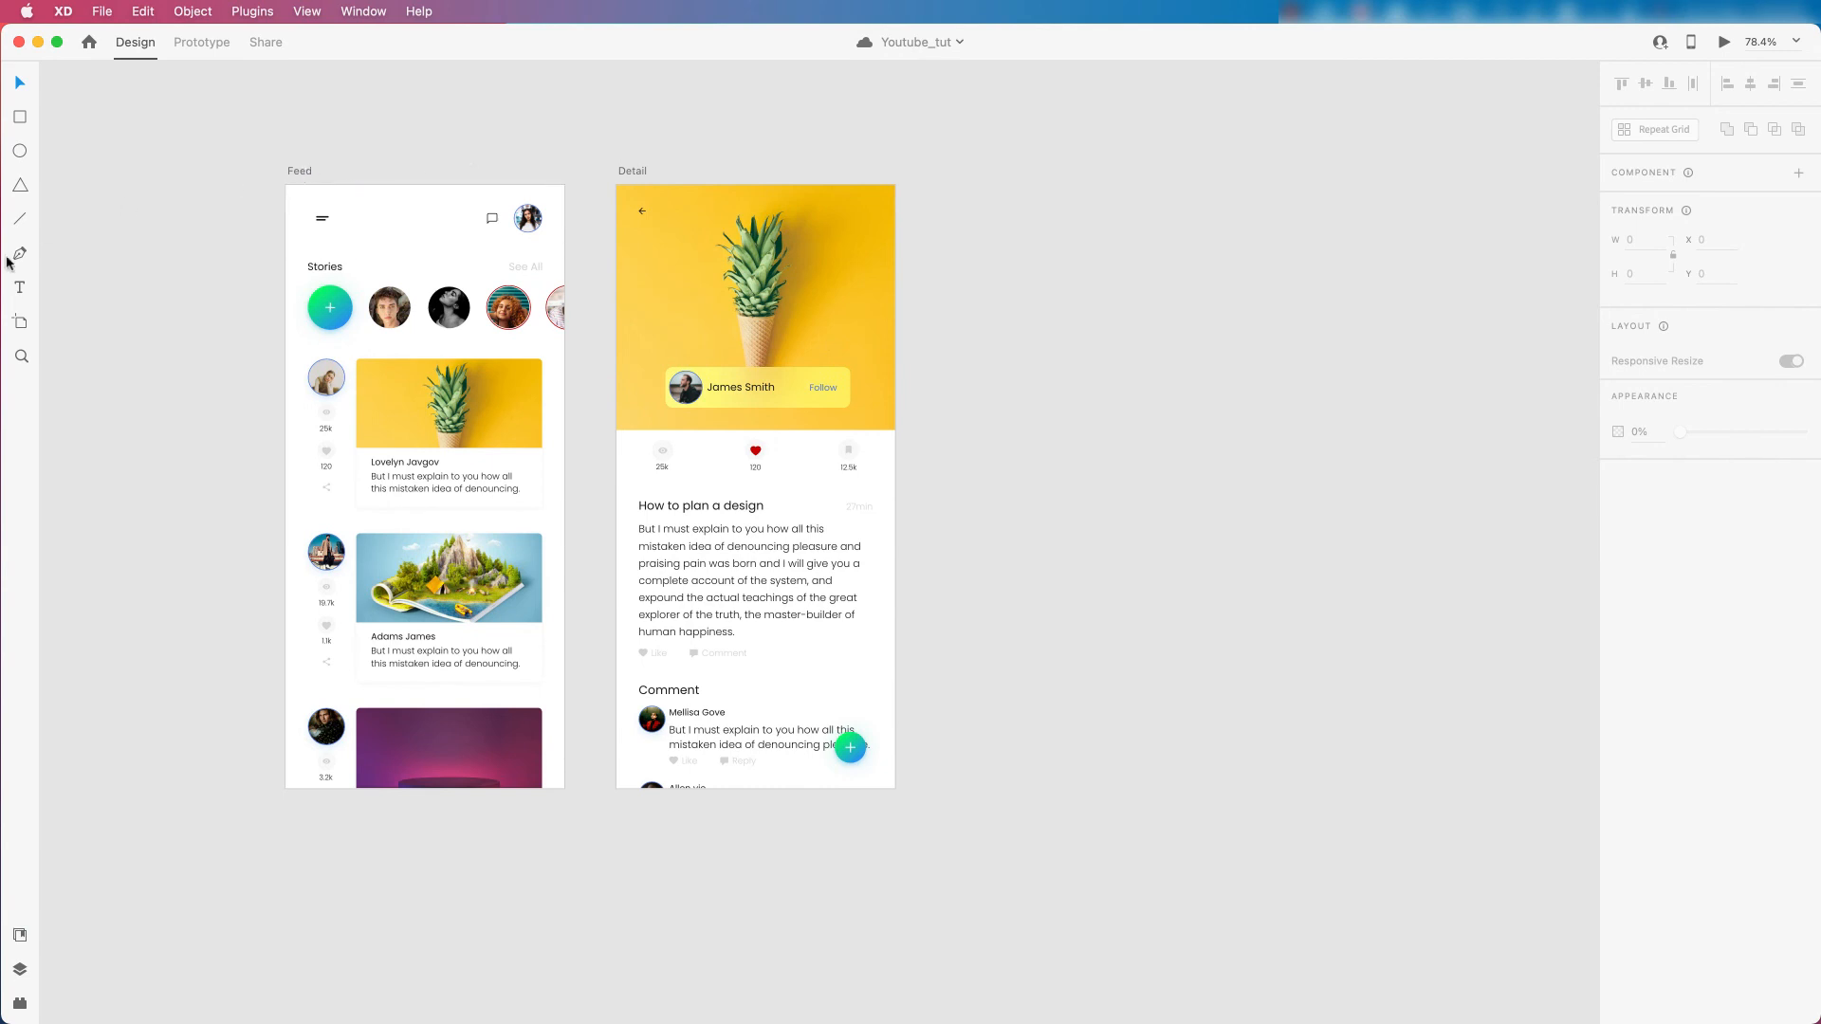
pyautogui.click(303, 172)
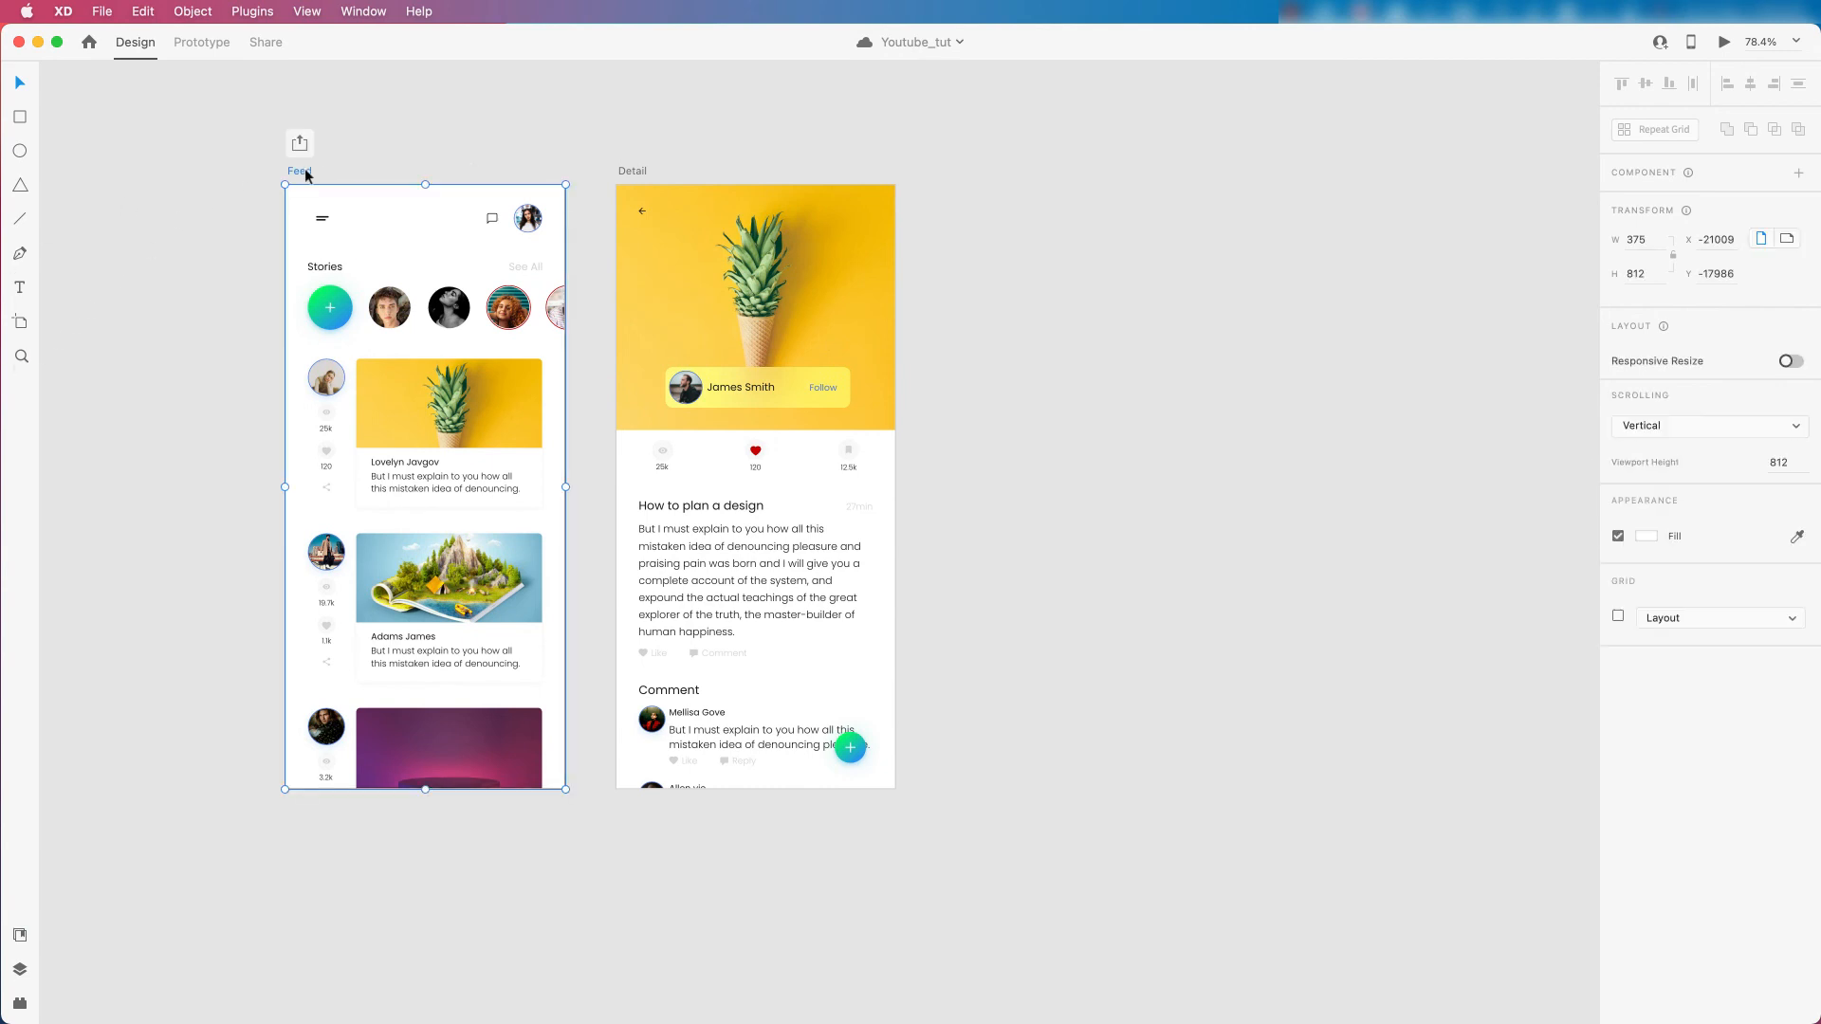
pyautogui.press('super+d')
pyautogui.moveTo(933, 210); pyautogui.dragTo(1326, 768)
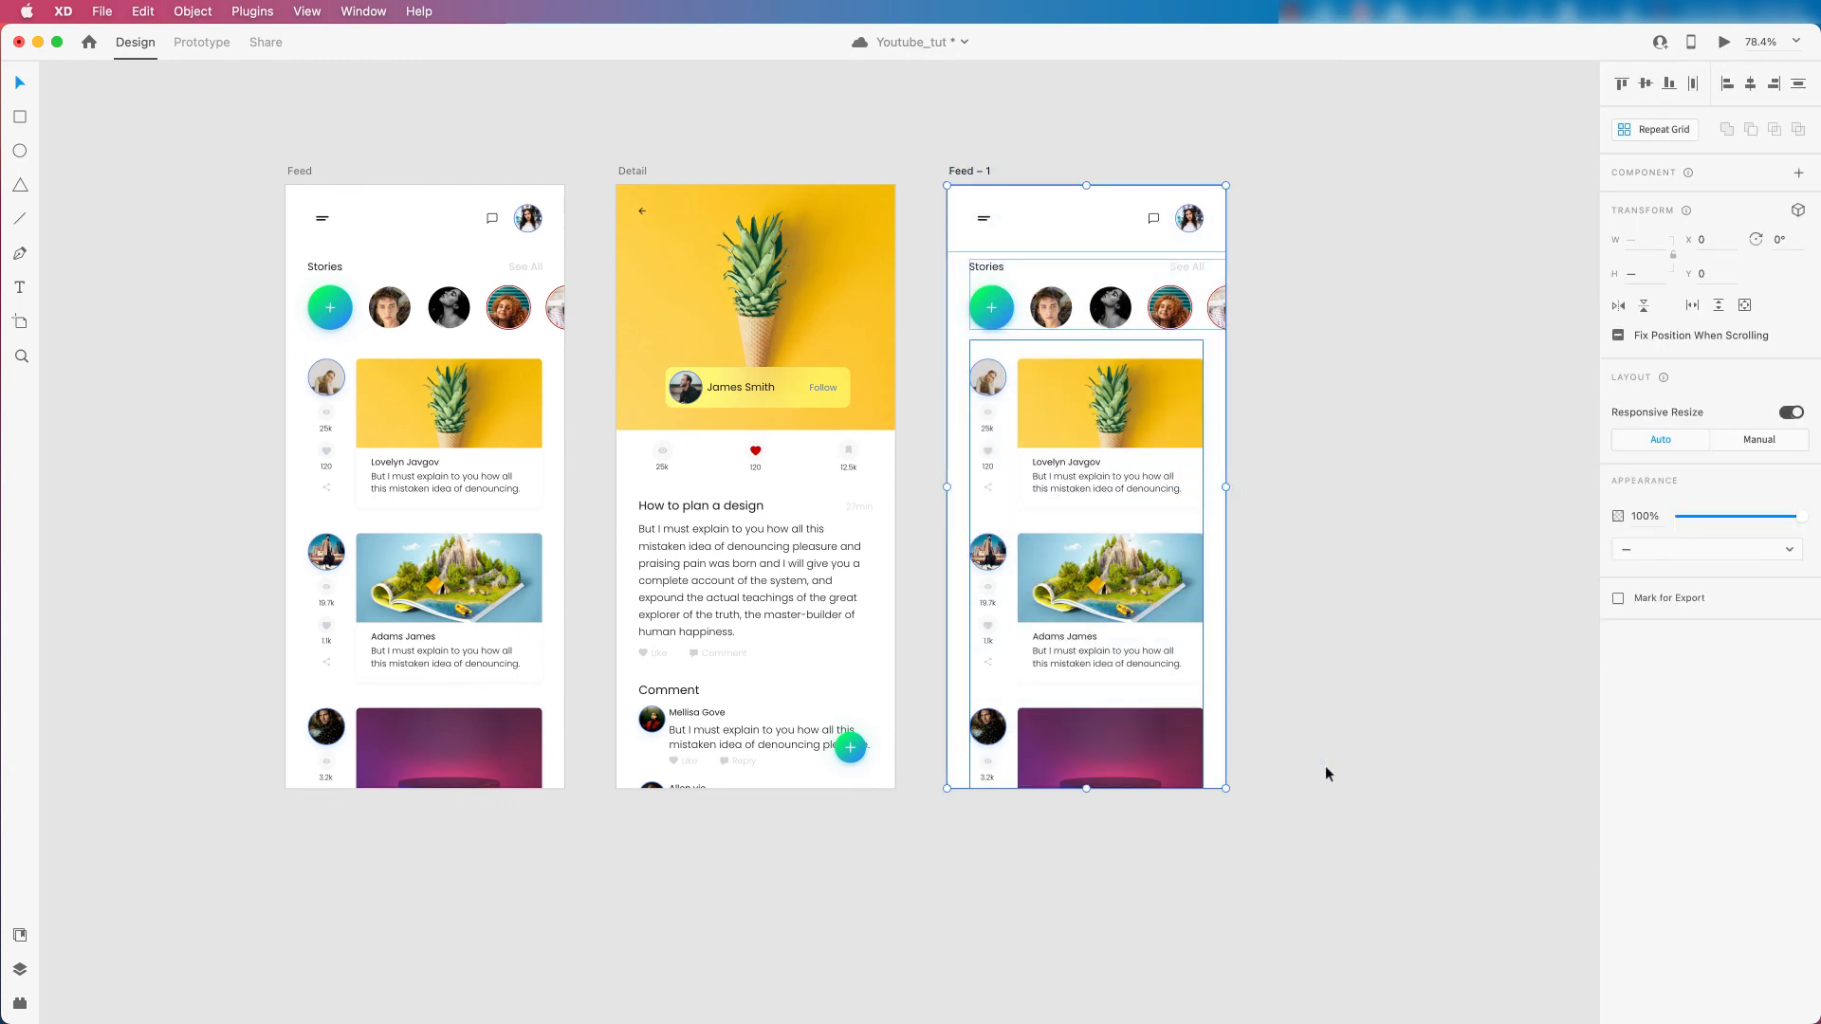
pyautogui.press('Delete')
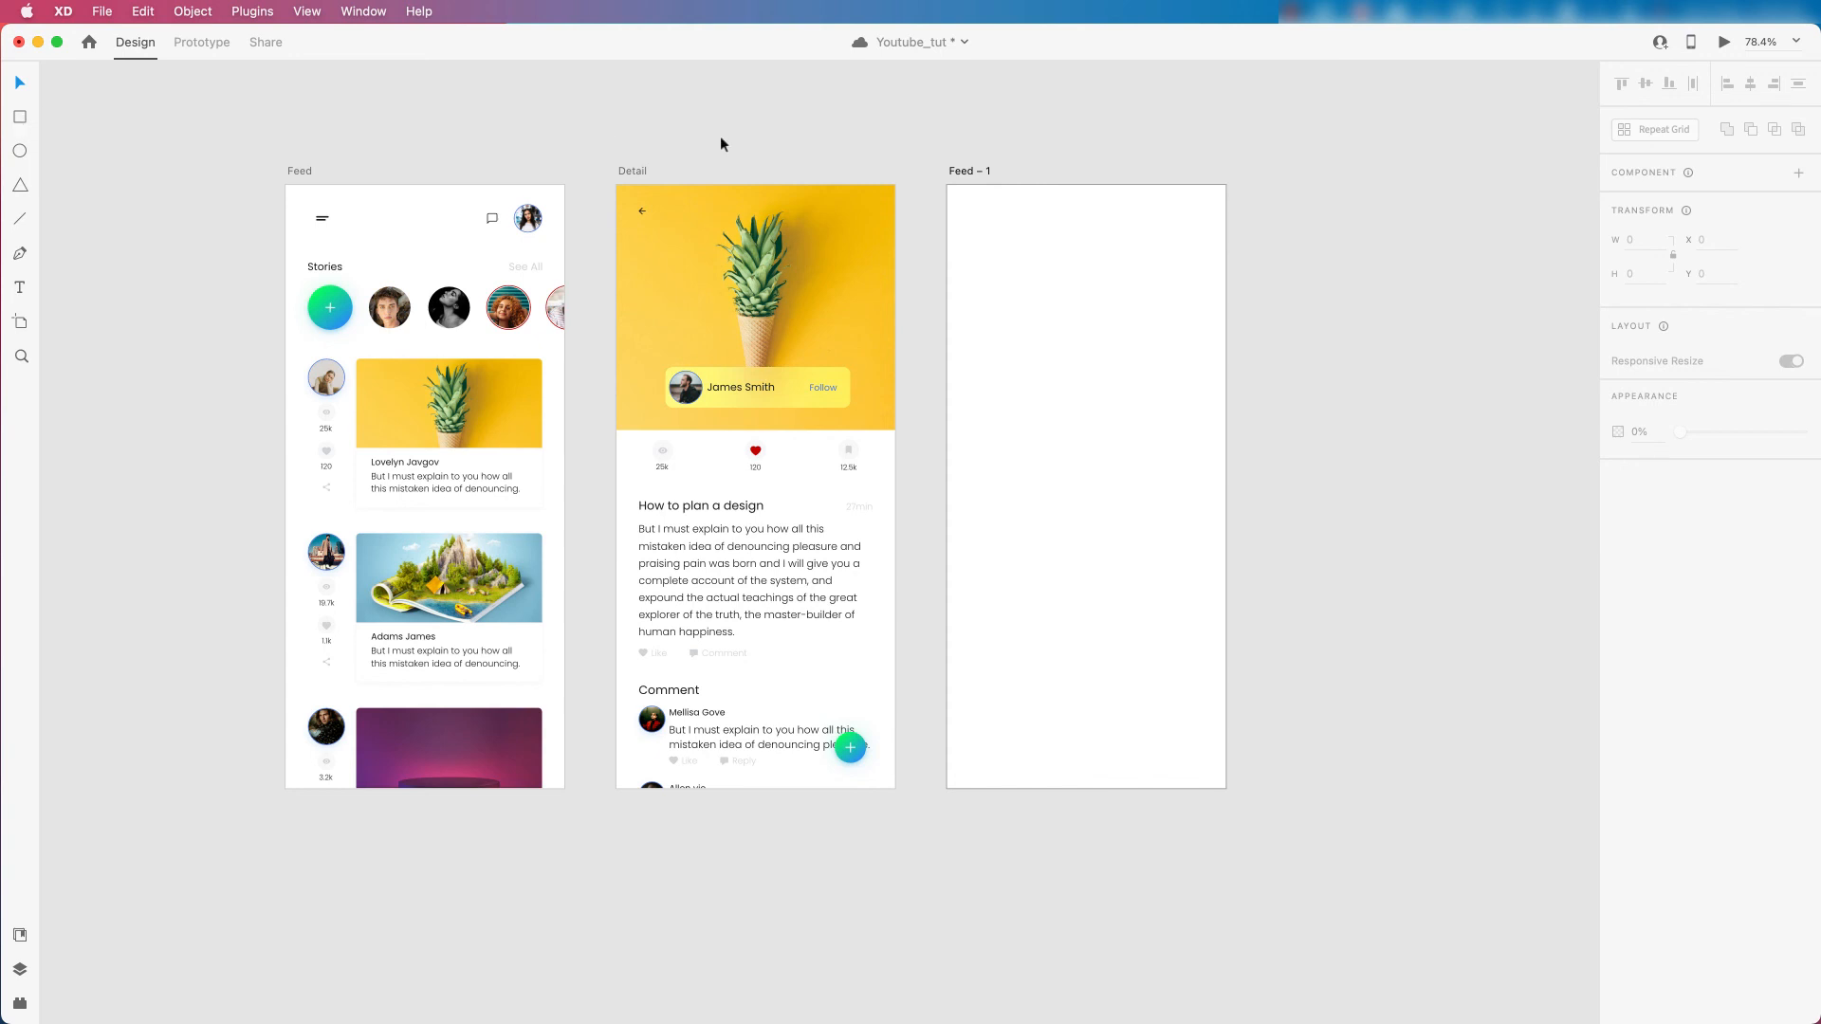
# Rename the blank duplicated artboard as sidemenu.
pyautogui.doubleClick(965, 171)
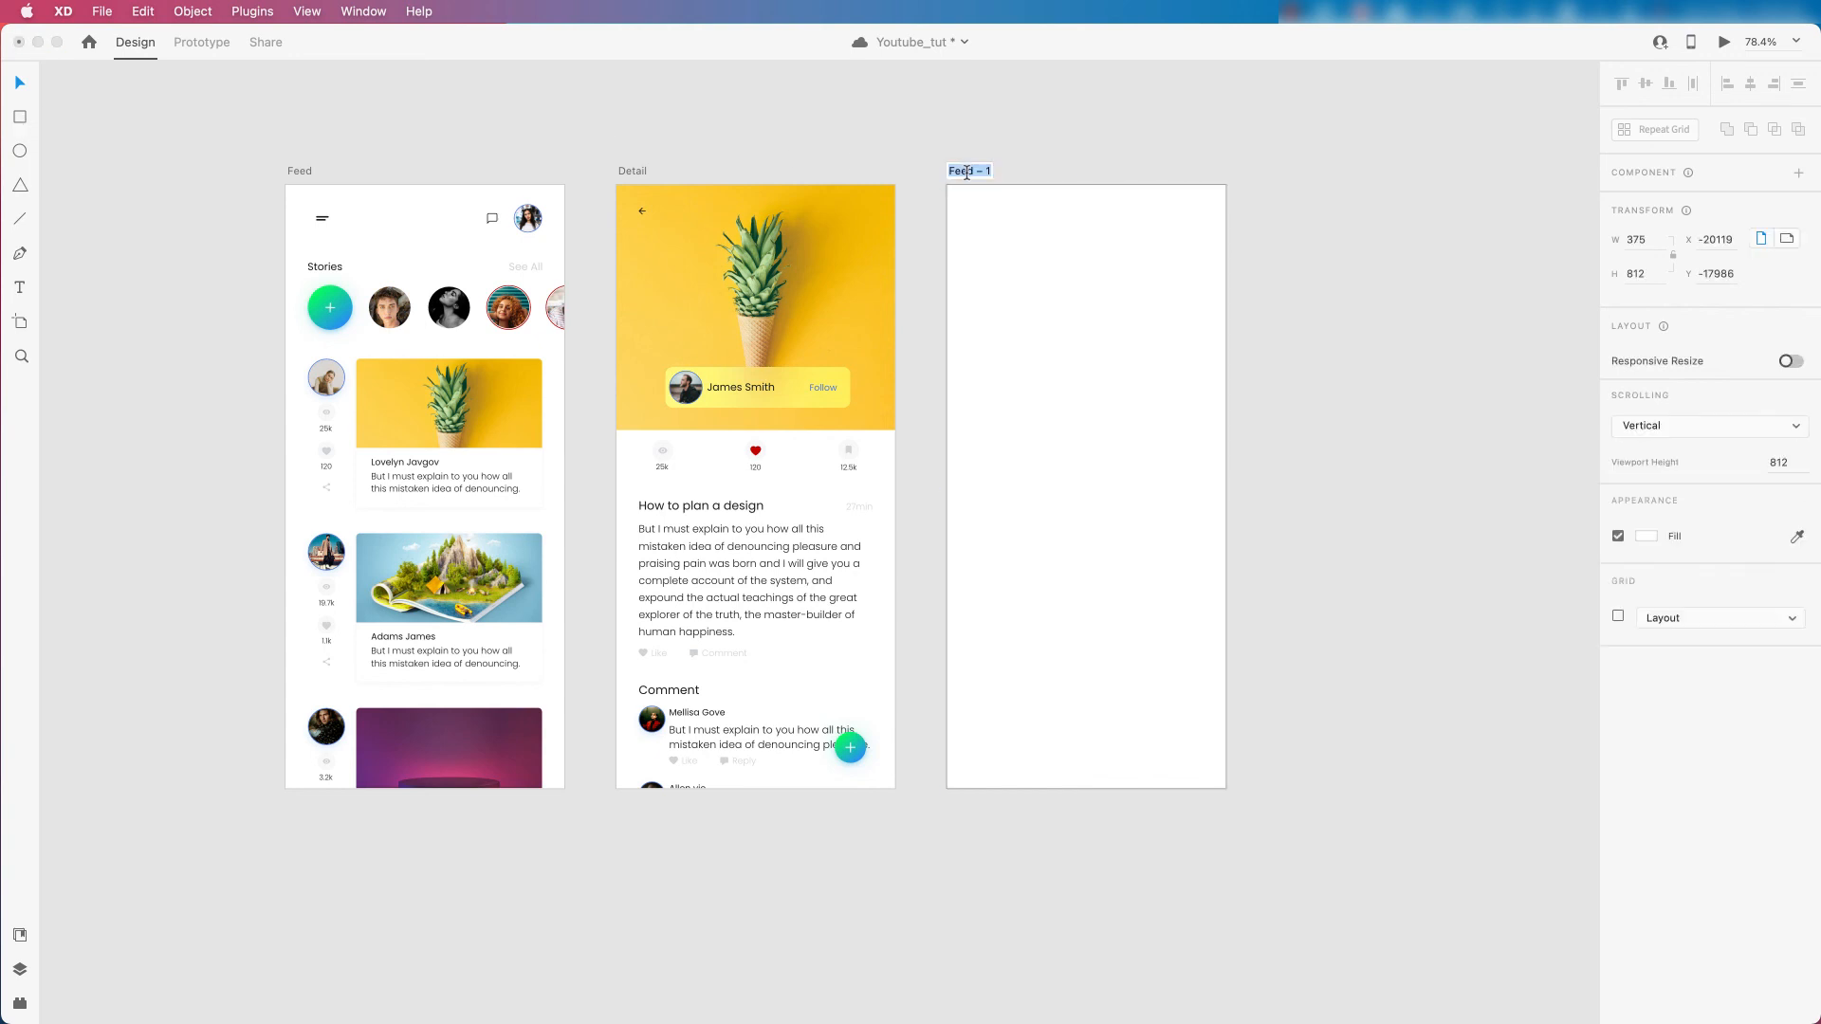
pyautogui.write('sidemenu')
pyautogui.click(986, 172)
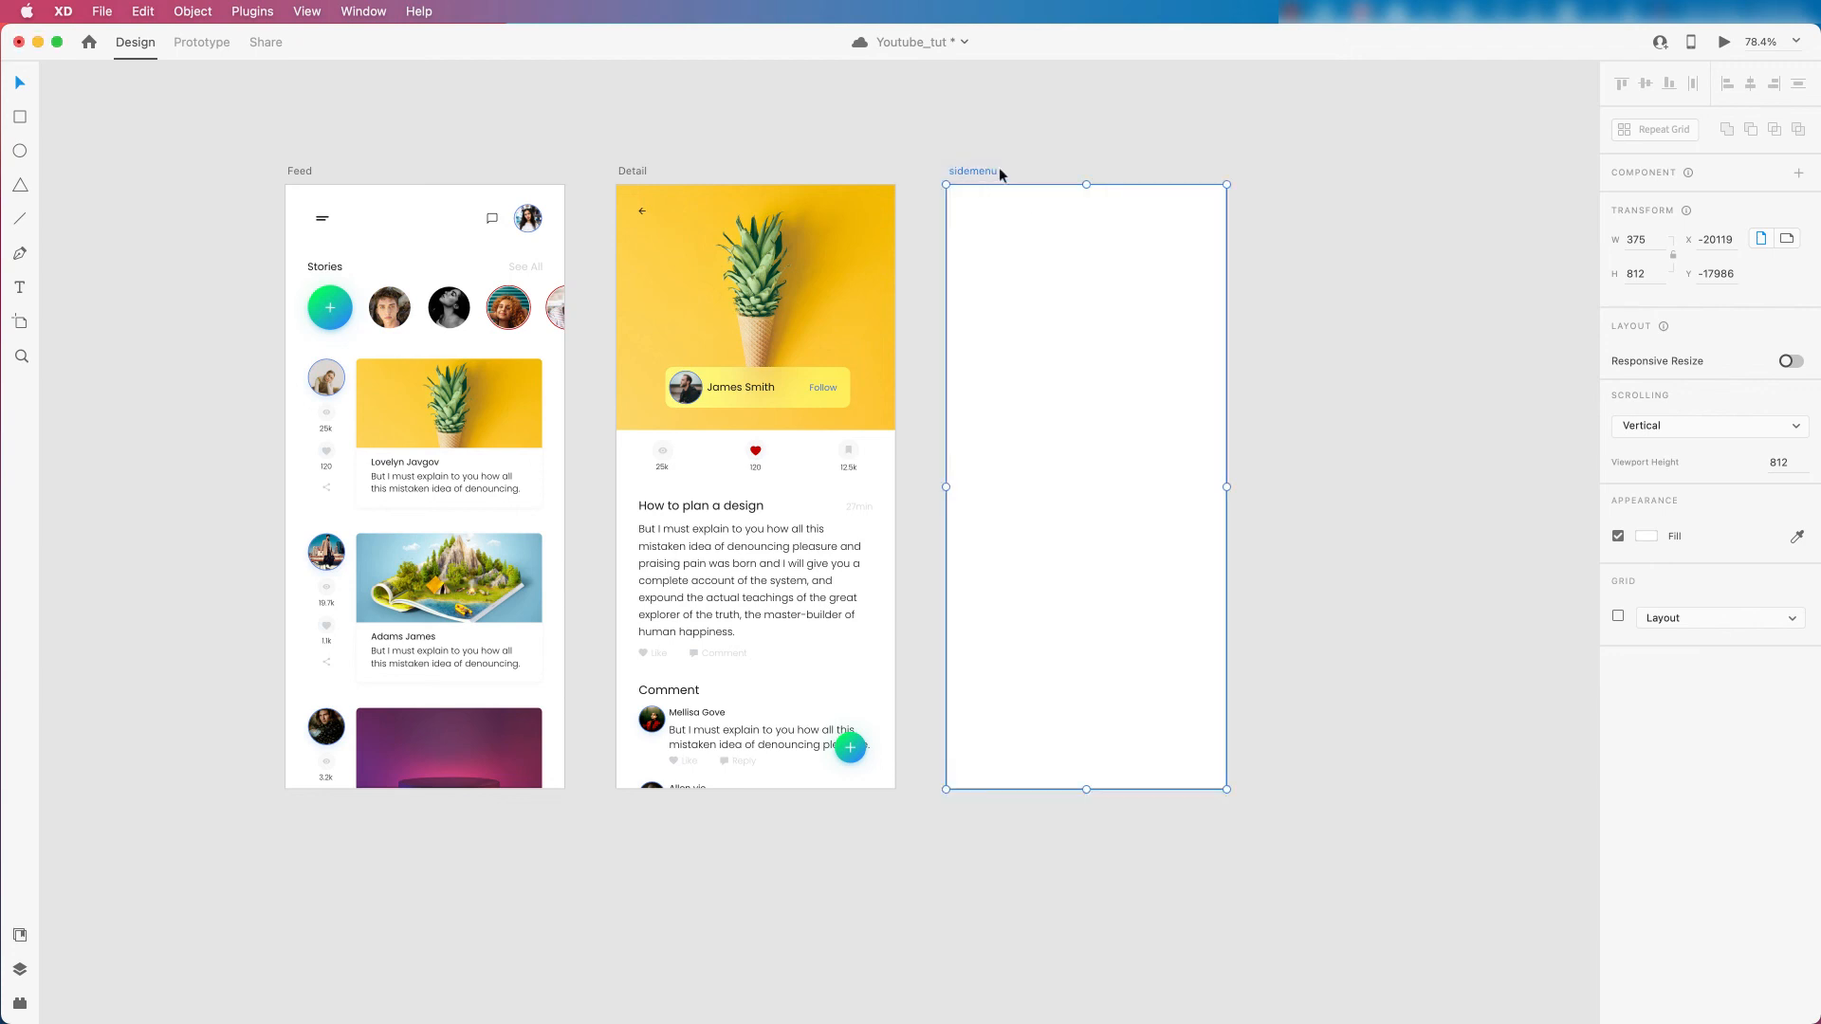
pyautogui.click(992, 144)
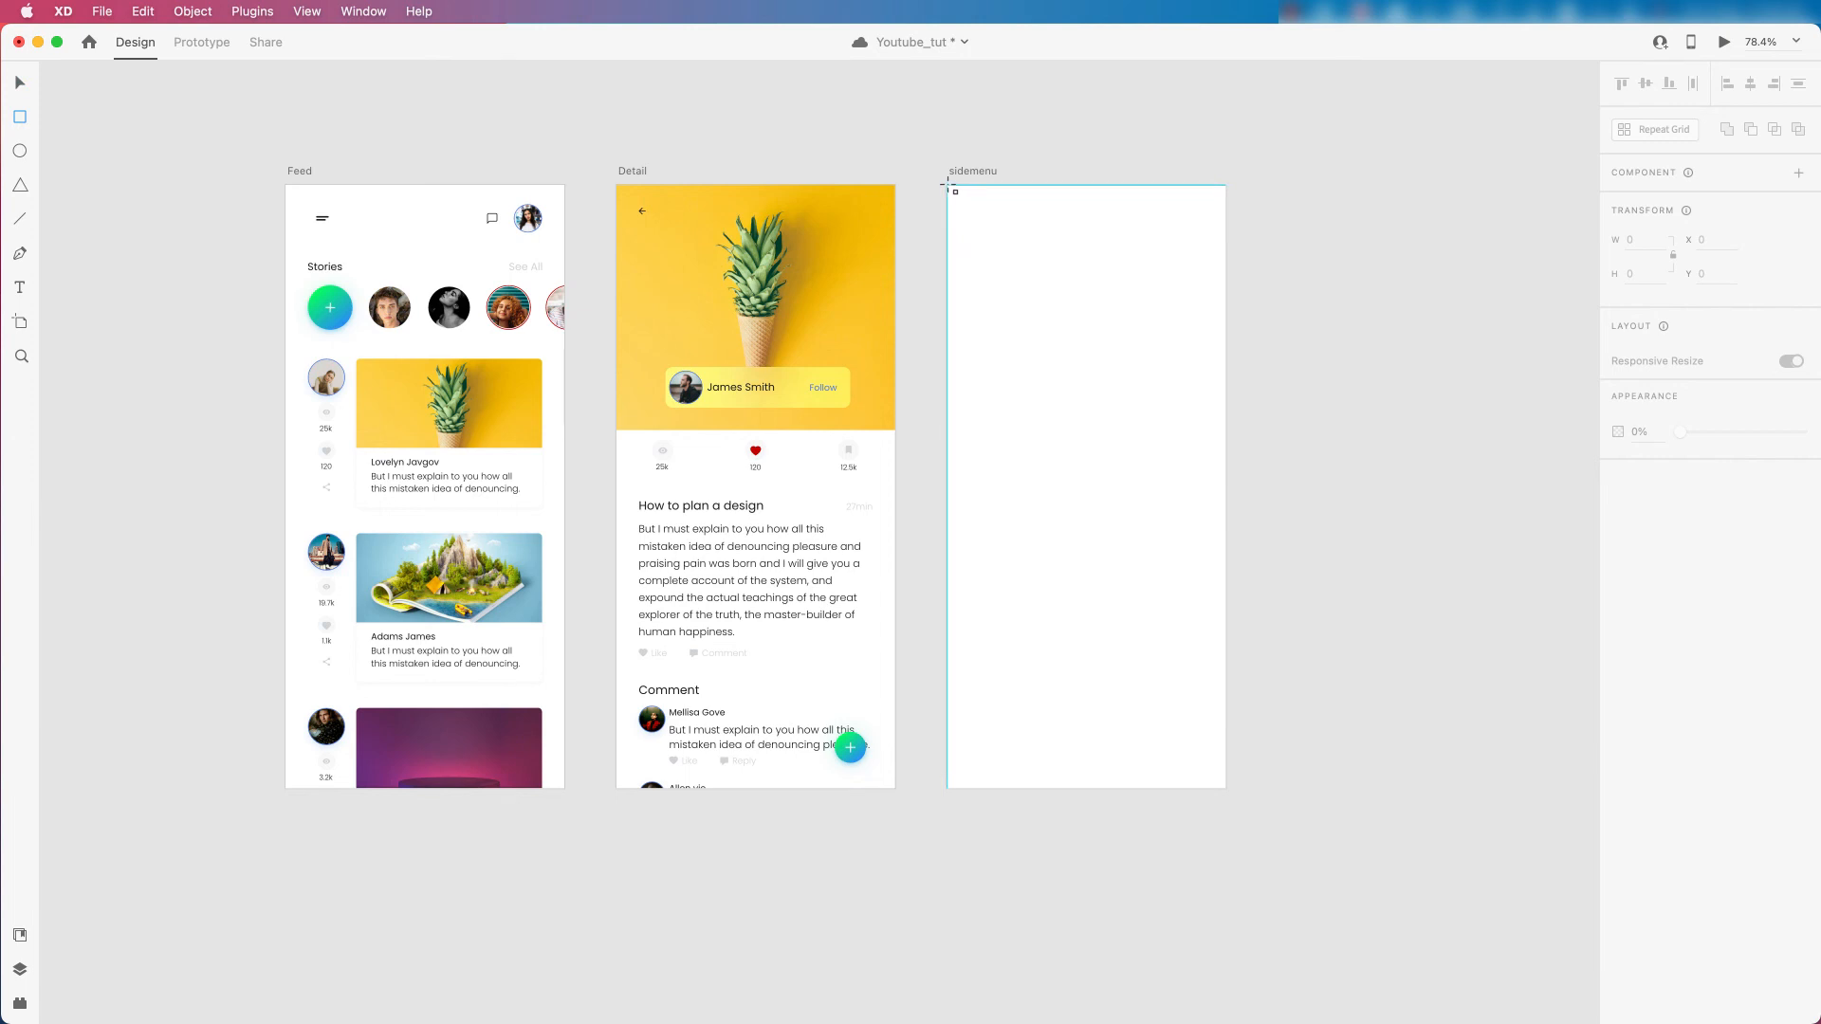
# Draw a borderless rectangle on the sidemenu artboard and size it to 375 × 812 to cover the whole artboard.
pyautogui.moveTo(948, 185)
pyautogui.mouseDown()
pyautogui.moveTo(1158, 594)
pyautogui.moveTo(1135, 788)
pyautogui.mouseUp()
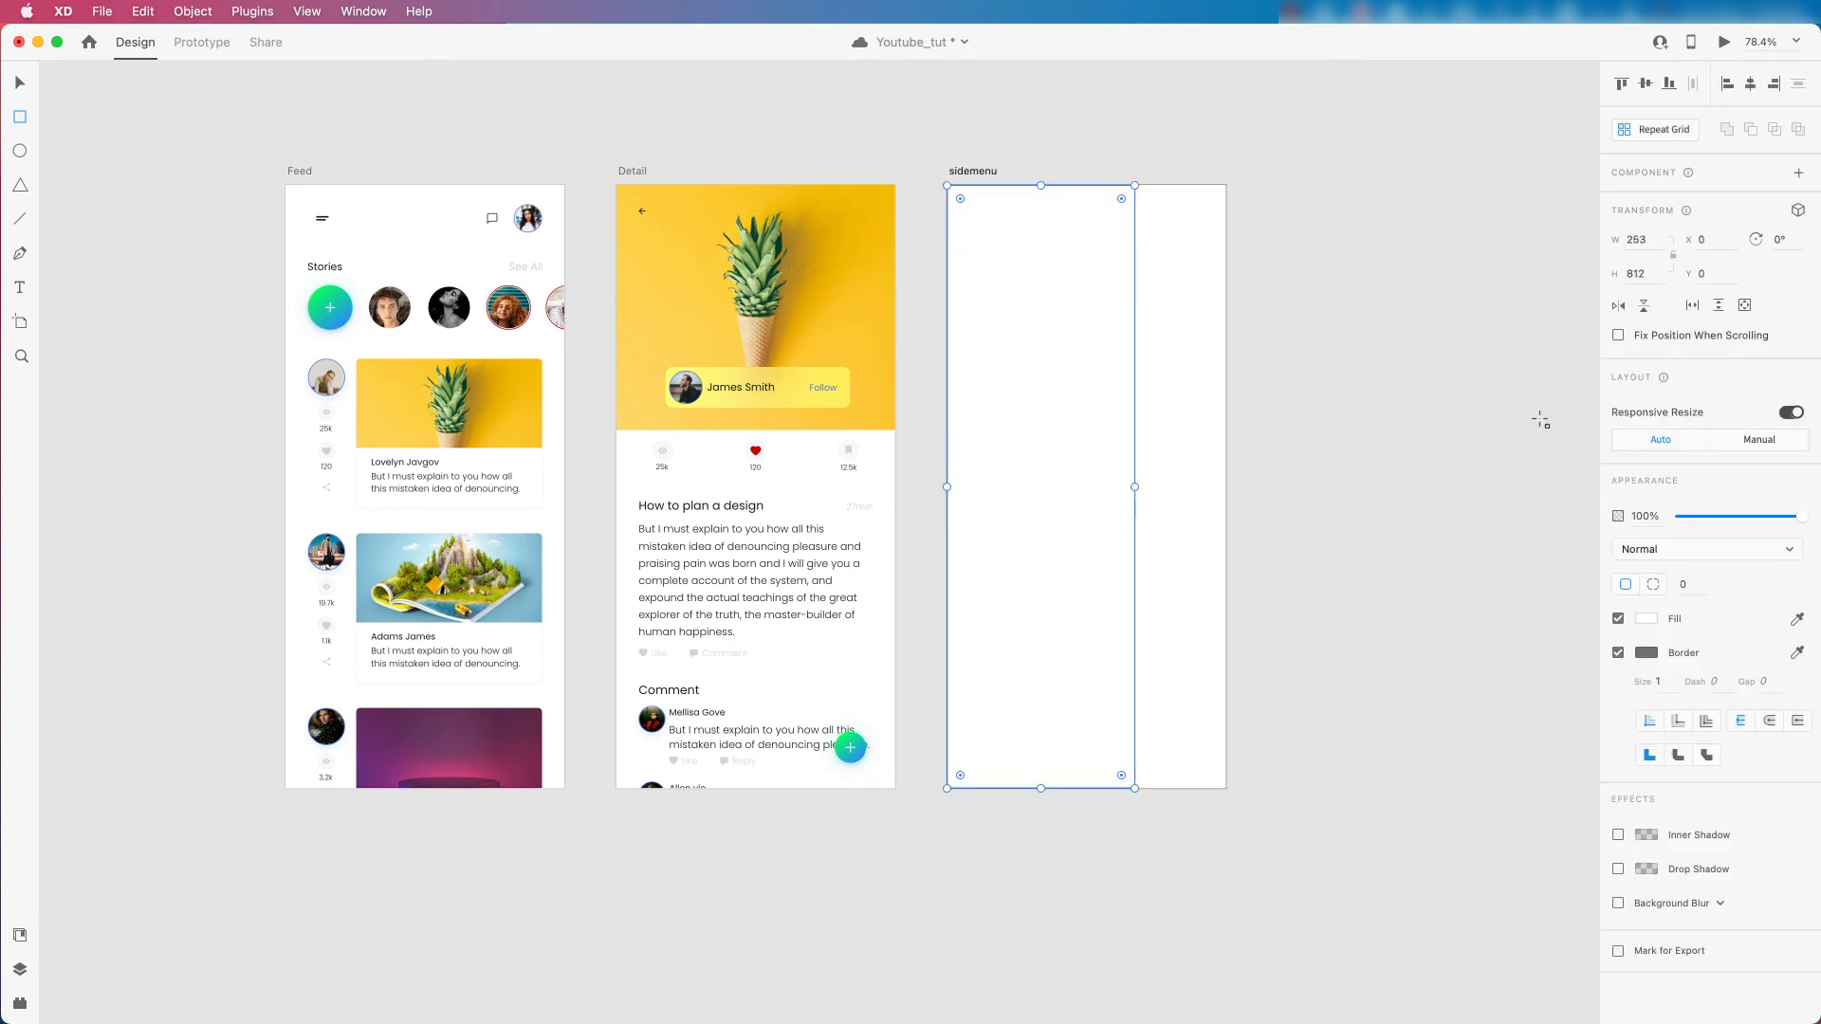
pyautogui.click(1649, 239)
pyautogui.press('Down')
pyautogui.press('Down')
pyautogui.press('Down')
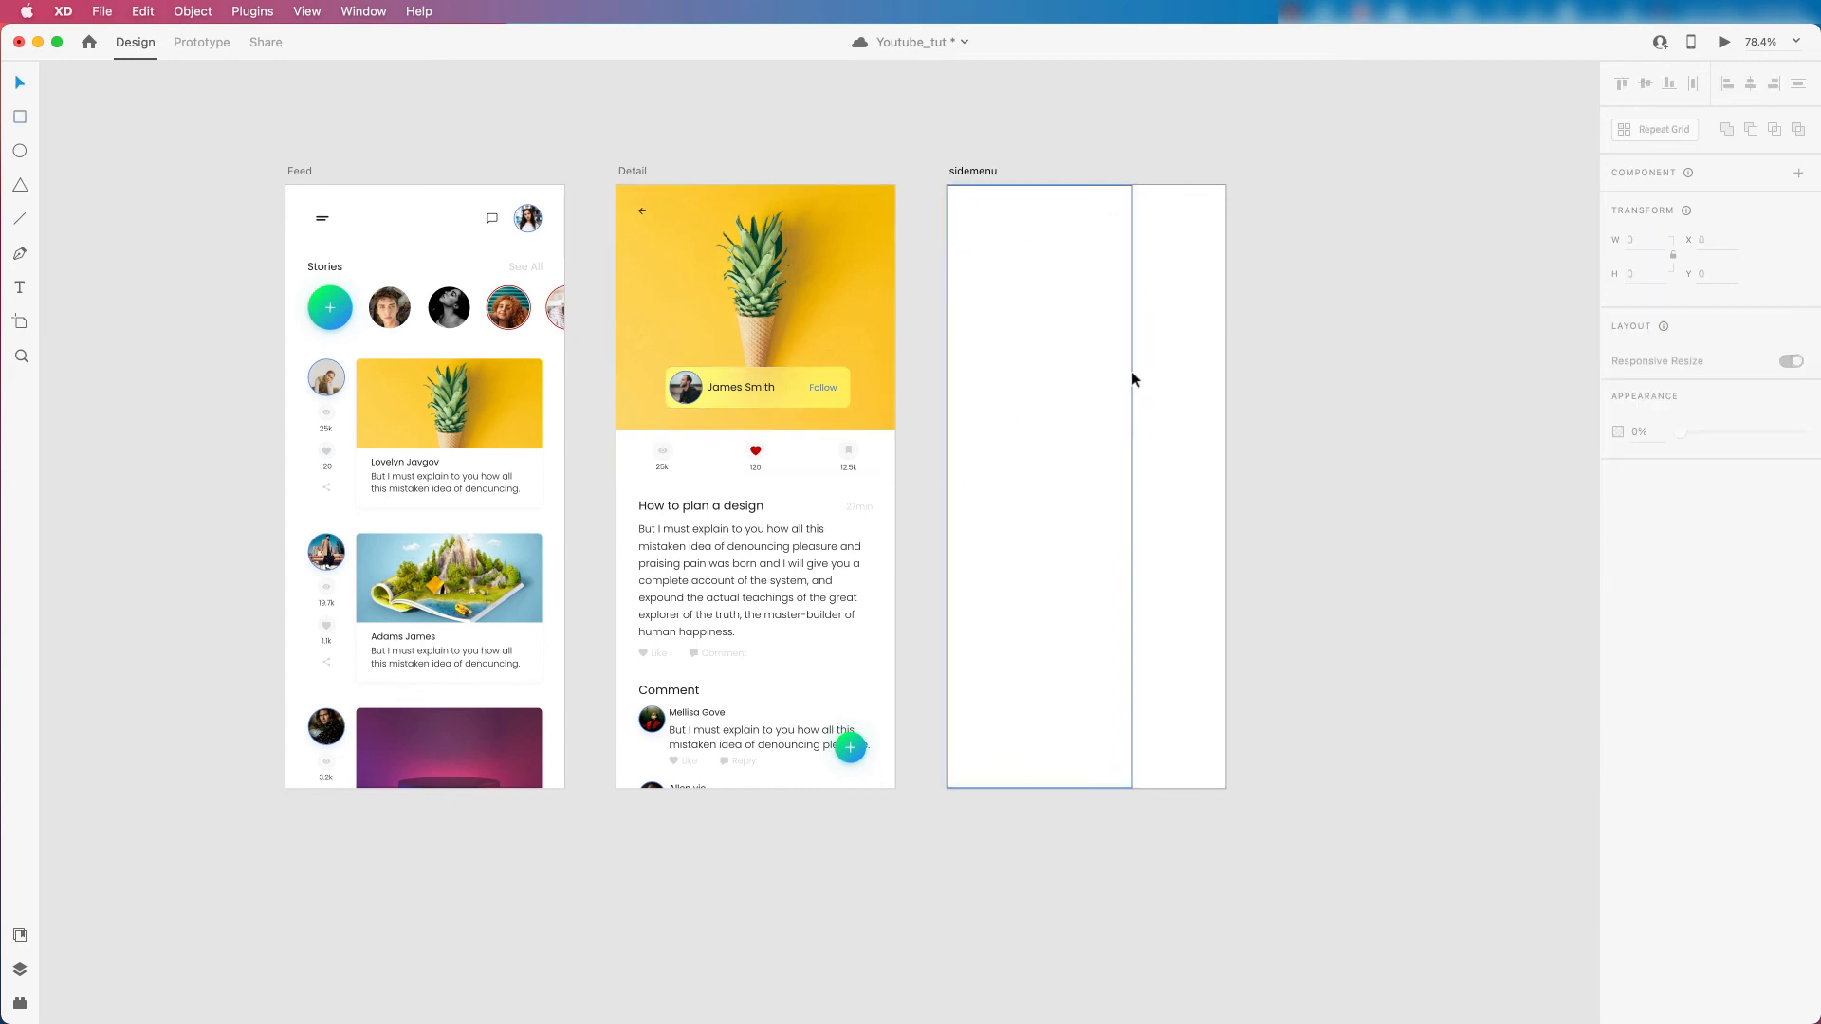
pyautogui.moveTo(1134, 486); pyautogui.dragTo(1225, 508)
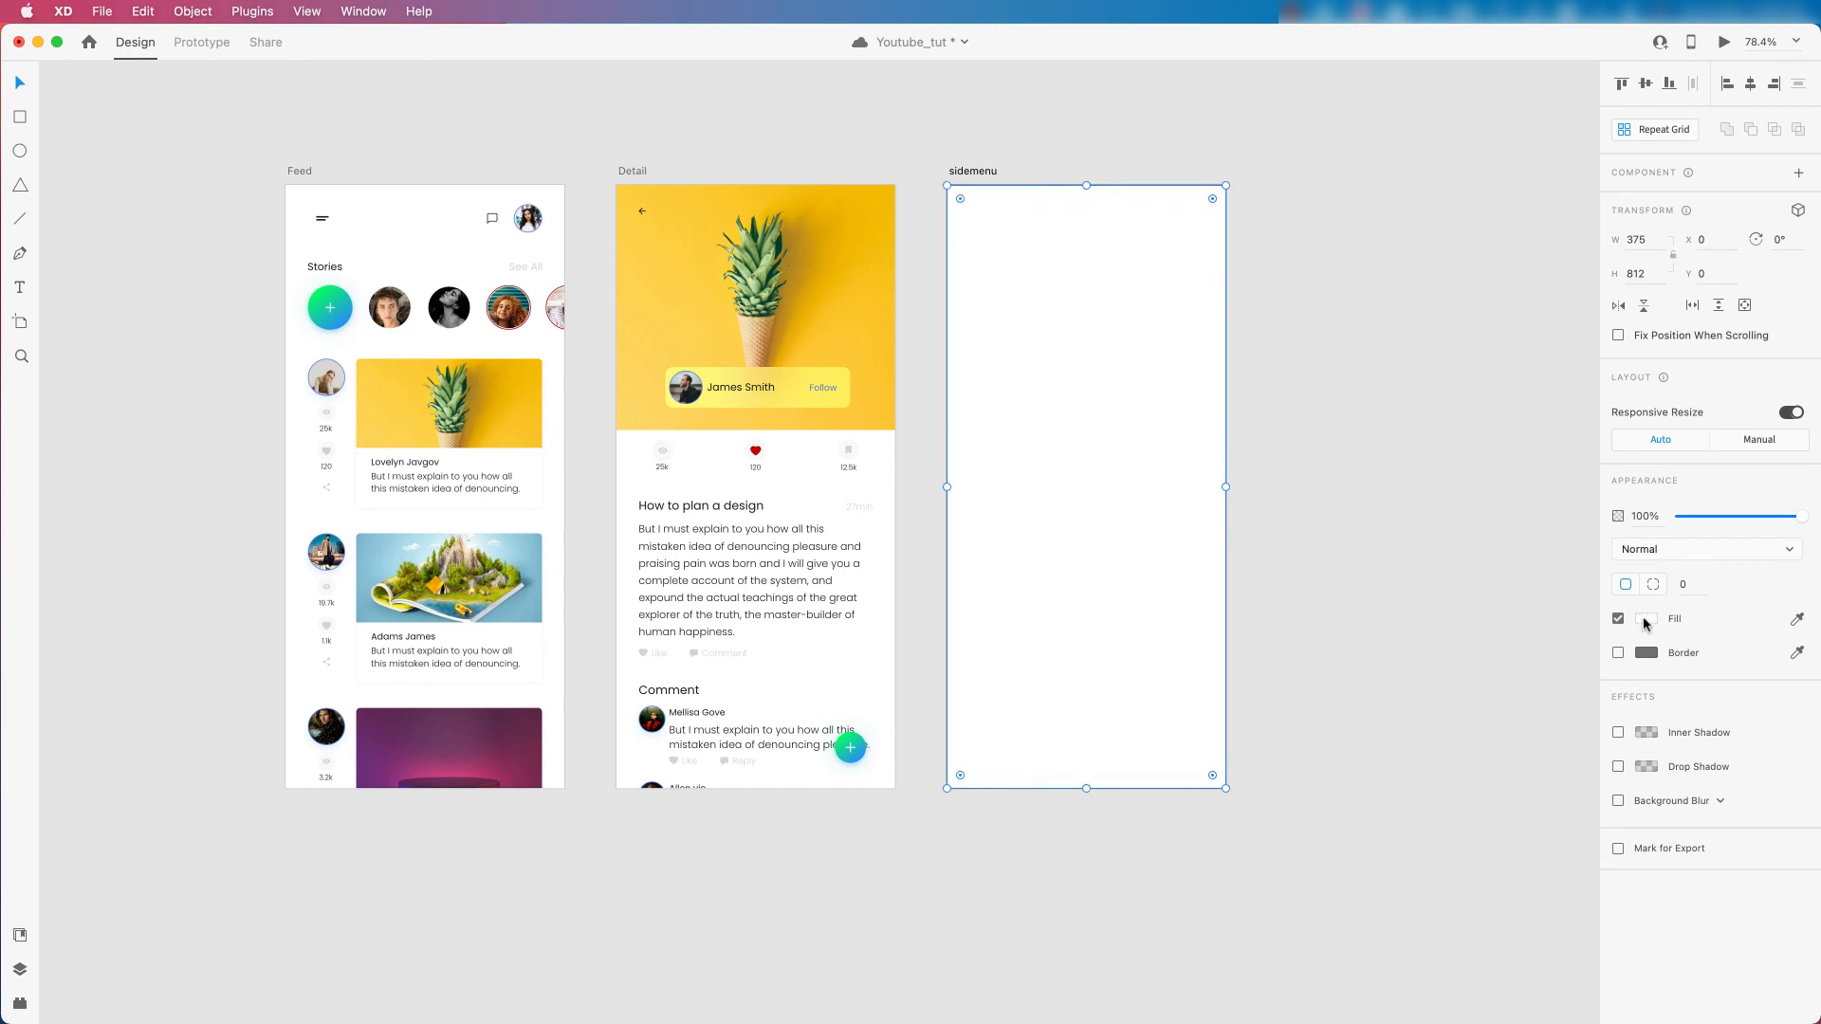
# Fill the sidemenu rectangle with black #000000 and set its opacity to 30%.
pyautogui.click(1647, 619)
pyautogui.click(1572, 728)
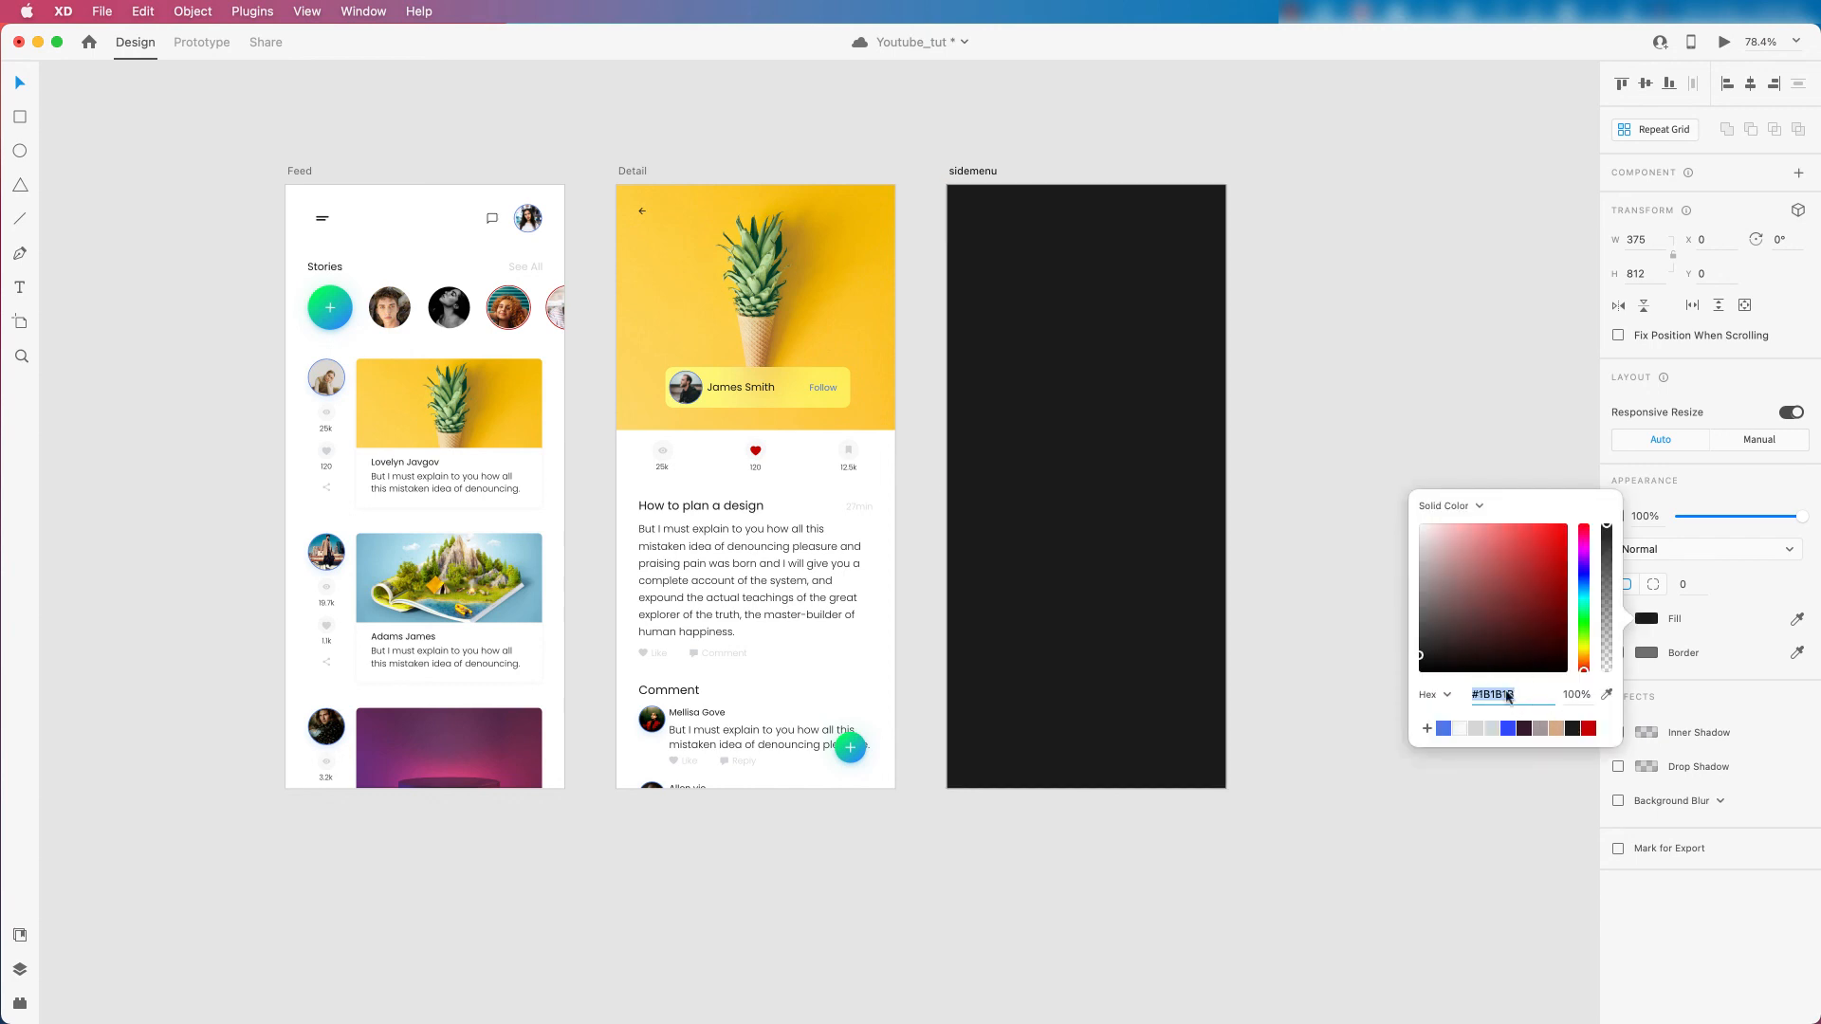
pyautogui.click(1432, 671)
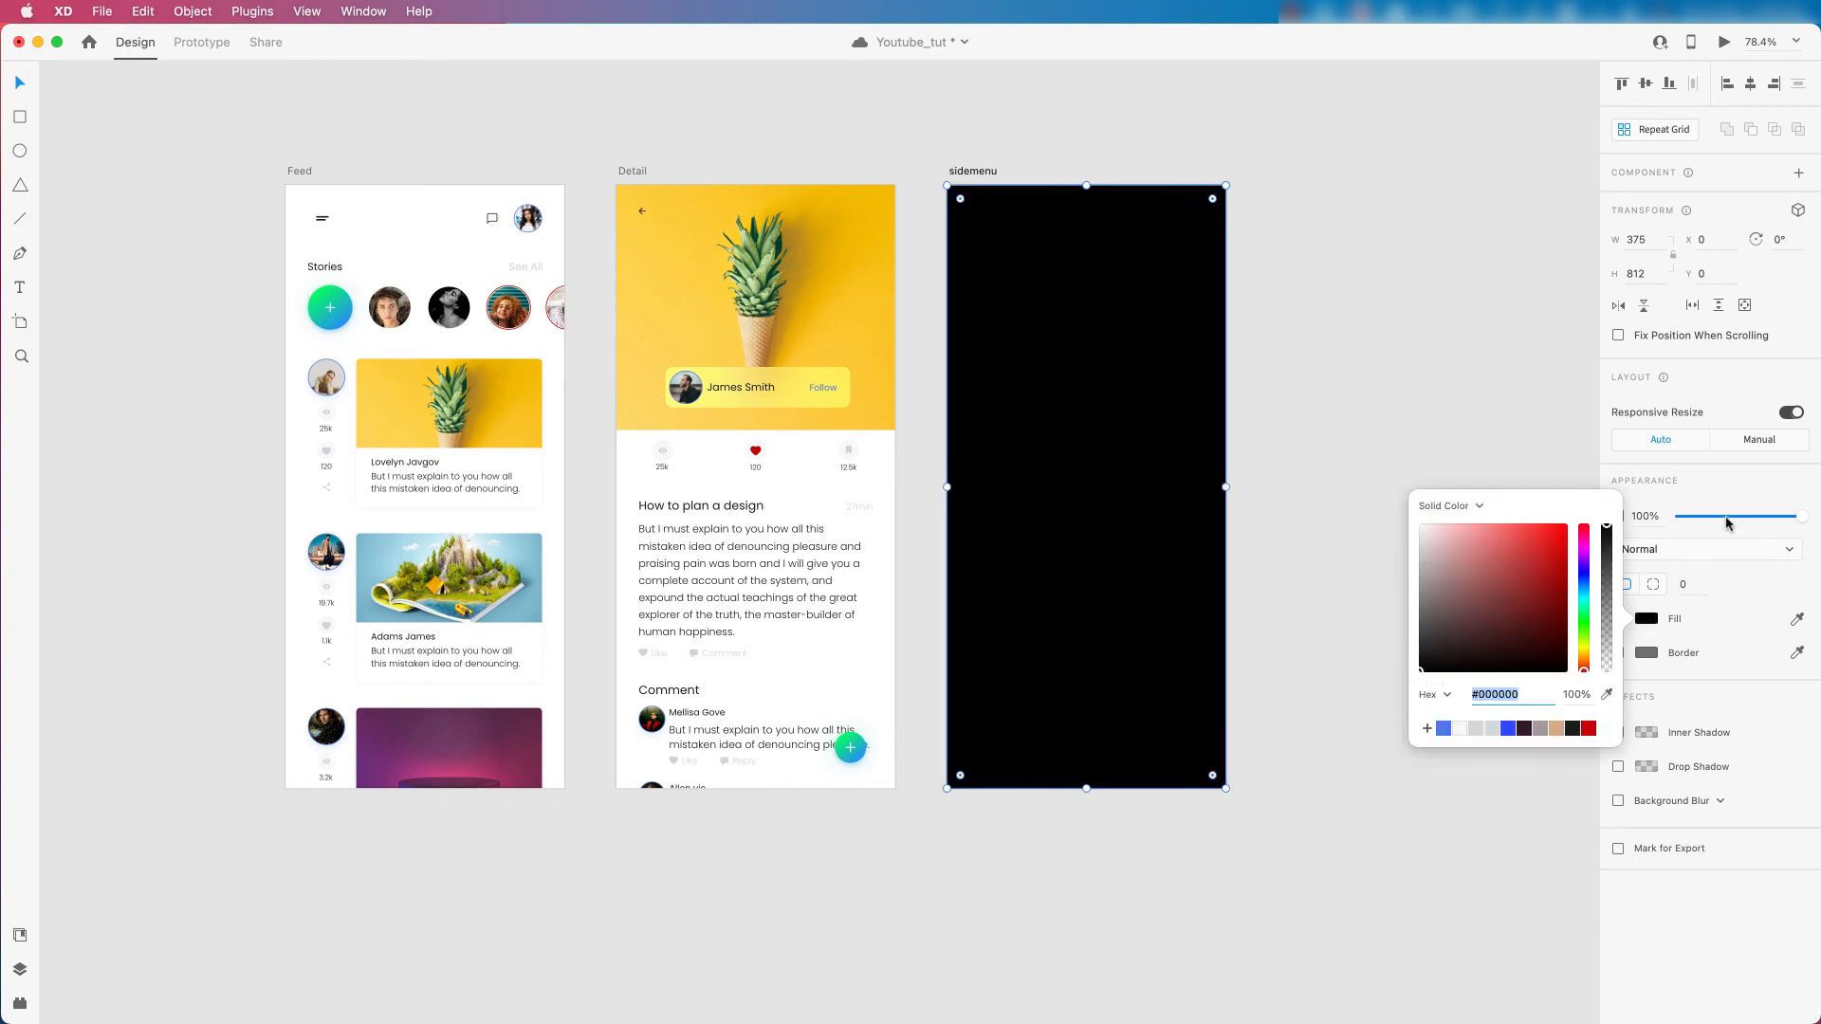
pyautogui.click(1336, 400)
pyautogui.moveTo(1297, 417); pyautogui.dragTo(1179, 427)
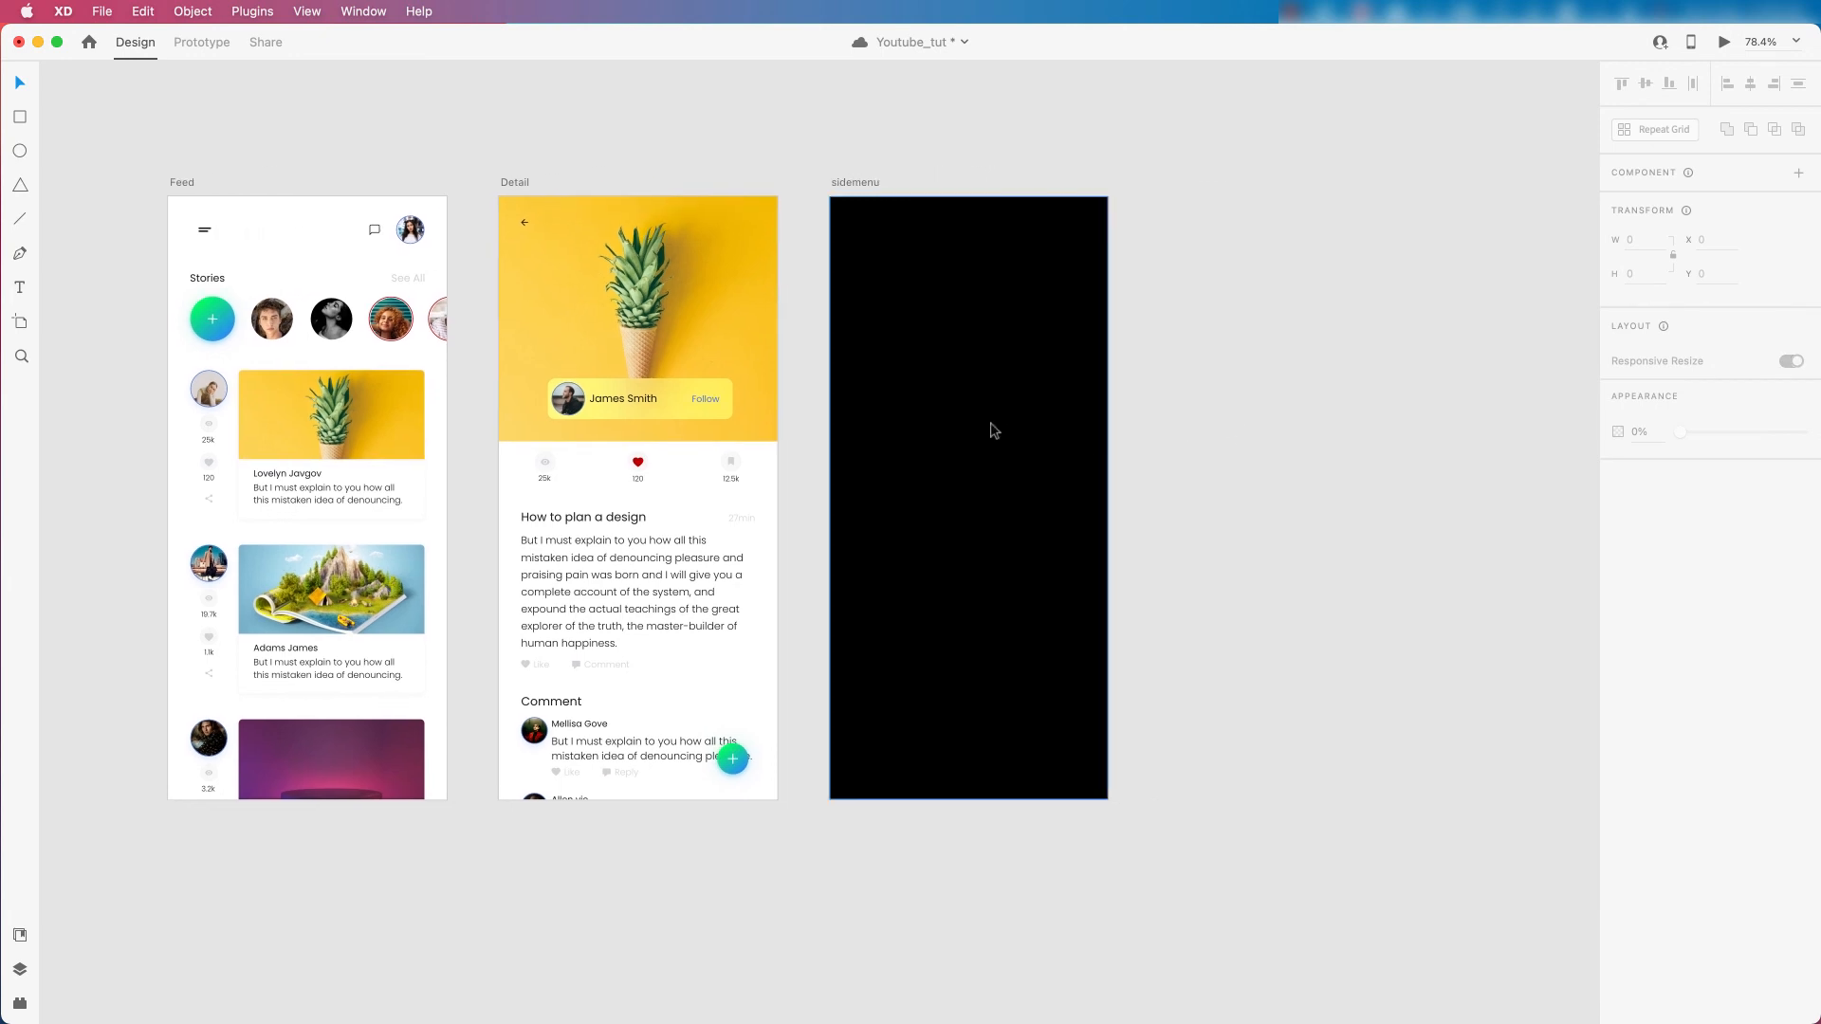
pyautogui.click(992, 429)
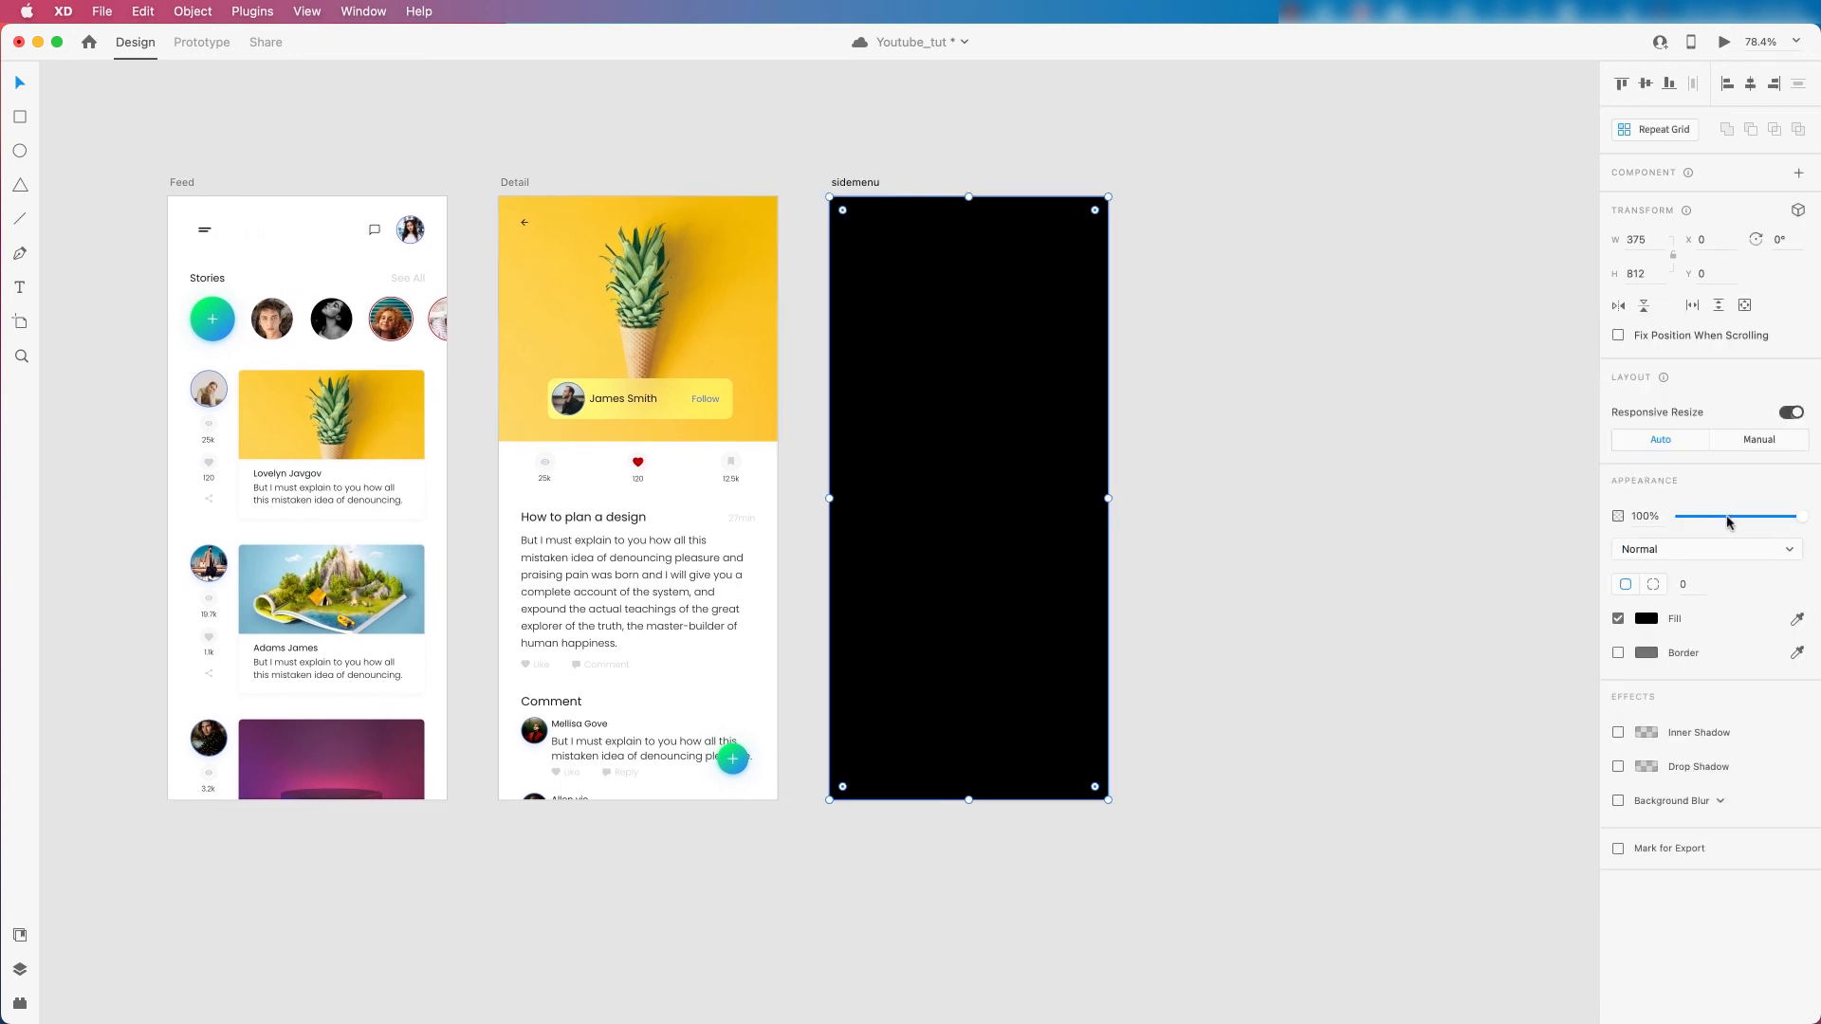
pyautogui.moveTo(1726, 521); pyautogui.dragTo(1719, 519)
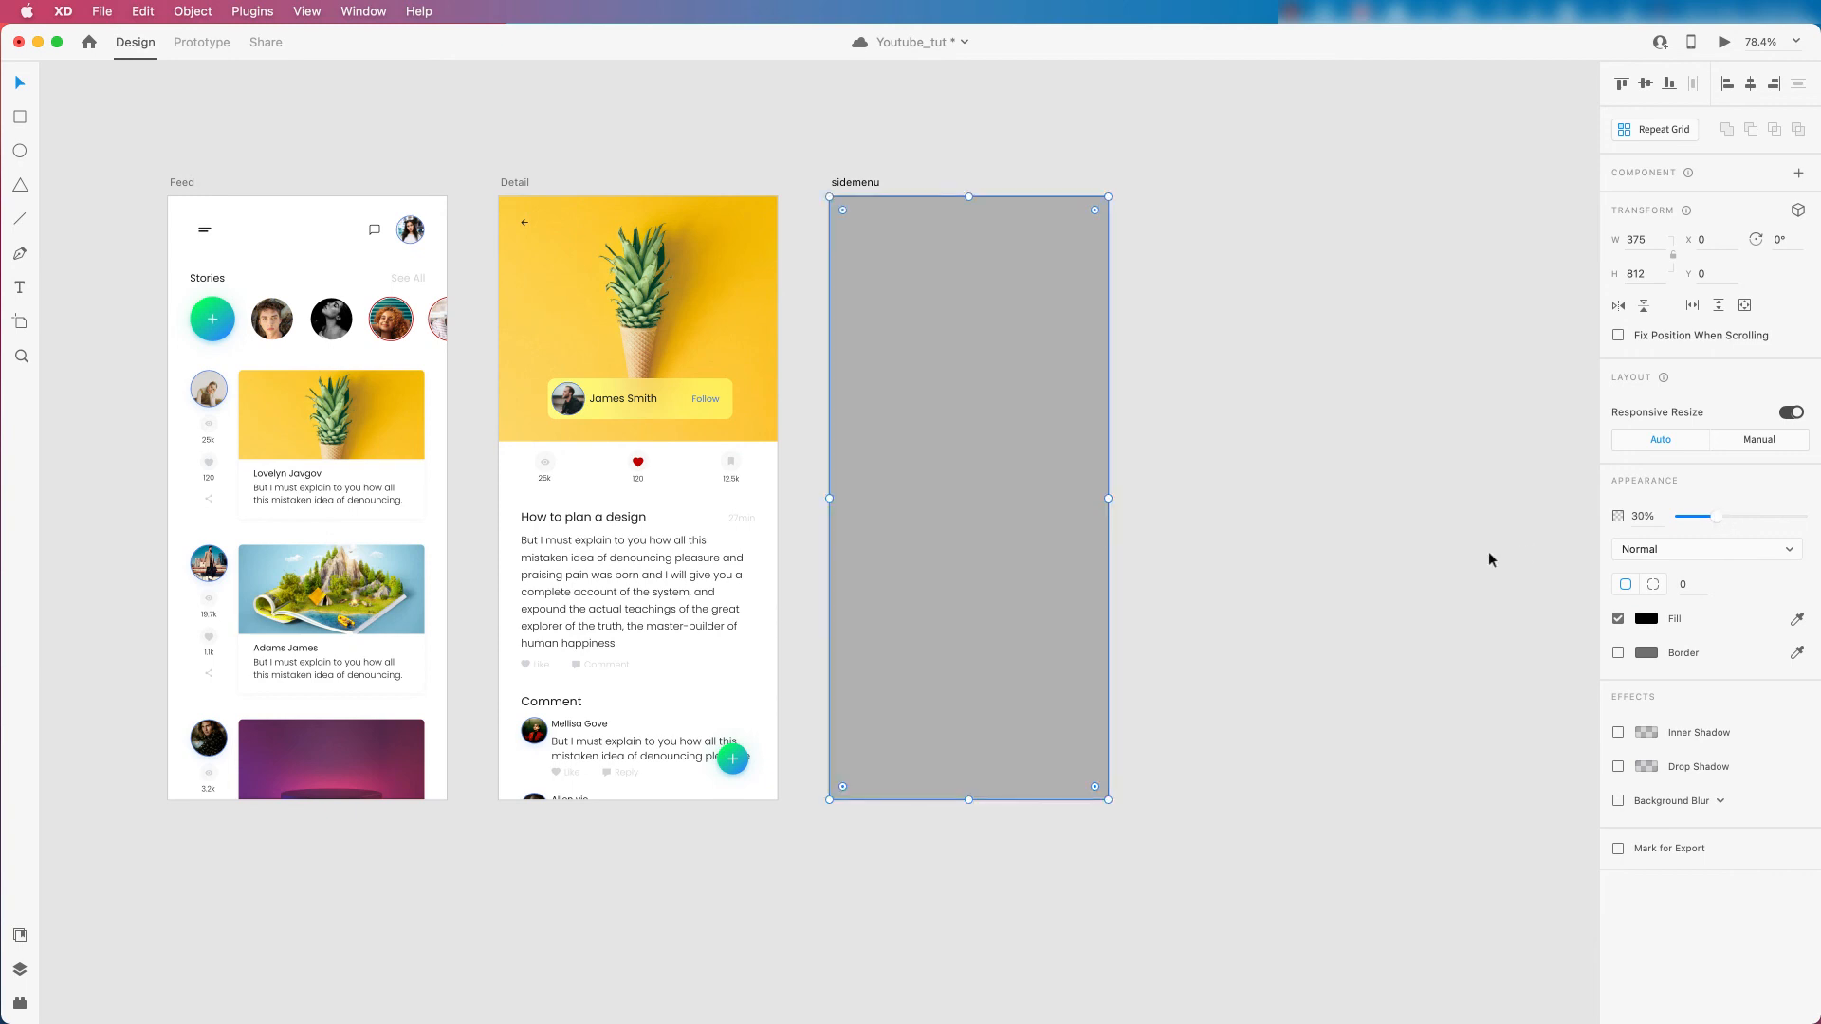
# Duplicate the translucent black overlay rectangle in place on the sidemenu artboard and set the copy's opacity to 100%.
pyautogui.rightClick(964, 377)
pyautogui.click(996, 394)
pyautogui.rightClick(973, 362)
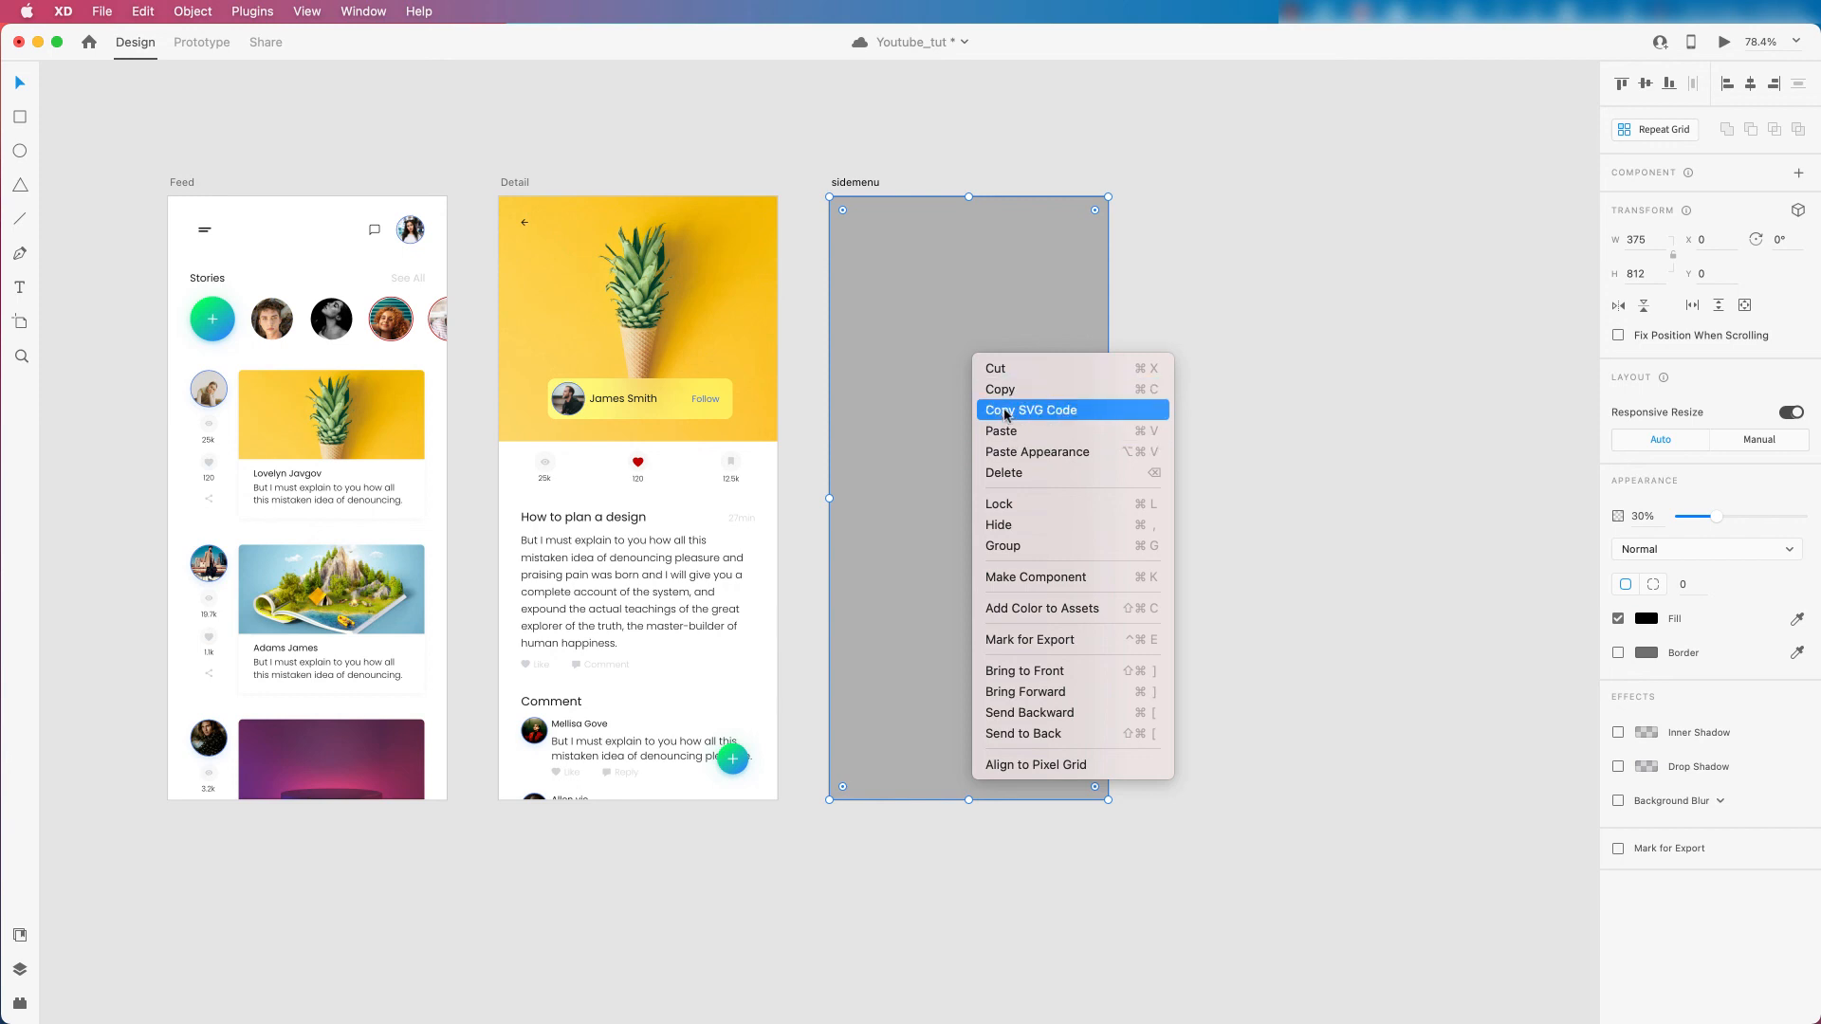
pyautogui.click(1001, 391)
pyautogui.rightClick(960, 322)
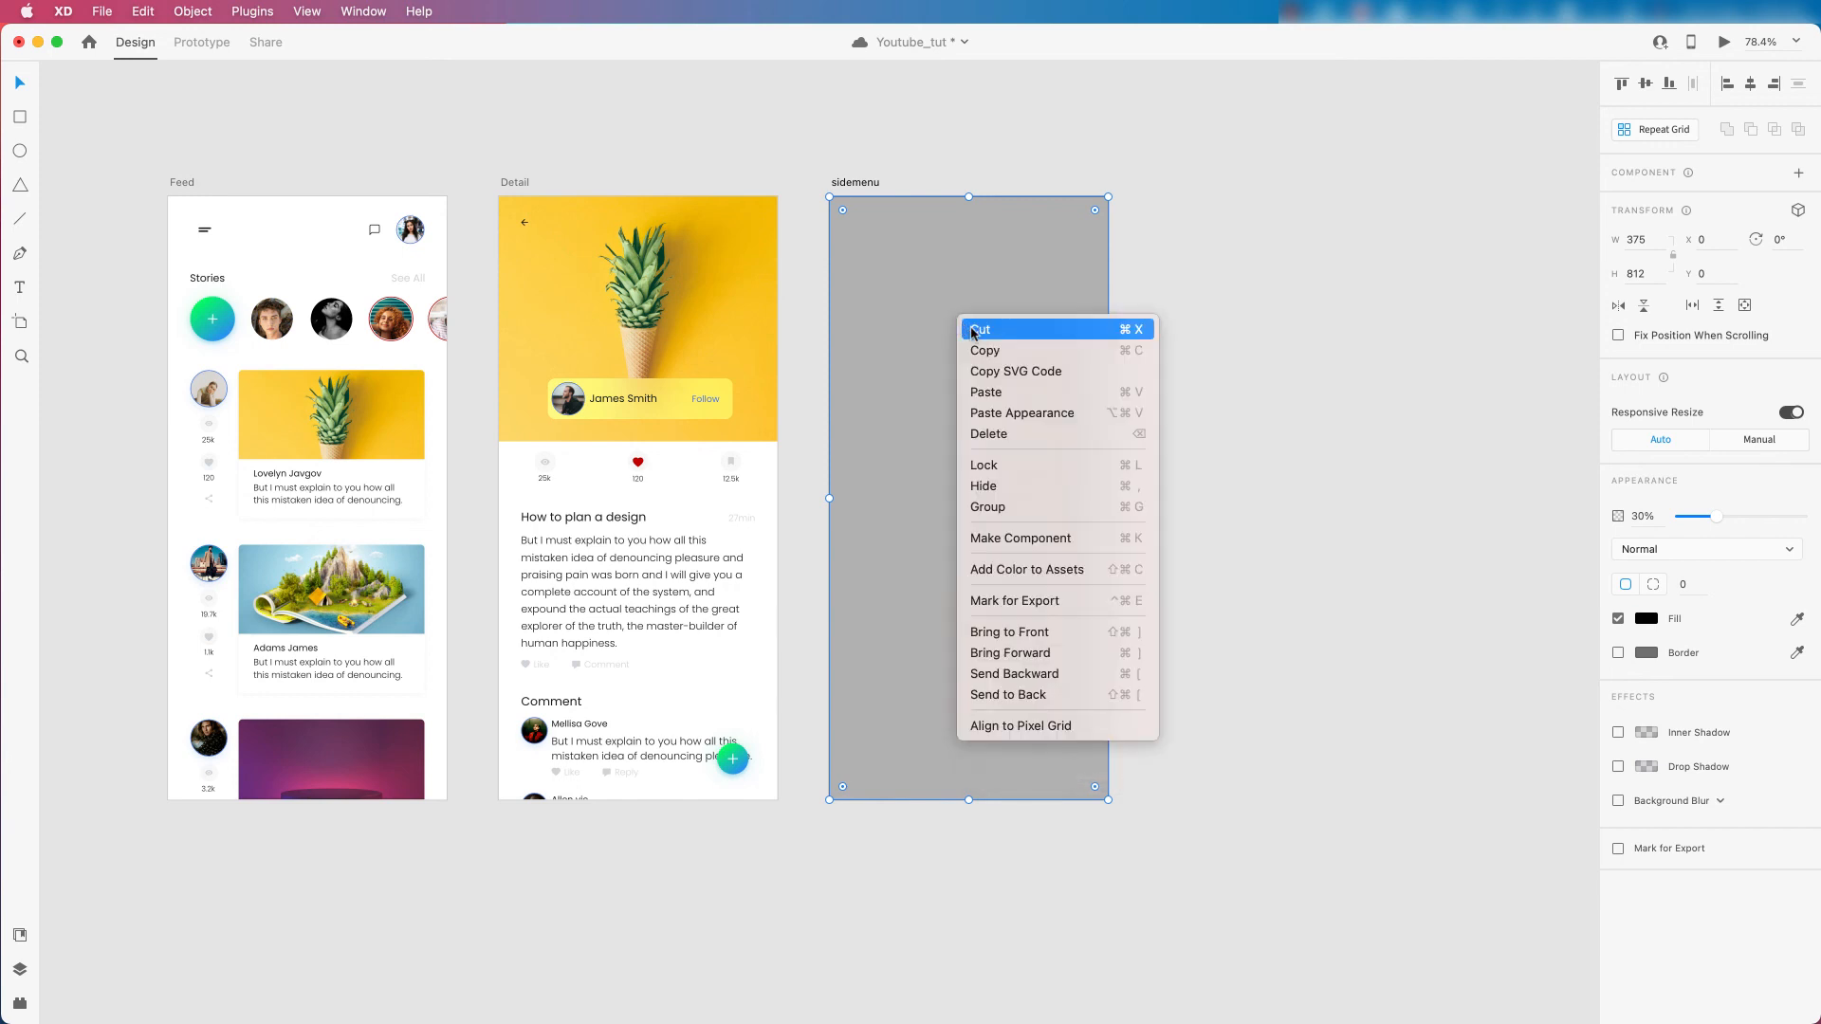
pyautogui.click(986, 392)
pyautogui.moveTo(1717, 516); pyautogui.dragTo(1815, 520)
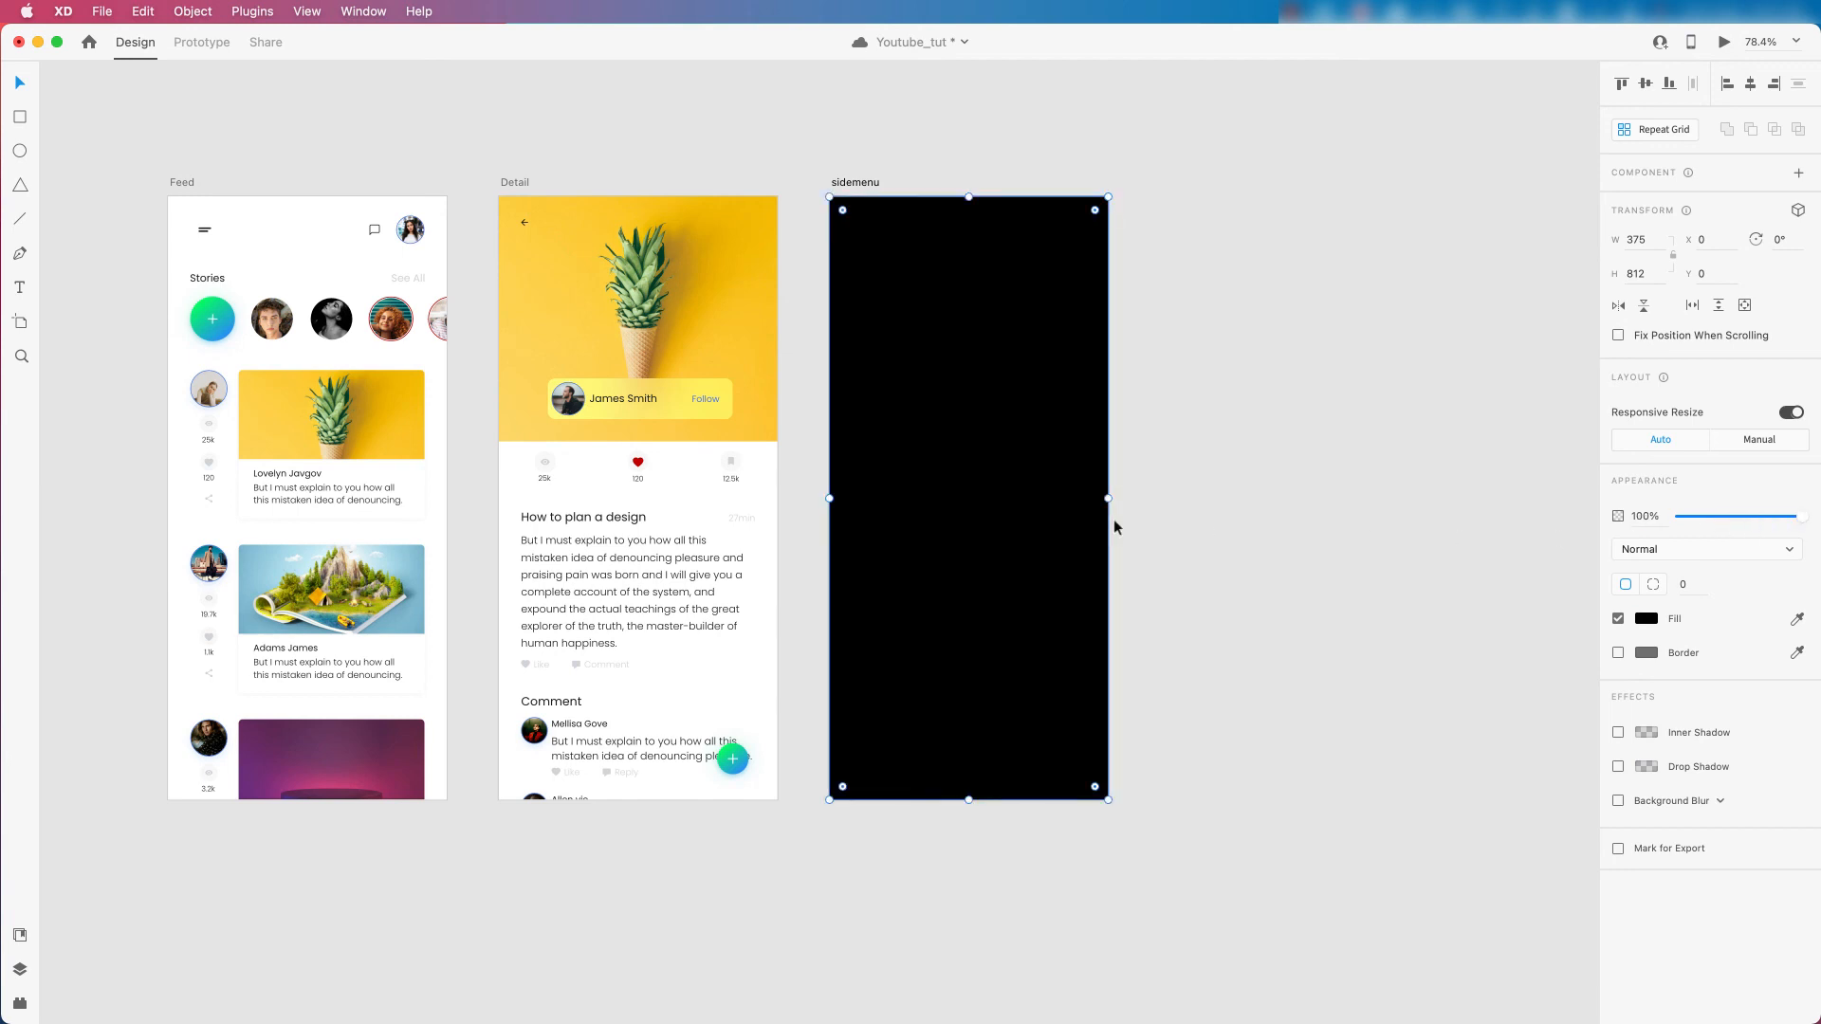
# Set the duplicated rectangle's width to 250 and fill it with white #FFFFFF.
pyautogui.moveTo(1108, 498); pyautogui.dragTo(1021, 503)
pyautogui.click(1647, 241)
pyautogui.write('250')
pyautogui.press('Return')
pyautogui.click(1646, 621)
pyautogui.moveTo(1461, 569); pyautogui.dragTo(1227, 430)
pyautogui.scroll(-4, 1288, 414)
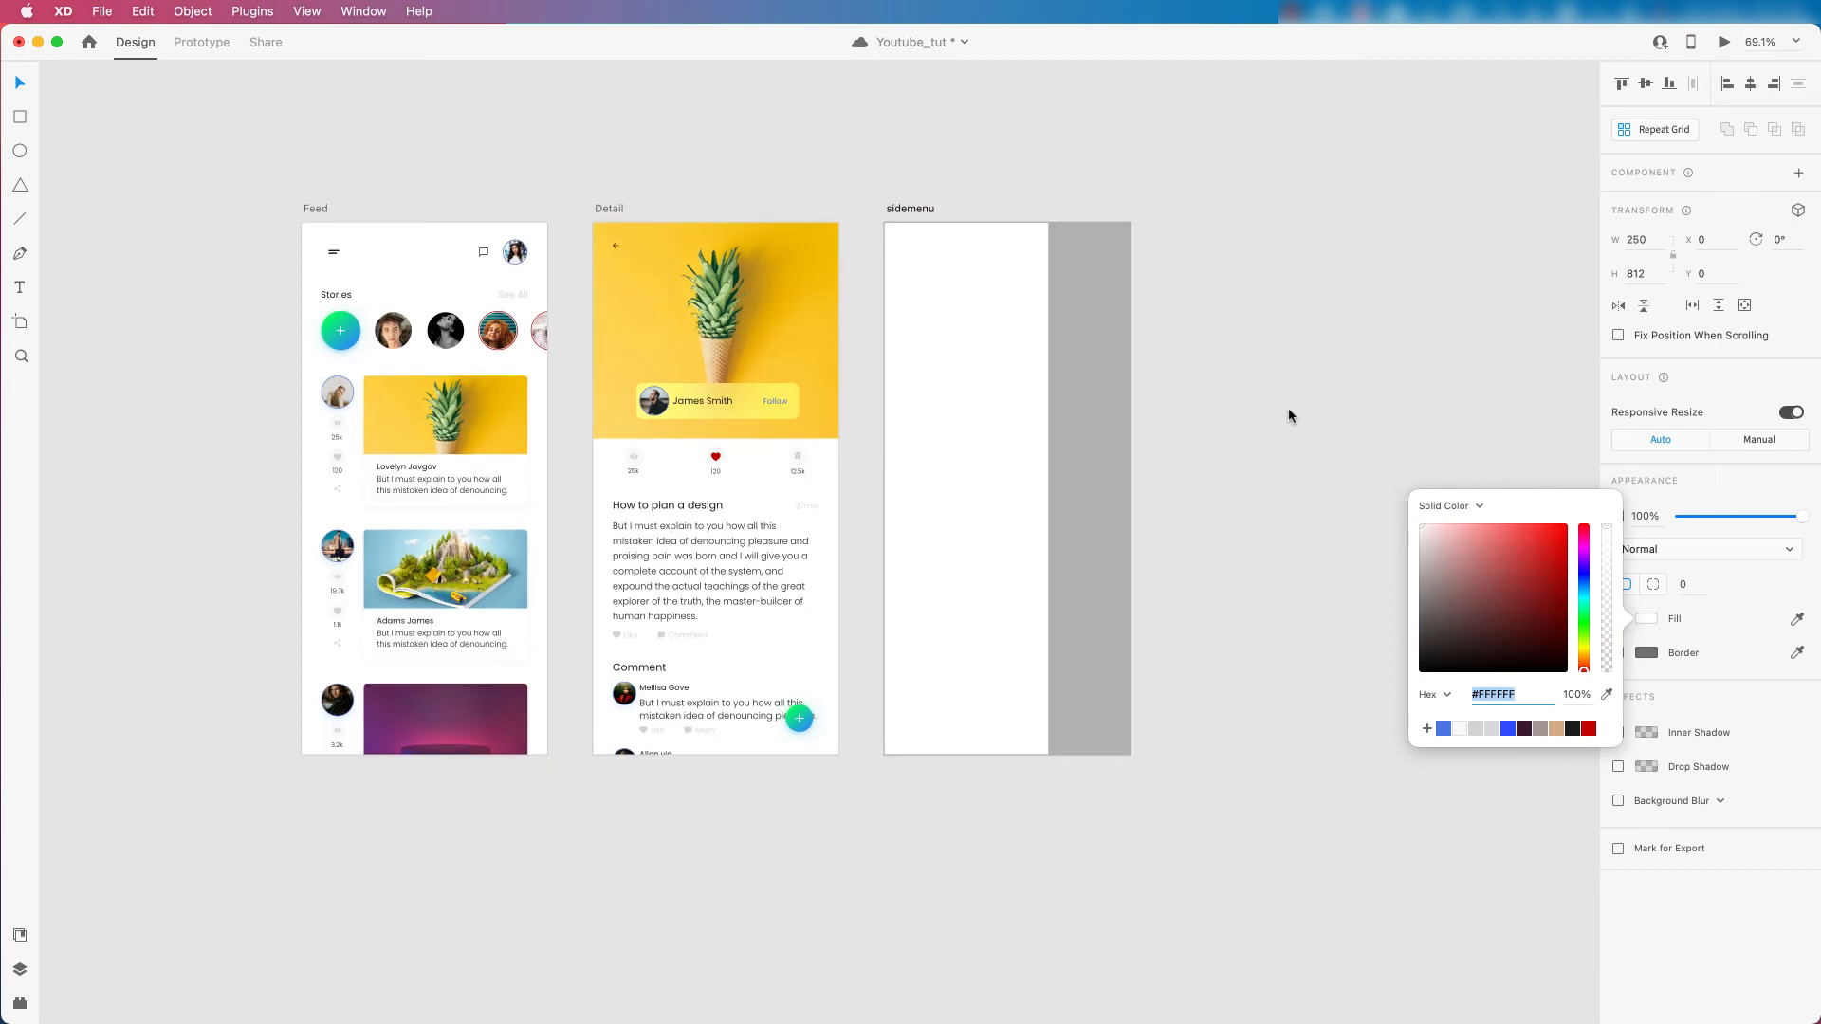
pyautogui.click(1278, 418)
pyautogui.scroll(2, 1081, 513)
pyautogui.scroll(1, 1068, 508)
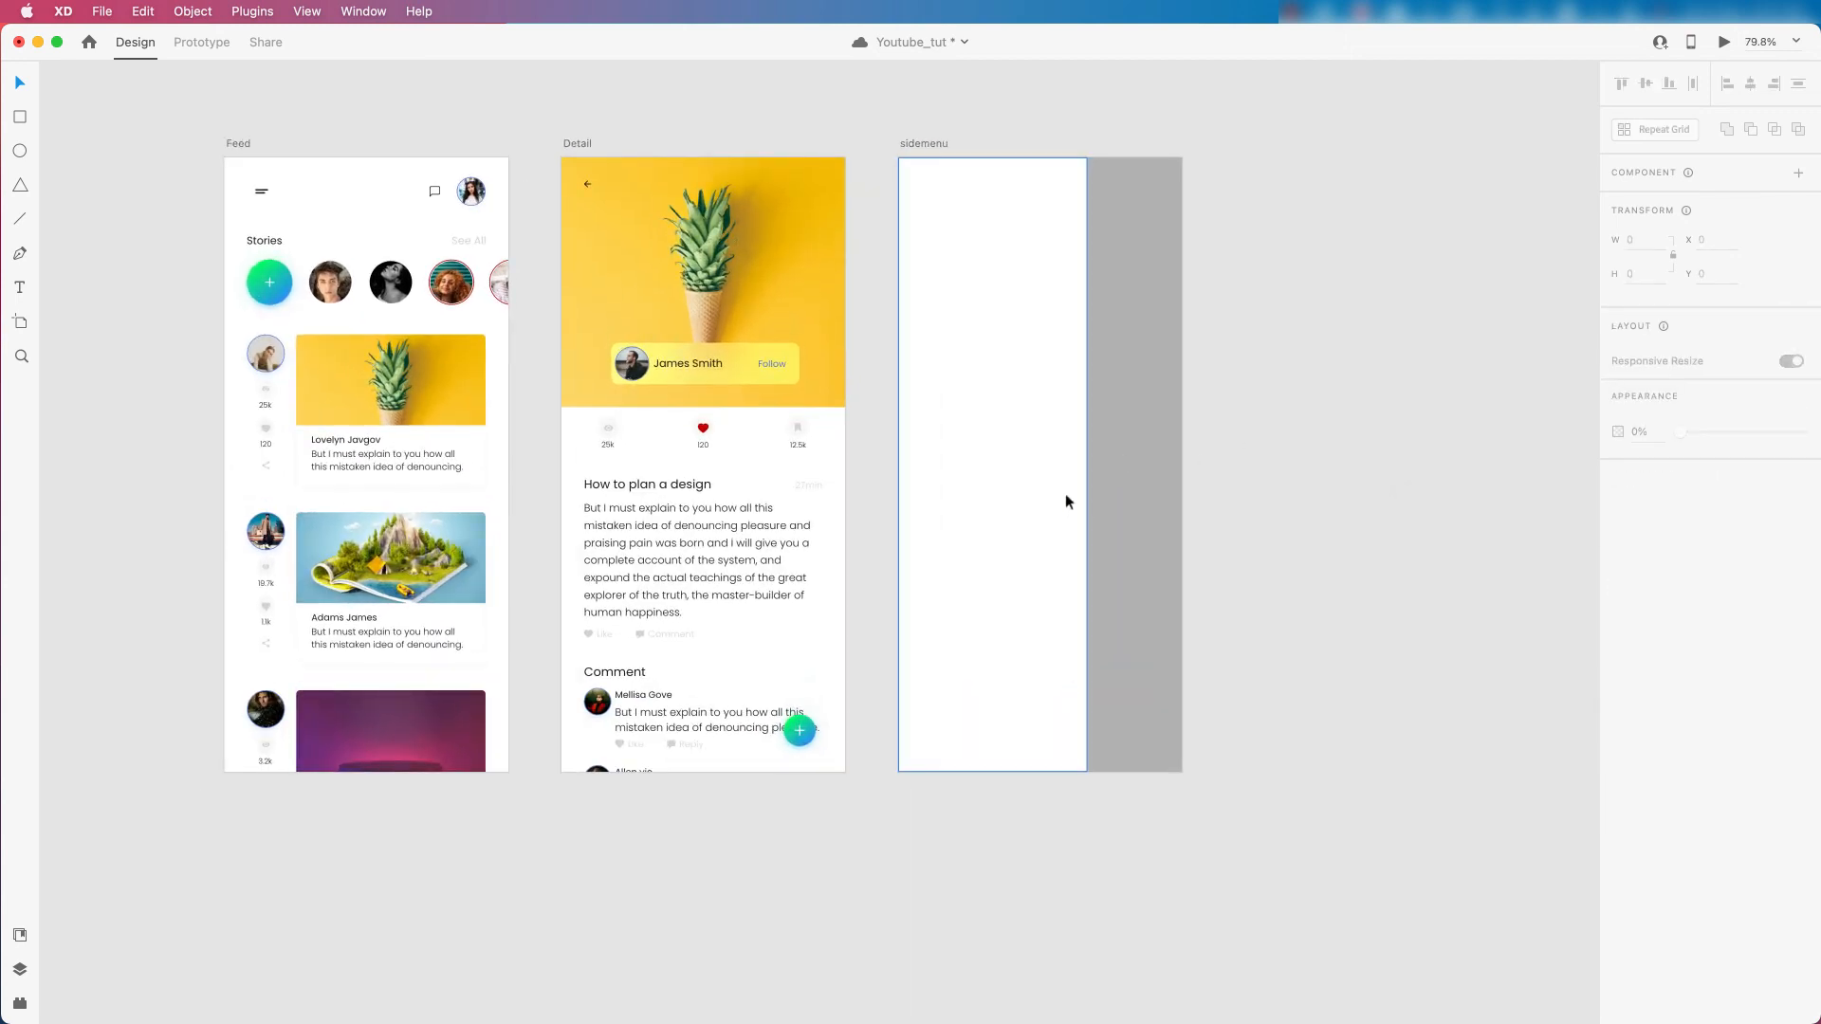
pyautogui.click(789, 736)
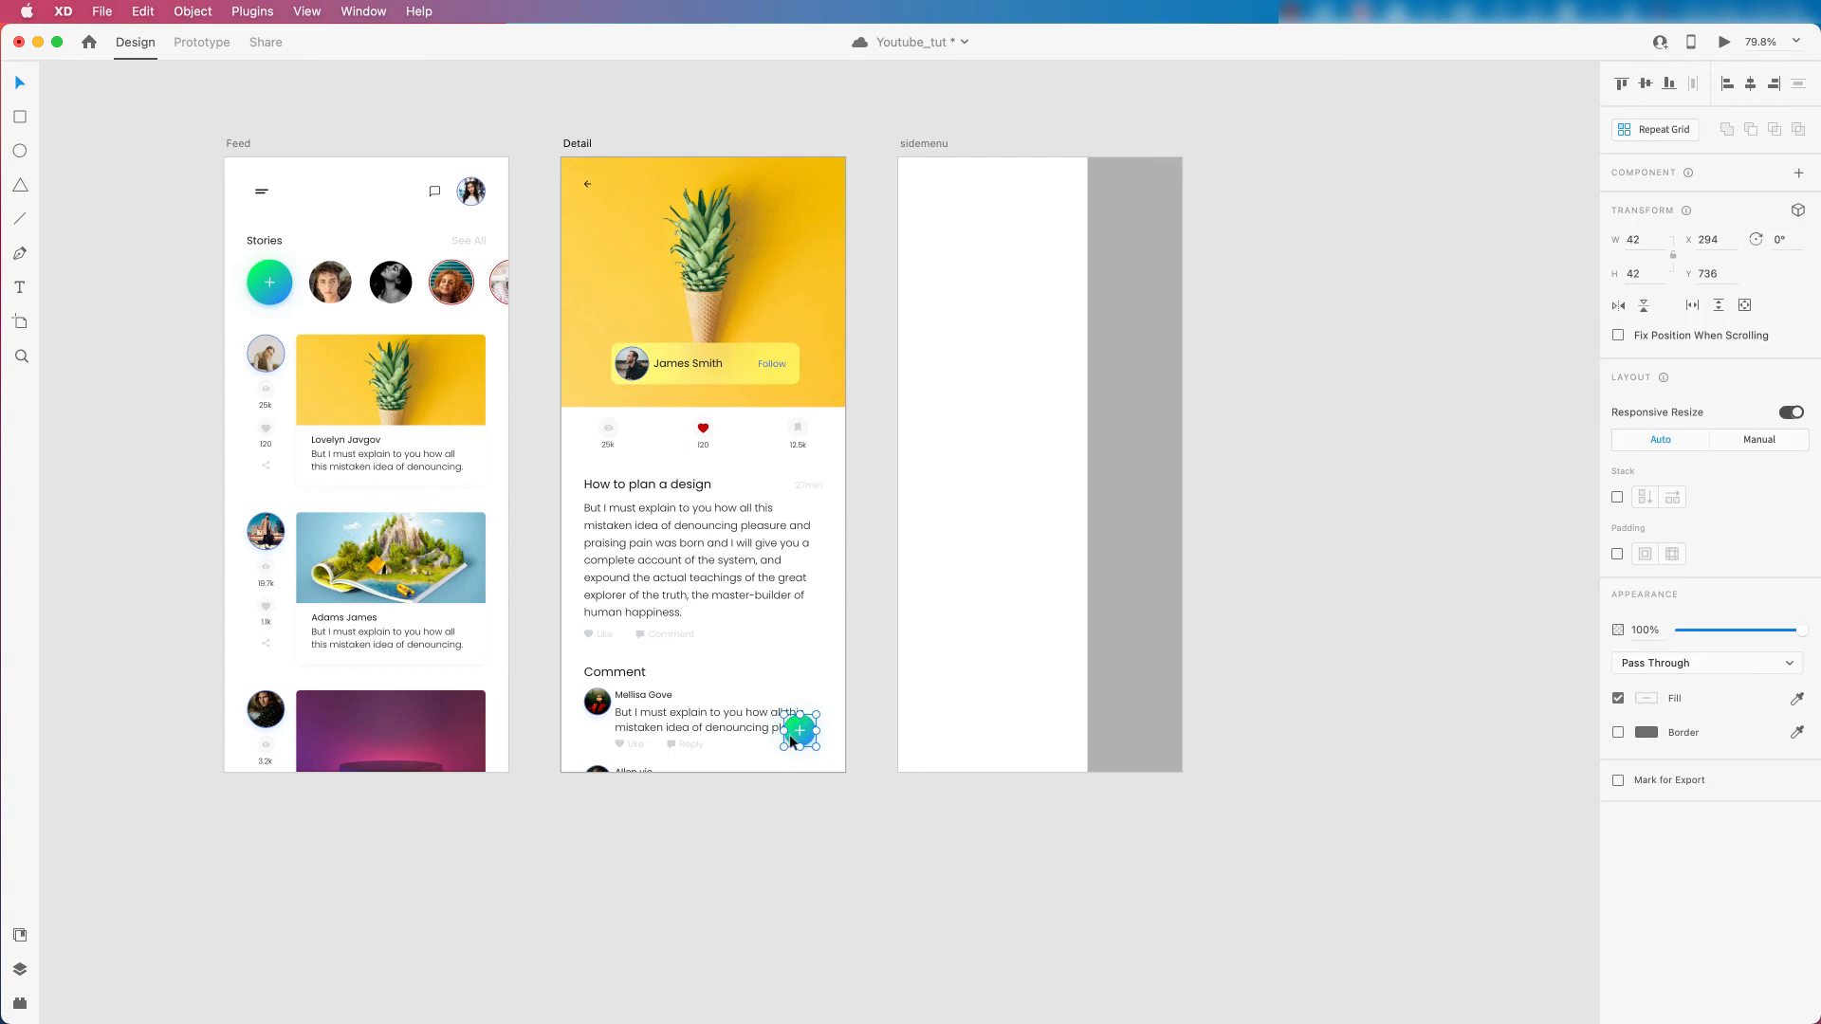
pyautogui.click(915, 144)
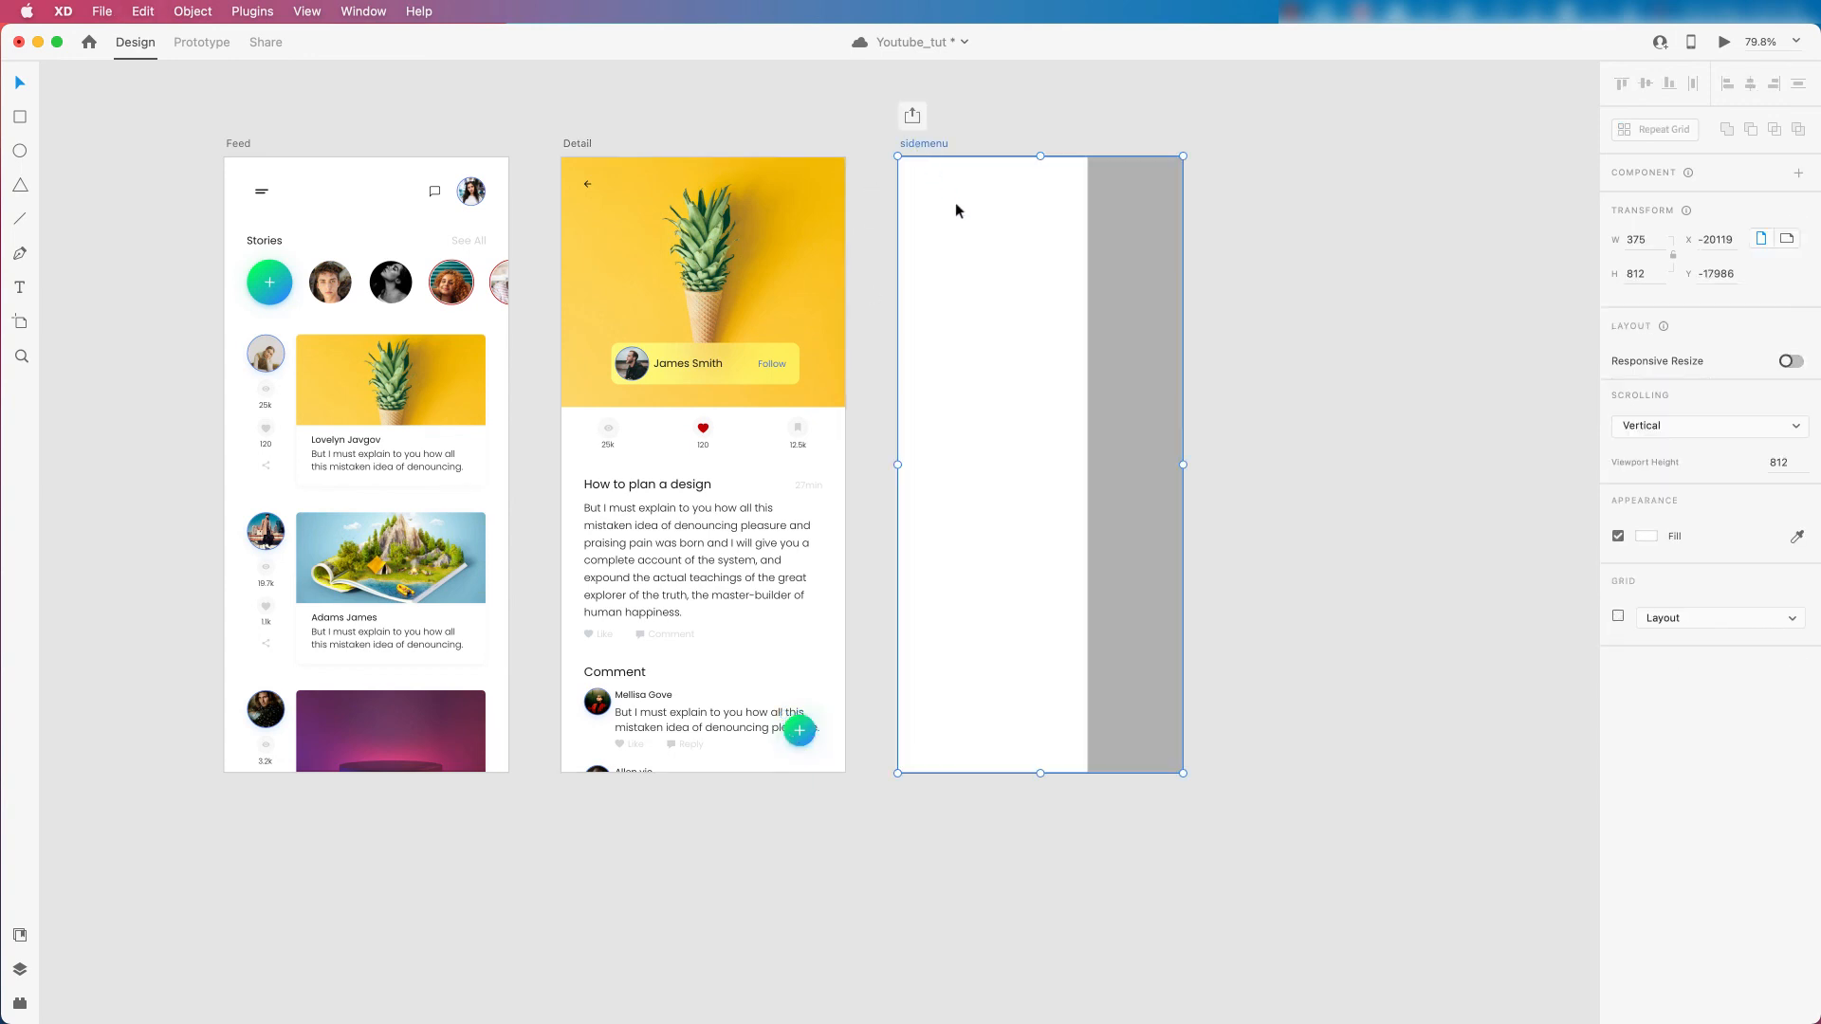
pyautogui.press('cmd+v')
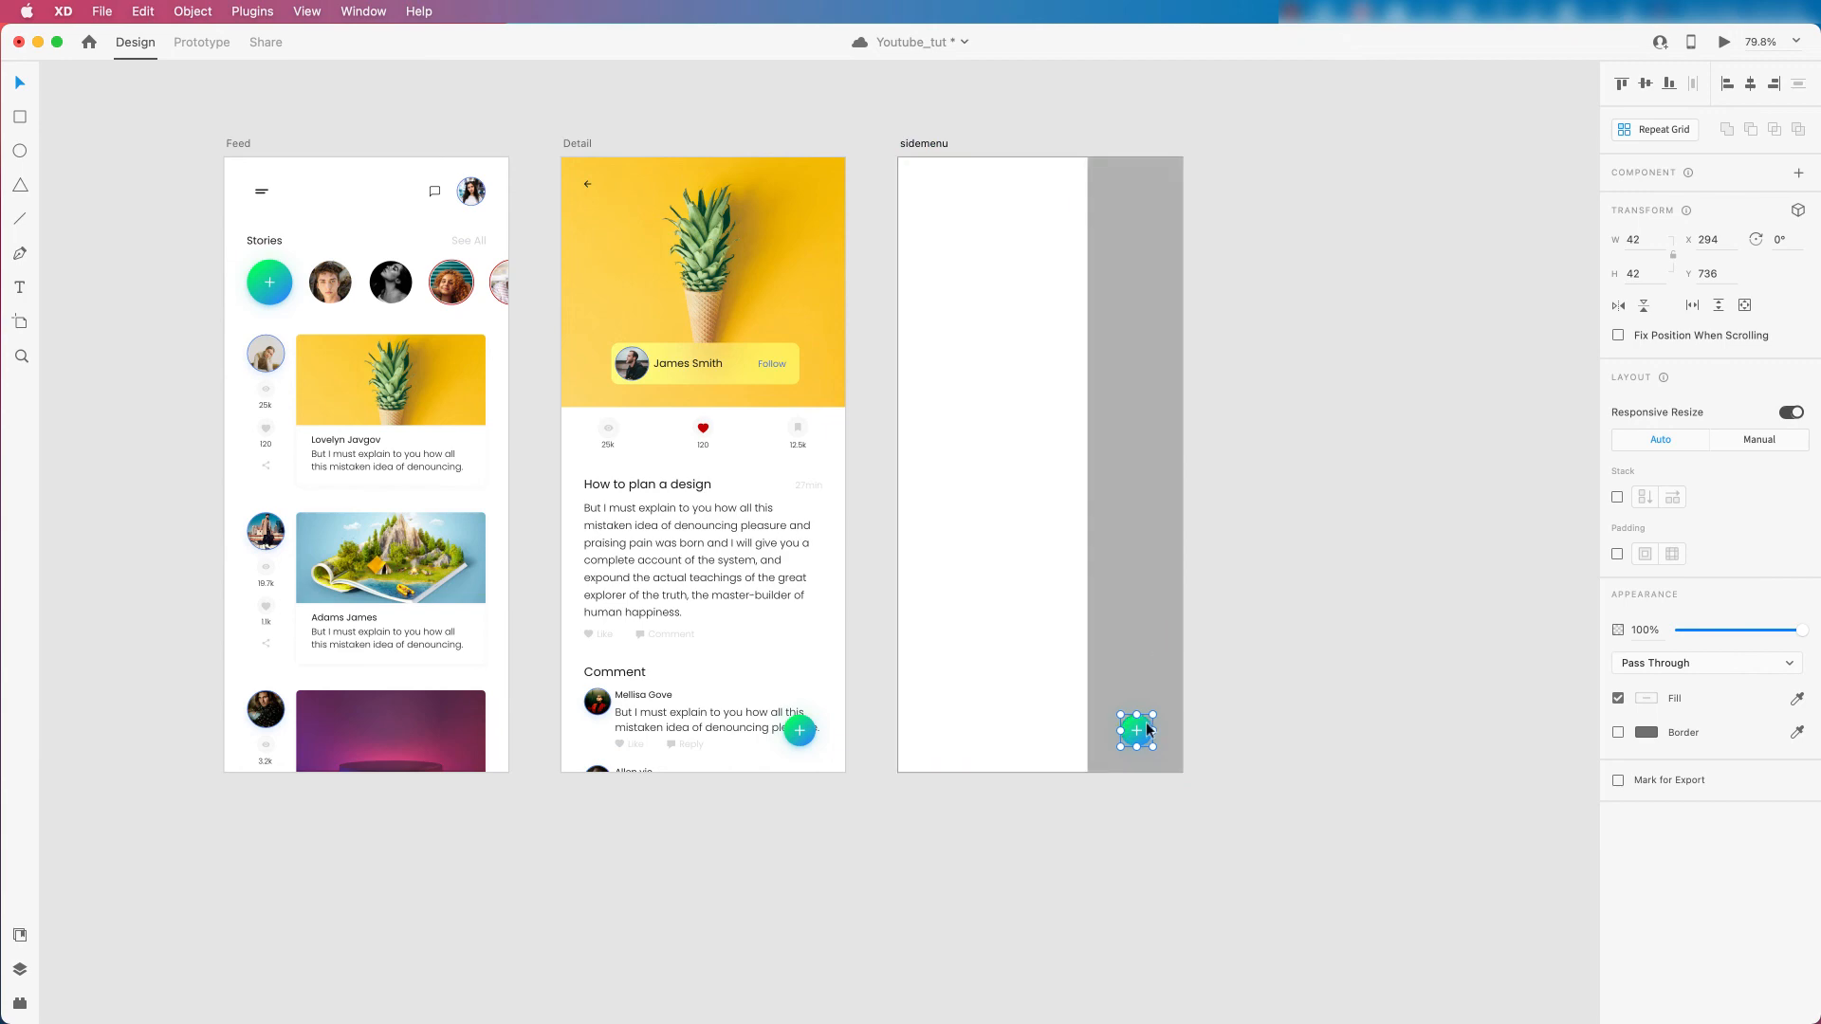
pyautogui.scroll(3, 1136, 731)
pyautogui.scroll(-1, 1148, 739)
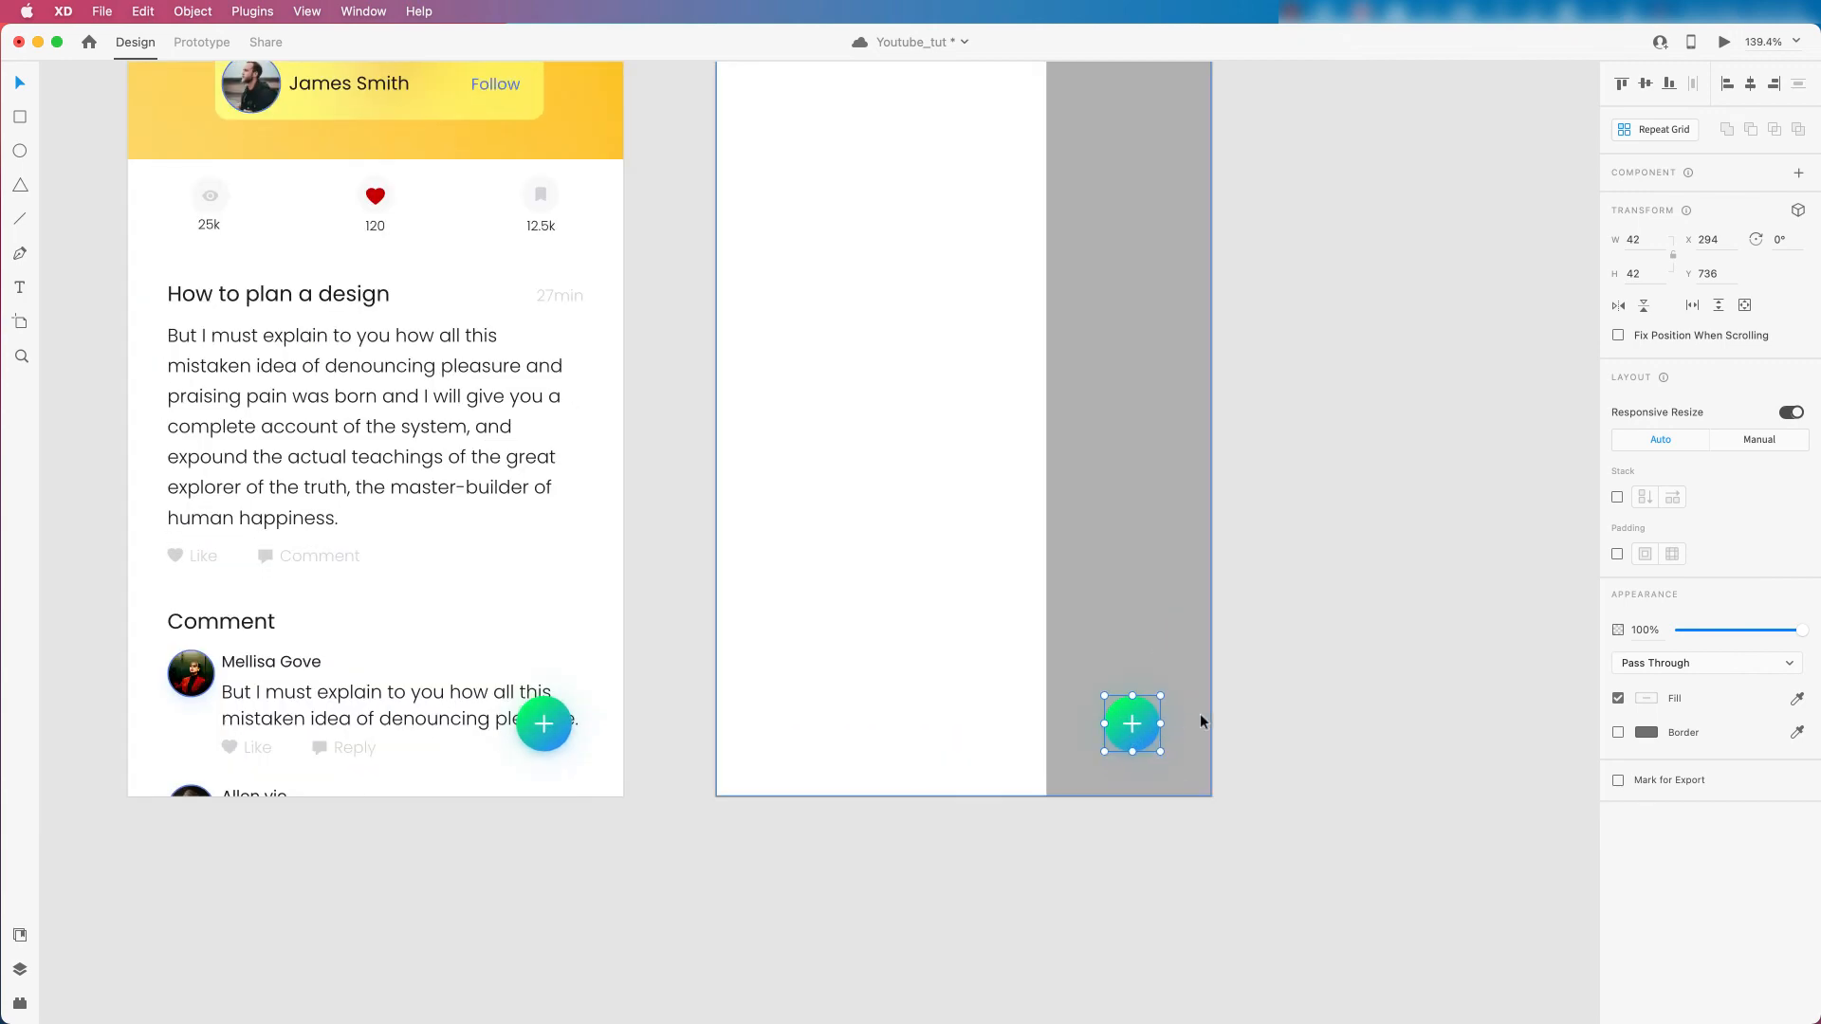
pyautogui.scroll(-3, 1163, 685)
pyautogui.press('cmd+z')
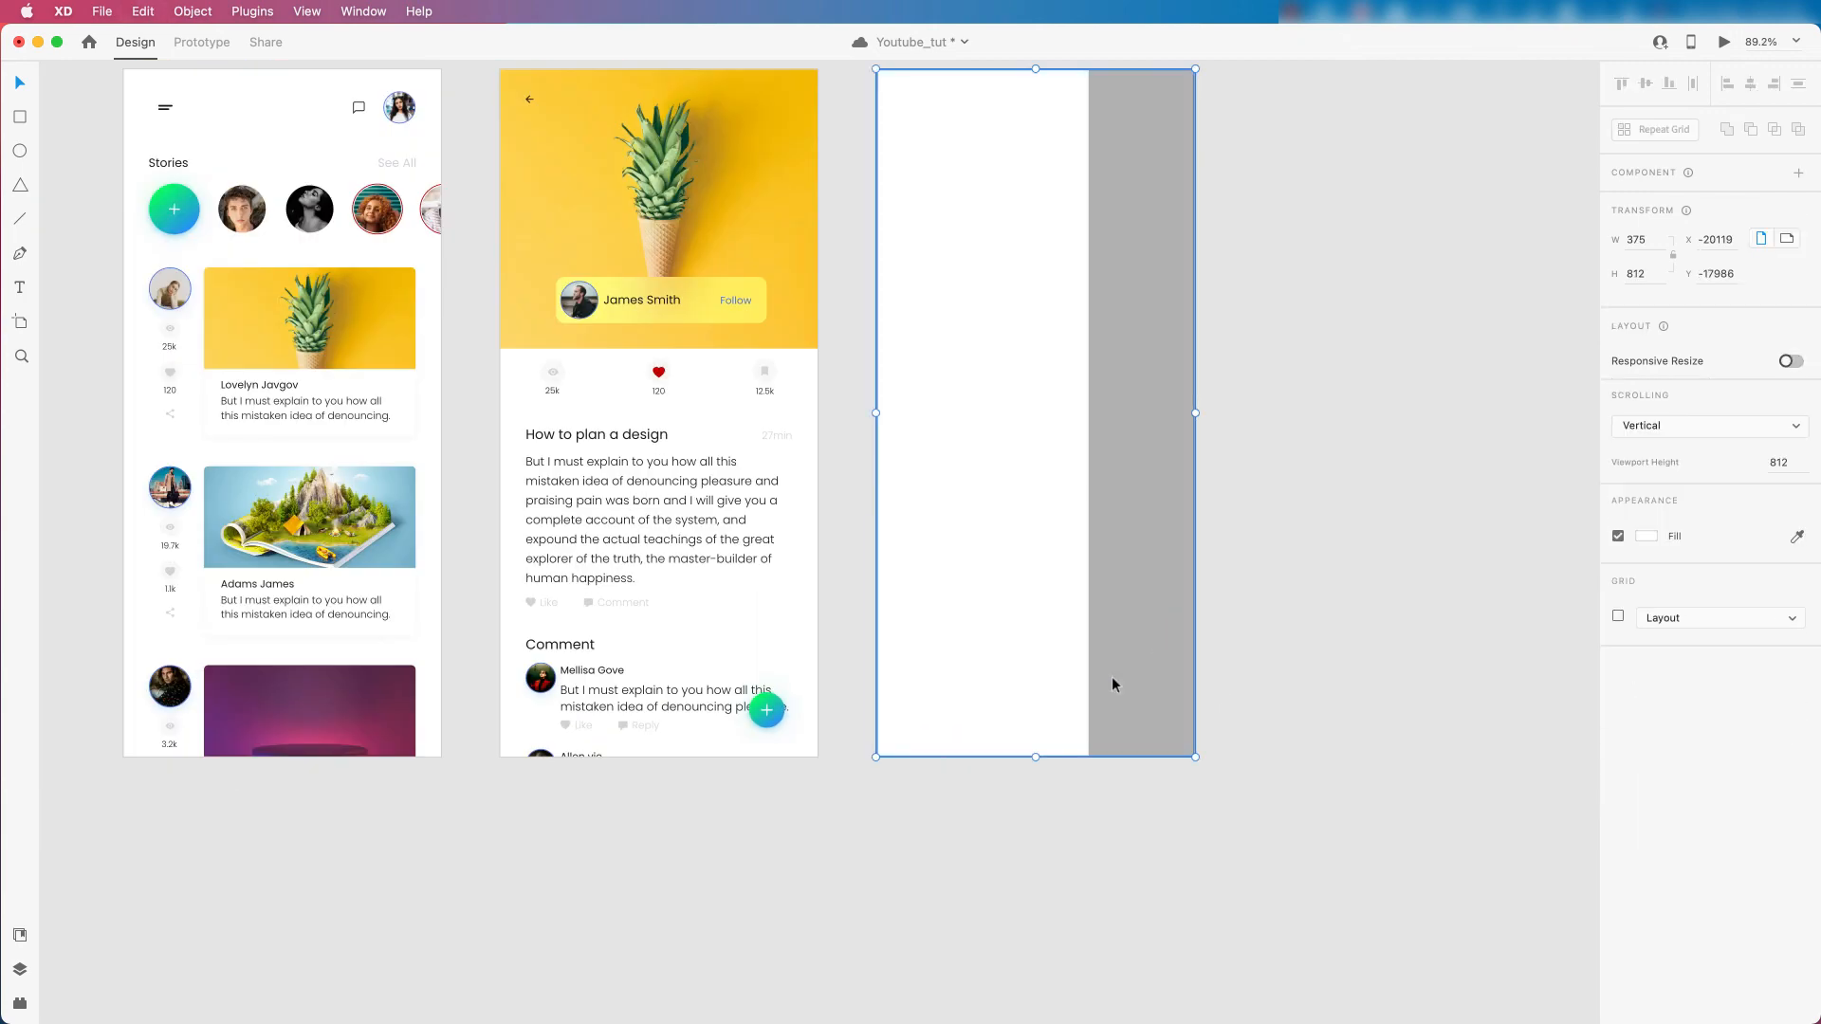
# Copy only the gradient circle of the Detail screen's floating plus button and paste it at the same position on the sidemenu artboard.
pyautogui.scroll(3, 765, 711)
pyautogui.scroll(-3, 813, 700)
pyautogui.scroll(3, 787, 710)
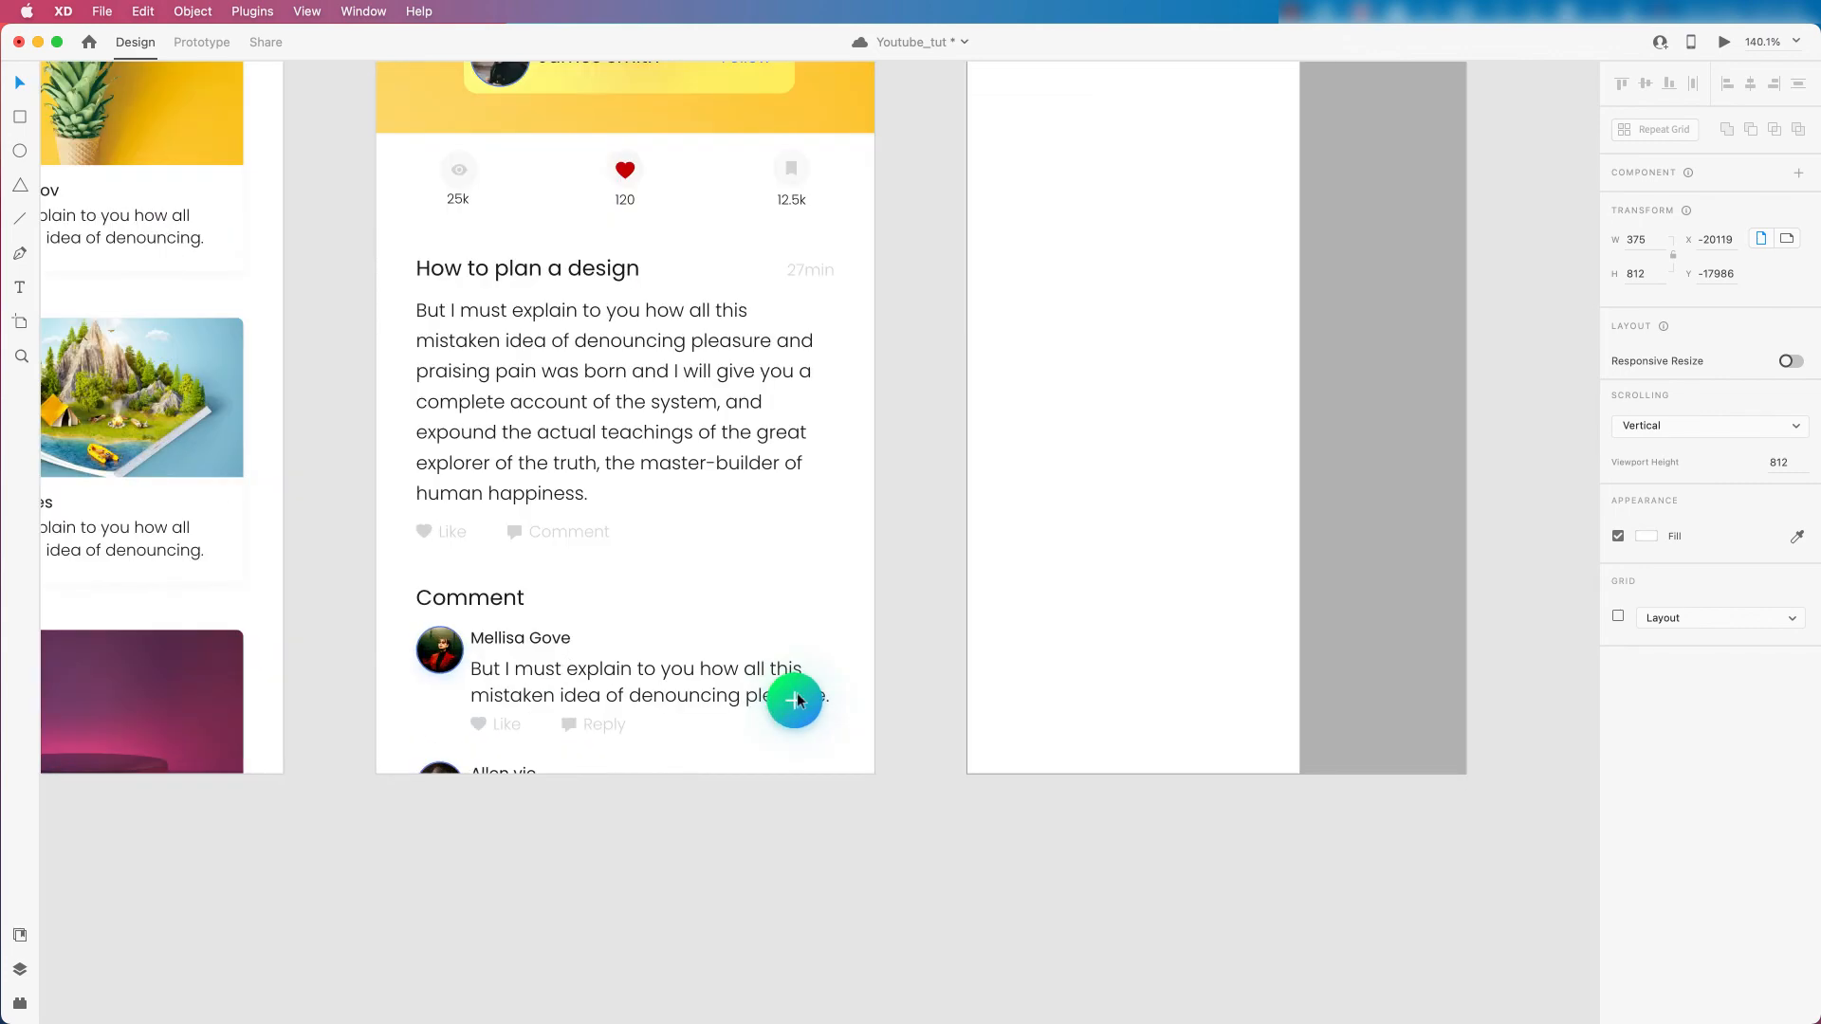
pyautogui.moveTo(790, 710); pyautogui.dragTo(800, 612)
pyautogui.press('cmd+c')
pyautogui.doubleClick(798, 688)
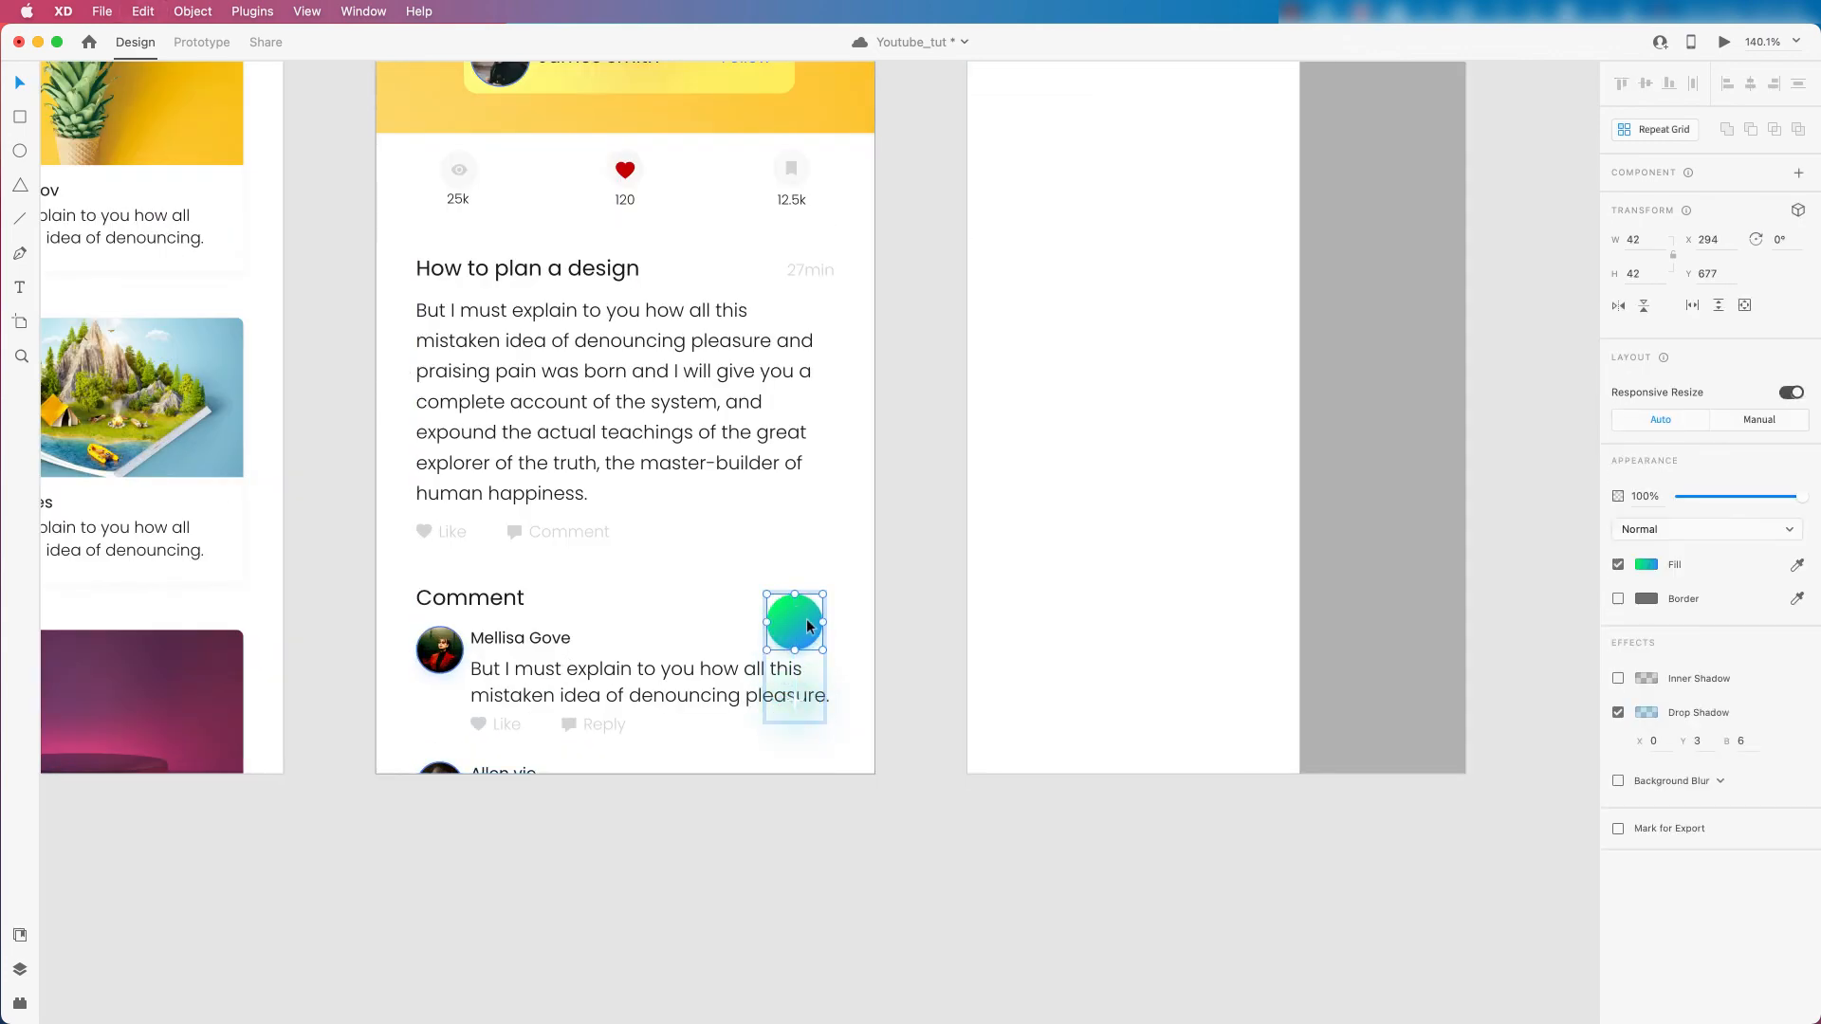
pyautogui.press('super+z')
pyautogui.press('super+c')
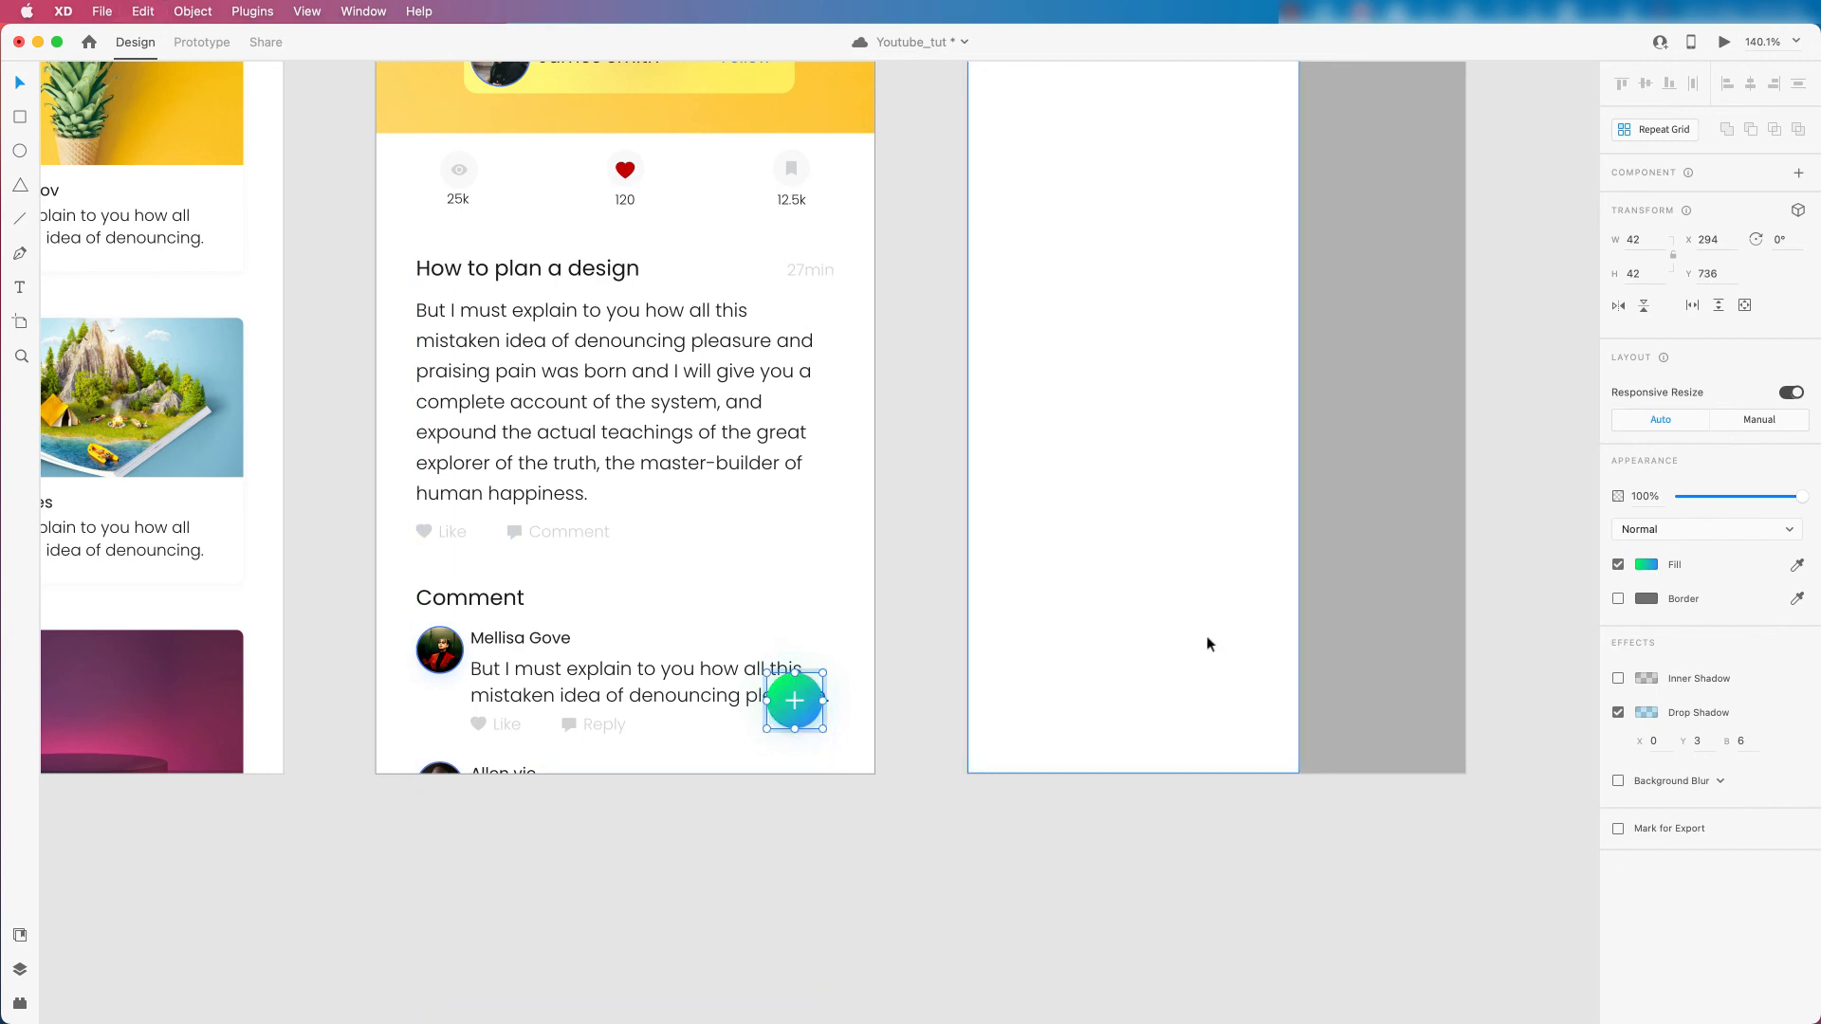
pyautogui.scroll(-3, 1300, 636)
pyautogui.moveTo(1491, 640); pyautogui.dragTo(1499, 640)
pyautogui.hscroll(5, 1499, 640)
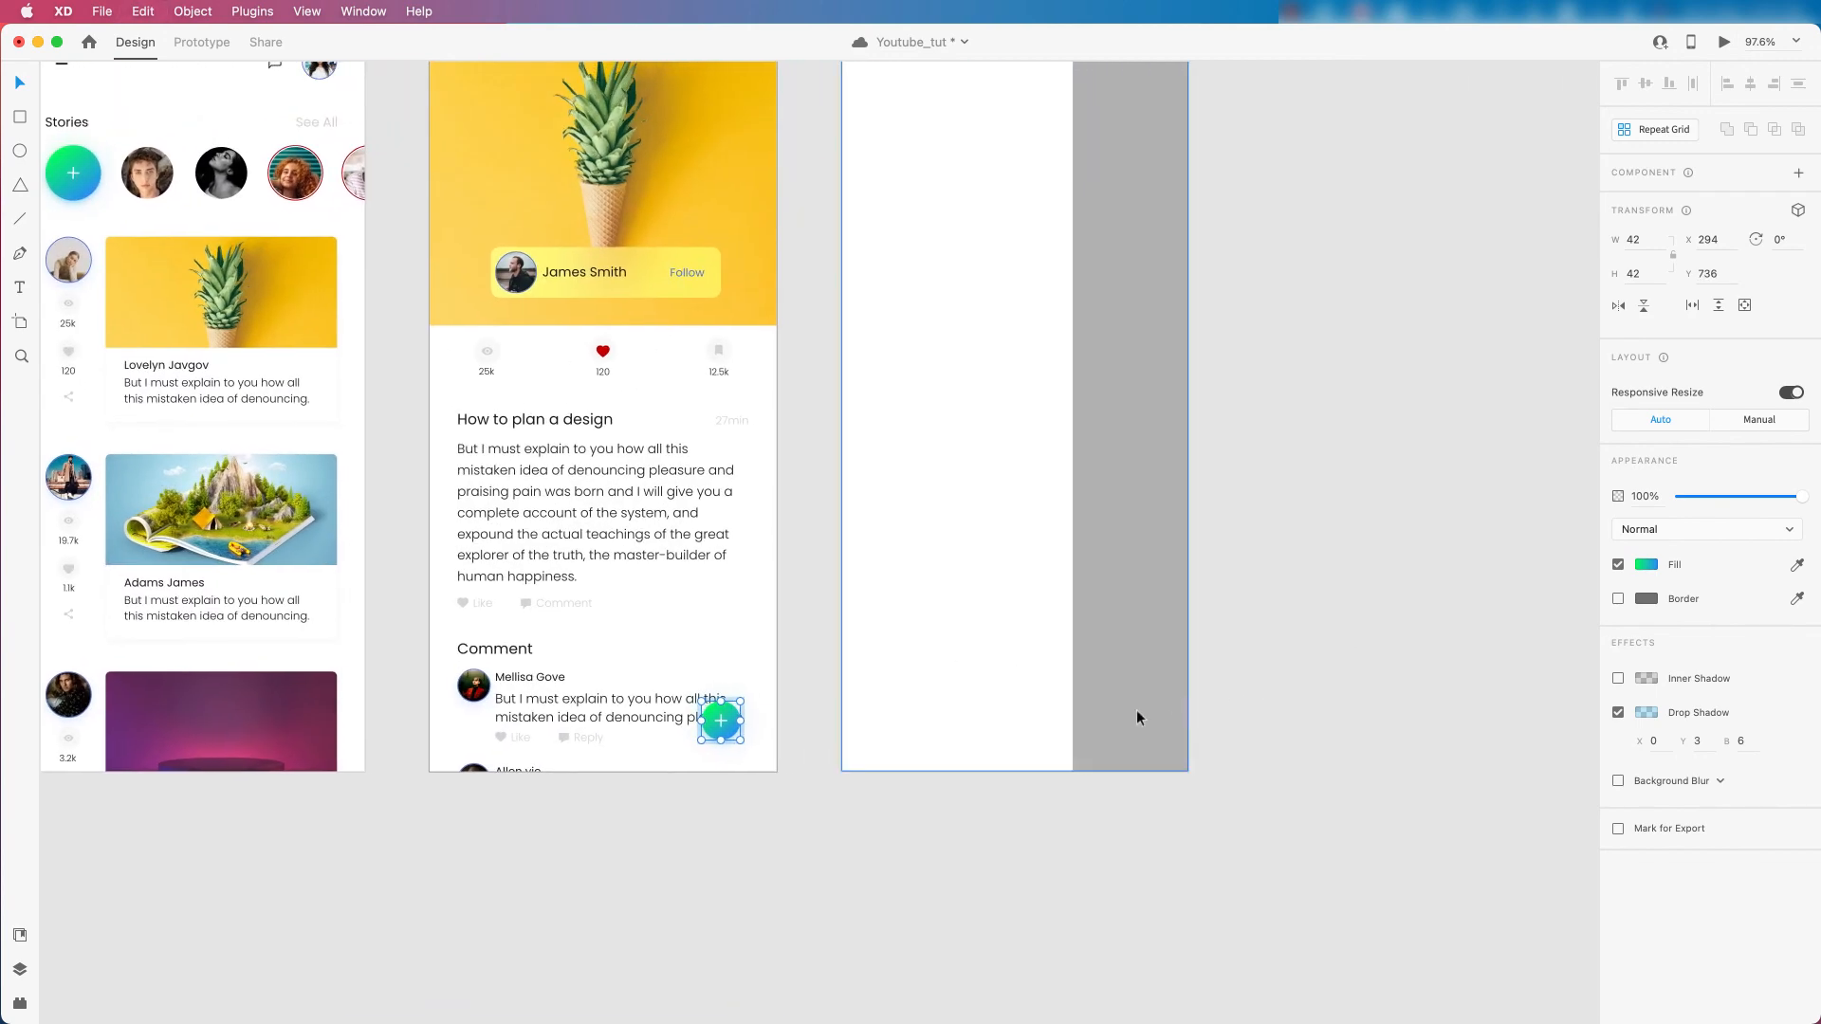
pyautogui.click(1177, 692)
pyautogui.scroll(2, 1181, 690)
pyautogui.press('super+v')
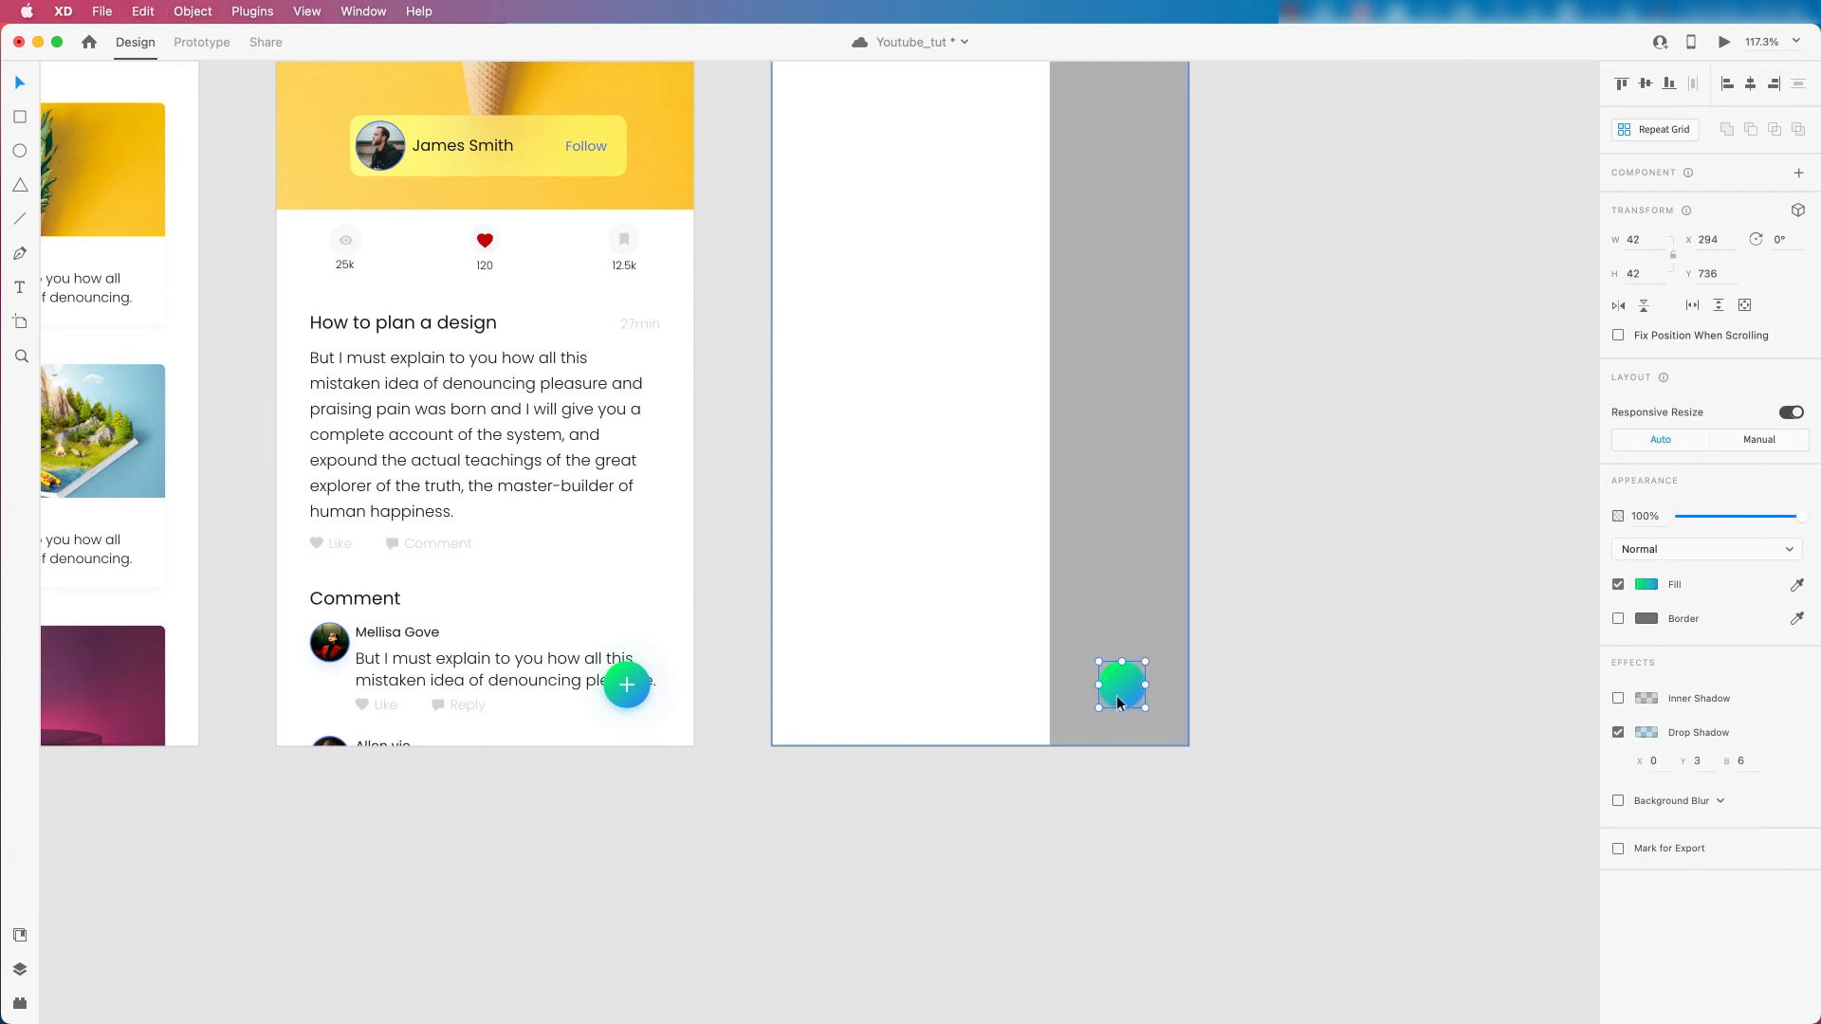
pyautogui.scroll(2, 1110, 682)
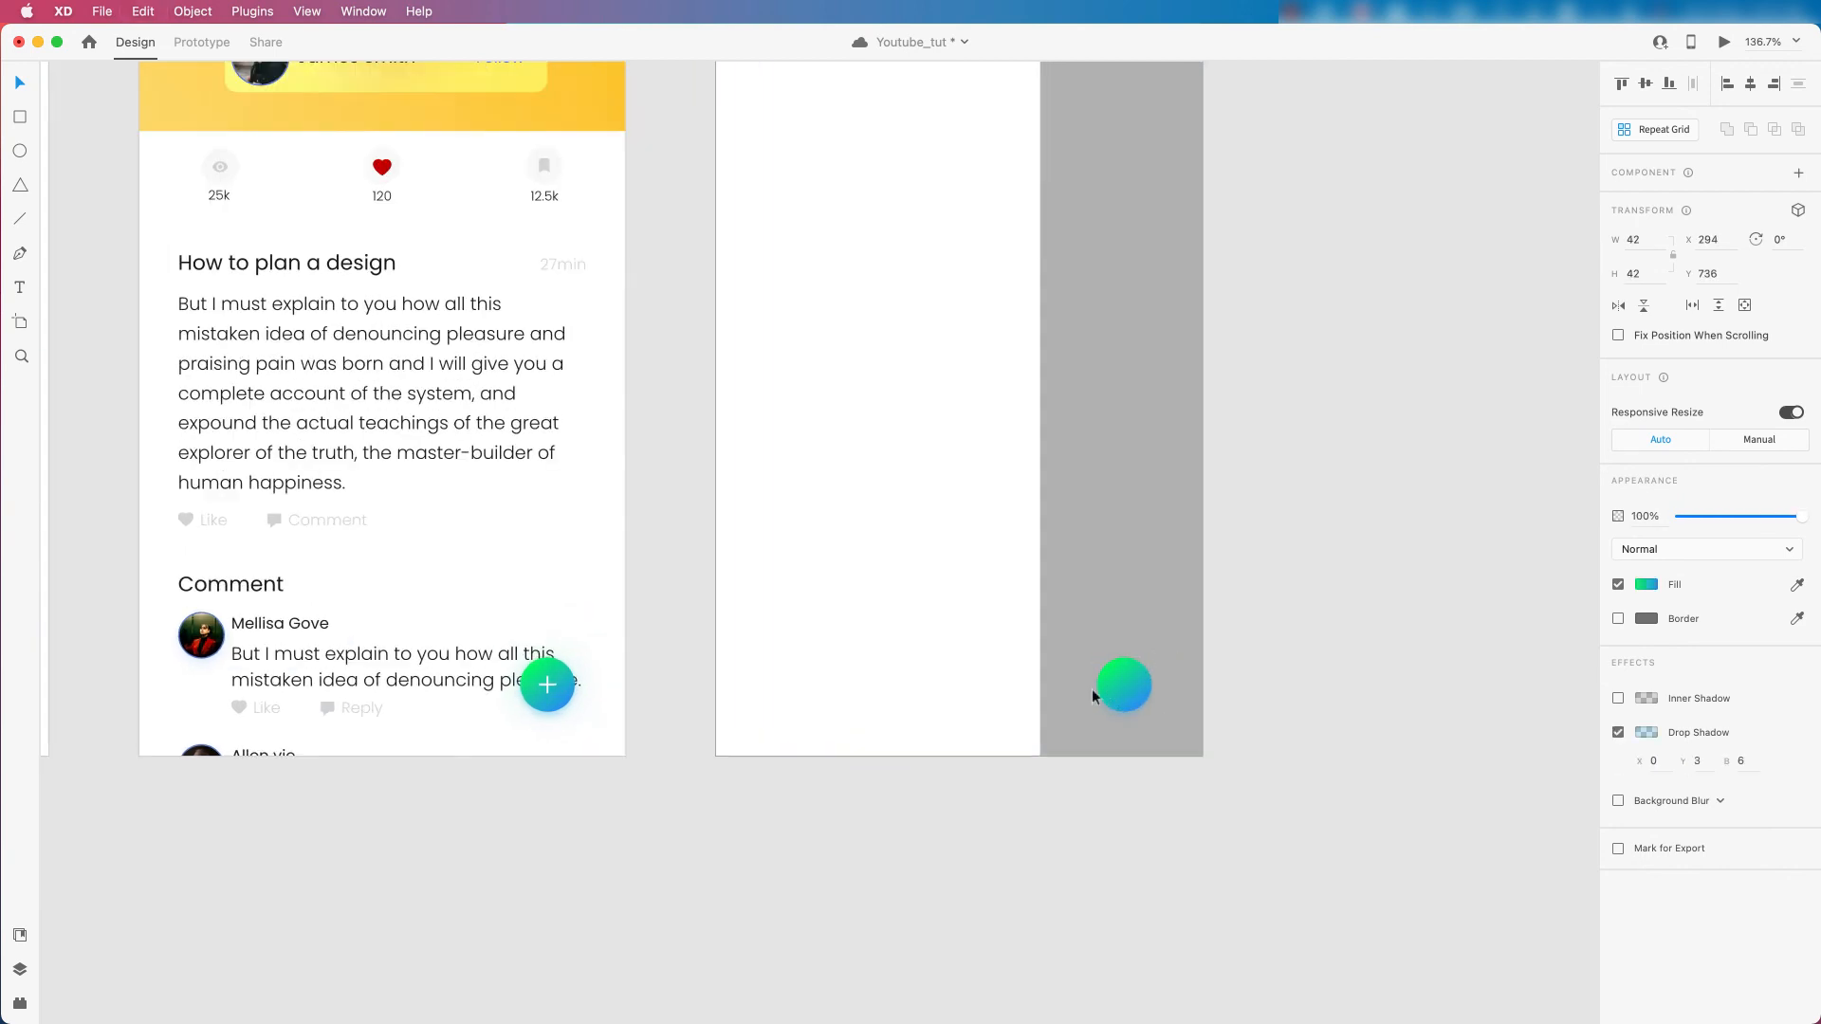
# Copy the plus icon from the Detail screen's floating button and paste it onto the sidemenu circle.
pyautogui.click(548, 690)
pyautogui.doubleClick(547, 689)
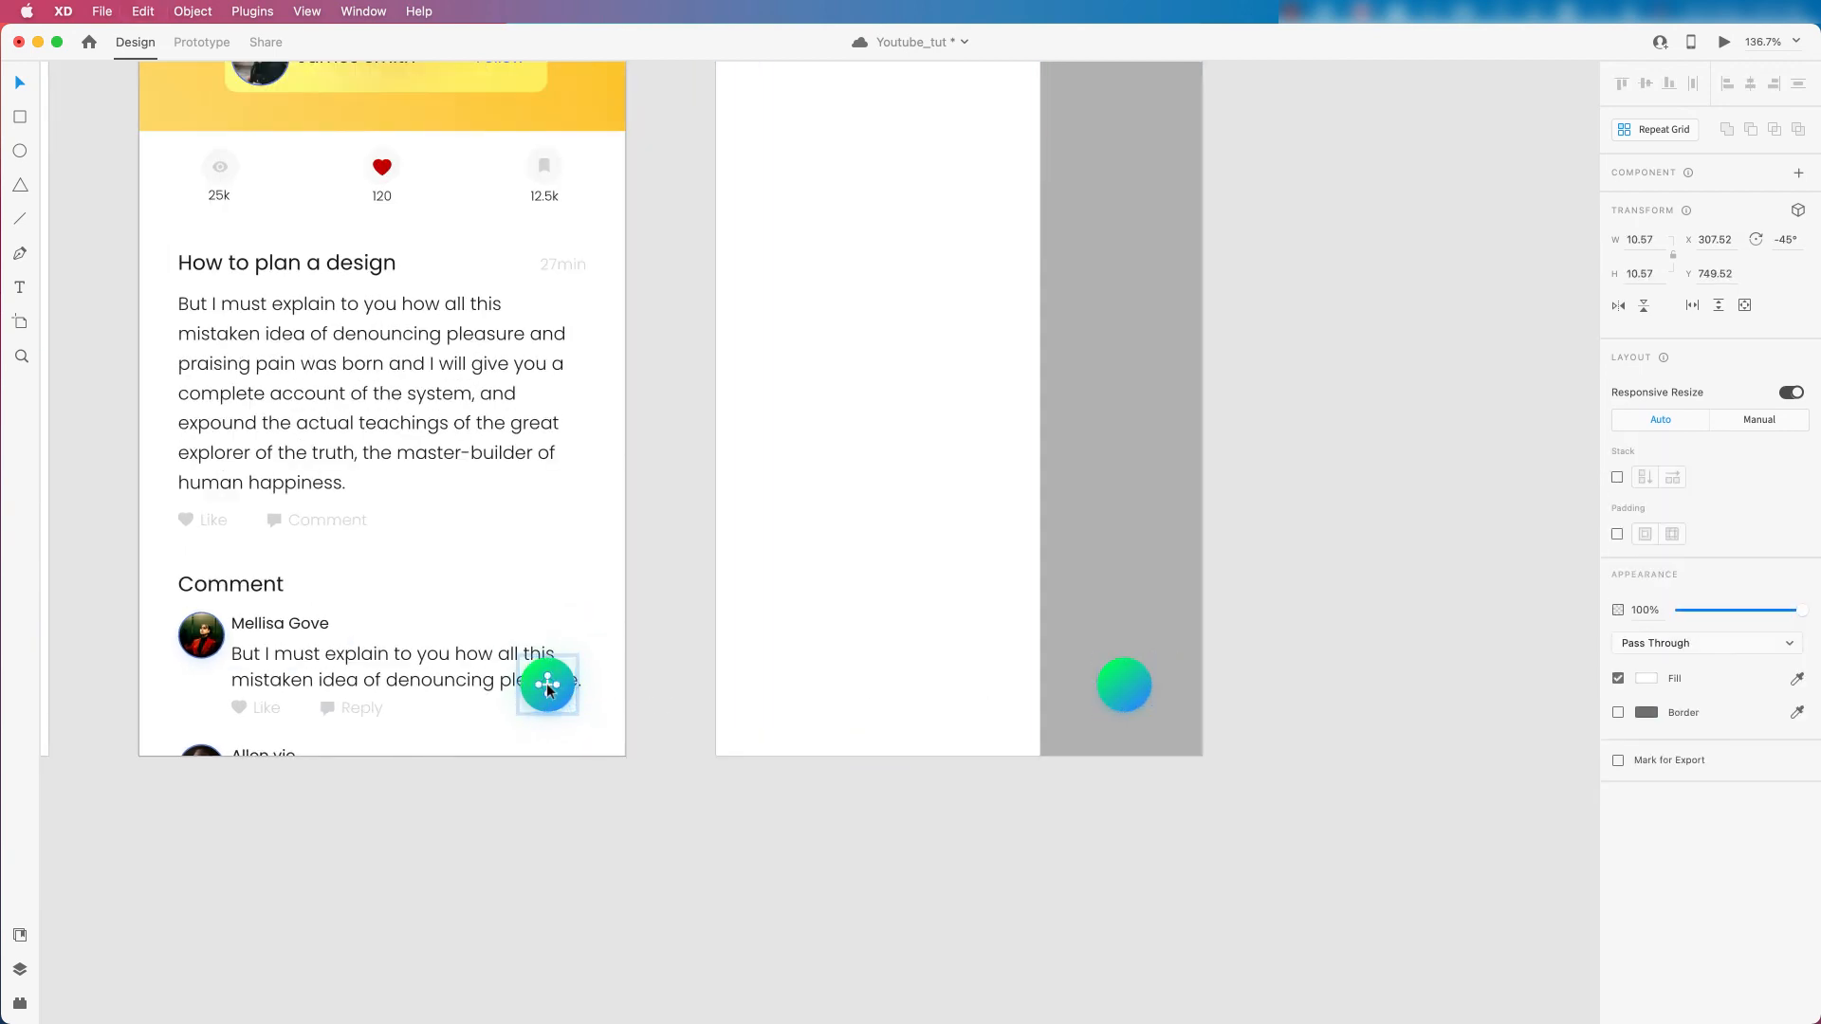
pyautogui.scroll(5, 1163, 721)
pyautogui.click(1114, 675)
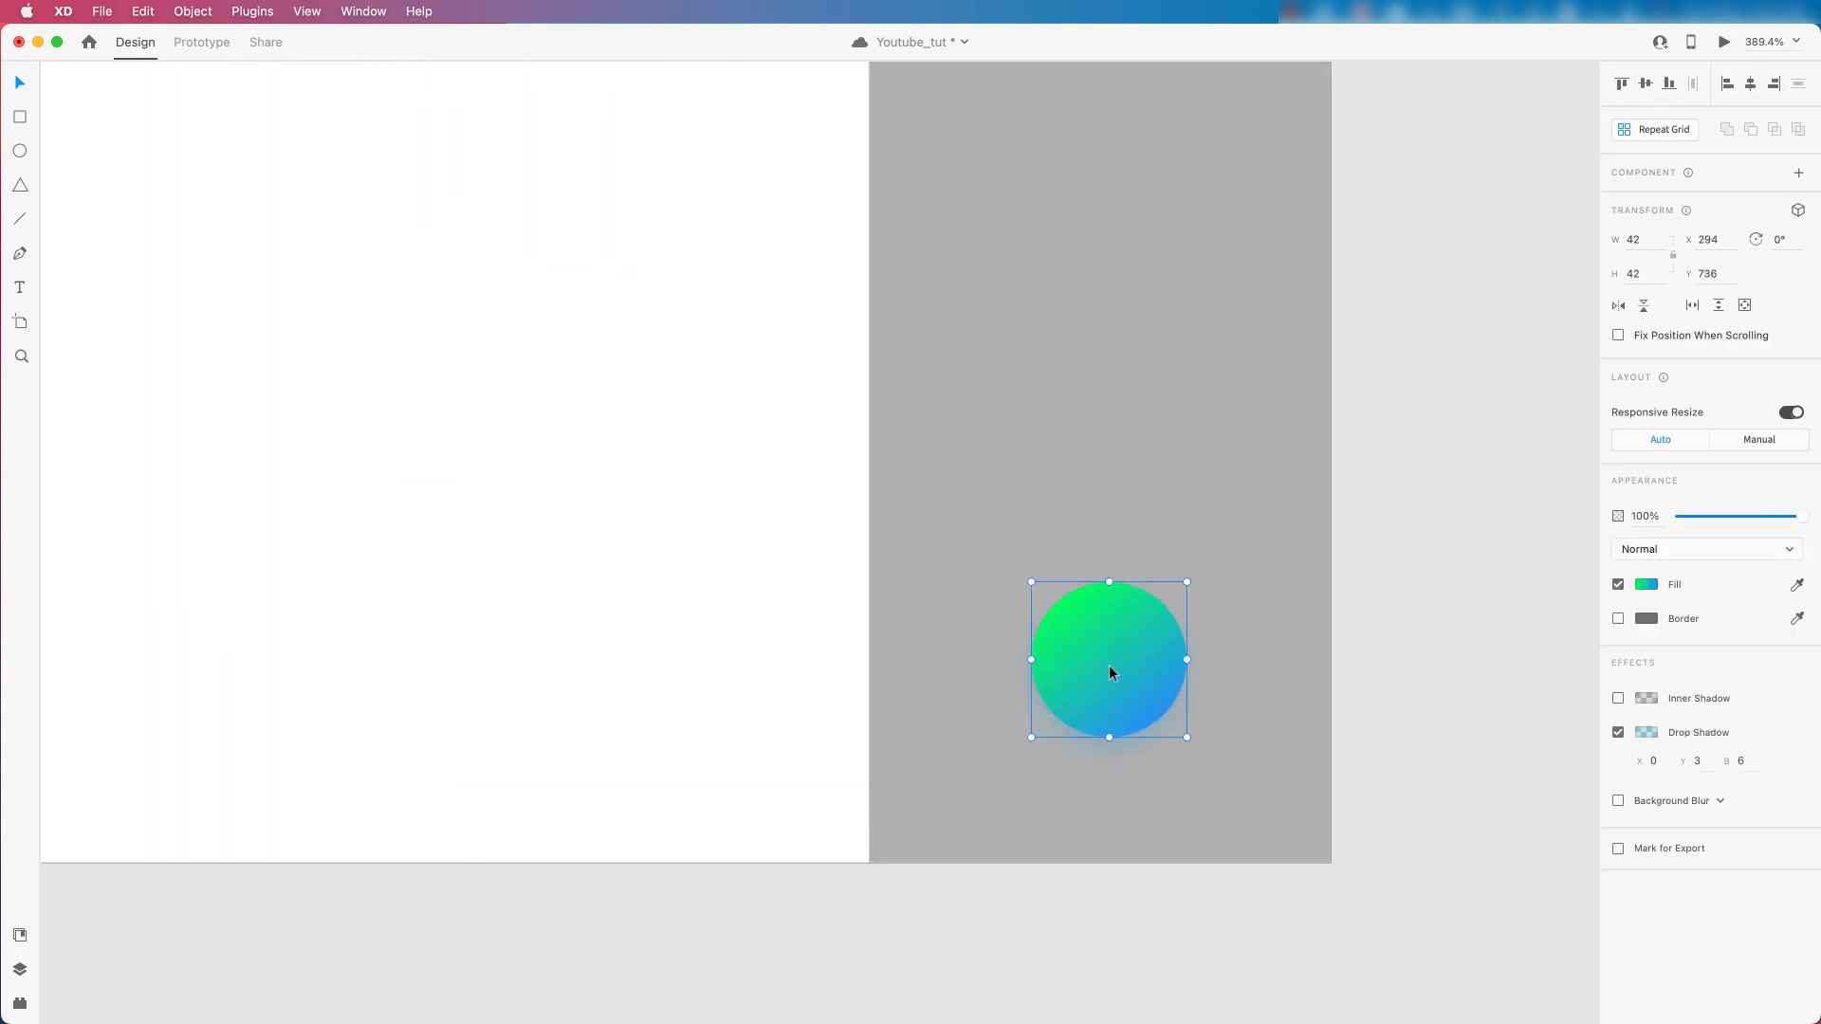
pyautogui.press('super+v')
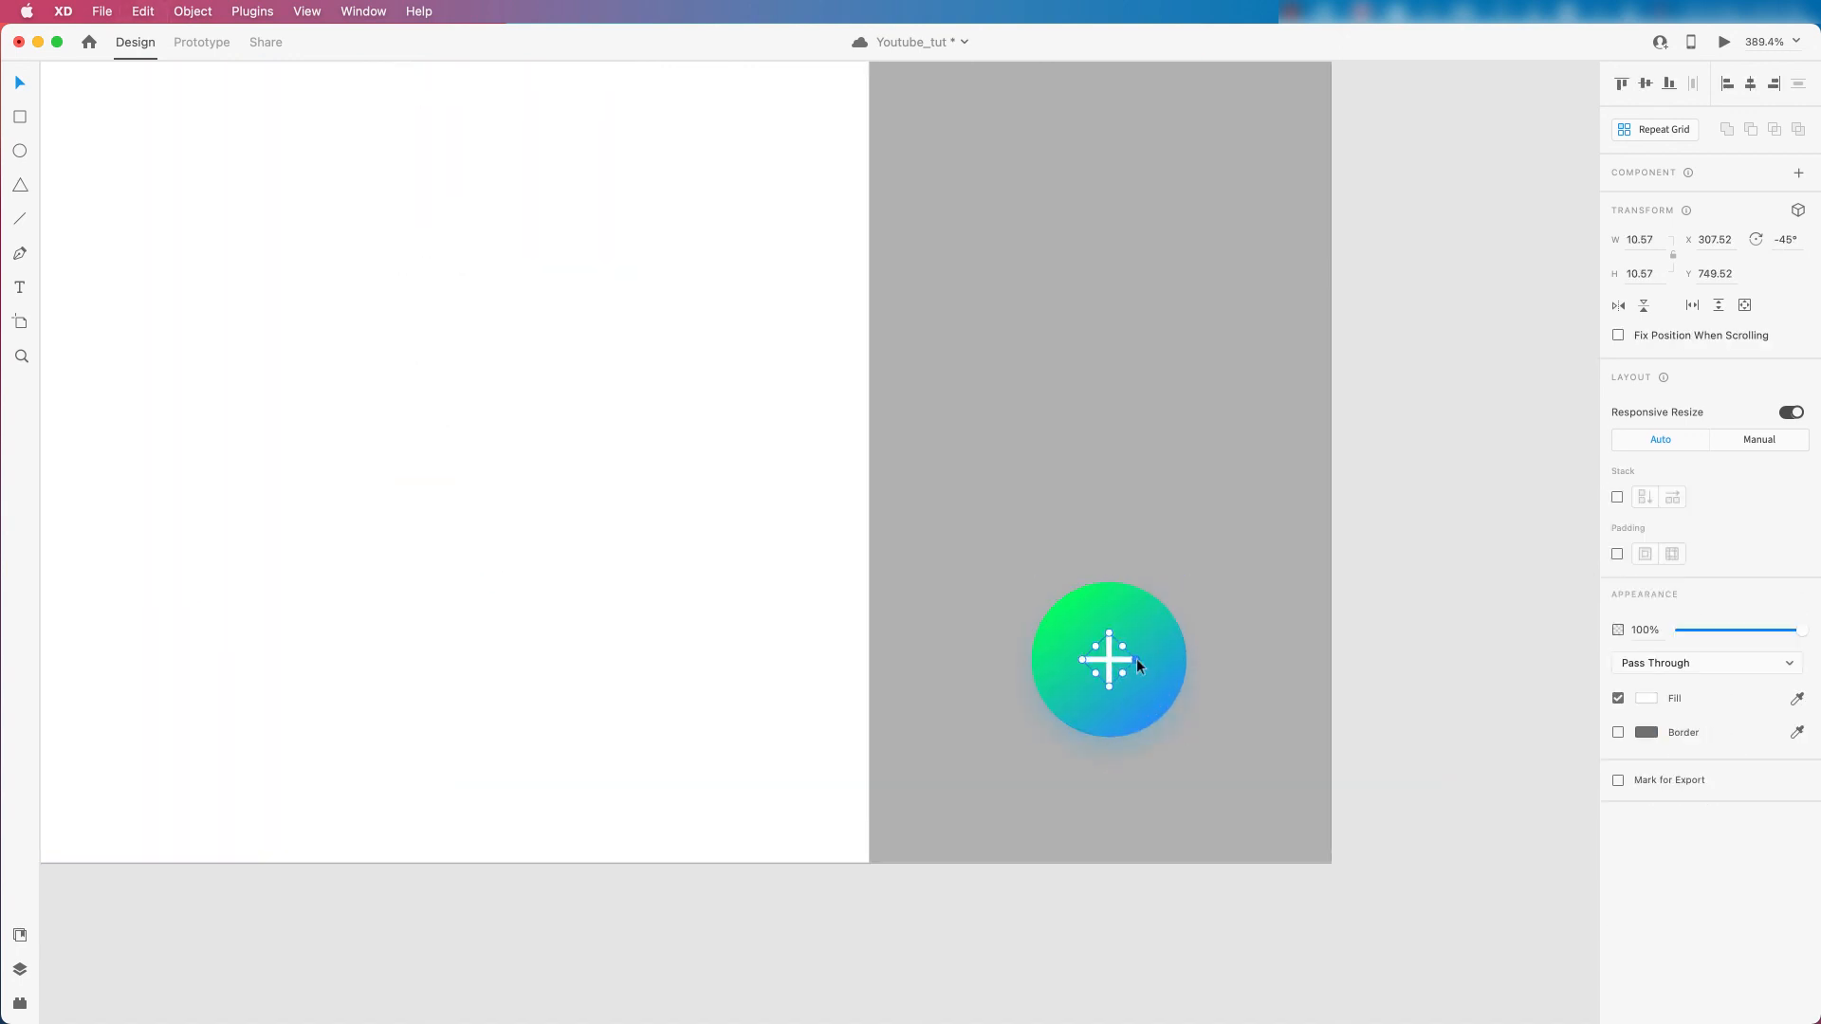
# Change the sidemenu circle's fill from linear gradient to solid colour and make it white.
pyautogui.click(1142, 628)
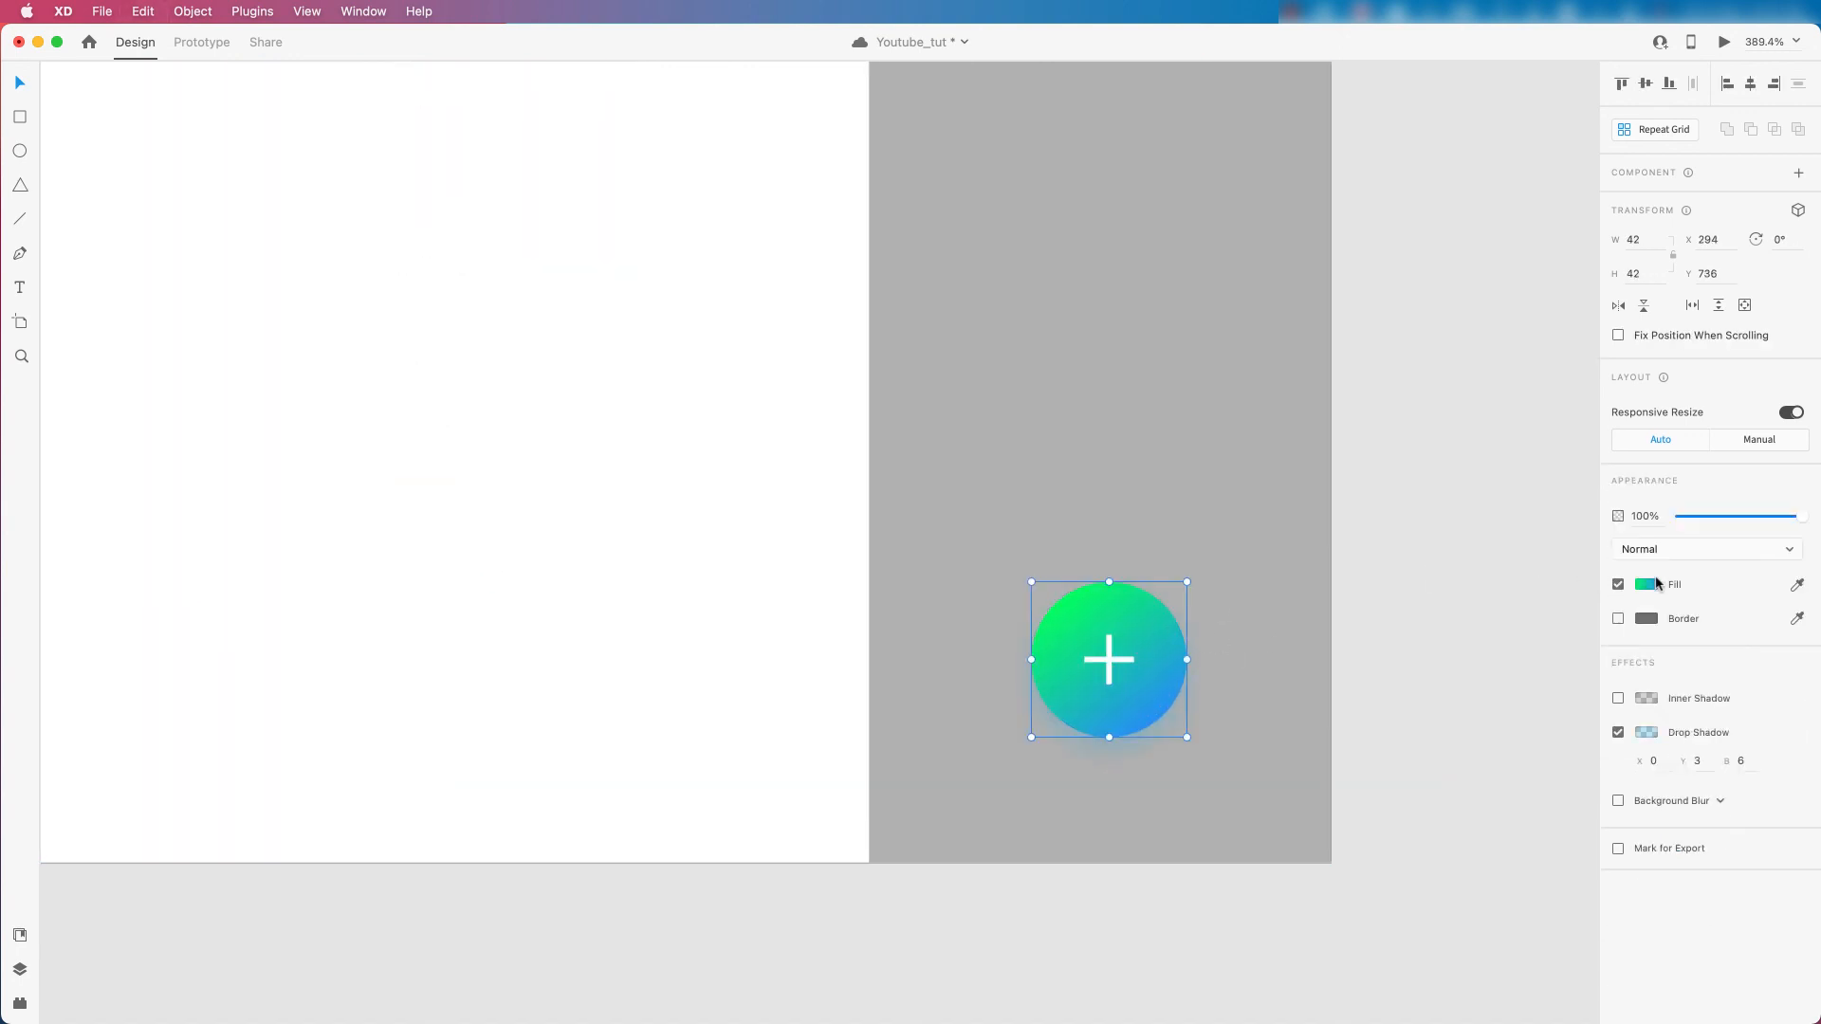
pyautogui.click(1648, 586)
pyautogui.click(1472, 465)
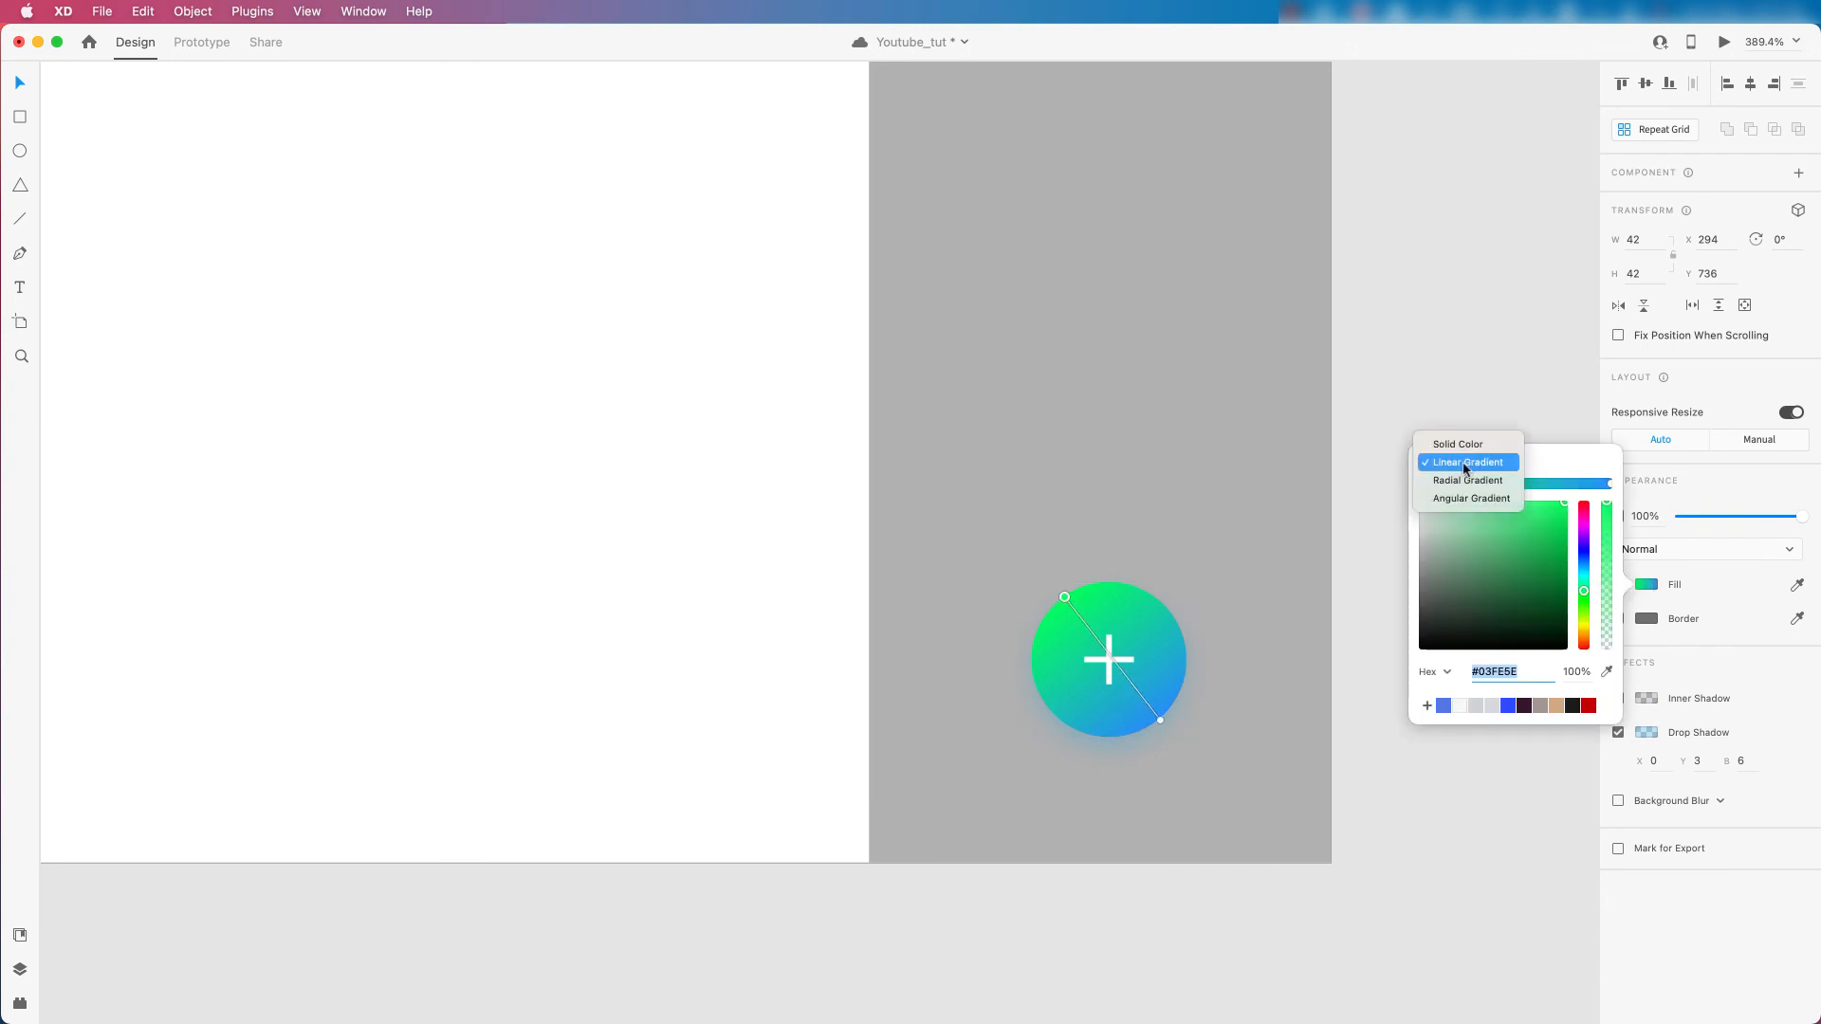
pyautogui.click(1457, 445)
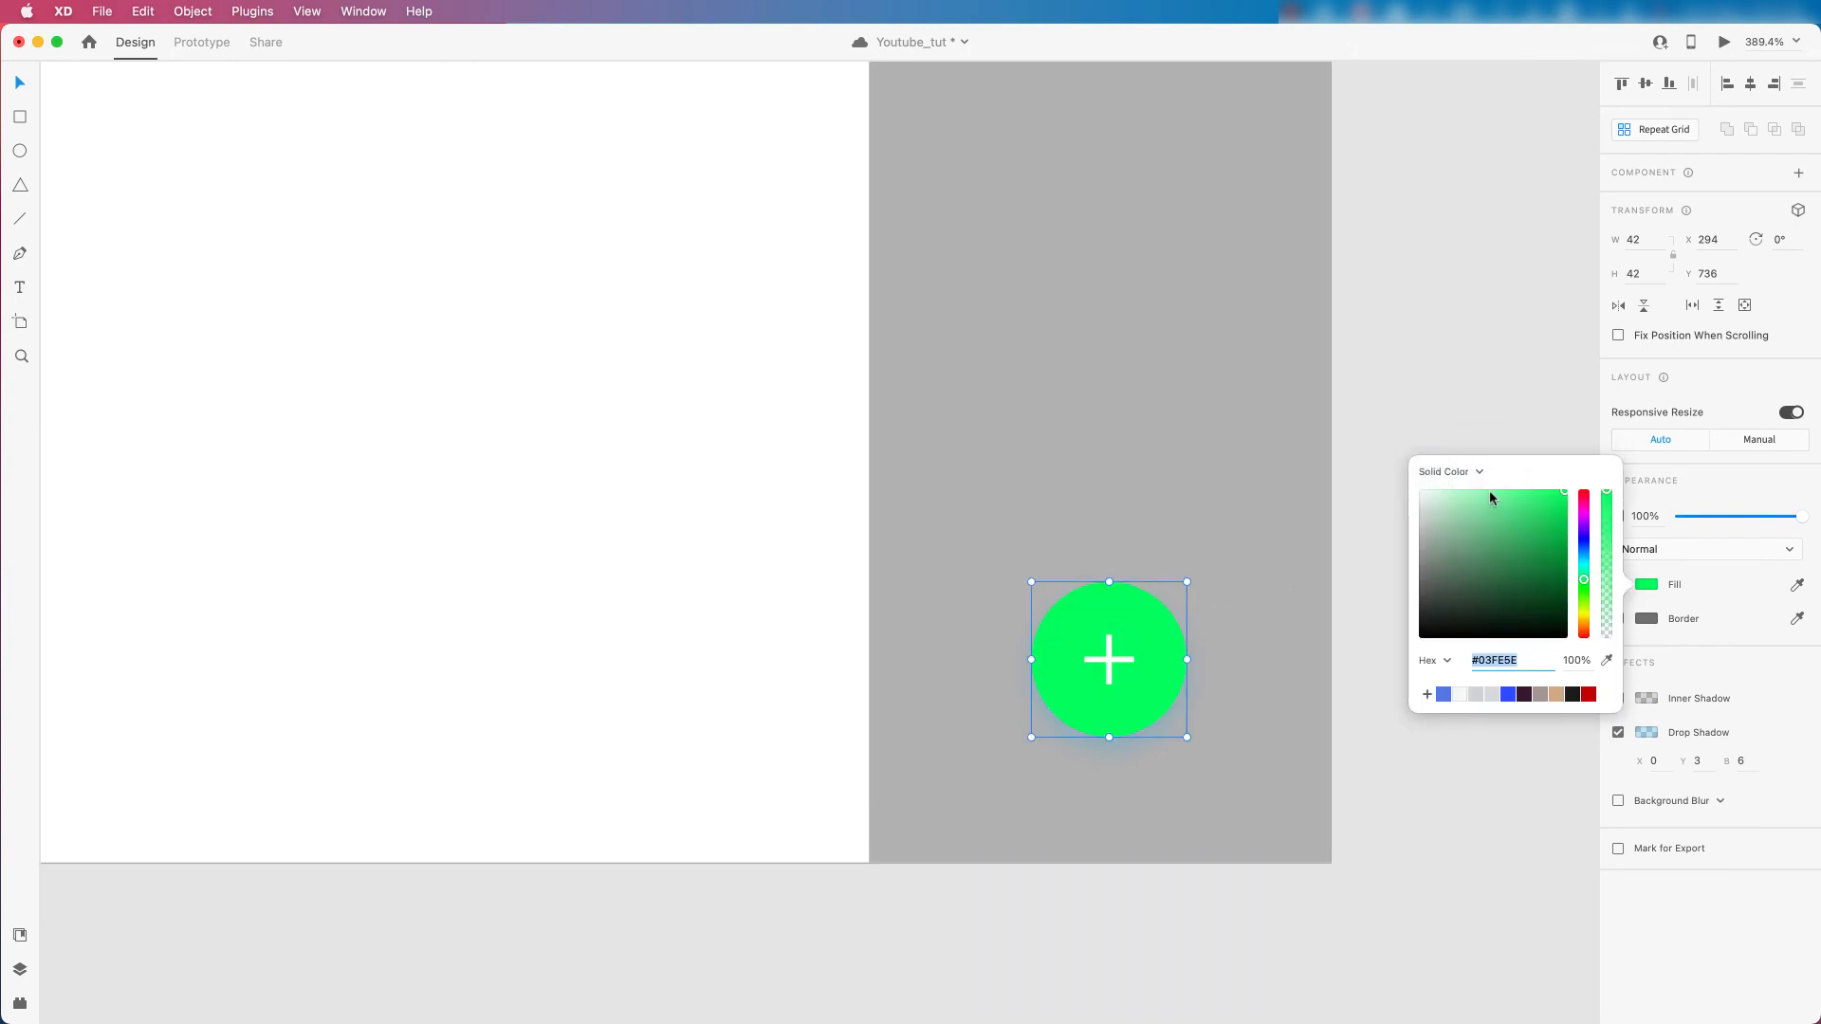
pyautogui.moveTo(1489, 491); pyautogui.dragTo(1386, 475)
# Fill the plus icon on the sidemenu's white circle with the dark swatch #1B1B1B.
pyautogui.doubleClick(1112, 666)
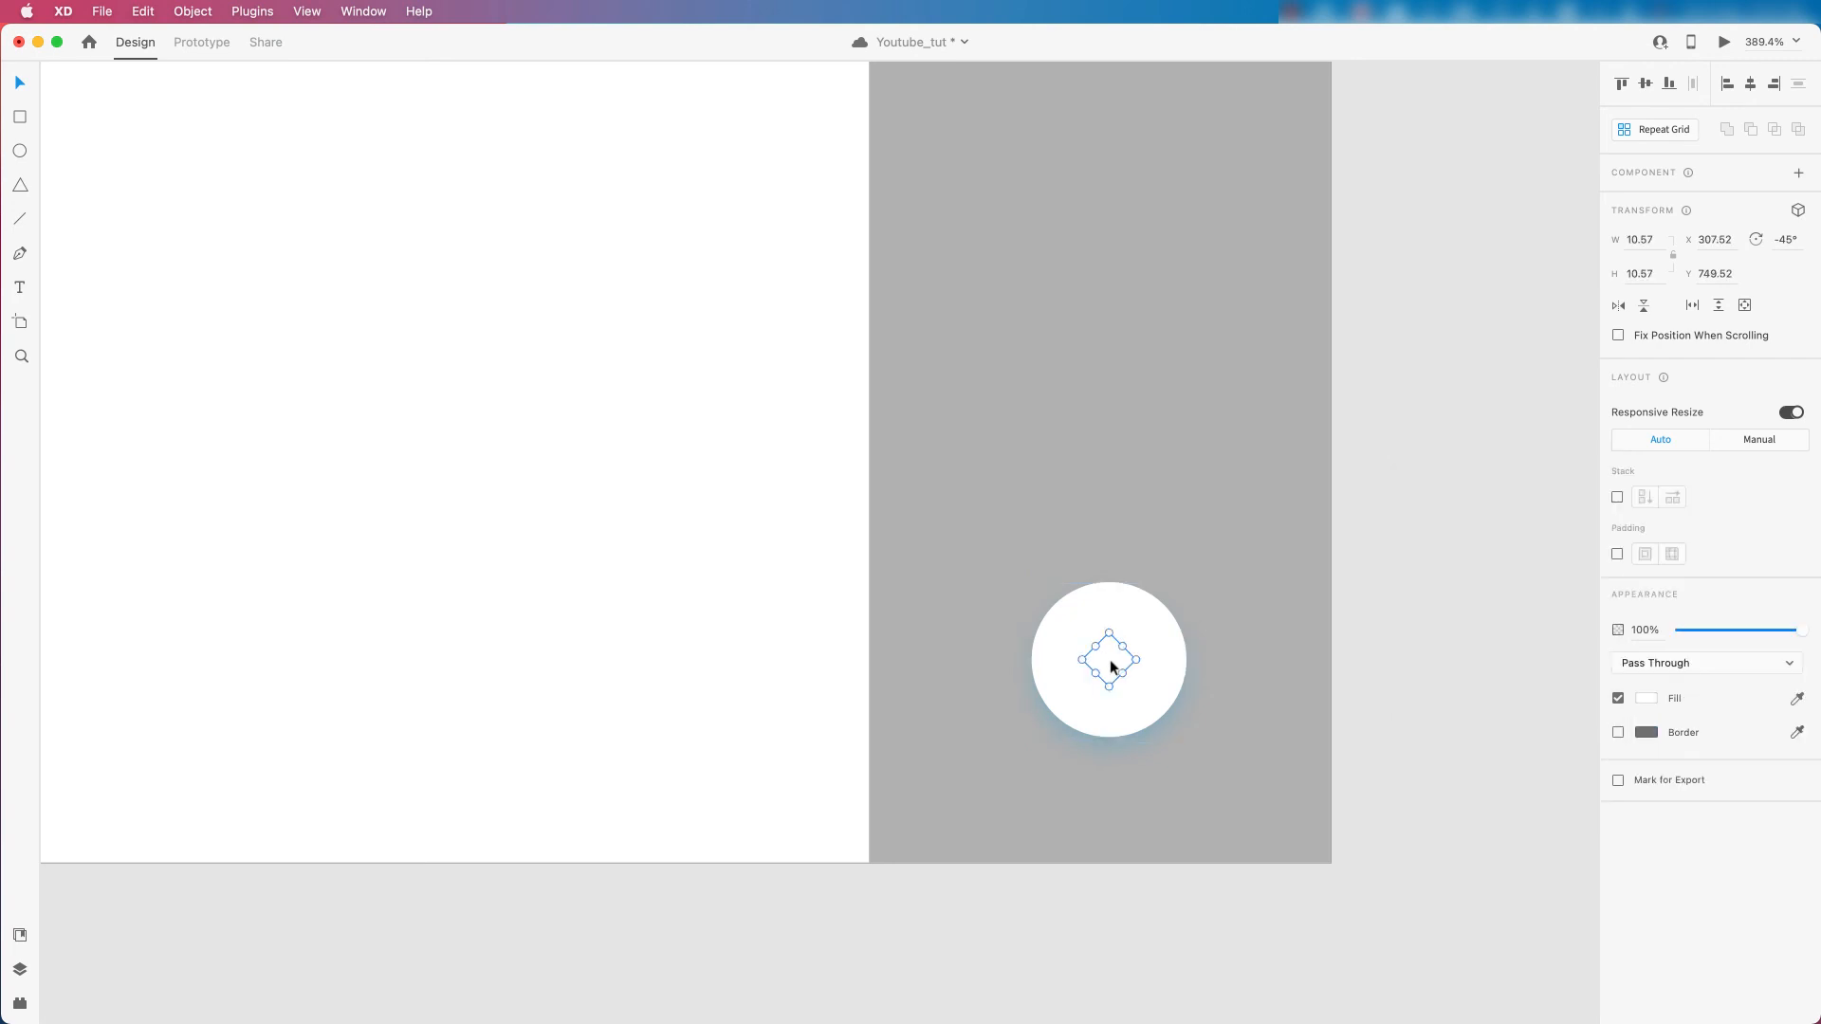
pyautogui.click(1649, 700)
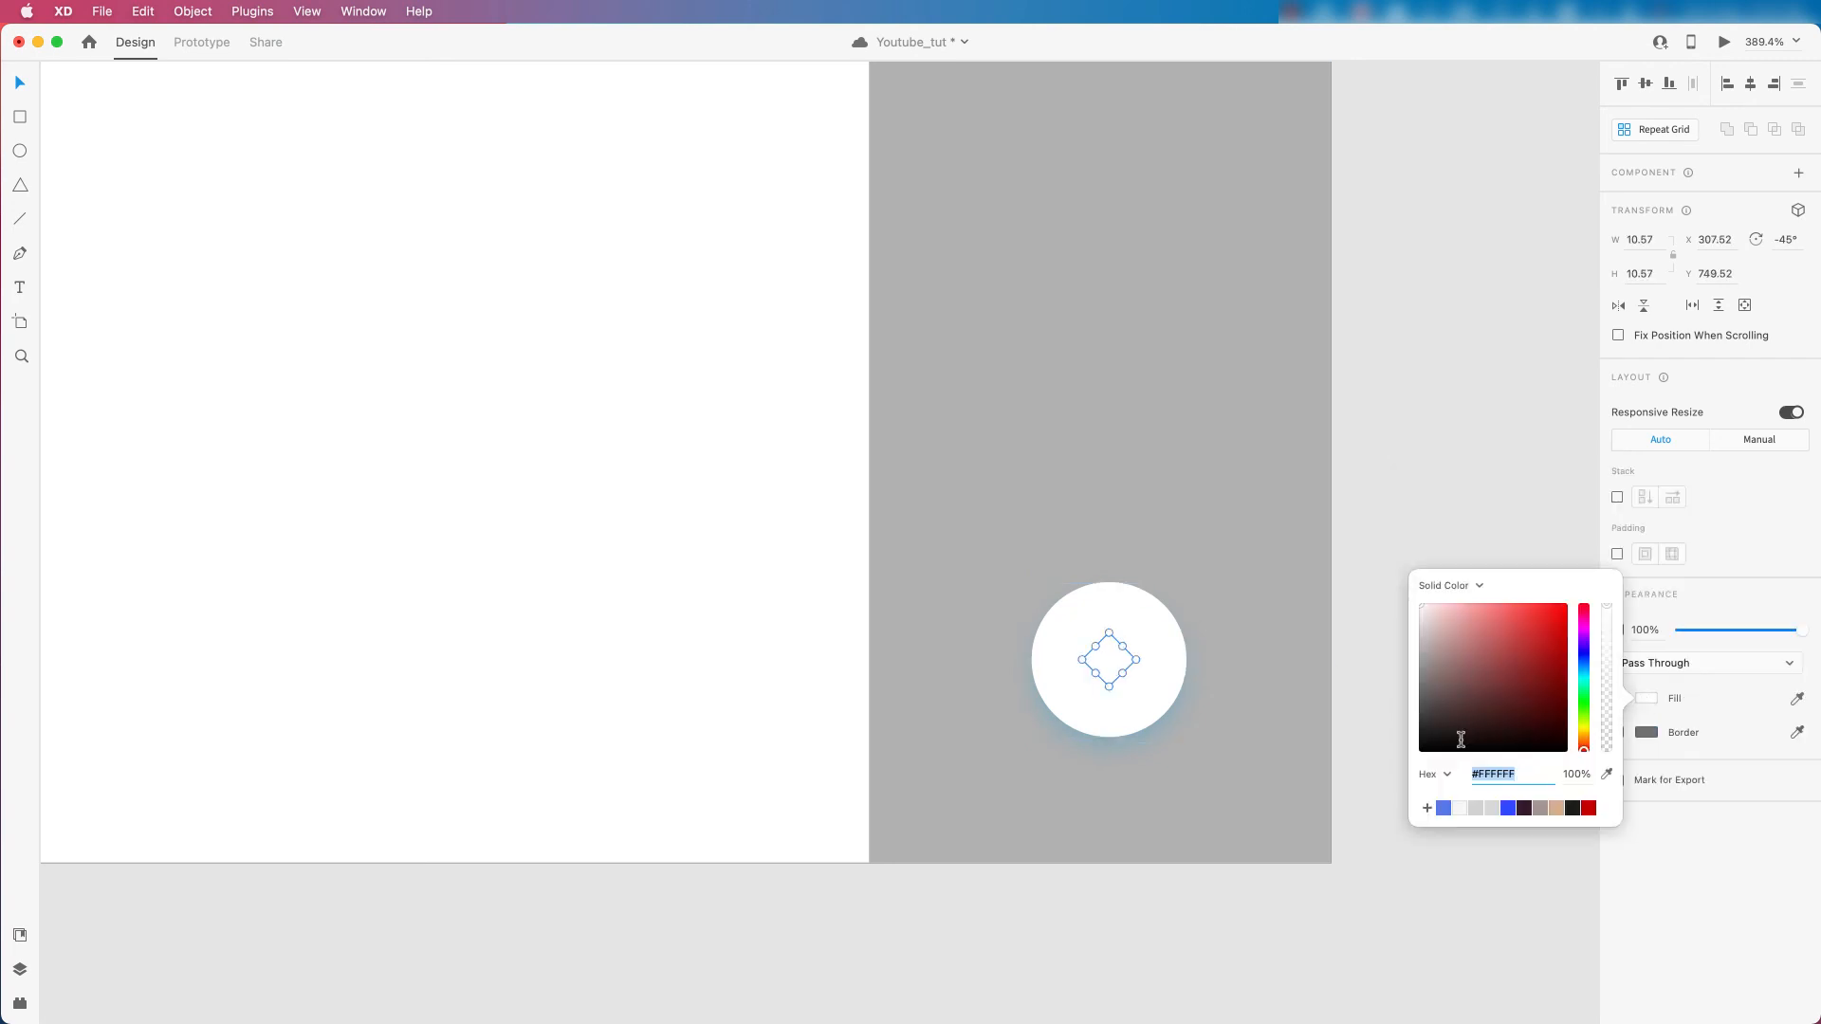
pyautogui.click(1572, 808)
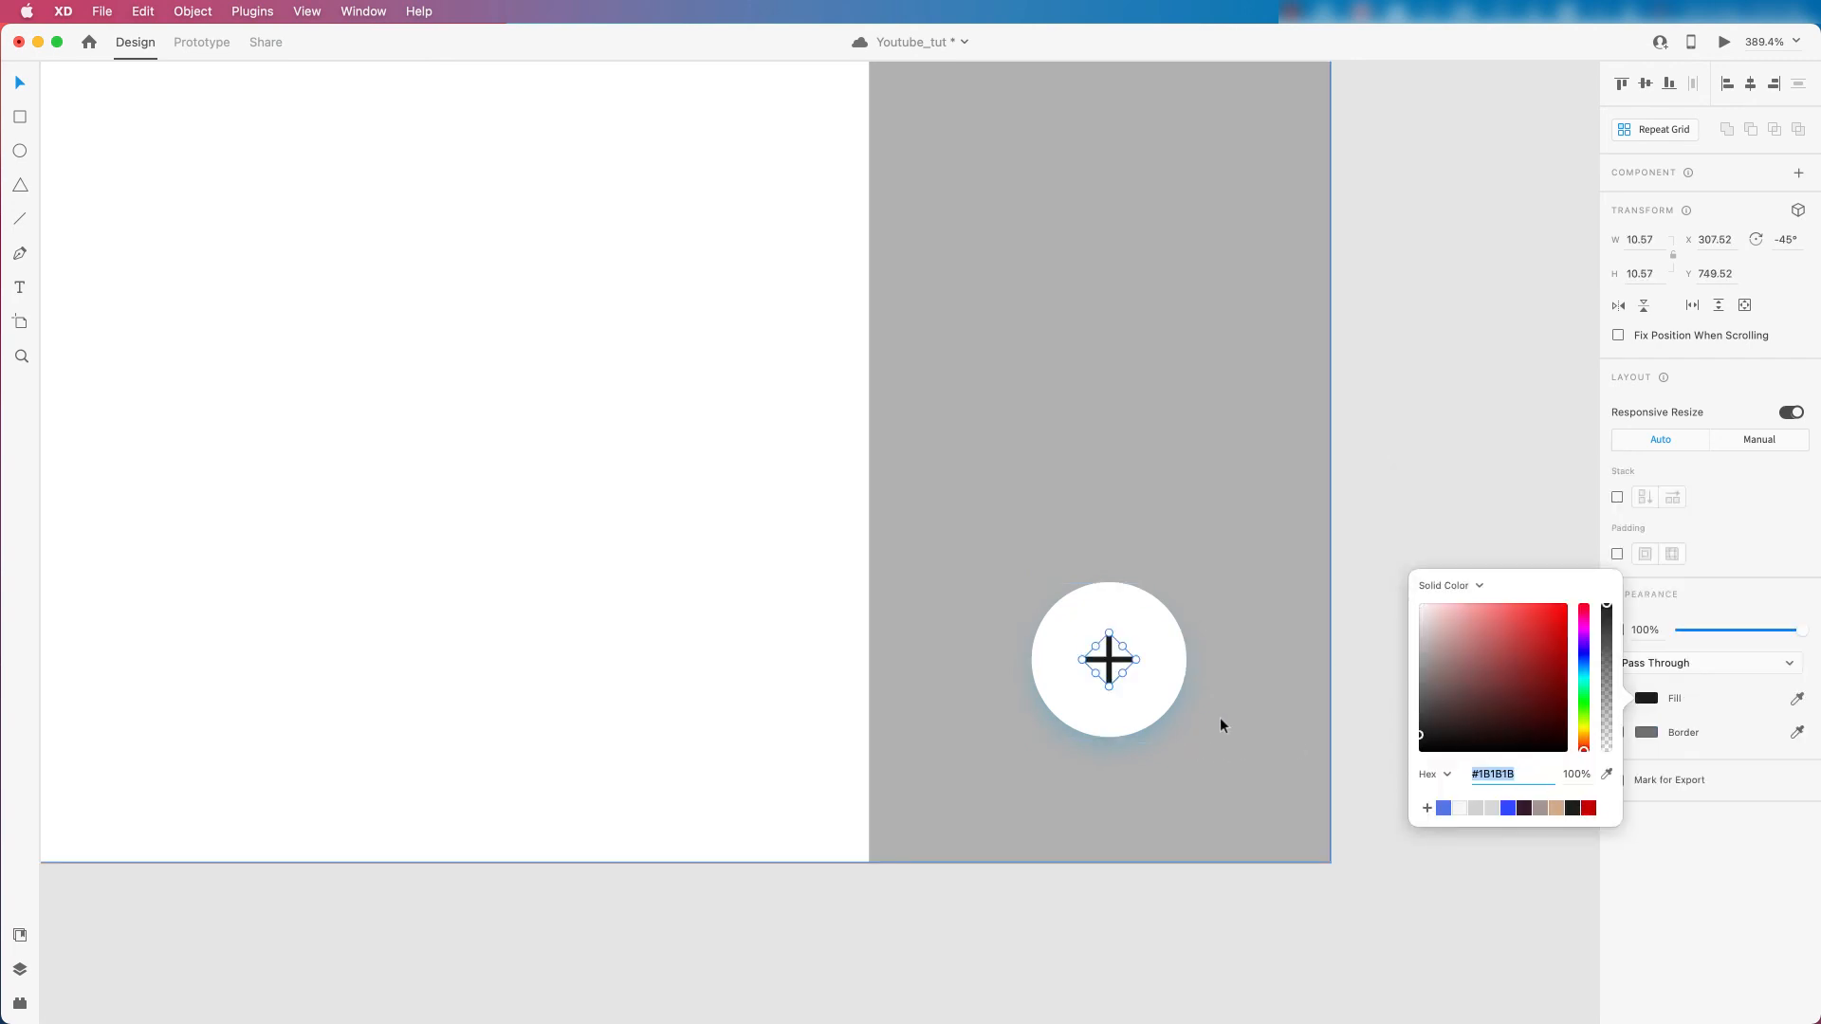
# Change the white circle's drop shadow colour to black #000000.
pyautogui.click(1141, 700)
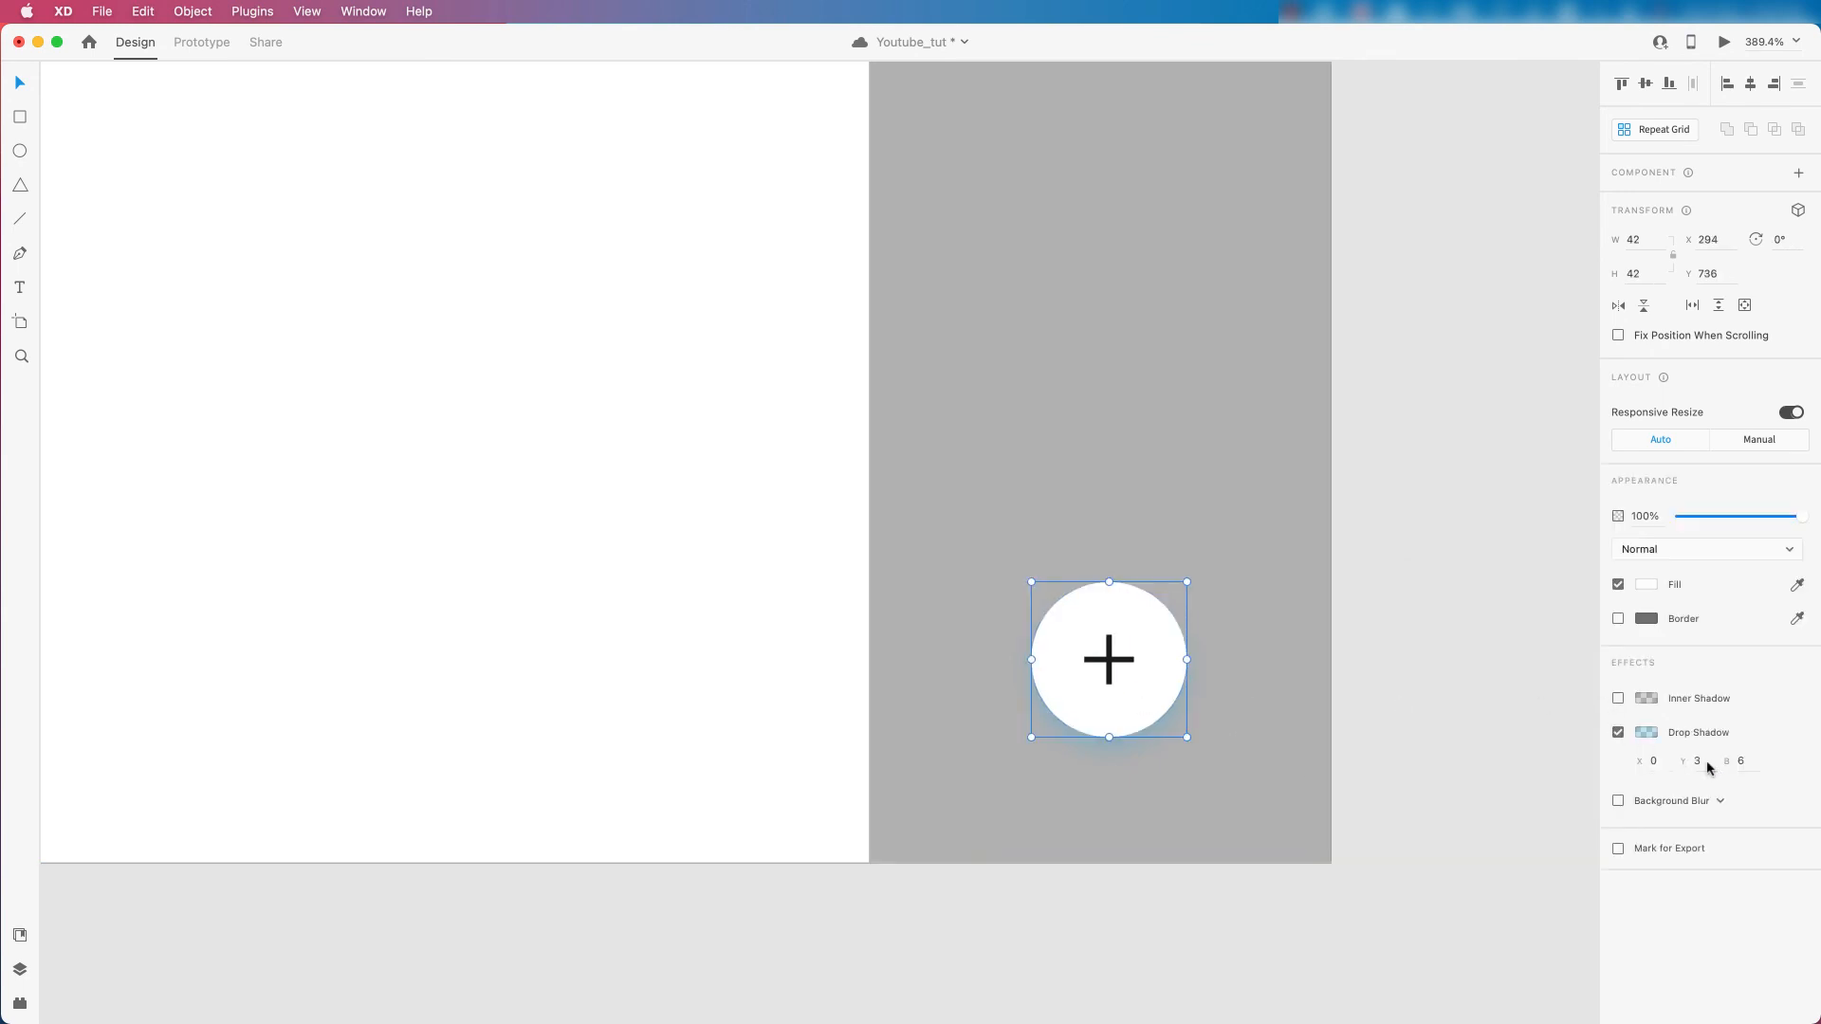
pyautogui.click(1649, 734)
pyautogui.moveTo(1434, 767); pyautogui.dragTo(1376, 817)
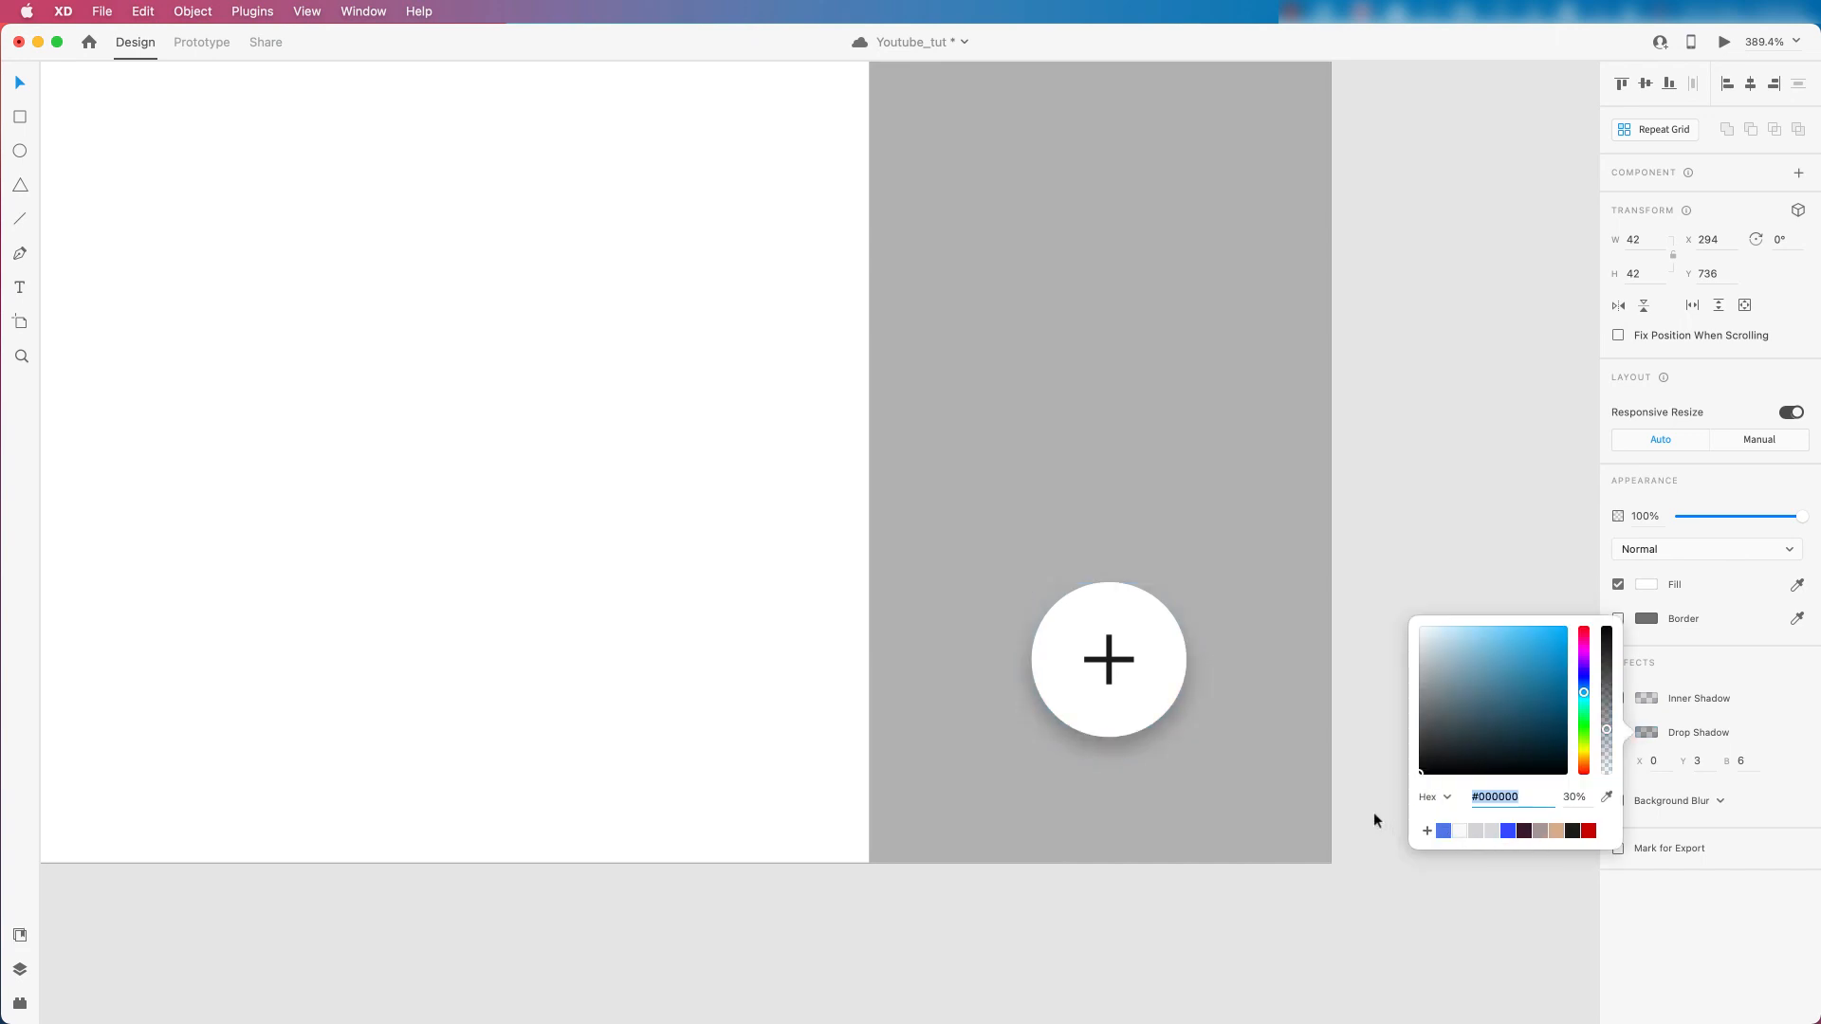
pyautogui.click(1361, 537)
pyautogui.scroll(-5, 1347, 615)
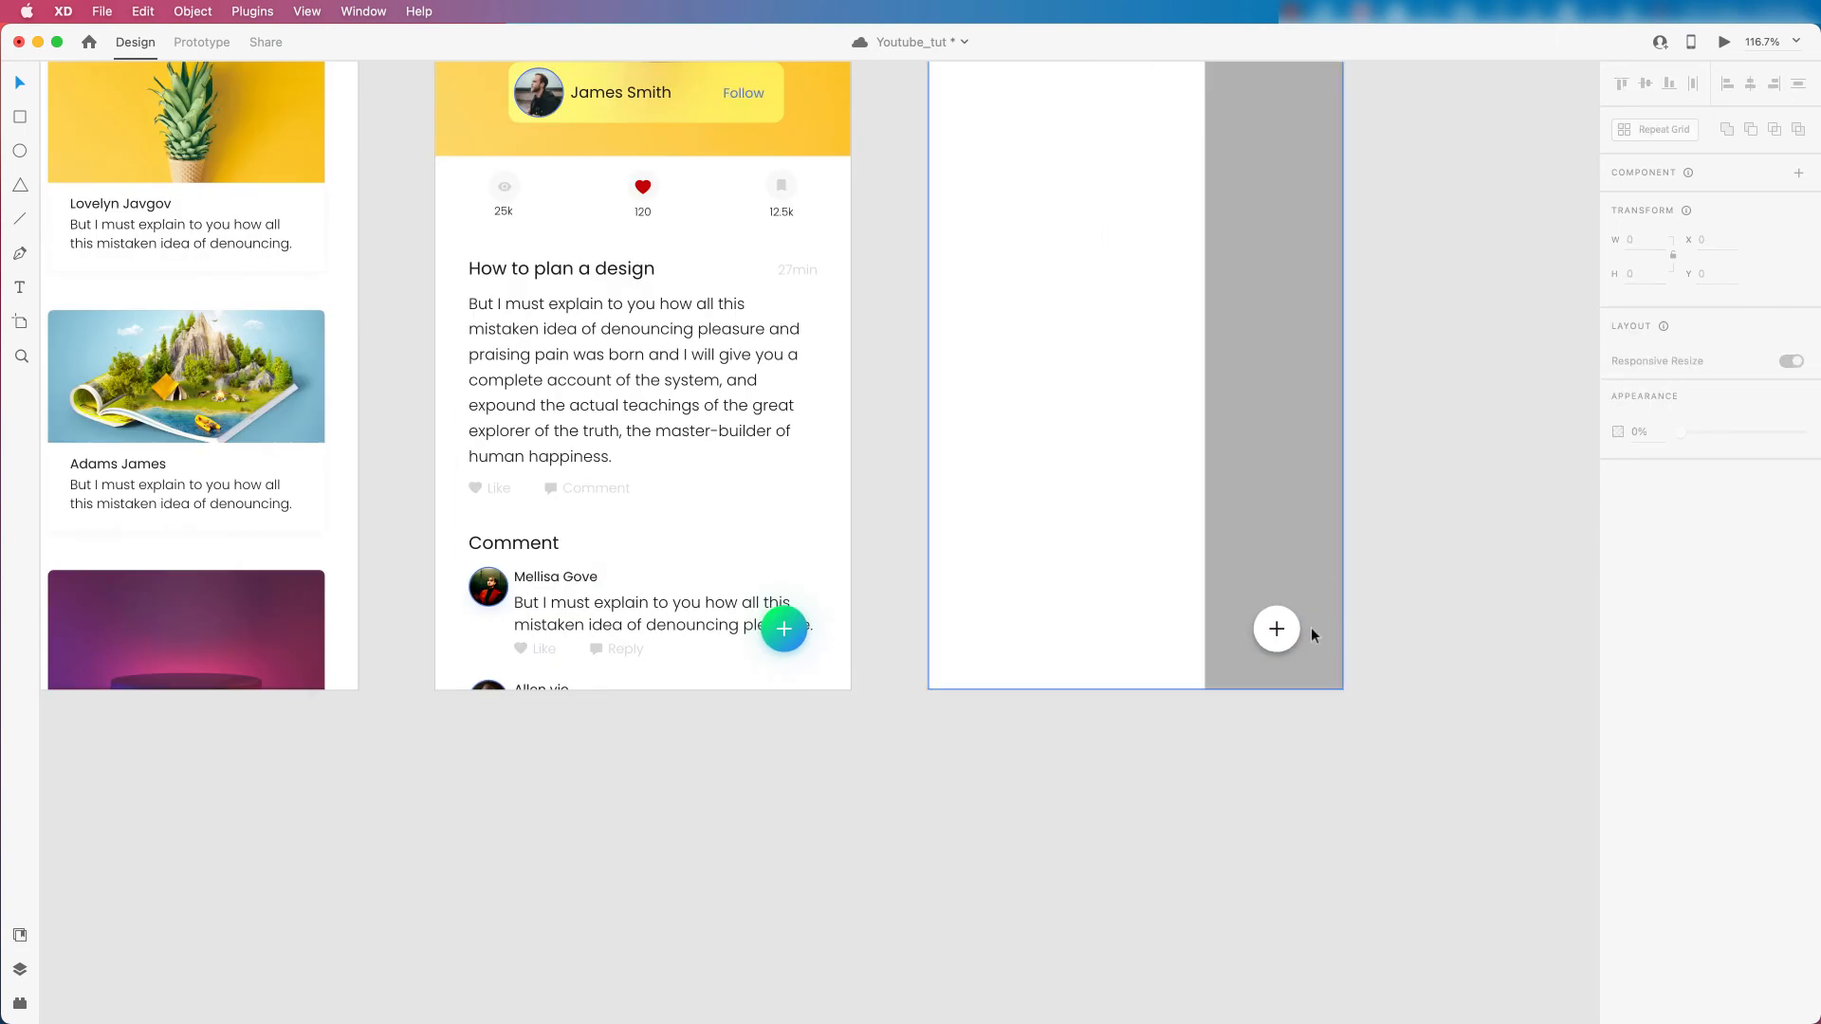
# Rotate the plus icon on the sidemenu's white circle so it forms an X close icon.
pyautogui.scroll(4, 1296, 630)
pyautogui.click(1243, 630)
pyautogui.click(1241, 626)
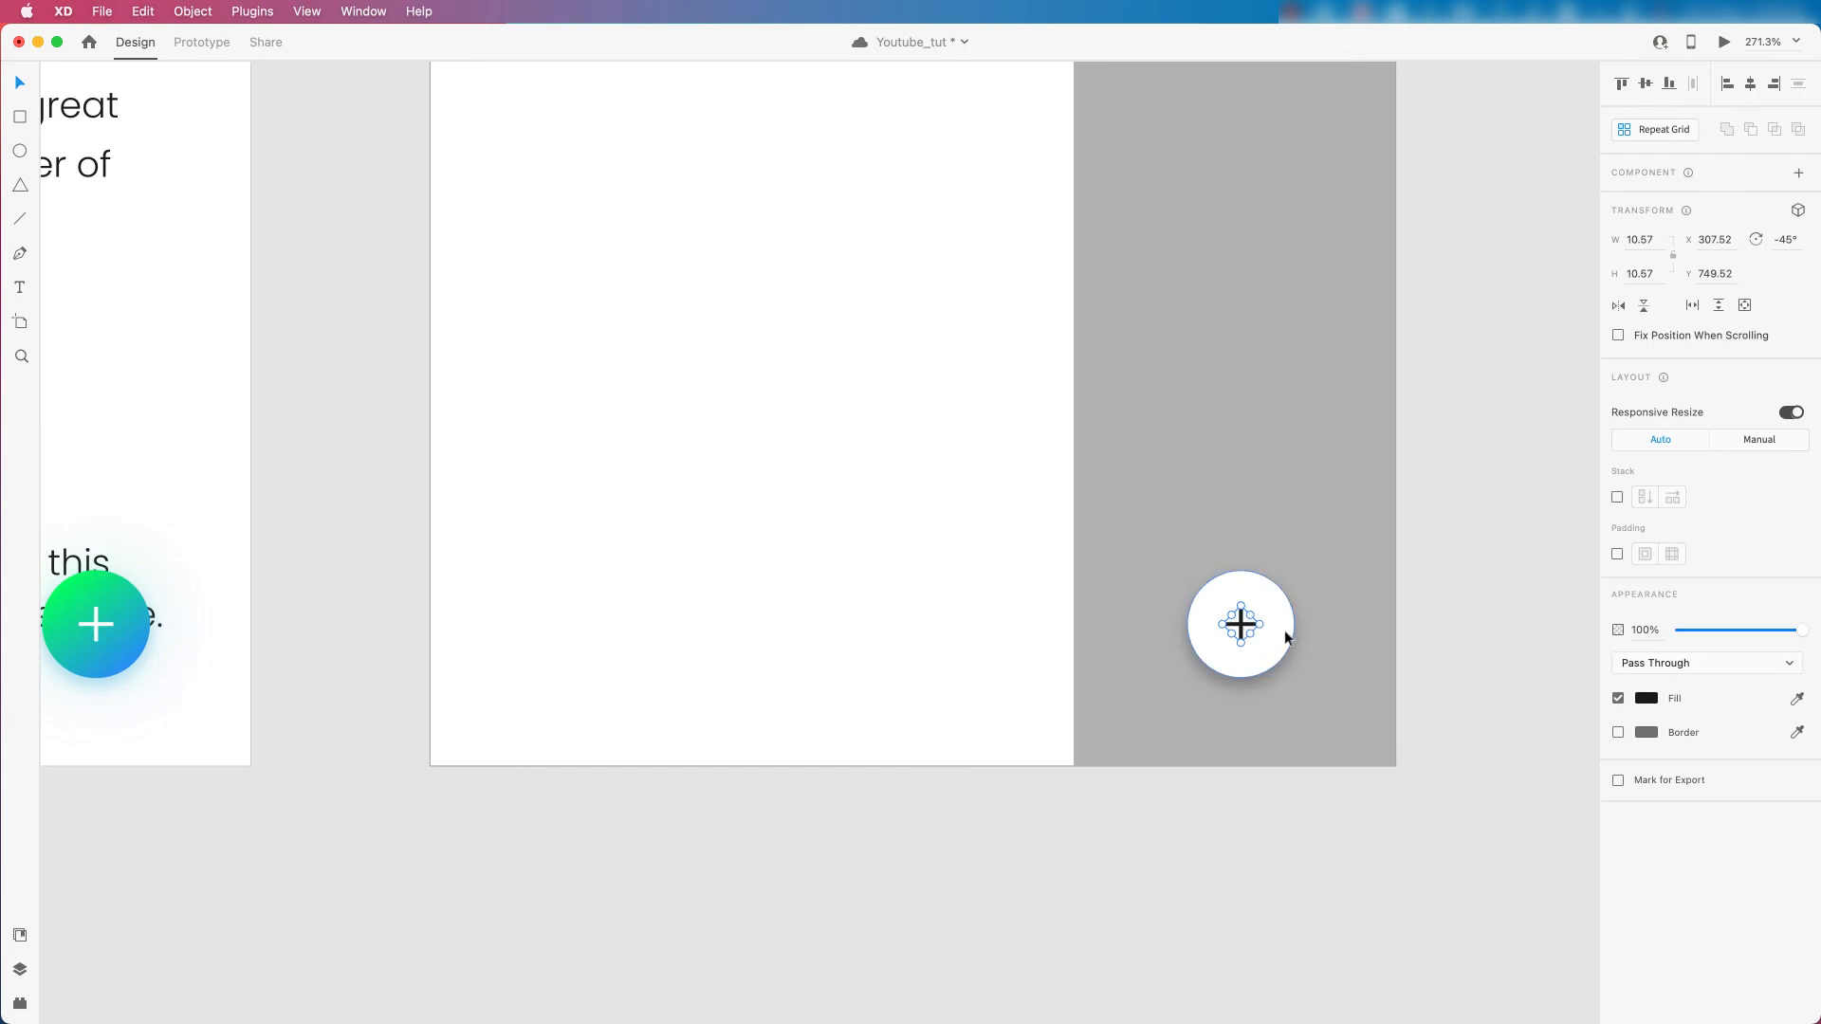
pyautogui.moveTo(1267, 623); pyautogui.dragTo(1255, 607)
pyautogui.scroll(-4, 1409, 588)
pyautogui.click(1438, 596)
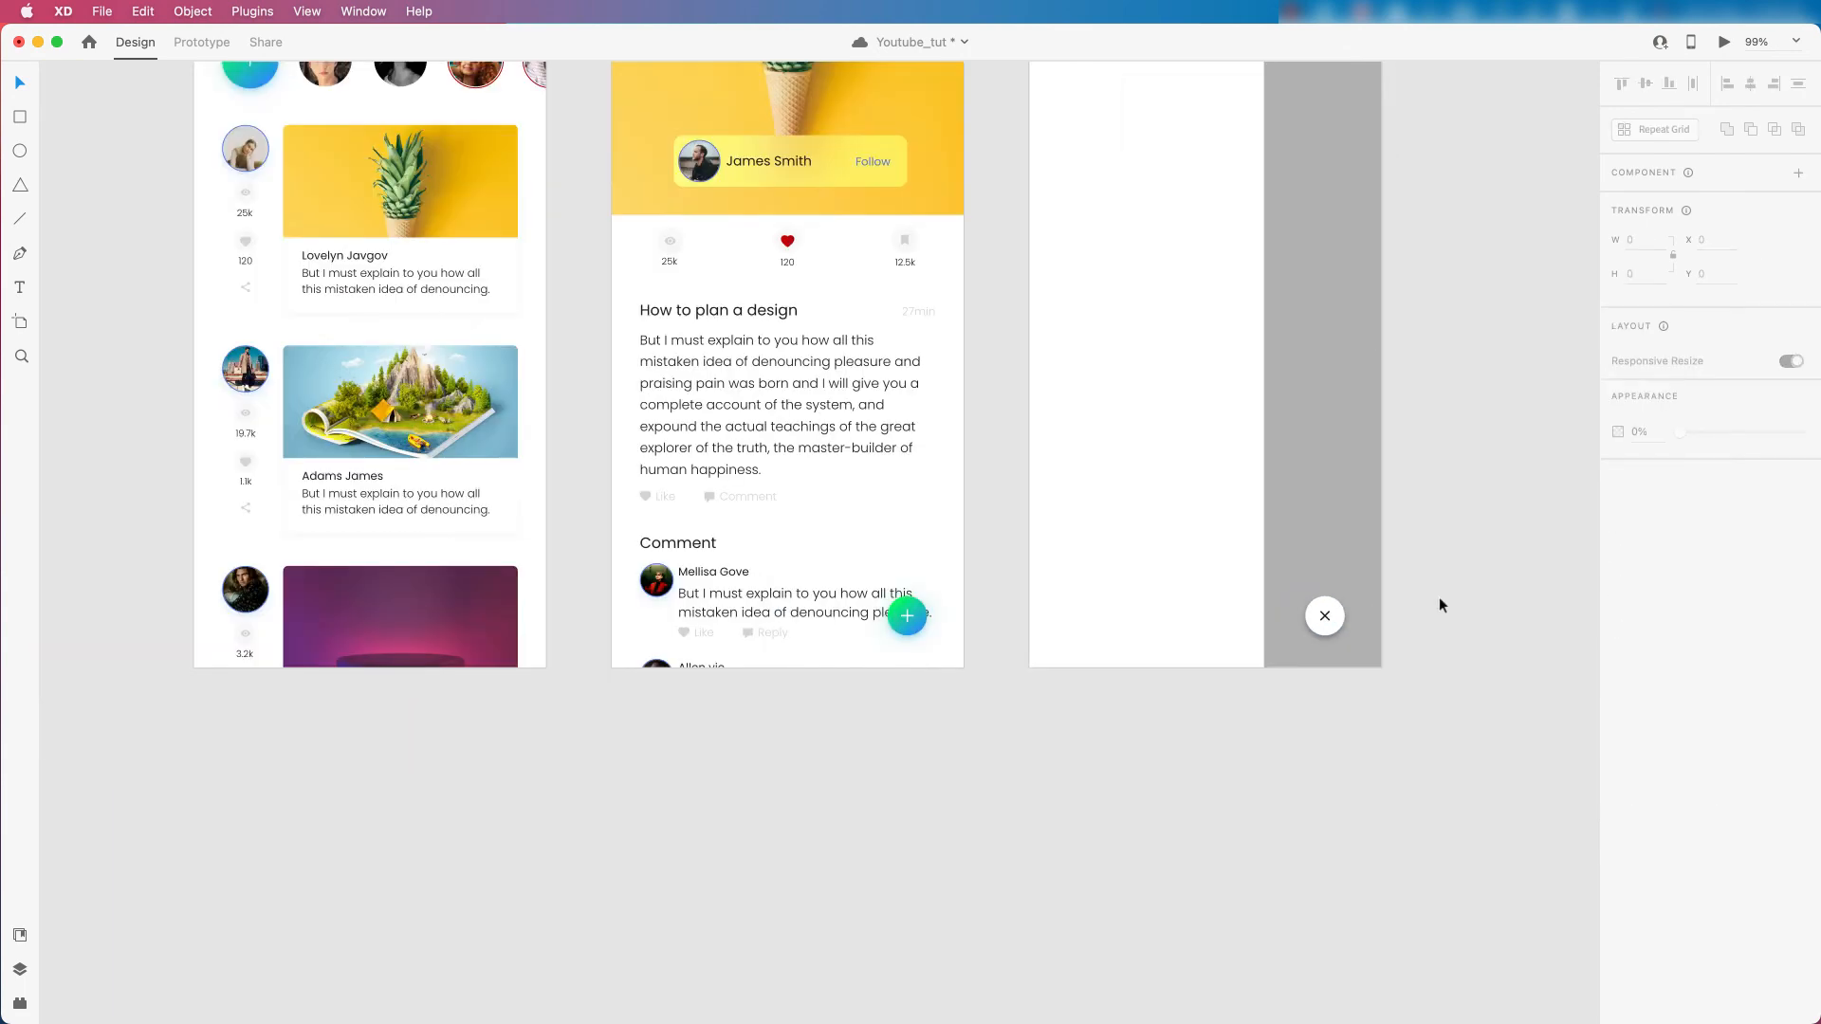
# Group the white circle and the X icon on the sidemenu artboard into one close button.
pyautogui.scroll(3, 1357, 616)
pyautogui.click(1313, 621)
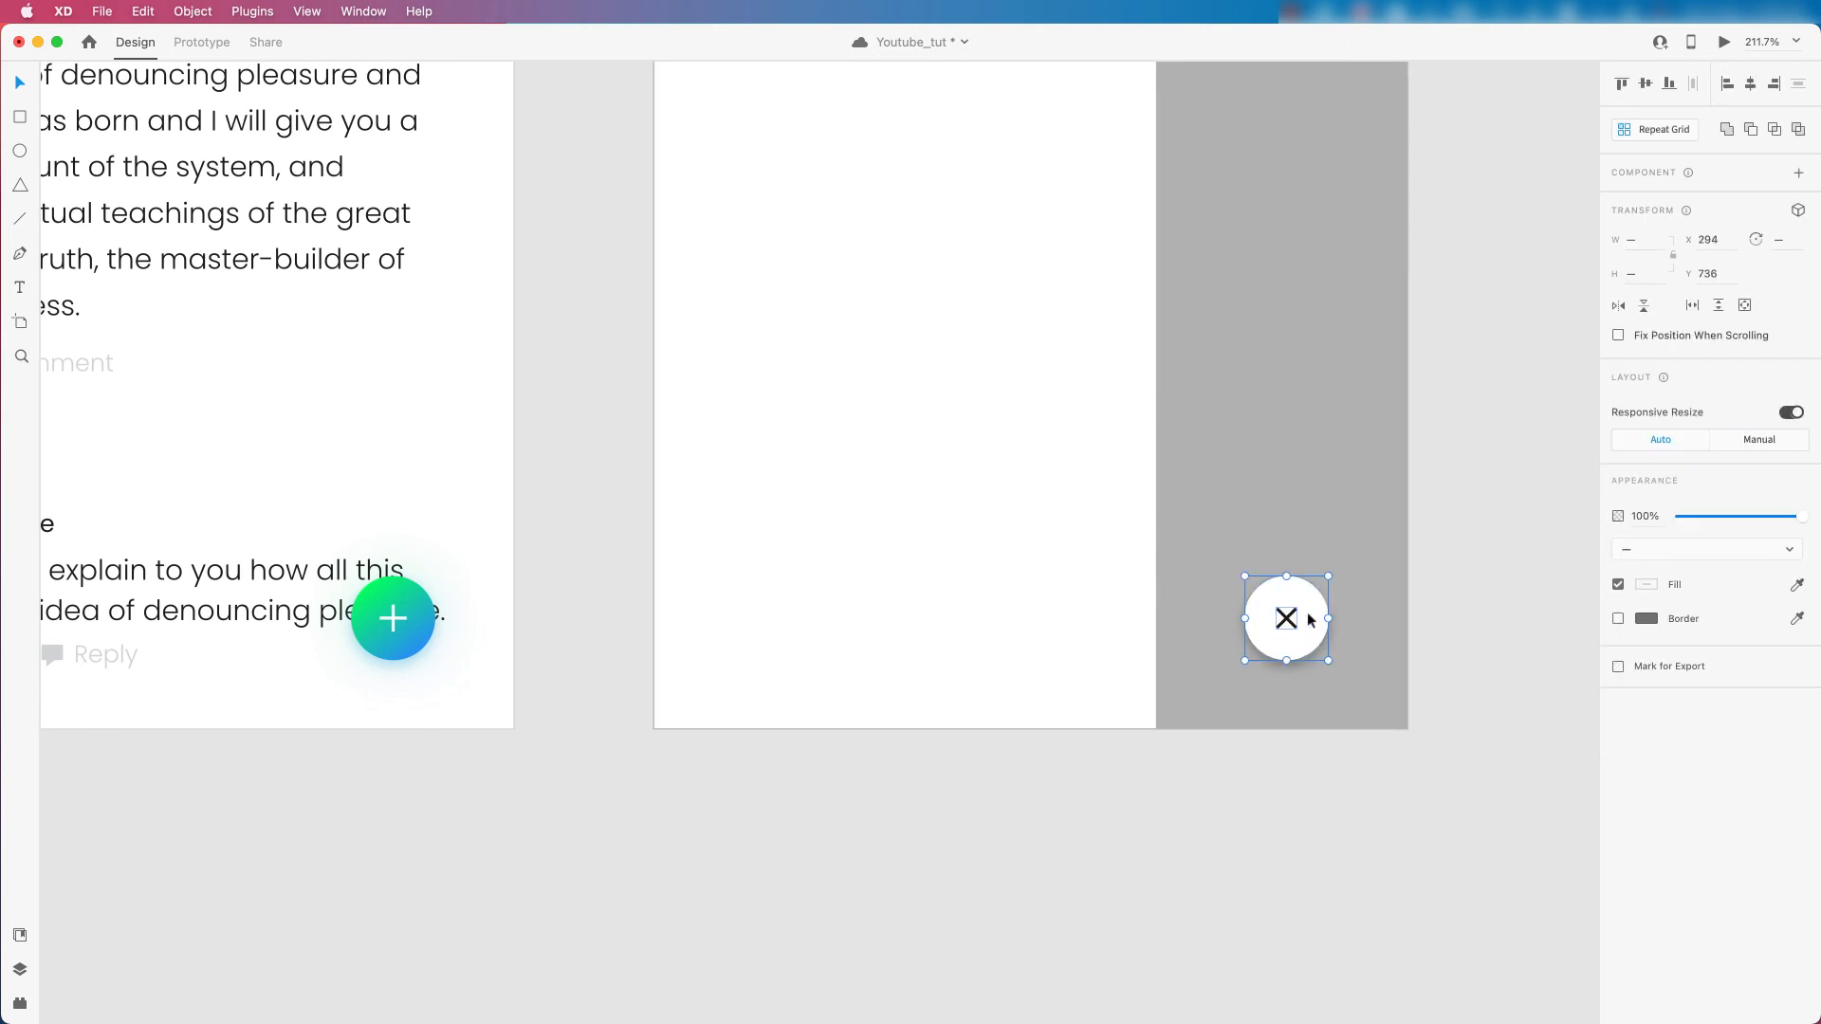
pyautogui.scroll(-5, 1396, 528)
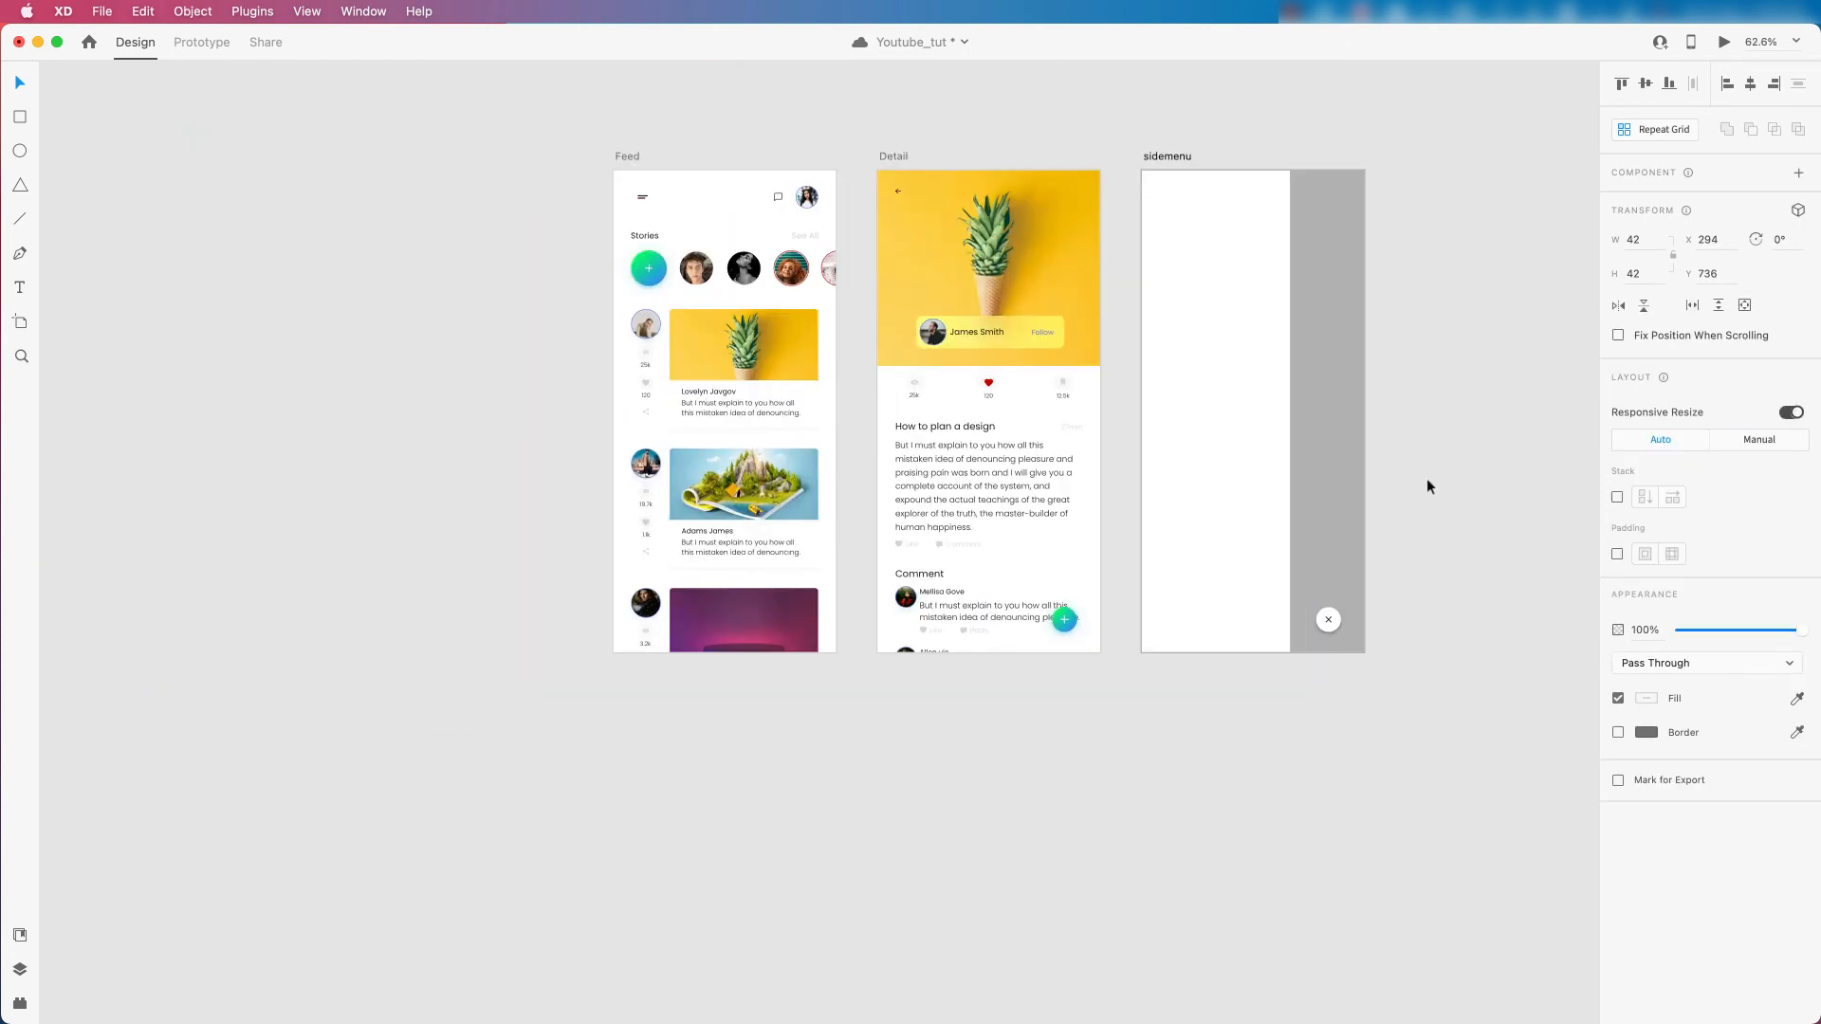
pyautogui.click(1438, 476)
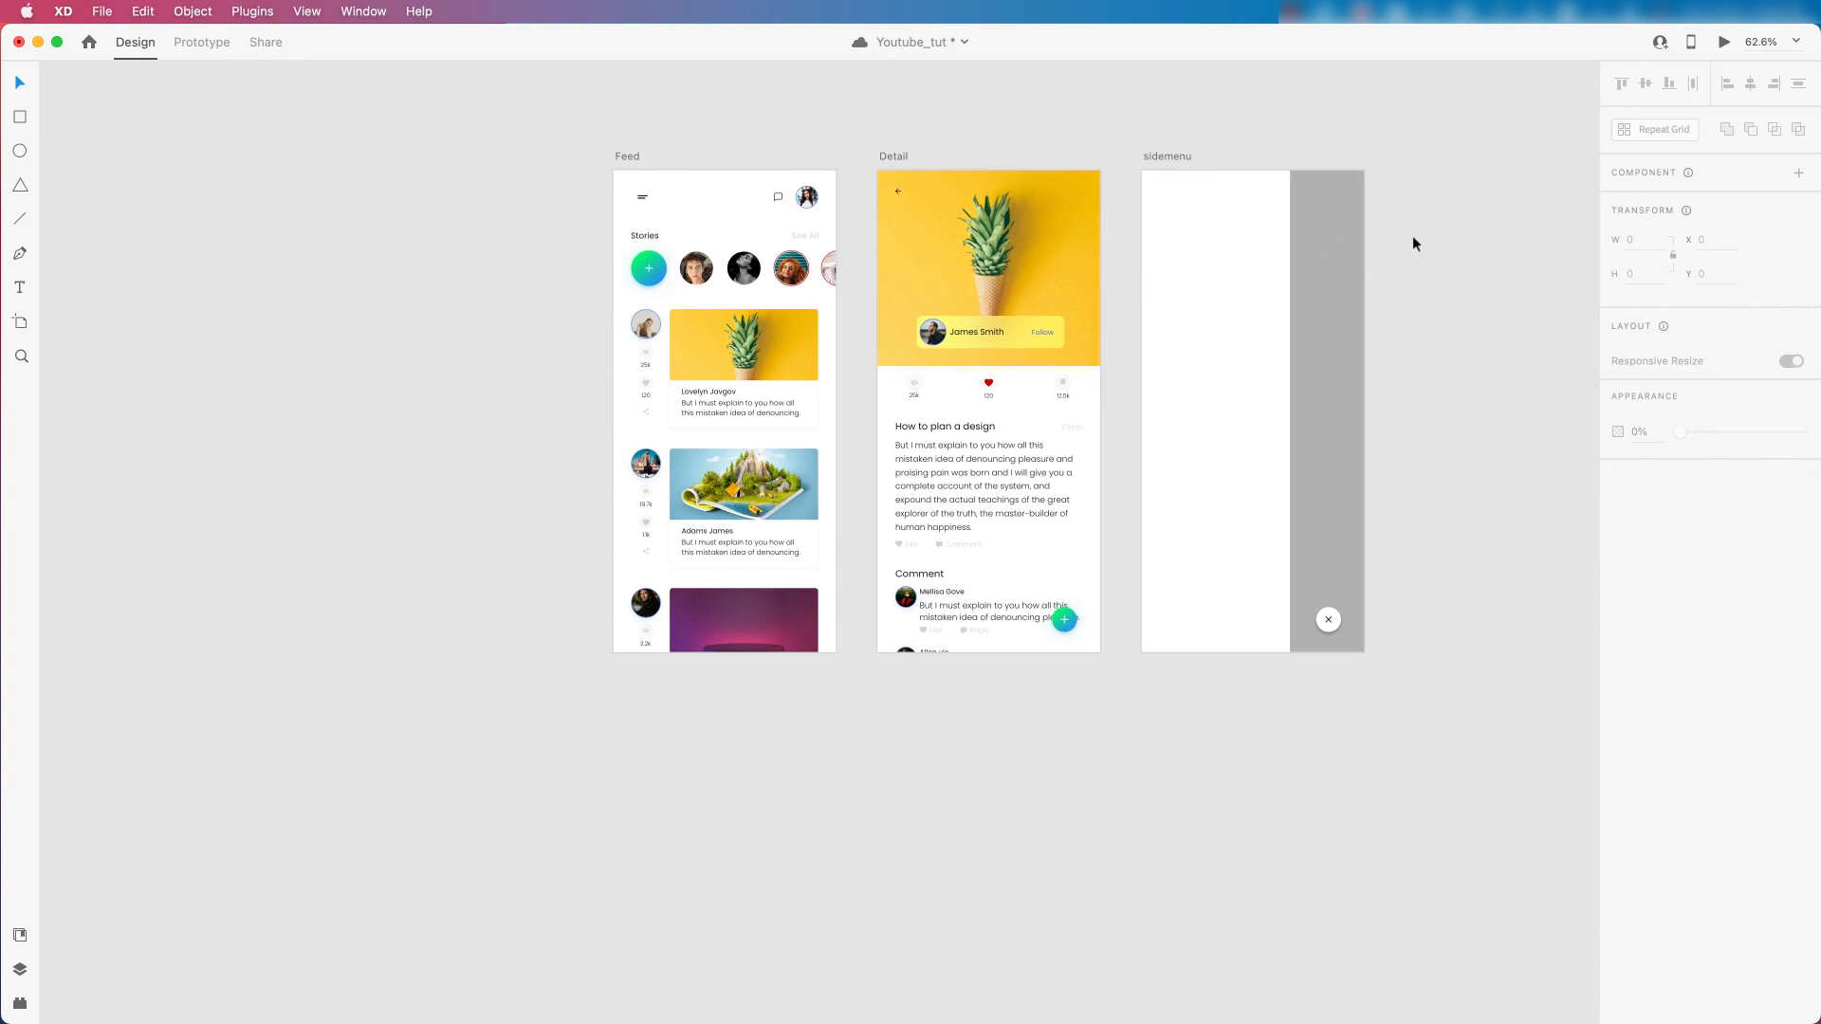
# Duplicate the white panel on the sidemenu artboard in the same position.
pyautogui.scroll(2, 1260, 436)
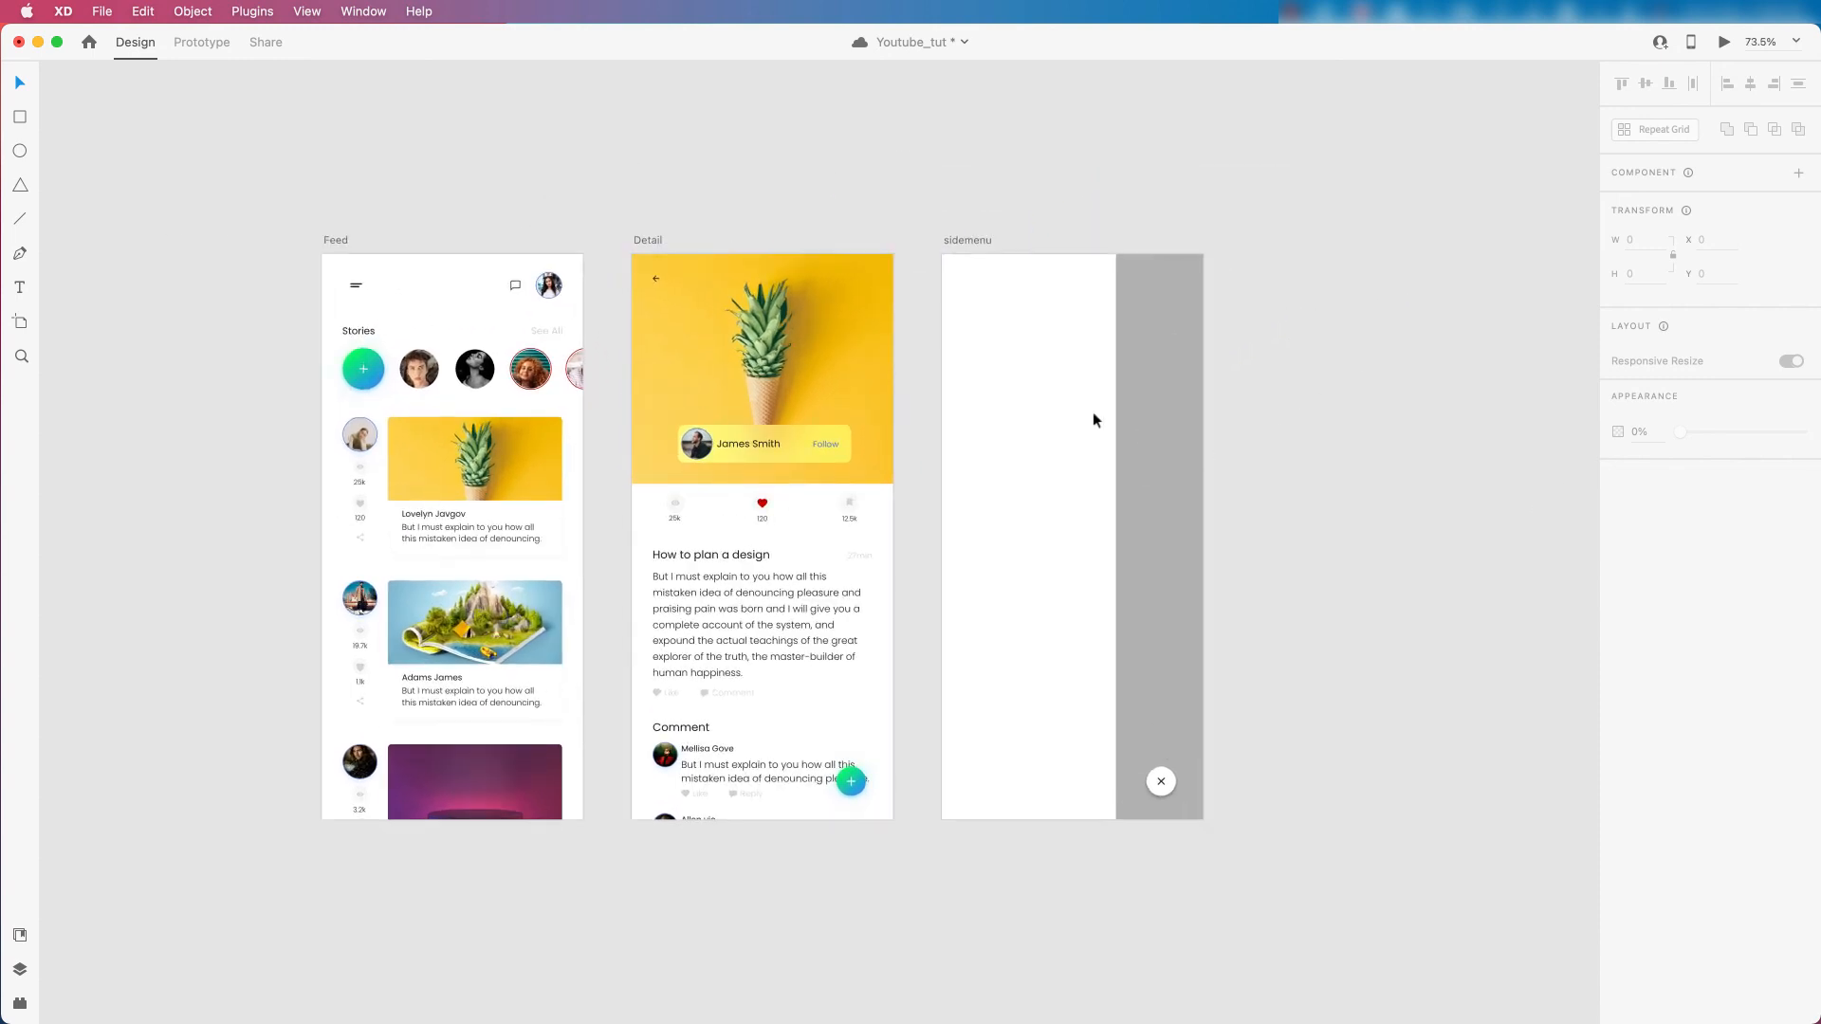
pyautogui.click(1056, 406)
pyautogui.rightClick(1028, 390)
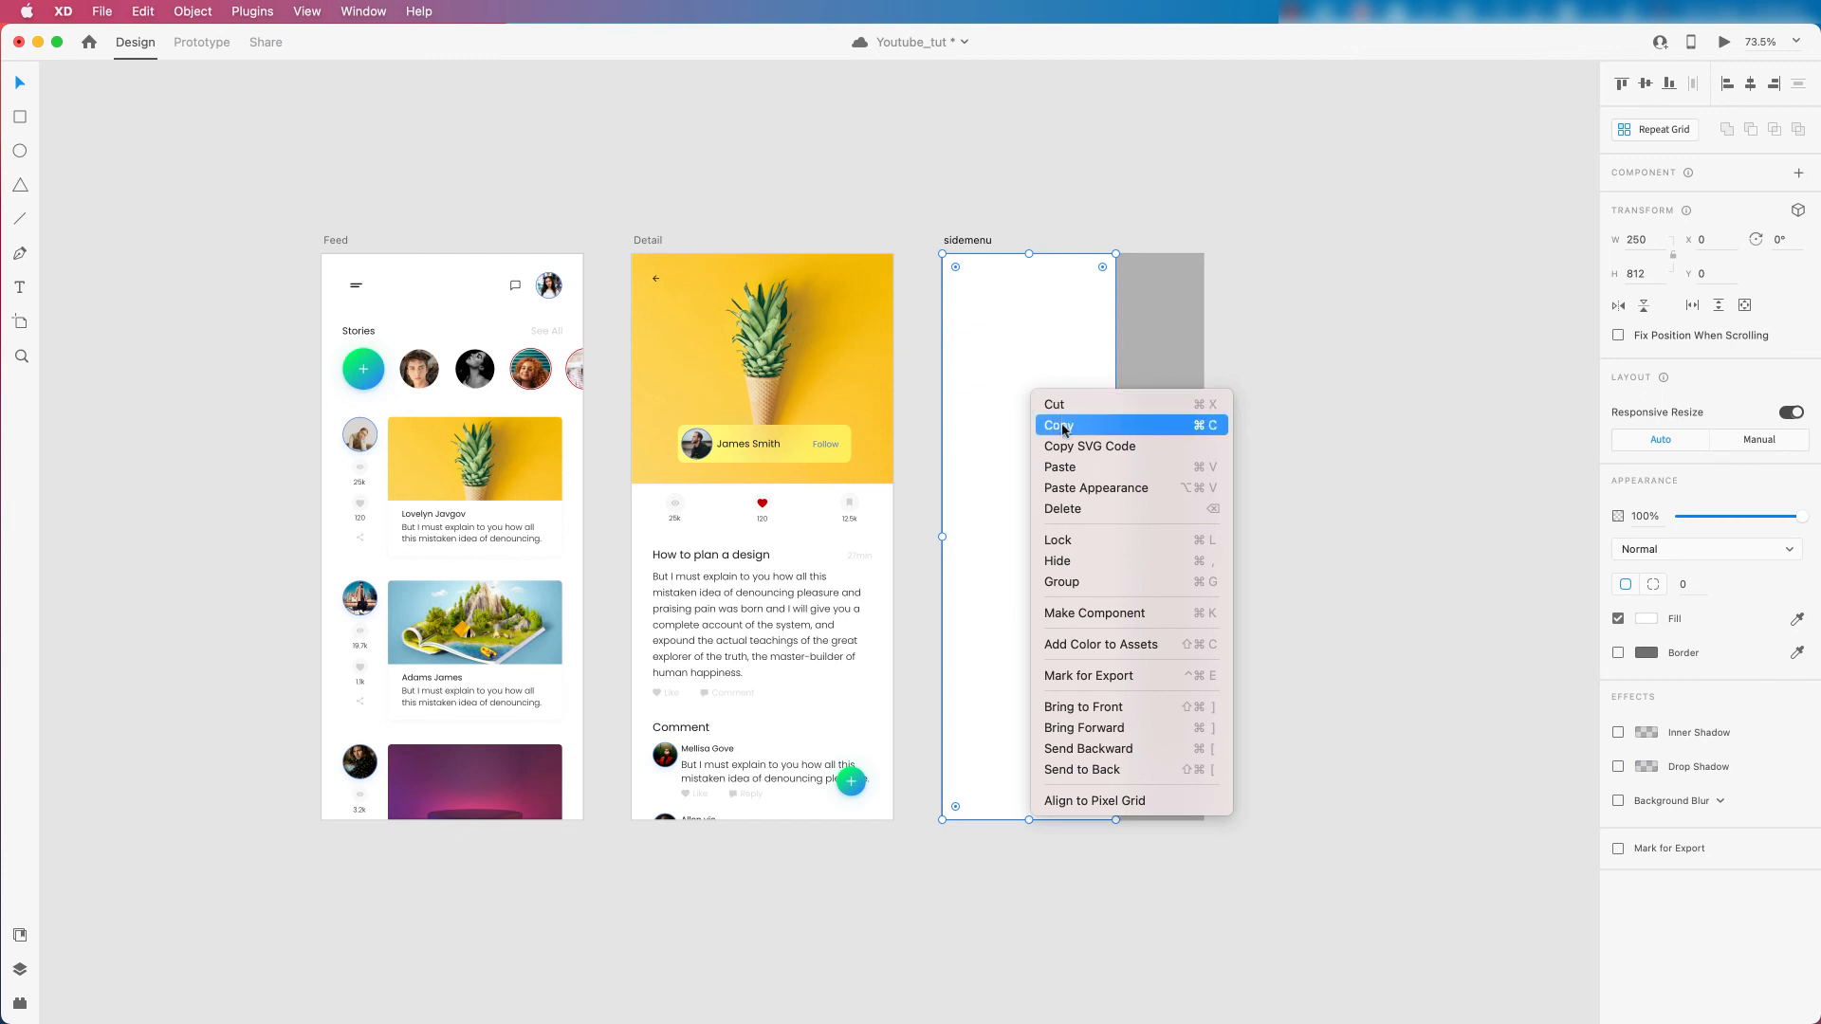
pyautogui.click(1063, 422)
pyautogui.rightClick(964, 339)
pyautogui.click(1005, 419)
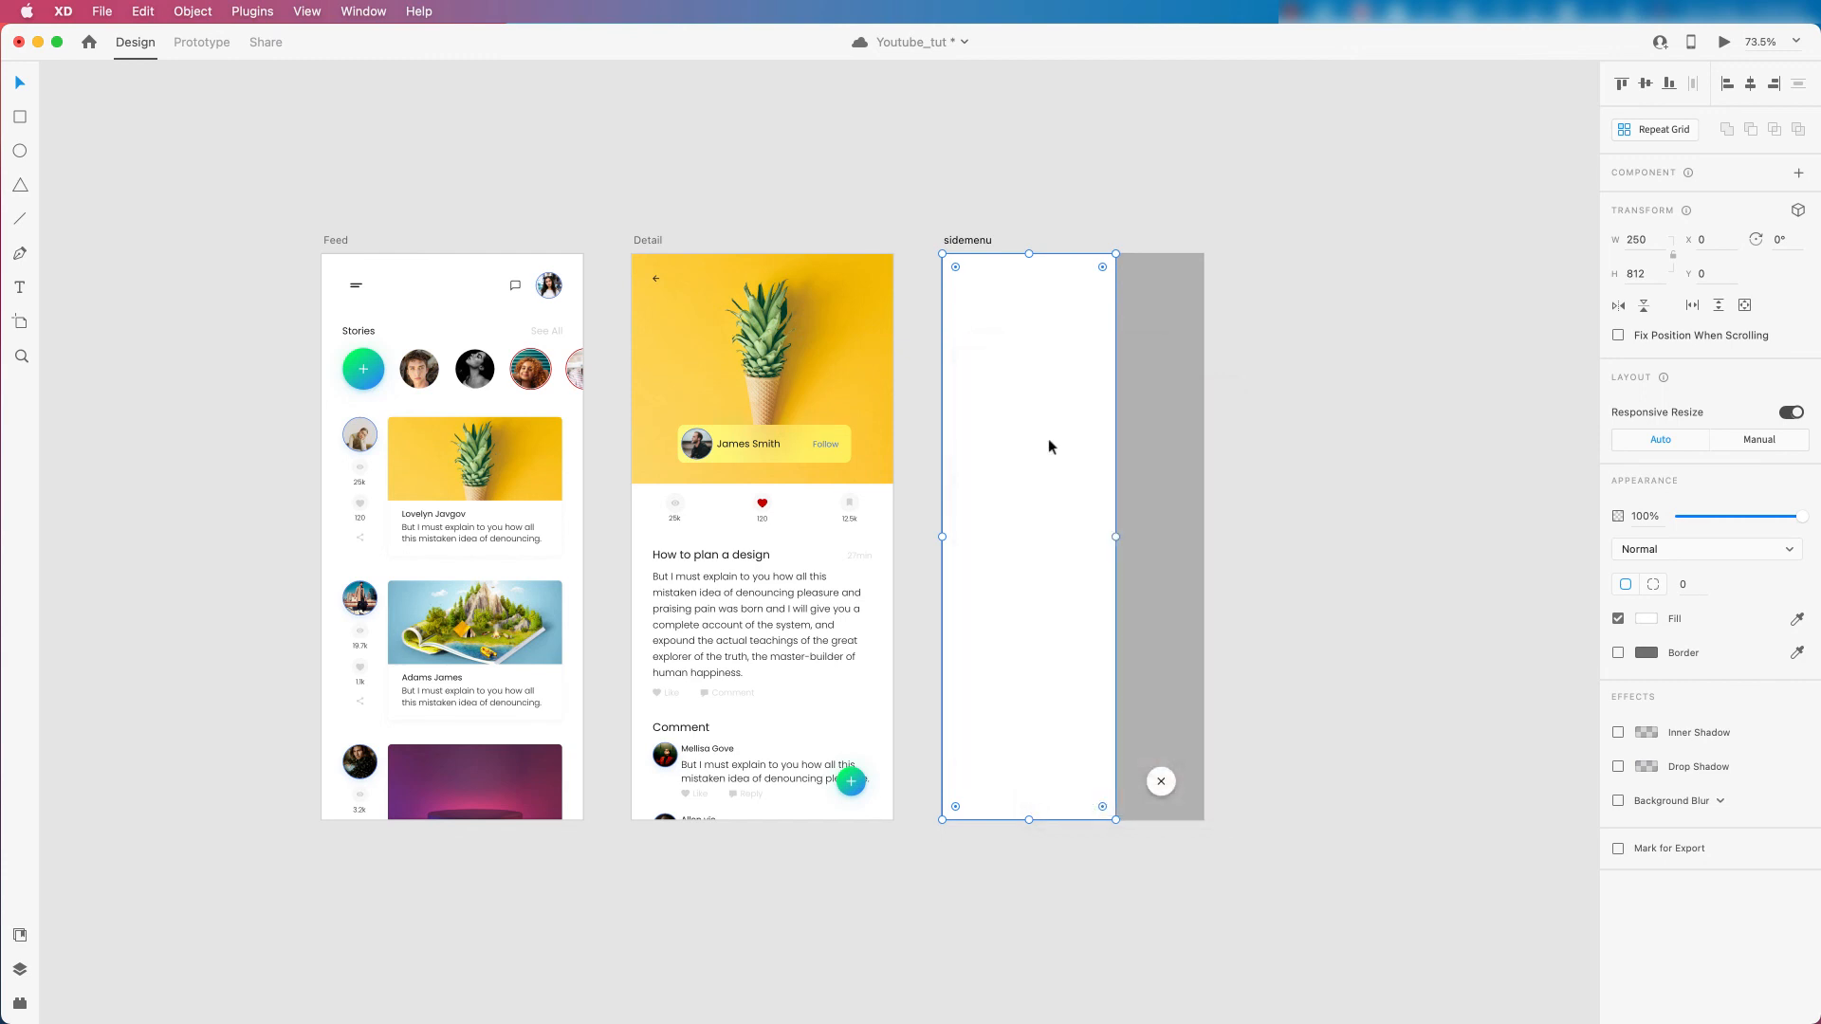
# Shorten the duplicated sidemenu panel from its lower edge and set its height to 250.
pyautogui.moveTo(1030, 822); pyautogui.dragTo(1019, 410)
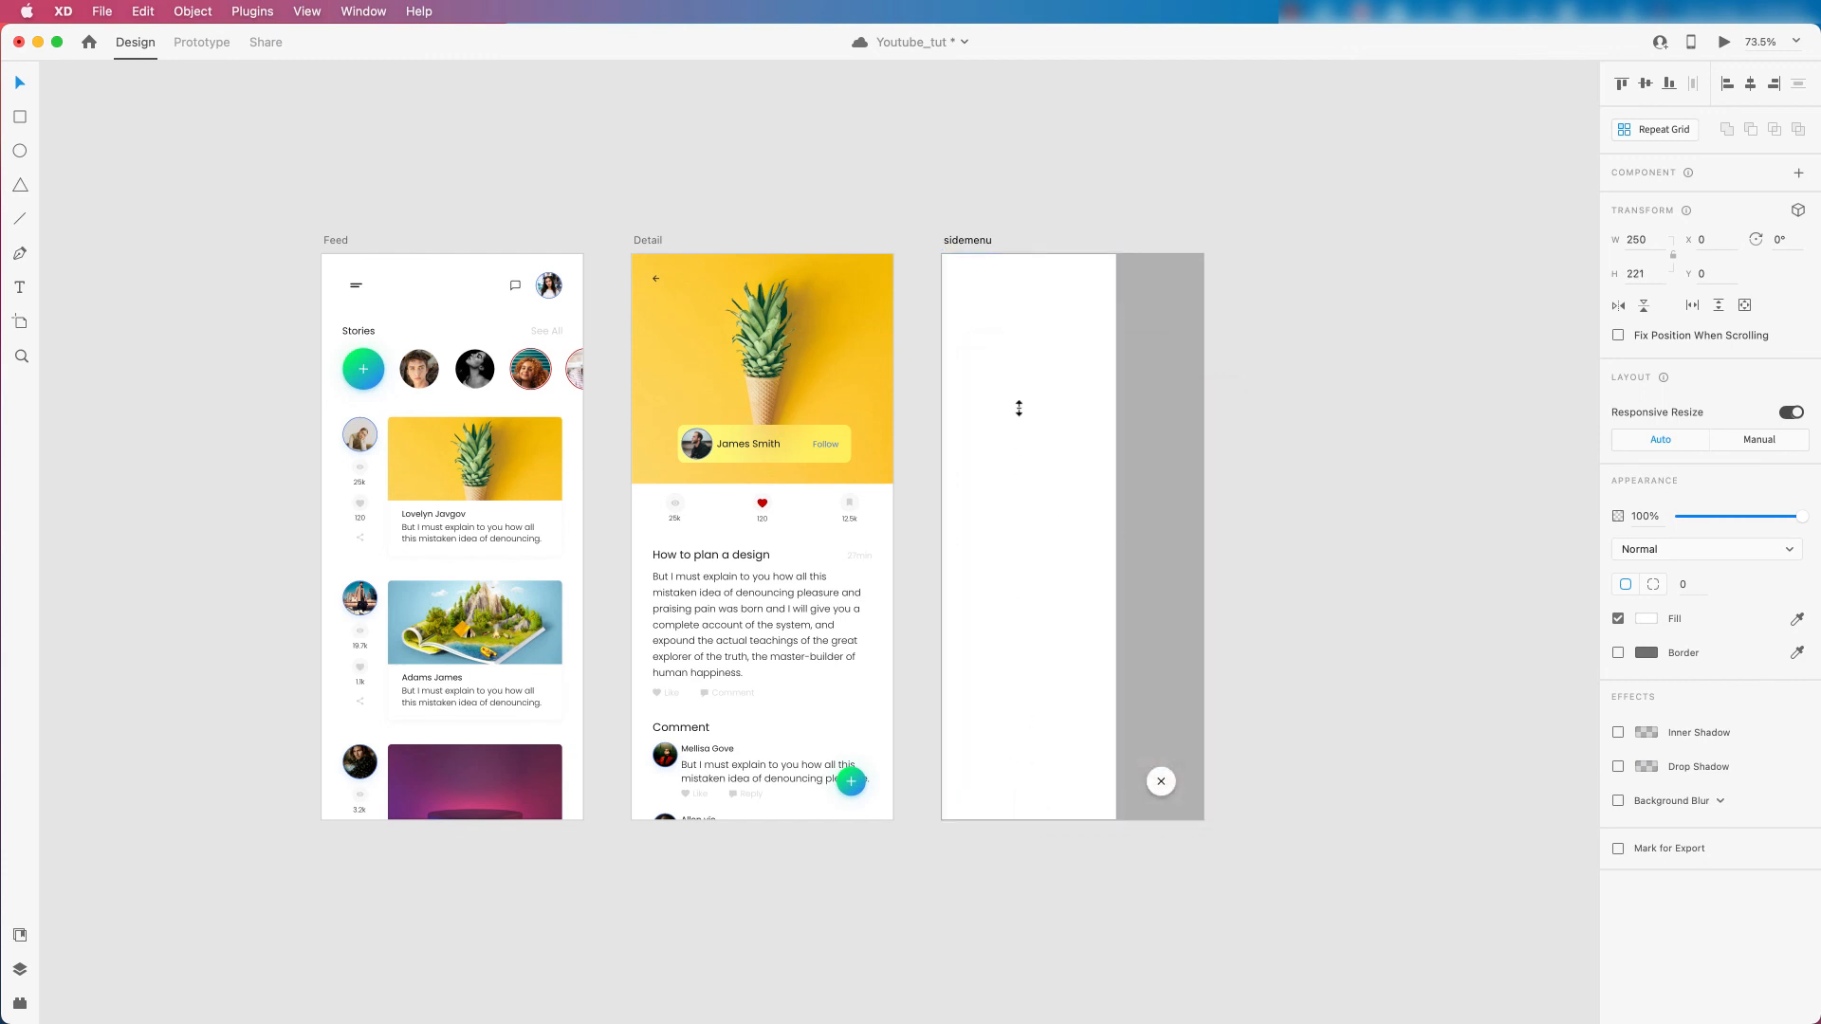
pyautogui.click(1648, 277)
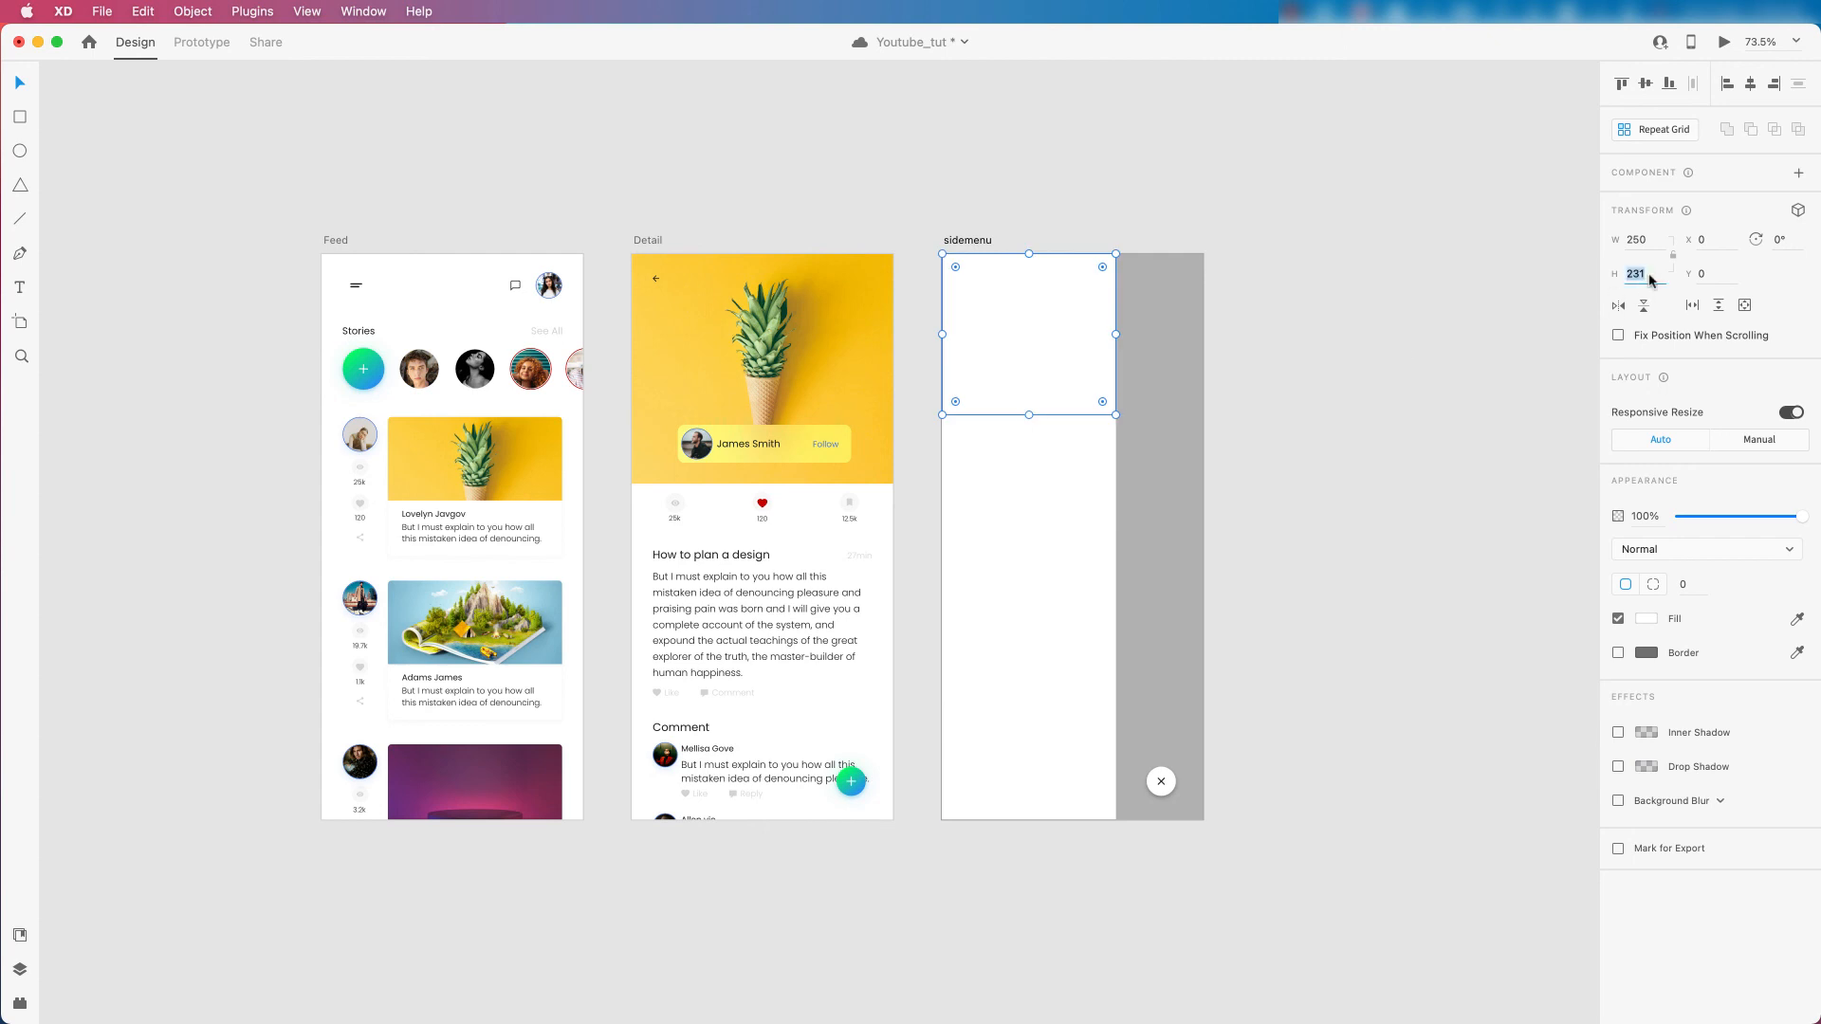
pyautogui.write('241')
pyautogui.click(1005, 398)
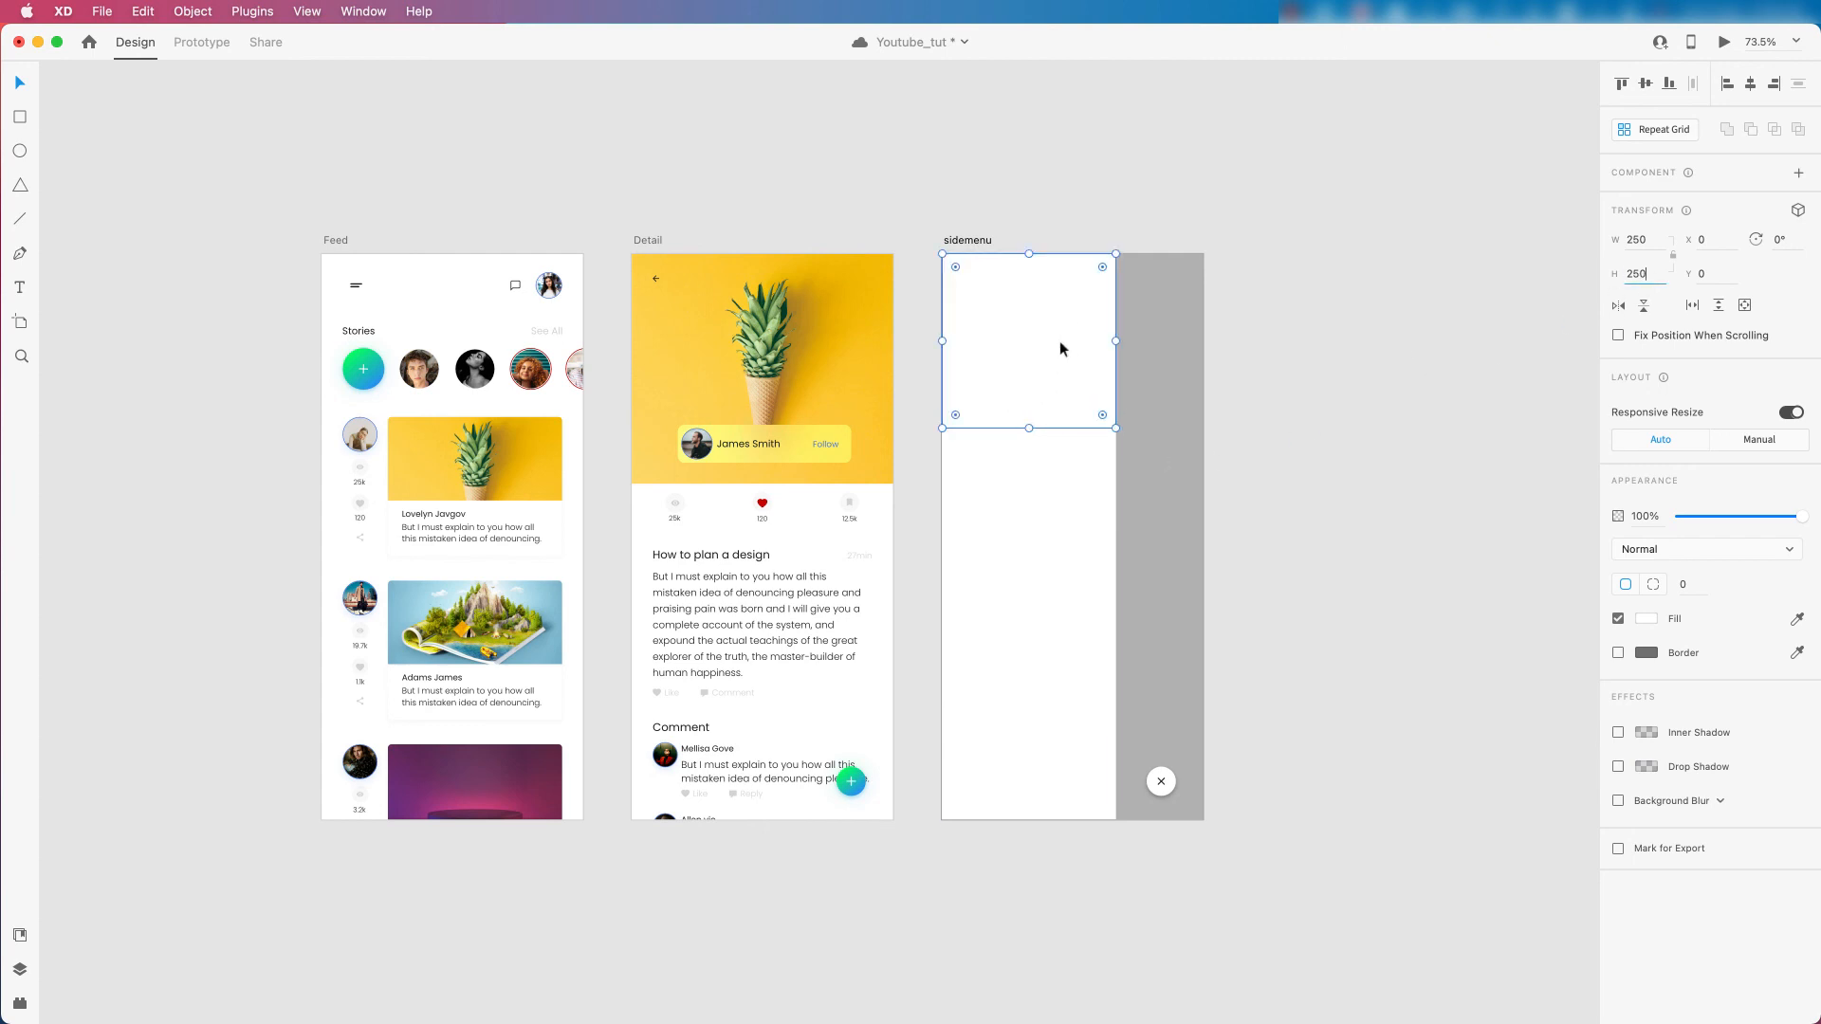
pyautogui.click(1265, 446)
# Fill the full-height sidemenu panel with the #F8F8F8 swatch and lighten it further towards white.
pyautogui.click(1060, 483)
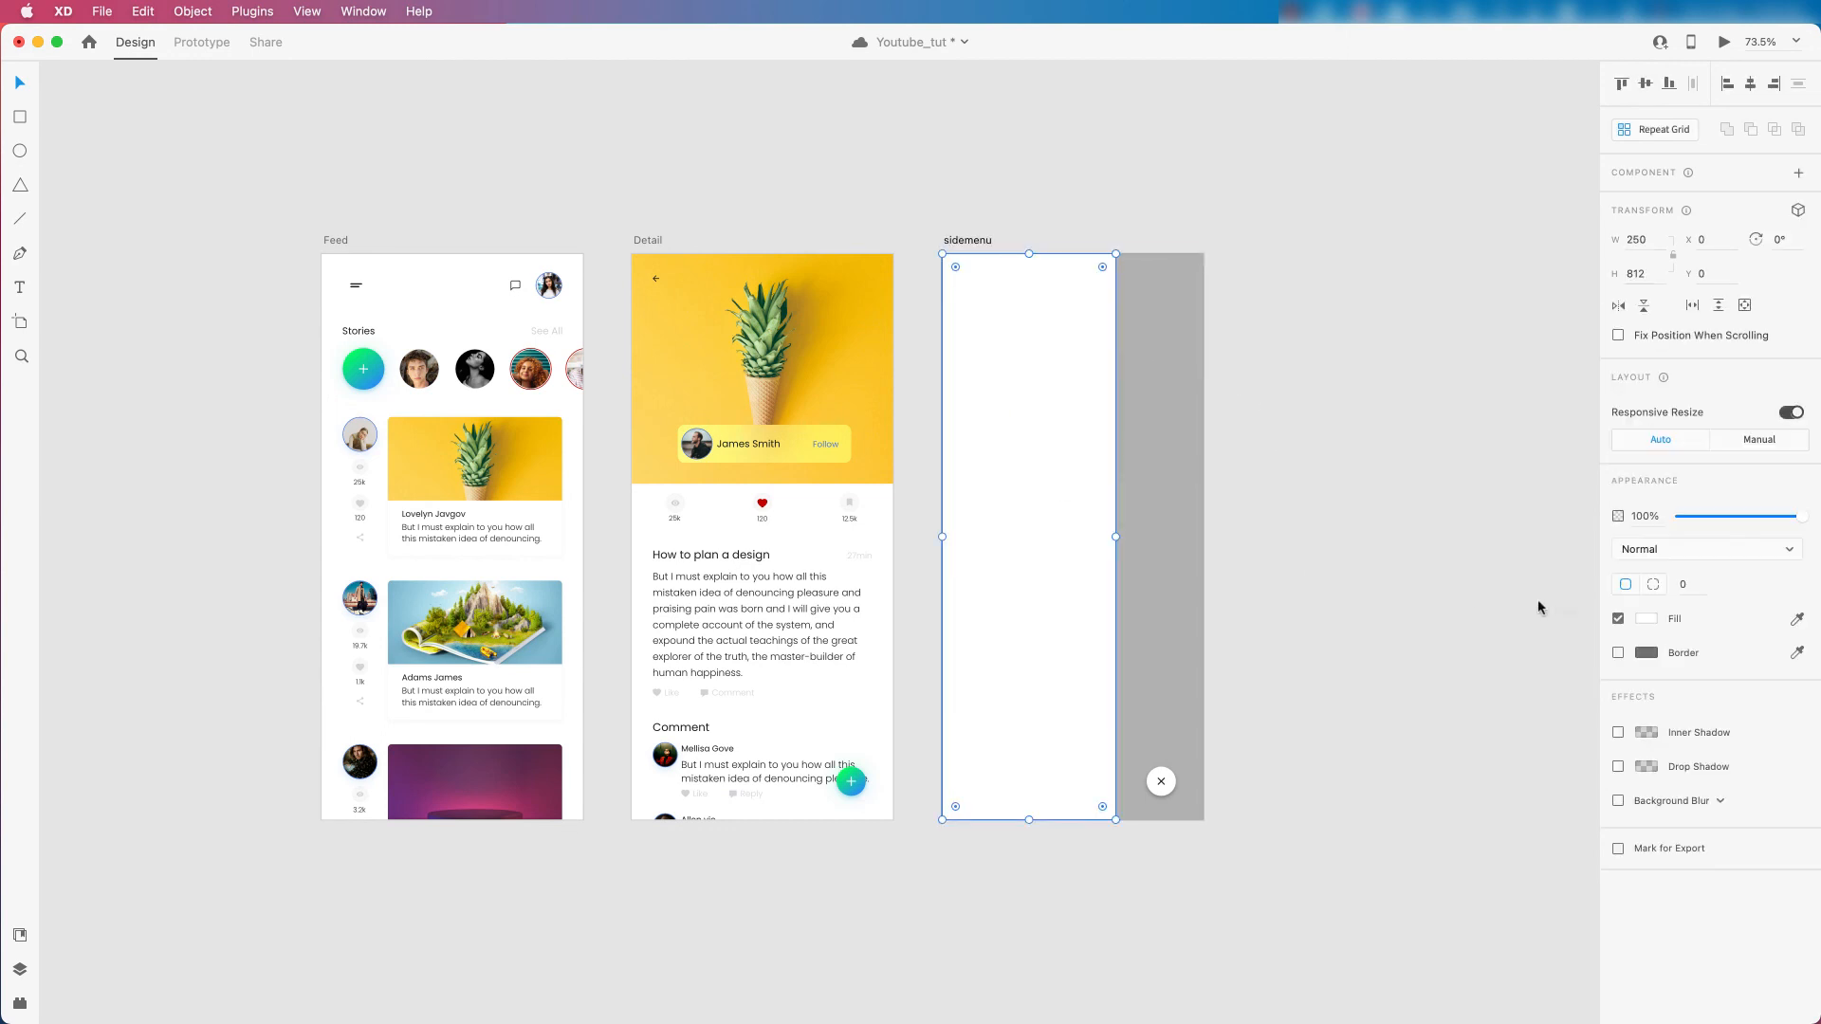
pyautogui.click(1646, 619)
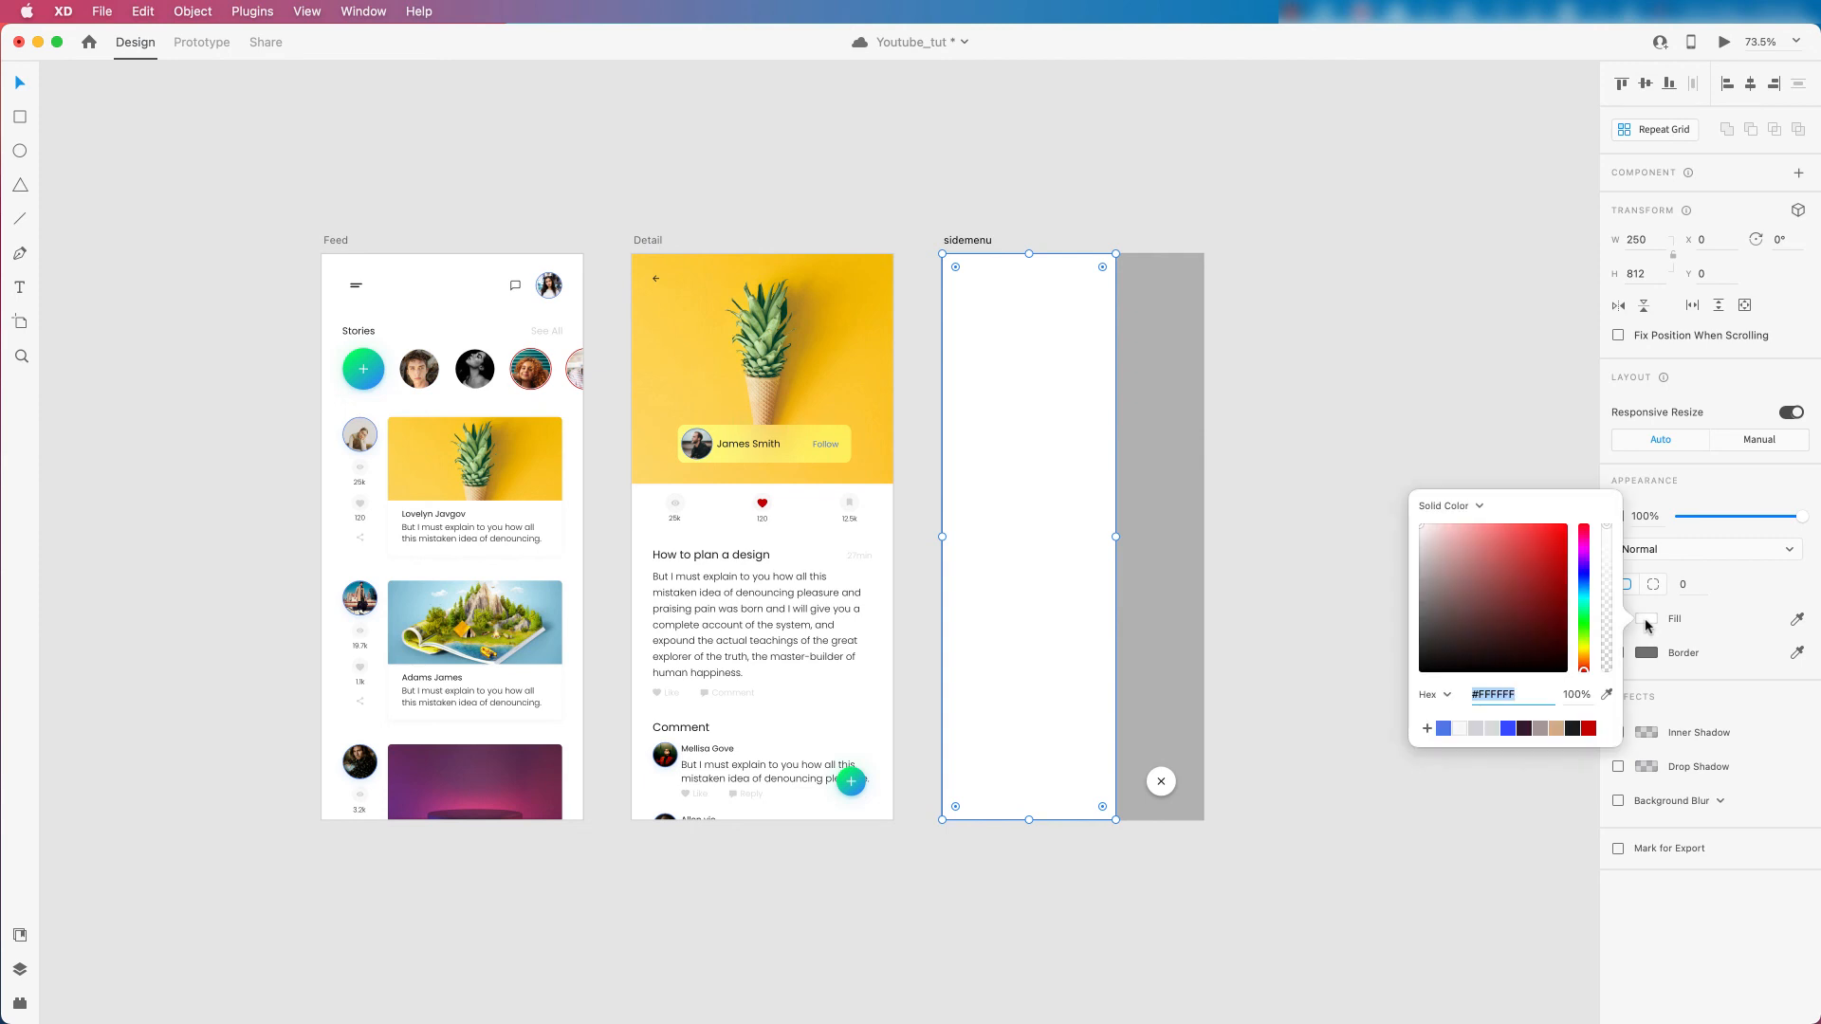
pyautogui.click(1461, 730)
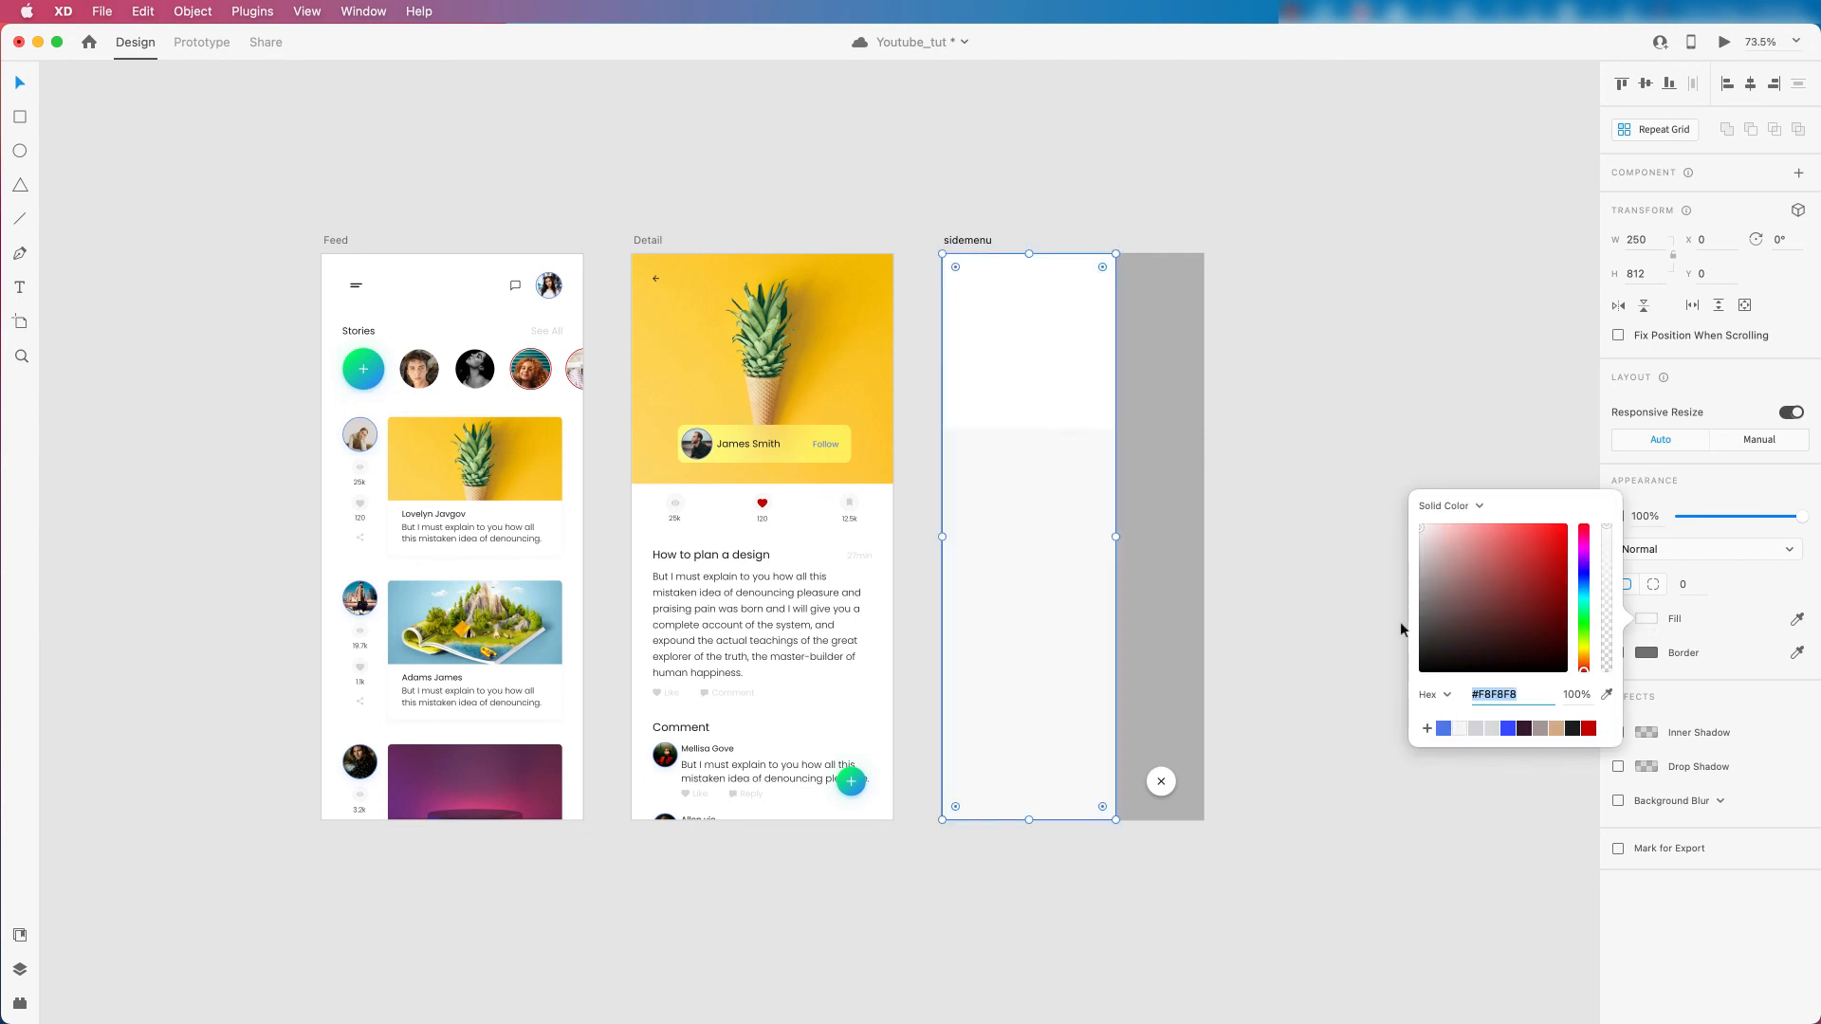
pyautogui.click(1420, 526)
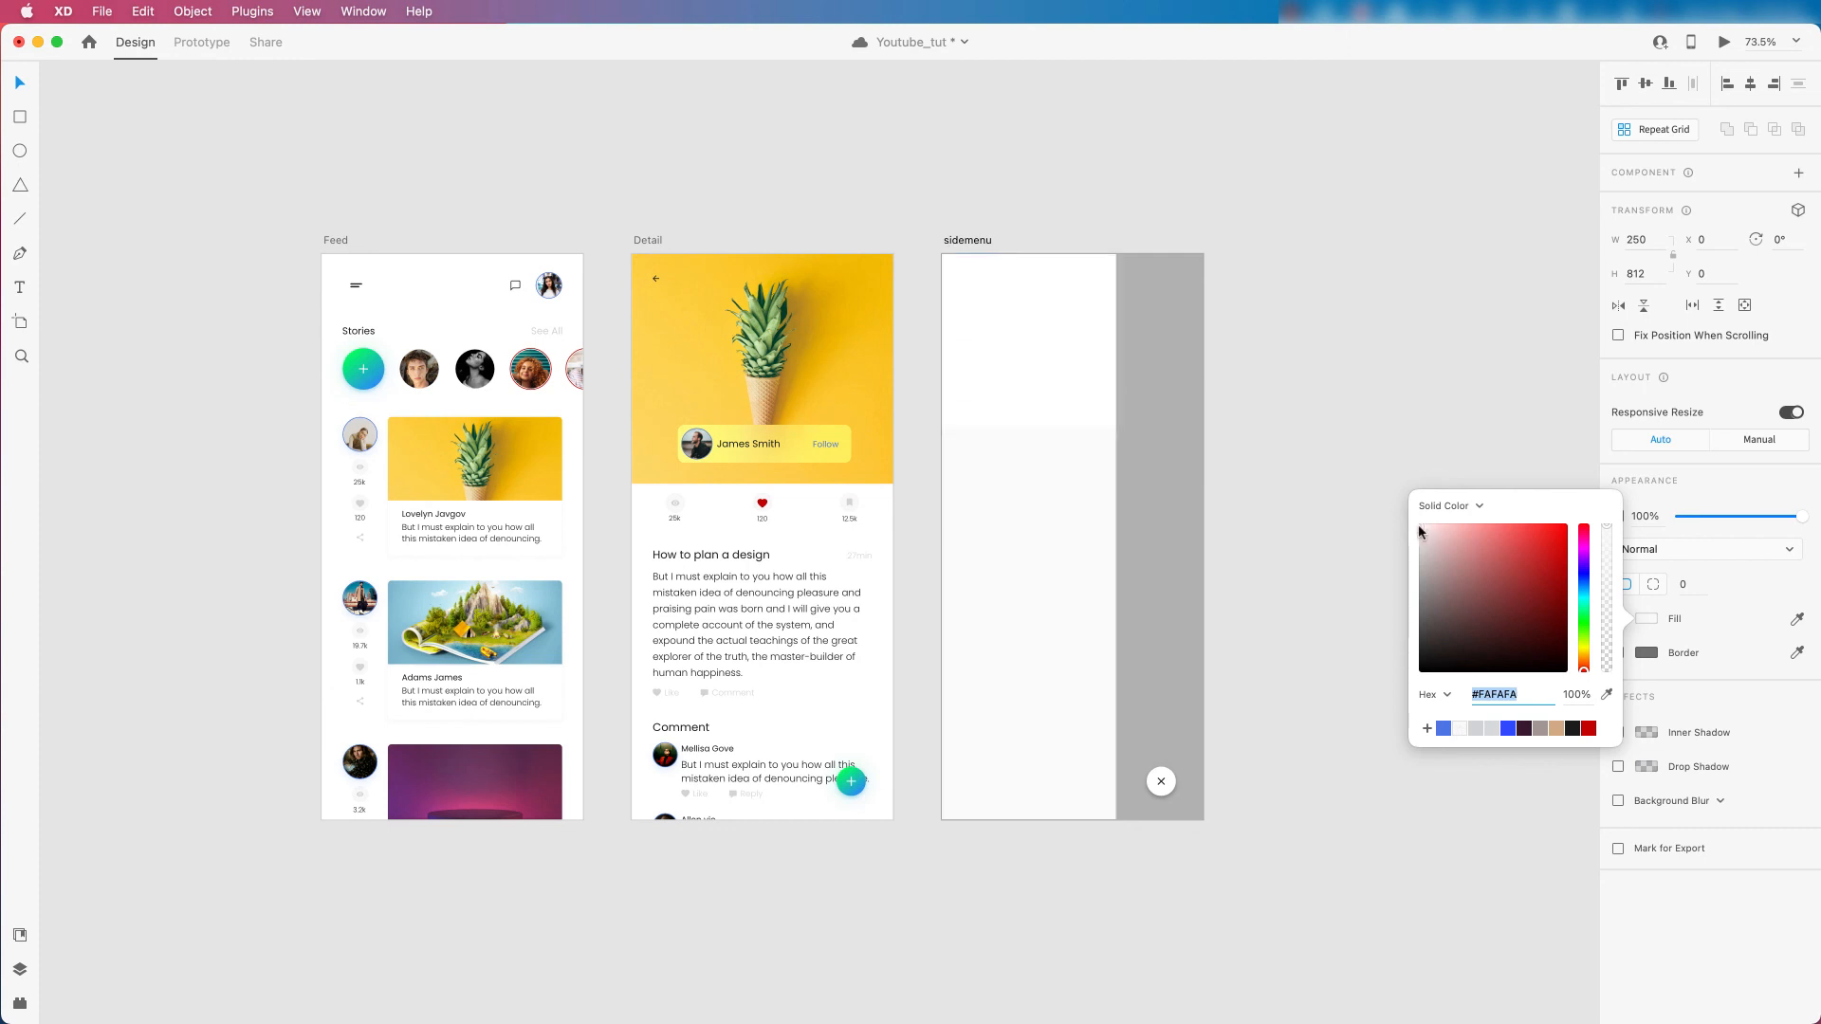
pyautogui.click(1416, 529)
pyautogui.click(1414, 532)
pyautogui.click(1277, 432)
# Copy the profile avatar from the Feed screen's header.
pyautogui.scroll(5, 1283, 493)
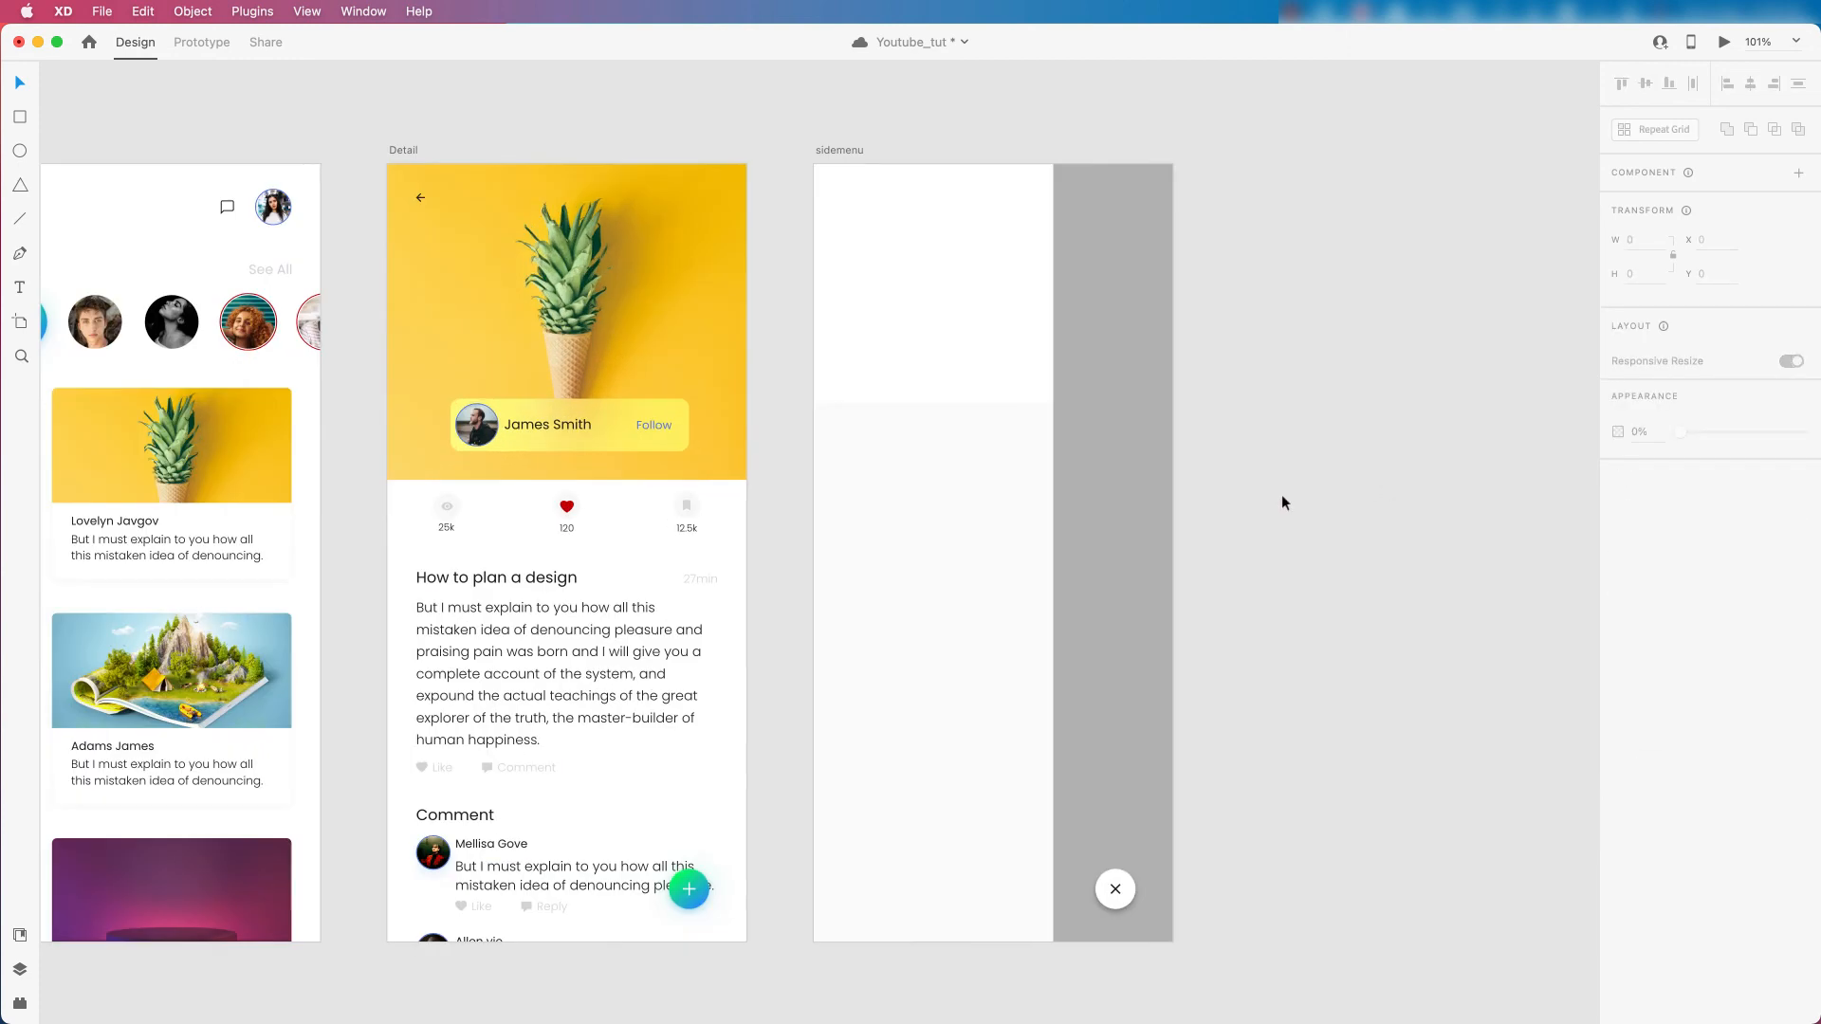
pyautogui.click(880, 359)
pyautogui.scroll(-5, 1010, 368)
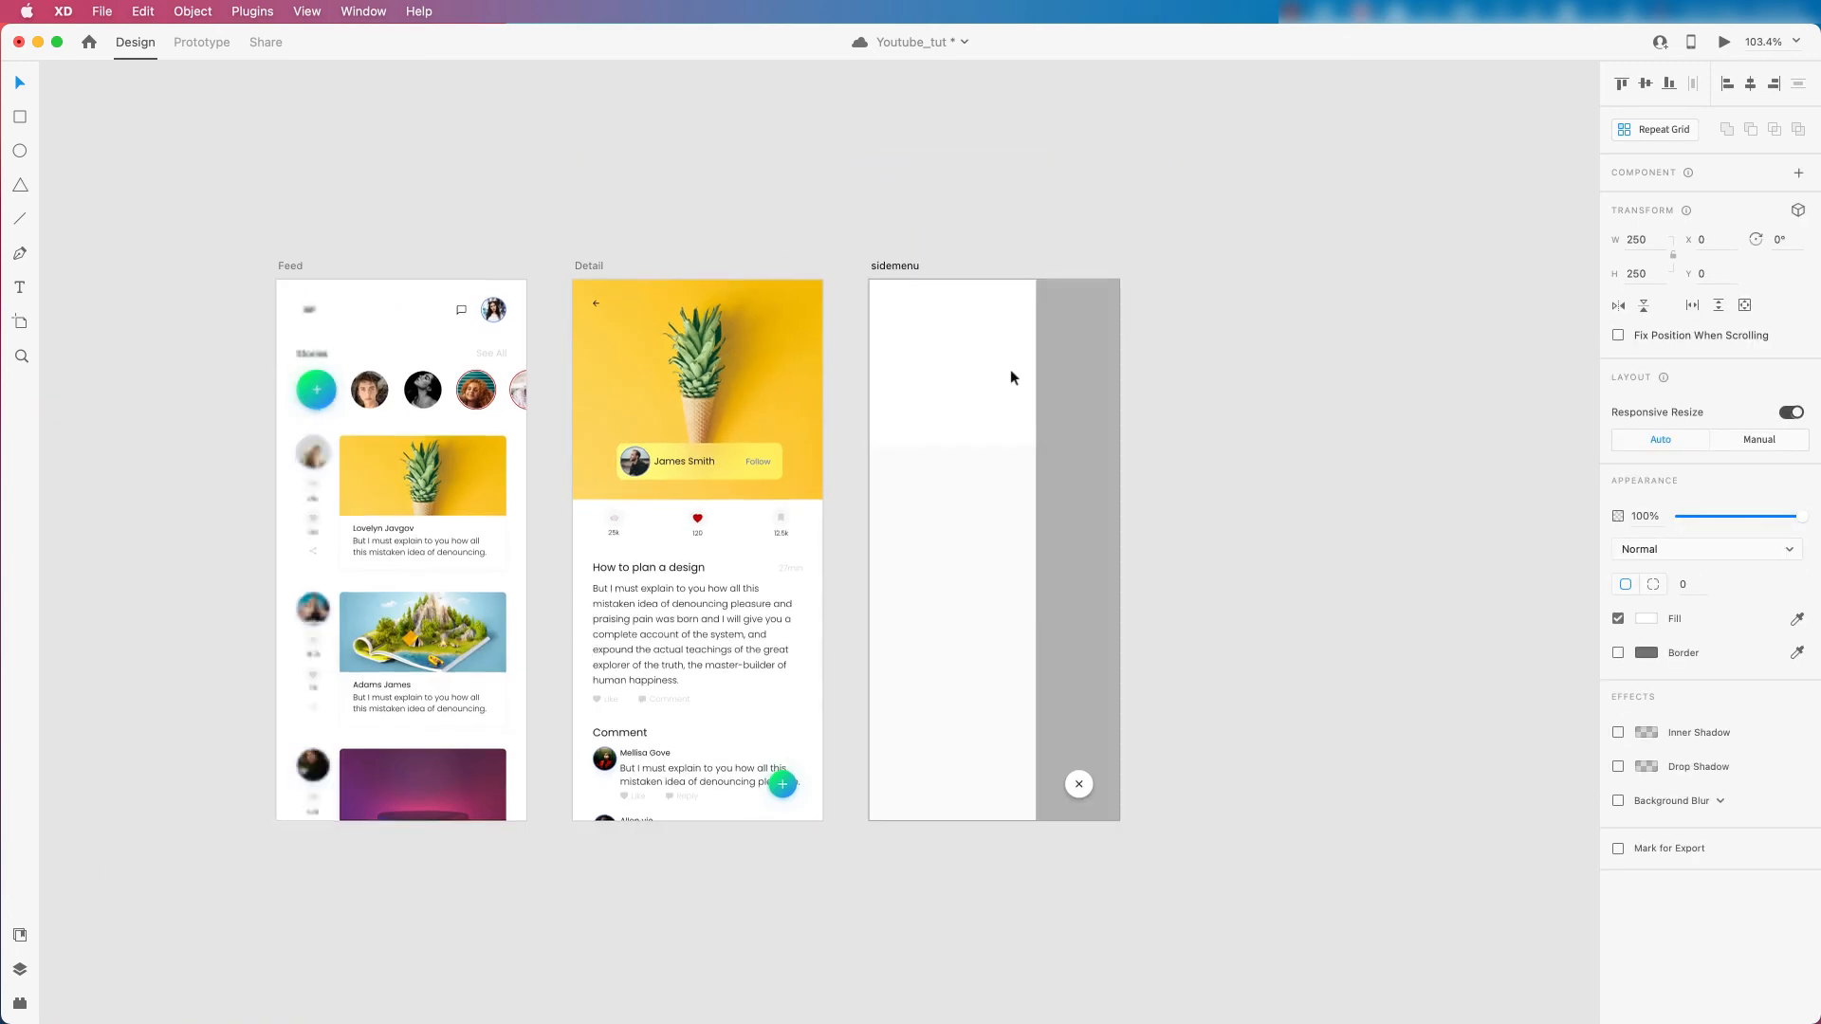
pyautogui.click(644, 464)
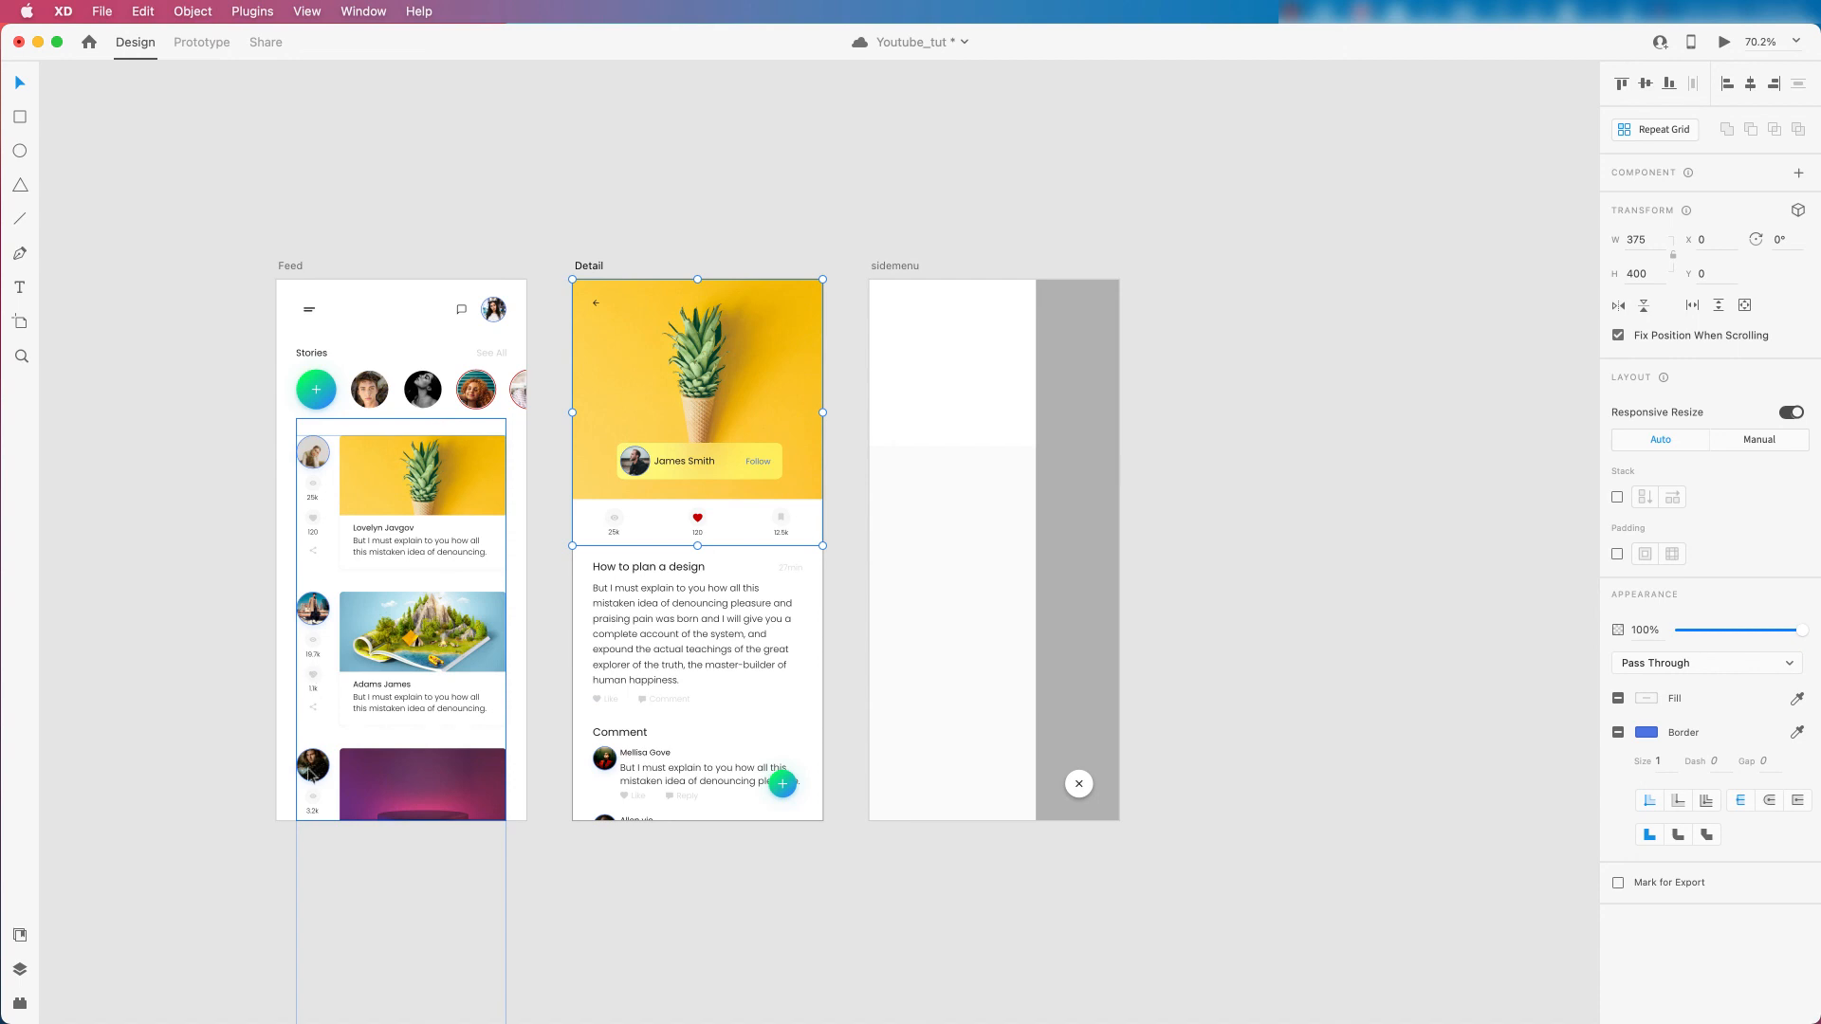
pyautogui.doubleClick(320, 459)
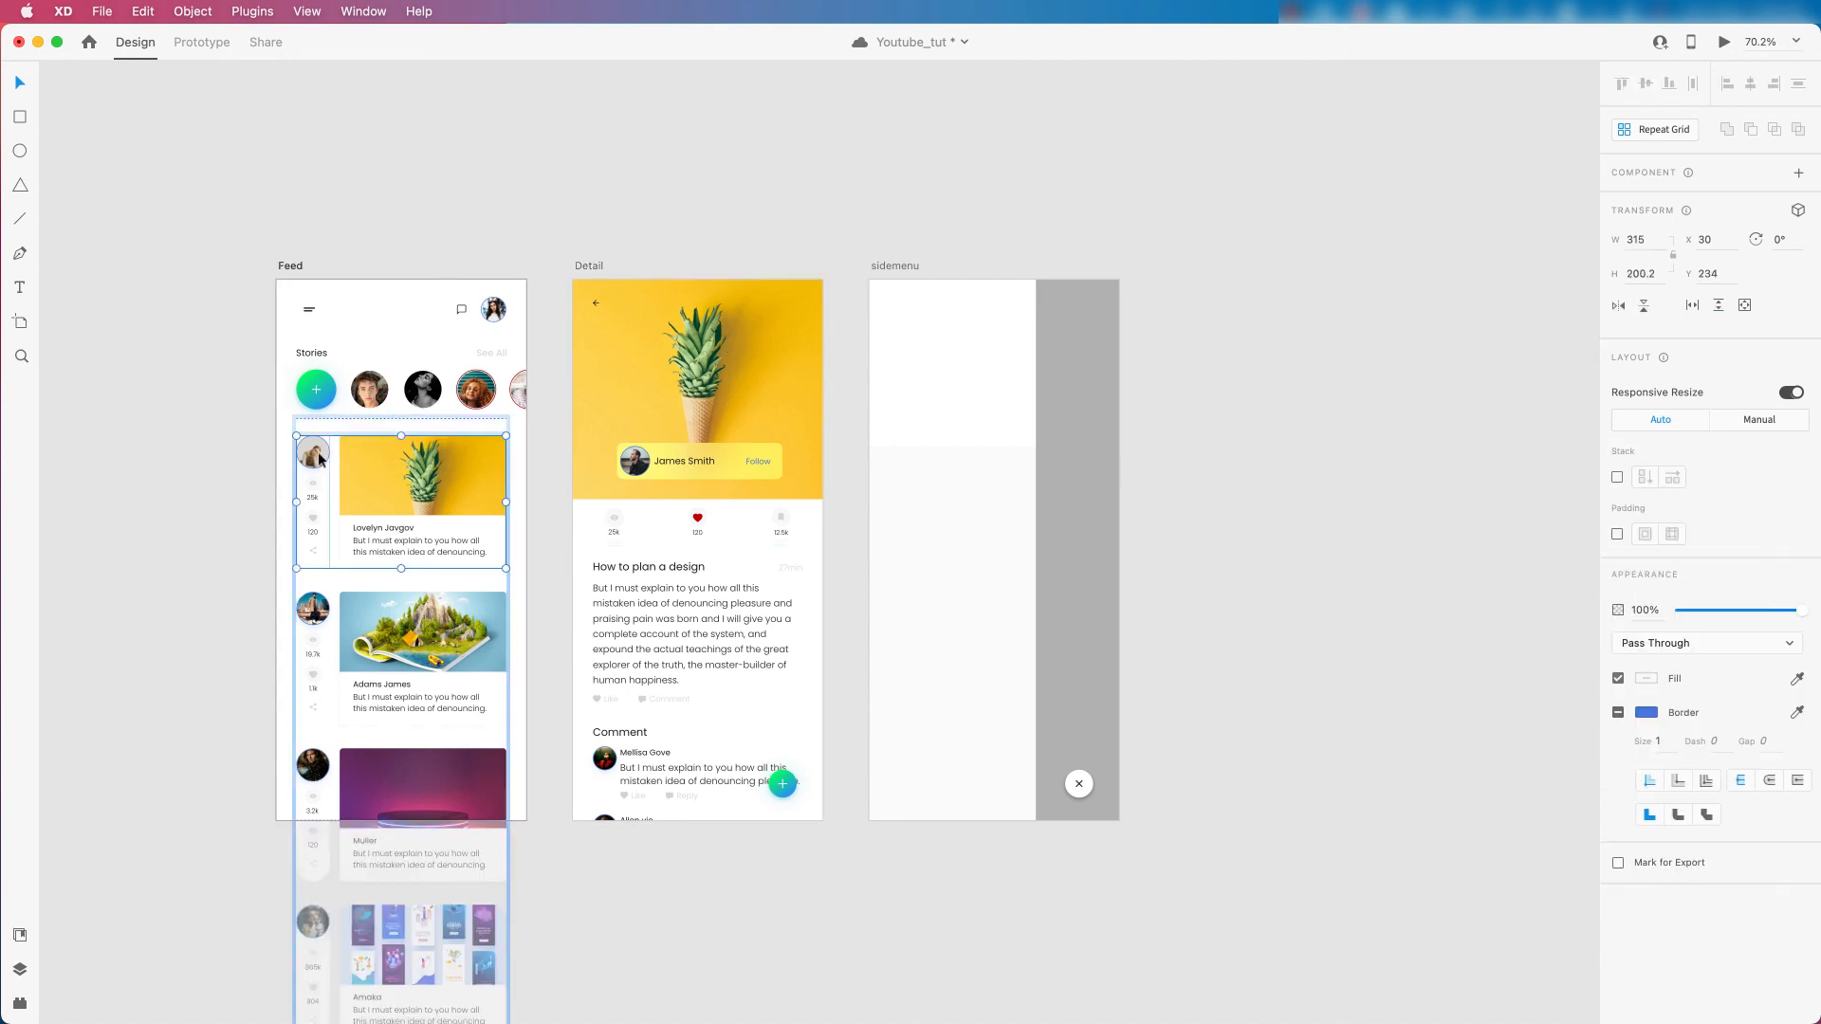
pyautogui.doubleClick(495, 308)
pyautogui.press('super+c')
# Paste the avatar onto the sidemenu's upper white panel, centre it there and enlarge it to 98 × 98.
pyautogui.scroll(5, 494, 306)
pyautogui.scroll(-7, 391, 355)
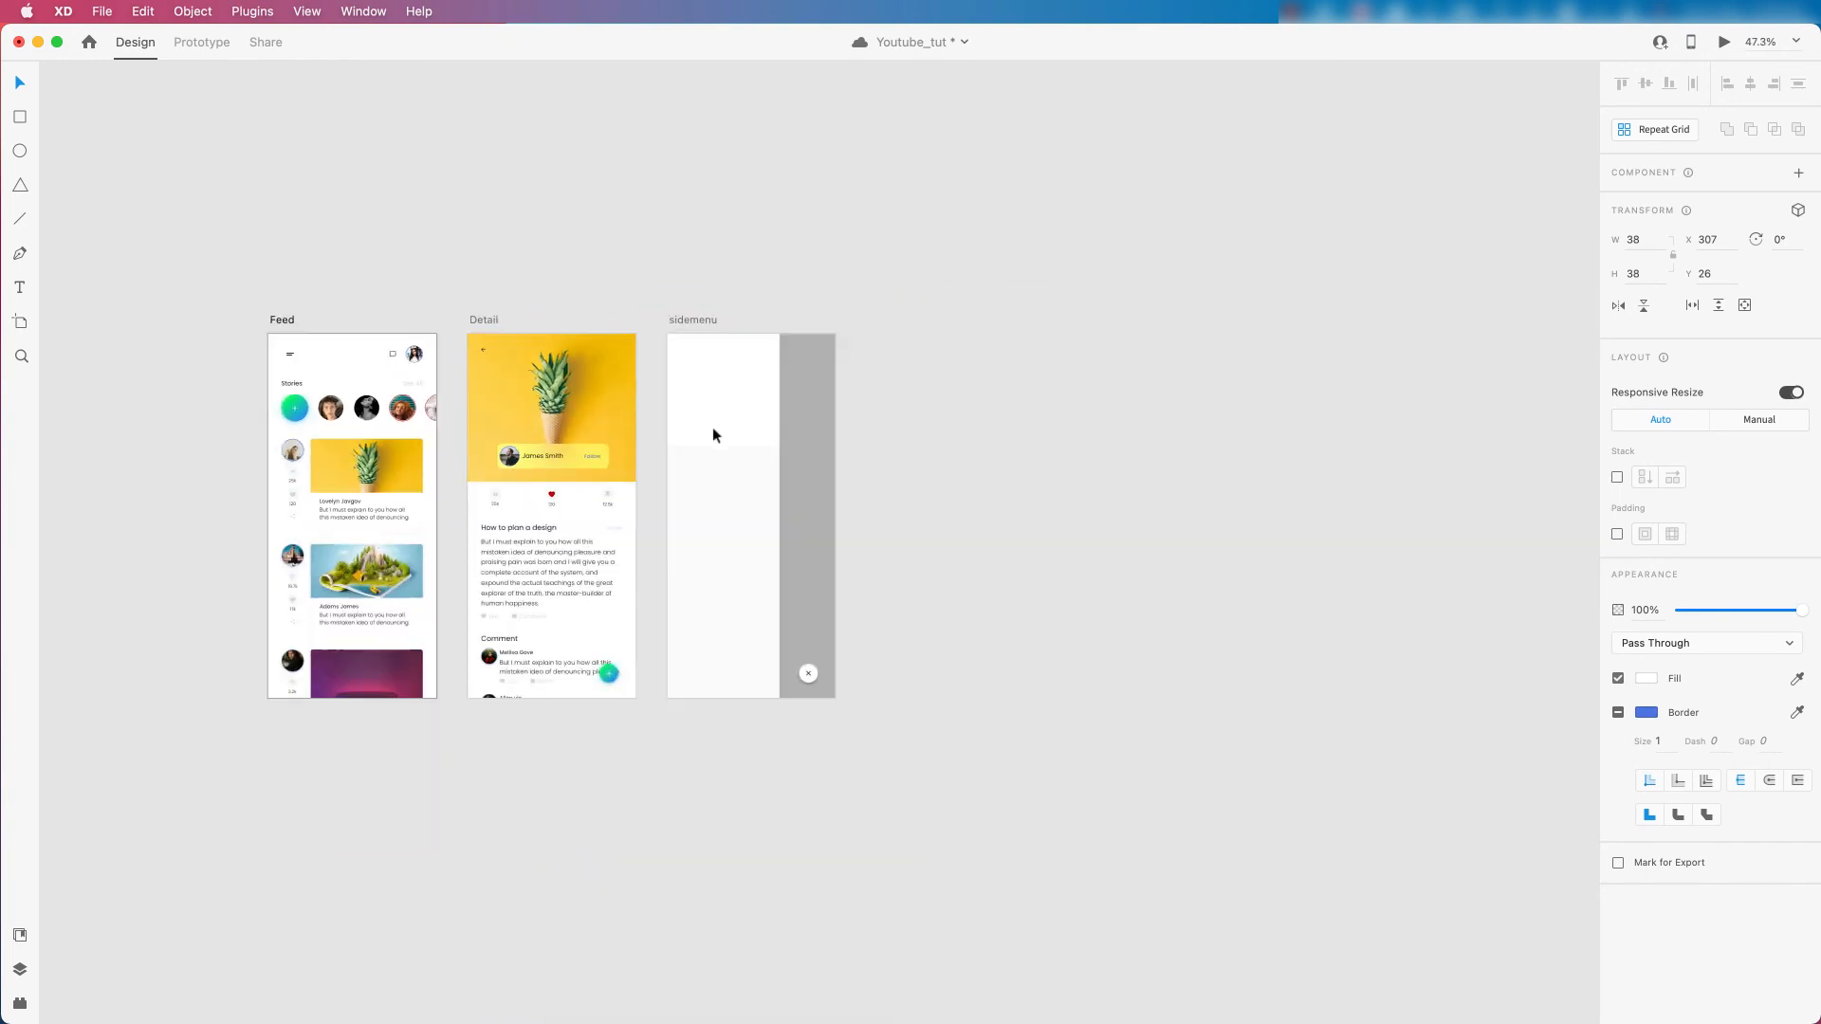
pyautogui.scroll(5, 698, 424)
pyautogui.press('super+v')
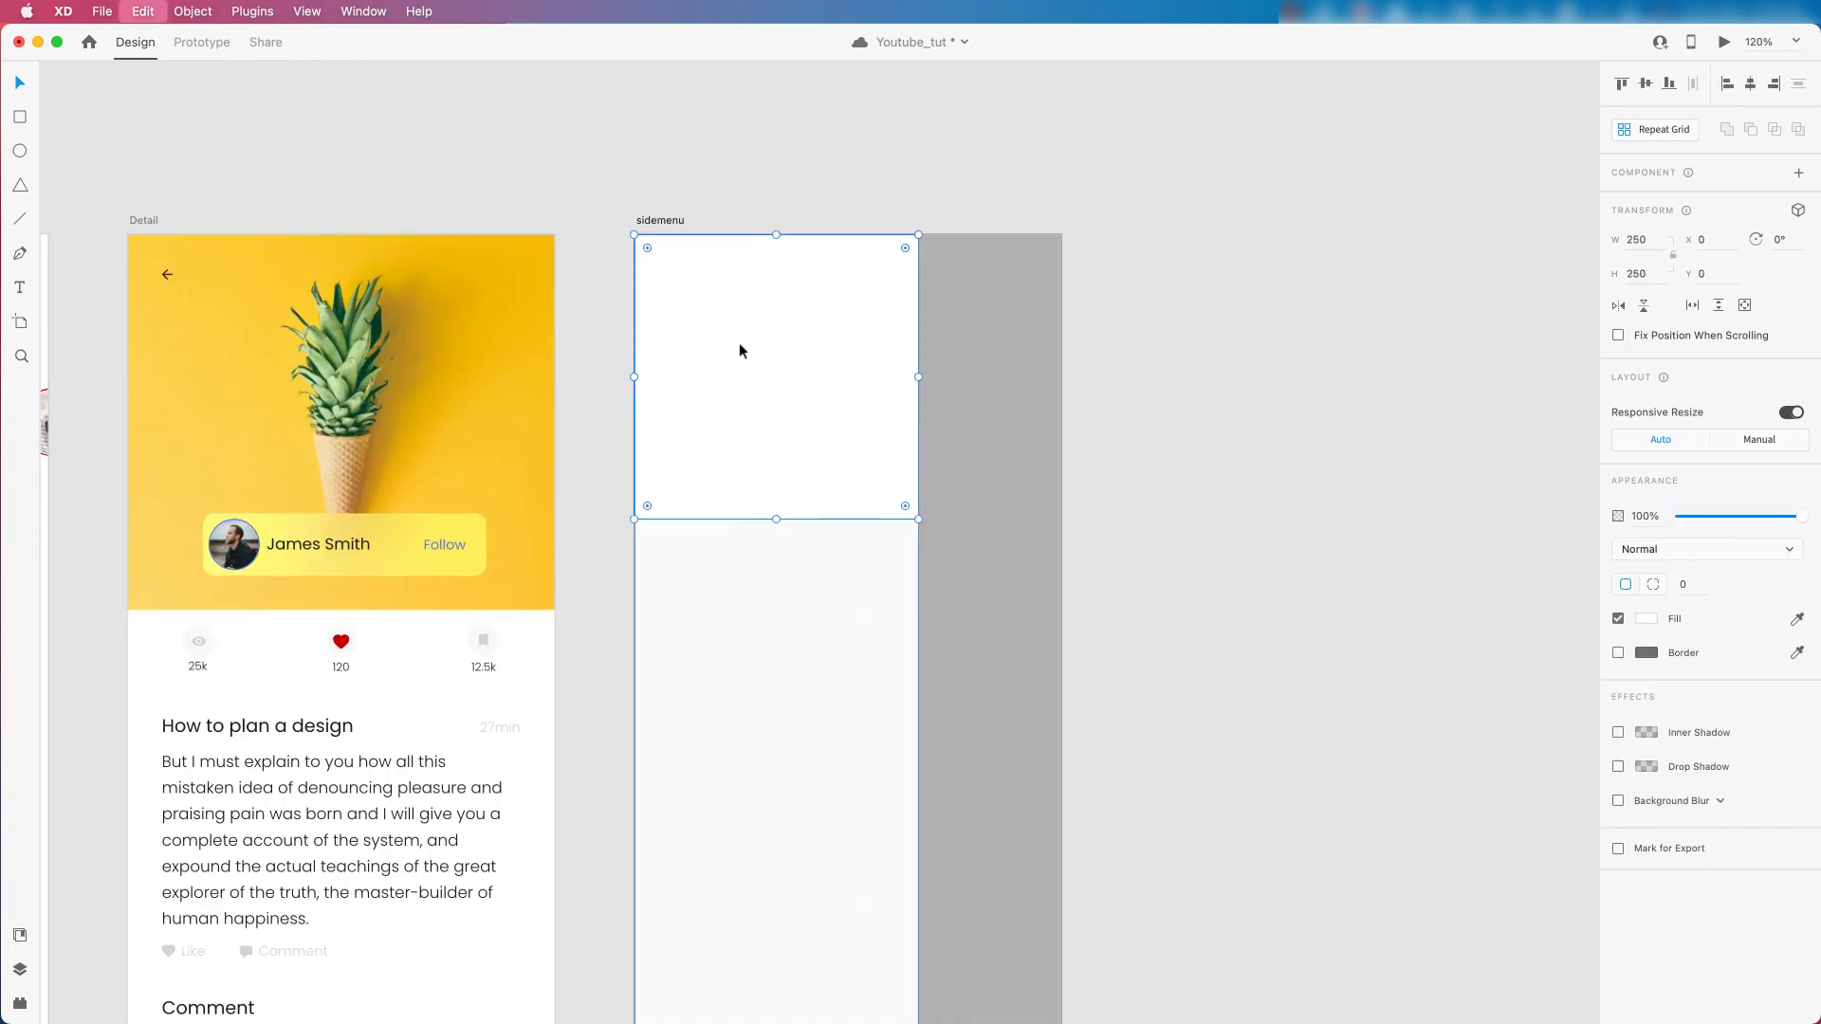
pyautogui.moveTo(1004, 286); pyautogui.dragTo(831, 429)
pyautogui.scroll(5, 770, 338)
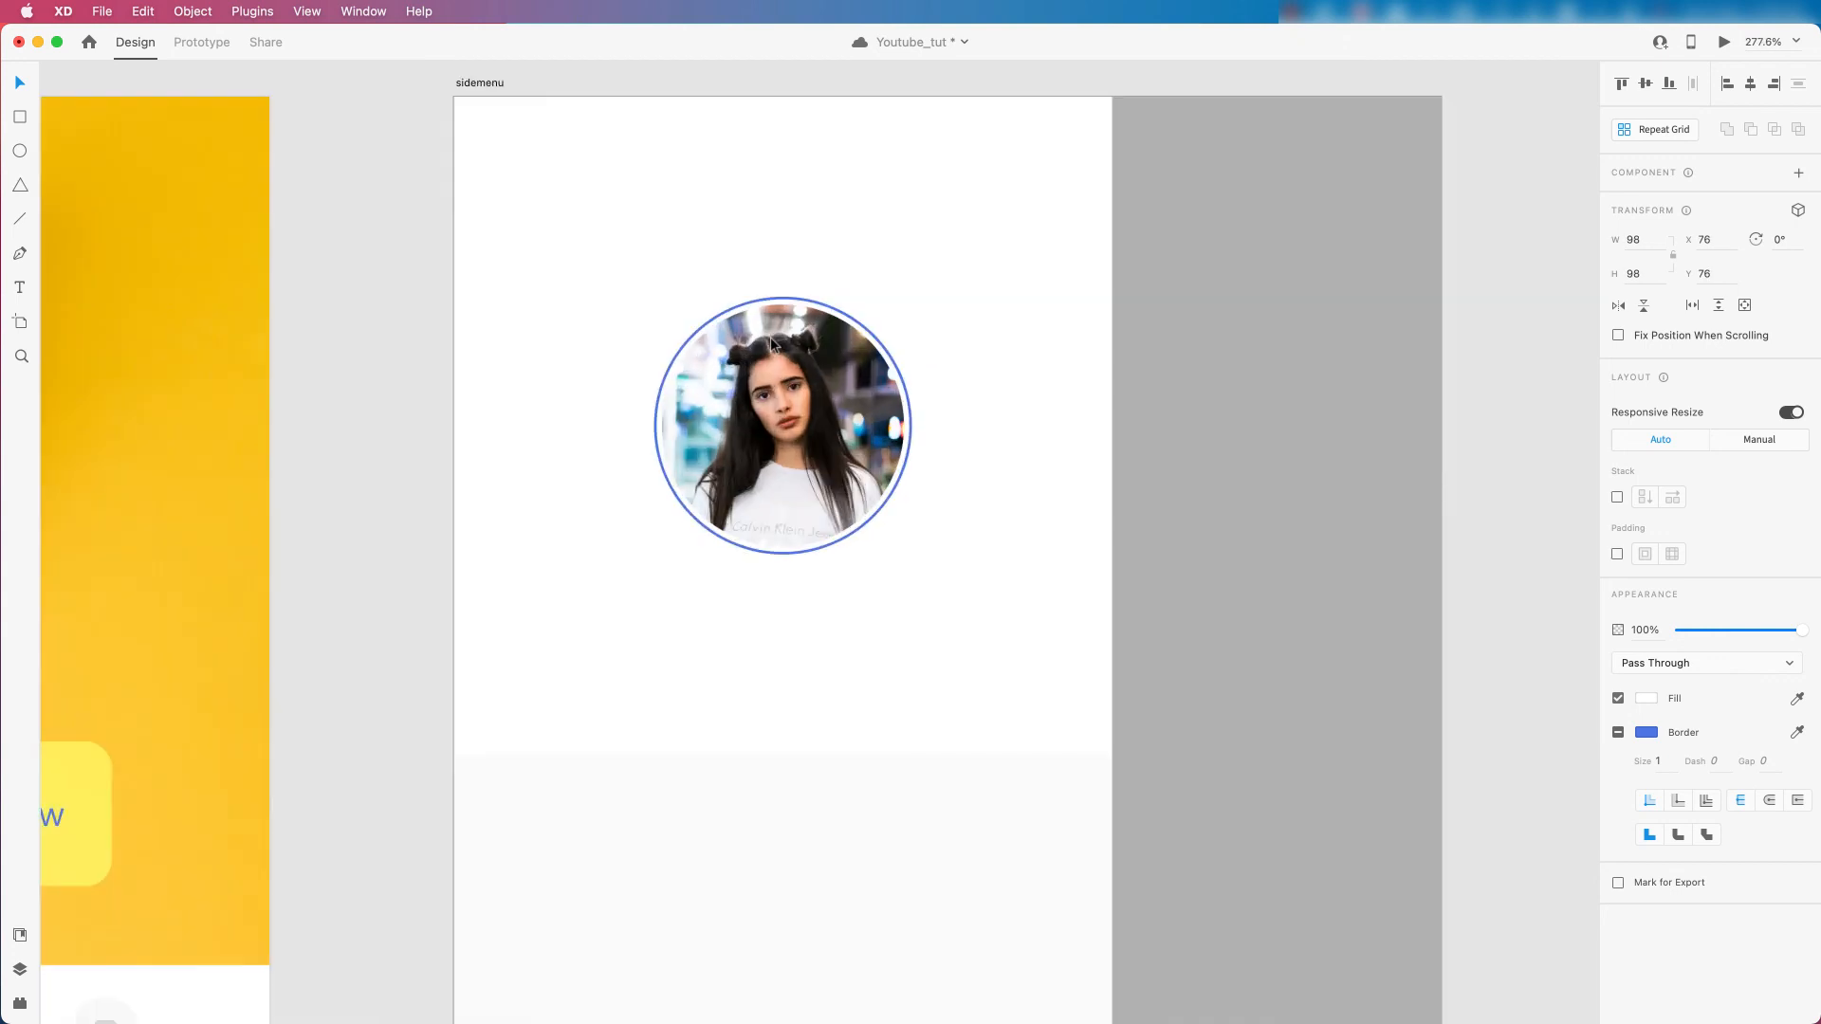
# Enlarge the sidemenu avatar's inner photo to 94 × 94 and shrink its blue outer ring to 96 × 96 about the centre.
pyautogui.doubleClick(771, 368)
pyautogui.press('alt')
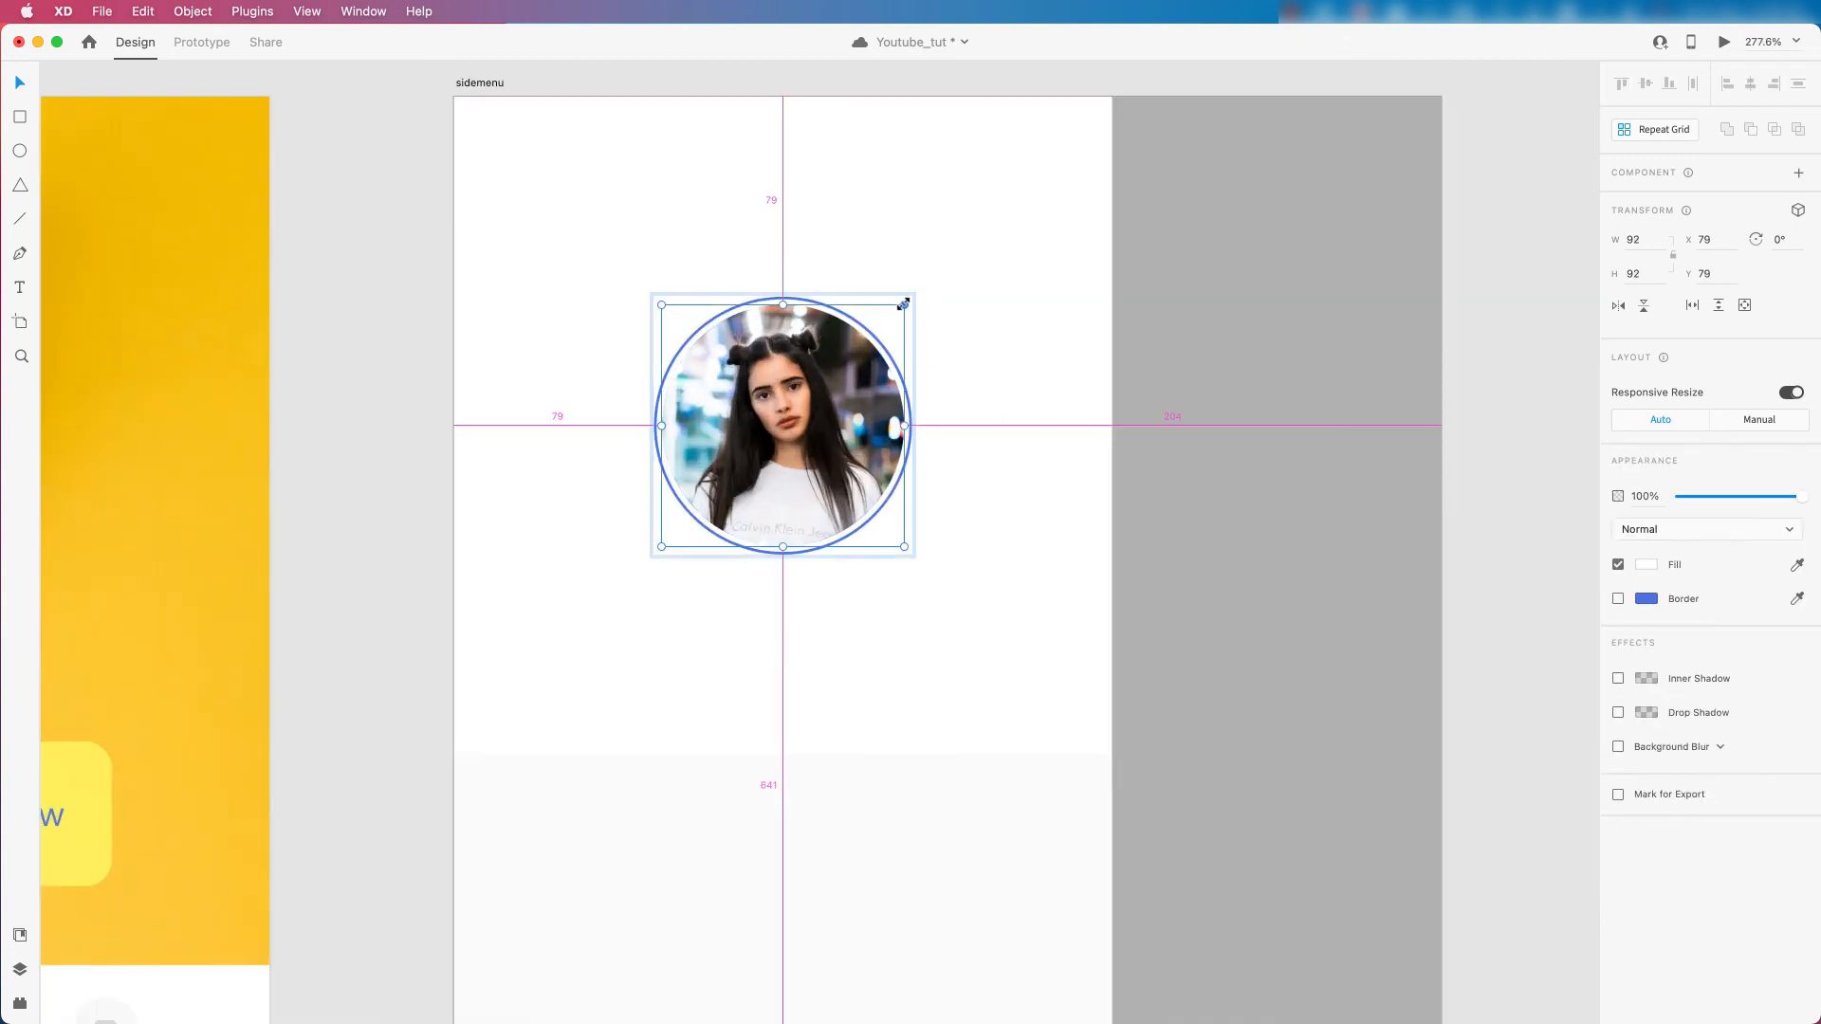
pyautogui.moveTo(904, 302); pyautogui.dragTo(907, 296)
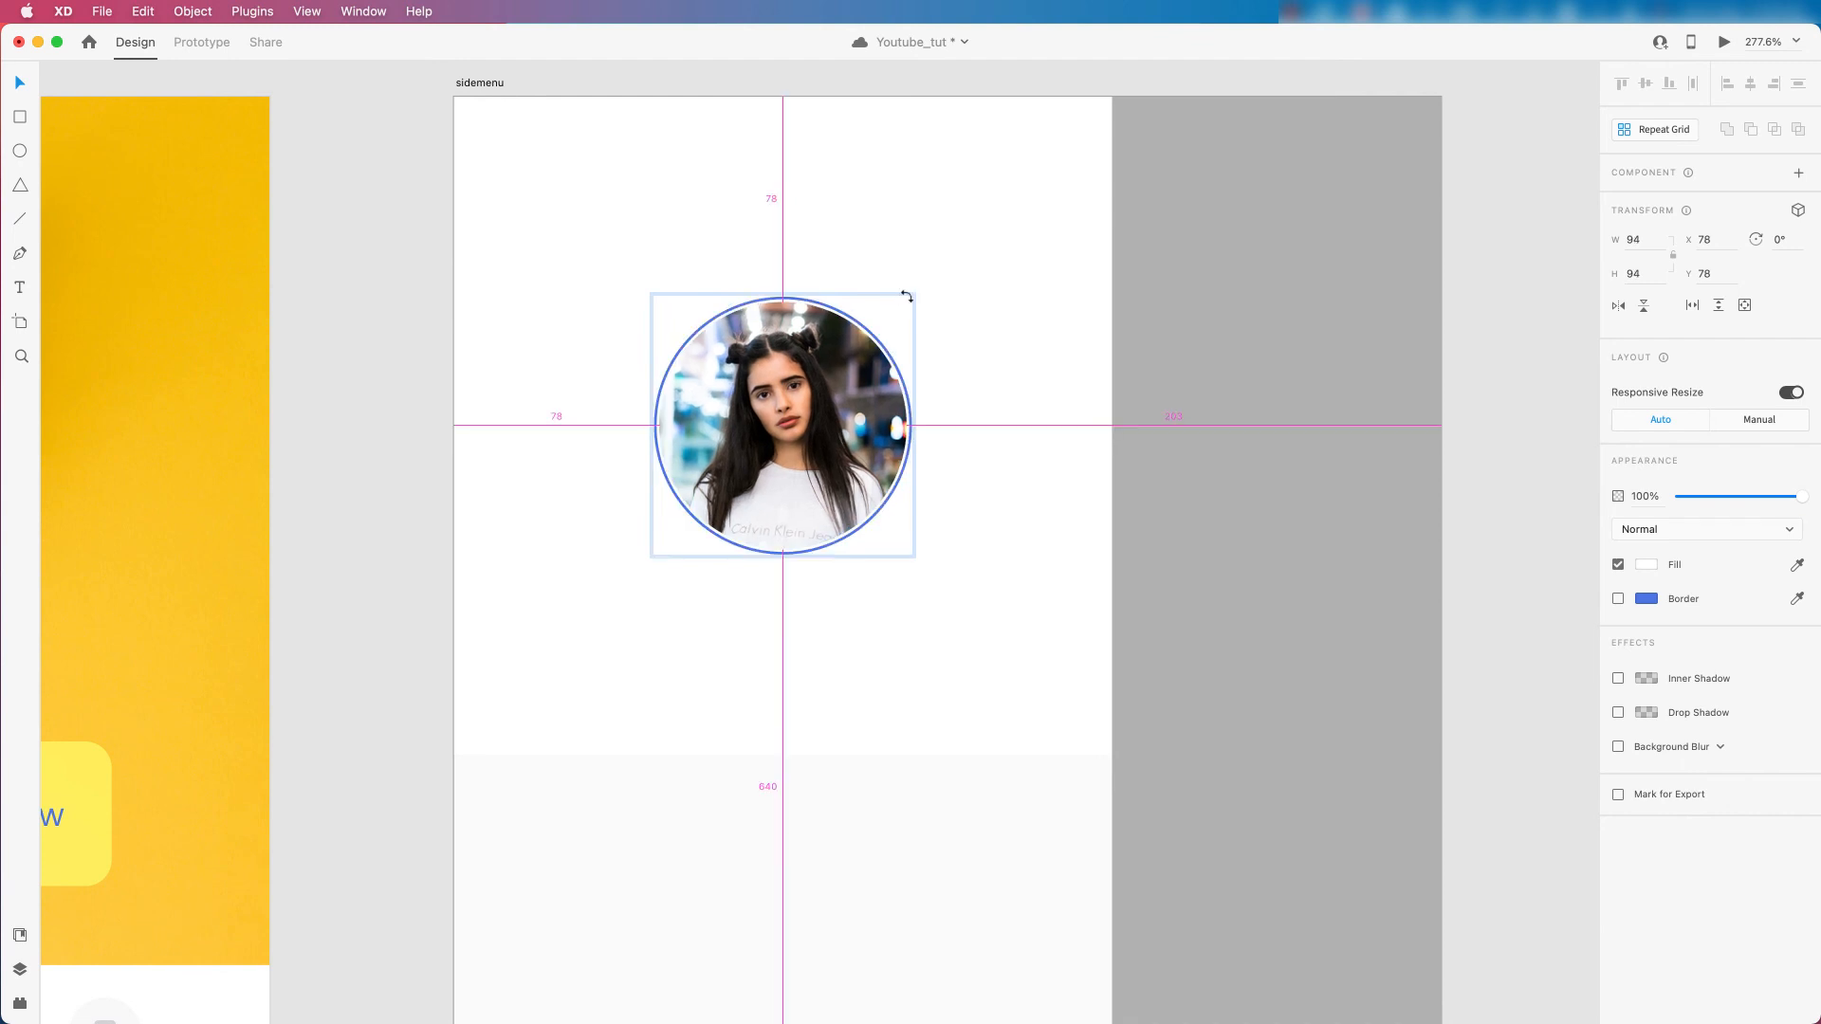
pyautogui.scroll(5, 887, 311)
pyautogui.click(756, 299)
pyautogui.press('alt')
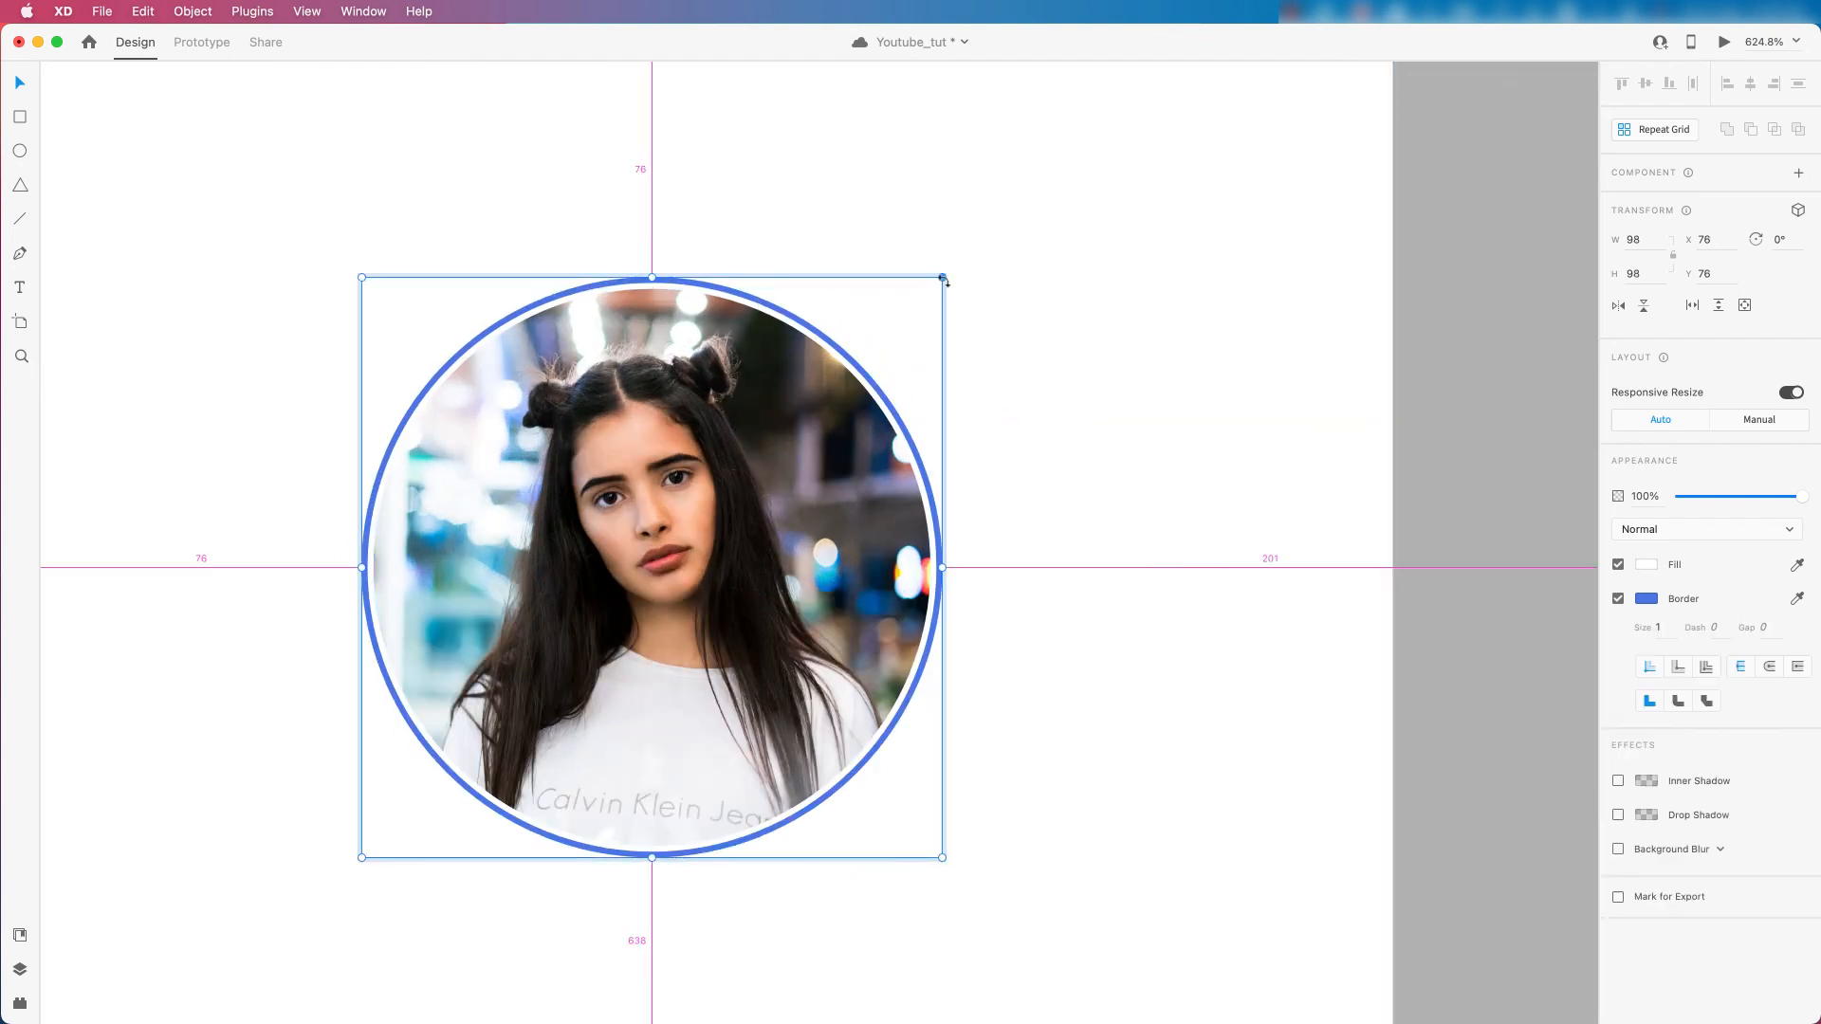
pyautogui.moveTo(944, 278); pyautogui.dragTo(938, 284)
pyautogui.scroll(-10, 977, 322)
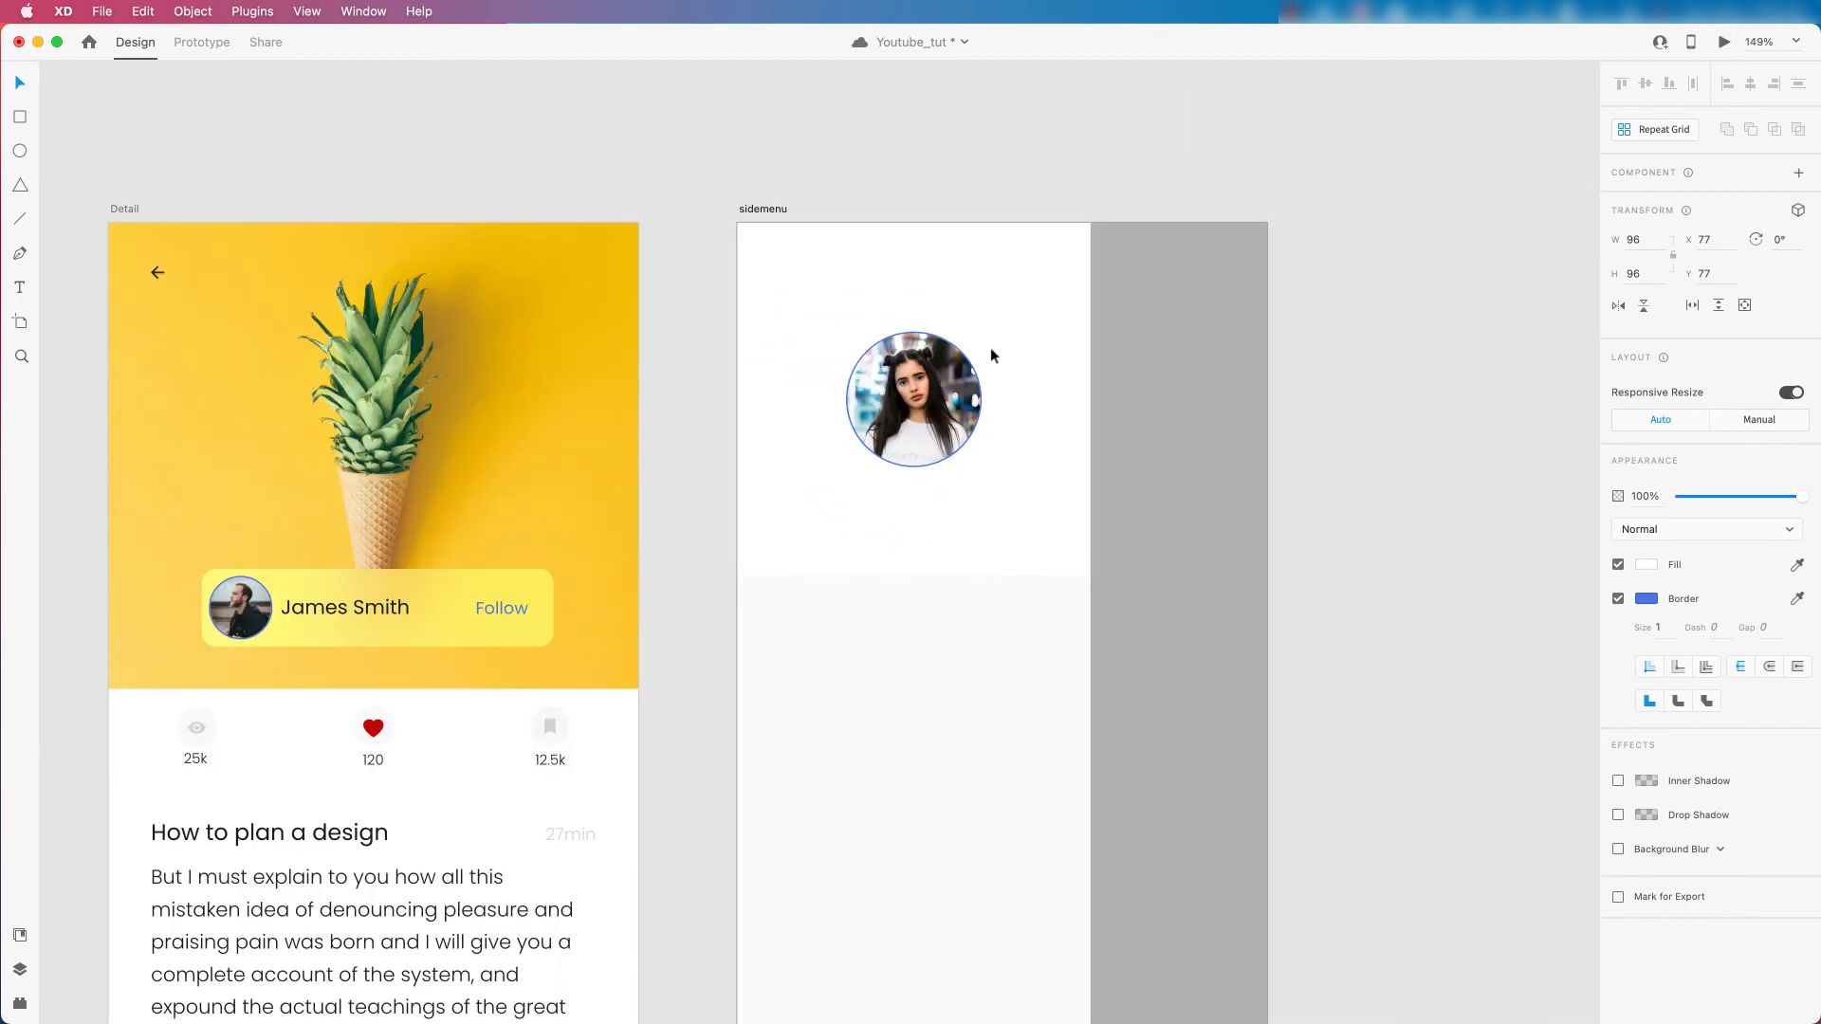
# Scale the whole sidemenu avatar group down to 86 × 86 about its centre and move it up to Y 50.
pyautogui.click(1292, 370)
pyautogui.scroll(-3, 916, 455)
pyautogui.click(942, 406)
pyautogui.press('alt')
pyautogui.moveTo(965, 364); pyautogui.dragTo(961, 371)
pyautogui.moveTo(961, 371); pyautogui.dragTo(959, 374)
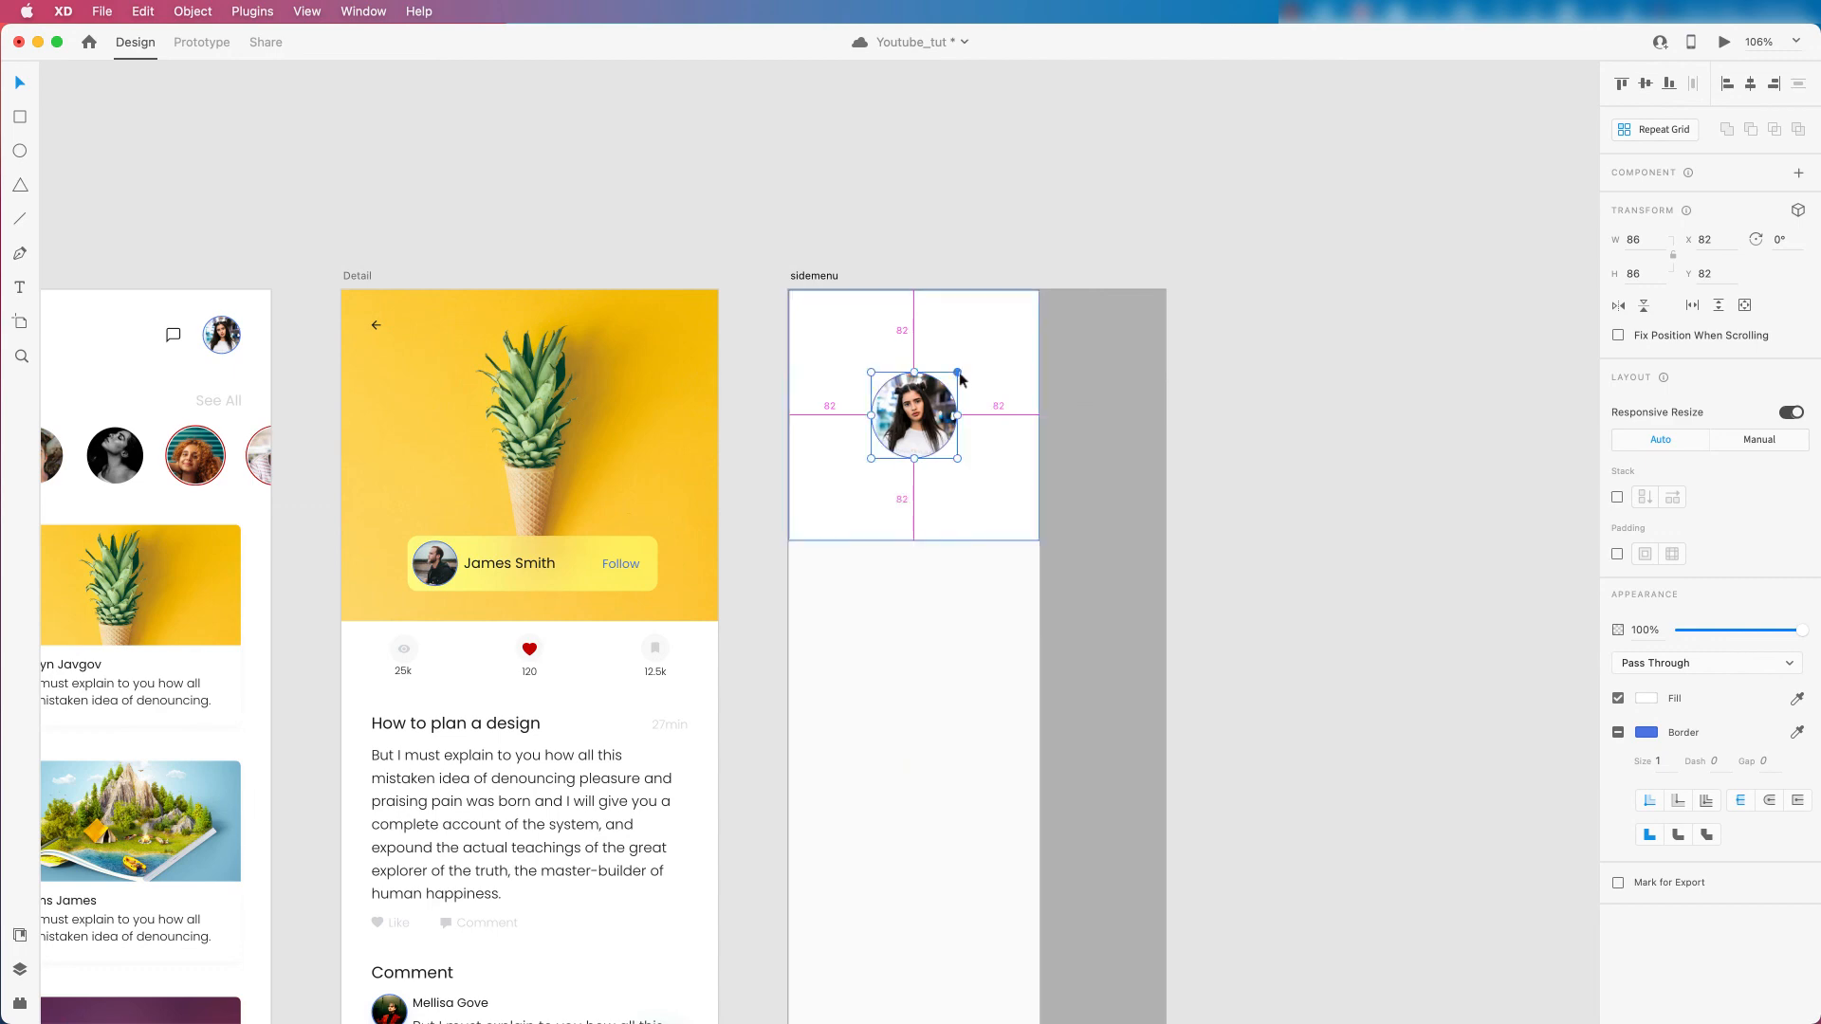
pyautogui.scroll(2, 921, 429)
pyautogui.moveTo(924, 433); pyautogui.dragTo(922, 402)
# Copy the Comment heading from the Detail screen and shrink the sidemenu avatar to 72 × 72 about its centre.
pyautogui.scroll(-5, 577, 709)
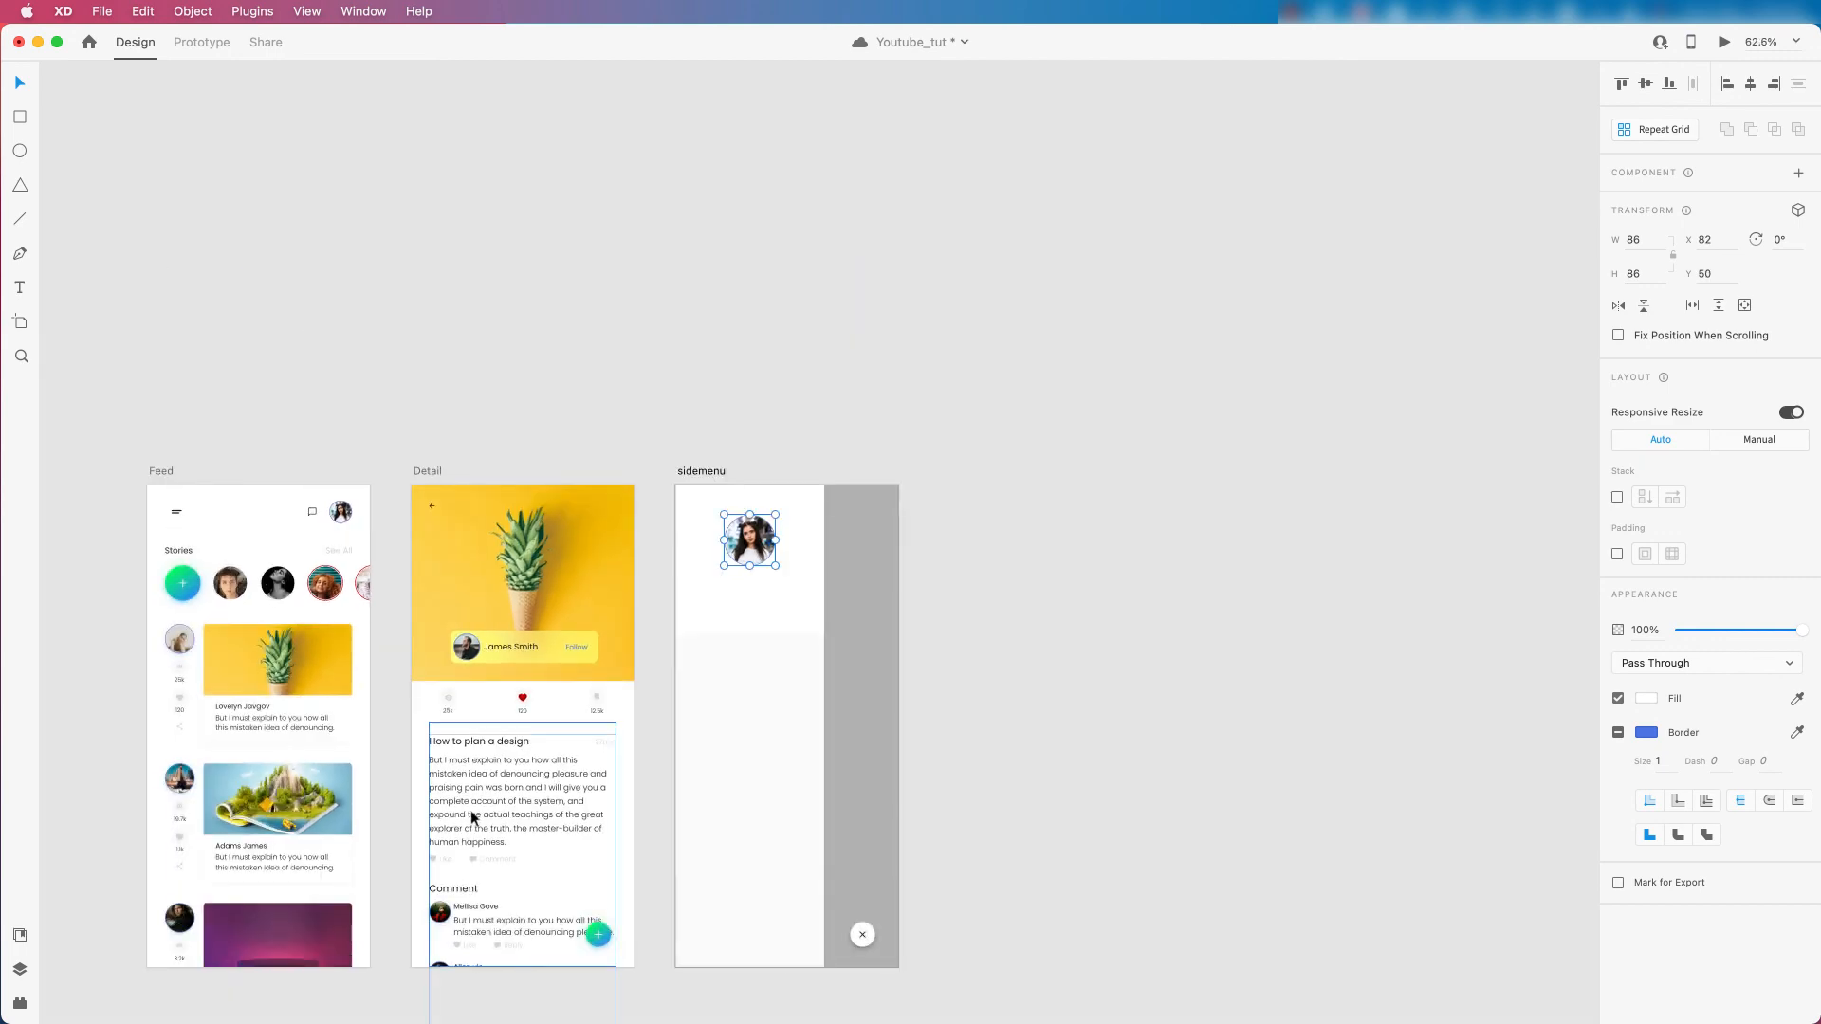
pyautogui.click(446, 892)
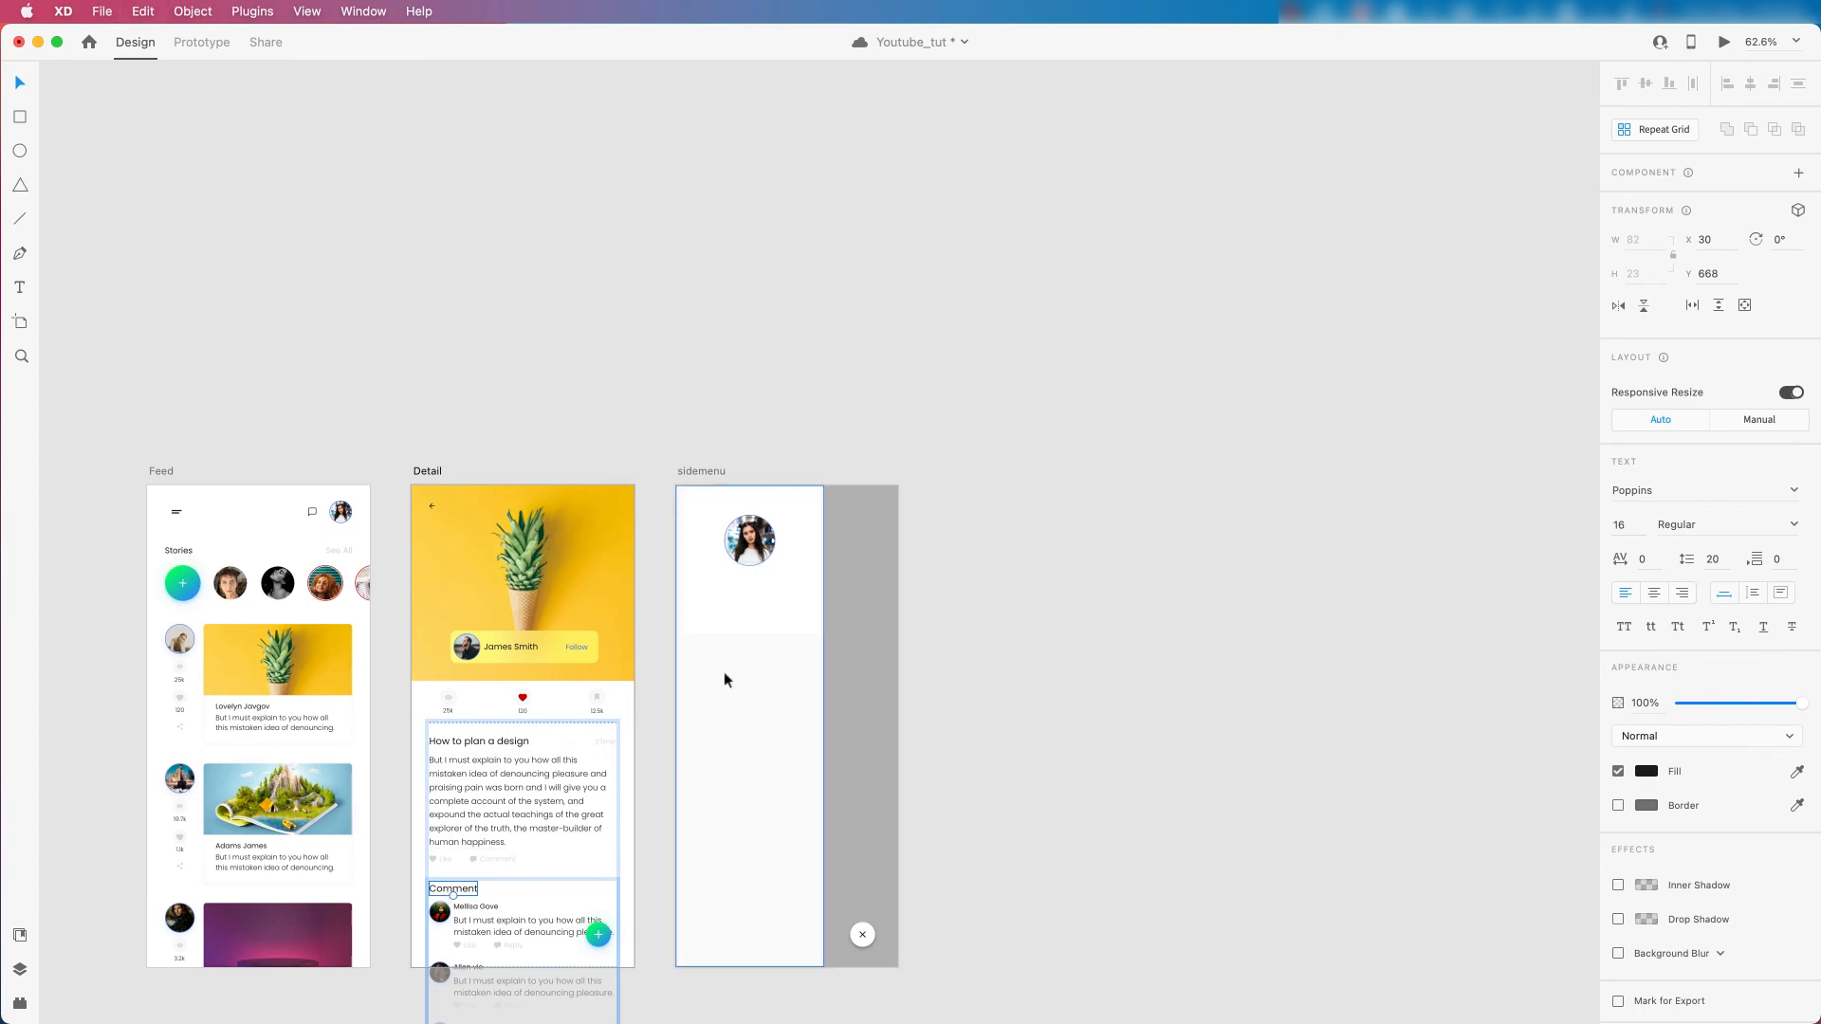
pyautogui.scroll(5, 749, 687)
pyautogui.click(822, 443)
pyautogui.moveTo(861, 401); pyautogui.dragTo(851, 412)
pyautogui.scroll(-3, 875, 470)
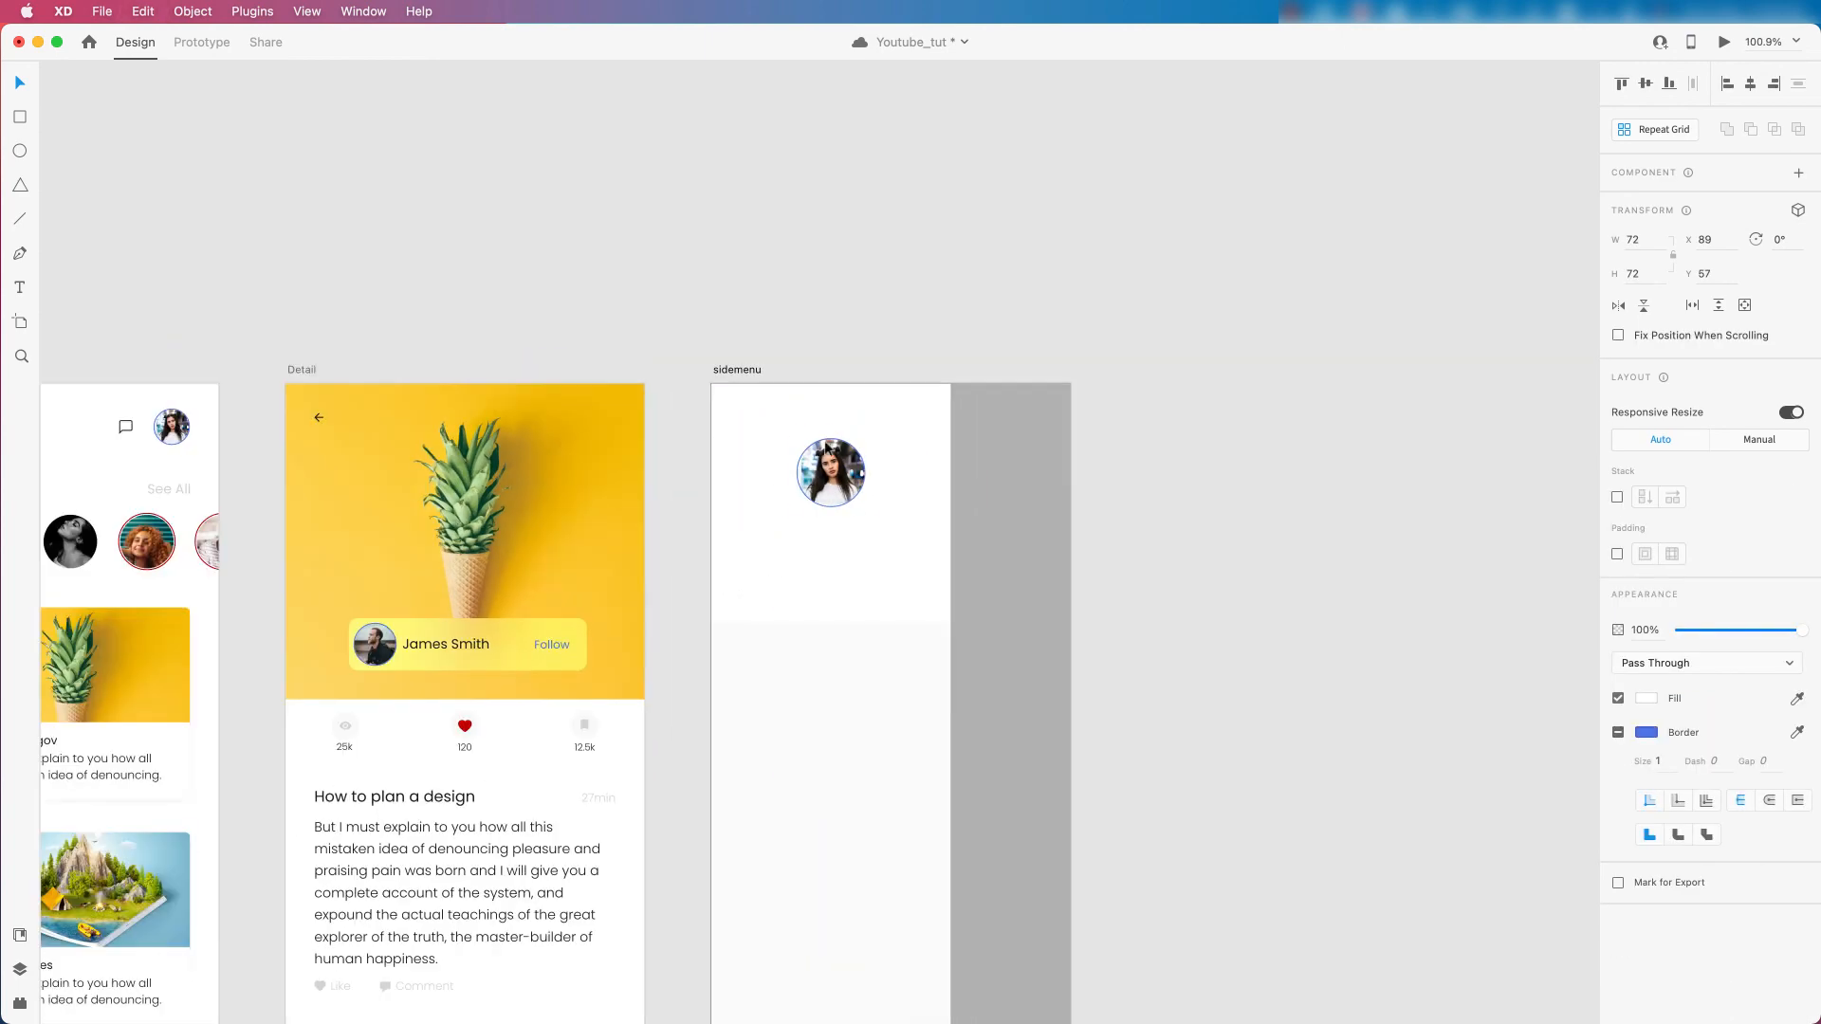
# Paste the Comment heading centred directly below the sidemenu avatar and set its text alignment to centre.
pyautogui.scroll(4, 830, 456)
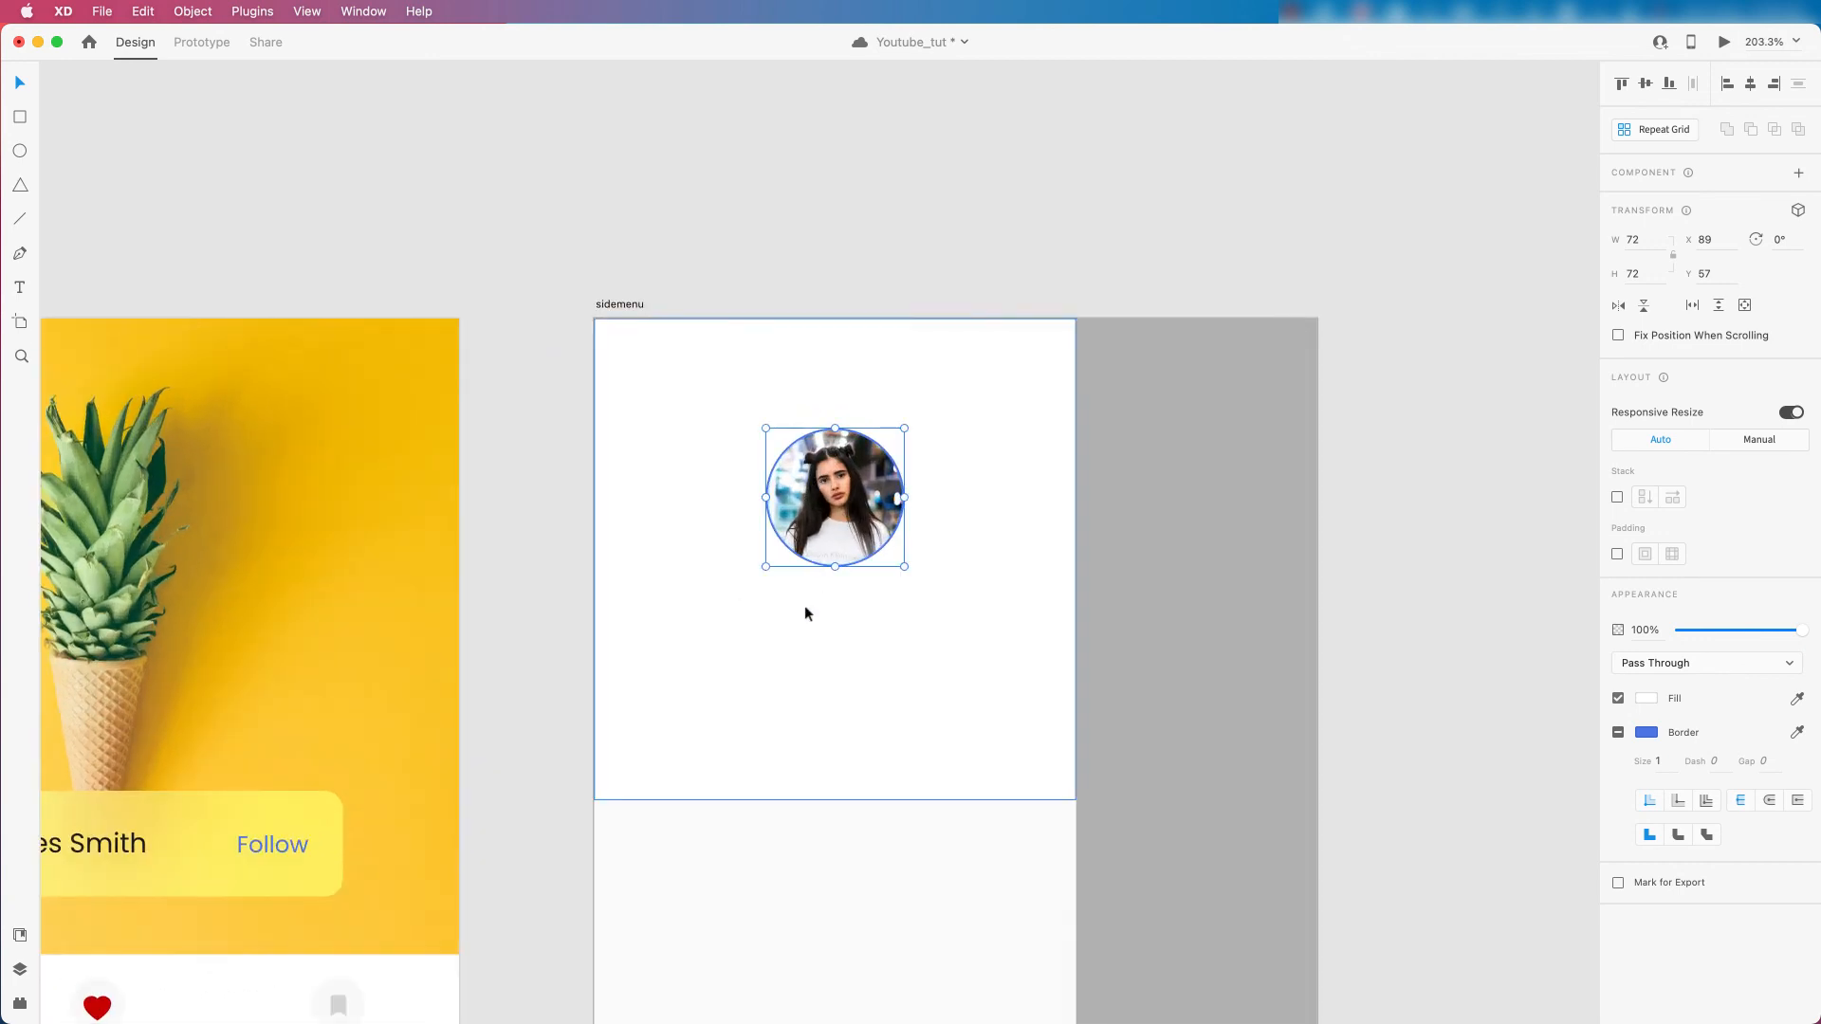
pyautogui.click(788, 642)
pyautogui.press('super+v')
pyautogui.moveTo(949, 679); pyautogui.dragTo(828, 599)
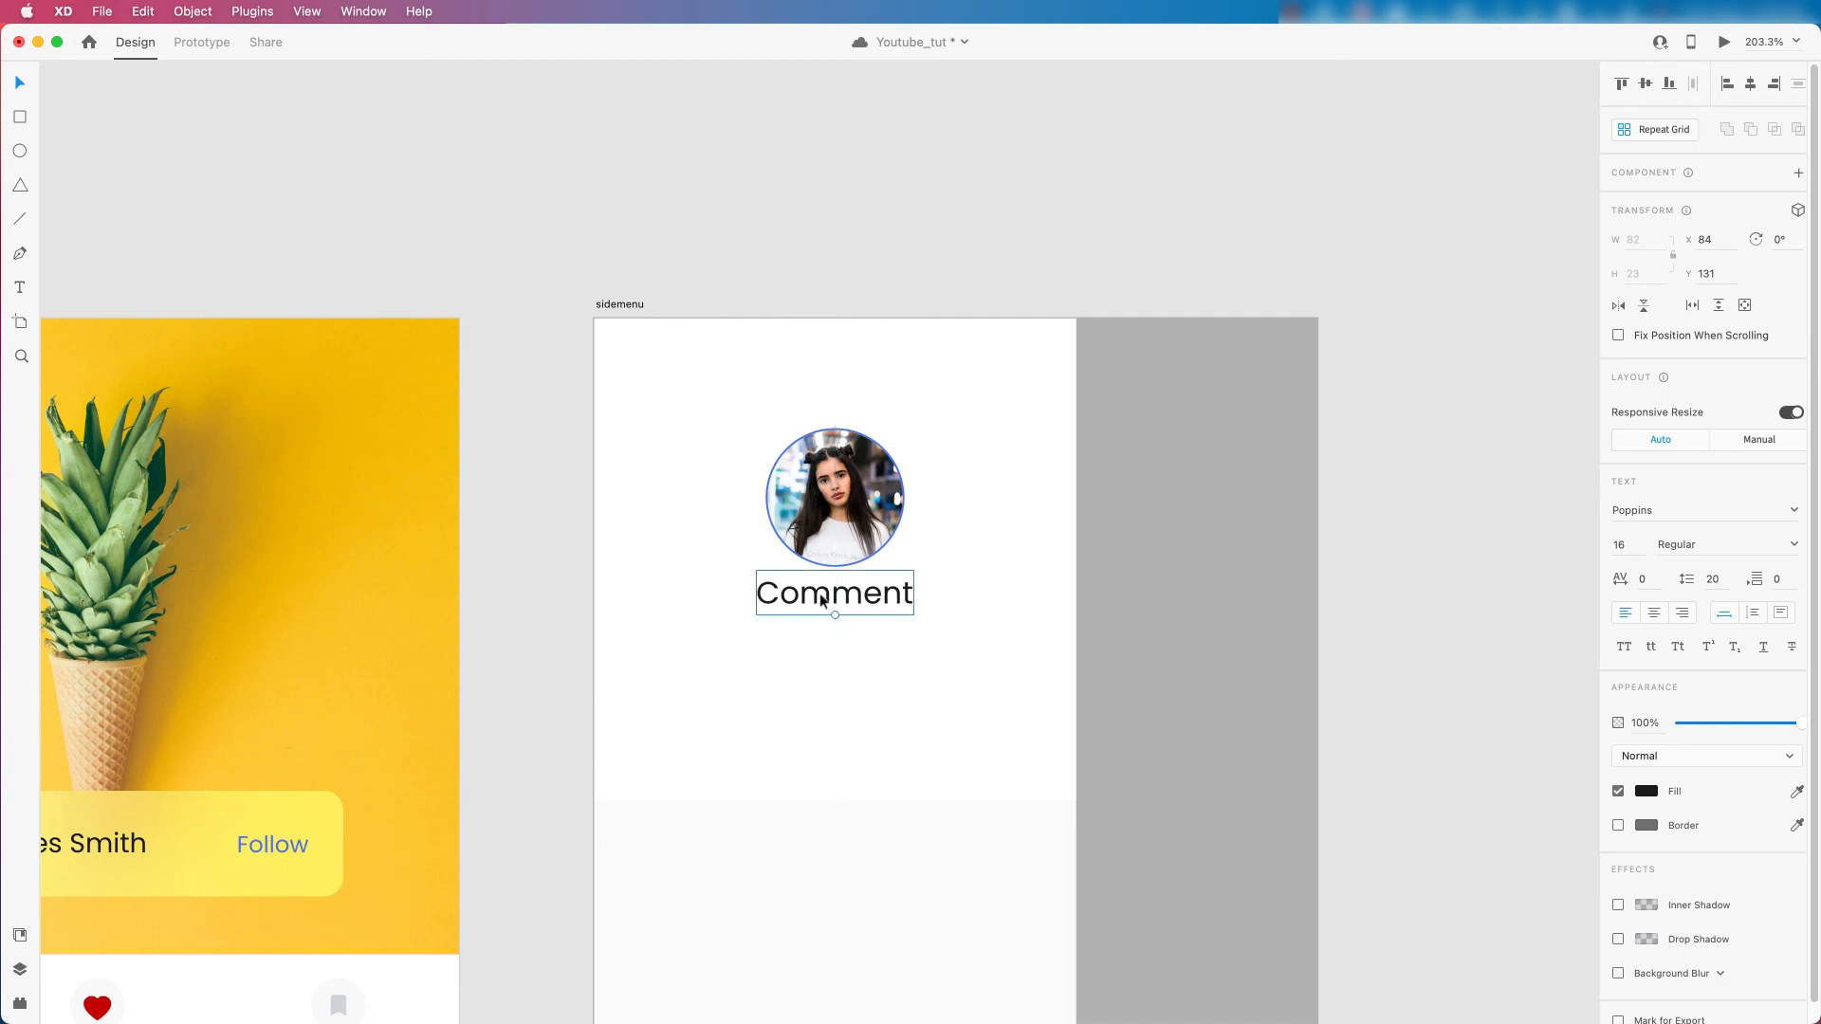
pyautogui.click(1651, 612)
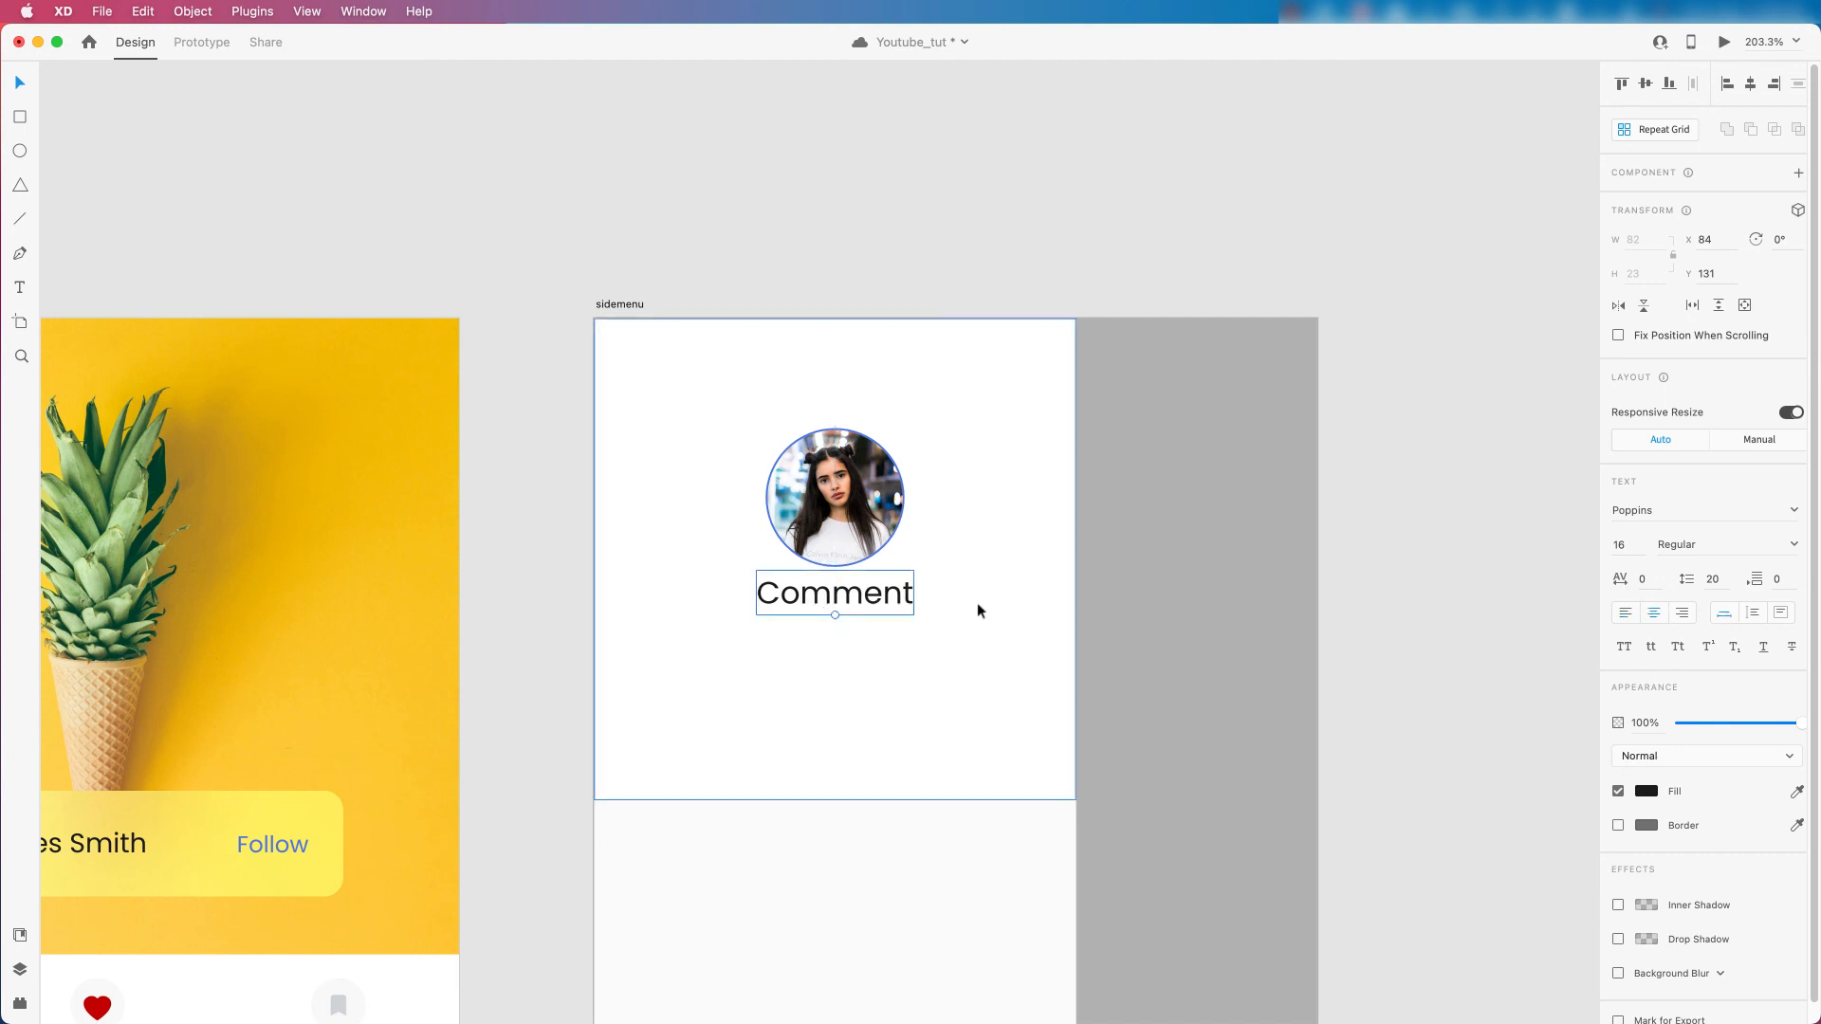
# Replace the Comment text below the sidemenu avatar with the profile owner's full name.
pyautogui.doubleClick(842, 590)
pyautogui.write('A')
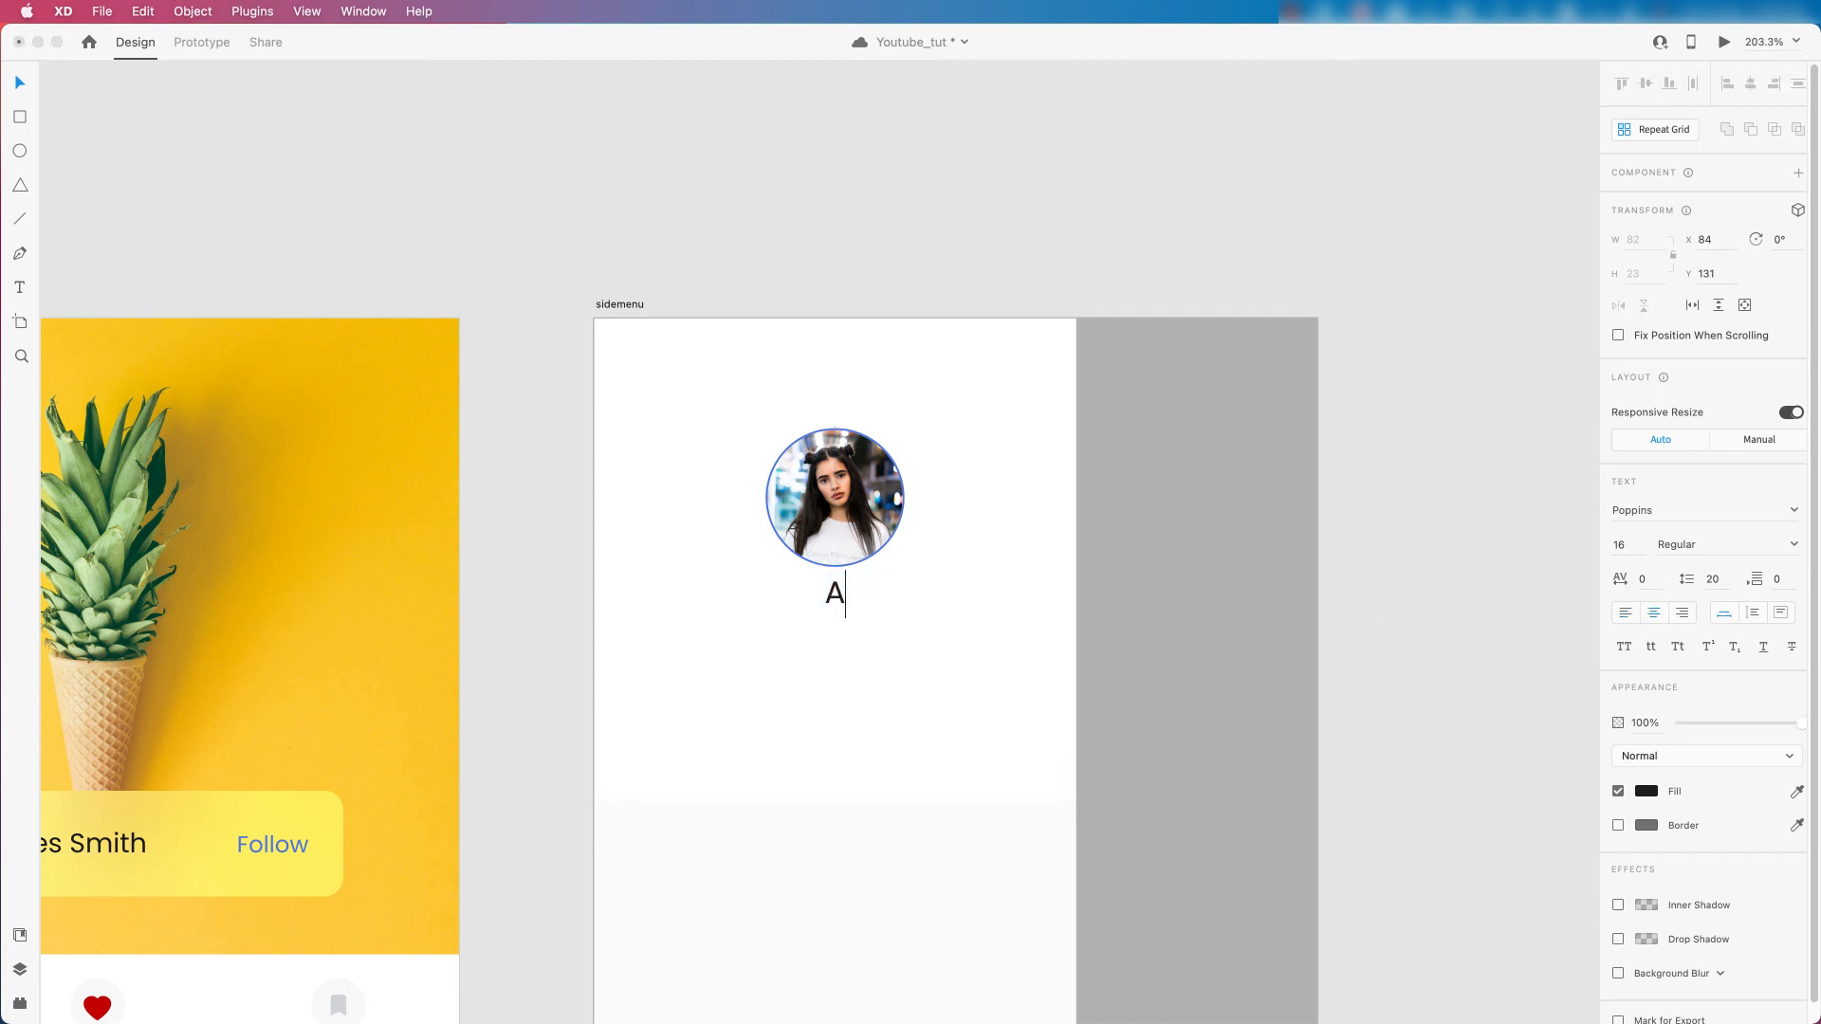
pyautogui.write('mina James')
pyautogui.press('Escape')
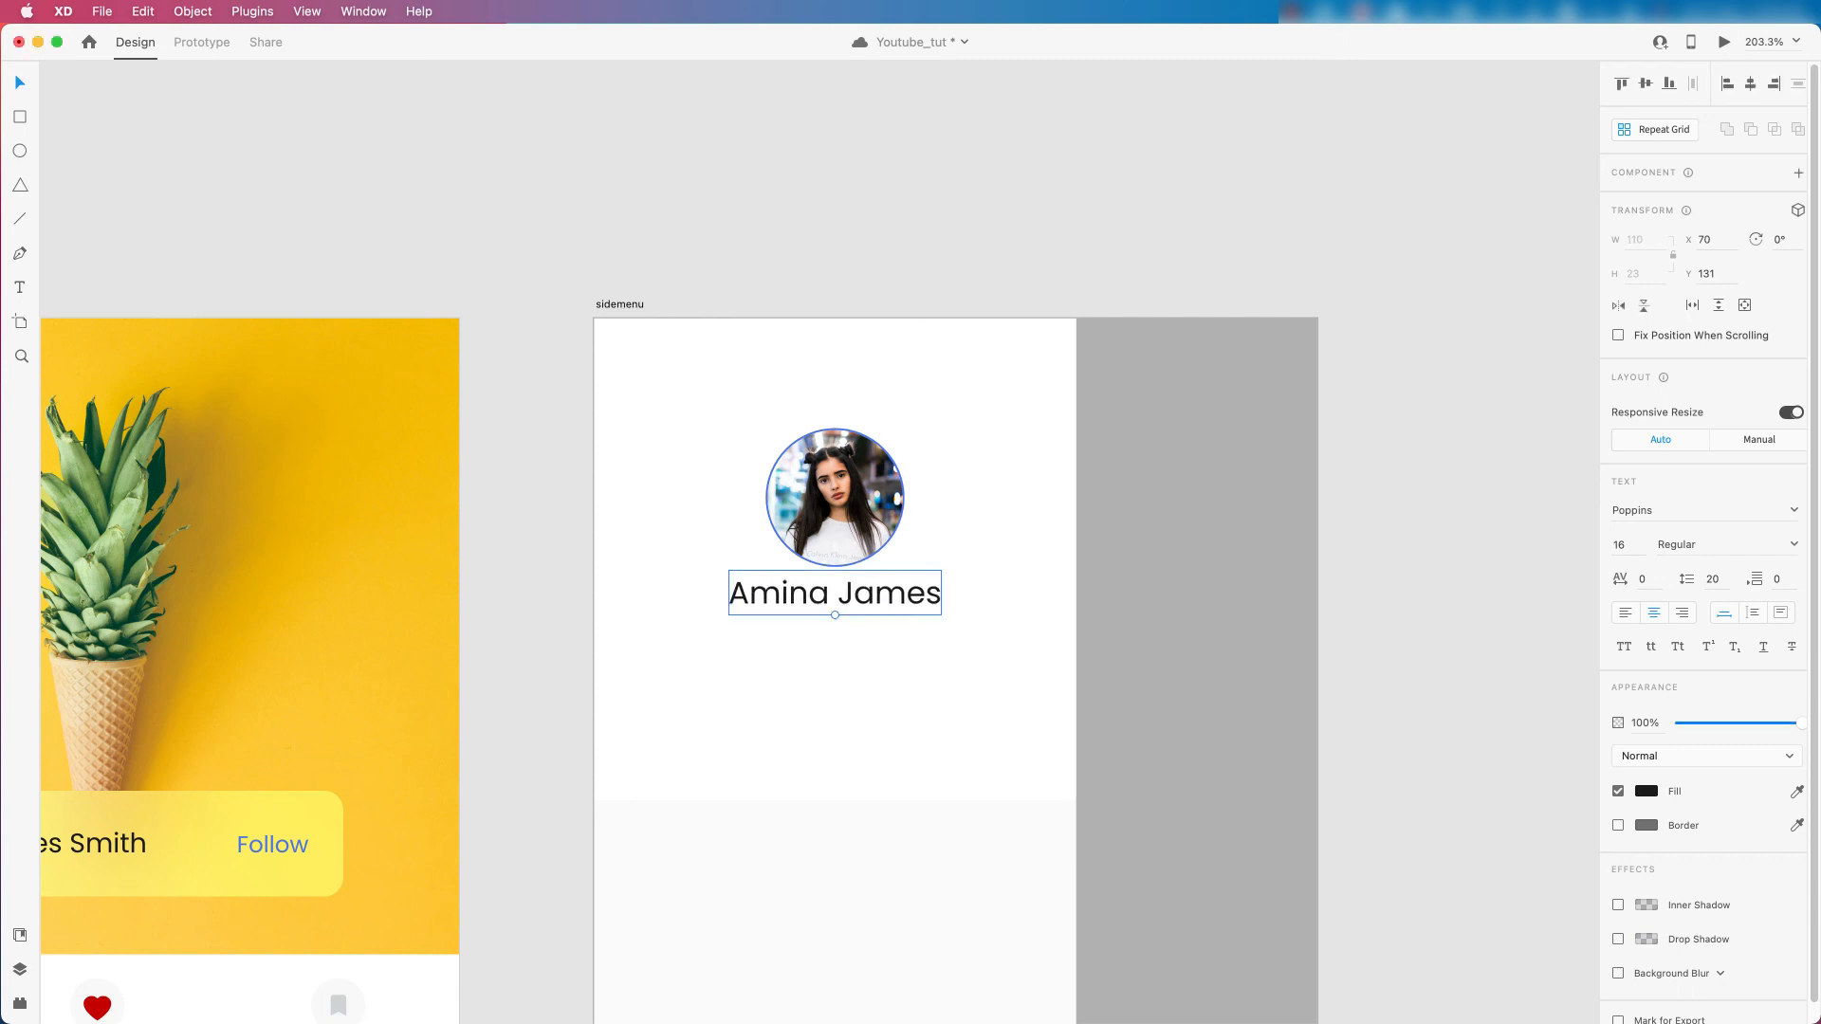
# Duplicate the profile name just below the original and apply the Poppins 12pt character style to the copy.
pyautogui.press('alt')
pyautogui.moveTo(878, 595); pyautogui.dragTo(878, 644)
pyautogui.click(15, 972)
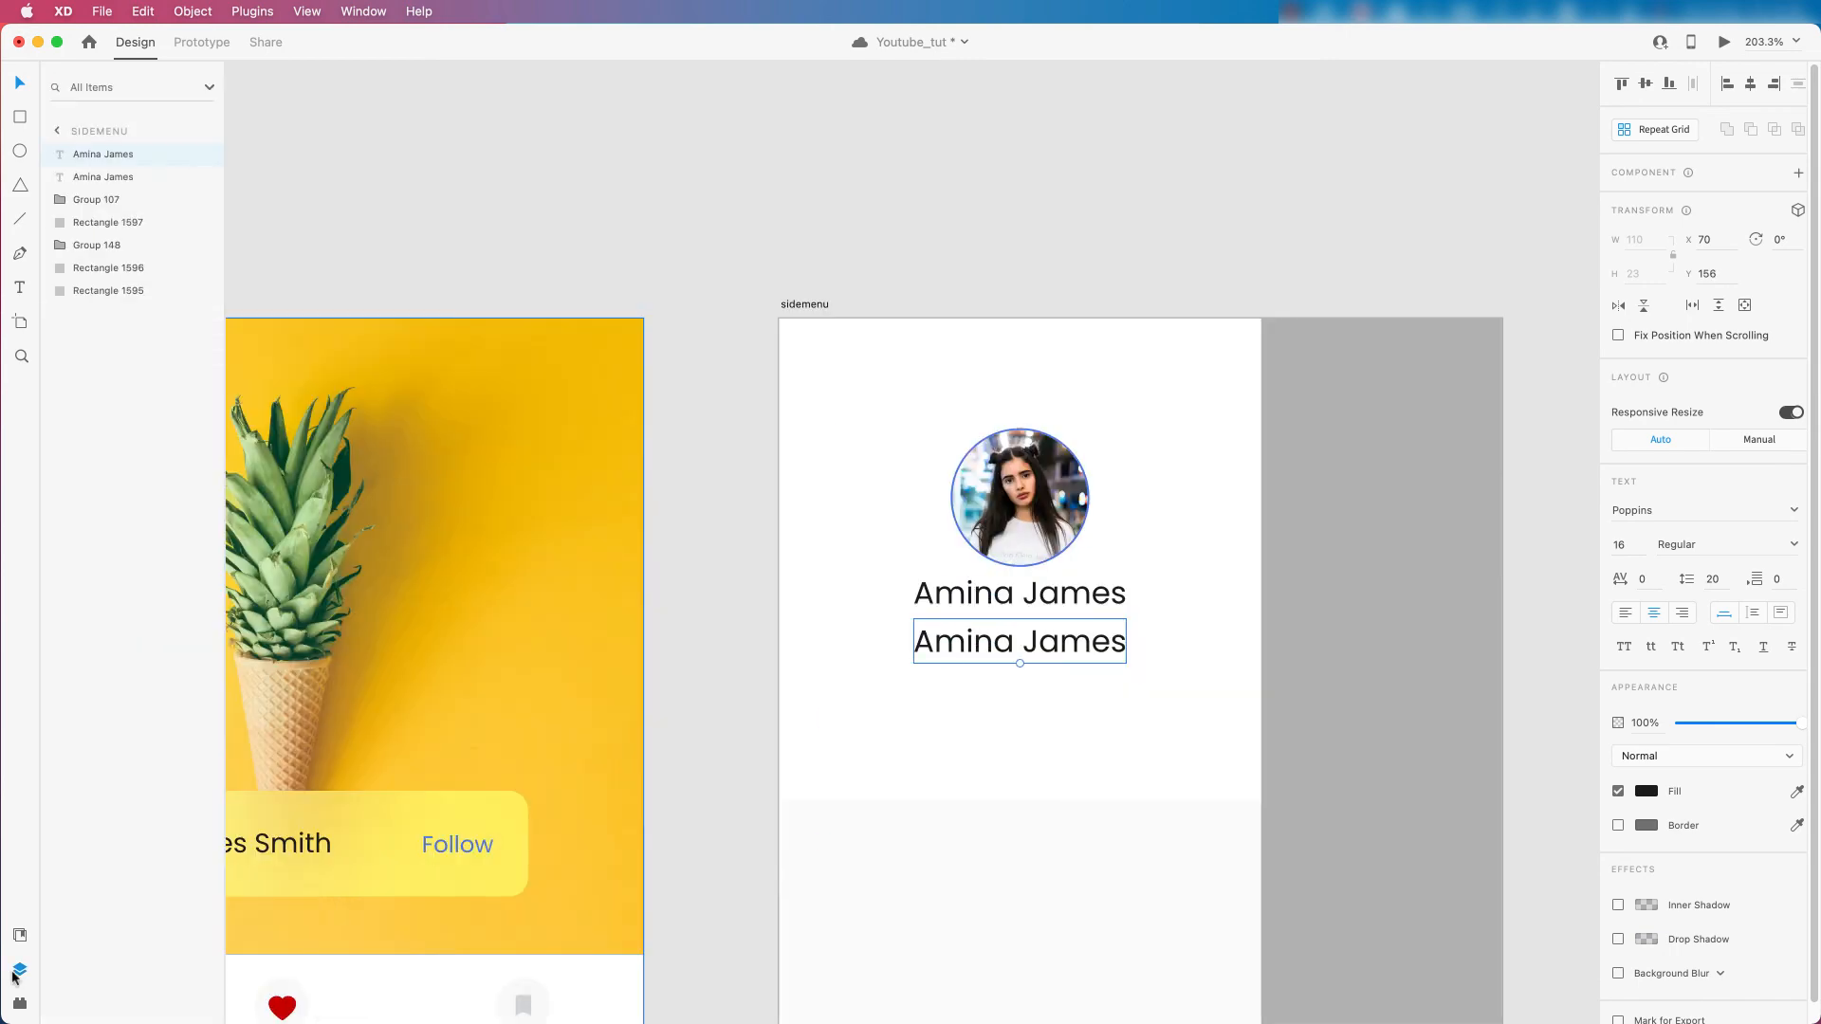
pyautogui.click(19, 936)
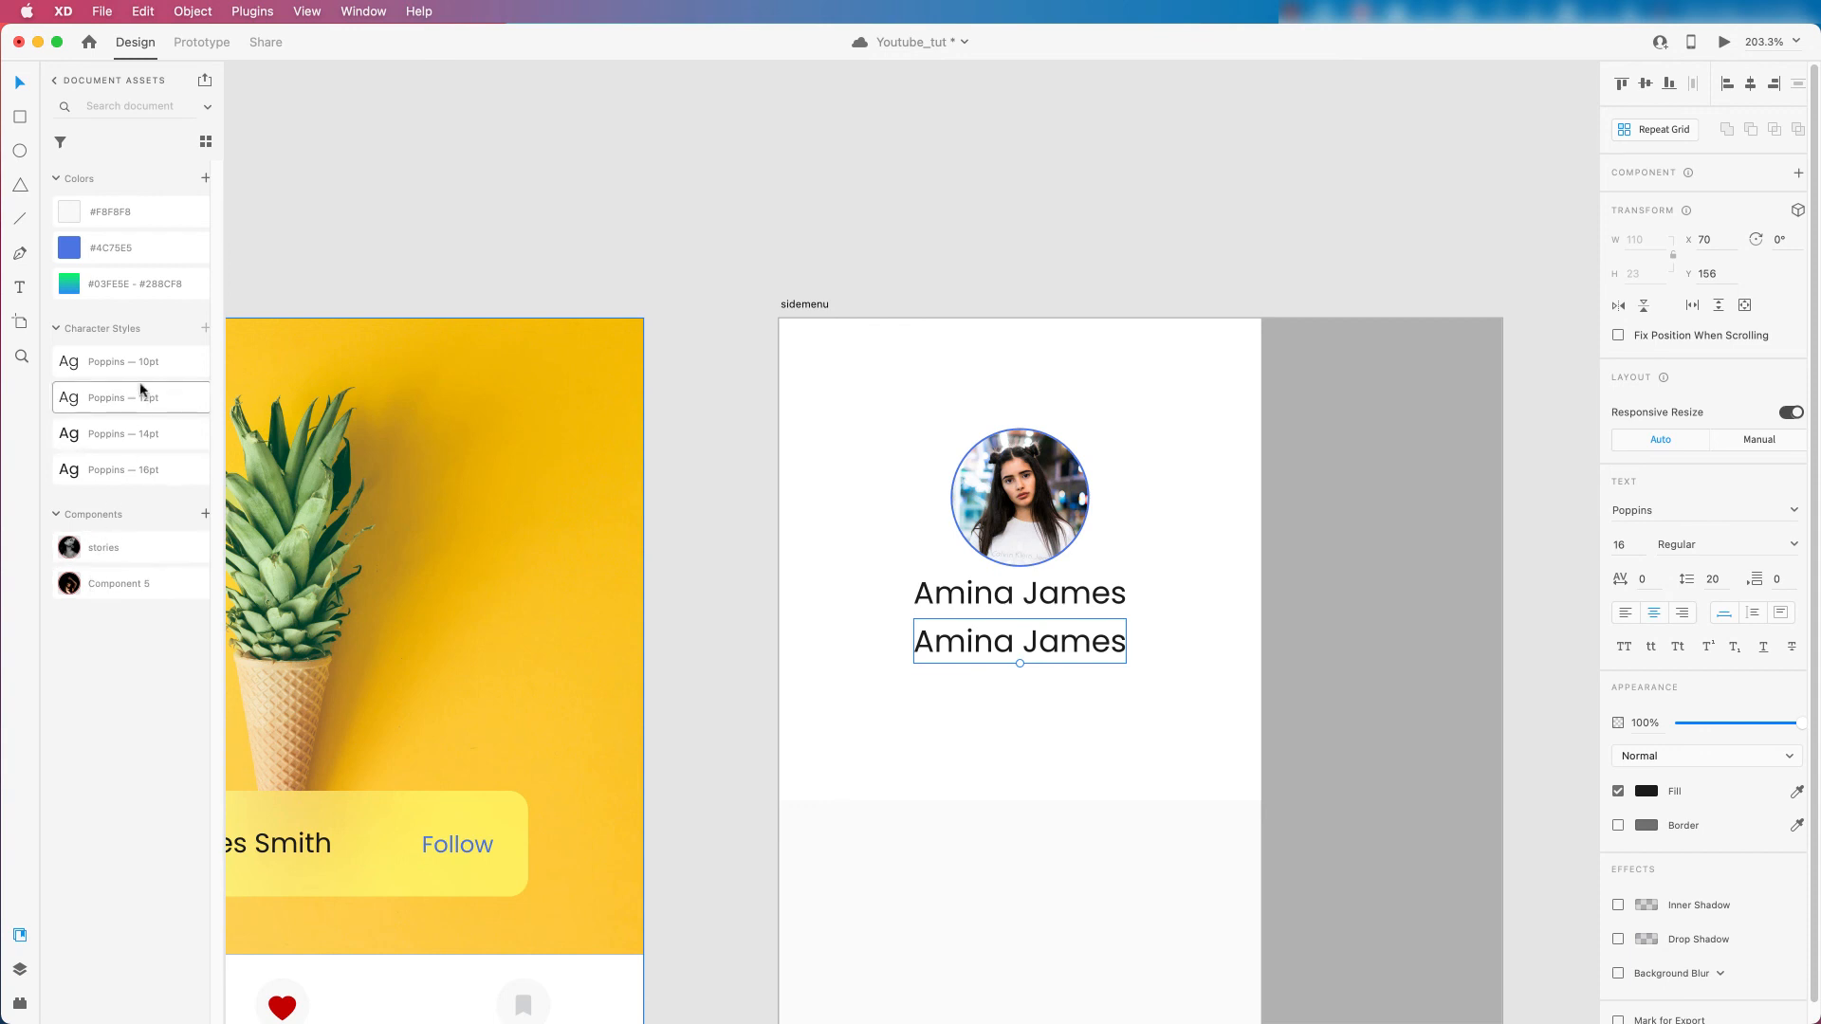
pyautogui.click(105, 399)
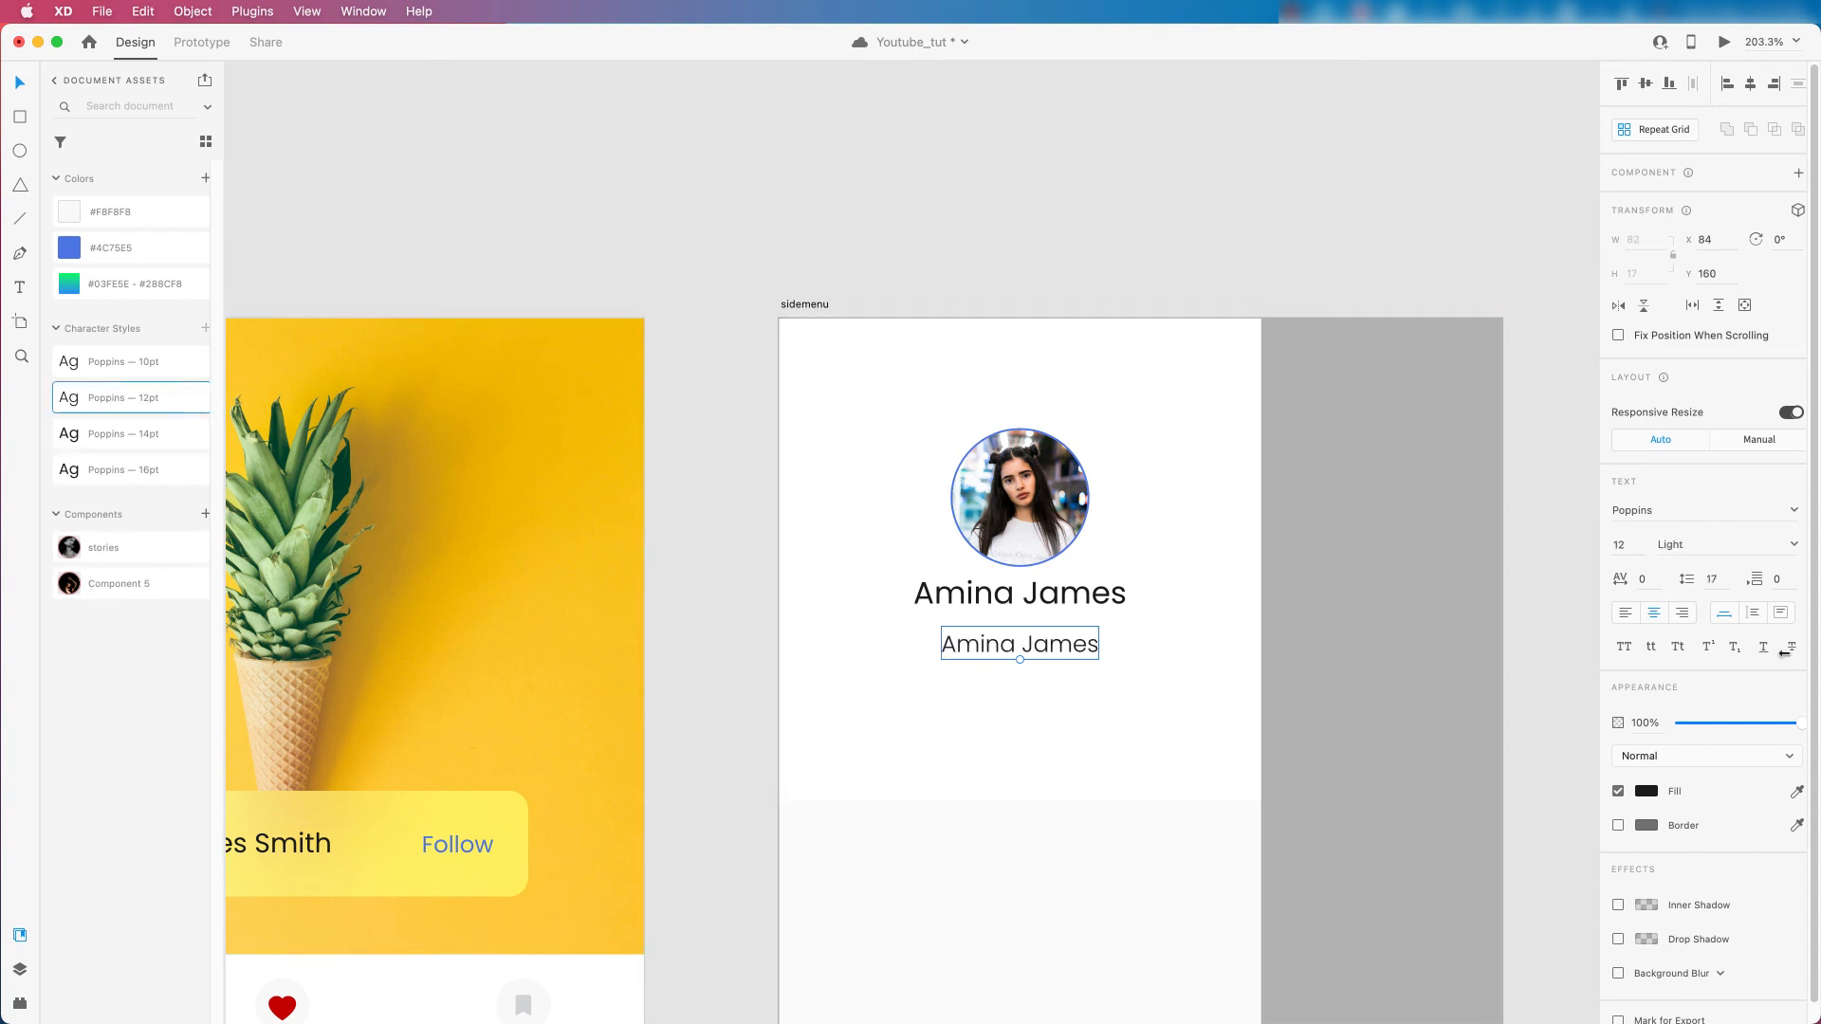
# Fill the lower name text with light grey #D2D3D5 and move it slightly closer to the name above.
pyautogui.click(1647, 791)
pyautogui.click(1476, 890)
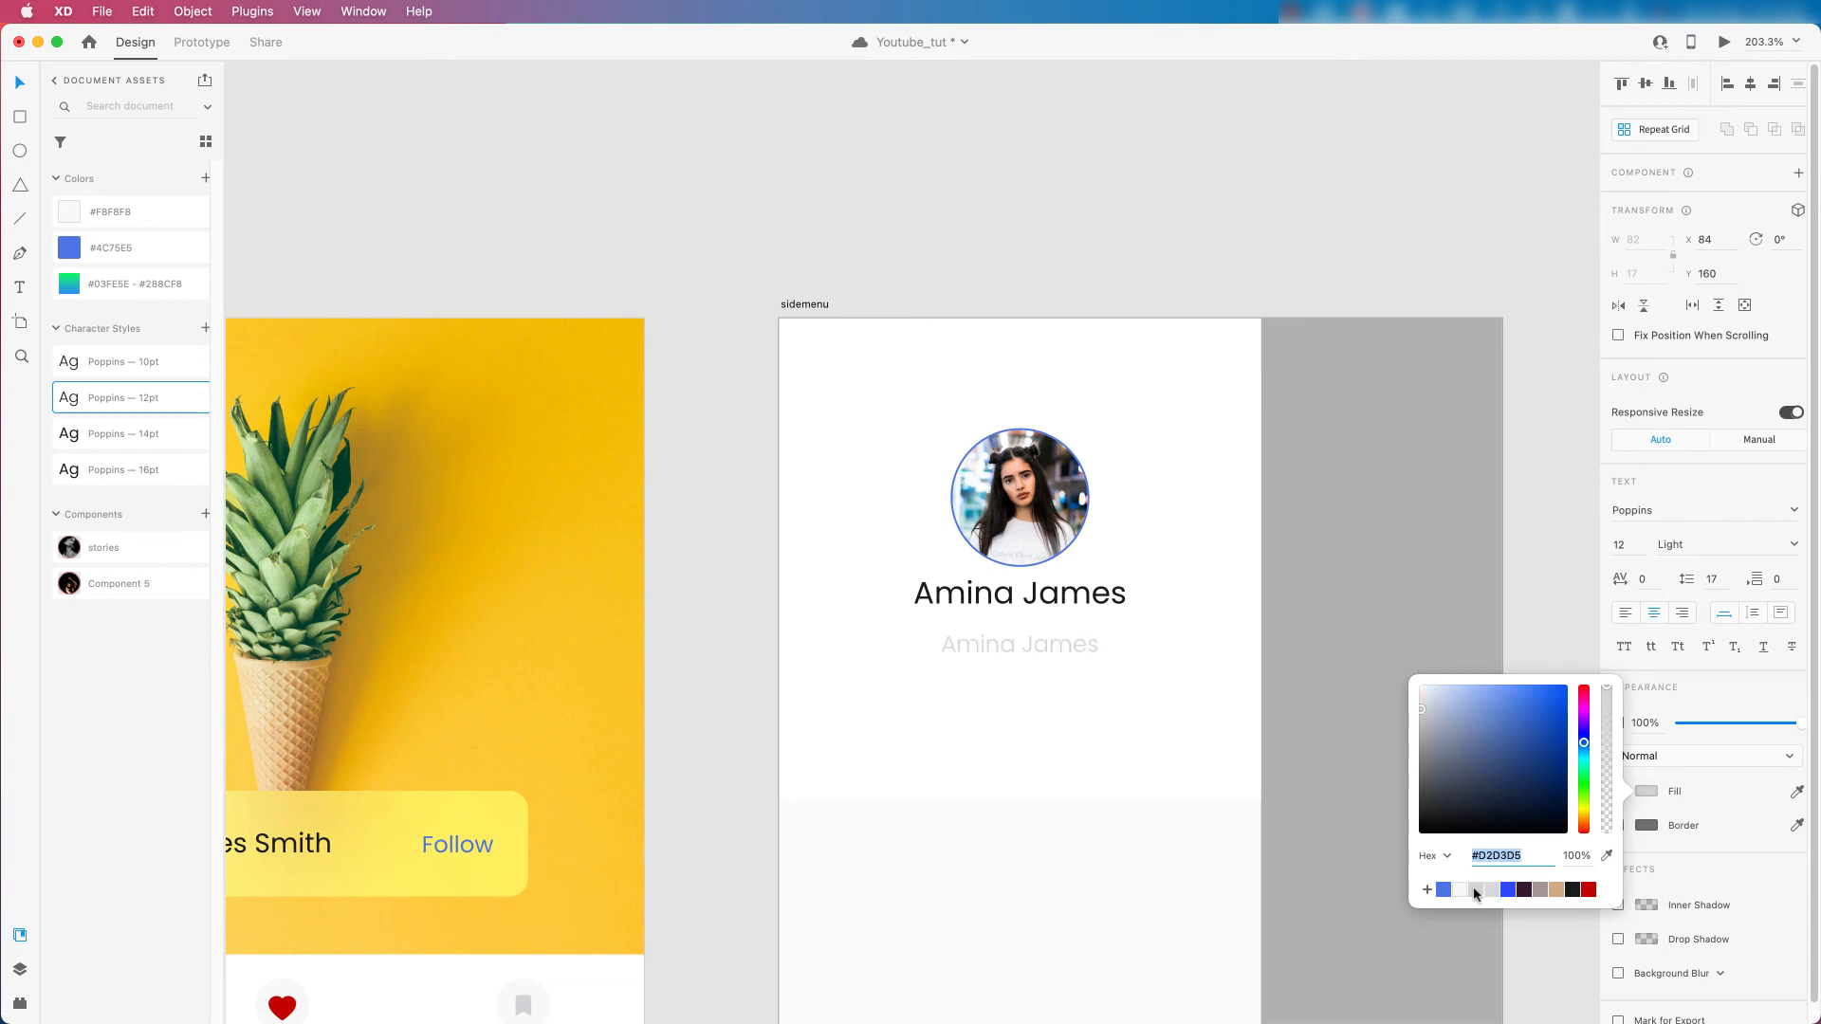
pyautogui.scroll(-1, 1053, 678)
pyautogui.moveTo(1041, 641); pyautogui.dragTo(1040, 637)
# Replace the light grey text below the profile name with "United States".
pyautogui.doubleClick(1039, 637)
pyautogui.write('U')
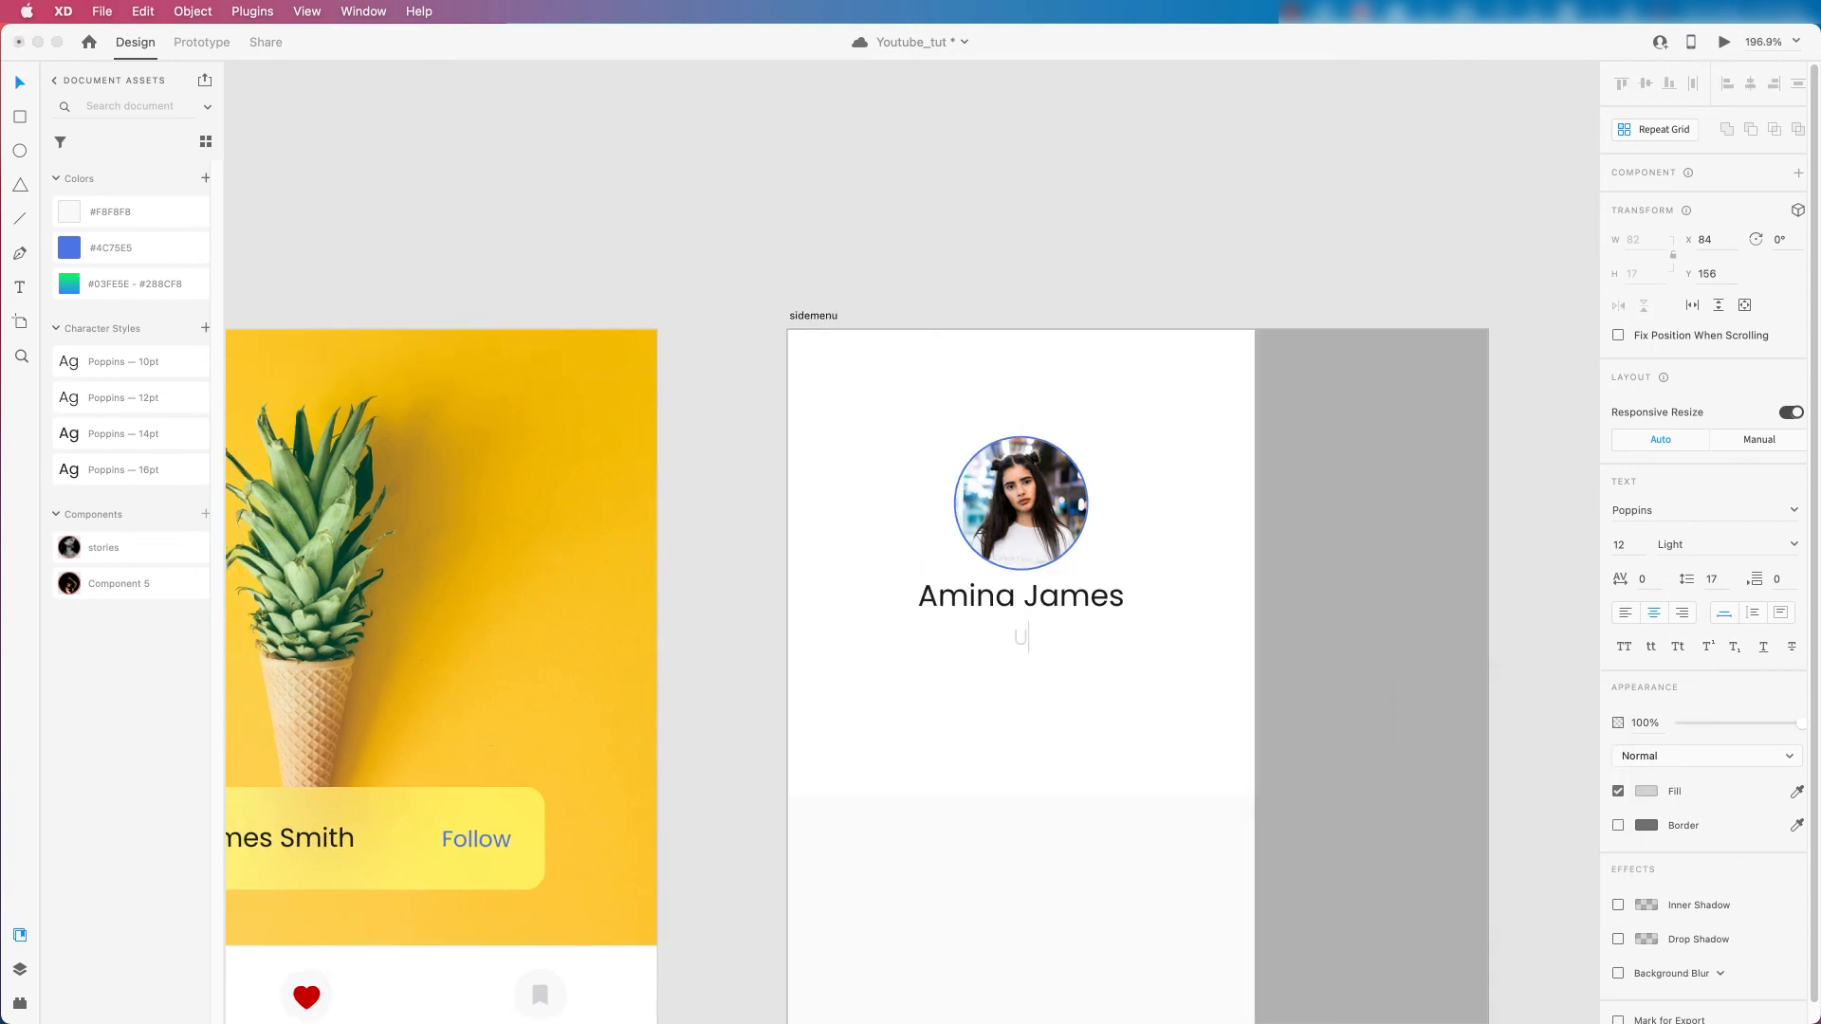
pyautogui.write('nited Staes')
pyautogui.write('t')
pyautogui.press('Escape')
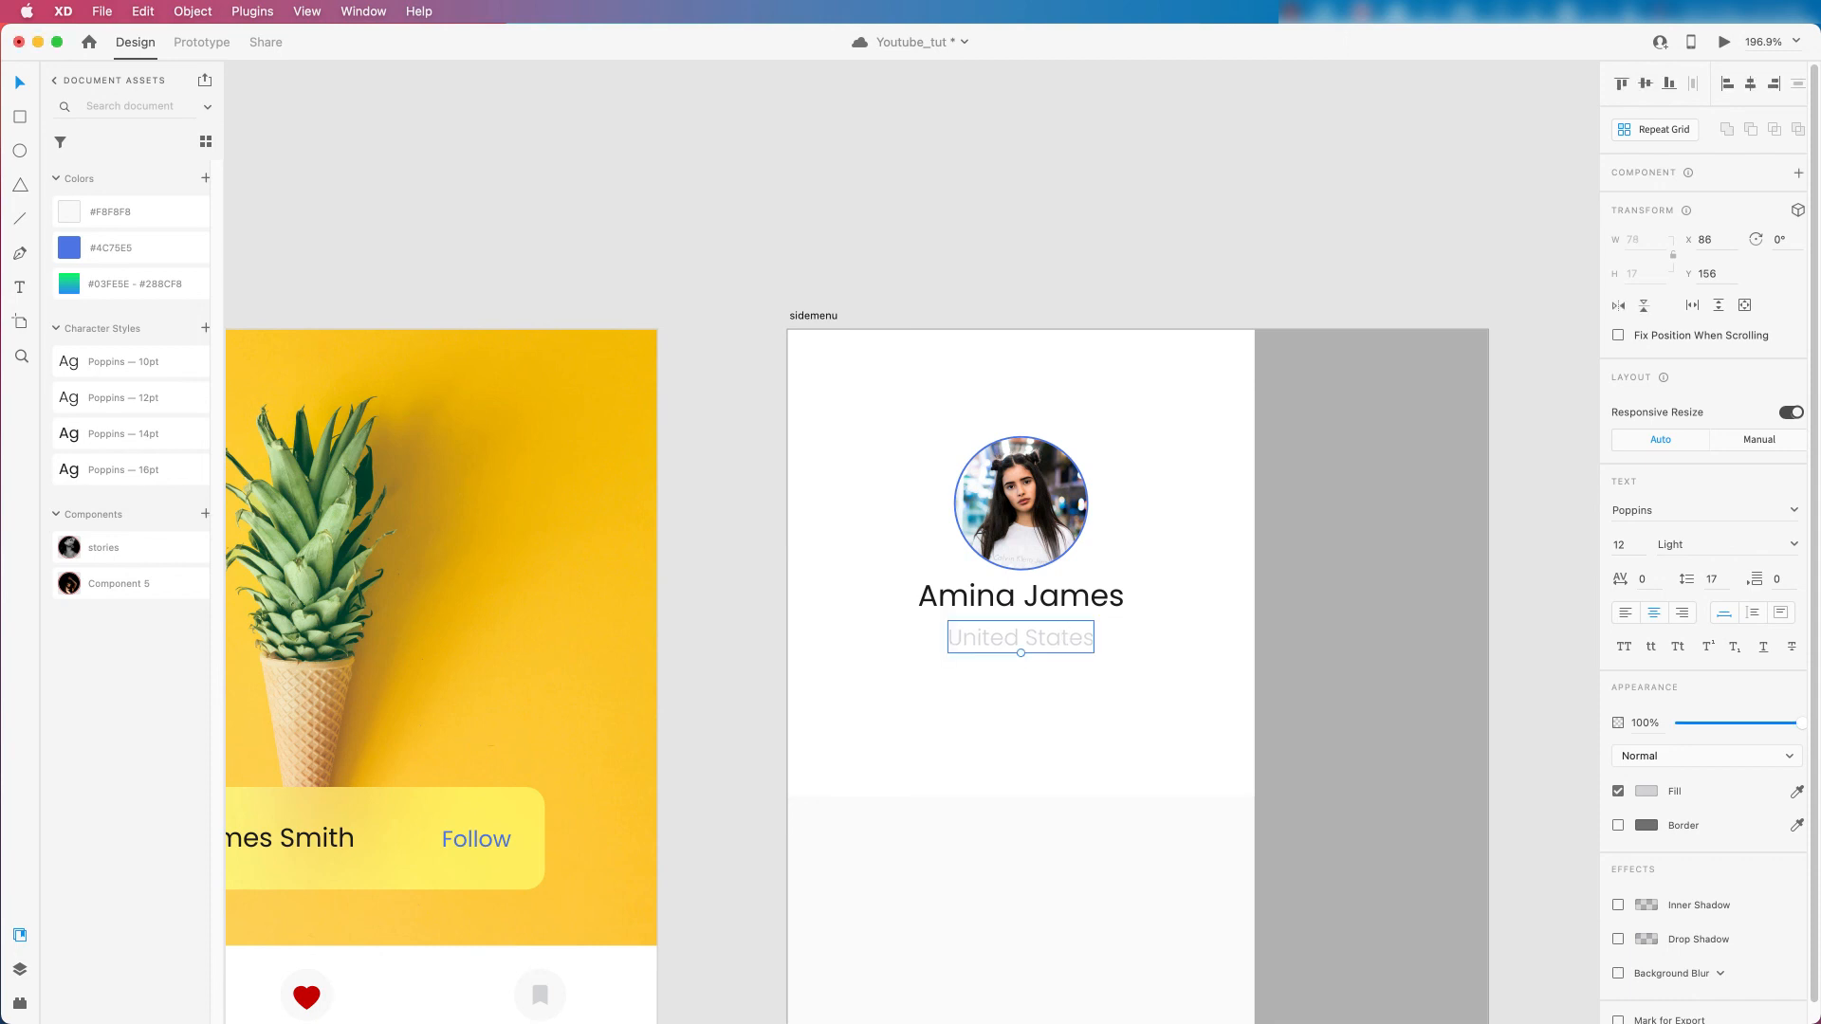
pyautogui.scroll(3, 1015, 611)
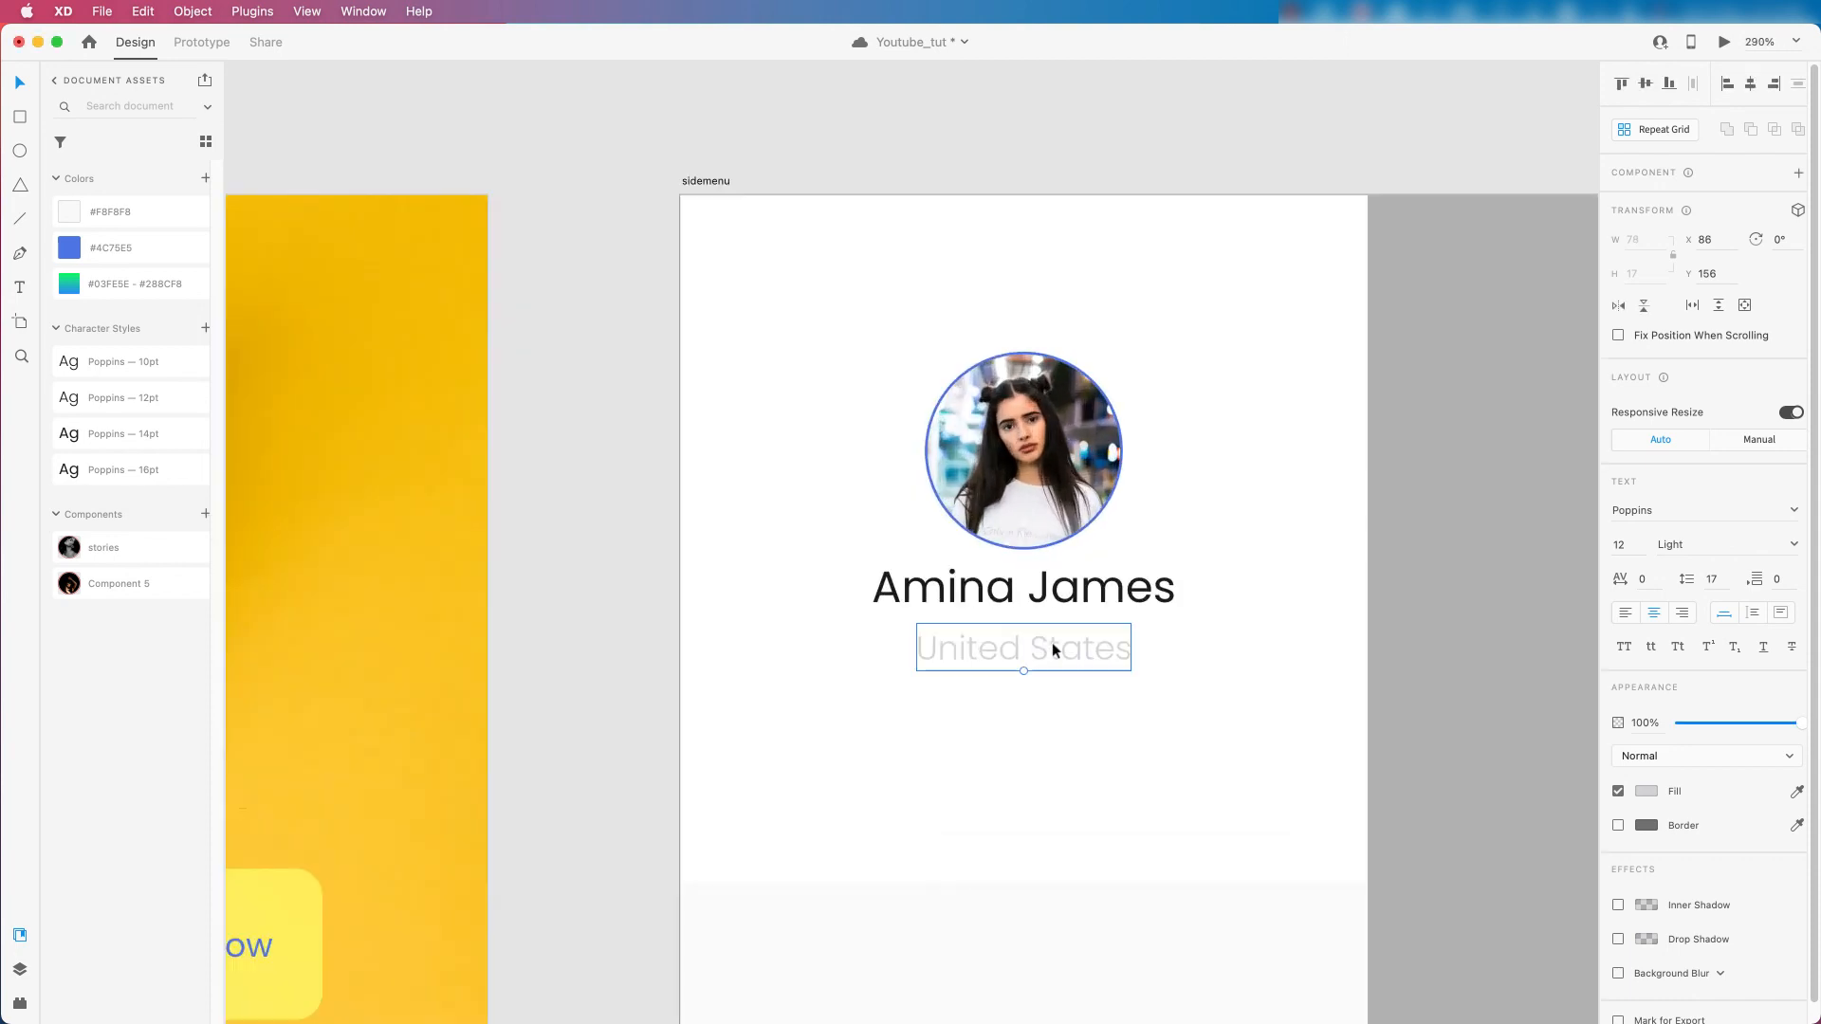
pyautogui.scroll(-3, 1034, 622)
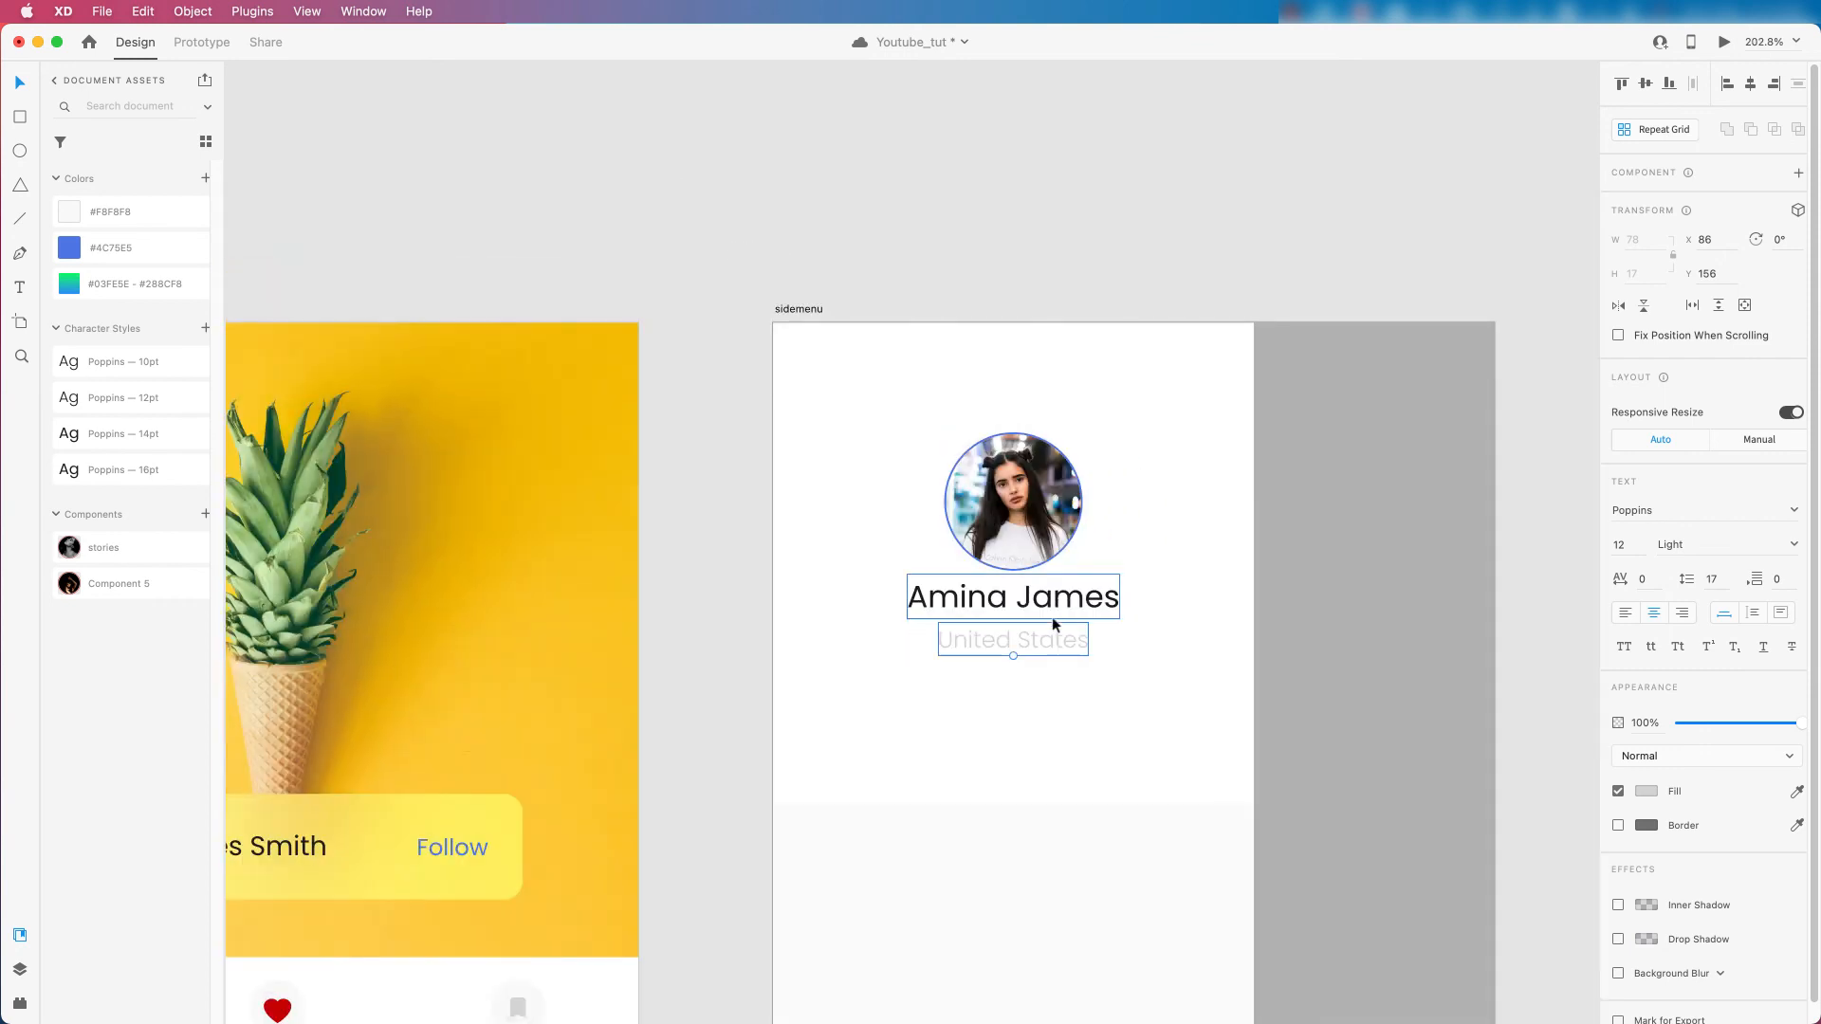
# Group the sidemenu avatar, profile name and United States text, and move the group down to Y 67.
pyautogui.moveTo(1005, 529); pyautogui.dragTo(1007, 534)
pyautogui.click(1010, 598)
pyautogui.click(1041, 643)
pyautogui.moveTo(1039, 637); pyautogui.dragTo(1039, 637)
pyautogui.keyDown('shift'); pyautogui.click(1041, 610); pyautogui.keyUp('shift')
pyautogui.keyDown('shift'); pyautogui.click(1034, 537); pyautogui.keyUp('shift')
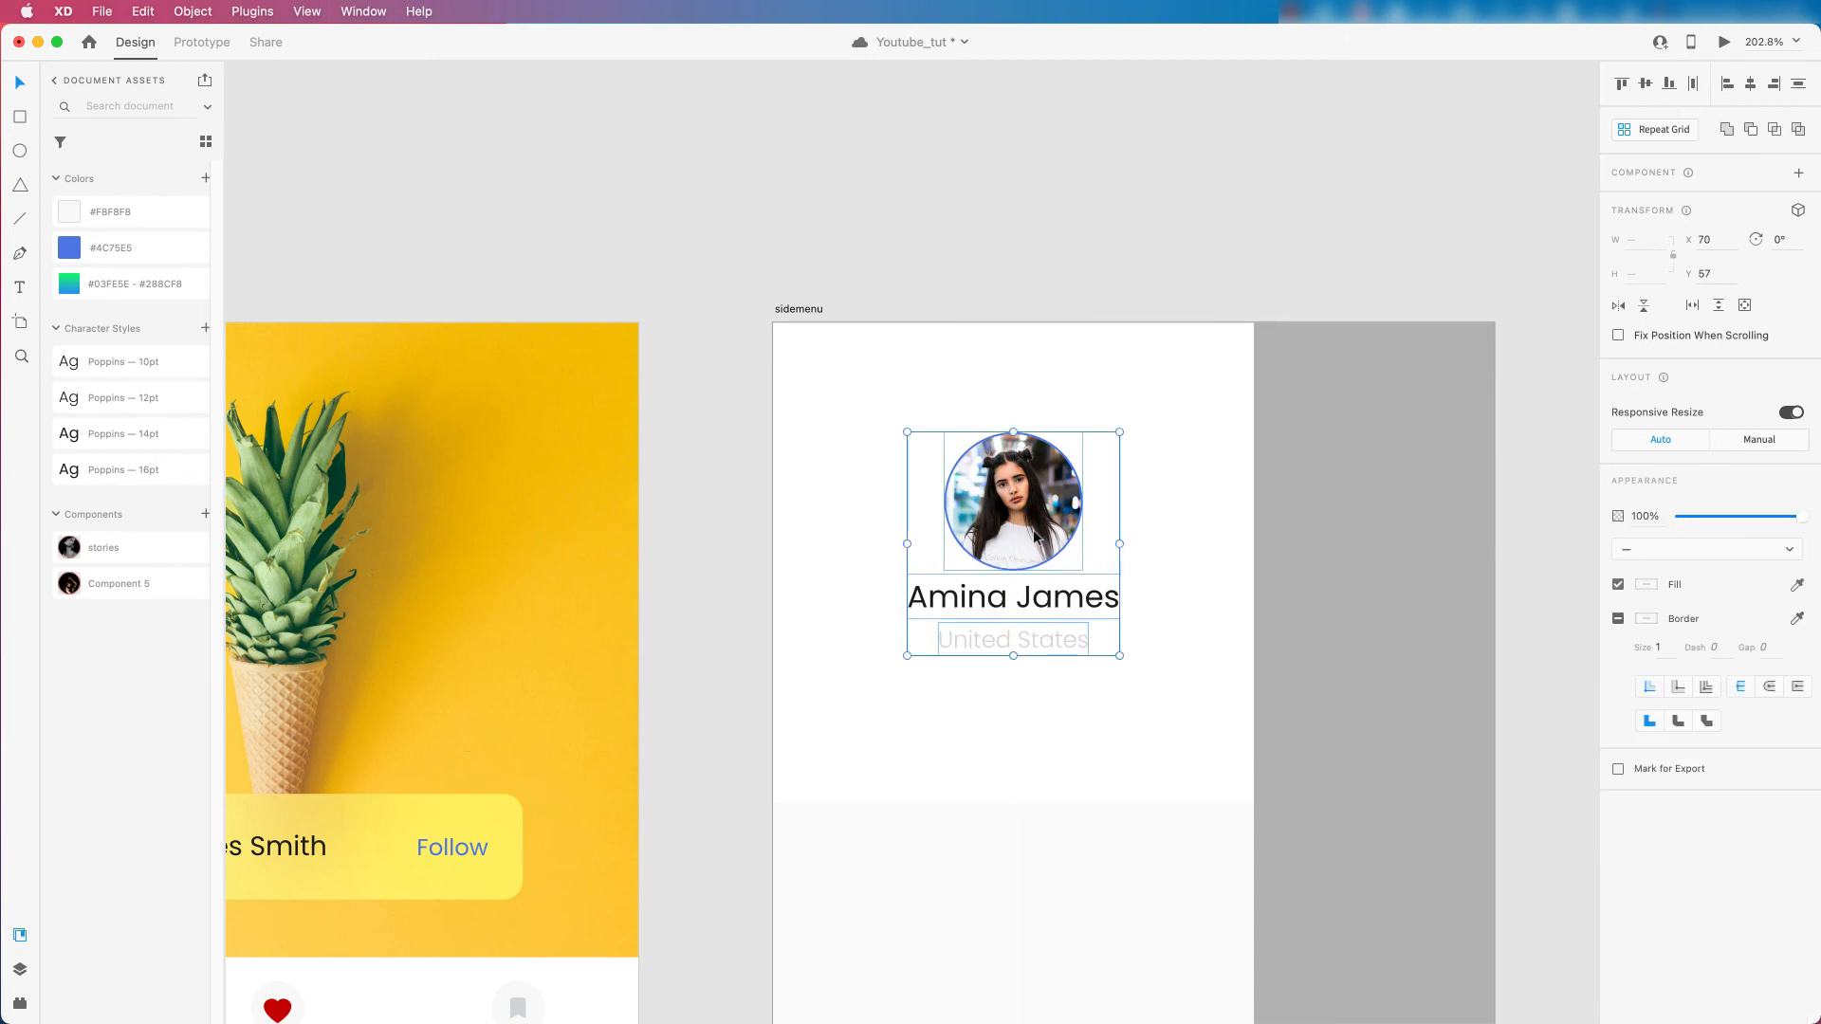
pyautogui.press('super+g')
pyautogui.moveTo(1030, 542); pyautogui.dragTo(1025, 557)
pyautogui.scroll(5, 982, 567)
pyautogui.scroll(-10, 982, 566)
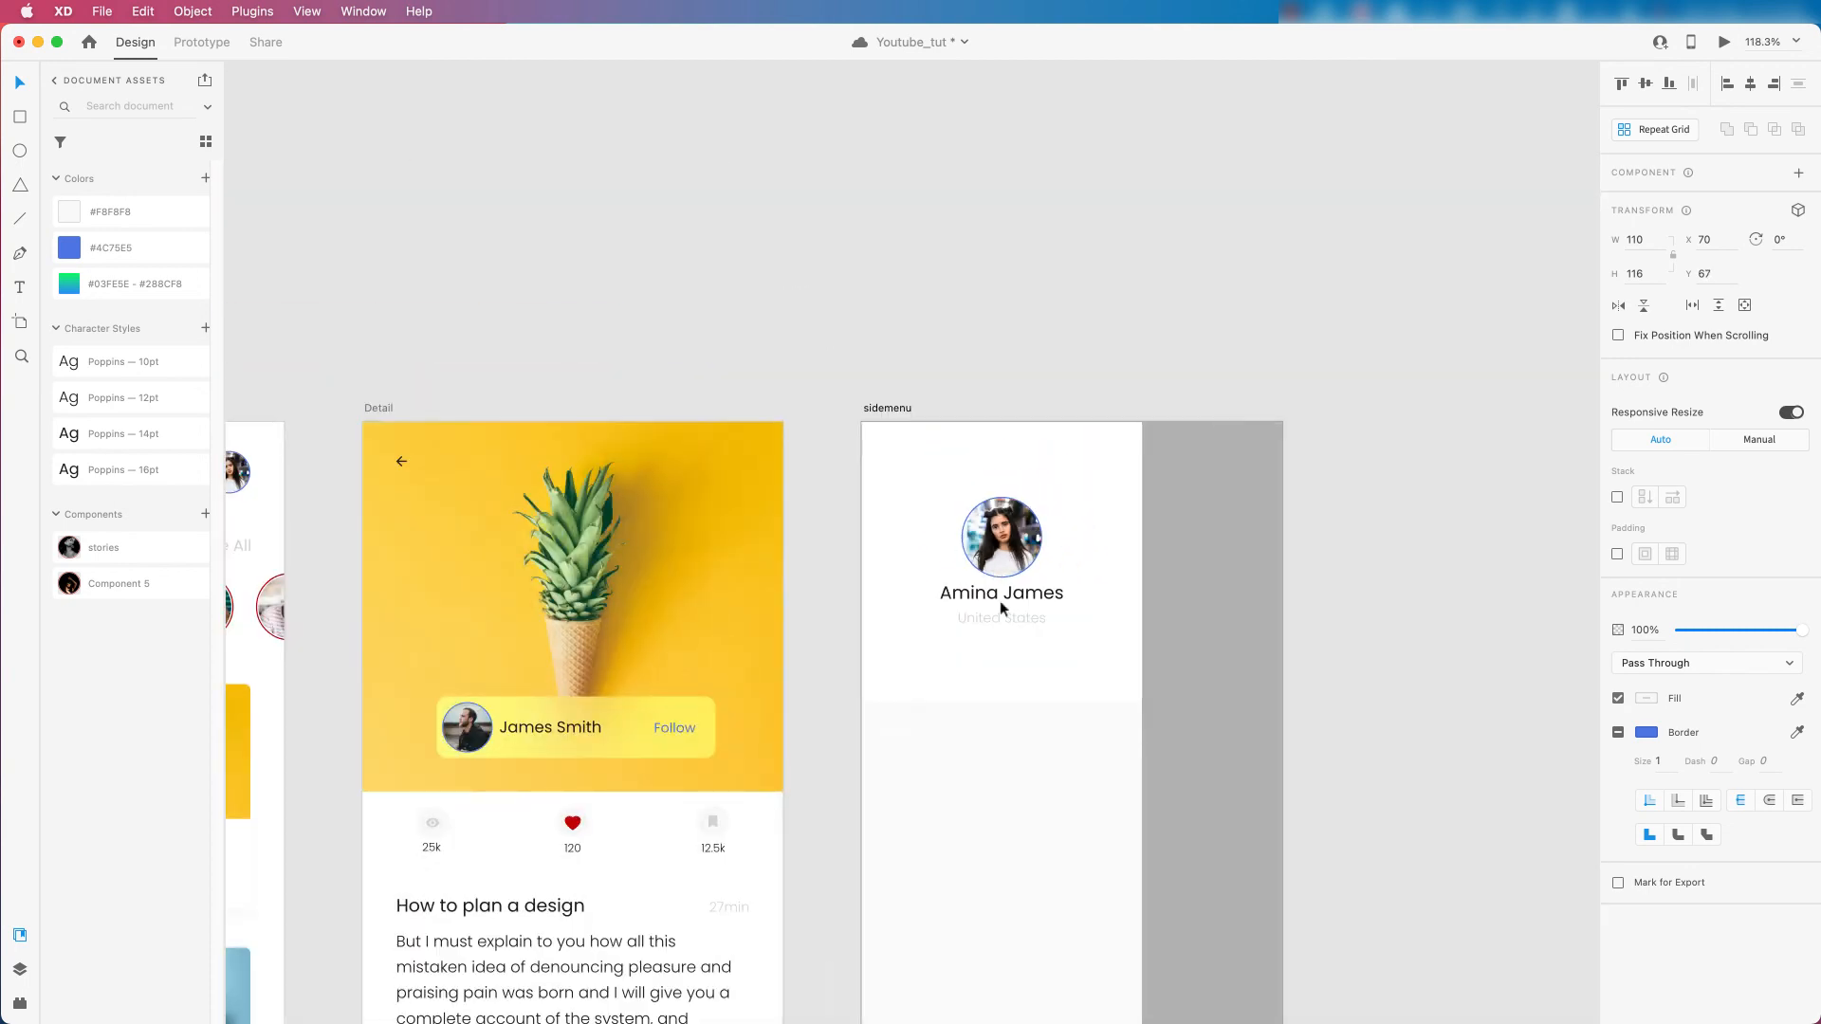
# Copy the profile name text from the header group and show the vertical guides on the artboards.
pyautogui.doubleClick(998, 596)
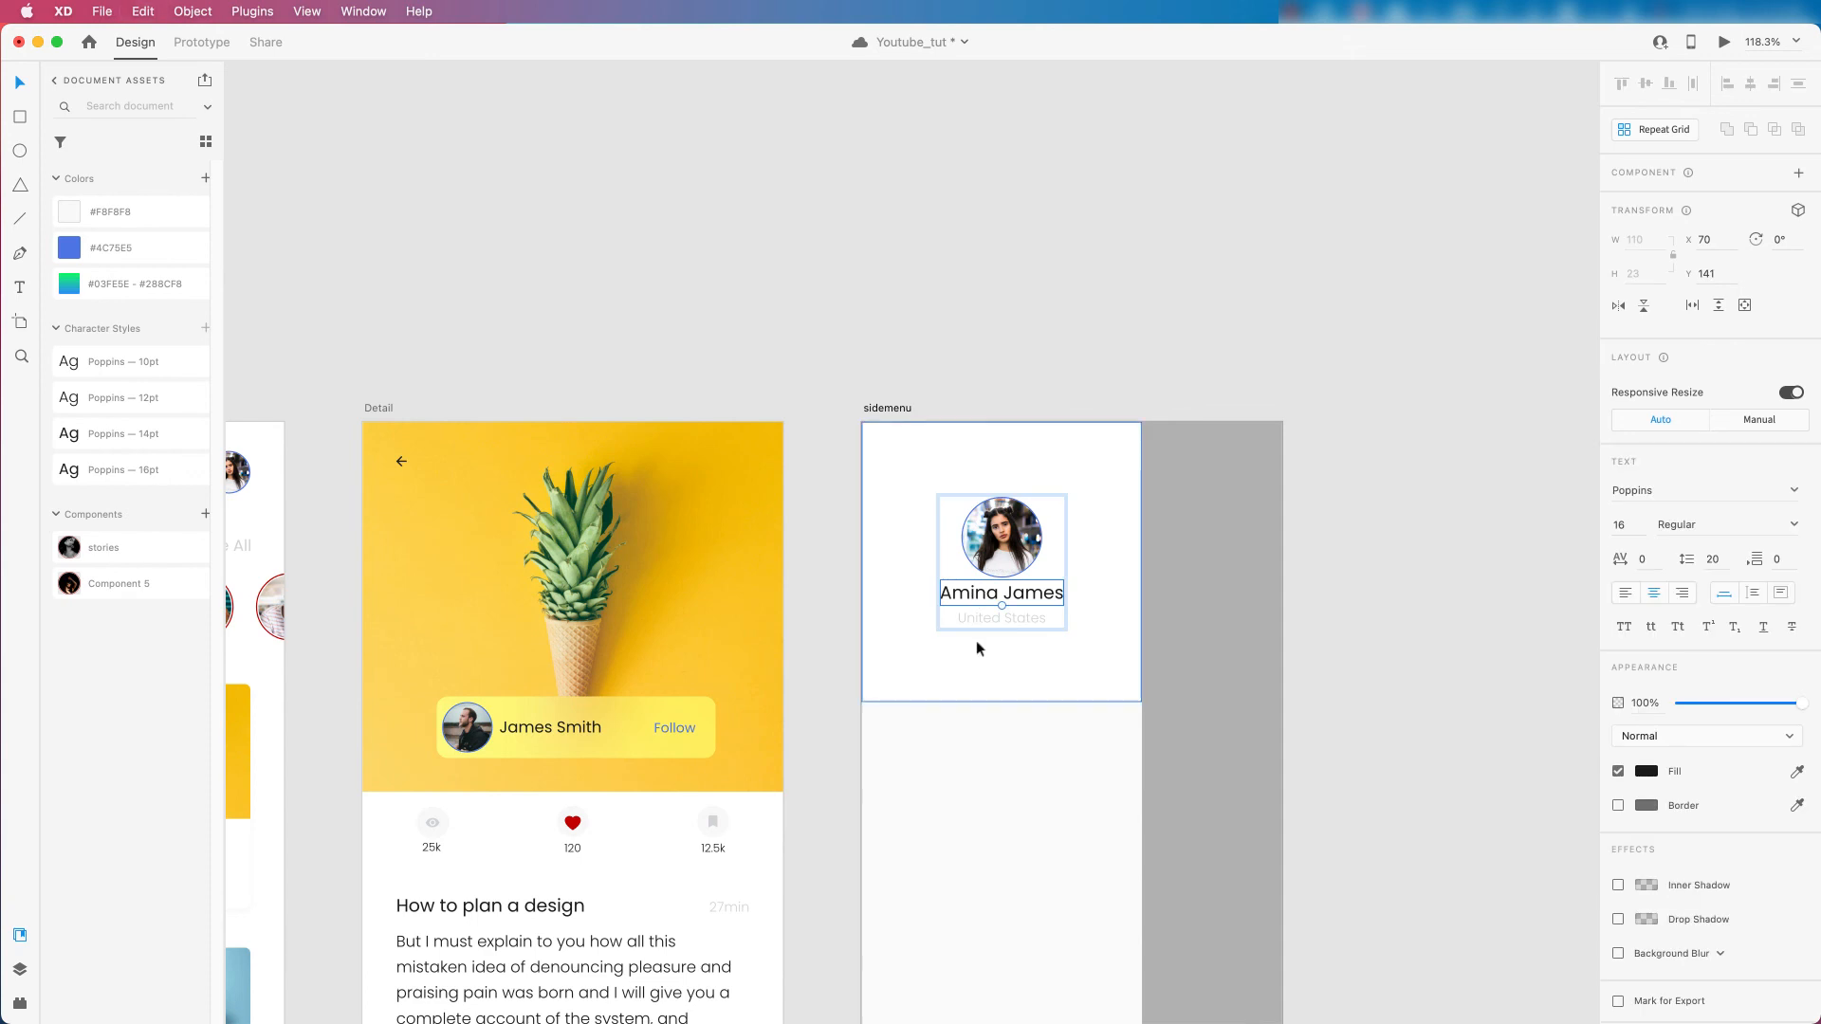
pyautogui.scroll(-5, 977, 640)
pyautogui.scroll(-3, 996, 621)
pyautogui.click(1015, 613)
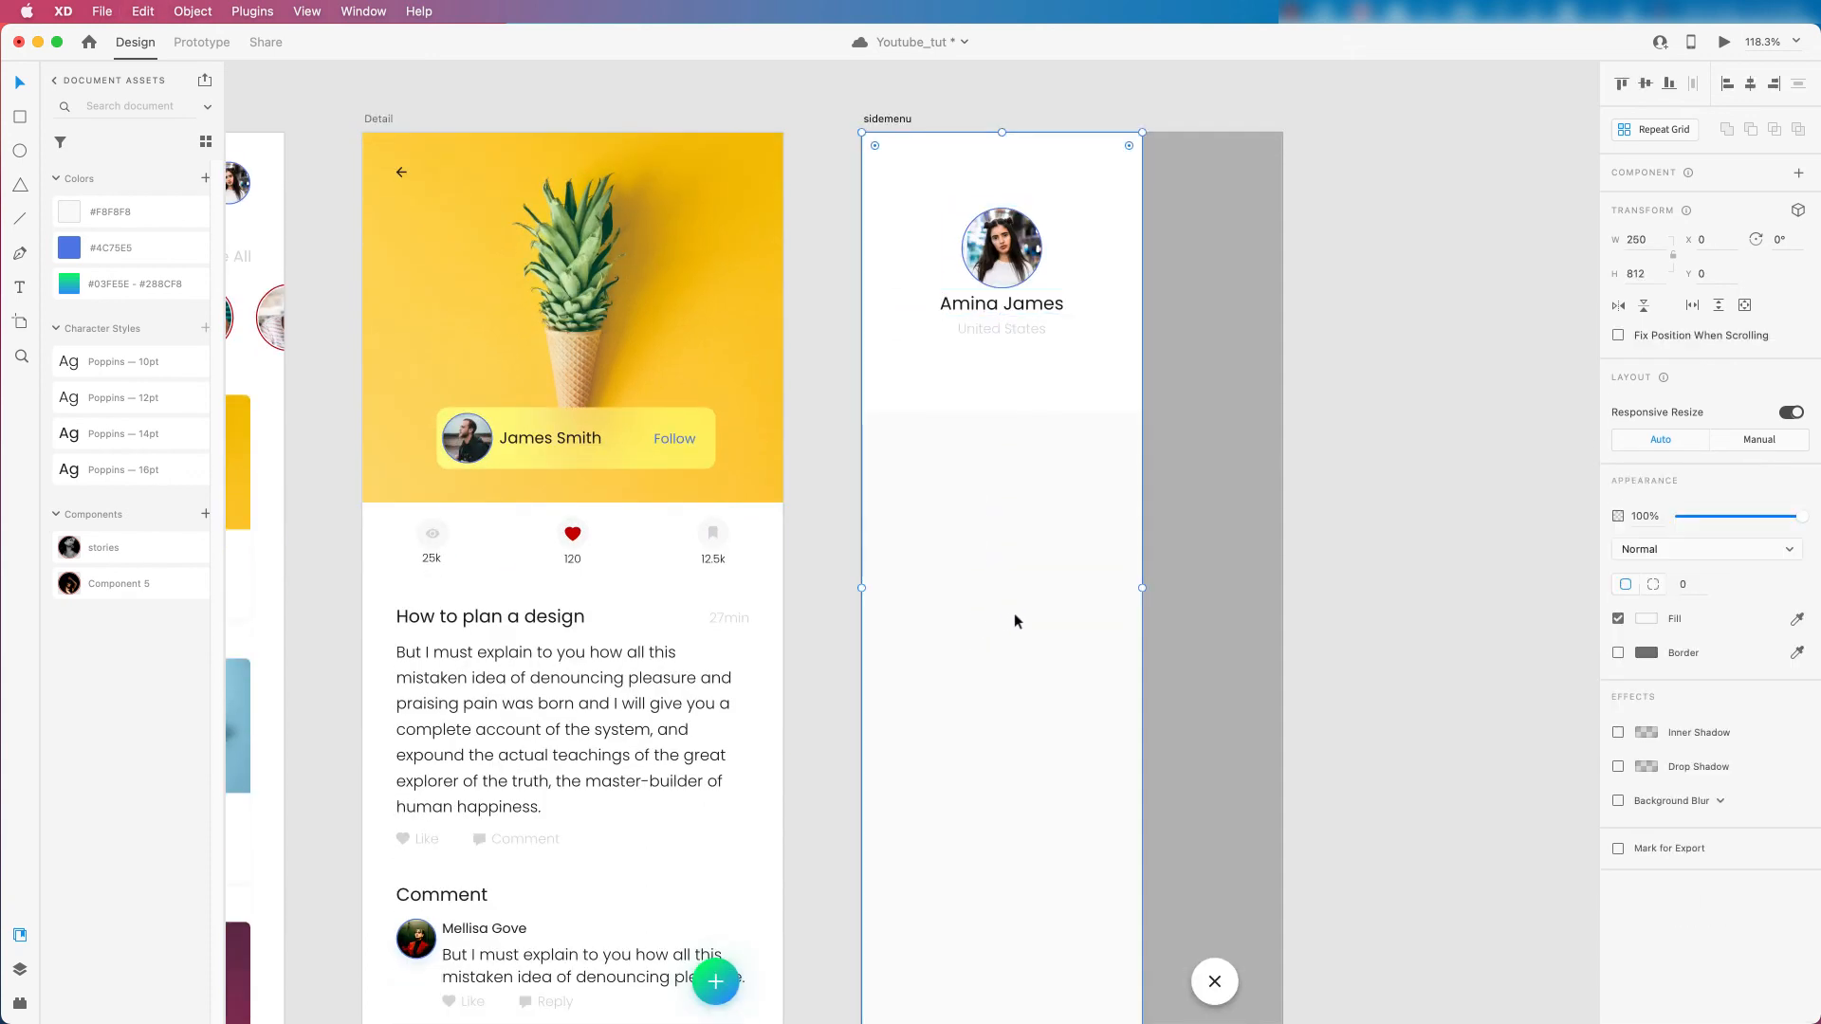
pyautogui.press('super+shift+apostrophe')
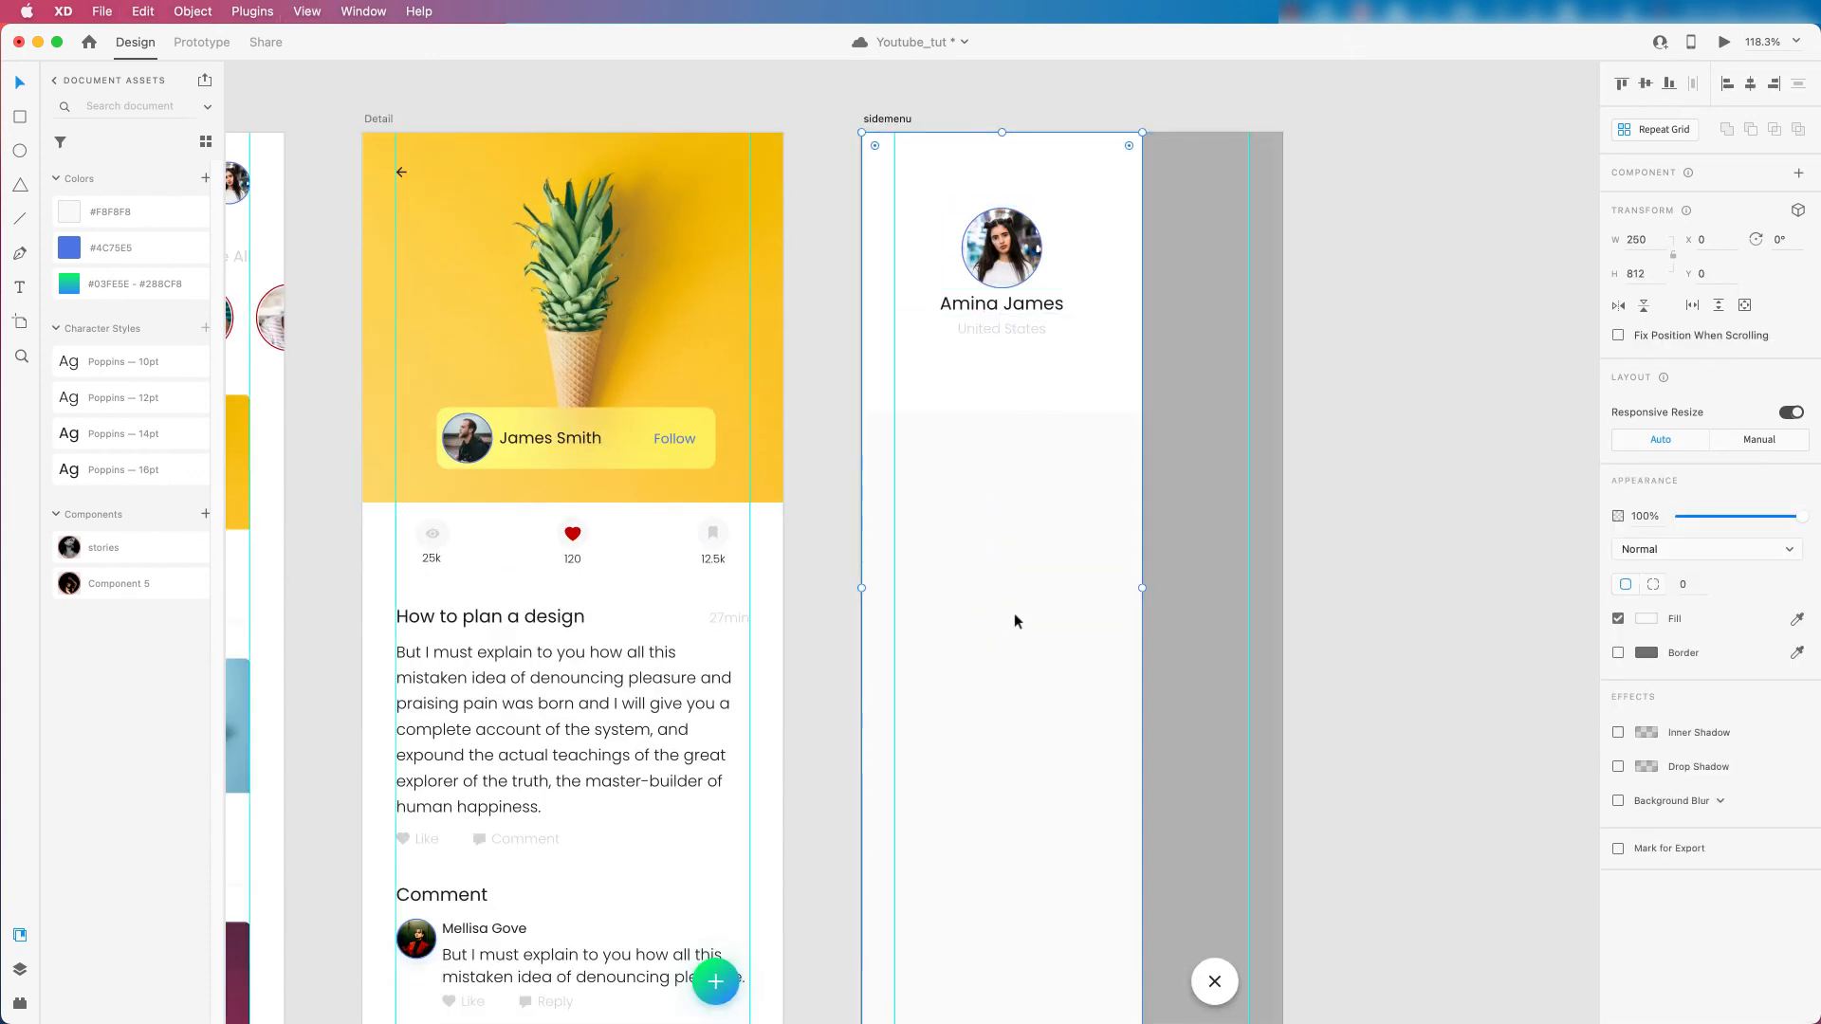
pyautogui.scroll(2, 1020, 607)
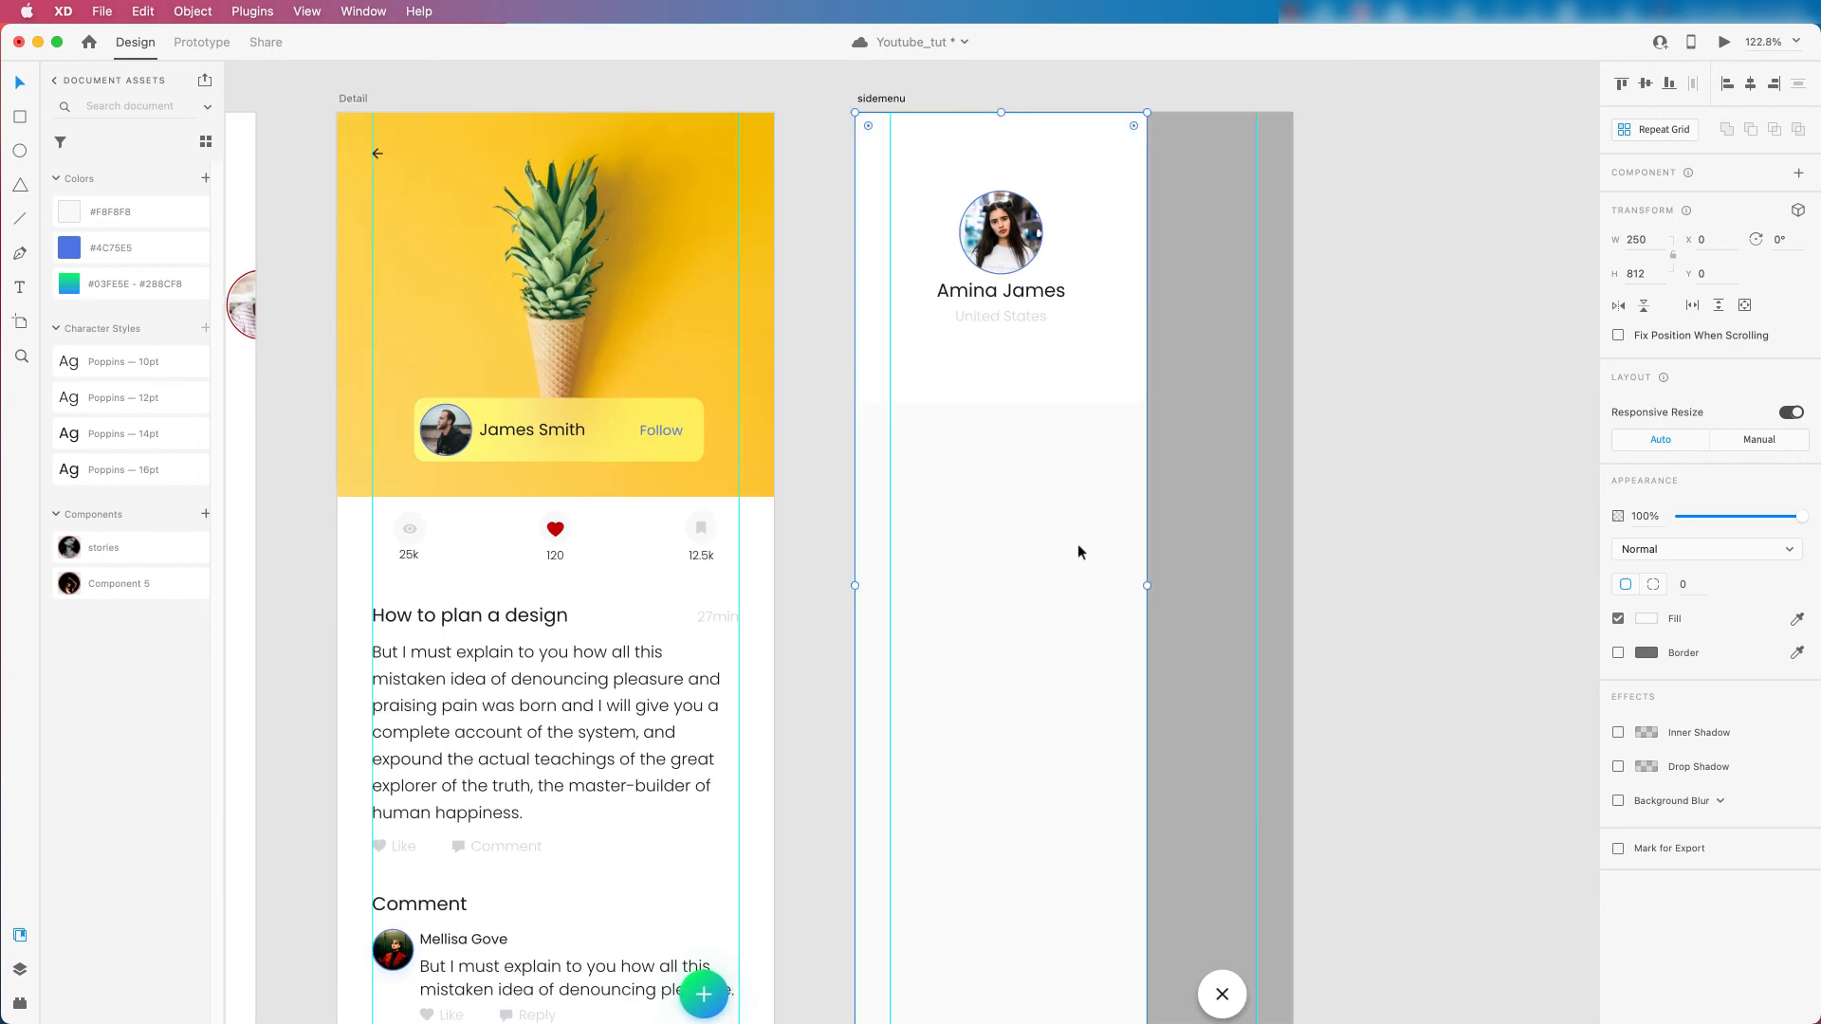
pyautogui.hscroll(2, 1185, 612)
pyautogui.scroll(2, 912, 544)
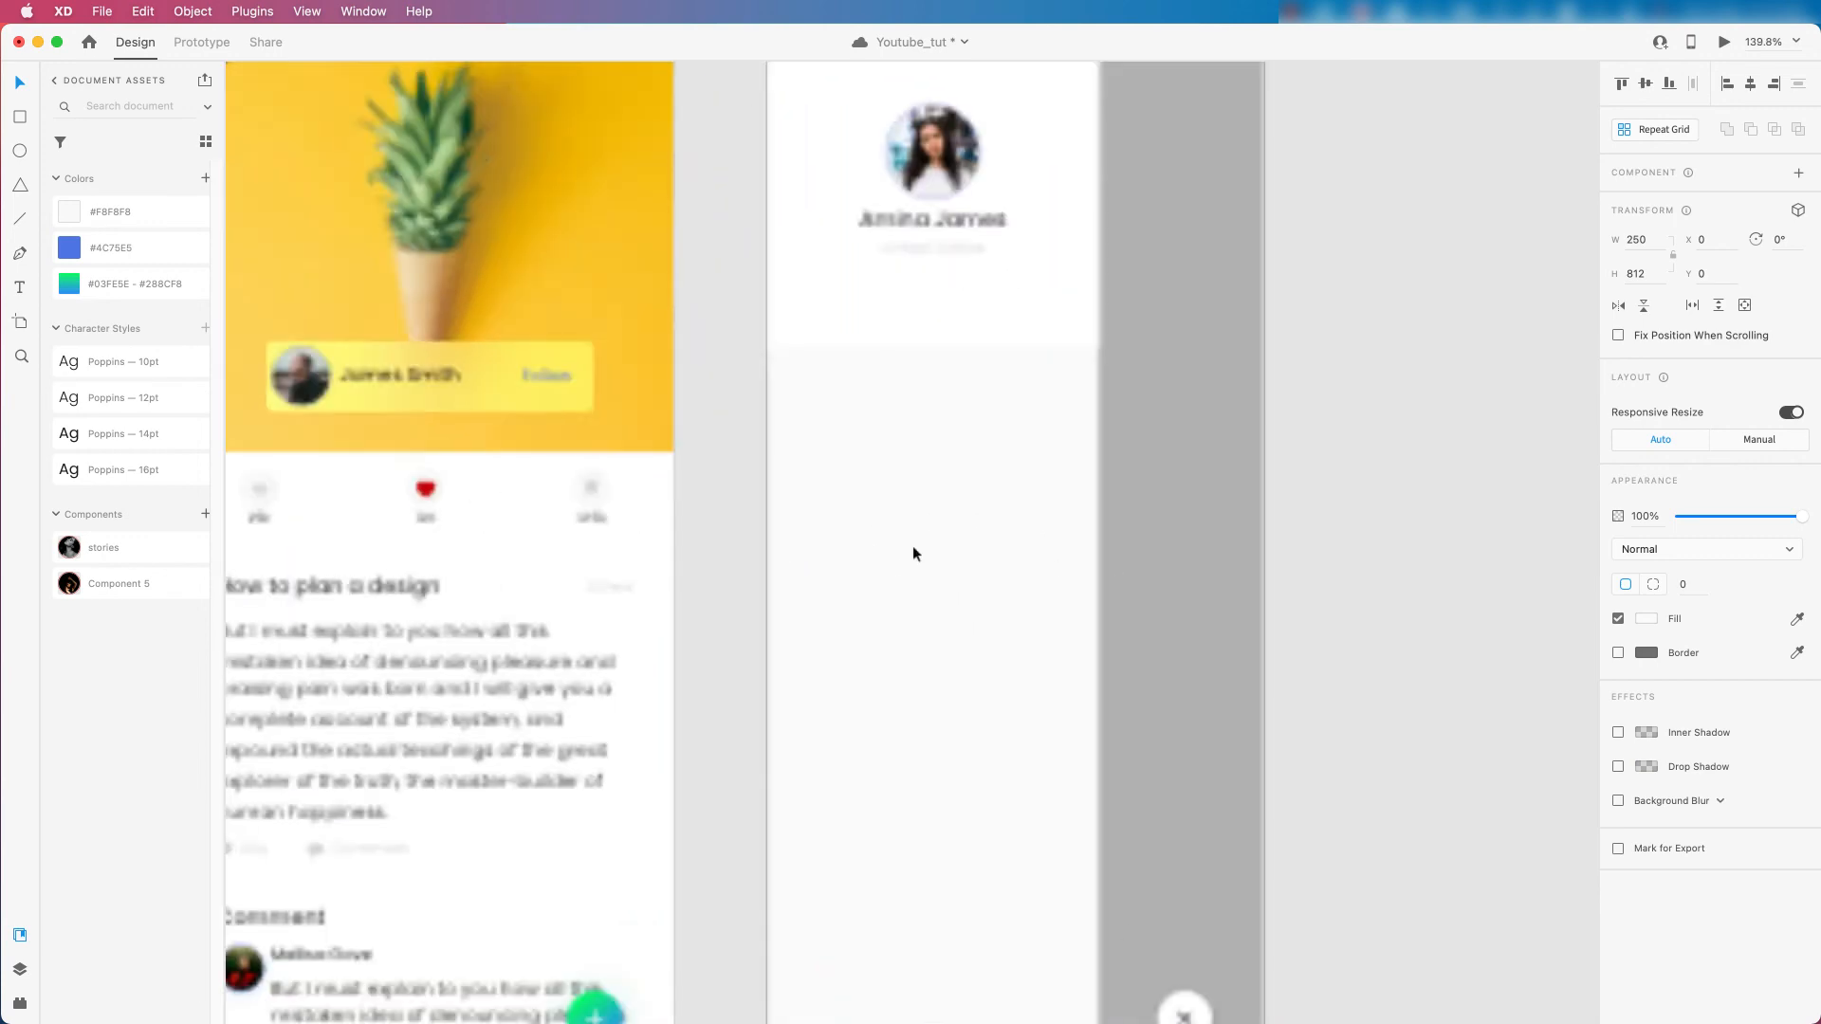
# Place the copied profile name in the off-white panel at X 30, Y 312 and left-align its text.
pyautogui.press('Tab')
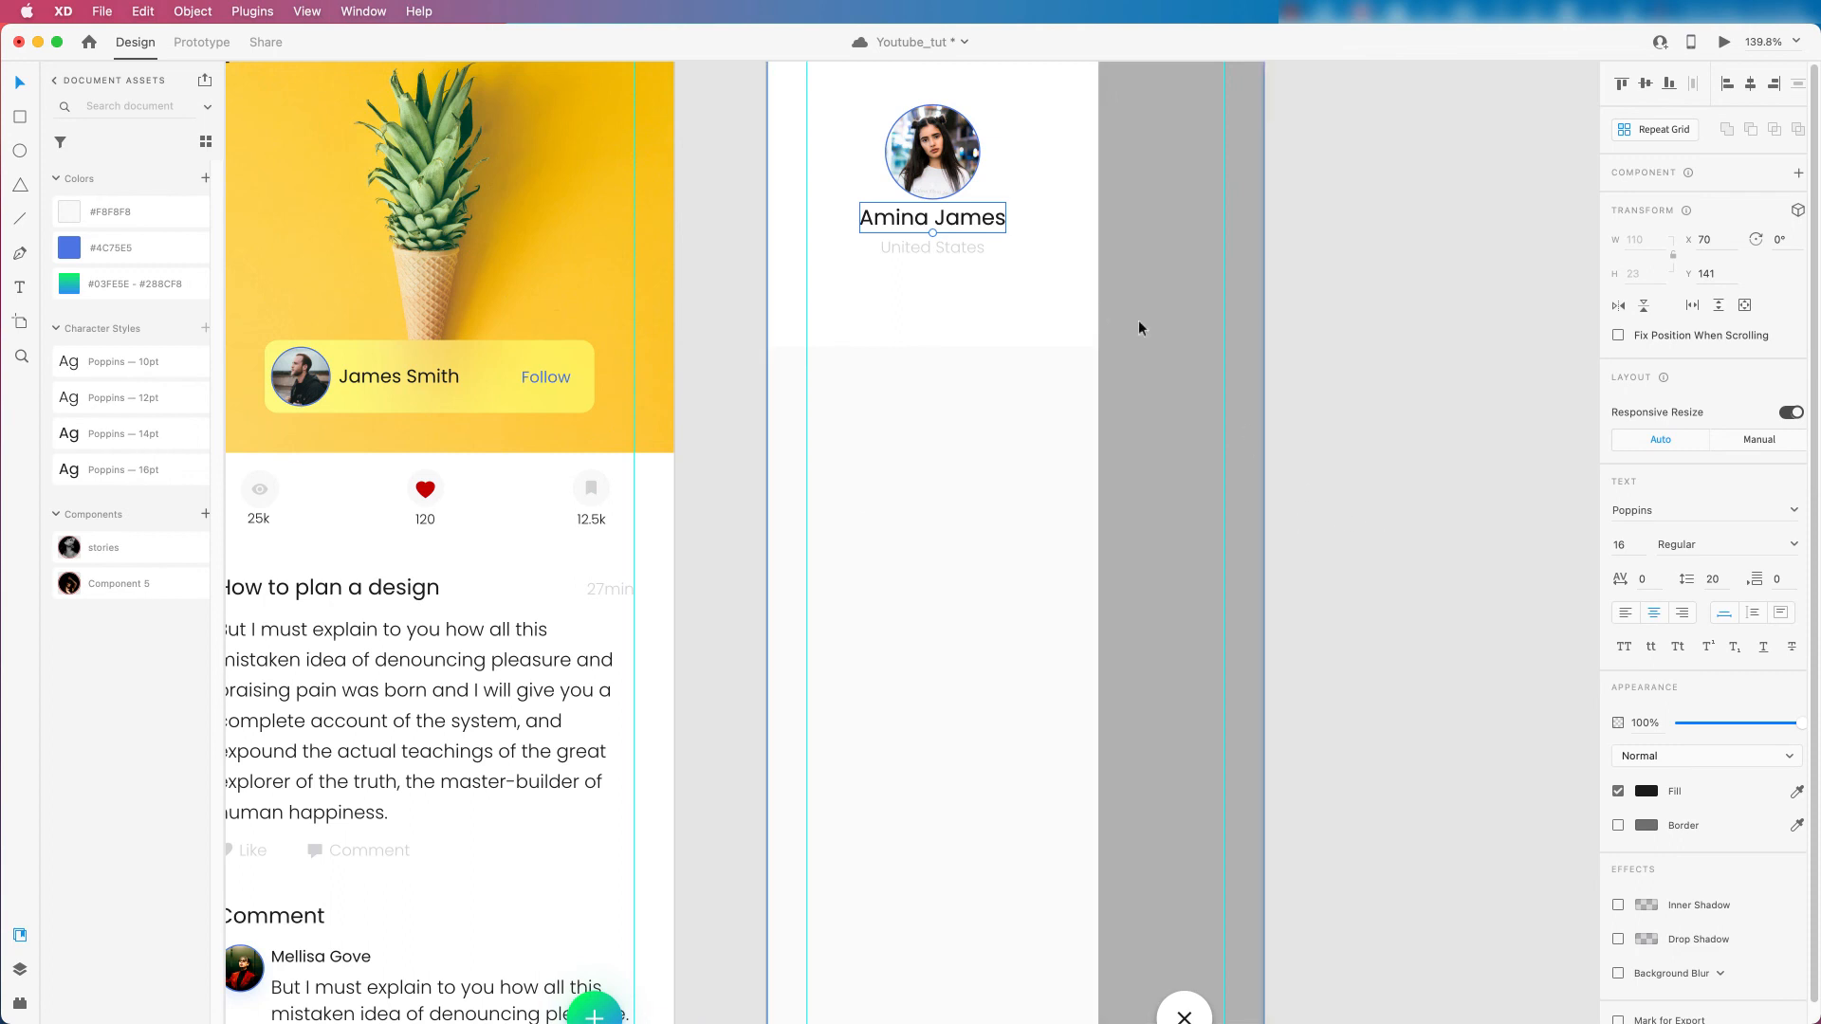
pyautogui.moveTo(950, 228); pyautogui.dragTo(901, 445)
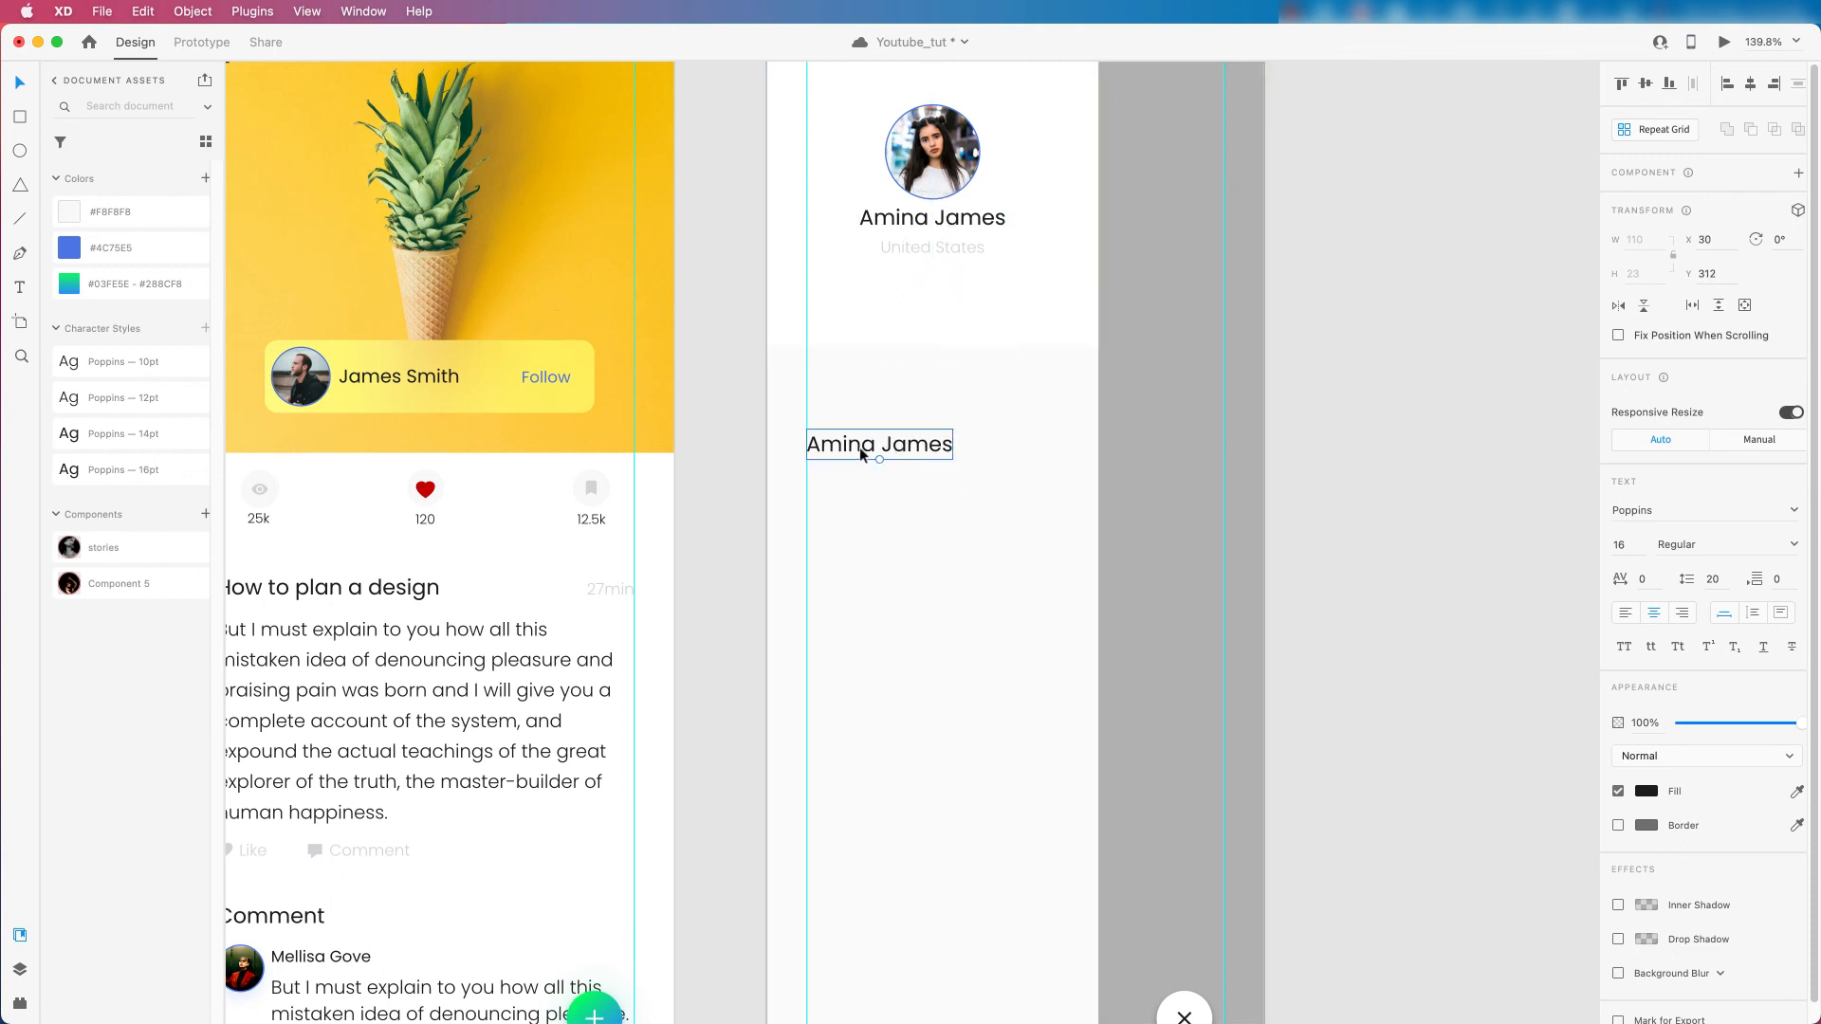
pyautogui.click(1624, 613)
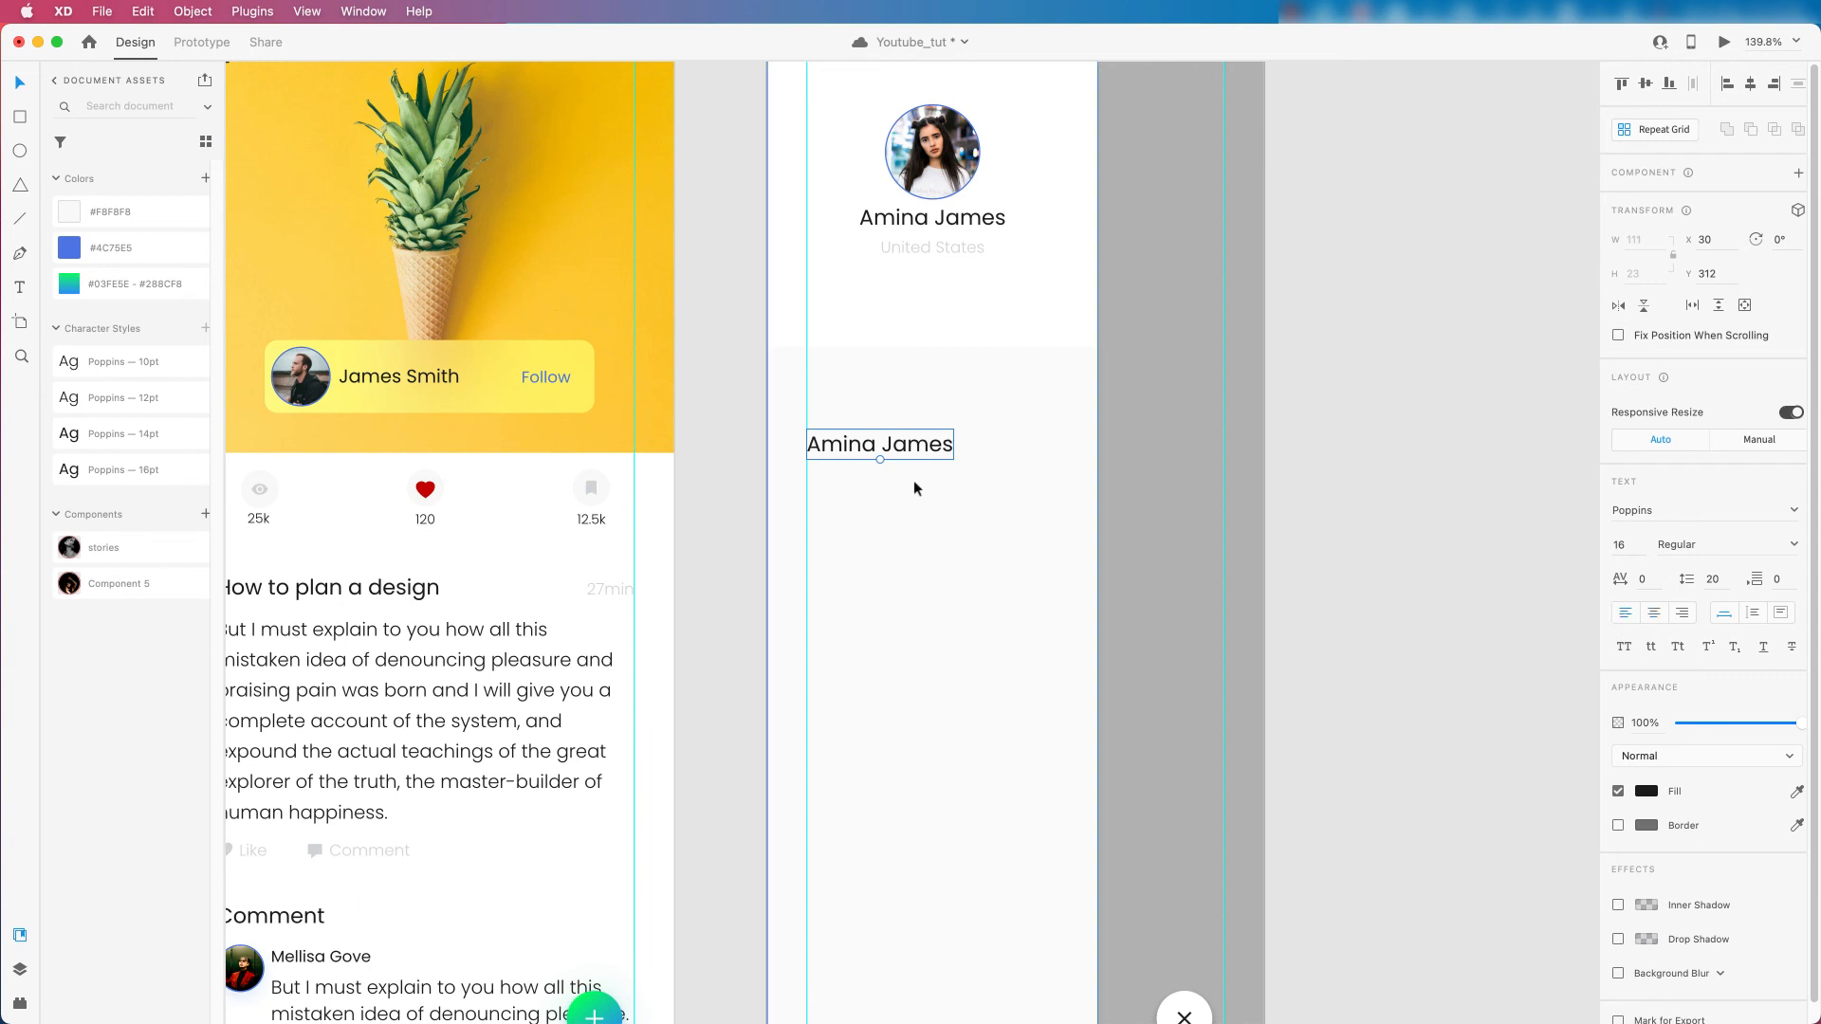
# Replace the copied name in the off-white panel with "Profile".
pyautogui.doubleClick(923, 453)
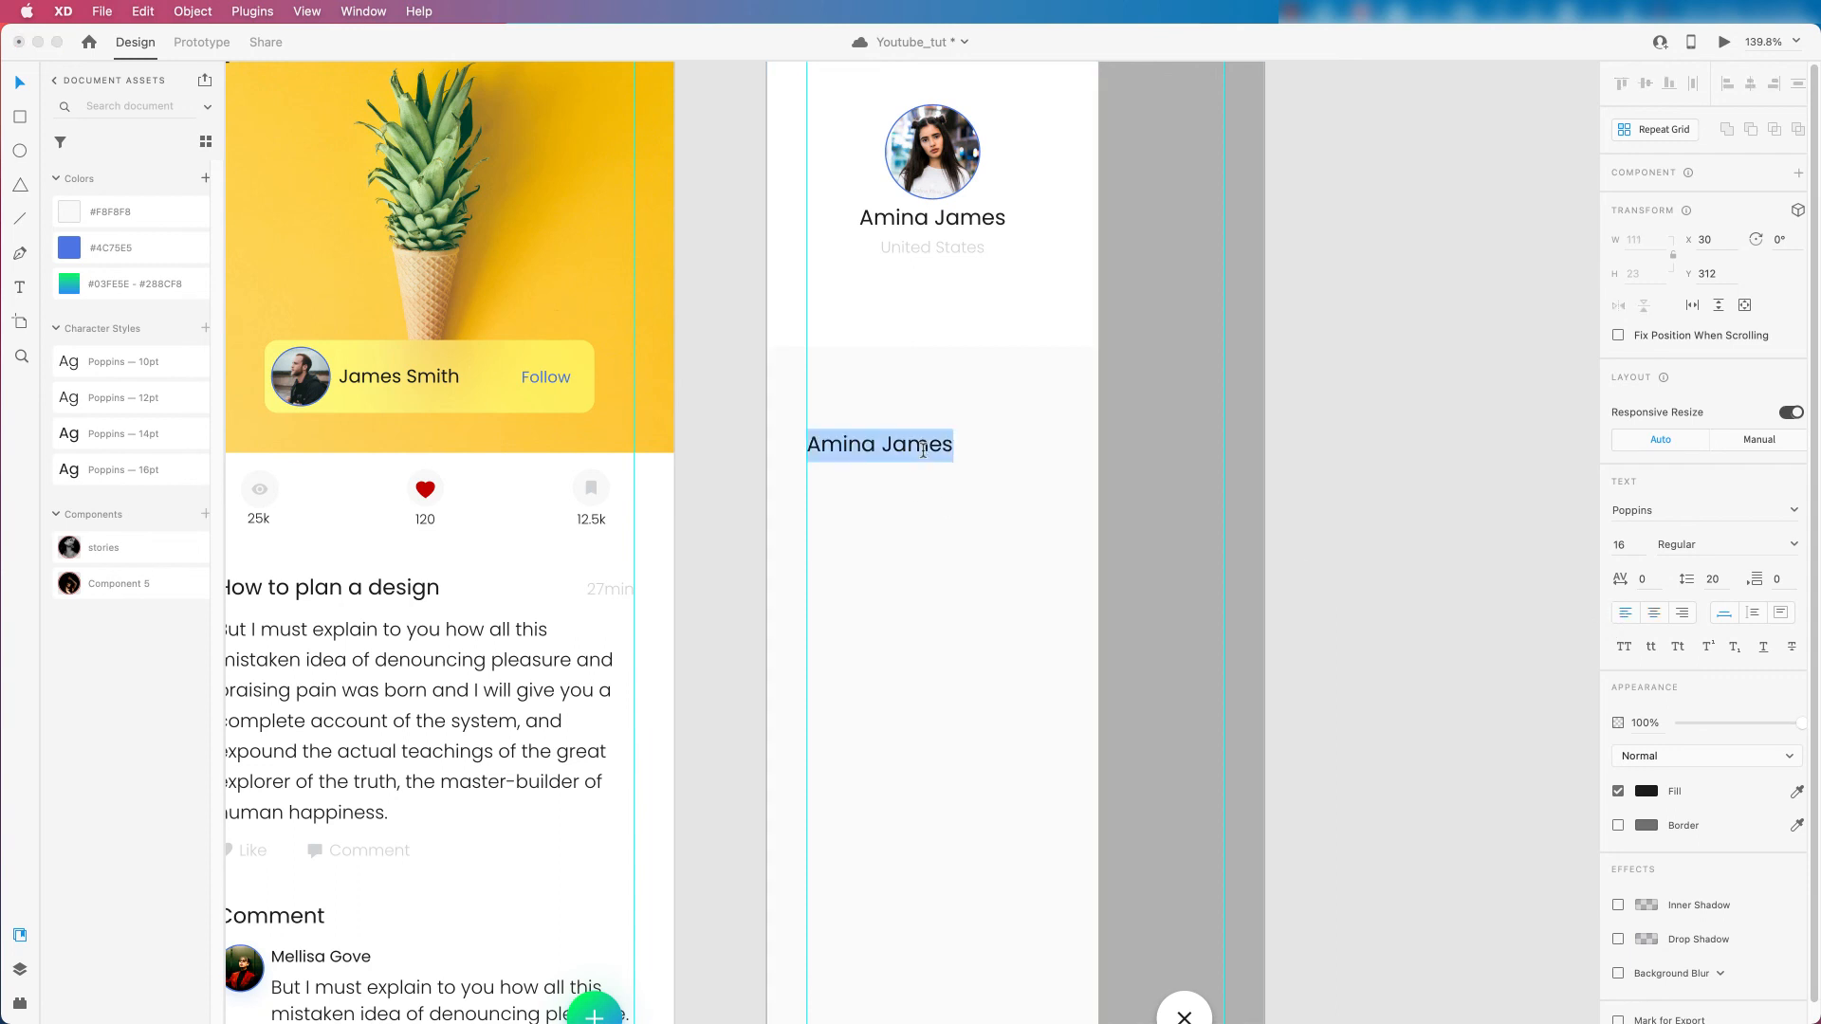
pyautogui.write('Profike')
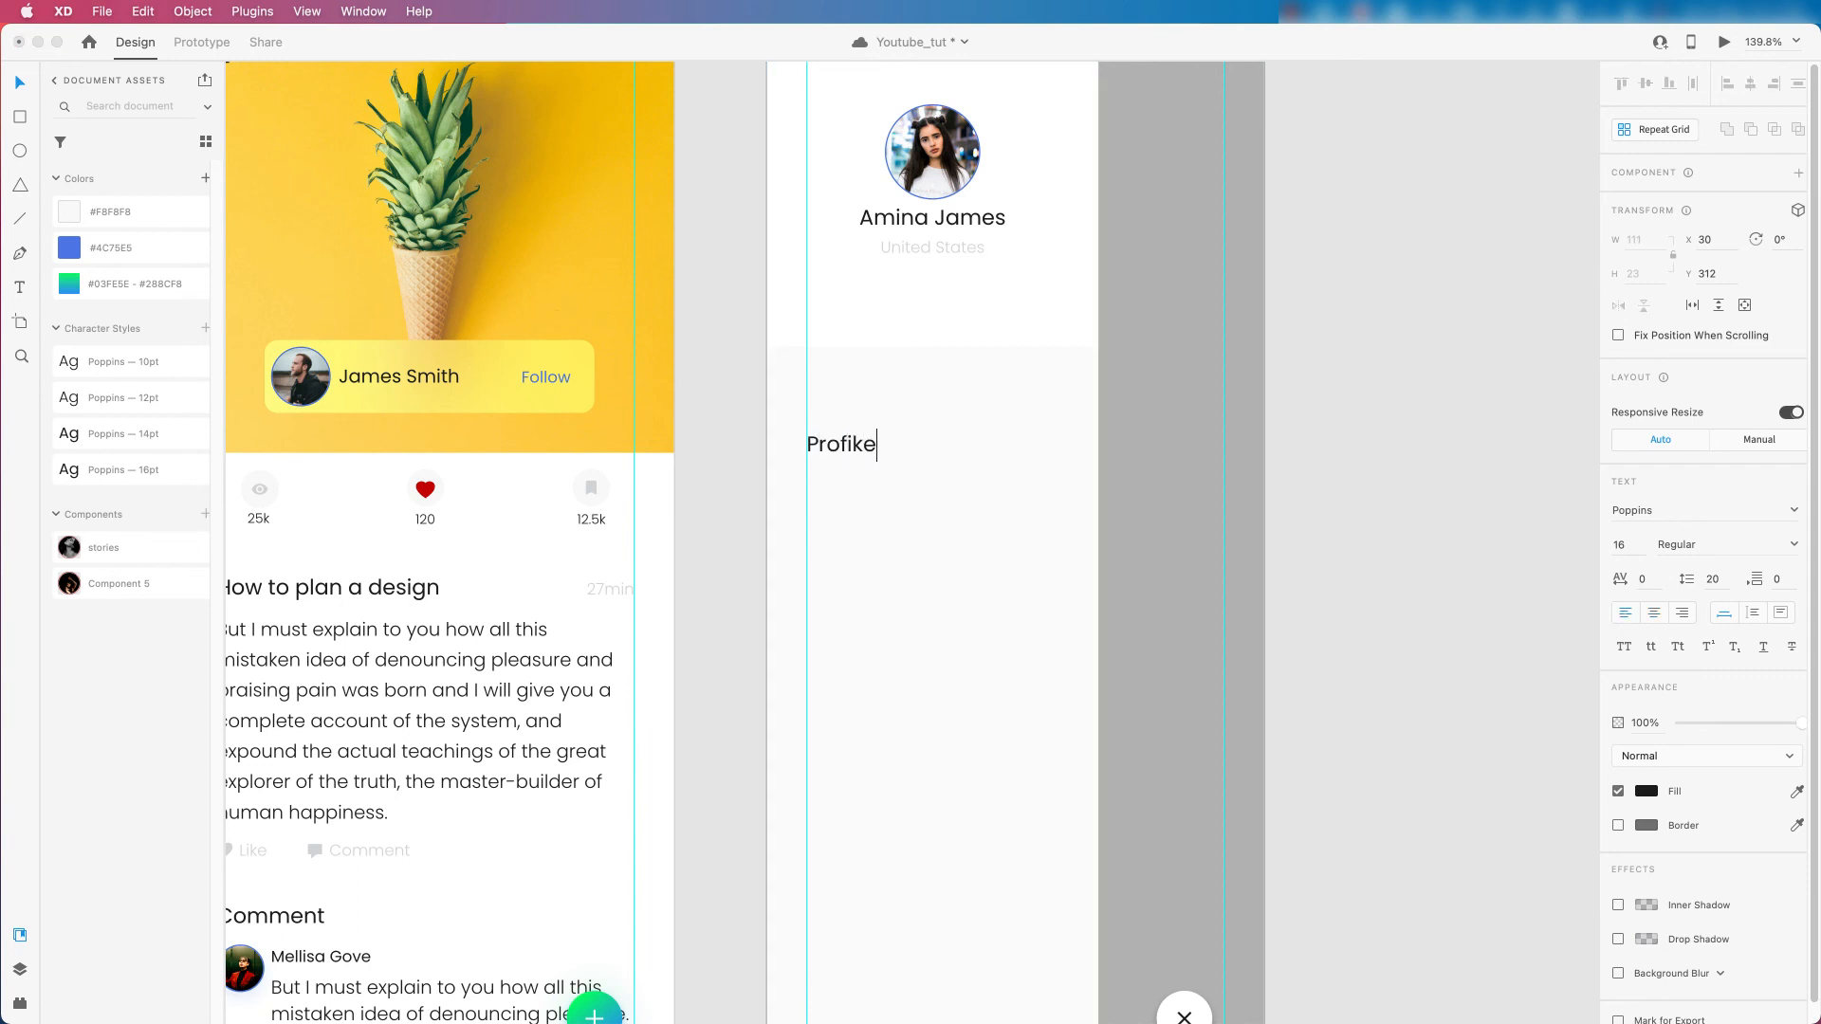
pyautogui.press('BackSpace')
pyautogui.press('BackSpace')
pyautogui.write('le')
pyautogui.press('Escape')
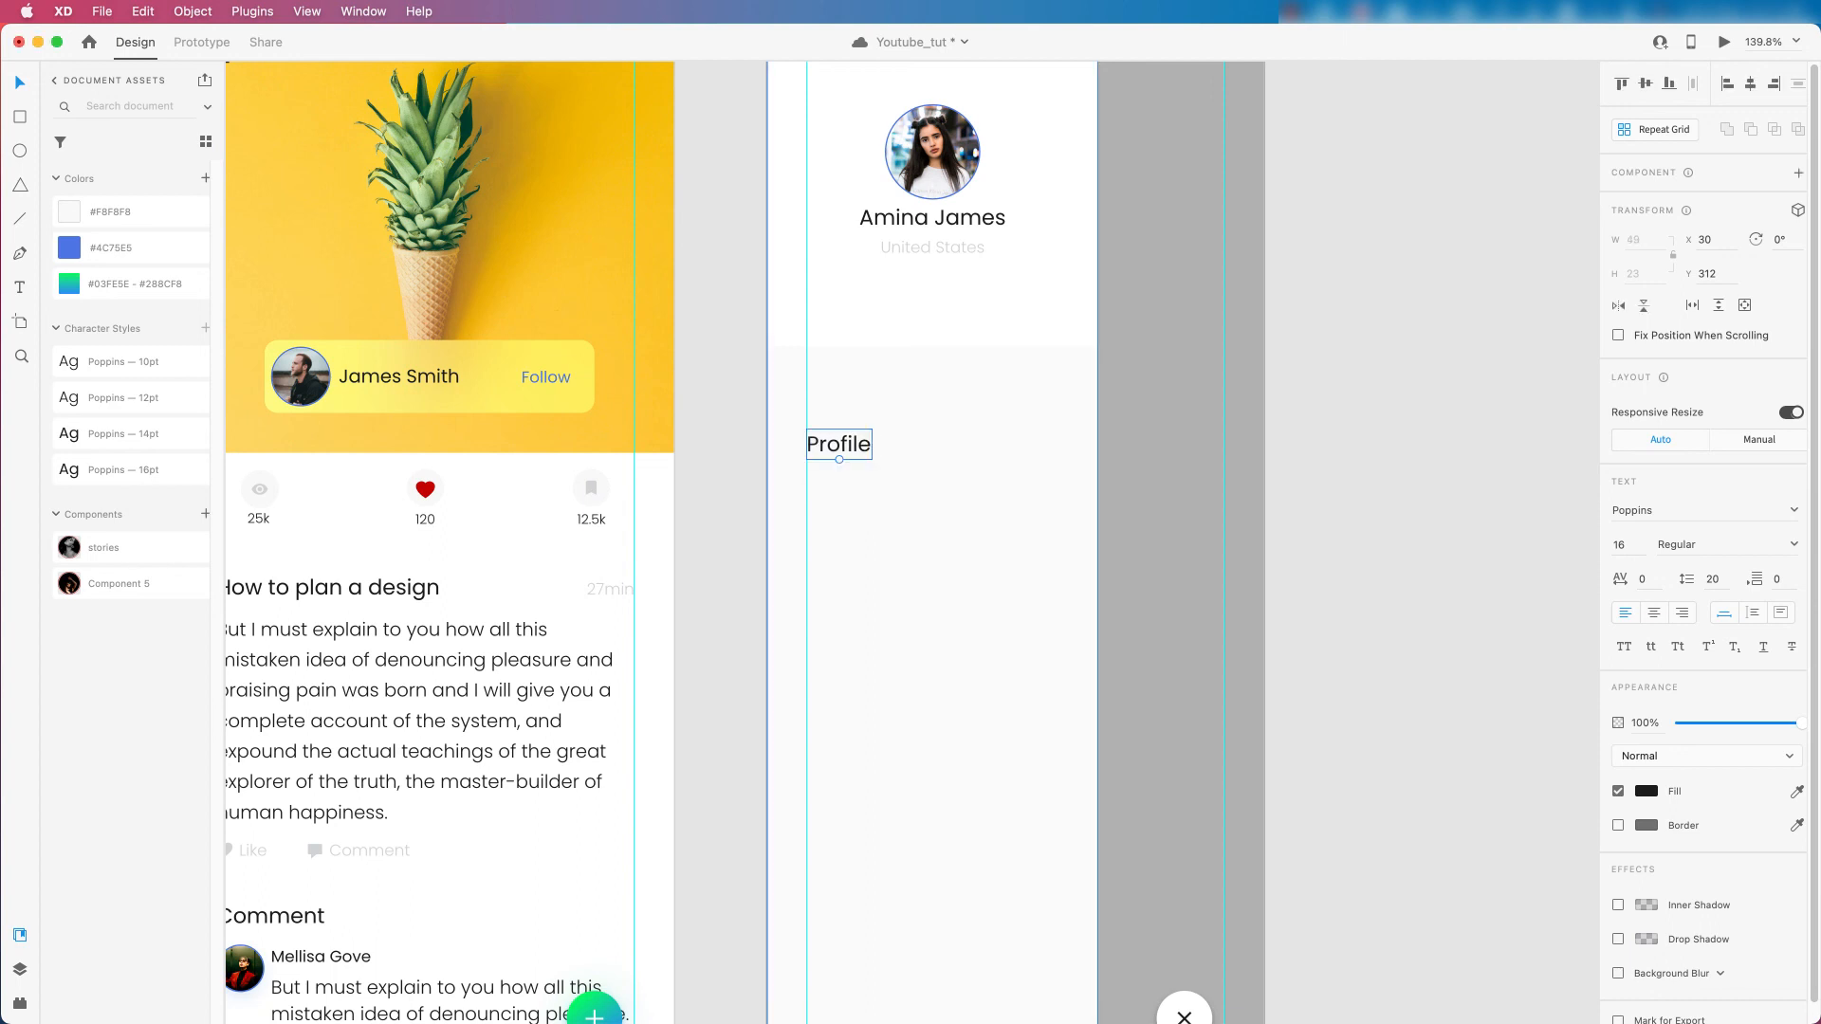
# Duplicate the Profile label directly below at Y 365 and change the copy's text to "My Posts".
pyautogui.moveTo(835, 443); pyautogui.dragTo(835, 510)
pyautogui.doubleClick(836, 517)
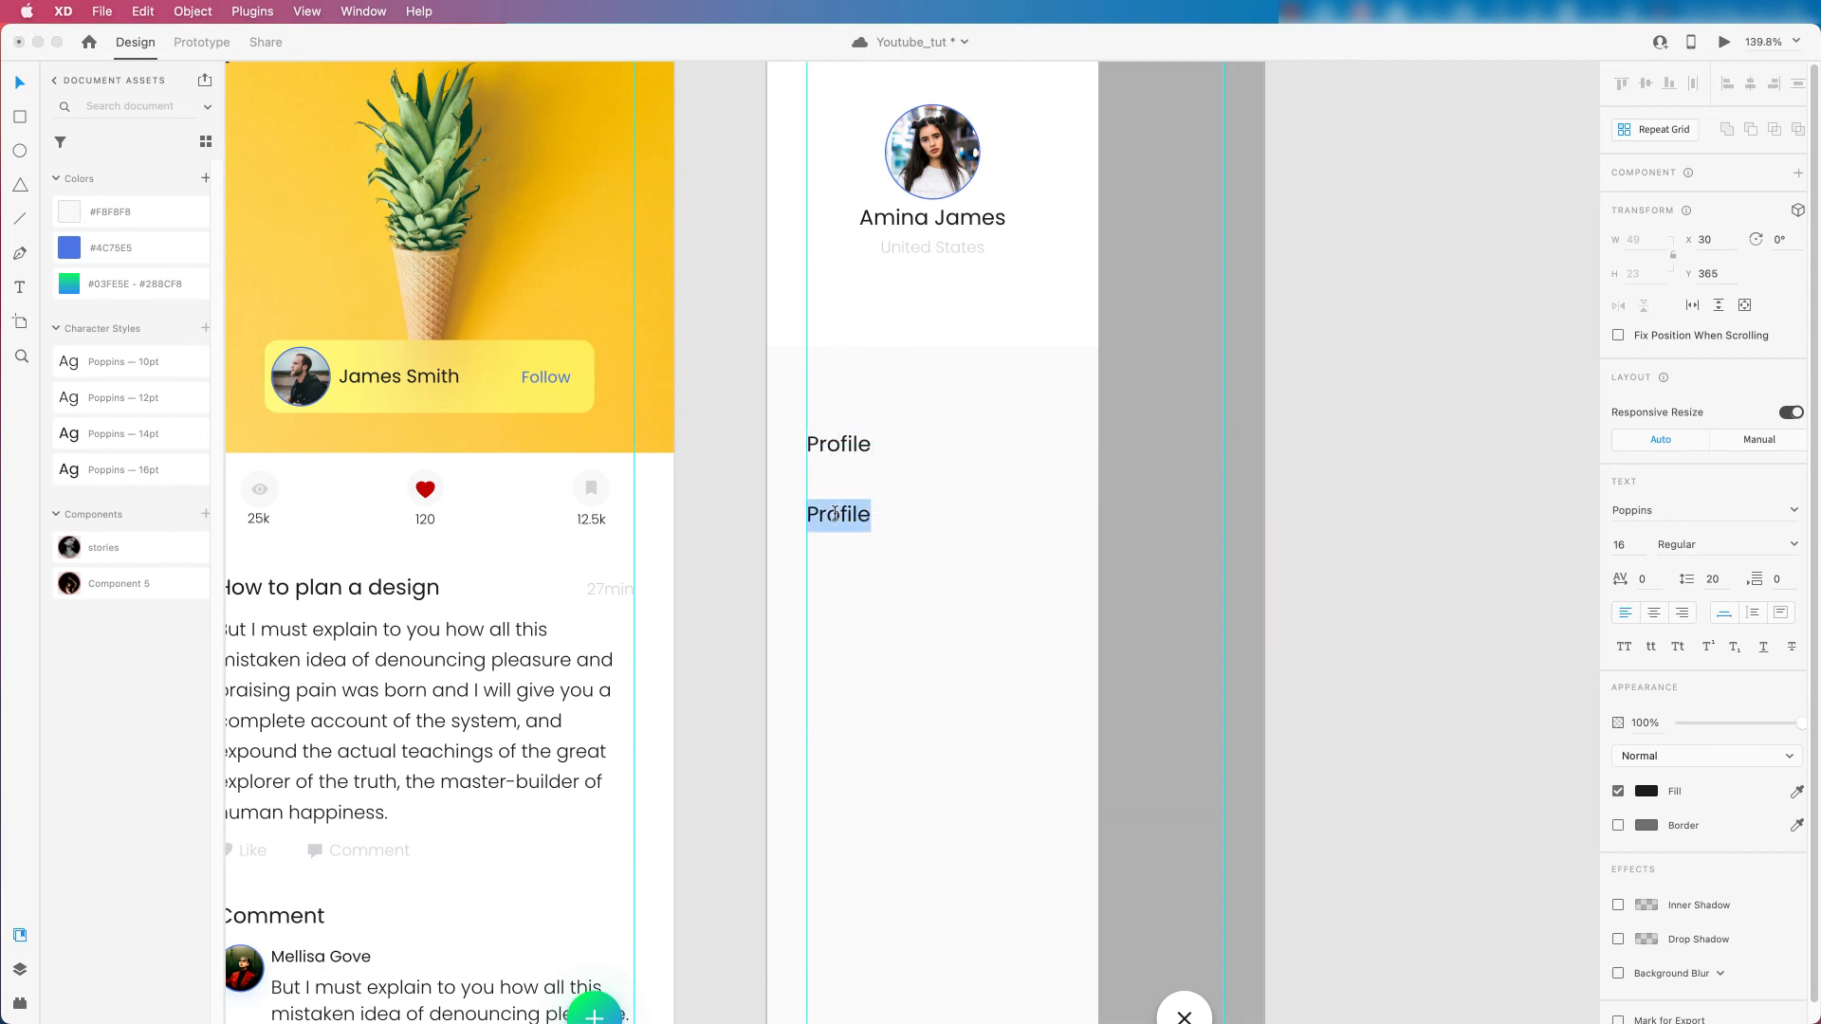
pyautogui.write('My Po')
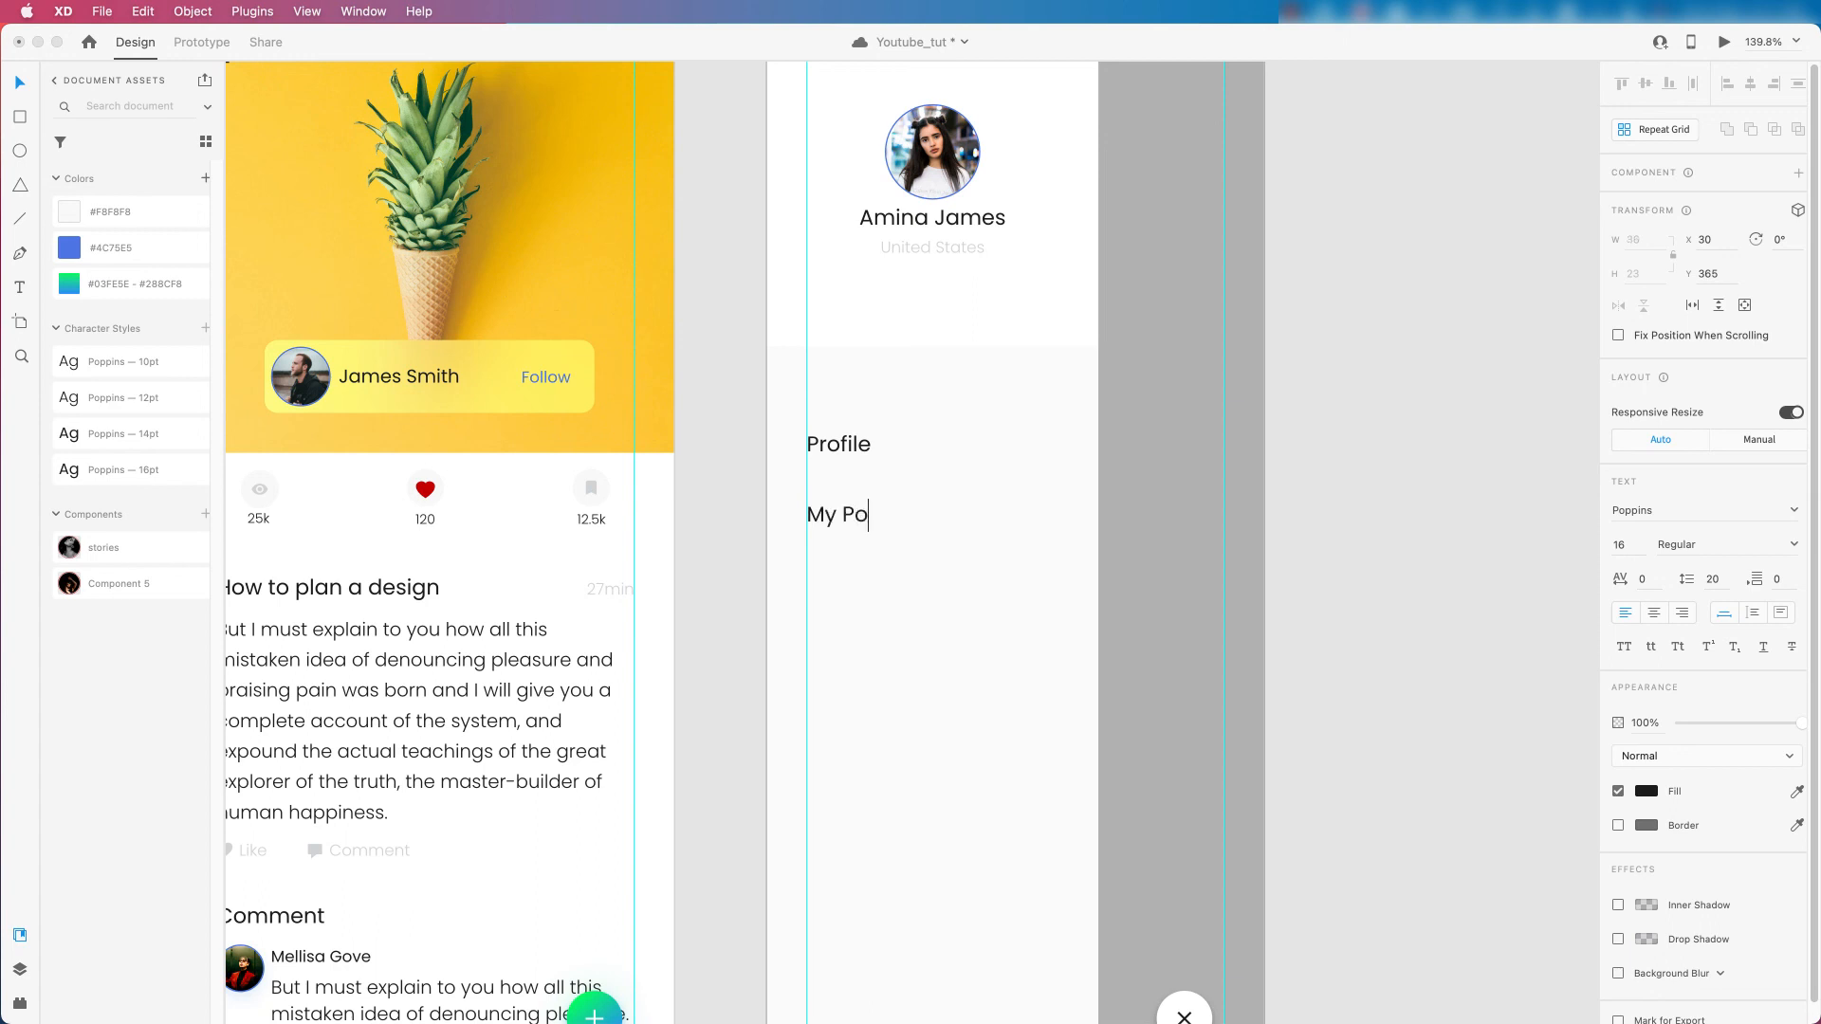
pyautogui.write('sts')
pyautogui.press('Escape')
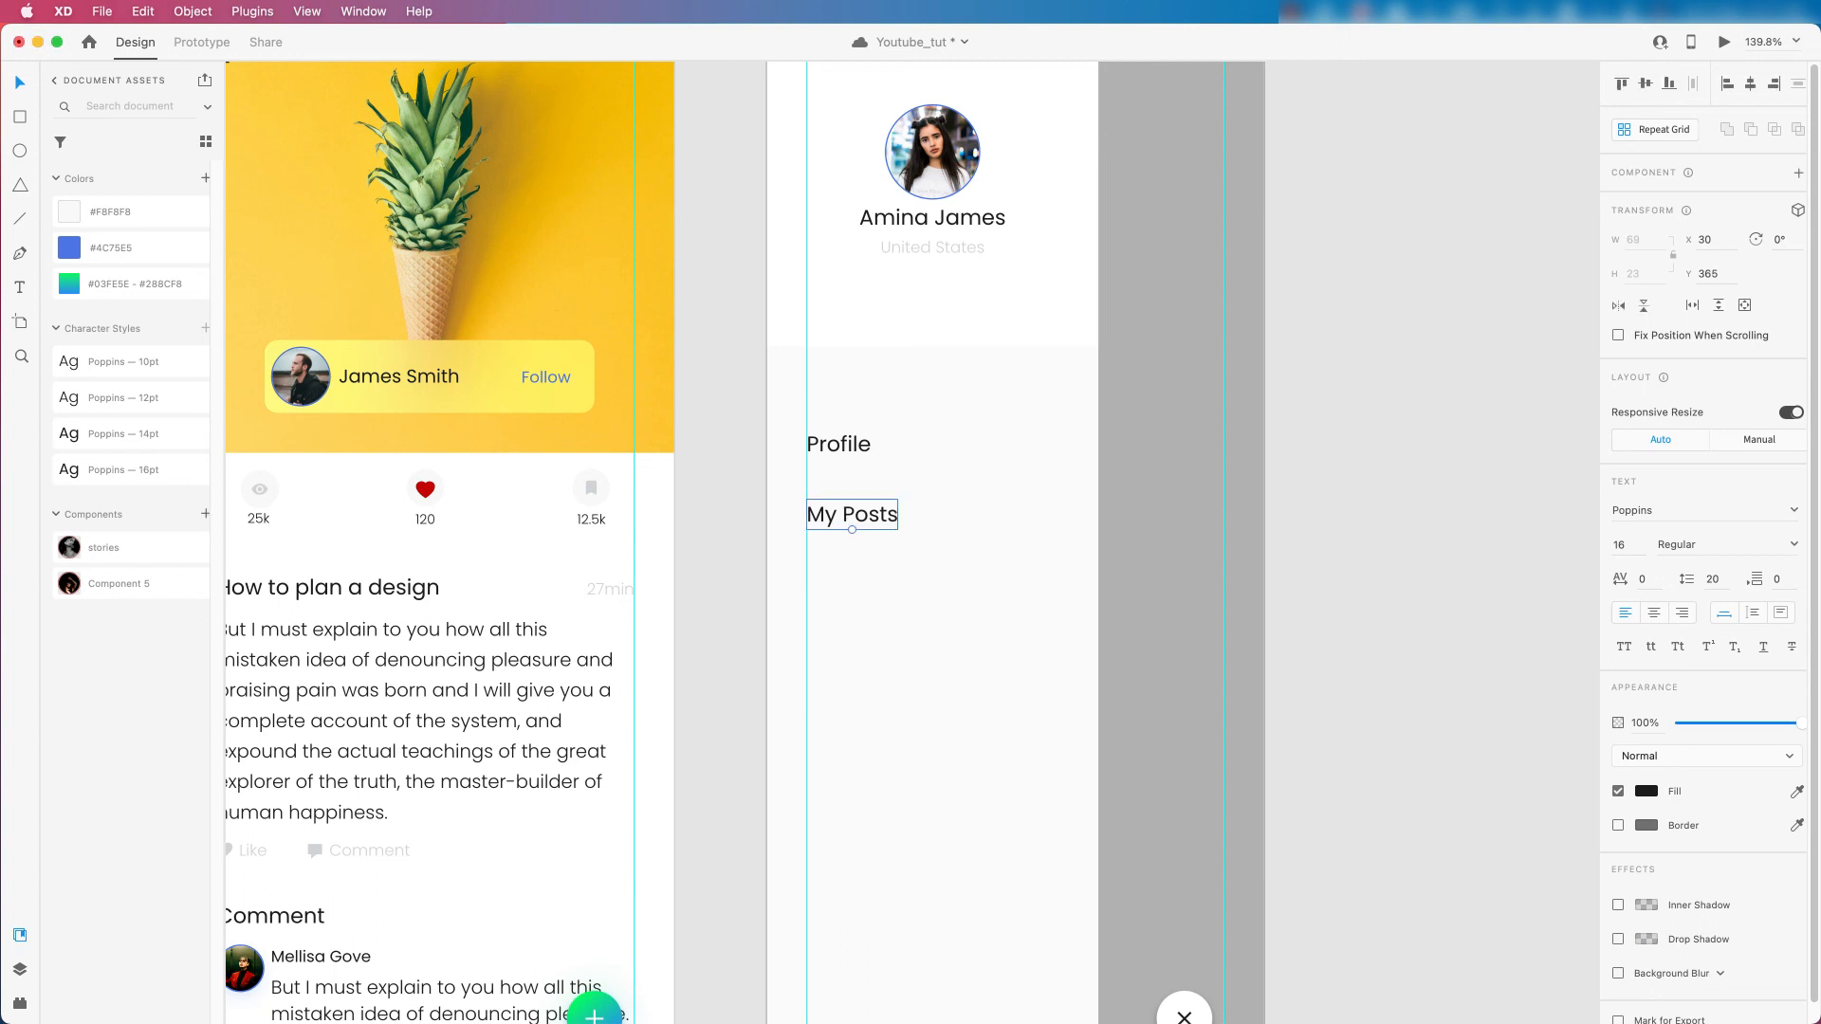
# Group the Profile and My Posts labels and turn on Stack for the group.
pyautogui.keyDown('shift'); pyautogui.click(851, 445); pyautogui.keyUp('shift')
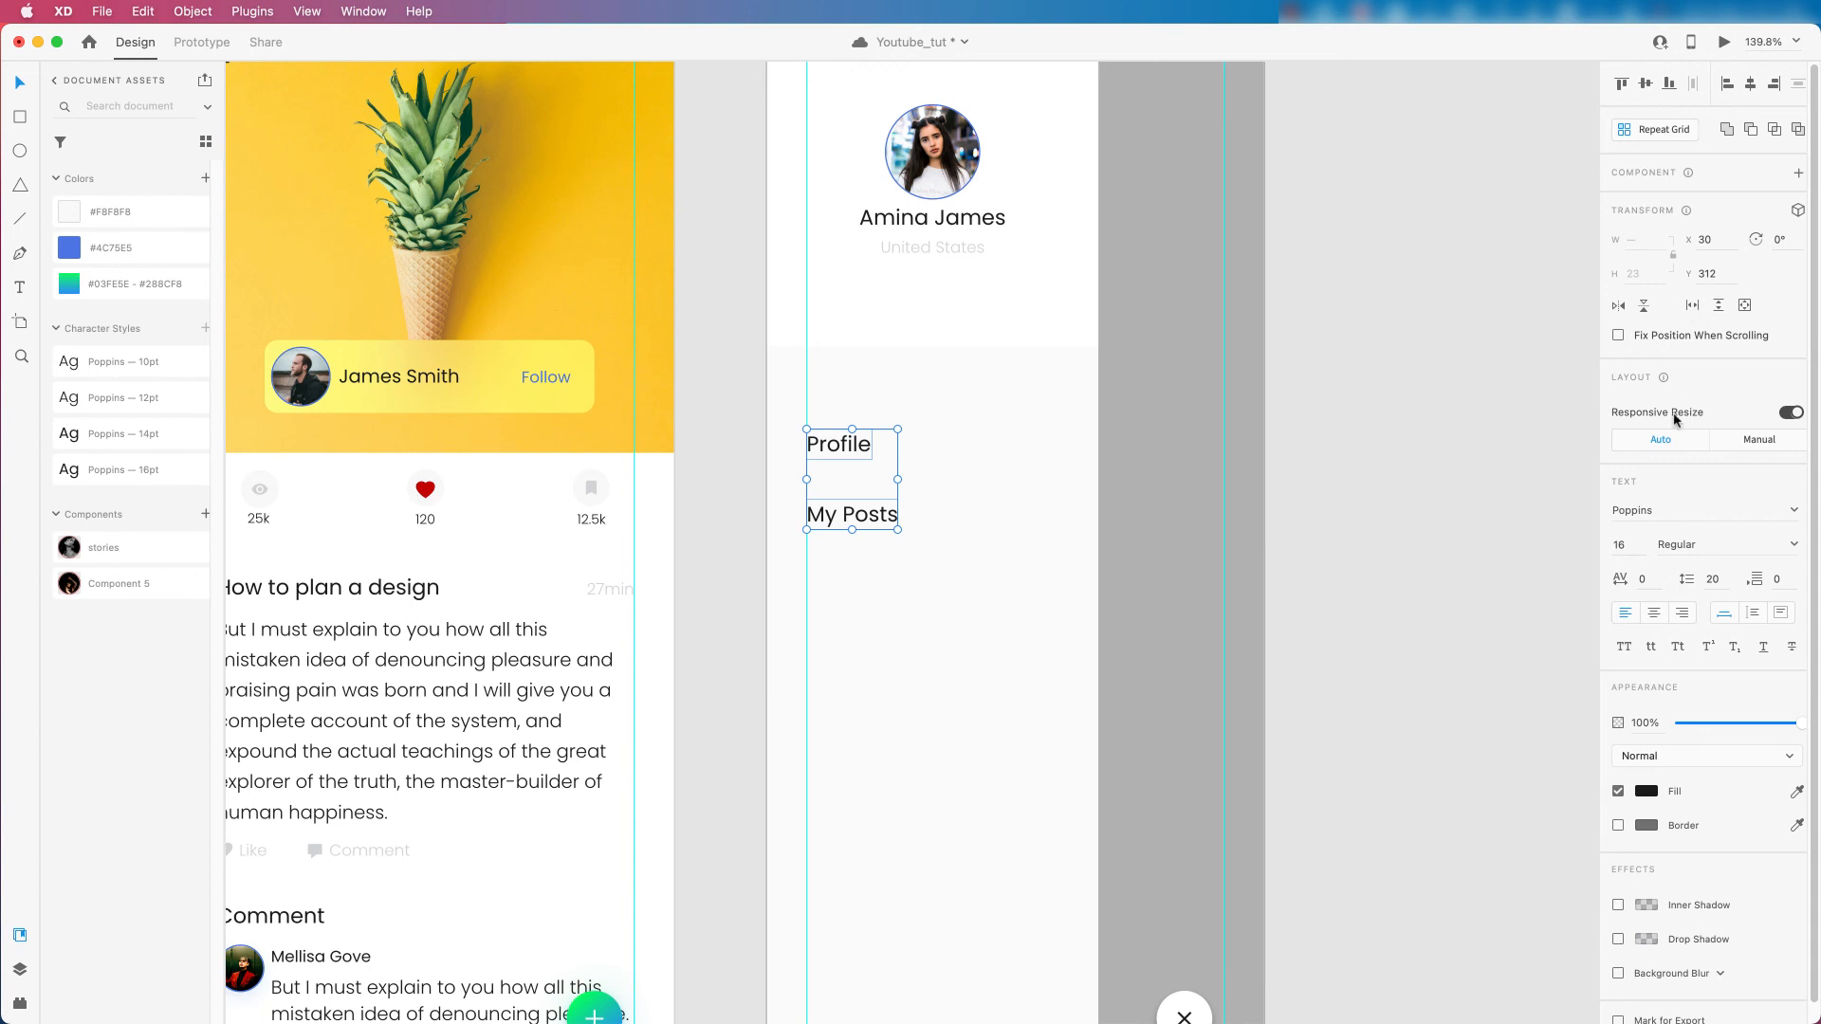
pyautogui.press('super+g')
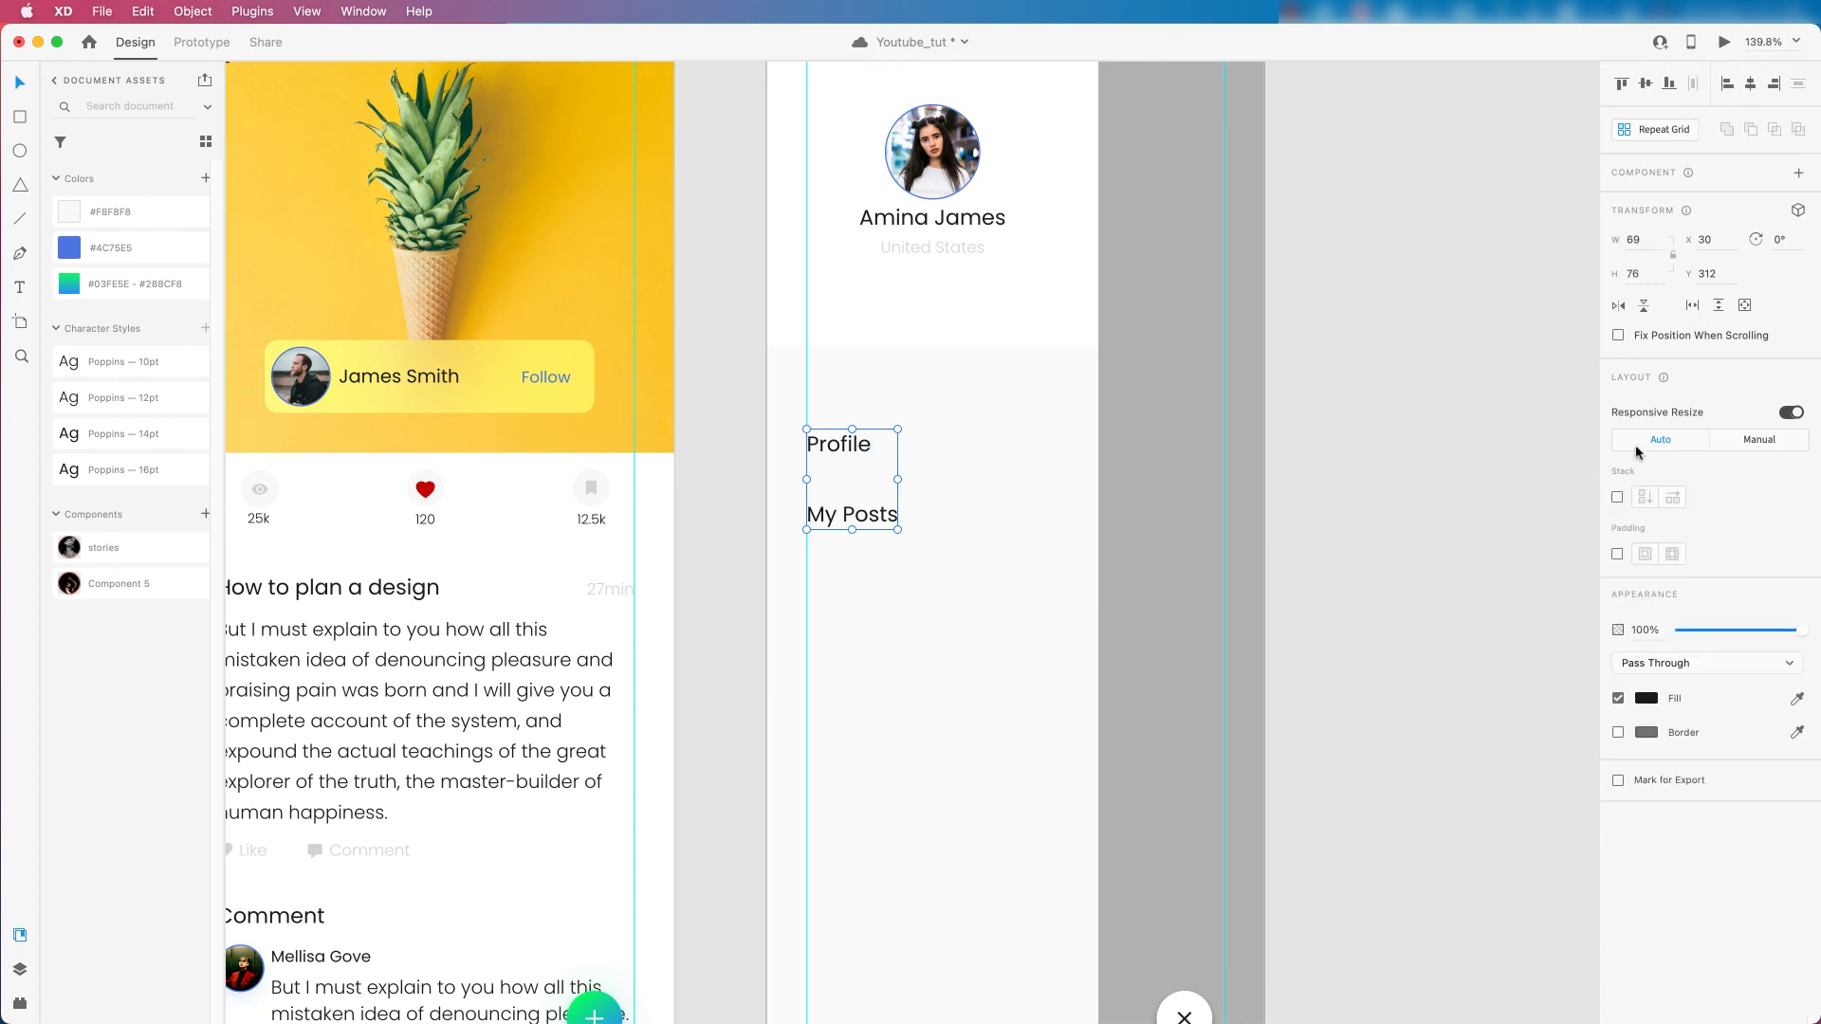
pyautogui.click(1618, 499)
# Duplicate the My Posts label three times inside the stack.
pyautogui.doubleClick(847, 518)
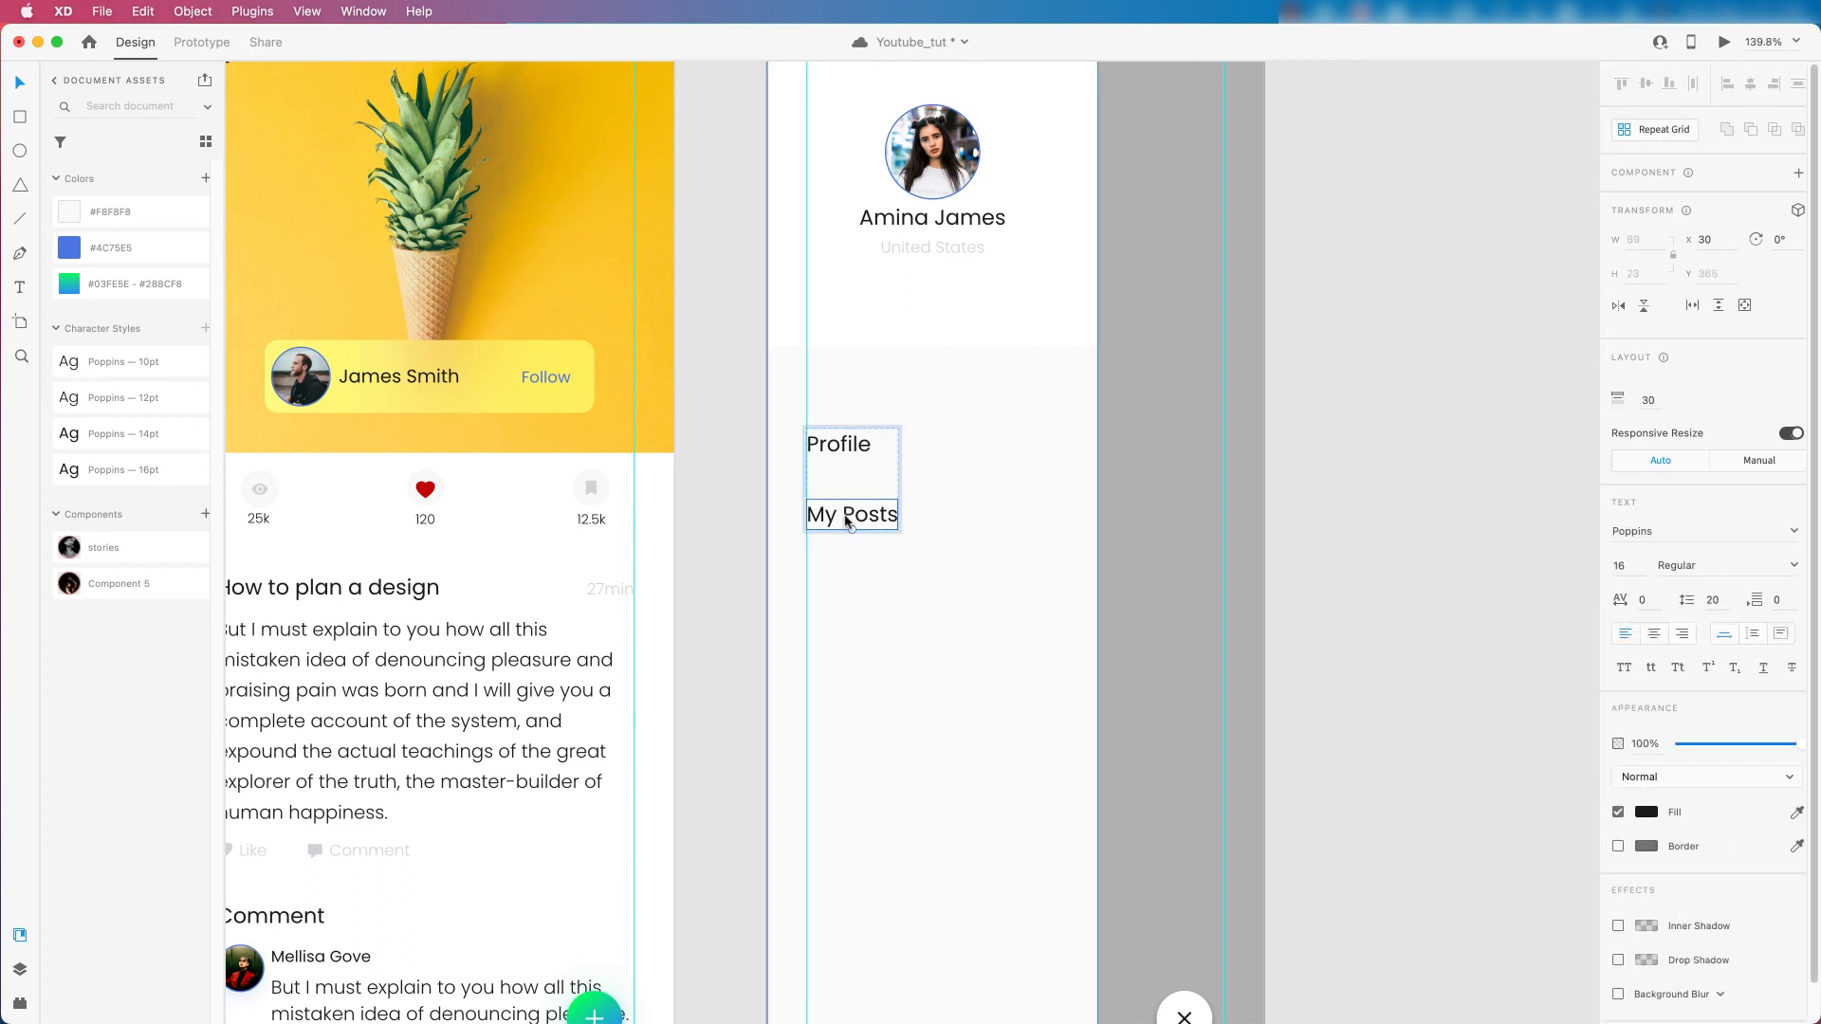
pyautogui.press('super+d')
pyautogui.press('super+d')
pyautogui.press('super+d')
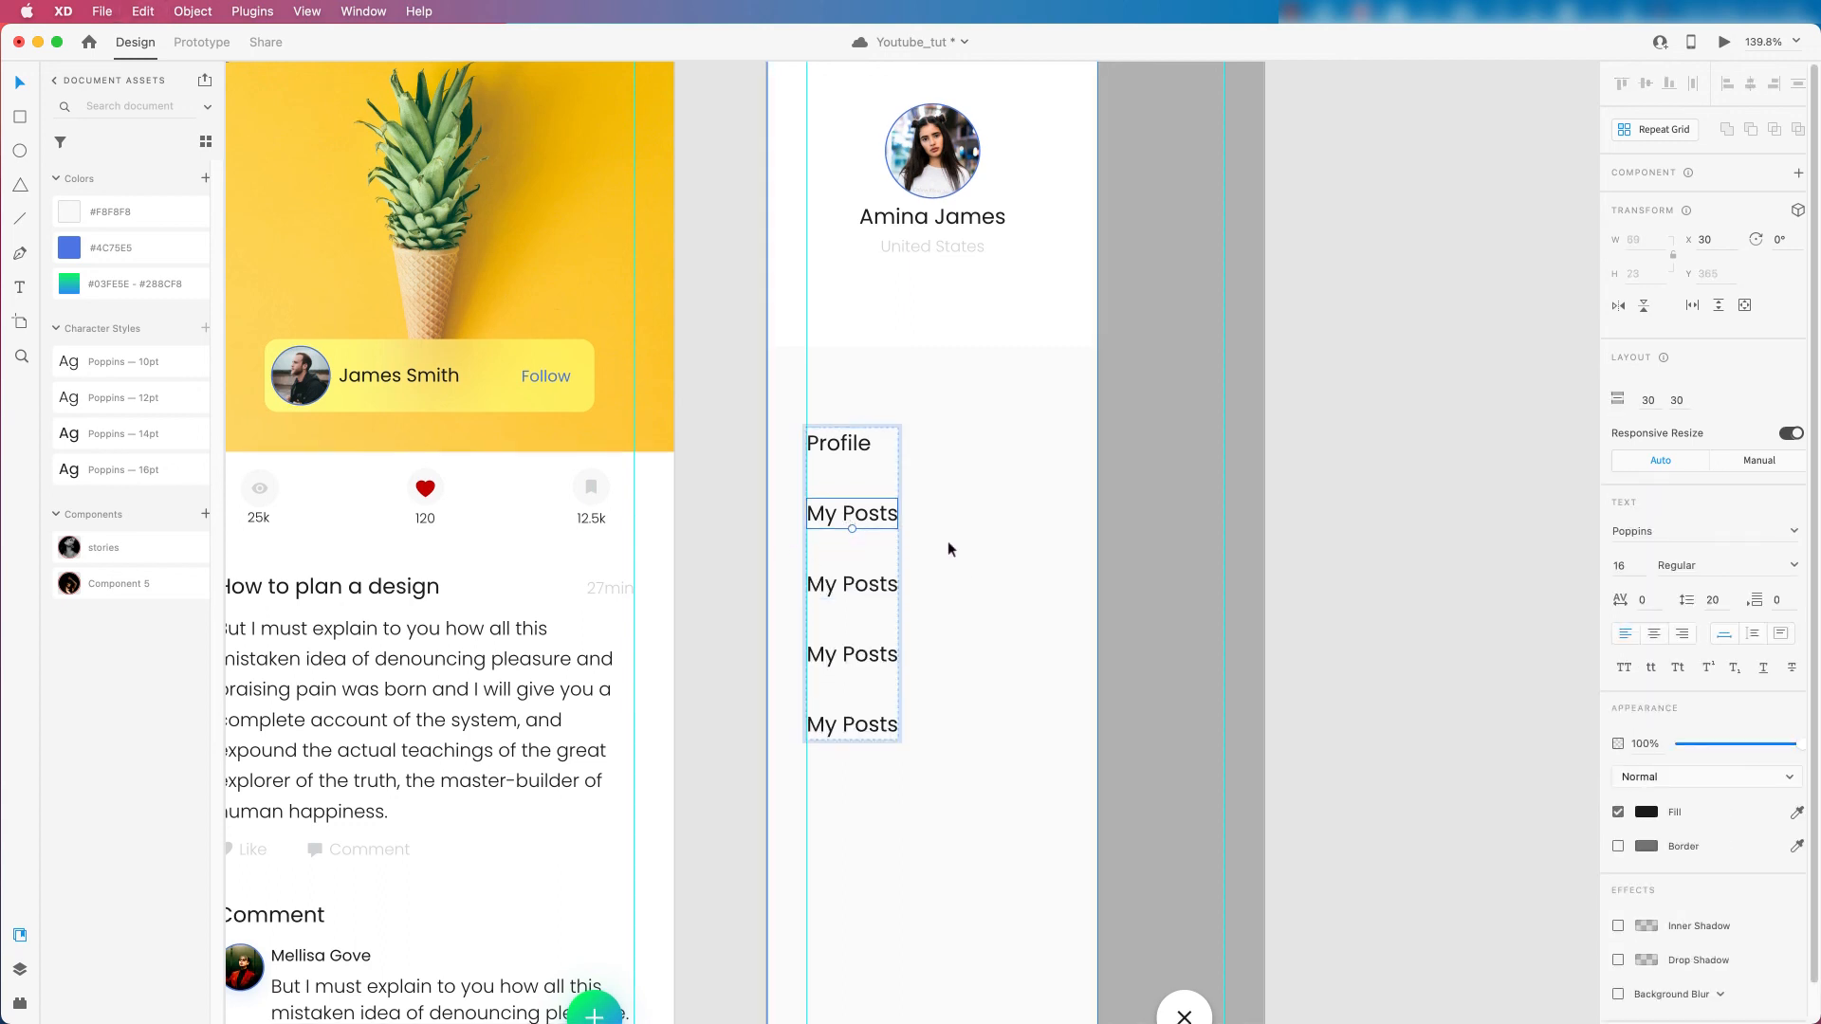
# Change the three duplicated My Posts labels, from upper to lower, to "Inbox", "Notifications" and "Settings".
pyautogui.scroll(-3, 947, 541)
pyautogui.doubleClick(847, 517)
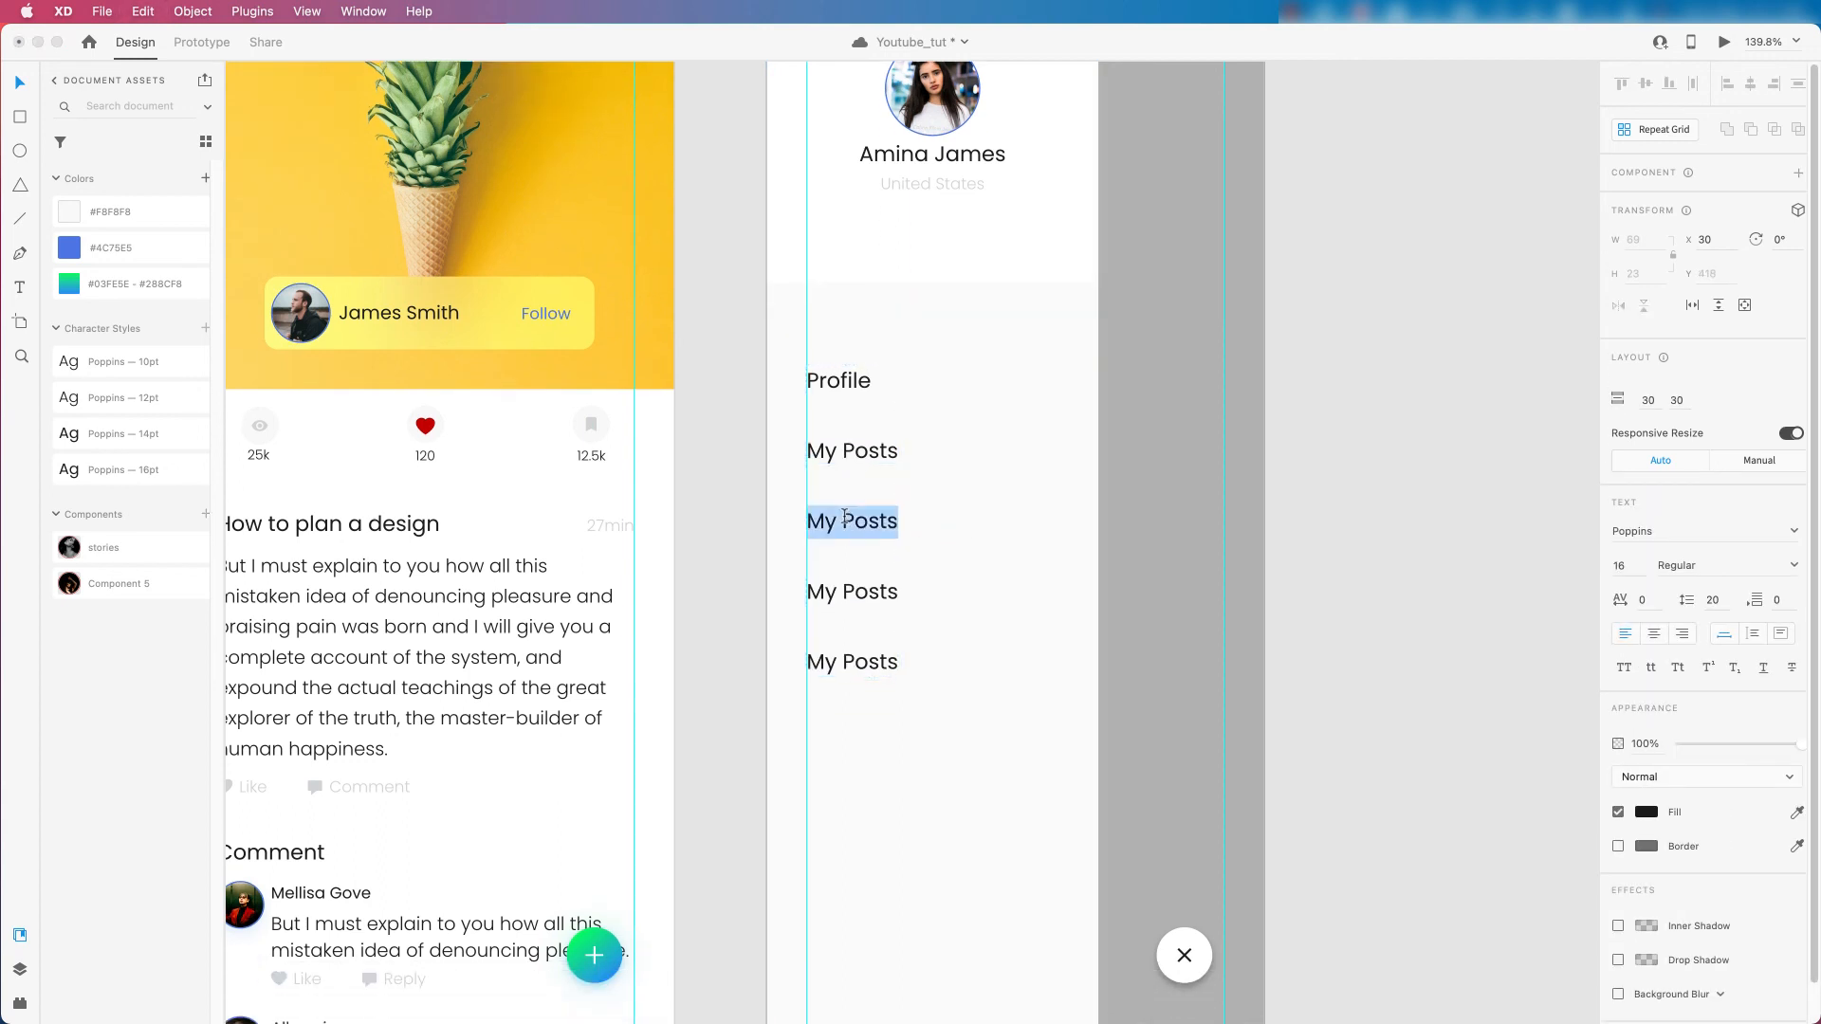
pyautogui.write('Inbox')
pyautogui.press('Escape')
pyautogui.doubleClick(864, 590)
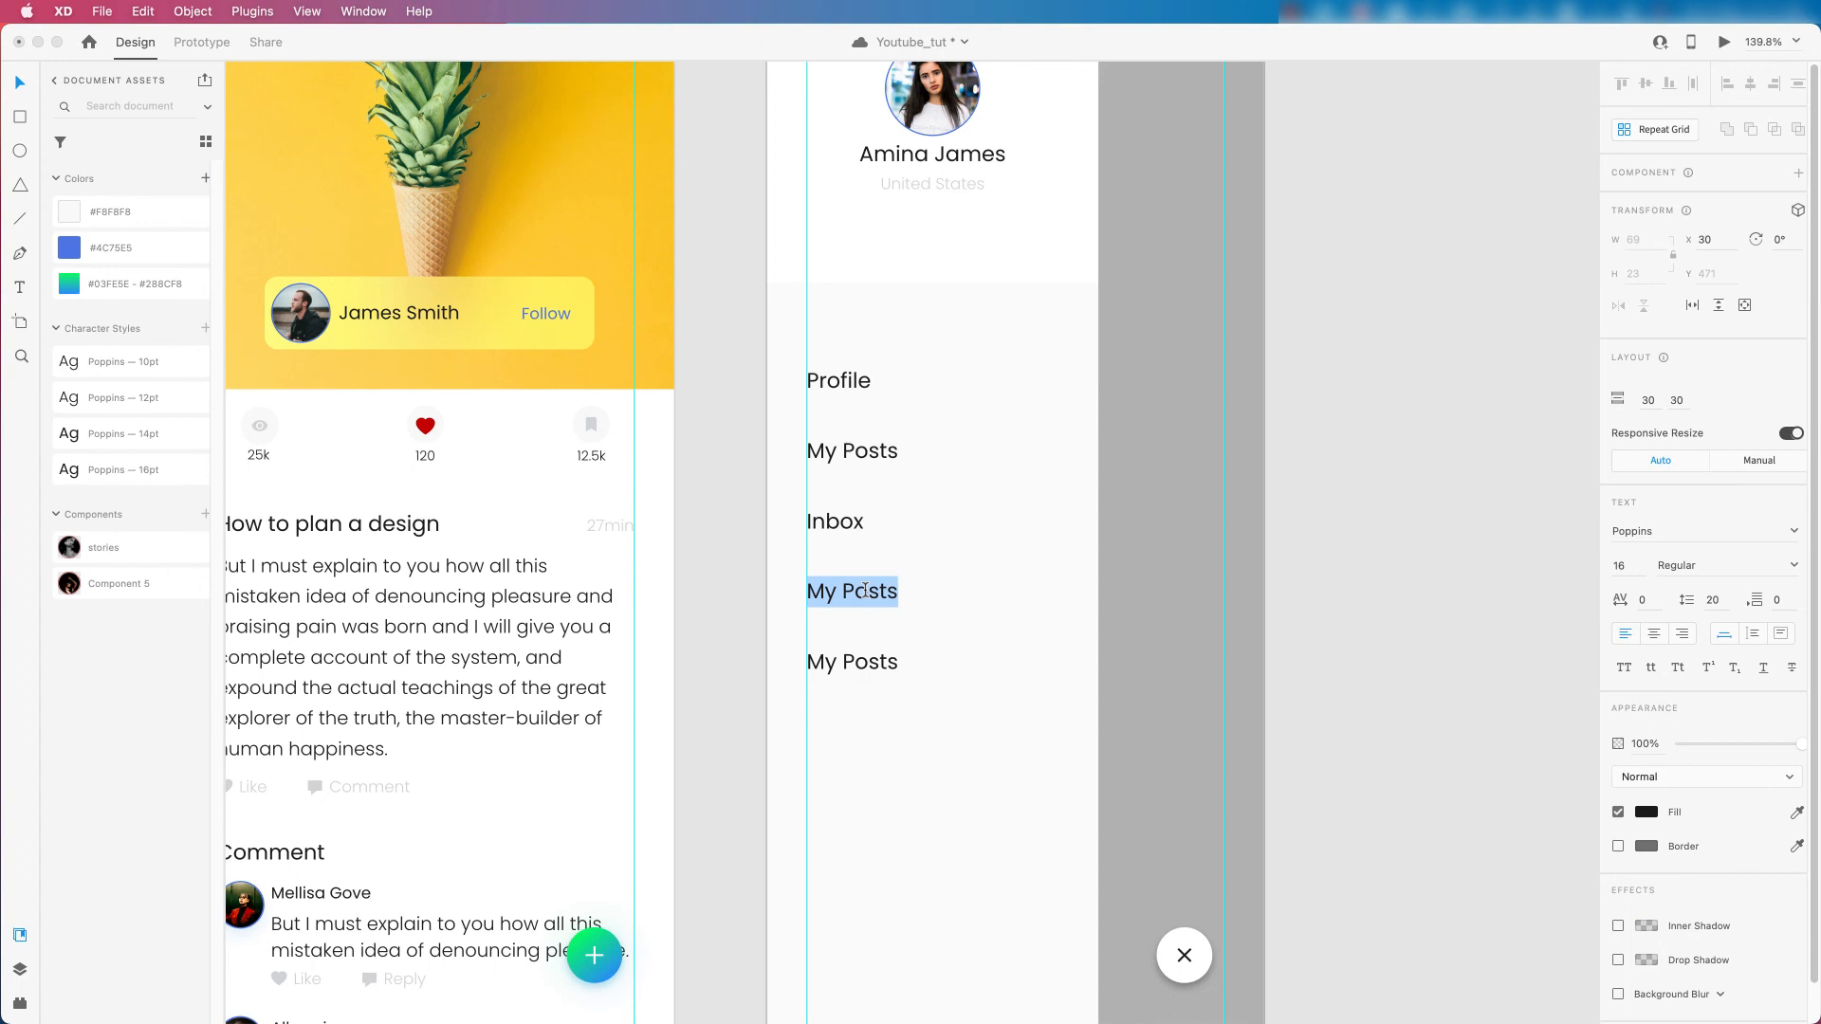
pyautogui.write('Notifications')
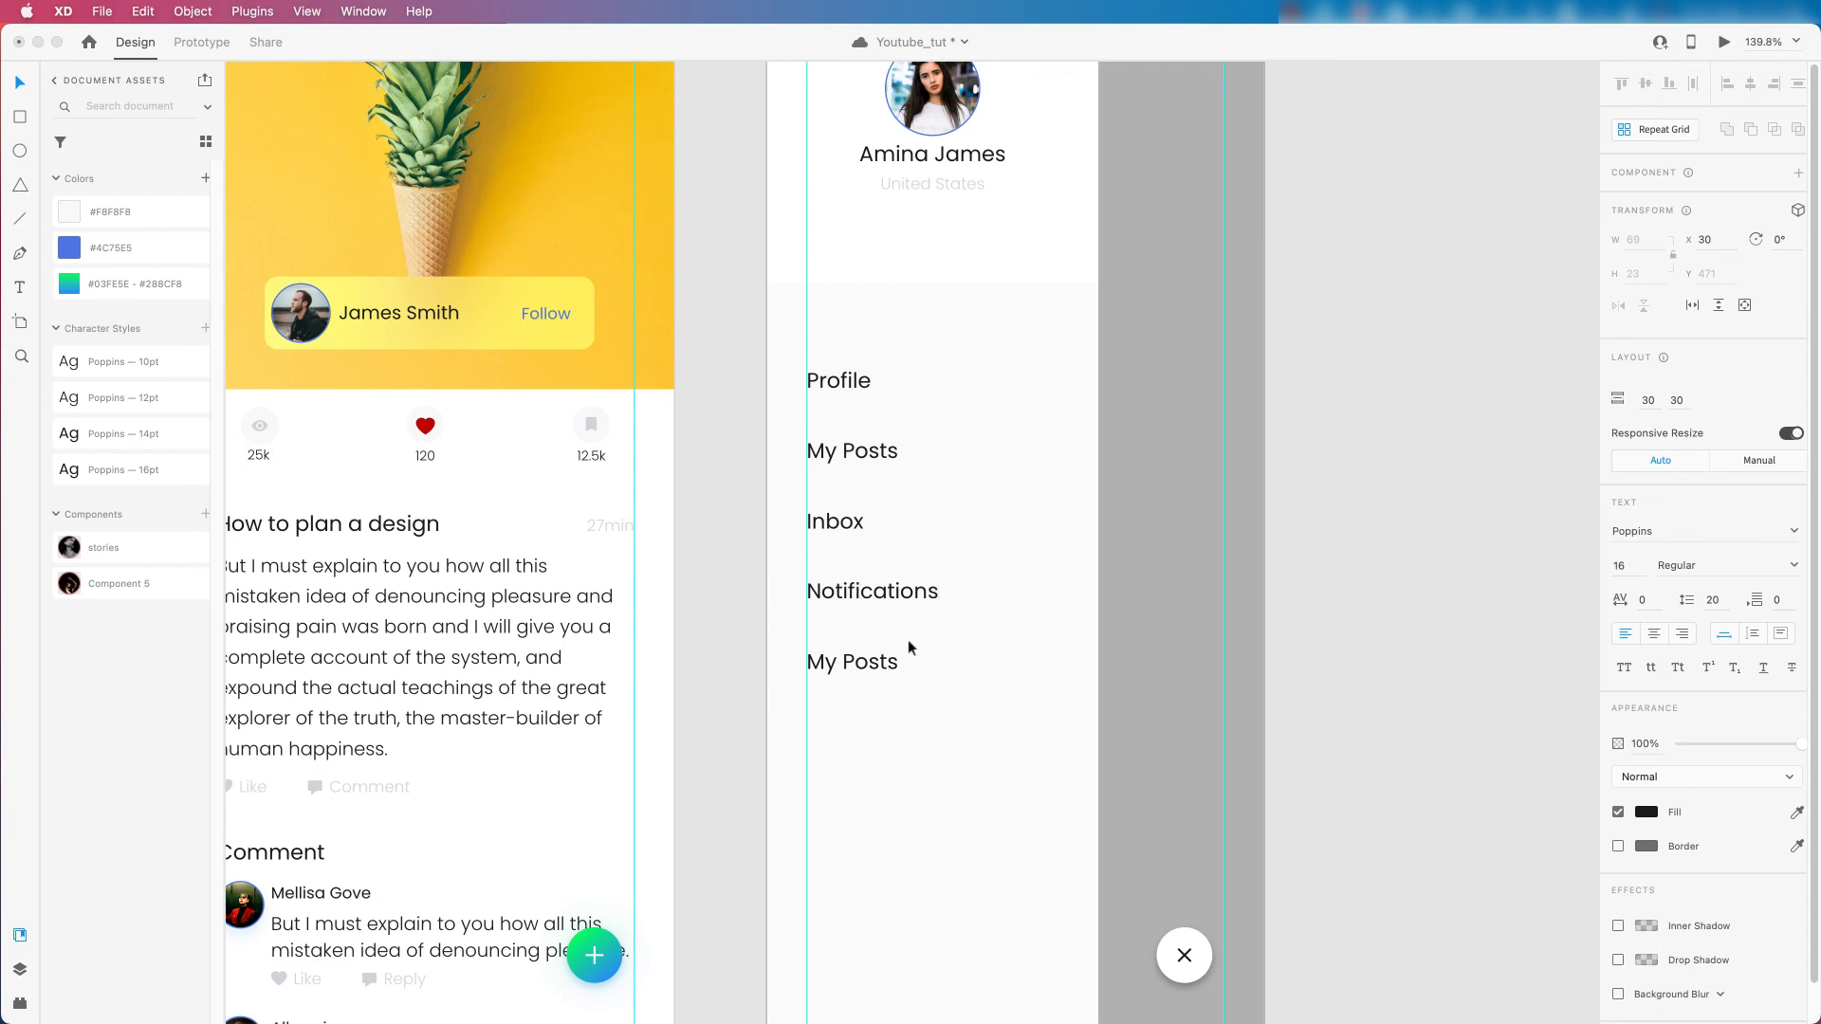
pyautogui.click(907, 643)
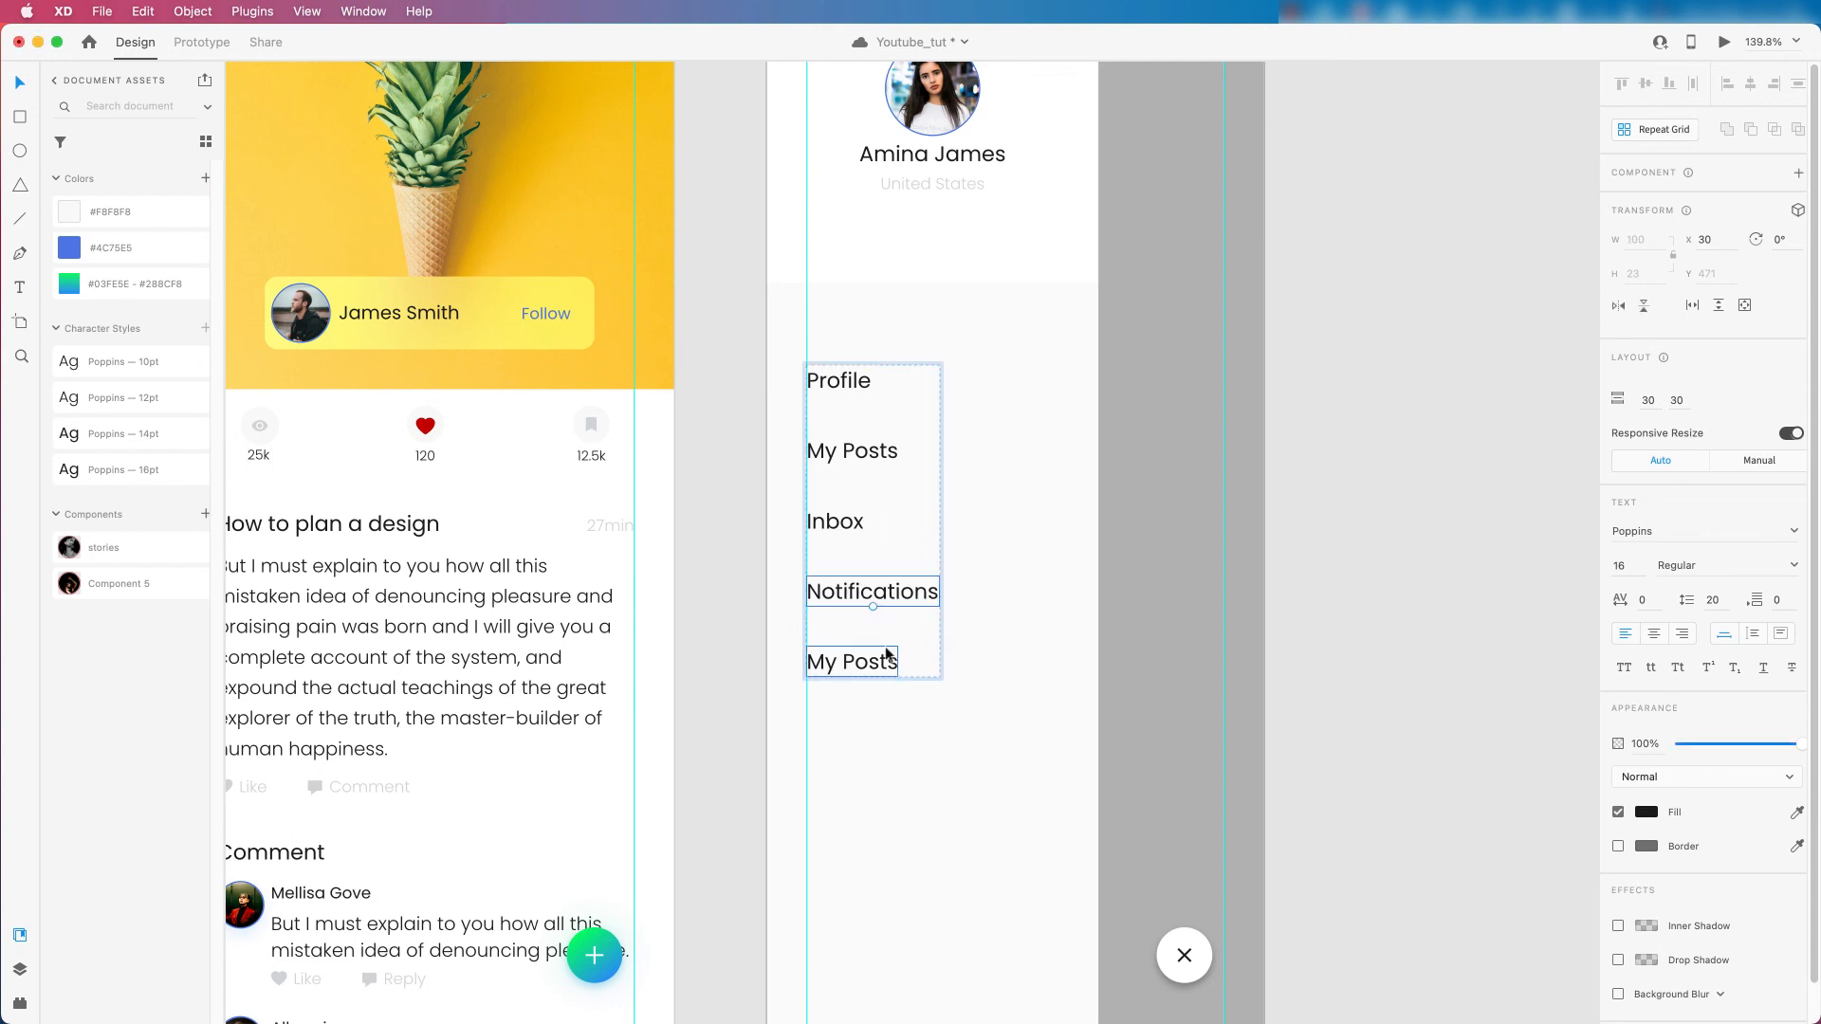
pyautogui.doubleClick(855, 654)
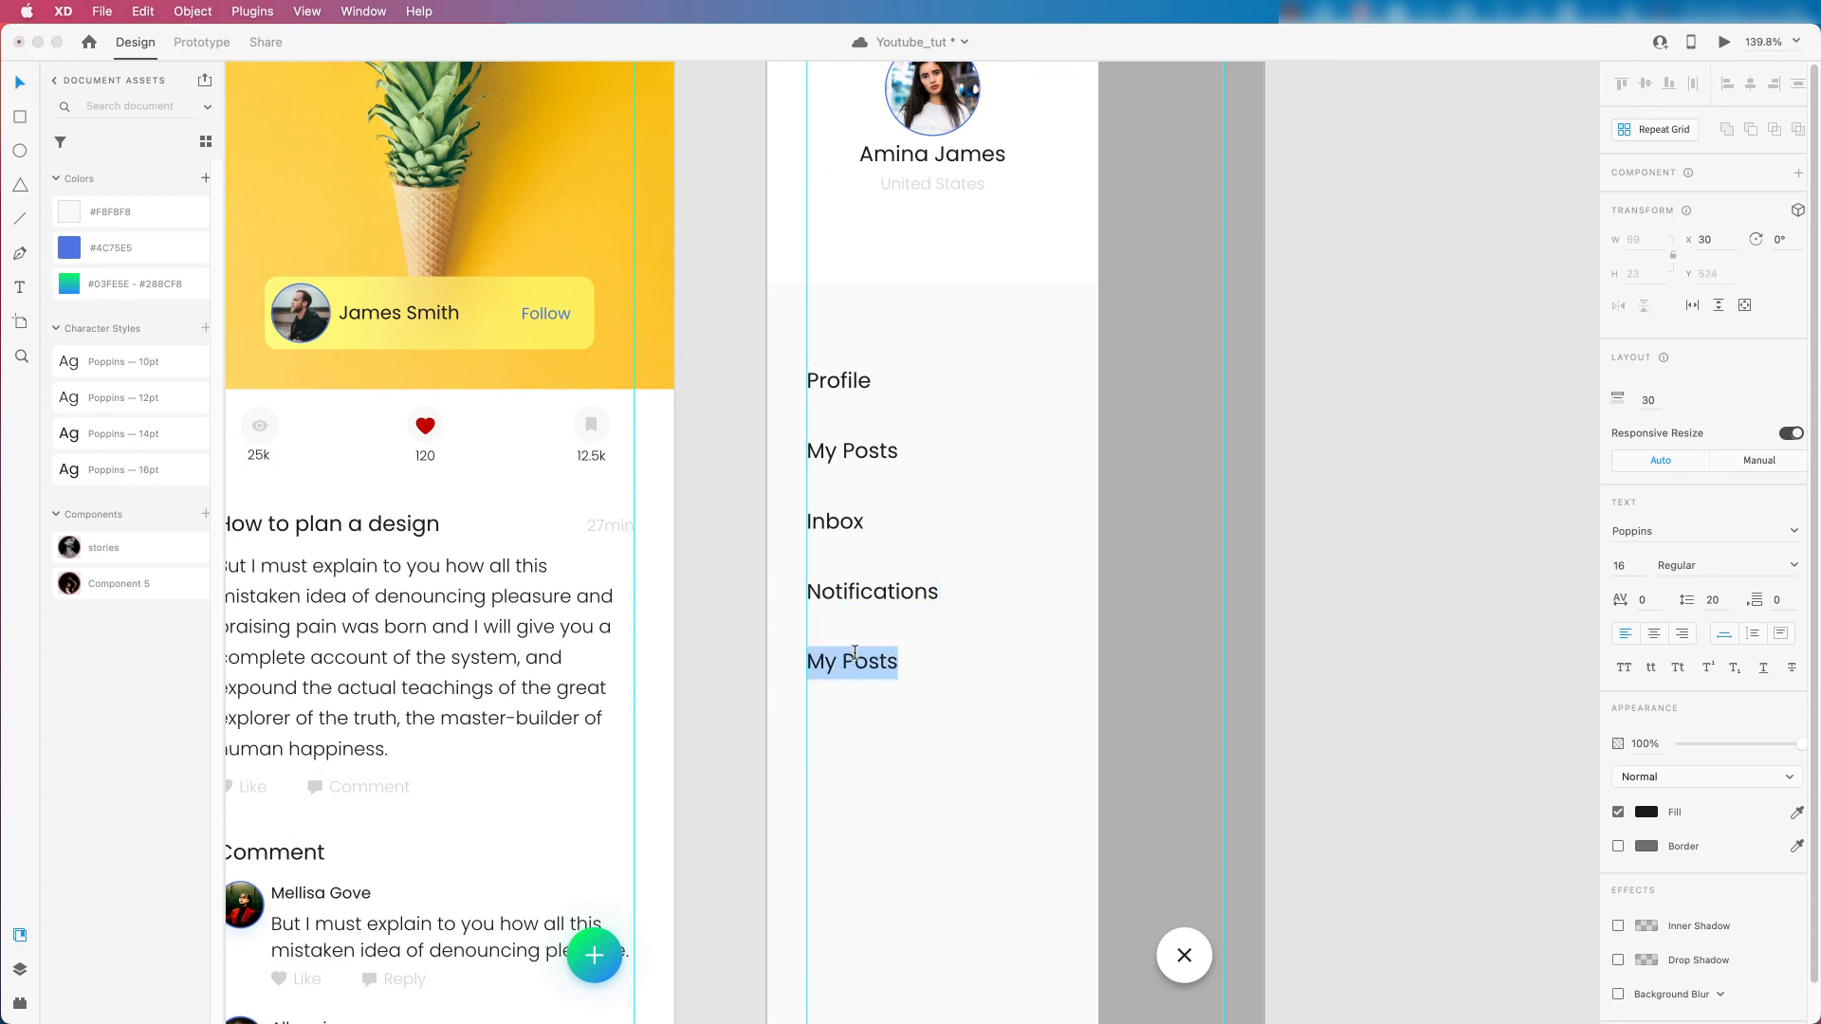
pyautogui.write('Settings')
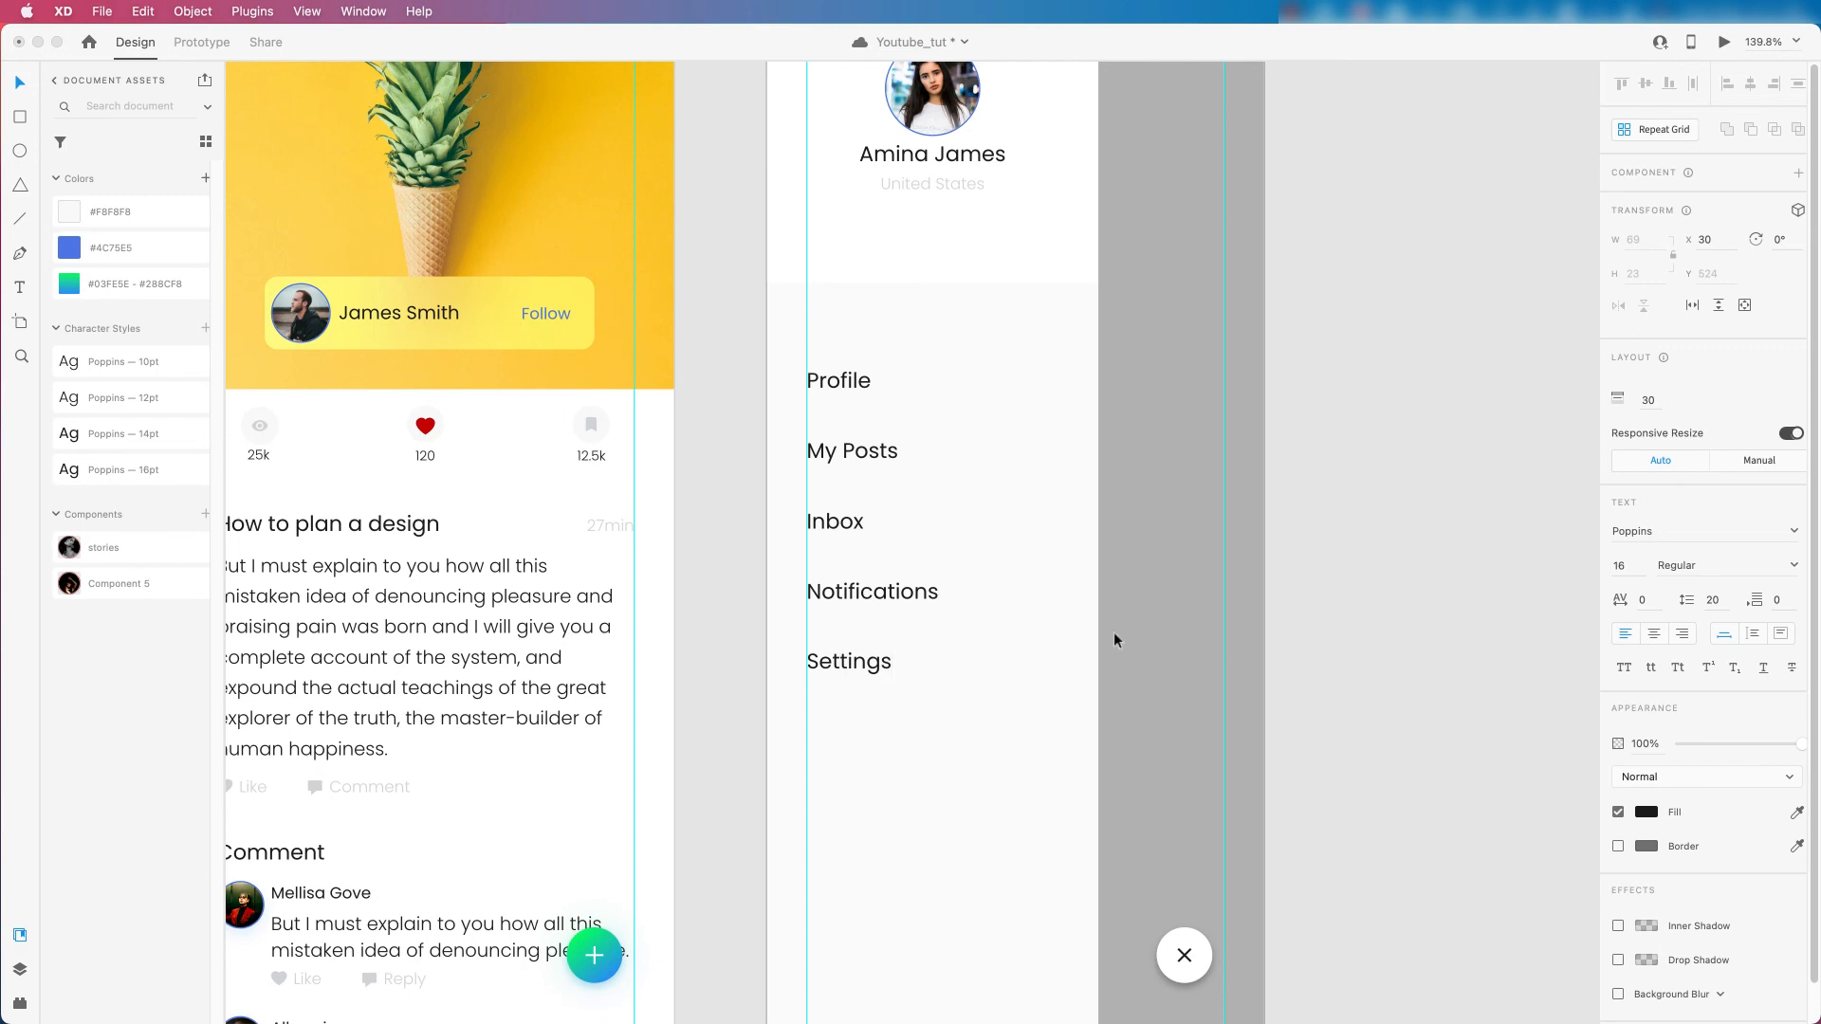
pyautogui.press('Escape')
# Move the whole sidemenu label stack up by 11 px.
pyautogui.scroll(-5, 930, 598)
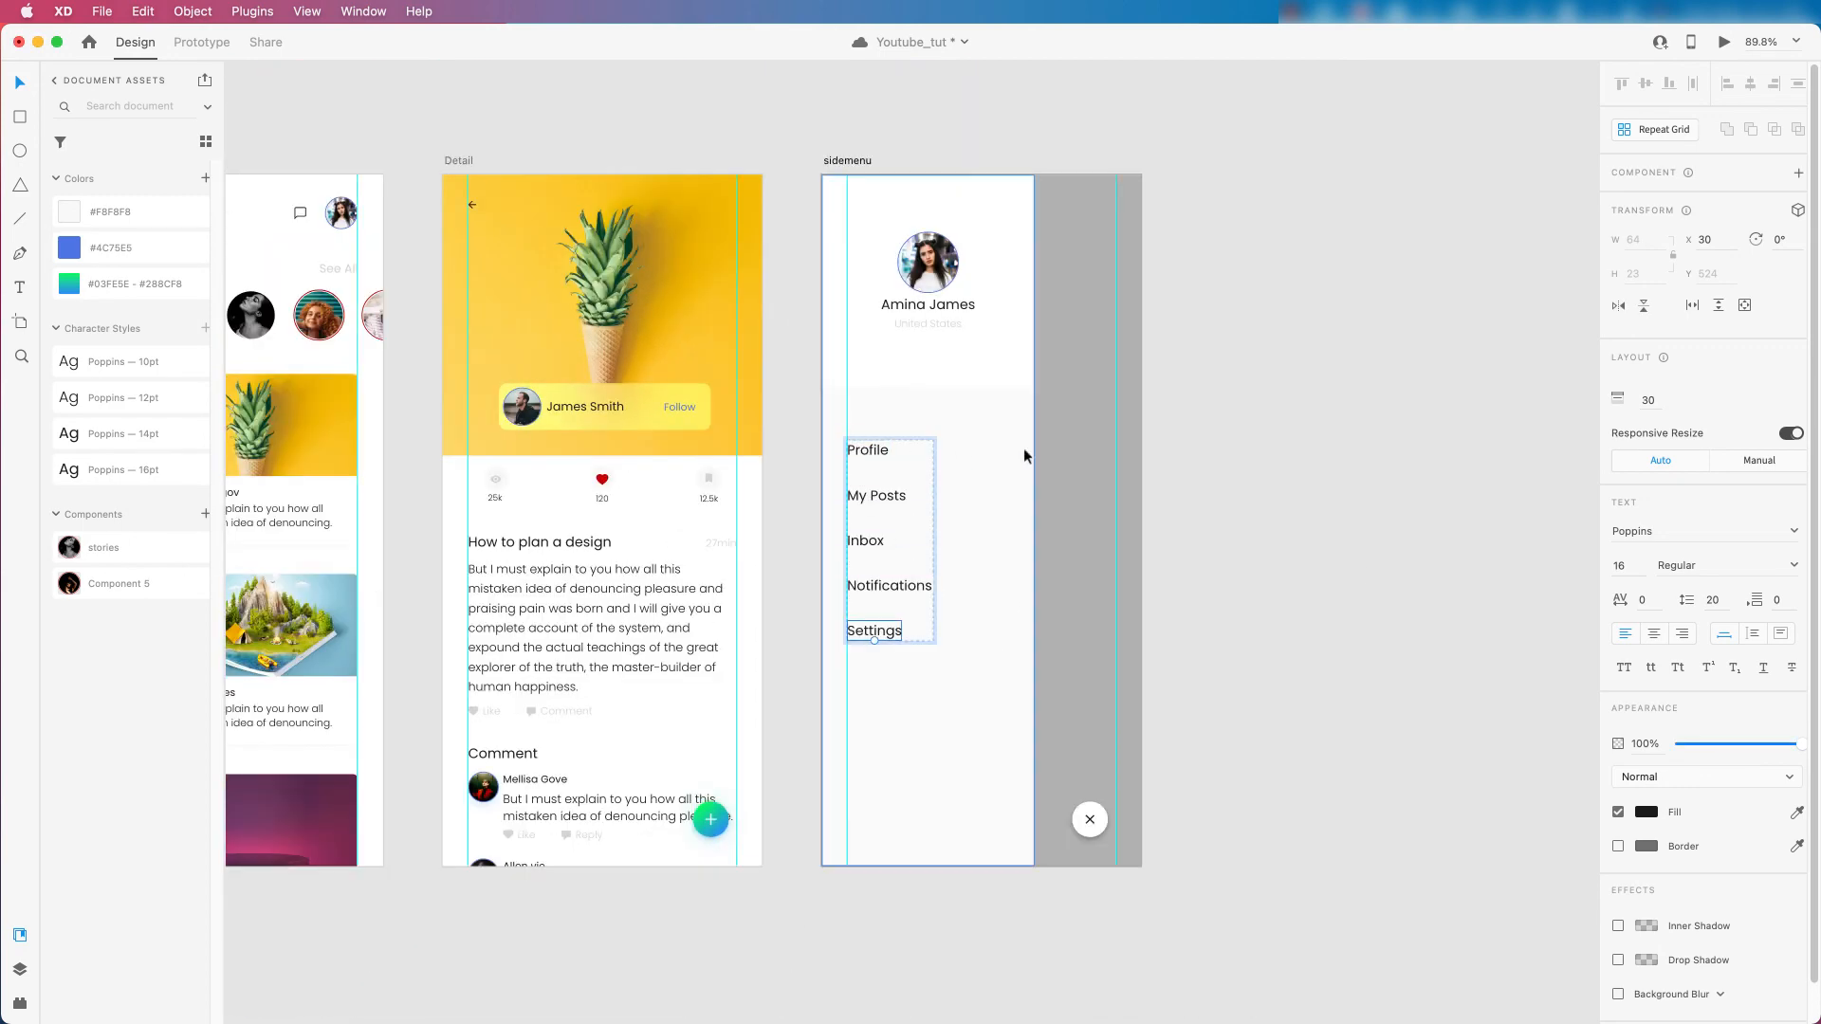
pyautogui.click(1234, 436)
pyautogui.scroll(3, 949, 455)
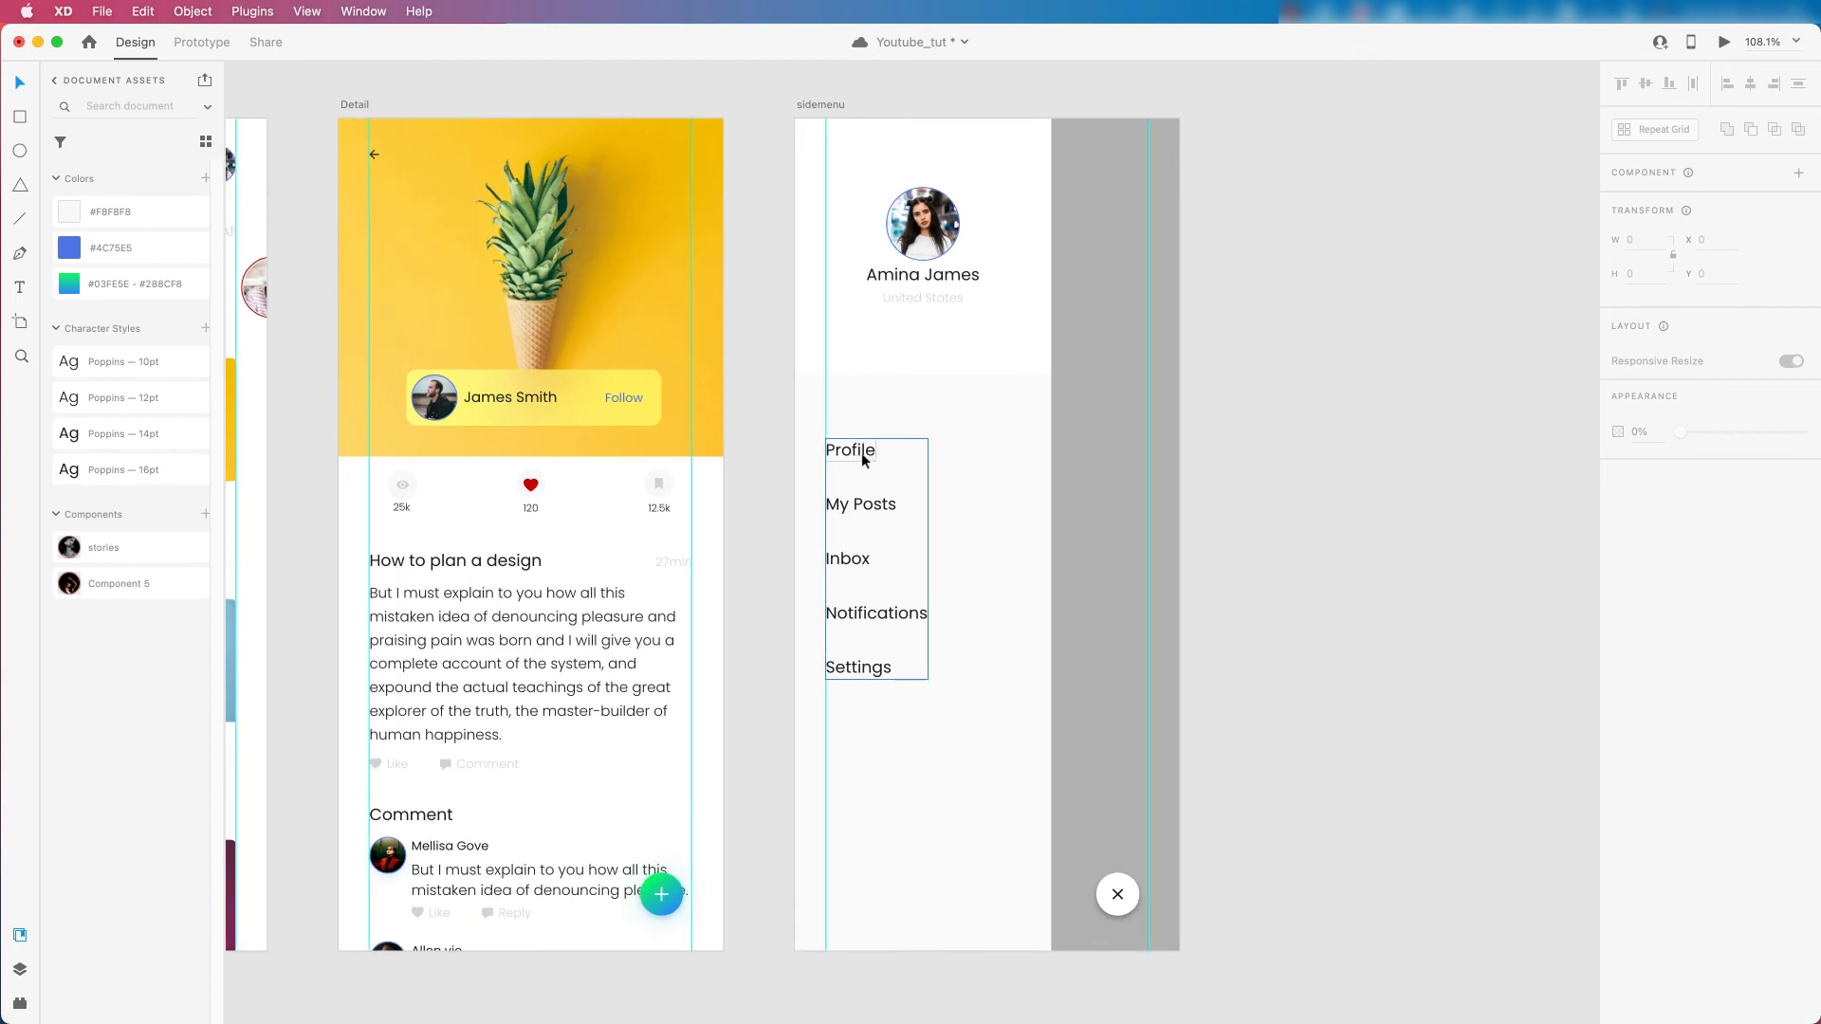
pyautogui.click(869, 453)
pyautogui.press('Up')
pyautogui.hotkey('shift', 'Up')
pyautogui.hotkey('shift', 'Up')
pyautogui.hotkey('shift', 'Down')
pyautogui.click(1318, 435)
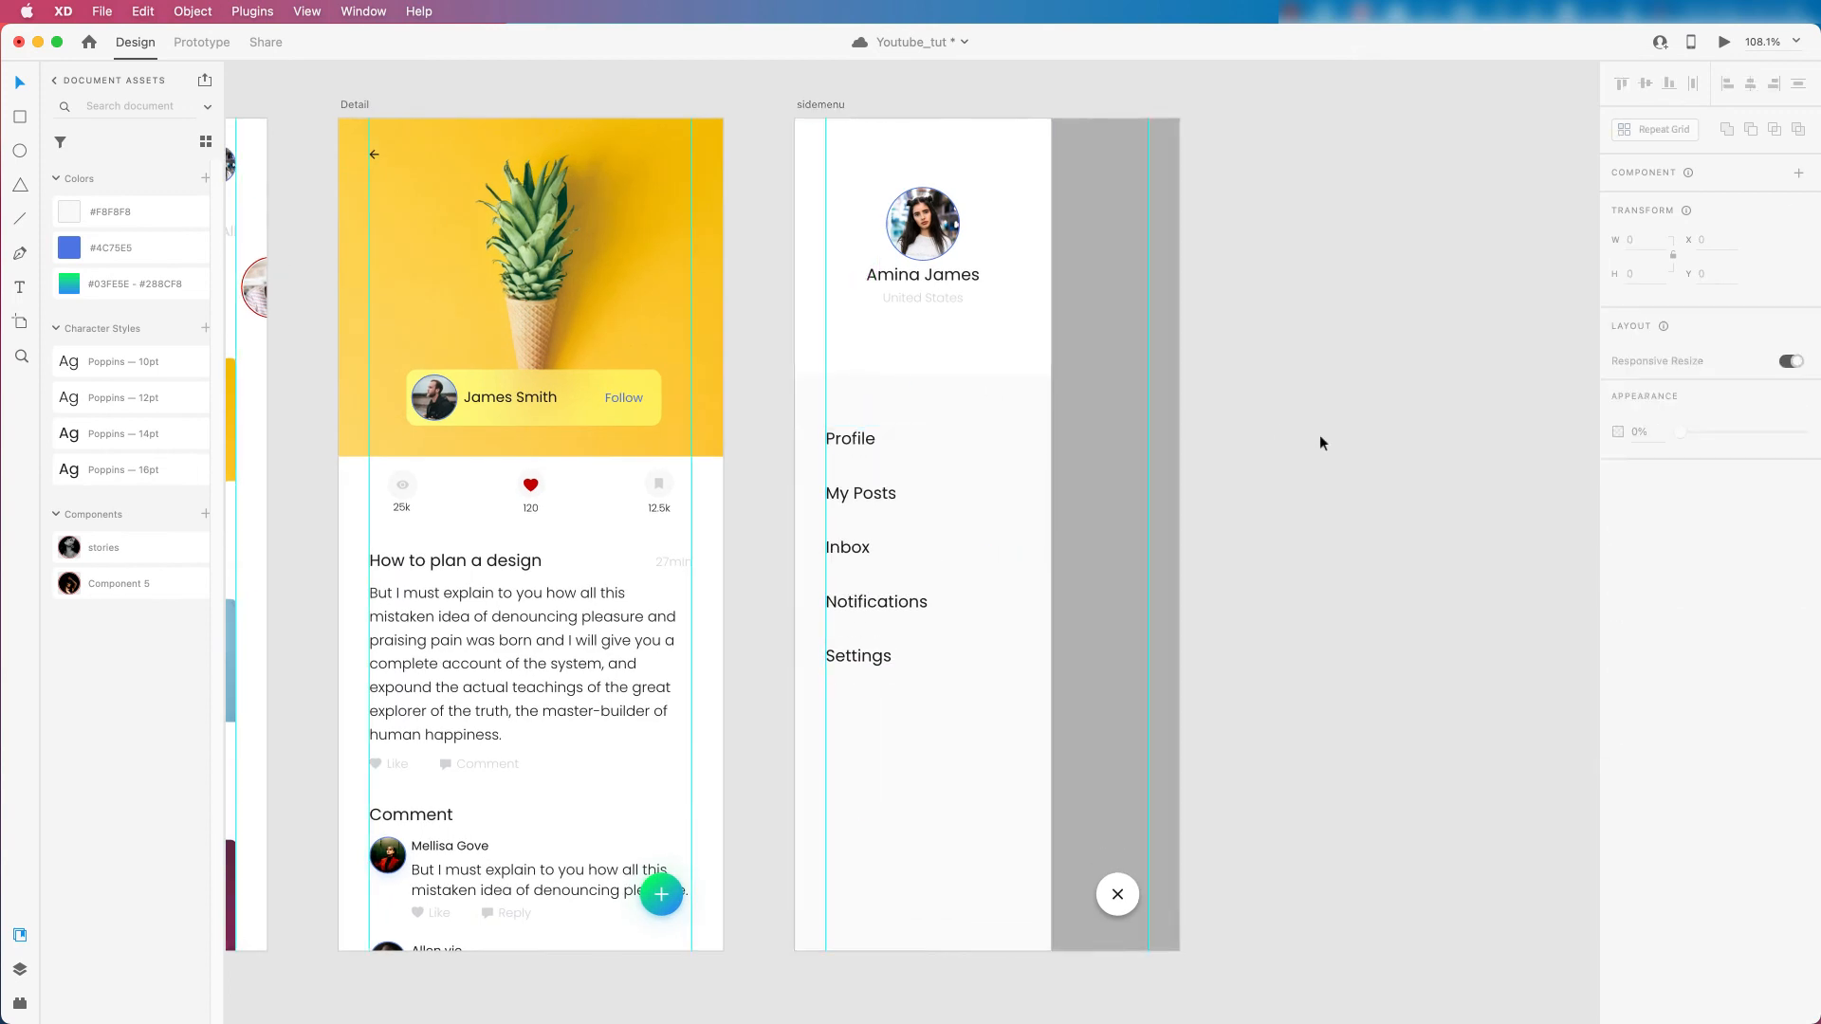
# Place a copy of the Settings label outside the stack, near the bottom of the sidemenu at X 30, Y 739.
pyautogui.doubleClick(866, 656)
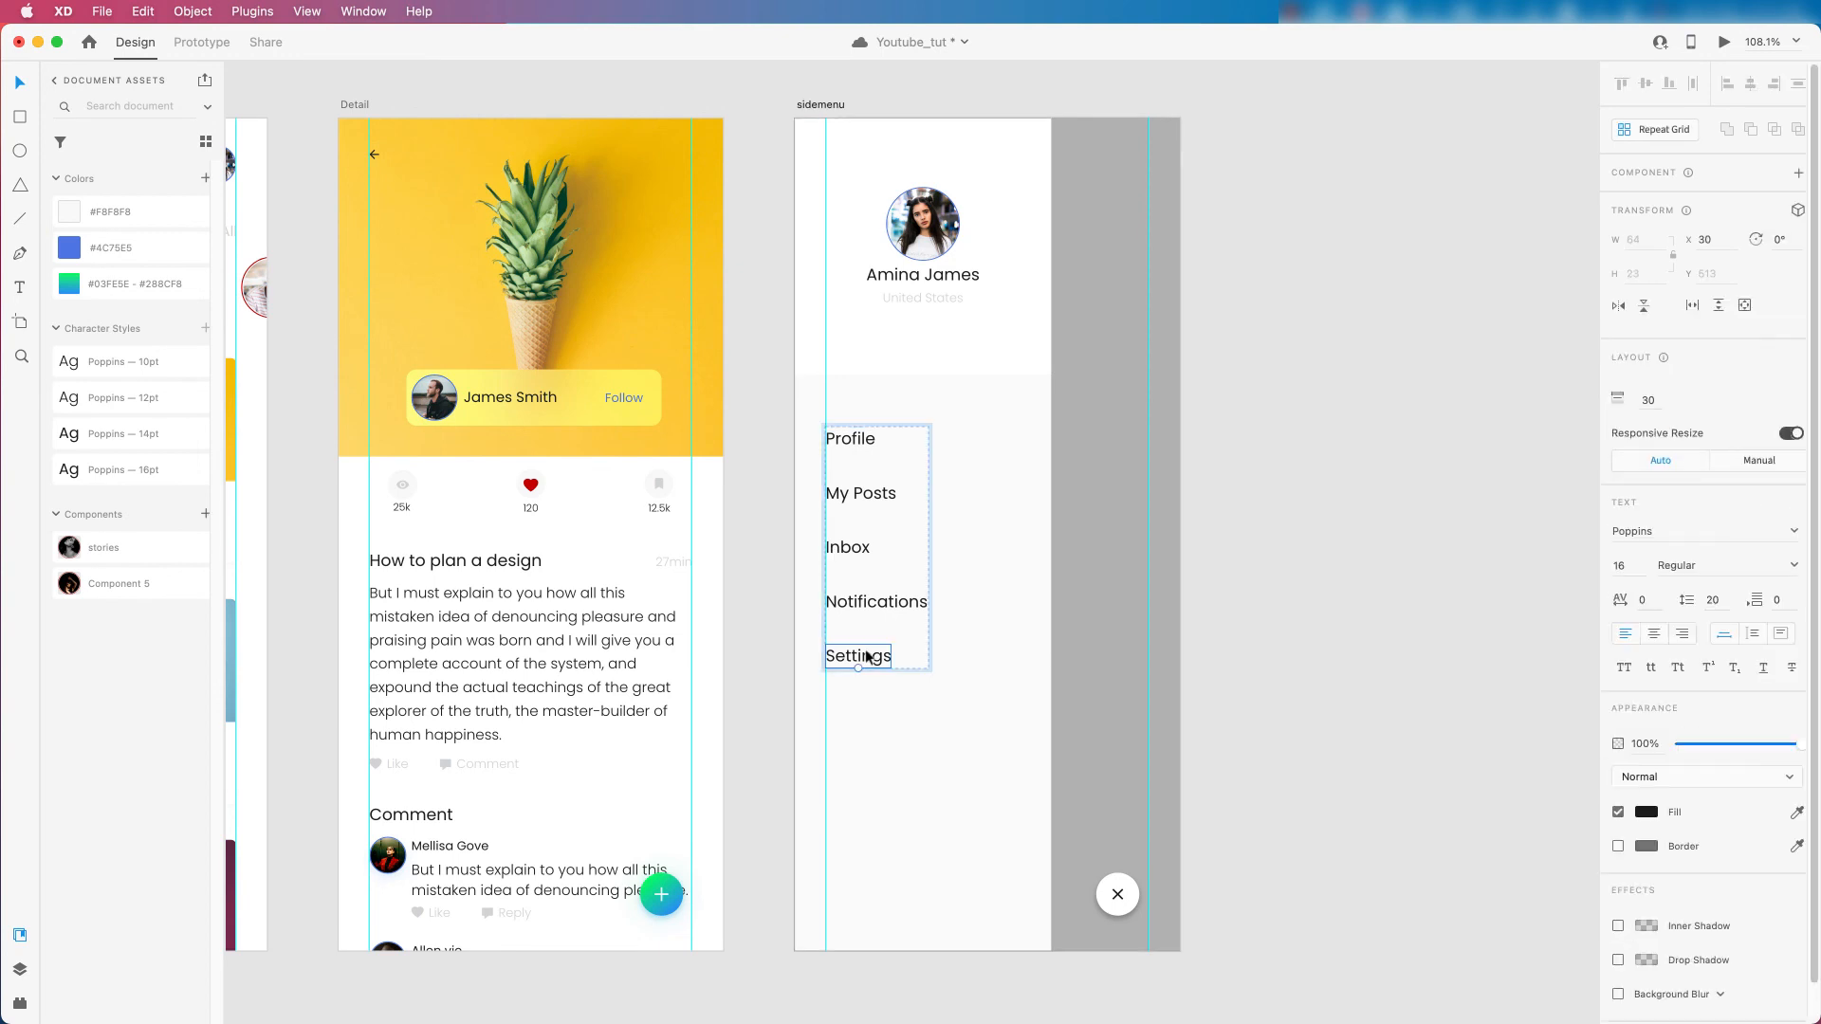
pyautogui.scroll(-3, 869, 702)
pyautogui.click(868, 723)
pyautogui.scroll(3, 870, 735)
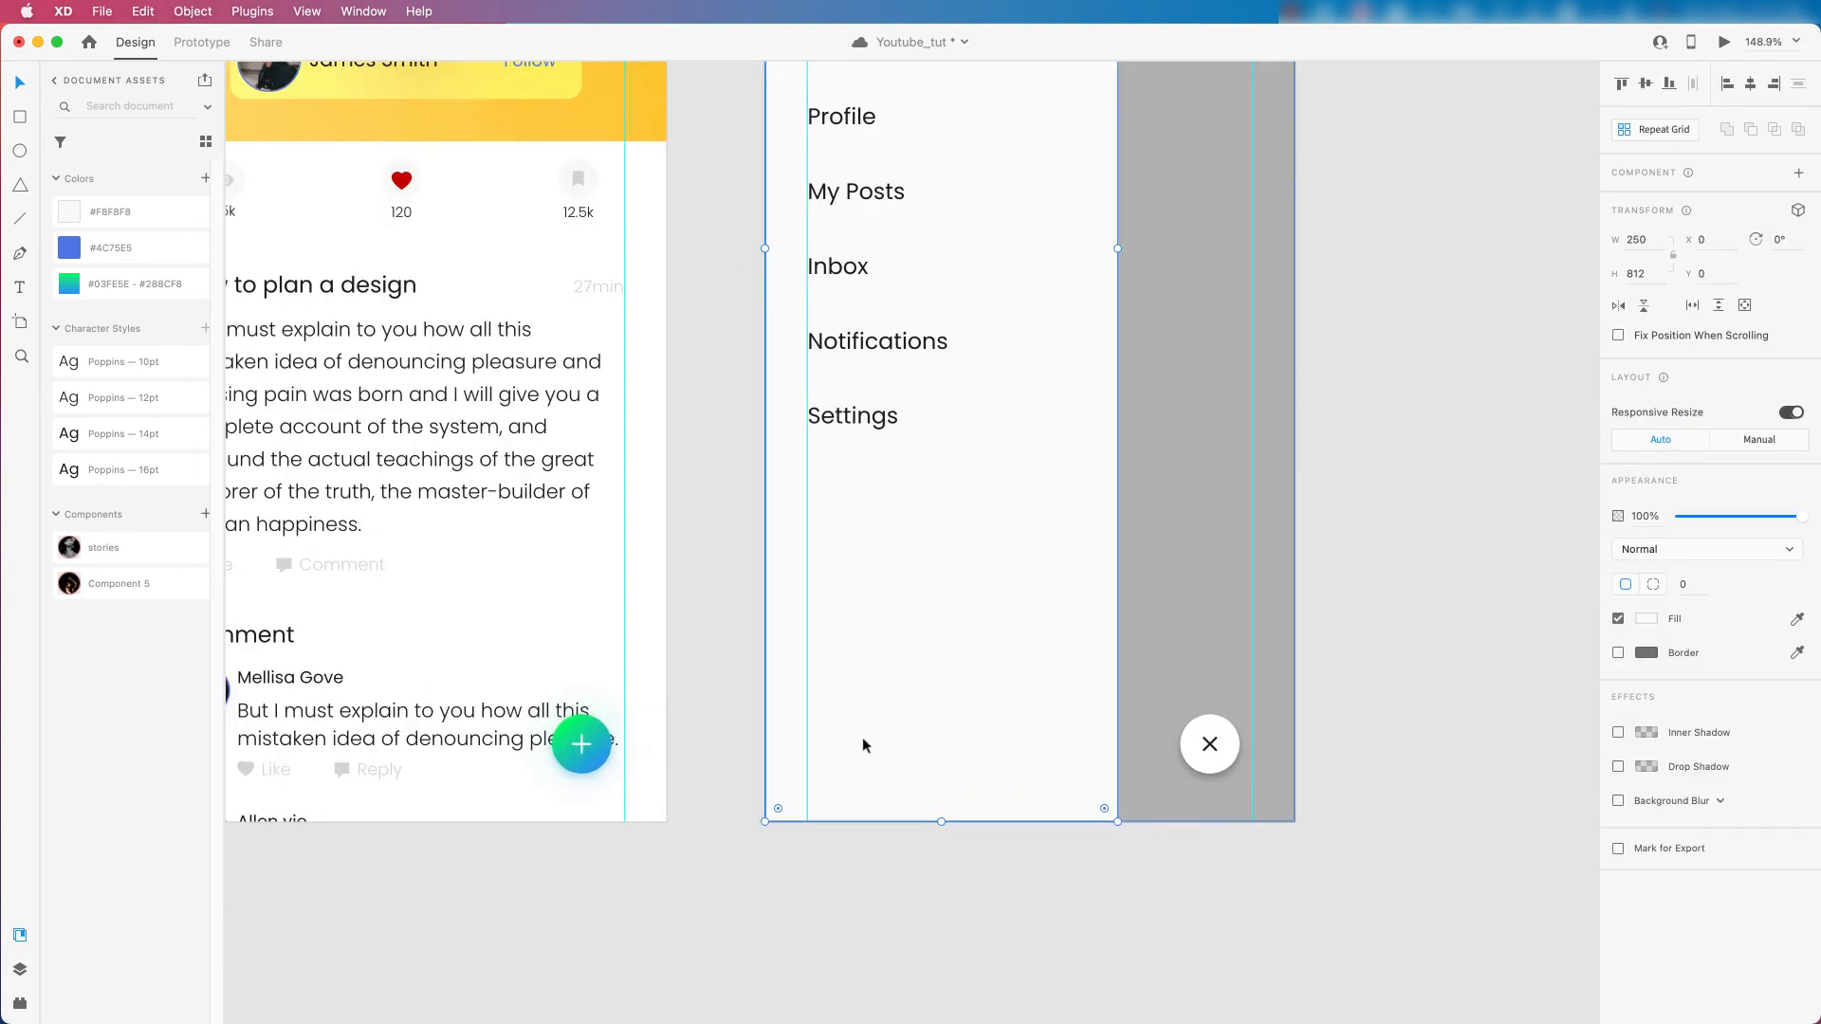
pyautogui.press('super+z')
pyautogui.moveTo(852, 416); pyautogui.dragTo(852, 738)
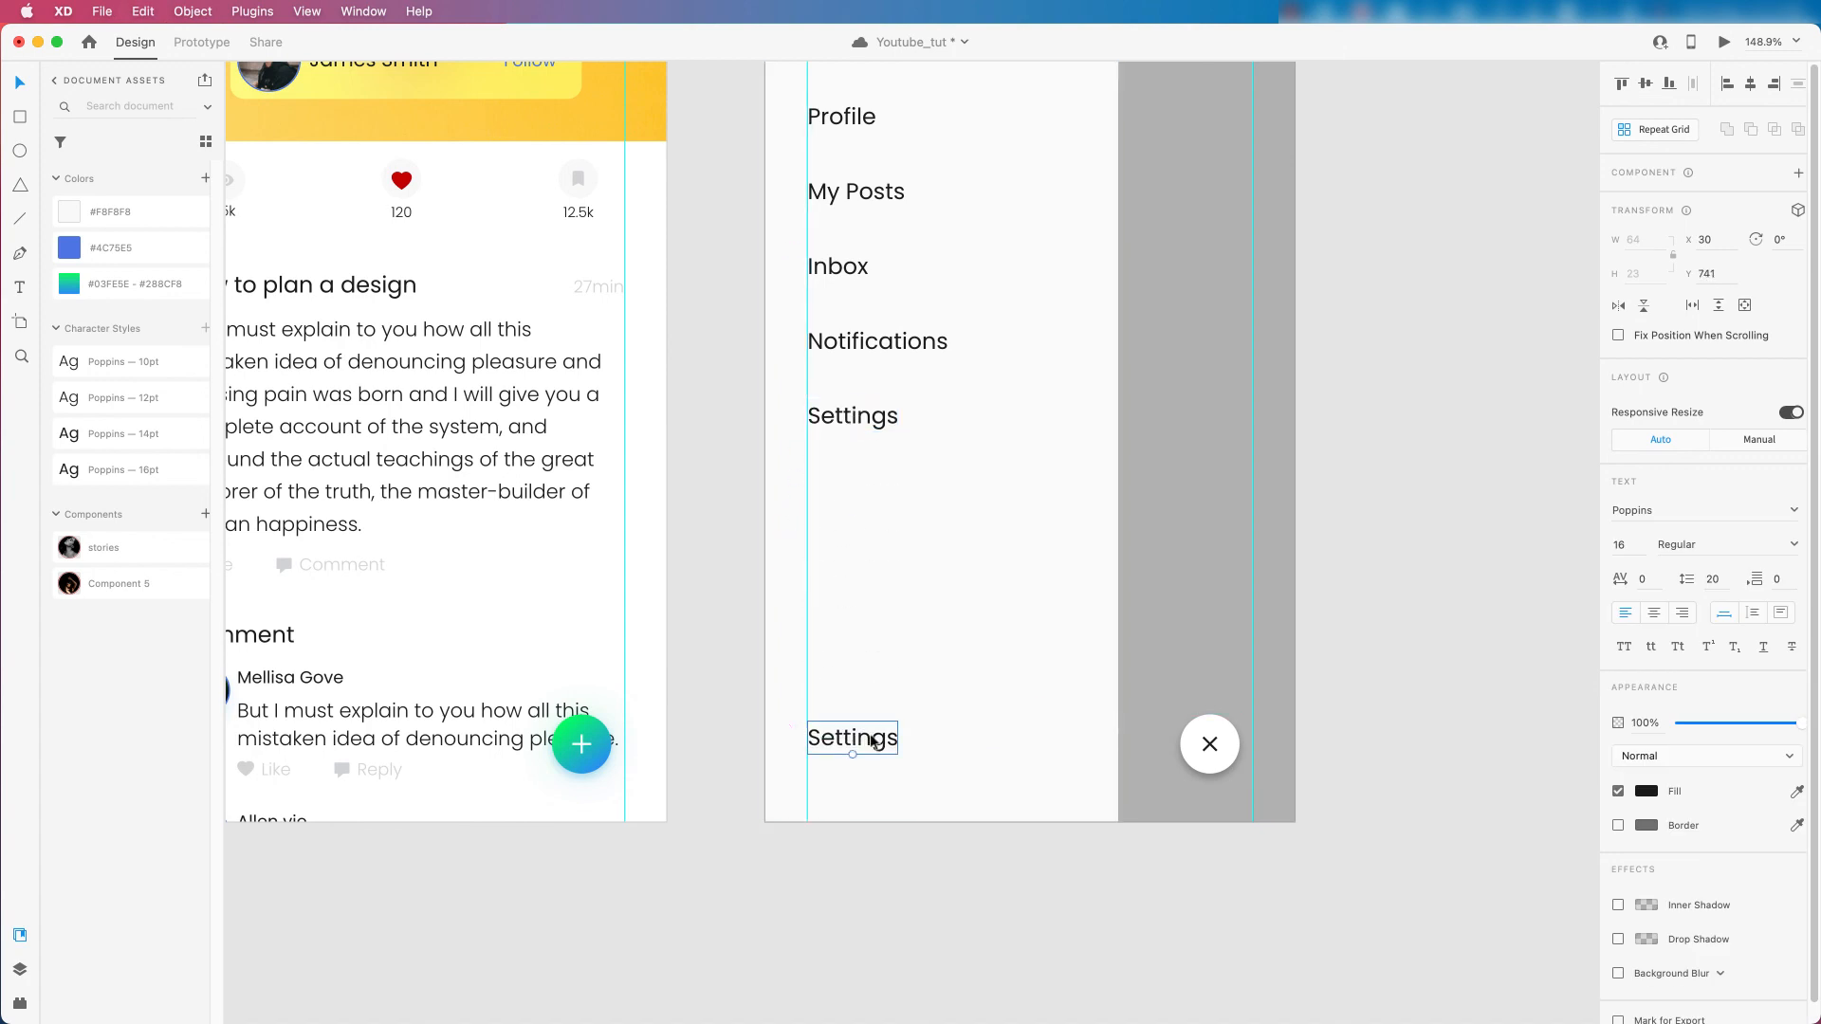
pyautogui.press('Up')
pyautogui.press('Up')
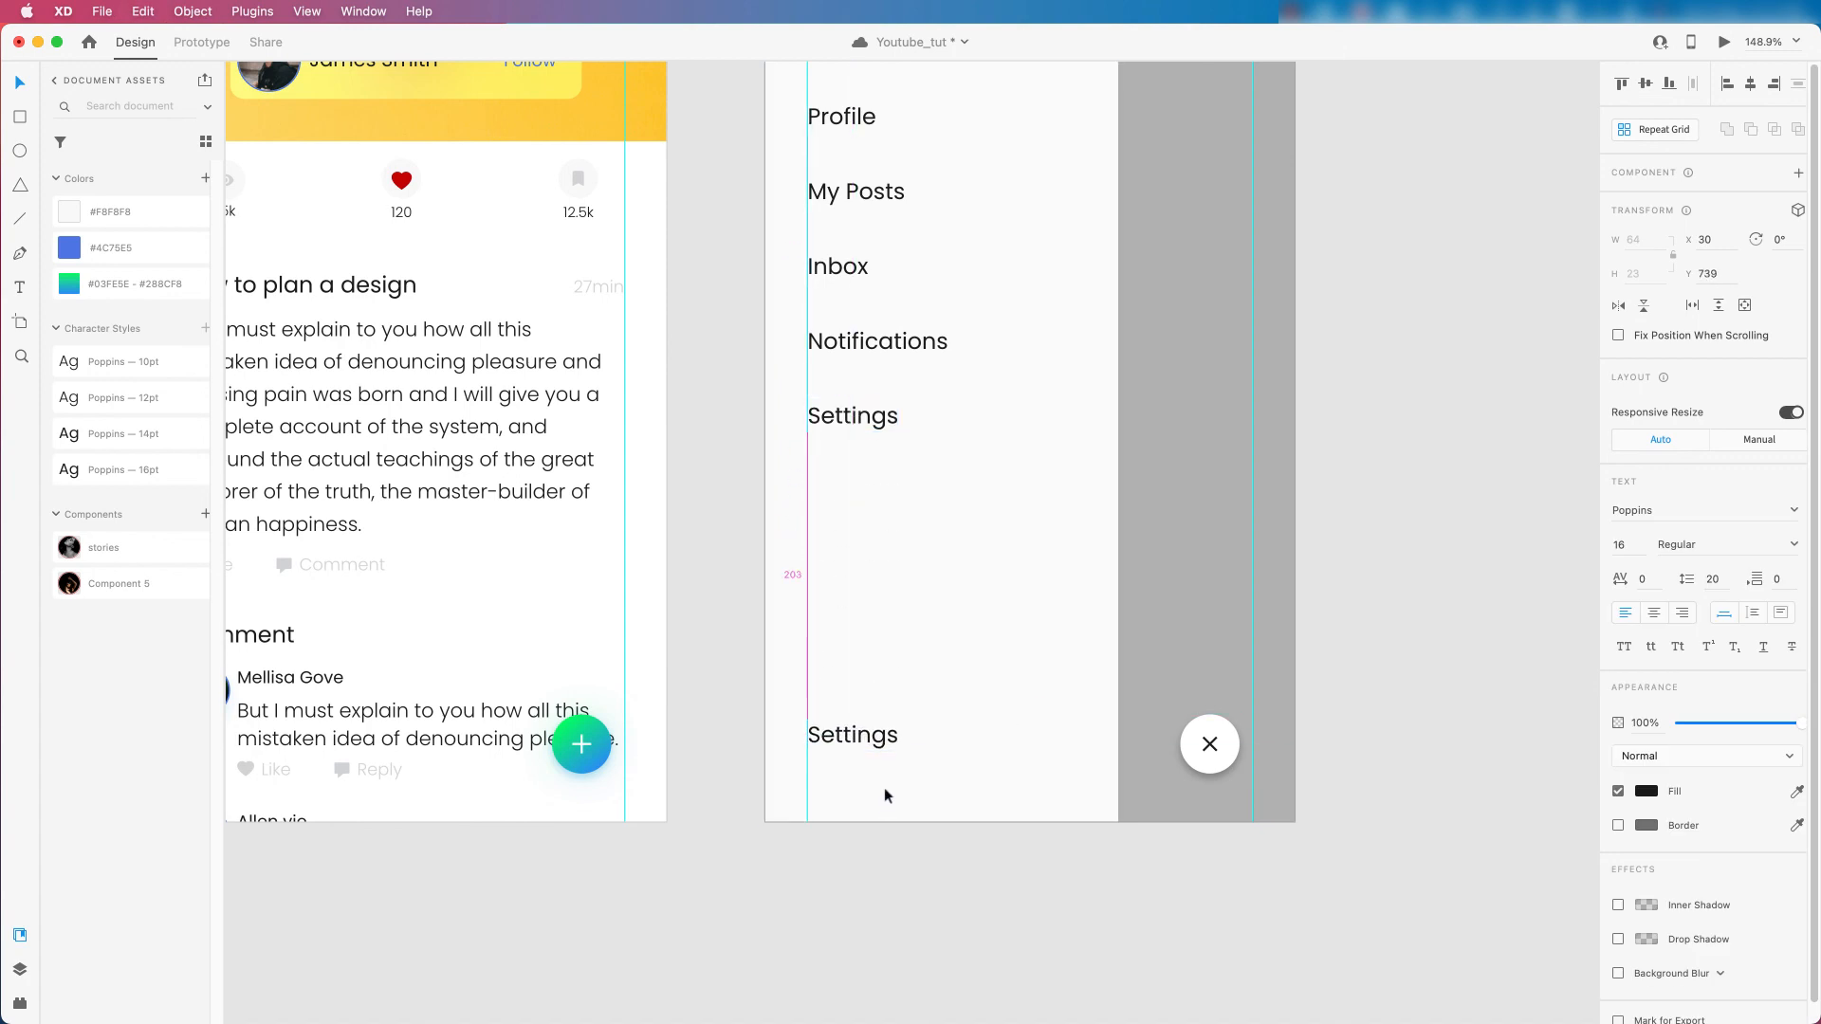
# Fill the copied Settings label with red #C30000 and change its text to "Logout".
pyautogui.click(1652, 794)
pyautogui.click(1589, 890)
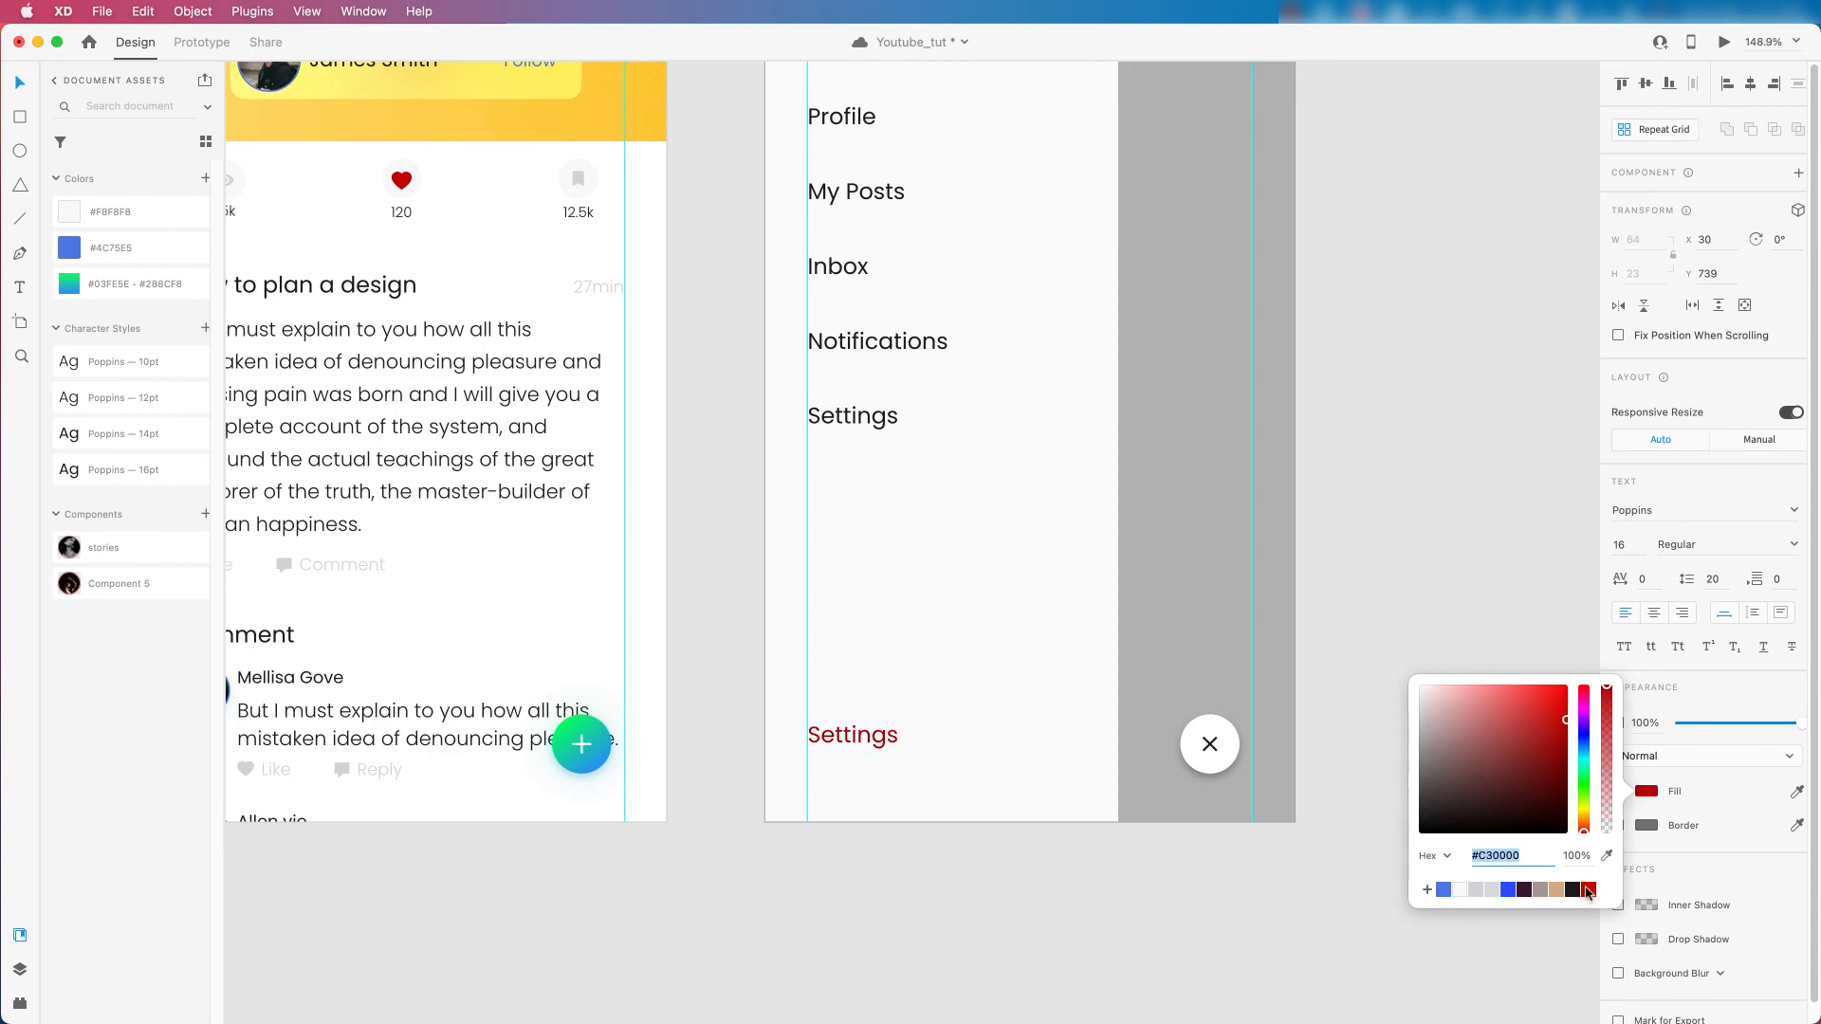
pyautogui.doubleClick(866, 734)
pyautogui.write('Loguts')
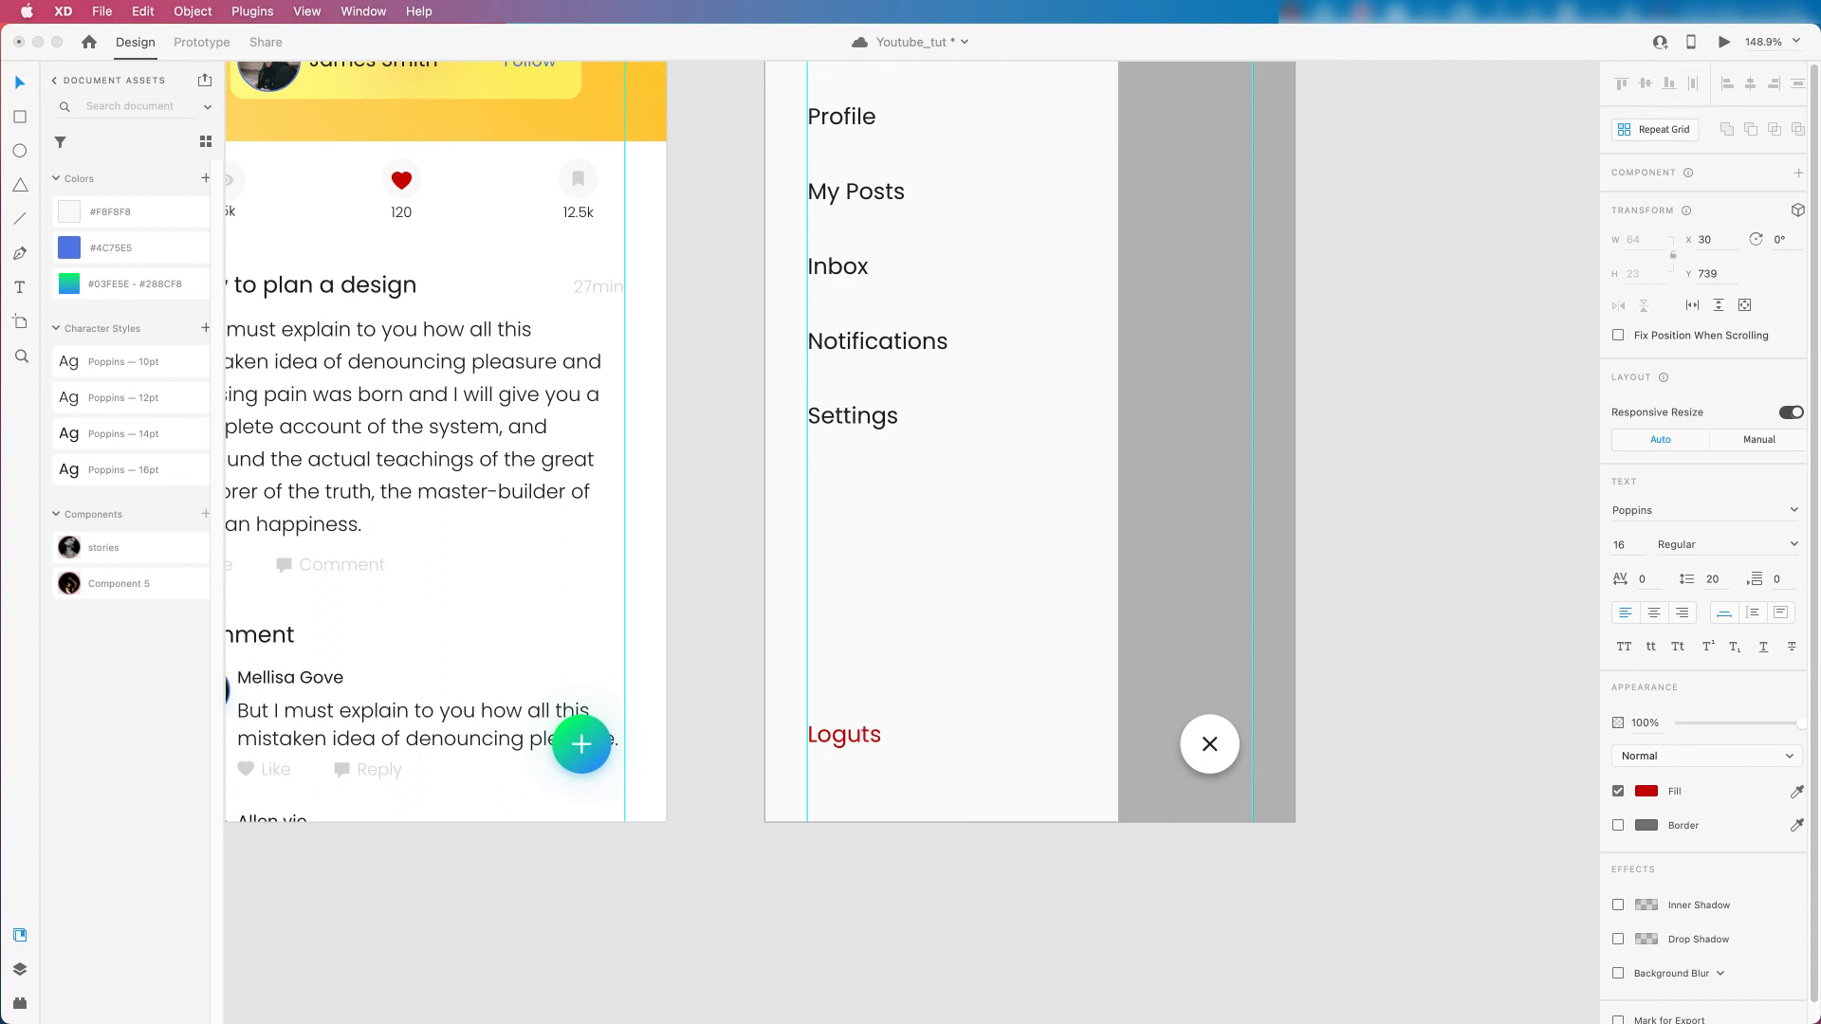
pyautogui.press('BackSpace')
pyautogui.press('BackSpace')
pyautogui.press('BackSpace')
pyautogui.write('ou')
pyautogui.press('Escape')
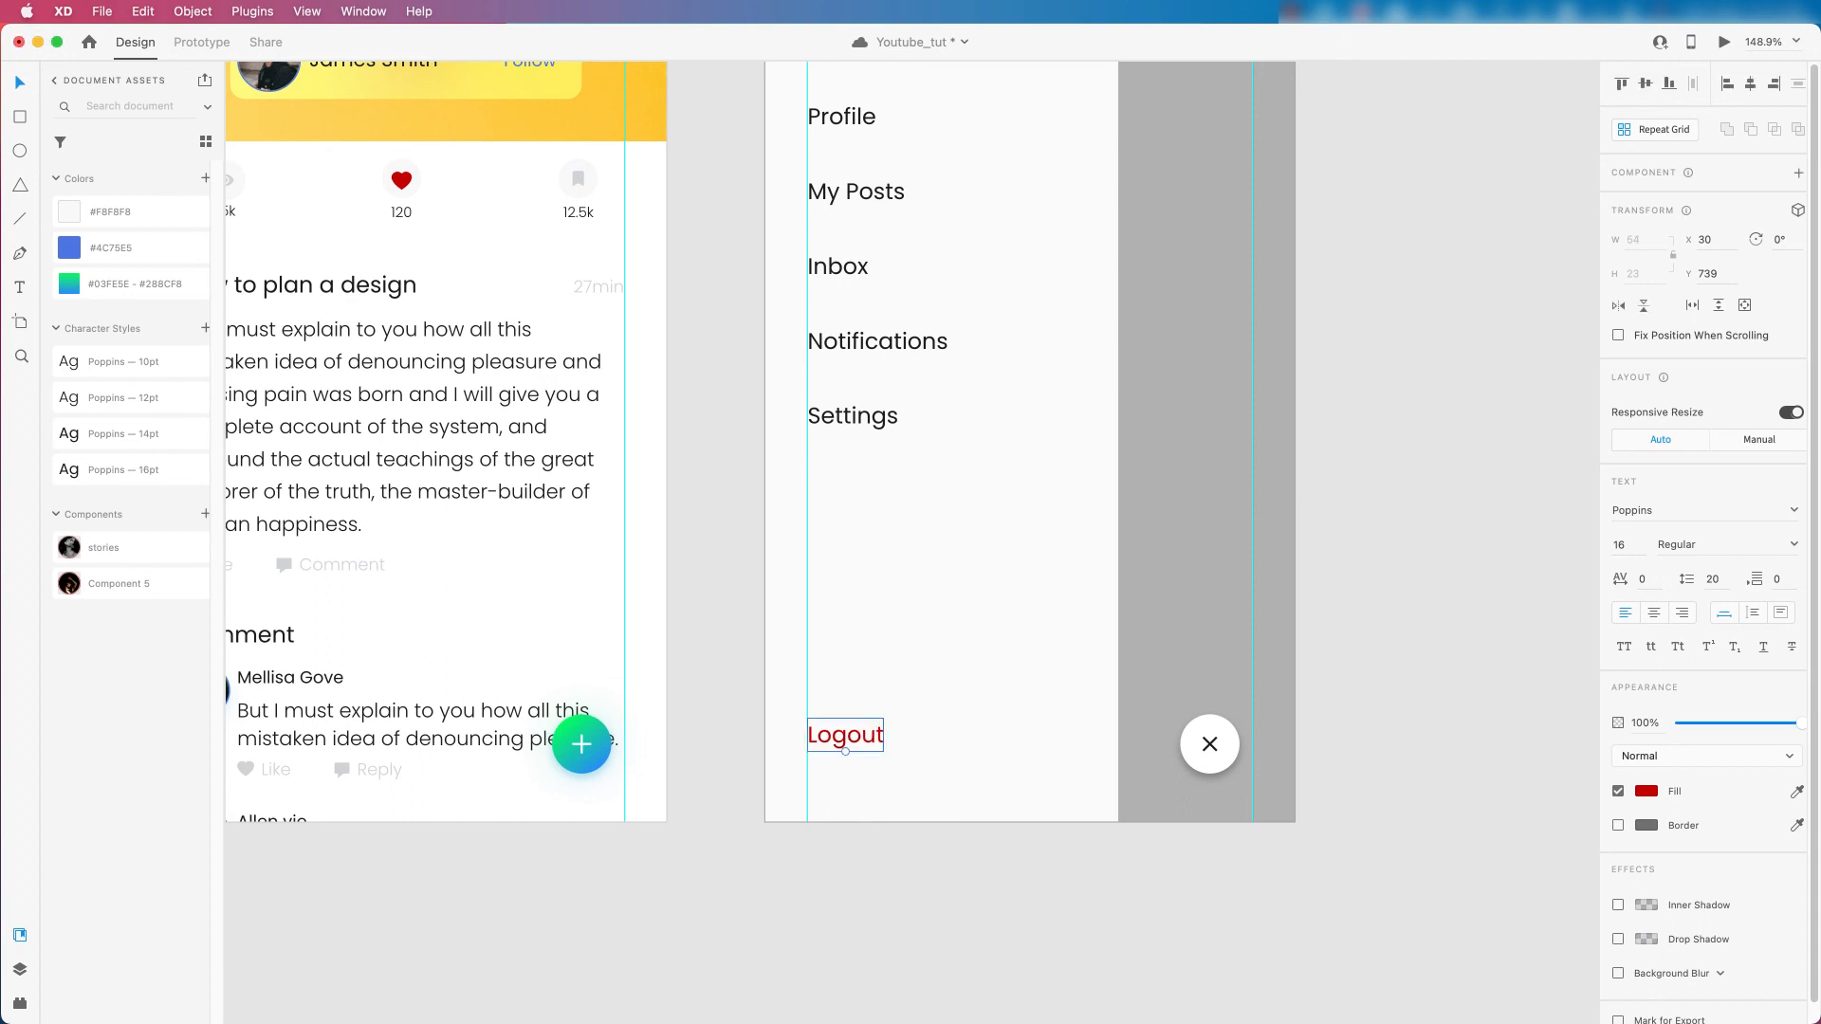
pyautogui.scroll(-5, 857, 599)
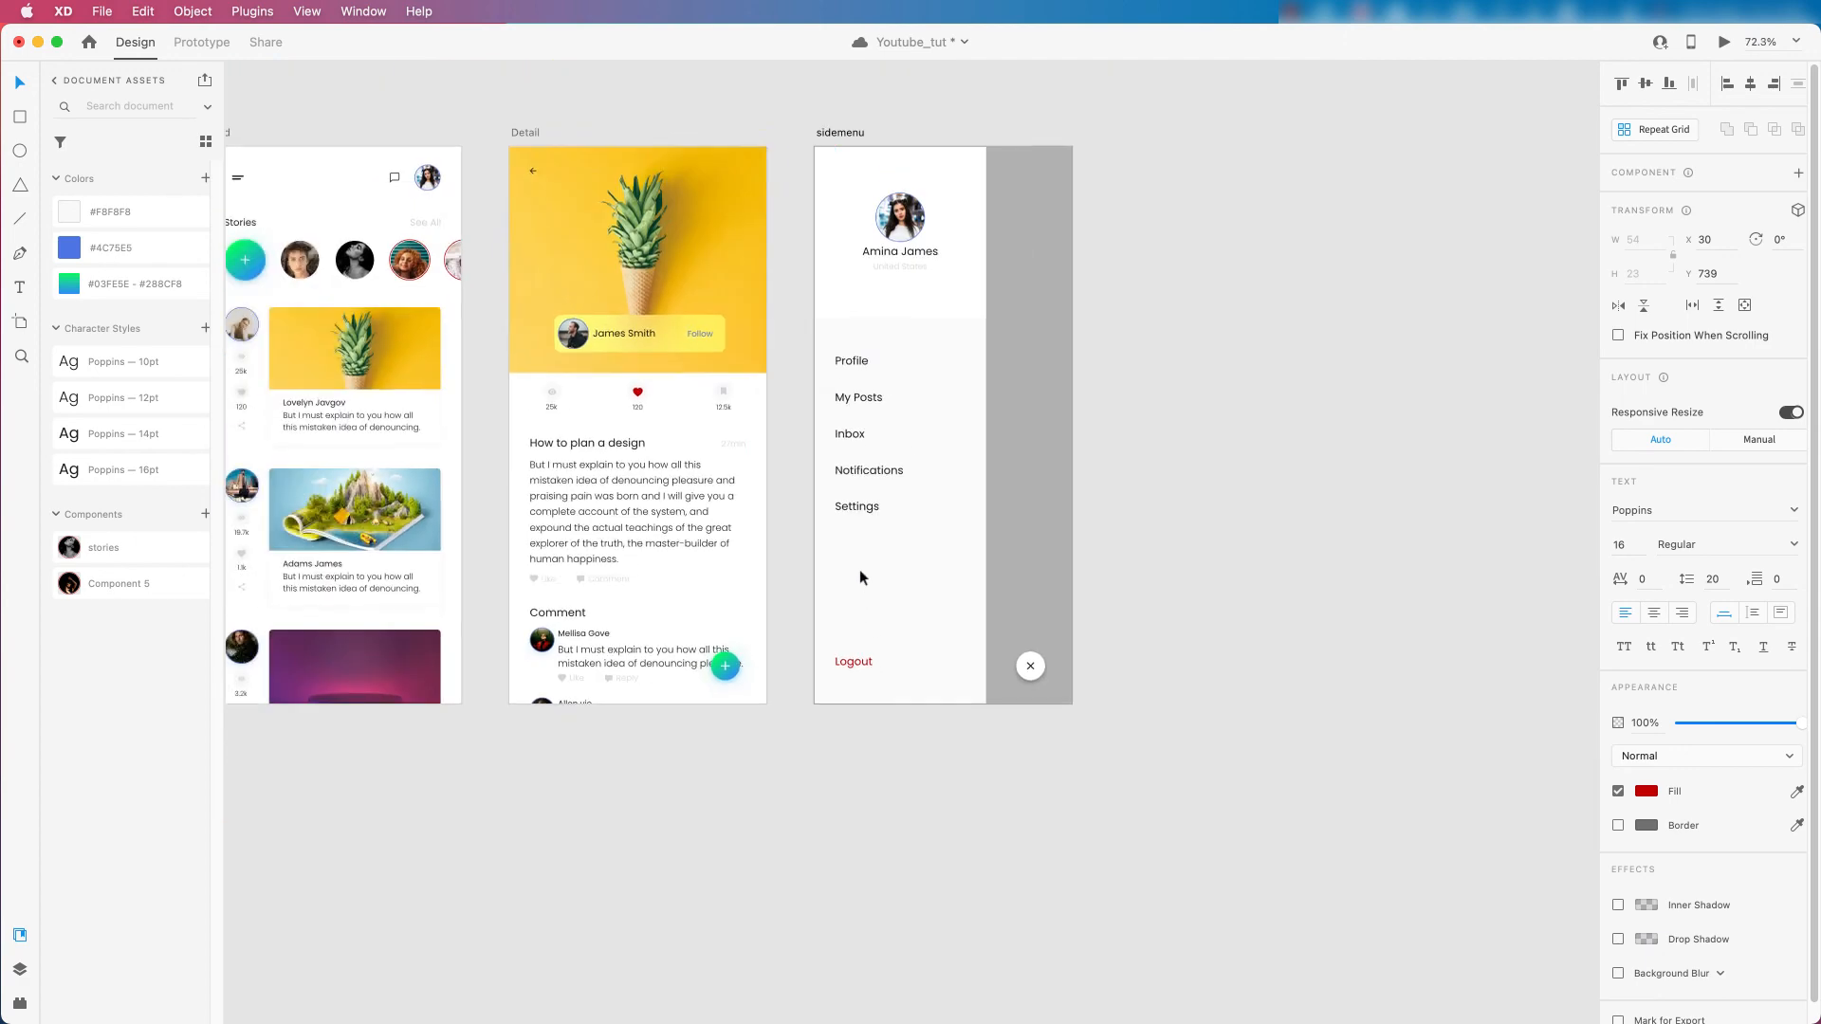
pyautogui.click(873, 469)
pyautogui.scroll(1, 1005, 302)
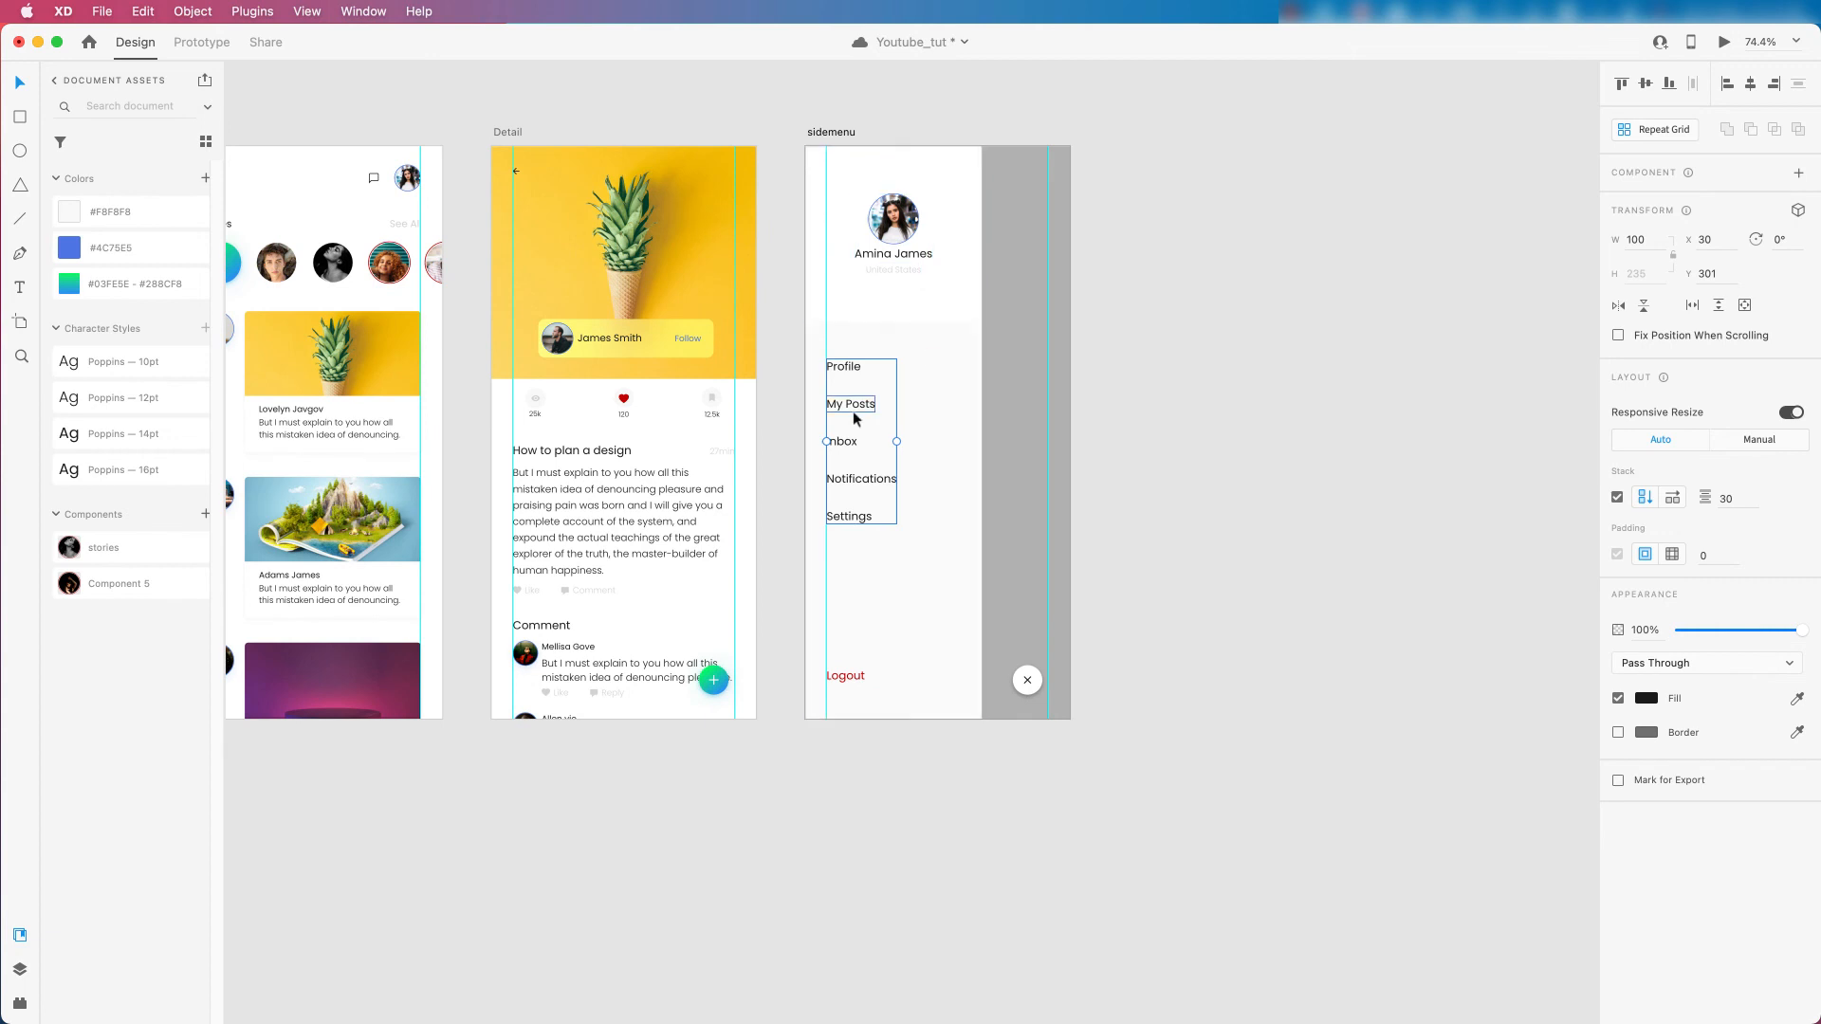
pyautogui.scroll(-3, 849, 414)
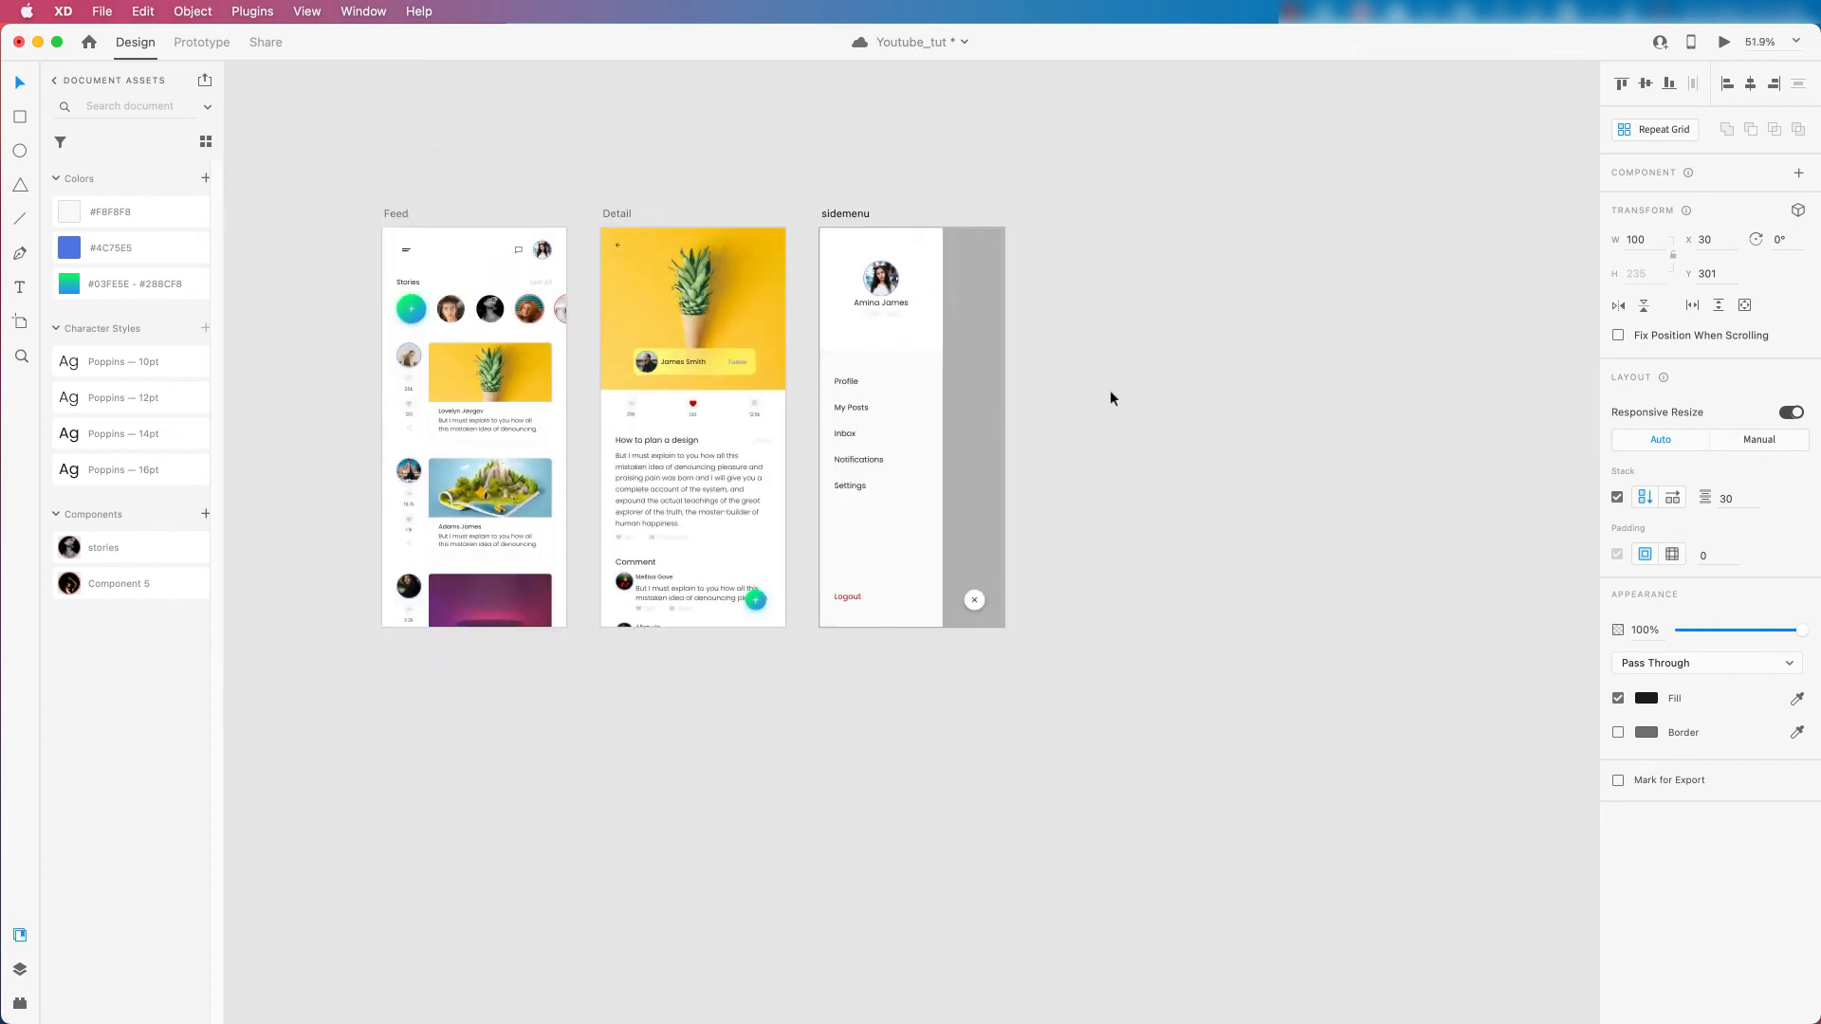
pyautogui.click(1093, 317)
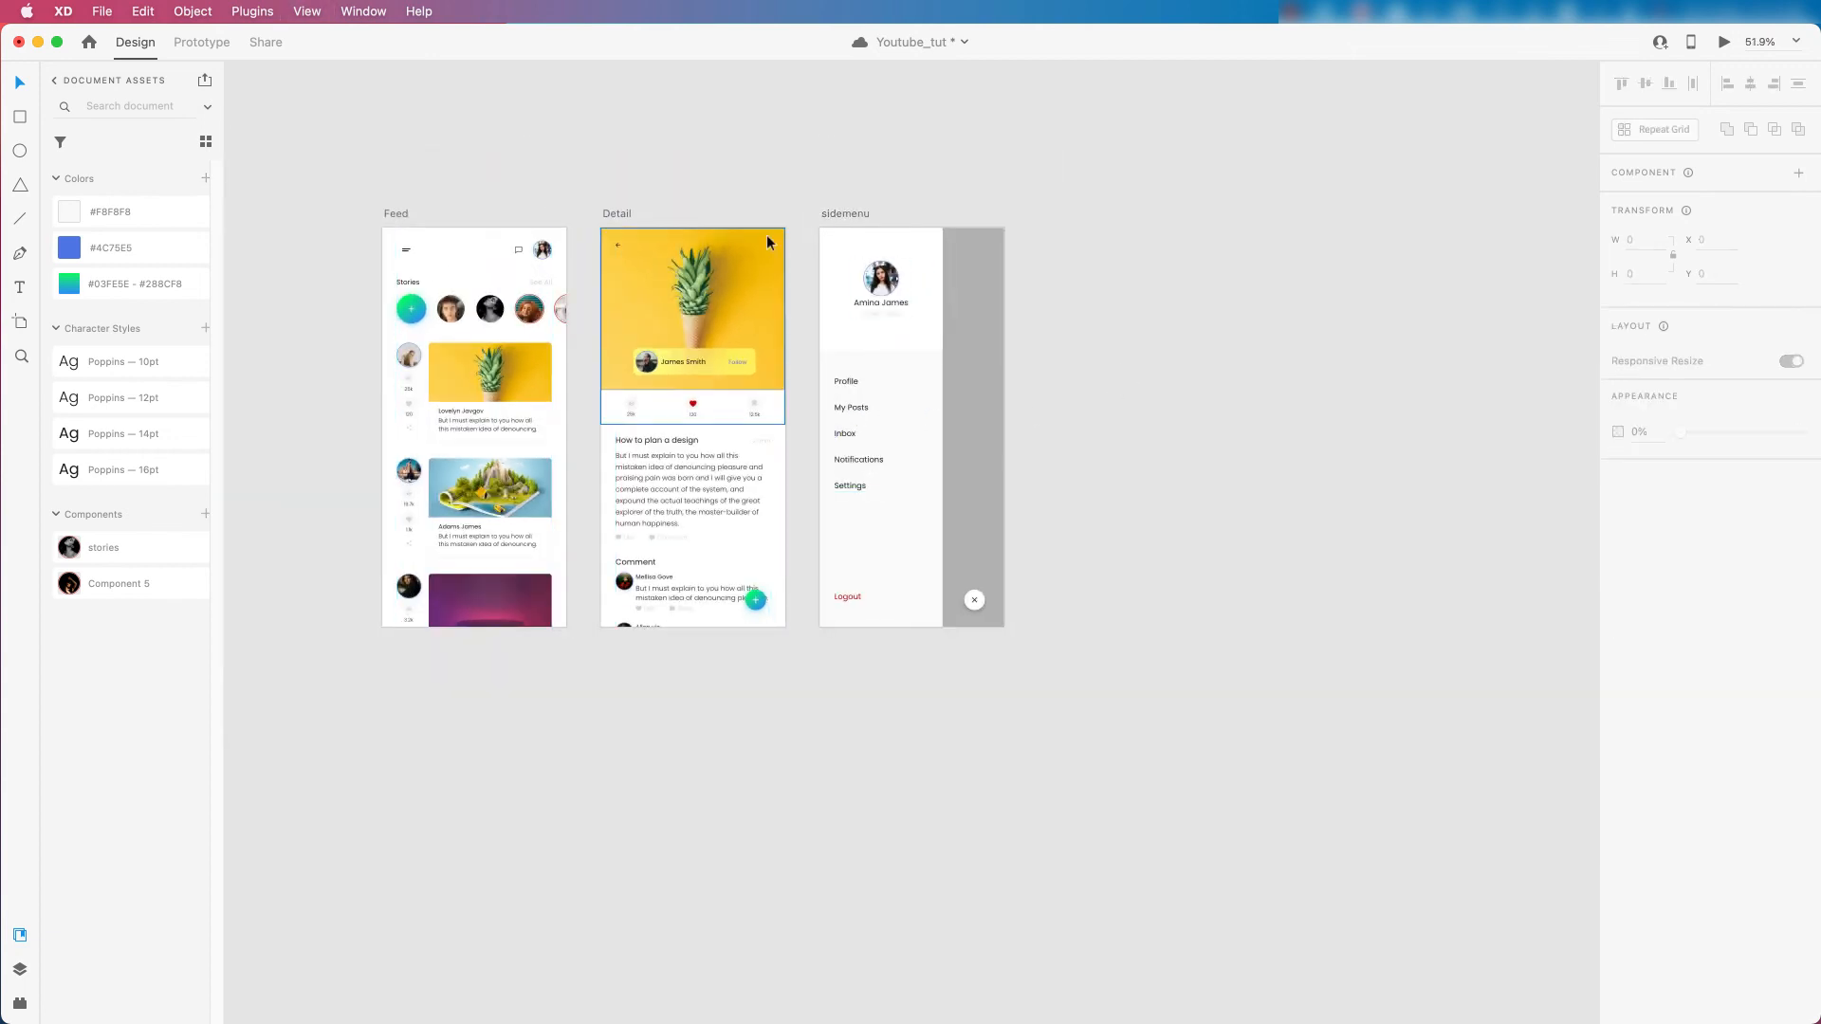
pyautogui.moveTo(738, 161); pyautogui.dragTo(902, 210)
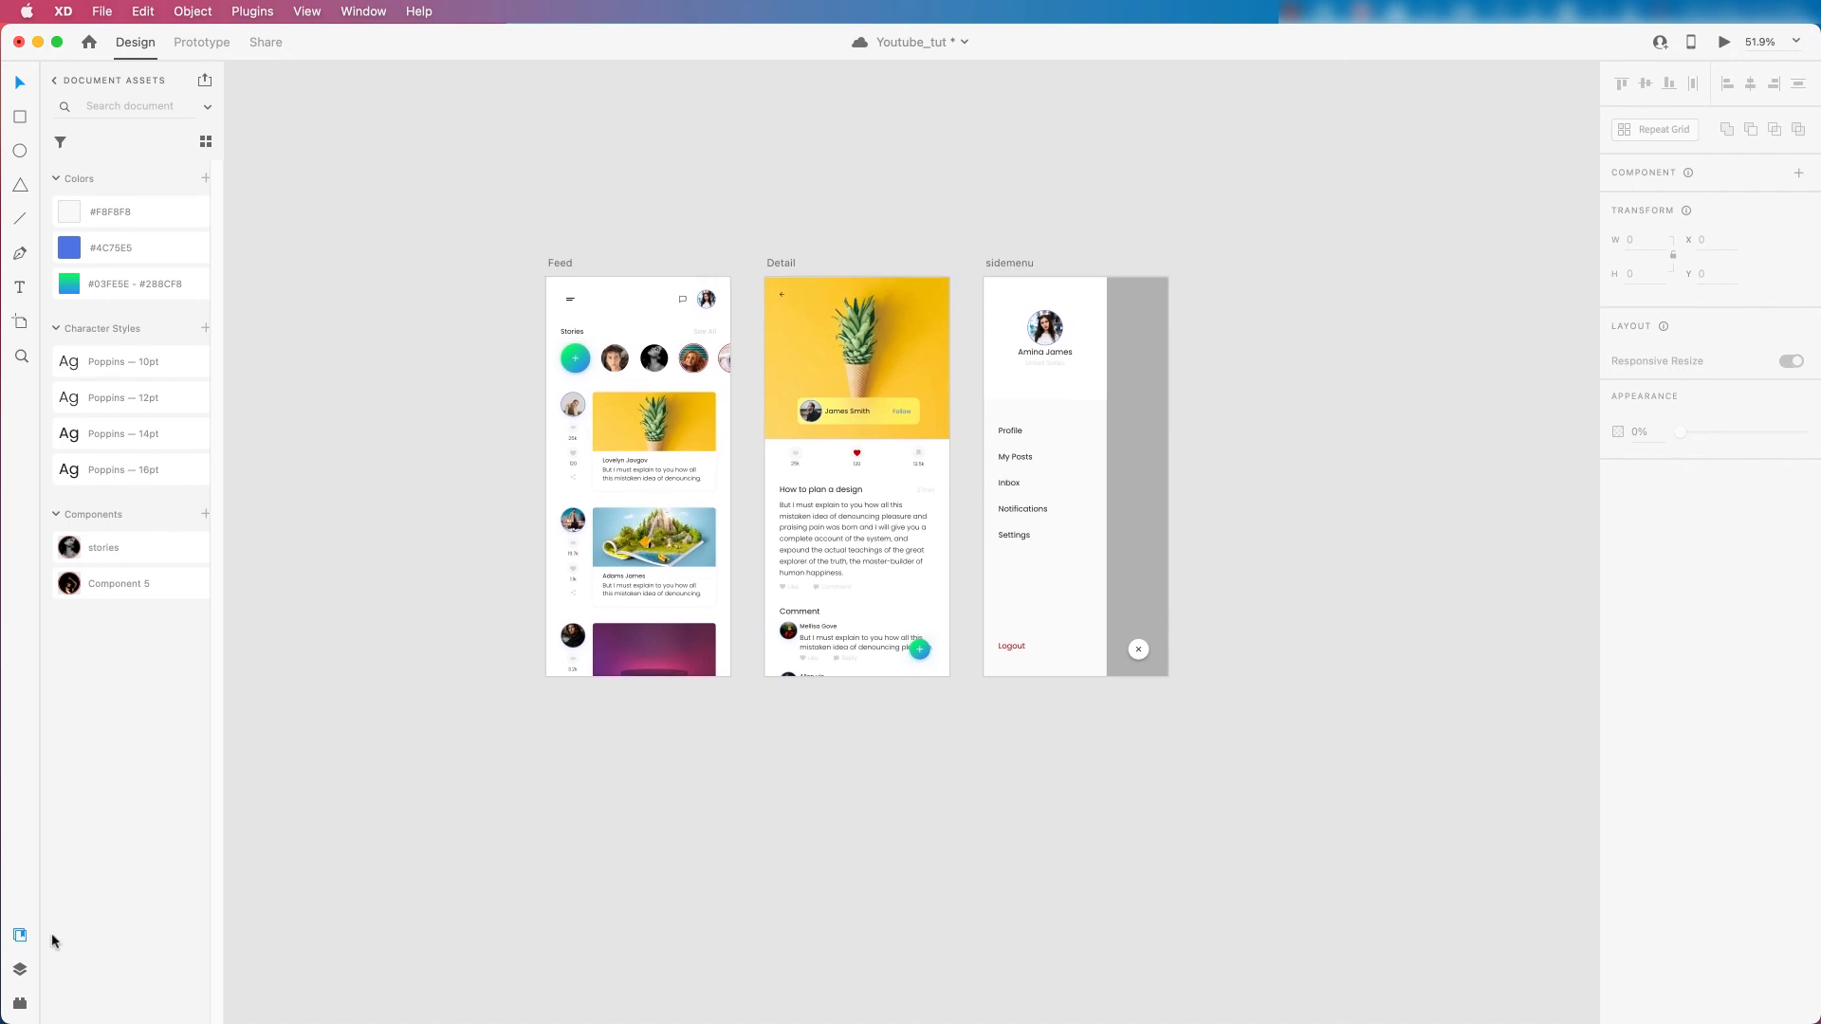
# Hide the document assets and save the document.
pyautogui.click(20, 935)
pyautogui.scroll(5, 579, 498)
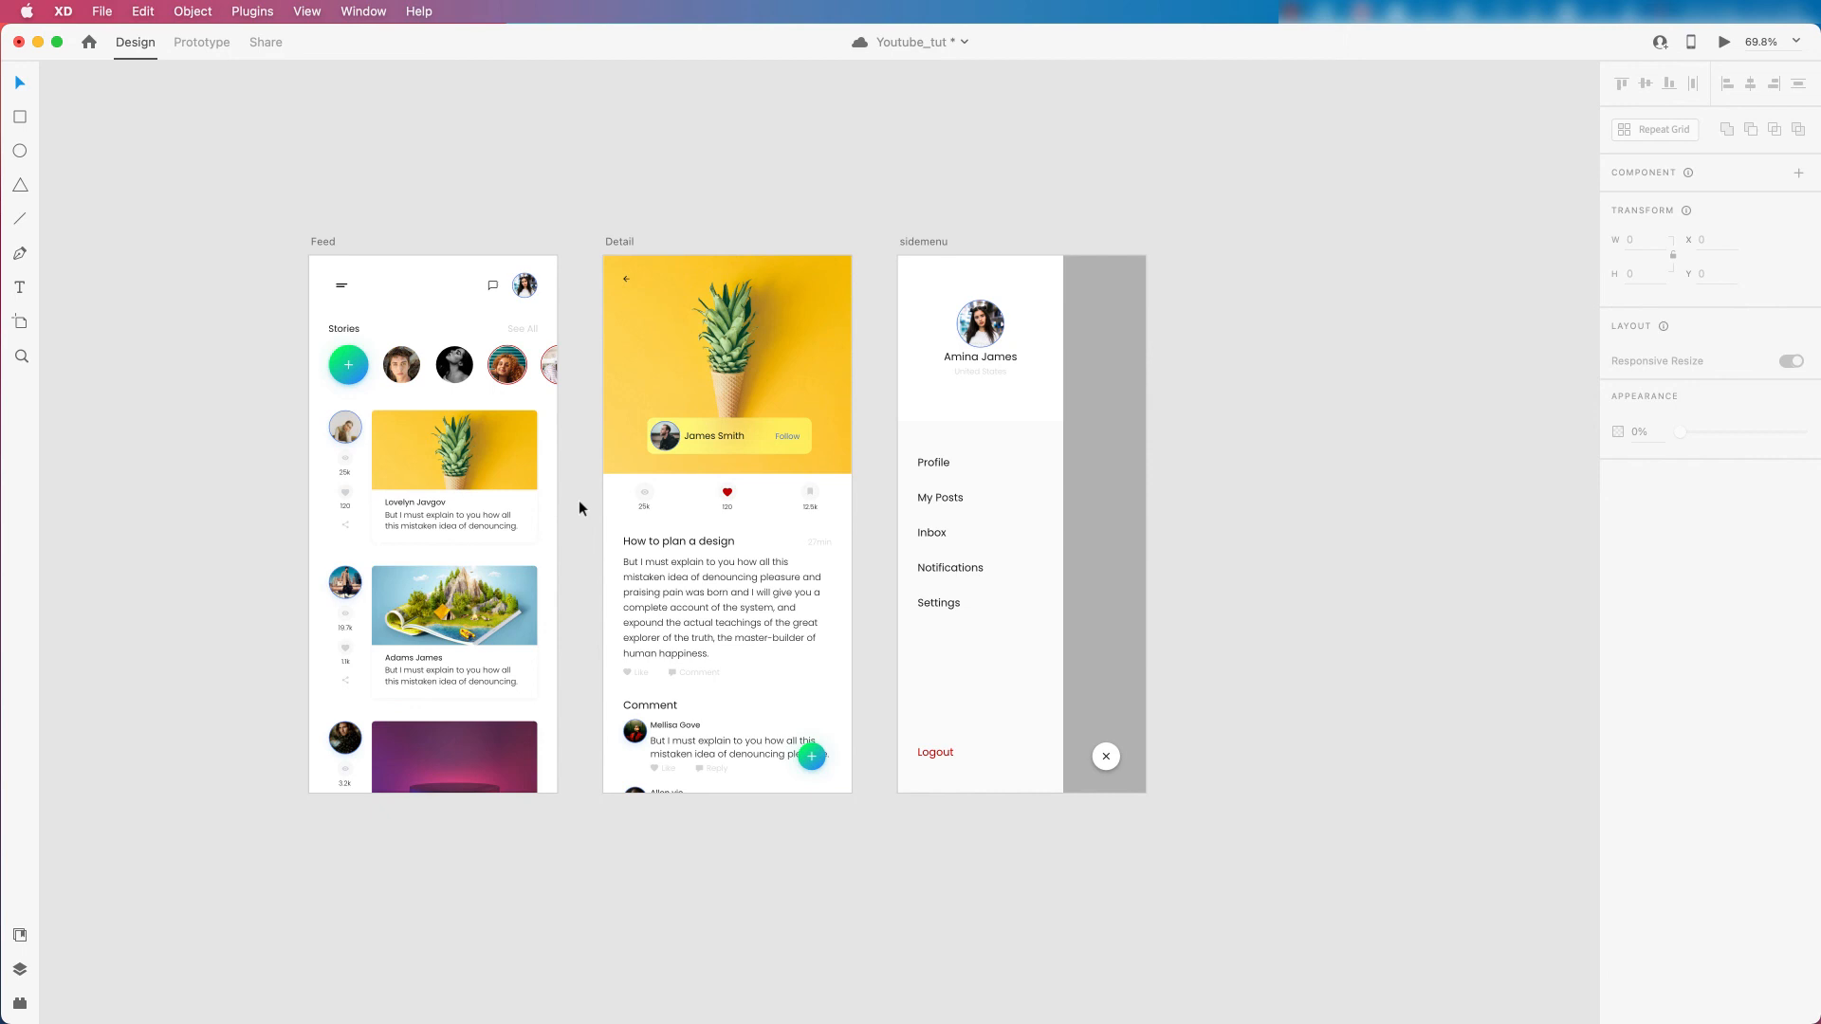
pyautogui.press('super+s')
# In Prototype mode, wire the first post card on the Feed artboard to the Detail artboard with a tap transition.
pyautogui.click(209, 45)
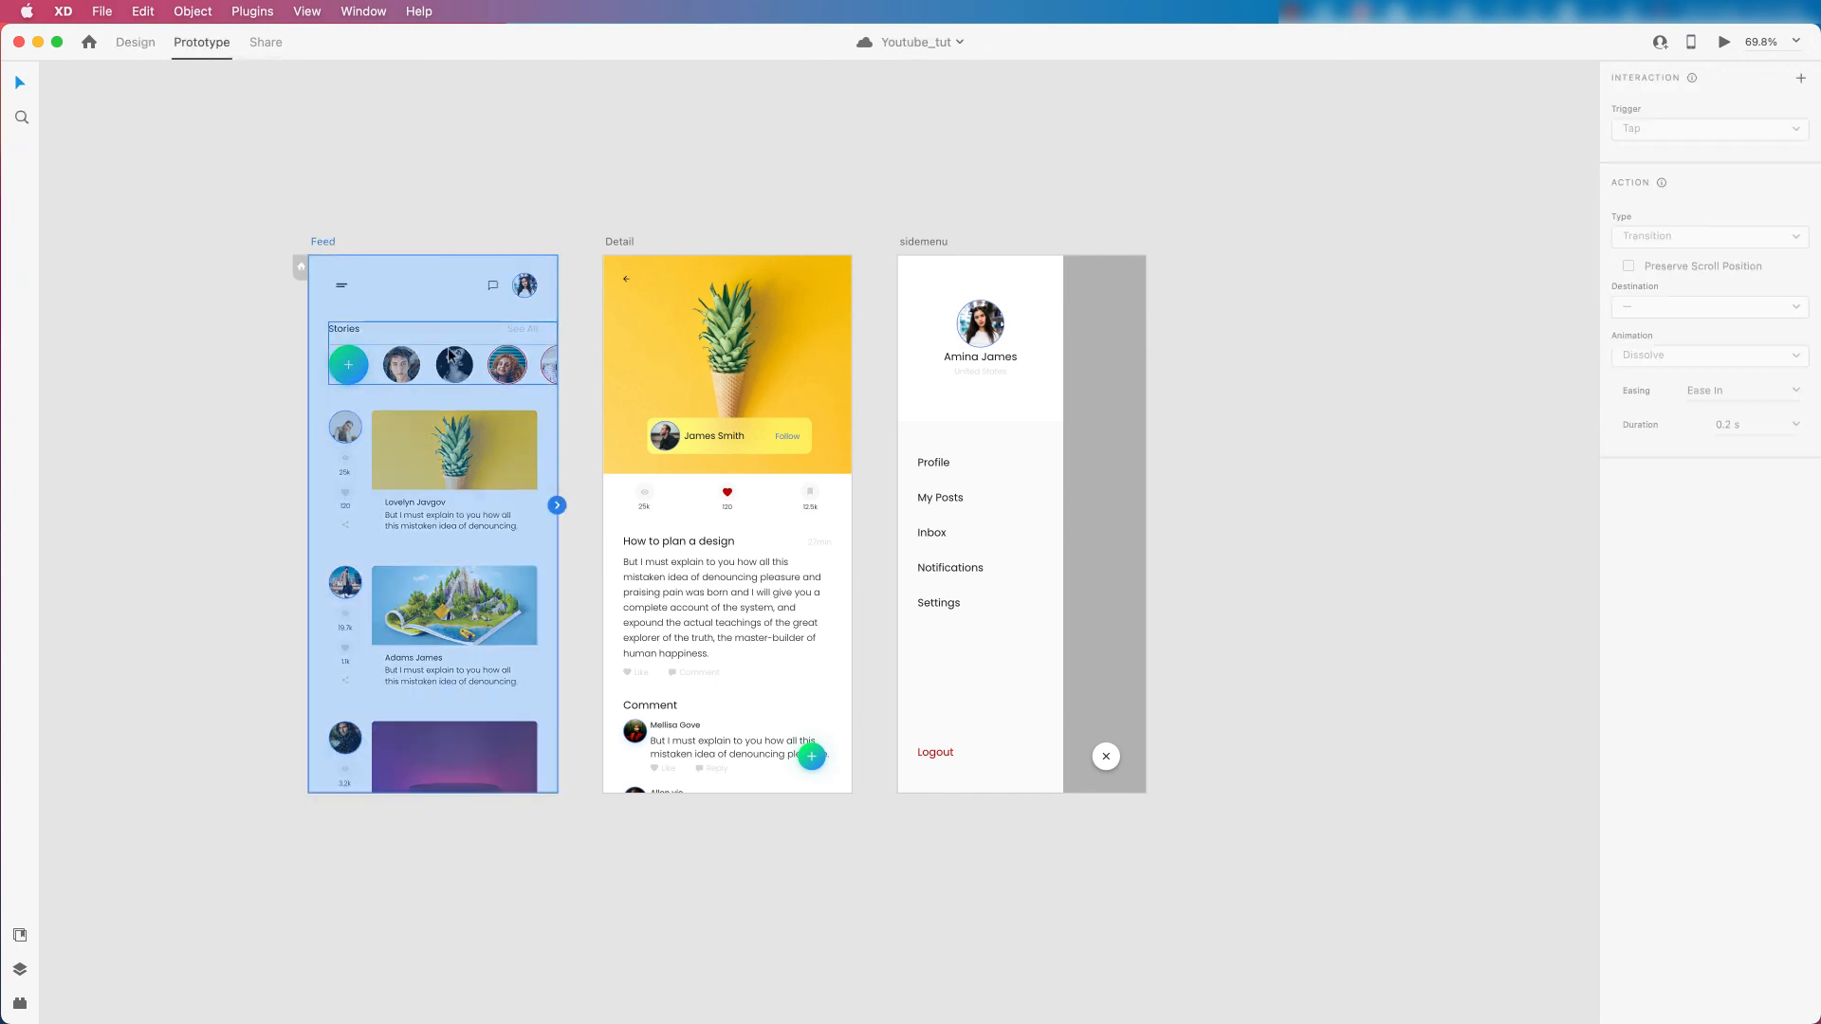
pyautogui.scroll(2, 345, 339)
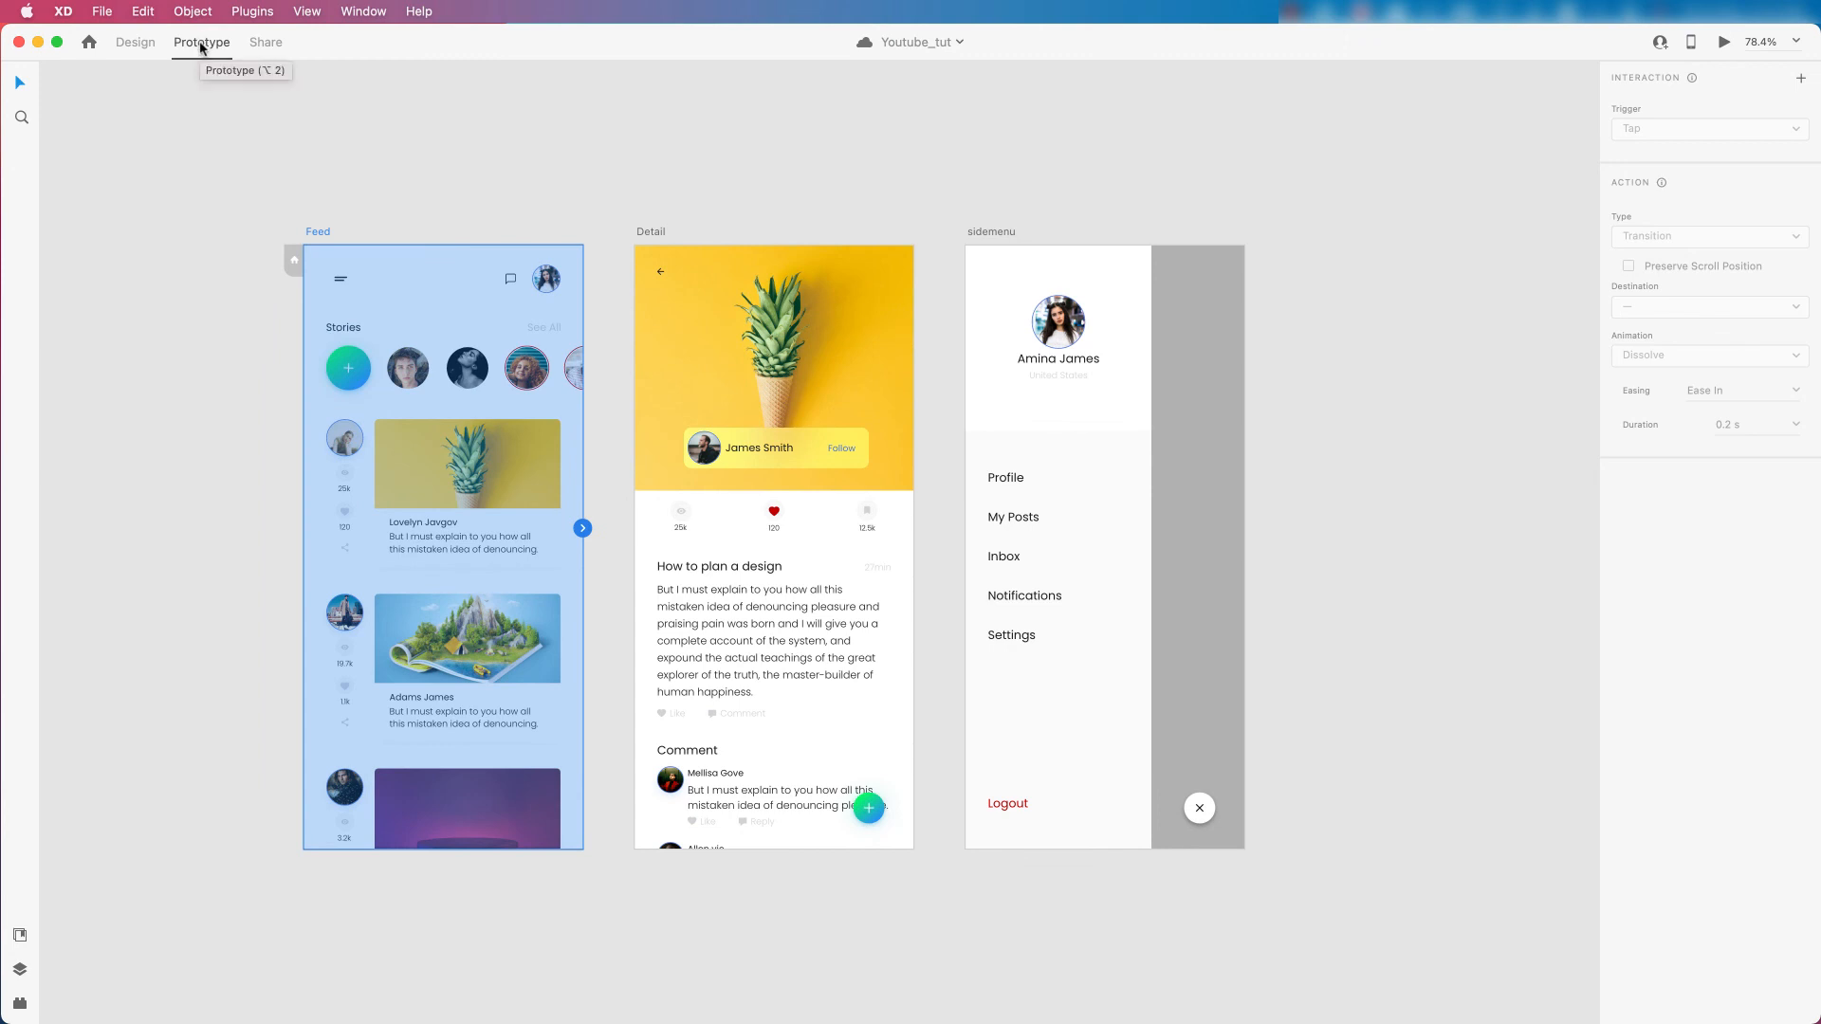
pyautogui.click(511, 465)
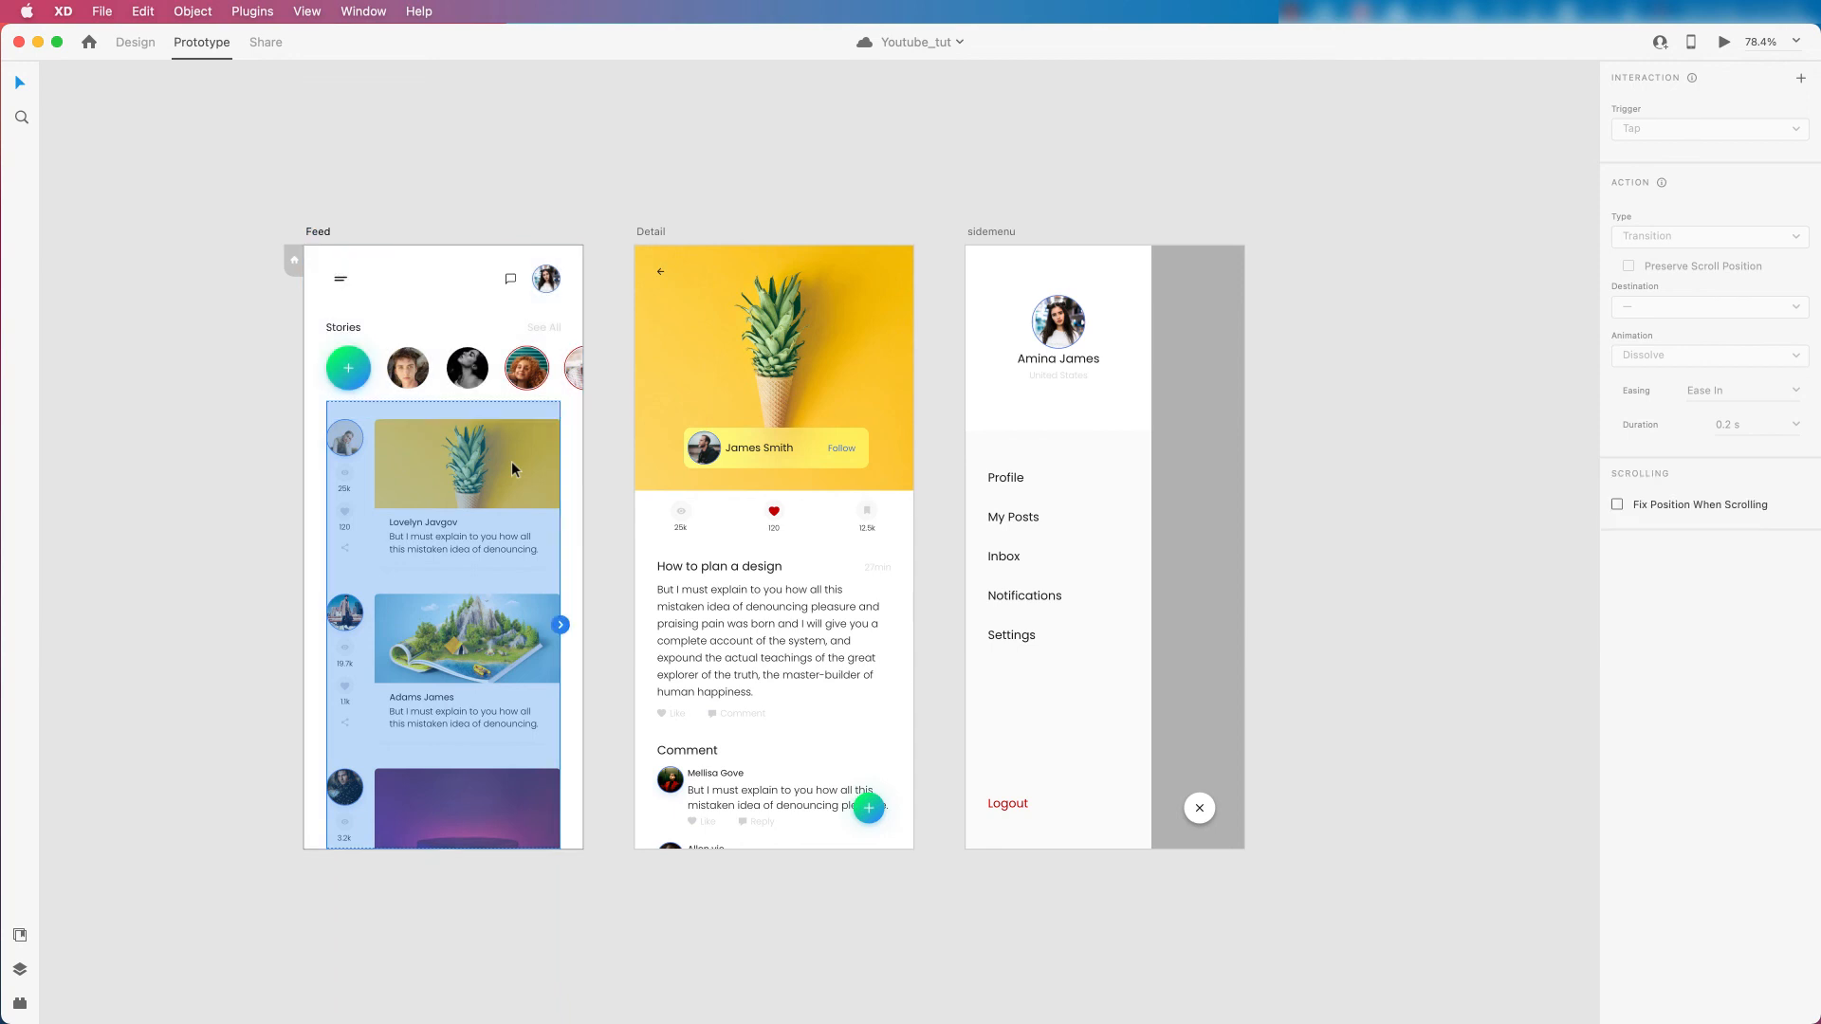
pyautogui.click(510, 460)
pyautogui.click(503, 465)
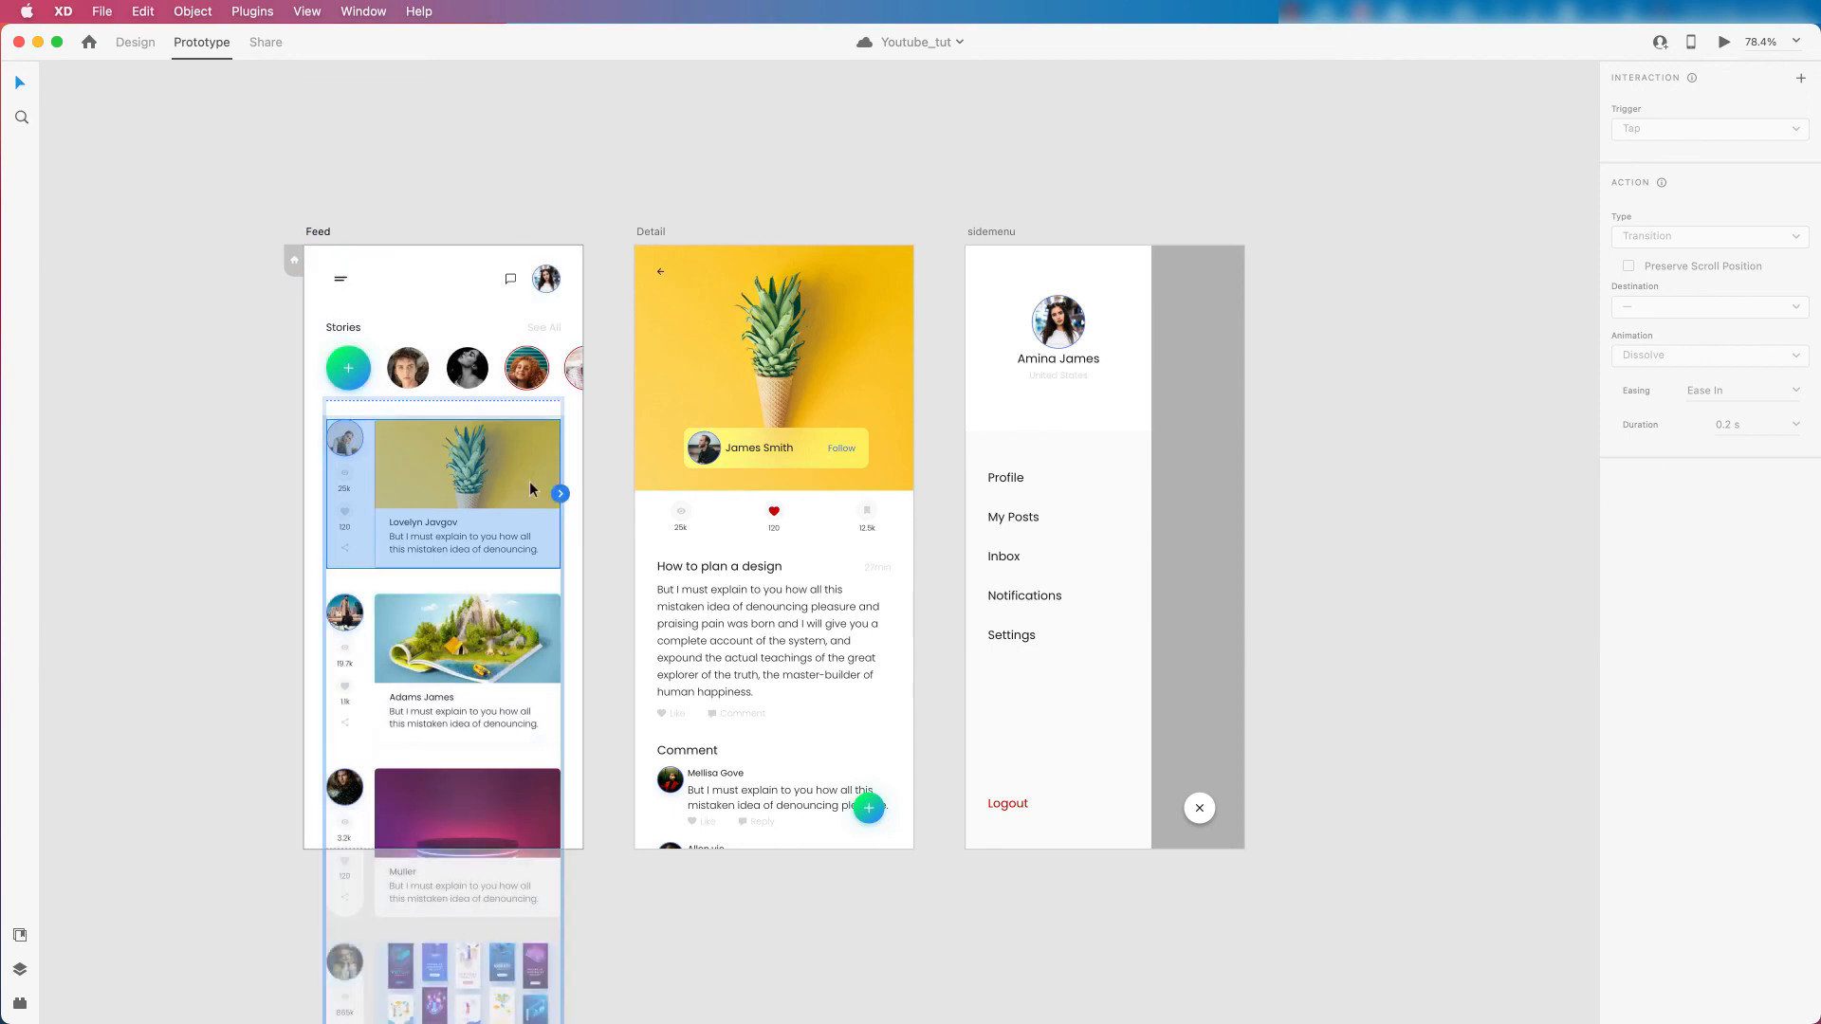
pyautogui.moveTo(560, 494); pyautogui.dragTo(647, 419)
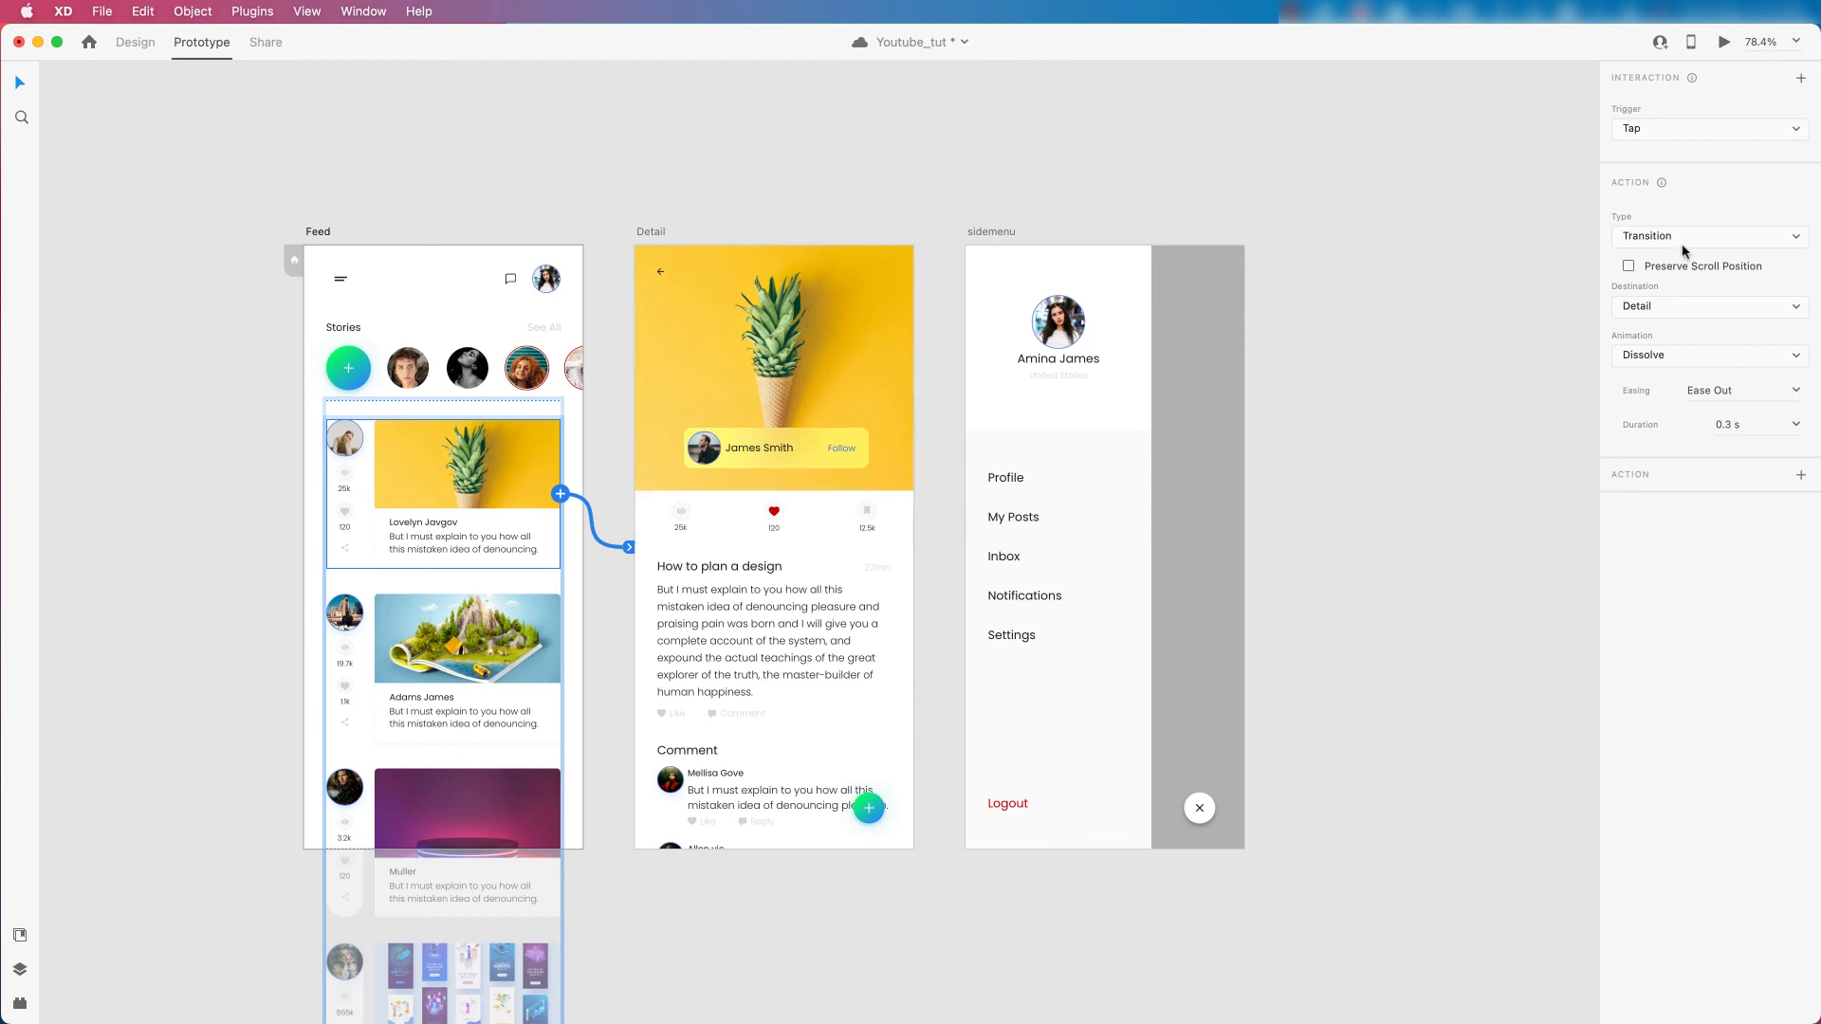
pyautogui.click(1680, 302)
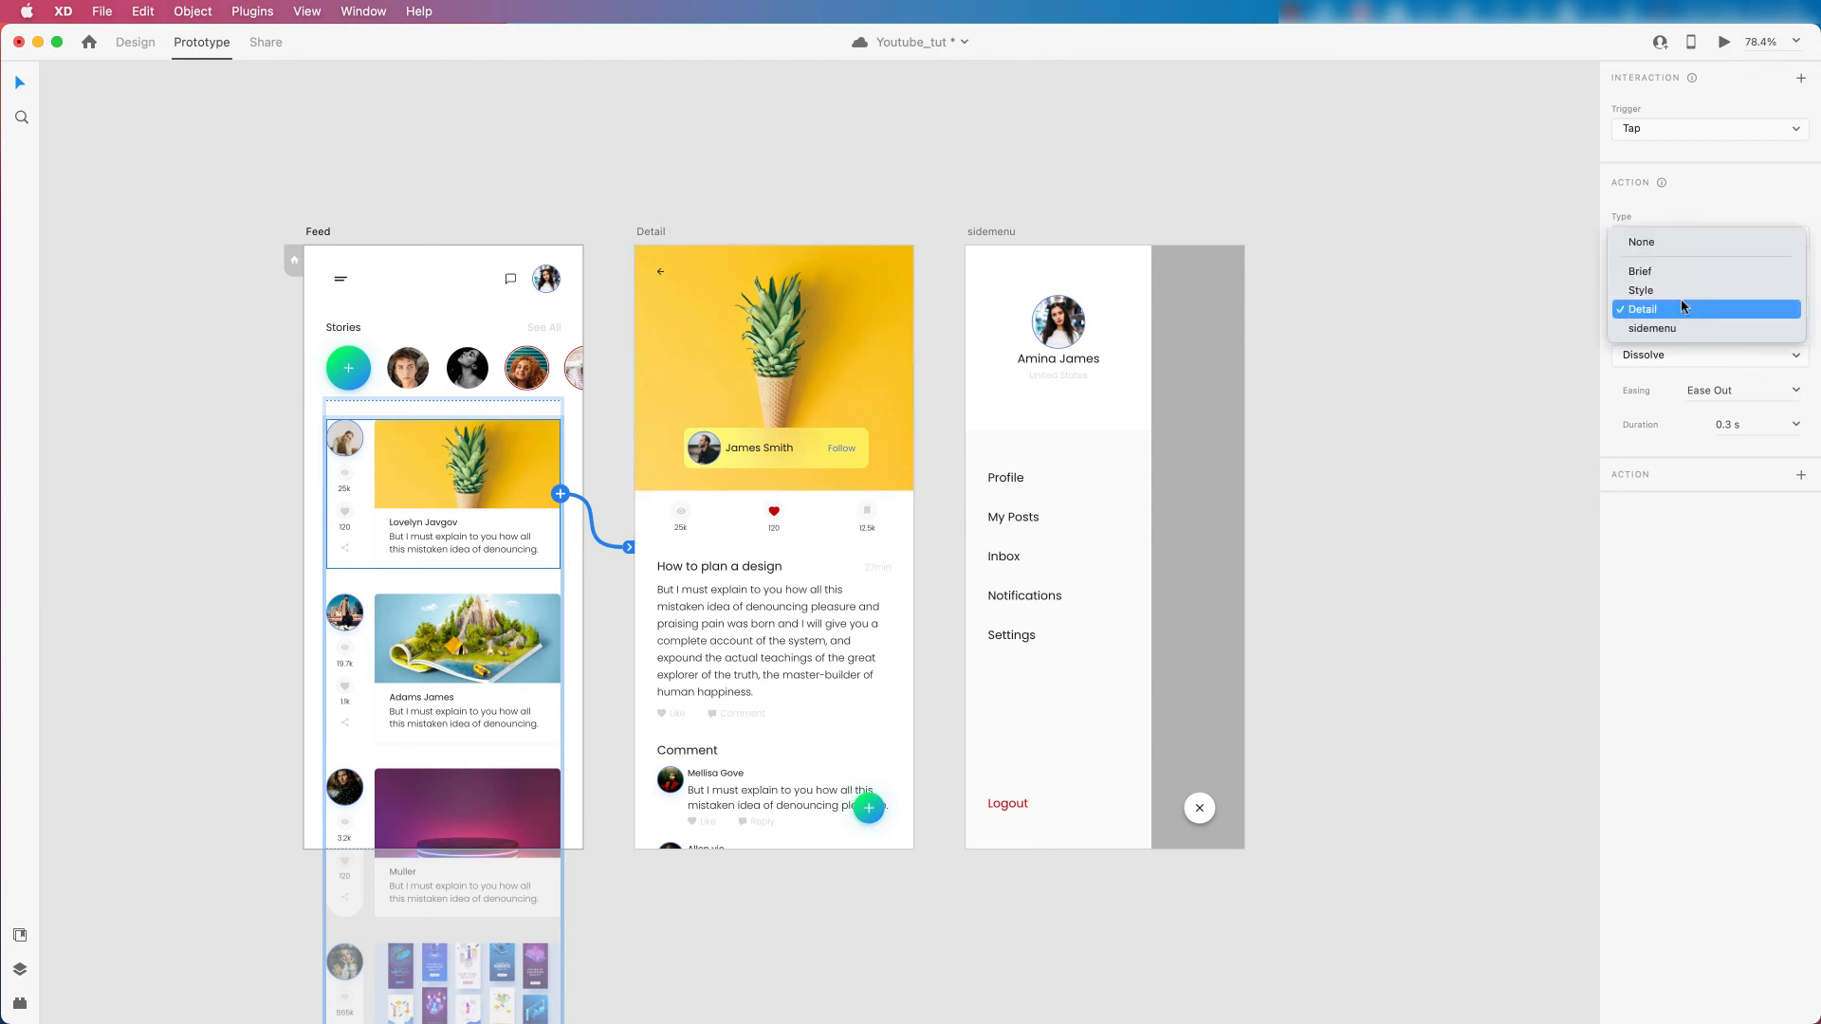
pyautogui.click(1681, 302)
# Set the post card's transition to Slide Left with Ease In-Out easing and a 1 s duration.
pyautogui.click(1694, 349)
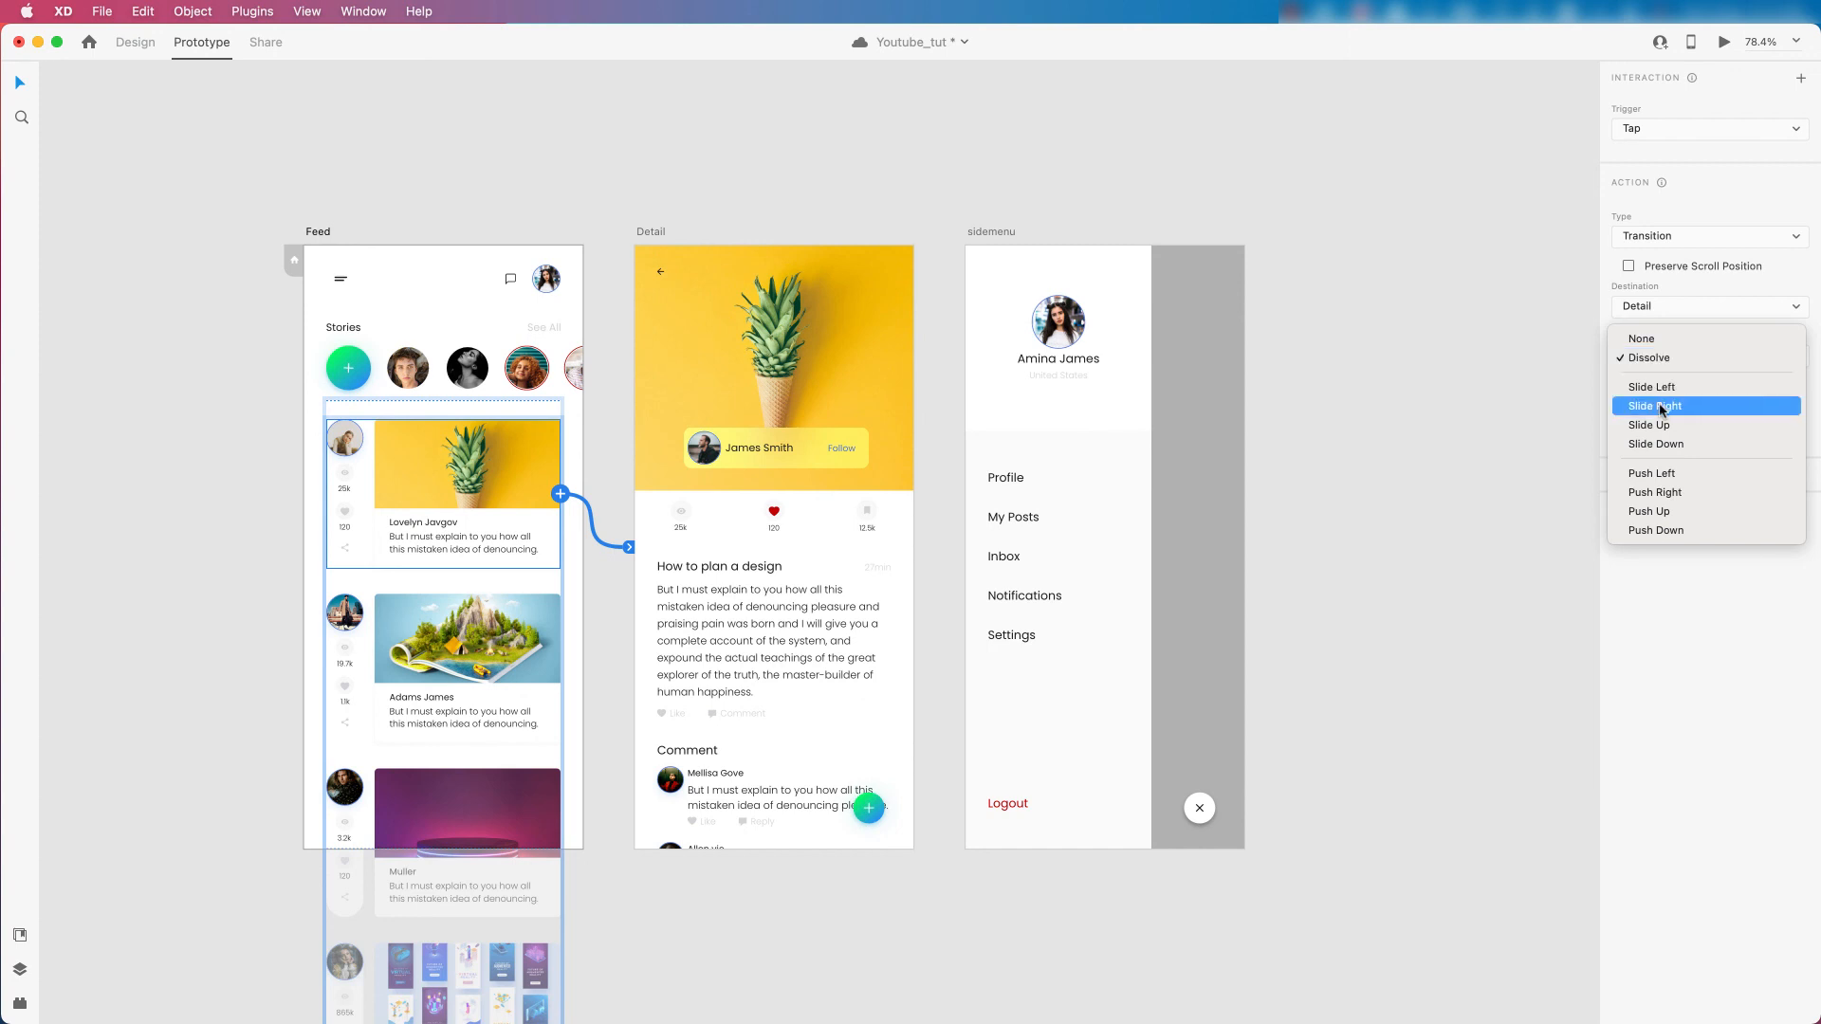
pyautogui.click(1660, 407)
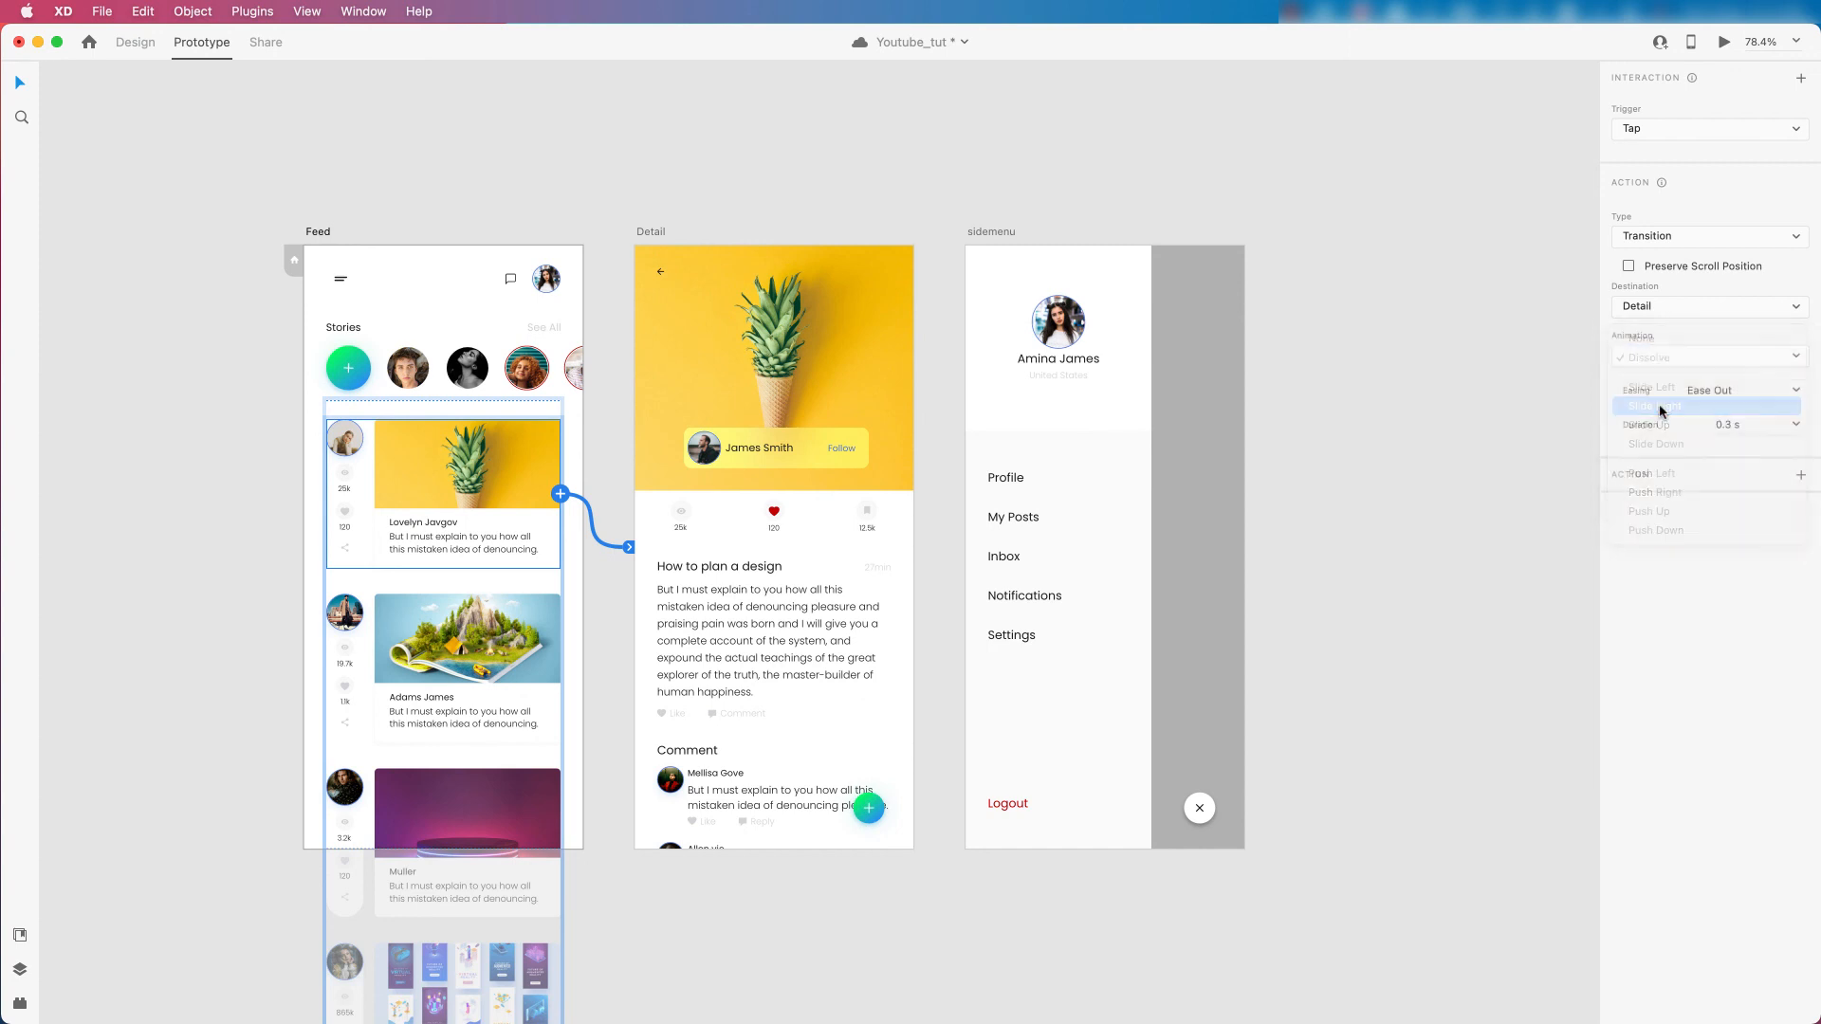
pyautogui.click(1690, 359)
pyautogui.click(1674, 348)
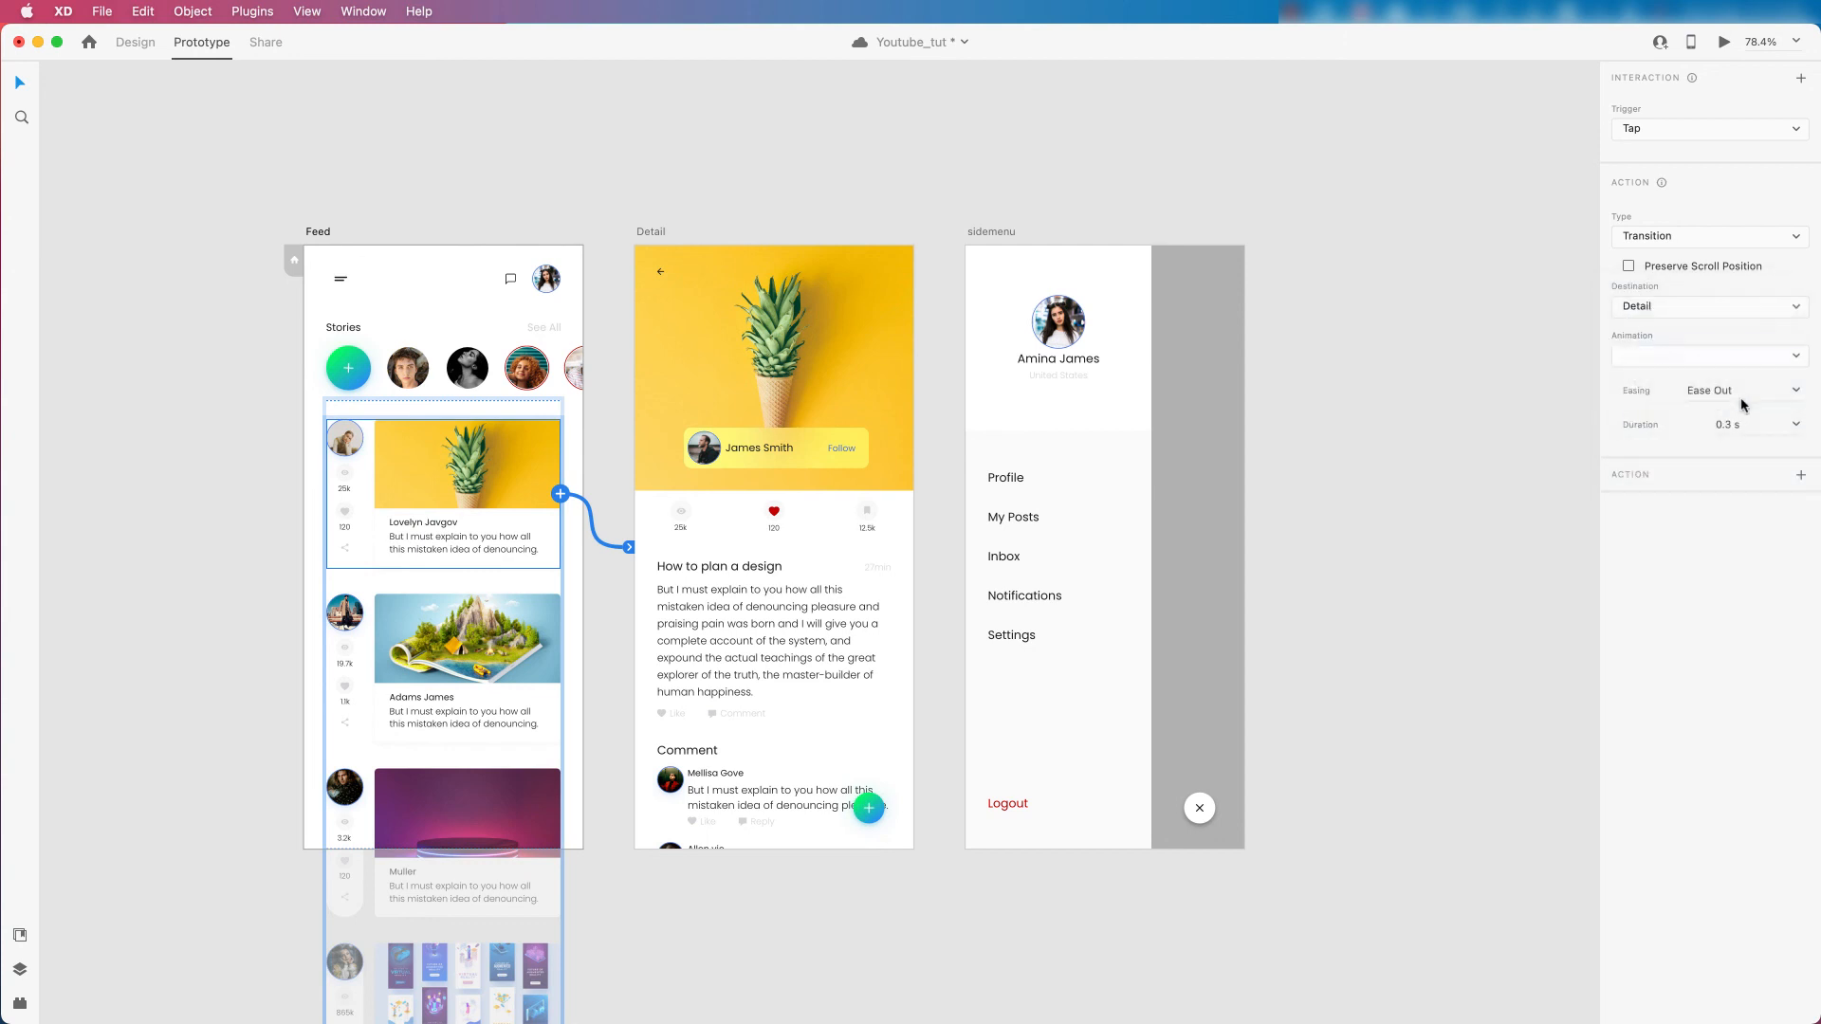
pyautogui.click(1796, 391)
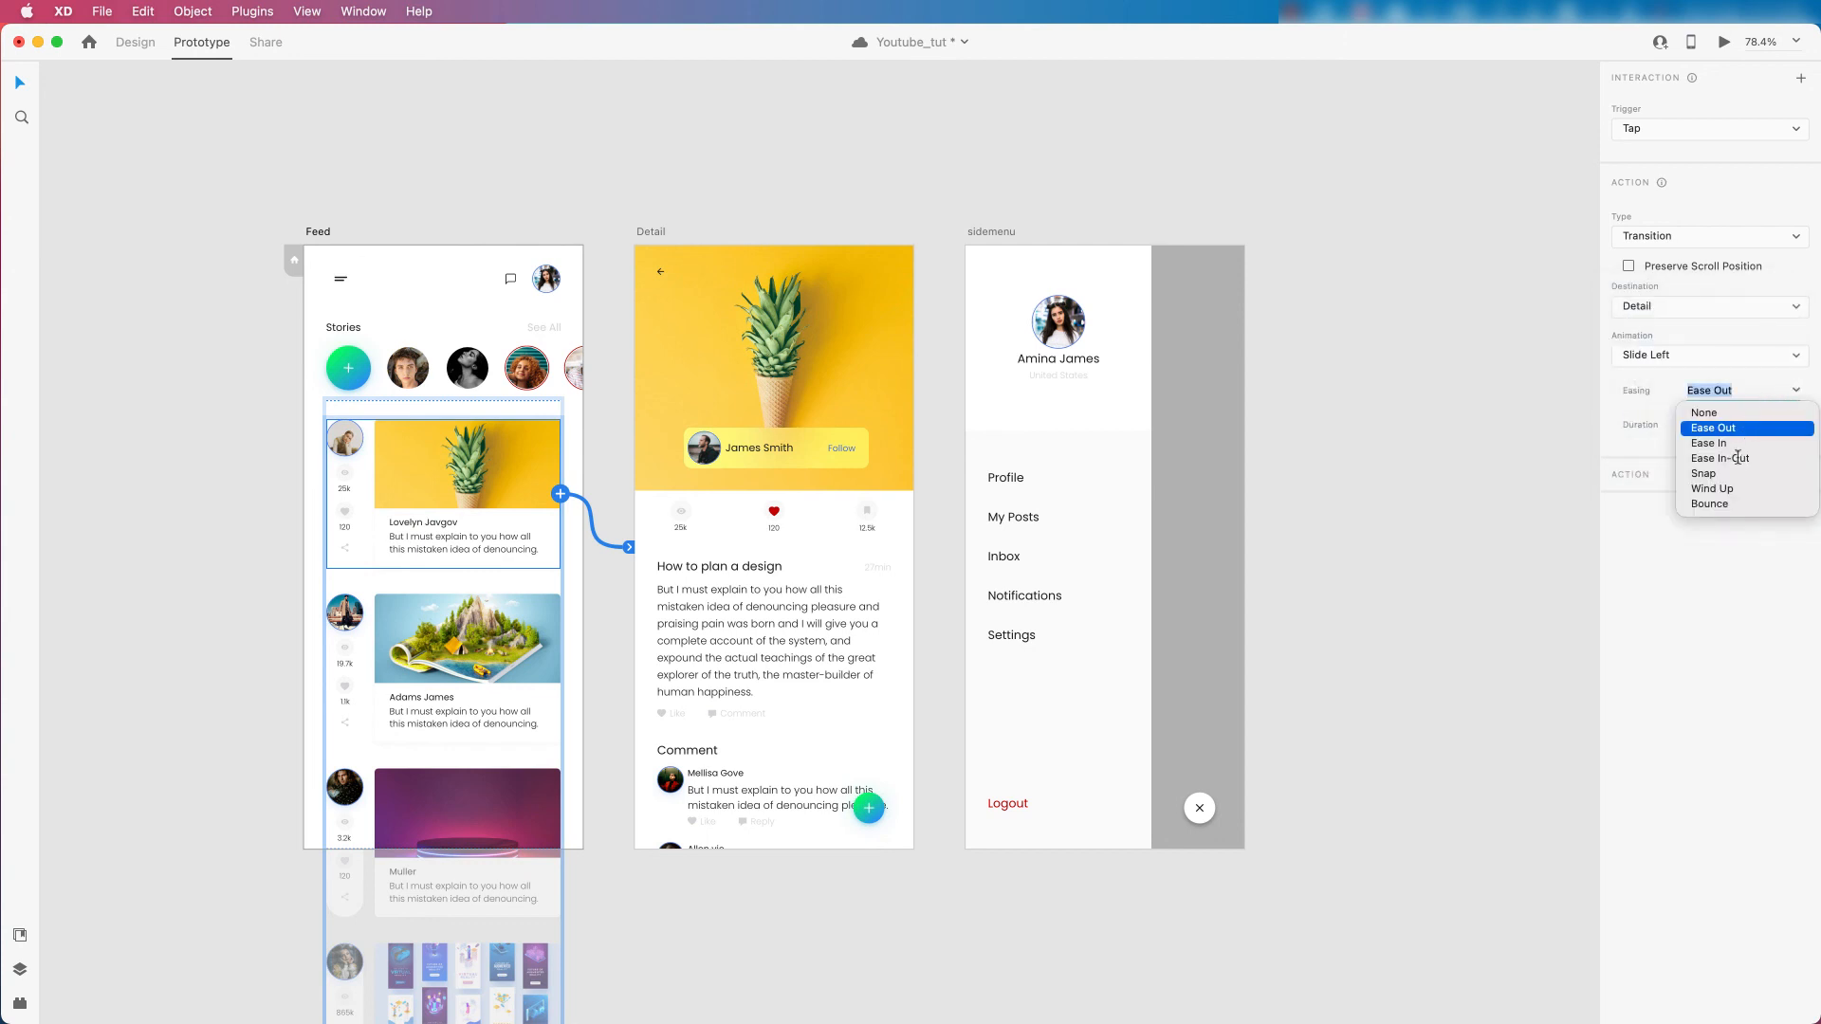
pyautogui.click(1739, 458)
pyautogui.click(1796, 424)
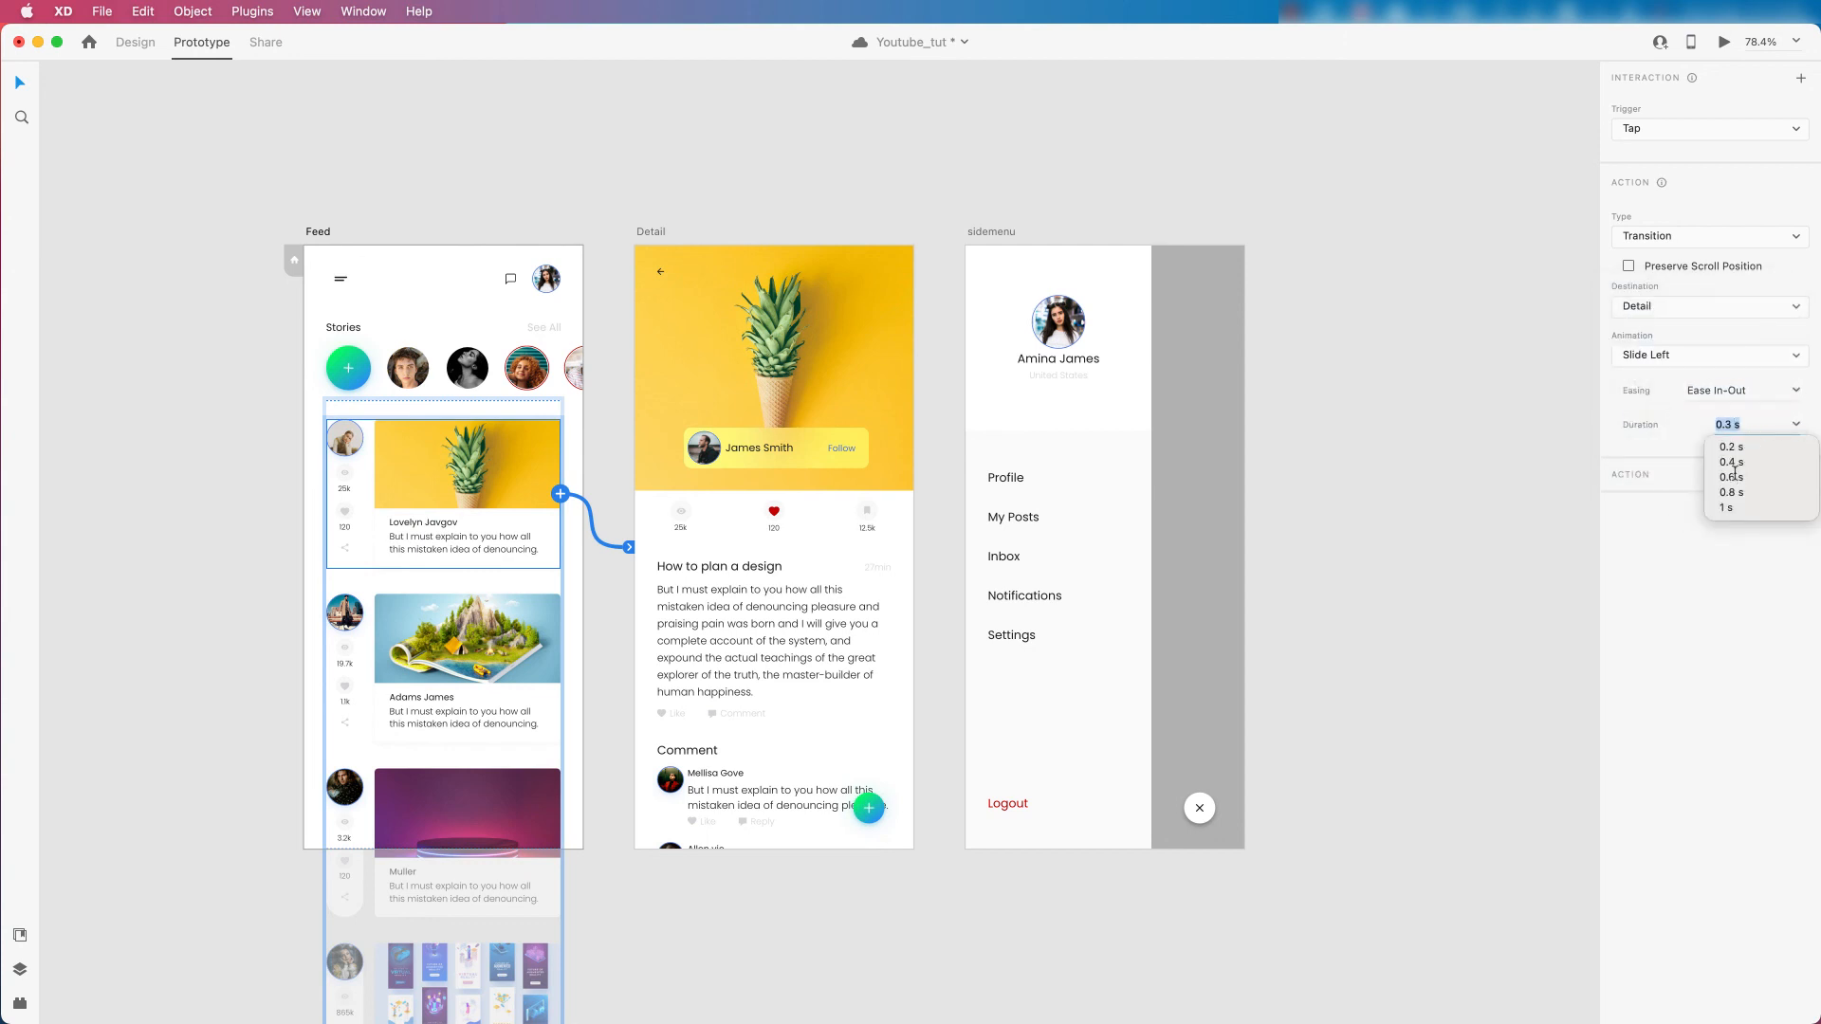
pyautogui.click(1727, 508)
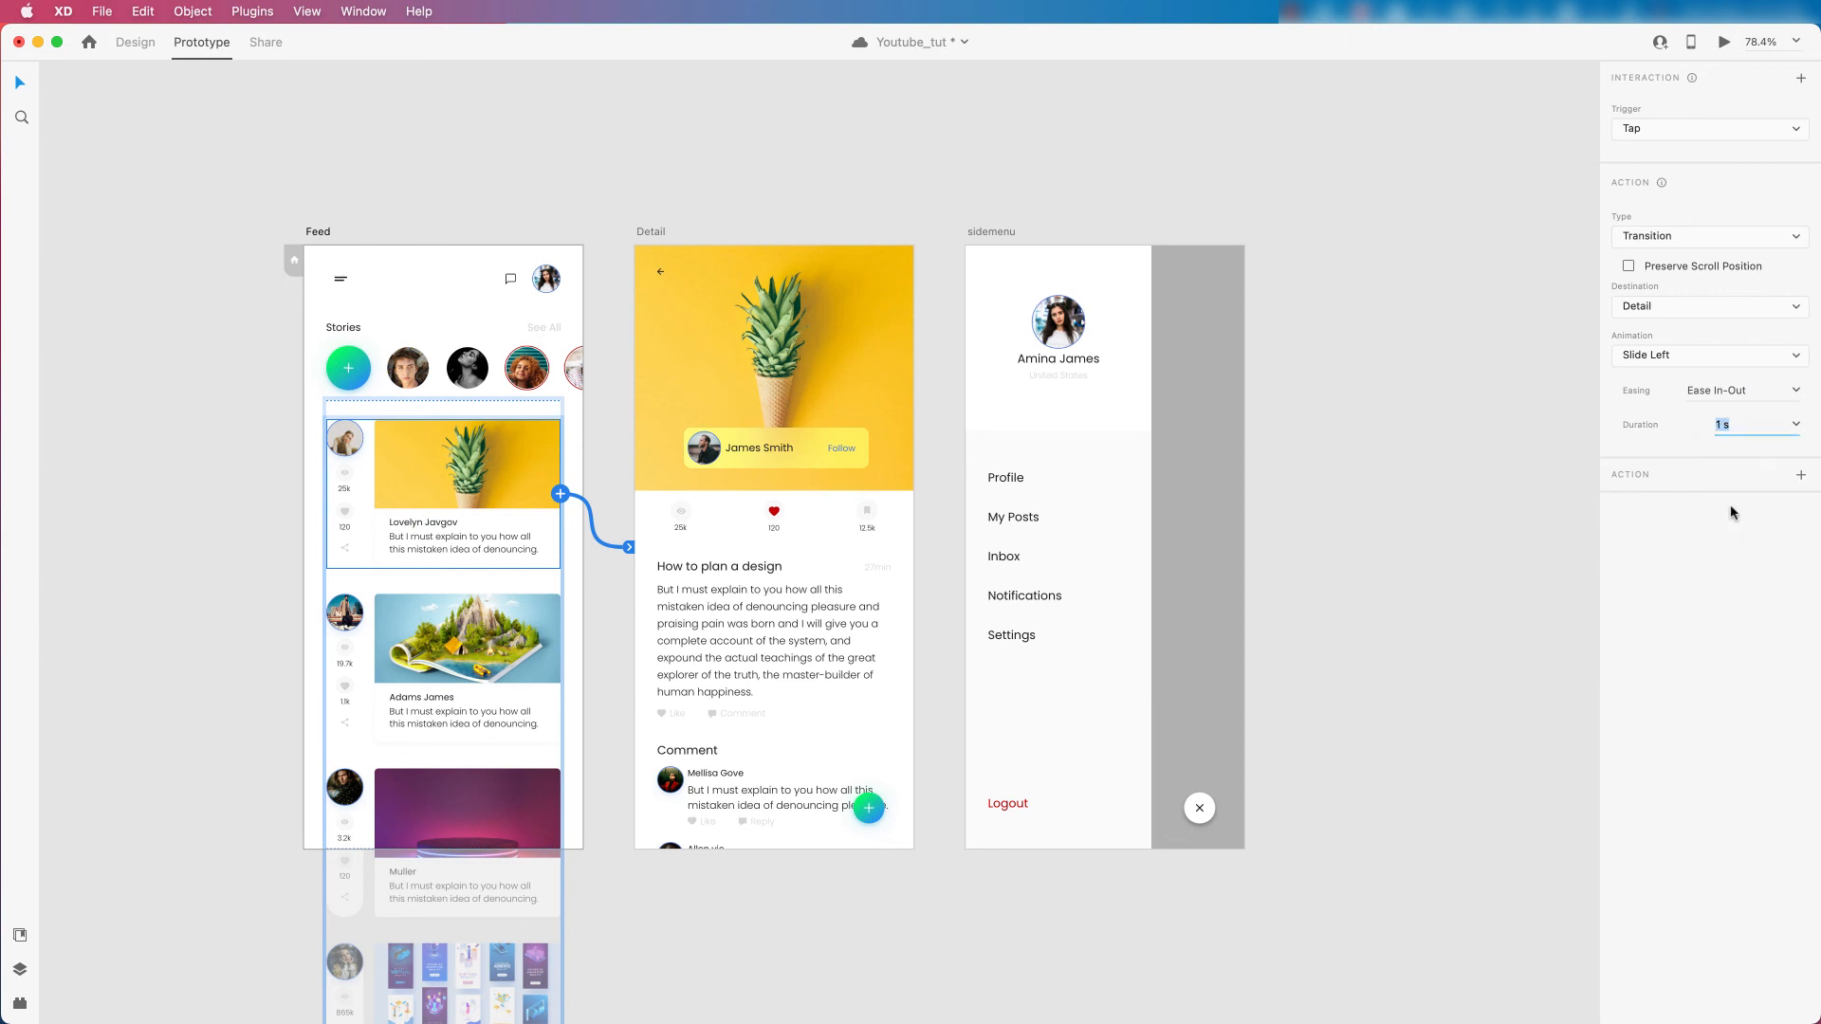
pyautogui.click(1393, 410)
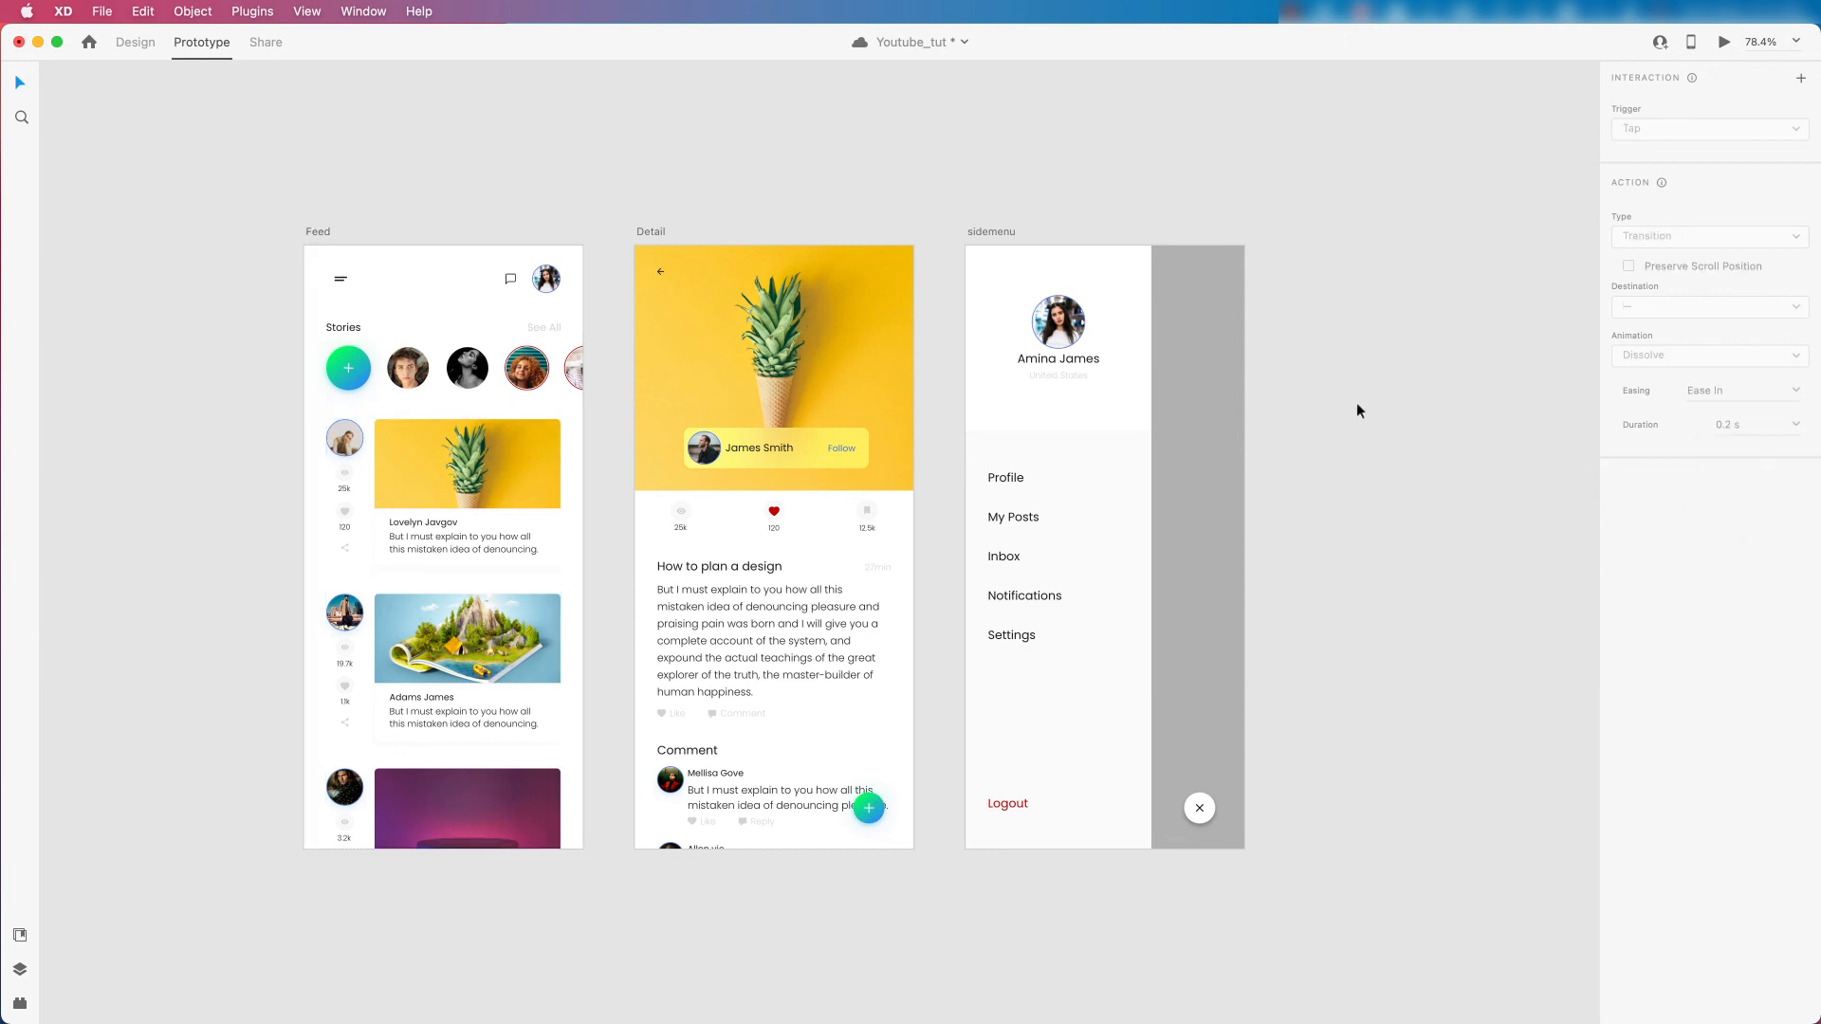
pyautogui.click(646, 232)
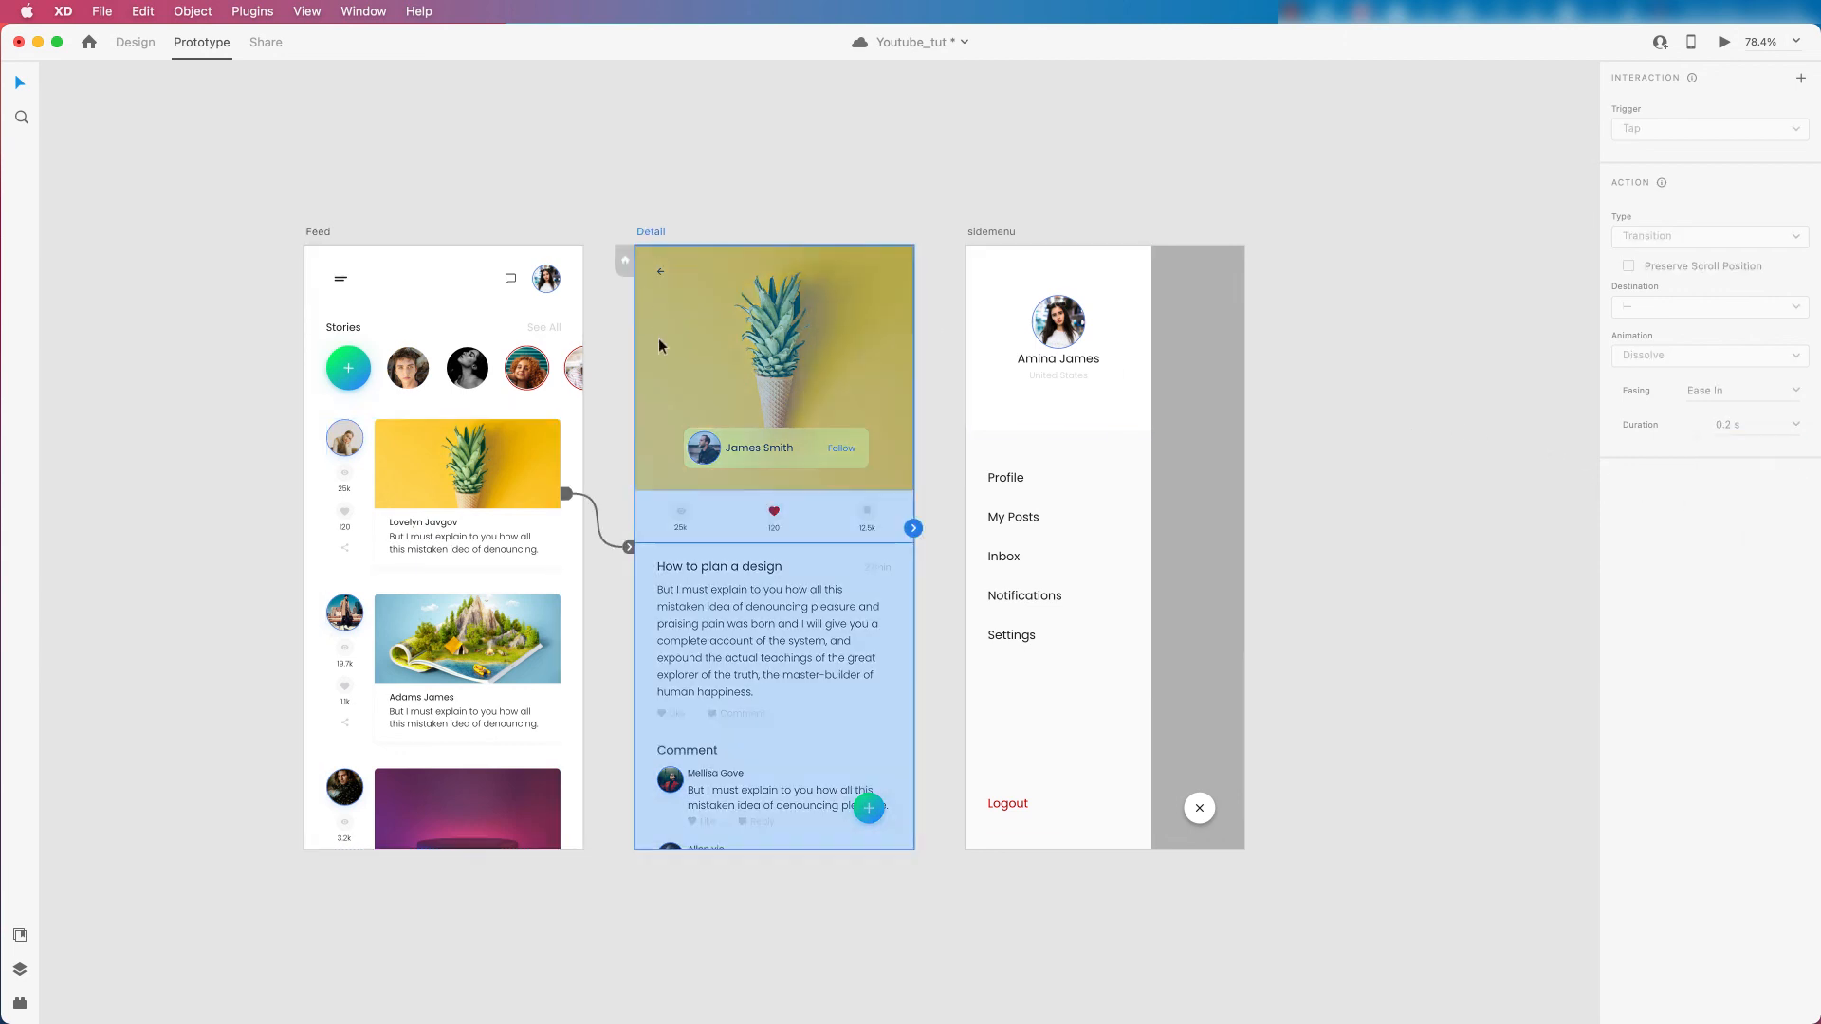
# Wire the menu icon in the Feed header to the sidemenu artboard with action type Transition.
pyautogui.doubleClick(341, 281)
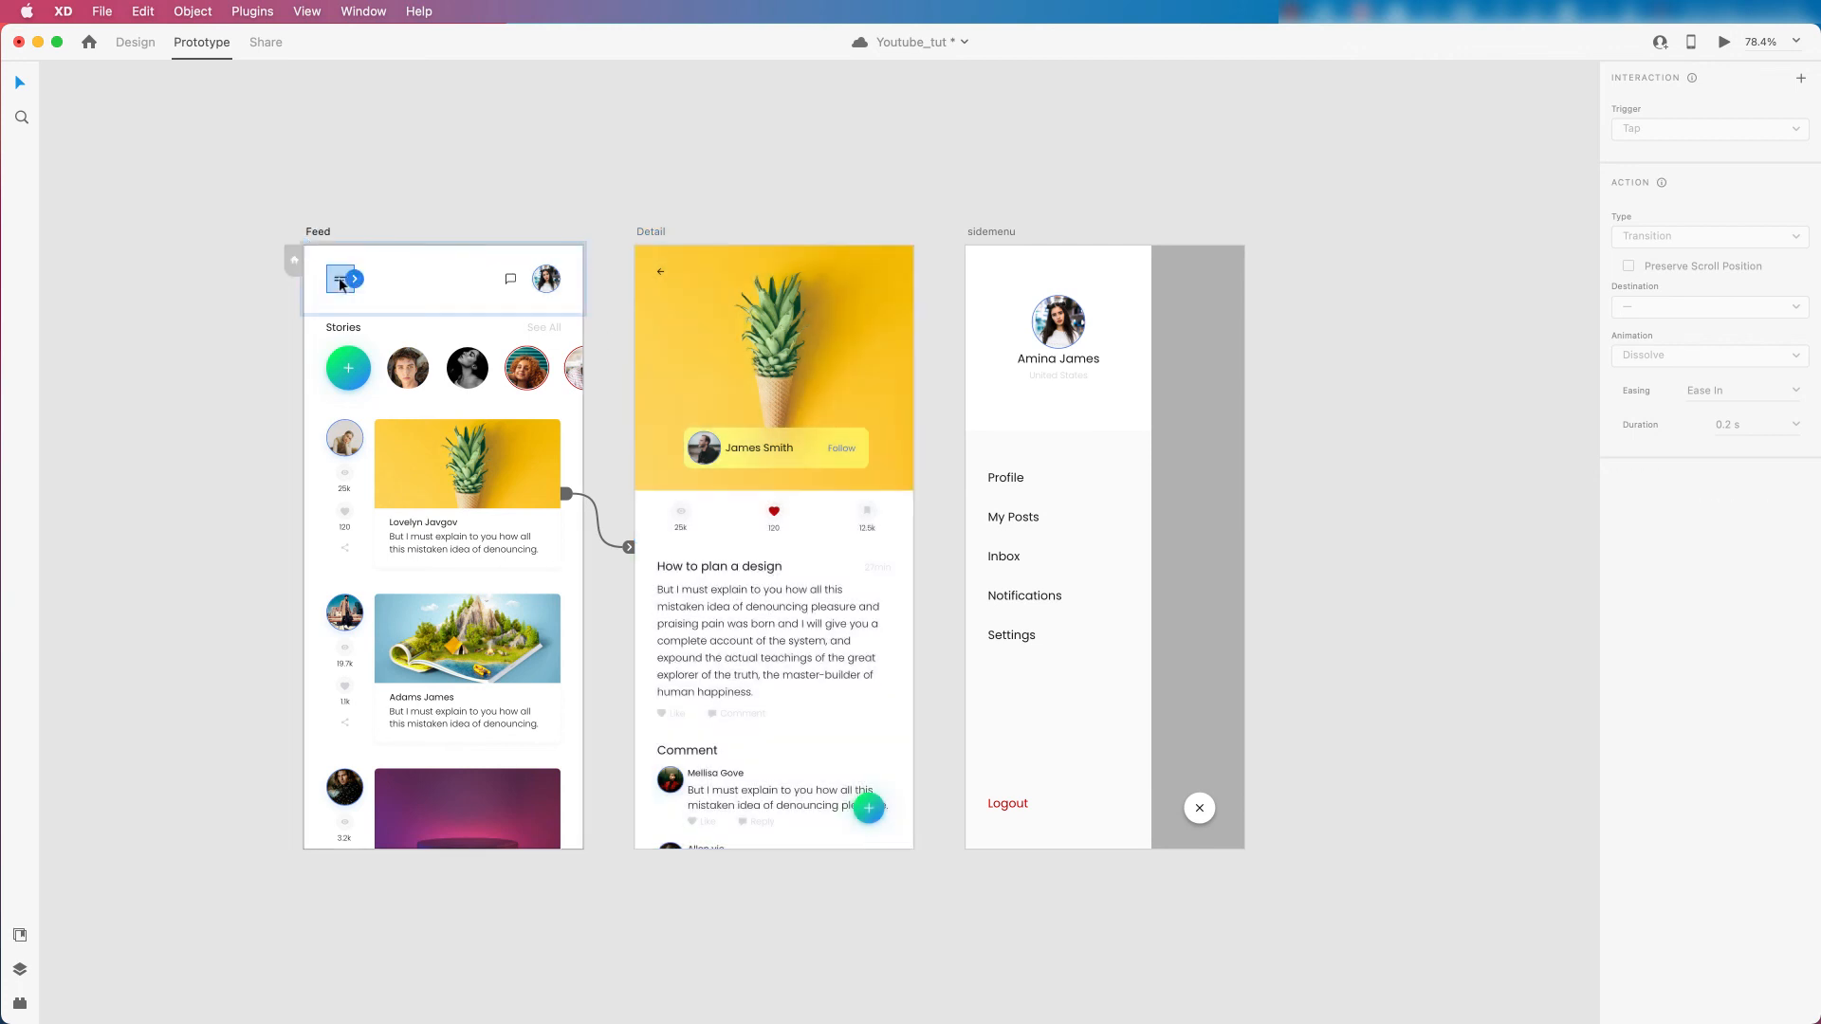
pyautogui.moveTo(354, 279); pyautogui.dragTo(1053, 332)
pyautogui.click(1713, 237)
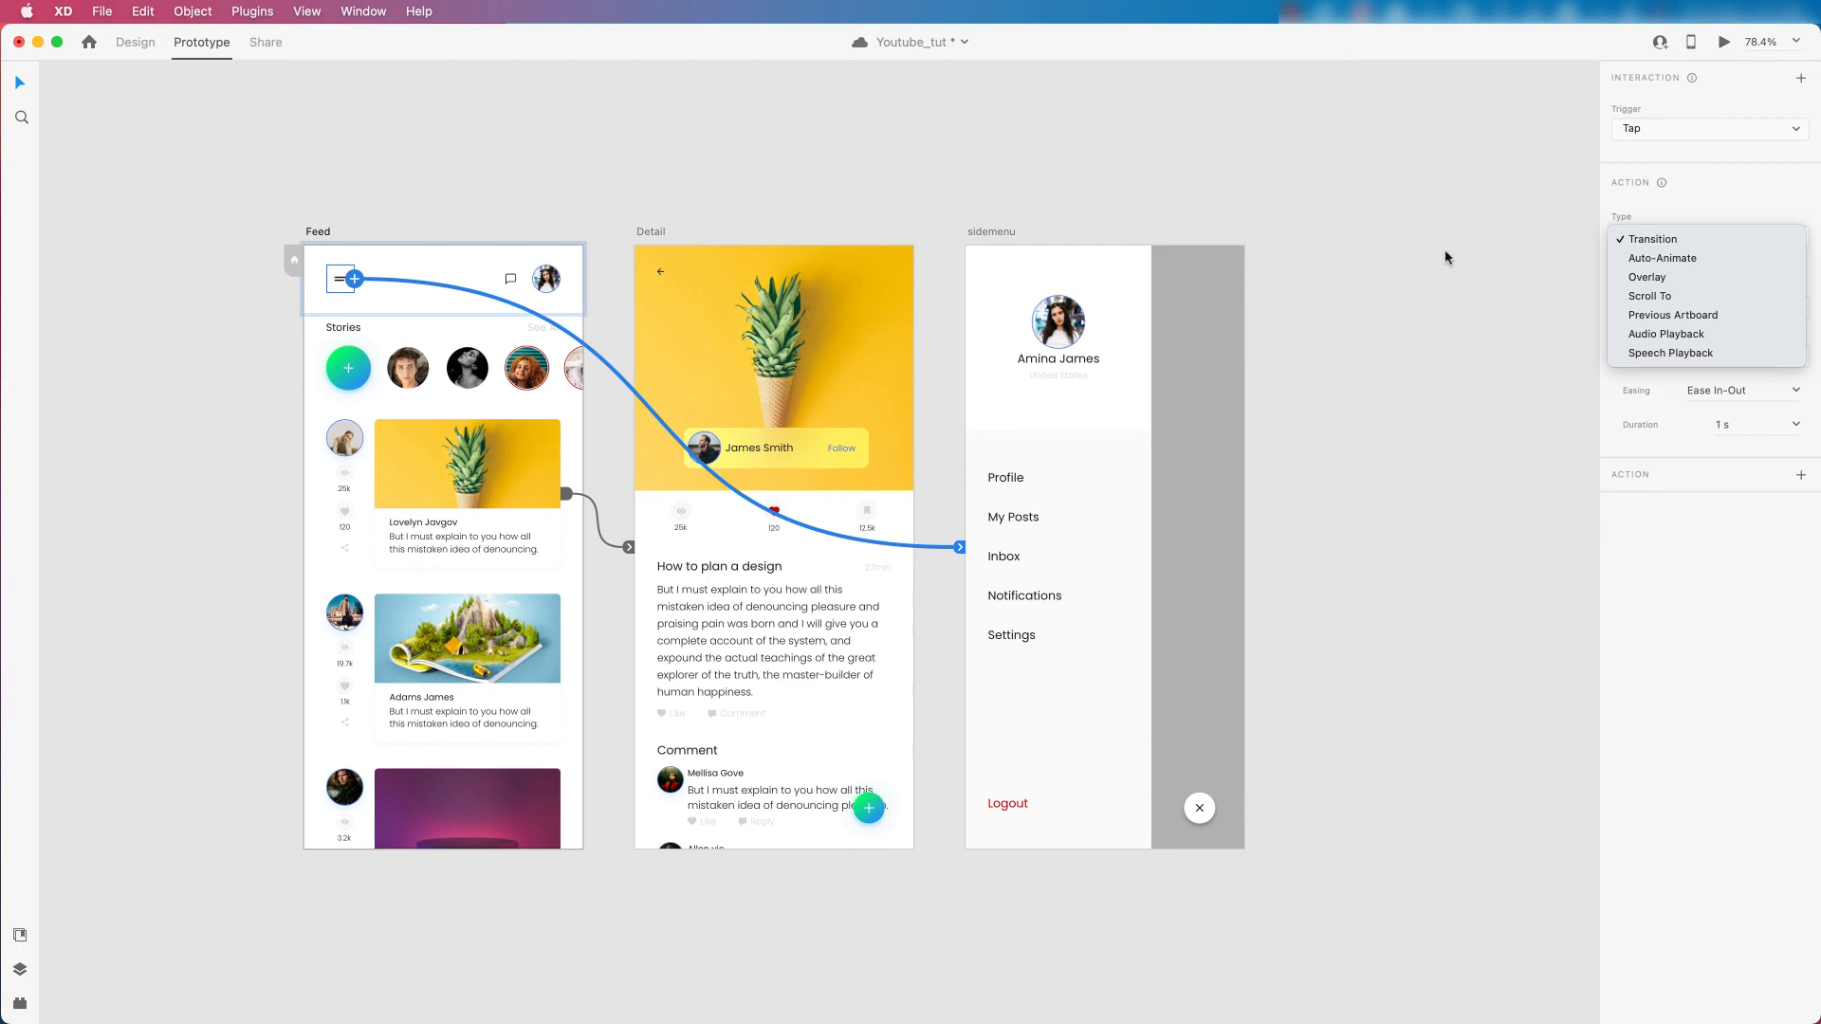
pyautogui.click(1671, 240)
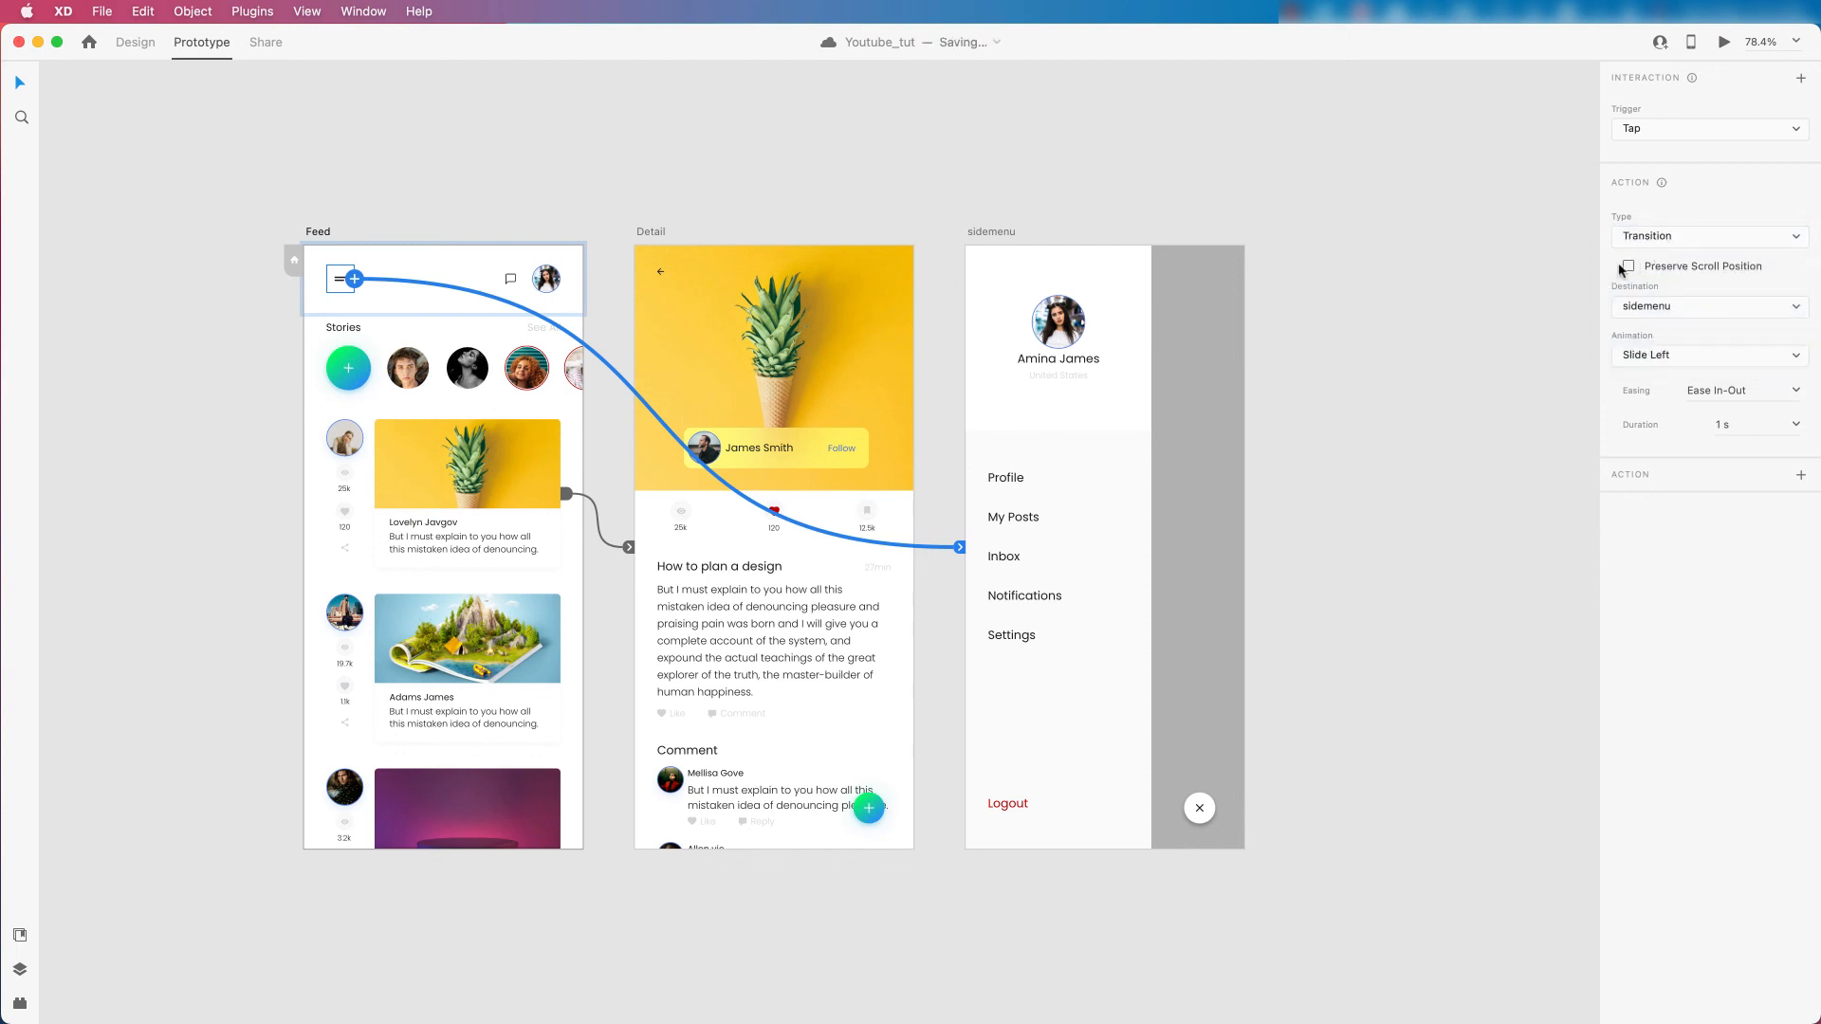
# Wire the sidemenu's close button to the Feed artboard and set its action type to Previous Artboard.
pyautogui.click(1201, 810)
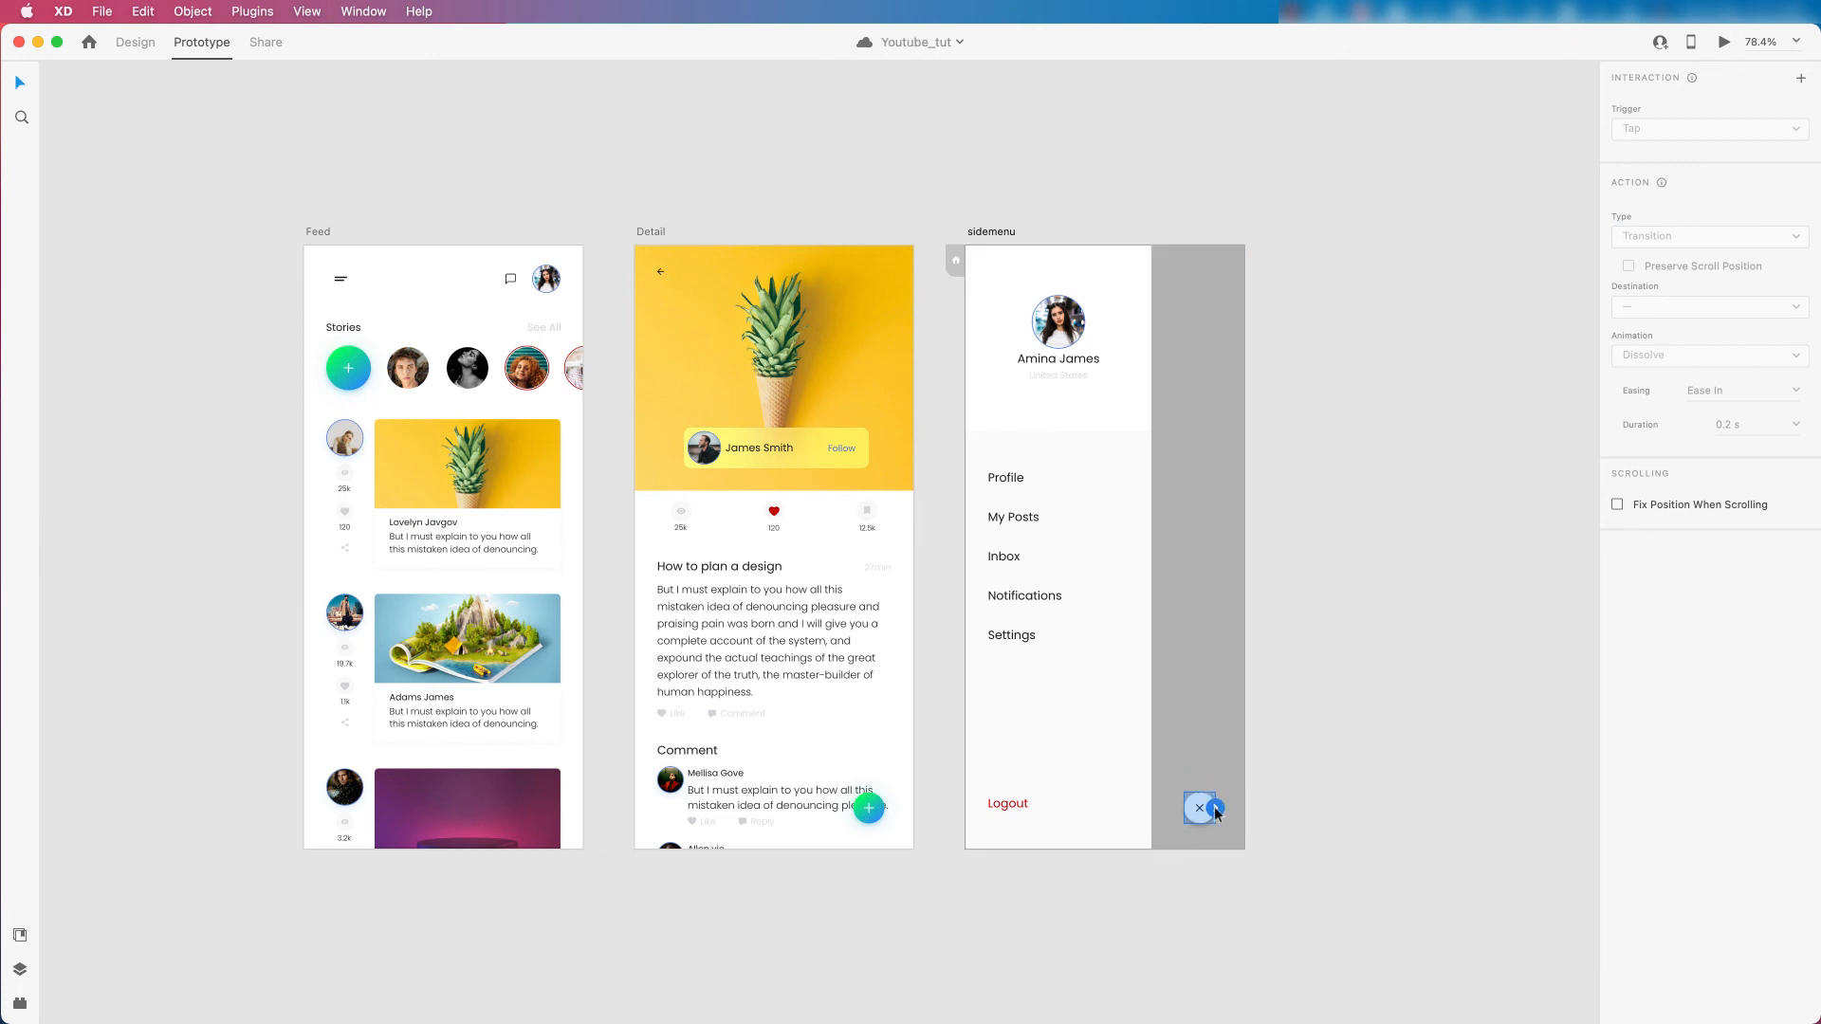
pyautogui.moveTo(1216, 809); pyautogui.dragTo(543, 580)
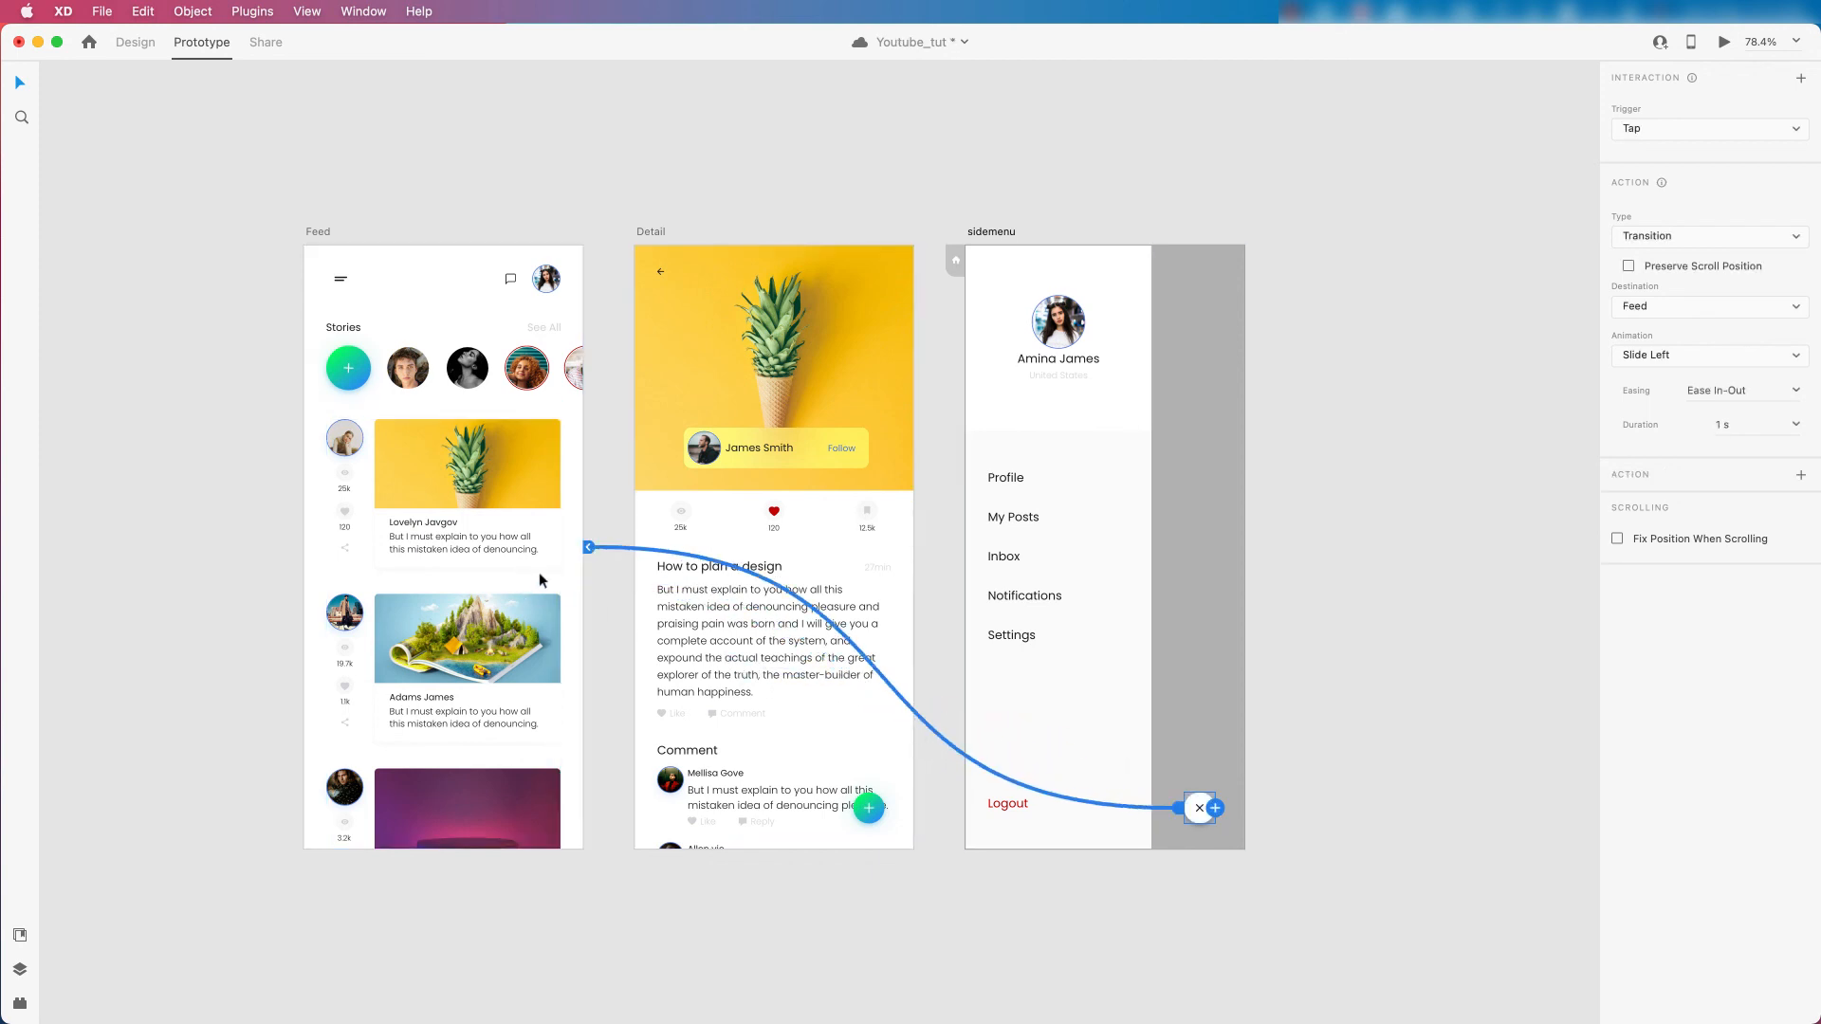
pyautogui.click(1705, 305)
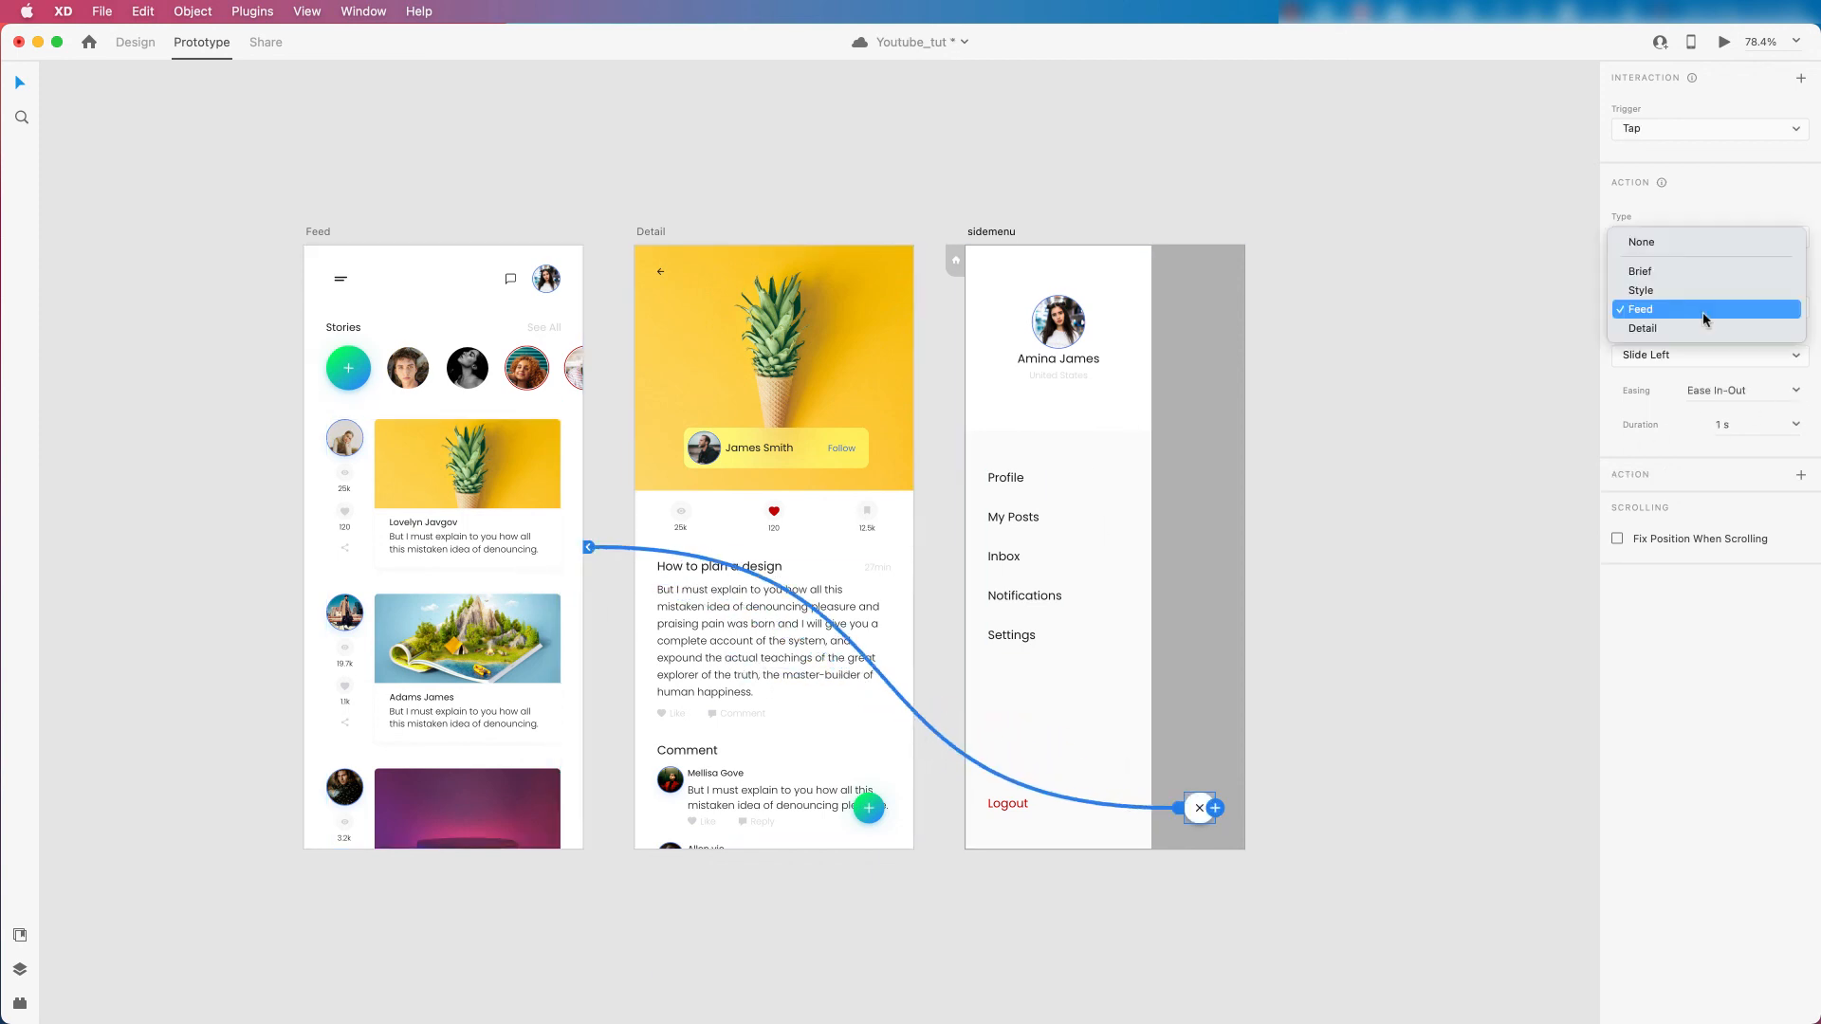
pyautogui.click(1703, 311)
pyautogui.click(1699, 242)
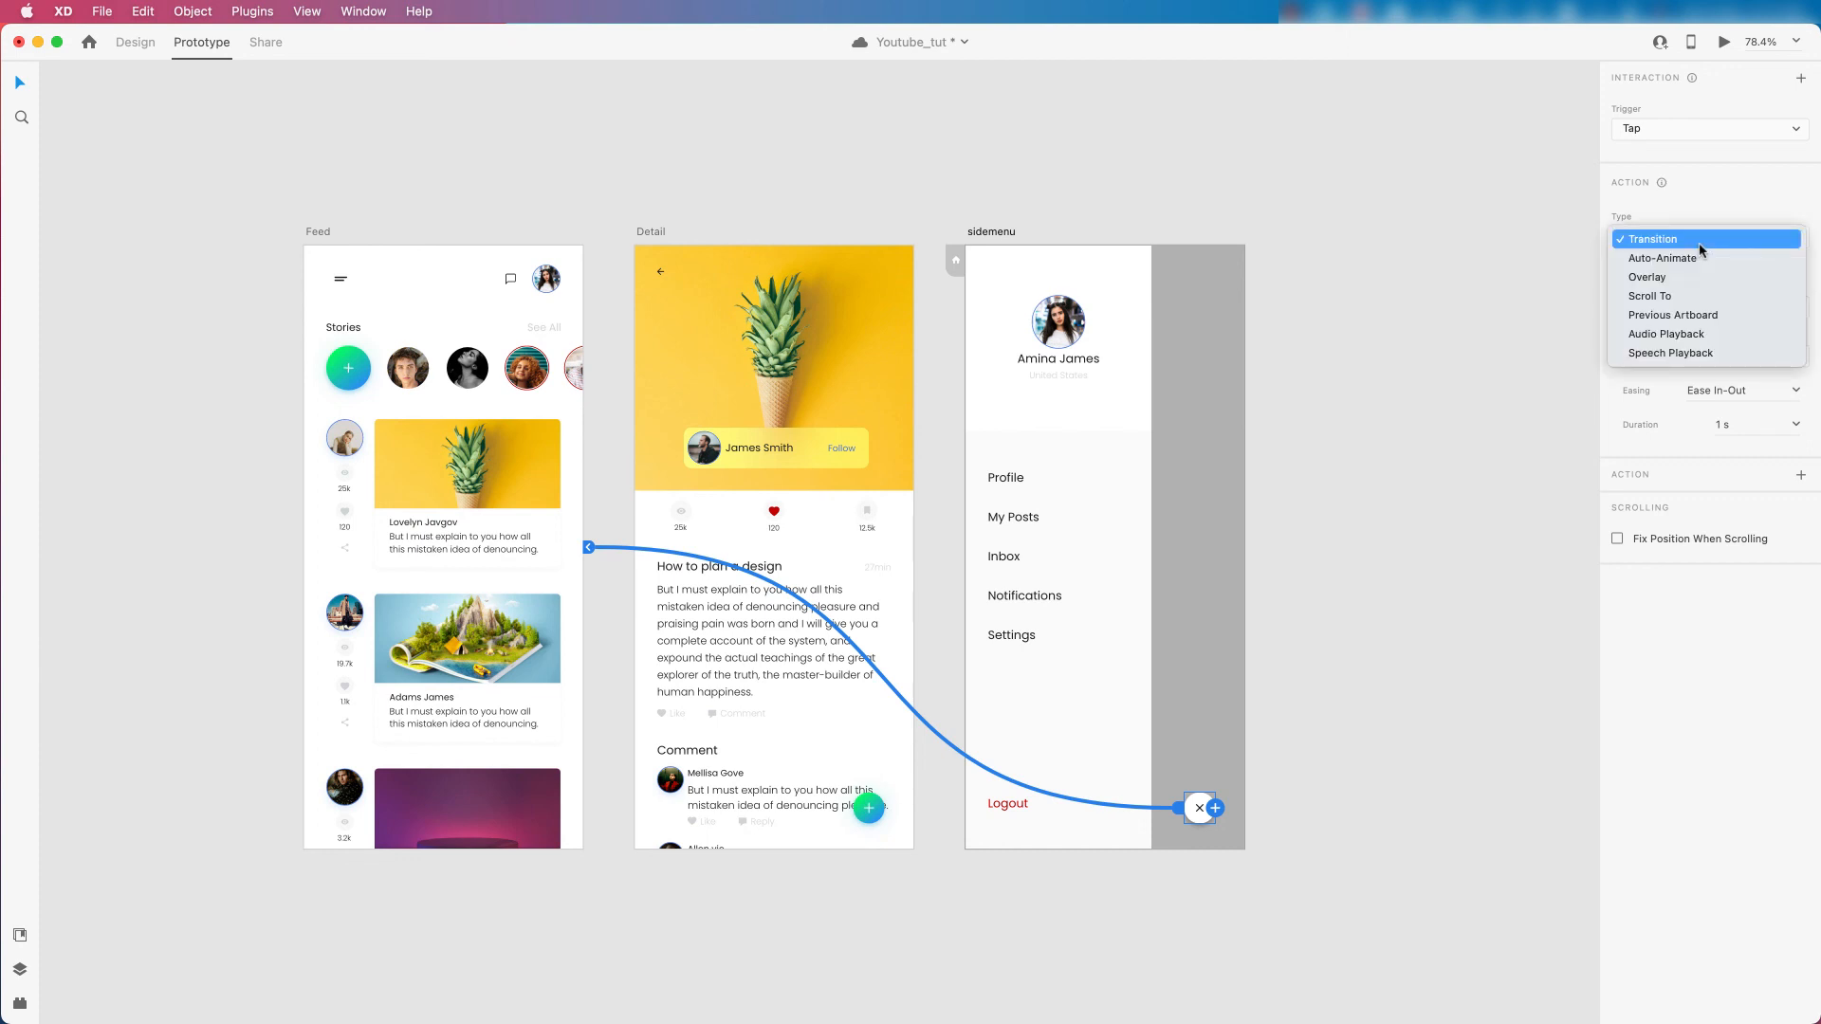
pyautogui.click(1674, 315)
pyautogui.click(1282, 646)
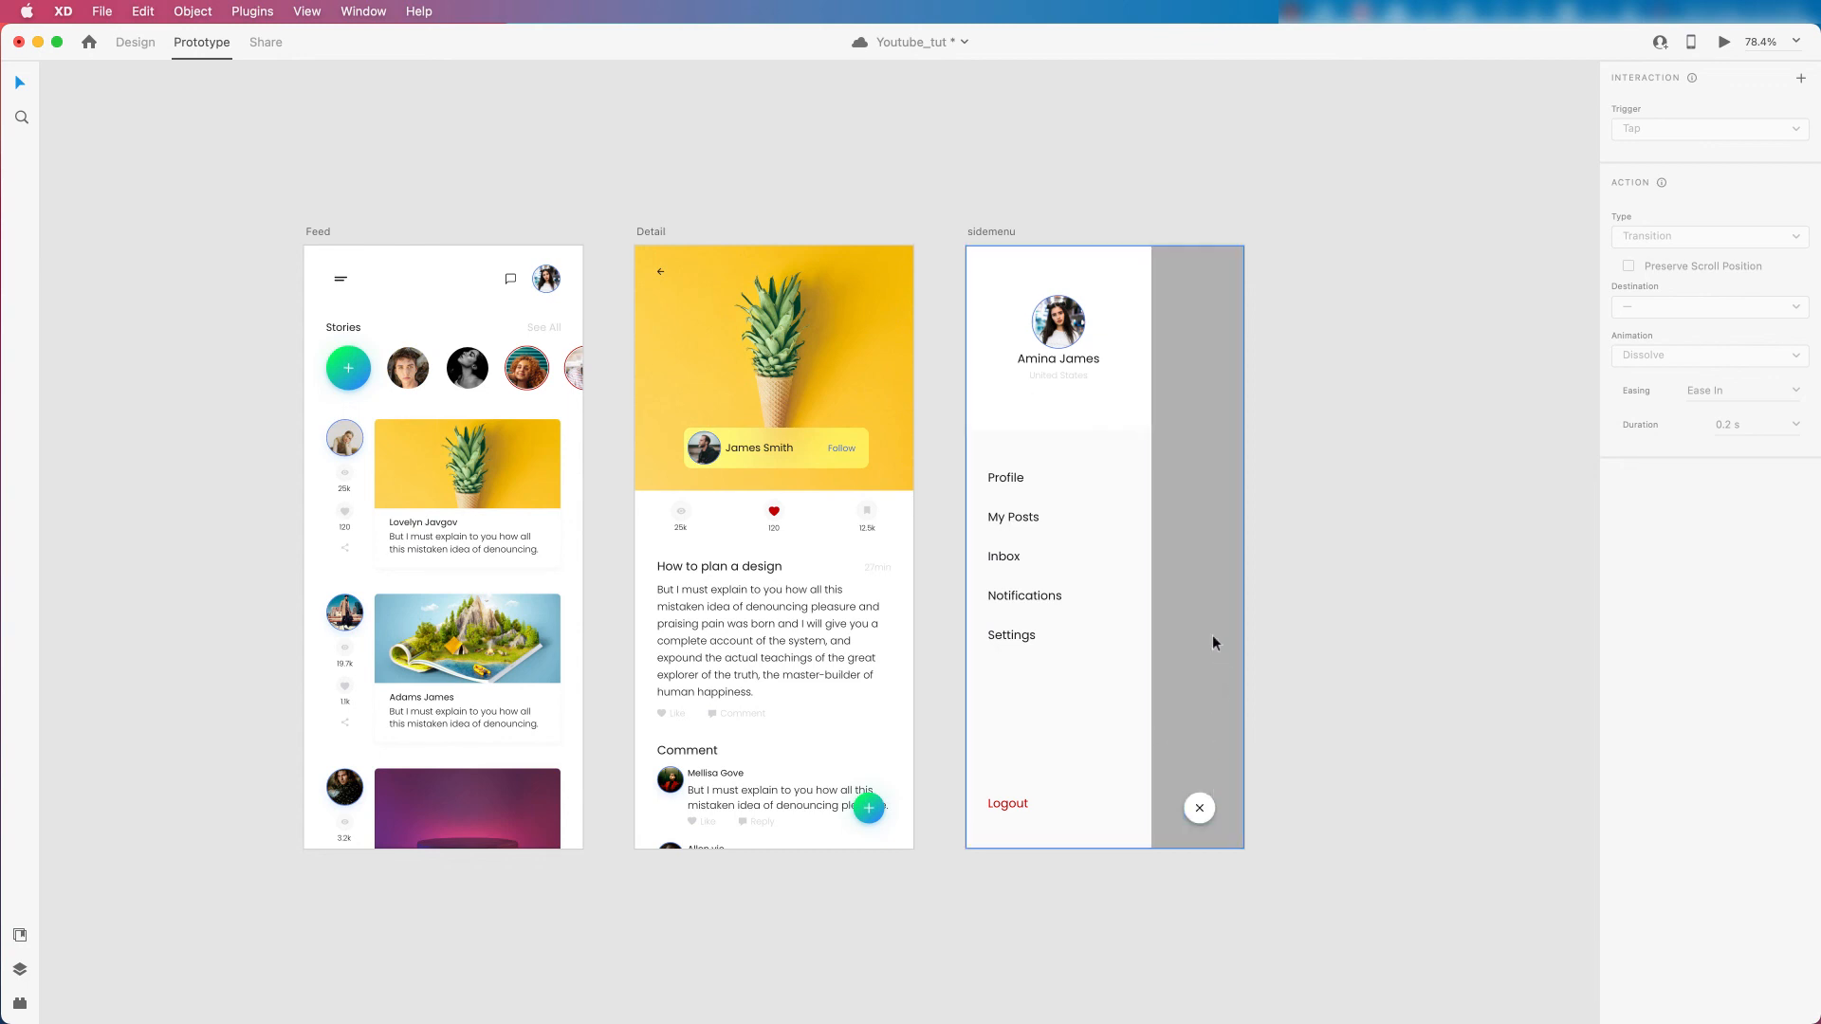
# Wire the back arrow on the Detail artboard to the Feed artboard with a tap transition.
pyautogui.scroll(-1, 1181, 550)
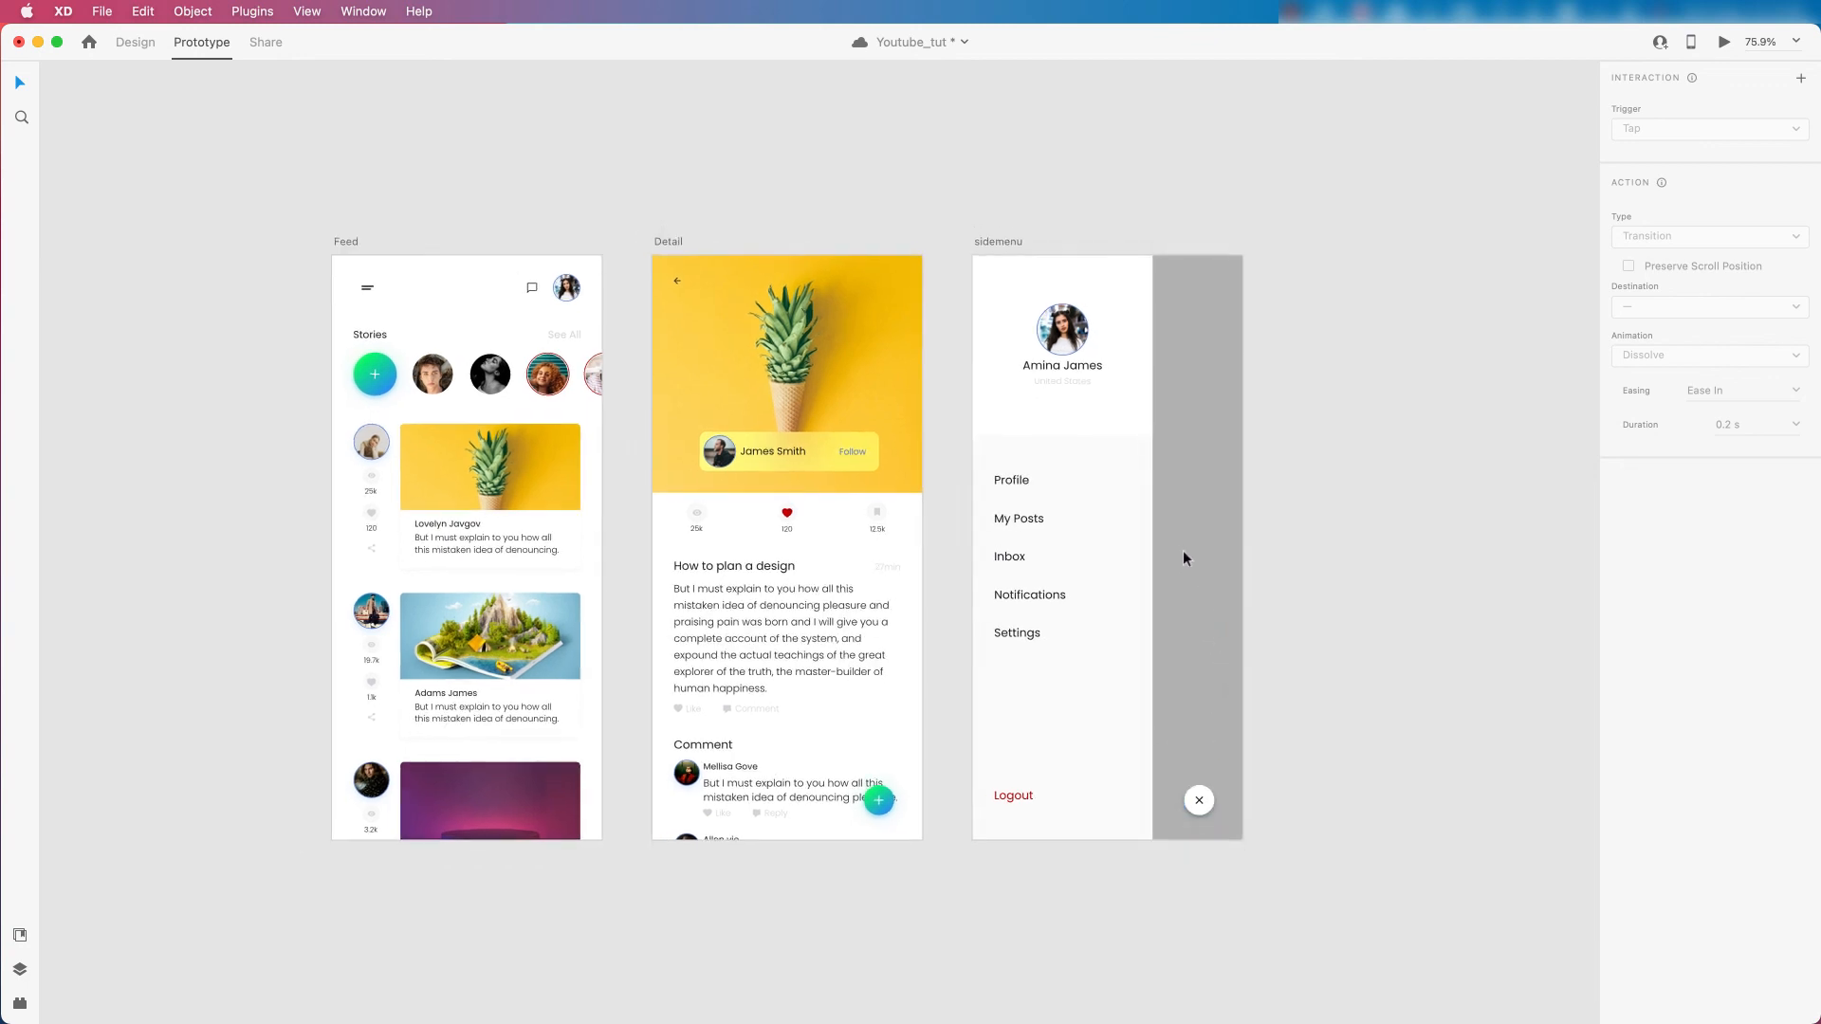
pyautogui.scroll(-3, 759, 593)
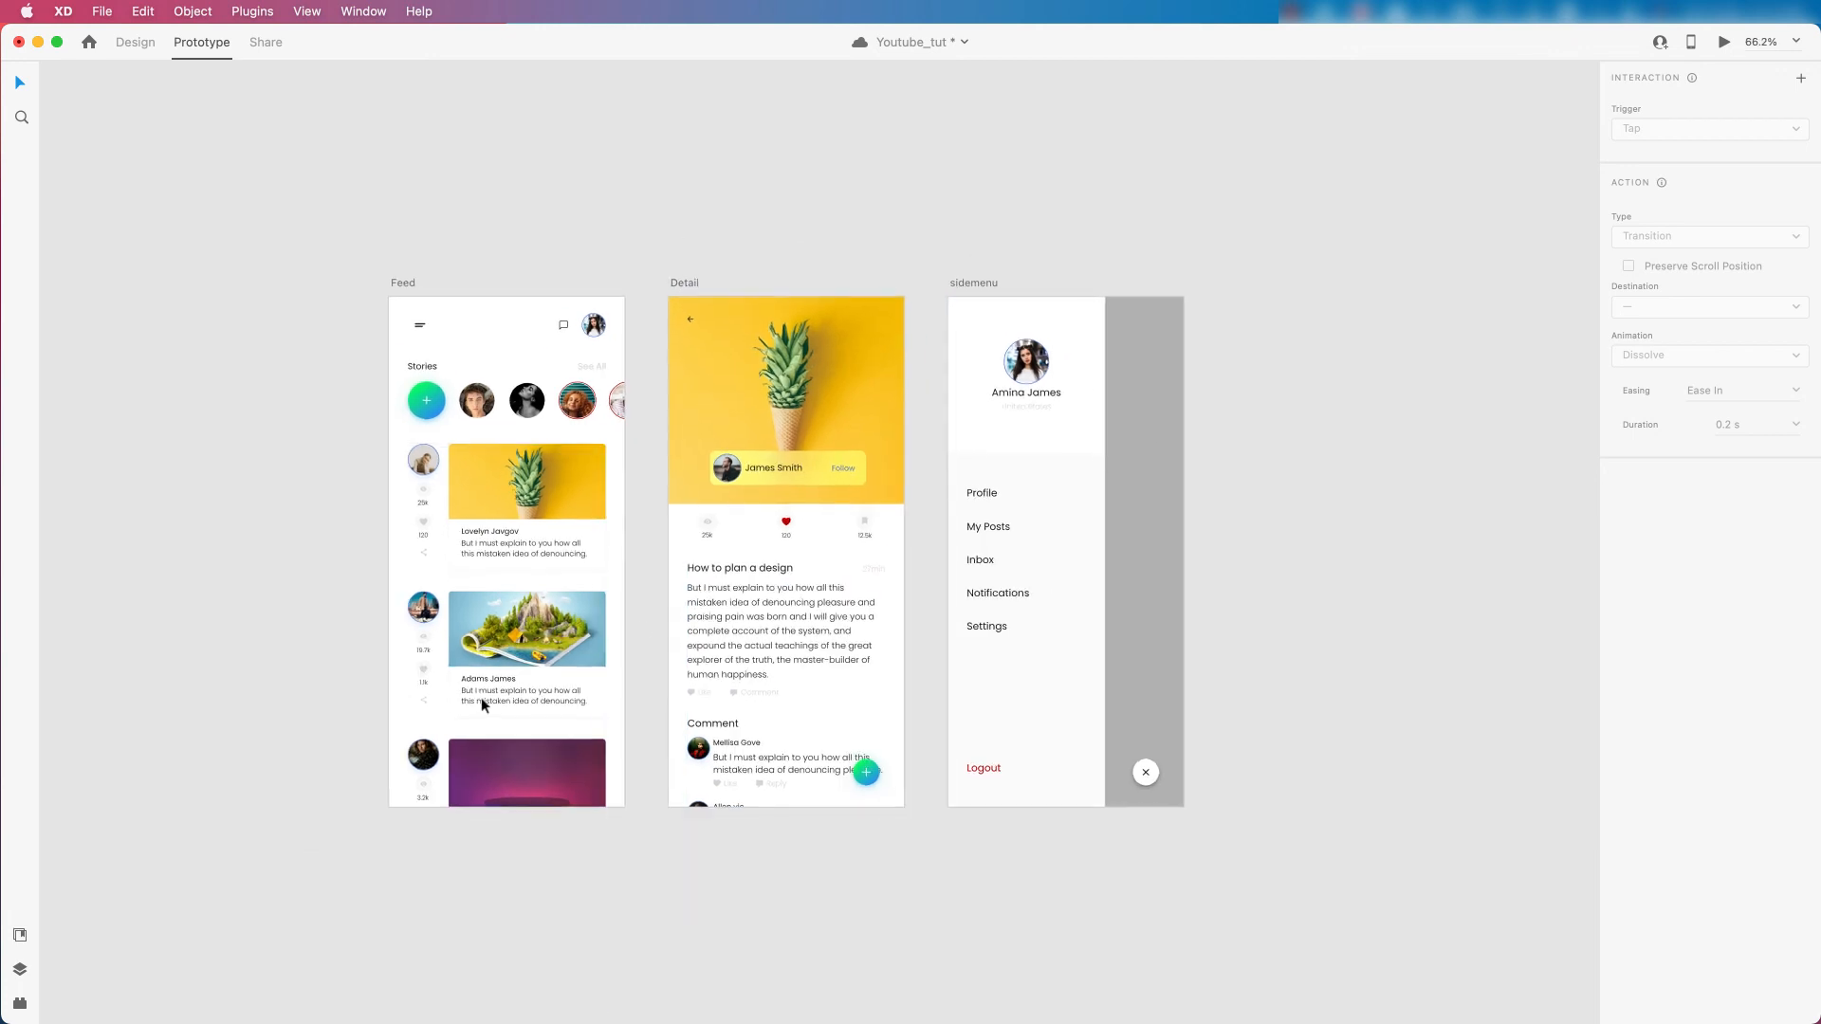
pyautogui.scroll(1, 483, 698)
pyautogui.click(392, 277)
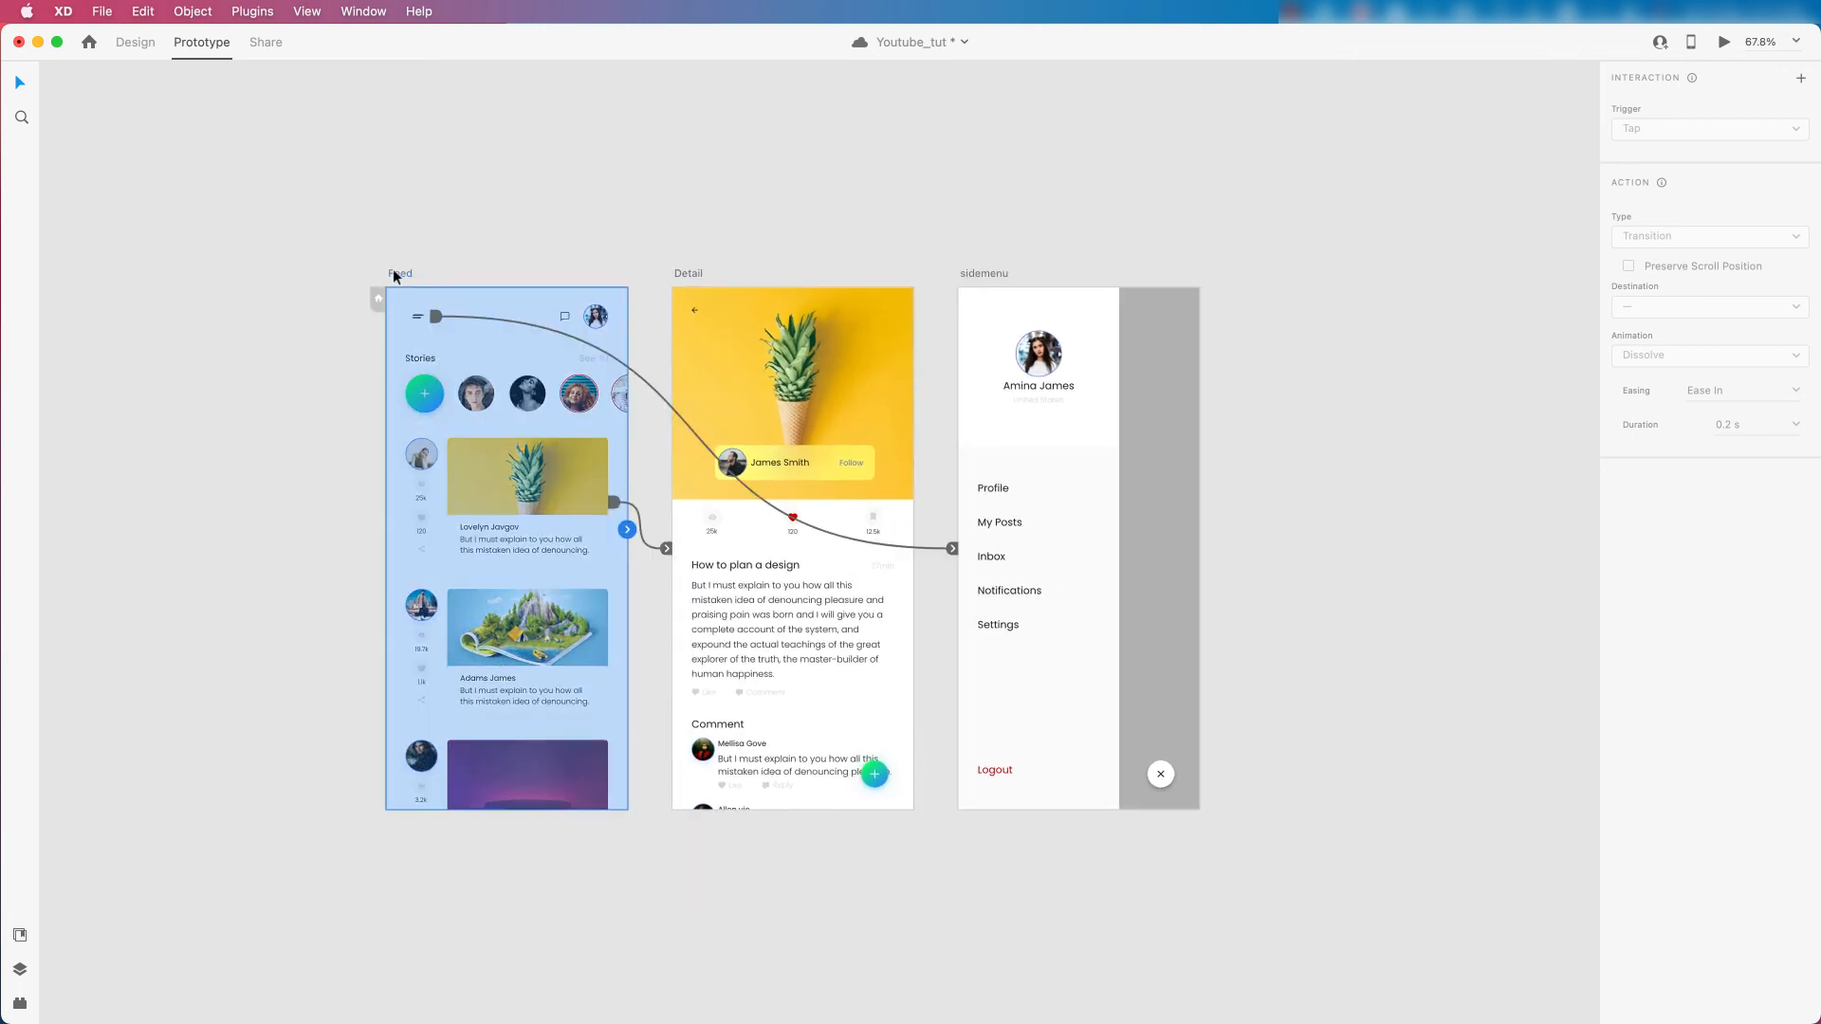
pyautogui.click(695, 313)
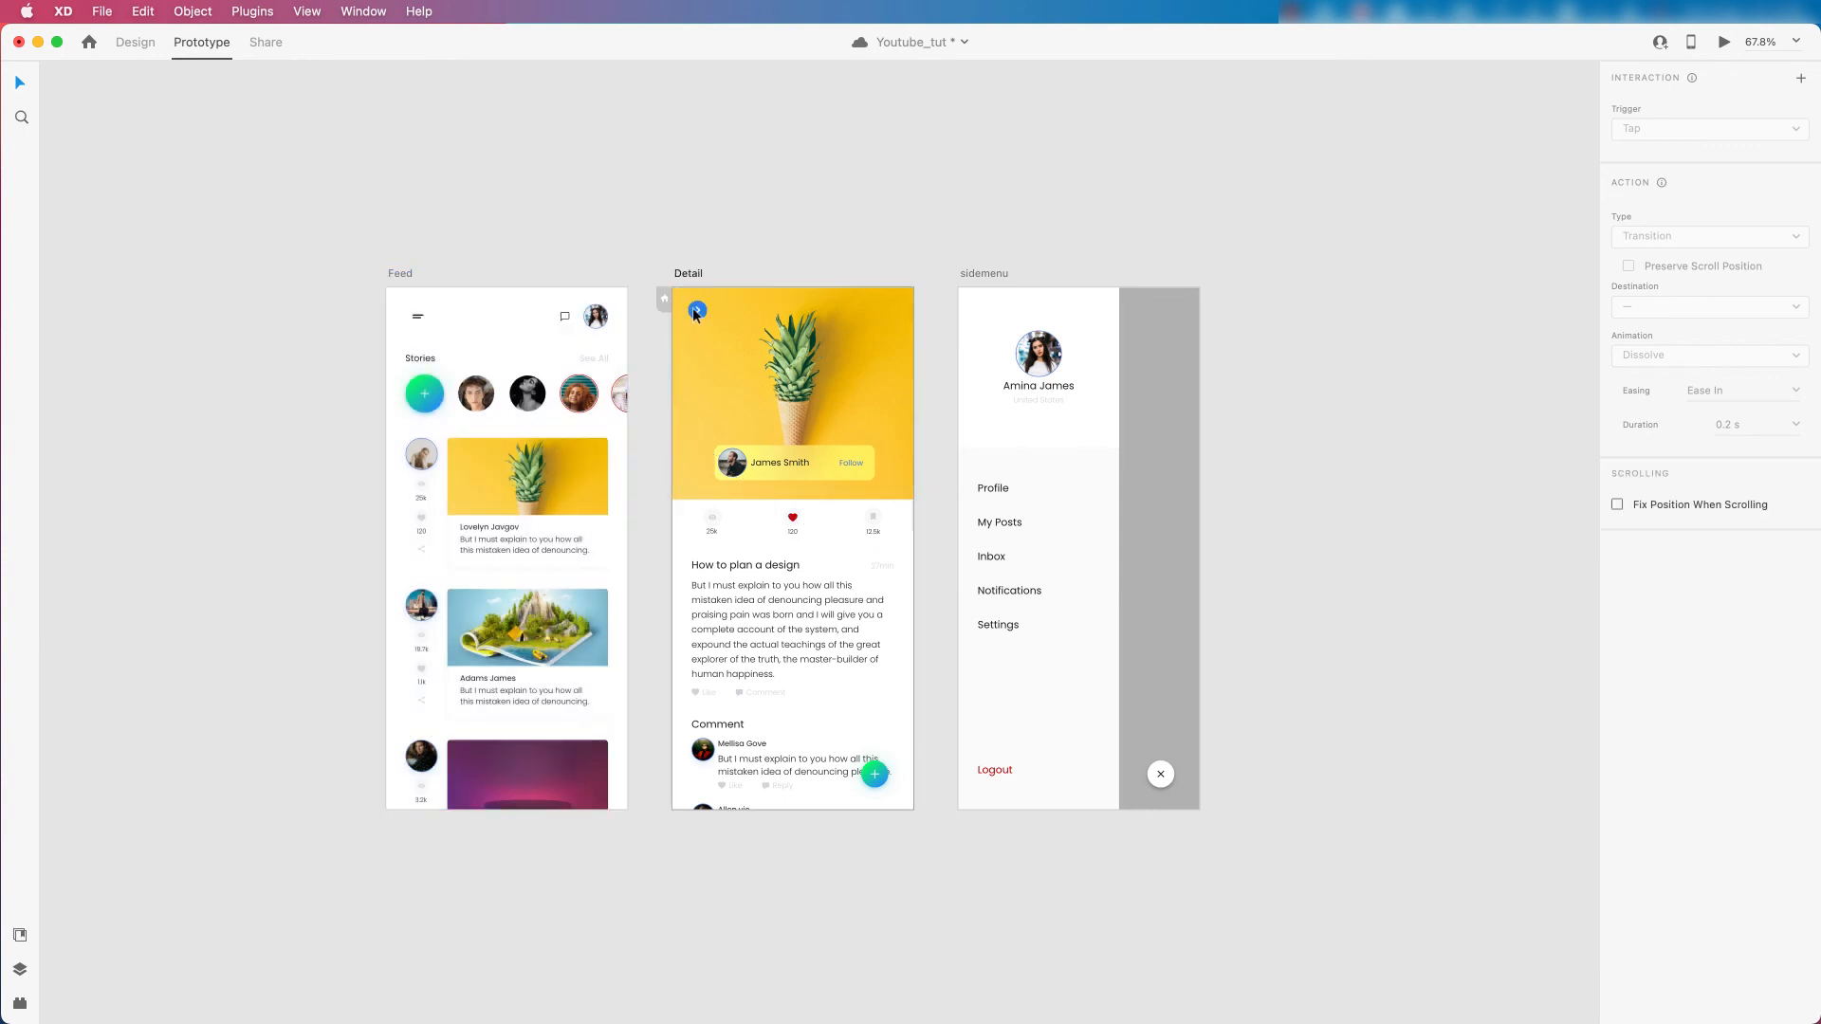
pyautogui.moveTo(697, 310); pyautogui.dragTo(590, 355)
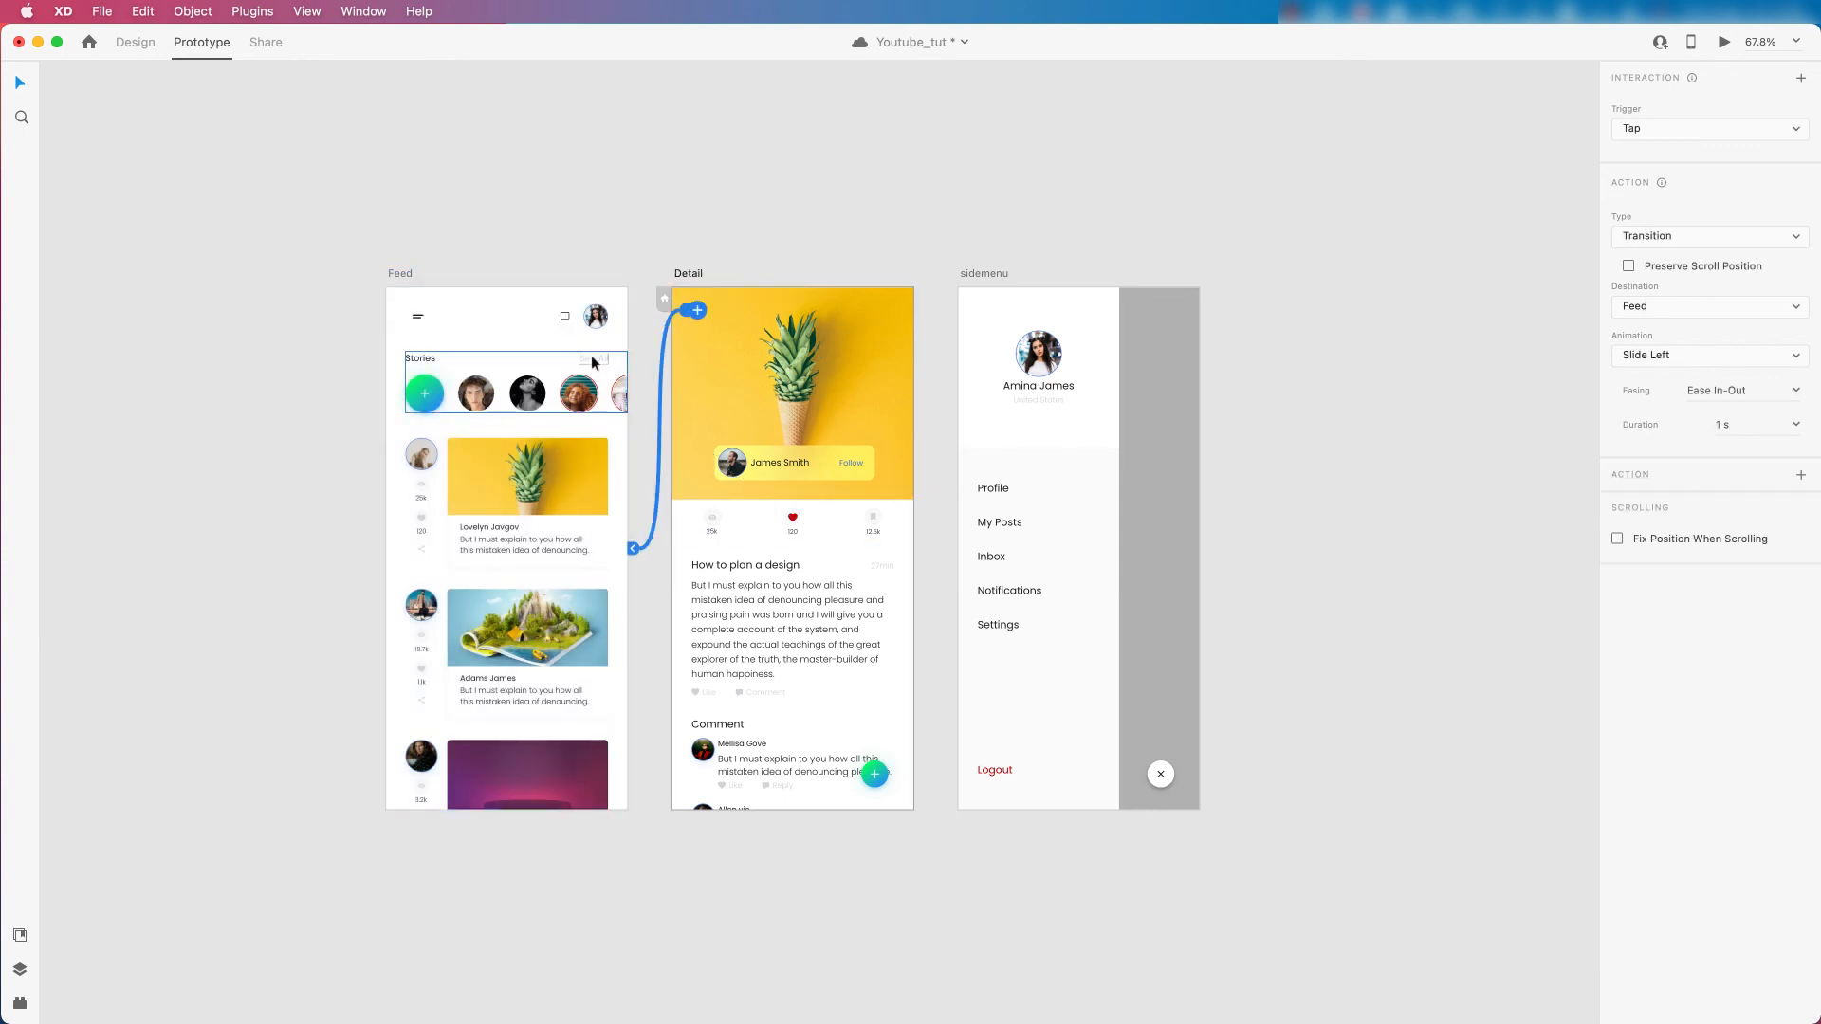
pyautogui.click(548, 236)
# Preview the prototype from the Feed artboard and test the vertical scrolling of posts and horizontal scrolling of stories.
pyautogui.click(398, 274)
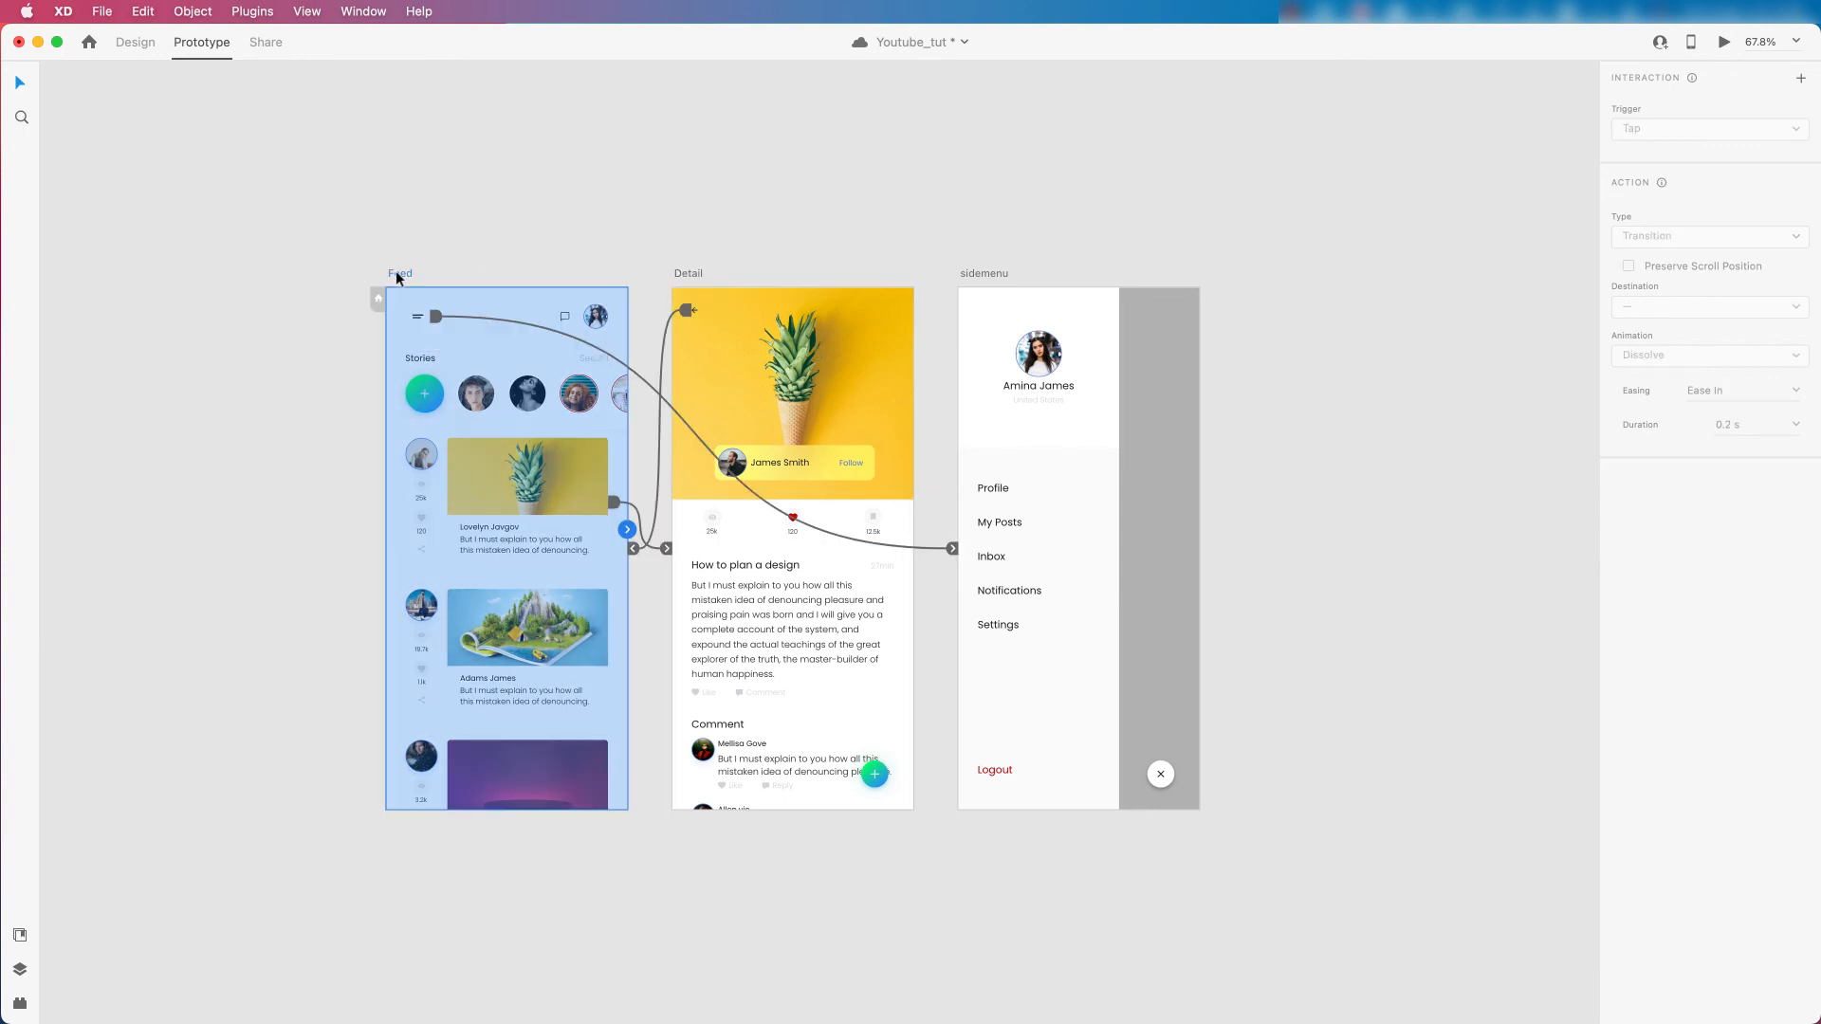
pyautogui.click(1724, 42)
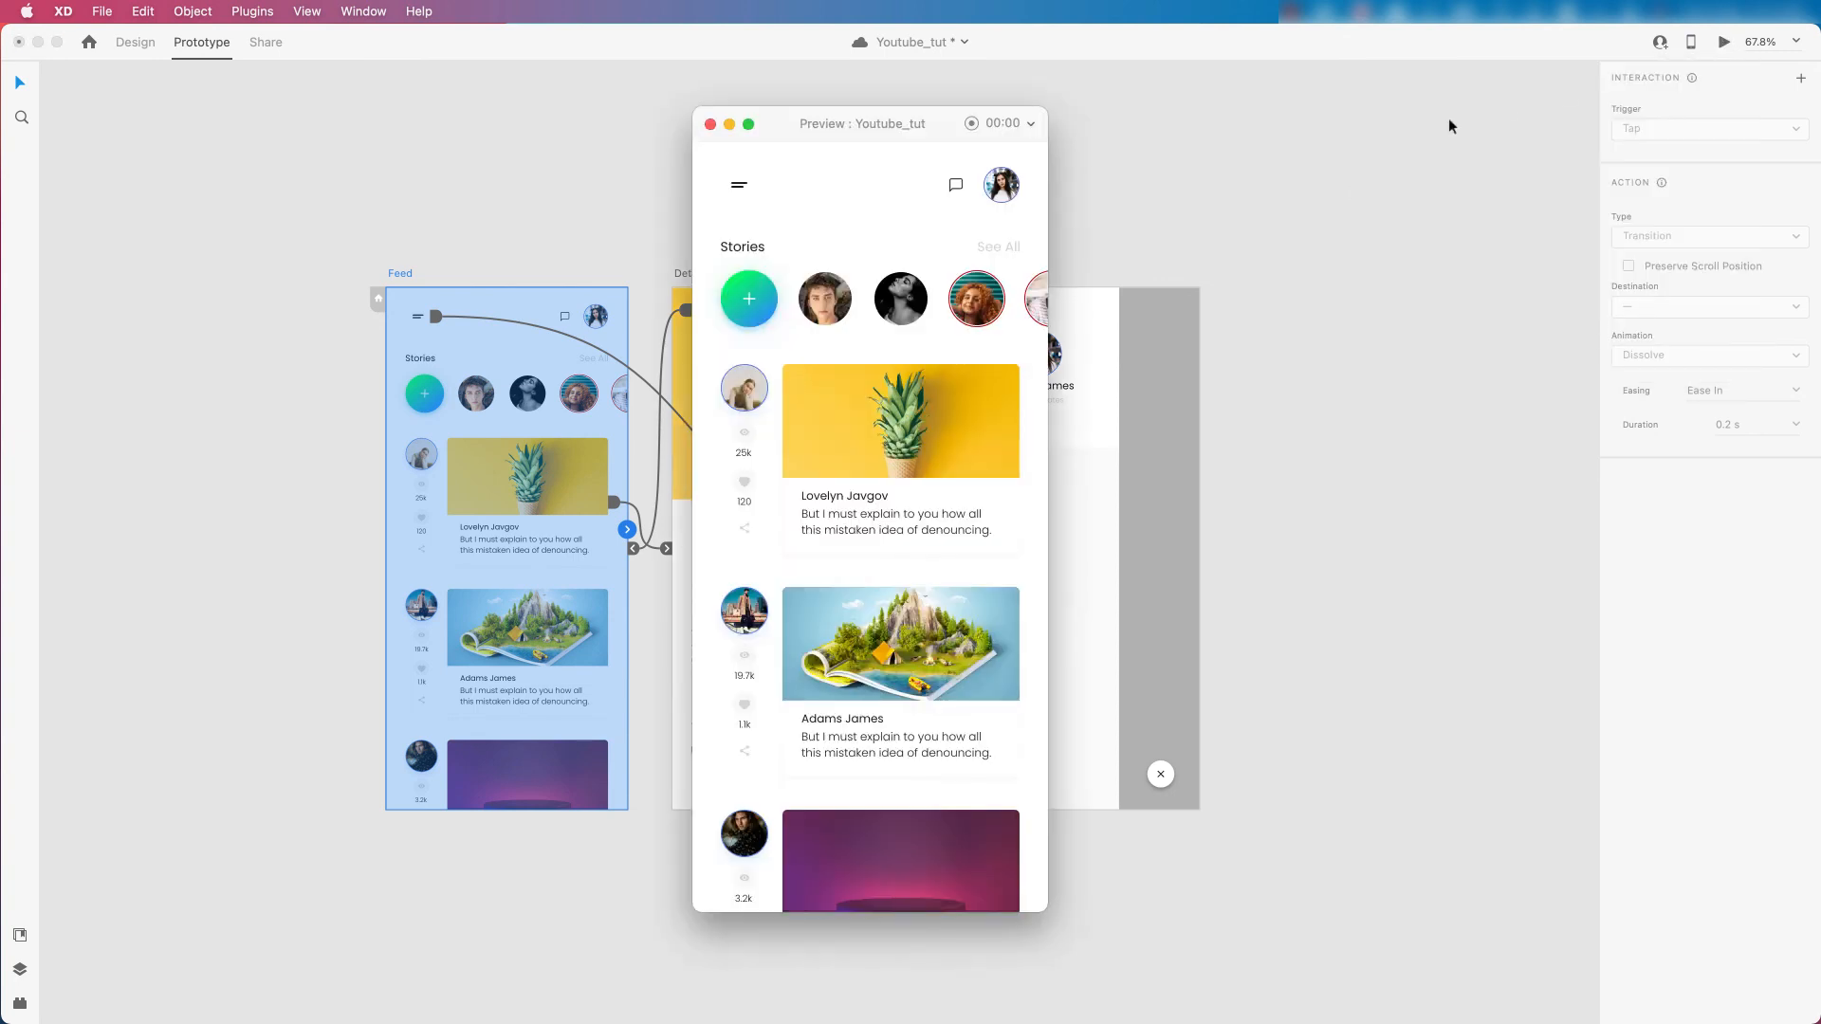
pyautogui.scroll(-5, 851, 558)
pyautogui.scroll(4, 852, 558)
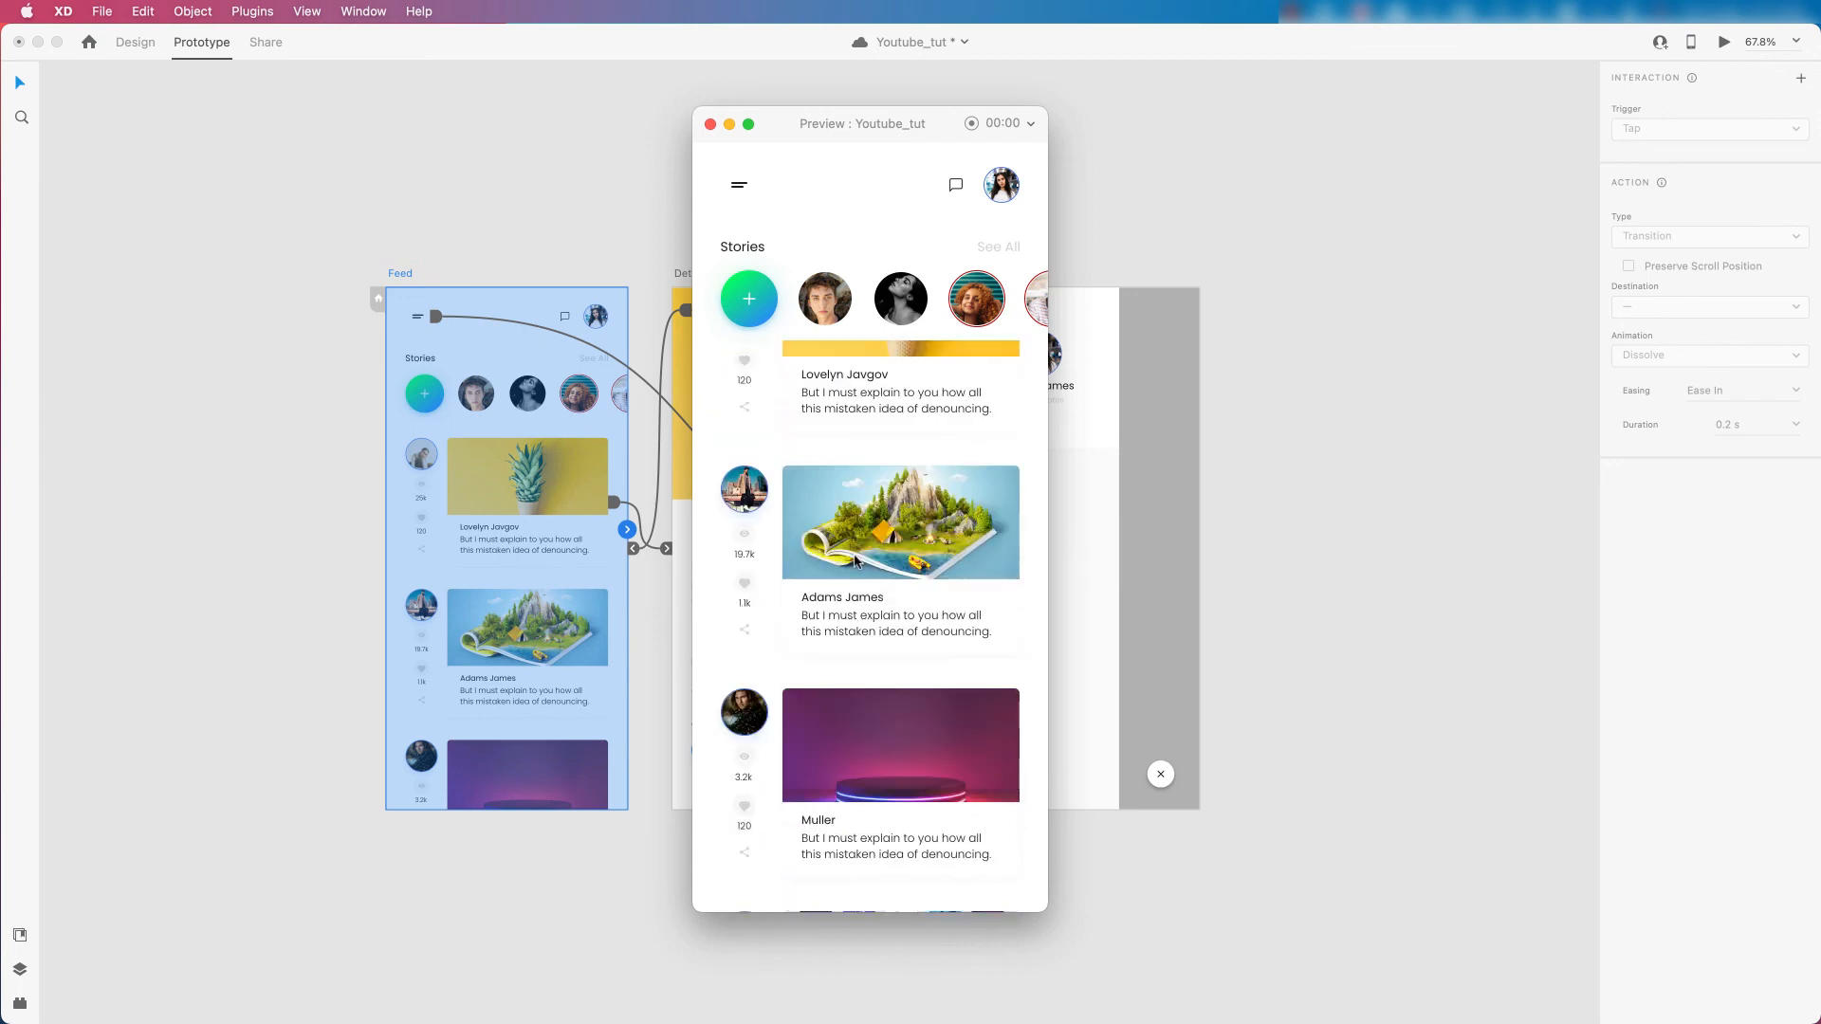
pyautogui.scroll(-4, 835, 559)
pyautogui.scroll(5, 831, 563)
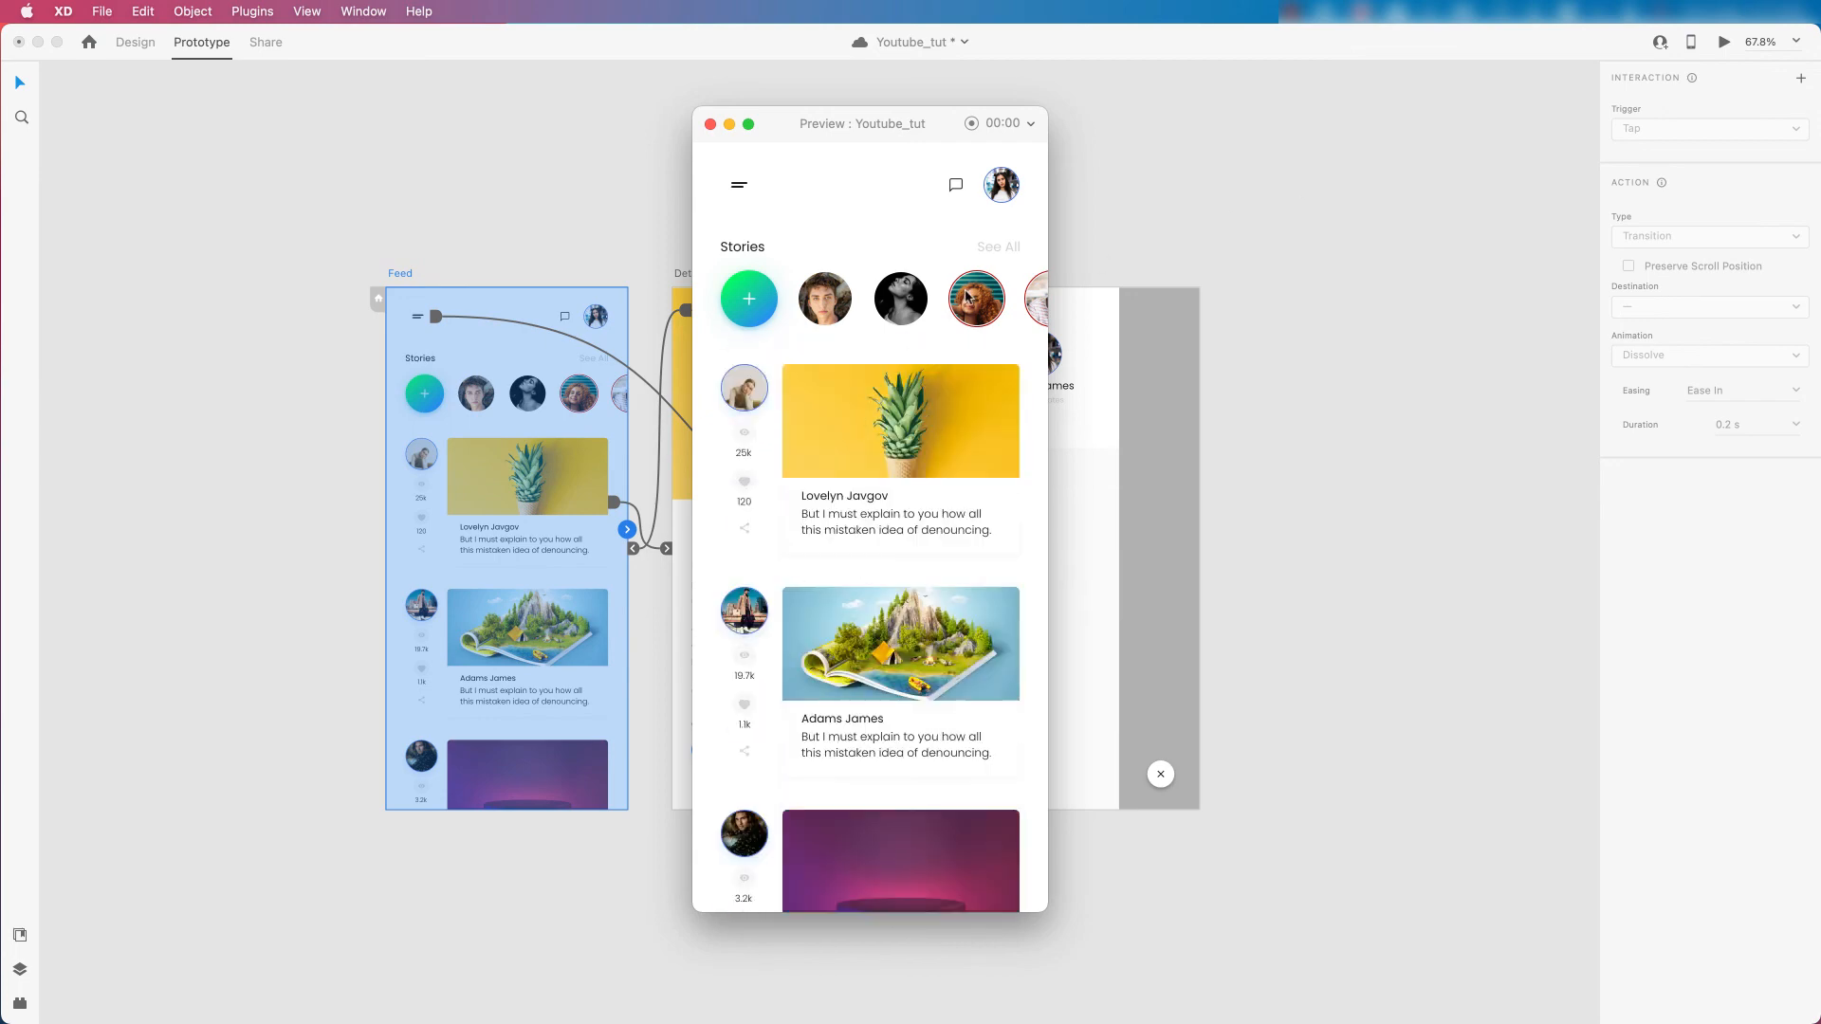
pyautogui.moveTo(984, 304)
pyautogui.mouseDown()
pyautogui.moveTo(830, 310)
pyautogui.moveTo(1009, 309)
pyautogui.moveTo(824, 306)
pyautogui.moveTo(966, 308)
pyautogui.mouseUp()
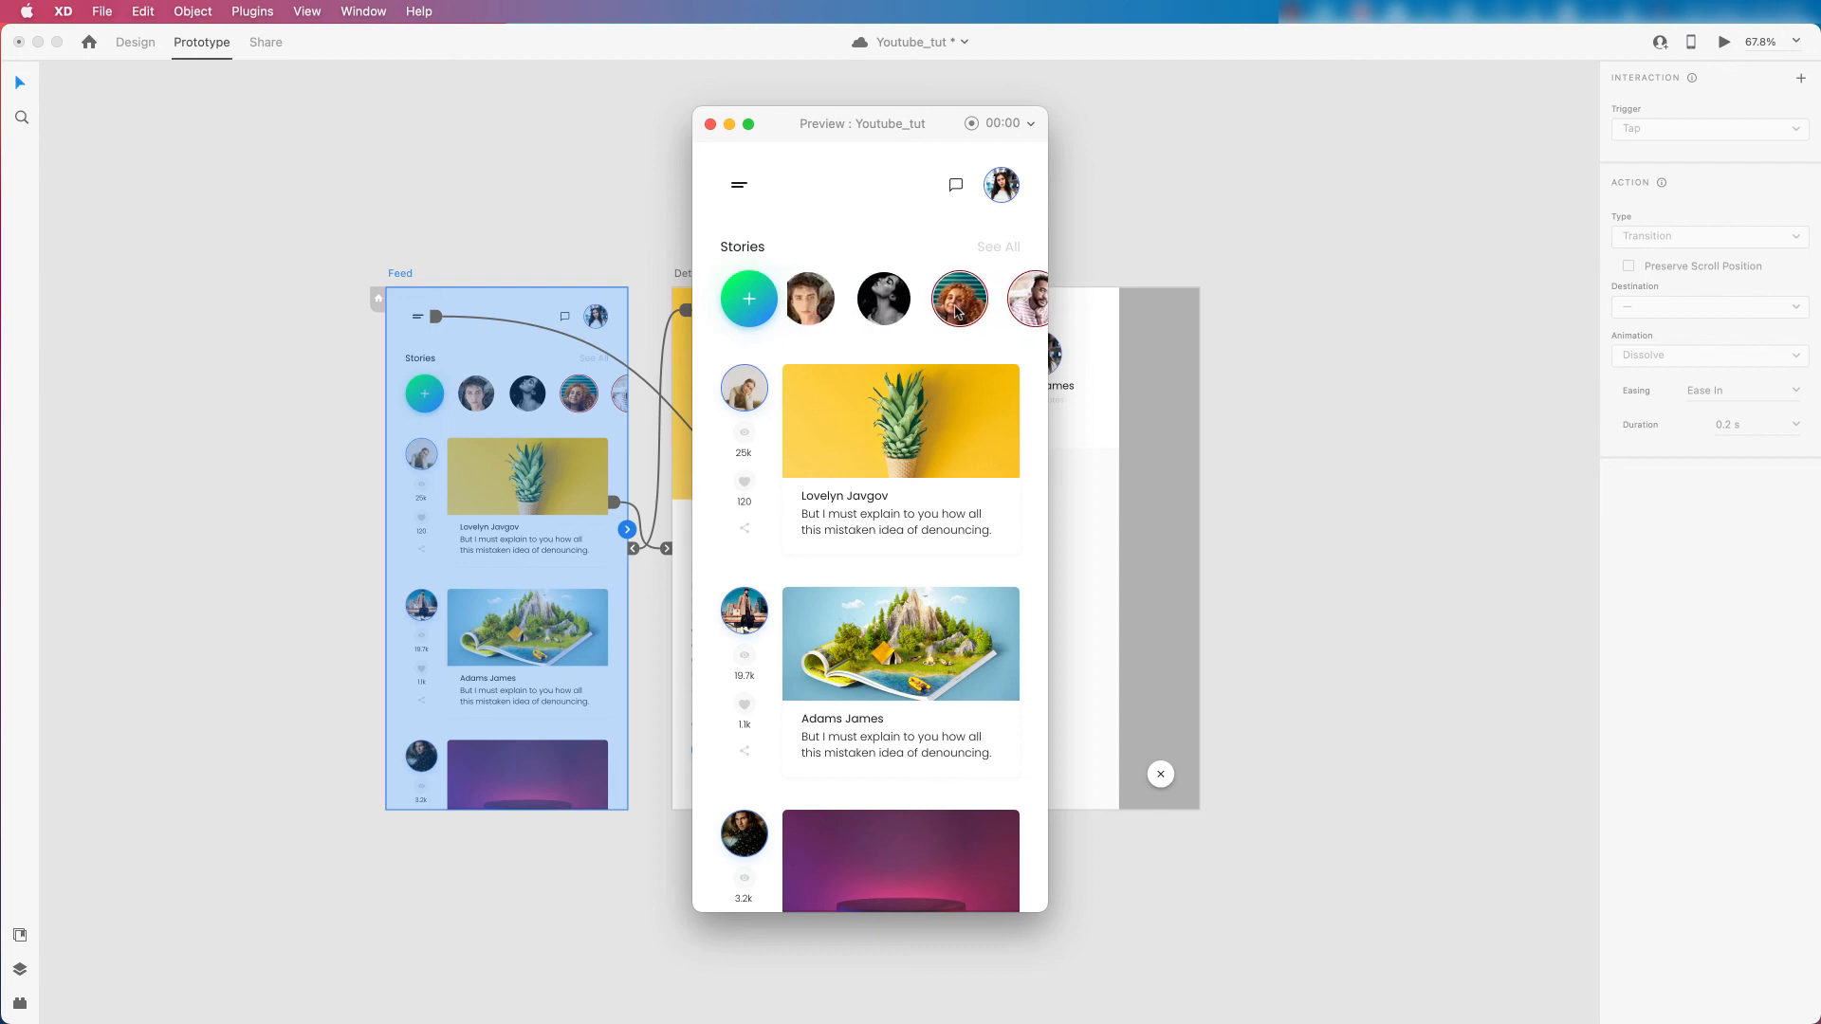
# Test the side menu in the preview by opening it from the feed header and closing it with its close button.
pyautogui.click(739, 189)
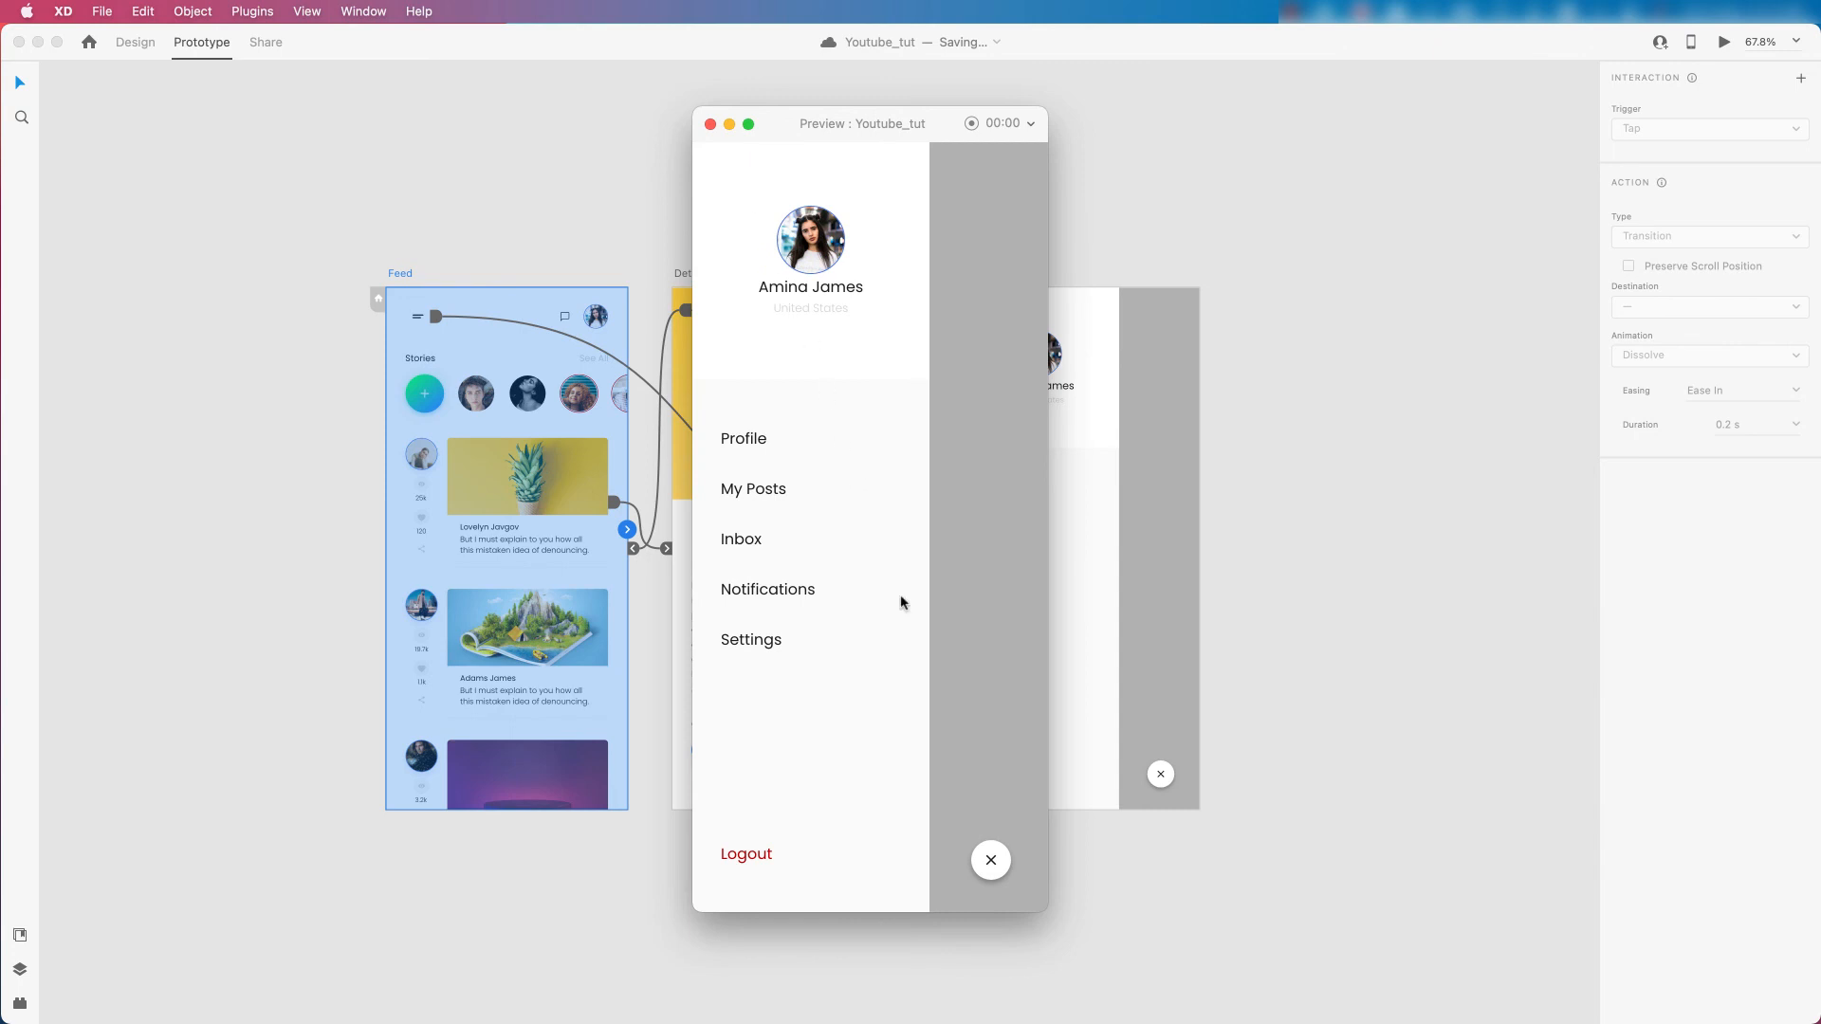
pyautogui.click(990, 863)
pyautogui.scroll(-3, 937, 517)
pyautogui.scroll(3, 942, 517)
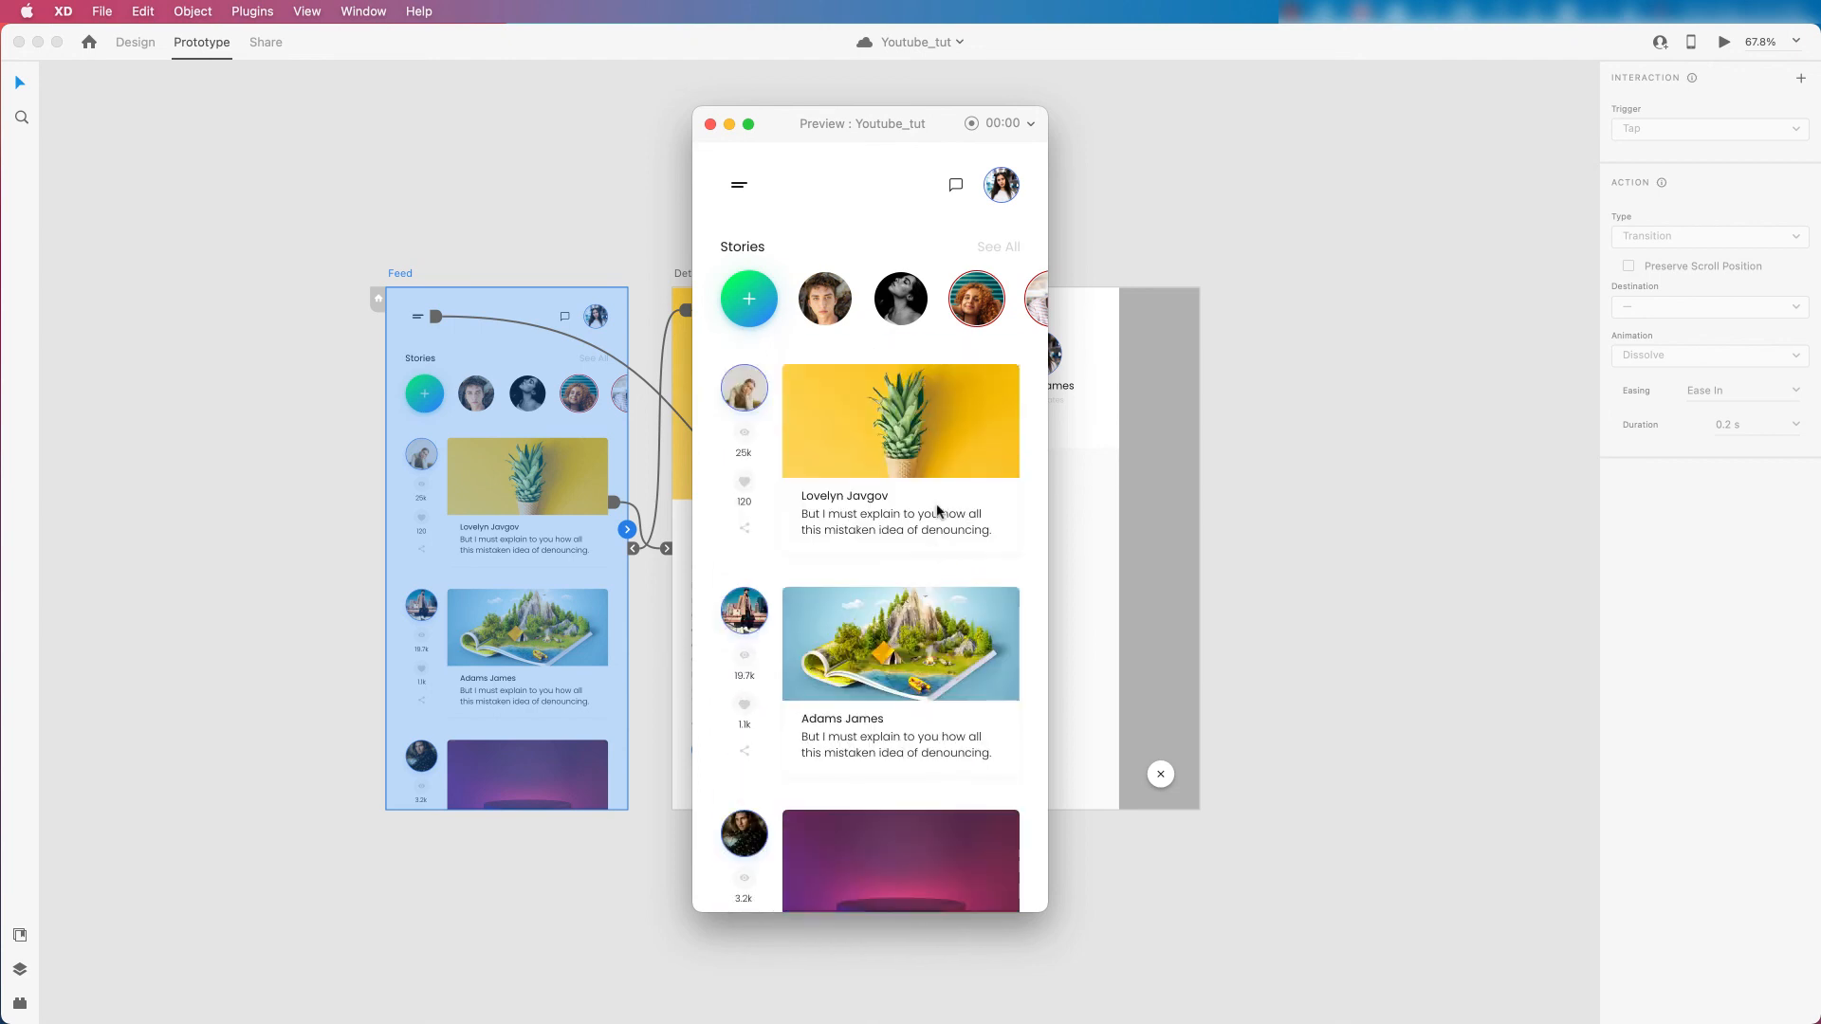
# Open the pineapple post's detail screen in the preview and test scrolling through its text and comments.
pyautogui.click(896, 421)
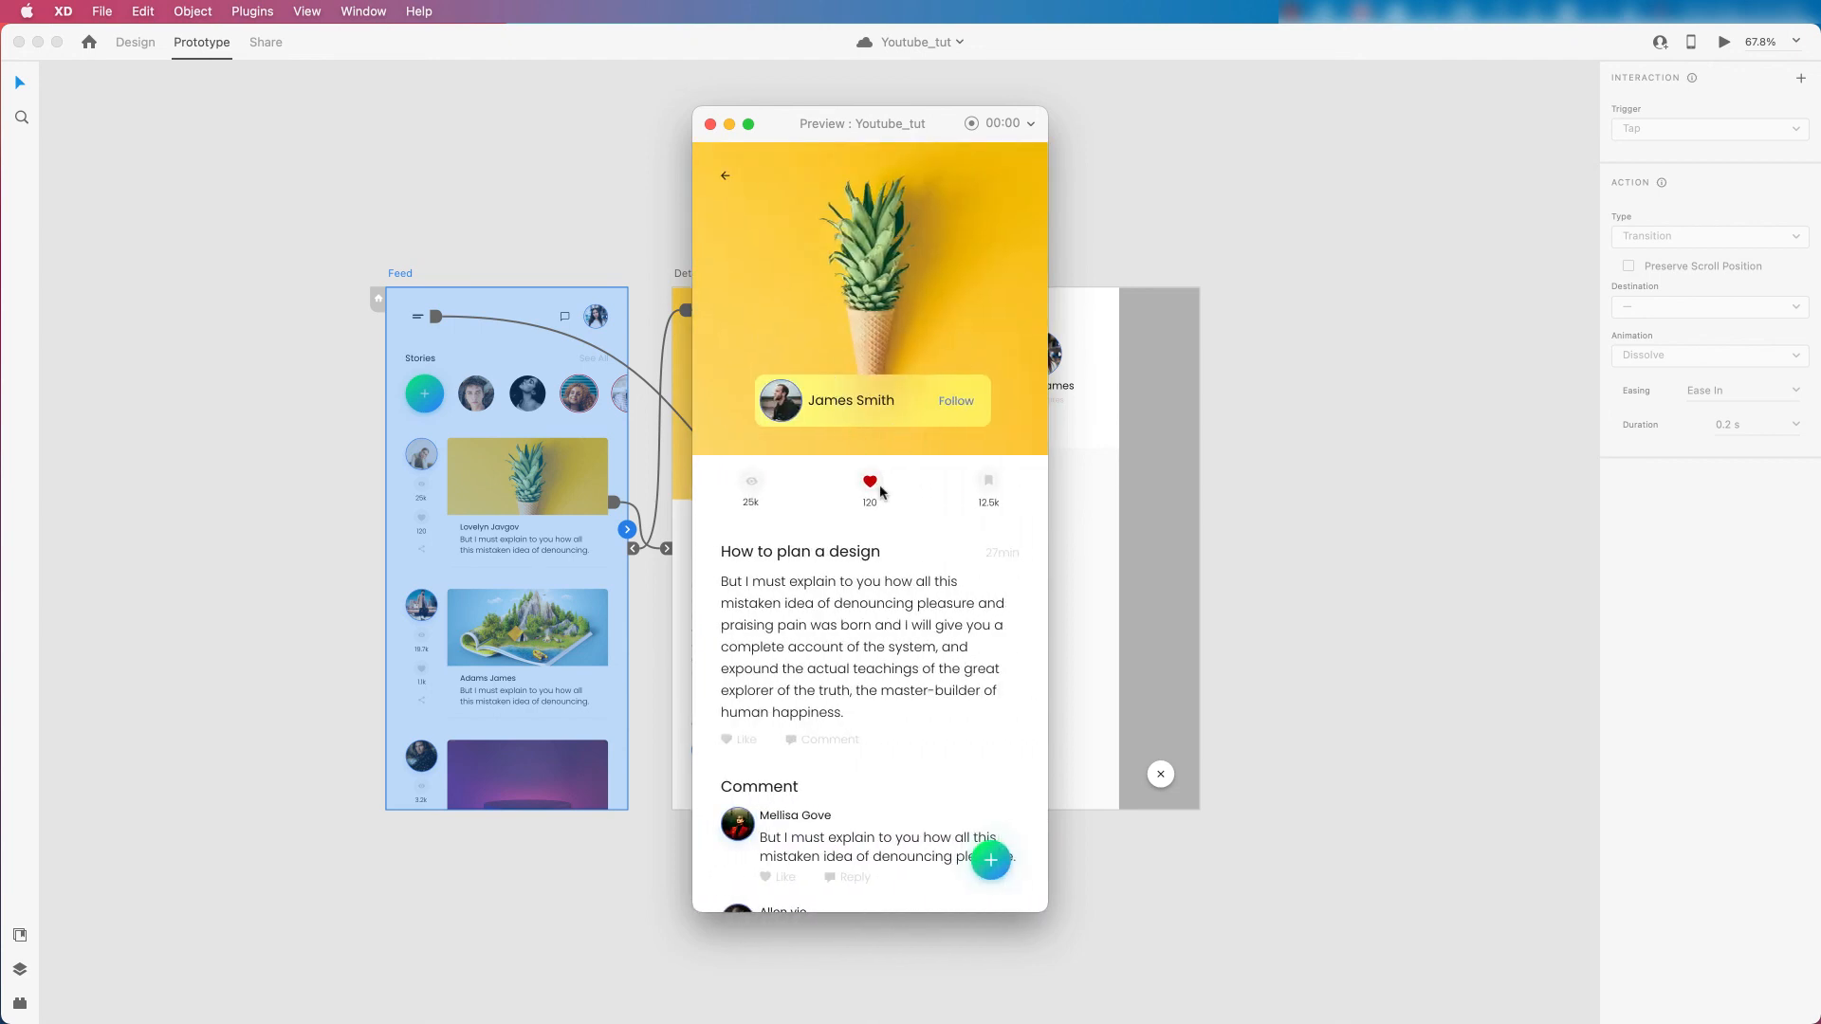
pyautogui.scroll(-3, 885, 647)
pyautogui.scroll(3, 880, 651)
pyautogui.scroll(-3, 879, 651)
pyautogui.scroll(3, 880, 652)
pyautogui.scroll(-3, 878, 653)
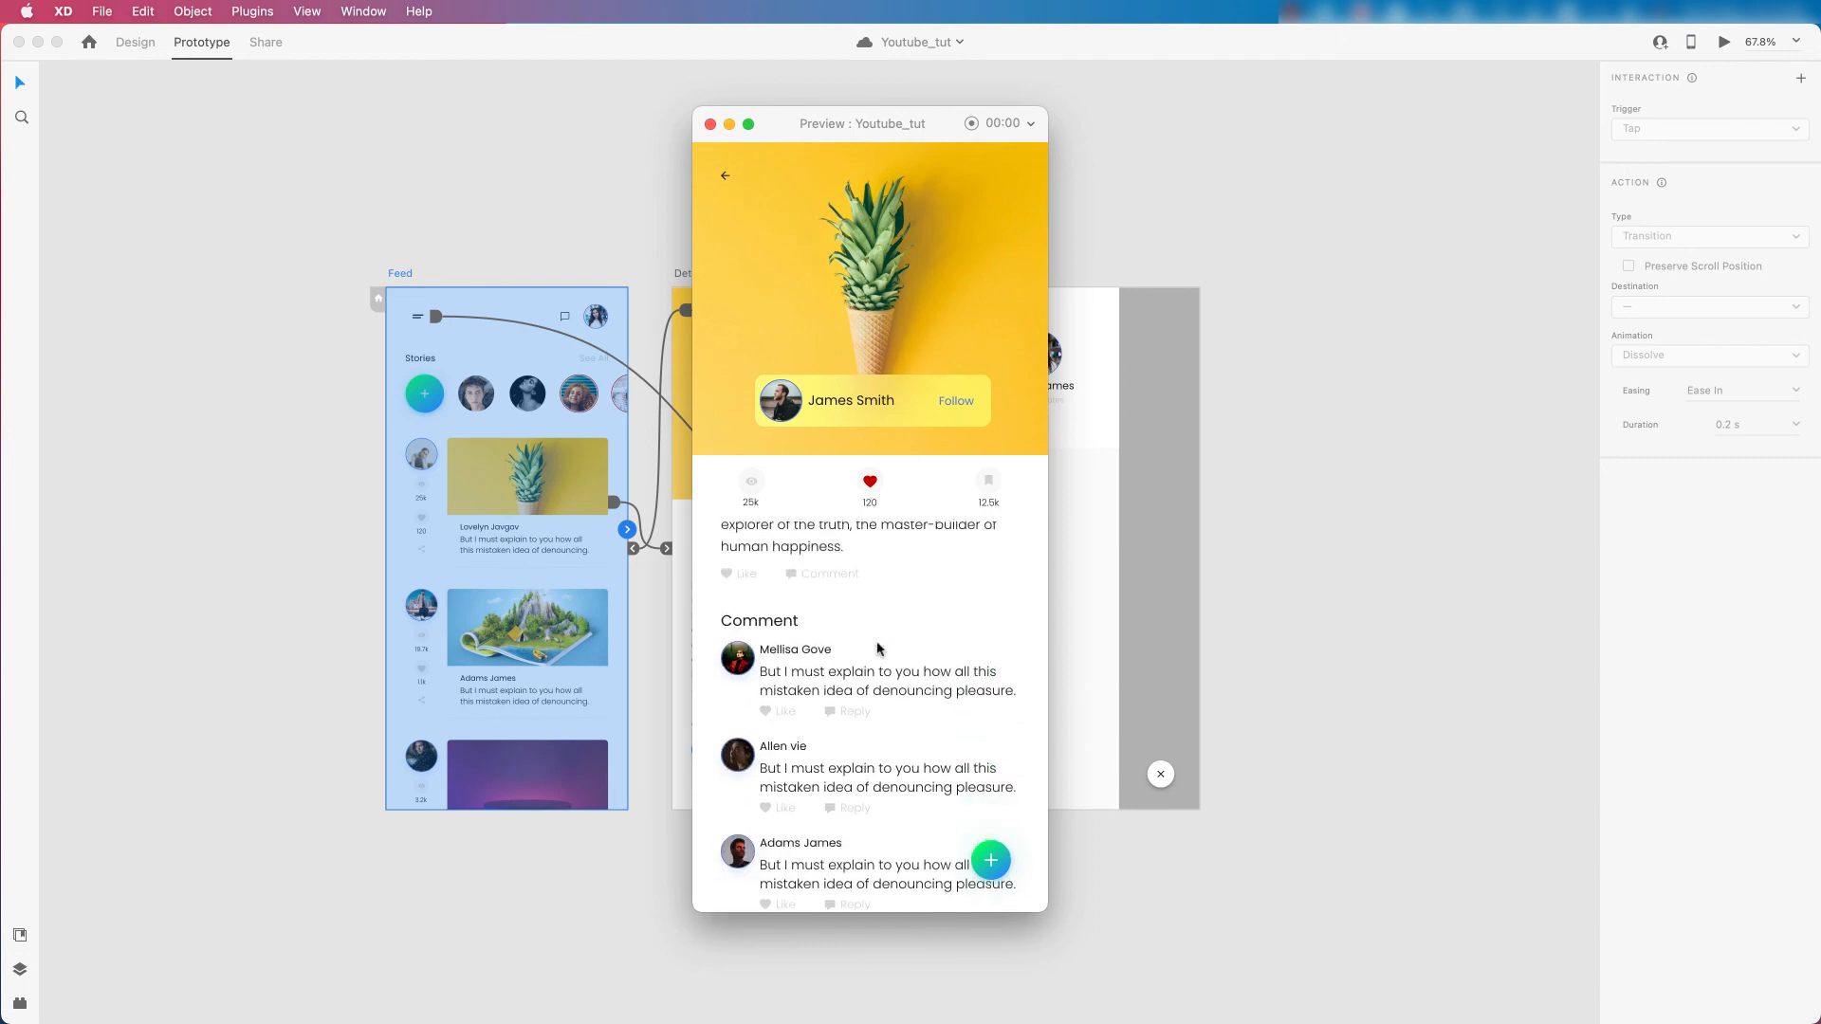
pyautogui.scroll(3, 875, 651)
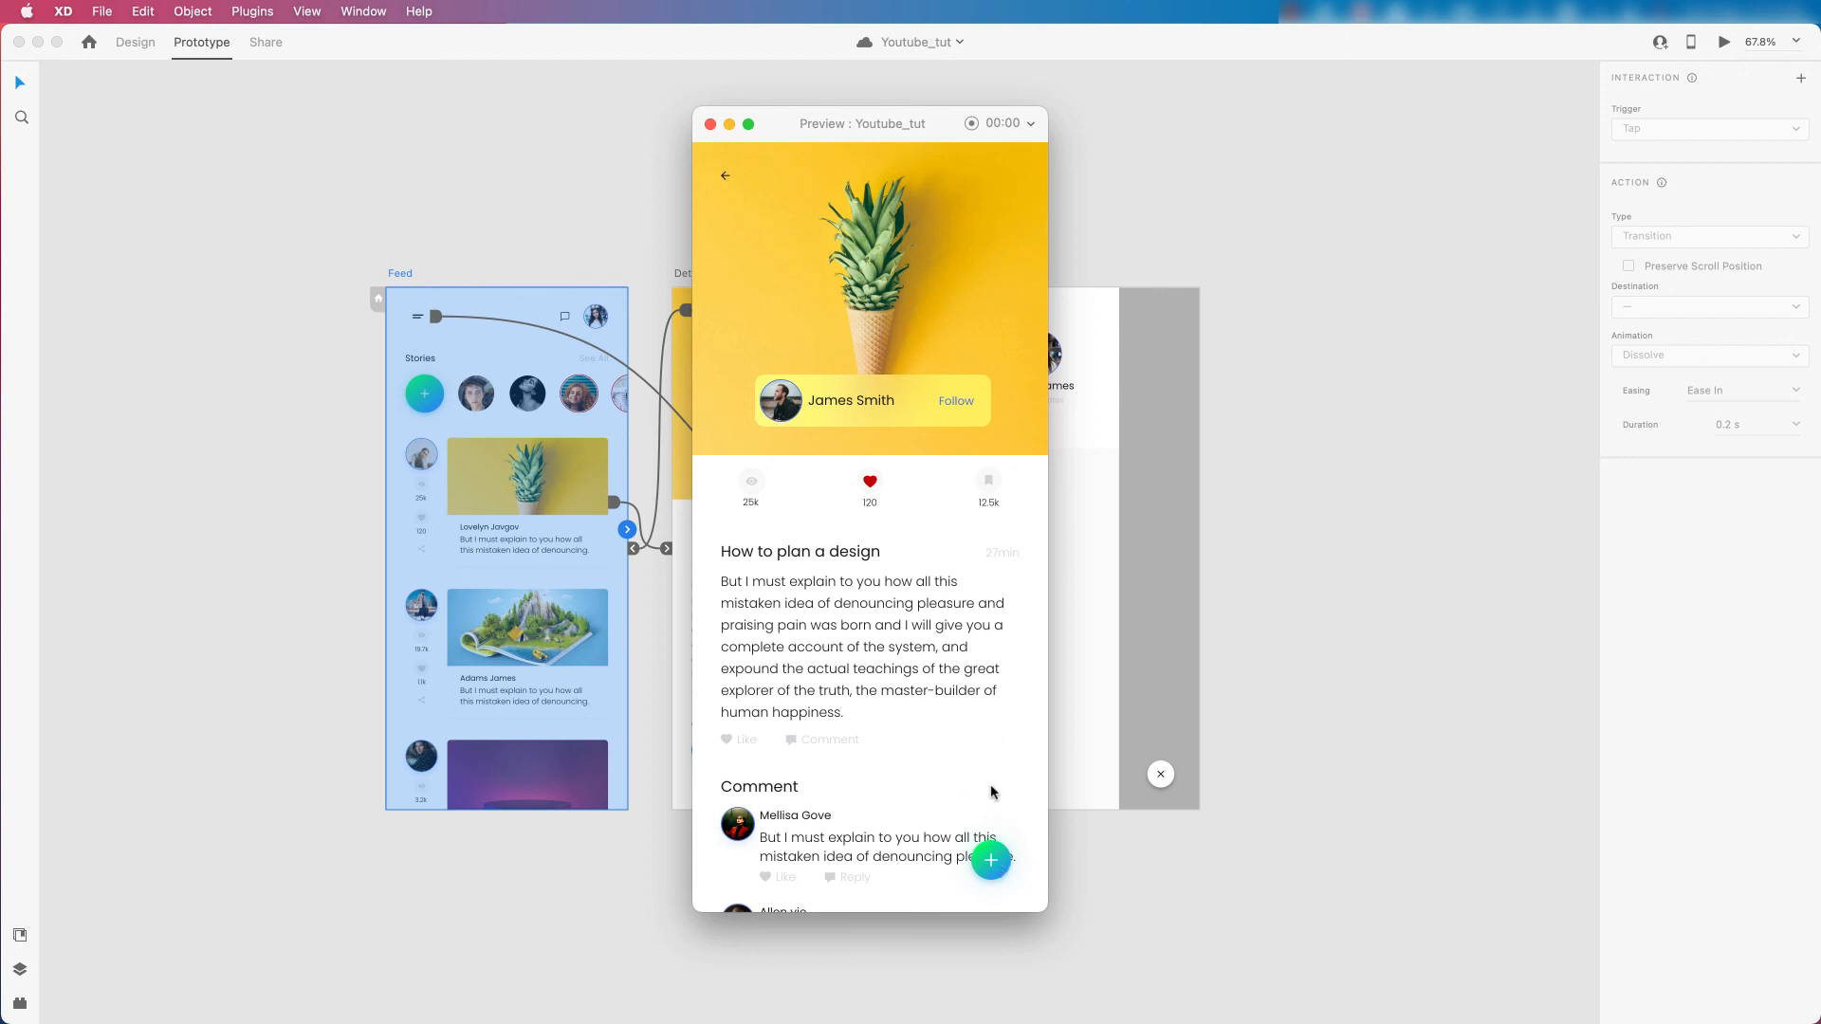
# Test the detail screen's back arrow to return to the feed, check the feed scrolling again, and close the preview.
pyautogui.click(727, 180)
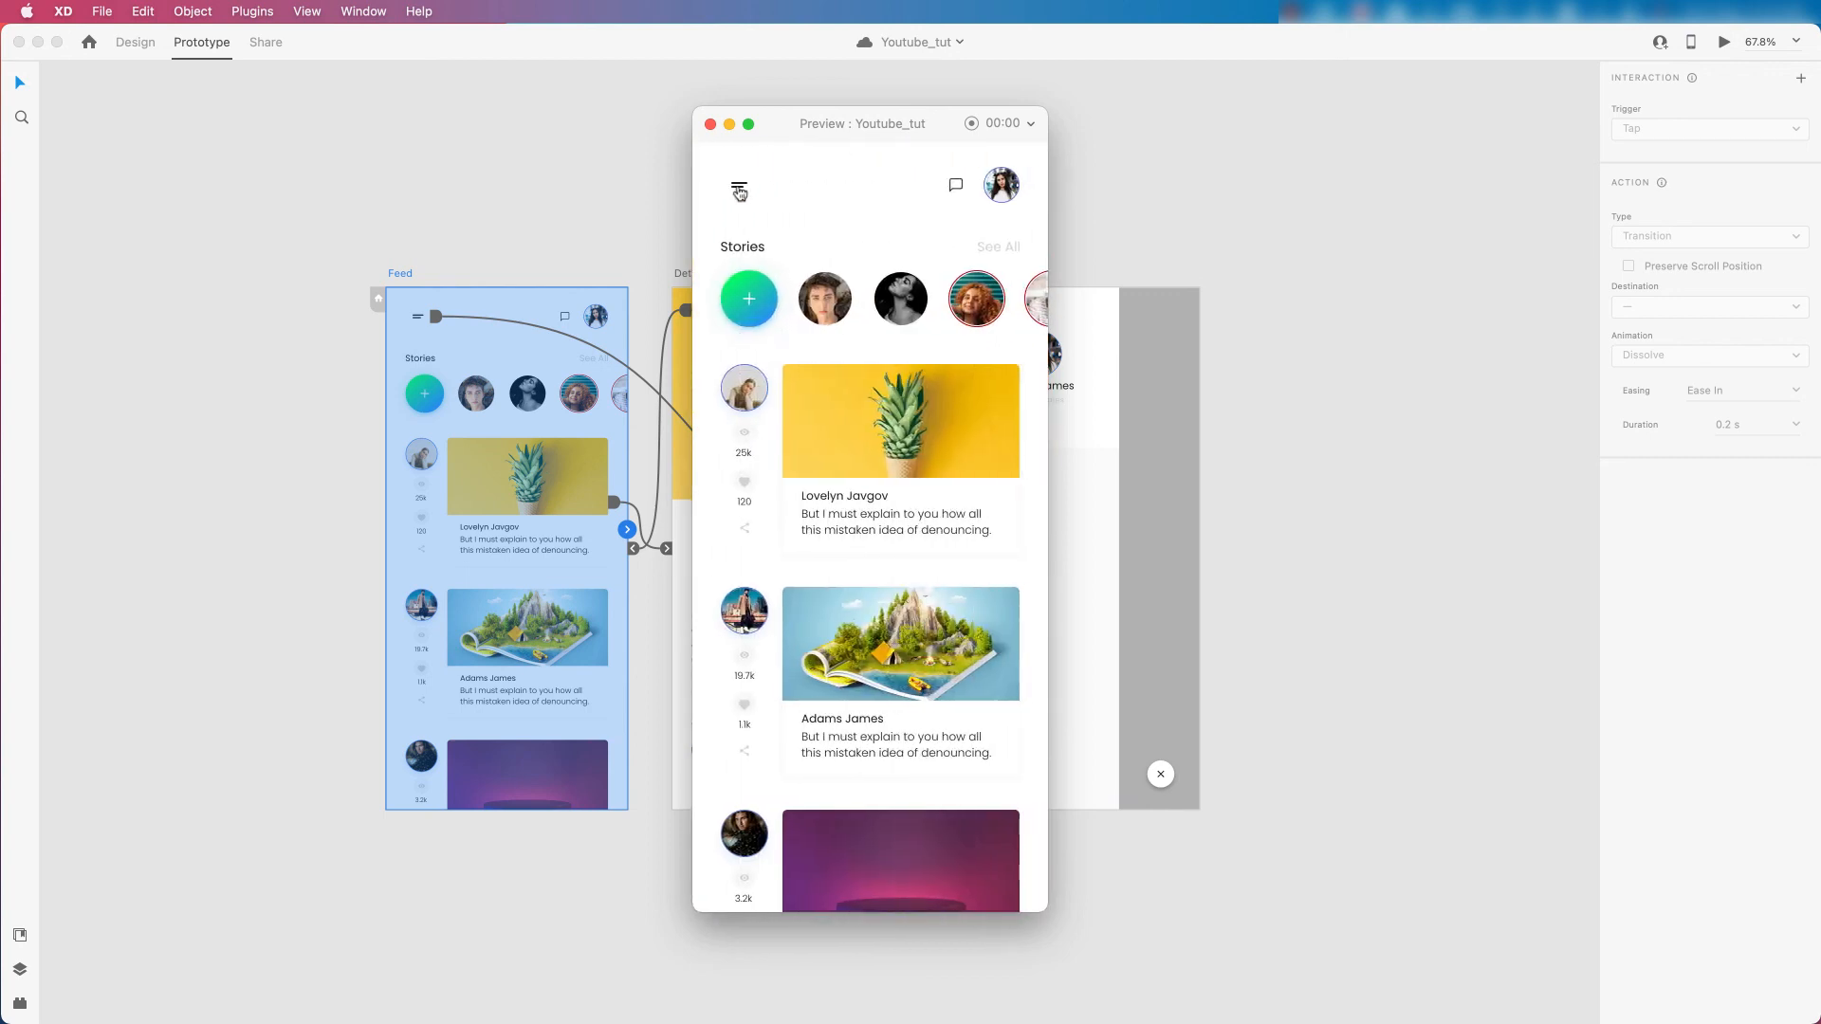
pyautogui.scroll(-5, 902, 555)
pyautogui.scroll(5, 897, 561)
pyautogui.click(711, 125)
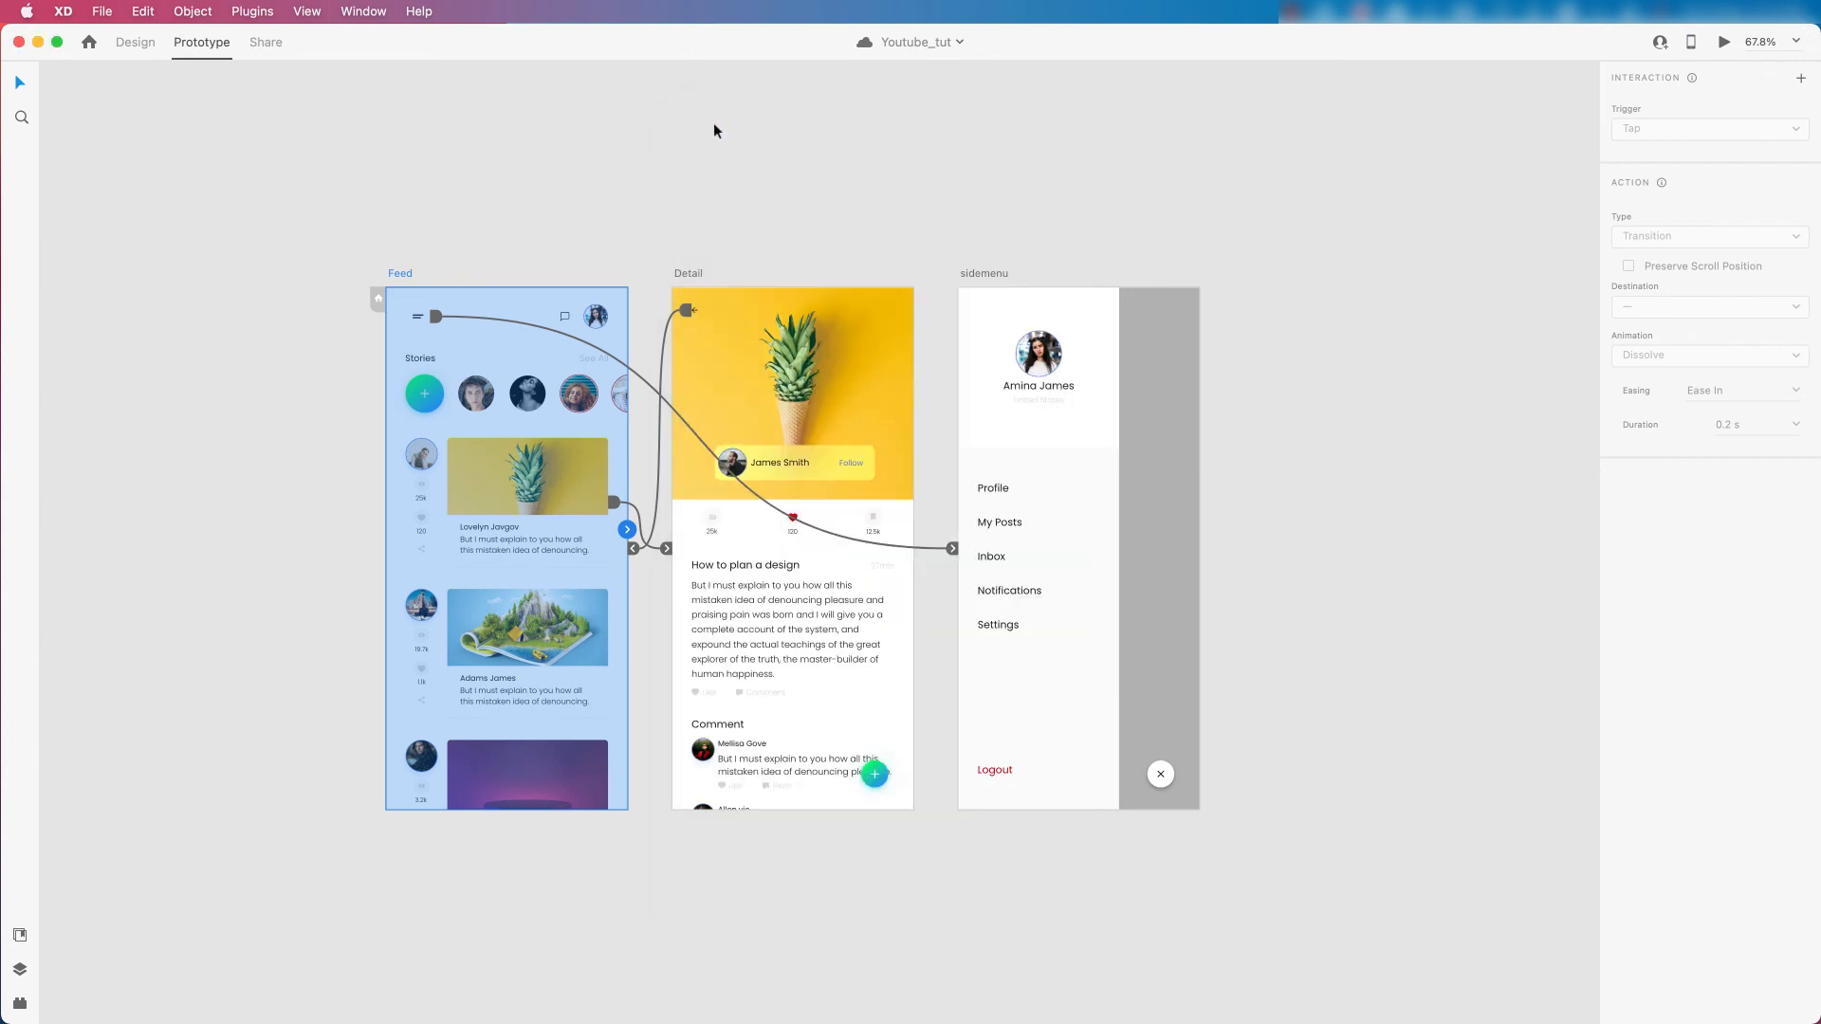
pyautogui.scroll(-3, 909, 326)
pyautogui.scroll(1, 825, 377)
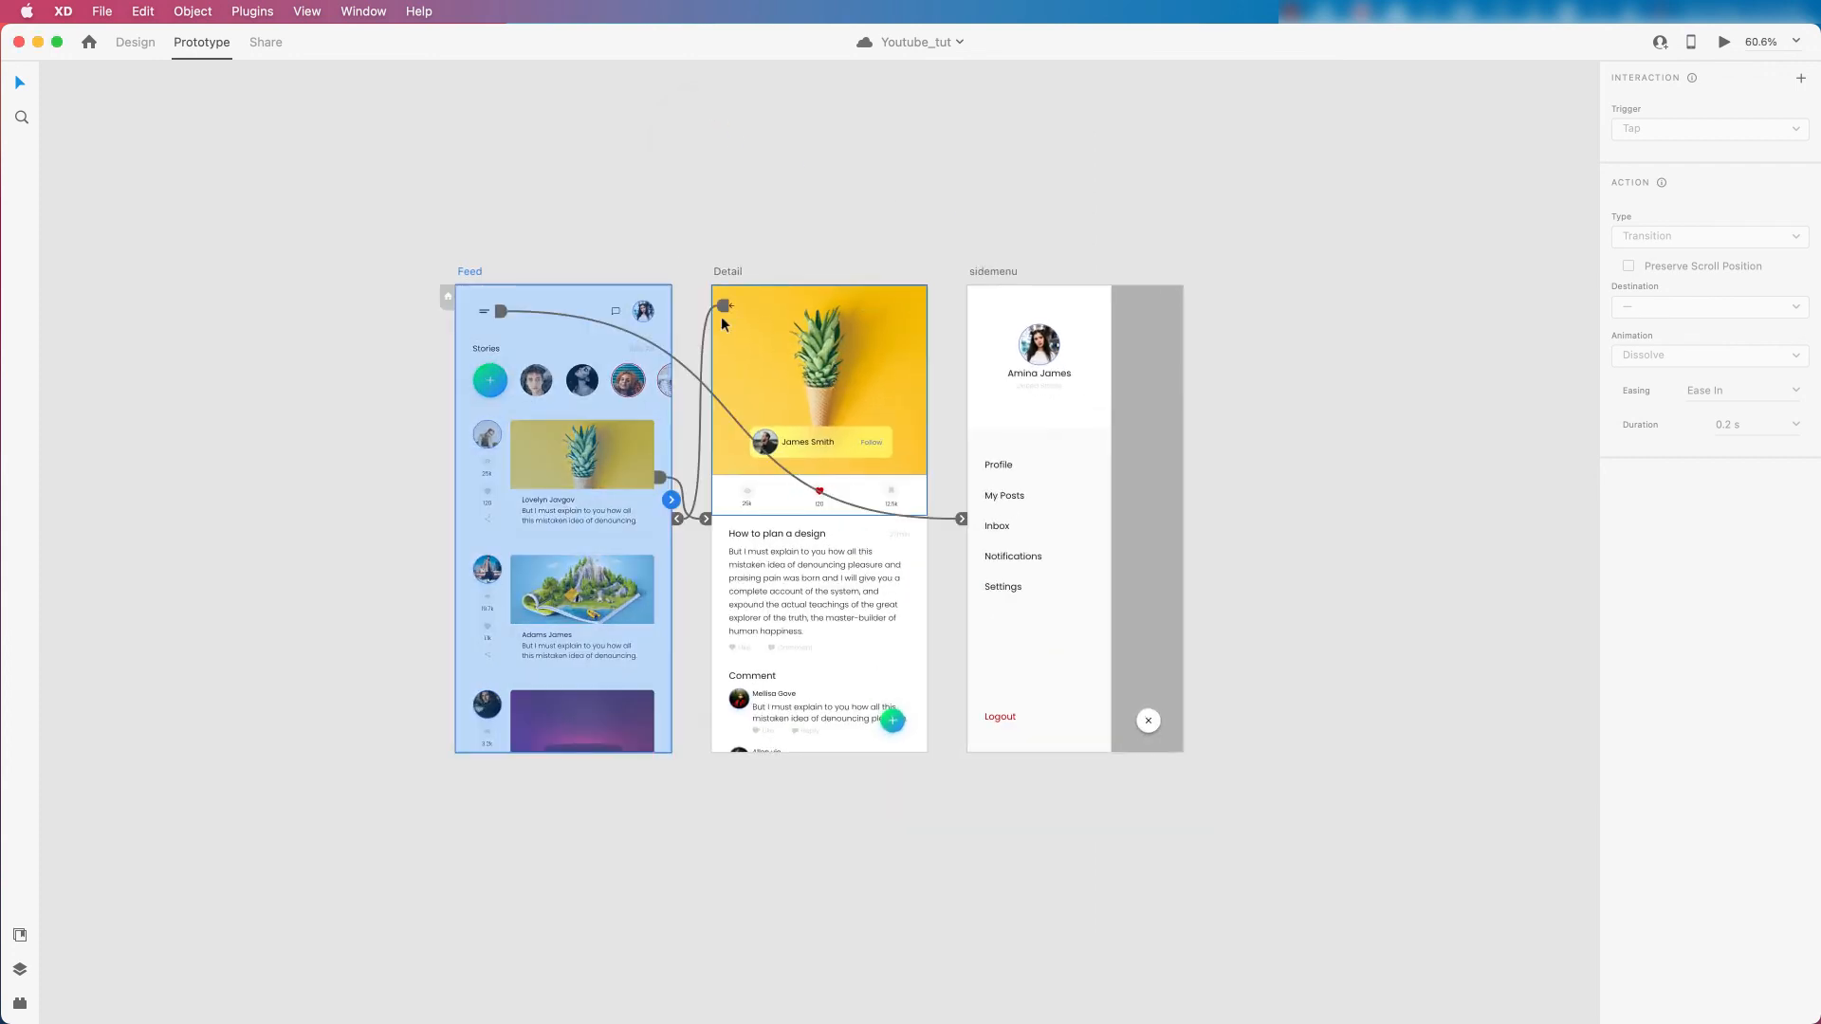